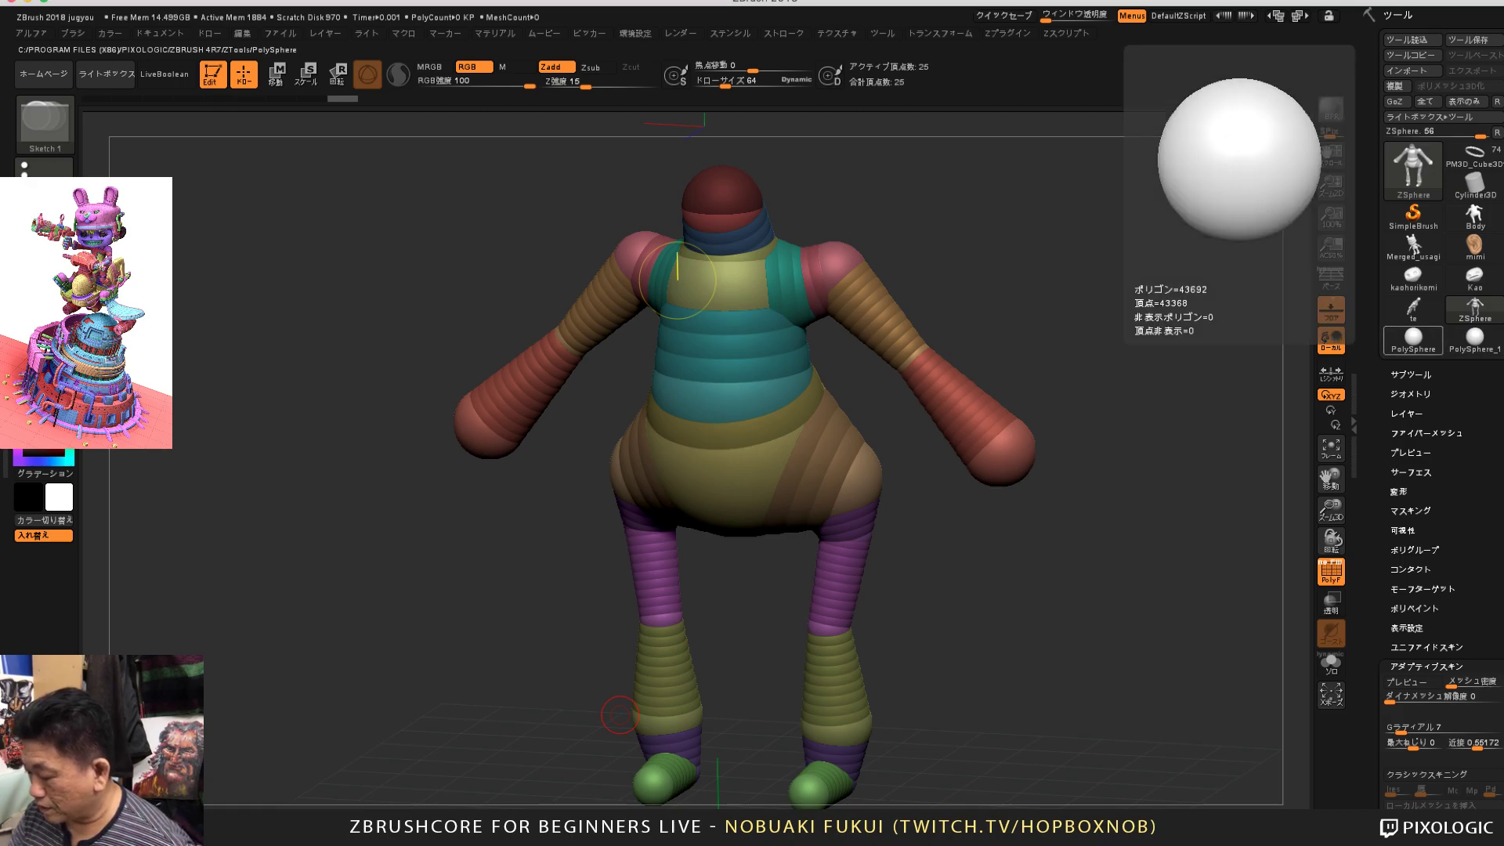
# Step: Switch the active tool from the ZSphere figure to the PolySphere
pyautogui.click(1414, 339)
pyautogui.keyDown('alt'); pyautogui.moveTo(1108, 350); pyautogui.dragTo(1118, 681); pyautogui.keyUp('alt')
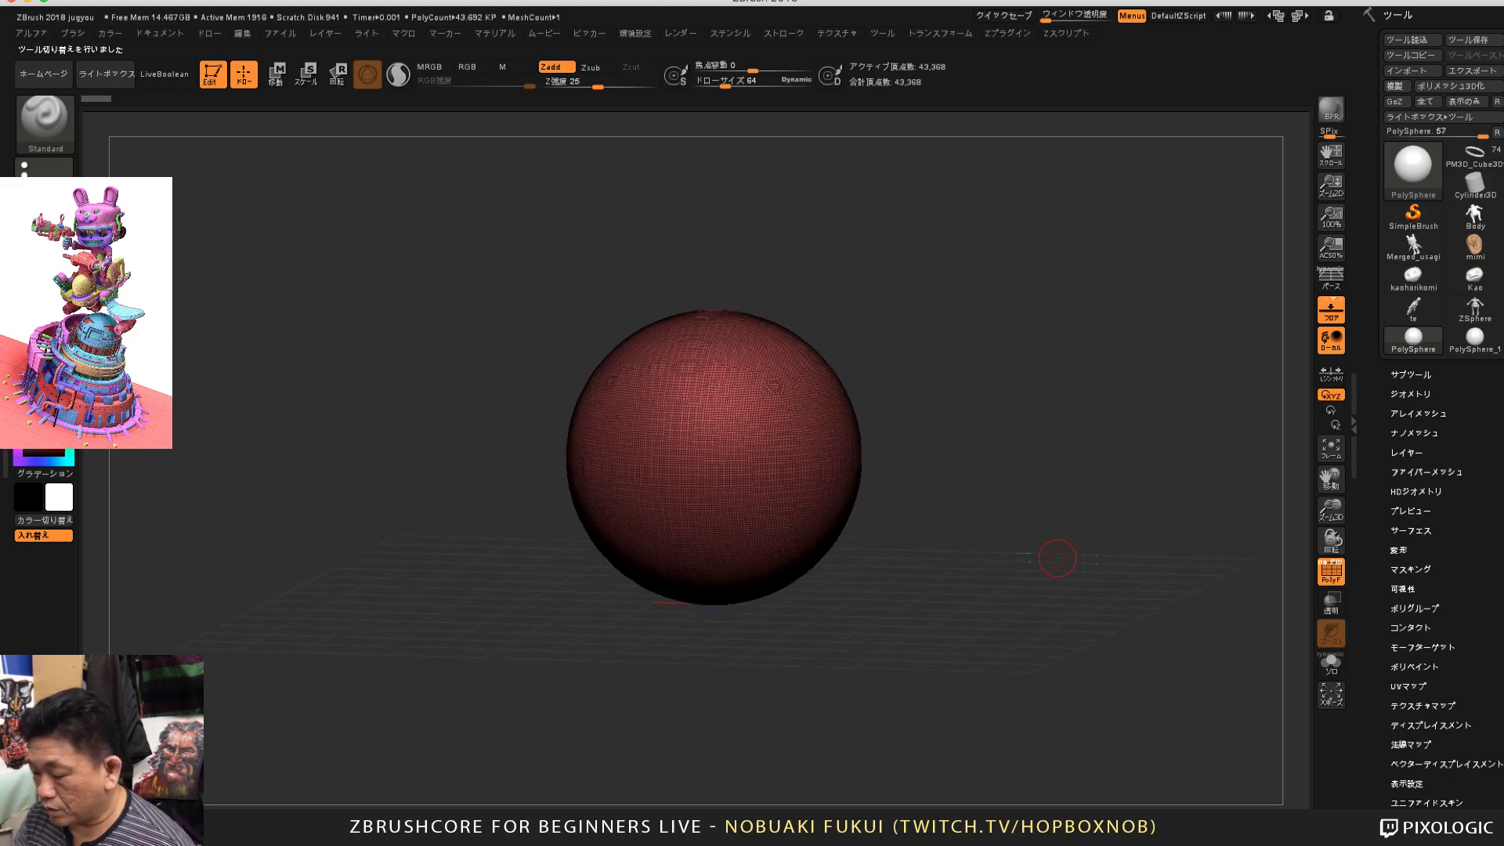
pyautogui.moveTo(1057, 598); pyautogui.dragTo(1076, 619)
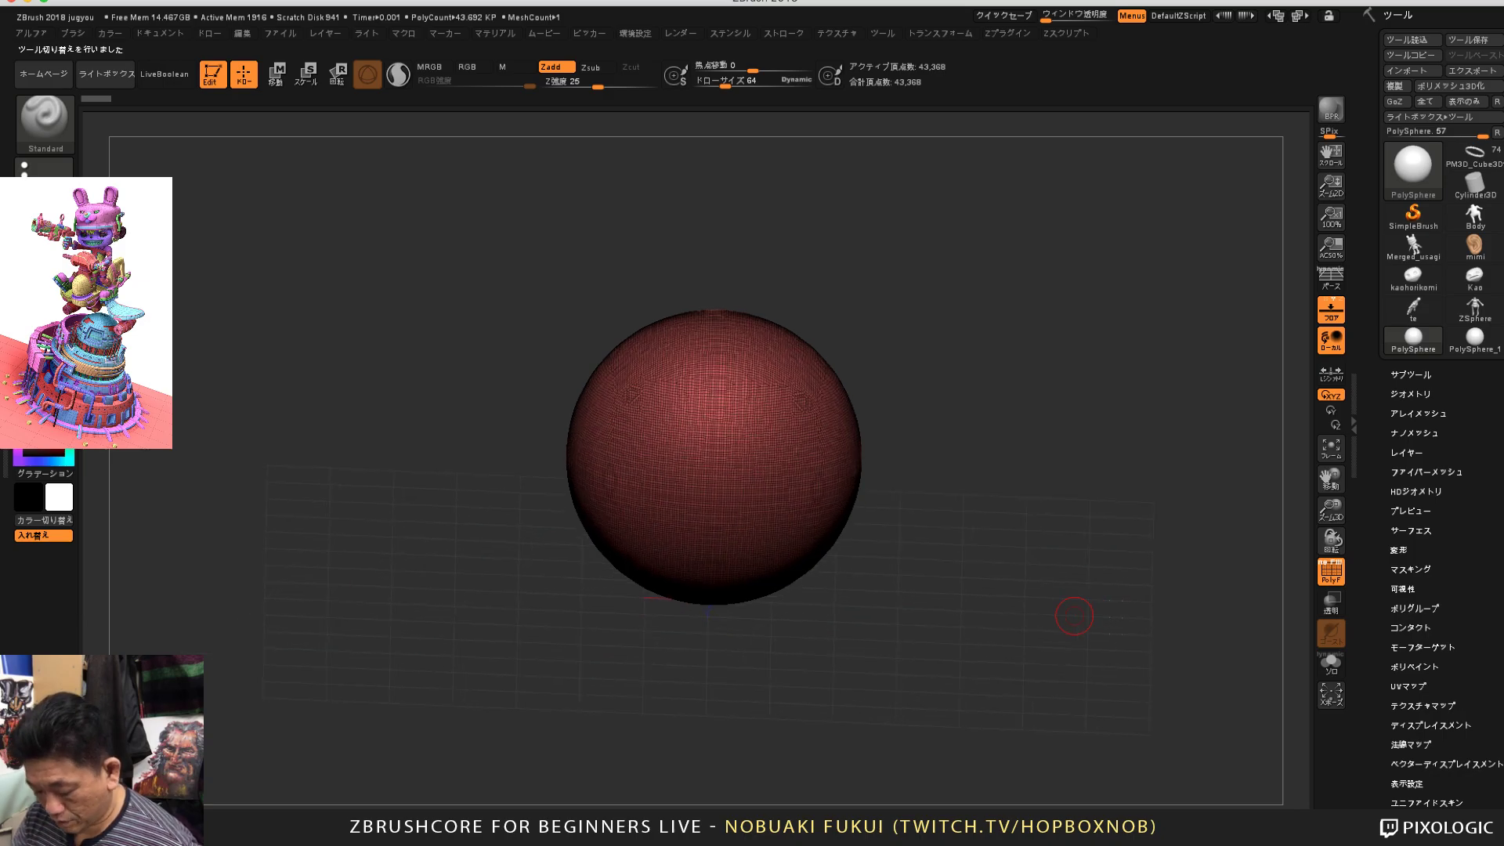
pyautogui.moveTo(1083, 538)
pyautogui.mouseDown()
pyautogui.moveTo(1071, 507)
pyautogui.moveTo(1073, 604)
pyautogui.mouseUp()
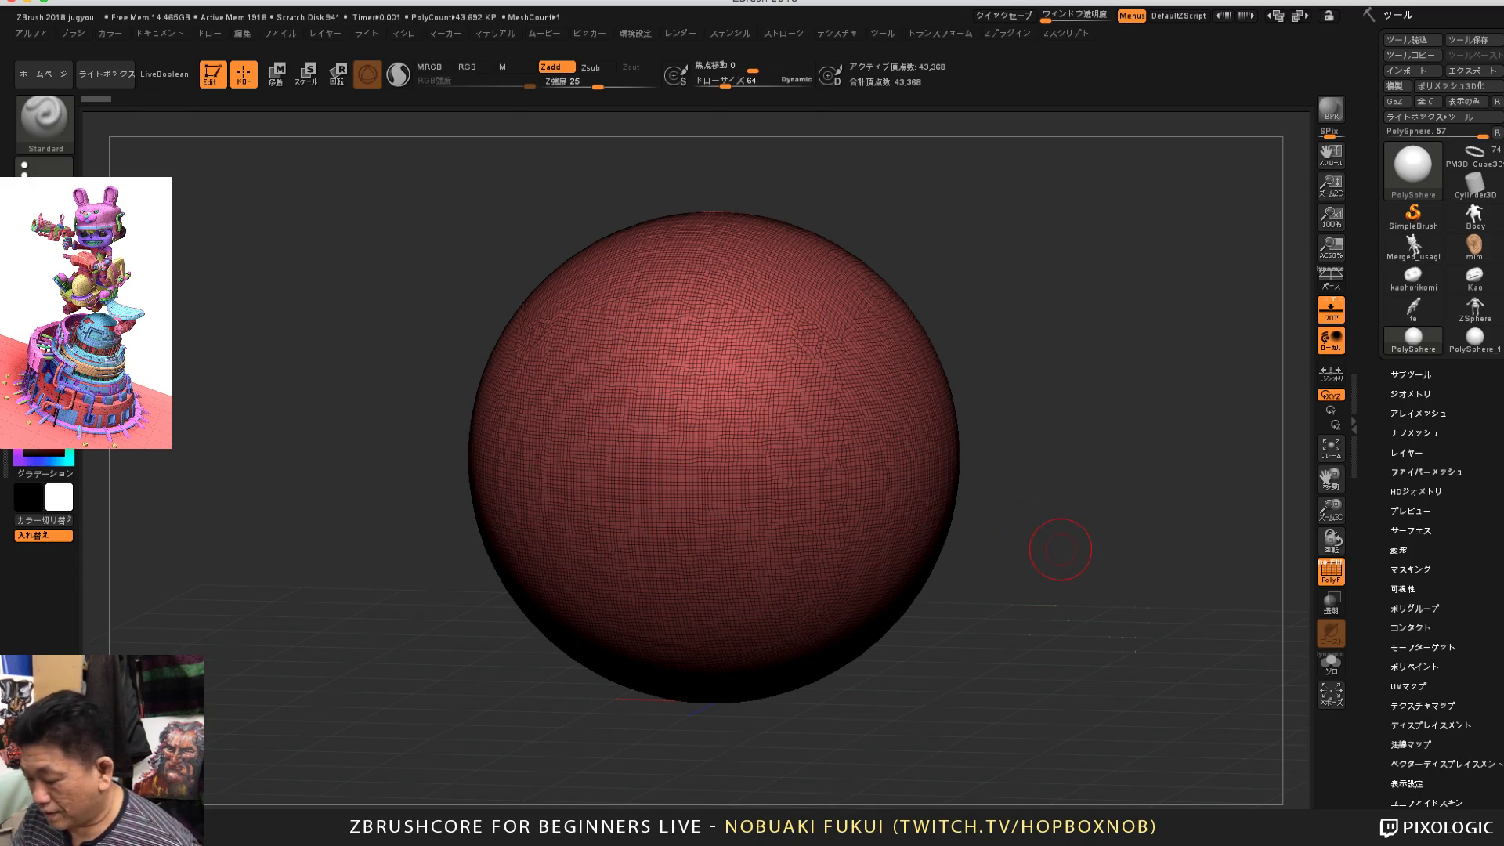
pyautogui.moveTo(1043, 595); pyautogui.dragTo(1036, 421)
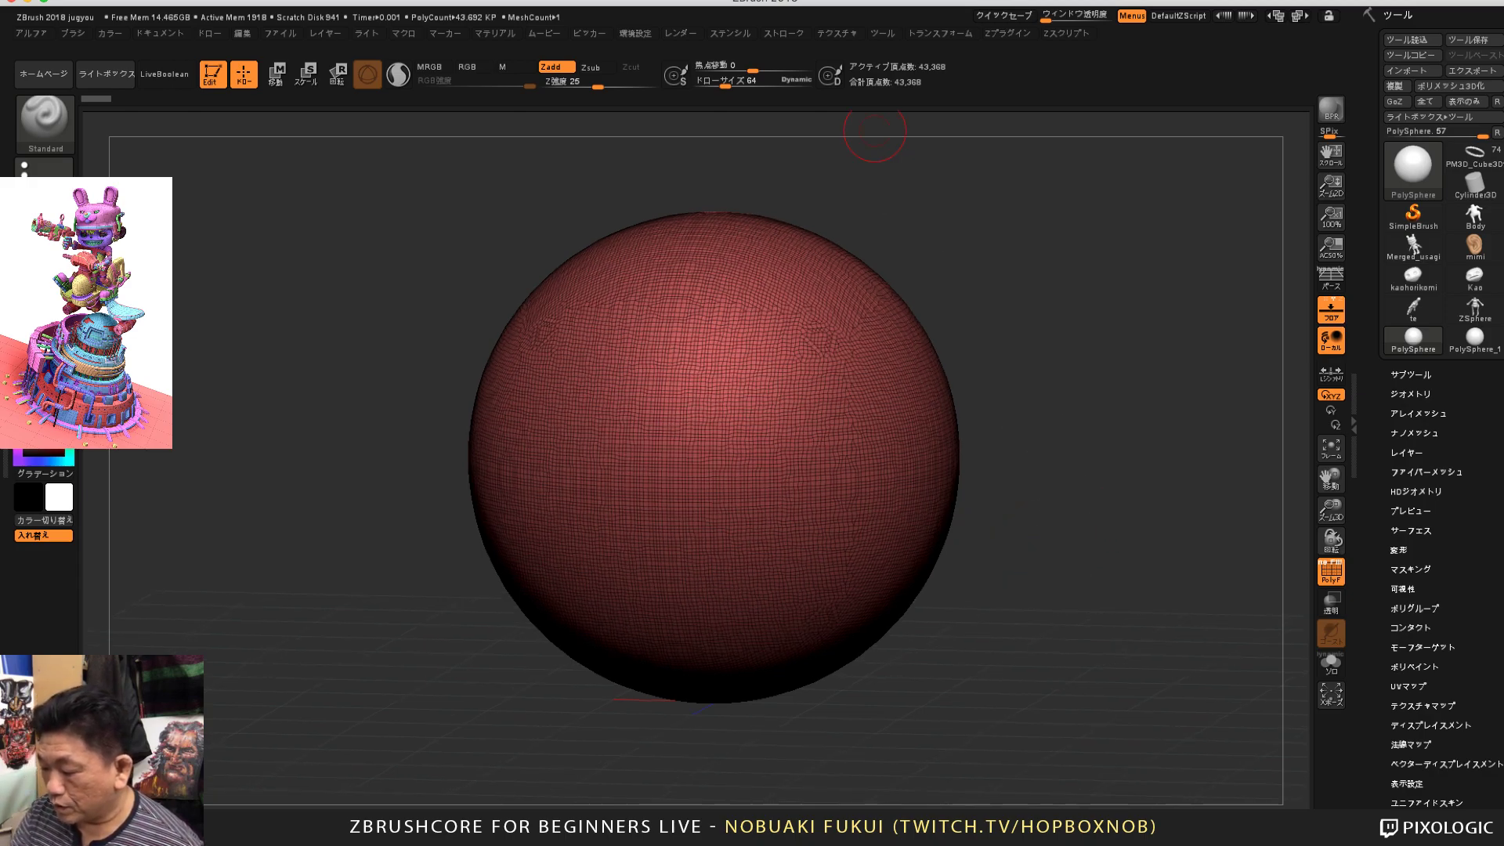
# Step: Set the brush draw size to 243
pyautogui.moveTo(797, 83); pyautogui.dragTo(802, 83)
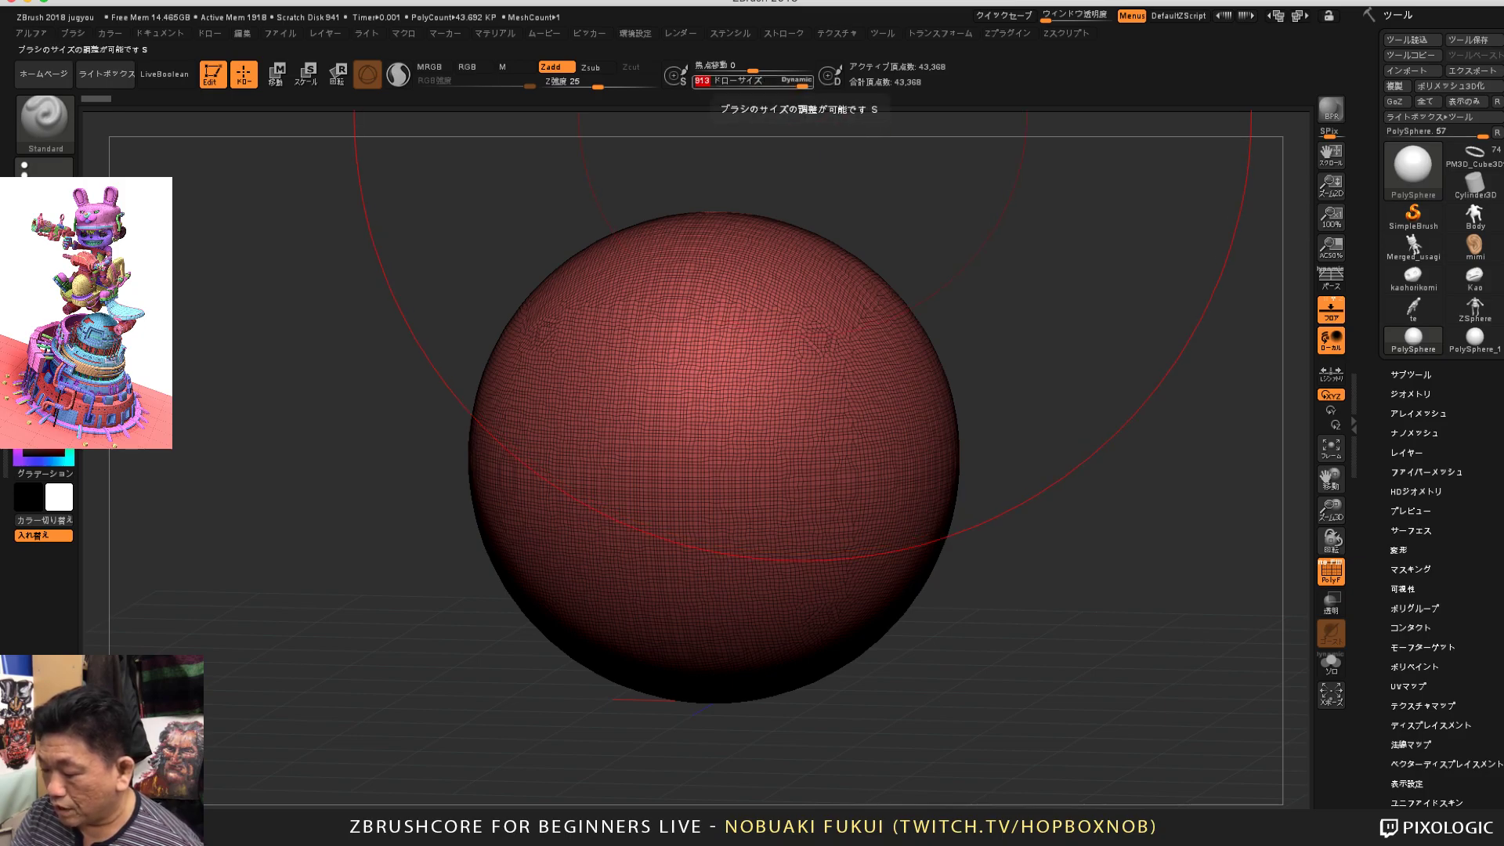
pyautogui.click(801, 83)
pyautogui.click(802, 81)
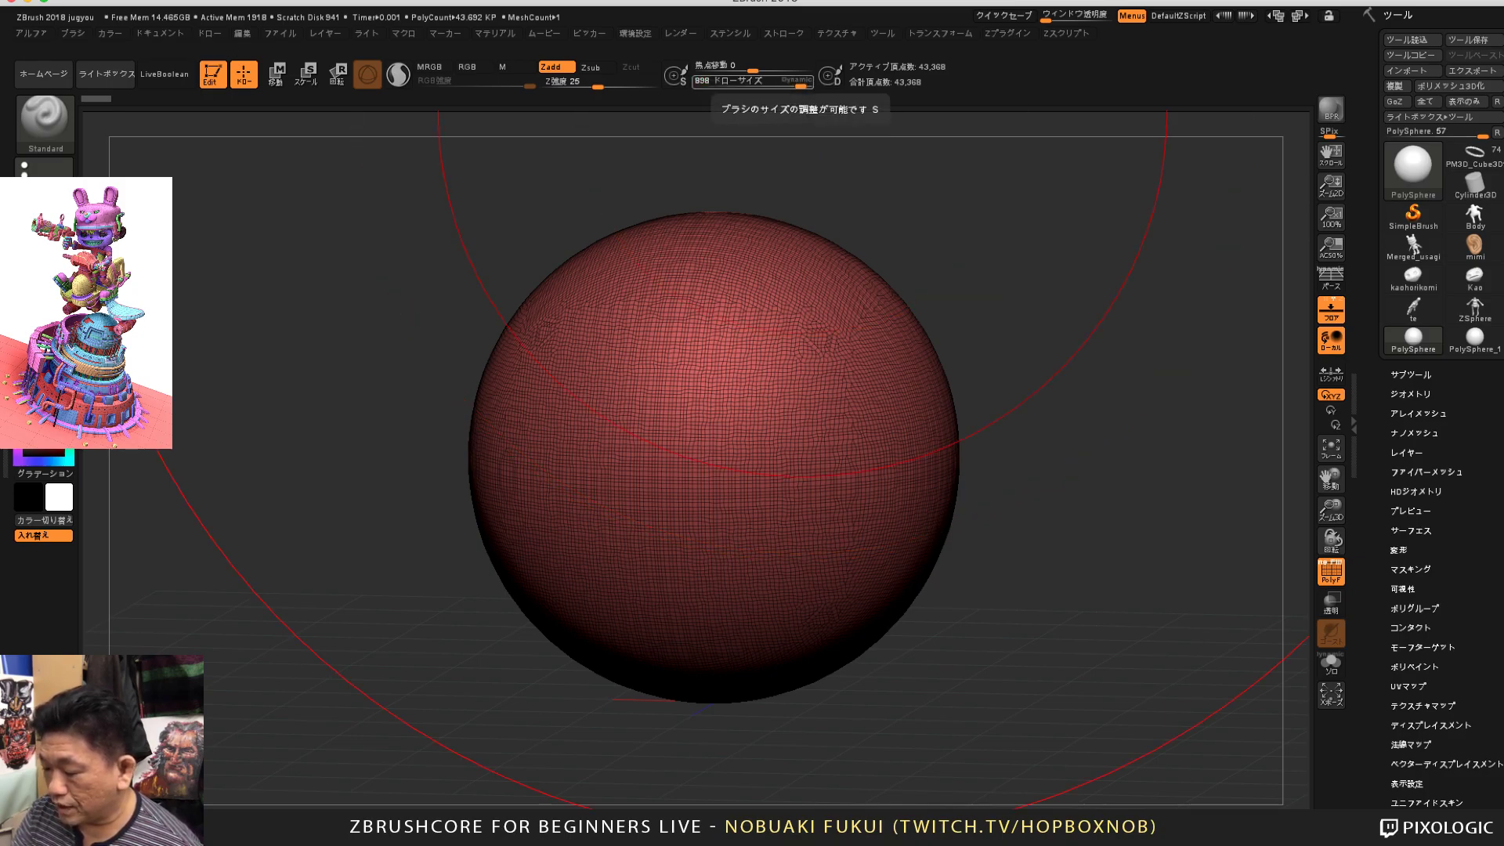
pyautogui.moveTo(799, 81); pyautogui.dragTo(753, 82)
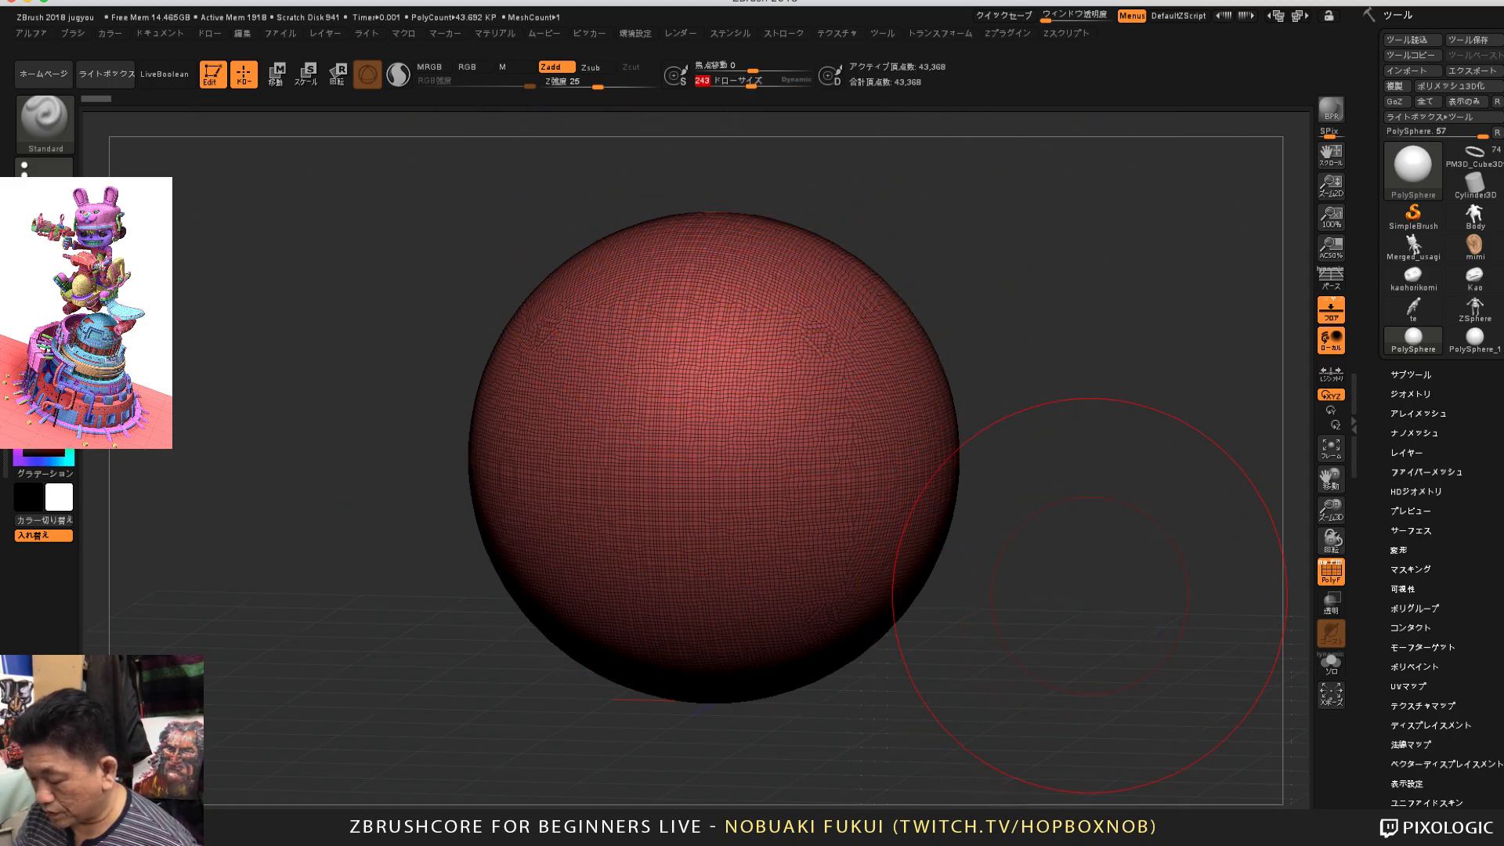
# Step: Turn off the polyframe display so the sphere appears as a plain shaded surface
pyautogui.moveTo(1090, 599)
pyautogui.keyDown('alt'); pyautogui.mouseDown()
pyautogui.moveTo(1019, 593)
pyautogui.moveTo(1086, 597)
pyautogui.moveTo(1038, 596)
pyautogui.mouseUp(); pyautogui.keyUp('alt')
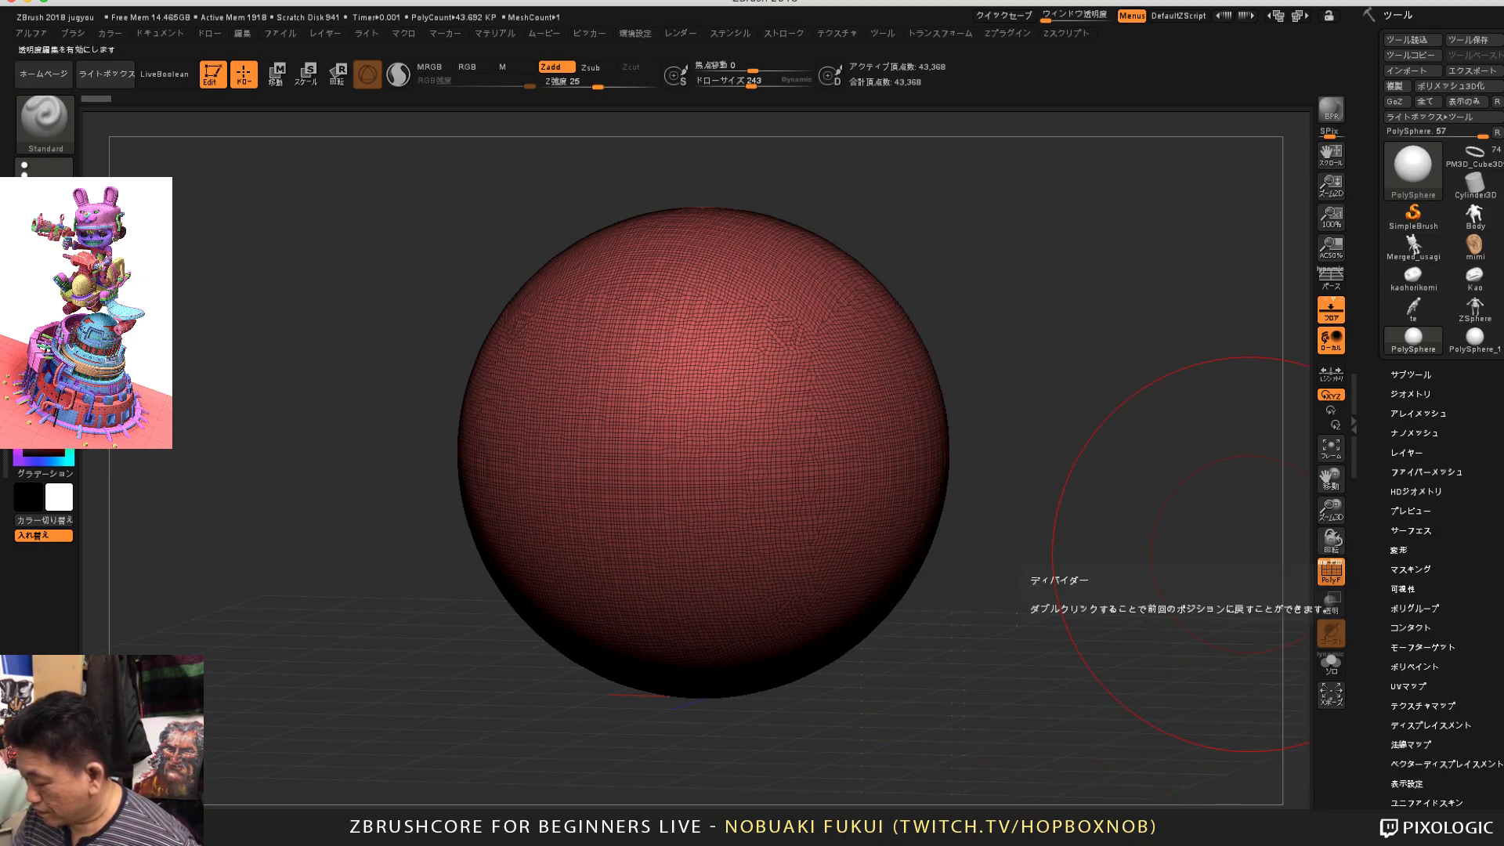
pyautogui.click(1331, 573)
pyautogui.moveTo(1173, 625); pyautogui.dragTo(1097, 636)
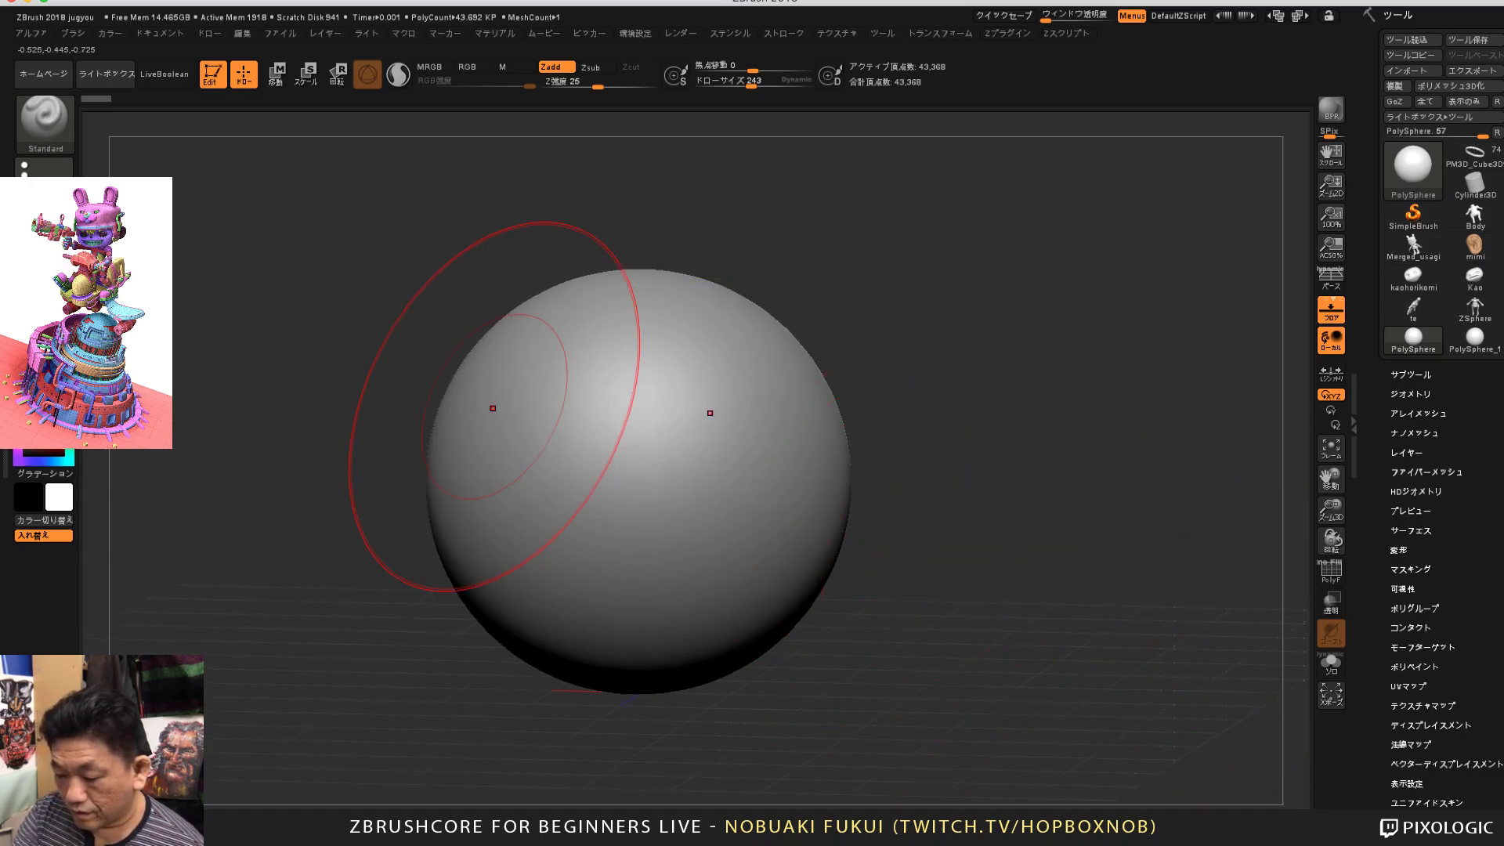
# Step: Choose the Move brush and enlarge its draw size to 339
pyautogui.click(45, 118)
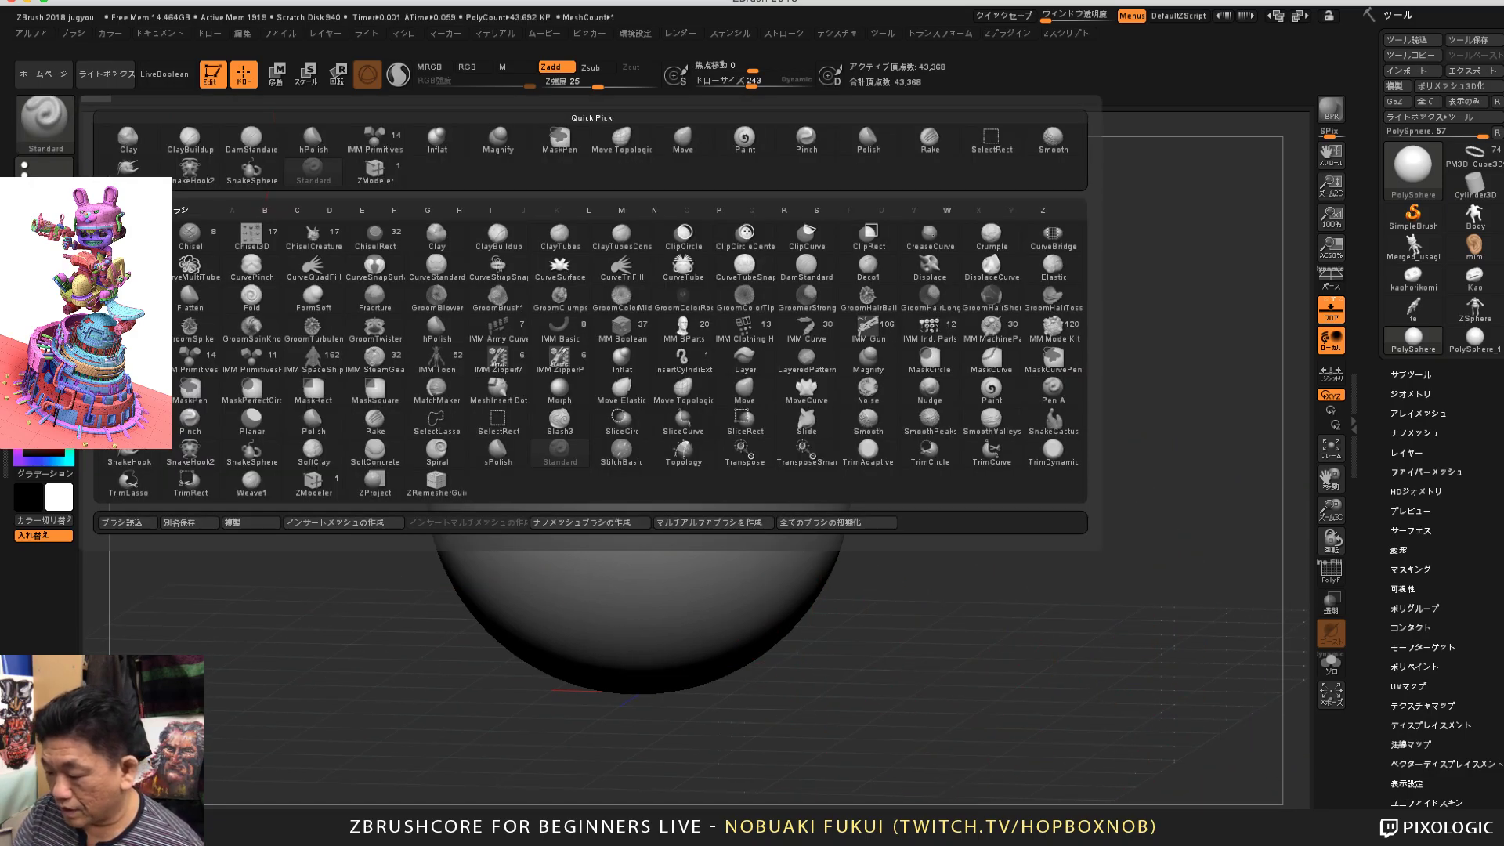
pyautogui.click(683, 139)
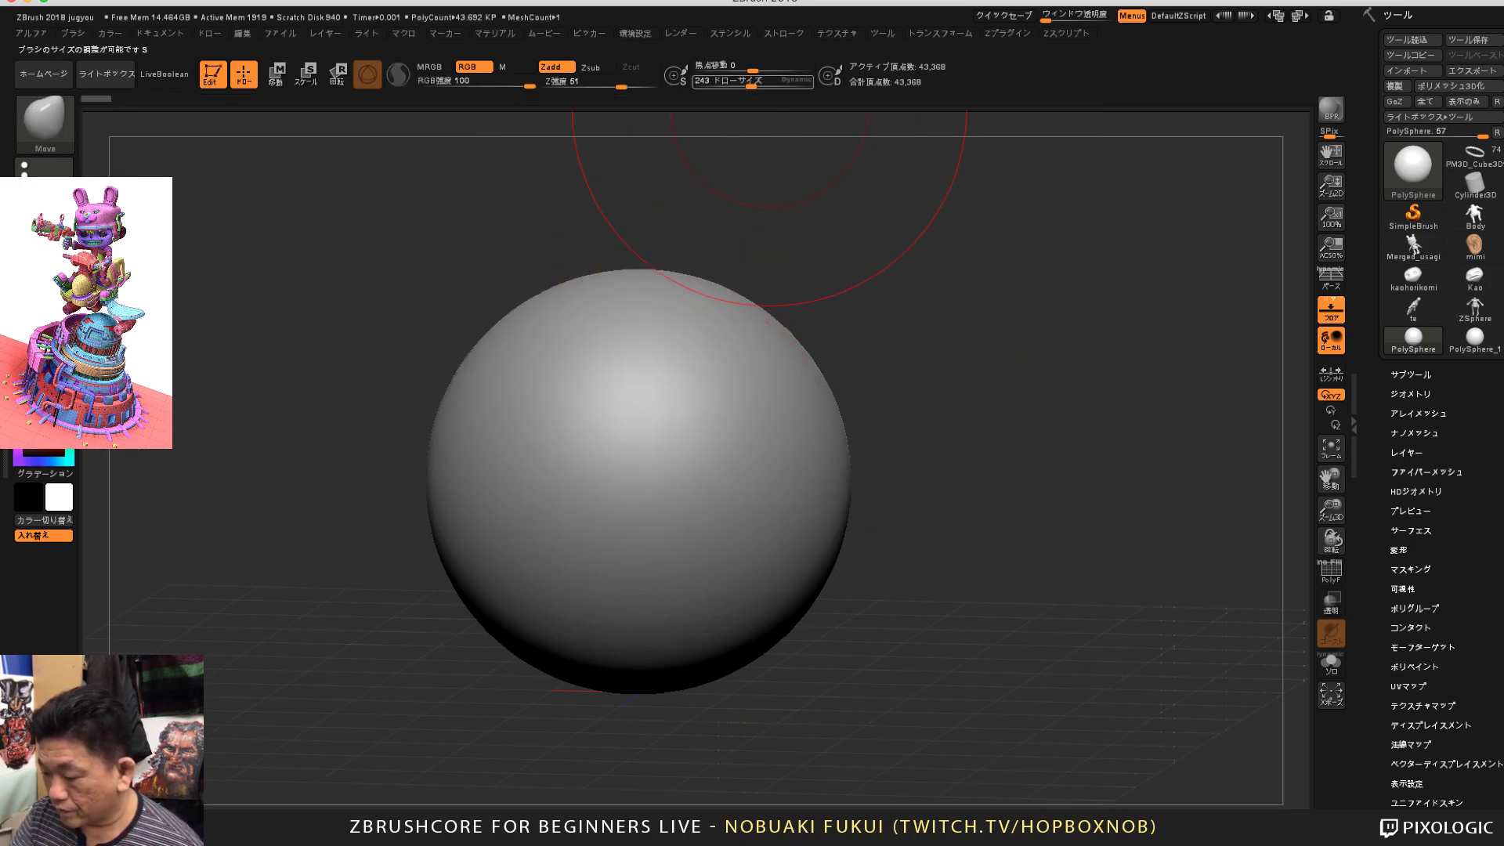
pyautogui.click(757, 83)
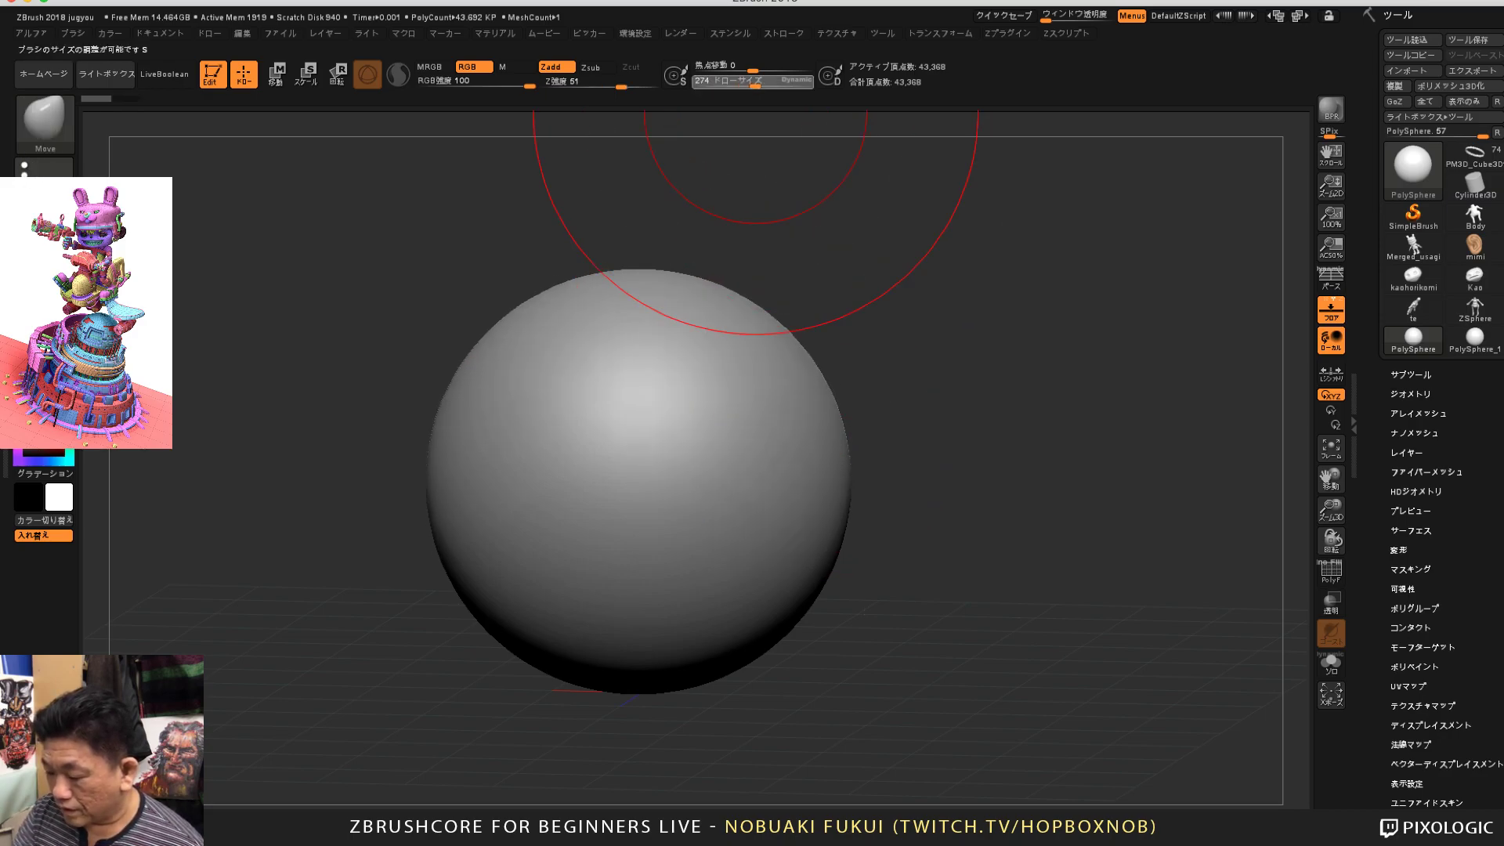
pyautogui.moveTo(756, 82); pyautogui.dragTo(762, 82)
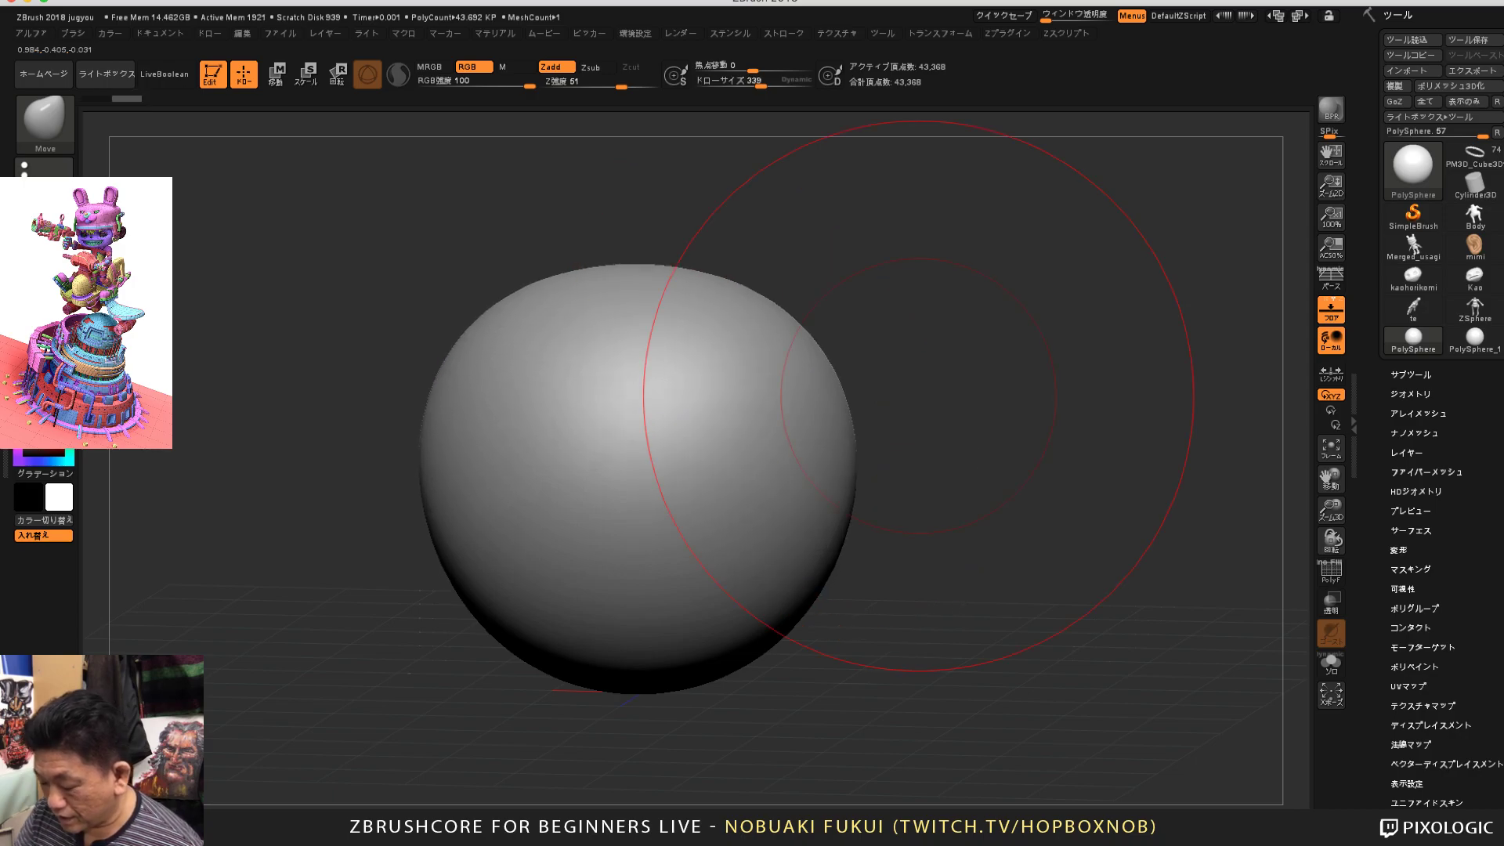
# Step: Reshape the sphere with symmetrical Move strokes, lifting the underside and pulling the upper corners and sides outward
pyautogui.moveTo(919, 396)
pyautogui.mouseDown()
pyautogui.moveTo(952, 392)
pyautogui.moveTo(936, 382)
pyautogui.mouseUp()
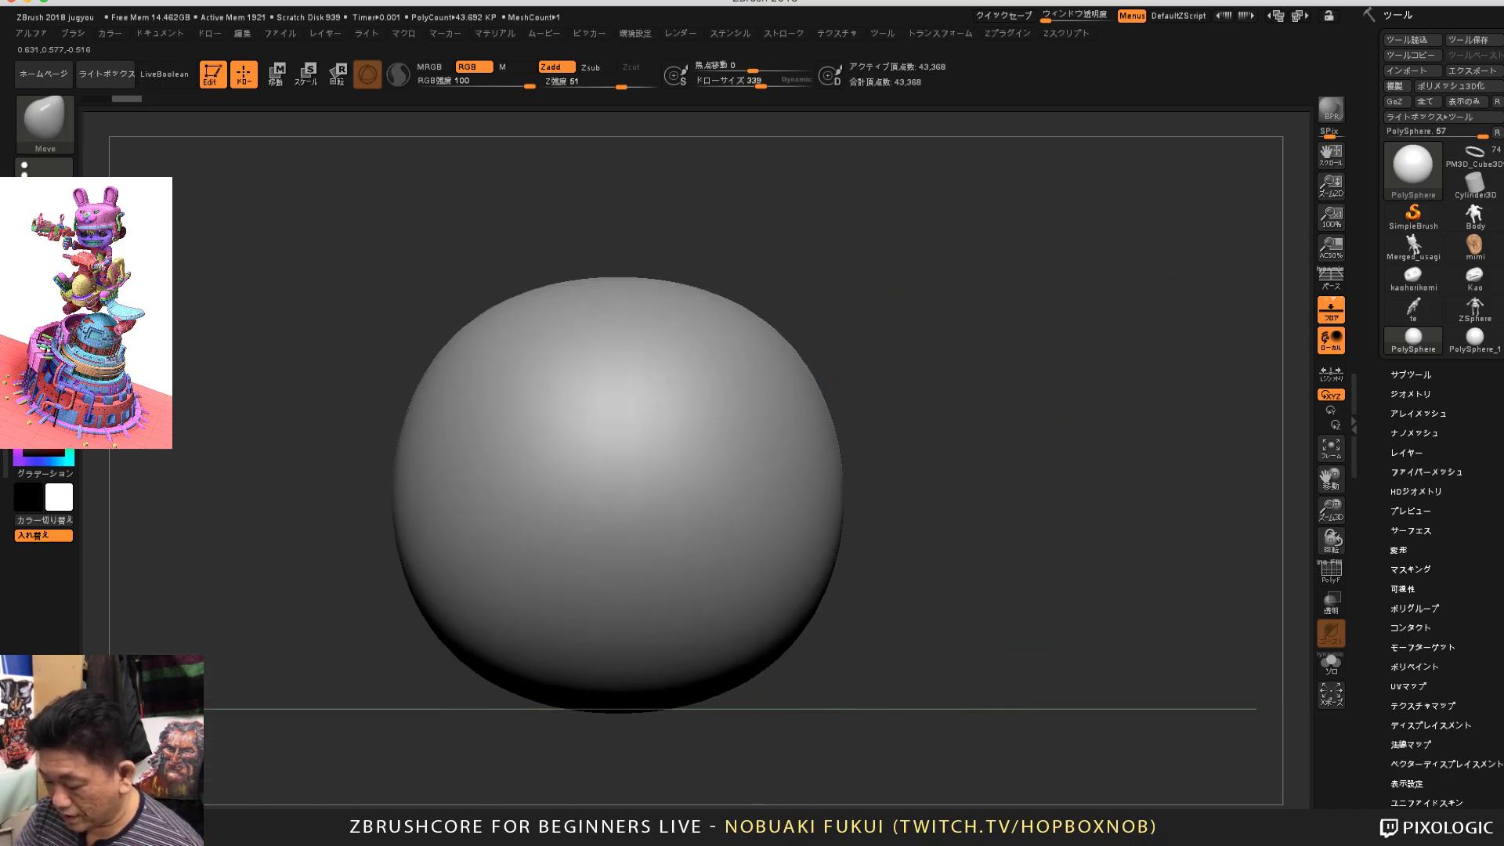
pyautogui.moveTo(762, 622)
pyautogui.mouseDown()
pyautogui.moveTo(790, 616)
pyautogui.moveTo(783, 583)
pyautogui.mouseUp()
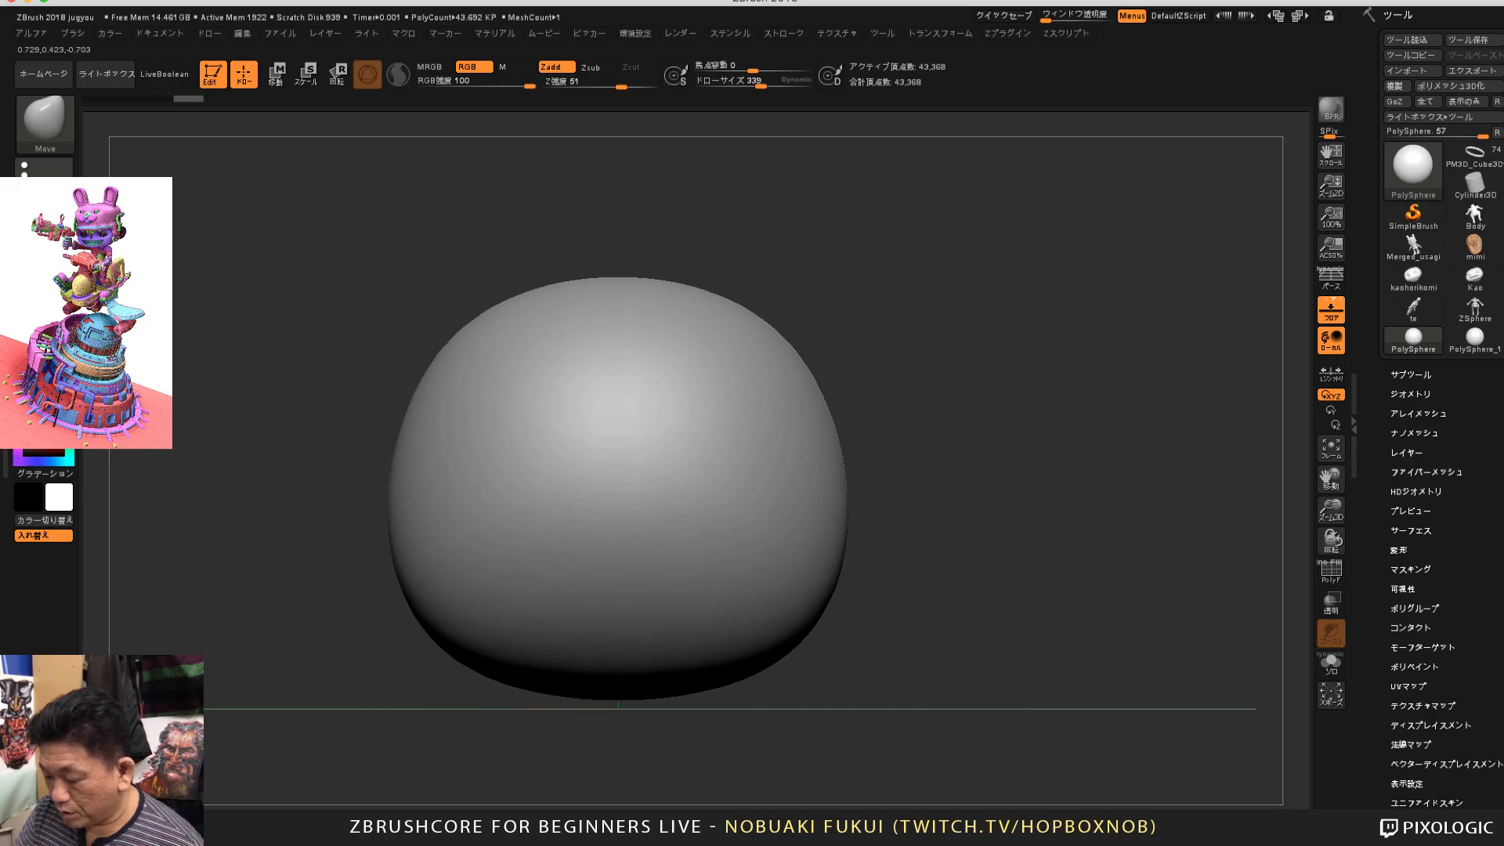
pyautogui.moveTo(909, 502); pyautogui.dragTo(909, 513)
pyautogui.moveTo(793, 374); pyautogui.dragTo(813, 351)
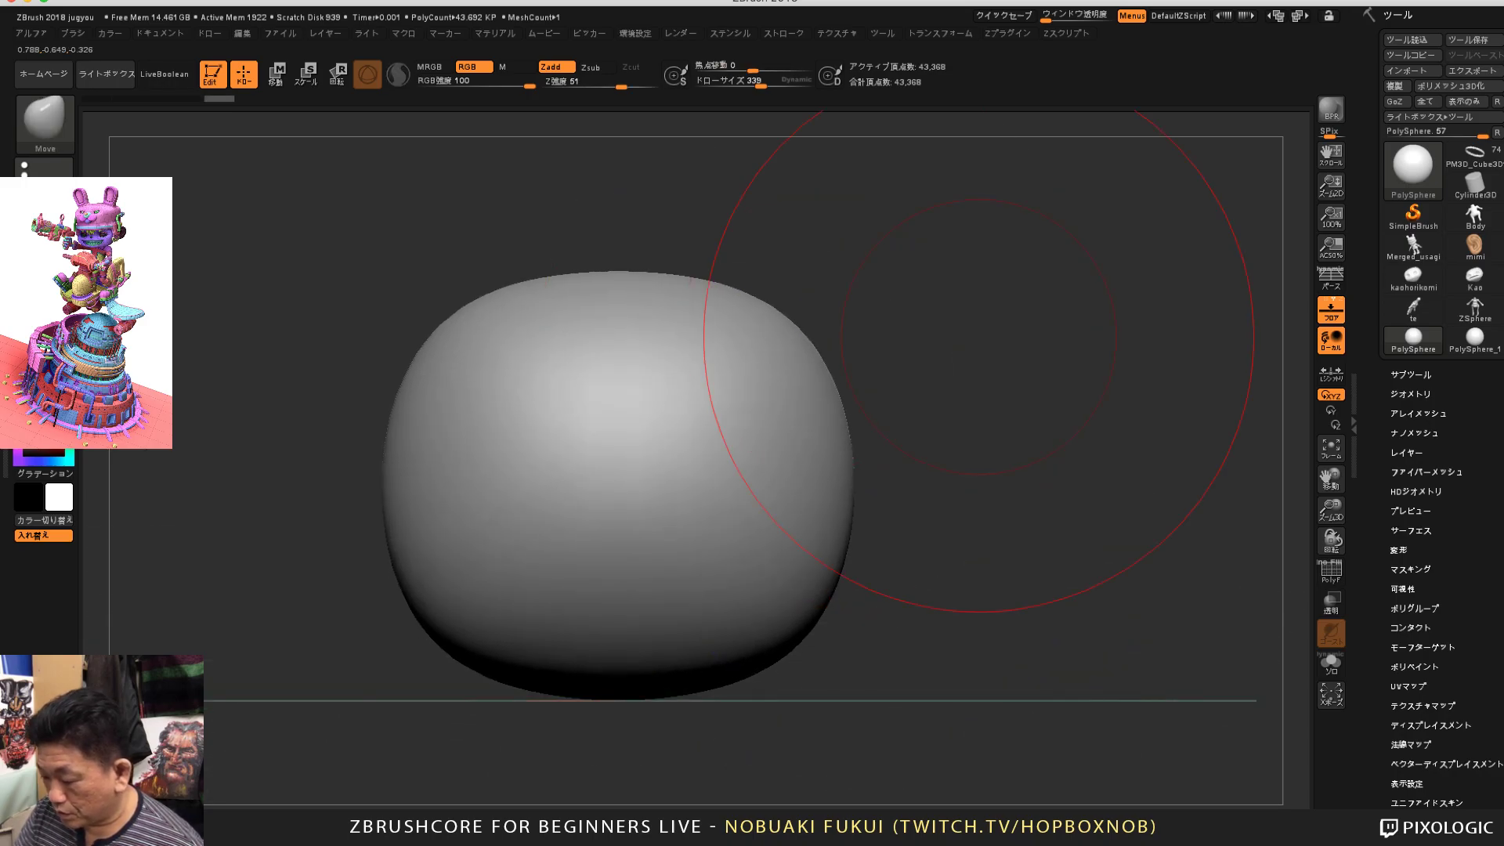
pyautogui.moveTo(980, 336)
pyautogui.keyDown('shift'); pyautogui.mouseDown()
pyautogui.moveTo(913, 353)
pyautogui.moveTo(1010, 326)
pyautogui.mouseUp(); pyautogui.keyUp('shift')
pyautogui.moveTo(1120, 439)
pyautogui.keyDown('alt'); pyautogui.mouseDown()
pyautogui.moveTo(971, 429)
pyautogui.moveTo(970, 402)
pyautogui.mouseUp(); pyautogui.keyUp('alt')
pyautogui.moveTo(785, 446); pyautogui.dragTo(852, 445)
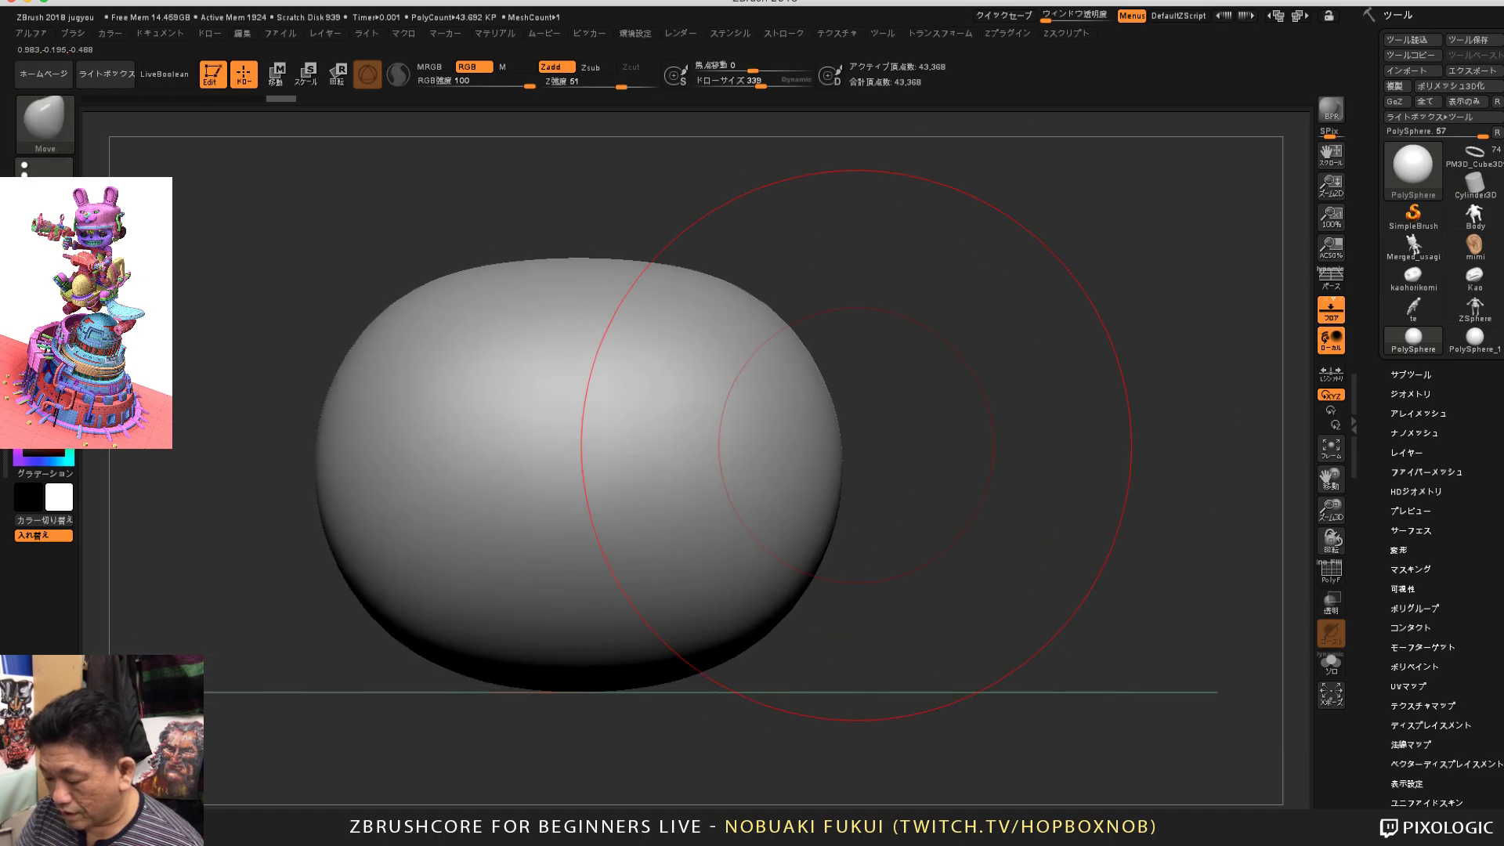
# Step: Pull the form's lower sides outward to widen its base with the Move brush
pyautogui.hotkey('ctrl', 'shift', 'z')
pyautogui.hotkey('ctrl', 'shift', 'z')
pyautogui.hotkey('ctrl', 'shift', 'z')
pyautogui.hotkey('ctrl', 'shift', 'z')
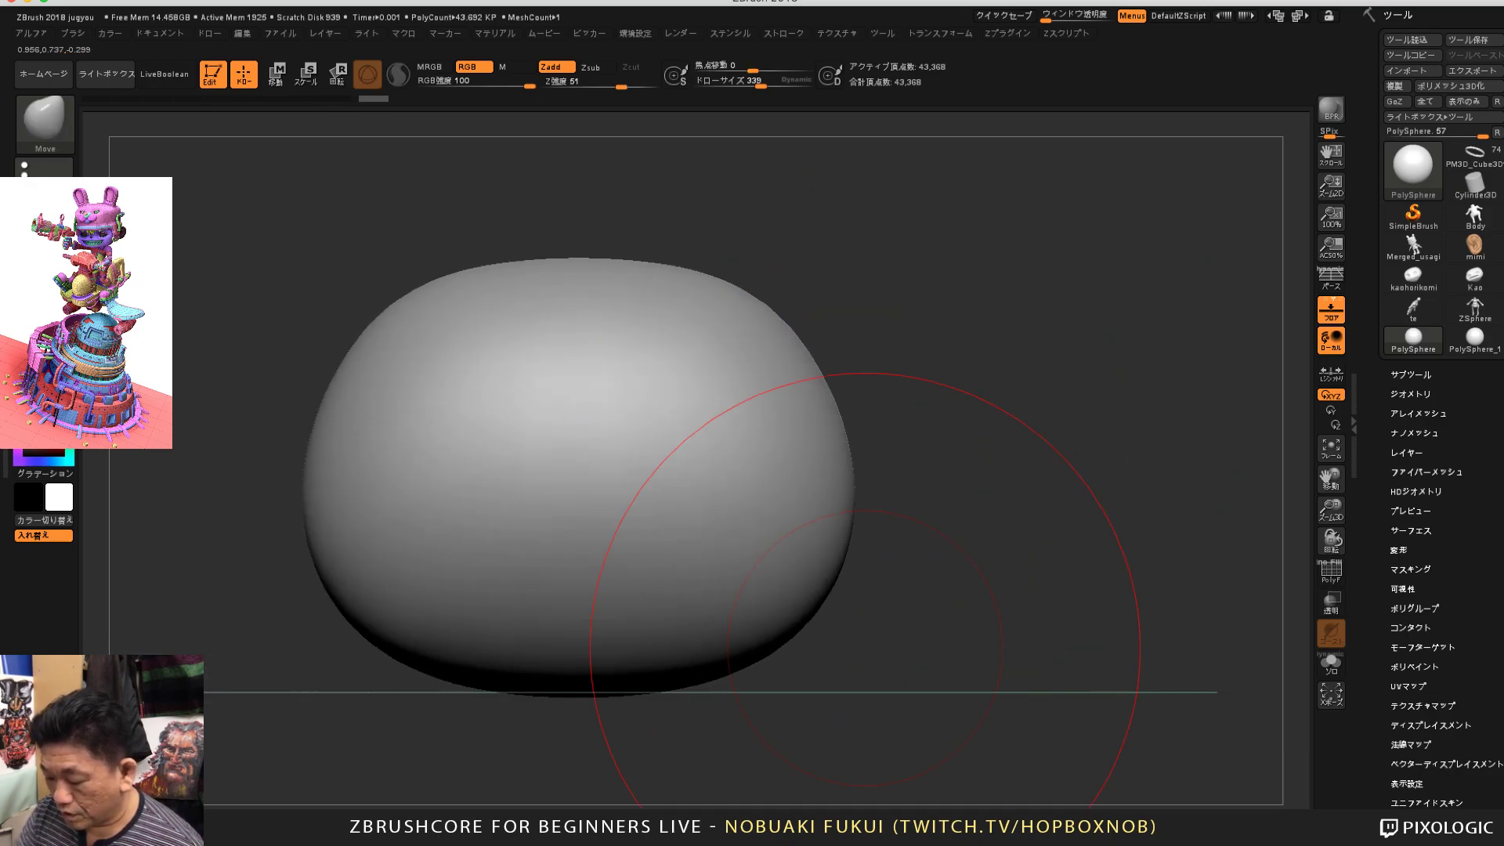
pyautogui.hotkey('ctrl', 'z')
pyautogui.hotkey('ctrl', 'z')
pyautogui.hotkey('ctrl', 'z')
pyautogui.hotkey('ctrl', 'z')
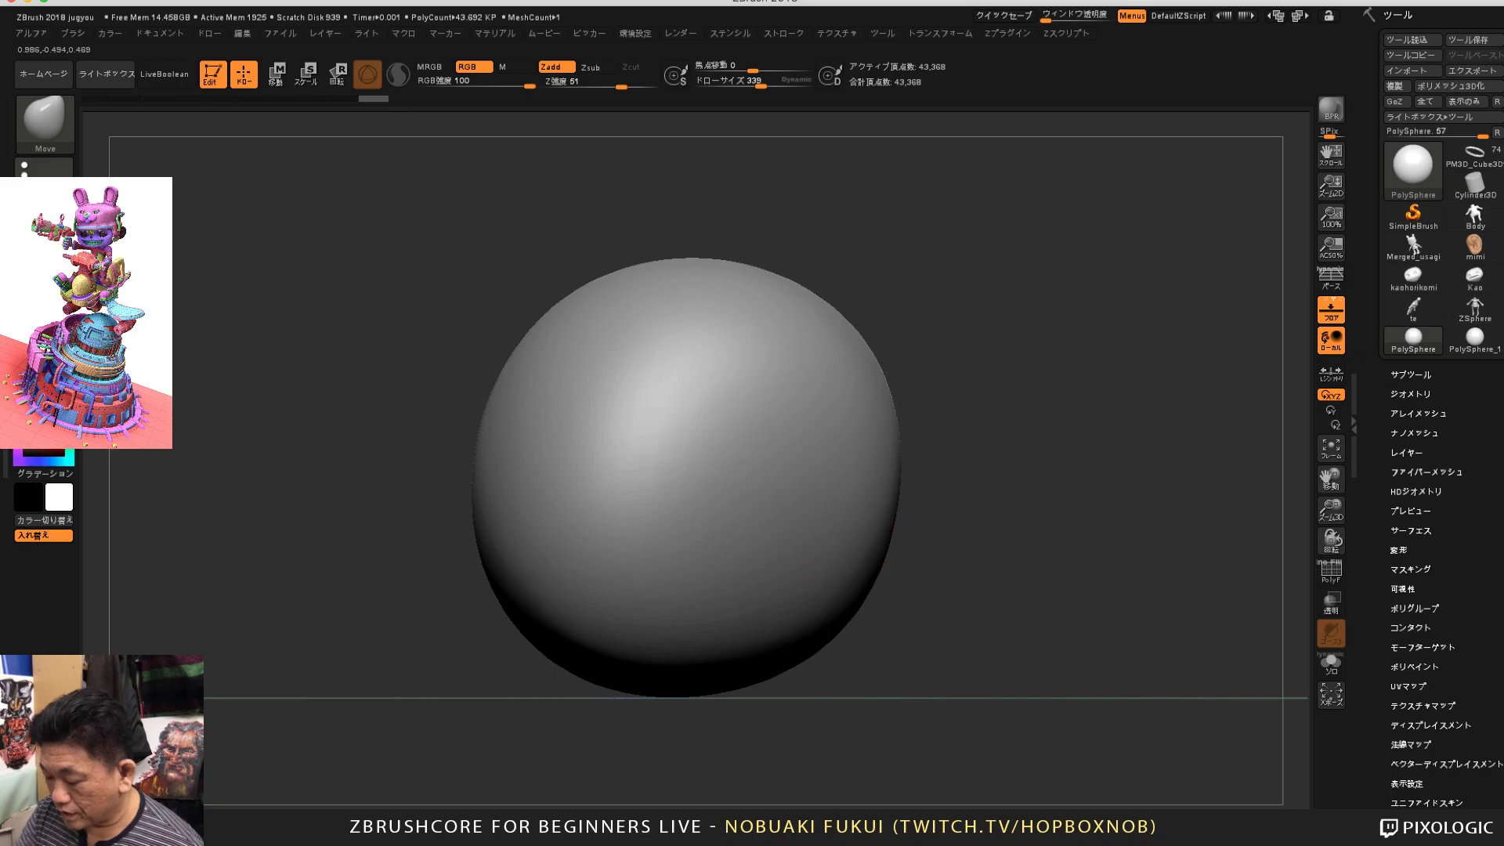
# Step: Raise and broaden the form's upper corners until it becomes a wide, rounded block
pyautogui.hotkey('ctrl', 'shift', 'z')
pyautogui.hotkey('ctrl', 'shift', 'z')
pyautogui.hotkey('ctrl', 'shift', 'z')
pyautogui.hotkey('ctrl', 'shift', 'z')
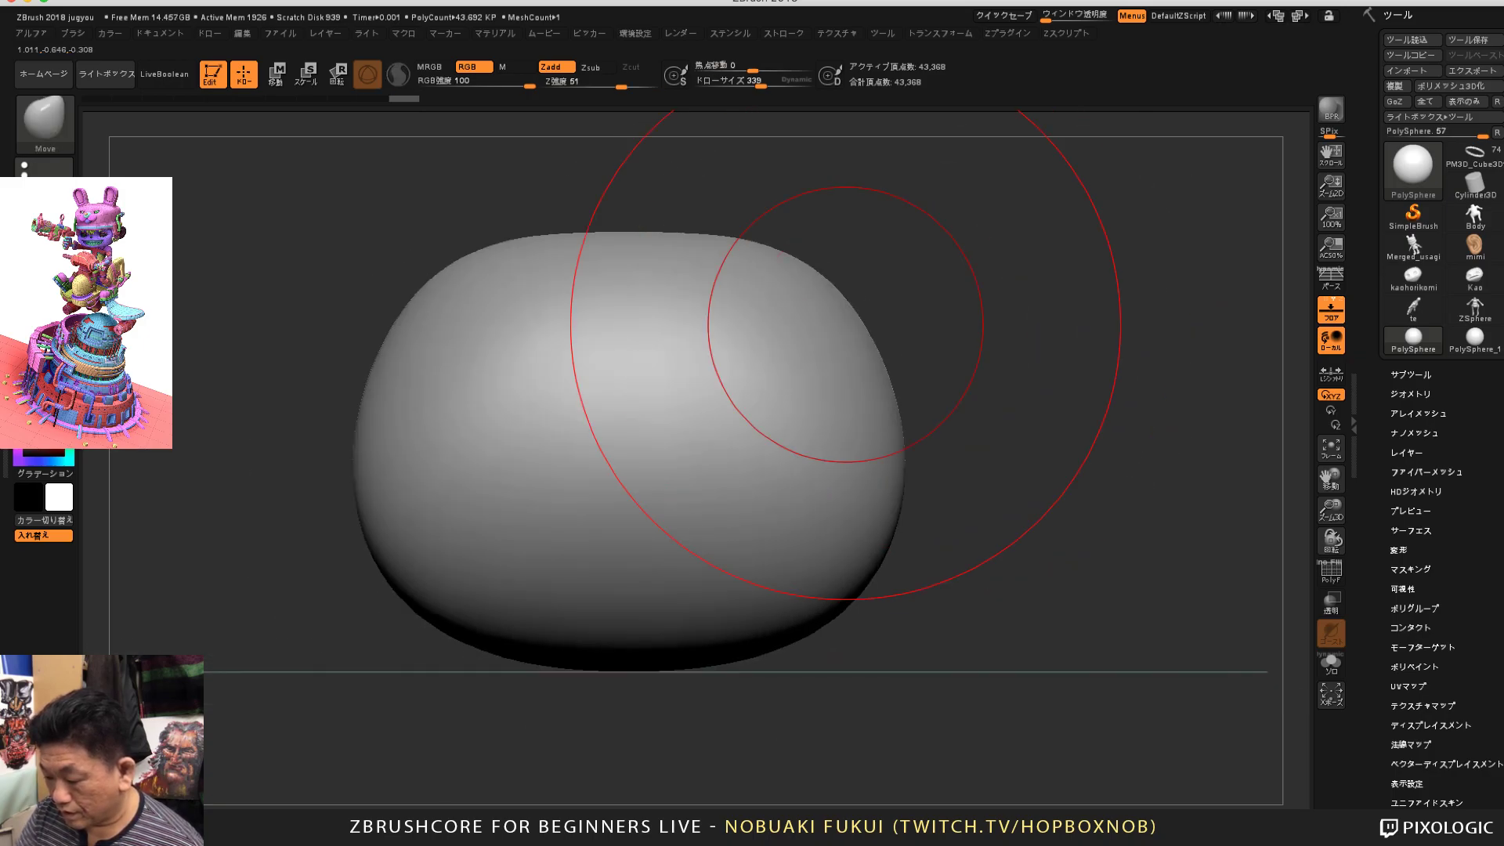
pyautogui.hotkey('ctrl', 'shift', 'z')
pyautogui.hotkey('ctrl', 'shift', 'z')
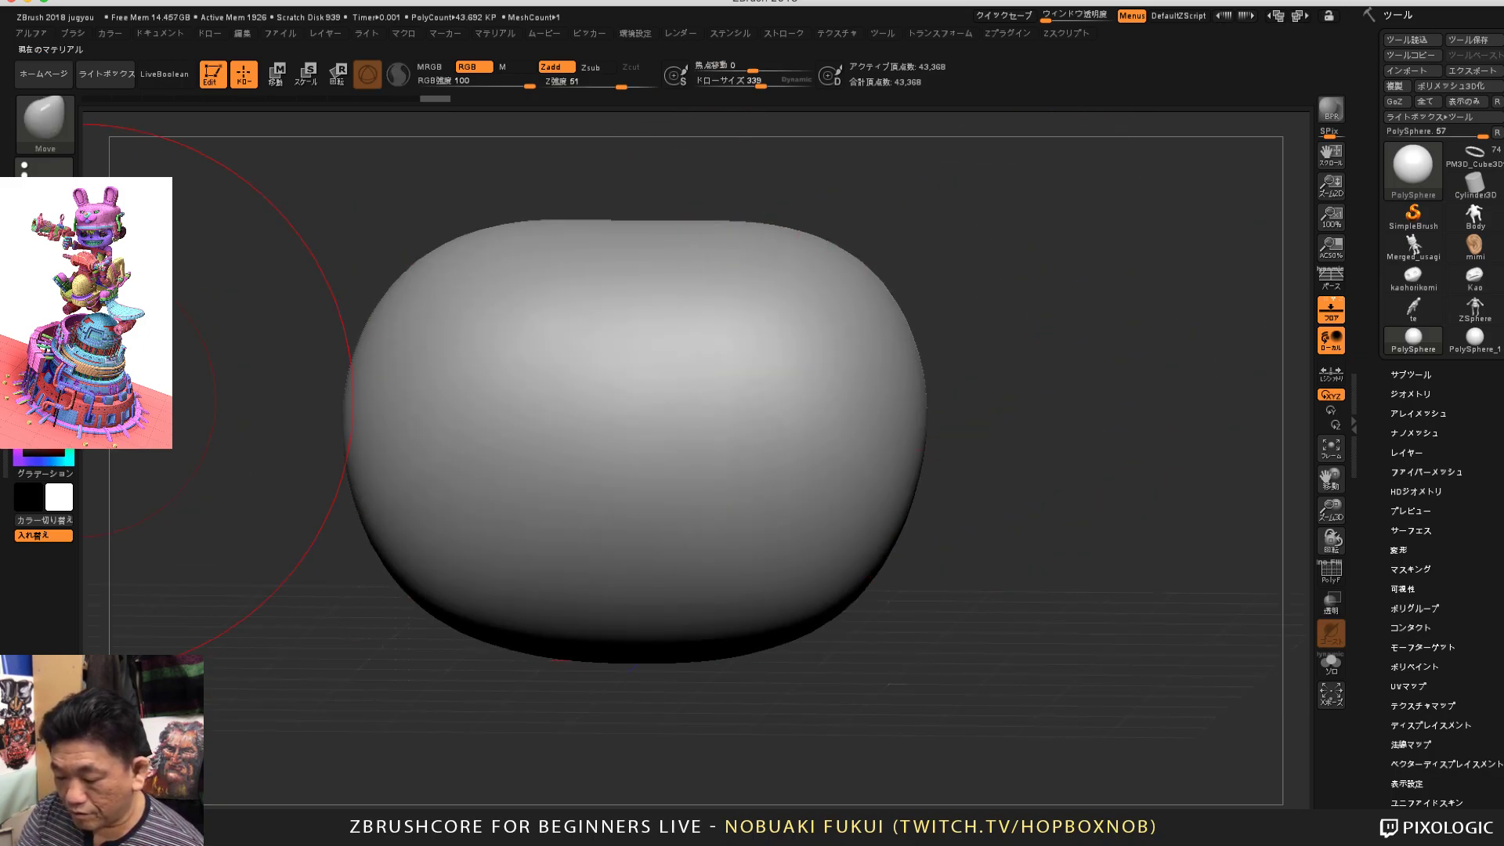
# Step: Change the model's material to MatCap Red Wax
pyautogui.press('m')
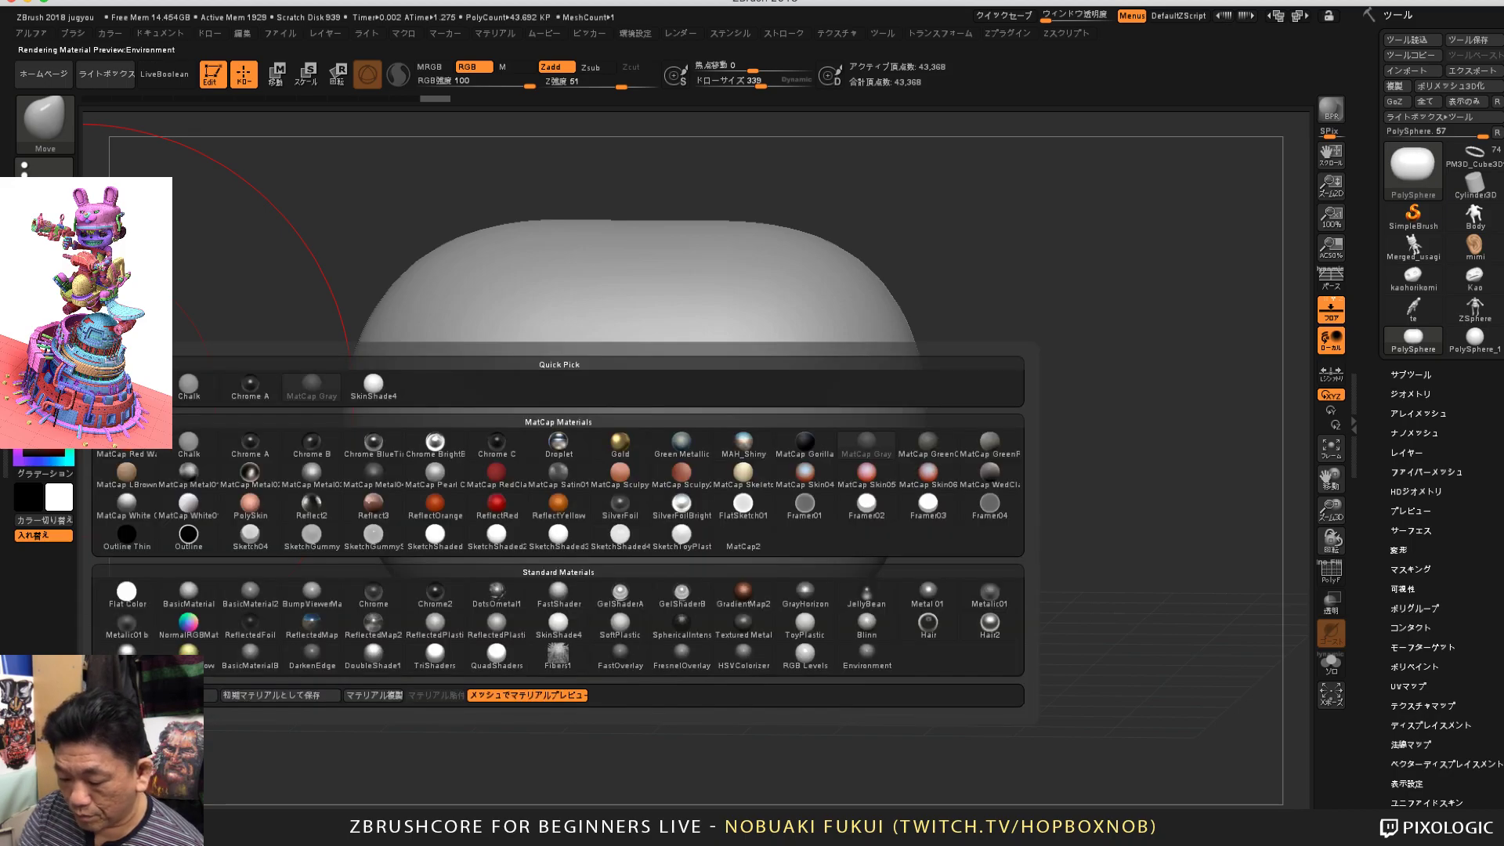
pyautogui.click(127, 444)
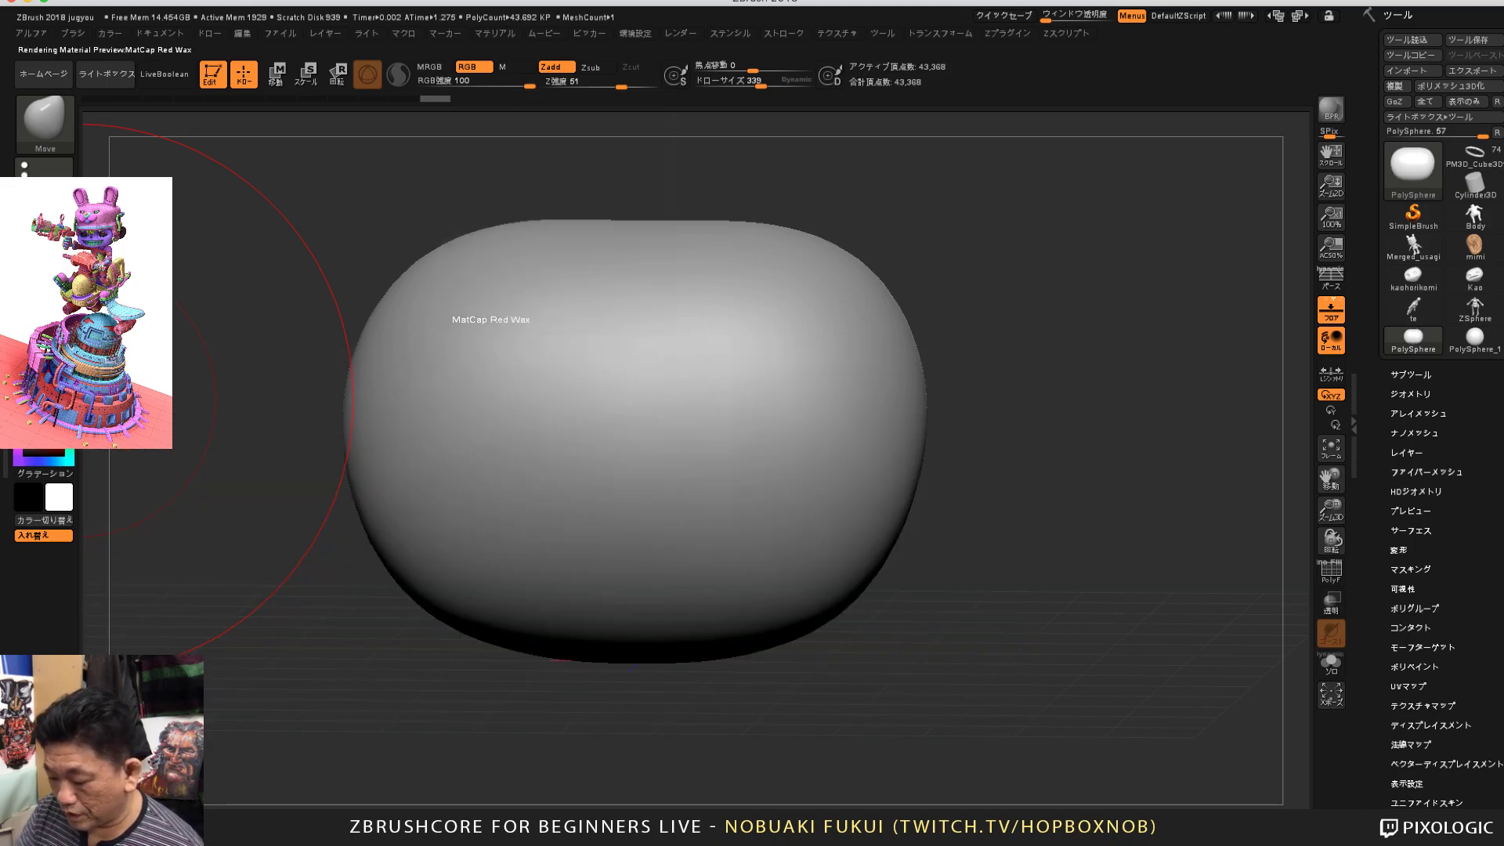
pyautogui.moveTo(937, 440); pyautogui.dragTo(1031, 445)
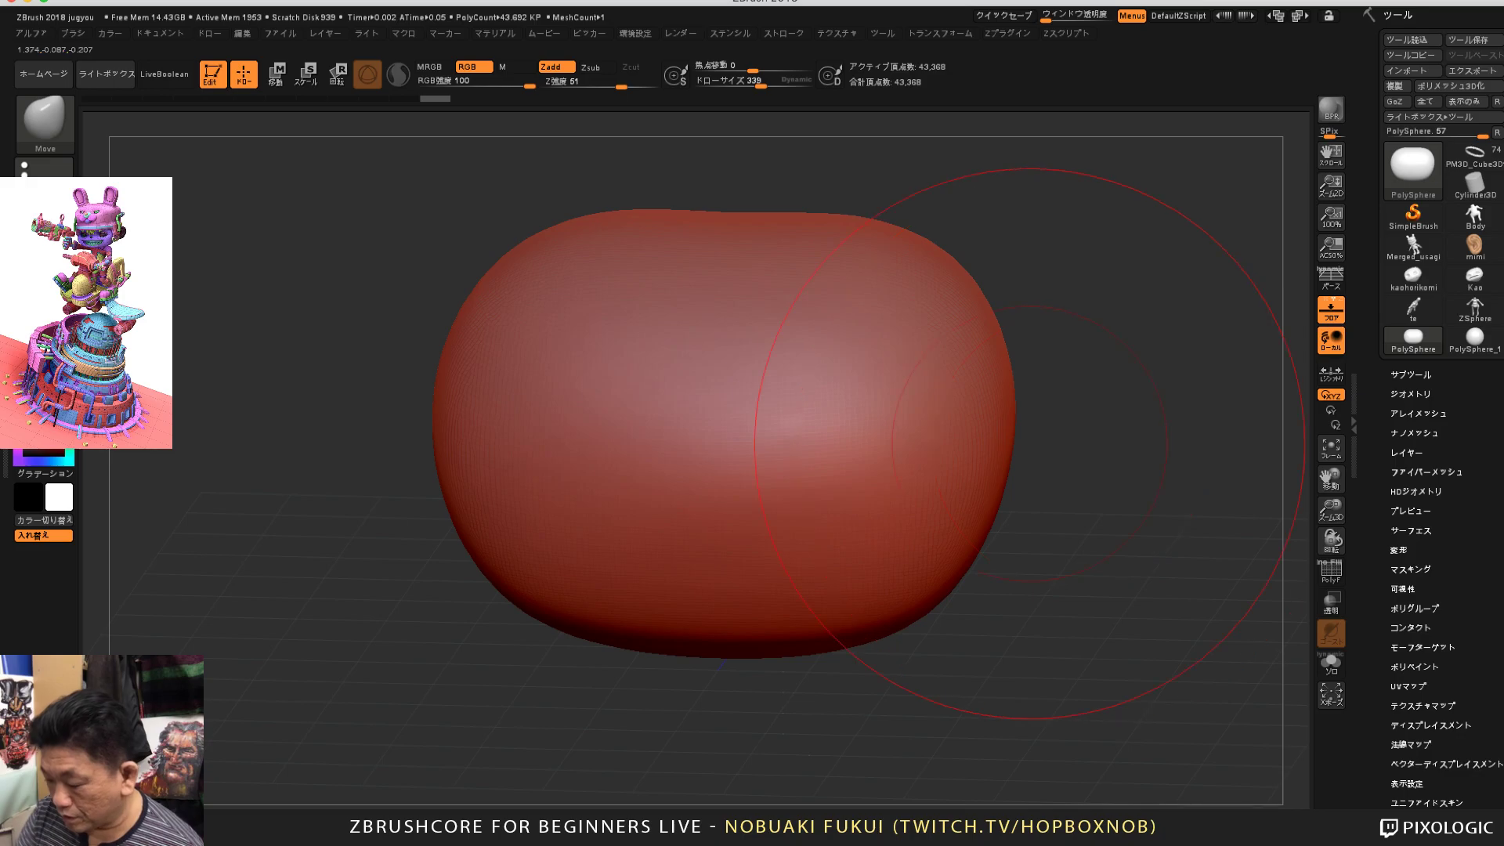
# Step: Pull up the dip in the middle of the top, and undo the trial stroke on the profile's upper edge
pyautogui.moveTo(764, 219); pyautogui.dragTo(768, 194)
pyautogui.keyDown('shift'); pyautogui.moveTo(1053, 196); pyautogui.dragTo(1031, 195); pyautogui.keyUp('shift')
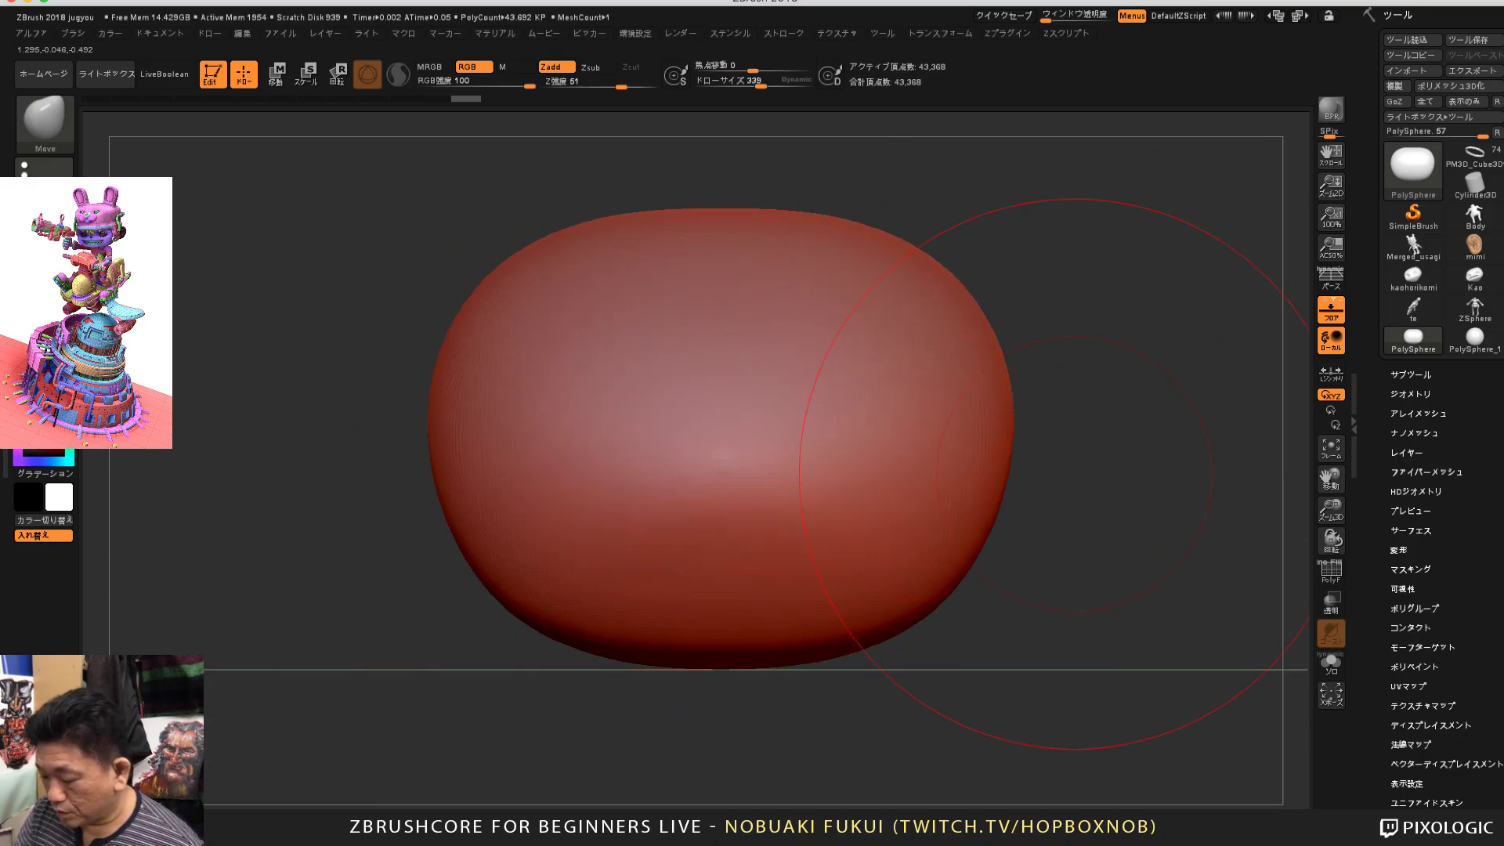
pyautogui.moveTo(1075, 474); pyautogui.dragTo(874, 506)
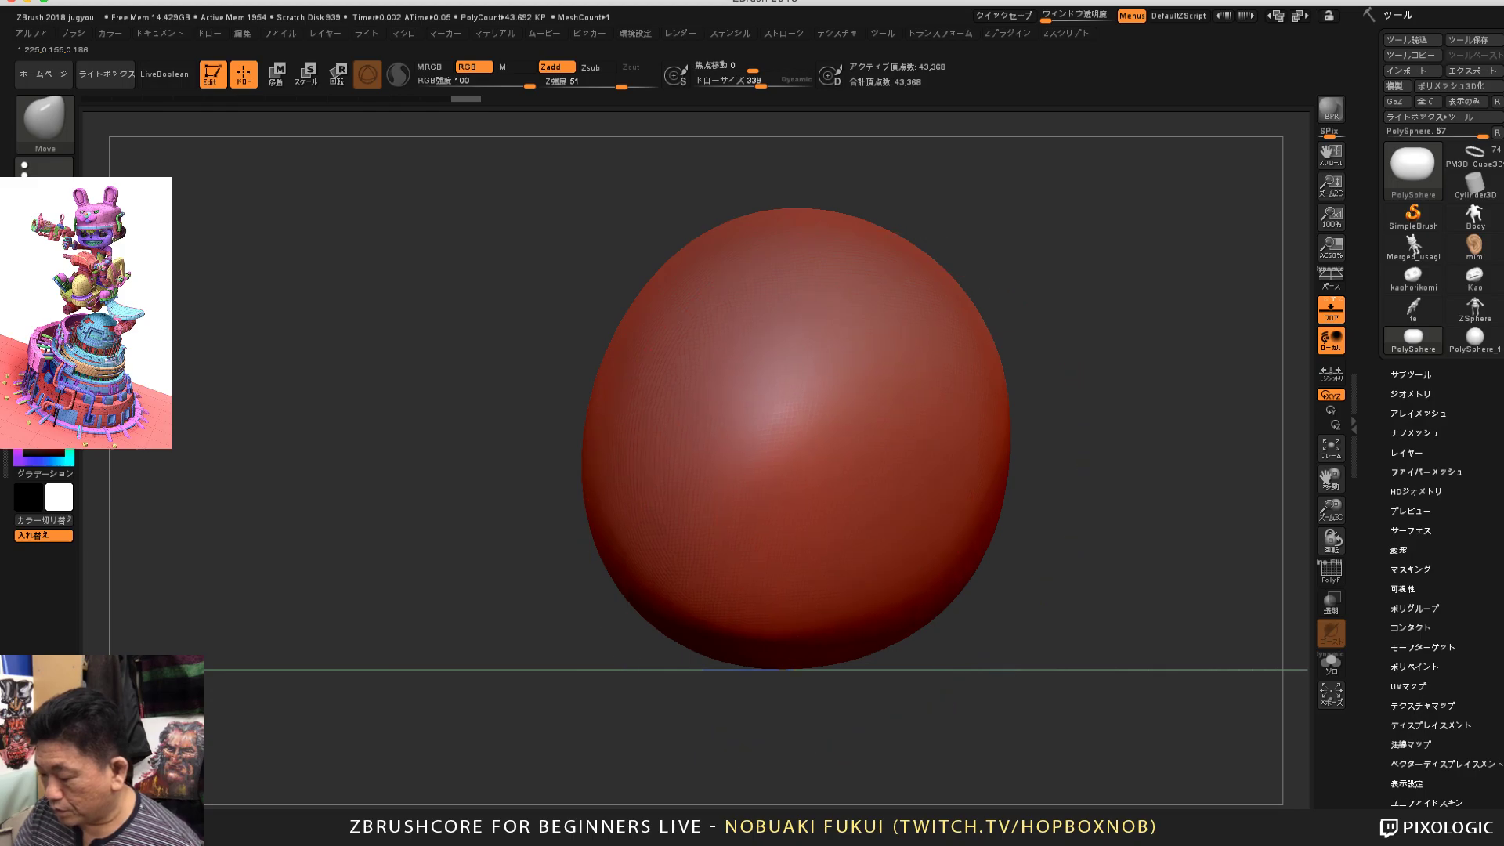
pyautogui.moveTo(940, 294); pyautogui.dragTo(956, 278)
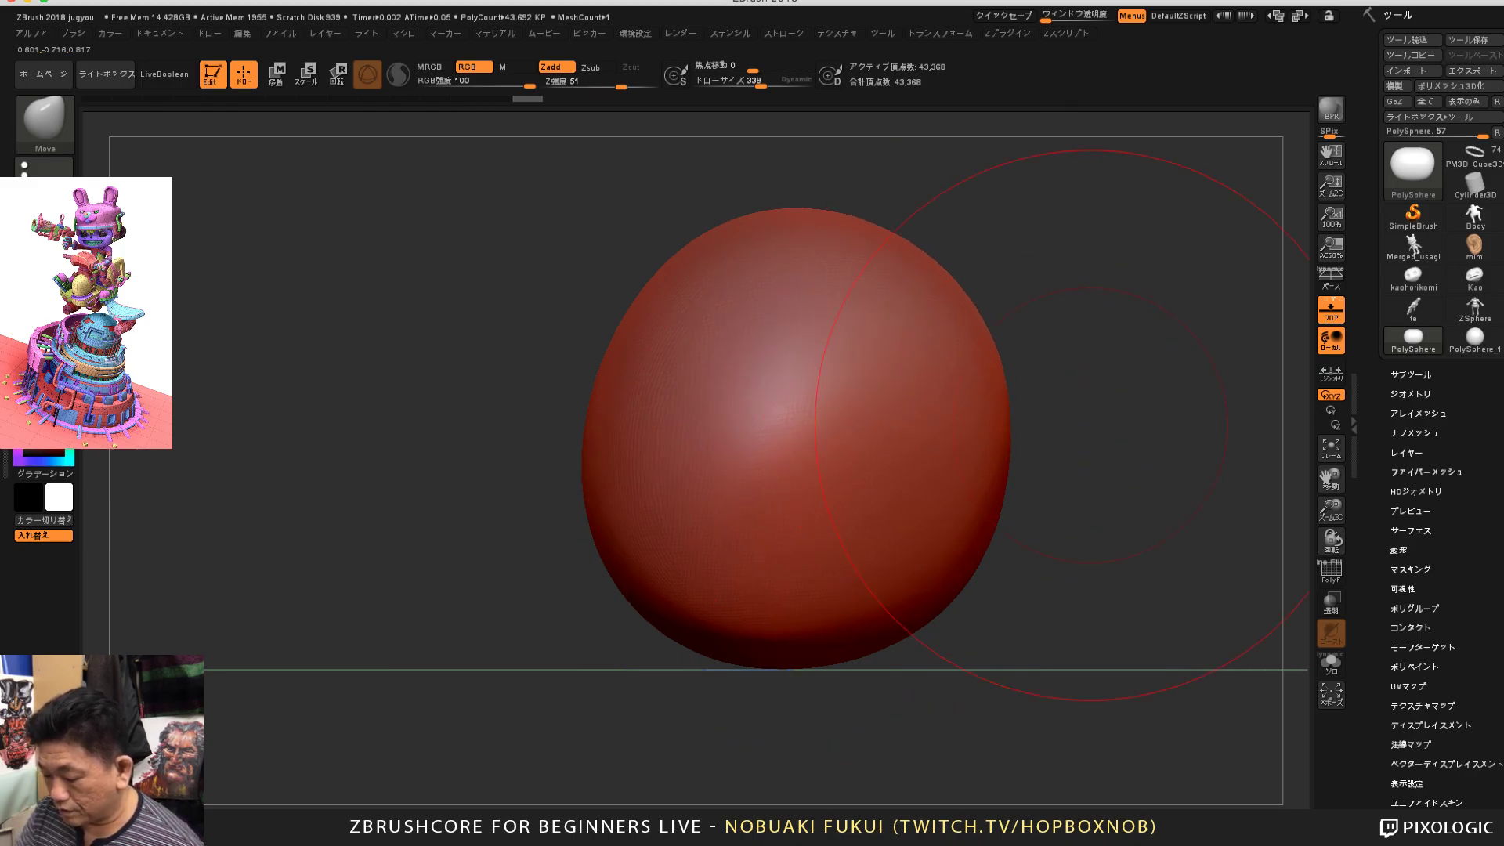
pyautogui.hotkey('ctrl', 'z')
# Step: Pull out the upper corners, raise the middle of the top and extend the underside downward from the front
pyautogui.moveTo(1085, 431)
pyautogui.keyDown('alt'); pyautogui.mouseDown()
pyautogui.moveTo(958, 482)
pyautogui.moveTo(952, 388)
pyautogui.mouseUp(); pyautogui.keyUp('alt')
pyautogui.moveTo(779, 341); pyautogui.dragTo(802, 322)
pyautogui.moveTo(925, 345); pyautogui.dragTo(1101, 351)
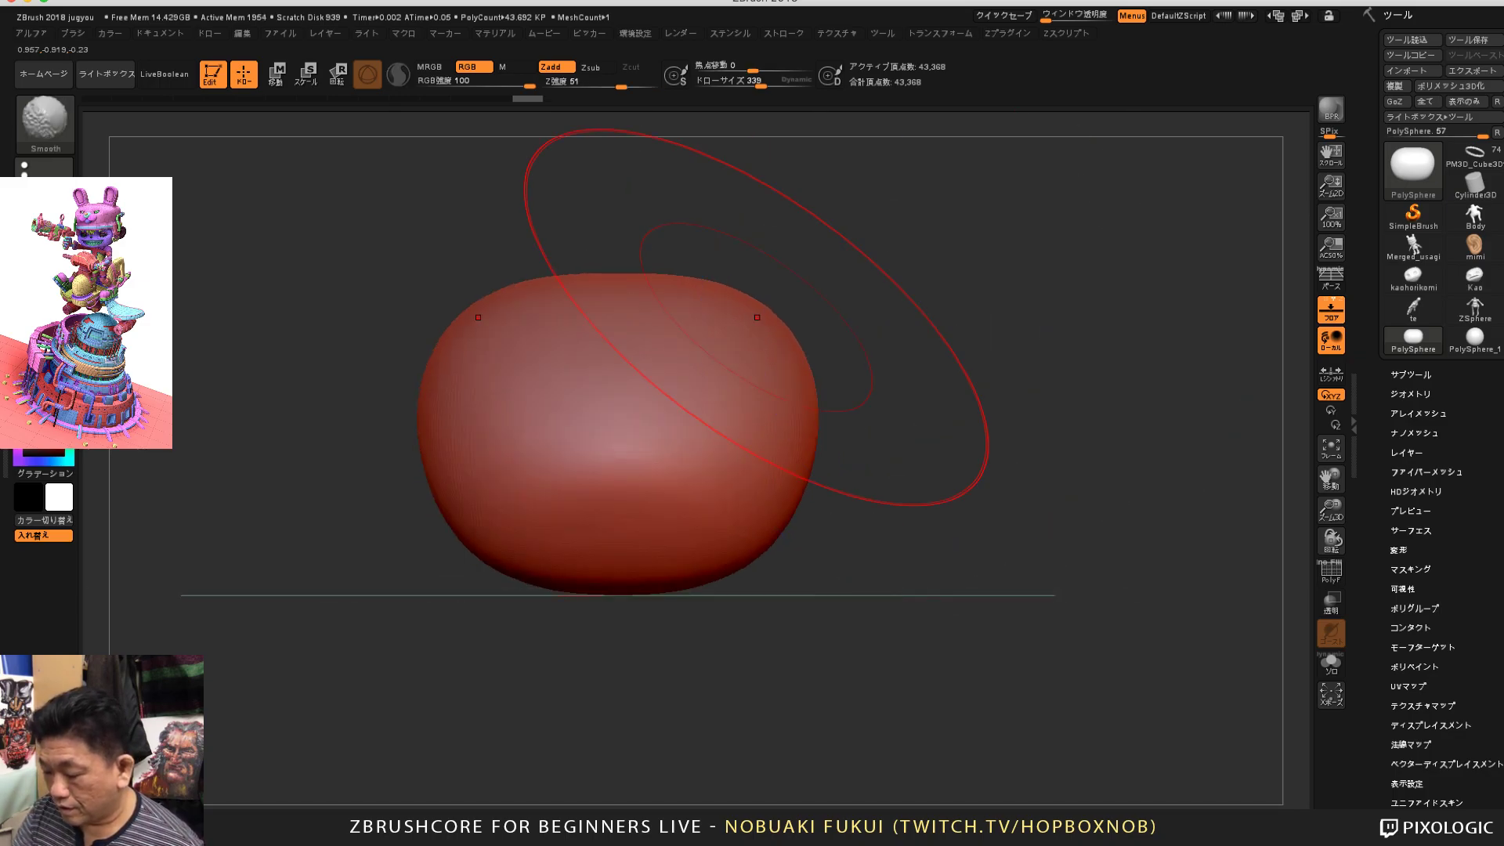
pyautogui.moveTo(638, 306); pyautogui.dragTo(636, 287)
pyautogui.moveTo(630, 503); pyautogui.dragTo(629, 527)
pyautogui.moveTo(737, 550); pyautogui.dragTo(749, 559)
pyautogui.moveTo(644, 486); pyautogui.dragTo(644, 499)
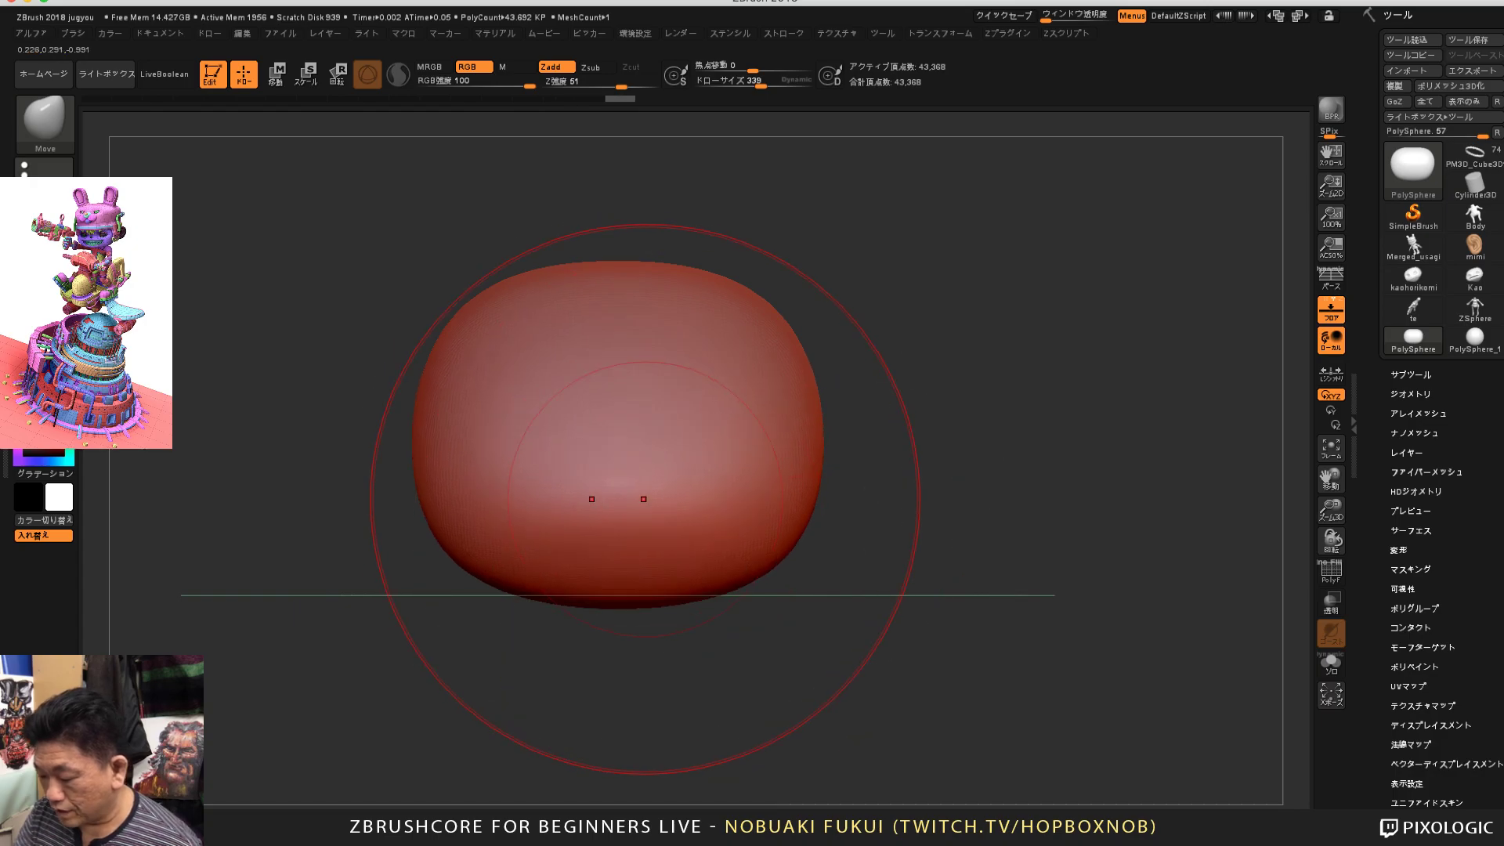
# Step: Reshape the form in profile, pushing the underside up and pulling the upper front forward
pyautogui.moveTo(939, 416); pyautogui.dragTo(776, 427)
pyautogui.moveTo(861, 456); pyautogui.dragTo(886, 408)
pyautogui.moveTo(850, 488); pyautogui.dragTo(866, 497)
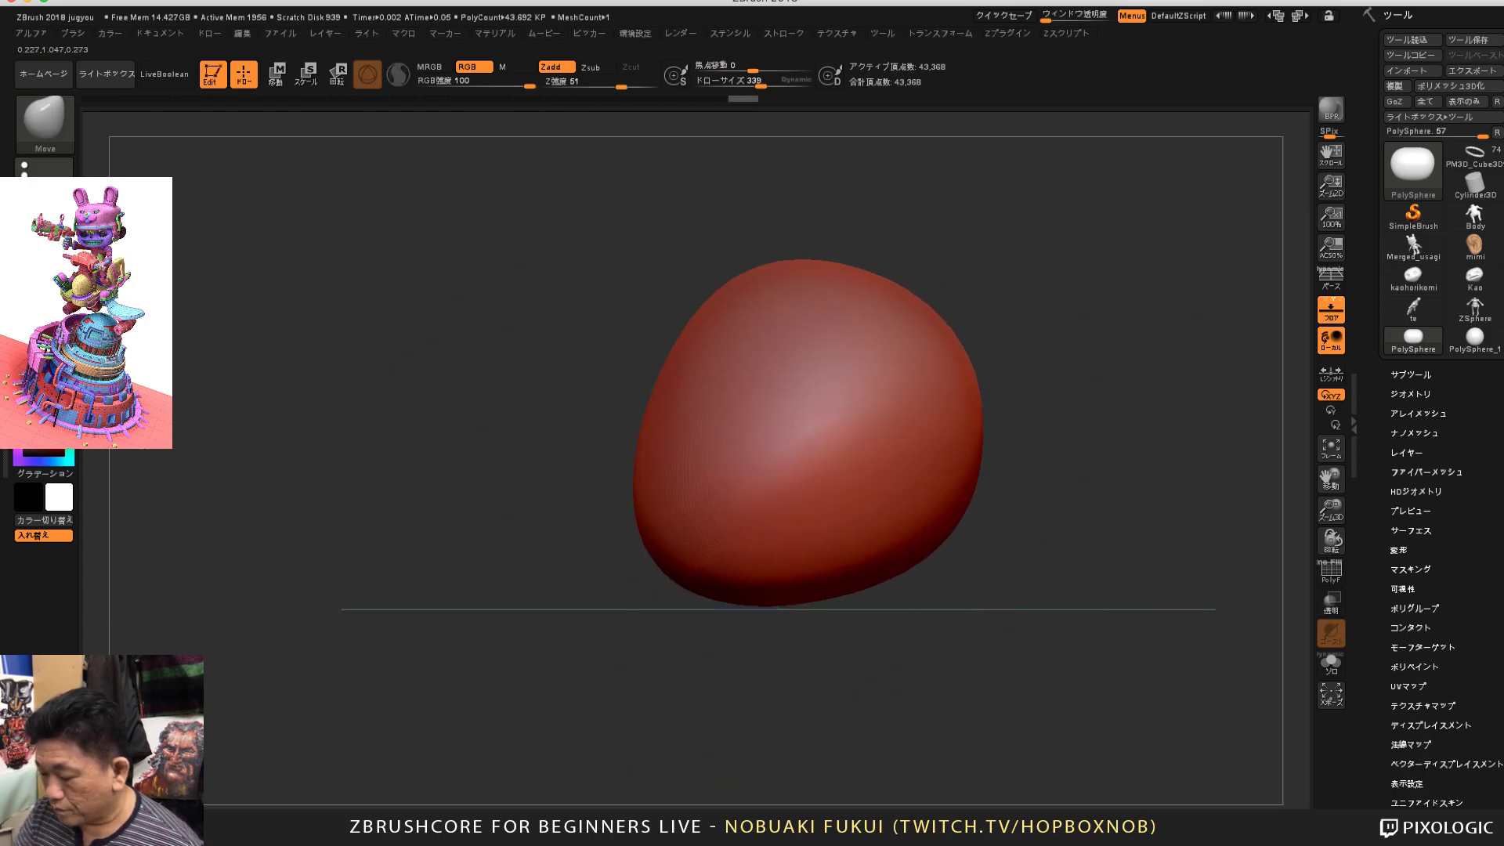
pyautogui.moveTo(830, 578); pyautogui.dragTo(829, 554)
pyautogui.moveTo(776, 305); pyautogui.dragTo(728, 315)
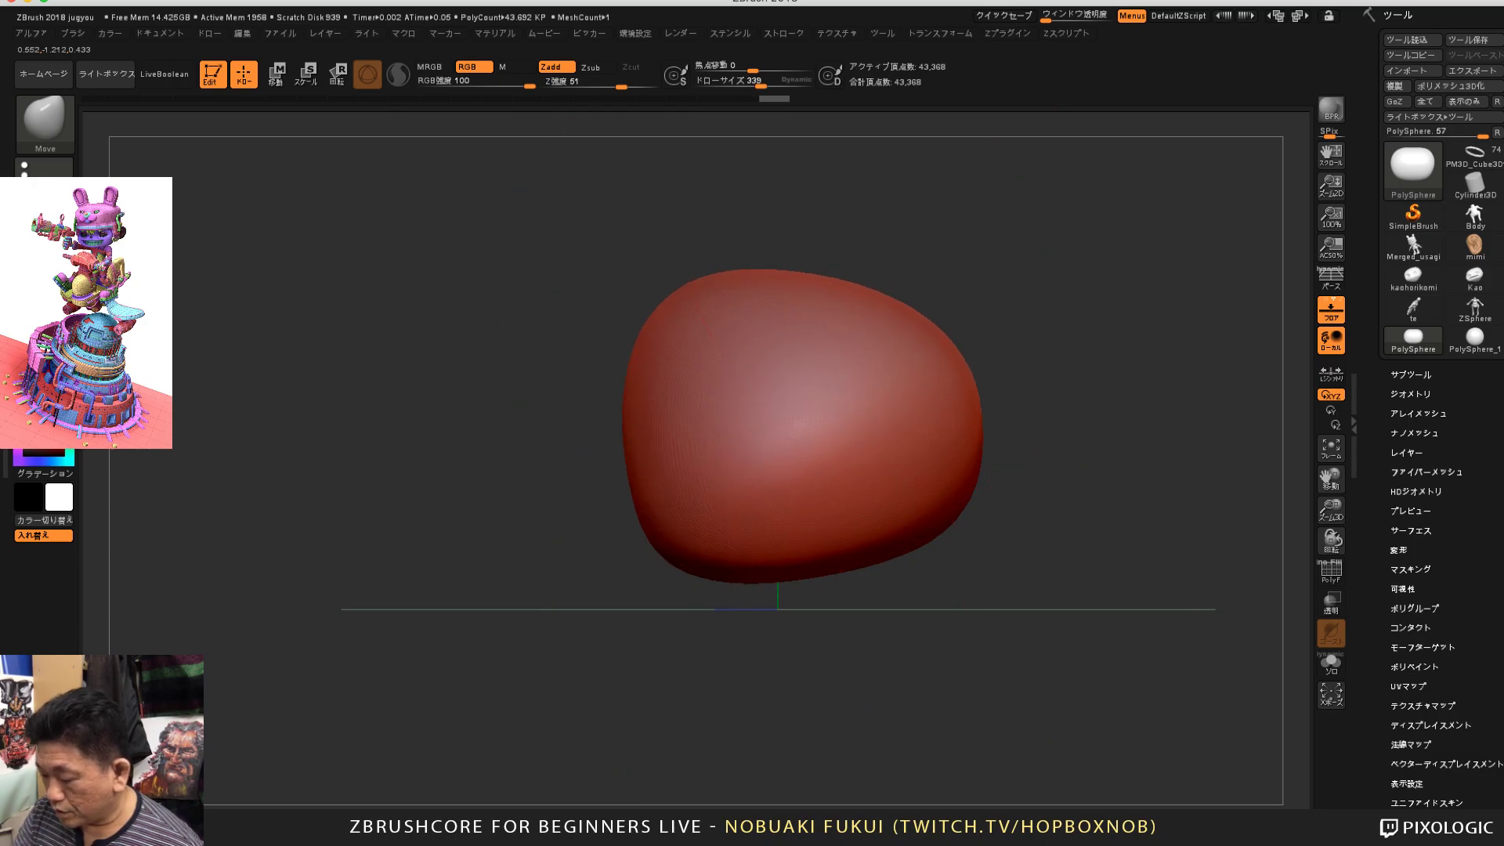
# Step: Raise the upper back of the form and push its rear surface slightly inward
pyautogui.moveTo(862, 294); pyautogui.dragTo(879, 273)
pyautogui.moveTo(1050, 336); pyautogui.dragTo(1072, 345)
pyautogui.moveTo(952, 409); pyautogui.dragTo(937, 412)
pyautogui.moveTo(1075, 360); pyautogui.dragTo(1064, 365)
pyautogui.moveTo(944, 432); pyautogui.dragTo(935, 430)
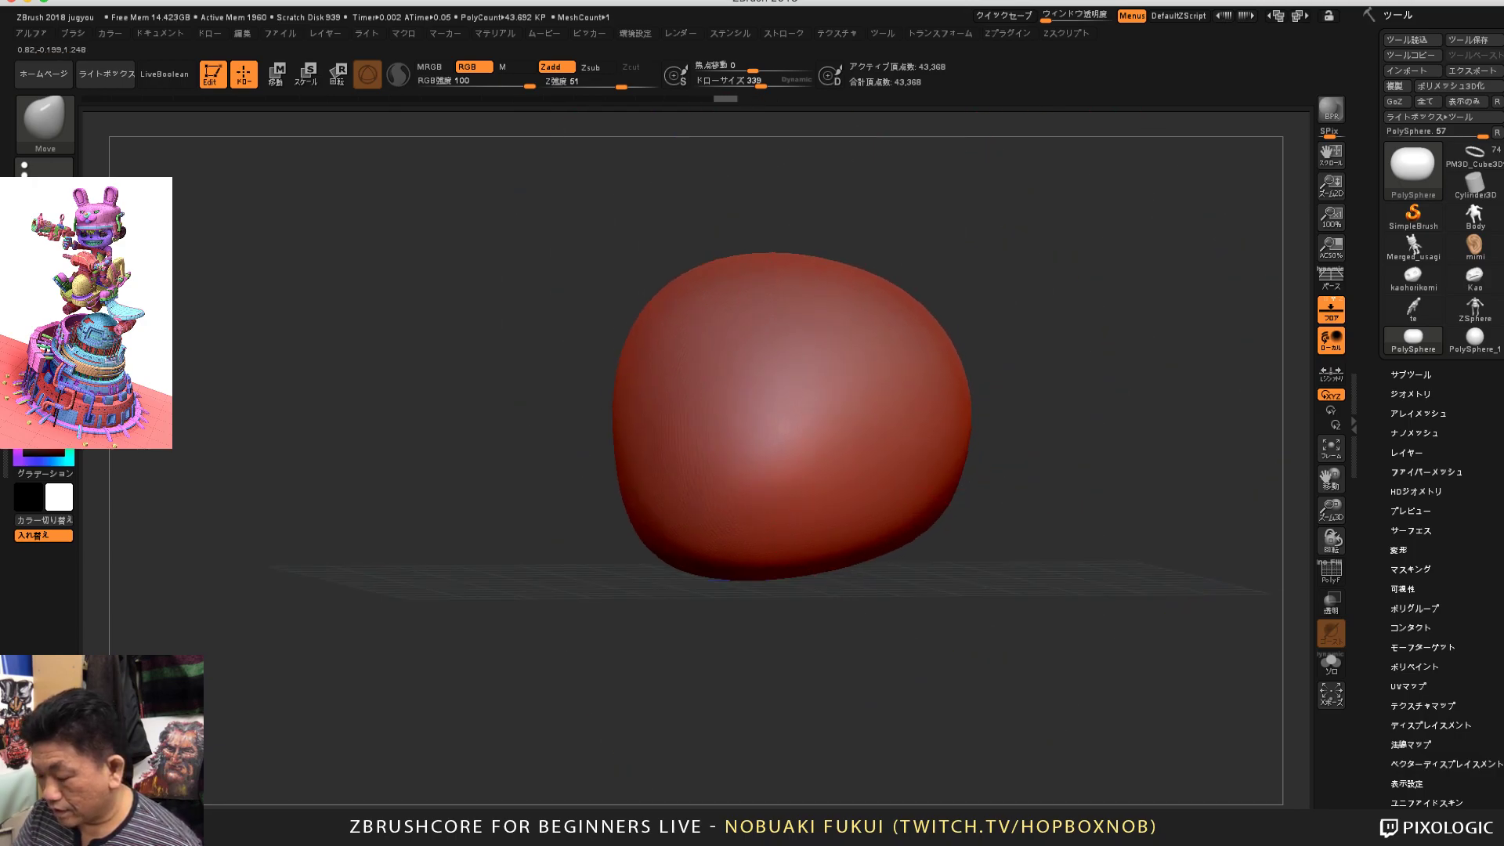
# Step: Refine the profile by adjusting the lower back, tucking in the front and filling out the upper back
pyautogui.moveTo(933, 496); pyautogui.dragTo(942, 503)
pyautogui.keyDown('shift'); pyautogui.moveTo(1018, 398); pyautogui.dragTo(899, 467); pyautogui.keyUp('shift')
pyautogui.moveTo(940, 470); pyautogui.dragTo(876, 503)
pyautogui.moveTo(666, 494)
pyautogui.keyDown('shift'); pyautogui.mouseDown()
pyautogui.moveTo(752, 509)
pyautogui.moveTo(917, 490)
pyautogui.mouseUp(); pyautogui.keyUp('shift')
pyautogui.moveTo(619, 540); pyautogui.dragTo(642, 533)
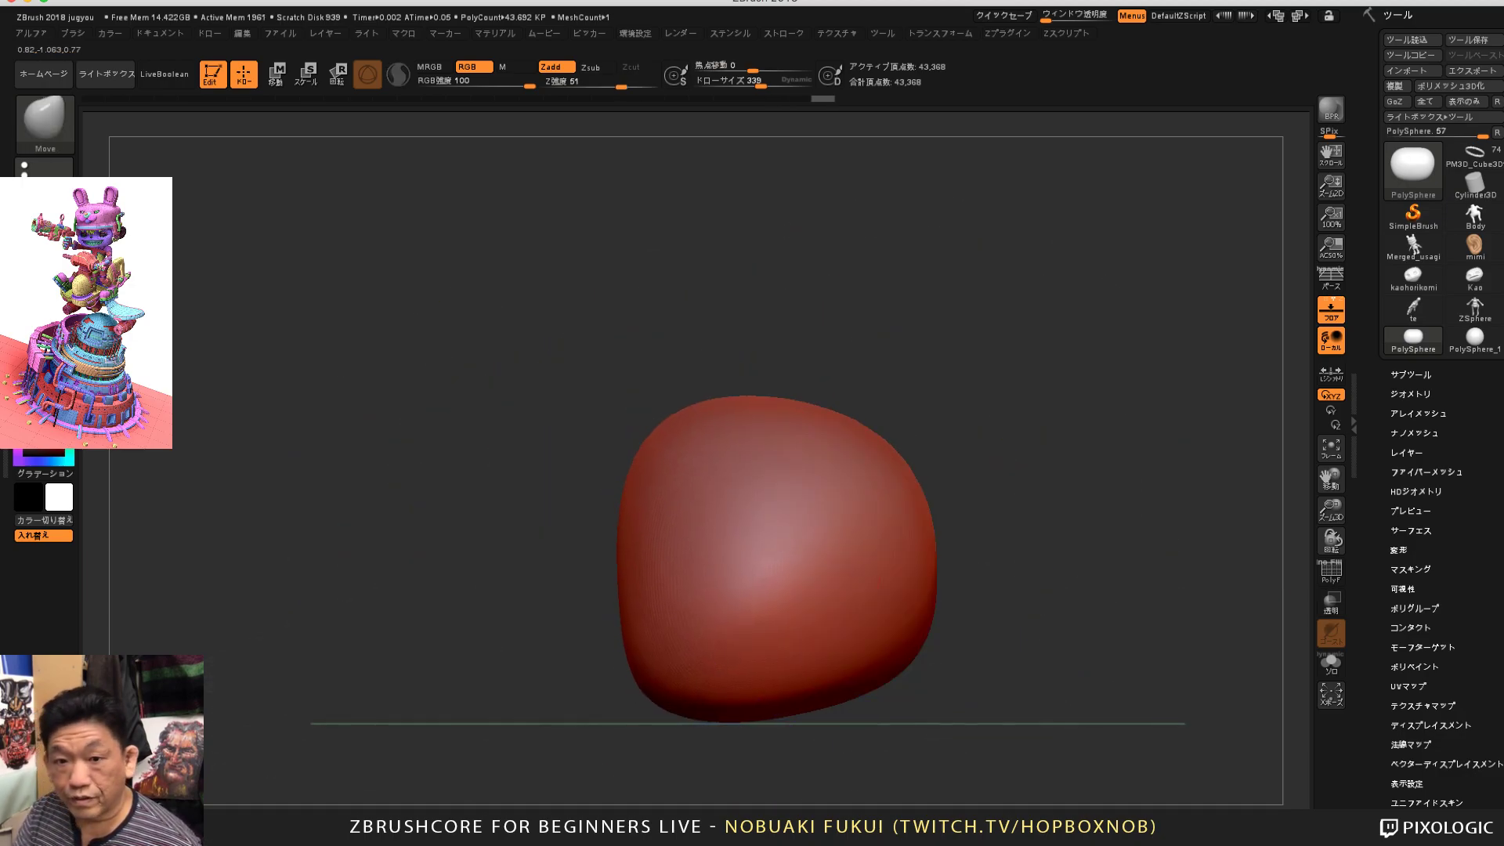
pyautogui.moveTo(870, 440); pyautogui.dragTo(876, 434)
pyautogui.moveTo(920, 502); pyautogui.dragTo(941, 471)
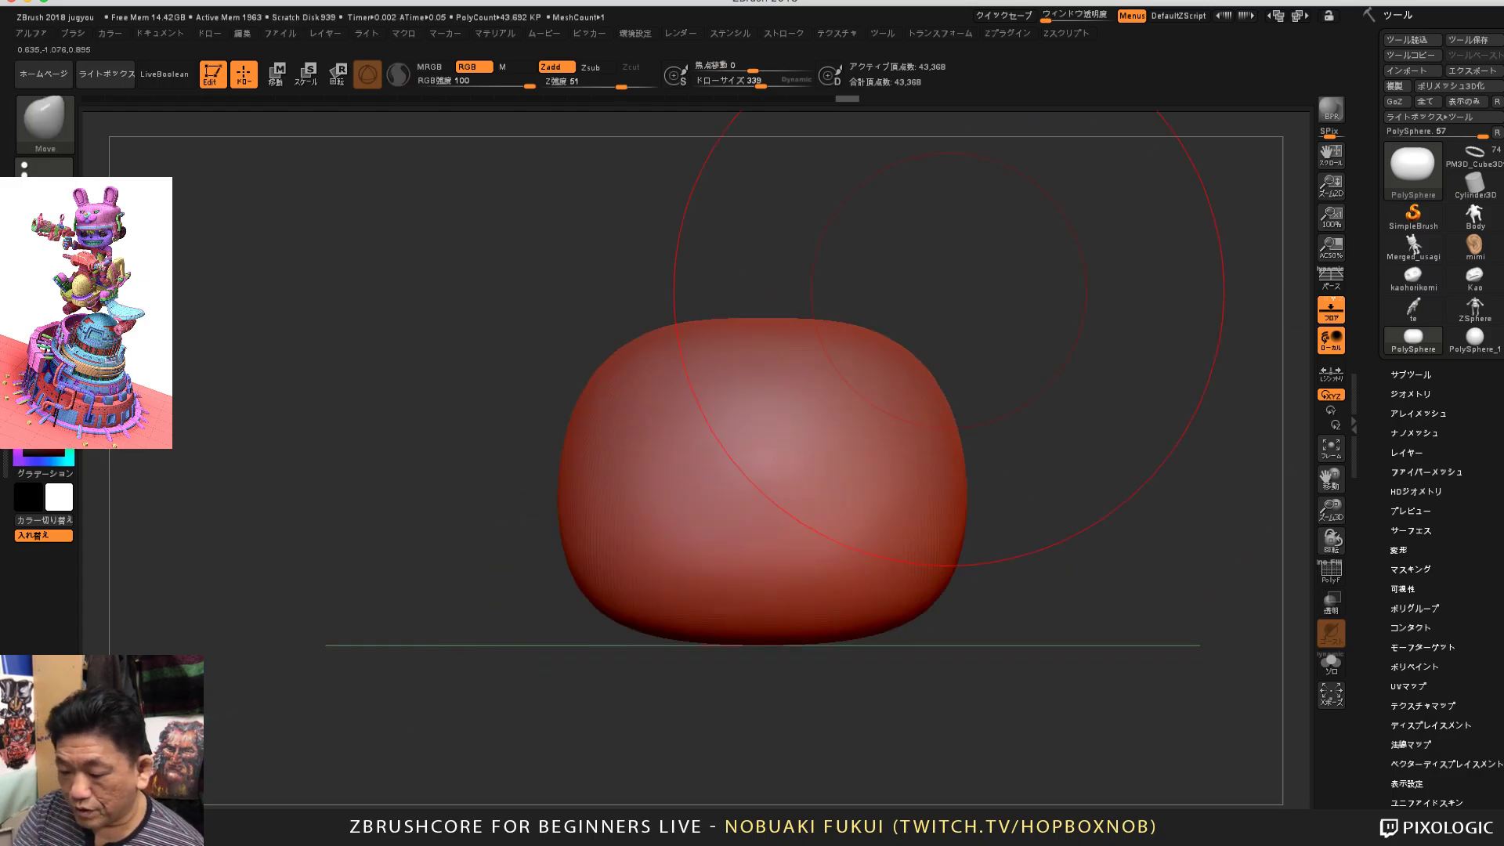
# Step: Flatten the lower side of the form with the Polish brush at draw size 182
pyautogui.click(45, 122)
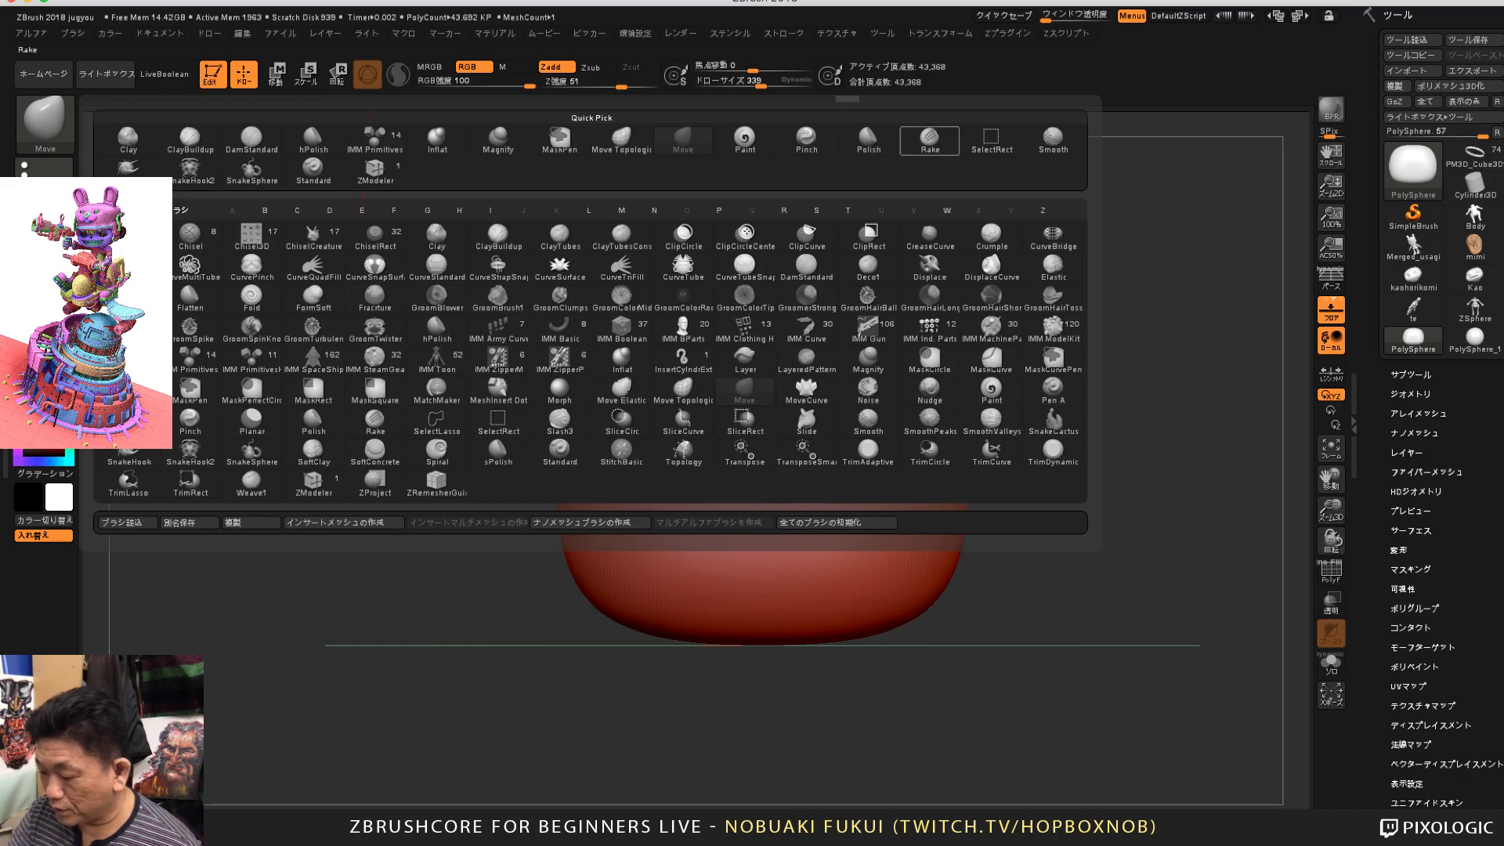
pyautogui.click(869, 140)
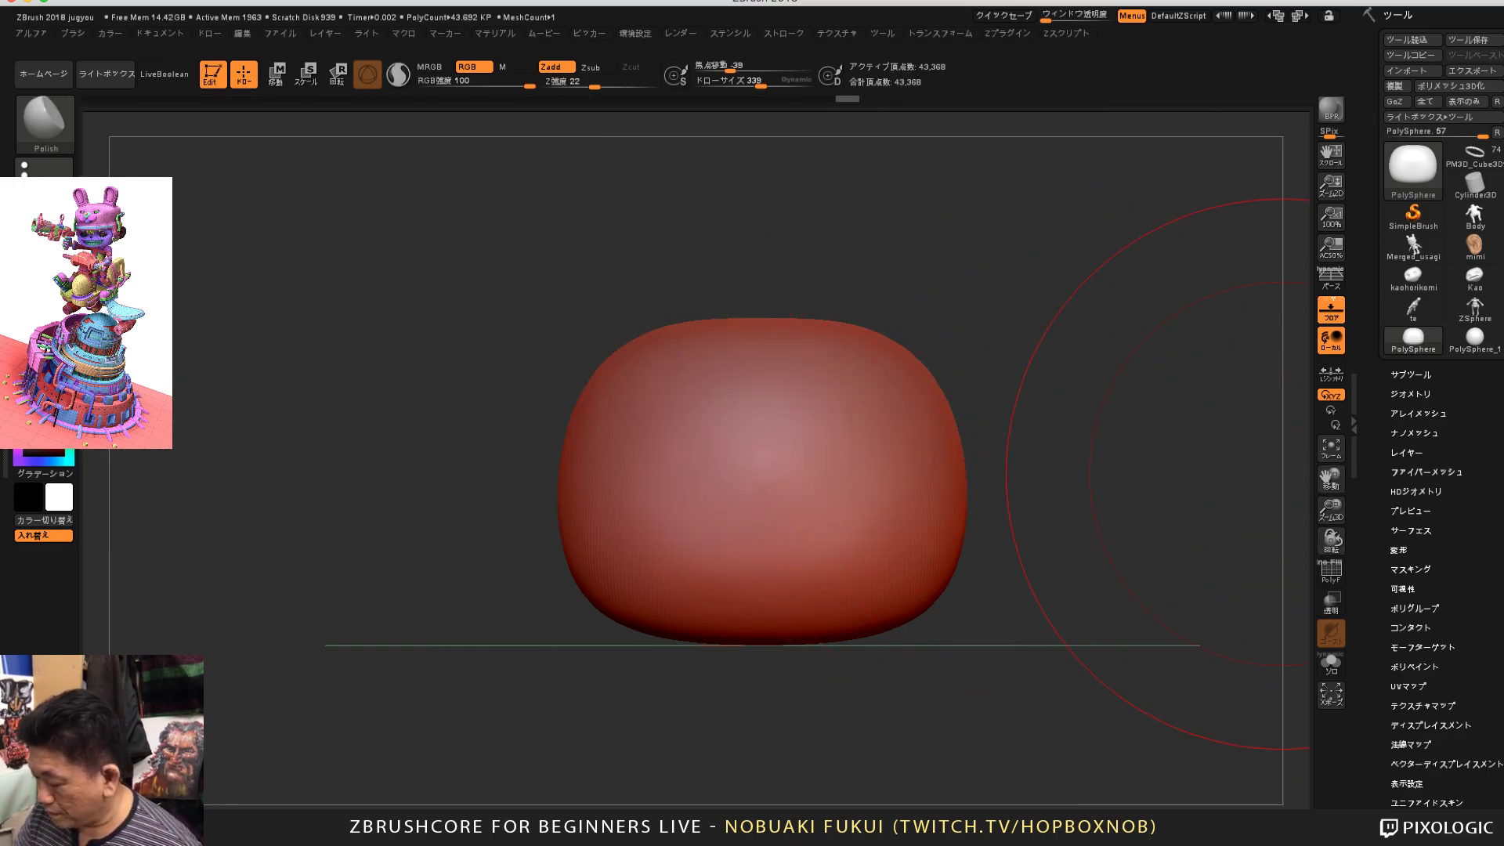
pyautogui.moveTo(1259, 461)
pyautogui.mouseDown()
pyautogui.moveTo(1270, 471)
pyautogui.moveTo(1156, 509)
pyautogui.moveTo(1141, 531)
pyautogui.mouseUp()
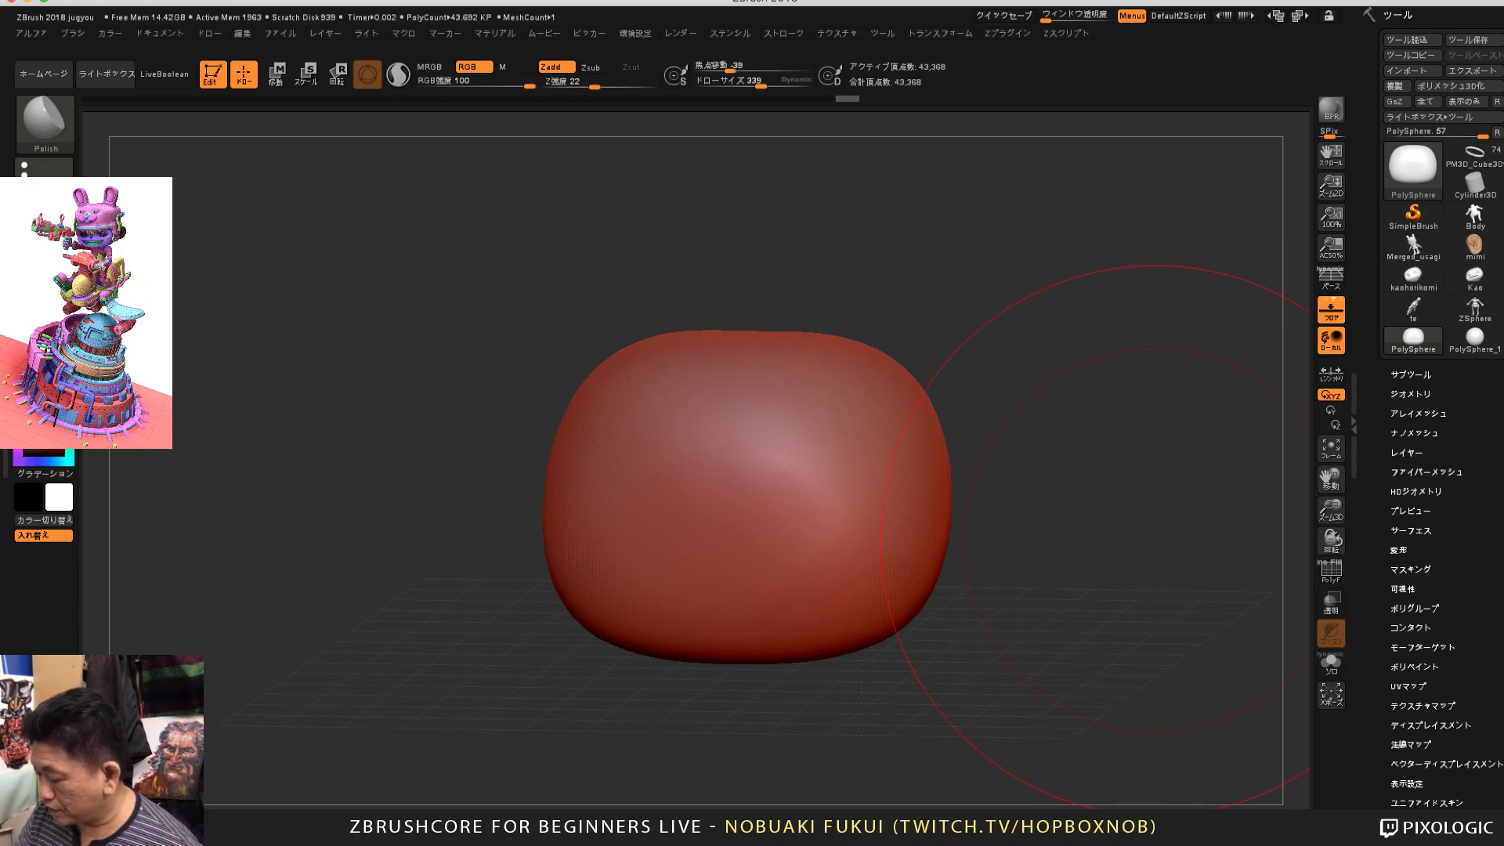
pyautogui.keyDown('alt'); pyautogui.moveTo(1198, 549); pyautogui.dragTo(1127, 554); pyautogui.keyUp('alt')
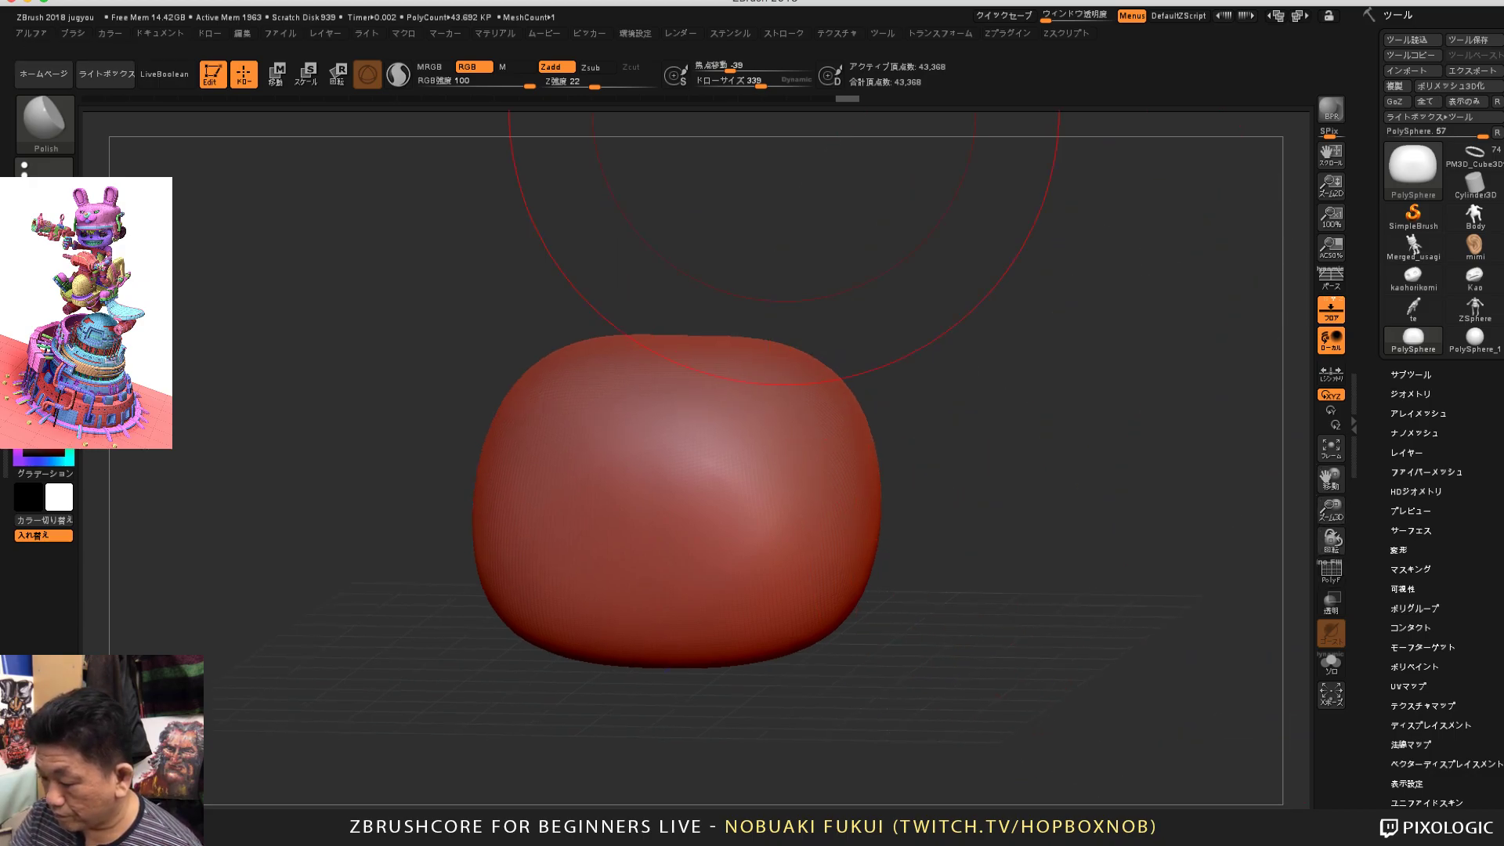
pyautogui.moveTo(760, 82); pyautogui.dragTo(745, 83)
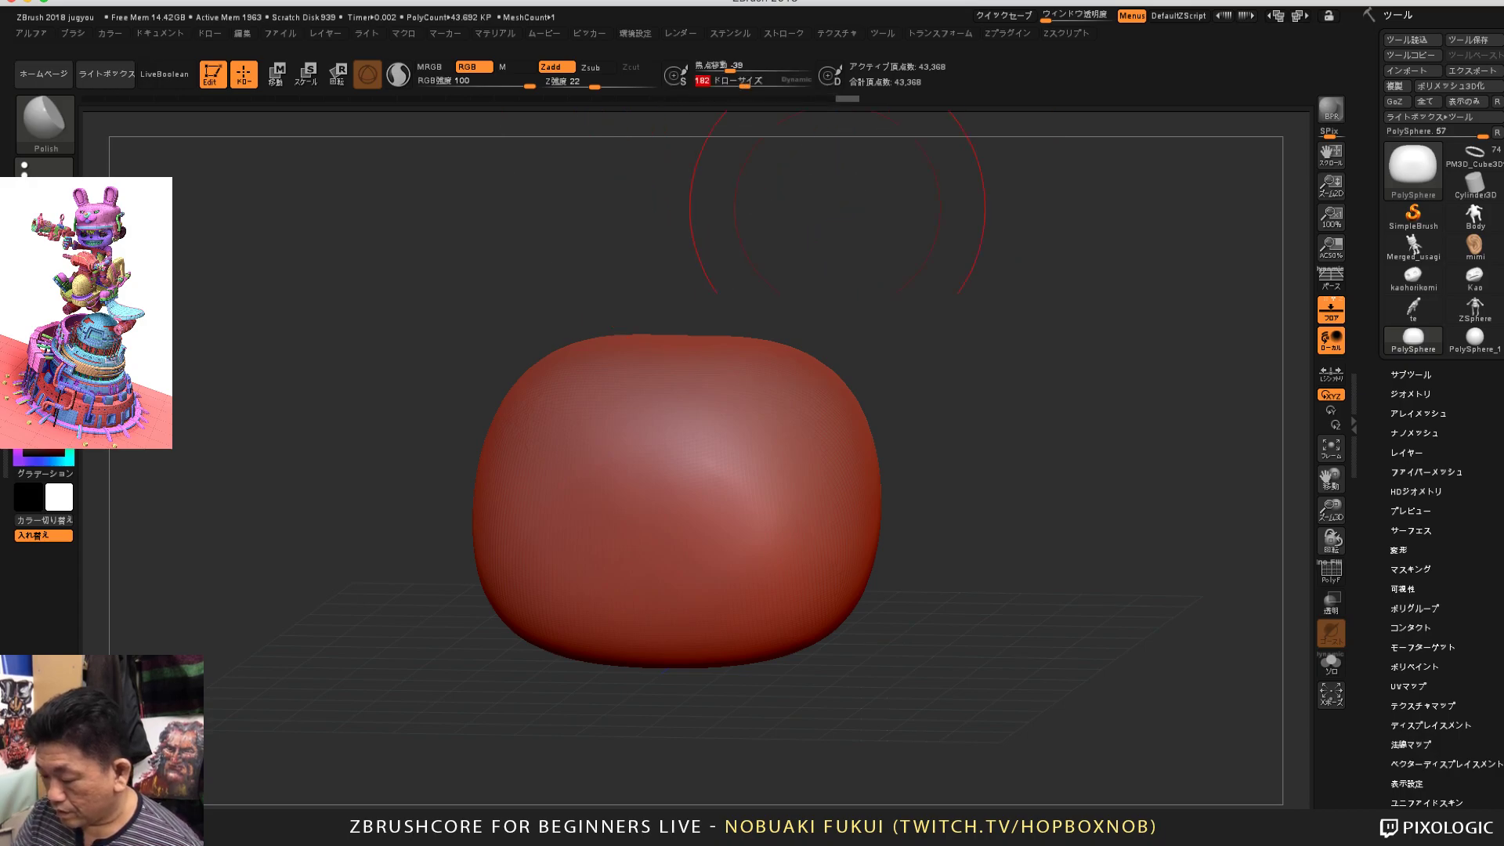
pyautogui.moveTo(972, 438); pyautogui.dragTo(956, 378)
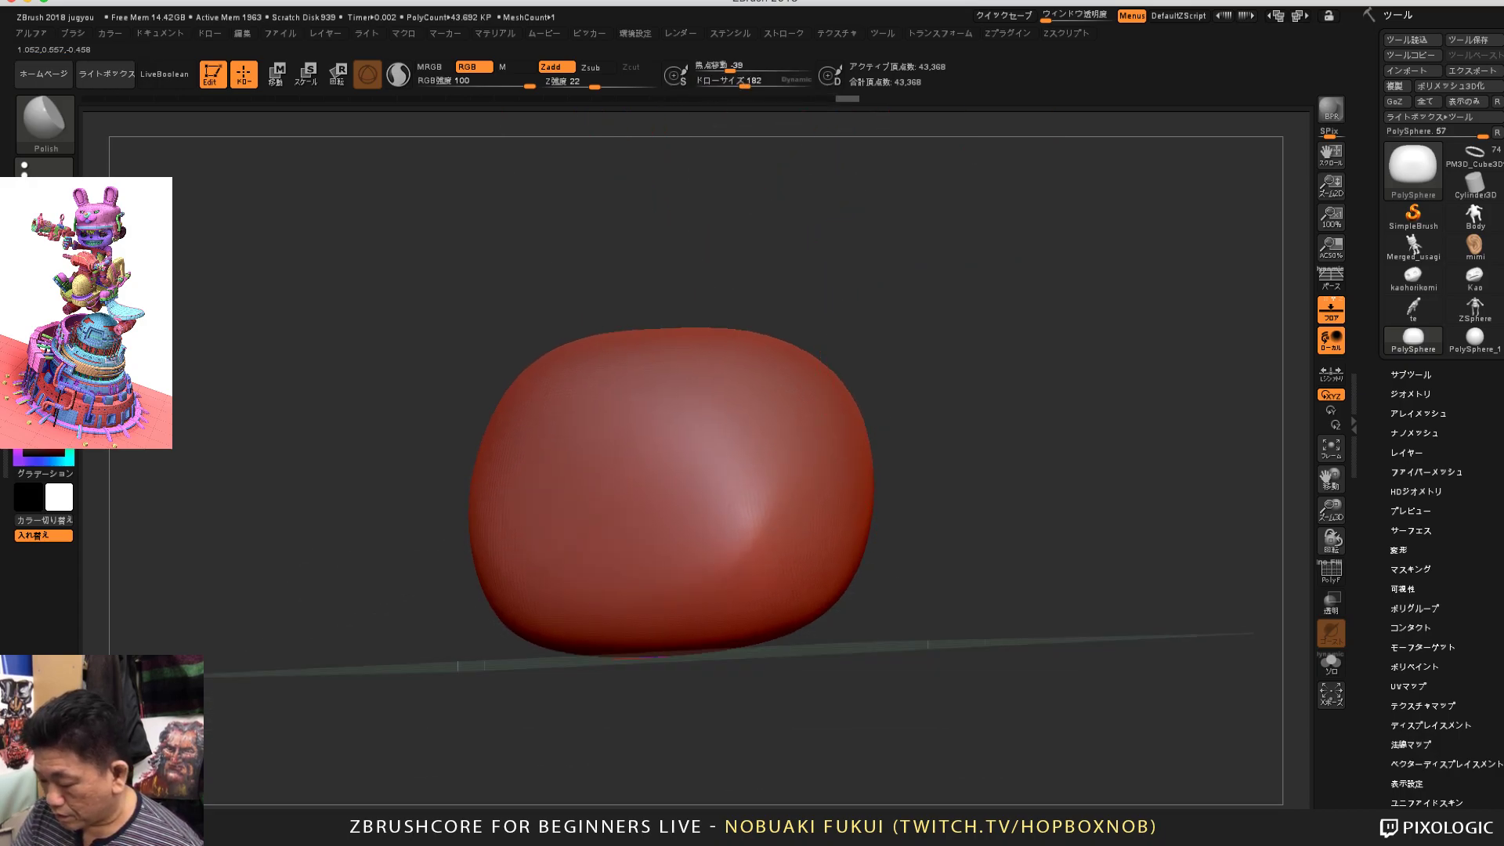
pyautogui.moveTo(766, 648)
pyautogui.mouseDown()
pyautogui.moveTo(867, 615)
pyautogui.moveTo(911, 480)
pyautogui.moveTo(871, 470)
pyautogui.mouseUp()
pyautogui.moveTo(760, 541)
pyautogui.mouseDown()
pyautogui.moveTo(759, 564)
pyautogui.moveTo(775, 537)
pyautogui.mouseUp()
pyautogui.hotkey('ctrl', 'z')
pyautogui.hotkey('ctrl', 'z')
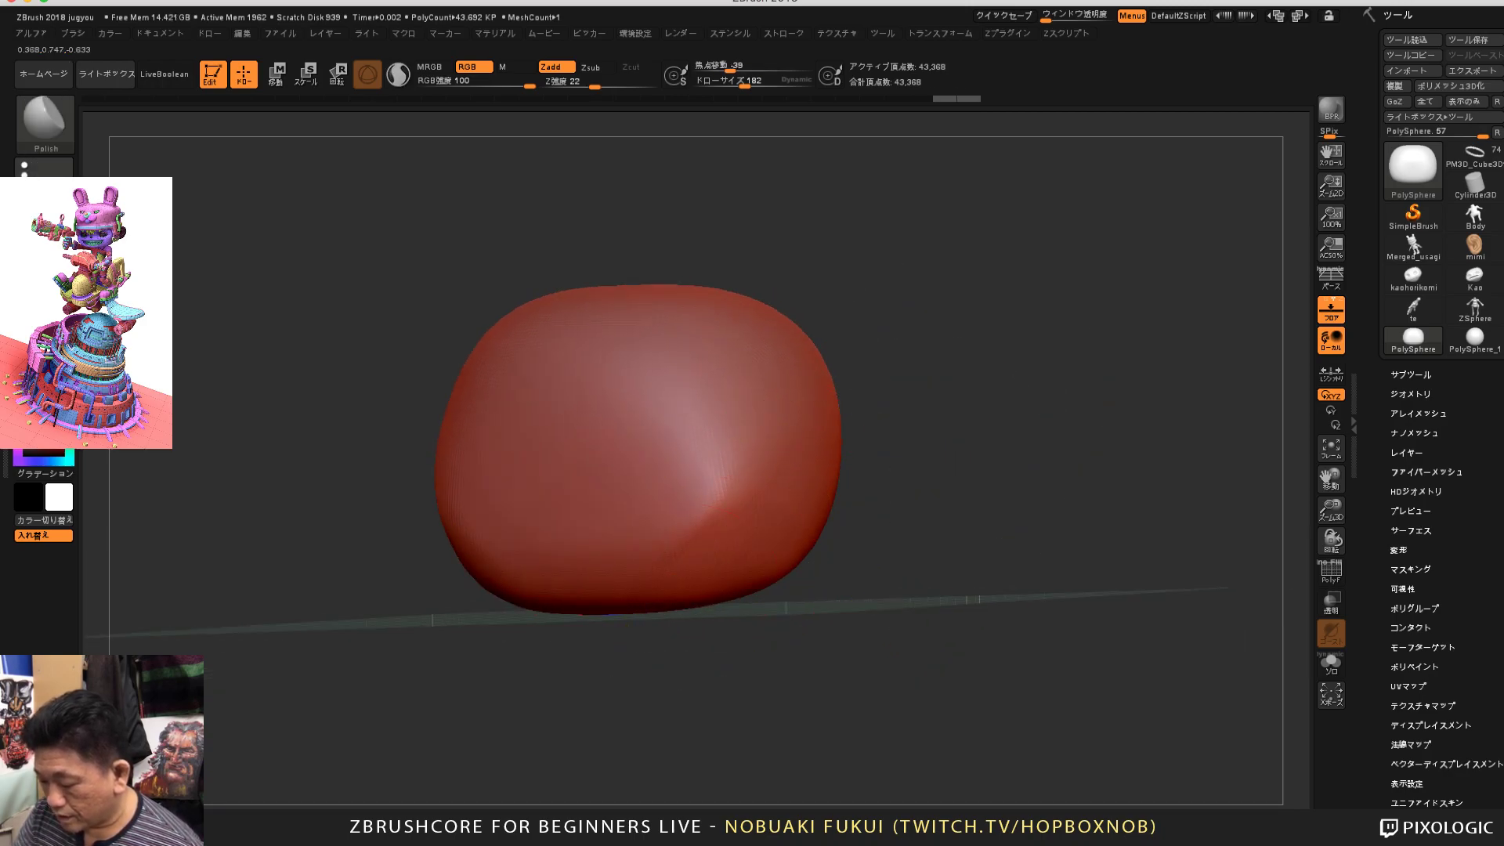
pyautogui.moveTo(812, 480); pyautogui.dragTo(764, 541)
pyautogui.keyDown('shift'); pyautogui.moveTo(893, 611); pyautogui.dragTo(822, 619); pyautogui.keyUp('shift')
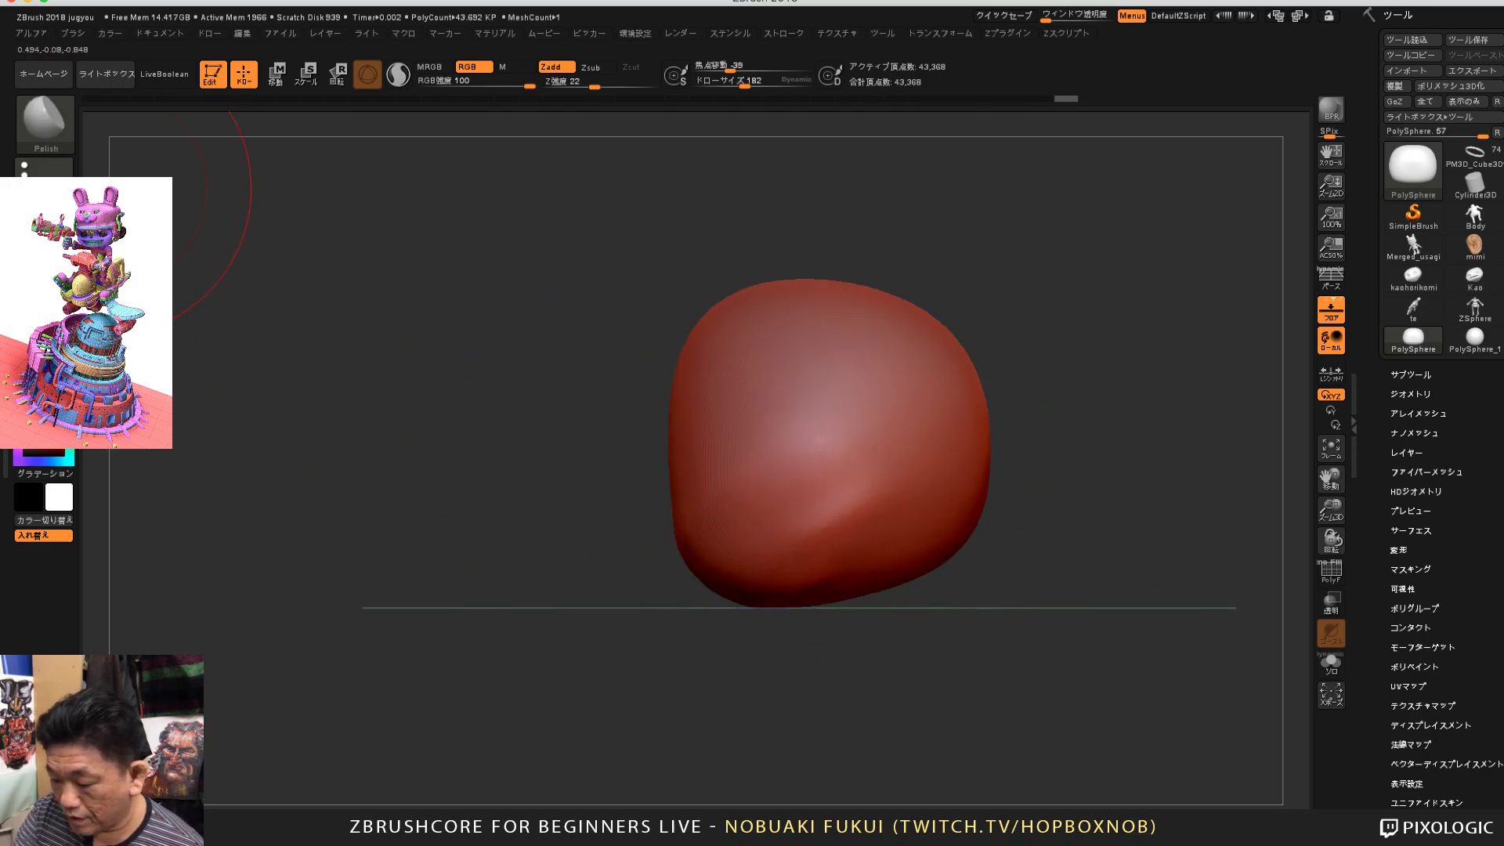
# Step: Trim the lower rear side of the form into a flat plane with the TrimDynamic brush and smooth its edge
pyautogui.click(44, 122)
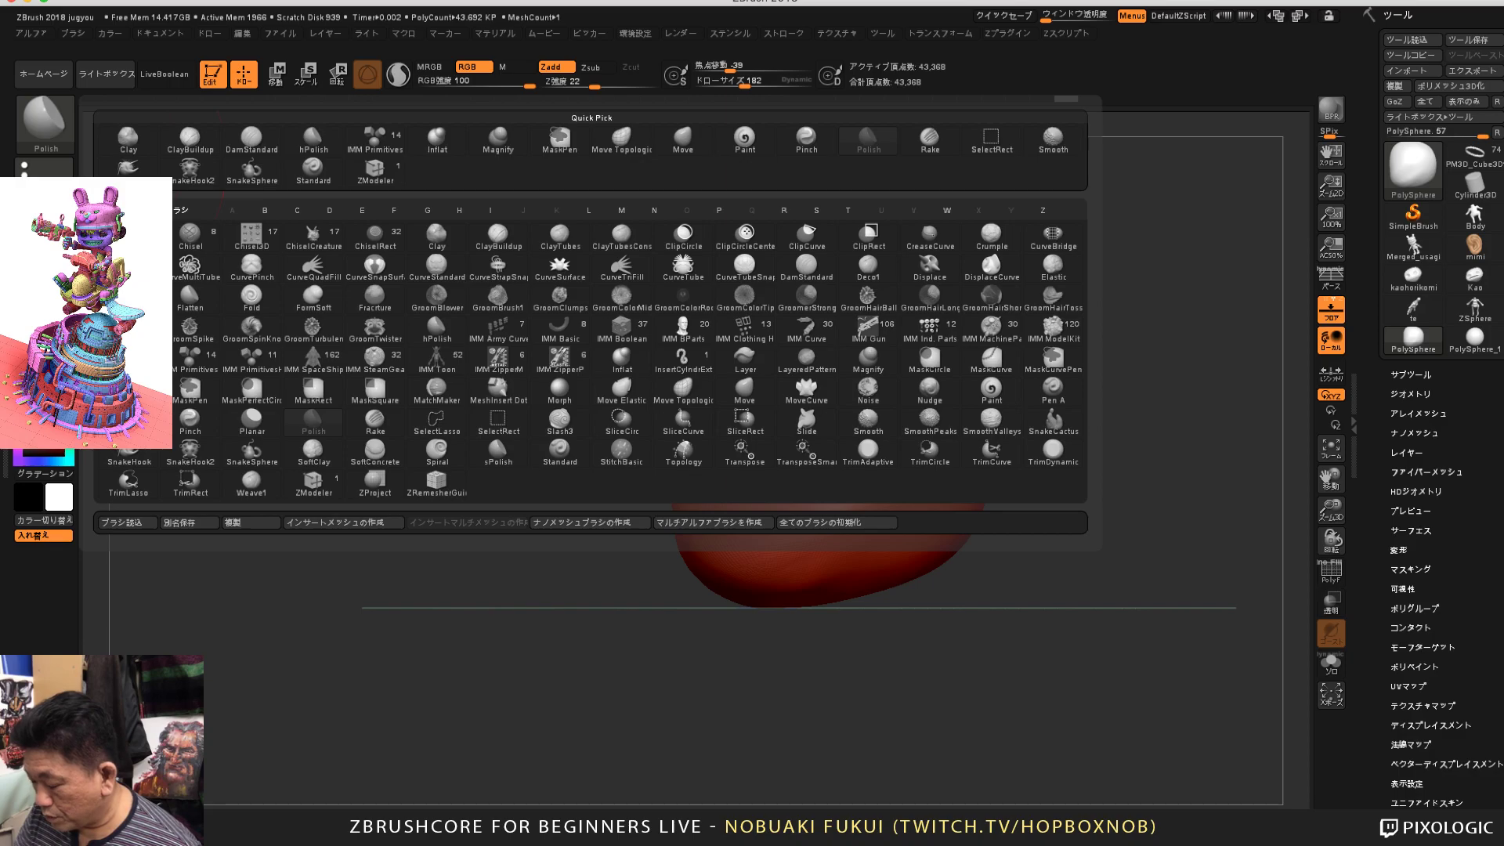
pyautogui.click(1054, 450)
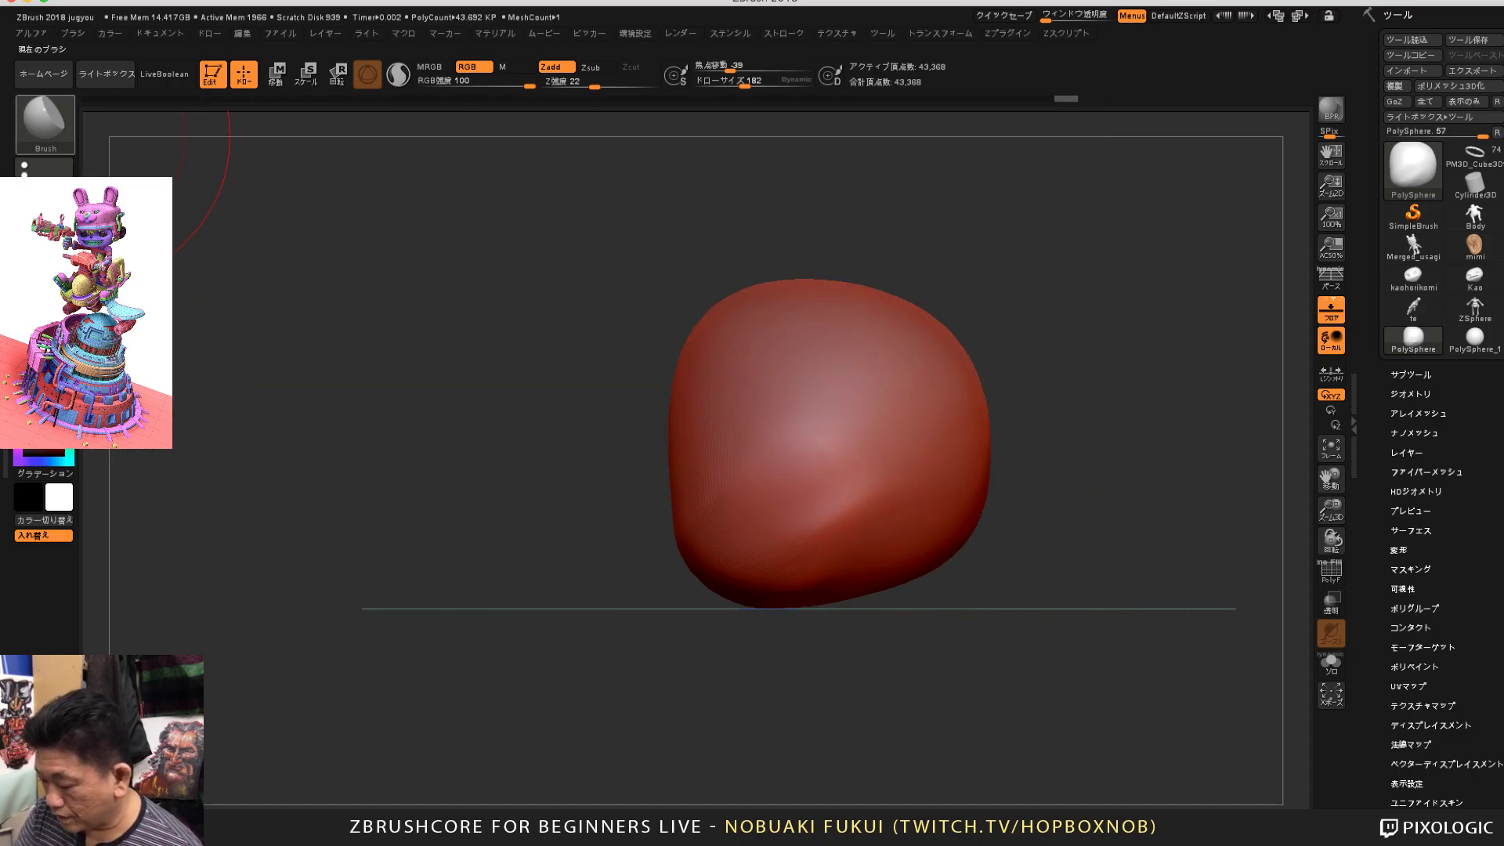
pyautogui.click(47, 127)
pyautogui.click(1053, 451)
pyautogui.moveTo(1027, 585); pyautogui.dragTo(1003, 586)
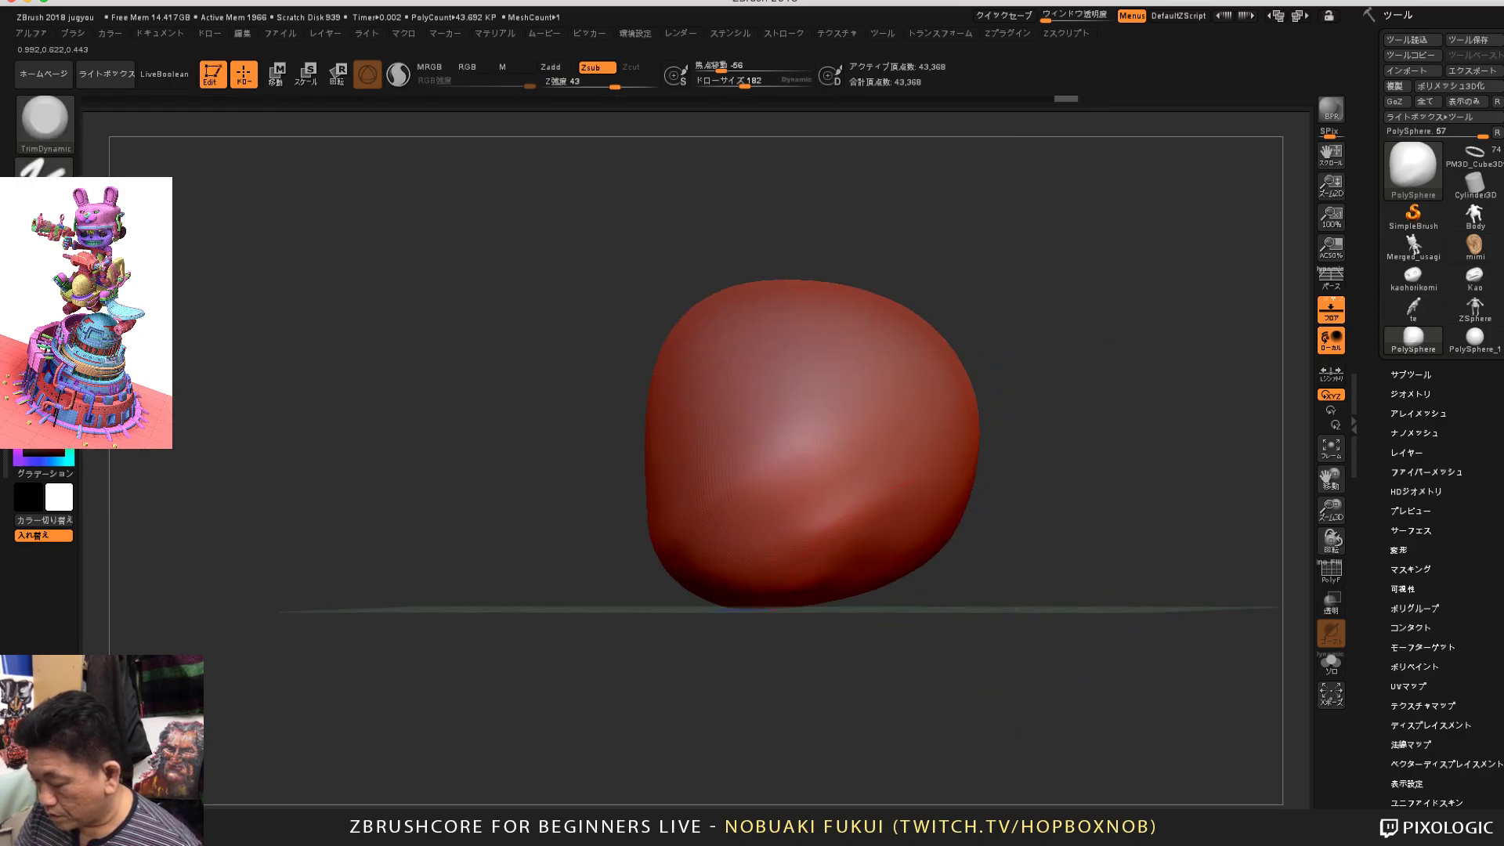
pyautogui.moveTo(952, 501); pyautogui.dragTo(838, 560)
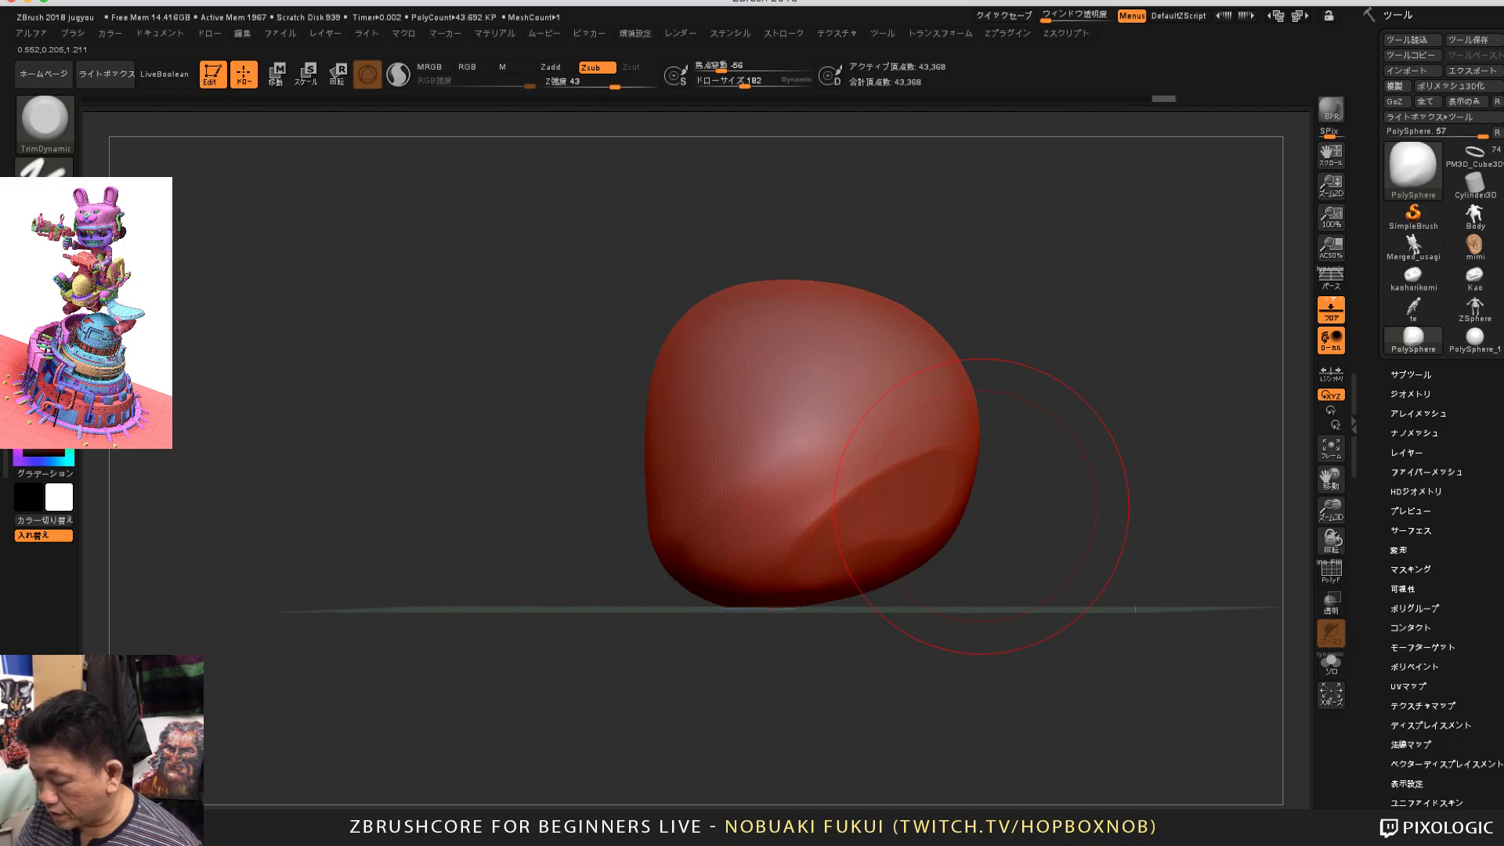
pyautogui.moveTo(1054, 548); pyautogui.dragTo(978, 565)
pyautogui.moveTo(932, 509); pyautogui.dragTo(866, 560)
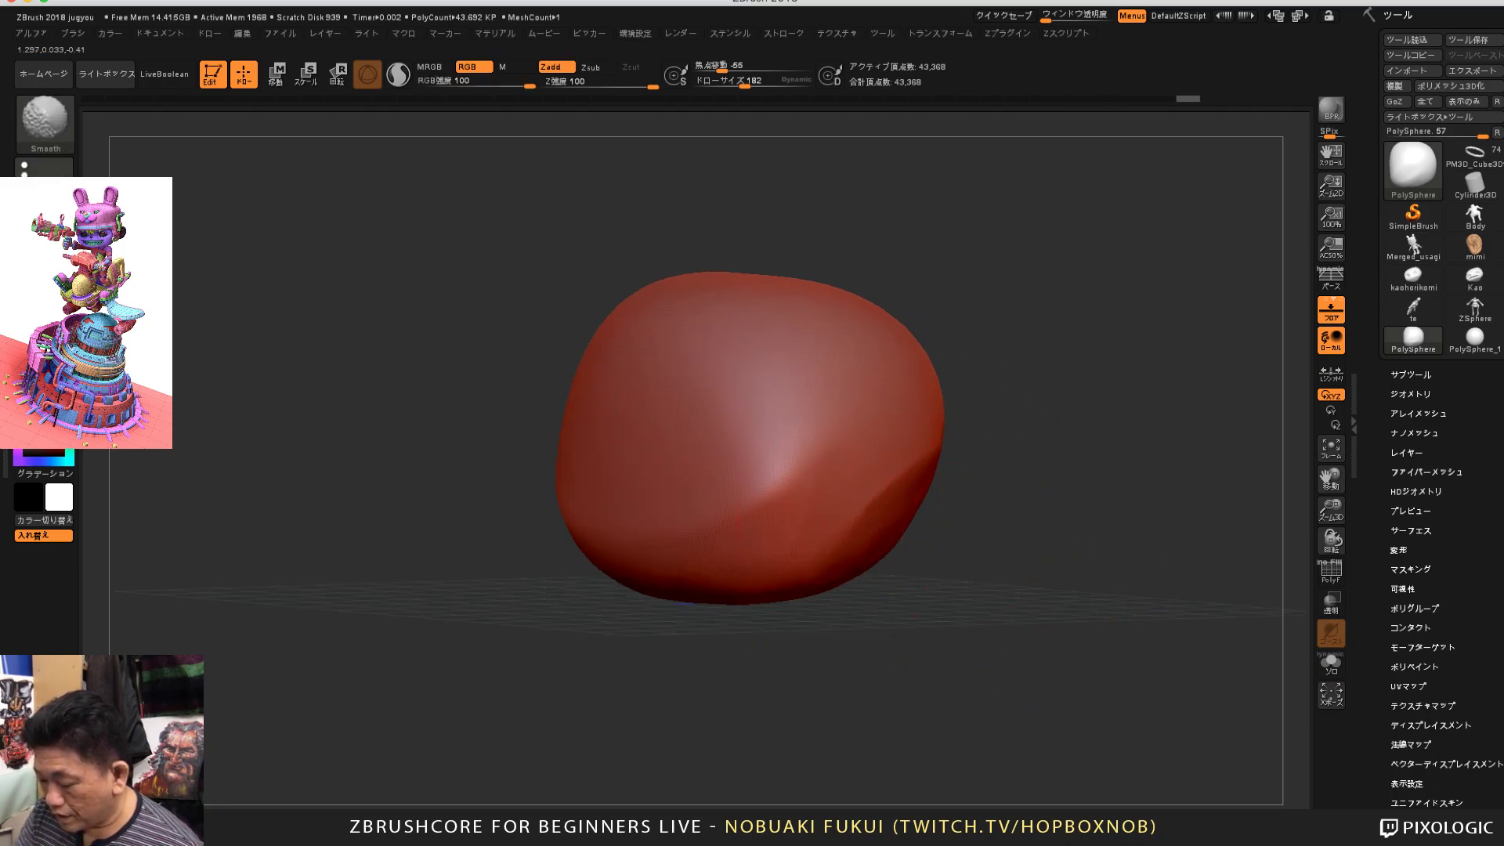
pyautogui.moveTo(827, 470)
pyautogui.keyDown('shift'); pyautogui.mouseDown()
pyautogui.moveTo(735, 554)
pyautogui.moveTo(842, 509)
pyautogui.mouseUp(); pyautogui.keyUp('shift')
pyautogui.keyDown('shift'); pyautogui.moveTo(1042, 540); pyautogui.dragTo(964, 540); pyautogui.keyUp('shift')
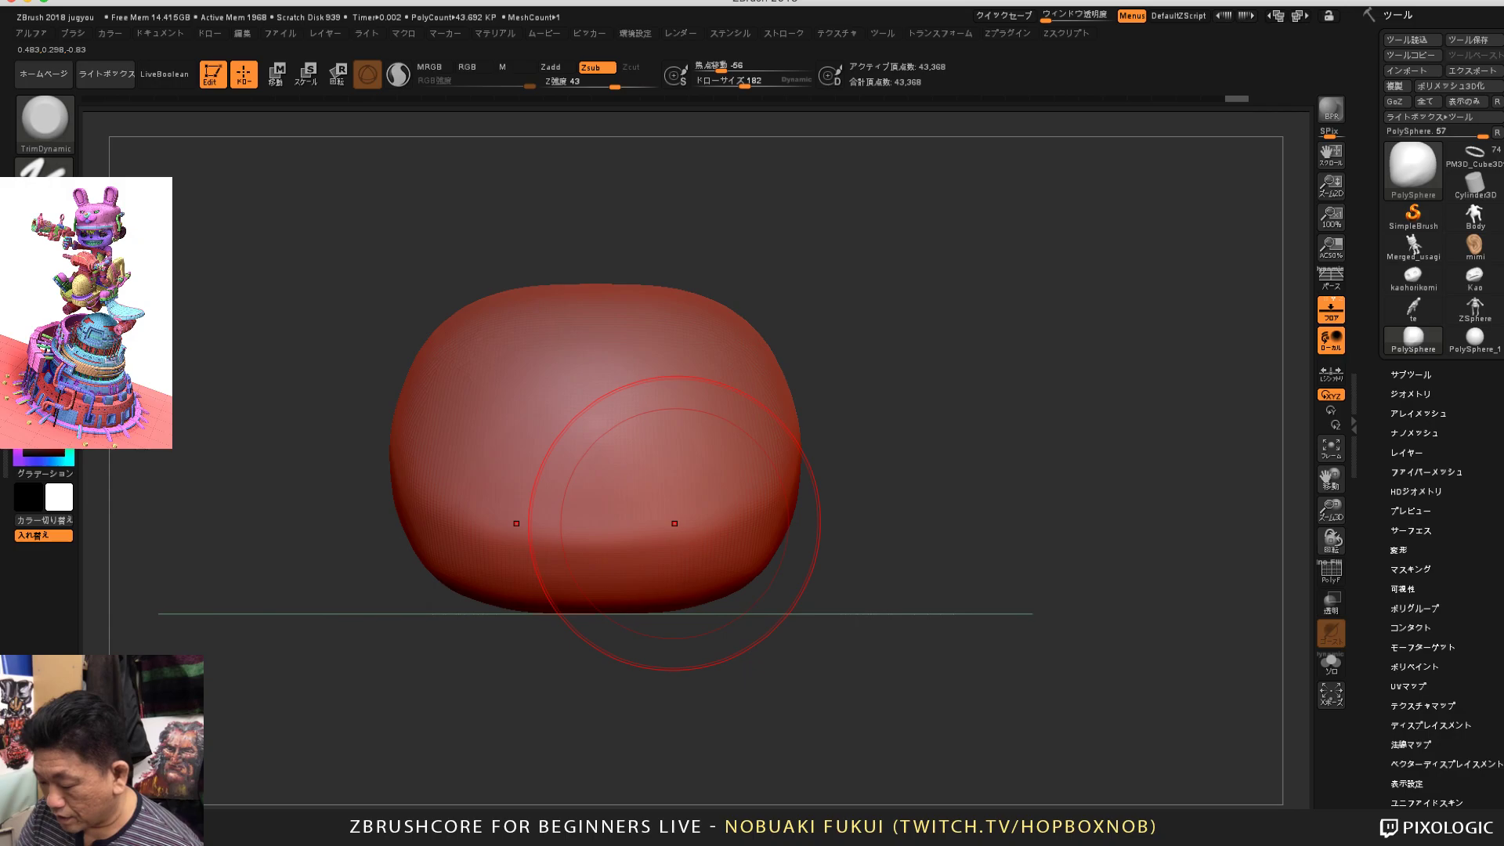
# Step: Try flattening the lower front of the form with symmetrical TrimDynamic strokes
pyautogui.moveTo(756, 501); pyautogui.dragTo(600, 541)
pyautogui.moveTo(737, 505); pyautogui.dragTo(588, 542)
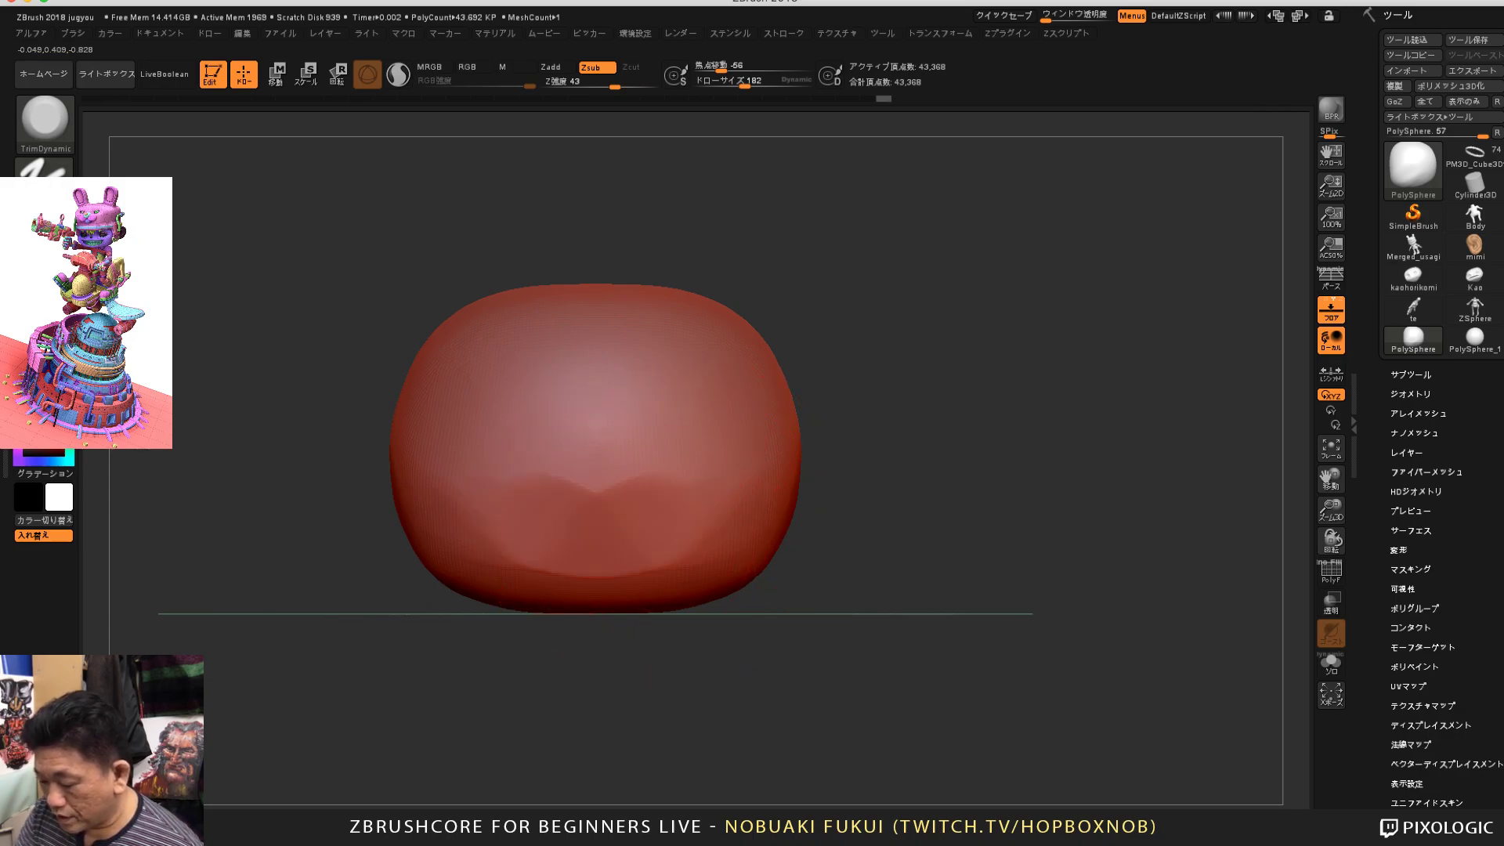
pyautogui.moveTo(697, 447)
pyautogui.mouseDown()
pyautogui.moveTo(737, 533)
pyautogui.moveTo(647, 525)
pyautogui.mouseUp()
pyautogui.moveTo(940, 494); pyautogui.dragTo(877, 513)
pyautogui.press('super+z')
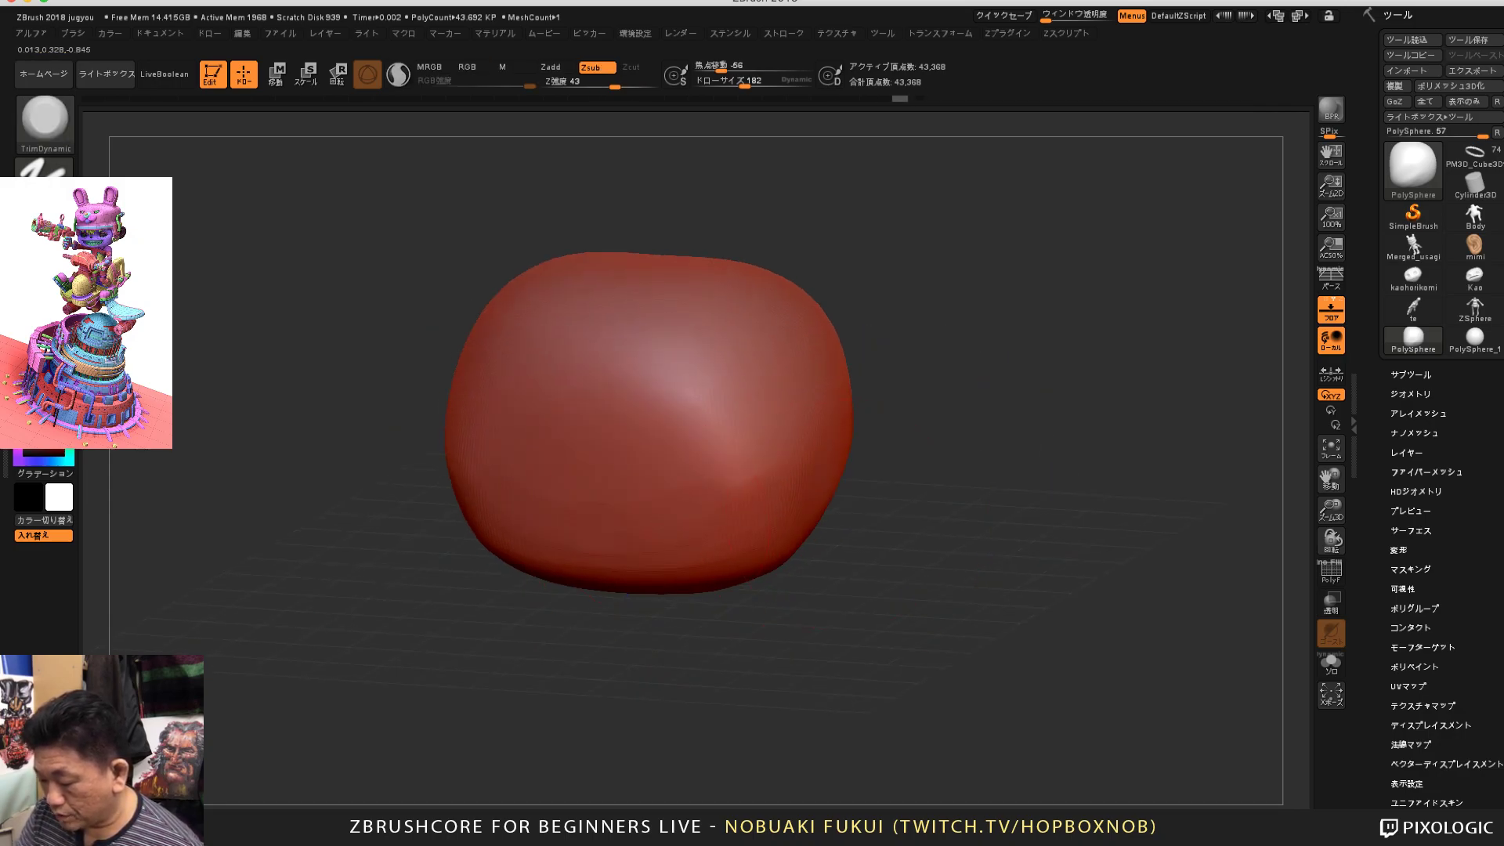
pyautogui.press('super+shift+z')
pyautogui.press('super+shift+z')
pyautogui.press('super+shift+z')
# Step: Cut a broad flat plane across the lower back of the form with TrimDynamic
pyautogui.moveTo(974, 423); pyautogui.dragTo(1097, 403)
pyautogui.moveTo(920, 439)
pyautogui.mouseDown()
pyautogui.moveTo(843, 486)
pyautogui.moveTo(901, 490)
pyautogui.moveTo(850, 485)
pyautogui.mouseUp()
pyautogui.moveTo(987, 431); pyautogui.dragTo(999, 446)
pyautogui.moveTo(1007, 379); pyautogui.dragTo(932, 362)
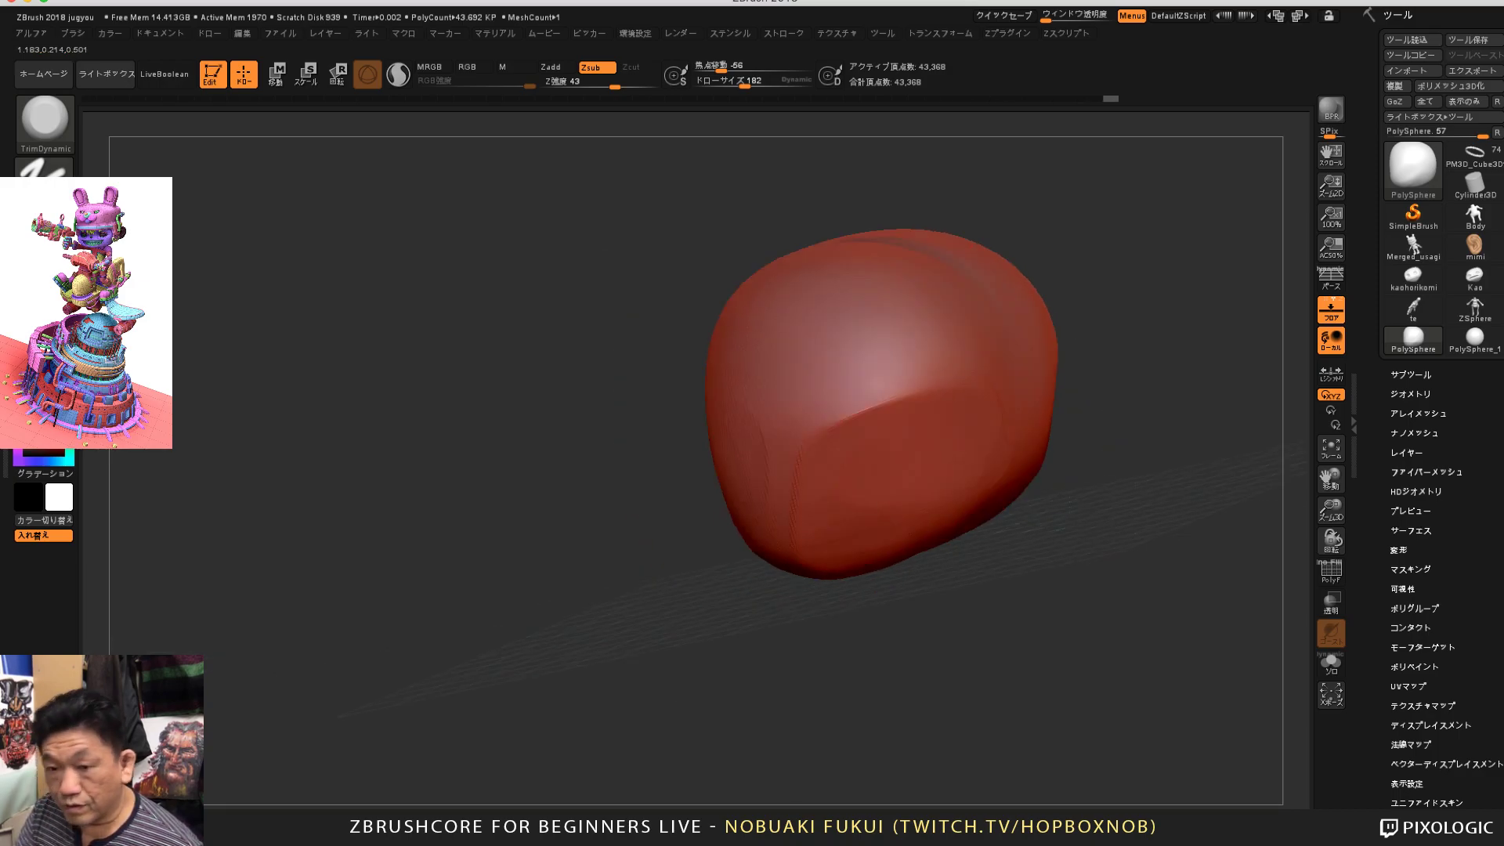
pyautogui.moveTo(909, 470)
pyautogui.mouseDown()
pyautogui.moveTo(1018, 369)
pyautogui.moveTo(999, 486)
pyautogui.moveTo(894, 486)
pyautogui.moveTo(886, 463)
pyautogui.mouseUp()
pyautogui.press('shift')
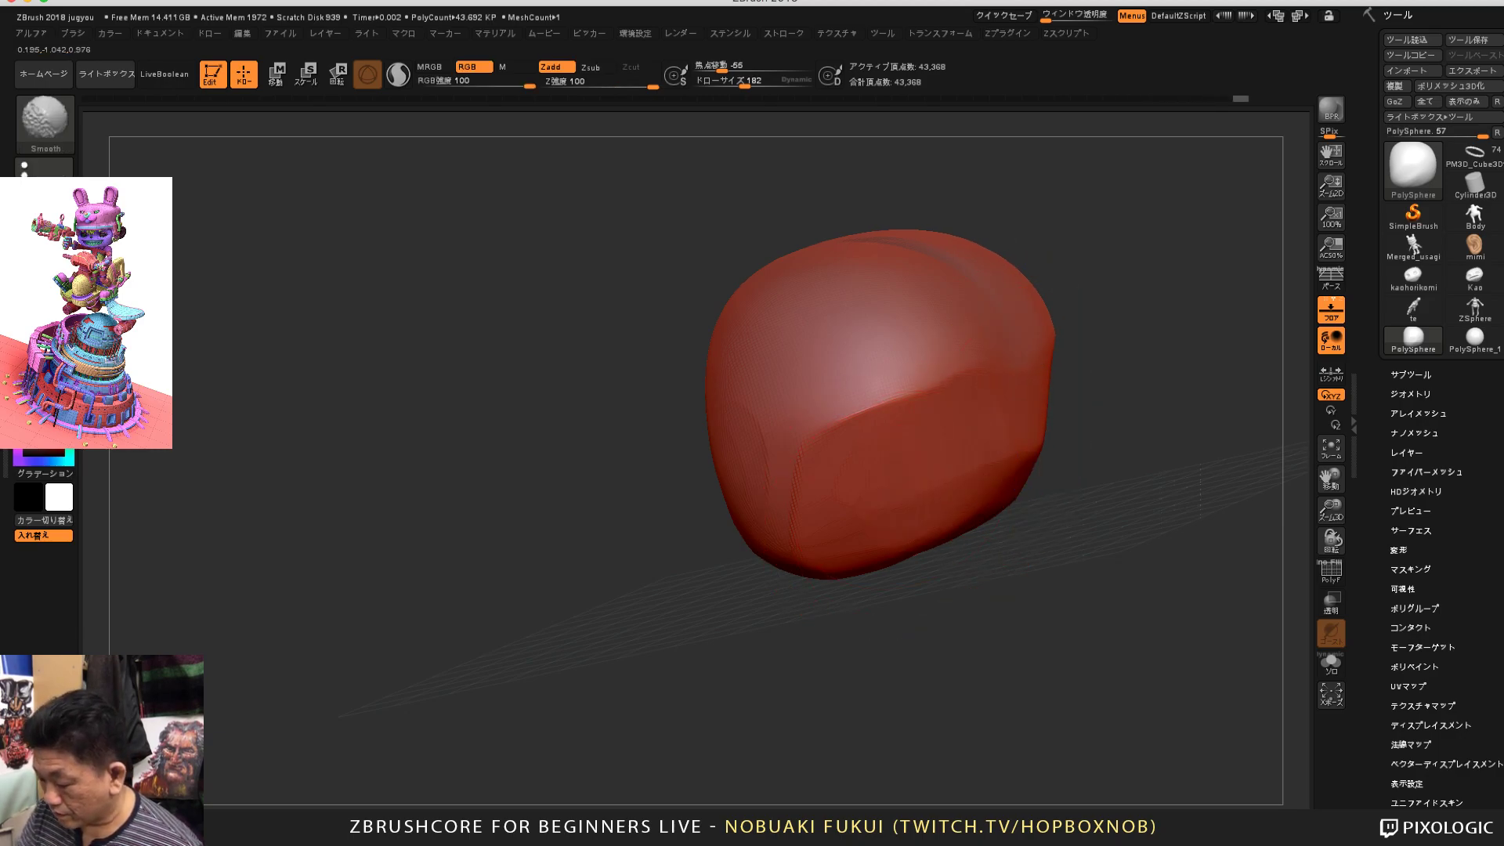
# Step: Deepen and even out the lower rear plane in profile with repeated diagonal TrimDynamic strokes
pyautogui.moveTo(1097, 438); pyautogui.dragTo(1155, 399)
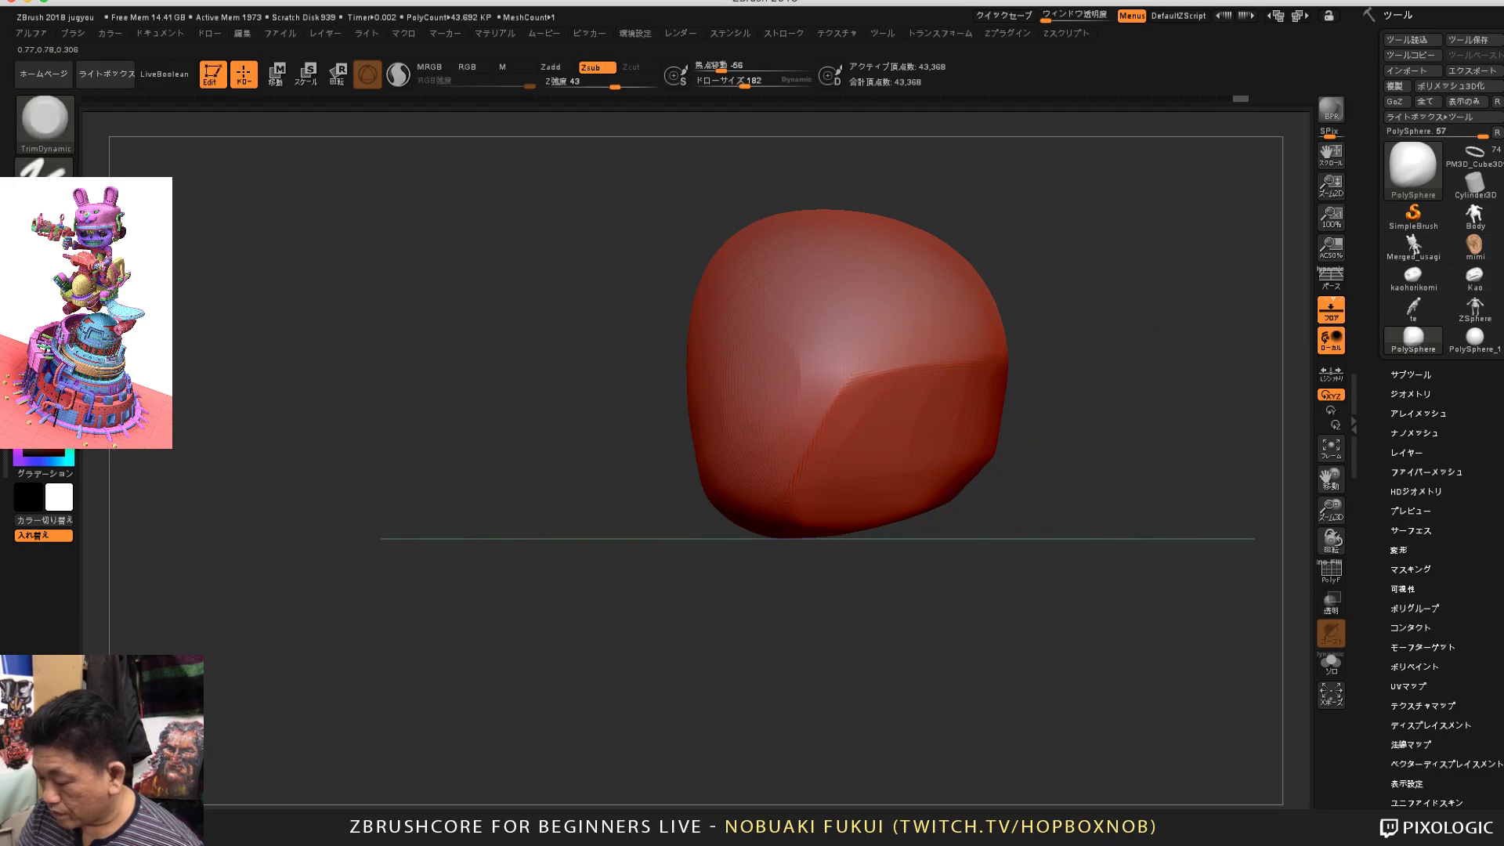
pyautogui.moveTo(993, 400)
pyautogui.mouseDown()
pyautogui.moveTo(932, 485)
pyautogui.moveTo(901, 495)
pyautogui.mouseUp()
pyautogui.moveTo(987, 439)
pyautogui.mouseDown()
pyautogui.moveTo(944, 493)
pyautogui.moveTo(898, 495)
pyautogui.mouseUp()
pyautogui.moveTo(984, 414); pyautogui.dragTo(870, 498)
pyautogui.moveTo(966, 416)
pyautogui.mouseDown()
pyautogui.moveTo(845, 499)
pyautogui.moveTo(928, 431)
pyautogui.mouseUp()
# Step: Trim the underside of the front so it slopes inward beneath the chin, and even out the cut
pyautogui.moveTo(1156, 502); pyautogui.dragTo(1094, 436)
pyautogui.moveTo(795, 462); pyautogui.dragTo(650, 529)
pyautogui.moveTo(850, 462); pyautogui.dragTo(607, 557)
pyautogui.moveTo(818, 502); pyautogui.dragTo(689, 552)
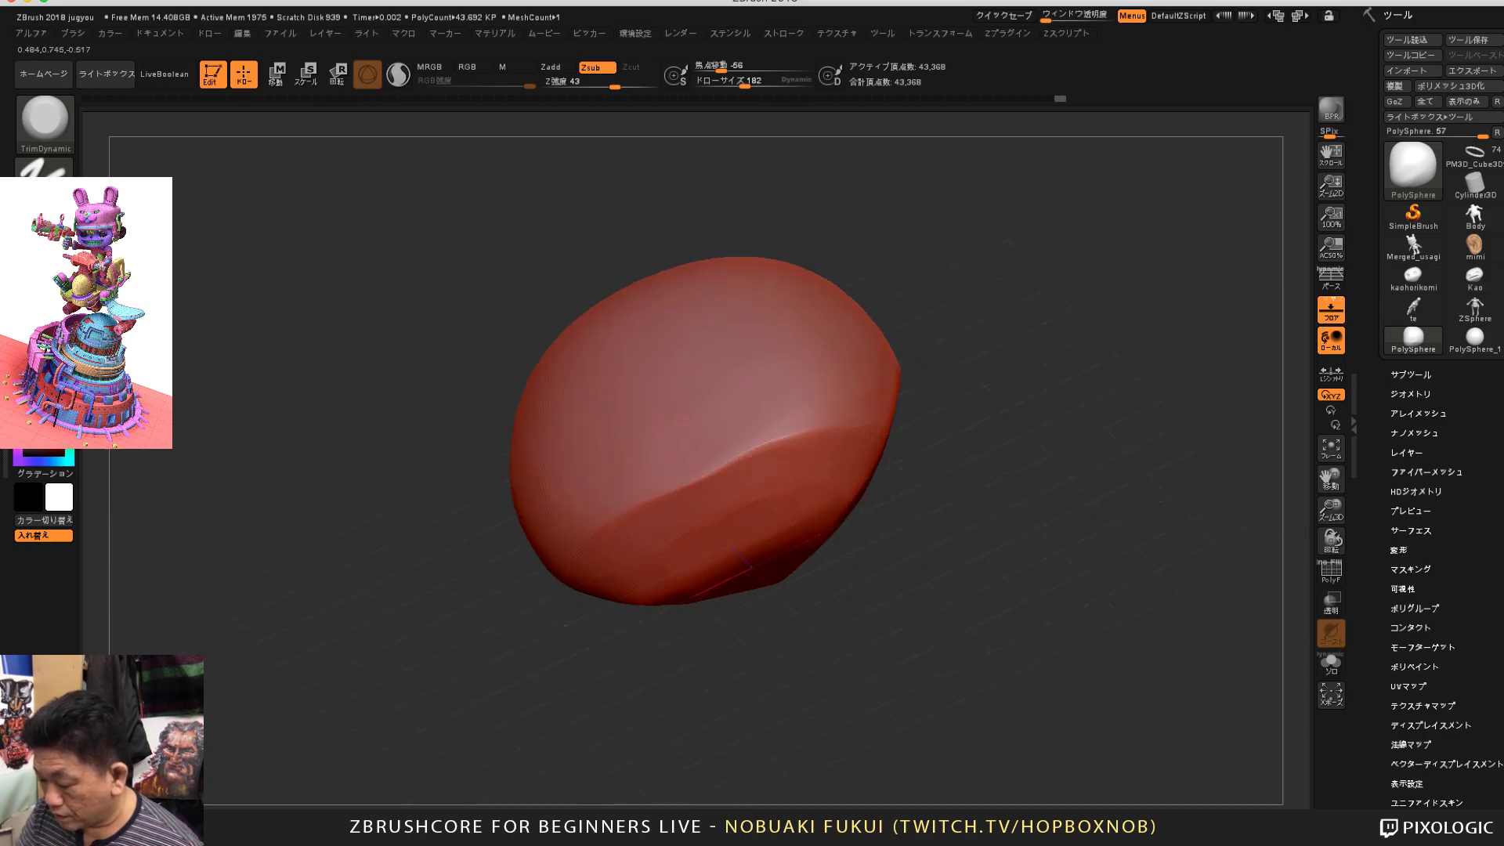
pyautogui.press('shift')
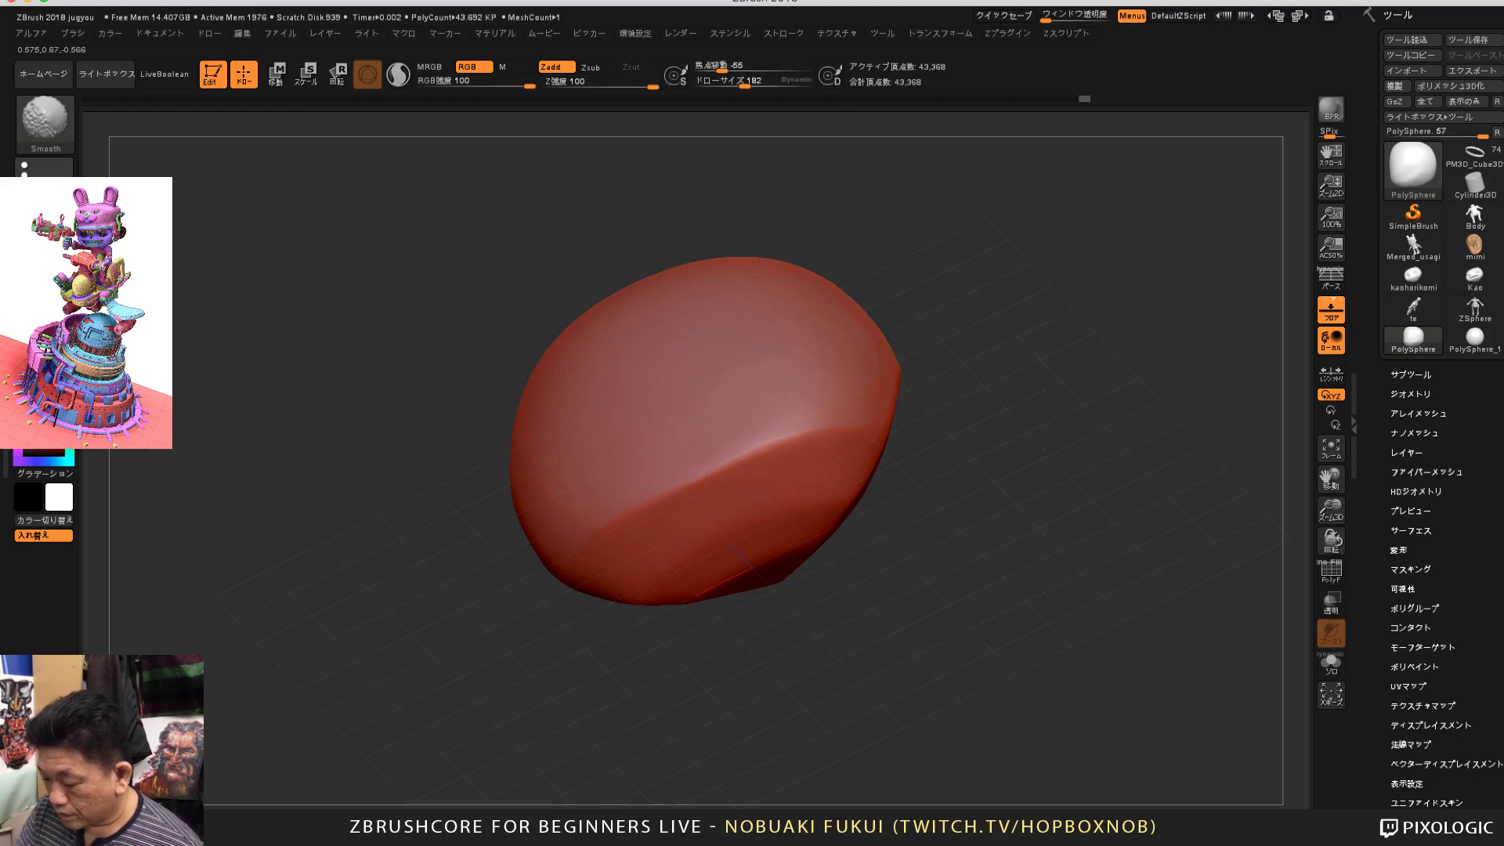
pyautogui.moveTo(1014, 458)
pyautogui.keyDown('shift'); pyautogui.mouseDown()
pyautogui.moveTo(981, 498)
pyautogui.moveTo(901, 479)
pyautogui.moveTo(884, 451)
pyautogui.mouseUp(); pyautogui.keyUp('shift')
pyautogui.moveTo(800, 491); pyautogui.dragTo(680, 526)
pyautogui.moveTo(829, 490)
pyautogui.mouseDown()
pyautogui.moveTo(864, 516)
pyautogui.moveTo(834, 510)
pyautogui.mouseUp()
pyautogui.keyDown('shift'); pyautogui.moveTo(937, 551); pyautogui.dragTo(977, 587); pyautogui.keyUp('shift')
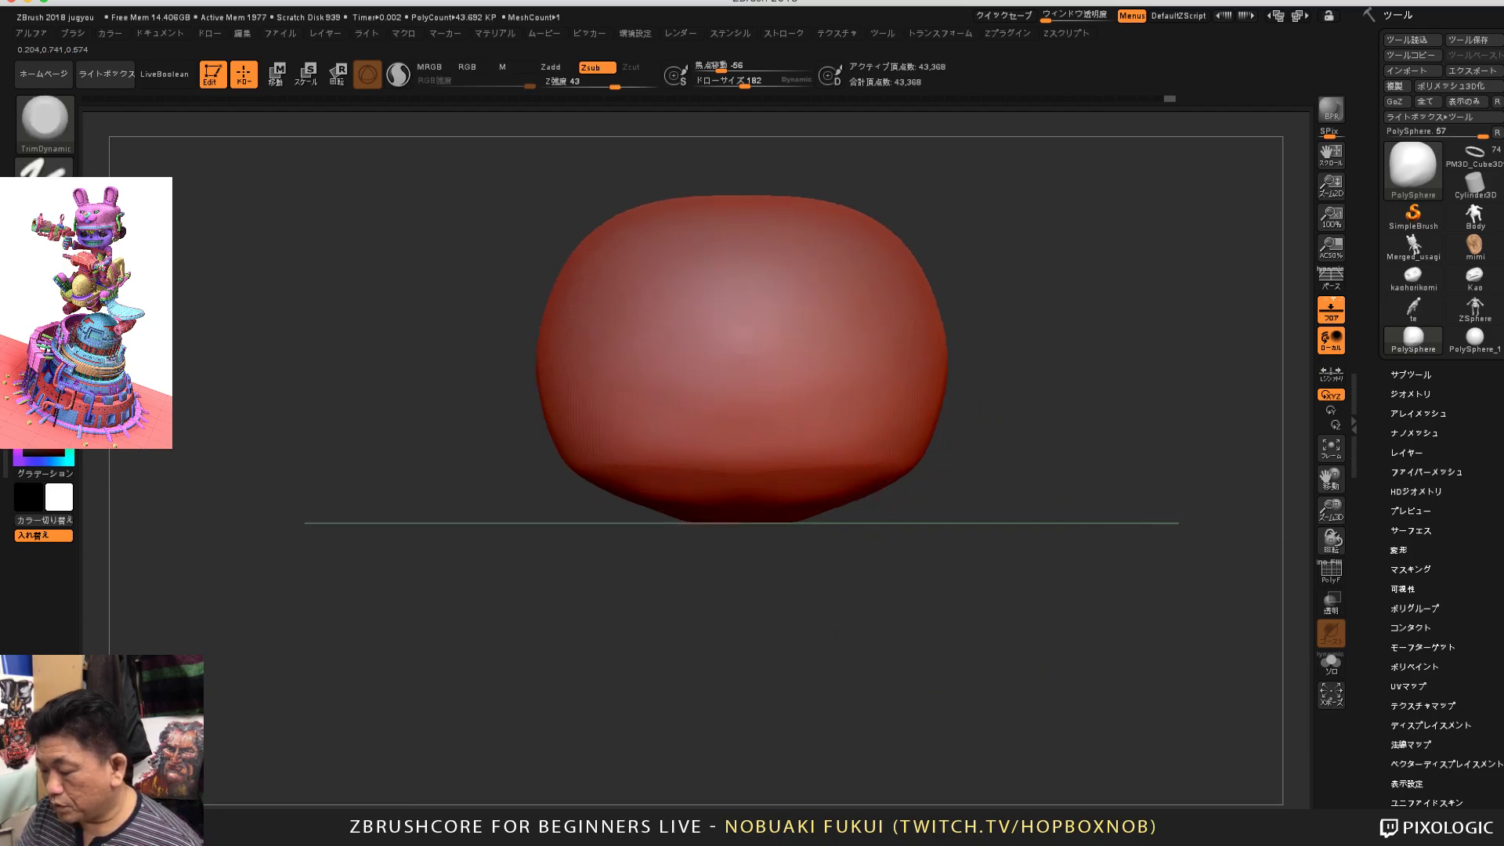
# Step: Switch to the kaohorikomi face model and inspect its carved eye sockets and trimmed underside from several angles
pyautogui.keyDown('alt'); pyautogui.moveTo(989, 478); pyautogui.dragTo(1002, 560); pyautogui.keyUp('alt')
pyautogui.moveTo(1018, 541); pyautogui.dragTo(968, 563)
pyautogui.moveTo(1026, 501); pyautogui.dragTo(1013, 503)
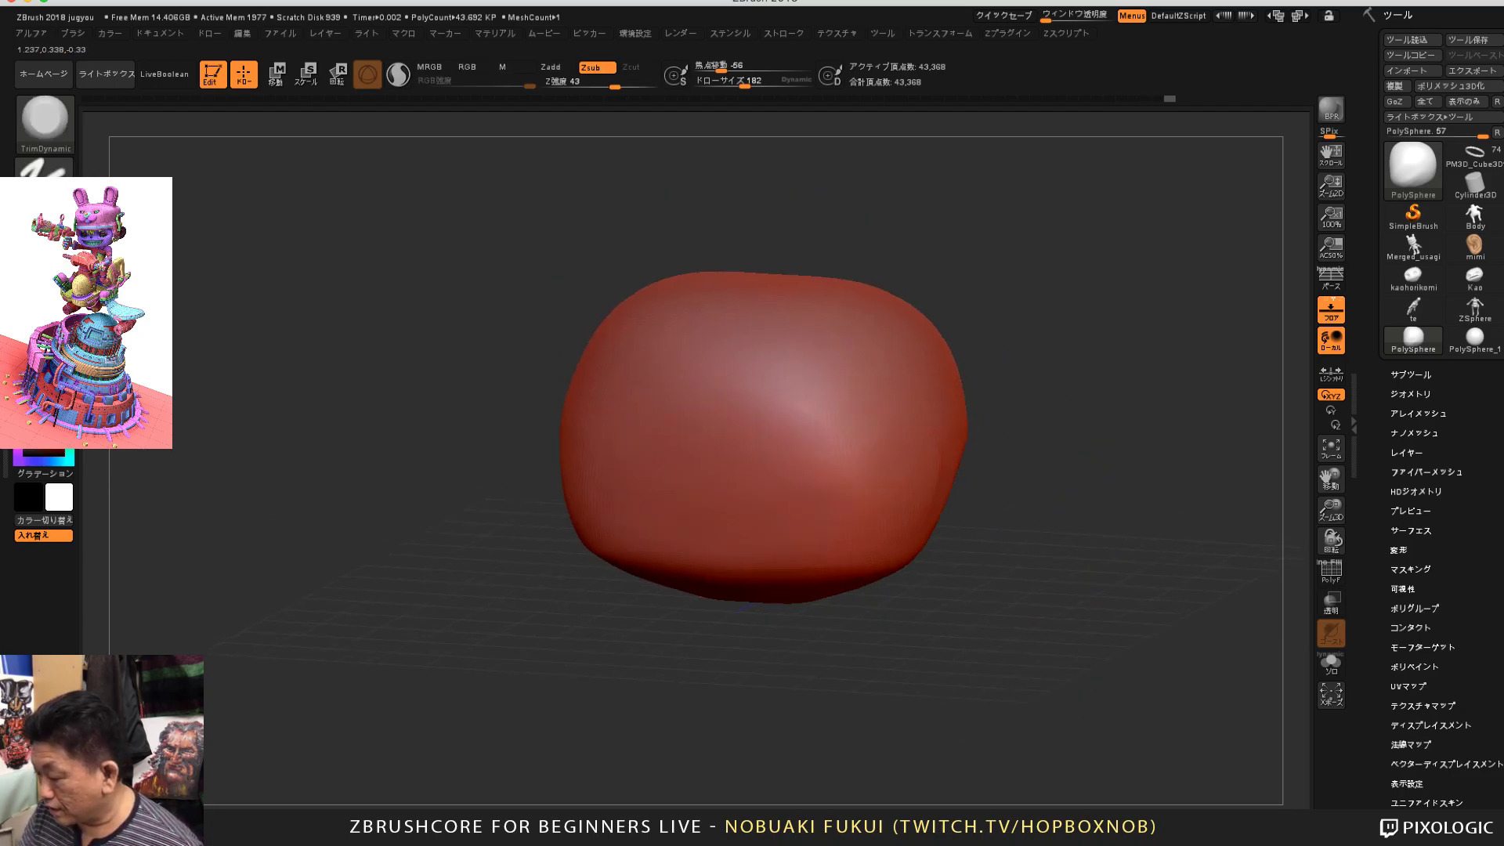
pyautogui.click(1413, 278)
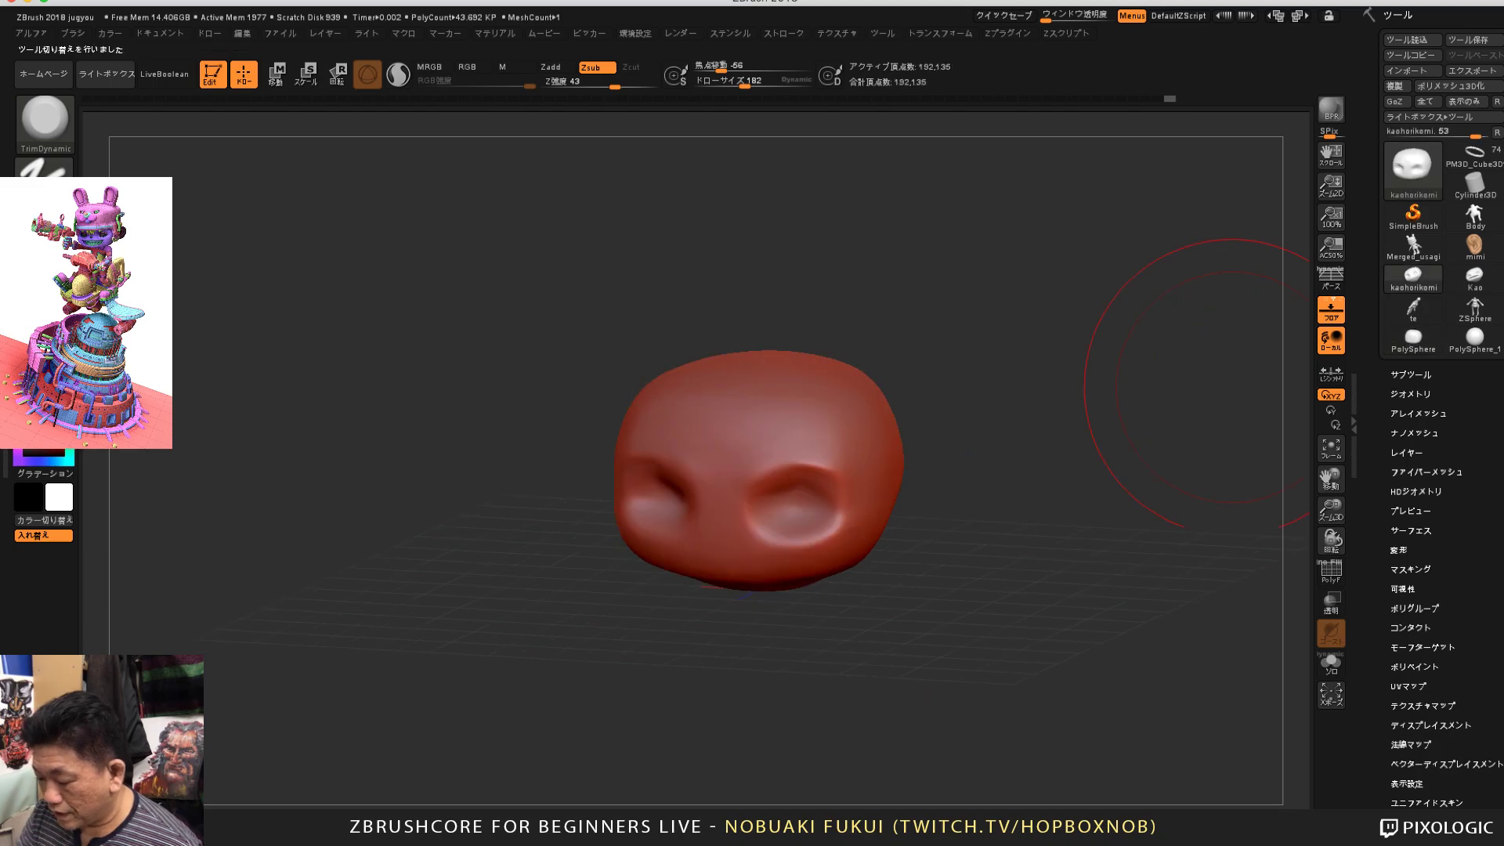
pyautogui.moveTo(1223, 439); pyautogui.dragTo(1096, 553)
pyautogui.moveTo(1089, 620)
pyautogui.mouseDown()
pyautogui.moveTo(933, 584)
pyautogui.moveTo(984, 591)
pyautogui.moveTo(870, 533)
pyautogui.mouseUp()
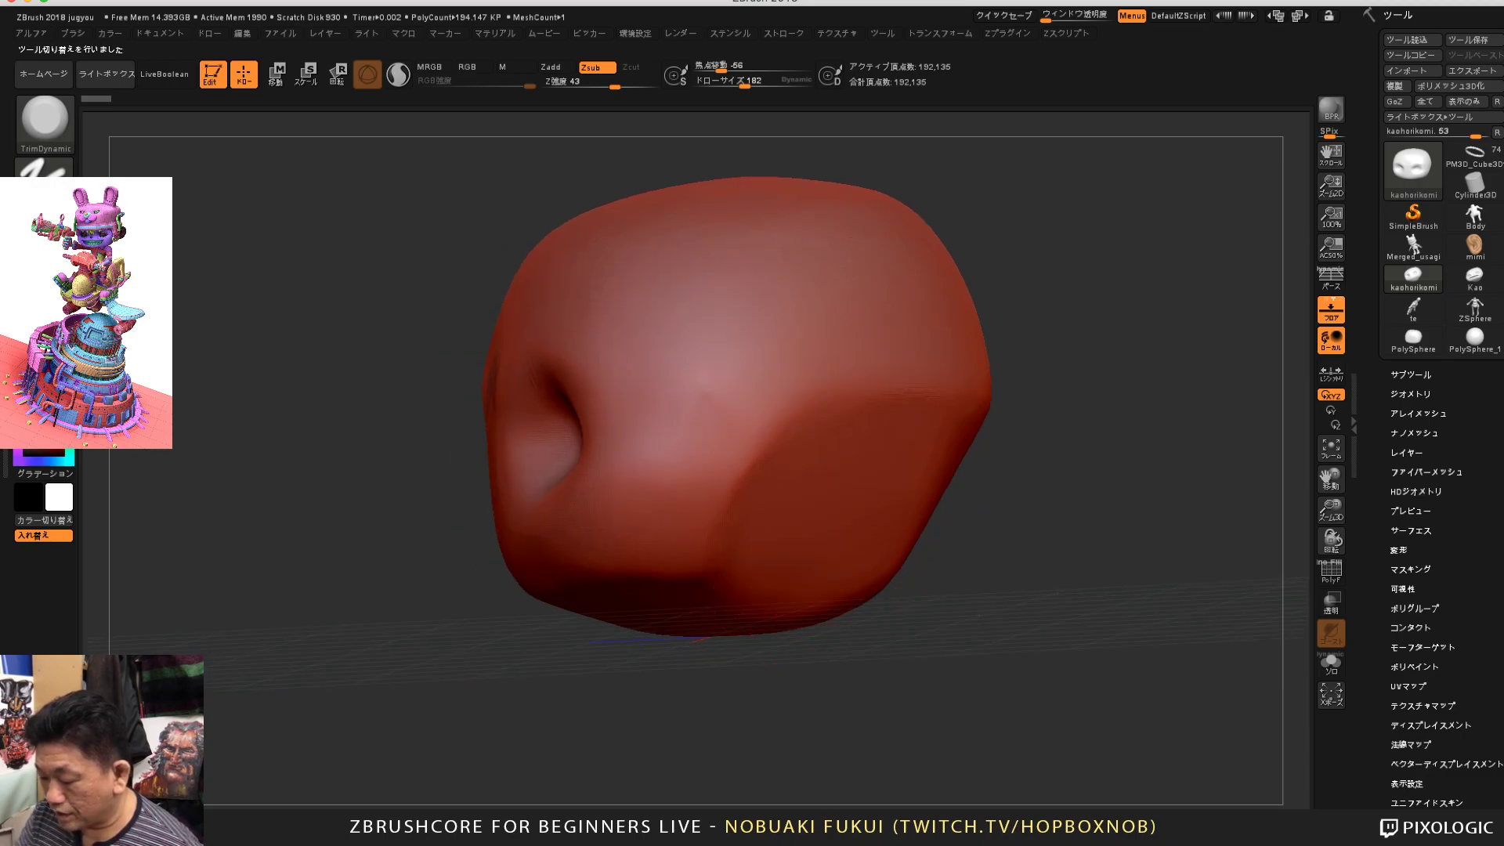
pyautogui.moveTo(974, 591); pyautogui.dragTo(1213, 601)
pyautogui.moveTo(1089, 590); pyautogui.dragTo(1019, 602)
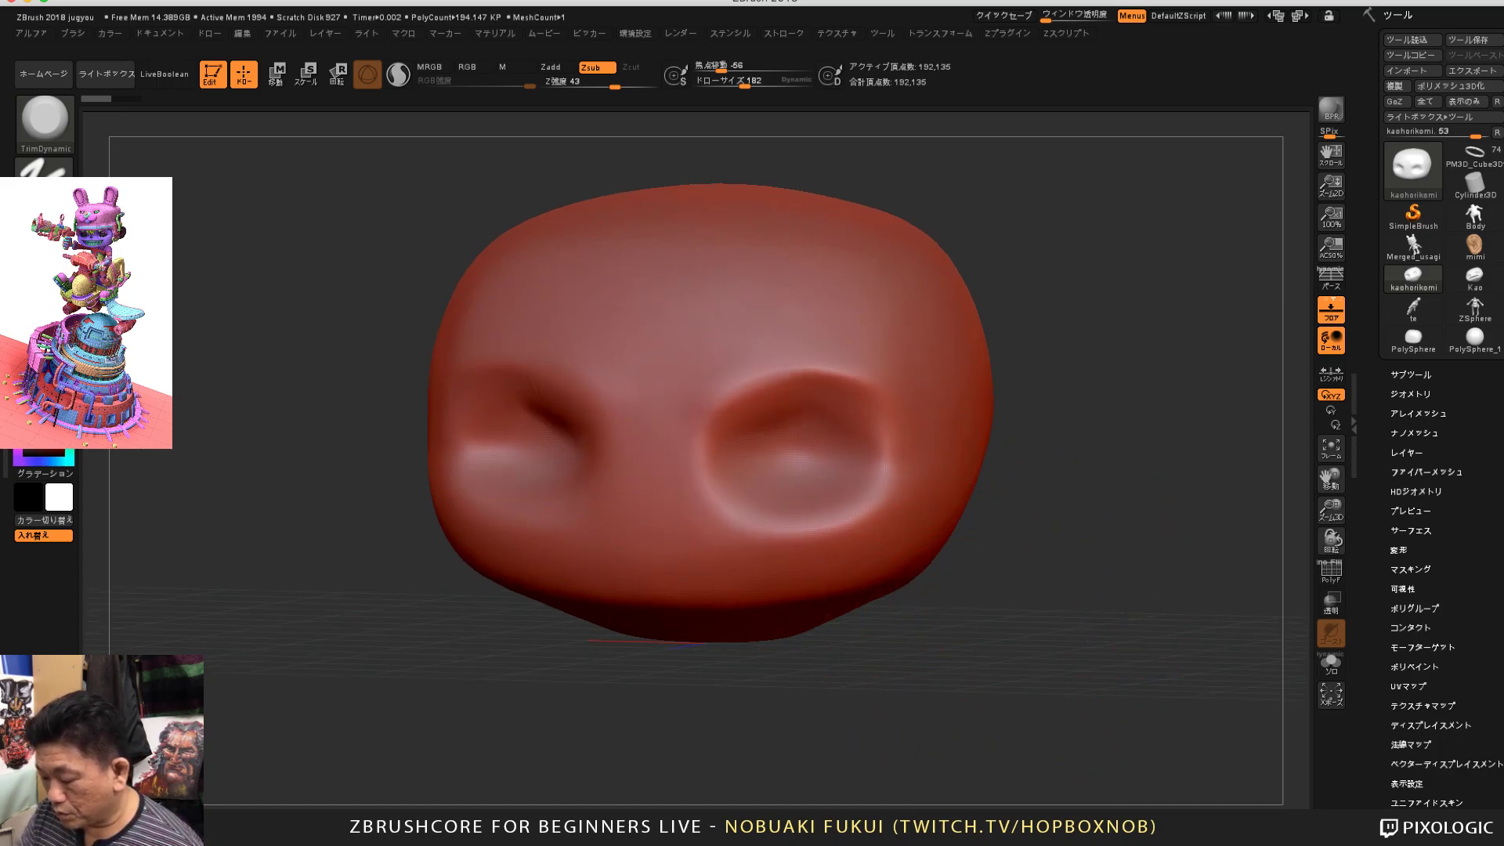
pyautogui.keyDown('alt'); pyautogui.moveTo(977, 652); pyautogui.dragTo(960, 680); pyautogui.keyUp('alt')
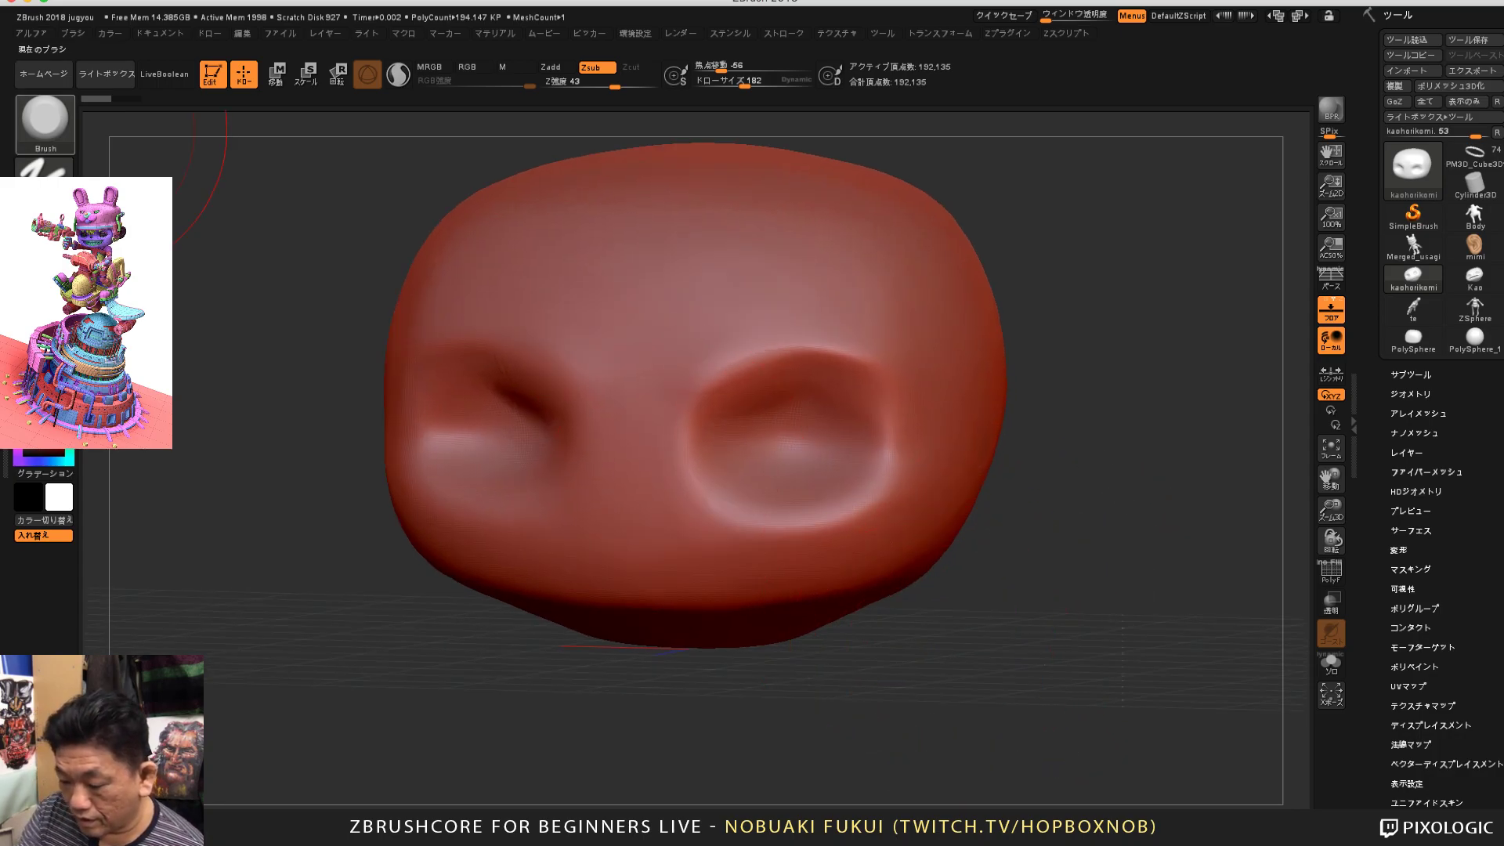
# Step: Try sketching a small nose and mouth below the eye sockets with the Standard brush at draw size 26, and undo the strokes
pyautogui.click(45, 117)
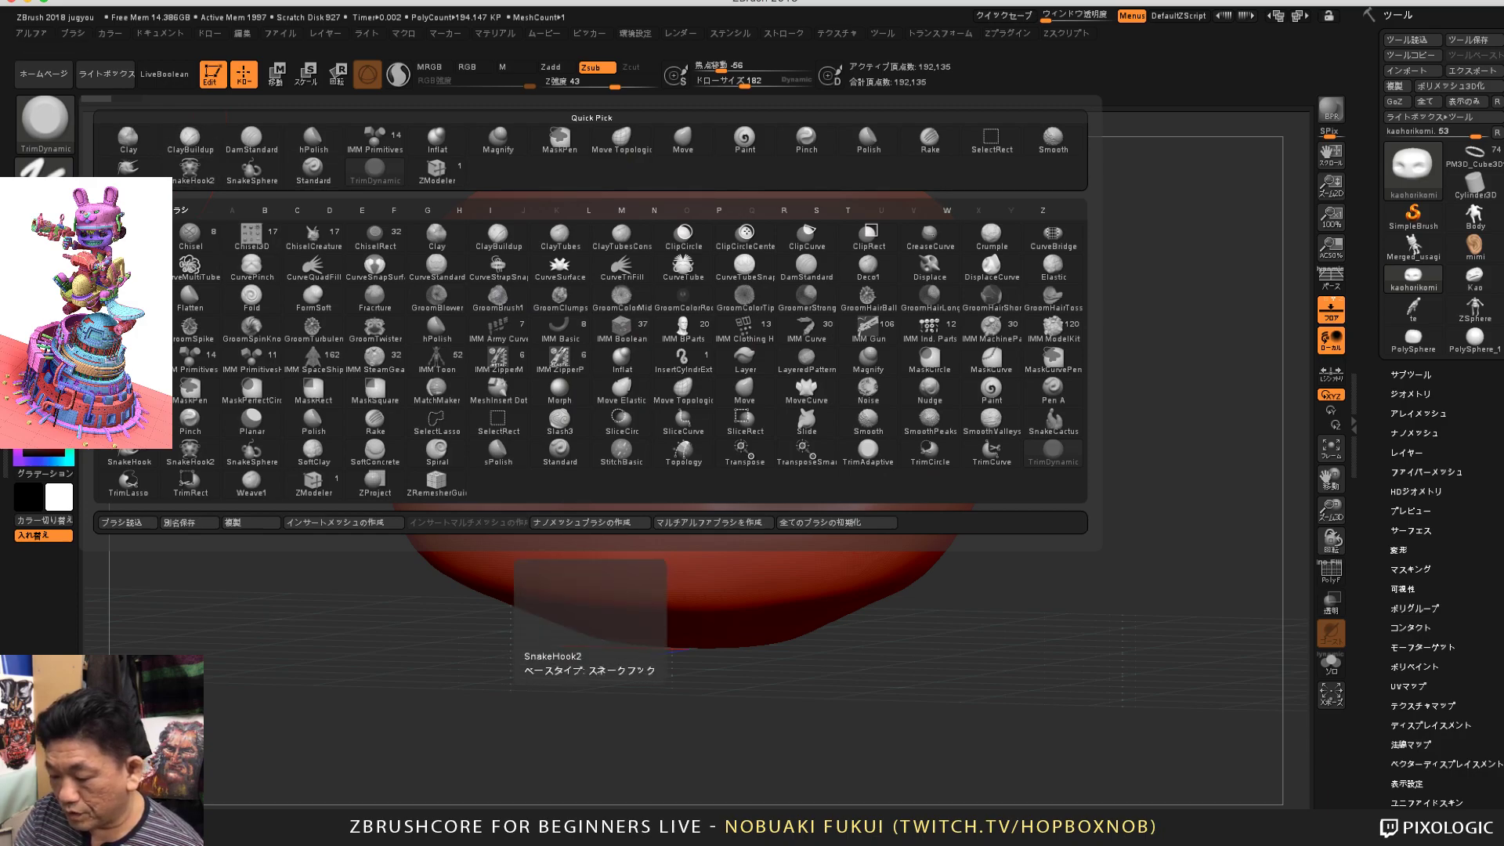
pyautogui.click(313, 170)
pyautogui.moveTo(746, 82); pyautogui.dragTo(715, 84)
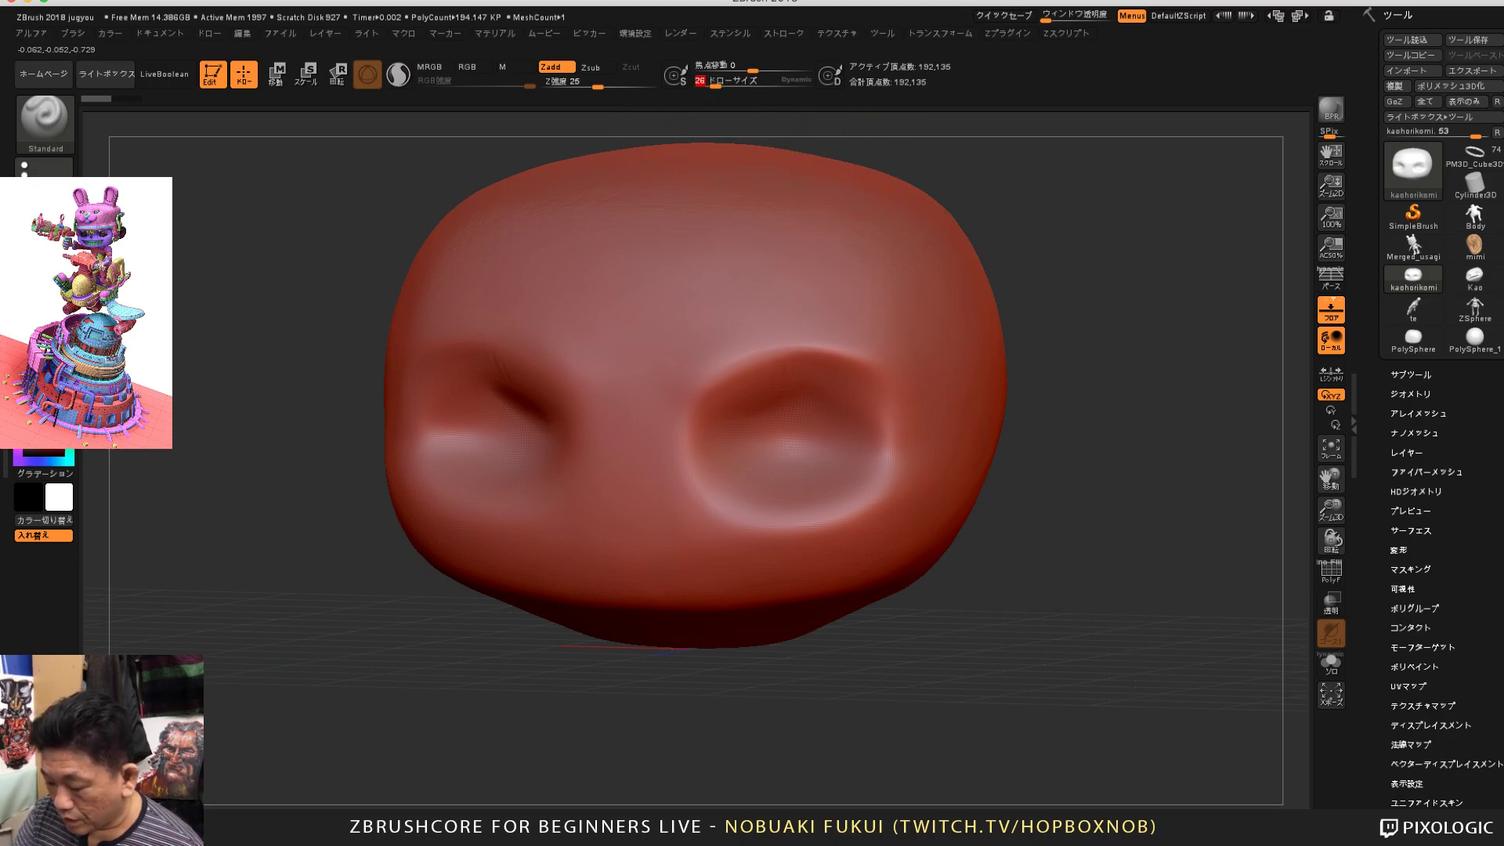
pyautogui.moveTo(641, 470); pyautogui.dragTo(635, 478)
pyautogui.press('super+z')
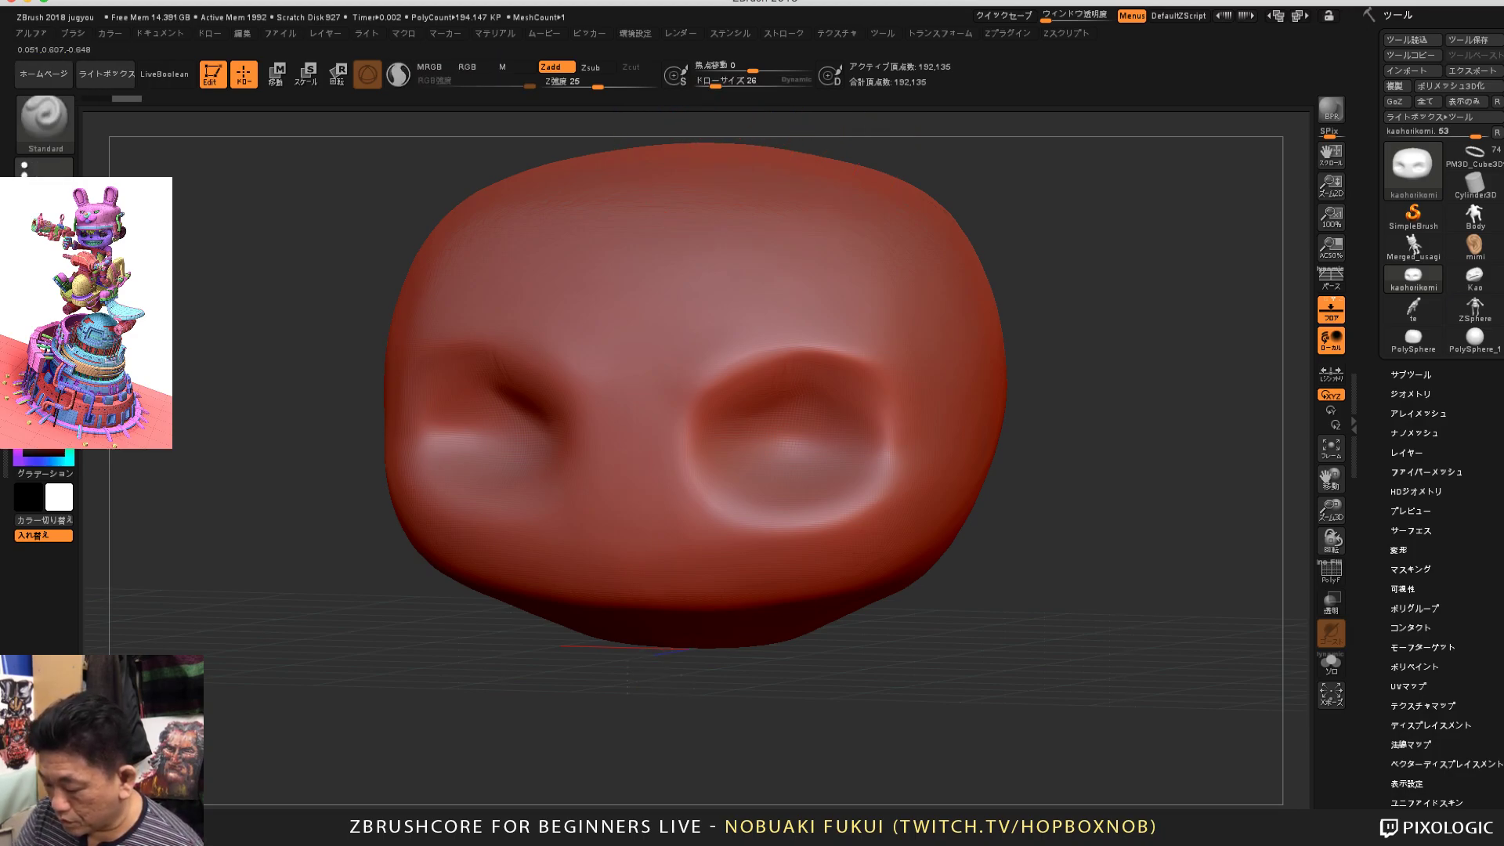
pyautogui.keyDown('alt'); pyautogui.moveTo(554, 545); pyautogui.dragTo(639, 540); pyautogui.keyUp('alt')
pyautogui.hotkey('ctrl', 'z')
pyautogui.hotkey('ctrl', 'z')
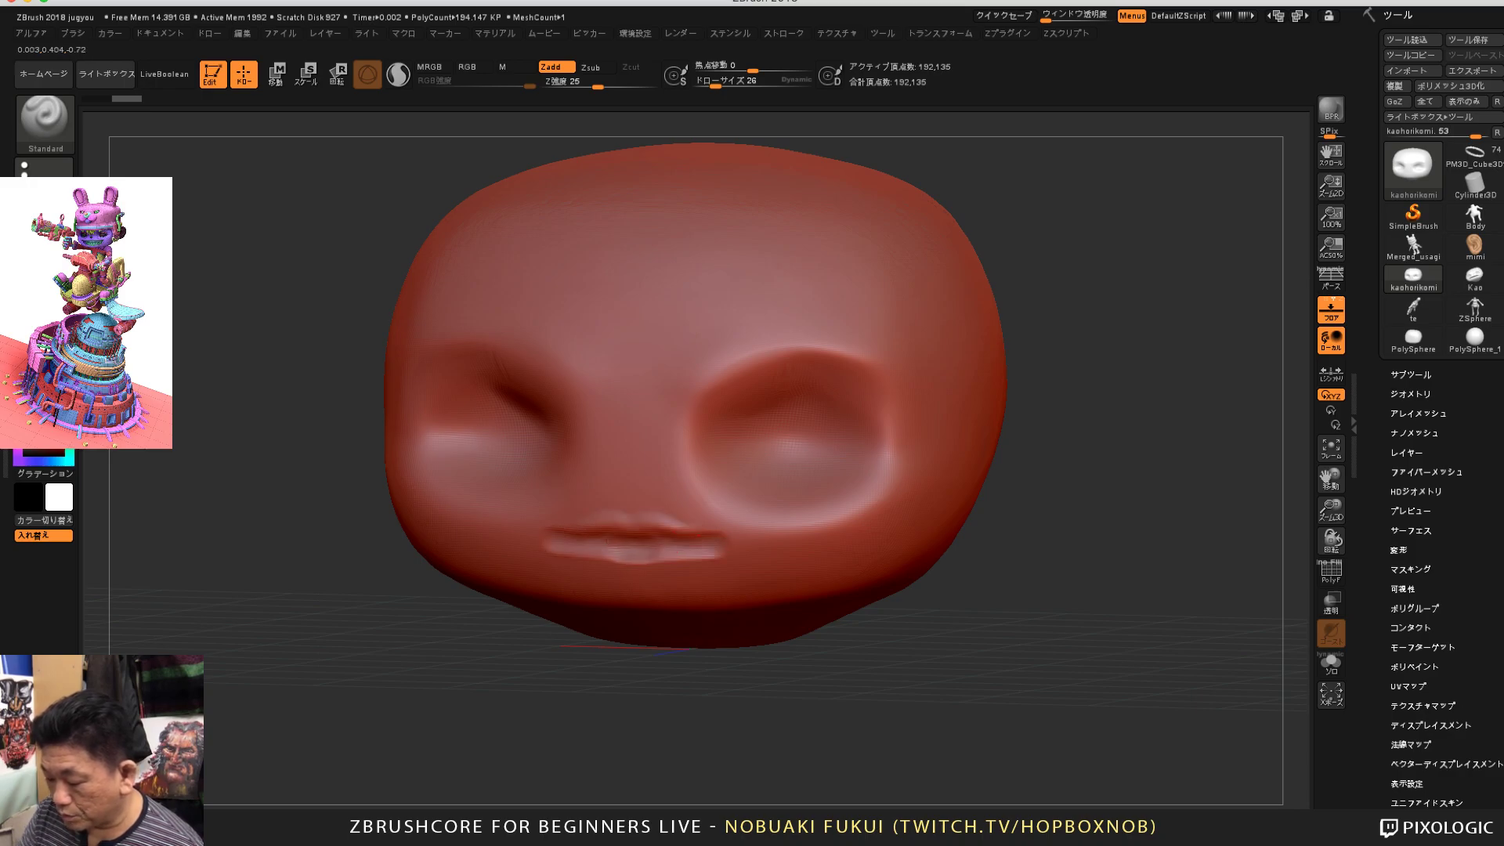
# Step: Open the face model's subtool list and turn the face to a frontal view
pyautogui.keyDown('shift'); pyautogui.moveTo(1012, 650); pyautogui.dragTo(1123, 673); pyautogui.keyUp('shift')
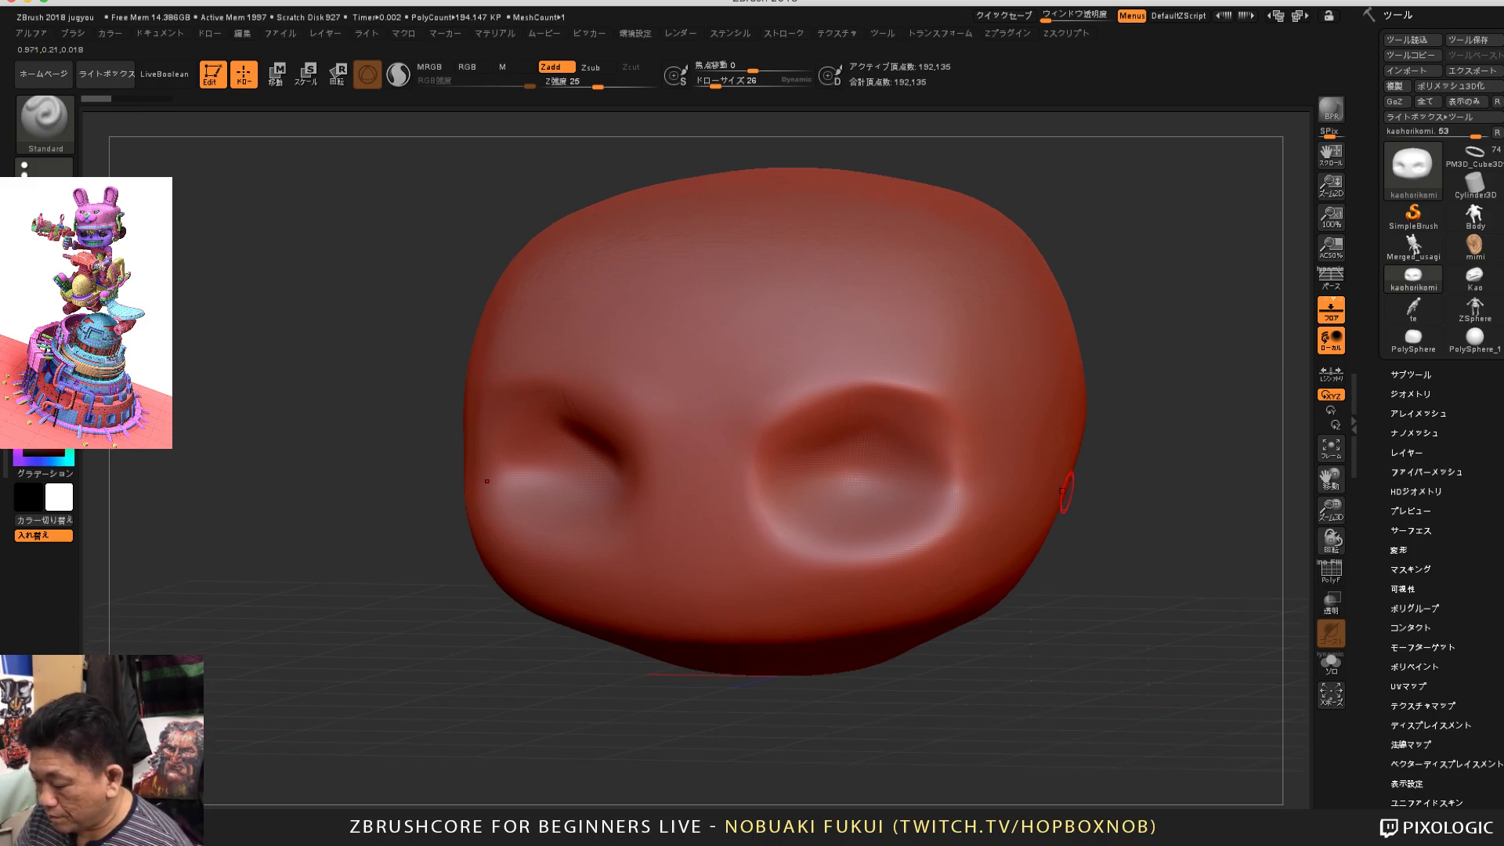
pyautogui.moveTo(1002, 690); pyautogui.dragTo(1036, 674)
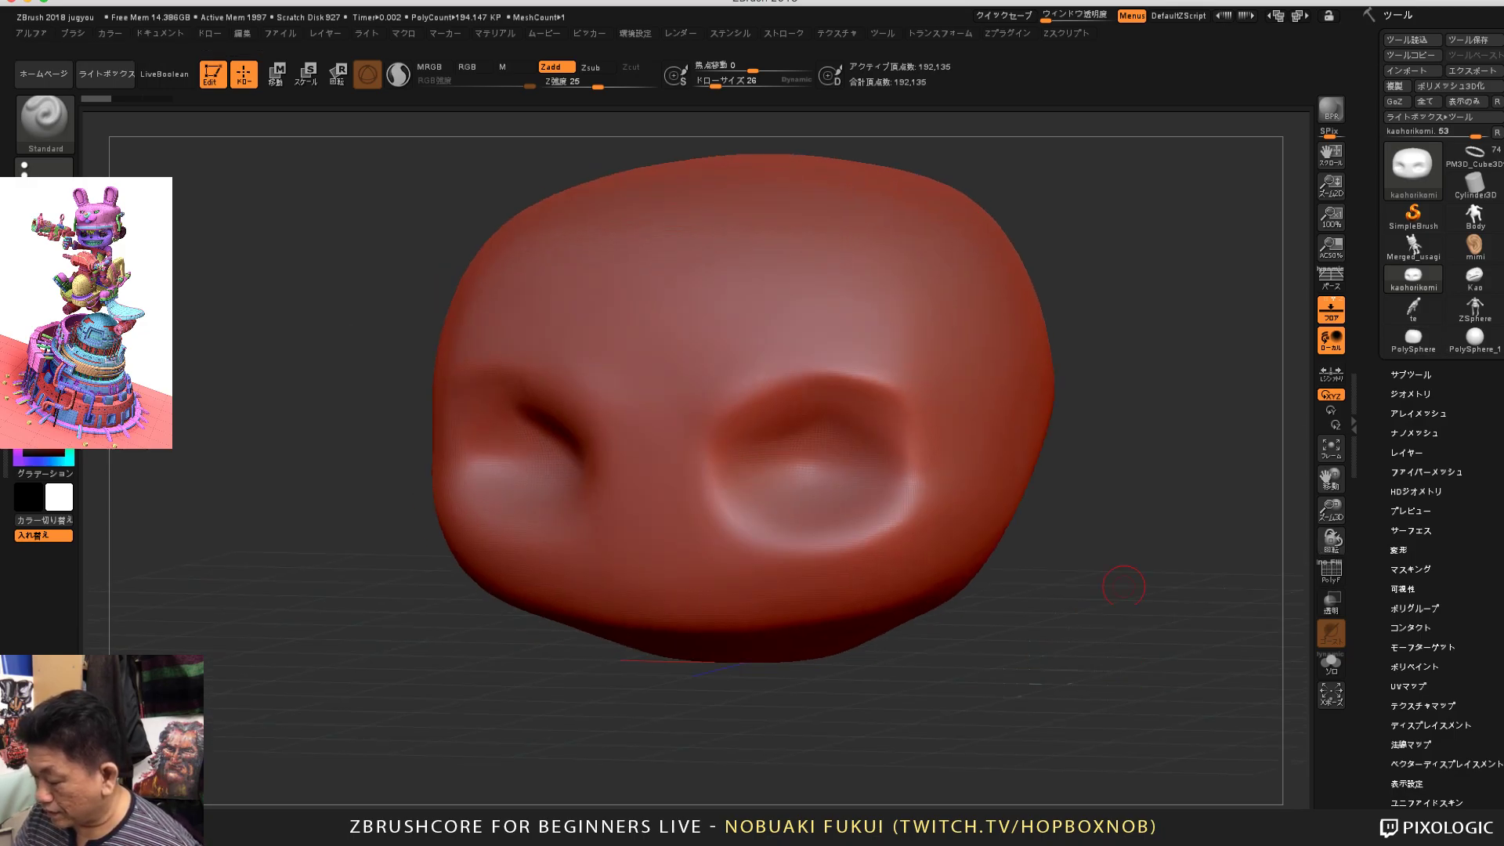
pyautogui.moveTo(1123, 586); pyautogui.dragTo(1202, 537)
pyautogui.click(1410, 375)
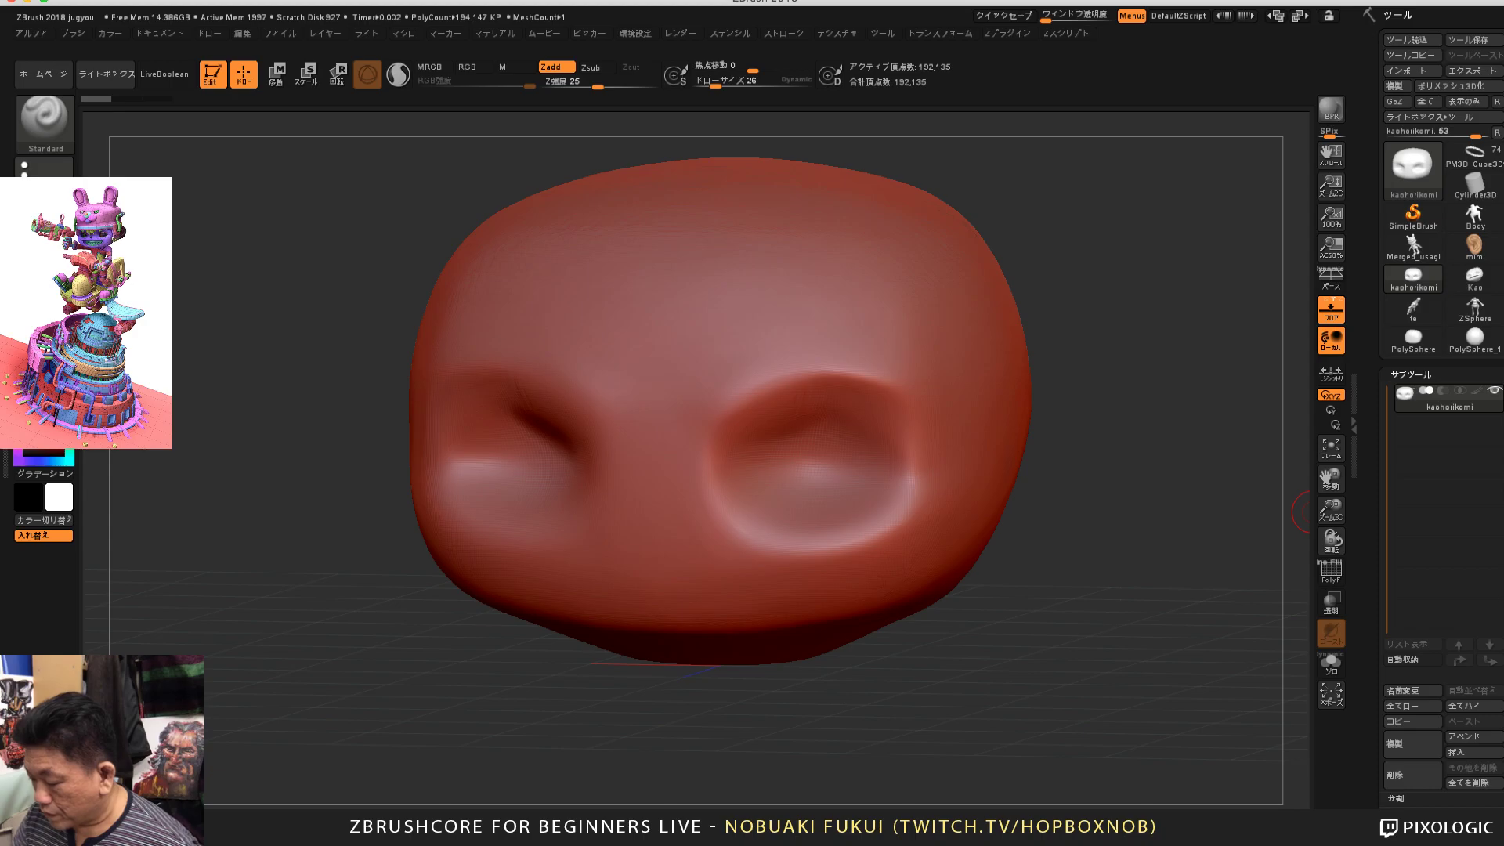
pyautogui.moveTo(1097, 685); pyautogui.dragTo(1116, 631)
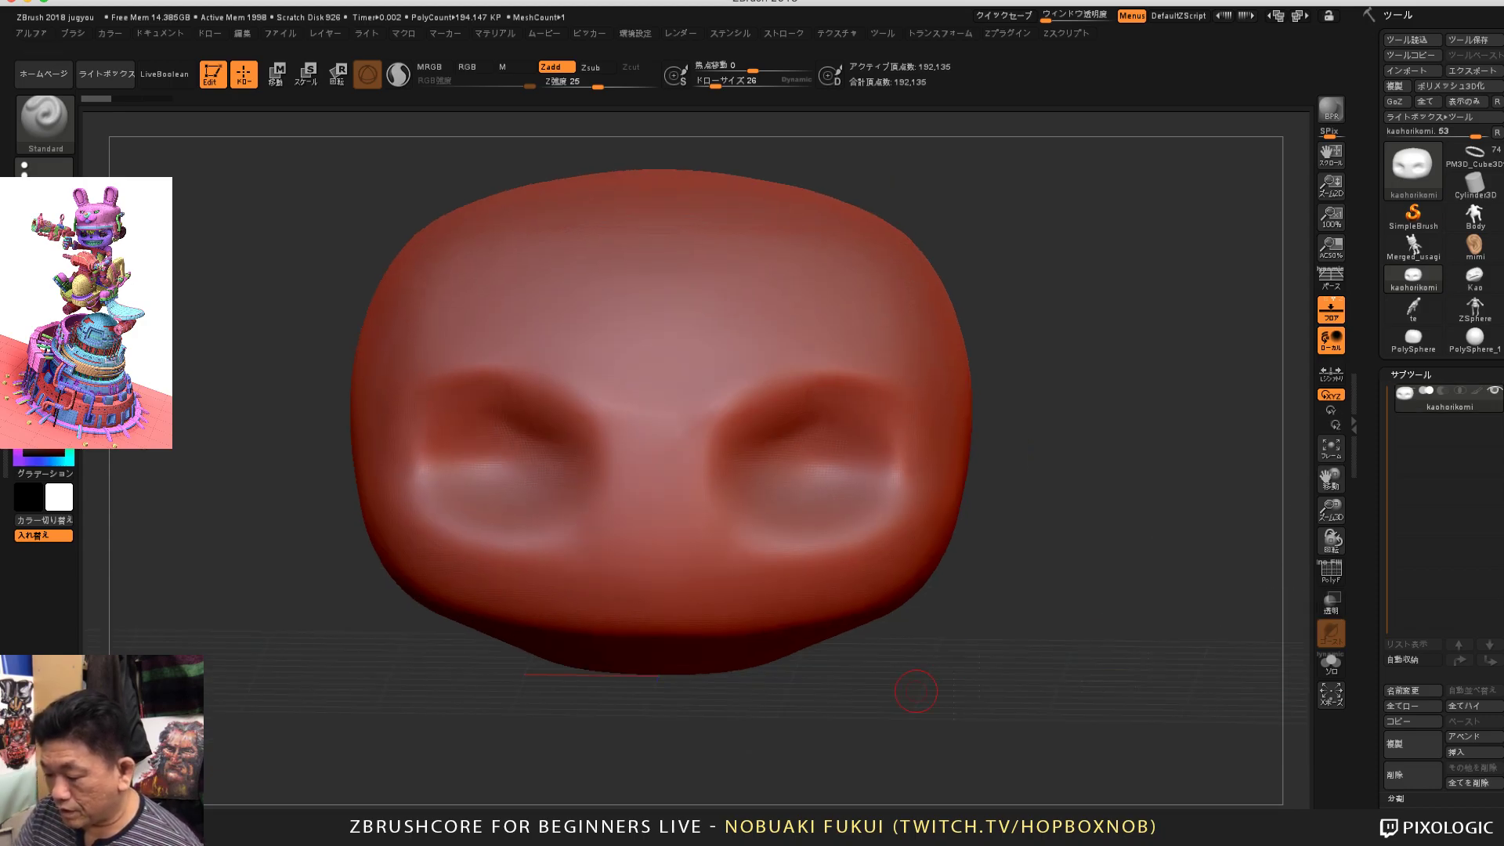
# Step: Examine the face model's mesh density around the eye sockets with the PolyFrame wireframe displayed, and hide the wireframe again
pyautogui.moveTo(915, 691); pyautogui.dragTo(832, 549)
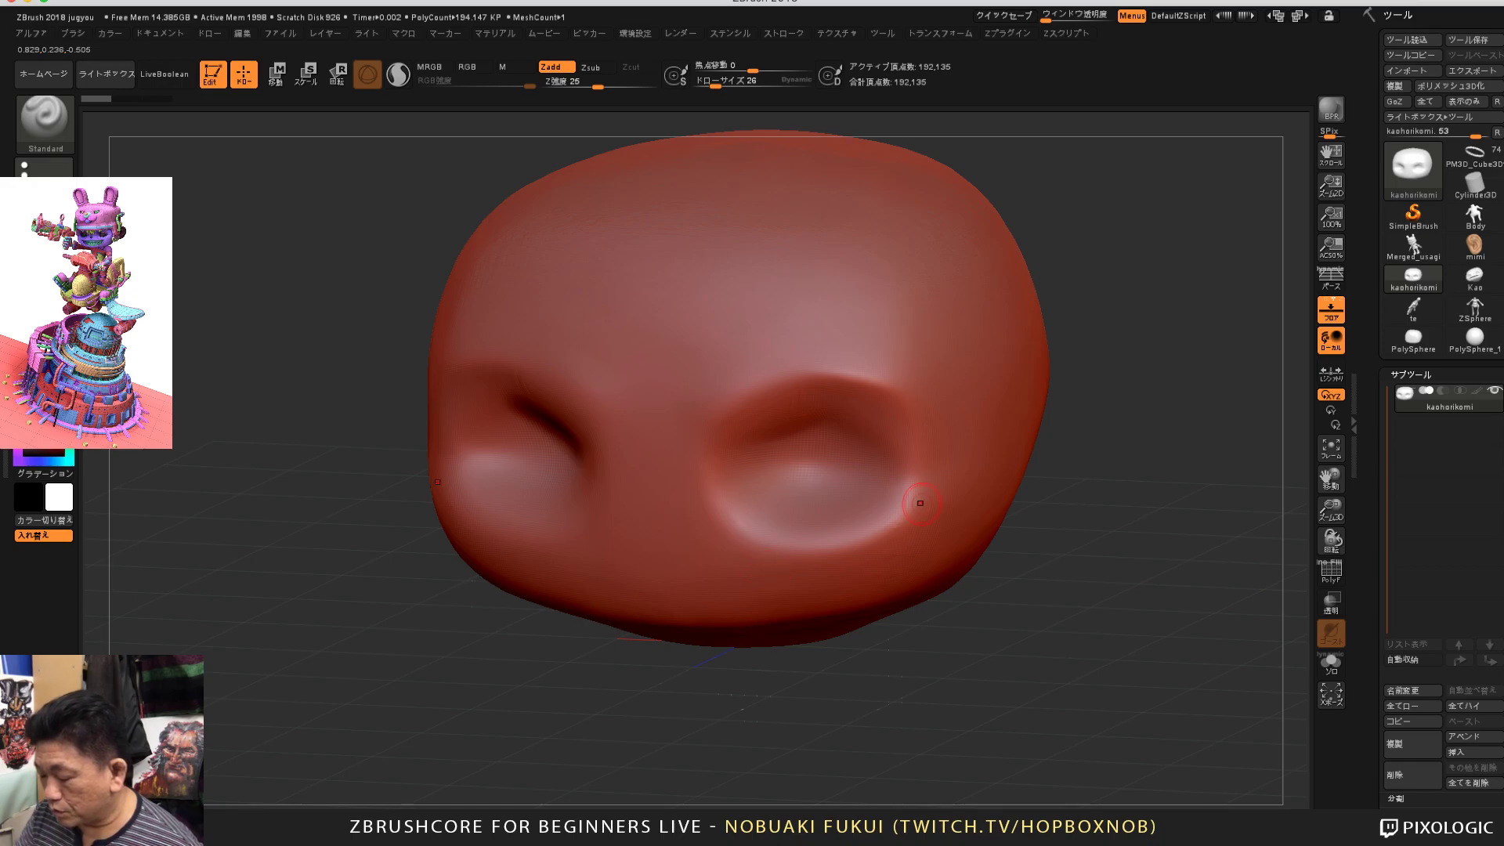
pyautogui.moveTo(1054, 633); pyautogui.dragTo(1109, 579)
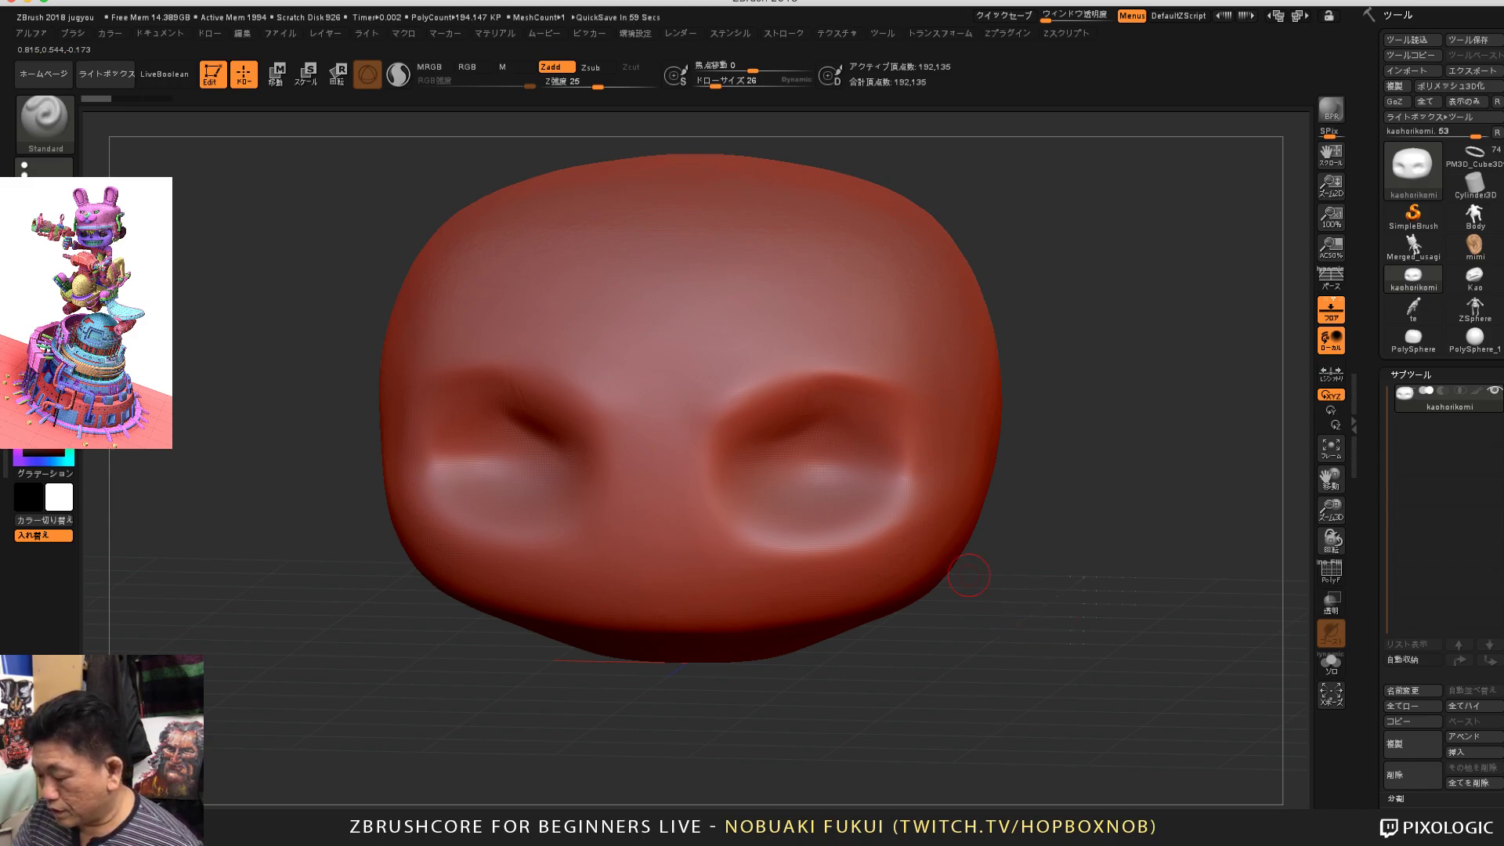
pyautogui.moveTo(814, 691); pyautogui.dragTo(815, 719)
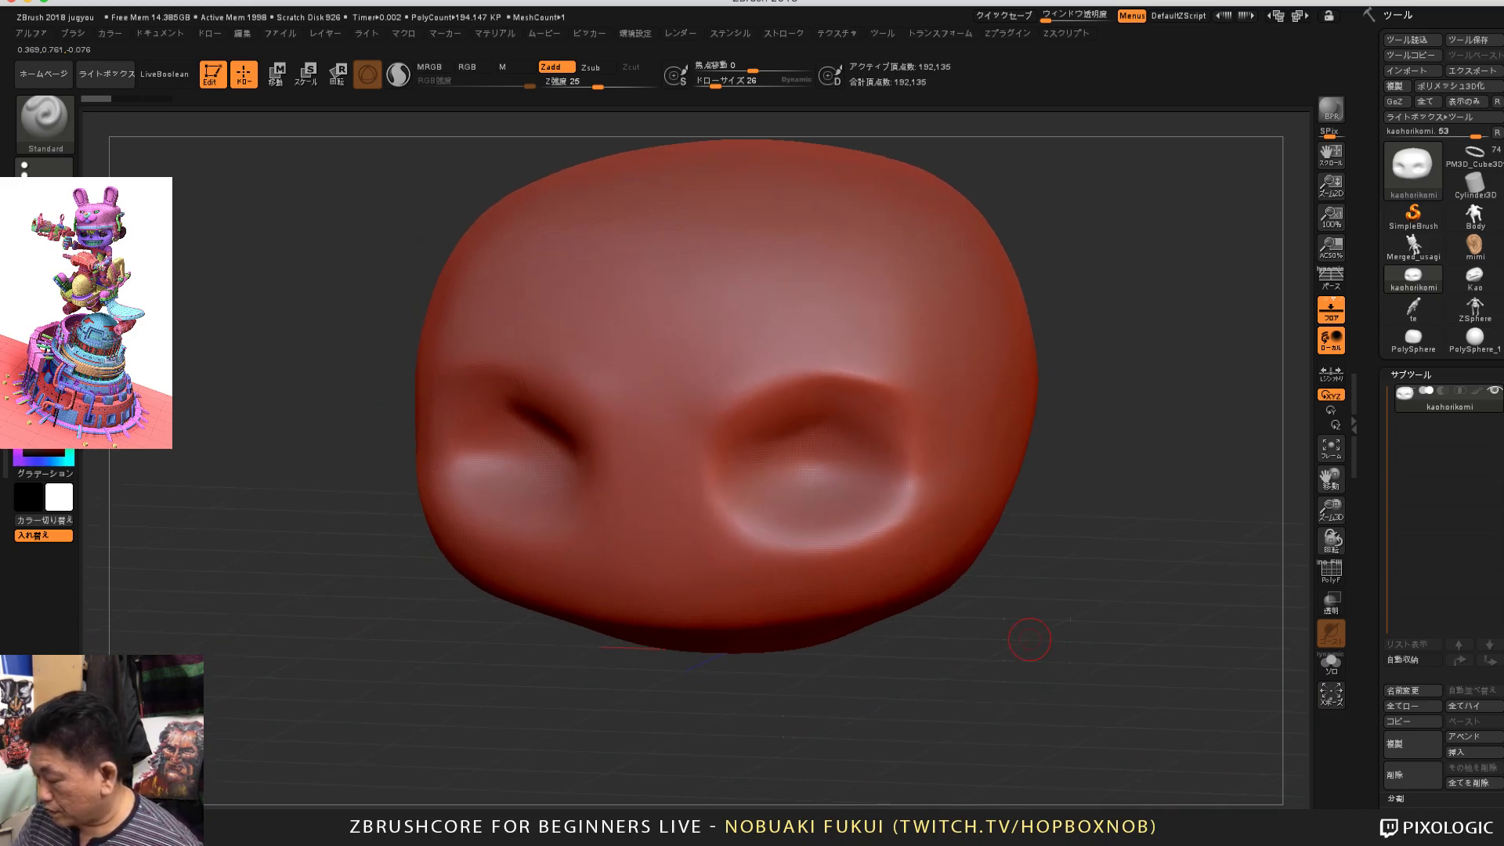
pyautogui.moveTo(1377, 548); pyautogui.dragTo(1377, 502)
pyautogui.scroll(-5, 1441, 423)
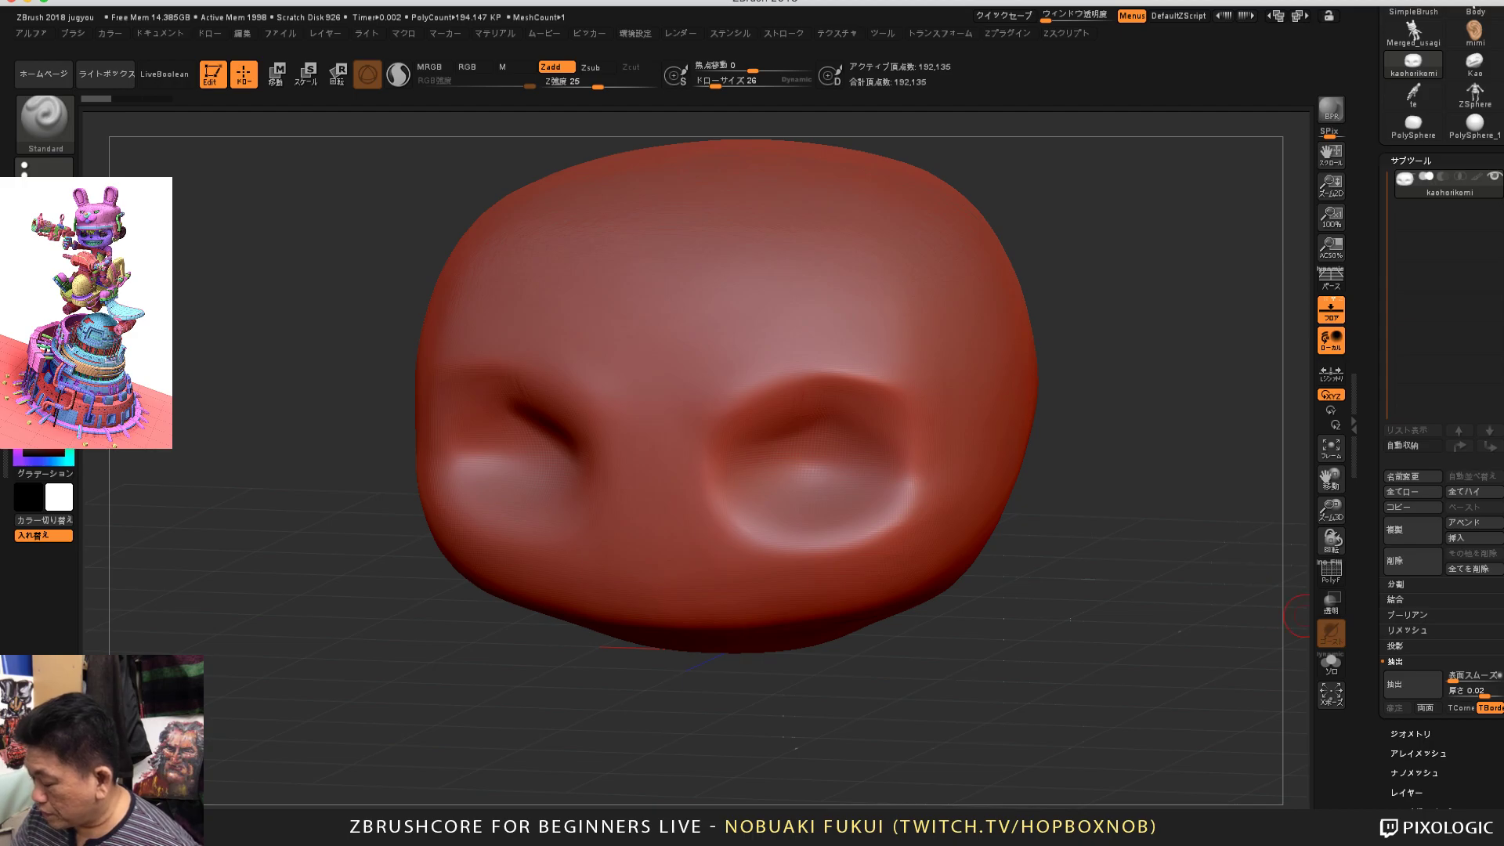
pyautogui.scroll(-4, 1441, 423)
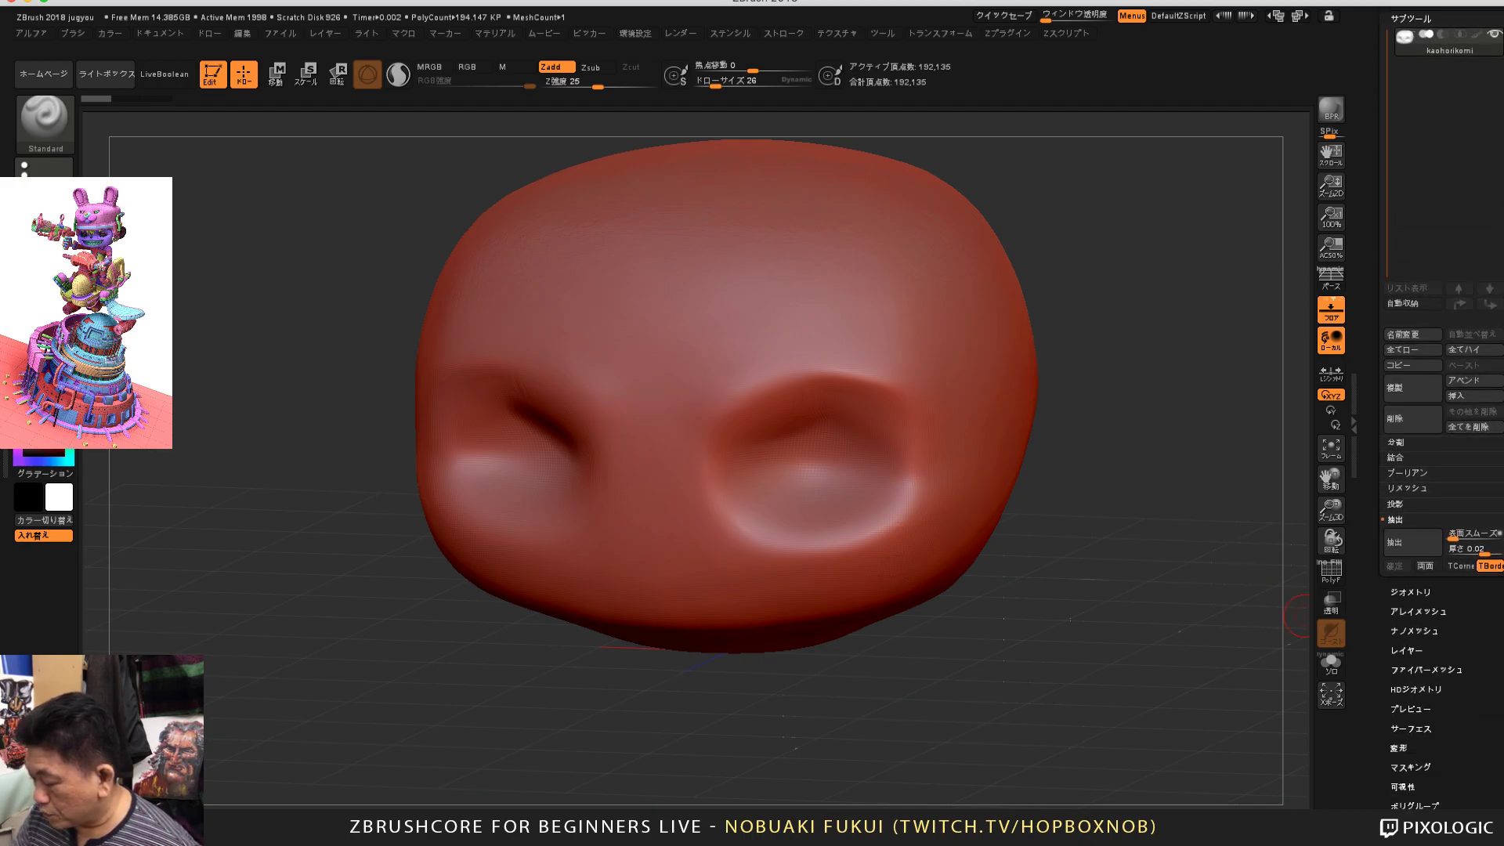
pyautogui.click(1331, 571)
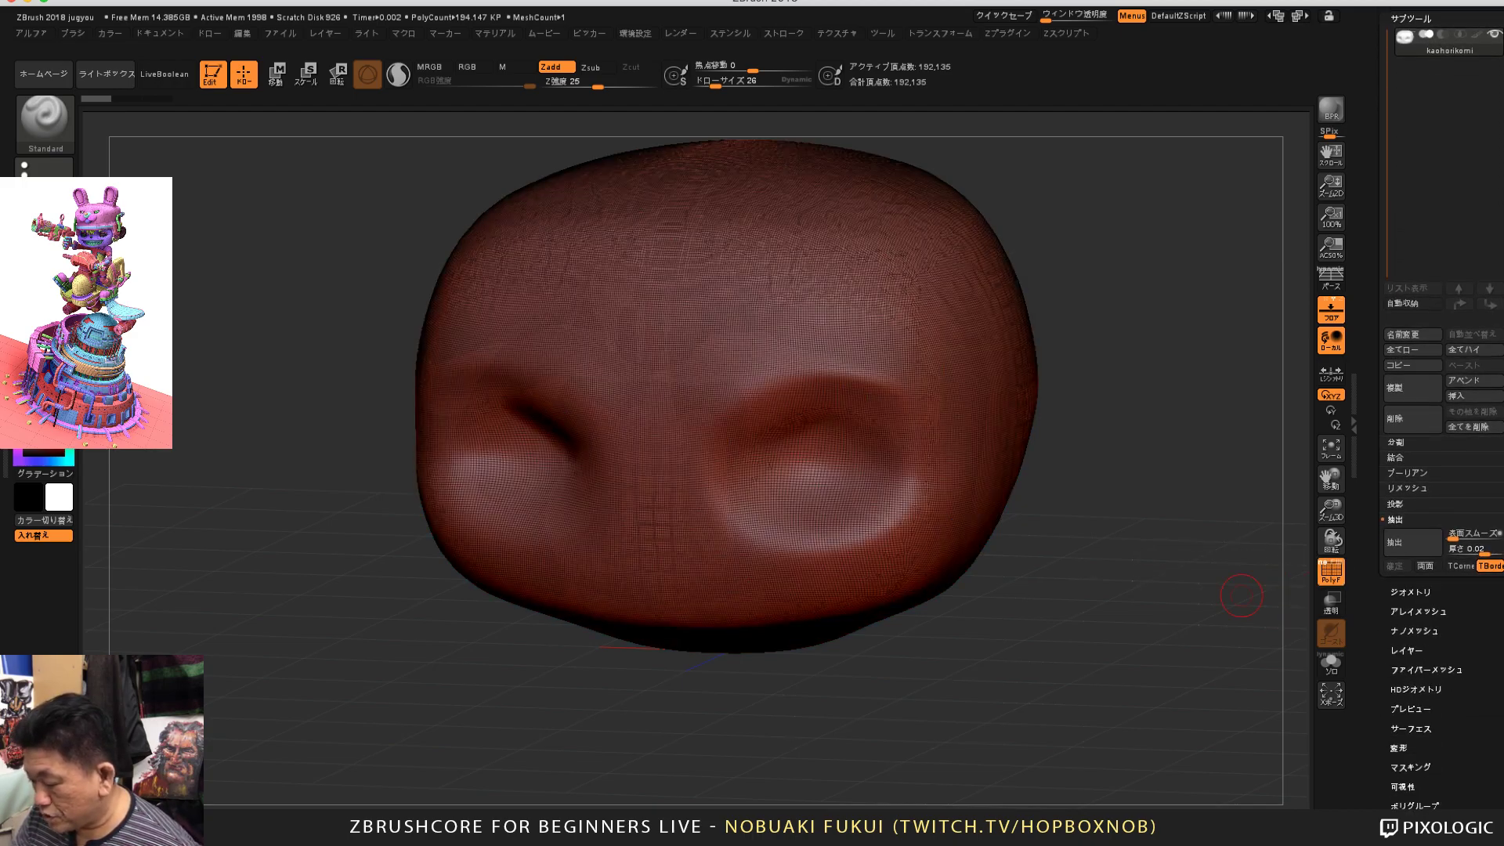
pyautogui.moveTo(1203, 603); pyautogui.dragTo(1247, 674)
pyautogui.click(1332, 572)
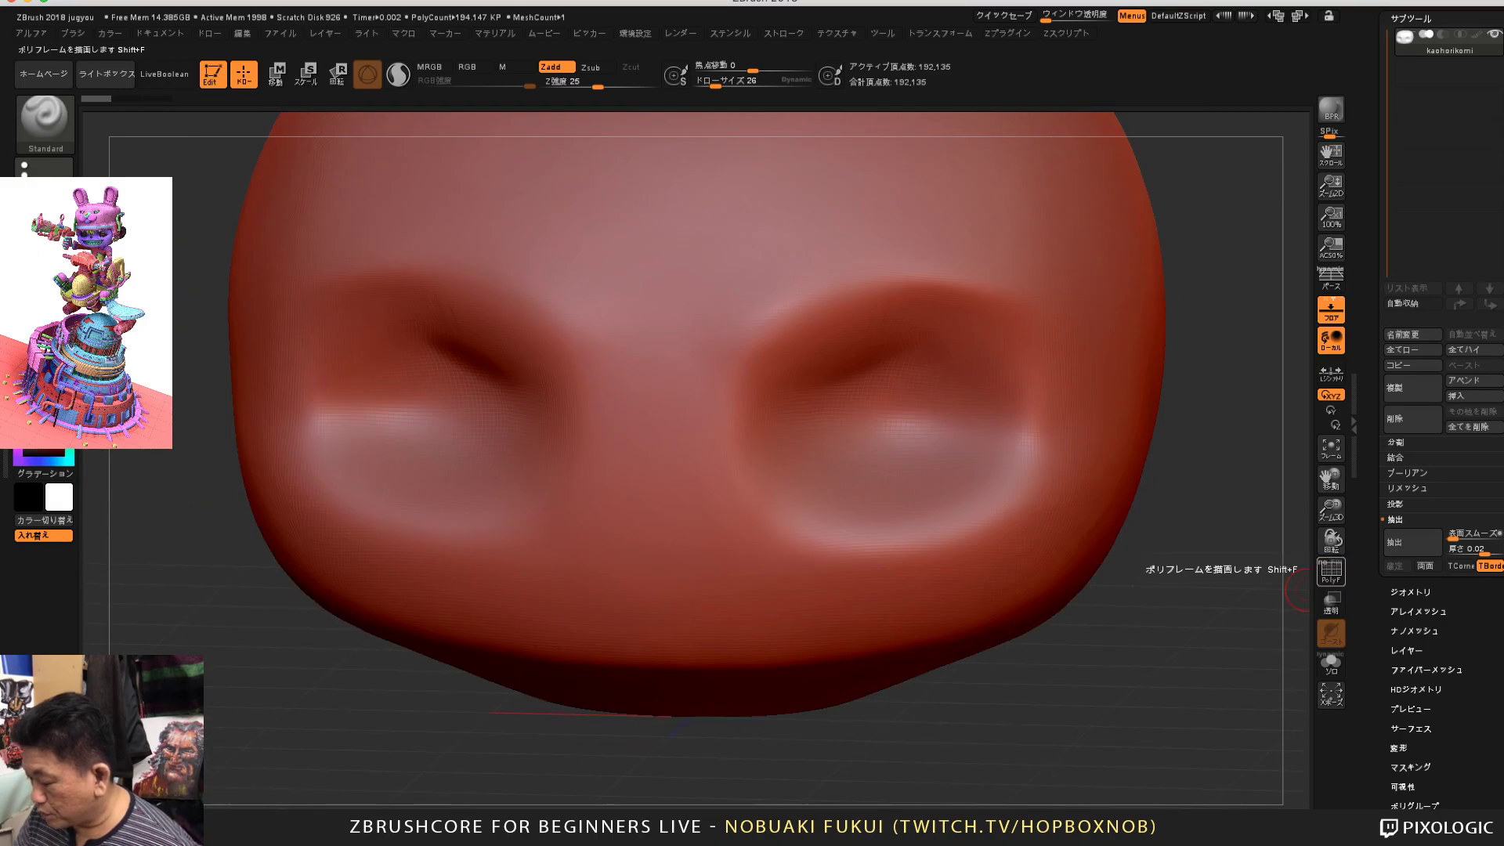
pyautogui.moveTo(1263, 623); pyautogui.dragTo(1193, 670)
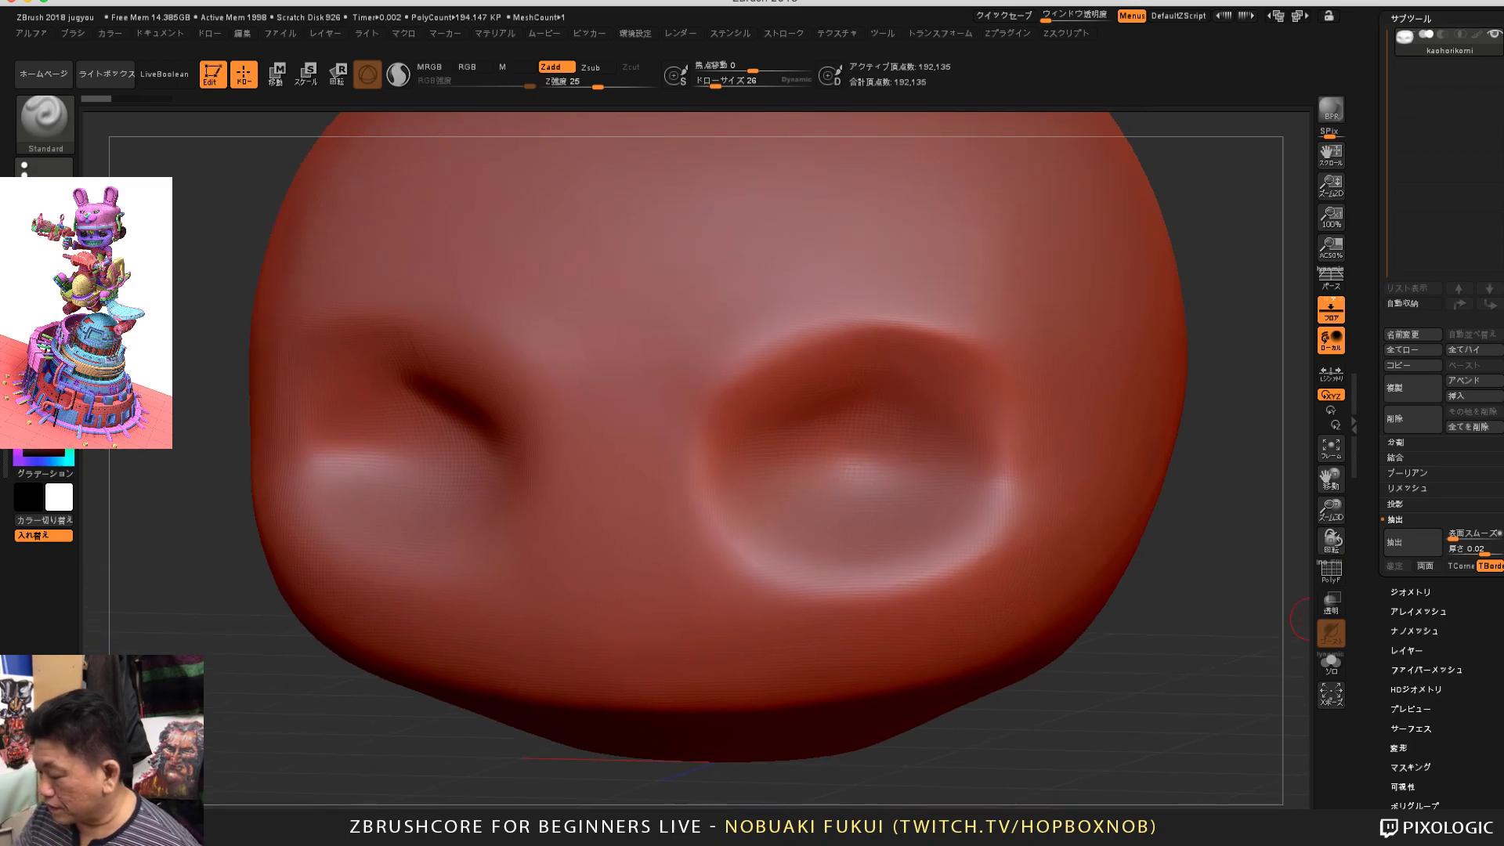
# Step: Open the ZRemesher settings in the face's geometry options and set the target polygon count to 0.1
pyautogui.click(1409, 592)
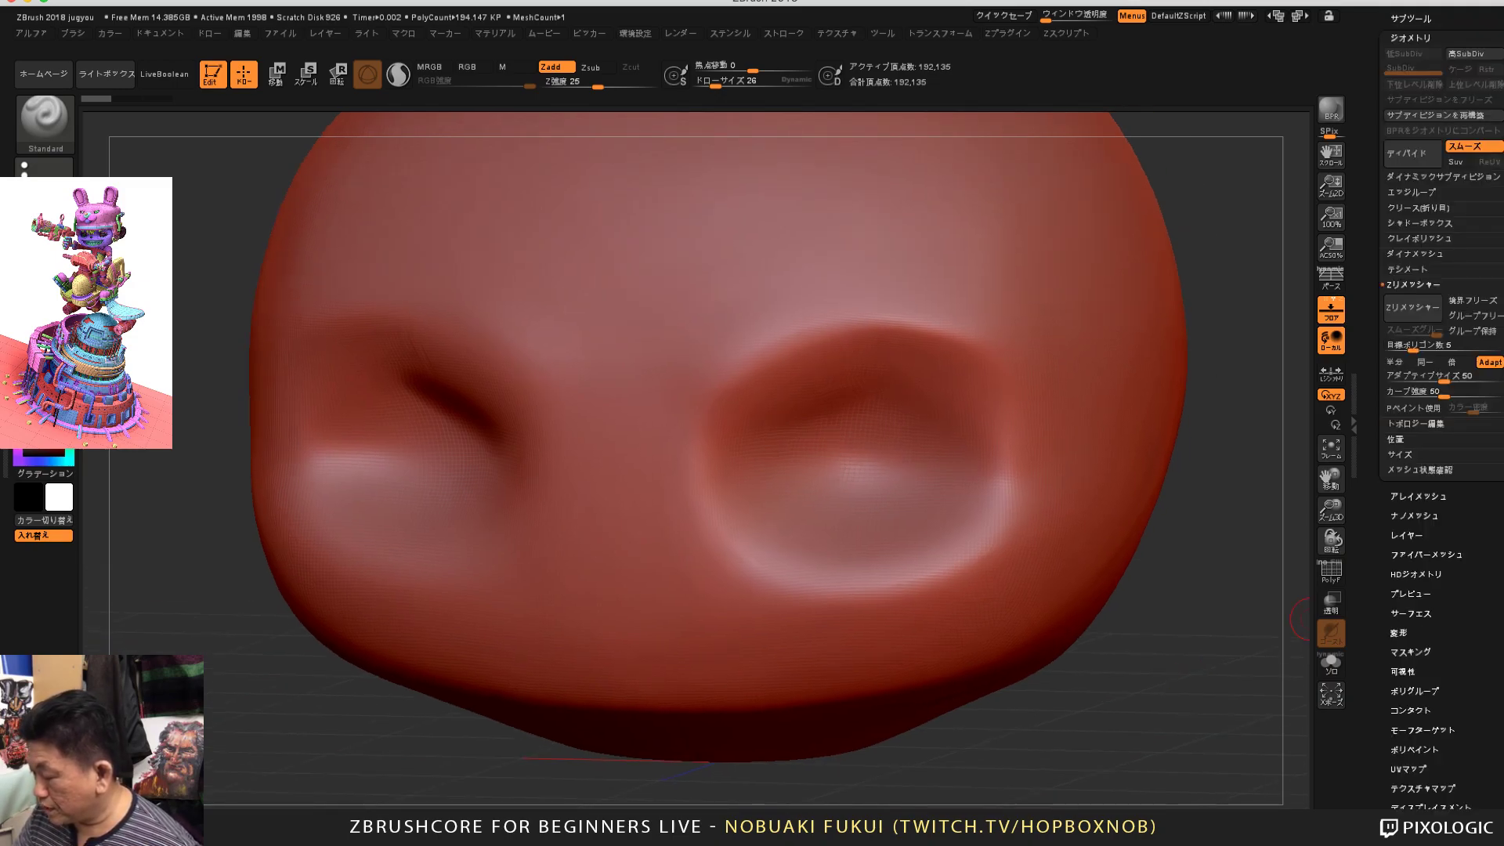
pyautogui.moveTo(1373, 392); pyautogui.dragTo(1372, 570)
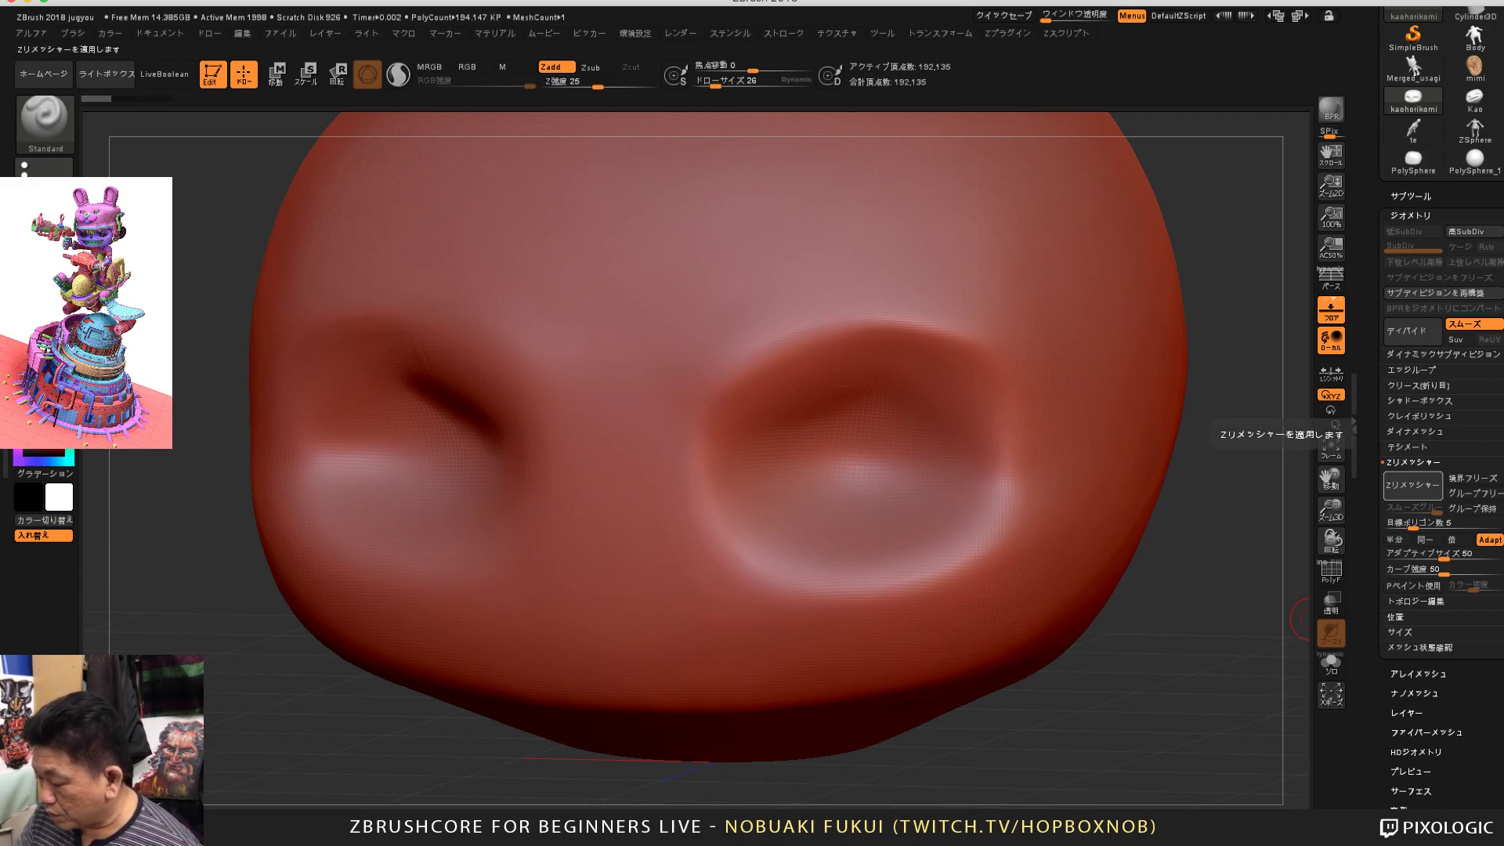
pyautogui.moveTo(1216, 659)
pyautogui.keyDown('alt'); pyautogui.mouseDown()
pyautogui.moveTo(1167, 604)
pyautogui.moveTo(1202, 636)
pyautogui.mouseUp(); pyautogui.keyUp('alt')
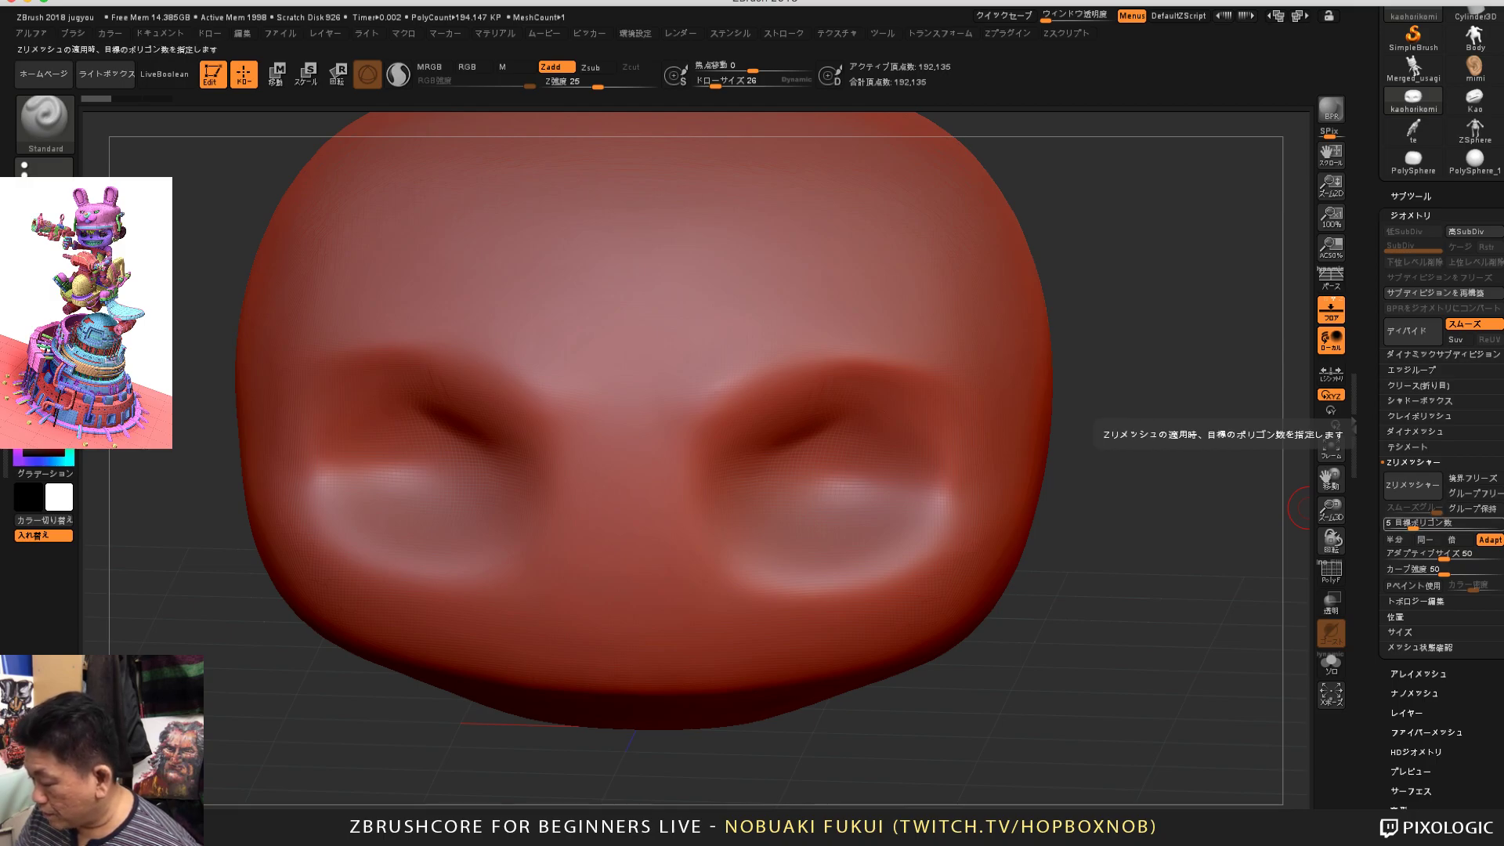
pyautogui.moveTo(1414, 523); pyautogui.dragTo(1387, 523)
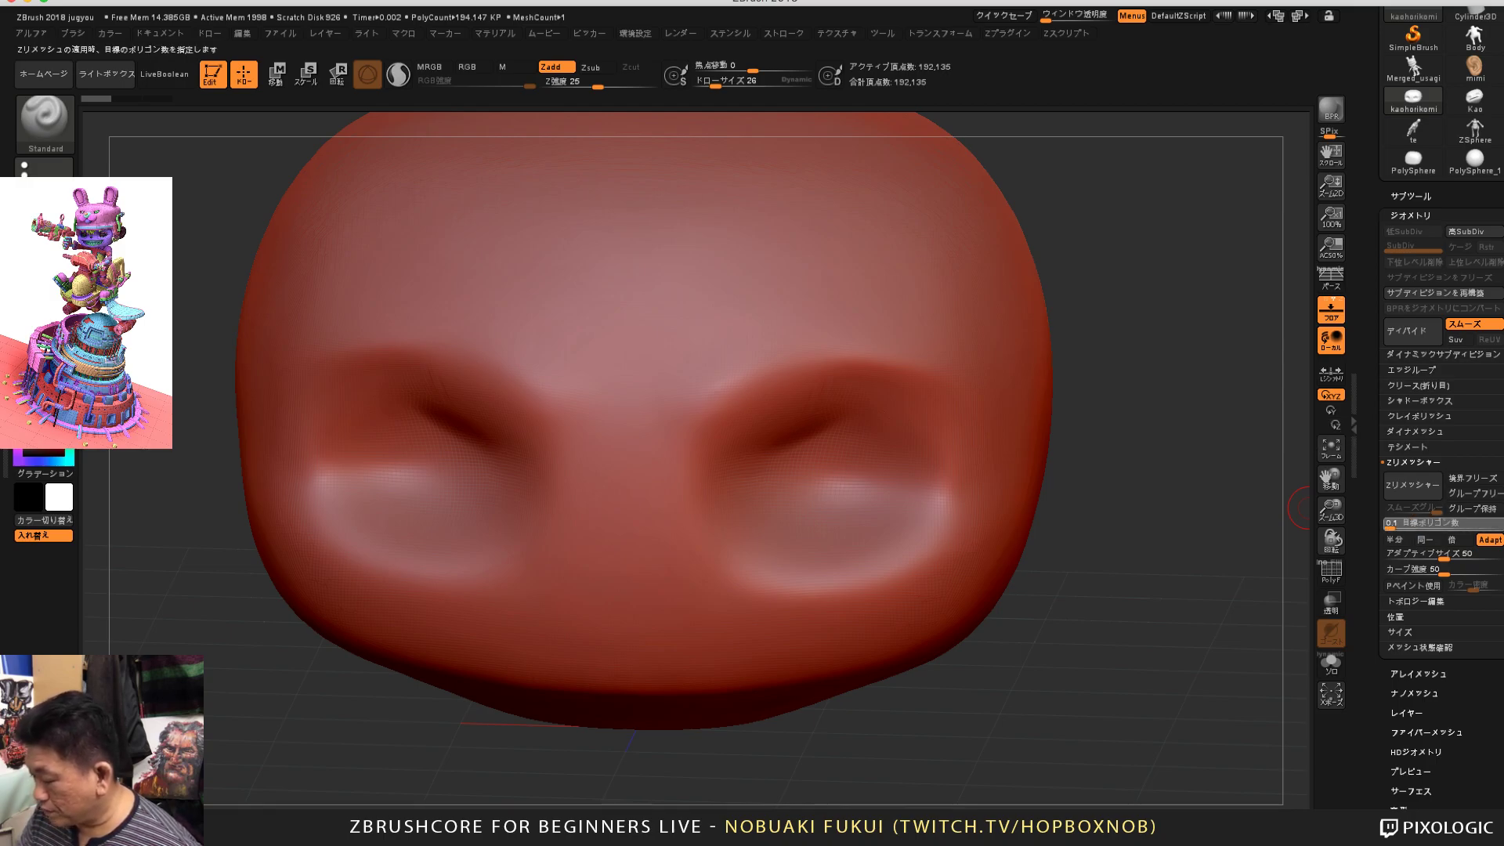
# Step: Remesh the whole face with ZRemesher without any guide curves
pyautogui.moveTo(1128, 635)
pyautogui.mouseDown()
pyautogui.moveTo(1180, 645)
pyautogui.moveTo(1139, 625)
pyautogui.moveTo(1175, 645)
pyautogui.moveTo(1137, 631)
pyautogui.moveTo(1158, 630)
pyautogui.moveTo(1114, 642)
pyautogui.mouseUp()
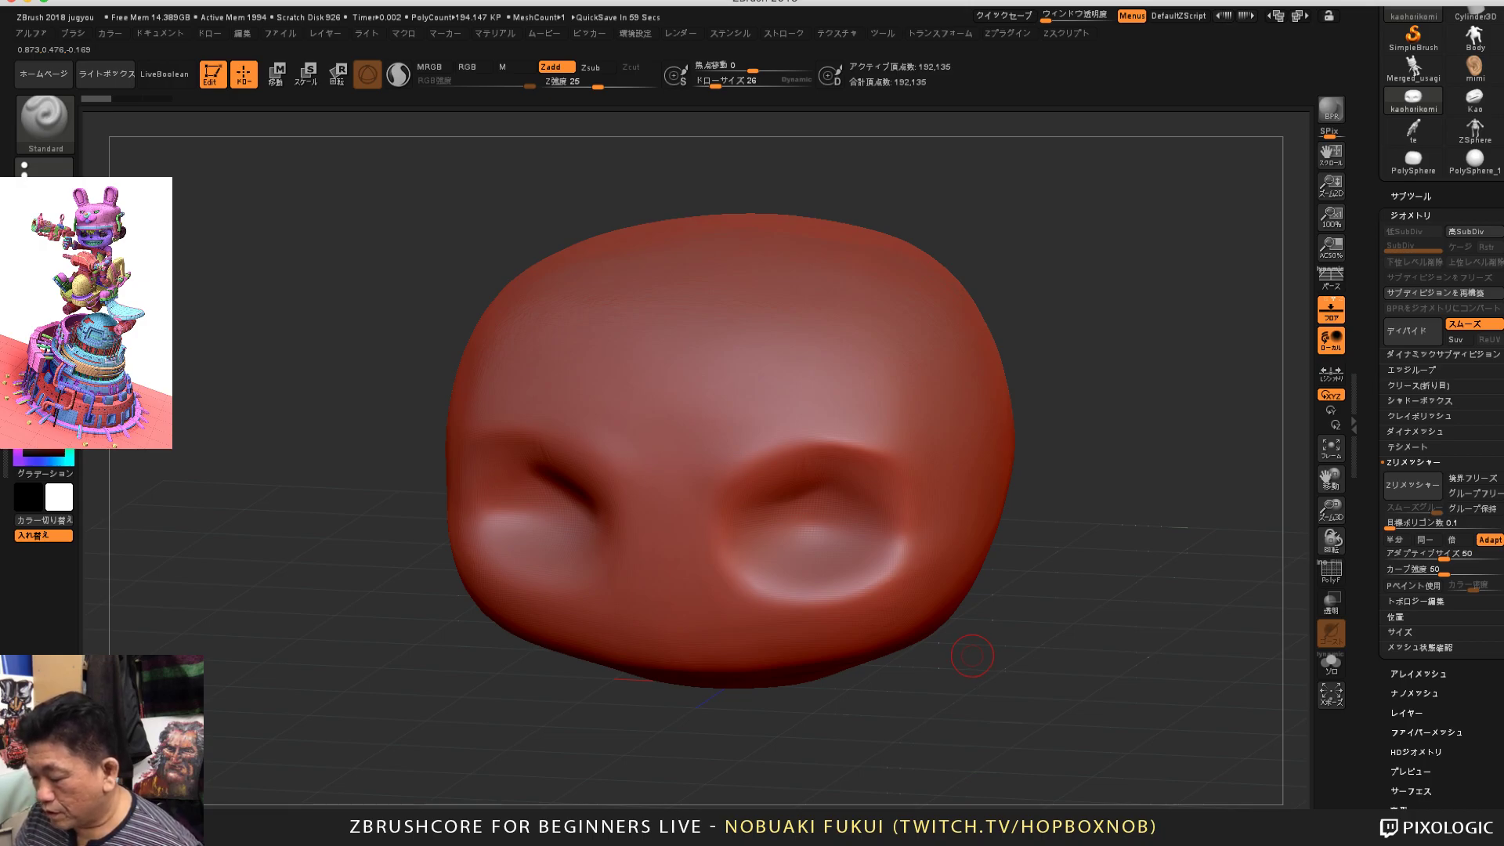
pyautogui.moveTo(1004, 690); pyautogui.dragTo(1031, 668)
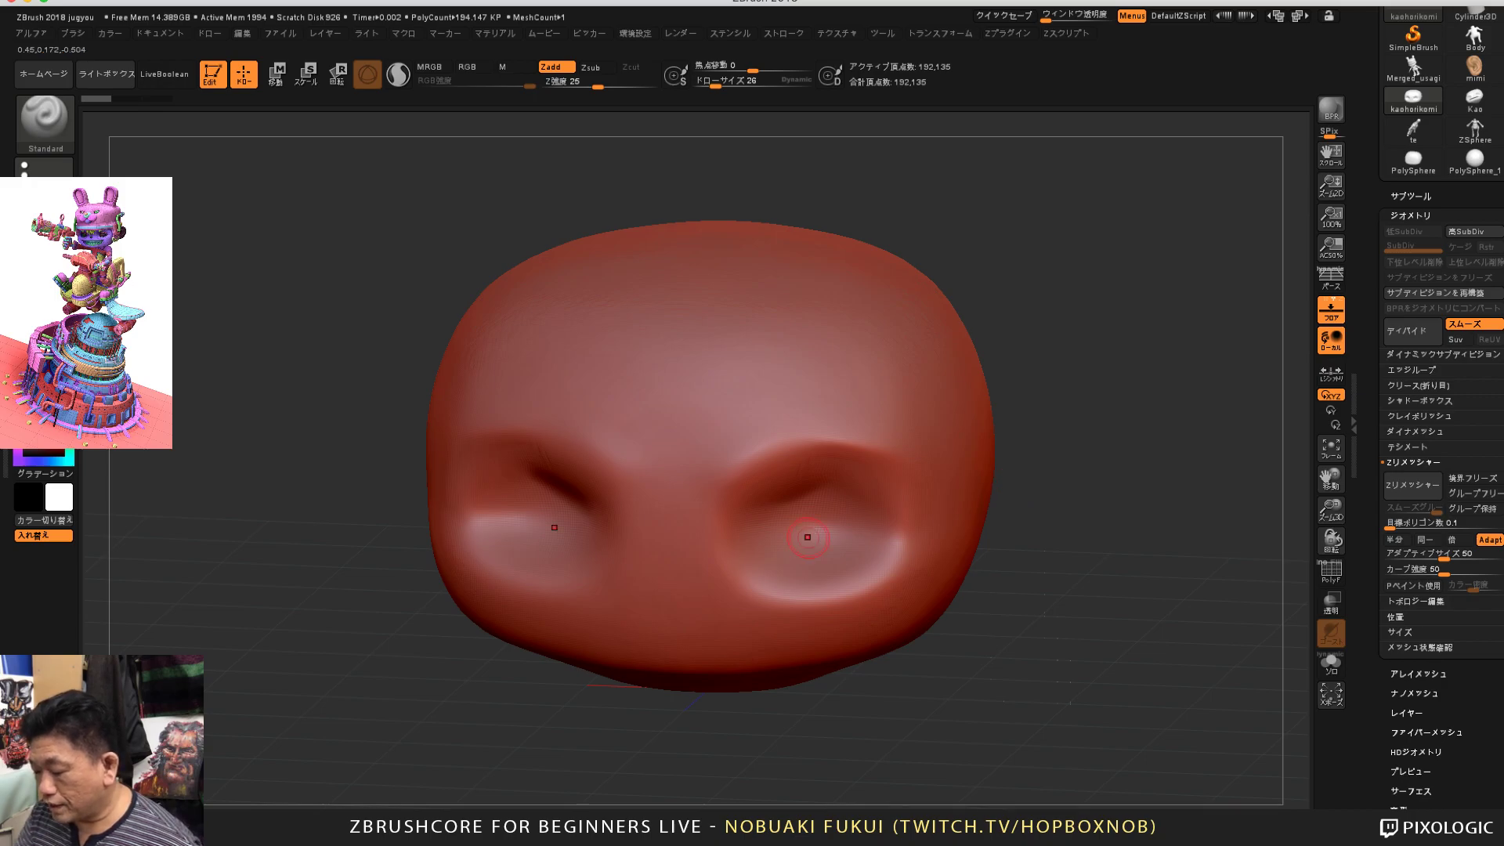
pyautogui.moveTo(1087, 535); pyautogui.dragTo(1069, 537)
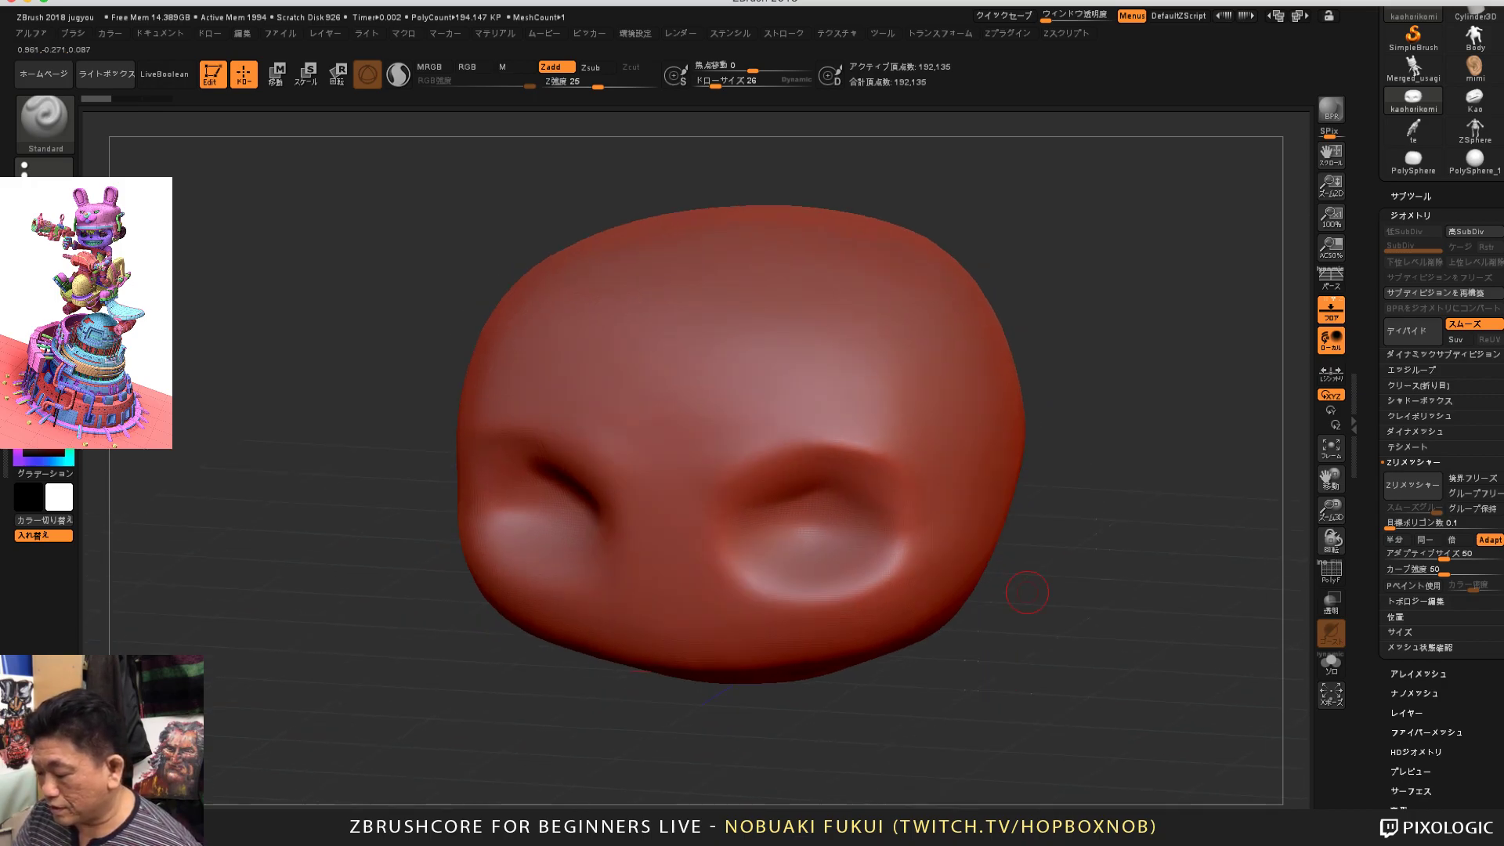
pyautogui.moveTo(1004, 654); pyautogui.dragTo(1011, 647)
pyautogui.moveTo(1001, 704)
pyautogui.mouseDown()
pyautogui.moveTo(1034, 659)
pyautogui.moveTo(1040, 680)
pyautogui.moveTo(1020, 645)
pyautogui.moveTo(1035, 630)
pyautogui.mouseUp()
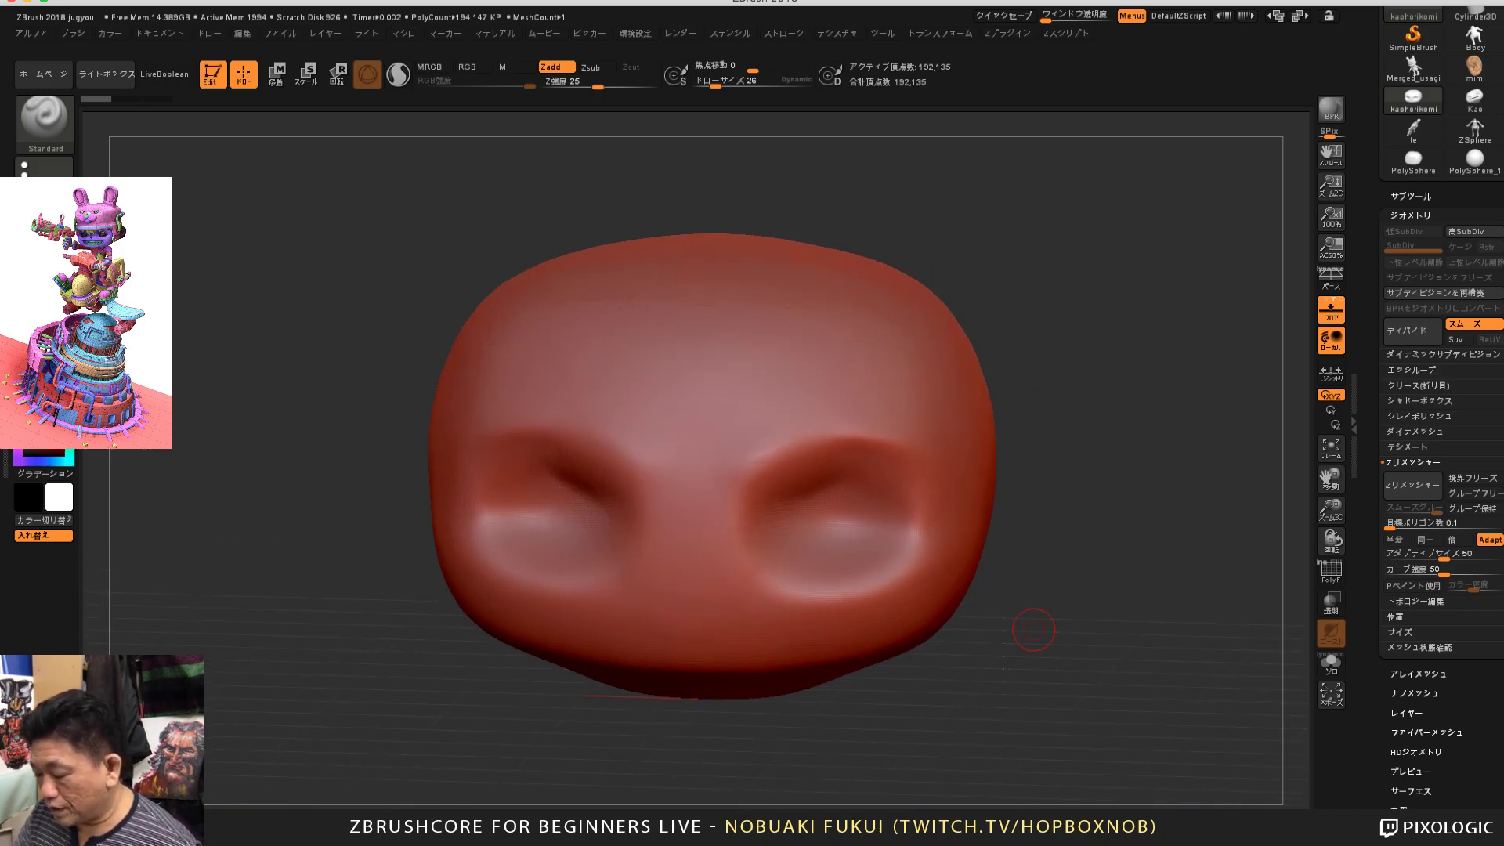
pyautogui.moveTo(1009, 686)
pyautogui.mouseDown()
pyautogui.moveTo(994, 700)
pyautogui.moveTo(1031, 691)
pyautogui.moveTo(1047, 707)
pyautogui.moveTo(1125, 616)
pyautogui.moveTo(1167, 658)
pyautogui.moveTo(1228, 659)
pyautogui.mouseUp()
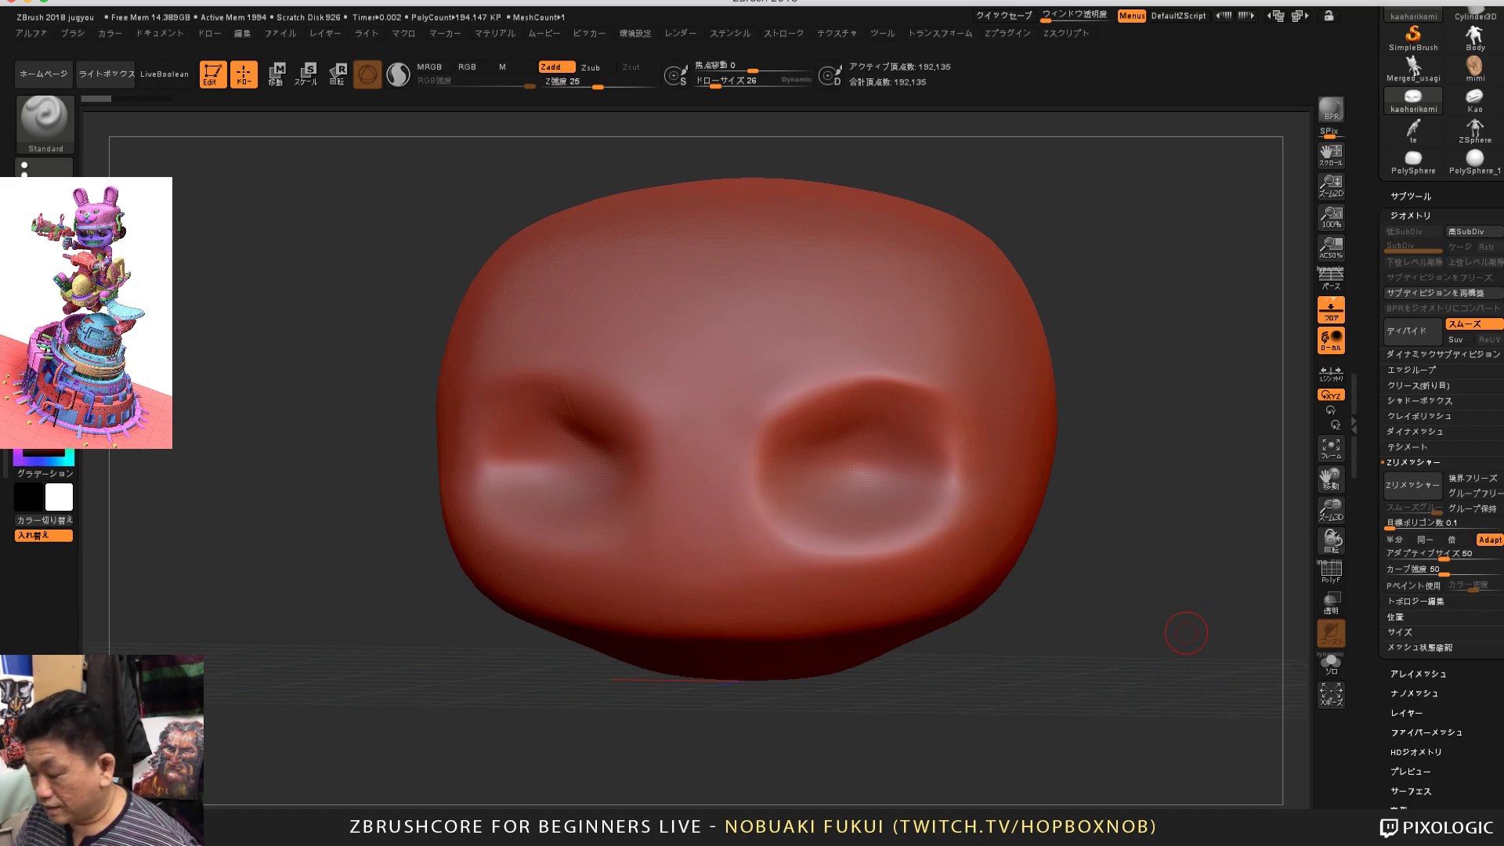
pyautogui.moveTo(1186, 633)
pyautogui.mouseDown()
pyautogui.moveTo(1301, 561)
pyautogui.moveTo(1376, 597)
pyautogui.mouseUp()
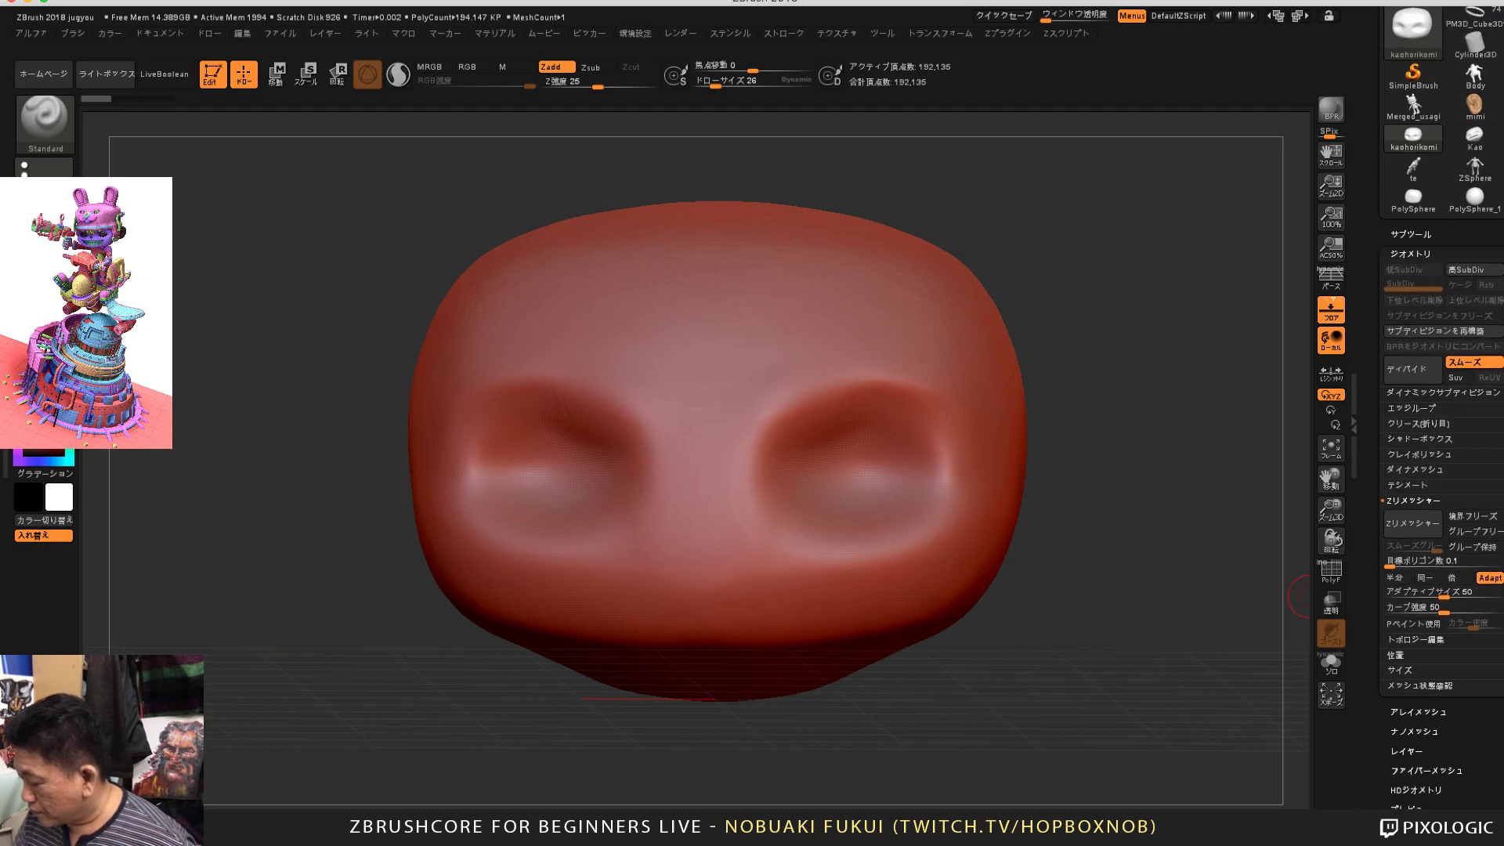
pyautogui.scroll(-1, 1303, 597)
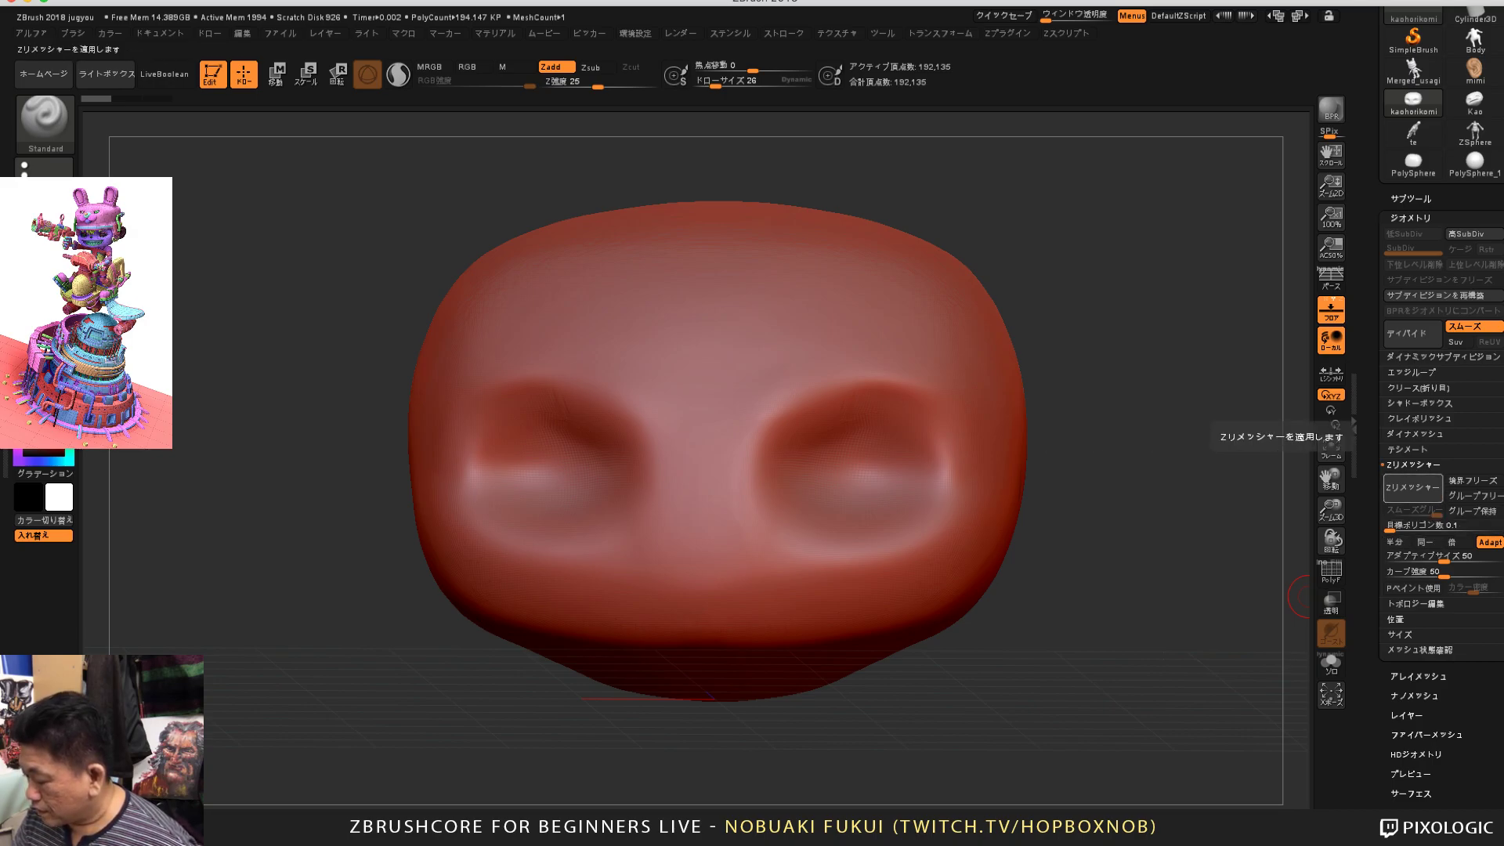
pyautogui.click(1412, 487)
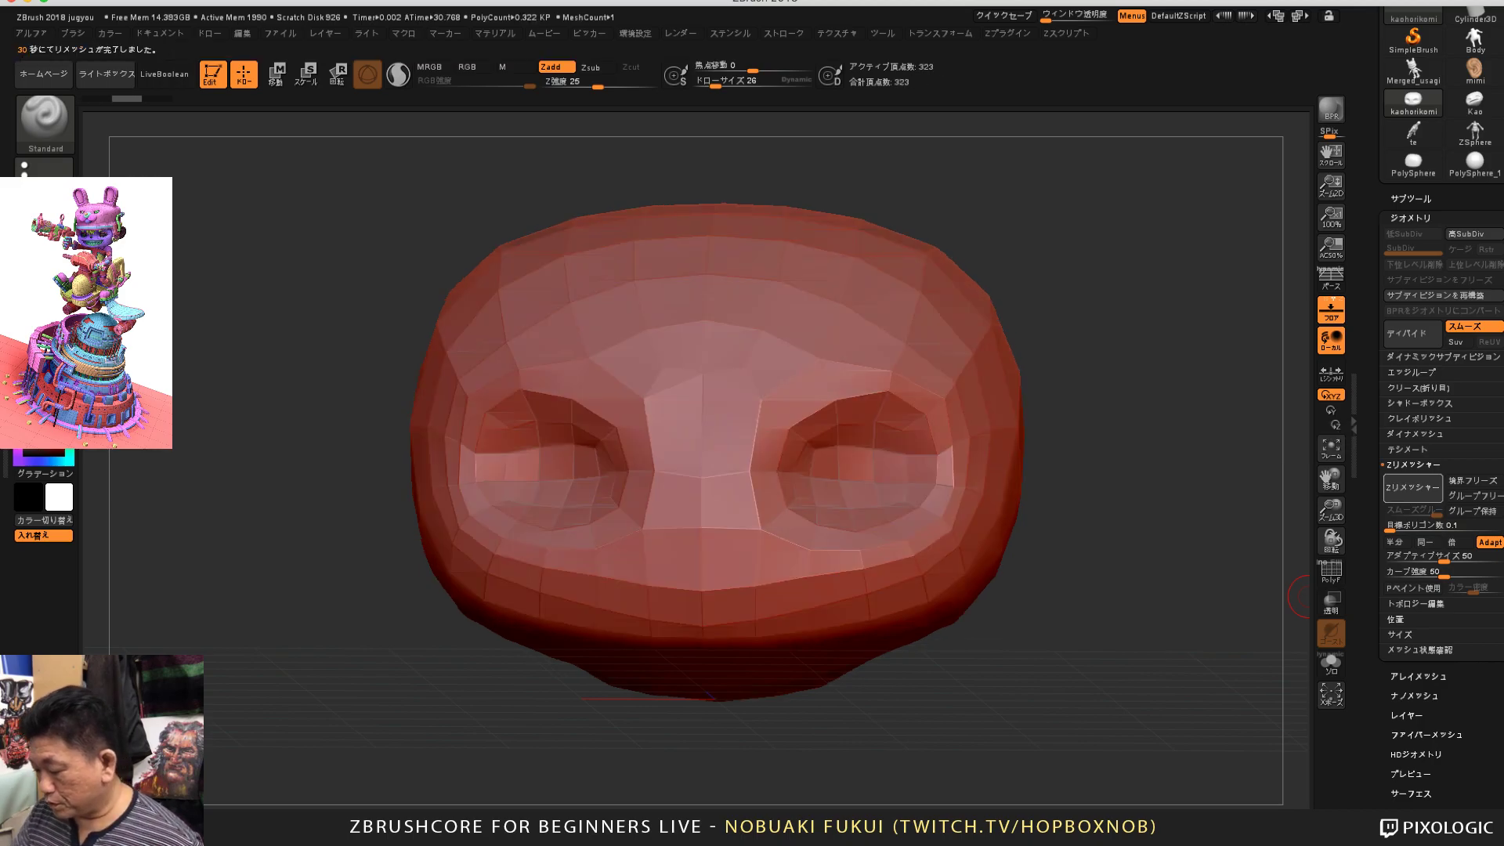
# Step: Display the PolyFrame wireframe and examine the remeshed face's edge flow around the eye sockets and brow
pyautogui.moveTo(1149, 652)
pyautogui.mouseDown()
pyautogui.moveTo(1293, 615)
pyautogui.moveTo(1198, 645)
pyautogui.moveTo(1160, 627)
pyautogui.moveTo(1251, 691)
pyautogui.moveTo(1187, 670)
pyautogui.moveTo(1179, 685)
pyautogui.moveTo(1156, 626)
pyautogui.mouseUp()
pyautogui.click(1331, 573)
pyautogui.moveTo(1166, 696)
pyautogui.mouseDown()
pyautogui.moveTo(1159, 652)
pyautogui.moveTo(968, 651)
pyautogui.moveTo(952, 626)
pyautogui.mouseUp()
pyautogui.moveTo(1118, 692)
pyautogui.mouseDown()
pyautogui.moveTo(1234, 699)
pyautogui.moveTo(1179, 732)
pyautogui.moveTo(1081, 709)
pyautogui.moveTo(1114, 708)
pyautogui.mouseUp()
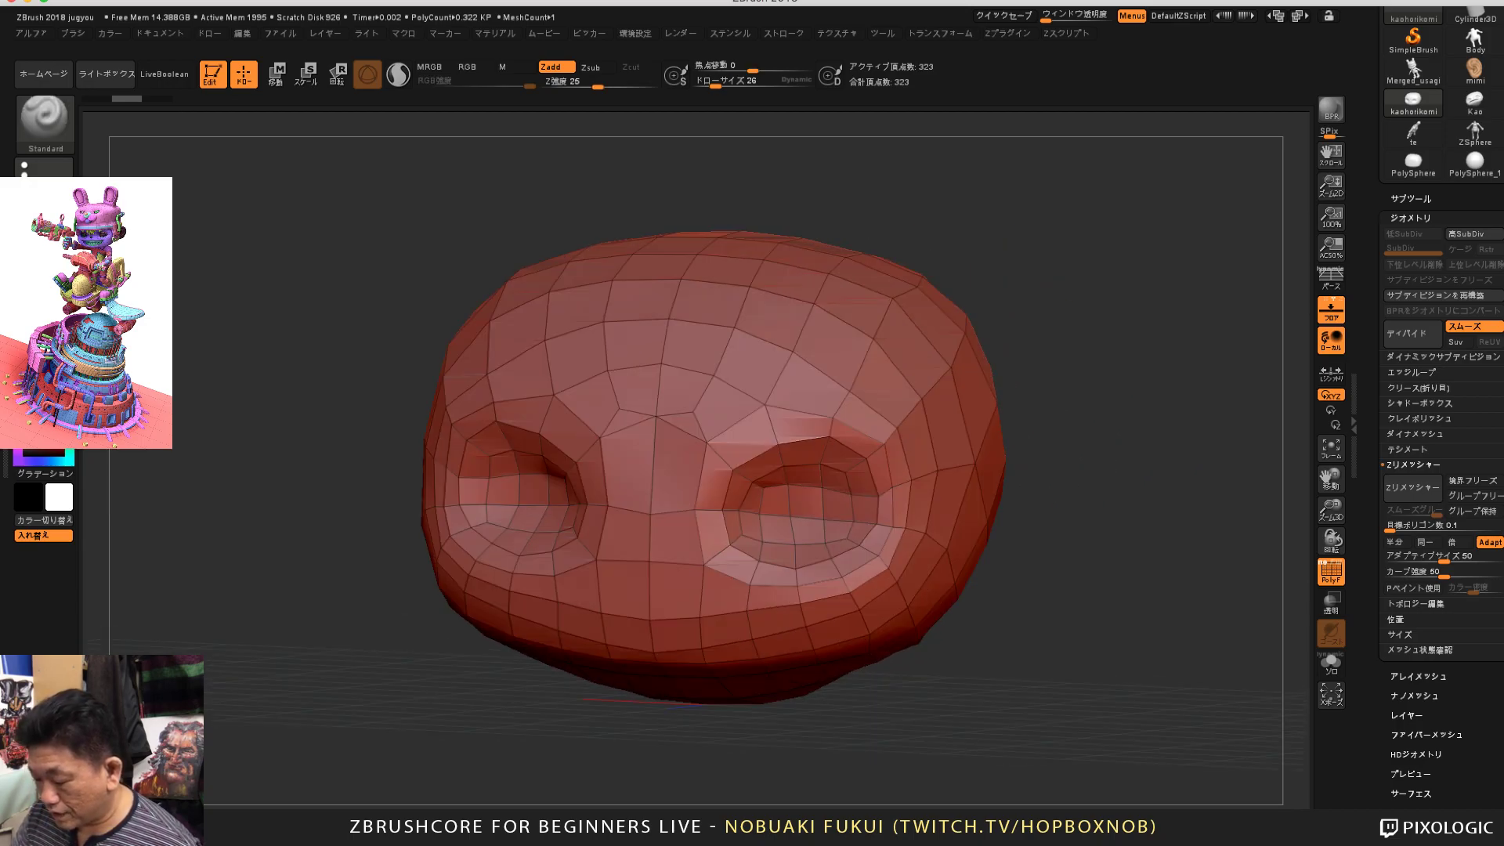
# Step: Undo the ZRemesher operation to restore the dense face mesh
pyautogui.hotkey('ctrl', 'z')
pyautogui.hotkey('shift', 'd')
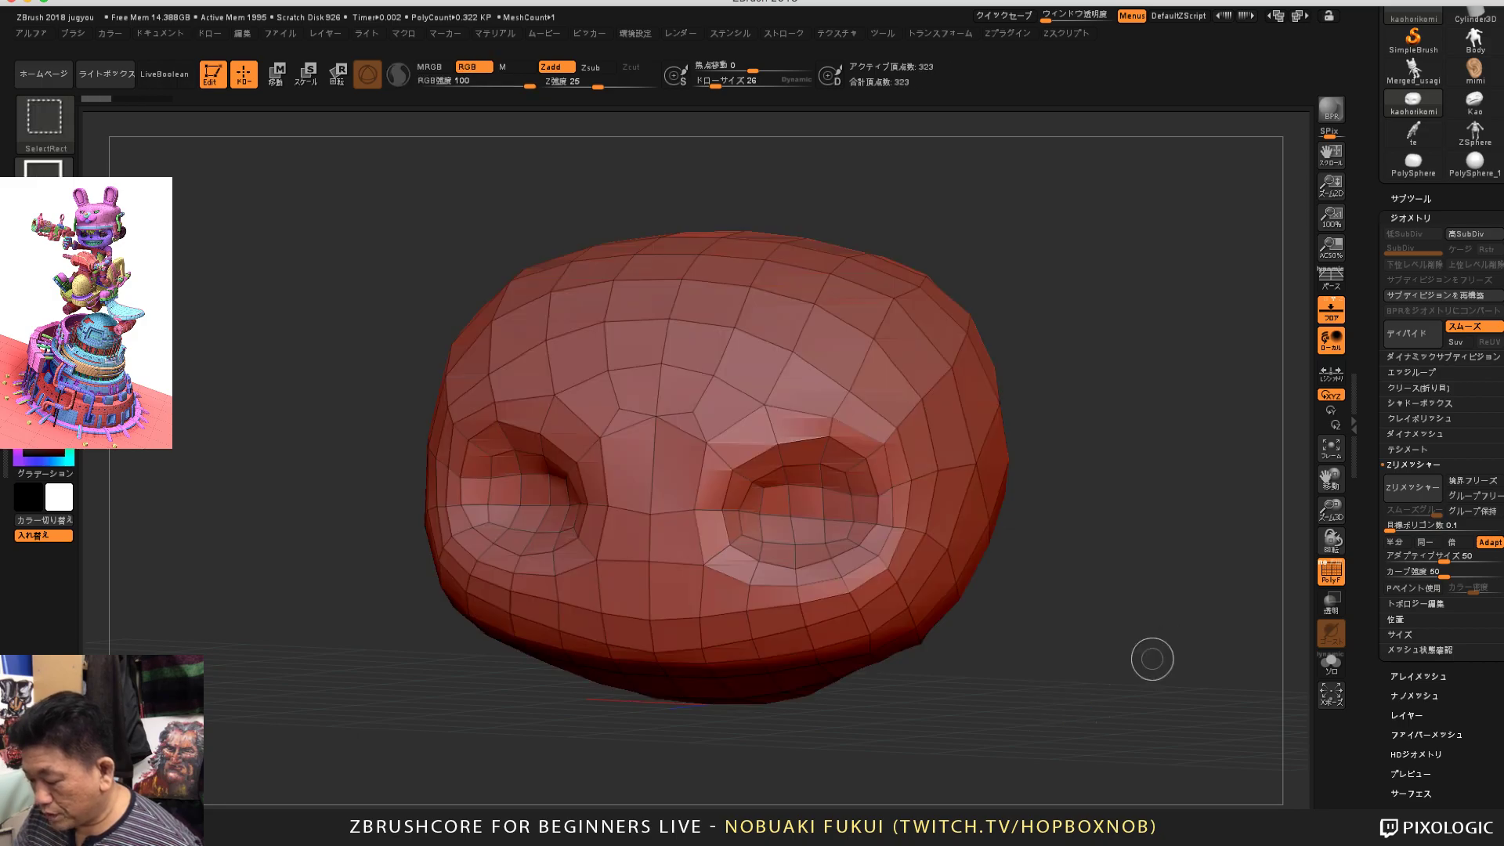
pyautogui.keyDown('alt'); pyautogui.moveTo(1089, 706); pyautogui.dragTo(1091, 708); pyautogui.keyUp('alt')
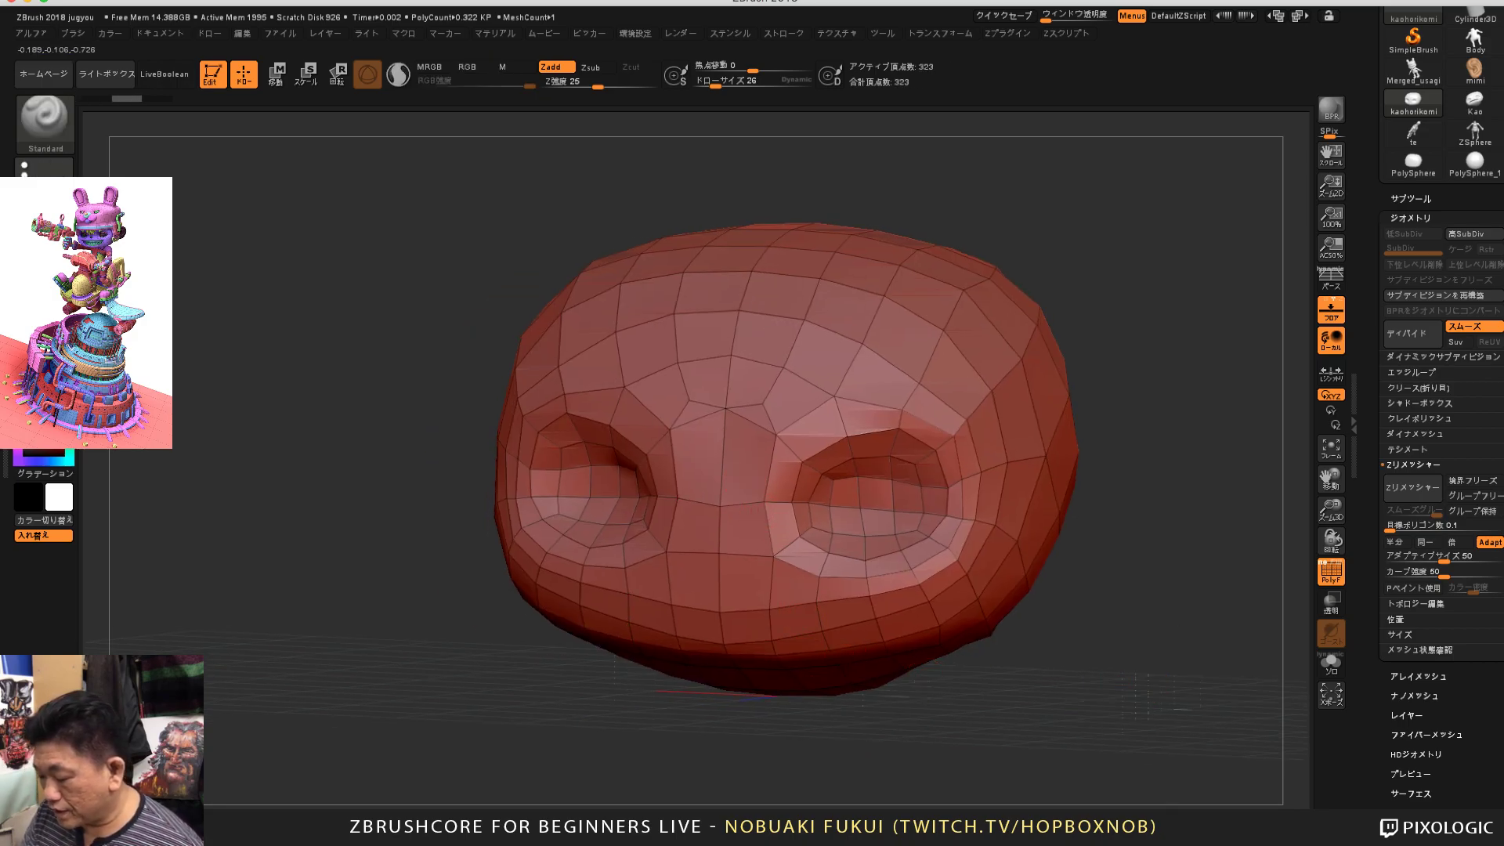
pyautogui.press('d')
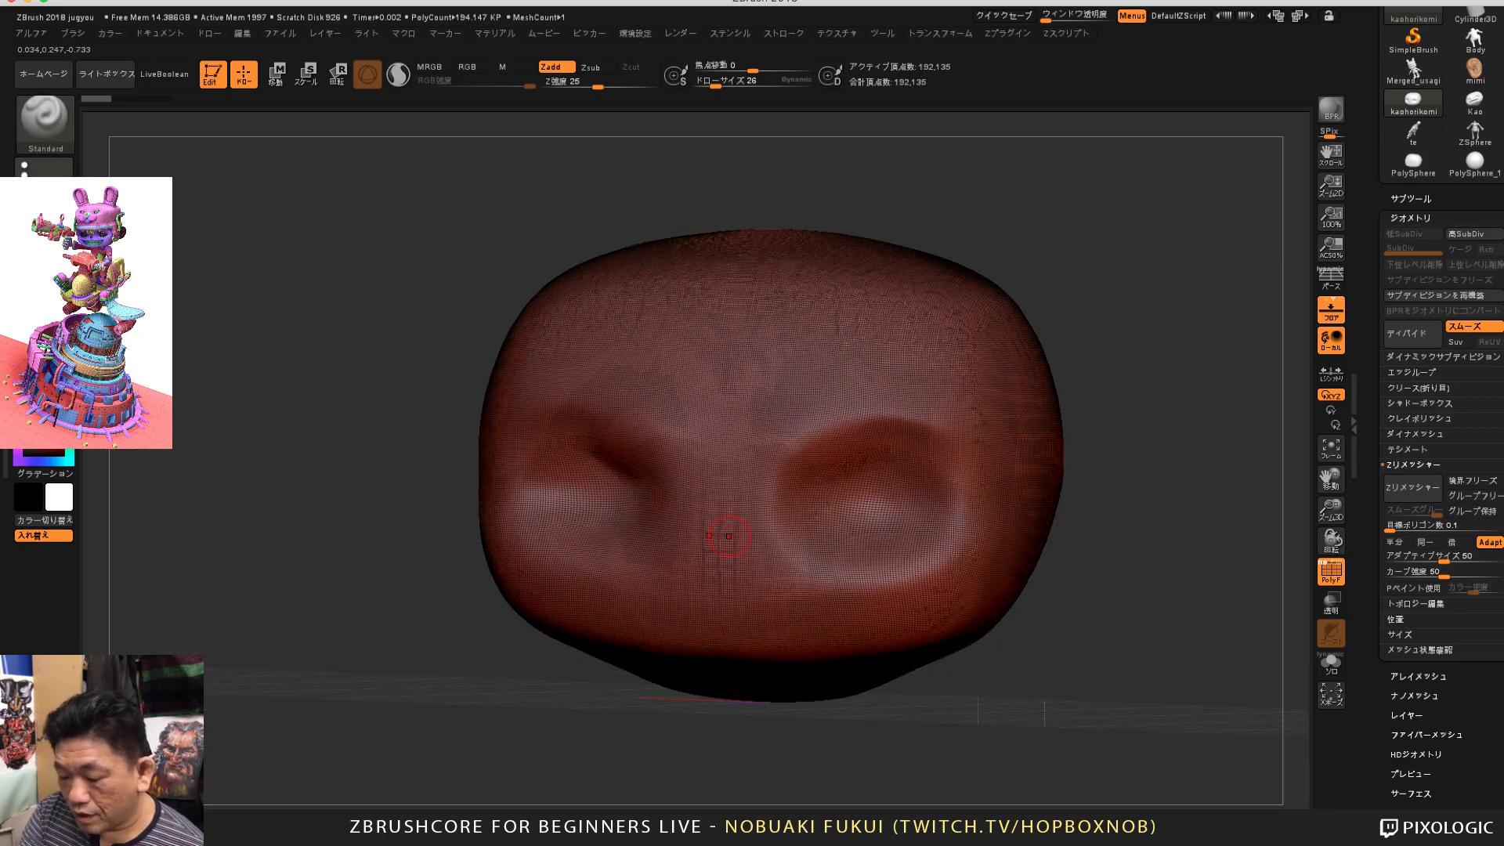
pyautogui.click(45, 119)
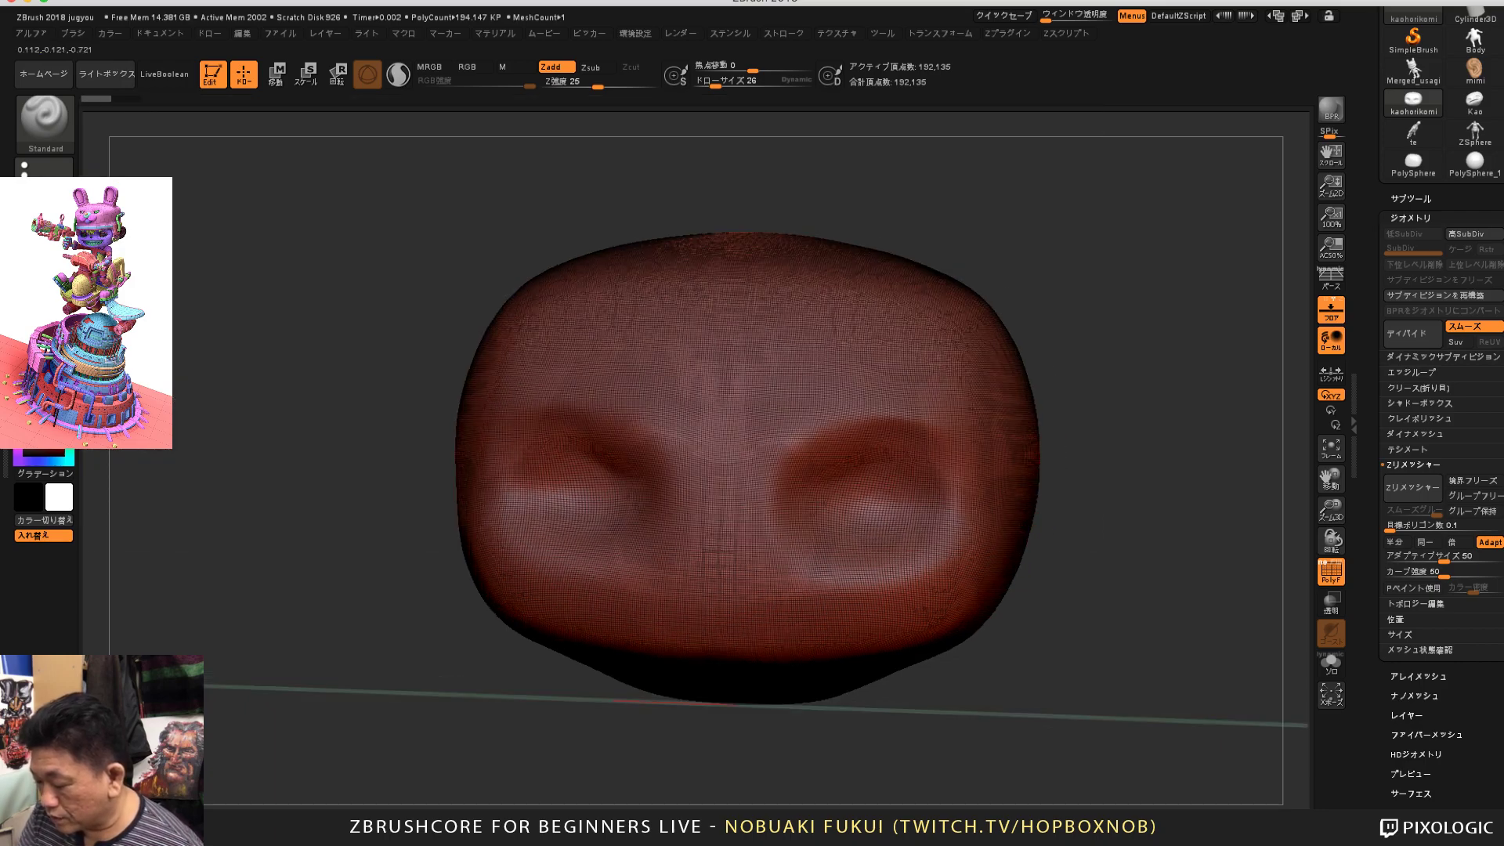
pyautogui.moveTo(730, 409); pyautogui.dragTo(821, 405)
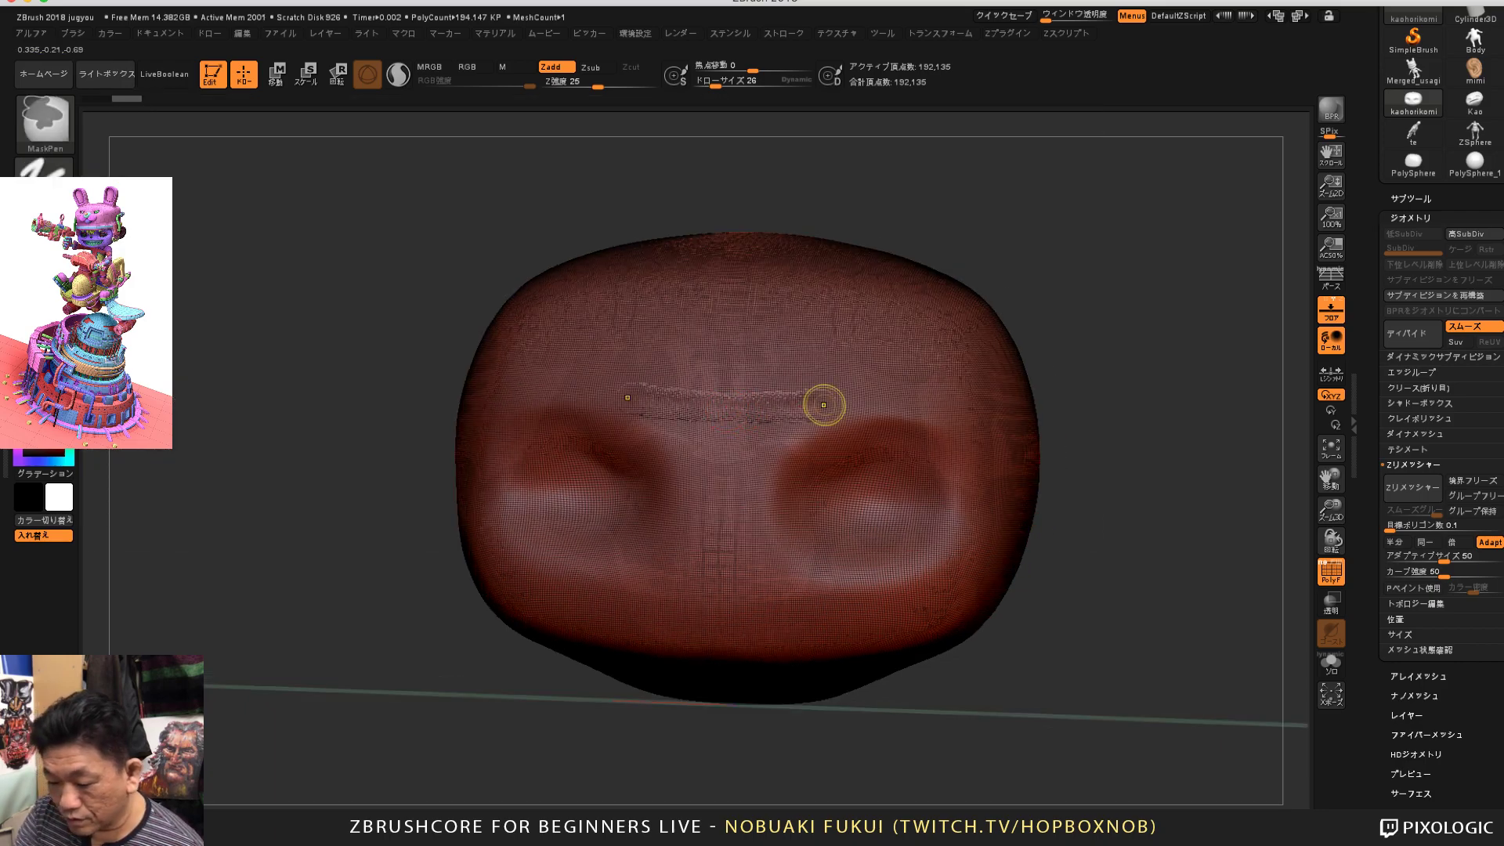
pyautogui.hotkey('ctrl', 'z')
# Step: Select the ZRemesherGuides brush and turn the face to a near-frontal view of the brow
pyautogui.click(46, 123)
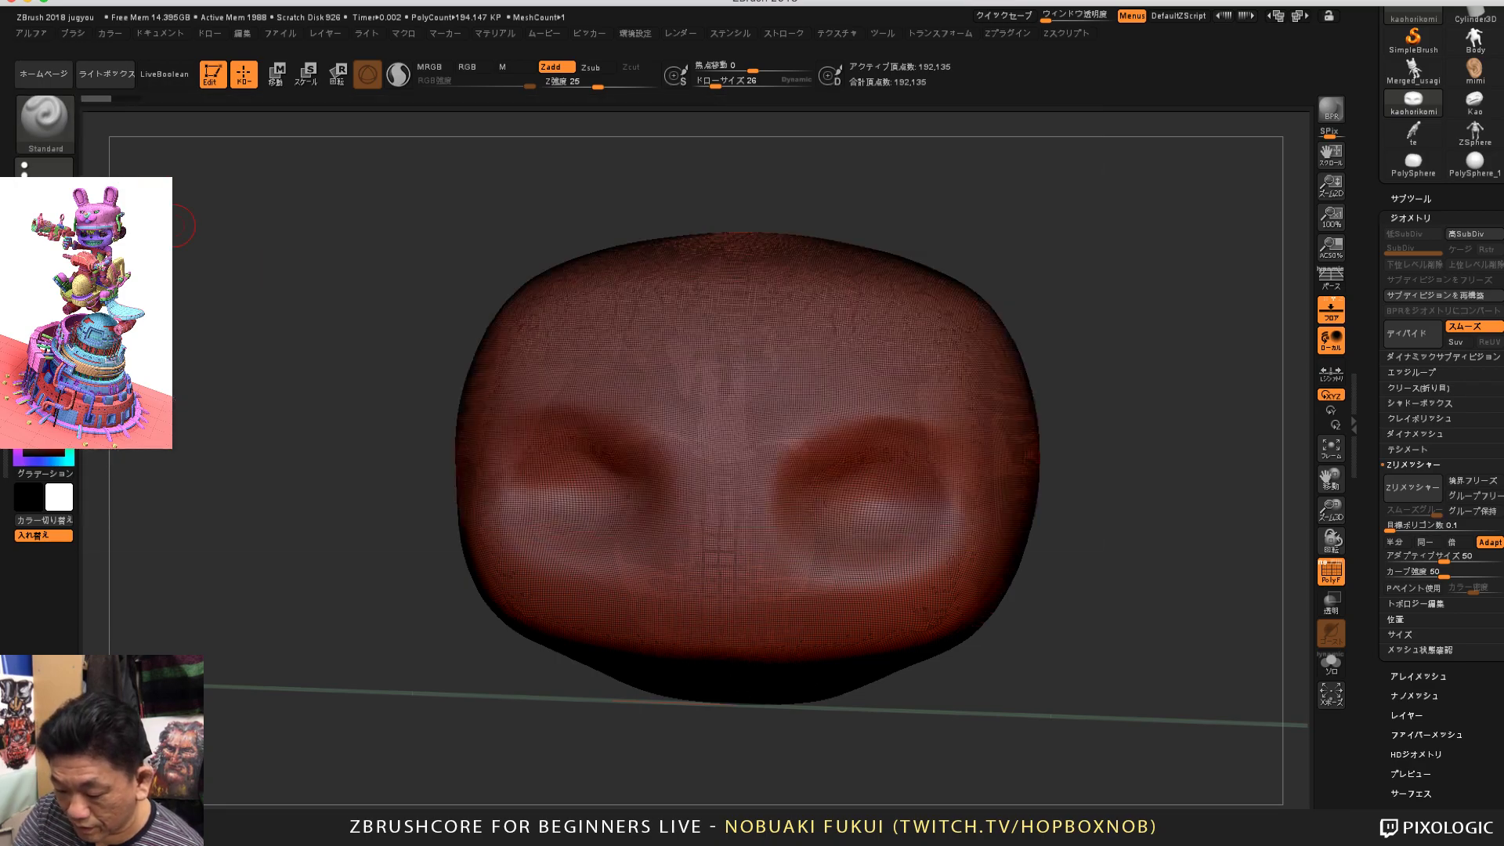
pyautogui.click(45, 124)
pyautogui.click(438, 487)
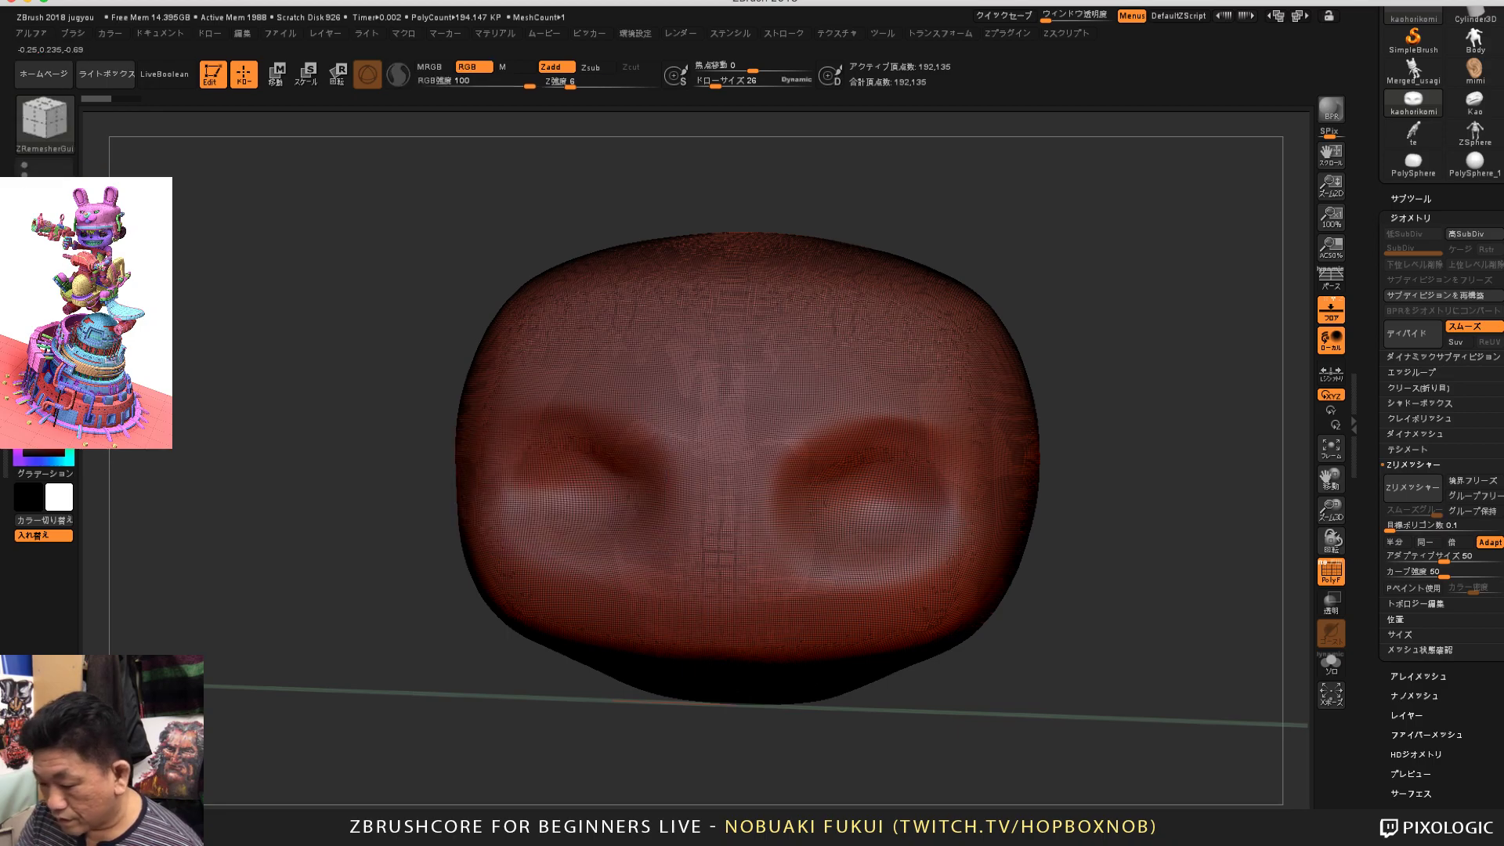
pyautogui.moveTo(1116, 373); pyautogui.dragTo(1105, 396)
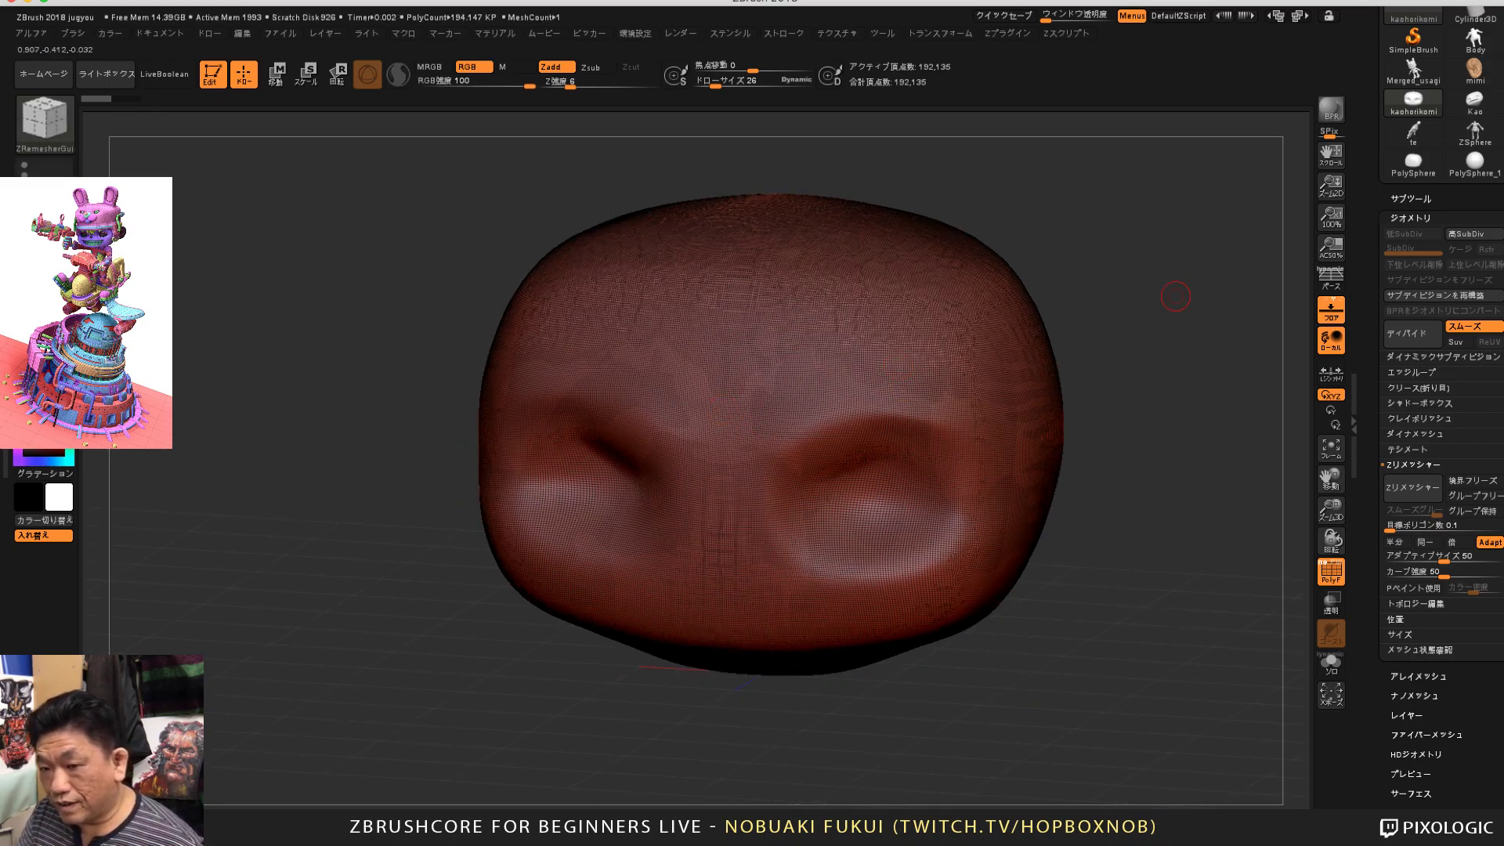
pyautogui.moveTo(1122, 423); pyautogui.dragTo(1118, 396)
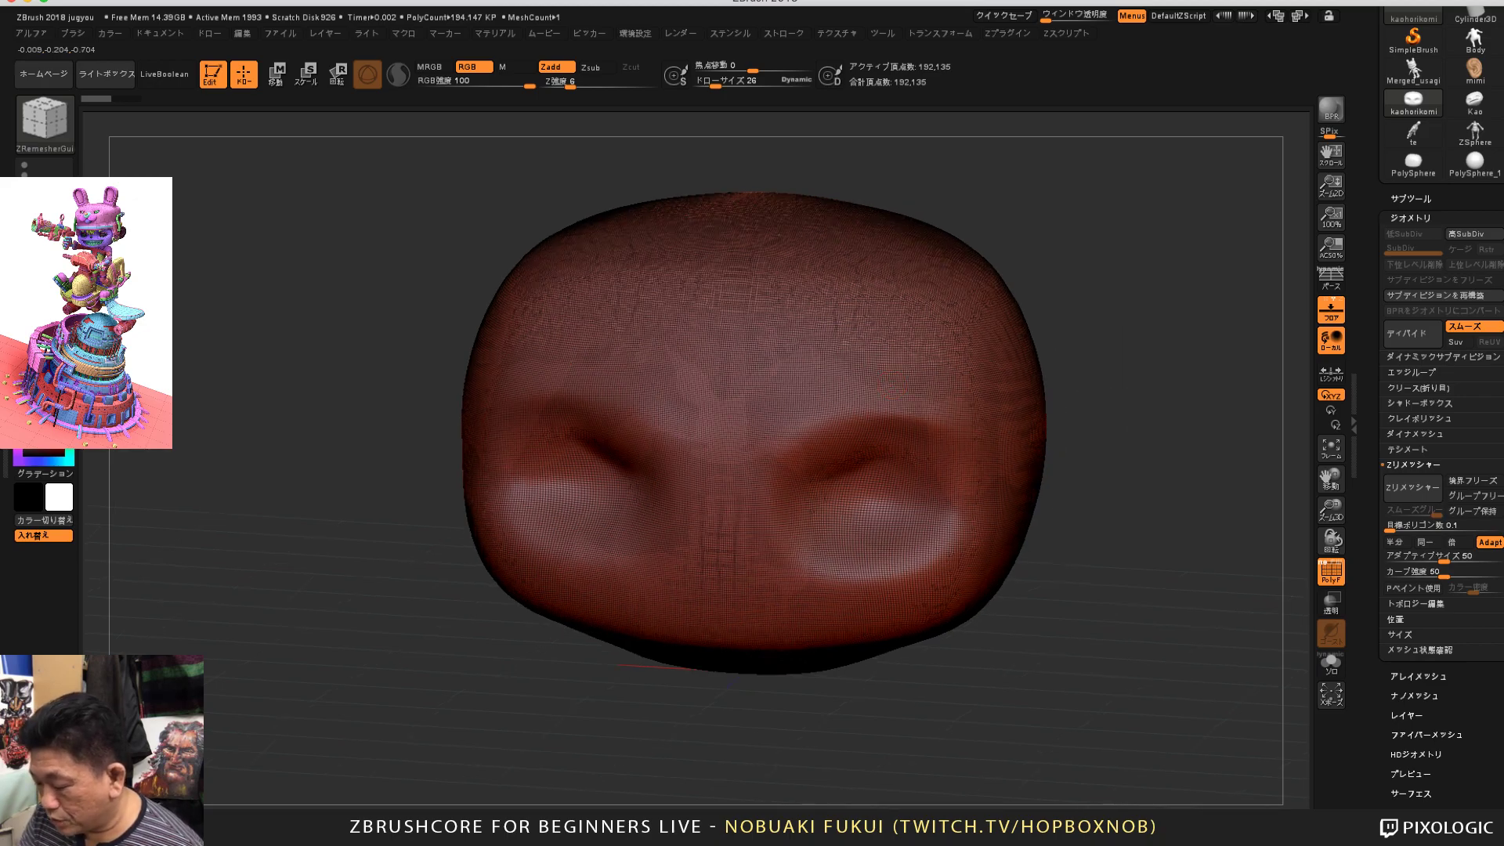
pyautogui.moveTo(726, 390); pyautogui.dragTo(1013, 366)
pyautogui.moveTo(1120, 376); pyautogui.dragTo(1024, 350)
pyautogui.hotkey('ctrl', 'z')
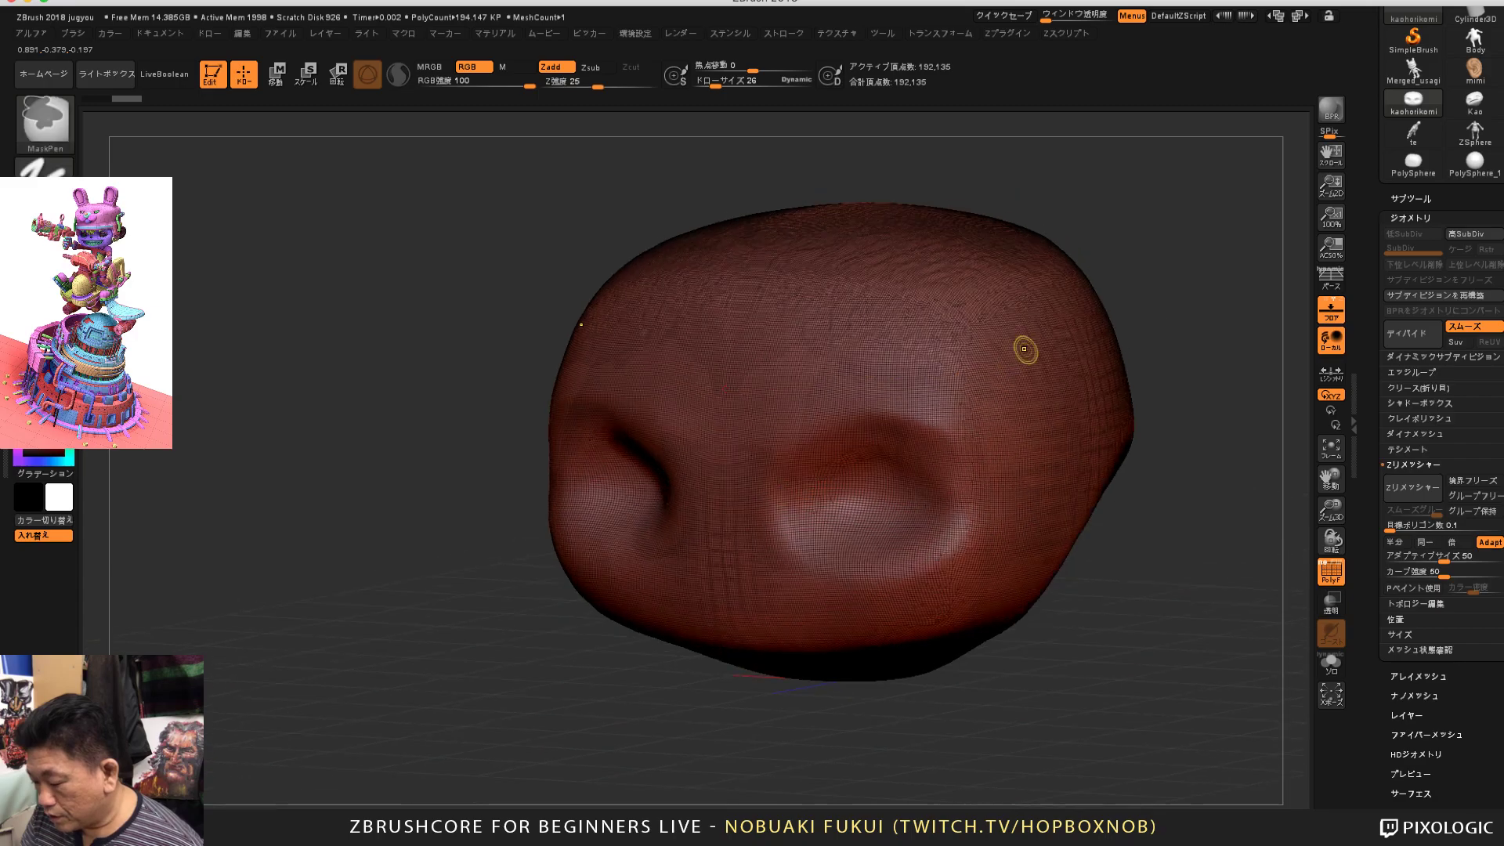
# Step: Draw mirrored remesh guide curves across the brow above the eye sockets and in a closed loop around each socket
pyautogui.moveTo(725, 387)
pyautogui.mouseDown()
pyautogui.moveTo(892, 391)
pyautogui.moveTo(1056, 364)
pyautogui.mouseUp()
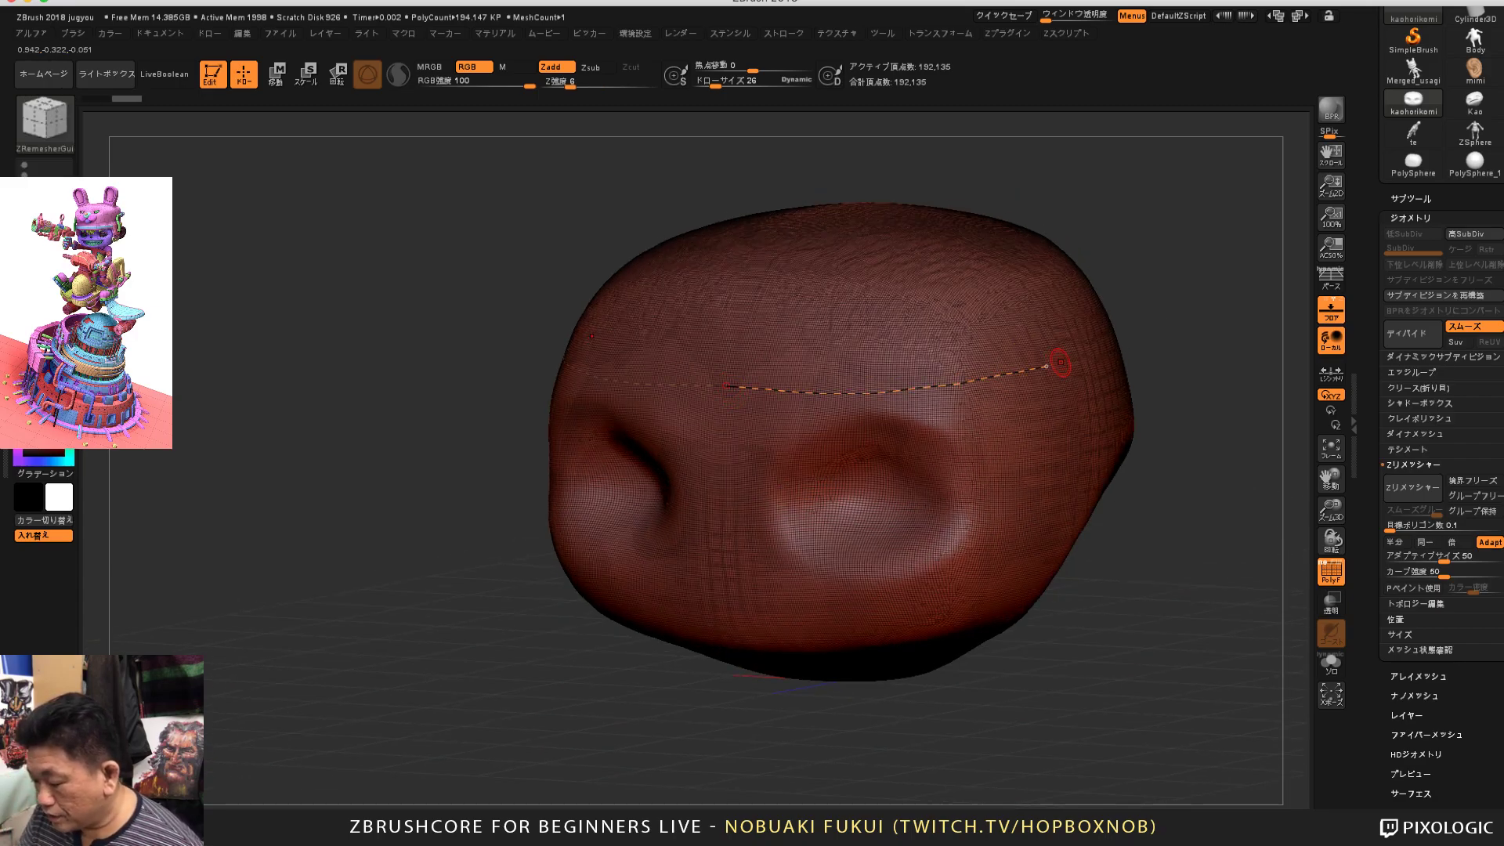
pyautogui.moveTo(1141, 565); pyautogui.dragTo(1135, 528)
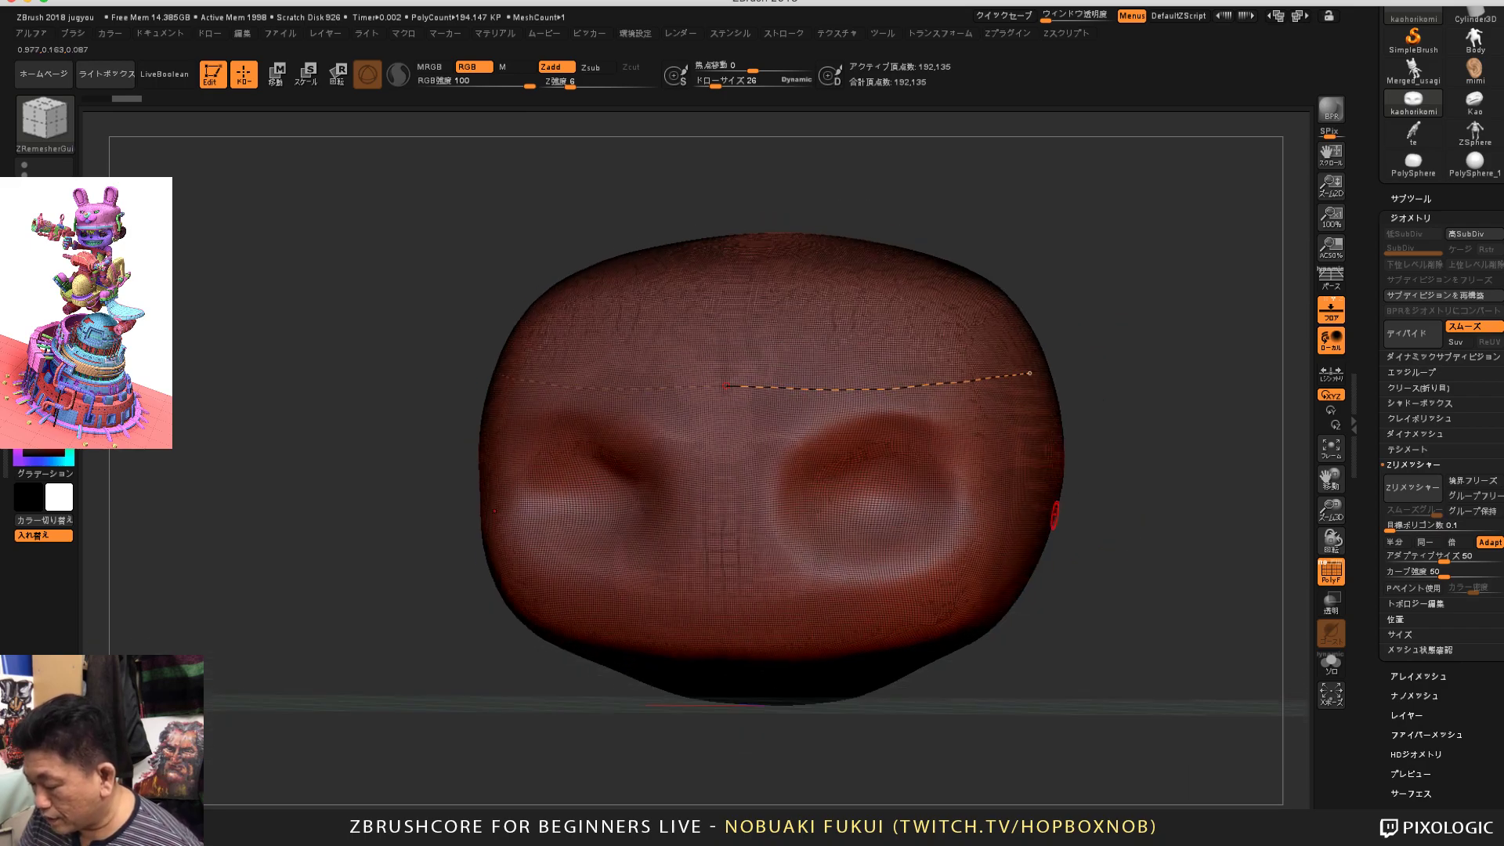
pyautogui.moveTo(890, 424)
pyautogui.mouseDown()
pyautogui.moveTo(835, 554)
pyautogui.moveTo(921, 554)
pyautogui.moveTo(835, 553)
pyautogui.mouseUp()
pyautogui.moveTo(1331, 541); pyautogui.dragTo(1303, 538)
pyautogui.moveTo(1181, 636); pyautogui.dragTo(1204, 633)
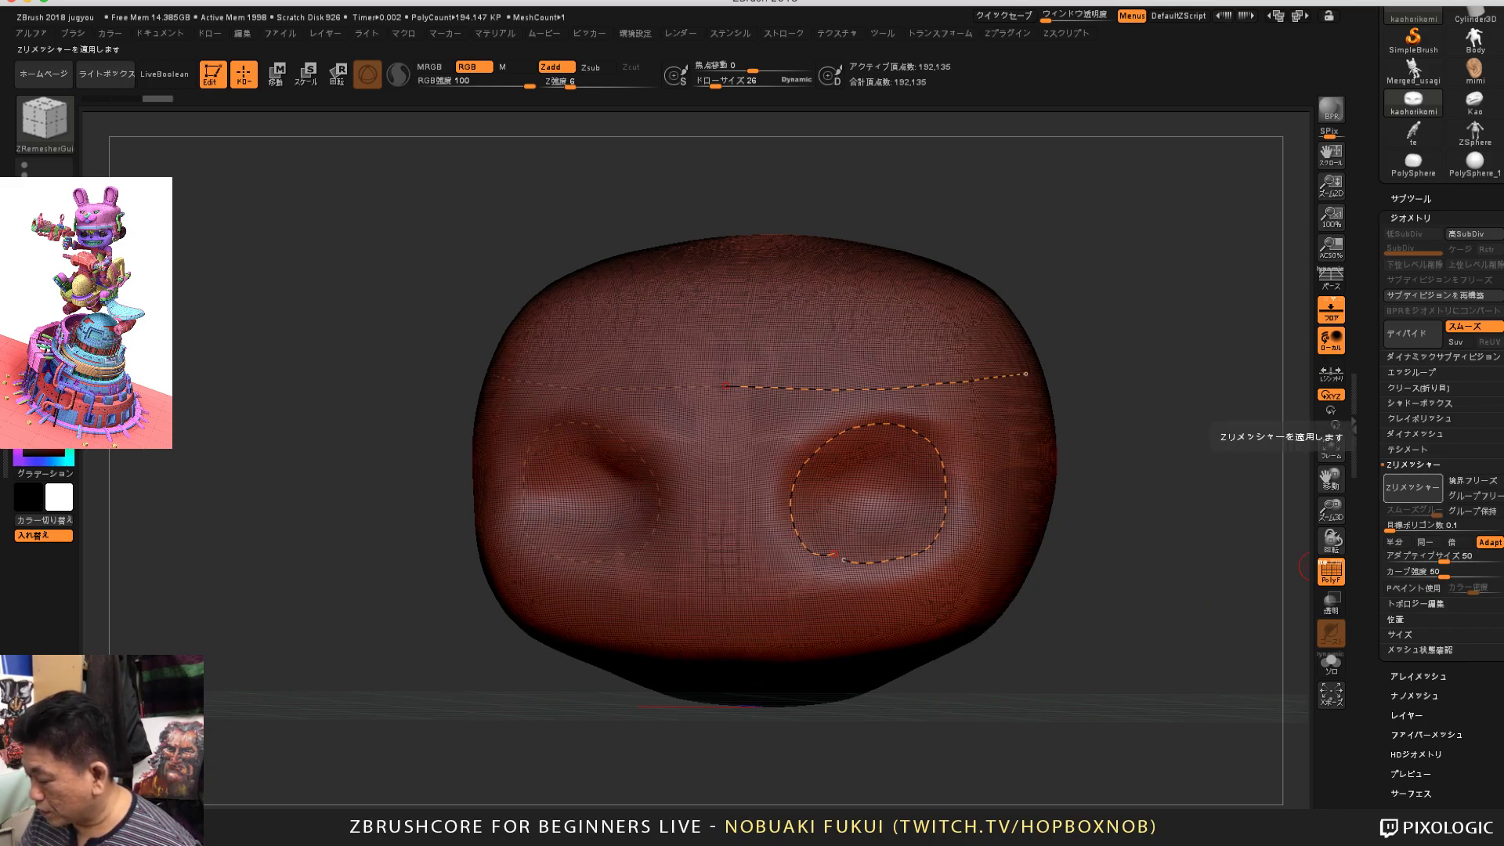
# Step: Run ZRemesher on the face along the drawn guide curves and compare the result with the dense mesh
pyautogui.click(1413, 487)
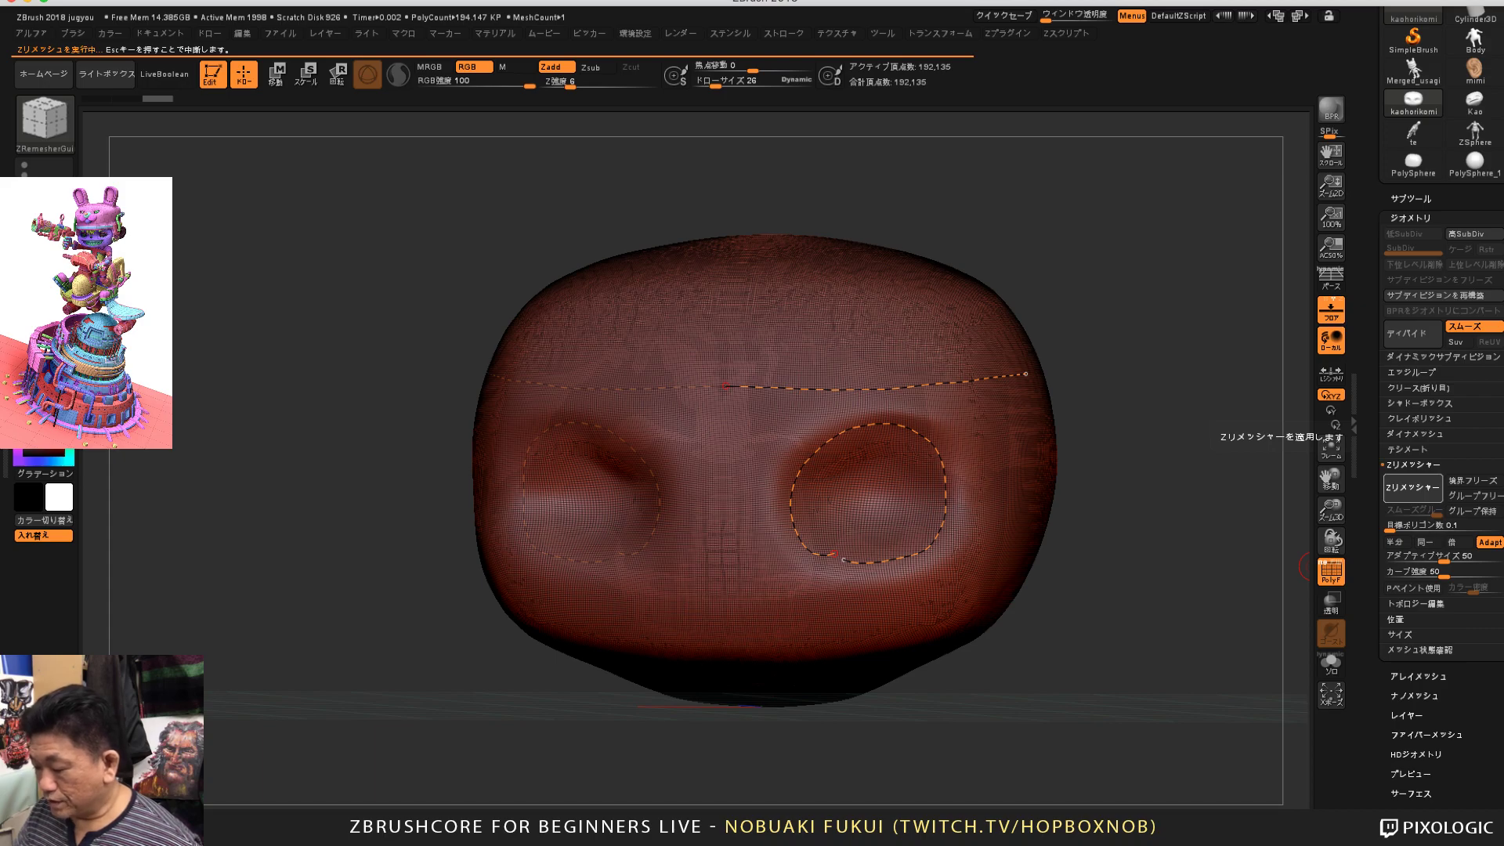
pyautogui.moveTo(1087, 674)
pyautogui.mouseDown()
pyautogui.moveTo(940, 666)
pyautogui.moveTo(1085, 670)
pyautogui.mouseUp()
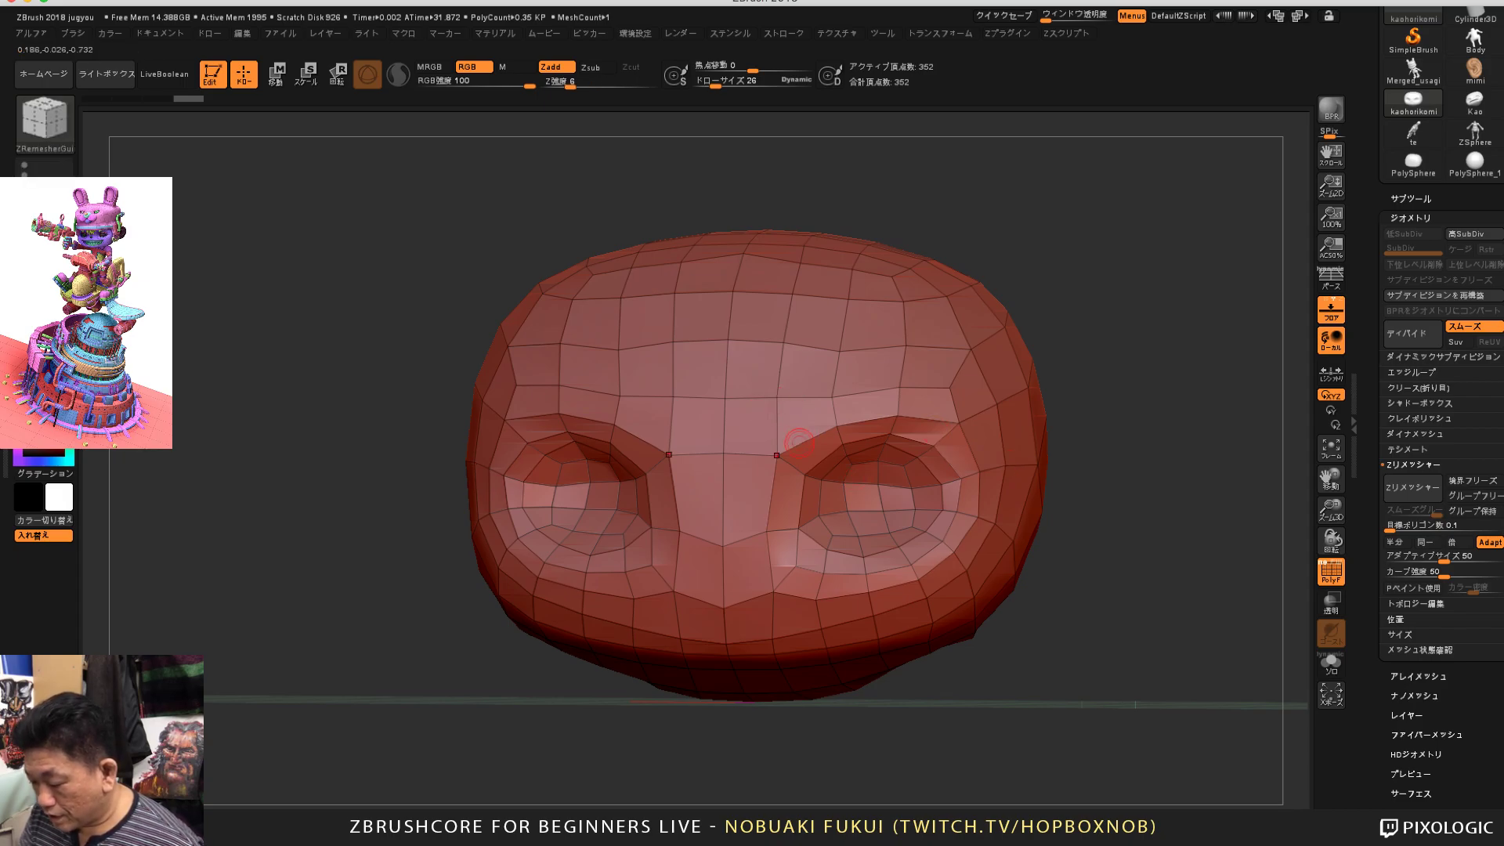
pyautogui.hotkey('ctrl', 'z')
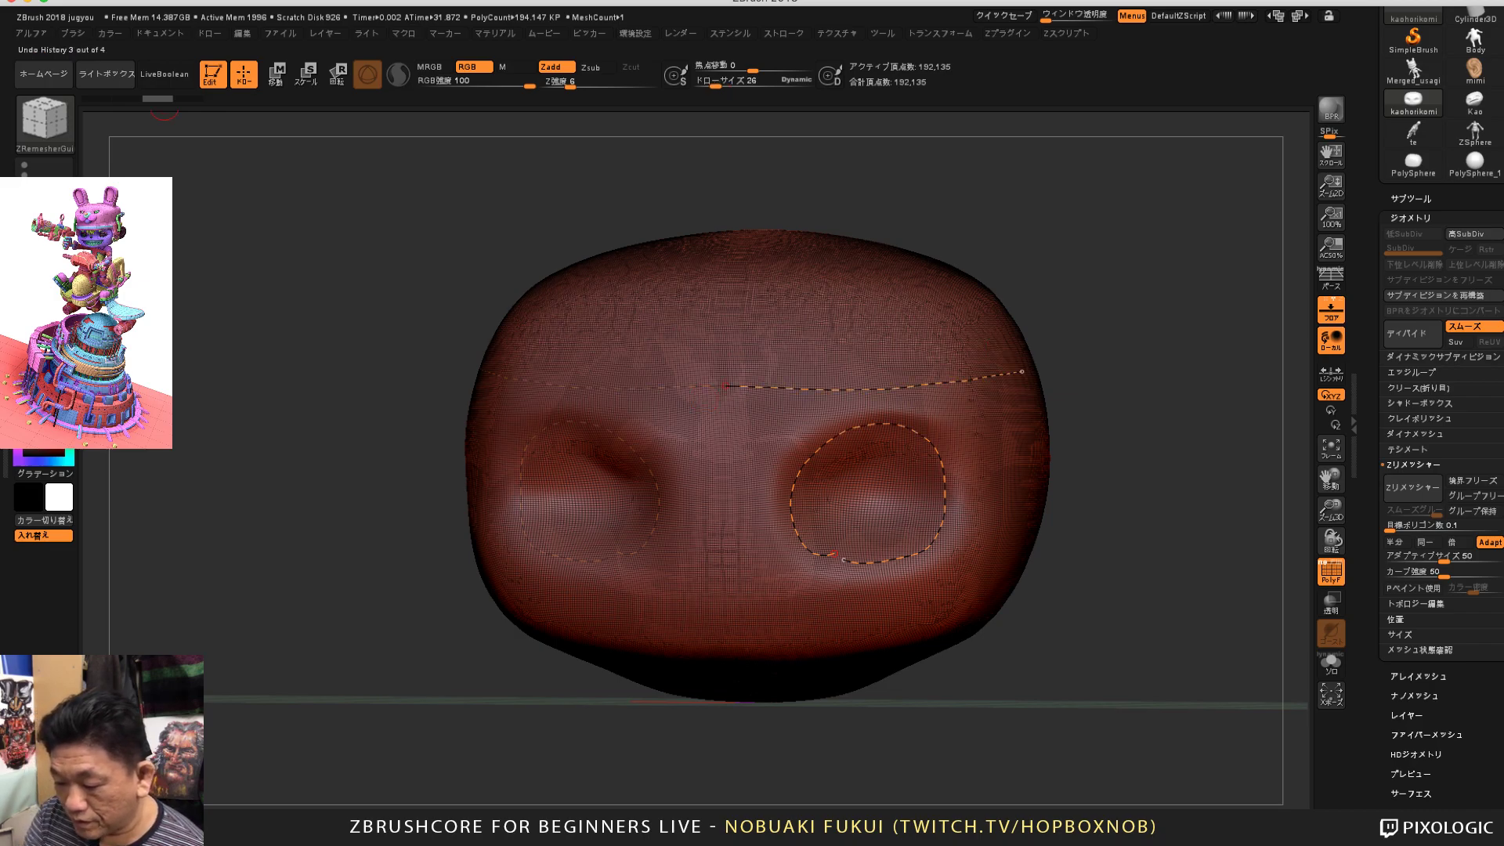
pyautogui.click(188, 99)
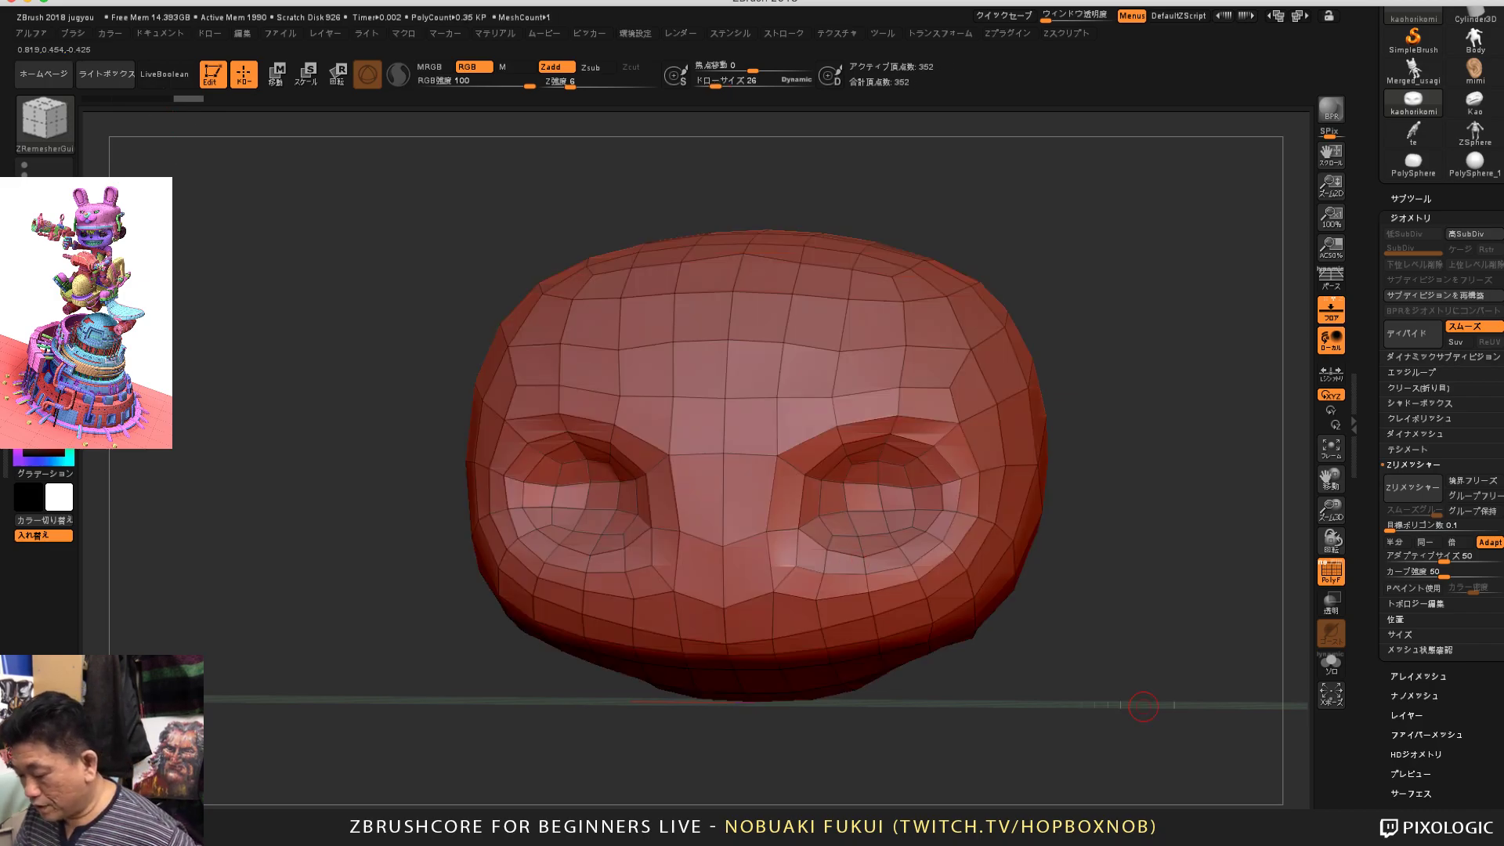
pyautogui.moveTo(1142, 705); pyautogui.dragTo(1097, 619)
pyautogui.moveTo(1097, 674); pyautogui.dragTo(1154, 668)
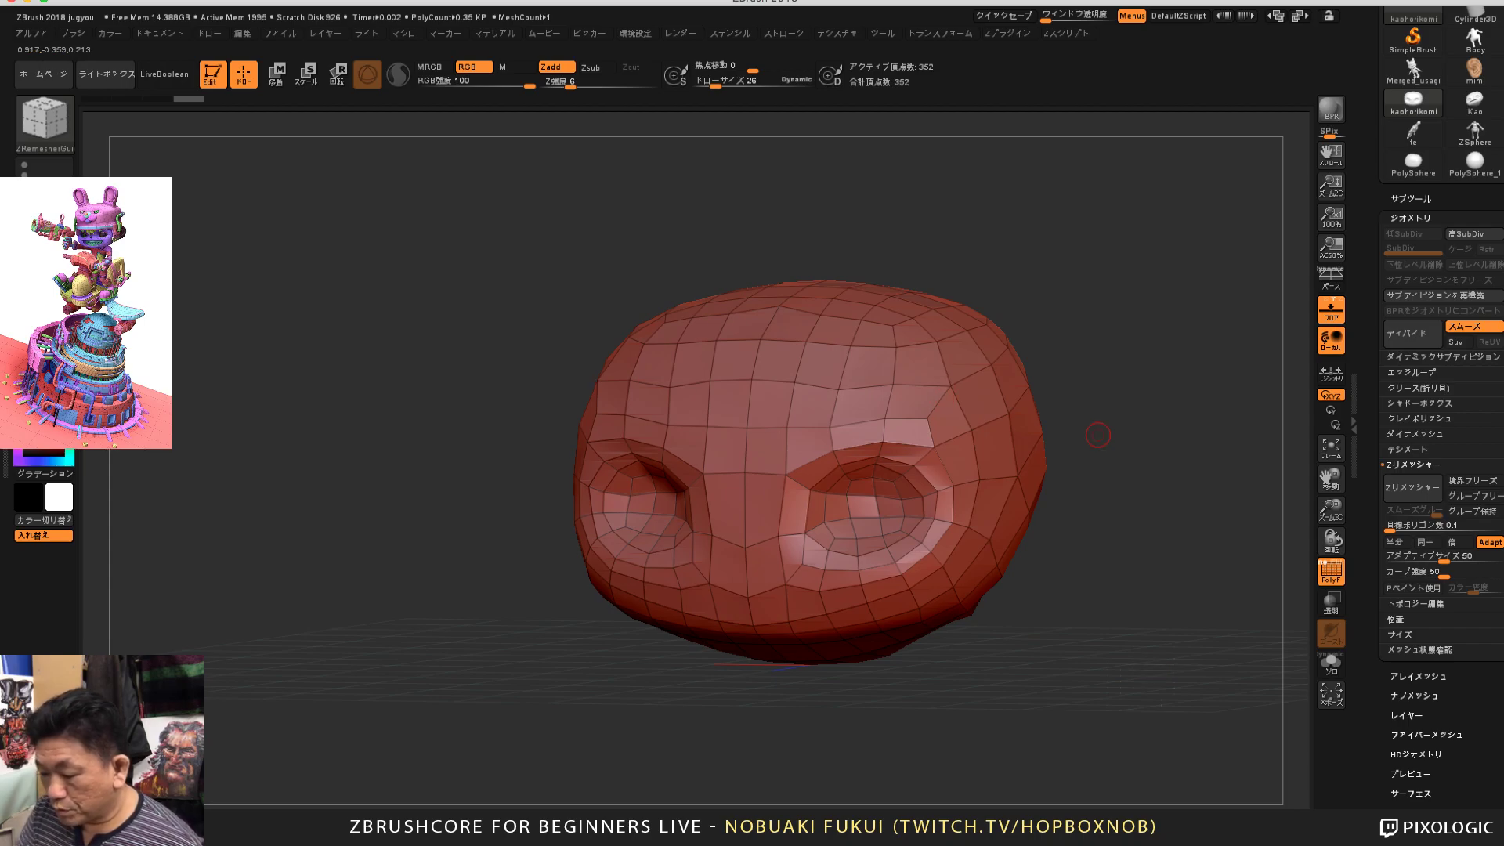
pyautogui.moveTo(1096, 435); pyautogui.dragTo(1113, 435)
# Step: Select the Move brush and set its draw size to 403
pyautogui.click(45, 119)
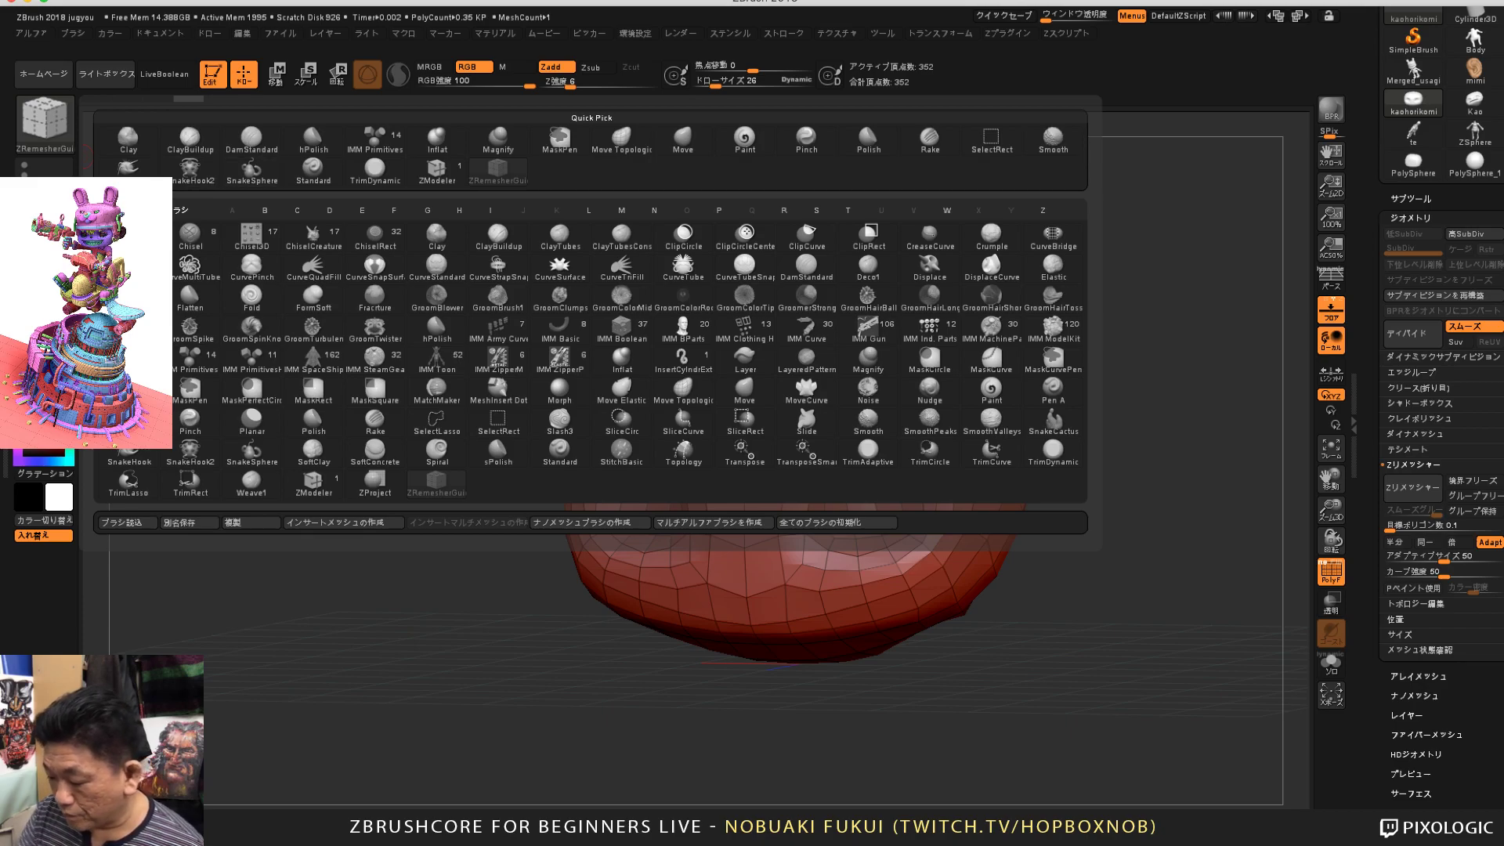
pyautogui.click(683, 140)
pyautogui.moveTo(1074, 454); pyautogui.dragTo(896, 254)
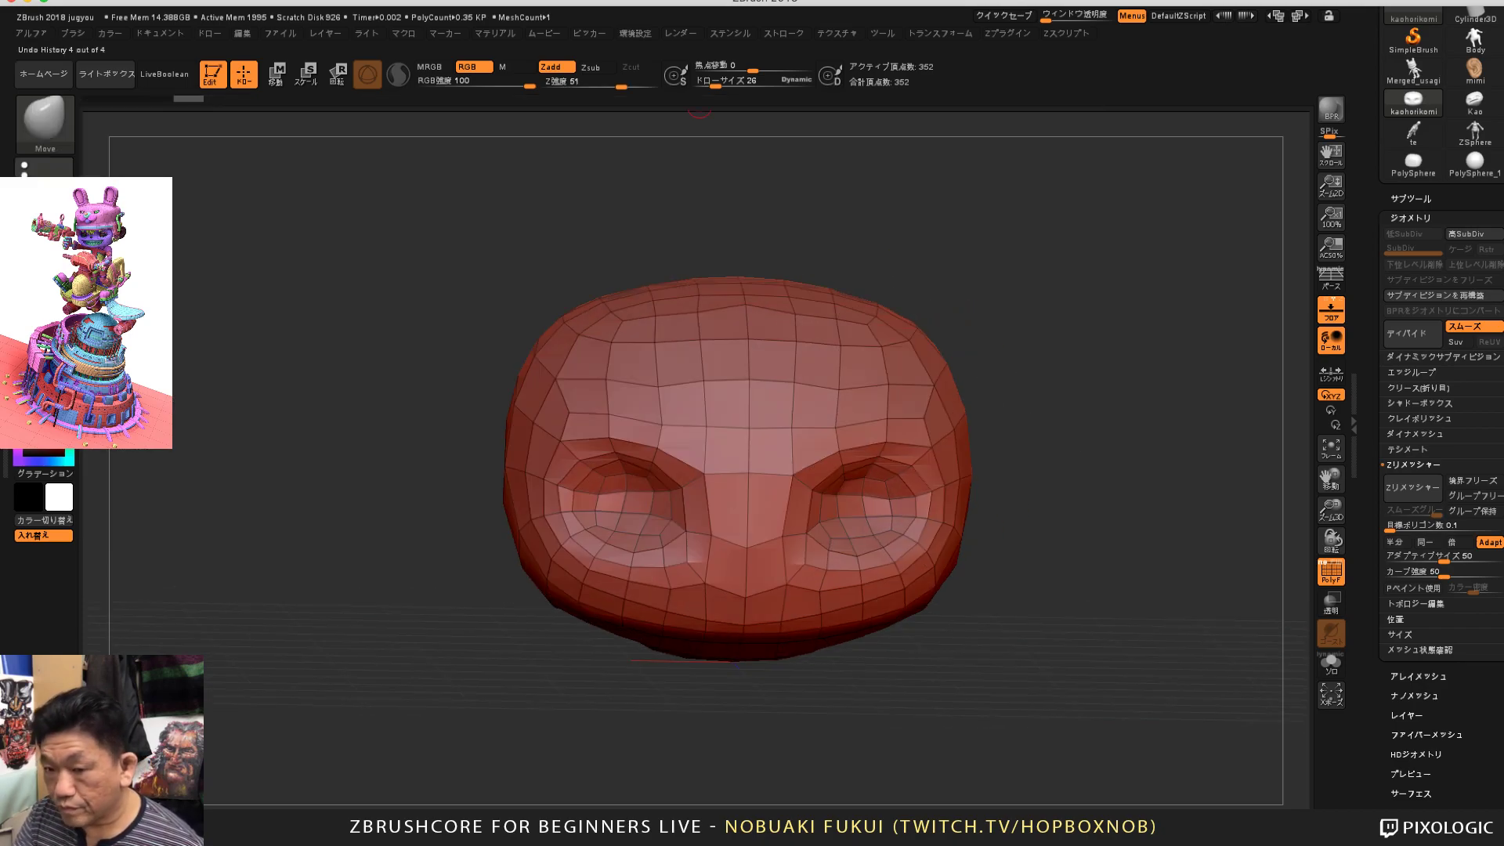
pyautogui.moveTo(717, 81); pyautogui.dragTo(753, 81)
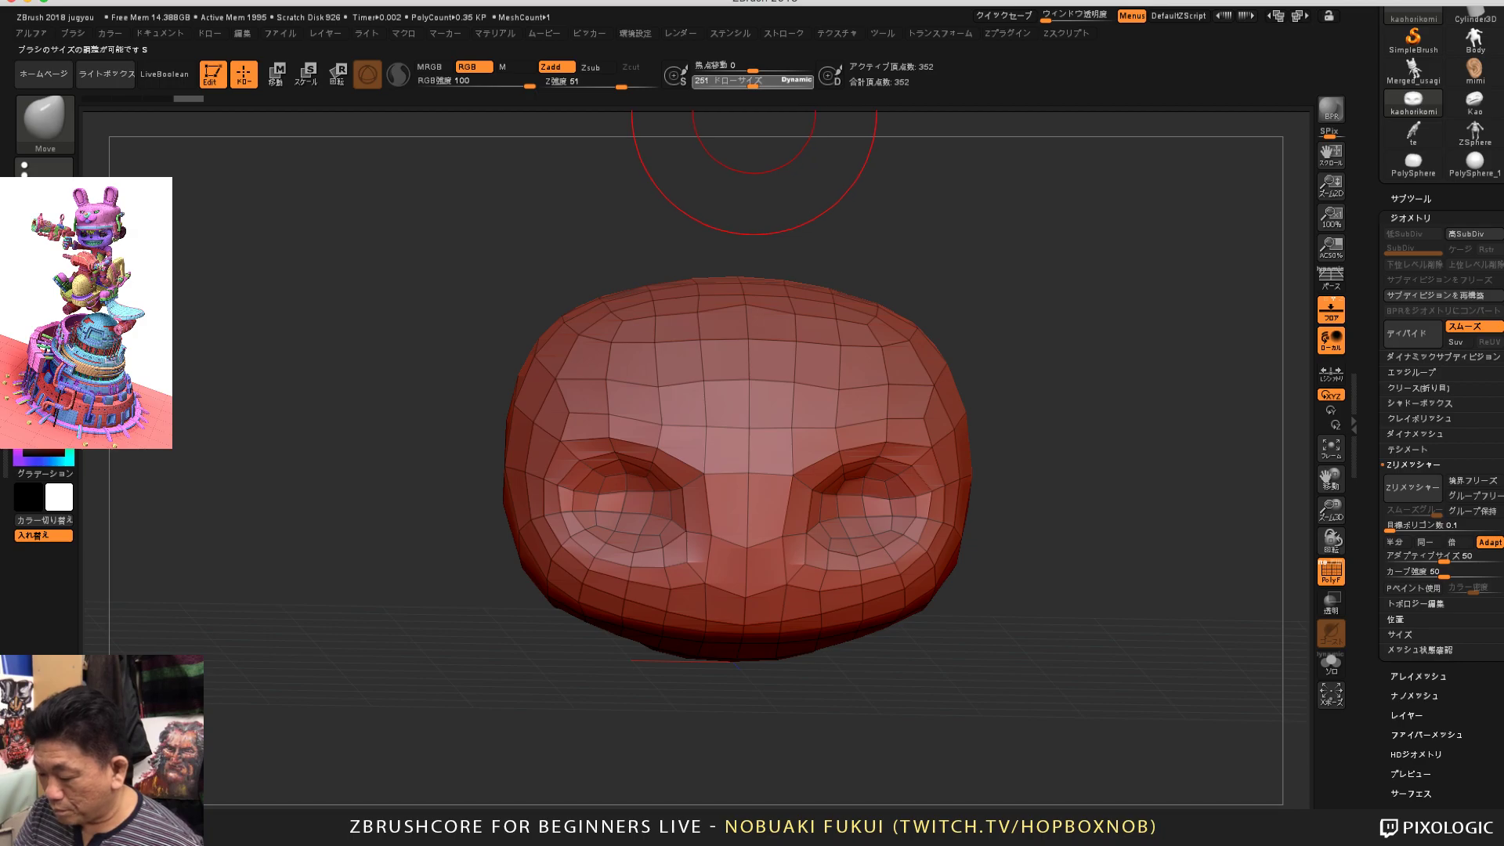
pyautogui.moveTo(1054, 395)
pyautogui.keyDown('alt'); pyautogui.mouseDown()
pyautogui.moveTo(1078, 402)
pyautogui.moveTo(946, 404)
pyautogui.mouseUp(); pyautogui.keyUp('alt')
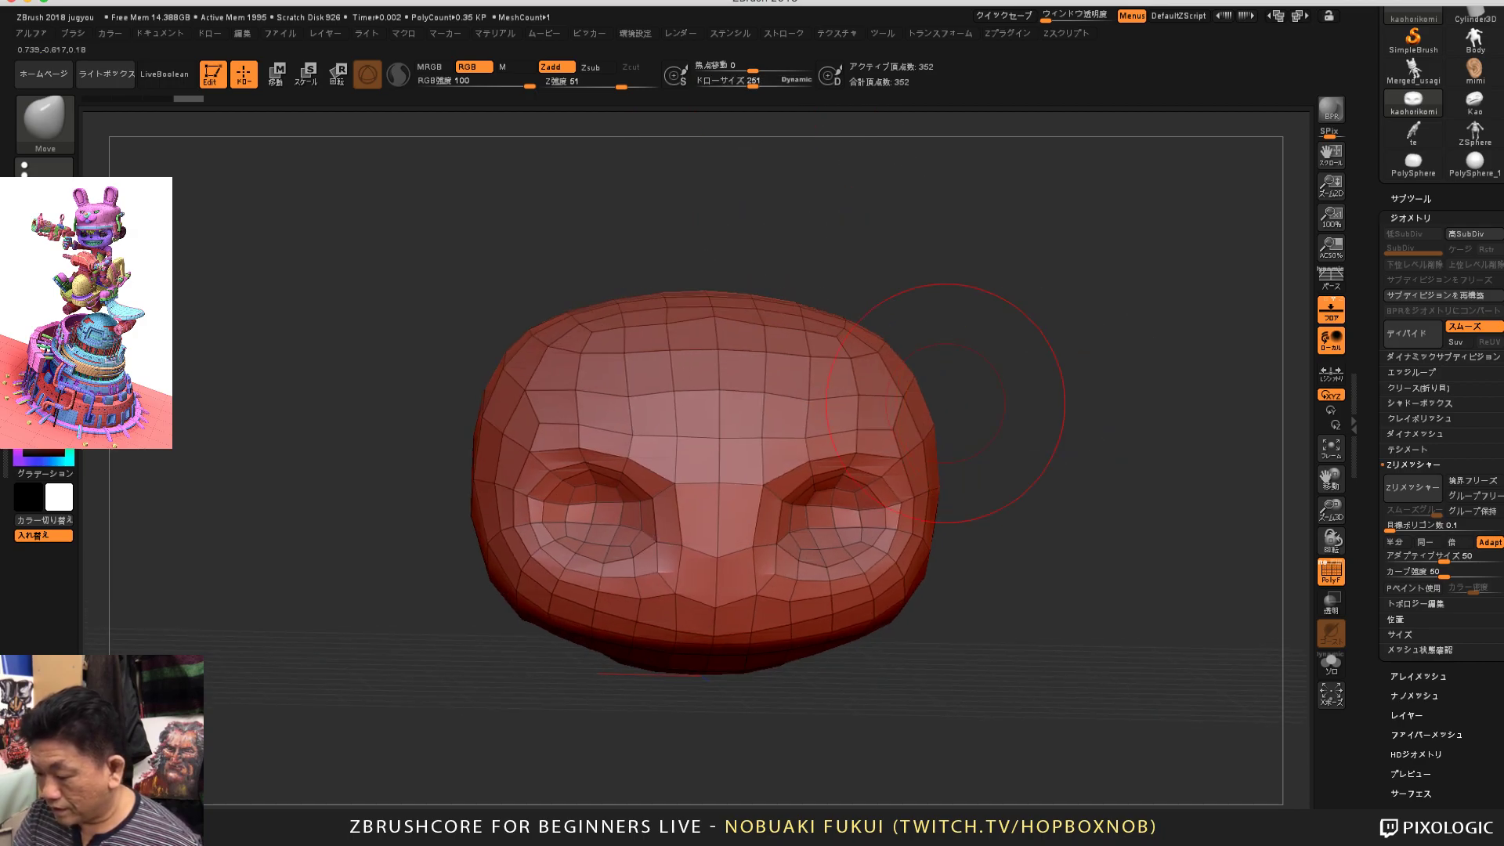
pyautogui.moveTo(753, 82); pyautogui.dragTo(767, 82)
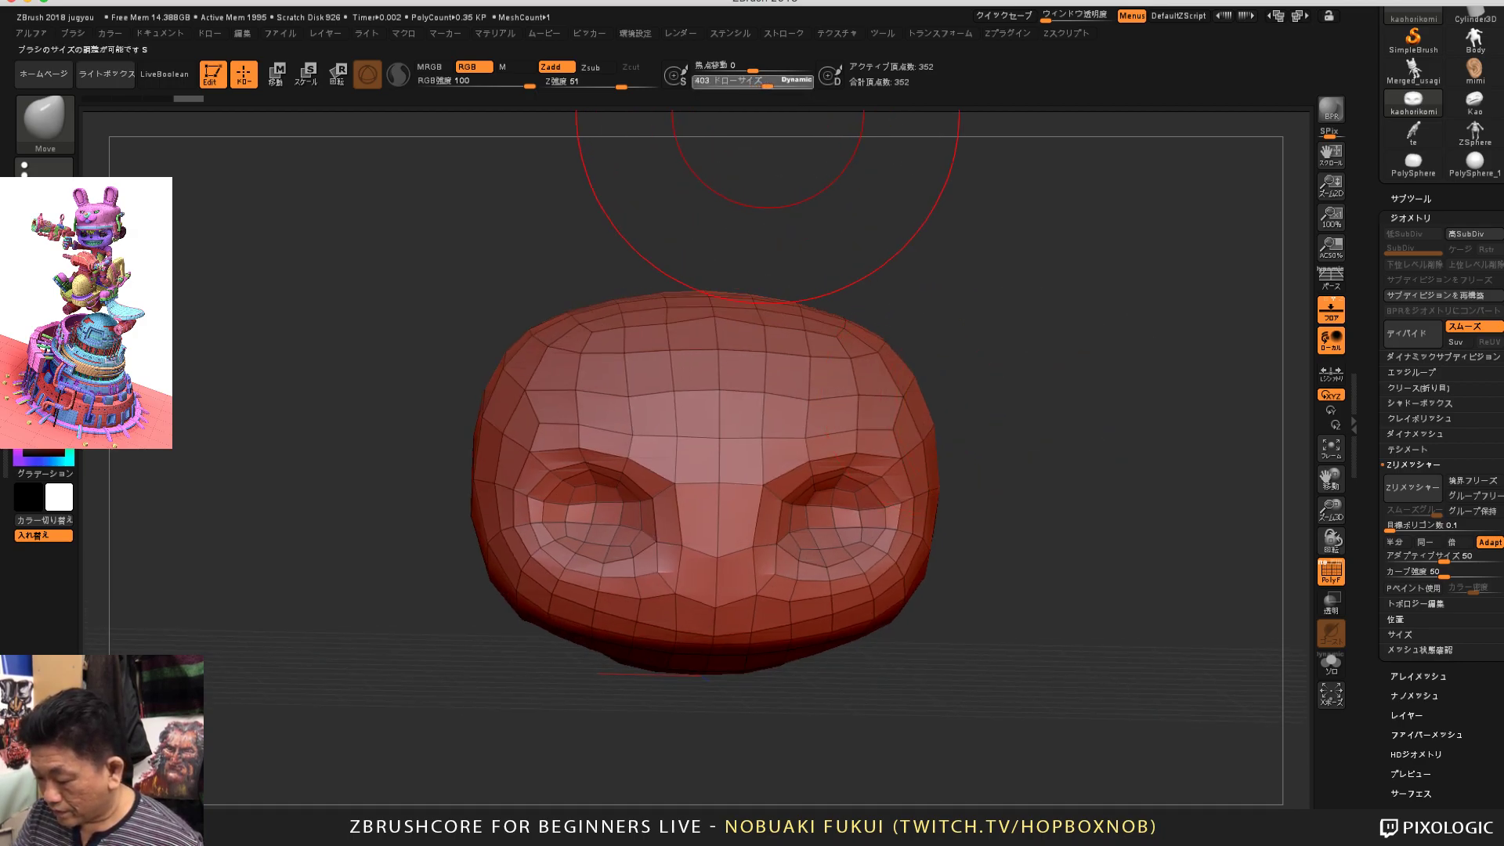
# Step: Reshape the head's outer contour with the Move brush and undo the last stroke on the crown
pyautogui.moveTo(1019, 348); pyautogui.dragTo(996, 380)
pyautogui.moveTo(943, 451)
pyautogui.mouseDown()
pyautogui.moveTo(970, 425)
pyautogui.moveTo(948, 331)
pyautogui.mouseUp()
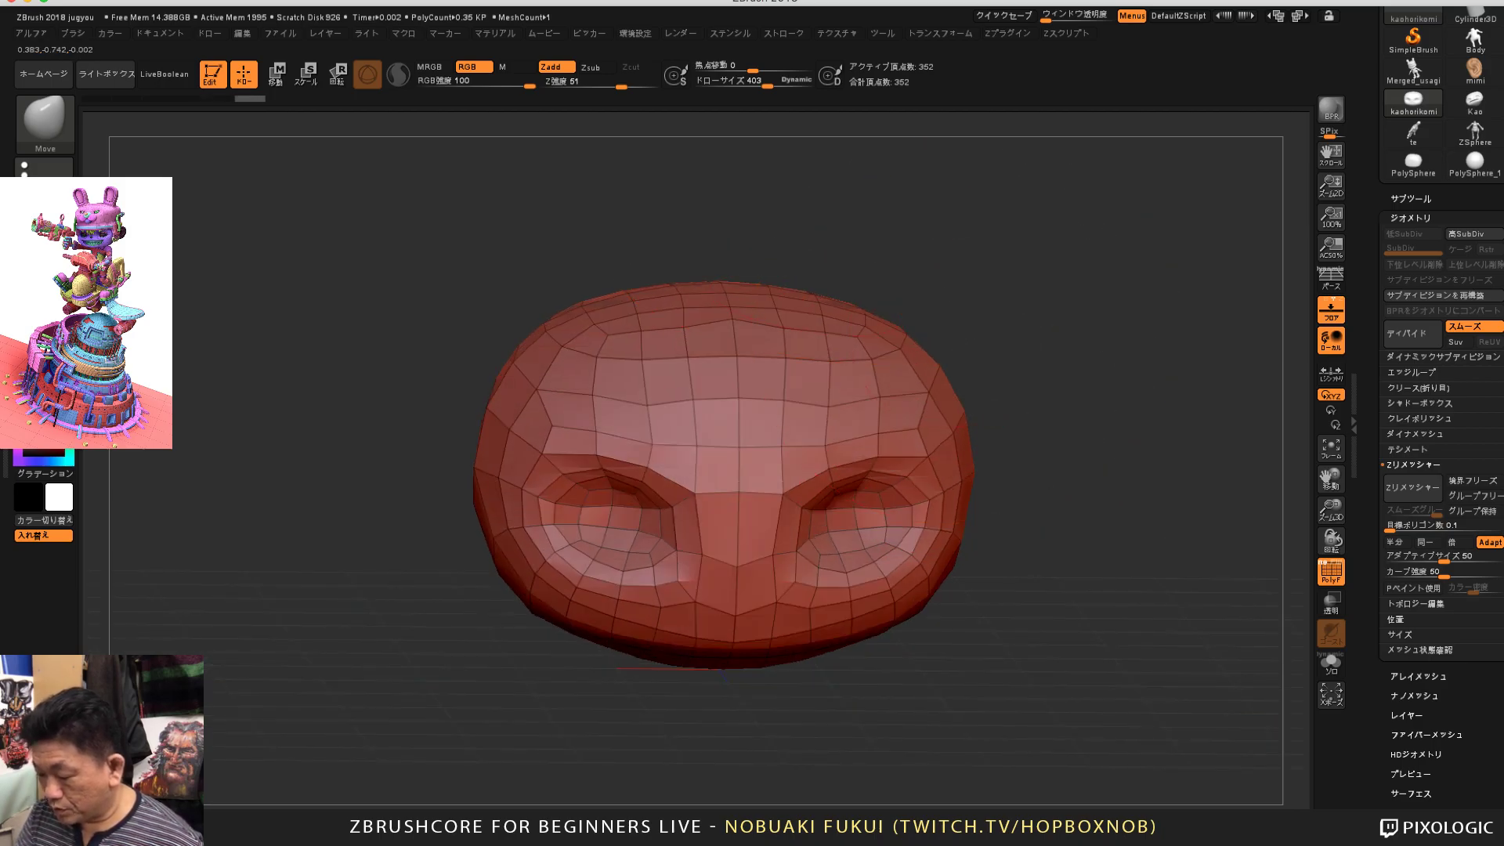
pyautogui.moveTo(824, 315); pyautogui.dragTo(832, 289)
pyautogui.hotkey('ctrl', 'z')
# Step: Push the underside and lower back of the head upward in side view to slope the base toward the face
pyautogui.moveTo(987, 302); pyautogui.dragTo(800, 281)
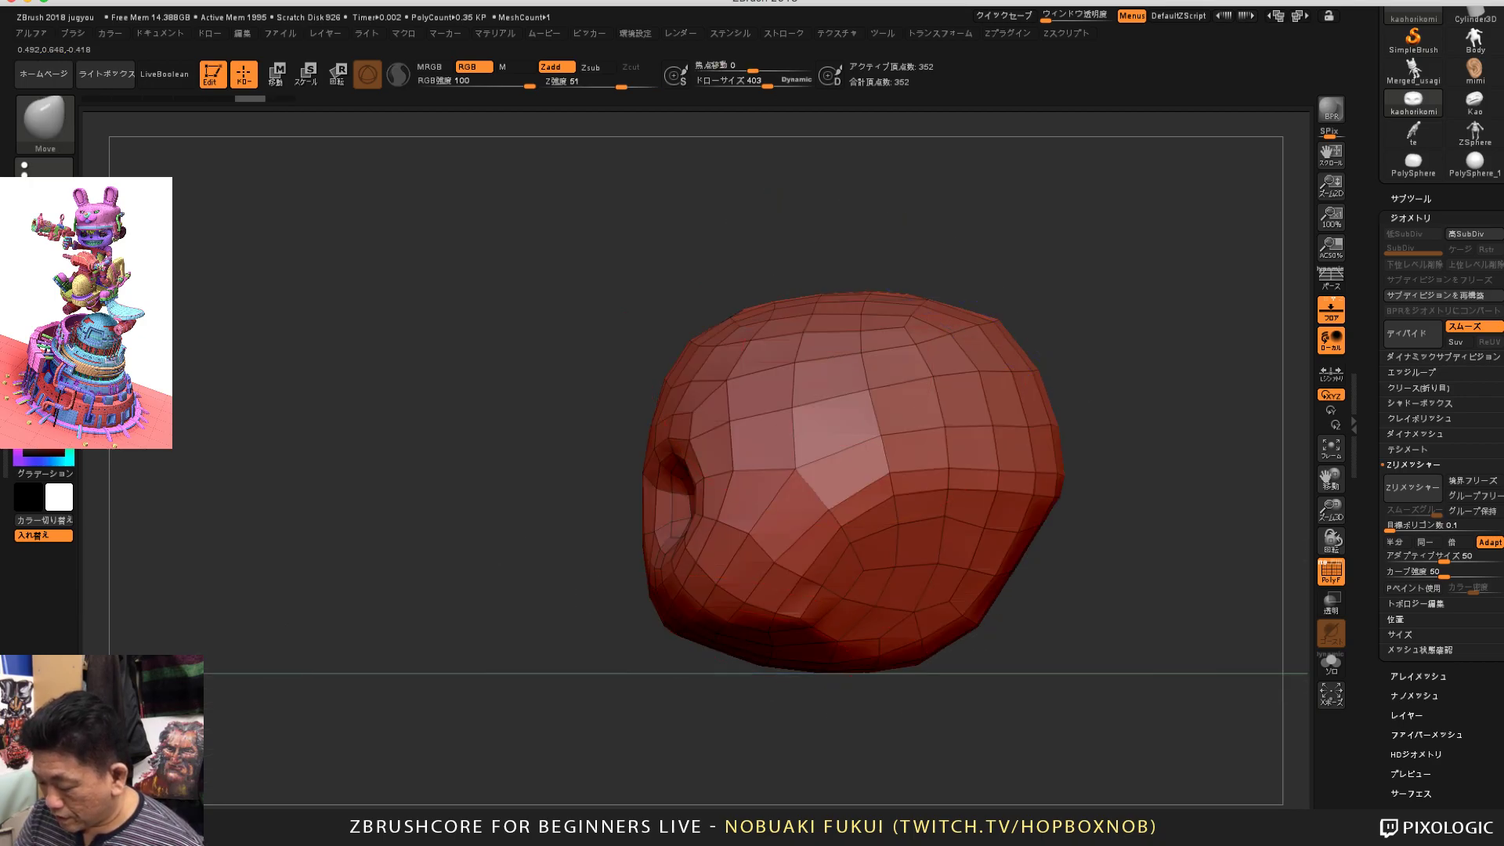
pyautogui.moveTo(760, 652); pyautogui.dragTo(757, 627)
pyautogui.moveTo(770, 689)
pyautogui.mouseDown()
pyautogui.moveTo(784, 655)
pyautogui.moveTo(920, 639)
pyautogui.moveTo(917, 626)
pyautogui.mouseUp()
pyautogui.keyDown('shift'); pyautogui.moveTo(974, 692); pyautogui.dragTo(965, 689); pyautogui.keyUp('shift')
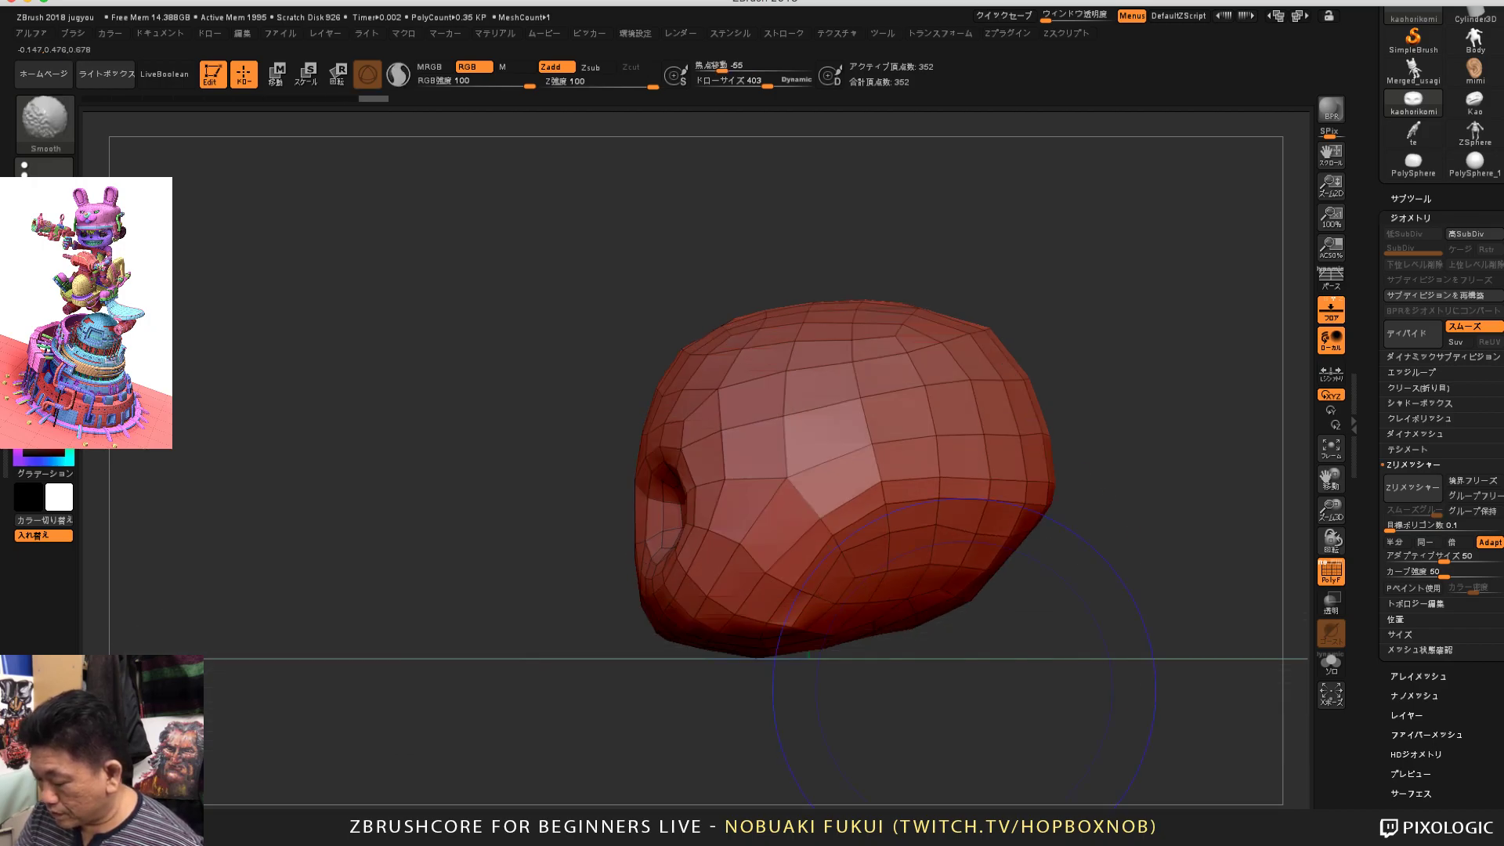
pyautogui.moveTo(968, 621); pyautogui.dragTo(963, 598)
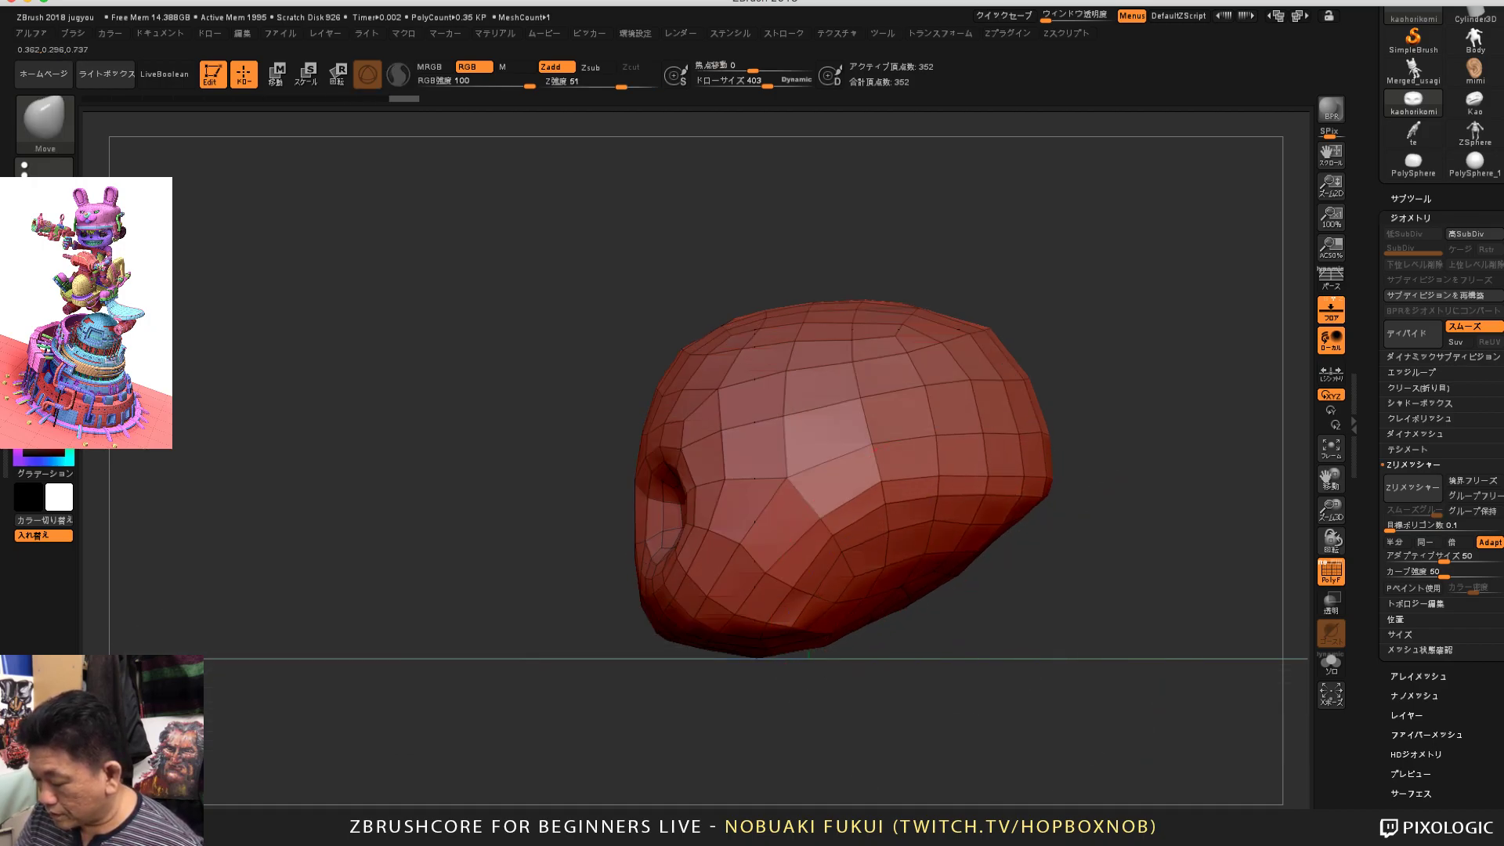
pyautogui.press('shift')
pyautogui.moveTo(1062, 499)
pyautogui.mouseDown()
pyautogui.moveTo(1041, 638)
pyautogui.moveTo(1053, 606)
pyautogui.mouseUp()
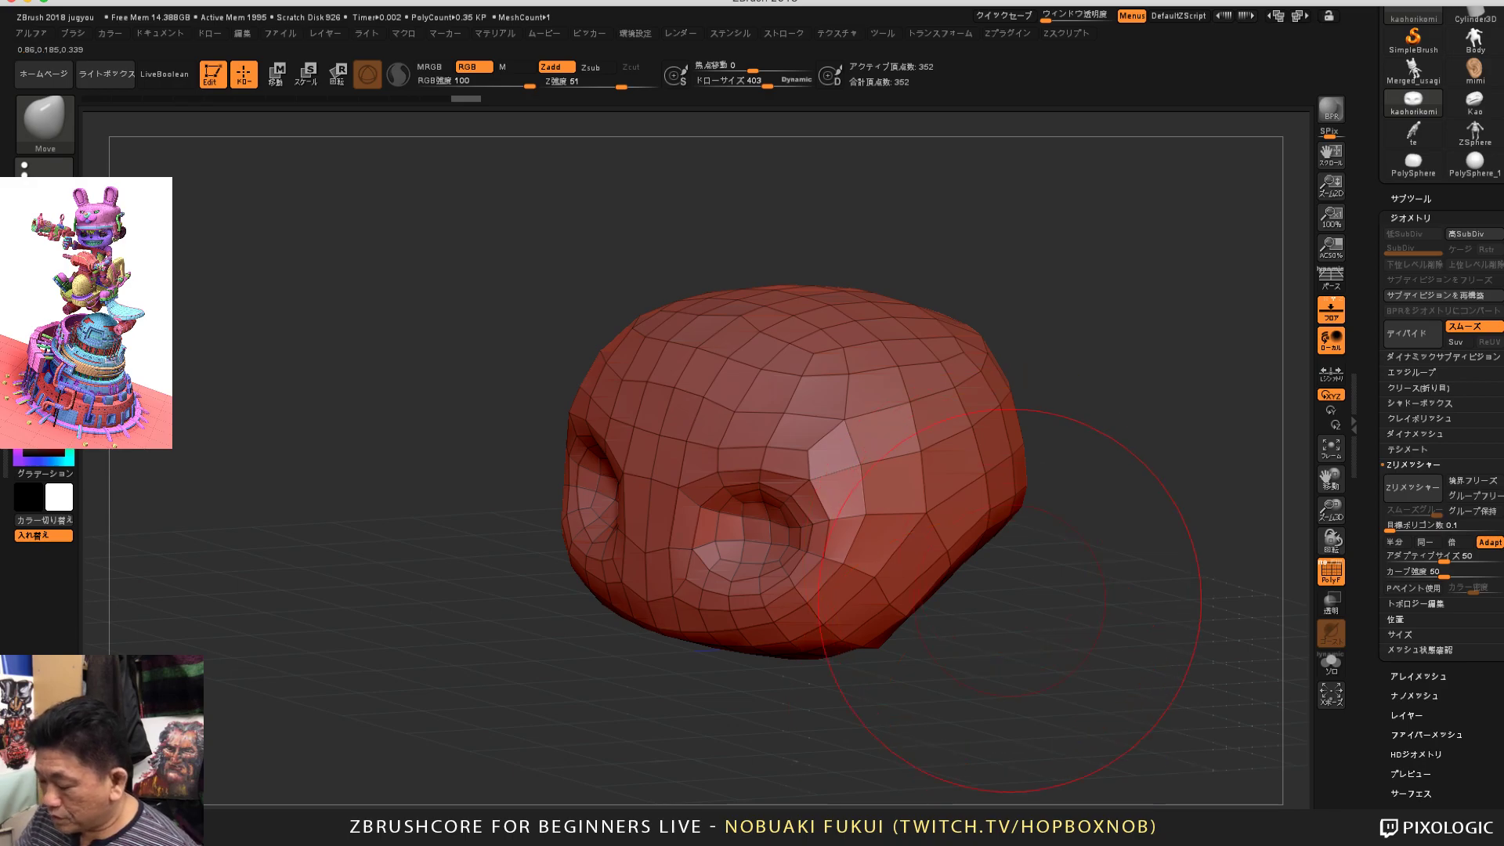
# Step: Set the Move brush's draw size to 314 and pull the crown of the head upward and slightly outward
pyautogui.moveTo(1011, 600)
pyautogui.mouseDown()
pyautogui.moveTo(1034, 682)
pyautogui.moveTo(1073, 623)
pyautogui.moveTo(880, 302)
pyautogui.moveTo(971, 347)
pyautogui.mouseUp()
pyautogui.moveTo(976, 398)
pyautogui.mouseDown()
pyautogui.moveTo(1003, 448)
pyautogui.moveTo(814, 336)
pyautogui.mouseUp()
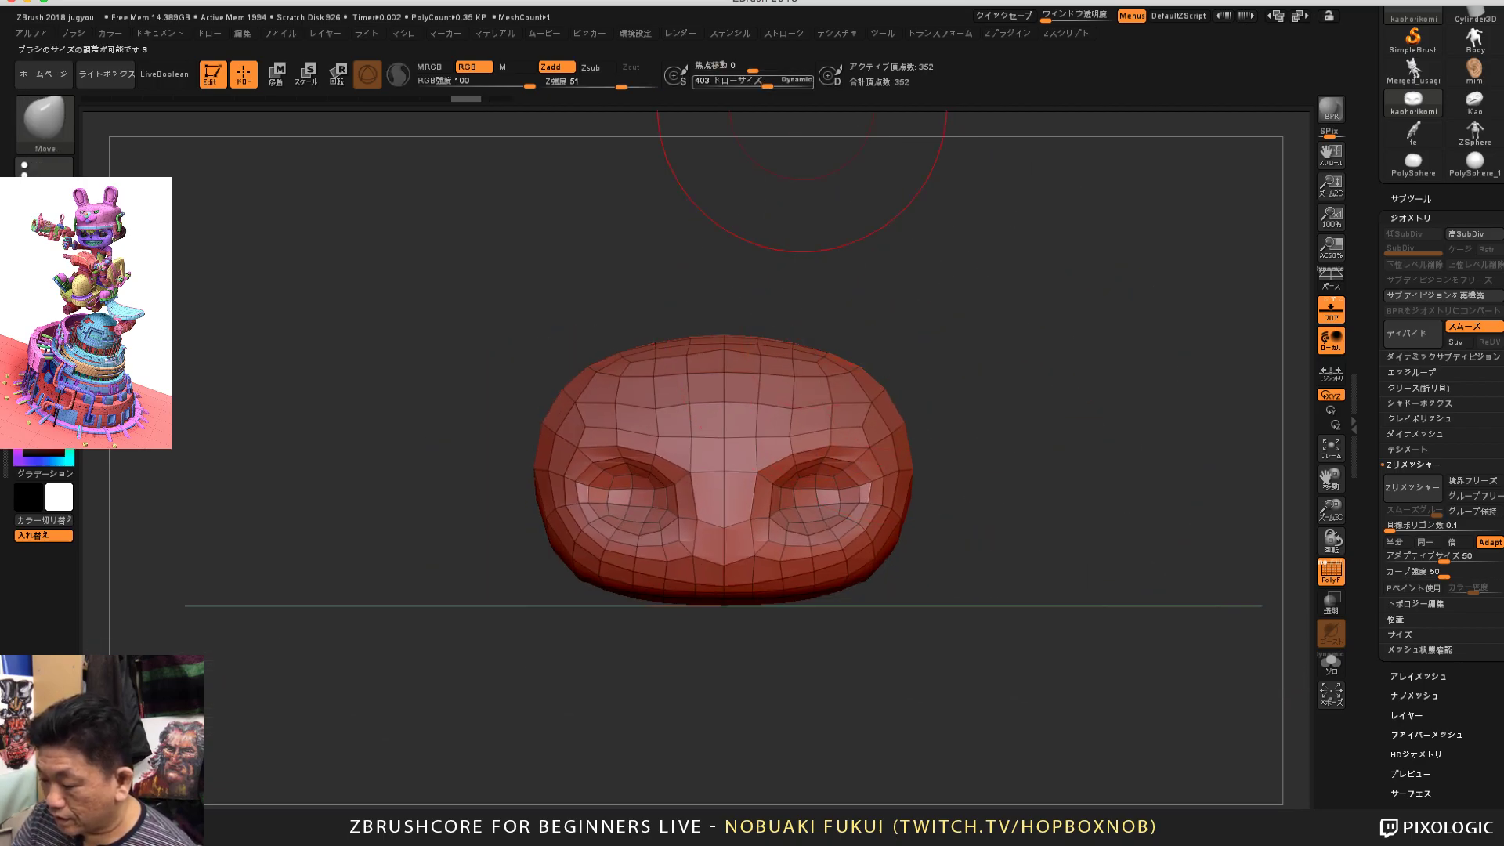
pyautogui.moveTo(768, 84)
pyautogui.mouseDown()
pyautogui.moveTo(797, 84)
pyautogui.moveTo(760, 84)
pyautogui.mouseUp()
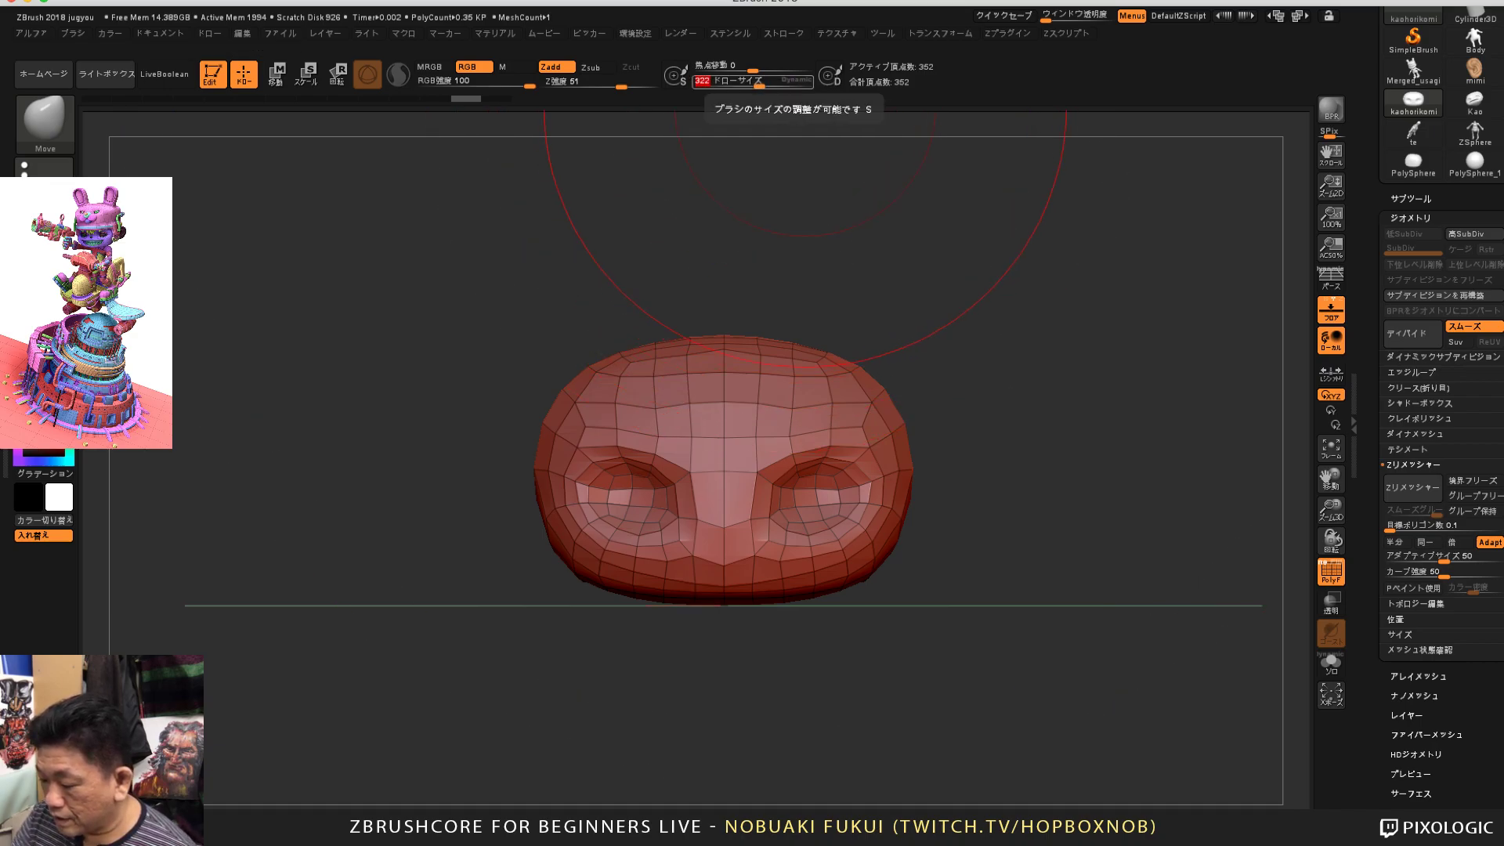
pyautogui.moveTo(762, 84); pyautogui.dragTo(760, 83)
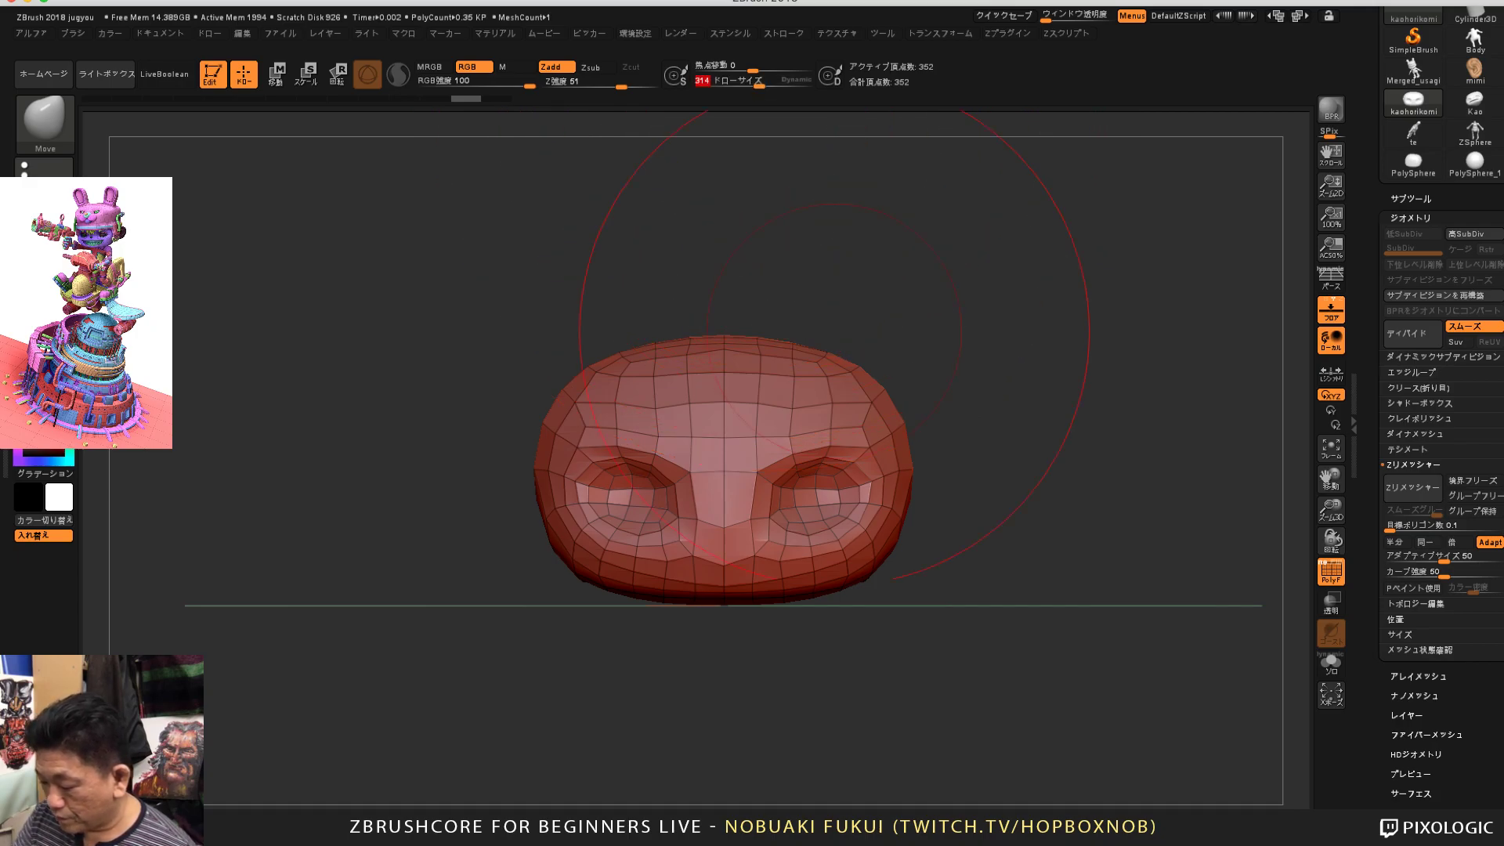
pyautogui.moveTo(828, 367); pyautogui.dragTo(808, 314)
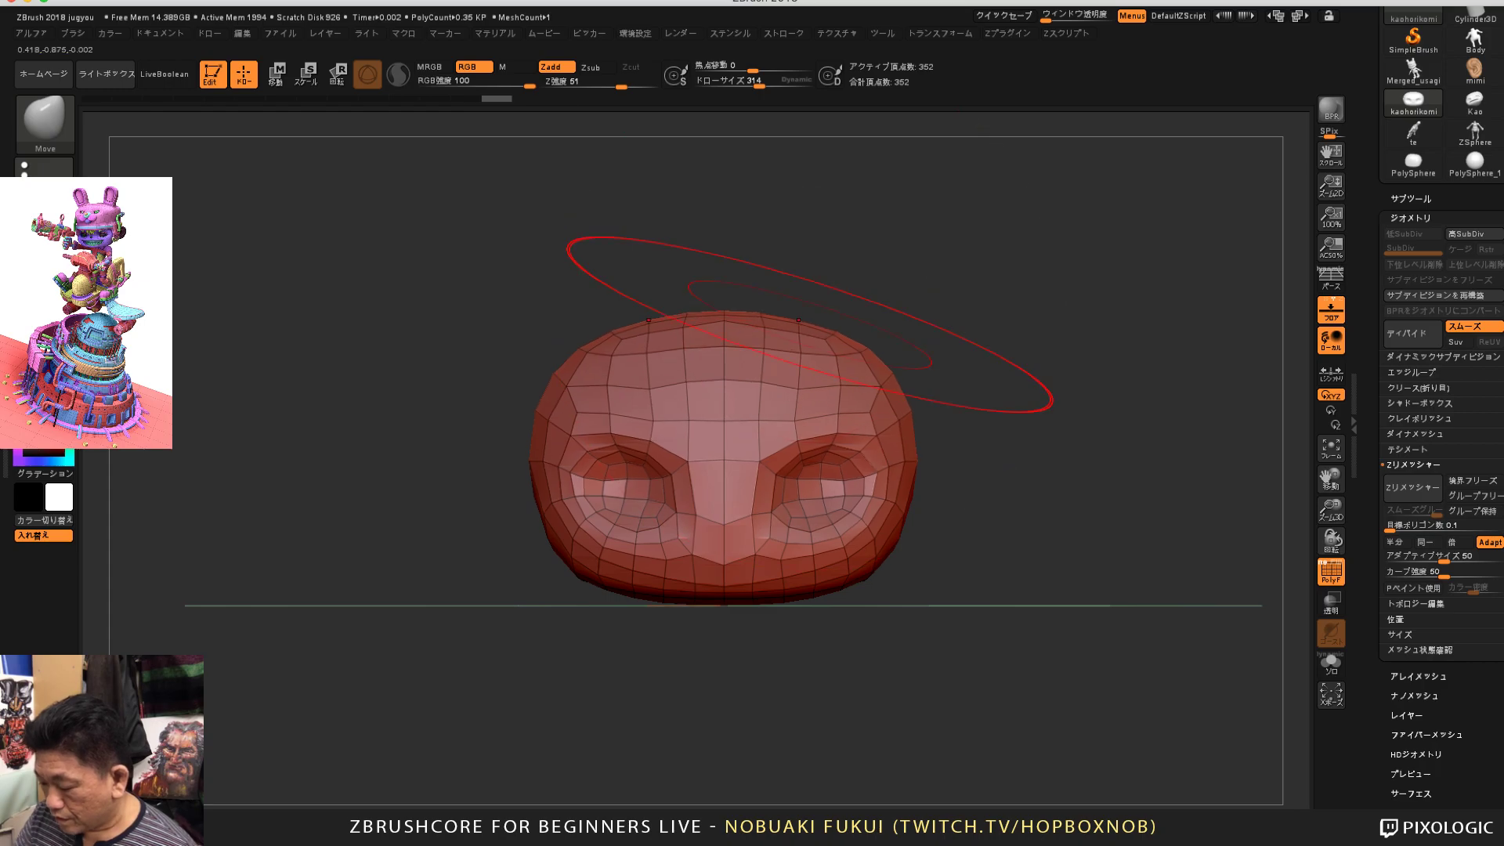
pyautogui.moveTo(877, 363); pyautogui.dragTo(889, 345)
# Step: Raise the upper back of the head and push up its underside in side view
pyautogui.moveTo(972, 394); pyautogui.dragTo(752, 394)
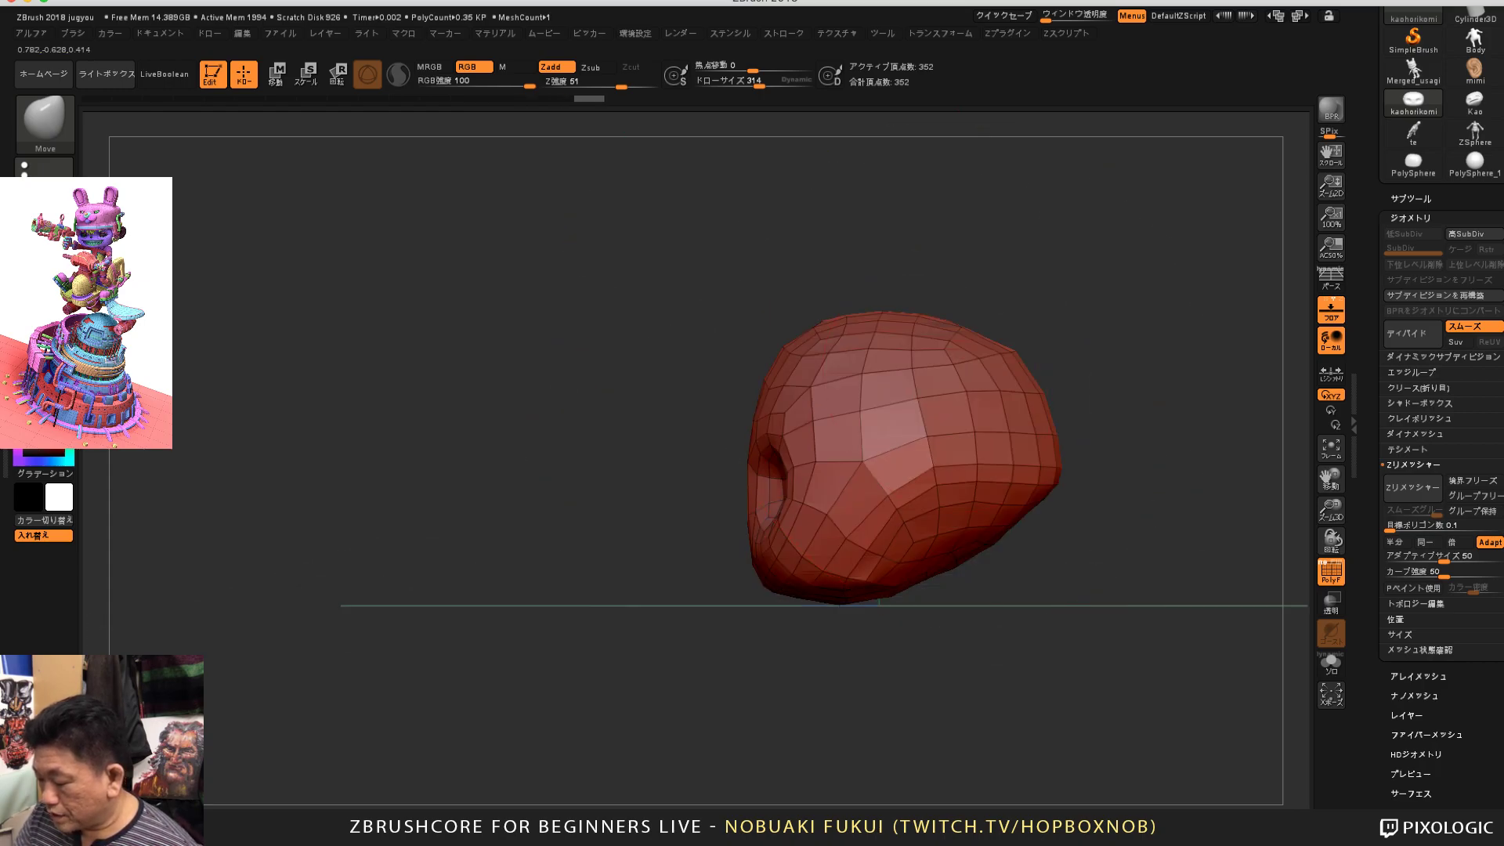
pyautogui.press('ctrl')
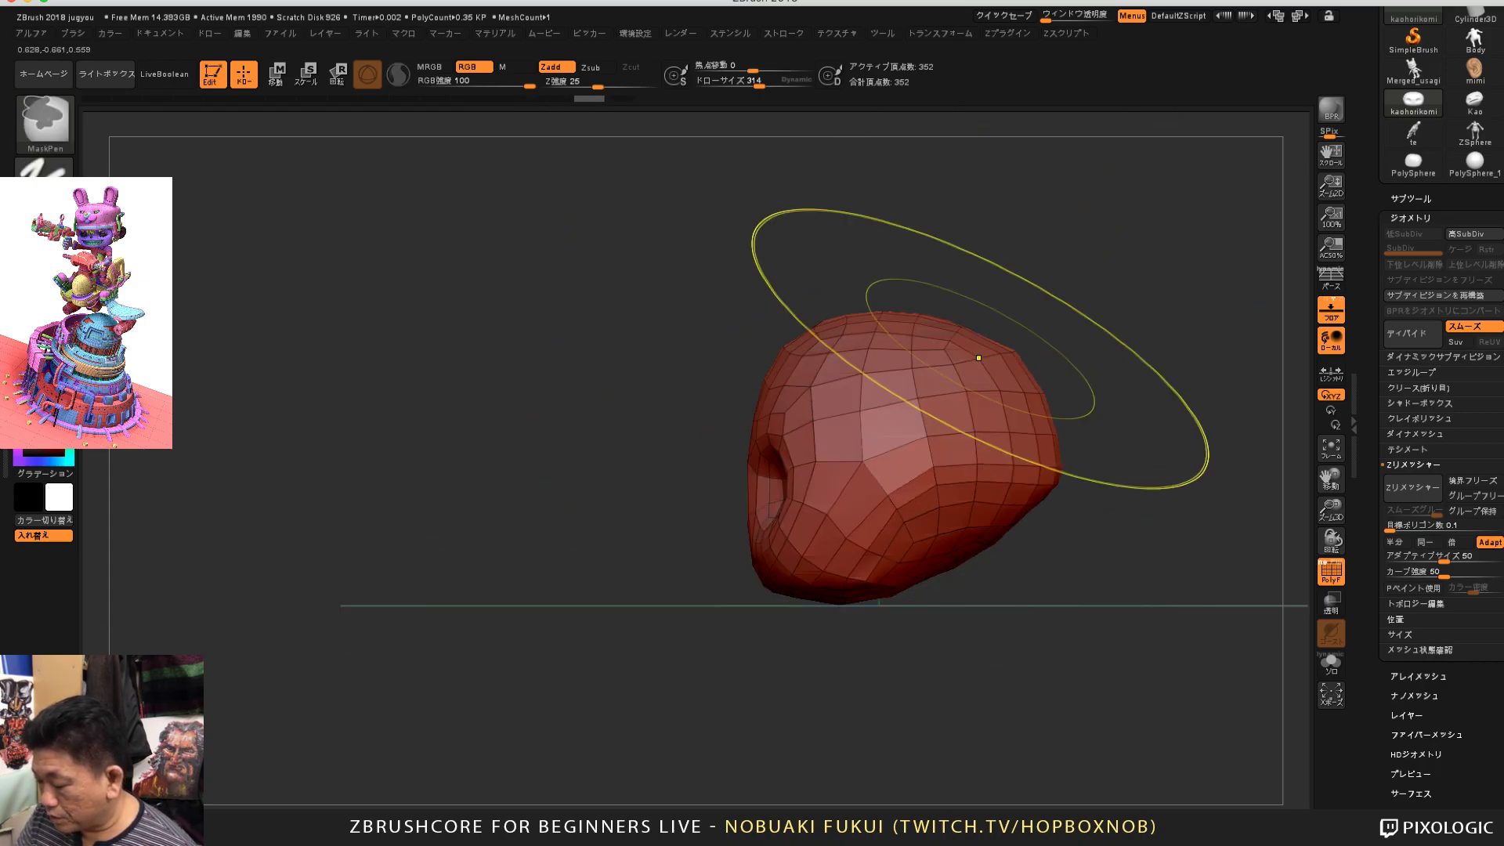
pyautogui.moveTo(958, 378); pyautogui.dragTo(965, 362)
pyautogui.moveTo(960, 566)
pyautogui.mouseDown()
pyautogui.moveTo(1000, 553)
pyautogui.moveTo(950, 531)
pyautogui.mouseUp()
pyautogui.moveTo(886, 583); pyautogui.dragTo(880, 572)
# Step: Adjust the face's lower edge and pull the jaw corners and cheek sides outward with mirrored Move strokes
pyautogui.keyDown('shift'); pyautogui.moveTo(940, 627); pyautogui.dragTo(1073, 627); pyautogui.keyUp('shift')
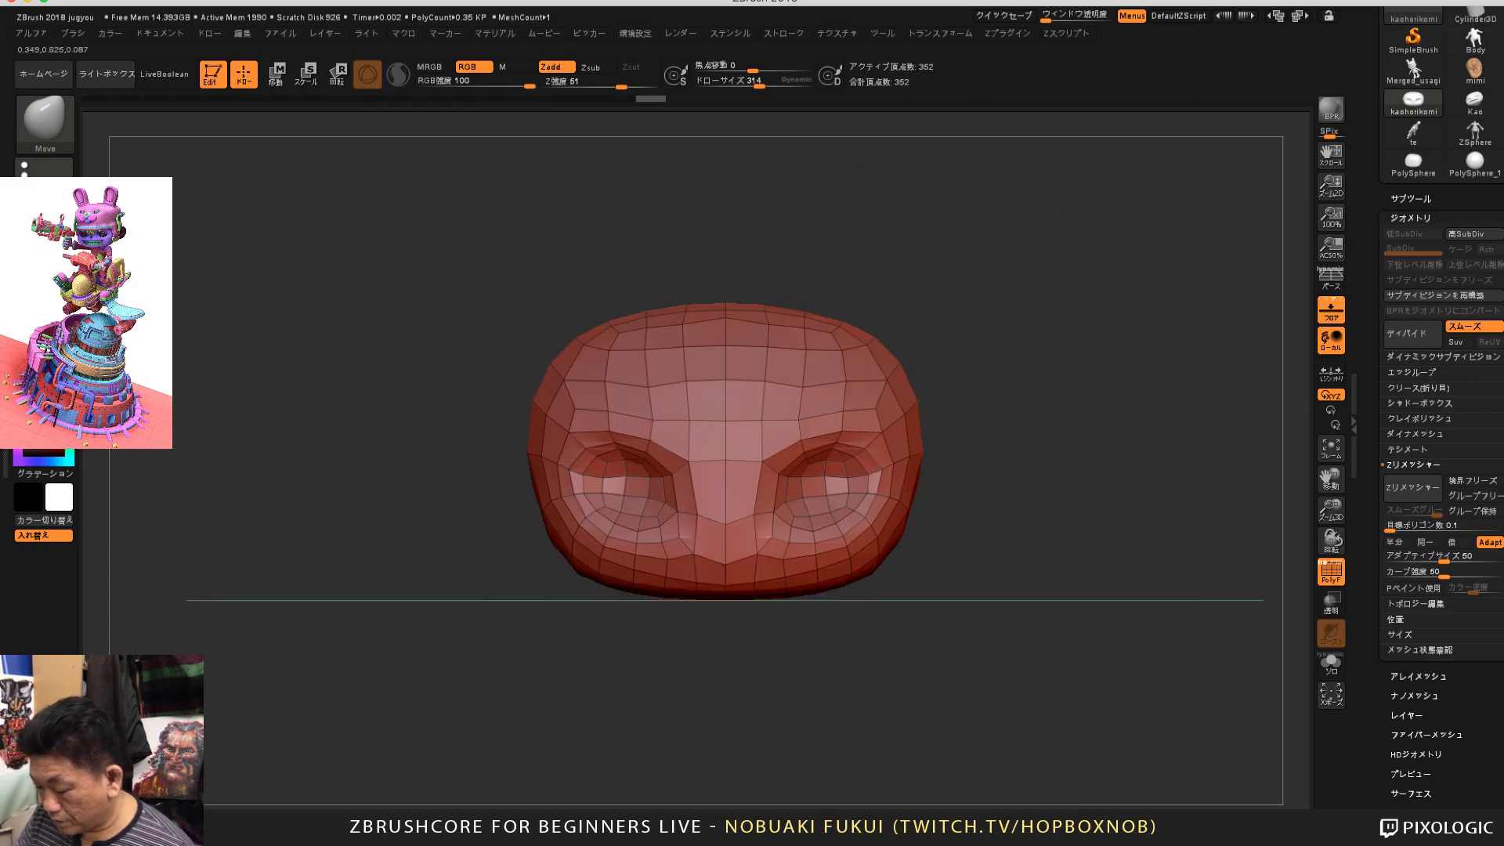
pyautogui.moveTo(902, 545); pyautogui.dragTo(972, 671)
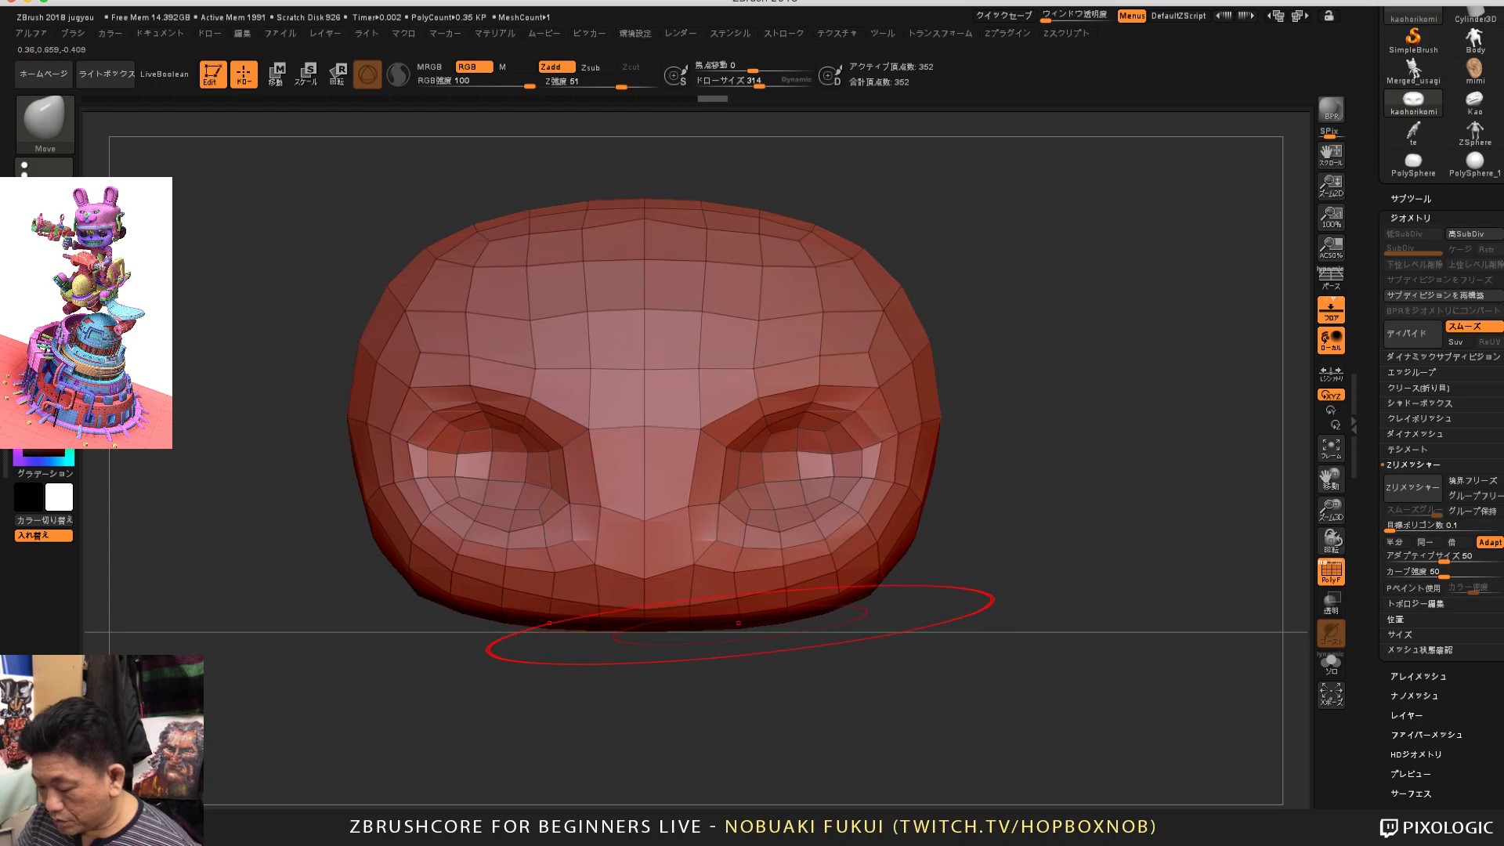
pyautogui.moveTo(738, 624)
pyautogui.mouseDown()
pyautogui.moveTo(742, 639)
pyautogui.moveTo(608, 595)
pyautogui.mouseUp()
pyautogui.keyDown('shift'); pyautogui.moveTo(753, 705); pyautogui.dragTo(877, 741); pyautogui.keyUp('shift')
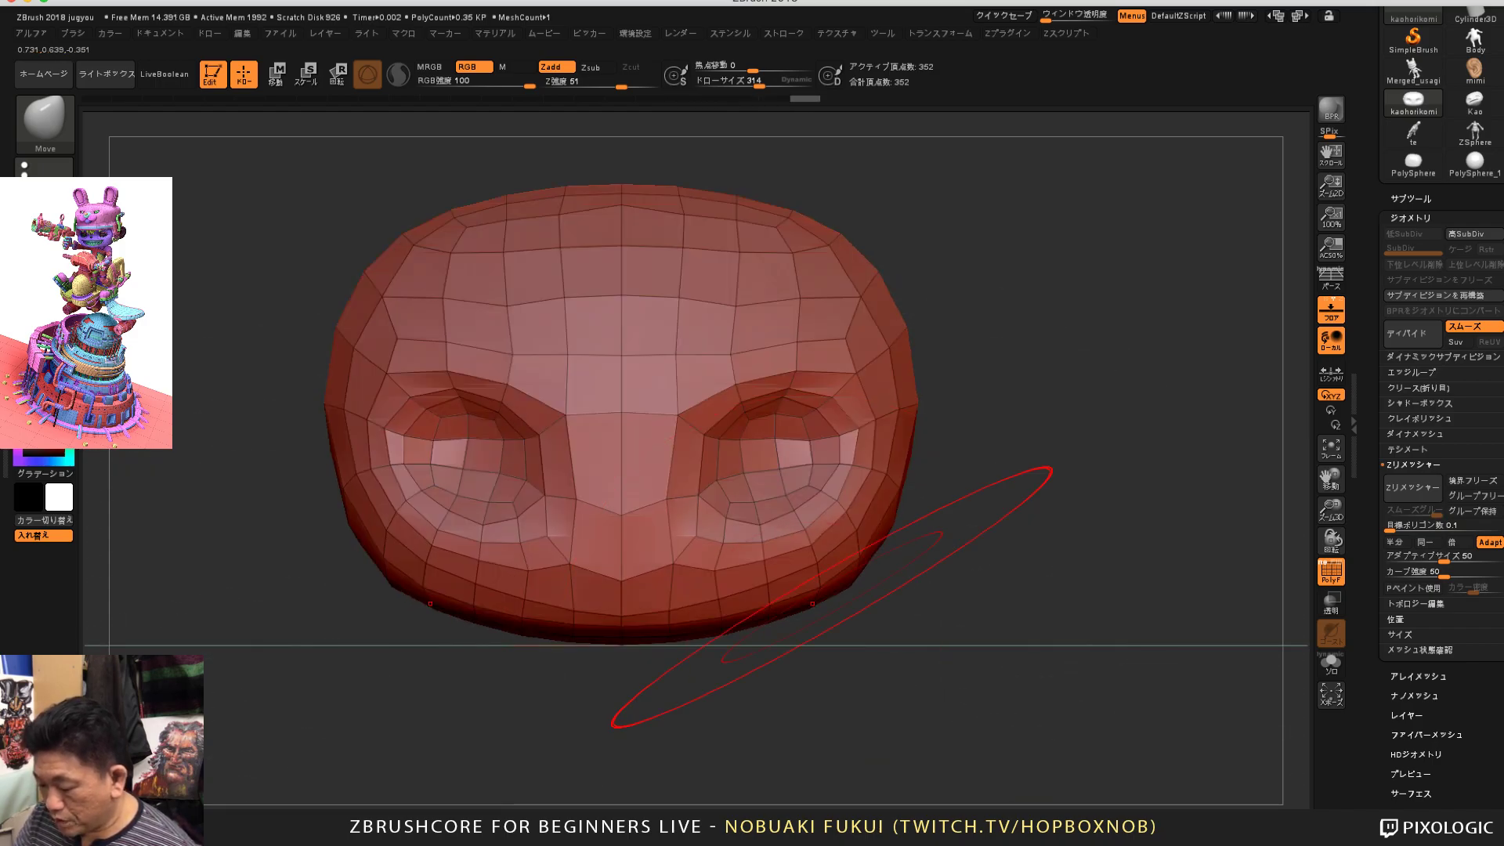
pyautogui.moveTo(830, 598); pyautogui.dragTo(864, 580)
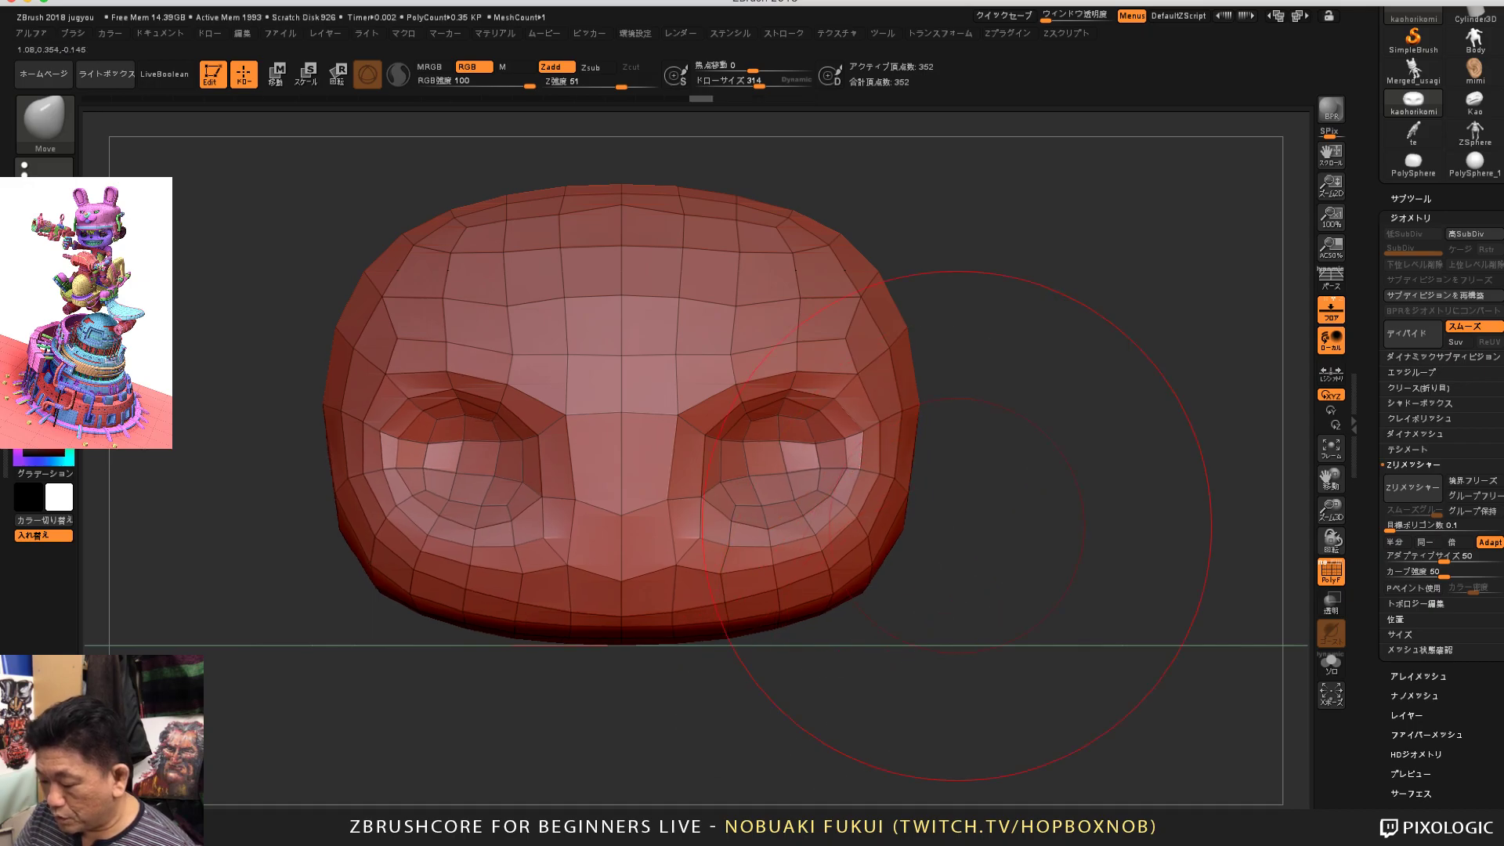
pyautogui.moveTo(964, 532)
pyautogui.mouseDown()
pyautogui.moveTo(913, 560)
pyautogui.moveTo(1064, 533)
pyautogui.mouseUp()
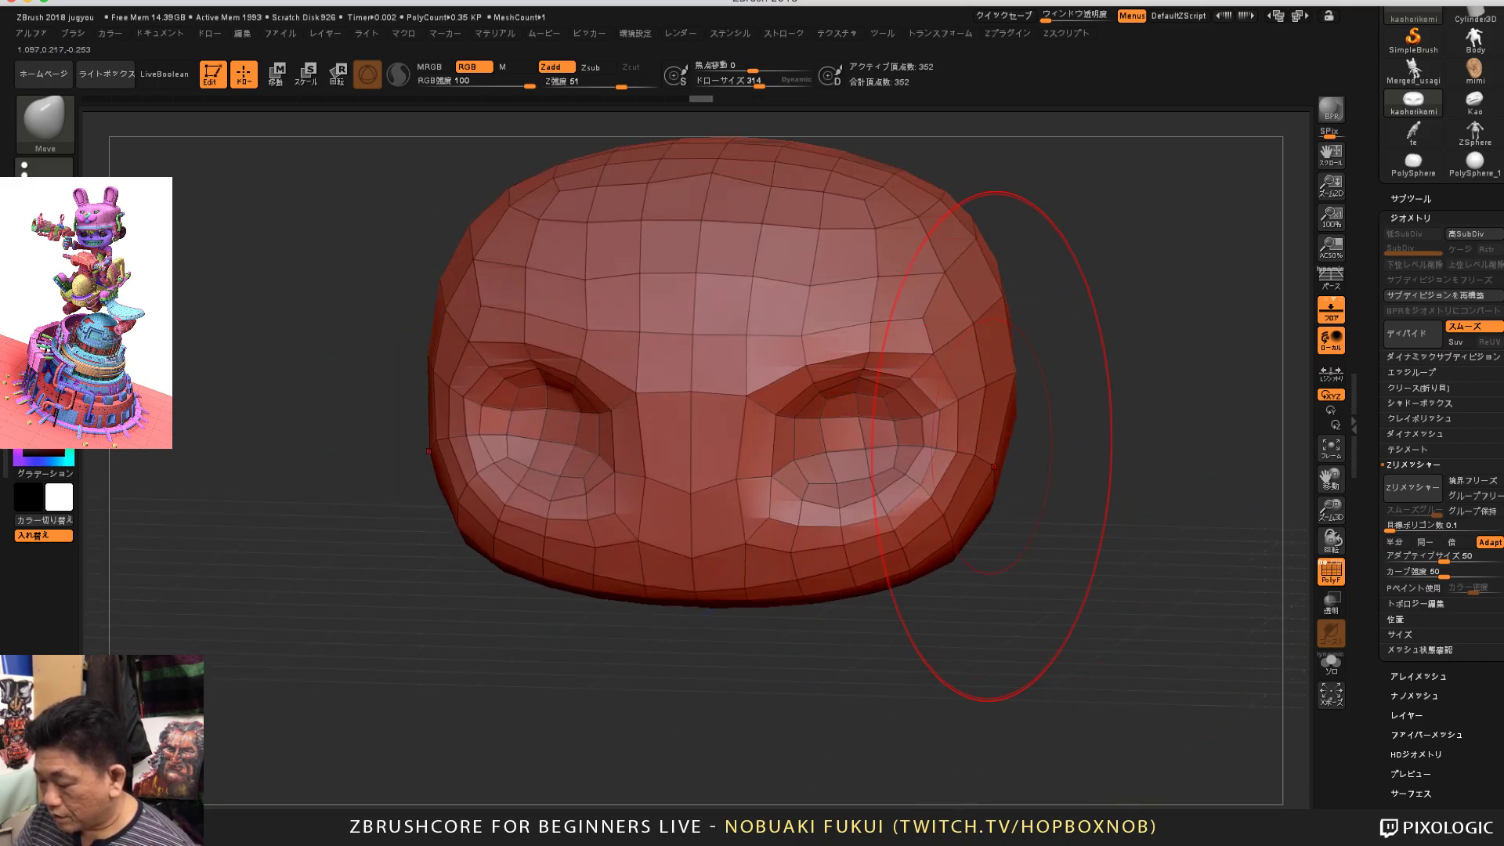
pyautogui.moveTo(991, 447); pyautogui.dragTo(1077, 415)
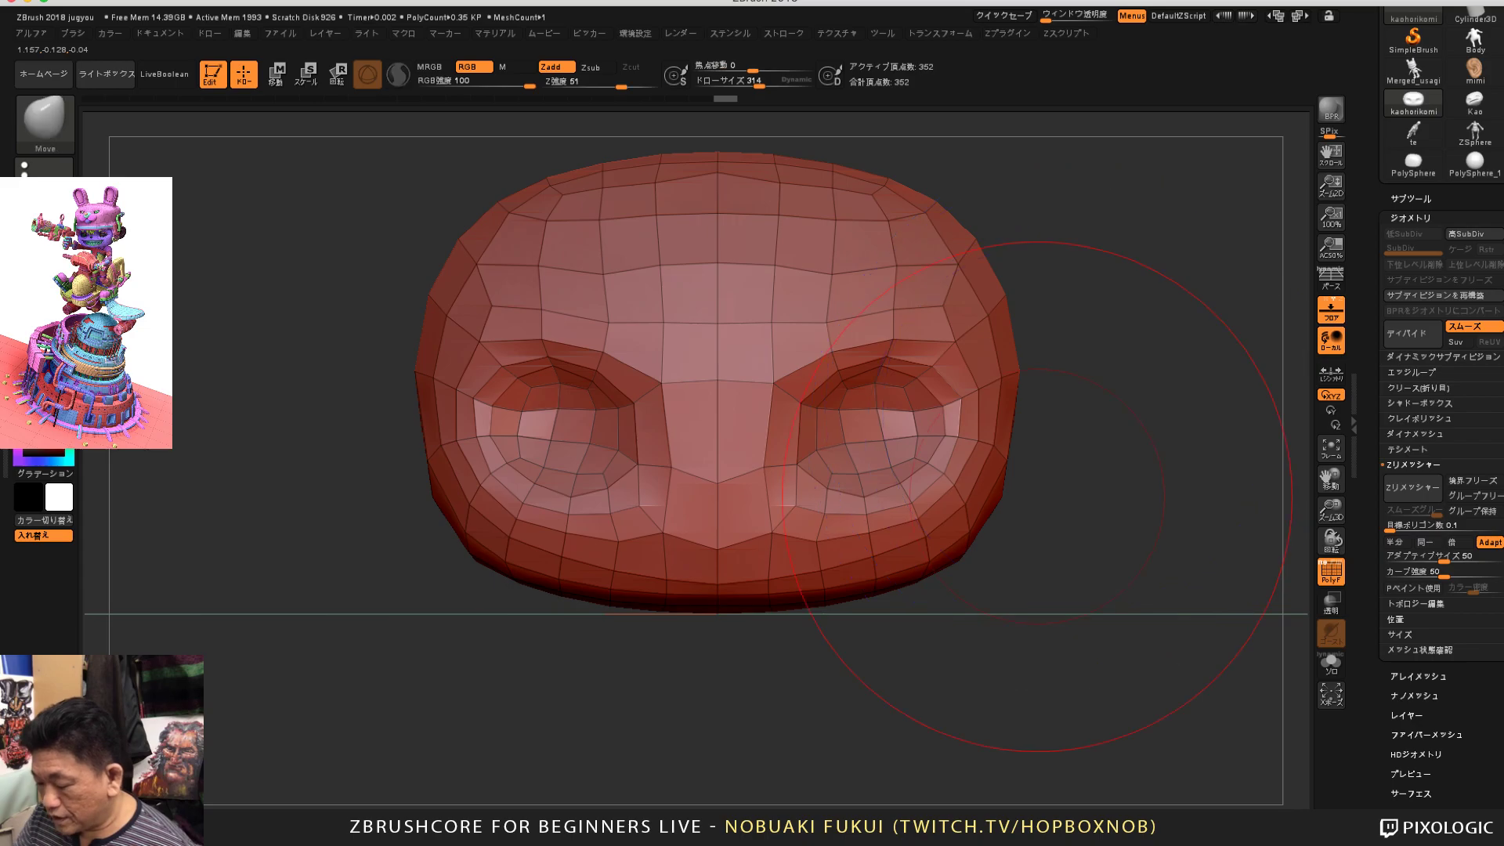
# Step: Nudge the center of the lower face below the nose bridge with the Move brush
pyautogui.keyDown('alt'); pyautogui.moveTo(1035, 538); pyautogui.dragTo(1036, 517); pyautogui.keyUp('alt')
pyautogui.keyDown('alt'); pyautogui.moveTo(871, 607); pyautogui.dragTo(803, 682); pyautogui.keyUp('alt')
pyautogui.moveTo(791, 403); pyautogui.dragTo(795, 384)
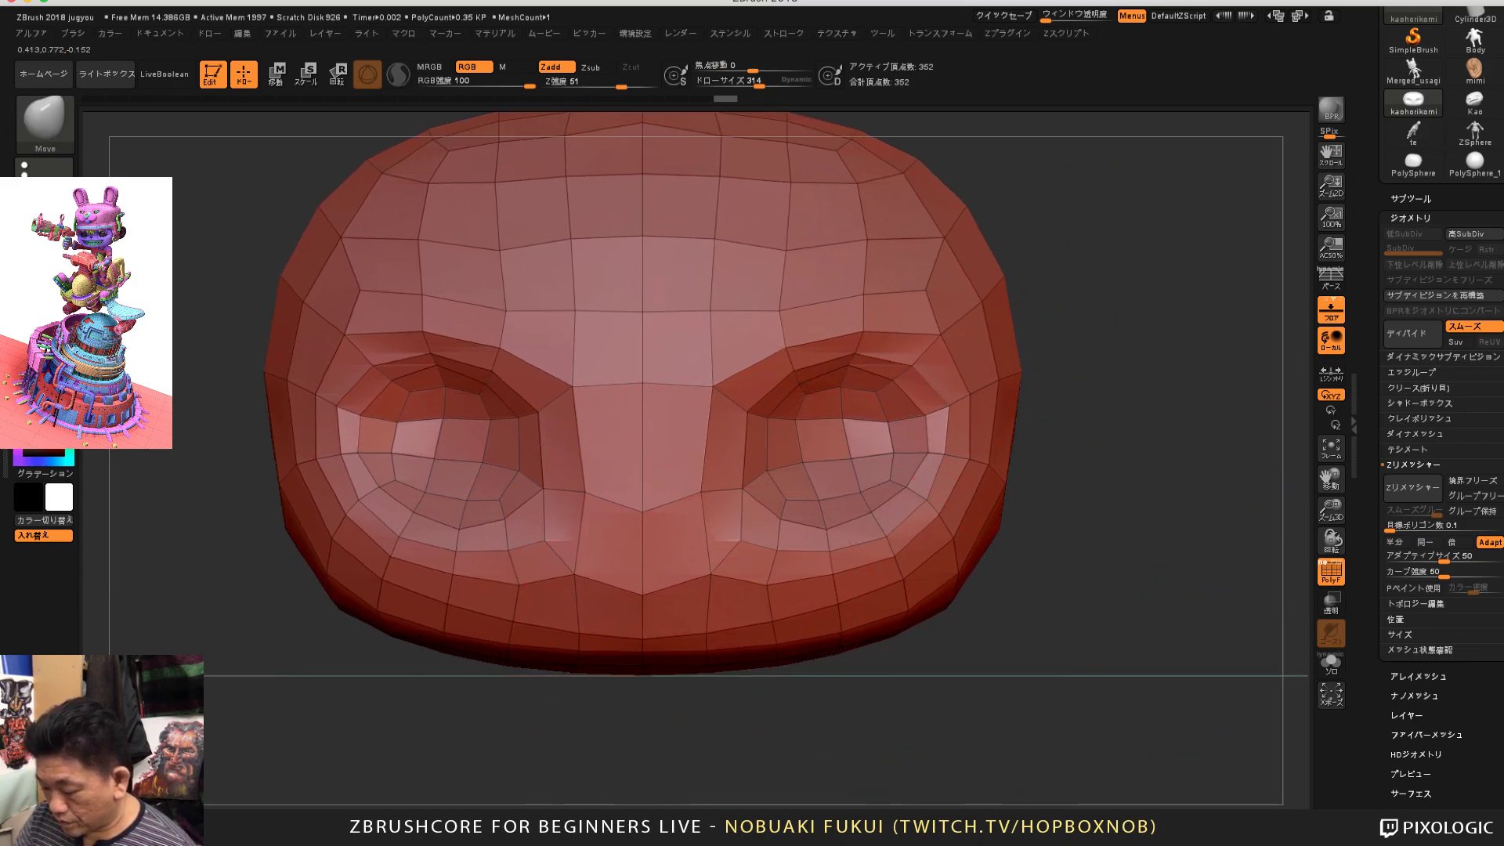
pyautogui.keyDown('alt'); pyautogui.moveTo(877, 690); pyautogui.dragTo(861, 658); pyautogui.keyUp('alt')
pyautogui.moveTo(643, 580); pyautogui.dragTo(643, 555)
pyautogui.moveTo(641, 608); pyautogui.dragTo(641, 619)
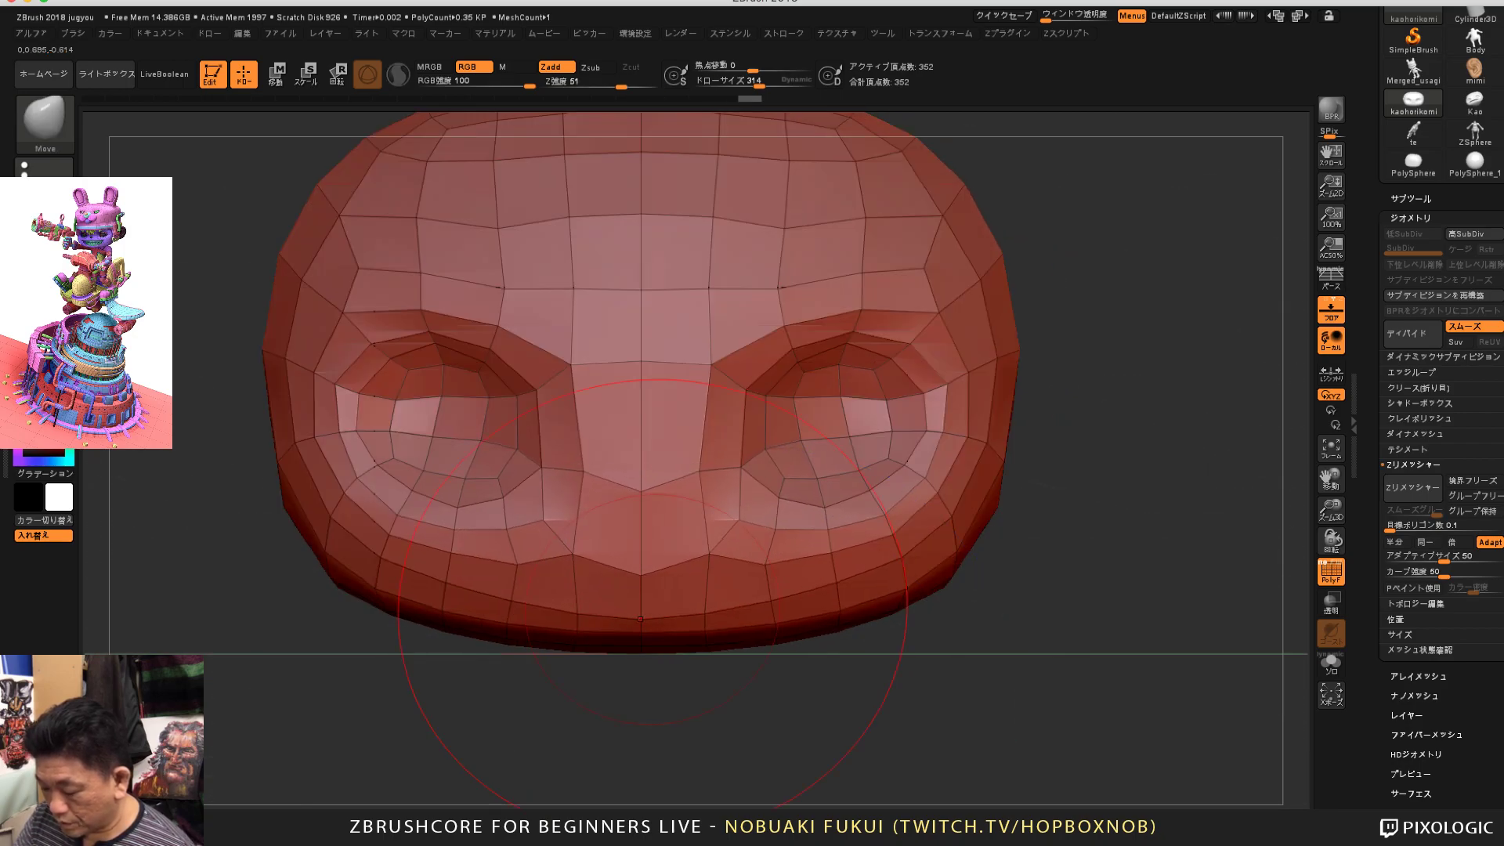
# Step: Set the Move brush's draw size to 33 and level the central edge points below the nose bridge
pyautogui.keyDown('alt'); pyautogui.moveTo(725, 707); pyautogui.dragTo(737, 642); pyautogui.keyUp('alt')
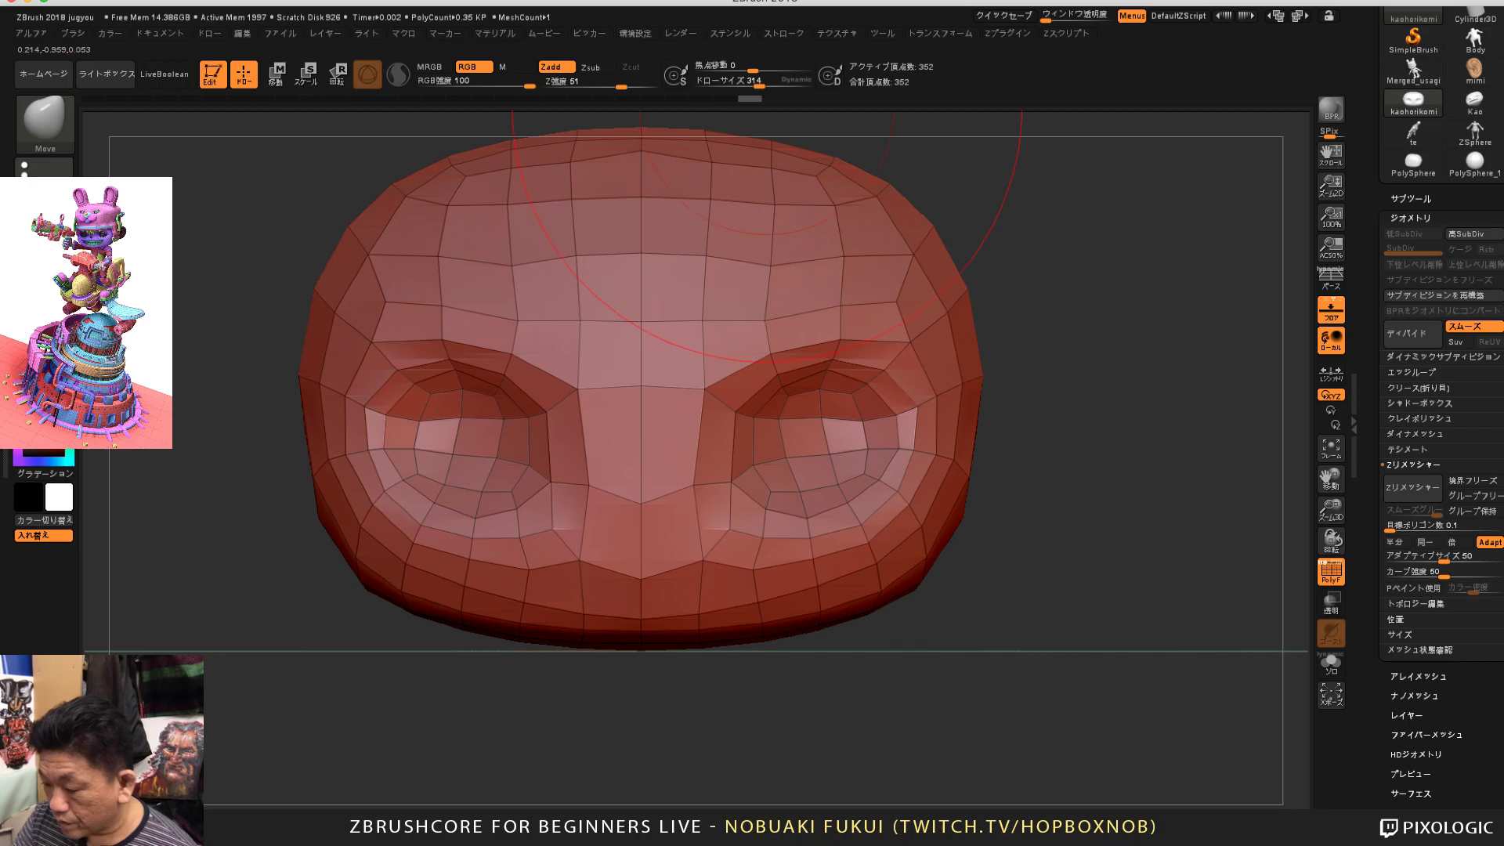
pyautogui.moveTo(759, 85); pyautogui.dragTo(740, 84)
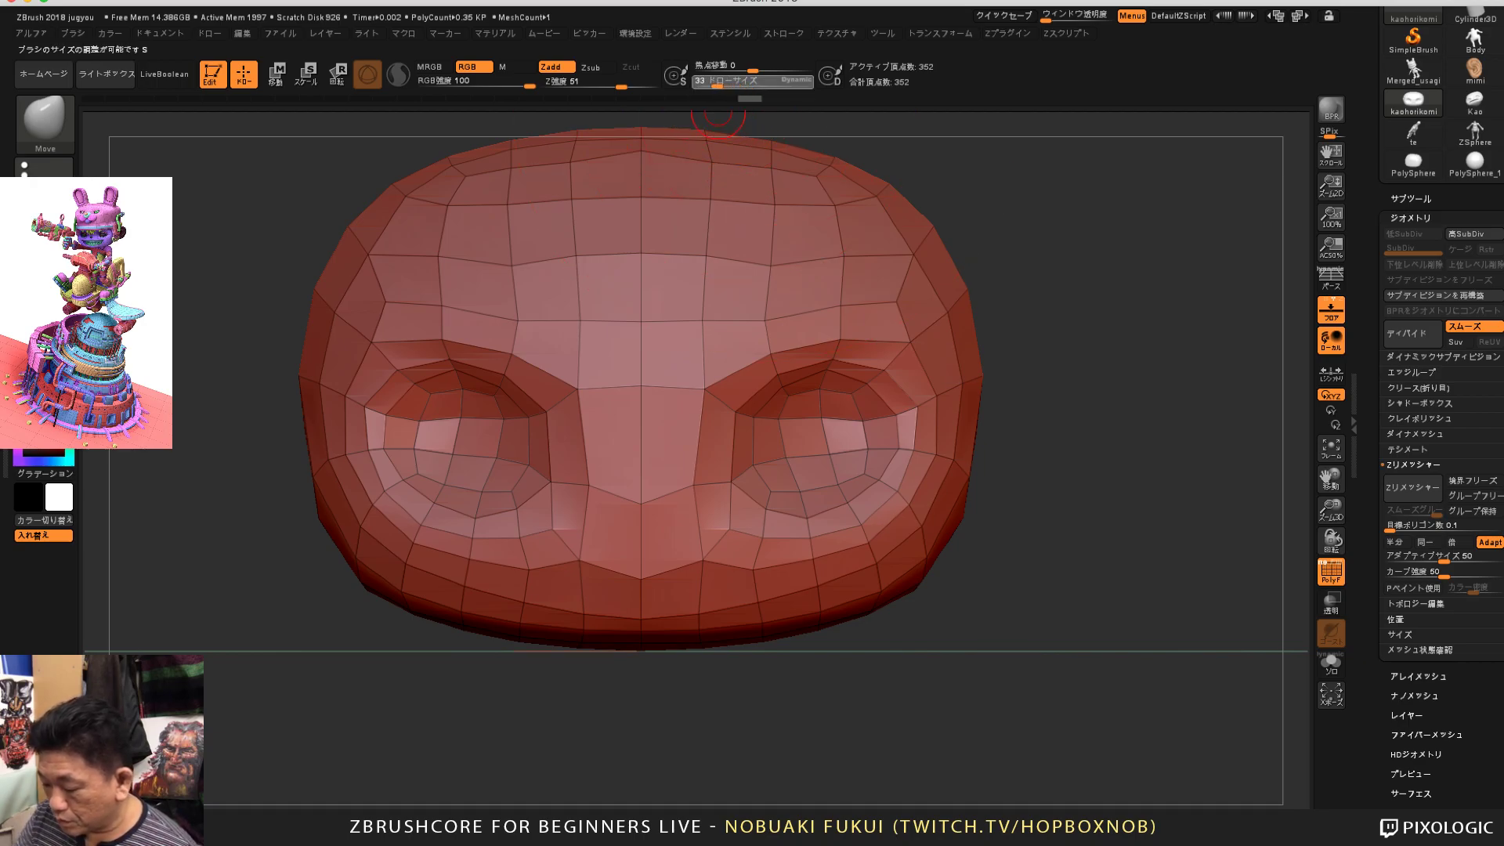
pyautogui.keyDown('alt'); pyautogui.moveTo(1080, 296); pyautogui.dragTo(1147, 289); pyautogui.keyUp('alt')
pyautogui.moveTo(708, 573); pyautogui.dragTo(709, 553)
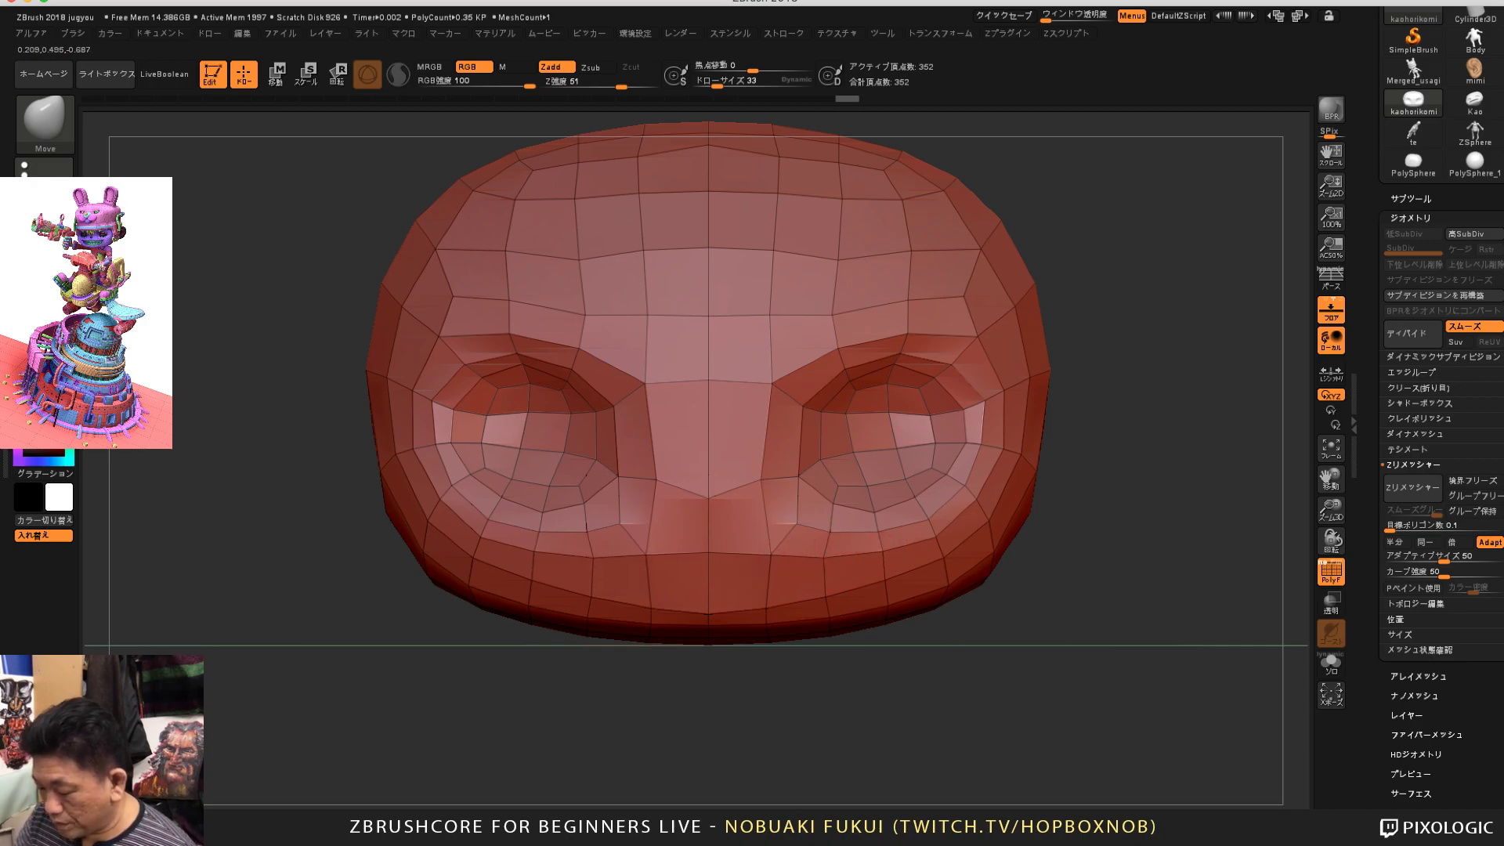
pyautogui.moveTo(1121, 603); pyautogui.dragTo(1031, 646)
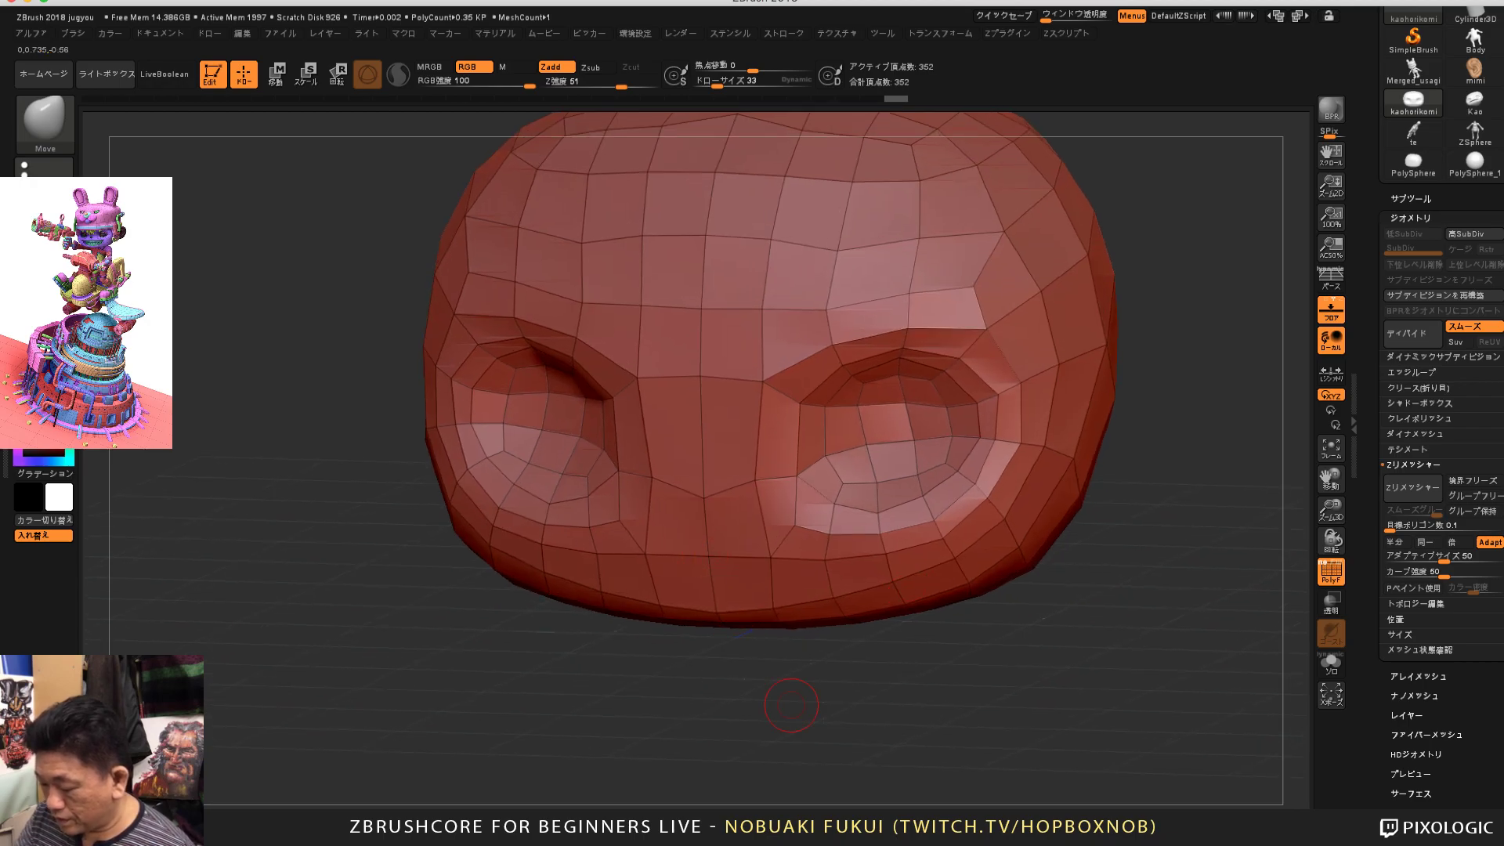
# Step: Set the Move brush's draw size to 119 and smooth the lower edge of the face
pyautogui.keyDown('shift'); pyautogui.moveTo(791, 705); pyautogui.dragTo(894, 618); pyautogui.keyUp('shift')
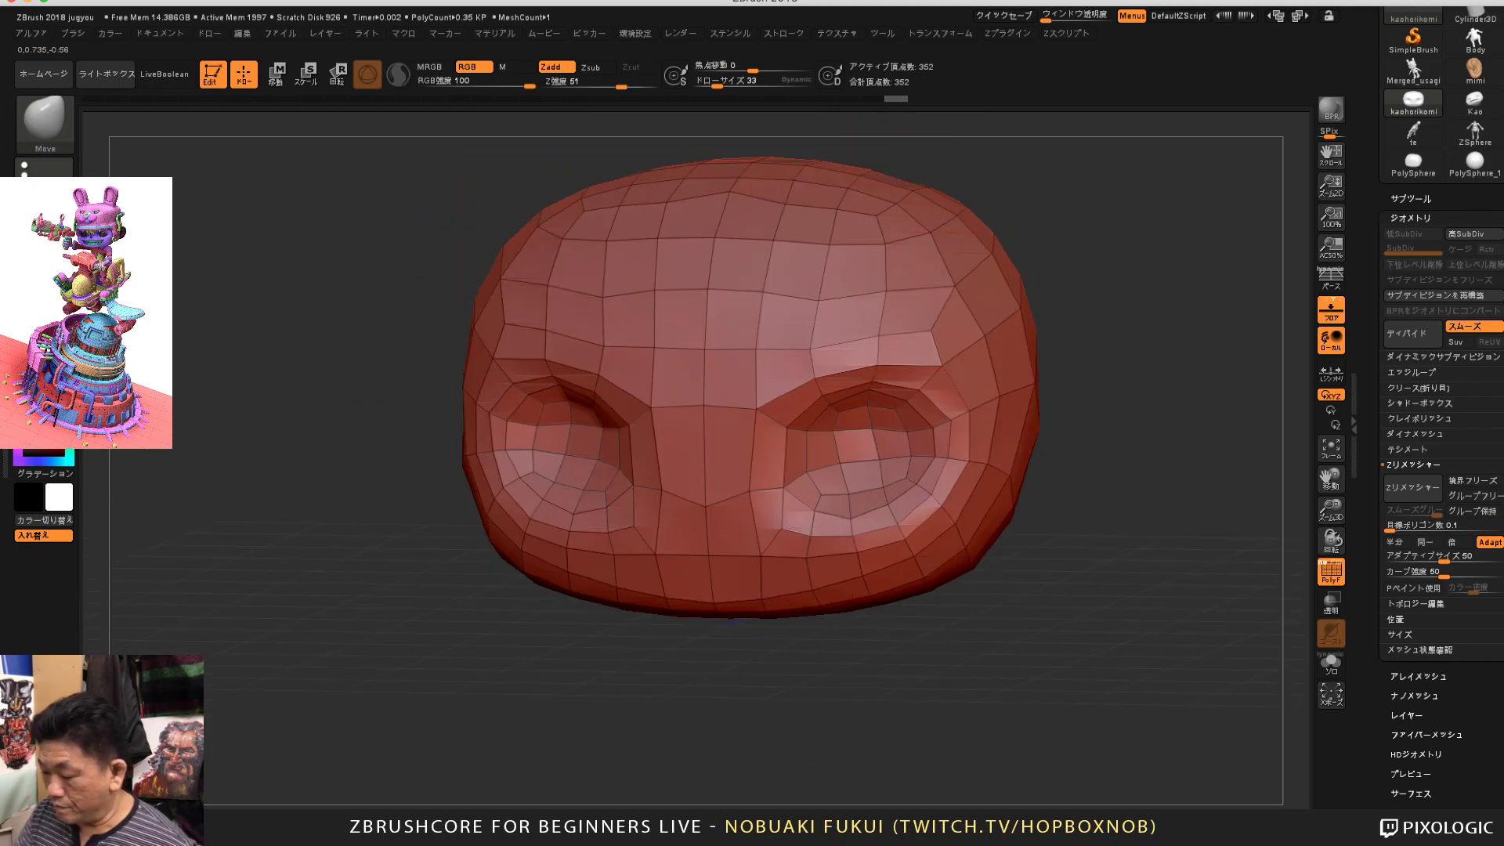
pyautogui.moveTo(1018, 607)
pyautogui.mouseDown()
pyautogui.moveTo(1003, 623)
pyautogui.moveTo(894, 627)
pyautogui.moveTo(1049, 627)
pyautogui.moveTo(1023, 619)
pyautogui.moveTo(1010, 676)
pyautogui.moveTo(968, 666)
pyautogui.moveTo(1027, 666)
pyautogui.moveTo(988, 673)
pyautogui.mouseUp()
pyautogui.moveTo(717, 82); pyautogui.dragTo(736, 82)
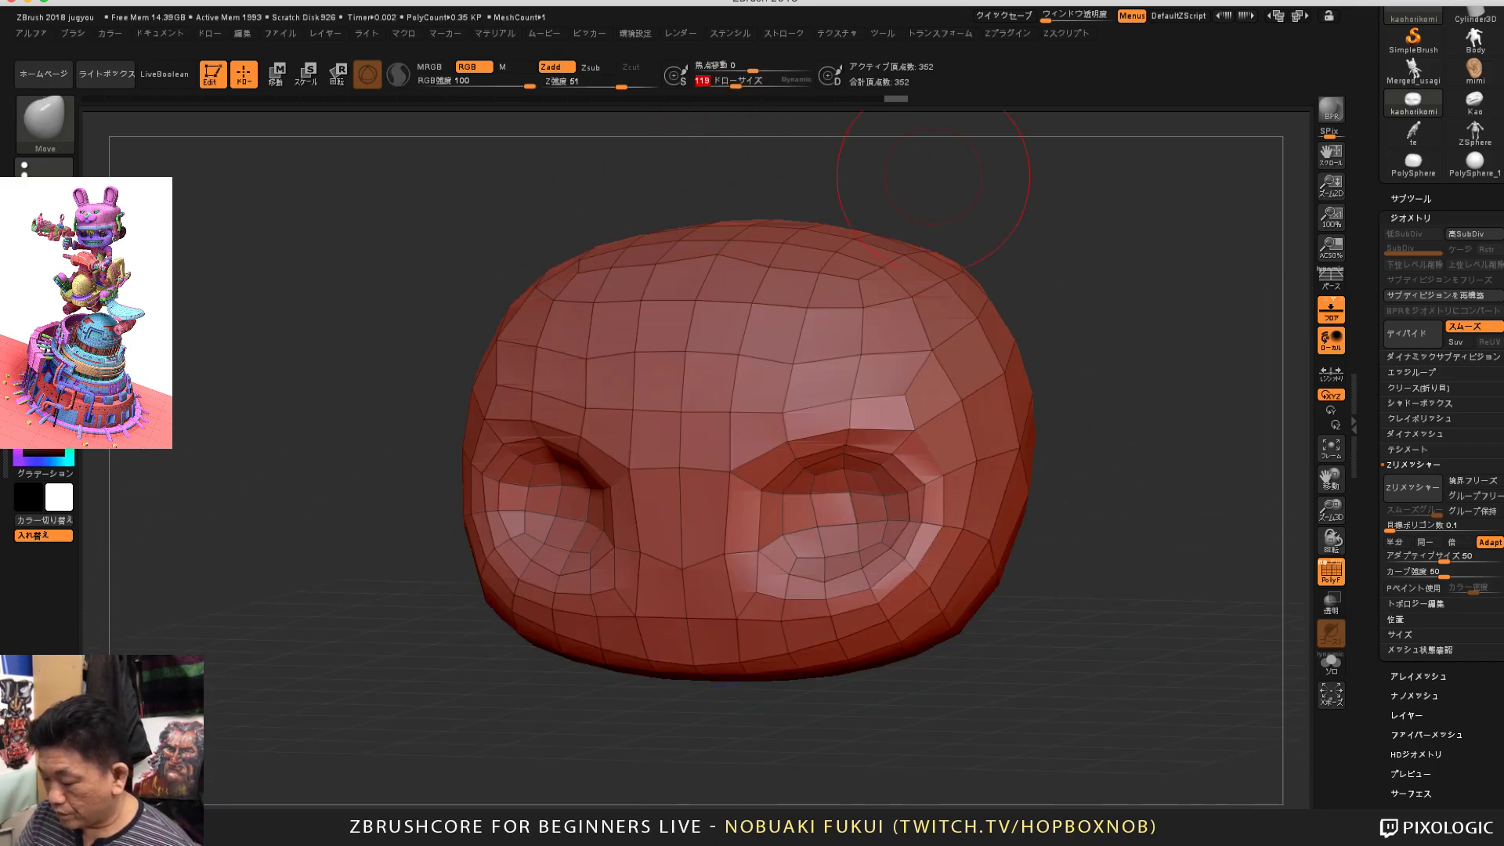
pyautogui.moveTo(1085, 533)
pyautogui.keyDown('alt'); pyautogui.mouseDown()
pyautogui.moveTo(1084, 470)
pyautogui.moveTo(1054, 479)
pyautogui.mouseUp(); pyautogui.keyUp('alt')
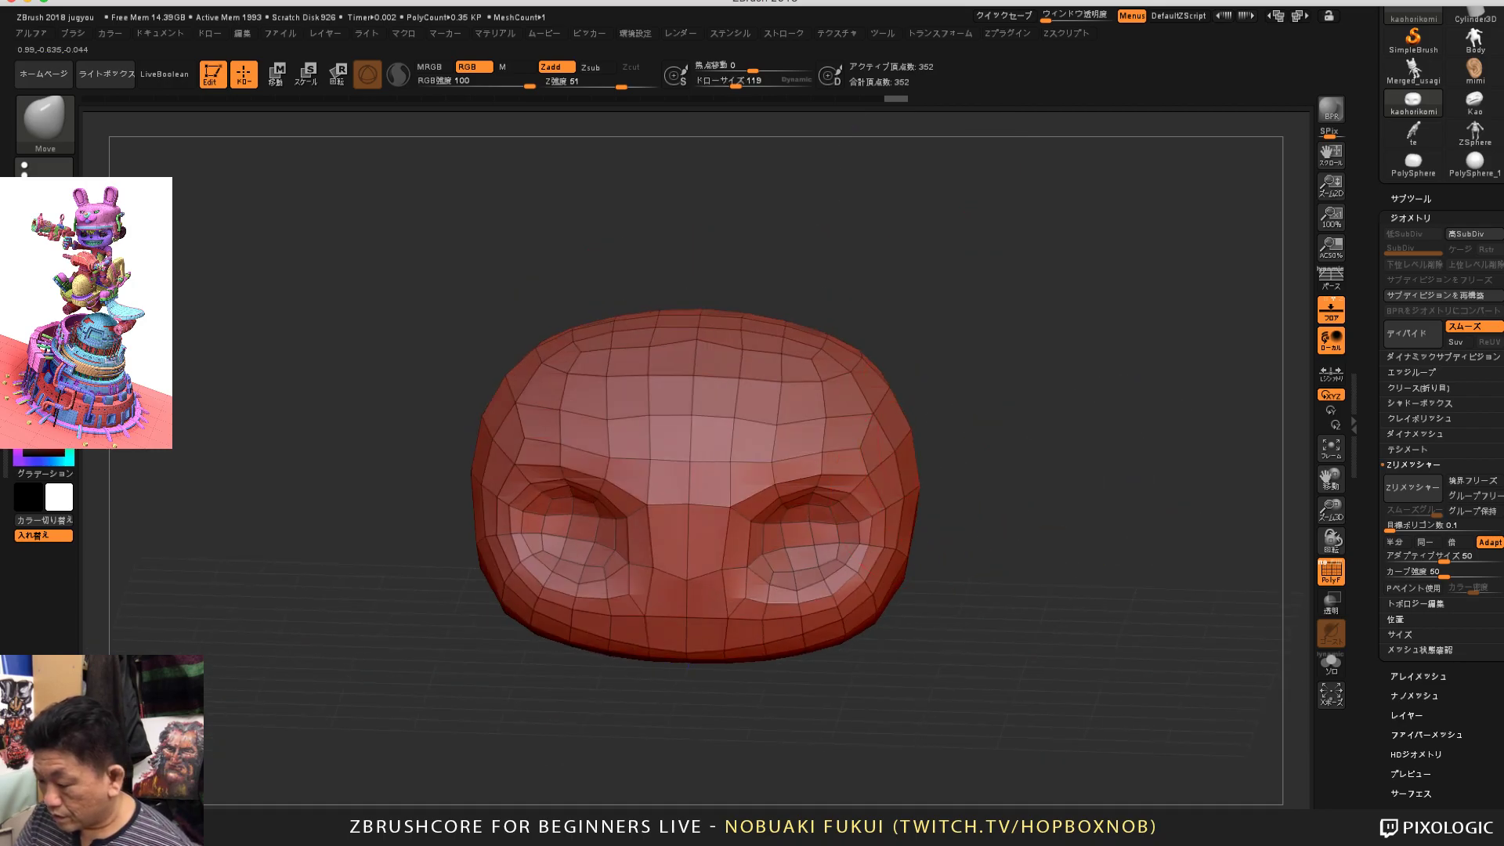
pyautogui.moveTo(987, 373); pyautogui.dragTo(933, 380)
pyautogui.keyDown('shift'); pyautogui.moveTo(806, 673); pyautogui.dragTo(824, 657); pyautogui.keyUp('shift')
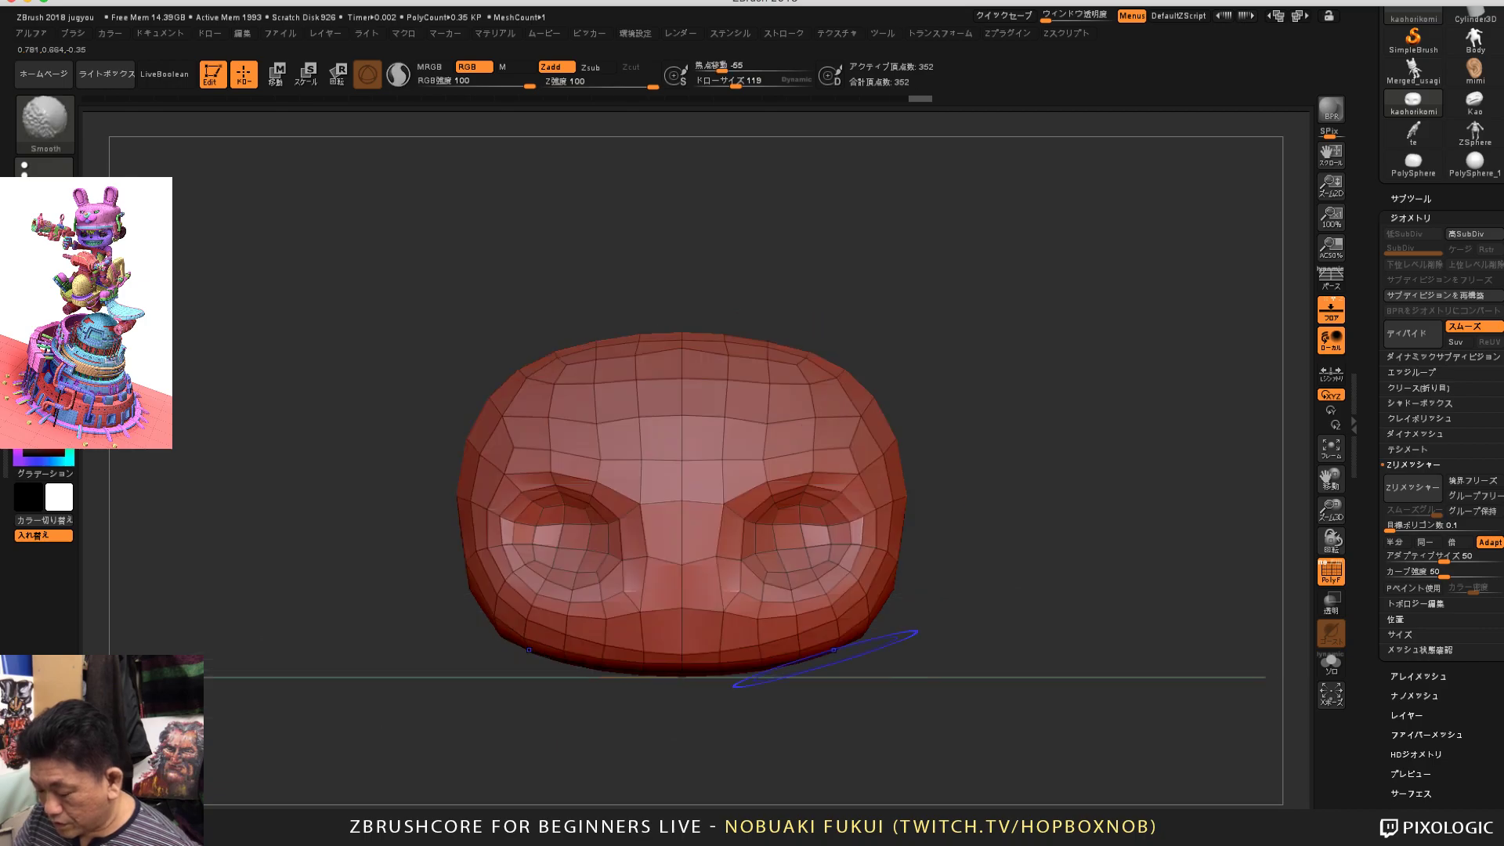
pyautogui.moveTo(907, 679)
pyautogui.keyDown('alt'); pyautogui.mouseDown()
pyautogui.moveTo(1016, 580)
pyautogui.moveTo(1099, 740)
pyautogui.mouseUp(); pyautogui.keyUp('alt')
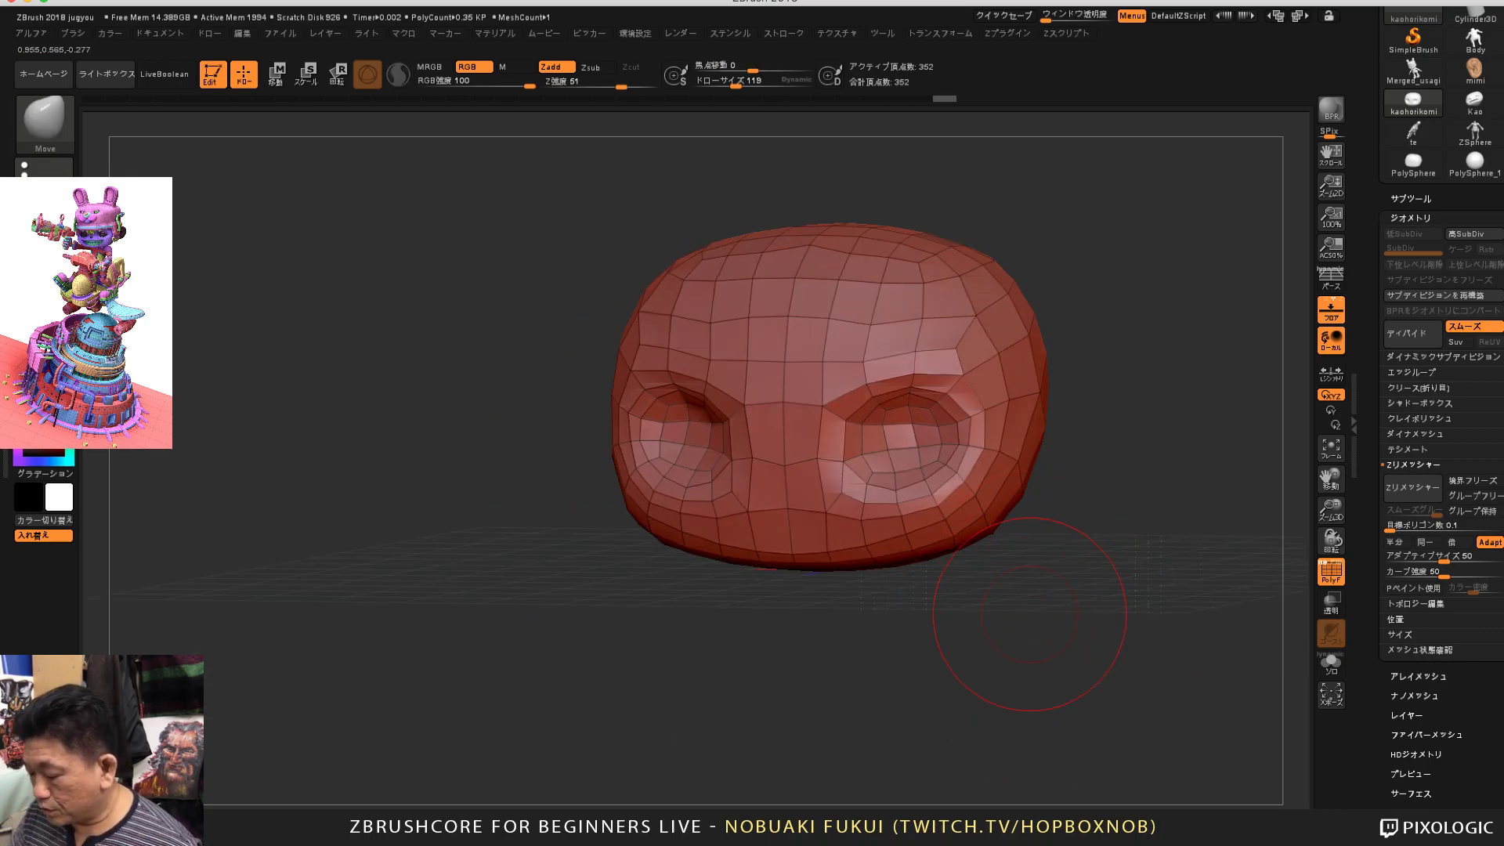
# Step: Inspect the low-poly head's contour and eye sockets from front and three-quarter views
pyautogui.moveTo(1006, 630); pyautogui.dragTo(1168, 621)
pyautogui.moveTo(1092, 732); pyautogui.dragTo(1045, 680)
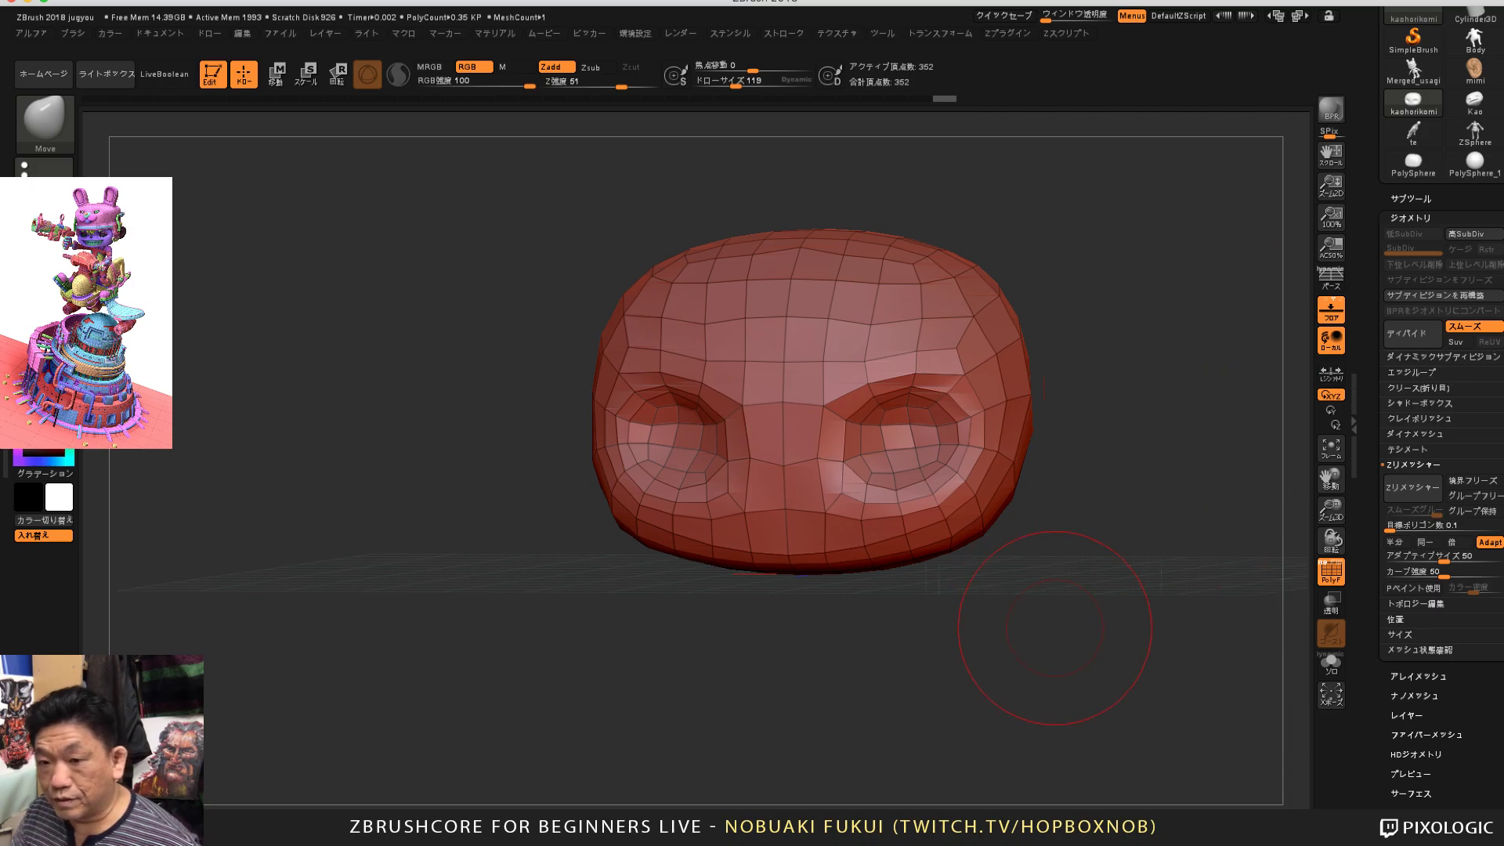
pyautogui.keyDown('shift'); pyautogui.moveTo(1056, 628); pyautogui.dragTo(1129, 652); pyautogui.keyUp('shift')
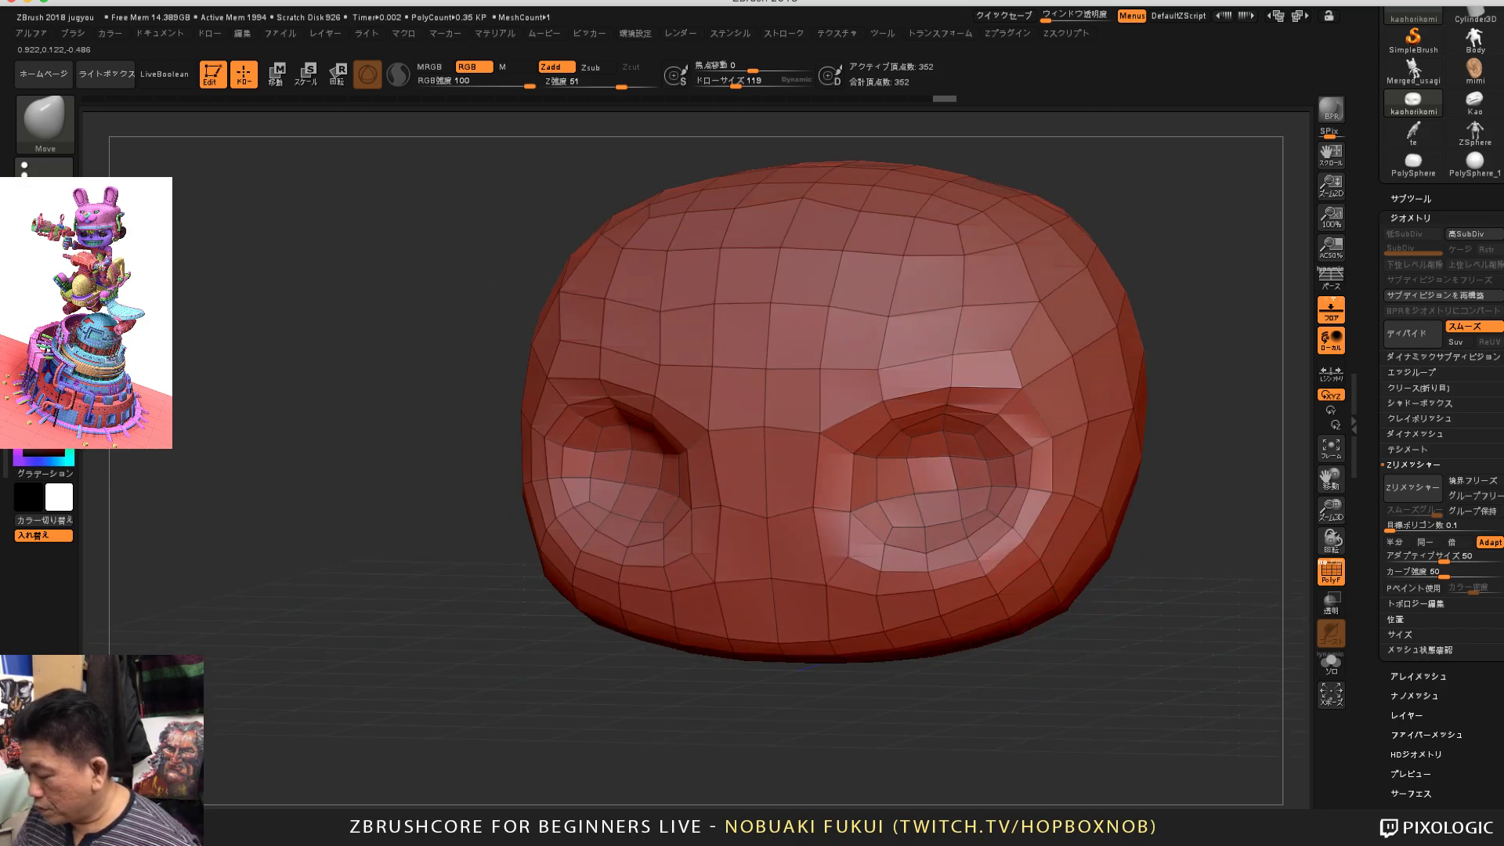
pyautogui.keyDown('alt'); pyautogui.moveTo(1207, 509); pyautogui.dragTo(1113, 685); pyautogui.keyUp('alt')
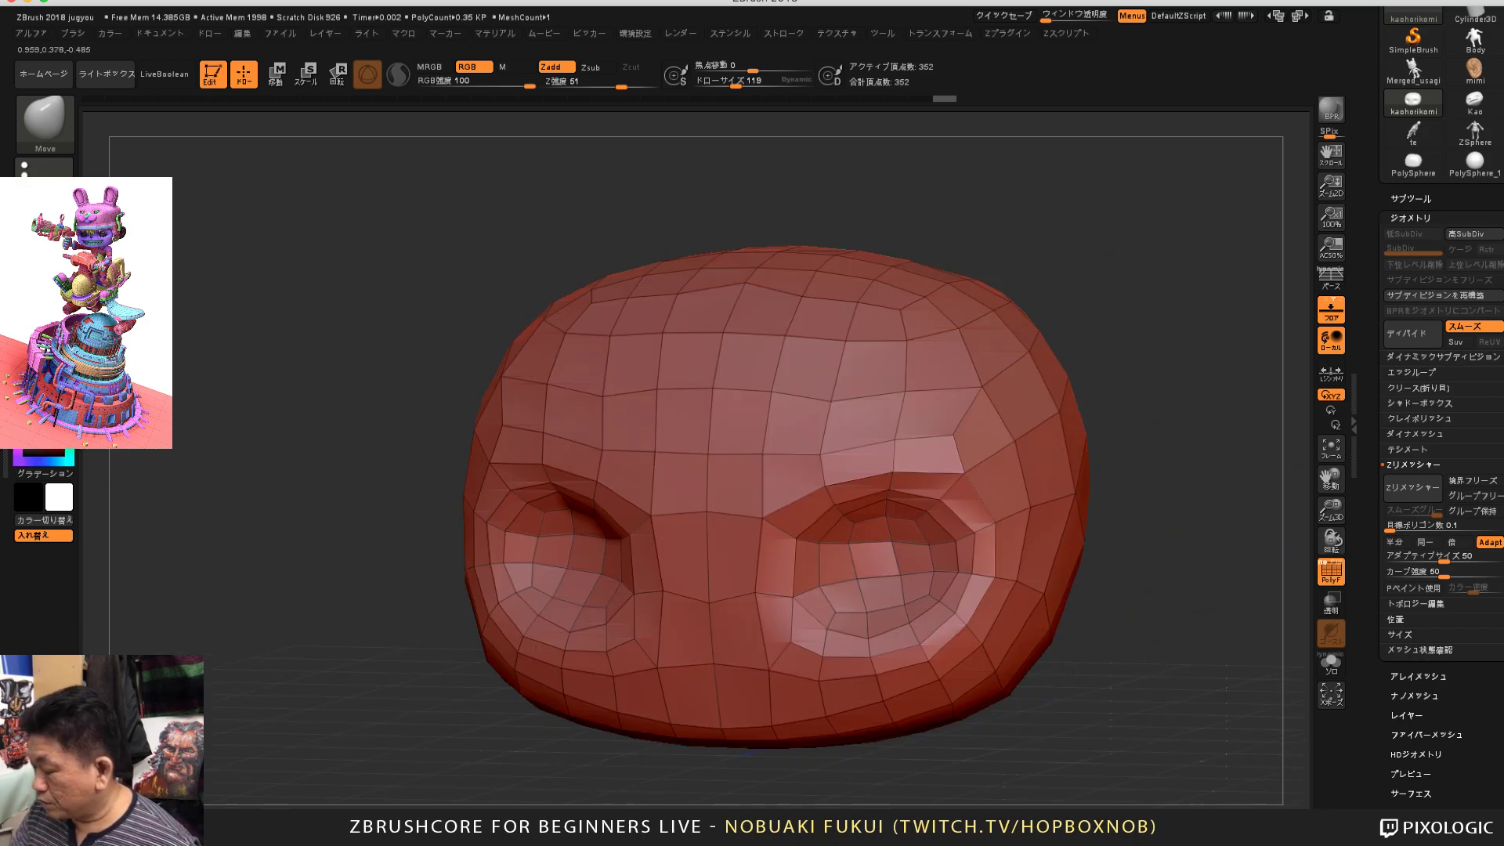
pyautogui.click(1411, 199)
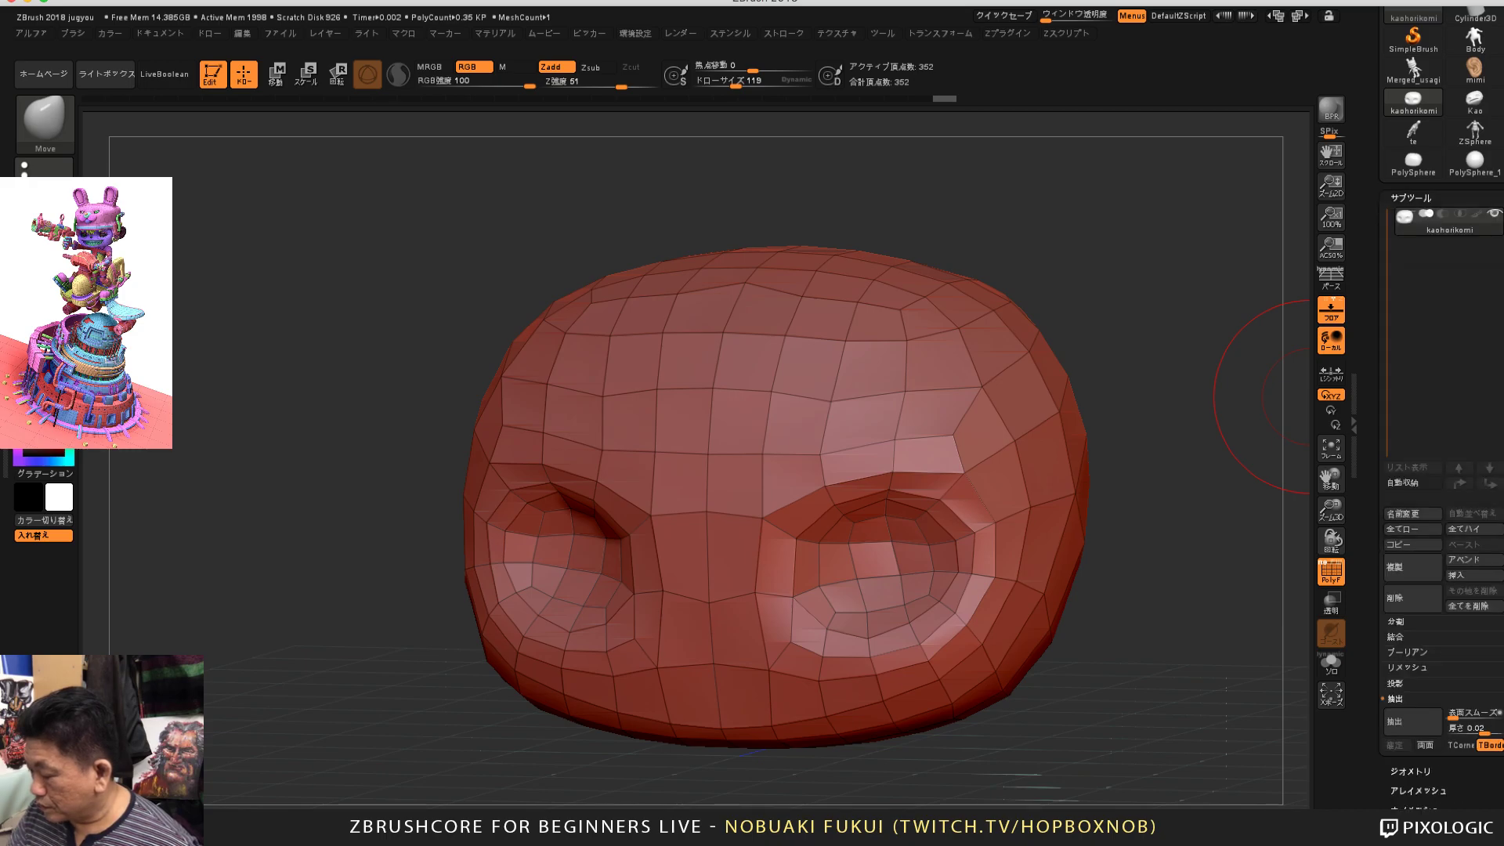
pyautogui.click(1412, 199)
pyautogui.keyDown('alt'); pyautogui.moveTo(1212, 602); pyautogui.dragTo(1208, 565); pyautogui.keyUp('alt')
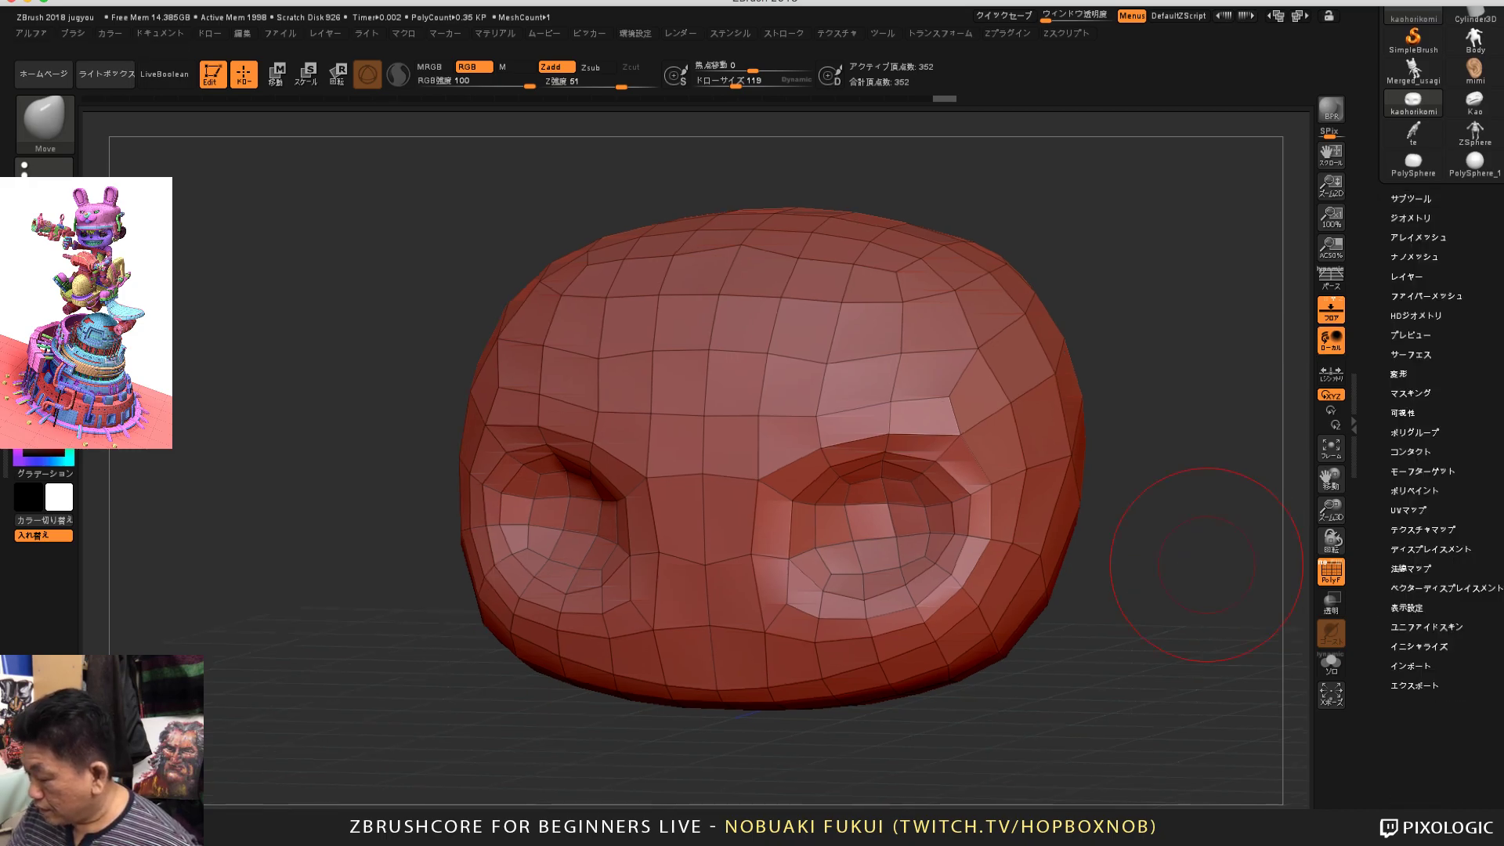
# Step: Subdivide the head mesh up to subdivision level 5 with smoothing enabled
pyautogui.click(1411, 219)
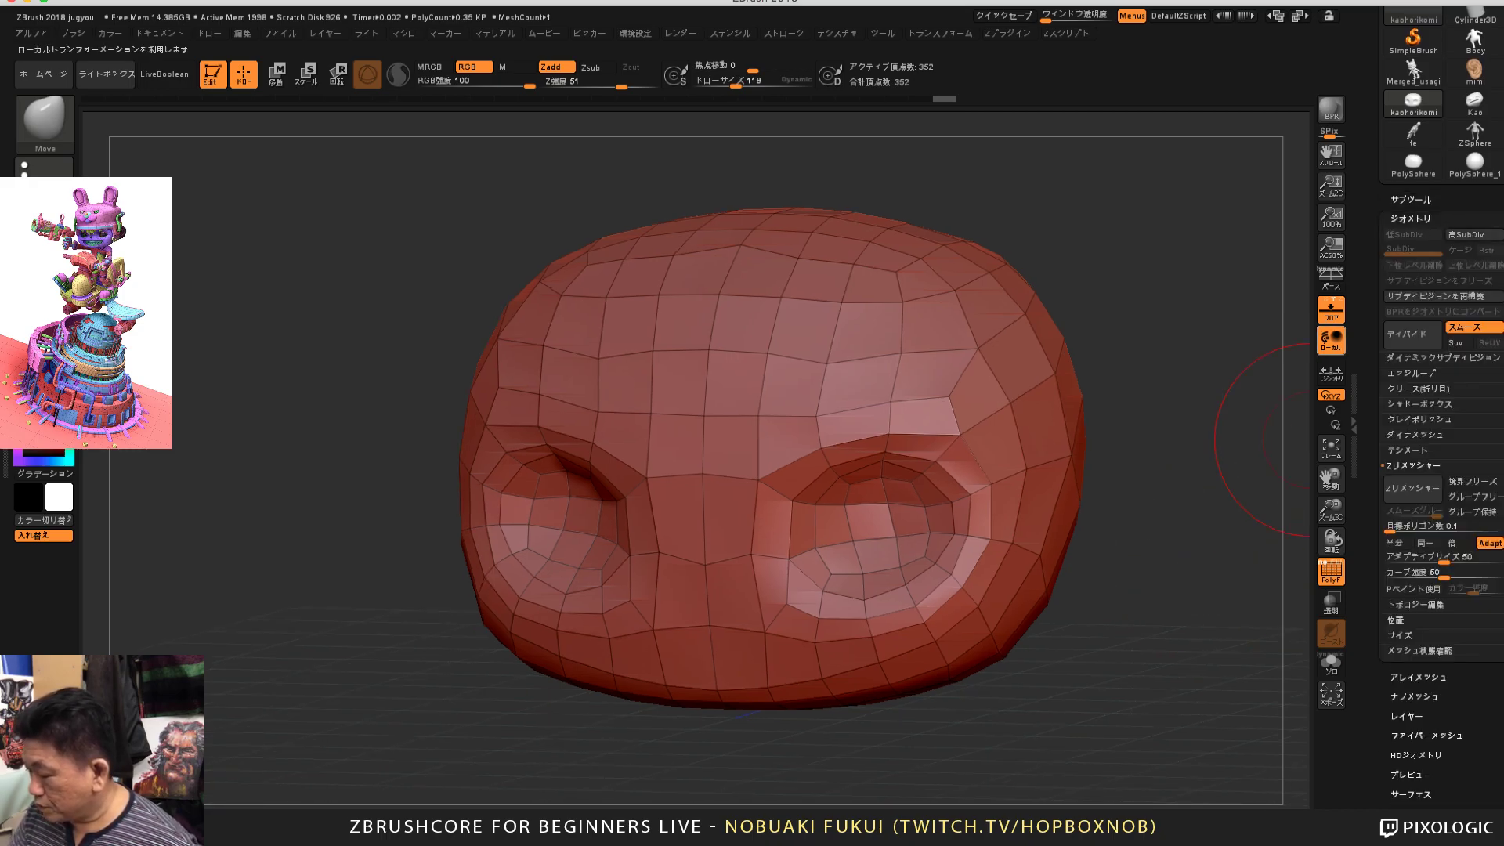
pyautogui.moveTo(1267, 514); pyautogui.dragTo(1287, 426)
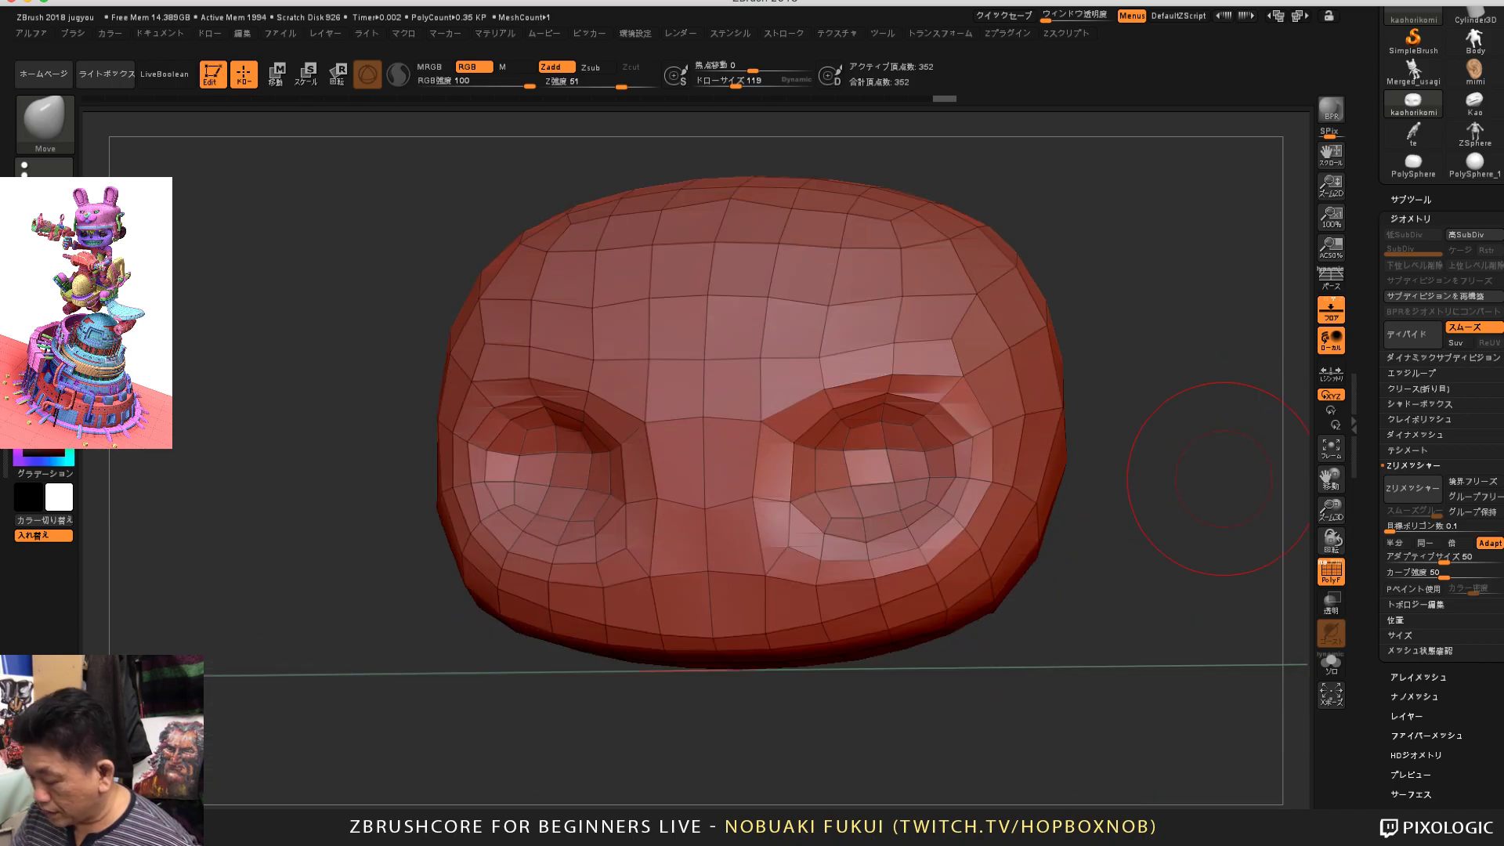
pyautogui.moveTo(1222, 480); pyautogui.dragTo(1226, 476)
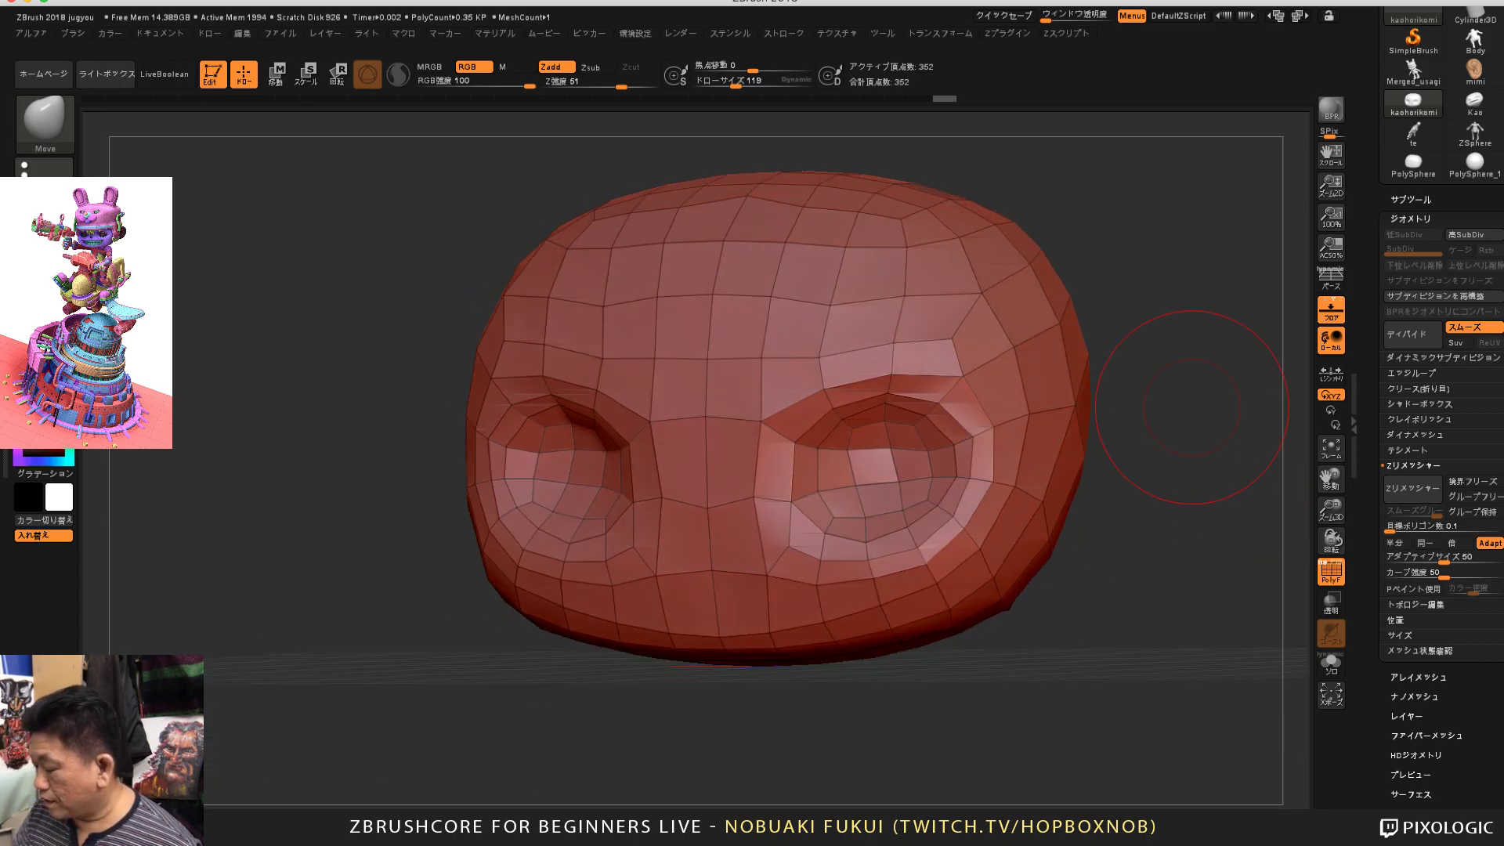
pyautogui.moveTo(1215, 479)
pyautogui.mouseDown()
pyautogui.moveTo(1210, 462)
pyautogui.moveTo(1211, 485)
pyautogui.moveTo(1236, 462)
pyautogui.mouseUp()
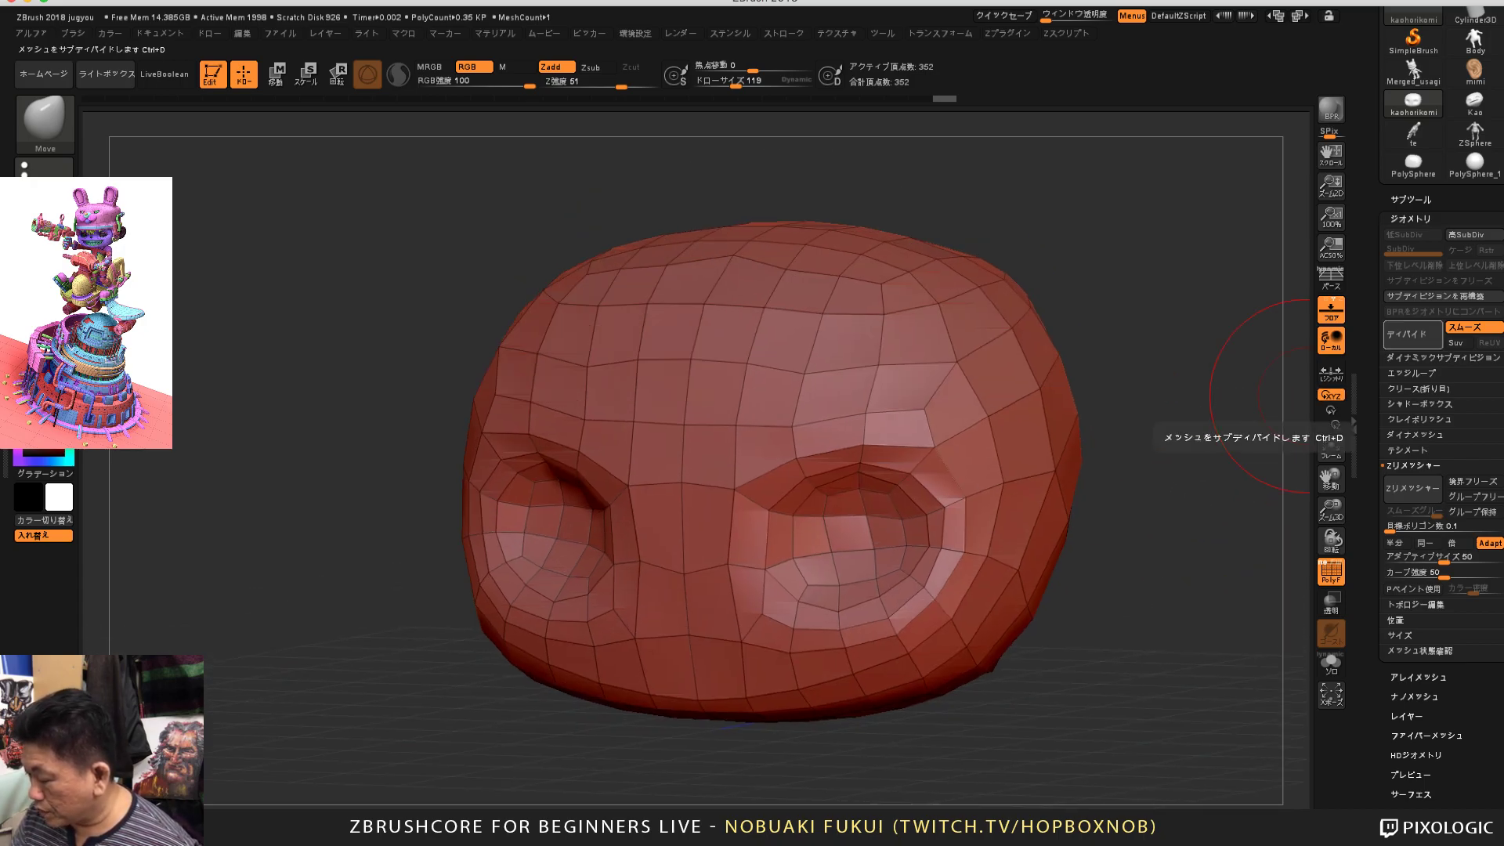
pyautogui.click(1413, 334)
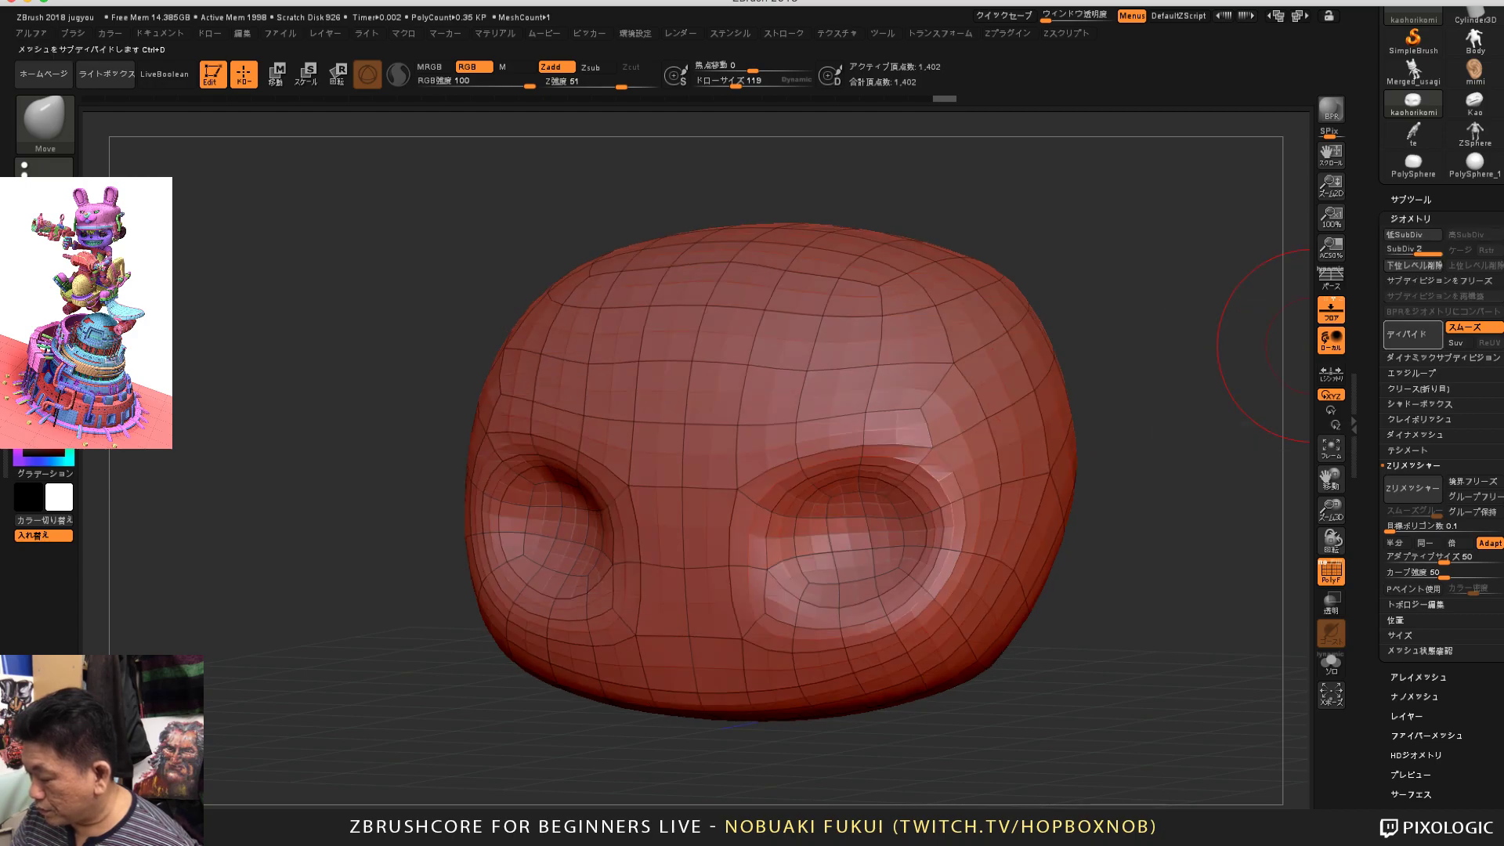
pyautogui.click(1412, 335)
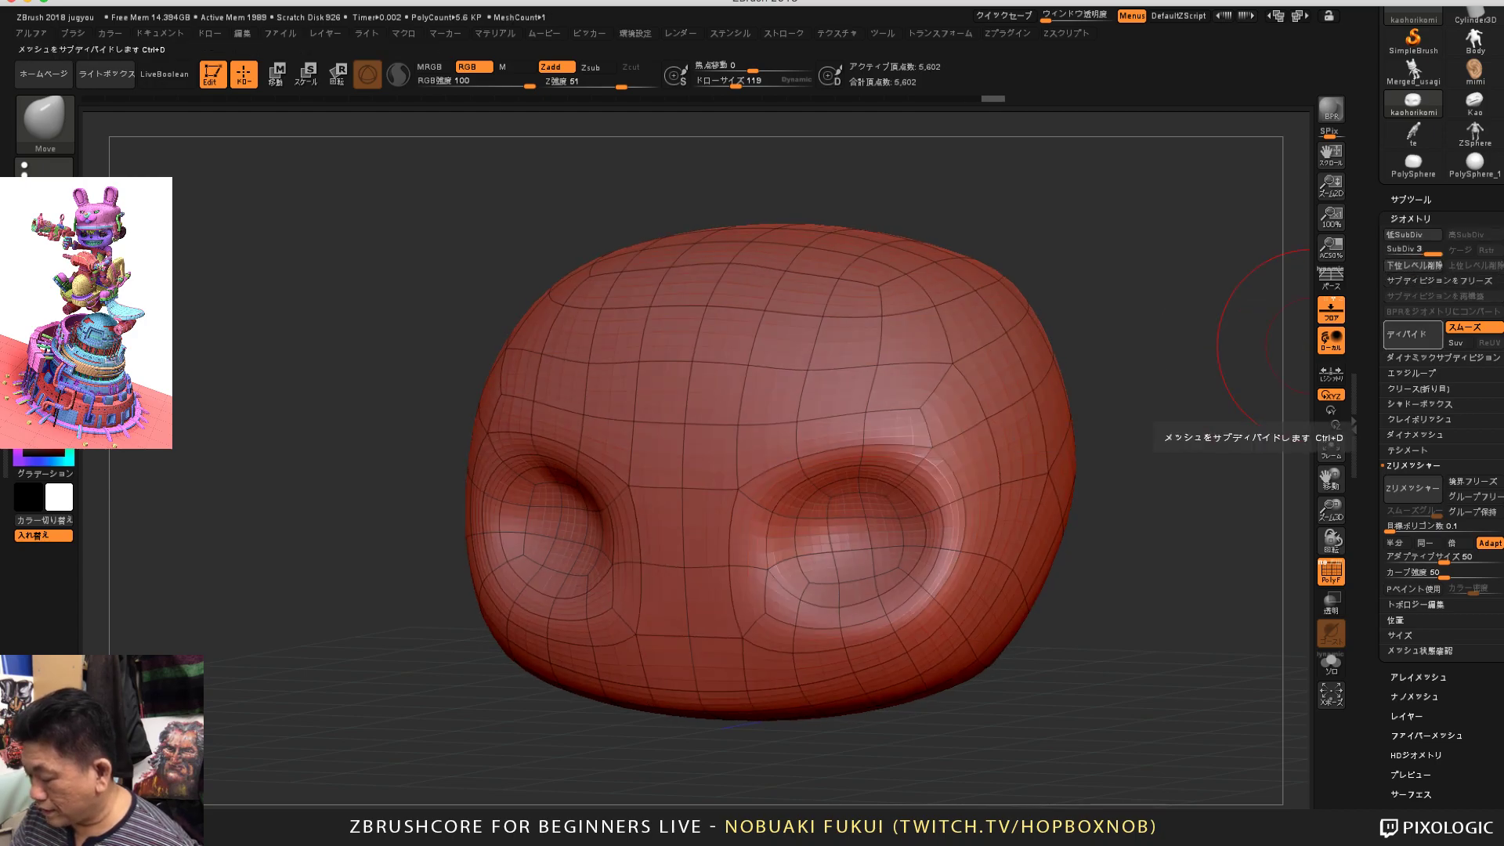
pyautogui.click(1413, 334)
pyautogui.moveTo(1093, 478); pyautogui.dragTo(1145, 446)
# Step: Carve a wide, mirrored smiling mouth groove across the lower face with the Standard brush at draw size 28
pyautogui.press('b')
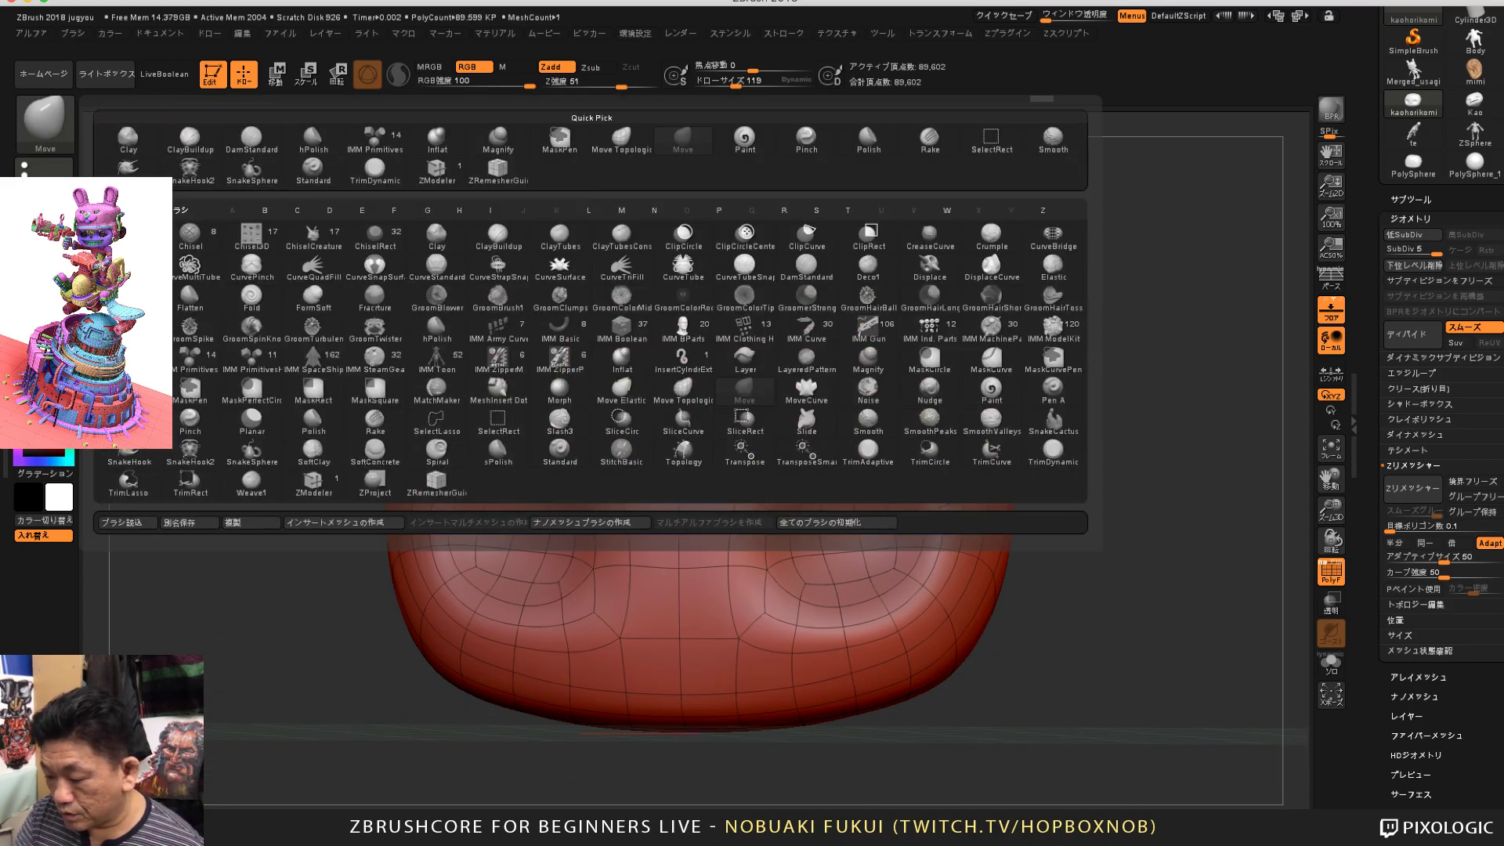
pyautogui.press('s')
pyautogui.press('t')
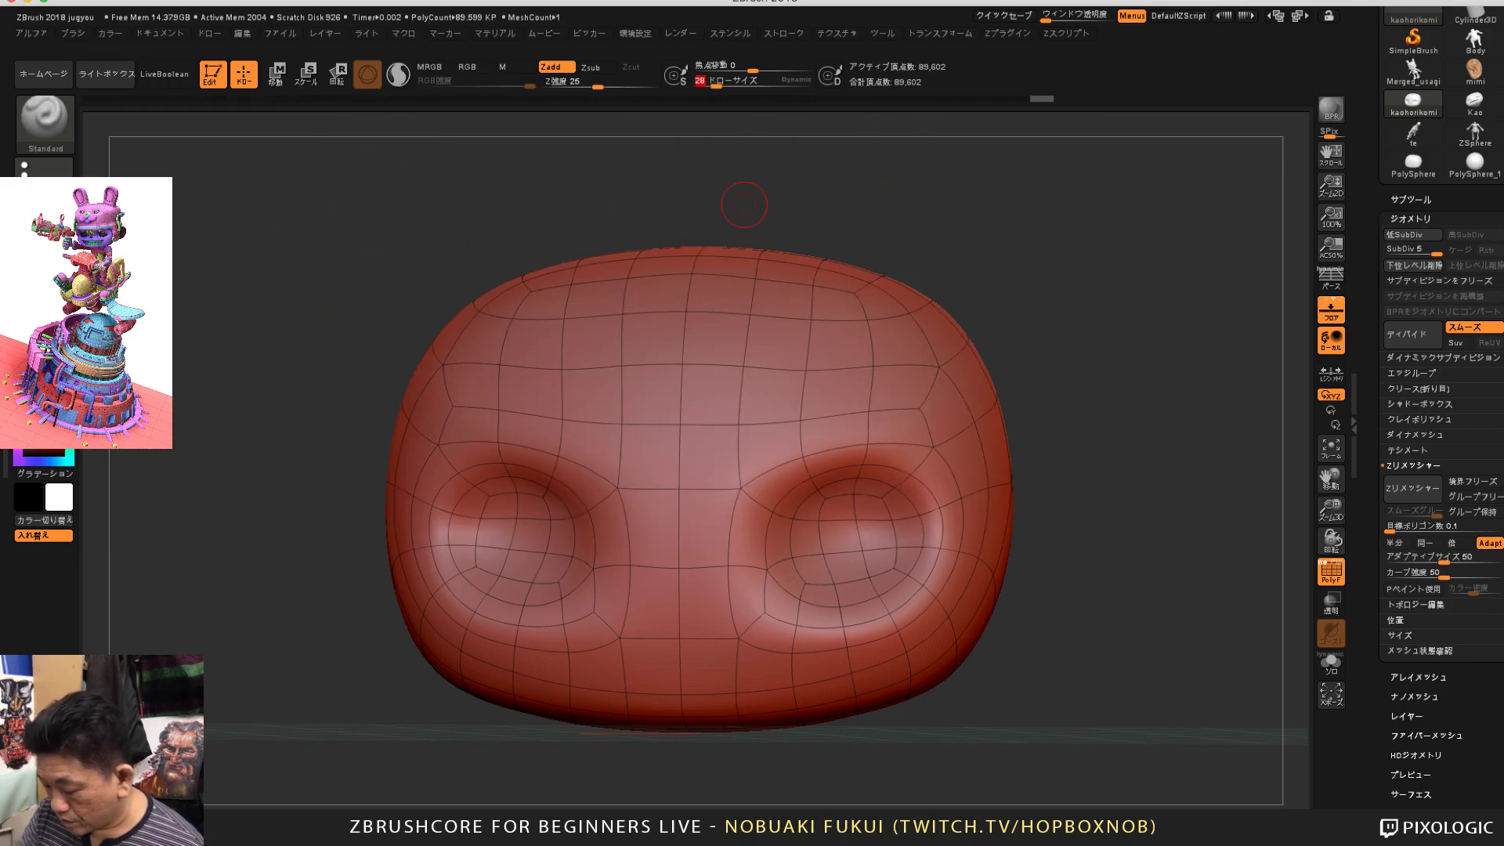
pyautogui.moveTo(701, 674)
pyautogui.keyDown('alt'); pyautogui.mouseDown()
pyautogui.moveTo(848, 662)
pyautogui.moveTo(689, 688)
pyautogui.mouseUp(); pyautogui.keyUp('alt')
pyautogui.moveTo(796, 673)
pyautogui.keyDown('alt'); pyautogui.mouseDown()
pyautogui.moveTo(760, 676)
pyautogui.moveTo(810, 670)
pyautogui.mouseUp(); pyautogui.keyUp('alt')
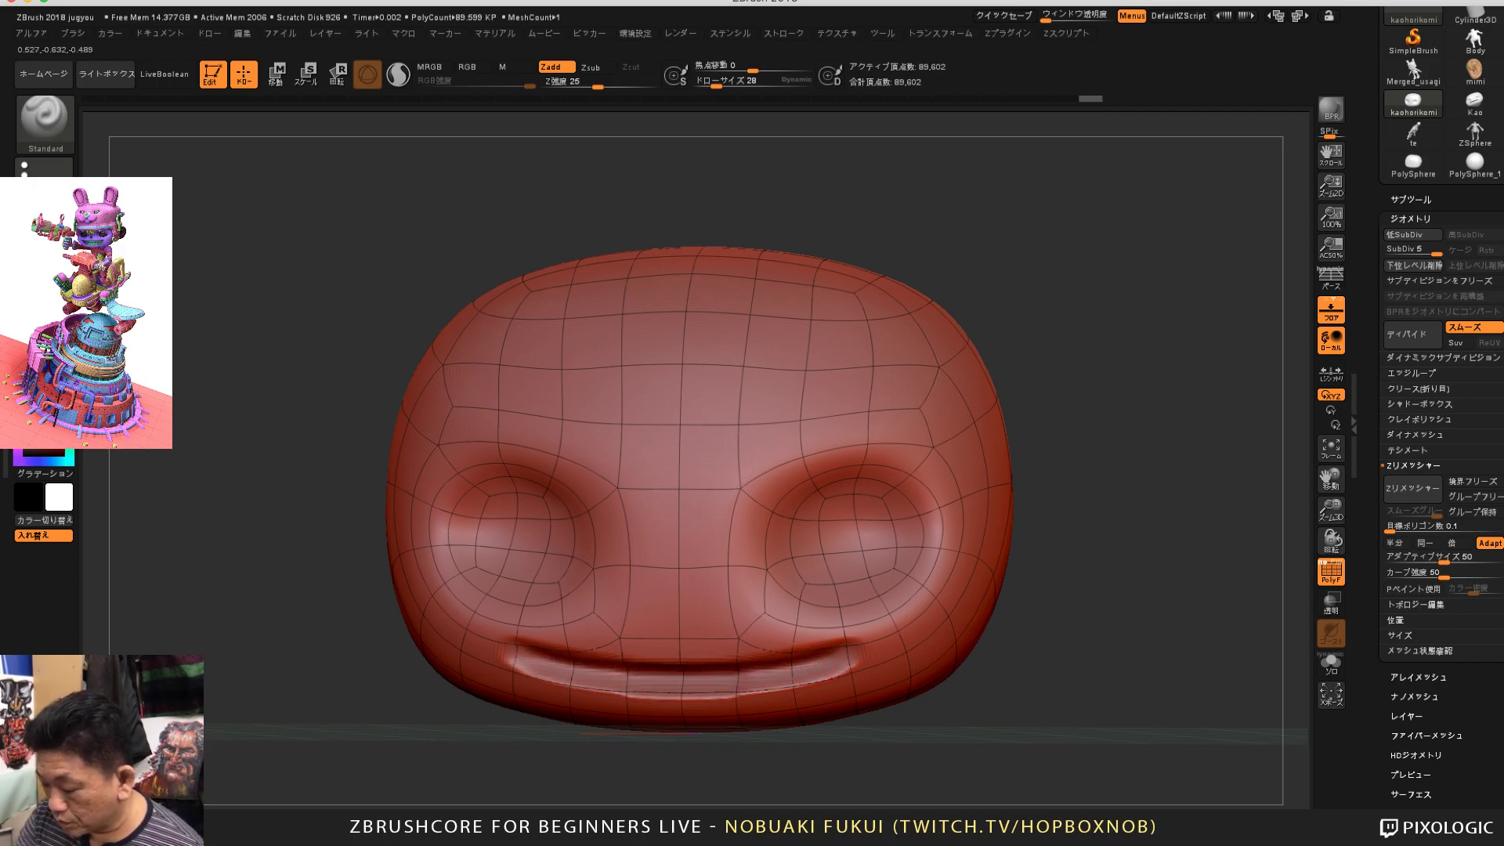
pyautogui.moveTo(1101, 675); pyautogui.dragTo(1067, 672)
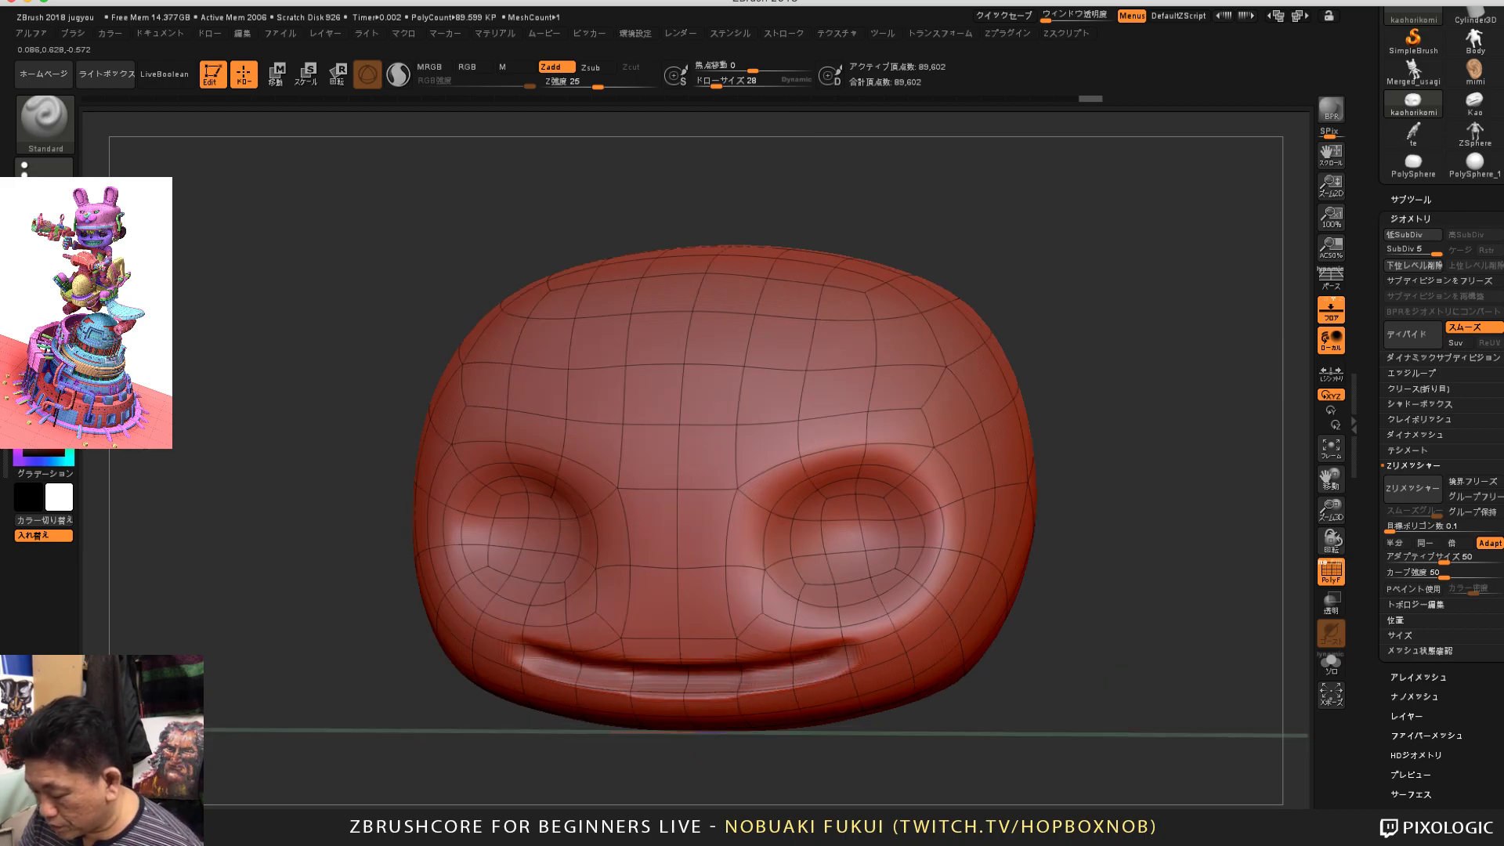
pyautogui.keyDown('alt'); pyautogui.moveTo(812, 667); pyautogui.dragTo(696, 679); pyautogui.keyUp('alt')
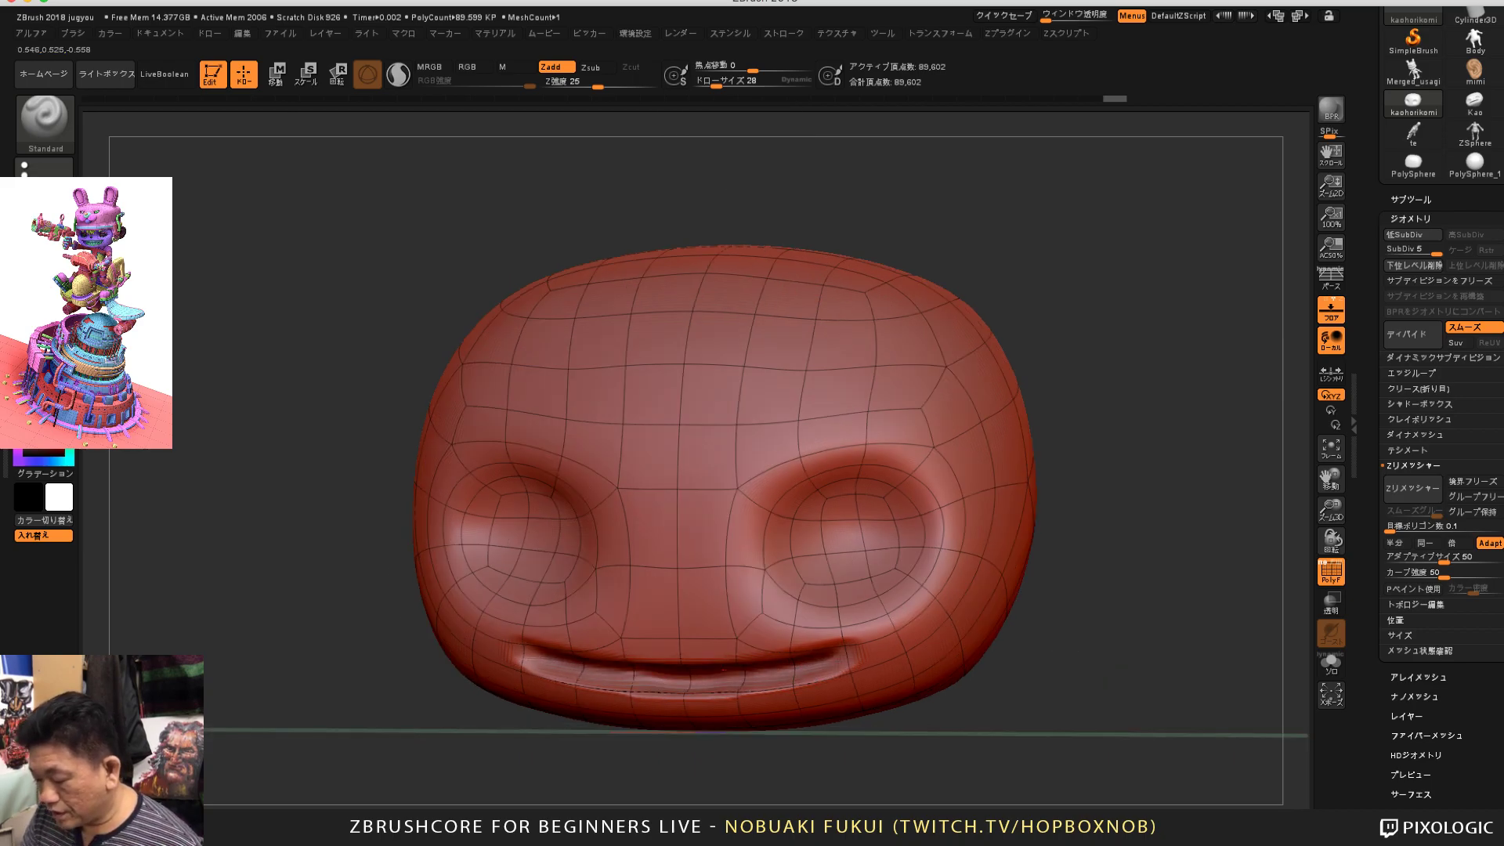
pyautogui.moveTo(1204, 600)
pyautogui.mouseDown()
pyautogui.moveTo(1186, 637)
pyautogui.moveTo(1187, 619)
pyautogui.mouseUp()
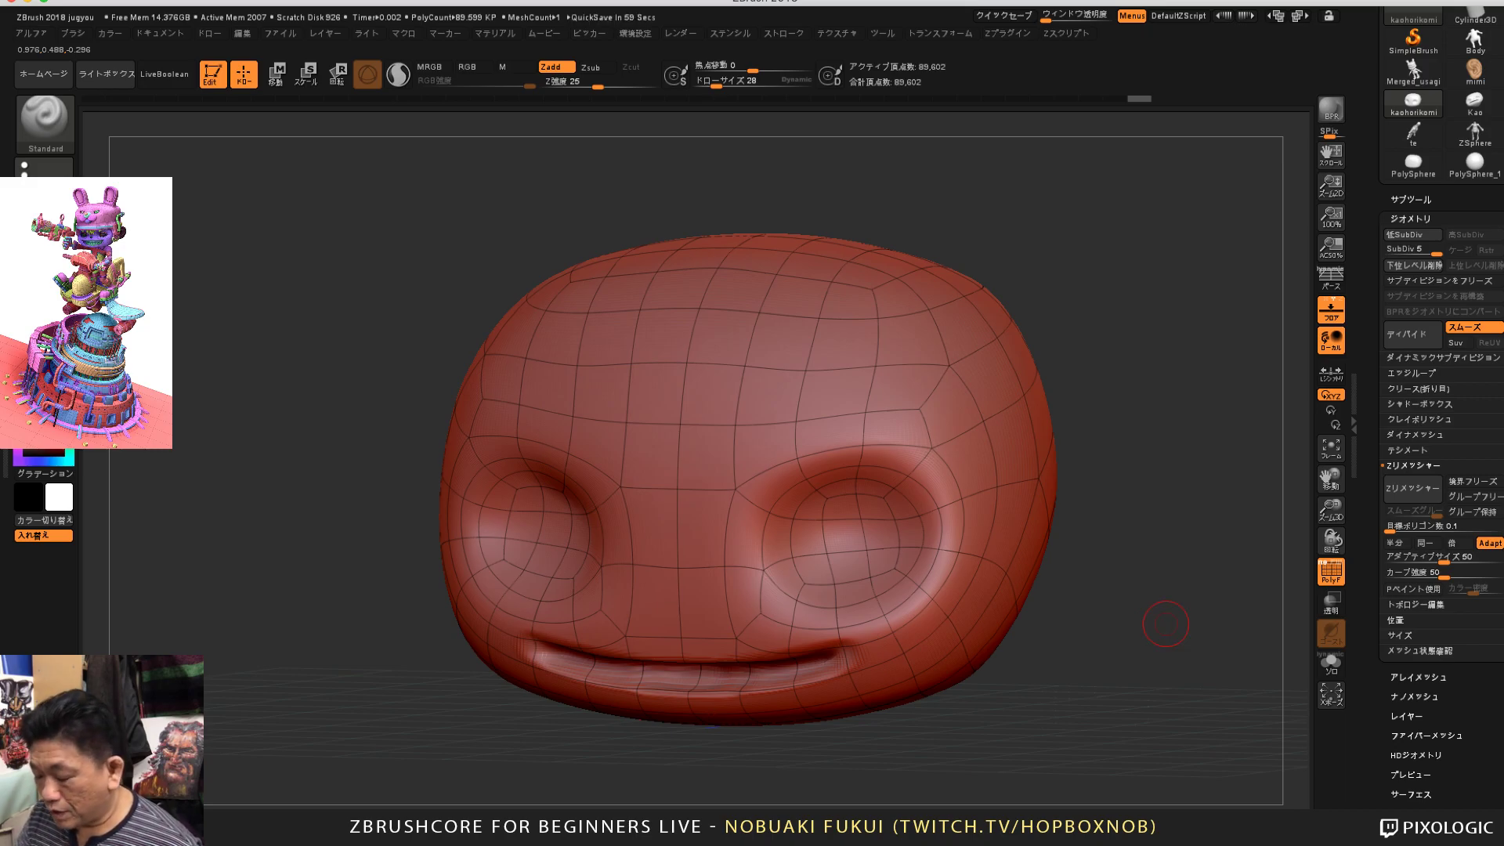
pyautogui.moveTo(1074, 588); pyautogui.dragTo(1094, 609)
# Step: Undo the mouth carving and the mesh subdivisions to return to the undivided low-poly head
pyautogui.hotkey('ctrl', 'z')
pyautogui.hotkey('ctrl', 'z')
pyautogui.hotkey('ctrl', 'z')
pyautogui.hotkey('ctrl', 'z')
pyautogui.hotkey('ctrl', 'z')
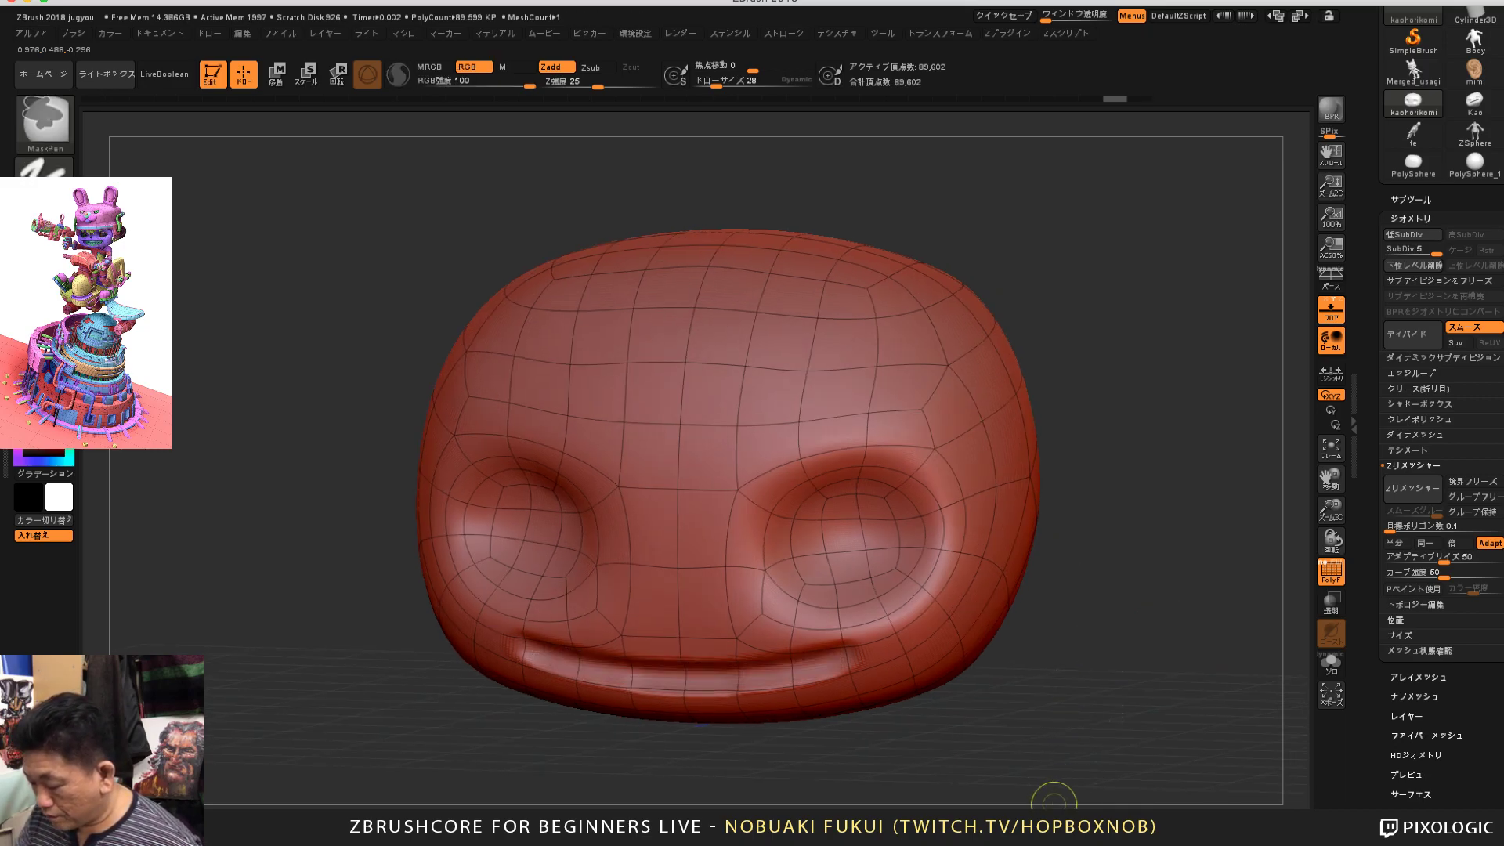
pyautogui.hotkey('shift', 'd')
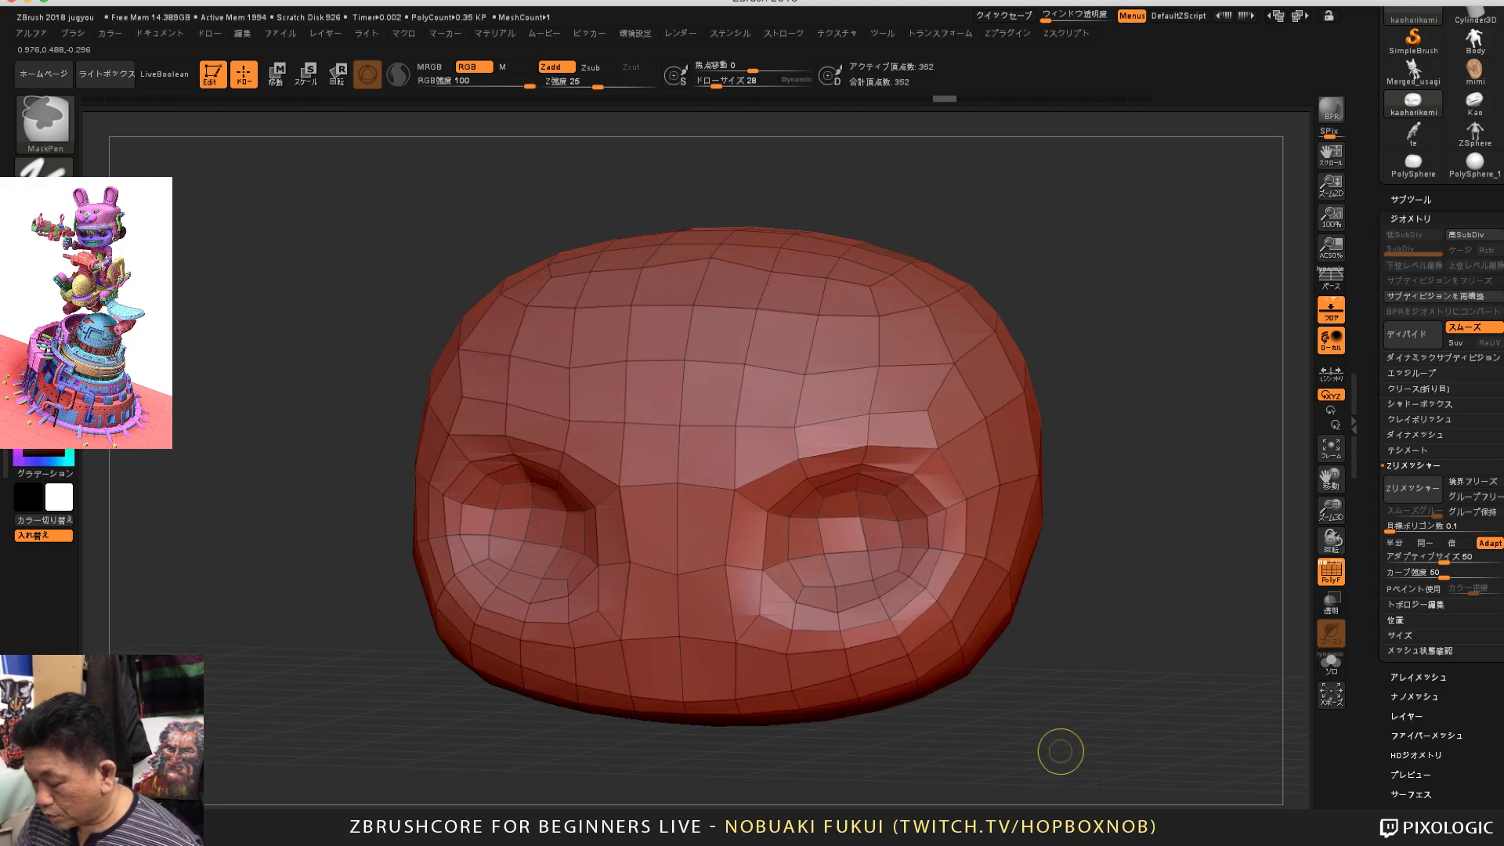
pyautogui.moveTo(1069, 681)
pyautogui.mouseDown()
pyautogui.moveTo(1081, 672)
pyautogui.moveTo(1075, 708)
pyautogui.moveTo(1091, 667)
pyautogui.mouseUp()
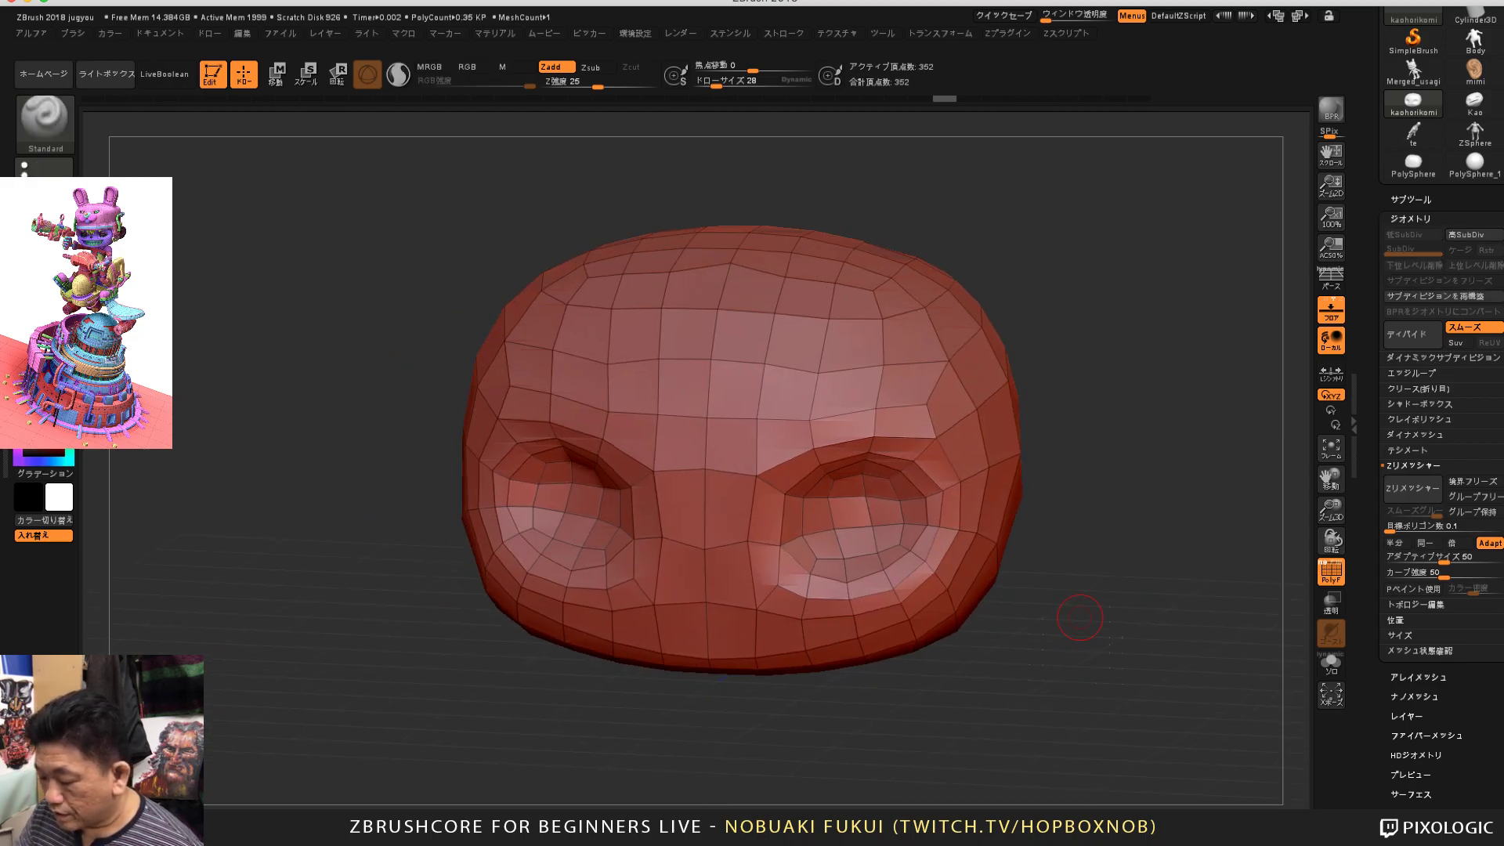
pyautogui.moveTo(1035, 492); pyautogui.dragTo(1028, 581)
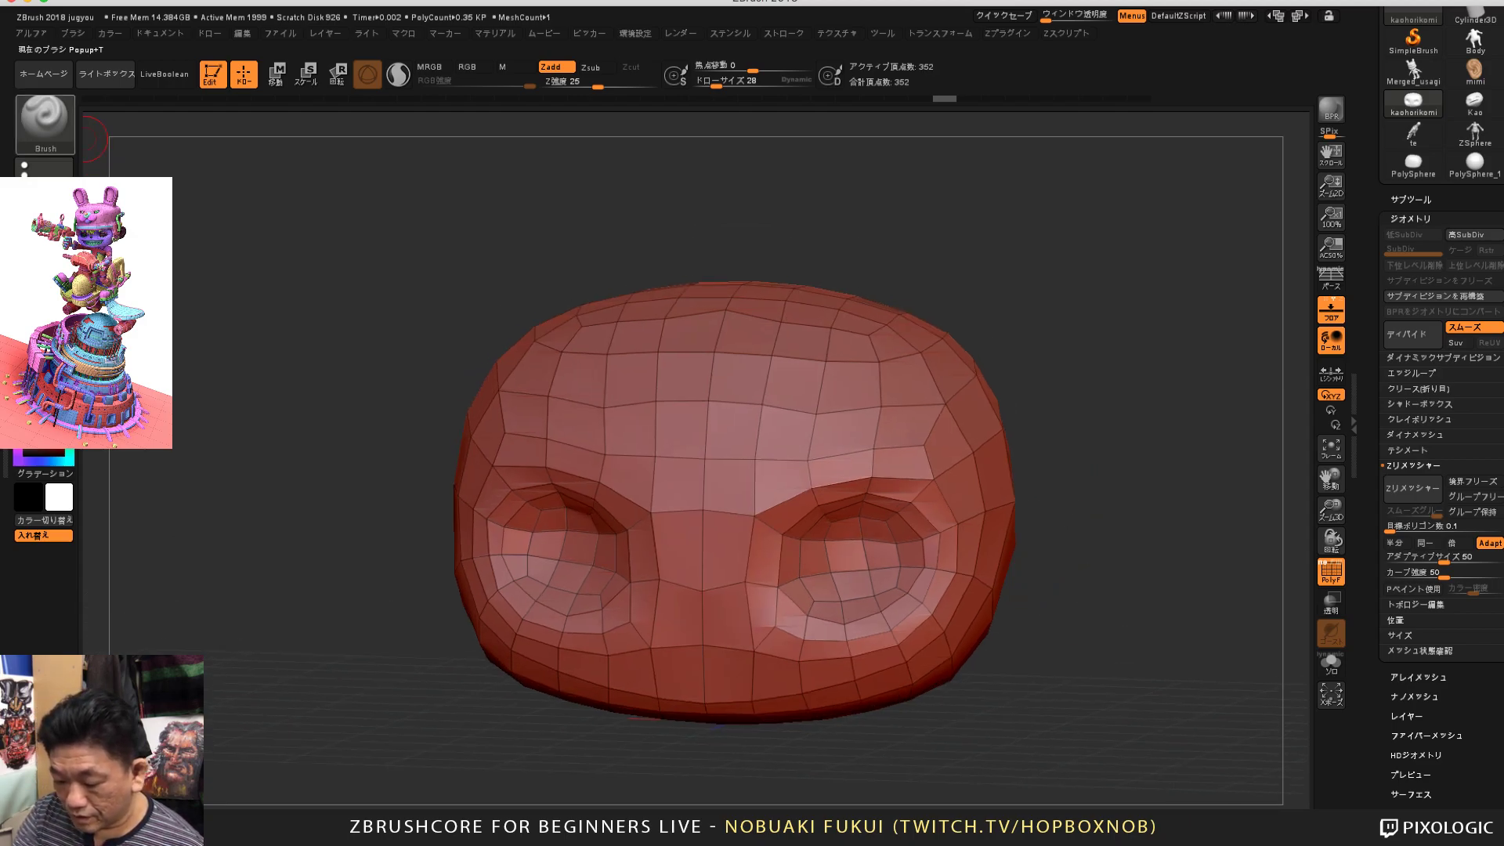
pyautogui.click(45, 121)
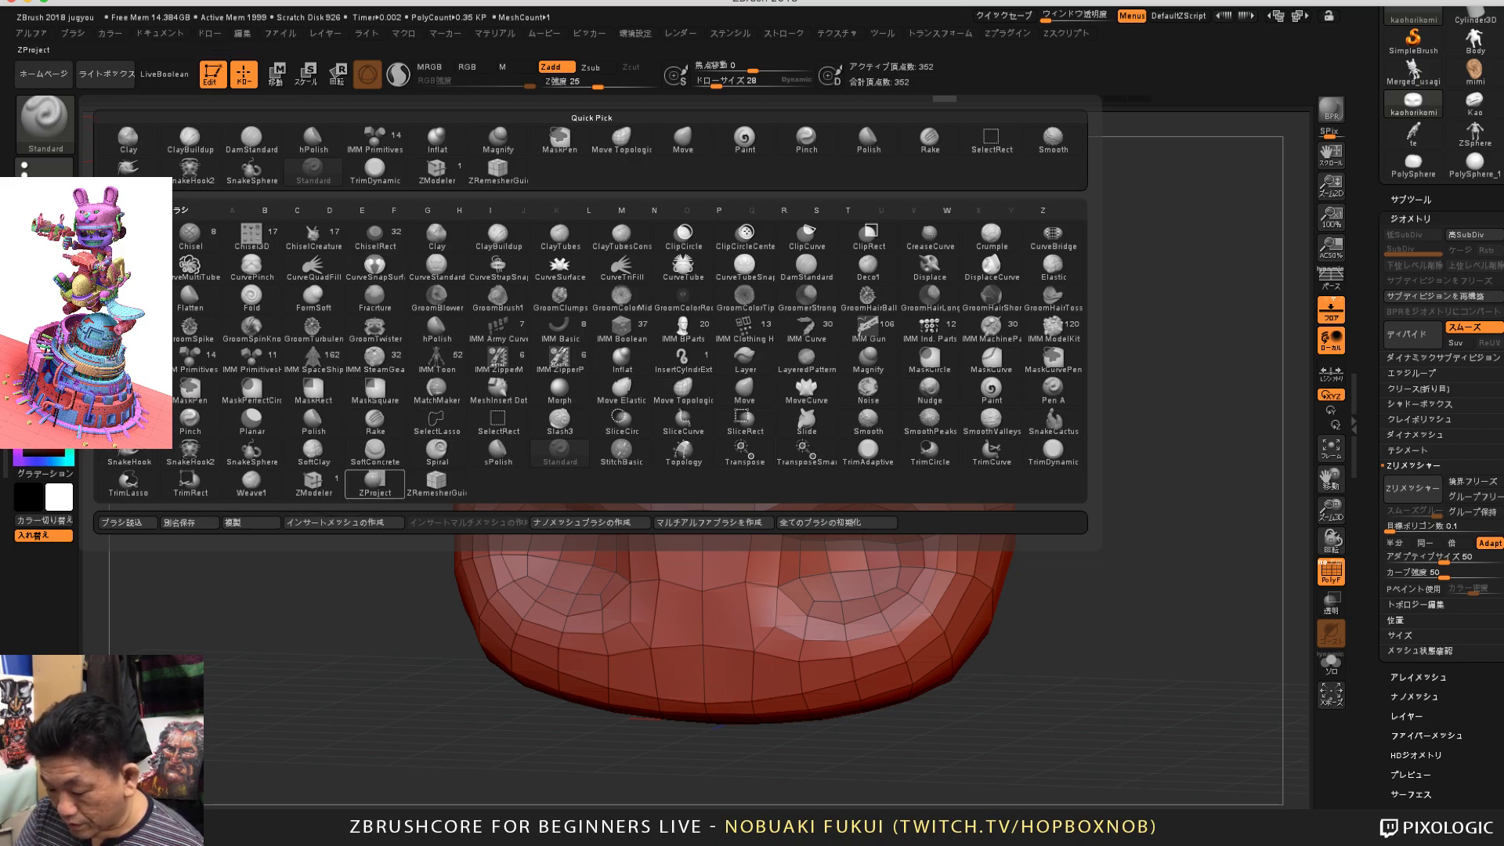
pyautogui.click(313, 484)
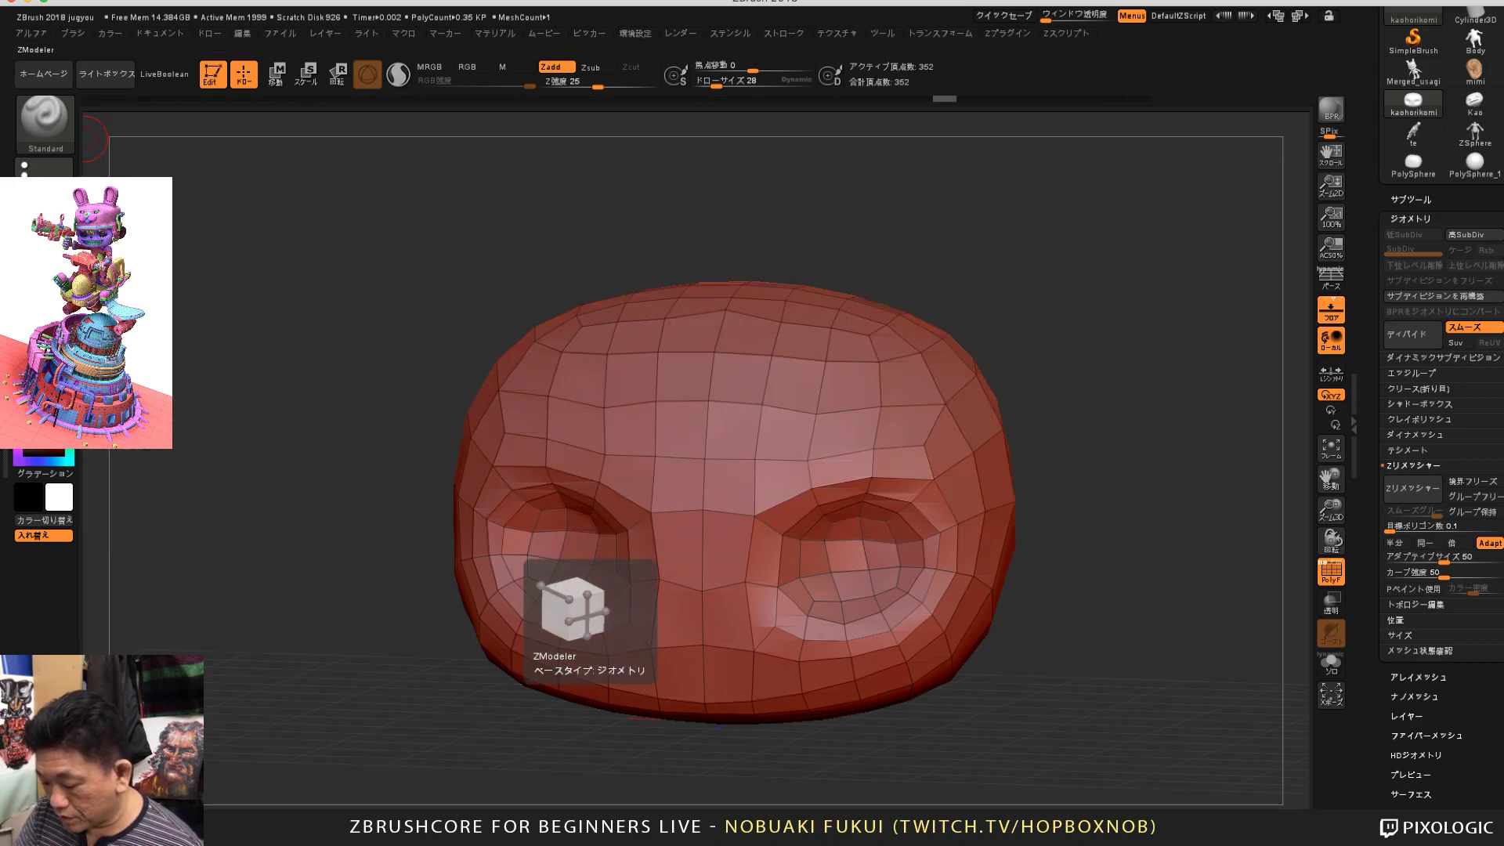
pyautogui.moveTo(257, 571); pyautogui.dragTo(252, 581, button='right')
pyautogui.moveTo(873, 761)
pyautogui.mouseDown()
pyautogui.moveTo(987, 745)
pyautogui.moveTo(901, 748)
pyautogui.mouseUp()
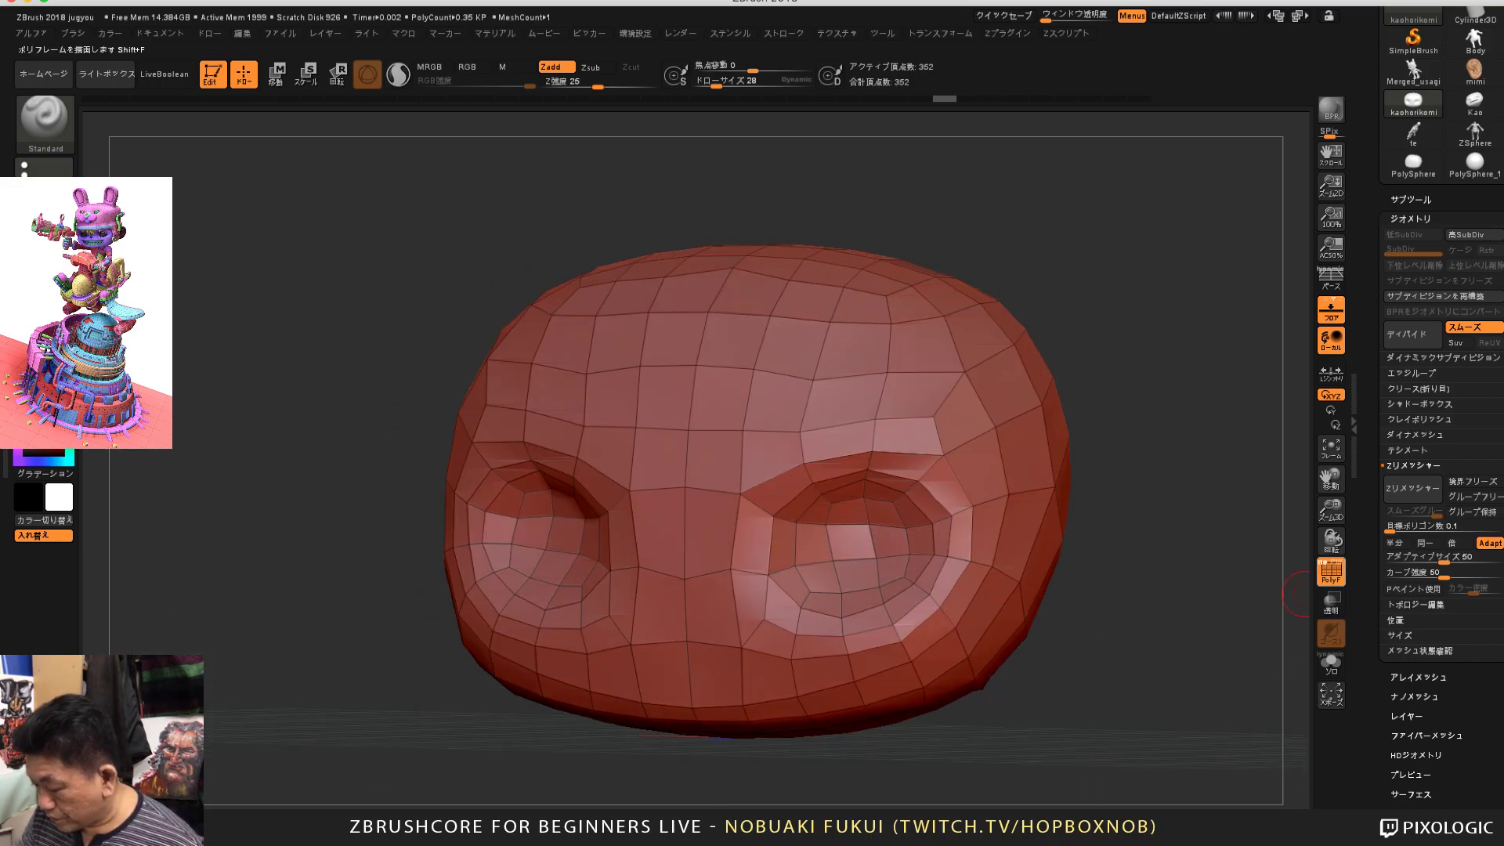
# Step: Switch the head's material to SkinShade4 and check the edge flow of the lower face from the front
pyautogui.click(1331, 572)
pyautogui.moveTo(1166, 681); pyautogui.dragTo(1089, 690)
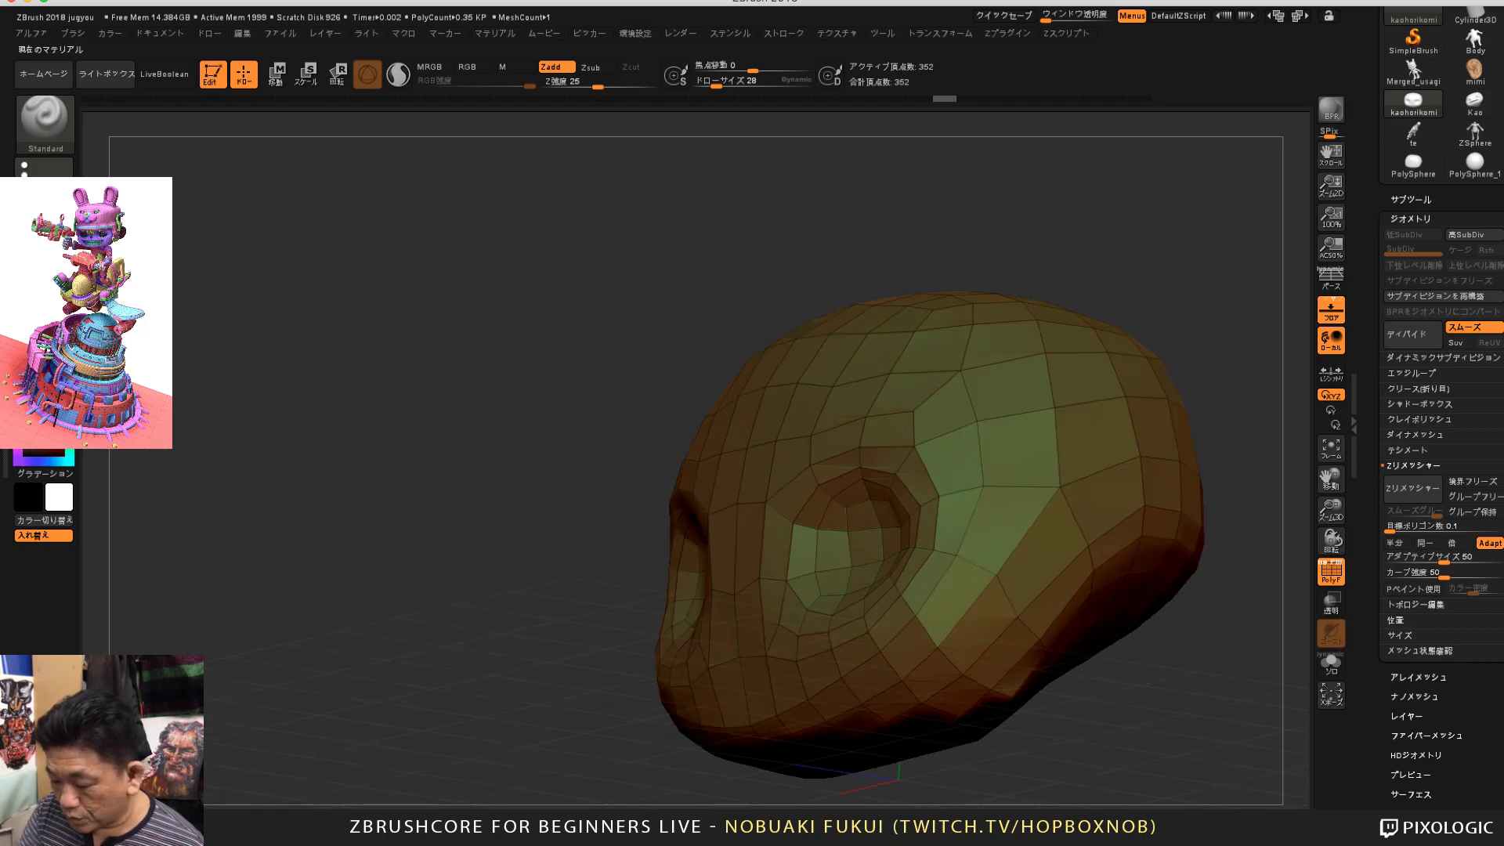
pyautogui.moveTo(287, 494); pyautogui.dragTo(379, 617)
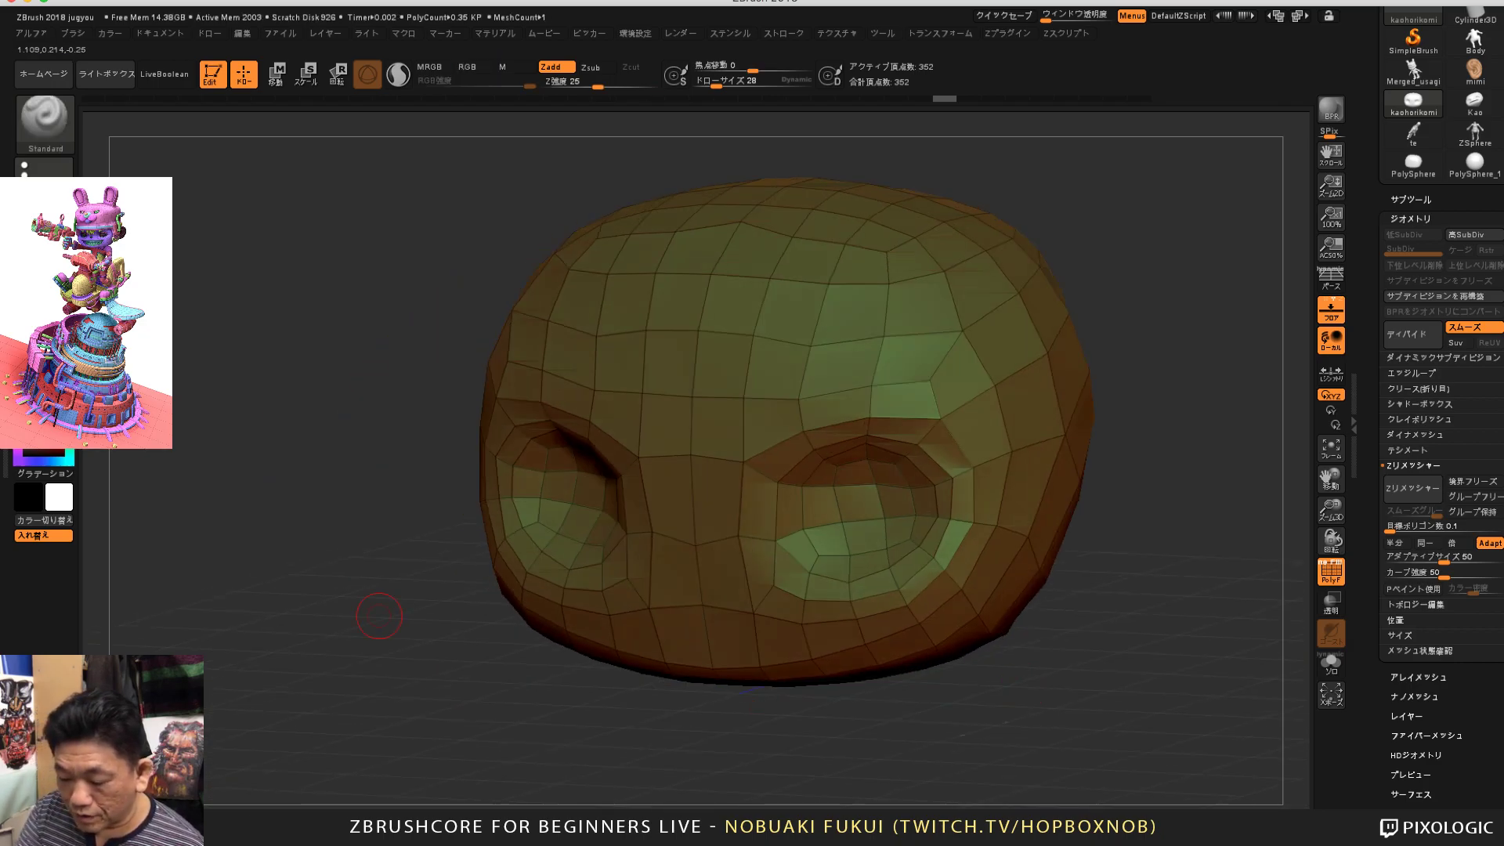
pyautogui.press('m')
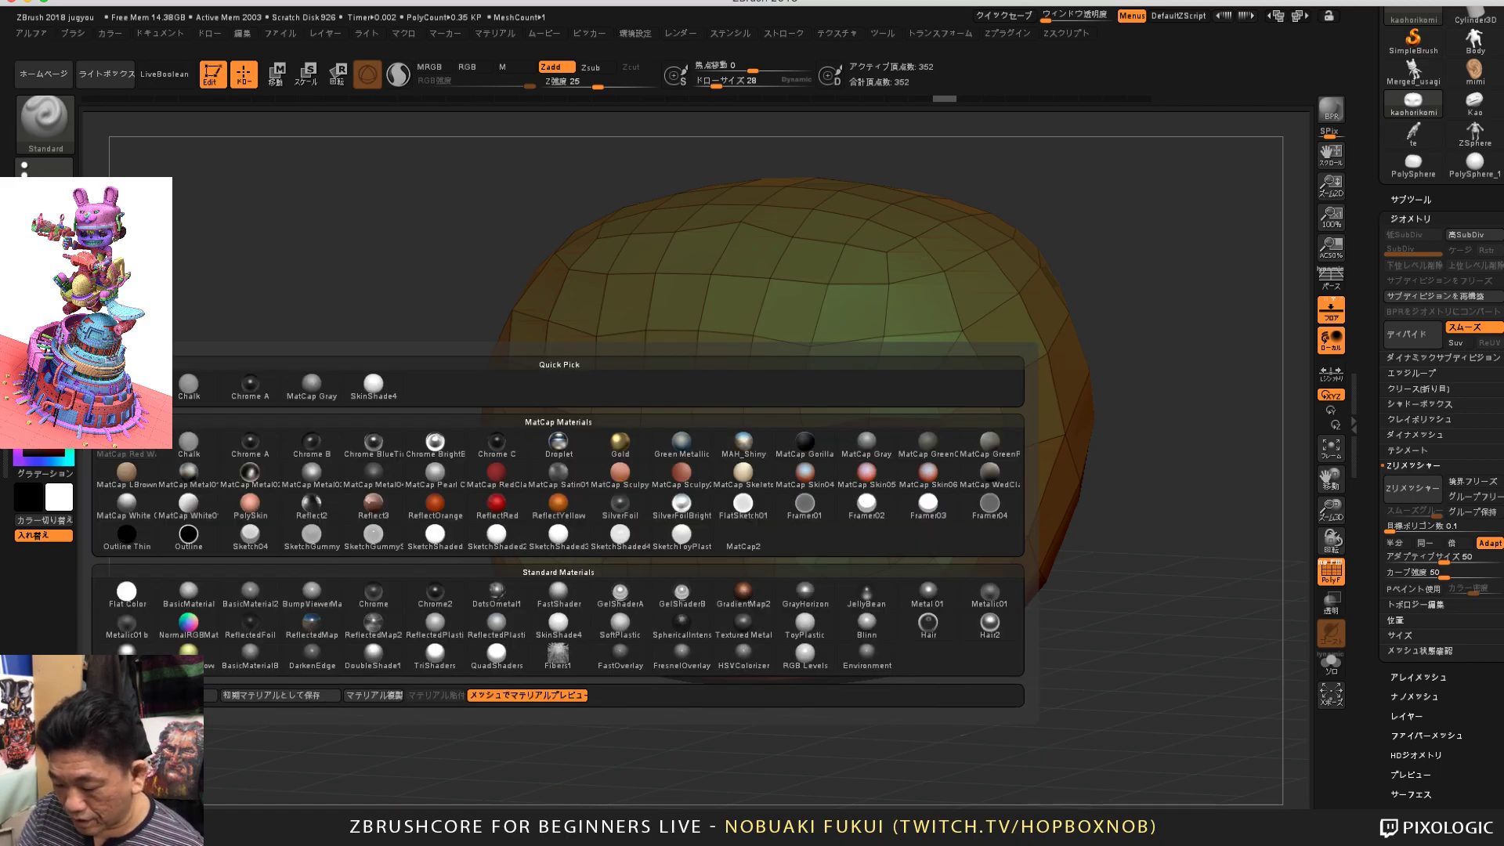
pyautogui.click(373, 383)
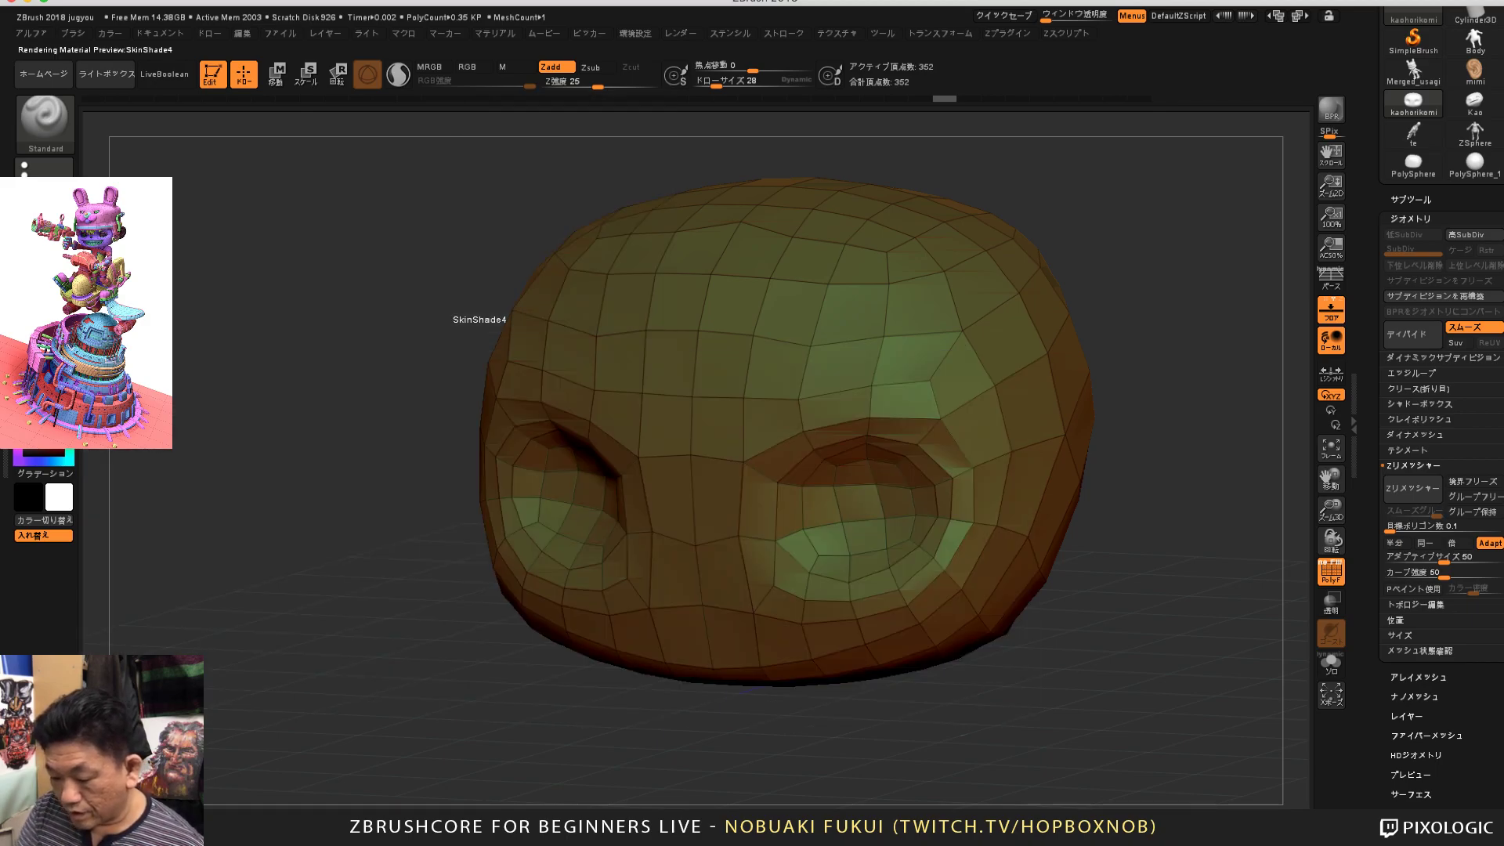
pyautogui.moveTo(260, 653); pyautogui.dragTo(376, 625)
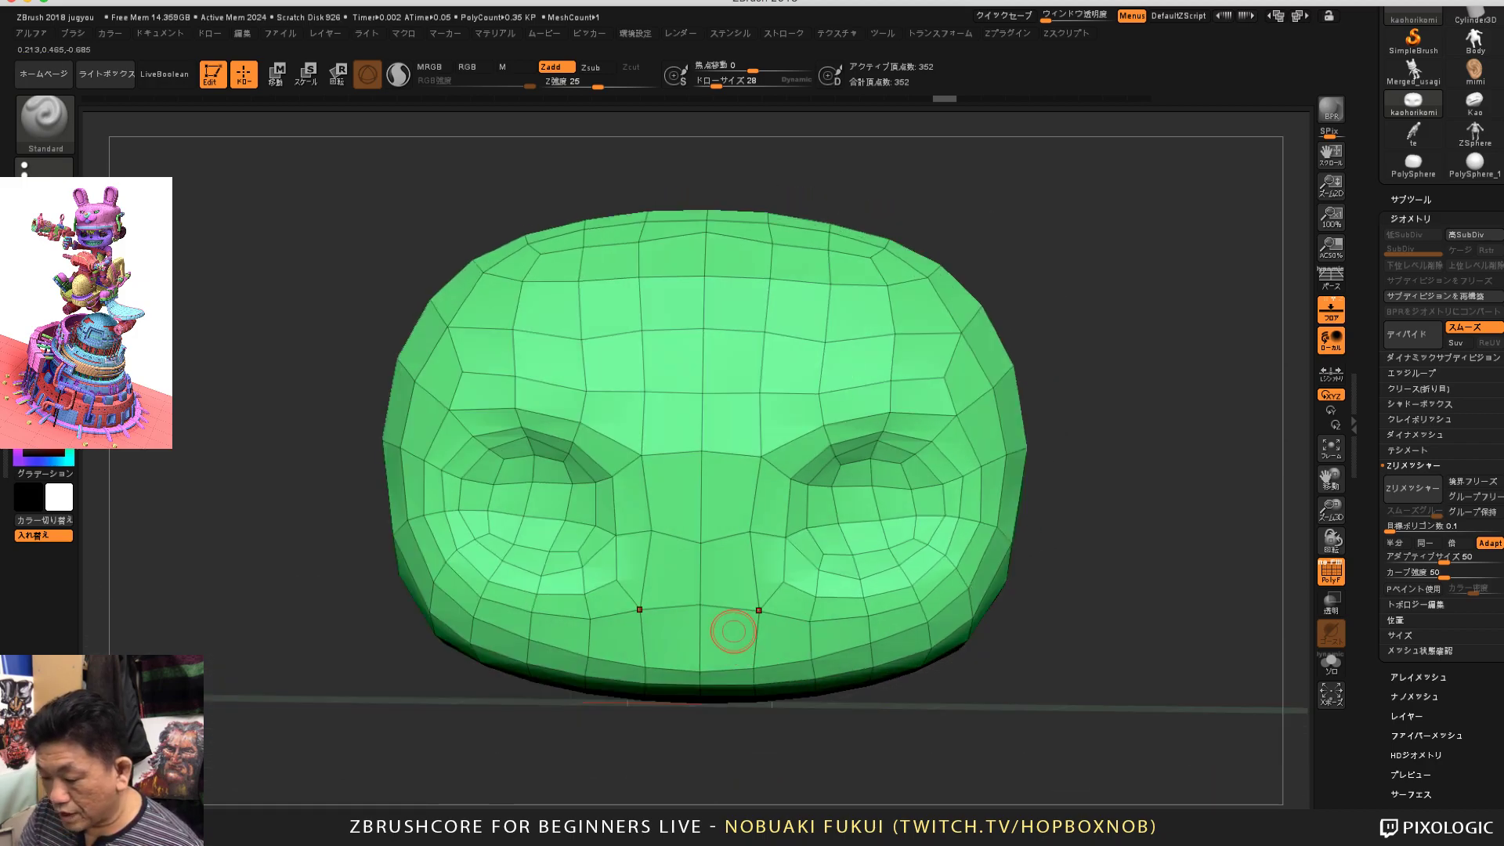
# Step: Switch to the ZModeler brush and accept its dynamic draw size notice
pyautogui.press('b')
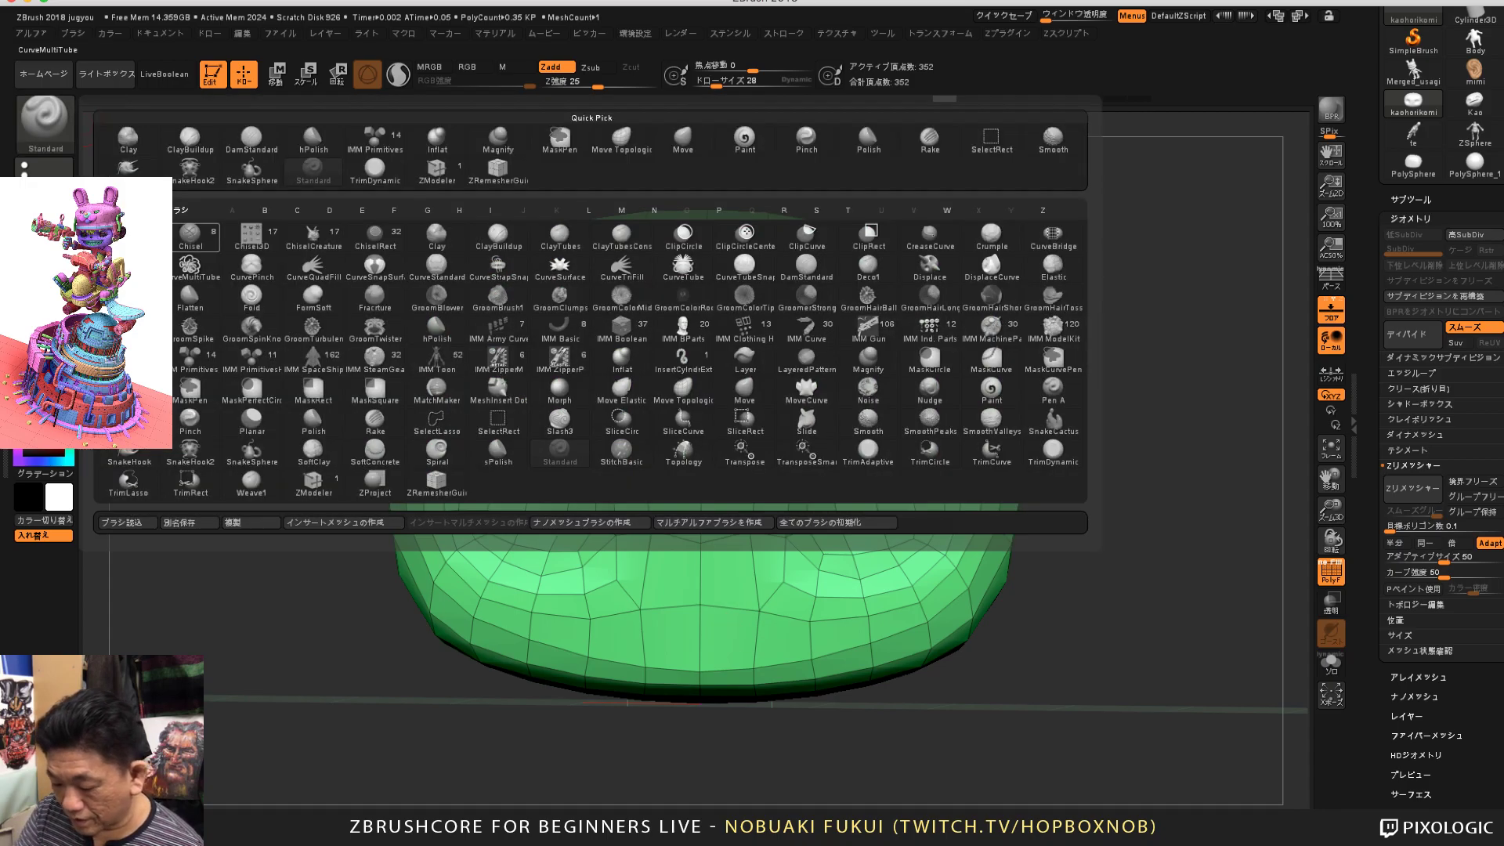
pyautogui.press('z')
pyautogui.press('m')
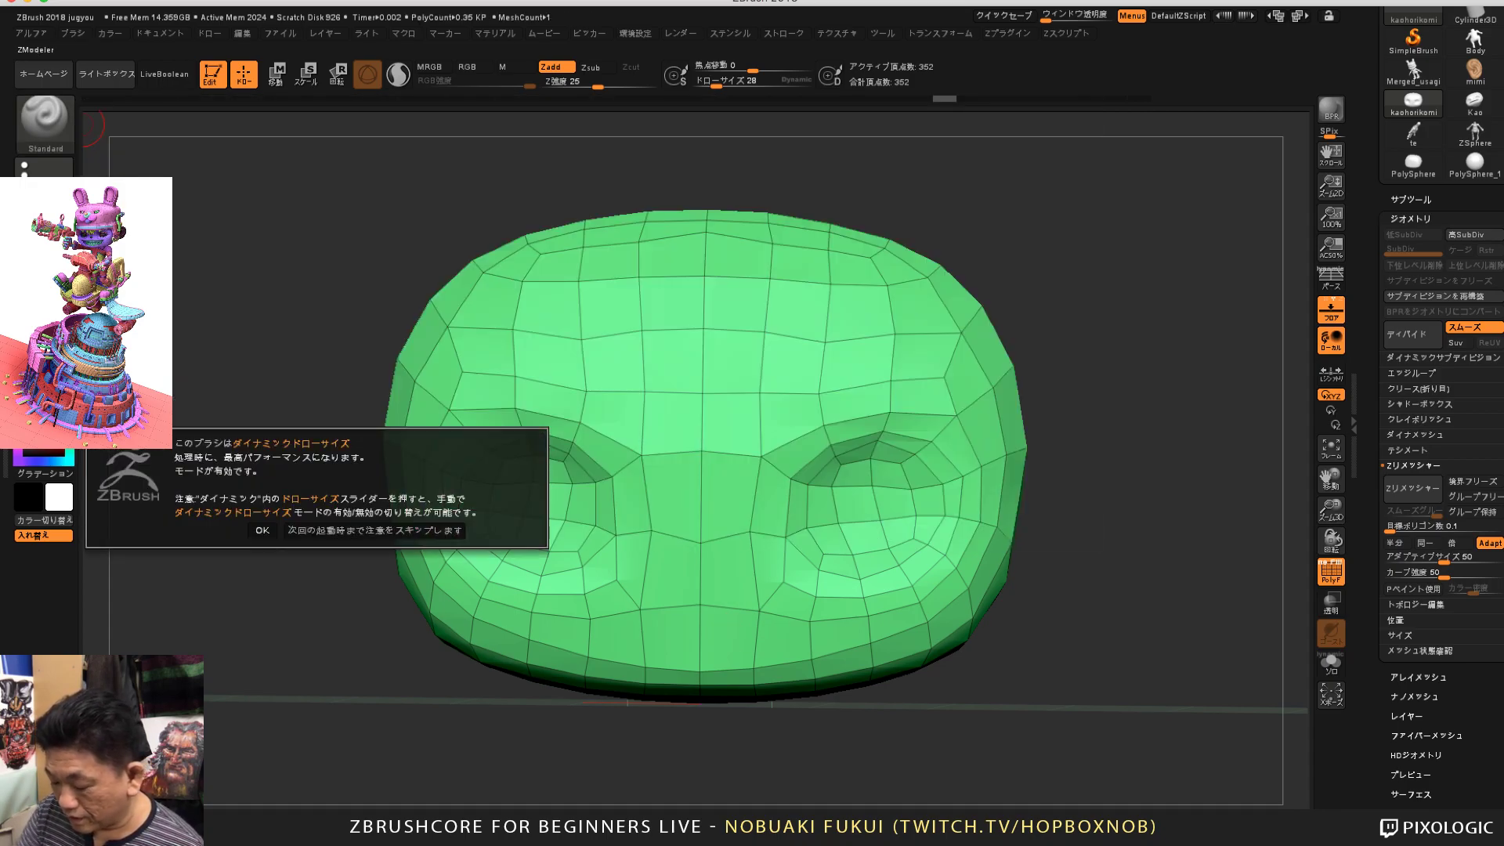
pyautogui.click(263, 531)
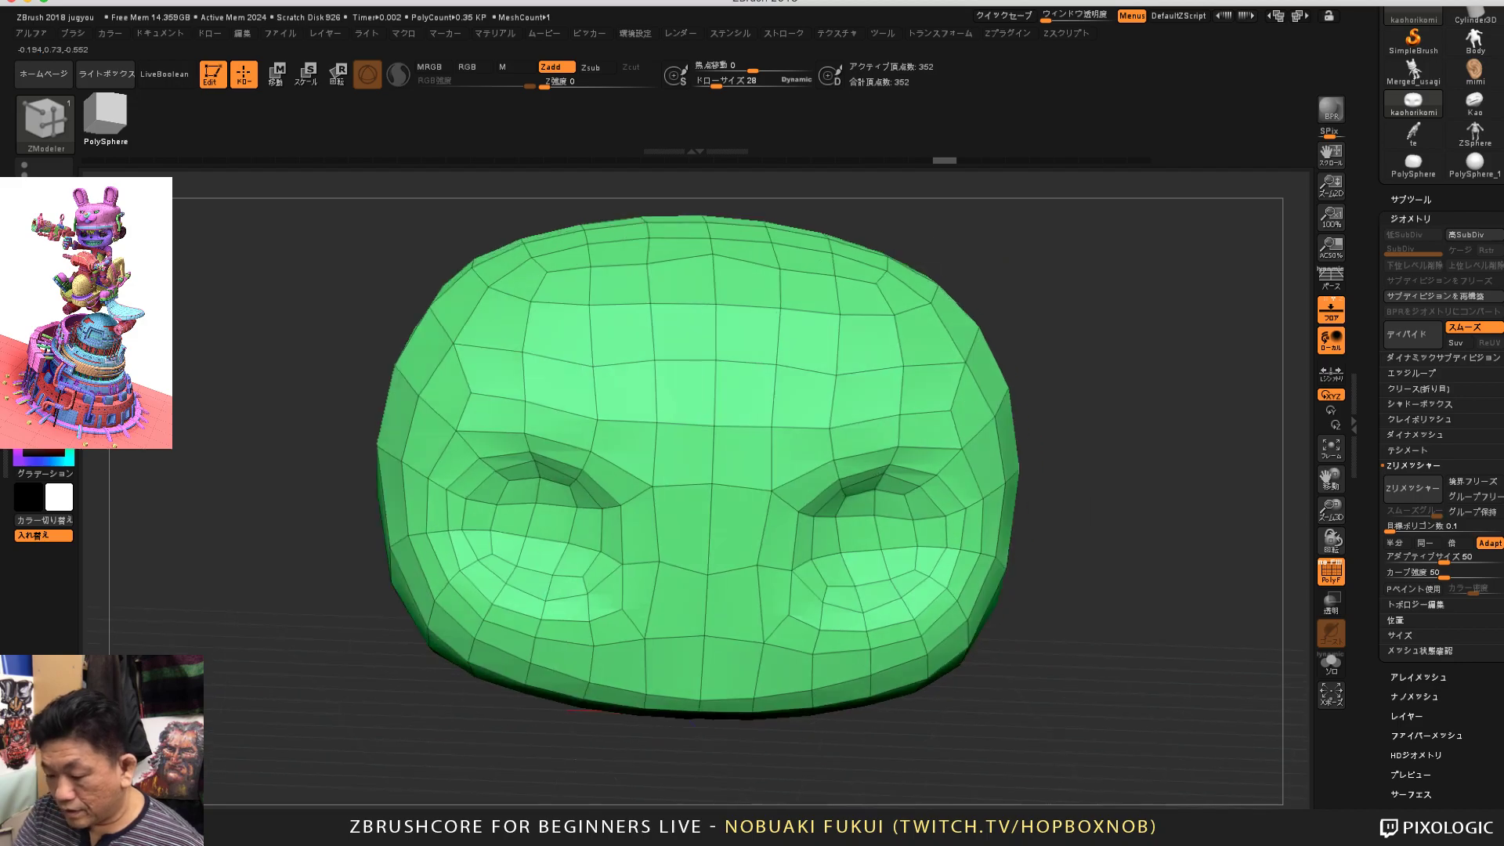
# Step: Examine the polygon layout at the center of the lower face from several angles
pyautogui.moveTo(901, 736)
pyautogui.mouseDown()
pyautogui.moveTo(846, 768)
pyautogui.moveTo(901, 746)
pyautogui.mouseUp()
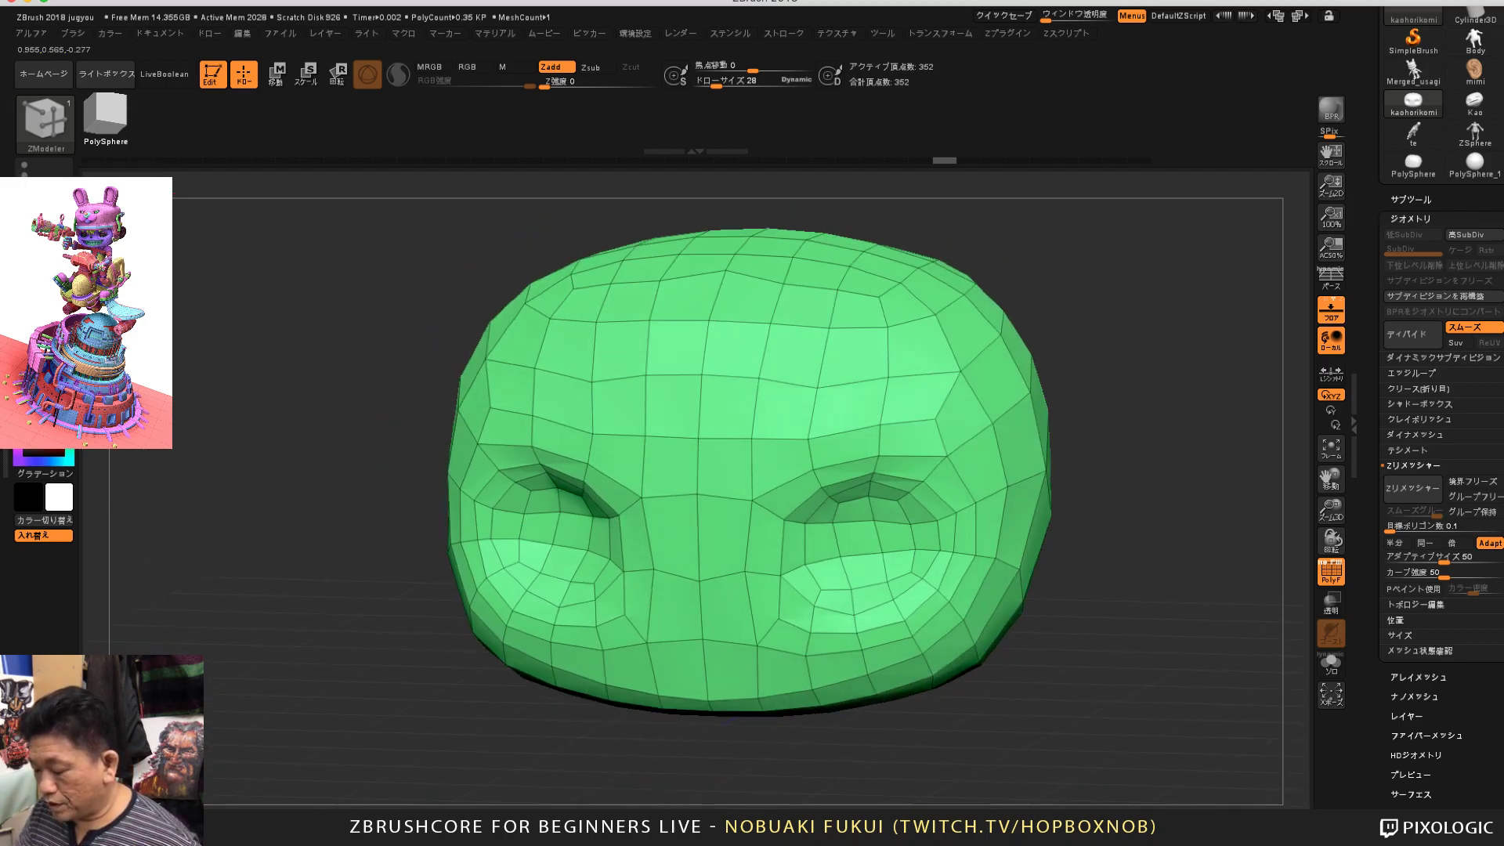
pyautogui.moveTo(1083, 648)
pyautogui.mouseDown()
pyautogui.moveTo(901, 744)
pyautogui.moveTo(942, 733)
pyautogui.mouseUp()
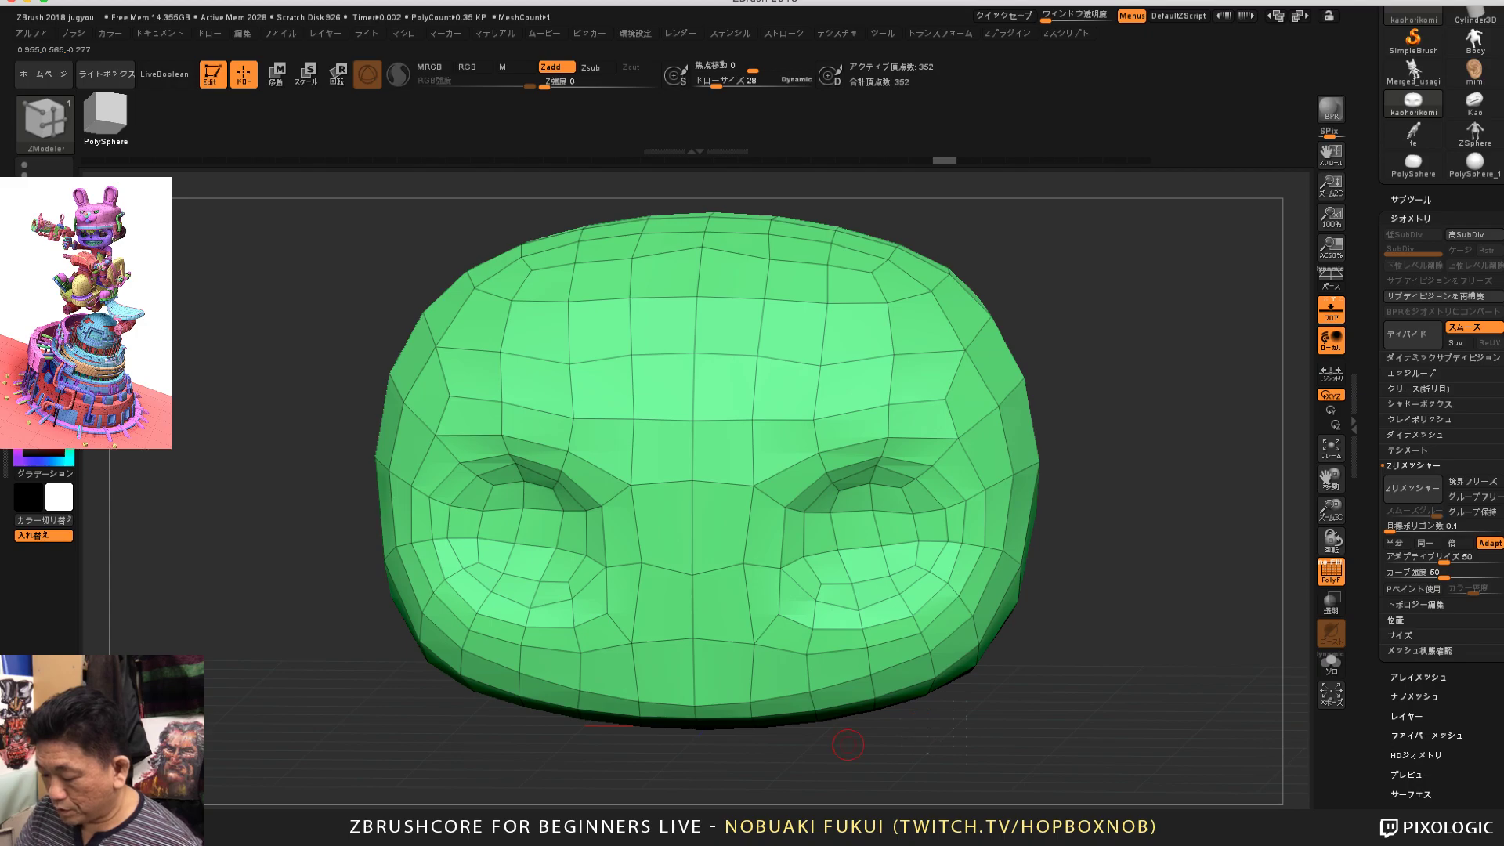
pyautogui.moveTo(849, 745); pyautogui.dragTo(825, 747)
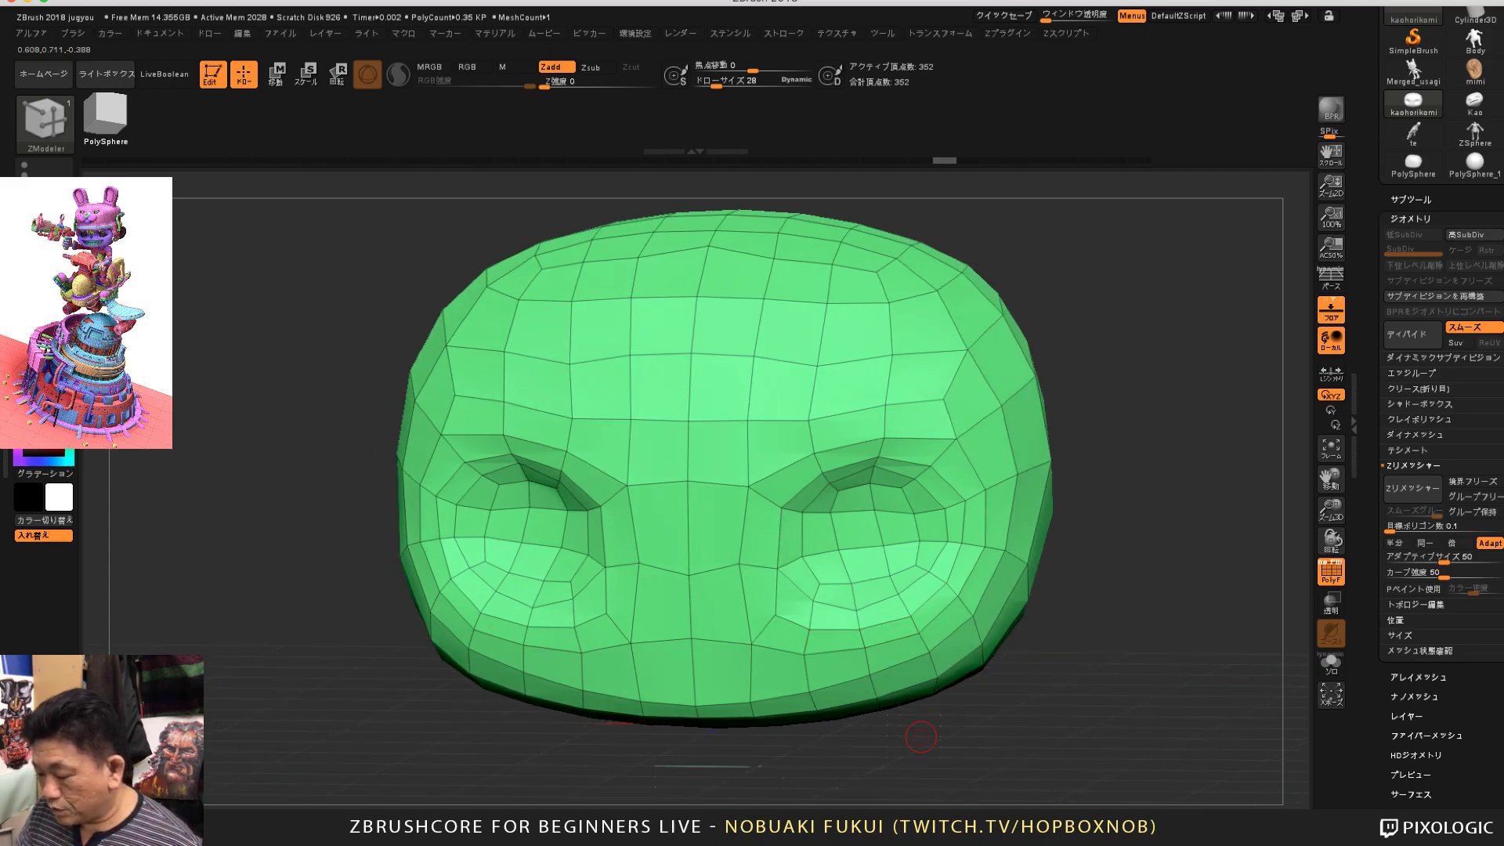
pyautogui.moveTo(969, 744); pyautogui.dragTo(984, 755)
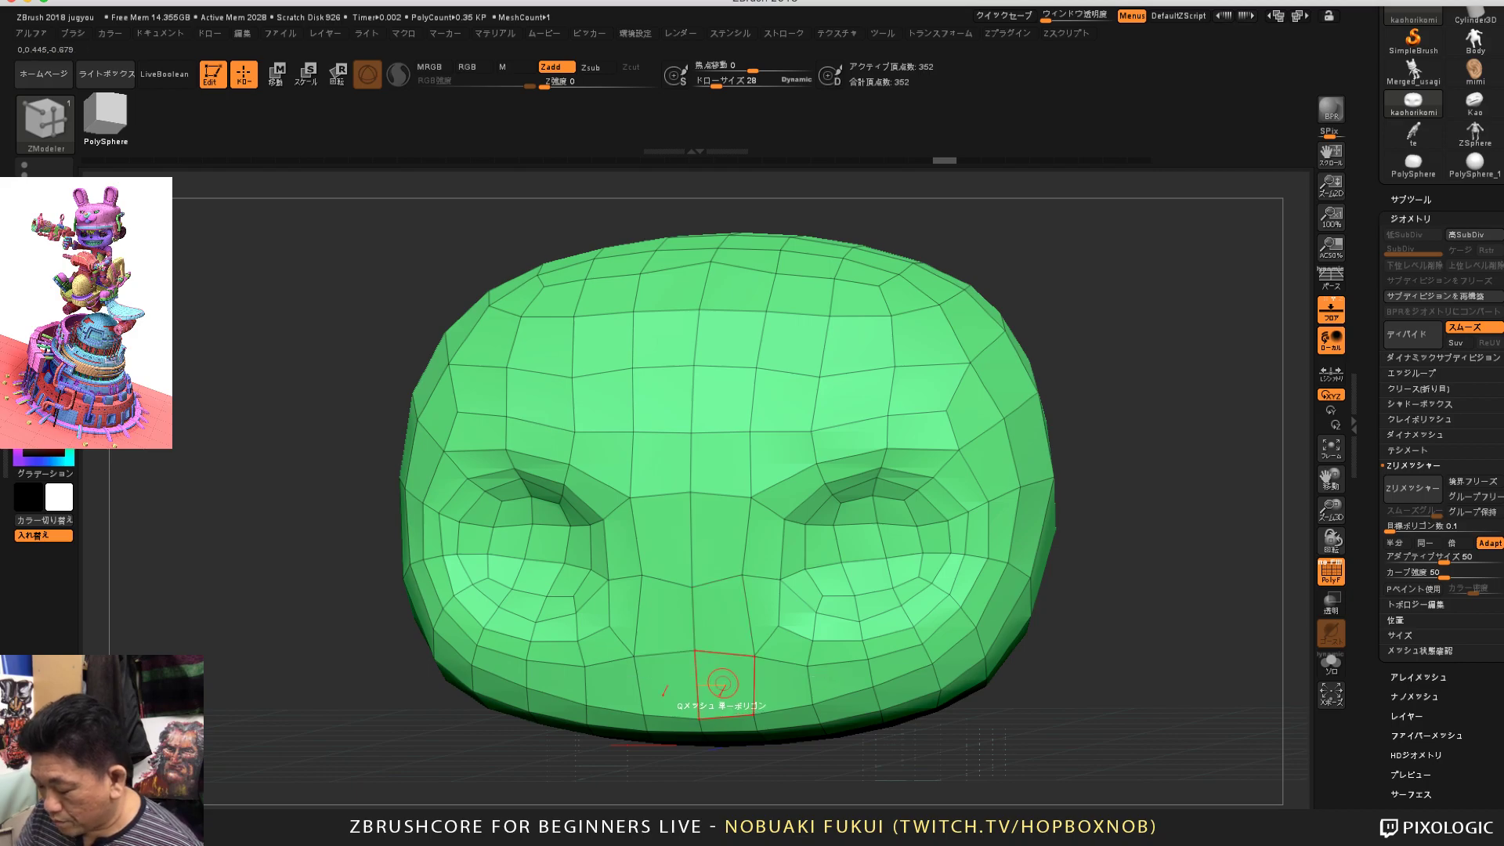
pyautogui.moveTo(712, 779)
pyautogui.mouseDown()
pyautogui.moveTo(687, 772)
pyautogui.moveTo(717, 778)
pyautogui.mouseUp()
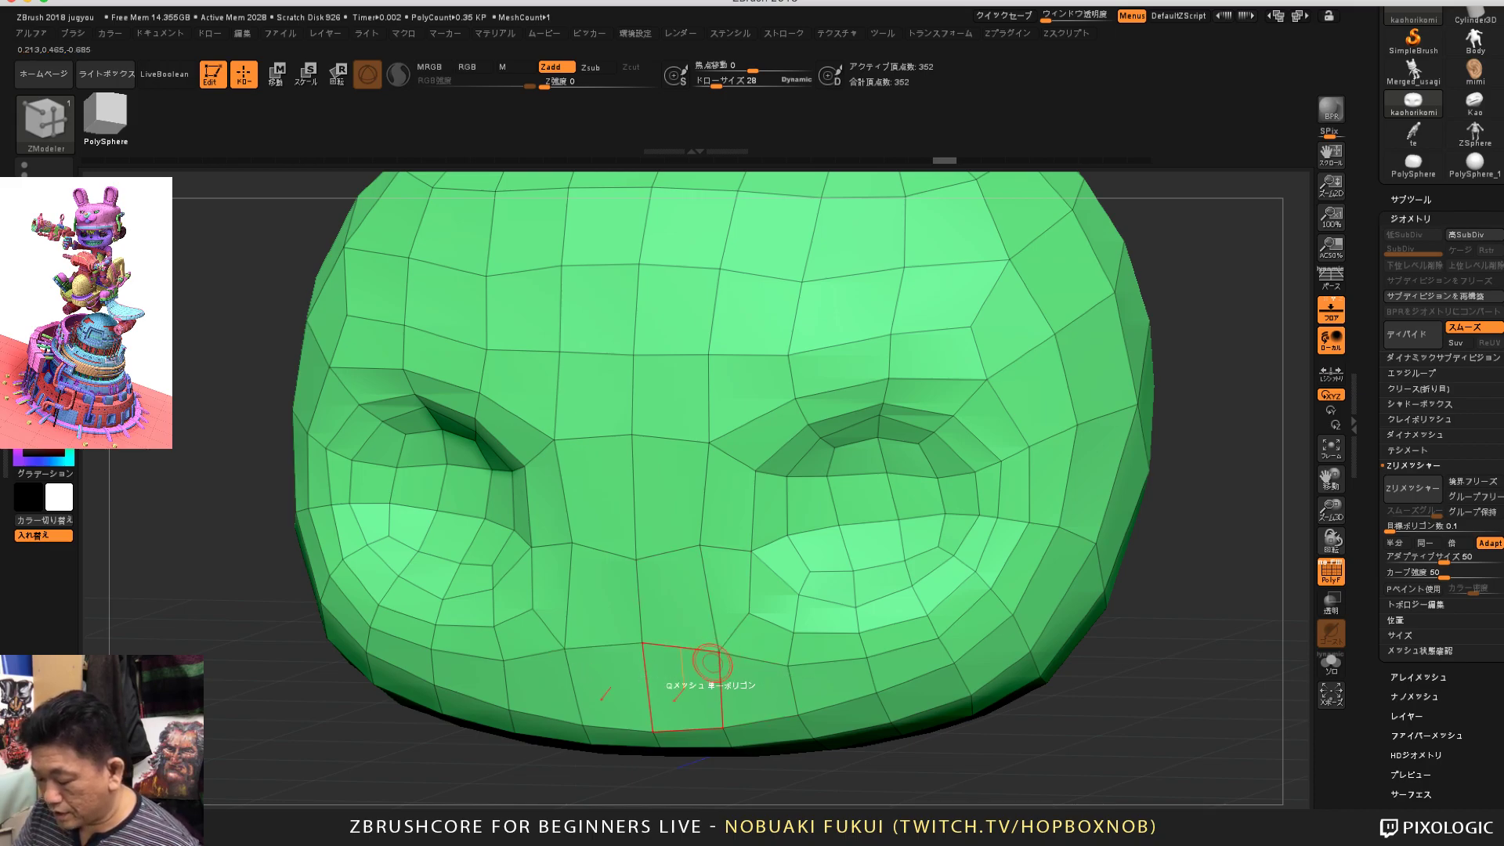
pyautogui.moveTo(837, 773)
pyautogui.keyDown('alt'); pyautogui.mouseDown()
pyautogui.moveTo(853, 790)
pyautogui.moveTo(842, 775)
pyautogui.mouseUp(); pyautogui.keyUp('alt')
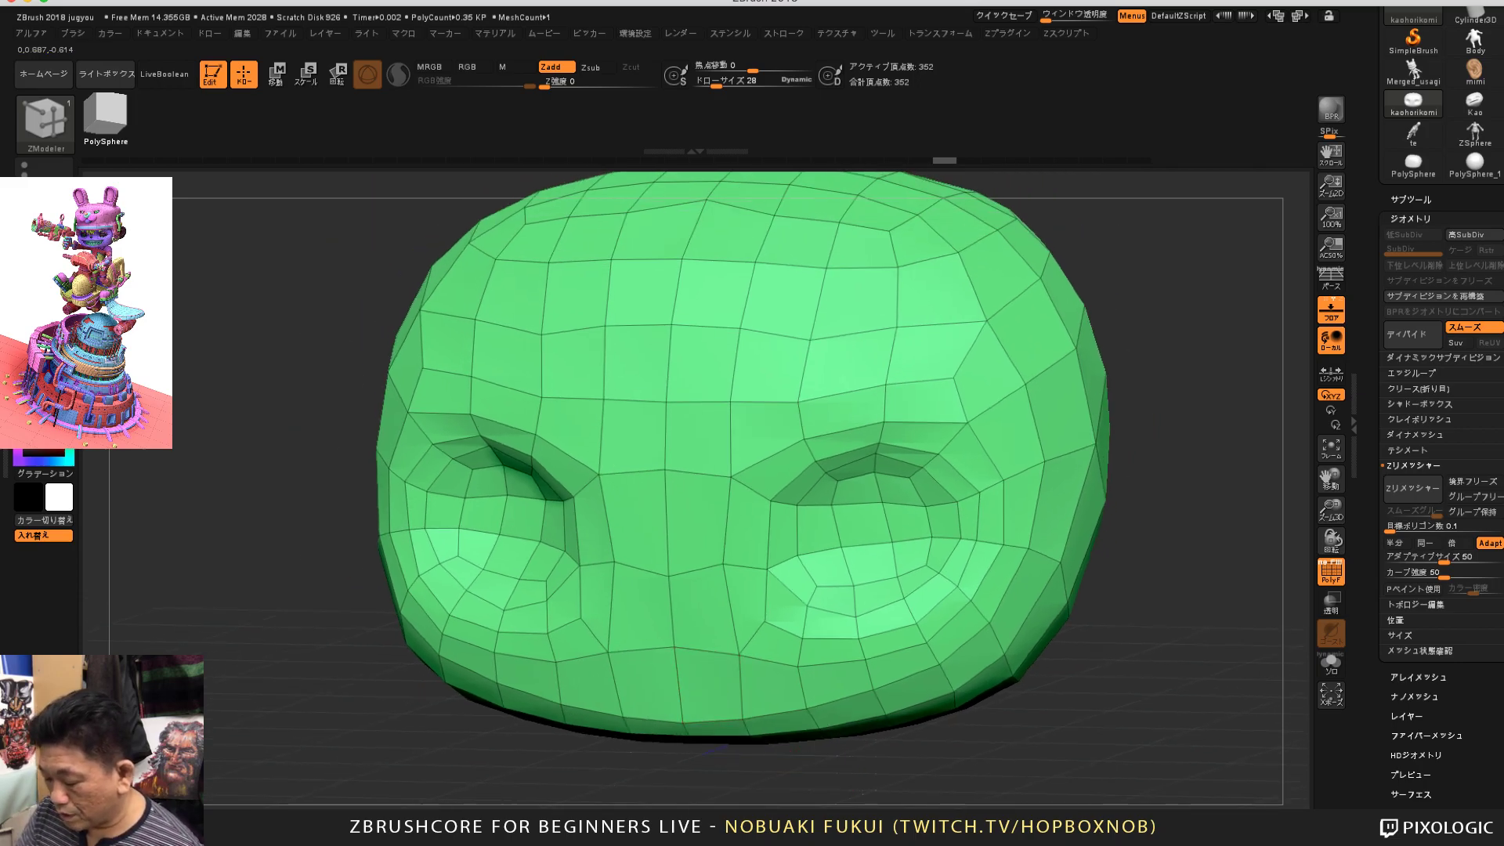
pyautogui.moveTo(717, 776); pyautogui.dragTo(737, 765)
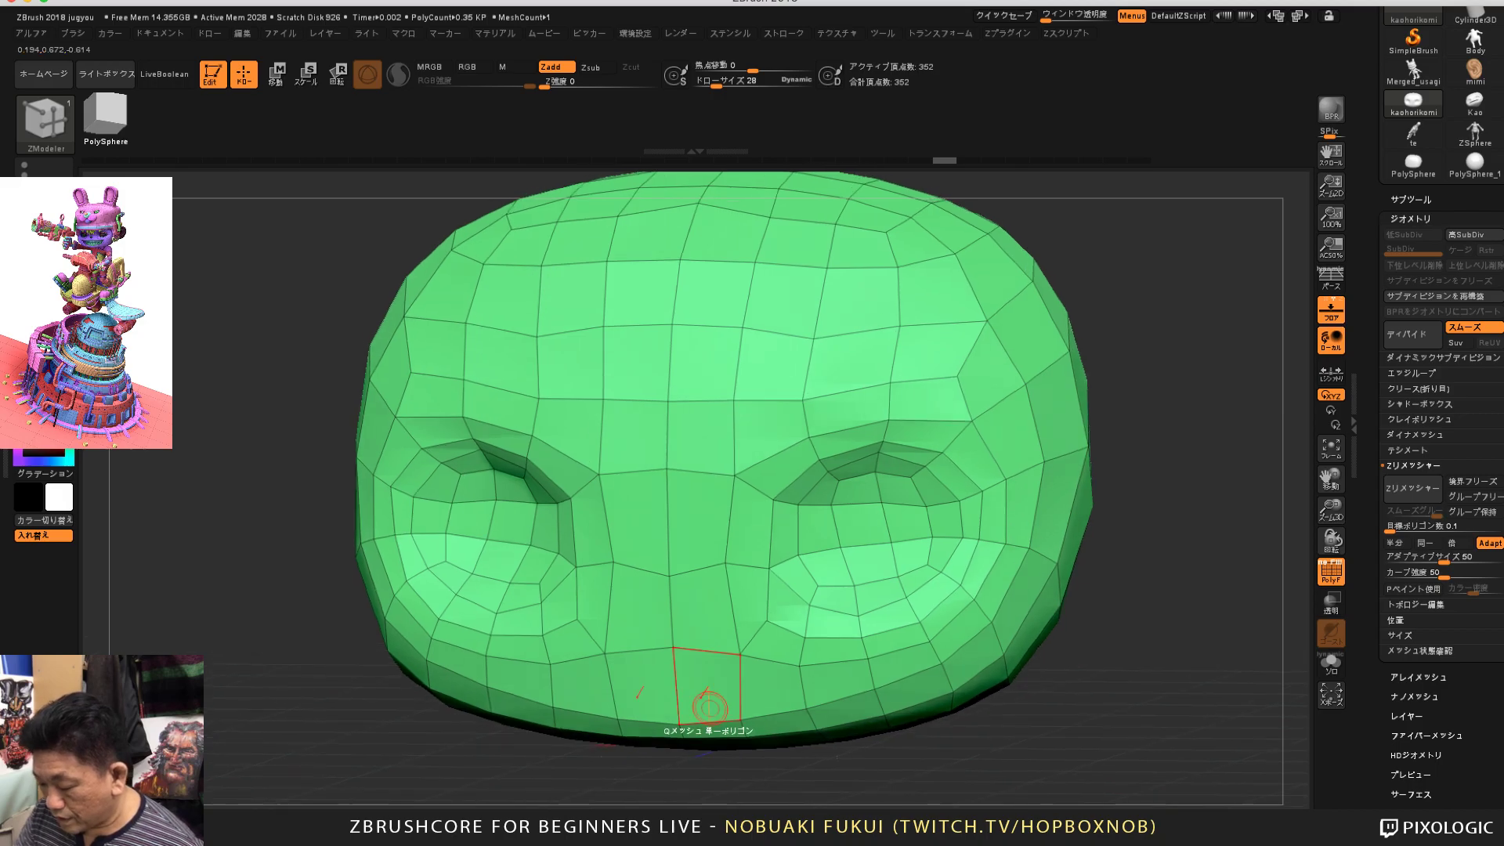
# Step: Try to insert extra edge loops down the middle of the face and delete a loop below the eye
pyautogui.moveTo(709, 709); pyautogui.dragTo(725, 674, button='right')
pyautogui.click(713, 650)
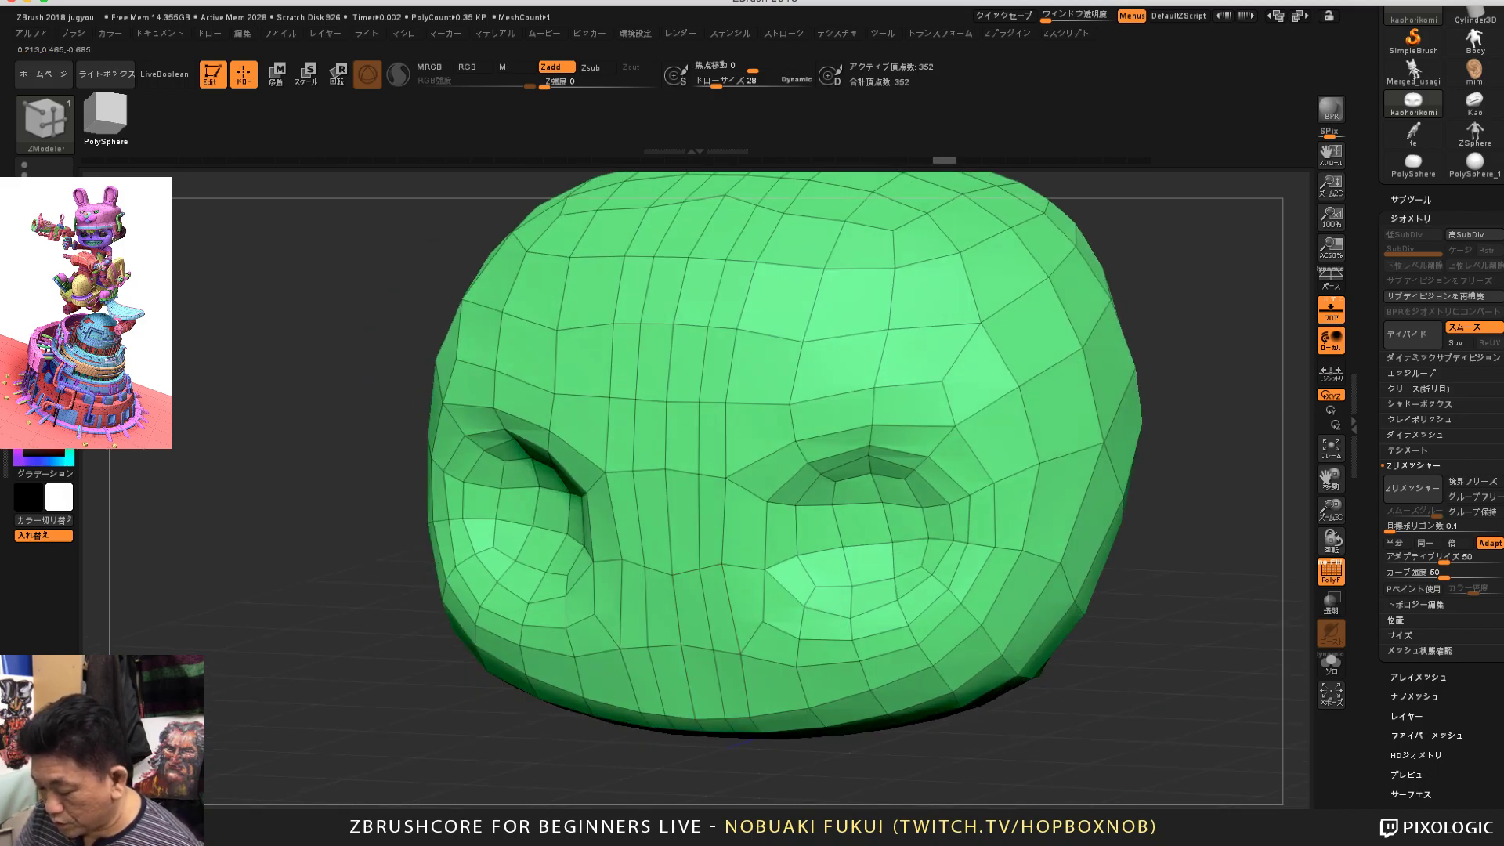
pyautogui.press('ctrl')
pyautogui.hotkey('ctrl', 'z')
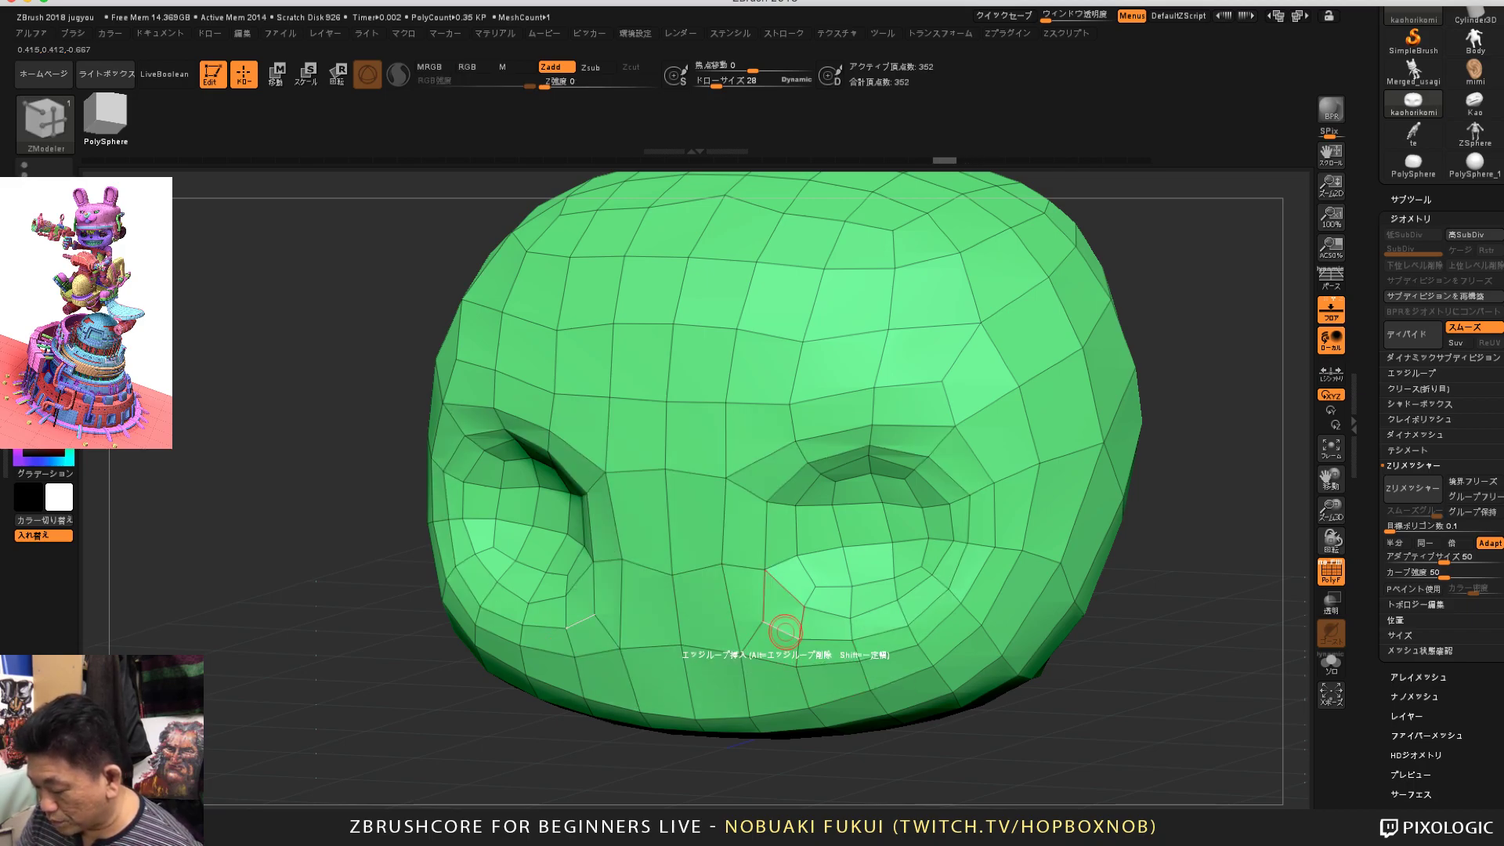
pyautogui.keyDown('alt'); pyautogui.click(783, 632); pyautogui.keyUp('alt')
pyautogui.hotkey('ctrl', 'z')
# Step: Try to pull the mirrored polygons at the center of the lower face with QMesh
pyautogui.moveTo(804, 798); pyautogui.dragTo(842, 798)
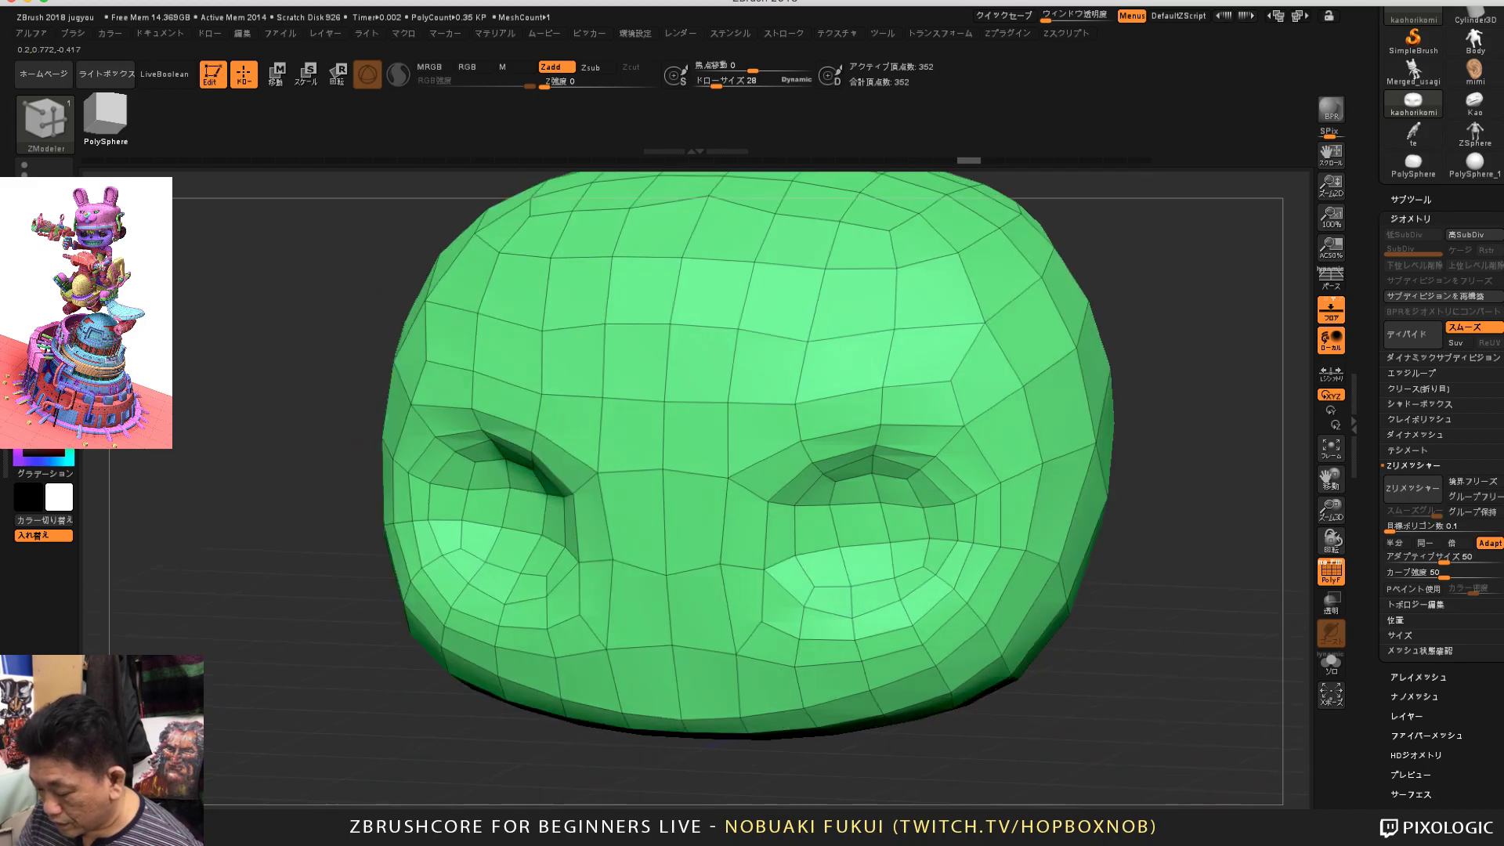
pyautogui.moveTo(738, 654)
pyautogui.mouseDown()
pyautogui.moveTo(716, 706)
pyautogui.moveTo(743, 646)
pyautogui.mouseUp()
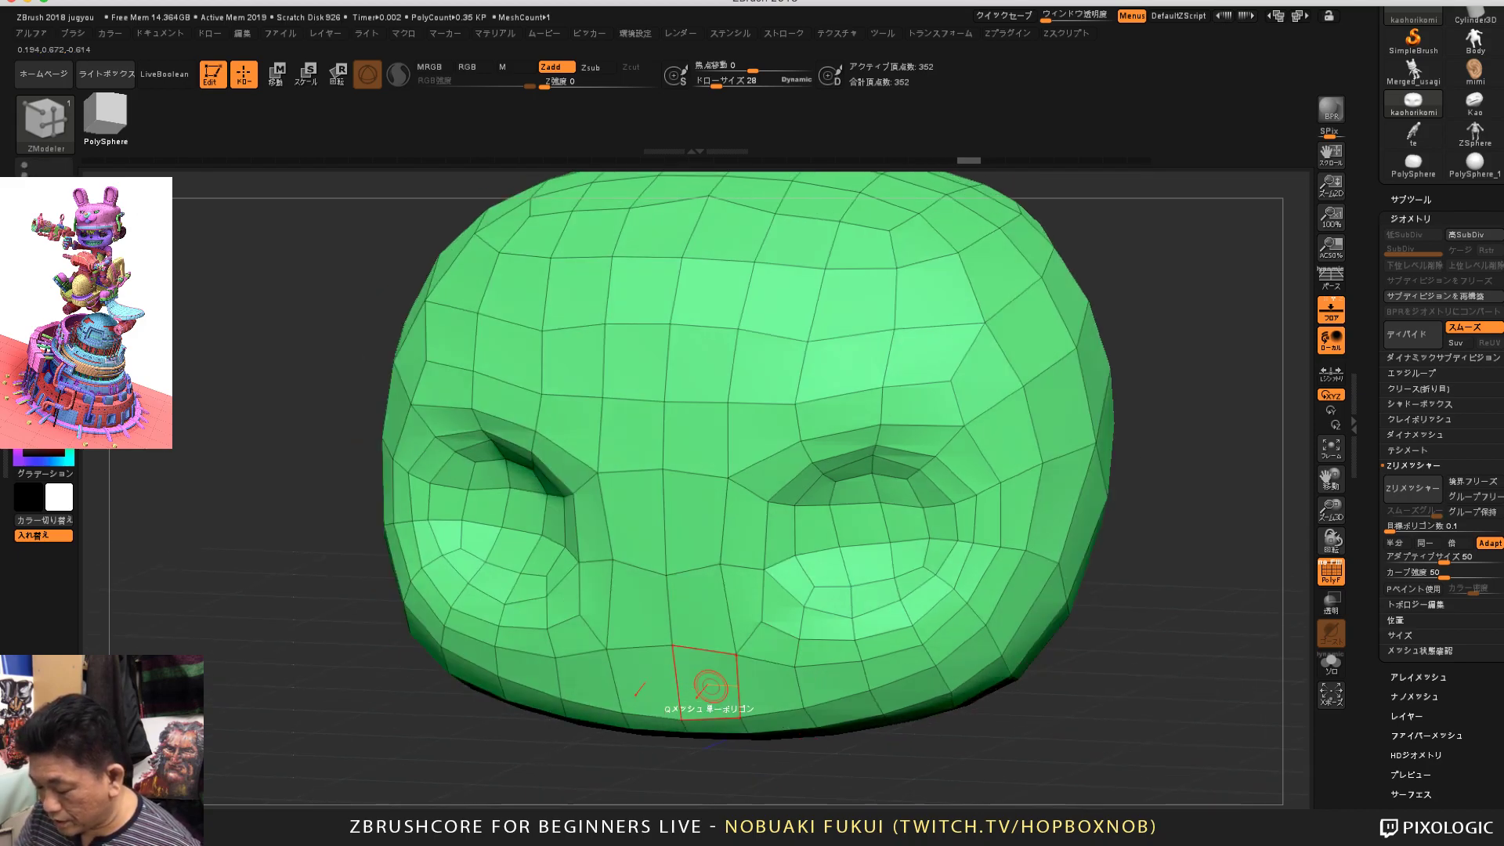
pyautogui.moveTo(729, 780); pyautogui.dragTo(690, 780)
pyautogui.moveTo(708, 682); pyautogui.dragTo(738, 767)
pyautogui.hotkey('ctrl', 'z')
# Step: Try to mark a band of polygons across the lower face for the mouth
pyautogui.moveTo(908, 743); pyautogui.dragTo(882, 771)
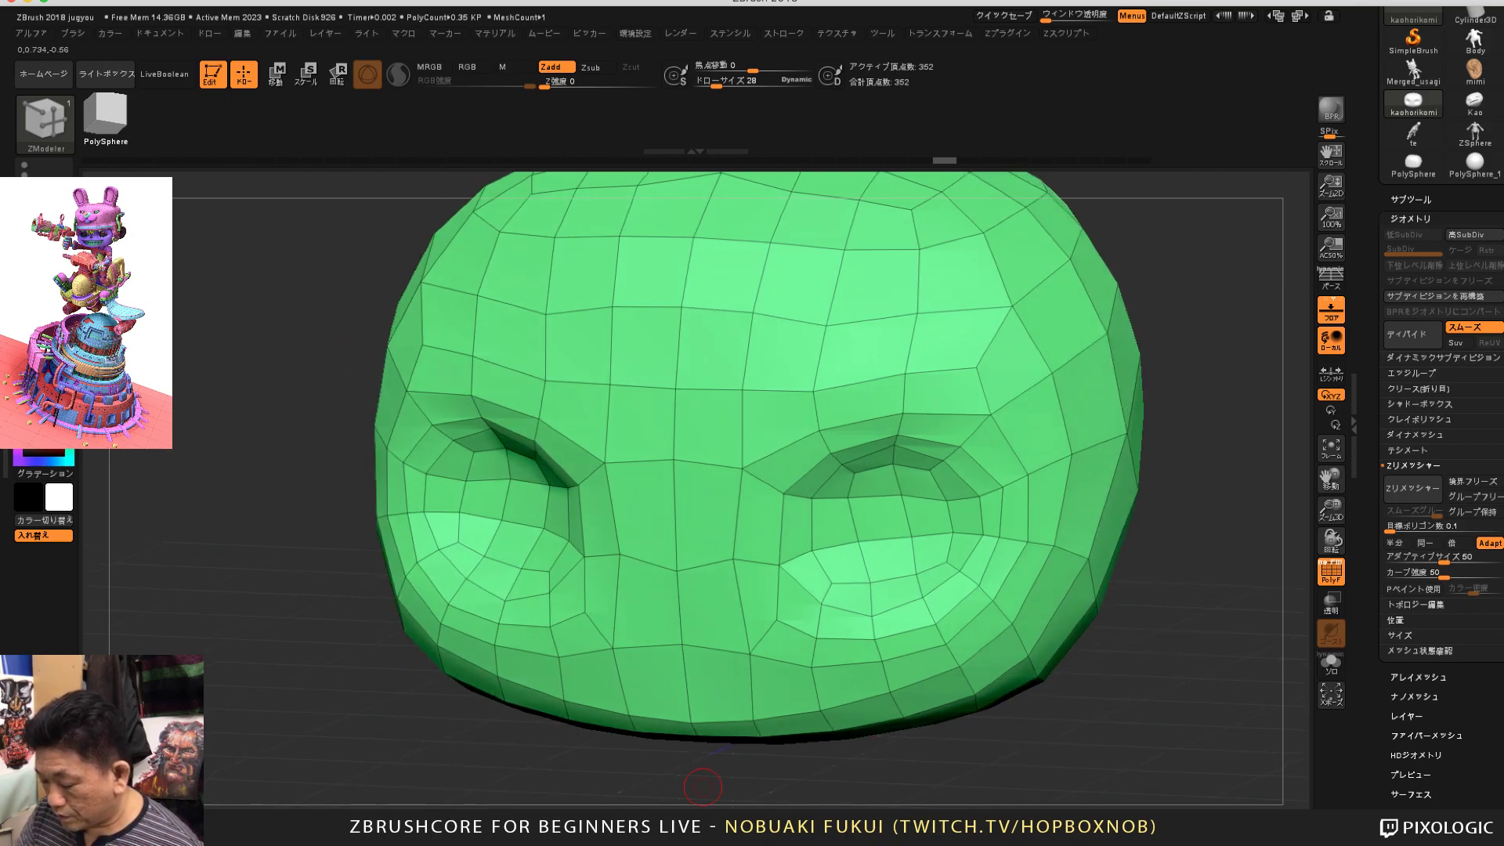
pyautogui.moveTo(703, 786); pyautogui.dragTo(708, 782)
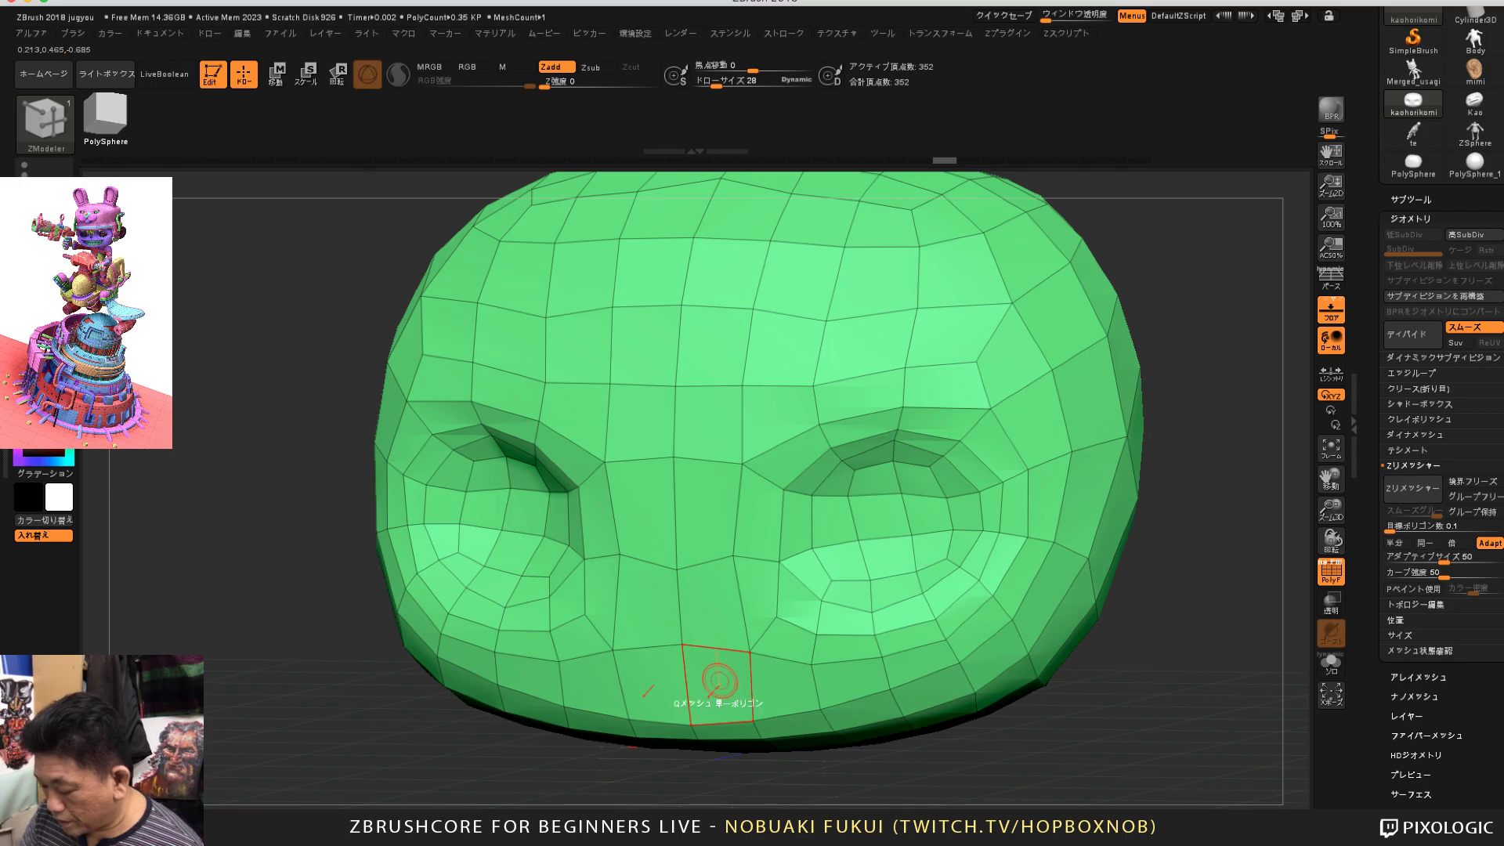
pyautogui.keyDown('alt'); pyautogui.moveTo(729, 685); pyautogui.dragTo(918, 665); pyautogui.keyUp('alt')
pyautogui.hotkey('ctrl', 'z')
pyautogui.keyDown('alt'); pyautogui.moveTo(766, 767); pyautogui.dragTo(800, 760); pyautogui.keyUp('alt')
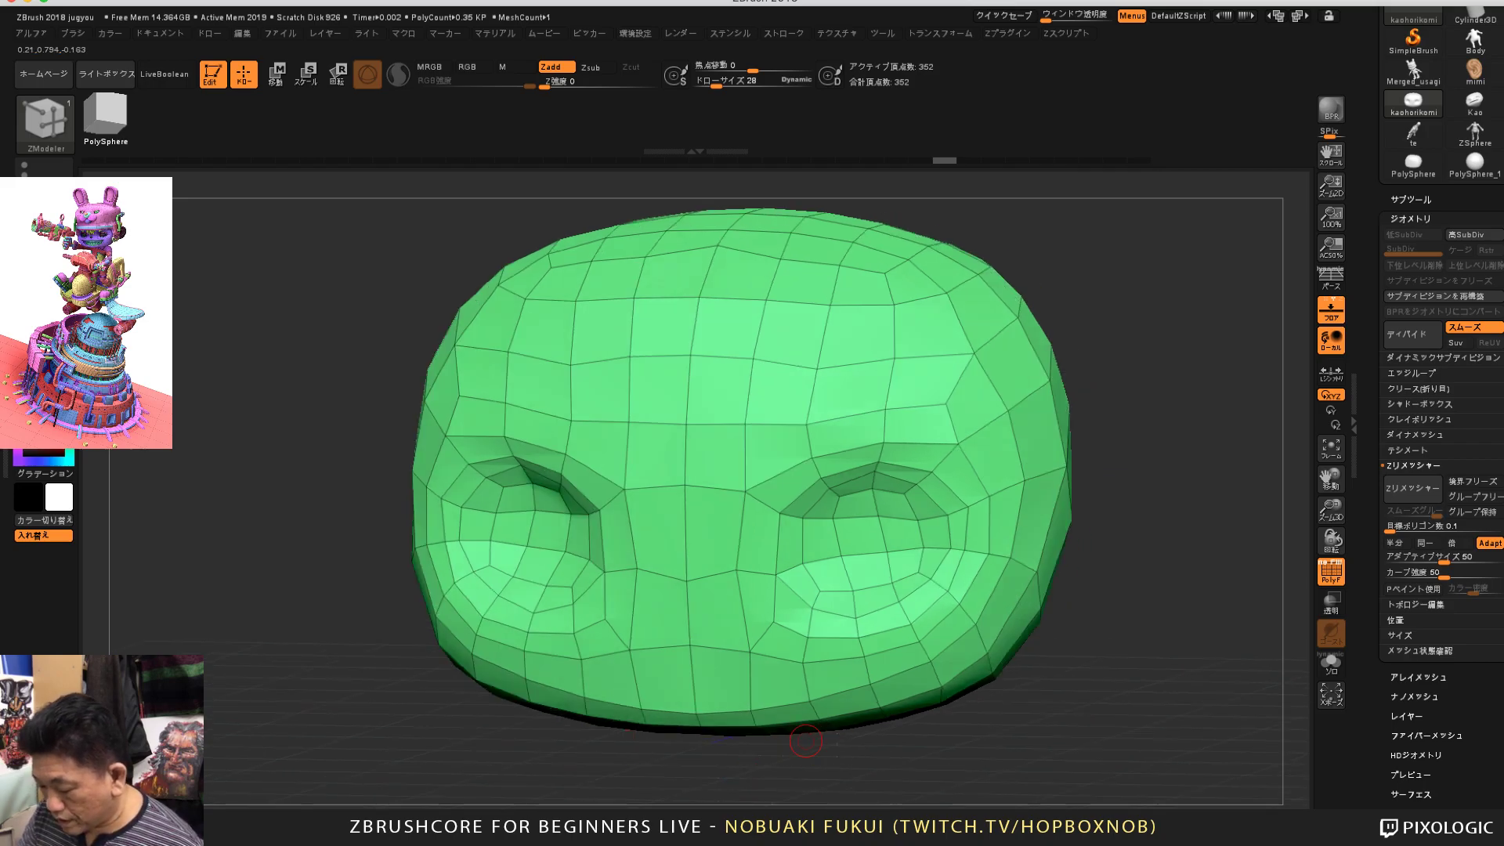
pyautogui.click(718, 672)
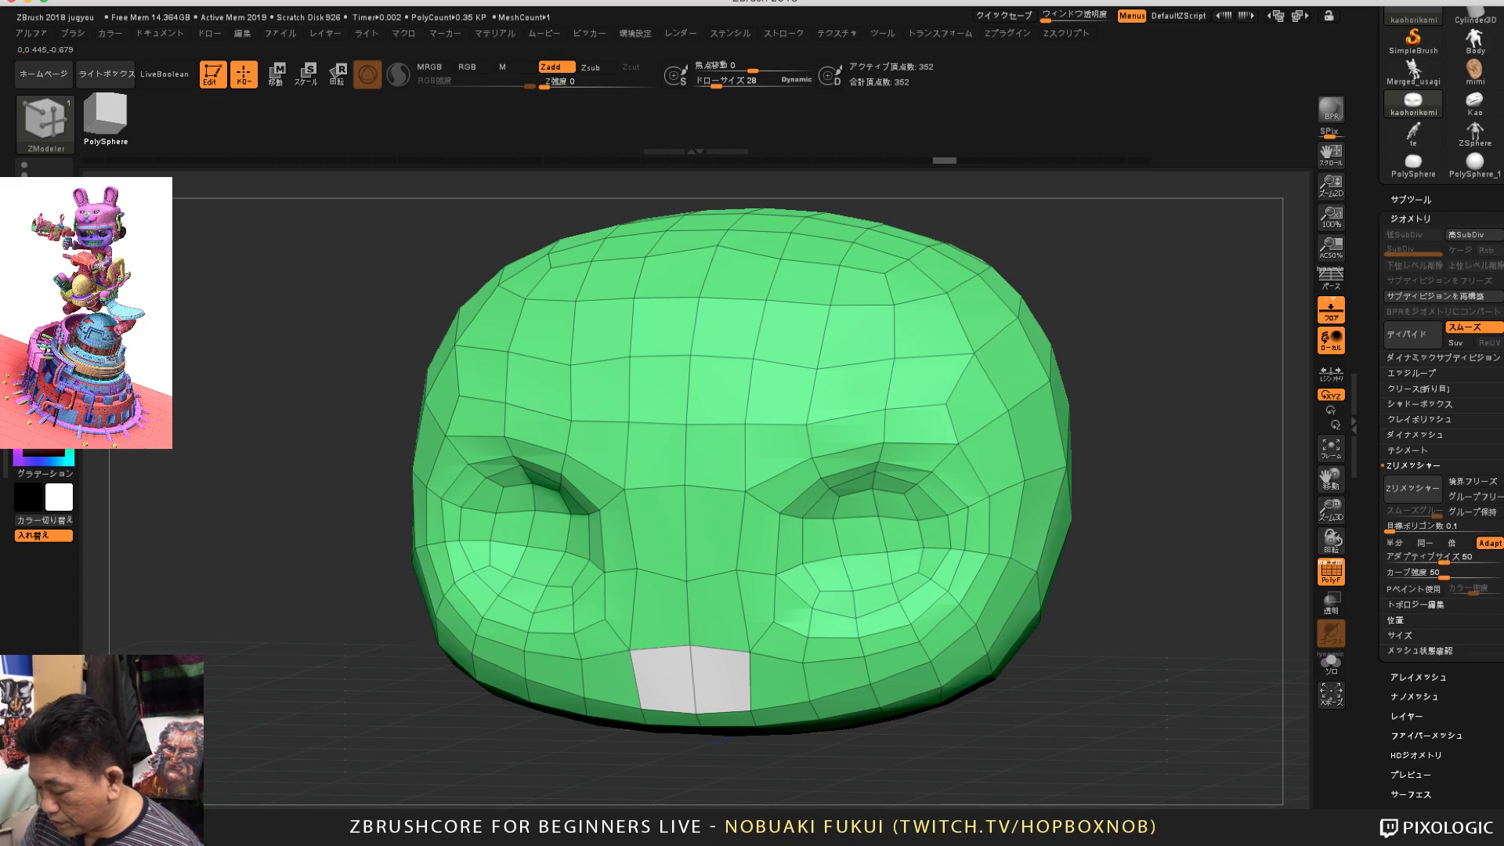
pyautogui.moveTo(723, 678)
pyautogui.keyDown('alt'); pyautogui.mouseDown()
pyautogui.moveTo(835, 679)
pyautogui.moveTo(946, 634)
pyautogui.mouseUp(); pyautogui.keyUp('alt')
pyautogui.moveTo(1176, 595)
pyautogui.mouseDown()
pyautogui.moveTo(1034, 587)
pyautogui.moveTo(1176, 583)
pyautogui.mouseUp()
pyautogui.hotkey('ctrl', 'z')
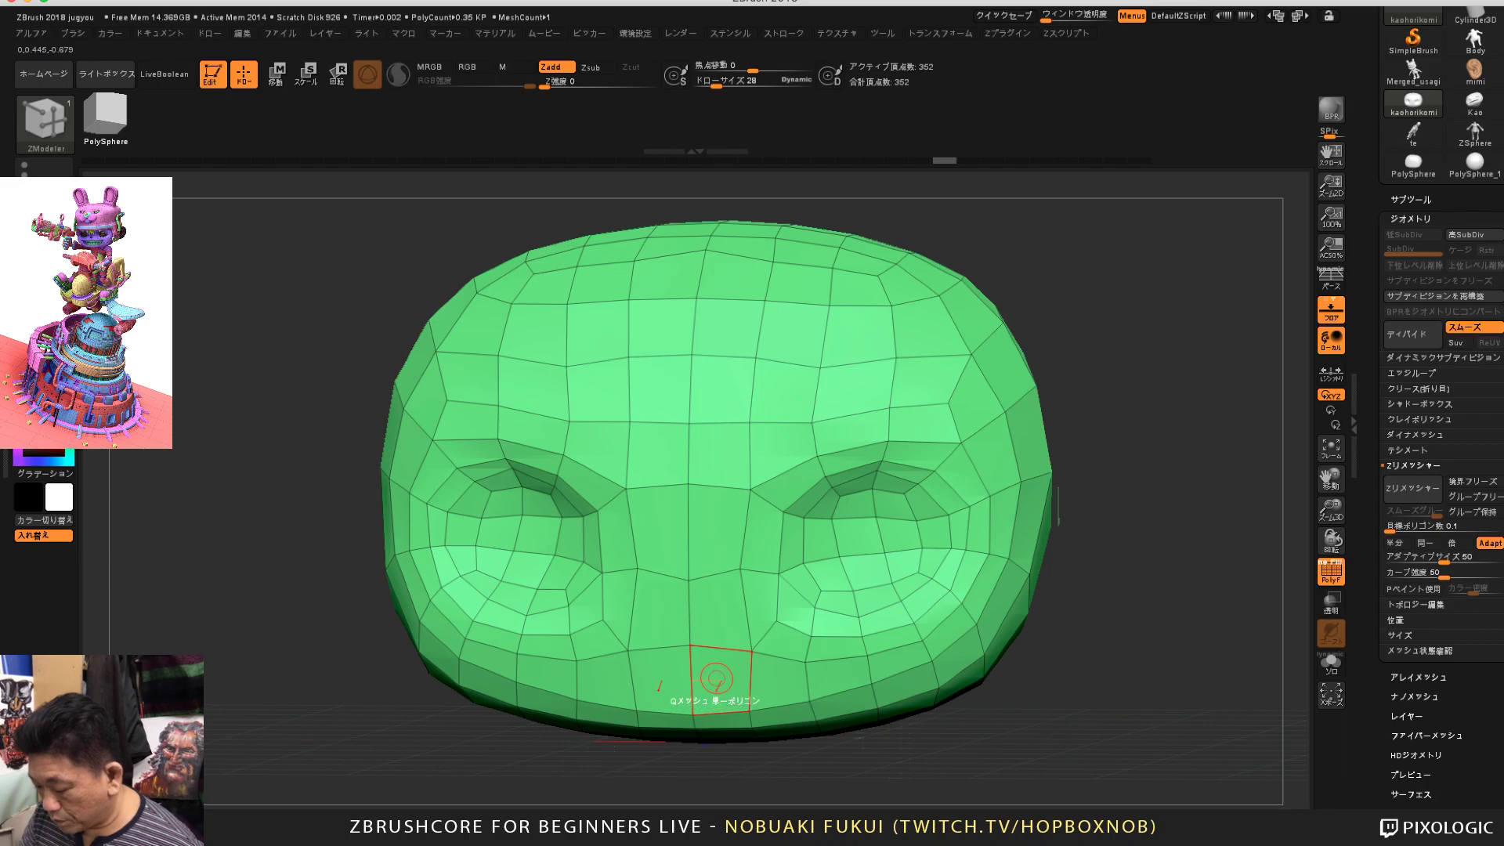
# Step: Mark a mirrored row of eight polygons across the lower face as a temporary polygroup in the shape of a mouth
pyautogui.click(715, 679)
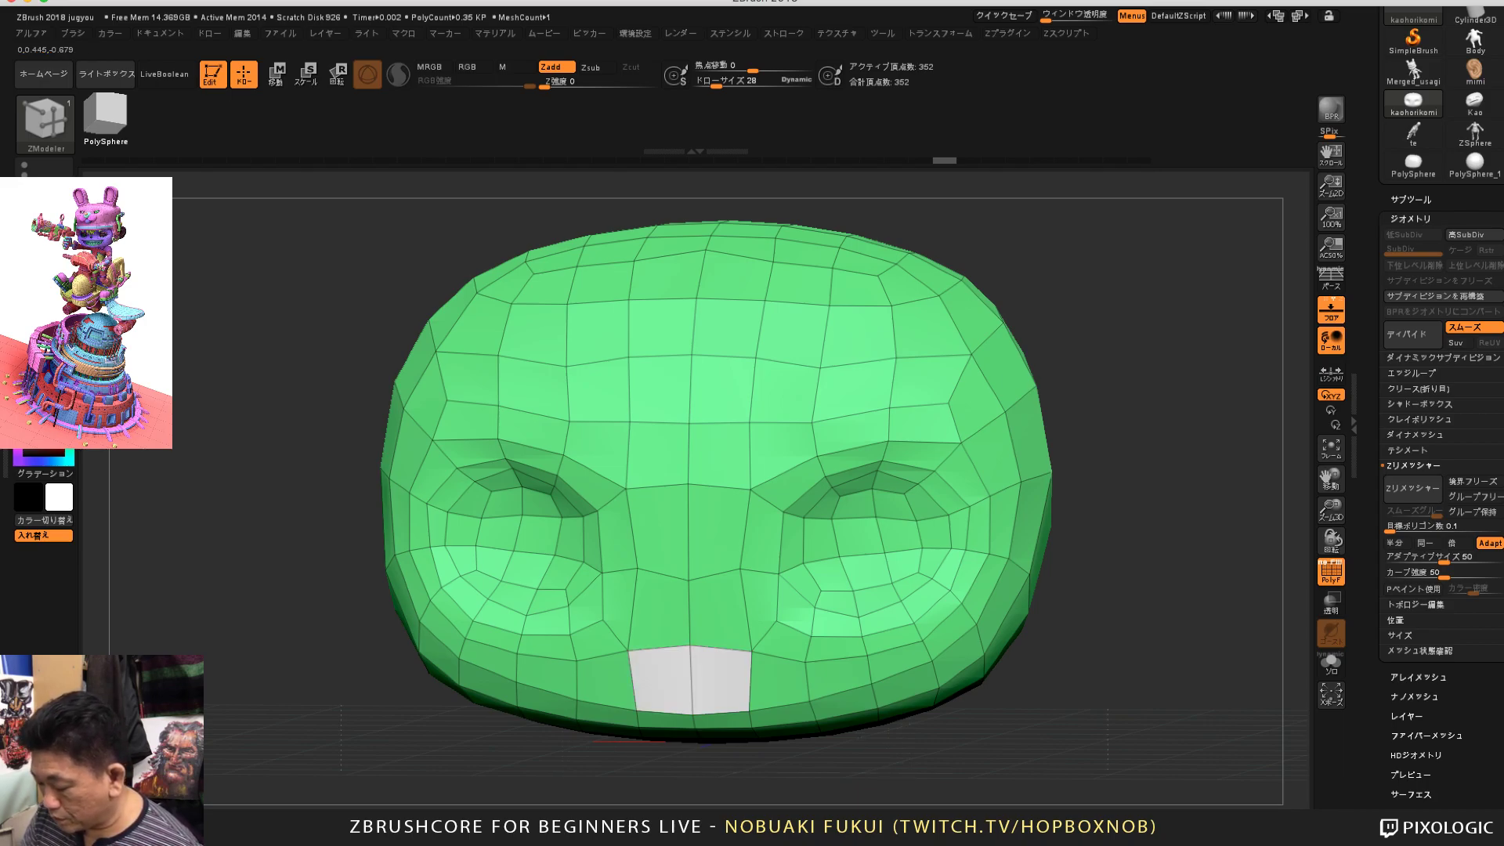
pyautogui.keyDown('alt'); pyautogui.moveTo(725, 680); pyautogui.dragTo(900, 664); pyautogui.keyUp('alt')
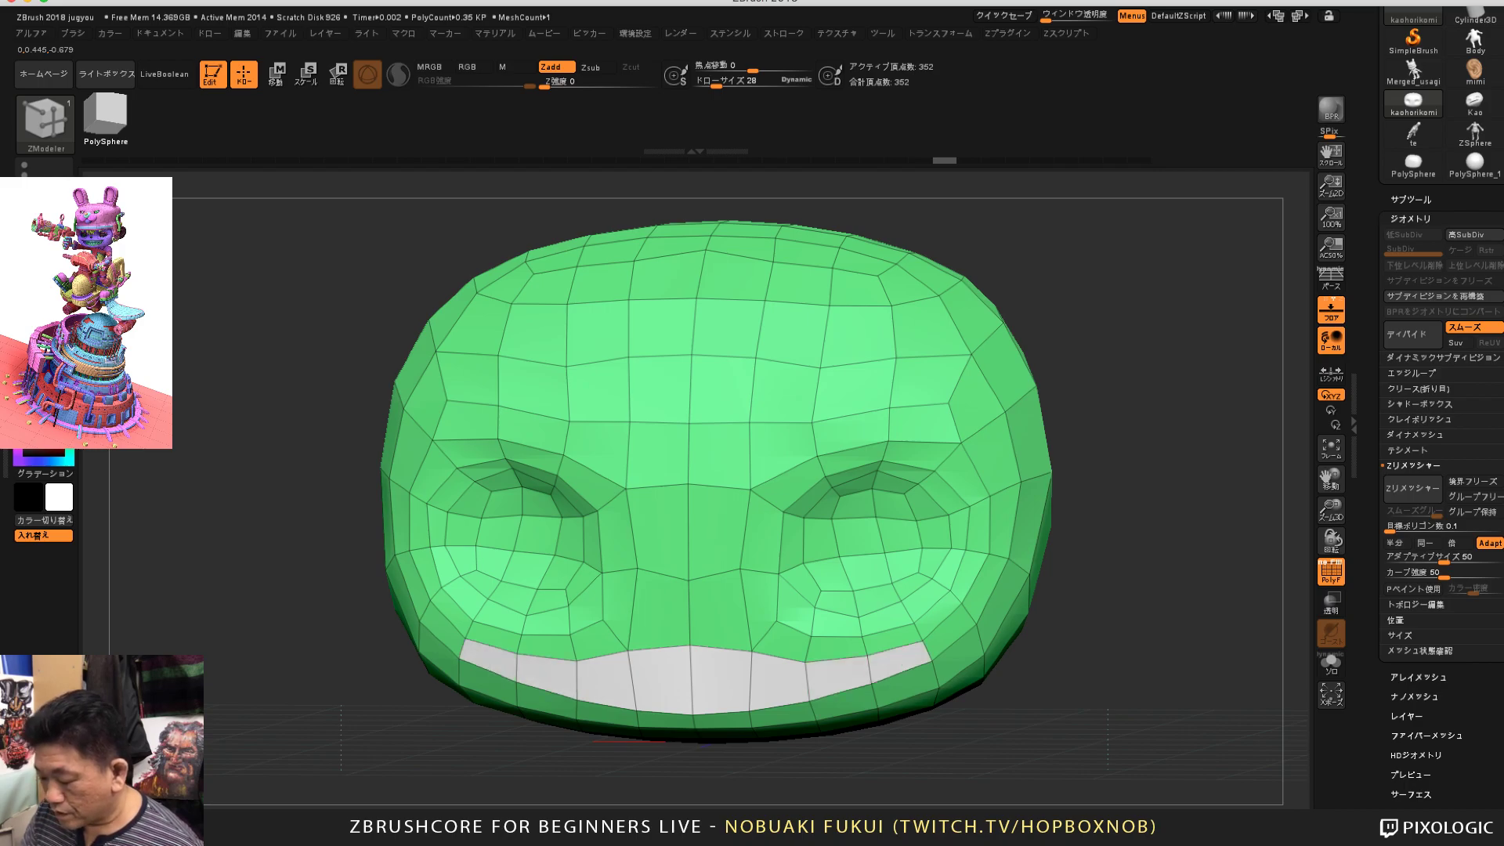
pyautogui.moveTo(1167, 486); pyautogui.dragTo(1120, 416)
pyautogui.moveTo(814, 764)
pyautogui.mouseDown()
pyautogui.moveTo(849, 766)
pyautogui.moveTo(903, 721)
pyautogui.moveTo(807, 724)
pyautogui.moveTo(900, 729)
pyautogui.moveTo(860, 703)
pyautogui.moveTo(917, 709)
pyautogui.moveTo(896, 712)
pyautogui.moveTo(909, 753)
pyautogui.moveTo(842, 766)
pyautogui.mouseUp()
pyautogui.moveTo(932, 721)
pyautogui.mouseDown()
pyautogui.moveTo(892, 767)
pyautogui.moveTo(908, 775)
pyautogui.moveTo(862, 785)
pyautogui.mouseUp()
# Step: Clone the current head tool as a copy and quick-save the project
pyautogui.moveTo(1377, 282); pyautogui.dragTo(1378, 457)
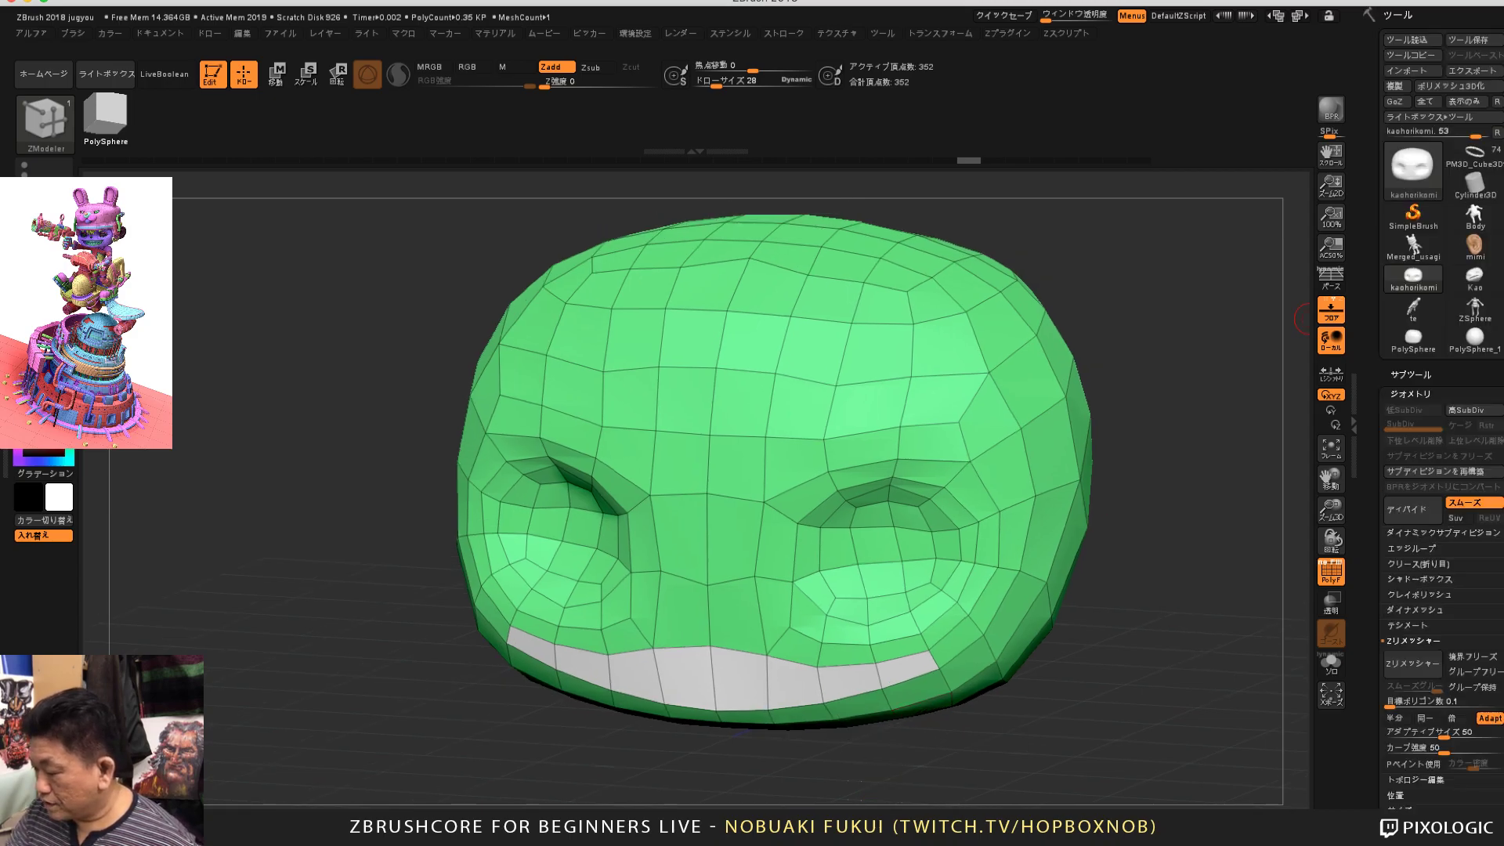
pyautogui.click(1395, 86)
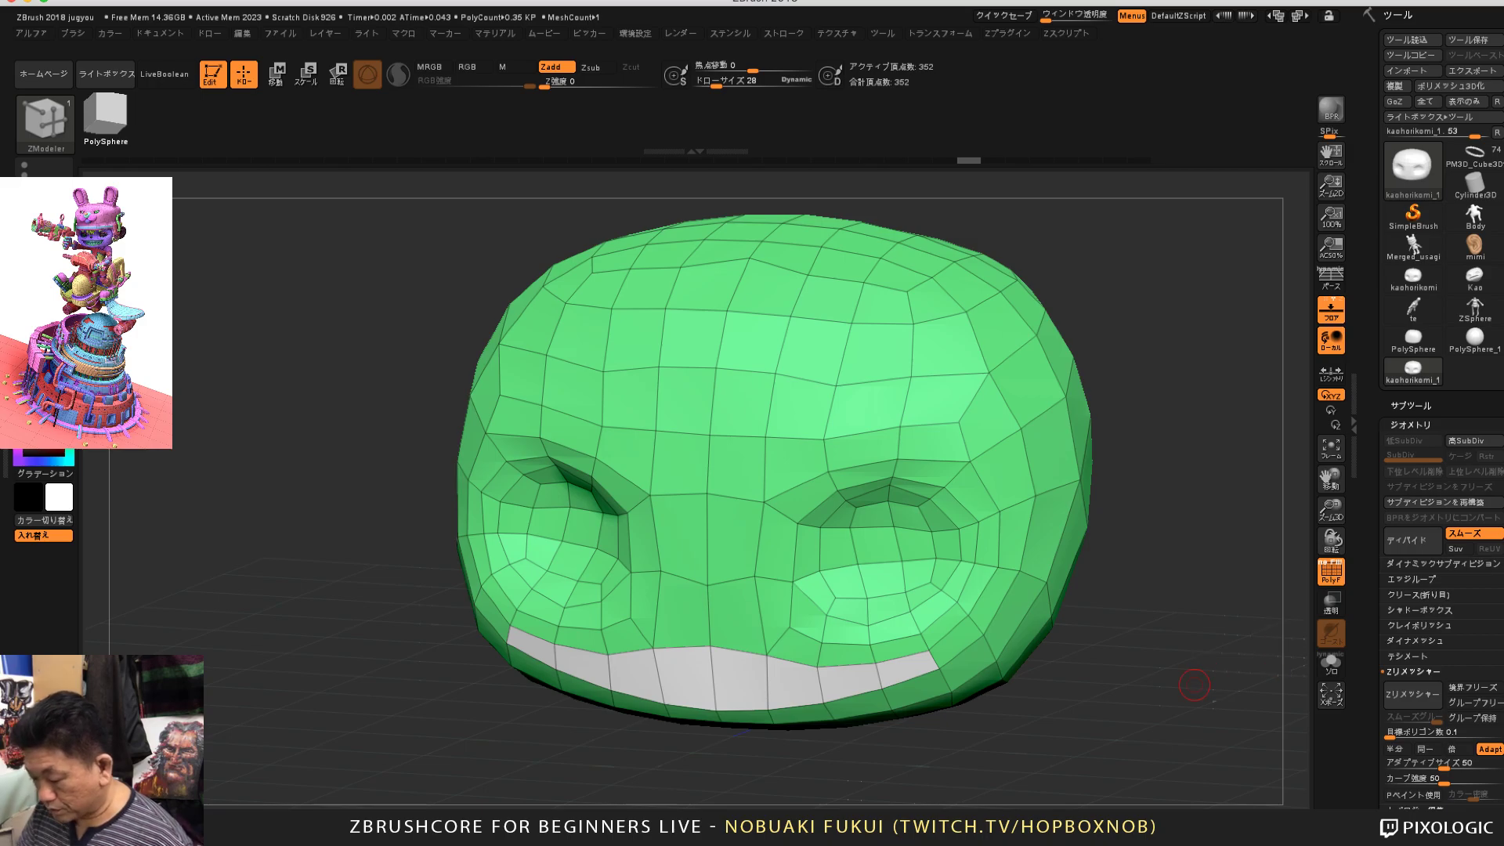
pyautogui.hotkey('ctrl', 's')
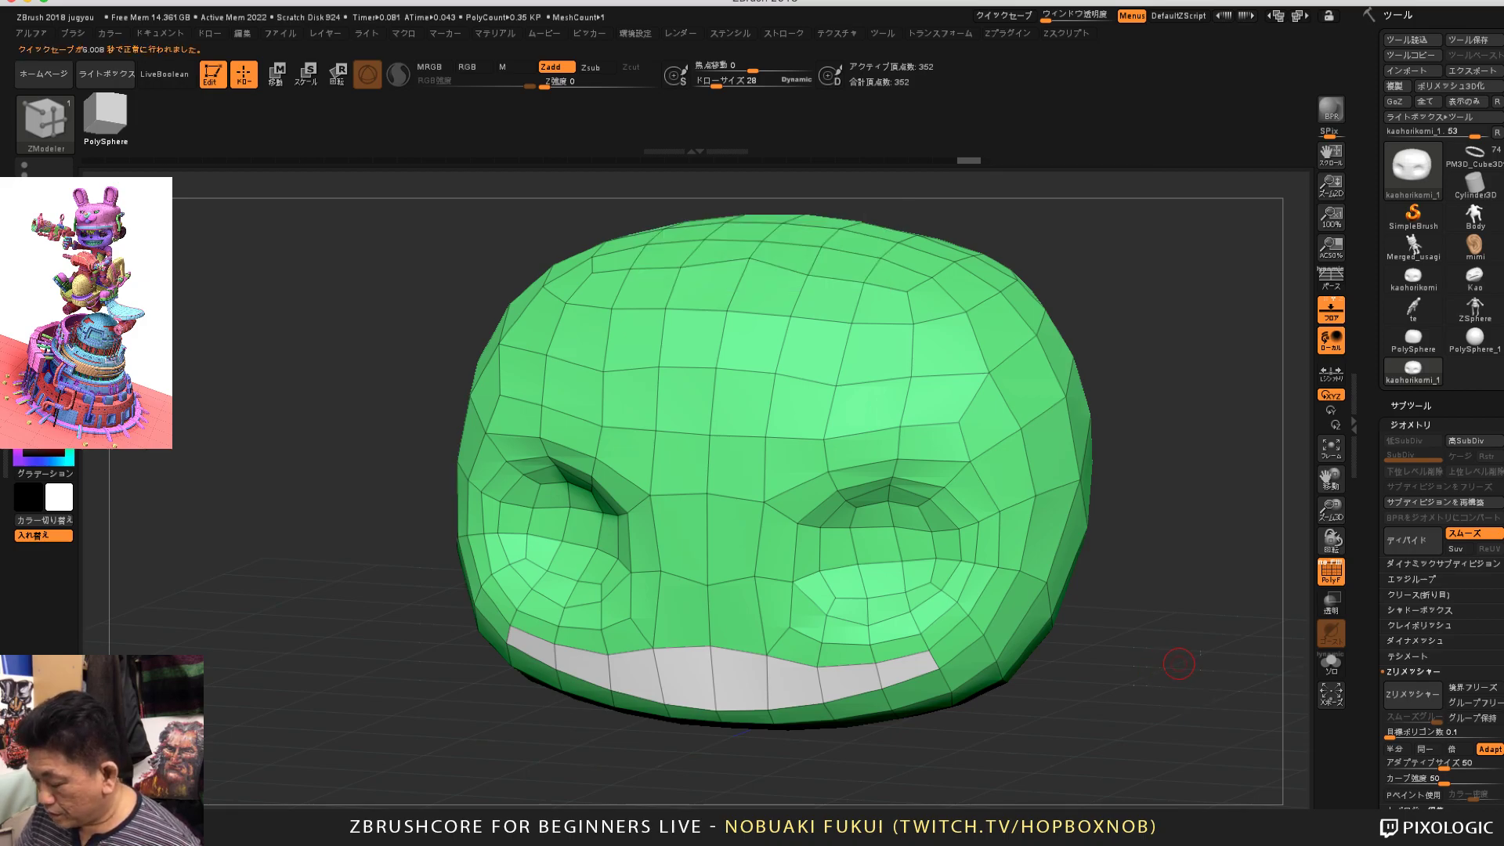
pyautogui.moveTo(1162, 685); pyautogui.dragTo(924, 729)
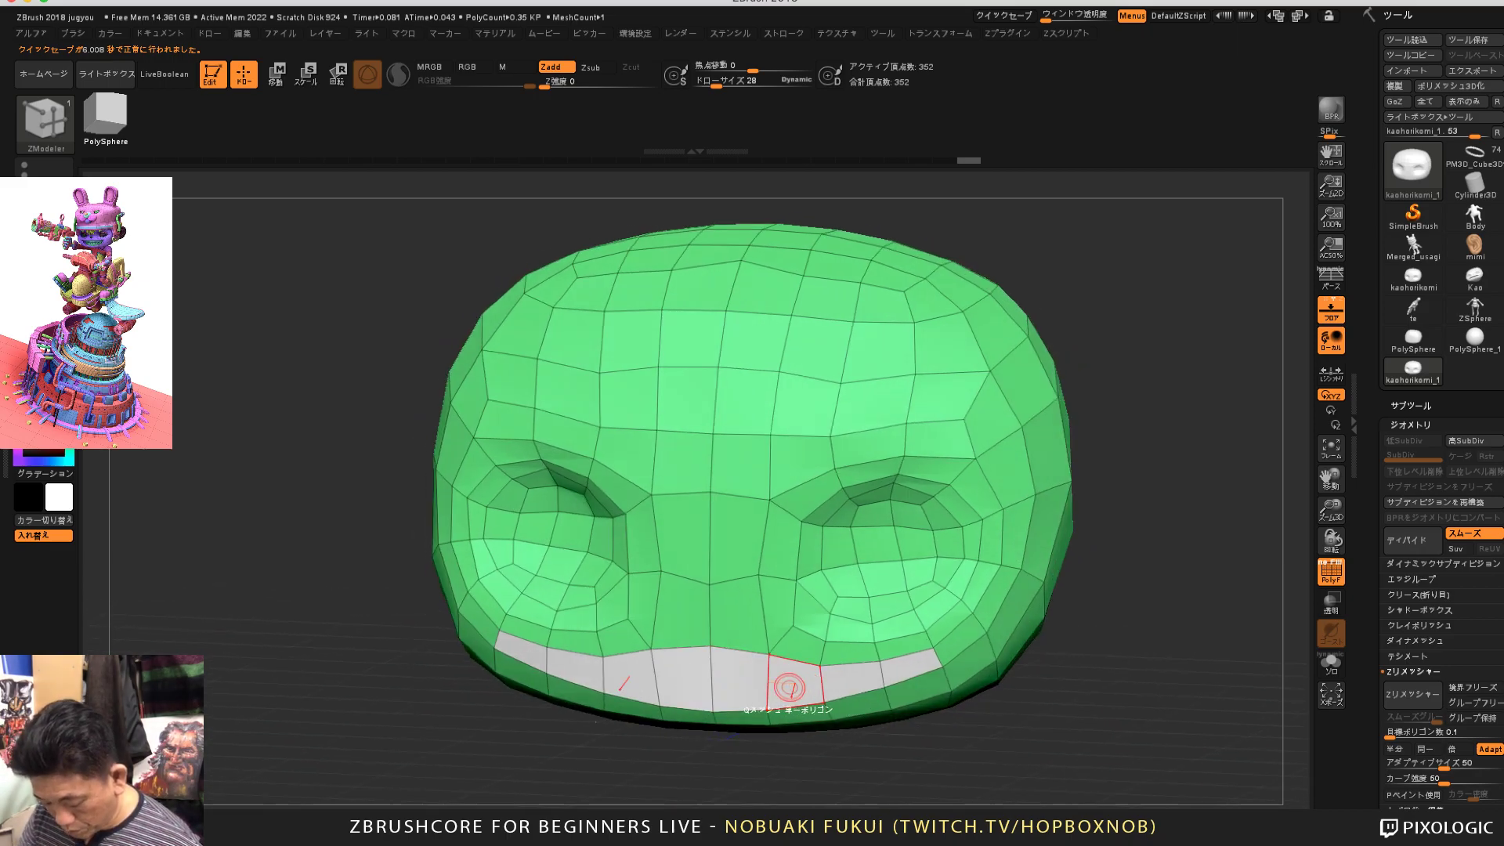
pyautogui.hotkey('ctrl', 'shift')
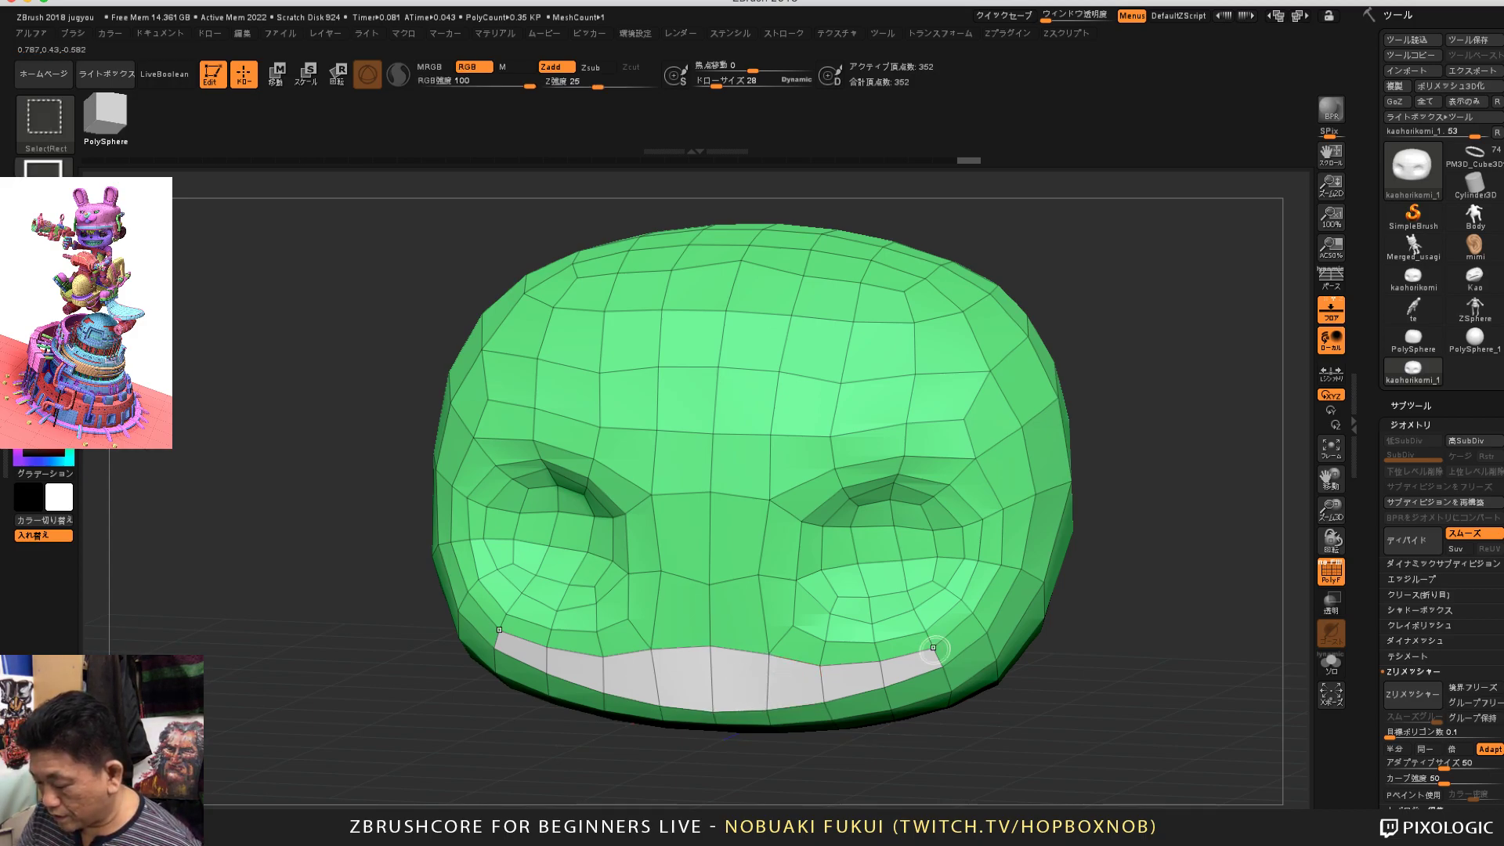
pyautogui.keyDown('ctrl'); pyautogui.keyDown('shift'); pyautogui.click(973, 632); pyautogui.keyUp('shift'); pyautogui.keyUp('ctrl')
pyautogui.moveTo(1048, 721)
pyautogui.mouseDown()
pyautogui.moveTo(1090, 722)
pyautogui.moveTo(1006, 712)
pyautogui.moveTo(1052, 748)
pyautogui.mouseUp()
pyautogui.hotkey('ctrl', 'z')
# Step: Hide the white mouth polygons by isolating the green face polygroup
pyautogui.hotkey('ctrl', 'shift')
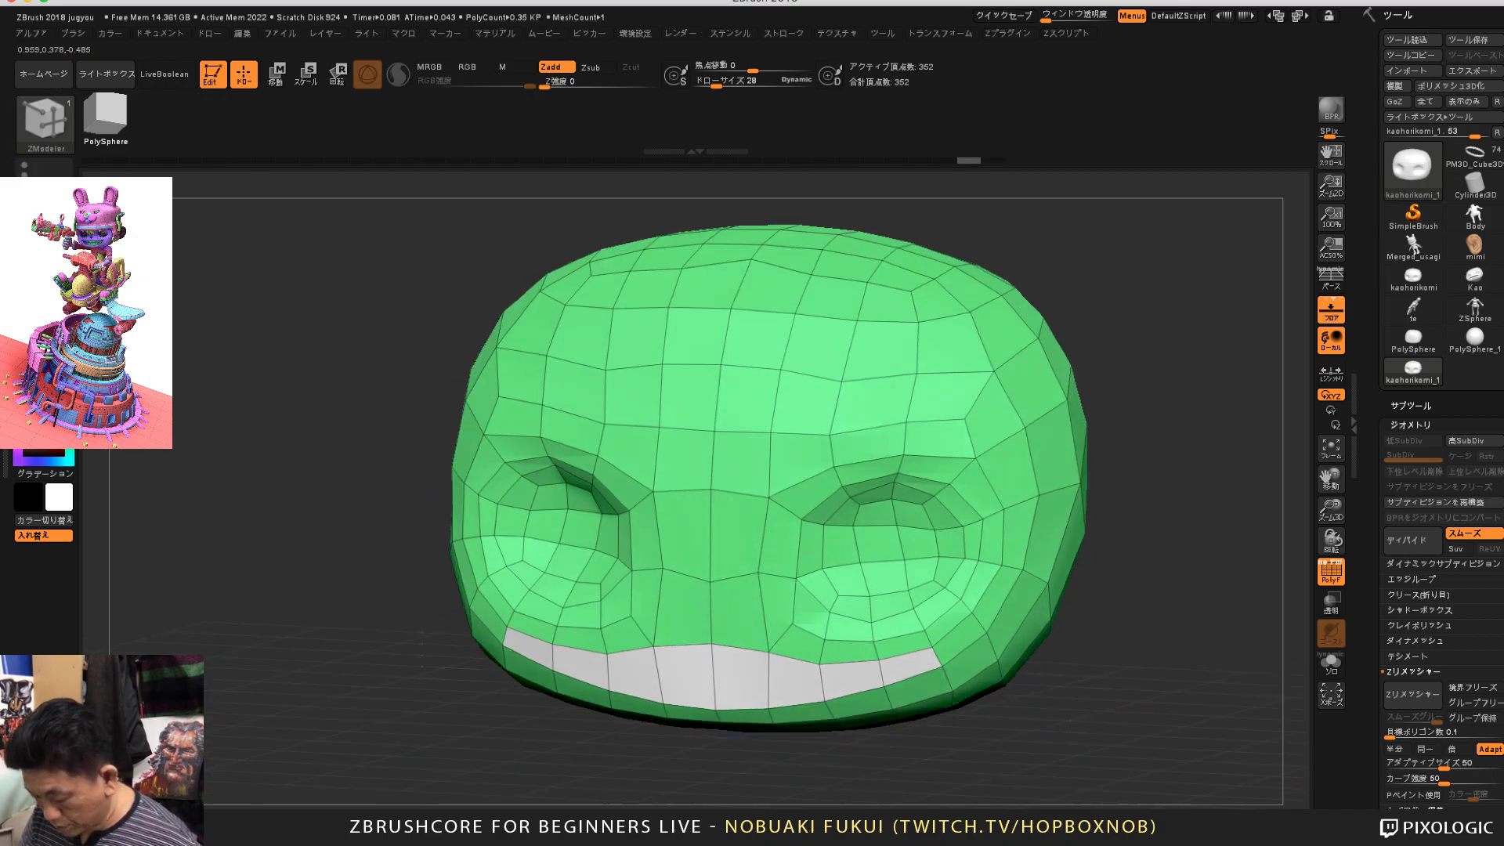
pyautogui.keyDown('ctrl'); pyautogui.keyDown('shift'); pyautogui.click(1014, 591); pyautogui.keyUp('shift'); pyautogui.keyUp('ctrl')
pyautogui.moveTo(1101, 689); pyautogui.dragTo(1094, 646)
pyautogui.moveTo(1249, 676); pyautogui.dragTo(1253, 687)
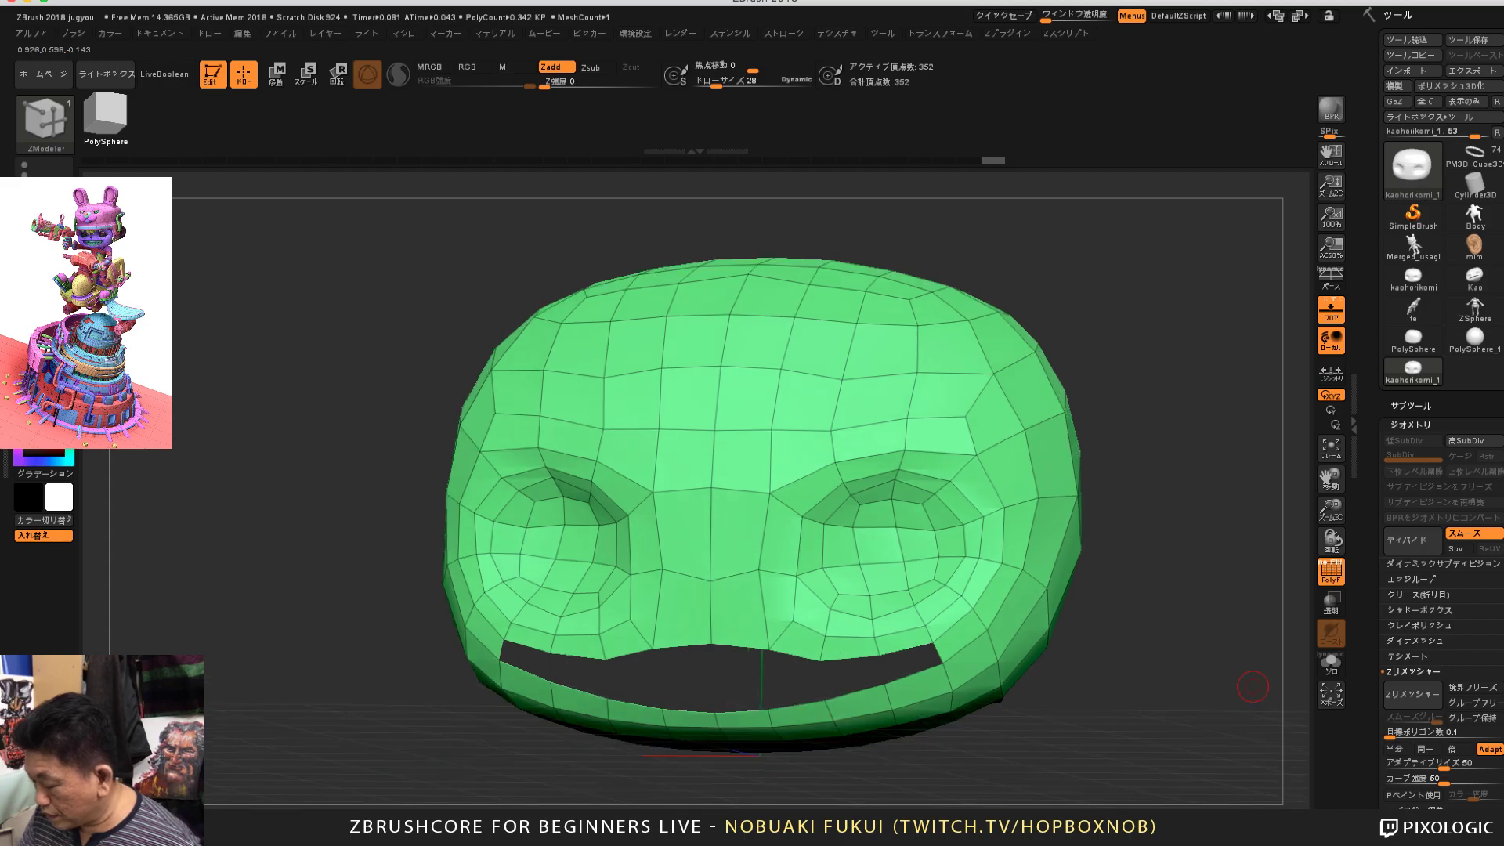
# Step: Delete the hidden mouth polygons with the Modify Topology tools, leaving an open mouth hole in the head
pyautogui.moveTo(1381, 666); pyautogui.dragTo(1382, 524)
pyautogui.moveTo(1219, 627)
pyautogui.mouseDown()
pyautogui.moveTo(1199, 659)
pyautogui.moveTo(1179, 630)
pyautogui.mouseUp()
pyautogui.keyDown('ctrl'); pyautogui.keyDown('shift'); pyautogui.click(1180, 656); pyautogui.keyUp('shift'); pyautogui.keyUp('ctrl')
pyautogui.hotkey('ctrl', 'z')
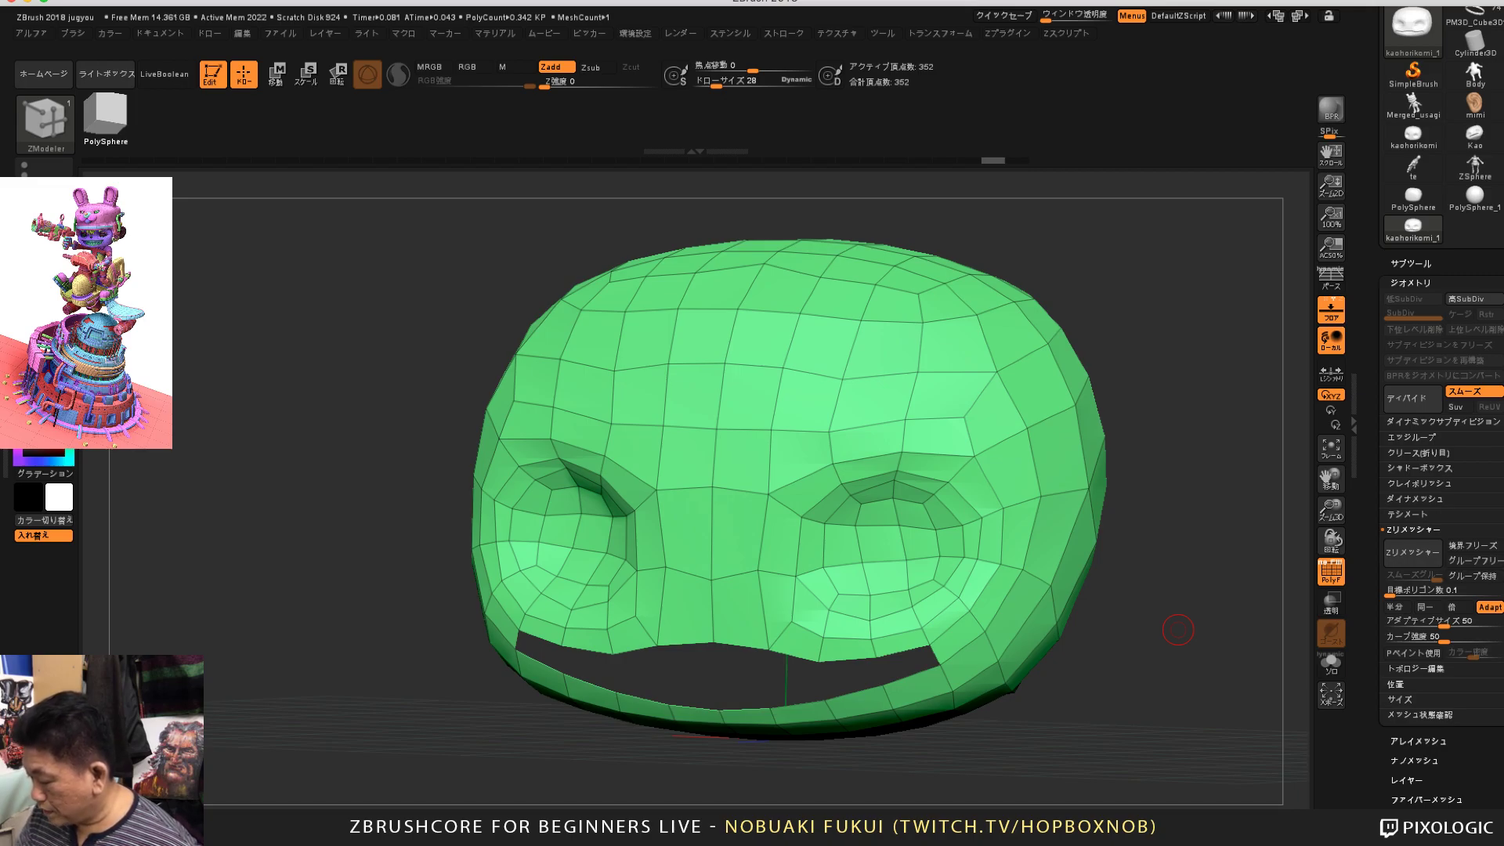
pyautogui.click(1416, 669)
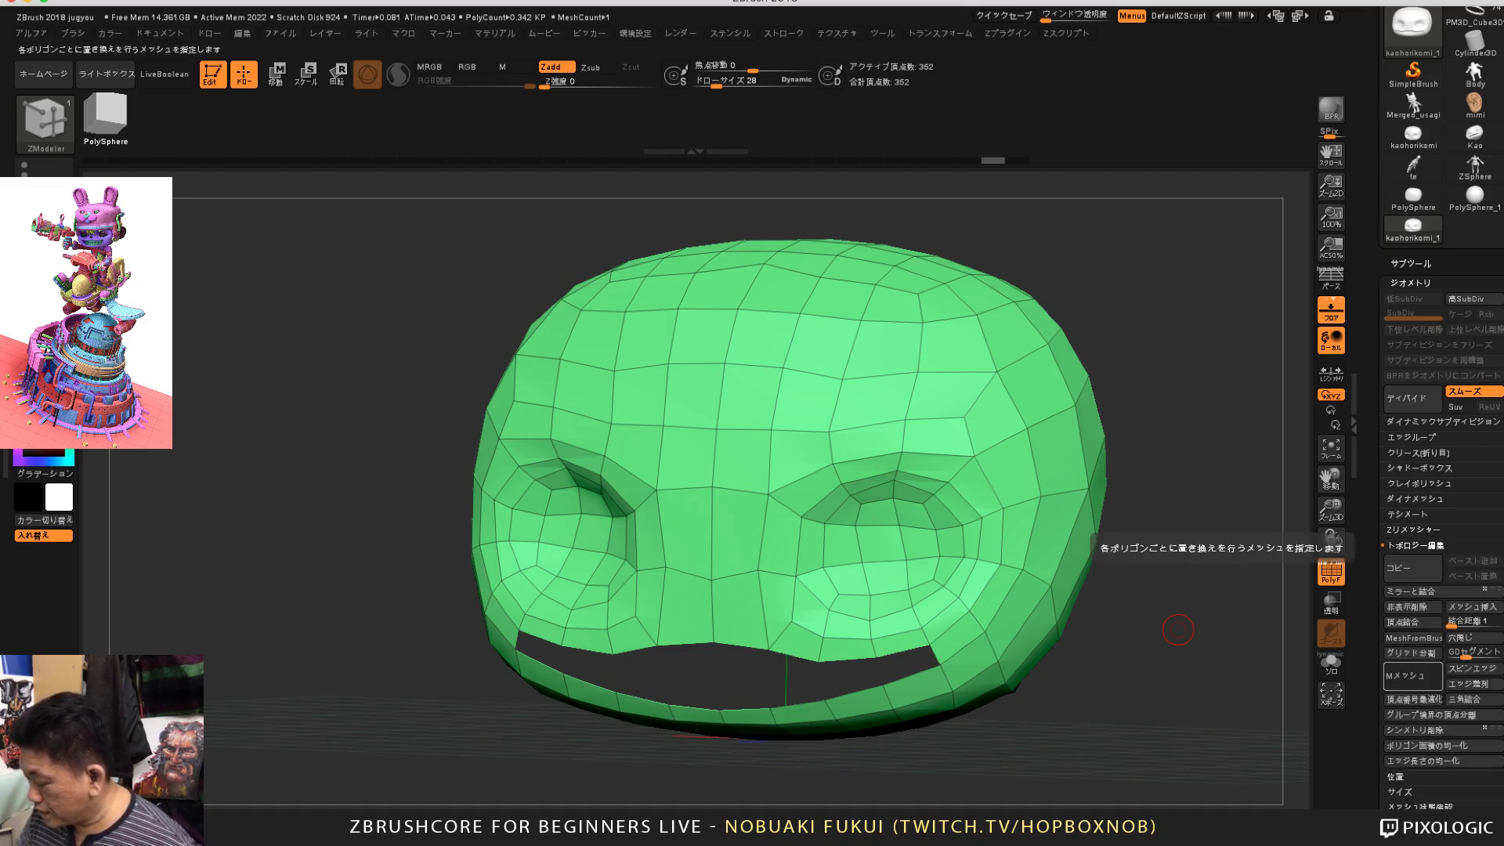
pyautogui.moveTo(1381, 641); pyautogui.dragTo(1382, 604)
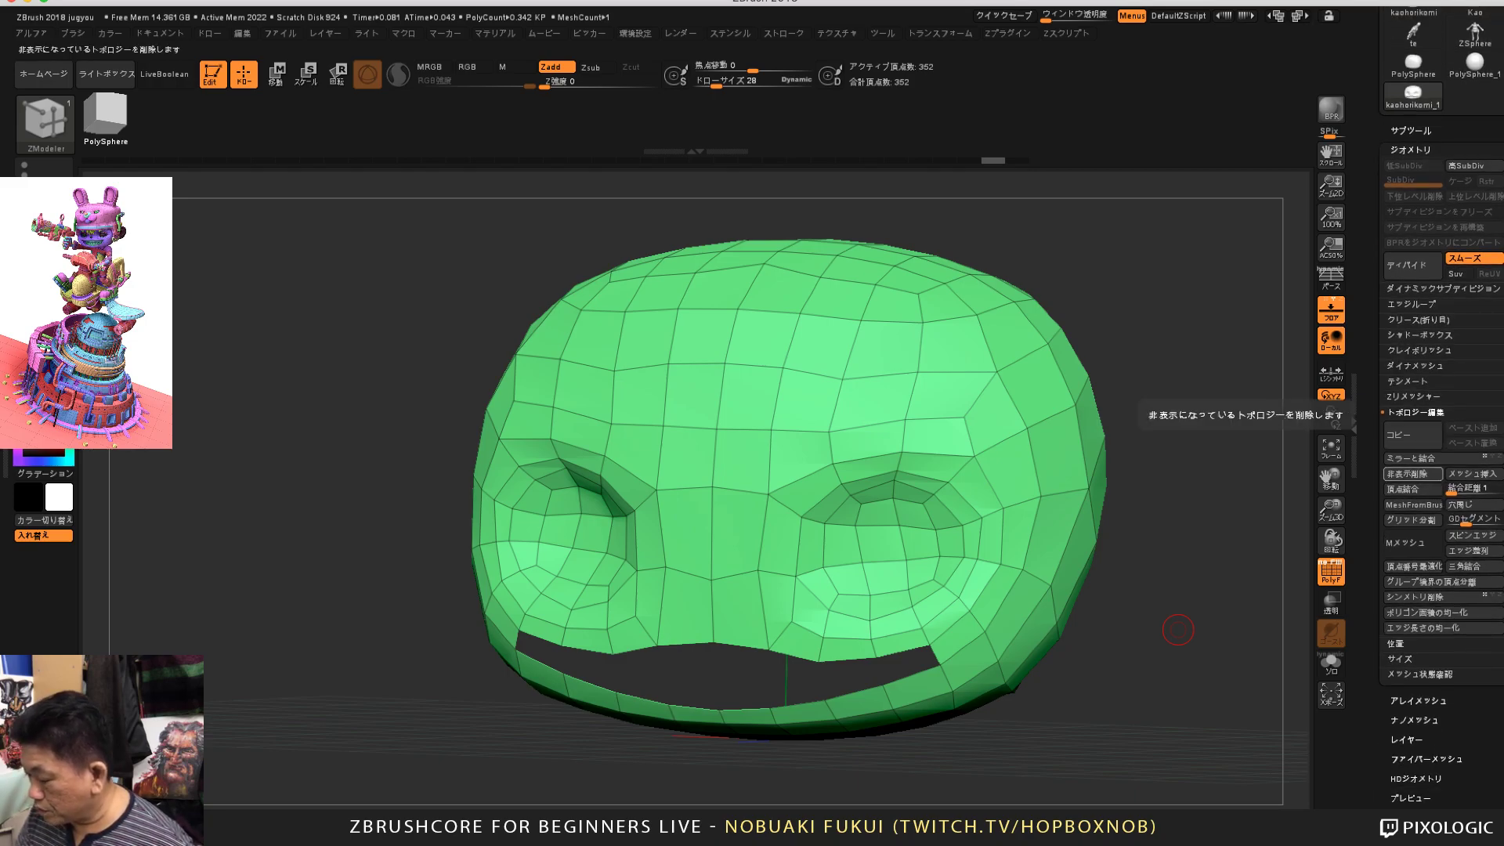
pyautogui.click(1413, 474)
pyautogui.moveTo(1242, 607); pyautogui.dragTo(1307, 586)
pyautogui.moveTo(1376, 493); pyautogui.dragTo(1373, 576)
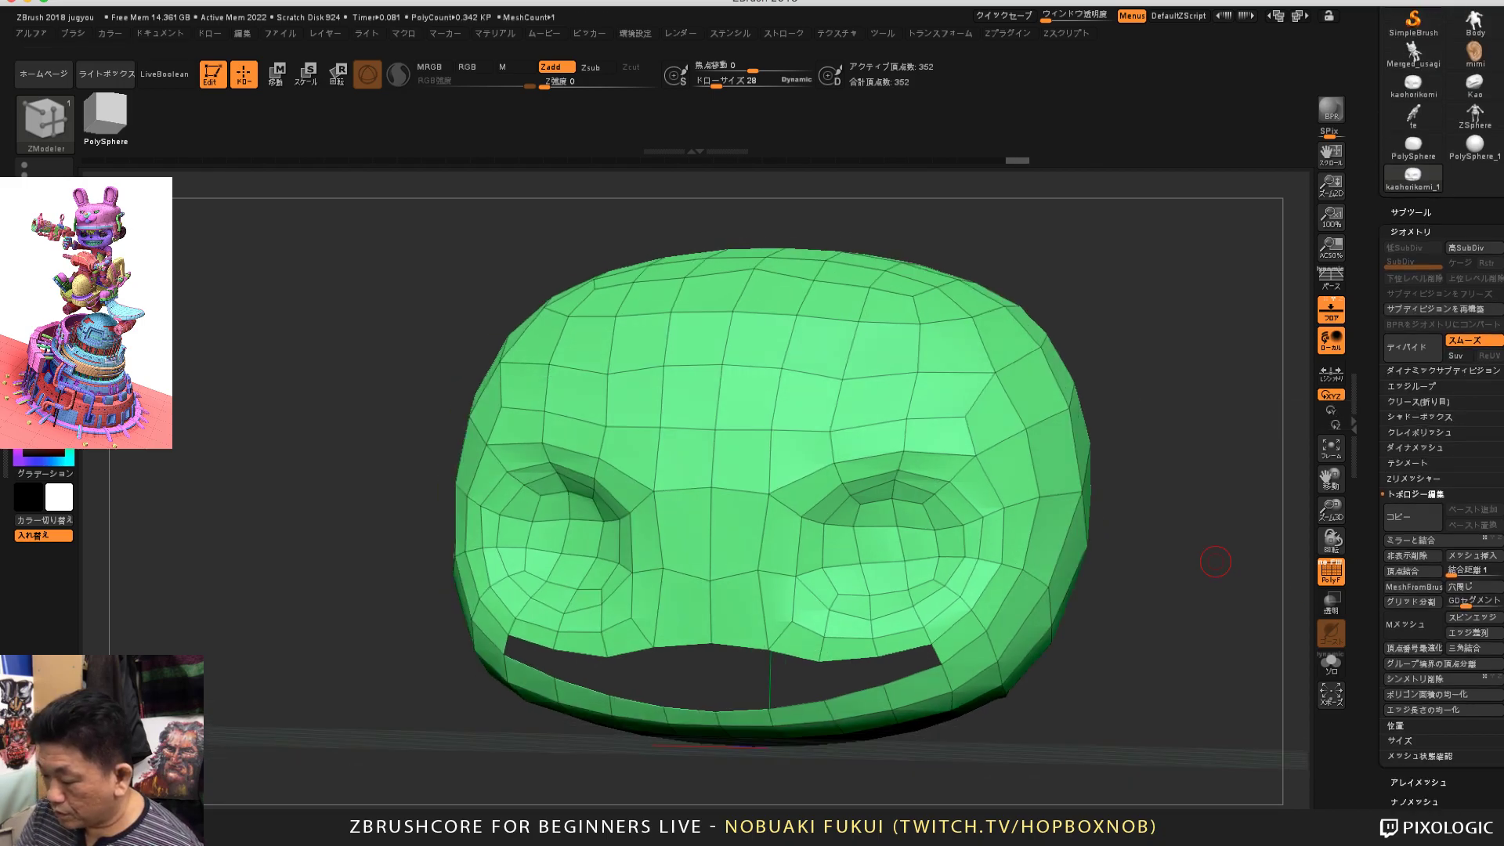
# Step: Extrude a mirrored pair of polygons outward from the upper corners of the head with QMesh to form two blocks
pyautogui.moveTo(1092, 371)
pyautogui.mouseDown()
pyautogui.moveTo(1119, 377)
pyautogui.moveTo(1088, 377)
pyautogui.moveTo(1116, 391)
pyautogui.moveTo(1093, 413)
pyautogui.moveTo(1042, 383)
pyautogui.moveTo(1070, 367)
pyautogui.mouseUp()
pyautogui.hotkey('ctrl', 'z')
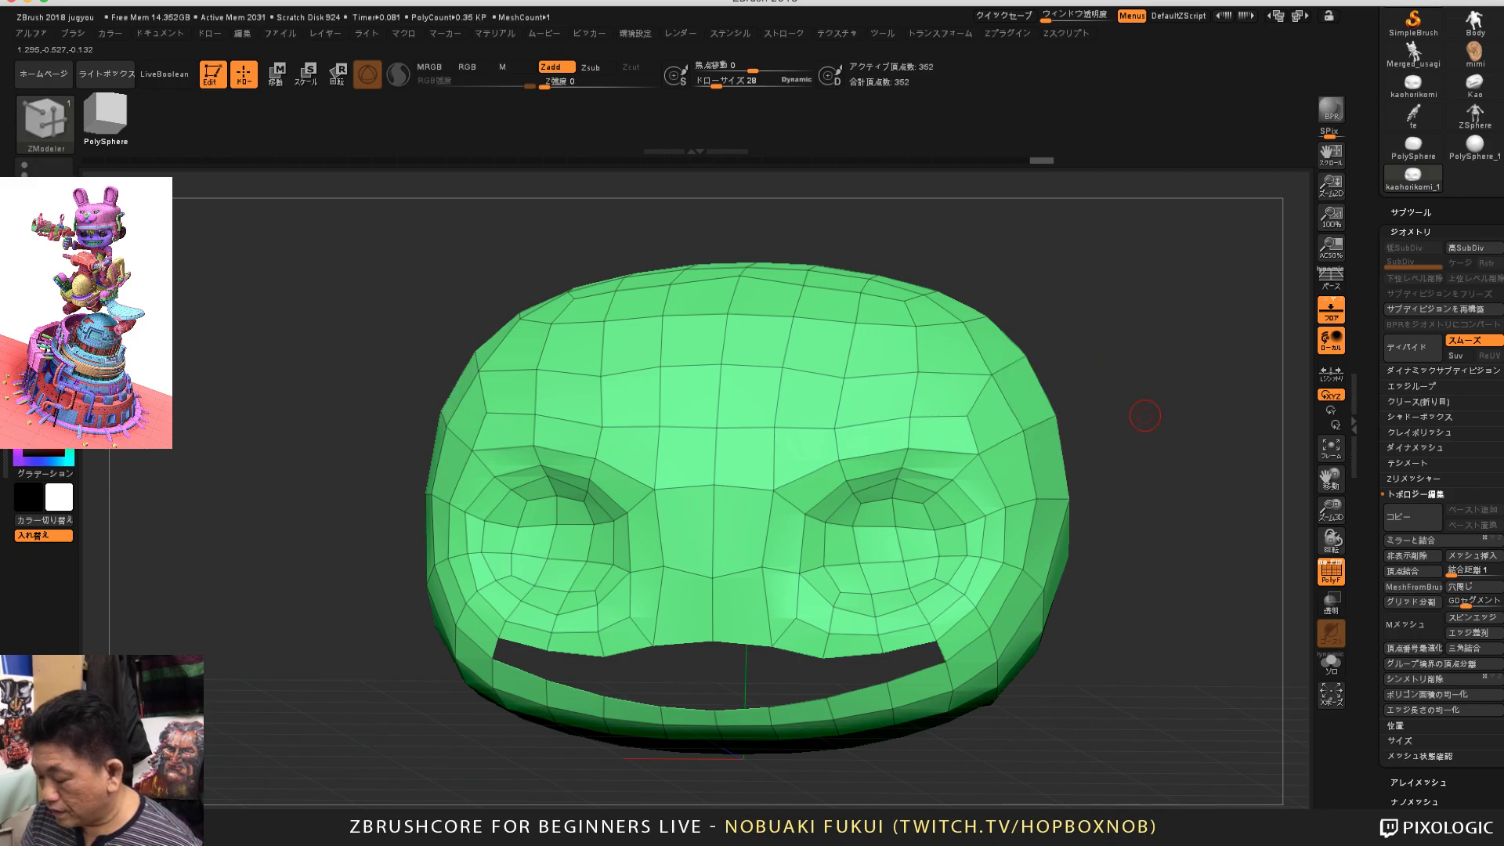
pyautogui.moveTo(1144, 416); pyautogui.dragTo(1096, 477)
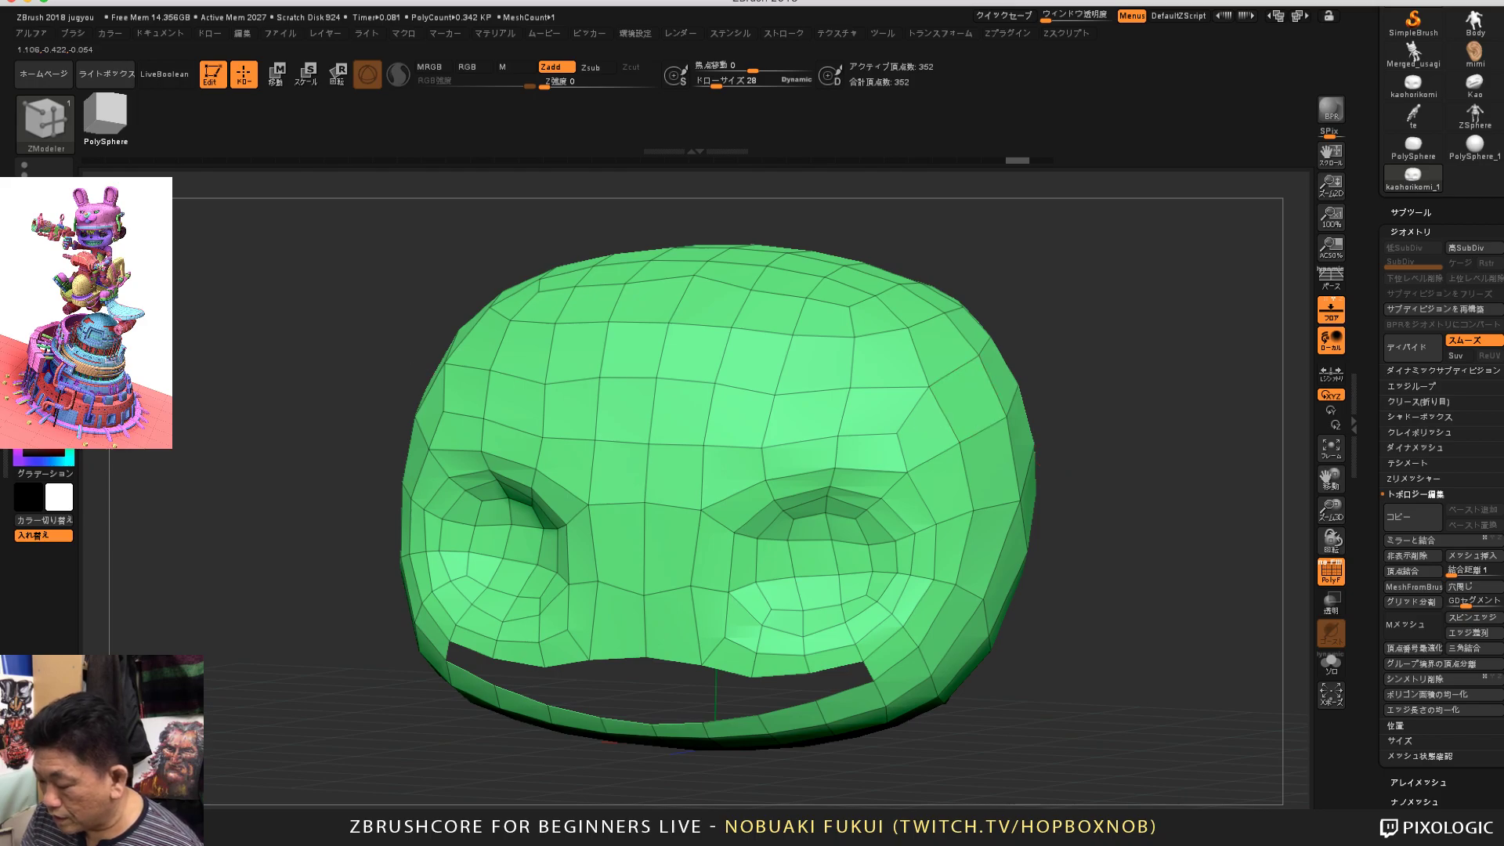
pyautogui.moveTo(989, 393); pyautogui.dragTo(1033, 382)
pyautogui.hotkey('ctrl', 'z')
pyautogui.moveTo(968, 345); pyautogui.dragTo(998, 326)
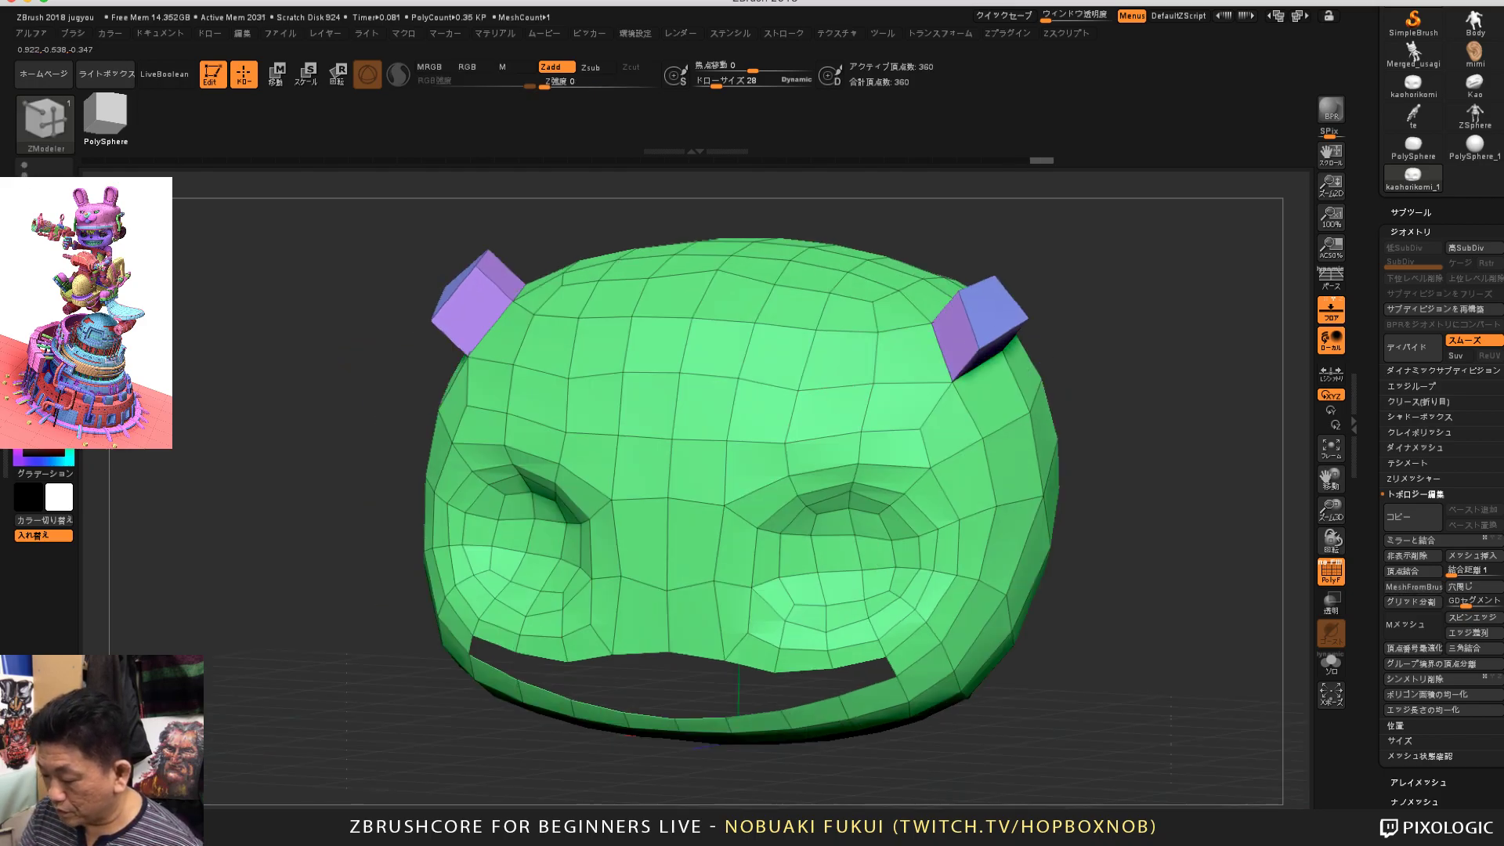
# Step: Extrude further mirrored polygons down the sides and toward the brow with QMesh to enlarge the two blocks
pyautogui.moveTo(993, 392); pyautogui.dragTo(1022, 381)
pyautogui.moveTo(1012, 456); pyautogui.dragTo(1047, 438)
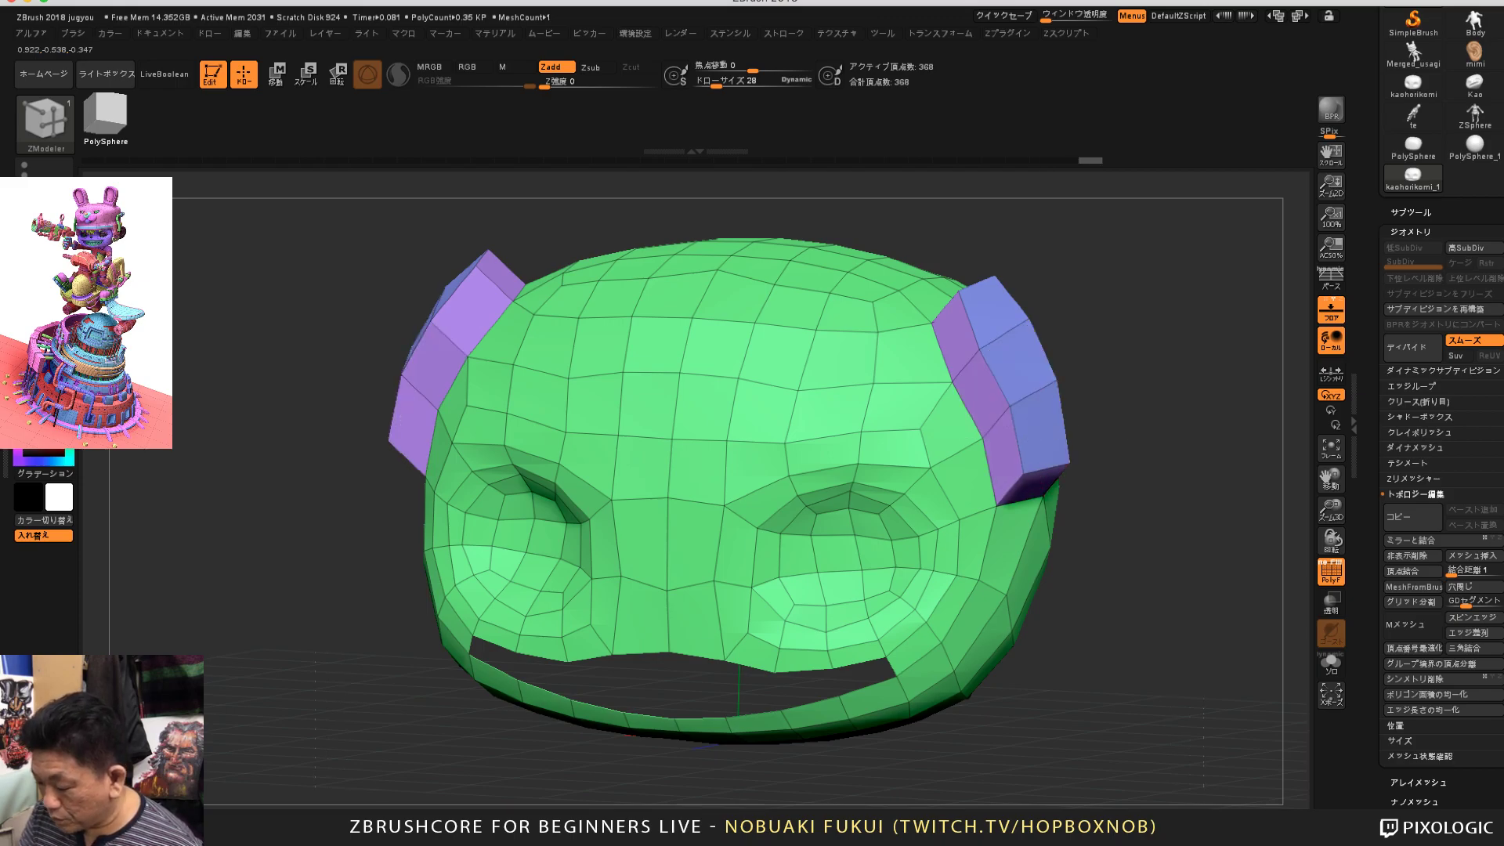
pyautogui.moveTo(910, 353); pyautogui.dragTo(930, 335)
pyautogui.moveTo(905, 407); pyautogui.dragTo(923, 384)
pyautogui.moveTo(950, 430); pyautogui.dragTo(970, 406)
pyautogui.moveTo(966, 480); pyautogui.dragTo(984, 458)
pyautogui.moveTo(894, 451); pyautogui.dragTo(842, 403)
# Step: Undo all the QMesh block extrusions on both sides of the head
pyautogui.hotkey('ctrl', 'z')
pyautogui.hotkey('ctrl', 'z')
pyautogui.hotkey('ctrl', 'z')
pyautogui.hotkey('ctrl', 'z')
pyautogui.hotkey('ctrl', 'z')
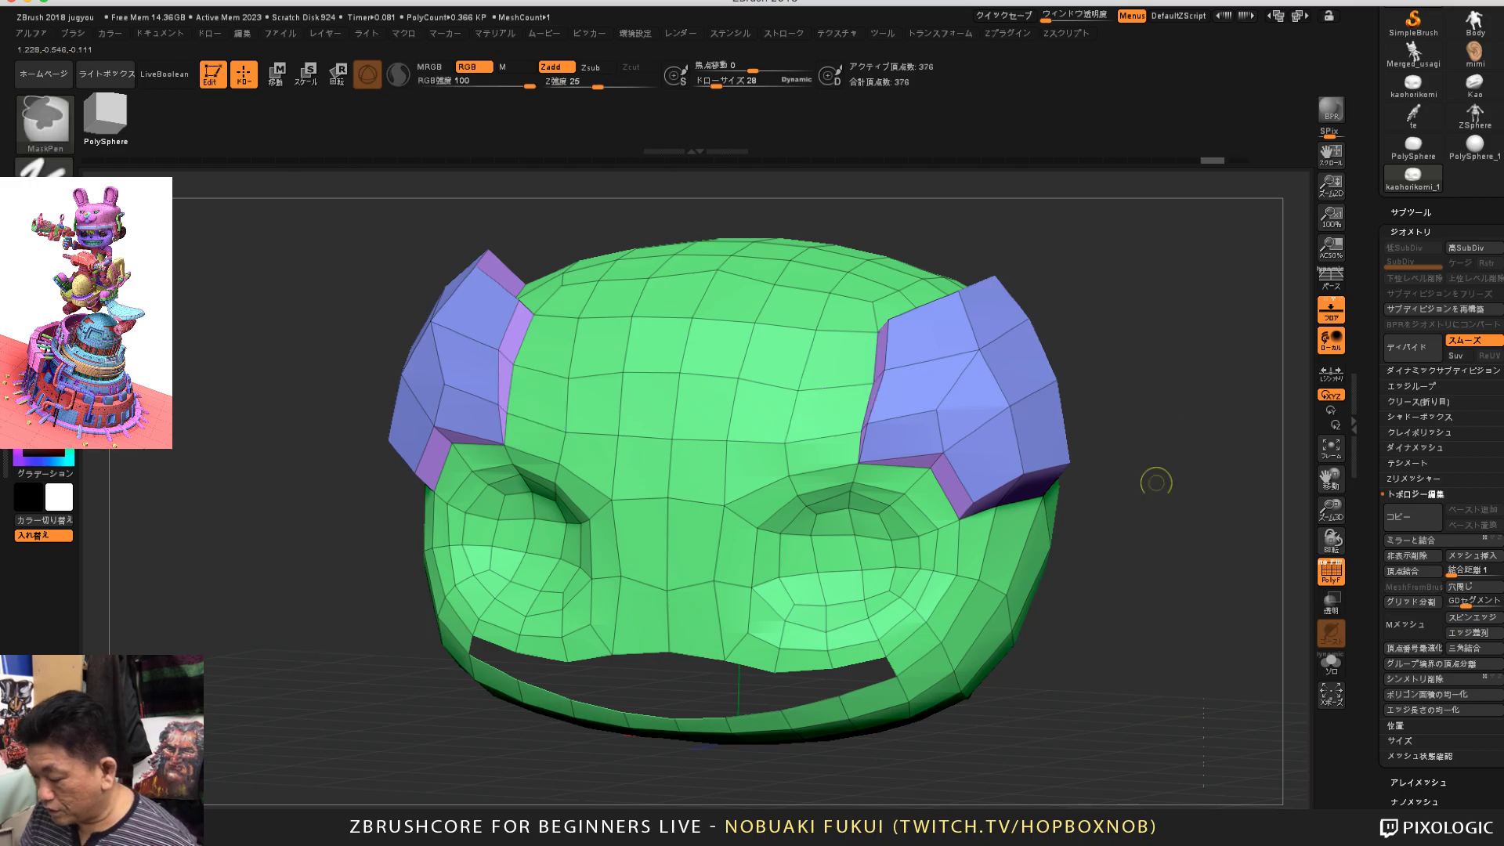
pyautogui.hotkey('ctrl', 'z')
pyautogui.hotkey('ctrl', 'z')
pyautogui.hotkey('ctrl', 'z')
pyautogui.hotkey('ctrl', 'z')
pyautogui.hotkey('ctrl', 'z')
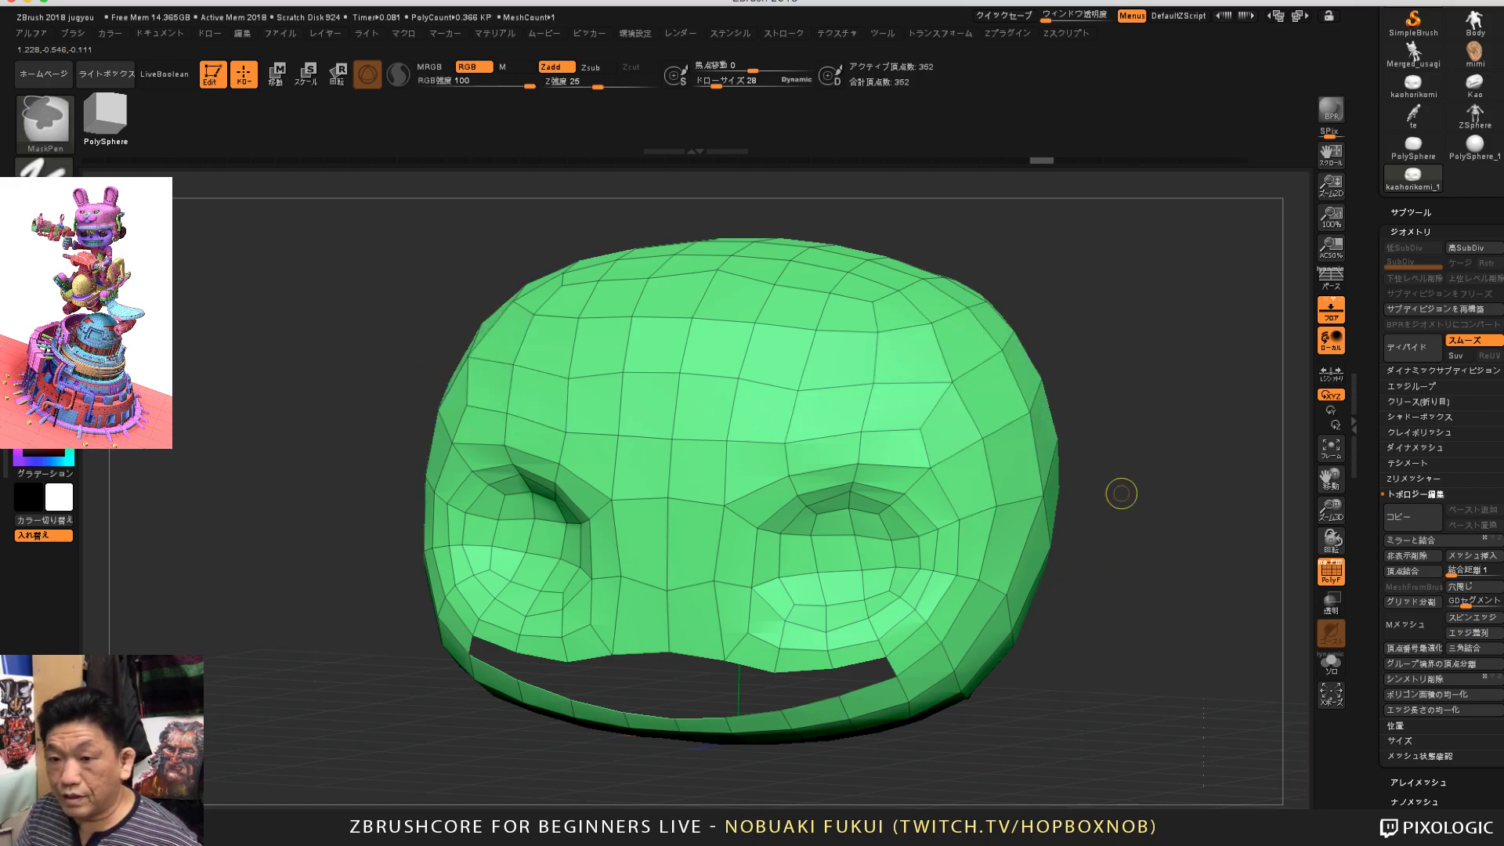
pyautogui.hotkey('ctrl', 'z')
# Step: Set the ZModeler QMesh target to all polygons and extrude the whole head surface into a thick shell
pyautogui.moveTo(1128, 491); pyautogui.dragTo(1111, 507)
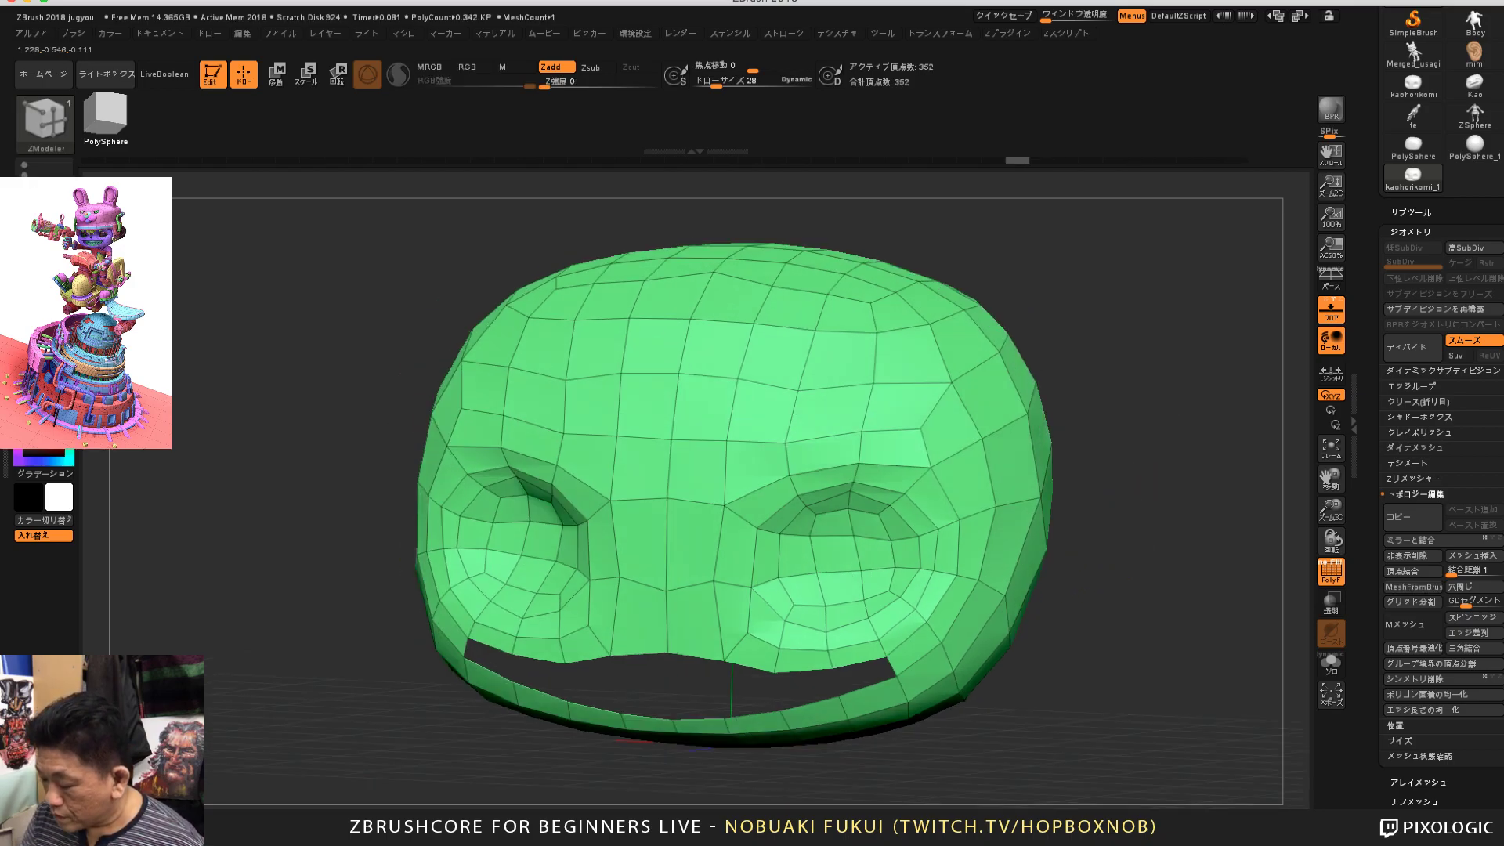
pyautogui.moveTo(1058, 455); pyautogui.dragTo(1124, 450)
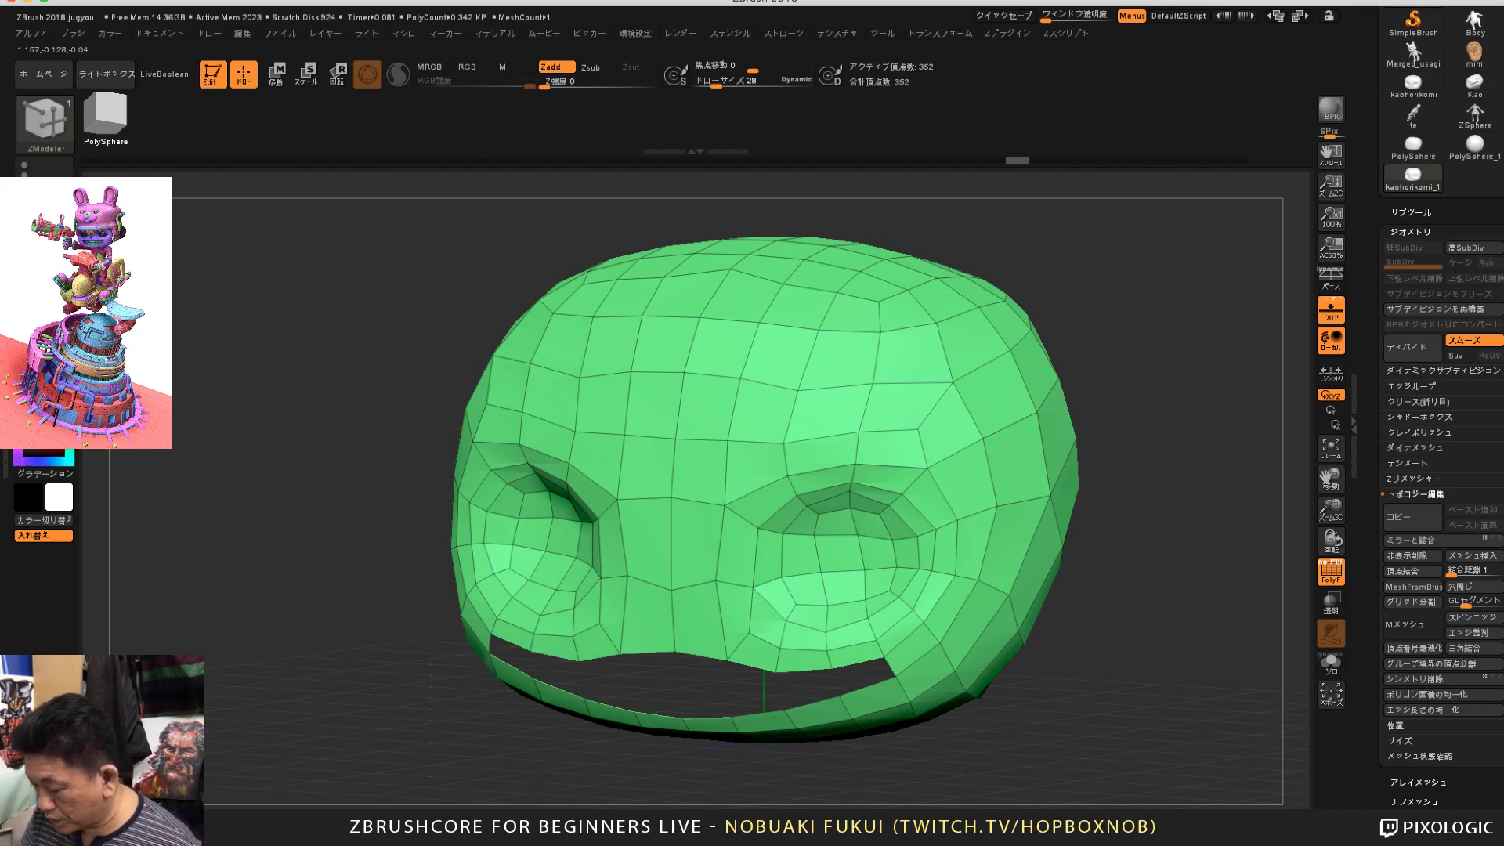
pyautogui.moveTo(1117, 470); pyautogui.dragTo(1079, 493)
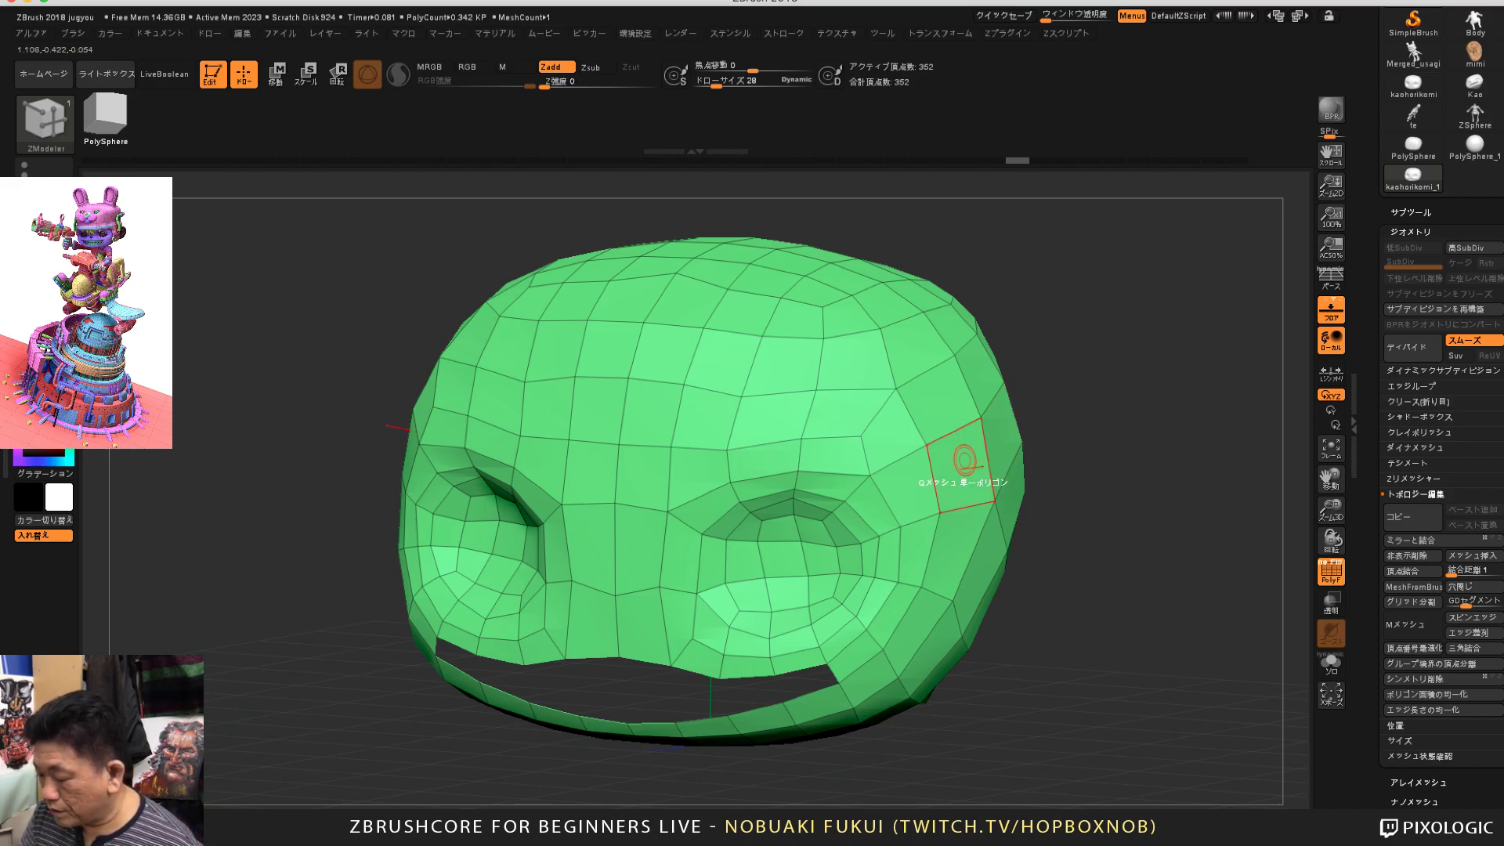
pyautogui.press('space')
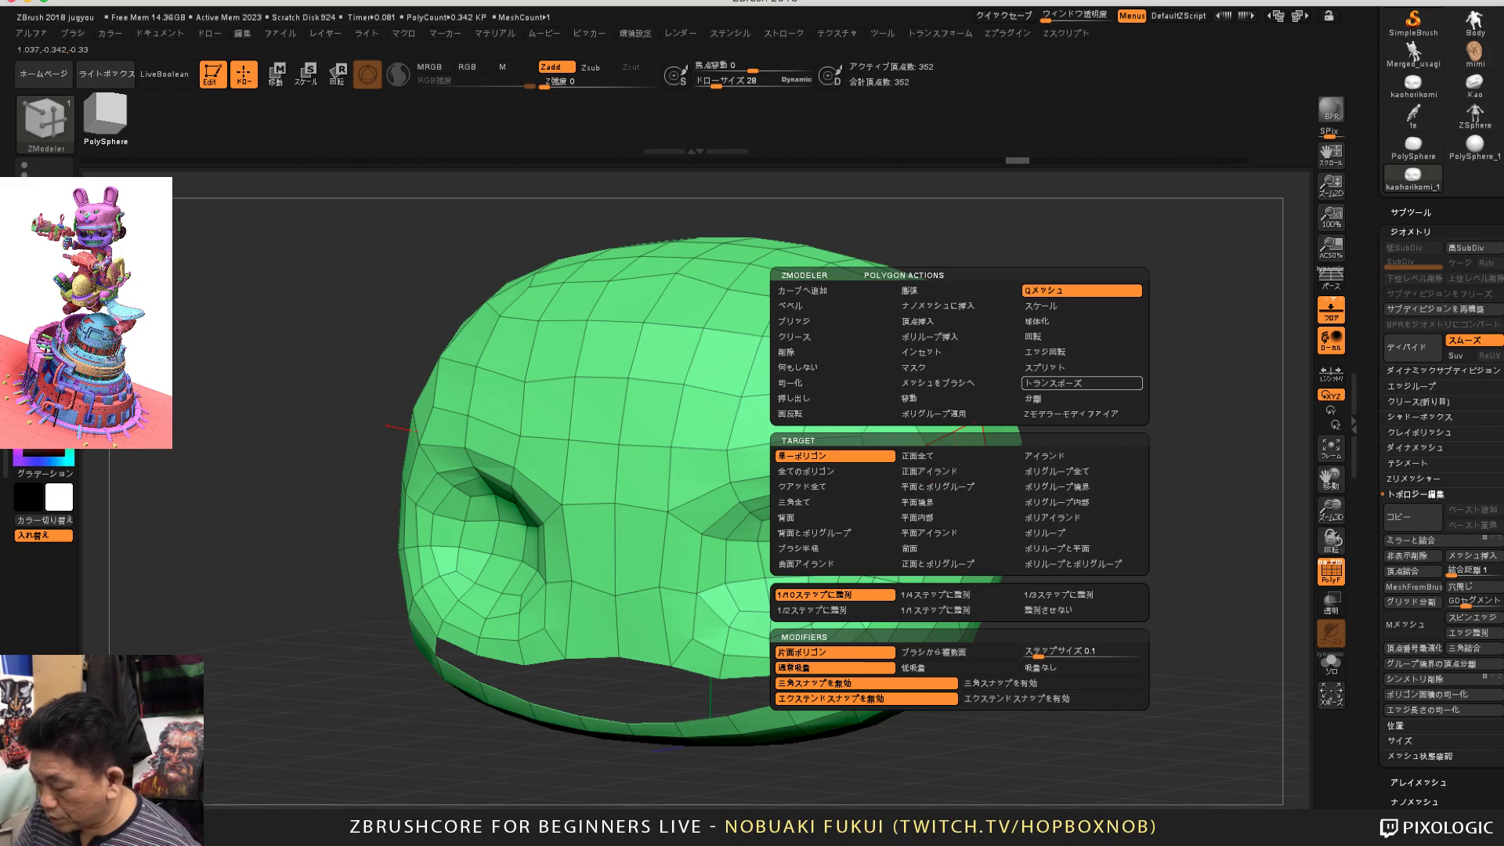
pyautogui.press('space')
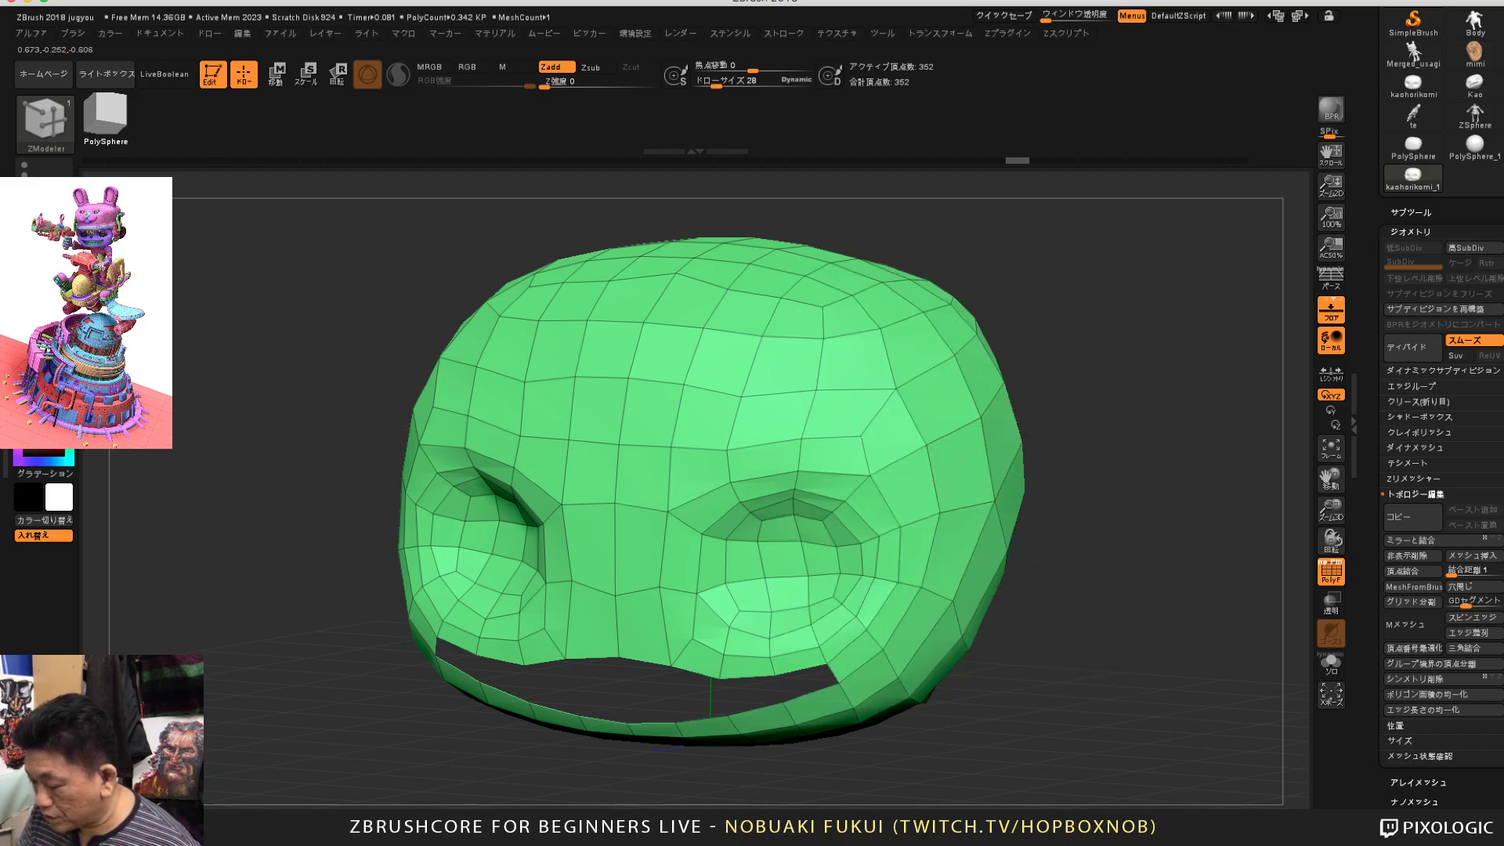
pyautogui.moveTo(1135, 437); pyautogui.dragTo(963, 481)
pyautogui.press('space')
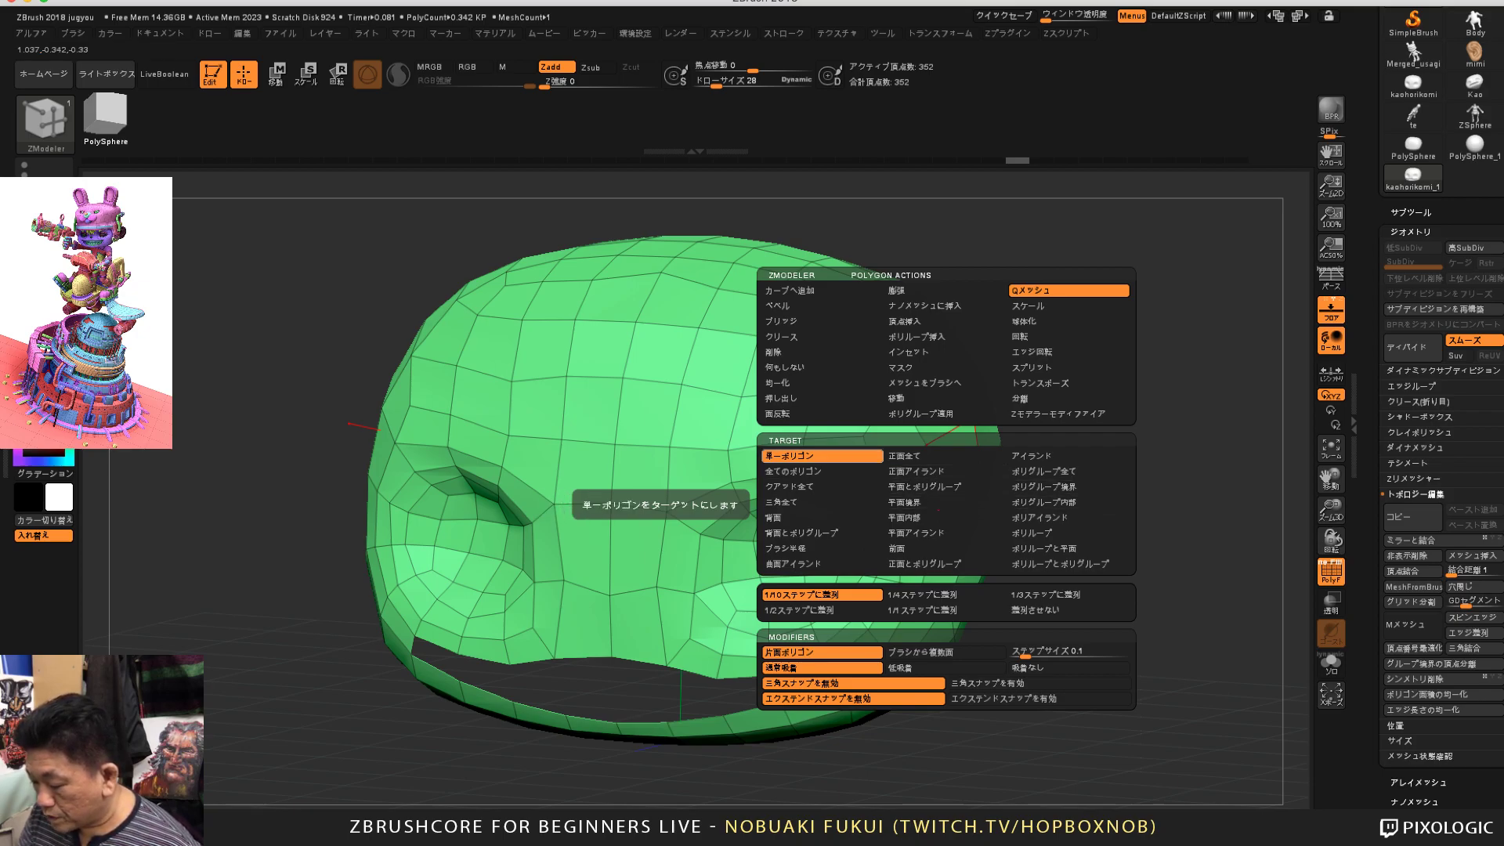
pyautogui.click(817, 472)
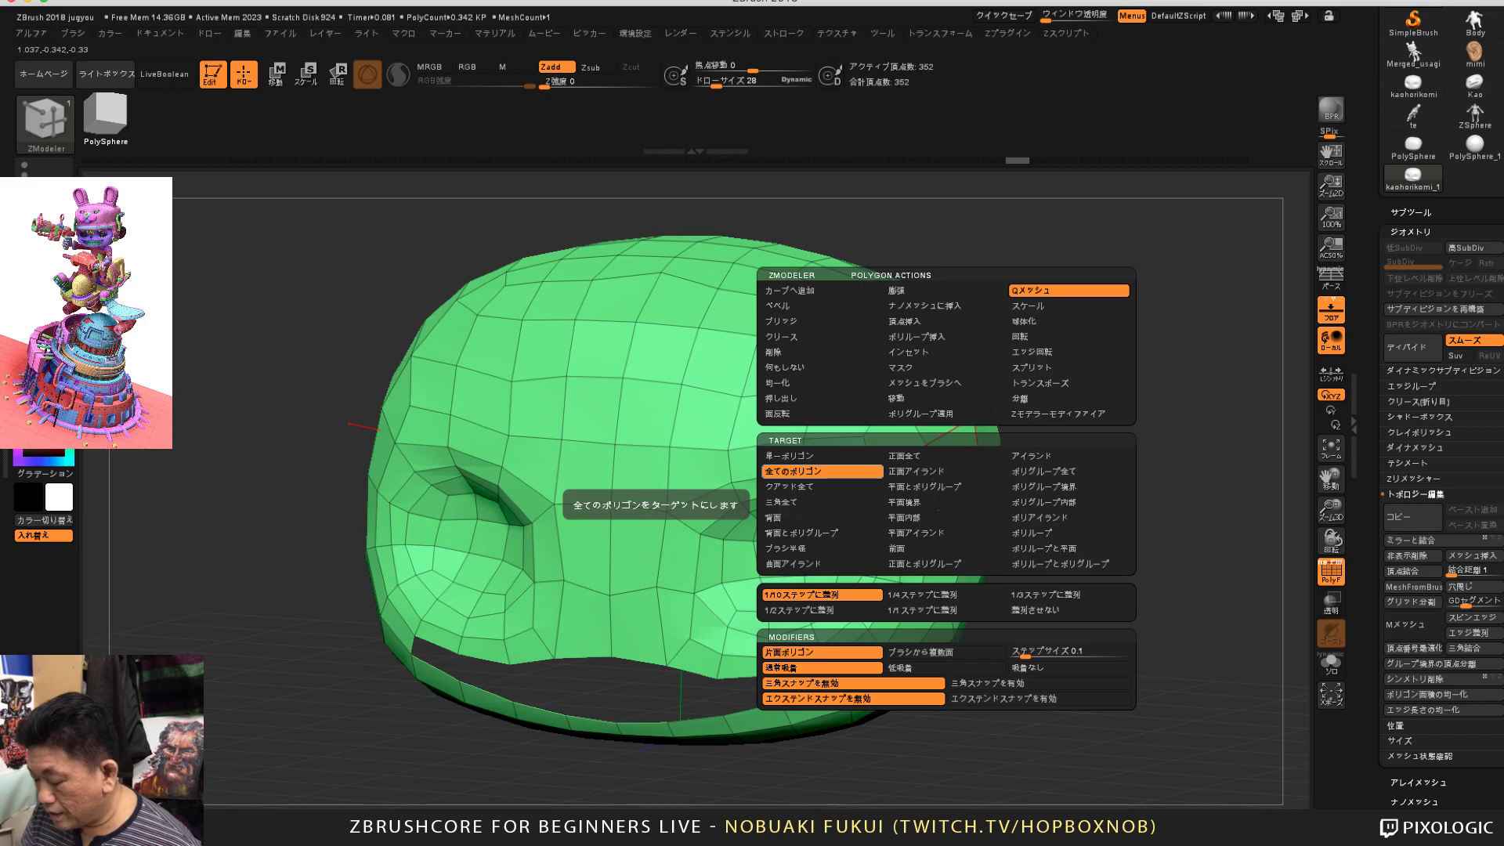
pyautogui.moveTo(1054, 494)
pyautogui.mouseDown()
pyautogui.moveTo(974, 465)
pyautogui.moveTo(1052, 444)
pyautogui.moveTo(1054, 411)
pyautogui.moveTo(1018, 384)
pyautogui.moveTo(916, 360)
pyautogui.moveTo(1070, 415)
pyautogui.moveTo(1183, 352)
pyautogui.moveTo(1058, 376)
pyautogui.moveTo(1019, 431)
pyautogui.moveTo(1027, 443)
pyautogui.mouseUp()
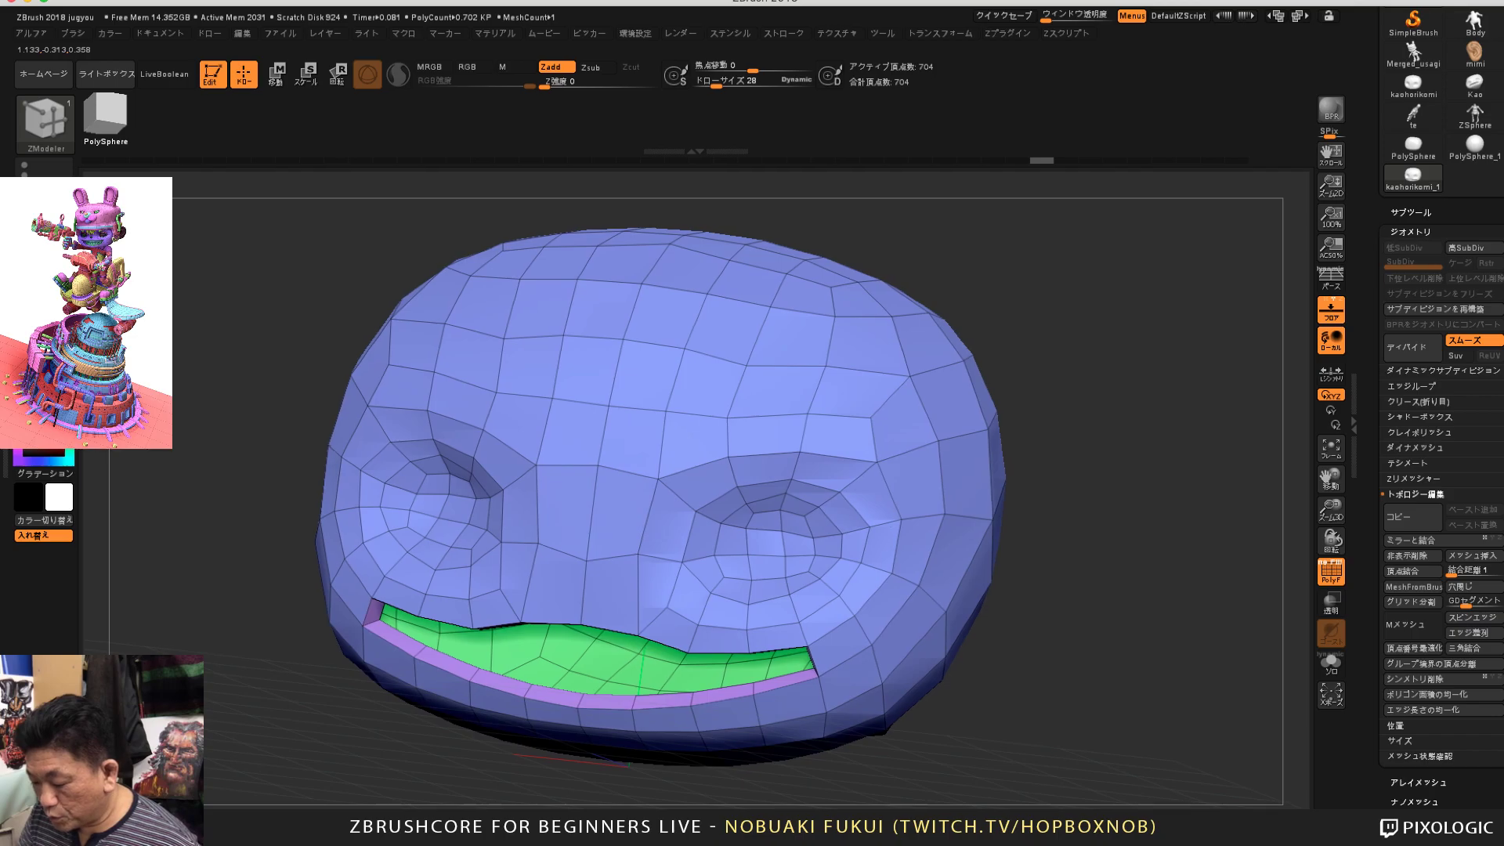
pyautogui.moveTo(772, 478); pyautogui.dragTo(1159, 472)
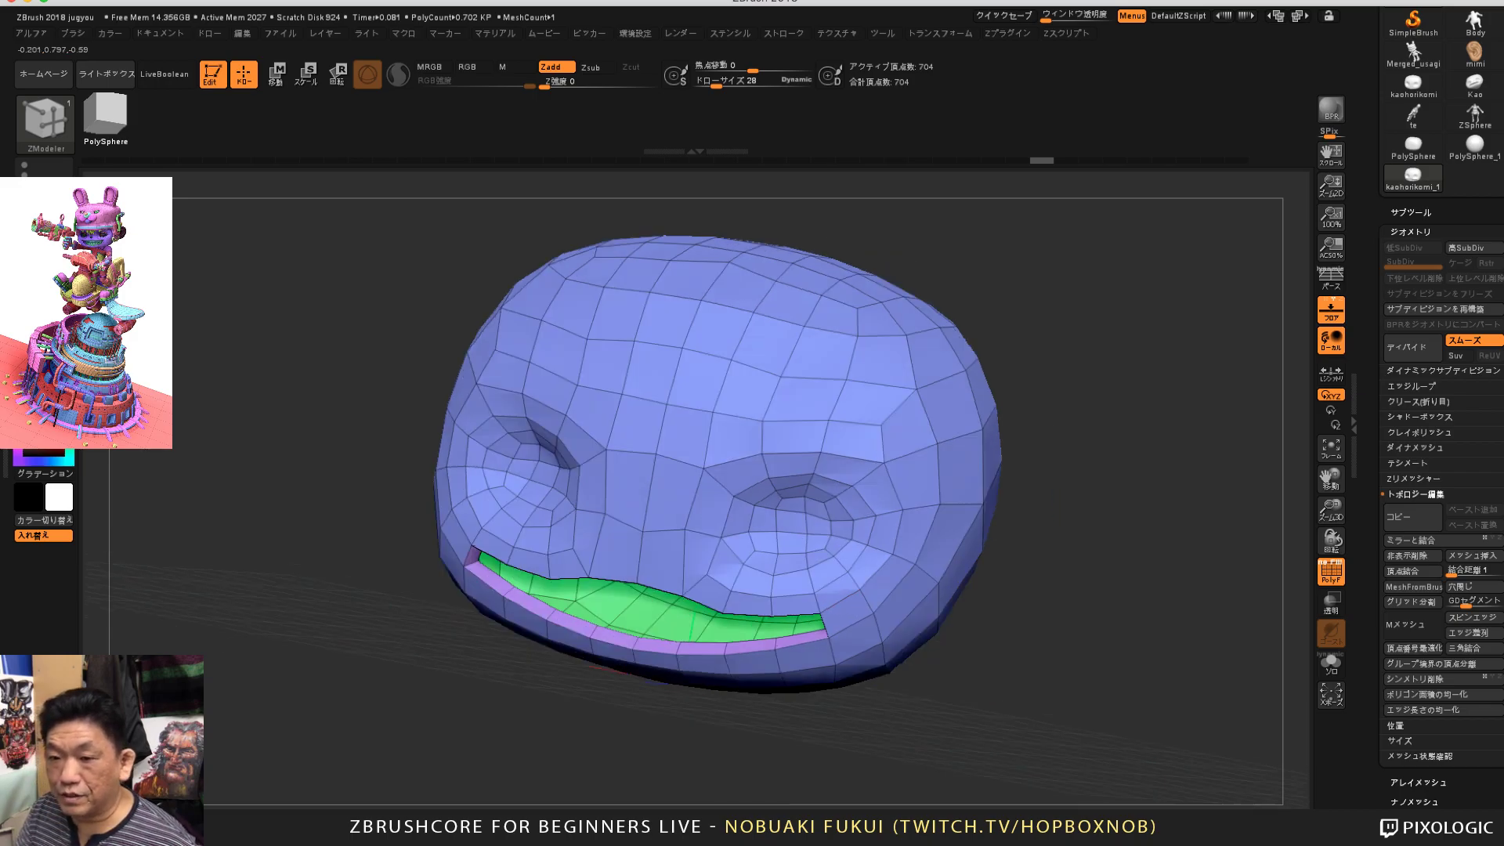
pyautogui.keyDown('shift'); pyautogui.moveTo(1160, 472); pyautogui.dragTo(1097, 502); pyautogui.keyUp('shift')
# Step: Undo the QMesh thickening of the head shell
pyautogui.hotkey('ctrl', 'z')
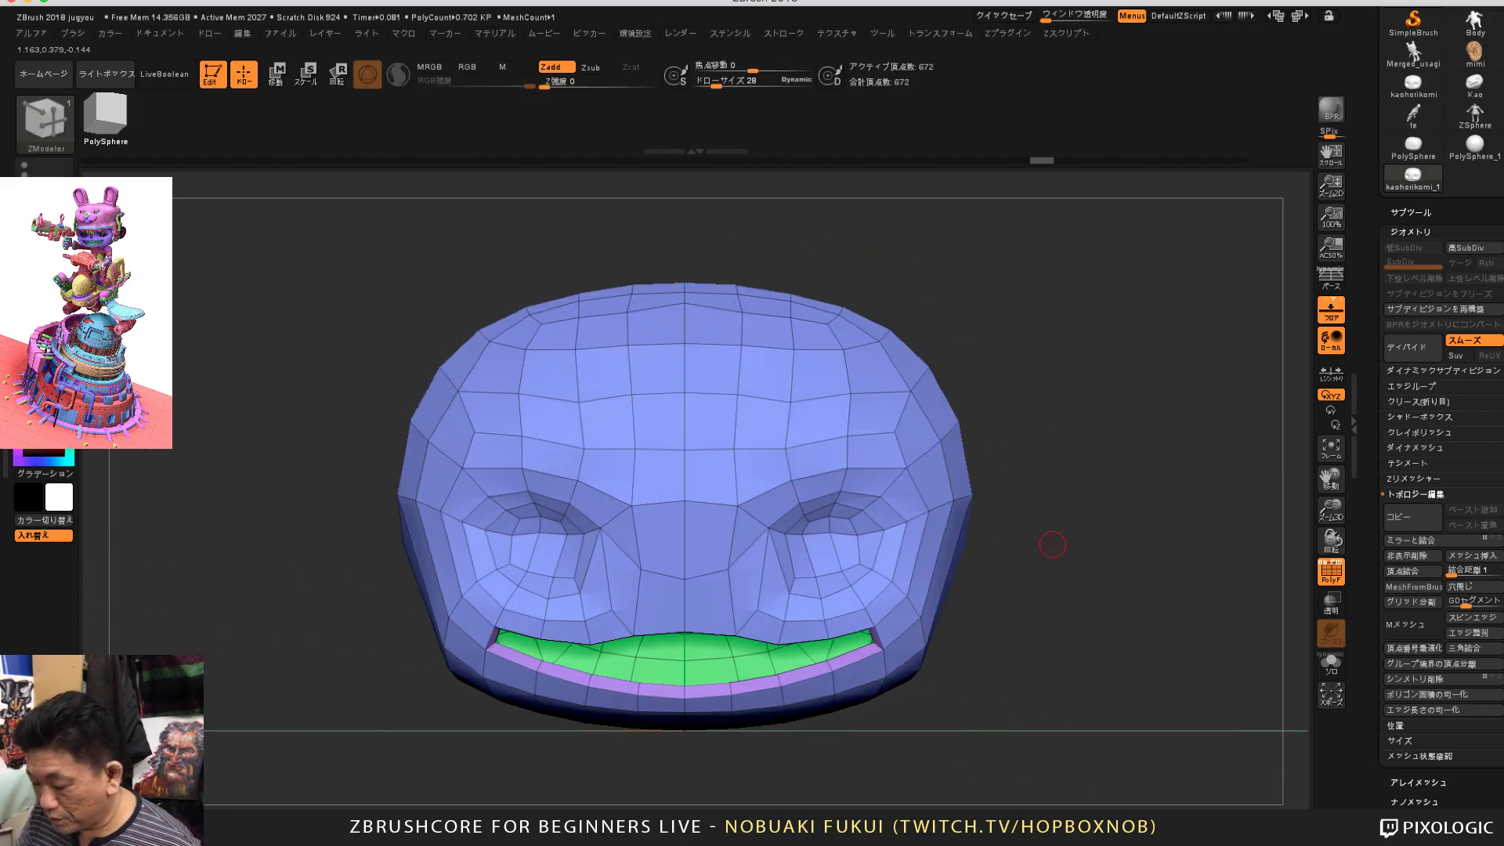
pyautogui.moveTo(1067, 613)
pyautogui.keyDown('alt'); pyautogui.mouseDown()
pyautogui.moveTo(1100, 576)
pyautogui.moveTo(1053, 597)
pyautogui.moveTo(1132, 619)
pyautogui.moveTo(1061, 651)
pyautogui.moveTo(1098, 651)
pyautogui.moveTo(1127, 602)
pyautogui.moveTo(1111, 621)
pyautogui.moveTo(1157, 643)
pyautogui.moveTo(1160, 603)
pyautogui.moveTo(1106, 635)
pyautogui.moveTo(1106, 617)
pyautogui.moveTo(1093, 625)
pyautogui.mouseUp(); pyautogui.keyUp('alt')
pyautogui.hotkey('ctrl', 'z')
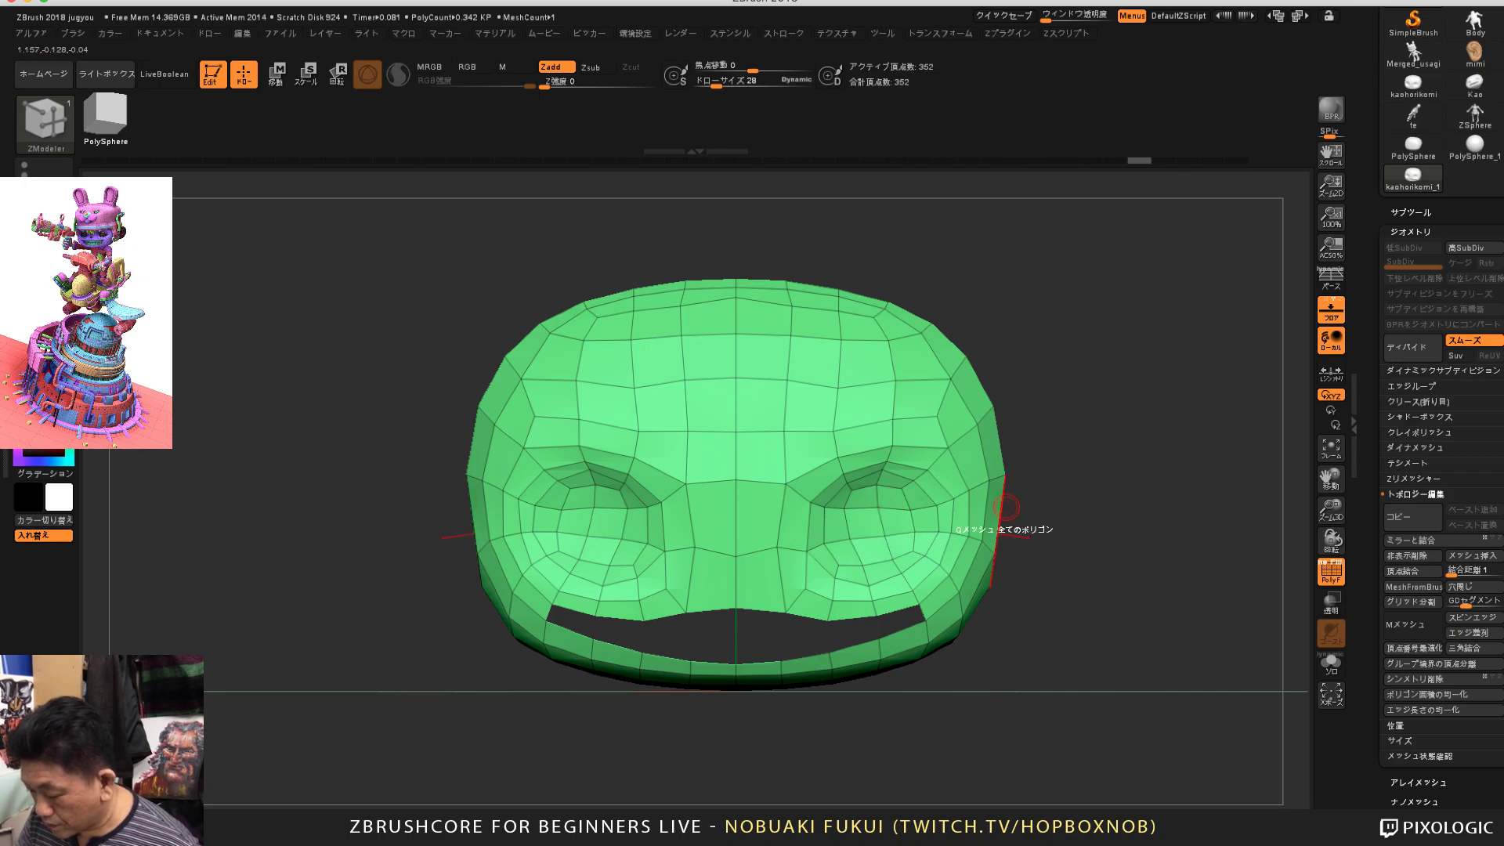
pyautogui.moveTo(1120, 533); pyautogui.dragTo(1002, 552)
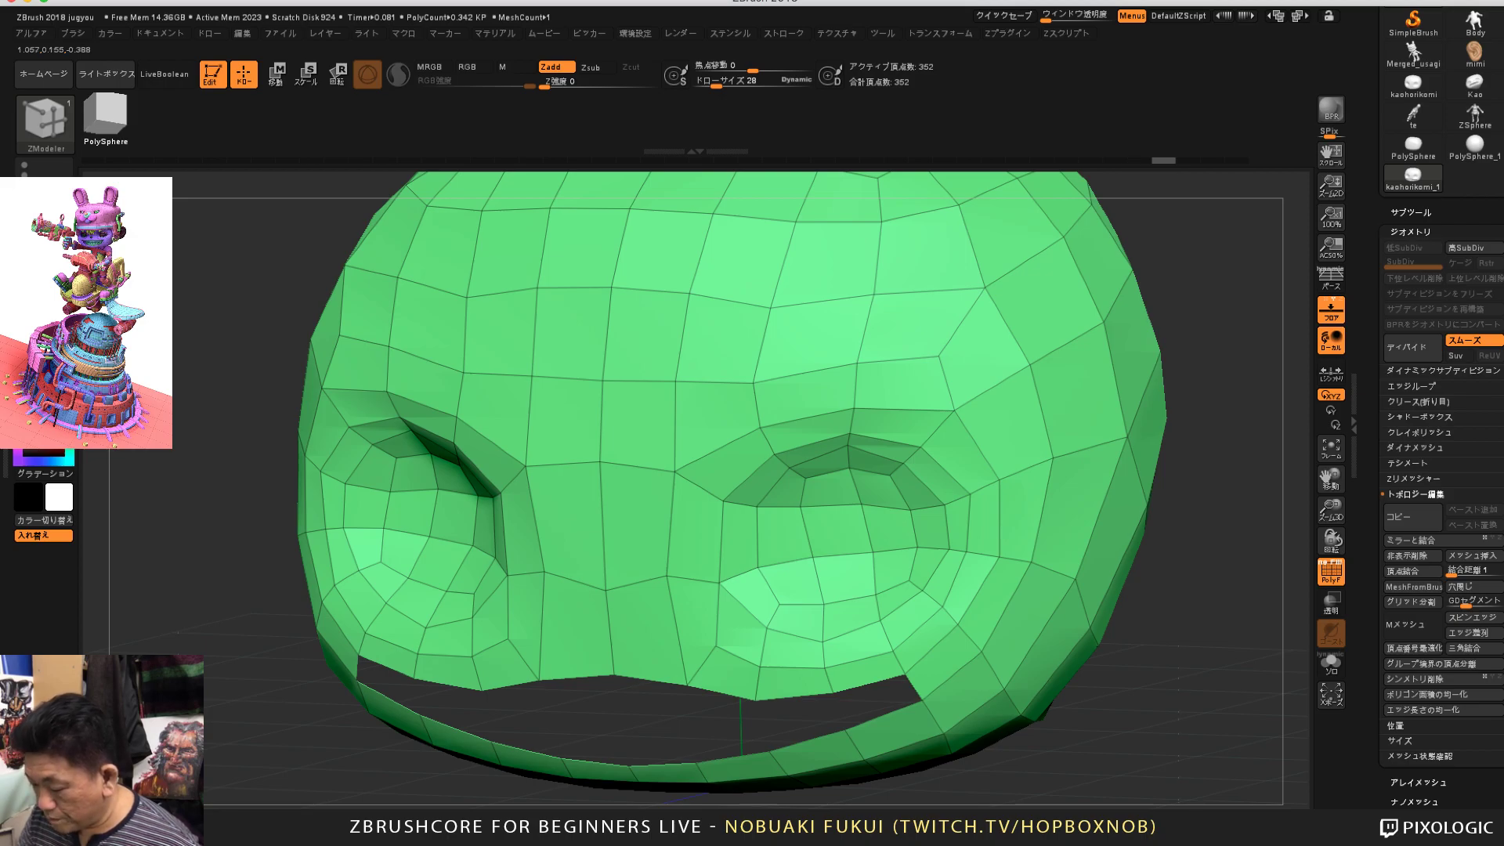
pyautogui.moveTo(1123, 607); pyautogui.dragTo(1167, 609)
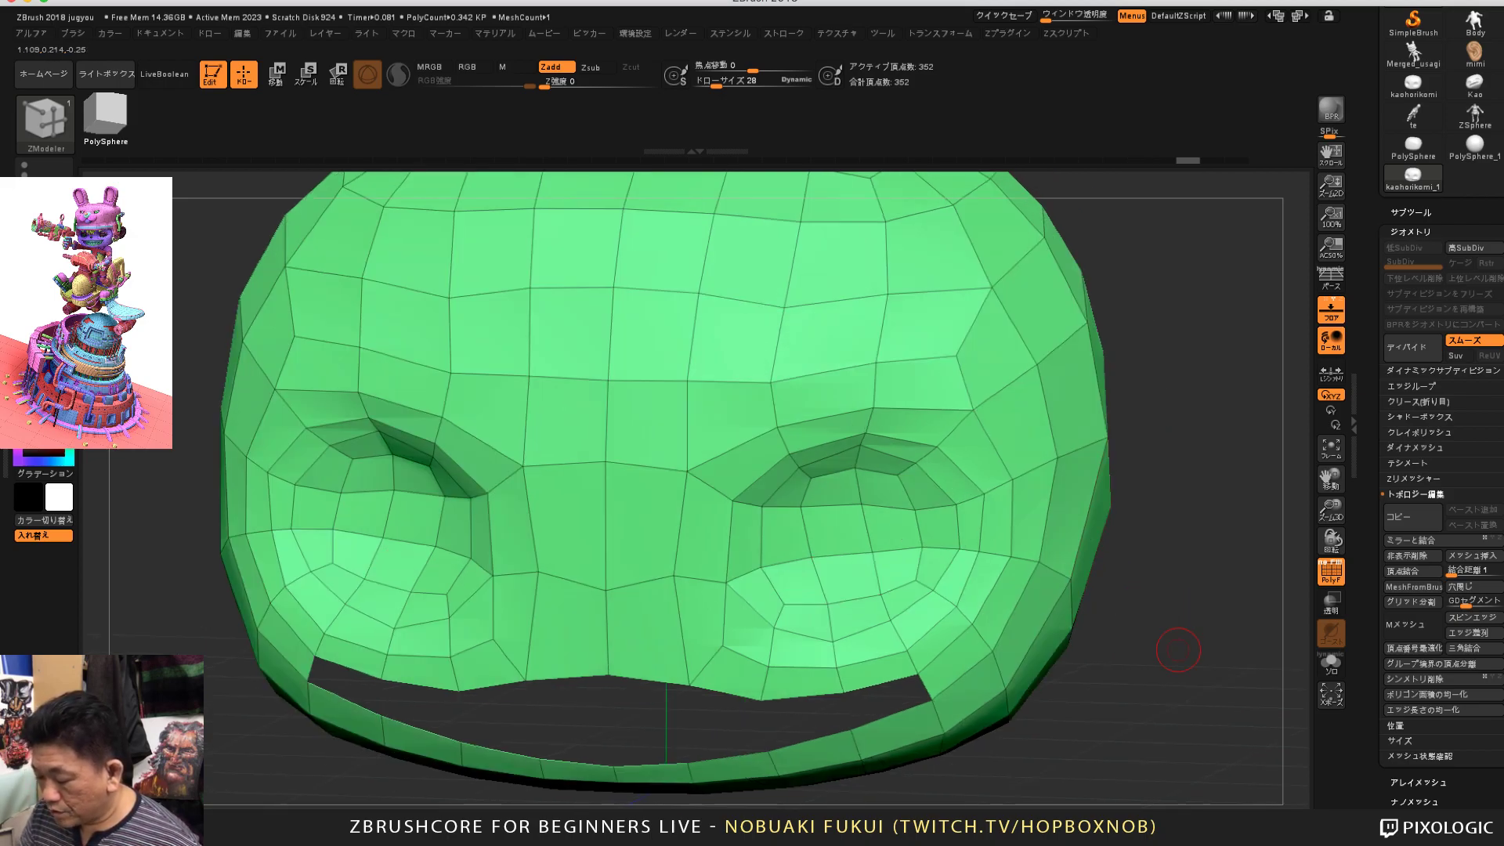
pyautogui.keyDown('ctrl'); pyautogui.moveTo(1178, 650); pyautogui.dragTo(1054, 599, button='right'); pyautogui.keyUp('ctrl')
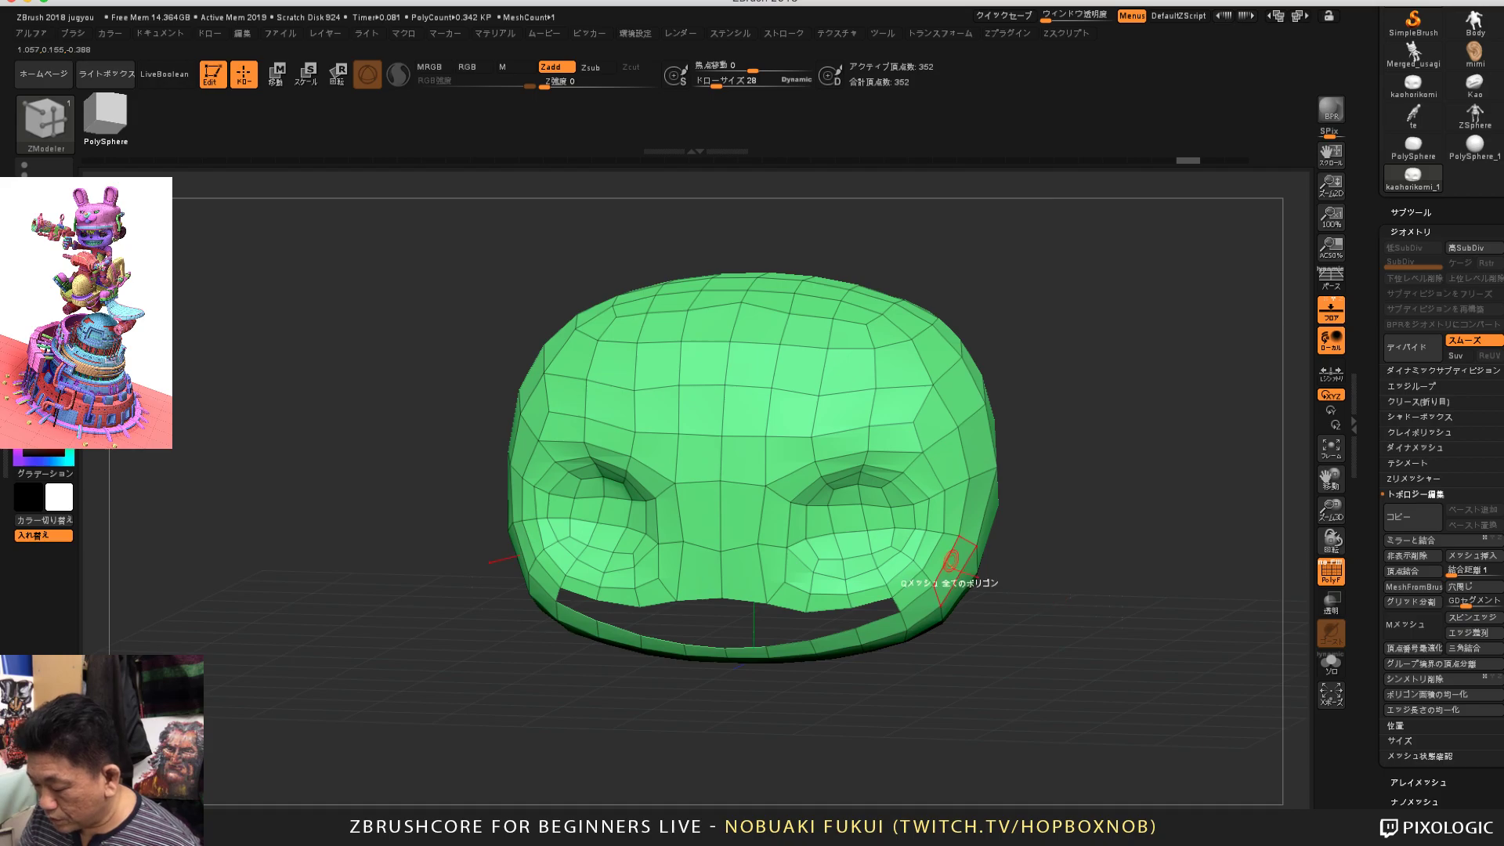
pyautogui.hotkey('ctrl', 'shift', 'z')
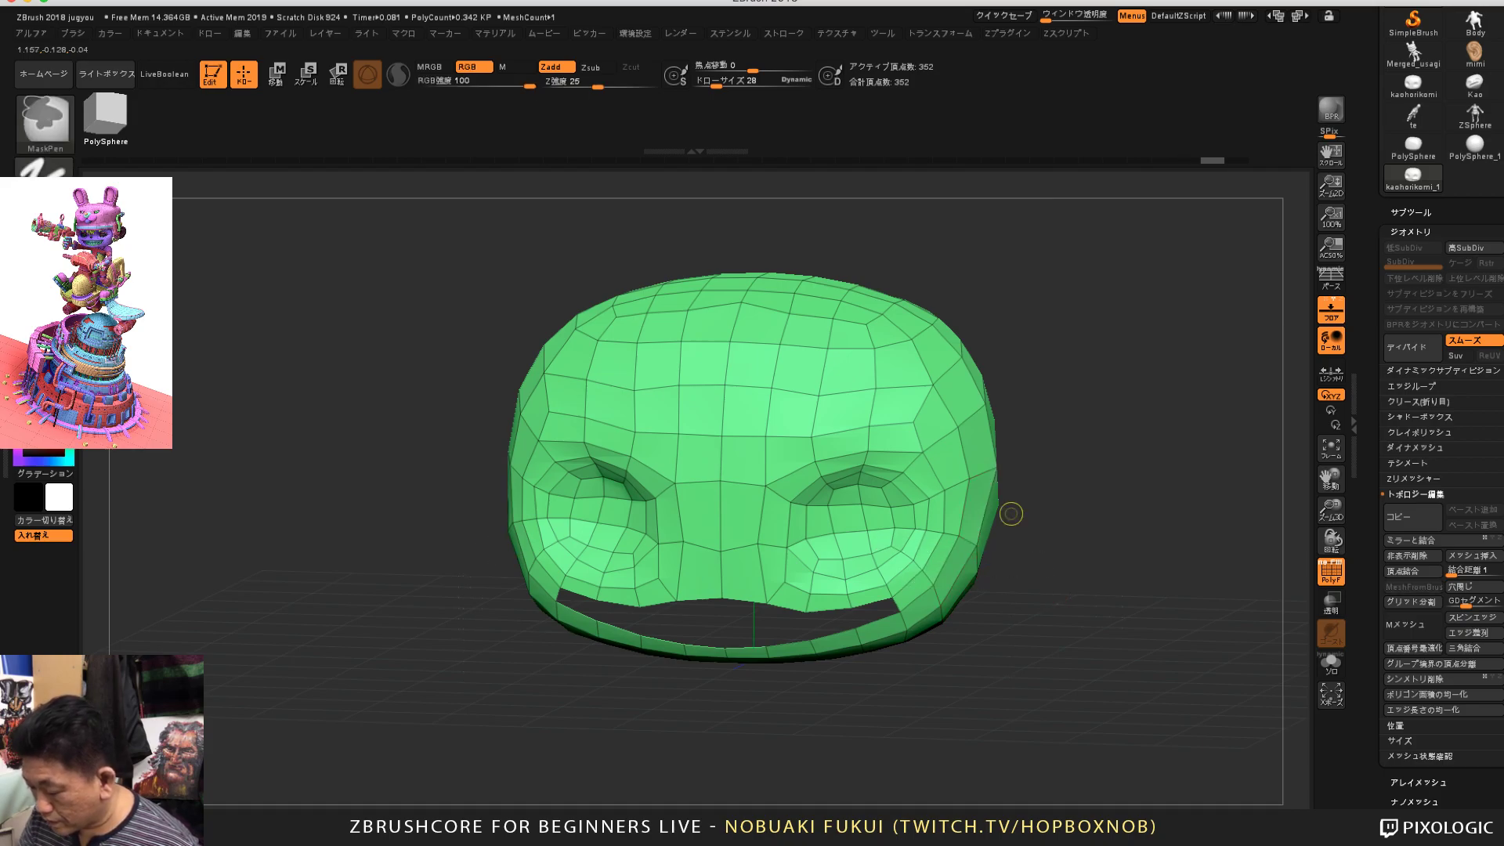
pyautogui.moveTo(1012, 514); pyautogui.dragTo(1040, 481)
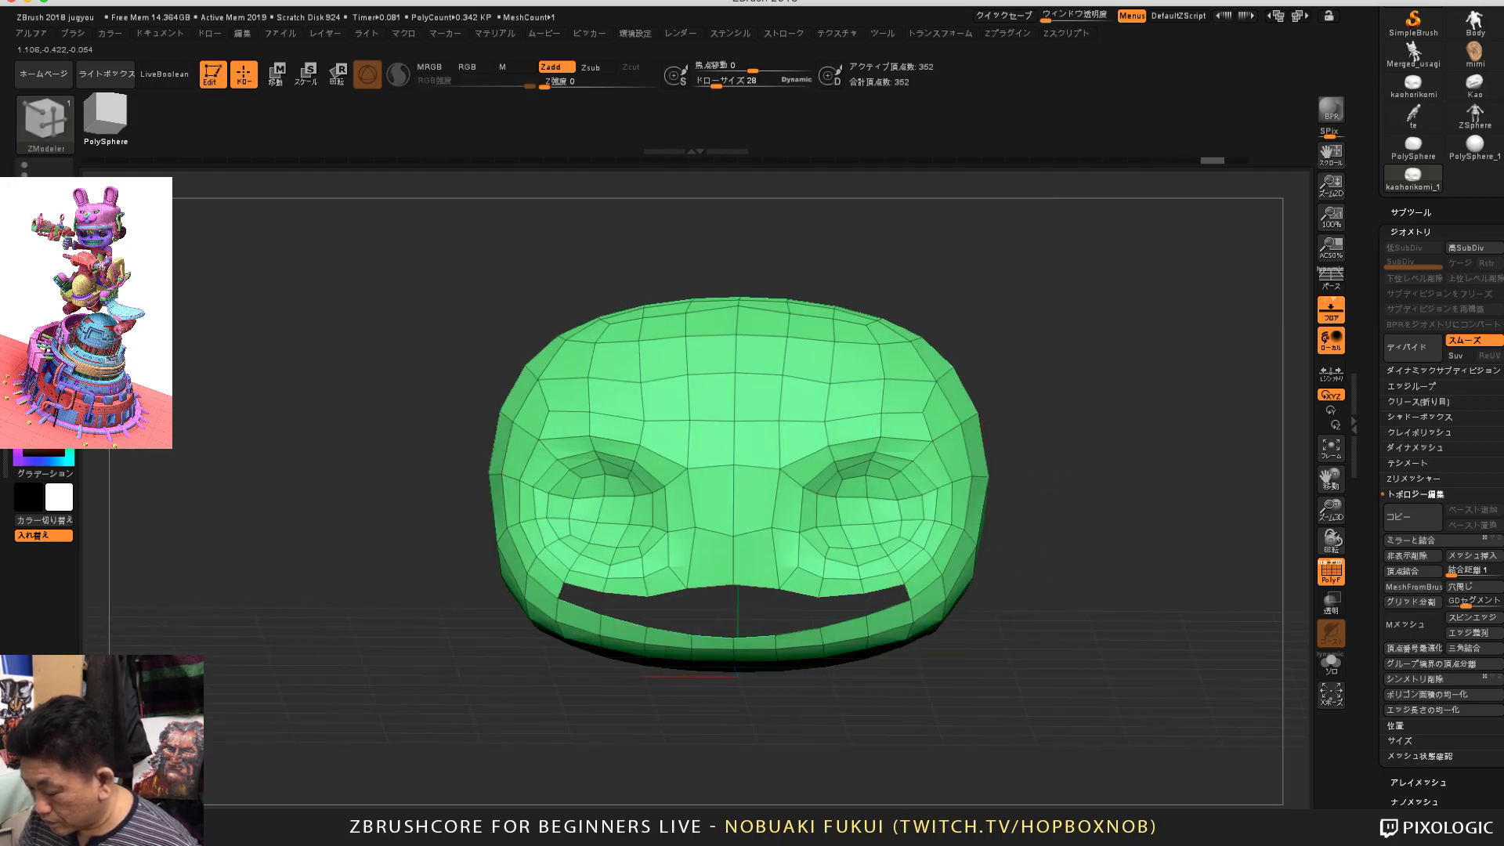
pyautogui.press('space')
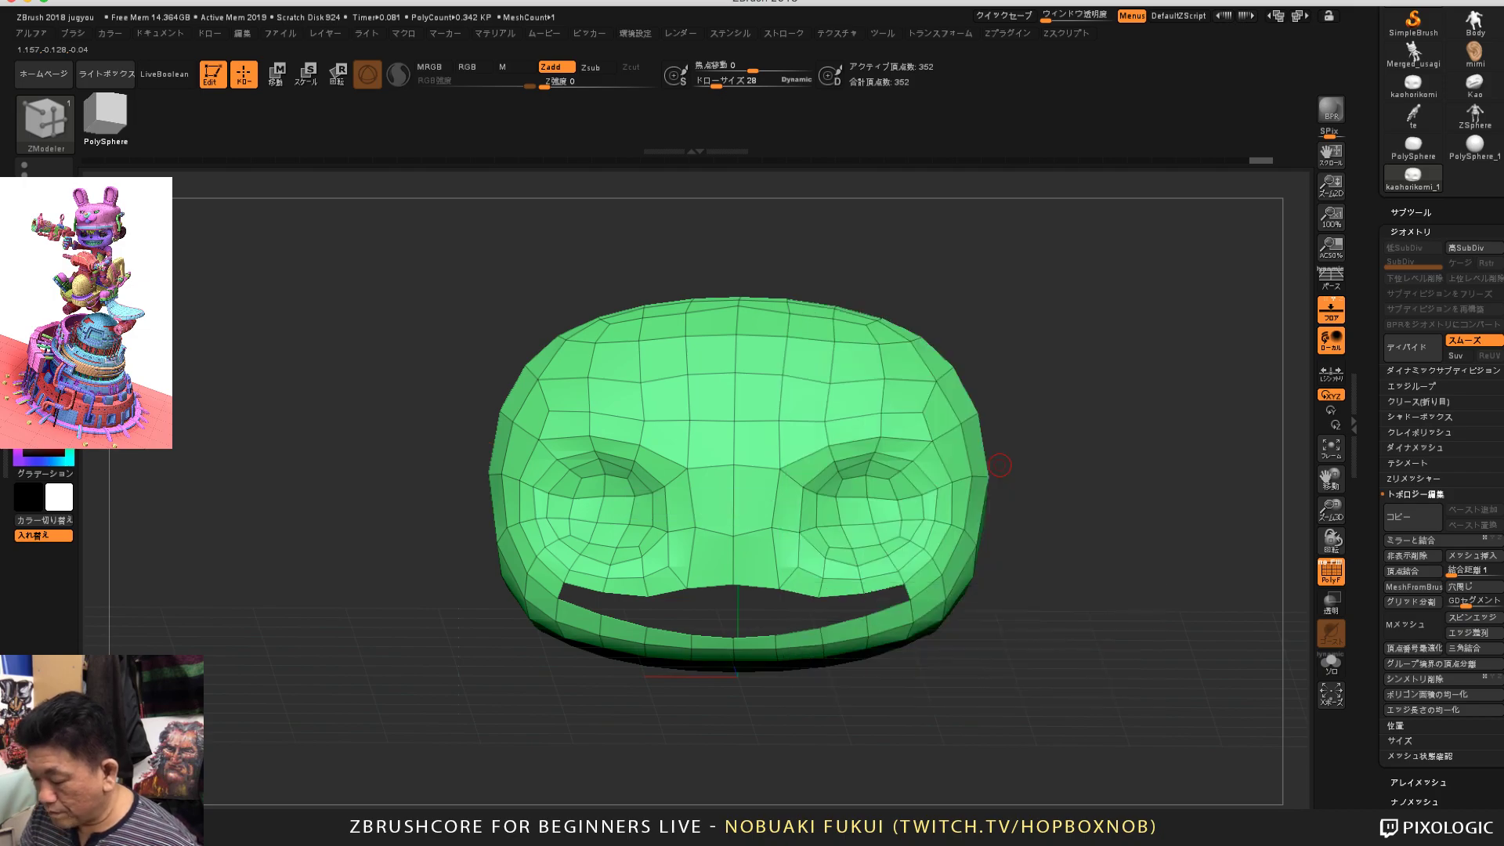
pyautogui.moveTo(1041, 480); pyautogui.dragTo(1012, 493)
pyautogui.moveTo(752, 619); pyautogui.dragTo(829, 616, button='right')
pyautogui.moveTo(1126, 659); pyautogui.dragTo(1129, 652, button='right')
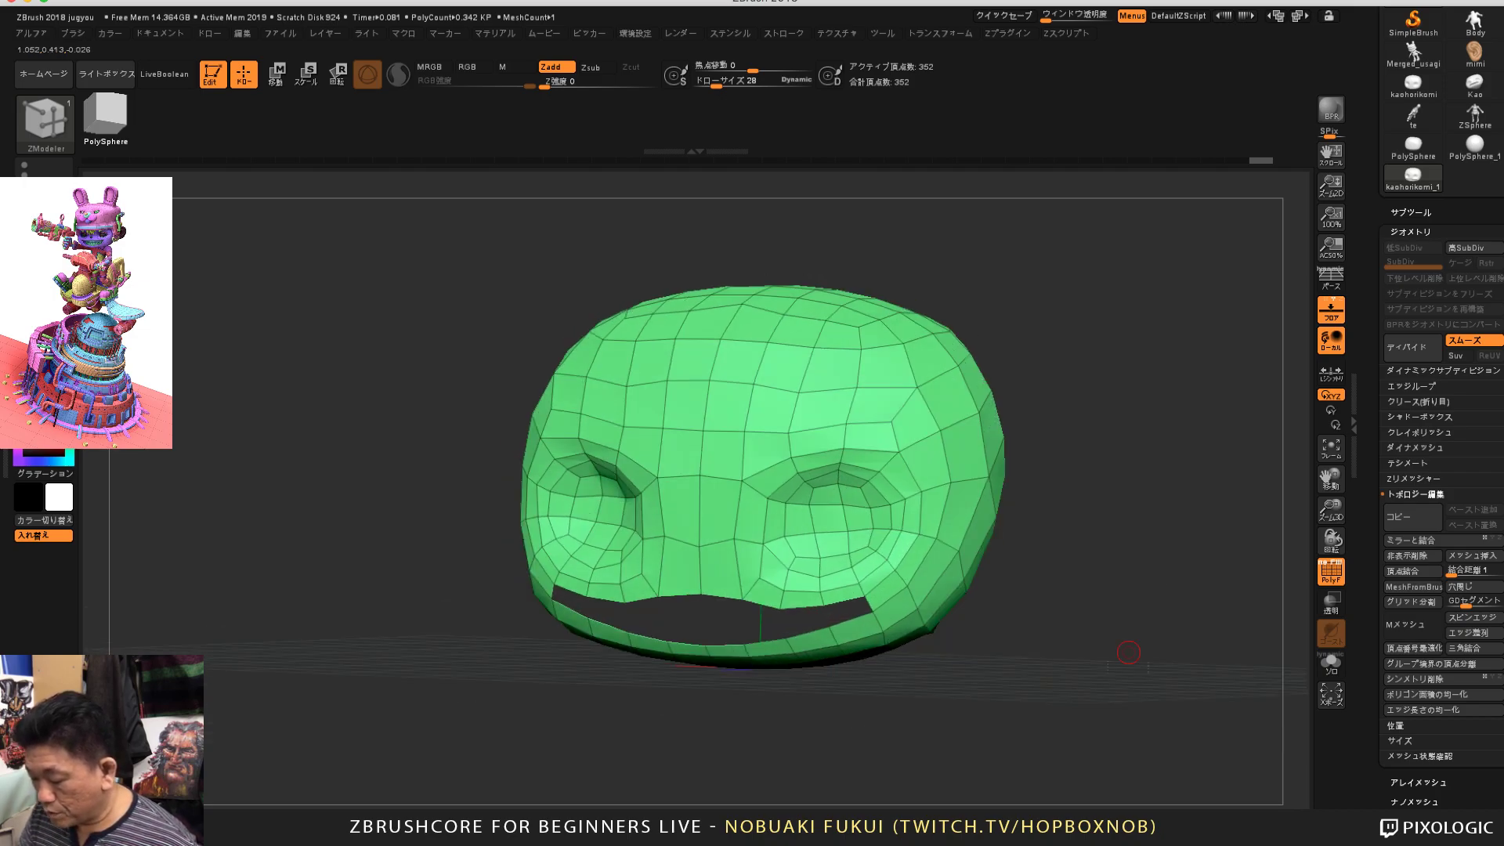
pyautogui.moveTo(1054, 671); pyautogui.dragTo(1052, 682)
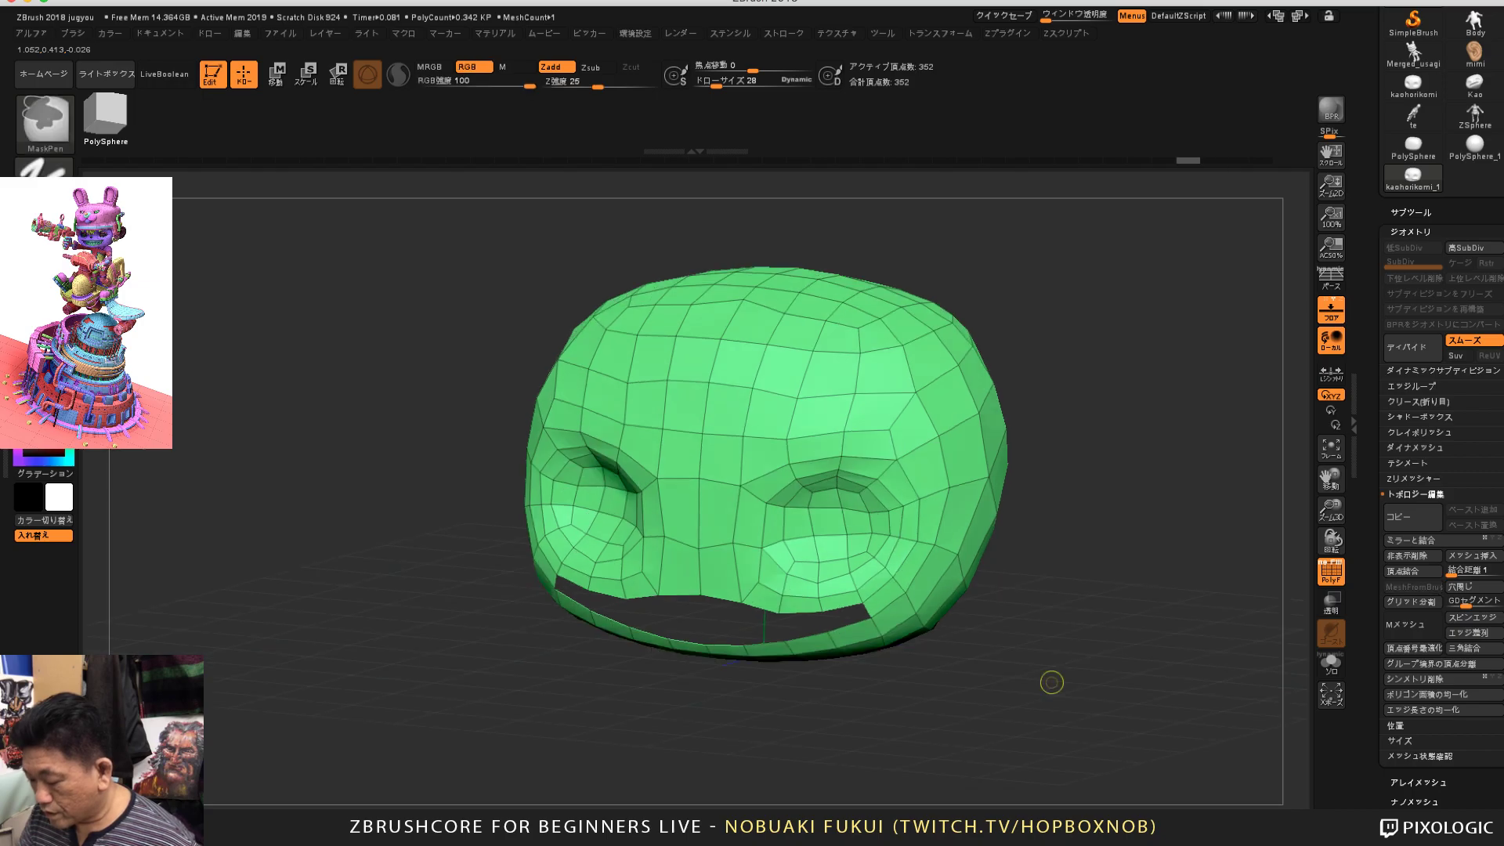
pyautogui.moveTo(1047, 687); pyautogui.dragTo(1041, 647, button='right')
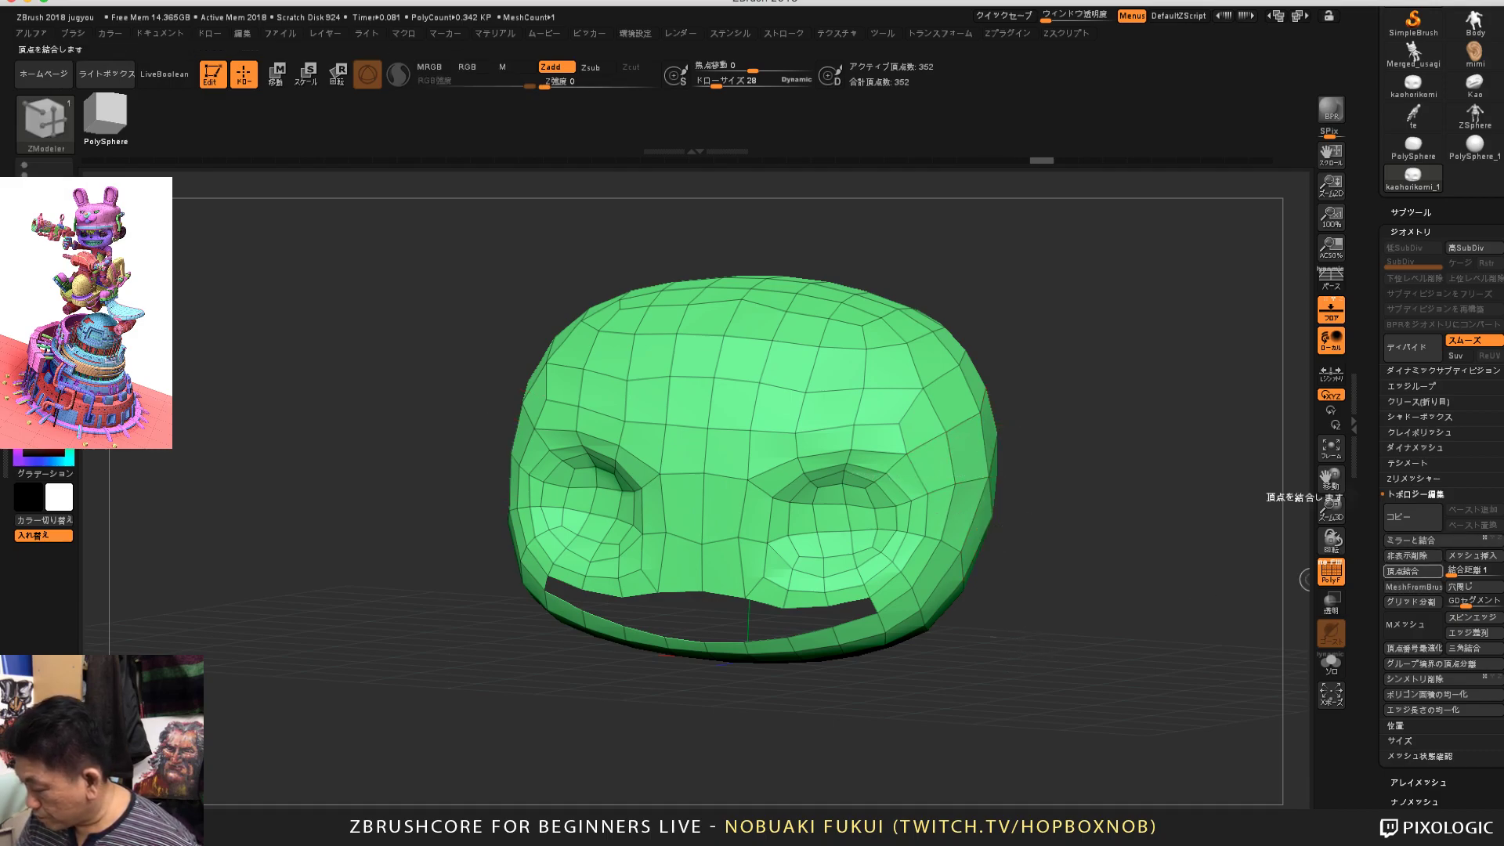
# Step: Thicken the entire open head again with QMesh on all polygons and inspect the mouth rim from below
pyautogui.click(1410, 557)
pyautogui.moveTo(1089, 584); pyautogui.dragTo(1141, 558)
pyautogui.moveTo(949, 582)
pyautogui.mouseDown()
pyautogui.moveTo(993, 601)
pyautogui.moveTo(967, 589)
pyautogui.mouseUp()
pyautogui.moveTo(1097, 584); pyautogui.dragTo(1077, 505)
pyautogui.moveTo(1071, 450); pyautogui.dragTo(1037, 507)
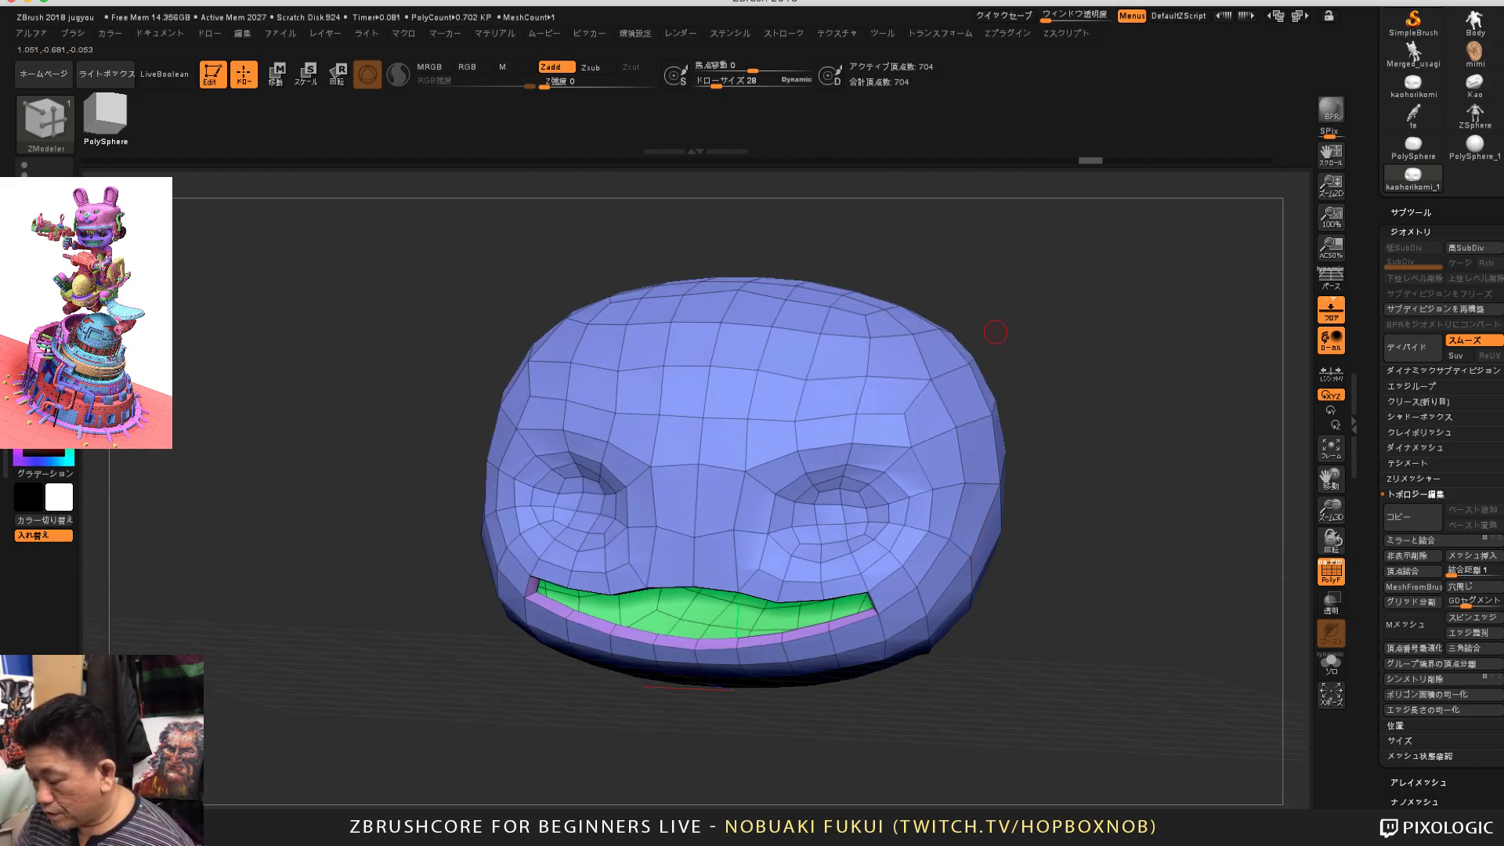
pyautogui.moveTo(1079, 484); pyautogui.dragTo(1048, 383, button='right')
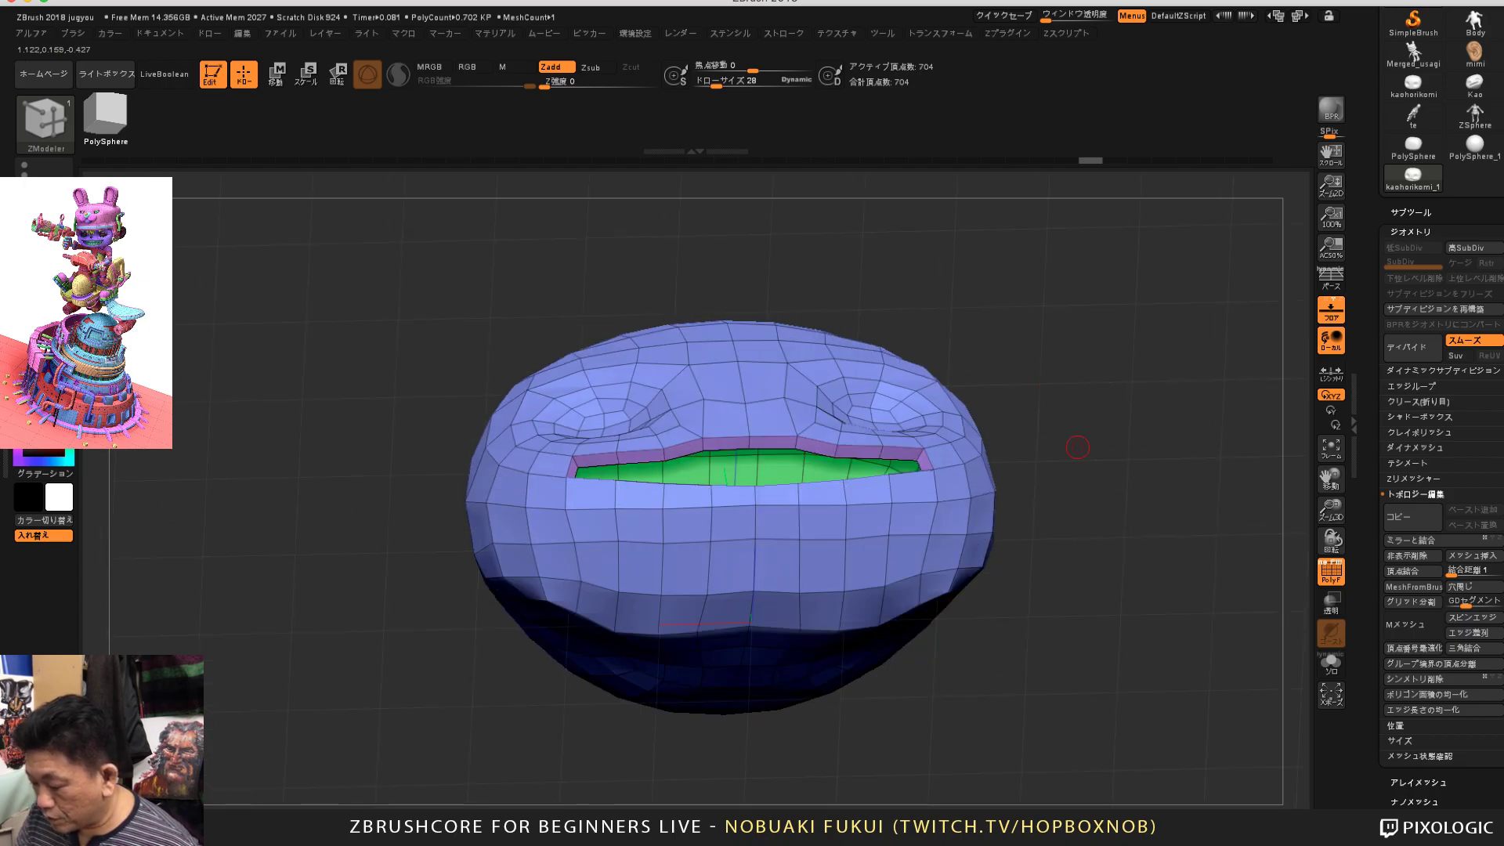
pyautogui.moveTo(1078, 447)
pyautogui.mouseDown()
pyautogui.moveTo(1199, 533)
pyautogui.moveTo(964, 529)
pyautogui.moveTo(1009, 558)
pyautogui.moveTo(998, 674)
pyautogui.moveTo(1041, 680)
pyautogui.mouseUp()
pyautogui.moveTo(1040, 680)
pyautogui.mouseDown(button='right')
pyautogui.moveTo(1055, 632)
pyautogui.moveTo(1064, 680)
pyautogui.mouseUp(button='right')
# Step: Undo the shell thickening and the deletion of the mouth polygons, bringing back the white mouth polygroup
pyautogui.hotkey('ctrl', 'z')
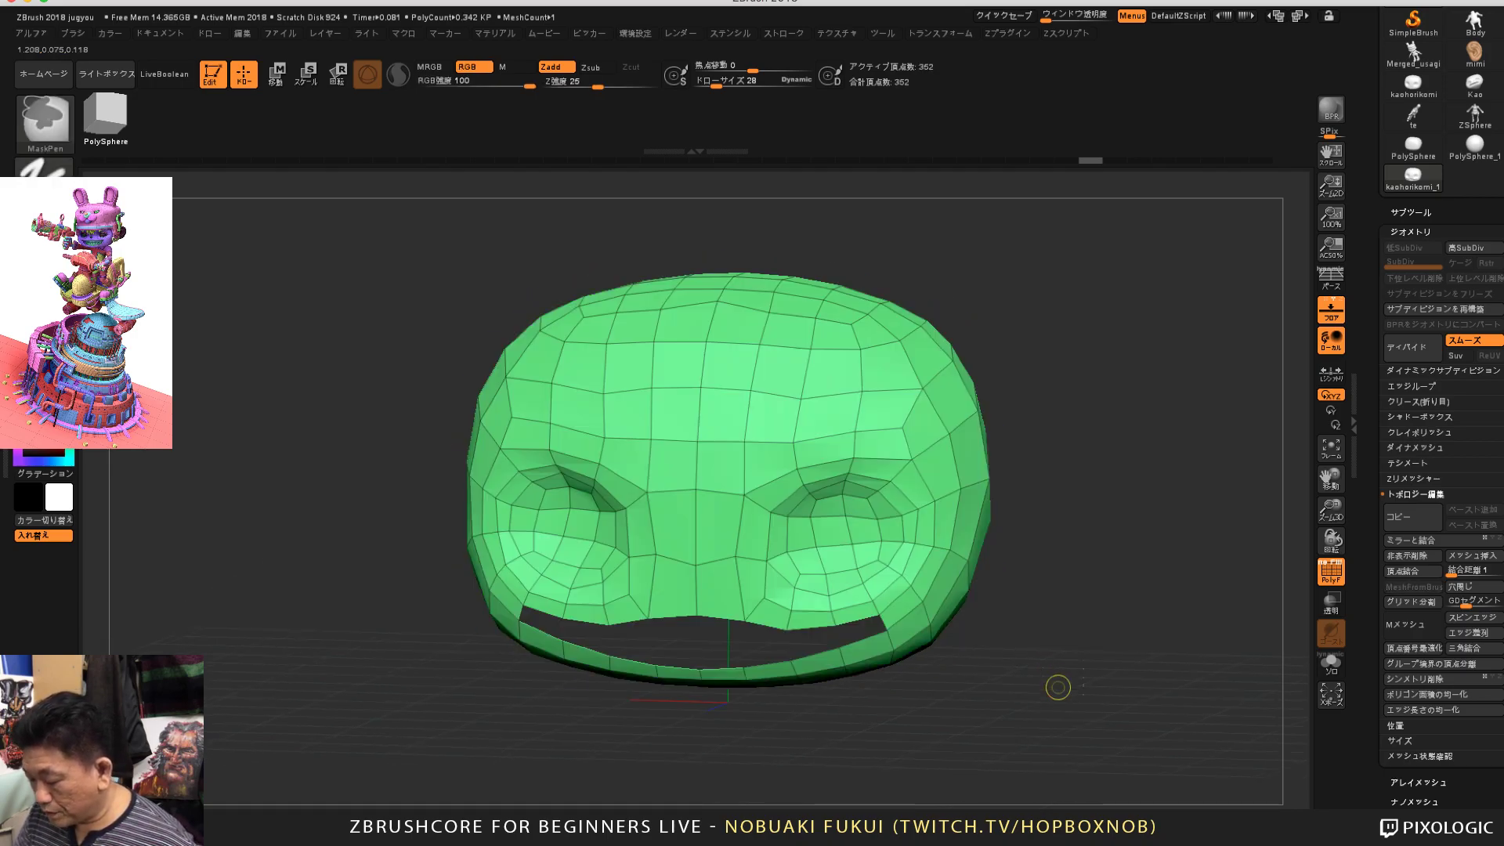
pyautogui.hotkey('ctrl', 'z')
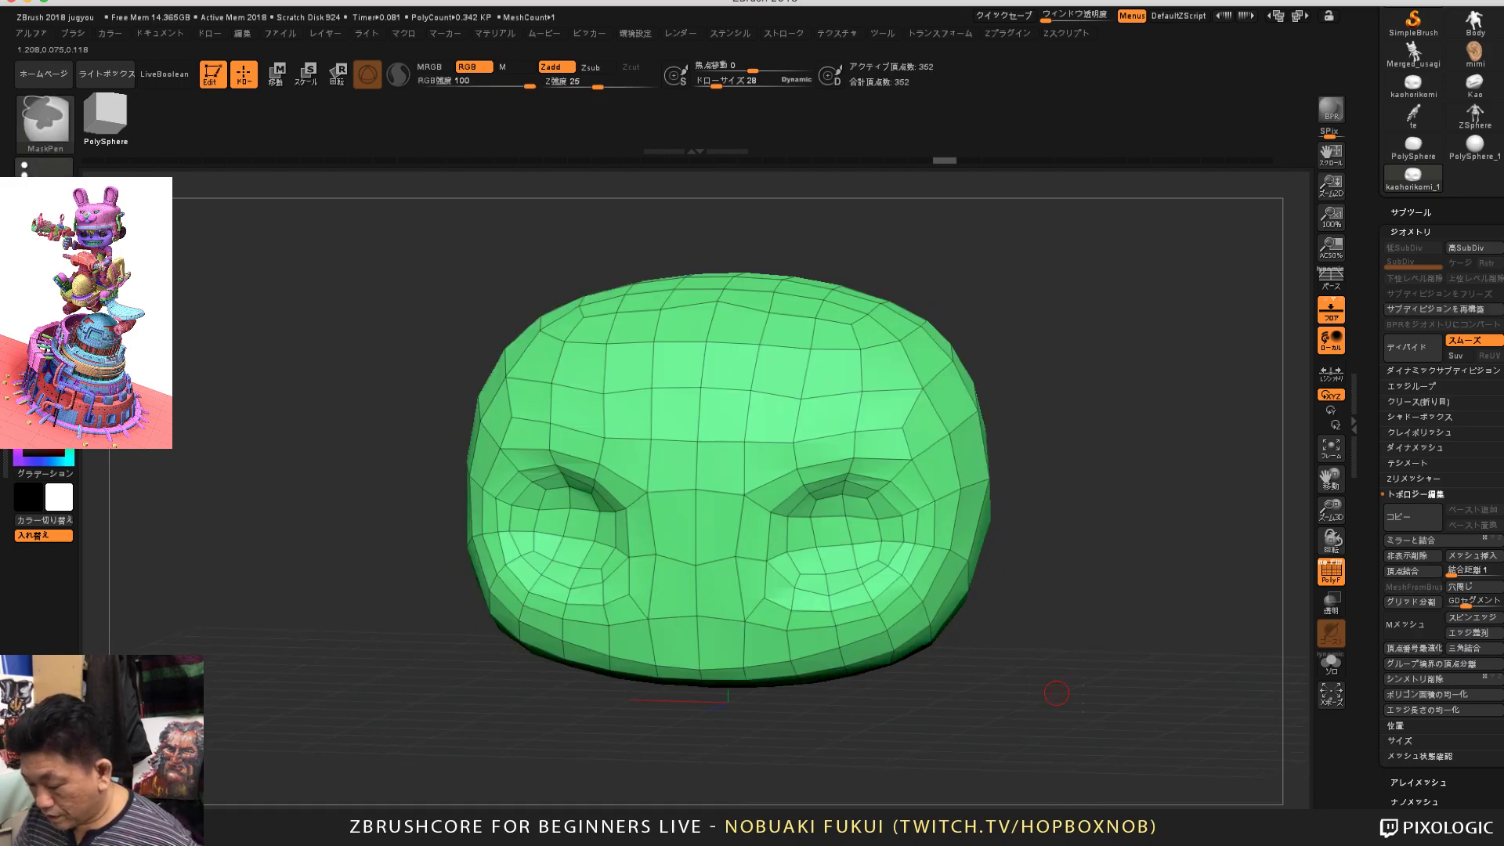
pyautogui.hotkey('ctrl', 'z')
# Step: Set the ZModeler QMesh target for polygons to Polygroup All, undoing the stray edit on the forehead
pyautogui.moveTo(1056, 693); pyautogui.dragTo(1035, 699, button='right')
pyautogui.keyDown('ctrl'); pyautogui.moveTo(918, 726); pyautogui.dragTo(890, 739, button='right'); pyautogui.keyUp('ctrl')
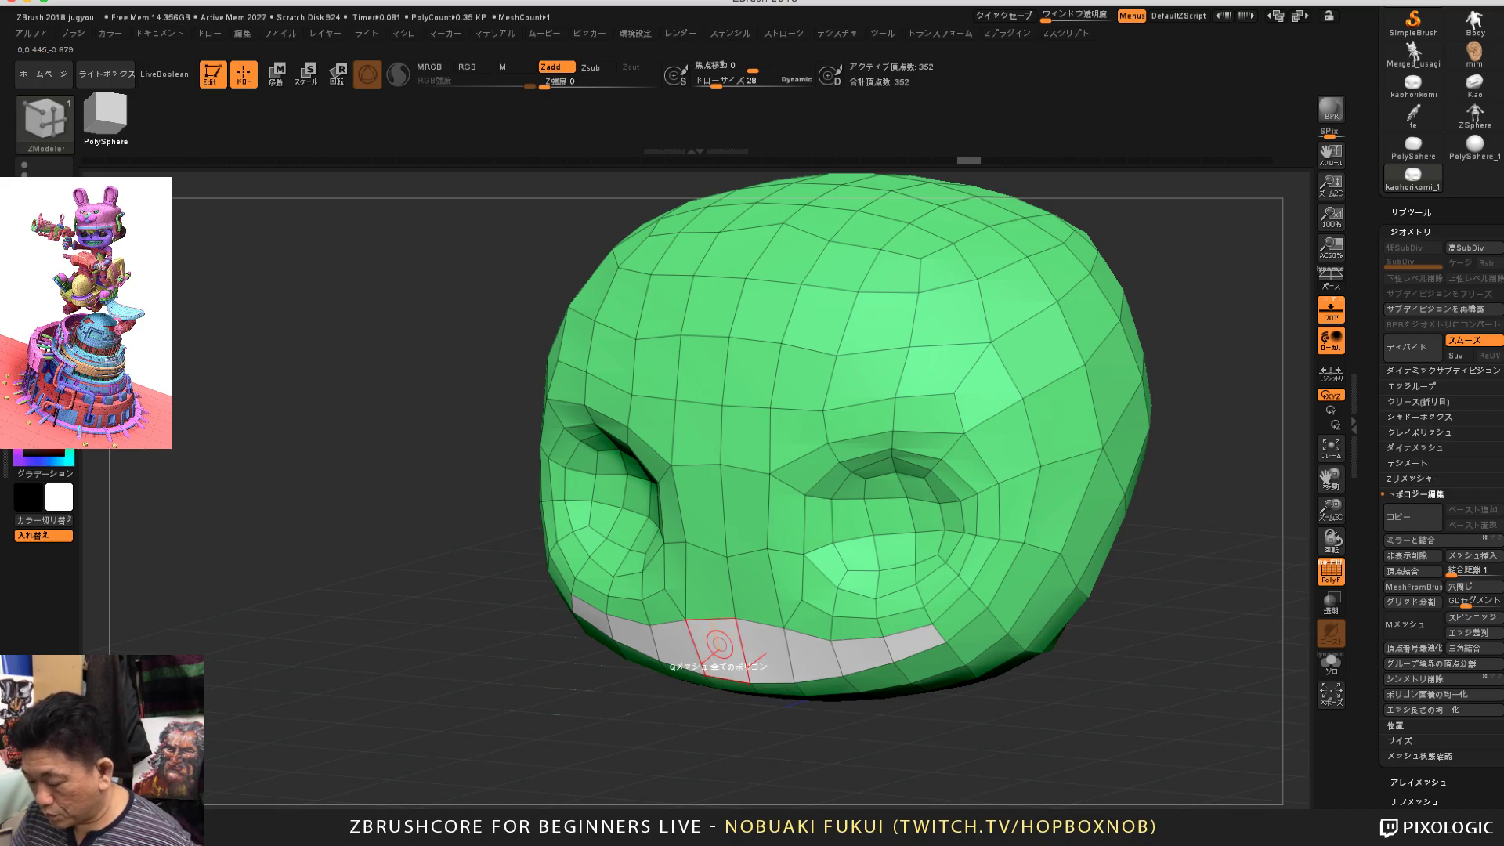
pyautogui.moveTo(694, 740); pyautogui.dragTo(724, 749, button='right')
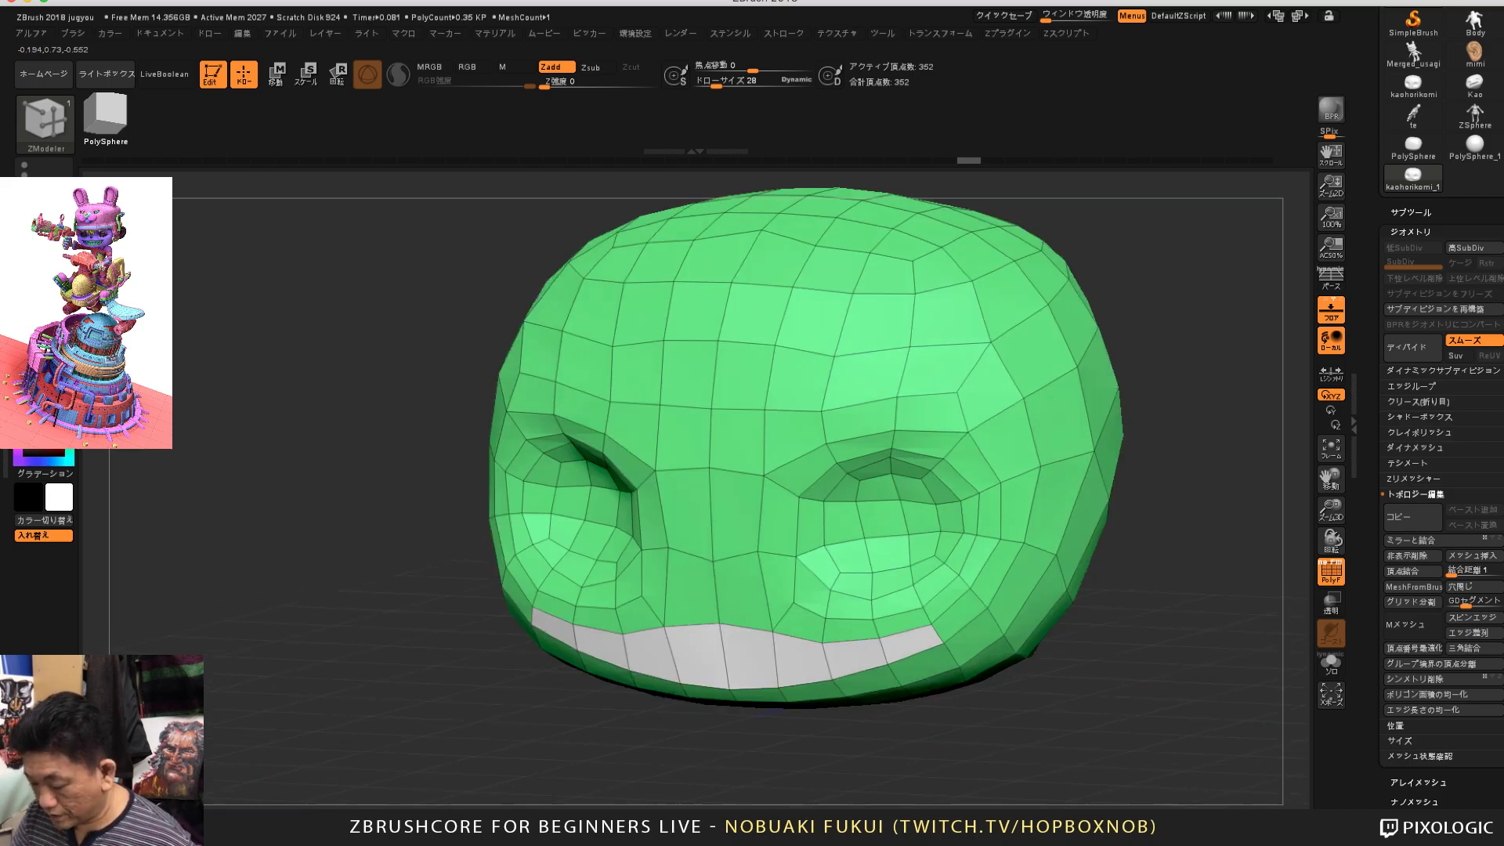
pyautogui.press('space')
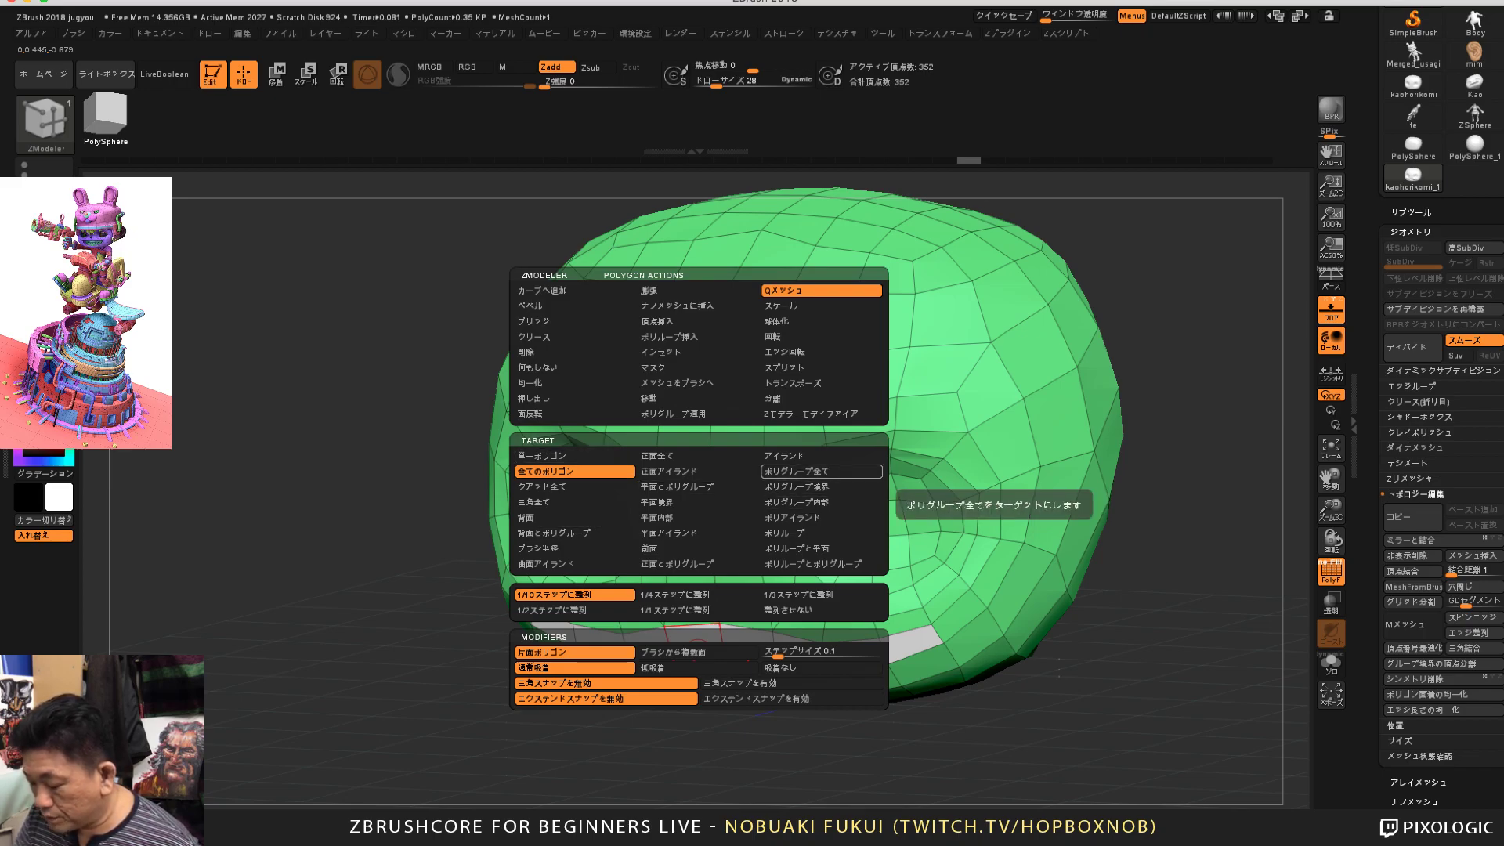
pyautogui.click(821, 471)
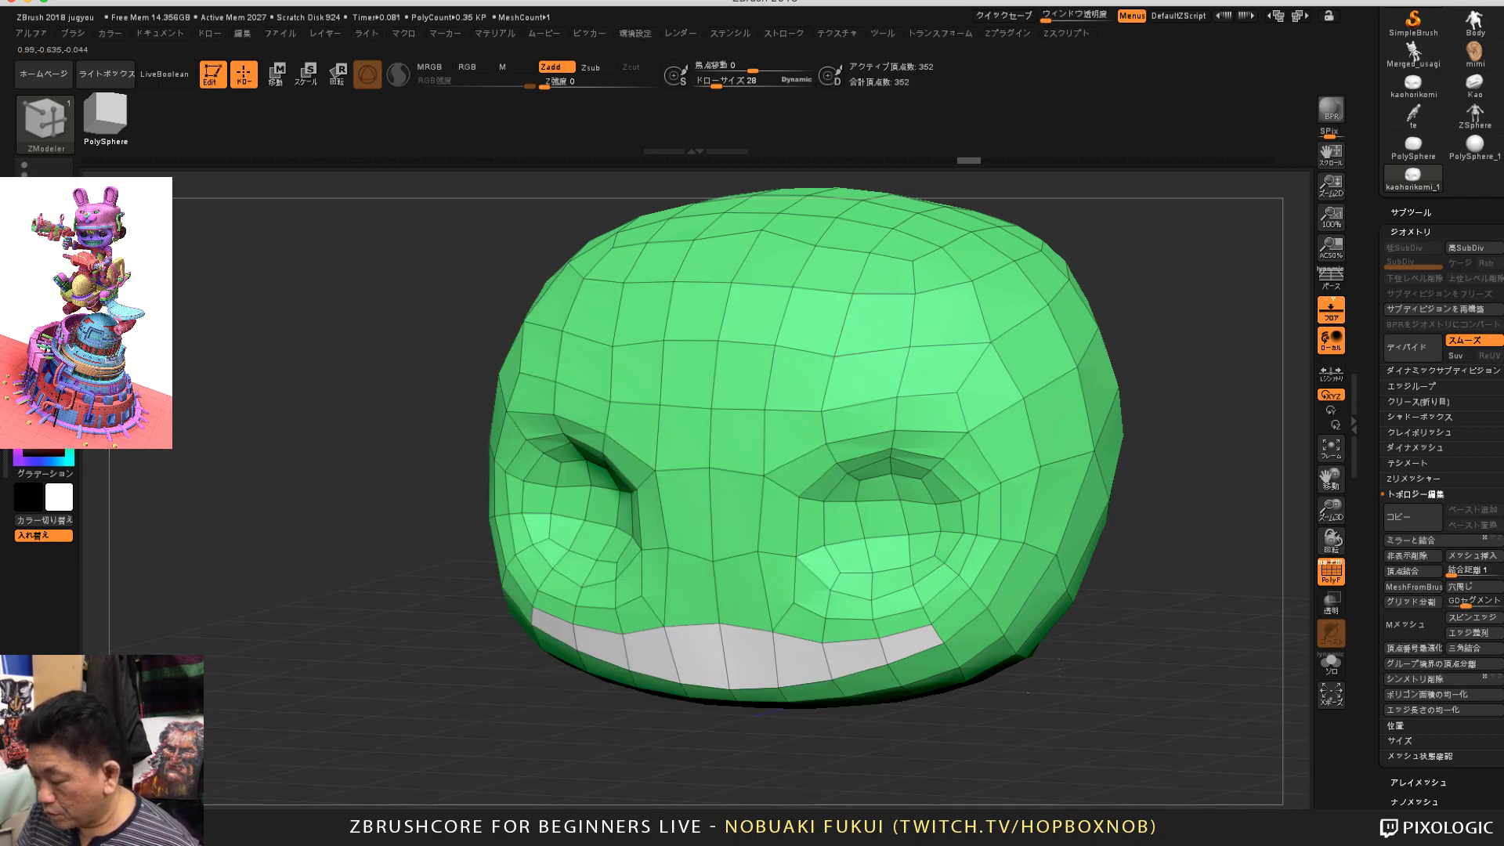
pyautogui.moveTo(1014, 304); pyautogui.dragTo(999, 377)
pyautogui.hotkey('ctrl', 'z')
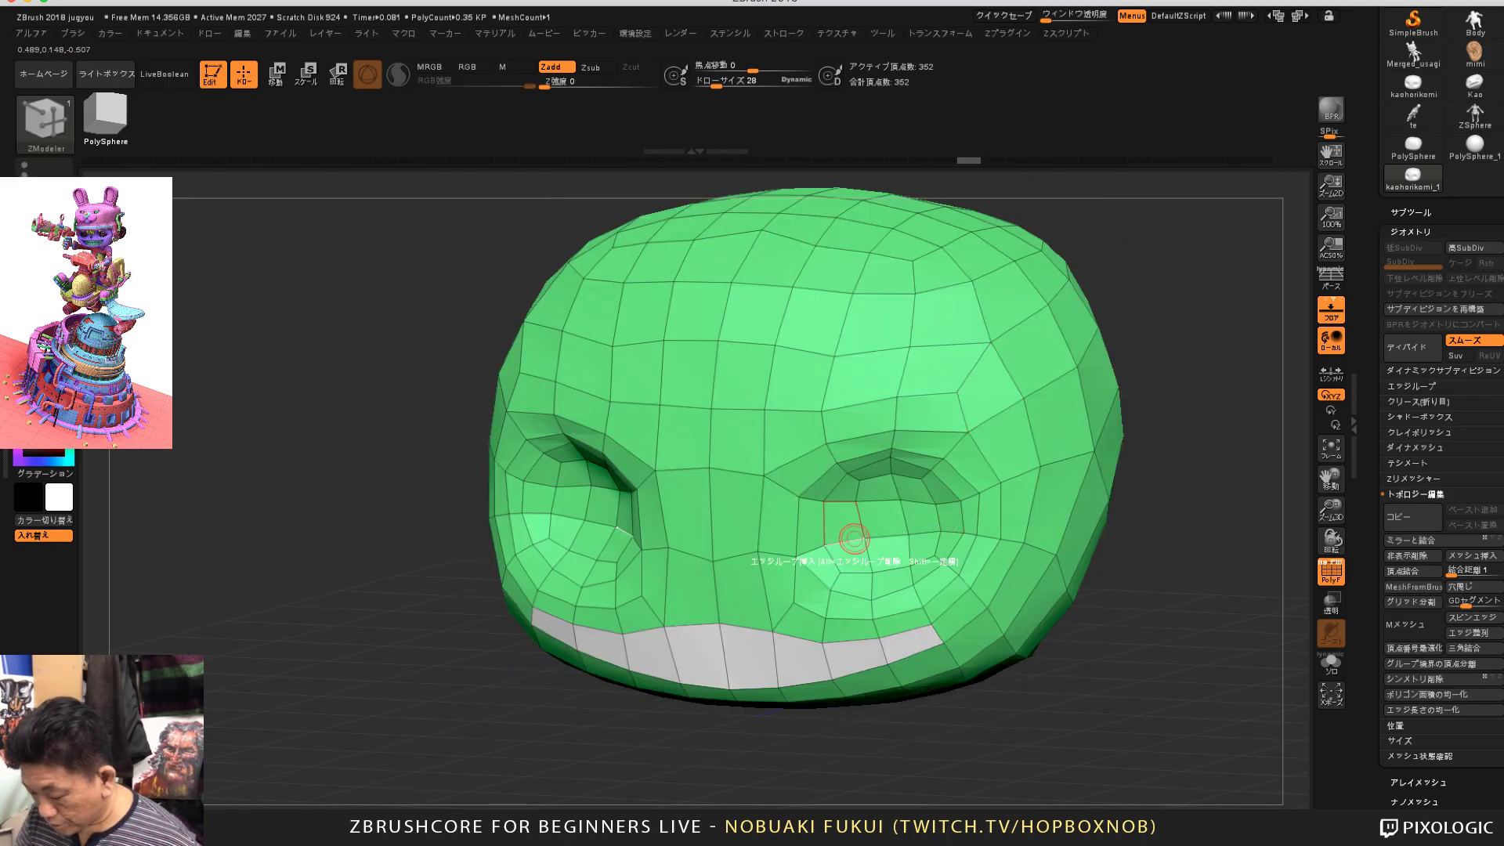
# Step: Push the whole white mouth polygroup into the head with QMesh to form a recessed mouth
pyautogui.press('space')
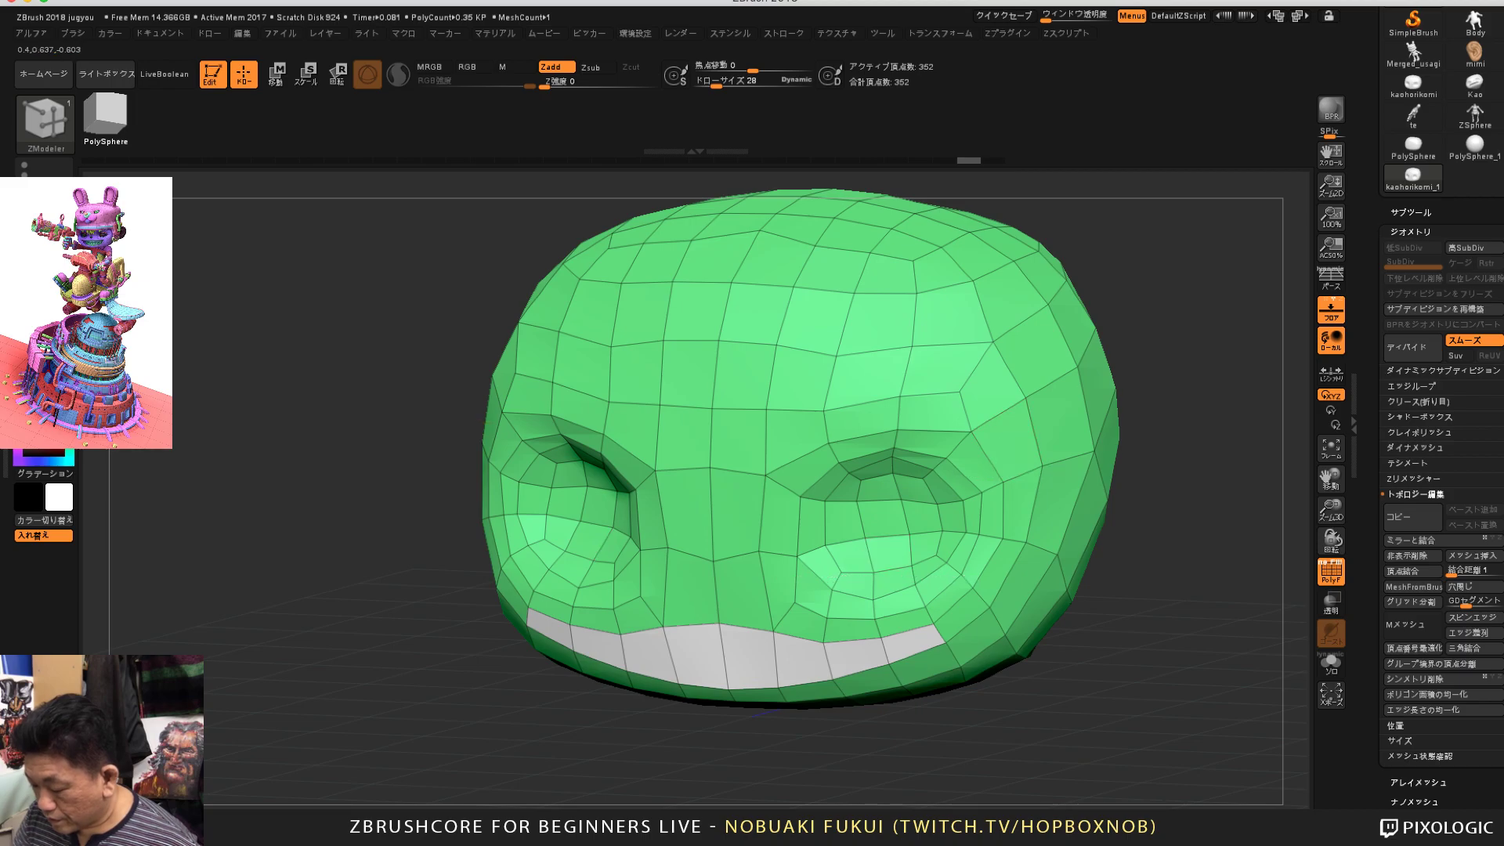
pyautogui.moveTo(674, 736); pyautogui.dragTo(631, 767)
pyautogui.press('space')
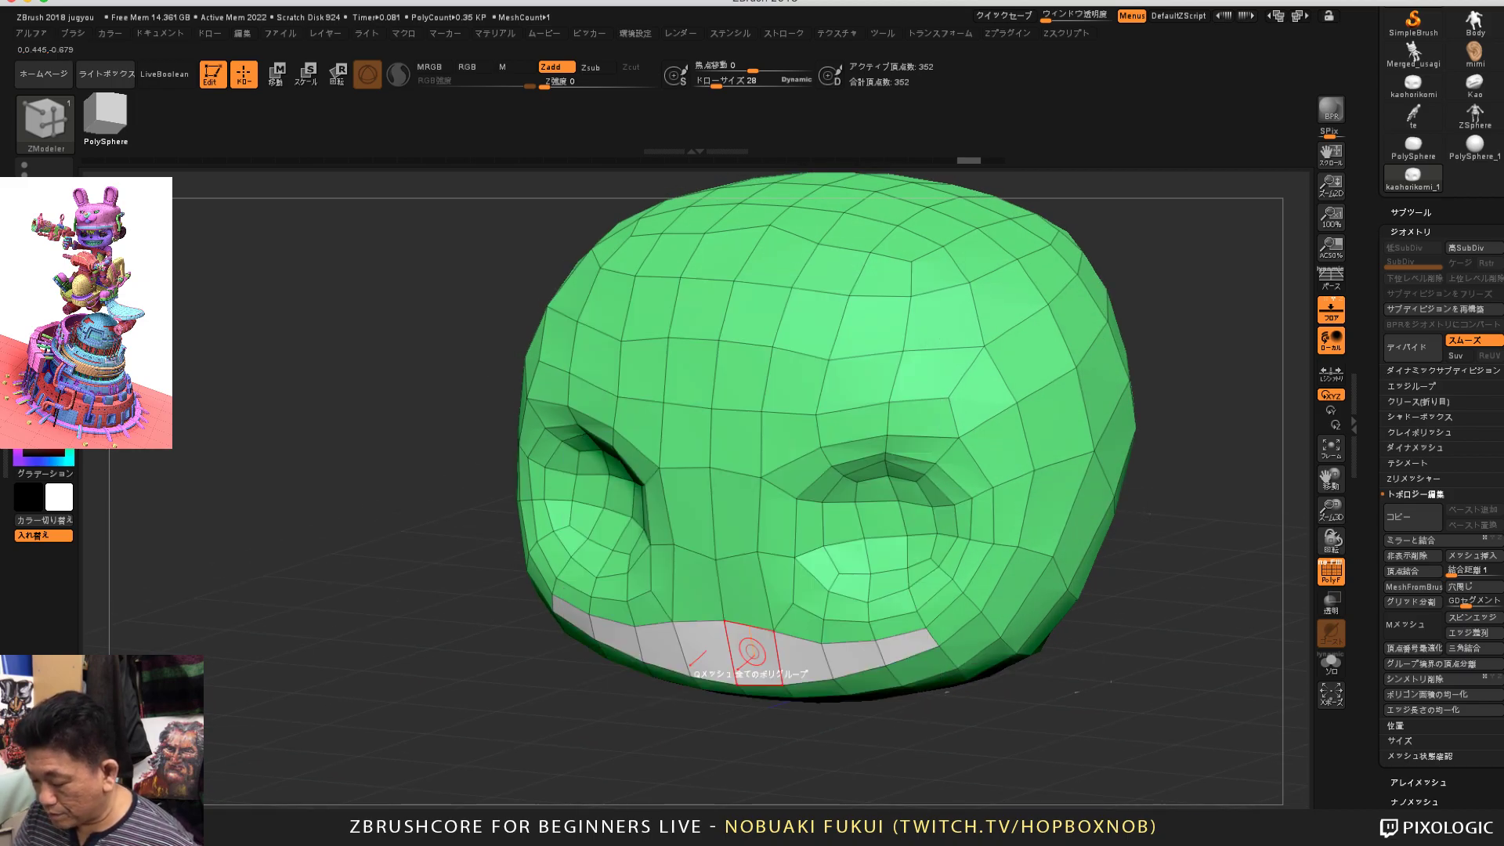
pyautogui.moveTo(745, 658); pyautogui.dragTo(727, 795)
pyautogui.hotkey('ctrl', 'z')
pyautogui.moveTo(655, 614); pyautogui.dragTo(675, 659)
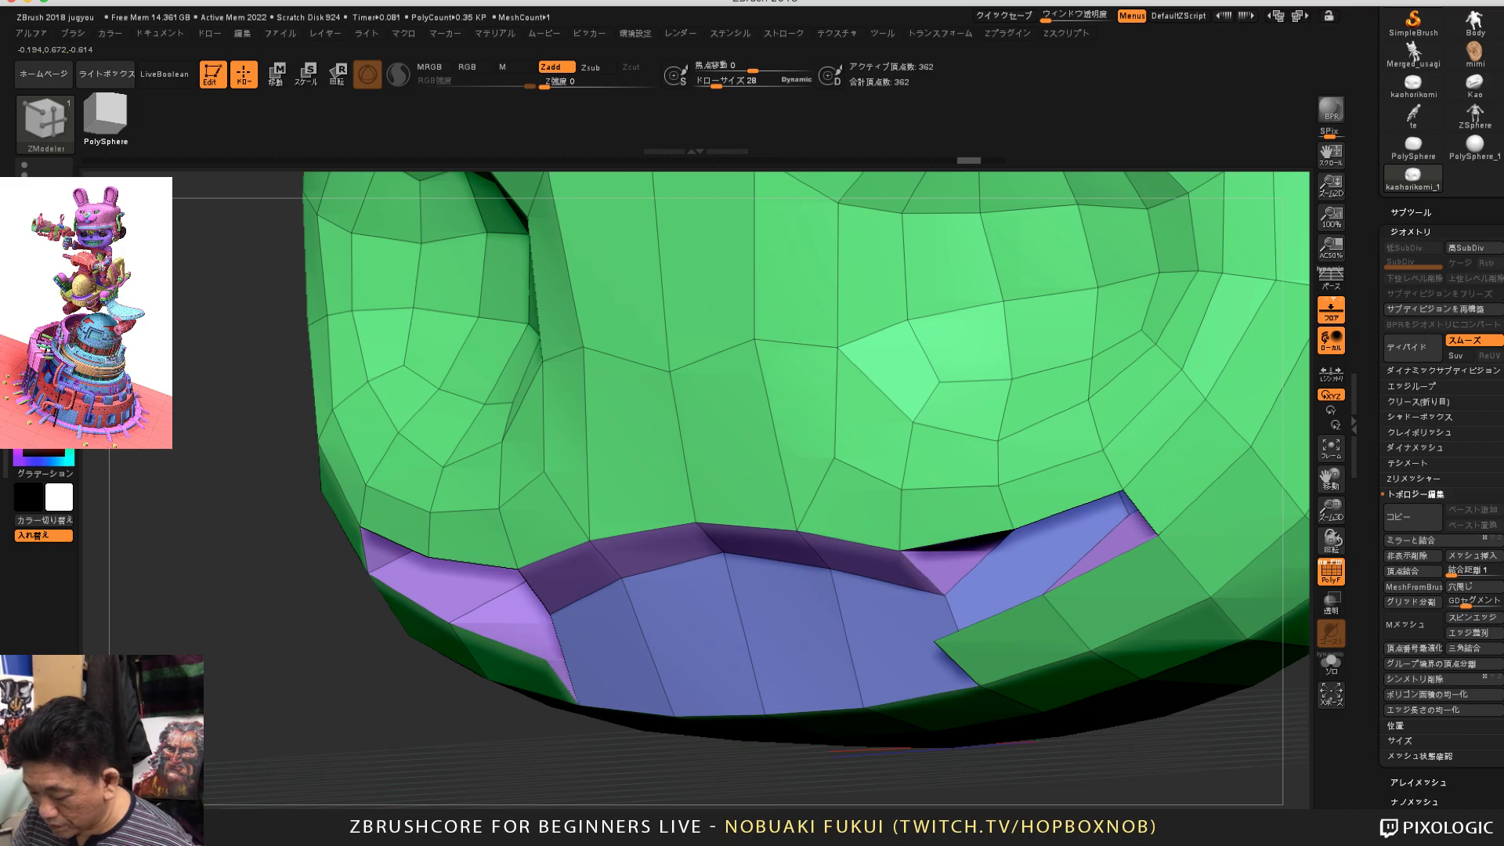
# Step: Try pushing the white mouth polygroup deeper into the head with QMesh, and undo the inward pushes
pyautogui.hotkey('ctrl', 'z')
pyautogui.hotkey('ctrl', 'z')
pyautogui.moveTo(604, 793); pyautogui.dragTo(563, 790)
pyautogui.hotkey('ctrl', 'shift', 'z')
pyautogui.moveTo(667, 615); pyautogui.dragTo(659, 583)
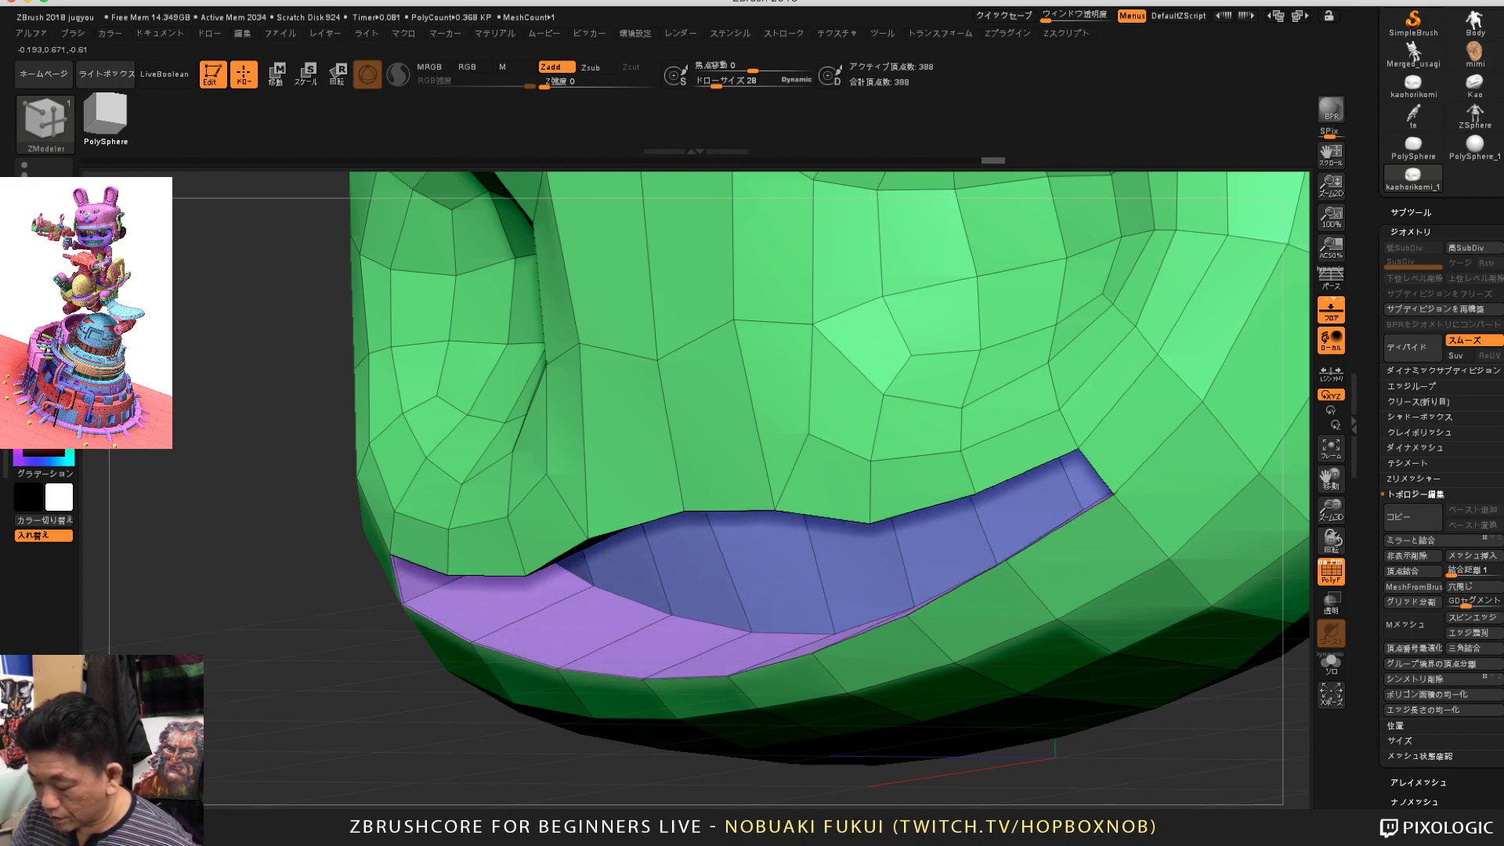
pyautogui.keyDown('alt'); pyautogui.moveTo(501, 772); pyautogui.dragTo(562, 740); pyautogui.keyUp('alt')
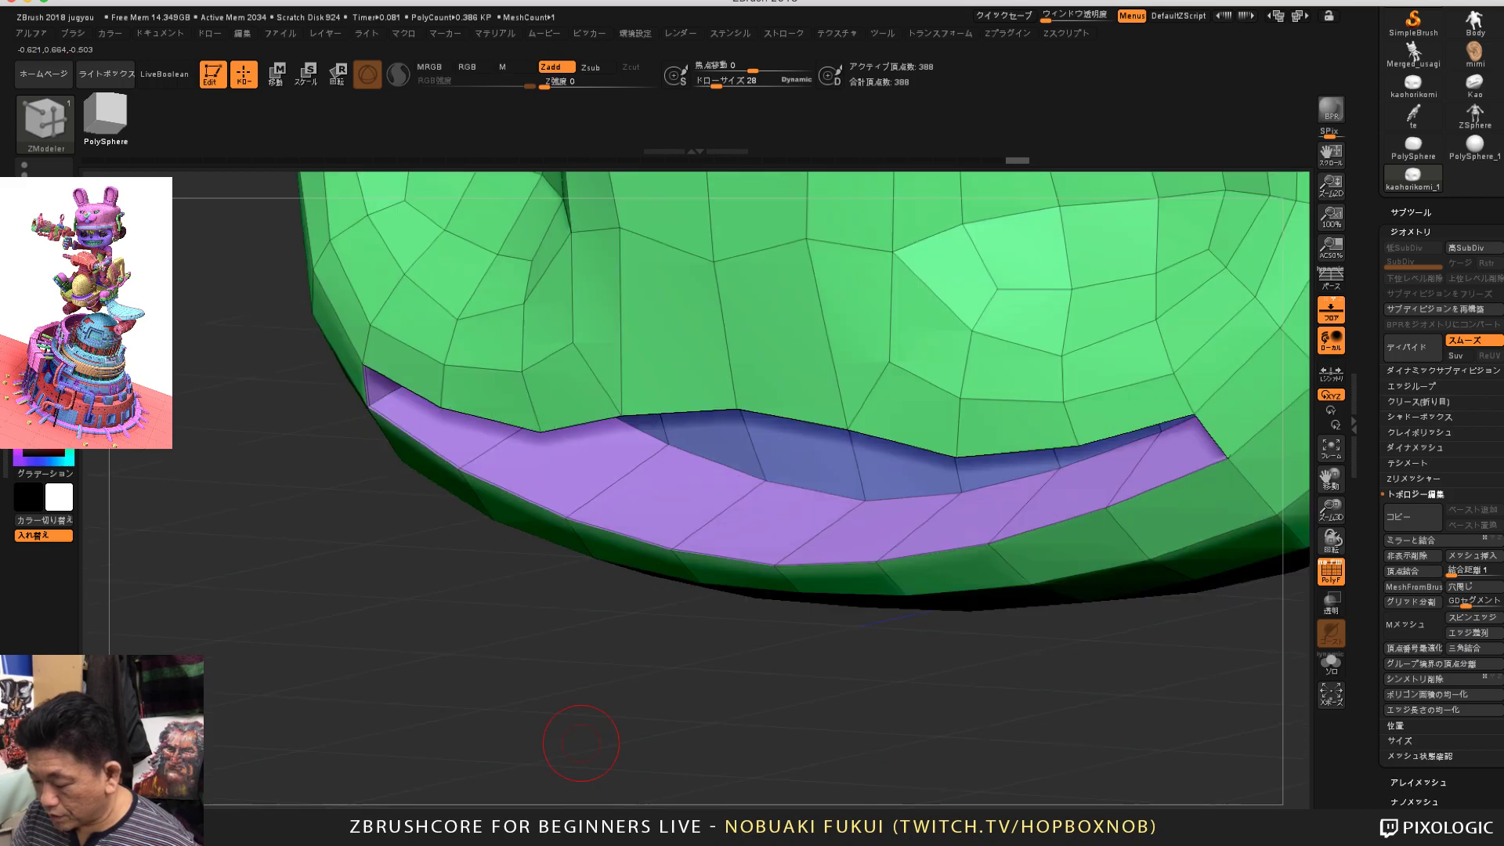
pyautogui.hotkey('ctrl', 'z')
pyautogui.hotkey('ctrl', 'z')
# Step: Try a single QMesh push of the white mouth polygroup from a lower front angle, and undo it
pyautogui.moveTo(655, 749)
pyautogui.mouseDown()
pyautogui.moveTo(688, 664)
pyautogui.moveTo(625, 746)
pyautogui.mouseUp()
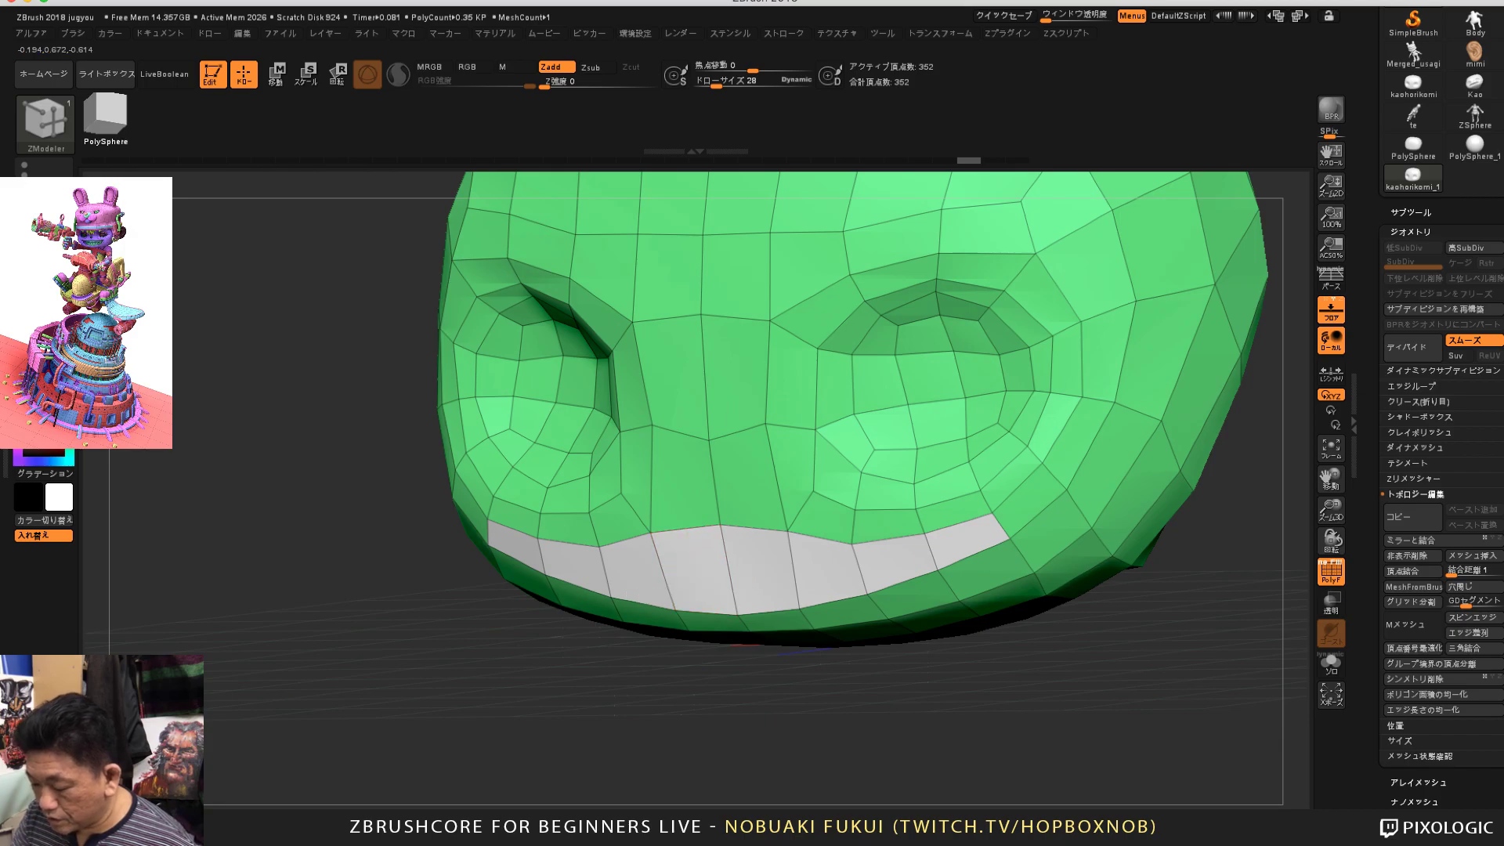
pyautogui.moveTo(663, 683); pyautogui.dragTo(638, 782)
pyautogui.moveTo(668, 629); pyautogui.dragTo(639, 705)
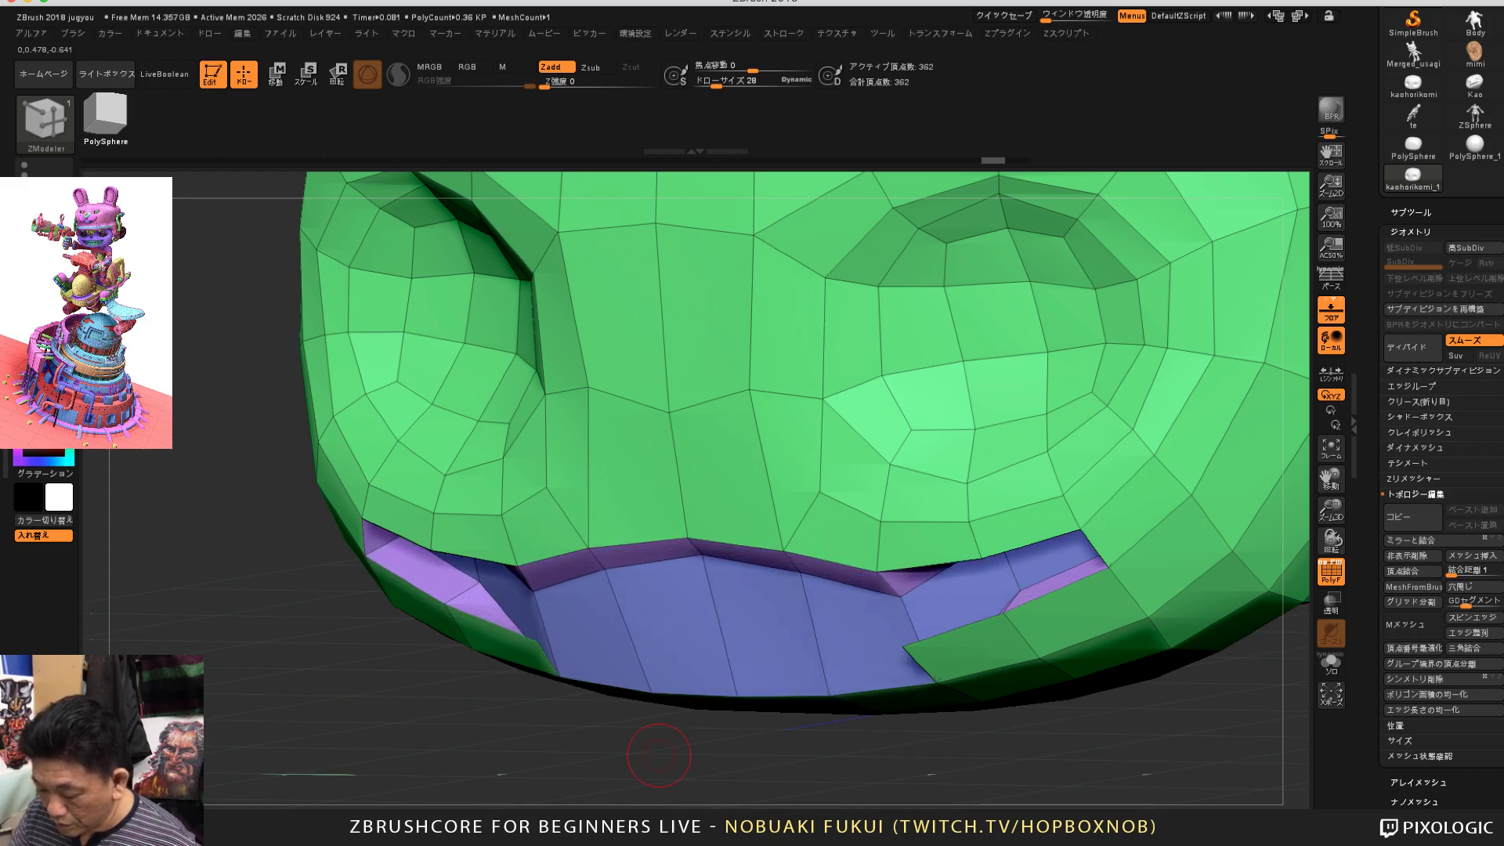
pyautogui.moveTo(659, 755); pyautogui.dragTo(687, 695)
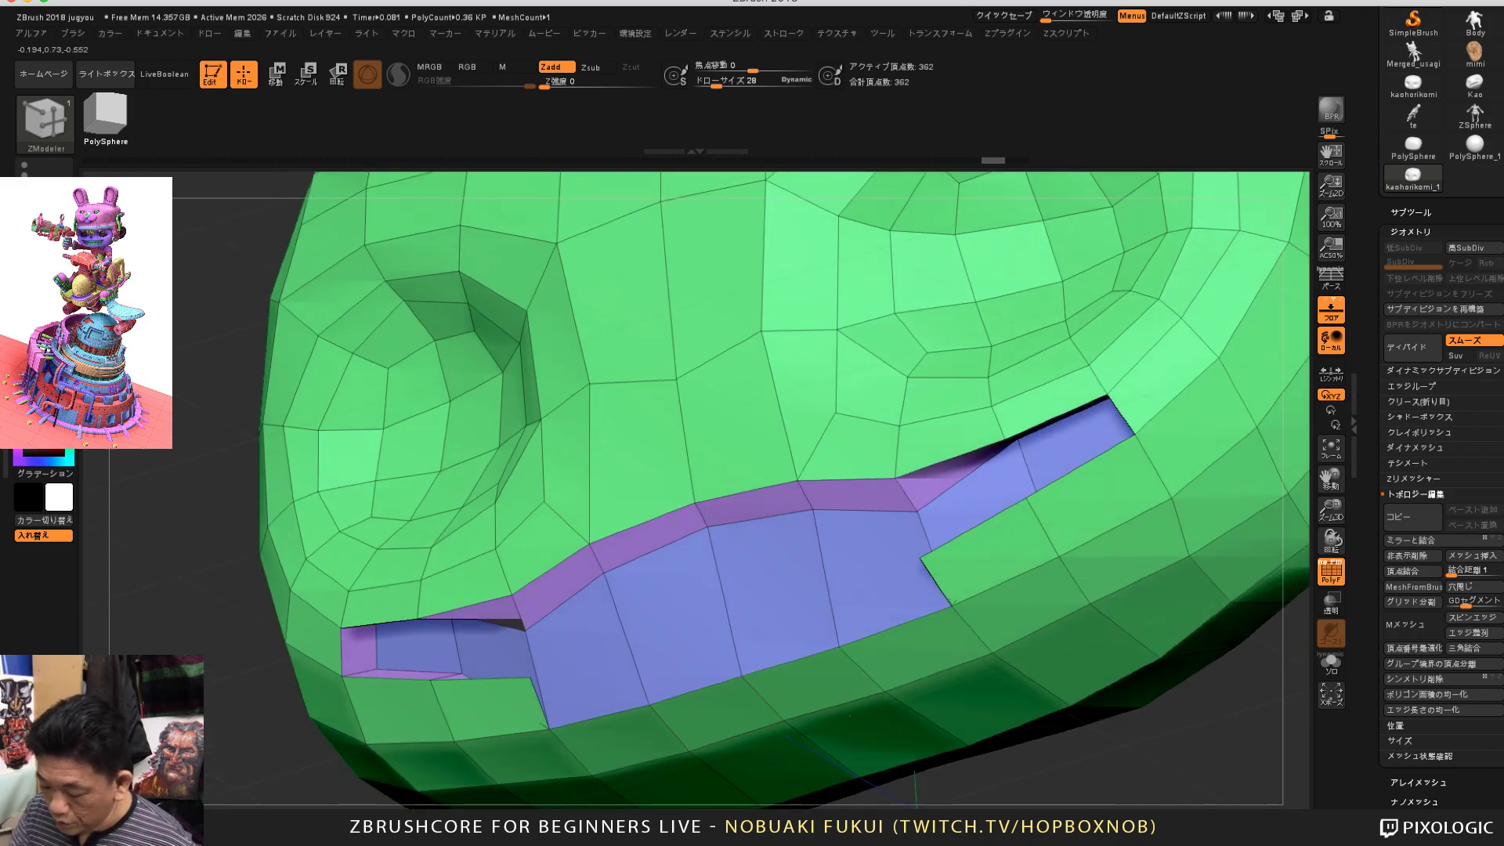
pyautogui.hotkey('ctrl', 'z')
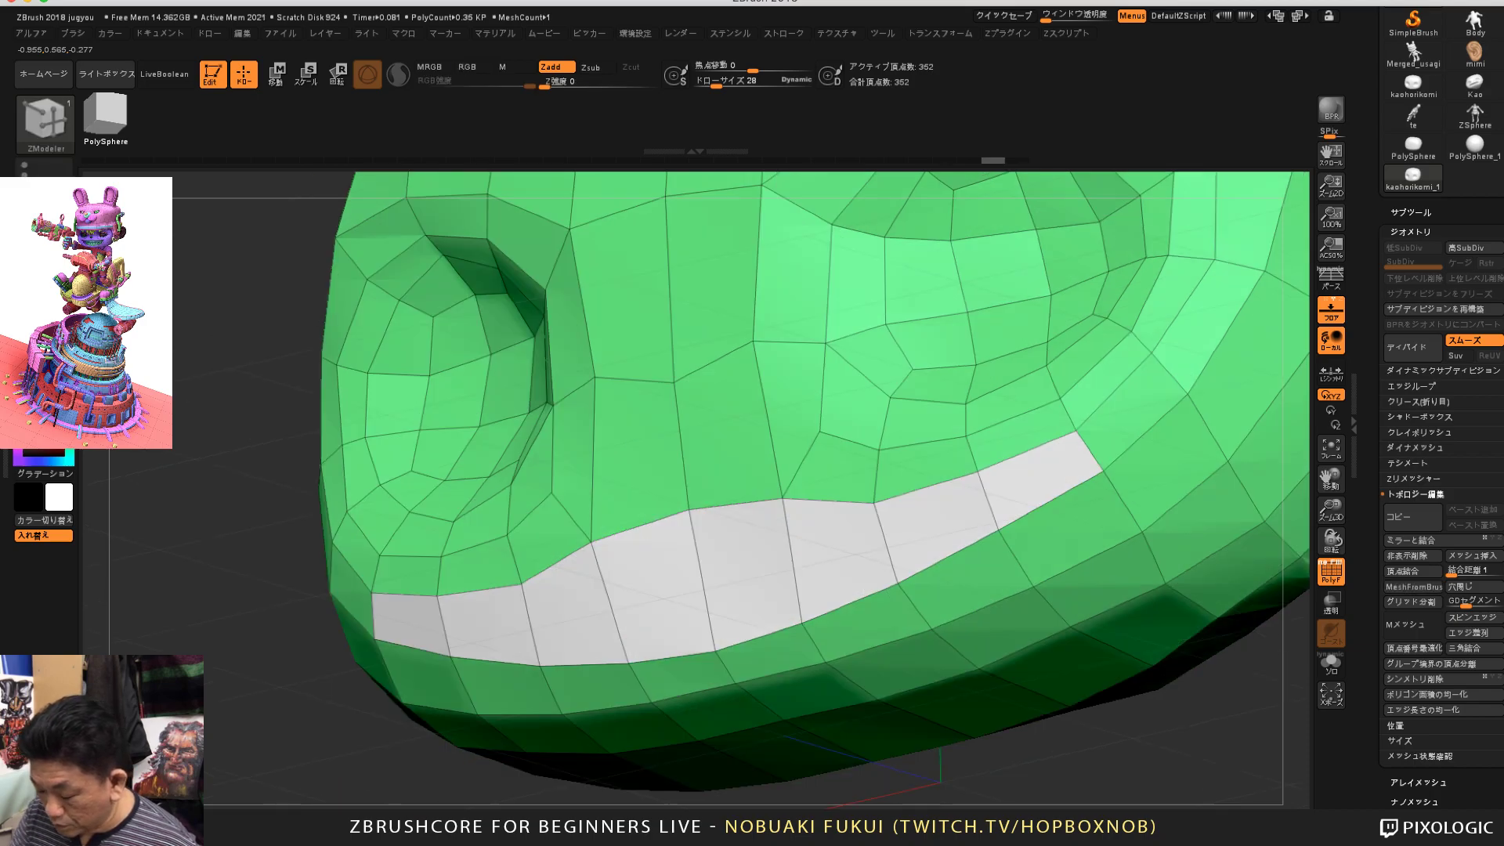
pyautogui.moveTo(274, 564); pyautogui.dragTo(232, 552)
pyautogui.hotkey('ctrl', 'z')
# Step: Try pushing the mouth polygroup inward using QMesh with No Snap and disconnecting disabled, and undo the push
pyautogui.press('space')
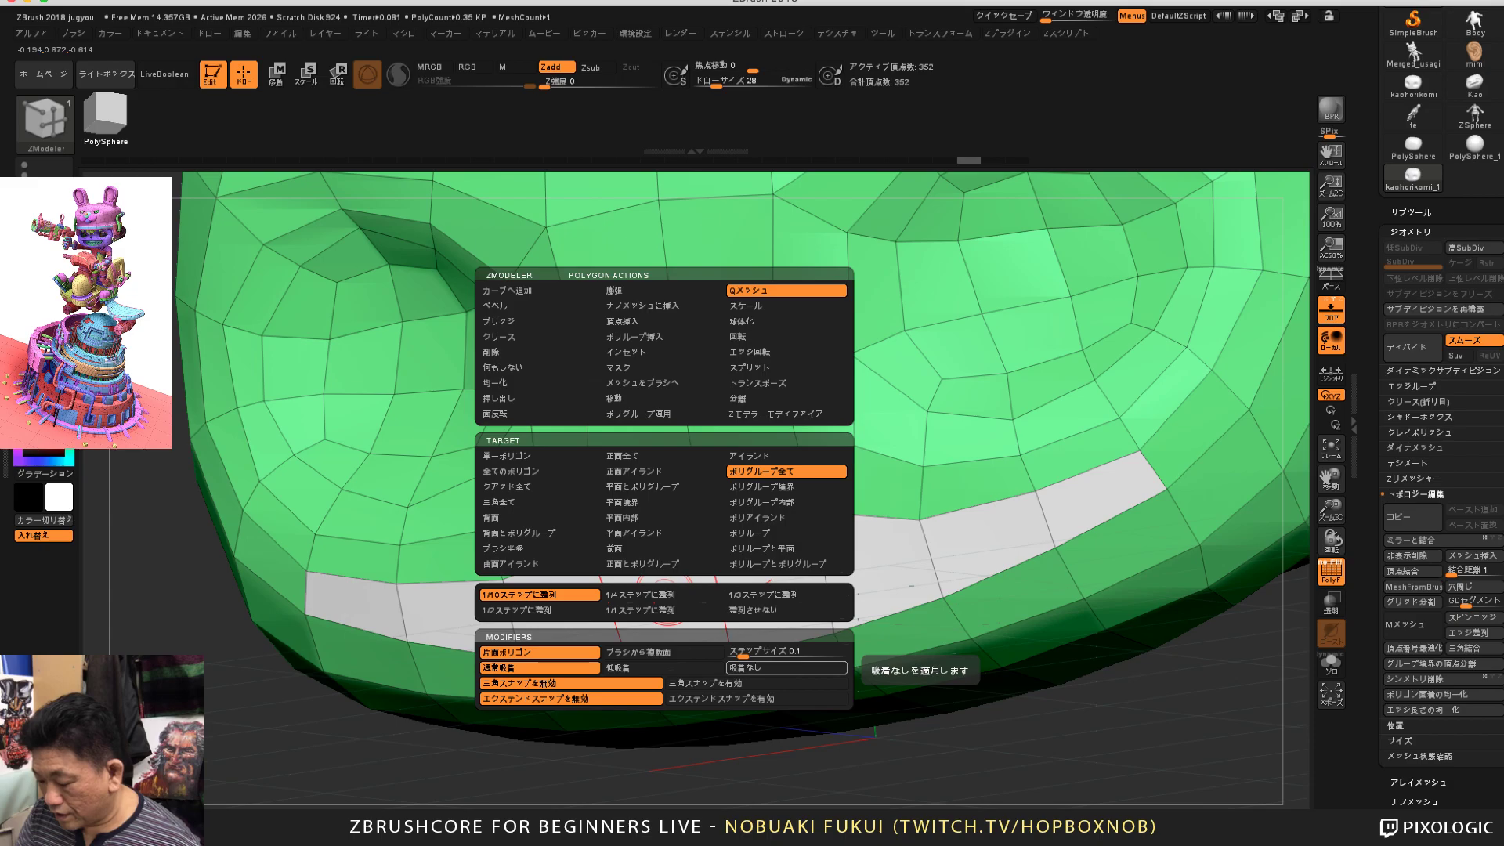
pyautogui.click(787, 668)
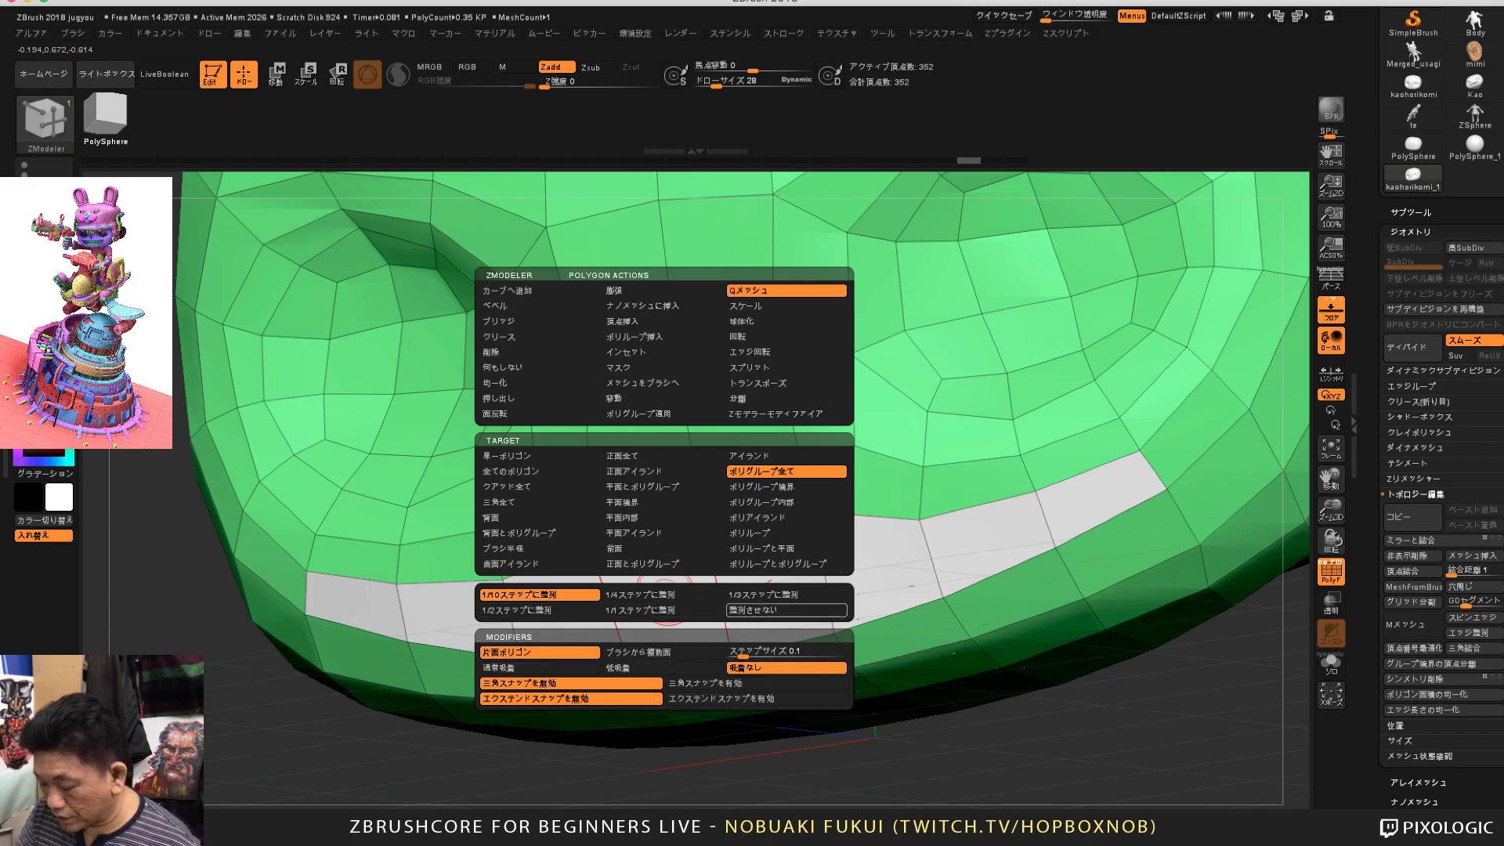
pyautogui.click(787, 610)
pyautogui.click(638, 607)
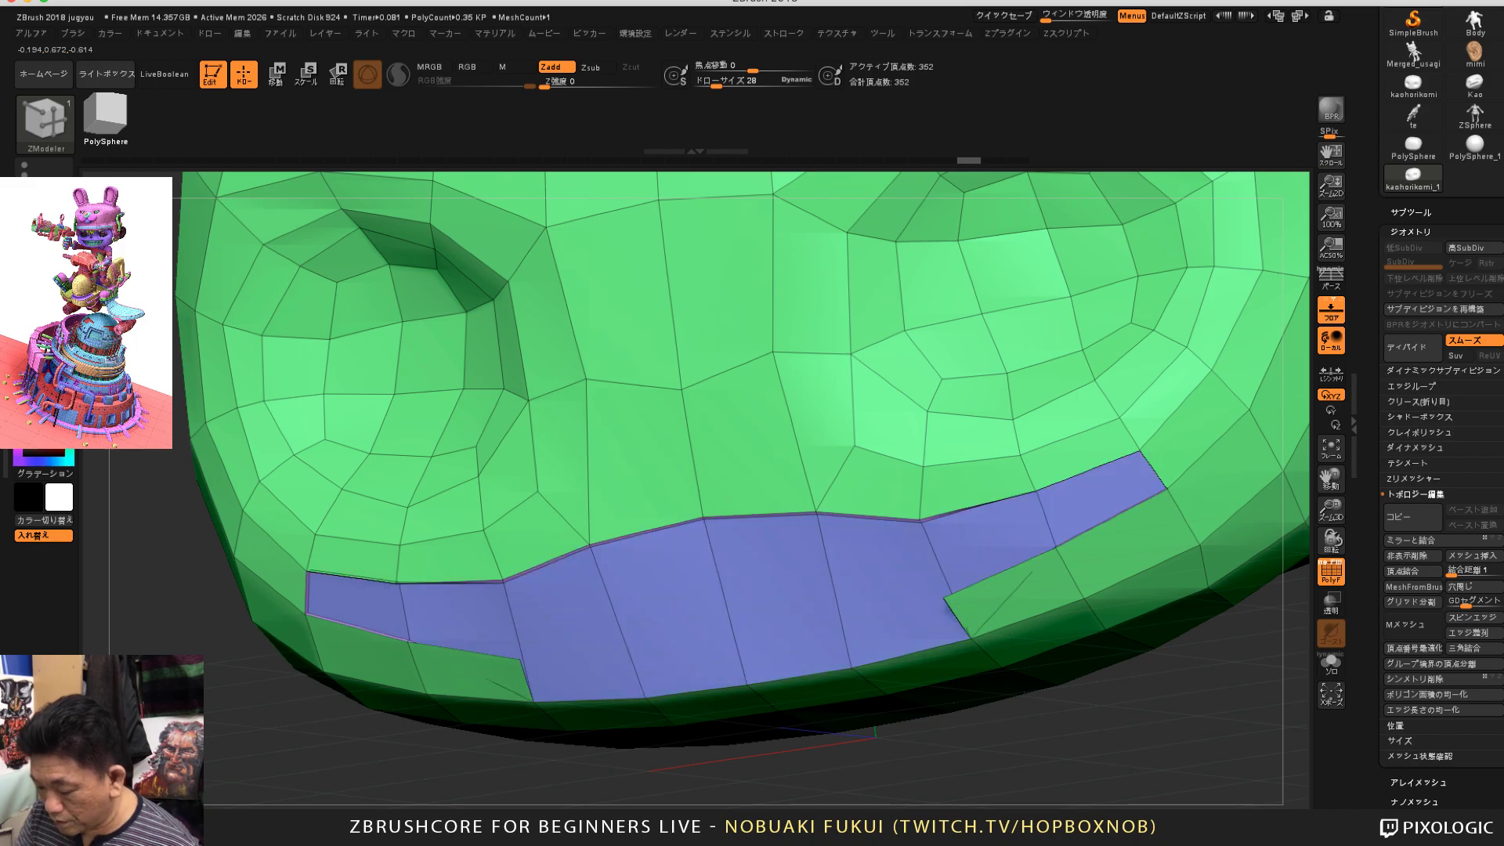
pyautogui.moveTo(638, 607); pyautogui.dragTo(674, 653)
pyautogui.hotkey('ctrl', 'z')
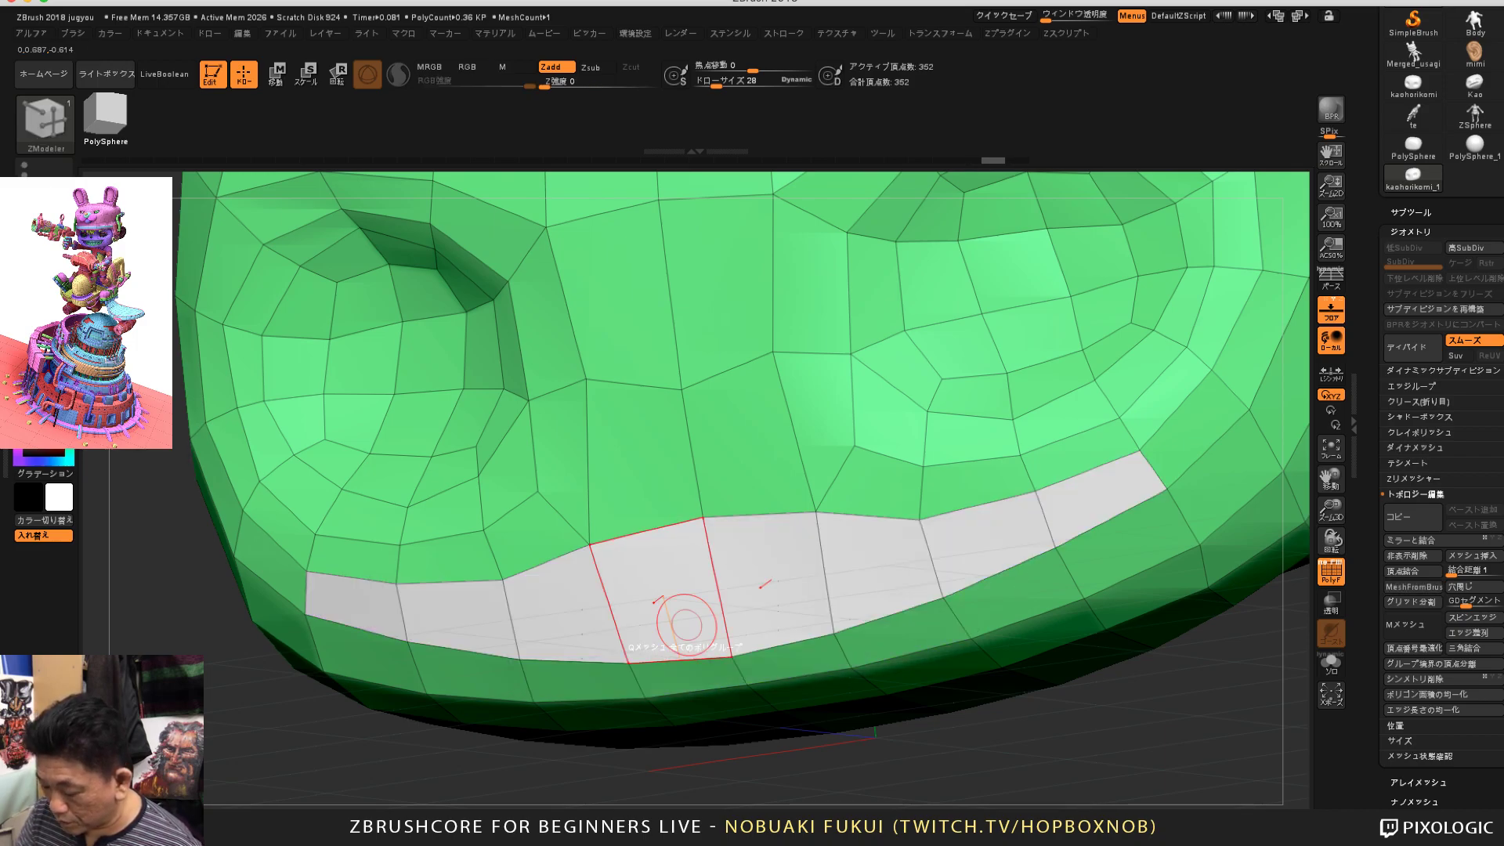
# Step: Set the ZModeler QMesh modifiers to normal snap and the 1/10 step disconnect option
pyautogui.press('space')
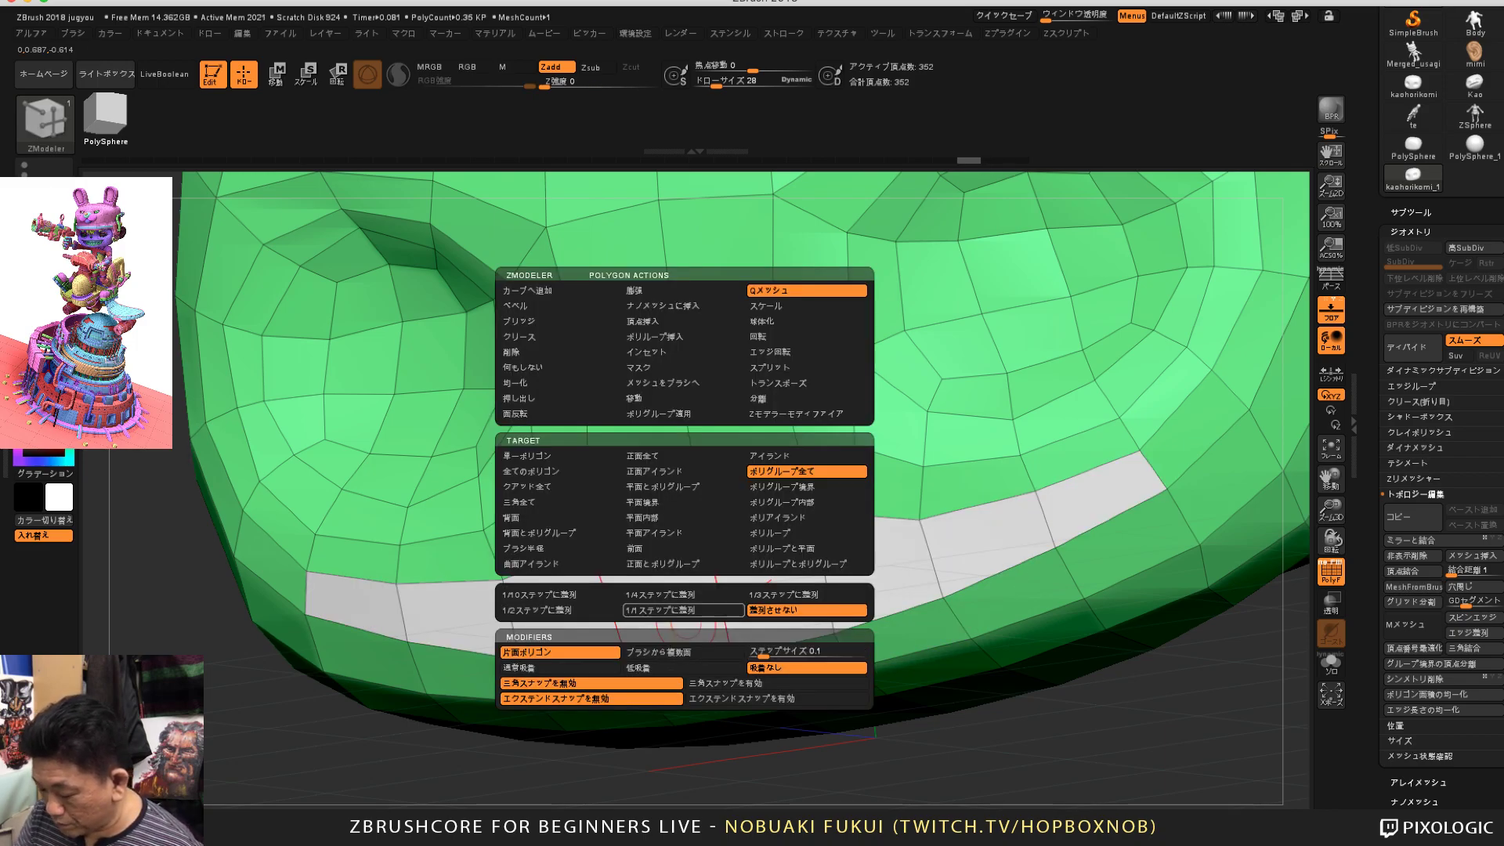
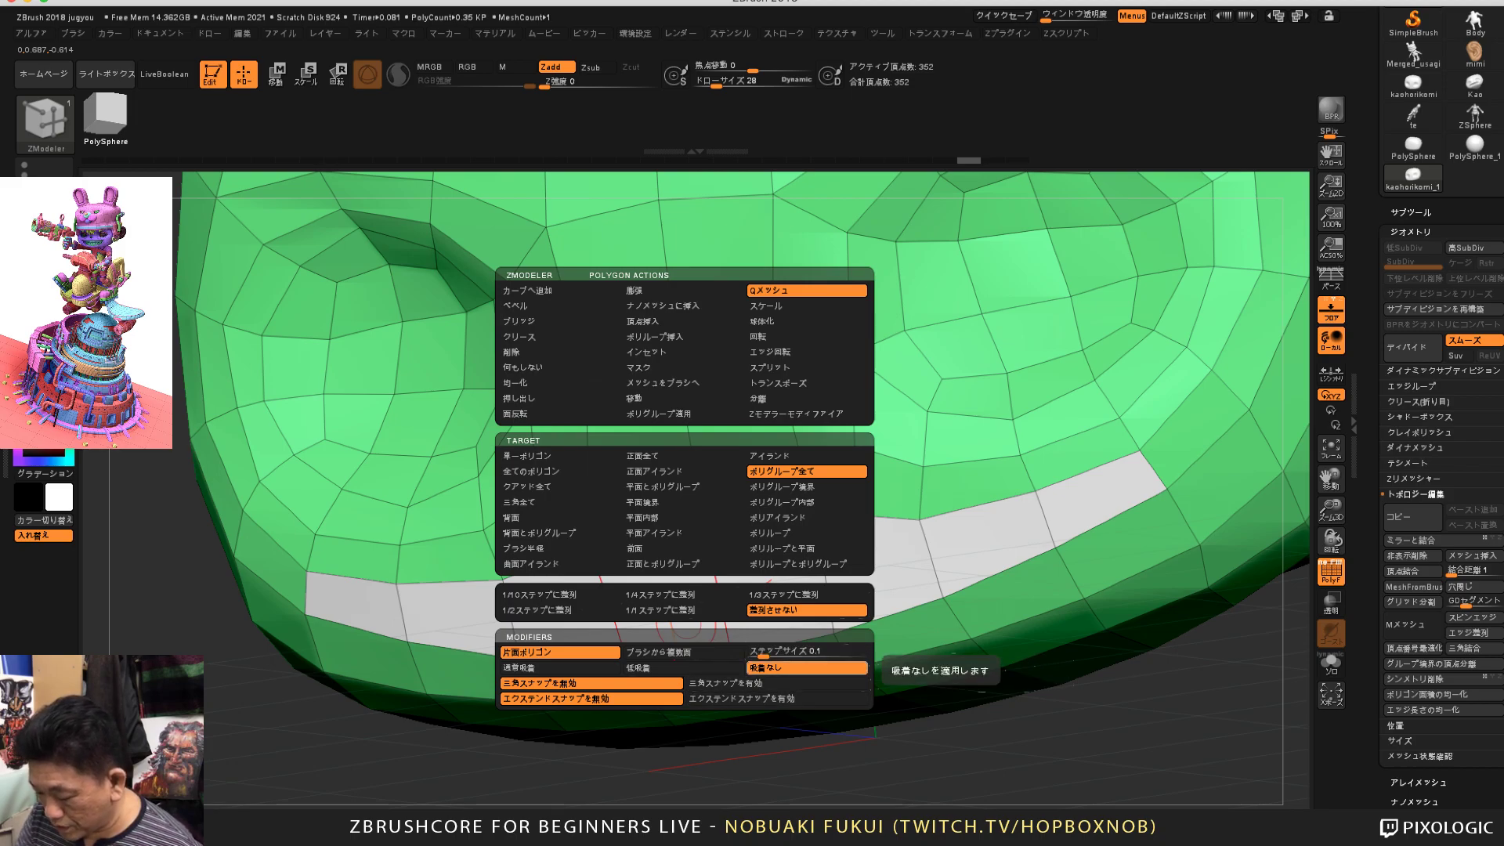
pyautogui.click(560, 667)
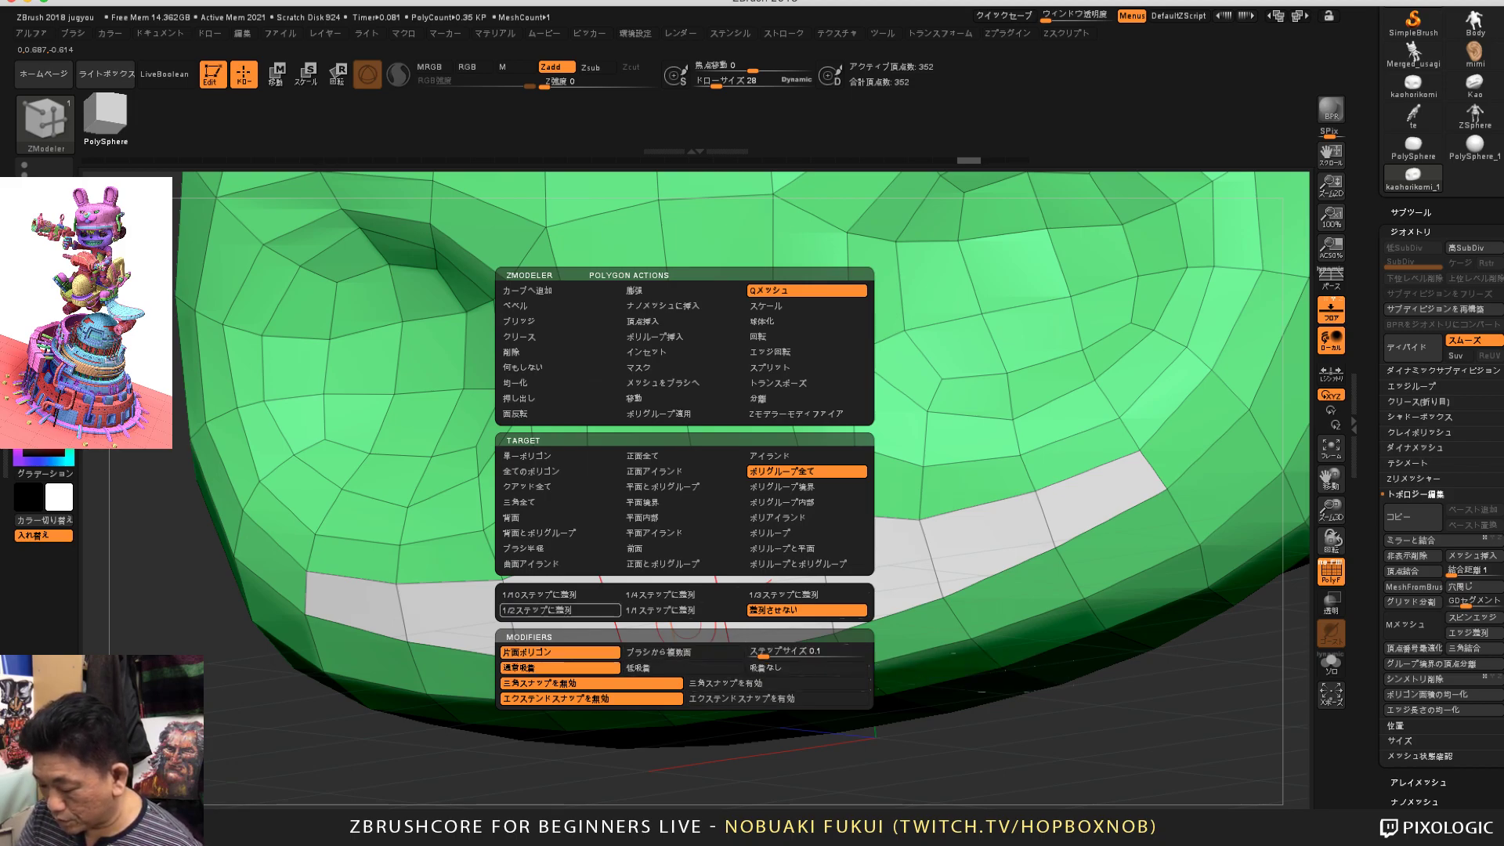
pyautogui.click(560, 594)
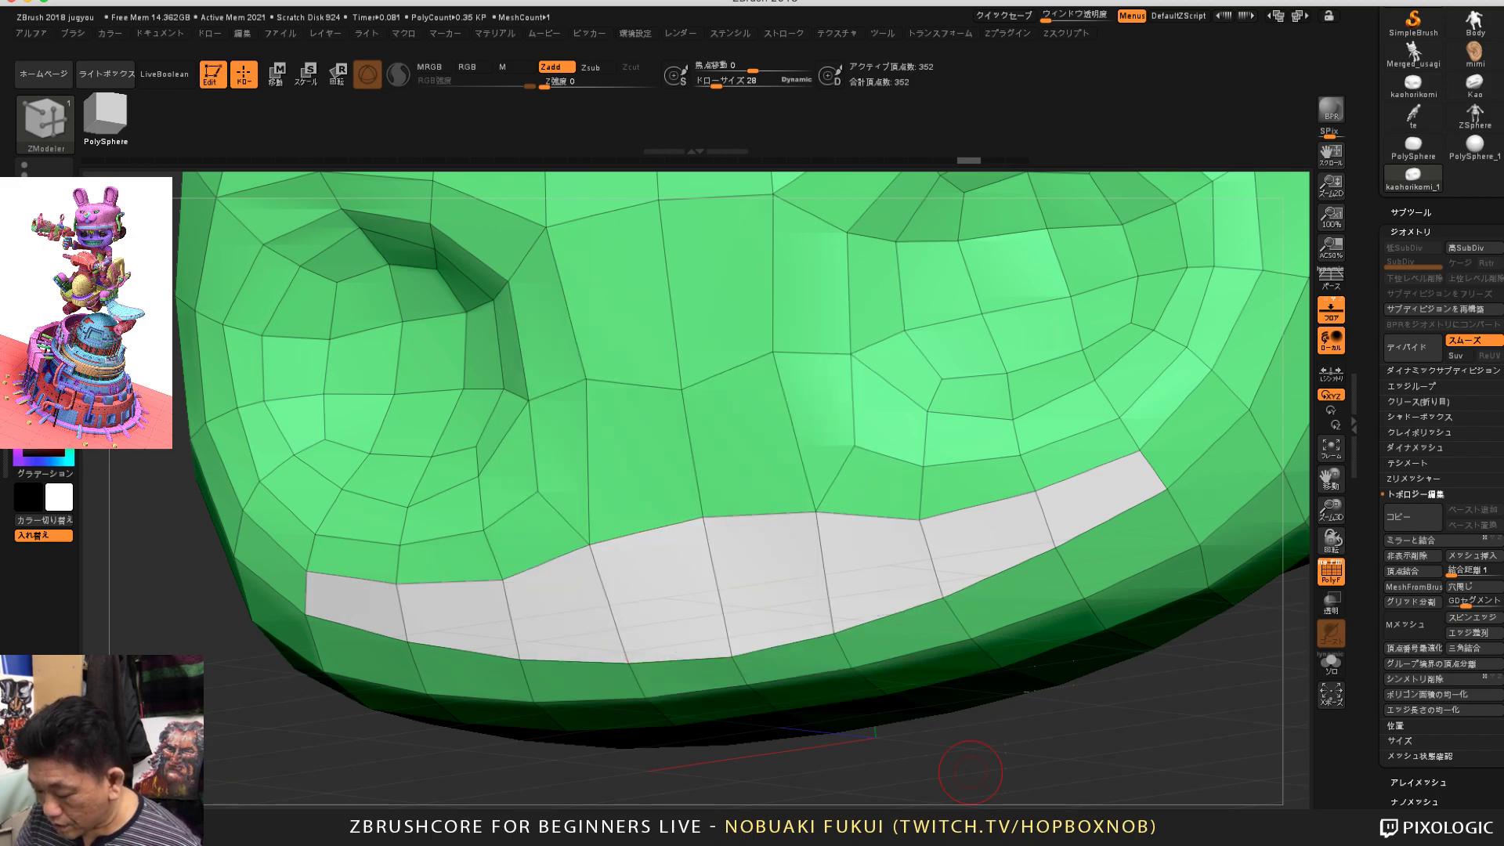
# Step: Try two short QMesh pushes on the white mouth polygroup, undoing each one
pyautogui.moveTo(974, 772); pyautogui.dragTo(932, 791)
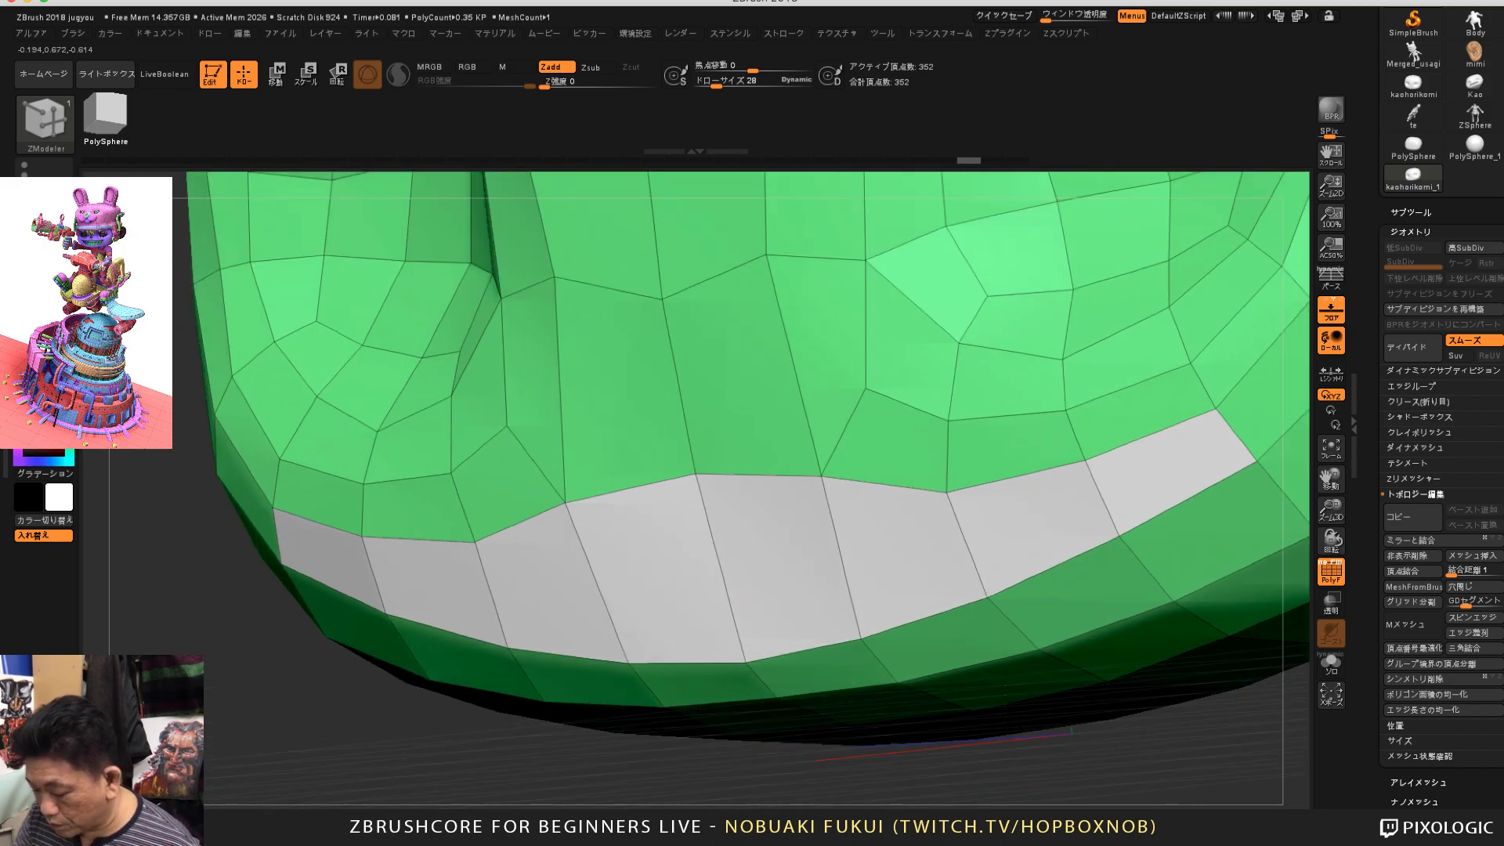
pyautogui.moveTo(771, 568)
pyautogui.mouseDown()
pyautogui.moveTo(791, 600)
pyautogui.moveTo(782, 584)
pyautogui.mouseUp()
pyautogui.hotkey('ctrl', 'z')
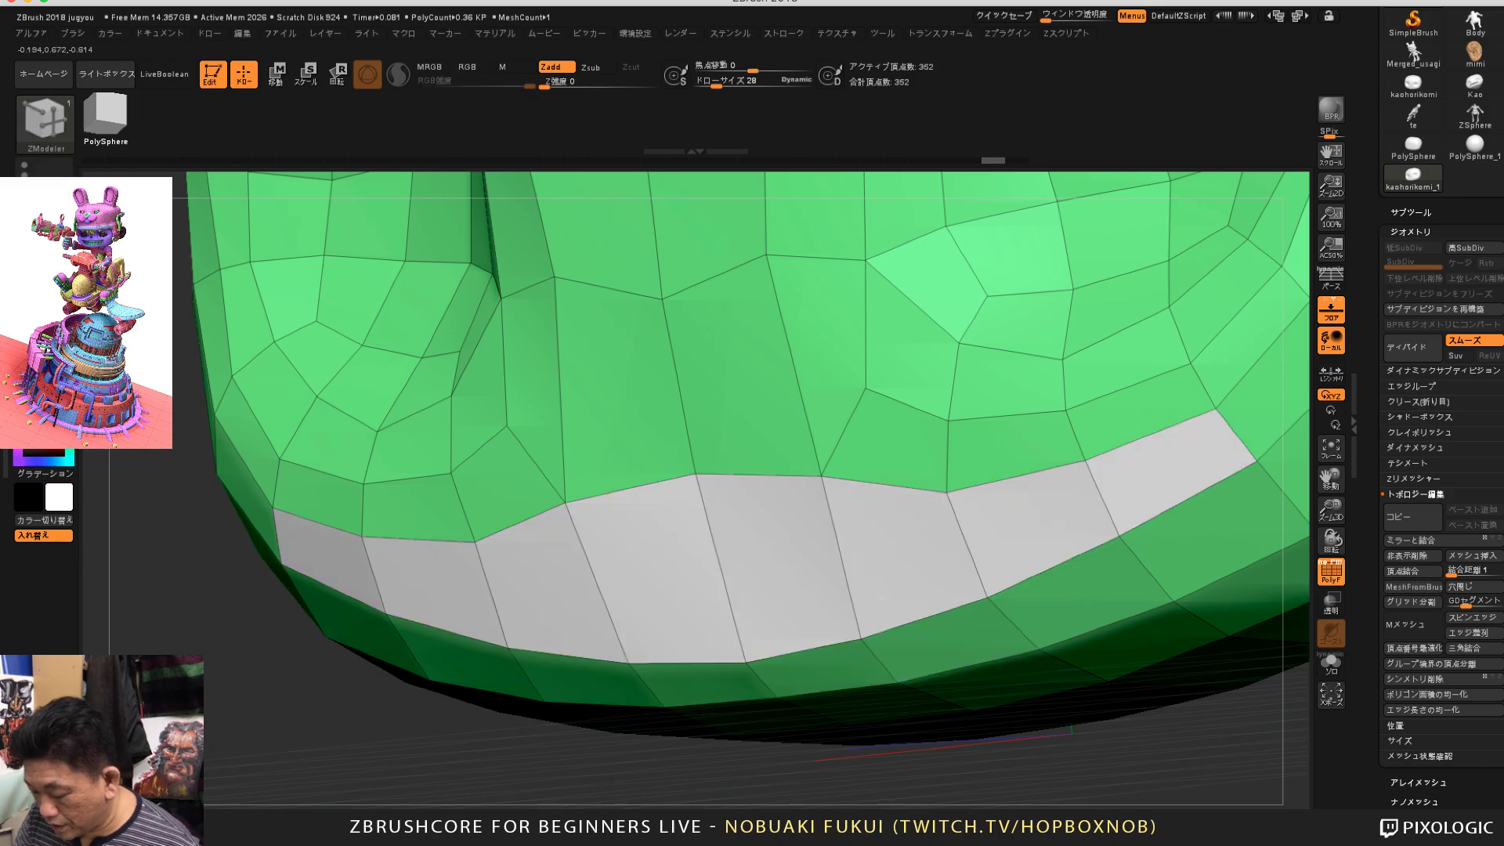
pyautogui.moveTo(660, 607); pyautogui.dragTo(676, 636)
pyautogui.hotkey('ctrl', 'z')
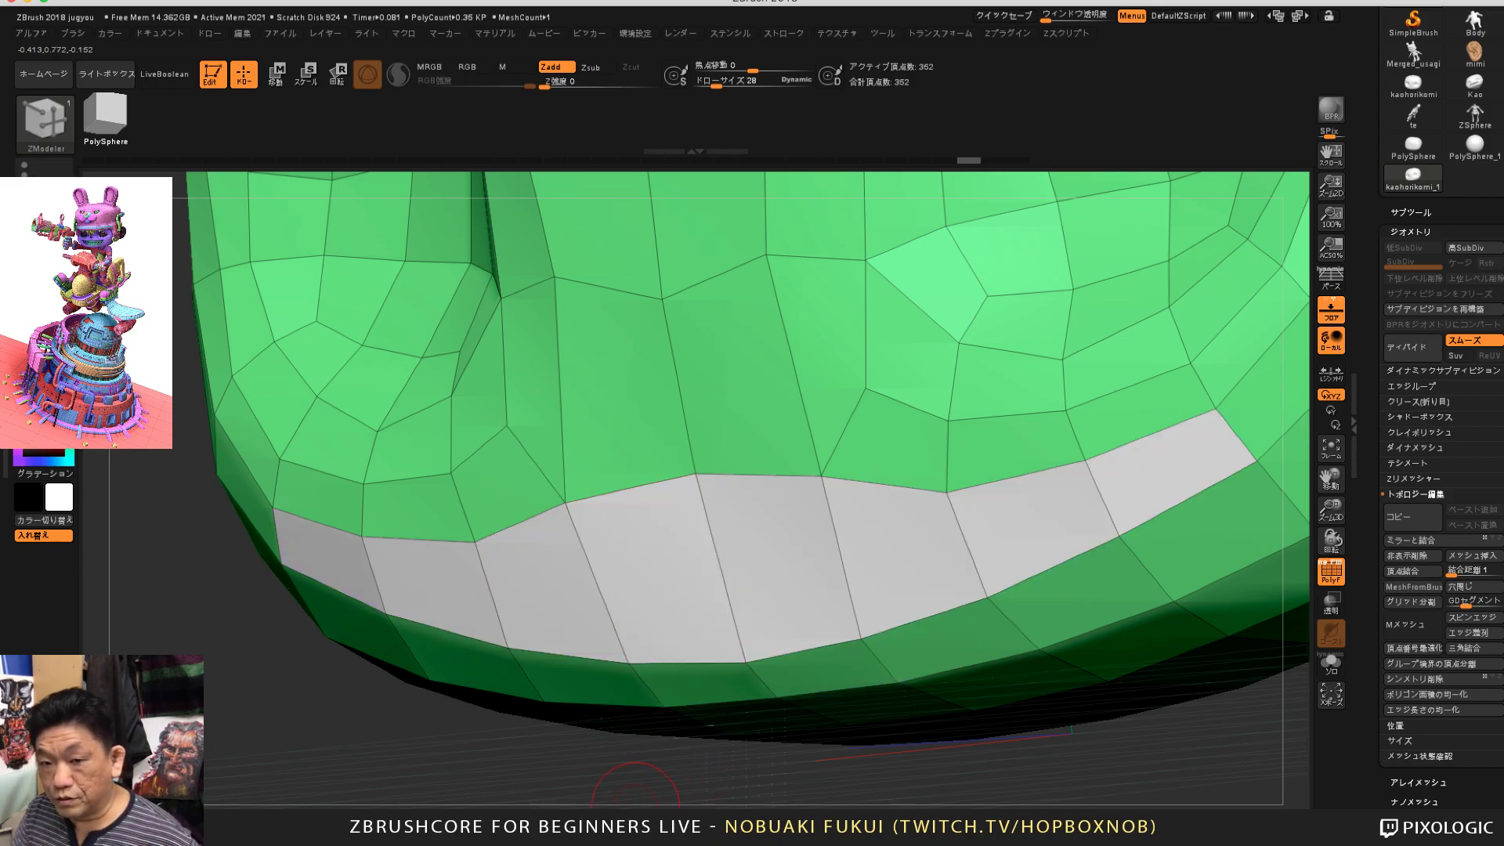
# Step: Push the mouth polygroup into the head with successive QMesh moves to form a deep, clean mouth cavity
pyautogui.moveTo(636, 805)
pyautogui.mouseDown()
pyautogui.moveTo(594, 790)
pyautogui.moveTo(602, 776)
pyautogui.moveTo(684, 811)
pyautogui.mouseUp()
pyautogui.moveTo(657, 577); pyautogui.dragTo(654, 567)
pyautogui.moveTo(532, 759); pyautogui.dragTo(572, 764)
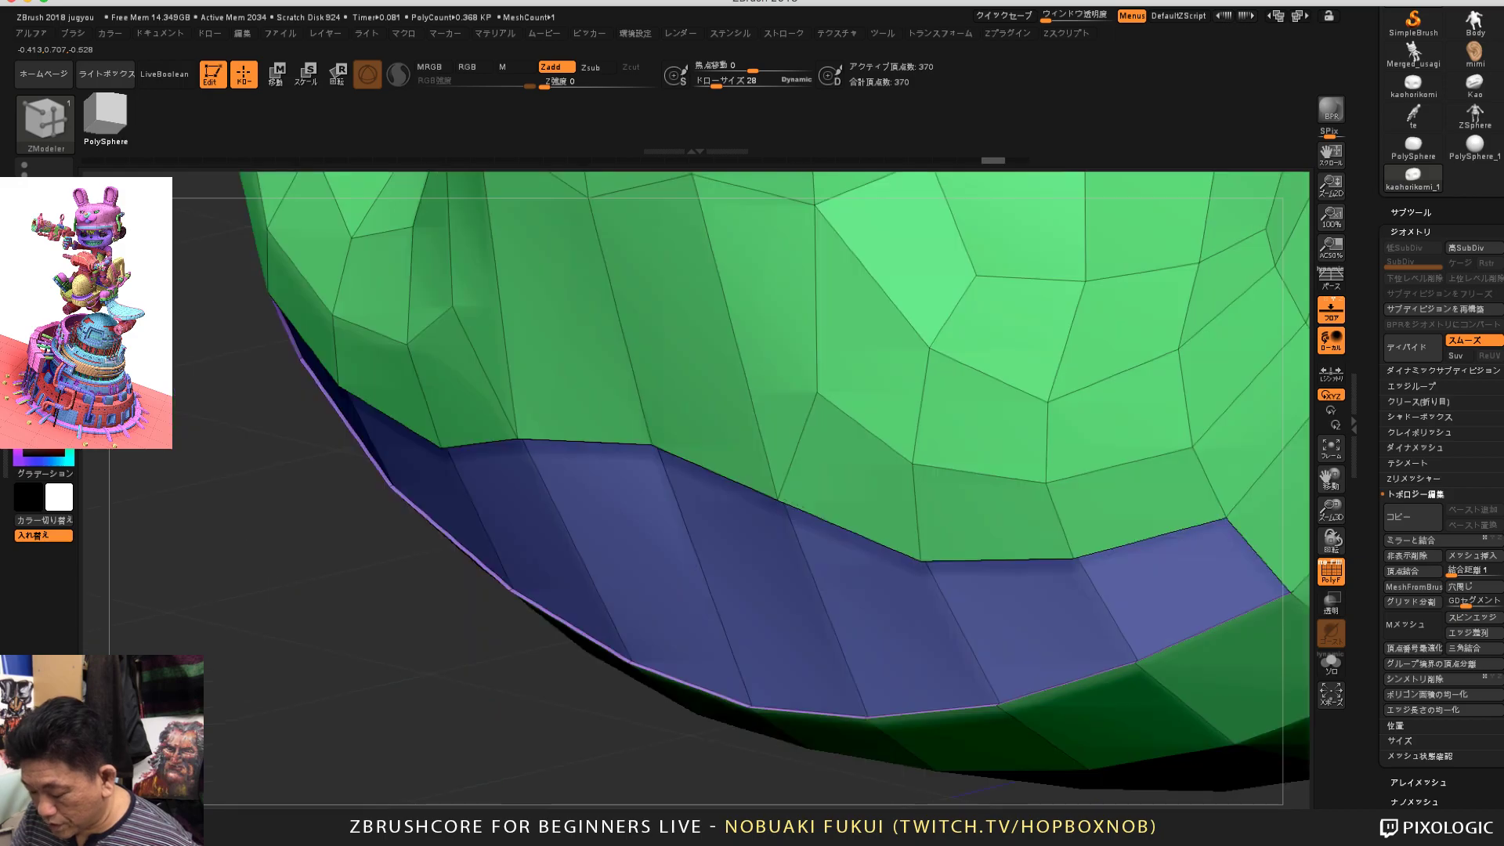
pyautogui.click(658, 619)
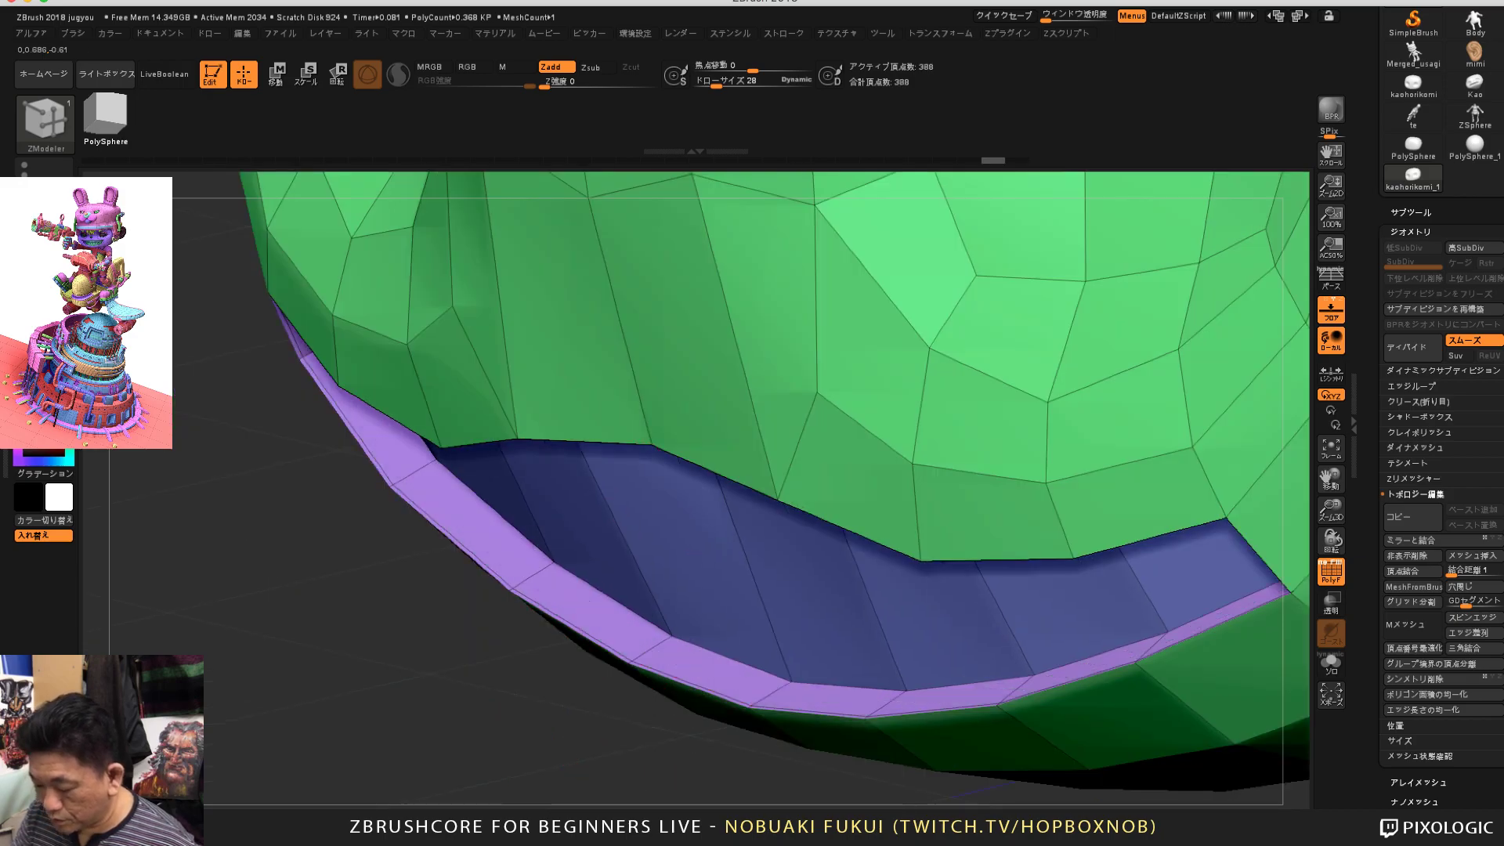
pyautogui.moveTo(658, 619); pyautogui.dragTo(665, 615)
pyautogui.moveTo(546, 757); pyautogui.dragTo(411, 707)
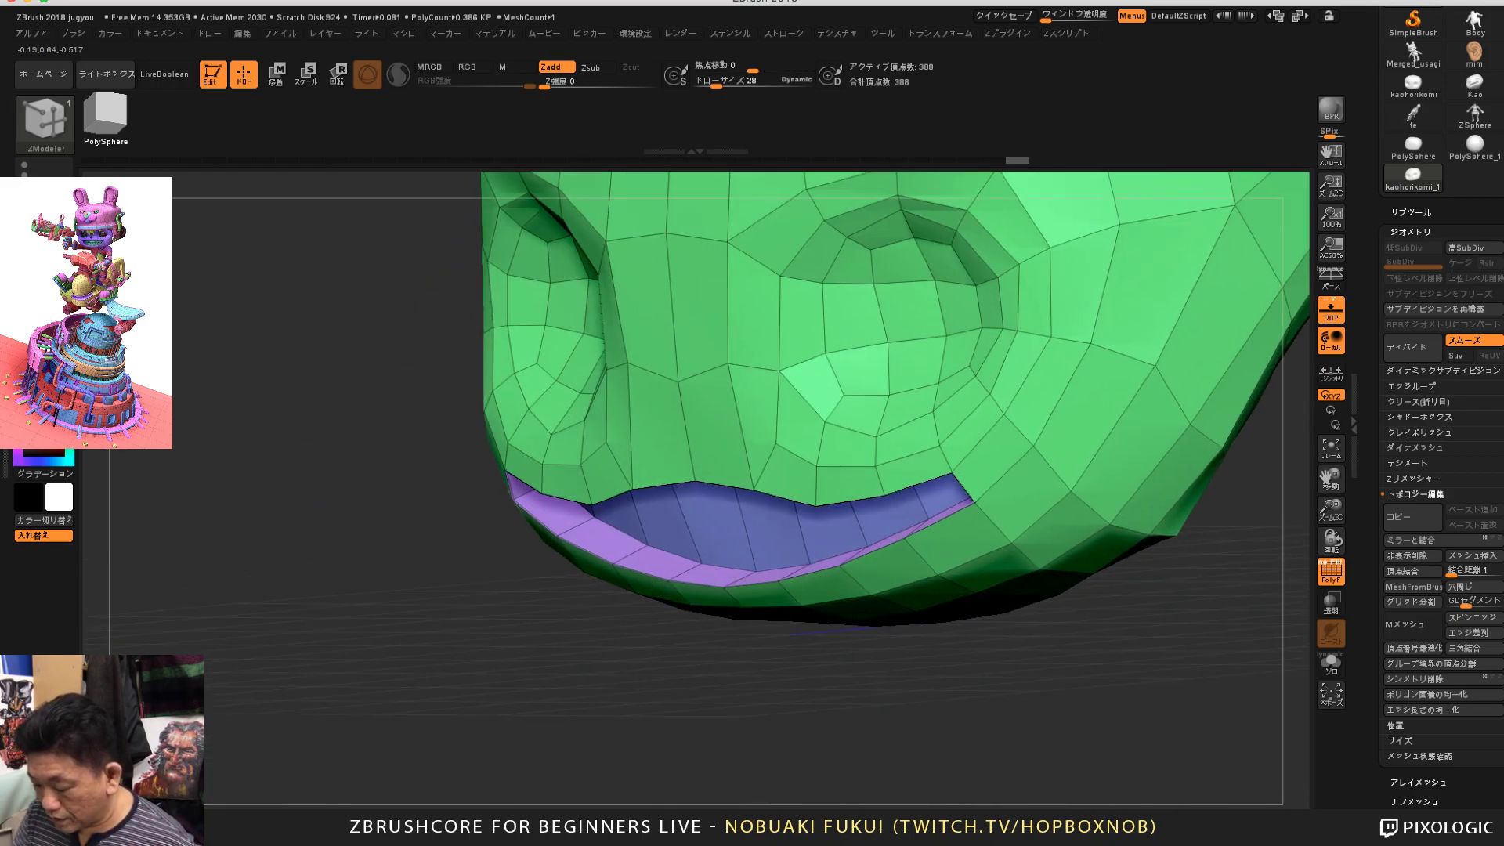
pyautogui.click(709, 525)
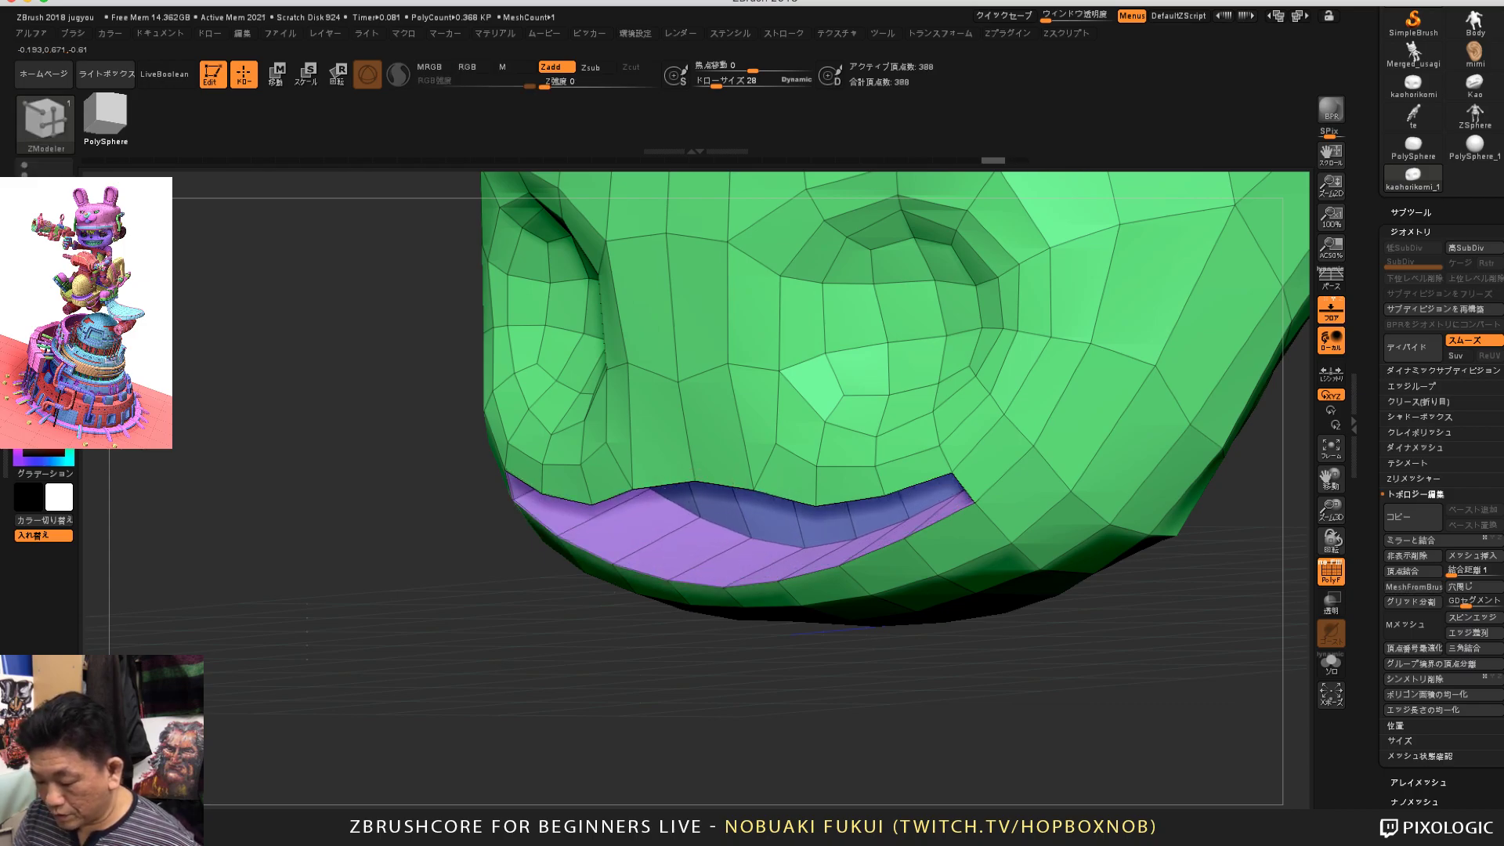
# Step: Inspect the recessed mouth and the overall head shape from the front and at an angle
pyautogui.moveTo(682, 714); pyautogui.dragTo(776, 690)
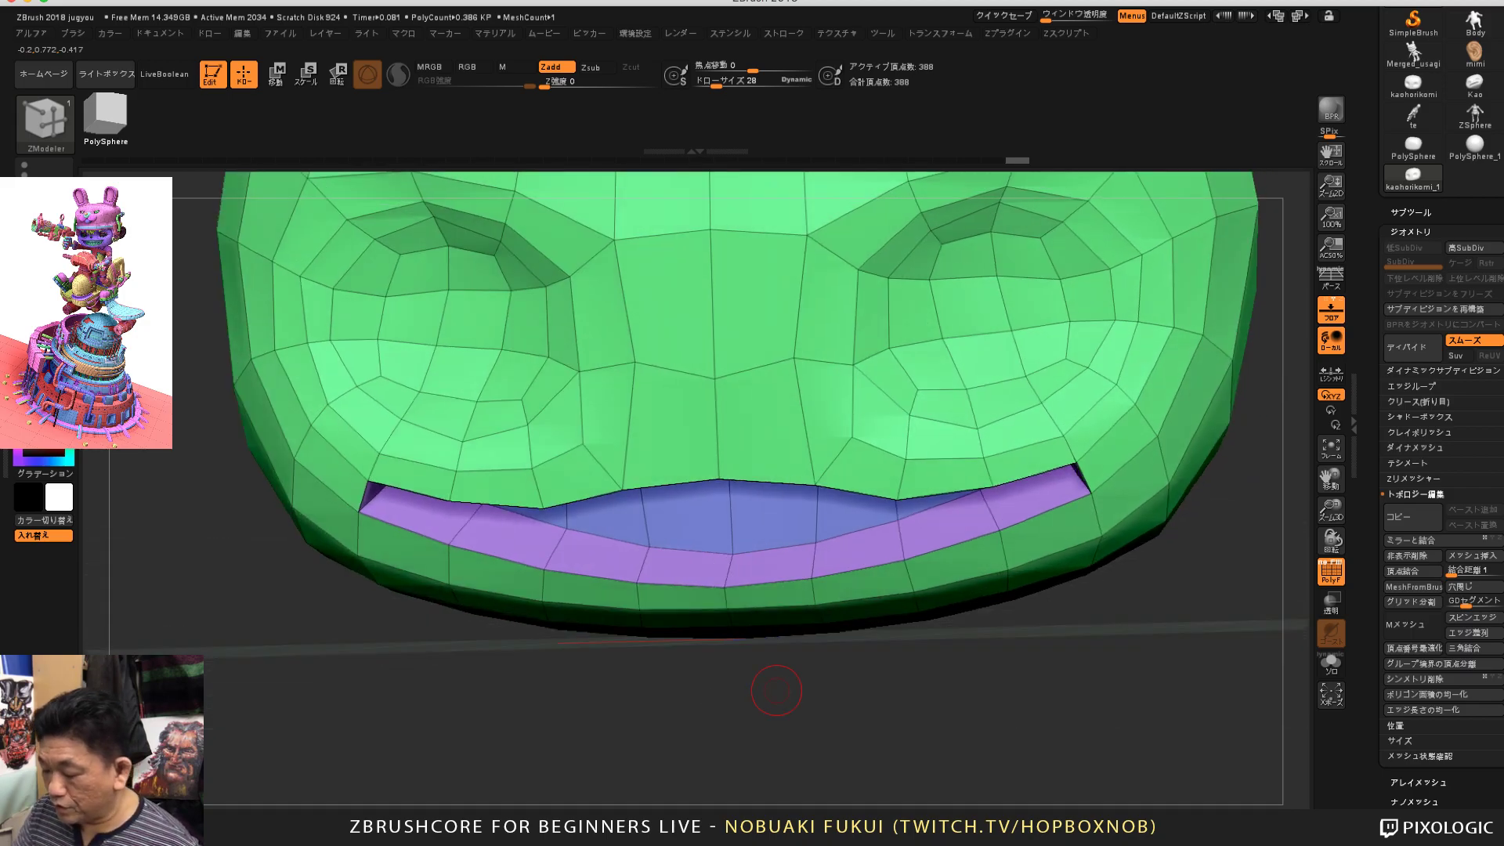
pyautogui.keyDown('alt'); pyautogui.moveTo(856, 740); pyautogui.dragTo(728, 724); pyautogui.keyUp('alt')
pyautogui.moveTo(936, 711); pyautogui.dragTo(892, 767)
pyautogui.moveTo(1080, 586); pyautogui.dragTo(1137, 563)
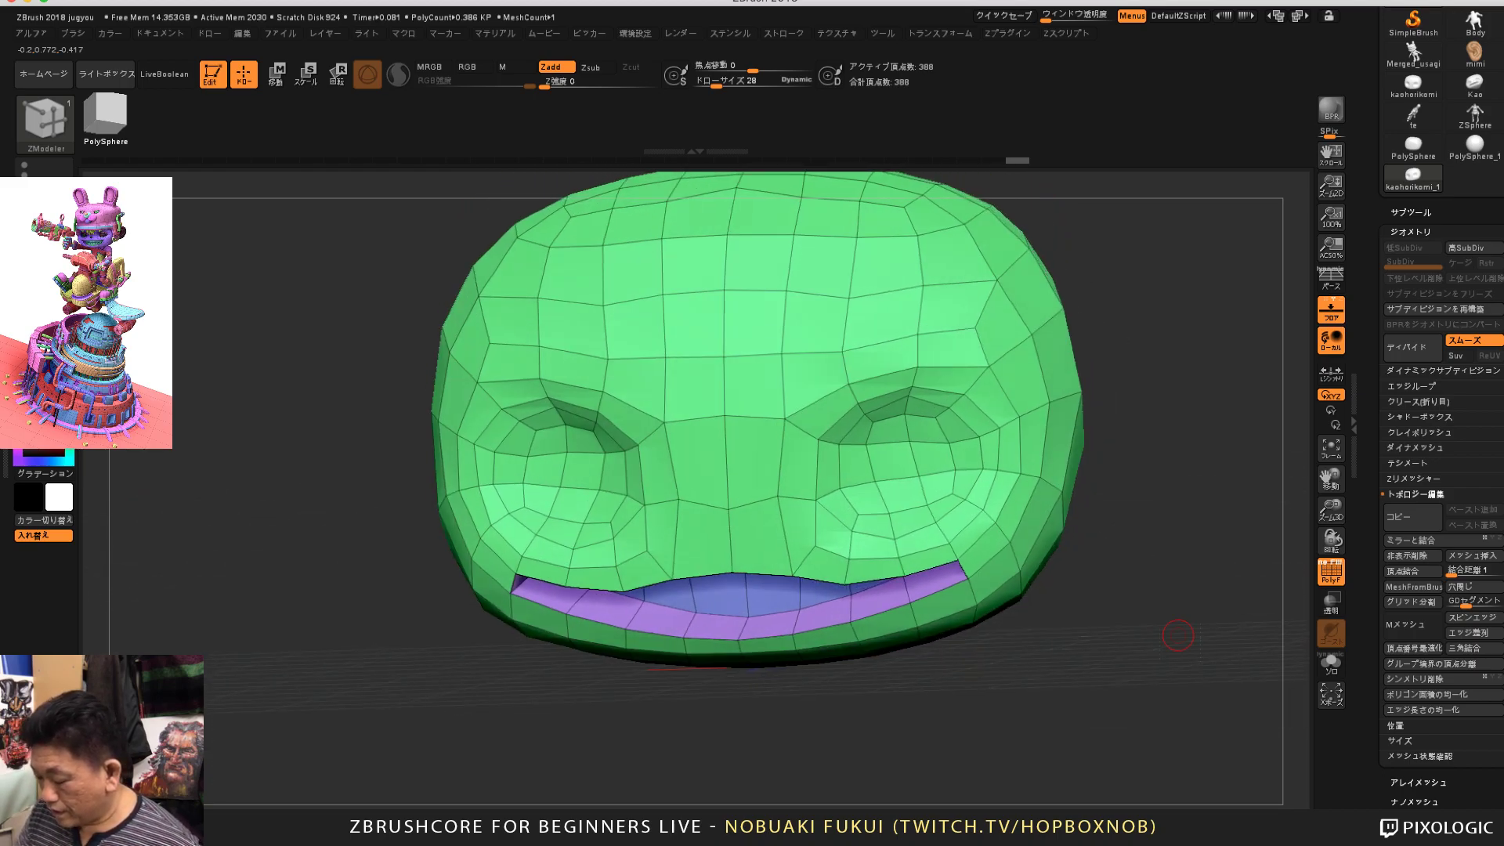
pyautogui.moveTo(1178, 635); pyautogui.dragTo(1121, 545)
pyautogui.keyDown('alt'); pyautogui.moveTo(1173, 477); pyautogui.dragTo(1230, 513); pyautogui.keyUp('alt')
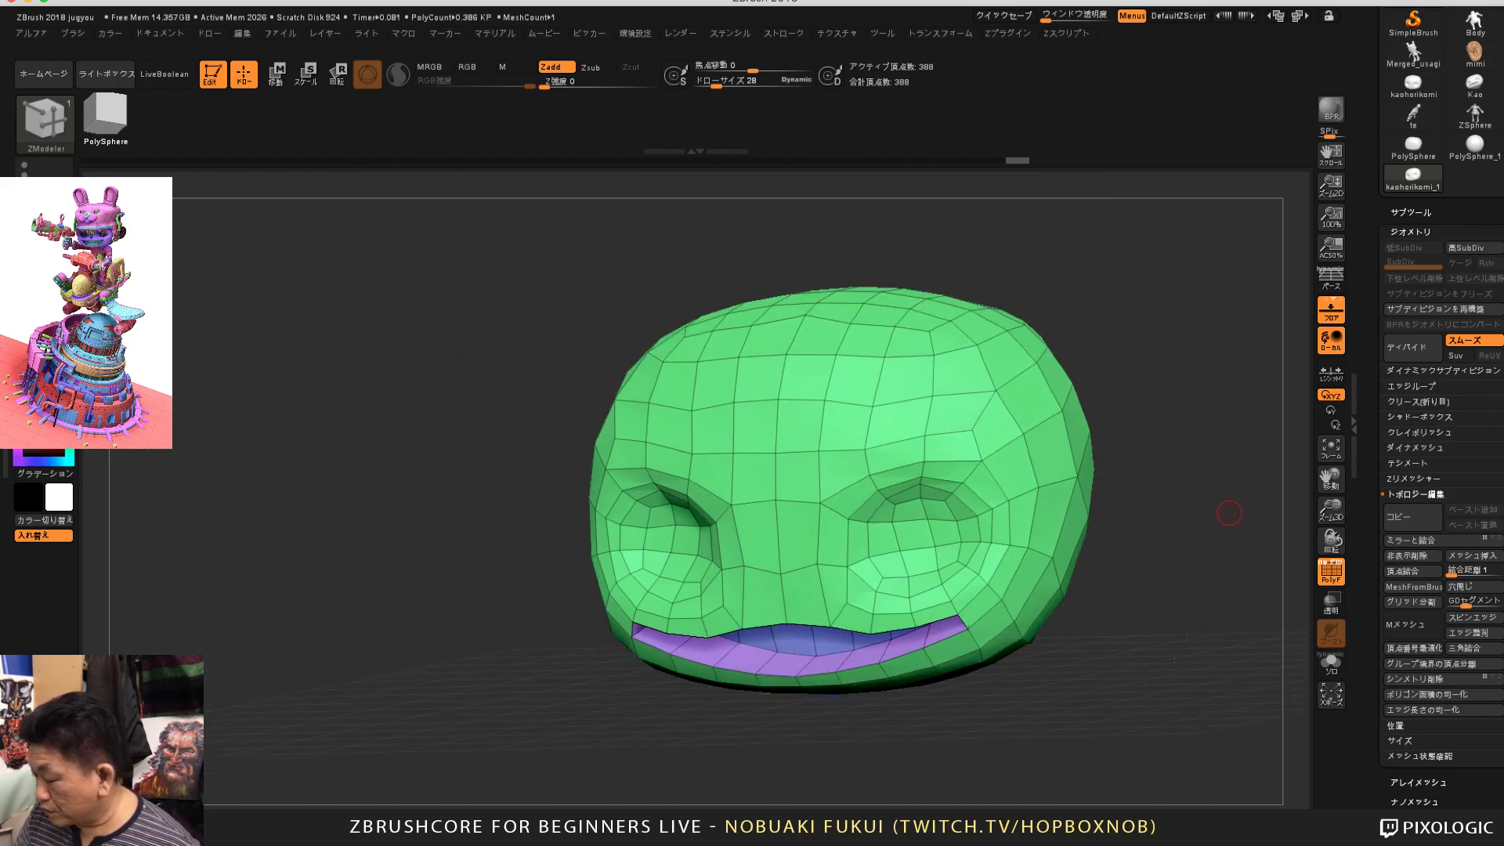
pyautogui.moveTo(1212, 455)
pyautogui.mouseDown()
pyautogui.moveTo(1244, 428)
pyautogui.moveTo(1225, 481)
pyautogui.mouseUp()
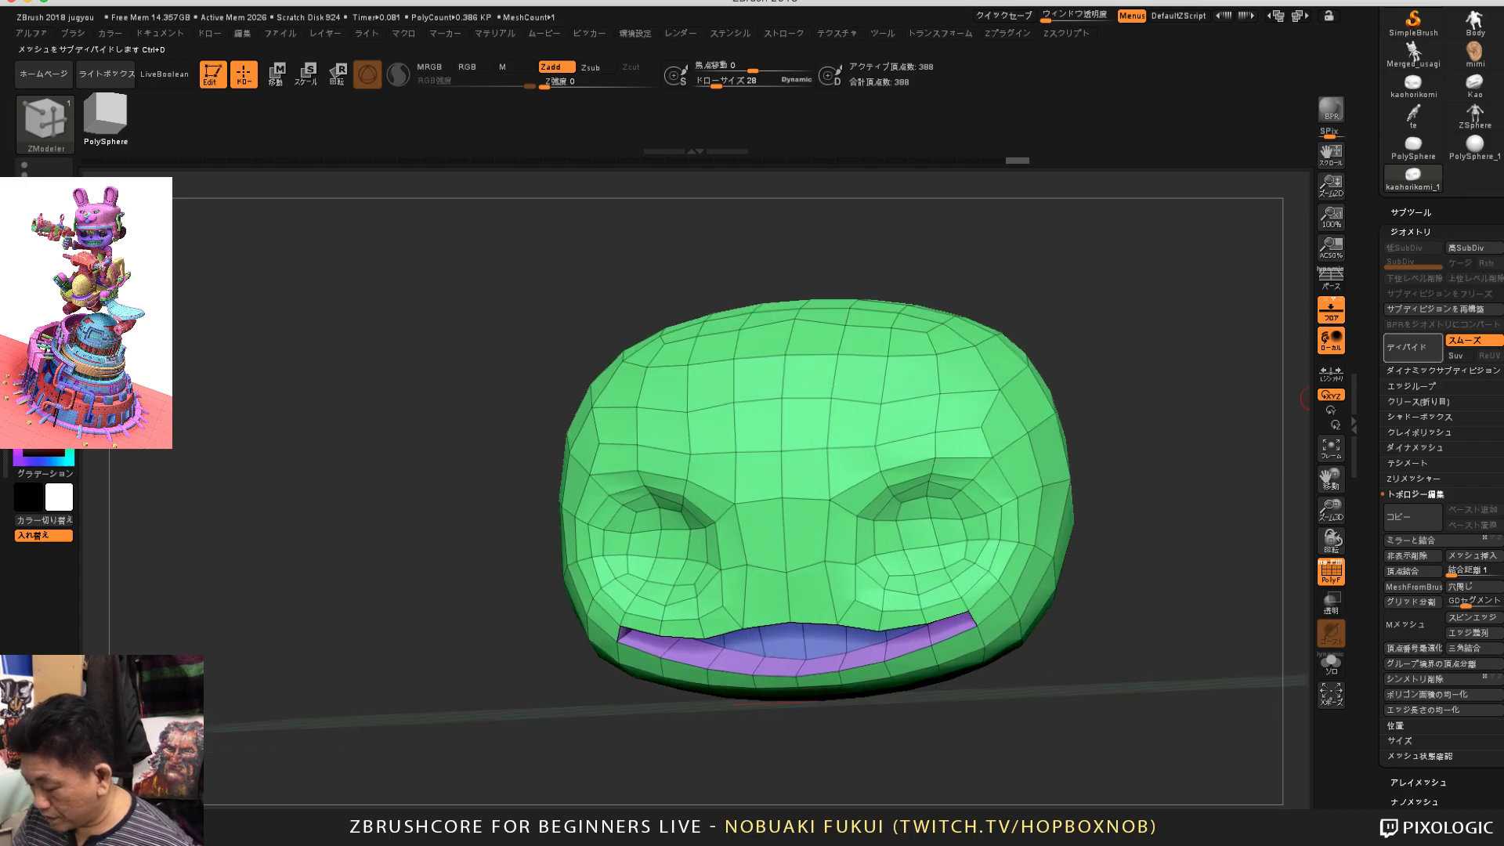
# Step: Subdivide the head twice and preview it smoothed without the wireframe display, then revert to the low-poly mesh with the wireframe on
pyautogui.hotkey('ctrl', 'd')
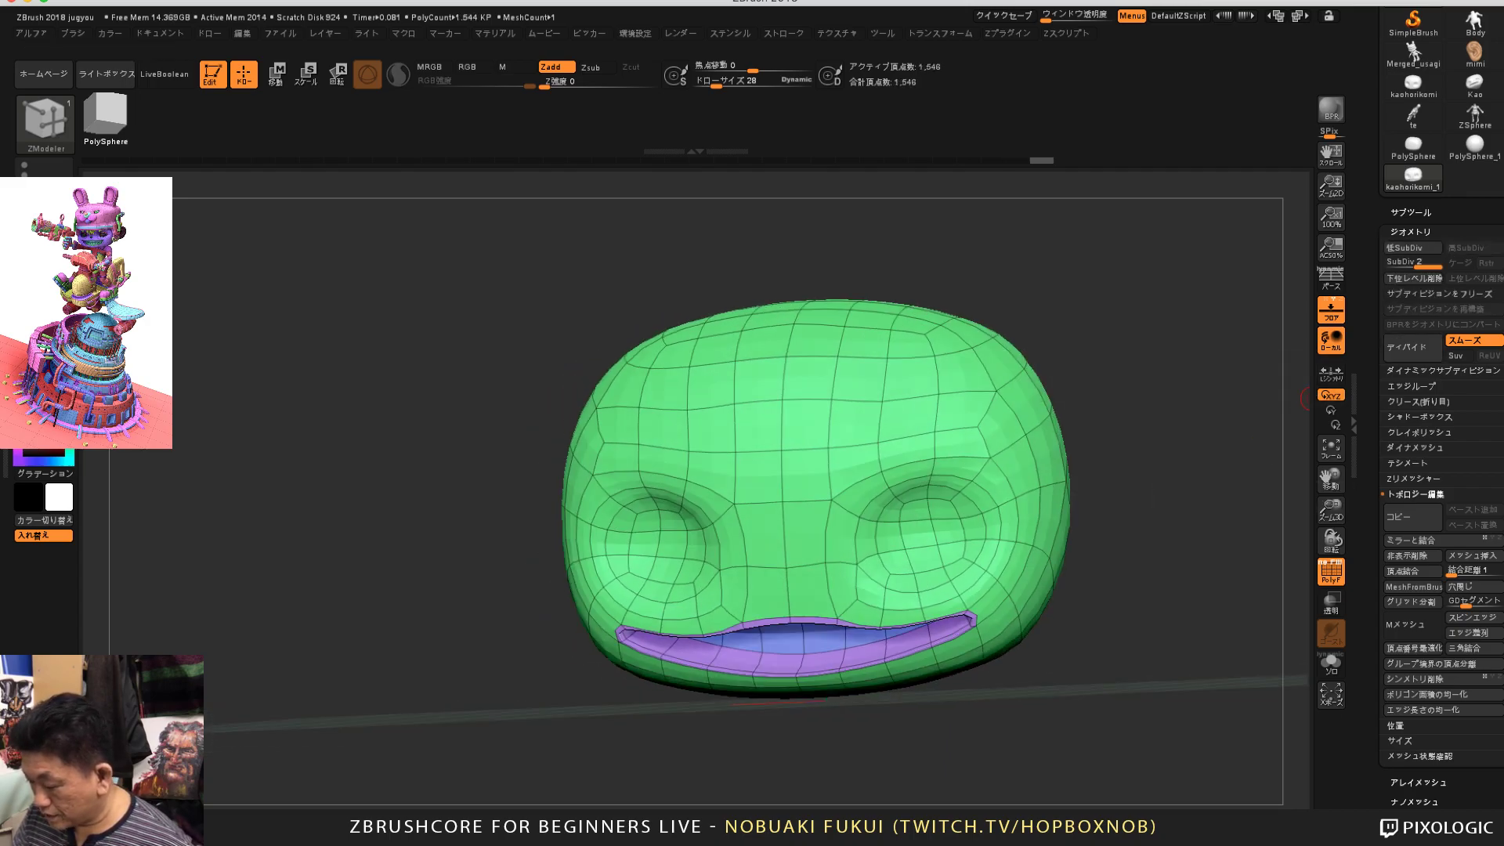
pyautogui.moveTo(1305, 400); pyautogui.dragTo(1301, 456)
pyautogui.click(1331, 571)
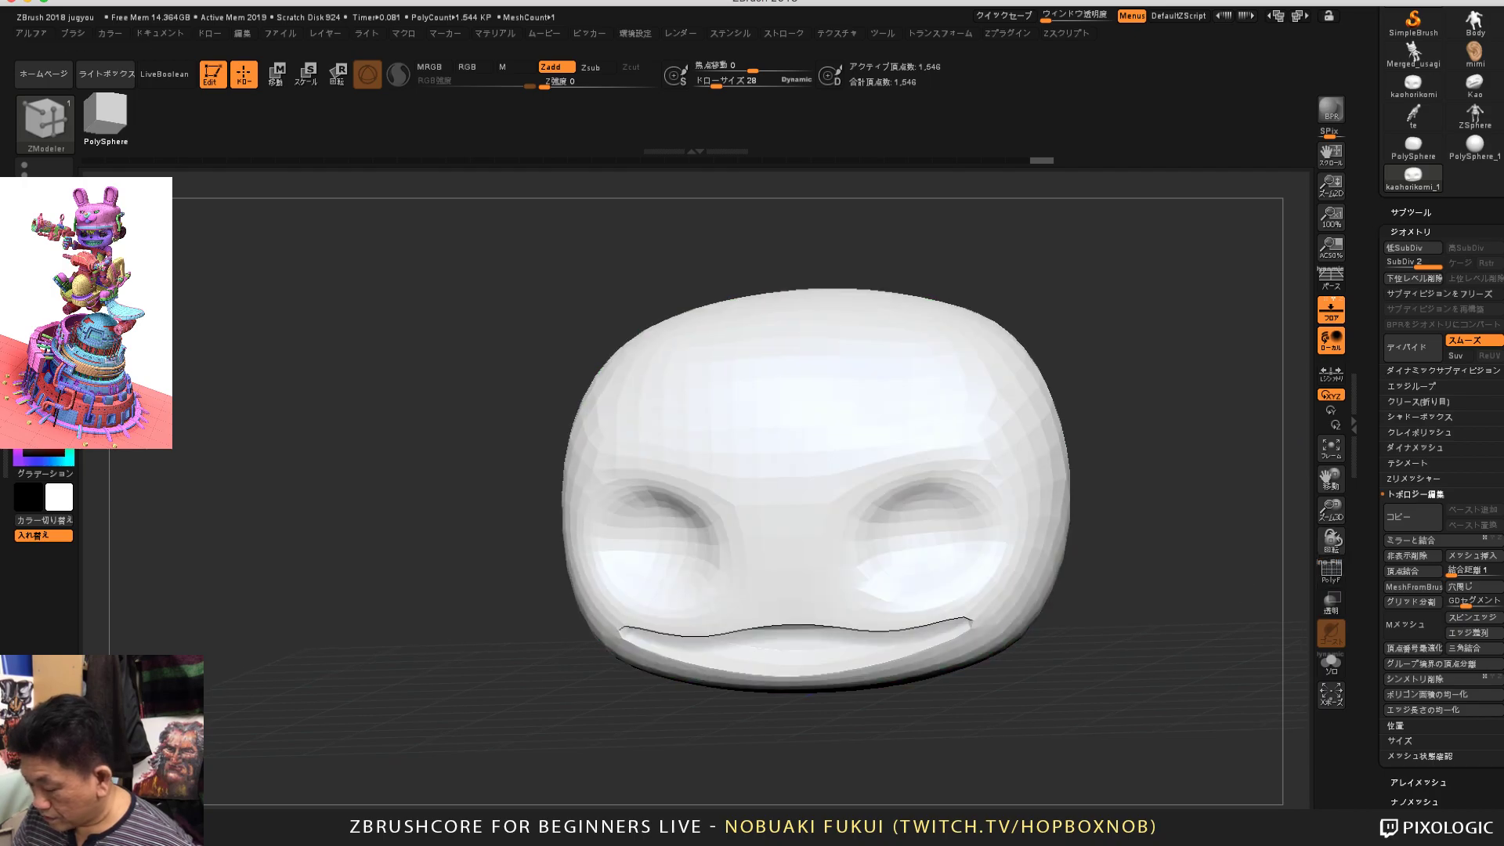
pyautogui.click(1414, 347)
pyautogui.moveTo(1198, 493)
pyautogui.mouseDown()
pyautogui.moveTo(1293, 474)
pyautogui.moveTo(1178, 479)
pyautogui.moveTo(1217, 485)
pyautogui.moveTo(1196, 487)
pyautogui.mouseUp()
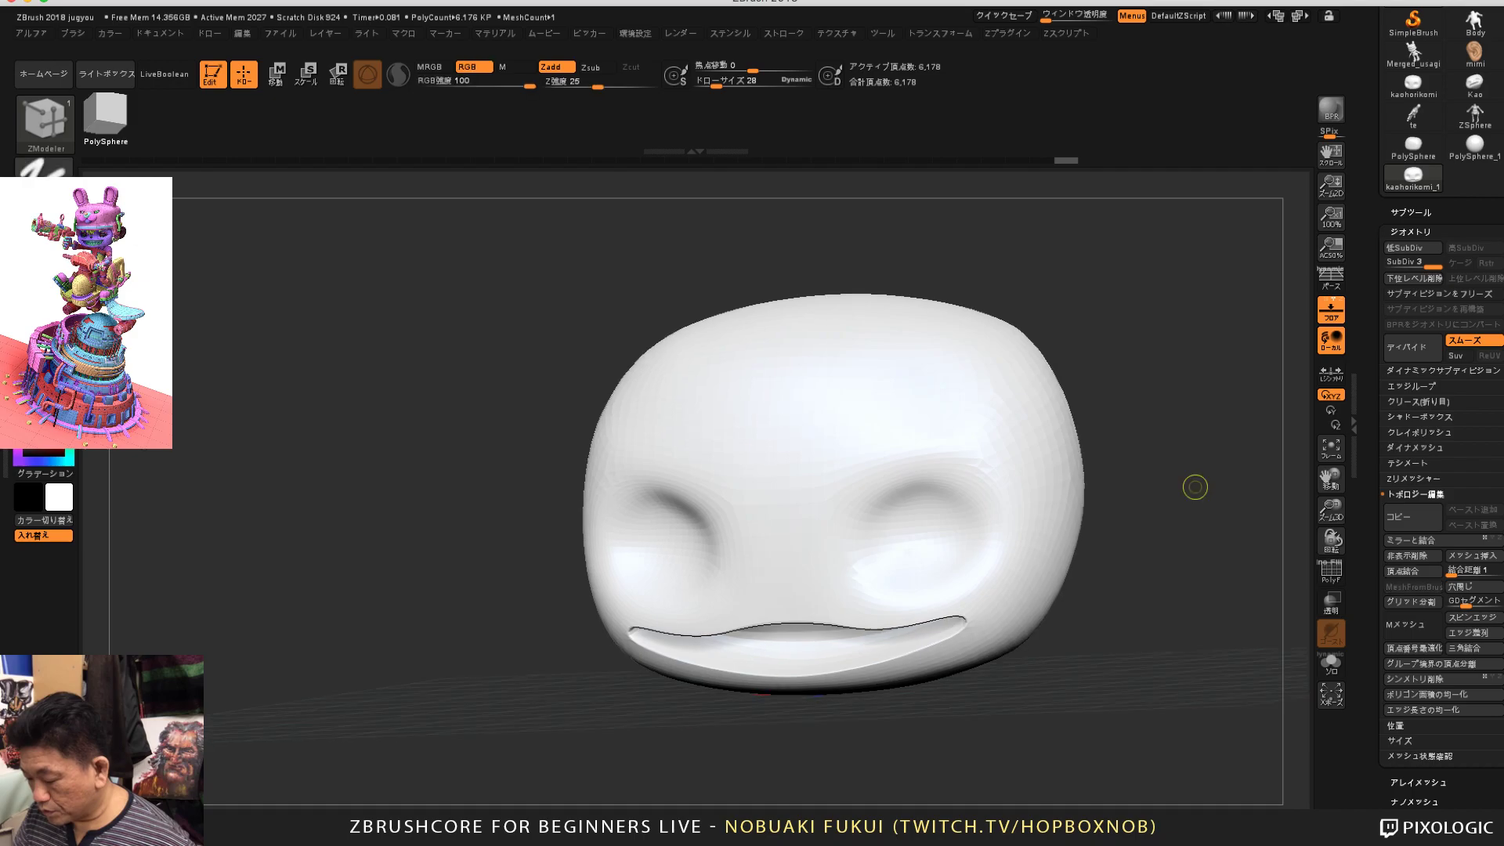
pyautogui.hotkey('shift', 'd')
pyautogui.hotkey('shift', 'd')
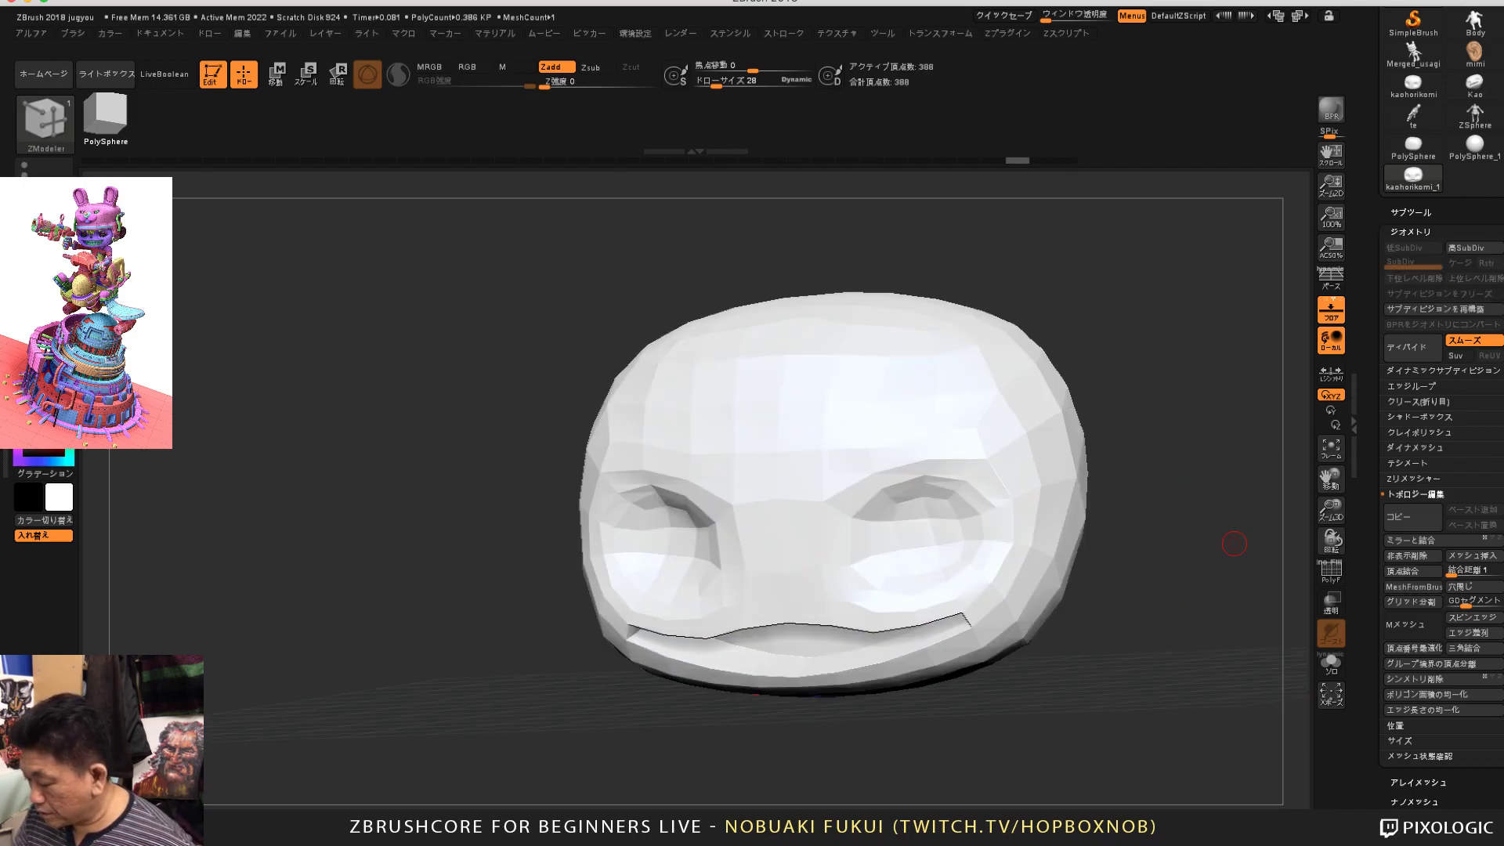
pyautogui.click(1331, 571)
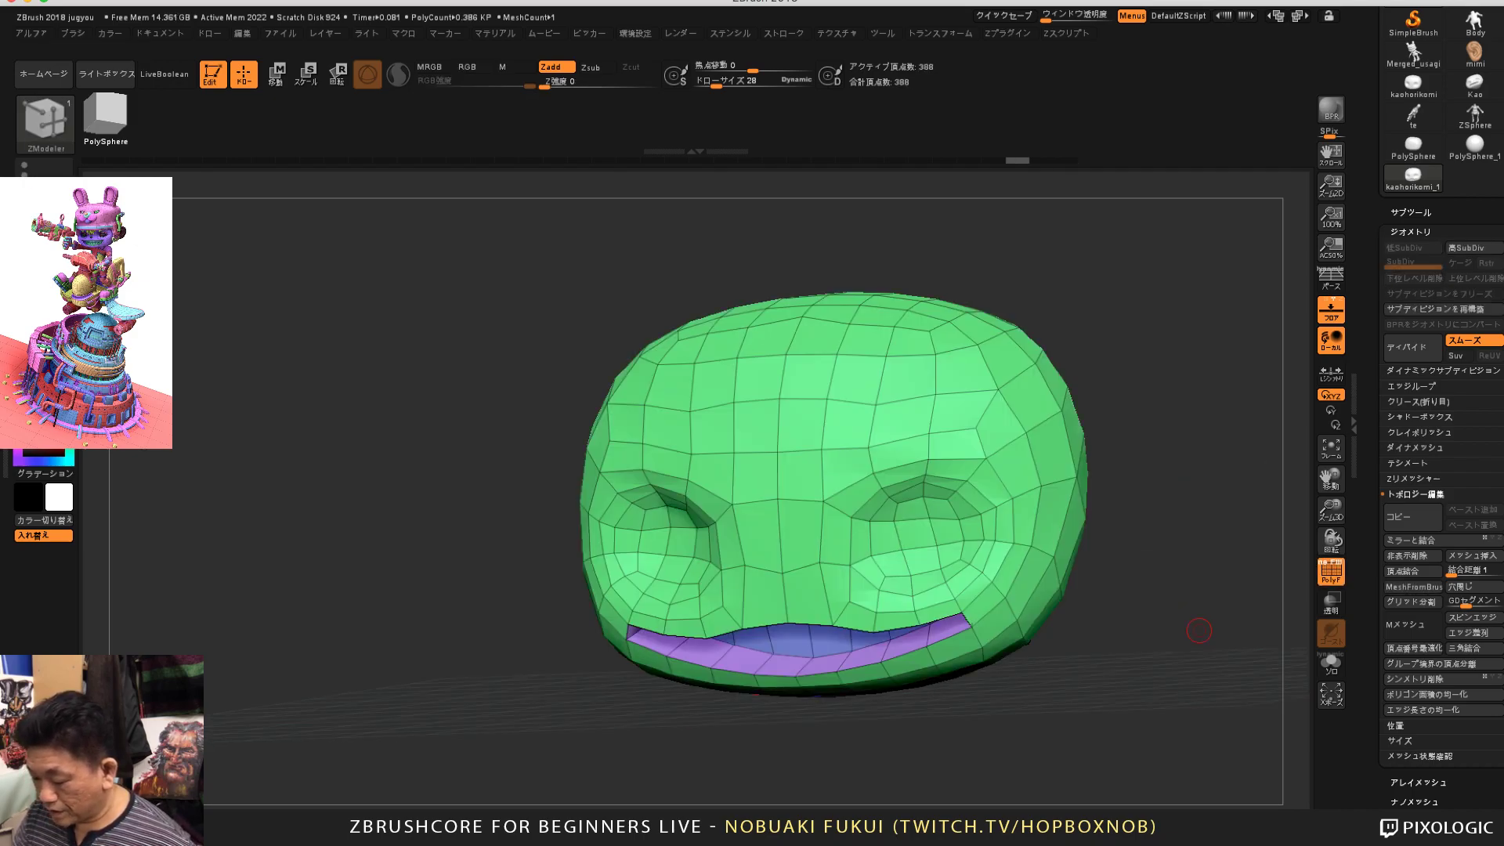
# Step: Face the head from the front, switch to the Move brush and set its draw size to 236
pyautogui.moveTo(1199, 631); pyautogui.dragTo(1230, 661)
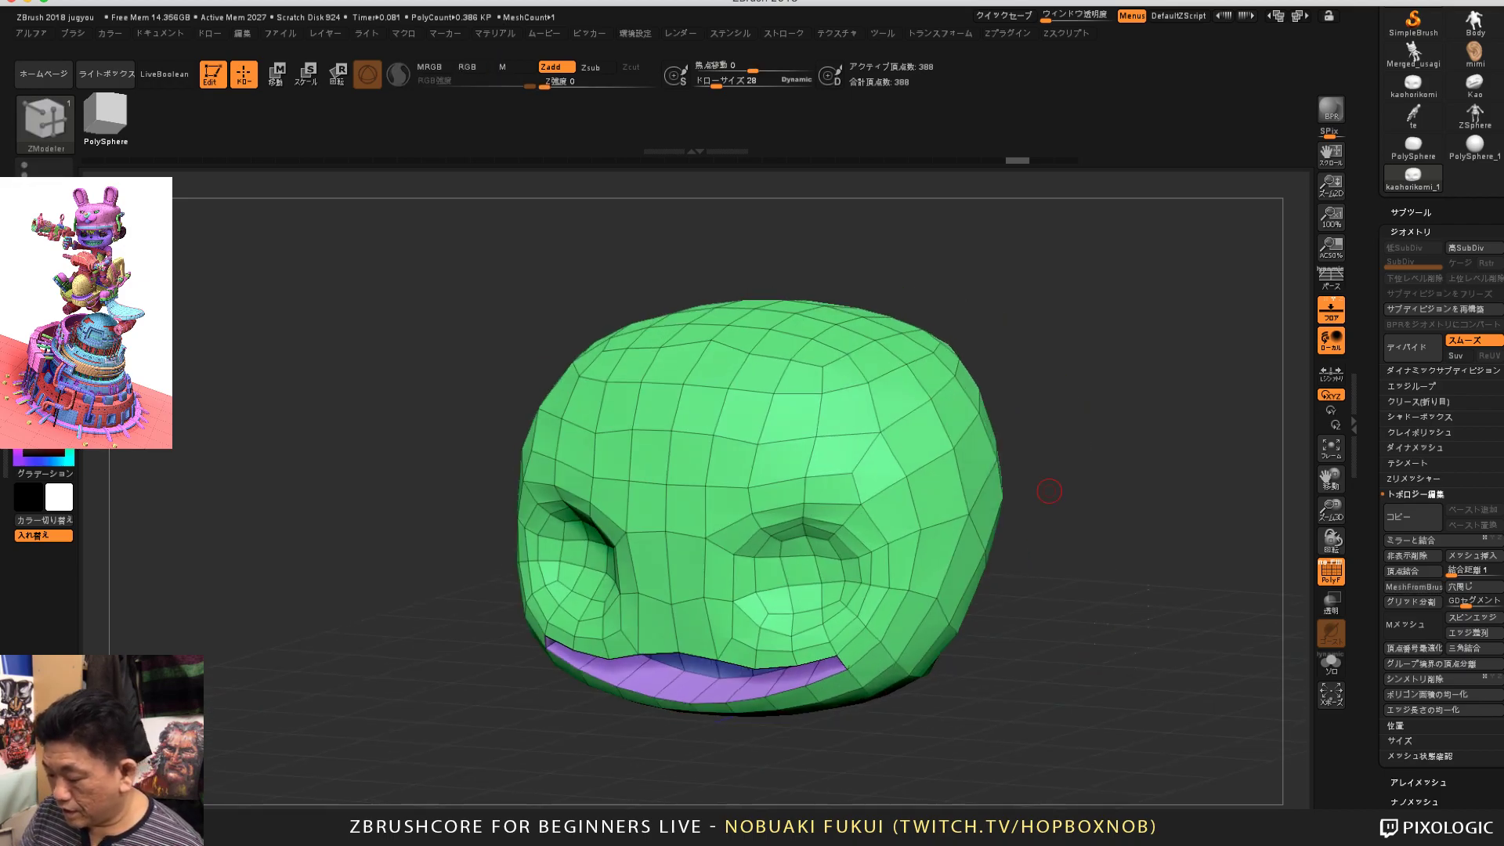
pyautogui.moveTo(1121, 601); pyautogui.dragTo(1105, 566)
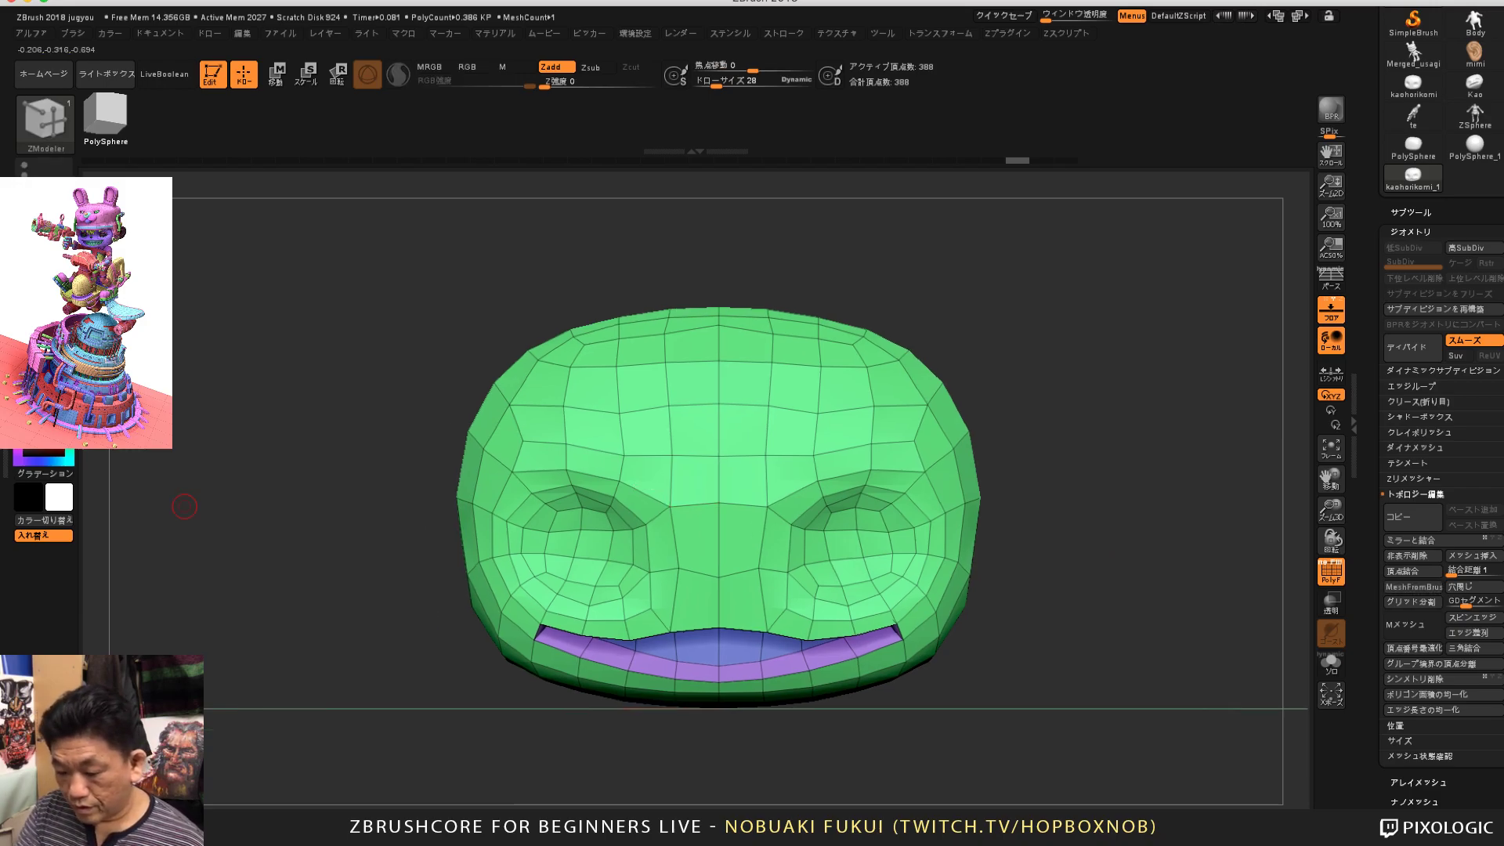
pyautogui.press('b')
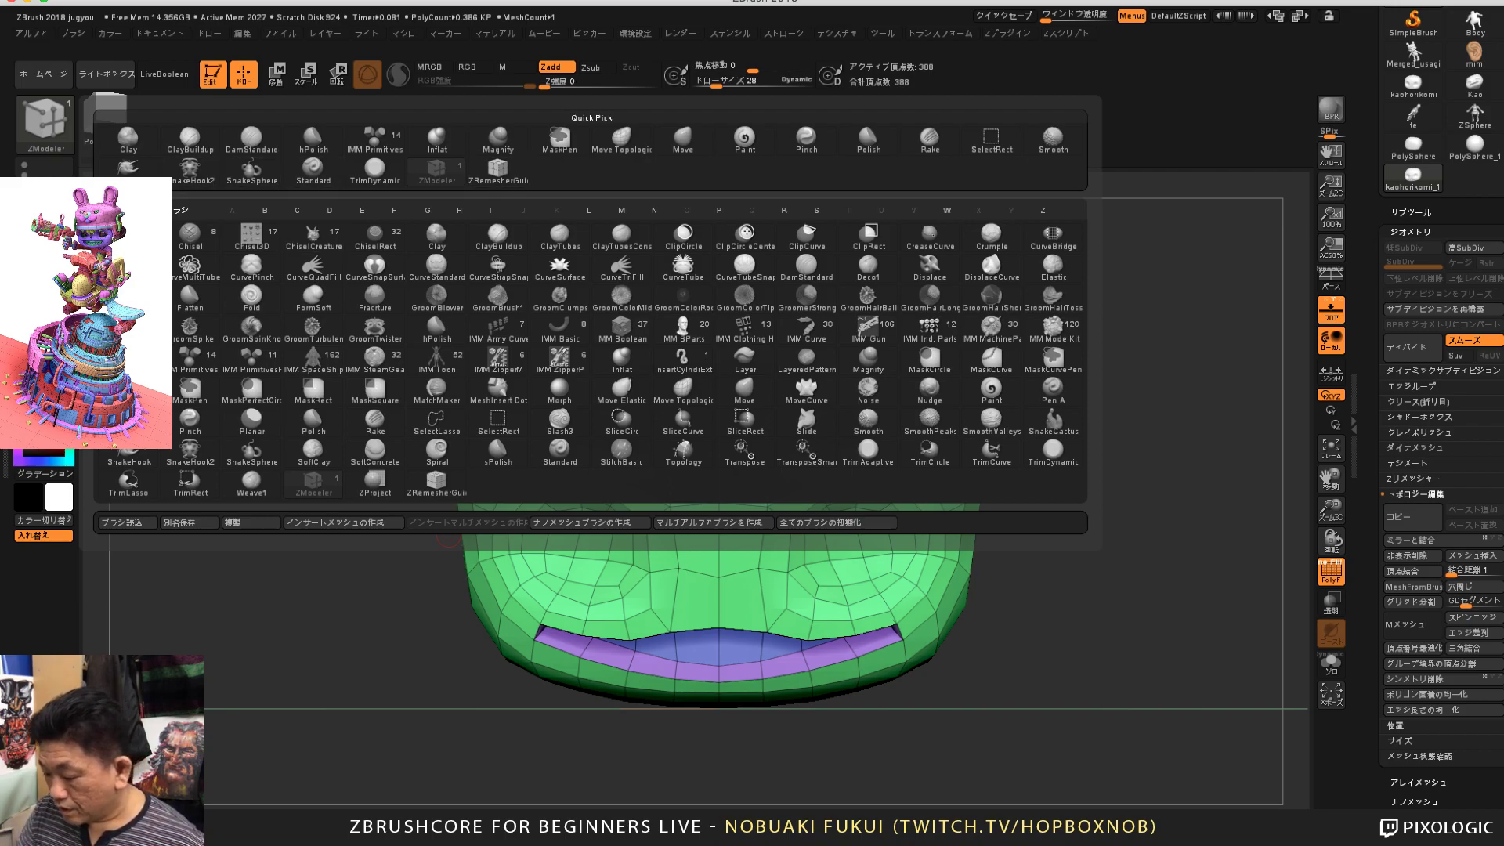
pyautogui.press('m')
pyautogui.press('v')
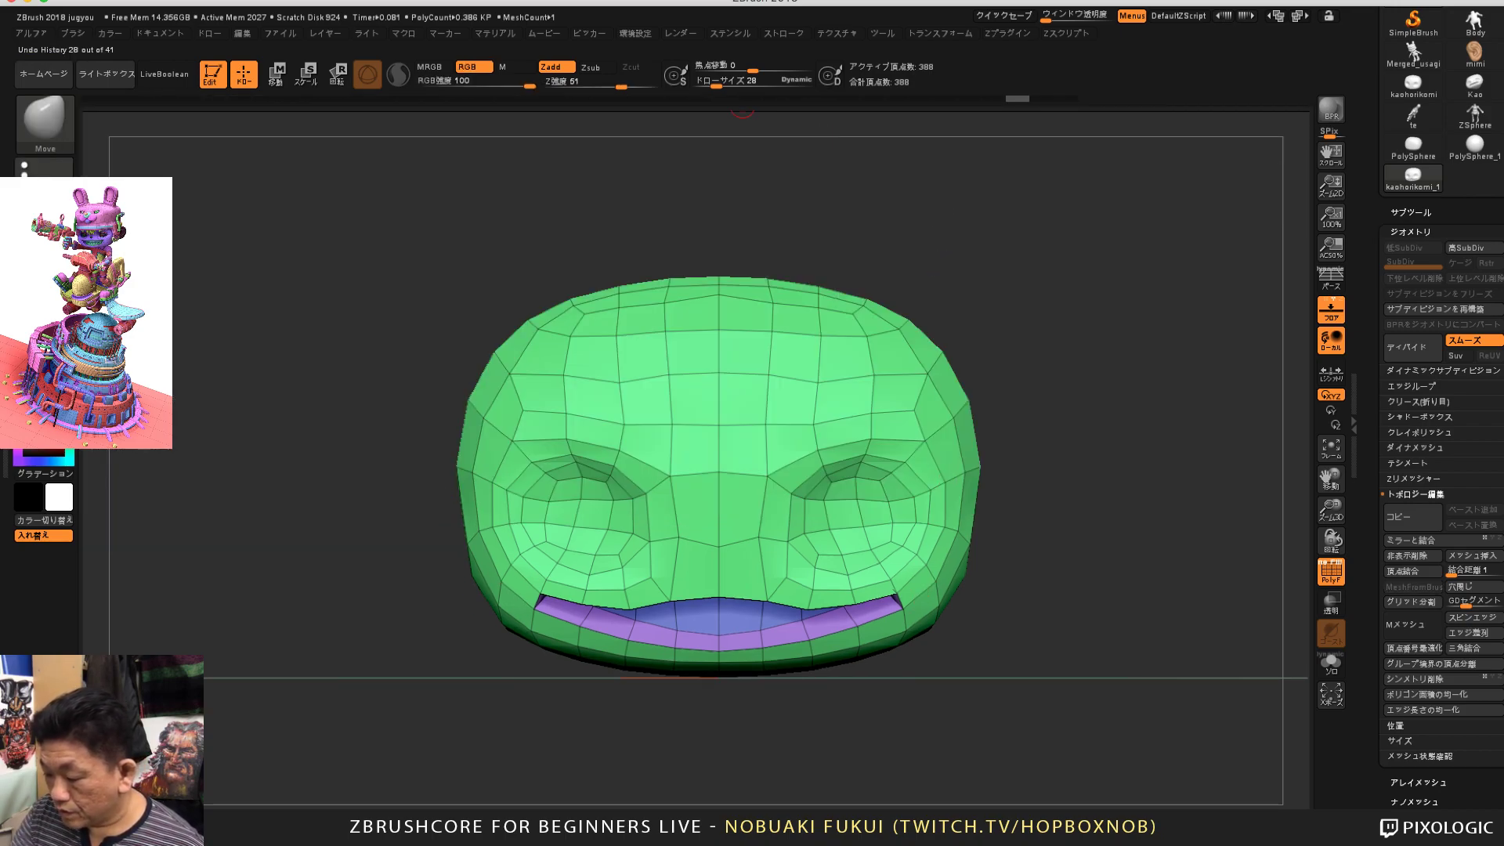
pyautogui.moveTo(739, 81); pyautogui.dragTo(728, 81)
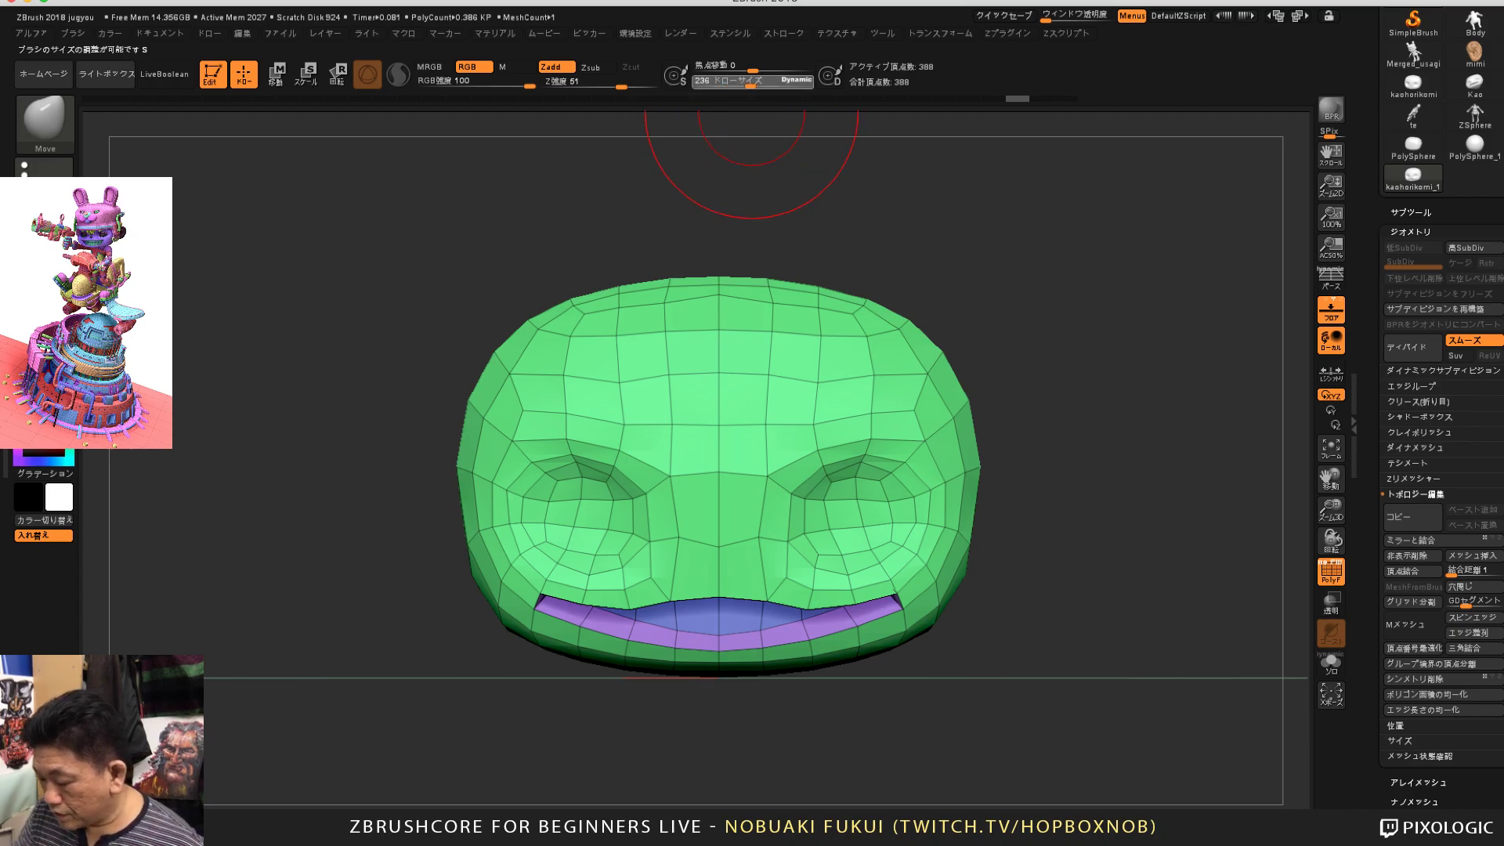
# Step: Push the lower cheeks outward and lower the brows over both eye sockets with symmetrical Move strokes
pyautogui.moveTo(1146, 570); pyautogui.dragTo(1047, 608)
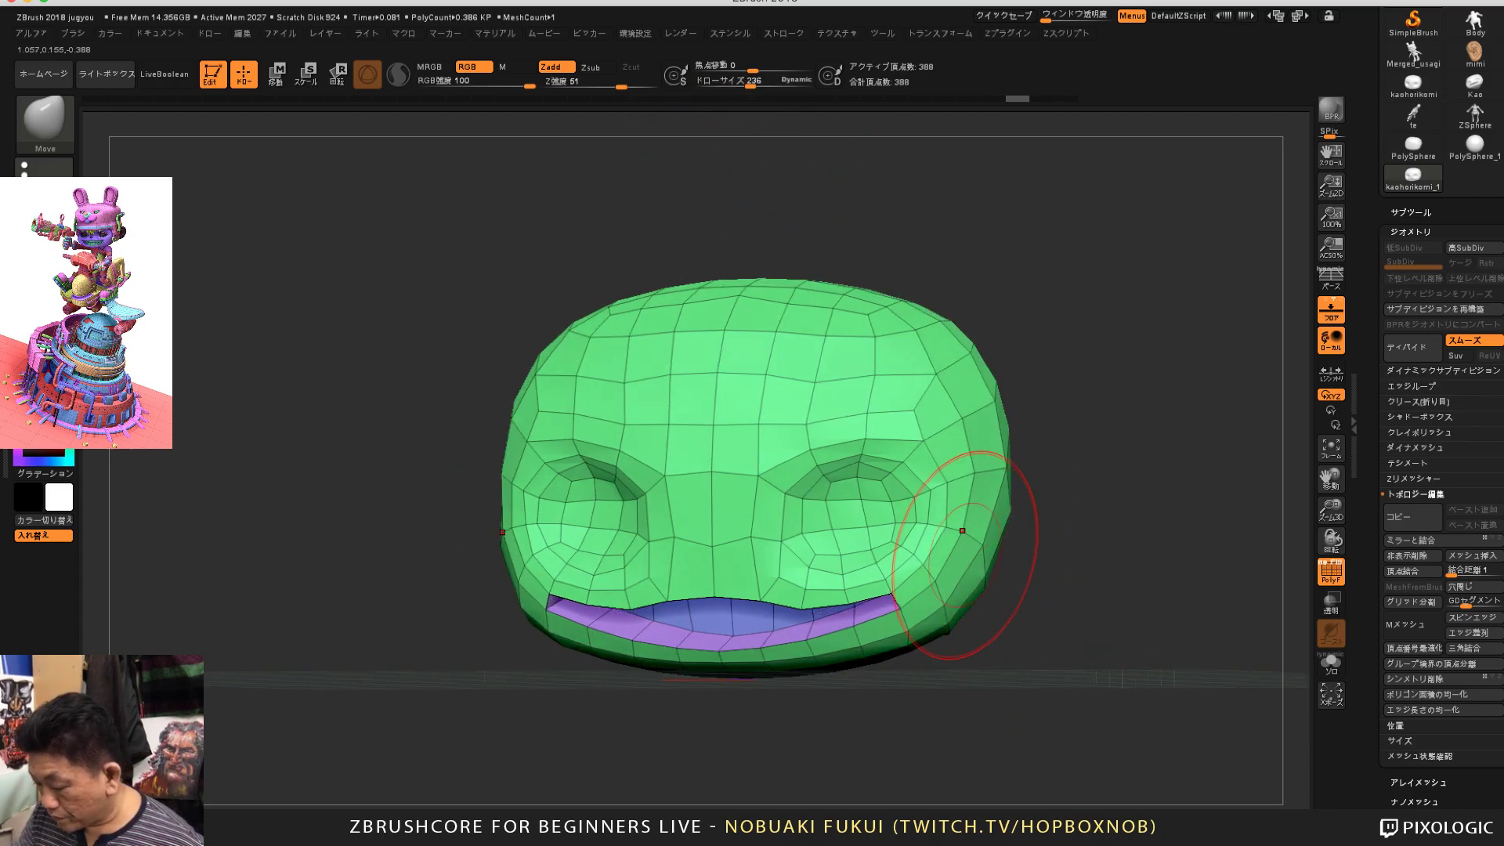
pyautogui.moveTo(965, 540); pyautogui.dragTo(1042, 600)
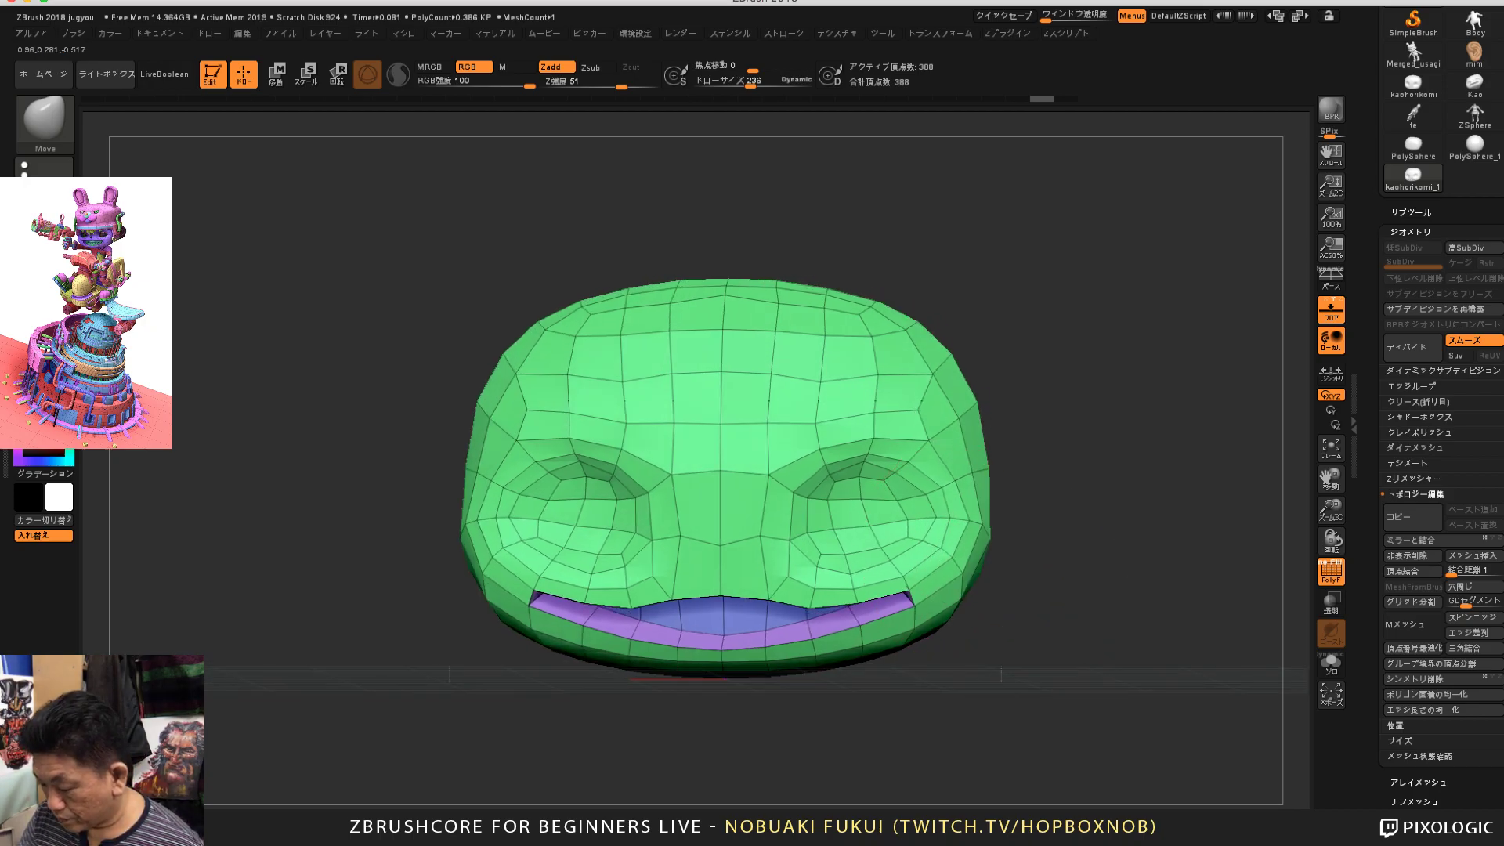
pyautogui.moveTo(862, 475)
pyautogui.mouseDown()
pyautogui.moveTo(812, 473)
pyautogui.moveTo(814, 458)
pyautogui.mouseUp()
pyautogui.moveTo(820, 467)
pyautogui.mouseDown()
pyautogui.moveTo(878, 463)
pyautogui.moveTo(861, 482)
pyautogui.moveTo(815, 456)
pyautogui.moveTo(909, 454)
pyautogui.mouseUp()
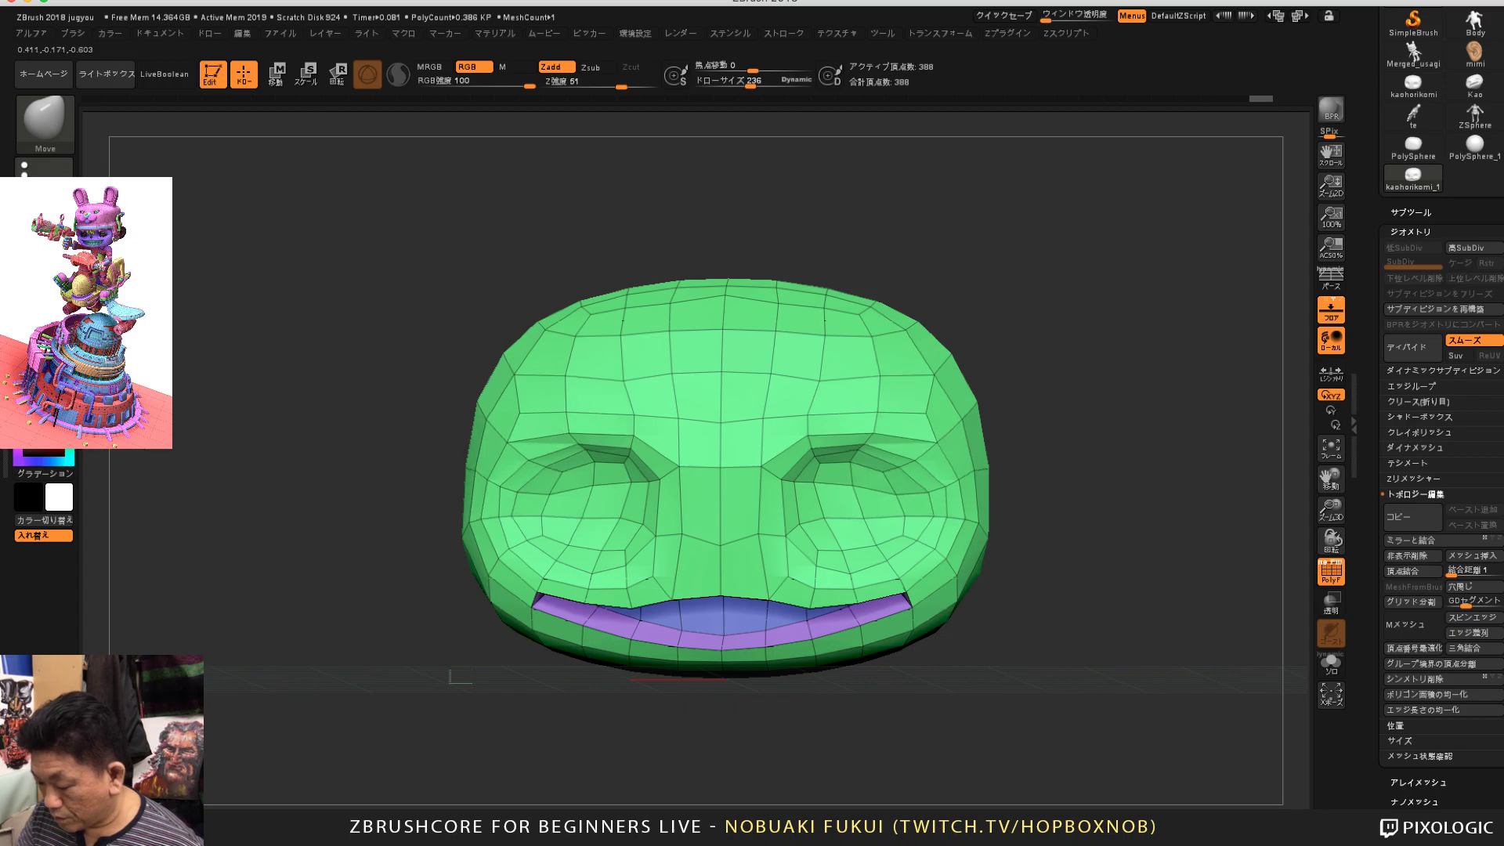
pyautogui.moveTo(793, 456); pyautogui.dragTo(789, 474)
pyautogui.moveTo(1038, 521); pyautogui.dragTo(993, 528)
pyautogui.moveTo(930, 441); pyautogui.dragTo(929, 448)
pyautogui.moveTo(1046, 495)
pyautogui.mouseDown()
pyautogui.moveTo(979, 524)
pyautogui.moveTo(856, 508)
pyautogui.moveTo(983, 502)
pyautogui.mouseUp()
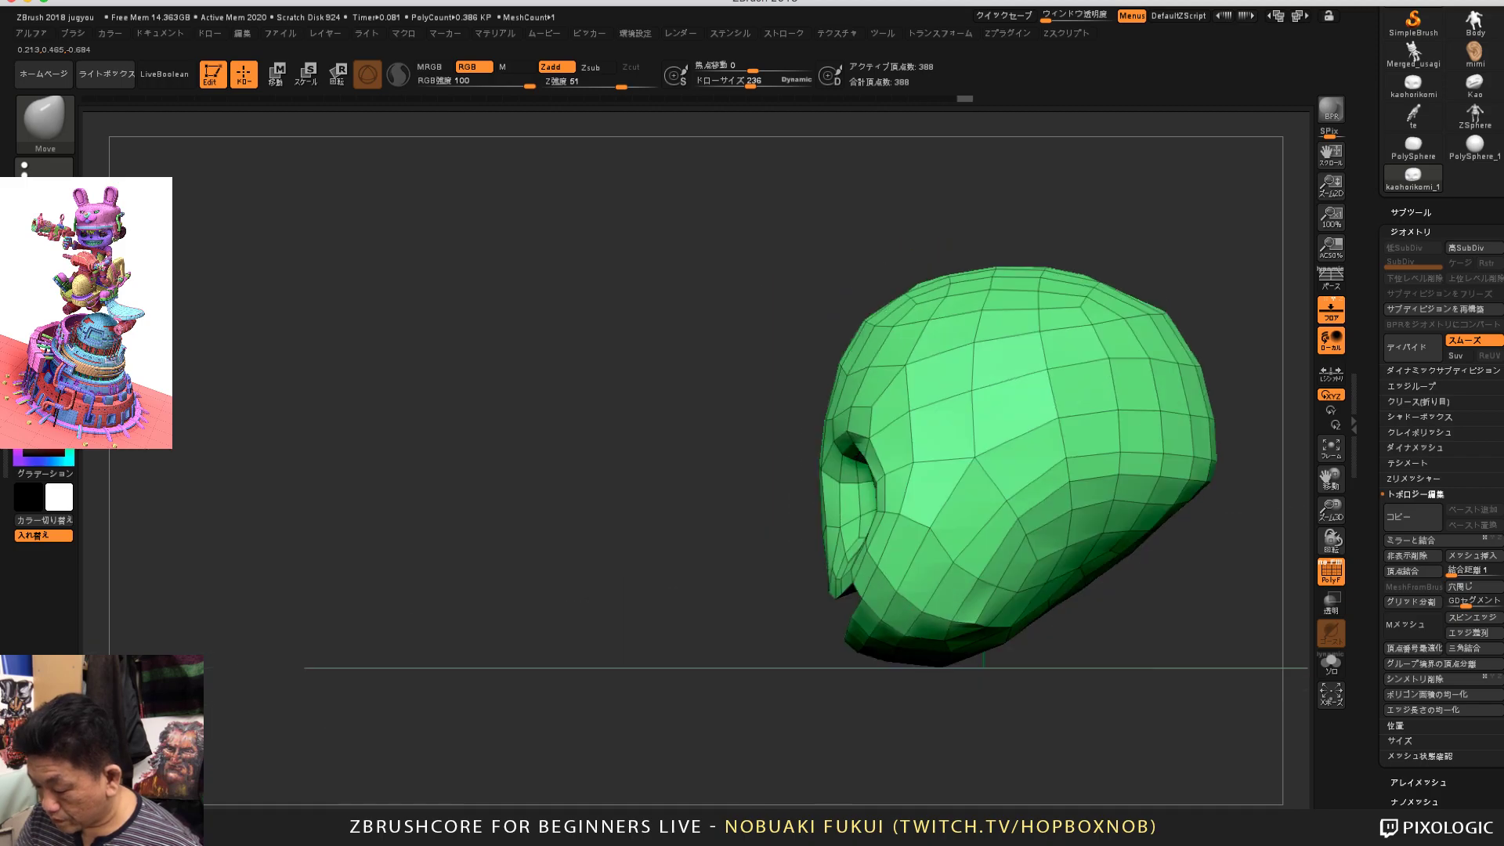
# Step: Pull the outer eye corners back toward the sides of the head to form long, narrow eye sockets
pyautogui.moveTo(746, 699)
pyautogui.mouseDown()
pyautogui.moveTo(712, 716)
pyautogui.moveTo(715, 740)
pyautogui.moveTo(816, 780)
pyautogui.moveTo(815, 733)
pyautogui.moveTo(885, 717)
pyautogui.mouseUp()
pyautogui.moveTo(954, 578)
pyautogui.mouseDown()
pyautogui.moveTo(962, 567)
pyautogui.moveTo(938, 582)
pyautogui.mouseUp()
pyautogui.moveTo(999, 674)
pyautogui.mouseDown()
pyautogui.moveTo(1097, 705)
pyautogui.moveTo(839, 724)
pyautogui.moveTo(934, 705)
pyautogui.moveTo(952, 711)
pyautogui.moveTo(793, 730)
pyautogui.moveTo(980, 717)
pyautogui.moveTo(956, 717)
pyautogui.moveTo(940, 756)
pyautogui.mouseUp()
pyautogui.moveTo(869, 713)
pyautogui.mouseDown()
pyautogui.moveTo(862, 698)
pyautogui.moveTo(920, 694)
pyautogui.moveTo(858, 682)
pyautogui.moveTo(823, 686)
pyautogui.moveTo(901, 706)
pyautogui.moveTo(814, 705)
pyautogui.mouseUp()
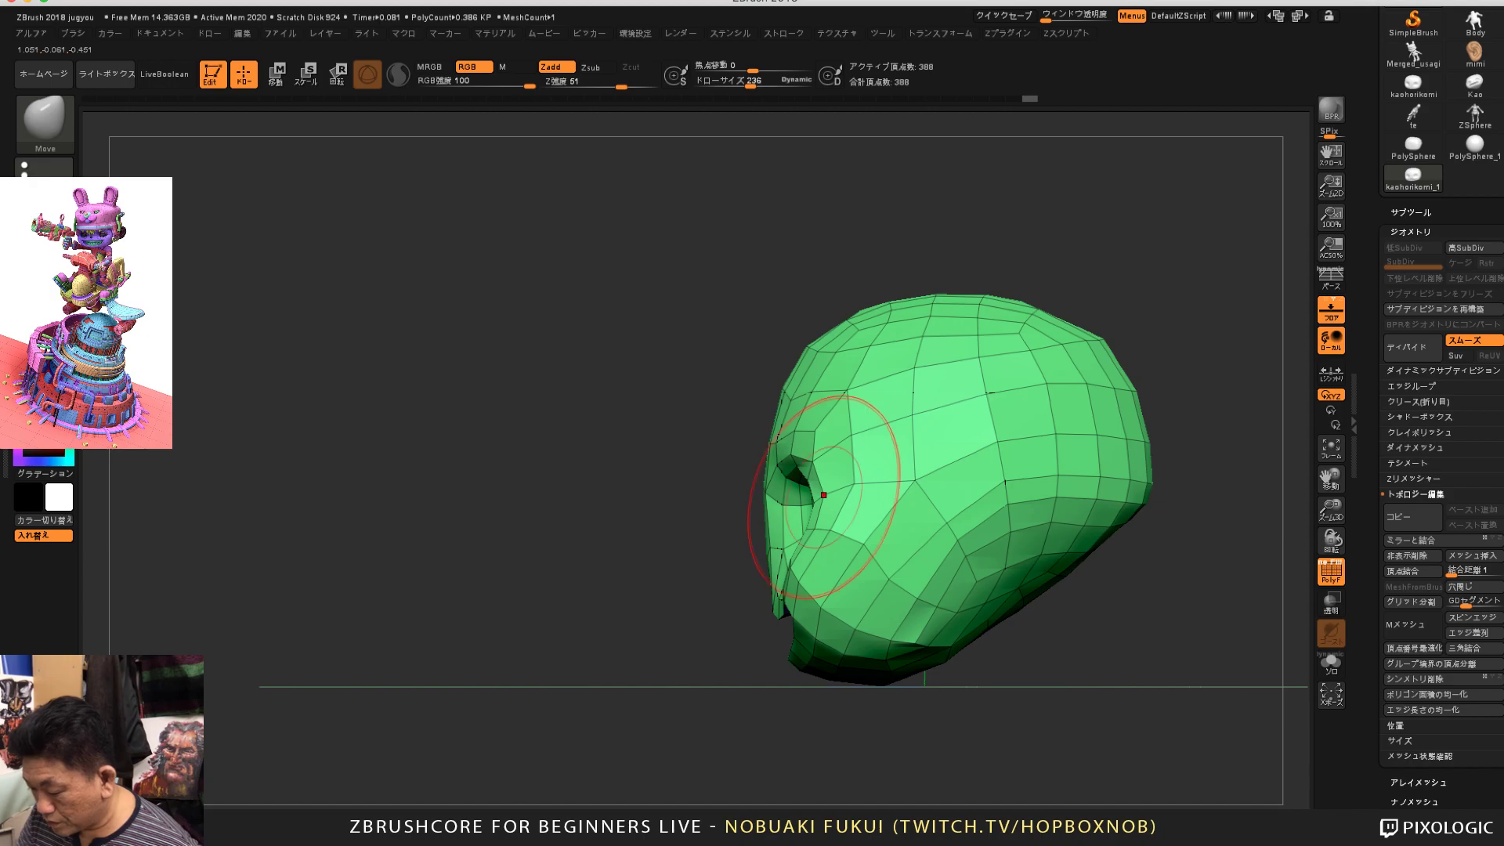
pyautogui.hotkey('ctrl', 'z')
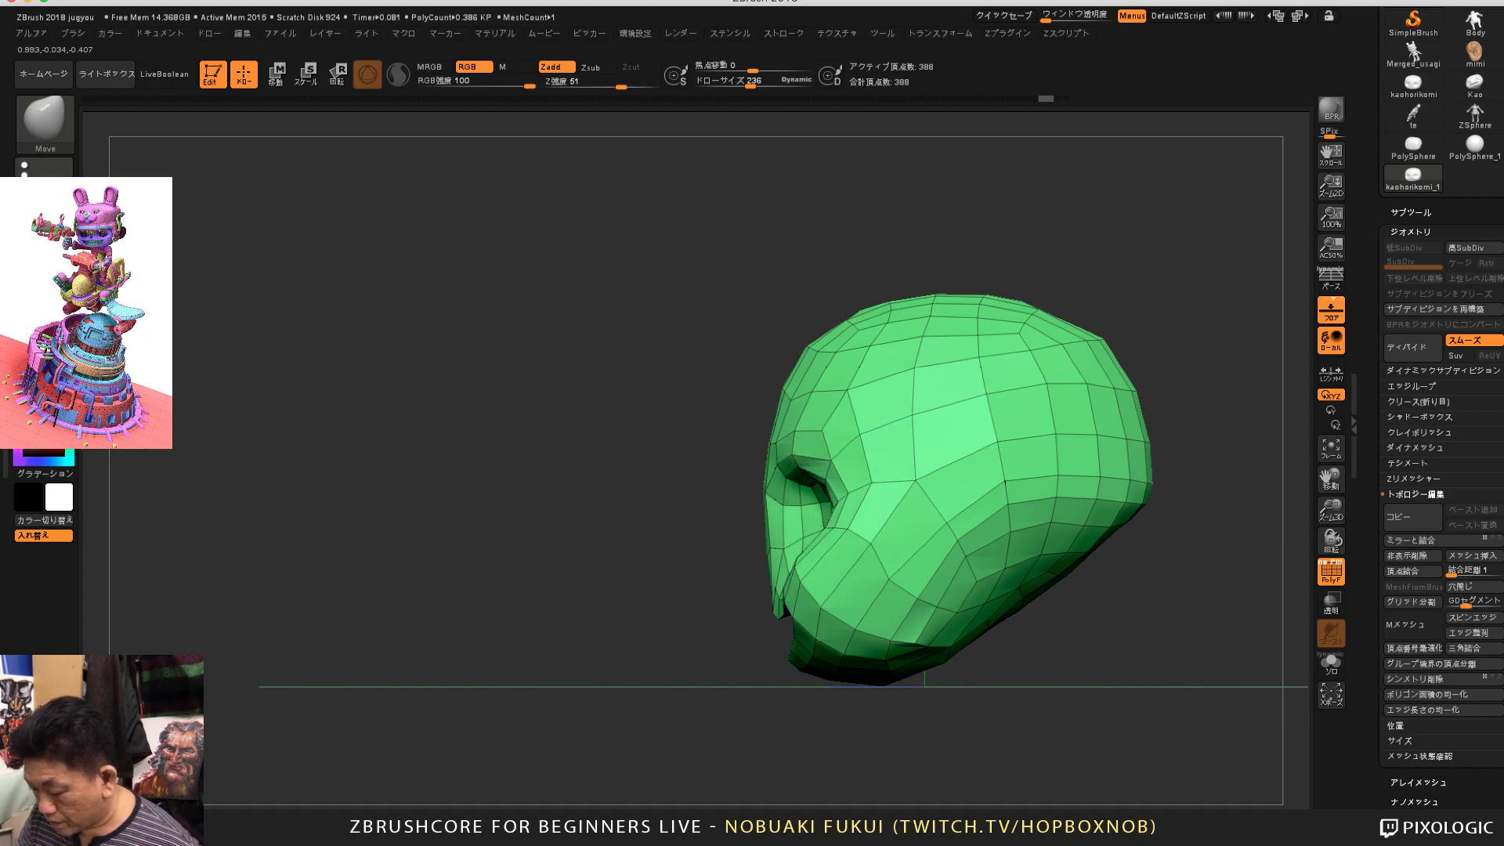
pyautogui.moveTo(850, 504); pyautogui.dragTo(863, 503)
pyautogui.moveTo(729, 517)
pyautogui.mouseDown()
pyautogui.moveTo(1135, 429)
pyautogui.moveTo(1003, 447)
pyautogui.mouseUp()
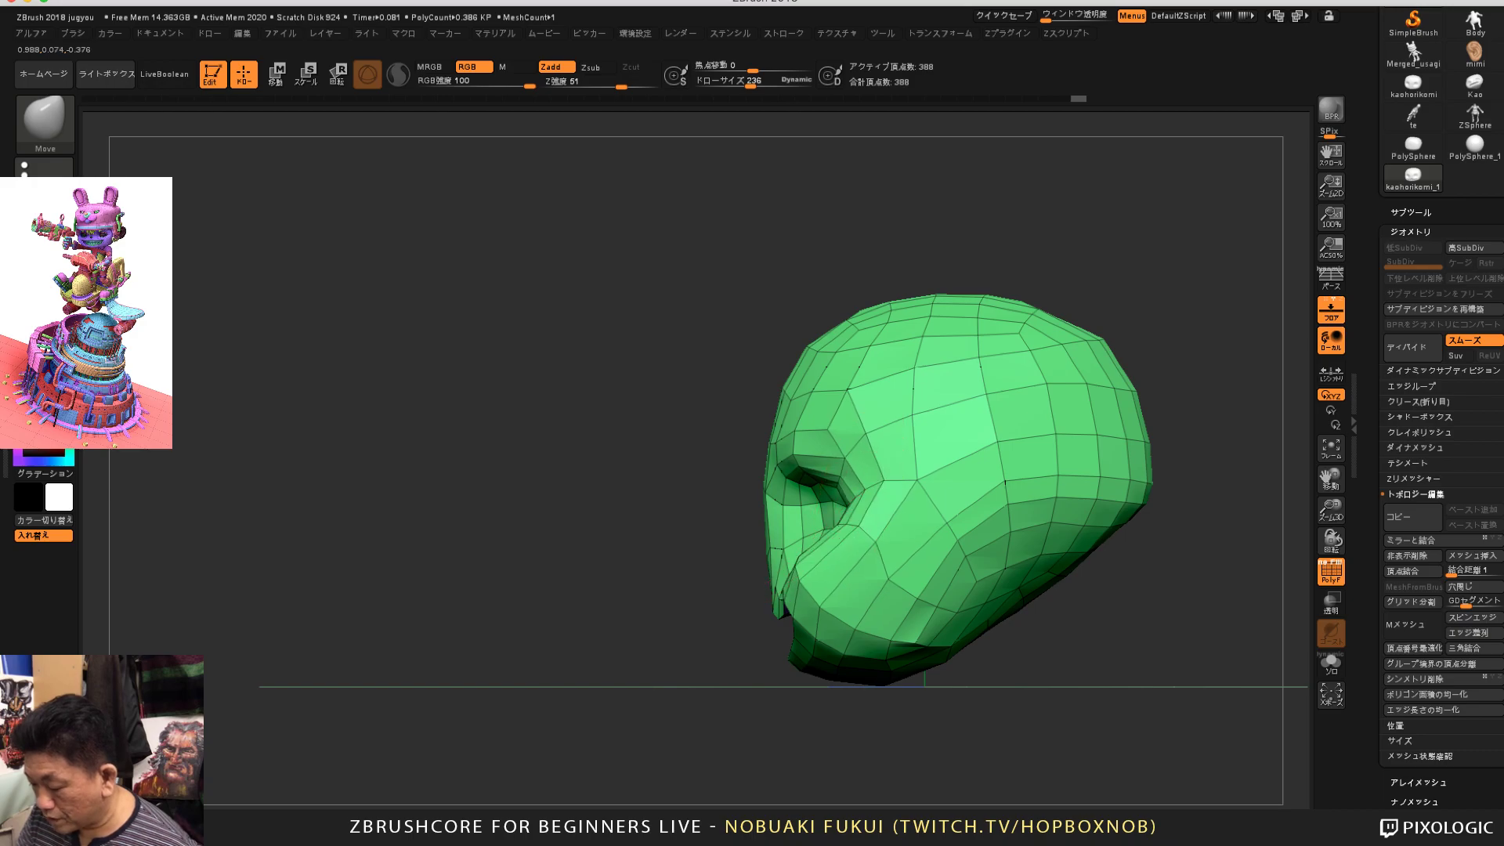
pyautogui.moveTo(1040, 584); pyautogui.dragTo(1025, 566)
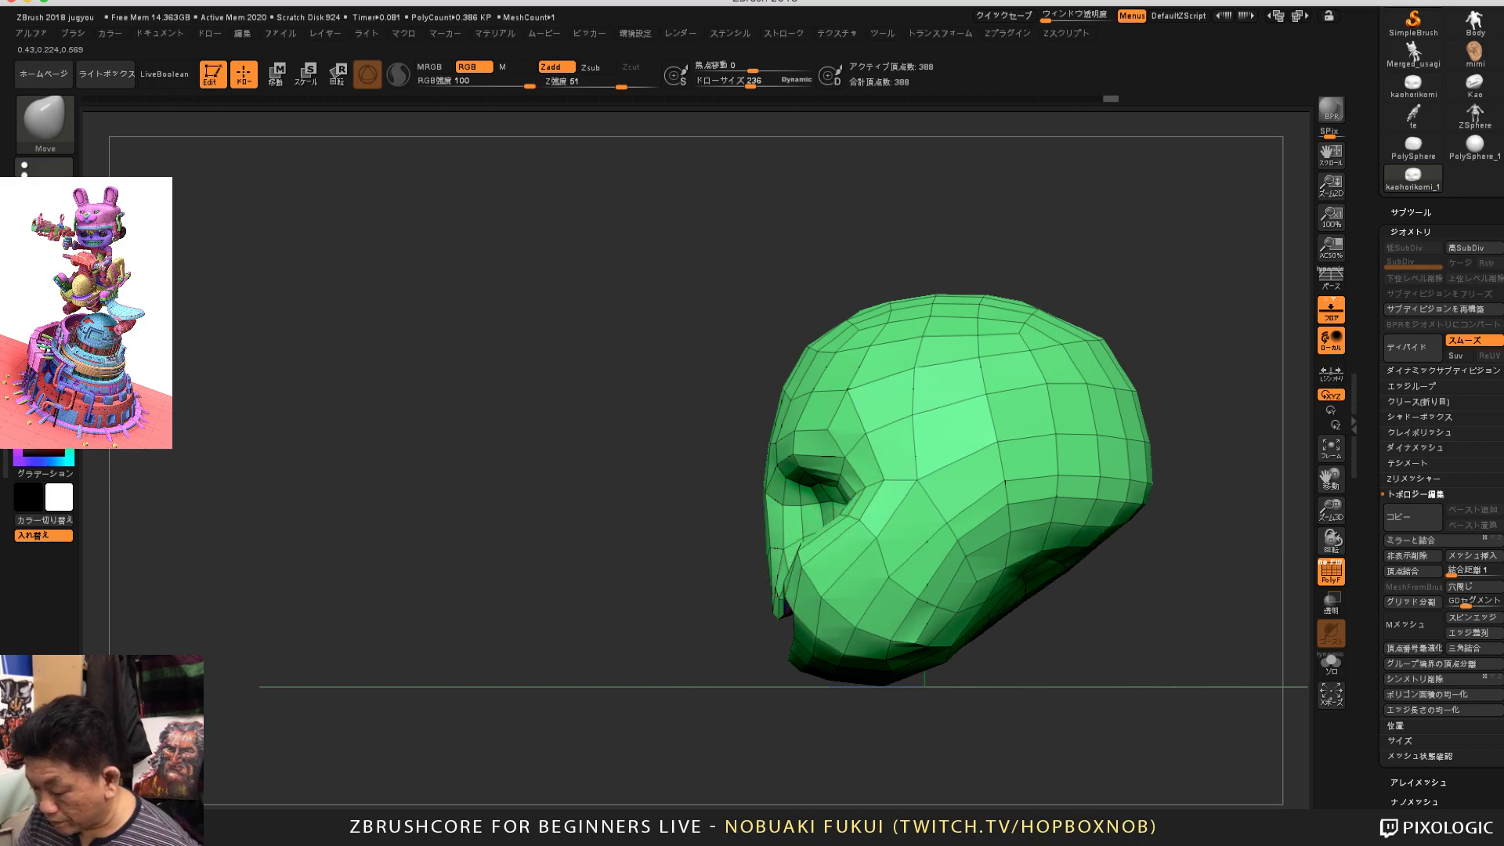
pyautogui.moveTo(1097, 626); pyautogui.dragTo(1273, 611)
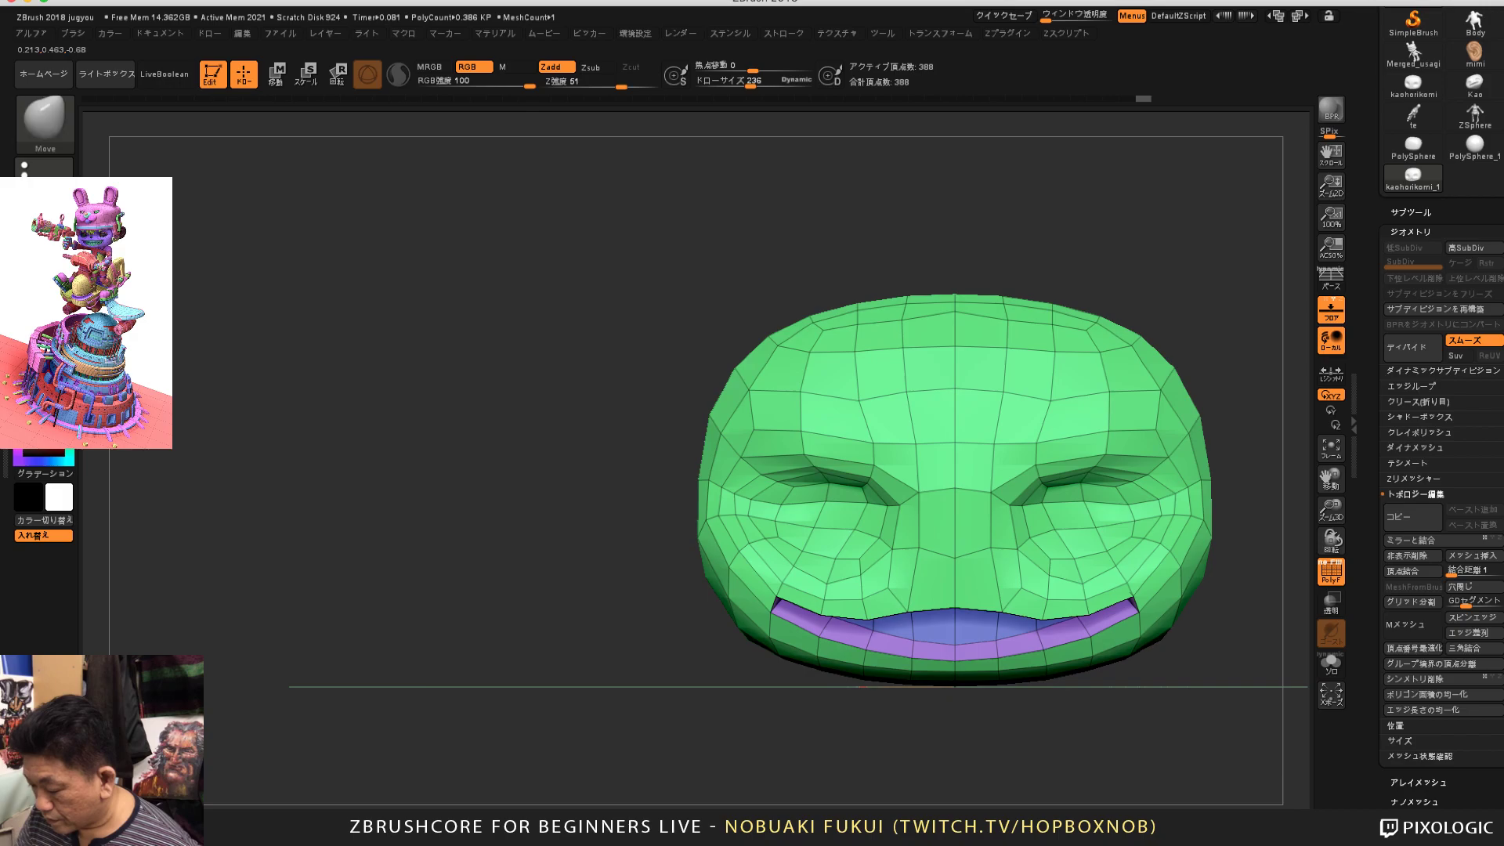
# Step: Reshape the mouth from the side, adjusting the lip profile and raising its corners into a smile
pyautogui.moveTo(974, 731); pyautogui.dragTo(811, 611)
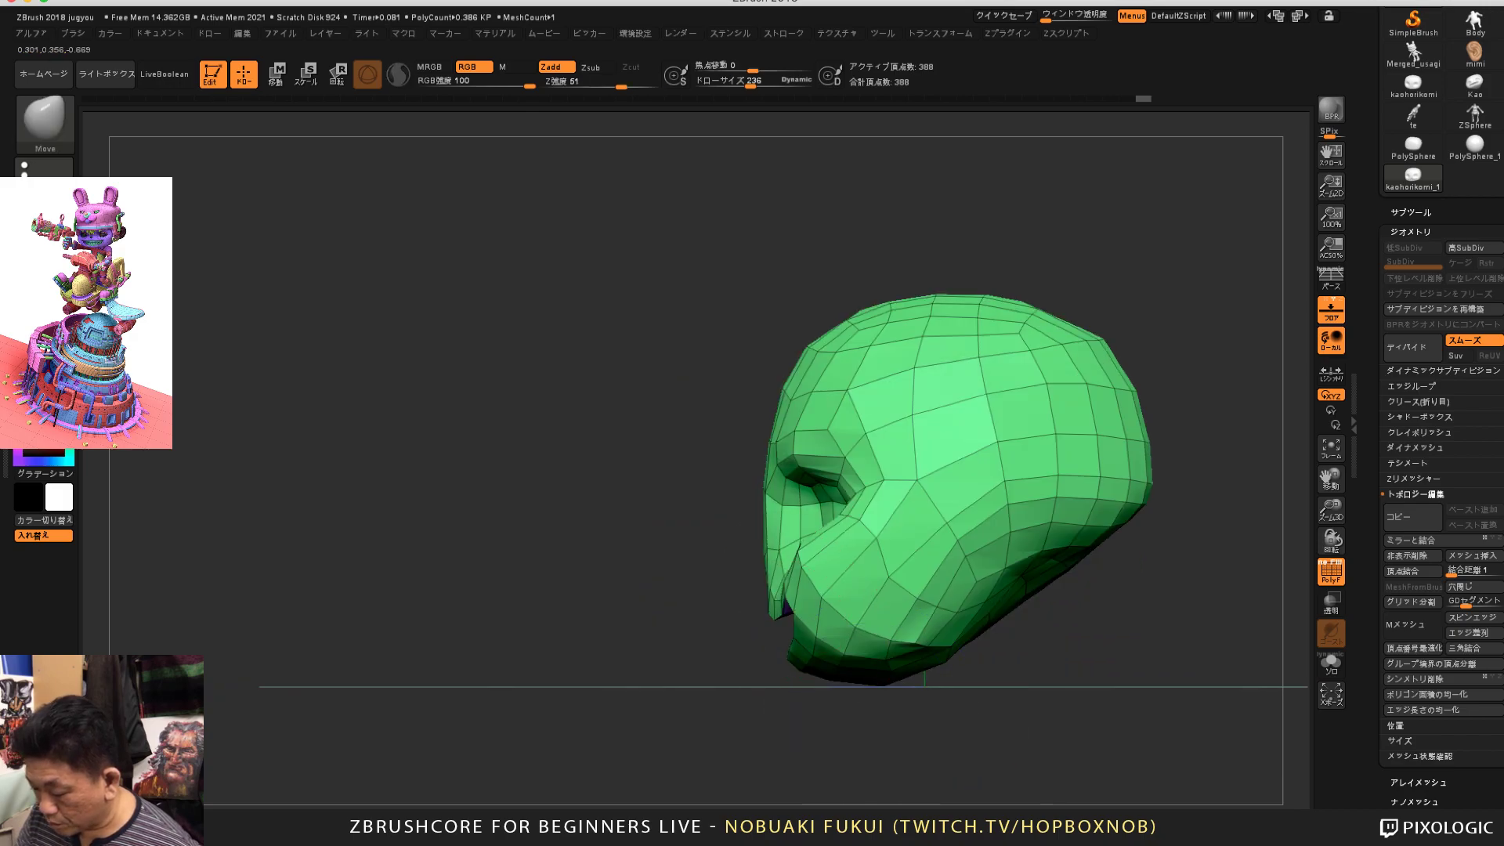
pyautogui.moveTo(811, 644); pyautogui.dragTo(792, 646)
pyautogui.moveTo(810, 594); pyautogui.dragTo(799, 597)
pyautogui.moveTo(762, 672); pyautogui.dragTo(856, 711)
pyautogui.moveTo(756, 592); pyautogui.dragTo(754, 577)
pyautogui.keyDown('shift'); pyautogui.moveTo(772, 705); pyautogui.dragTo(842, 709); pyautogui.keyUp('shift')
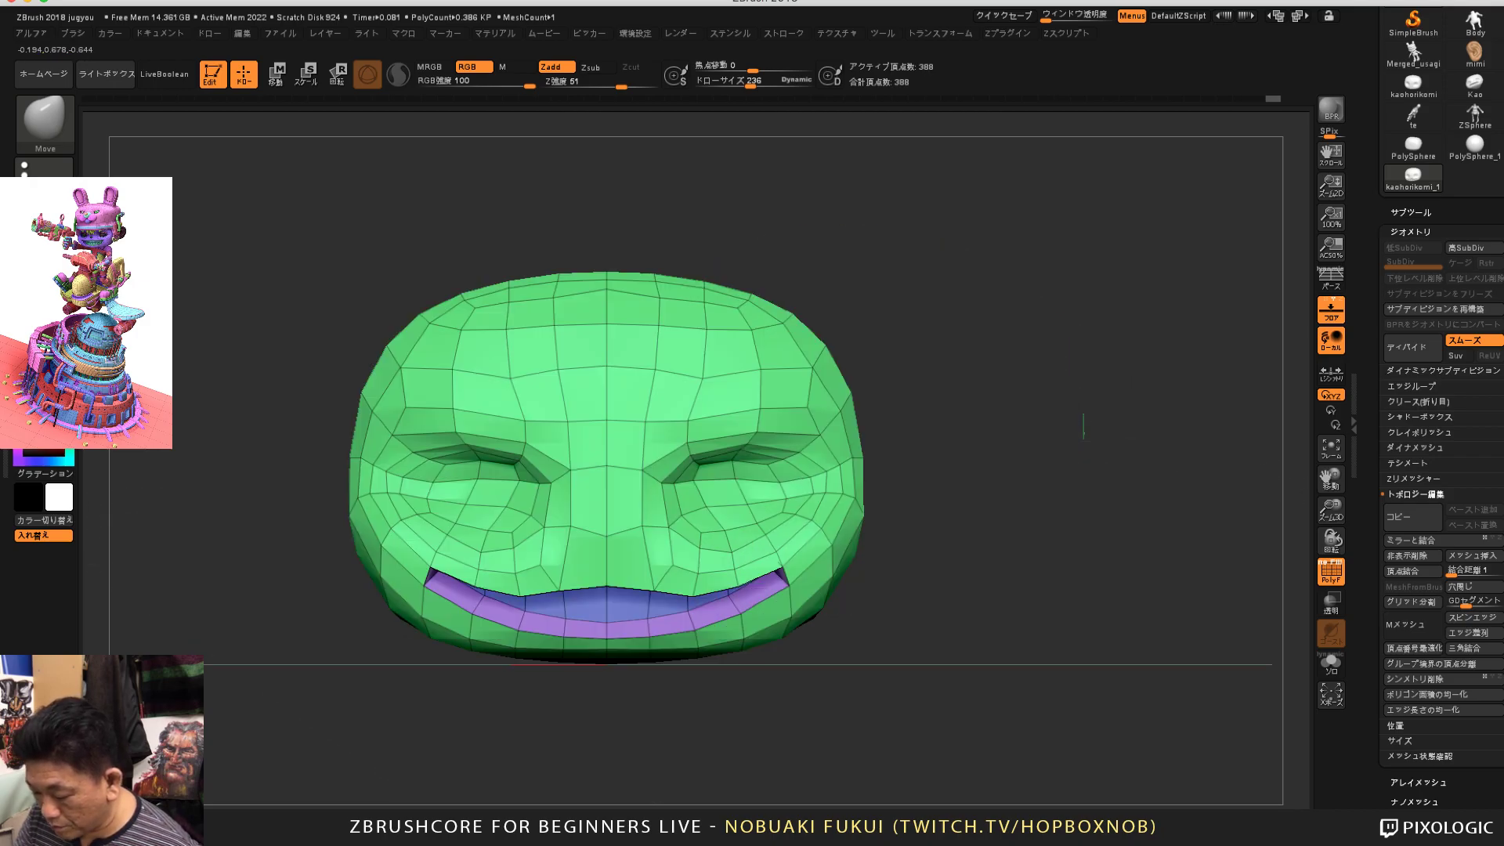
# Step: Lower the middle of the upper lip and bring it forward so the mouth follows a continuous smiling curve
pyautogui.moveTo(608, 602); pyautogui.dragTo(607, 615)
pyautogui.moveTo(764, 705)
pyautogui.keyDown('shift'); pyautogui.mouseDown()
pyautogui.moveTo(674, 705)
pyautogui.moveTo(700, 663)
pyautogui.moveTo(764, 713)
pyautogui.mouseUp(); pyautogui.keyUp('shift')
pyautogui.moveTo(638, 570); pyautogui.dragTo(634, 569)
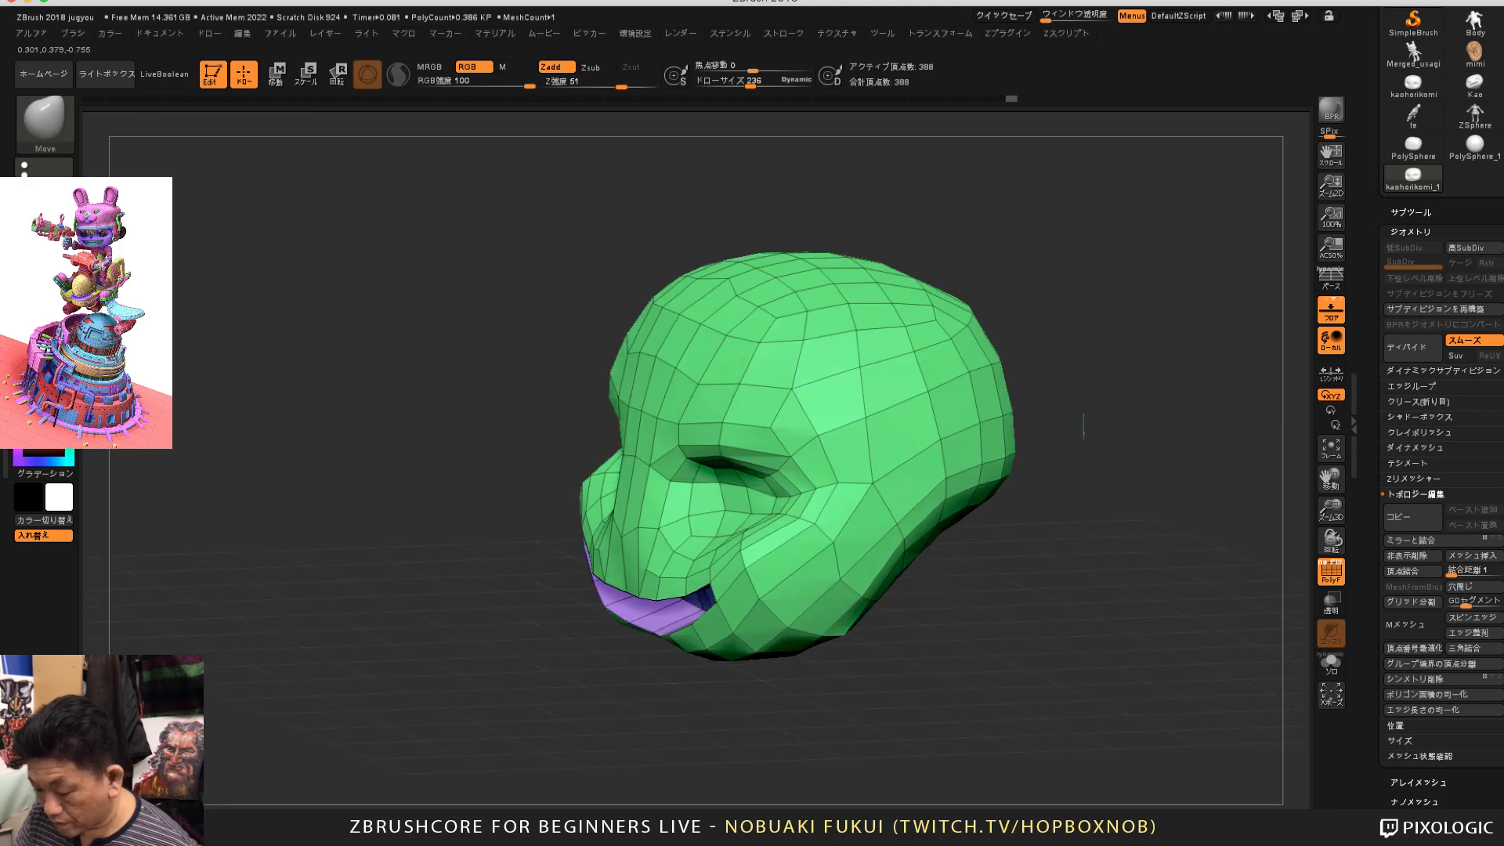
pyautogui.moveTo(705, 705); pyautogui.dragTo(634, 706)
pyautogui.moveTo(612, 578); pyautogui.dragTo(608, 580)
pyautogui.moveTo(615, 690); pyautogui.dragTo(760, 705)
# Step: Undo the last Move stroke and pull the centre of the lower lip and chin down to a slight point
pyautogui.moveTo(870, 596)
pyautogui.keyDown('alt'); pyautogui.mouseDown()
pyautogui.moveTo(1019, 630)
pyautogui.moveTo(1021, 659)
pyautogui.moveTo(1081, 624)
pyautogui.moveTo(1085, 597)
pyautogui.mouseUp(); pyautogui.keyUp('alt')
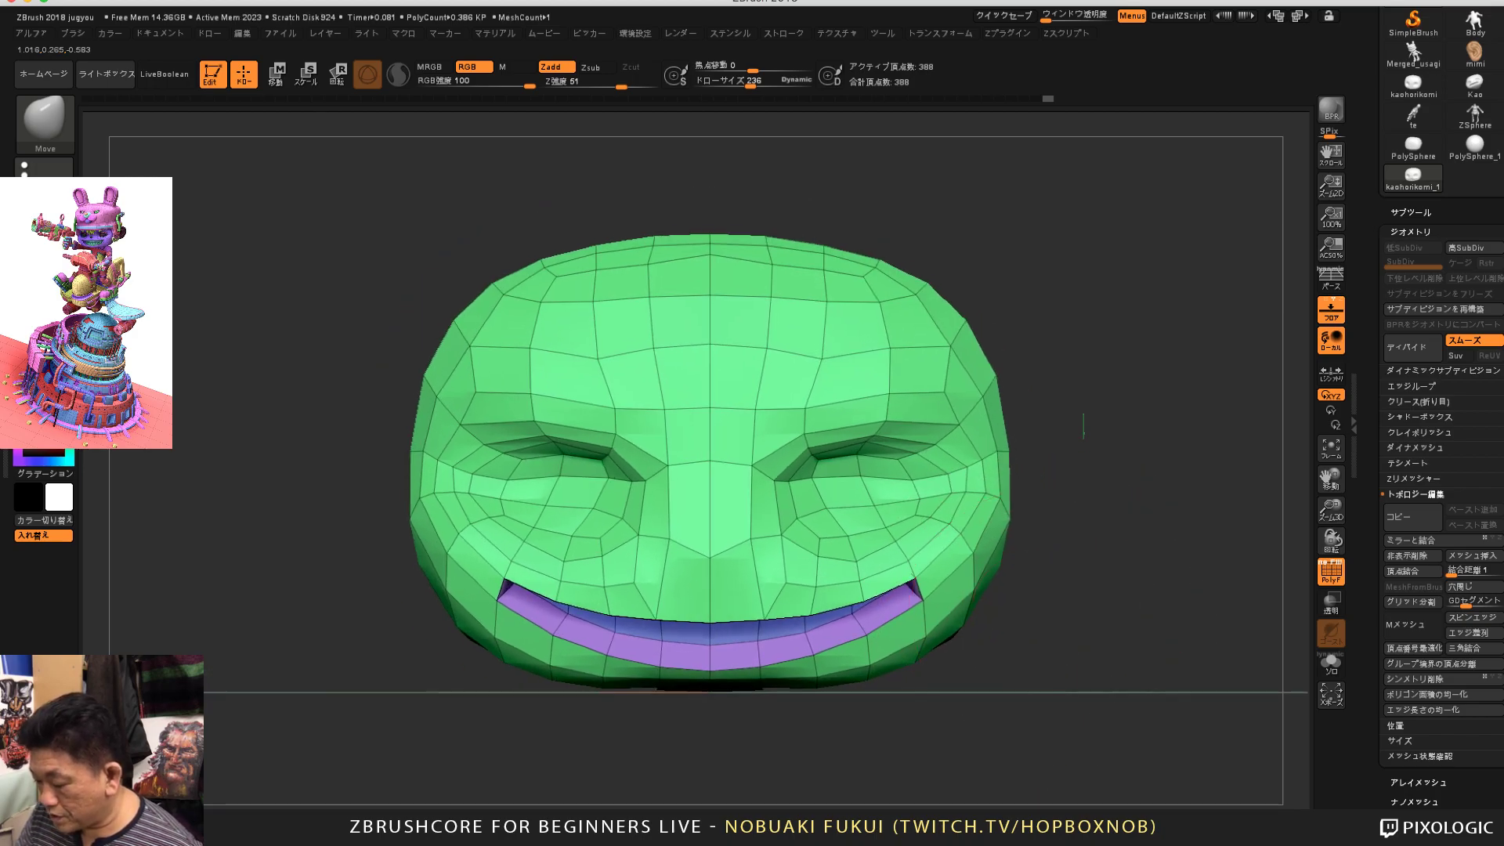
pyautogui.moveTo(999, 580); pyautogui.dragTo(1092, 595)
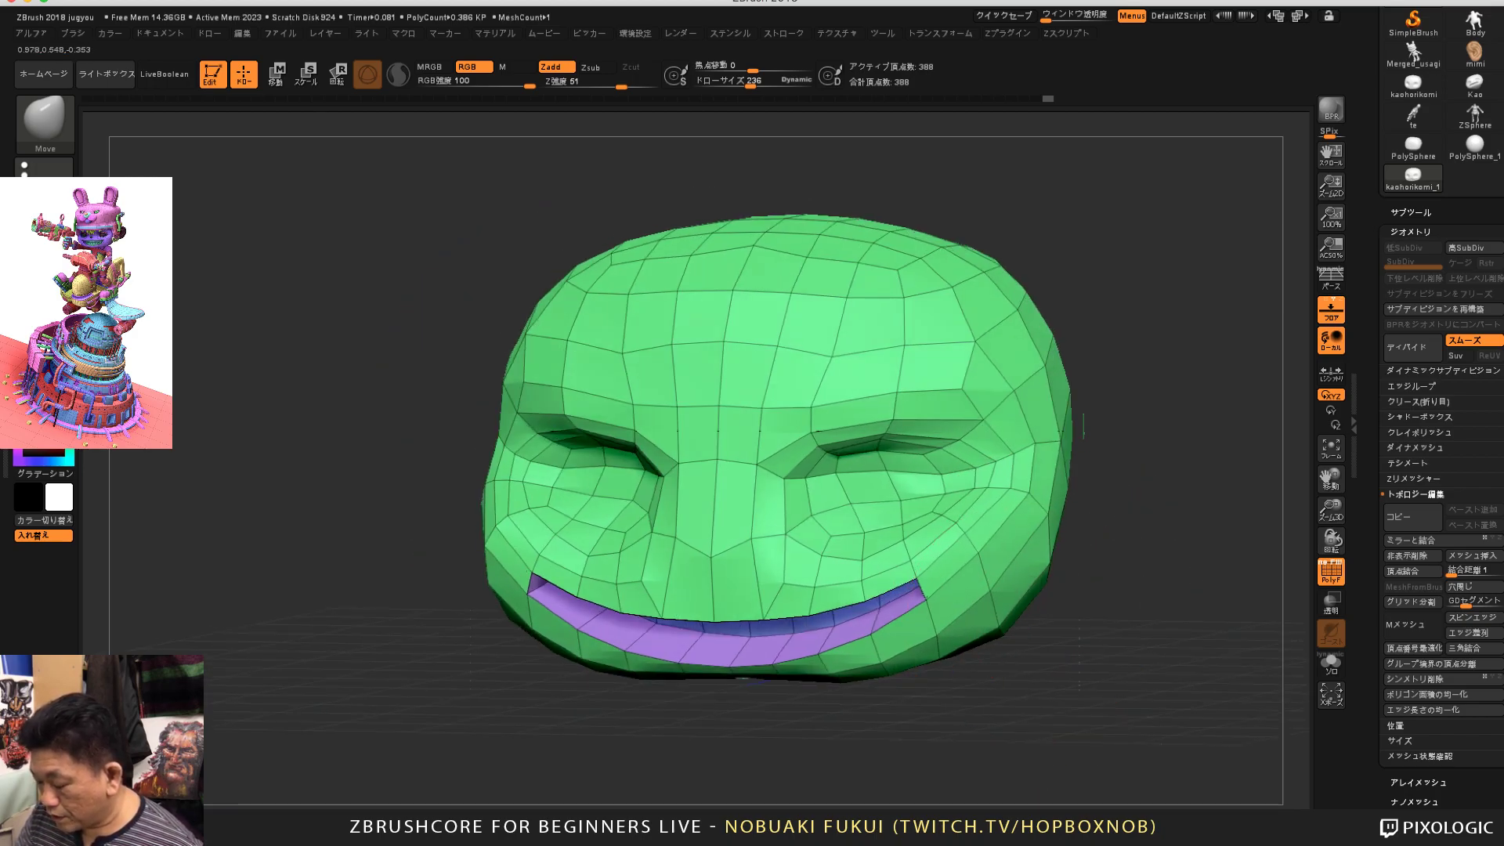
pyautogui.moveTo(1053, 642)
pyautogui.keyDown('shift'); pyautogui.mouseDown()
pyautogui.moveTo(1075, 641)
pyautogui.moveTo(1022, 623)
pyautogui.moveTo(1057, 614)
pyautogui.mouseUp(); pyautogui.keyUp('shift')
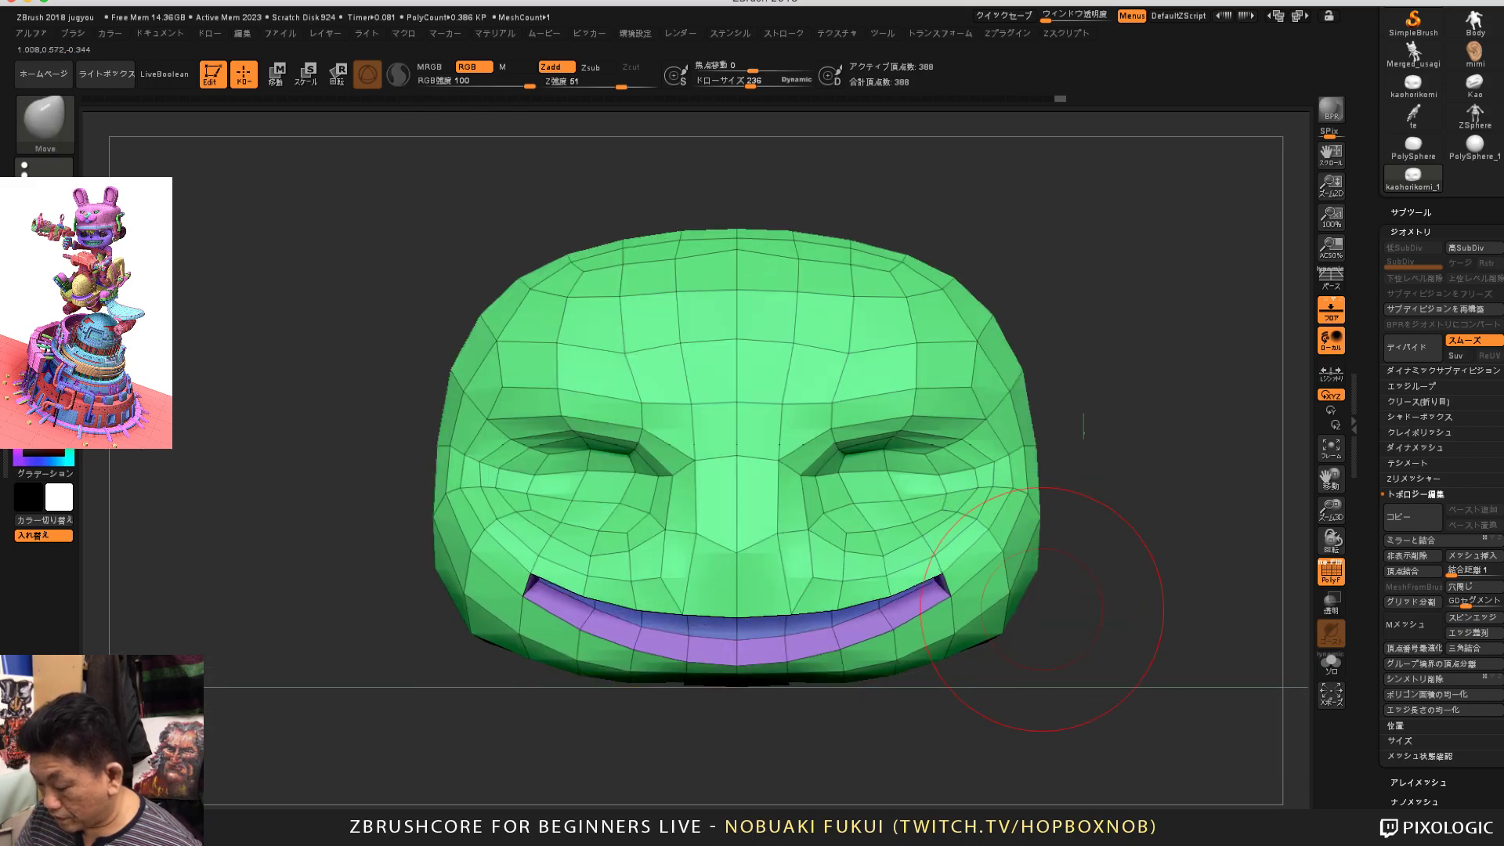
pyautogui.hotkey('ctrl', 'z')
pyautogui.moveTo(986, 709)
pyautogui.mouseDown()
pyautogui.moveTo(968, 711)
pyautogui.moveTo(958, 685)
pyautogui.moveTo(893, 727)
pyautogui.moveTo(918, 737)
pyautogui.moveTo(880, 741)
pyautogui.mouseUp()
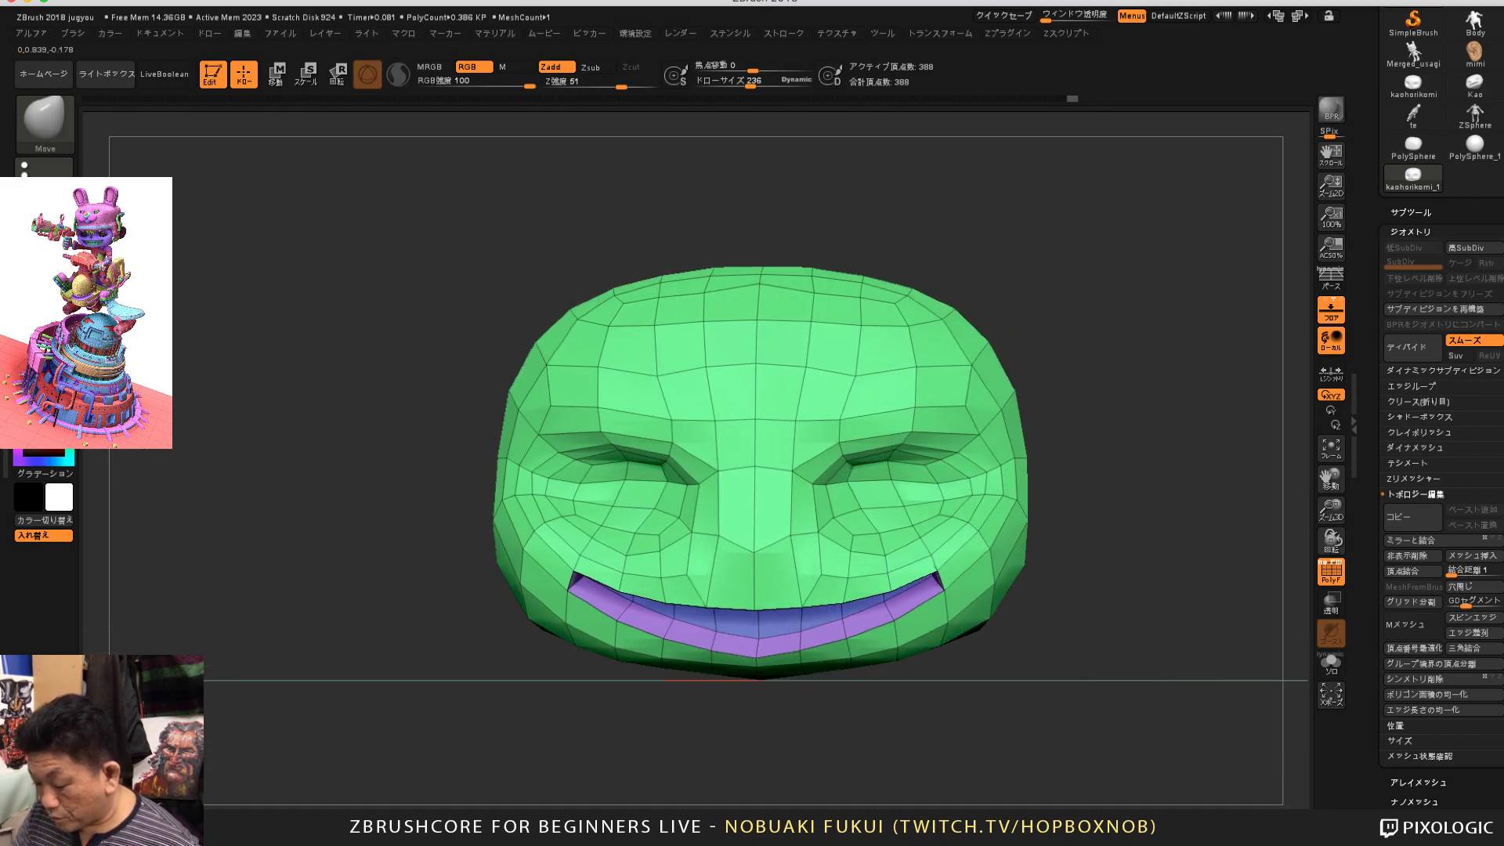
pyautogui.moveTo(637, 745); pyautogui.dragTo(881, 579)
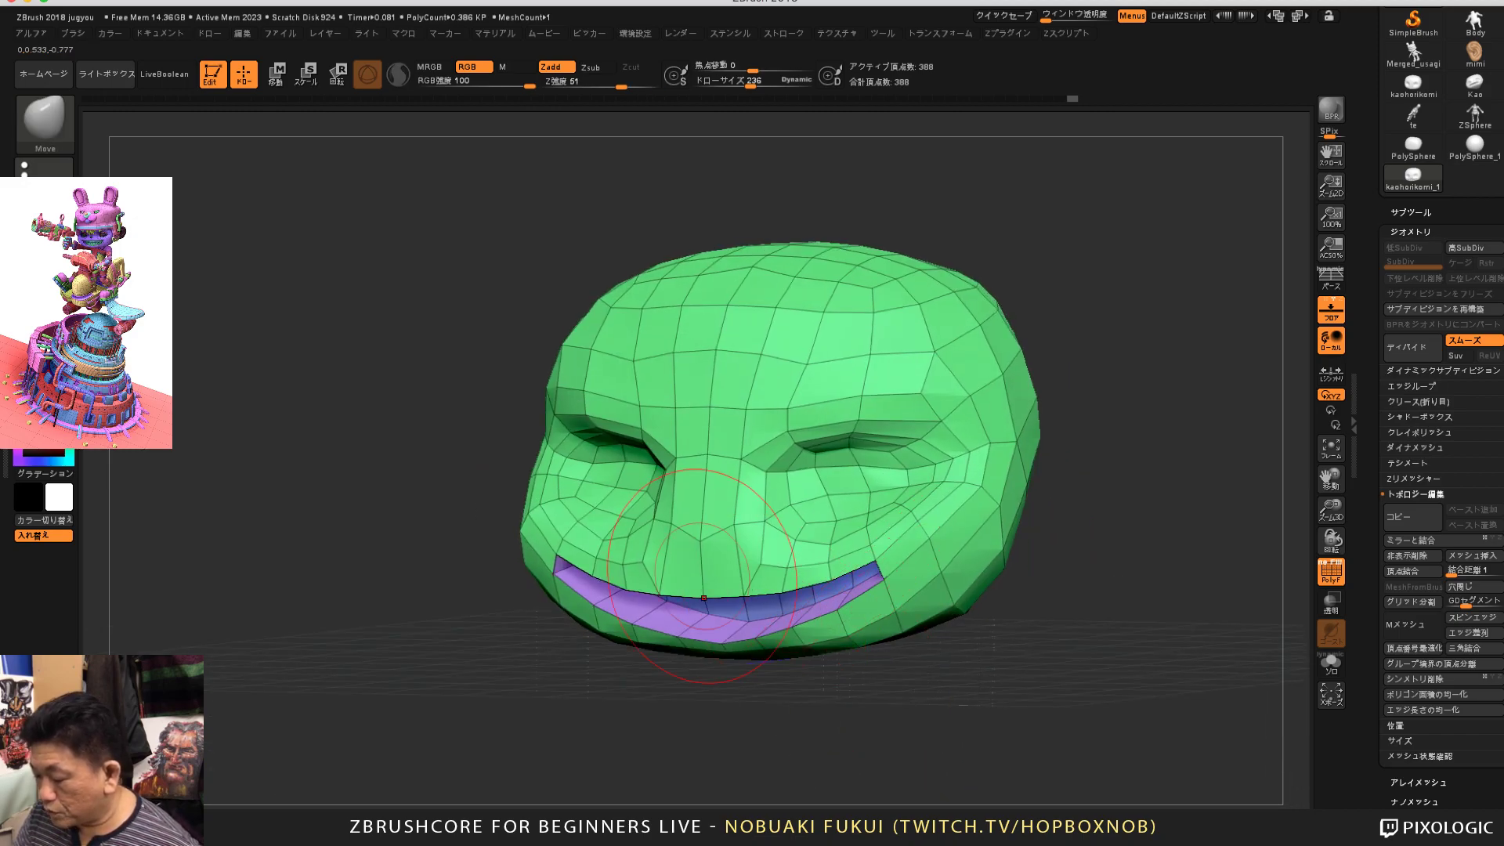
pyautogui.moveTo(1089, 541)
pyautogui.mouseDown()
pyautogui.moveTo(1121, 539)
pyautogui.moveTo(1112, 521)
pyautogui.moveTo(1126, 564)
pyautogui.moveTo(1068, 602)
pyautogui.moveTo(1107, 576)
pyautogui.mouseUp()
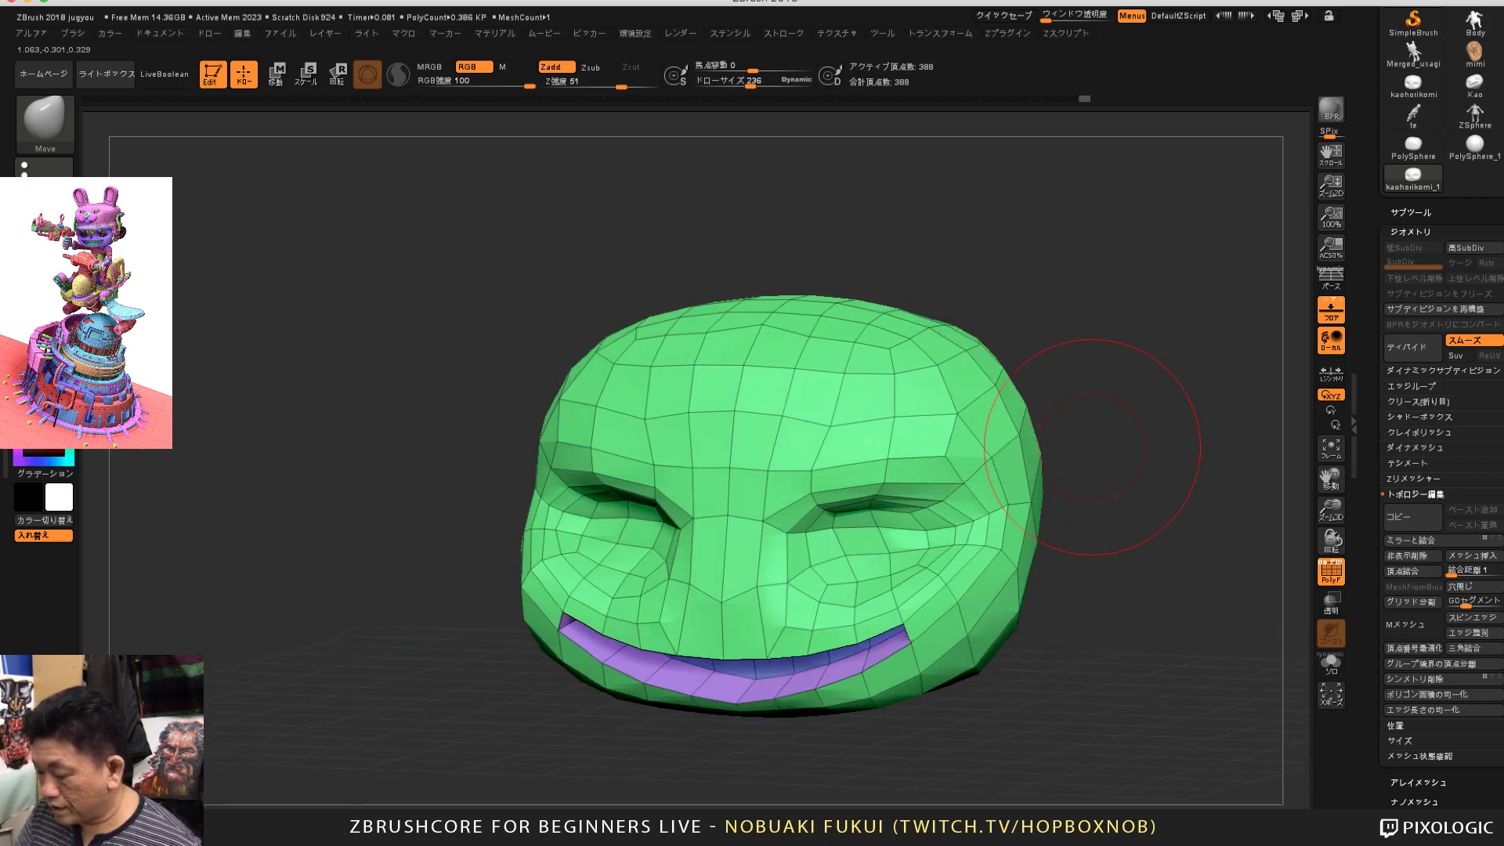
pyautogui.keyDown('shift'); pyautogui.moveTo(1103, 445); pyautogui.dragTo(1120, 458); pyautogui.keyUp('shift')
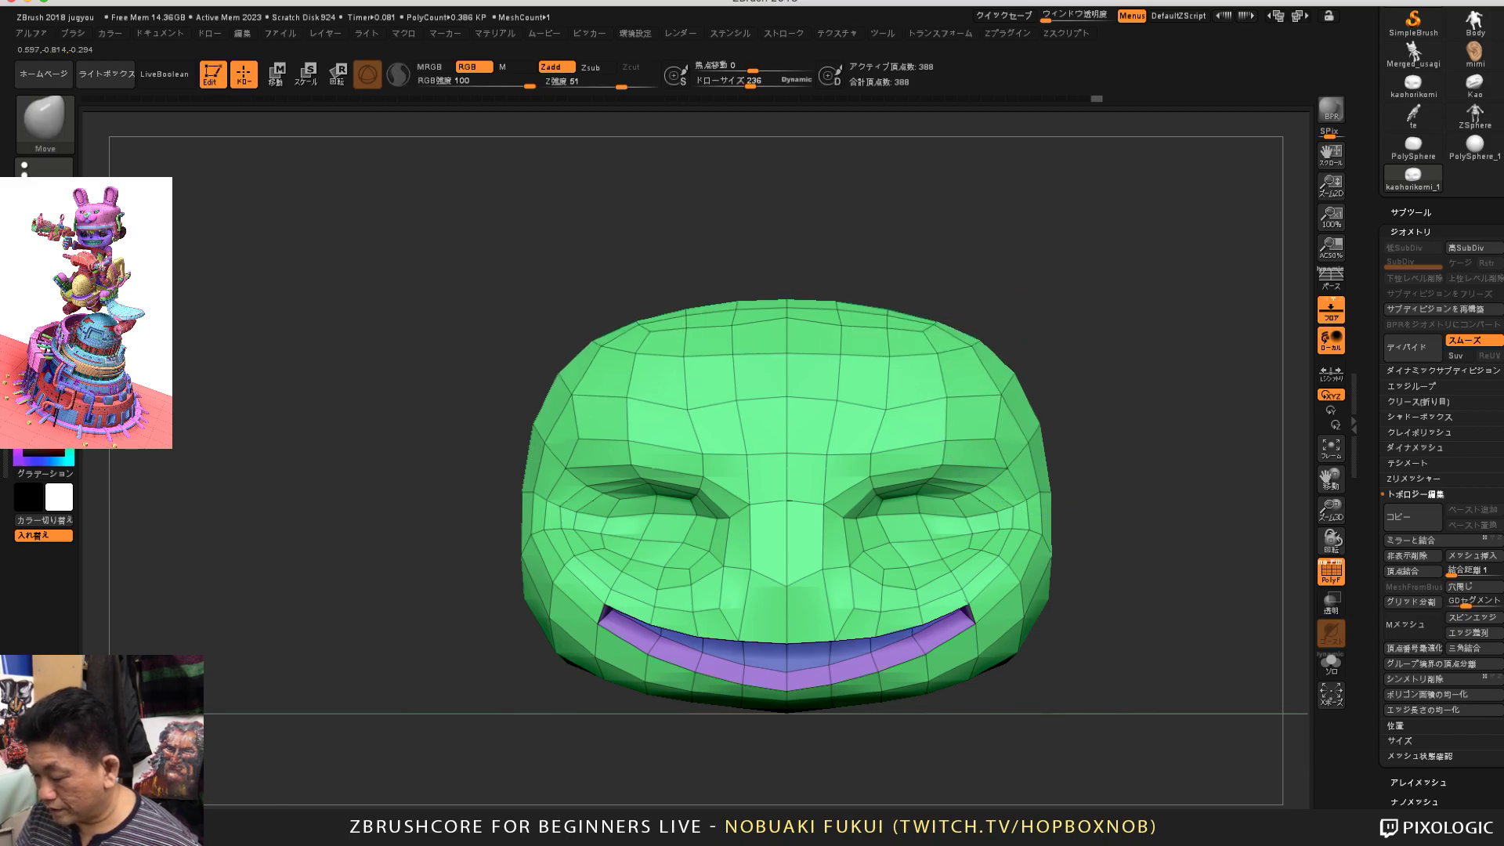
# Step: Raise the Move brush's draw size to 472 and pull the forehead's upper corners outward for a squarer head
pyautogui.moveTo(1116, 540)
pyautogui.mouseDown()
pyautogui.moveTo(1134, 555)
pyautogui.moveTo(1097, 439)
pyautogui.mouseUp()
pyautogui.moveTo(750, 81); pyautogui.dragTo(756, 81)
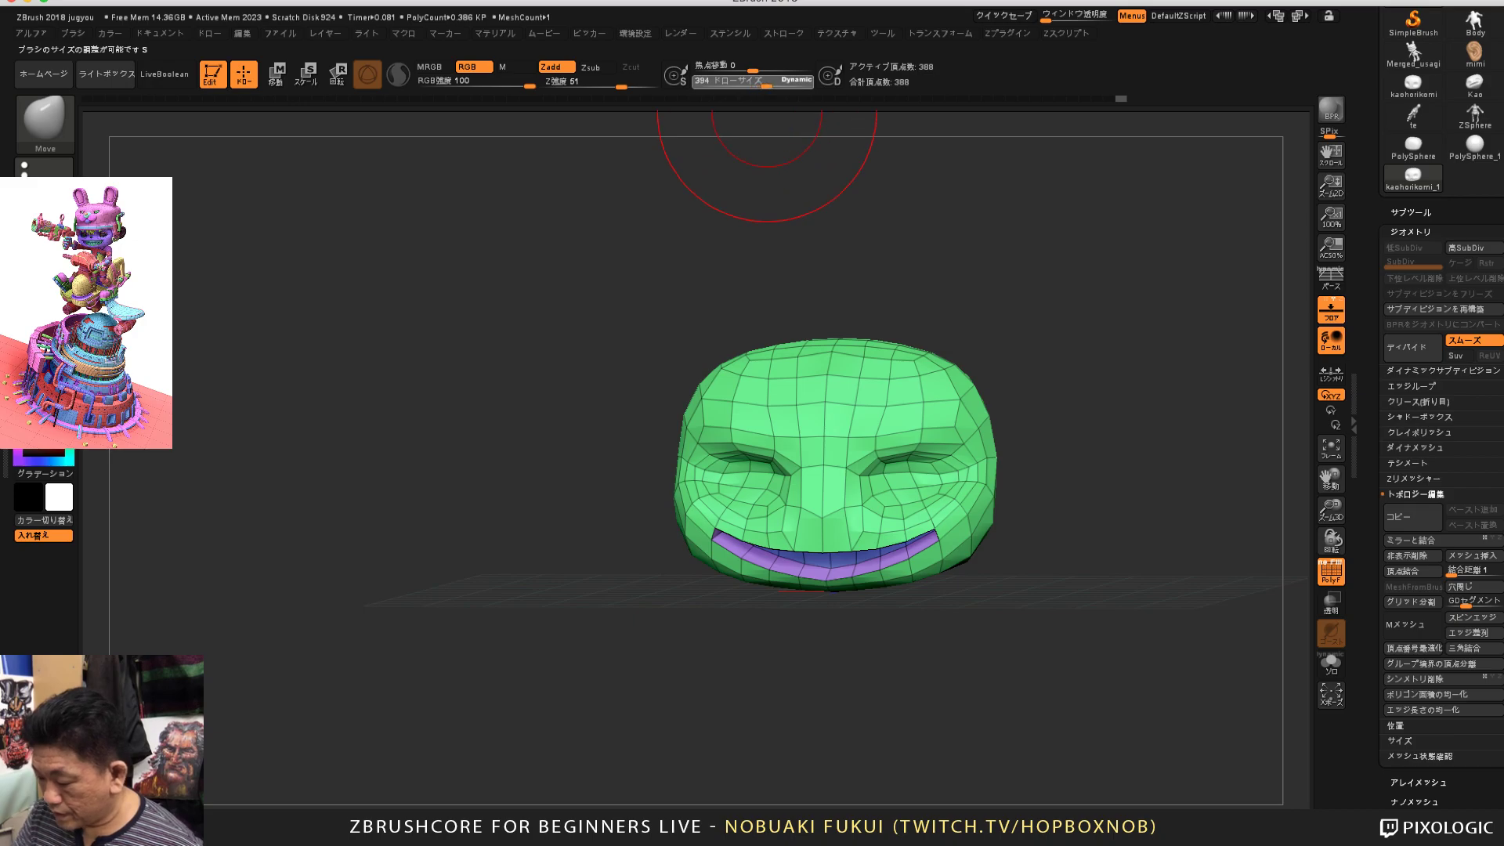
pyautogui.moveTo(925, 367); pyautogui.dragTo(952, 349)
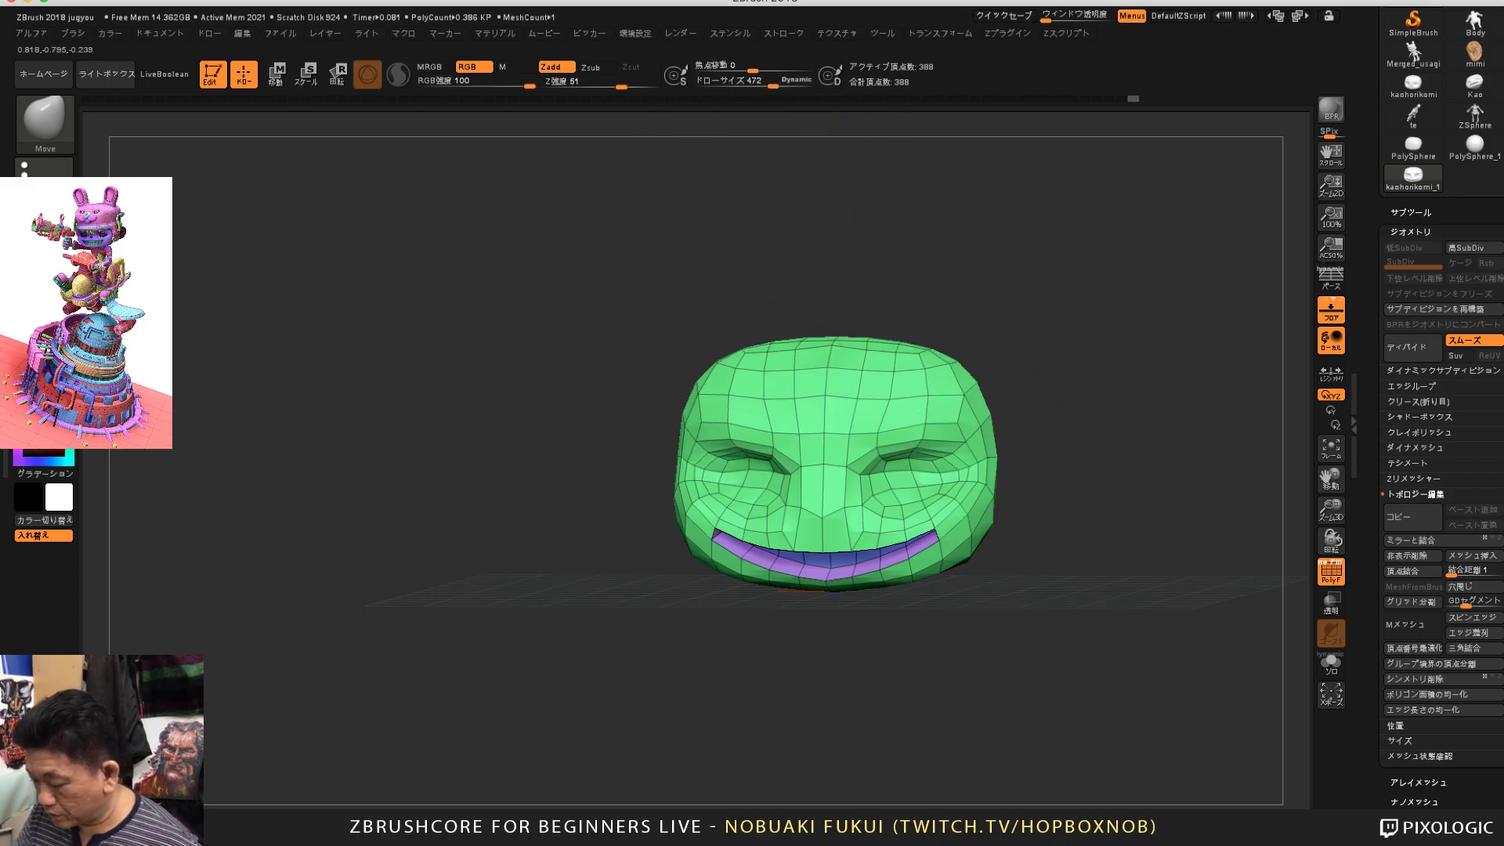
pyautogui.keyDown('shift'); pyautogui.moveTo(1132, 502); pyautogui.dragTo(1011, 506); pyautogui.keyUp('shift')
pyautogui.moveTo(885, 519); pyautogui.dragTo(881, 523)
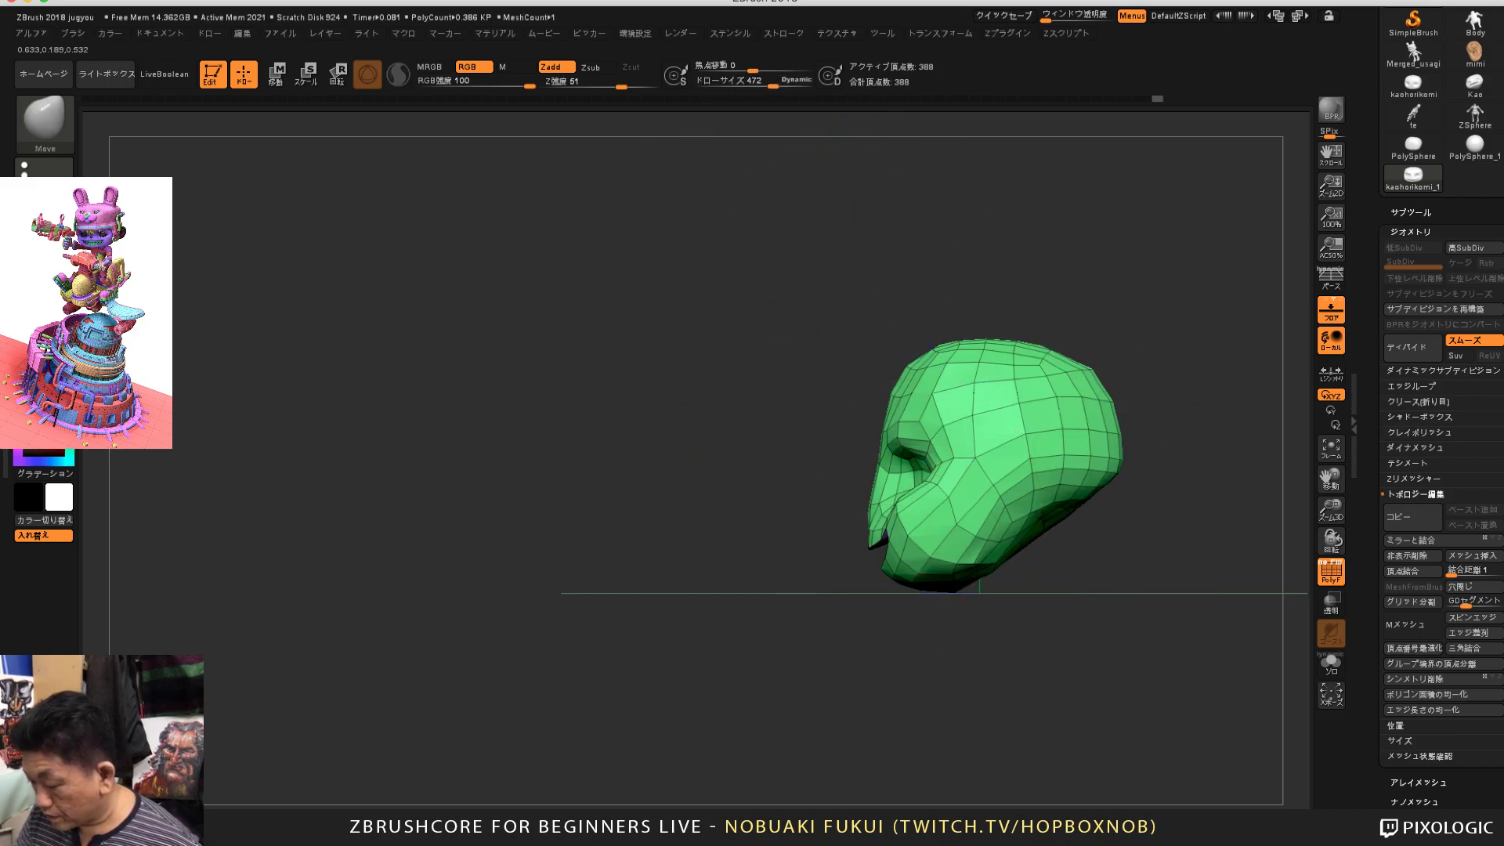
pyautogui.moveTo(1059, 502); pyautogui.dragTo(1091, 456)
# Step: Adjust the lip profile from the side and reduce the Move brush's draw size to 95
pyautogui.moveTo(1160, 564)
pyautogui.mouseDown()
pyautogui.moveTo(1285, 569)
pyautogui.moveTo(1065, 596)
pyautogui.mouseUp()
pyautogui.moveTo(872, 561); pyautogui.dragTo(871, 552)
pyautogui.keyDown('alt'); pyautogui.moveTo(1042, 603); pyautogui.dragTo(1042, 675); pyautogui.keyUp('alt')
pyautogui.moveTo(773, 81); pyautogui.dragTo(732, 84)
# Step: Examine the smiling mouth and the overall head shape close up, from the front and at an angle
pyautogui.keyDown('alt'); pyautogui.moveTo(1085, 289); pyautogui.dragTo(1089, 384); pyautogui.keyUp('alt')
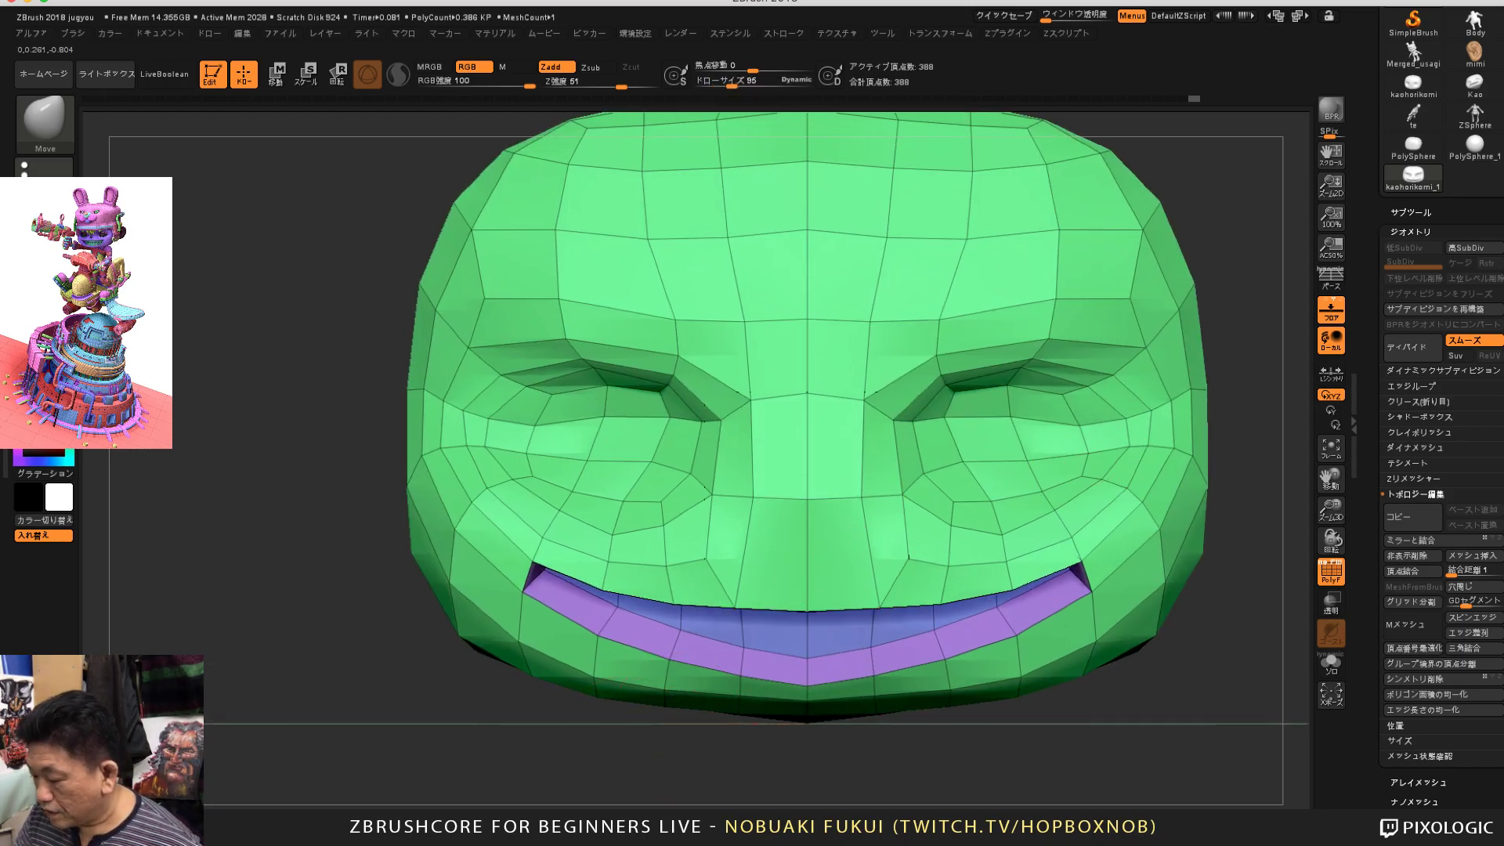
pyautogui.keyDown('alt'); pyautogui.moveTo(1219, 351); pyautogui.dragTo(1072, 579); pyautogui.keyUp('alt')
pyautogui.moveTo(1183, 602)
pyautogui.mouseDown()
pyautogui.moveTo(1158, 604)
pyautogui.moveTo(1199, 593)
pyautogui.mouseUp()
pyautogui.moveTo(1132, 470); pyautogui.dragTo(1188, 623)
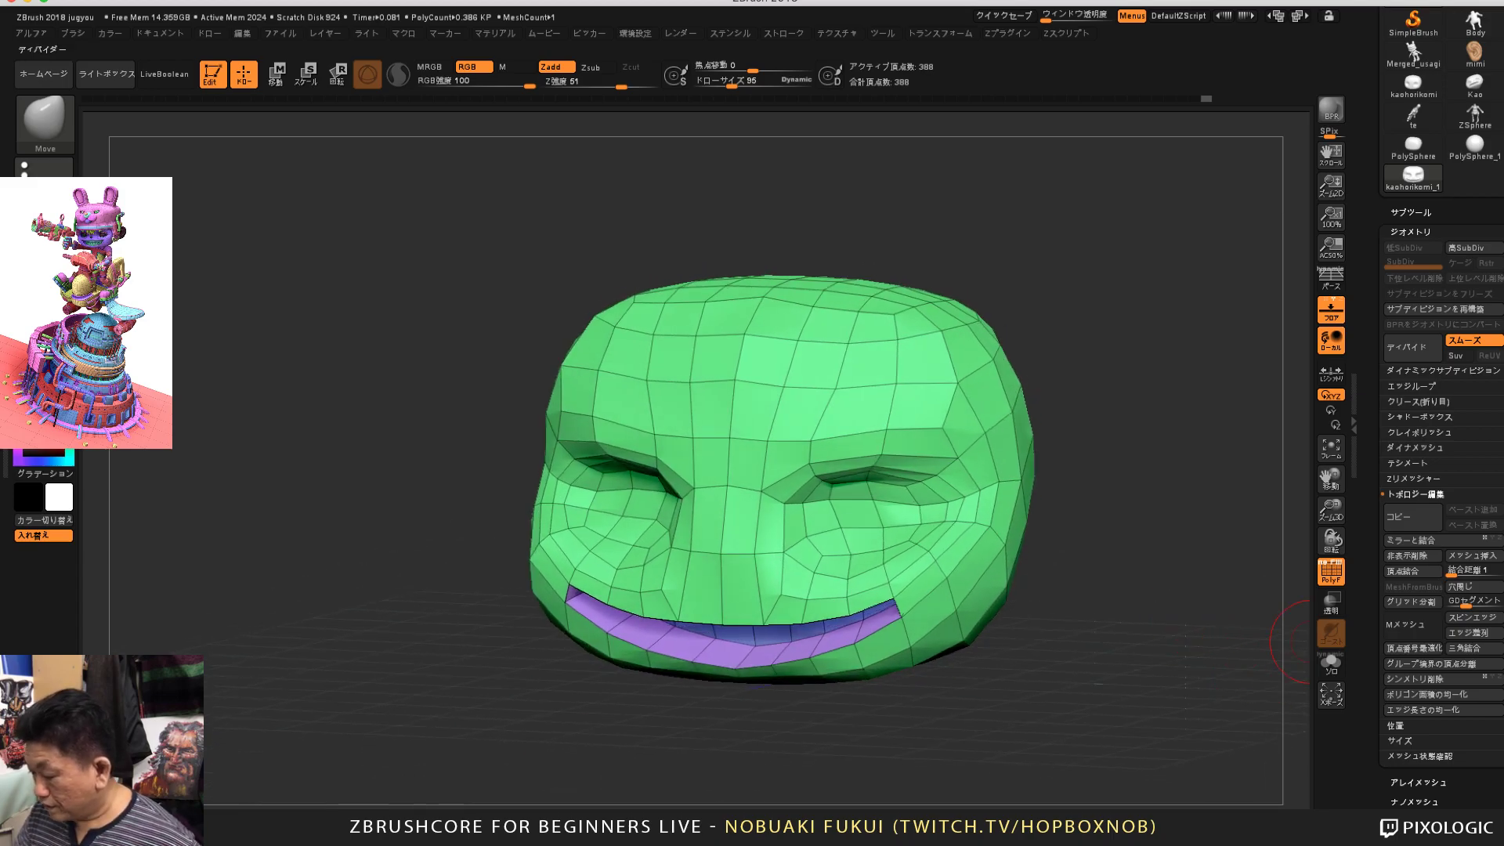
pyautogui.moveTo(1371, 572); pyautogui.dragTo(1369, 765)
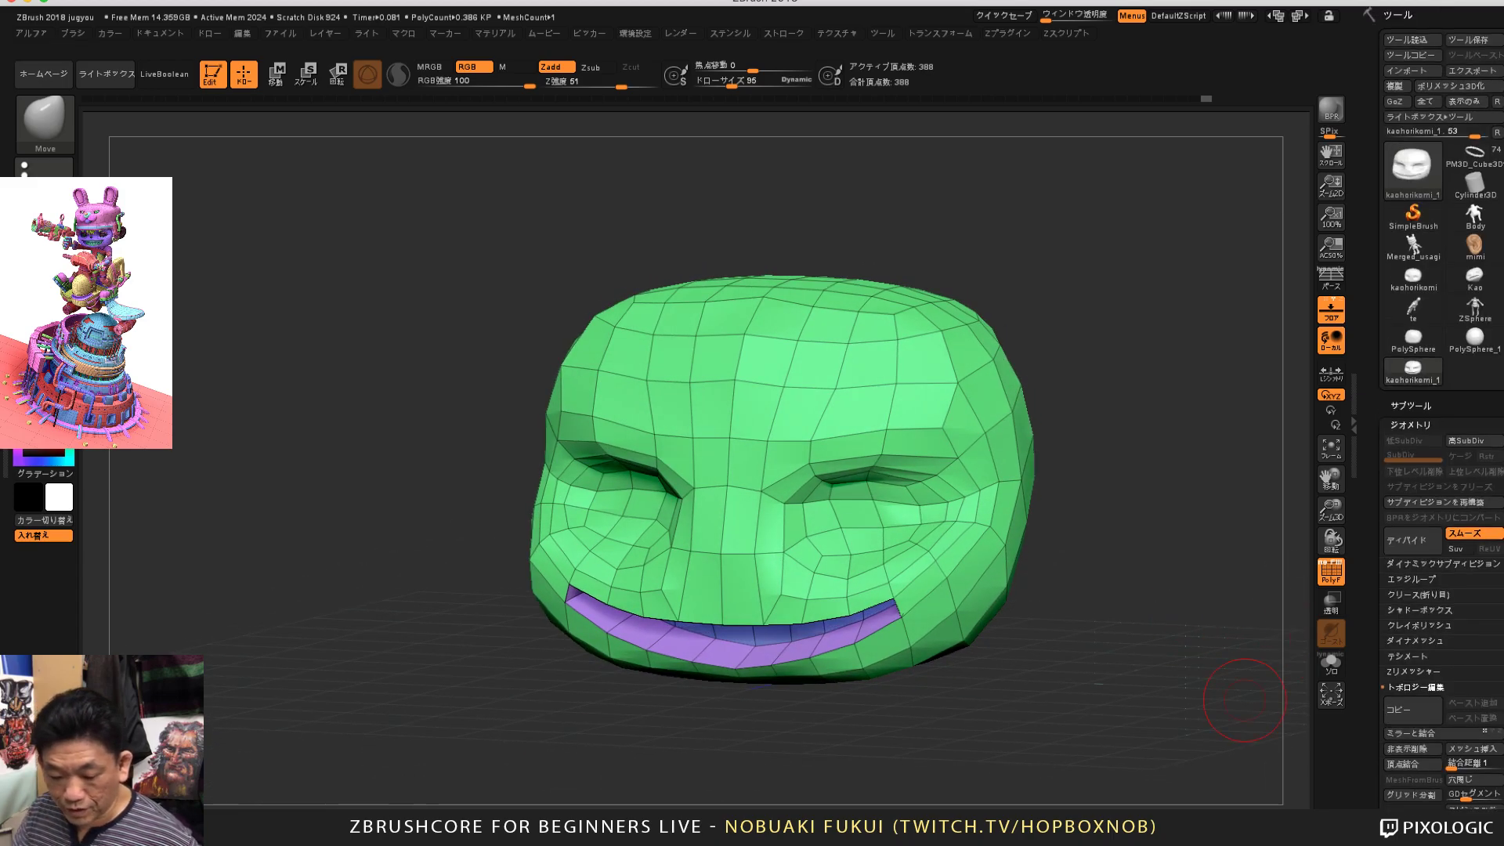
pyautogui.moveTo(1104, 648); pyautogui.dragTo(1150, 565)
pyautogui.moveTo(1080, 616)
pyautogui.mouseDown()
pyautogui.moveTo(1107, 648)
pyautogui.moveTo(1054, 745)
pyautogui.mouseUp()
pyautogui.moveTo(1081, 665)
pyautogui.mouseDown()
pyautogui.moveTo(1150, 666)
pyautogui.moveTo(1095, 676)
pyautogui.mouseUp()
pyautogui.moveTo(1248, 683)
pyautogui.mouseDown()
pyautogui.moveTo(1169, 712)
pyautogui.moveTo(1216, 704)
pyautogui.mouseUp()
pyautogui.keyDown('alt'); pyautogui.moveTo(1024, 695); pyautogui.dragTo(1144, 696); pyautogui.keyUp('alt')
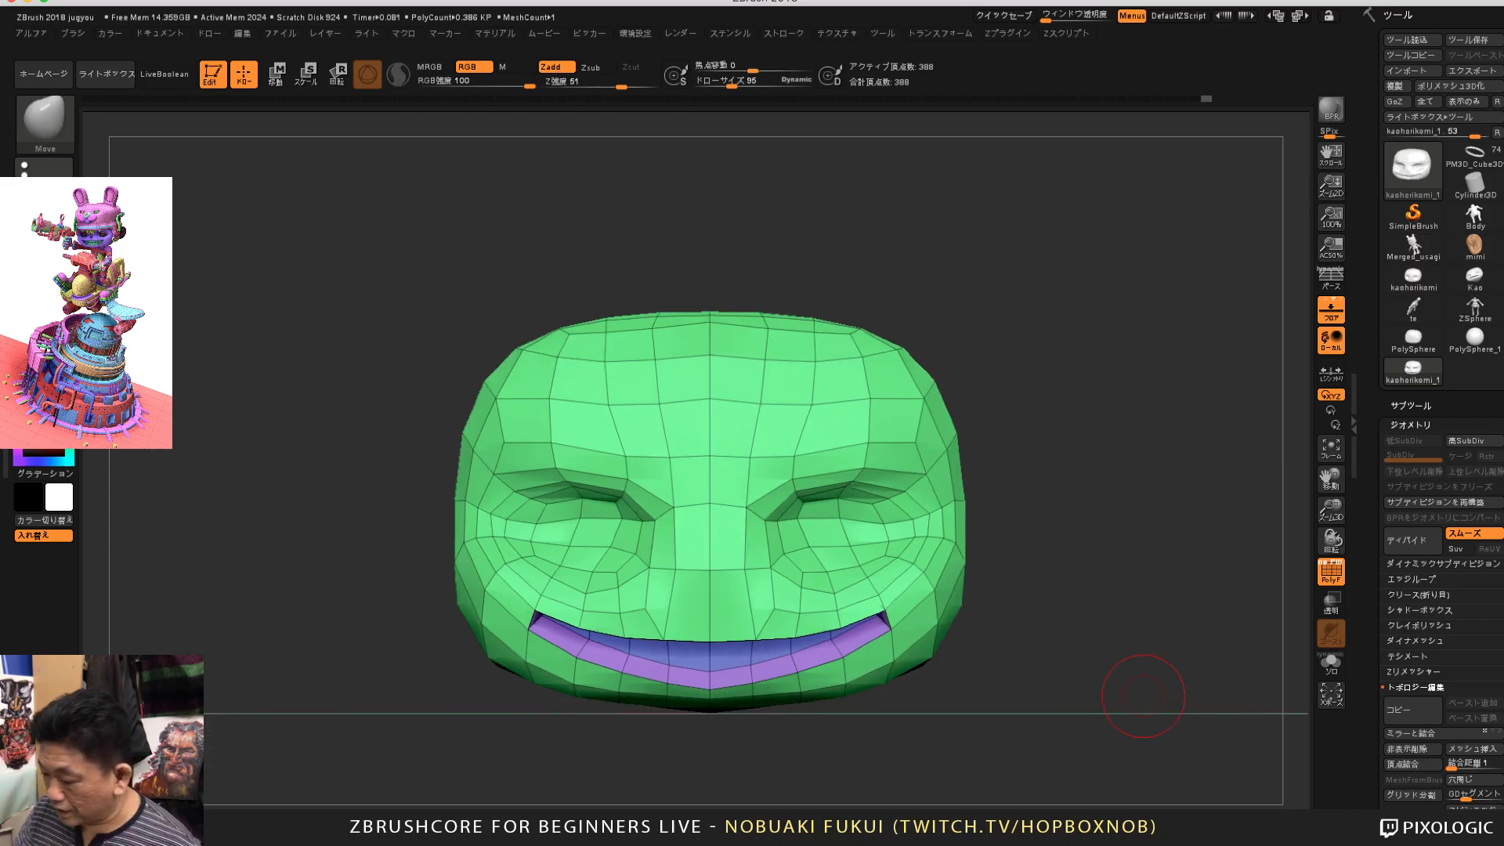
# Step: Insert a Cube3D as a new subtool below the head subtool
pyautogui.click(1411, 405)
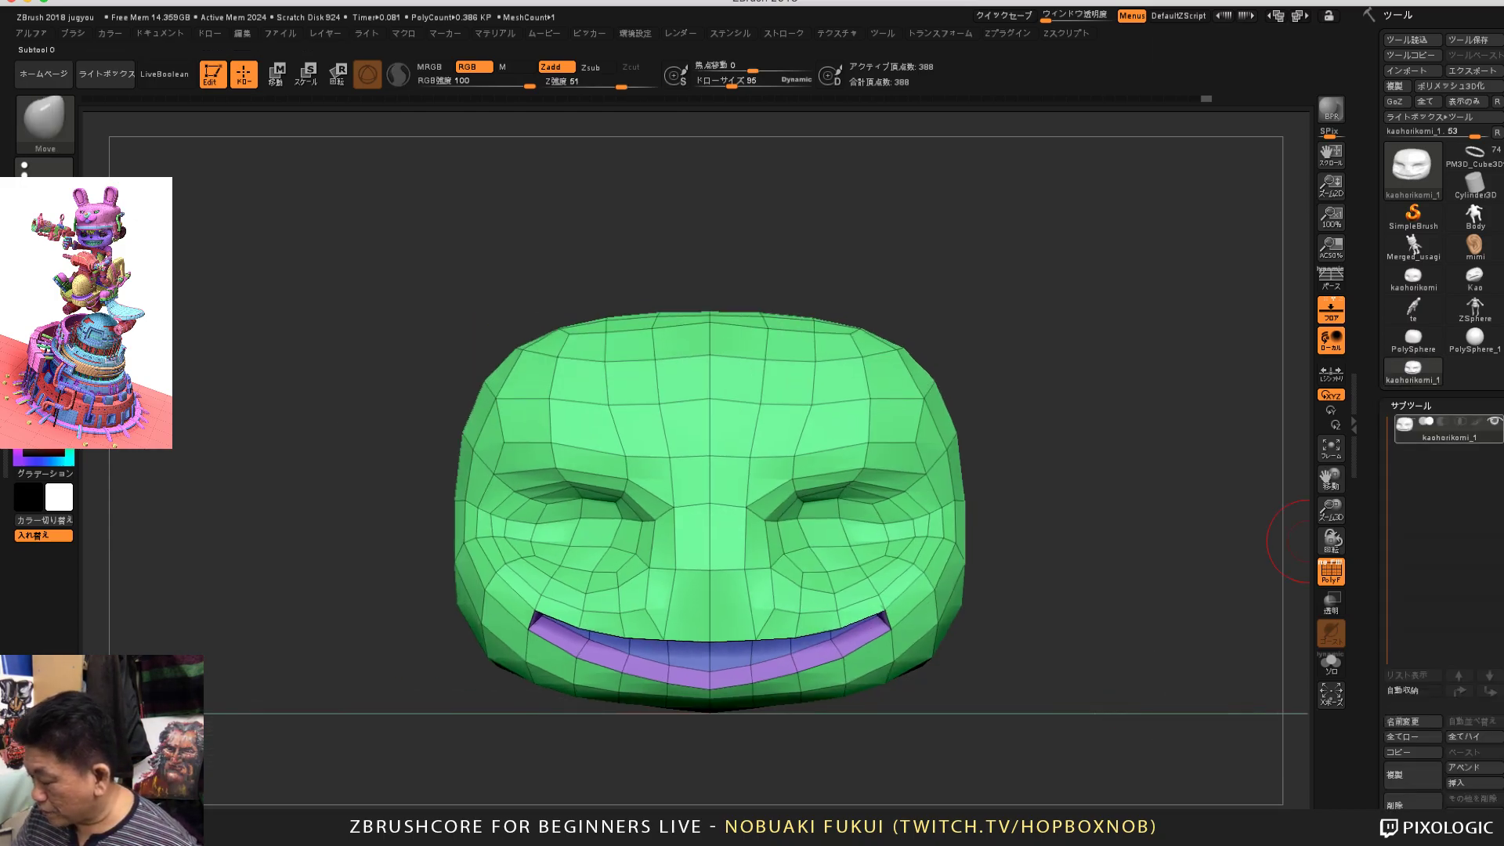
pyautogui.scroll(-5, 1457, 548)
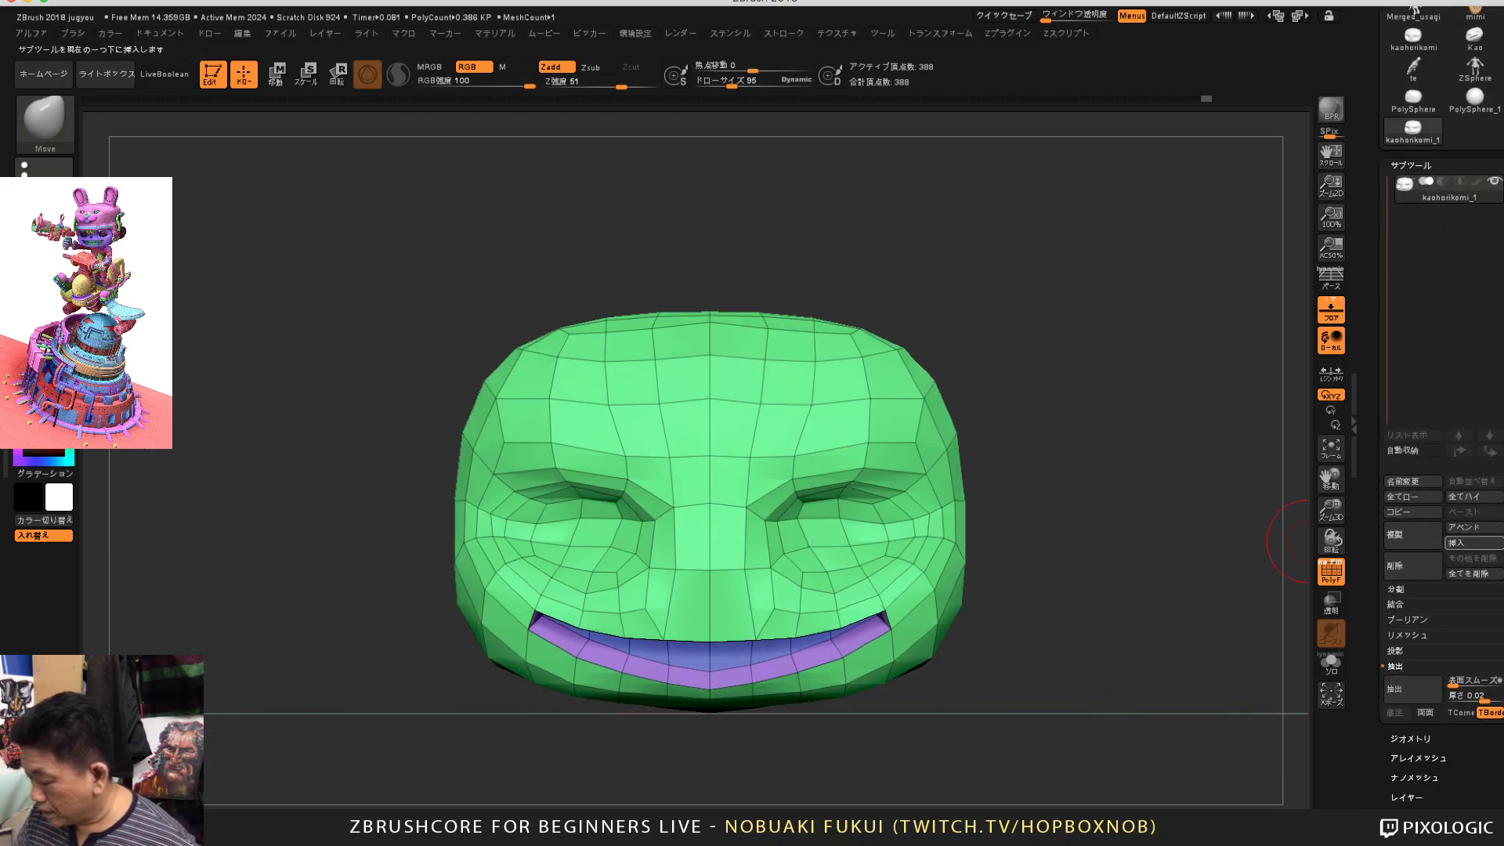
pyautogui.click(1469, 542)
pyautogui.click(1469, 542)
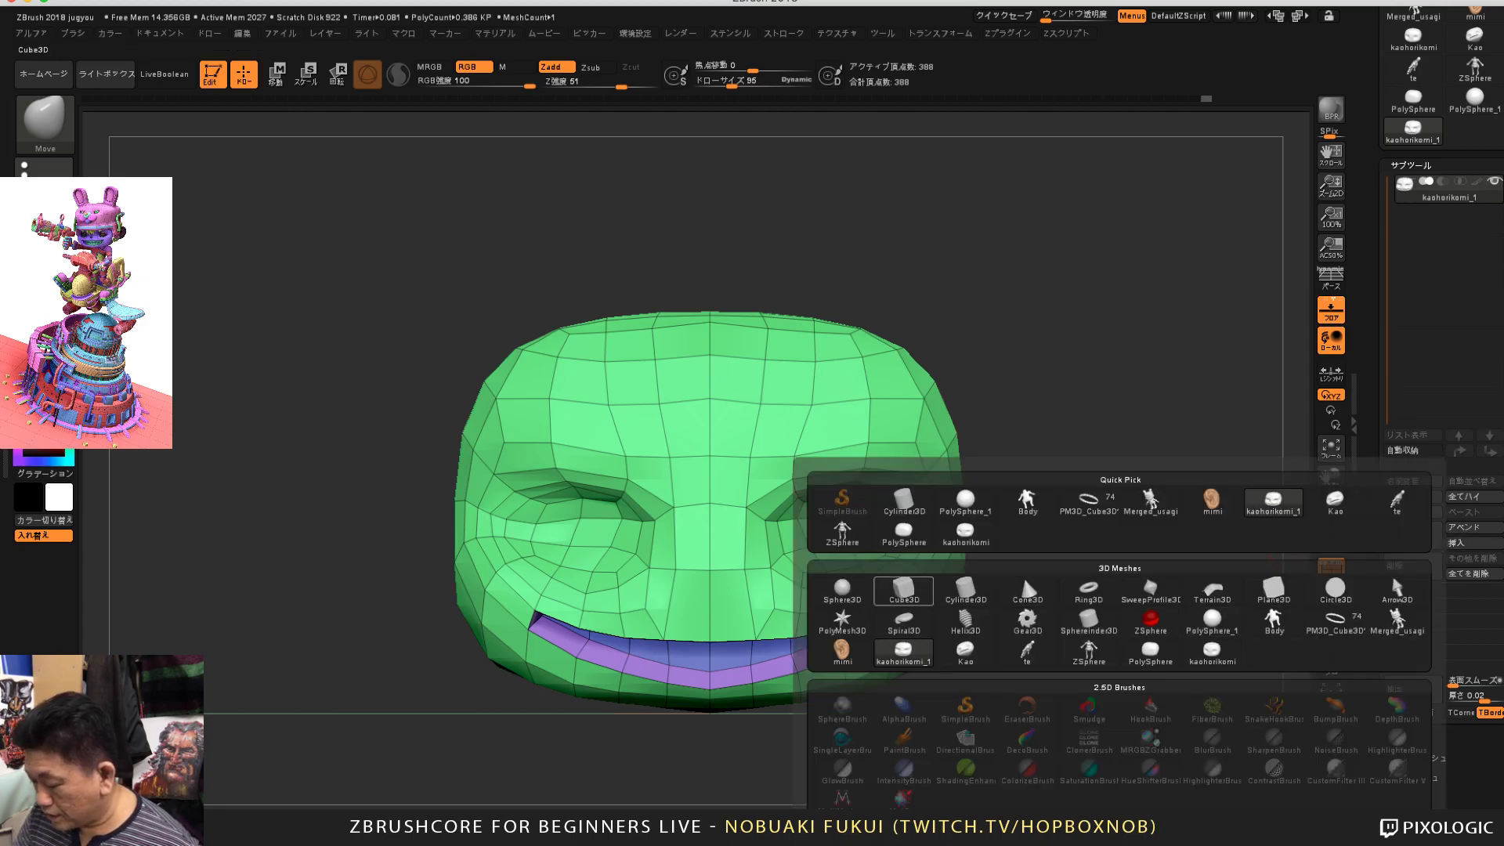
pyautogui.click(903, 590)
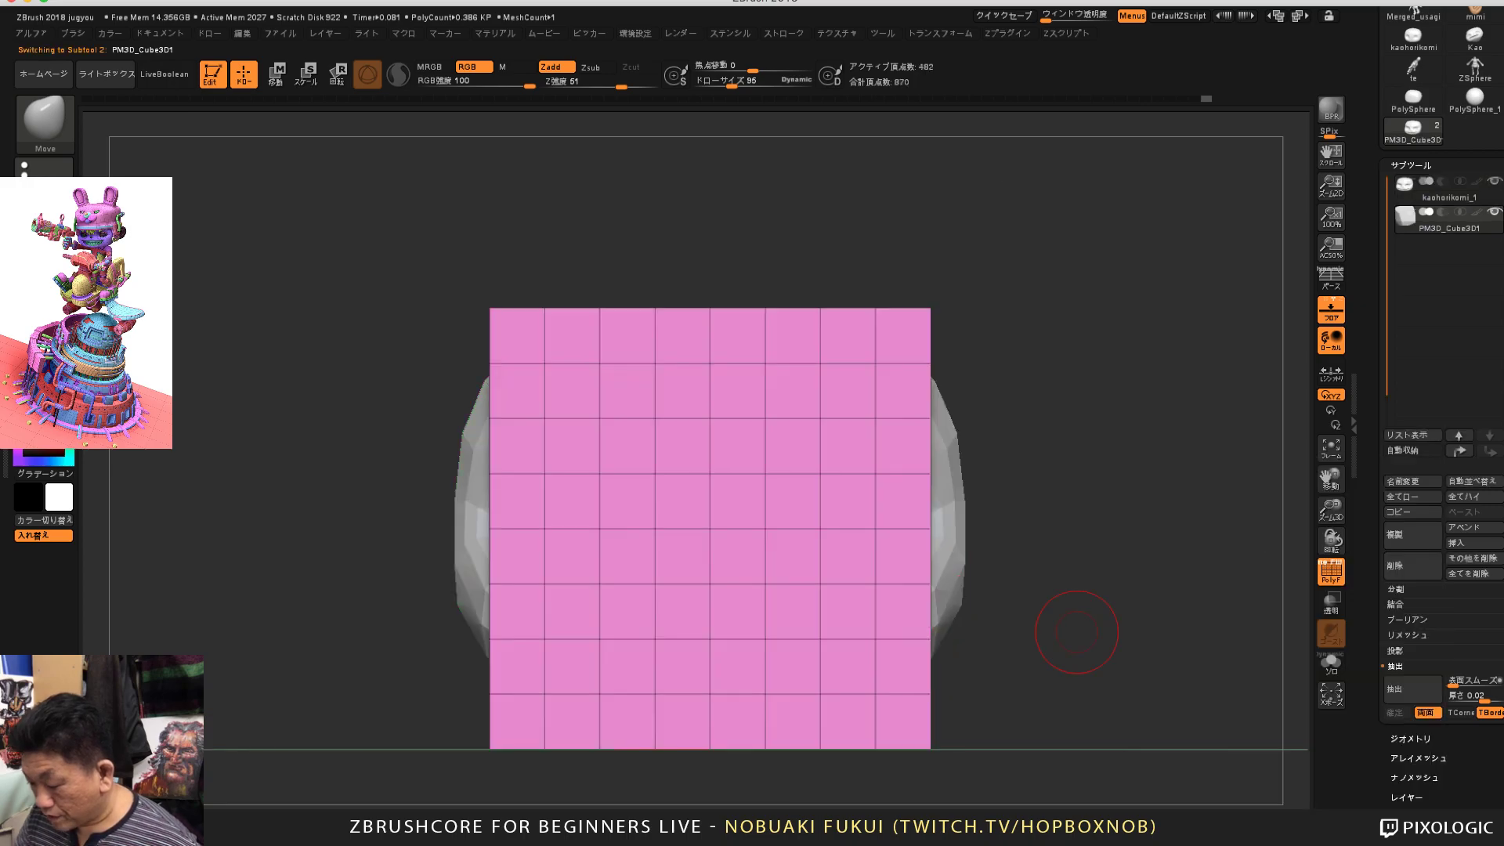
# Step: Examine the inserted cube around the head from an angle and show the subtool list again
pyautogui.keyDown('shift'); pyautogui.moveTo(1206, 636); pyautogui.dragTo(1195, 532); pyautogui.keyUp('shift')
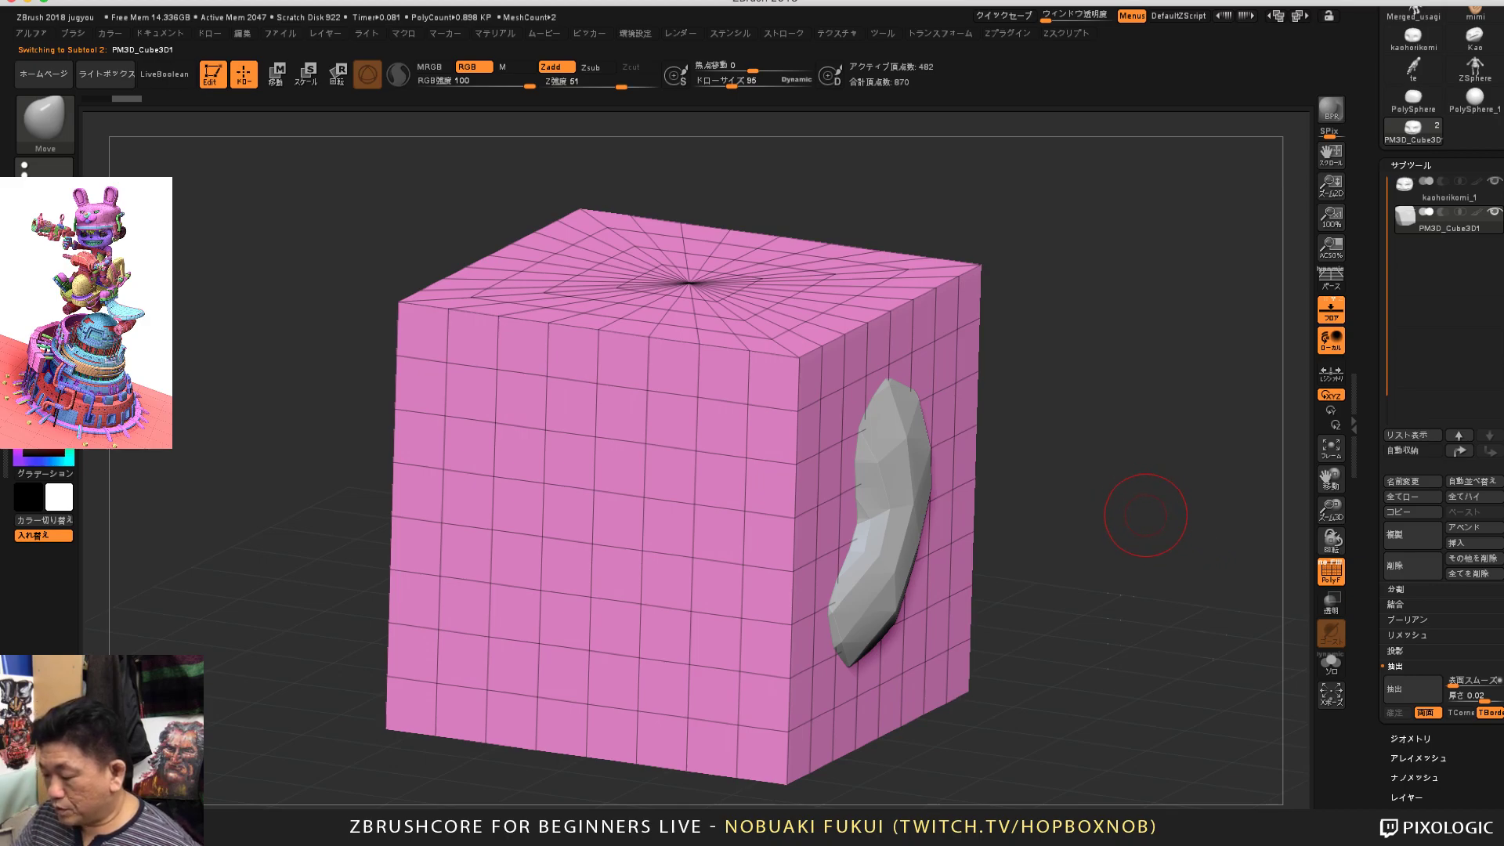
pyautogui.moveTo(1195, 531); pyautogui.dragTo(1142, 554)
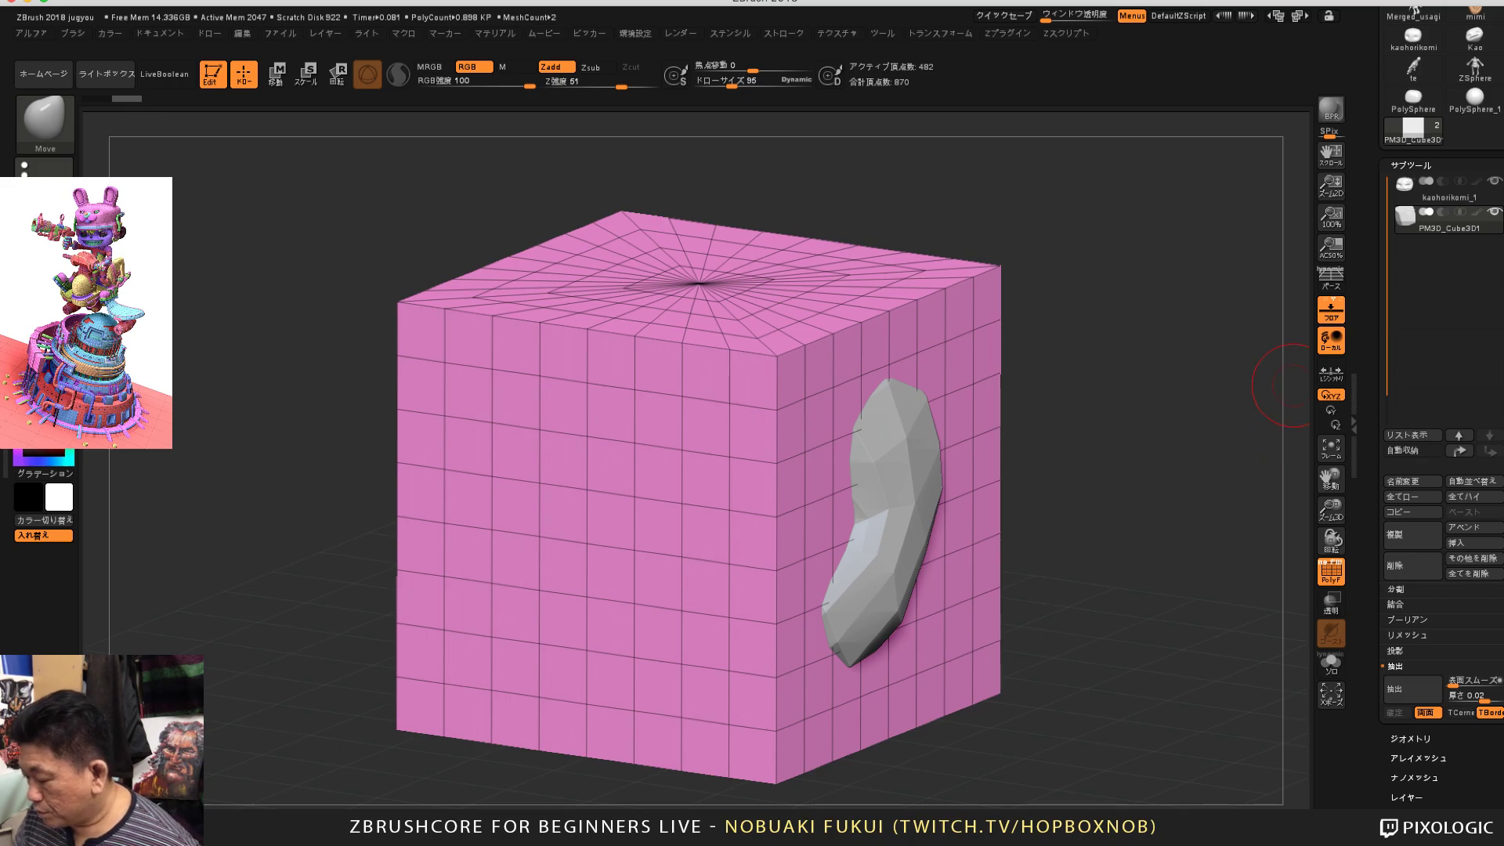
pyautogui.moveTo(1371, 745)
pyautogui.mouseDown()
pyautogui.moveTo(1371, 165)
pyautogui.moveTo(1371, 747)
pyautogui.mouseUp()
pyautogui.click(1419, 591)
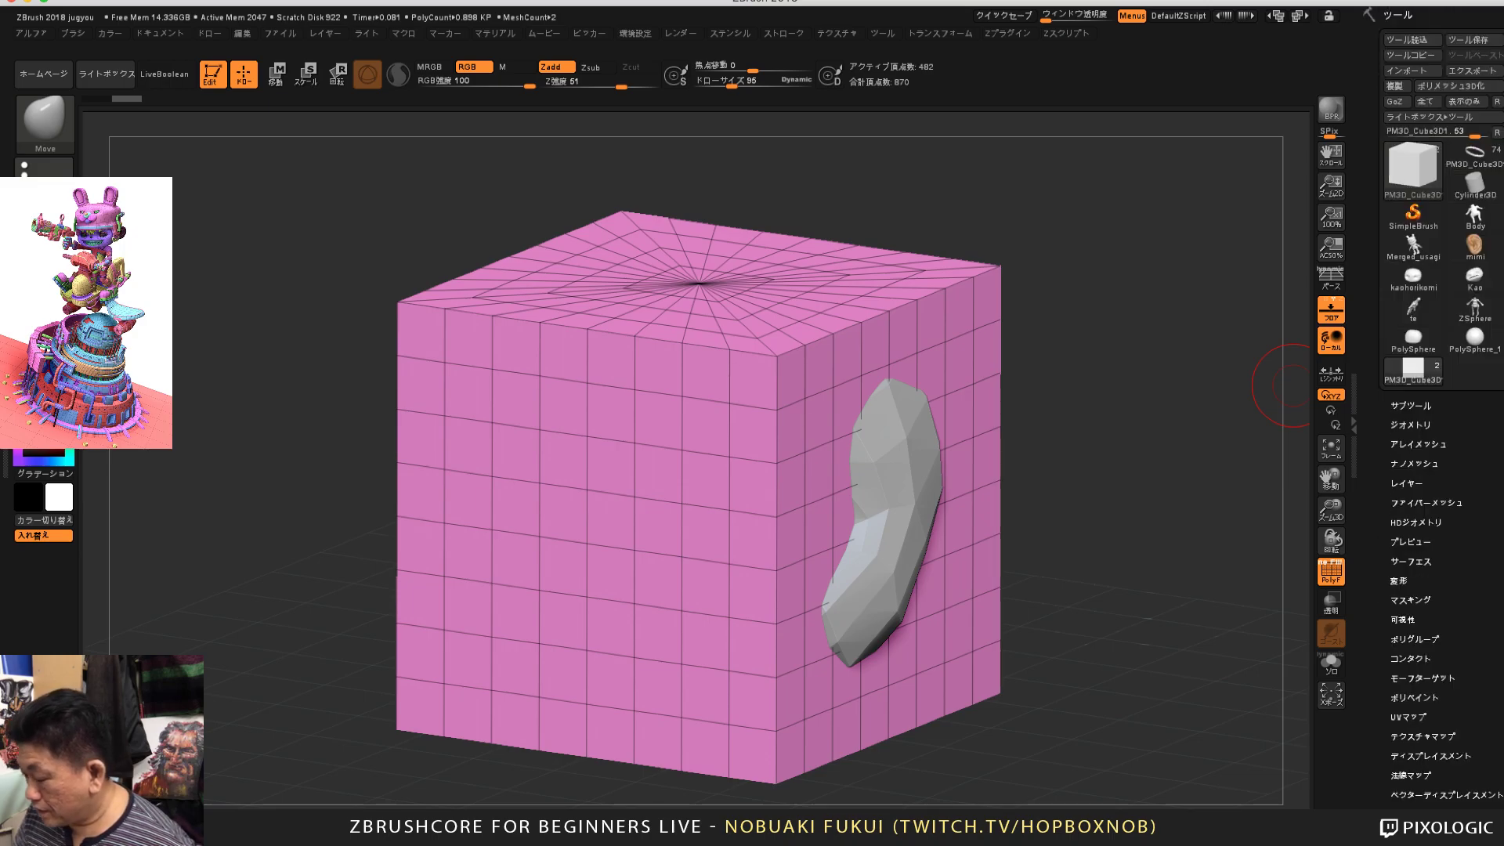
pyautogui.click(1411, 406)
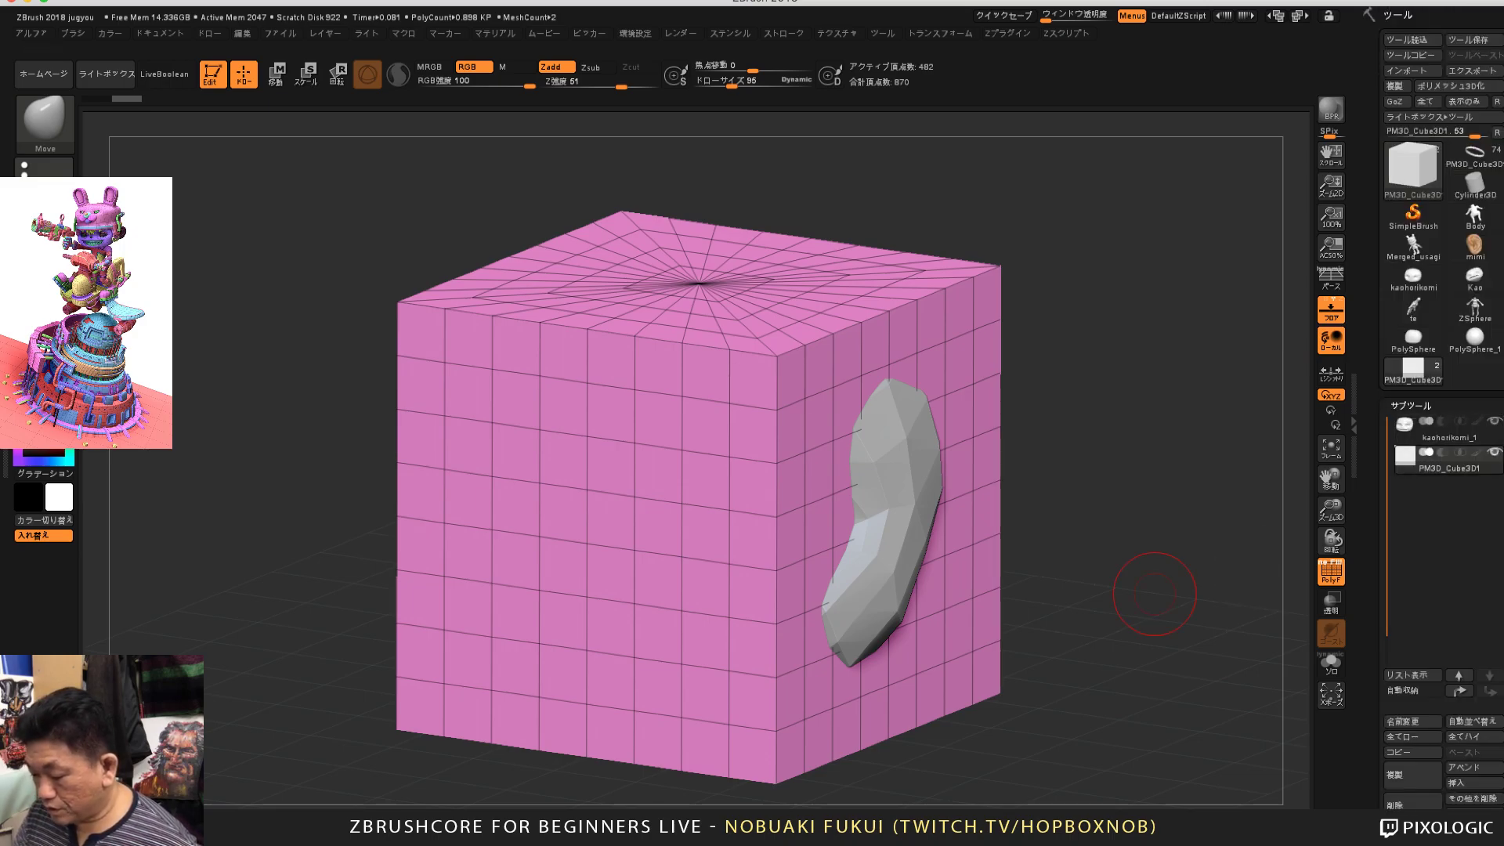
pyautogui.moveTo(1156, 594)
pyautogui.keyDown('alt'); pyautogui.mouseDown()
pyautogui.moveTo(1042, 556)
pyautogui.moveTo(1094, 583)
pyautogui.moveTo(1139, 550)
pyautogui.mouseUp(); pyautogui.keyUp('alt')
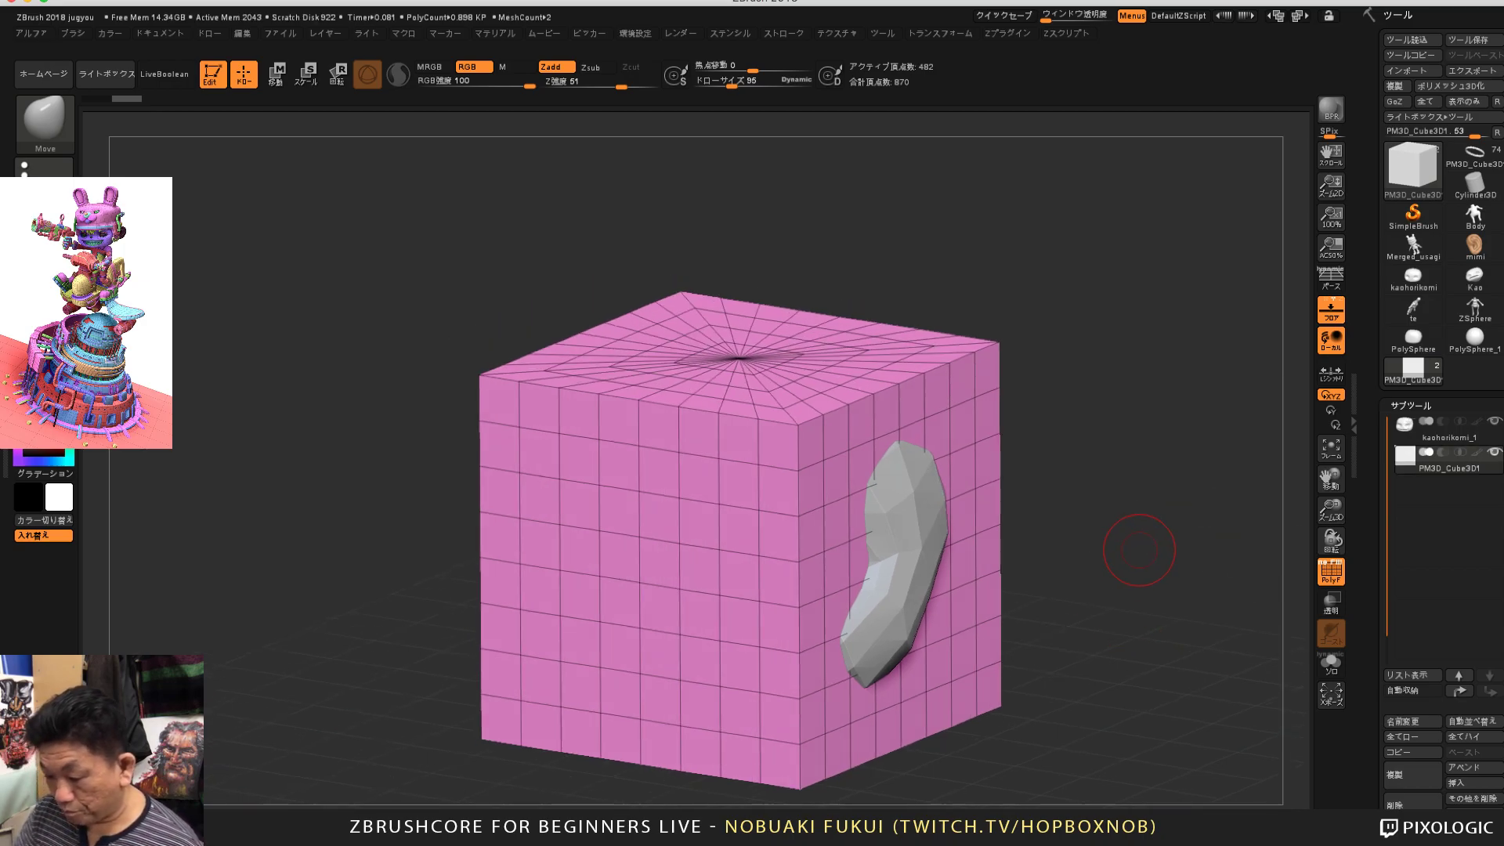
# Step: Convert the inserted cube subtool into an adjustable PolyCube primitive with the transform gizmo
pyautogui.press('w')
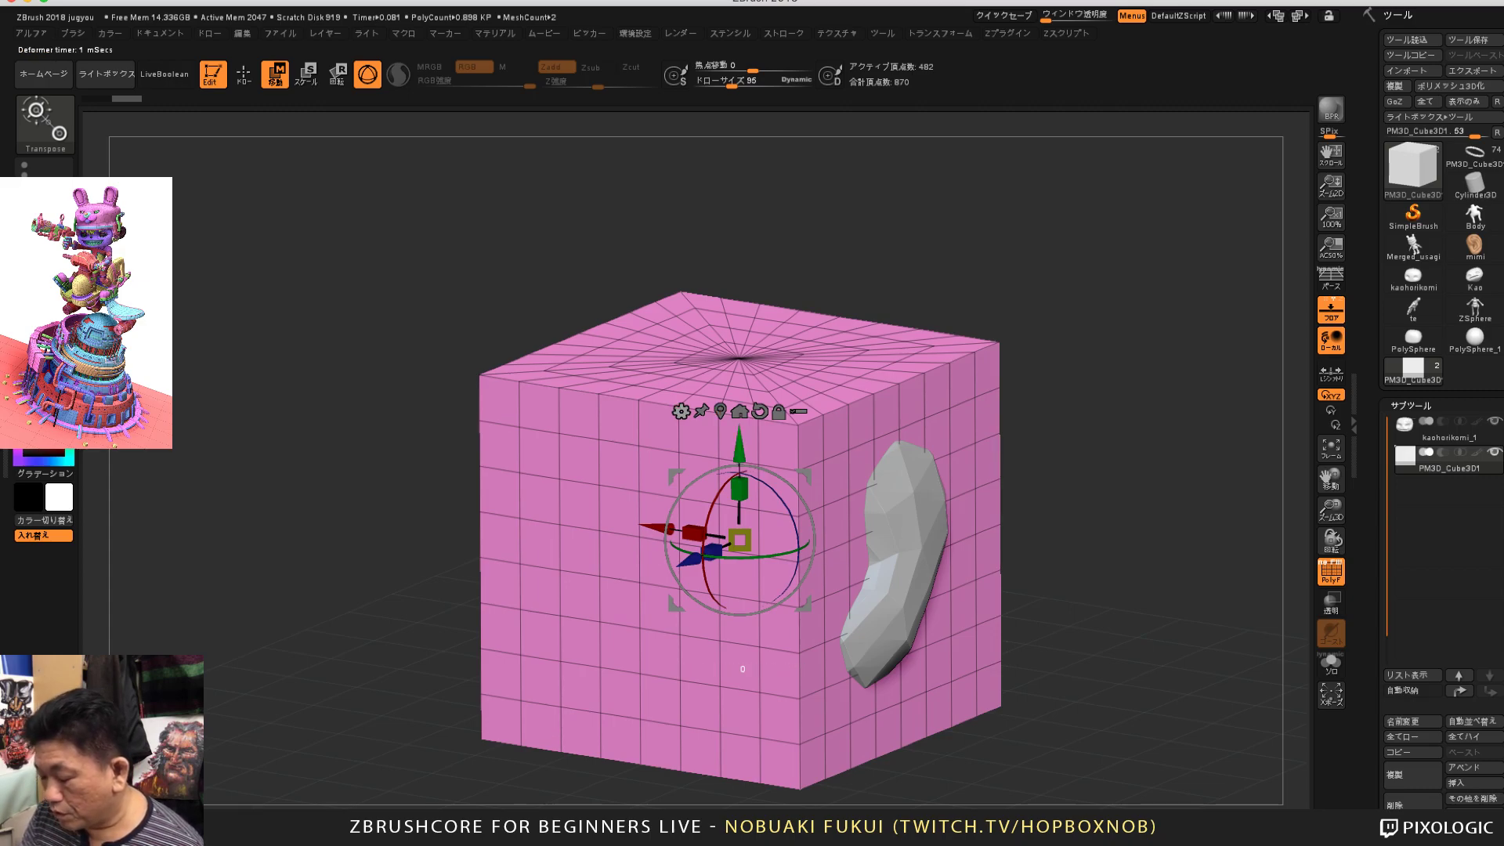
pyautogui.click(681, 412)
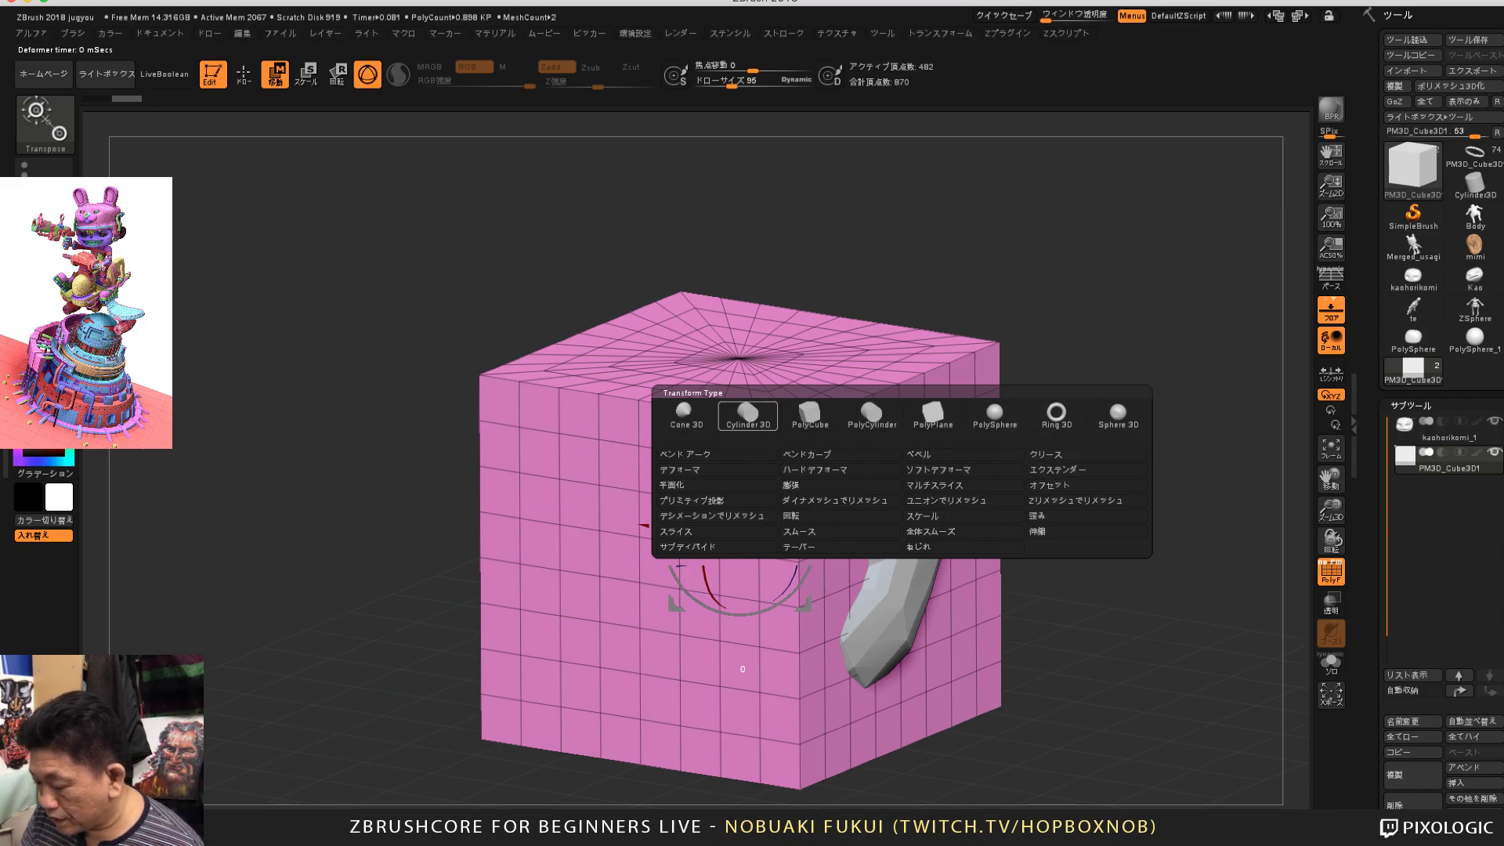
pyautogui.click(749, 416)
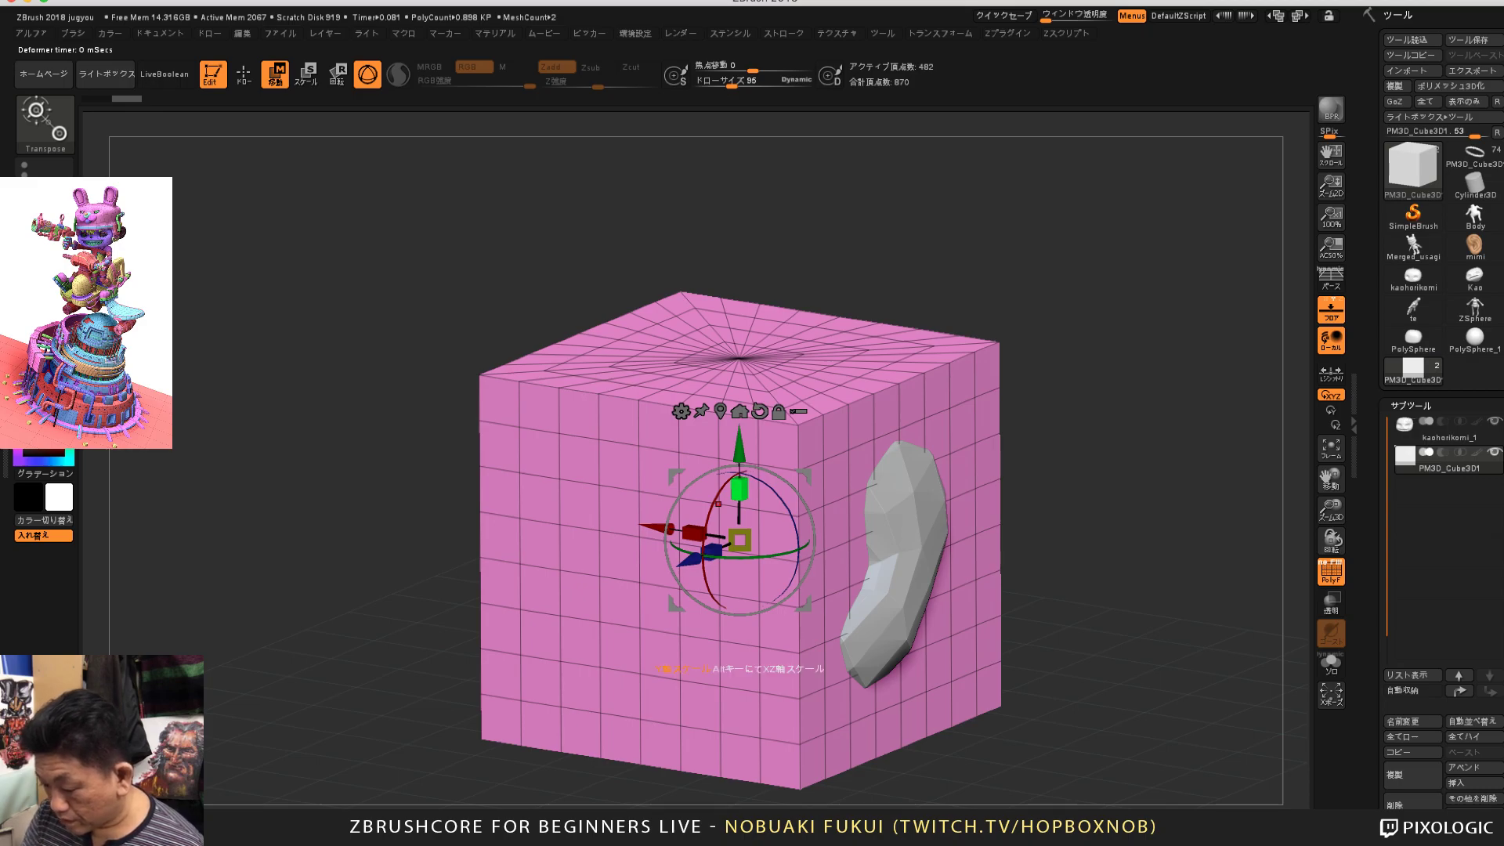
pyautogui.click(681, 411)
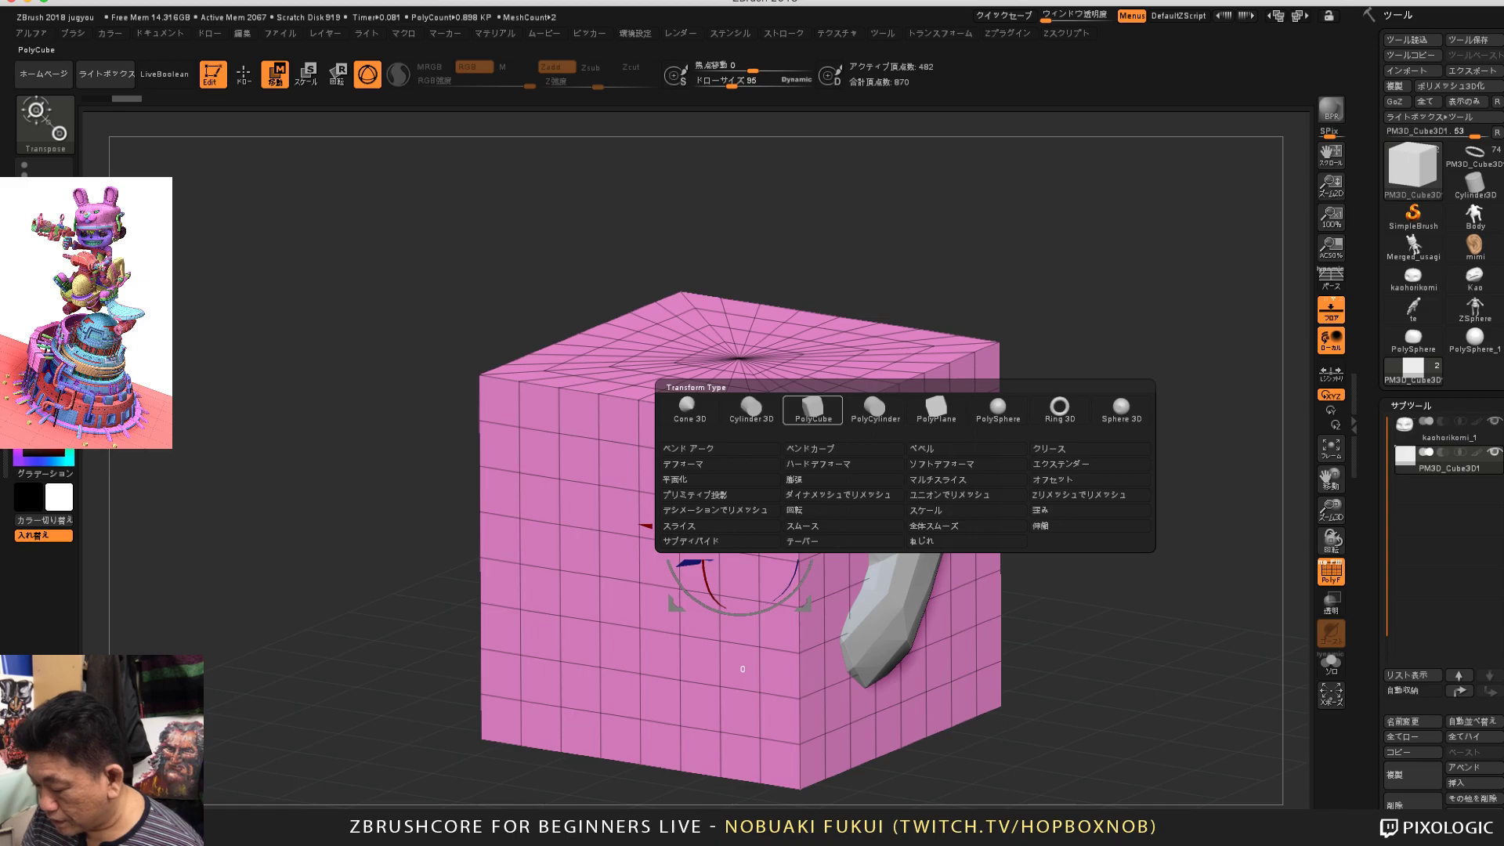
pyautogui.click(813, 407)
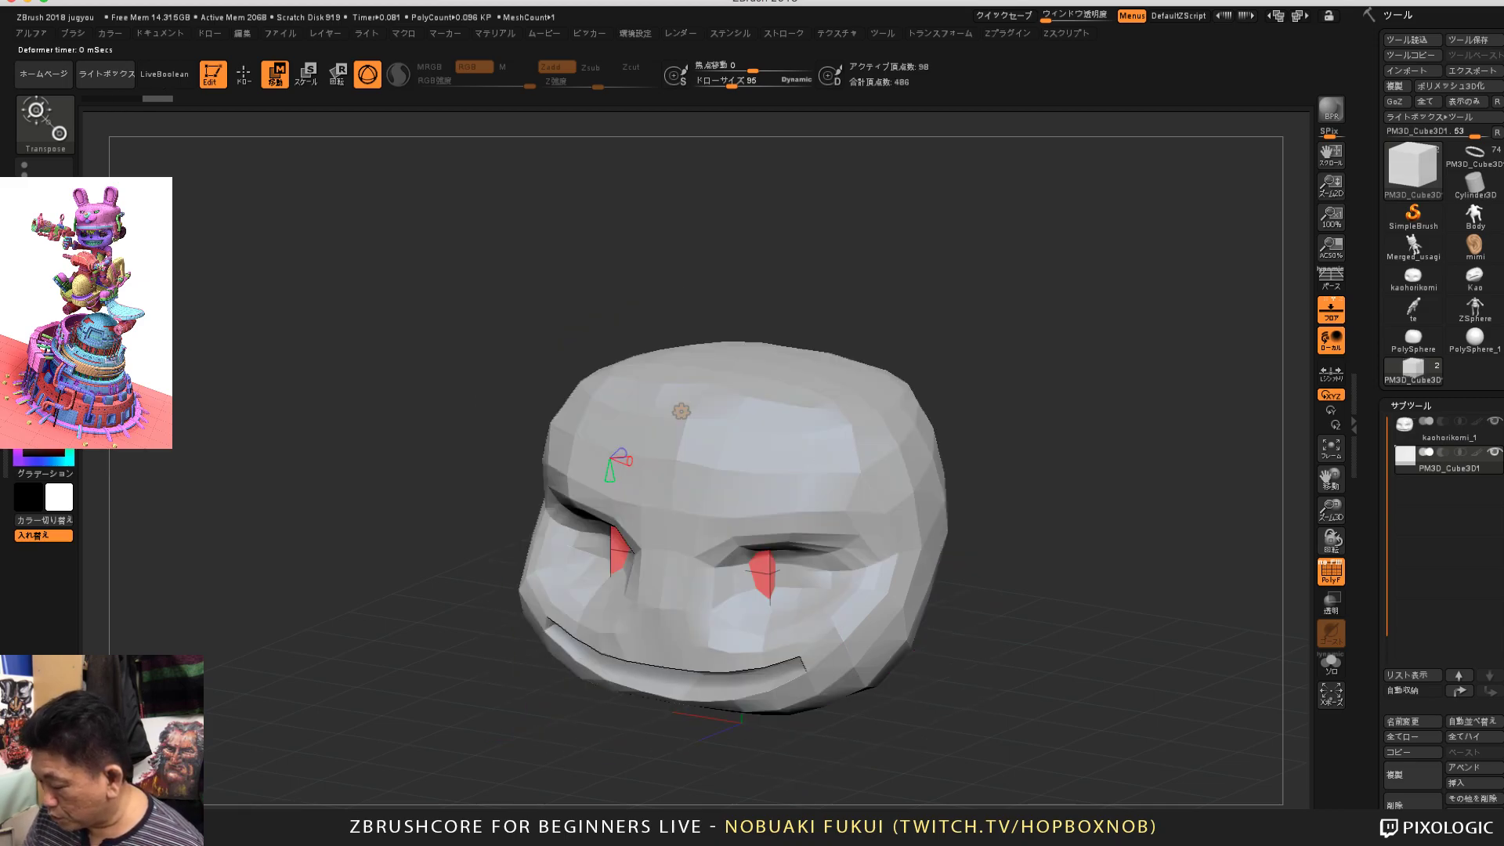
# Step: Isolate the PolyCube, reduce its divisions to a single face per side, and show the head again
pyautogui.click(1331, 664)
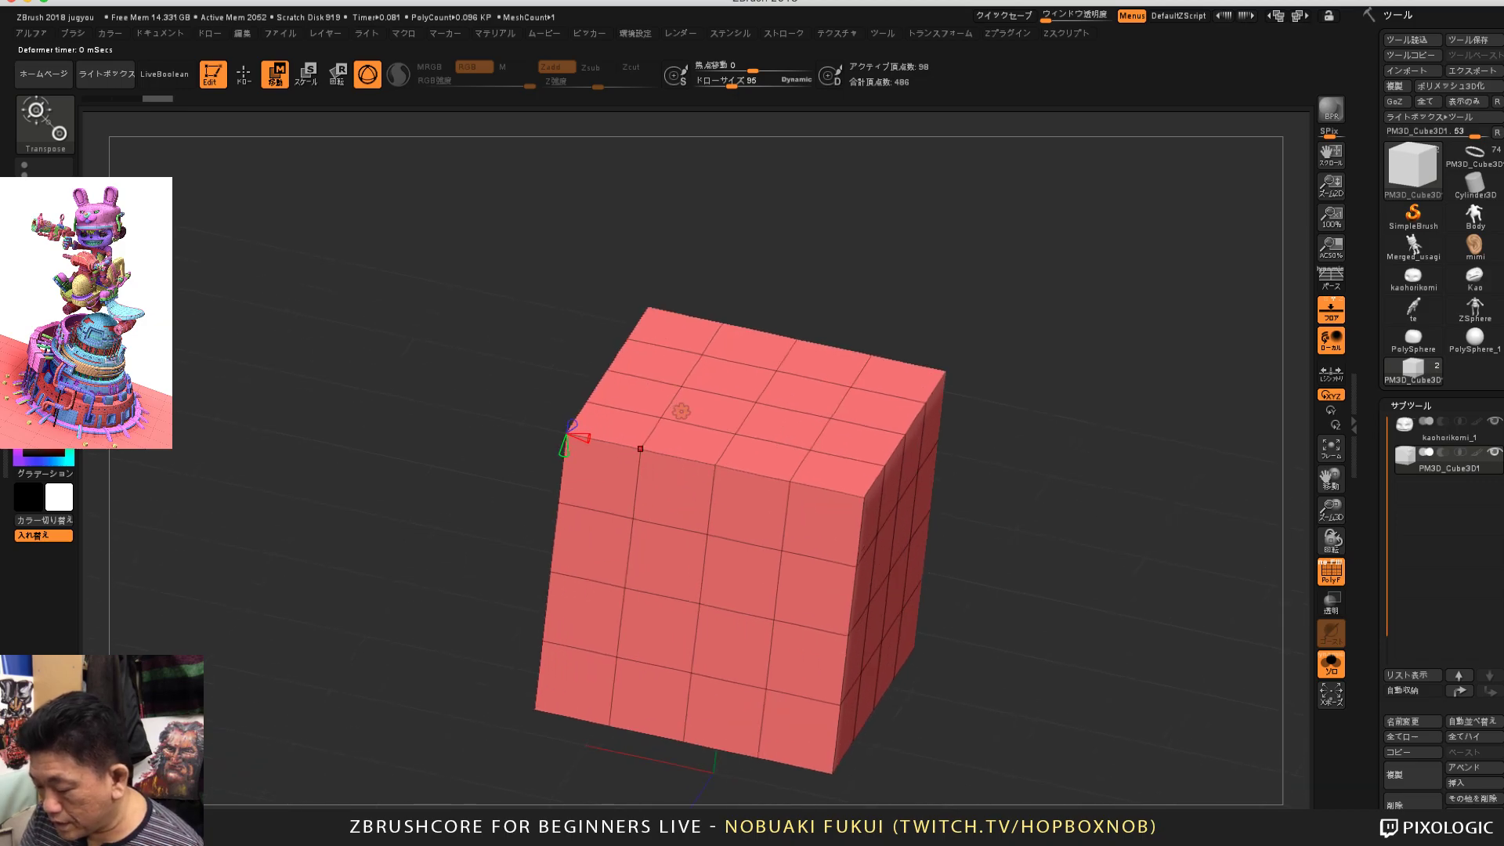
pyautogui.click(736, 668)
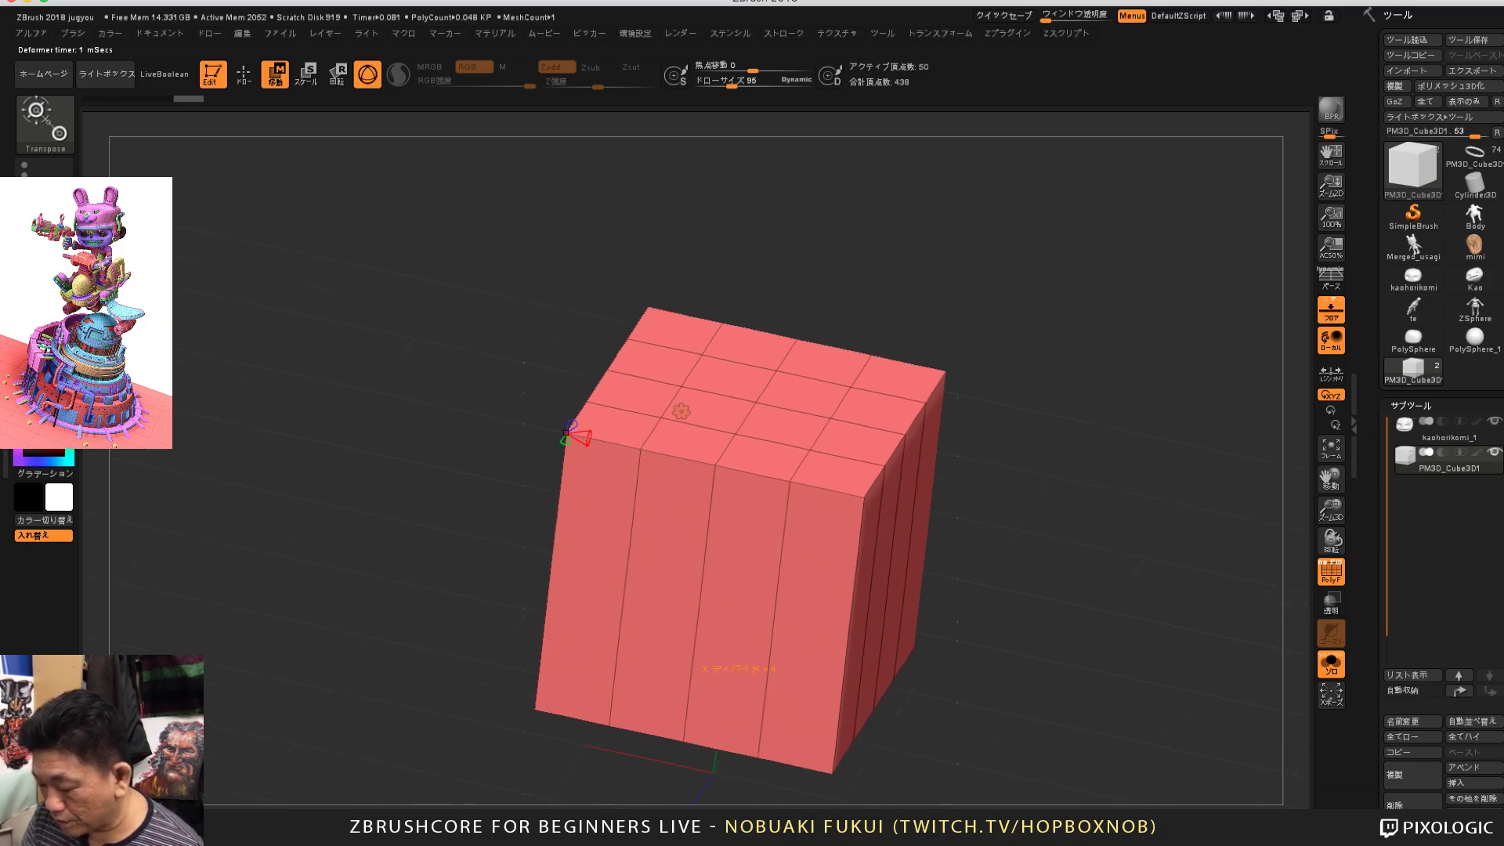
pyautogui.moveTo(584, 438)
pyautogui.mouseDown()
pyautogui.moveTo(570, 429)
pyautogui.moveTo(580, 412)
pyautogui.moveTo(584, 436)
pyautogui.moveTo(570, 433)
pyautogui.mouseUp()
pyautogui.hotkey('ctrl', 'z')
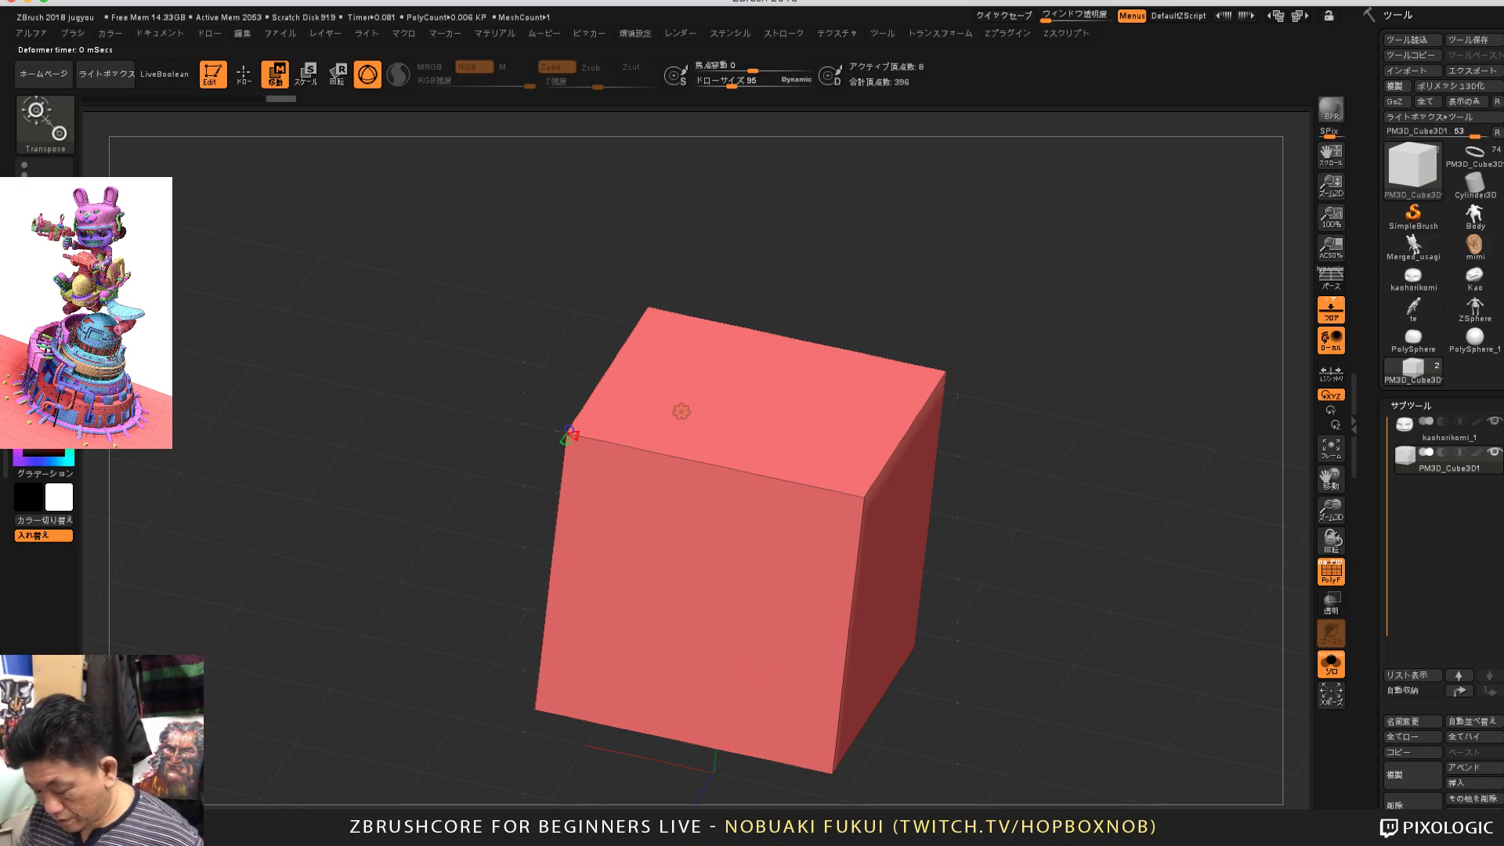
pyautogui.moveTo(438, 471); pyautogui.dragTo(417, 445)
pyautogui.press('w')
pyautogui.click(1331, 664)
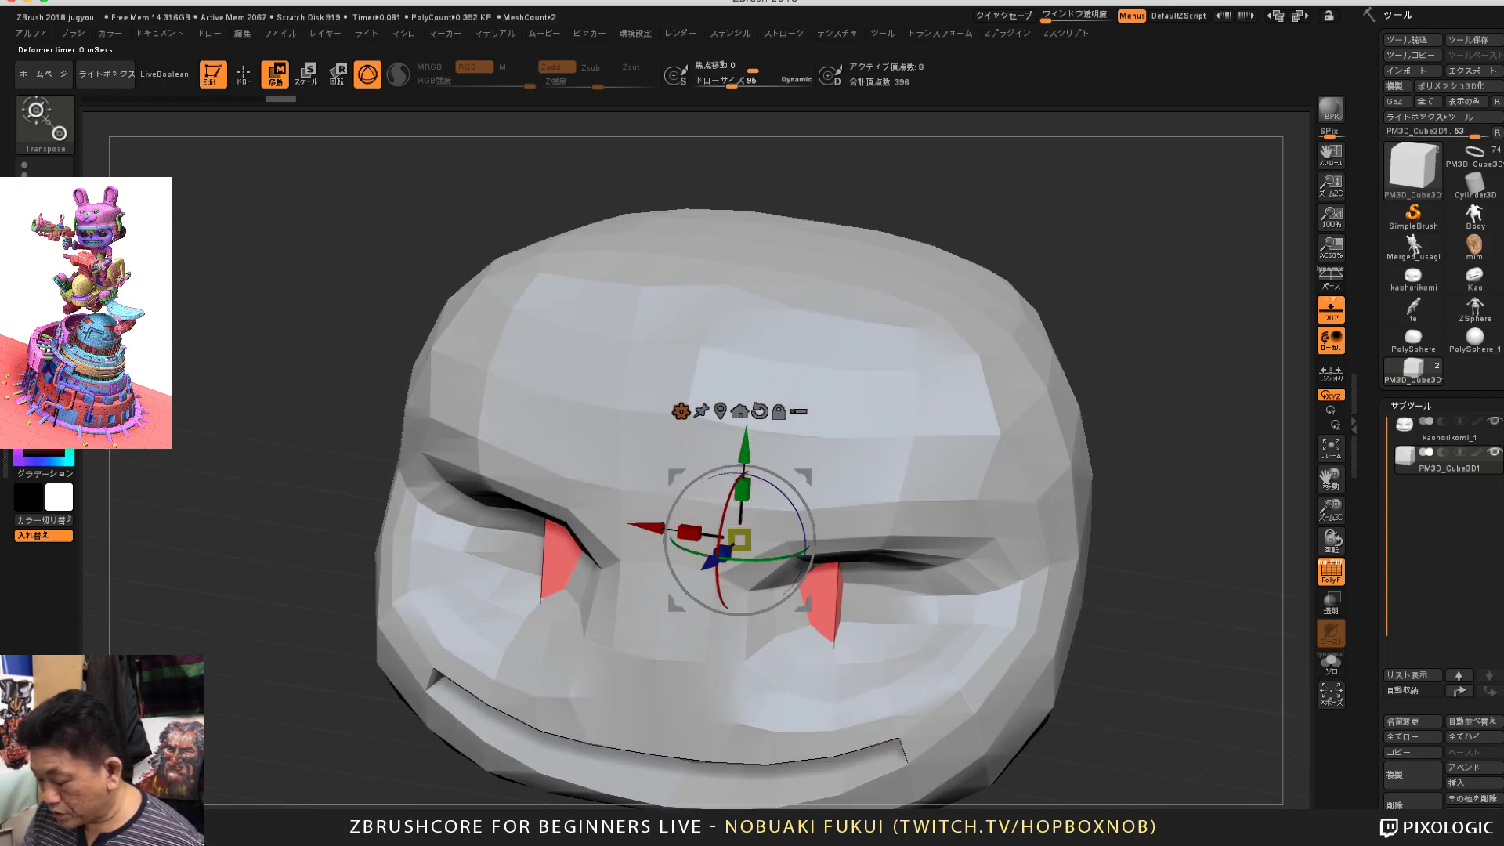
# Step: Raise the cube out of the head, widen it into a flatter box, and rest it on top of the head
pyautogui.keyDown('shift'); pyautogui.moveTo(1183, 501); pyautogui.dragTo(1042, 498); pyautogui.keyUp('shift')
pyautogui.keyDown('alt'); pyautogui.moveTo(1136, 502); pyautogui.dragTo(1010, 450); pyautogui.keyUp('alt')
pyautogui.moveTo(740, 444); pyautogui.dragTo(740, 223)
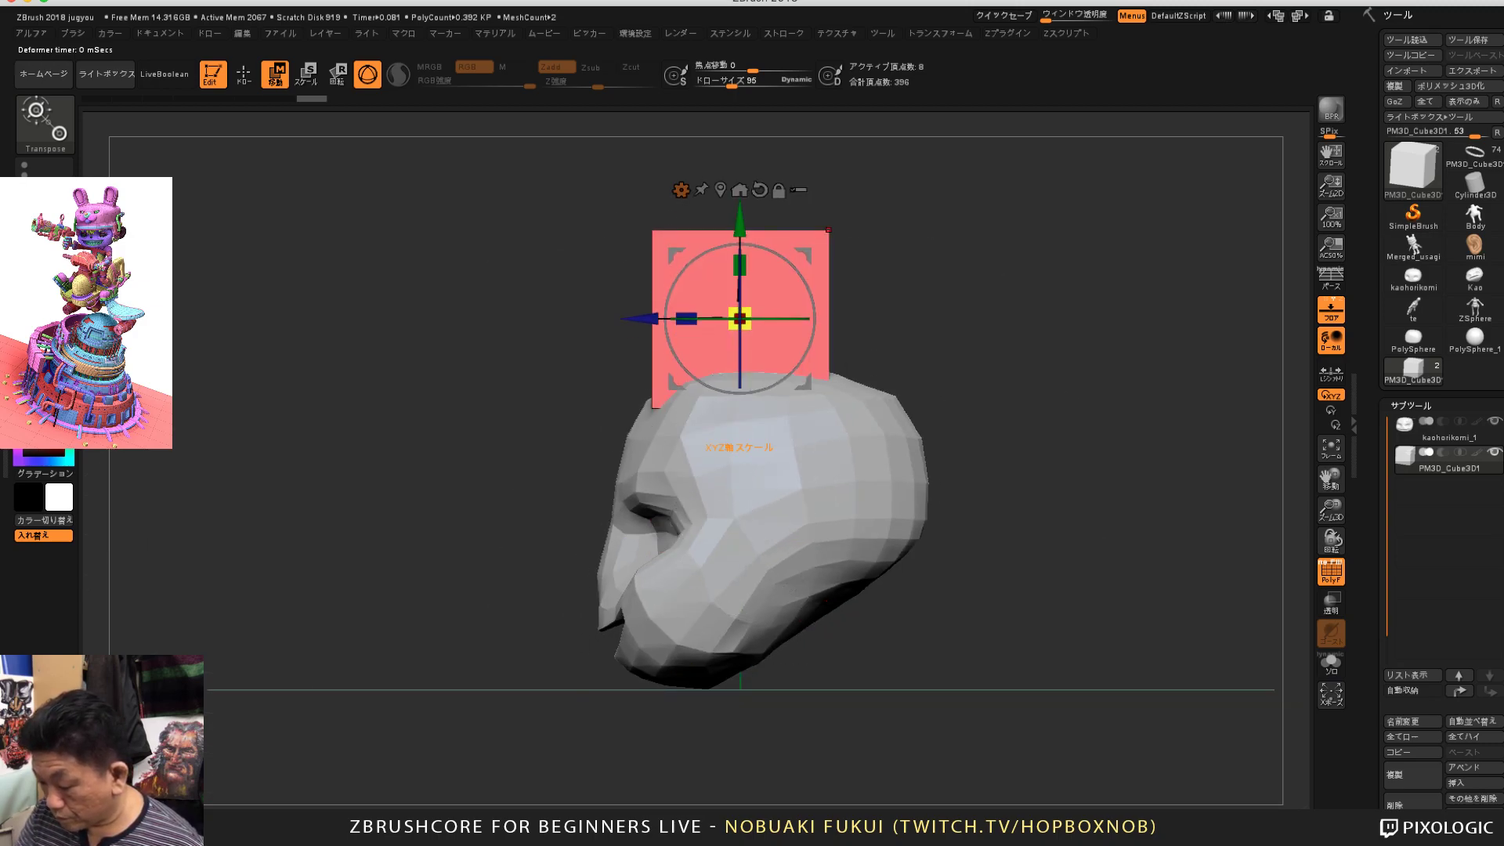
pyautogui.moveTo(740, 319)
pyautogui.mouseDown()
pyautogui.moveTo(780, 294)
pyautogui.moveTo(739, 292)
pyautogui.mouseUp()
pyautogui.moveTo(740, 219); pyautogui.dragTo(739, 191)
pyautogui.moveTo(740, 290); pyautogui.dragTo(771, 270)
pyautogui.moveTo(995, 376)
pyautogui.mouseDown()
pyautogui.moveTo(1097, 400)
pyautogui.moveTo(1175, 384)
pyautogui.moveTo(1018, 380)
pyautogui.mouseUp()
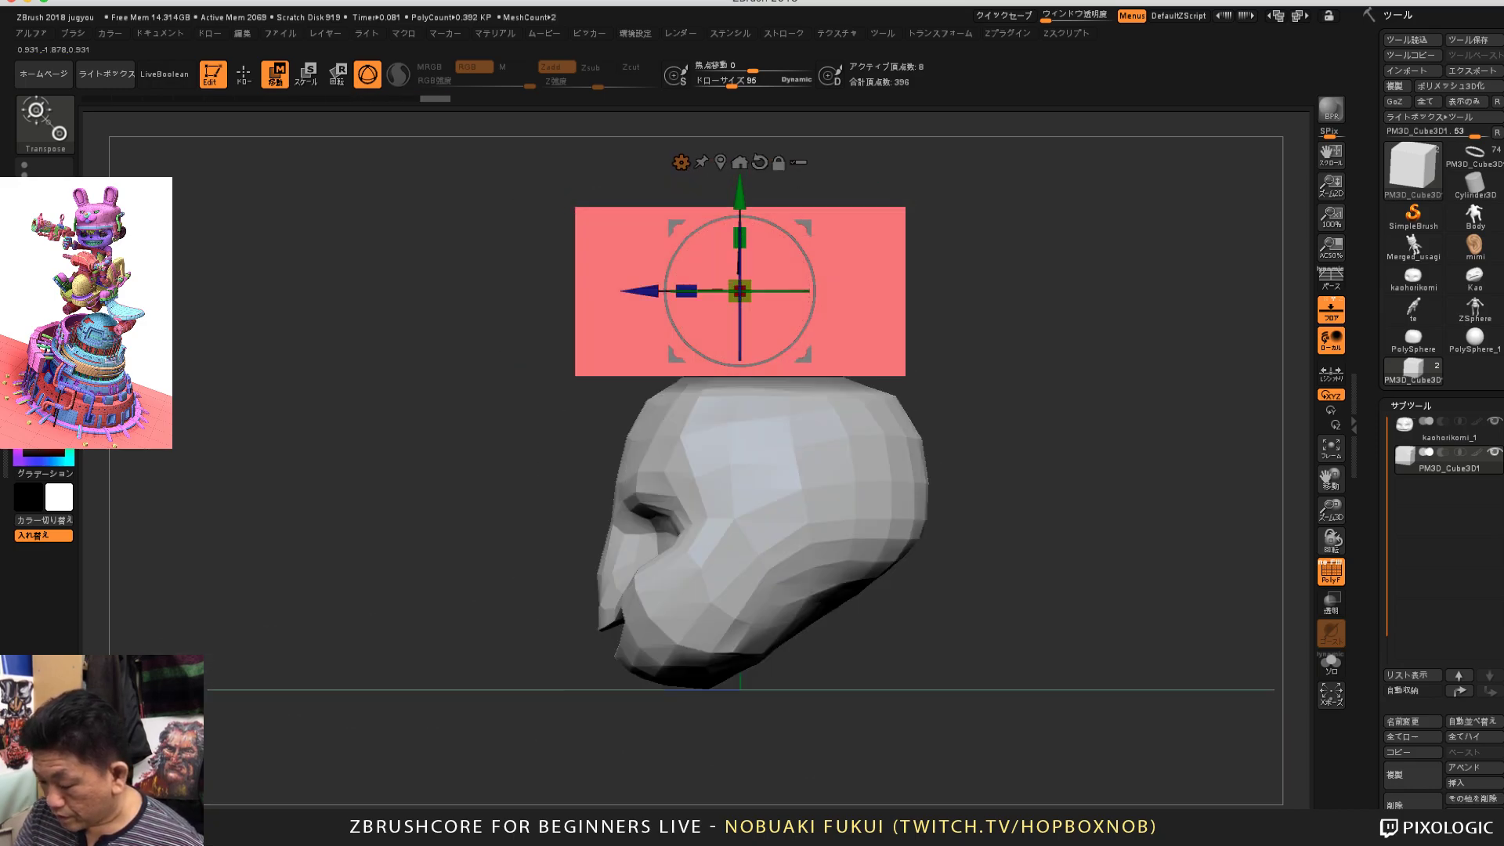
pyautogui.moveTo(740, 194); pyautogui.dragTo(739, 218)
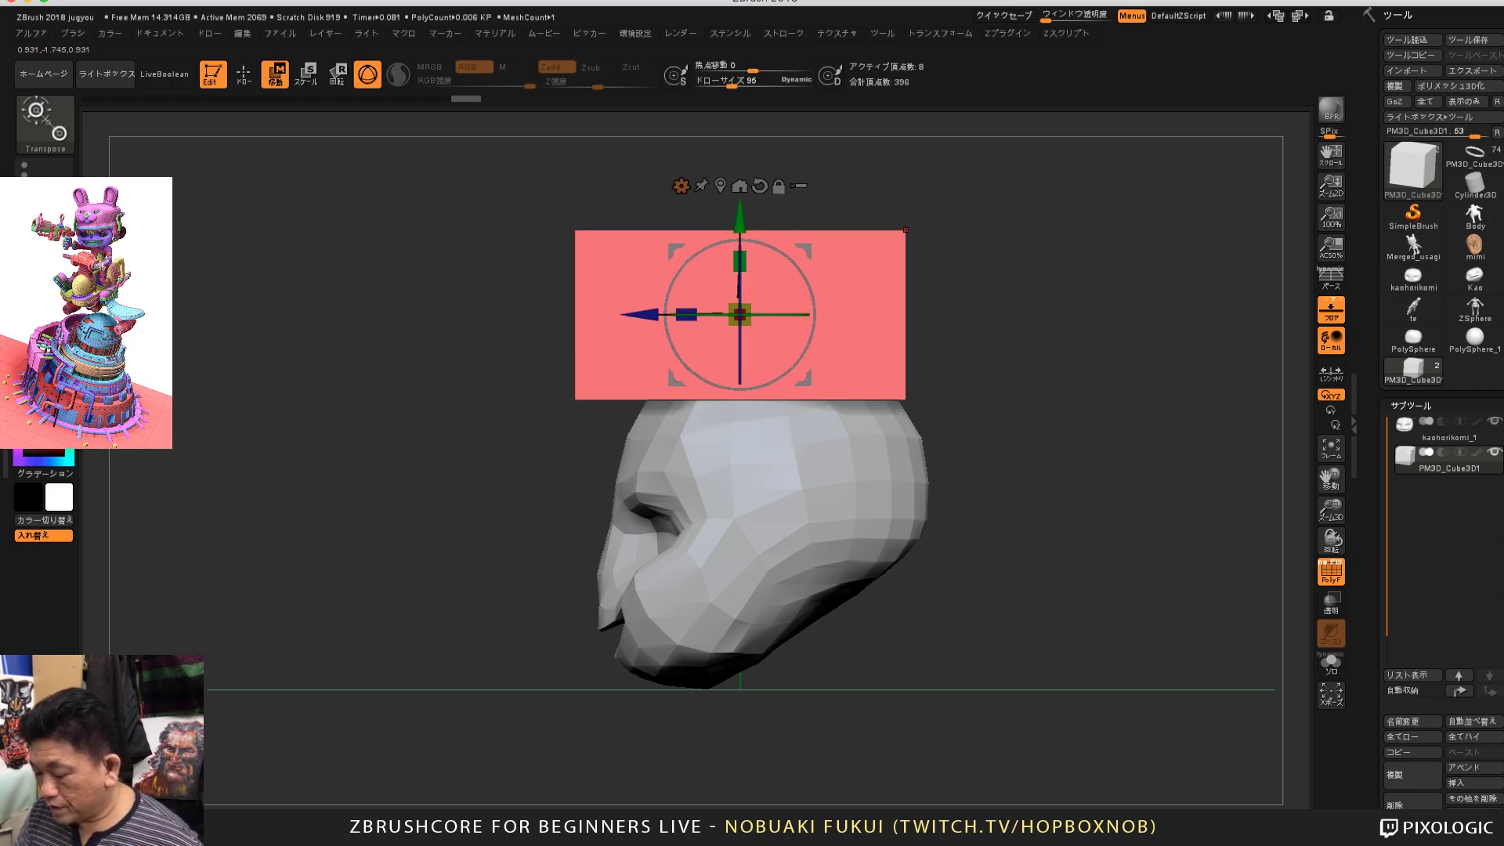
# Step: Move the head subtool slightly forward along Z beneath the box, then make the box the active subtool again
pyautogui.keyDown('alt'); pyautogui.moveTo(1097, 392); pyautogui.dragTo(1163, 431); pyautogui.keyUp('alt')
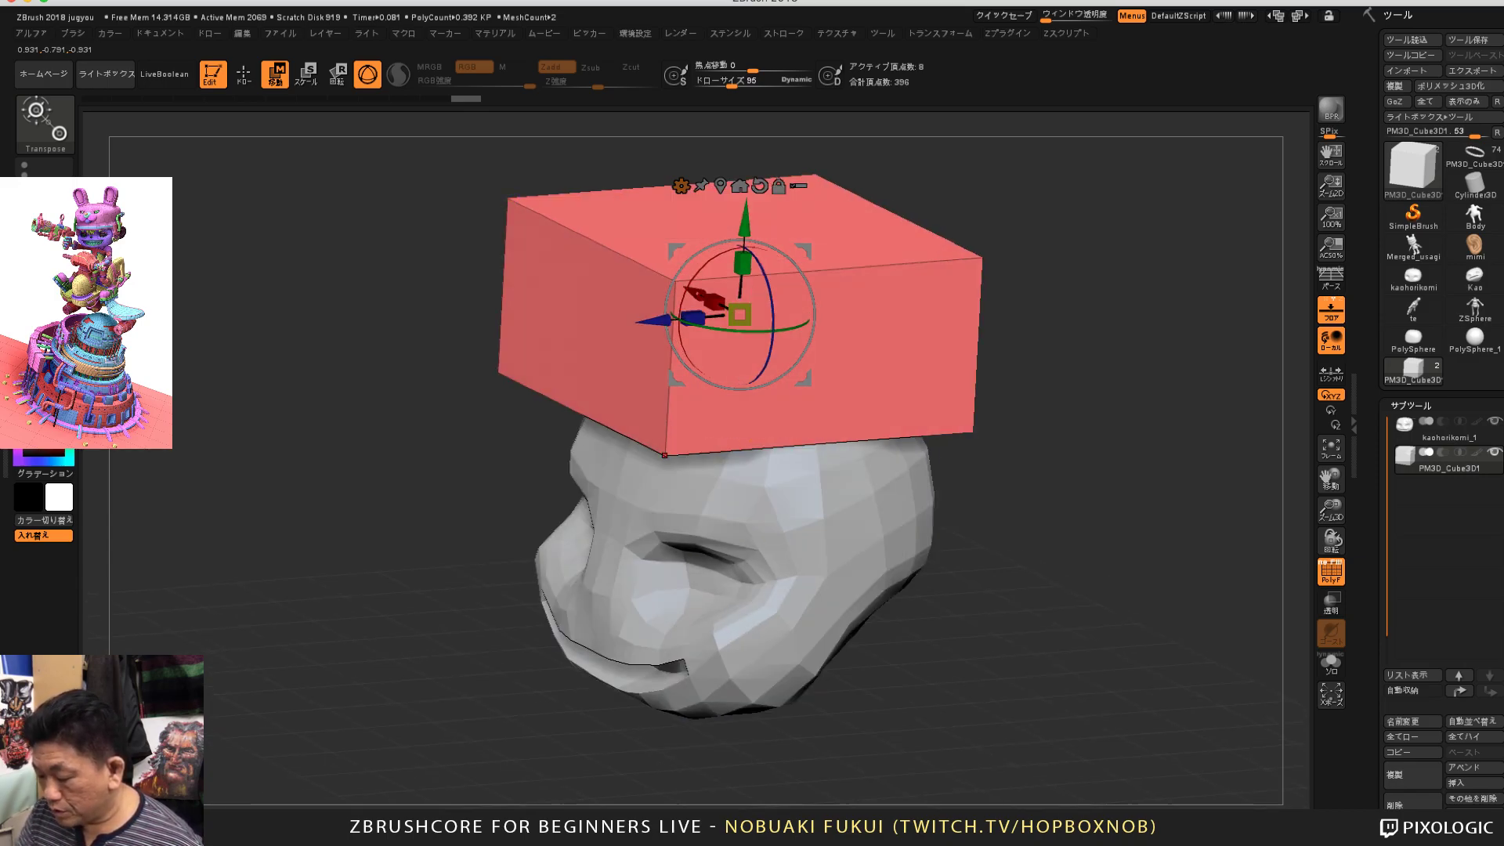
pyautogui.keyDown('shift'); pyautogui.moveTo(1152, 431); pyautogui.dragTo(1096, 395); pyautogui.keyUp('shift')
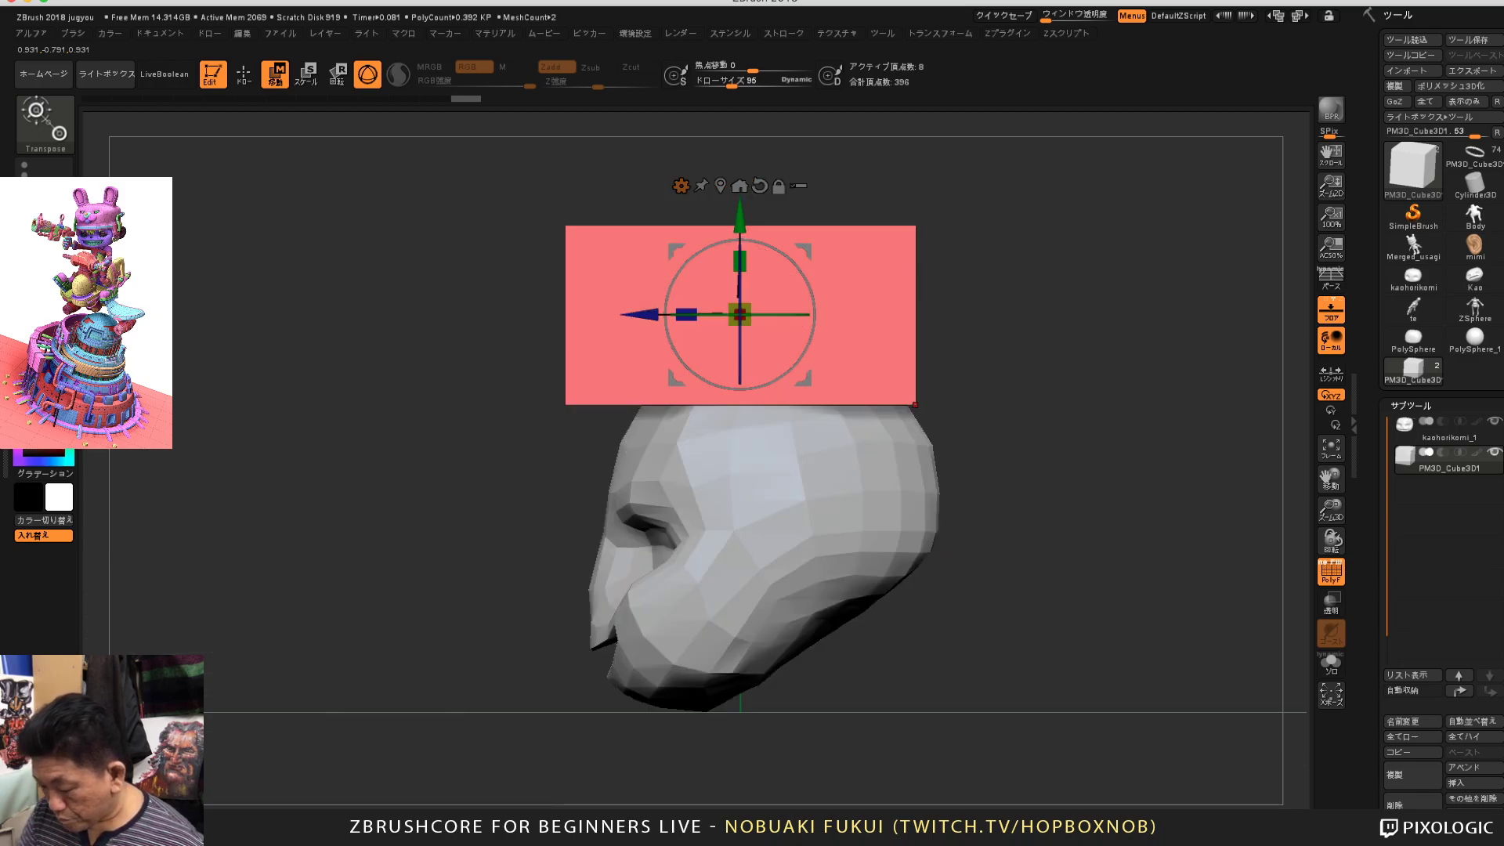
pyautogui.keyDown('alt'); pyautogui.click(812, 536); pyautogui.keyUp('alt')
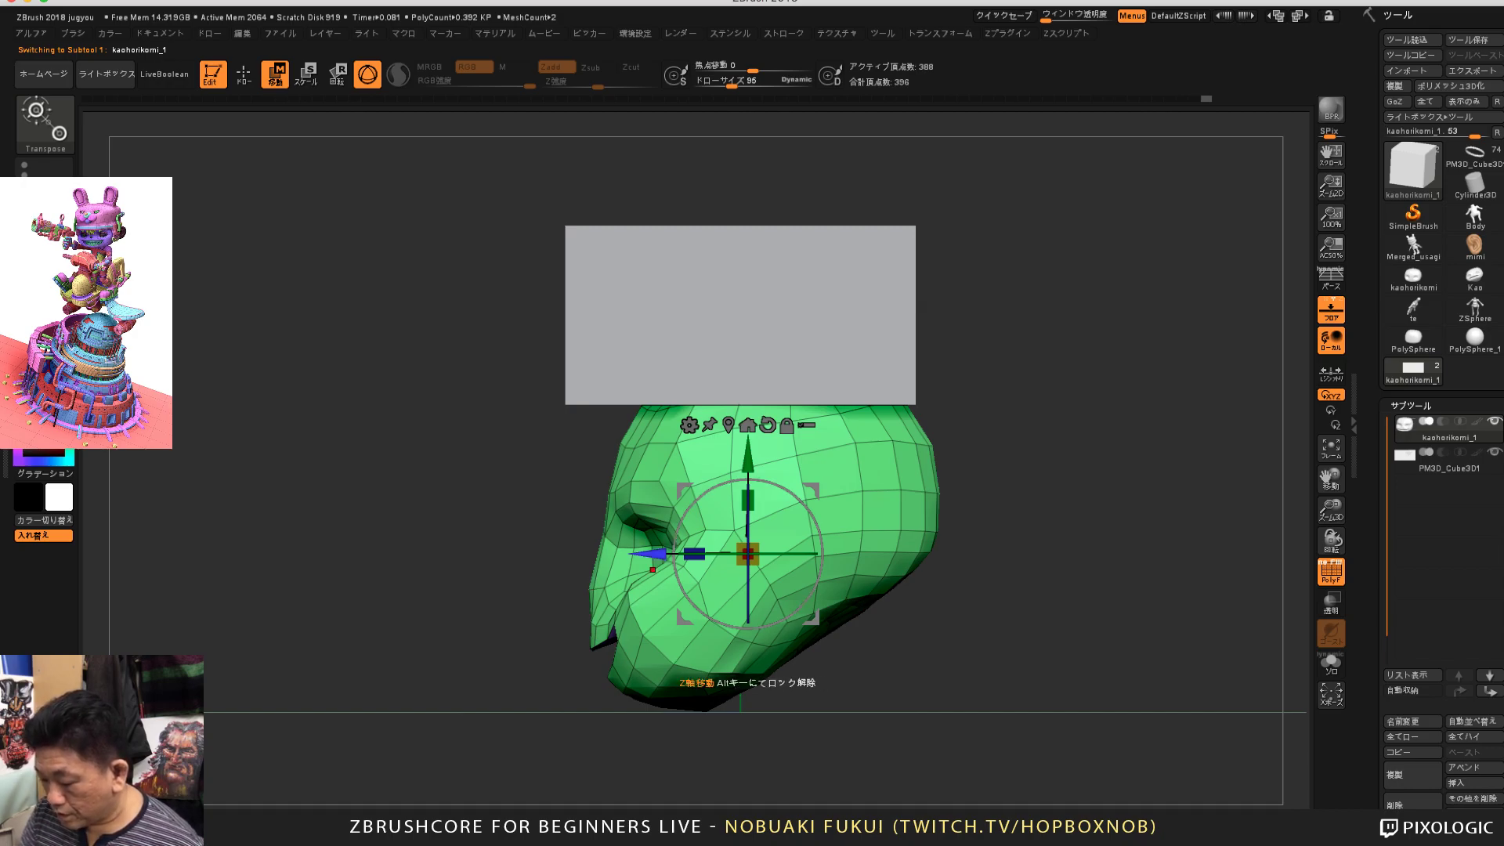
pyautogui.moveTo(652, 570); pyautogui.dragTo(619, 555)
pyautogui.keyDown('alt'); pyautogui.click(821, 369); pyautogui.keyUp('alt')
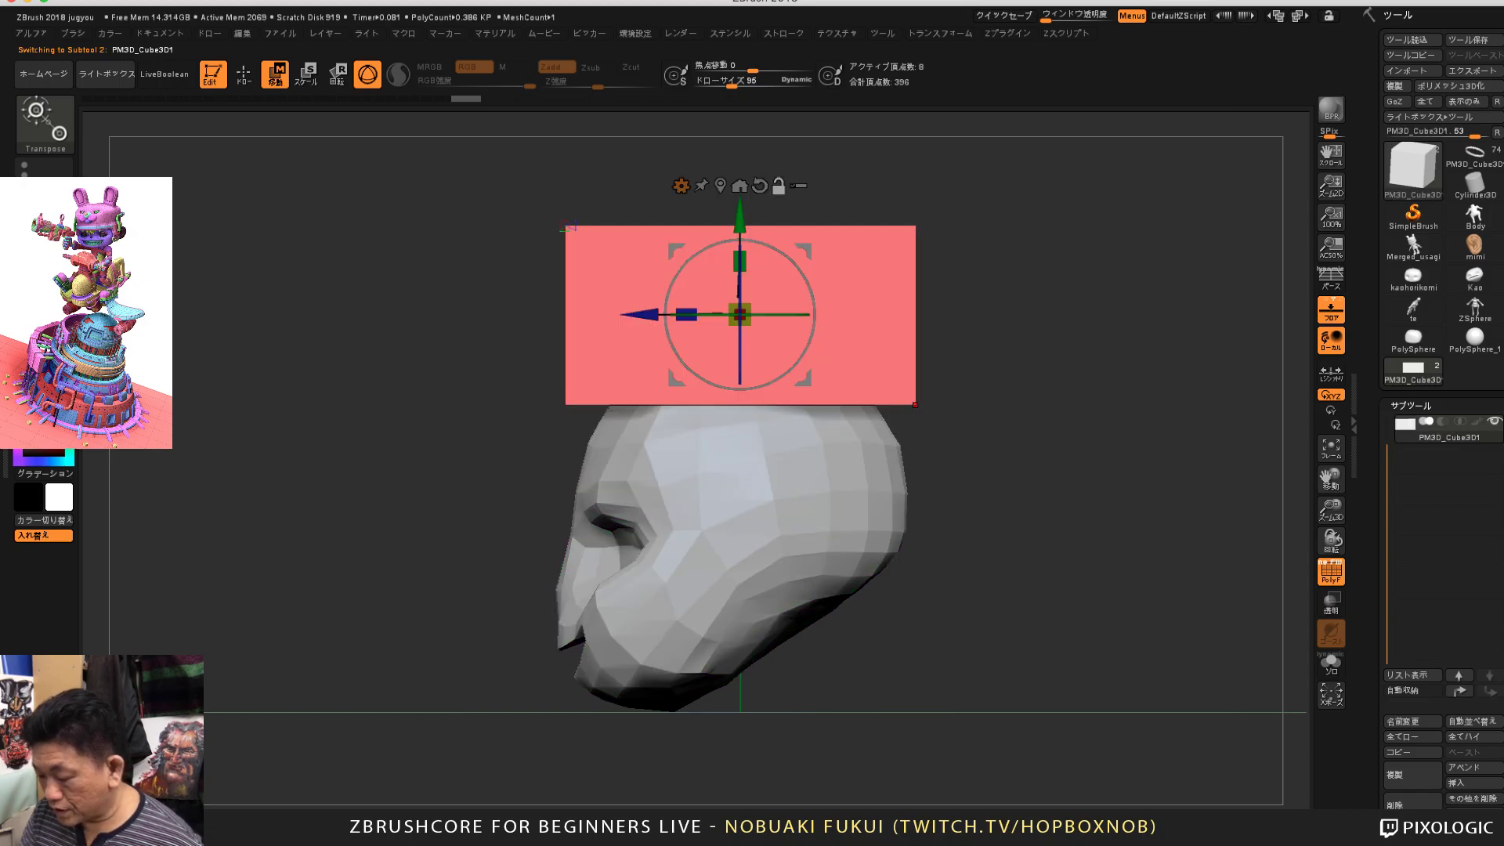
# Step: Enlarge the box slightly in proportion and lower it a little onto the top of the head
pyautogui.moveTo(1011, 501); pyautogui.dragTo(1191, 509)
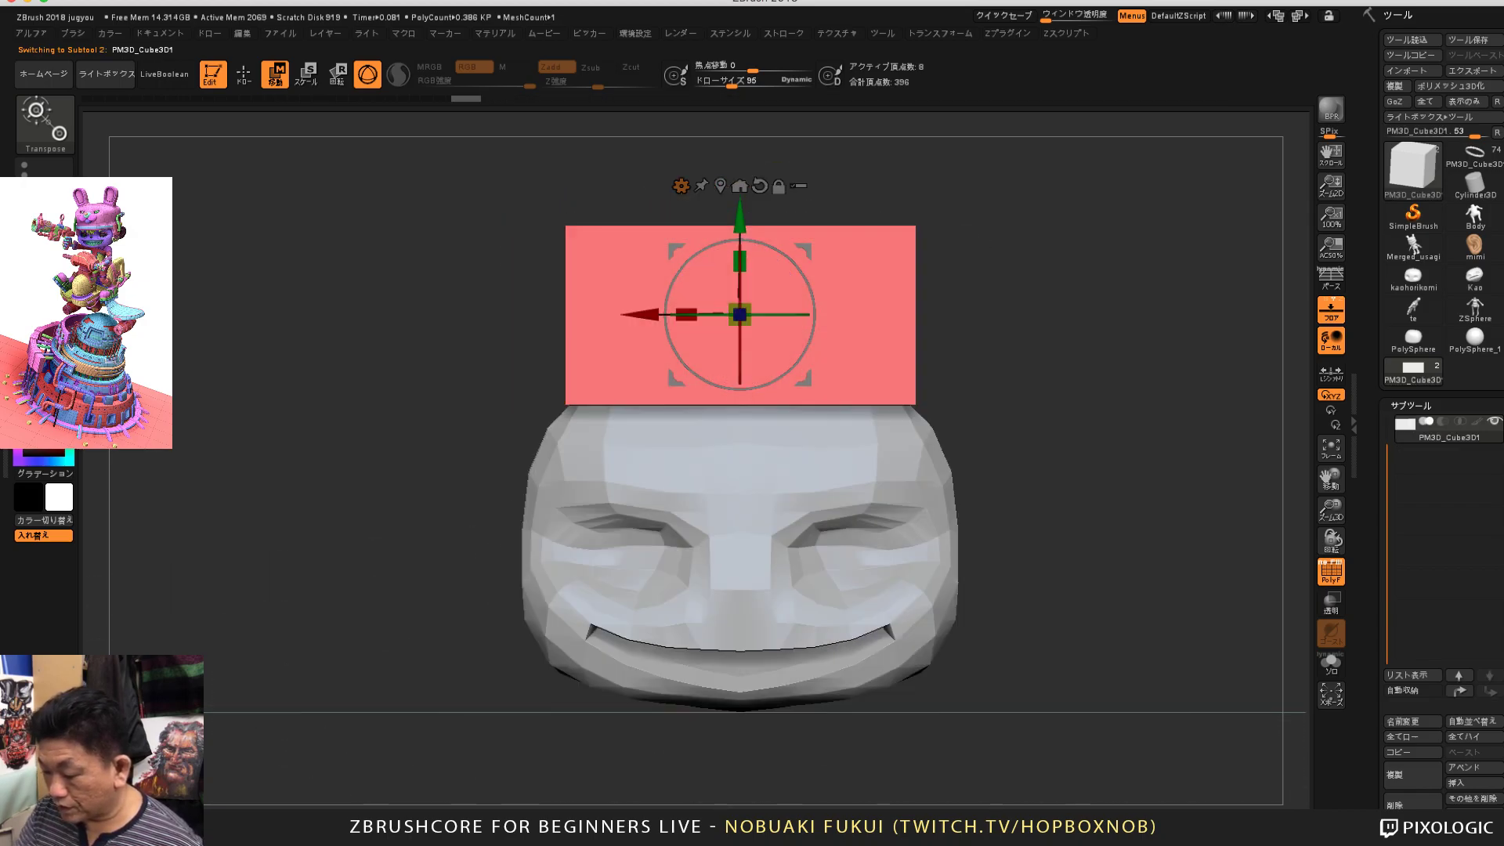
pyautogui.moveTo(747, 308); pyautogui.dragTo(796, 305)
pyautogui.moveTo(1128, 485); pyautogui.dragTo(979, 509)
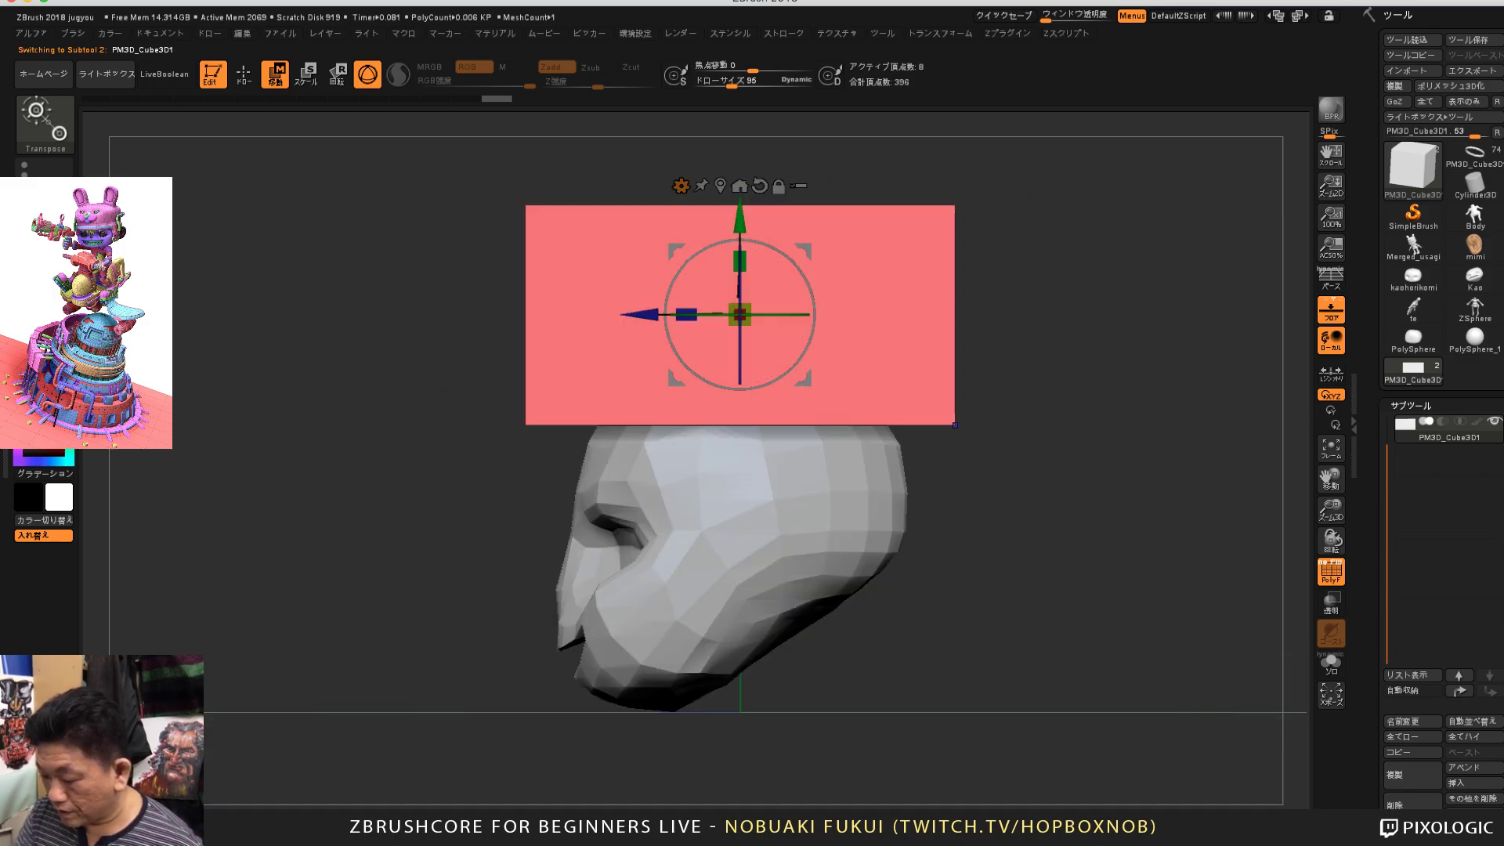
pyautogui.moveTo(739, 314); pyautogui.dragTo(703, 314)
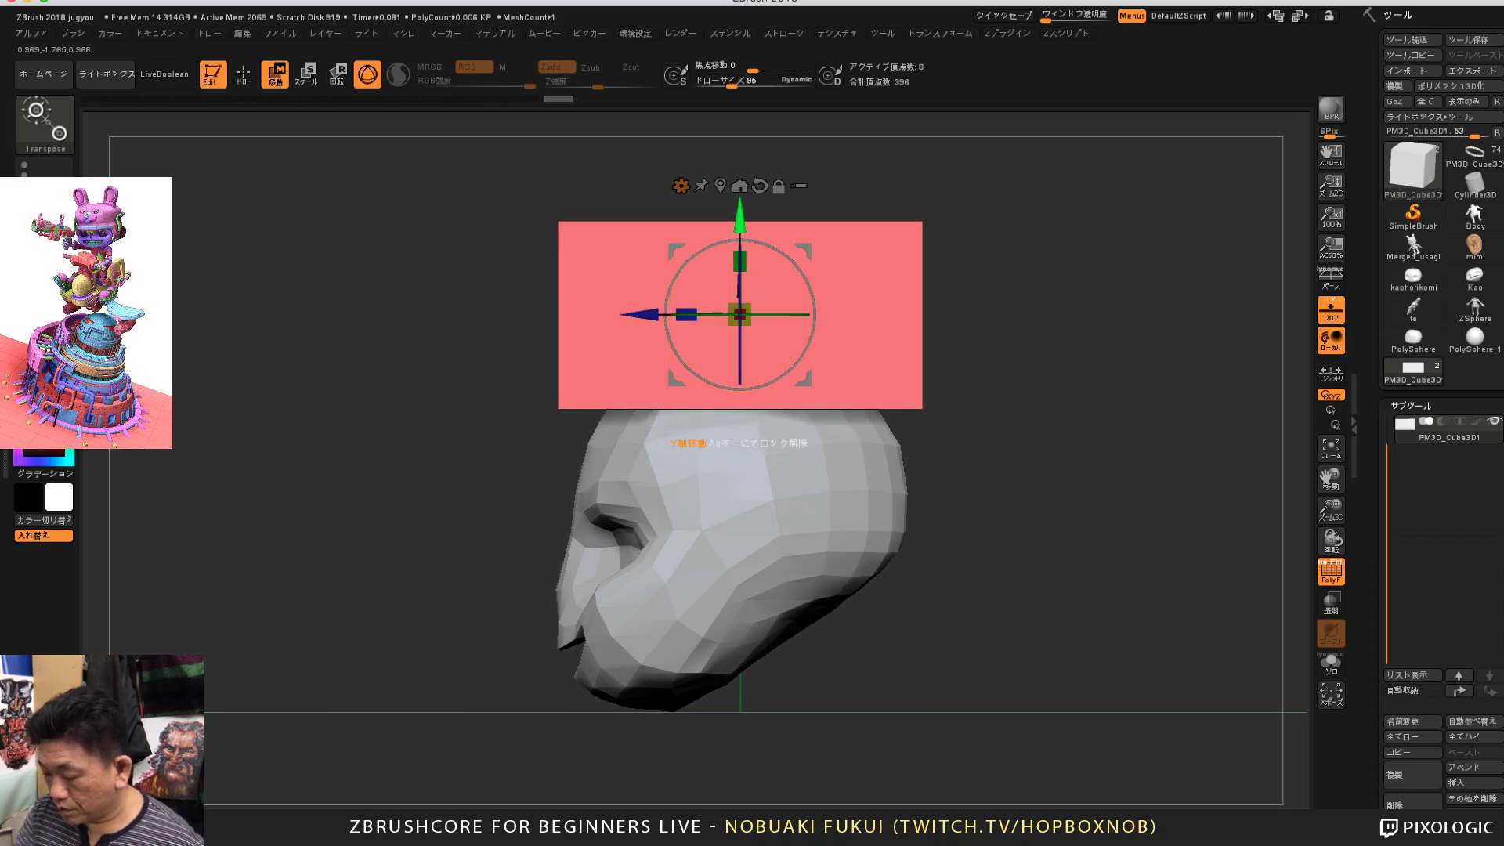
pyautogui.moveTo(740, 217); pyautogui.dragTo(739, 224)
pyautogui.moveTo(1018, 502); pyautogui.dragTo(1104, 525)
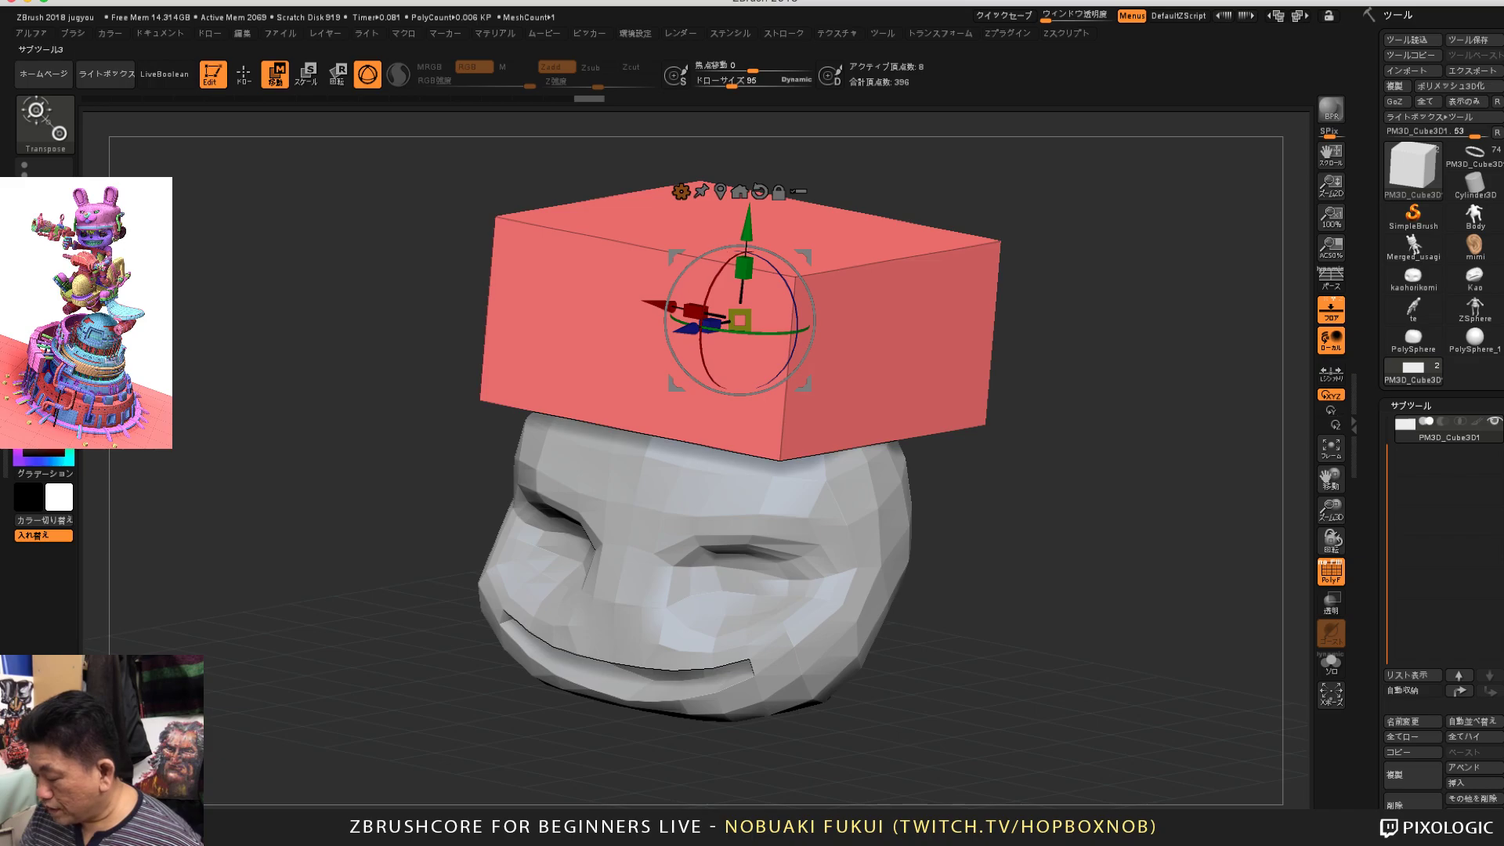
# Step: Subdivide the box on the head twice with smoothing on, reaching subdivision level 3
pyautogui.moveTo(1374, 485); pyautogui.dragTo(1374, 478)
pyautogui.moveTo(1376, 772)
pyautogui.mouseDown()
pyautogui.moveTo(1376, 241)
pyautogui.moveTo(1376, 791)
pyautogui.mouseUp()
pyautogui.click(1411, 454)
pyautogui.keyDown('alt'); pyautogui.moveTo(1058, 533); pyautogui.dragTo(1072, 584); pyautogui.keyUp('alt')
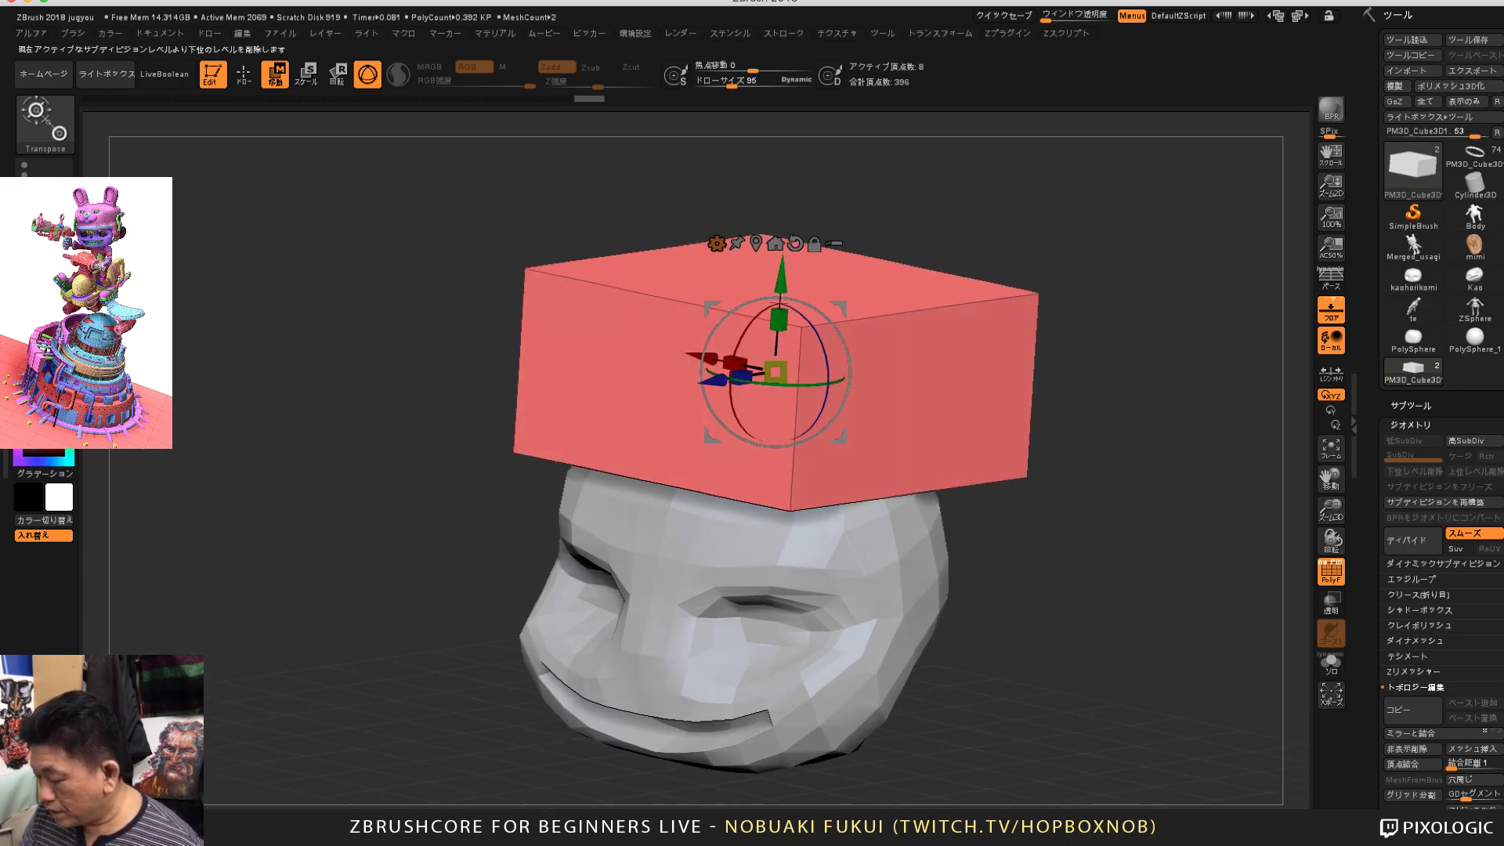
pyautogui.click(1412, 540)
pyautogui.click(1413, 539)
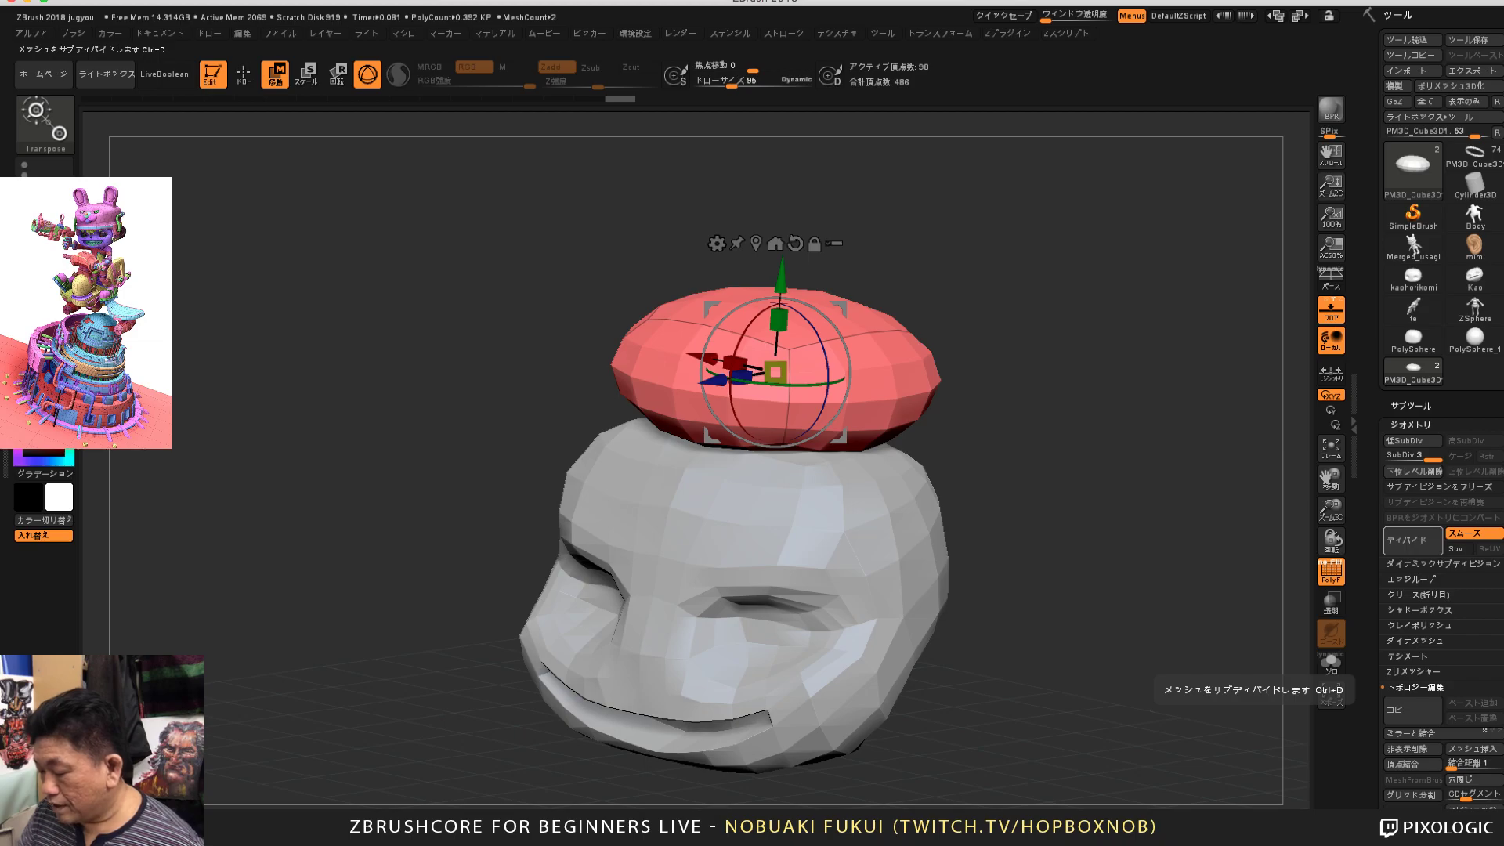
pyautogui.moveTo(1097, 564)
pyautogui.mouseDown()
pyautogui.moveTo(1023, 555)
pyautogui.moveTo(1085, 561)
pyautogui.mouseUp()
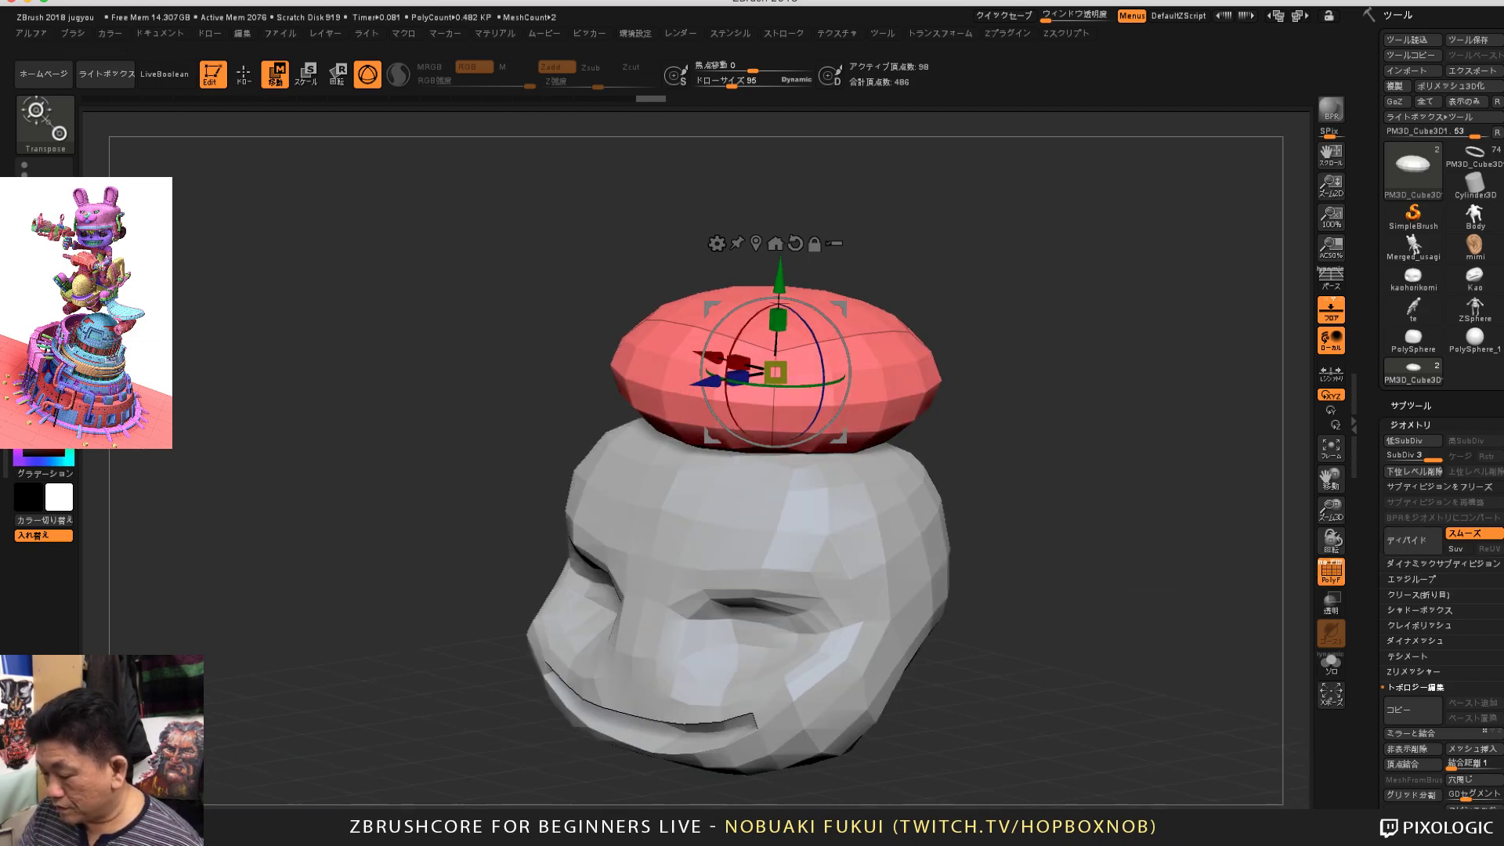
pyautogui.hotkey('ctrl', 'z')
pyautogui.hotkey('ctrl', 'shift', 'z')
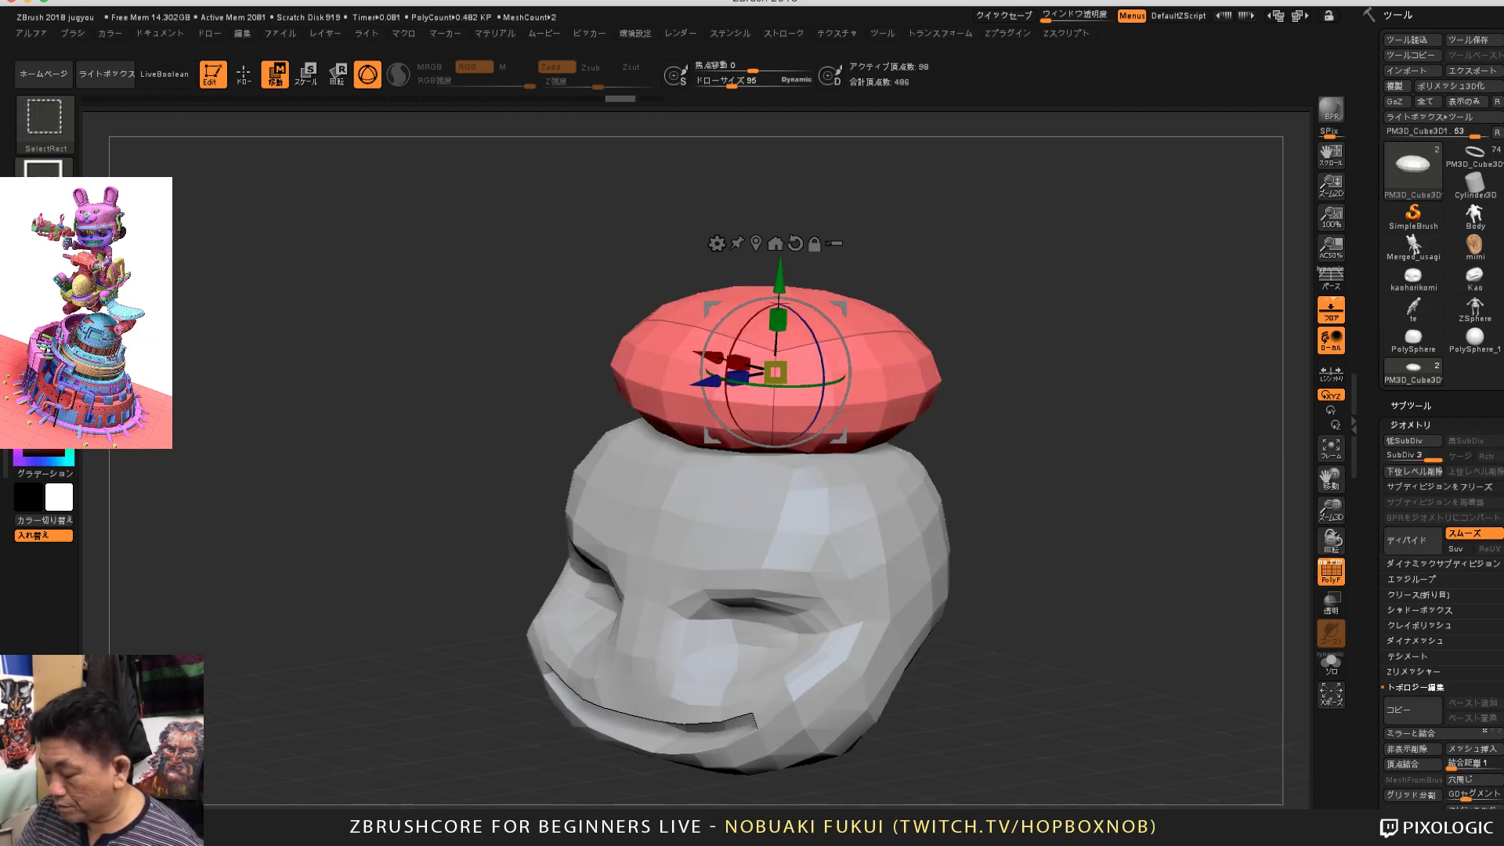
# Step: Return the box to its undivided form and switch from the gizmo back to drawing with the Move brush
pyautogui.press('q')
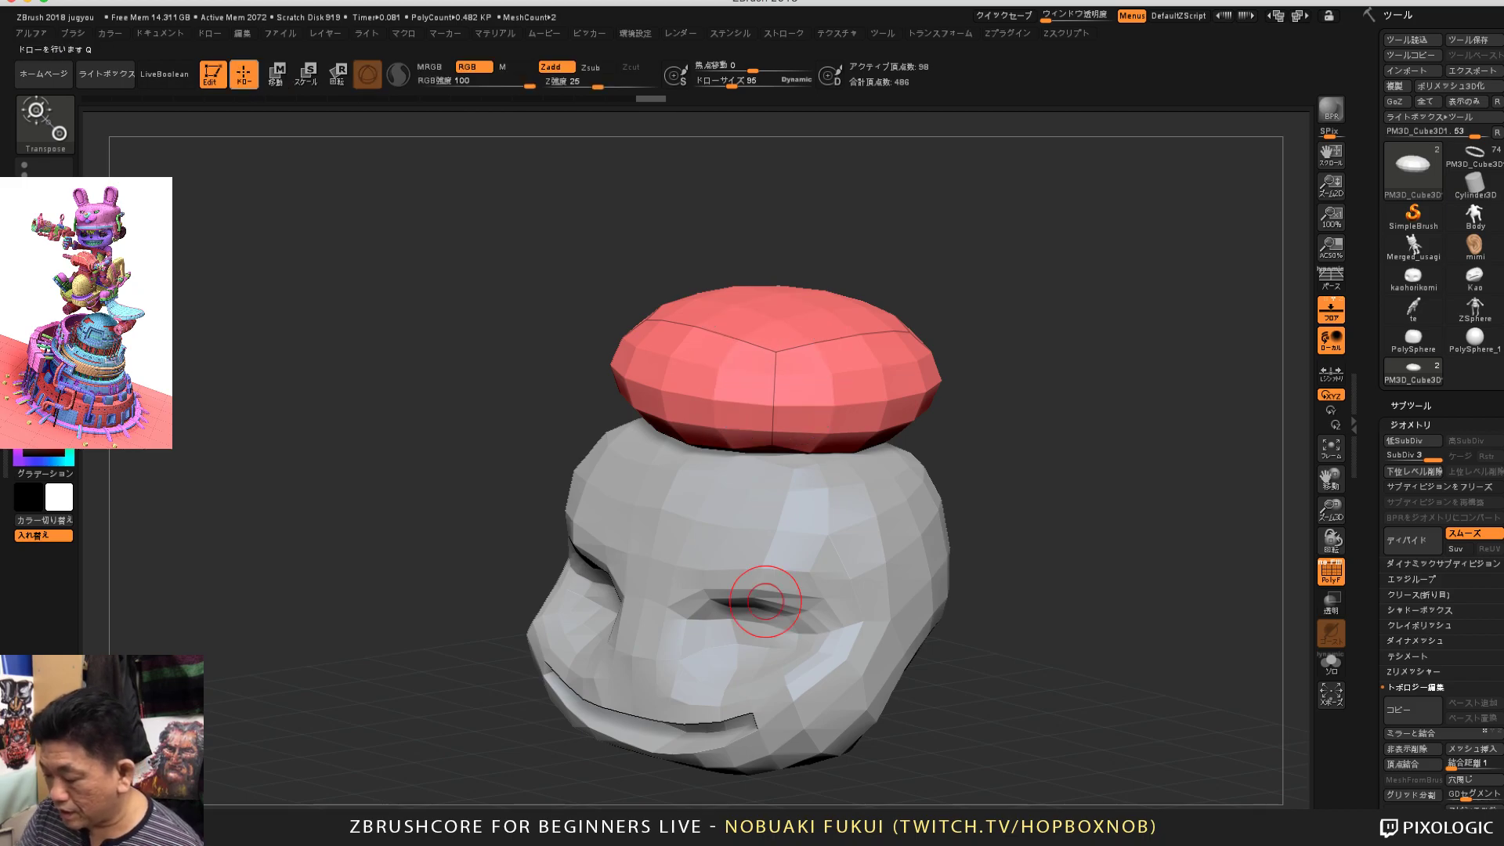
pyautogui.hotkey('shift', 'd')
pyautogui.hotkey('shift', 'd')
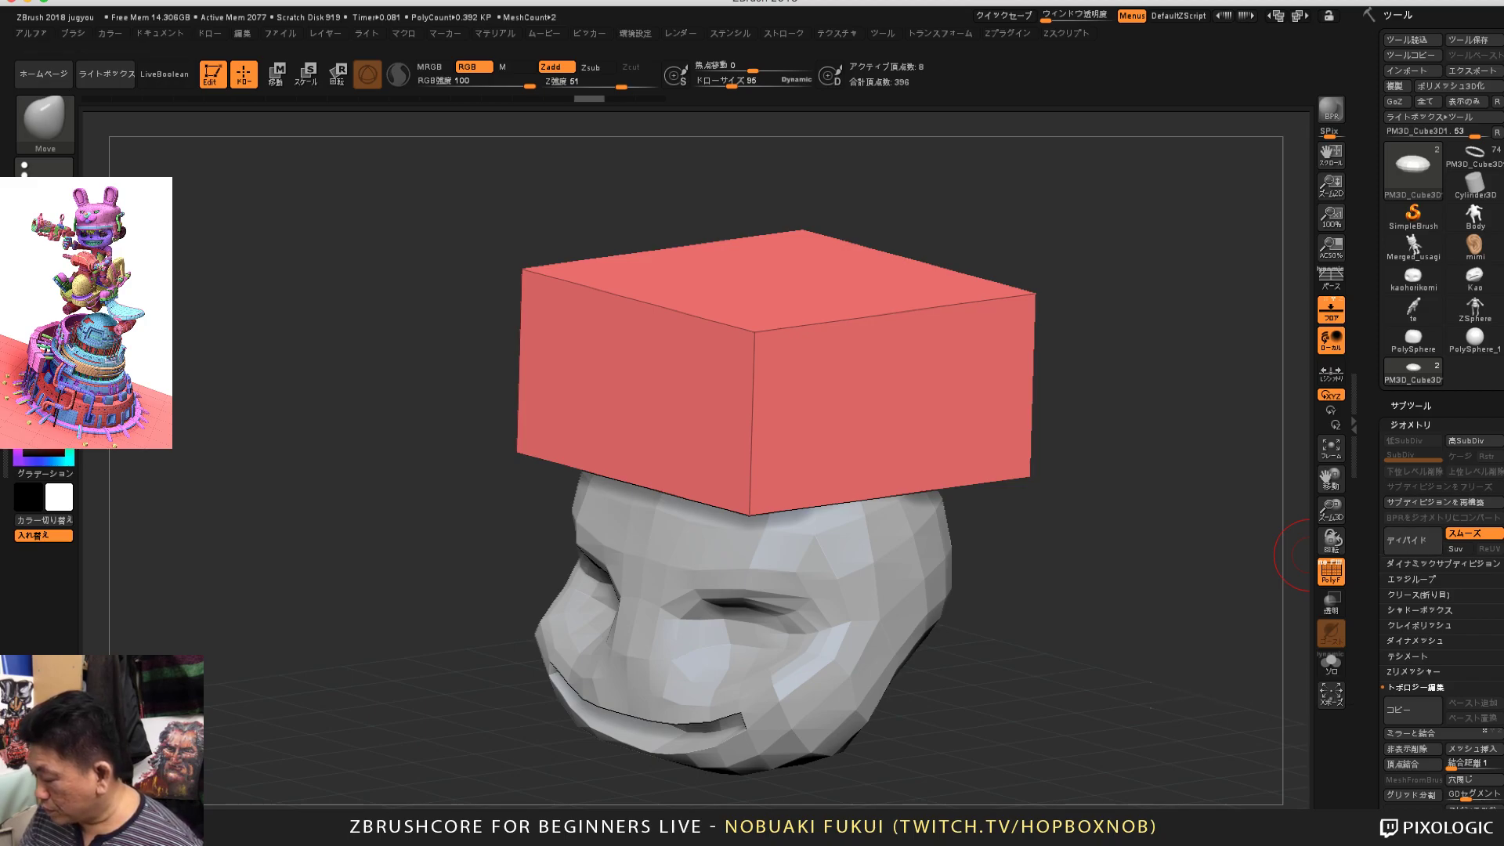
# Step: Turn on Dynamic Subdivision for the box on top of the head
pyautogui.click(1442, 563)
pyautogui.click(1442, 563)
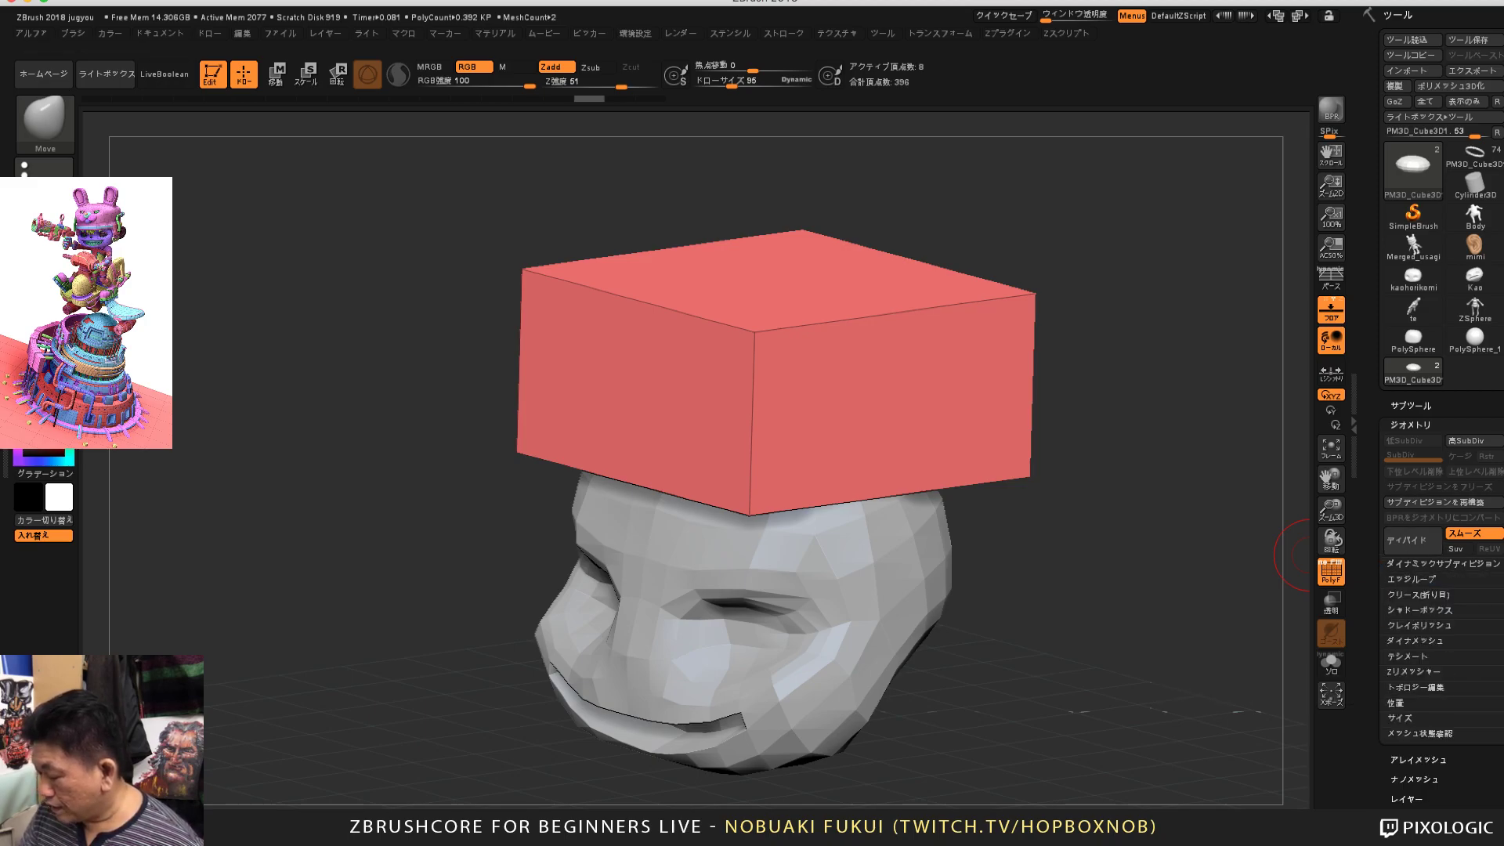
pyautogui.click(1442, 564)
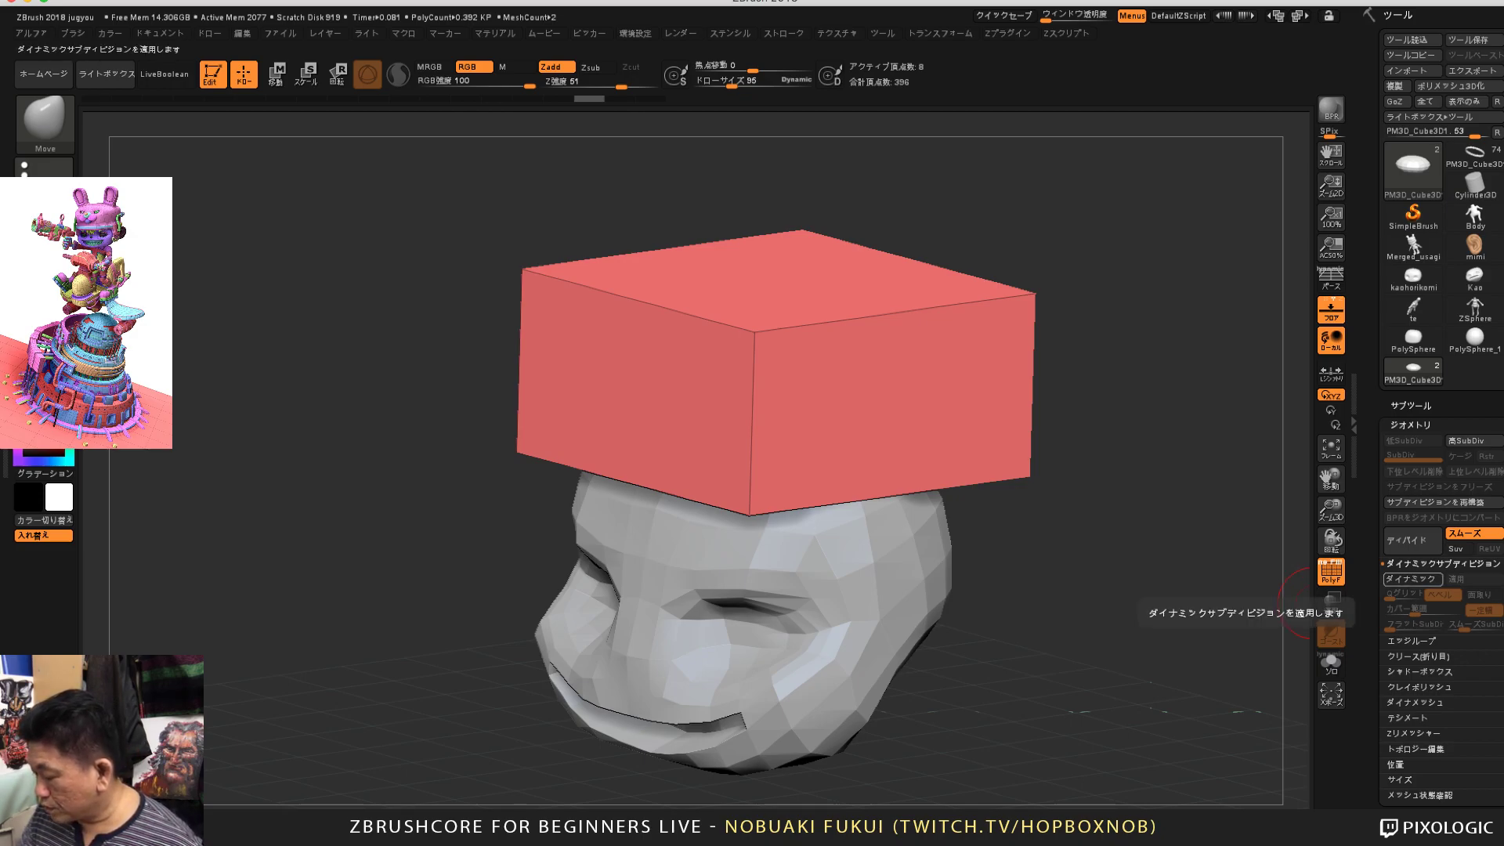
pyautogui.click(1411, 579)
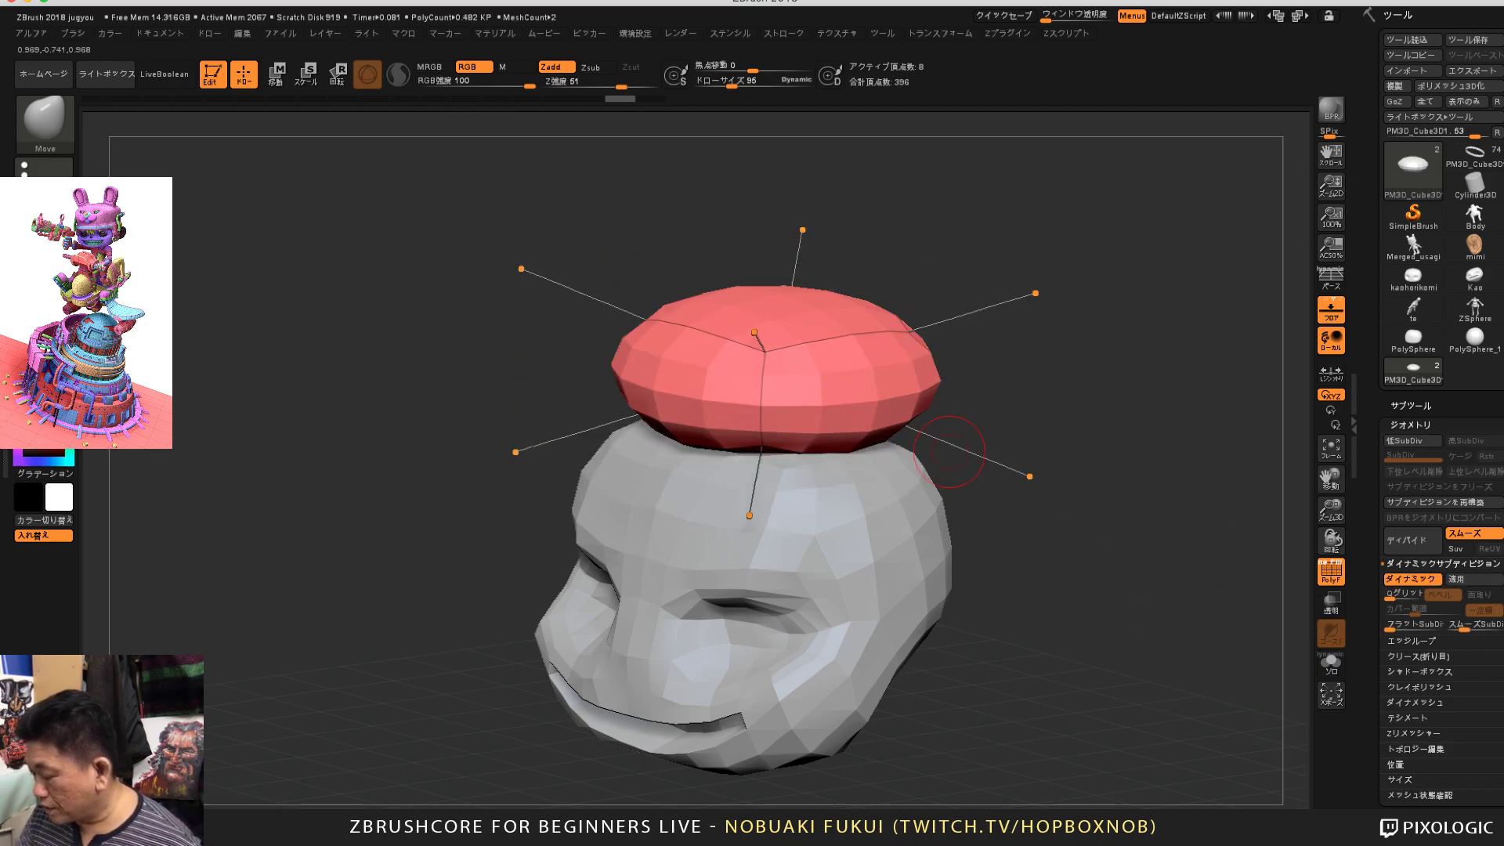
# Step: Examine the box and head from several angles, and compare the box with Dynamic Subdivision off and on
pyautogui.moveTo(1086, 519); pyautogui.dragTo(1138, 600)
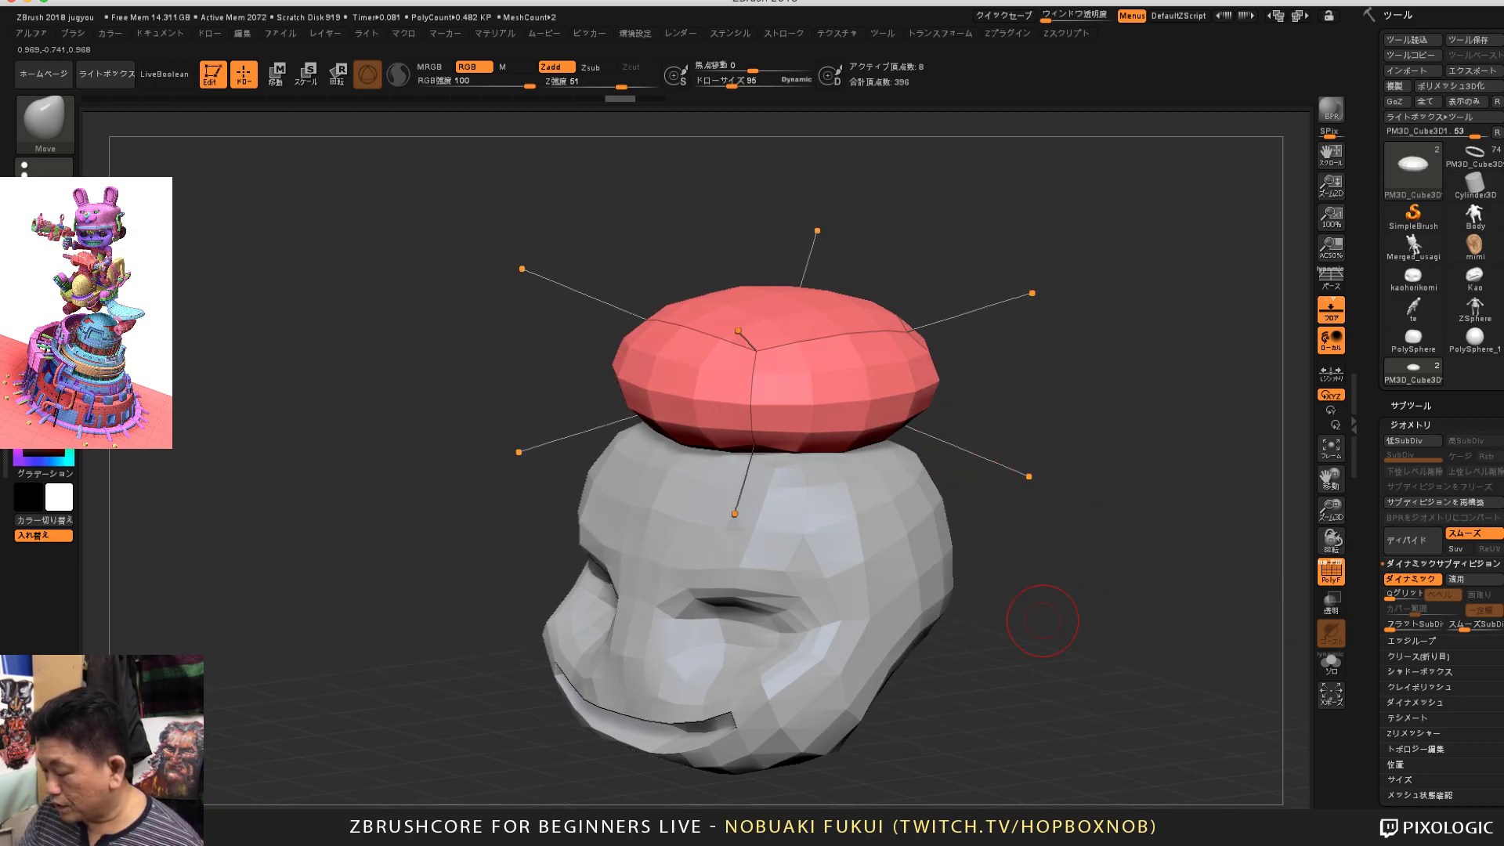
pyautogui.moveTo(1152, 676); pyautogui.dragTo(1151, 621)
pyautogui.moveTo(1094, 553); pyautogui.dragTo(1117, 568)
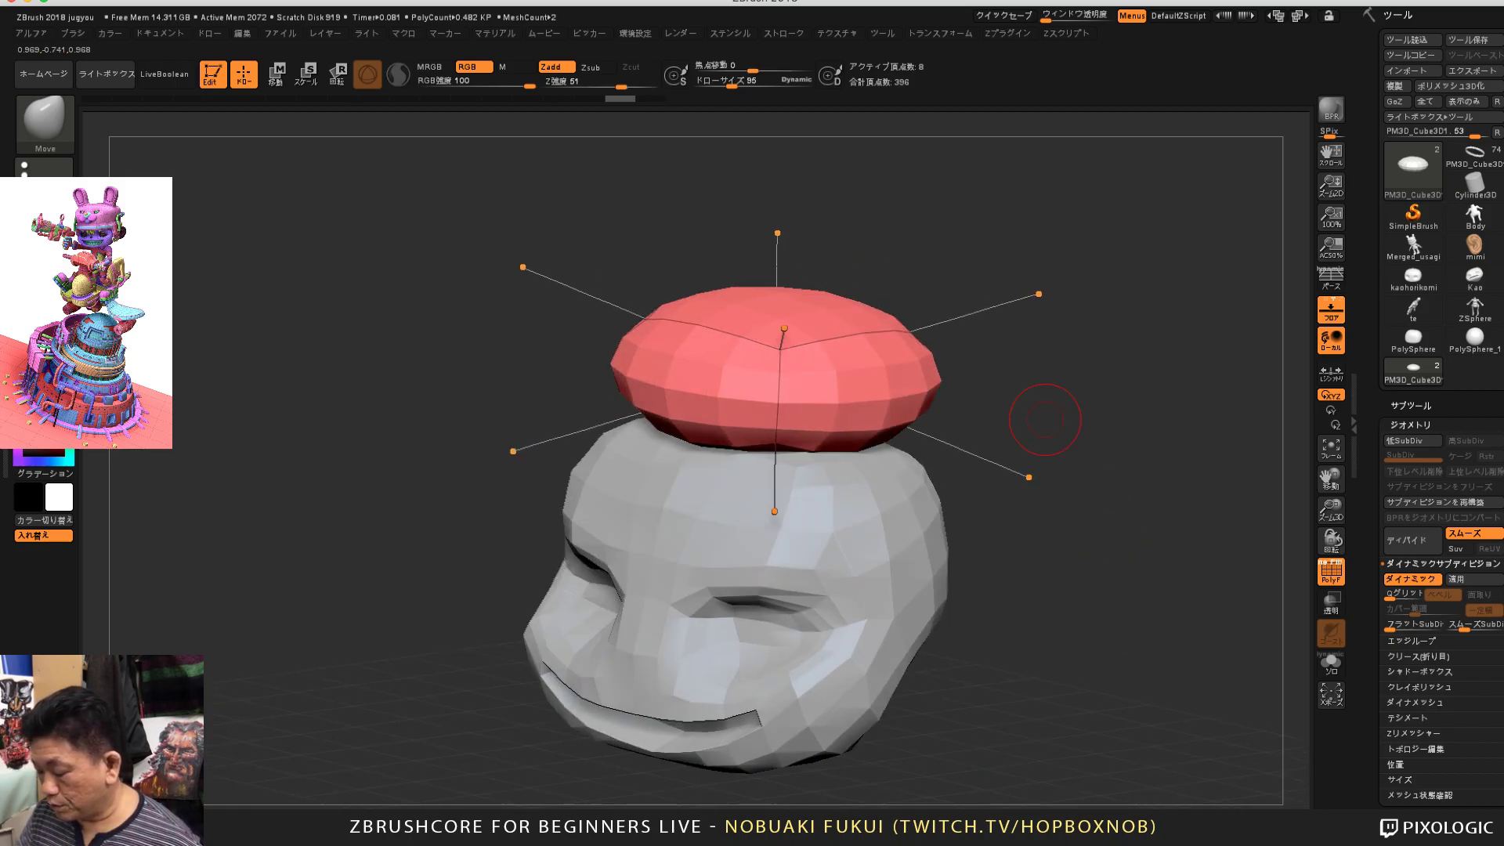
pyautogui.moveTo(1045, 420); pyautogui.dragTo(1095, 423)
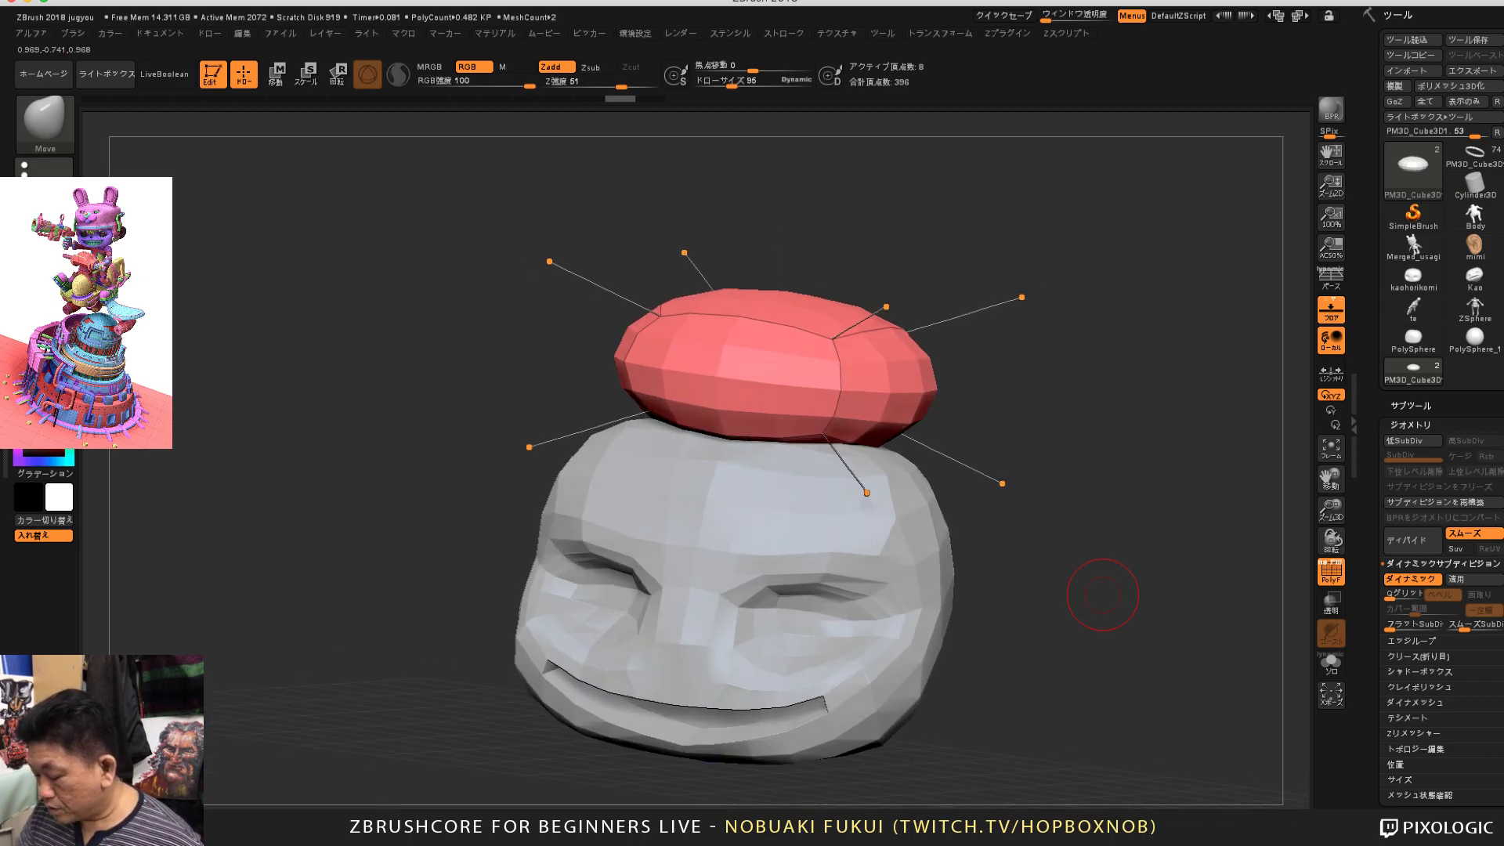
pyautogui.keyDown('shift'); pyautogui.moveTo(1103, 595); pyautogui.dragTo(1102, 606); pyautogui.keyUp('shift')
pyautogui.moveTo(1158, 658); pyautogui.dragTo(1033, 682)
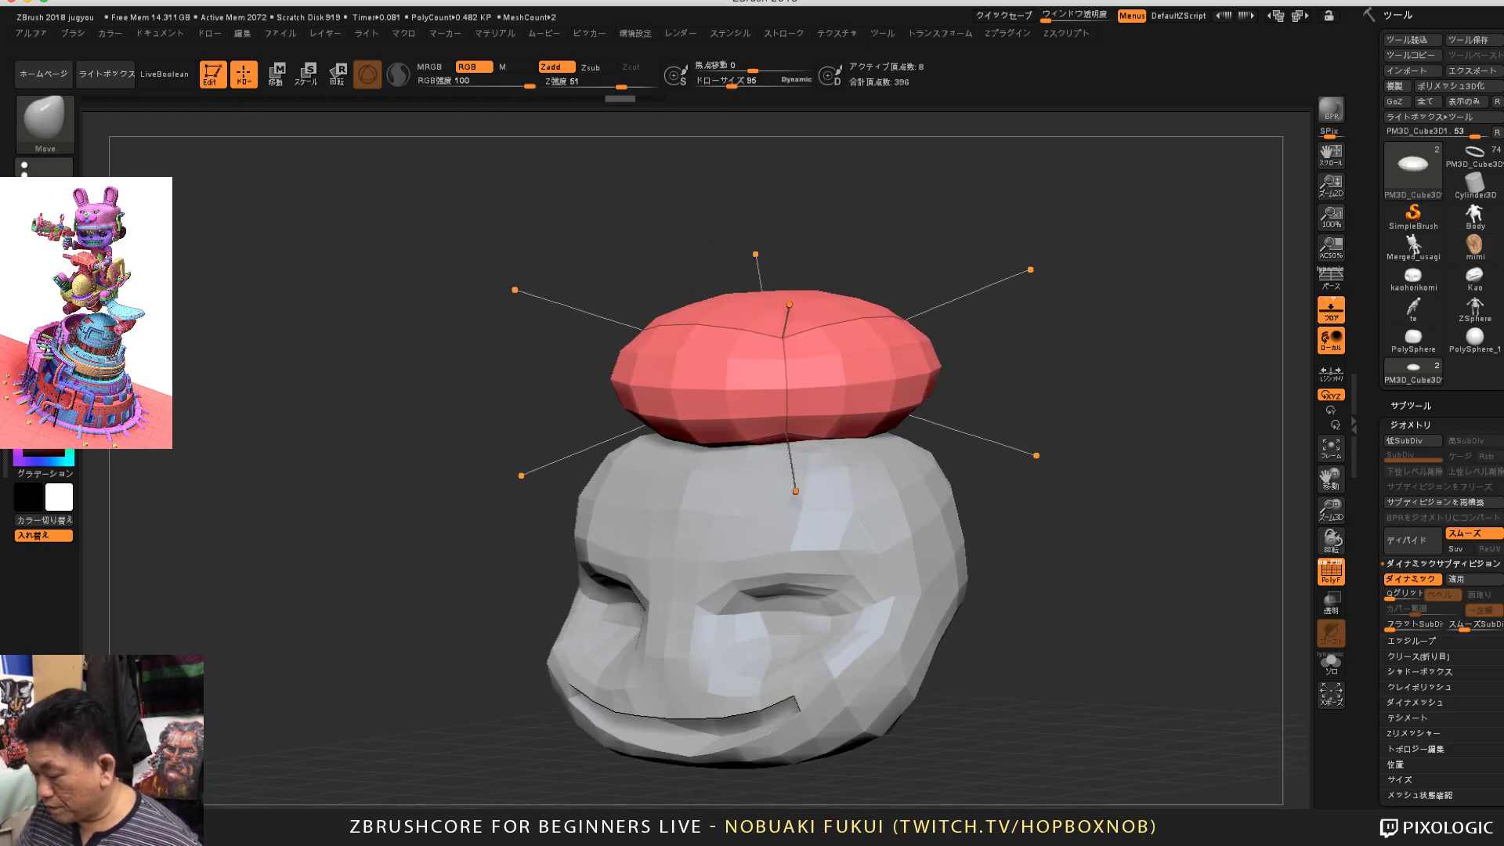
pyautogui.moveTo(1089, 623)
pyautogui.mouseDown()
pyautogui.moveTo(1158, 622)
pyautogui.moveTo(1108, 670)
pyautogui.moveTo(1190, 568)
pyautogui.moveTo(1086, 586)
pyautogui.mouseUp()
pyautogui.click(1410, 578)
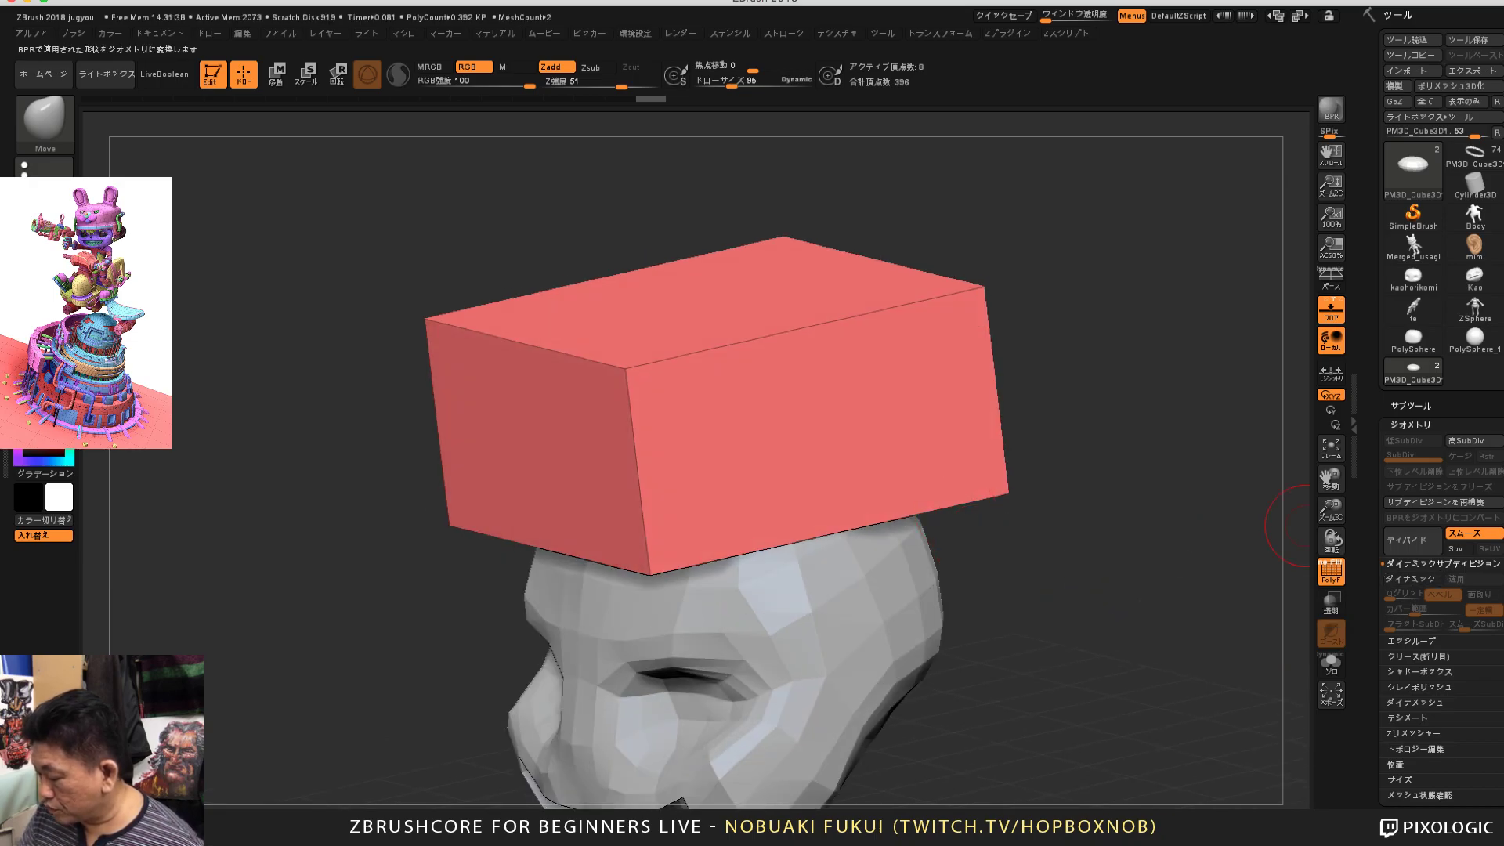
pyautogui.click(1410, 578)
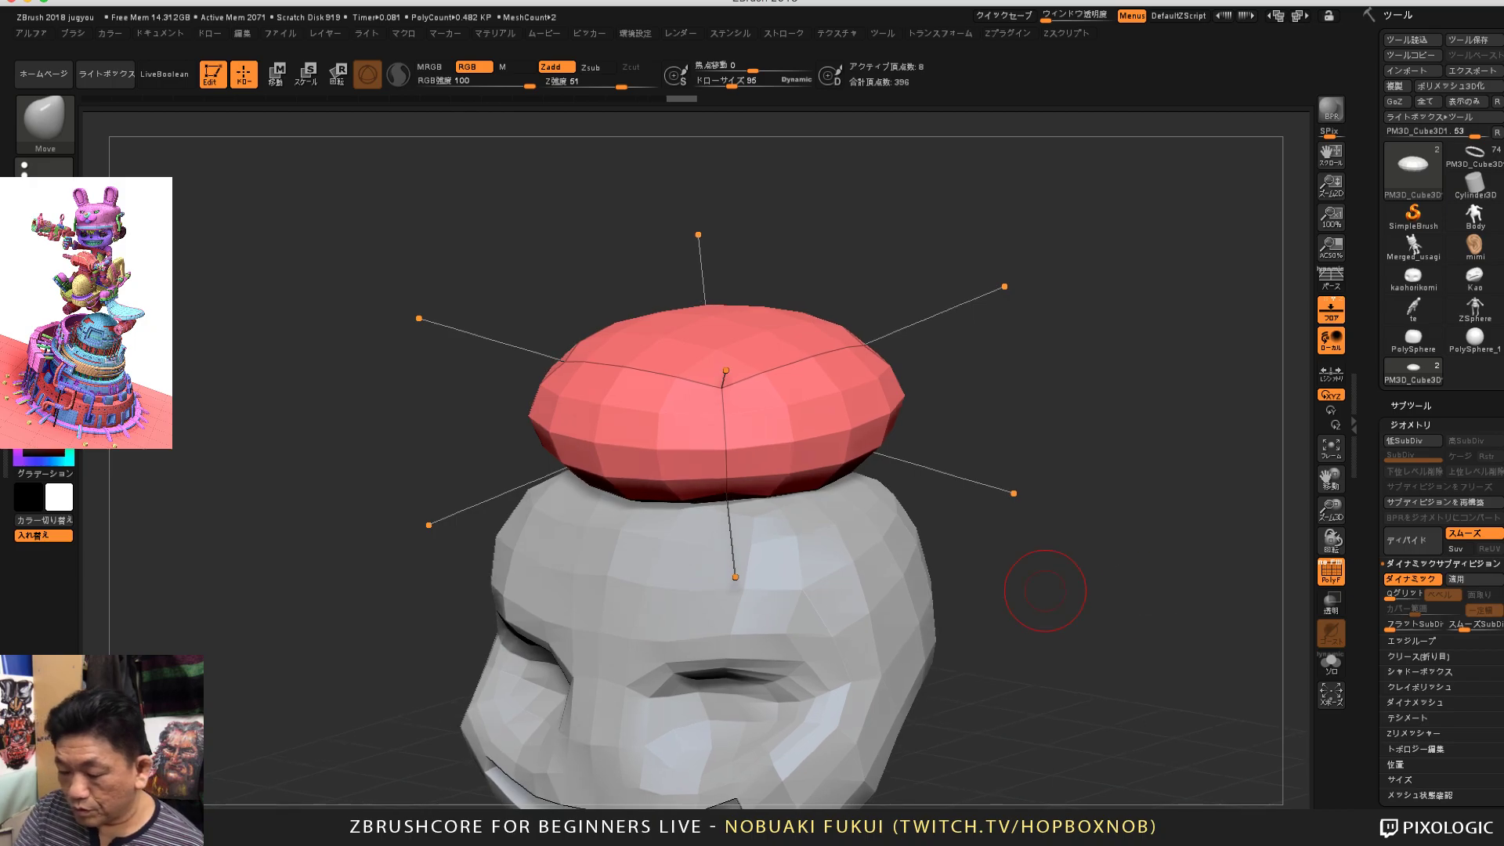
# Step: Switch to the ZModeler brush for editing the box on top of the head
pyautogui.click(45, 124)
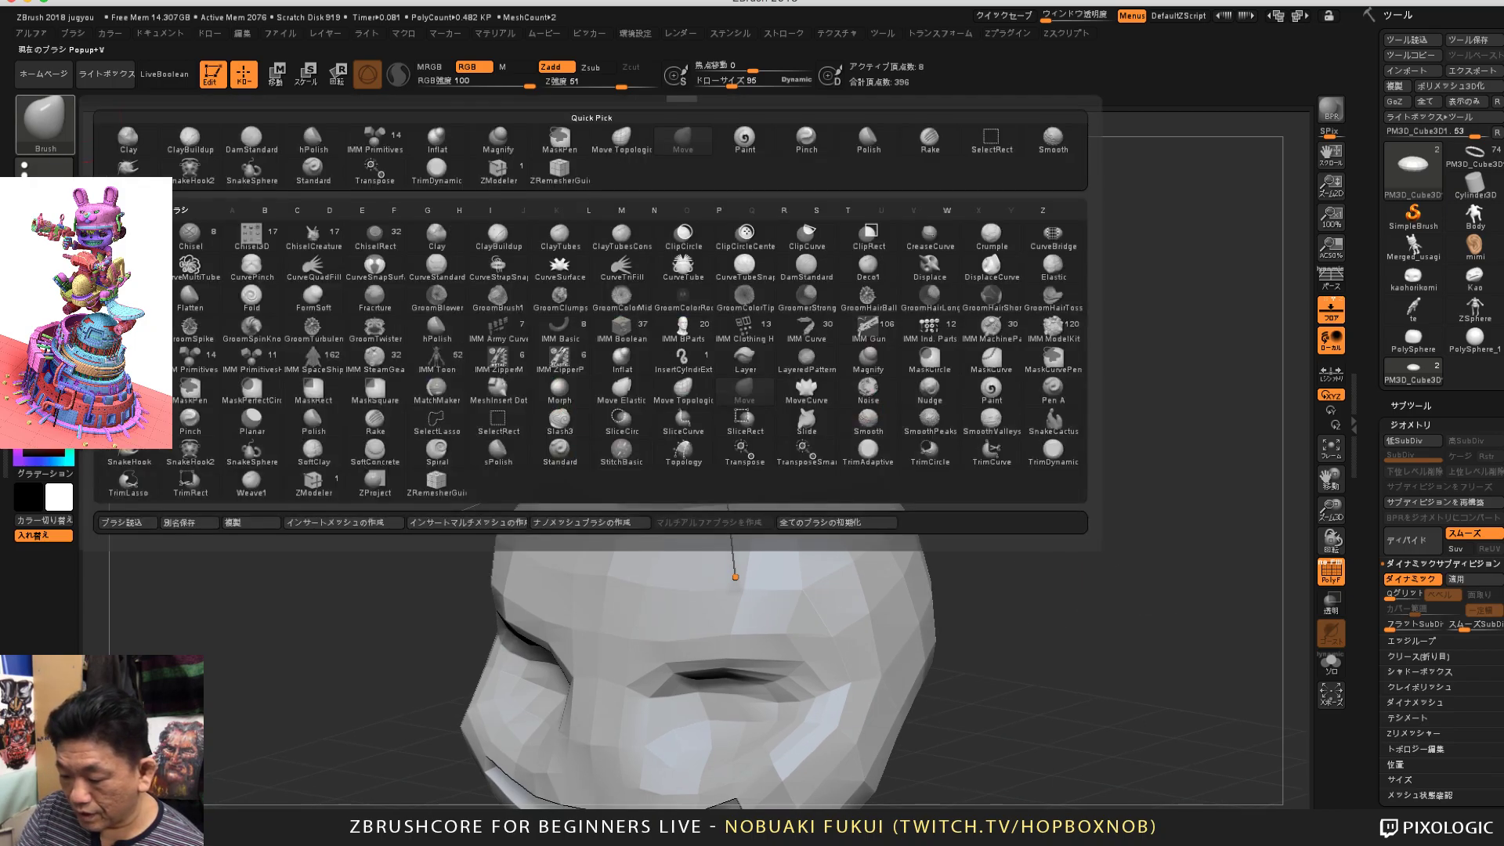
pyautogui.click(499, 167)
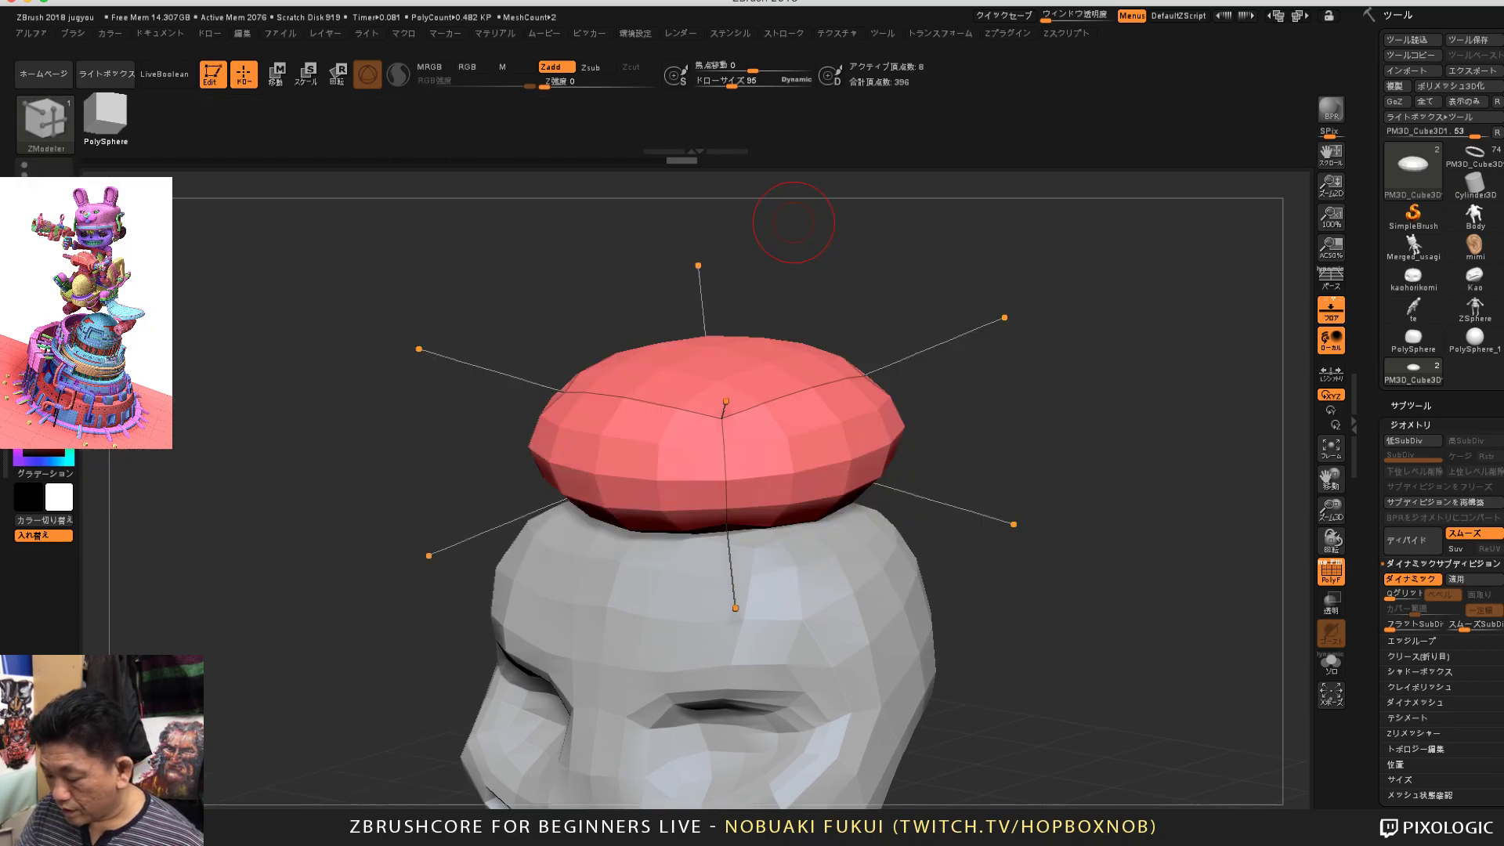
pyautogui.moveTo(936, 524); pyautogui.dragTo(967, 493)
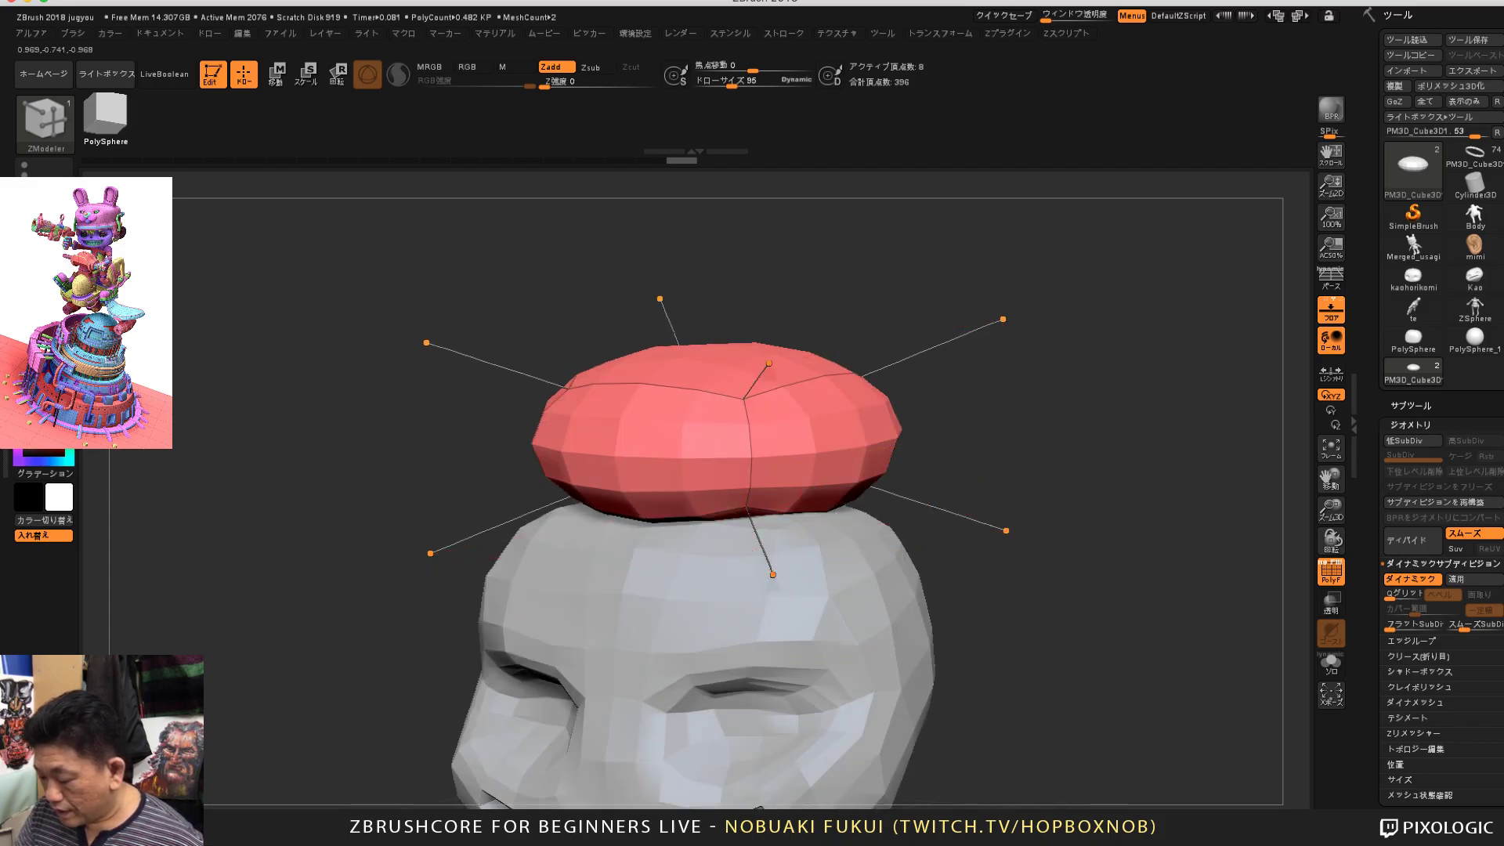
pyautogui.keyDown('alt'); pyautogui.moveTo(1080, 569); pyautogui.dragTo(1082, 539); pyautogui.keyUp('alt')
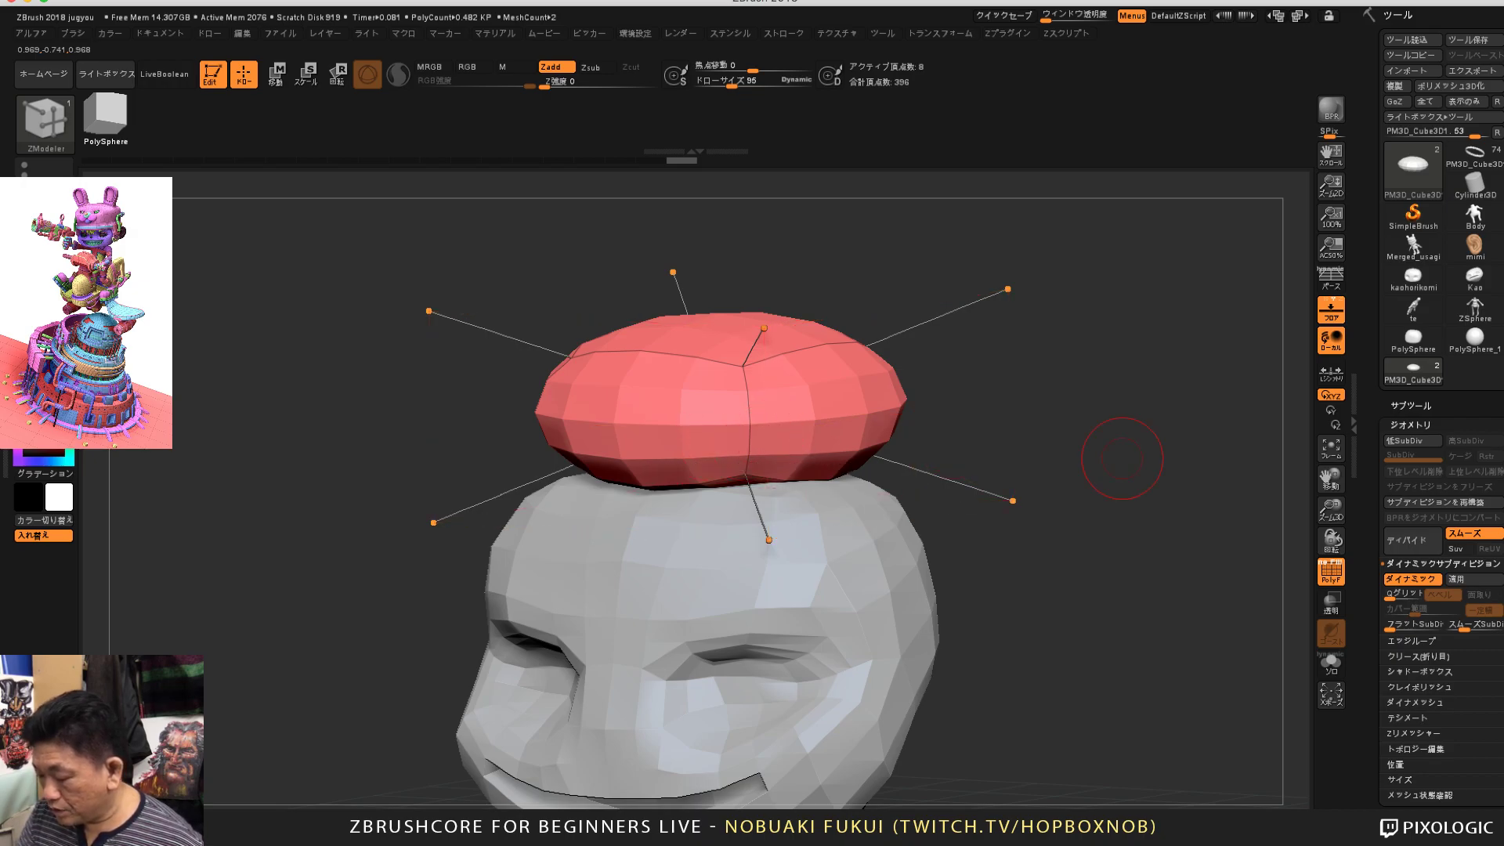
pyautogui.moveTo(1123, 458)
pyautogui.mouseDown()
pyautogui.moveTo(1100, 459)
pyautogui.moveTo(1117, 459)
pyautogui.mouseUp()
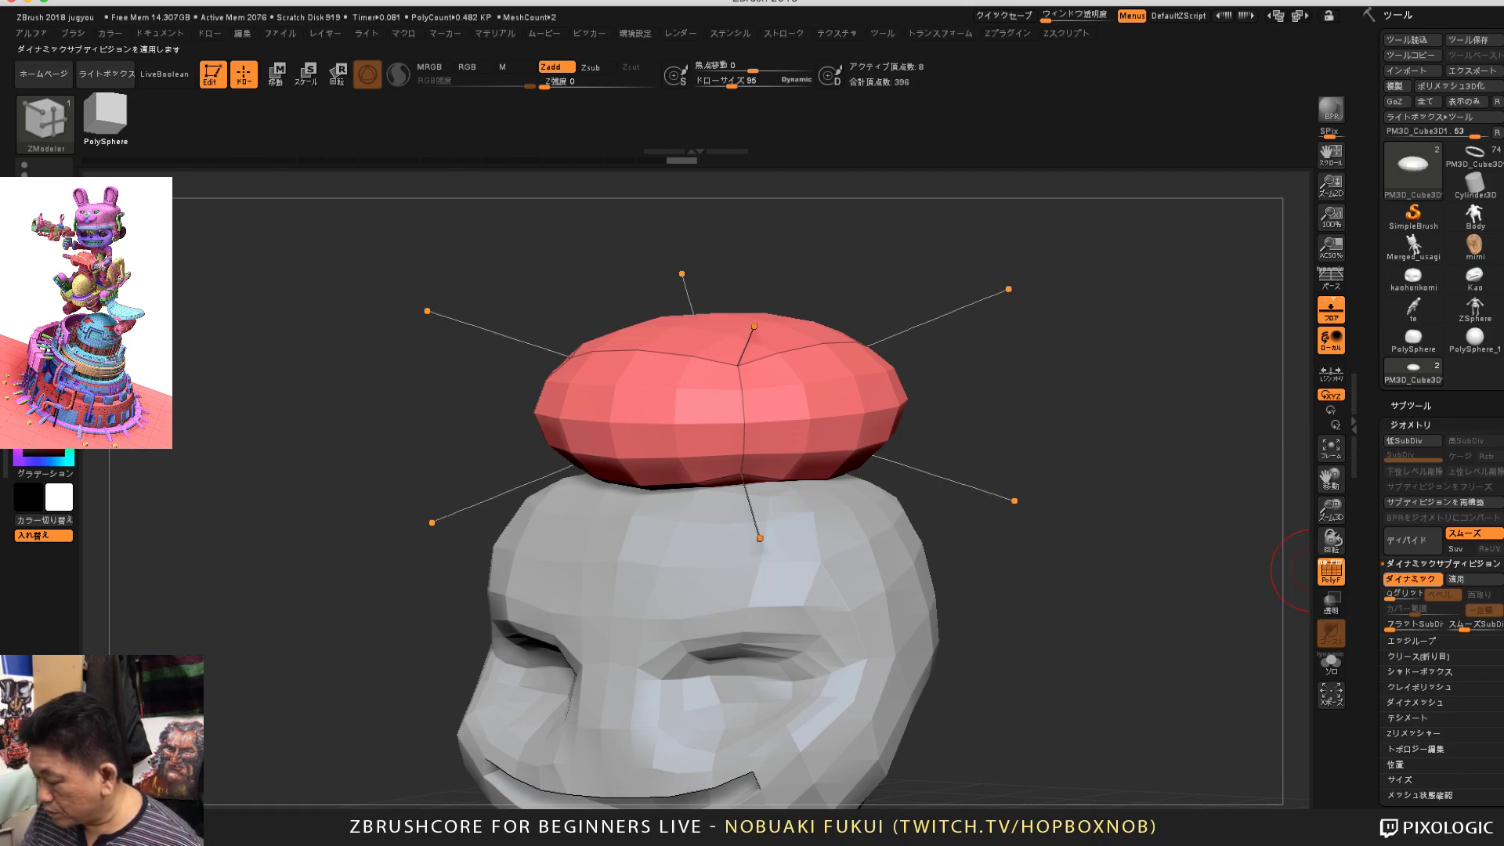
# Step: Try inserting an edge loop on the box with Dynamic Subdivision off, undo it, and turn Dynamic Subdivision back on
pyautogui.hotkey('shift', 'd')
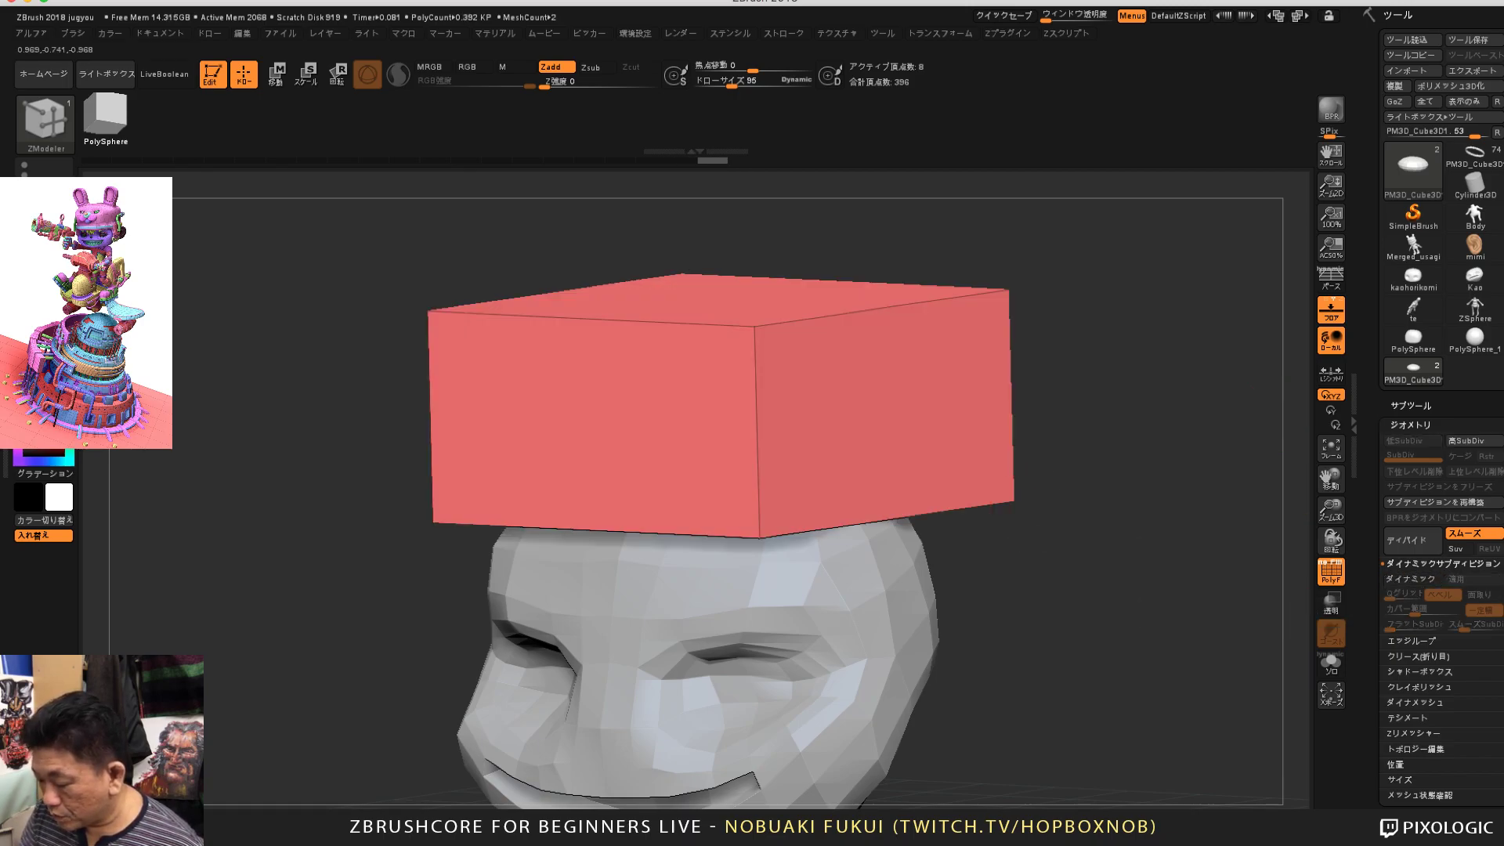
pyautogui.click(764, 436)
pyautogui.hotkey('ctrl', 'z')
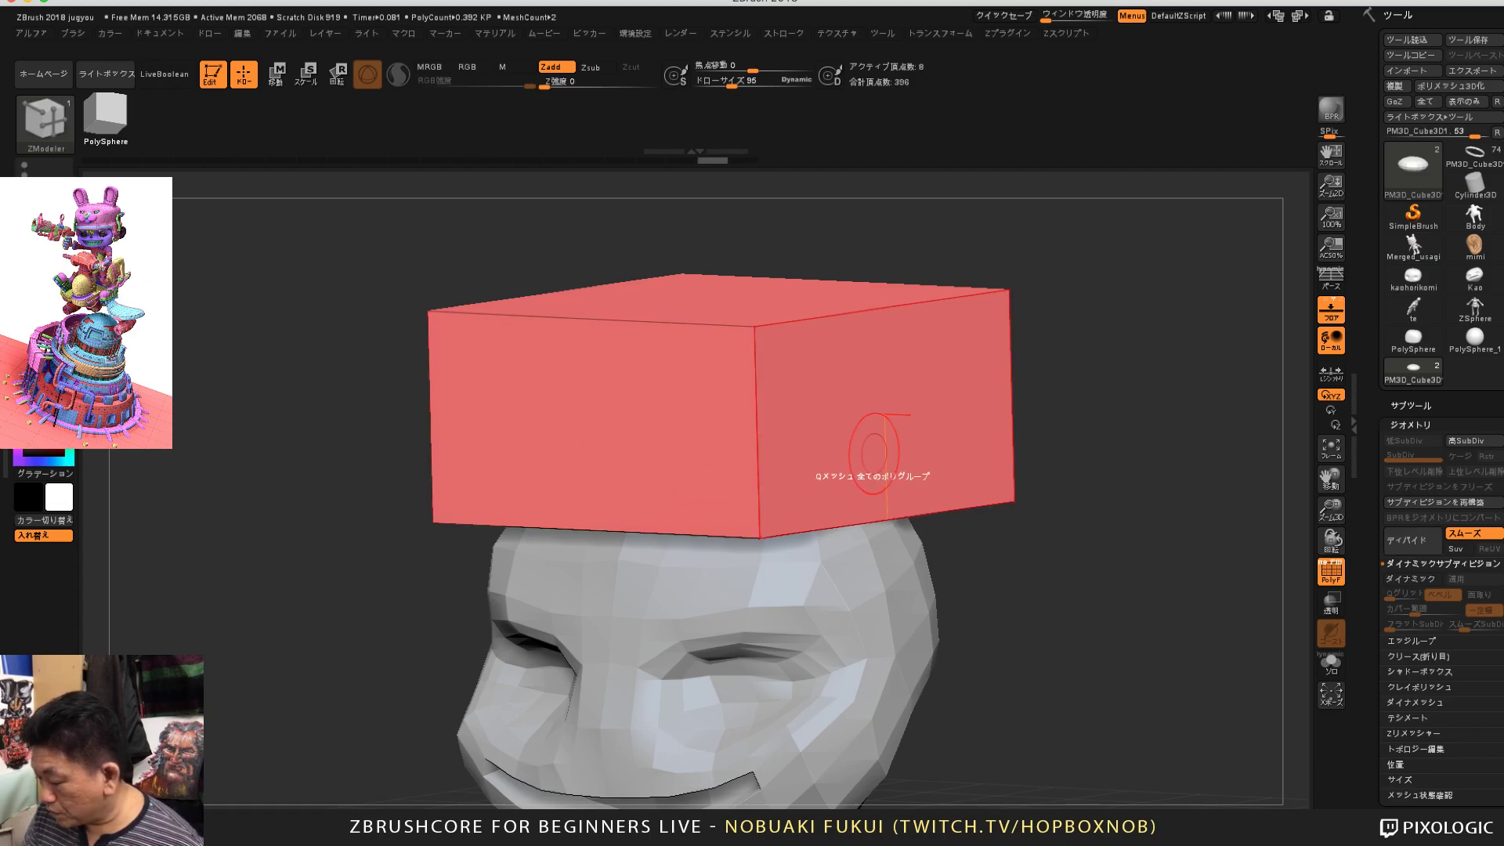
pyautogui.hotkey('shift', 'd')
pyautogui.moveTo(1010, 533)
pyautogui.mouseDown()
pyautogui.moveTo(1023, 540)
pyautogui.moveTo(1006, 557)
pyautogui.mouseUp()
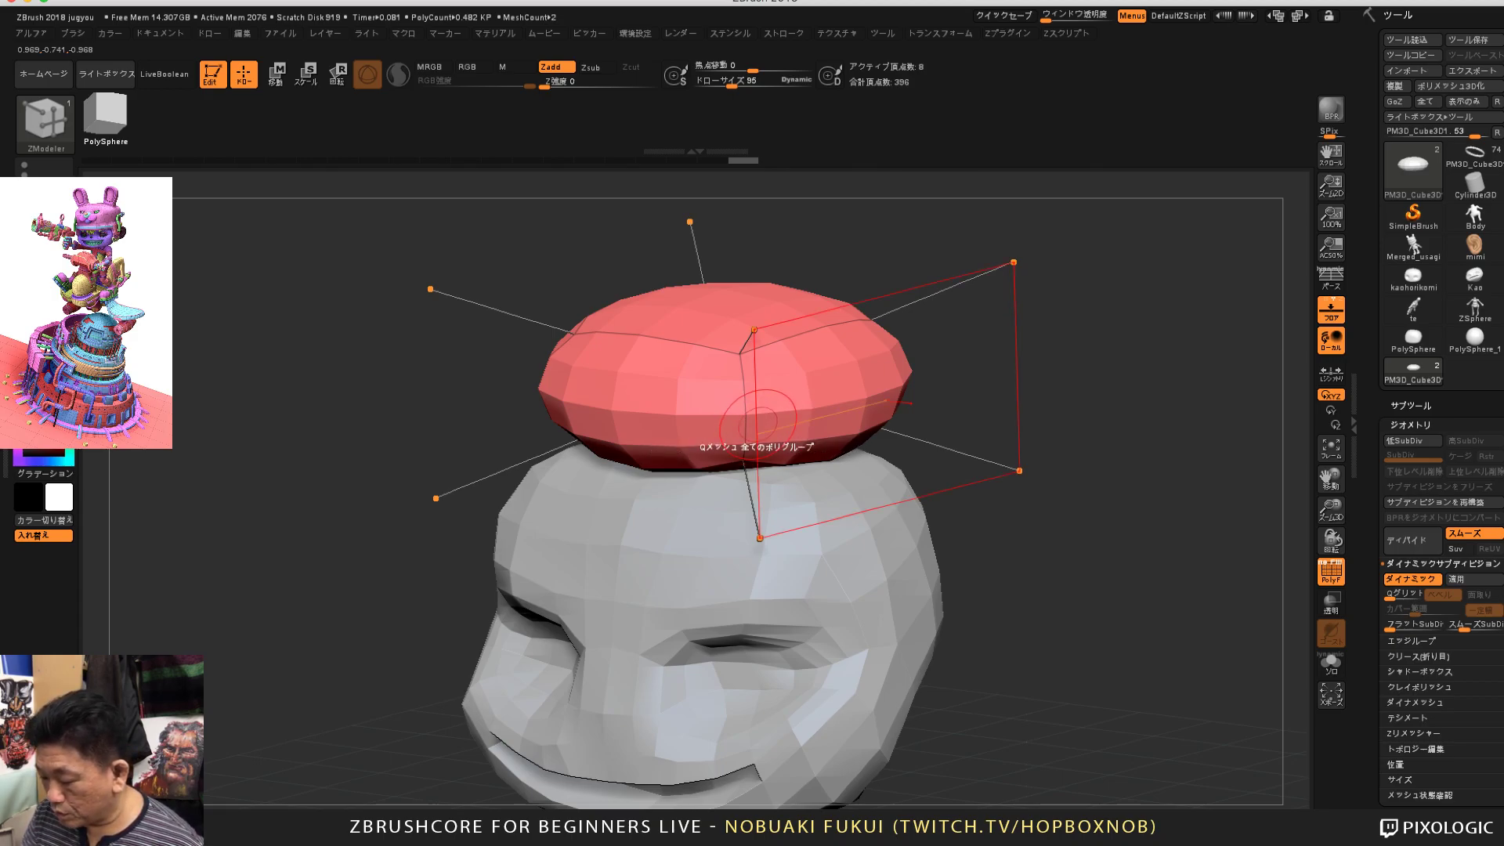
# Step: Insert a horizontal edge loop around the box and slide it down to the bottom edge
pyautogui.click(759, 424)
pyautogui.hotkey('ctrl', 'z')
pyautogui.click(758, 430)
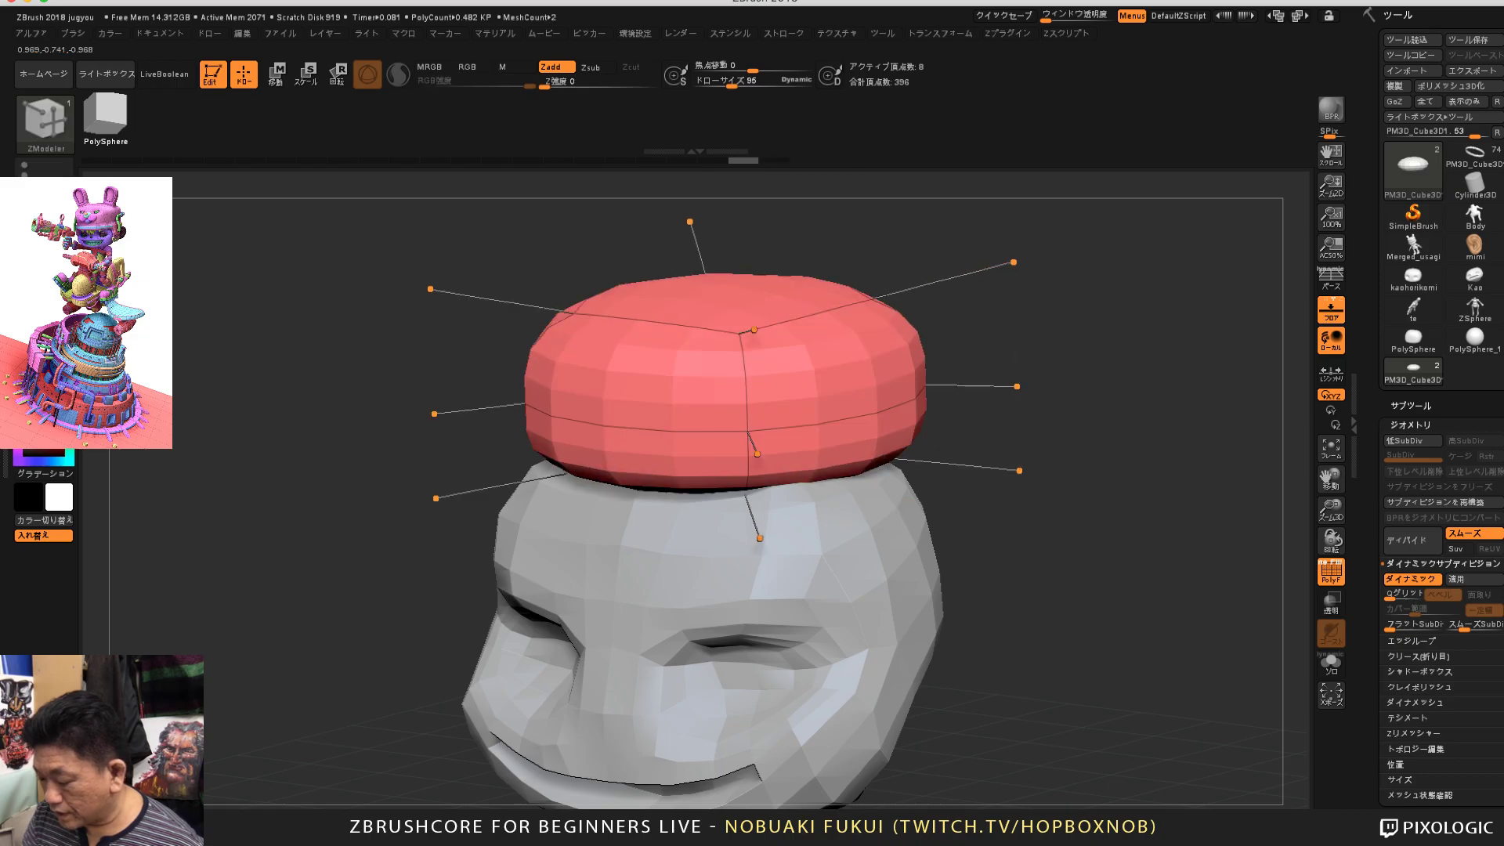
pyautogui.moveTo(757, 452); pyautogui.dragTo(760, 538)
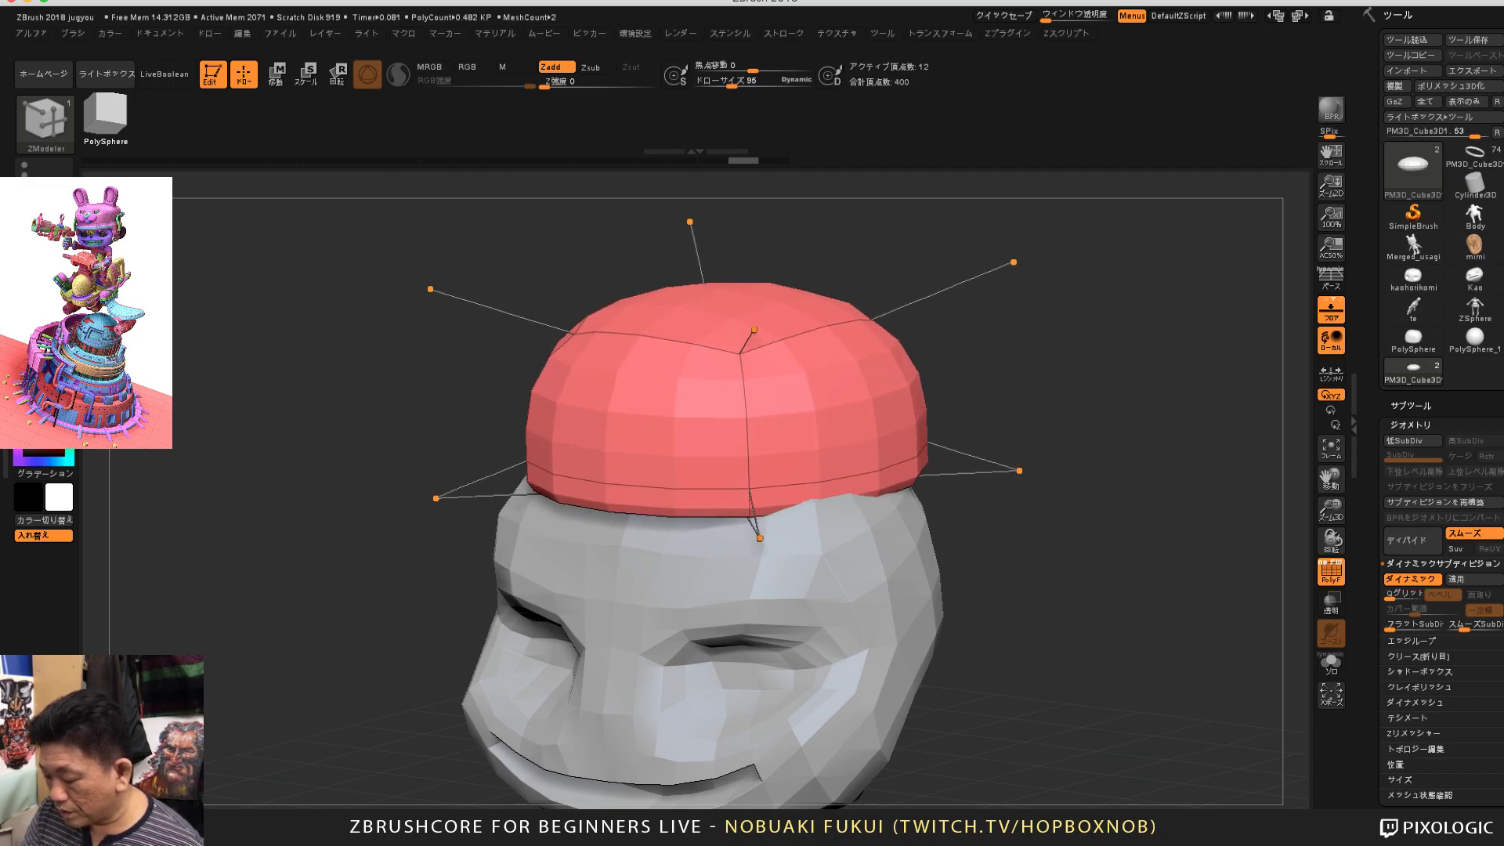
# Step: Scale up the whole cap uniformly with the gizmo, working from the front view
pyautogui.moveTo(1042, 564); pyautogui.dragTo(1019, 543)
pyautogui.keyDown('alt'); pyautogui.moveTo(1217, 549); pyautogui.dragTo(1263, 562); pyautogui.keyUp('alt')
pyautogui.keyDown('alt'); pyautogui.moveTo(893, 564); pyautogui.dragTo(1089, 560); pyautogui.keyUp('alt')
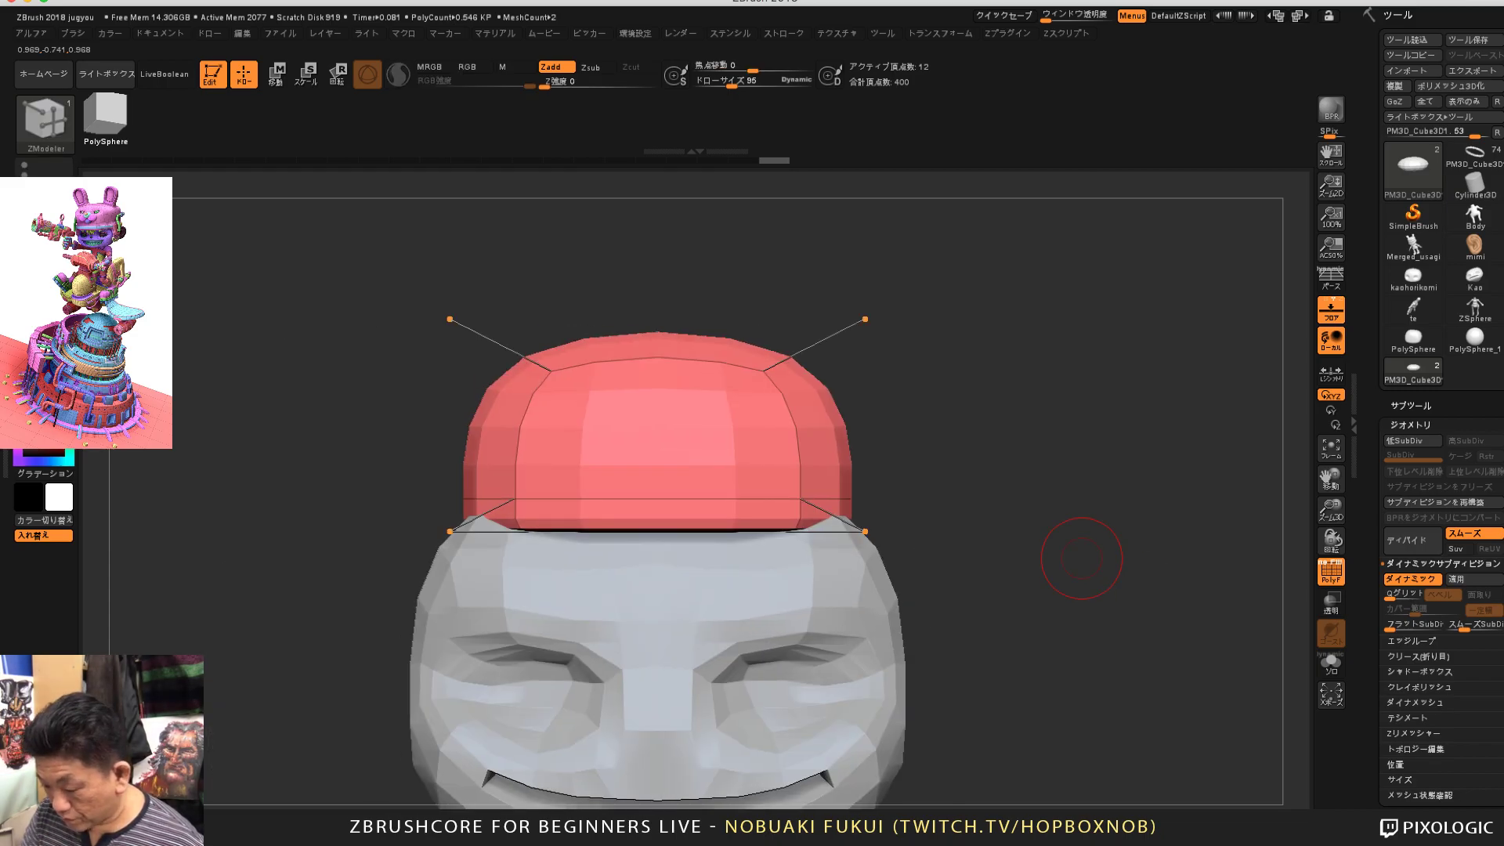
pyautogui.press('w')
pyautogui.moveTo(656, 424); pyautogui.dragTo(710, 424)
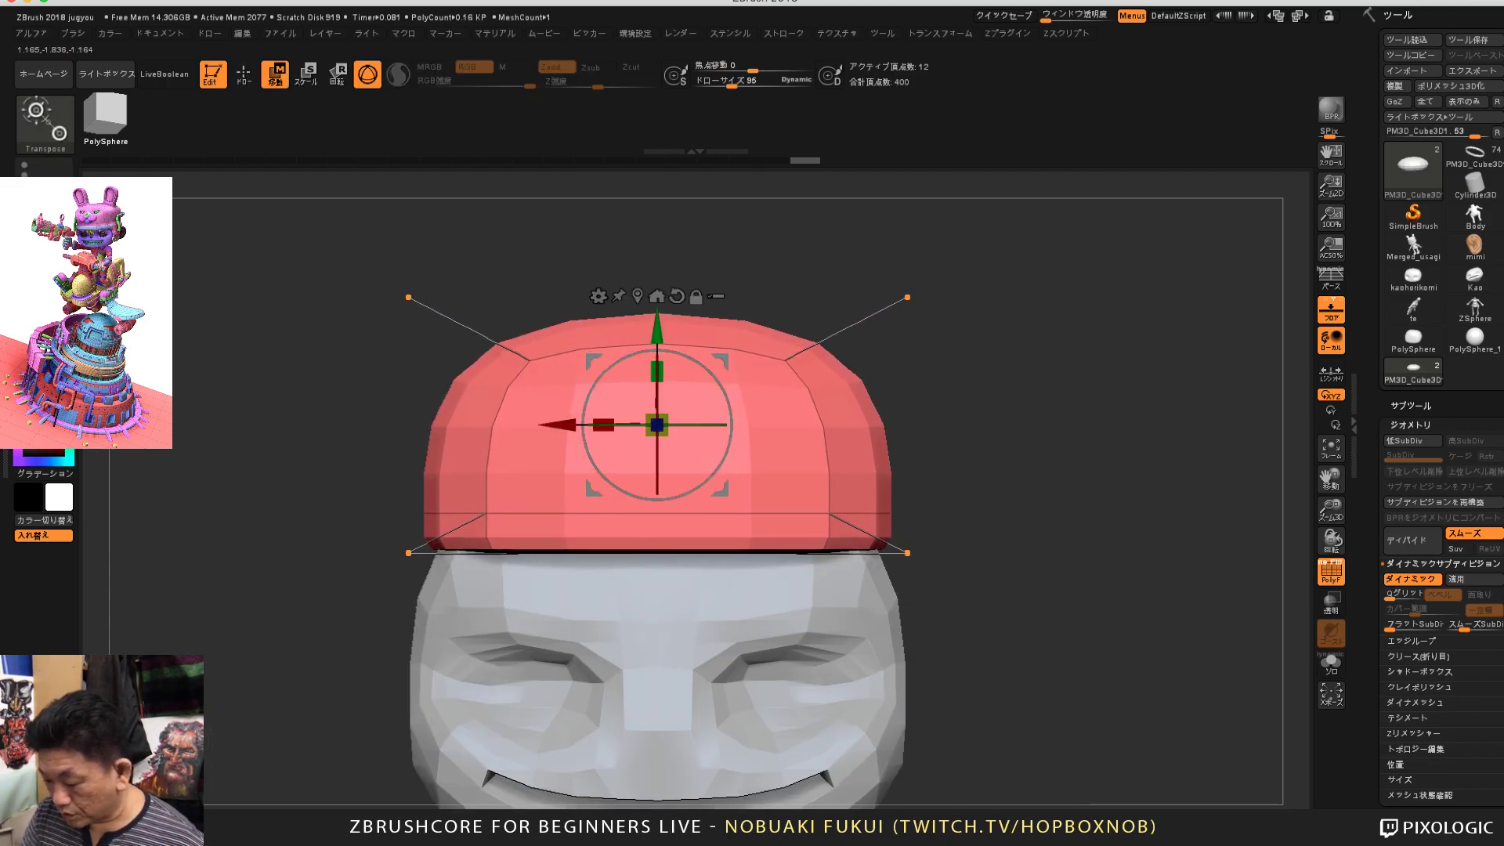
# Step: Stretch the cap in width and slightly from front to back, and lower it a little onto the head
pyautogui.keyDown('shift'); pyautogui.moveTo(1113, 549); pyautogui.dragTo(995, 549); pyautogui.keyUp('shift')
pyautogui.moveTo(603, 424); pyautogui.dragTo(568, 425)
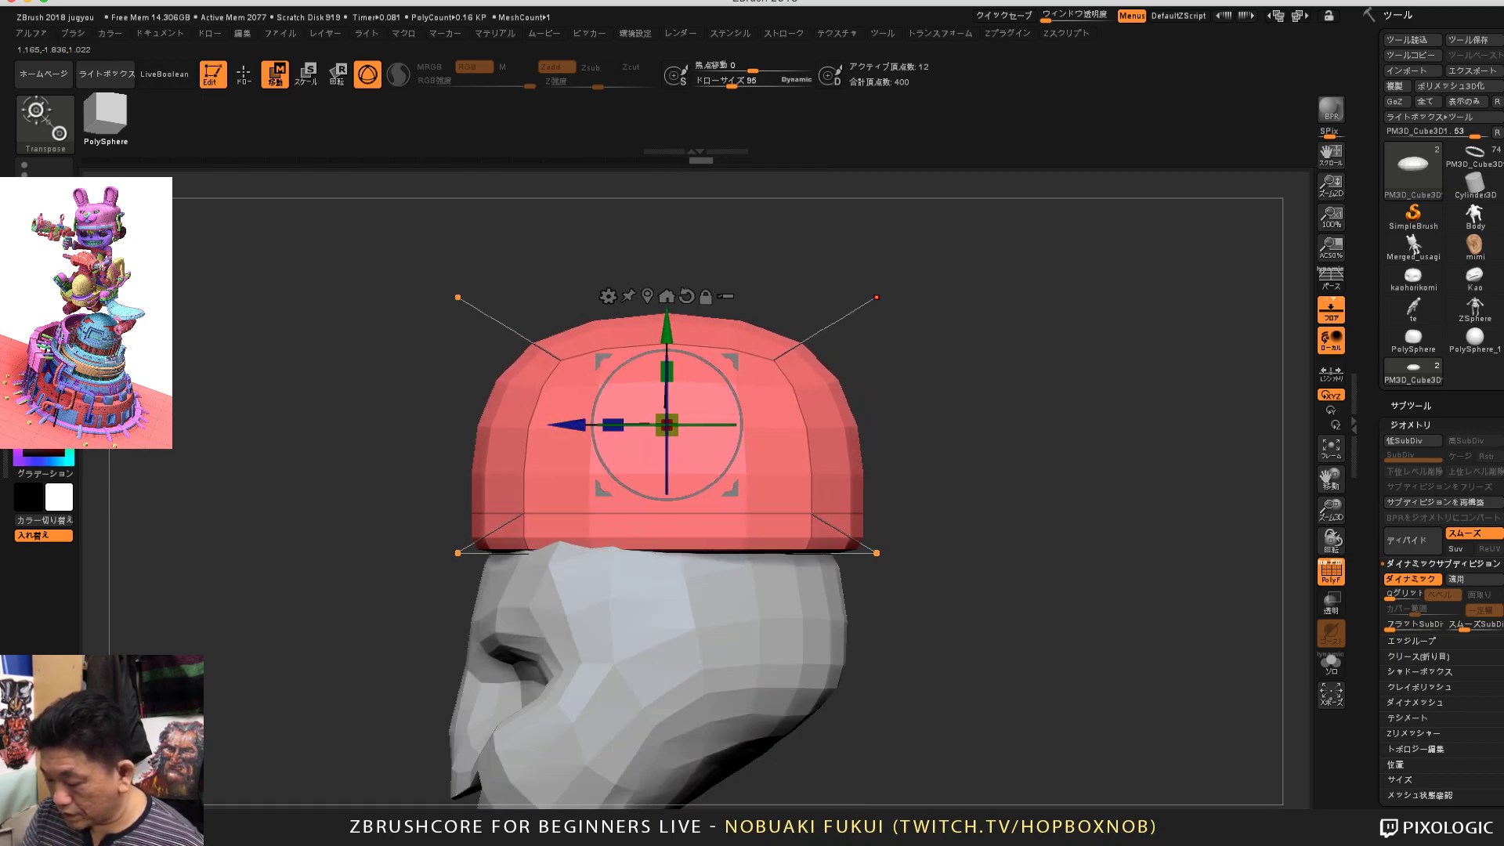
pyautogui.keyDown('shift'); pyautogui.moveTo(995, 549); pyautogui.dragTo(1112, 548); pyautogui.keyUp('shift')
pyautogui.moveTo(614, 425); pyautogui.dragTo(600, 424)
pyautogui.keyDown('shift'); pyautogui.moveTo(1112, 549); pyautogui.dragTo(995, 548); pyautogui.keyUp('shift')
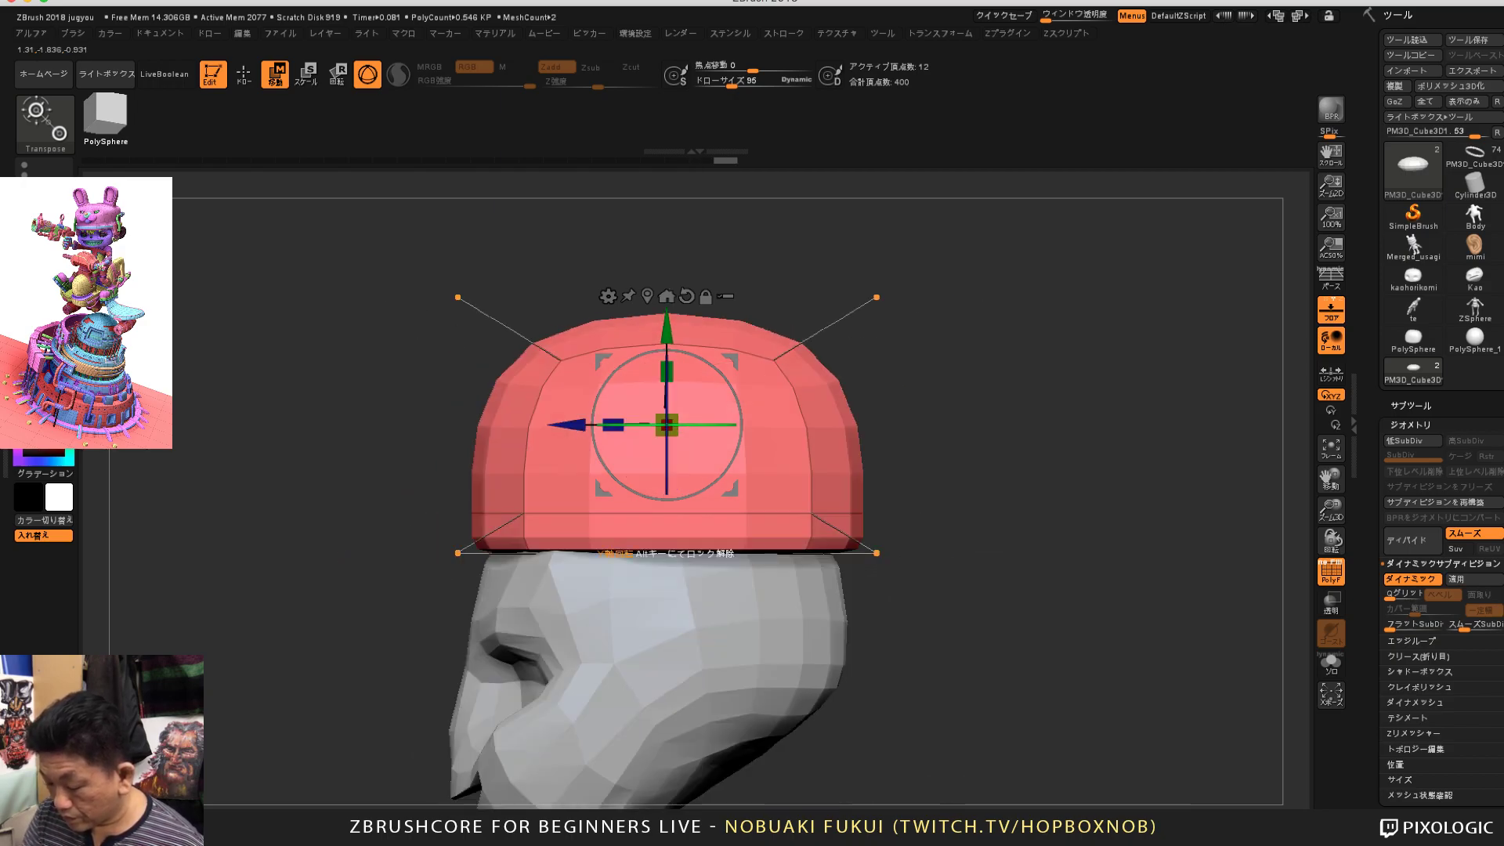
pyautogui.moveTo(614, 425); pyautogui.dragTo(609, 425)
pyautogui.moveTo(667, 328); pyautogui.dragTo(667, 334)
# Step: Switch to the Move brush and enlarge its Draw Size to 289
pyautogui.moveTo(995, 548); pyautogui.dragTo(1135, 549)
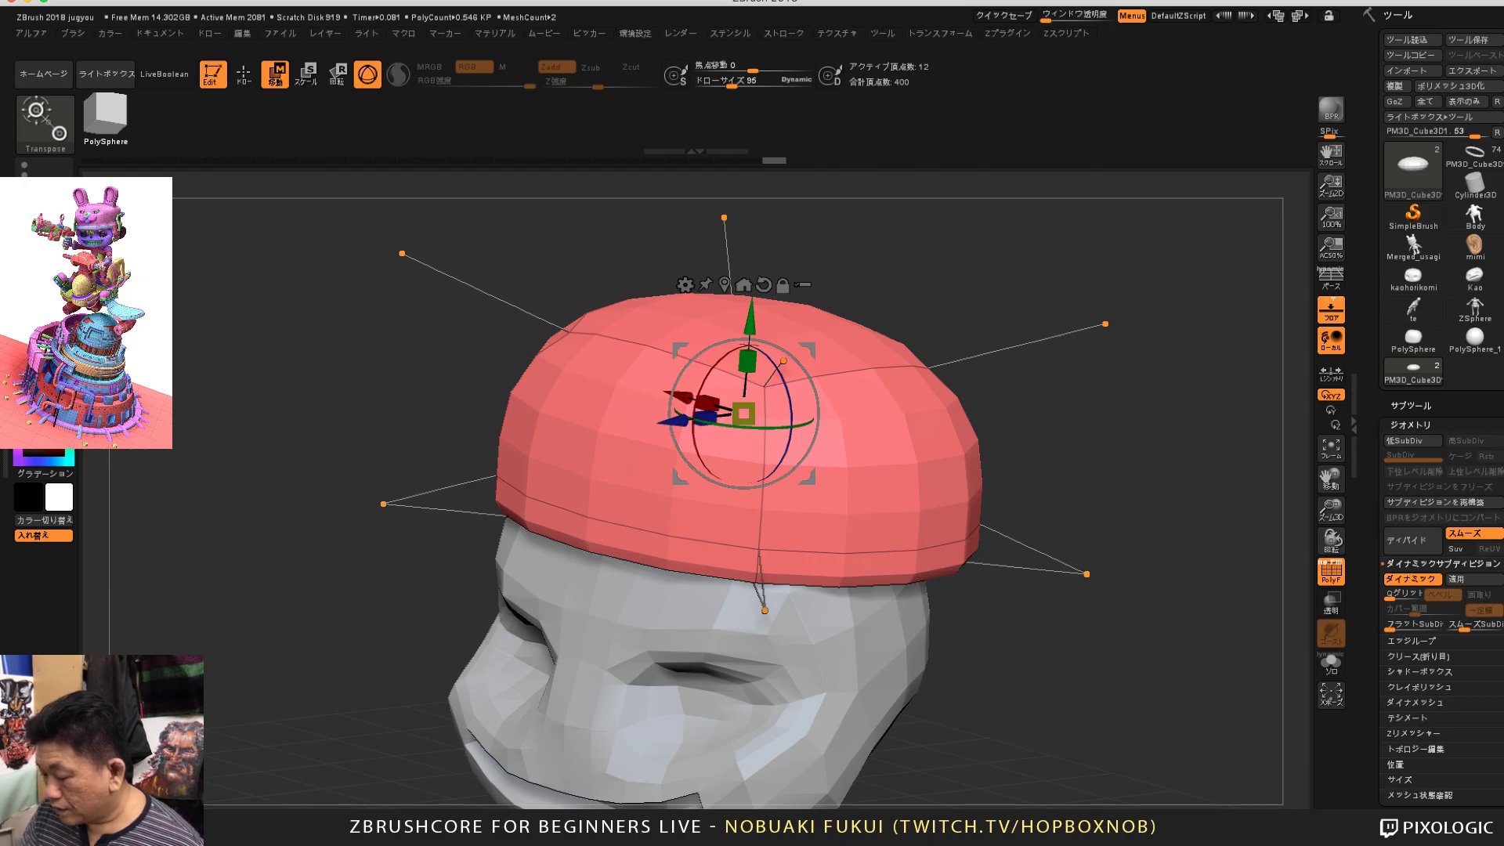
pyautogui.moveTo(1129, 470); pyautogui.dragTo(1191, 459)
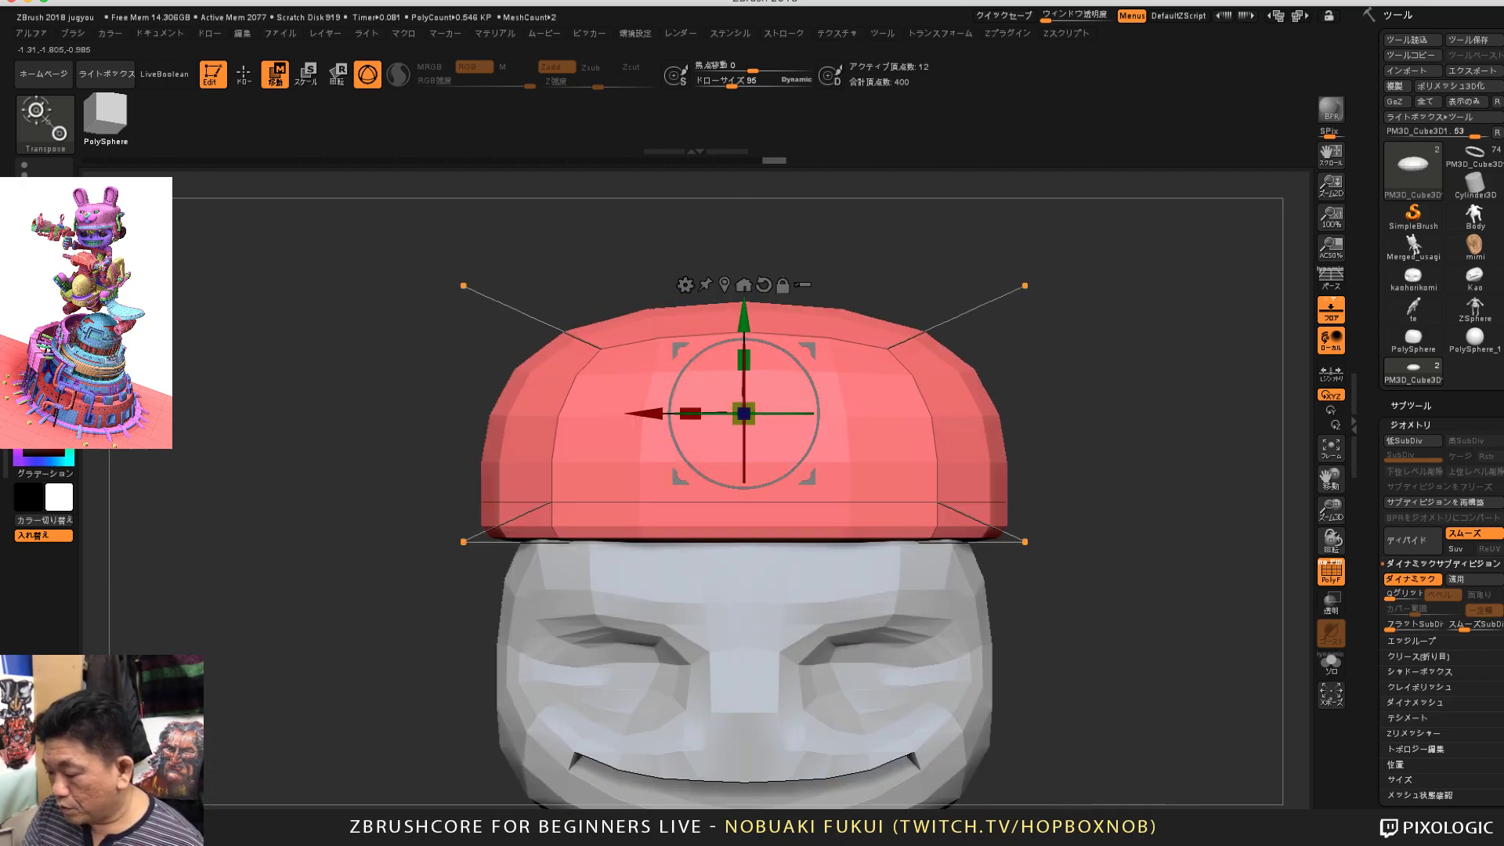
pyautogui.moveTo(1159, 470); pyautogui.dragTo(1128, 484)
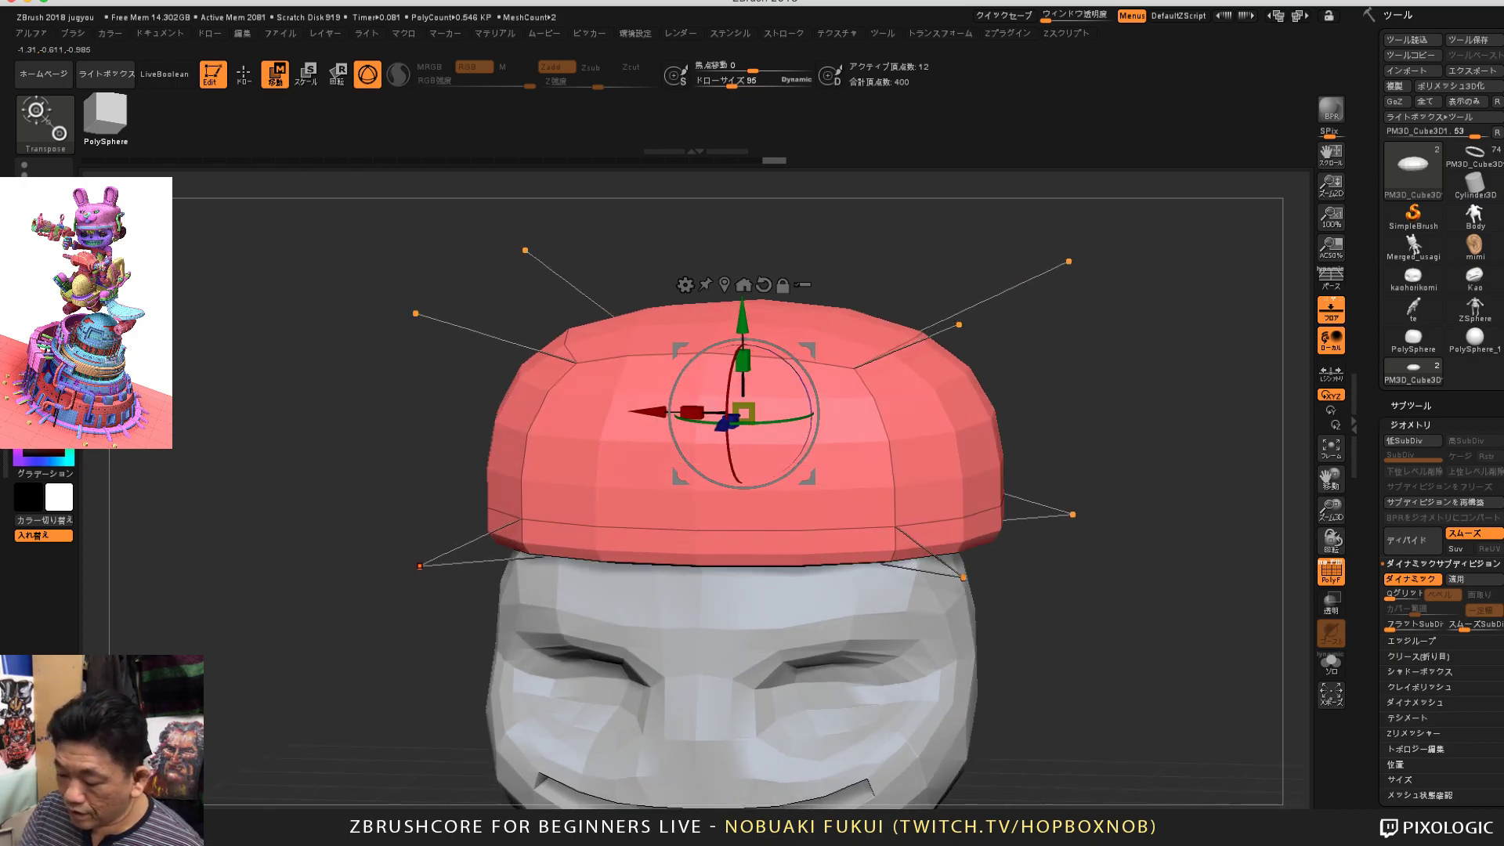
pyautogui.moveTo(1129, 484)
pyautogui.mouseDown()
pyautogui.moveTo(1138, 495)
pyautogui.moveTo(1108, 489)
pyautogui.moveTo(1137, 490)
pyautogui.mouseUp()
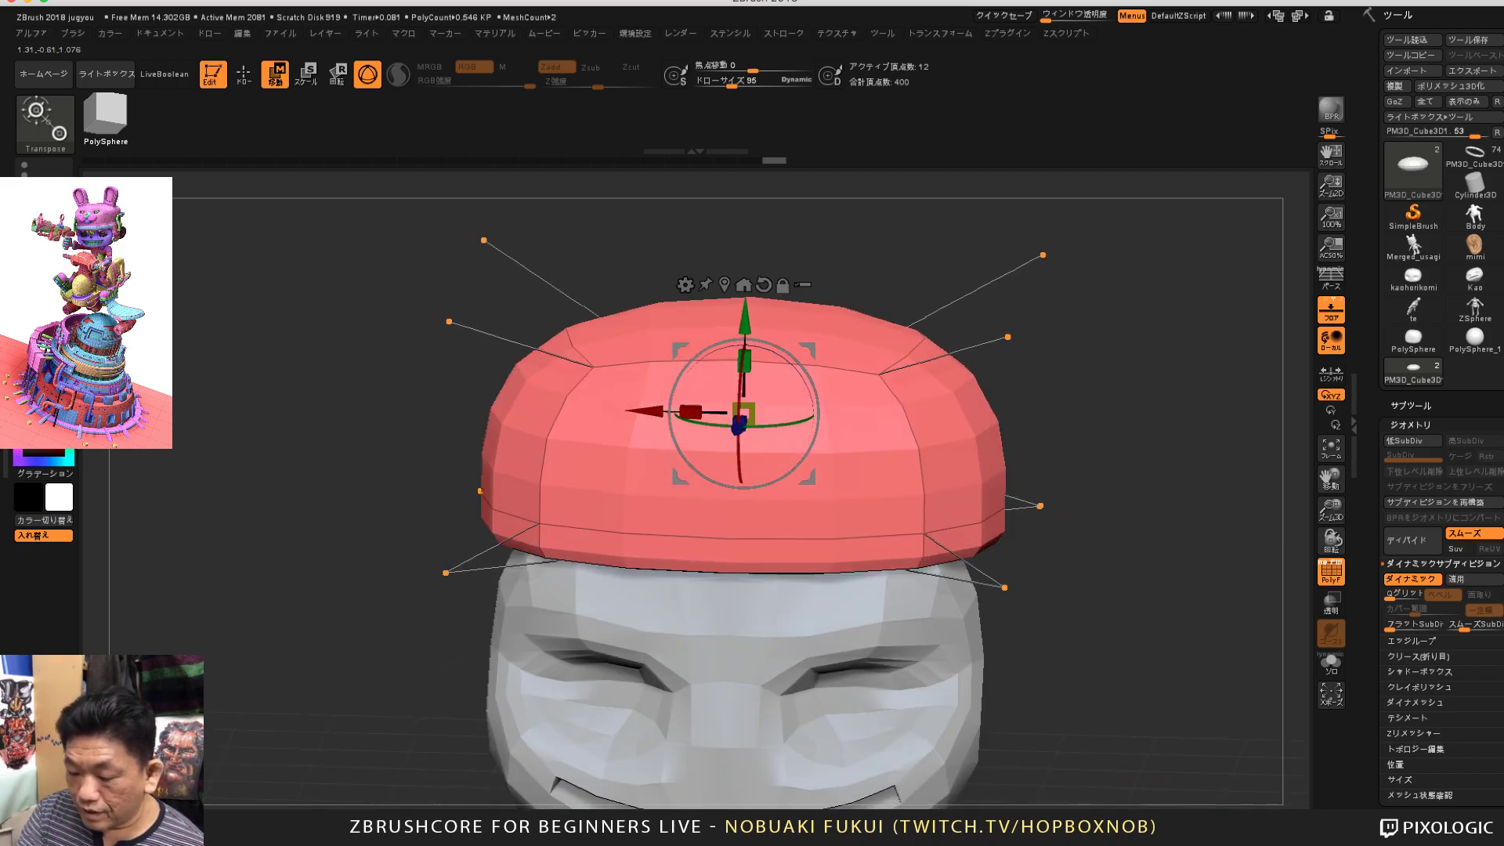
pyautogui.click(45, 122)
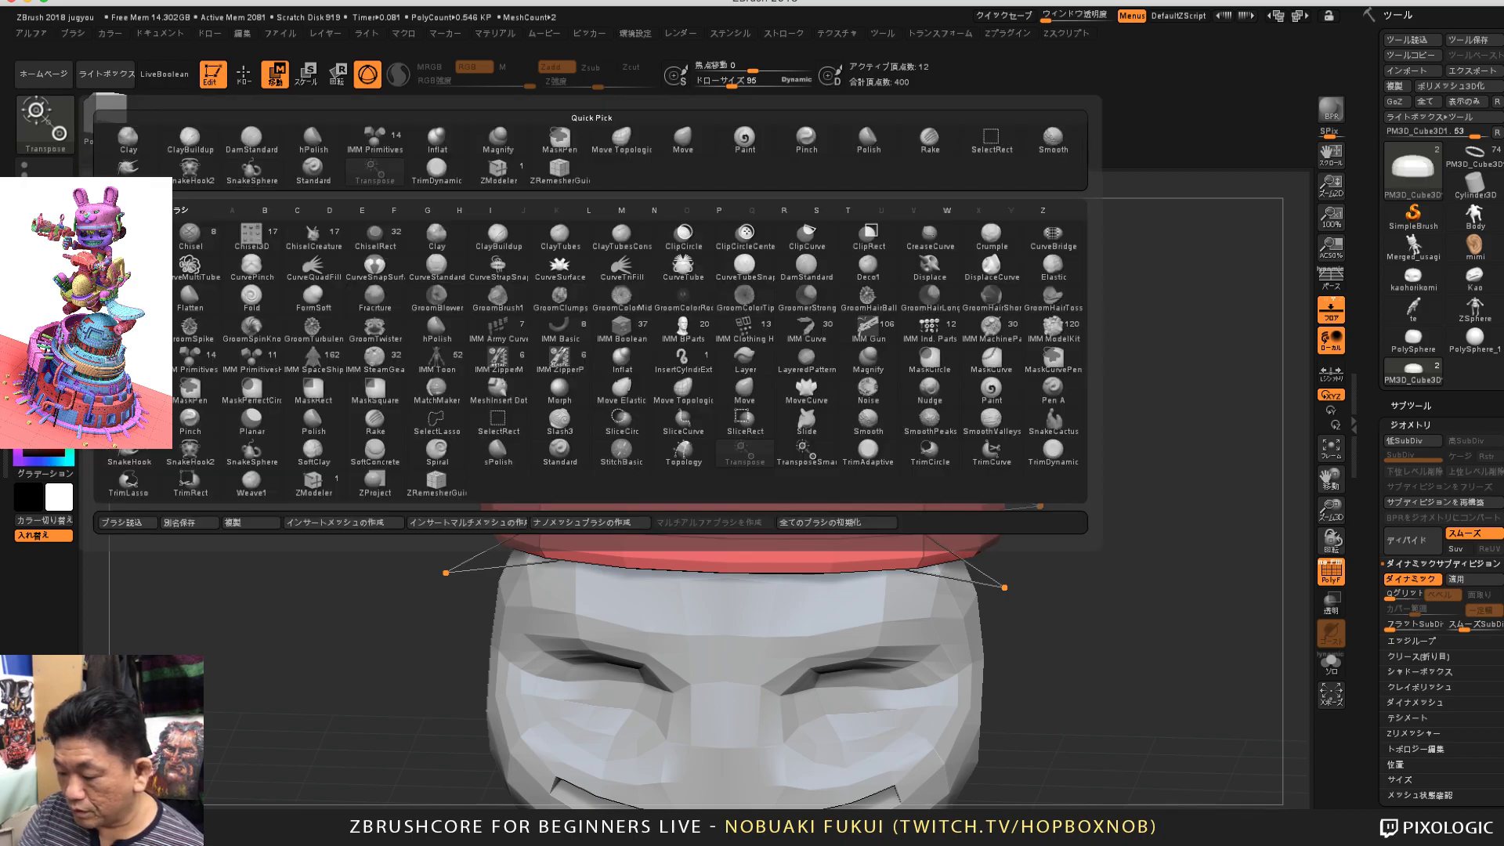
pyautogui.click(683, 139)
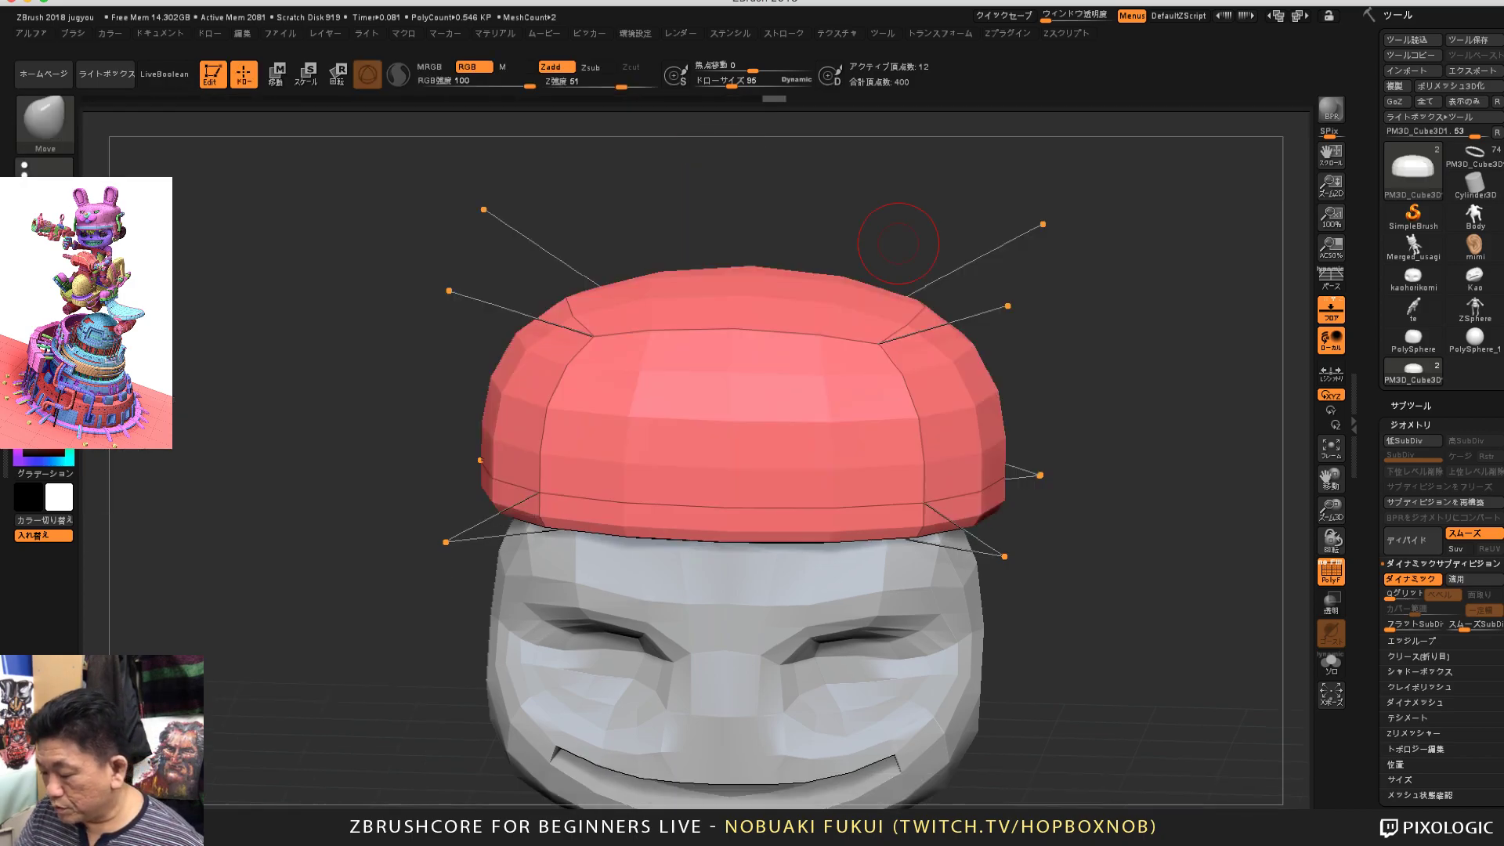
pyautogui.moveTo(1148, 483)
pyautogui.mouseDown()
pyautogui.moveTo(1125, 493)
pyautogui.moveTo(1116, 526)
pyautogui.mouseUp()
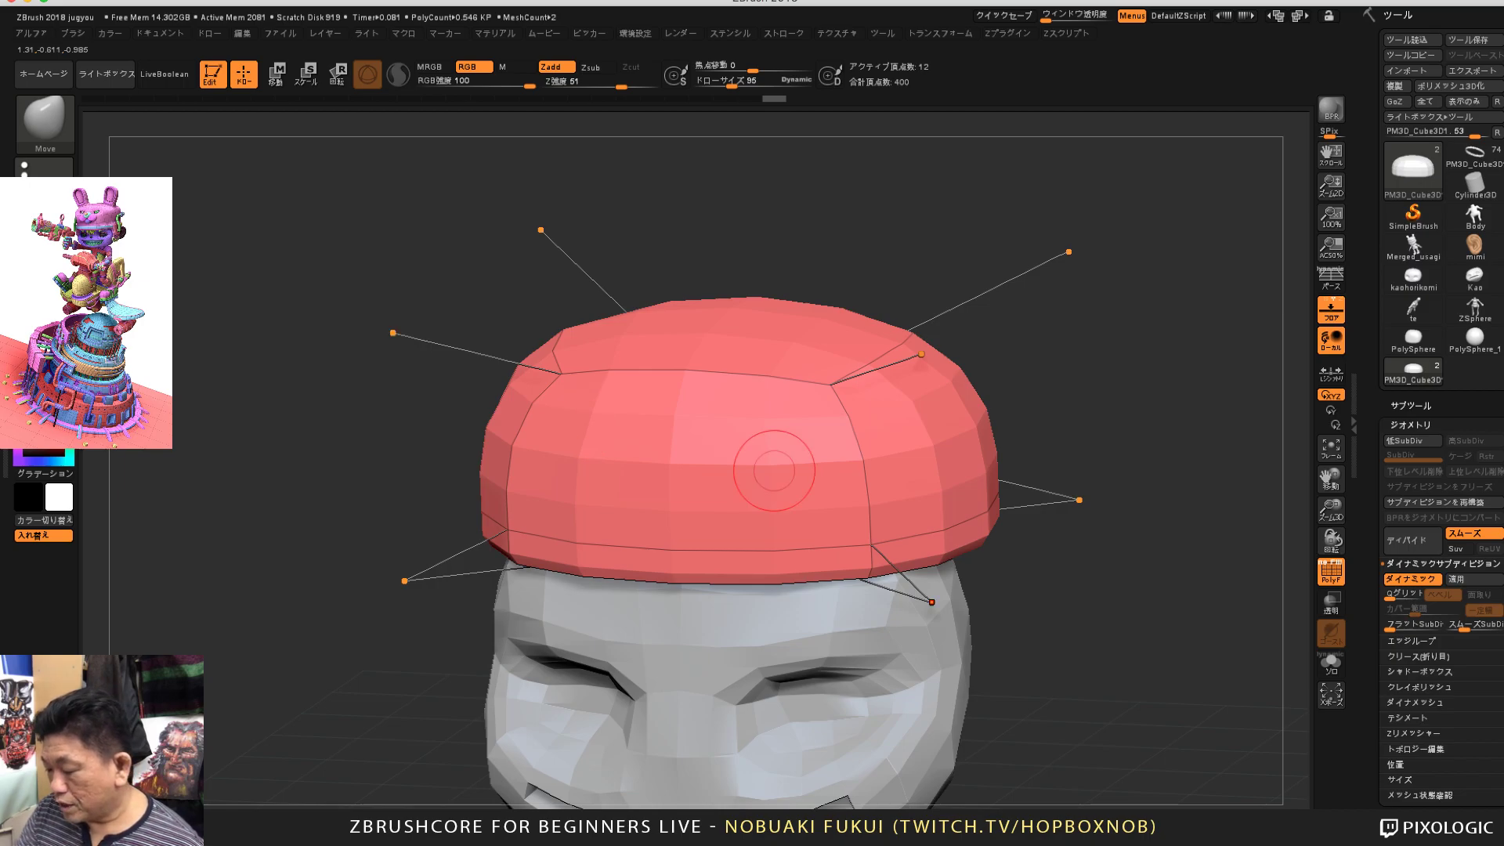
pyautogui.moveTo(1090, 412); pyautogui.dragTo(1069, 396)
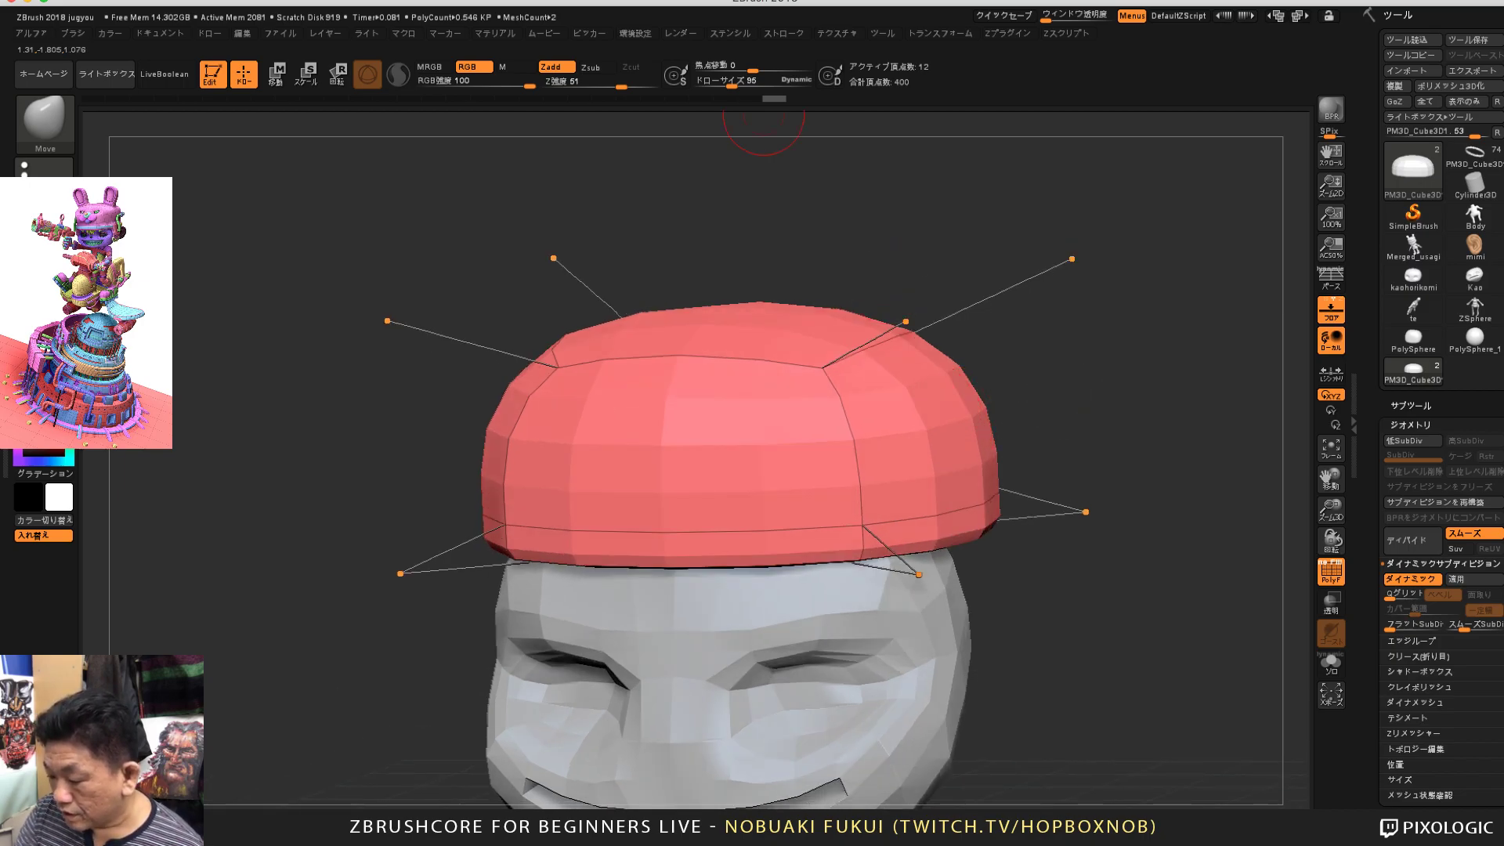
pyautogui.press('s')
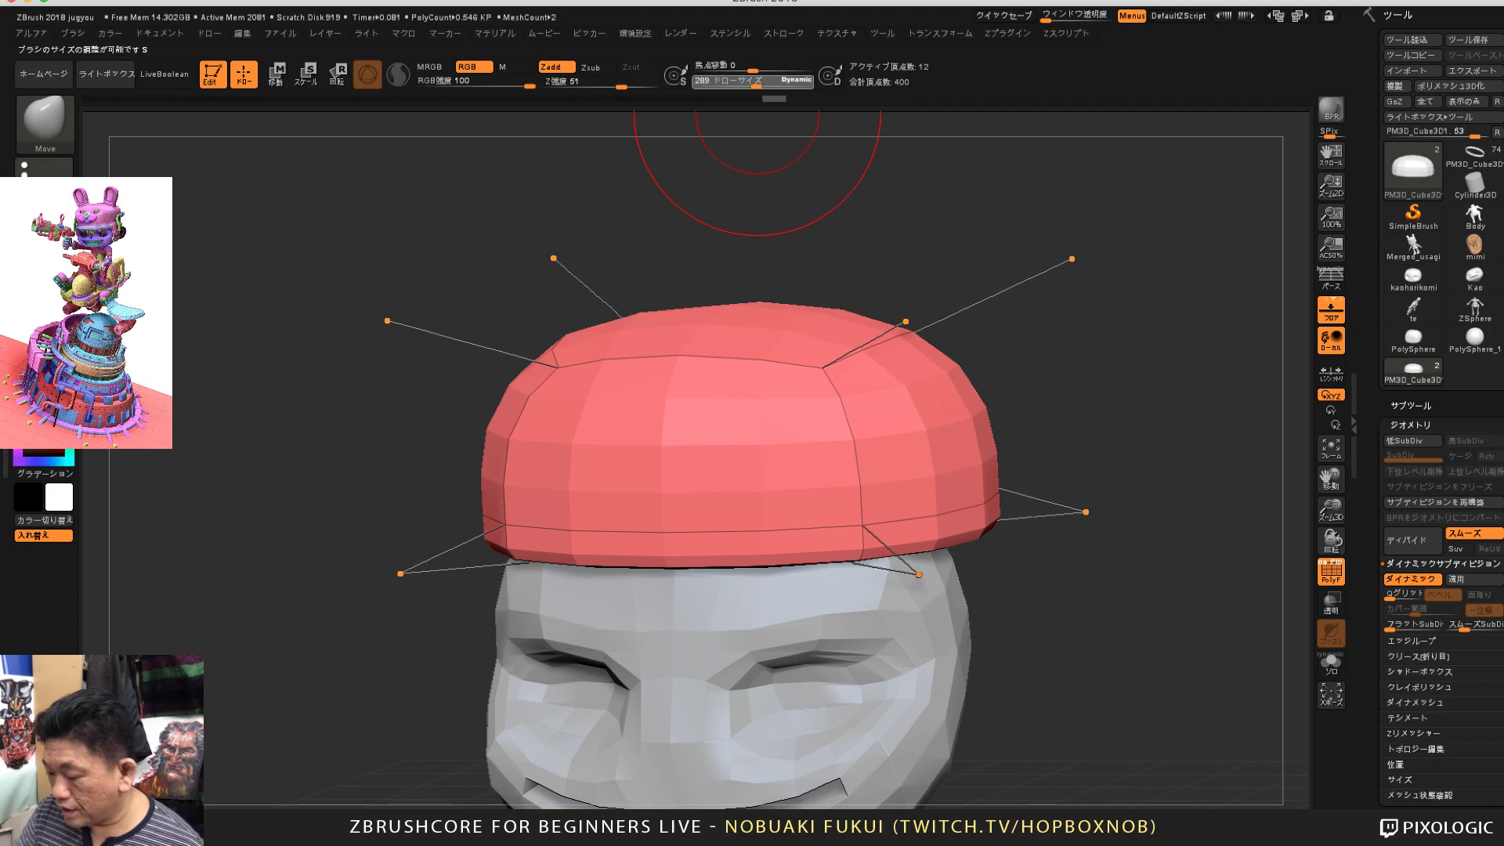
pyautogui.moveTo(1054, 404); pyautogui.dragTo(1030, 392)
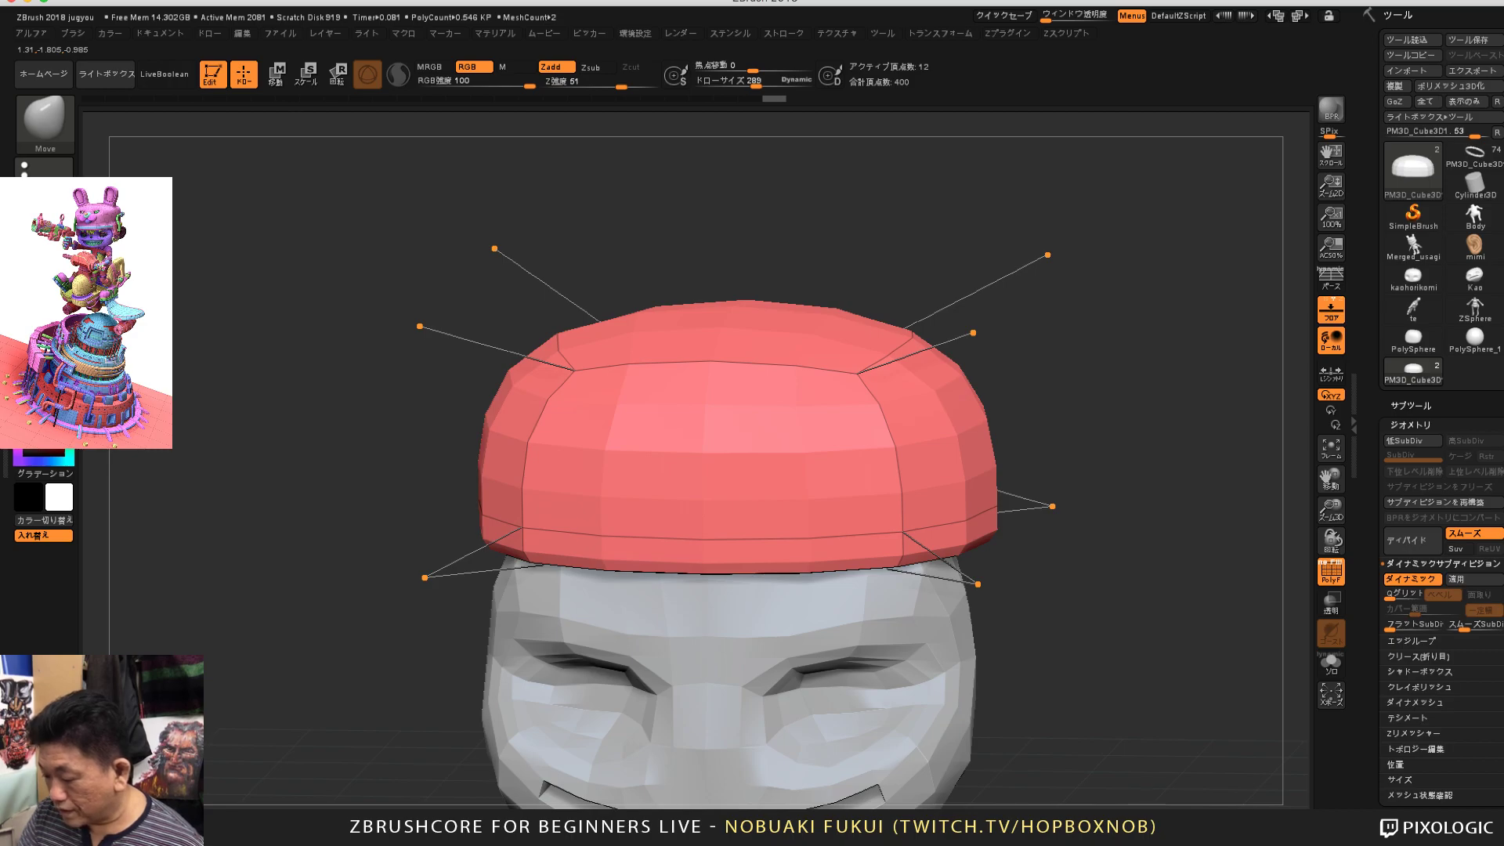
# Step: Try pulling the cap's upper front corner point outward and upward with the Move brush, undoing each pull
pyautogui.moveTo(974, 333); pyautogui.dragTo(1028, 285)
pyautogui.hotkey('ctrl', 'z')
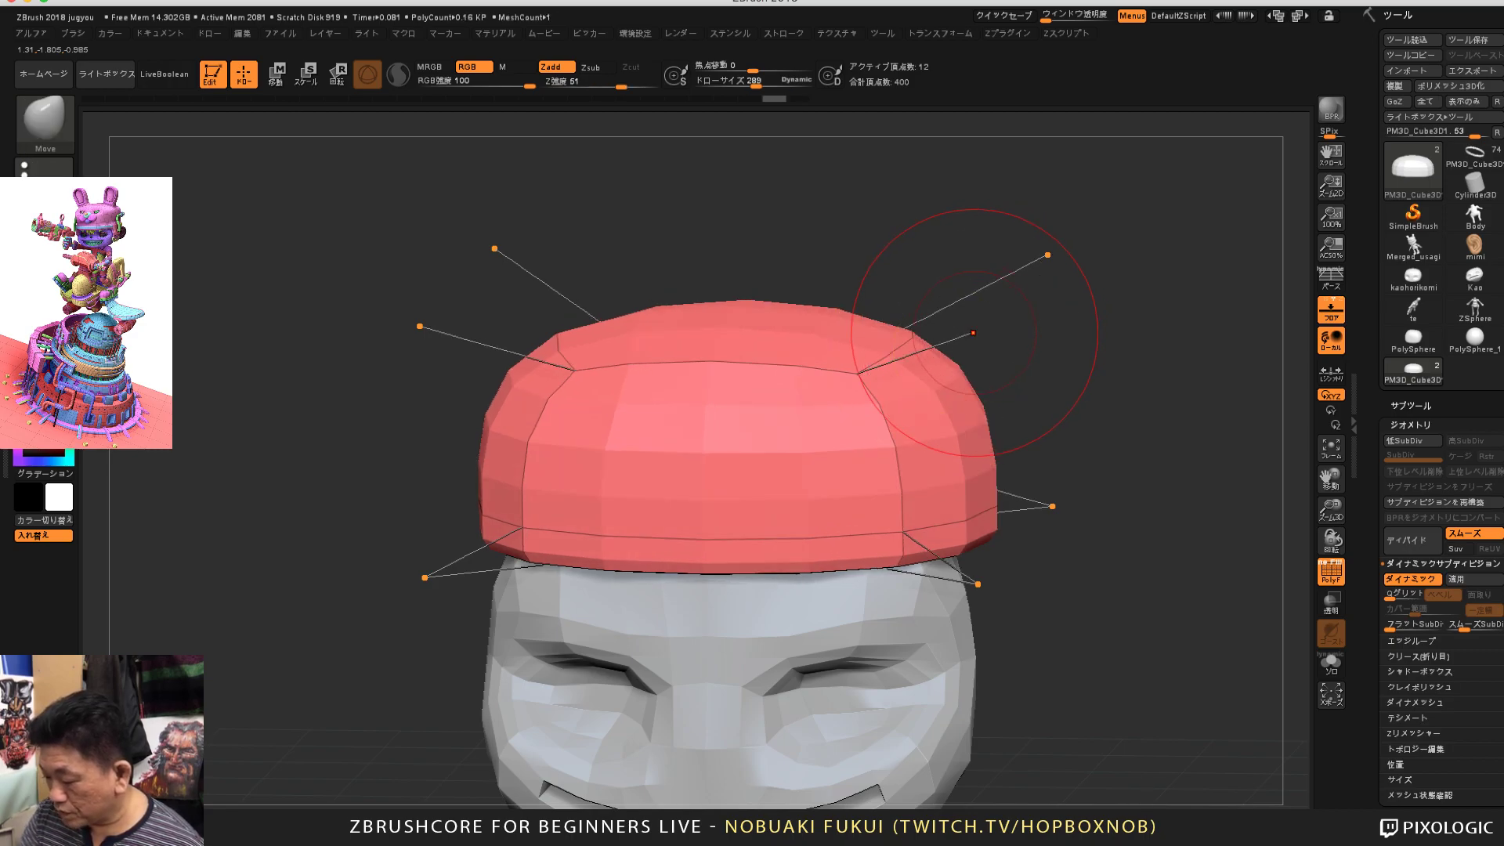
pyautogui.moveTo(974, 333); pyautogui.dragTo(1056, 253)
pyautogui.press('ctrl')
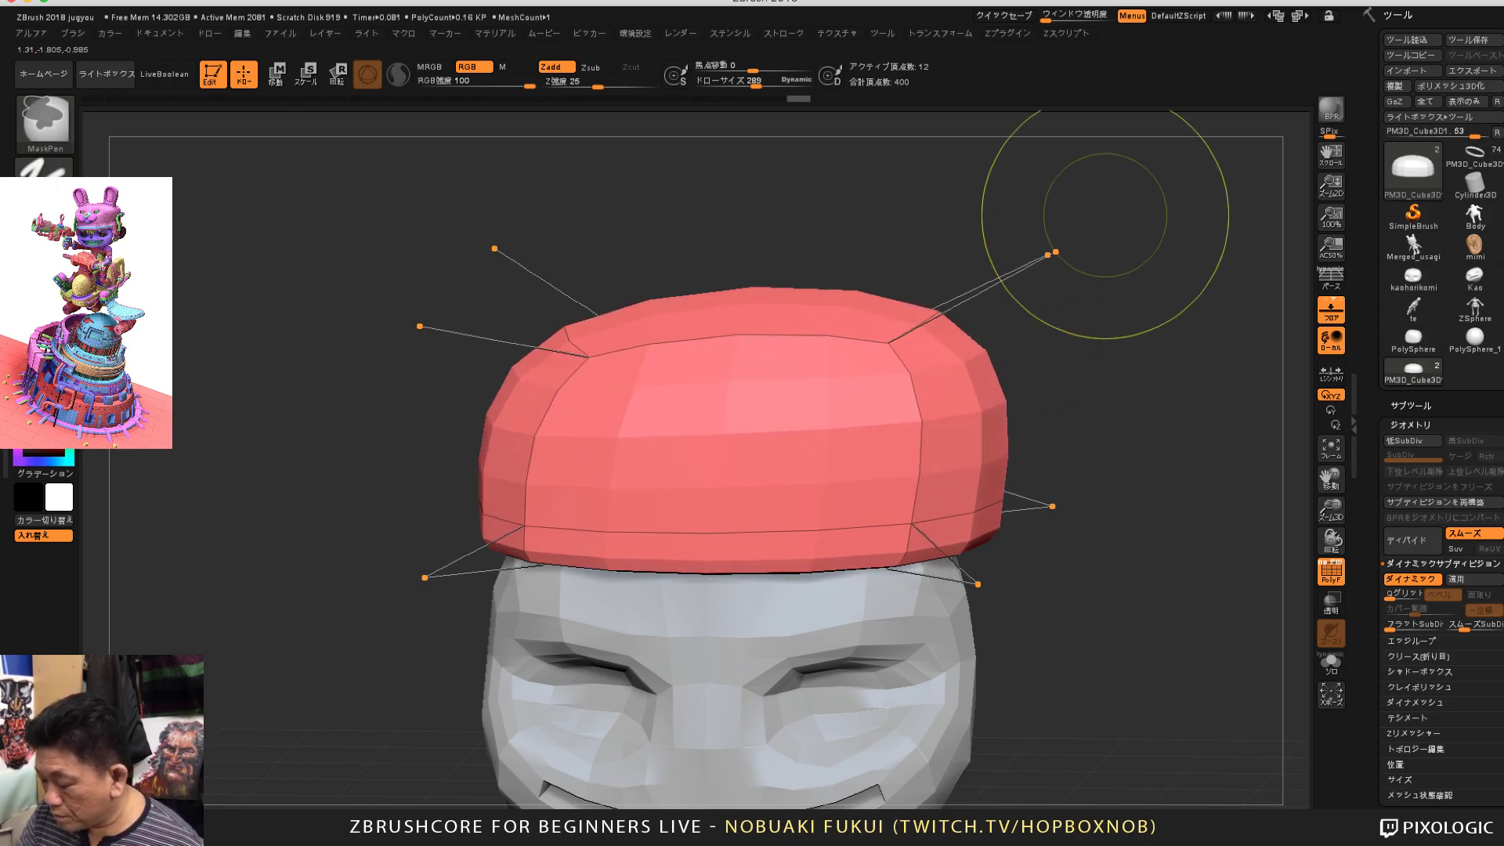
pyautogui.hotkey('ctrl', 'z')
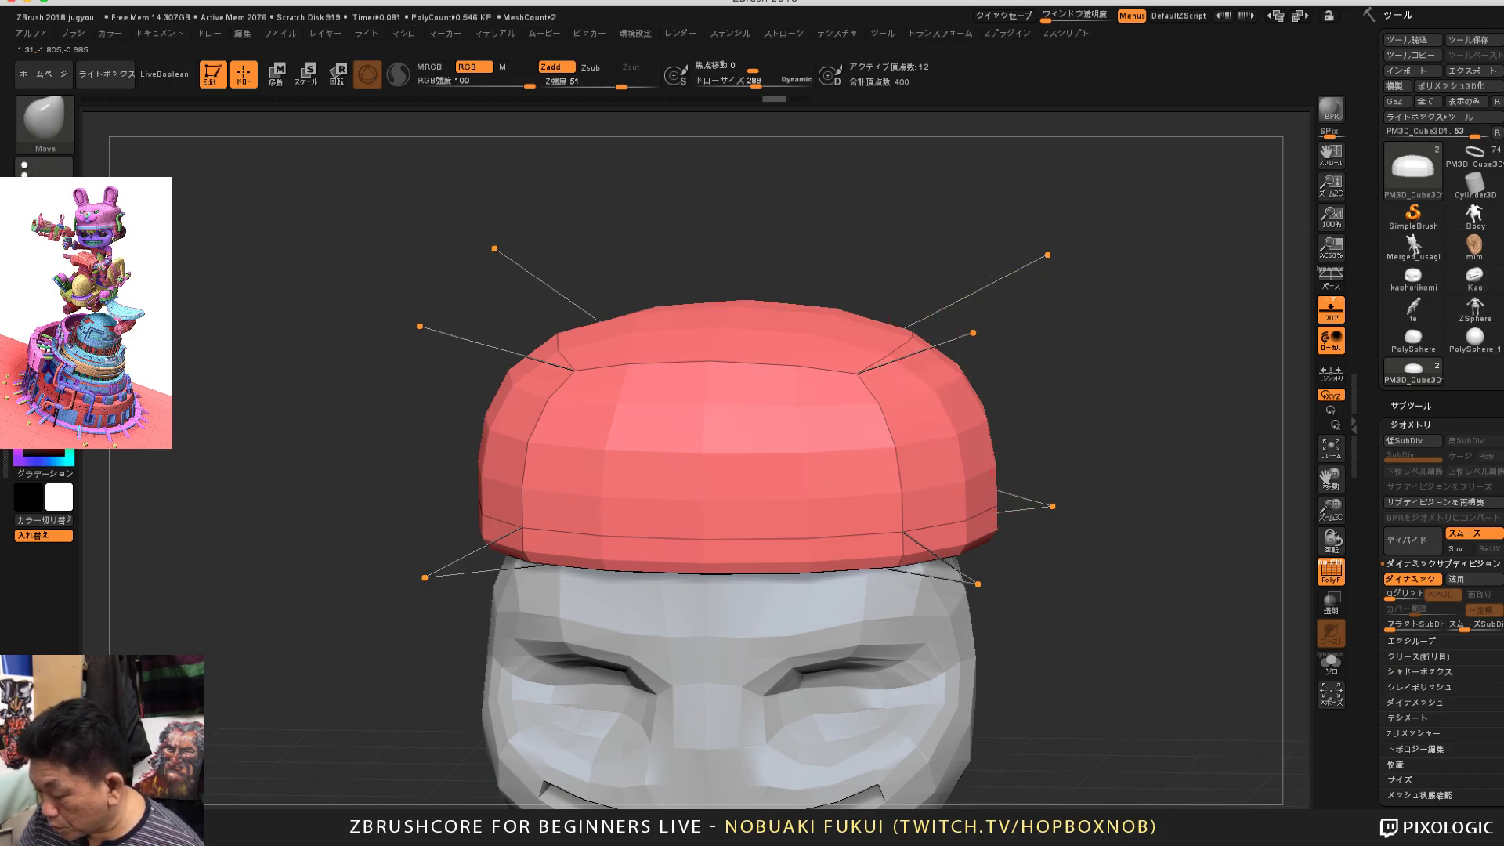
# Step: Turn off Dynamic Subdivision for the cap to show it as a plain box on the head
pyautogui.moveTo(1037, 388); pyautogui.dragTo(957, 405)
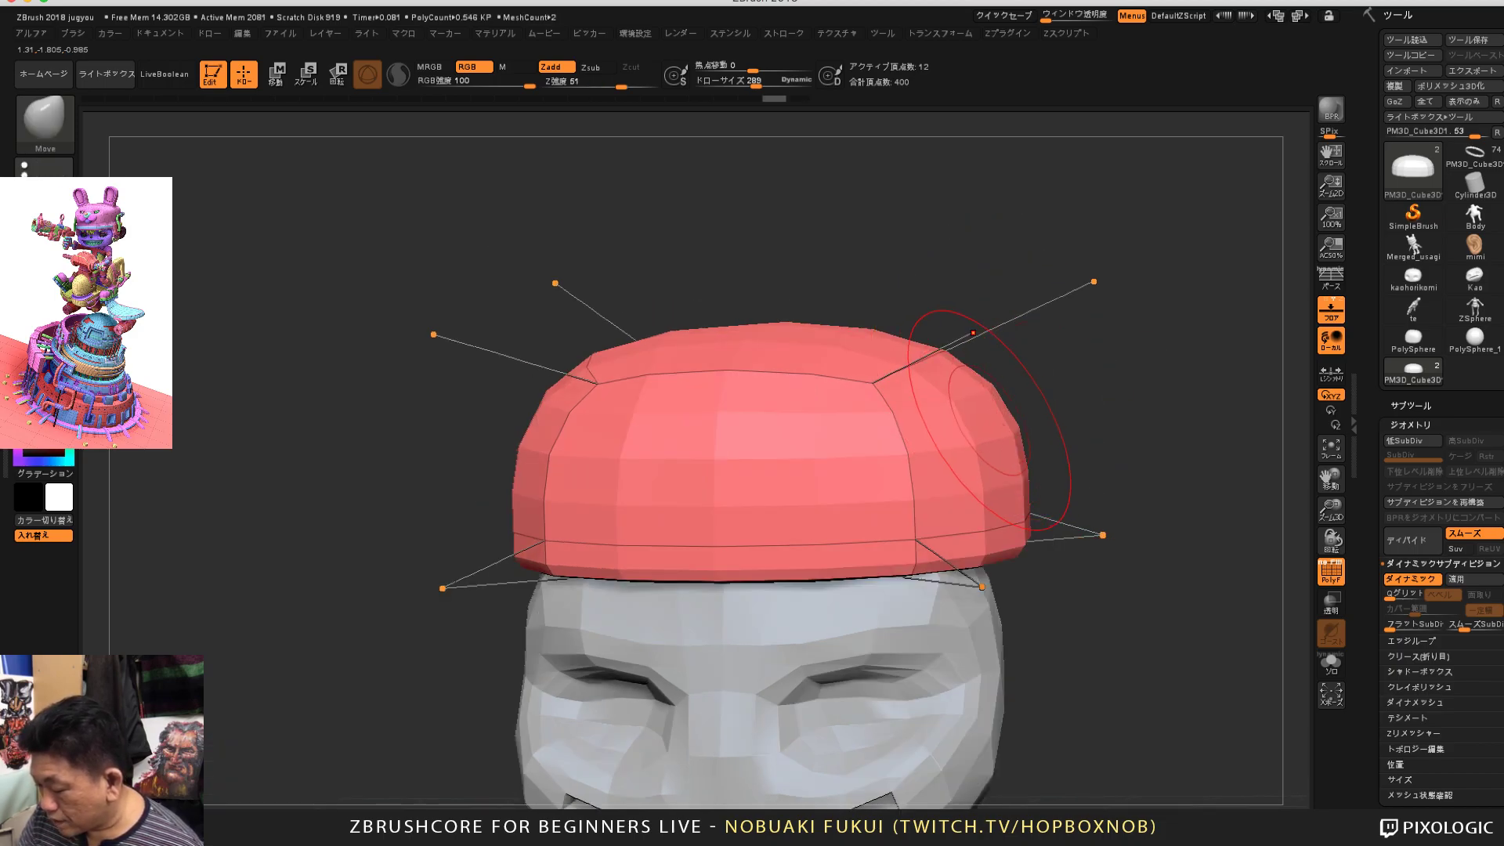
pyautogui.moveTo(1082, 417)
pyautogui.keyDown('alt'); pyautogui.mouseDown()
pyautogui.moveTo(1091, 427)
pyautogui.moveTo(941, 524)
pyautogui.mouseUp(); pyautogui.keyUp('alt')
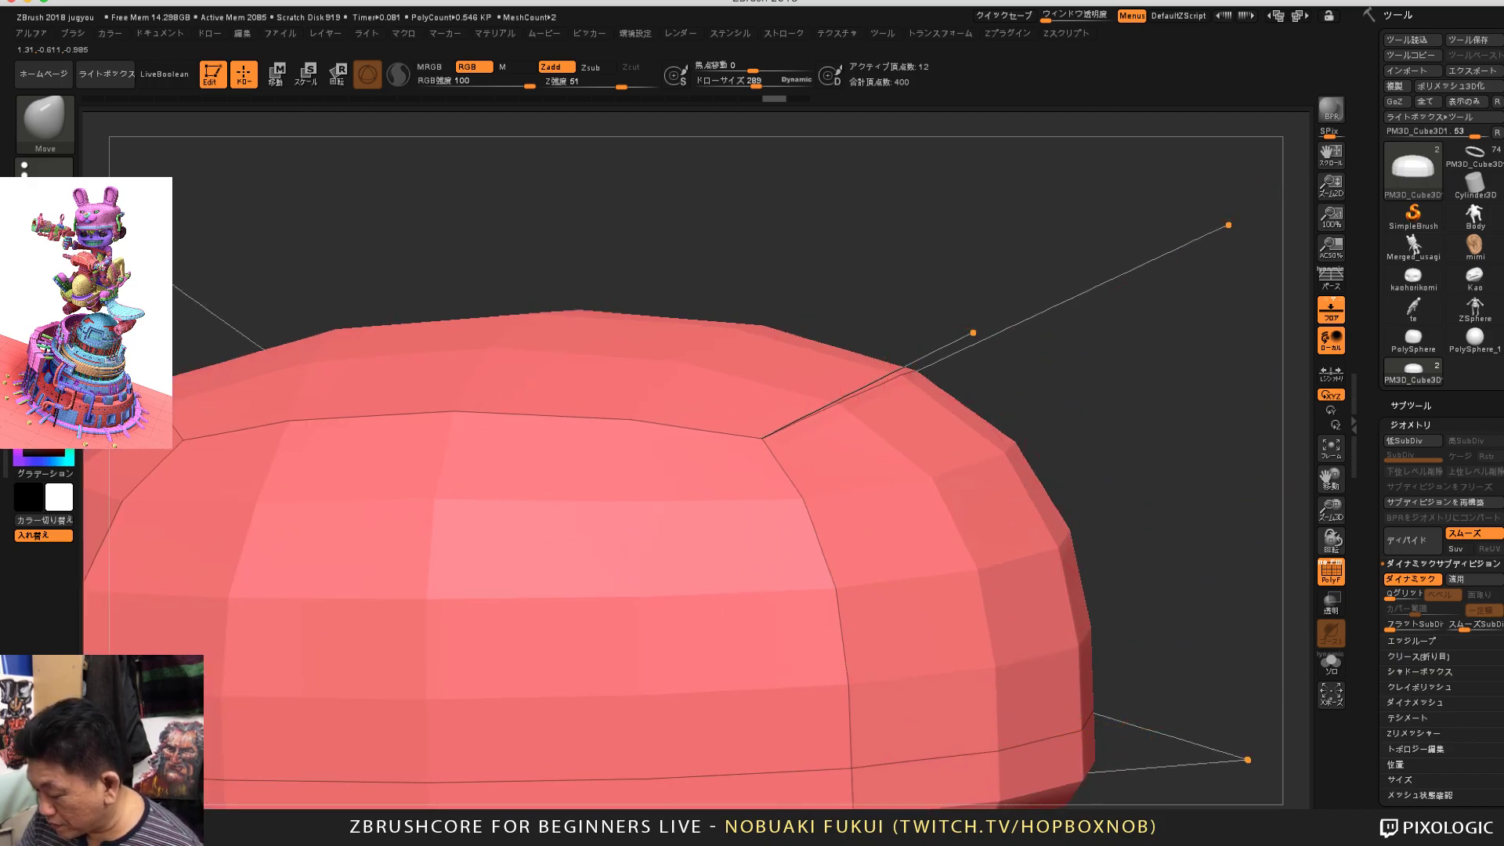
pyautogui.keyDown('alt'); pyautogui.moveTo(1125, 548); pyautogui.dragTo(1082, 395); pyautogui.keyUp('alt')
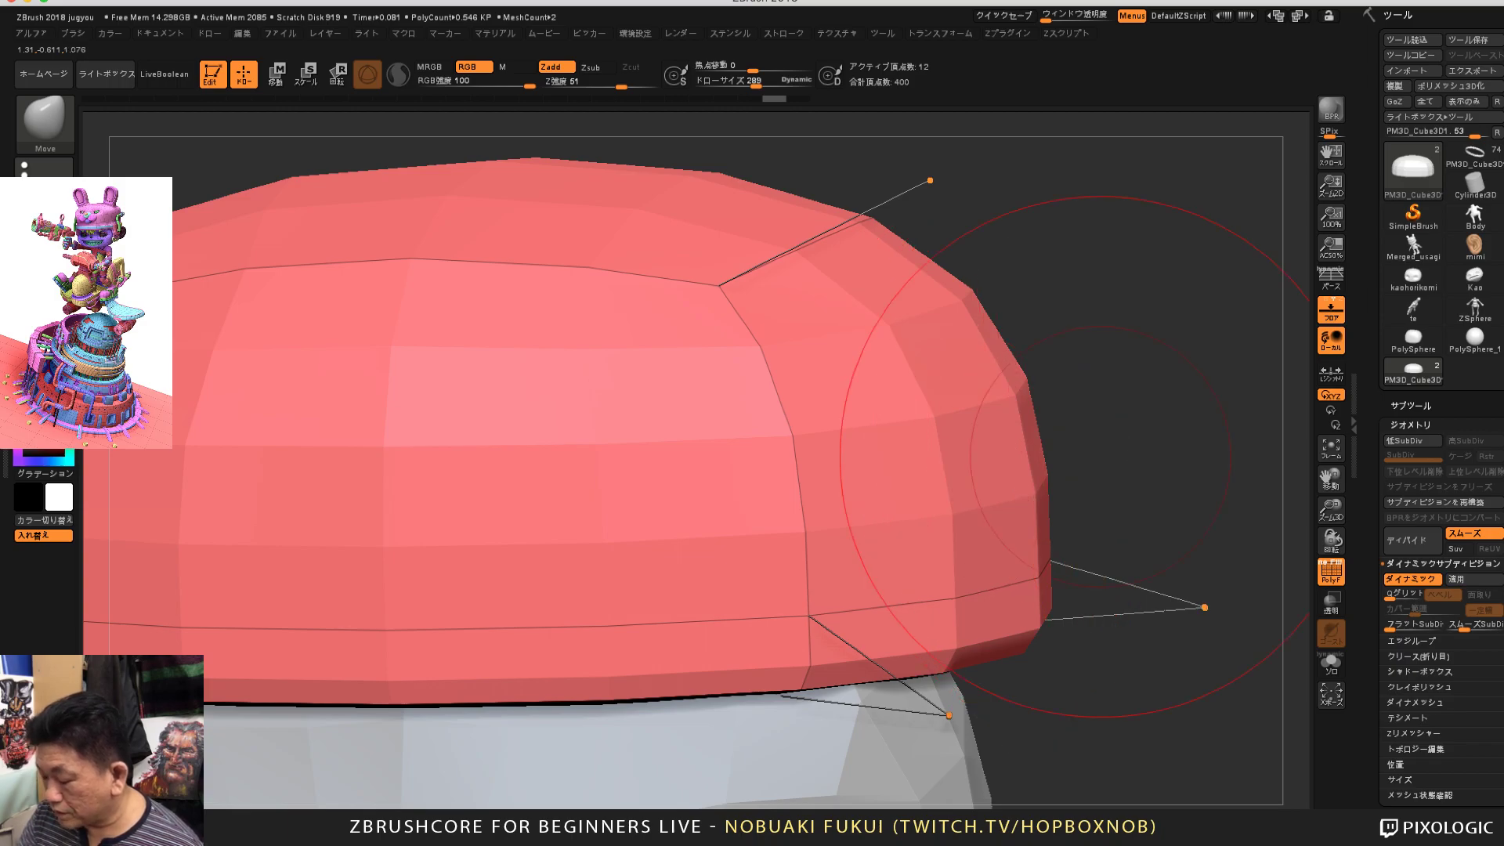
pyautogui.moveTo(1086, 478)
pyautogui.keyDown('alt'); pyautogui.mouseDown()
pyautogui.moveTo(1081, 429)
pyautogui.moveTo(1120, 537)
pyautogui.mouseUp(); pyautogui.keyUp('alt')
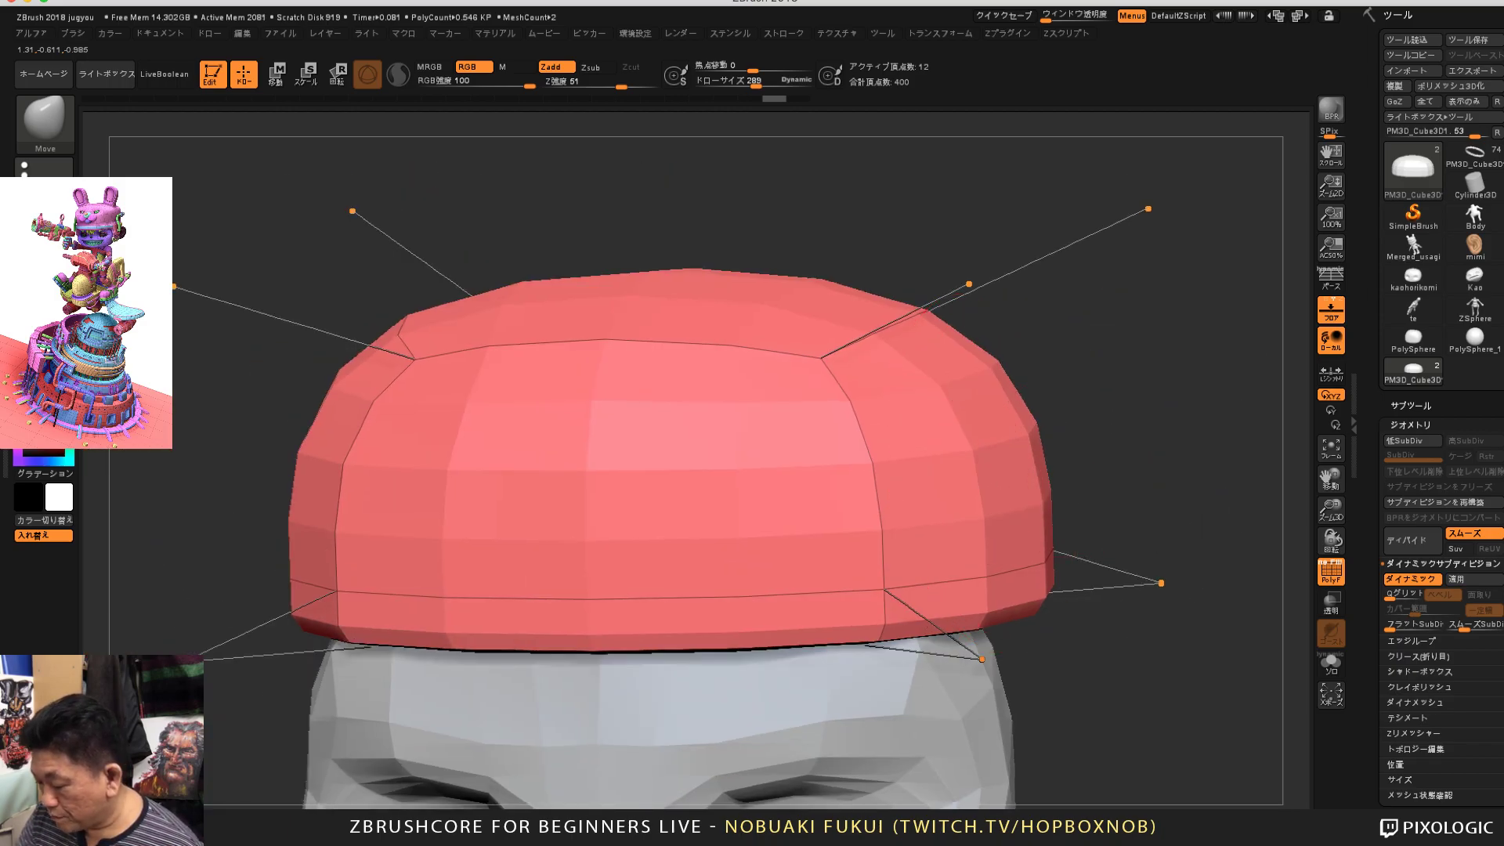
pyautogui.keyDown('alt'); pyautogui.moveTo(1121, 448); pyautogui.dragTo(1121, 451); pyautogui.keyUp('alt')
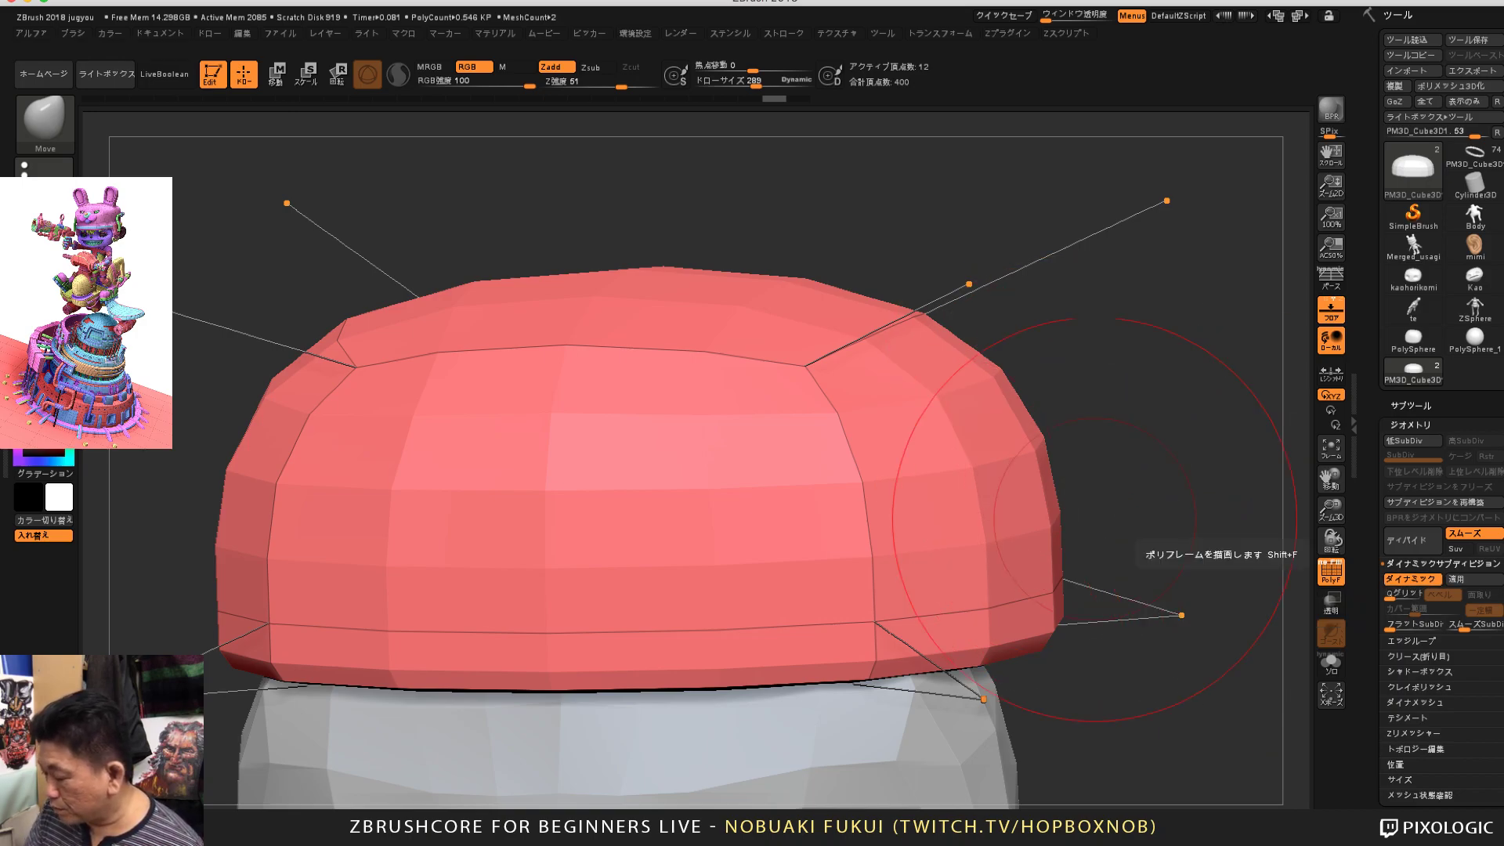
pyautogui.click(1455, 579)
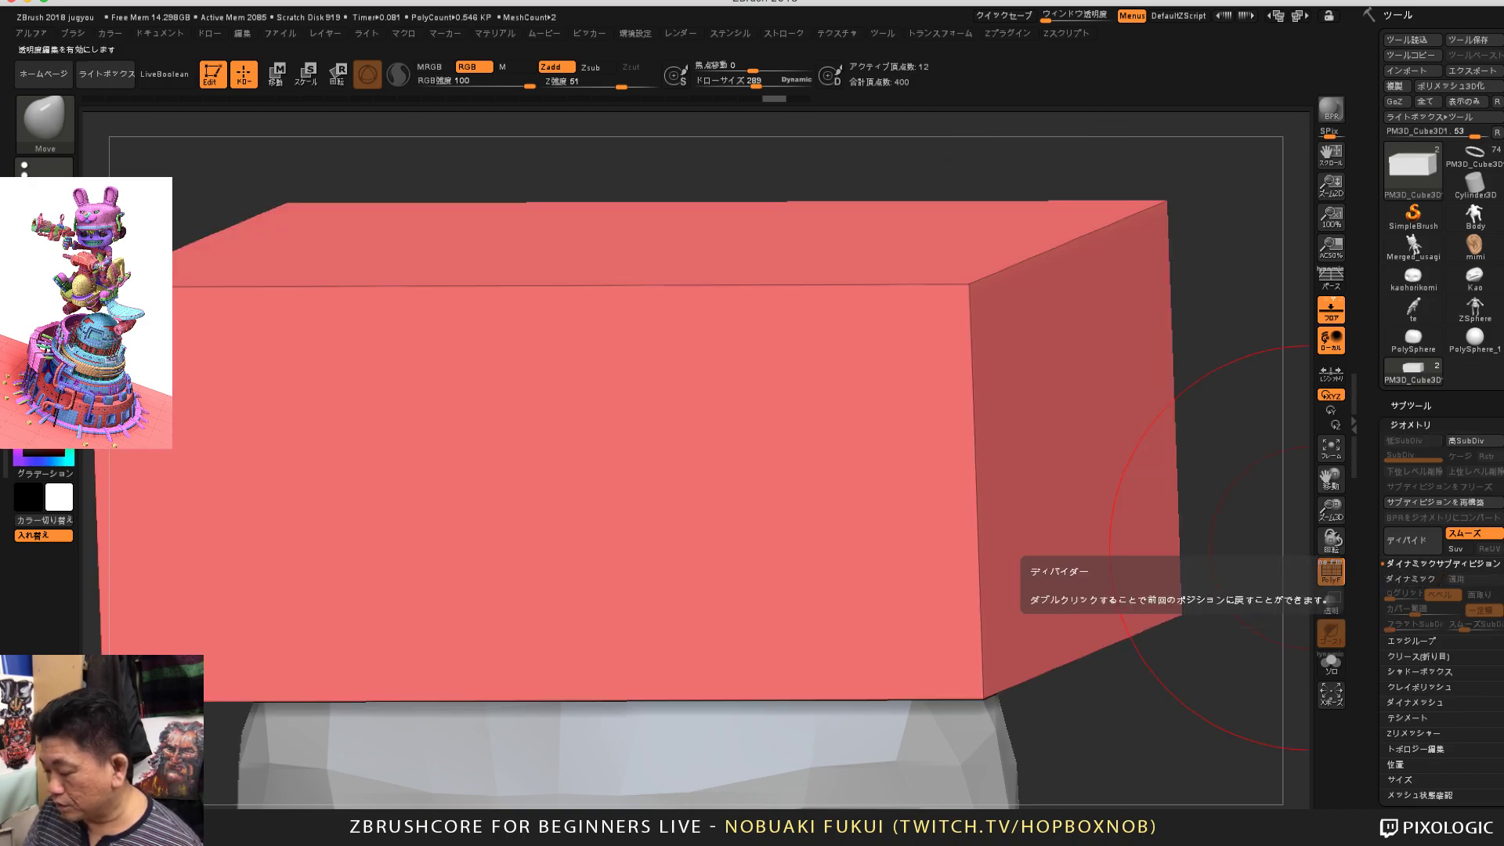
pyautogui.keyDown('alt'); pyautogui.moveTo(1207, 712); pyautogui.dragTo(1198, 474); pyautogui.keyUp('alt')
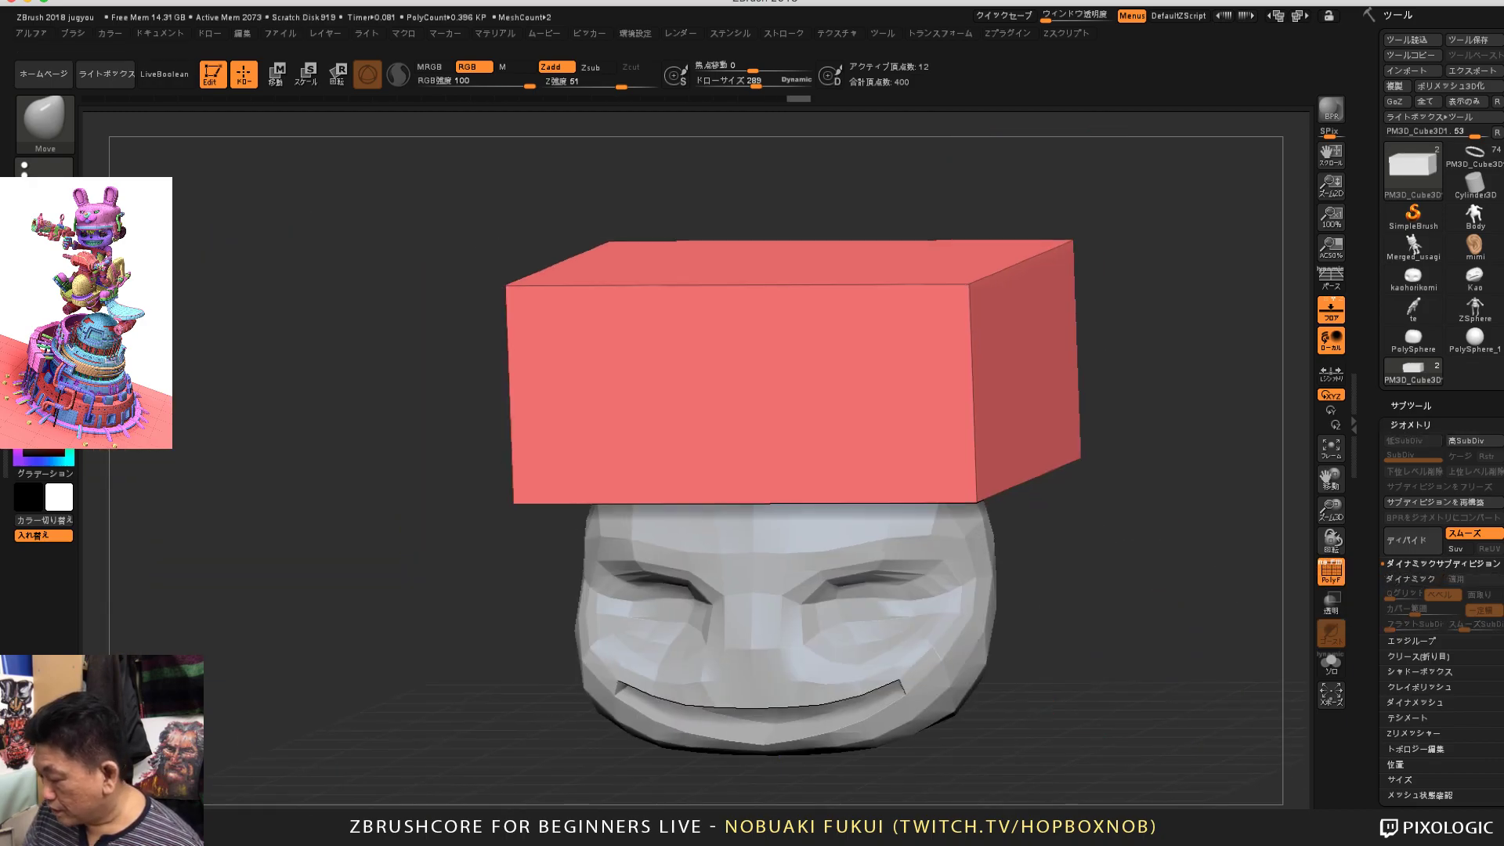
pyautogui.keyDown('alt'); pyautogui.moveTo(1199, 552); pyautogui.dragTo(1201, 634); pyautogui.keyUp('alt')
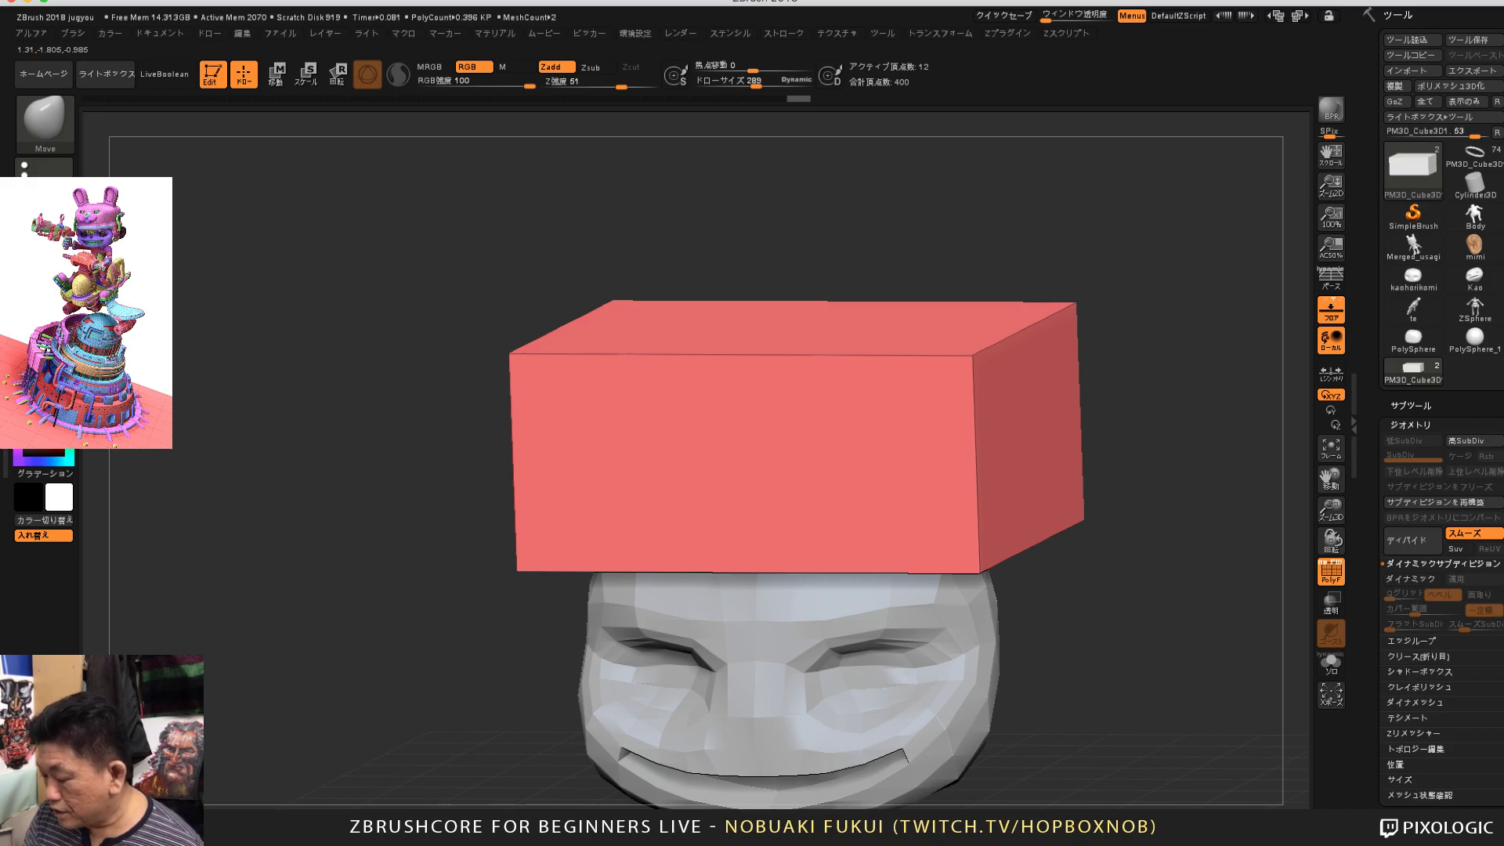
# Step: Try pulling the cap's upper corner outward with the Move brush, with Dynamic Subdivision off and on, undoing each pull
pyautogui.moveTo(1076, 302); pyautogui.dragTo(1137, 230)
pyautogui.press('super+z')
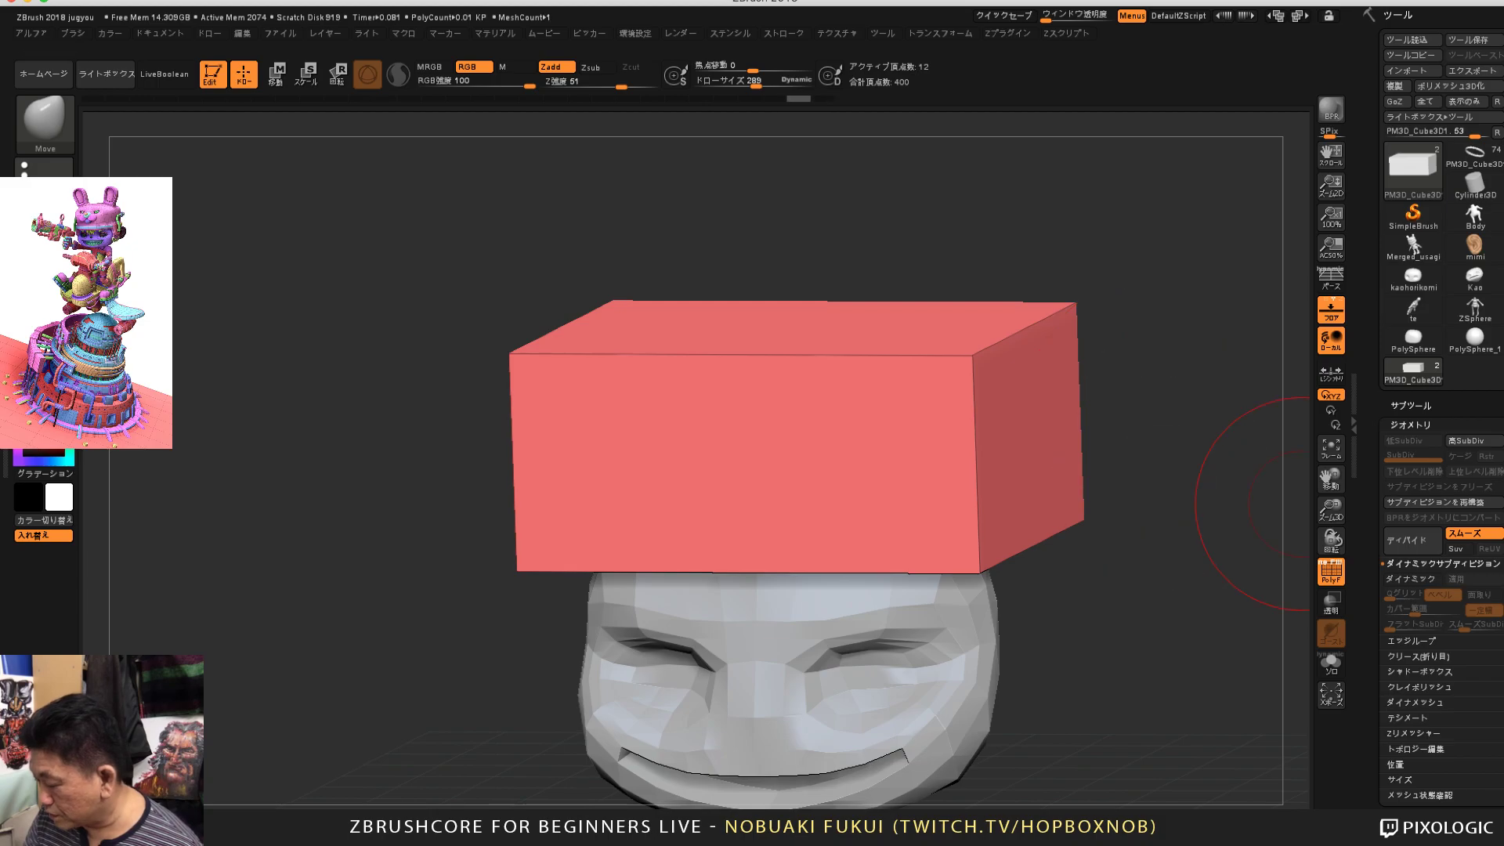
pyautogui.press('d')
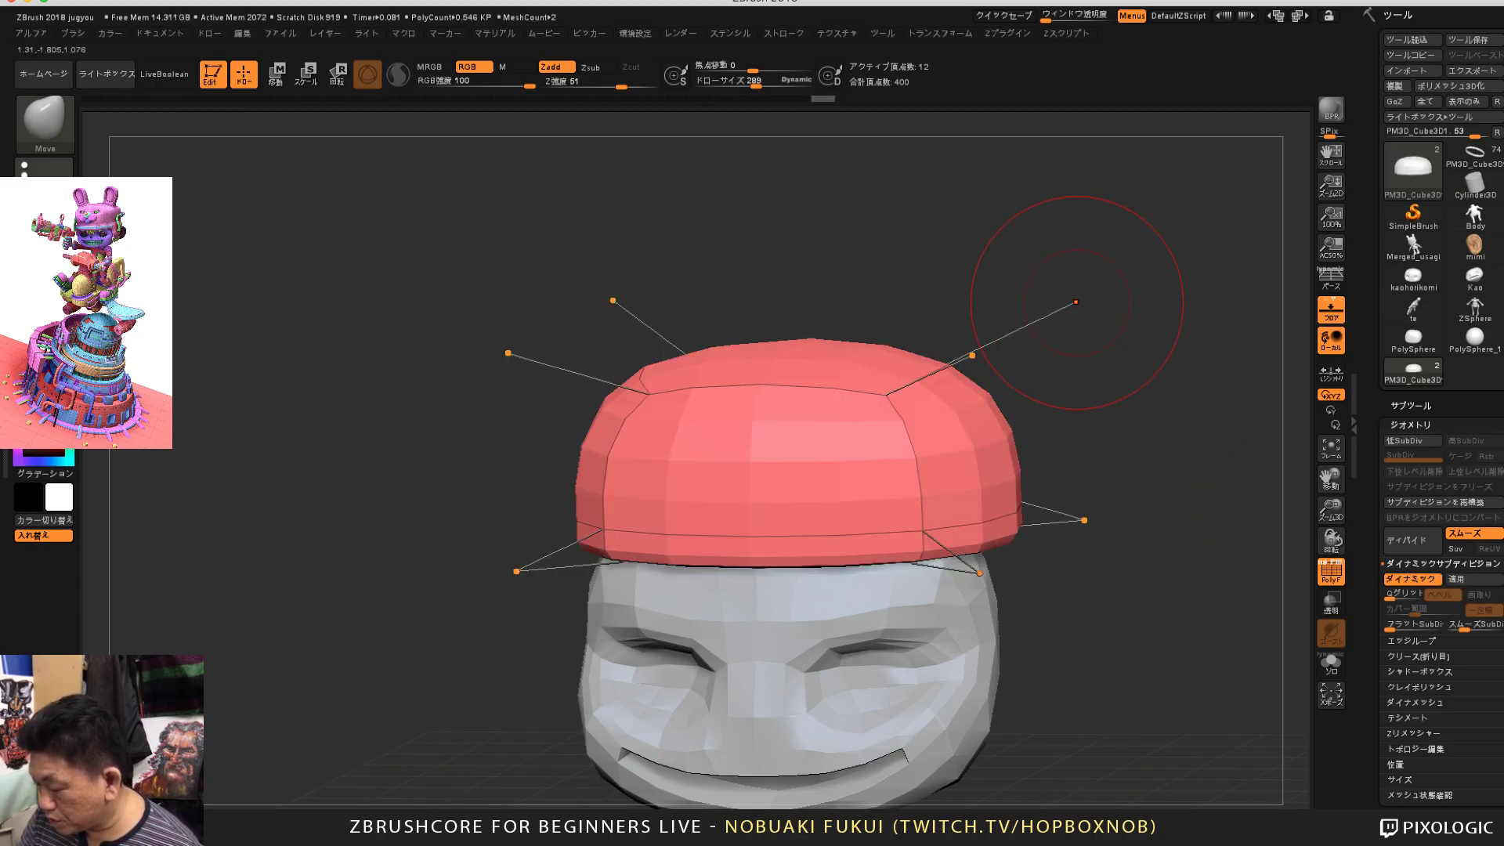
pyautogui.moveTo(1077, 303)
pyautogui.mouseDown()
pyautogui.moveTo(1238, 137)
pyautogui.moveTo(1291, 112)
pyautogui.mouseUp()
pyautogui.press('super+z')
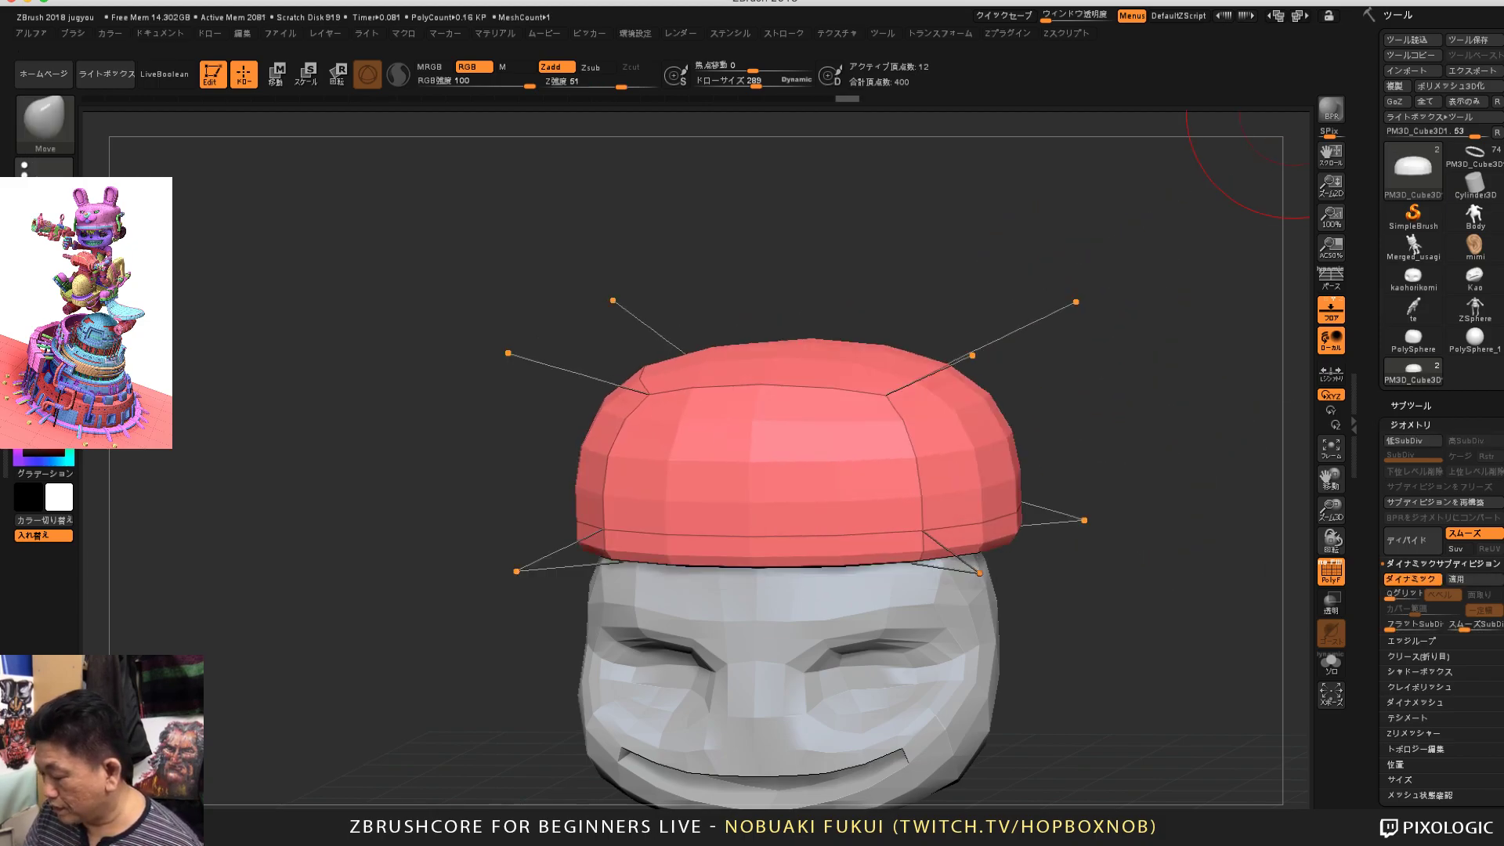
# Step: Turn off Dynamic Subdivision and divide the cap's mesh twice into real subdivision levels
pyautogui.click(1412, 580)
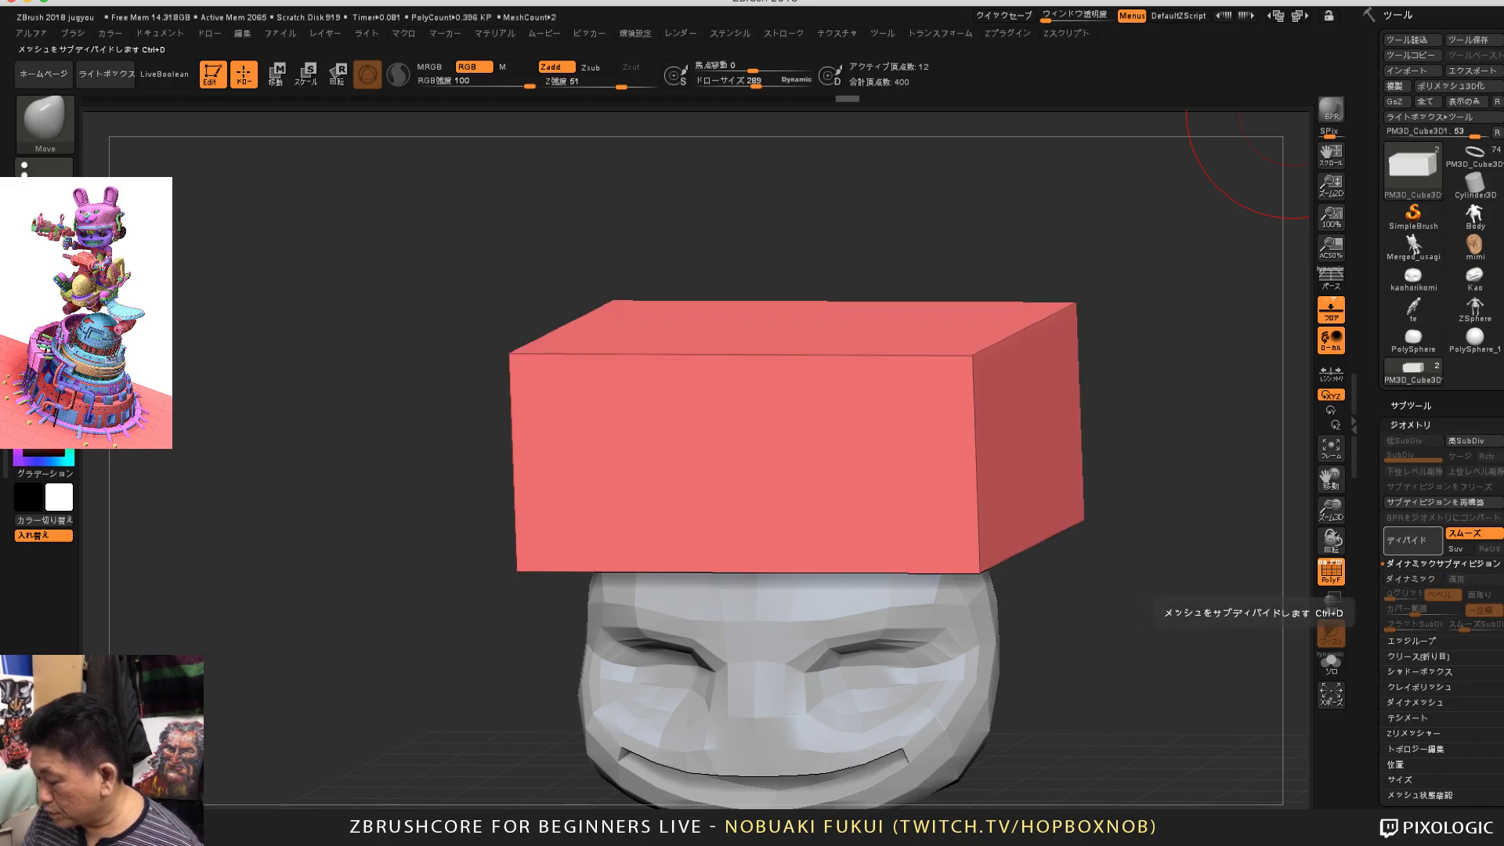
pyautogui.click(1412, 539)
pyautogui.click(1413, 540)
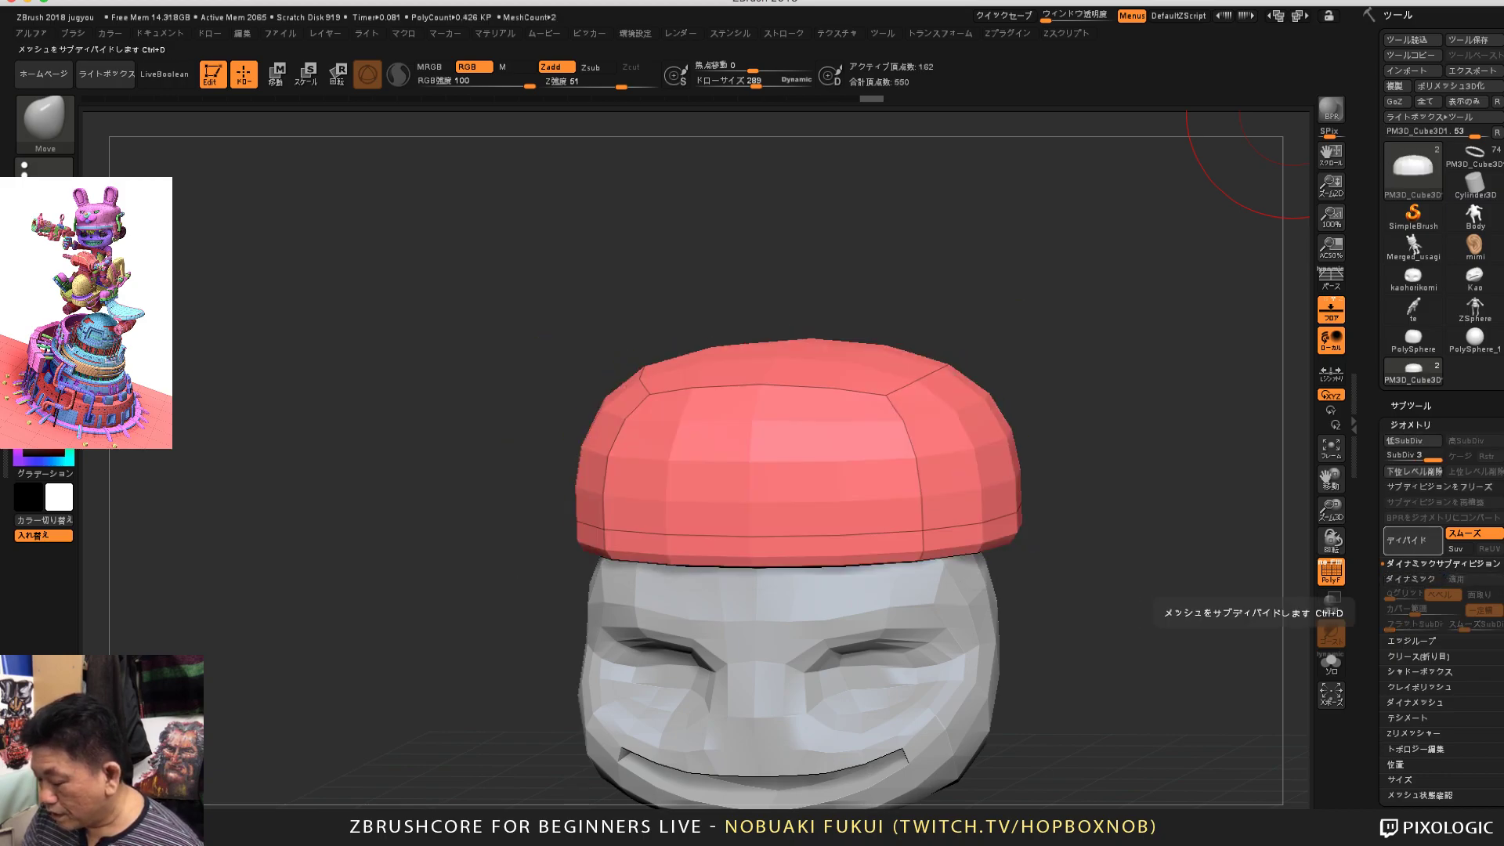
pyautogui.keyDown('alt'); pyautogui.moveTo(1150, 462); pyautogui.dragTo(1154, 529); pyautogui.keyUp('alt')
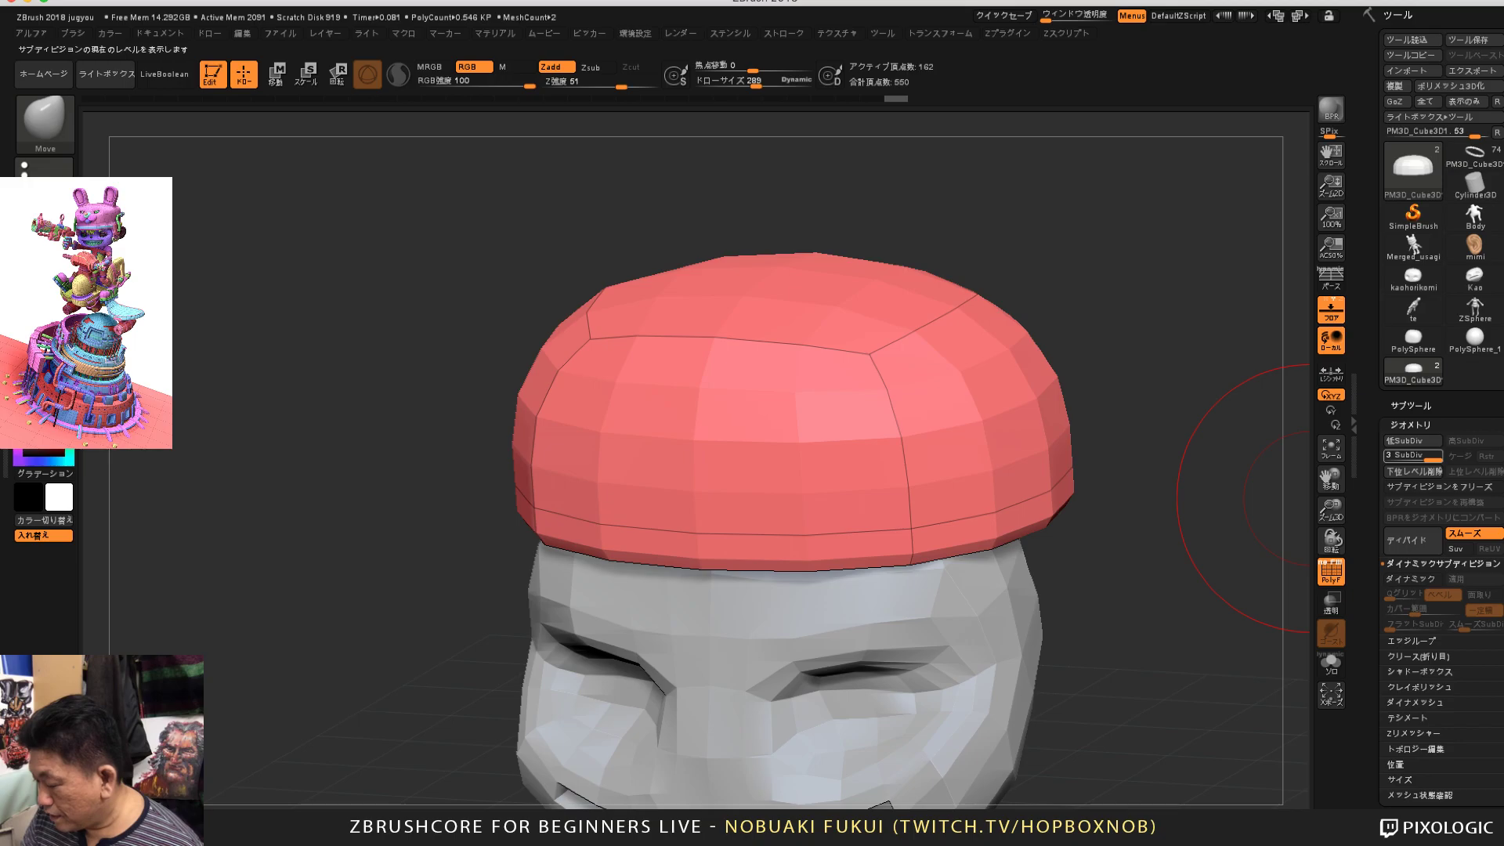
# Step: Show the cap at subdivision level 1 and return it to level 3 to compare the shapes
pyautogui.click(1393, 456)
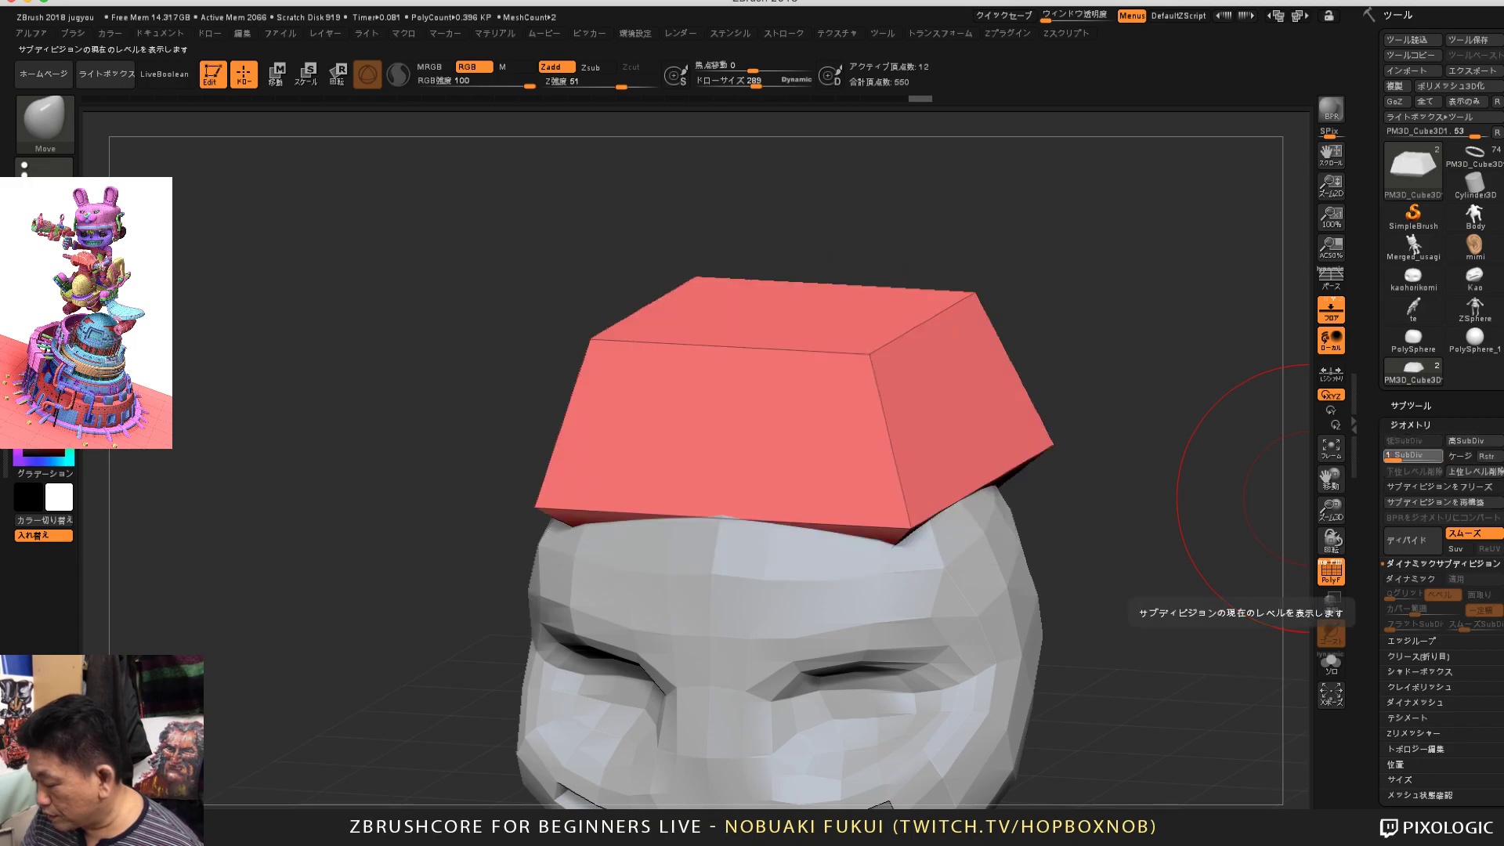
pyautogui.click(1414, 456)
pyautogui.press('d')
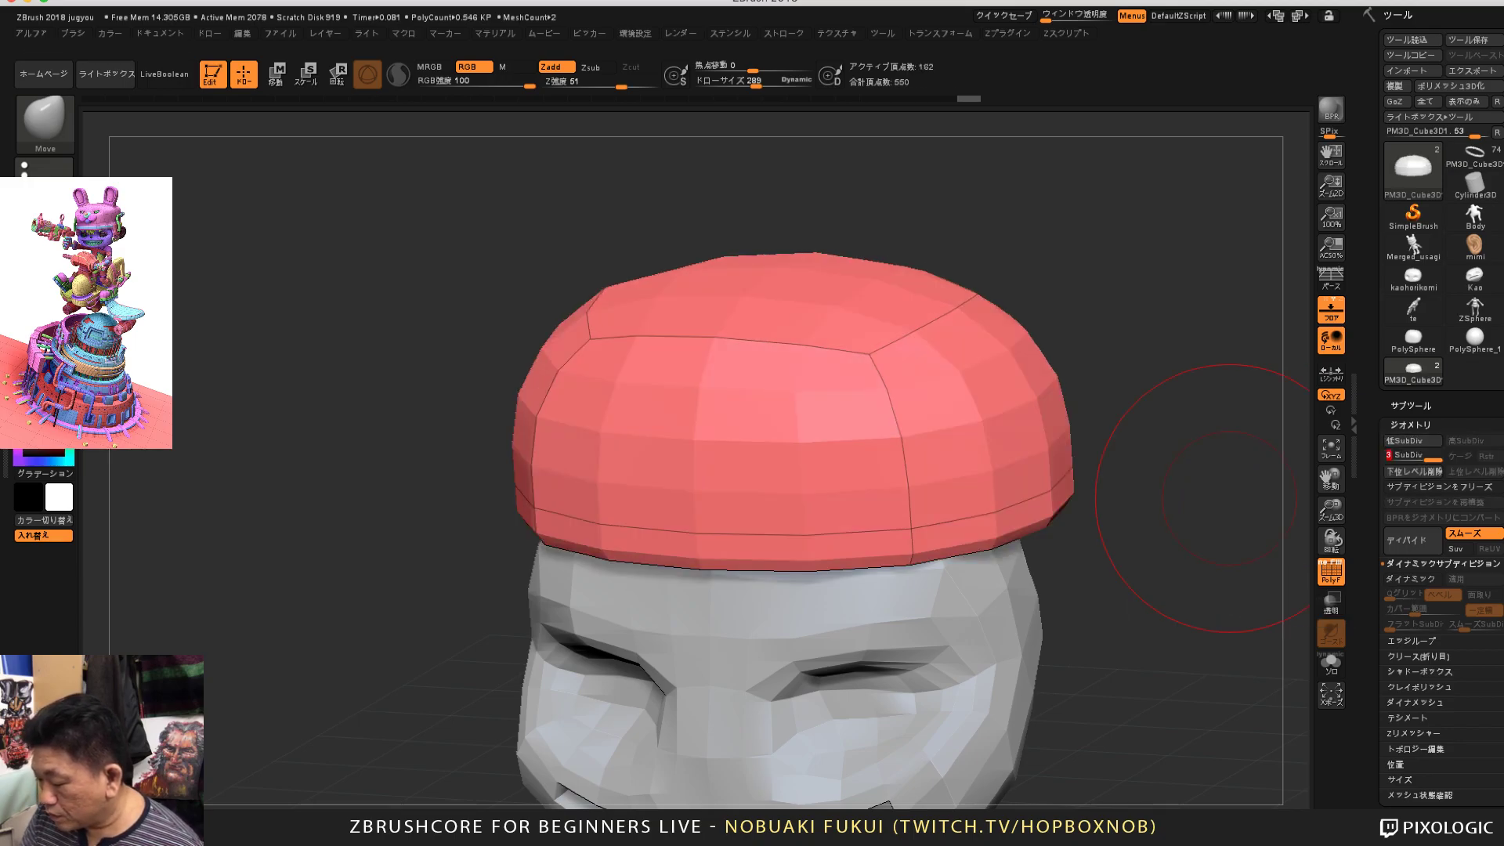
# Step: Try pulling the cap's upper side outward and upward into a point at subdivision level 3, and undo the pull
pyautogui.moveTo(1135, 436); pyautogui.dragTo(1162, 403)
pyautogui.moveTo(1053, 356); pyautogui.dragTo(1165, 272)
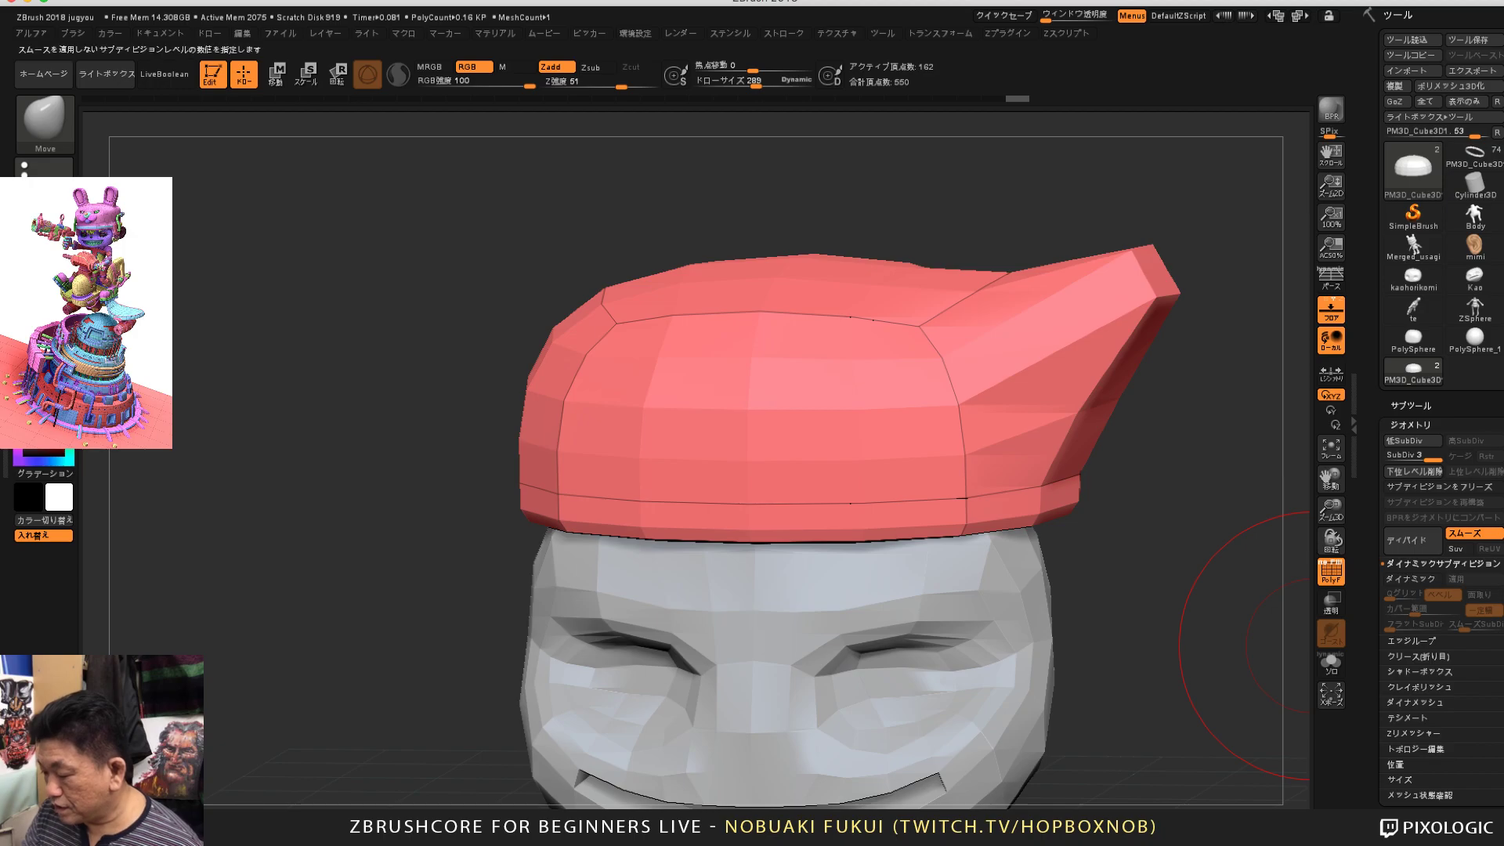
pyautogui.moveTo(1245, 619); pyautogui.dragTo(1157, 672)
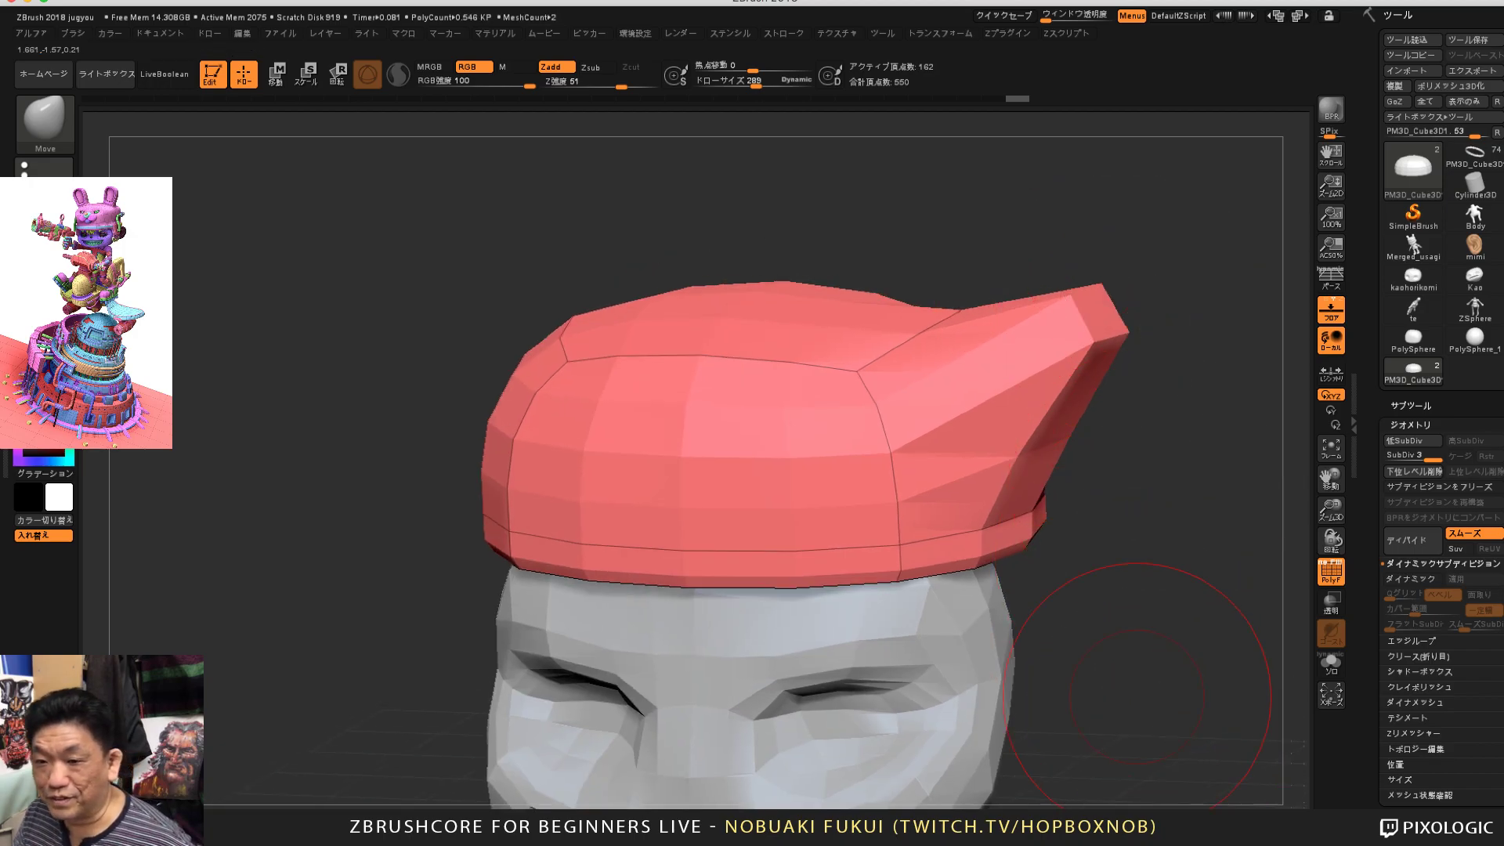
pyautogui.hotkey('ctrl', 'z')
pyautogui.hotkey('ctrl', 'z')
pyautogui.hotkey('ctrl', 'z')
pyautogui.hotkey('ctrl', 'z')
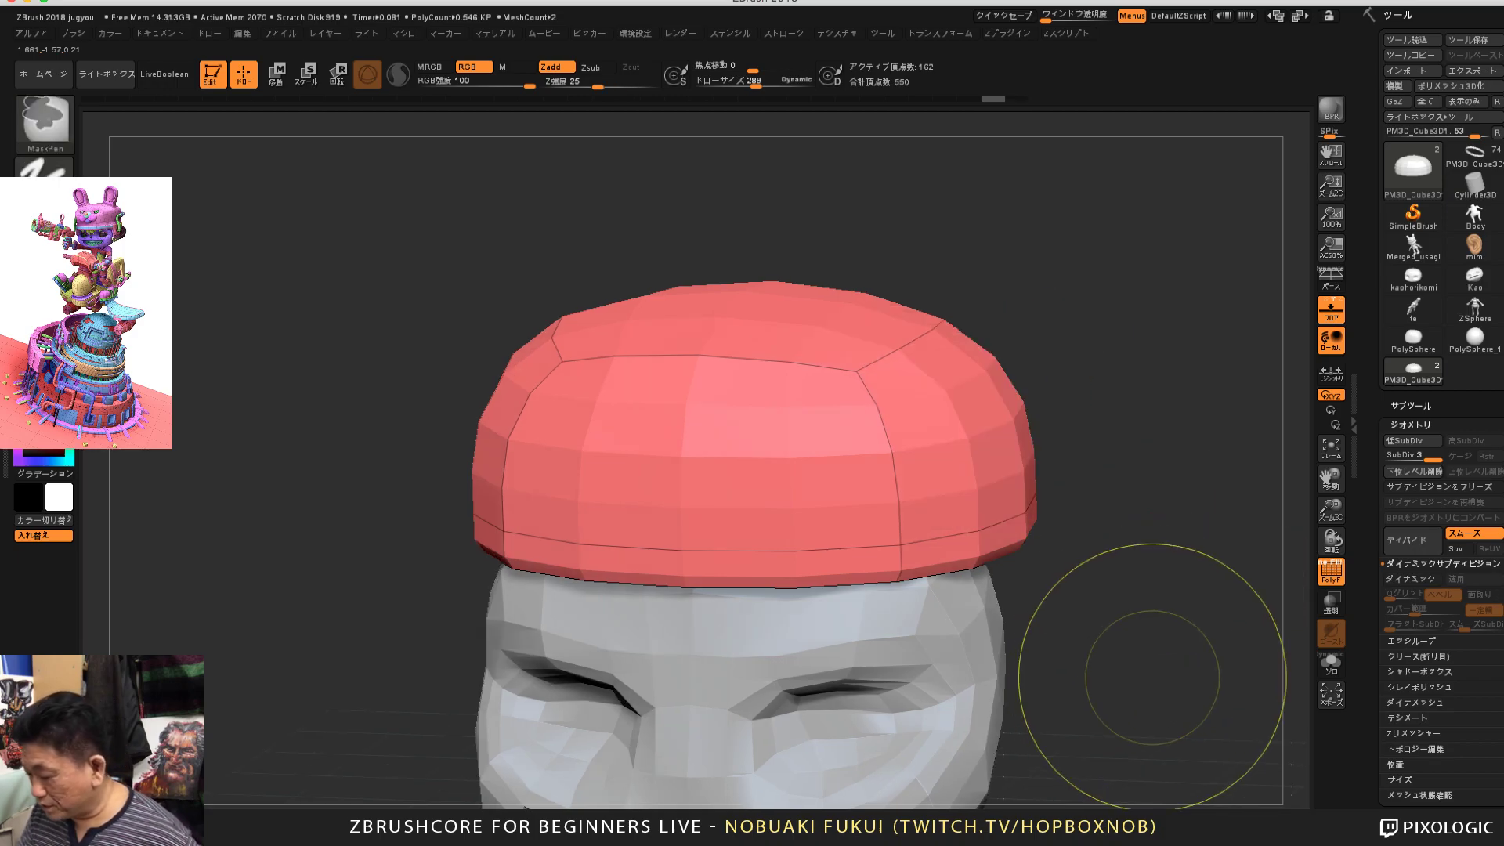
# Step: Undo the cap's mesh divisions and turn Dynamic Subdivision on for the original box
pyautogui.hotkey('shift', 'd')
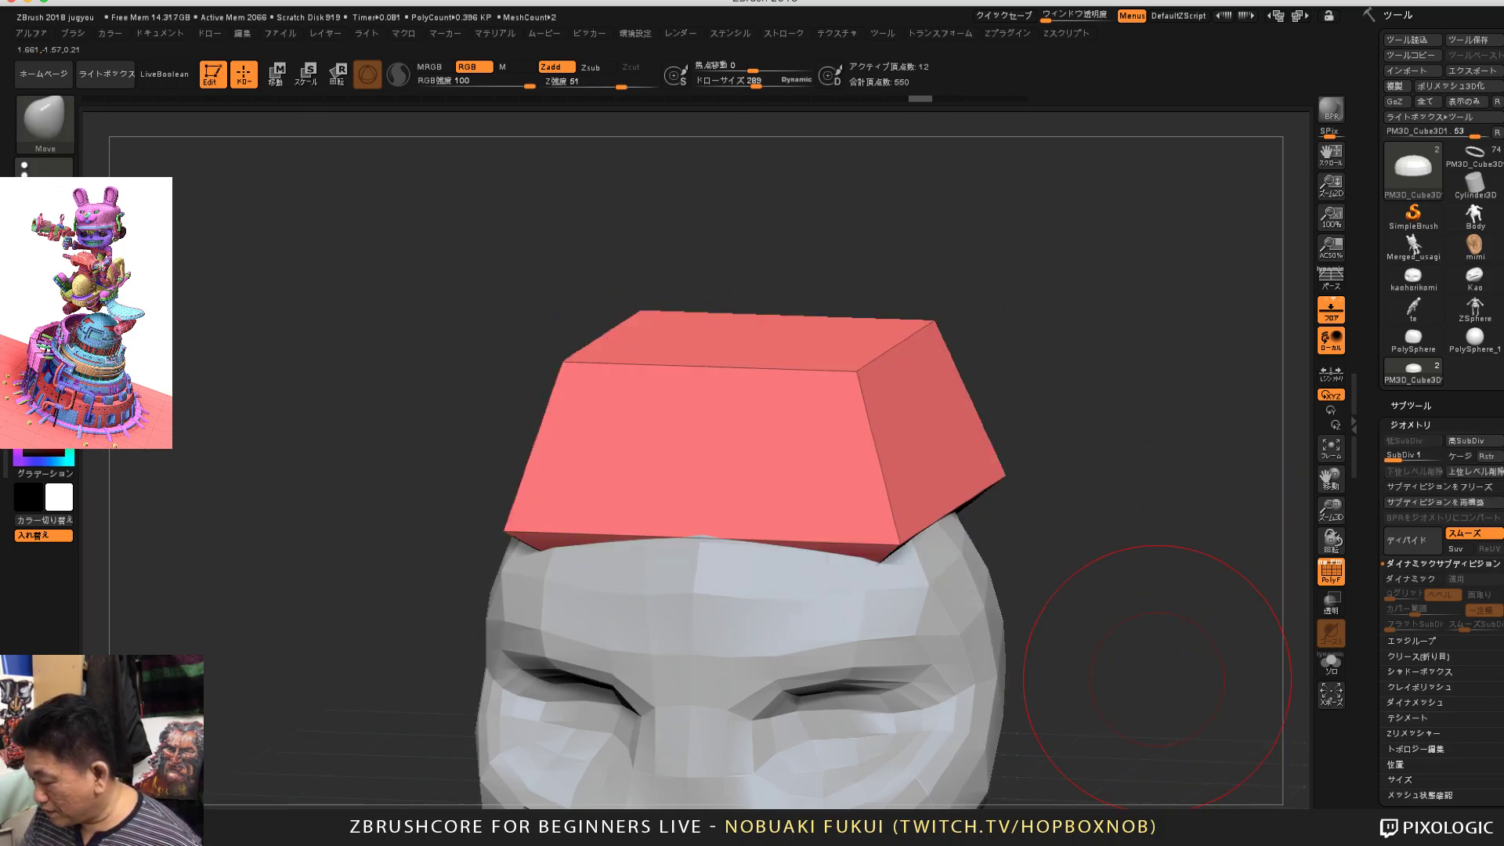
pyautogui.press('d')
pyautogui.press('d')
pyautogui.hotkey('shift', 'd')
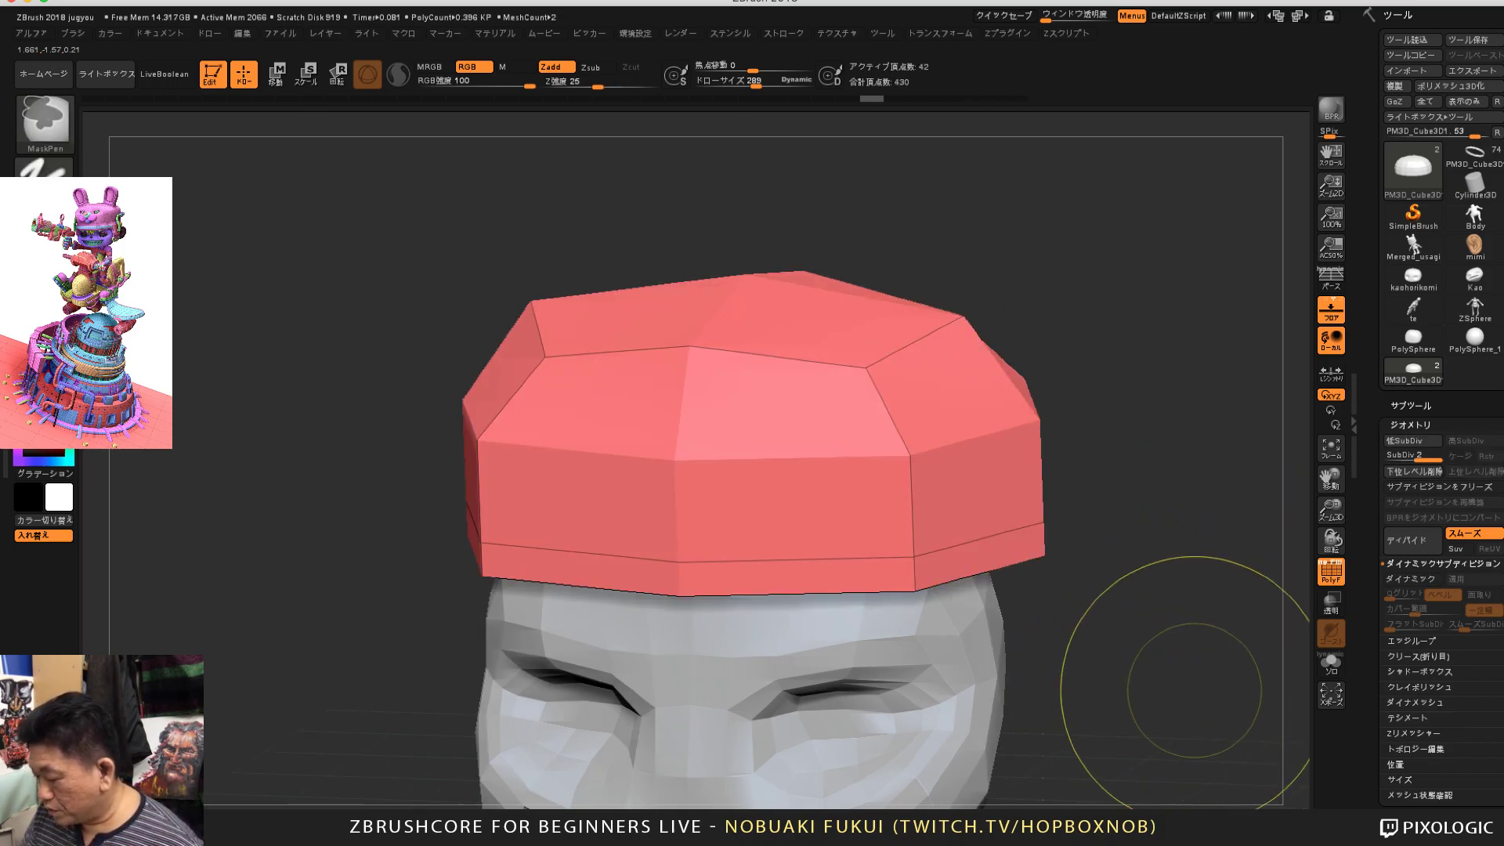
pyautogui.hotkey('shift', 'd')
pyautogui.keyDown('alt'); pyautogui.moveTo(1199, 682); pyautogui.dragTo(1310, 610); pyautogui.keyUp('alt')
pyautogui.press('d')
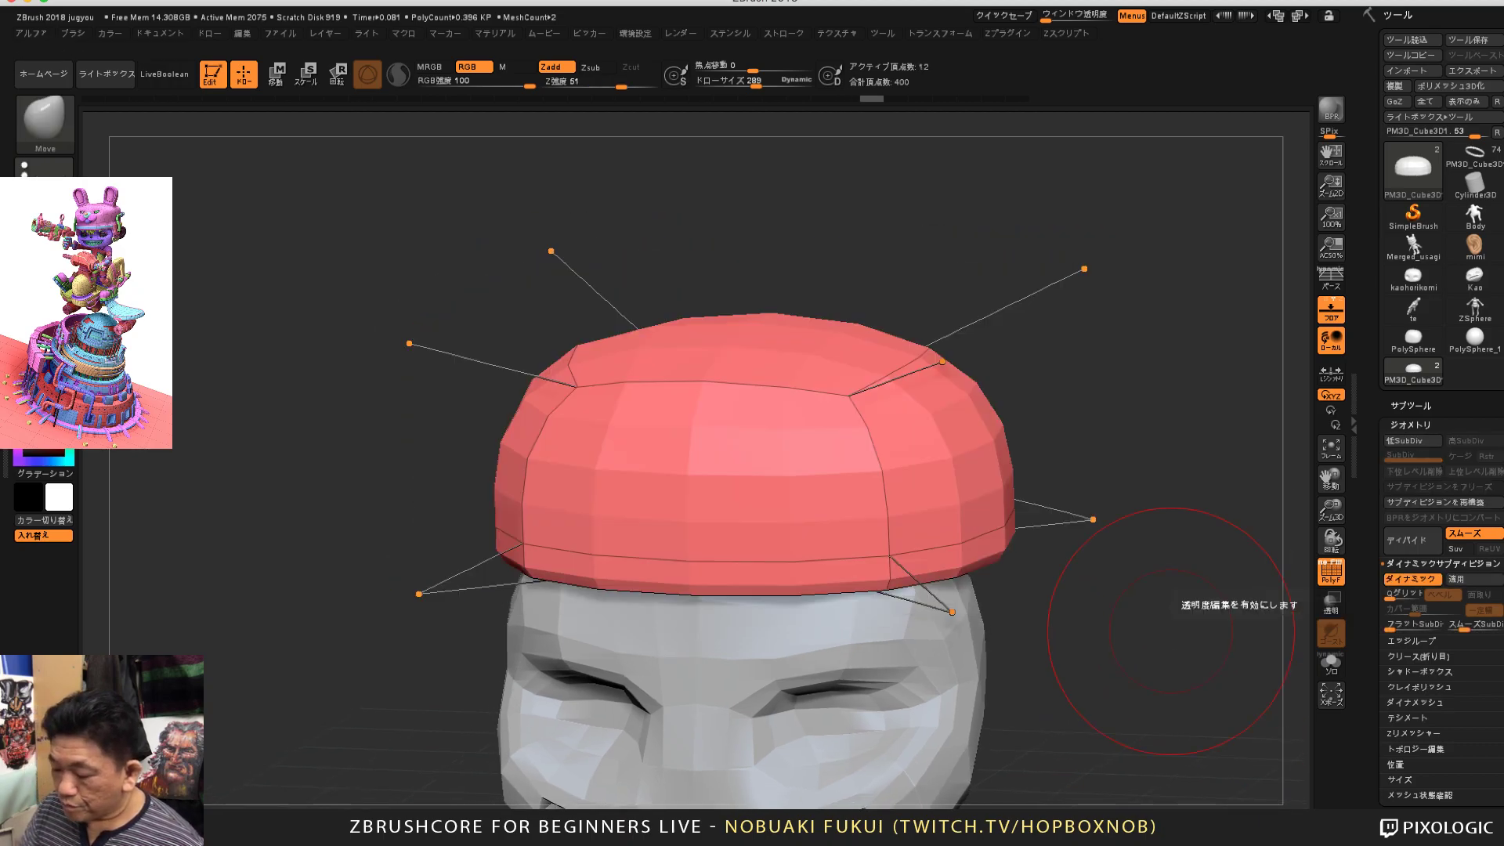
pyautogui.moveTo(1211, 609); pyautogui.dragTo(1151, 602)
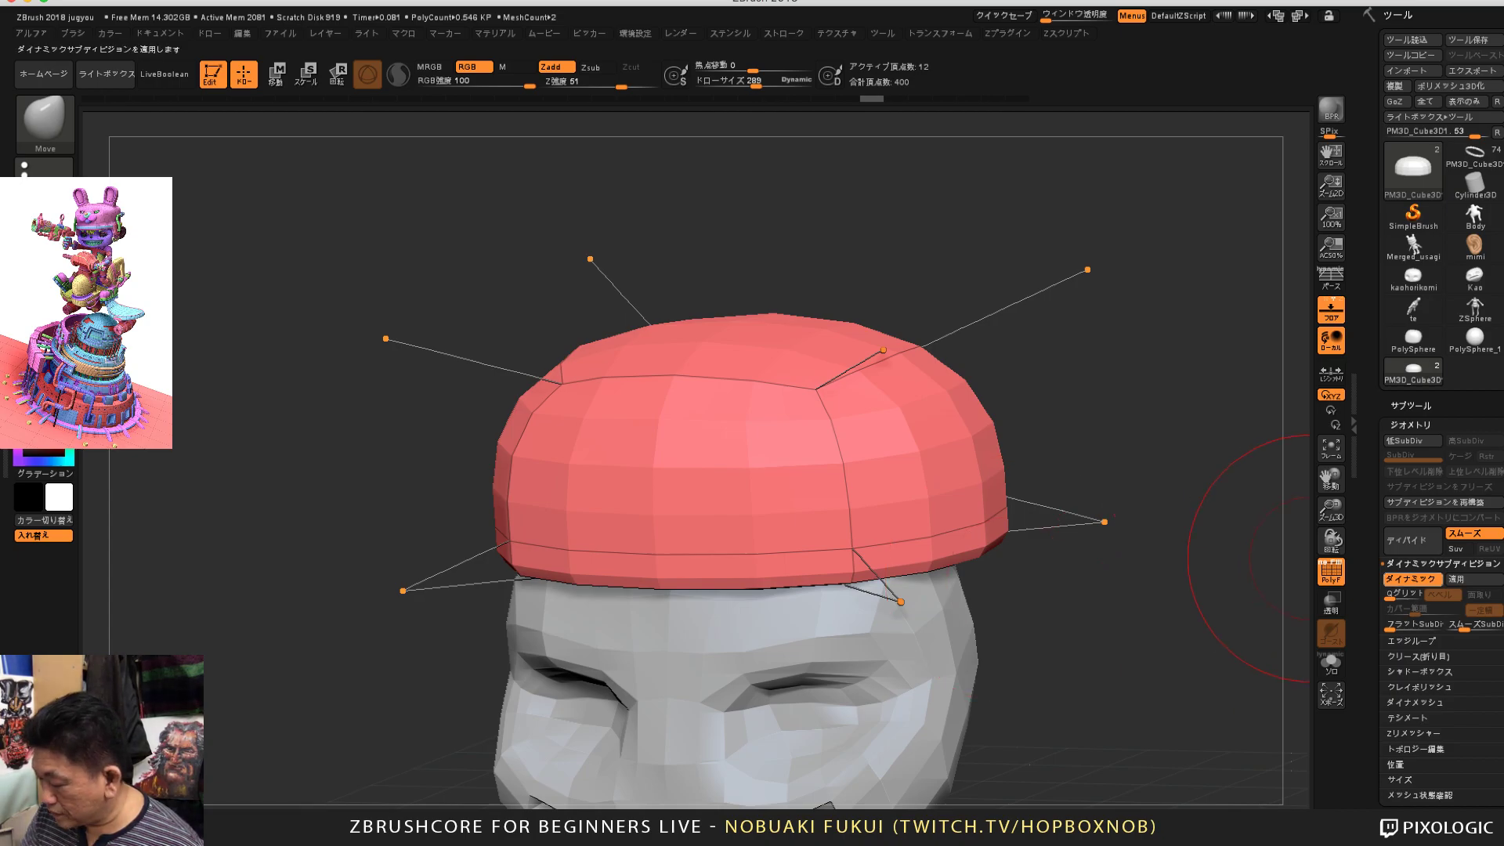
# Step: Toggle dynamic subdivision off and back on to compare the red hat's base cage with its smoothed shape
pyautogui.click(1412, 579)
pyautogui.click(1412, 579)
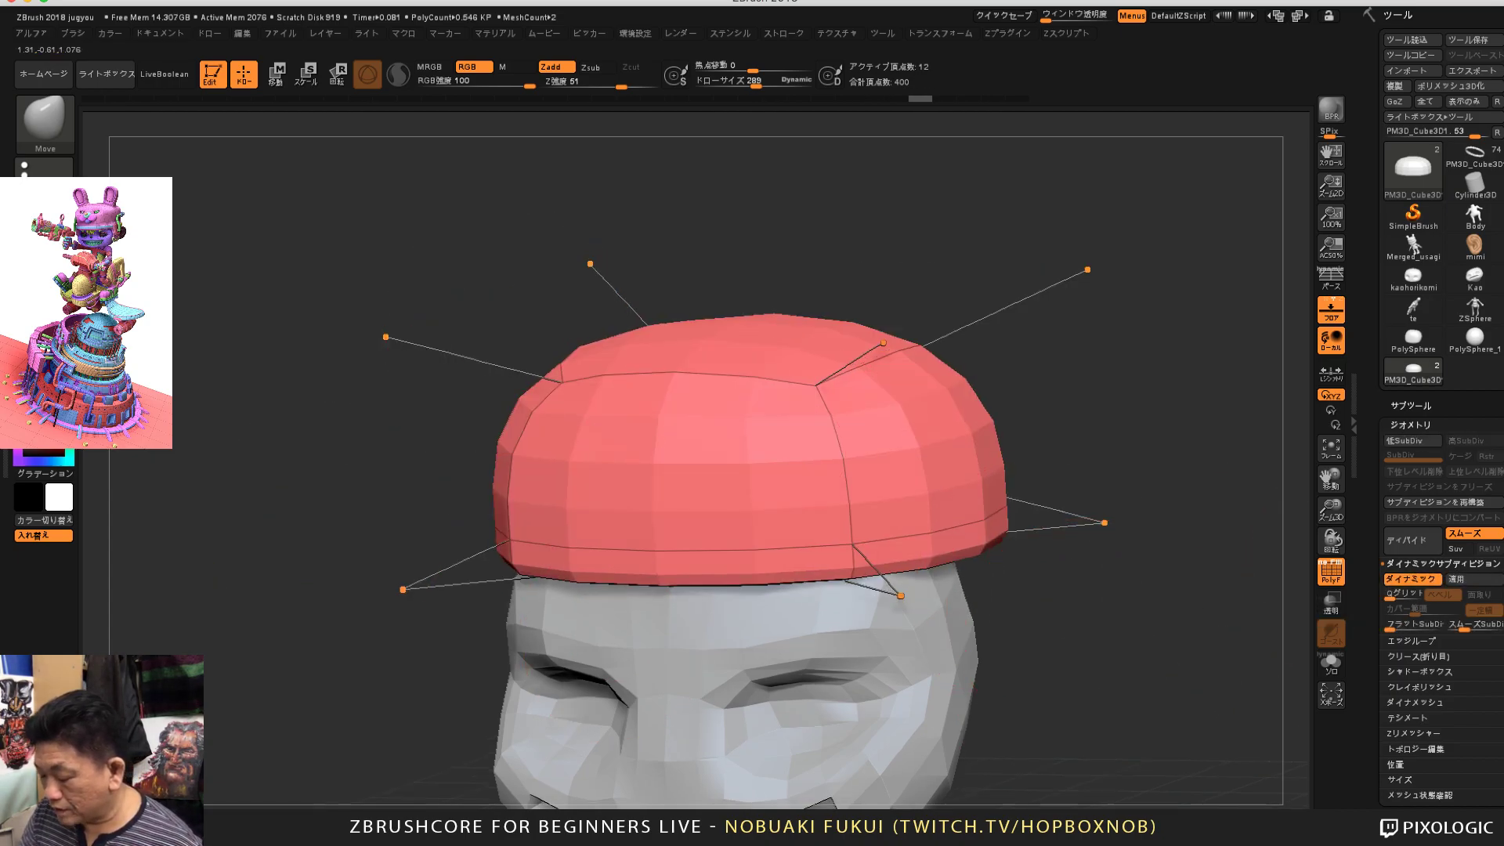
# Step: Insert a horizontal edge loop around the middle of the red hat's sides with the ZModeler brush
pyautogui.moveTo(1160, 644); pyautogui.dragTo(1208, 636)
pyautogui.moveTo(1105, 717)
pyautogui.keyDown('alt'); pyautogui.mouseDown()
pyautogui.moveTo(1082, 608)
pyautogui.moveTo(1086, 625)
pyautogui.moveTo(1064, 632)
pyautogui.moveTo(1001, 544)
pyautogui.mouseUp(); pyautogui.keyUp('alt')
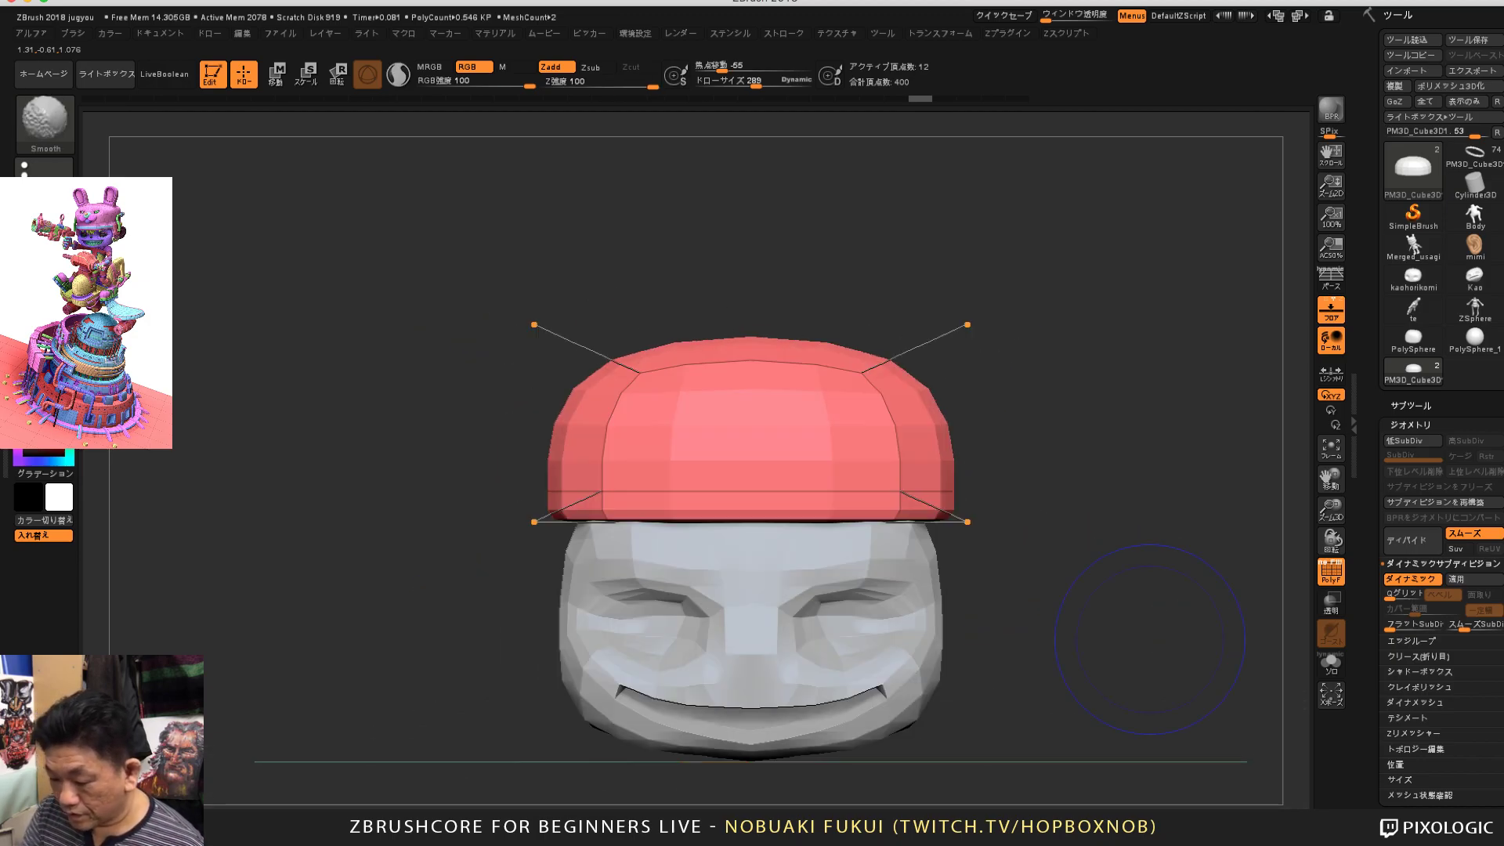
pyautogui.click(45, 122)
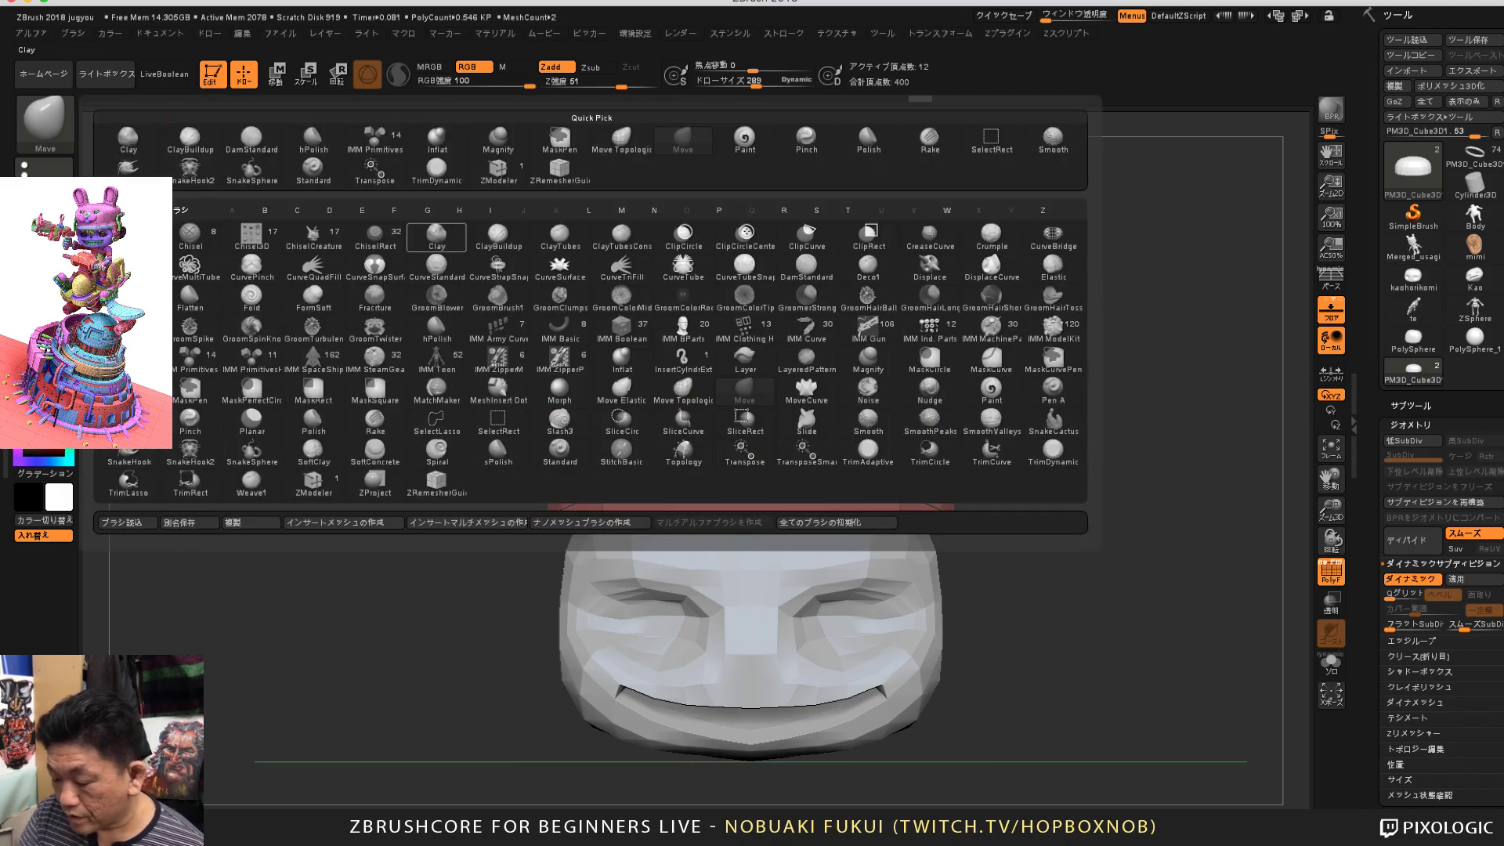
pyautogui.click(498, 169)
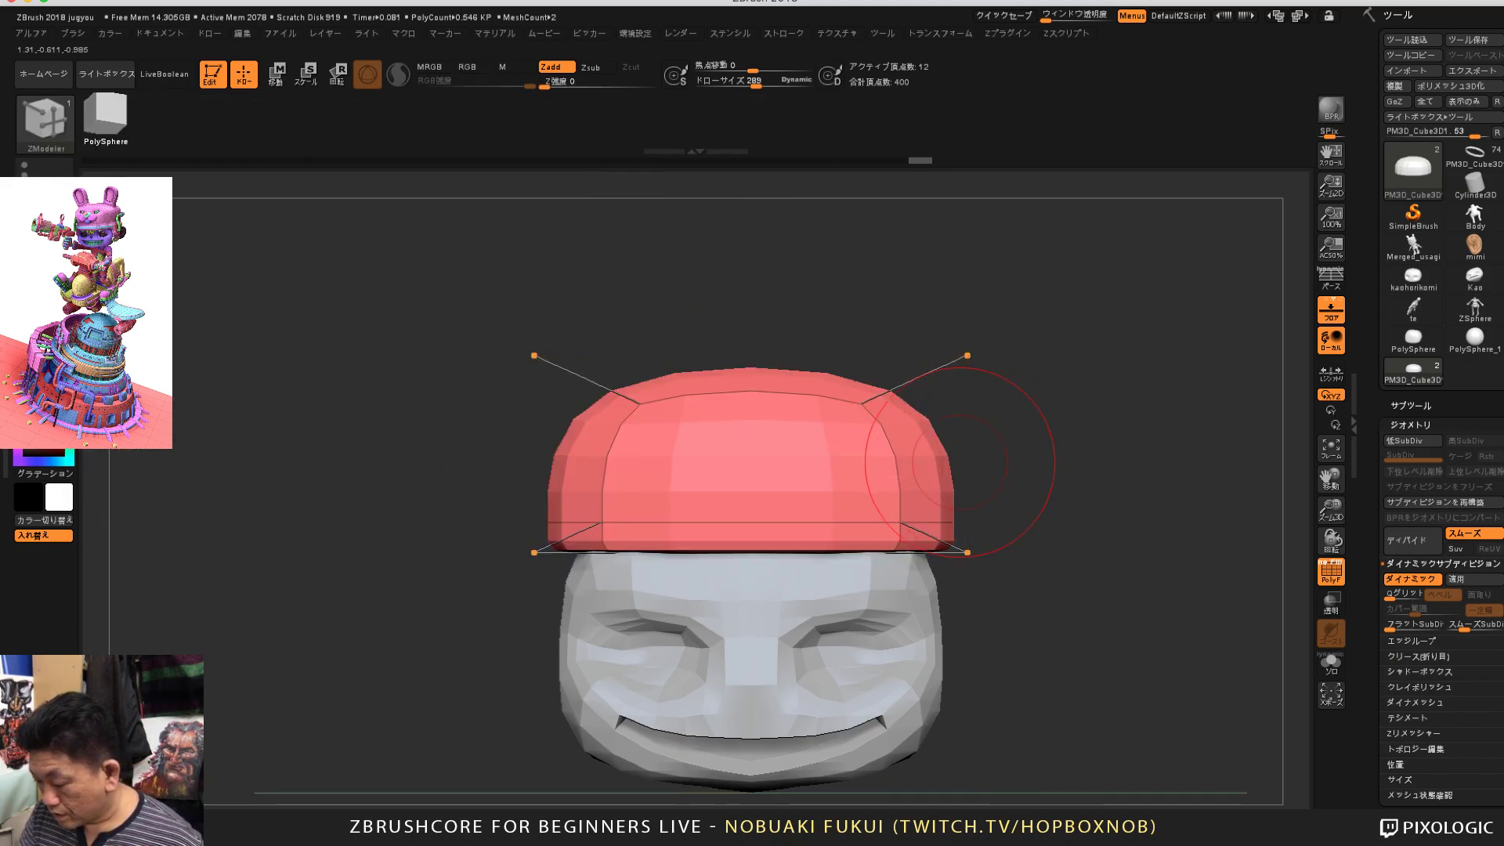
pyautogui.click(948, 459)
pyautogui.hotkey('ctrl', 'z')
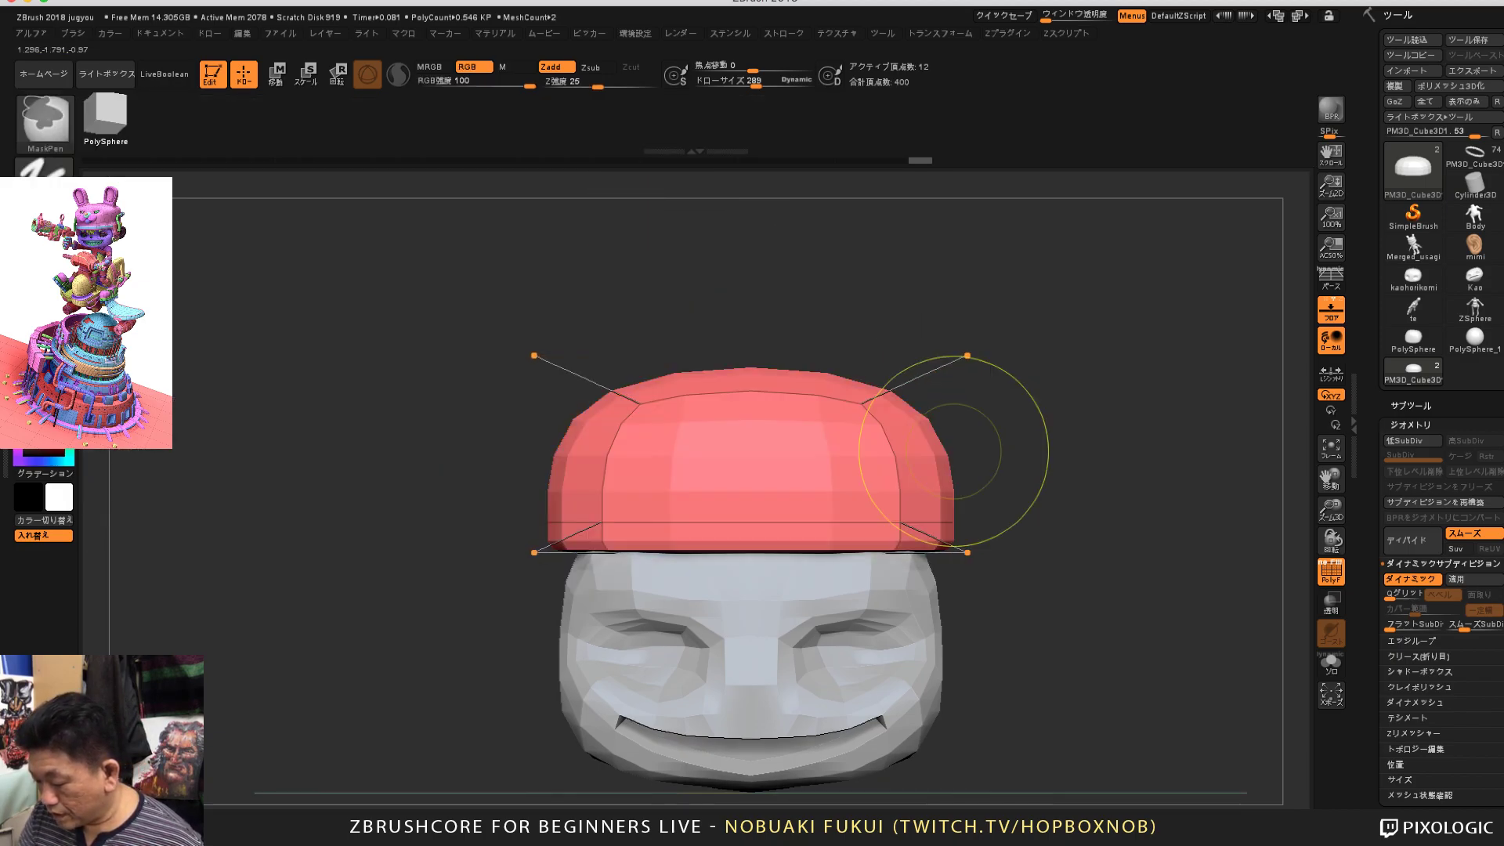
pyautogui.click(903, 466)
pyautogui.moveTo(903, 467); pyautogui.dragTo(903, 466)
pyautogui.moveTo(1074, 417)
pyautogui.mouseDown()
pyautogui.moveTo(964, 458)
pyautogui.moveTo(1022, 470)
pyautogui.moveTo(968, 491)
pyautogui.moveTo(1031, 498)
pyautogui.moveTo(1083, 551)
pyautogui.moveTo(1070, 583)
pyautogui.moveTo(1083, 627)
pyautogui.moveTo(1019, 521)
pyautogui.moveTo(976, 546)
pyautogui.mouseUp()
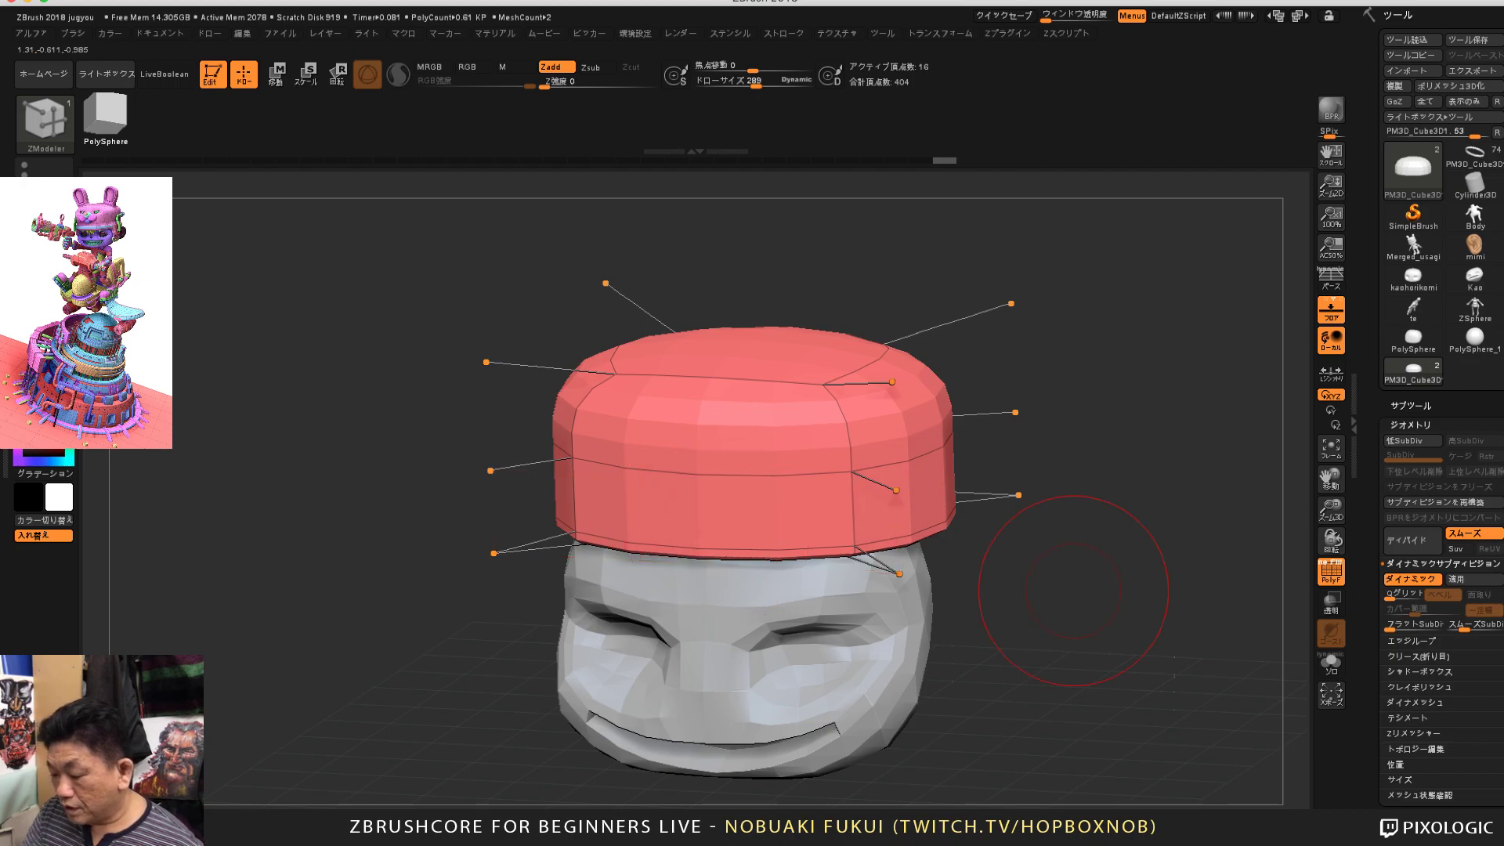
pyautogui.moveTo(1275, 537); pyautogui.dragTo(1285, 511)
pyautogui.moveTo(1064, 625)
pyautogui.mouseDown()
pyautogui.moveTo(1032, 641)
pyautogui.moveTo(1052, 655)
pyautogui.moveTo(1107, 619)
pyautogui.moveTo(1044, 629)
pyautogui.mouseUp()
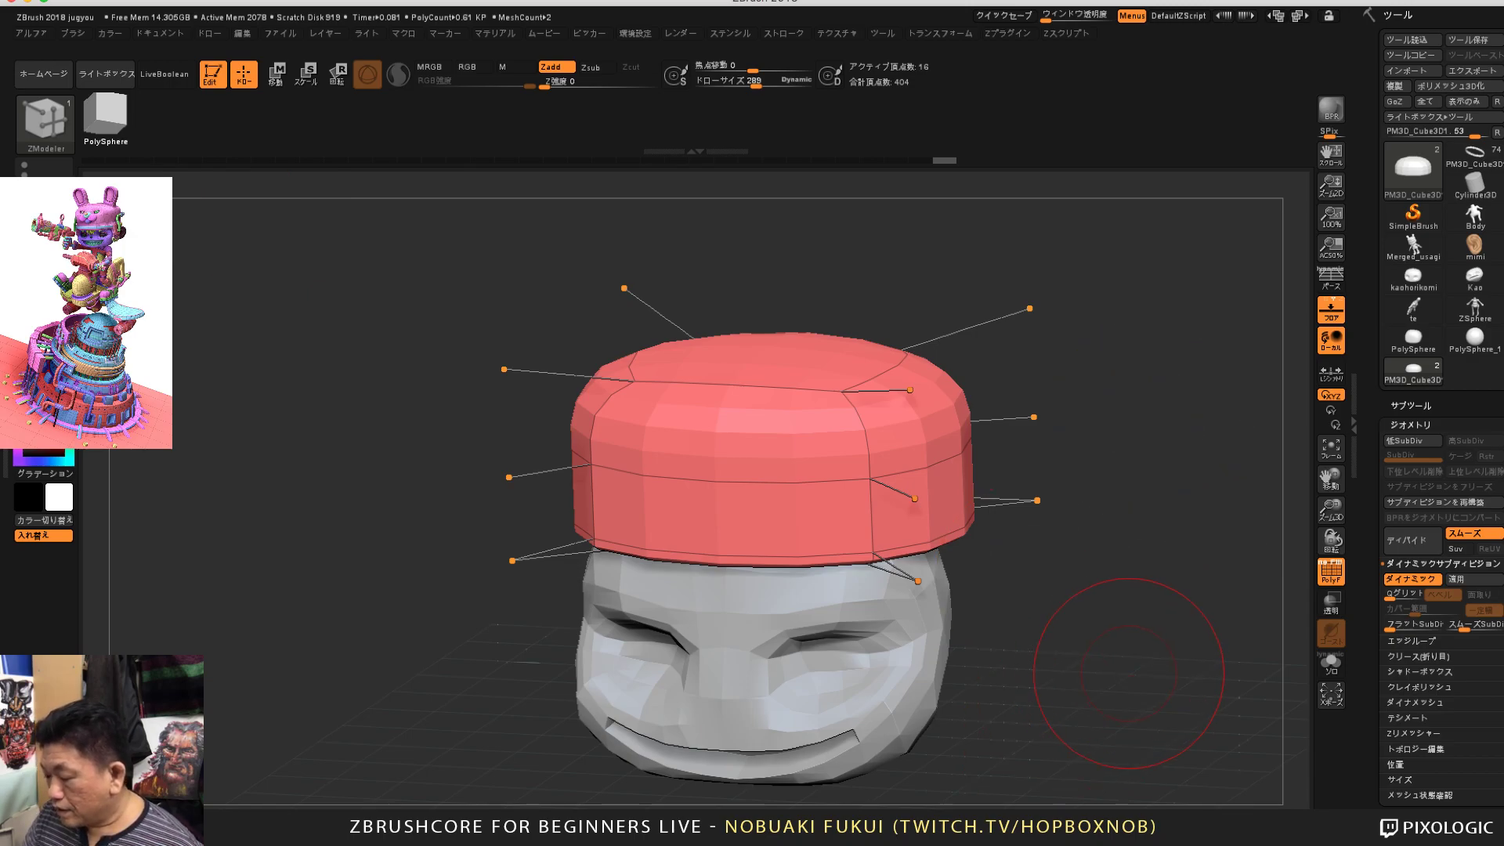
pyautogui.keyDown('alt'); pyautogui.moveTo(1129, 674); pyautogui.dragTo(1139, 674); pyautogui.keyUp('alt')
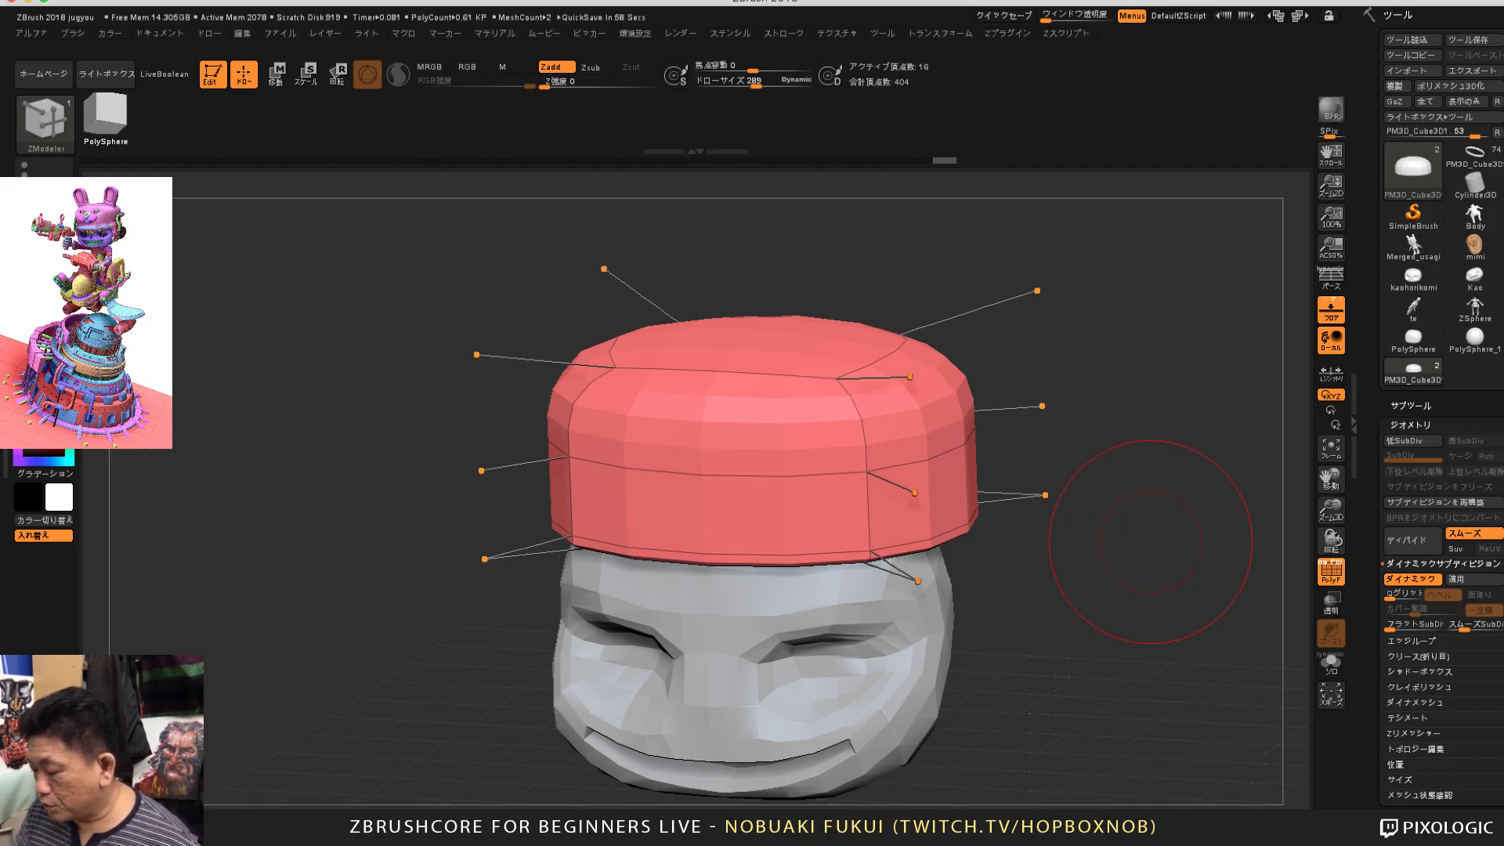
pyautogui.moveTo(1105, 551); pyautogui.dragTo(1087, 567)
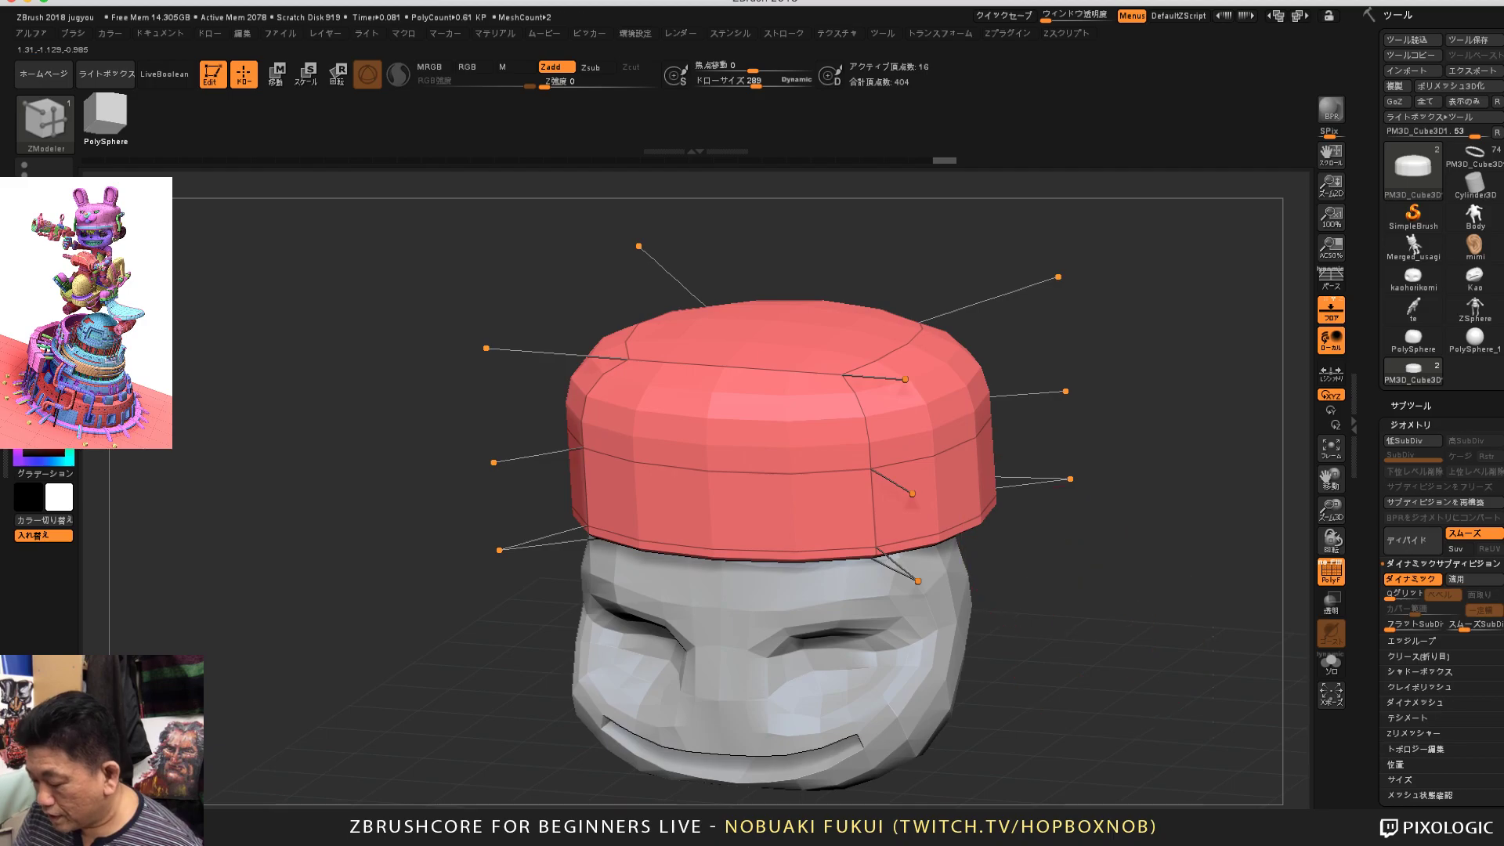
# Step: Try inserting vertical edge loops across the hat's front and side faces with ZModeler
pyautogui.moveTo(747, 479); pyautogui.dragTo(758, 481)
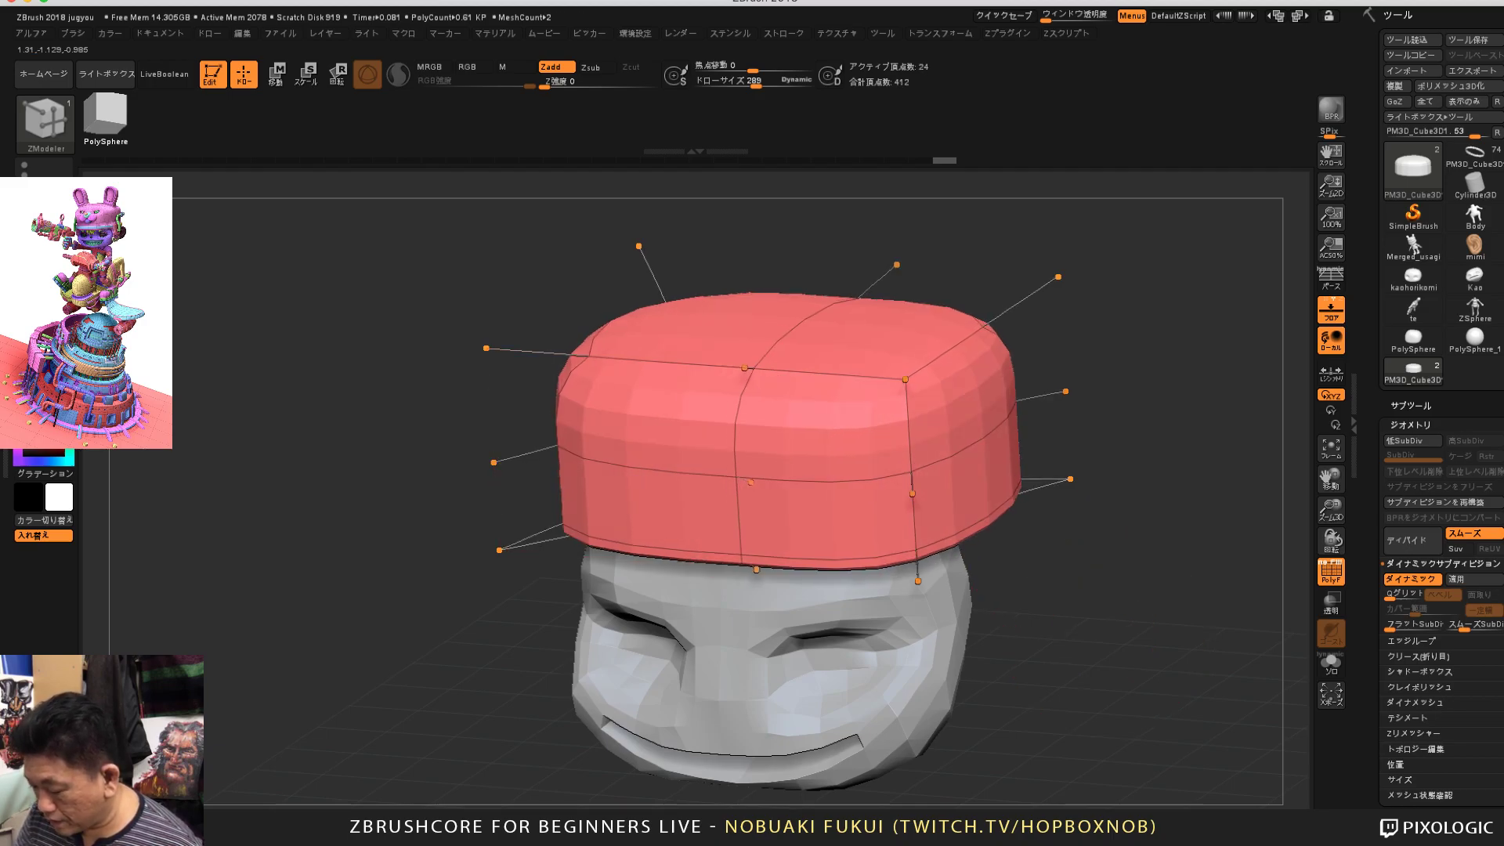
pyautogui.hotkey('ctrl', 'z')
pyautogui.click(972, 450)
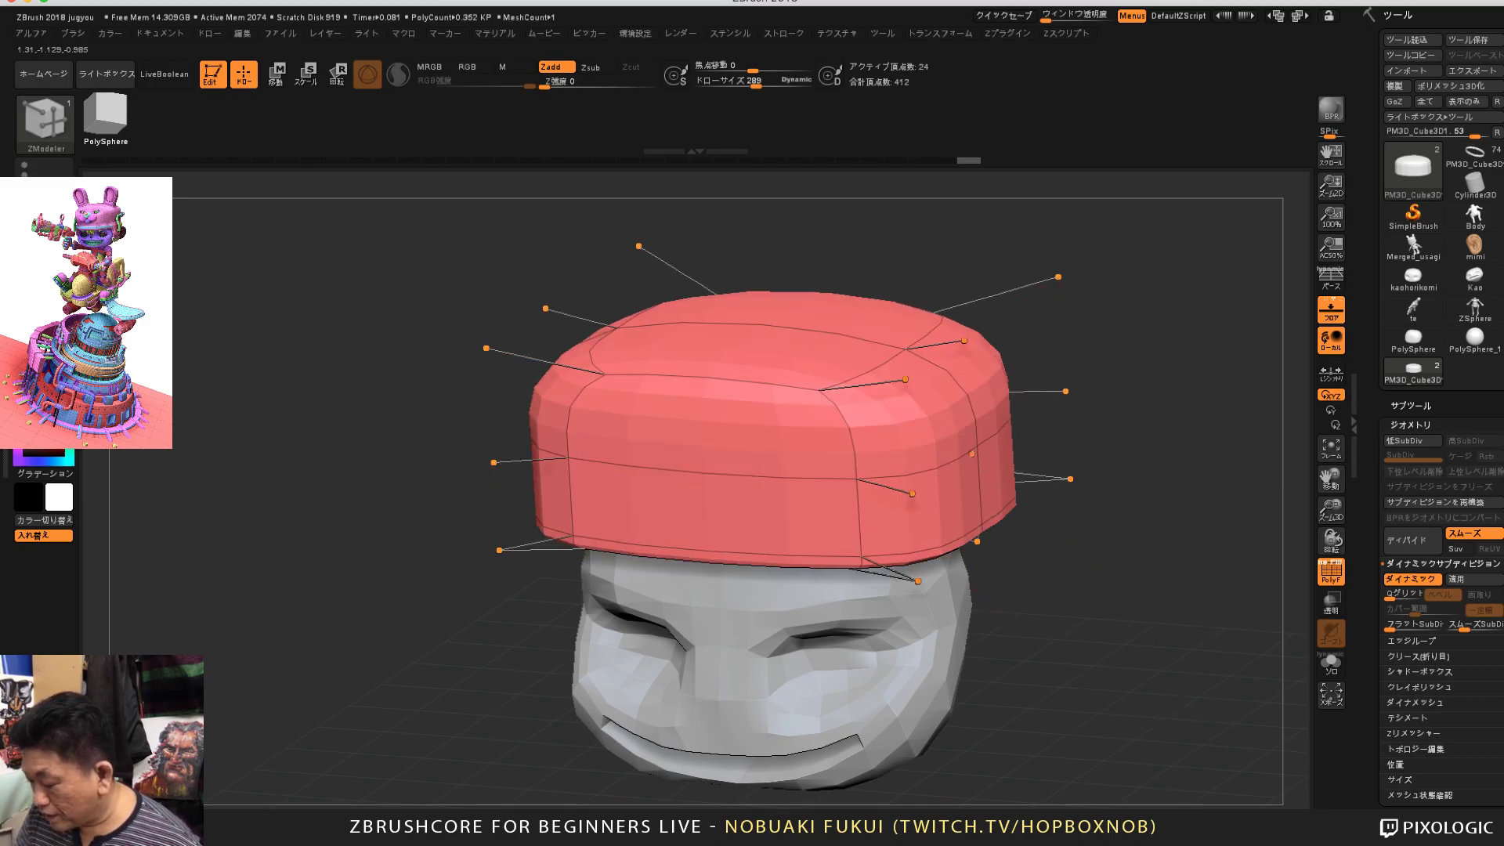
pyautogui.click(925, 472)
pyautogui.moveTo(1151, 437); pyautogui.dragTo(1097, 419)
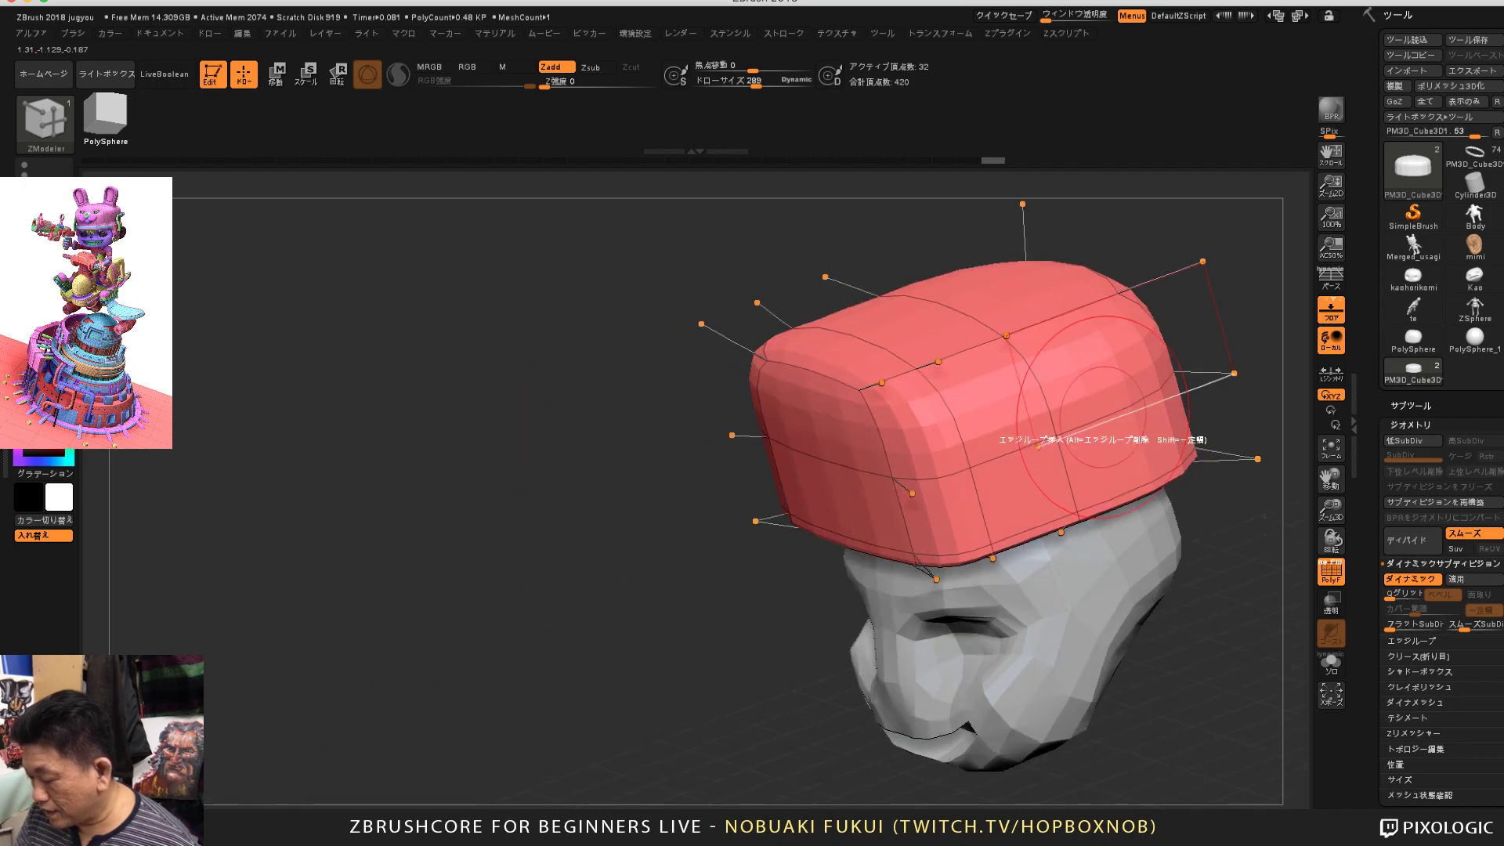
pyautogui.click(1038, 447)
pyautogui.moveTo(672, 638); pyautogui.dragTo(728, 631)
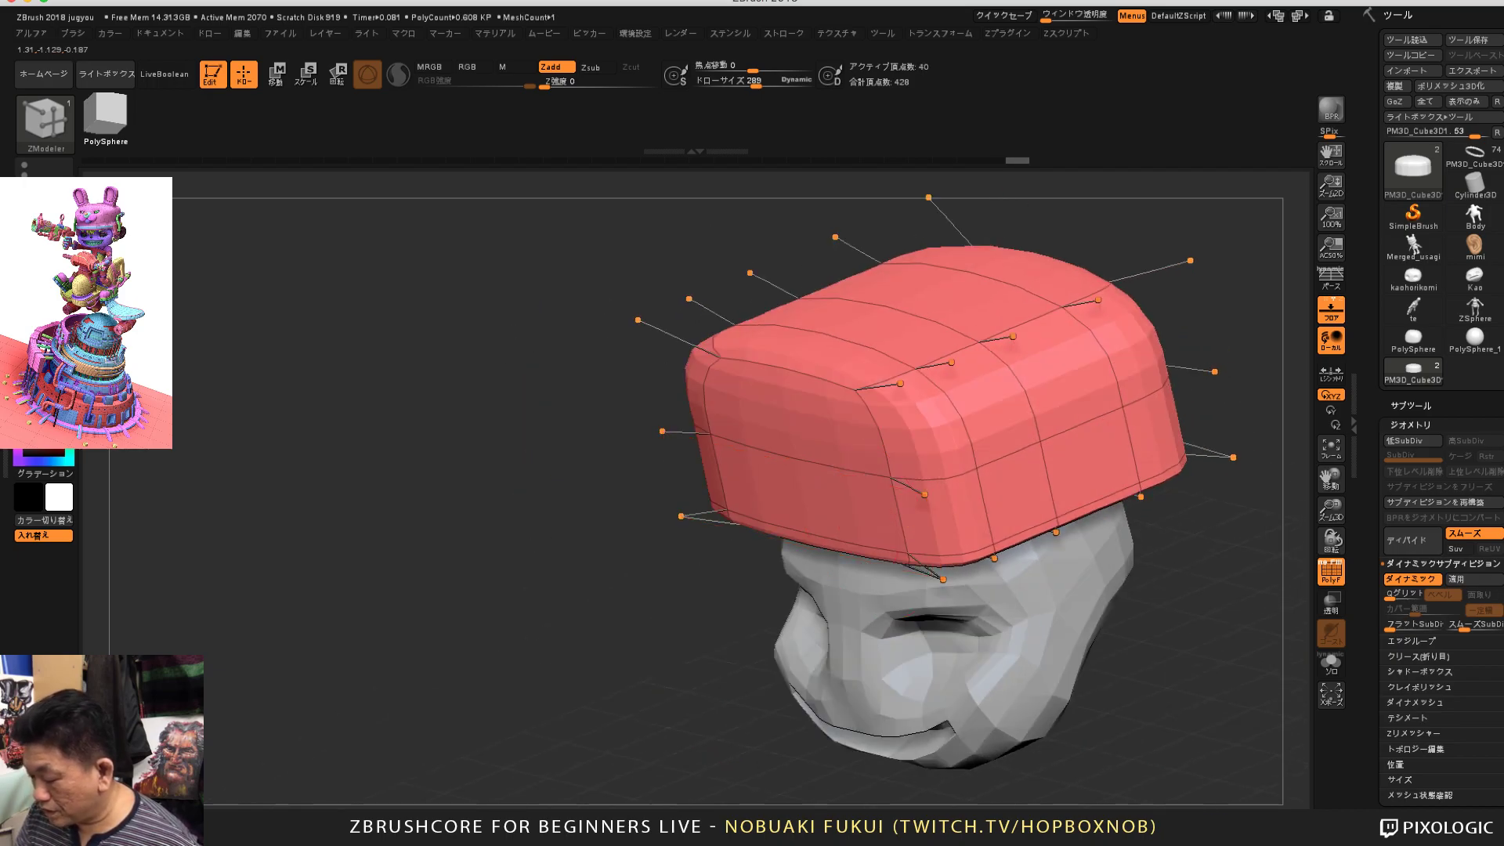
pyautogui.moveTo(1171, 573)
pyautogui.mouseDown()
pyautogui.moveTo(1018, 611)
pyautogui.moveTo(1010, 650)
pyautogui.mouseUp()
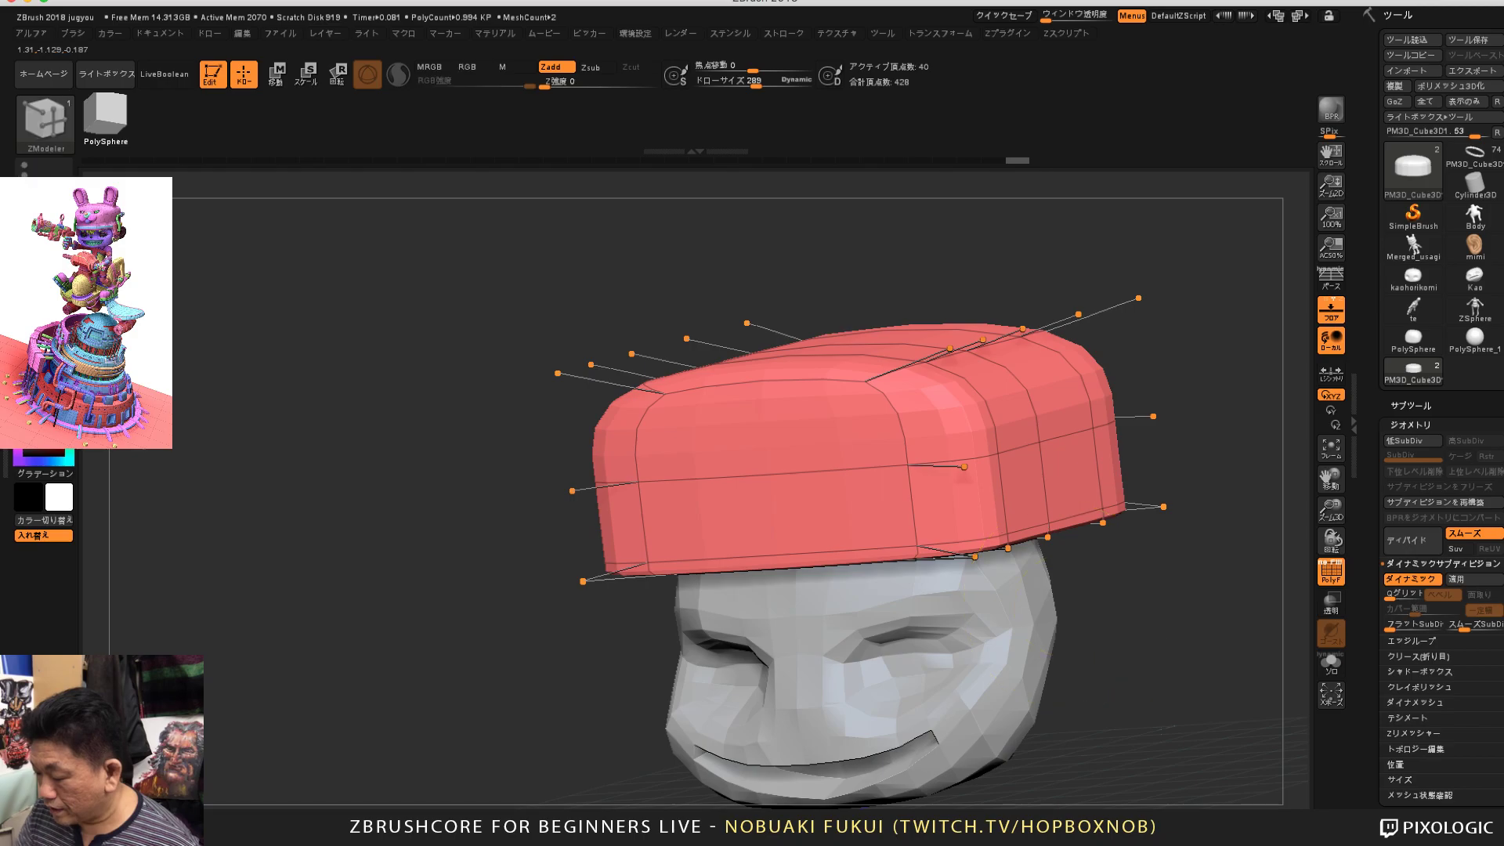
pyautogui.moveTo(1124, 579)
pyautogui.mouseDown()
pyautogui.moveTo(1101, 596)
pyautogui.moveTo(1027, 545)
pyautogui.moveTo(882, 540)
pyautogui.moveTo(1100, 550)
pyautogui.moveTo(1061, 549)
pyautogui.mouseUp()
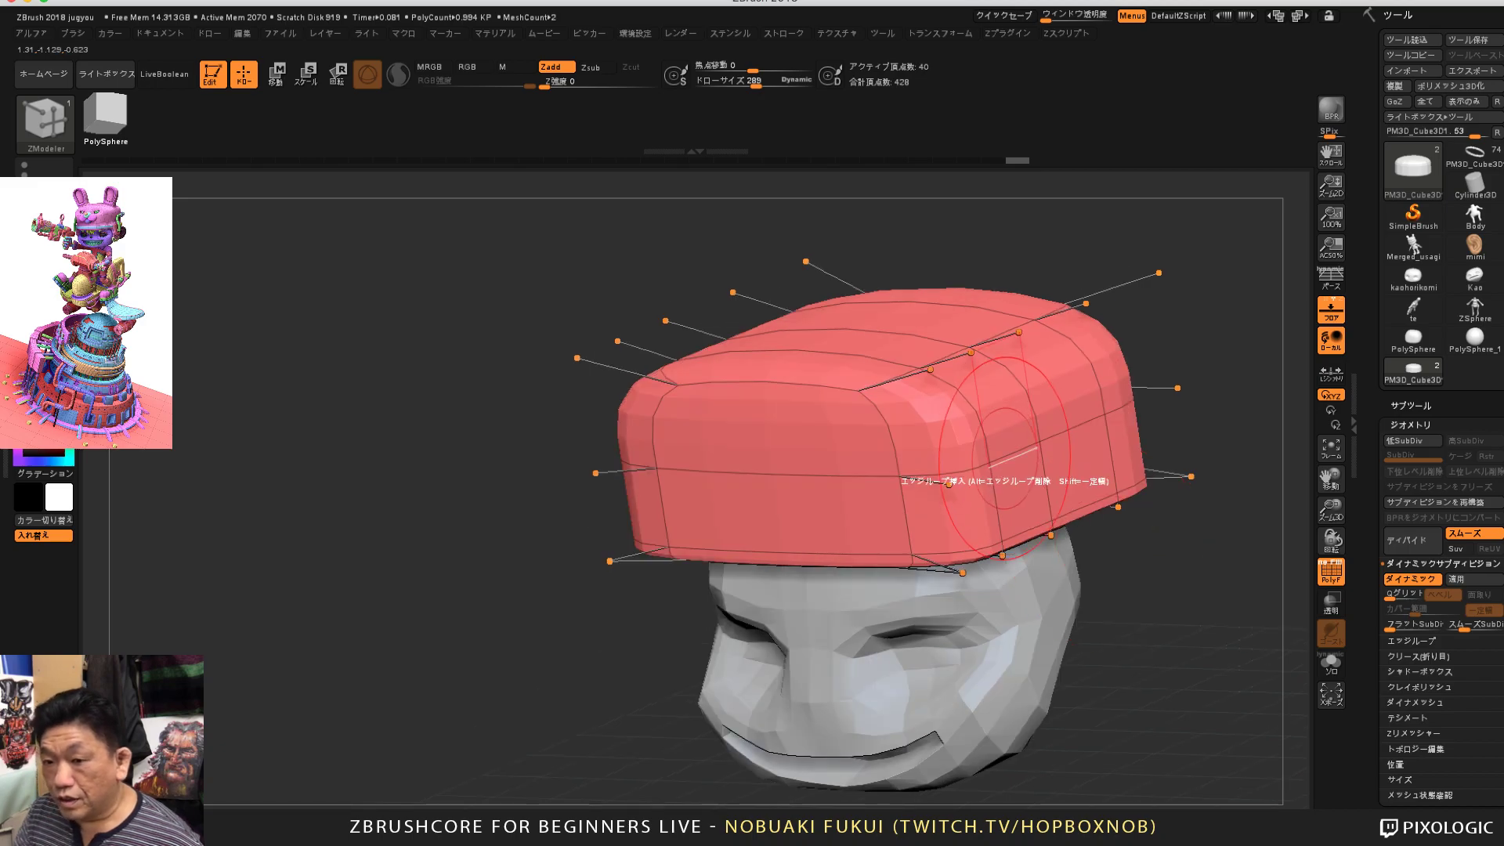
# Step: Undo the inserted vertical edge loops, keeping only the horizontal loop on the hat
pyautogui.hotkey('ctrl', 'z')
pyautogui.hotkey('ctrl', 'z')
pyautogui.hotkey('ctrl', 'z')
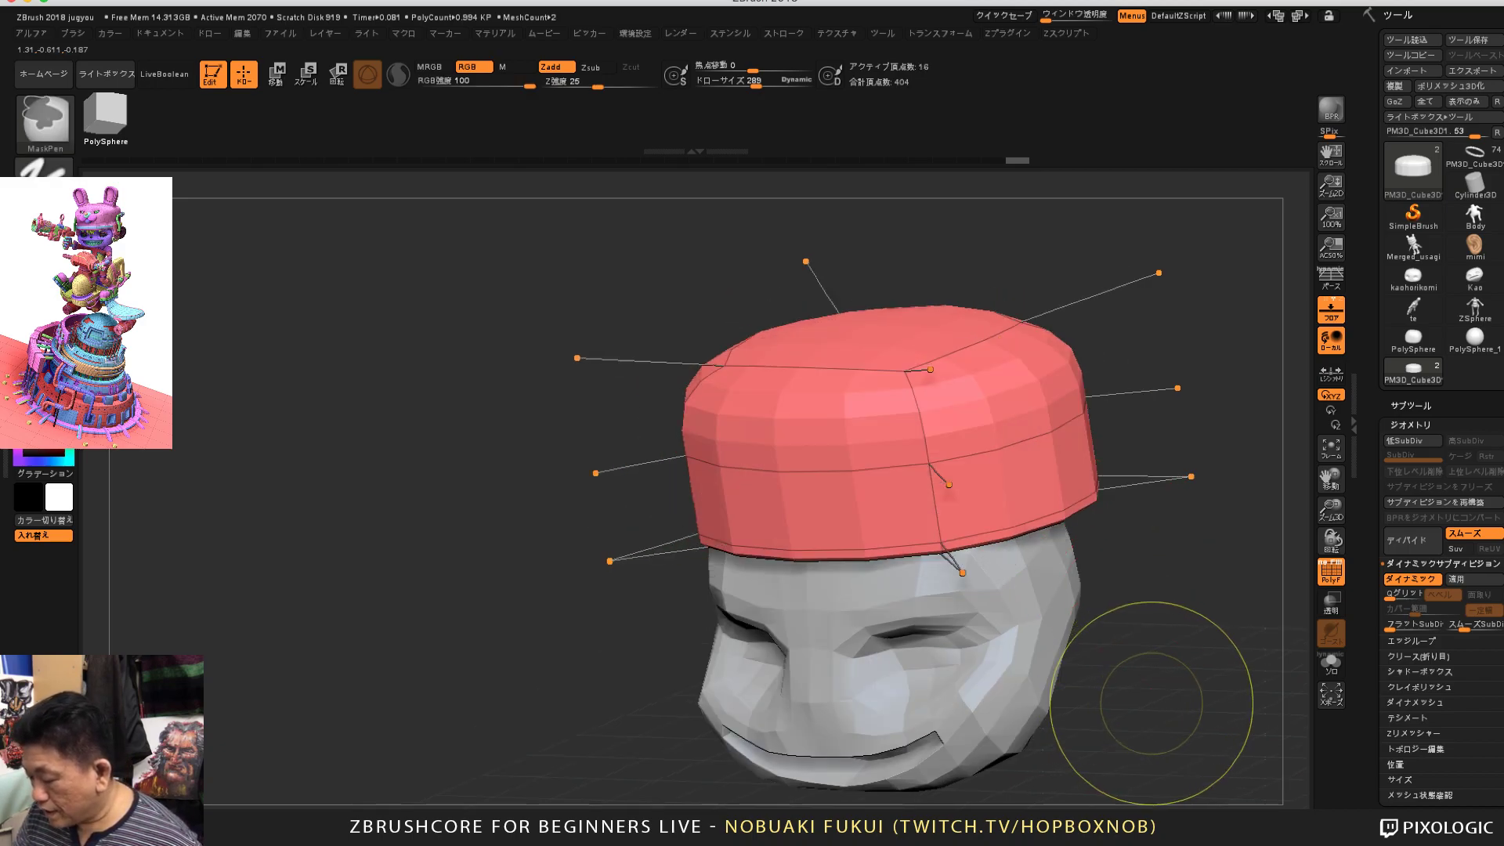
# Step: Apply the hat's dynamic subdivision as real subdivision levels and try a QMesh action on its upper side polygon
pyautogui.moveTo(1117, 615)
pyautogui.mouseDown()
pyautogui.moveTo(1164, 608)
pyautogui.moveTo(1160, 566)
pyautogui.moveTo(1124, 592)
pyautogui.moveTo(1010, 599)
pyautogui.moveTo(1152, 599)
pyautogui.moveTo(1140, 676)
pyautogui.moveTo(1128, 622)
pyautogui.moveTo(1093, 620)
pyautogui.moveTo(1145, 652)
pyautogui.mouseUp()
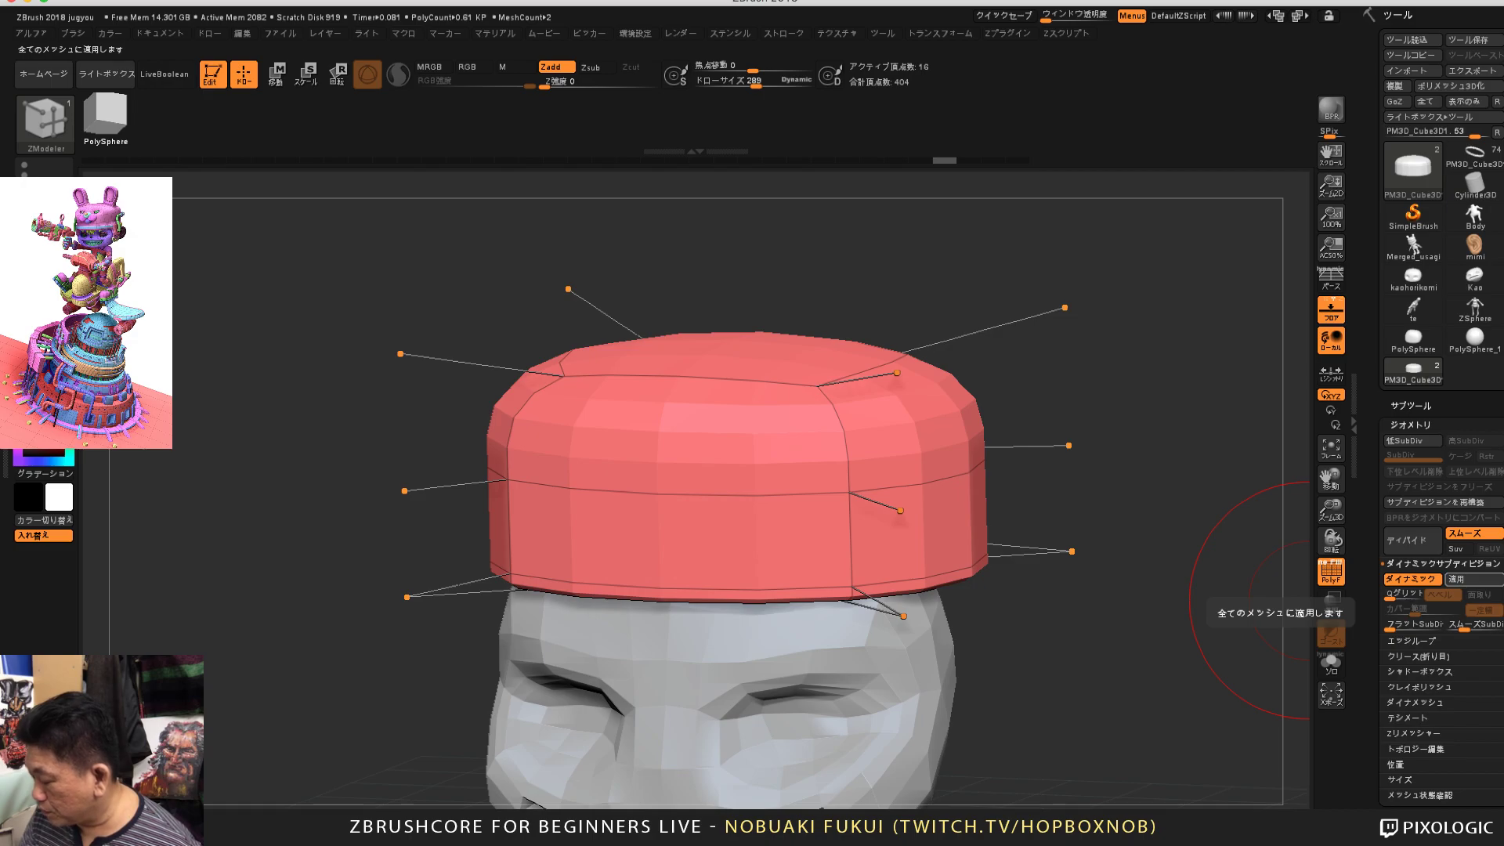
pyautogui.click(1472, 579)
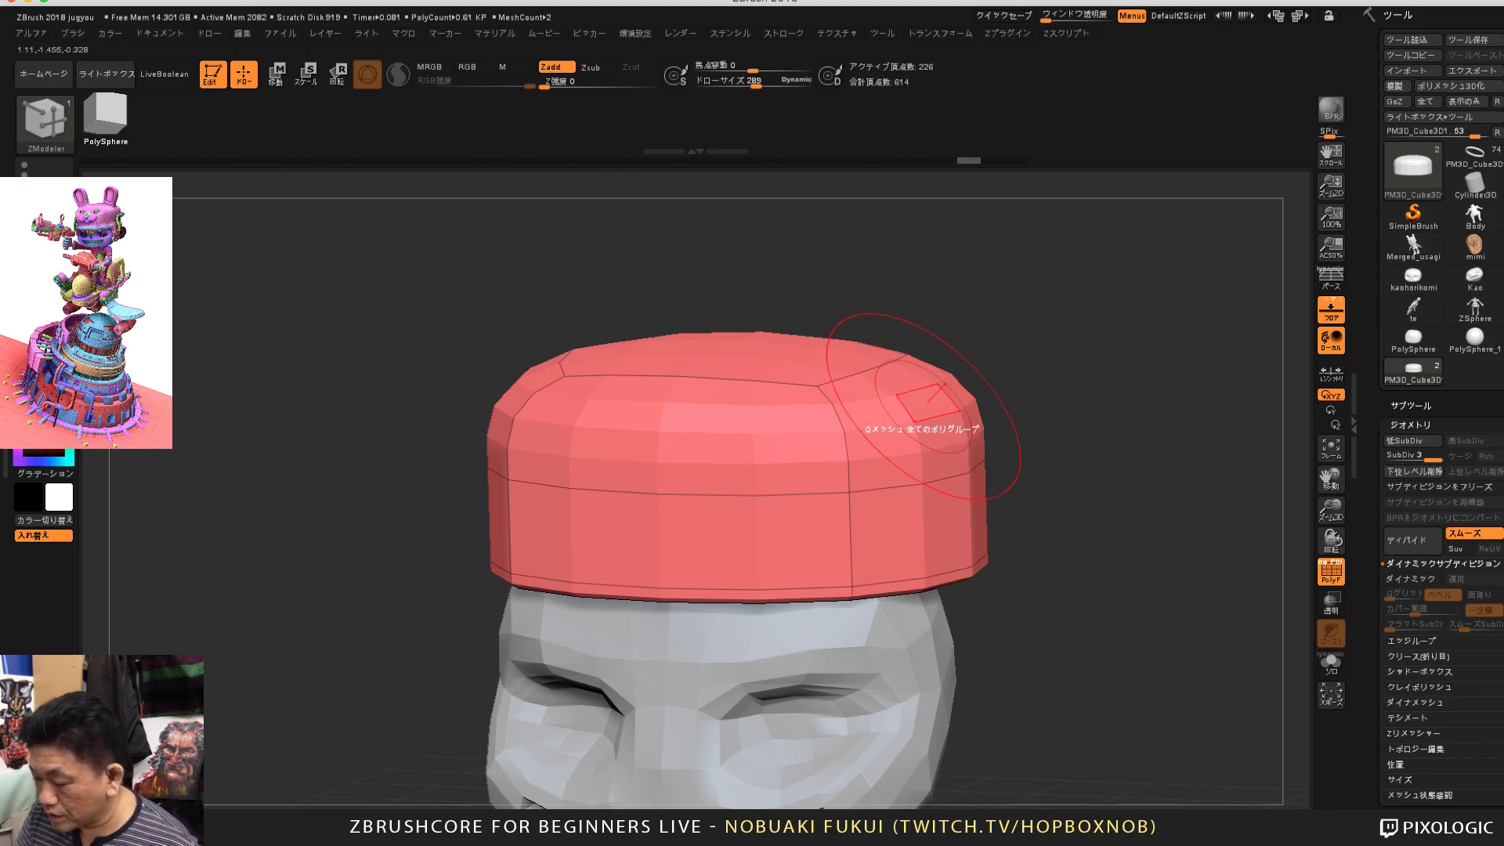
pyautogui.click(923, 395)
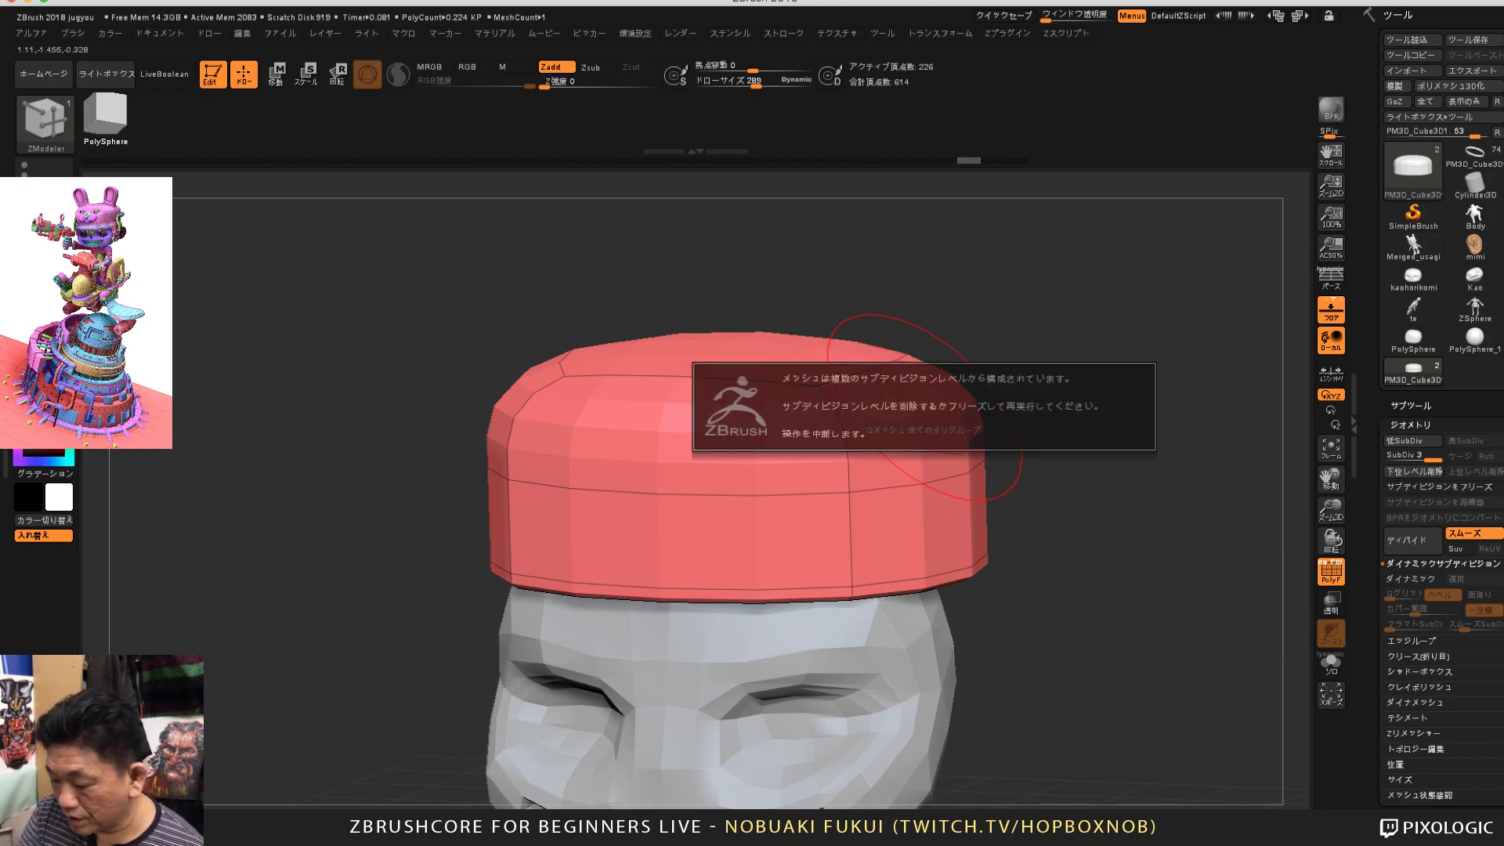
# Step: Try pulling one upper edge of the subdivided hat up and outward with the Move brush, and undo it
pyautogui.click(45, 124)
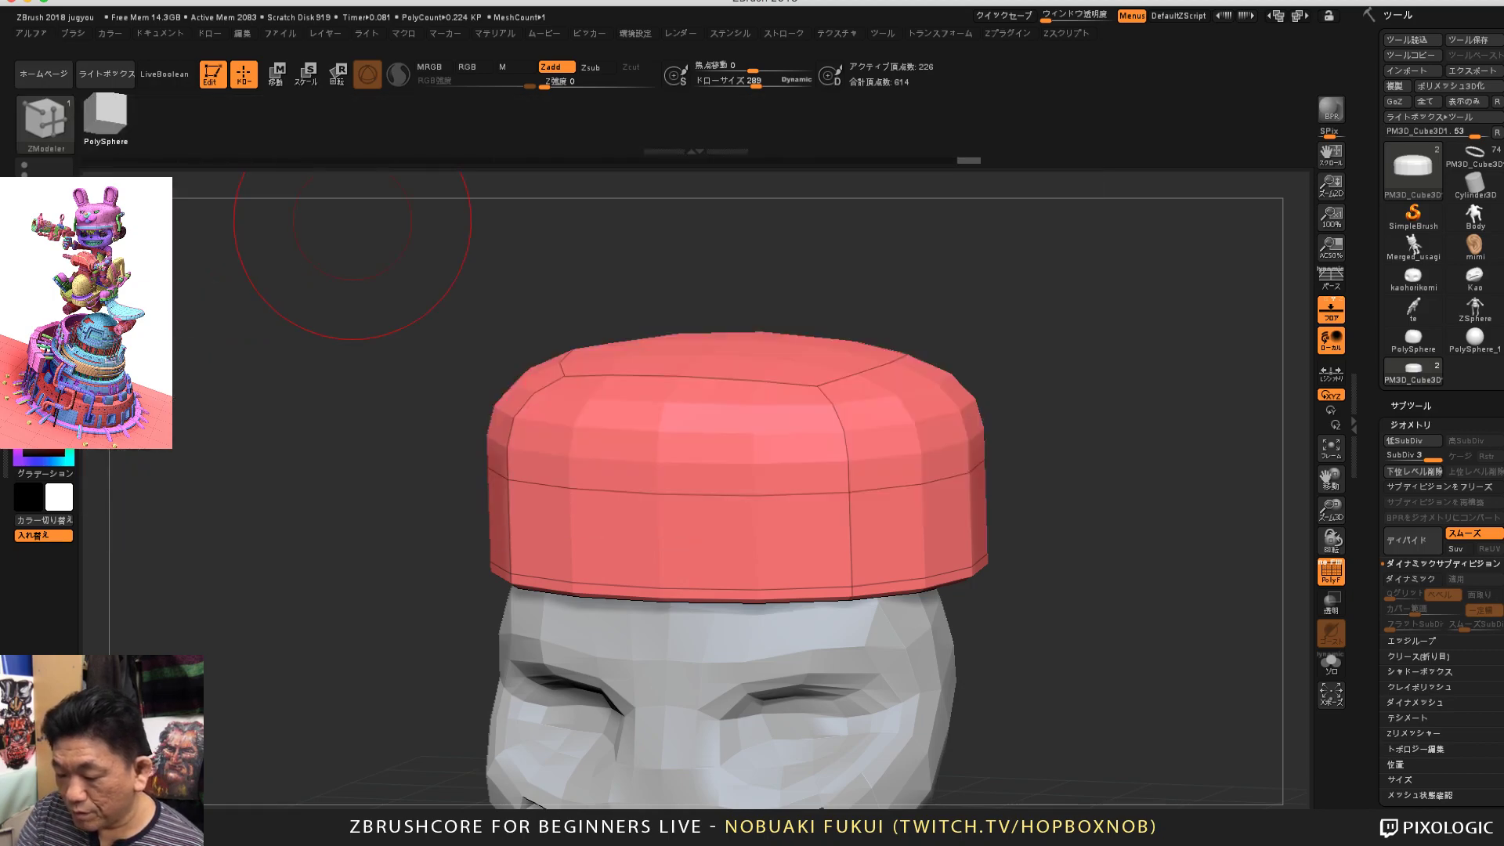
pyautogui.click(45, 122)
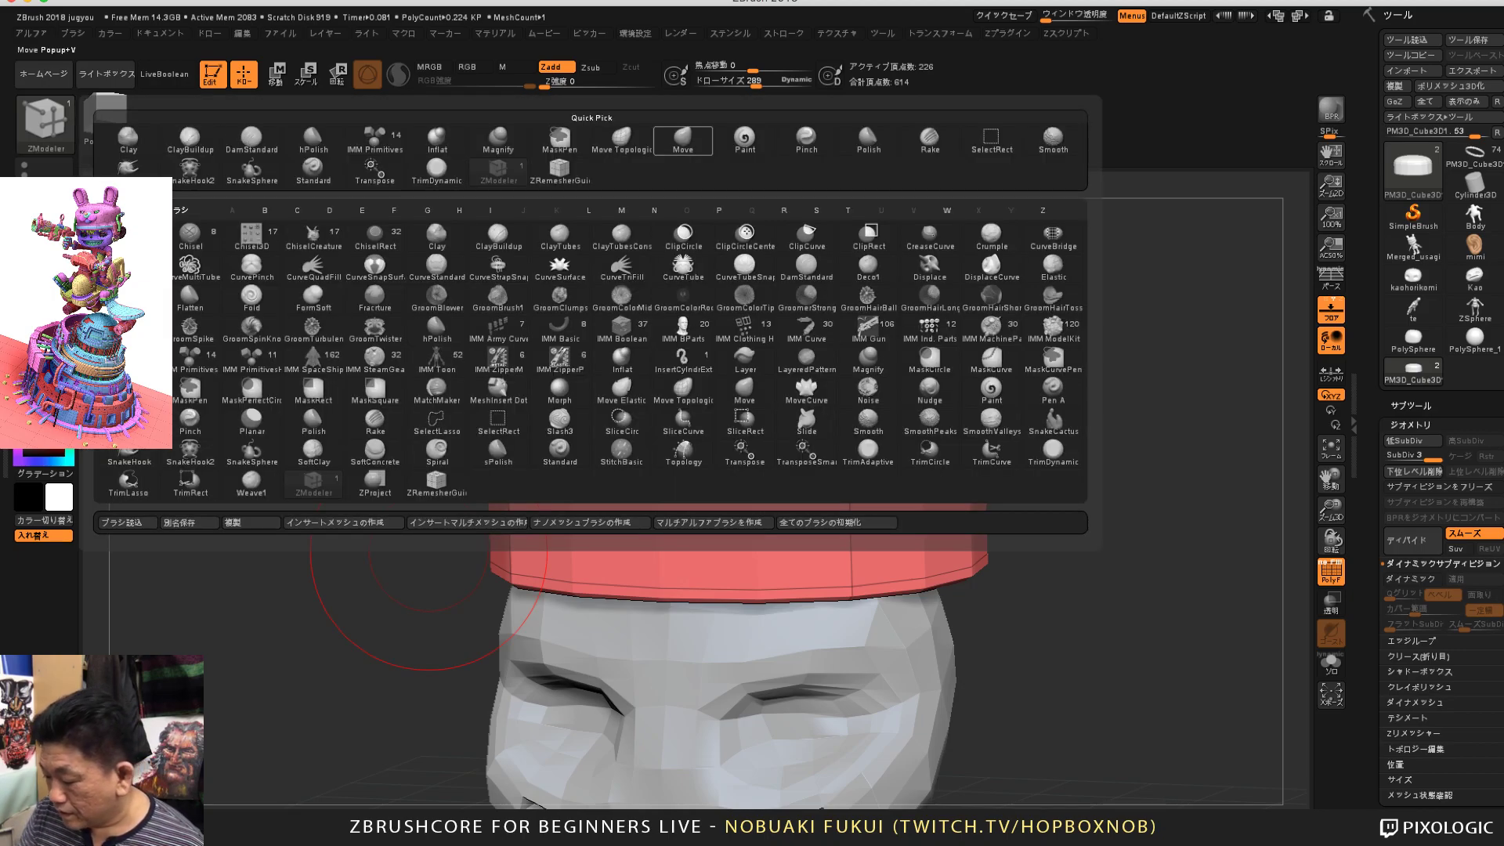
pyautogui.click(683, 139)
pyautogui.moveTo(960, 379); pyautogui.dragTo(1019, 301)
pyautogui.moveTo(1125, 191)
pyautogui.mouseDown()
pyautogui.moveTo(1108, 235)
pyautogui.moveTo(1057, 239)
pyautogui.moveTo(1097, 192)
pyautogui.mouseUp()
pyautogui.moveTo(1199, 226); pyautogui.dragTo(1081, 376)
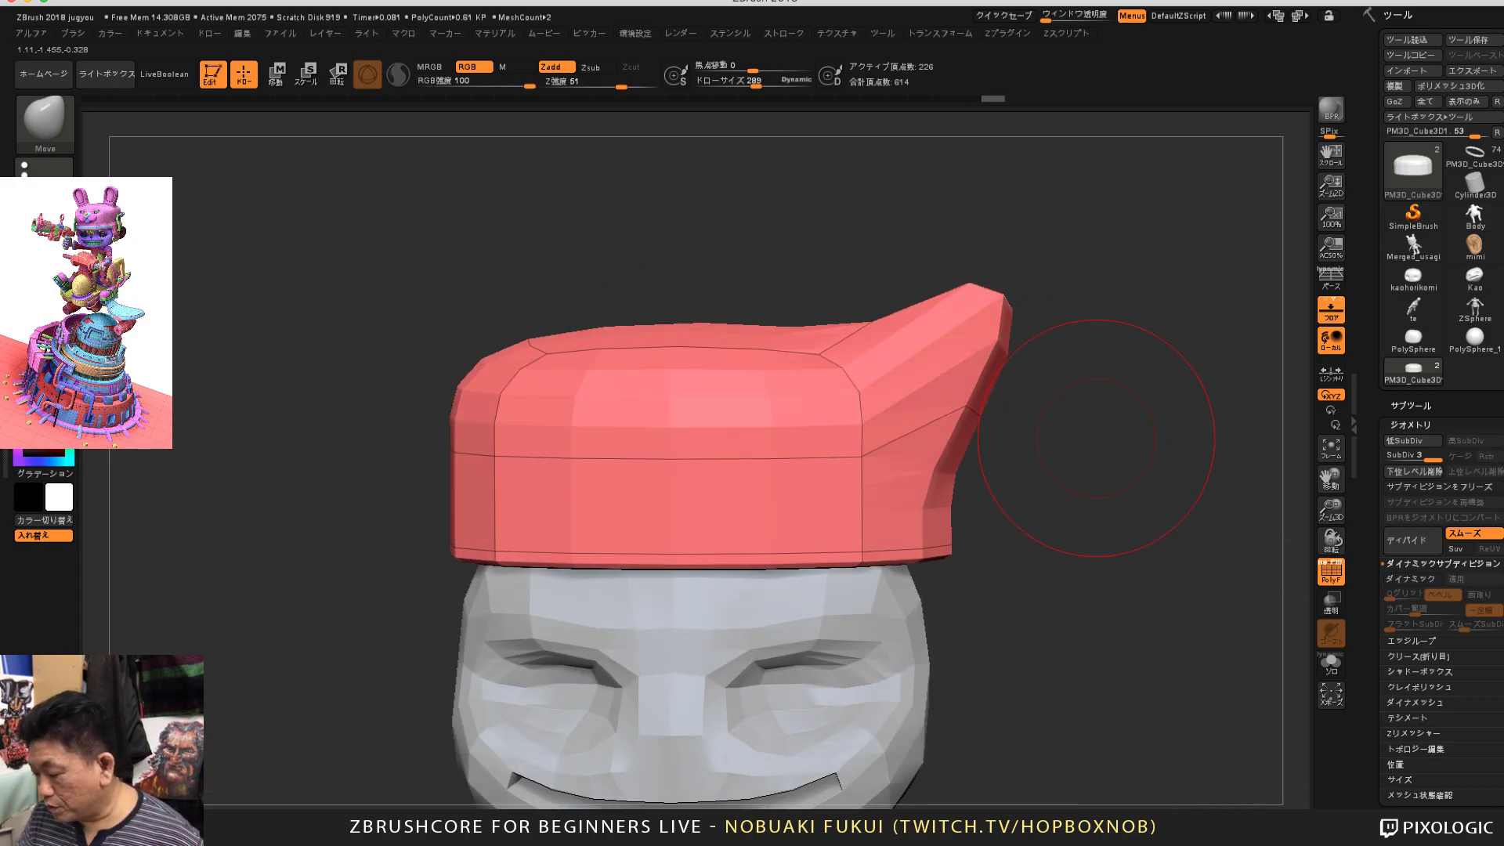
pyautogui.hotkey('ctrl', 'z')
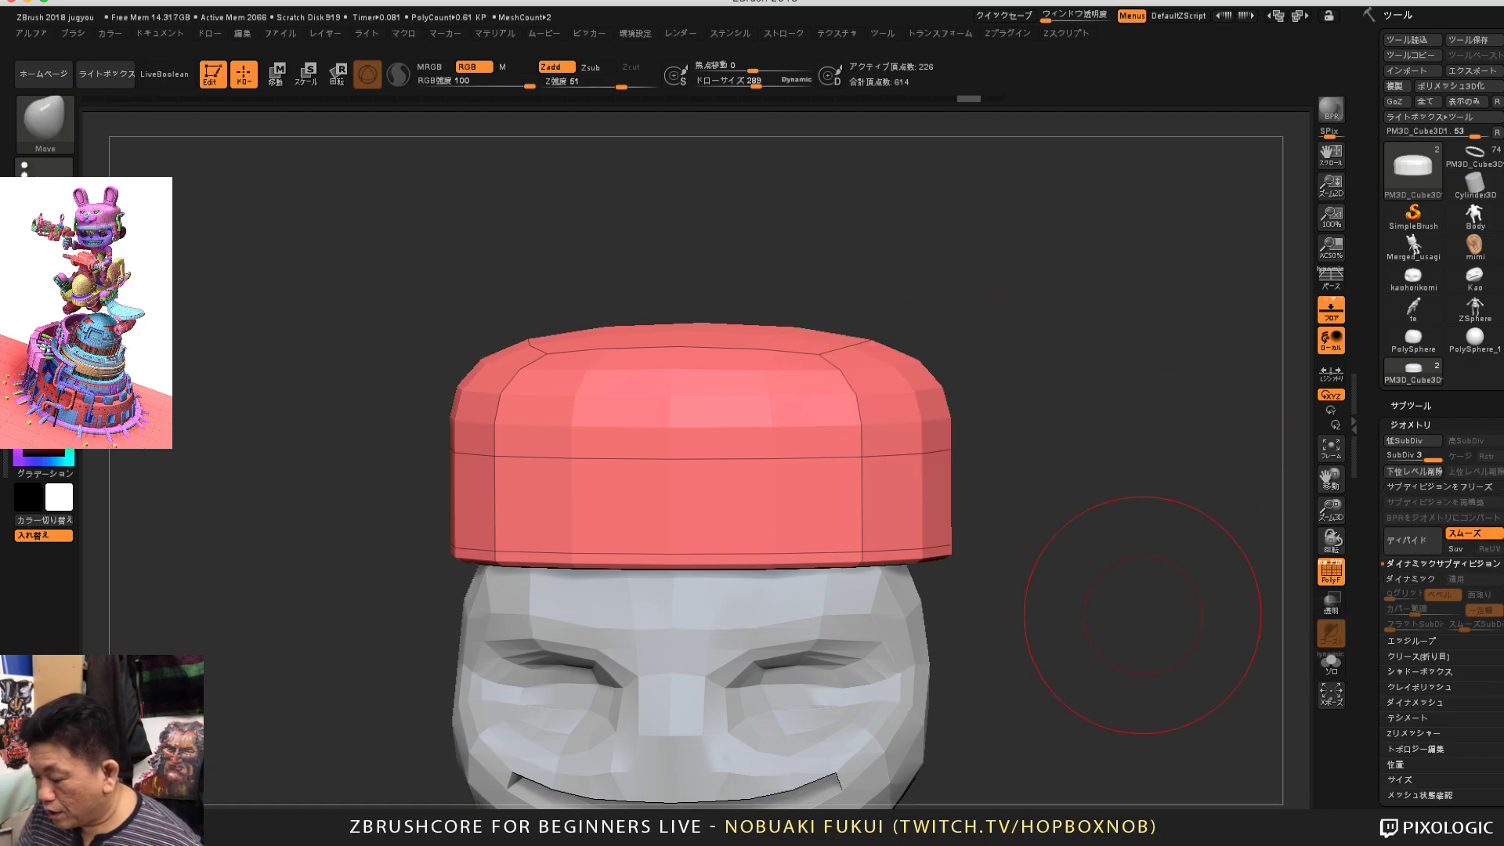
# Step: Step back through the undo history to restore the hat's dynamic subdivision cage with its horizontal edge loop
pyautogui.moveTo(1115, 420); pyautogui.dragTo(1128, 455)
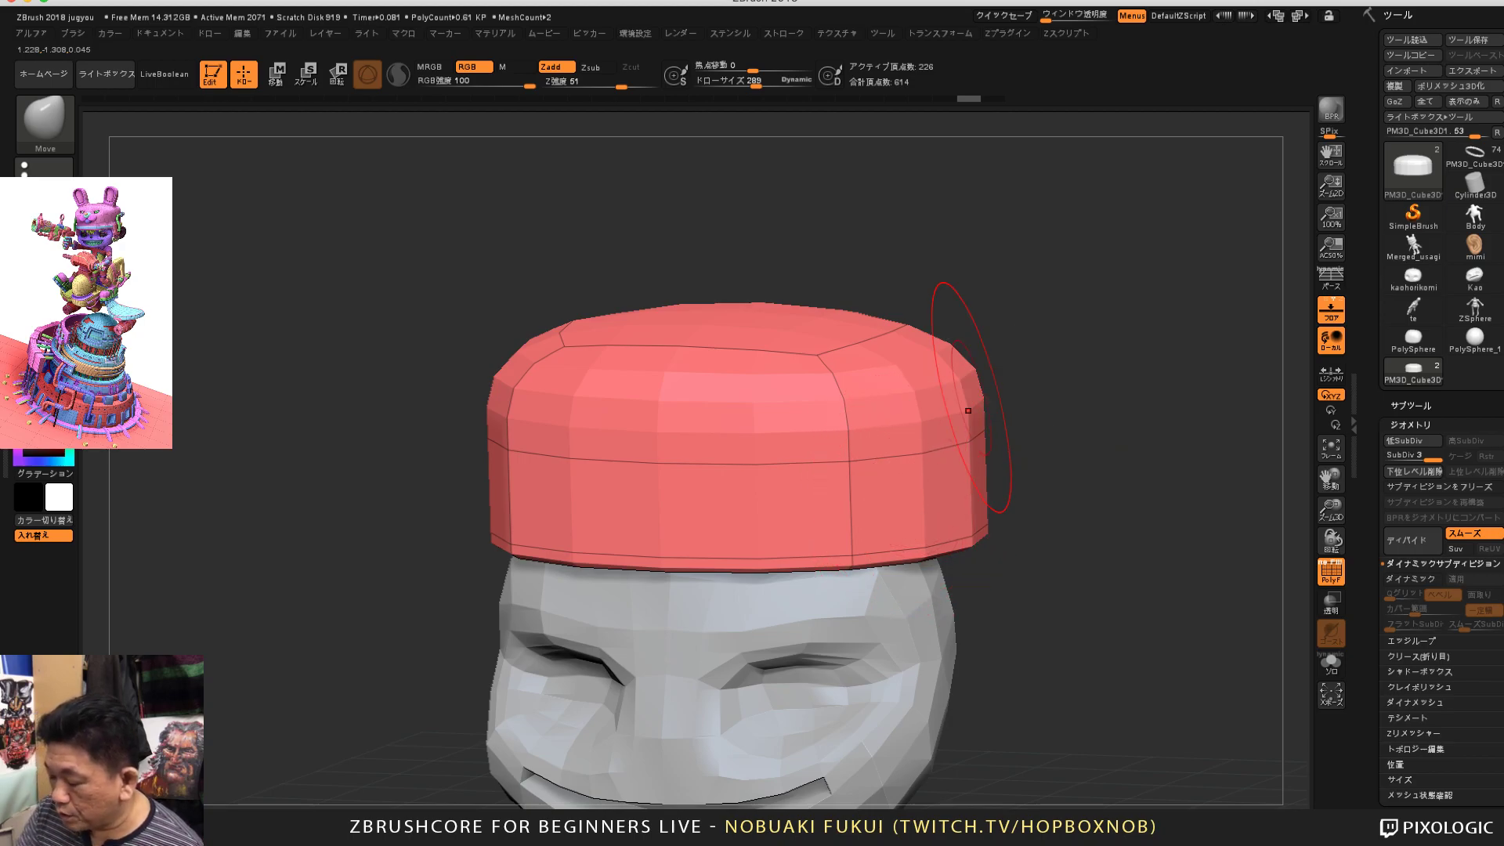
pyautogui.moveTo(1097, 615); pyautogui.dragTo(1128, 531)
pyautogui.moveTo(1137, 658); pyautogui.dragTo(1137, 743)
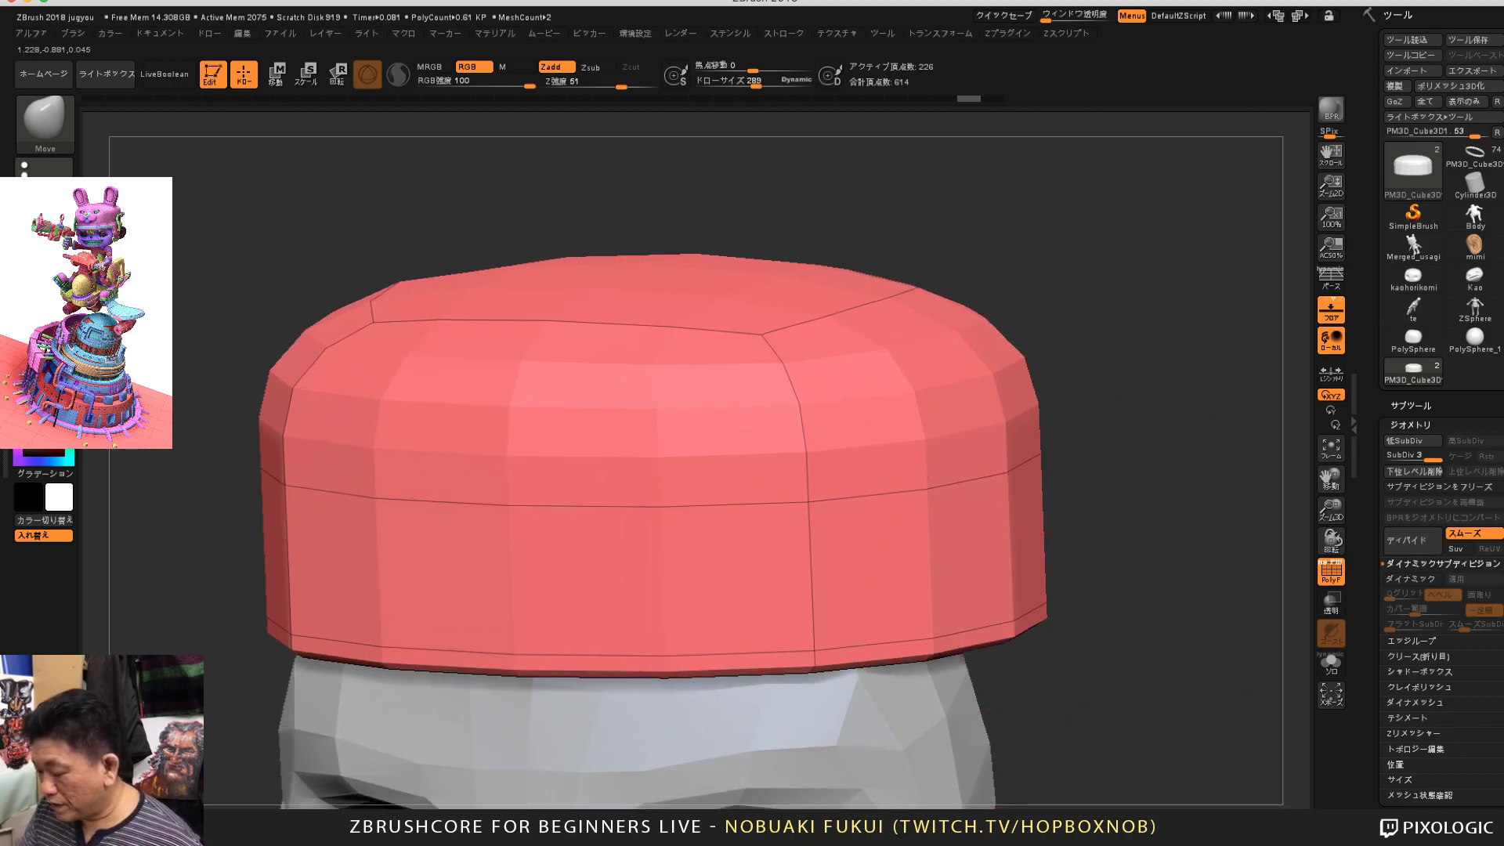
pyautogui.moveTo(1171, 674)
pyautogui.keyDown('alt'); pyautogui.mouseDown()
pyautogui.moveTo(1175, 655)
pyautogui.moveTo(1131, 648)
pyautogui.moveTo(1129, 580)
pyautogui.moveTo(1151, 624)
pyautogui.mouseUp(); pyautogui.keyUp('alt')
pyautogui.hotkey('ctrl', 'z')
pyautogui.hotkey('ctrl', 'z')
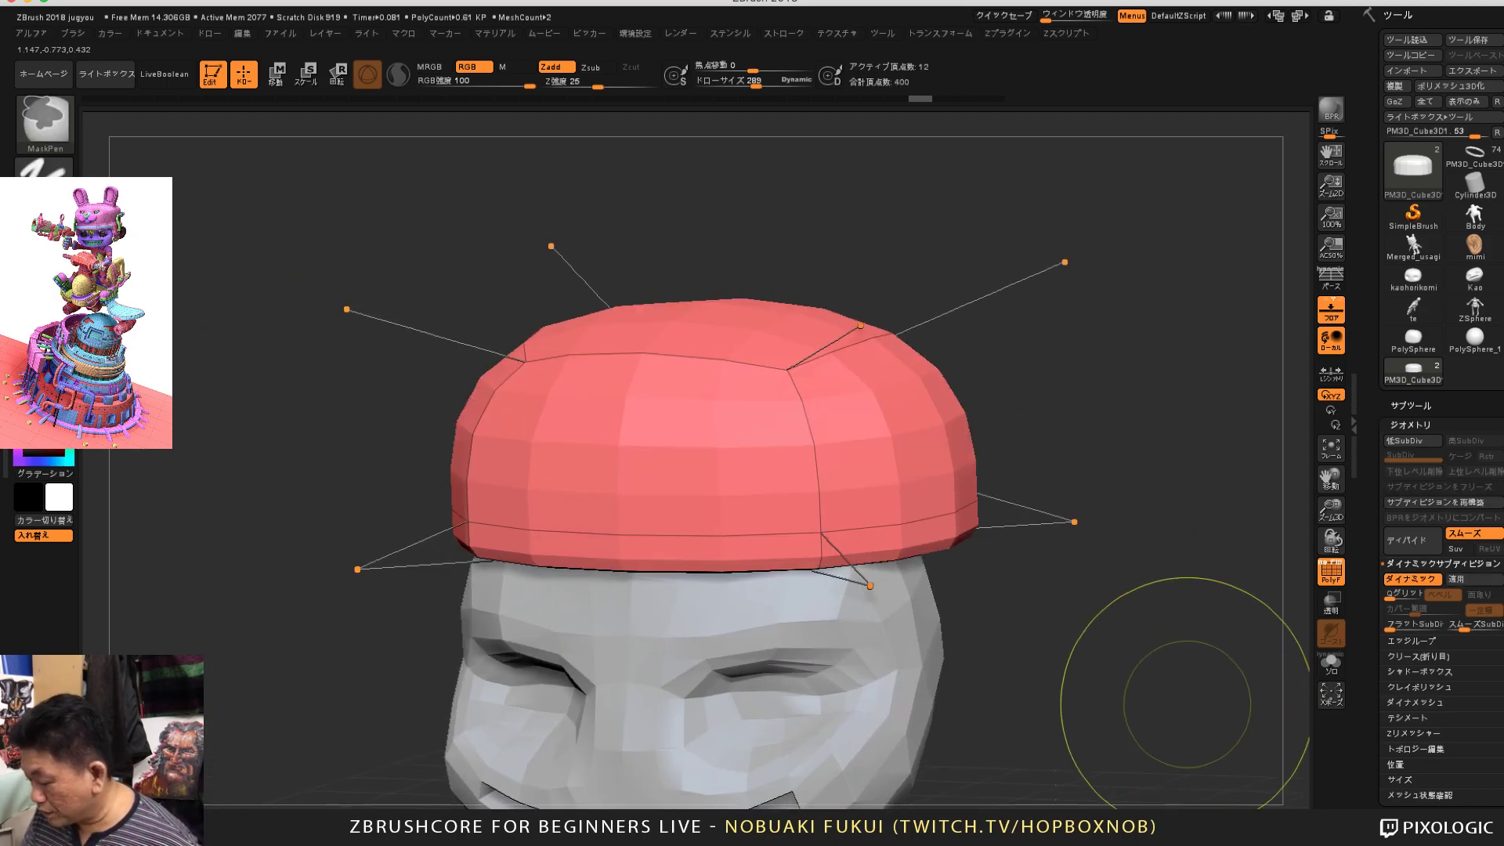
pyautogui.hotkey('ctrl', 'z')
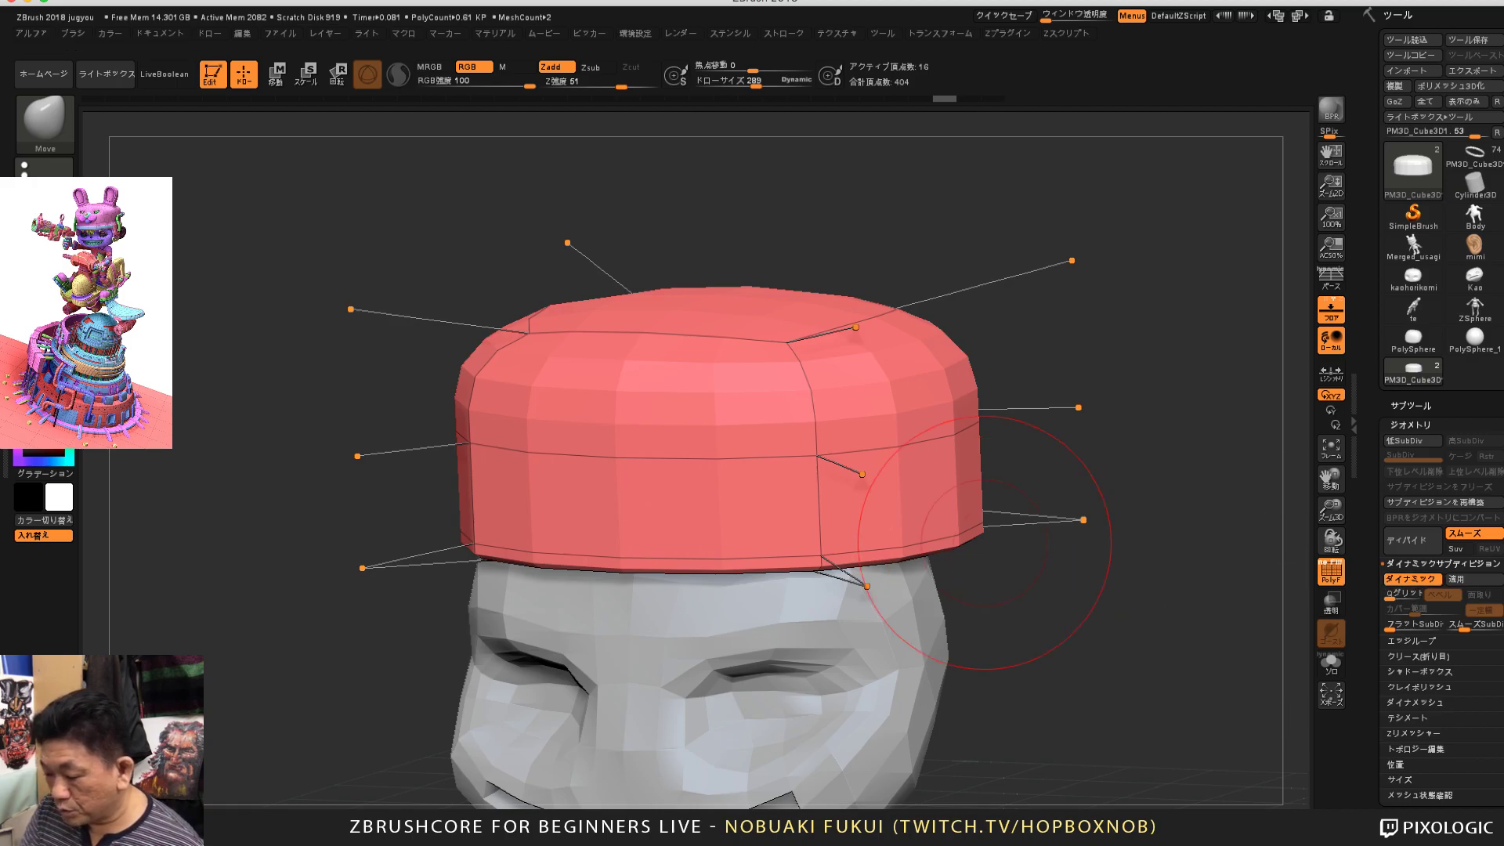
# Step: With ZModeler, try QMesh on all the hat's polygroup faces, undo it, and set the QMesh target to single polygon
pyautogui.click(45, 122)
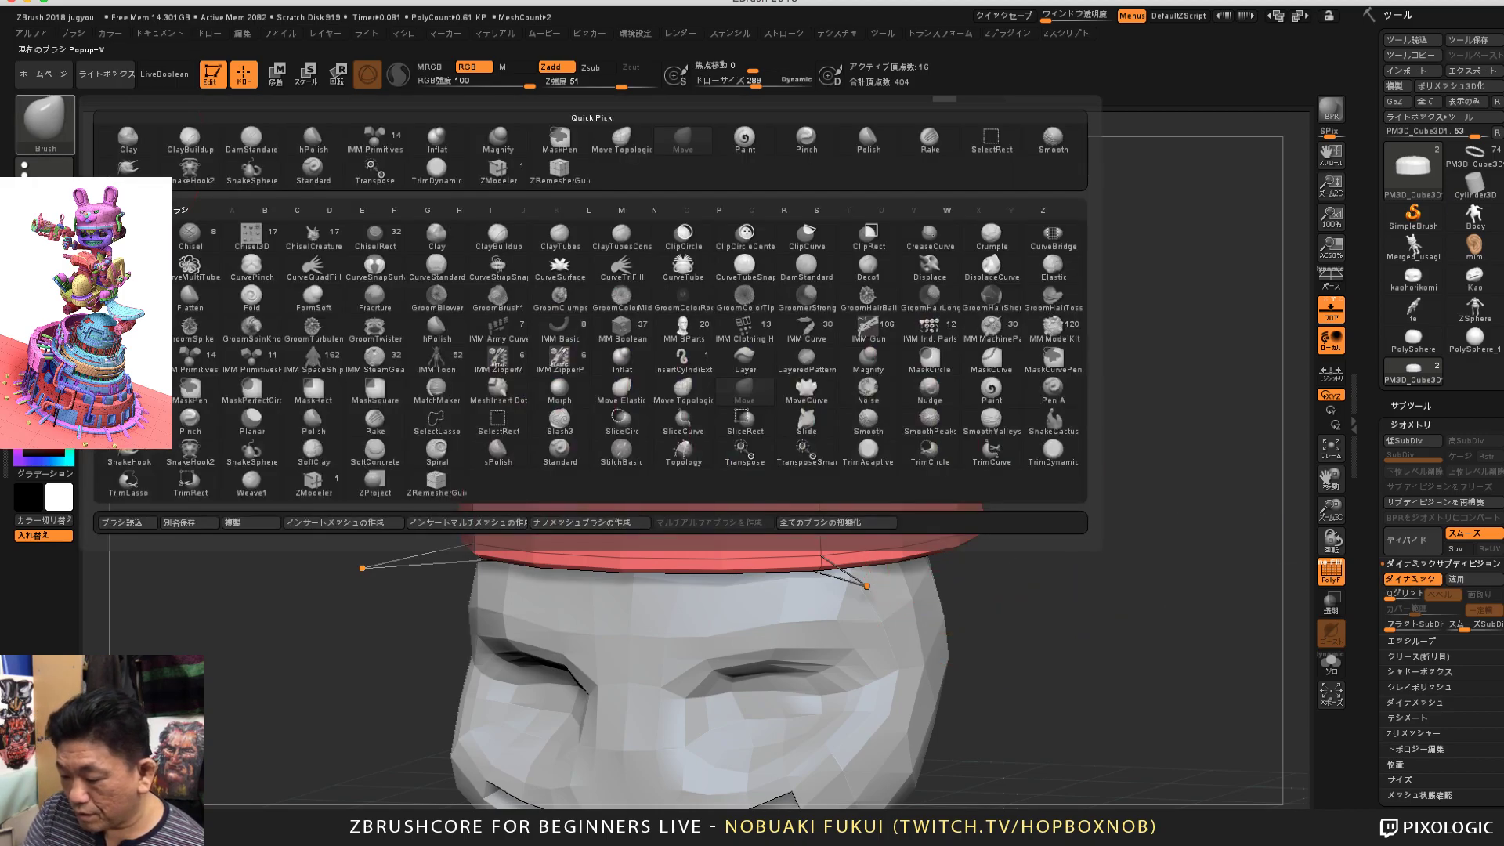
pyautogui.click(498, 172)
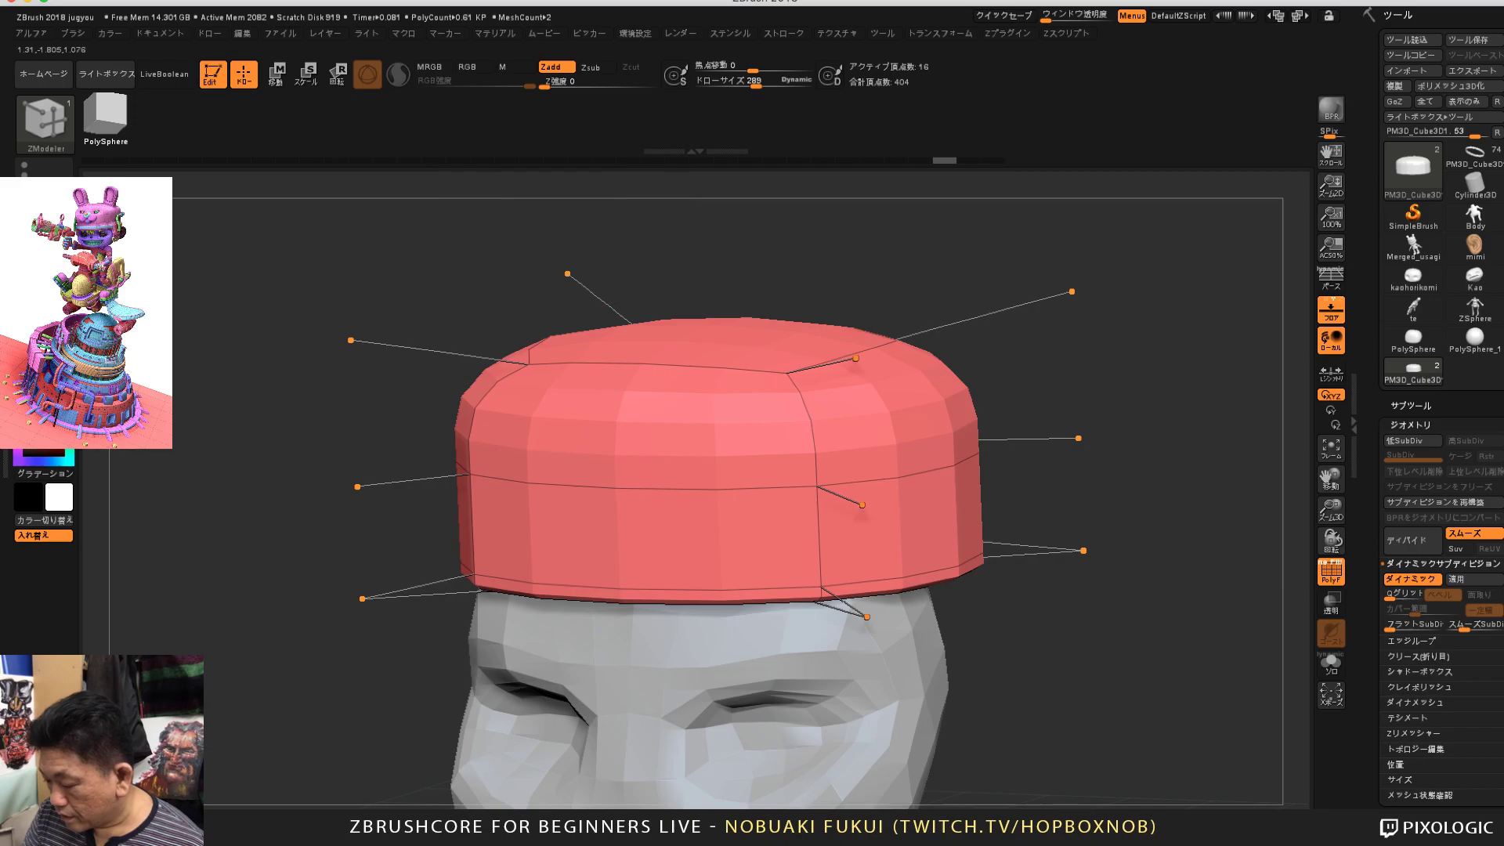
pyautogui.moveTo(915, 508); pyautogui.dragTo(947, 529)
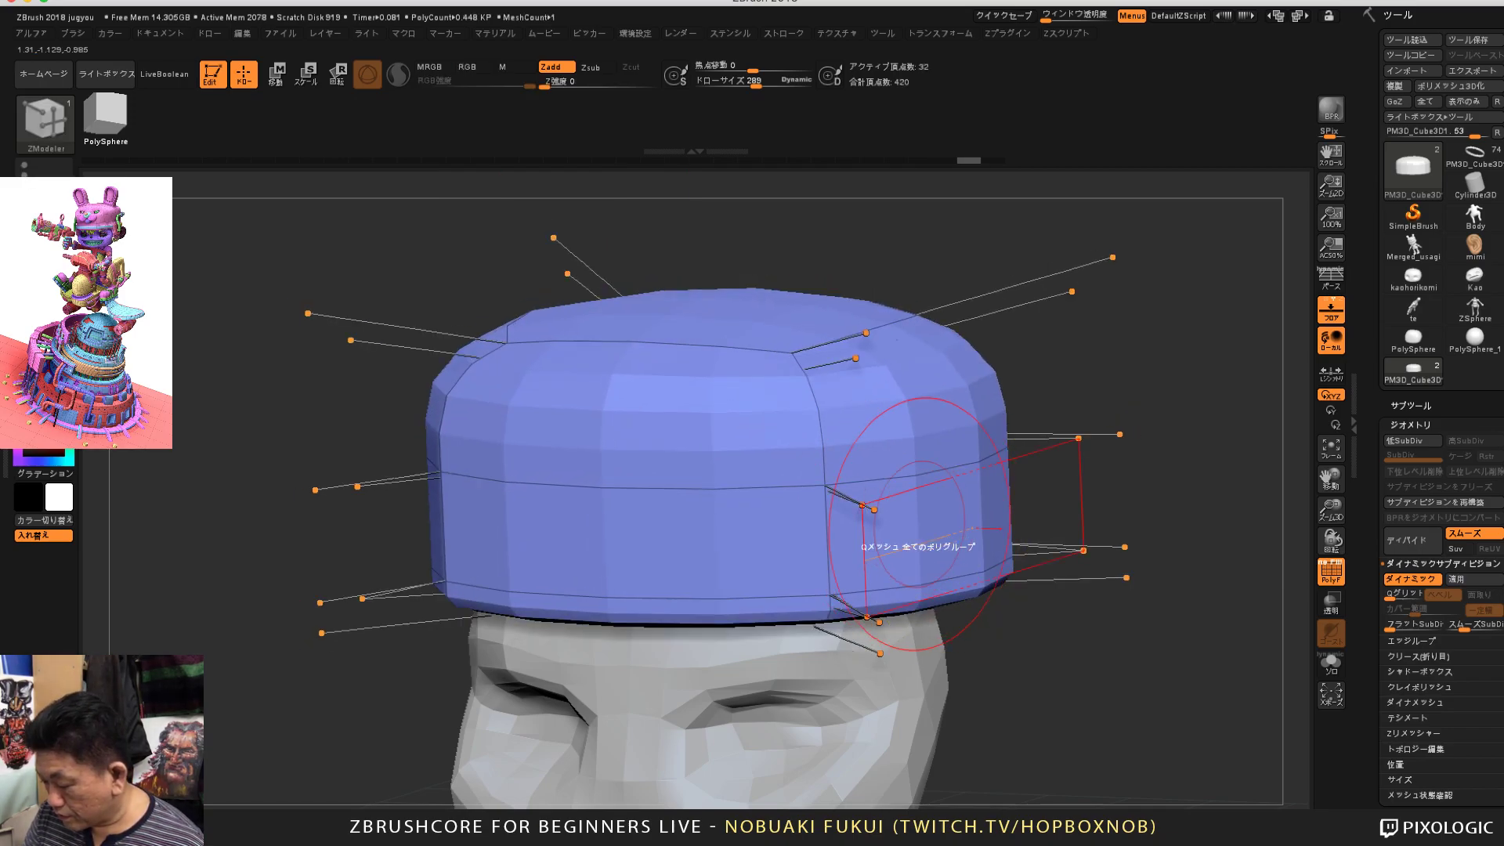
pyautogui.hotkey('ctrl', 'z')
pyautogui.press('space')
pyautogui.click(761, 456)
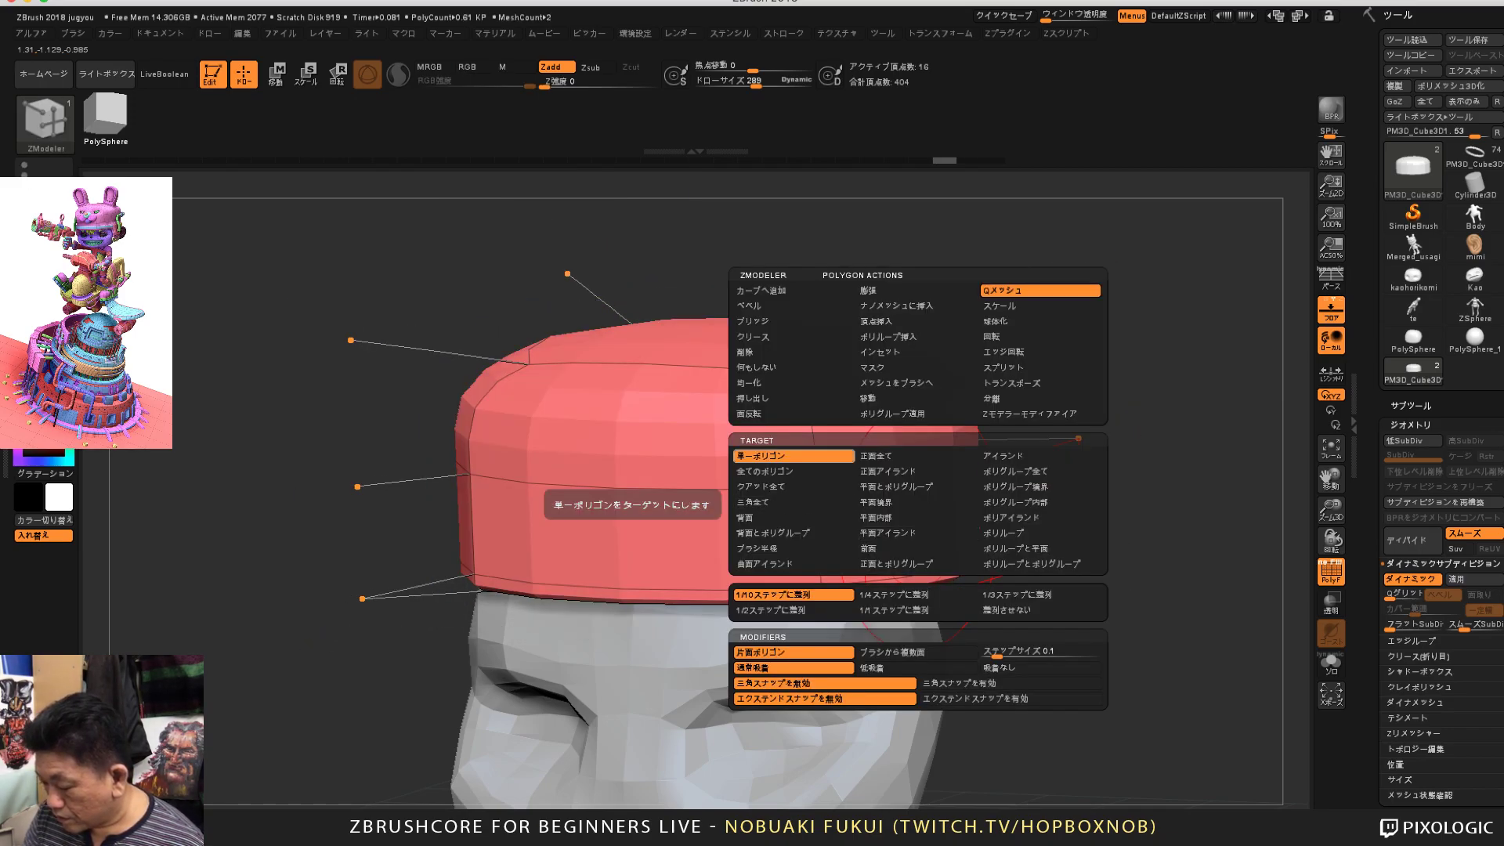
# Step: Try pulling one lower side polygon of the hat outward into a brim with QMesh, and undo the extrusion
pyautogui.moveTo(915, 509); pyautogui.dragTo(1224, 543)
pyautogui.hotkey('ctrl', 'z')
pyautogui.hotkey('ctrl', 'z')
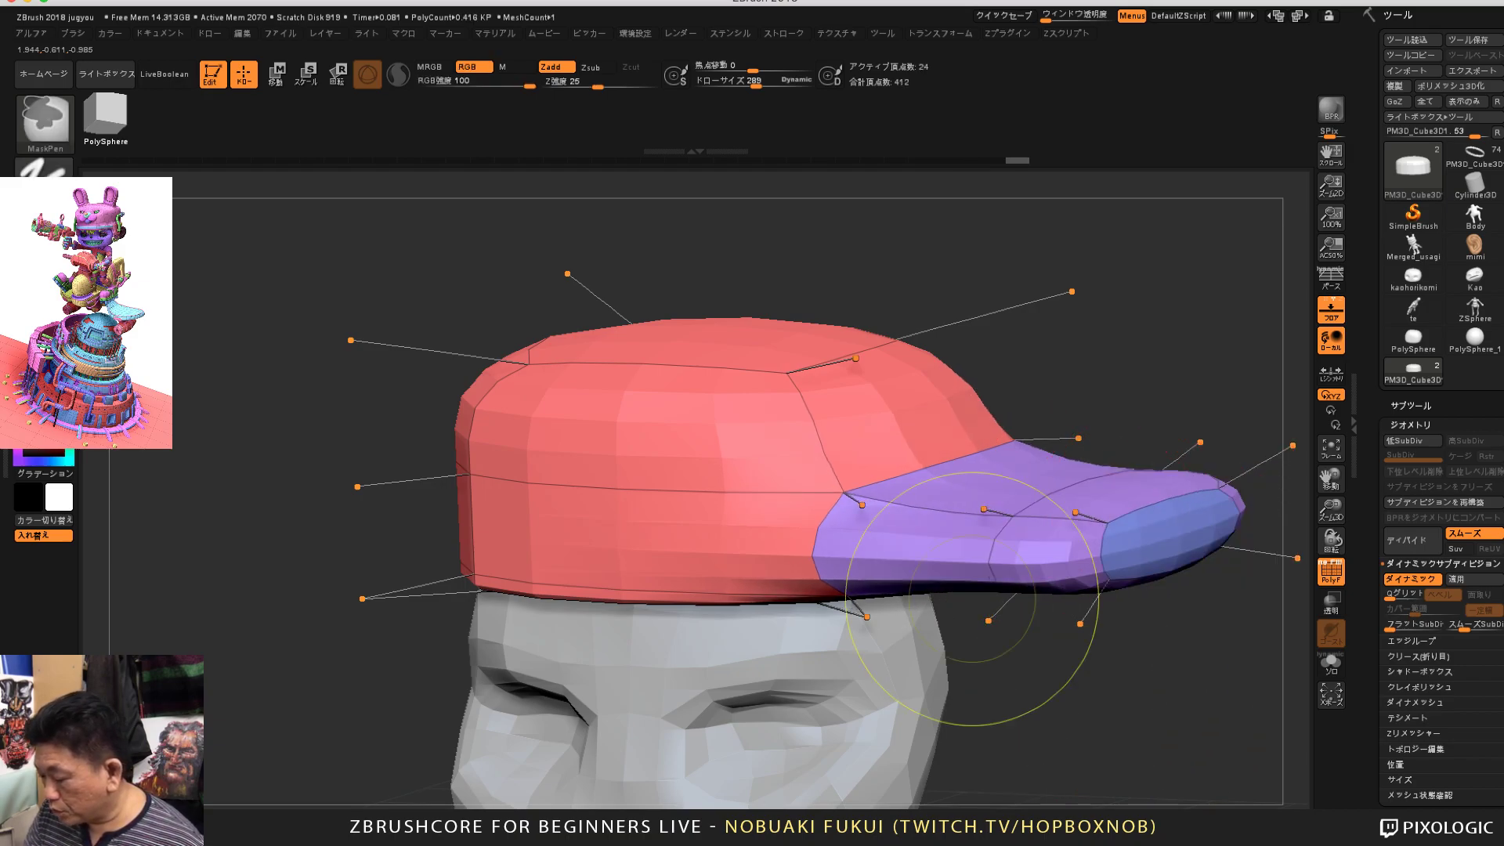
# Step: Apply the dynamic subdivision to the hat to convert it into real subdivision levels
pyautogui.moveTo(891, 555); pyautogui.dragTo(978, 517, button='right')
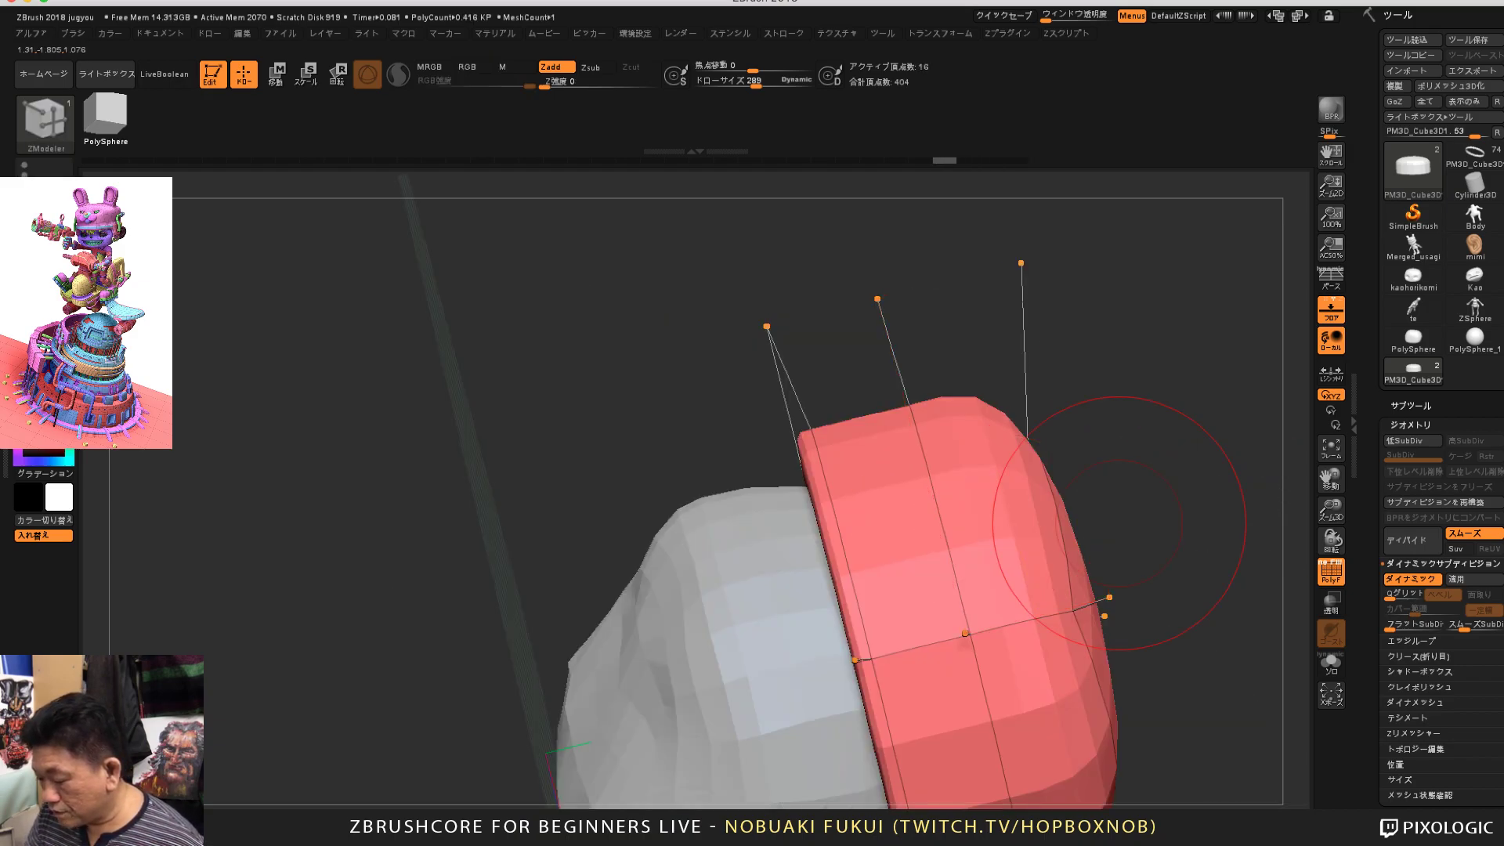
pyautogui.moveTo(1128, 509); pyautogui.dragTo(1175, 590)
pyautogui.keyDown('shift'); pyautogui.moveTo(1175, 589); pyautogui.dragTo(1301, 642, button='right'); pyautogui.keyUp('shift')
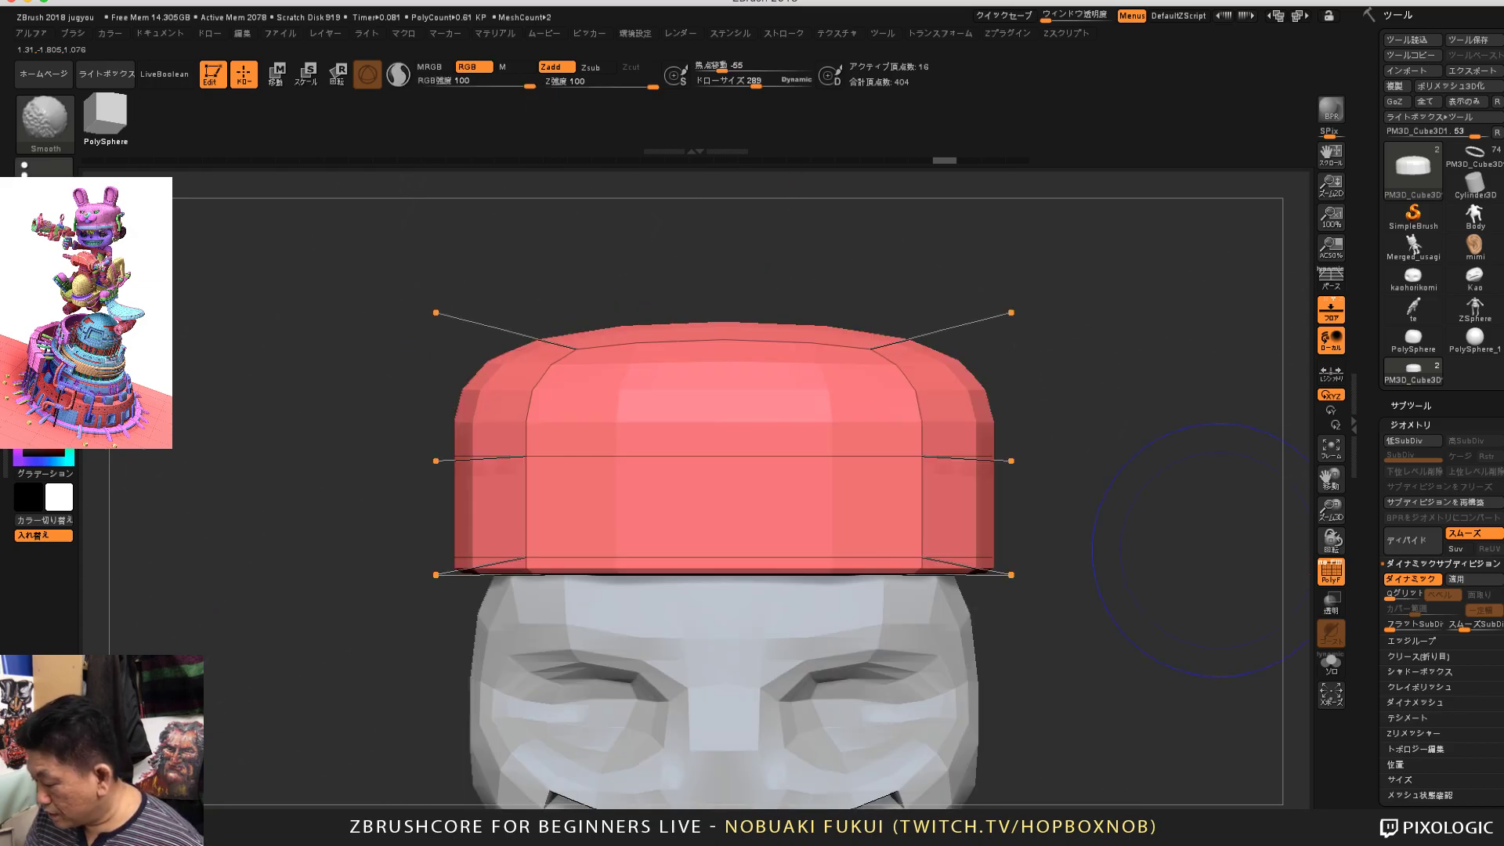
pyautogui.click(1473, 580)
pyautogui.moveTo(1240, 584); pyautogui.dragTo(1077, 600)
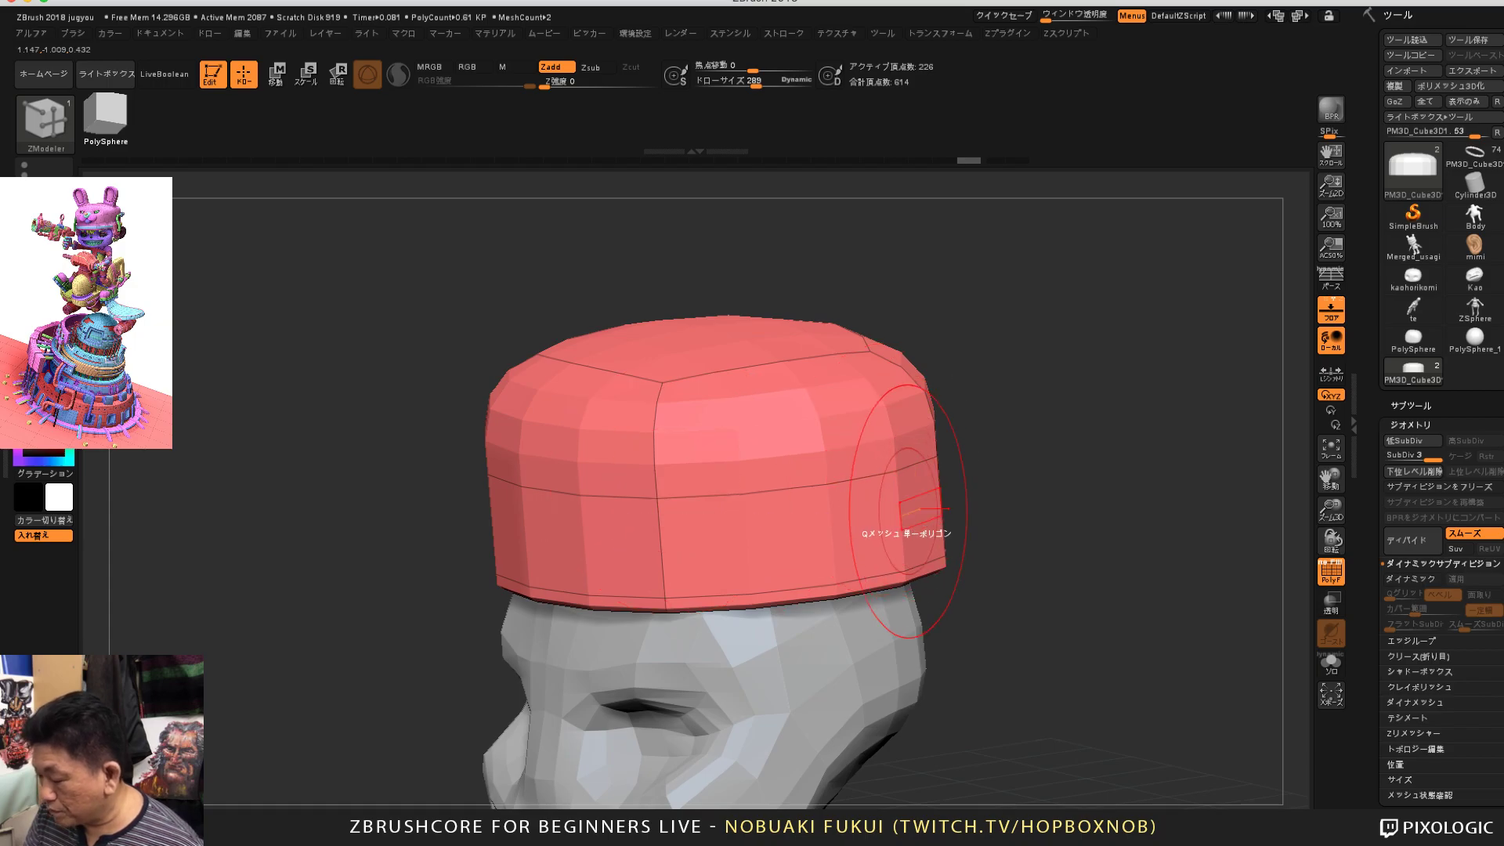
# Step: Examine the applied hat mesh from several angles and compare its subdivision level 3 with level 2
pyautogui.moveTo(1056, 546); pyautogui.dragTo(1178, 504, button='right')
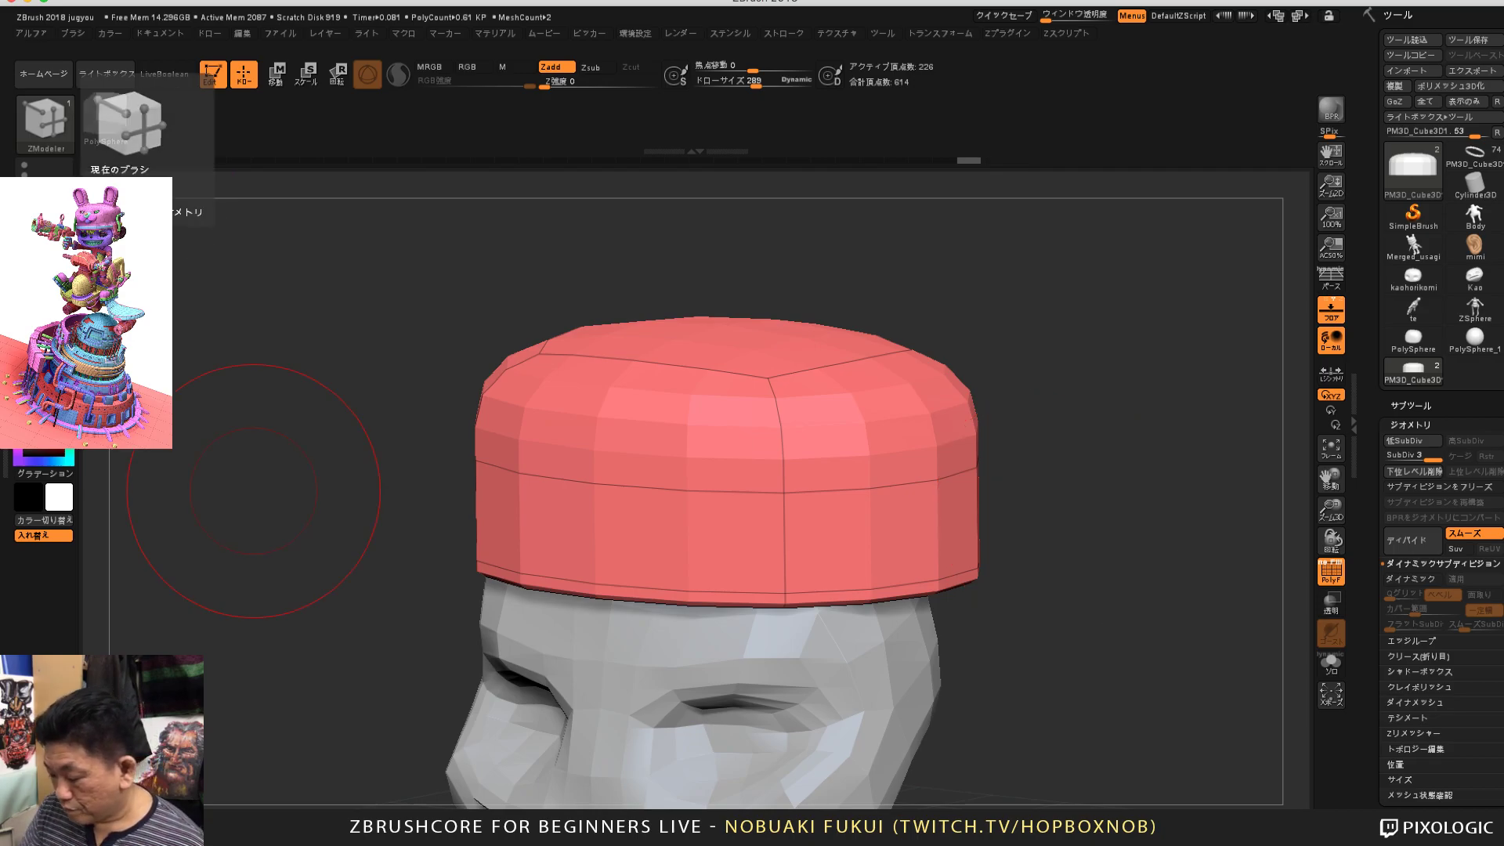
pyautogui.moveTo(285, 488); pyautogui.dragTo(311, 596, button='right')
pyautogui.moveTo(1139, 690)
pyautogui.mouseDown()
pyautogui.moveTo(1145, 627)
pyautogui.moveTo(1160, 687)
pyautogui.mouseUp()
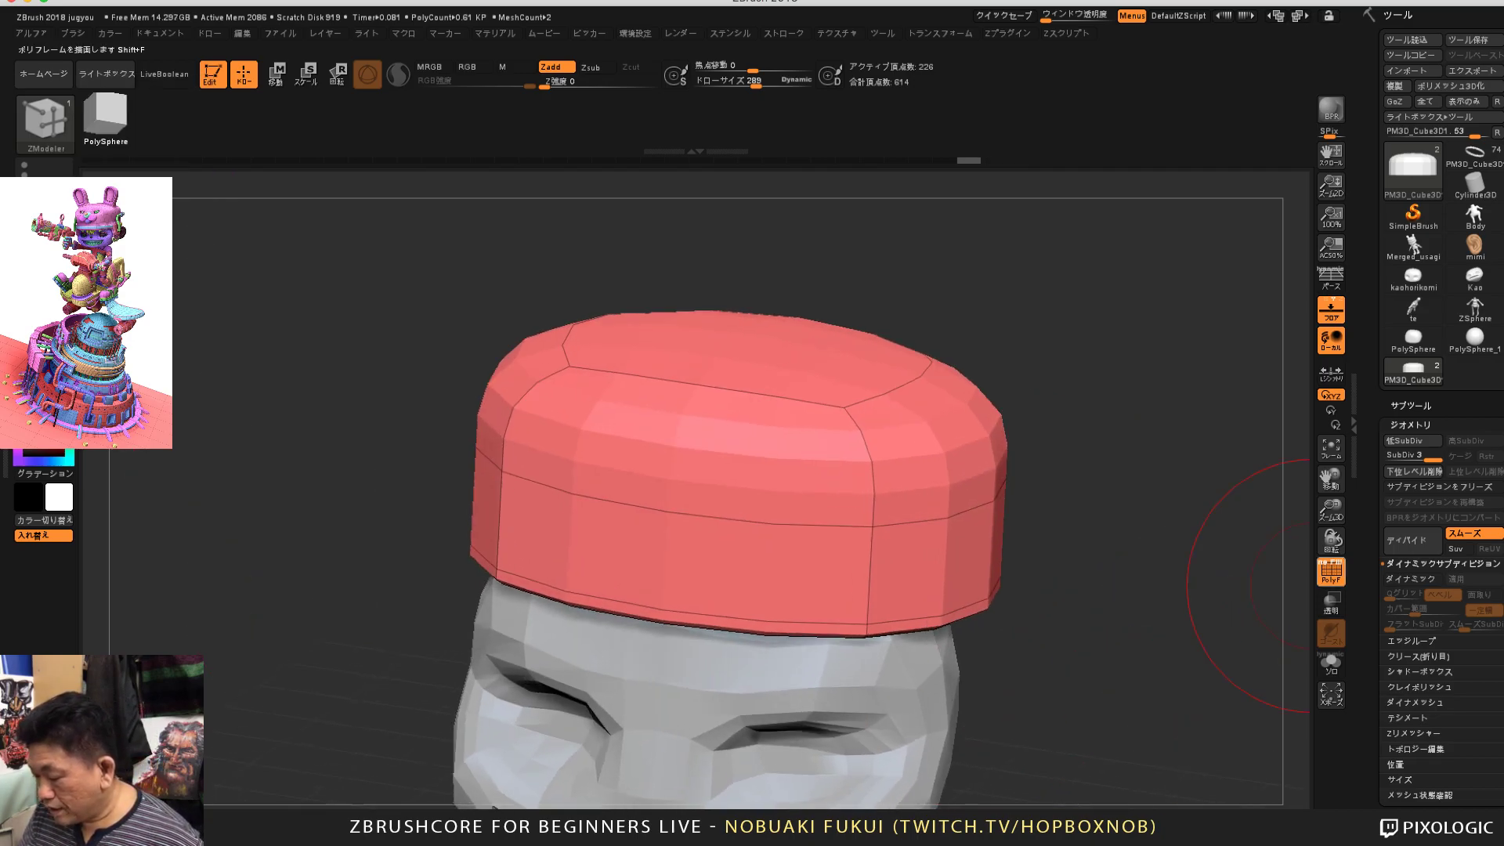
pyautogui.moveTo(1238, 647); pyautogui.dragTo(1168, 647)
pyautogui.moveTo(1169, 646); pyautogui.dragTo(1173, 680, button='right')
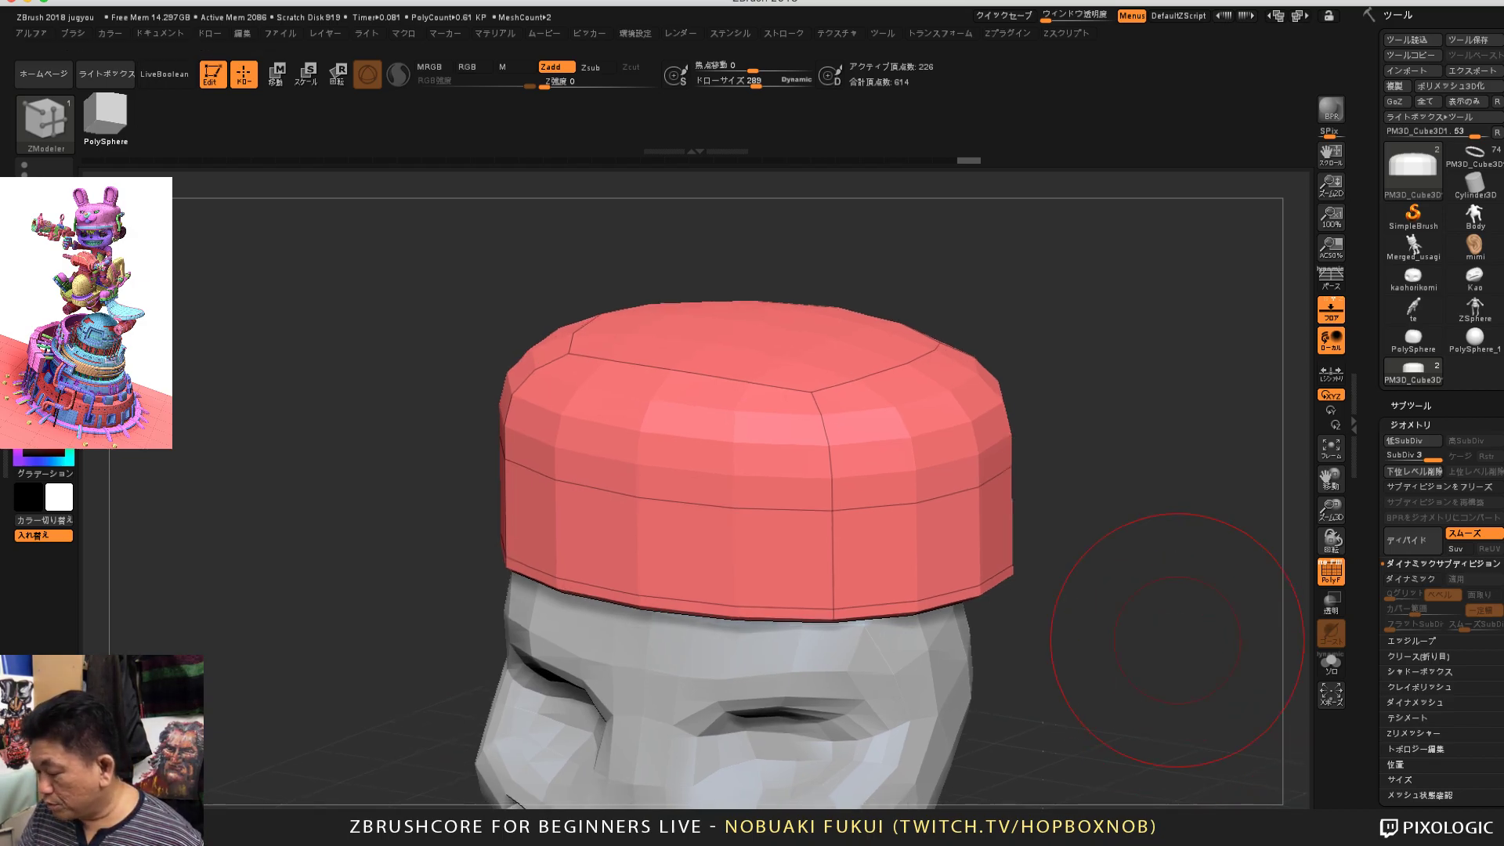
pyautogui.moveTo(1171, 655); pyautogui.dragTo(1159, 639)
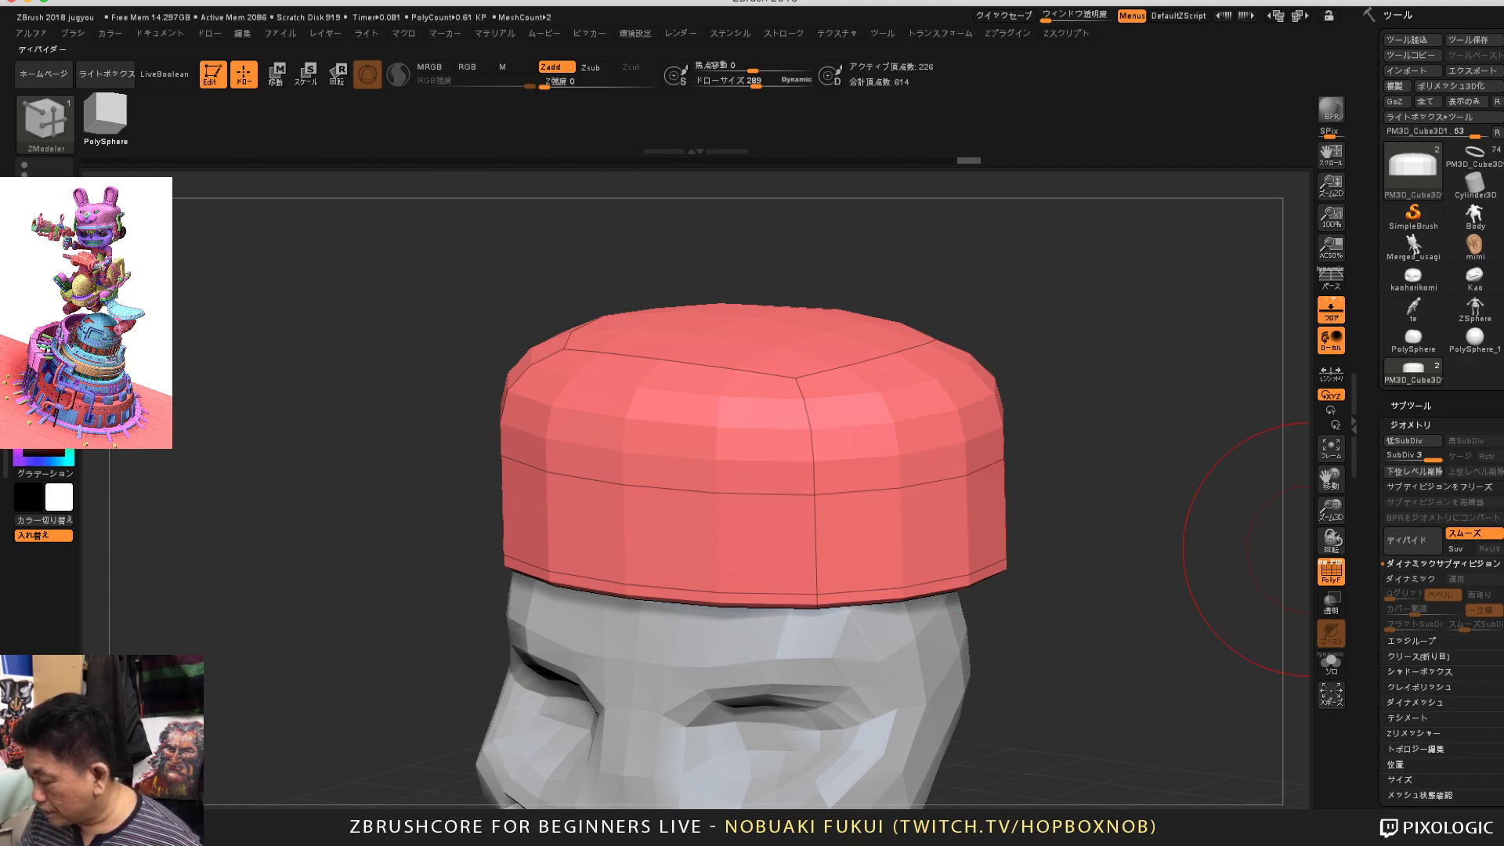
pyautogui.hotkey('shift', 'd')
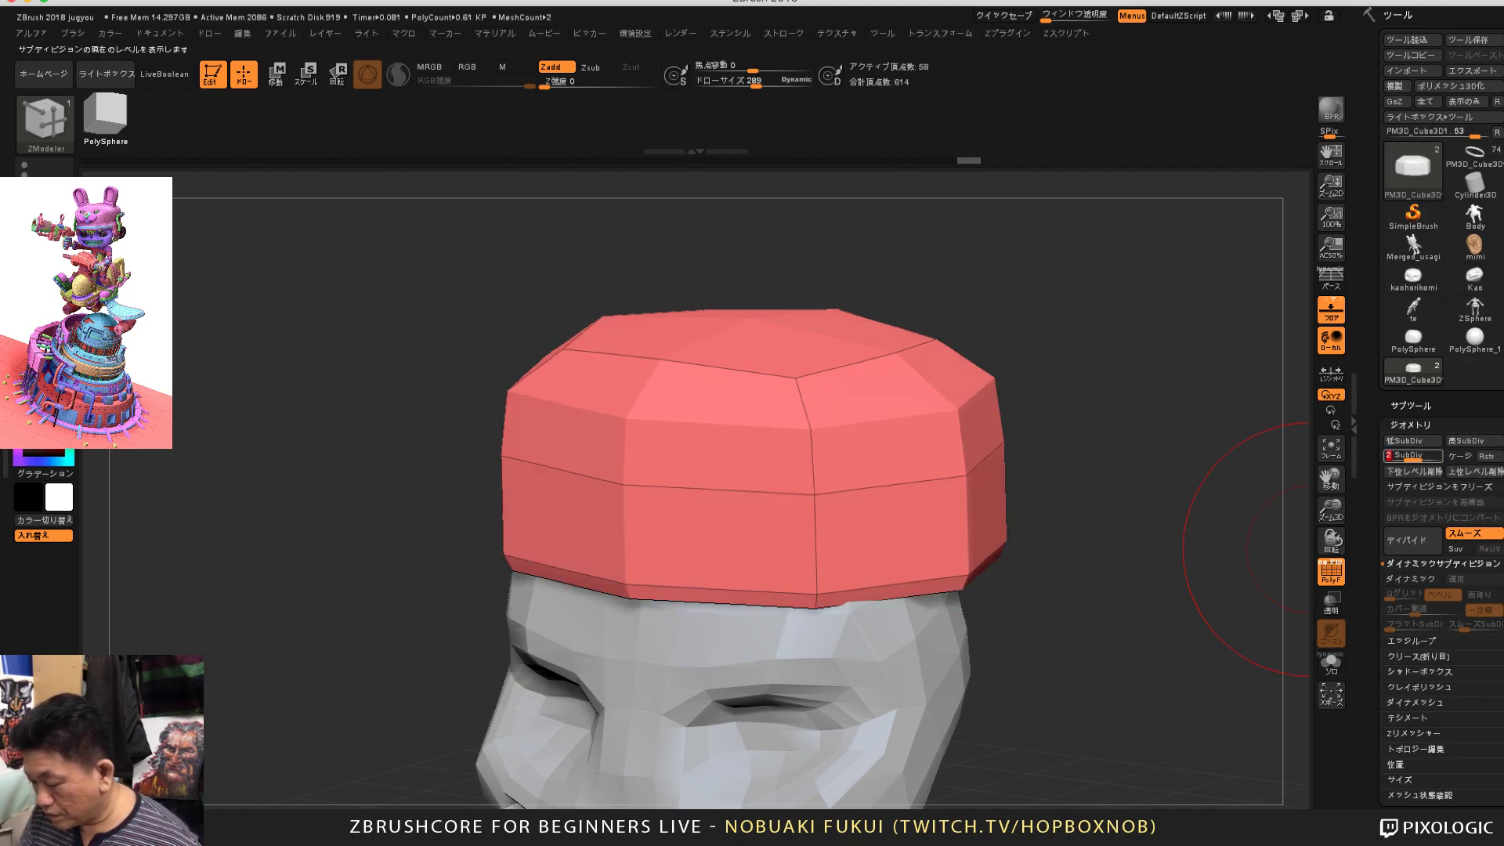
pyautogui.moveTo(1230, 548)
pyautogui.mouseDown()
pyautogui.moveTo(1297, 529)
pyautogui.moveTo(1207, 548)
pyautogui.moveTo(1231, 583)
pyautogui.moveTo(1269, 561)
pyautogui.moveTo(1203, 493)
pyautogui.mouseUp()
pyautogui.moveTo(1301, 564); pyautogui.dragTo(1184, 592)
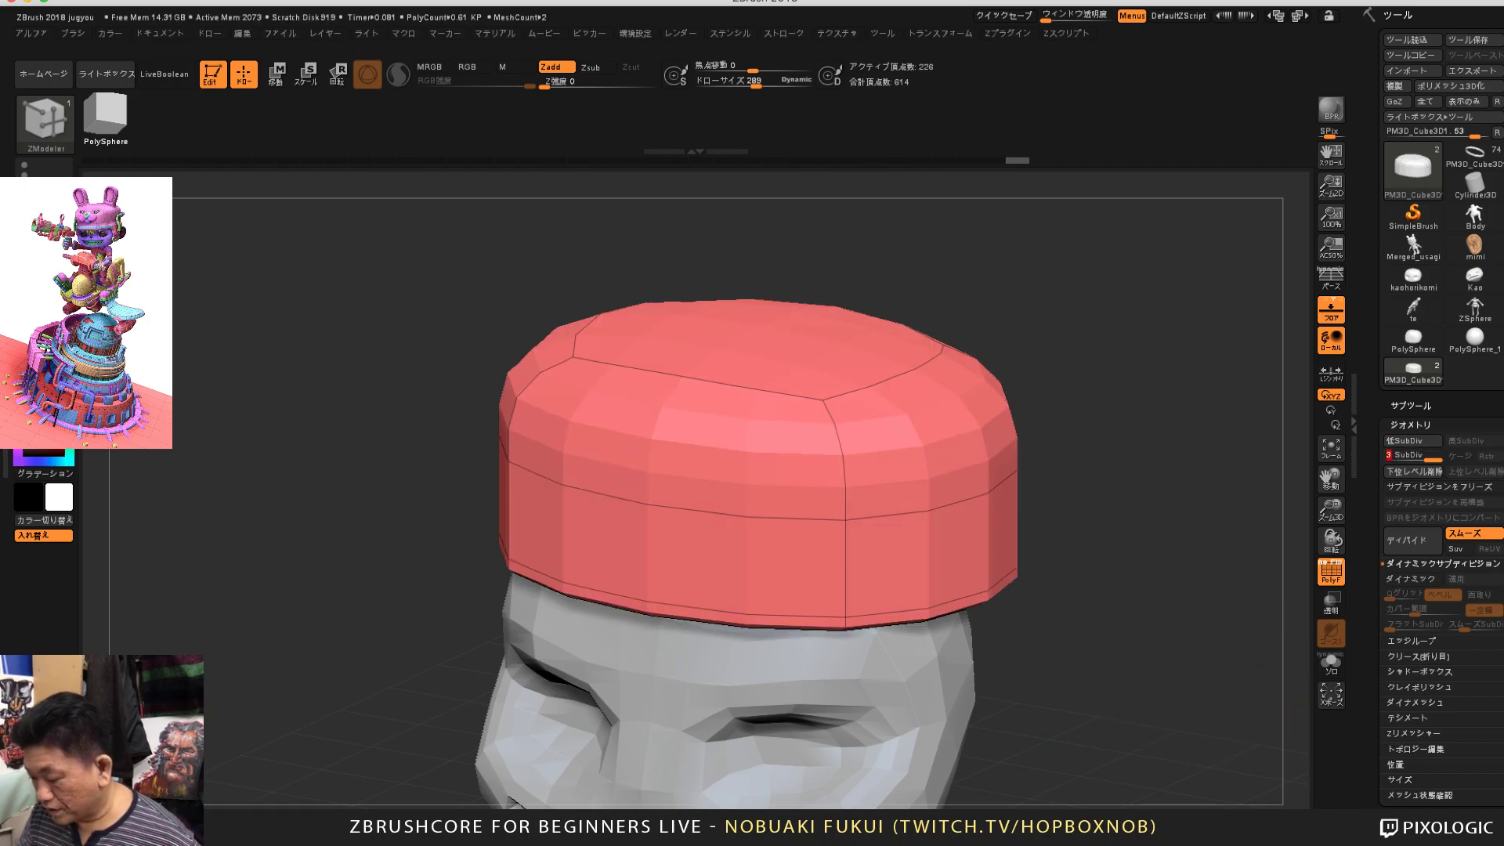
# Step: Switch the hat between subdivision levels 1, 2 and 3 to compare the shapes, ending at level 3
pyautogui.moveTo(1193, 615); pyautogui.dragTo(1312, 537)
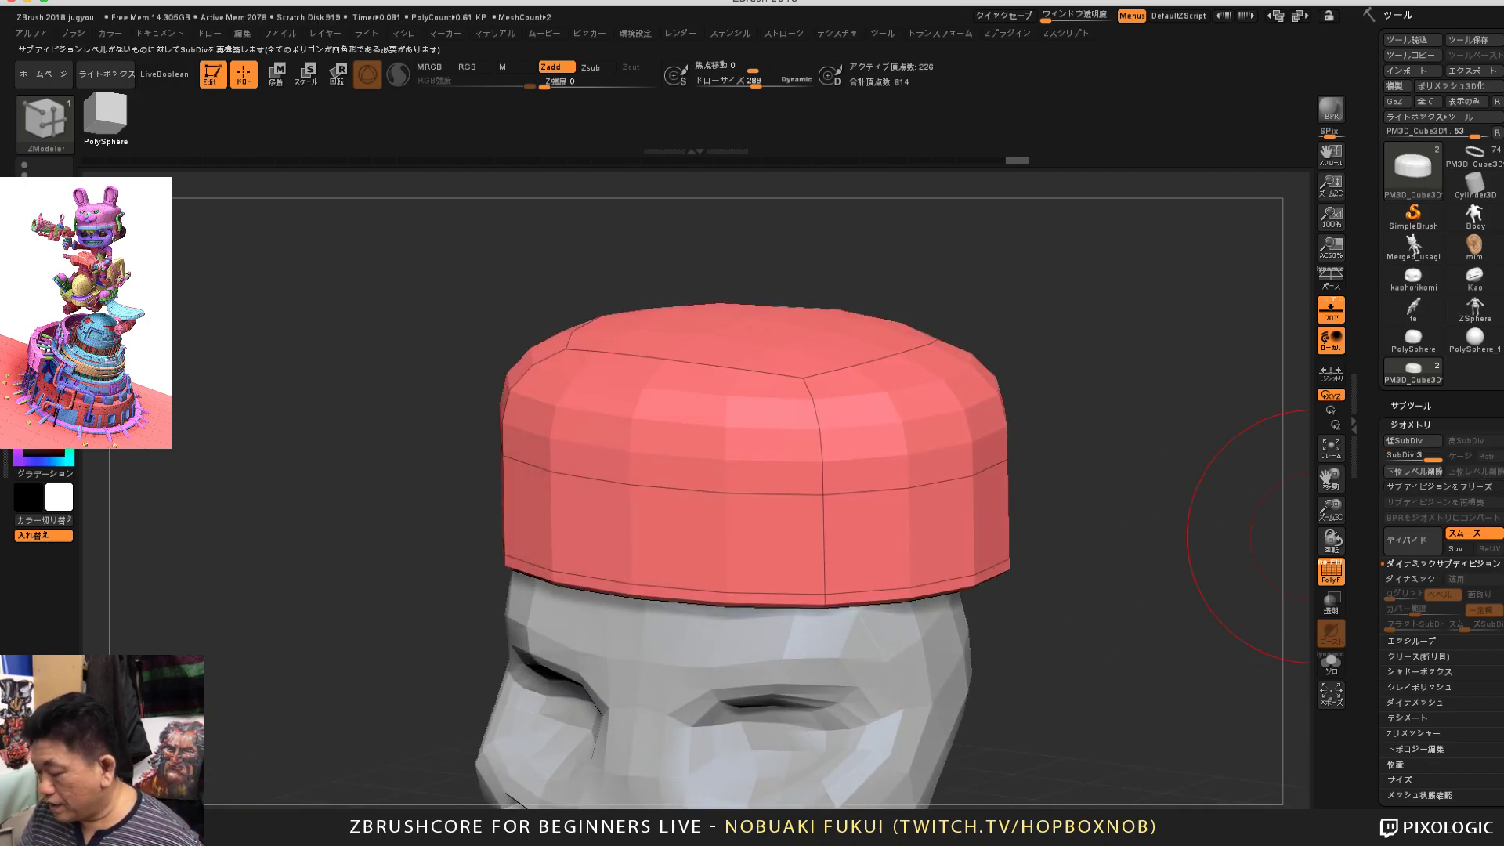
pyautogui.keyDown('alt'); pyautogui.moveTo(1223, 548); pyautogui.dragTo(1222, 501); pyautogui.keyUp('alt')
pyautogui.keyDown('alt'); pyautogui.moveTo(1214, 602); pyautogui.dragTo(1213, 608); pyautogui.keyUp('alt')
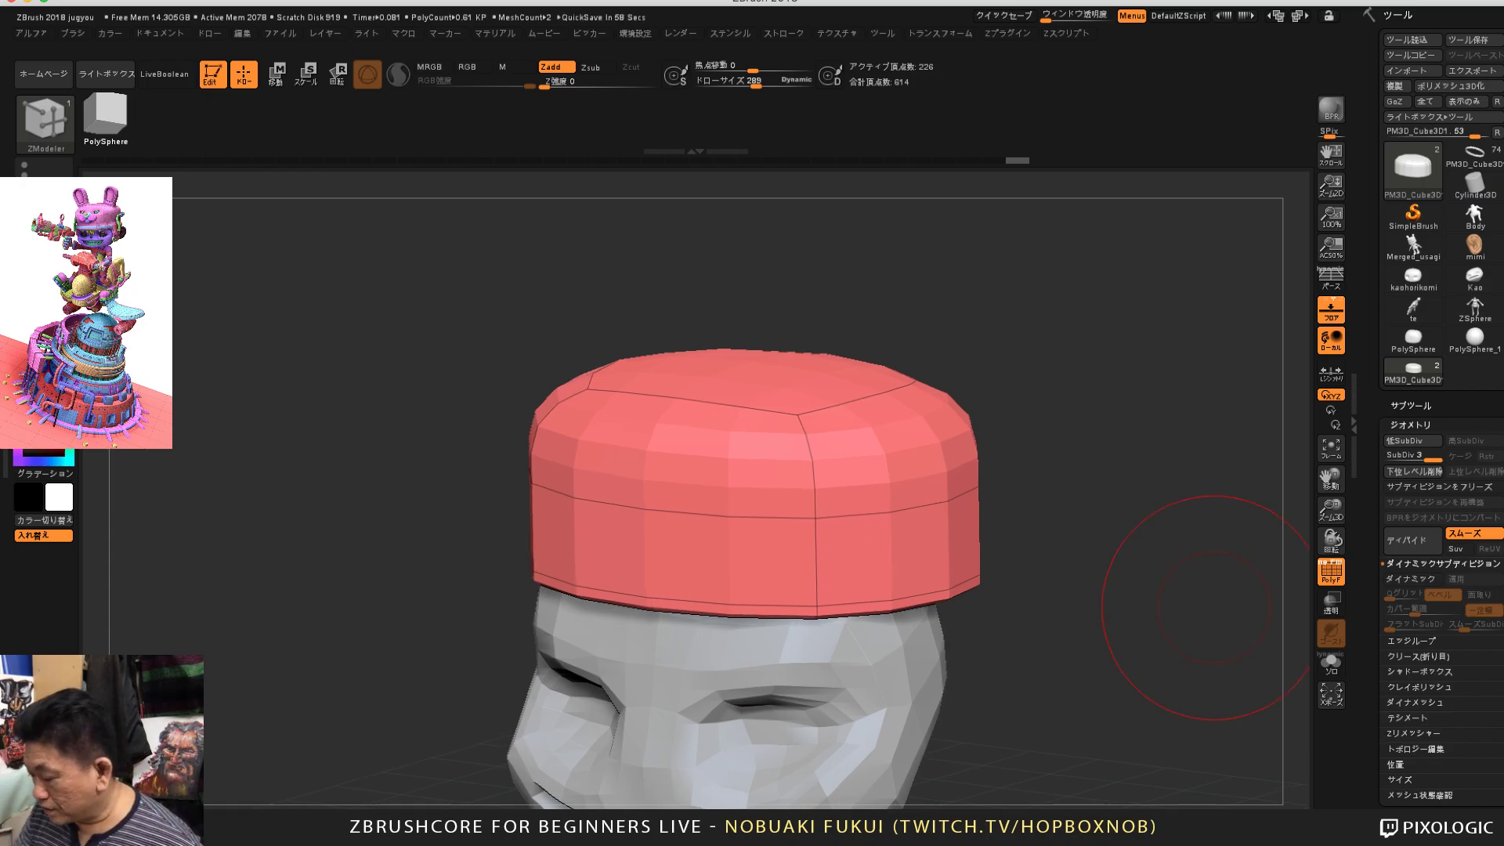
pyautogui.moveTo(1092, 565)
pyautogui.mouseDown()
pyautogui.moveTo(1057, 581)
pyautogui.moveTo(1084, 594)
pyautogui.mouseUp()
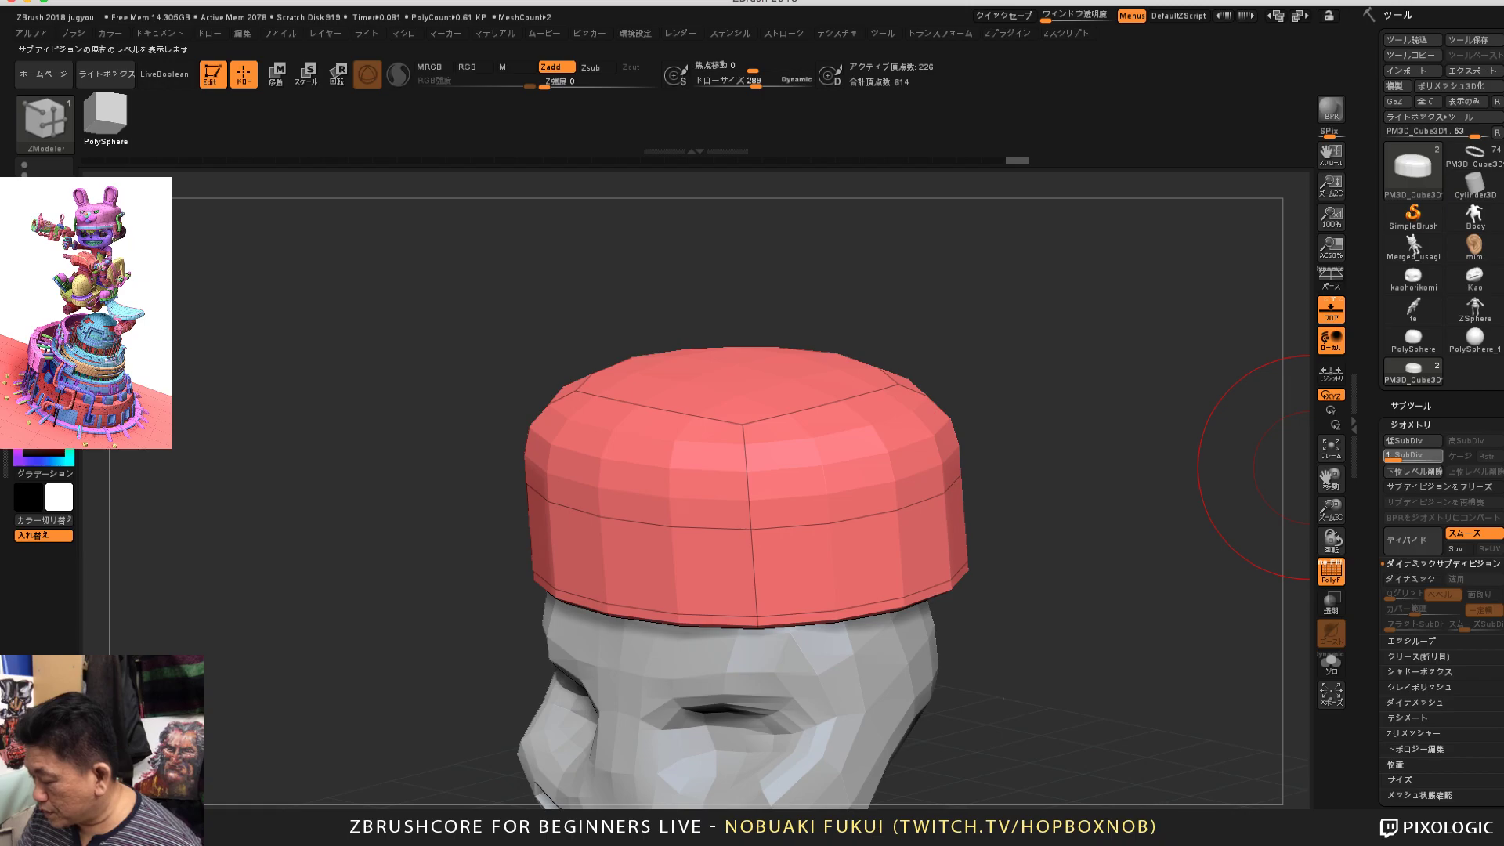
pyautogui.hotkey('shift', 'd')
pyautogui.press('d')
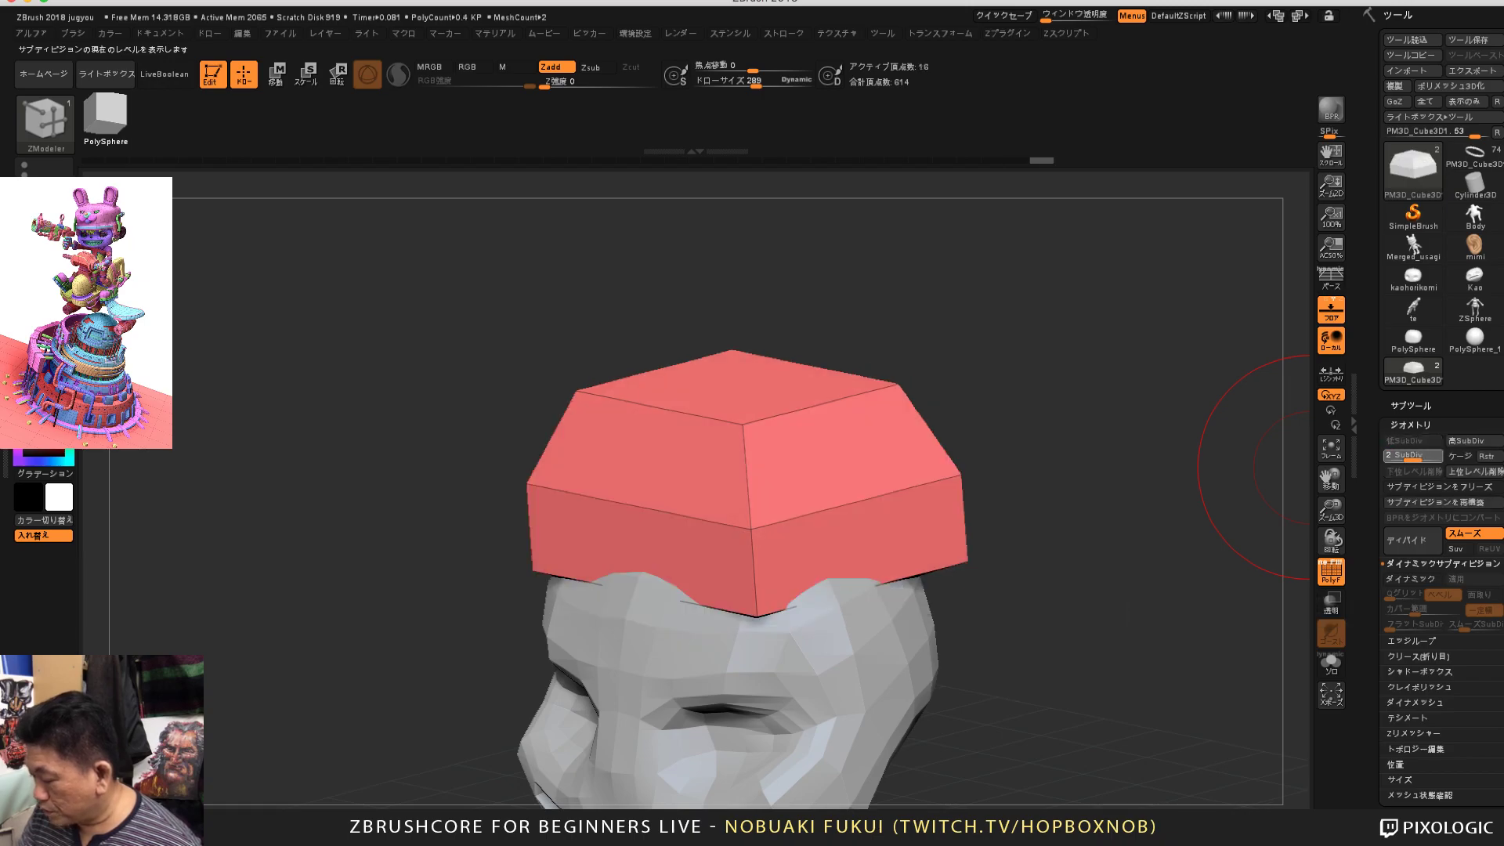
pyautogui.moveTo(1433, 461); pyautogui.dragTo(1436, 460)
pyautogui.moveTo(1169, 597)
pyautogui.mouseDown()
pyautogui.moveTo(1210, 562)
pyautogui.moveTo(1173, 608)
pyautogui.mouseUp()
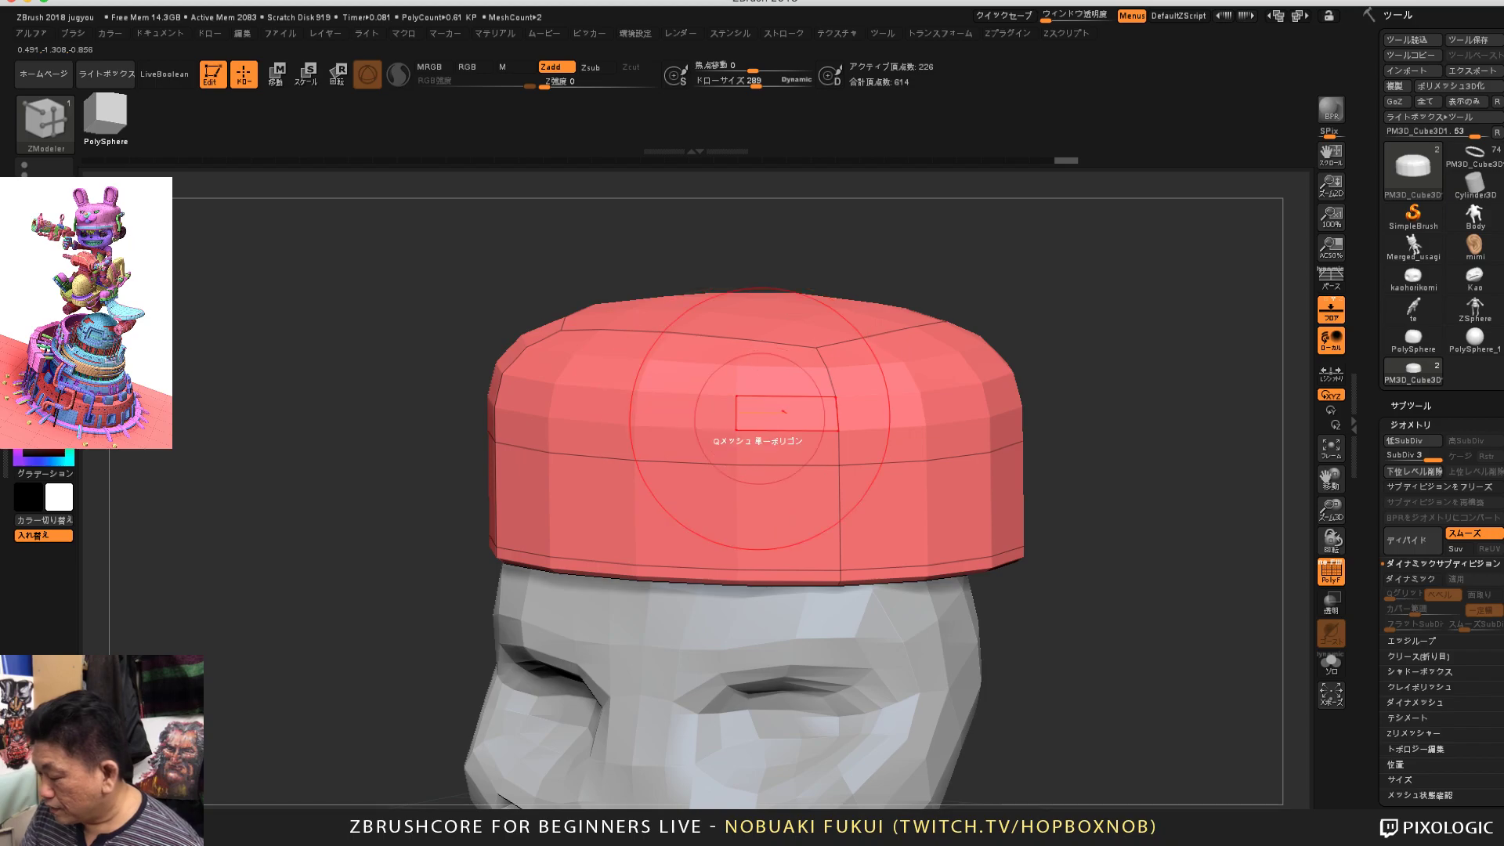
pyautogui.click(1410, 456)
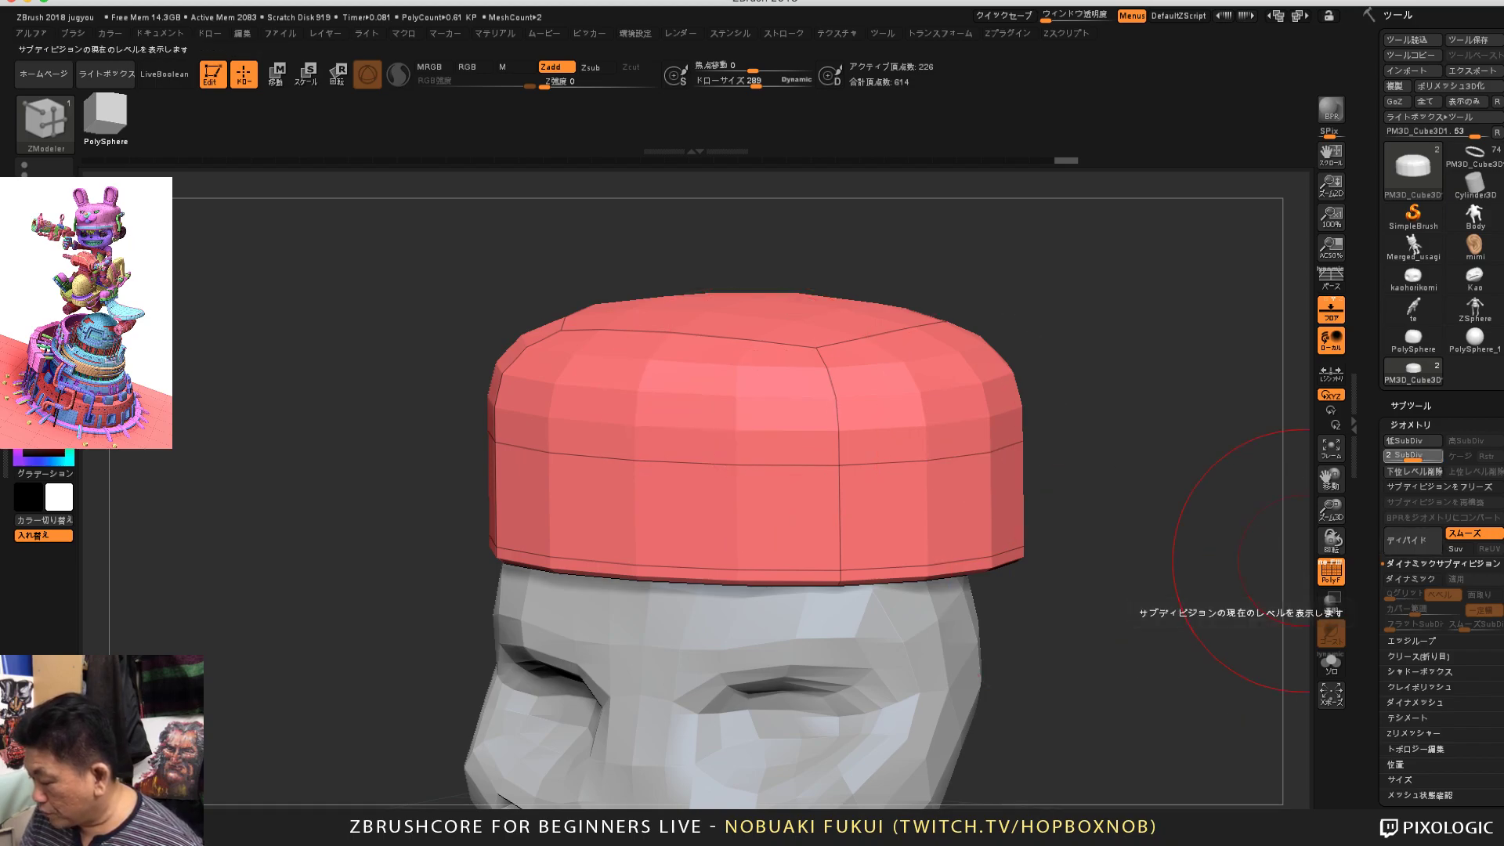
pyautogui.click(1414, 456)
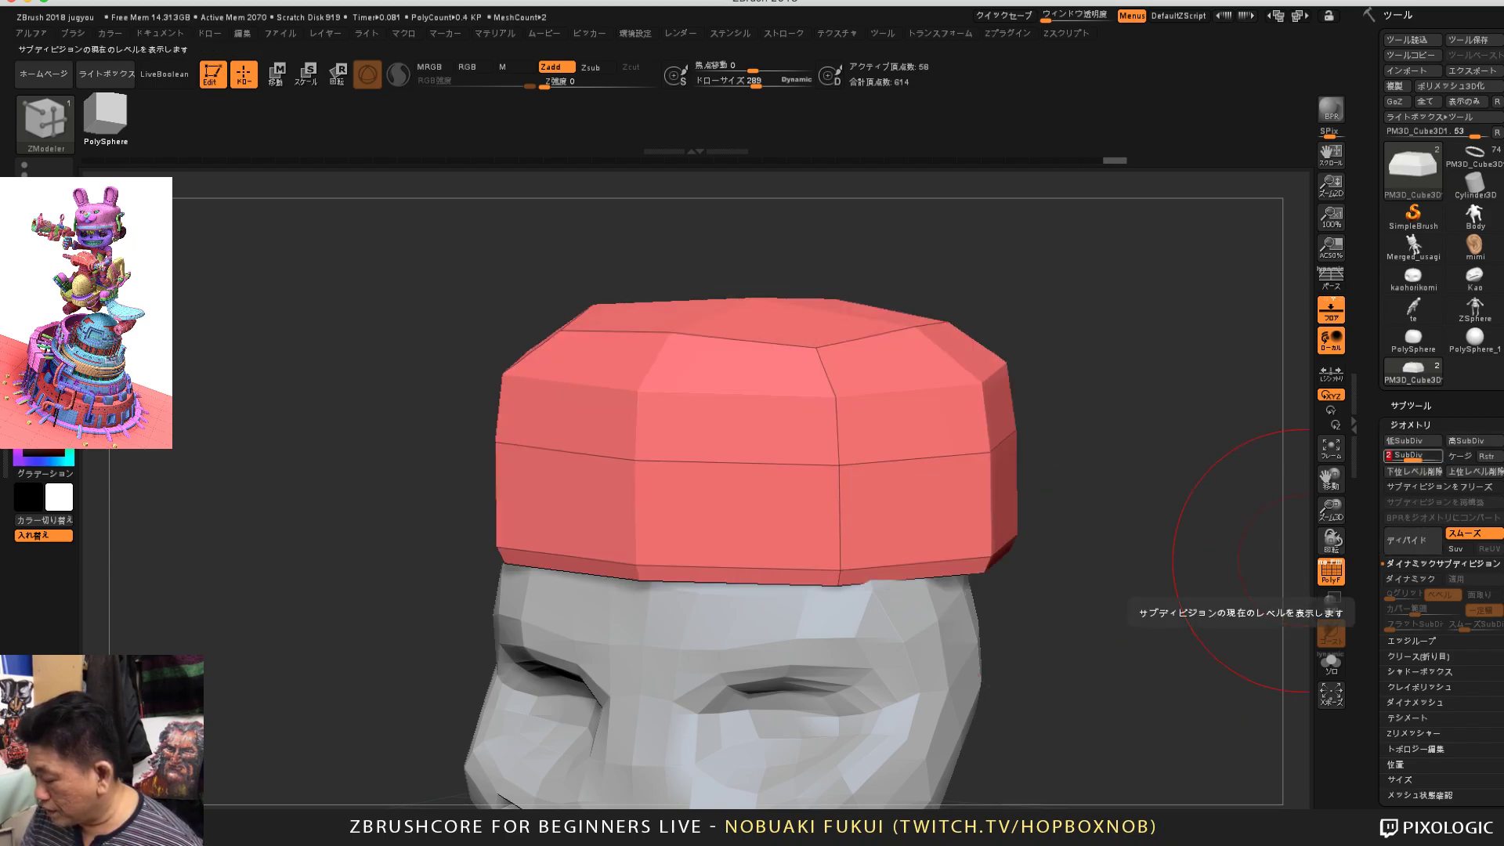
pyautogui.click(1433, 456)
pyautogui.press('d')
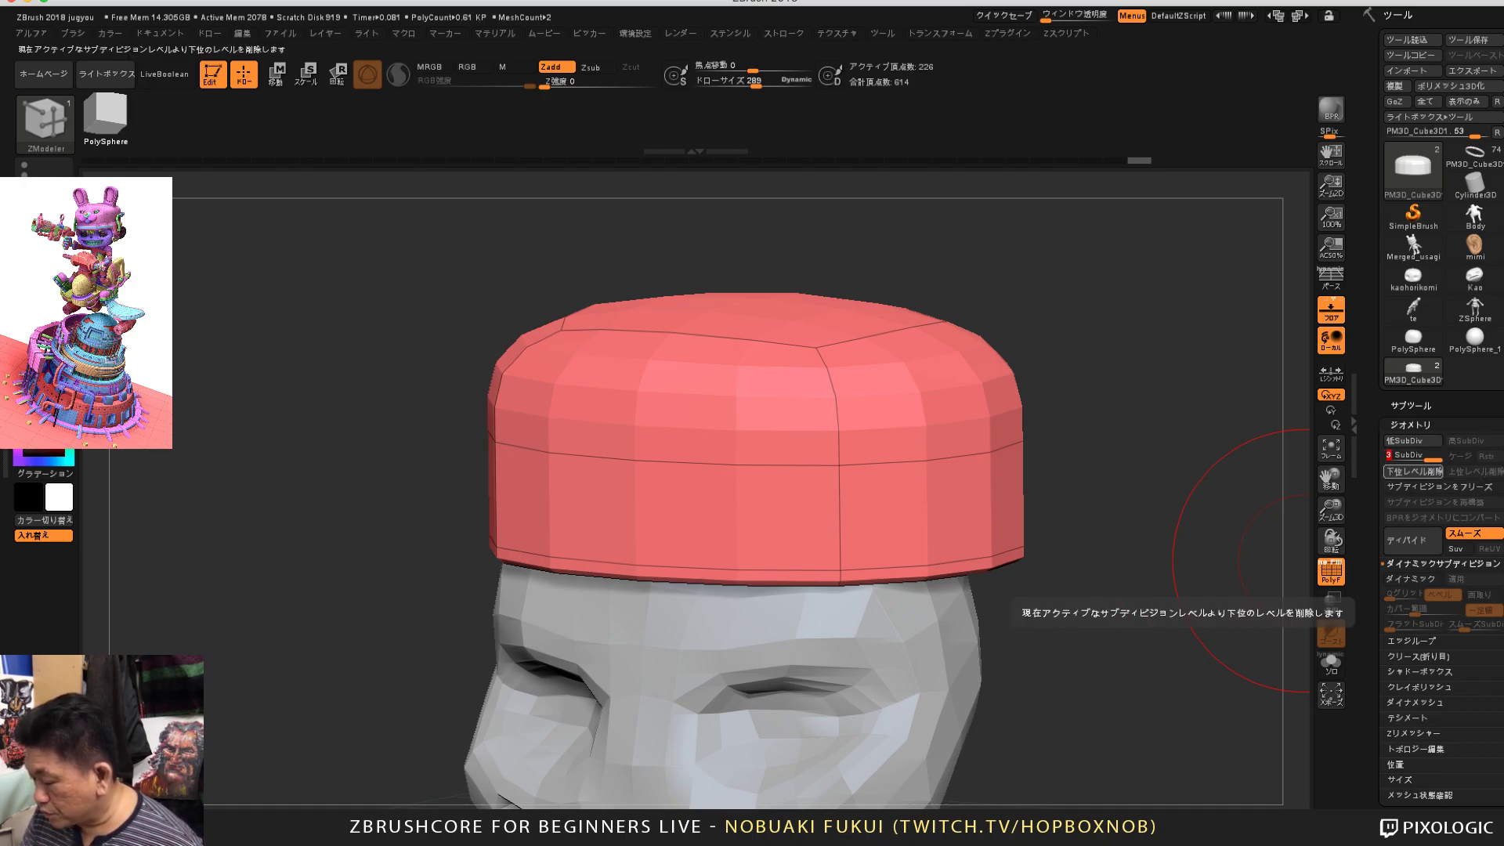
# Step: Try deleting the hat's lower subdivision levels, undo the deletion, and try a ZModeler edit on the hat while it has multiple levels
pyautogui.click(1414, 471)
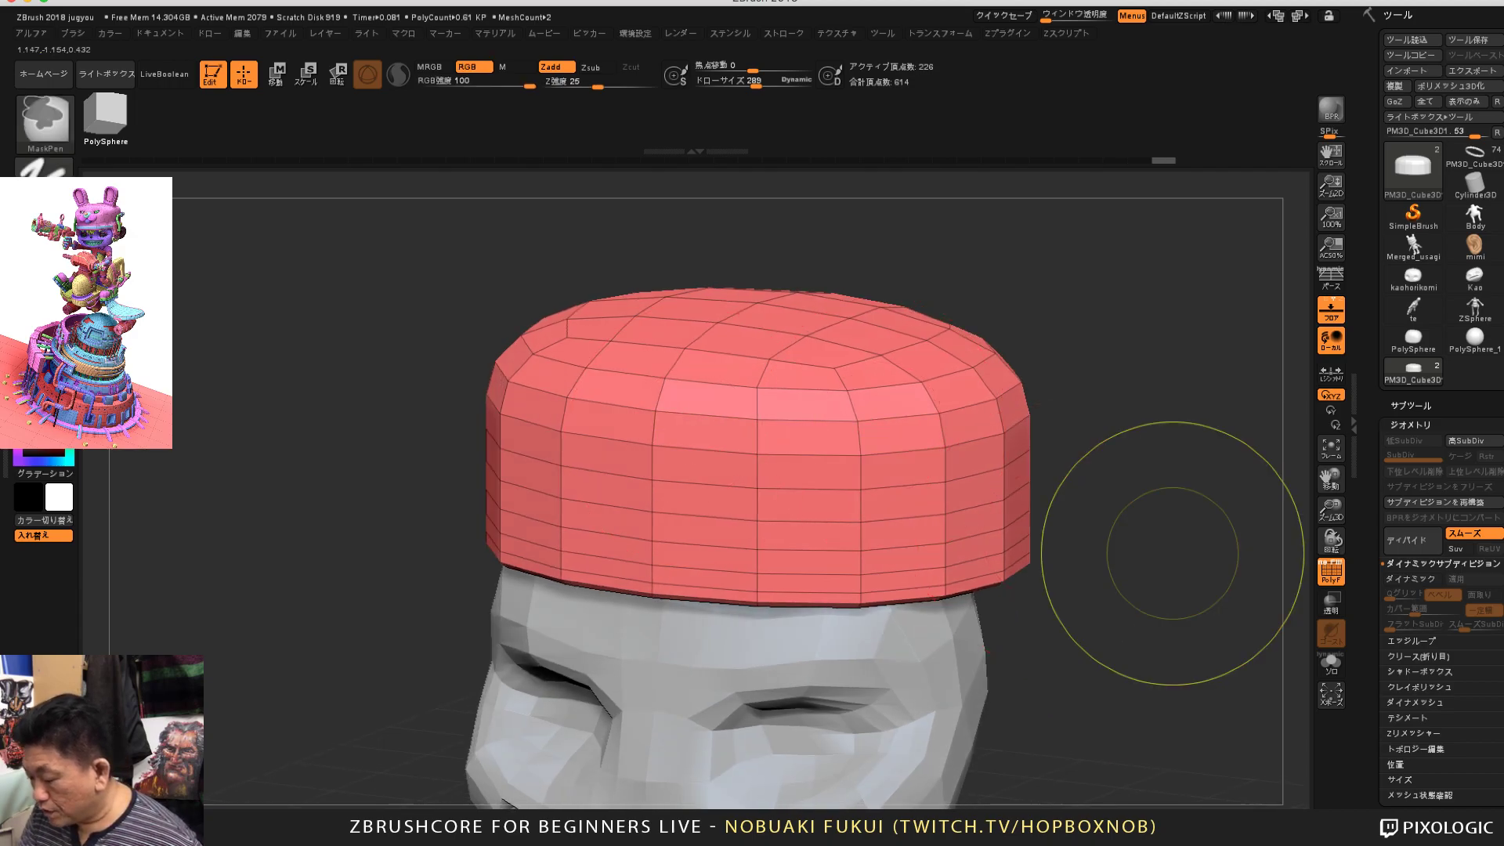
pyautogui.hotkey('ctrl', 'z')
pyautogui.moveTo(1097, 466); pyautogui.dragTo(1020, 460)
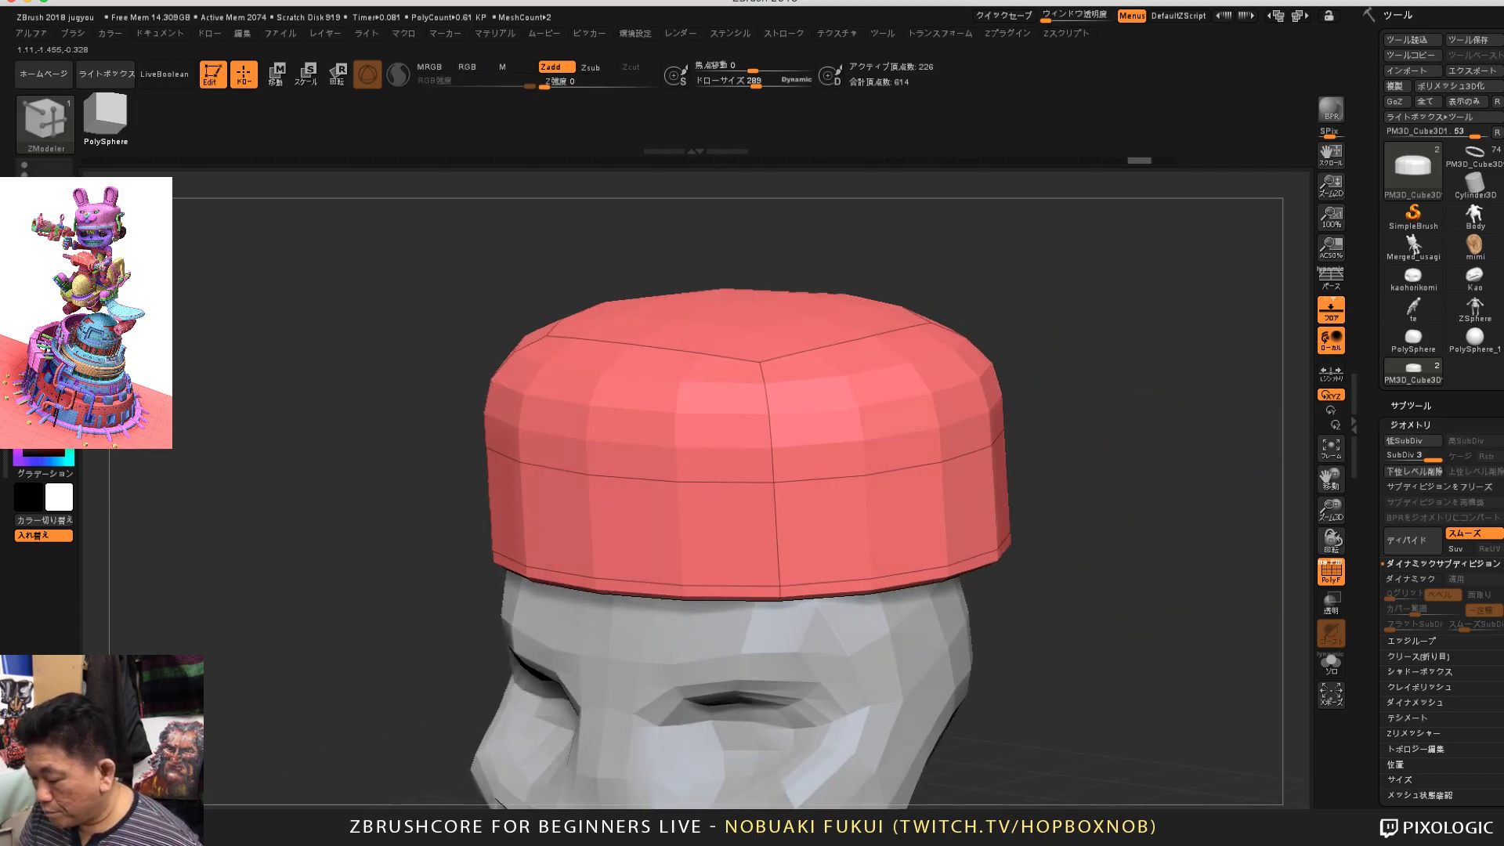
pyautogui.click(766, 362)
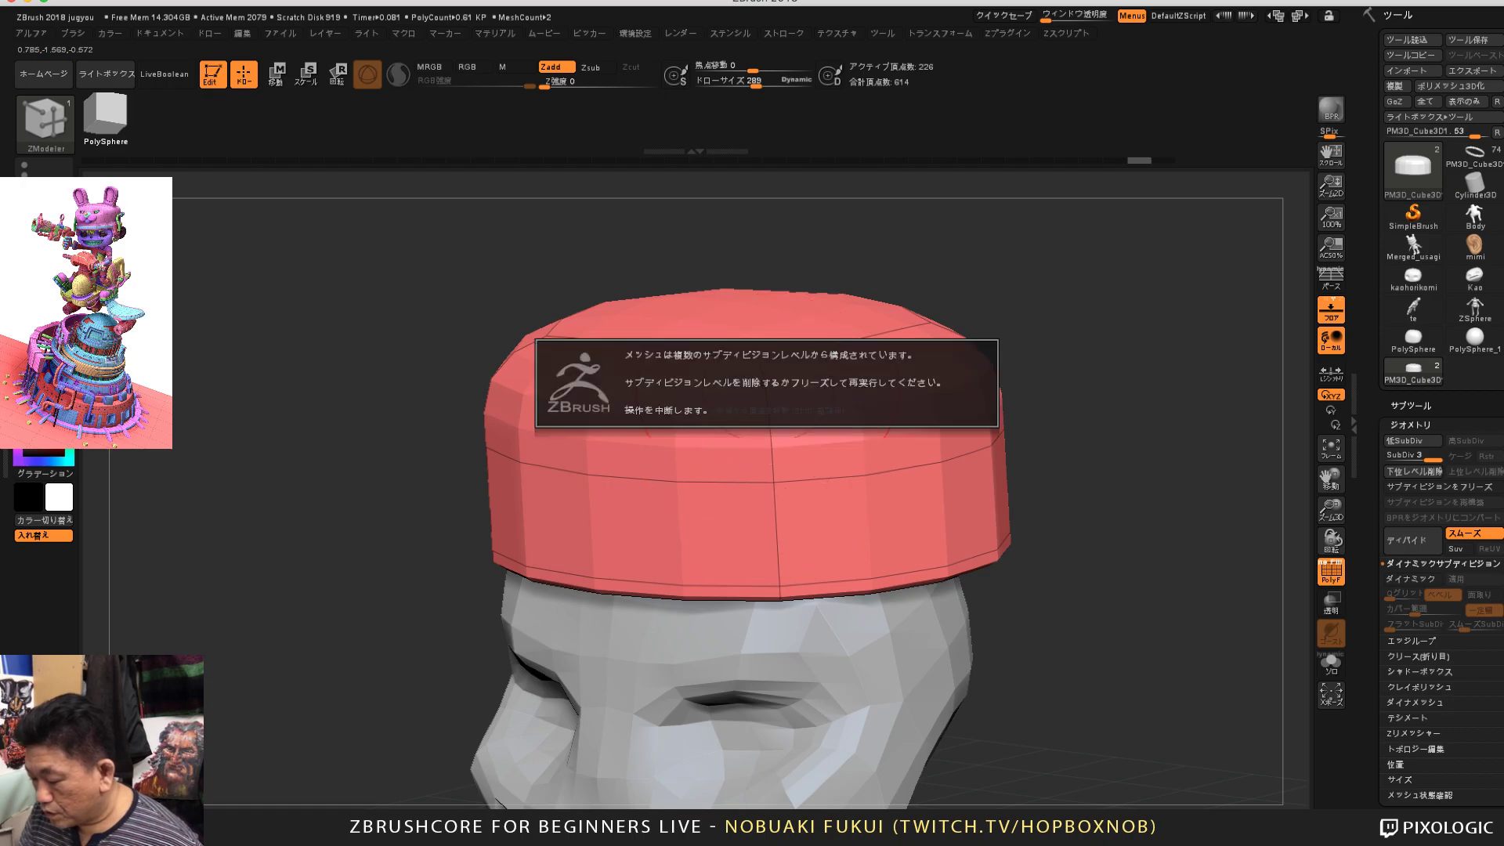
pyautogui.click(768, 362)
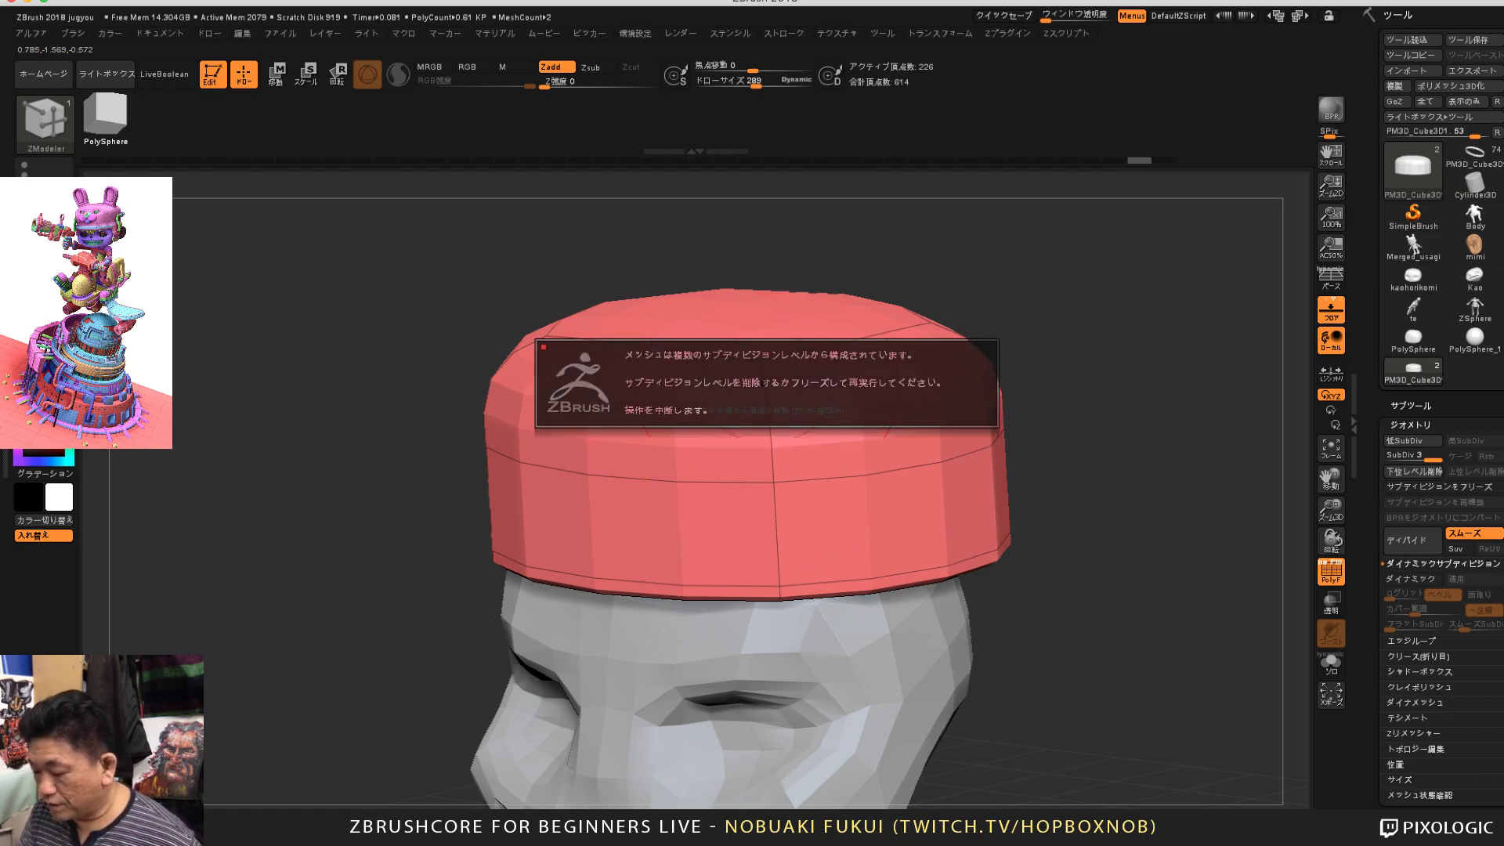
# Step: Delete the hat's subdivision levels below level 3 so the dense mesh becomes directly editable
pyautogui.moveTo(1108, 593); pyautogui.dragTo(1095, 621)
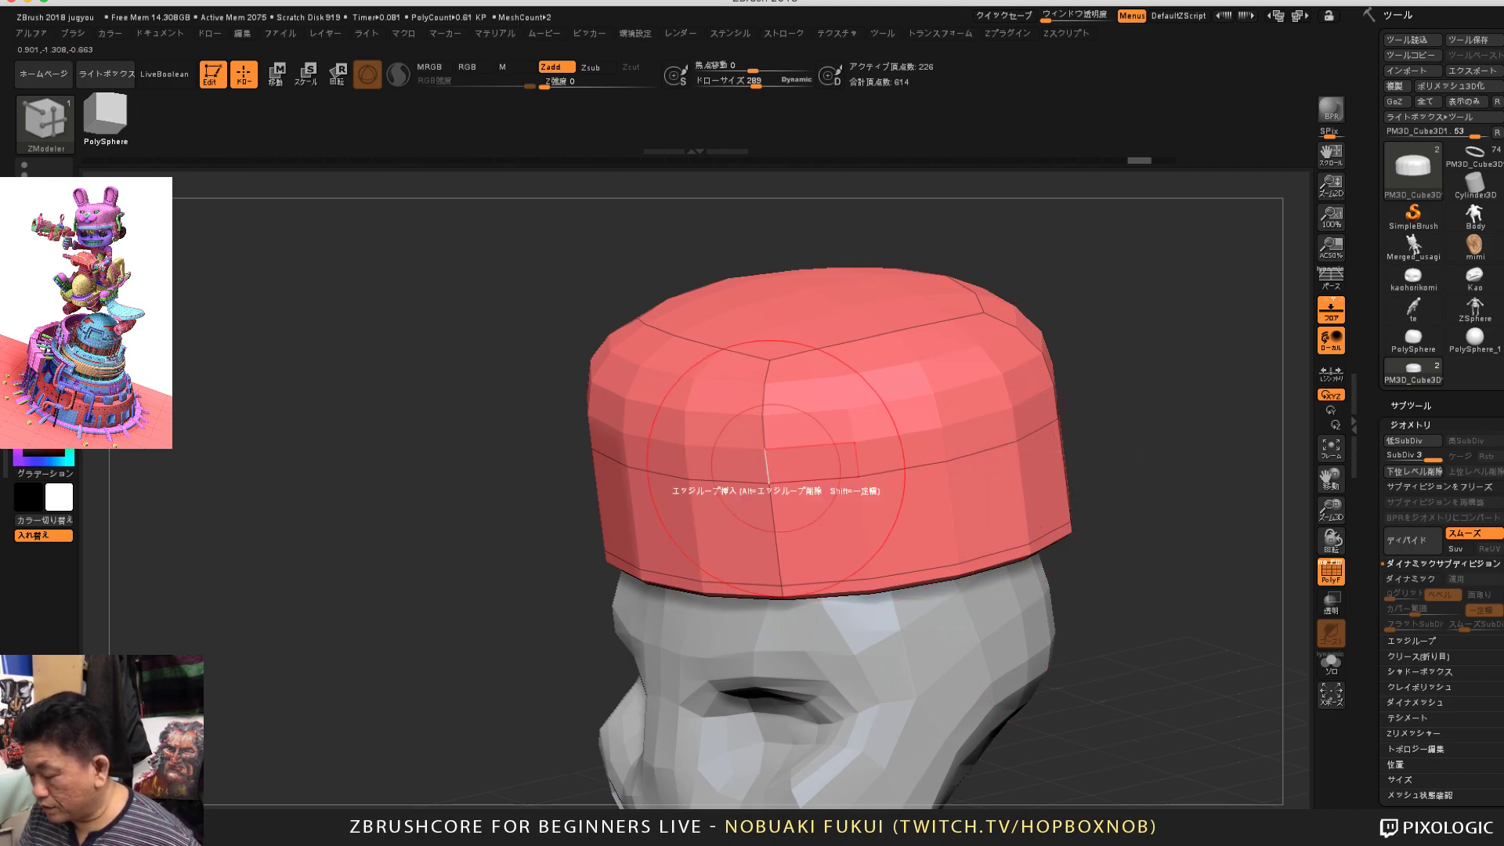
pyautogui.moveTo(1142, 439); pyautogui.dragTo(1293, 481)
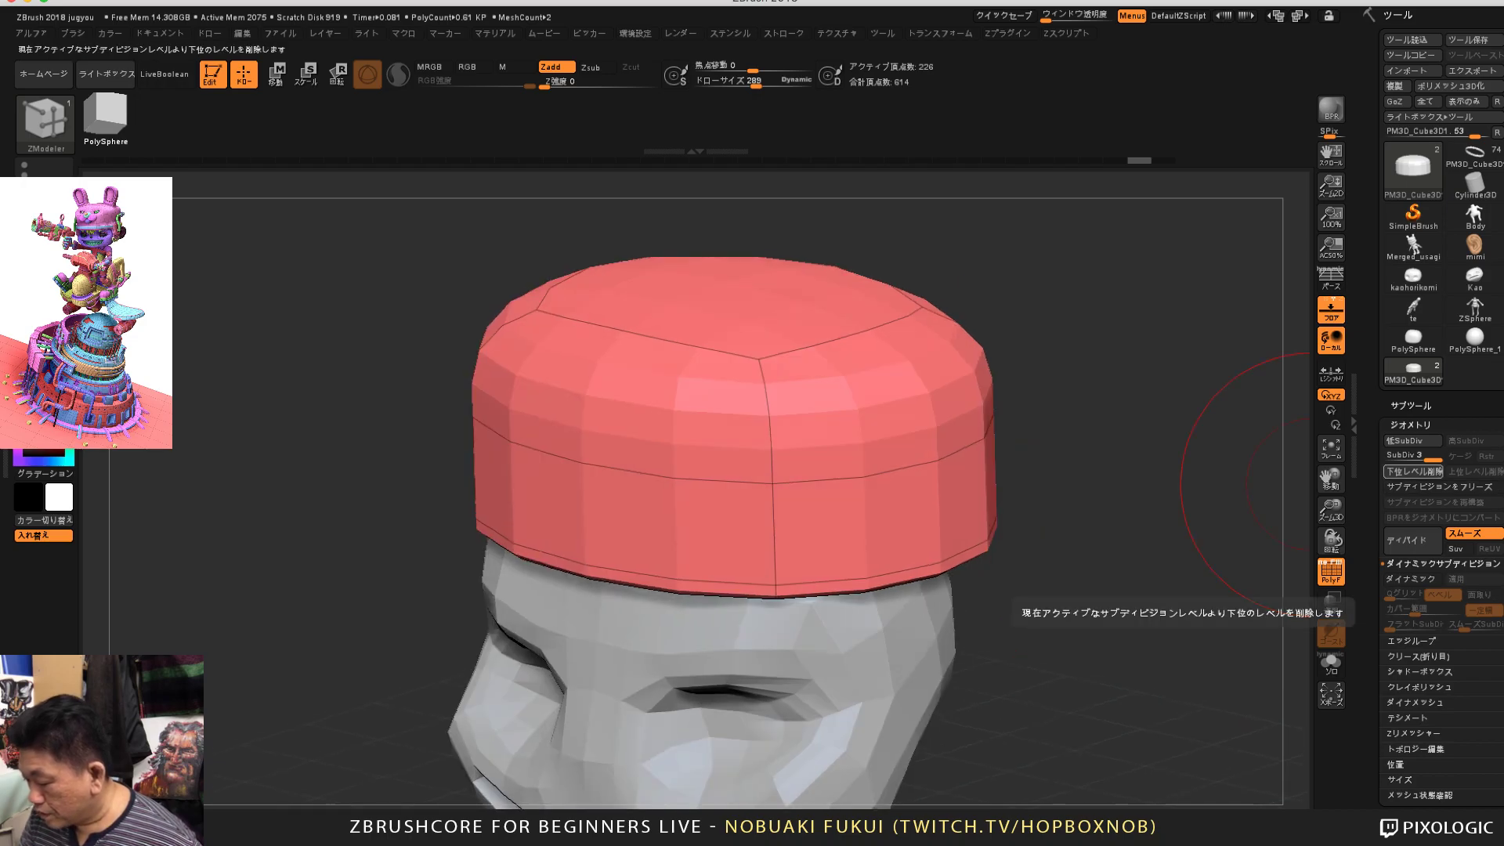
pyautogui.click(1414, 471)
pyautogui.moveTo(1108, 470); pyautogui.dragTo(1074, 470)
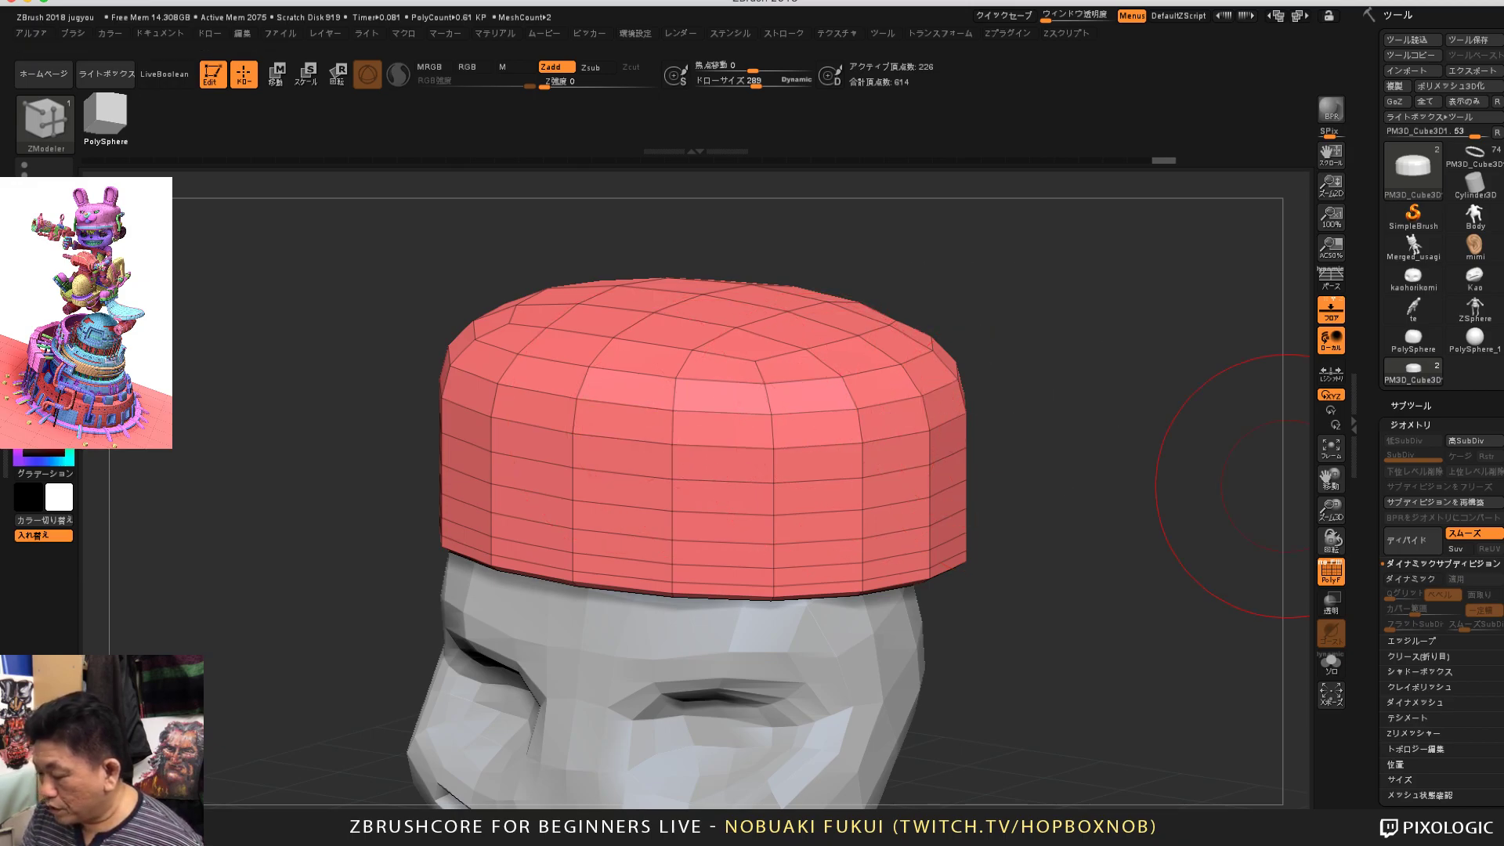
pyautogui.moveTo(1117, 524)
pyautogui.mouseDown()
pyautogui.moveTo(1107, 614)
pyautogui.moveTo(1203, 519)
pyautogui.moveTo(1126, 601)
pyautogui.moveTo(1142, 625)
pyautogui.moveTo(1122, 671)
pyautogui.mouseUp()
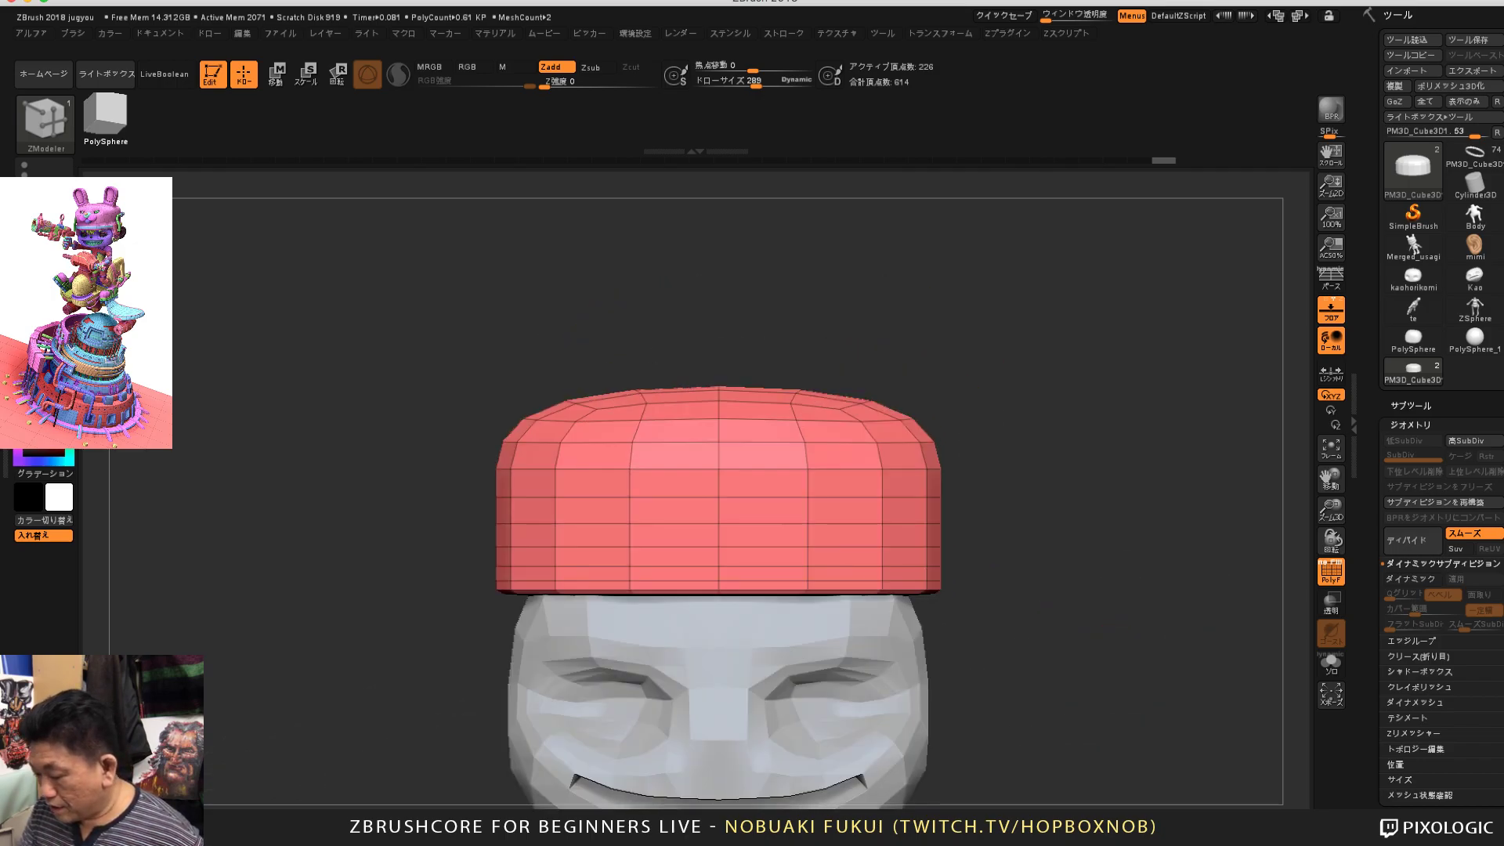
pyautogui.moveTo(1270, 663); pyautogui.dragTo(1206, 748)
pyautogui.moveTo(1273, 576); pyautogui.dragTo(1056, 654)
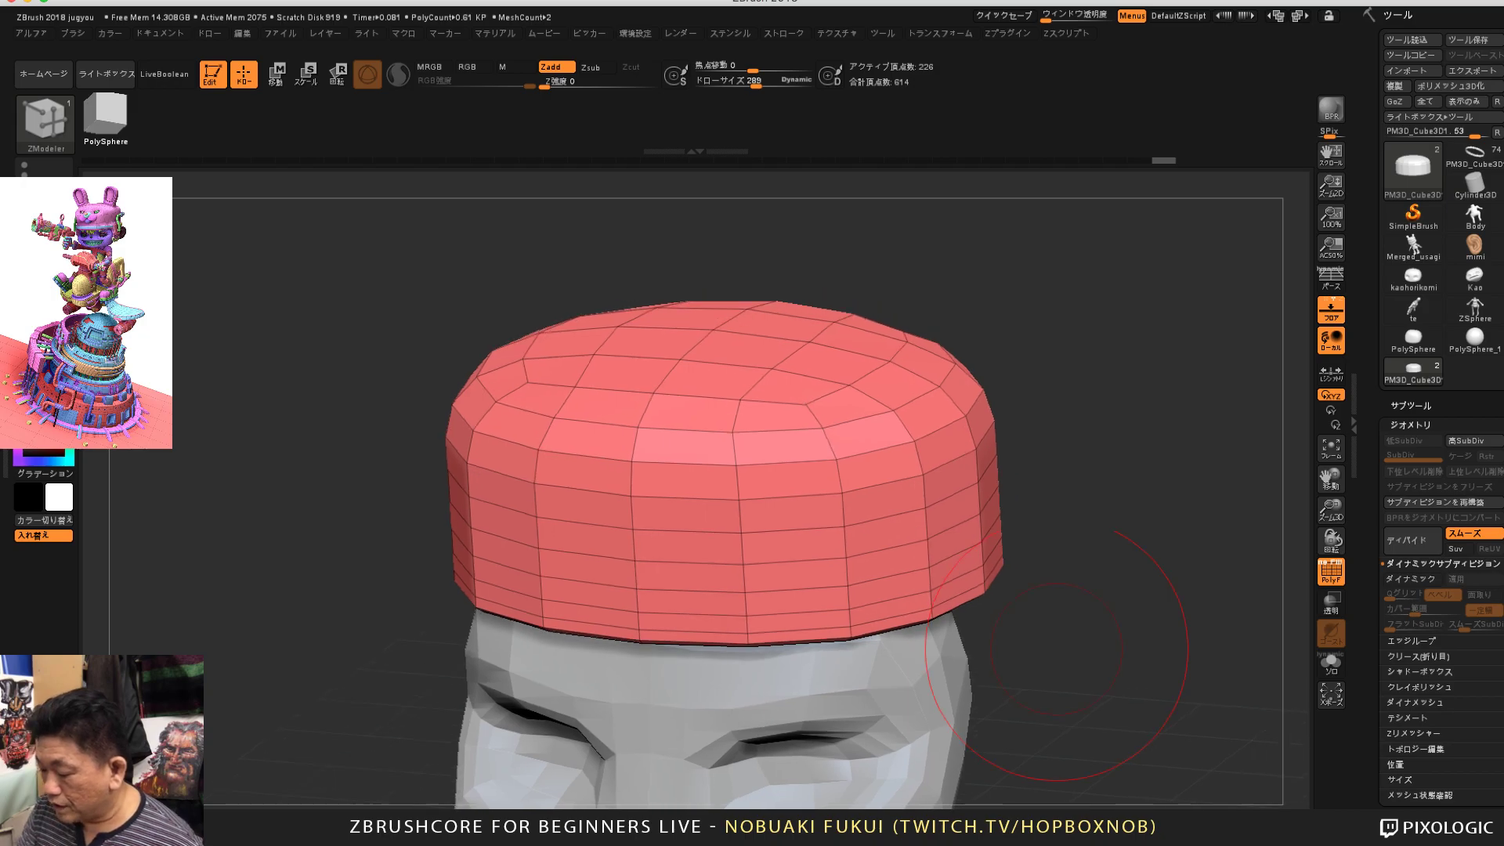
# Step: Mask the upper rows of the hat from the front and clear the mask
pyautogui.moveTo(1033, 558); pyautogui.dragTo(999, 534)
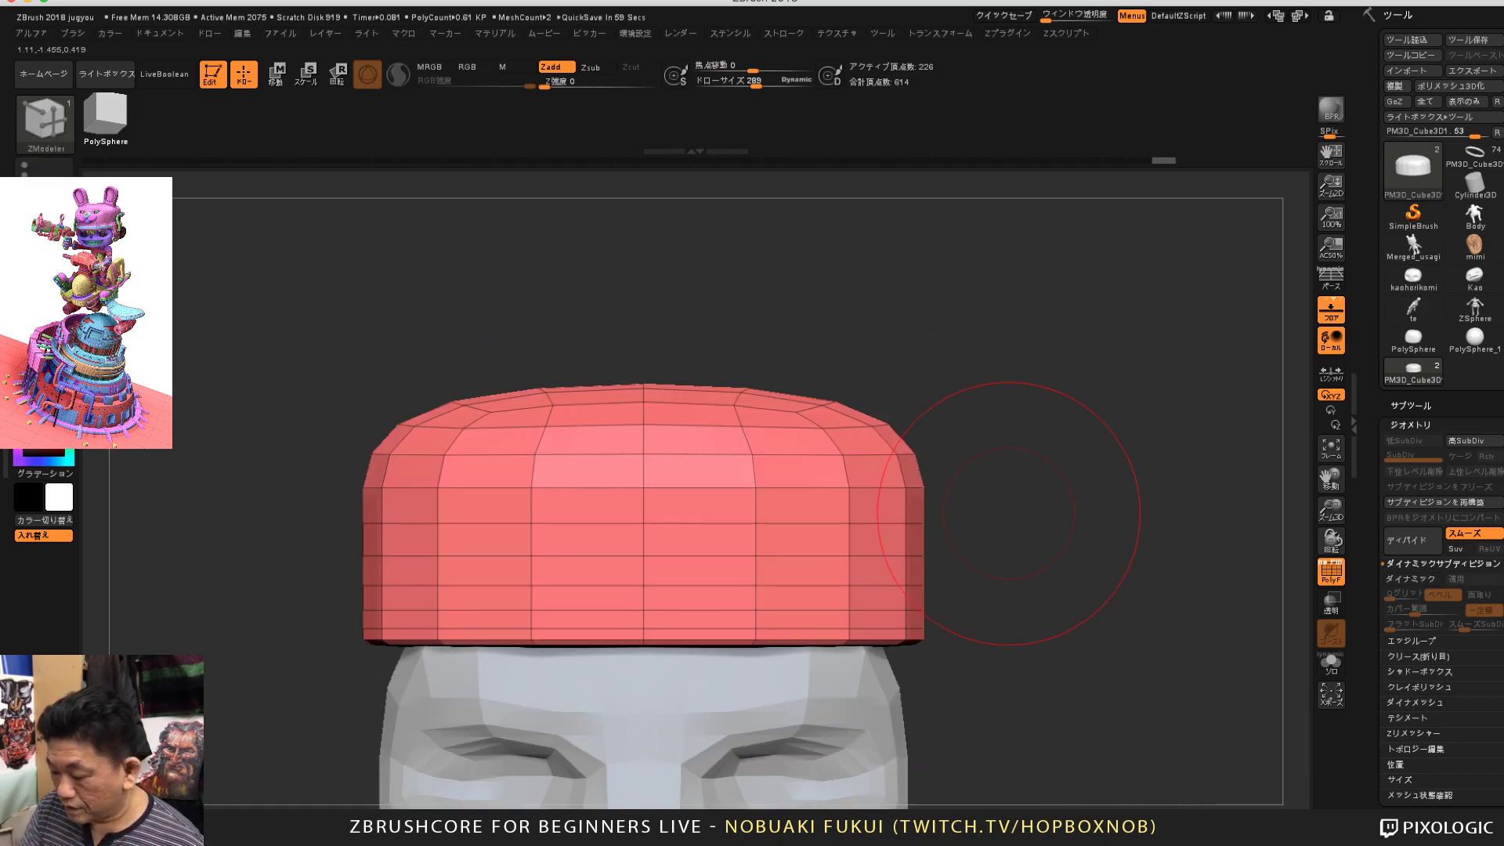
pyautogui.moveTo(1117, 273)
pyautogui.keyDown('ctrl'); pyautogui.mouseDown()
pyautogui.moveTo(974, 335)
pyautogui.moveTo(273, 480)
pyautogui.mouseUp(); pyautogui.keyUp('ctrl')
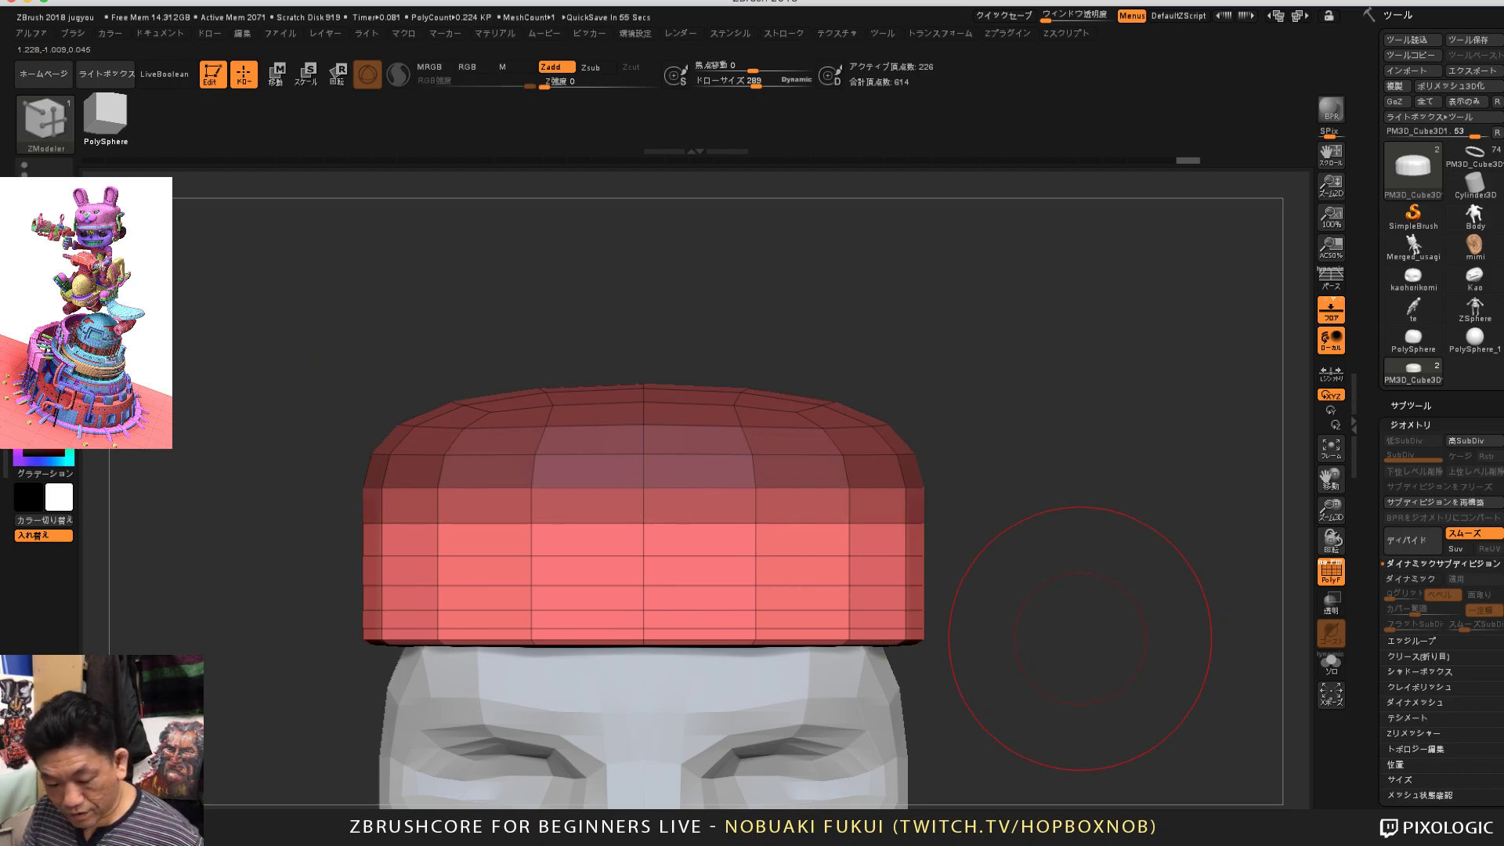
pyautogui.keyDown('ctrl'); pyautogui.click(1091, 611); pyautogui.keyUp('ctrl')
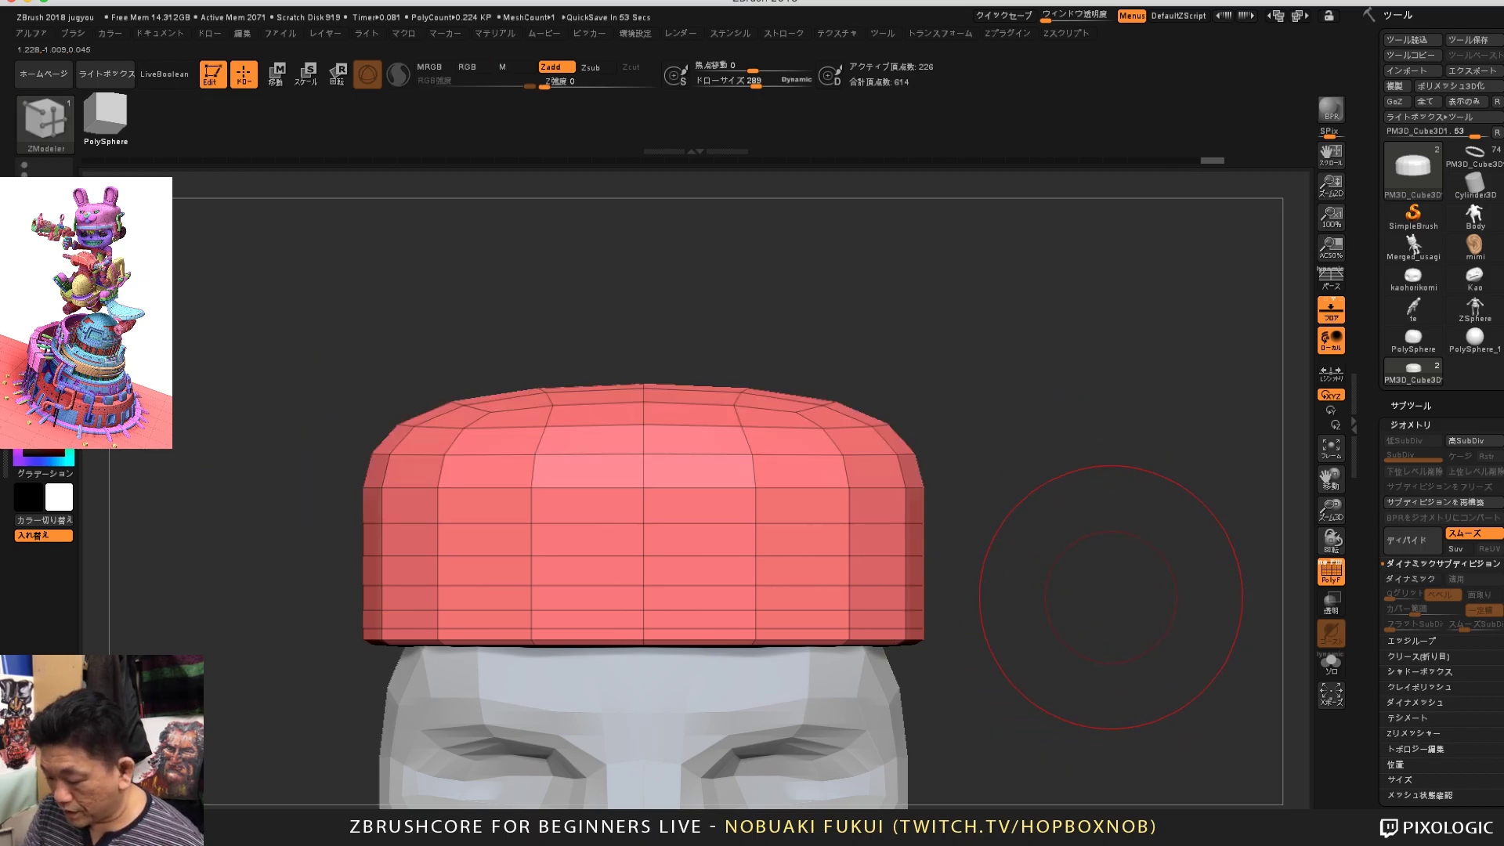
# Step: Mask the hat's lower rows from the front and raise the unmasked crown along the Y axis with the Move gizmo
pyautogui.moveTo(1124, 778)
pyautogui.keyDown('ctrl'); pyautogui.mouseDown()
pyautogui.moveTo(698, 604)
pyautogui.moveTo(282, 536)
pyautogui.mouseUp(); pyautogui.keyUp('ctrl')
pyautogui.press('w')
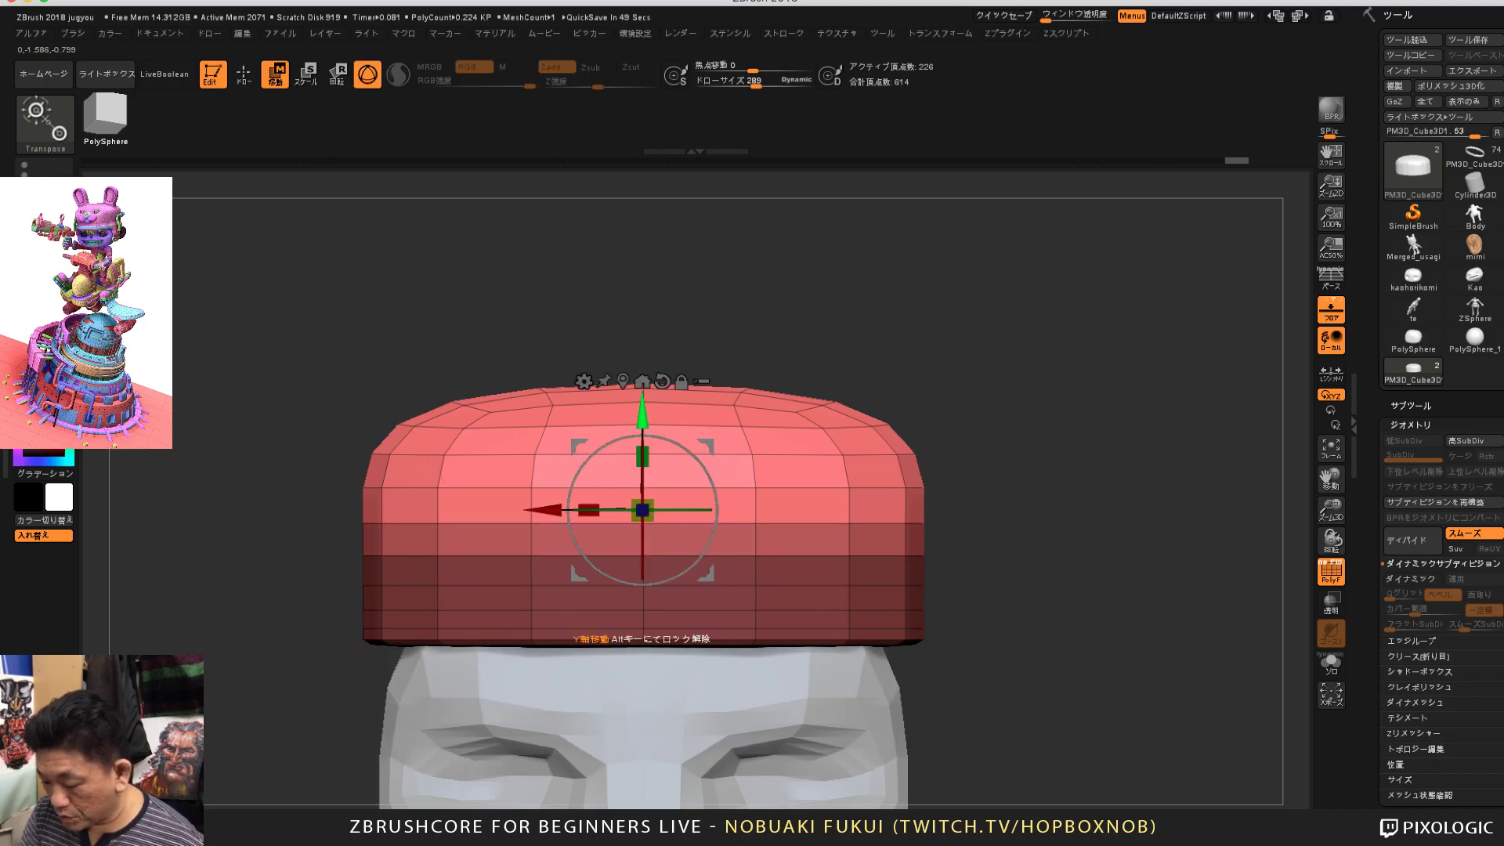
pyautogui.moveTo(643, 409); pyautogui.dragTo(642, 363)
pyautogui.hotkey('ctrl', 'z')
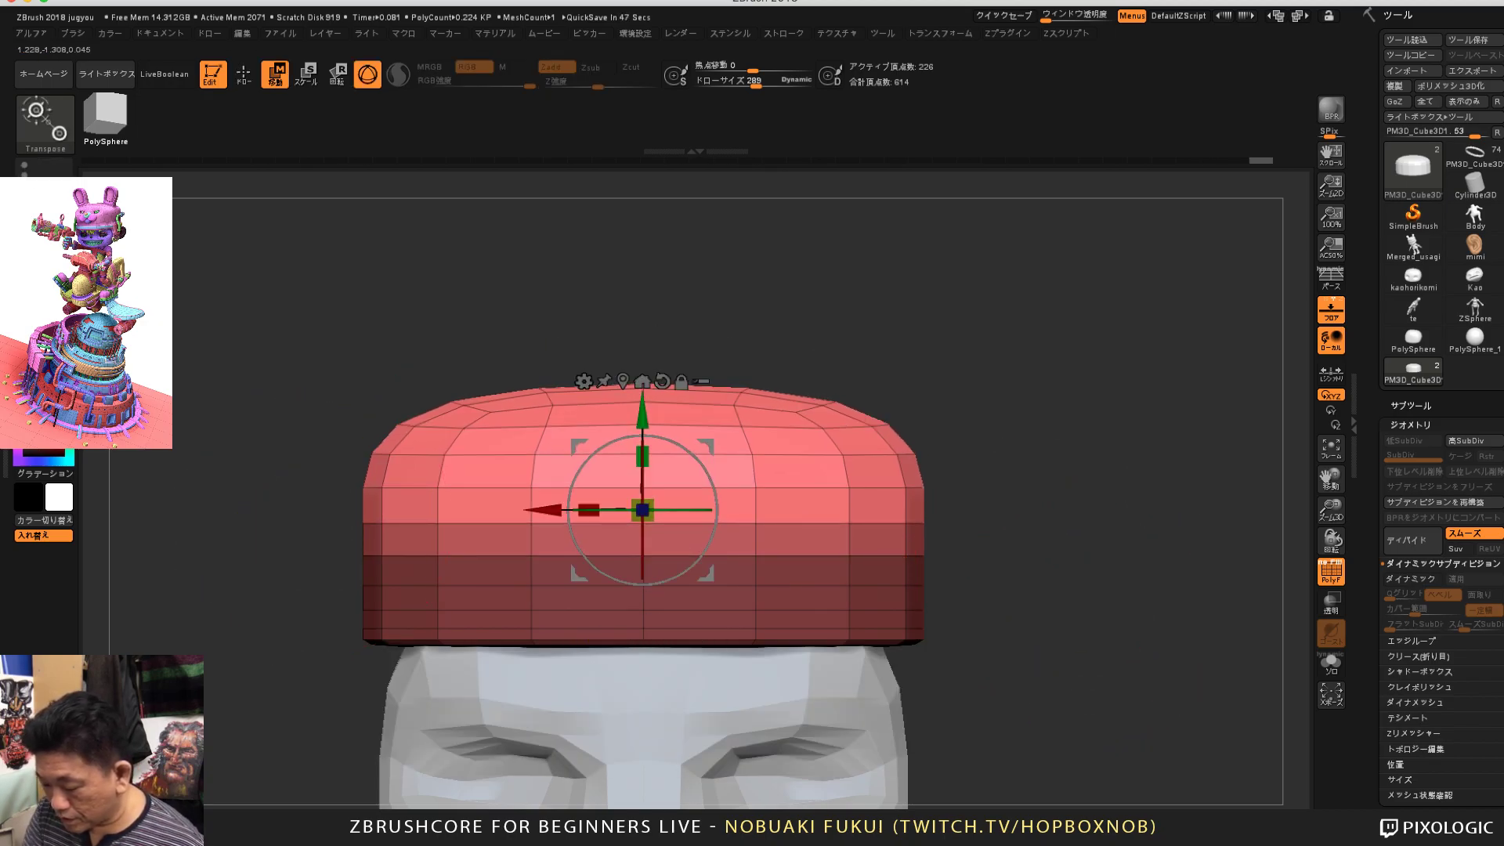
pyautogui.keyDown('ctrl'); pyautogui.moveTo(1051, 710); pyautogui.dragTo(399, 505); pyautogui.keyUp('ctrl')
pyautogui.moveTo(739, 415); pyautogui.dragTo(739, 350)
# Step: Scale the unmasked crown up uniformly so it flares out wider than the hat's lower band
pyautogui.moveTo(1113, 439); pyautogui.dragTo(1017, 470)
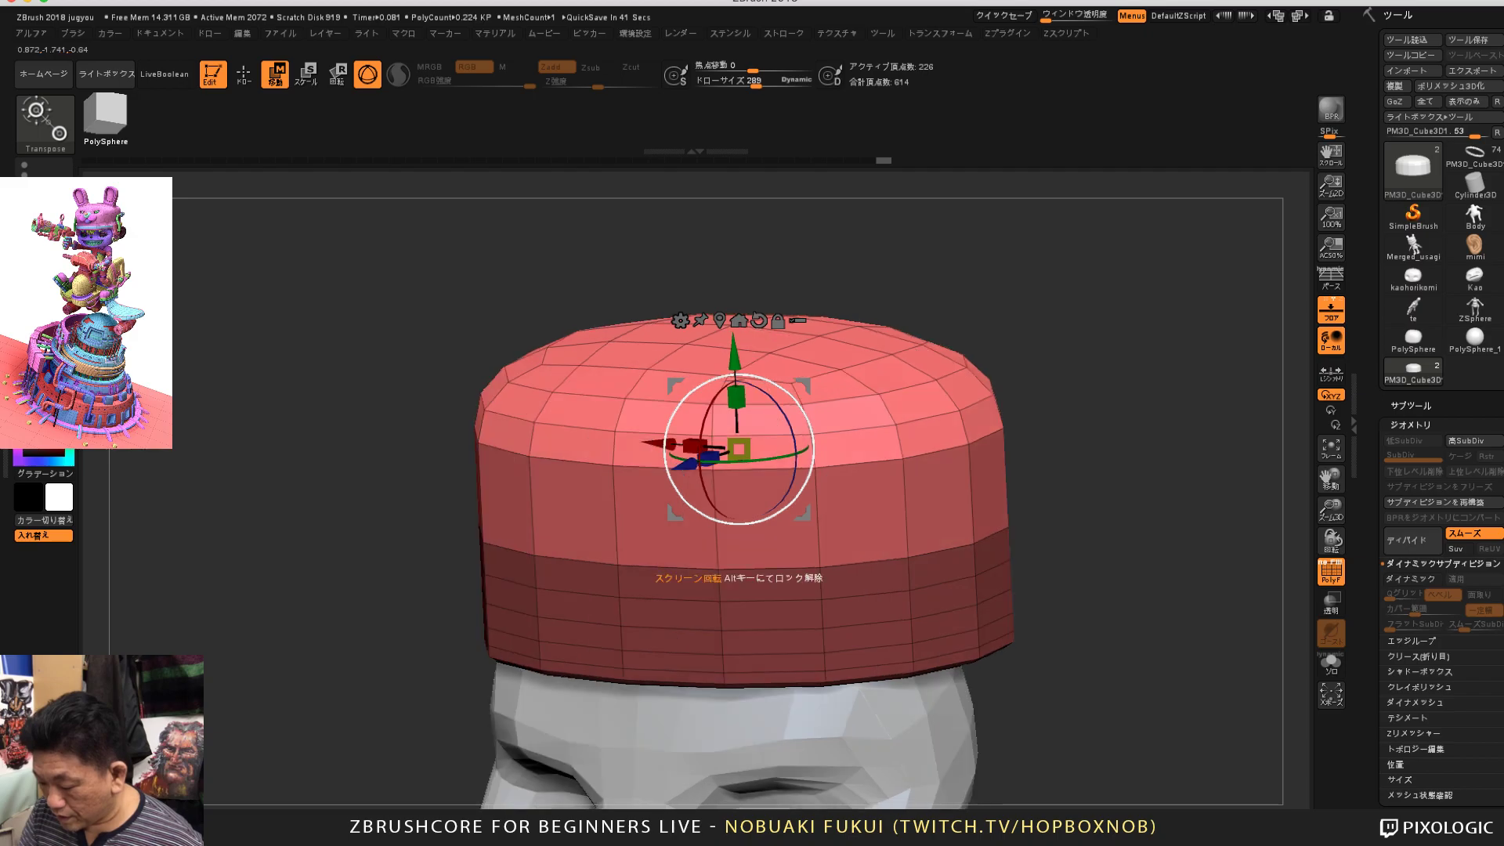
pyautogui.moveTo(739, 449); pyautogui.dragTo(752, 447)
pyautogui.moveTo(1097, 423); pyautogui.dragTo(1147, 424)
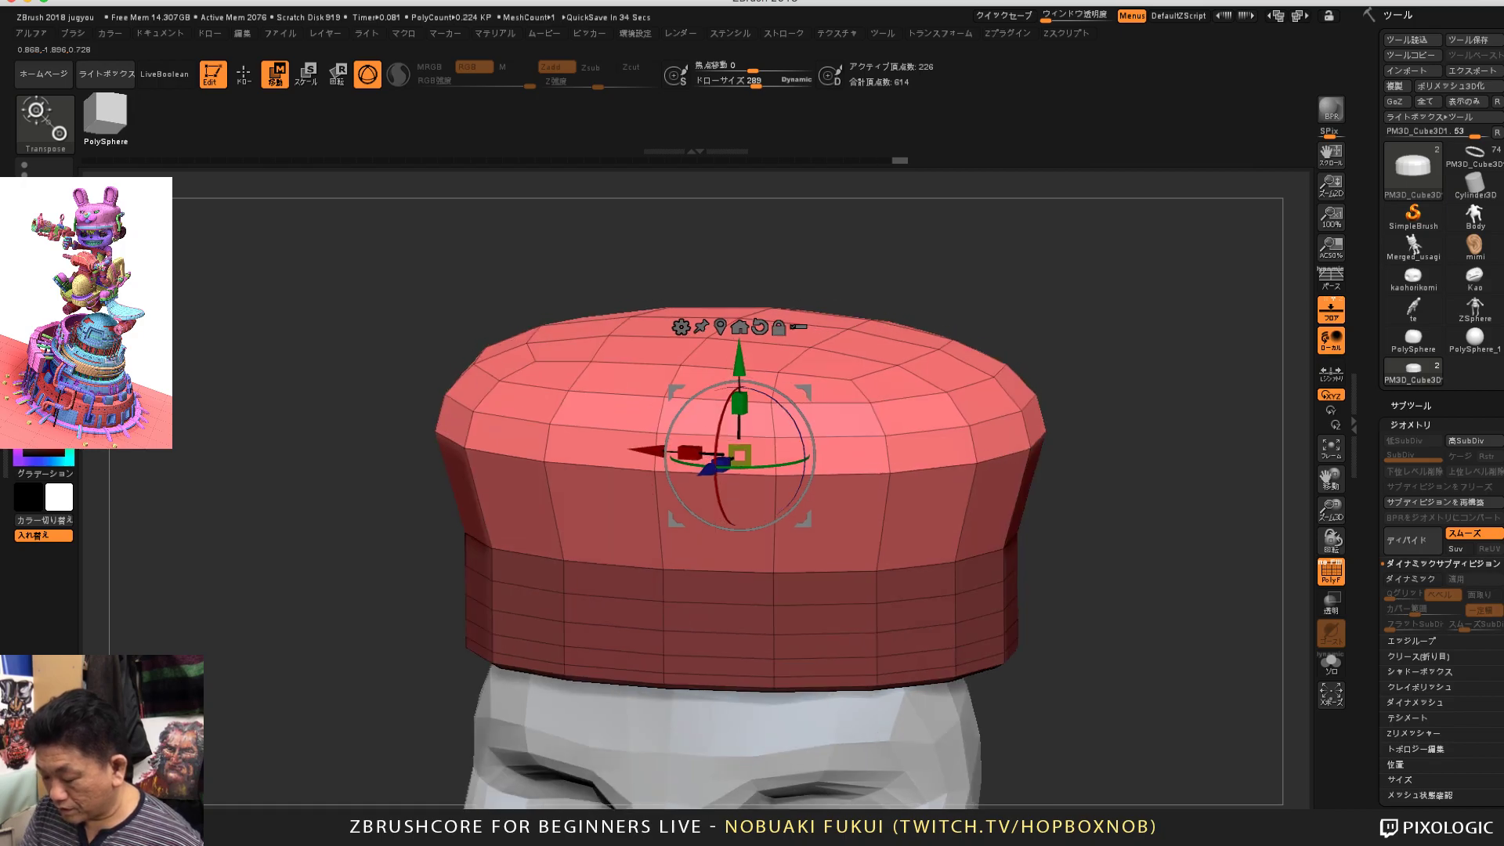
pyautogui.keyDown('alt'); pyautogui.moveTo(1097, 471); pyautogui.dragTo(1097, 404); pyautogui.keyUp('alt')
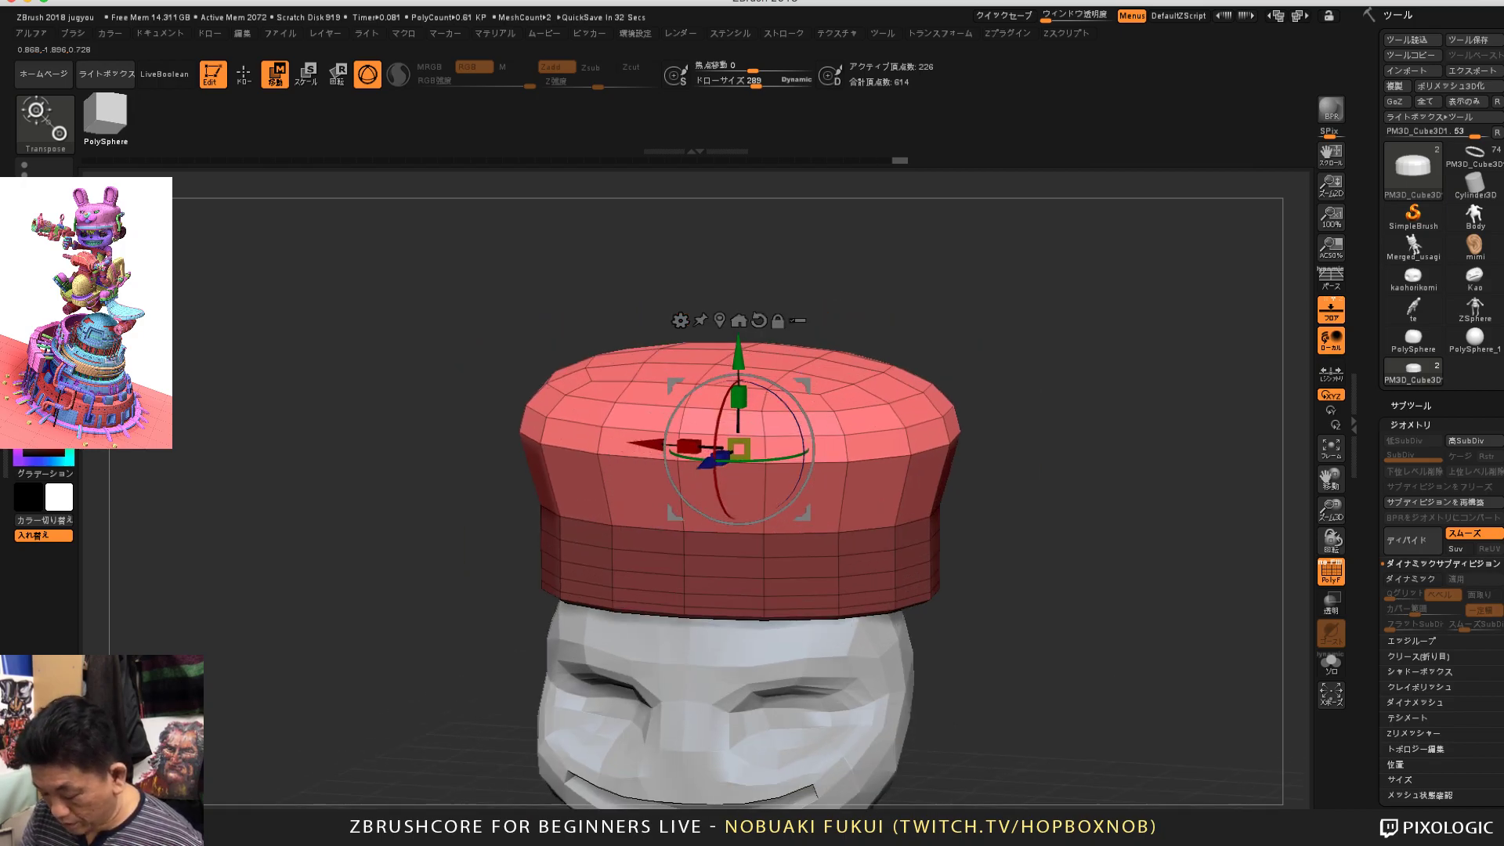
# Step: Clear the mask, return to Draw mode with ZModeler, and turn on dynamic subdivision for the hat
pyautogui.keyDown('ctrl'); pyautogui.moveTo(1061, 505); pyautogui.dragTo(1127, 541); pyautogui.keyUp('ctrl')
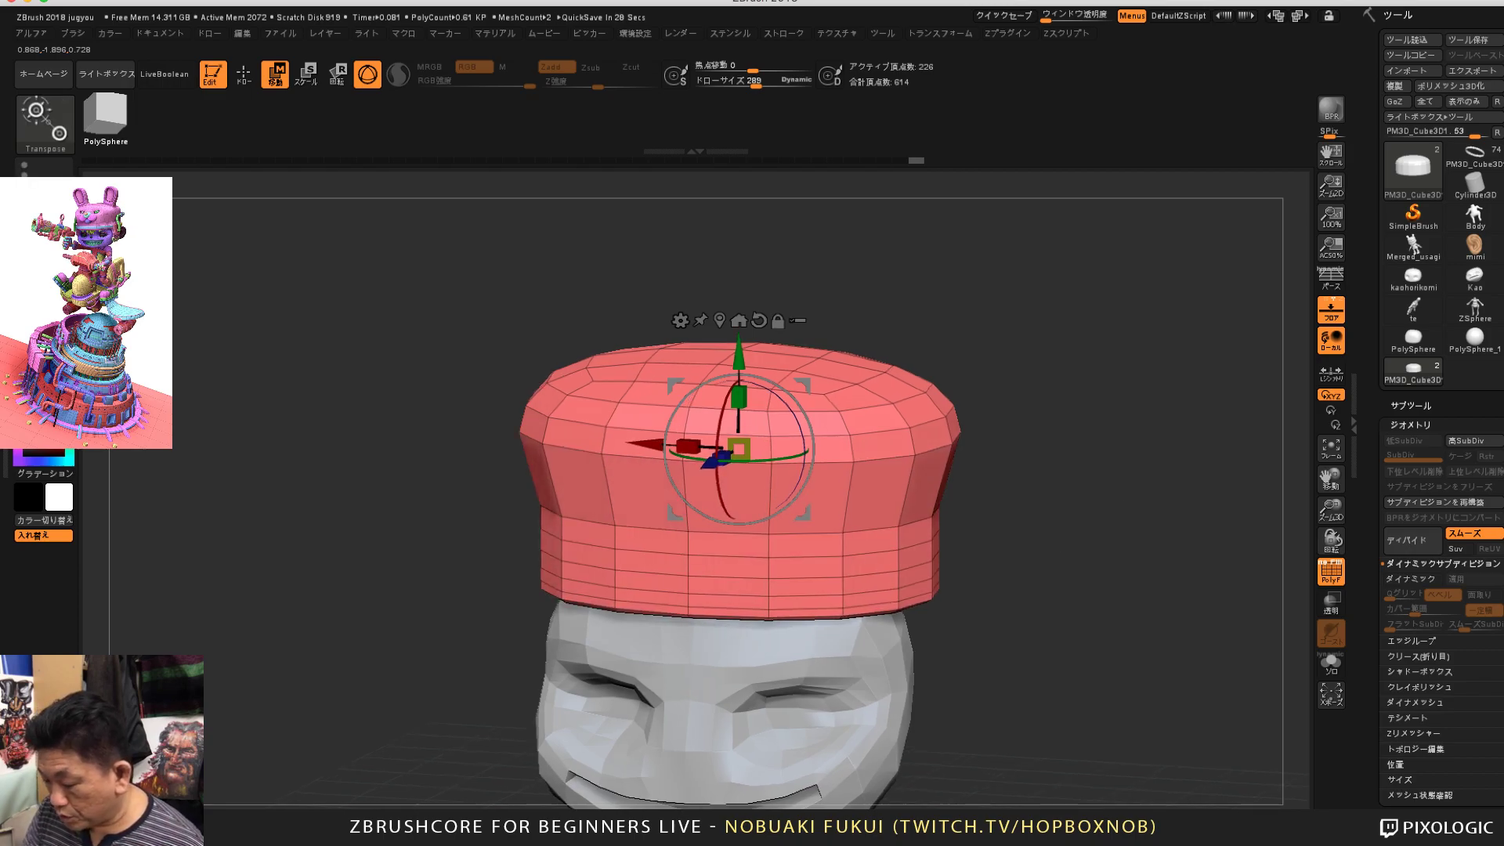
pyautogui.press('q')
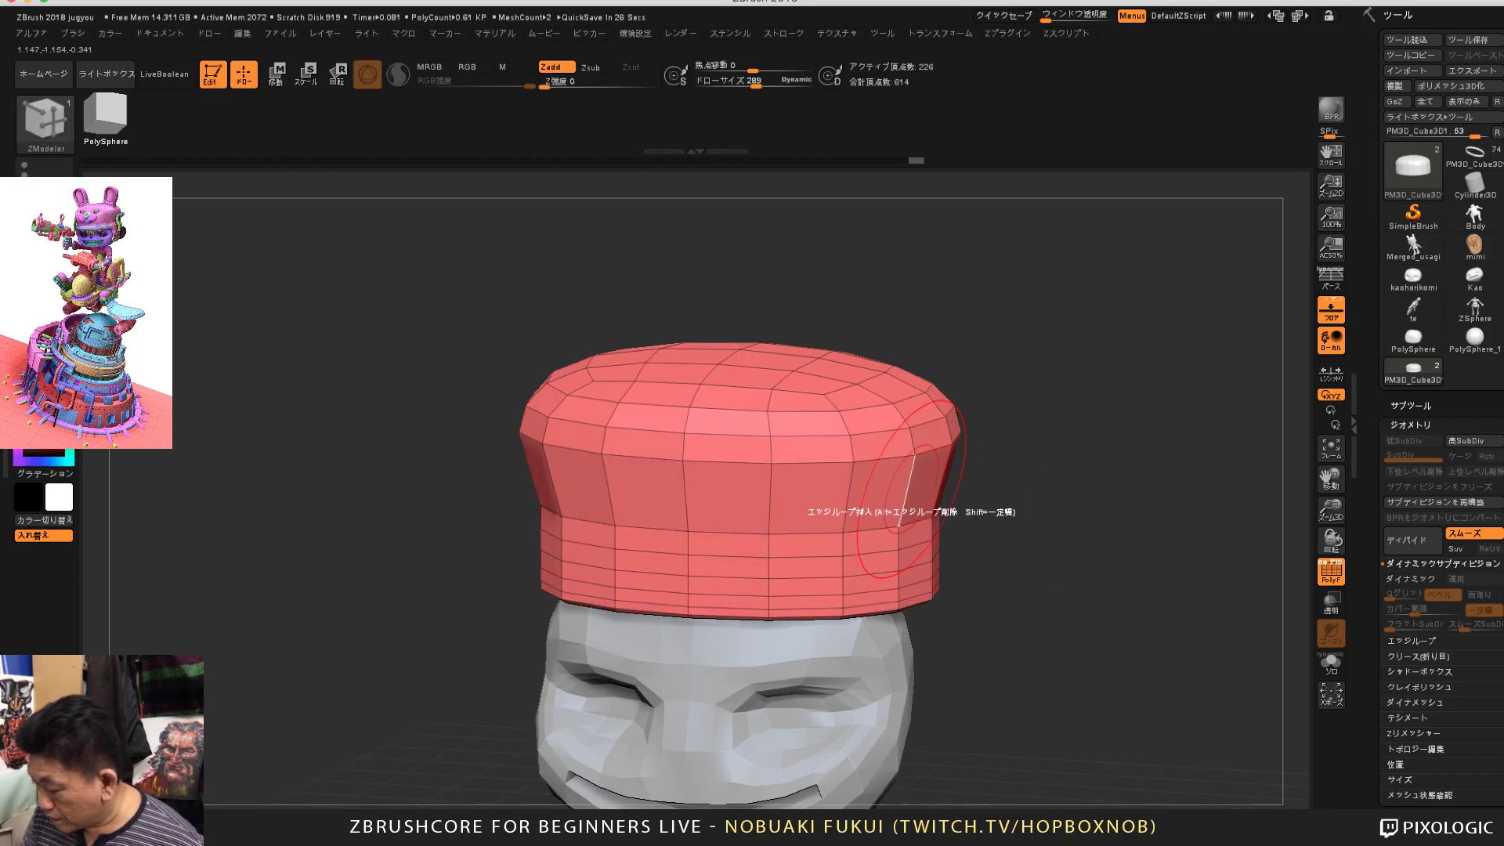
pyautogui.click(1411, 578)
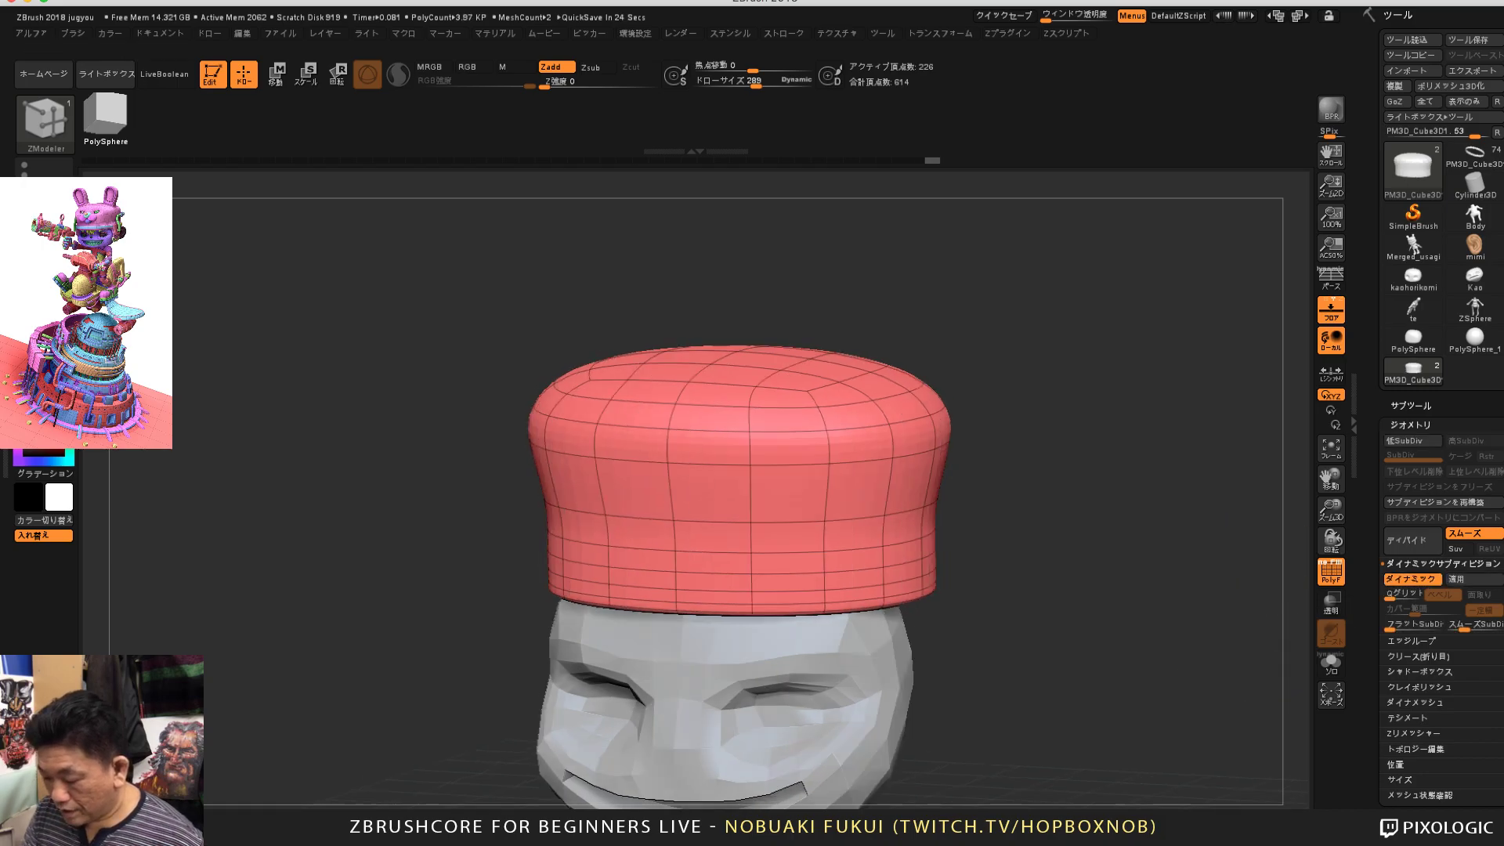
pyautogui.moveTo(960, 607); pyautogui.dragTo(990, 575)
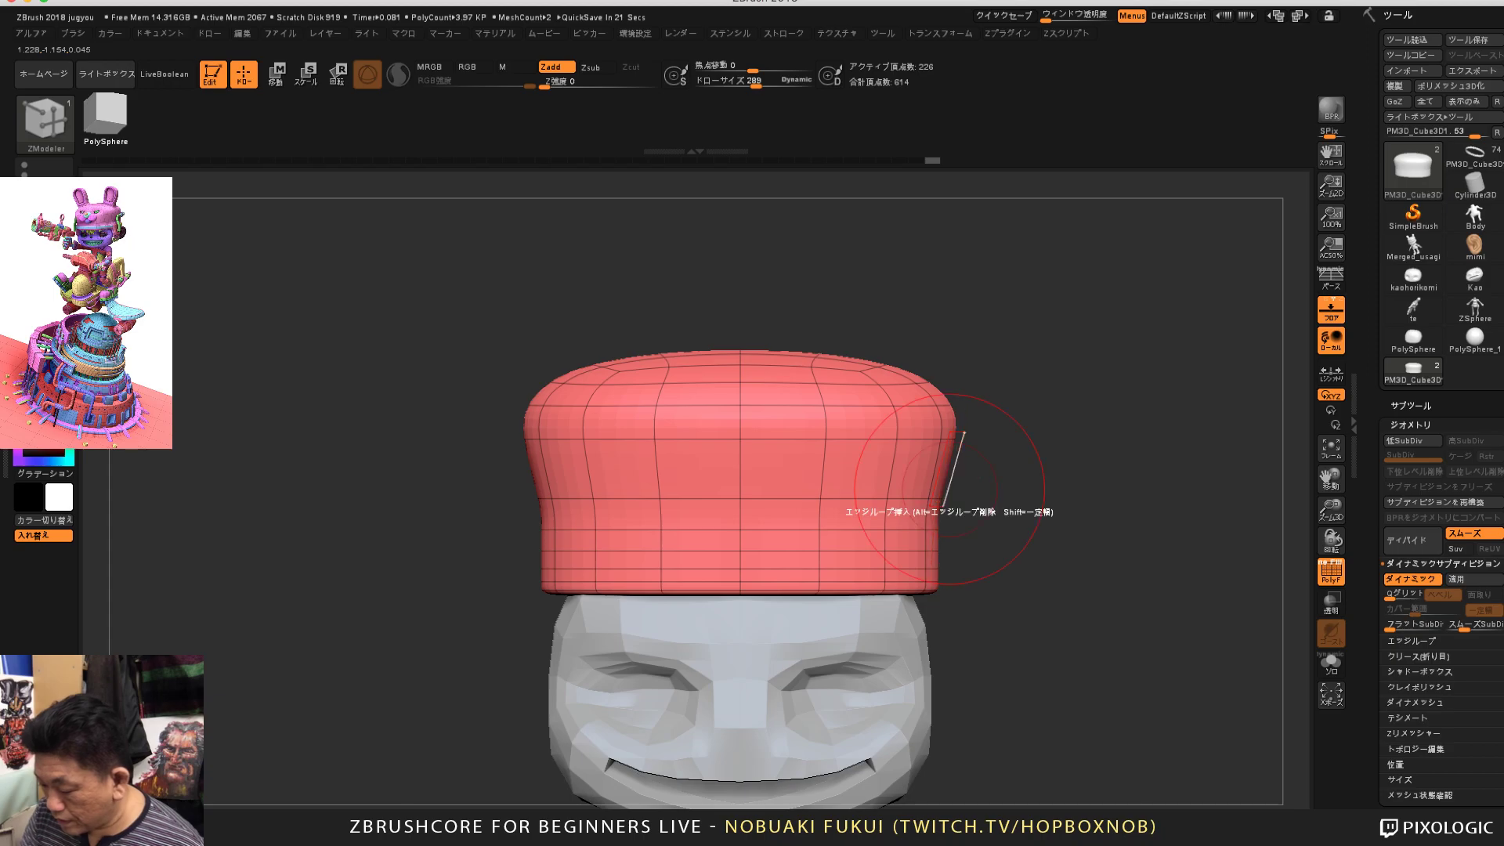
# Step: Isolate the hat's middle edge row with an inverted mask and try scaling it inward and raising it along the Y axis
pyautogui.keyDown('ctrl'); pyautogui.moveTo(1028, 468); pyautogui.dragTo(462, 513); pyautogui.keyUp('ctrl')
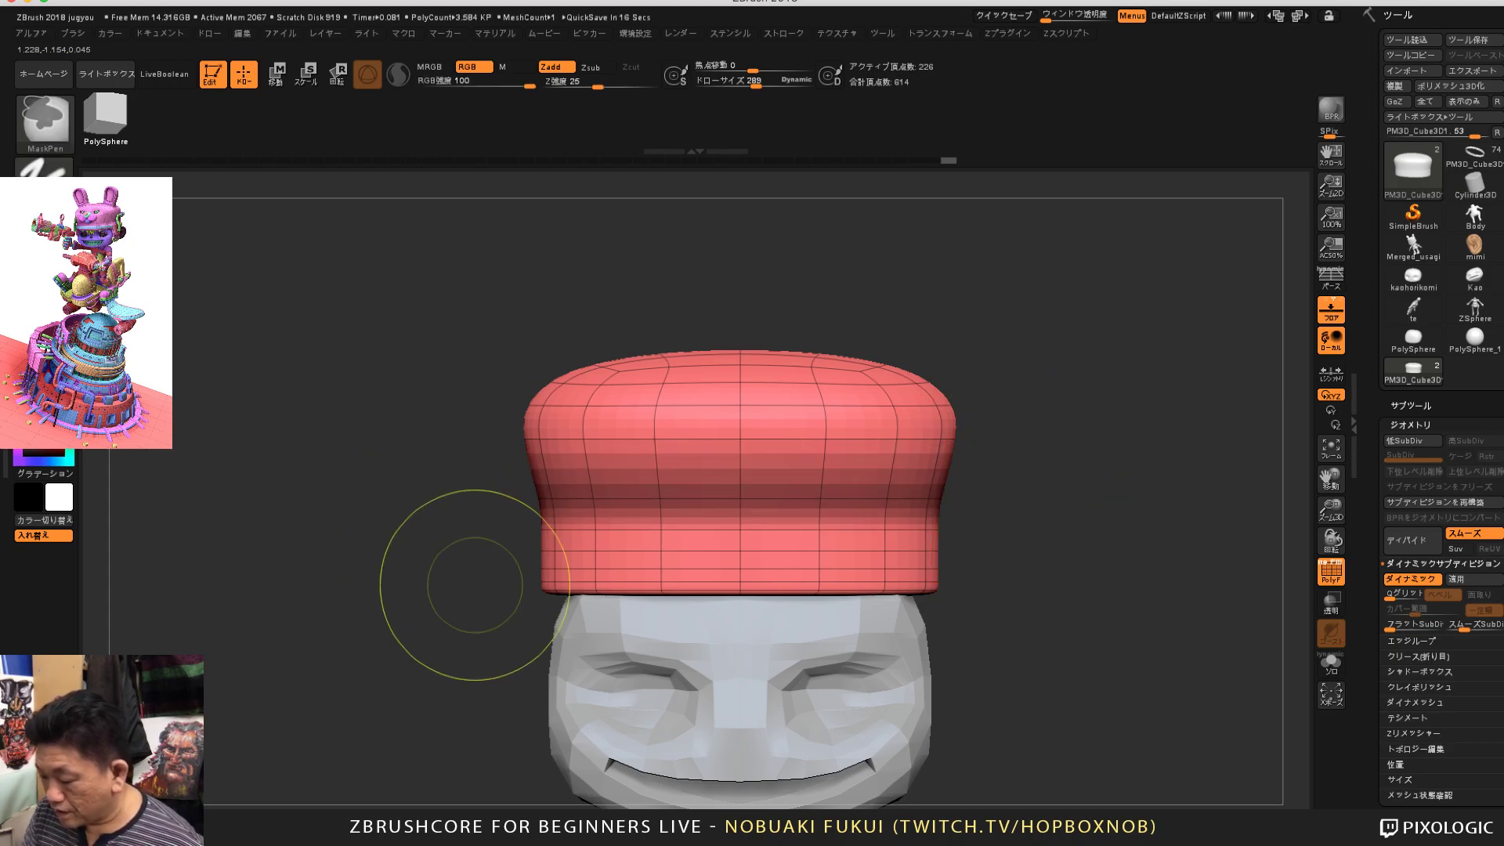
pyautogui.keyDown('ctrl'); pyautogui.click(1113, 576); pyautogui.keyUp('ctrl')
pyautogui.keyDown('shift'); pyautogui.moveTo(1115, 604); pyautogui.dragTo(1120, 672); pyautogui.keyUp('shift')
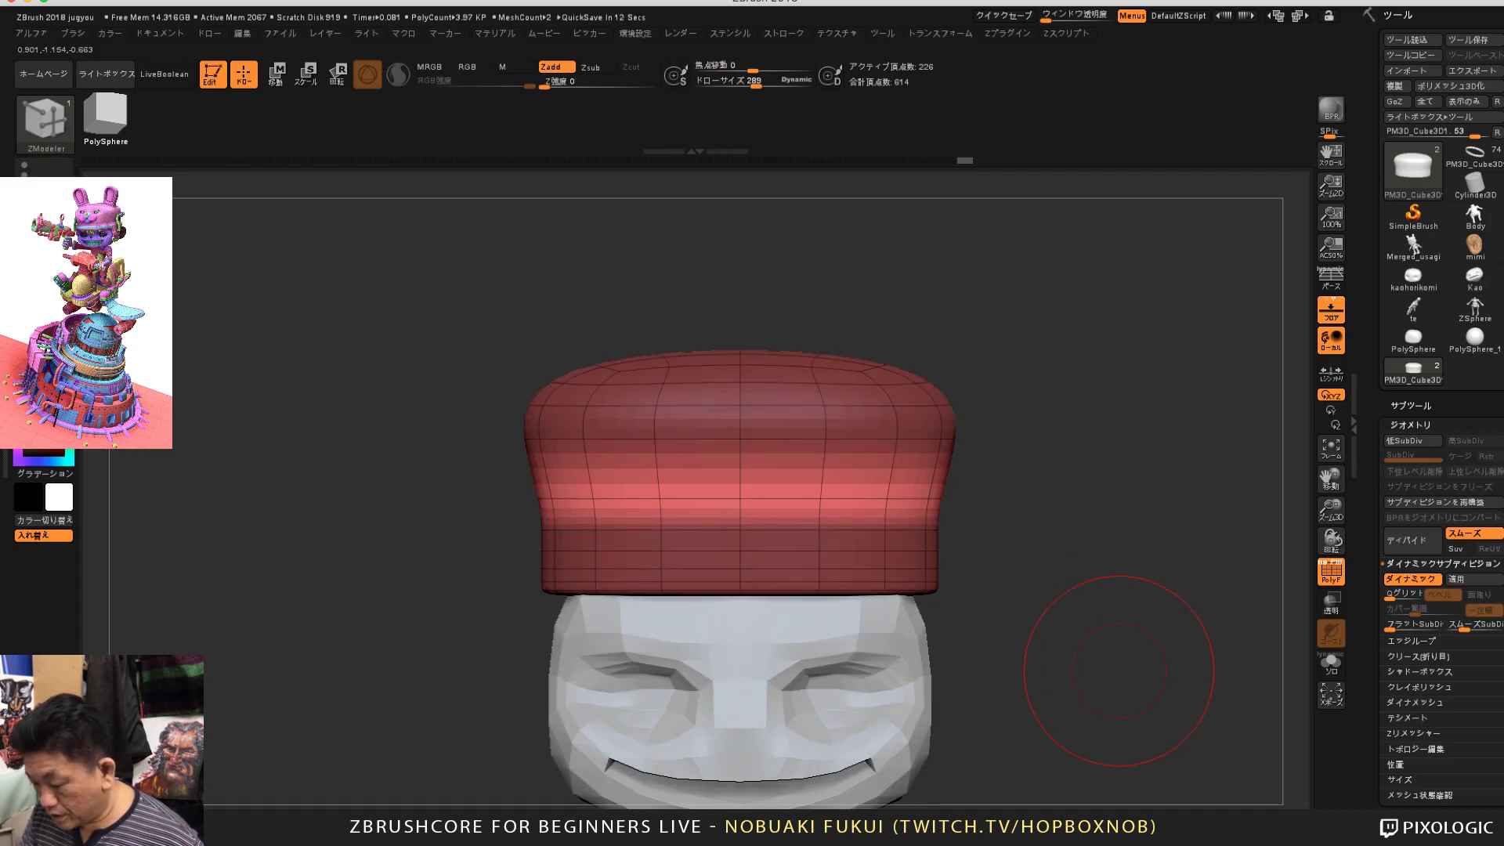
pyautogui.press('w')
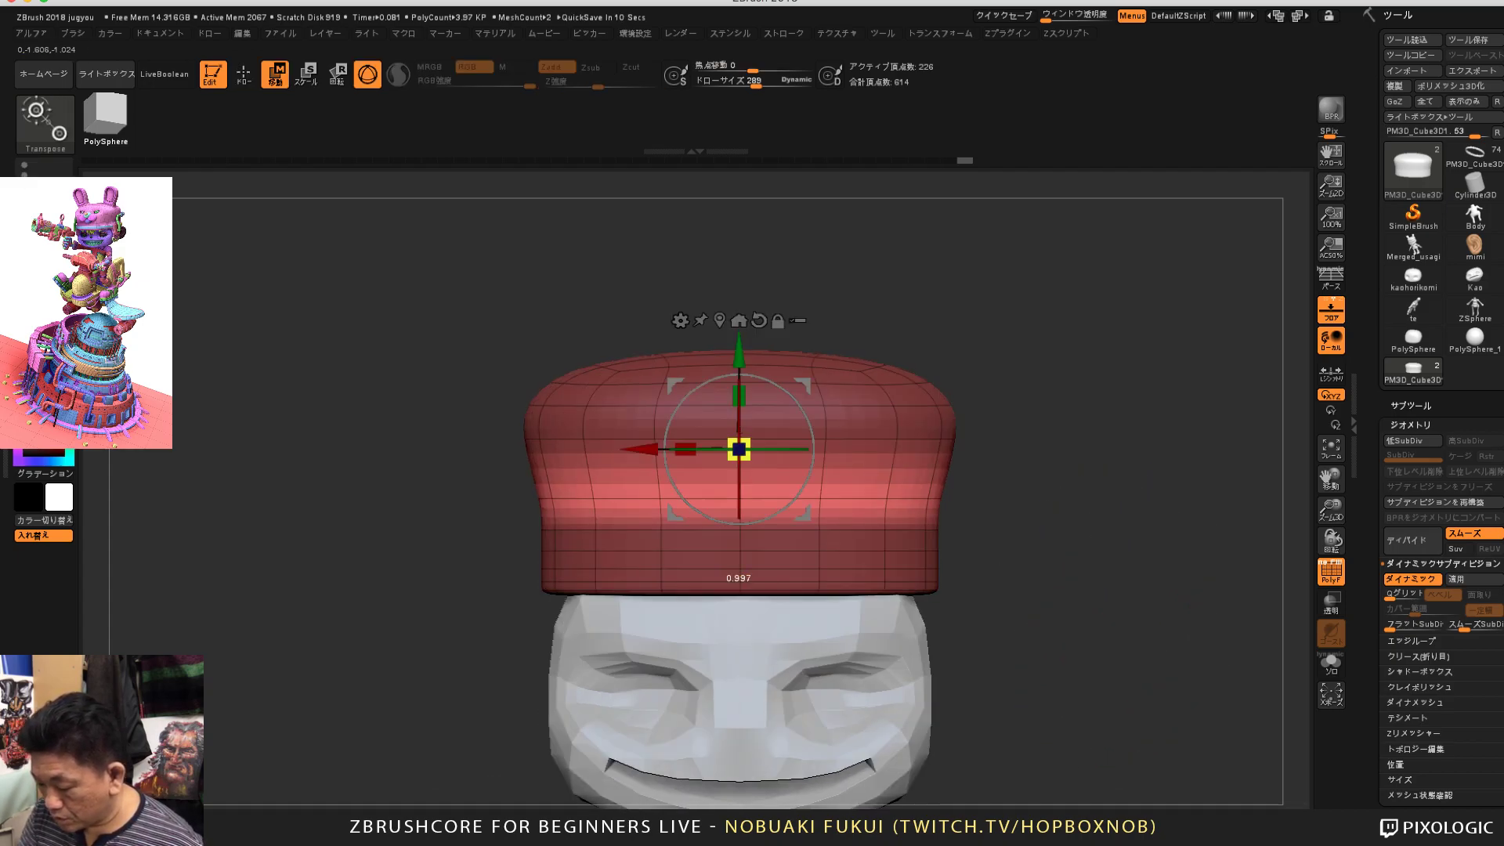
pyautogui.moveTo(739, 449); pyautogui.dragTo(731, 459)
pyautogui.moveTo(738, 352); pyautogui.dragTo(739, 332)
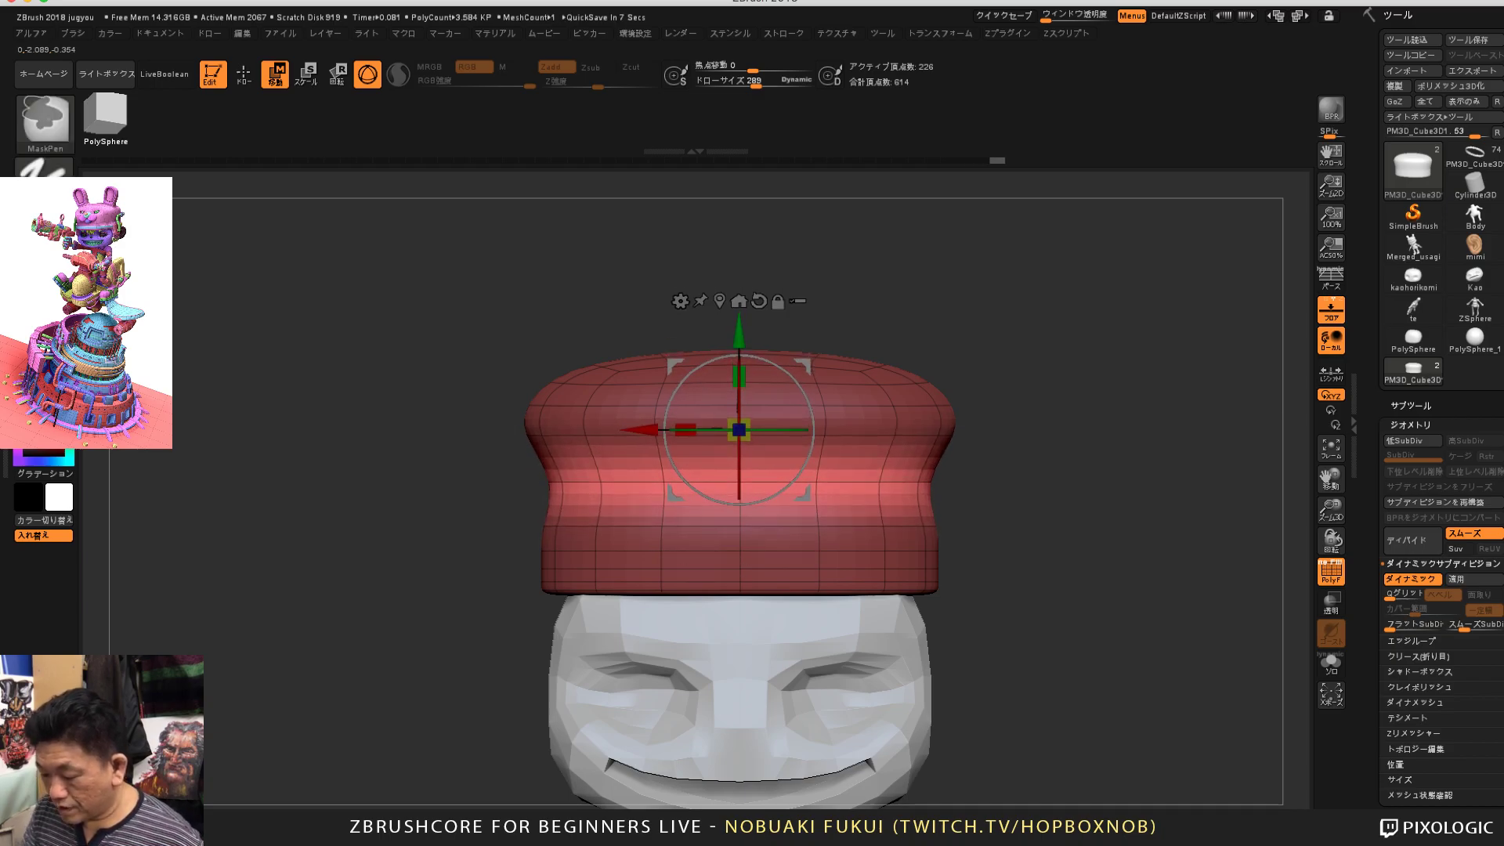
pyautogui.keyDown('ctrl'); pyautogui.moveTo(1050, 376); pyautogui.dragTo(1019, 446); pyautogui.keyUp('ctrl')
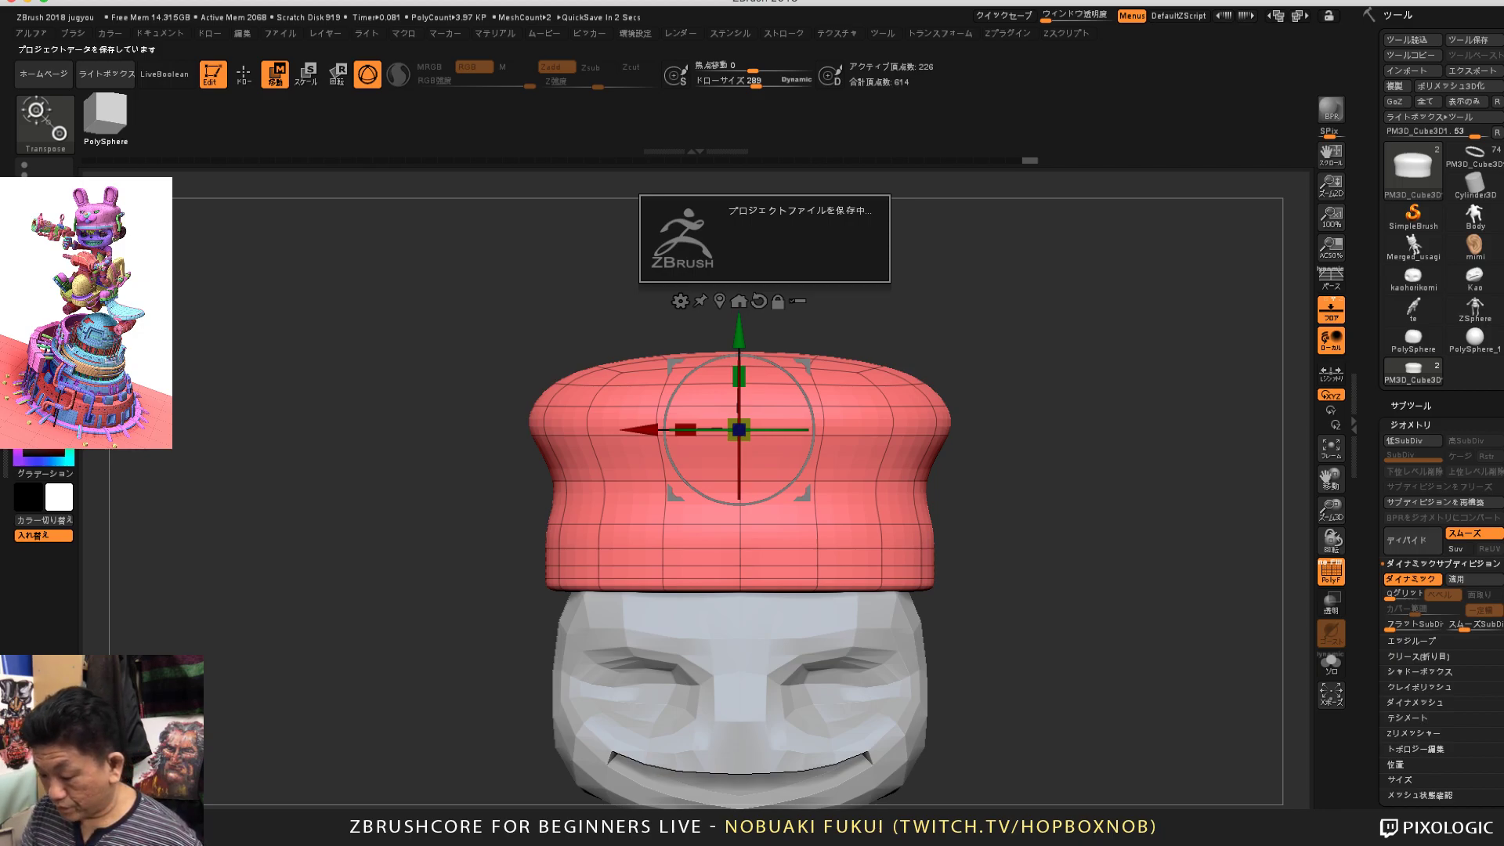
# Step: Undo the reshaping of the hat's middle row together with its masking
pyautogui.moveTo(1019, 446)
pyautogui.mouseDown()
pyautogui.moveTo(982, 459)
pyautogui.moveTo(1004, 454)
pyautogui.mouseUp()
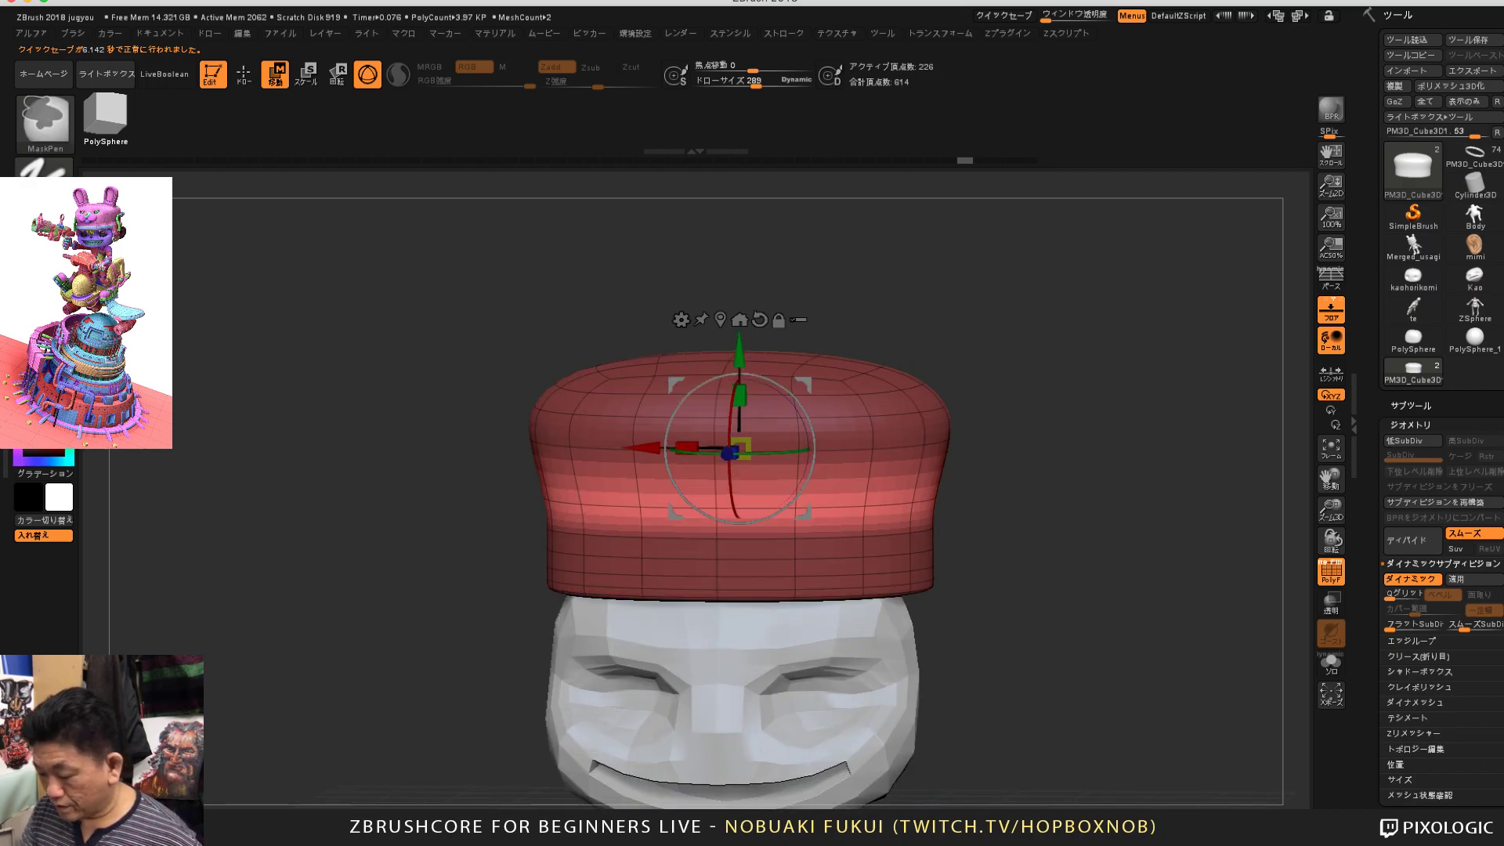
pyautogui.hotkey('shift', 'd')
pyautogui.moveTo(1010, 454)
pyautogui.keyDown('shift'); pyautogui.mouseDown()
pyautogui.moveTo(1028, 448)
pyautogui.moveTo(985, 460)
pyautogui.mouseUp(); pyautogui.keyUp('shift')
pyautogui.press('d')
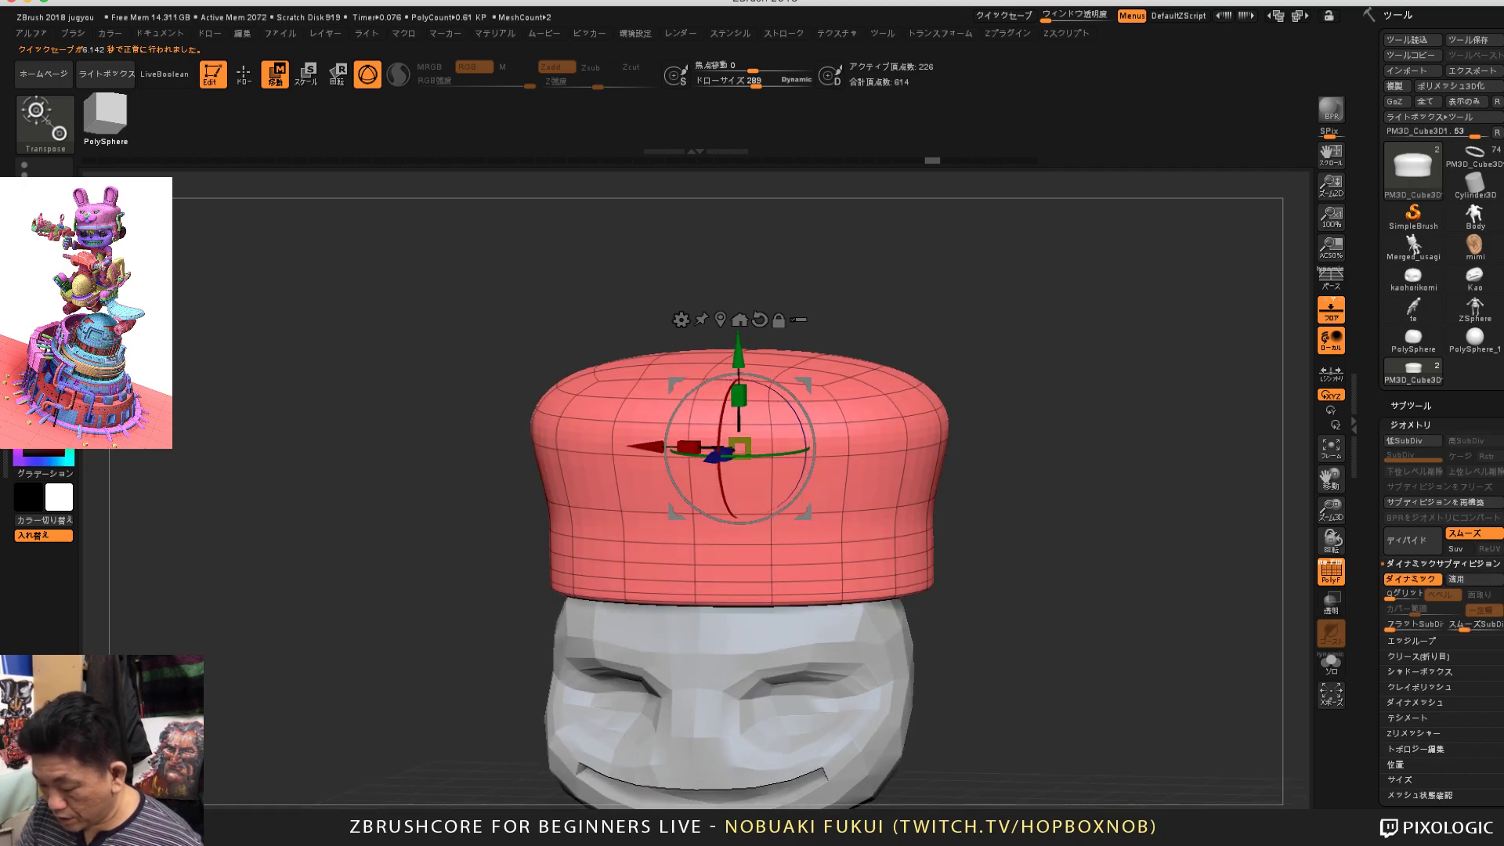
# Step: Delete two horizontal edge loops from the hat's lower band with ZModeler in Draw mode
pyautogui.press('q')
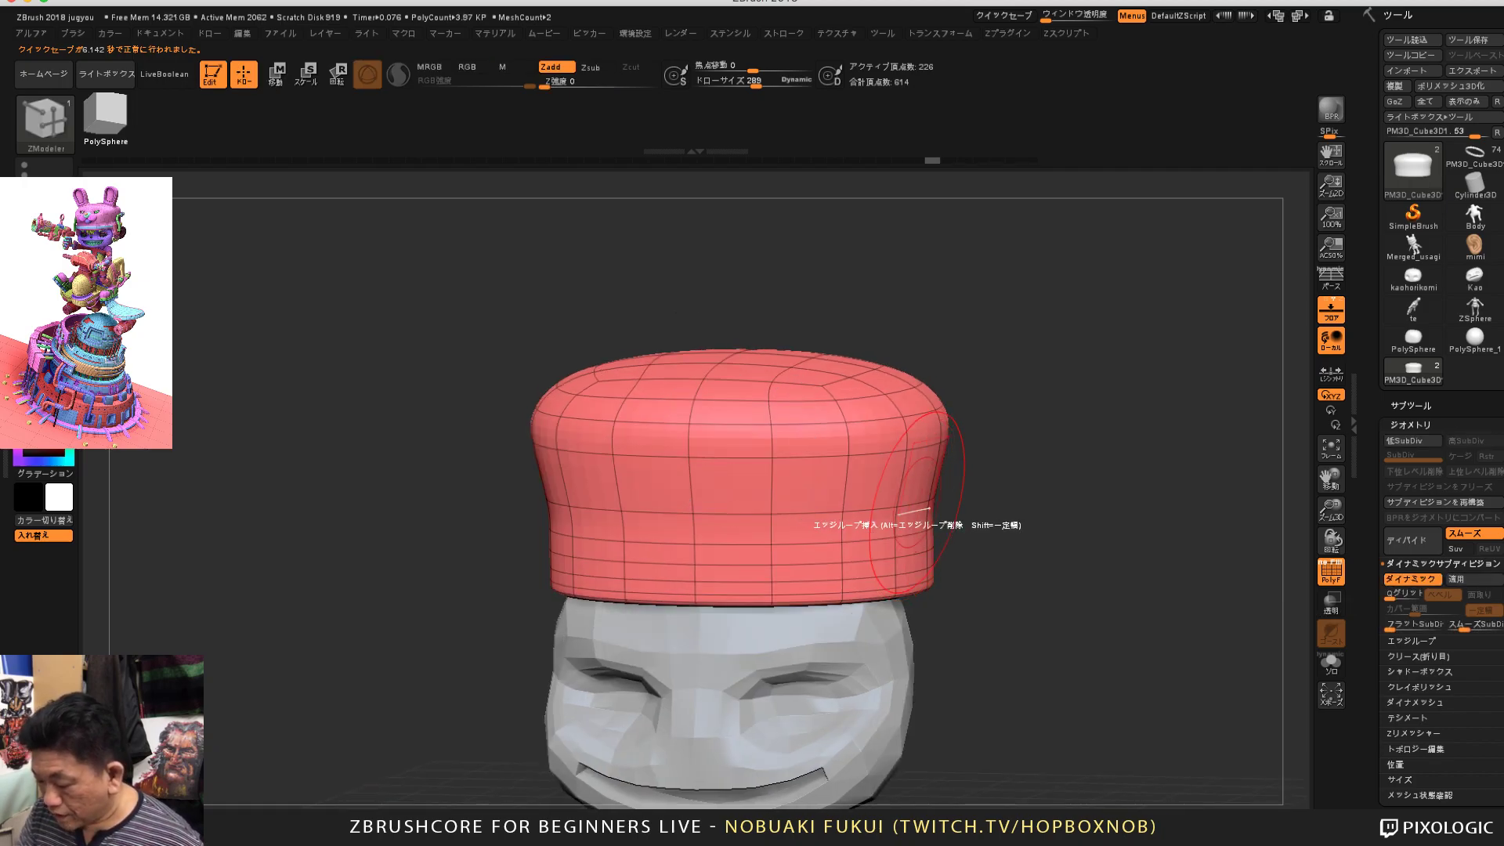
pyautogui.moveTo(999, 501)
pyautogui.mouseDown()
pyautogui.moveTo(968, 514)
pyautogui.moveTo(989, 511)
pyautogui.moveTo(1000, 548)
pyautogui.mouseUp()
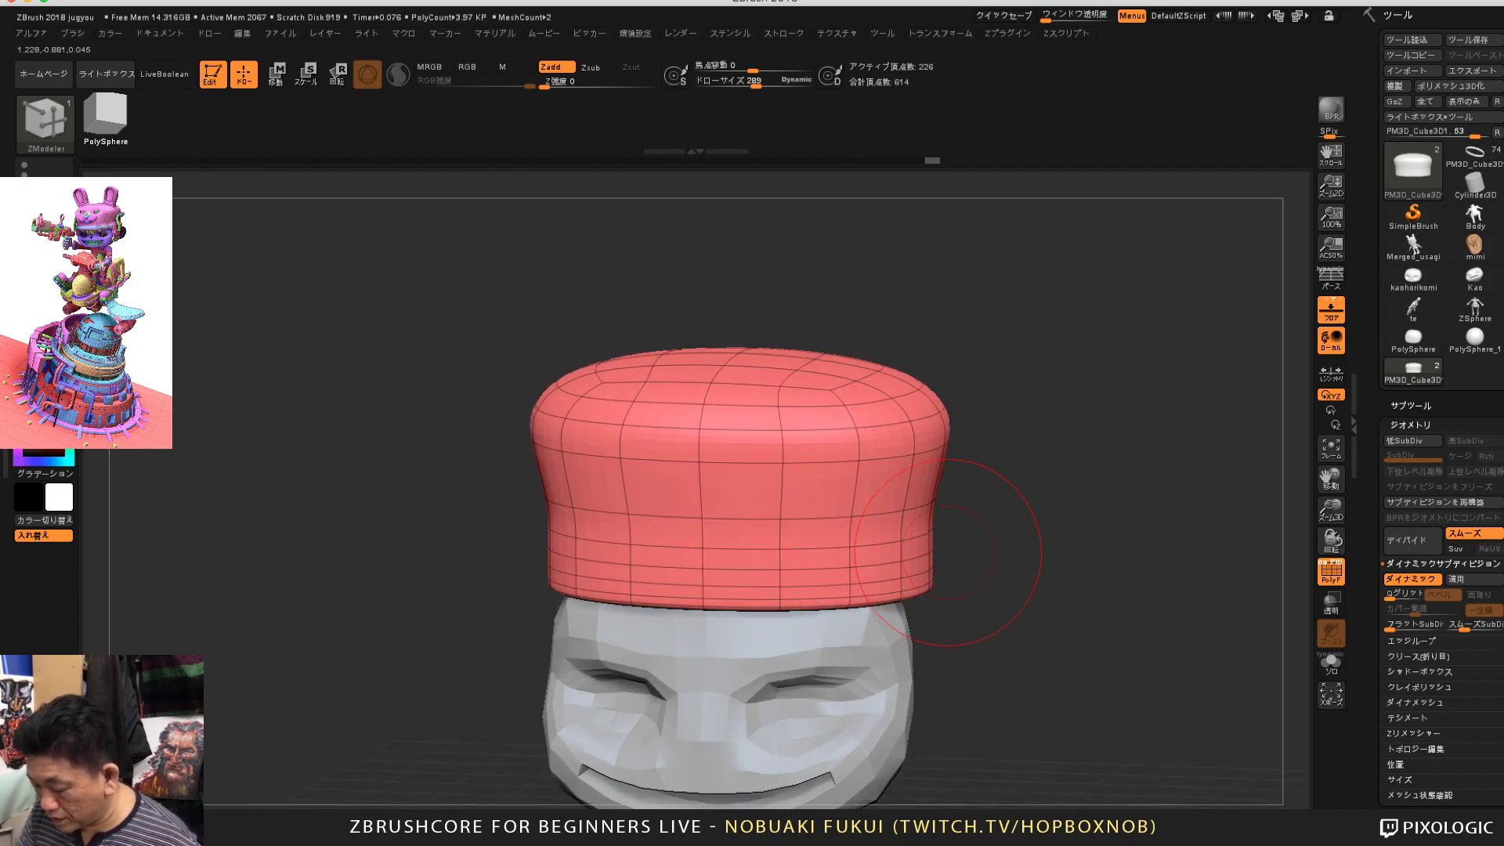
pyautogui.moveTo(948, 553); pyautogui.dragTo(934, 662)
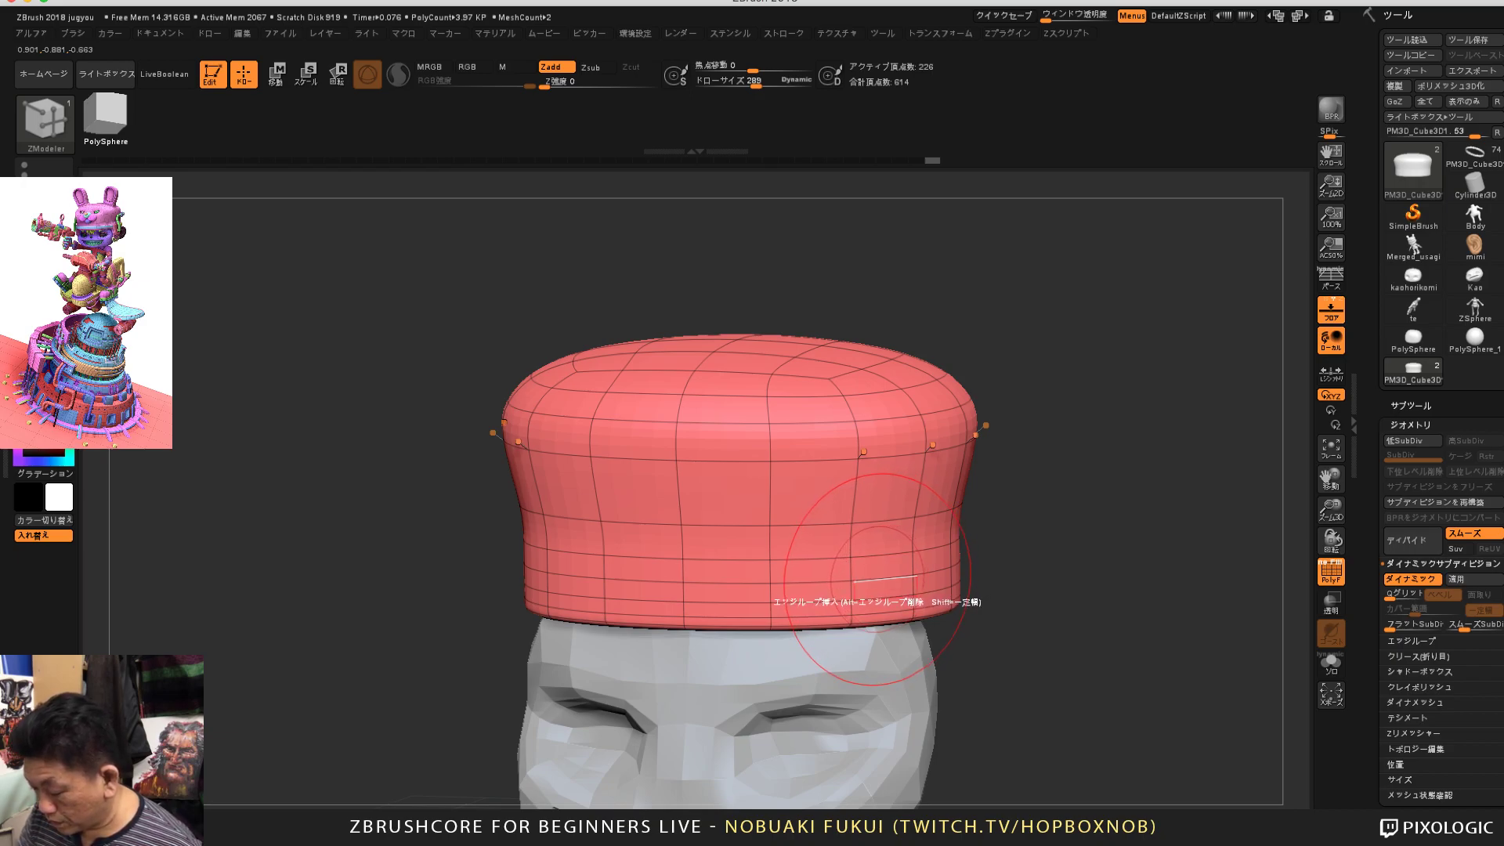
pyautogui.click(886, 578)
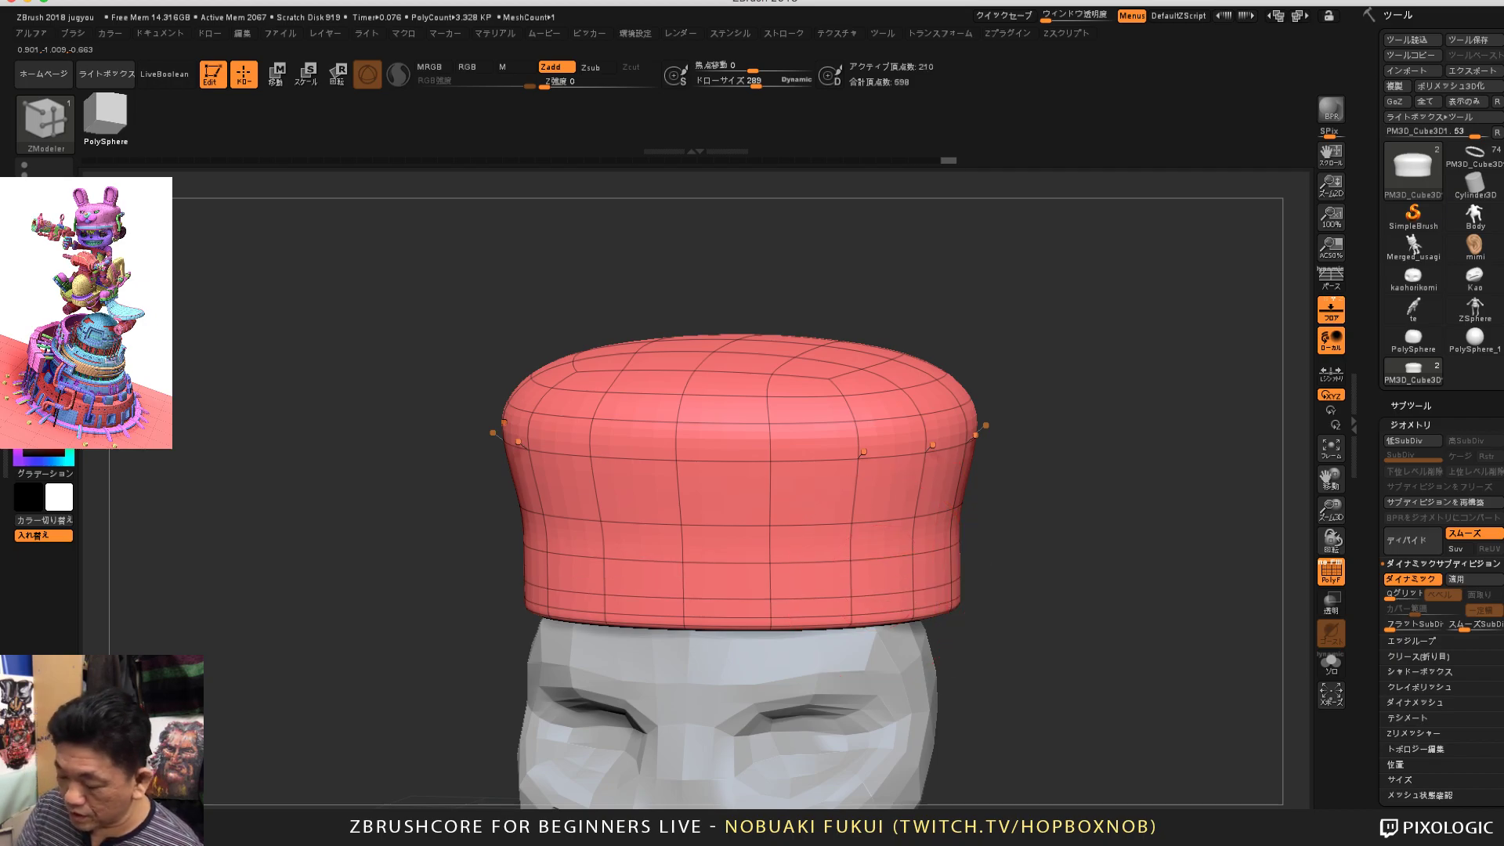
pyautogui.moveTo(1018, 566)
pyautogui.mouseDown()
pyautogui.moveTo(1039, 588)
pyautogui.moveTo(1008, 572)
pyautogui.mouseUp()
pyautogui.keyDown('alt'); pyautogui.click(884, 600); pyautogui.keyUp('alt')
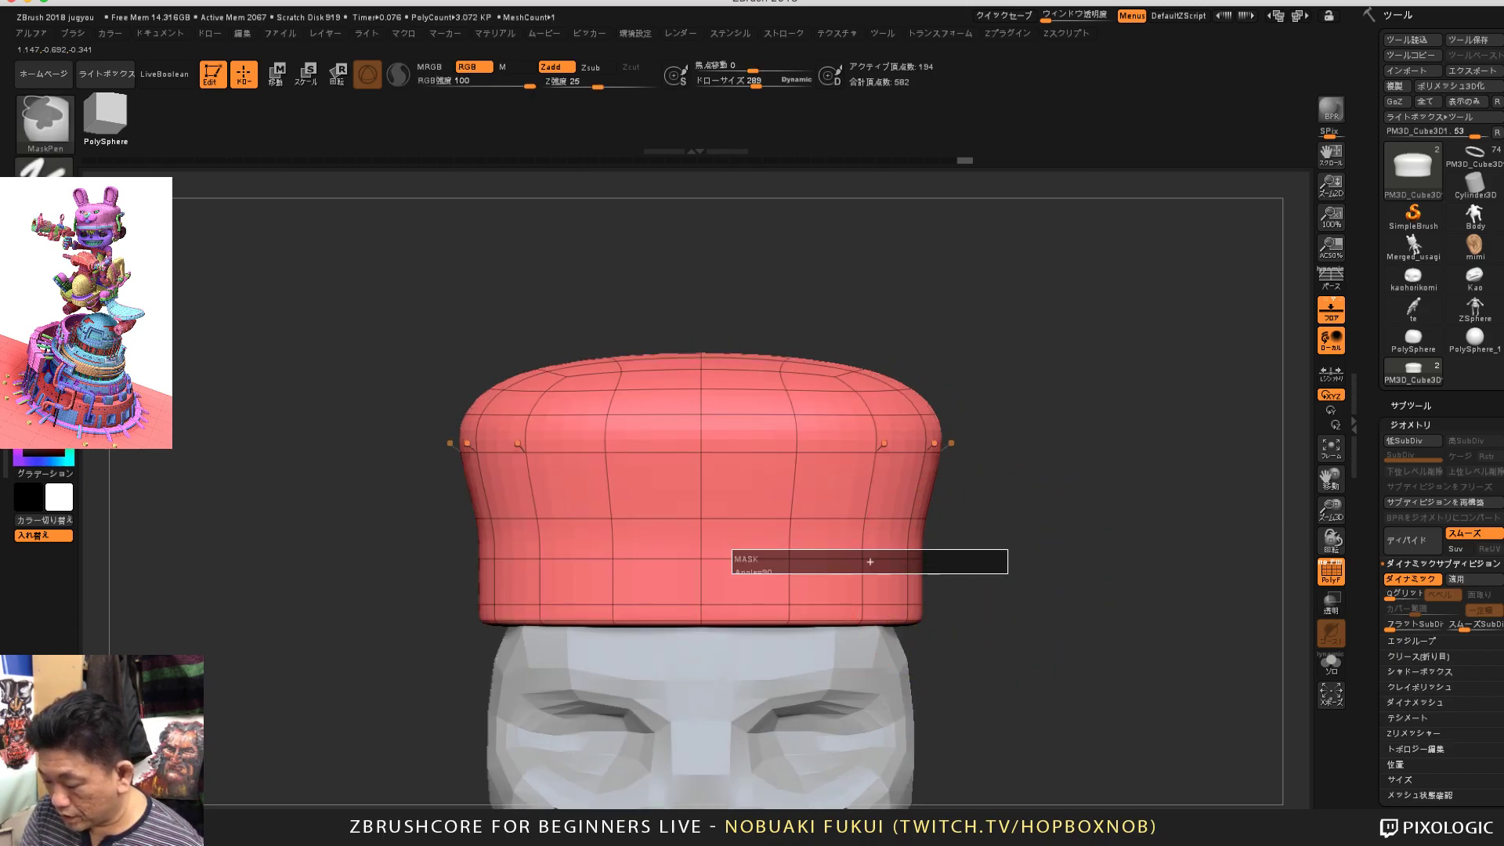
# Step: Isolate the lower band's horizontal edge loop with an inverted mask and lower it along the Y axis with the Move gizmo
pyautogui.keyDown('ctrl'); pyautogui.moveTo(732, 550); pyautogui.dragTo(384, 529); pyautogui.keyUp('ctrl')
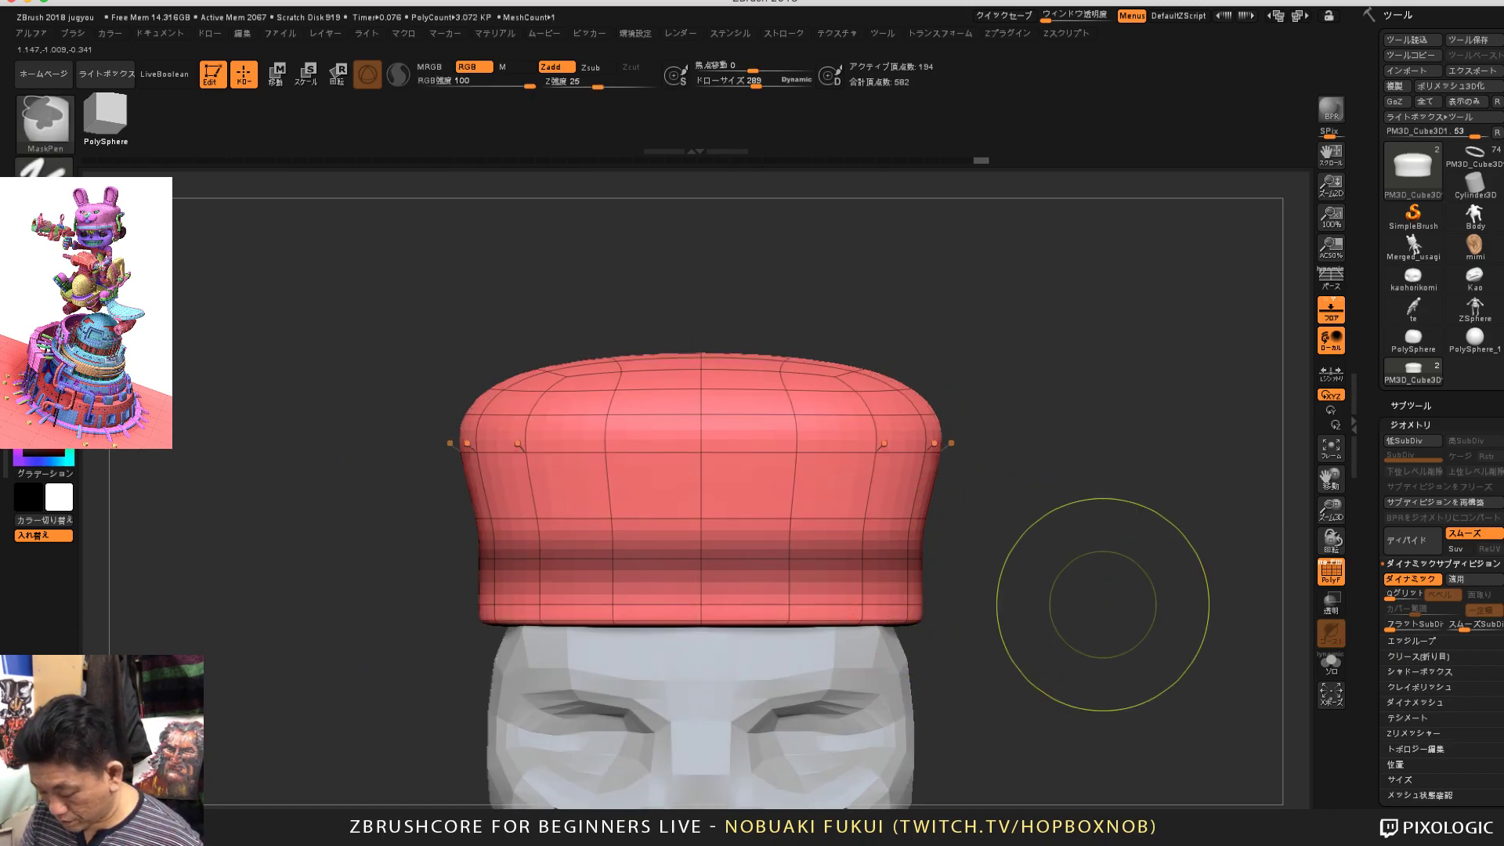
pyautogui.keyDown('ctrl'); pyautogui.click(1103, 604); pyautogui.keyUp('ctrl')
pyautogui.press('w')
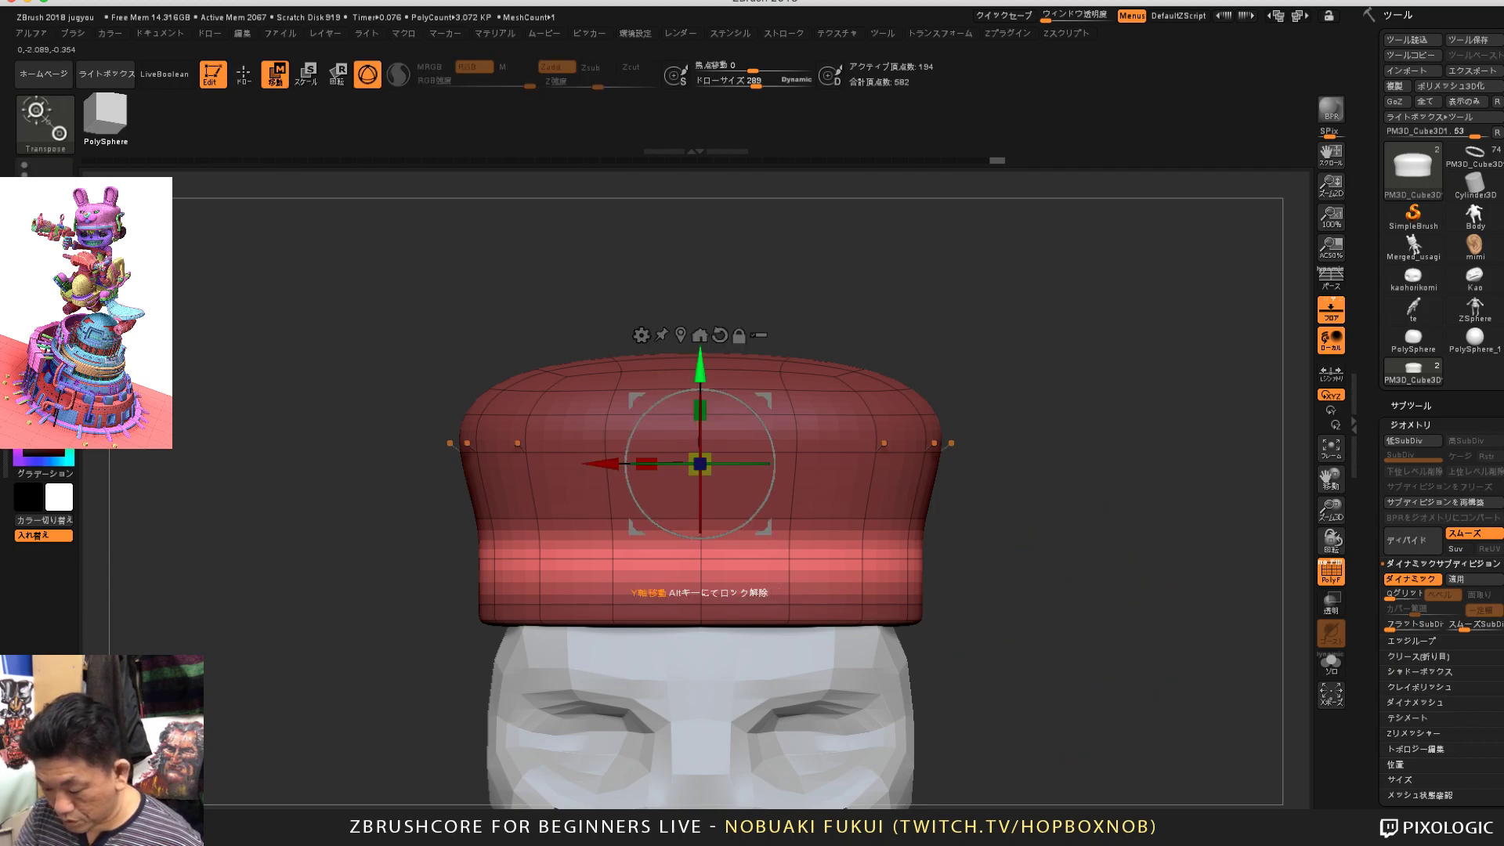
pyautogui.moveTo(700, 369); pyautogui.dragTo(700, 390)
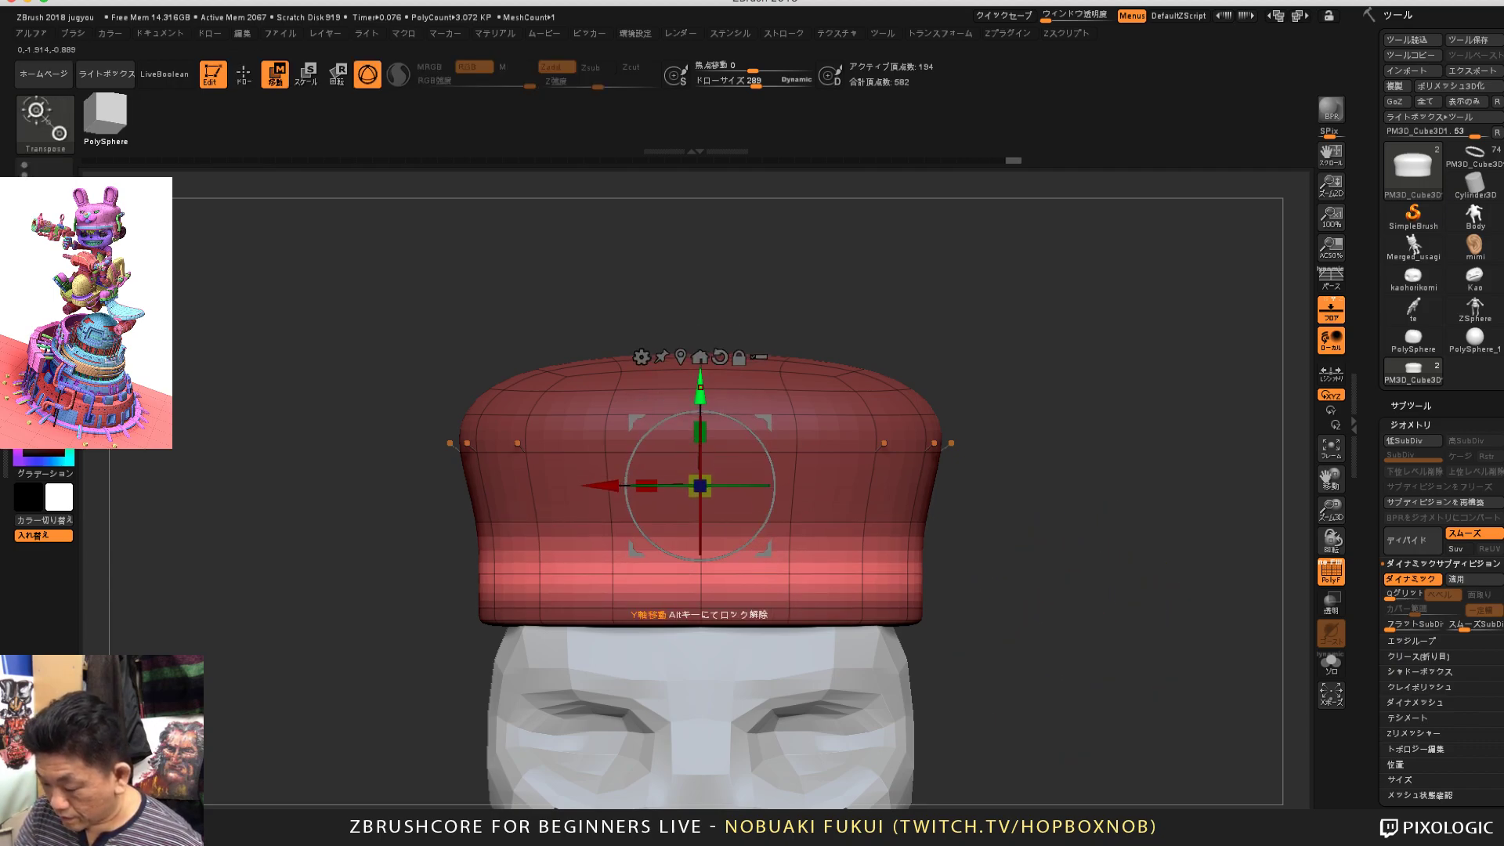
# Step: Center the gizmo on the unmasked loop, scale it inward uniformly to about 0.91, and clear the mask
pyautogui.click(699, 358)
pyautogui.moveTo(703, 701); pyautogui.dragTo(700, 701)
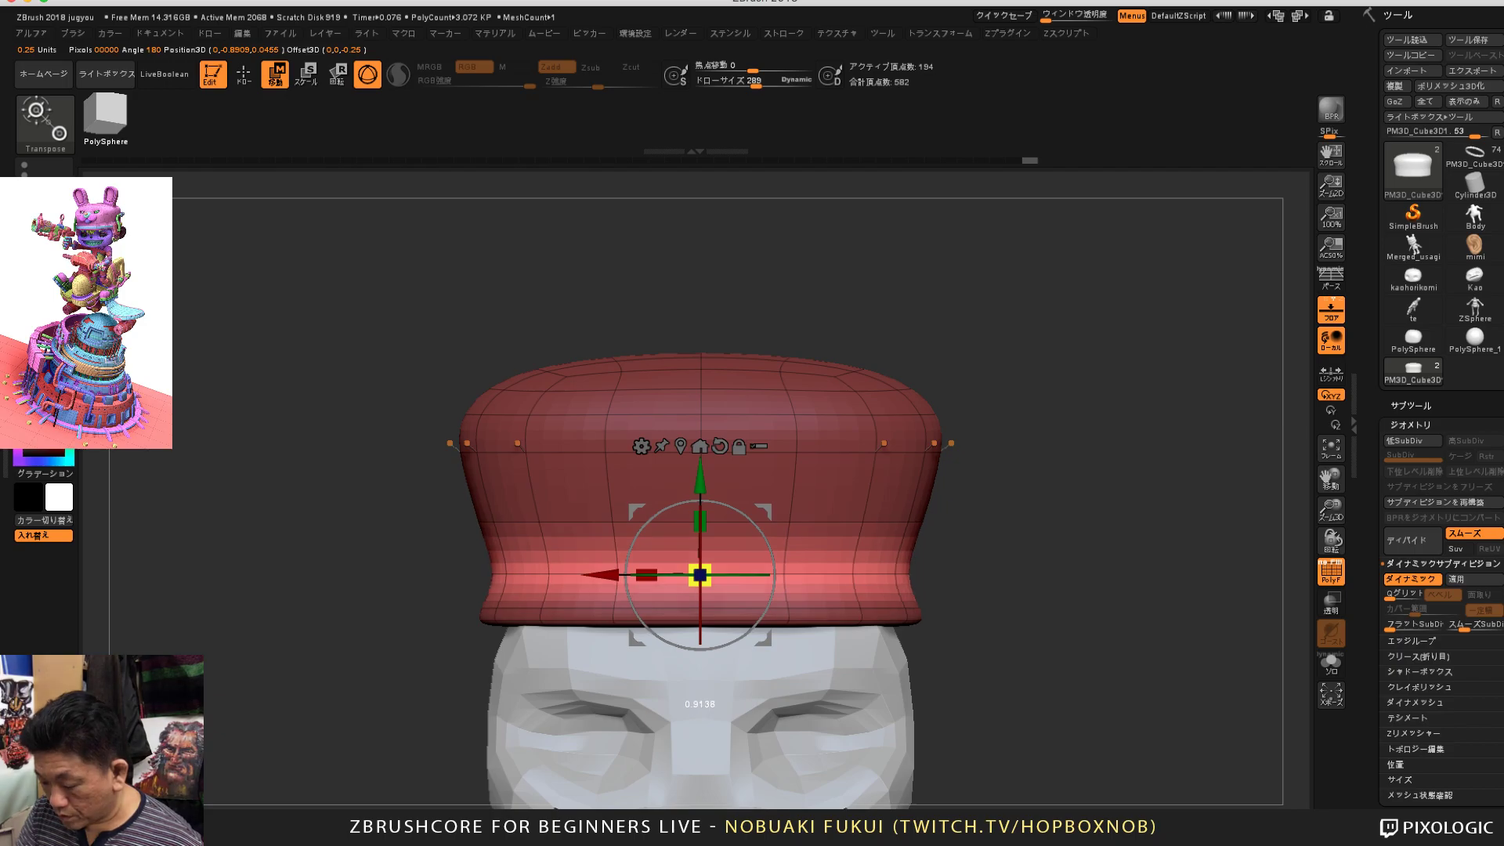
pyautogui.moveTo(1058, 548)
pyautogui.mouseDown()
pyautogui.moveTo(1018, 588)
pyautogui.moveTo(1059, 507)
pyautogui.moveTo(1059, 470)
pyautogui.moveTo(1107, 561)
pyautogui.moveTo(1085, 490)
pyautogui.moveTo(1026, 478)
pyautogui.moveTo(1042, 533)
pyautogui.moveTo(1112, 505)
pyautogui.moveTo(1086, 588)
pyautogui.moveTo(1113, 599)
pyautogui.moveTo(1117, 666)
pyautogui.mouseUp()
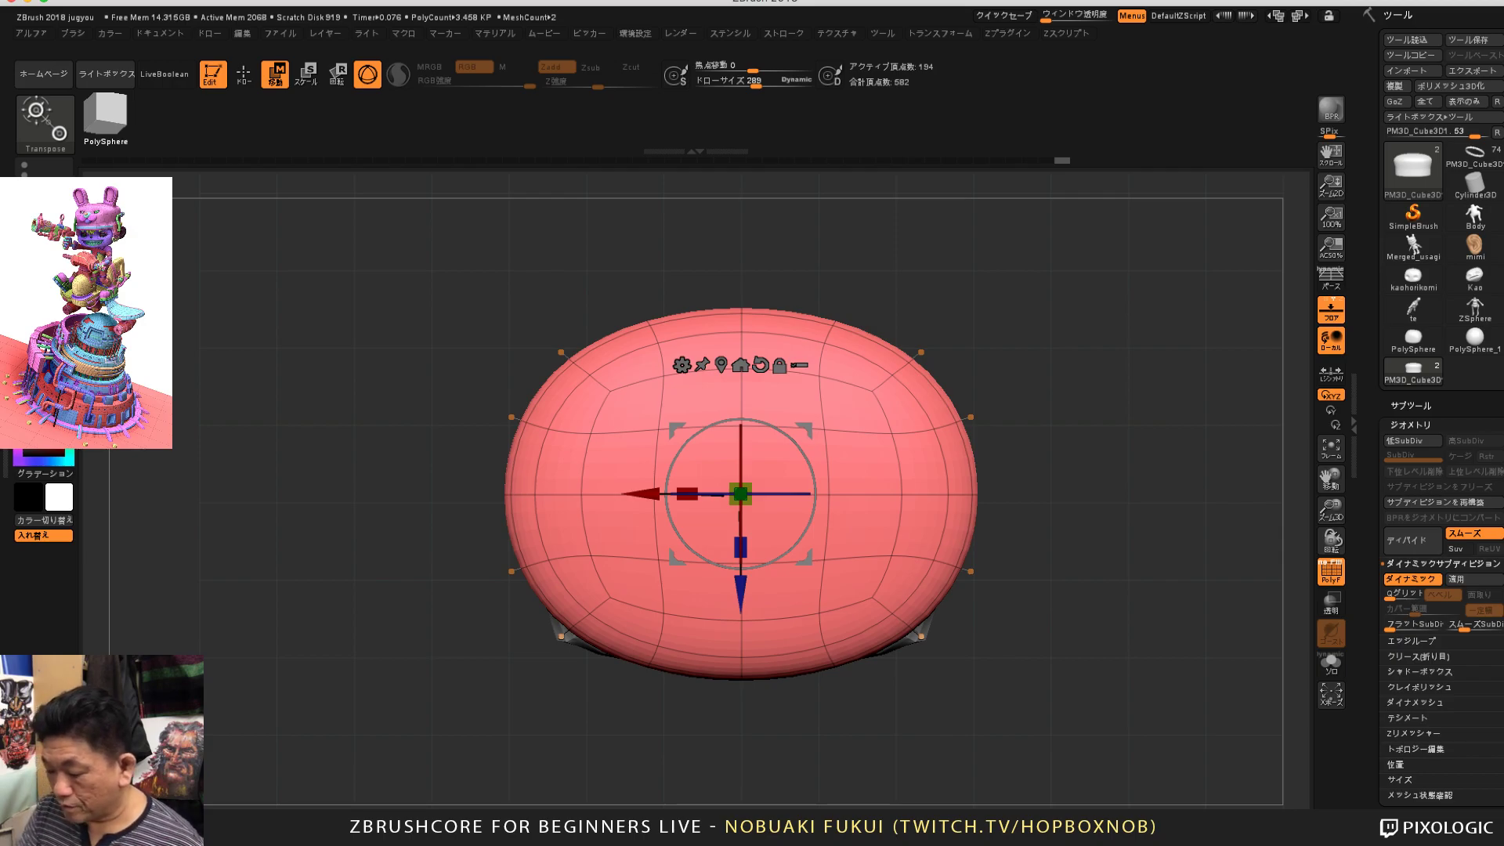
# Step: Try marking two adjacent polygons on one side of the hat's top as a temporary polygroup, and undo the marking
pyautogui.moveTo(1097, 627); pyautogui.dragTo(1055, 639)
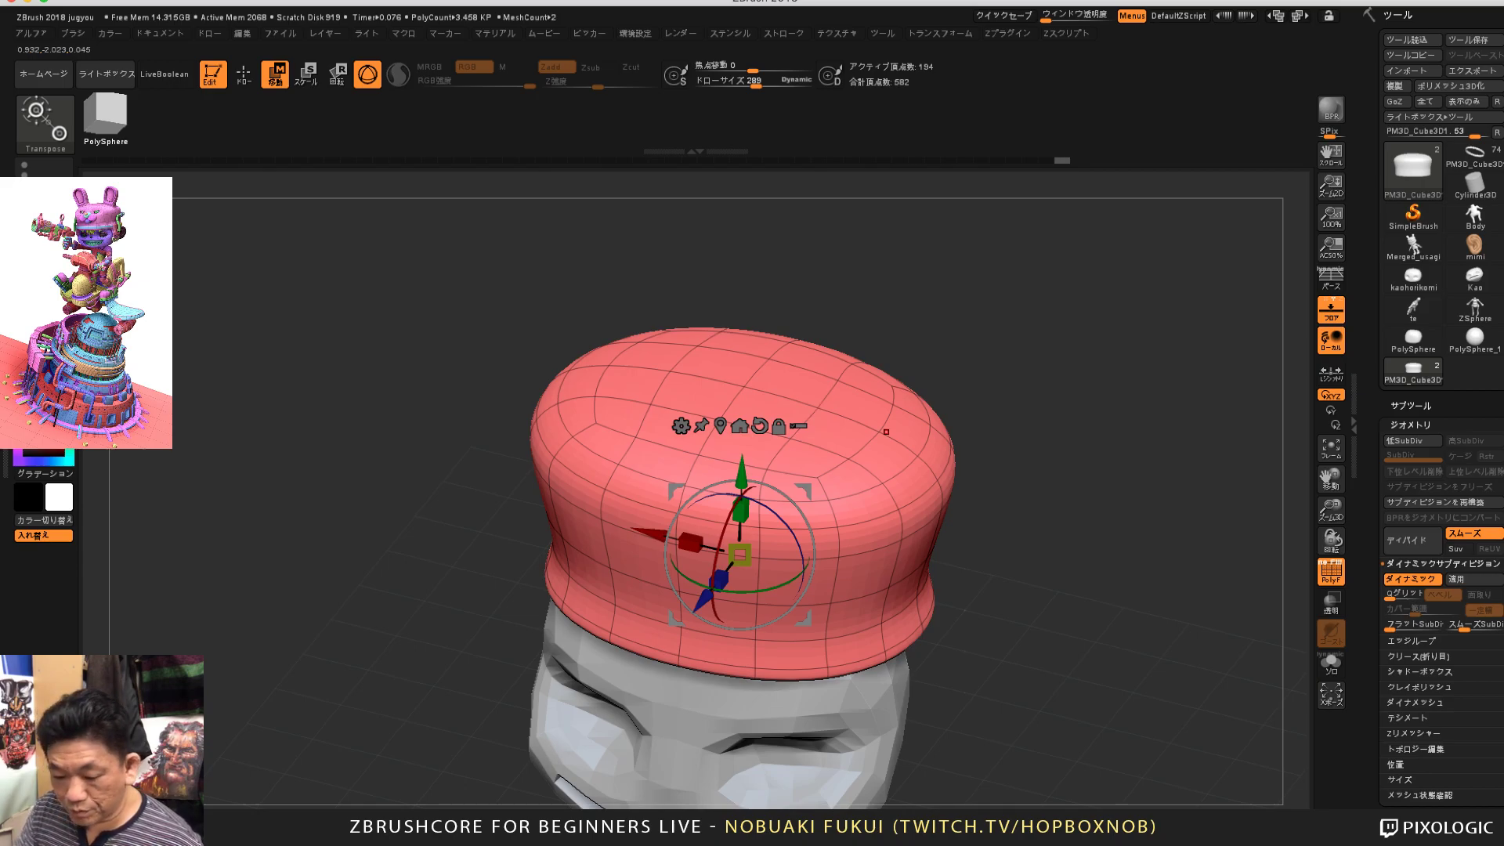
pyautogui.moveTo(1095, 602); pyautogui.dragTo(1097, 619)
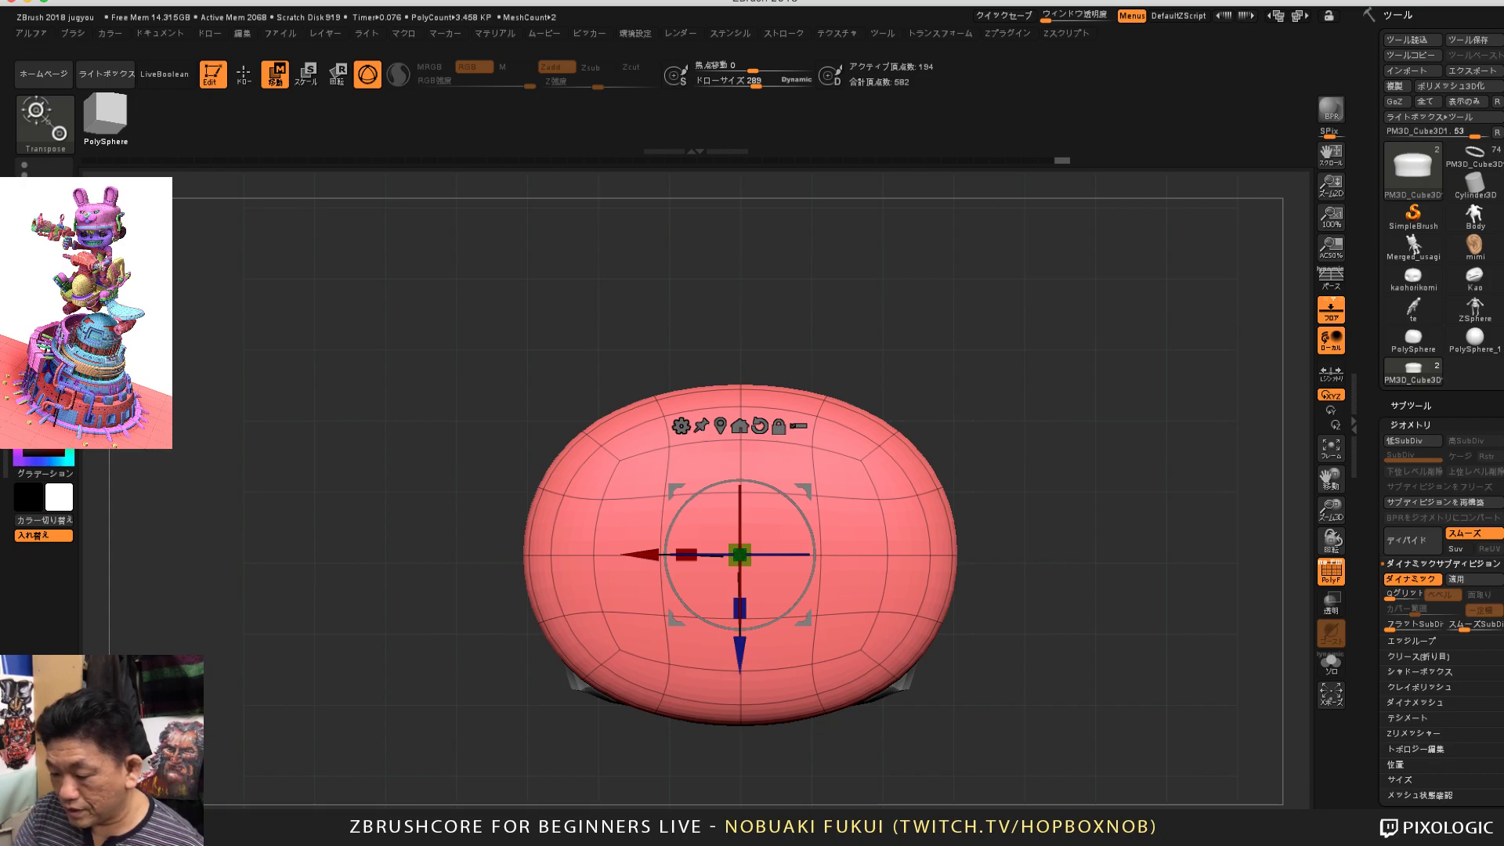
pyautogui.press('q')
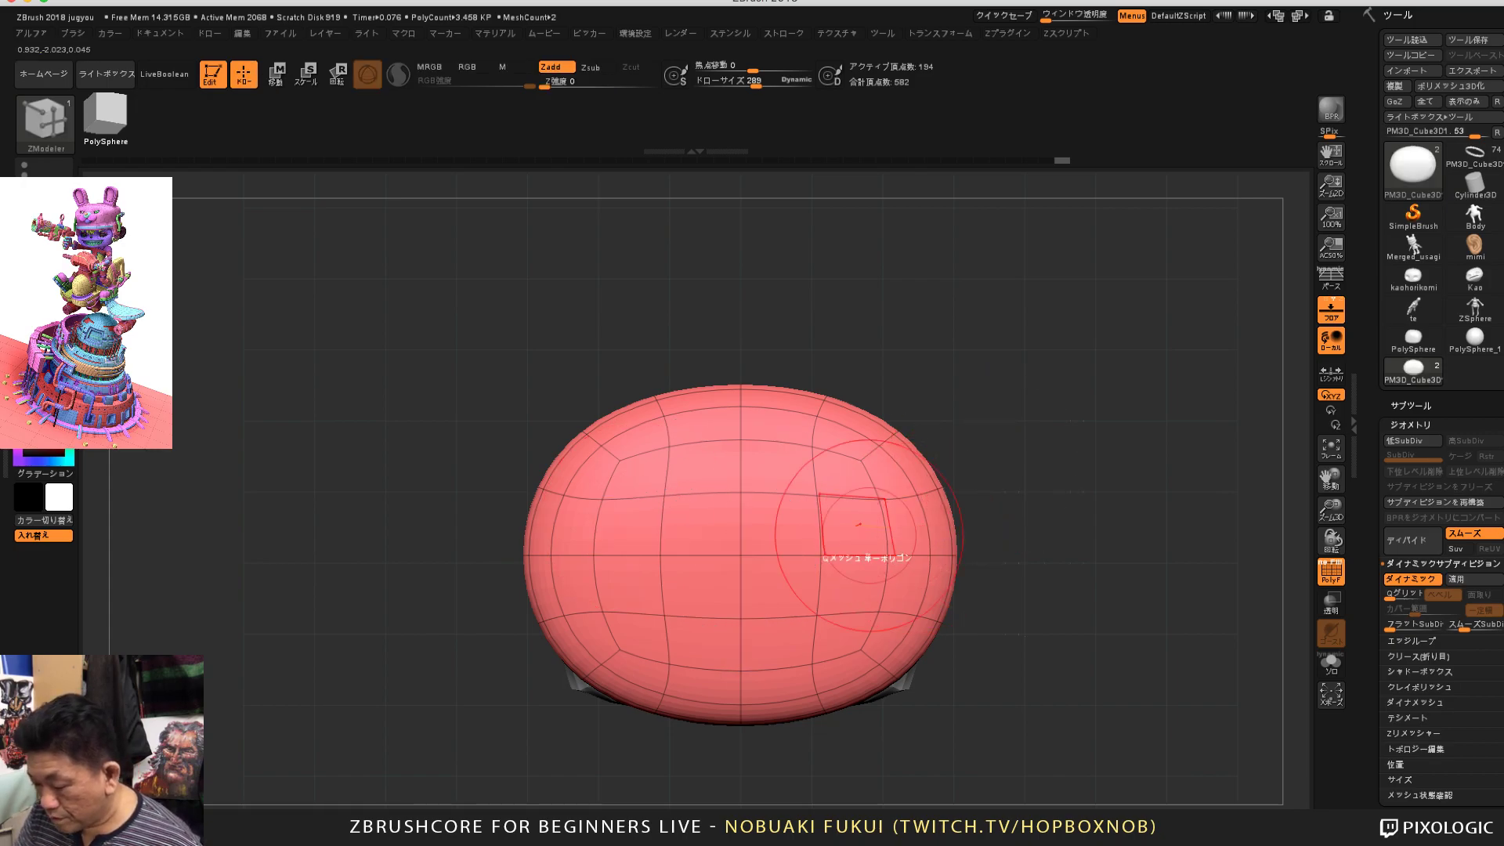
pyautogui.moveTo(1131, 739)
pyautogui.keyDown('alt'); pyautogui.mouseDown()
pyautogui.moveTo(927, 510)
pyautogui.moveTo(994, 636)
pyautogui.moveTo(1093, 725)
pyautogui.mouseUp(); pyautogui.keyUp('alt')
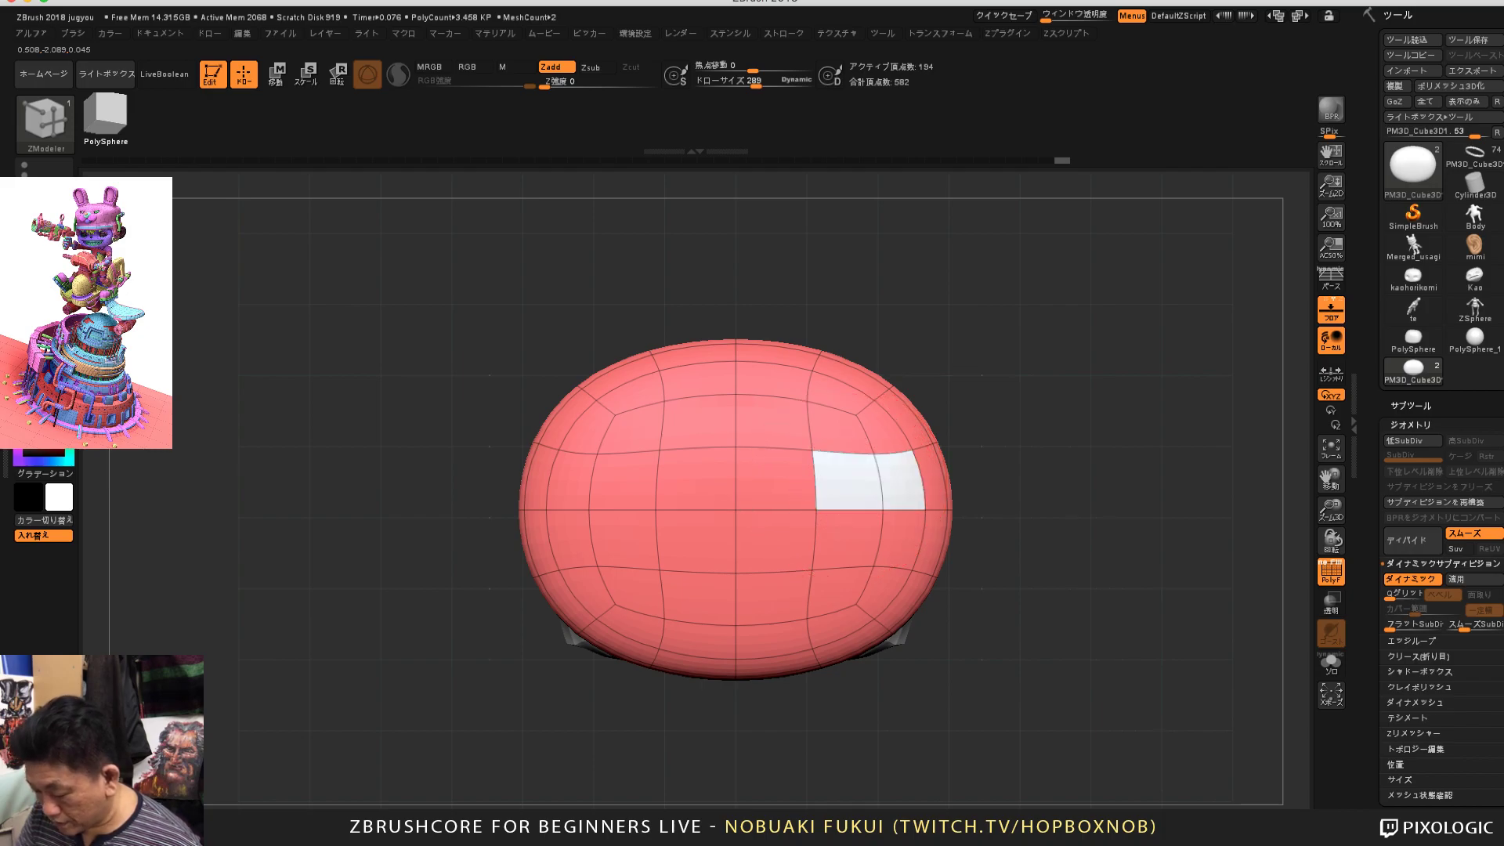
pyautogui.hotkey('ctrl', 'z')
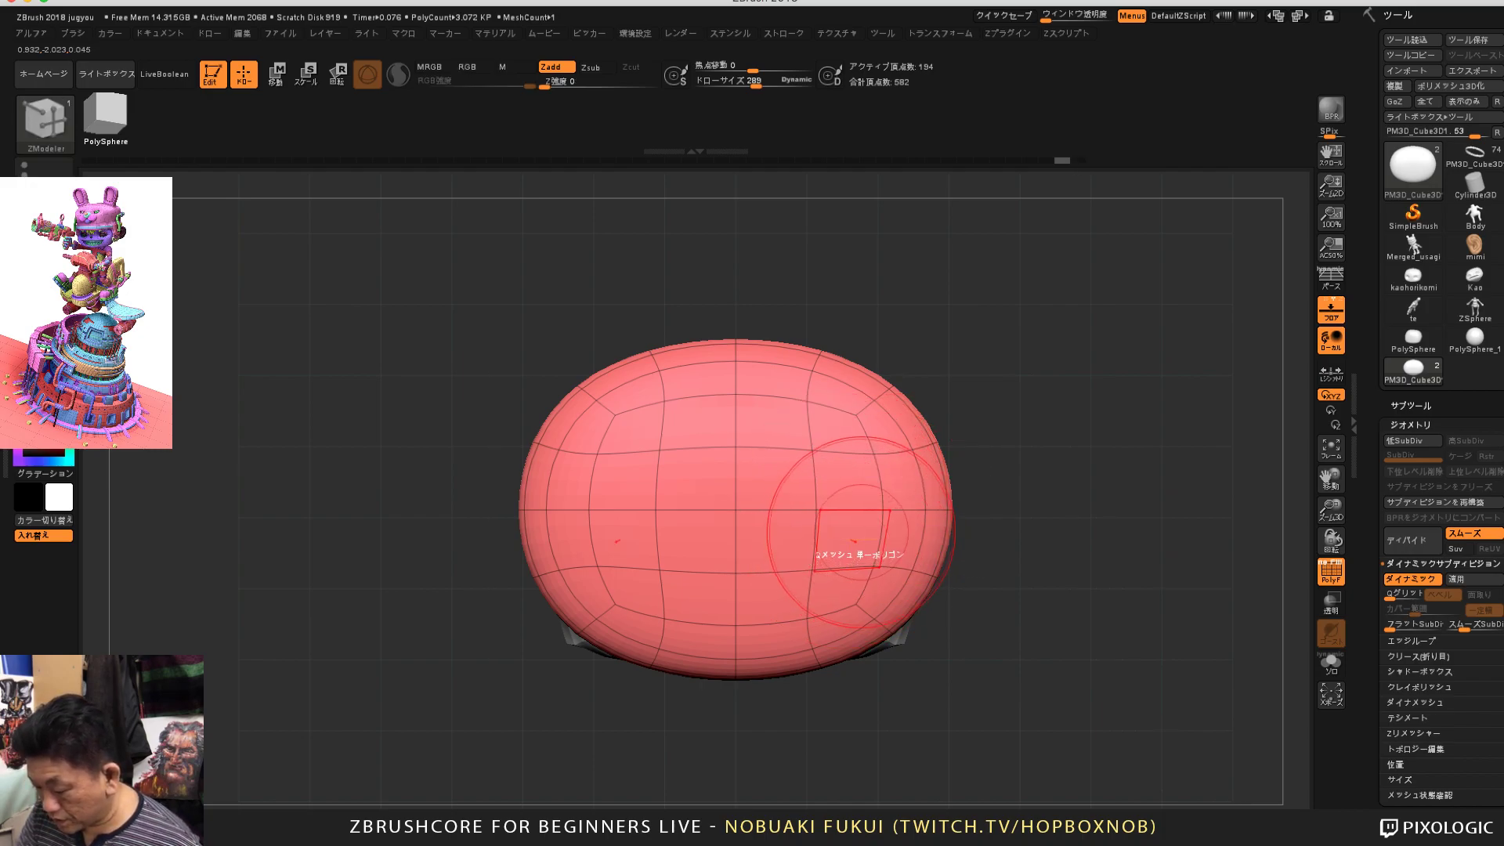
pyautogui.hotkey('ctrl', 'z')
# Step: Mark a mirrored pair of two-polygon strips on the hat's top as a white temporary polygroup
pyautogui.keyDown('alt'); pyautogui.moveTo(833, 480); pyautogui.dragTo(895, 481); pyautogui.keyUp('alt')
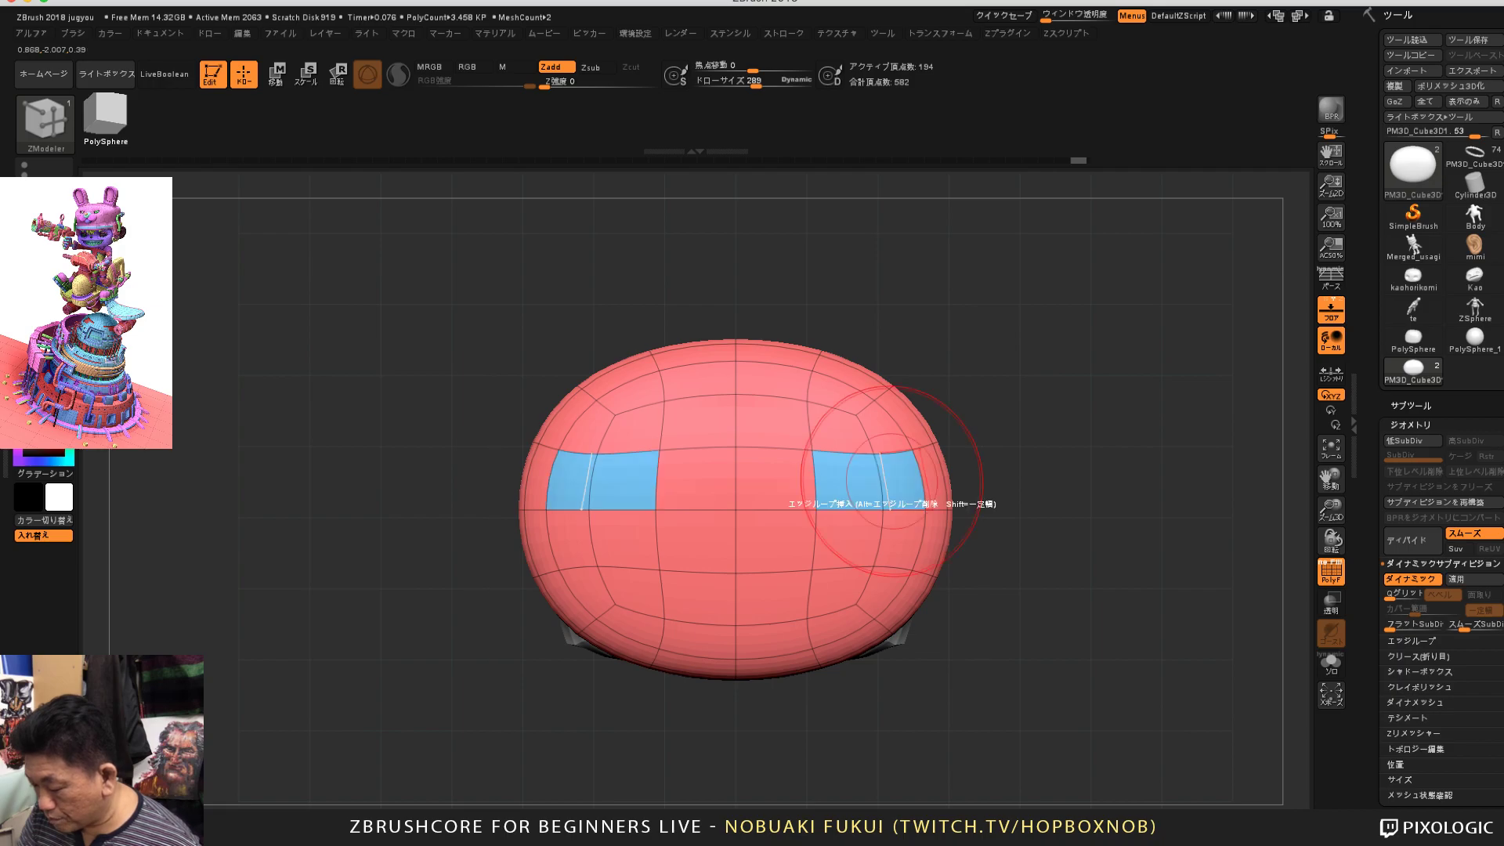
pyautogui.hotkey('ctrl', 'z')
pyautogui.keyDown('alt'); pyautogui.click(837, 480); pyautogui.keyUp('alt')
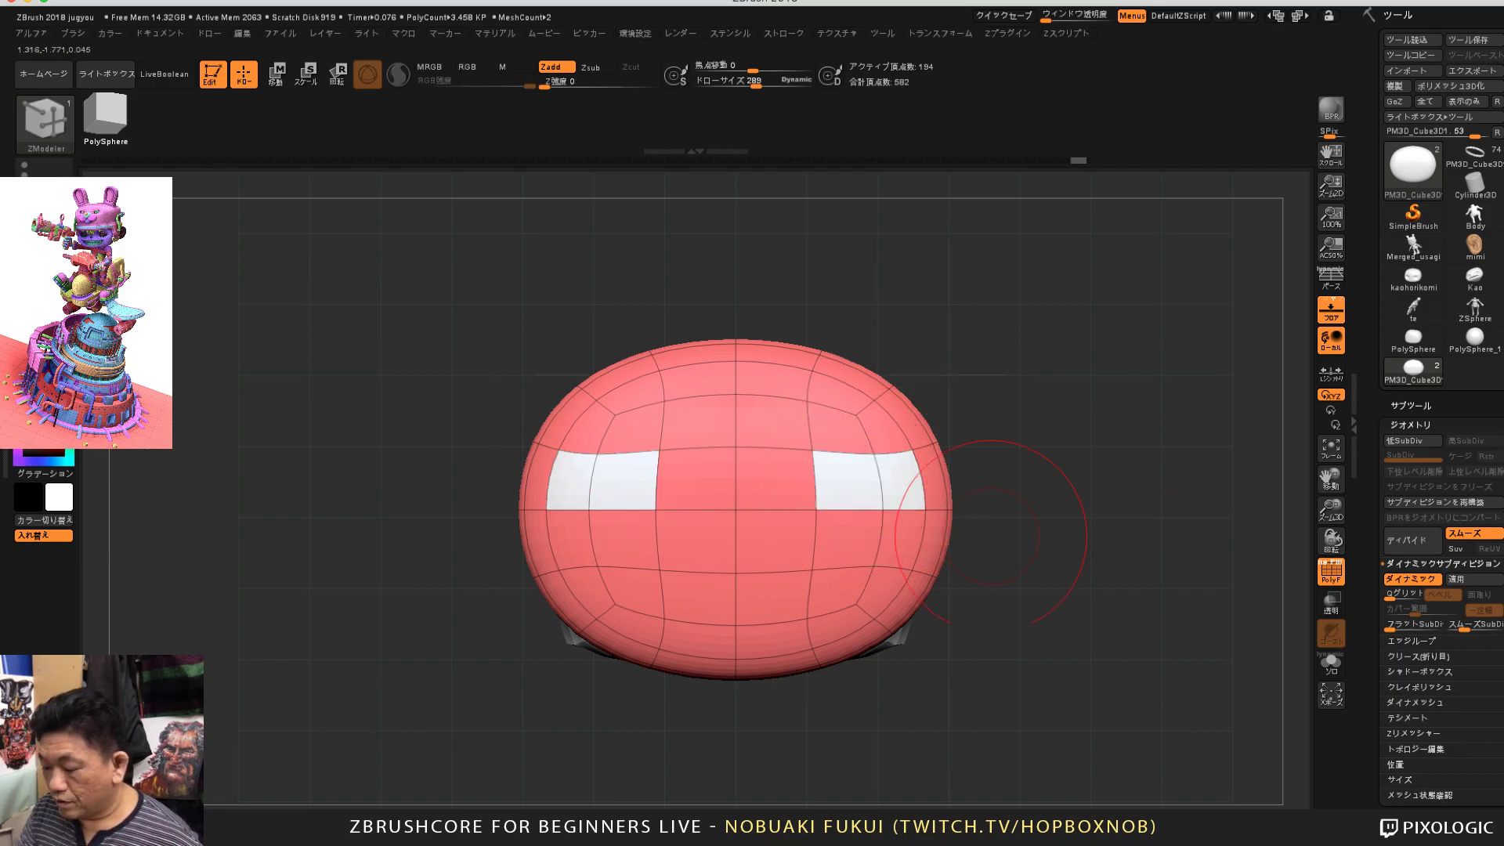
pyautogui.moveTo(991, 536)
pyautogui.mouseDown()
pyautogui.moveTo(999, 415)
pyautogui.moveTo(997, 519)
pyautogui.mouseUp()
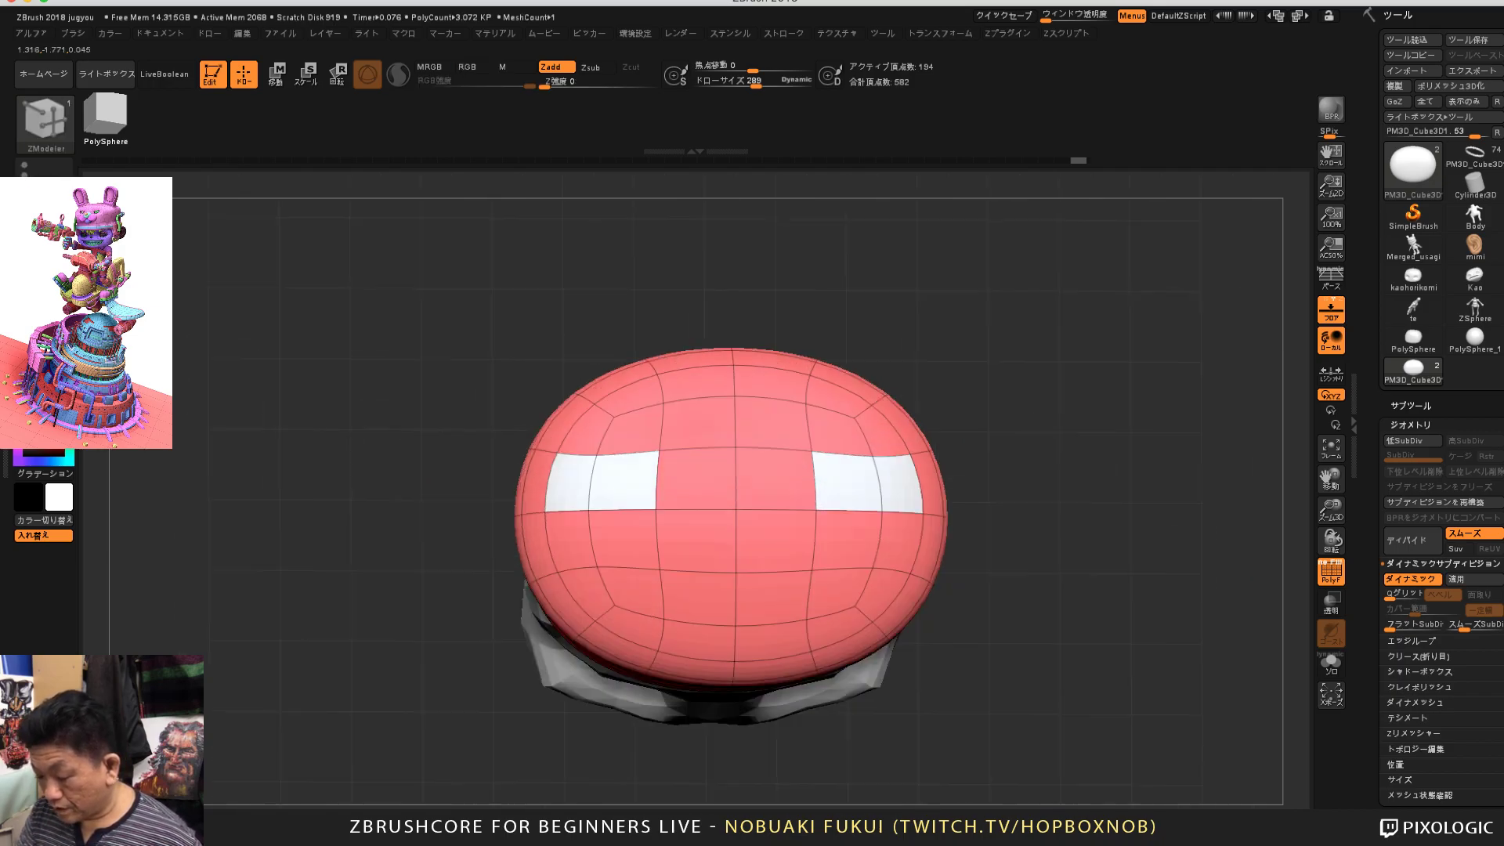
pyautogui.hotkey('ctrl', 'shift', 'z')
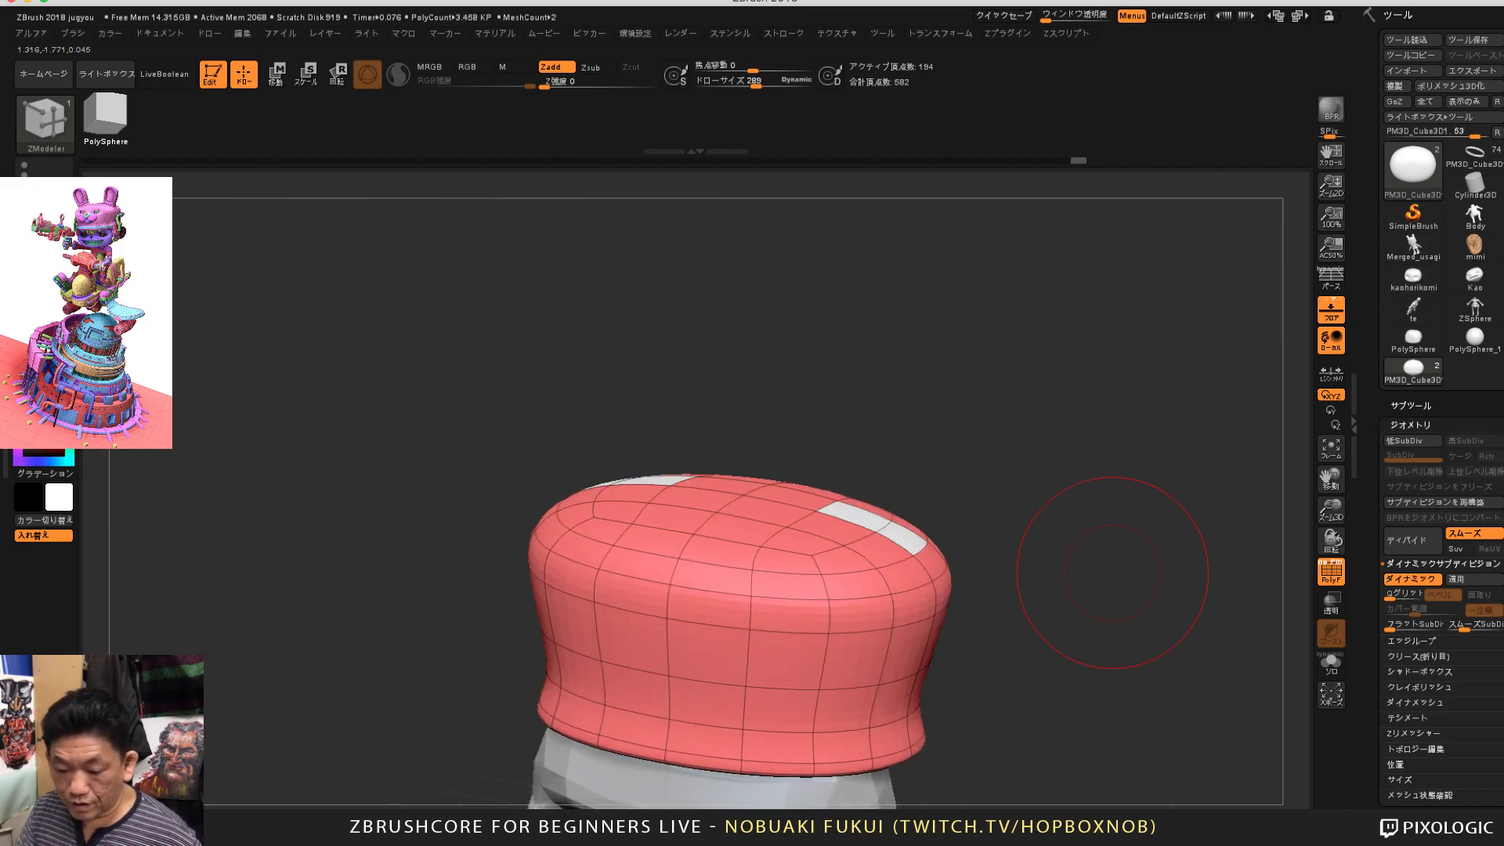
pyautogui.moveTo(1112, 573)
pyautogui.keyDown('alt'); pyautogui.mouseDown()
pyautogui.moveTo(1108, 527)
pyautogui.moveTo(1085, 580)
pyautogui.moveTo(1066, 564)
pyautogui.moveTo(783, 558)
pyautogui.mouseUp(); pyautogui.keyUp('alt')
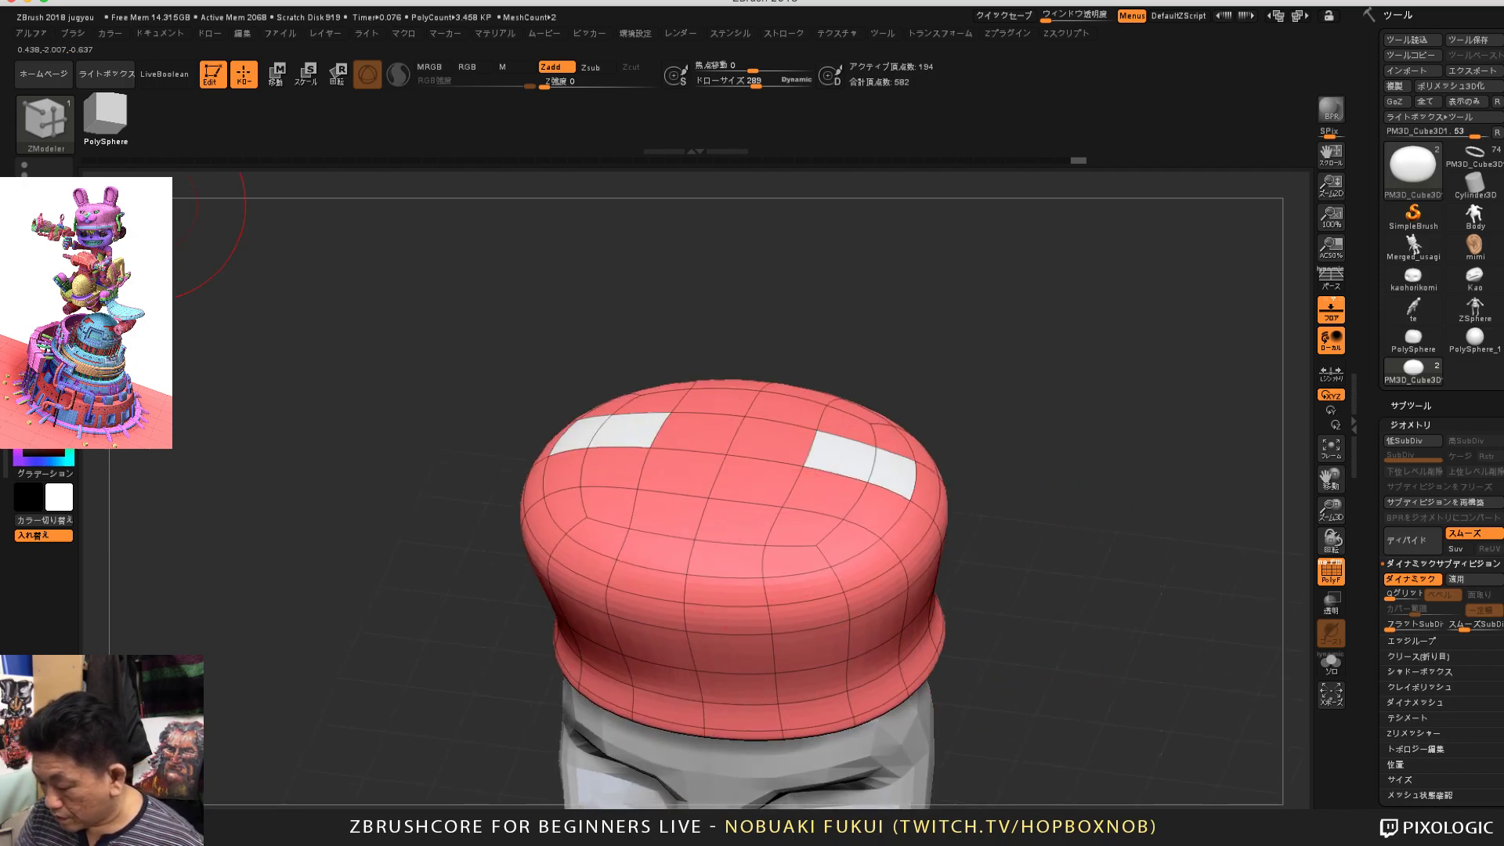
# Step: Set the target of ZModeler's polygon QMesh action to ポリグループ全て (Polygroup All)
pyautogui.press('space')
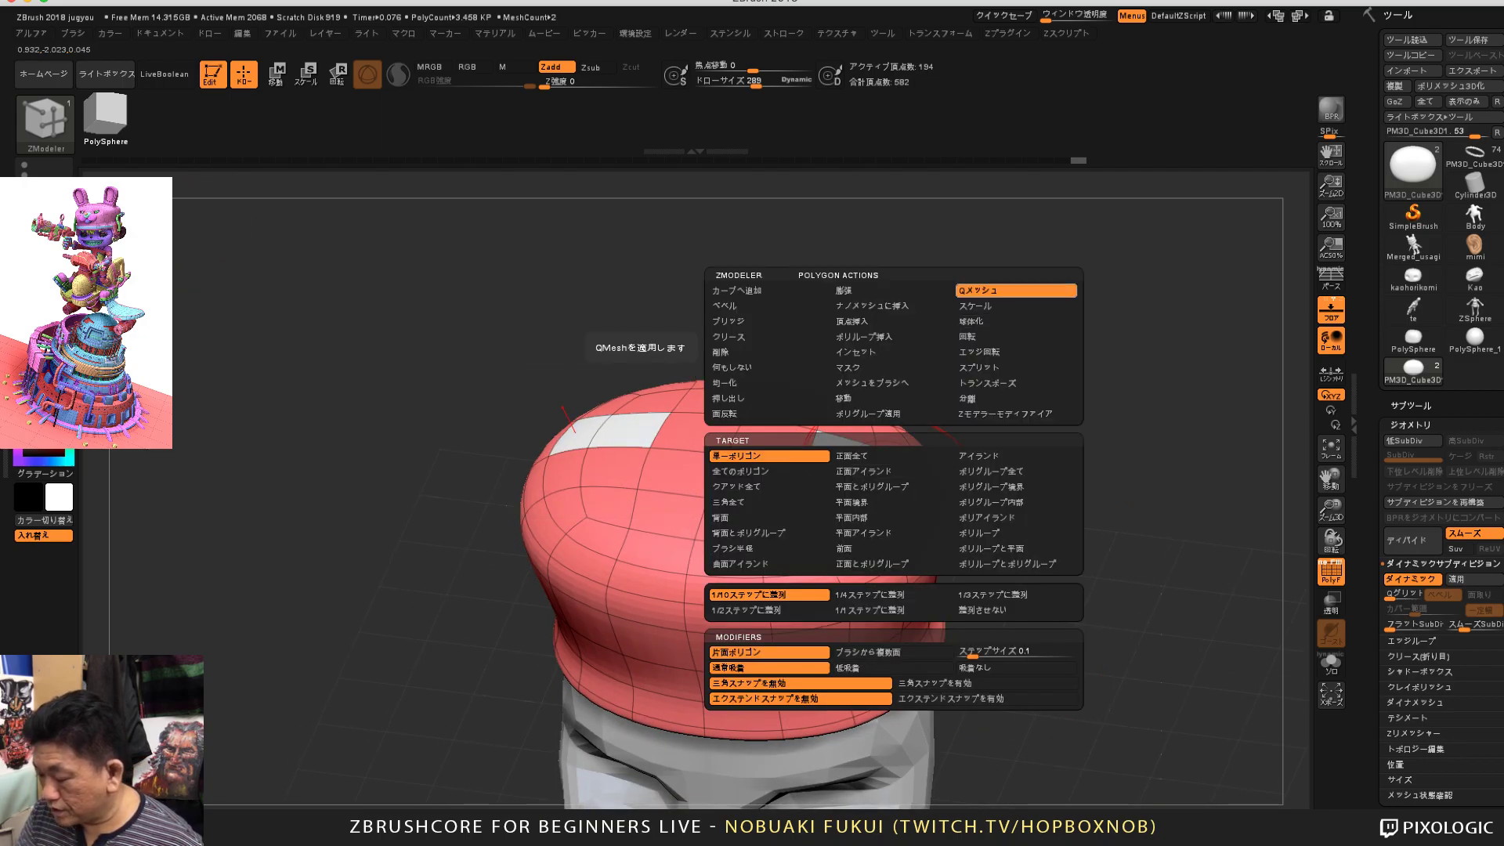
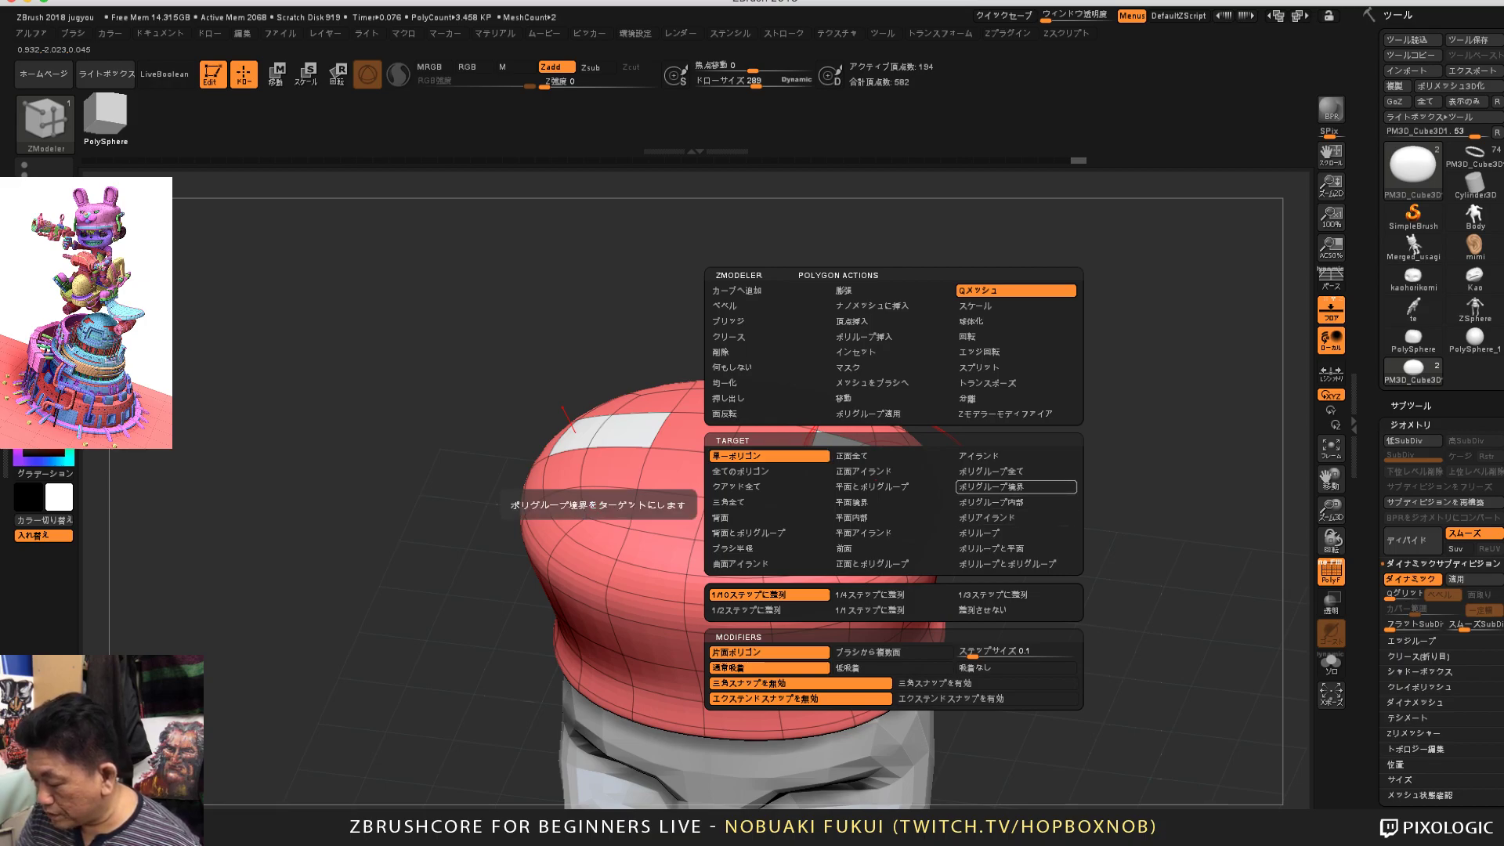
pyautogui.click(1016, 471)
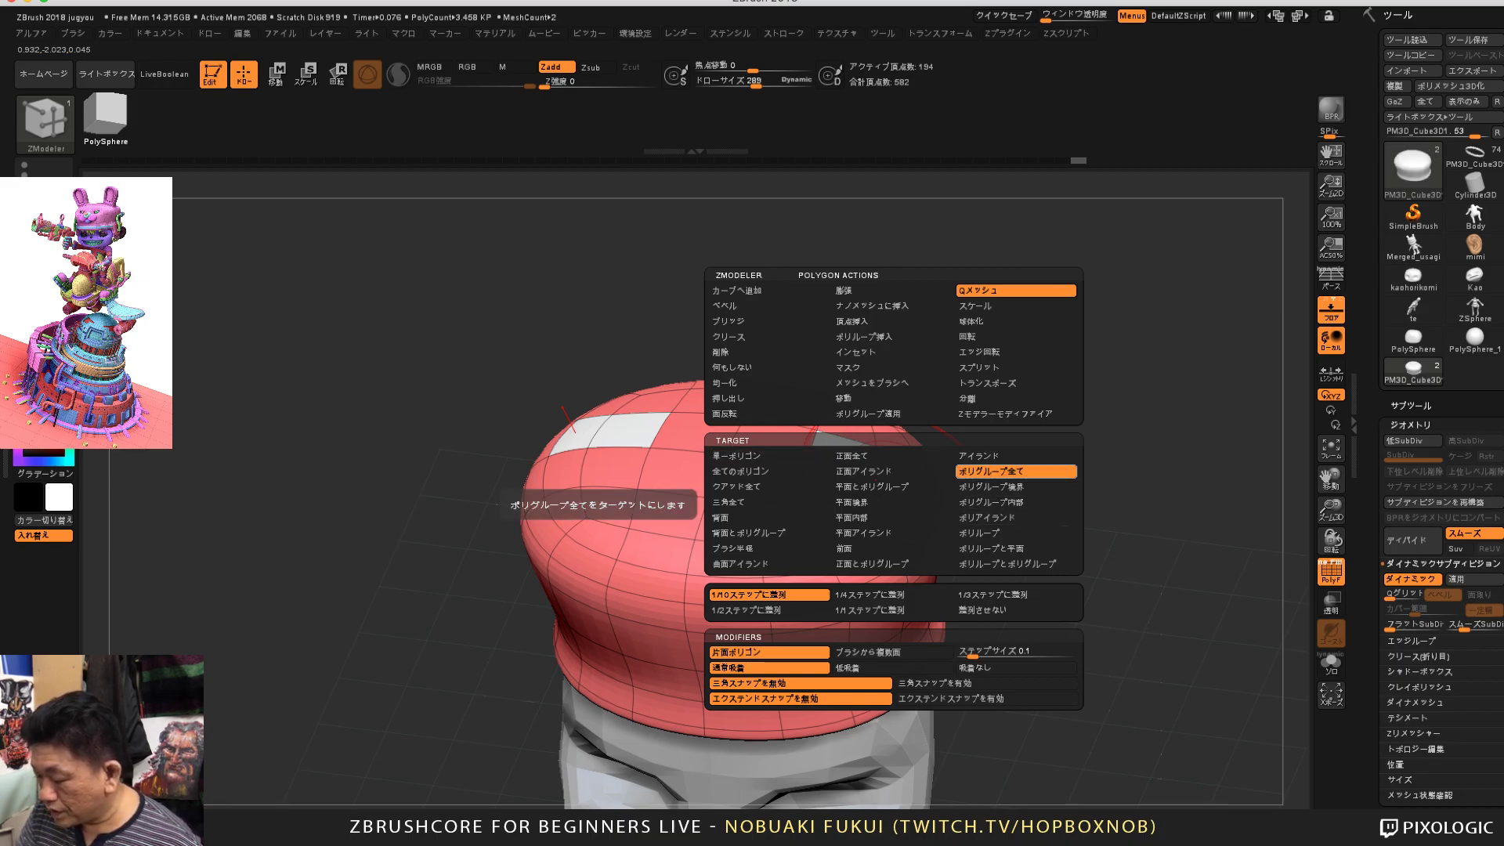
pyautogui.press('space')
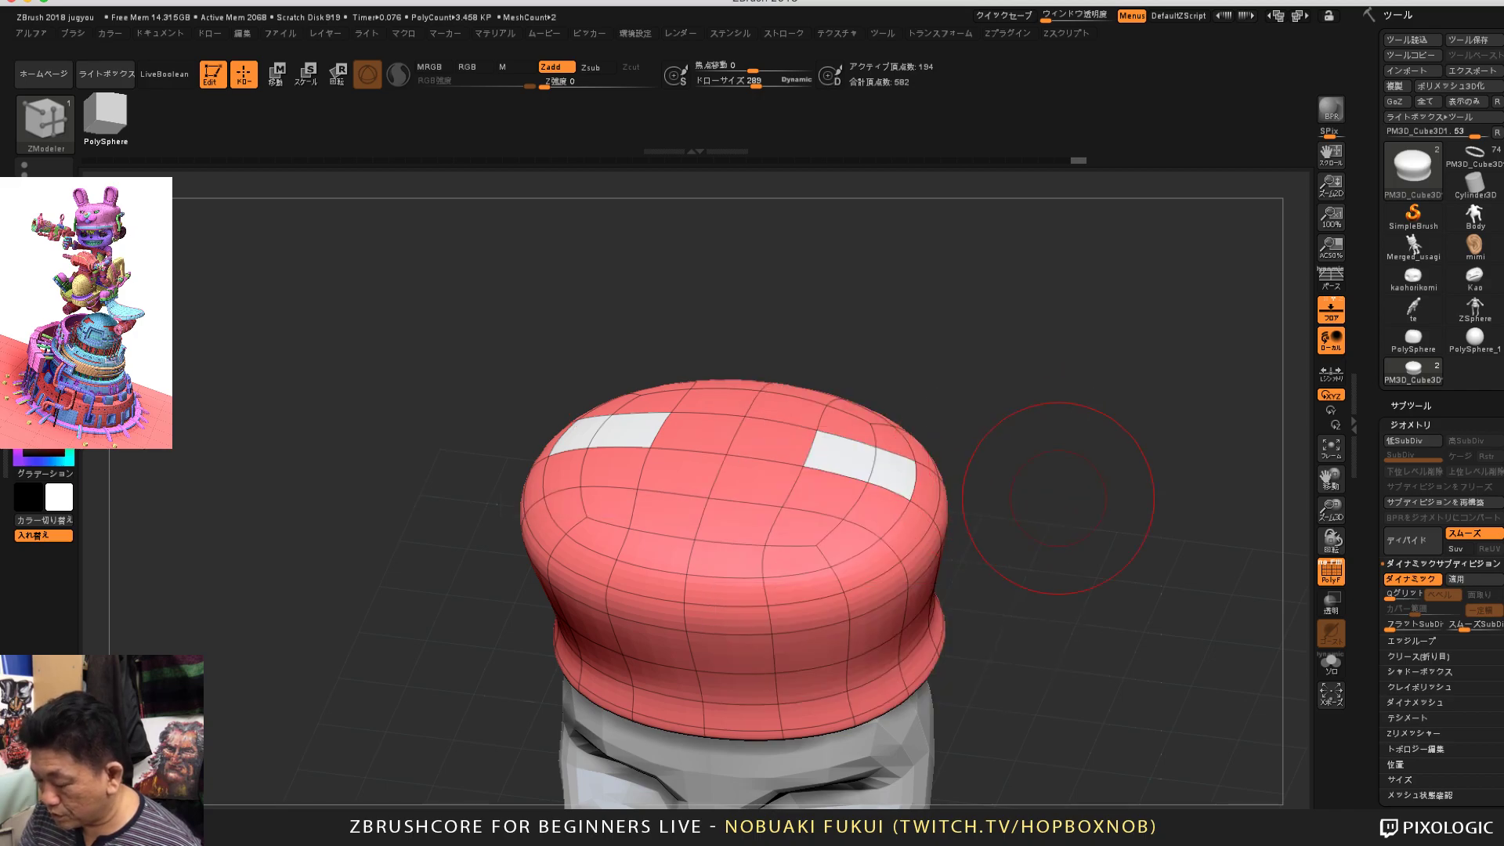
# Step: Extrude the two marked polygon strips upward from the hat with QMesh to form a pair of tall rabbit ears
pyautogui.moveTo(1058, 498); pyautogui.dragTo(1021, 479)
pyautogui.moveTo(850, 452); pyautogui.dragTo(890, 323)
pyautogui.moveTo(1073, 485); pyautogui.dragTo(1042, 345)
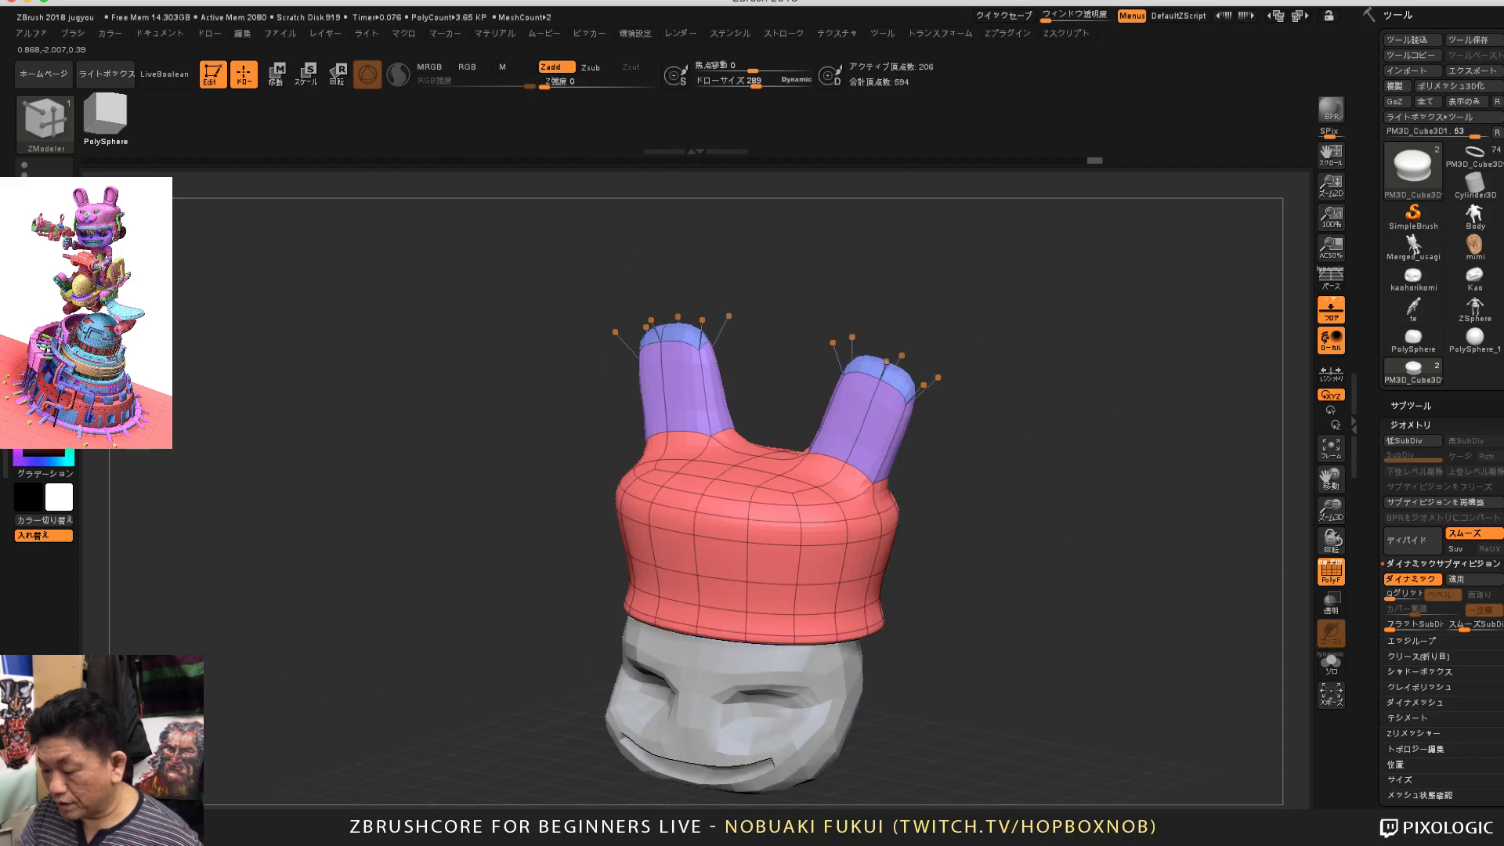
# Step: Undo the ear extrusion and the polygroup marks, and delete the edge loop running side to side across the center of the hat's top
pyautogui.moveTo(1054, 439)
pyautogui.mouseDown()
pyautogui.moveTo(1030, 462)
pyautogui.moveTo(1061, 514)
pyautogui.moveTo(1017, 531)
pyautogui.mouseUp()
pyautogui.hotkey('ctrl', 'z')
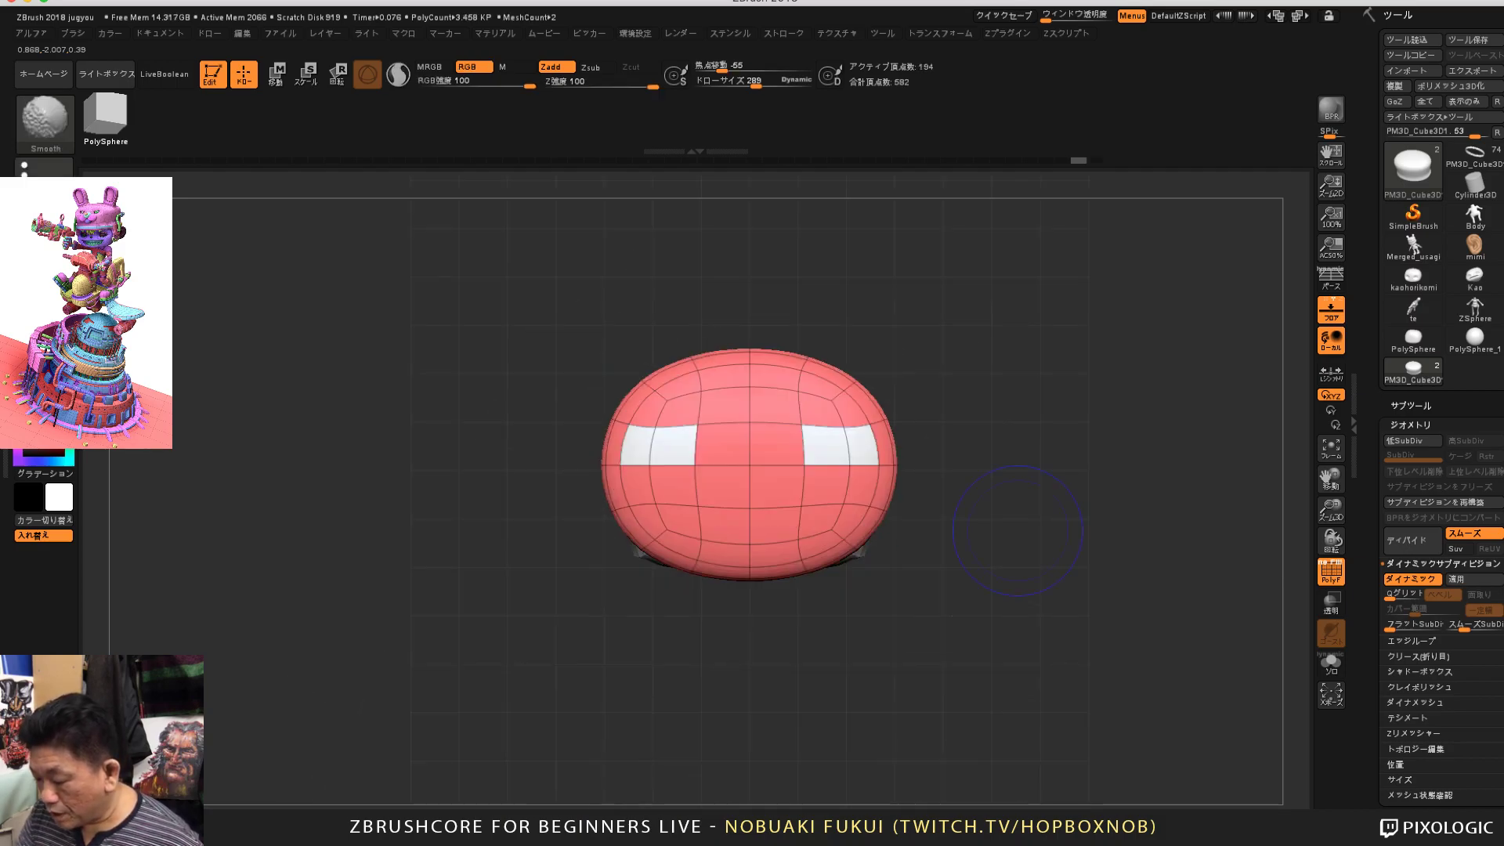
pyautogui.press('f')
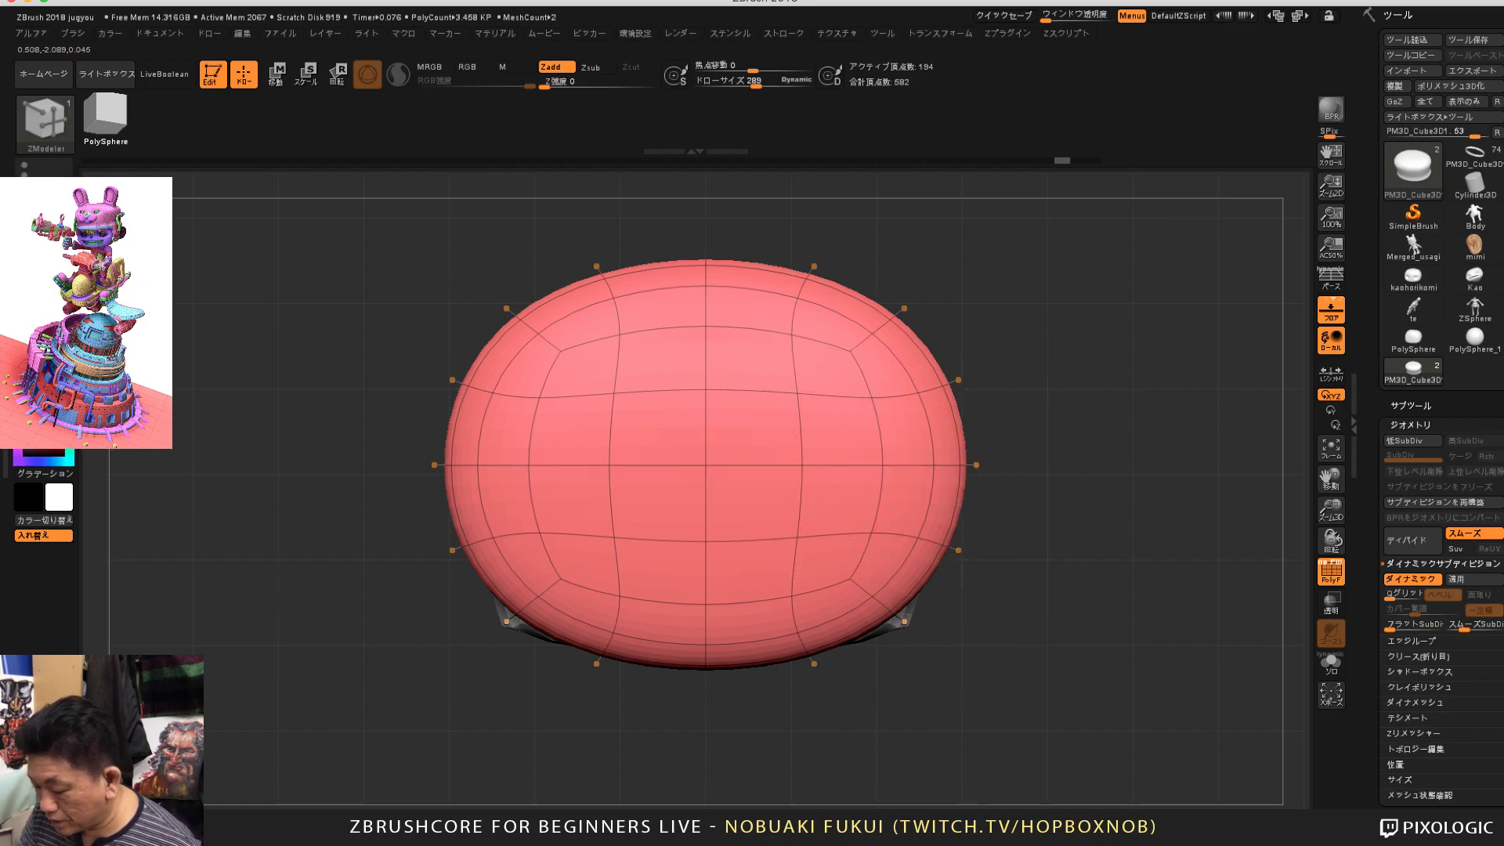
pyautogui.keyDown('alt'); pyautogui.click(850, 465); pyautogui.keyUp('alt')
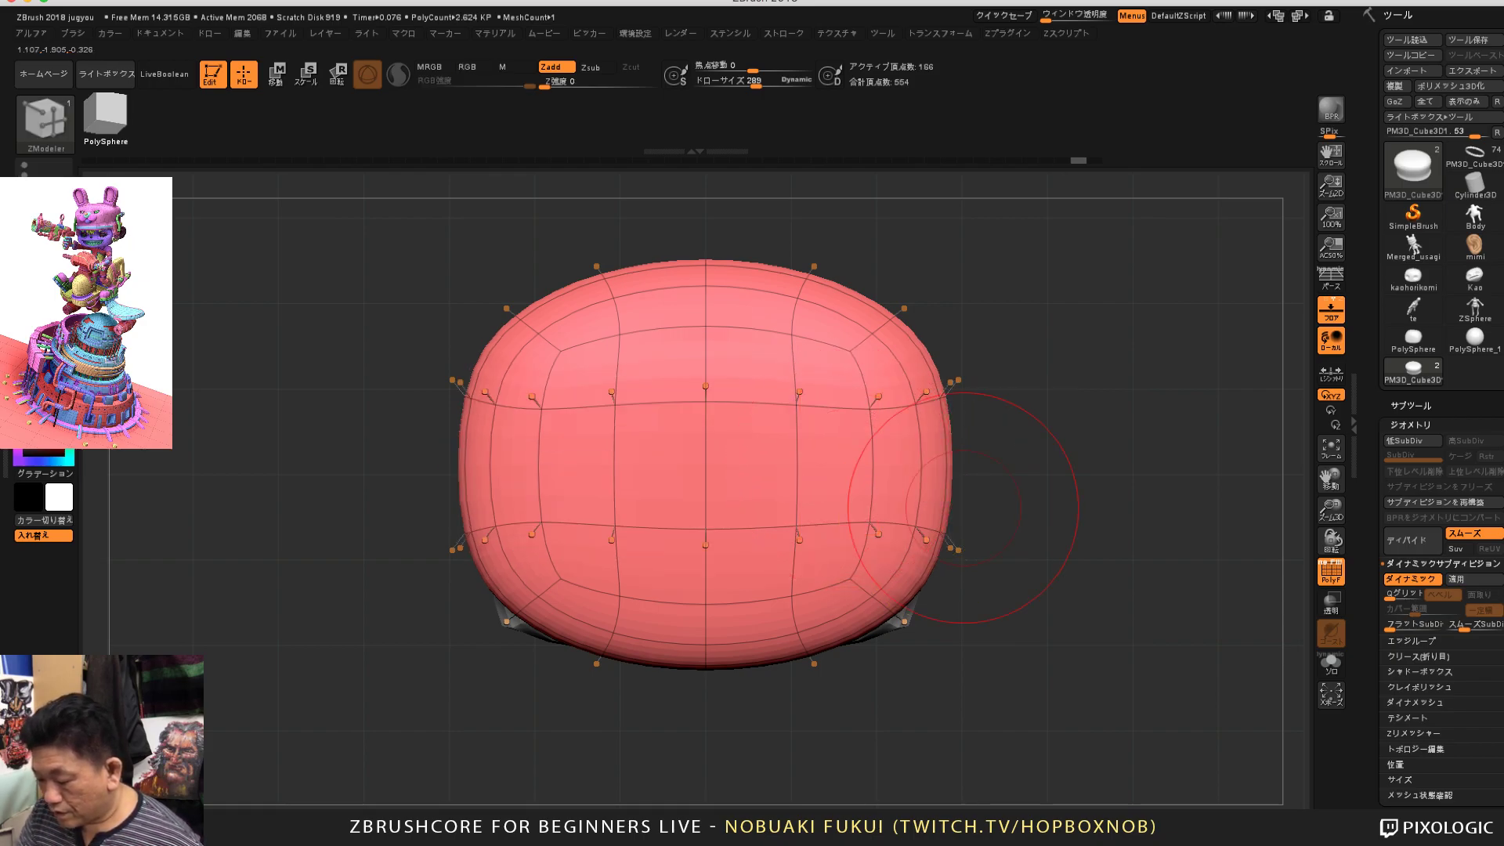
# Step: Restore the edge loop running side to side across the center of the hat's top, and delete it again
pyautogui.moveTo(971, 507); pyautogui.dragTo(1070, 574)
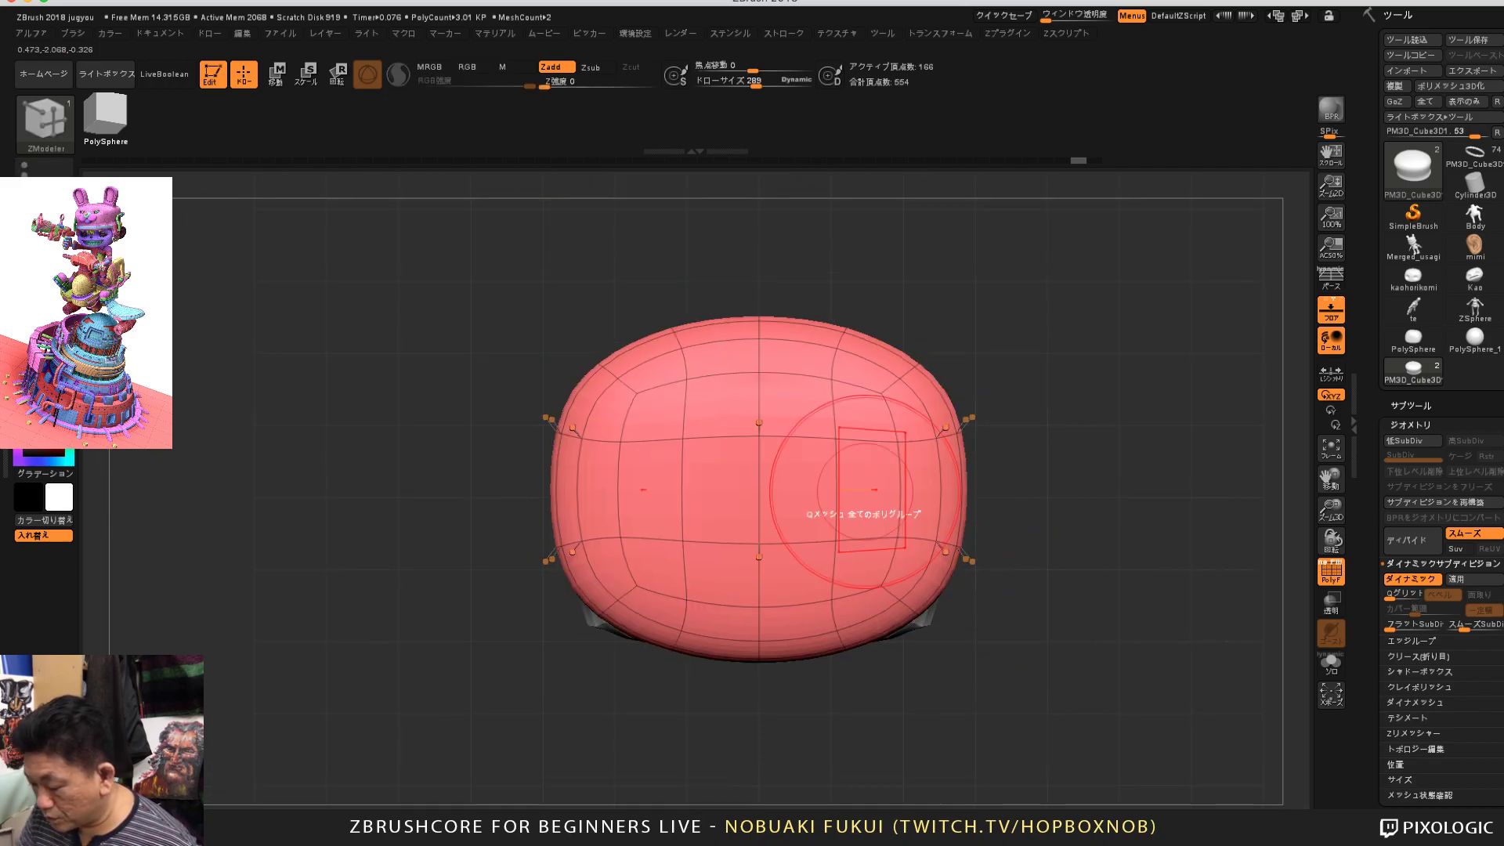
pyautogui.moveTo(866, 489); pyautogui.dragTo(1067, 470)
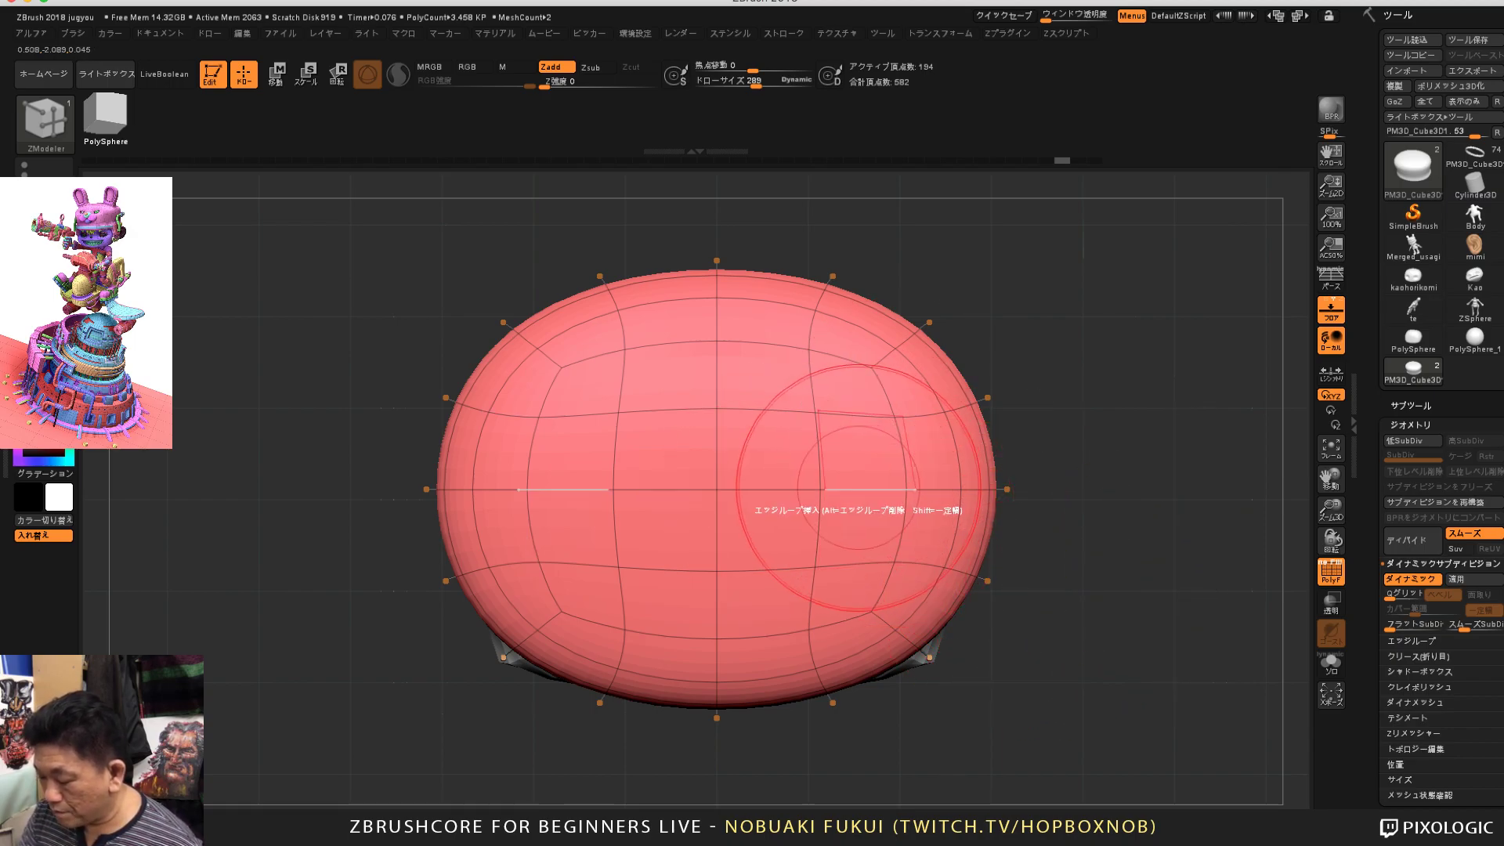
pyautogui.moveTo(1092, 604)
pyautogui.mouseDown()
pyautogui.moveTo(1054, 478)
pyautogui.moveTo(1085, 427)
pyautogui.moveTo(1030, 604)
pyautogui.mouseUp()
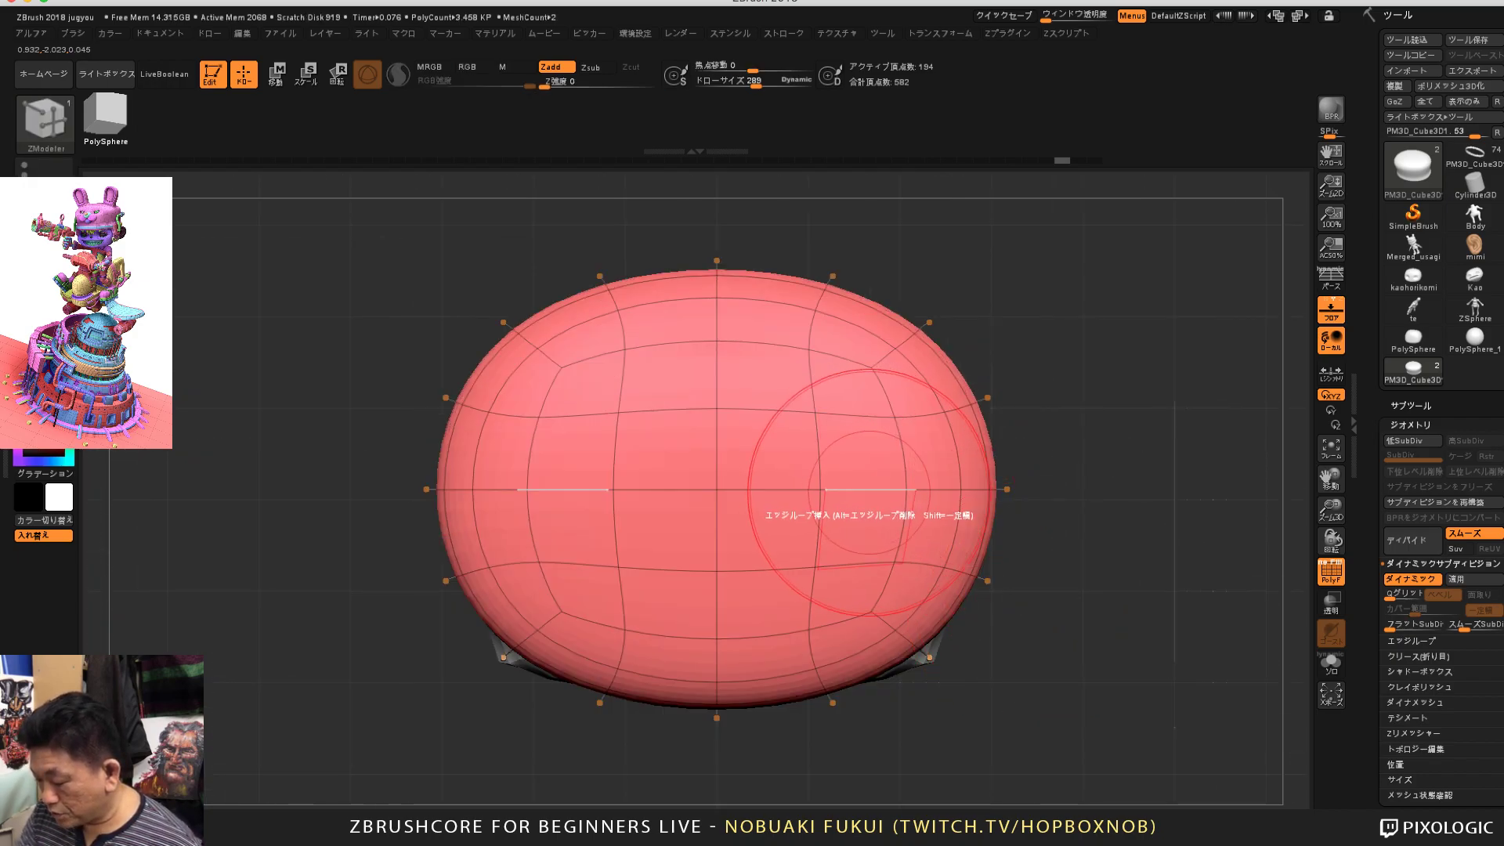
pyautogui.click(868, 490)
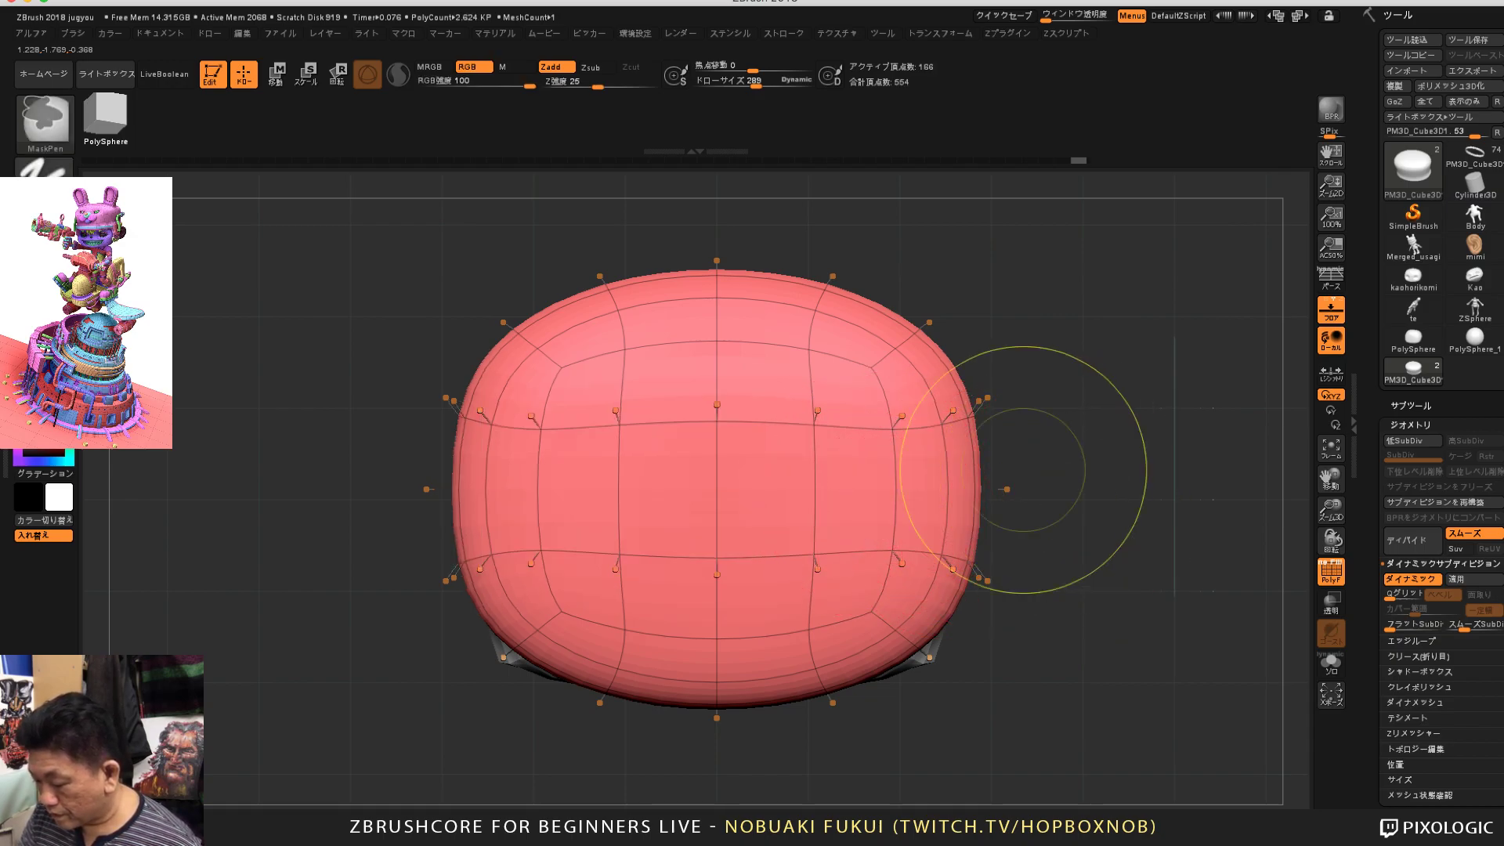
# Step: Mark a mirrored pair of polygon patches on the hat's top as a temporary polygroup and extrude them slightly upward with QMesh
pyautogui.keyDown('ctrl'); pyautogui.moveTo(1227, 342); pyautogui.dragTo(1097, 506); pyautogui.keyUp('ctrl')
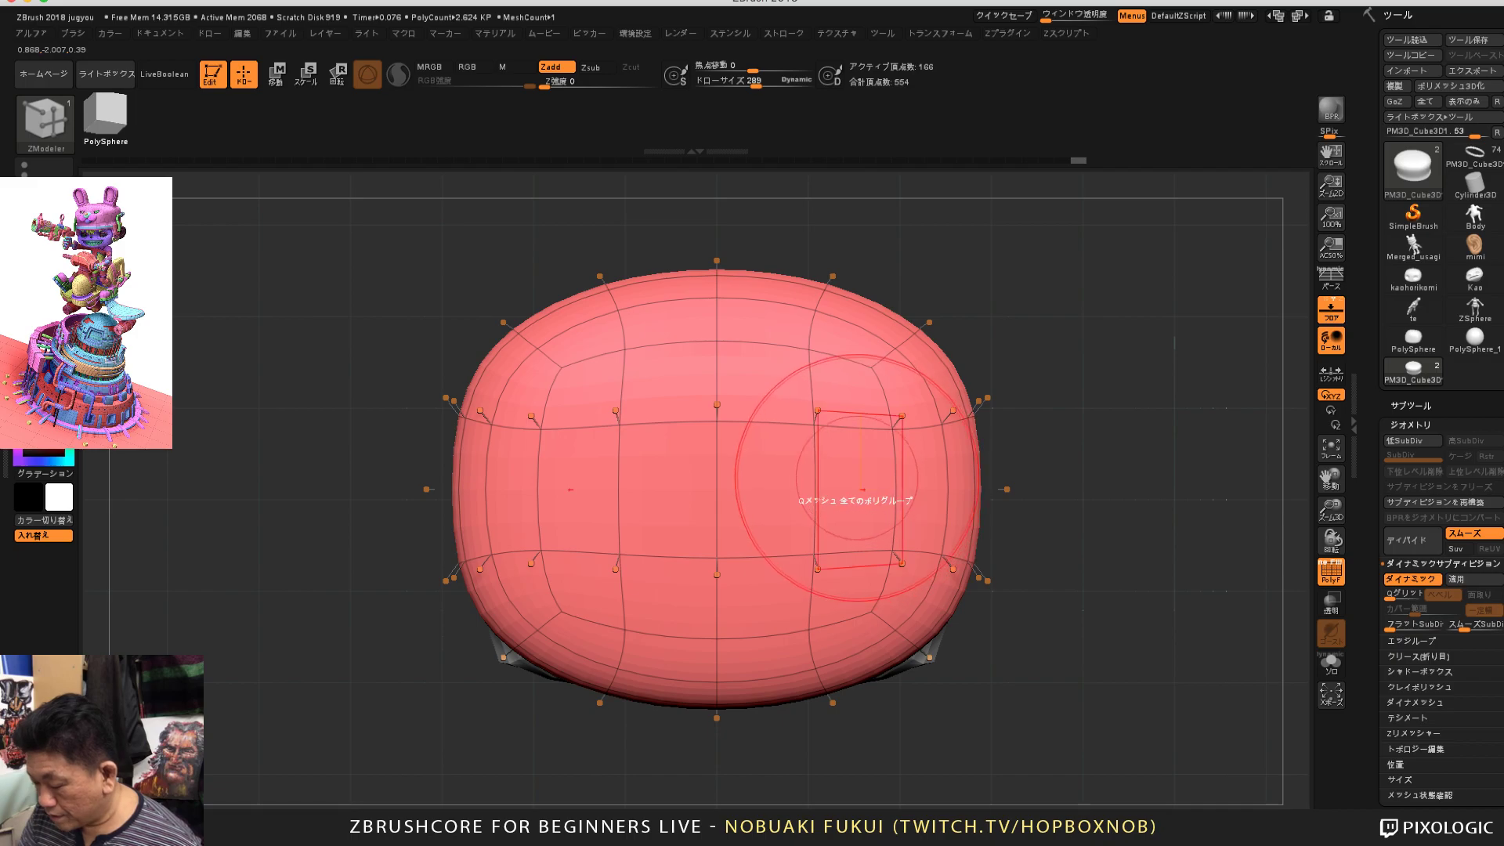
pyautogui.click(861, 489)
pyautogui.moveTo(1090, 587)
pyautogui.mouseDown()
pyautogui.moveTo(1111, 458)
pyautogui.moveTo(1077, 470)
pyautogui.moveTo(1133, 459)
pyautogui.moveTo(1037, 457)
pyautogui.mouseUp()
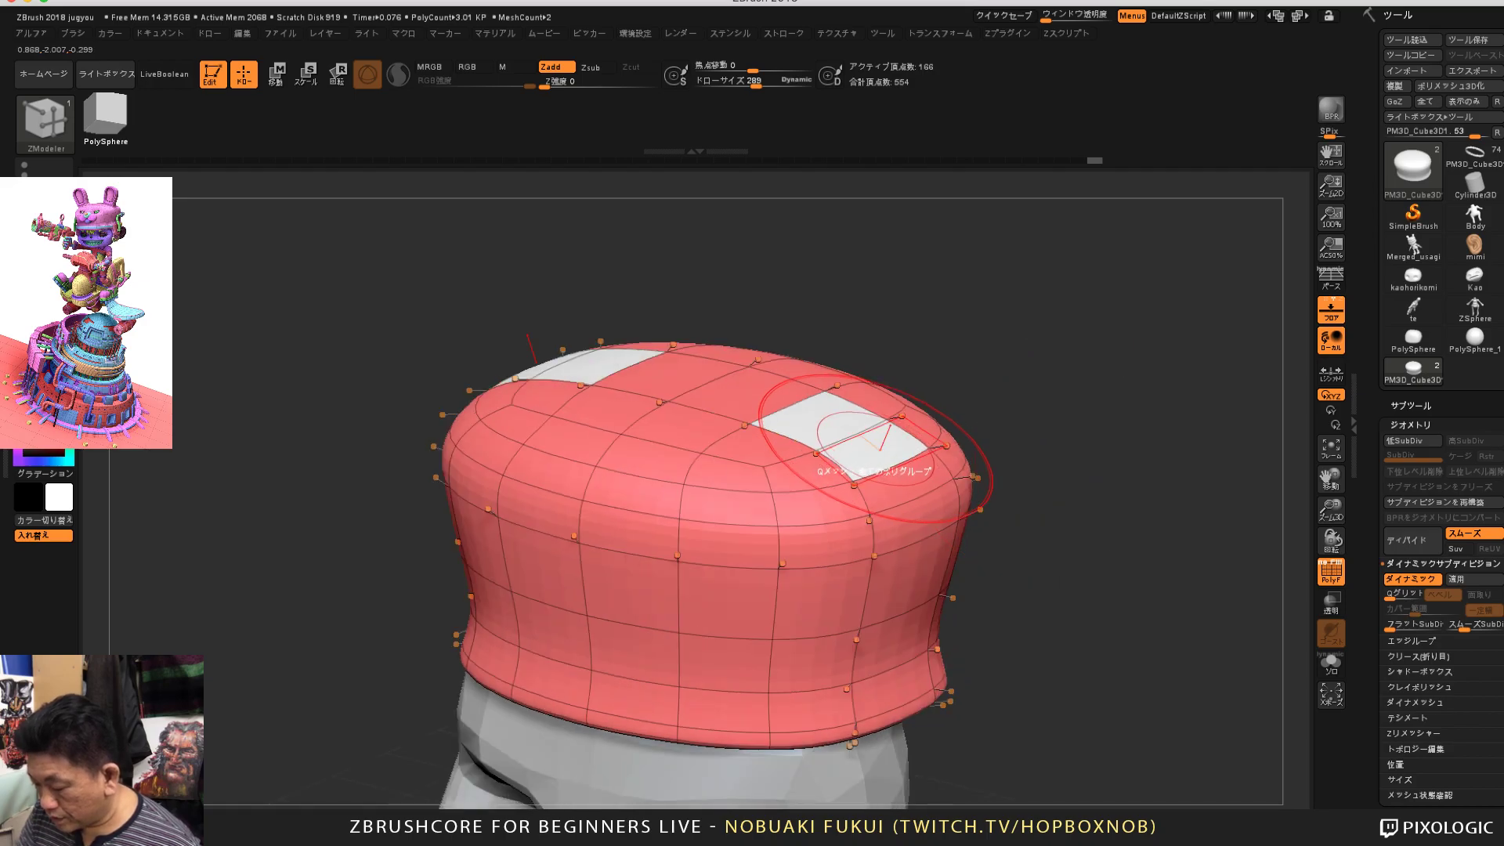
pyautogui.moveTo(876, 449); pyautogui.dragTo(946, 382)
# Step: Mask the whole hat except the tops of the two raised patches and bring up the move gizmo
pyautogui.moveTo(1058, 439); pyautogui.dragTo(1116, 423)
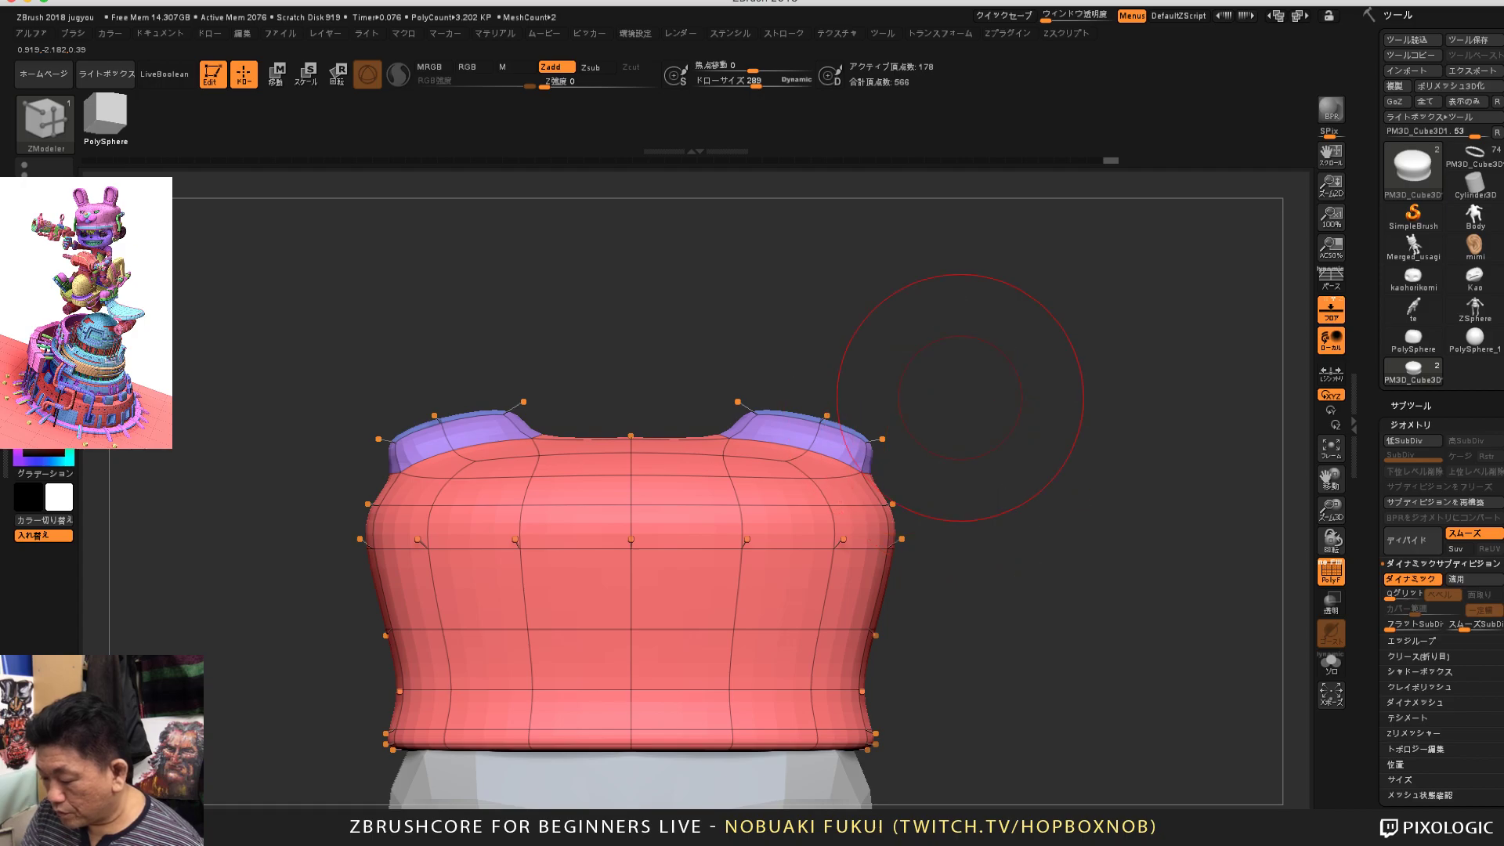
pyautogui.moveTo(961, 398)
pyautogui.mouseDown()
pyautogui.moveTo(1051, 472)
pyautogui.moveTo(989, 384)
pyautogui.moveTo(1018, 376)
pyautogui.mouseUp()
pyautogui.keyDown('ctrl'); pyautogui.moveTo(1032, 322); pyautogui.dragTo(681, 444); pyautogui.keyUp('ctrl')
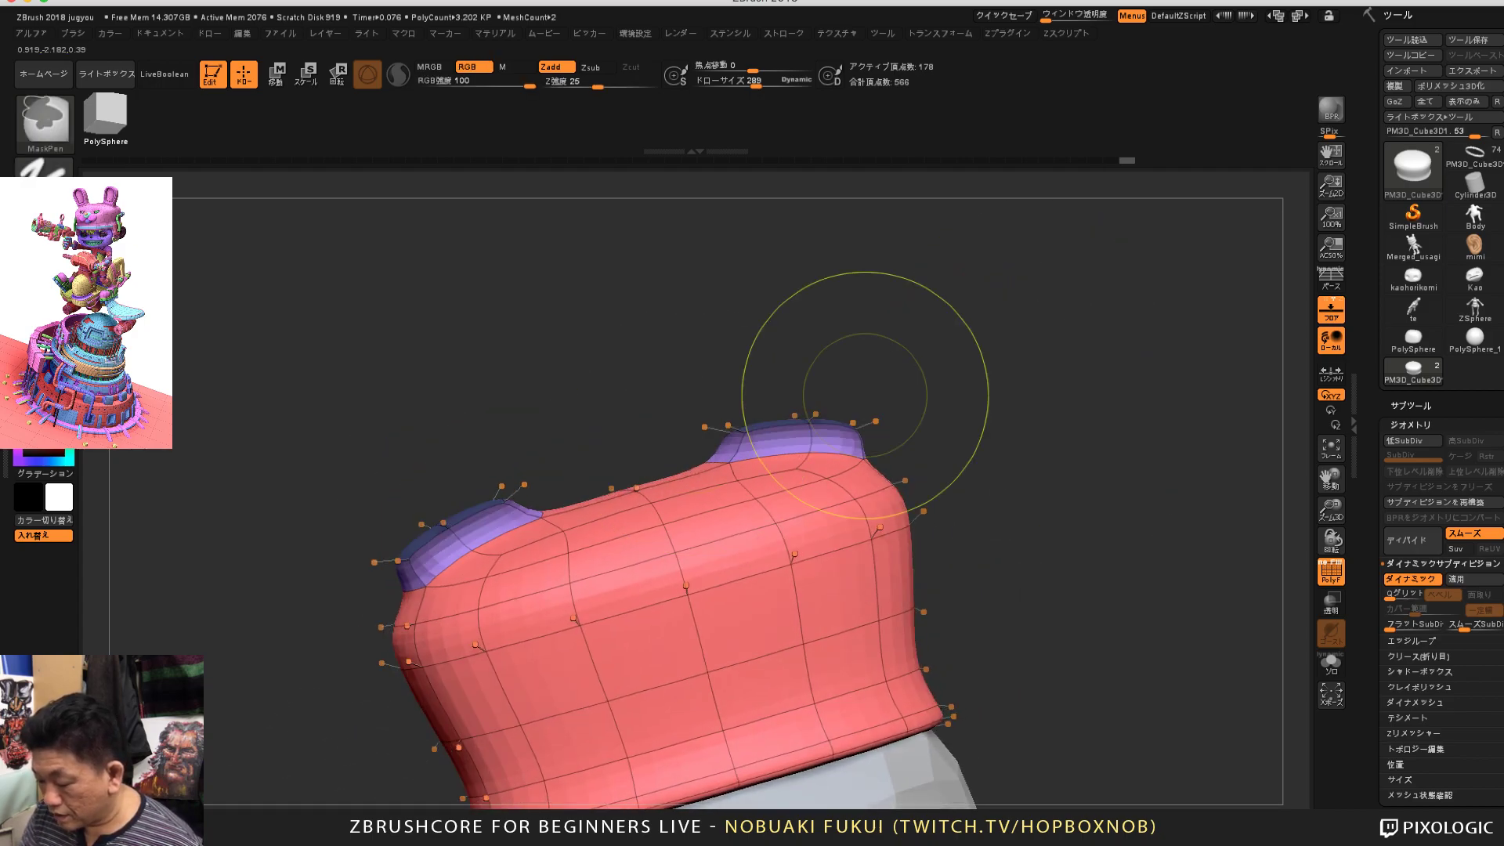
pyautogui.moveTo(865, 396)
pyautogui.mouseDown()
pyautogui.moveTo(1067, 494)
pyautogui.moveTo(1053, 614)
pyautogui.mouseUp()
pyautogui.press('w')
pyautogui.press('y')
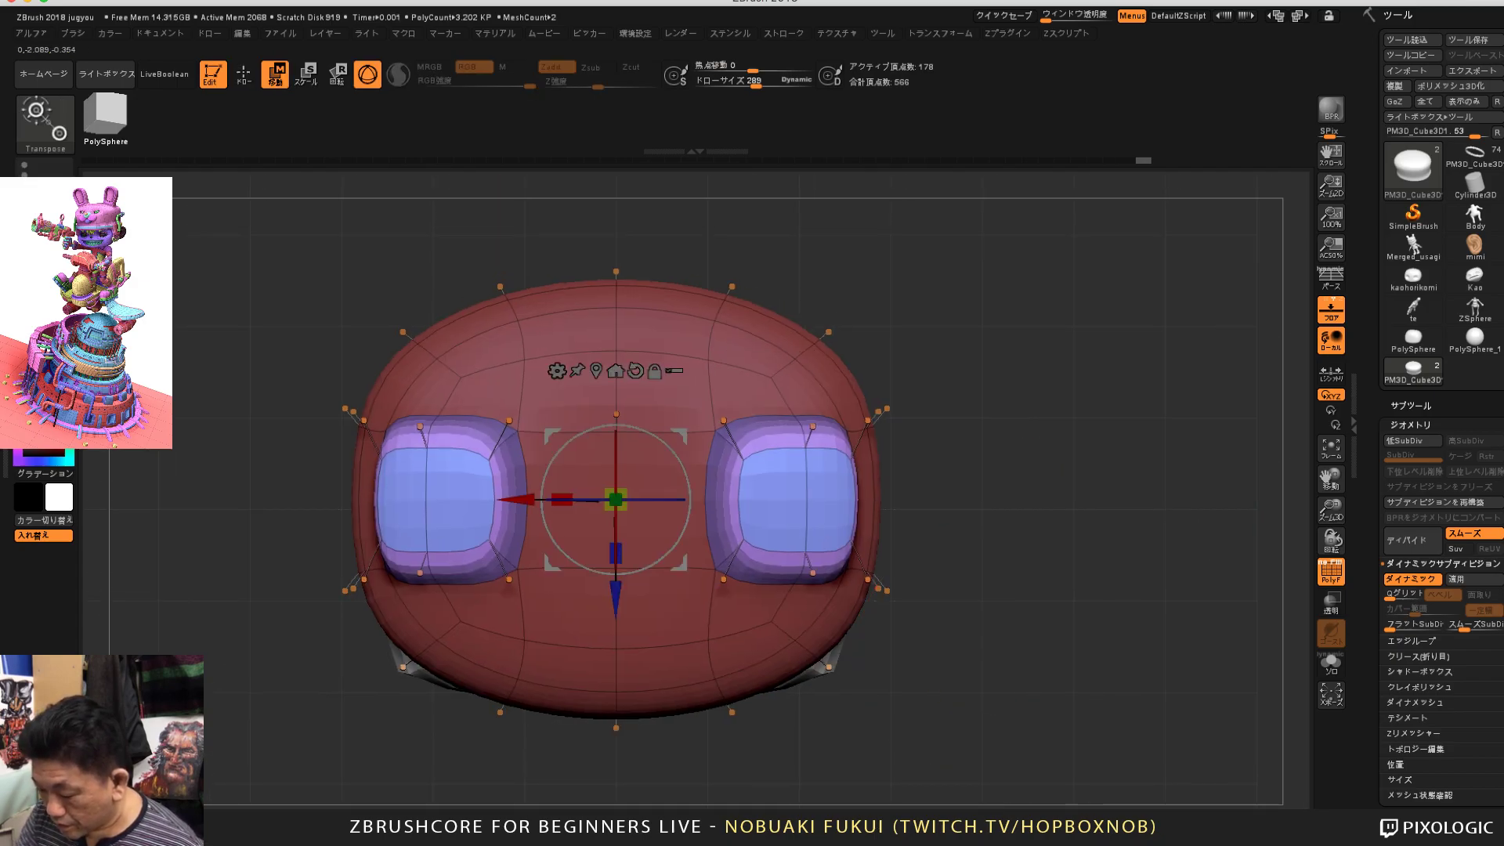
# Step: Try to center the gizmo and reshape the raised patches' tops, and undo back to the unmasked hat
pyautogui.click(596, 371)
pyautogui.moveTo(796, 553); pyautogui.dragTo(796, 515)
pyautogui.moveTo(1019, 557); pyautogui.dragTo(1038, 236)
pyautogui.moveTo(1038, 392); pyautogui.dragTo(1003, 408)
pyautogui.hotkey('ctrl', 'z')
pyautogui.hotkey('ctrl', 'z')
pyautogui.hotkey('ctrl', 'z')
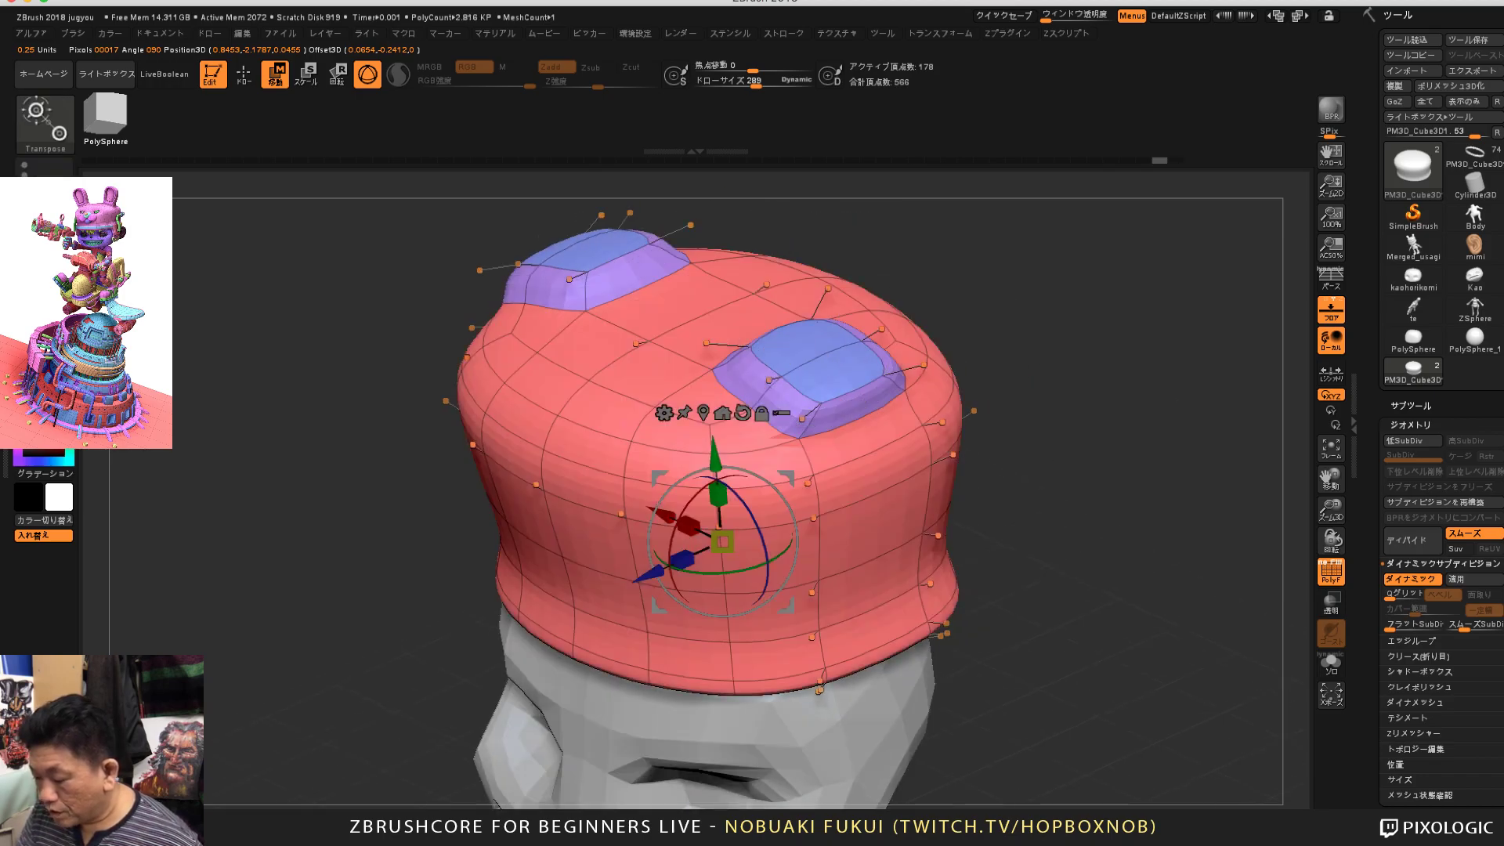
# Step: Try to mask the tops of the two raised patches with a marquee from a side-on view
pyautogui.keyDown('shift'); pyautogui.moveTo(1018, 486); pyautogui.dragTo(1085, 438); pyautogui.keyUp('shift')
pyautogui.keyDown('alt'); pyautogui.moveTo(1085, 329); pyautogui.dragTo(1018, 454); pyautogui.keyUp('alt')
pyautogui.keyDown('ctrl'); pyautogui.moveTo(1019, 252); pyautogui.dragTo(621, 414); pyautogui.keyUp('ctrl')
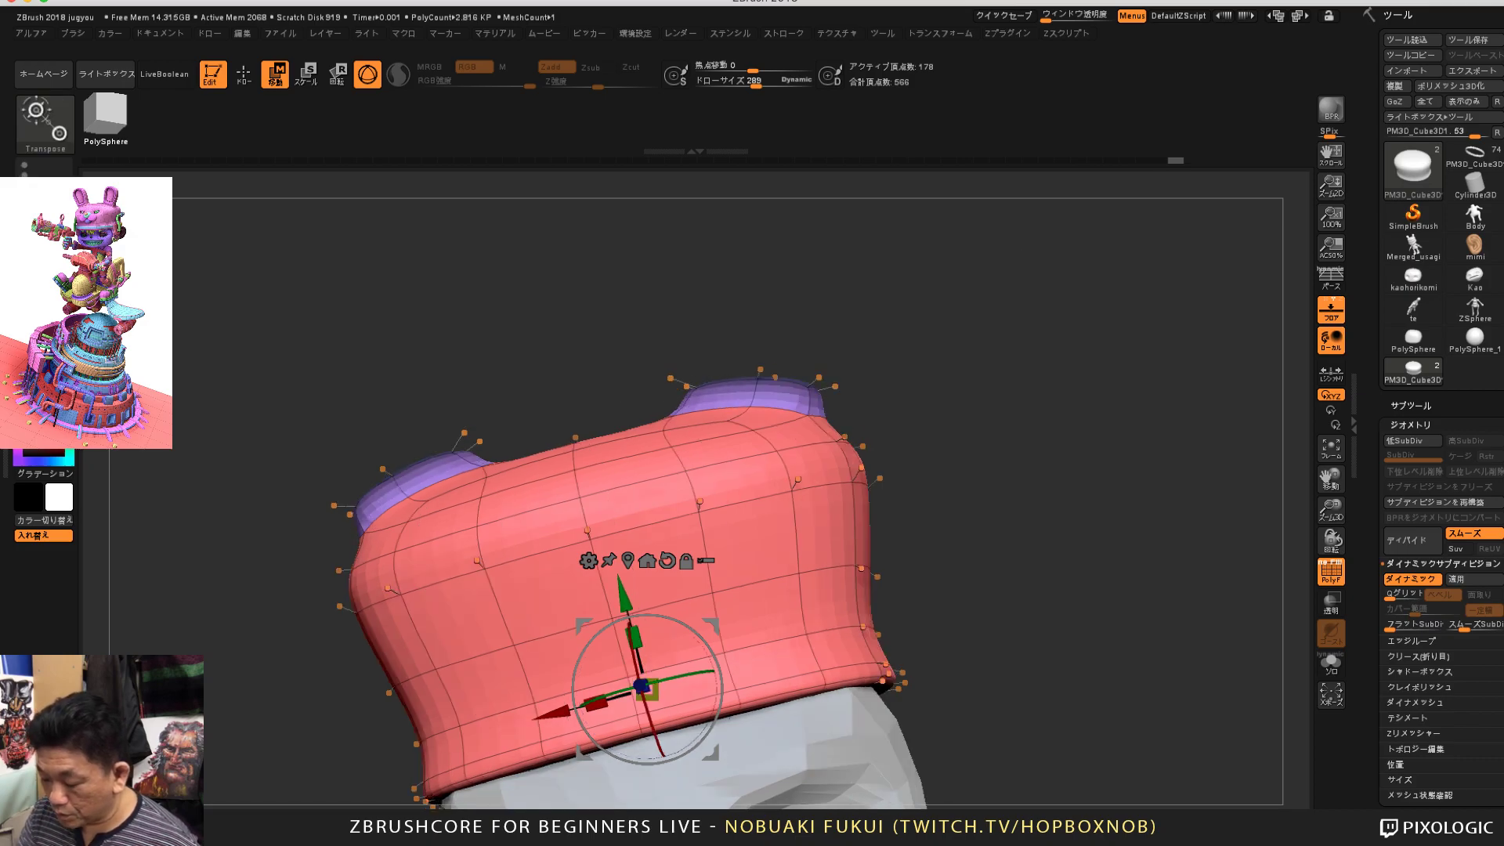
pyautogui.moveTo(1073, 407); pyautogui.dragTo(1058, 525)
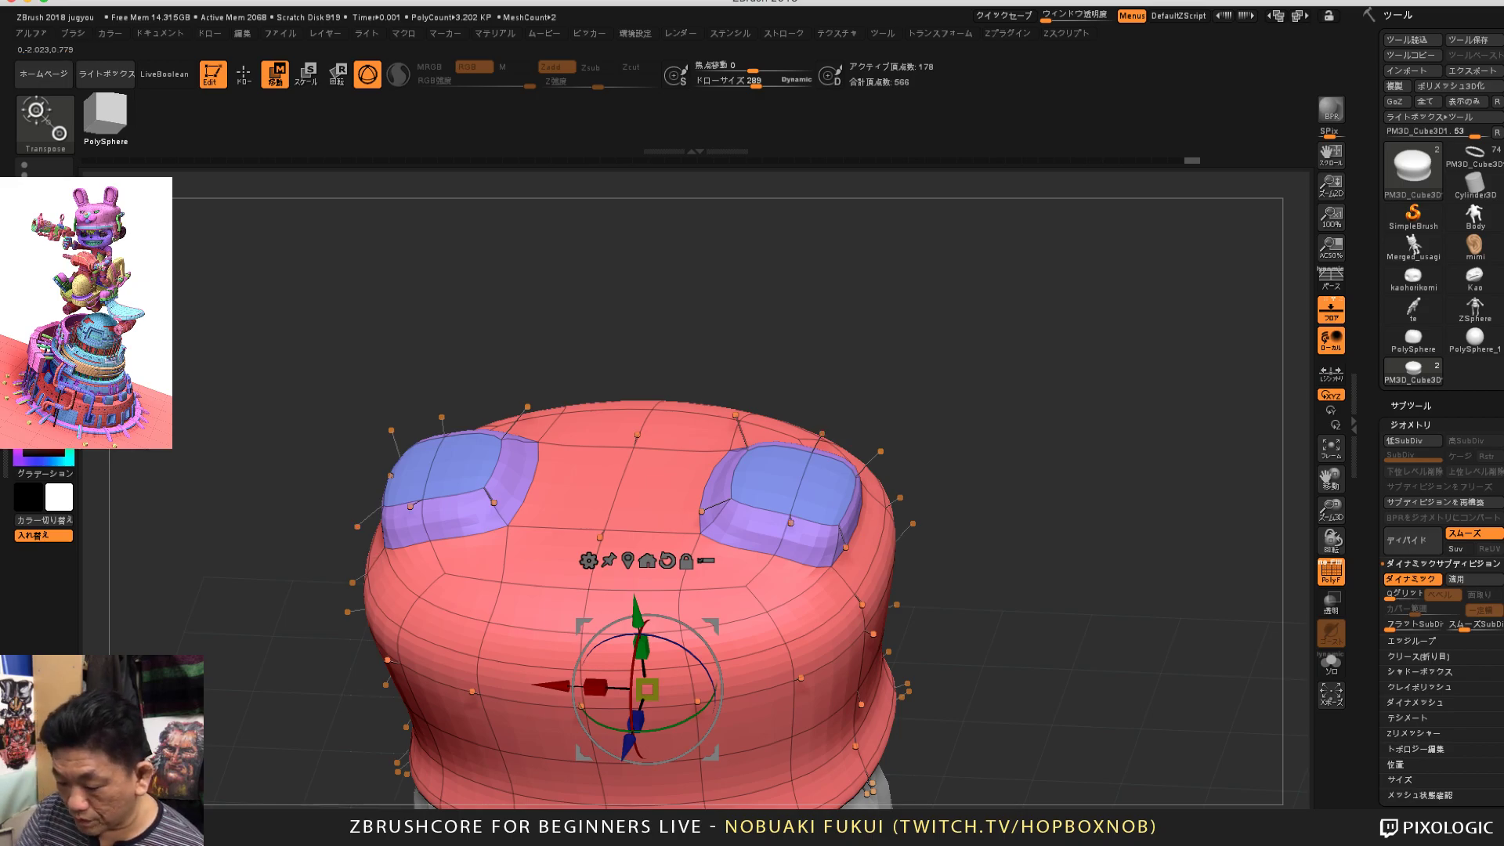
# Step: Switch to the ZModeler brush and set its polygon action to マスク (Mask) with the target ポリグループ全て (Polygroup All)
pyautogui.click(45, 122)
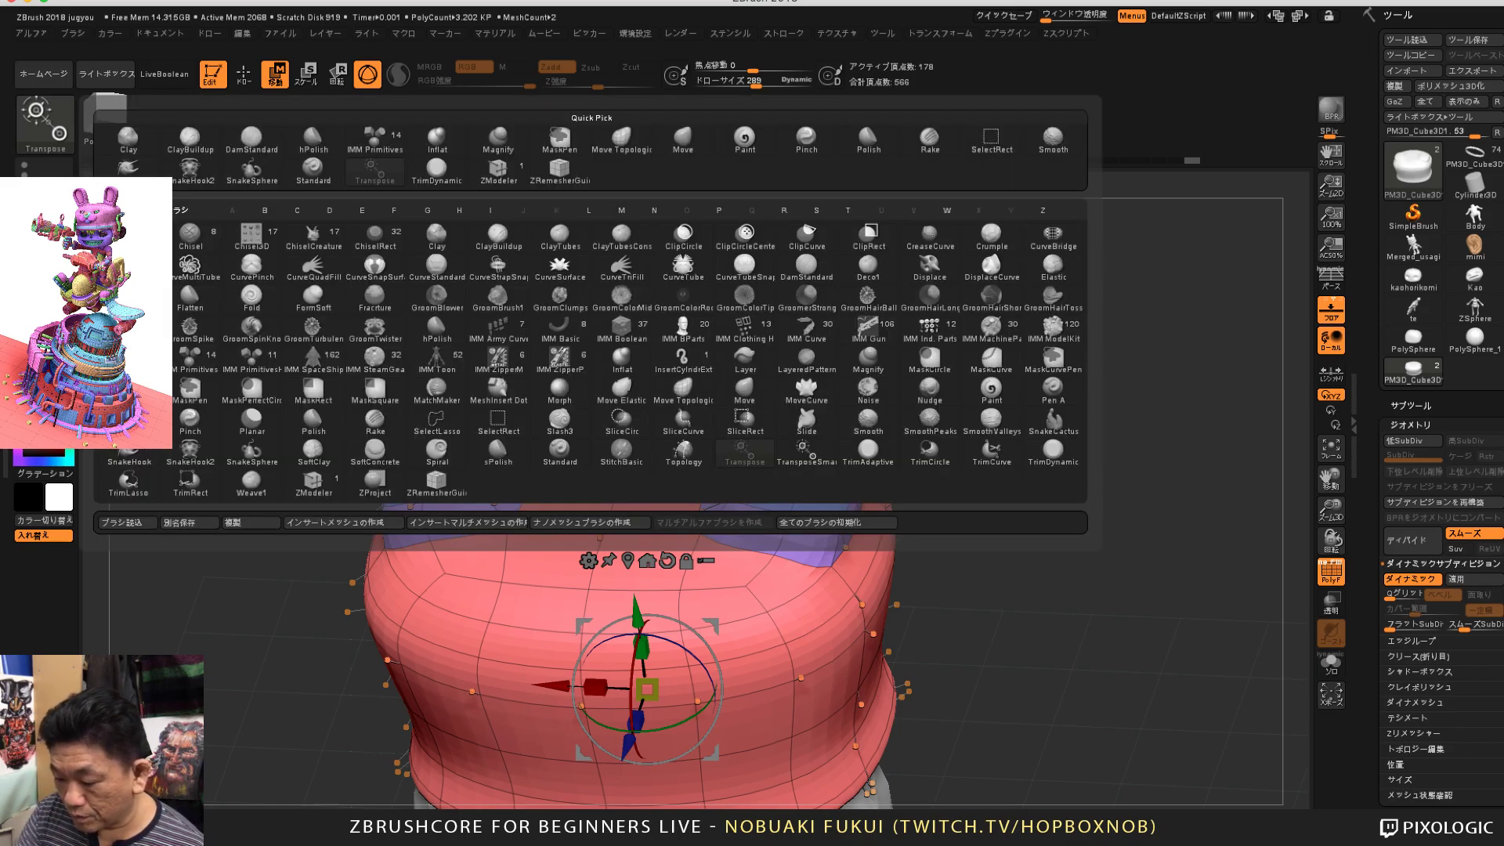
pyautogui.click(498, 170)
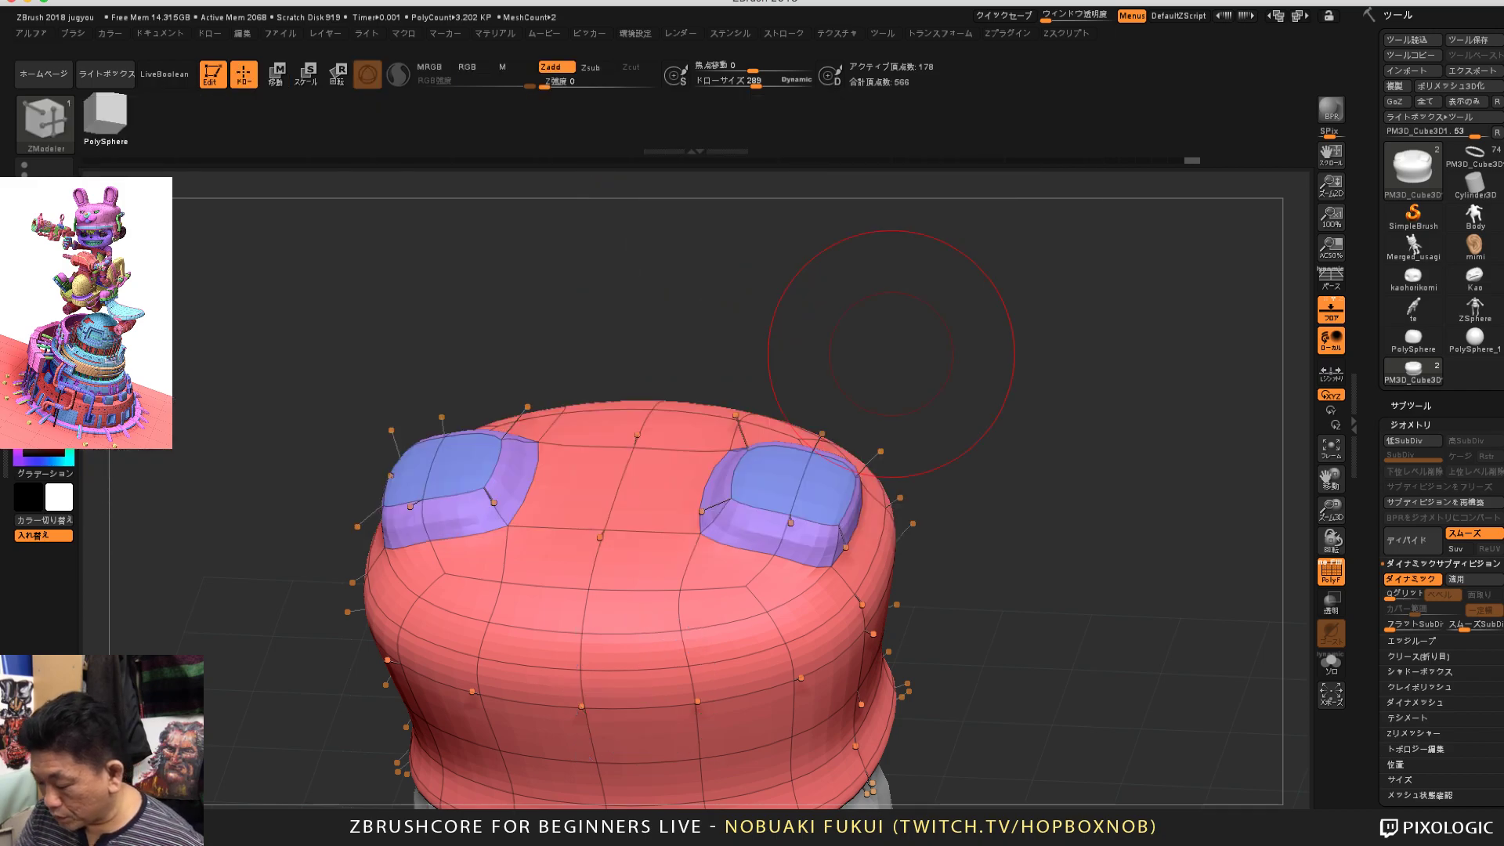
pyautogui.moveTo(993, 484); pyautogui.dragTo(607, 403)
pyautogui.keyDown('ctrl'); pyautogui.moveTo(1032, 443); pyautogui.dragTo(1025, 597); pyautogui.keyUp('ctrl')
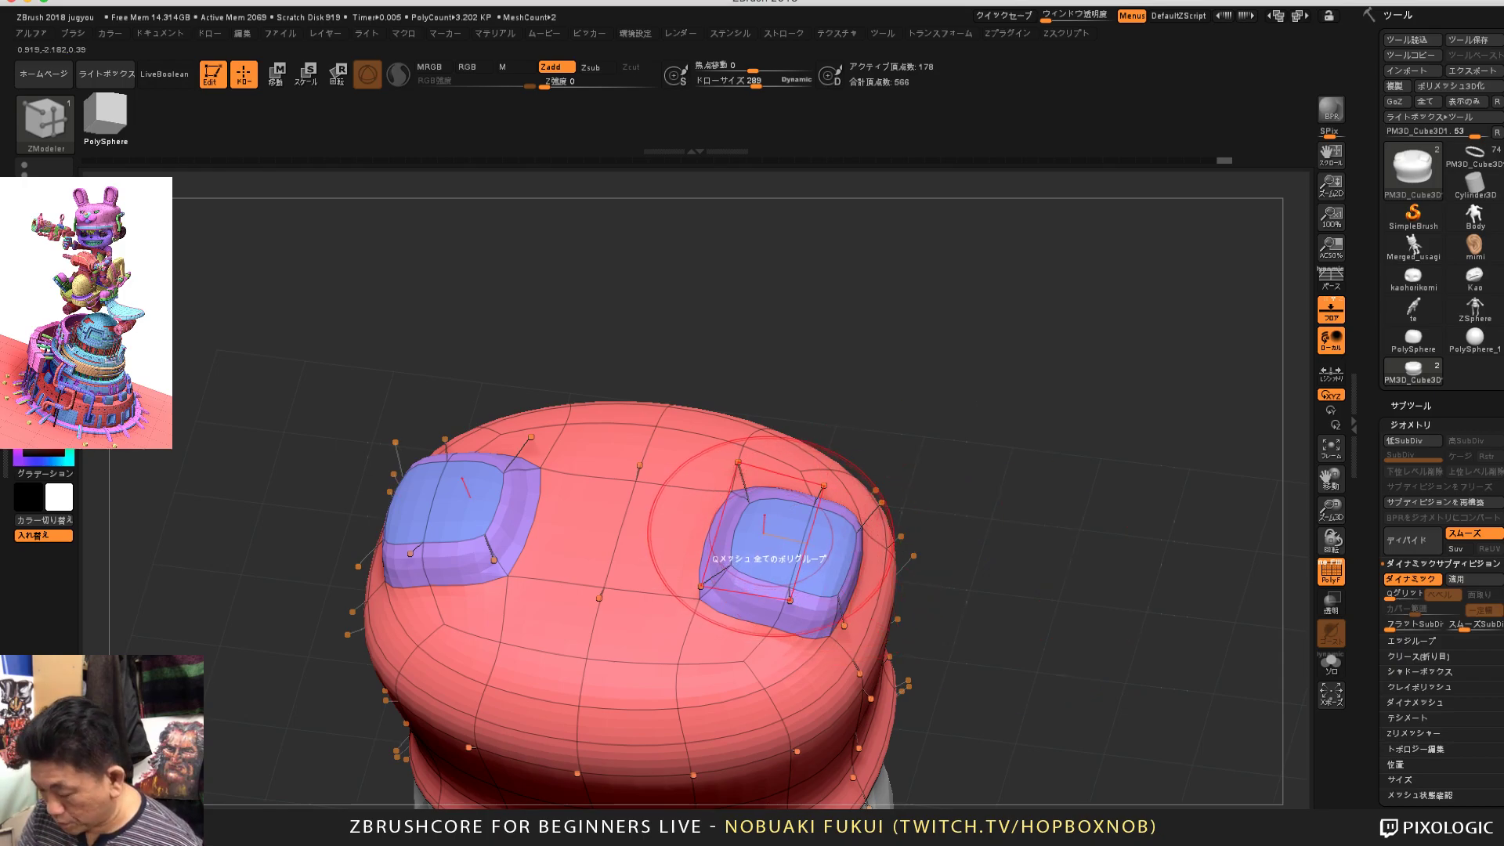
pyautogui.press('space')
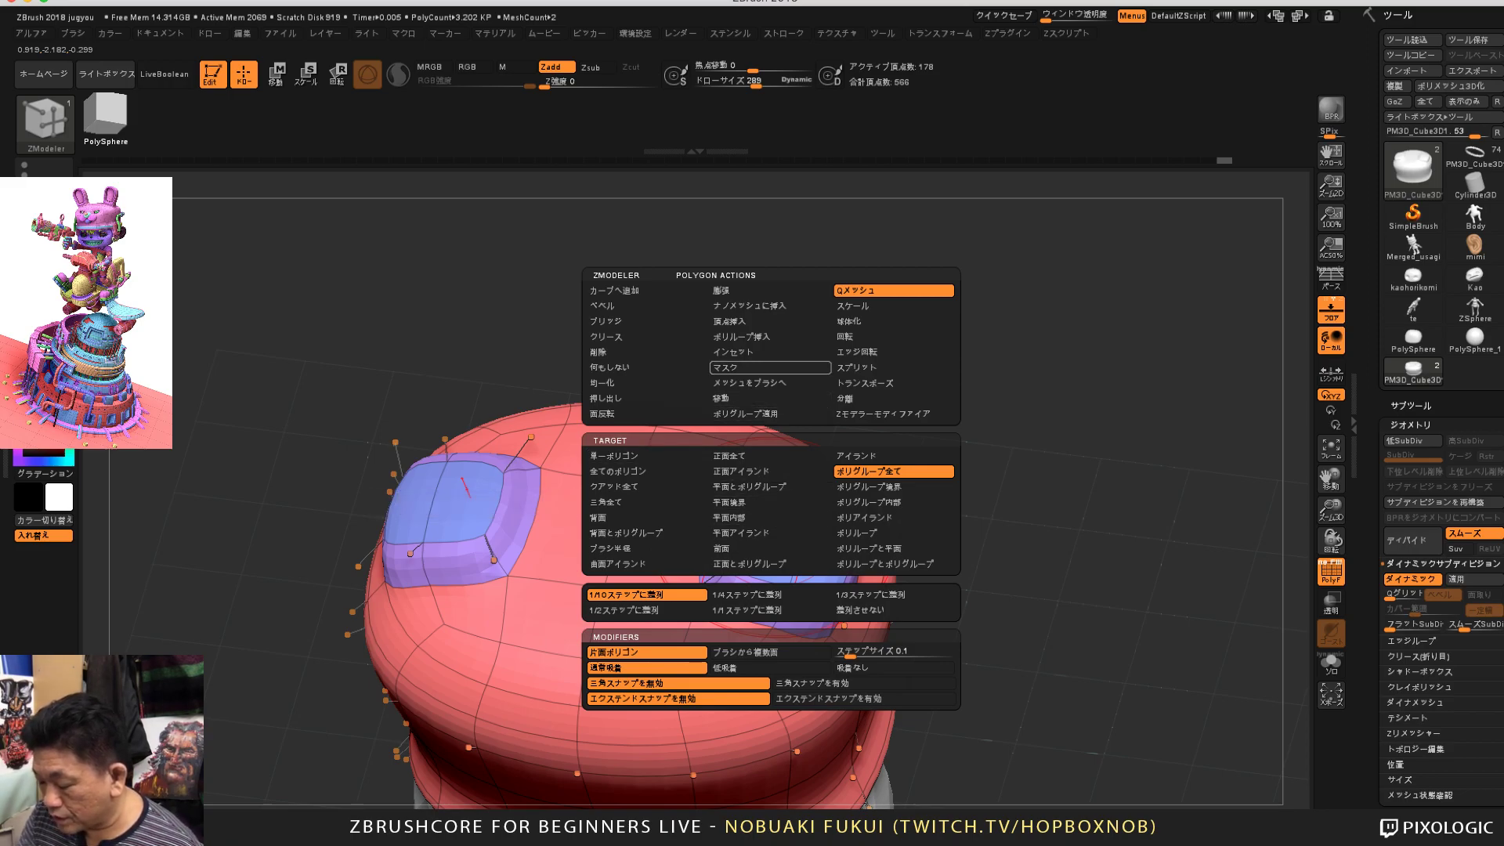
pyautogui.click(770, 367)
pyautogui.click(647, 456)
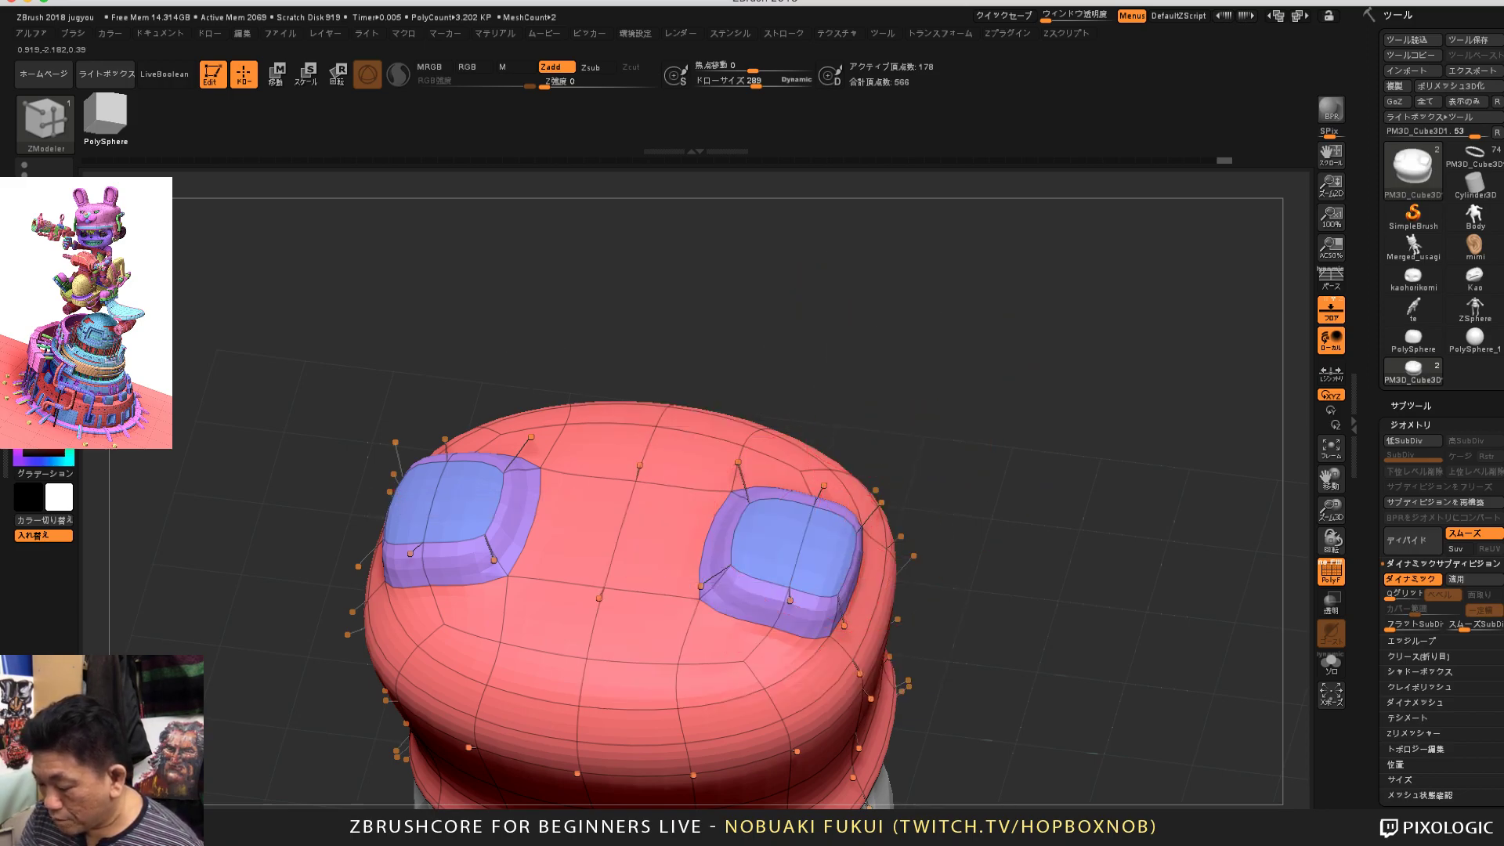
pyautogui.press('space')
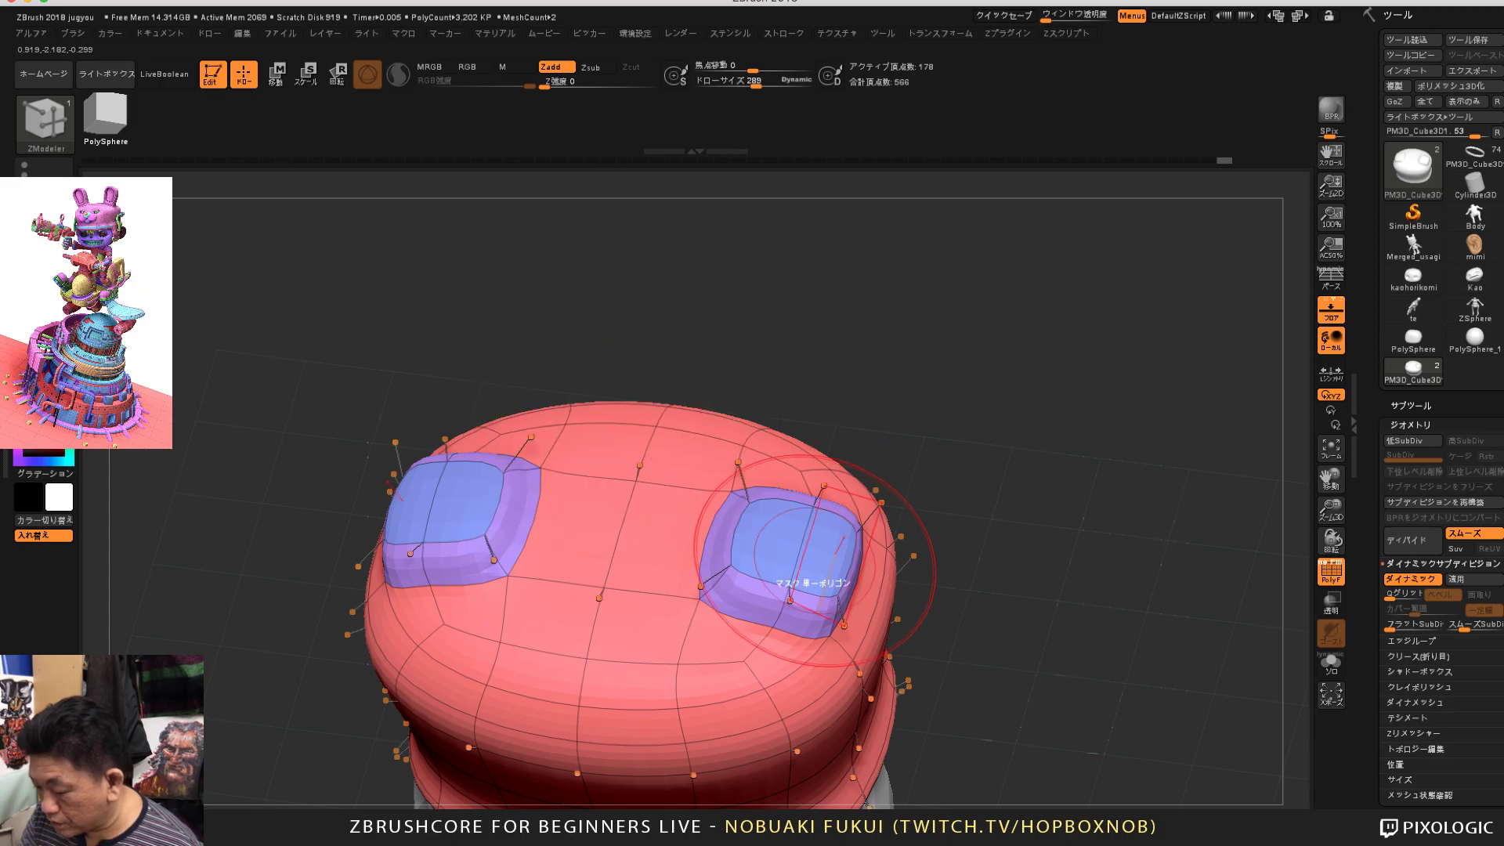
pyautogui.press('space')
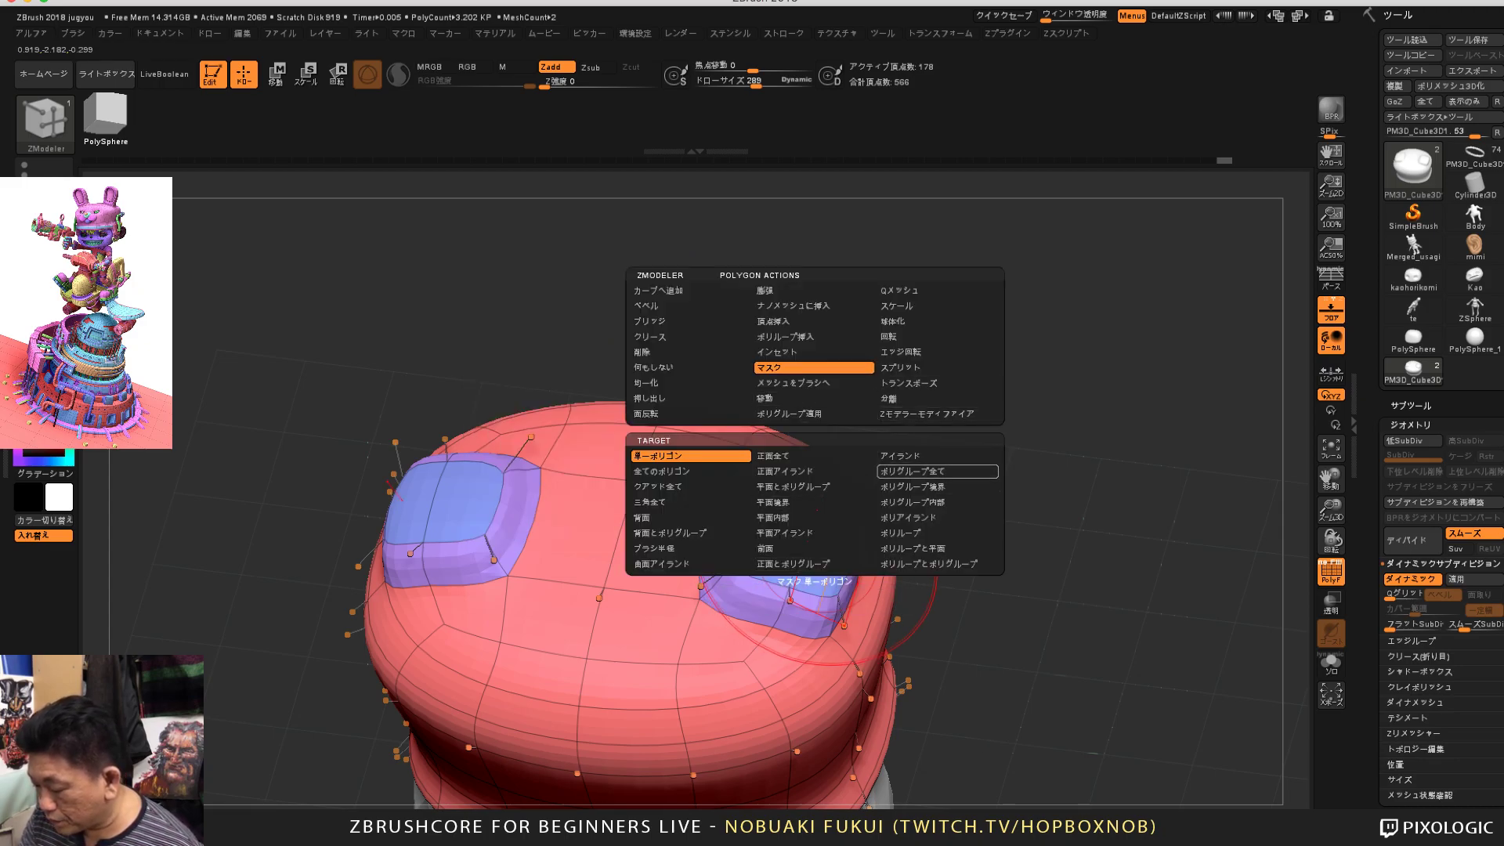
pyautogui.click(937, 471)
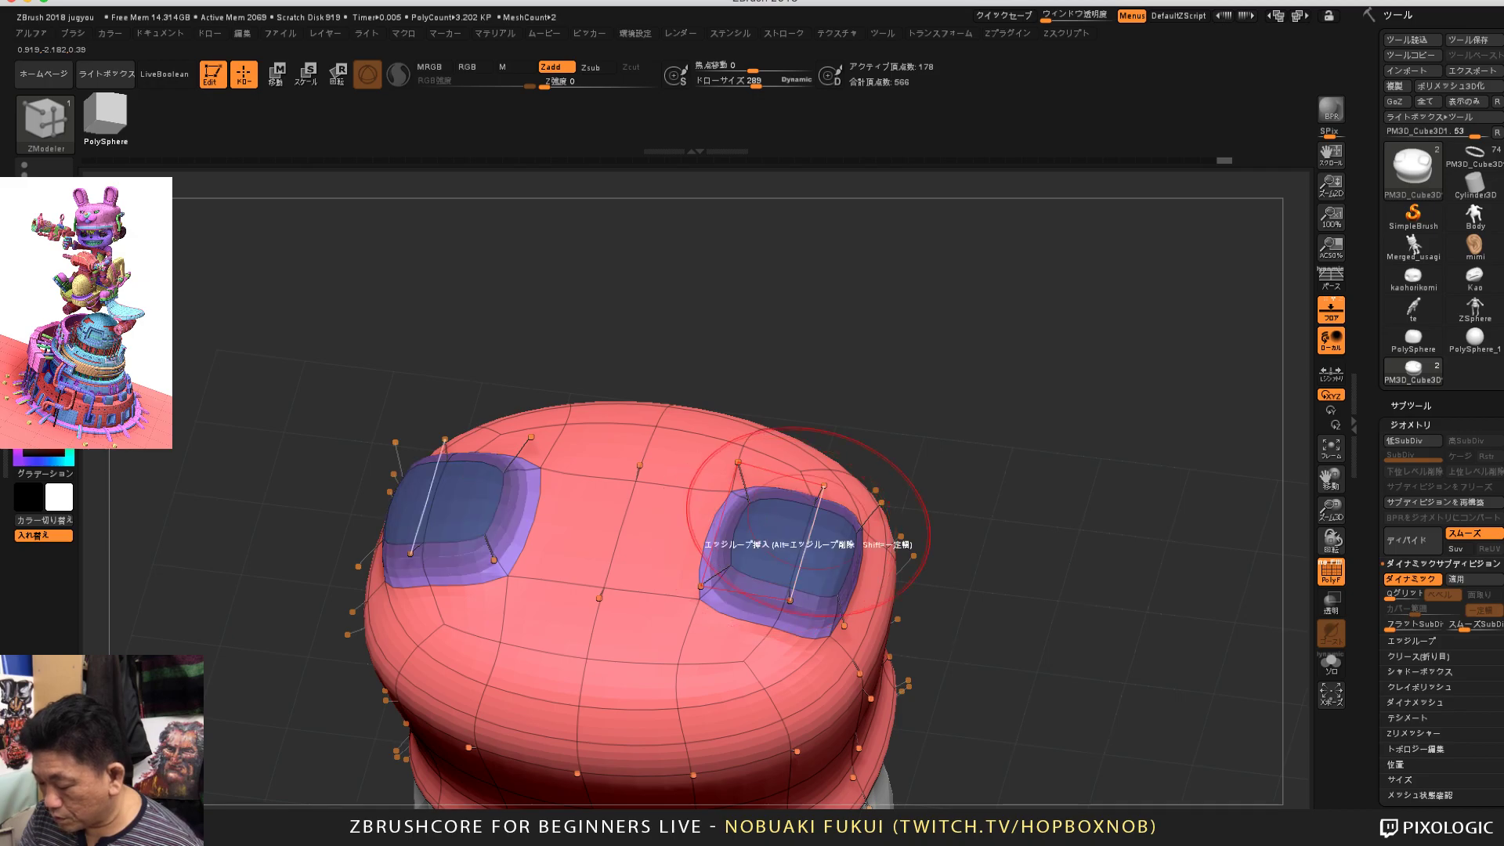
# Step: Invert and clear the mask on the raised patches, and set the polygon action back to Qメッシュ (QMesh)
pyautogui.moveTo(989, 666); pyautogui.dragTo(981, 446)
pyautogui.keyDown('ctrl'); pyautogui.click(1001, 432); pyautogui.keyUp('ctrl')
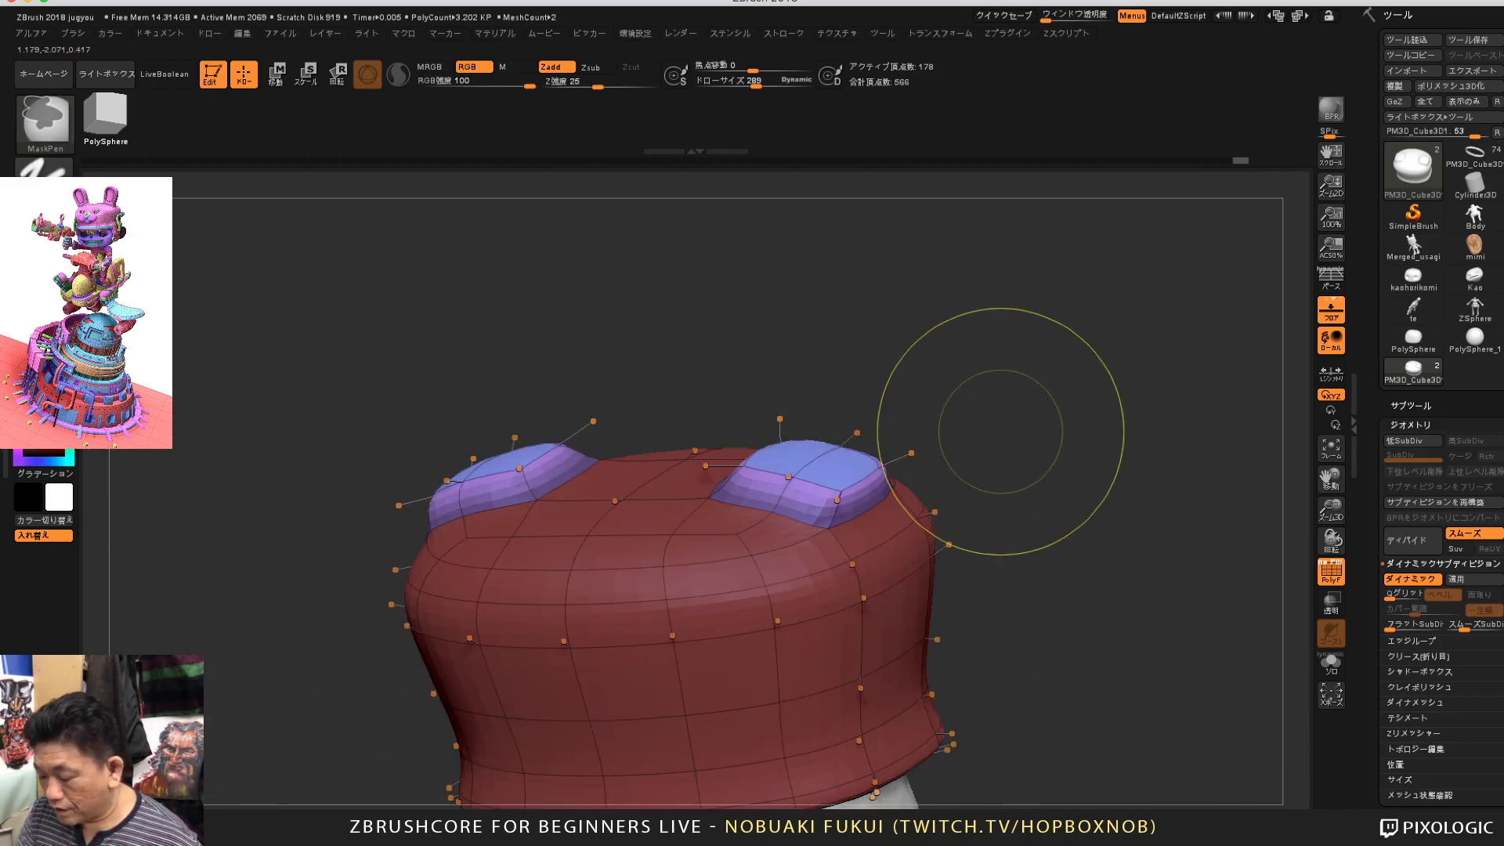
pyautogui.moveTo(1092, 353)
pyautogui.mouseDown()
pyautogui.moveTo(1071, 476)
pyautogui.moveTo(997, 475)
pyautogui.mouseUp()
pyautogui.keyDown('ctrl'); pyautogui.click(1036, 473); pyautogui.keyUp('ctrl')
pyautogui.press('space')
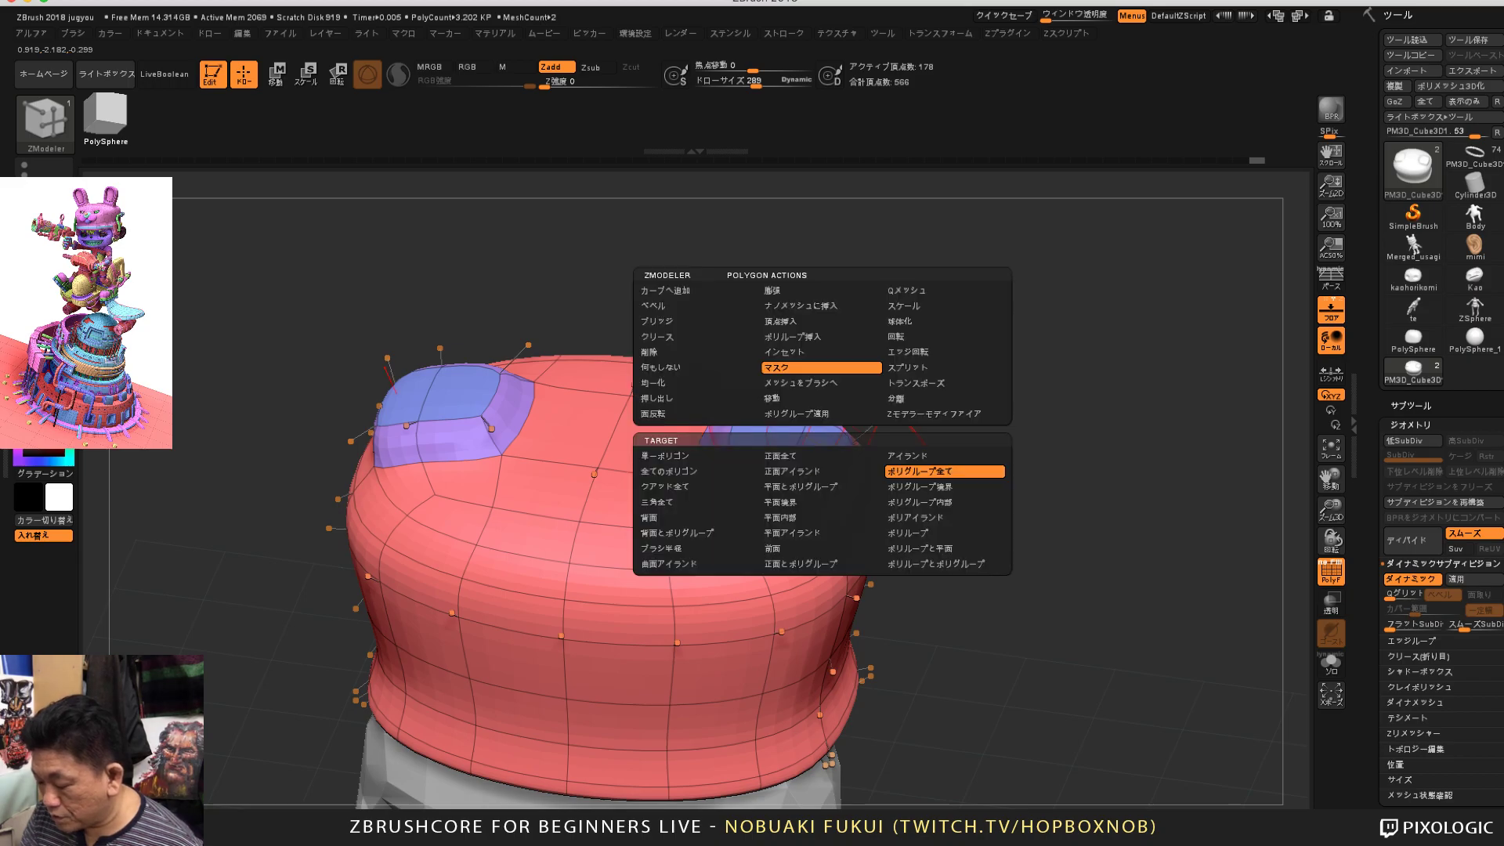
pyautogui.click(909, 291)
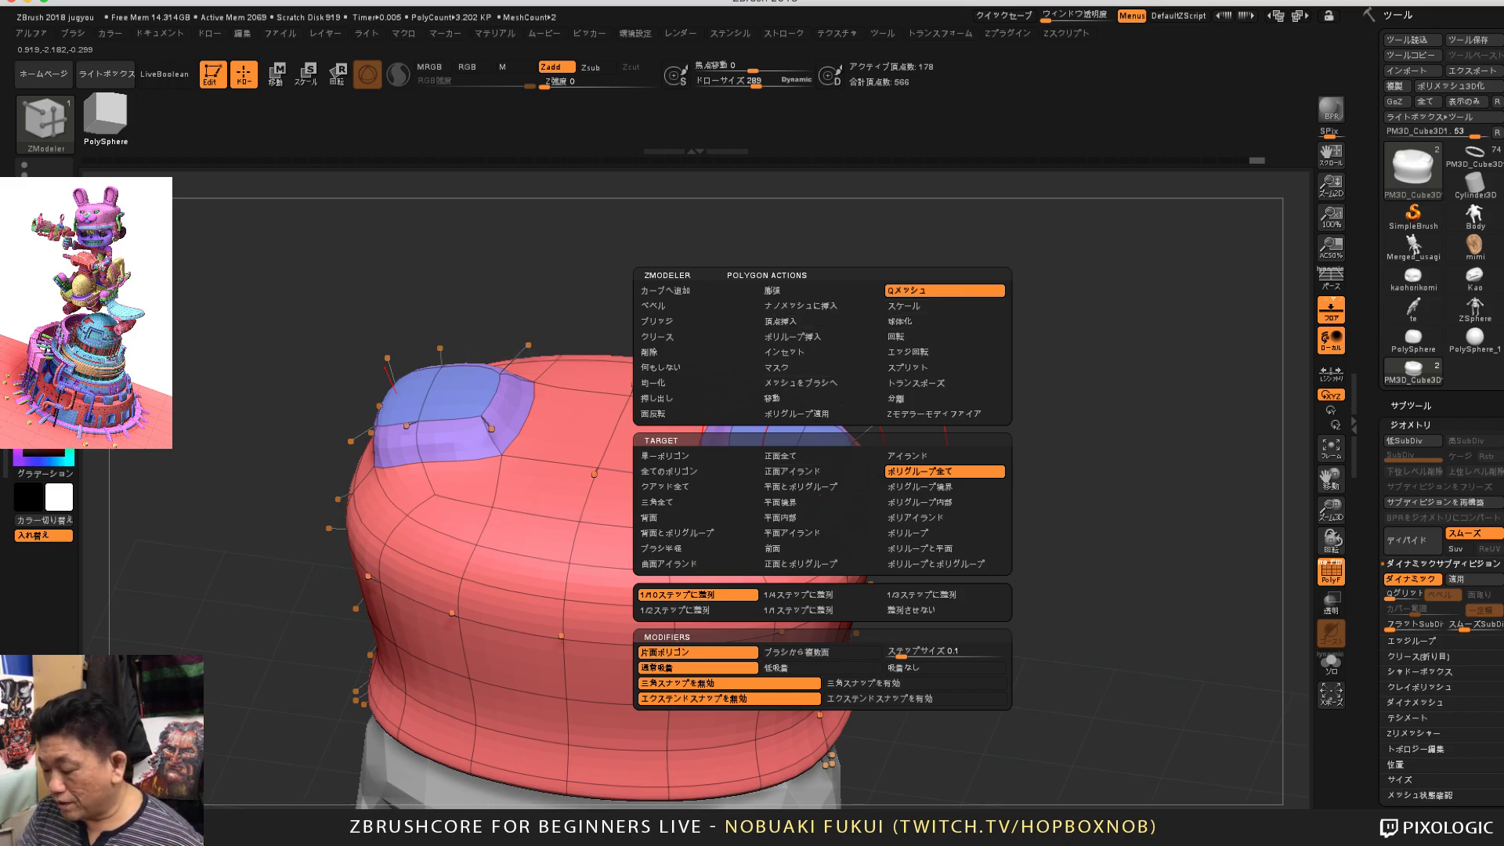
# Step: Mask the tops of the two raised patches with a marquee and invert the mask to protect the rest of the hat
pyautogui.moveTo(995, 501)
pyautogui.keyDown('shift'); pyautogui.mouseDown()
pyautogui.moveTo(1019, 463)
pyautogui.moveTo(1046, 510)
pyautogui.moveTo(1136, 481)
pyautogui.moveTo(1011, 509)
pyautogui.moveTo(971, 549)
pyautogui.mouseUp(); pyautogui.keyUp('shift')
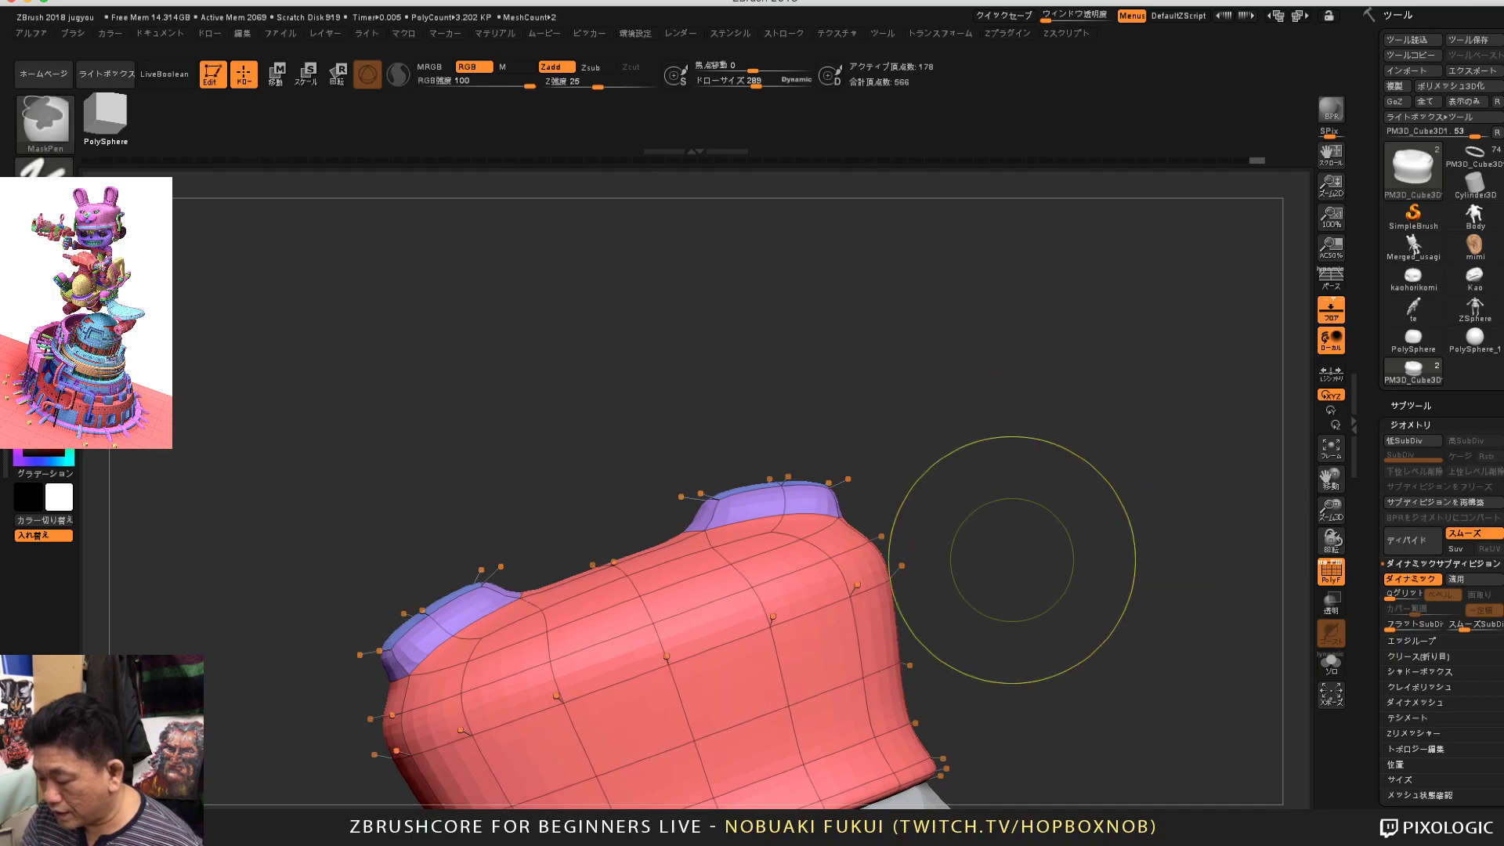
pyautogui.keyDown('ctrl'); pyautogui.moveTo(1017, 346); pyautogui.dragTo(656, 508); pyautogui.keyUp('ctrl')
pyautogui.moveTo(1075, 521)
pyautogui.keyDown('shift'); pyautogui.mouseDown()
pyautogui.moveTo(989, 641)
pyautogui.moveTo(1082, 556)
pyautogui.moveTo(1121, 542)
pyautogui.moveTo(1119, 597)
pyautogui.mouseUp(); pyautogui.keyUp('shift')
pyautogui.keyDown('alt'); pyautogui.moveTo(1136, 540); pyautogui.dragTo(1076, 623); pyautogui.keyUp('alt')
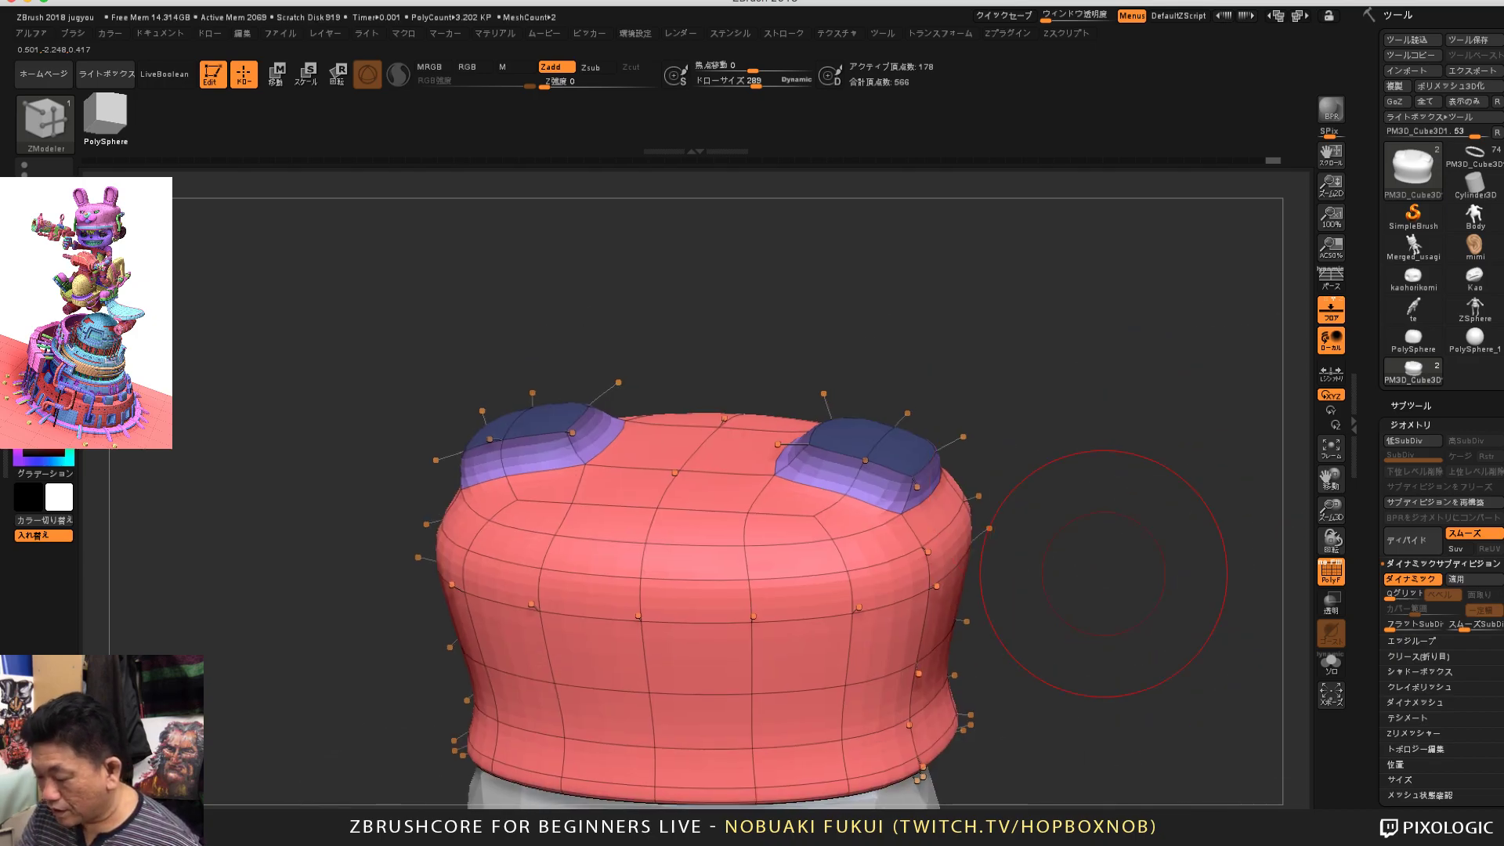
pyautogui.keyDown('ctrl'); pyautogui.click(1164, 540); pyautogui.keyUp('ctrl')
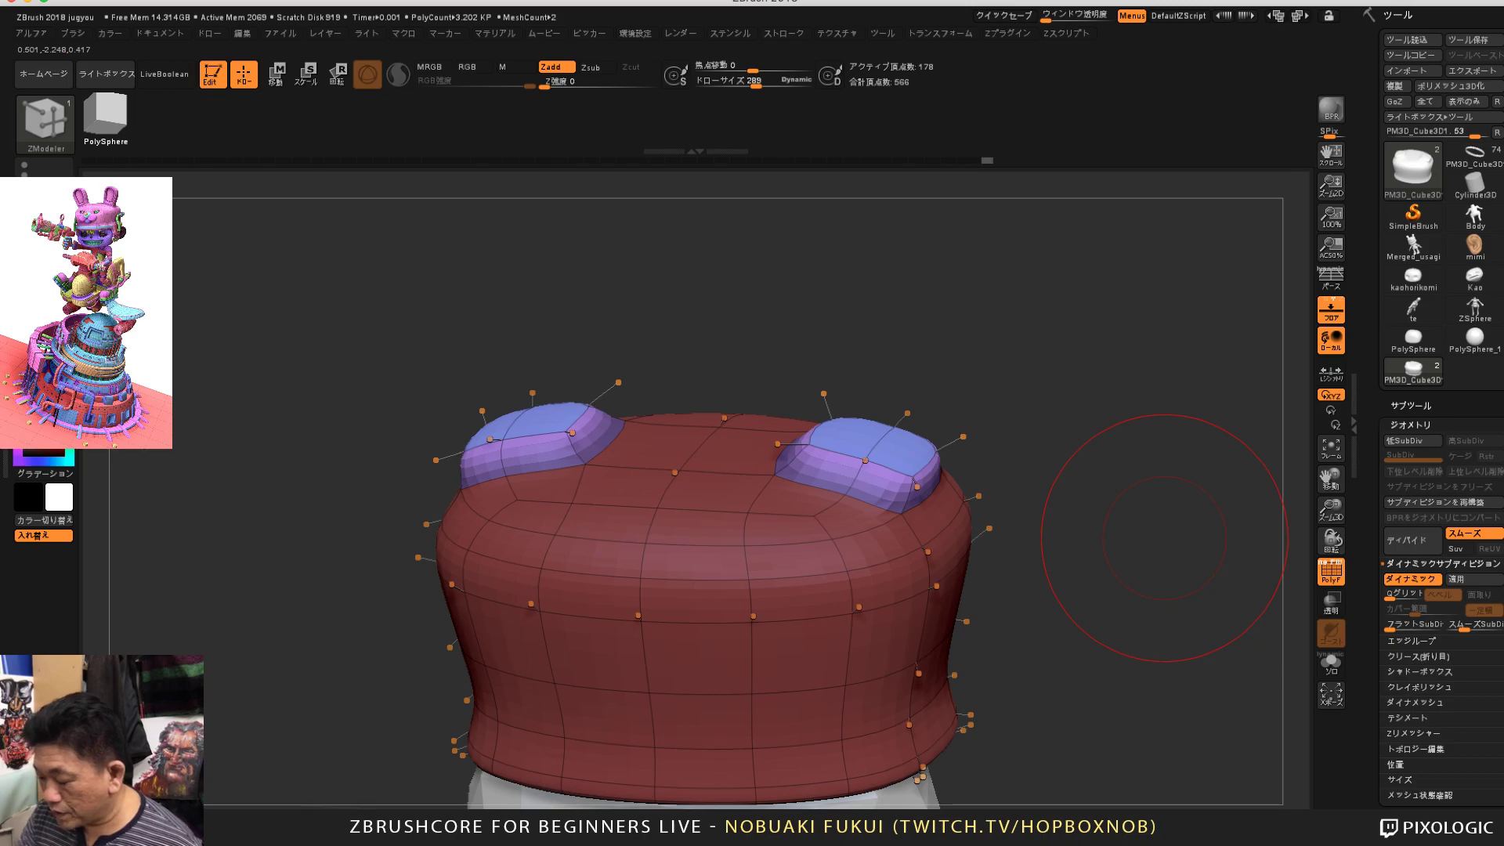
# Step: Bring up the move gizmo and place it on the top of one of the raised patches
pyautogui.keyDown('shift'); pyautogui.moveTo(1051, 511); pyautogui.dragTo(1096, 498); pyautogui.keyUp('shift')
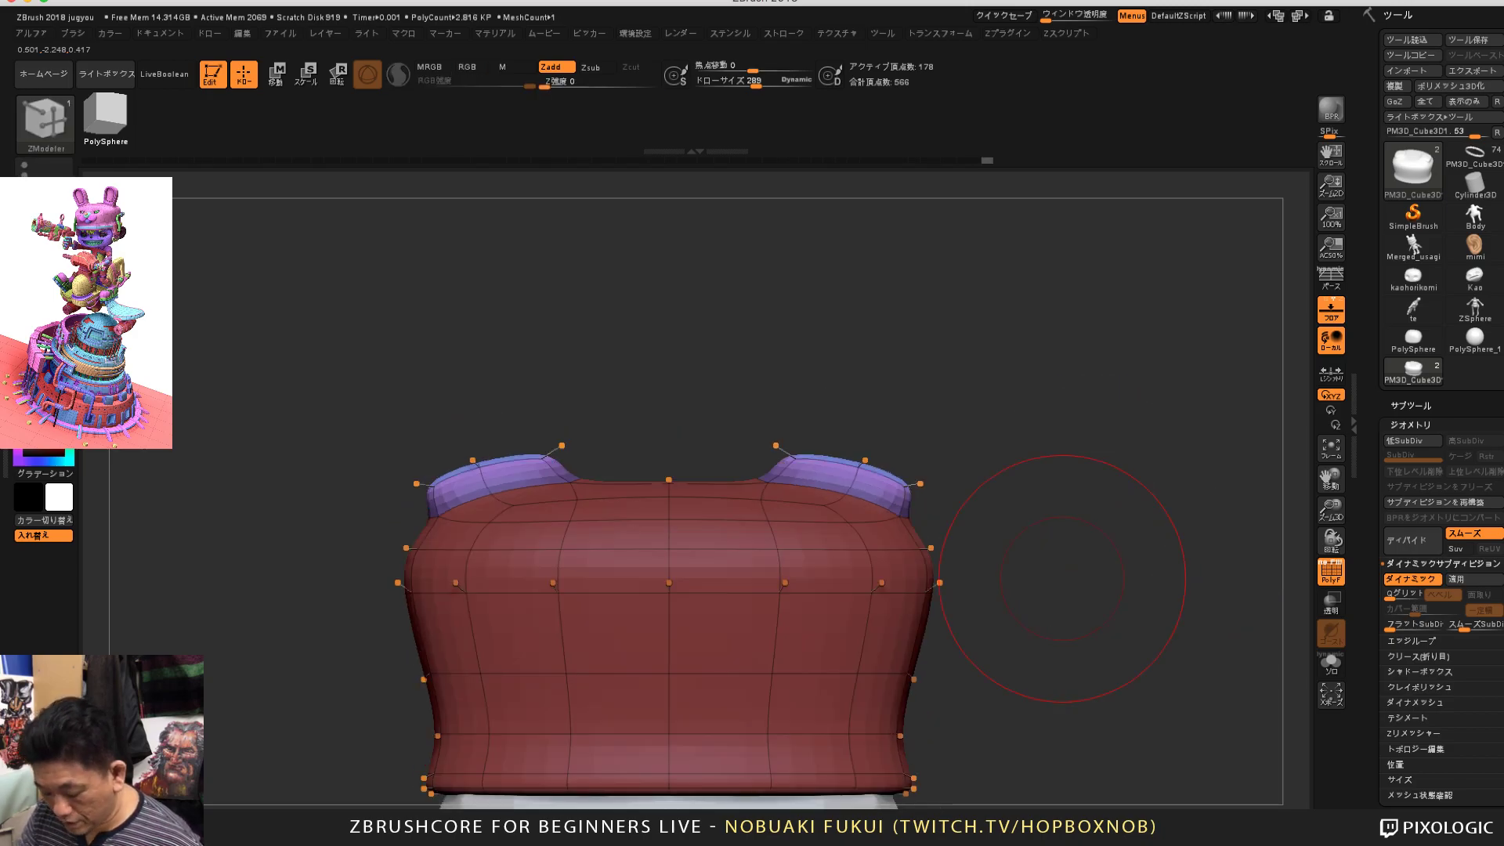
pyautogui.keyDown('alt'); pyautogui.moveTo(1063, 582); pyautogui.dragTo(1087, 540); pyautogui.keyUp('alt')
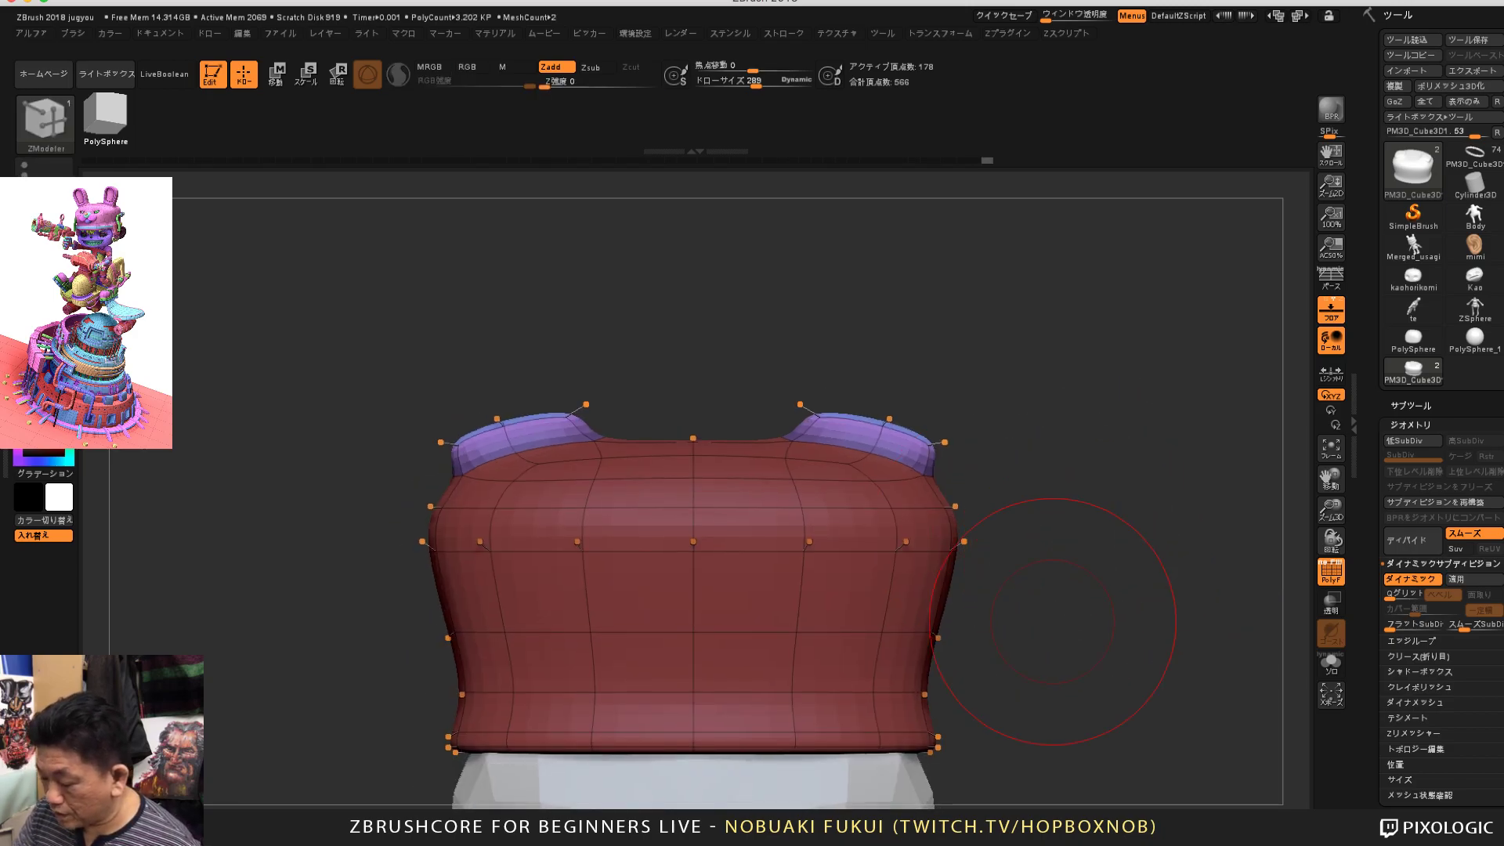
pyautogui.moveTo(1052, 621); pyautogui.dragTo(1059, 676)
pyautogui.moveTo(1148, 626); pyautogui.dragTo(1112, 619)
pyautogui.press('w')
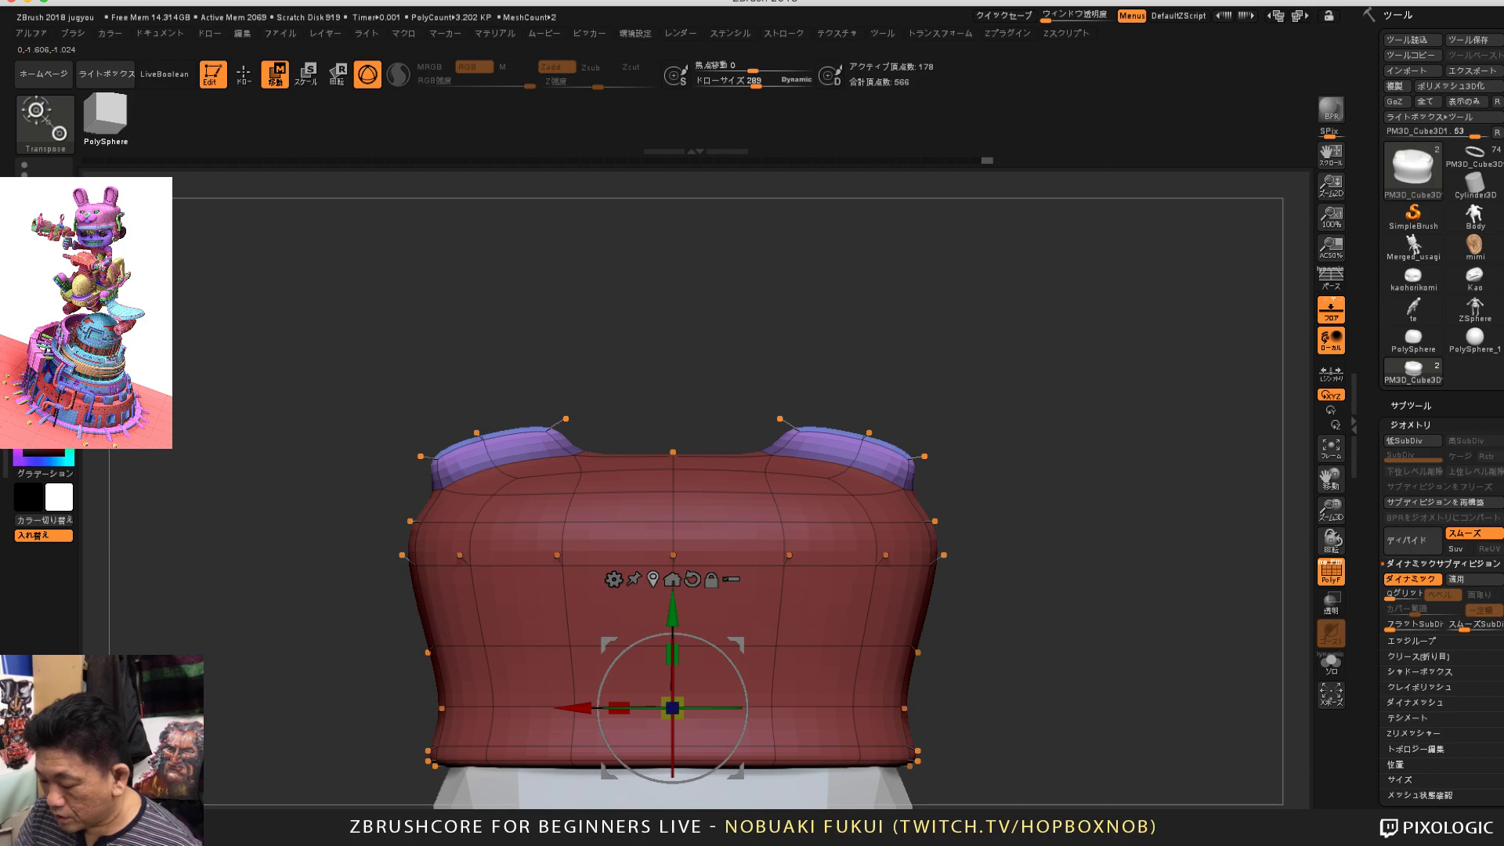
pyautogui.click(852, 432)
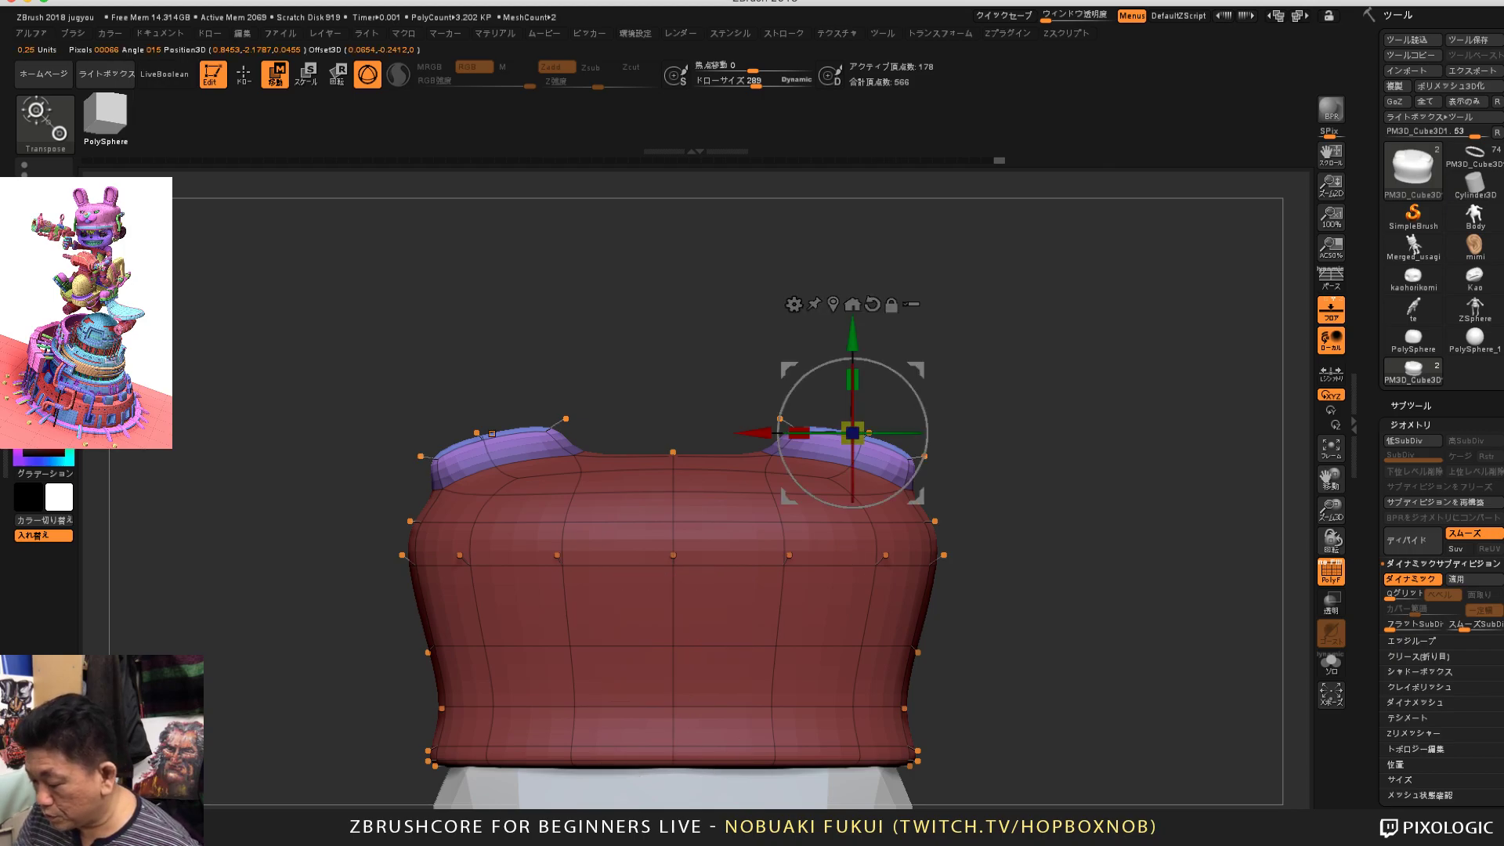
pyautogui.moveTo(1113, 556); pyautogui.dragTo(1050, 693)
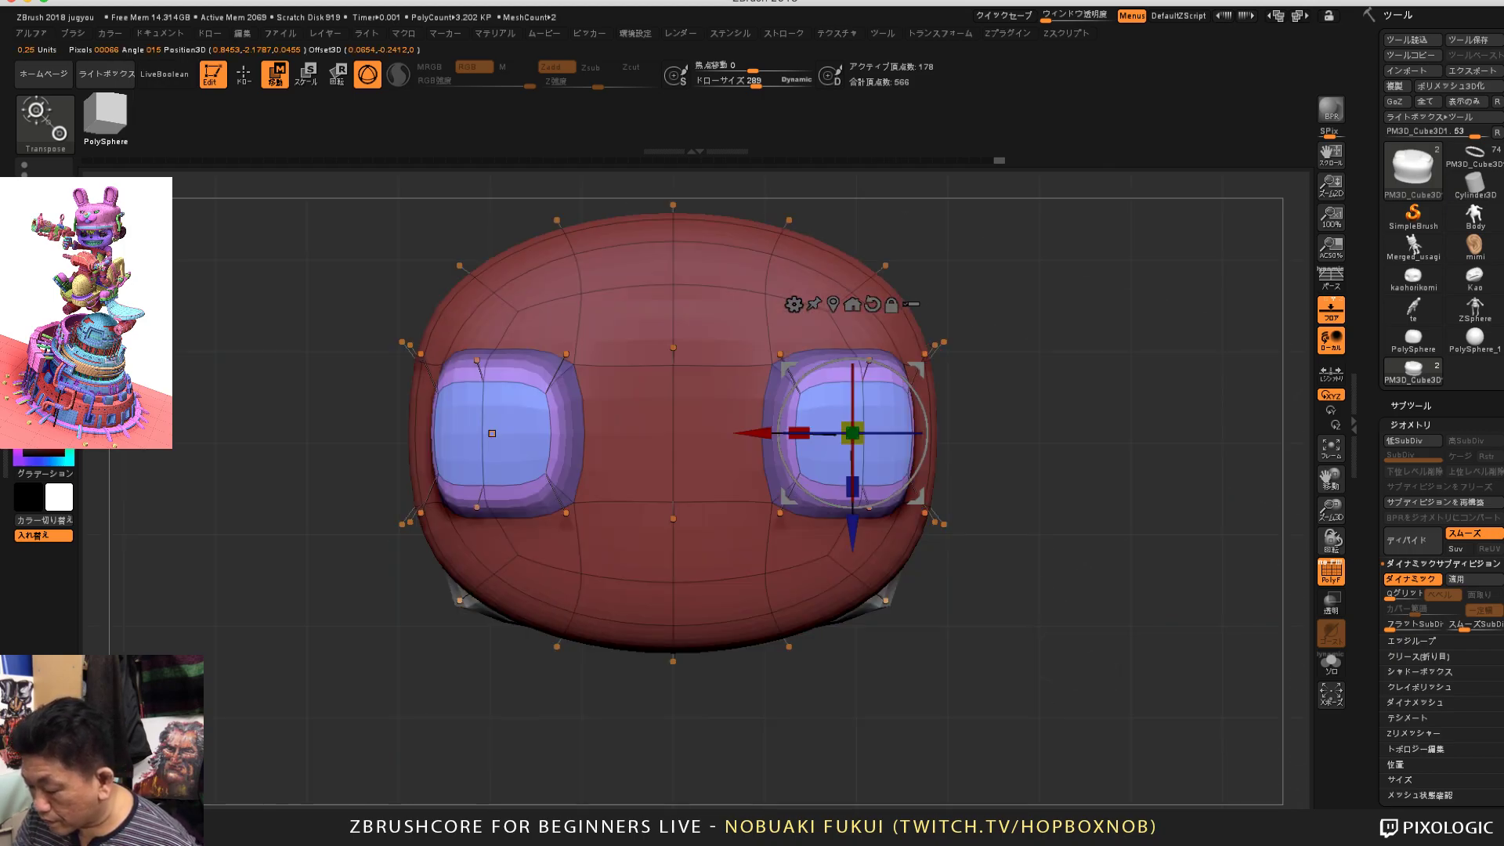
# Step: Shift the unmasked tops of both patches slightly inward and upward with the gizmo and rotate them to a flatter tilt
pyautogui.moveTo(853, 486); pyautogui.dragTo(999, 306)
pyautogui.moveTo(916, 370); pyautogui.dragTo(910, 369)
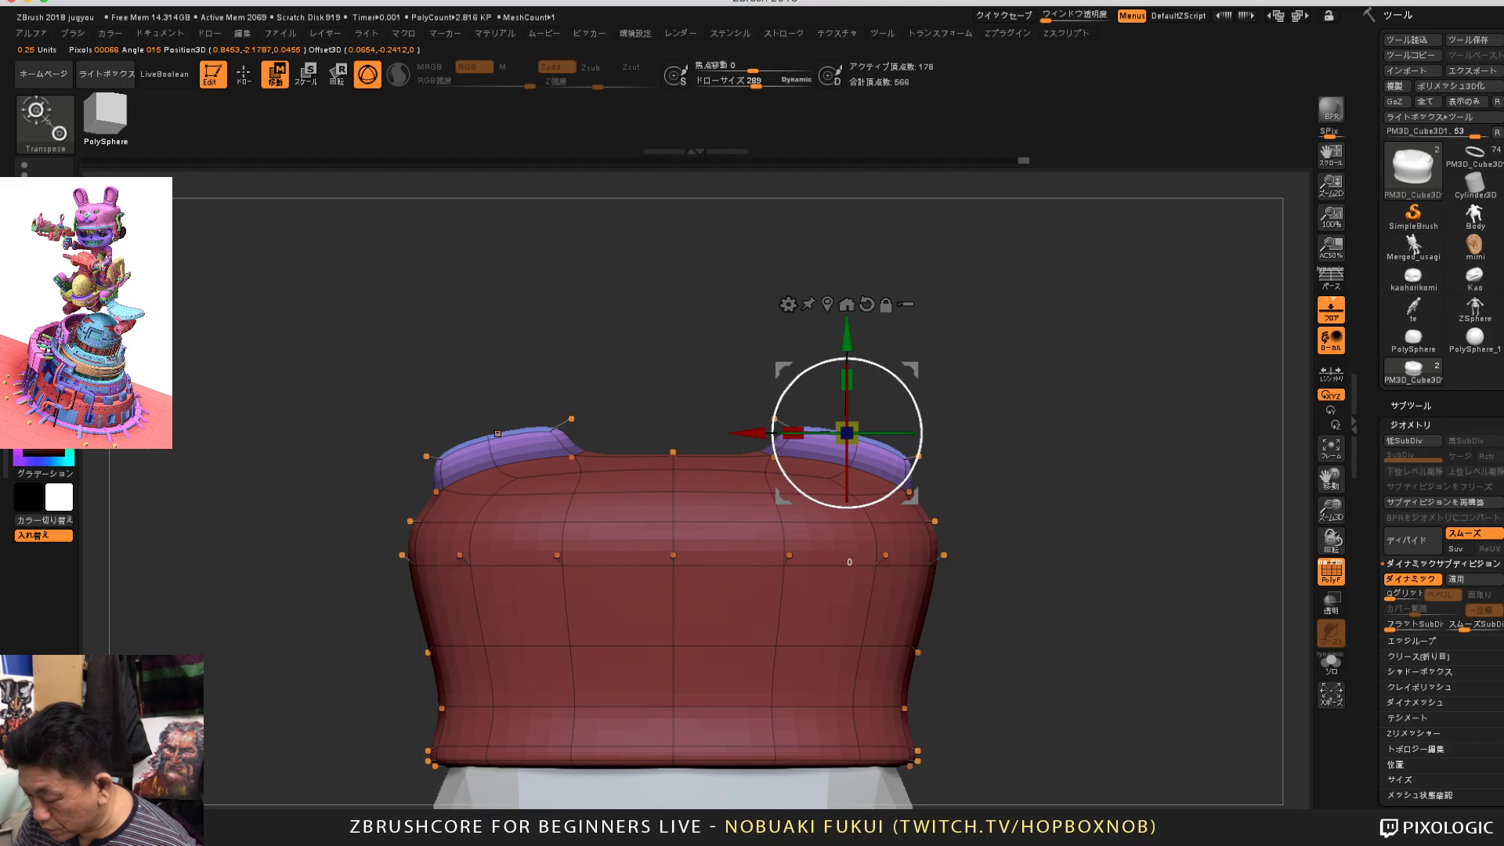
pyautogui.moveTo(774, 491); pyautogui.dragTo(778, 495)
pyautogui.moveTo(847, 434); pyautogui.dragTo(837, 419)
pyautogui.moveTo(784, 472); pyautogui.dragTo(780, 467)
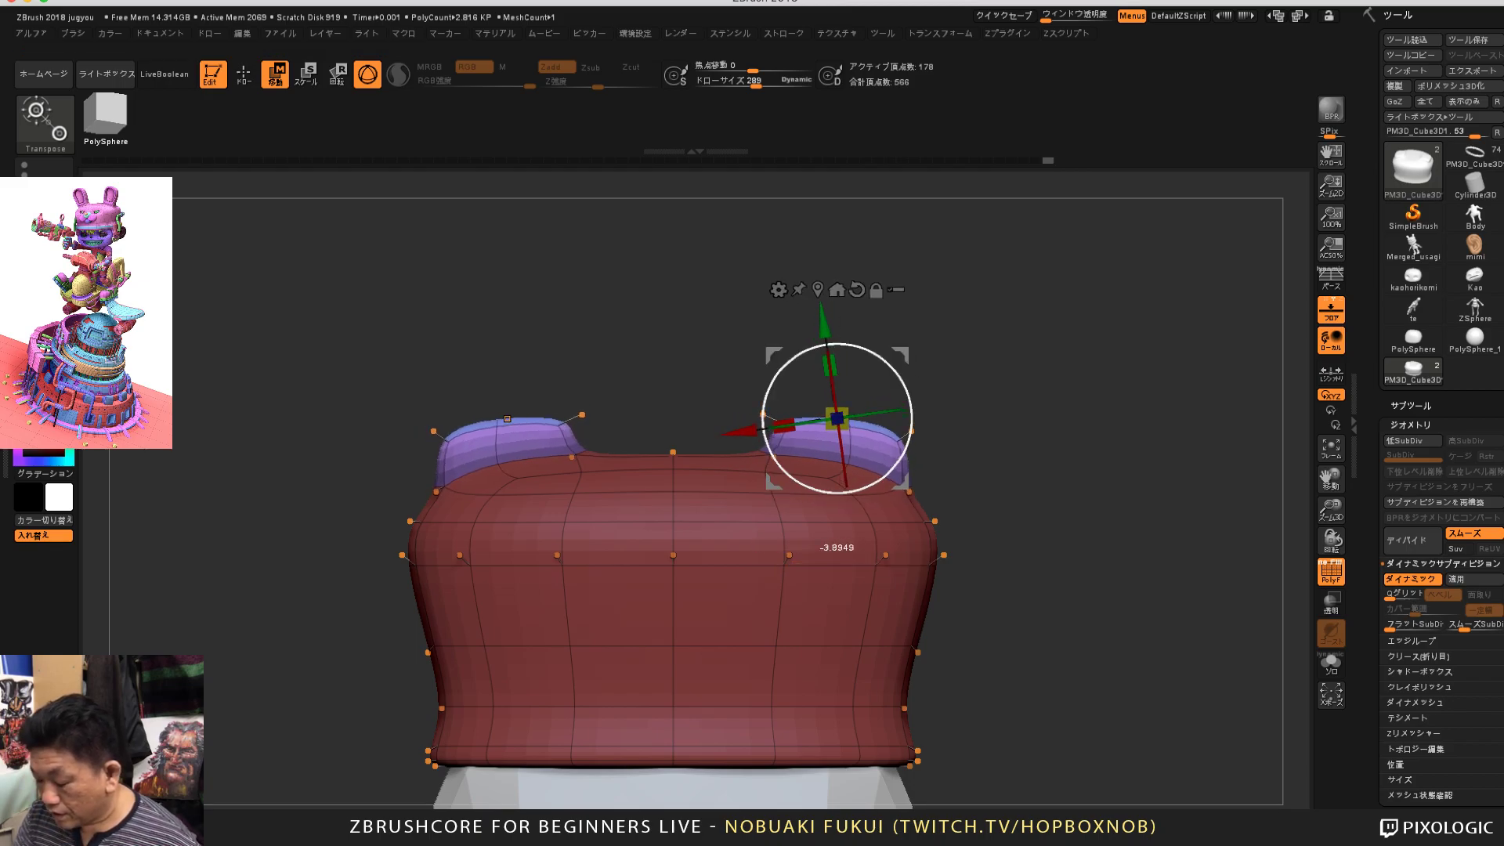
# Step: Try to extrude the unmasked patch tops further upward with the gizmo and undo it
pyautogui.keyDown('ctrl'); pyautogui.moveTo(824, 323); pyautogui.dragTo(817, 271); pyautogui.keyUp('ctrl')
pyautogui.hotkey('ctrl', 'z')
# Step: Reposition the gizmo on the top of each raised patch in turn, returning to the original side
pyautogui.moveTo(1018, 408); pyautogui.dragTo(1020, 447)
pyautogui.click(516, 389)
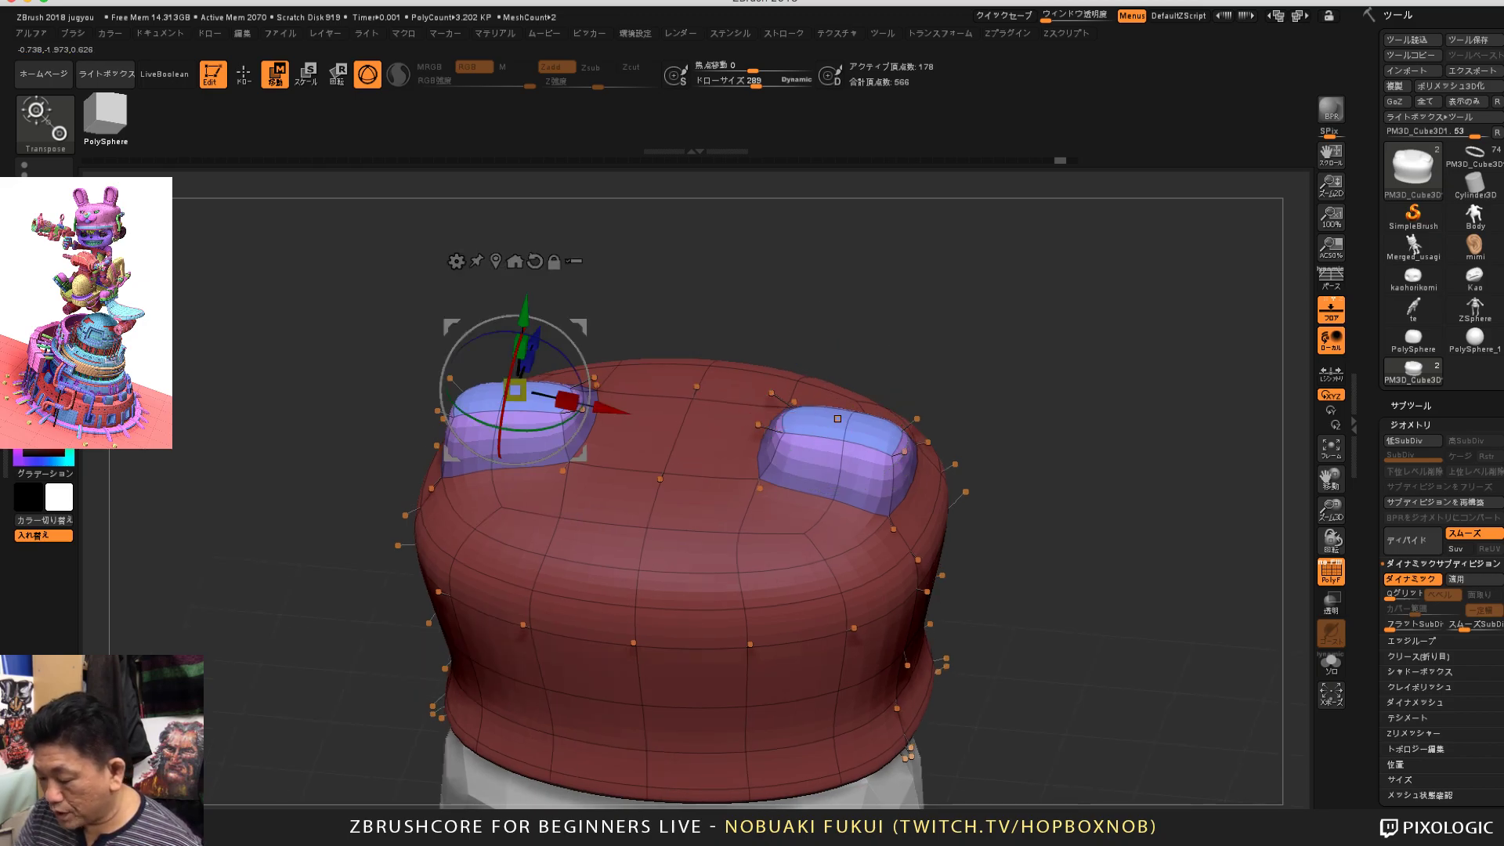
pyautogui.moveTo(1018, 439); pyautogui.dragTo(1035, 496)
pyautogui.click(852, 475)
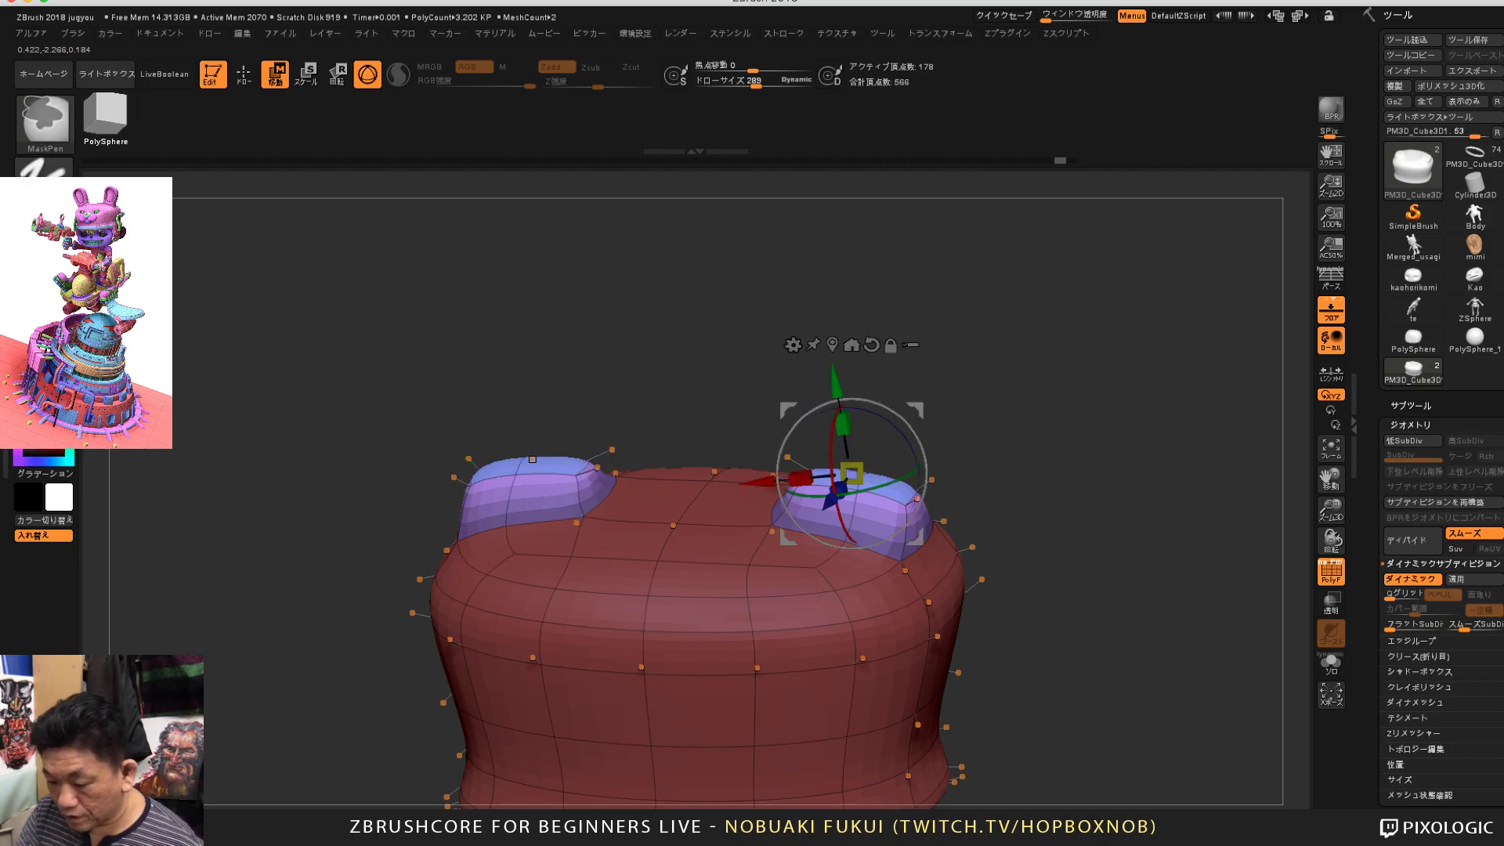
pyautogui.press('q')
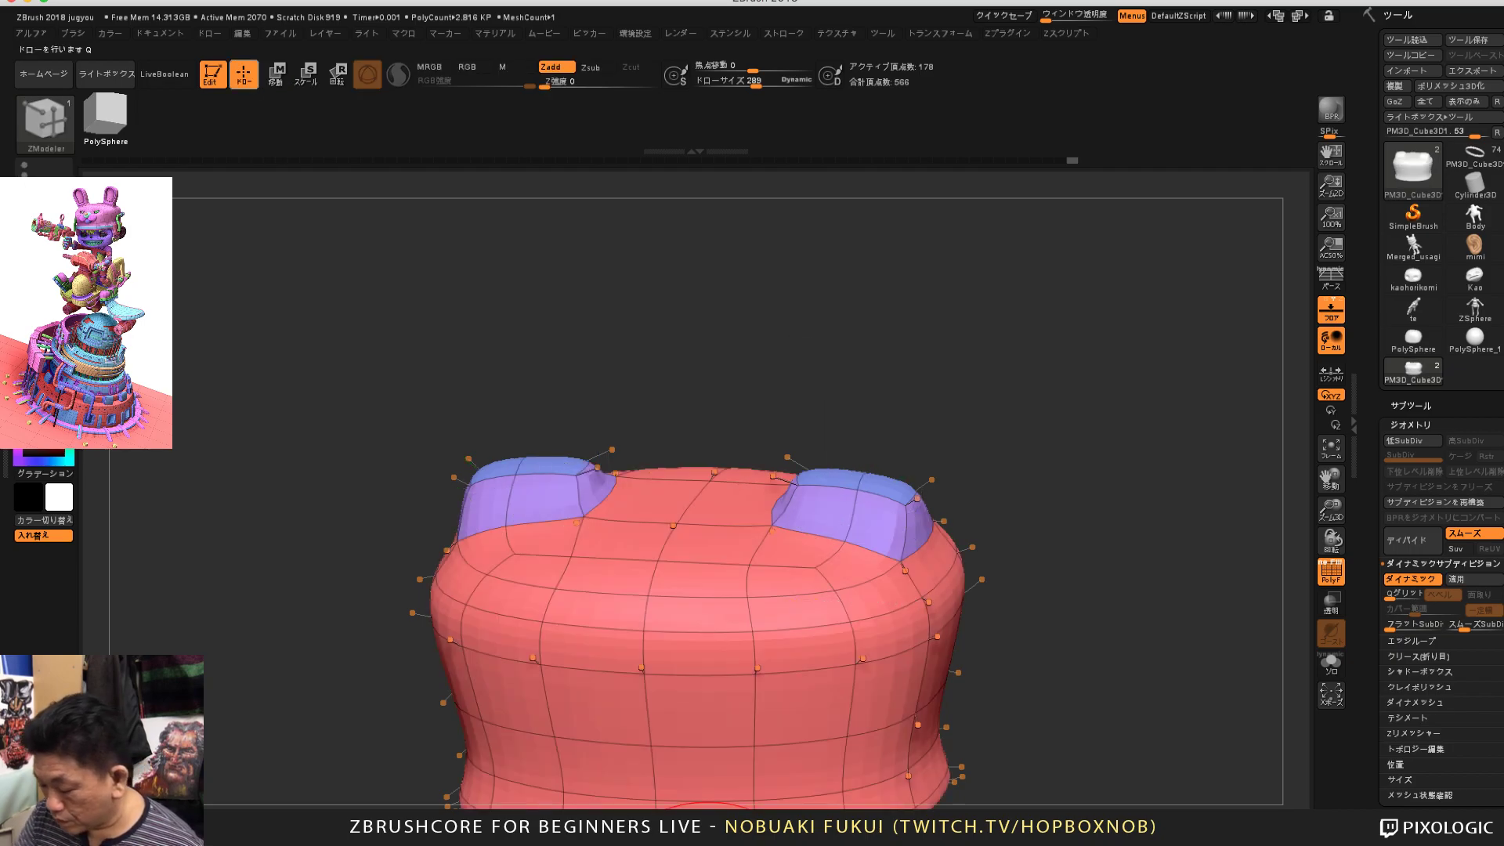
pyautogui.moveTo(948, 441); pyautogui.dragTo(886, 490)
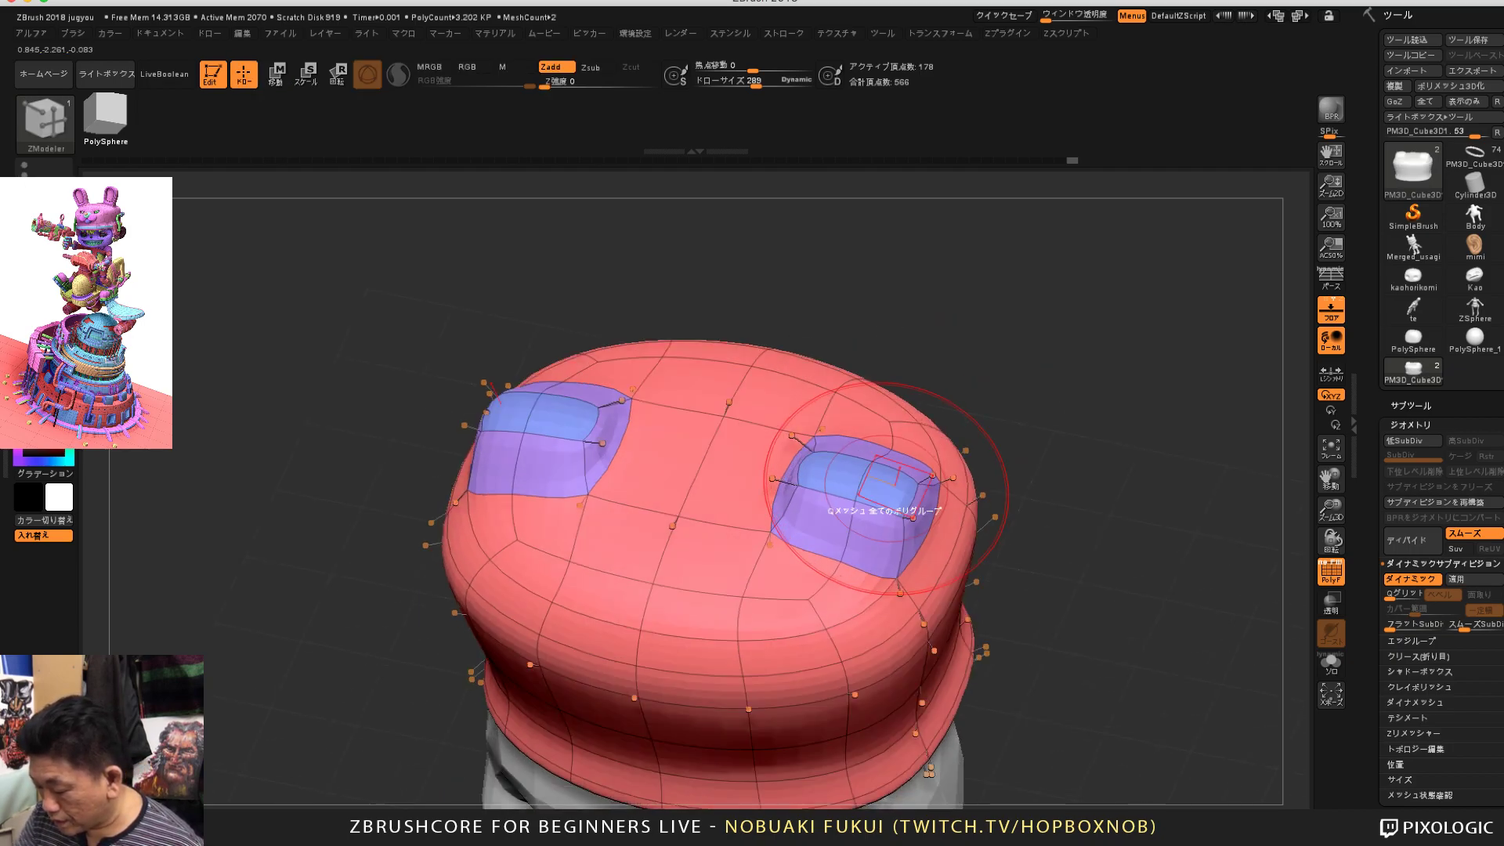
pyautogui.press('space')
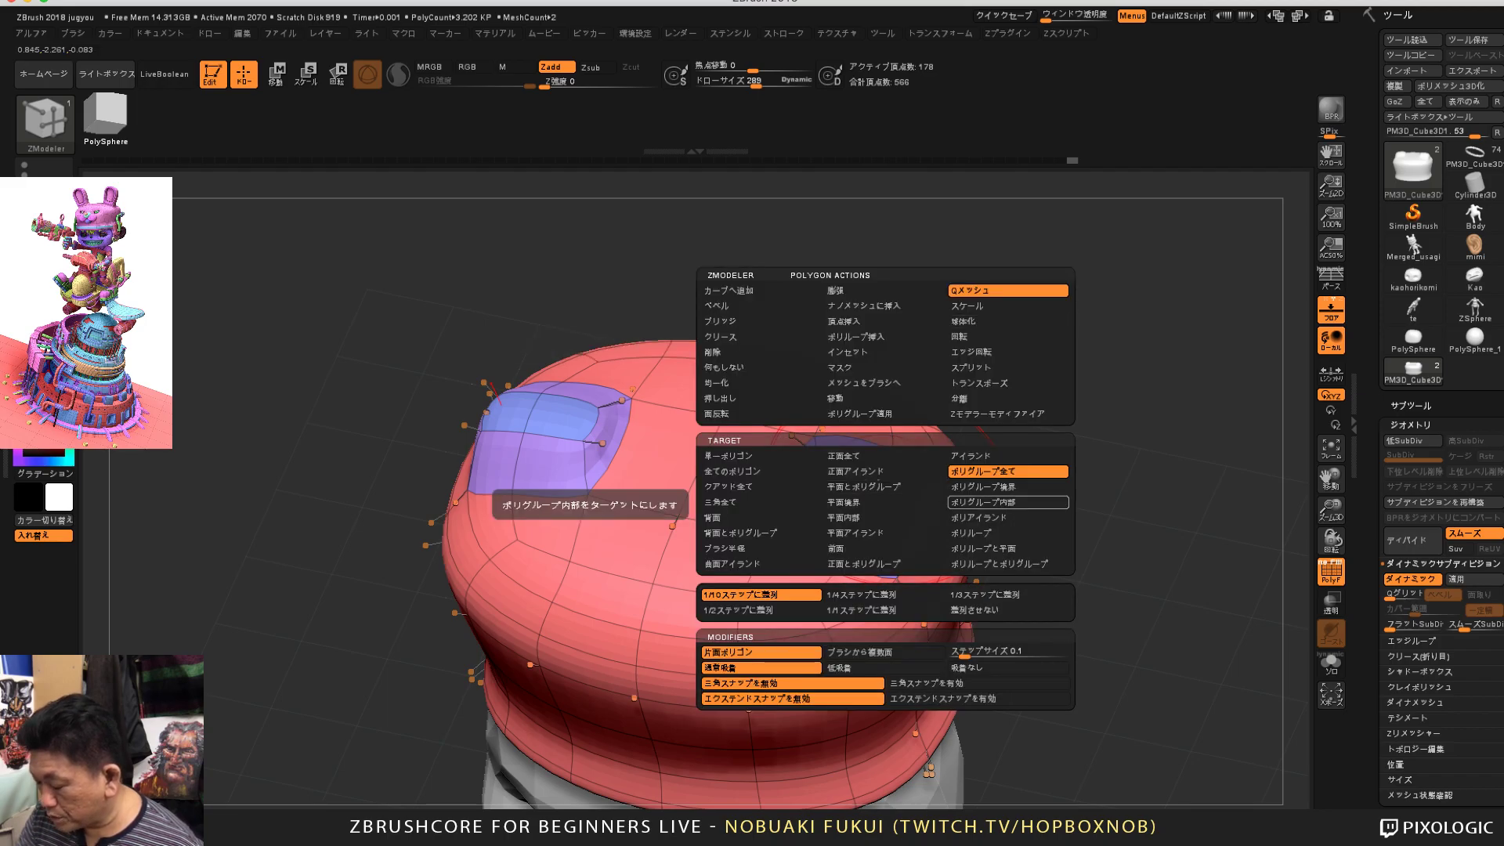
pyautogui.moveTo(878, 501); pyautogui.dragTo(950, 267)
pyautogui.moveTo(1018, 442); pyautogui.dragTo(1086, 383)
pyautogui.hotkey('ctrl', 'z')
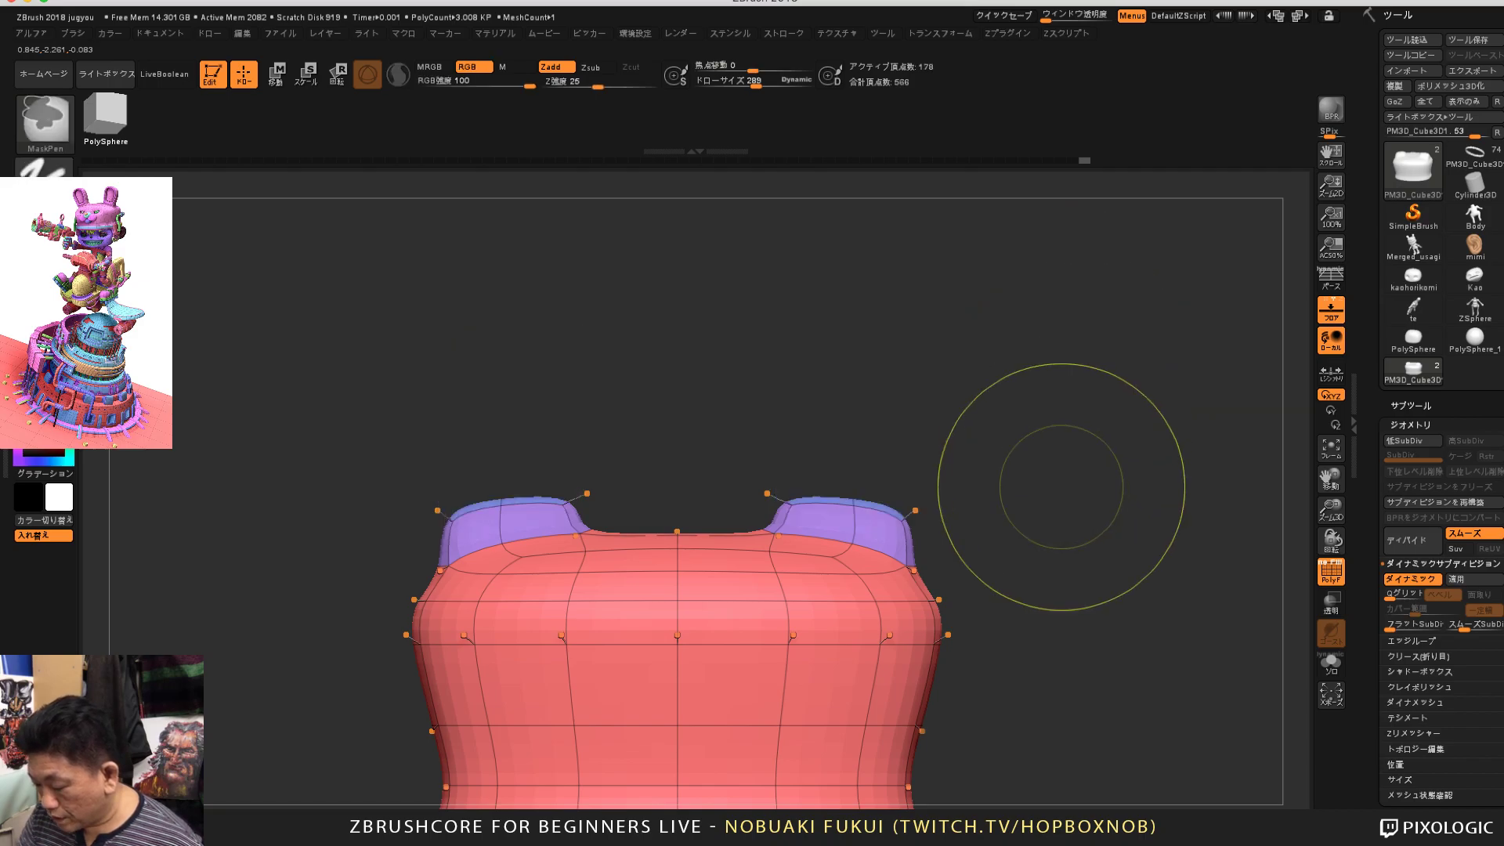
pyautogui.hotkey('ctrl', 'z')
pyautogui.hotkey('ctrl', 'z')
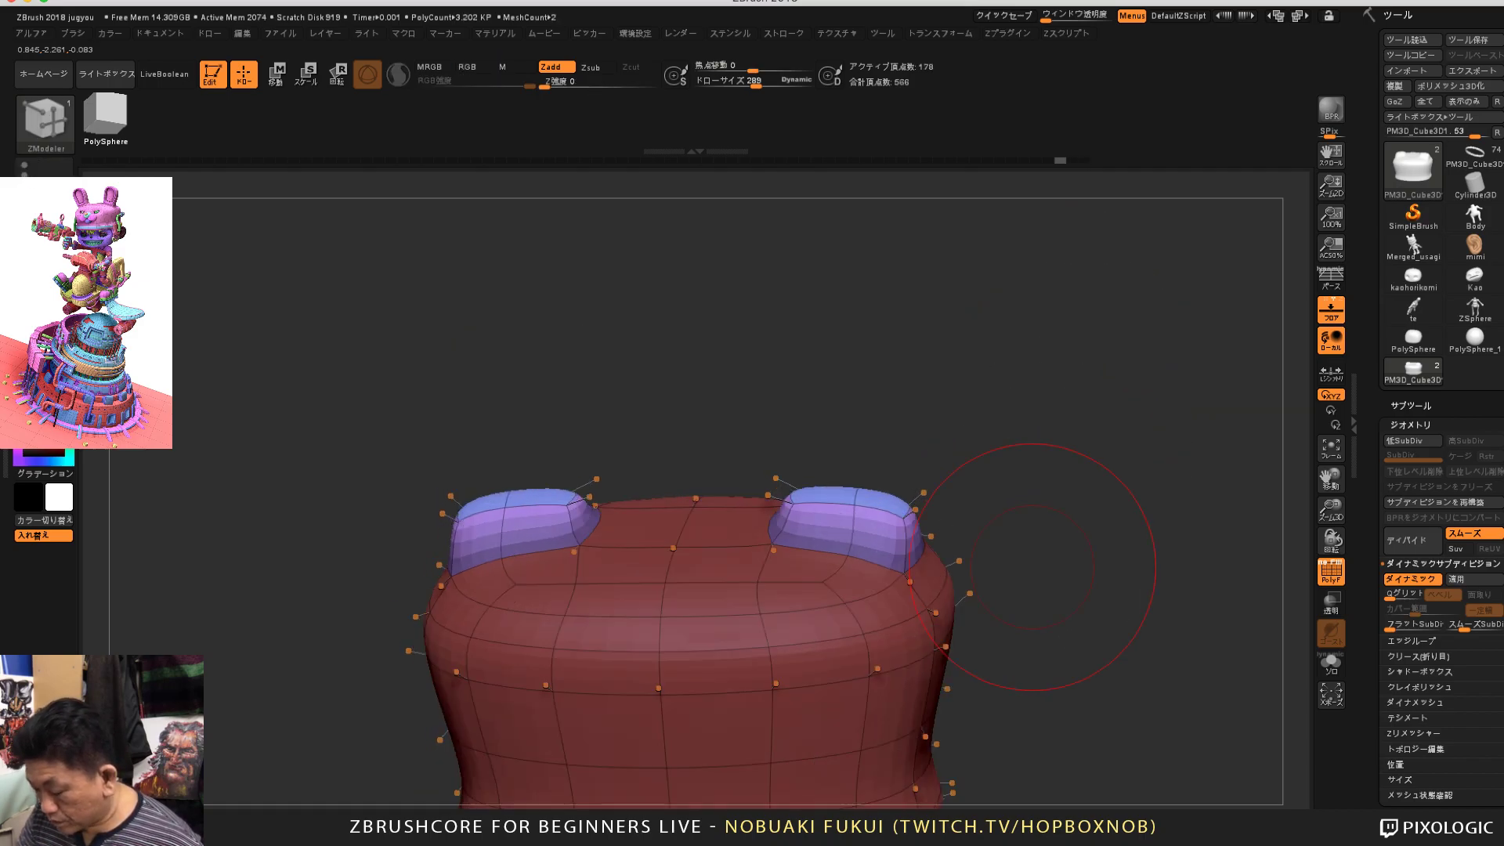
# Step: Set the gizmo upright on the patch tops and extrude both unmasked tops straight up into tall rabbit ears
pyautogui.press('w')
pyautogui.moveTo(1050, 442); pyautogui.dragTo(1090, 399)
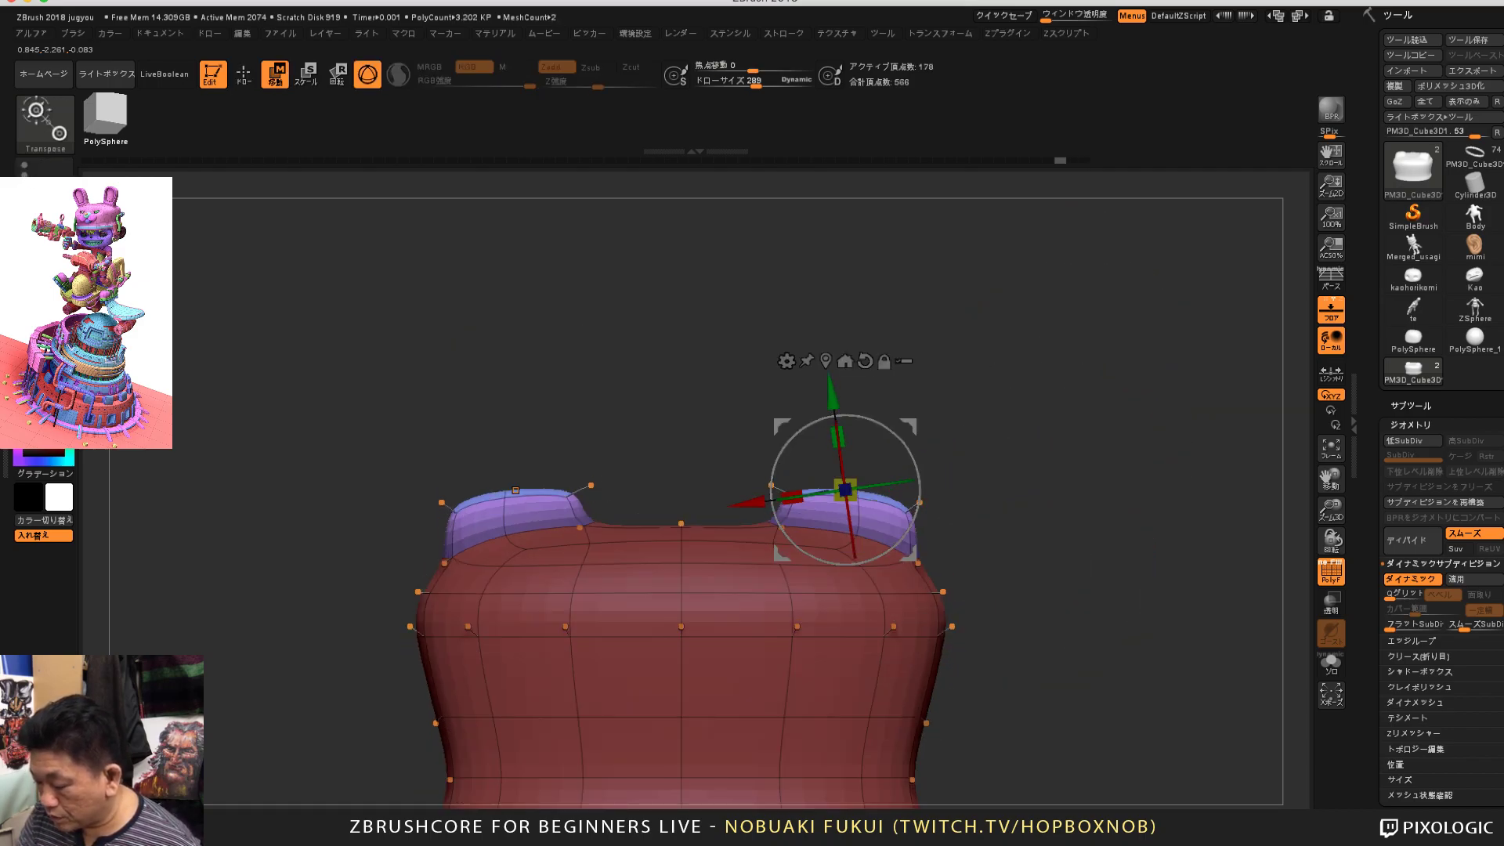
pyautogui.keyDown('alt'); pyautogui.moveTo(901, 441); pyautogui.dragTo(908, 449); pyautogui.keyUp('alt')
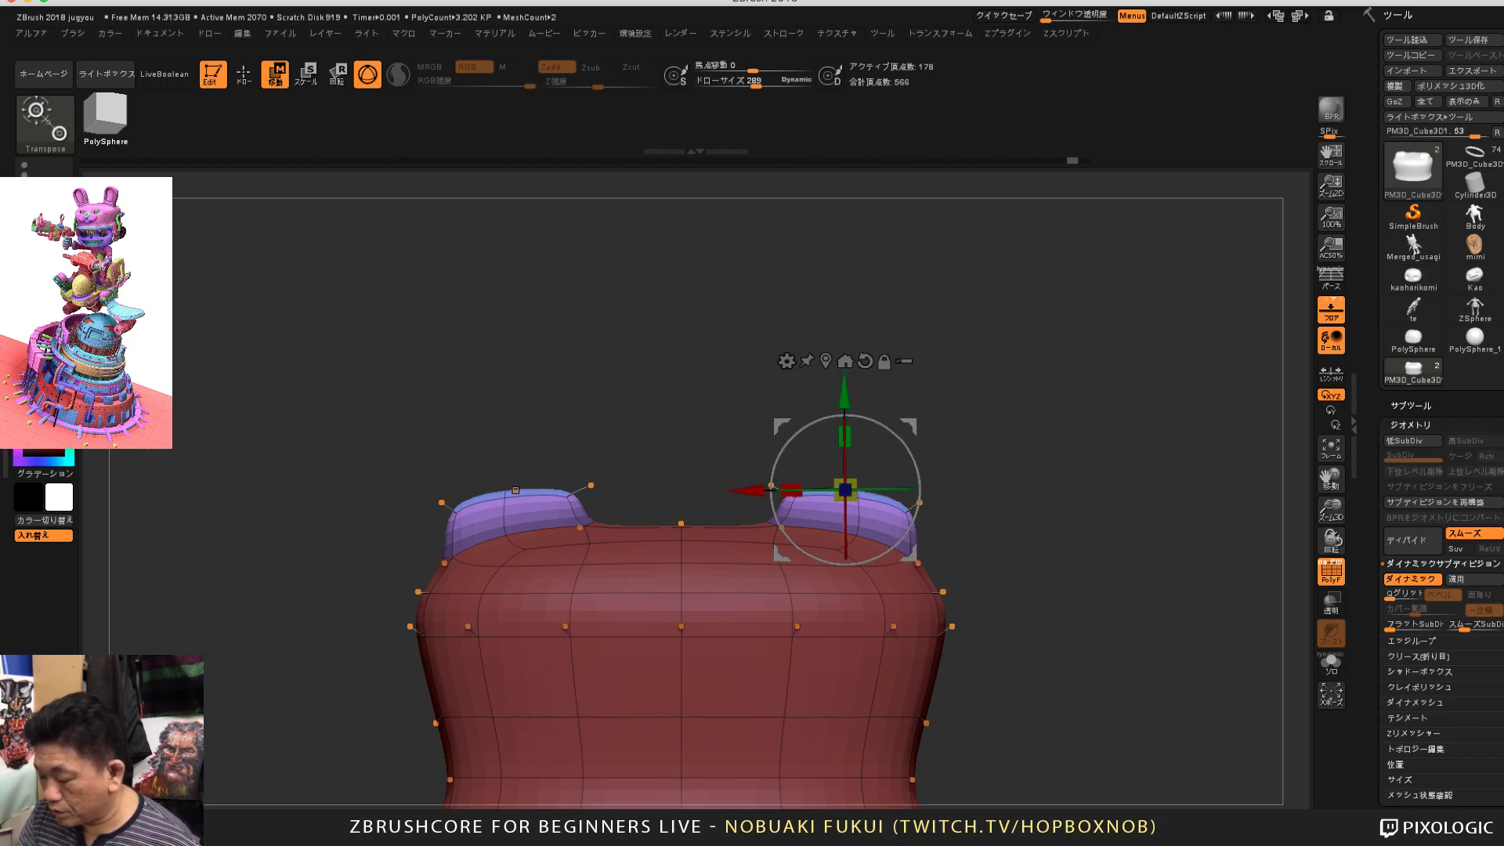
pyautogui.keyDown('ctrl'); pyautogui.moveTo(844, 394); pyautogui.dragTo(843, 202); pyautogui.keyUp('ctrl')
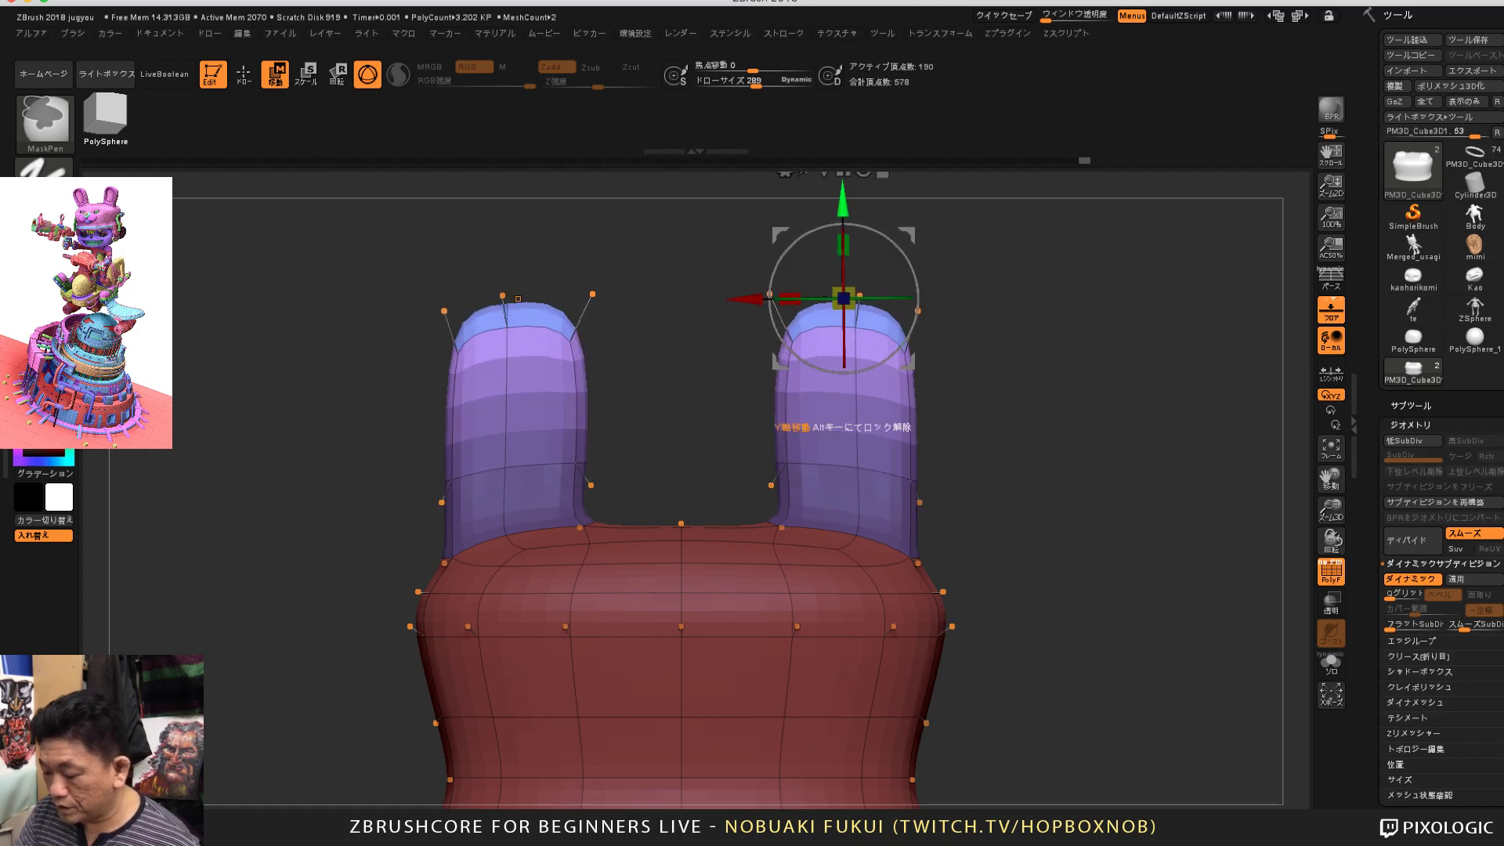
pyautogui.moveTo(1082, 439); pyautogui.dragTo(991, 454)
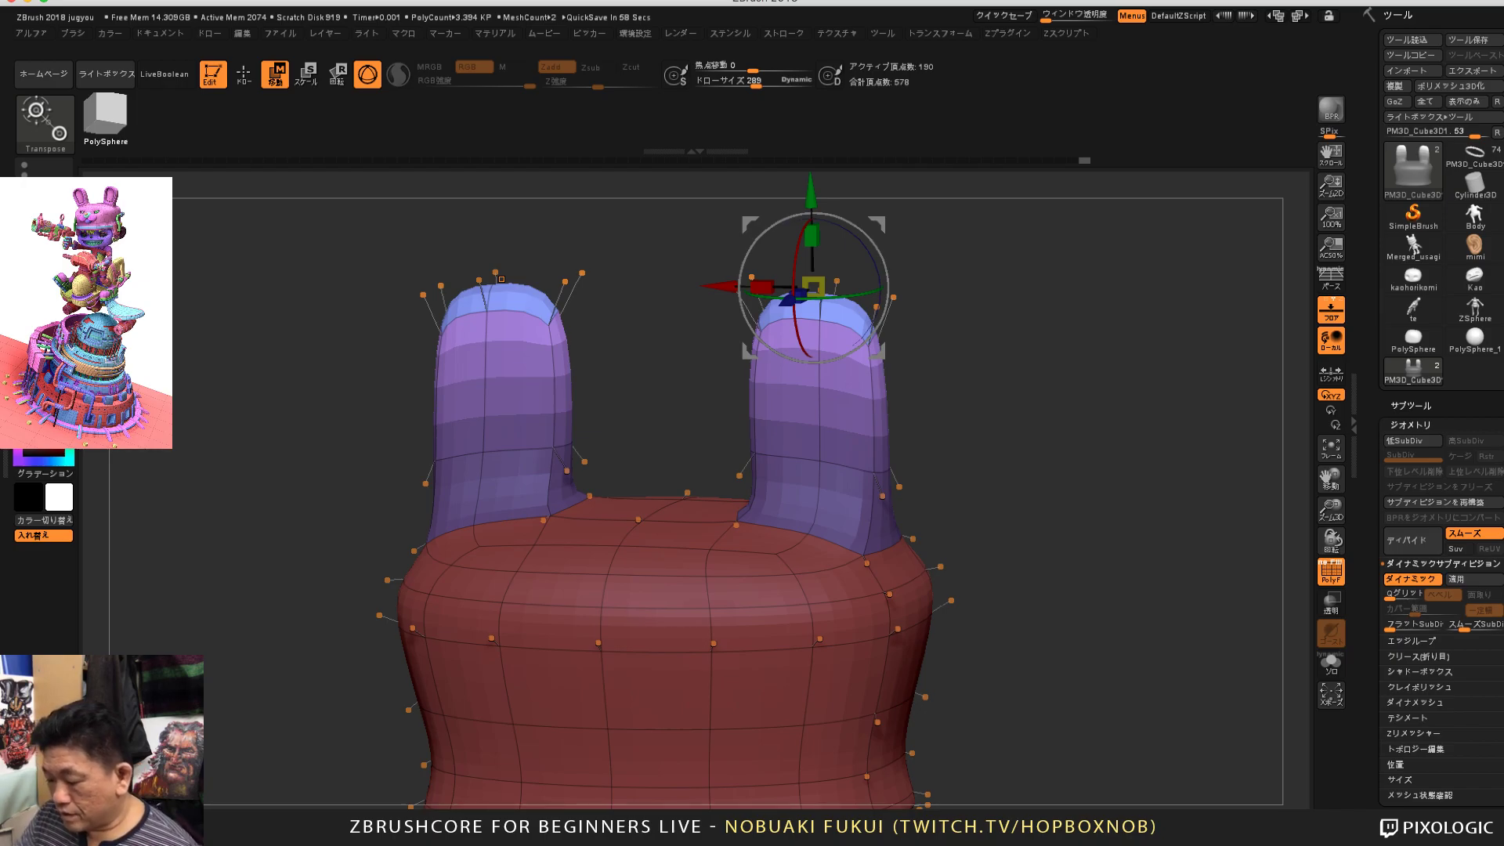
pyautogui.keyDown('shift'); pyautogui.moveTo(1010, 462); pyautogui.dragTo(1058, 445); pyautogui.keyUp('shift')
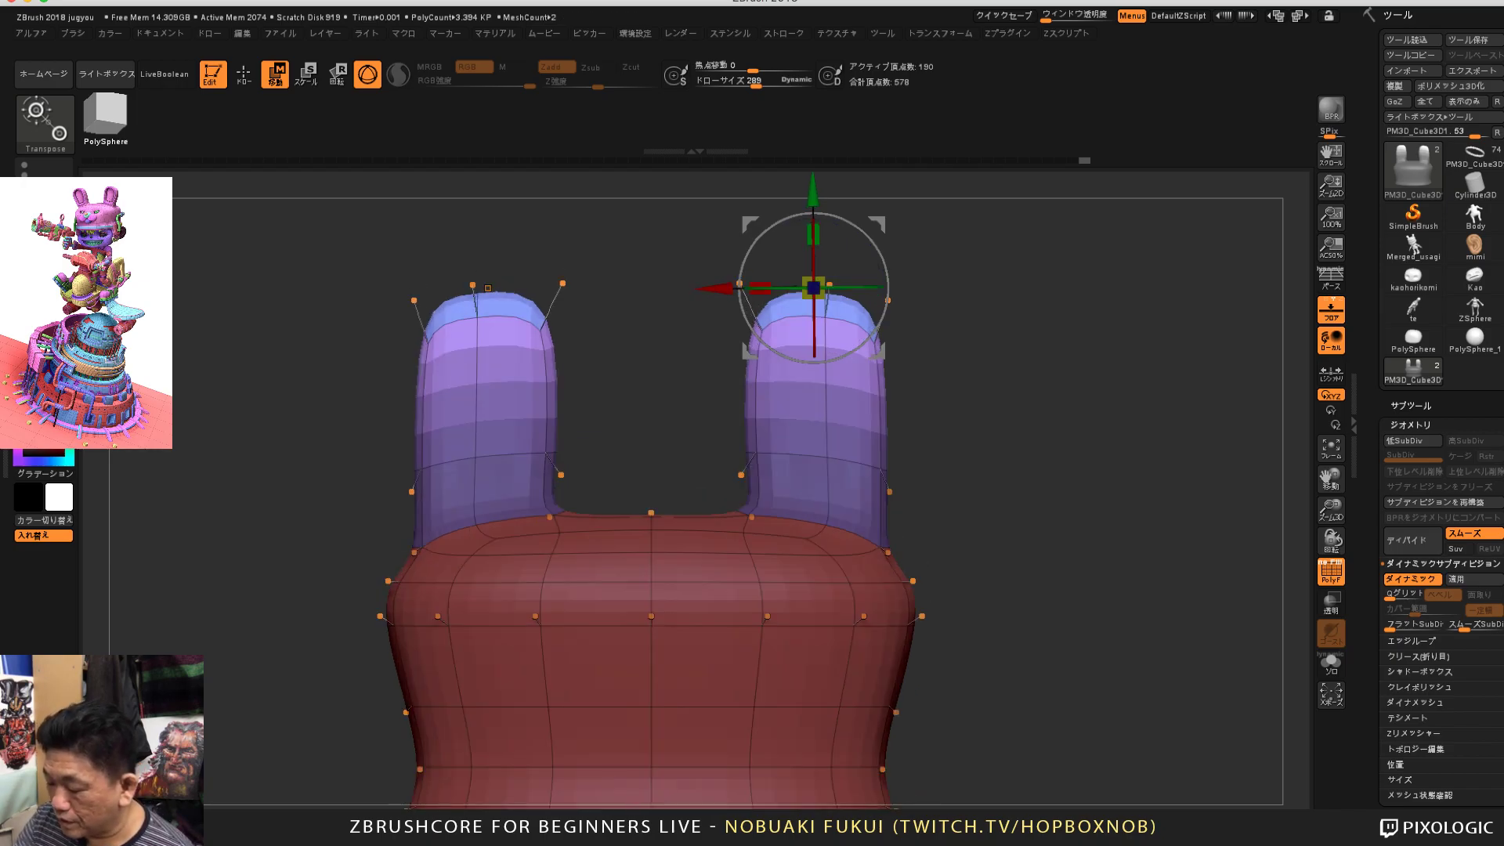
# Step: Raise the tips of both ears a little higher and shift them slightly outward with the gizmo
pyautogui.moveTo(933, 384); pyautogui.dragTo(811, 203)
pyautogui.hotkey('ctrl', 'z')
pyautogui.hotkey('ctrl', 'z')
pyautogui.press('ctrl')
pyautogui.keyDown('shift'); pyautogui.moveTo(979, 369); pyautogui.dragTo(1027, 344); pyautogui.keyUp('shift')
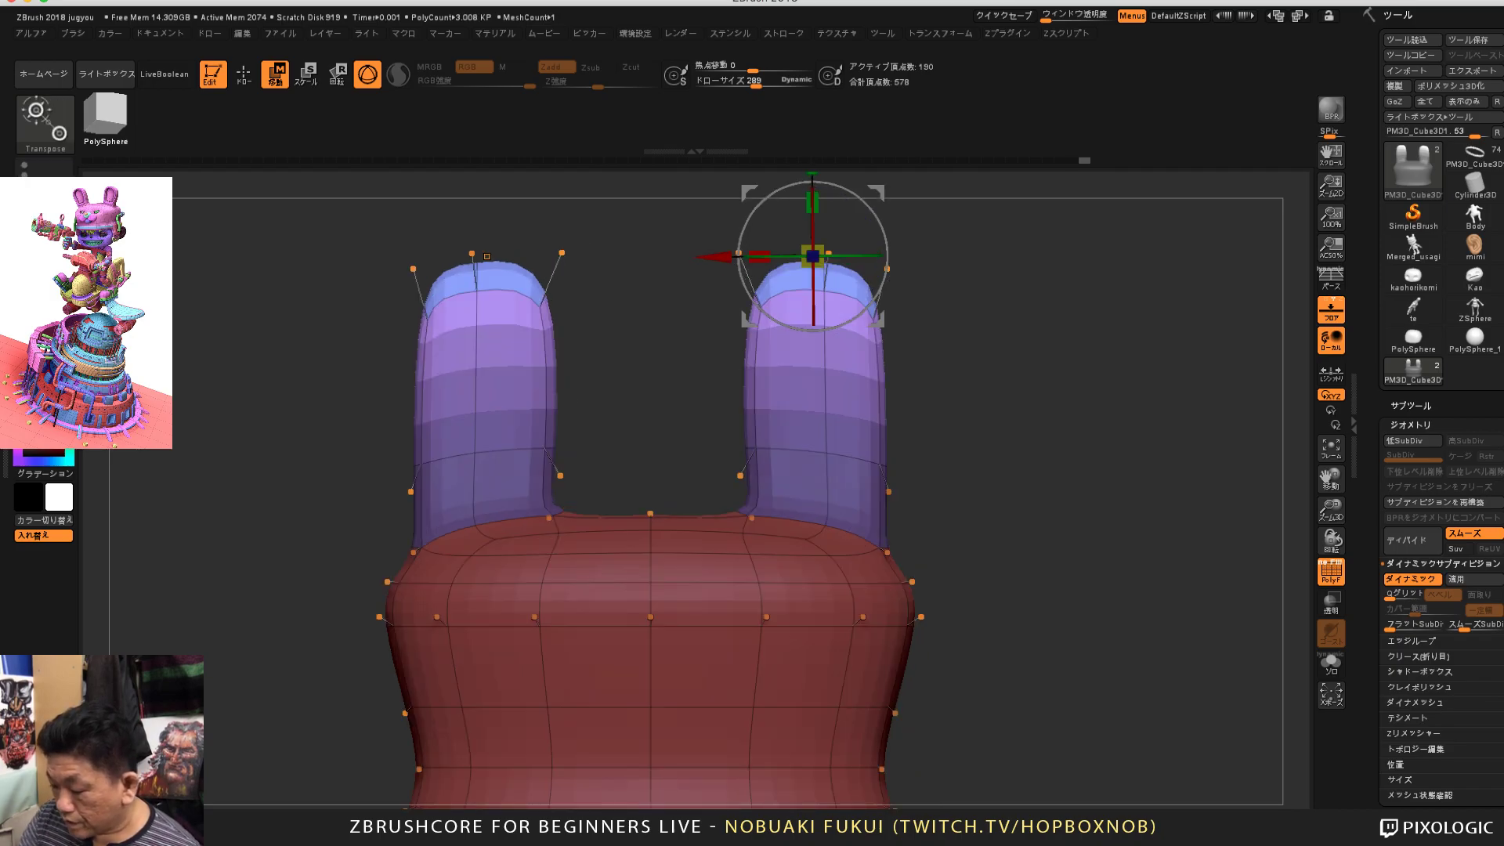
pyautogui.moveTo(748, 192); pyautogui.dragTo(775, 208)
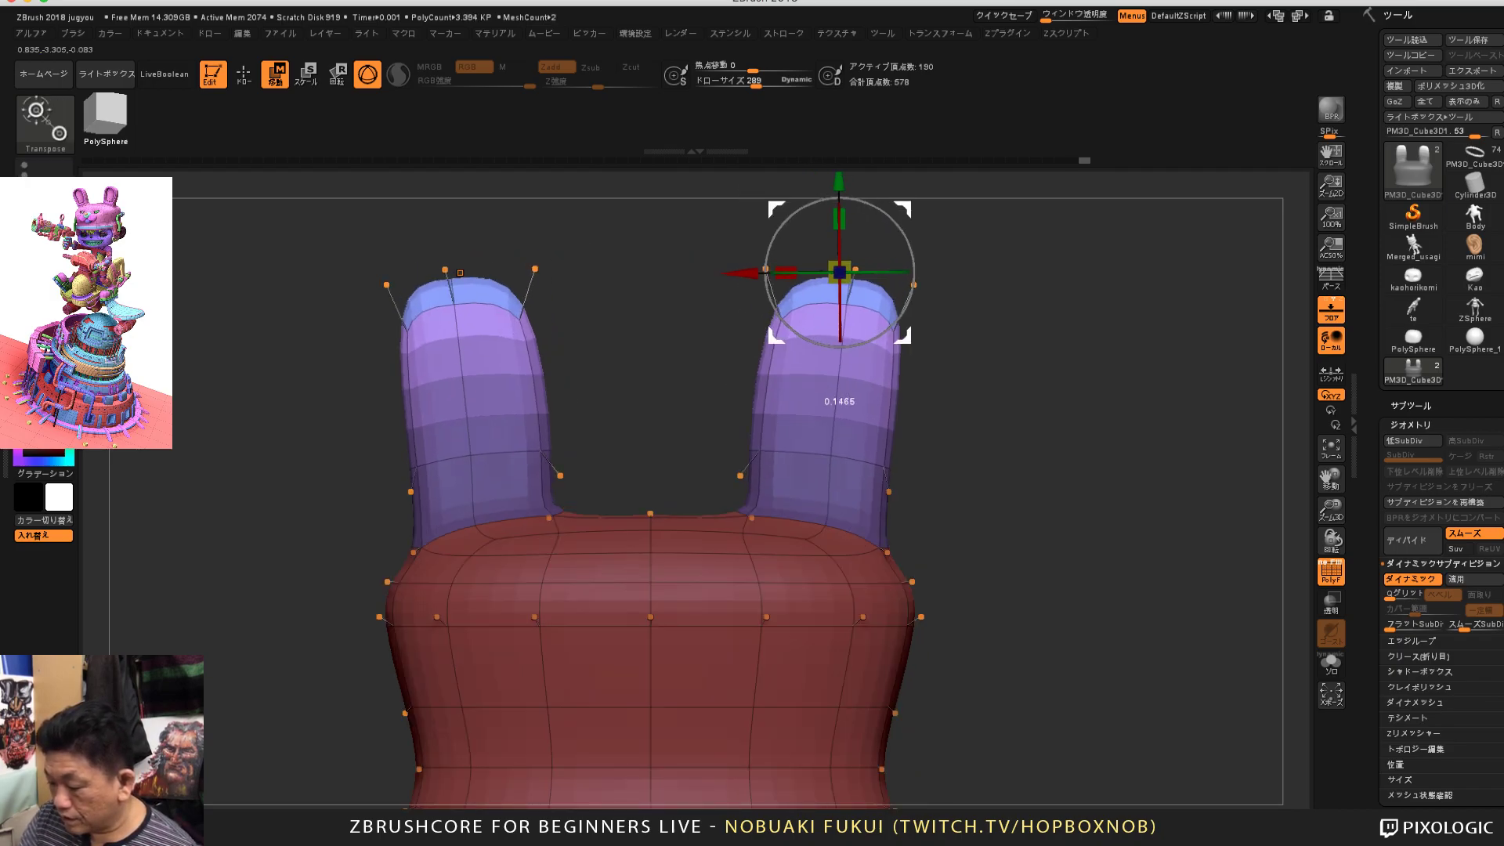
pyautogui.moveTo(840, 272); pyautogui.dragTo(831, 272)
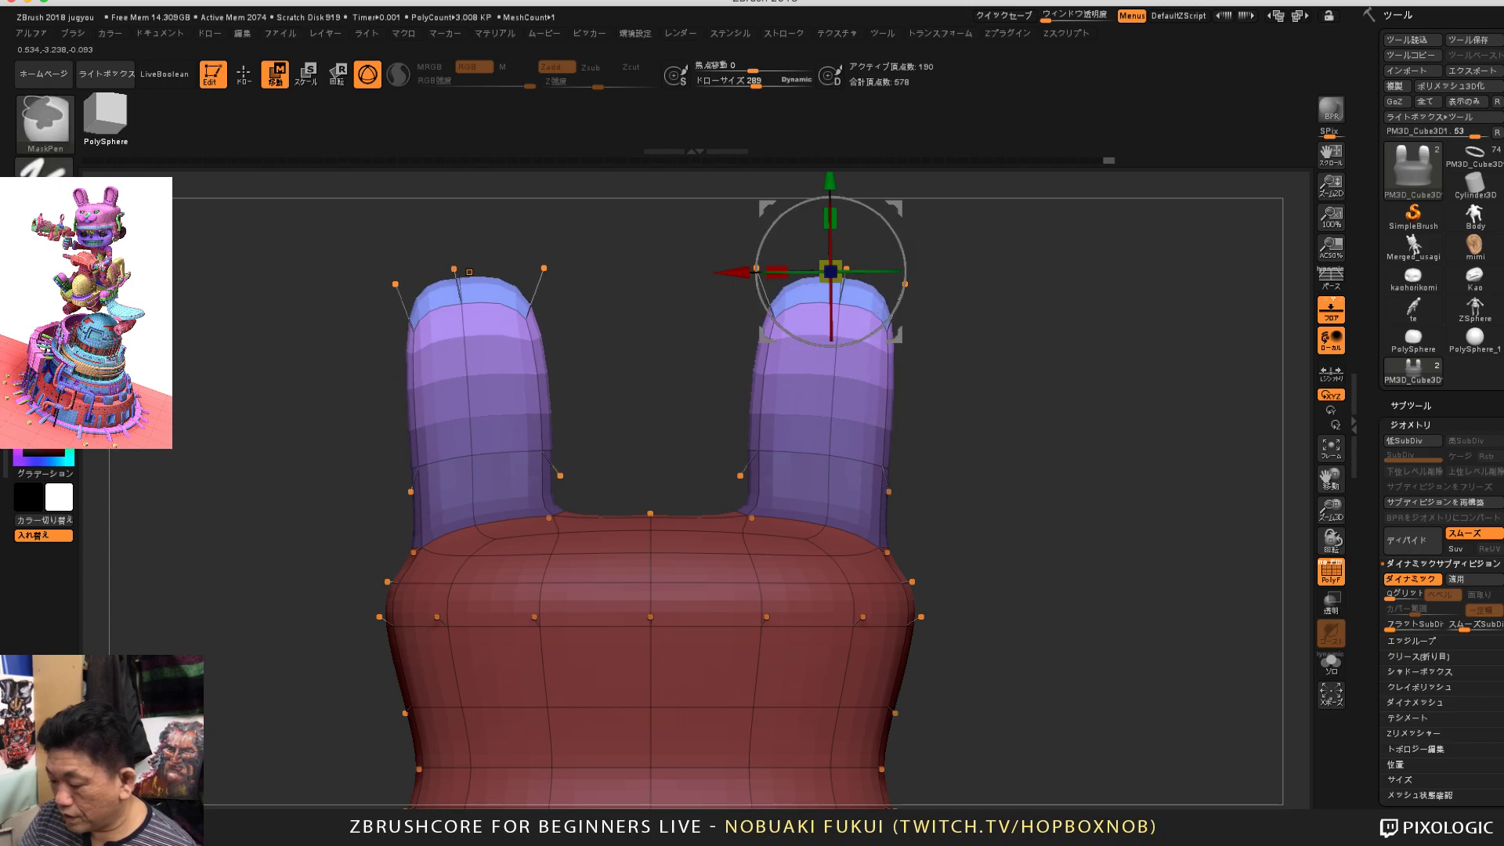
pyautogui.moveTo(987, 369); pyautogui.dragTo(960, 439)
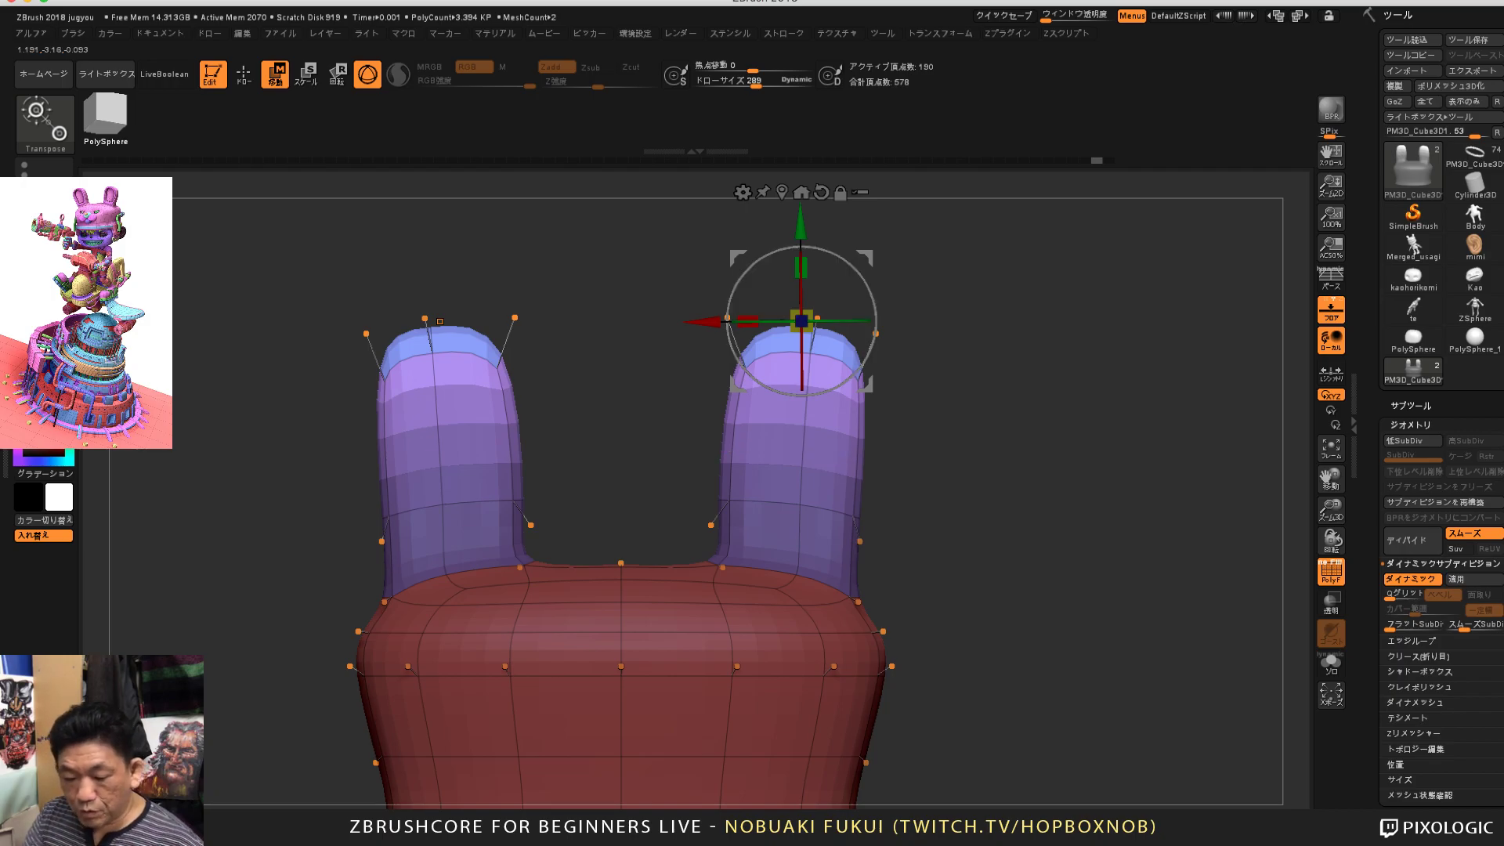
pyautogui.keyDown('alt'); pyautogui.moveTo(440, 322); pyautogui.dragTo(467, 344); pyautogui.keyUp('alt')
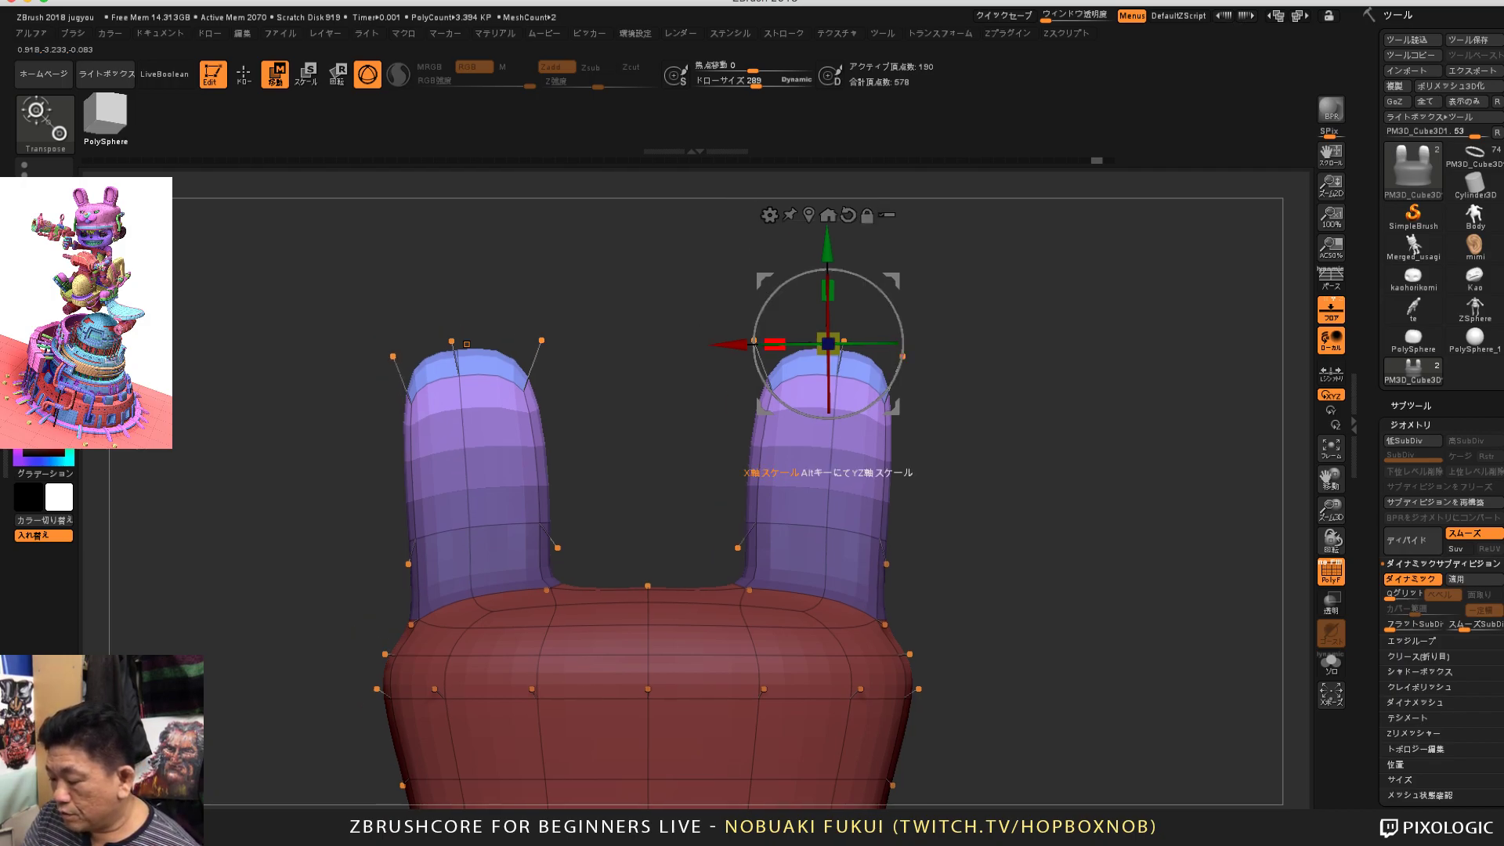
# Step: Try to scale the ear tips along the X axis with the gizmo and undo it
pyautogui.moveTo(774, 344)
pyautogui.mouseDown()
pyautogui.moveTo(712, 344)
pyautogui.moveTo(816, 343)
pyautogui.mouseUp()
pyautogui.hotkey('ctrl', 'z')
pyautogui.hotkey('ctrl', 'z')
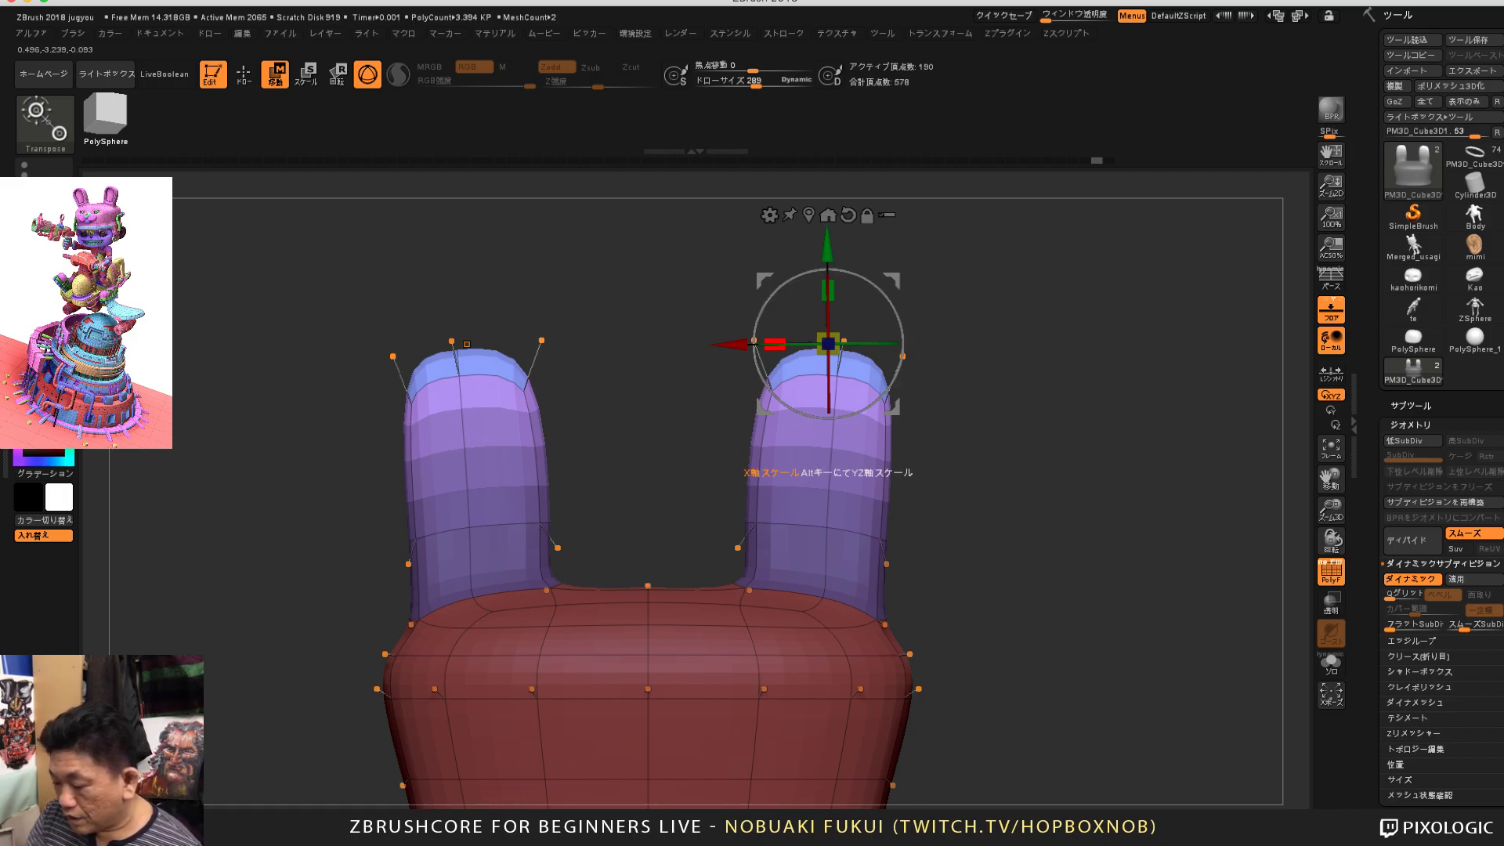
pyautogui.moveTo(774, 343); pyautogui.dragTo(815, 343)
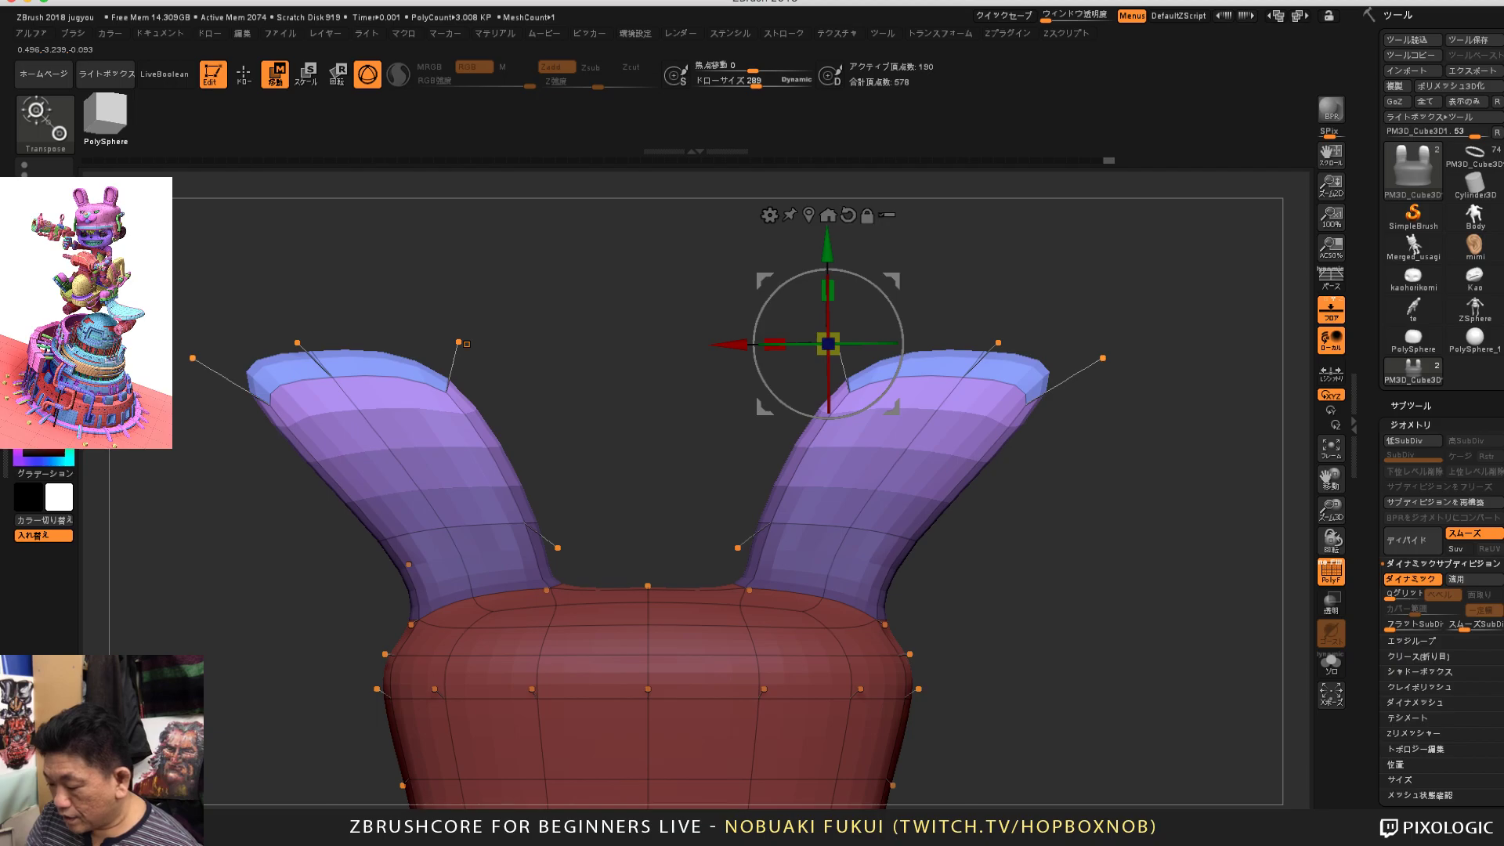
pyautogui.hotkey('ctrl', 'z')
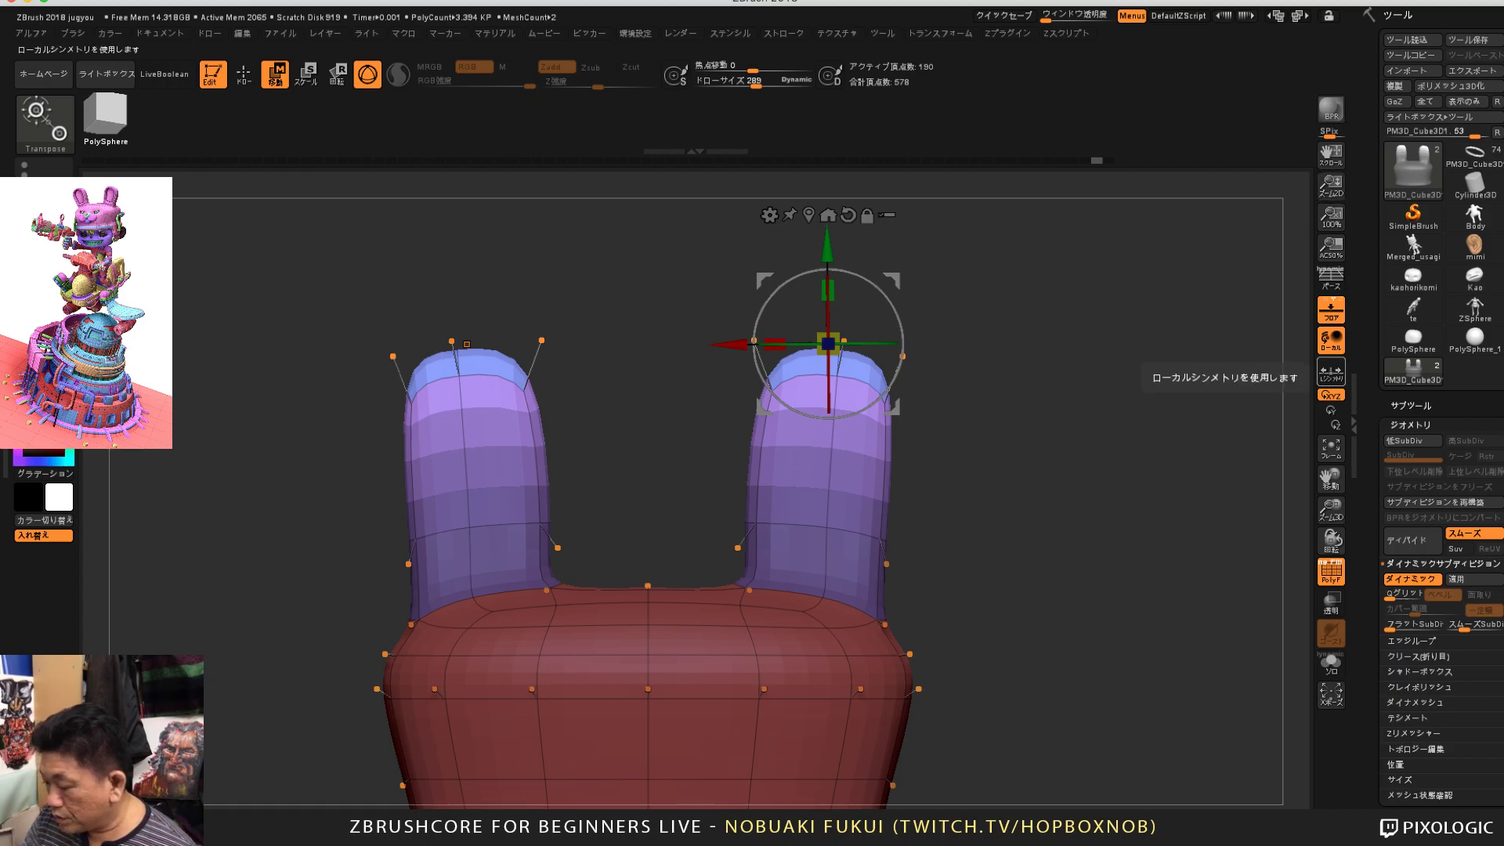
# Step: Enable local symmetry and widen the tips of both ears along the X axis with the gizmo
pyautogui.click(1331, 372)
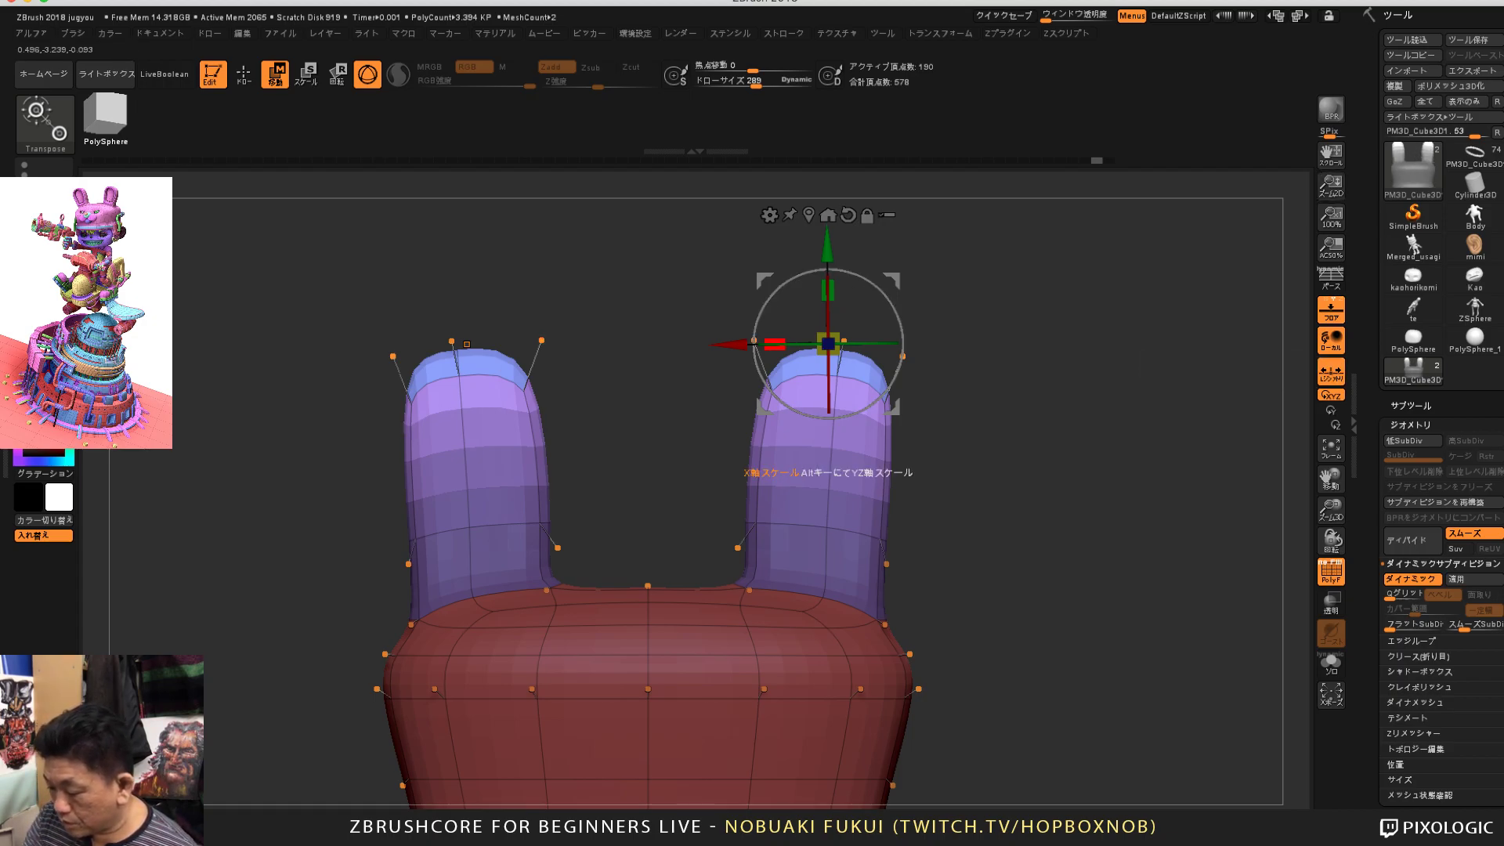
pyautogui.moveTo(774, 343); pyautogui.dragTo(733, 345)
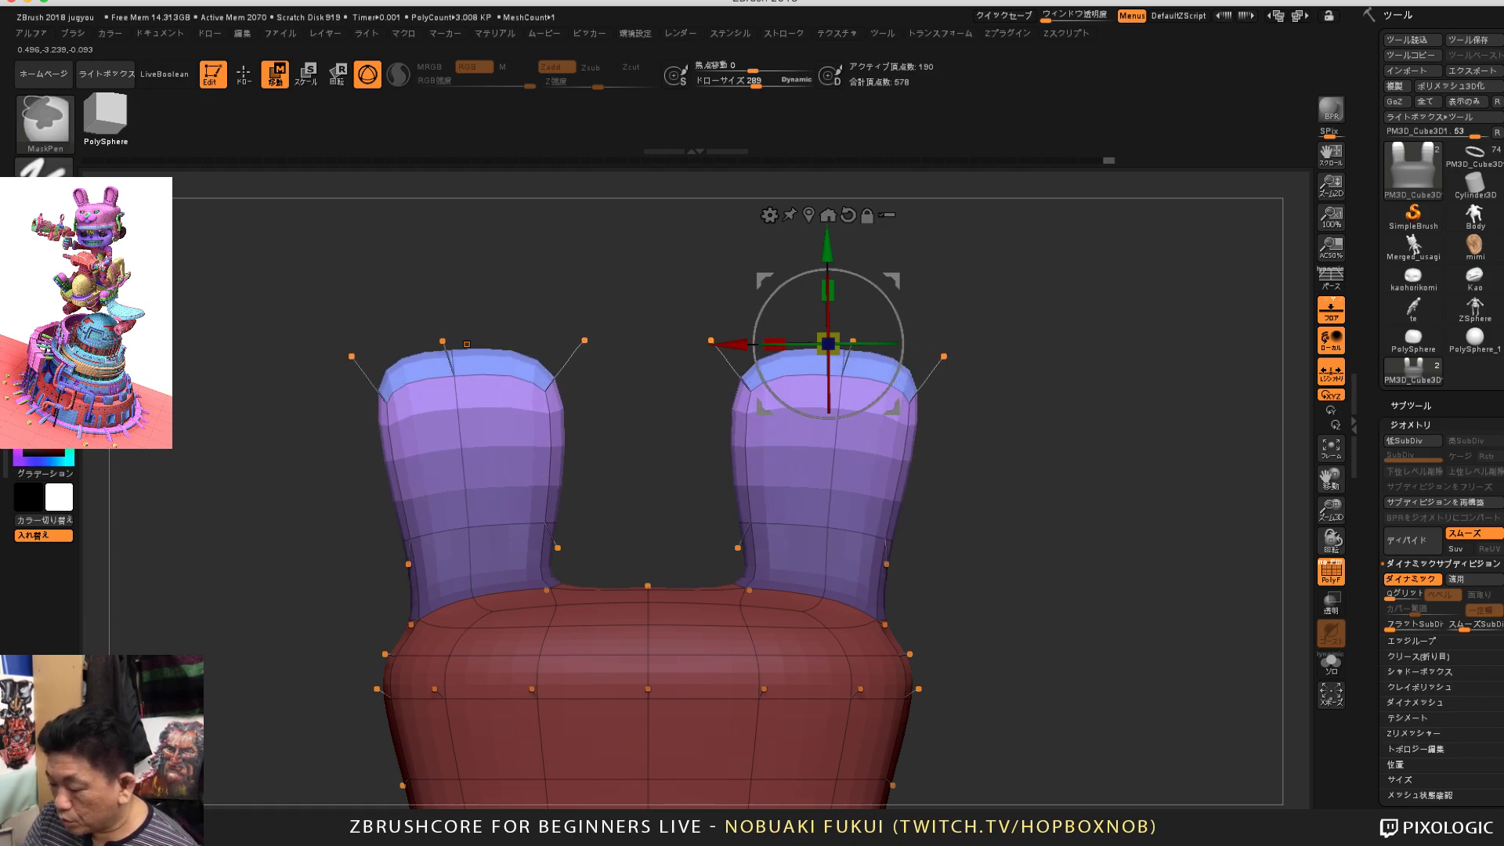
pyautogui.hotkey('ctrl', 'z')
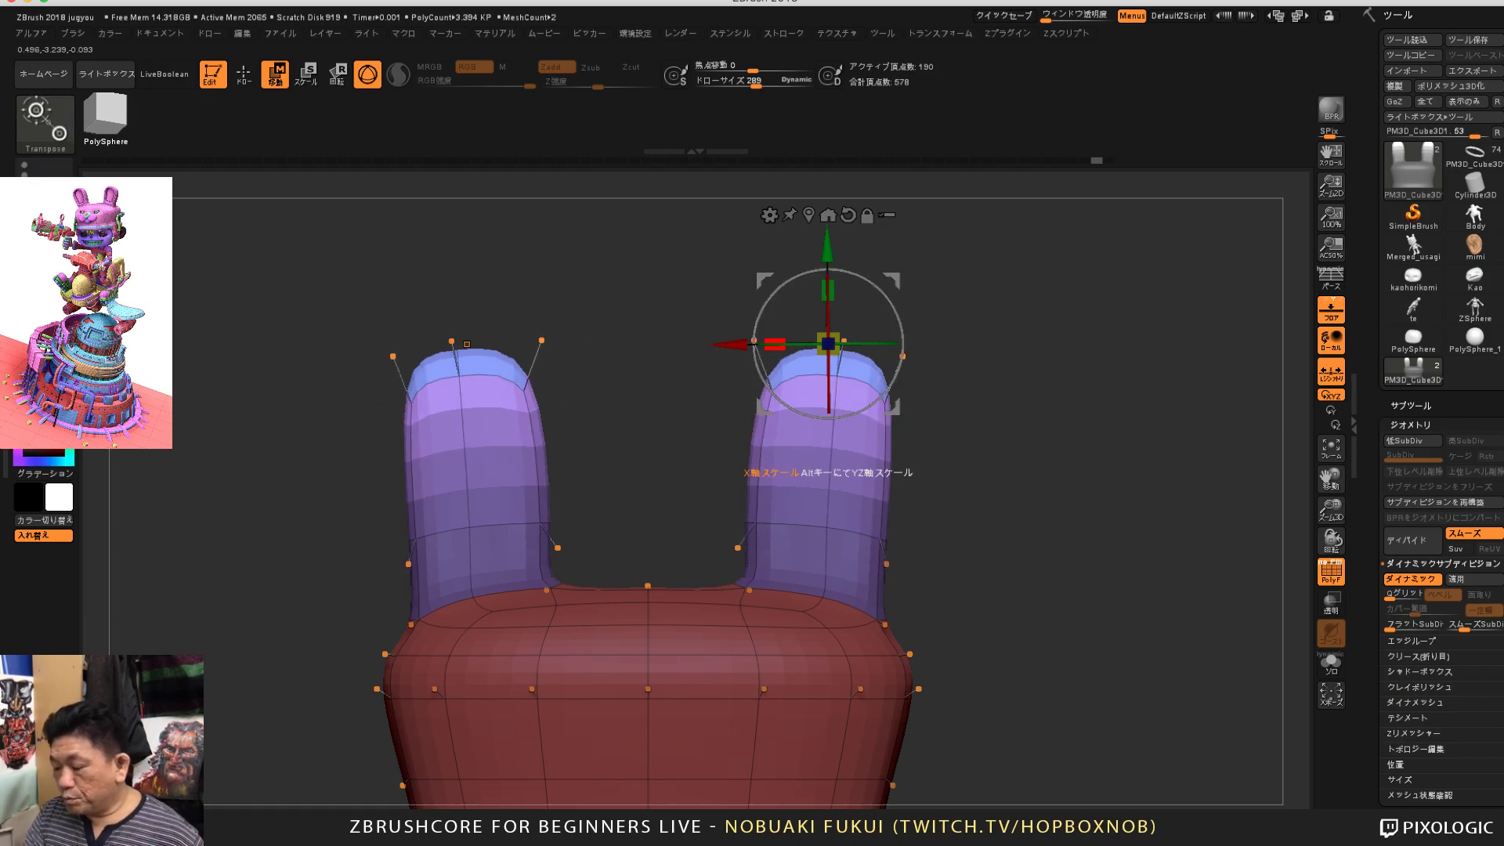
pyautogui.moveTo(1011, 486)
pyautogui.mouseDown()
pyautogui.moveTo(1030, 498)
pyautogui.moveTo(1018, 493)
pyautogui.mouseUp()
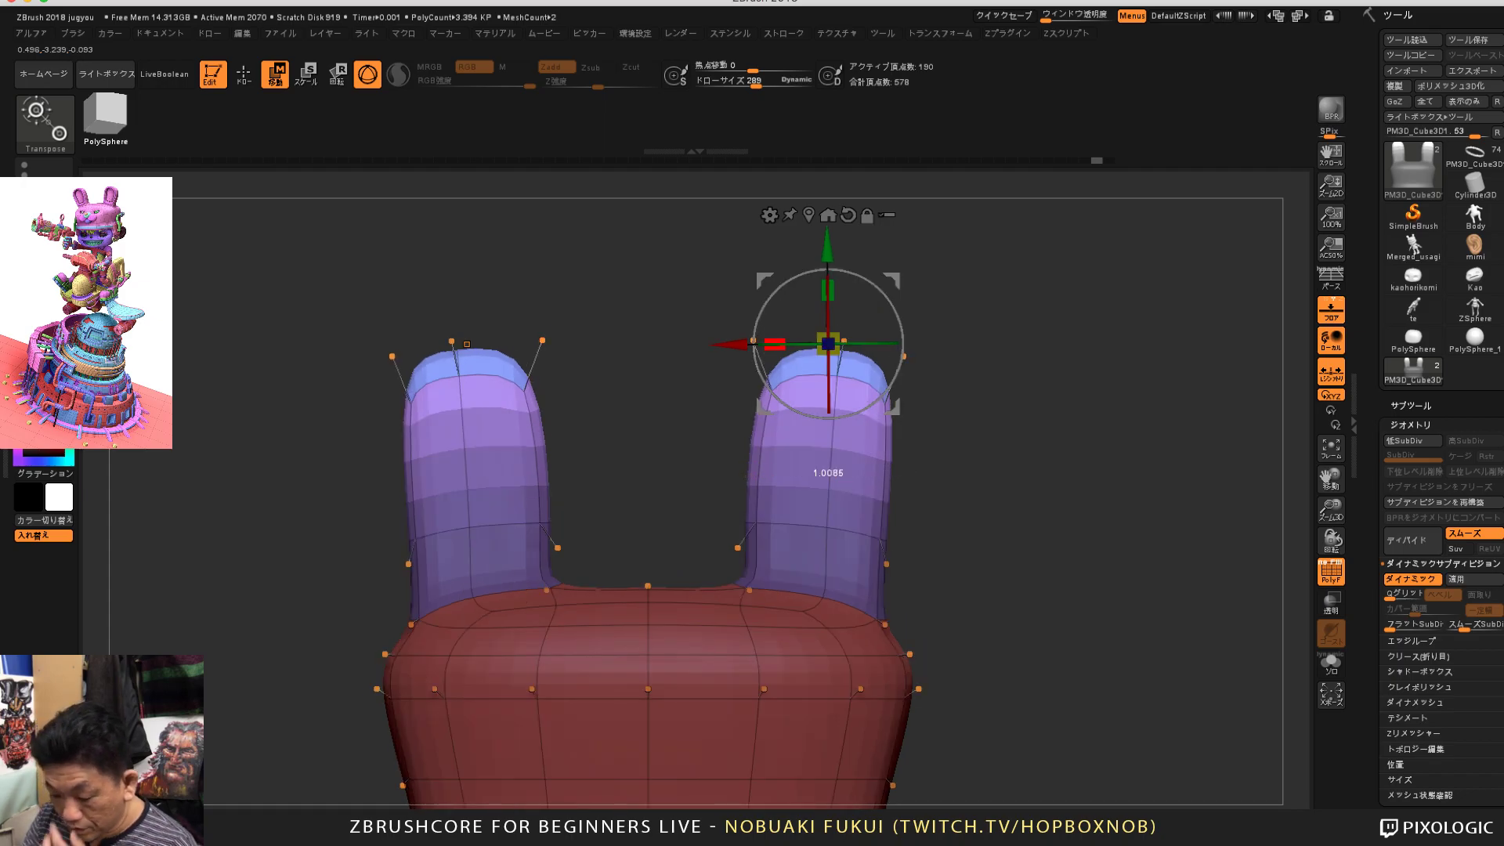
pyautogui.moveTo(753, 341); pyautogui.dragTo(729, 340)
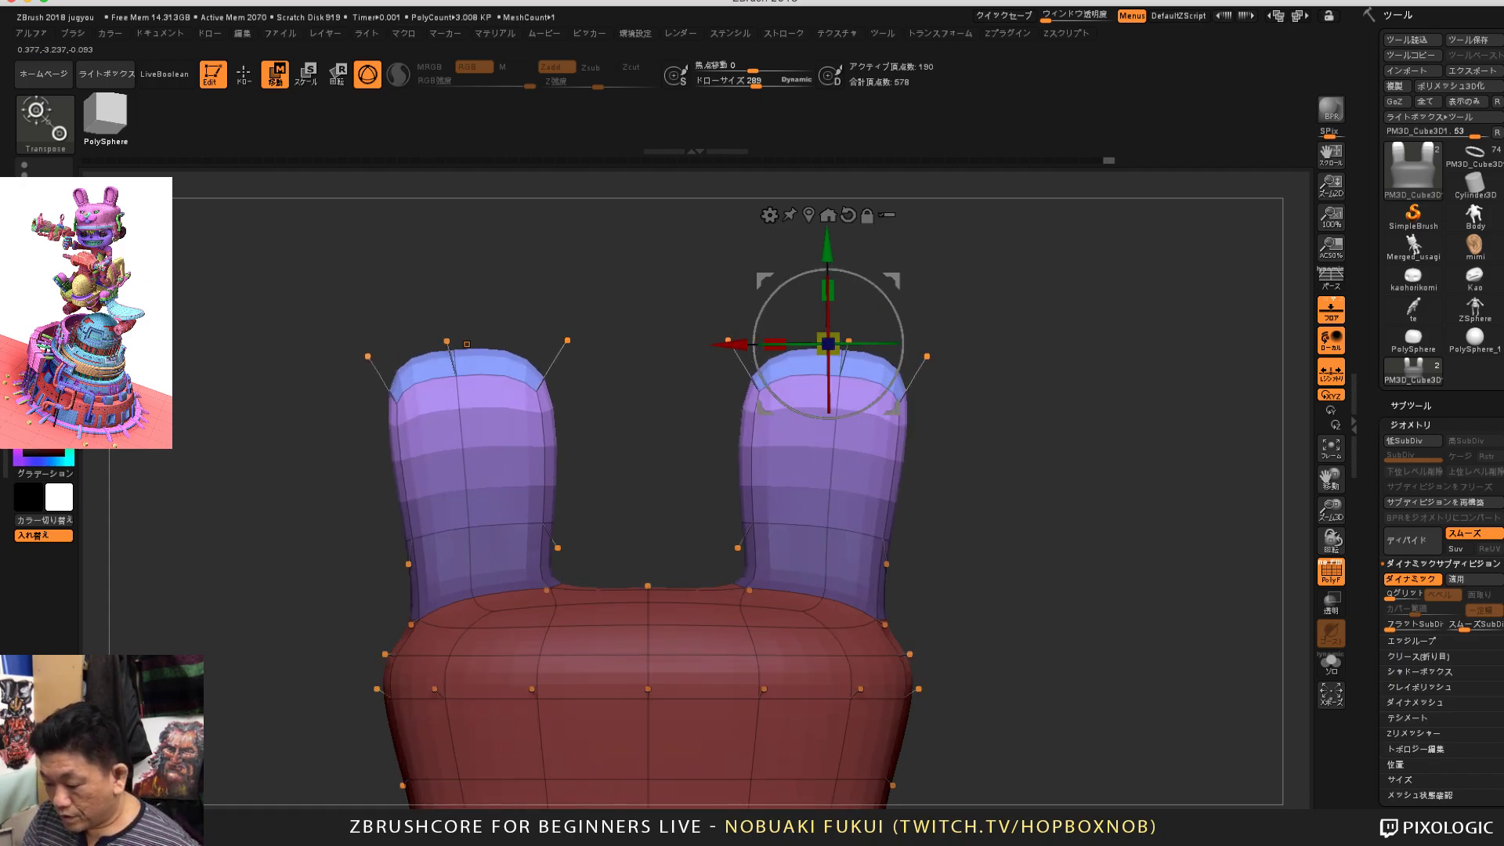
pyautogui.moveTo(1018, 486)
pyautogui.mouseDown()
pyautogui.moveTo(1053, 510)
pyautogui.moveTo(1027, 494)
pyautogui.mouseUp()
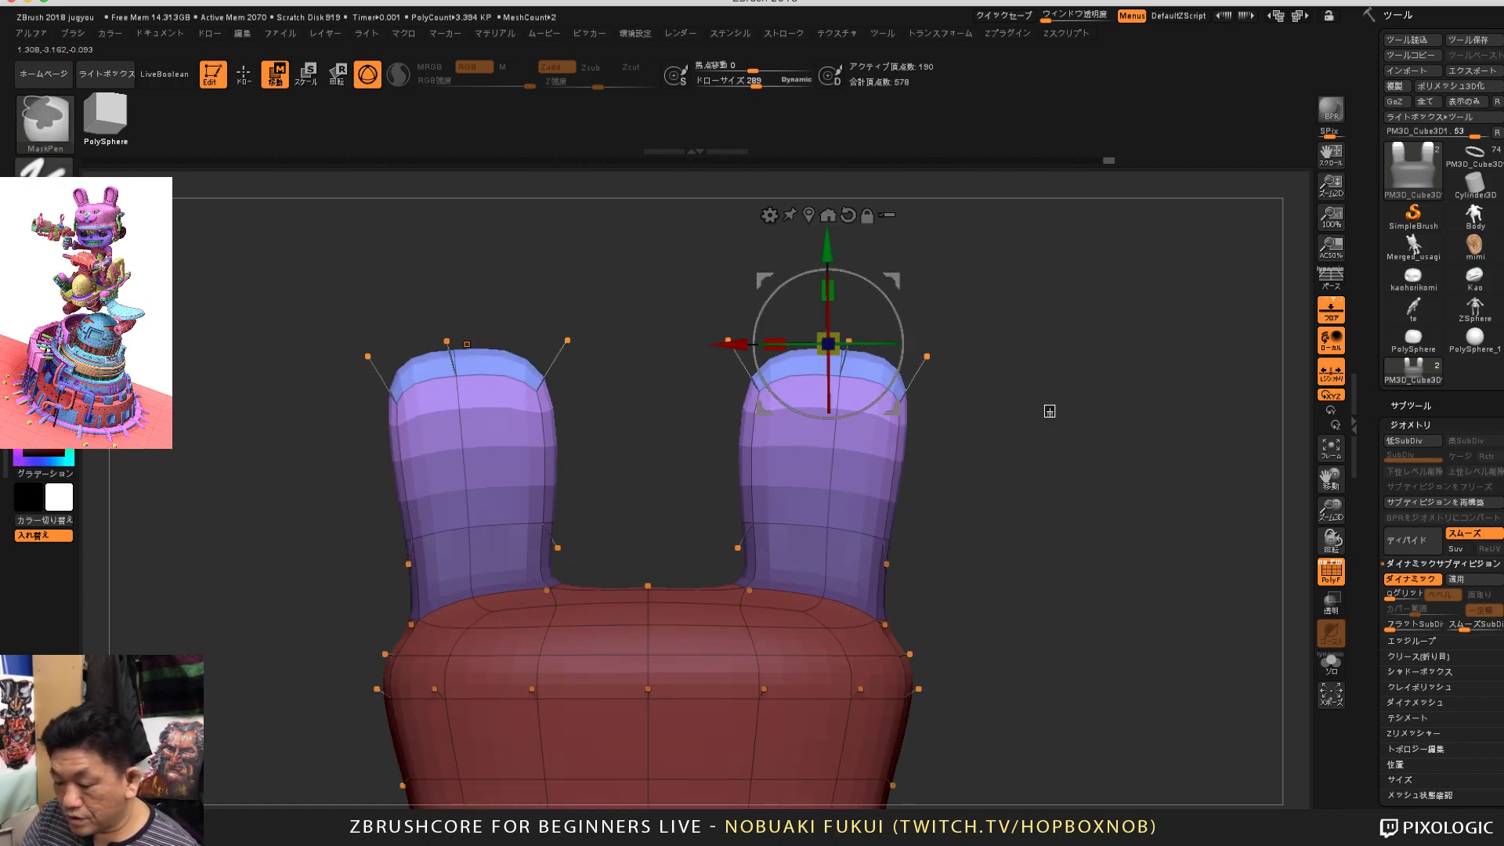
# Step: Clear the mask and pull the outer upper corners of the ears outward and round their tips with the Move brush
pyautogui.keyDown('ctrl'); pyautogui.moveTo(1050, 410); pyautogui.dragTo(1077, 439); pyautogui.keyUp('ctrl')
pyautogui.press('q')
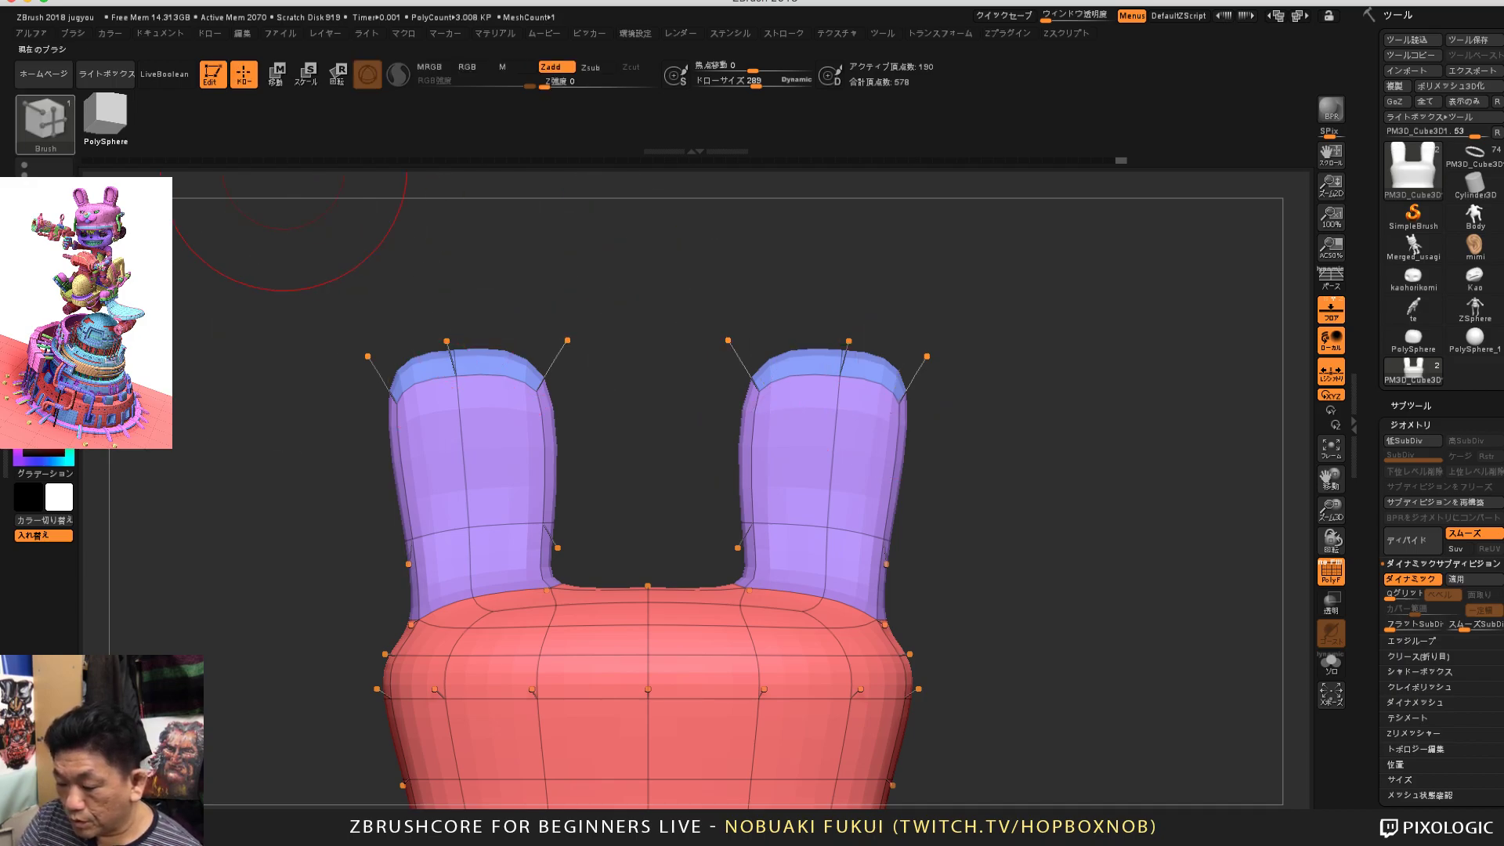
pyautogui.press('b')
pyautogui.click(694, 140)
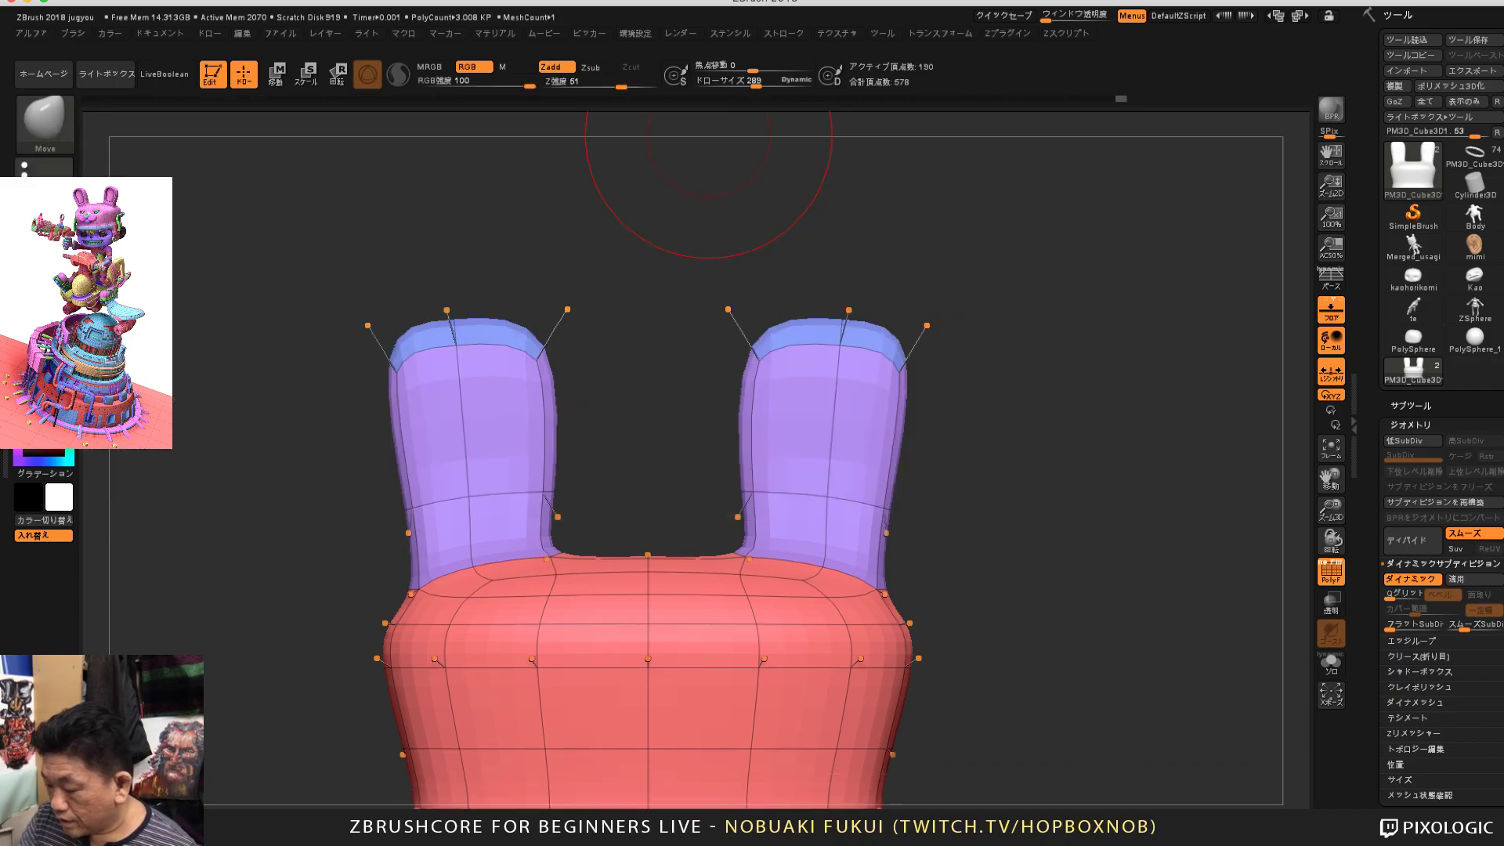
pyautogui.moveTo(922, 346); pyautogui.dragTo(938, 346)
pyautogui.moveTo(849, 329); pyautogui.dragTo(827, 322)
pyautogui.moveTo(918, 345); pyautogui.dragTo(940, 347)
pyautogui.moveTo(842, 310); pyautogui.dragTo(857, 307)
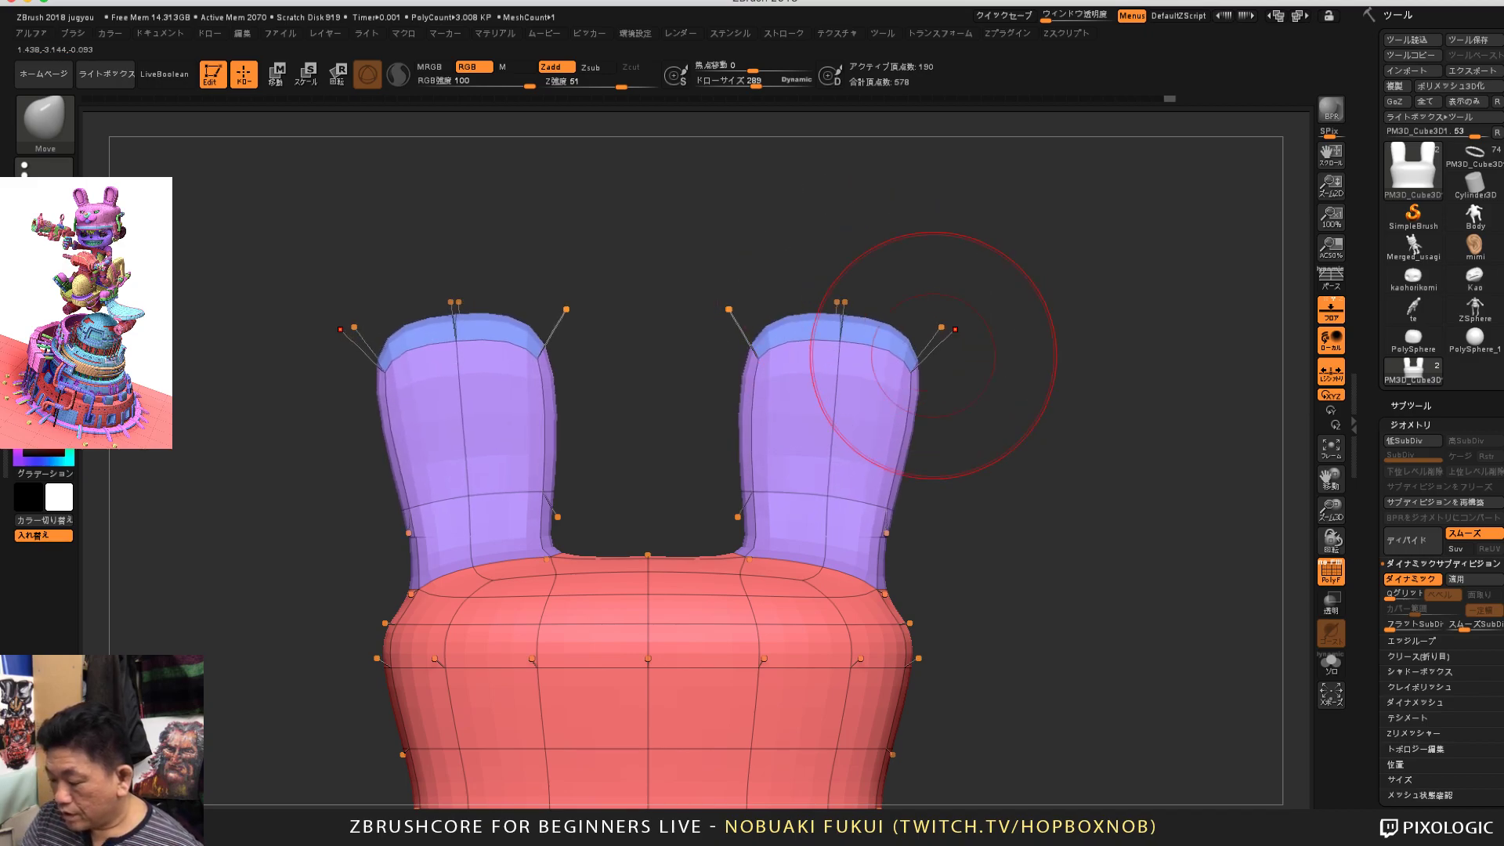
pyautogui.moveTo(934, 351); pyautogui.dragTo(950, 348)
# Step: Refine the ears' outer edges and raise the middle of their tips slightly with the Move brush
pyautogui.moveTo(1008, 470)
pyautogui.mouseDown()
pyautogui.moveTo(1067, 446)
pyautogui.moveTo(1026, 466)
pyautogui.moveTo(1072, 384)
pyautogui.moveTo(1091, 398)
pyautogui.moveTo(1066, 407)
pyautogui.mouseUp()
pyautogui.moveTo(943, 421); pyautogui.dragTo(891, 446)
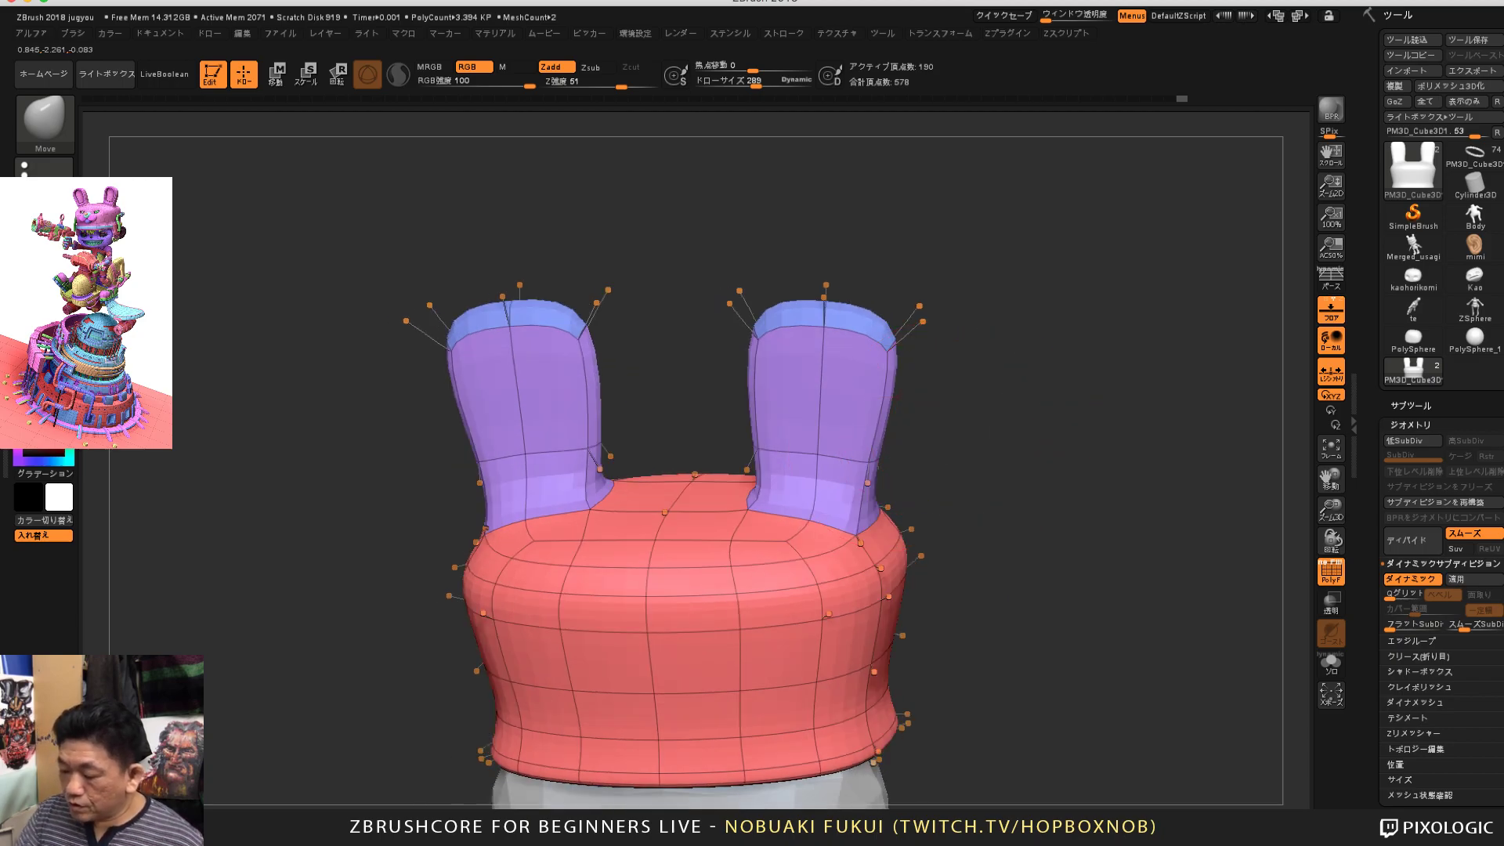
pyautogui.moveTo(975, 393); pyautogui.dragTo(985, 366)
pyautogui.moveTo(741, 371); pyautogui.dragTo(737, 335)
pyautogui.moveTo(879, 352); pyautogui.dragTo(890, 355)
pyautogui.moveTo(868, 441); pyautogui.dragTo(875, 441)
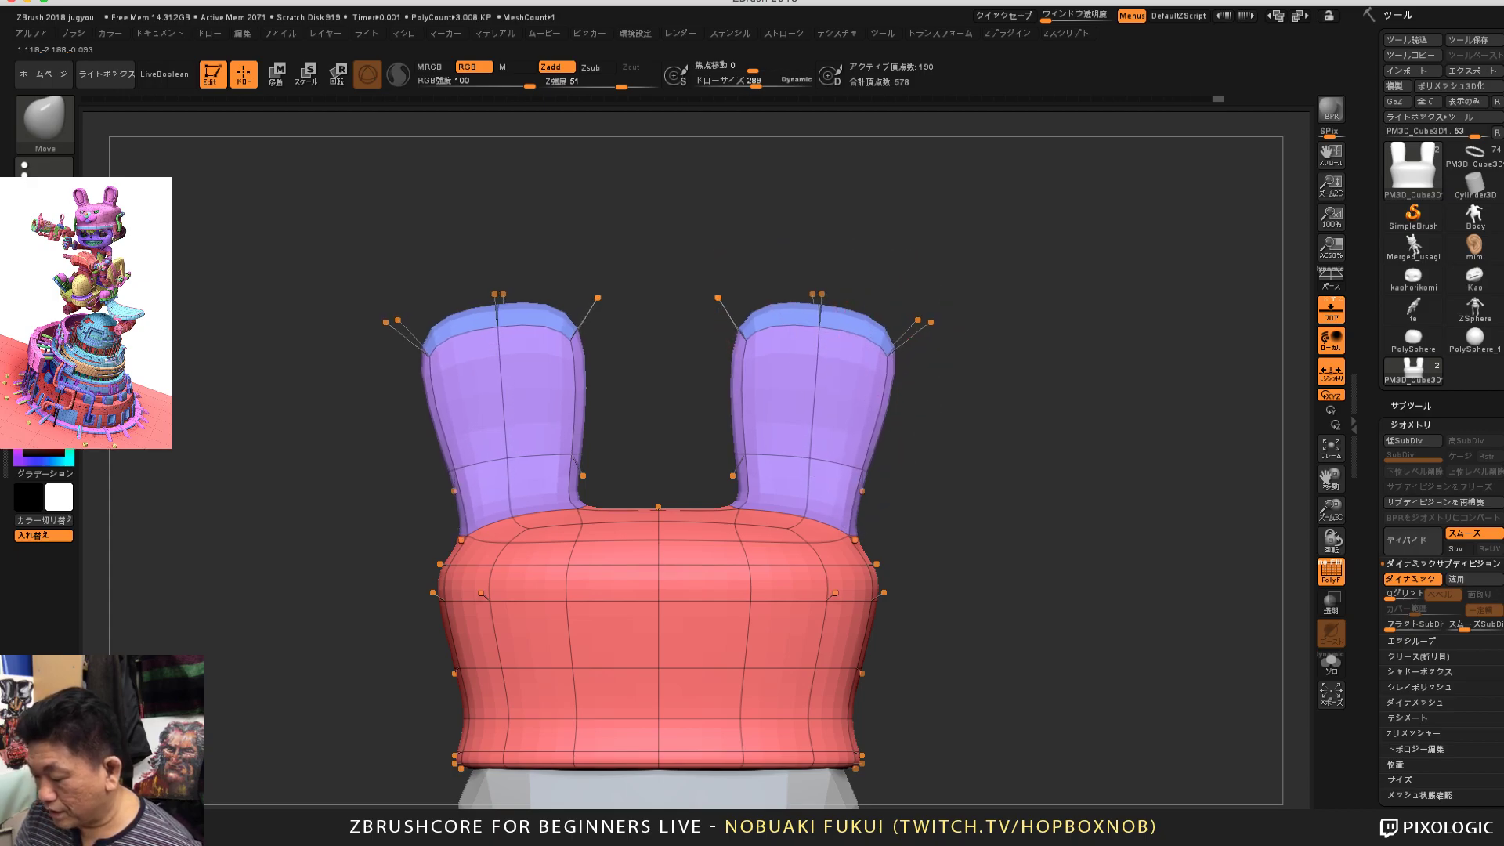
pyautogui.moveTo(885, 359); pyautogui.dragTo(894, 360)
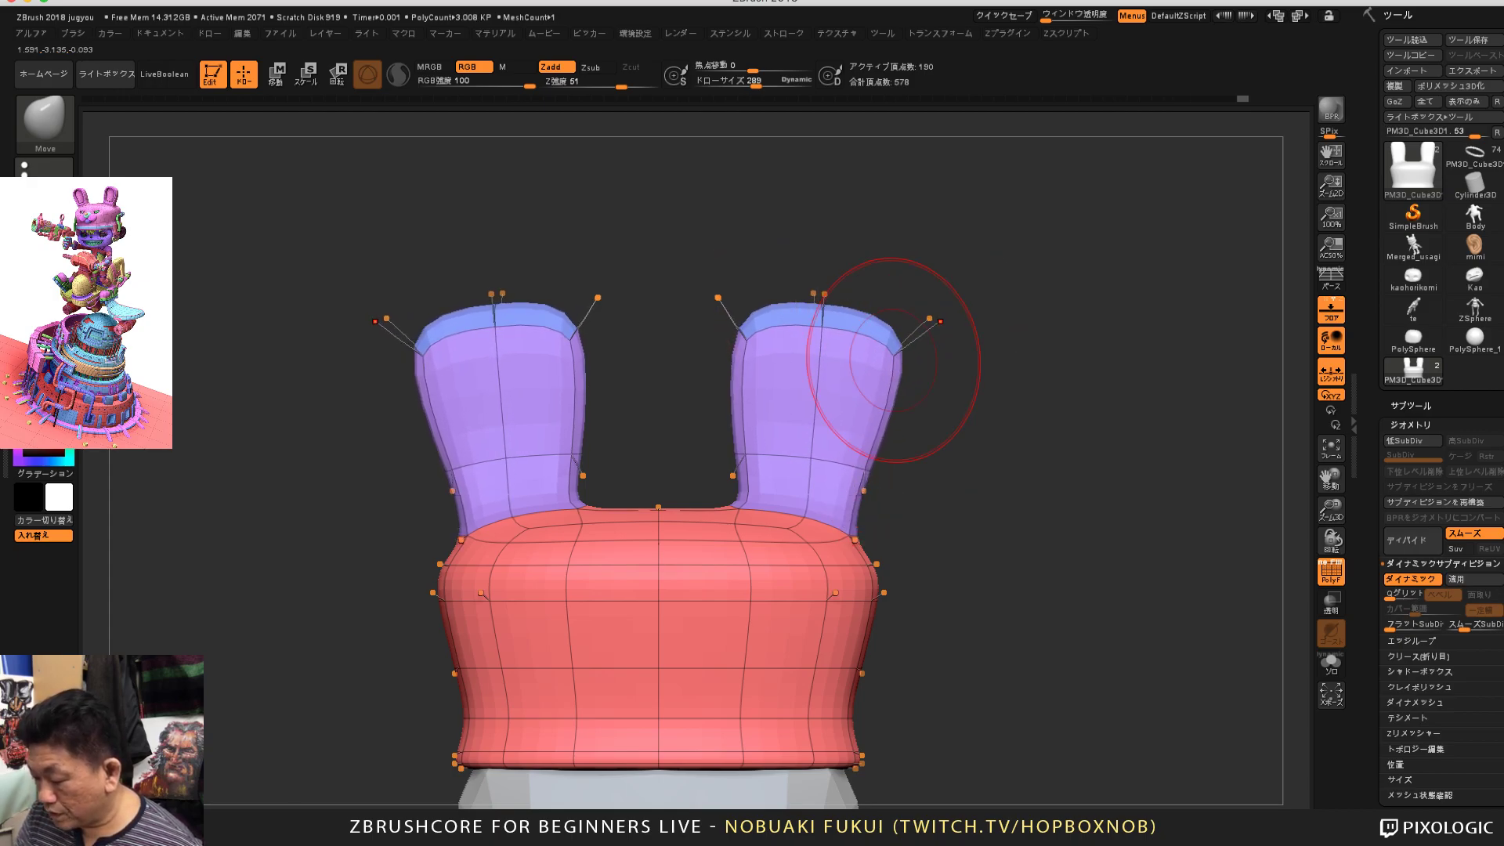
pyautogui.moveTo(831, 304); pyautogui.dragTo(831, 294)
# Step: Mask everything except the upper part of the ears in side view and thicken them front to back with the gizmo
pyautogui.keyDown('shift'); pyautogui.moveTo(979, 438); pyautogui.dragTo(1113, 439); pyautogui.keyUp('shift')
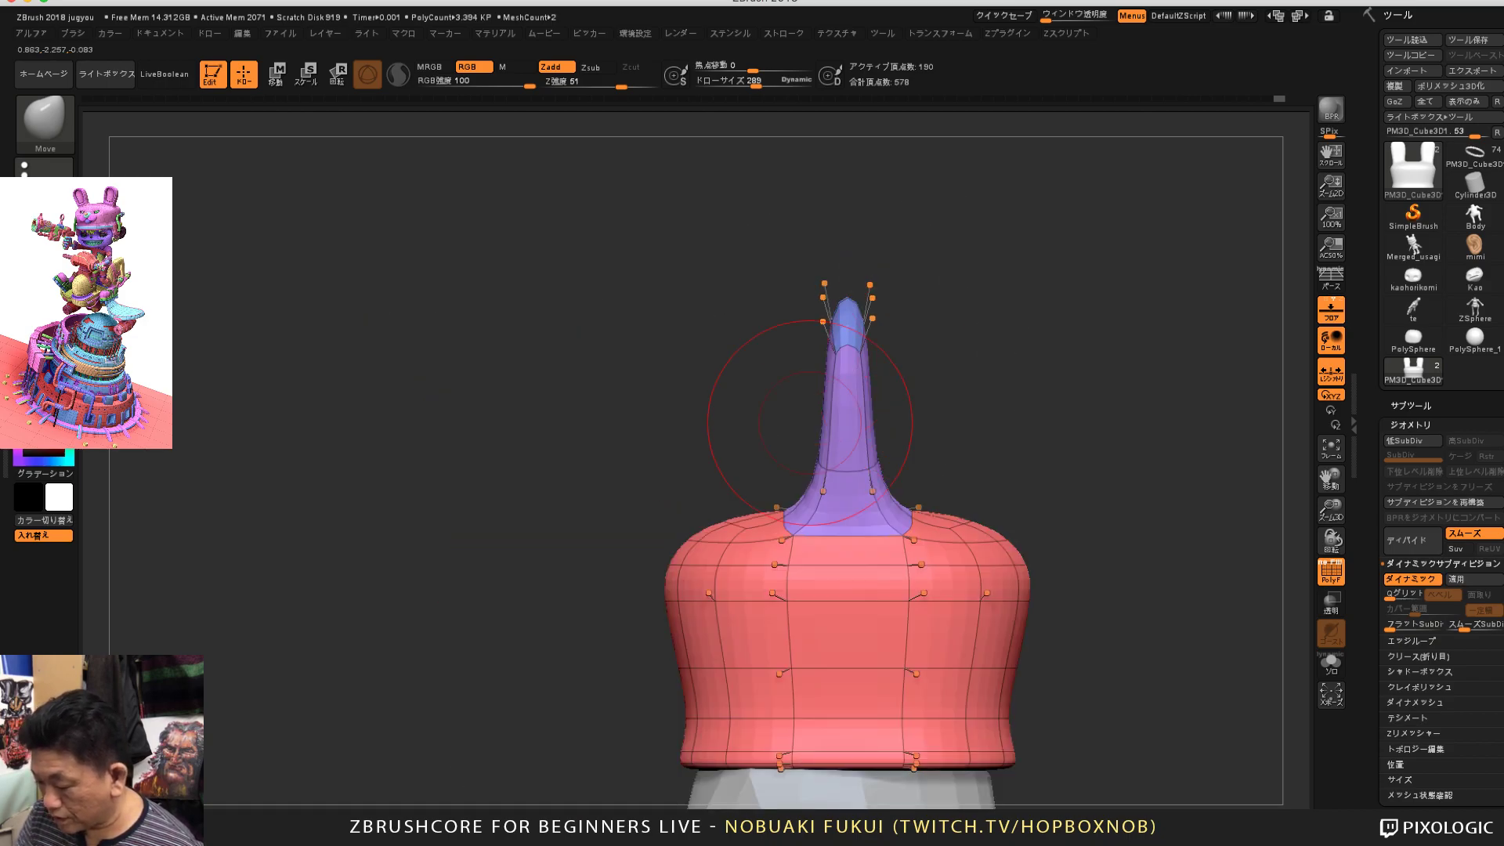
pyautogui.keyDown('ctrl'); pyautogui.moveTo(750, 210); pyautogui.dragTo(945, 404); pyautogui.keyUp('ctrl')
pyautogui.keyDown('ctrl'); pyautogui.click(1036, 388); pyautogui.keyUp('ctrl')
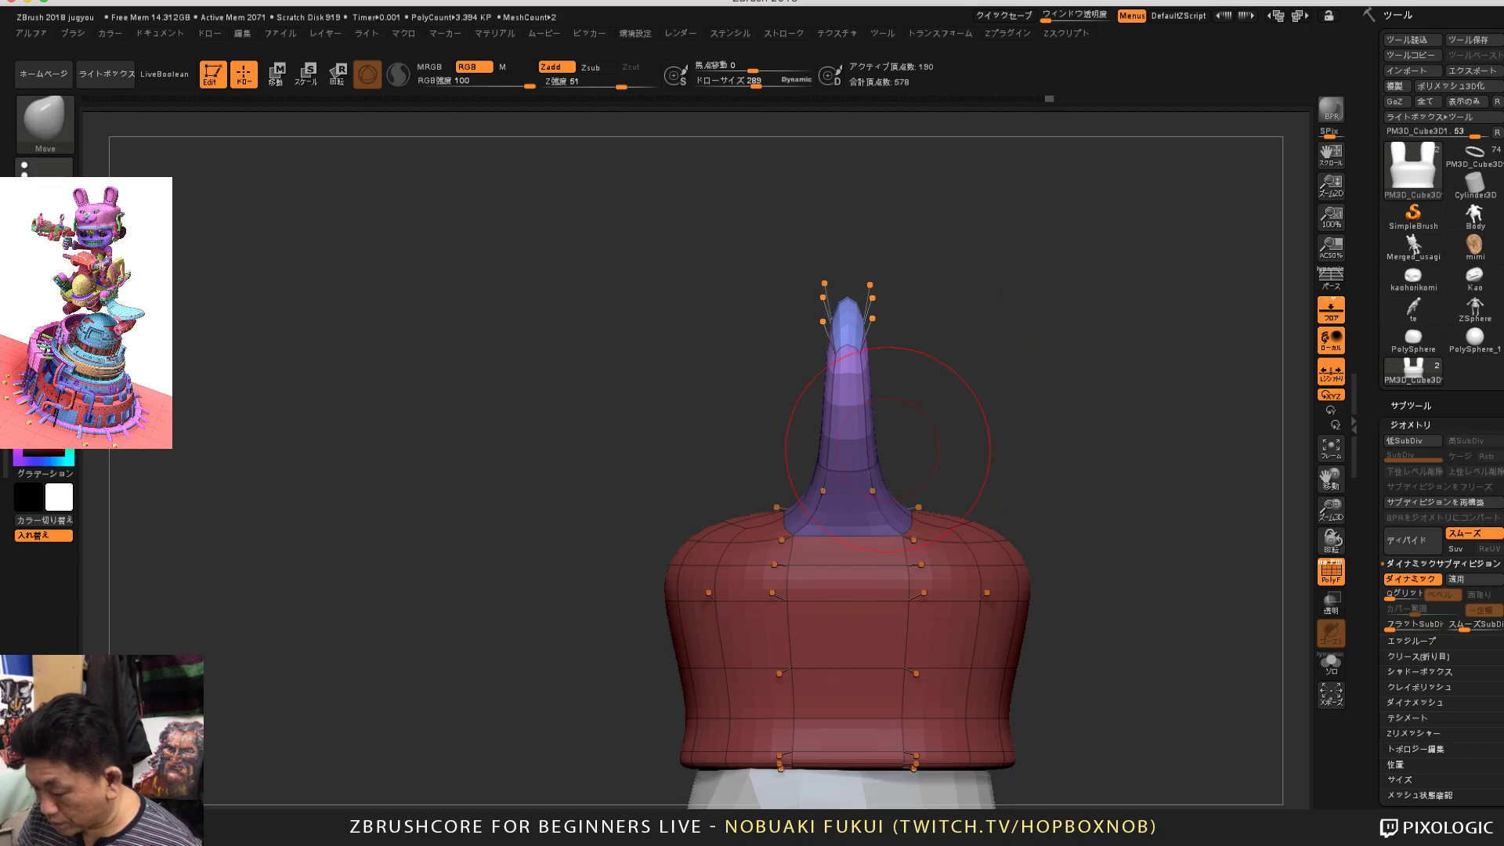
pyautogui.press('w')
pyautogui.moveTo(793, 305); pyautogui.dragTo(737, 305)
pyautogui.moveTo(1113, 439)
pyautogui.keyDown('shift'); pyautogui.mouseDown()
pyautogui.moveTo(979, 439)
pyautogui.moveTo(1092, 521)
pyautogui.moveTo(1050, 510)
pyautogui.mouseUp(); pyautogui.keyUp('shift')
# Step: Return to draw mode and switch to the ZModeler brush over the front of the ears
pyautogui.press('q')
pyautogui.moveTo(808, 464); pyautogui.dragTo(832, 415)
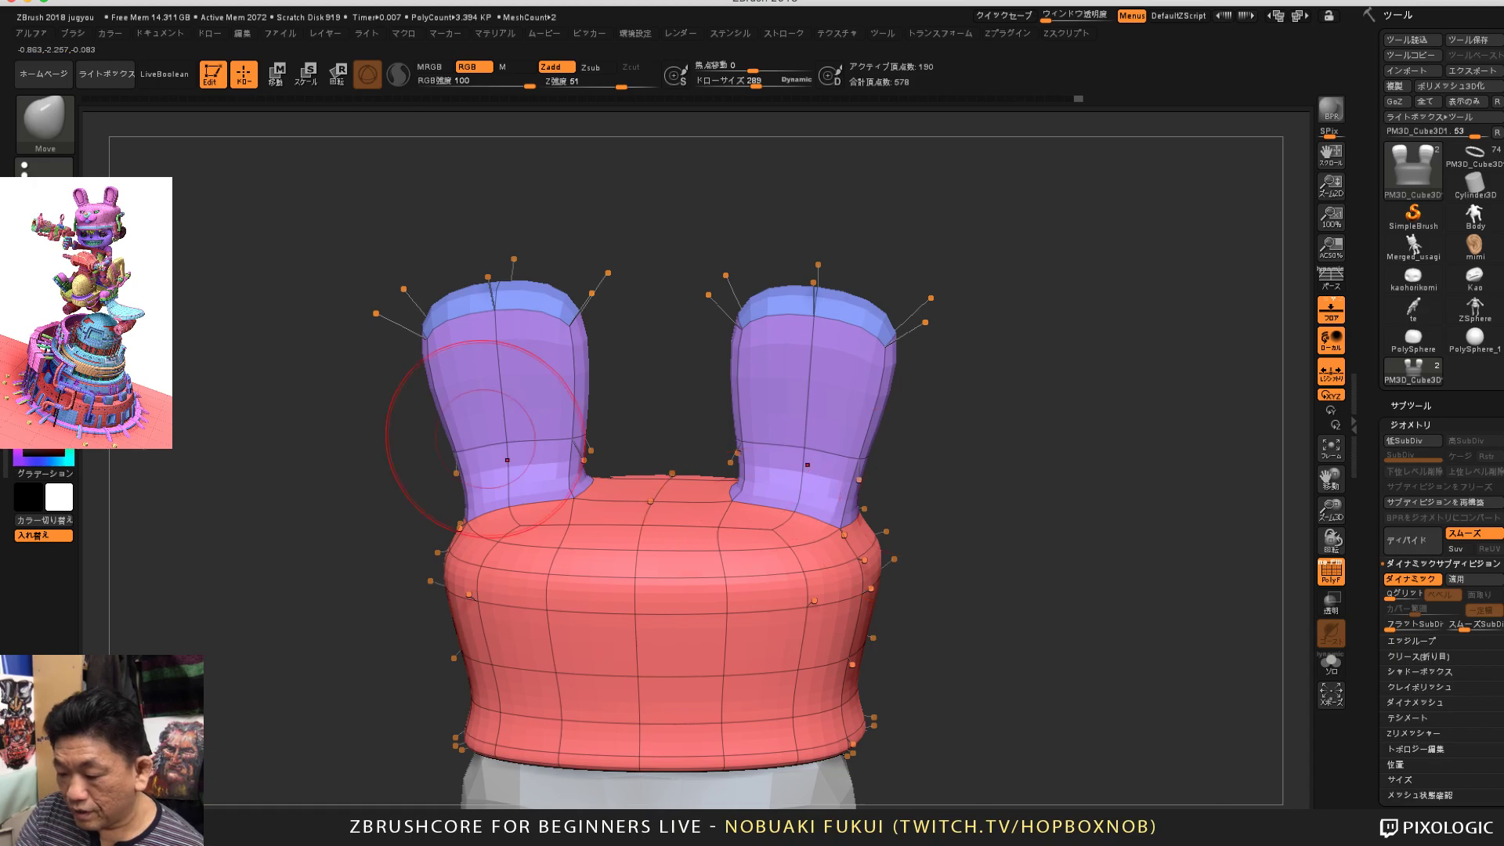
pyautogui.click(44, 121)
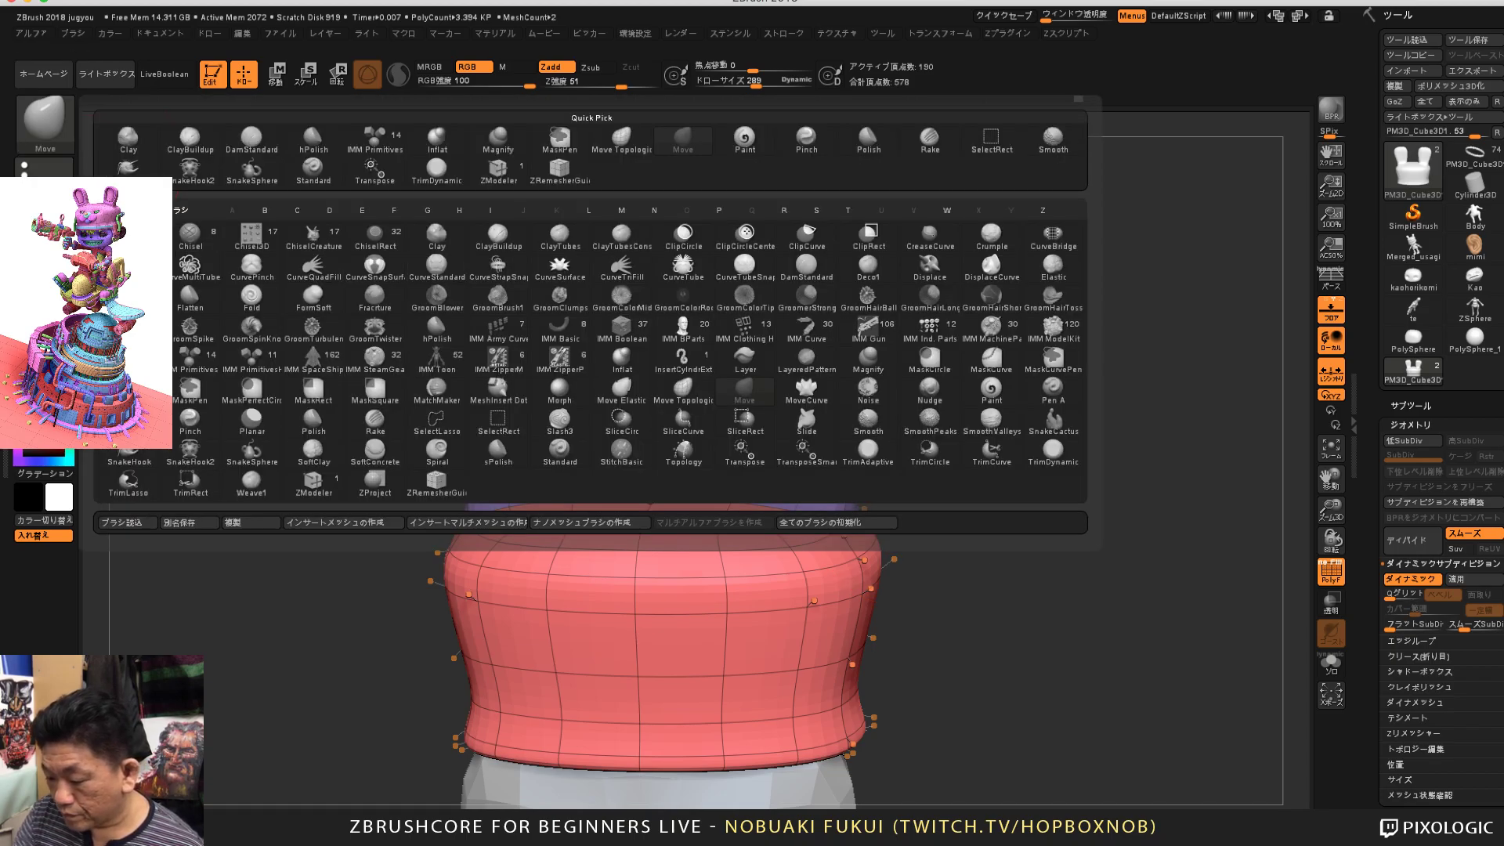
pyautogui.click(498, 169)
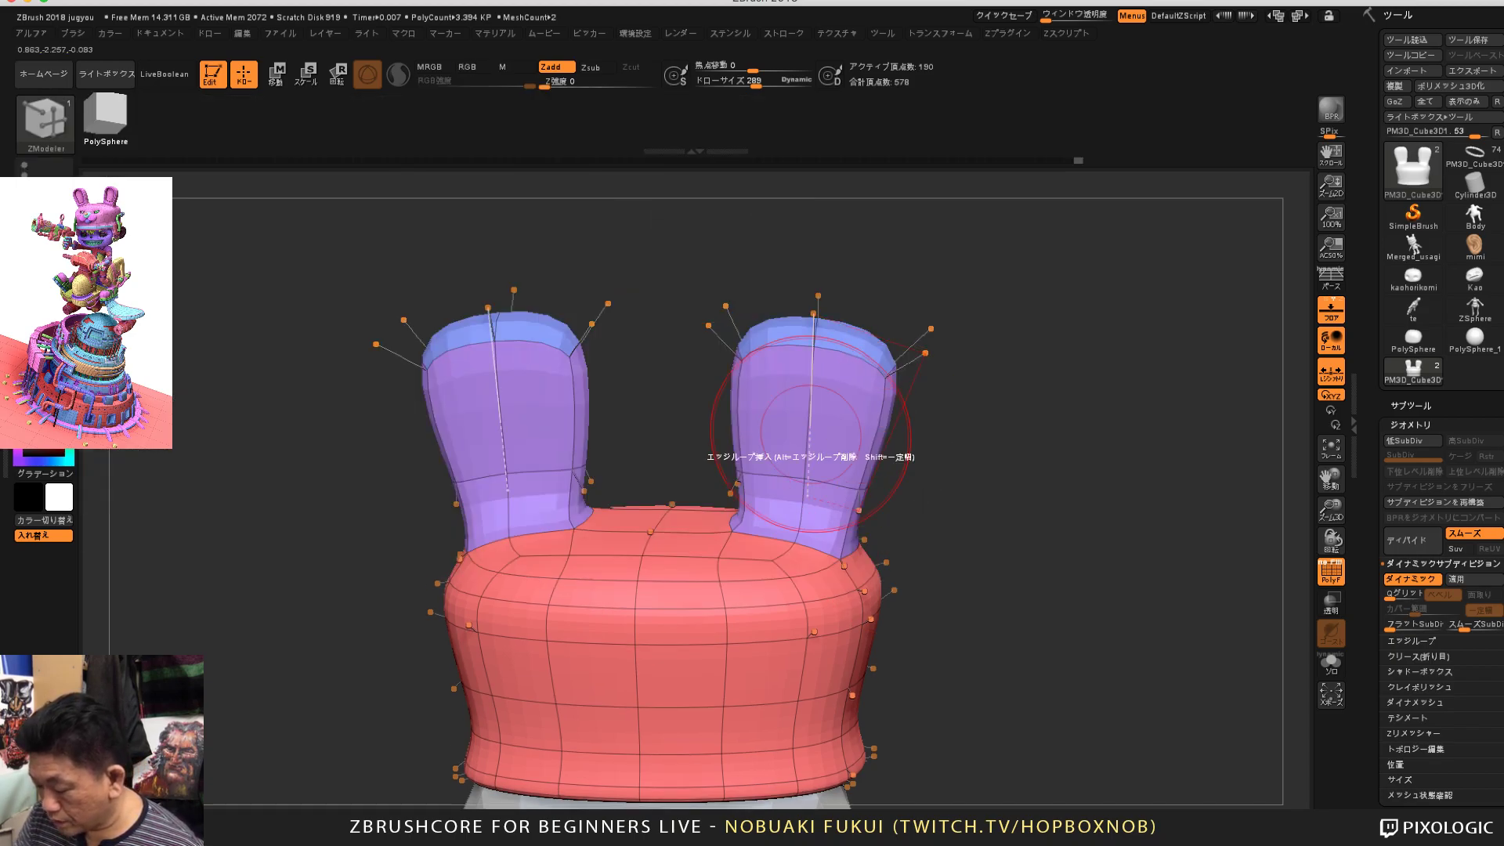
# Step: Insert an edge loop across the middle of both ears with ZModeler and switch to the move gizmo in front view
pyautogui.click(811, 423)
pyautogui.moveTo(812, 424); pyautogui.dragTo(812, 431)
pyautogui.moveTo(956, 436)
pyautogui.keyDown('shift'); pyautogui.mouseDown()
pyautogui.moveTo(975, 448)
pyautogui.moveTo(646, 456)
pyautogui.moveTo(966, 458)
pyautogui.mouseUp(); pyautogui.keyUp('shift')
pyautogui.press('w')
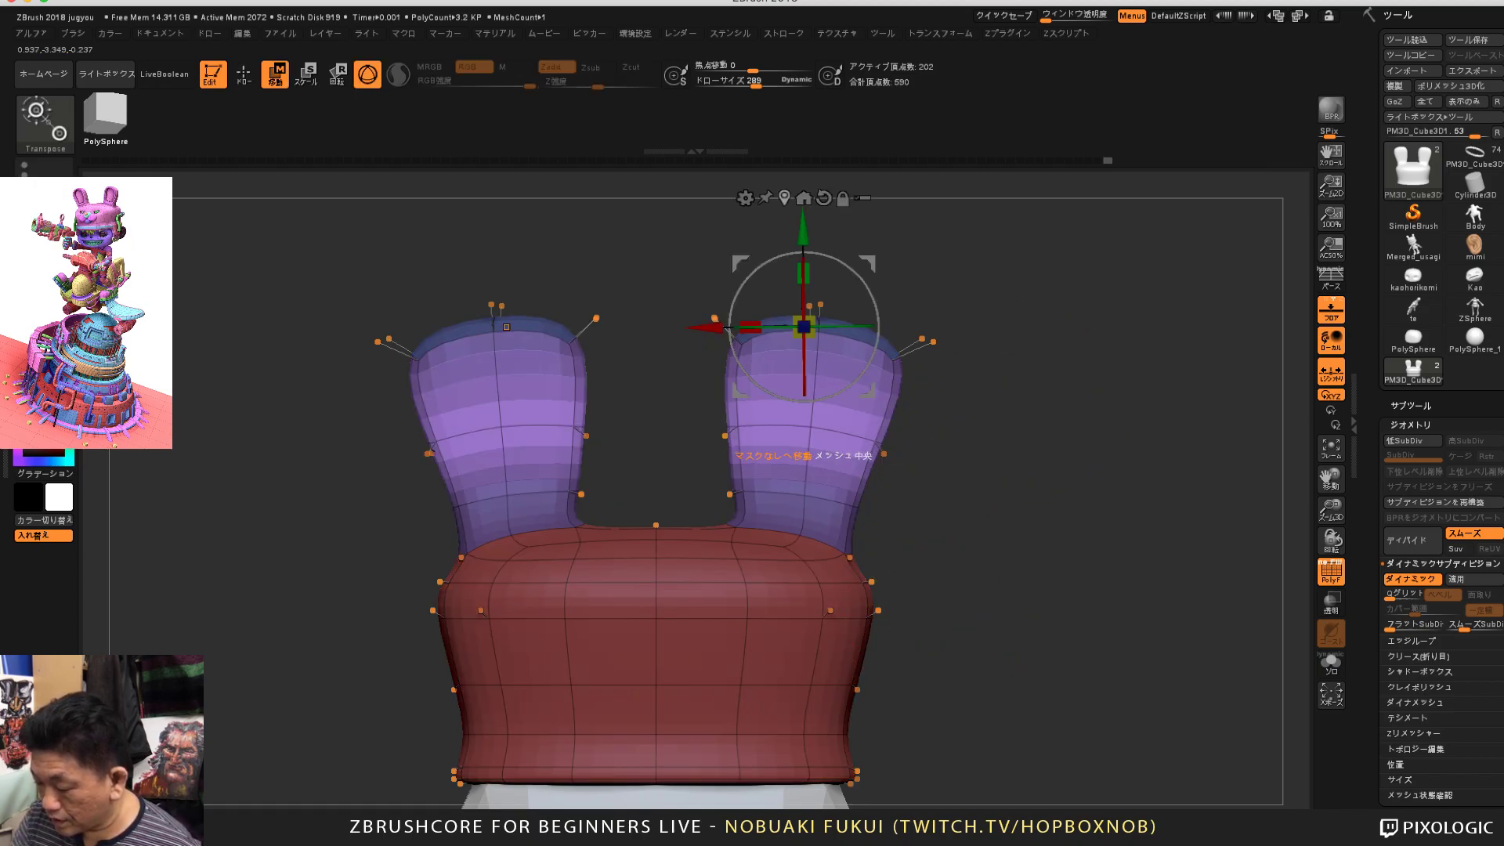
# Step: Try to widen the ears around the new loop with the gizmo centred and tilted on the ear
pyautogui.click(803, 443)
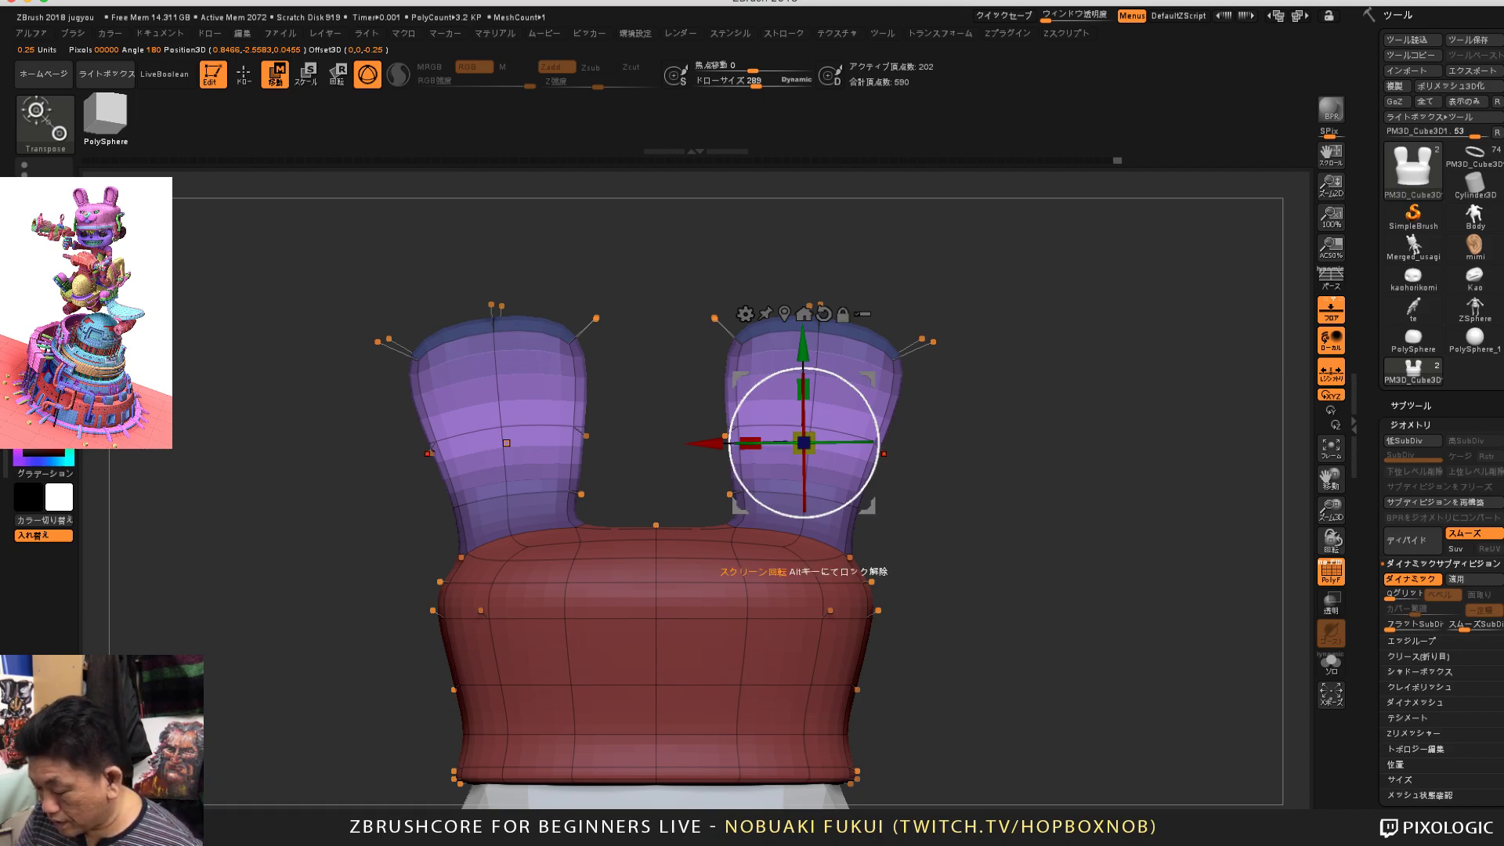
pyautogui.keyDown('alt'); pyautogui.moveTo(878, 451); pyautogui.dragTo(875, 461); pyautogui.keyUp('alt')
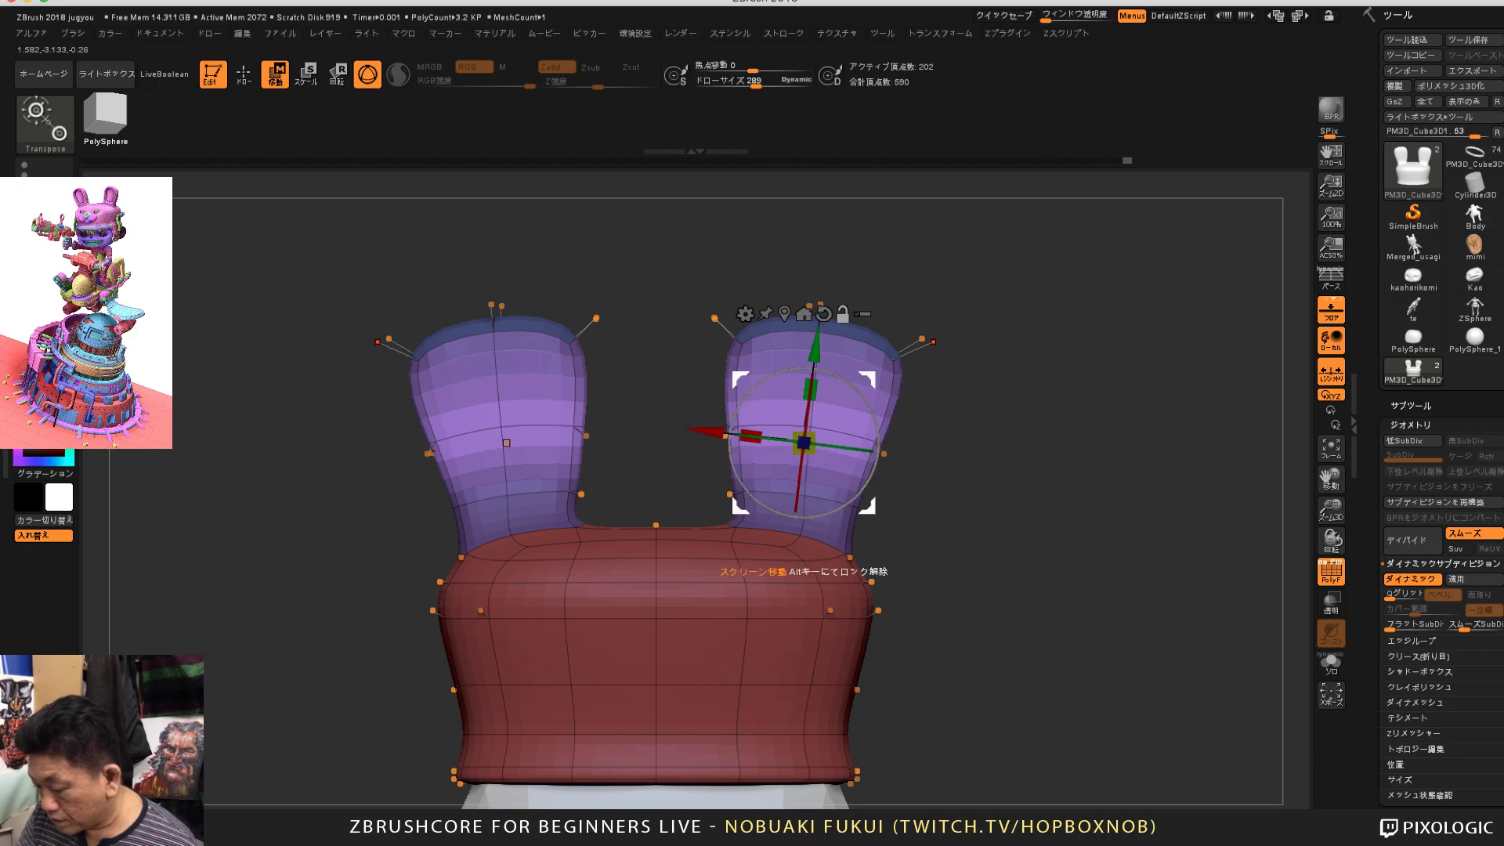
pyautogui.keyDown('alt'); pyautogui.moveTo(868, 379); pyautogui.dragTo(878, 368); pyautogui.keyUp('alt')
pyautogui.moveTo(759, 424); pyautogui.dragTo(700, 420)
pyautogui.hotkey('ctrl', 'z')
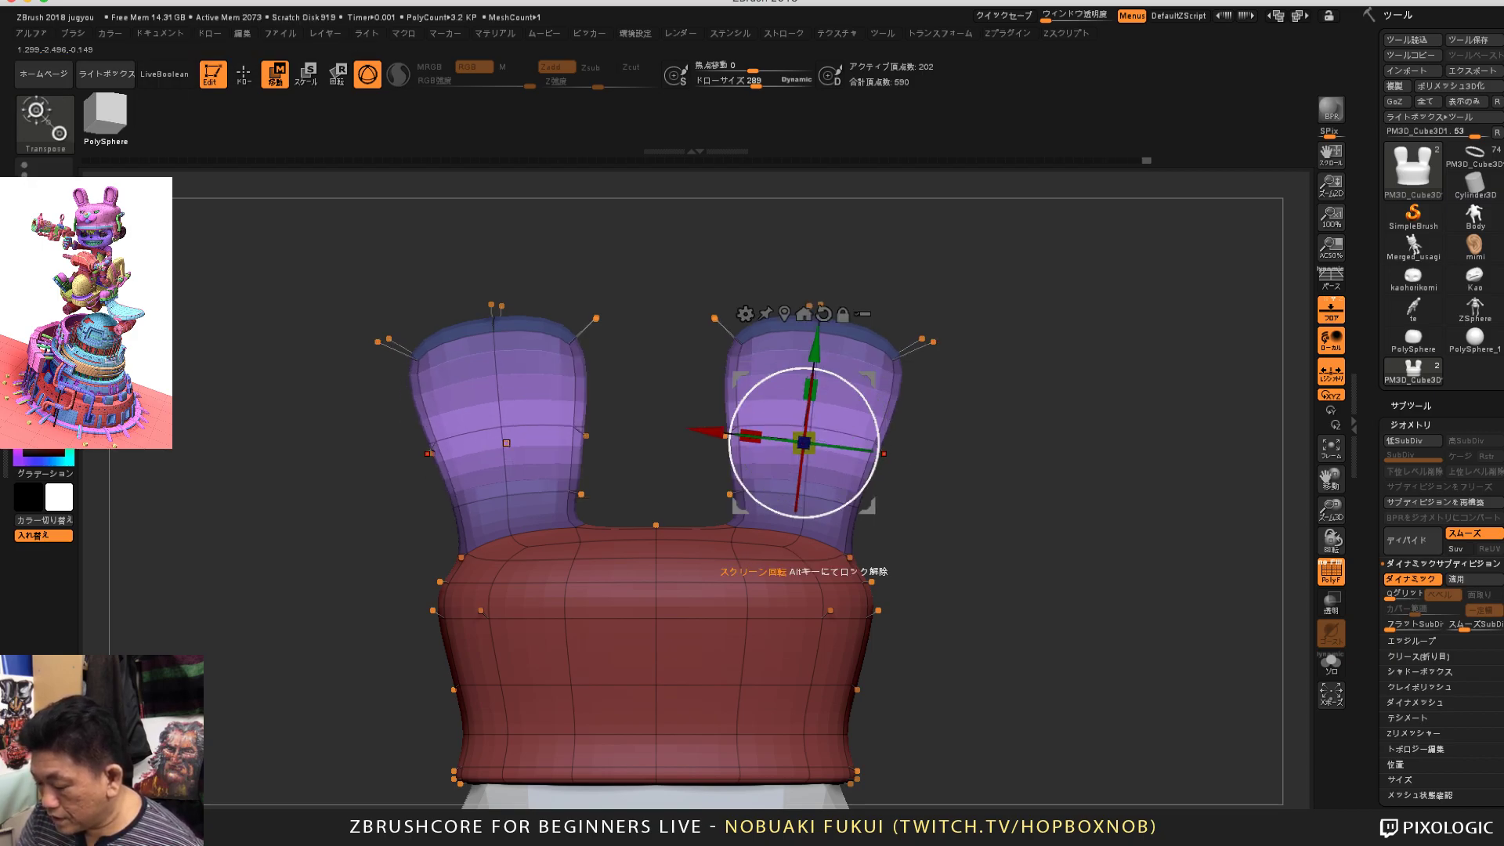
pyautogui.moveTo(808, 516); pyautogui.dragTo(803, 521)
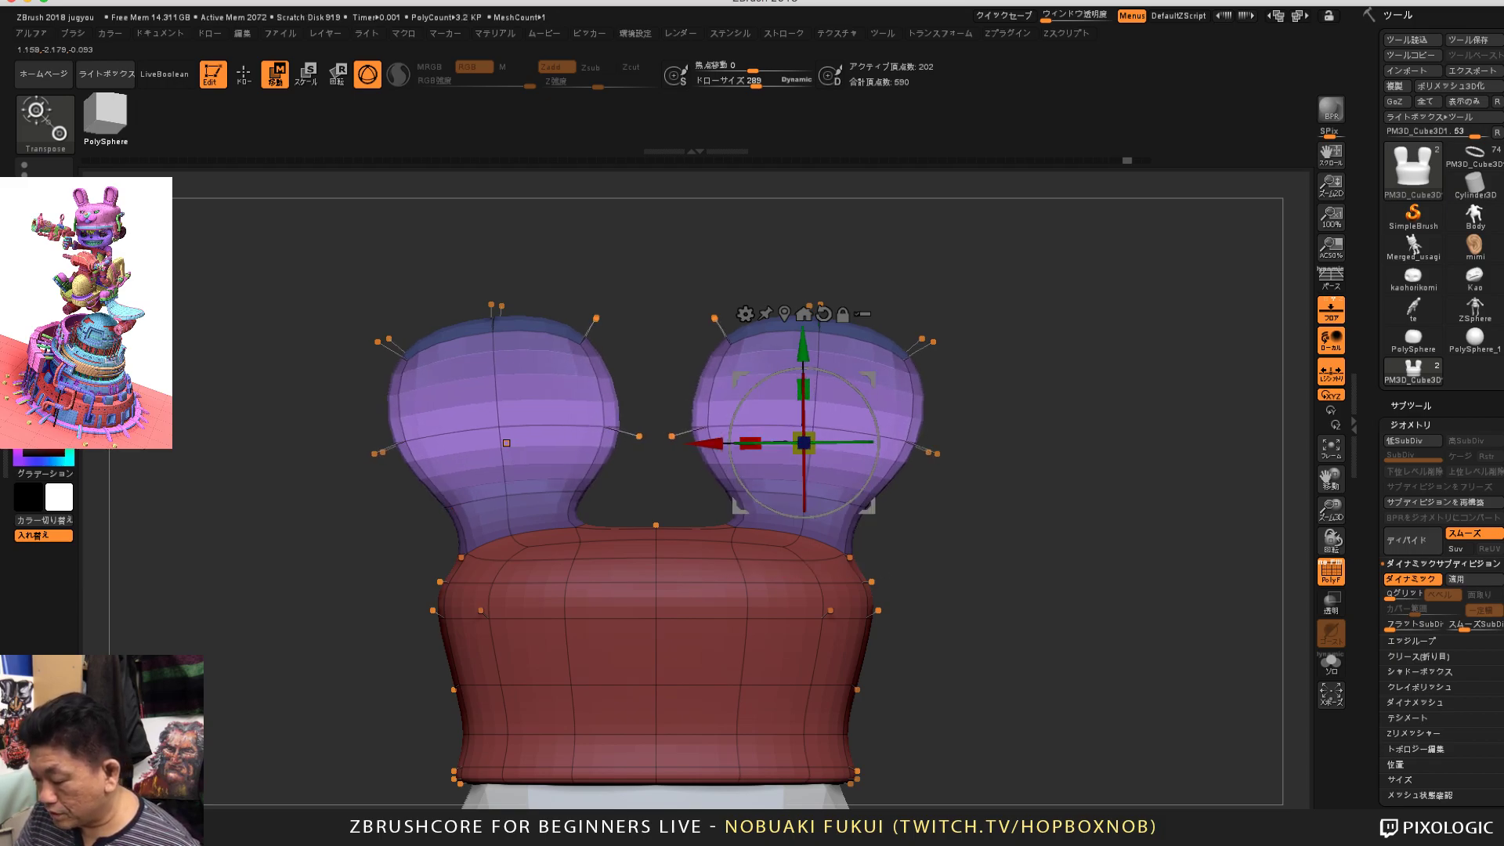
pyautogui.hotkey('ctrl', 'z')
pyautogui.hotkey('ctrl', 'shift')
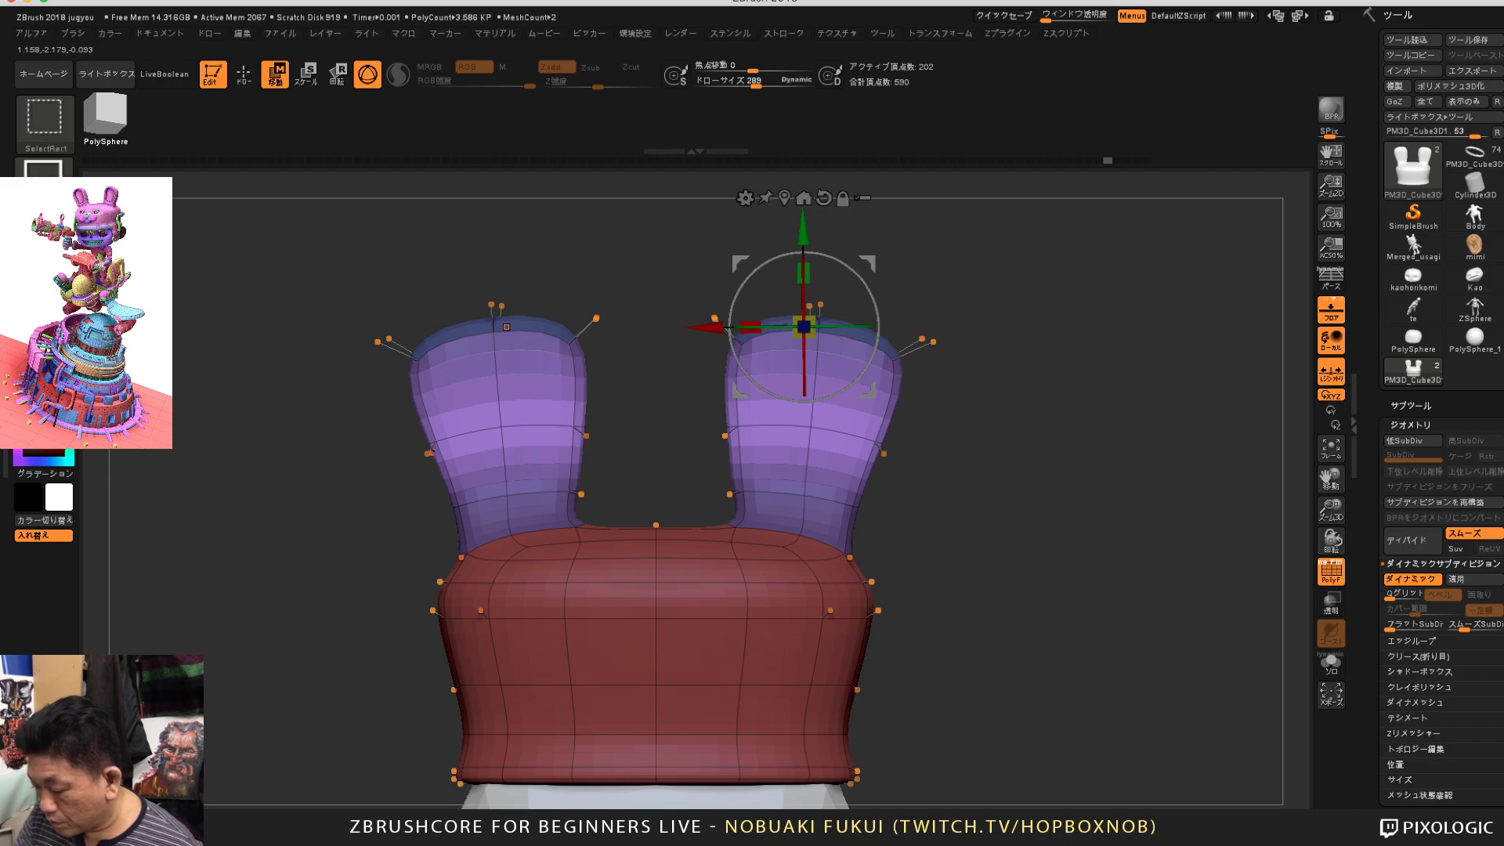
# Step: Align the gizmo with the ear's tilt, widen the middle of both ears slightly, and return to draw mode
pyautogui.keyDown('alt'); pyautogui.moveTo(869, 390); pyautogui.dragTo(884, 440); pyautogui.keyUp('alt')
pyautogui.moveTo(757, 425); pyautogui.dragTo(726, 423)
pyautogui.moveTo(972, 454); pyautogui.dragTo(1024, 454)
pyautogui.keyDown('shift'); pyautogui.moveTo(1019, 548); pyautogui.dragTo(1010, 486); pyautogui.keyUp('shift')
pyautogui.moveTo(1011, 533); pyautogui.dragTo(971, 530)
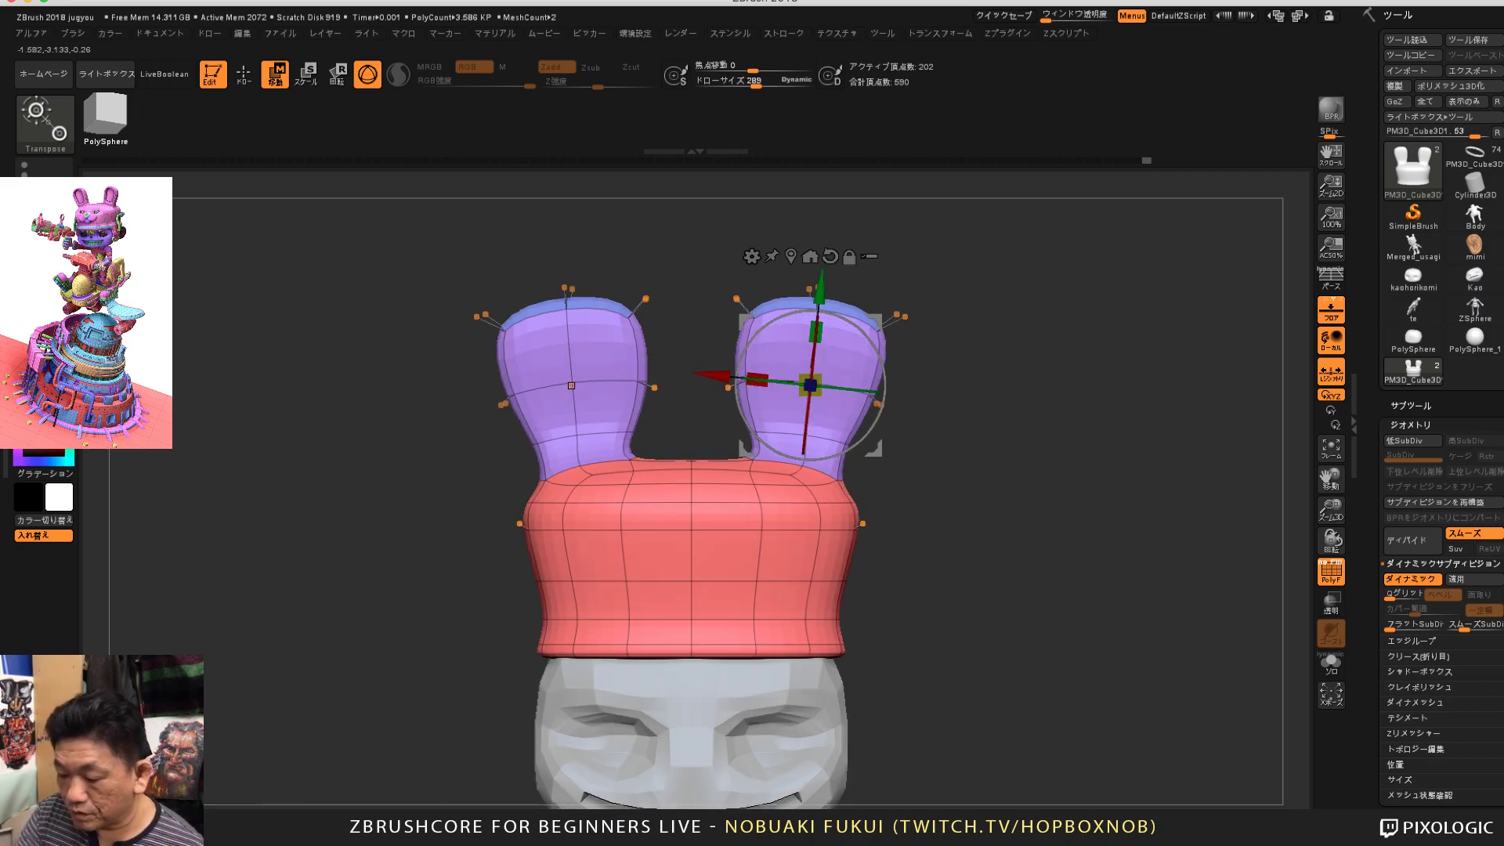
pyautogui.press('q')
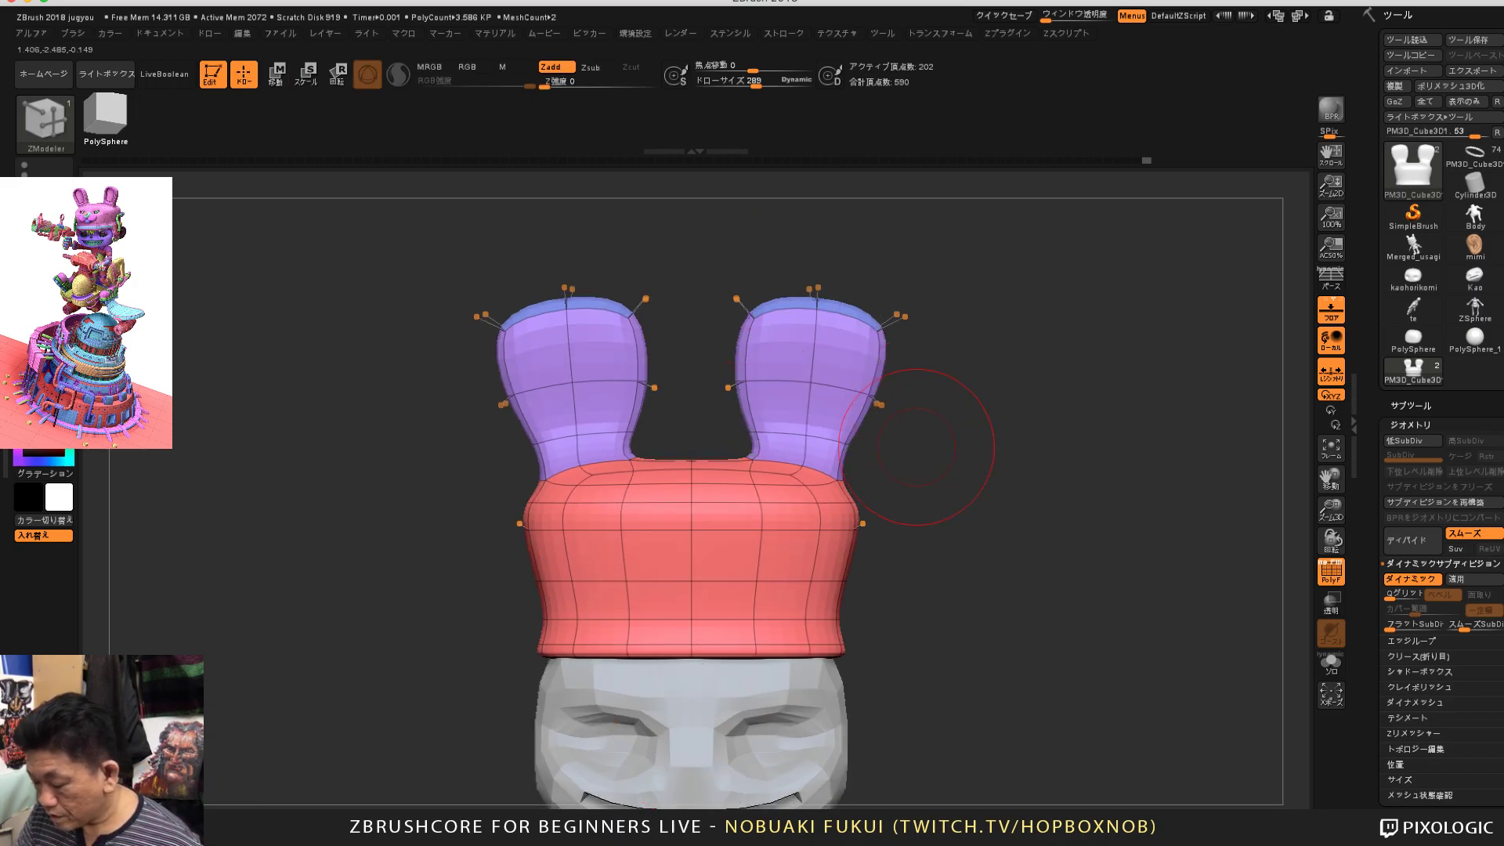
# Step: Examine the silhouette of the hat and ears from the front and at an angle
pyautogui.keyDown('alt'); pyautogui.moveTo(916, 447); pyautogui.dragTo(933, 514); pyautogui.keyUp('alt')
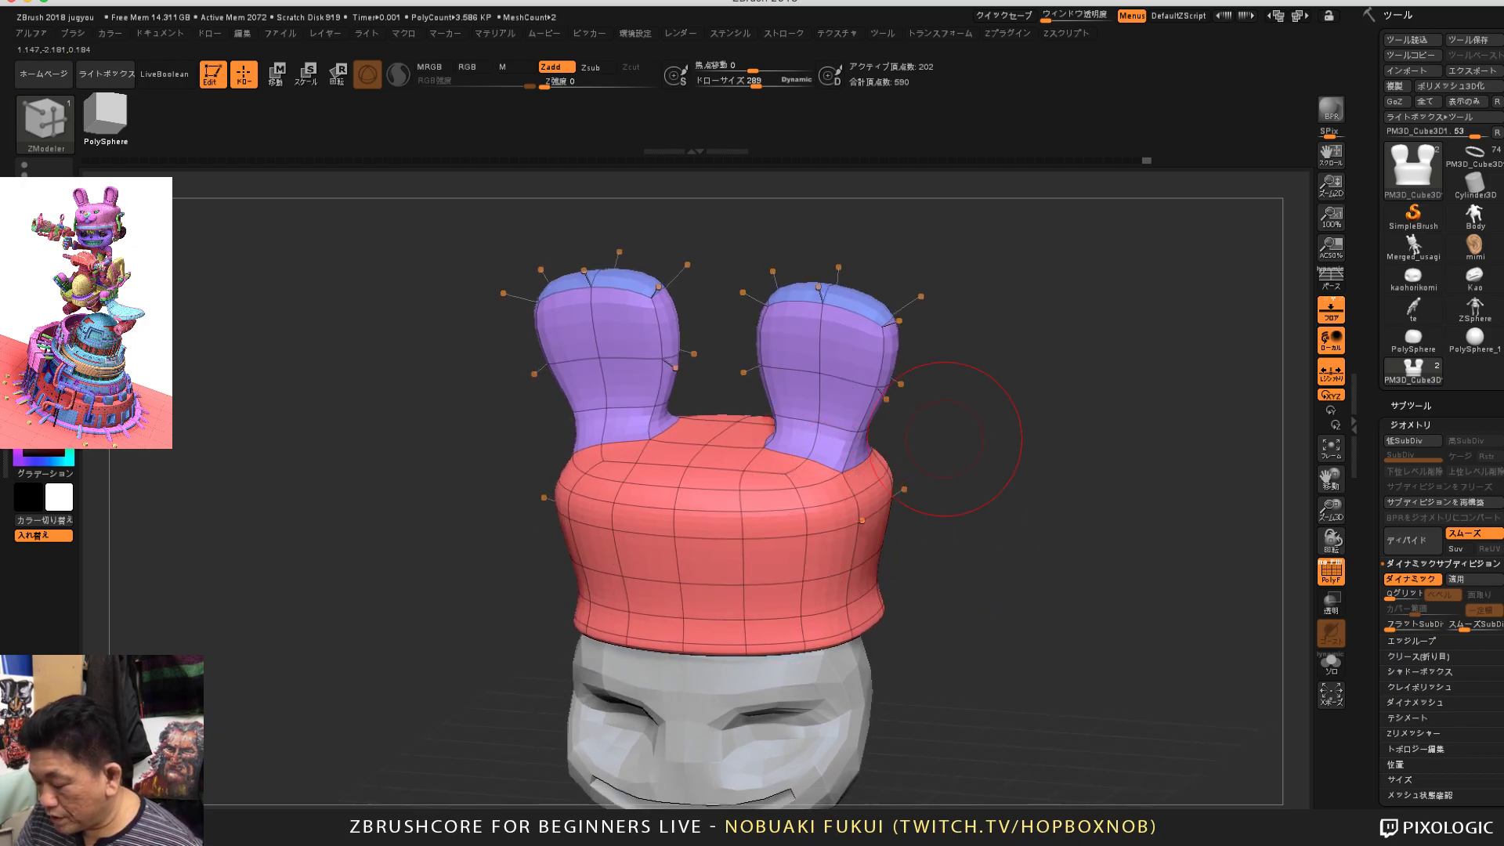
pyautogui.moveTo(945, 439); pyautogui.dragTo(936, 454)
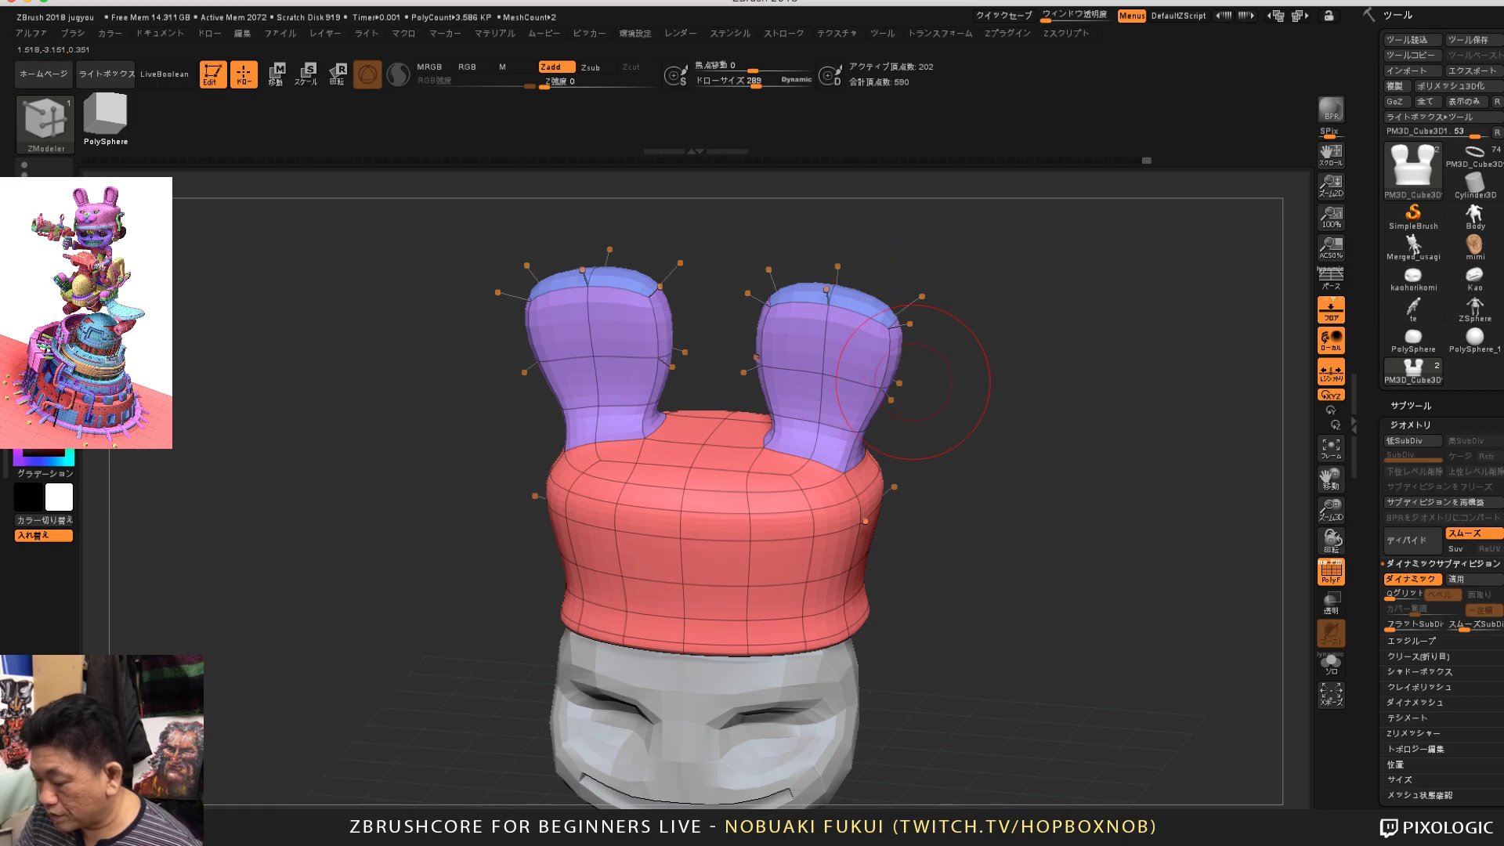
pyautogui.moveTo(939, 272); pyautogui.dragTo(940, 271)
pyautogui.keyDown('alt'); pyautogui.moveTo(940, 271); pyautogui.dragTo(938, 357); pyautogui.keyUp('alt')
pyautogui.keyDown('ctrl'); pyautogui.keyDown('shift'); pyautogui.click(853, 480); pyautogui.keyUp('shift'); pyautogui.keyUp('ctrl')
pyautogui.keyDown('ctrl'); pyautogui.keyDown('shift'); pyautogui.click(862, 481); pyautogui.keyUp('shift'); pyautogui.keyUp('ctrl')
pyautogui.moveTo(955, 483)
pyautogui.mouseDown()
pyautogui.moveTo(1023, 528)
pyautogui.moveTo(1002, 528)
pyautogui.moveTo(1020, 557)
pyautogui.moveTo(1013, 515)
pyautogui.moveTo(1071, 540)
pyautogui.mouseUp()
pyautogui.keyDown('ctrl'); pyautogui.keyDown('shift'); pyautogui.click(1006, 528); pyautogui.keyUp('shift'); pyautogui.keyUp('ctrl')
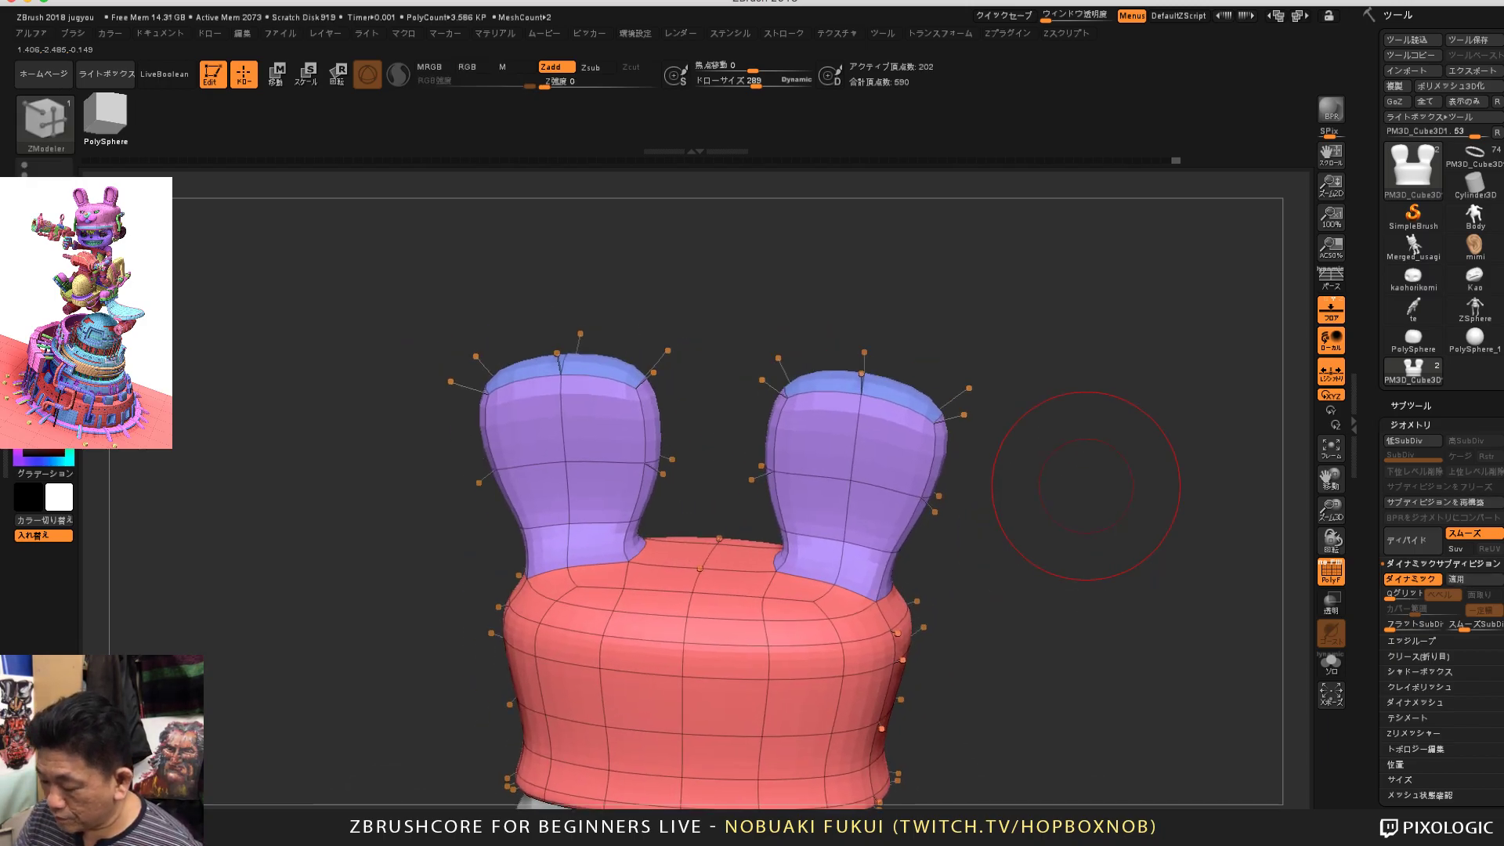
pyautogui.moveTo(987, 513); pyautogui.dragTo(1036, 472)
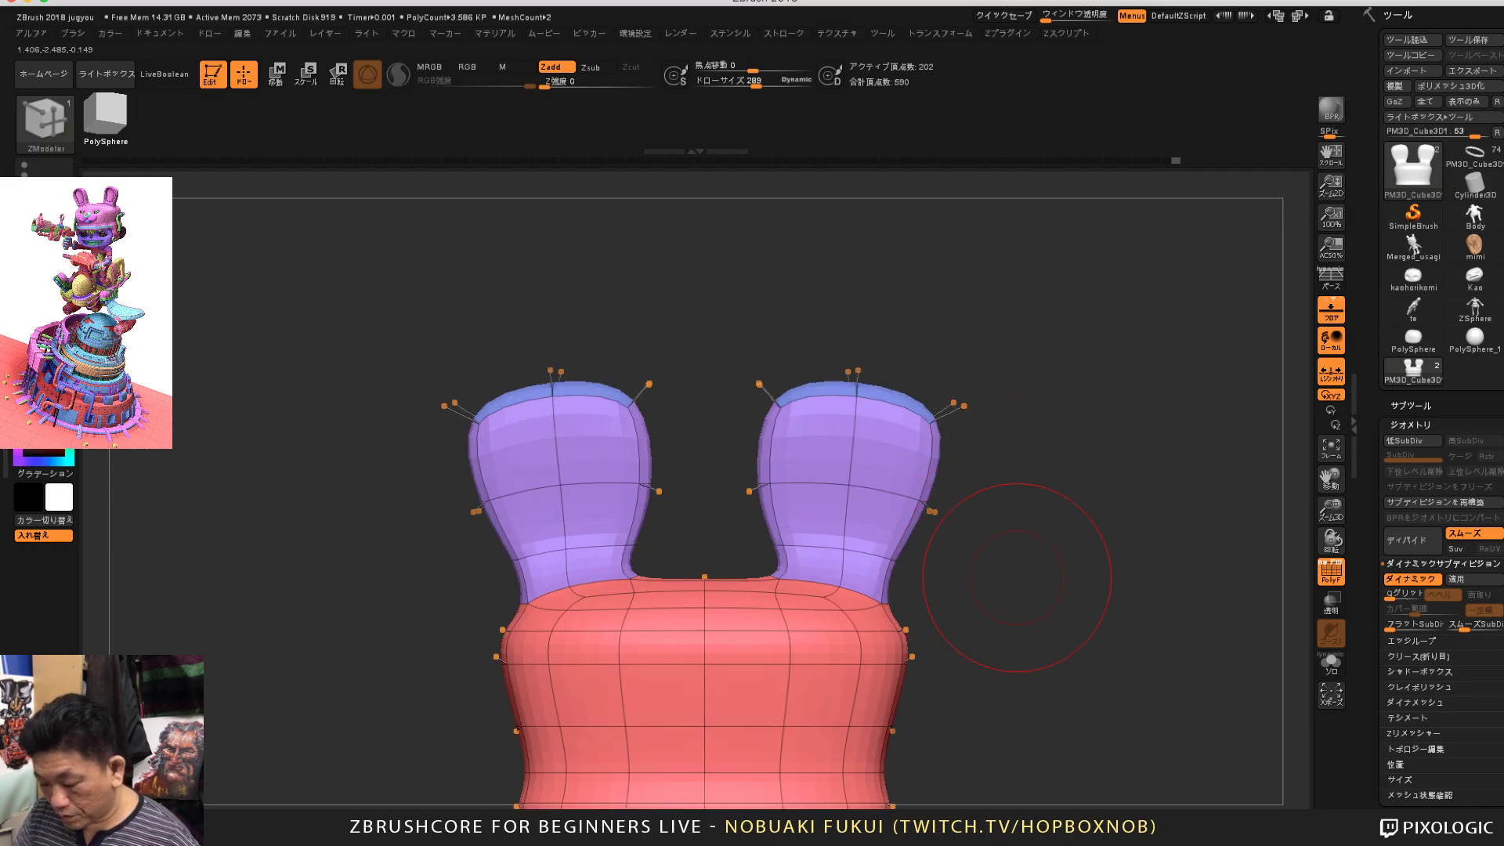
pyautogui.moveTo(1016, 577)
pyautogui.mouseDown()
pyautogui.moveTo(1016, 594)
pyautogui.moveTo(1047, 522)
pyautogui.mouseUp()
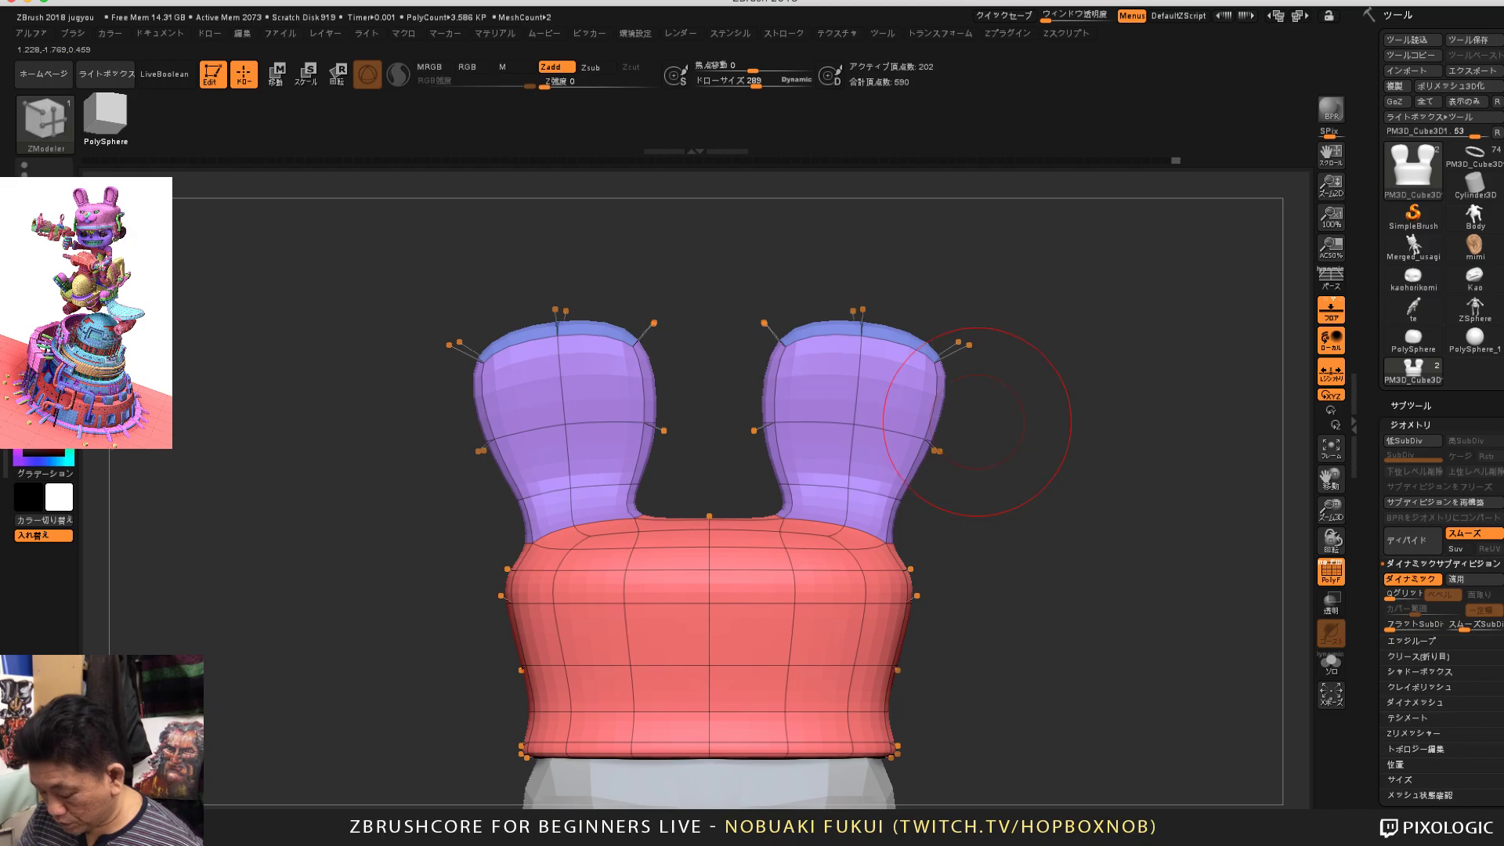
pyautogui.moveTo(980, 422); pyautogui.dragTo(951, 487)
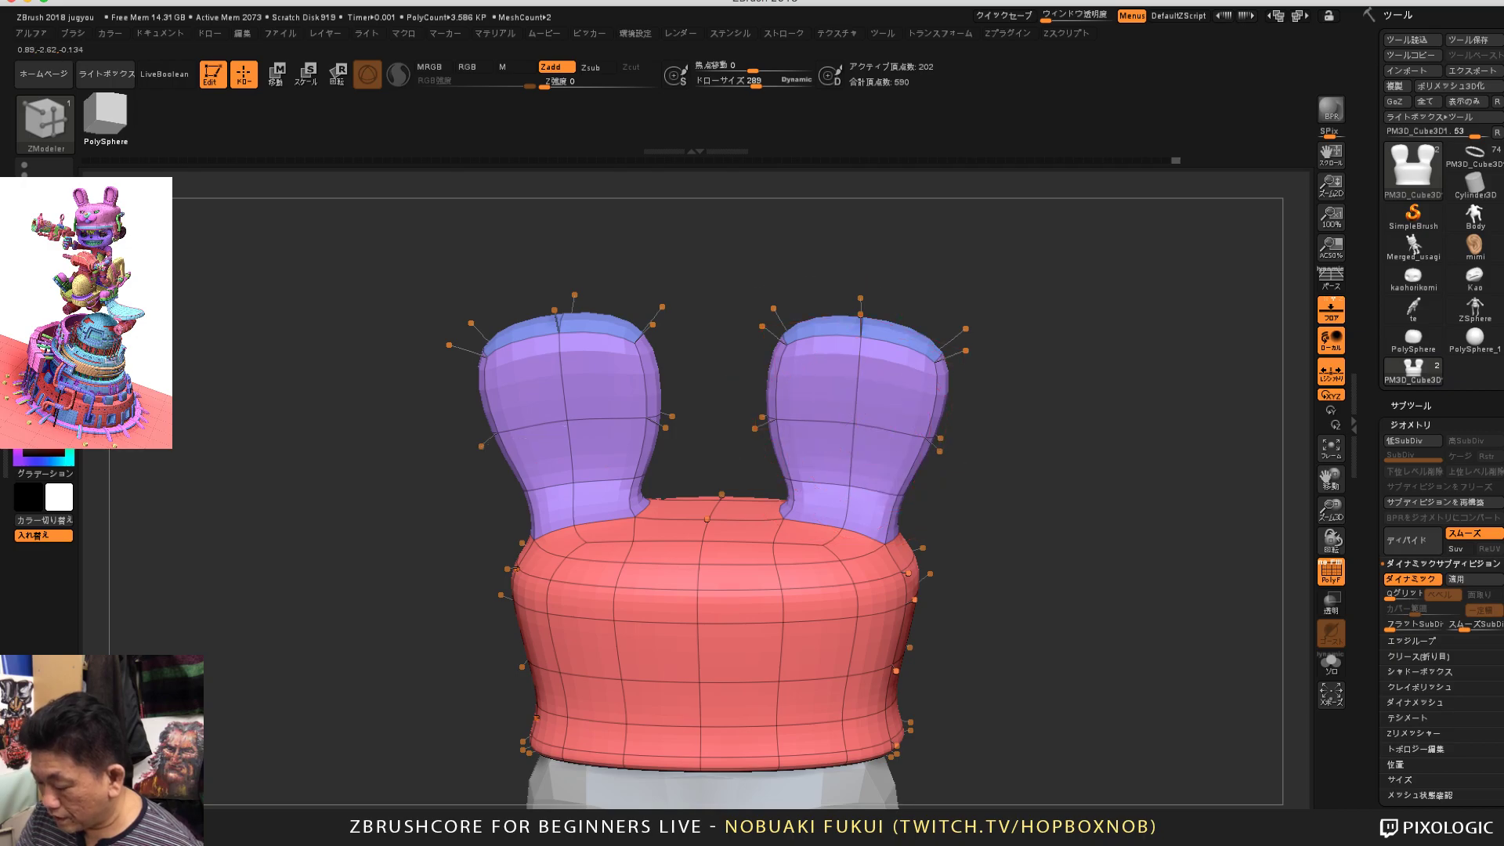
# Step: Mark the front faces of both ears as a temporary white polygroup with ZModeler
pyautogui.click(884, 461)
pyautogui.moveTo(884, 460)
pyautogui.keyDown('alt'); pyautogui.mouseDown()
pyautogui.moveTo(816, 452)
pyautogui.moveTo(820, 380)
pyautogui.moveTo(893, 387)
pyautogui.mouseUp(); pyautogui.keyUp('alt')
pyautogui.moveTo(1019, 493); pyautogui.dragTo(993, 495)
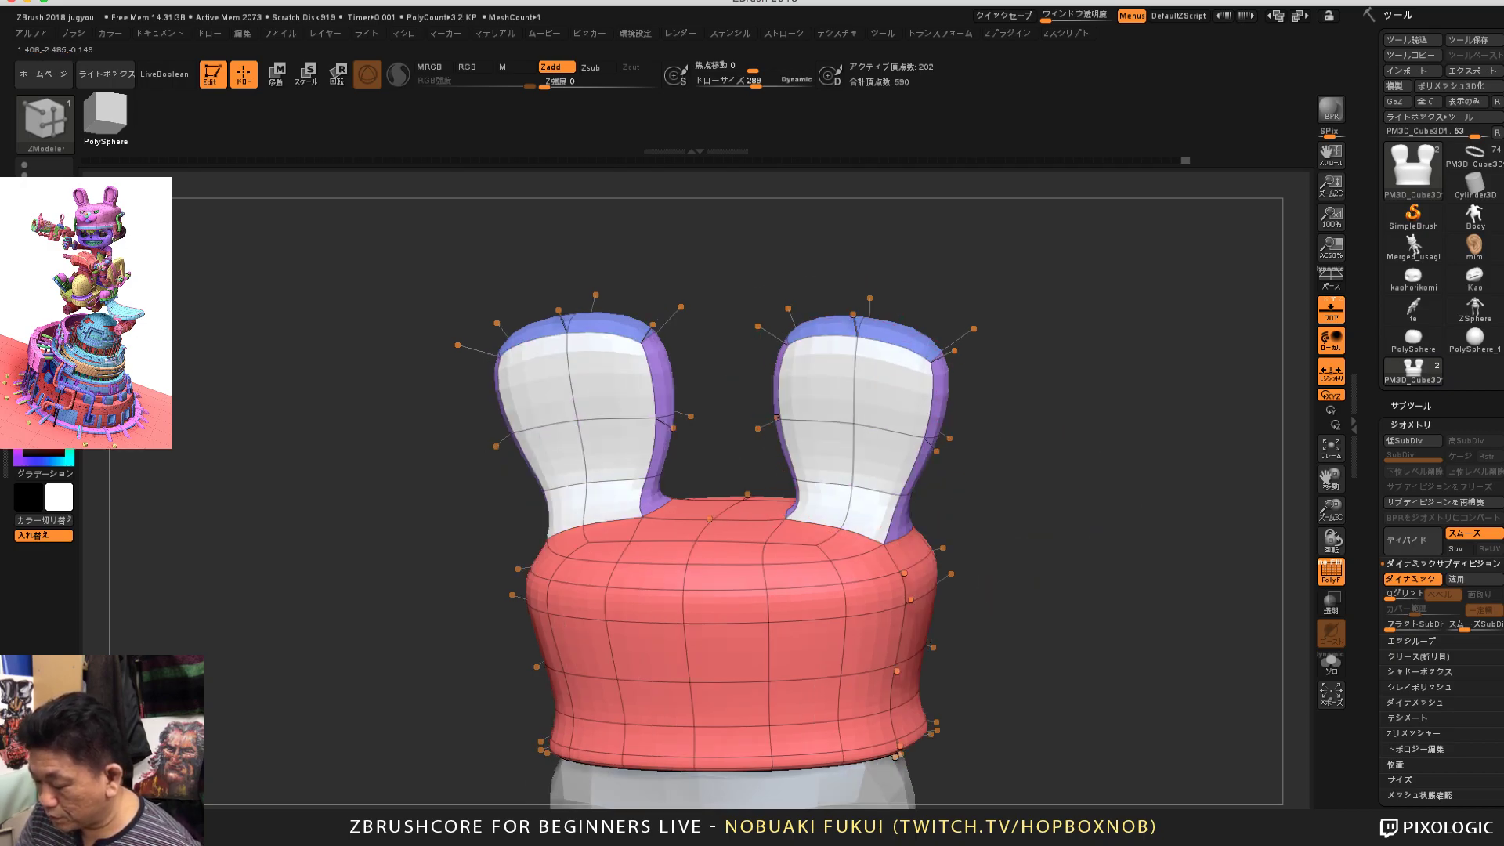
pyautogui.hotkey('ctrl', 'z')
pyautogui.moveTo(891, 455)
pyautogui.keyDown('alt'); pyautogui.mouseDown()
pyautogui.moveTo(890, 380)
pyautogui.moveTo(822, 498)
pyautogui.mouseUp(); pyautogui.keyUp('alt')
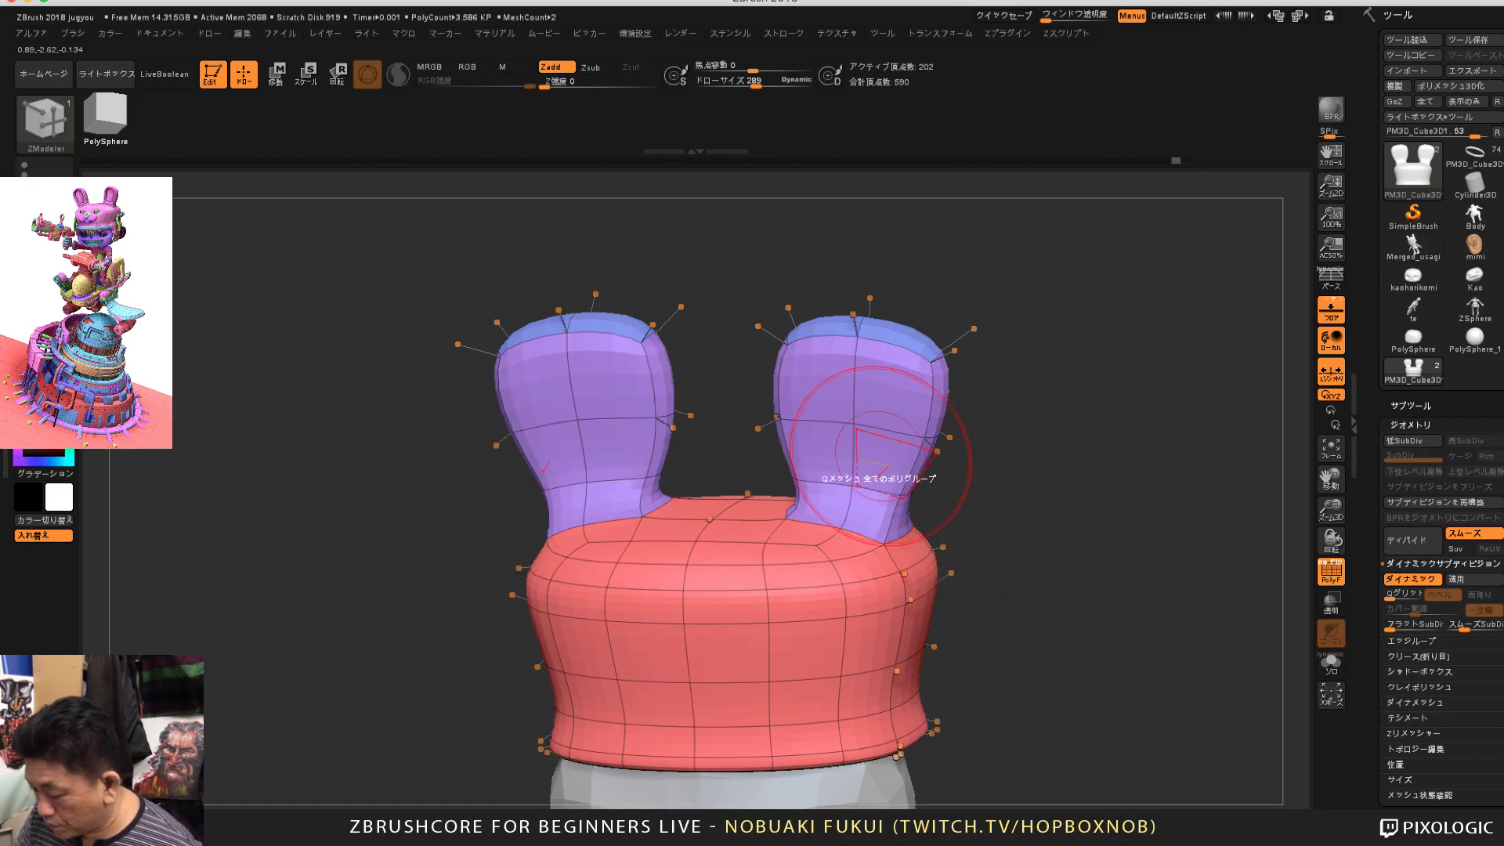
pyautogui.keyDown('alt'); pyautogui.moveTo(887, 457); pyautogui.dragTo(891, 388); pyautogui.keyUp('alt')
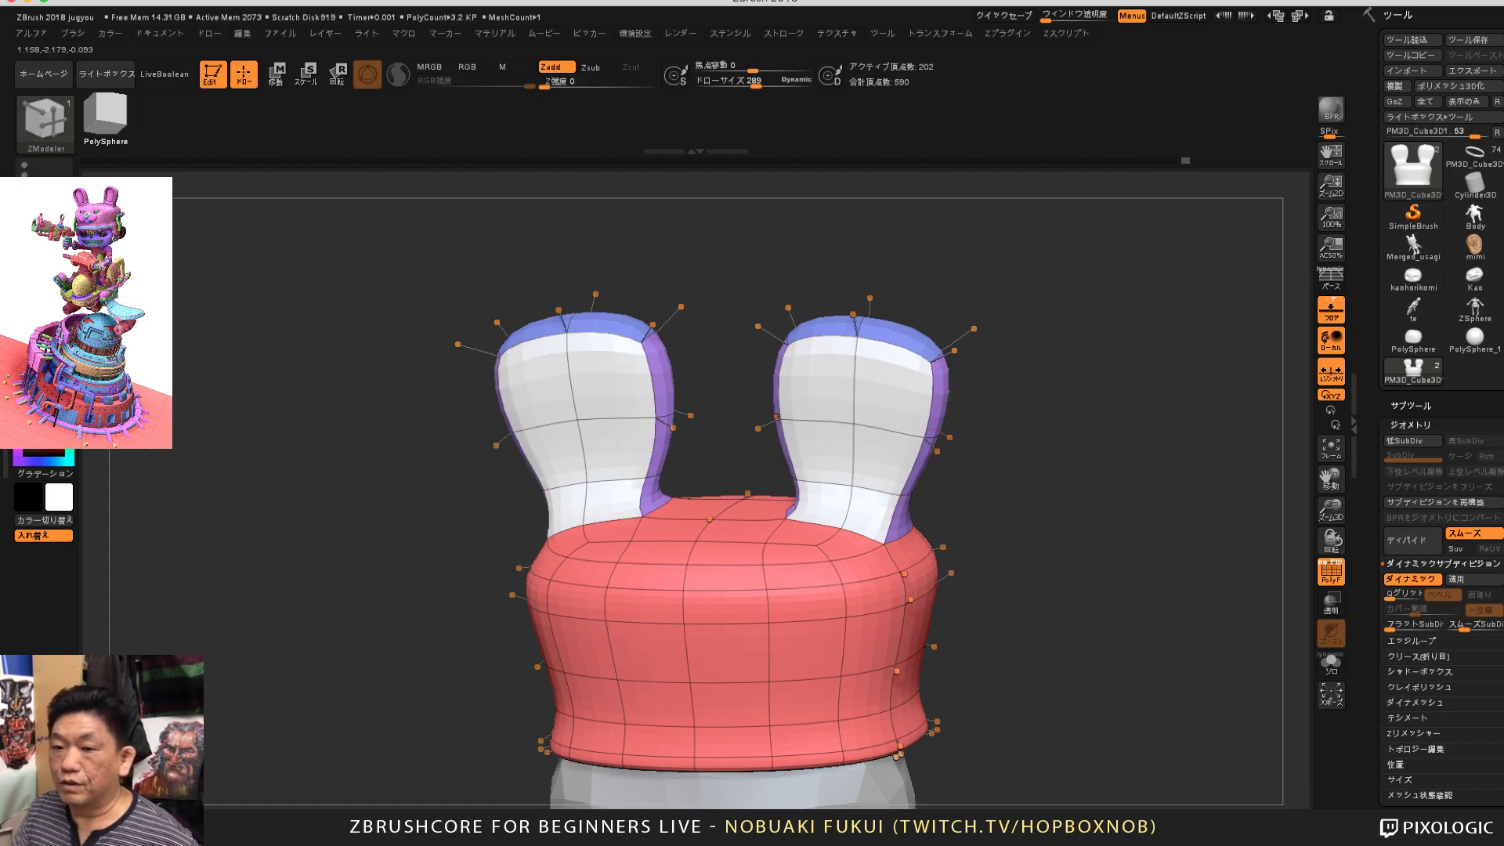
pyautogui.moveTo(1043, 500)
pyautogui.mouseDown()
pyautogui.moveTo(1058, 482)
pyautogui.moveTo(971, 486)
pyautogui.mouseUp()
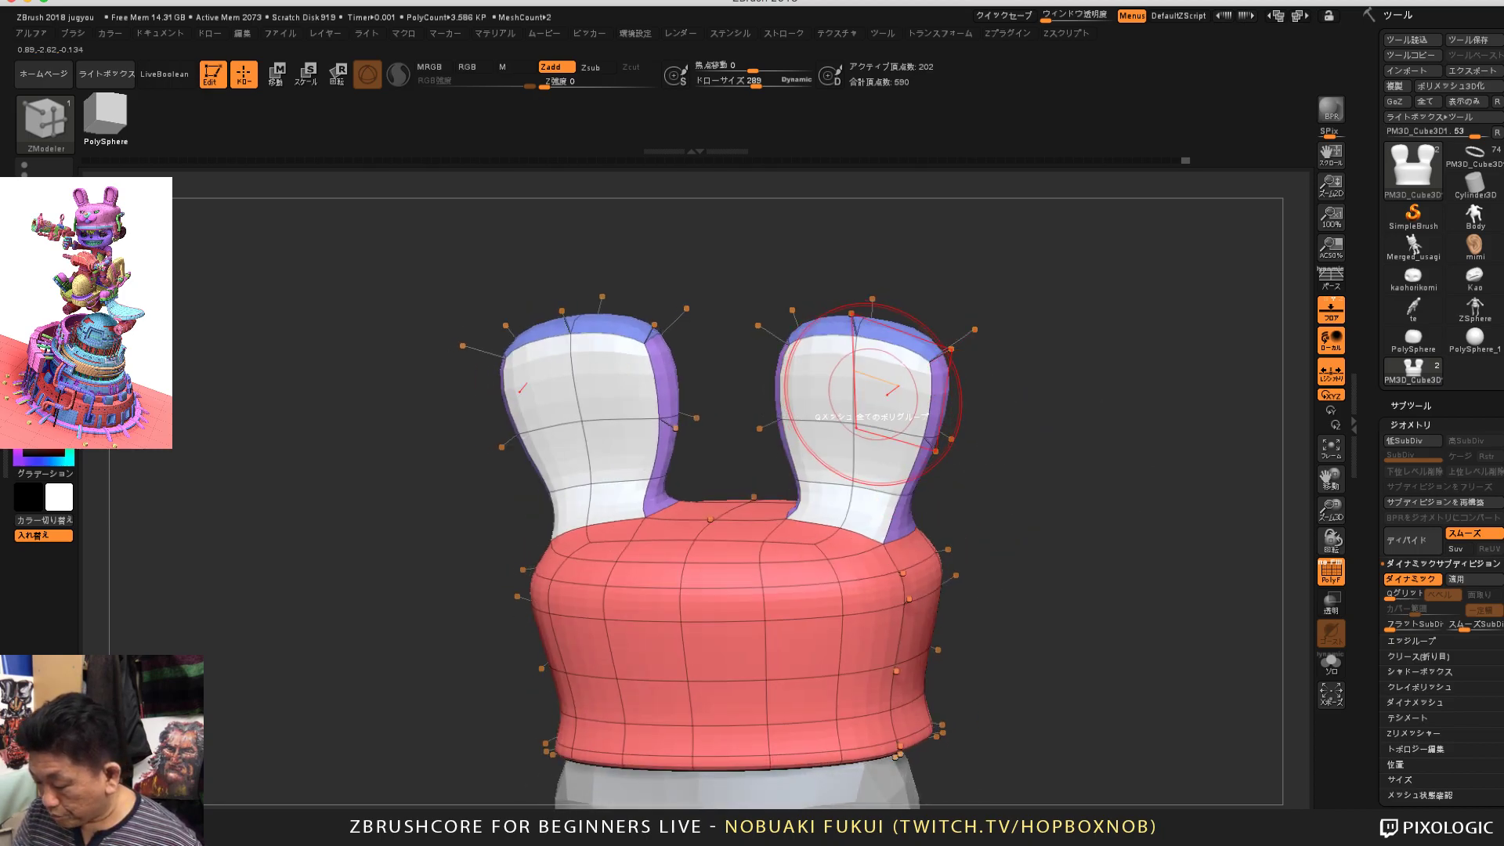
# Step: Try to extrude the marked front faces of the ears with QMesh, targeting the whole polygroup
pyautogui.press('space')
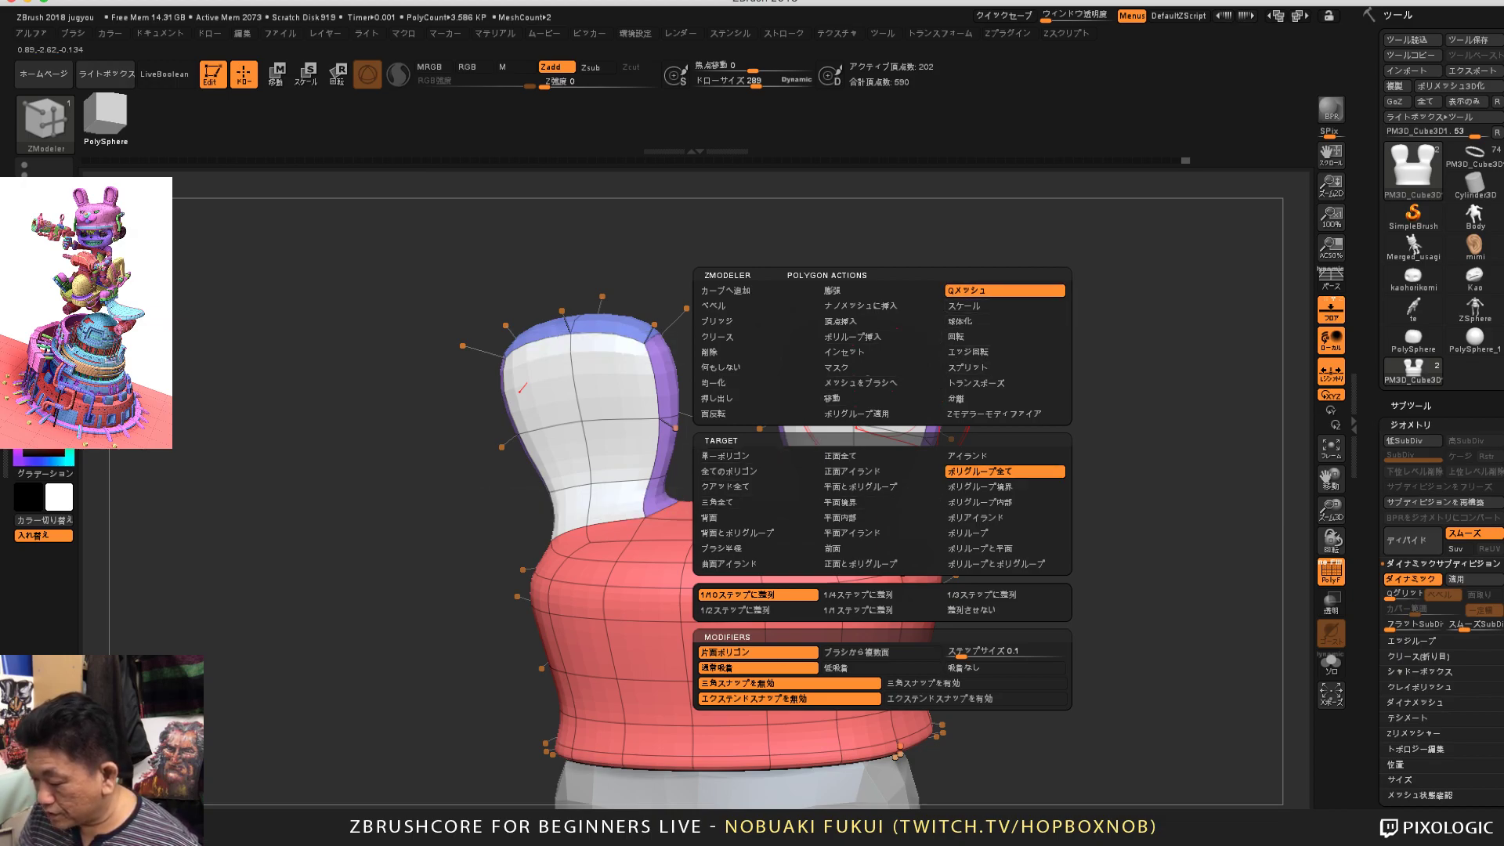
pyautogui.moveTo(1089, 529); pyautogui.dragTo(1028, 571)
pyautogui.keyDown('alt'); pyautogui.moveTo(1048, 440); pyautogui.dragTo(1050, 501); pyautogui.keyUp('alt')
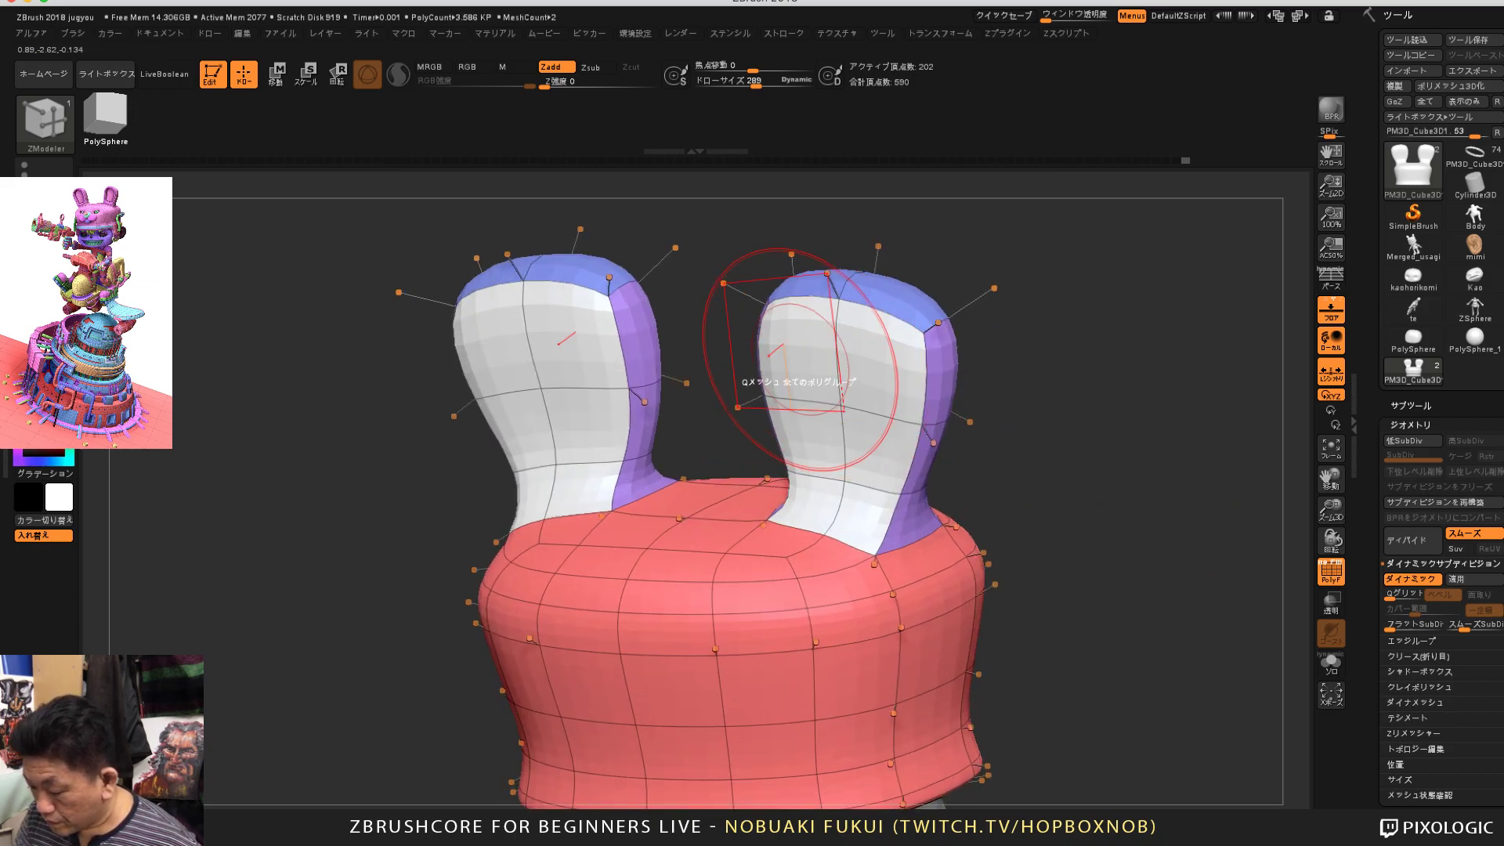
pyautogui.moveTo(793, 337); pyautogui.dragTo(784, 347)
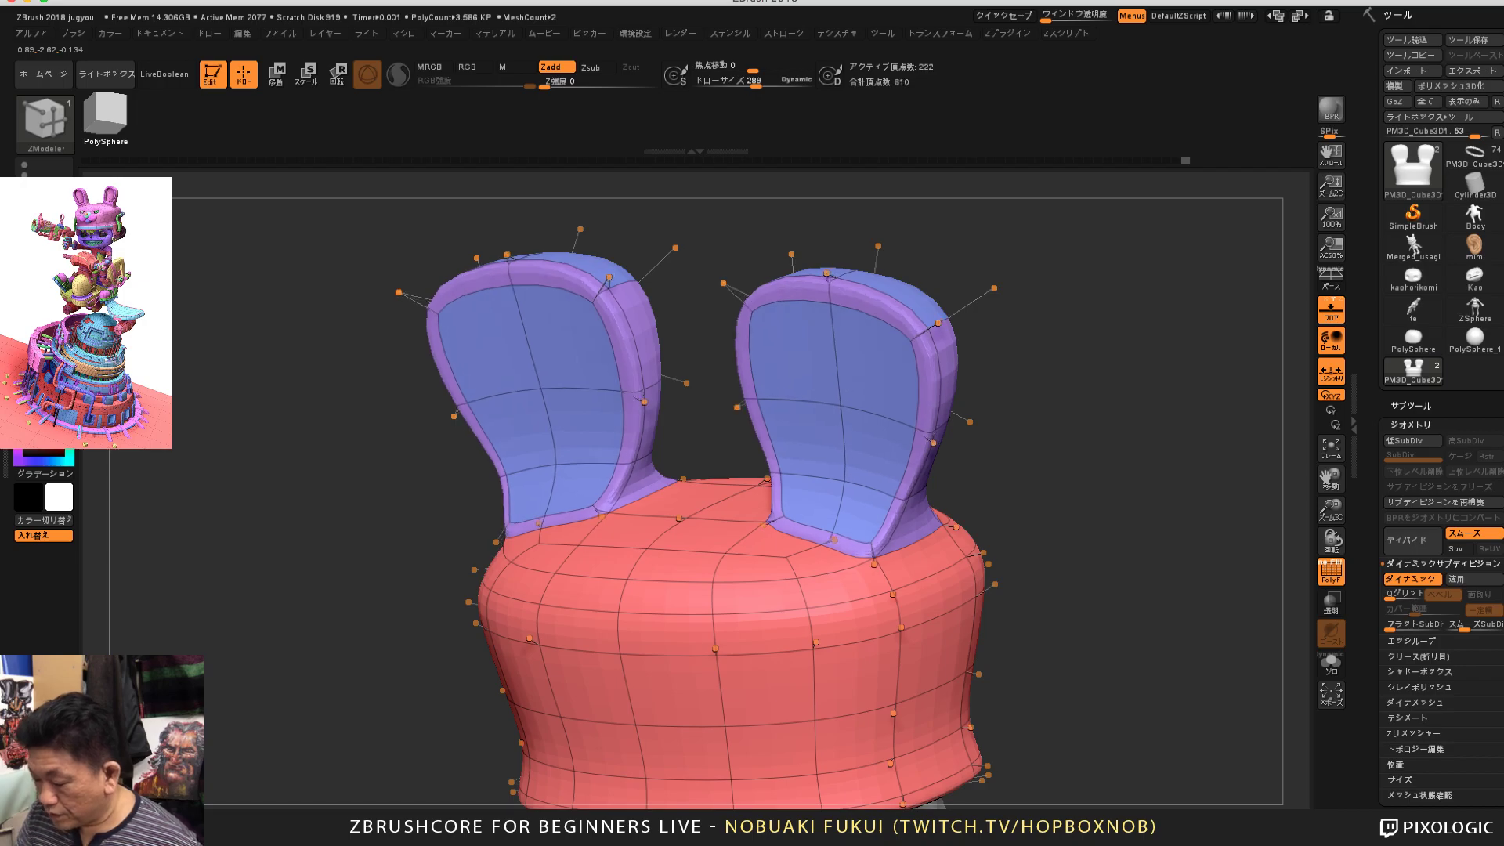
pyautogui.press('super+z')
pyautogui.moveTo(1053, 405); pyautogui.dragTo(949, 397)
pyautogui.press('super+z')
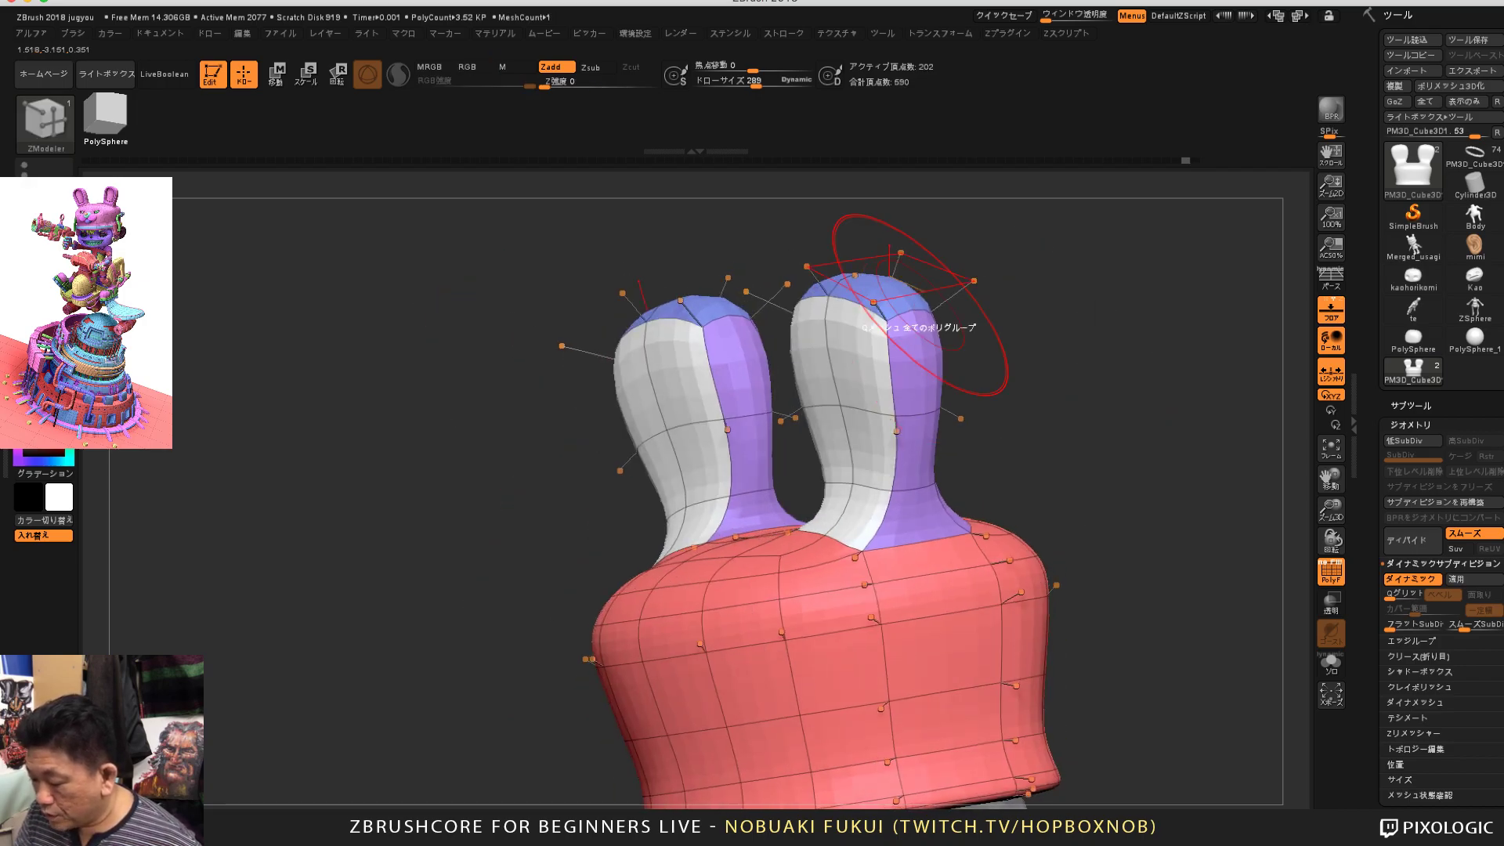
# Step: Extrude the marked front faces of both ears slightly forward with QMesh
pyautogui.keyDown('shift'); pyautogui.moveTo(1050, 361); pyautogui.dragTo(971, 362); pyautogui.keyUp('shift')
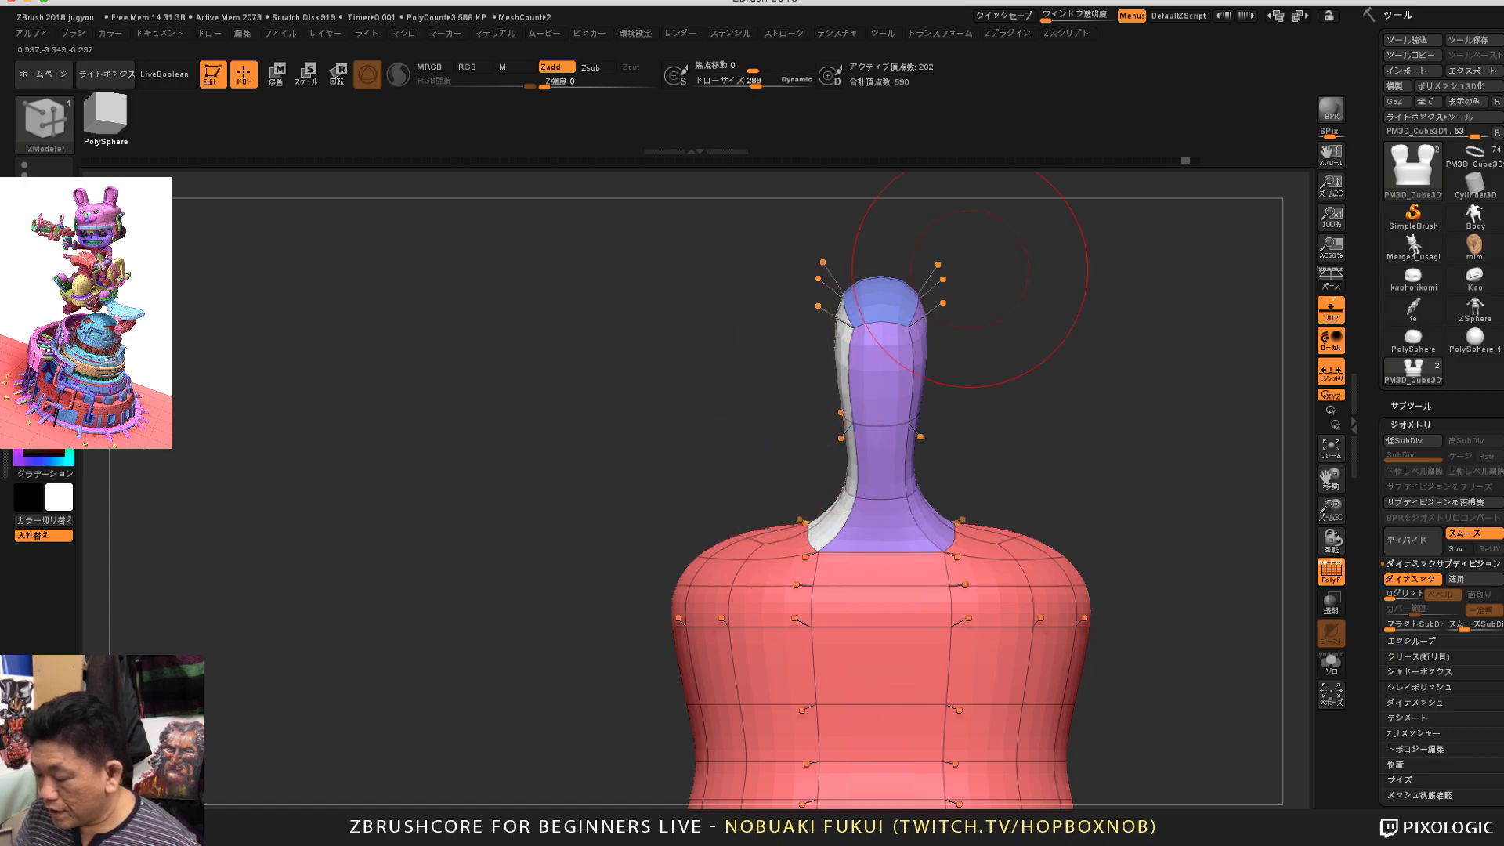
pyautogui.moveTo(969, 269); pyautogui.dragTo(901, 314)
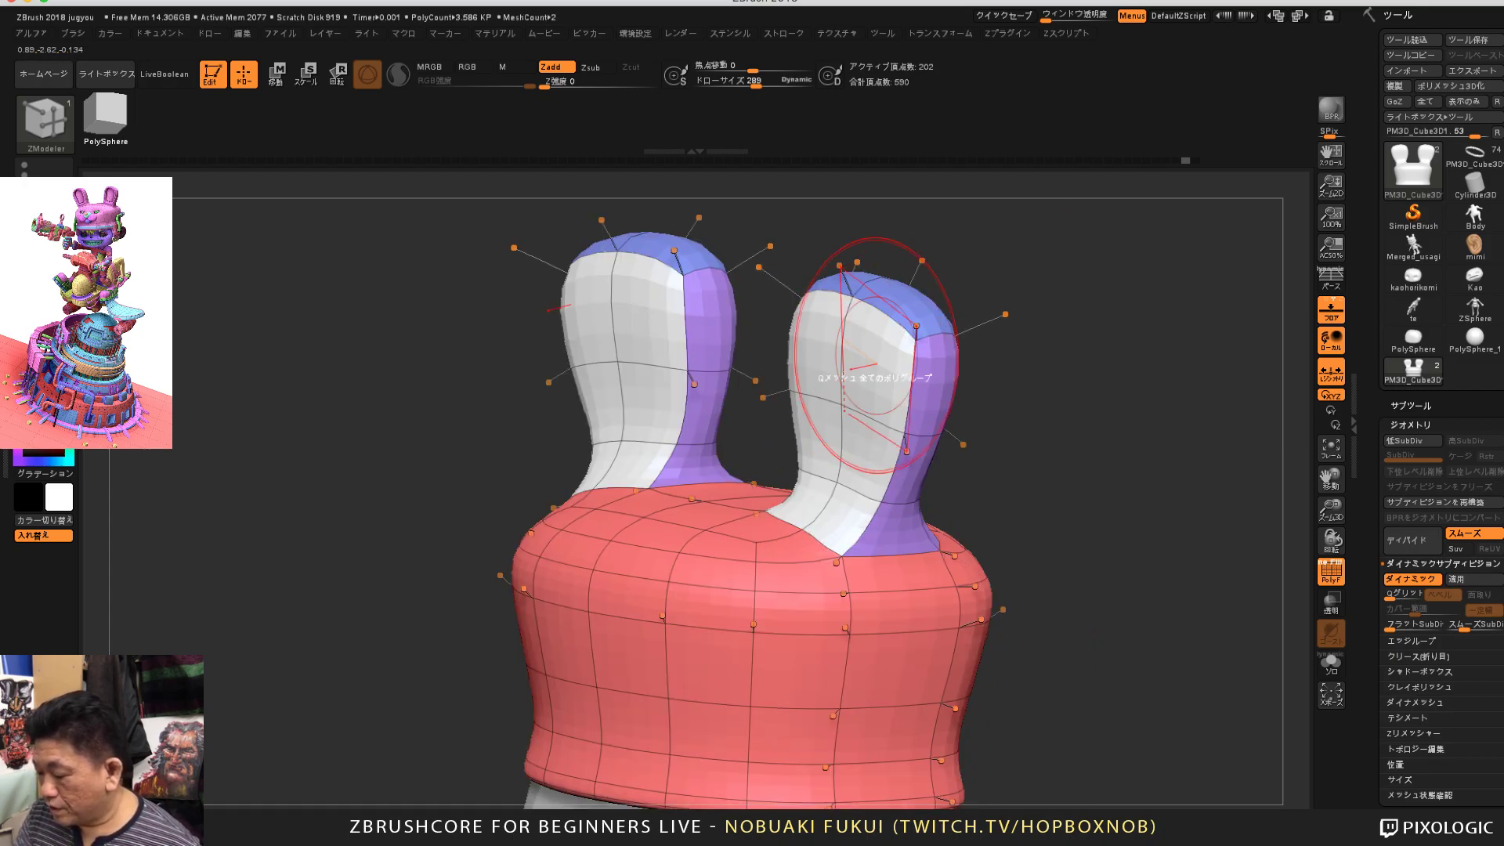
pyautogui.moveTo(990, 326); pyautogui.dragTo(1008, 324)
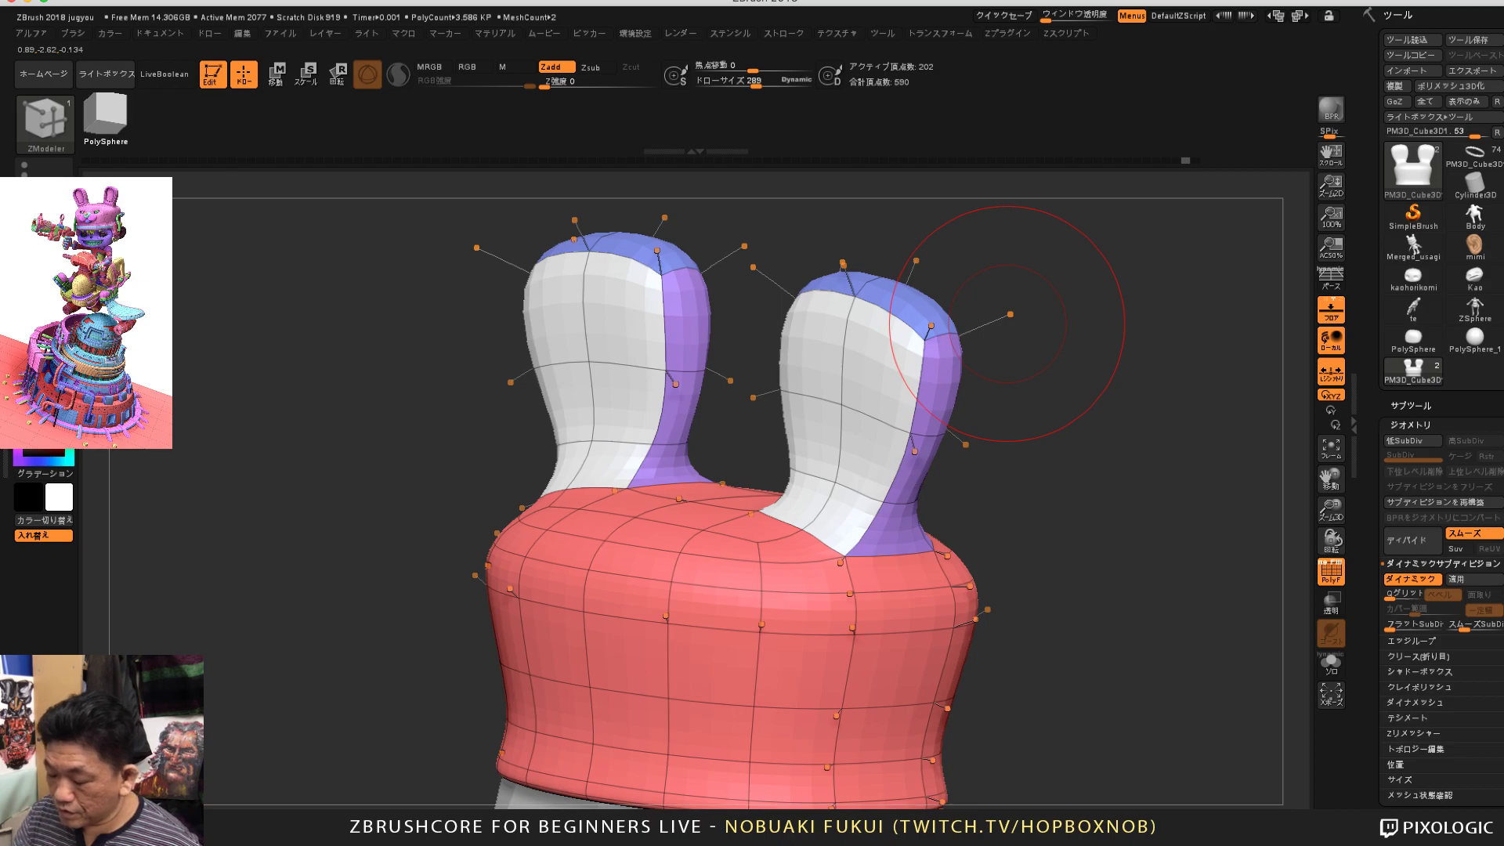
pyautogui.moveTo(1120, 378)
pyautogui.mouseDown()
pyautogui.moveTo(1091, 427)
pyautogui.moveTo(1117, 424)
pyautogui.mouseUp()
pyautogui.moveTo(875, 364); pyautogui.dragTo(850, 371)
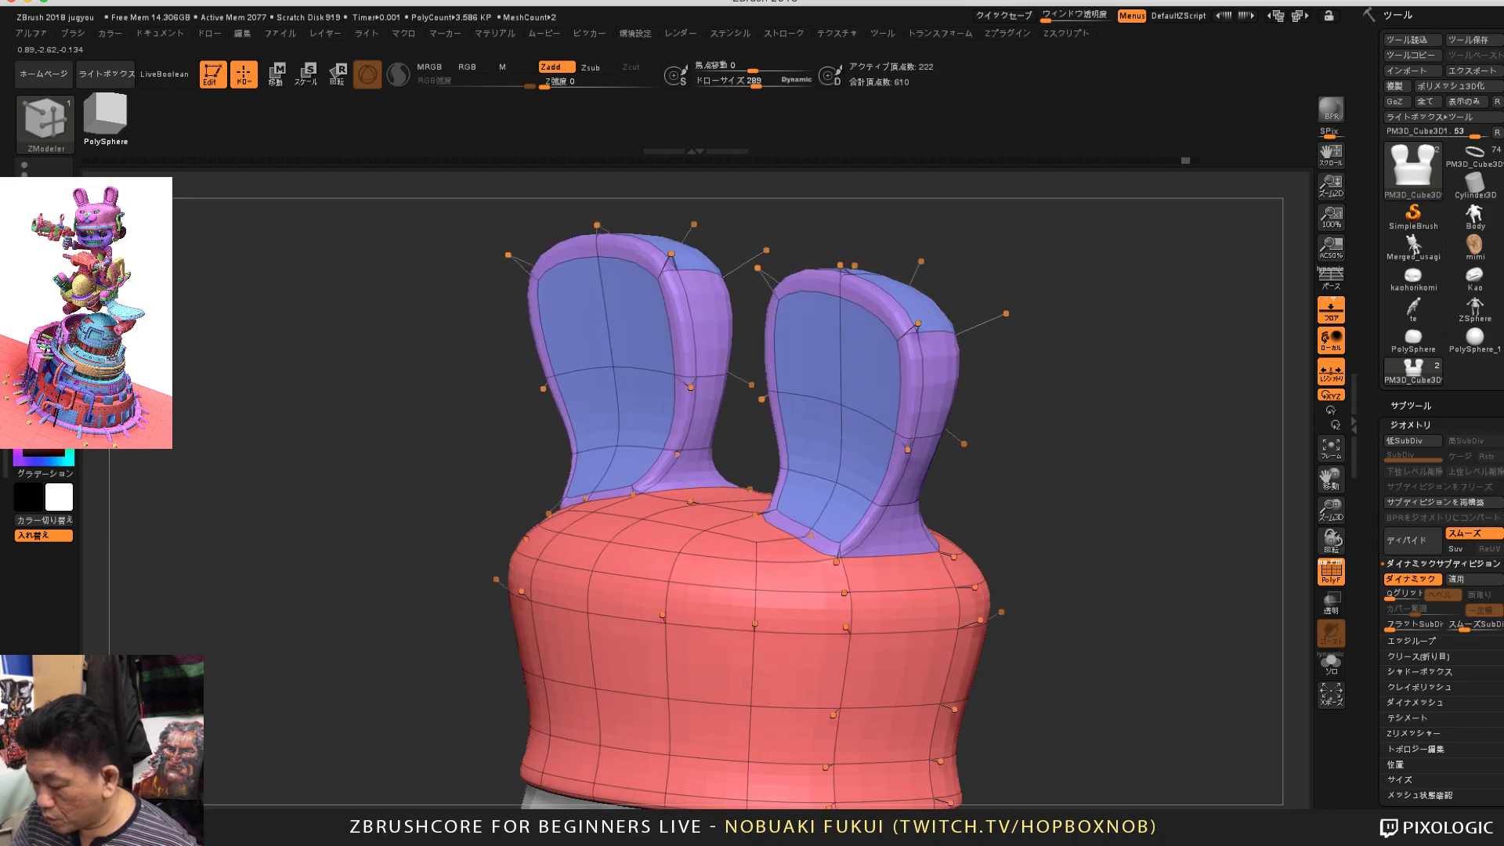
pyautogui.hotkey('ctrl', 'z')
pyautogui.hotkey('ctrl', 'z')
pyautogui.hotkey('ctrl', 'shift', 'z')
pyautogui.hotkey('ctrl', 'shift', 'z')
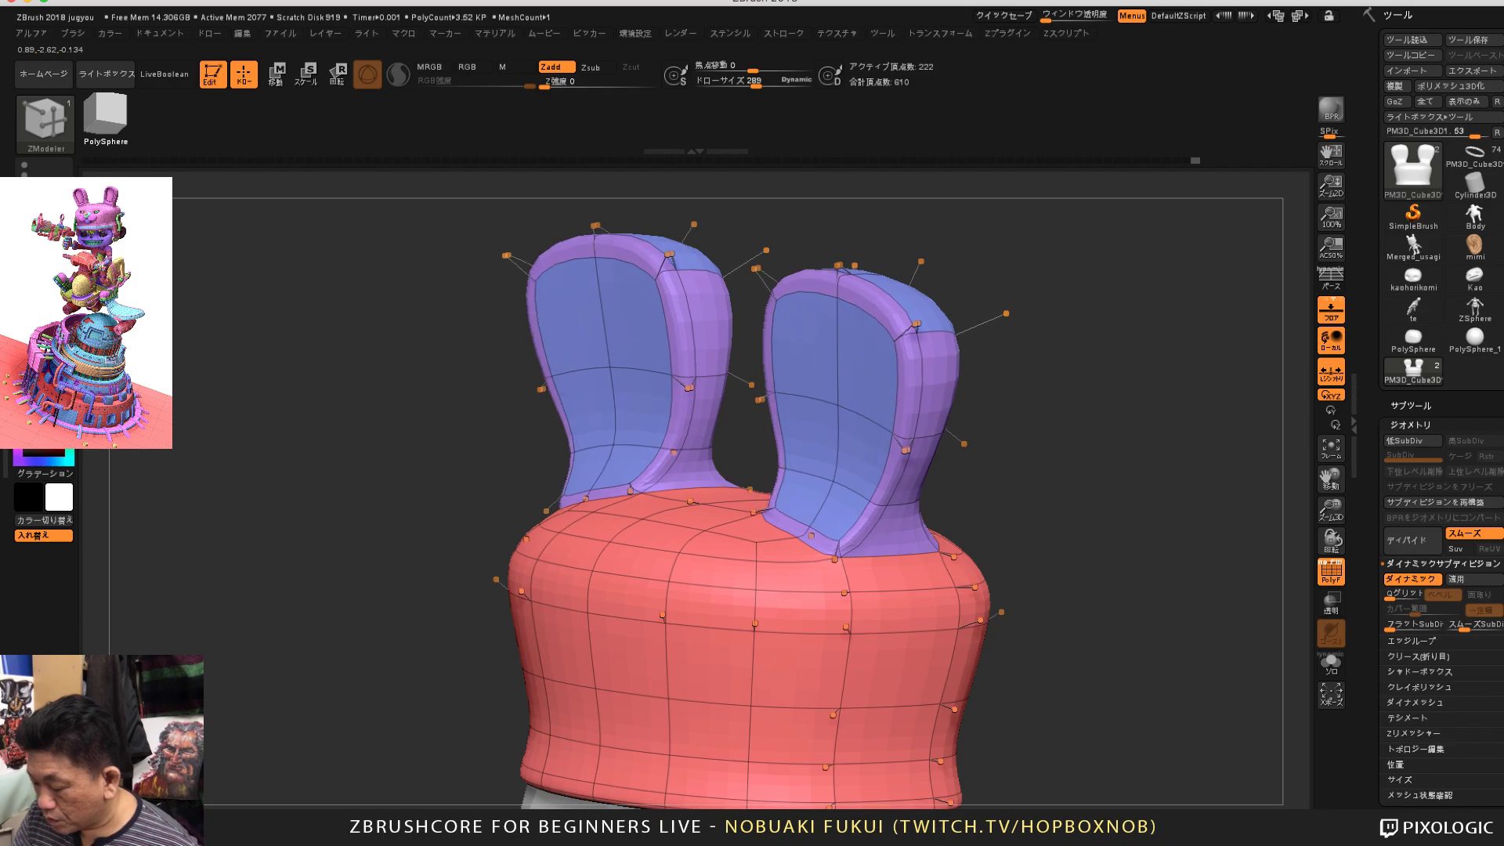
# Step: Inspect the thickness and shape of the extruded ears from the side, at an angle and together with the head
pyautogui.moveTo(1057, 470); pyautogui.dragTo(1023, 463)
pyautogui.moveTo(1003, 368); pyautogui.dragTo(861, 384)
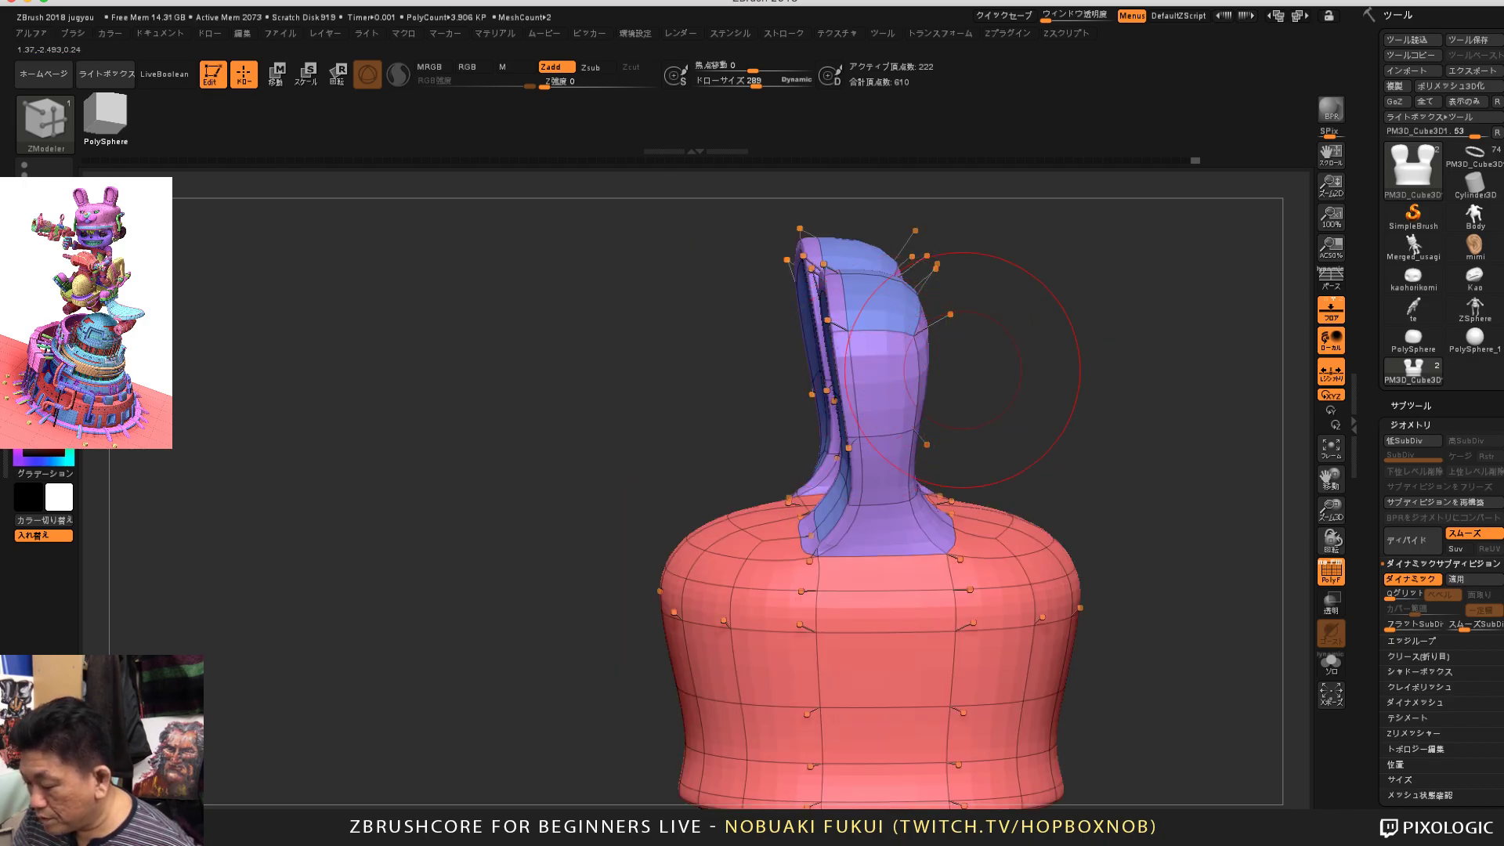
pyautogui.moveTo(963, 370)
pyautogui.mouseDown()
pyautogui.moveTo(901, 374)
pyautogui.moveTo(951, 376)
pyautogui.mouseUp()
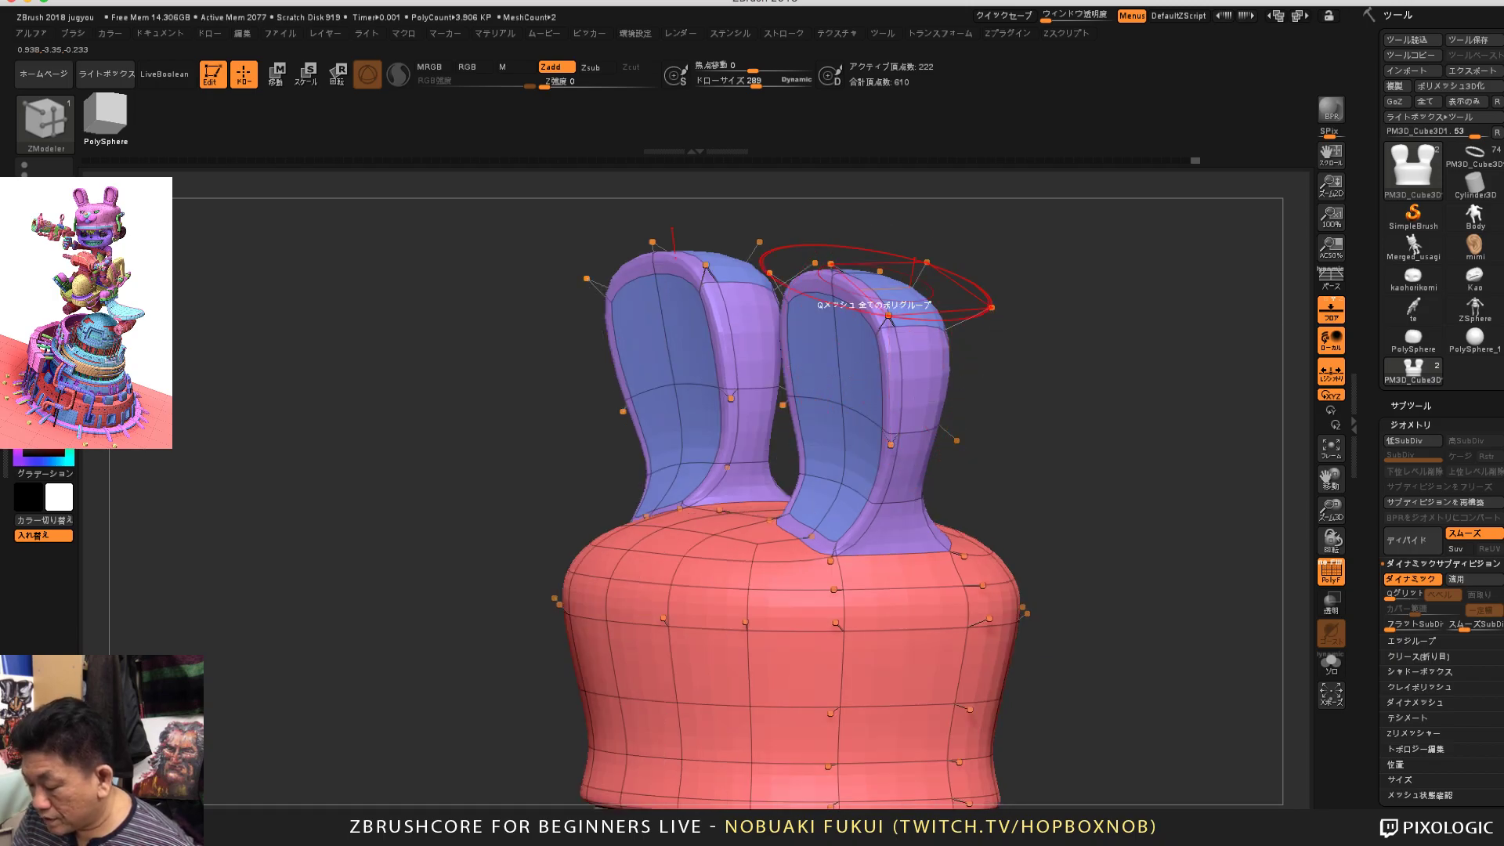
pyautogui.moveTo(1159, 423); pyautogui.dragTo(1031, 415)
pyautogui.keyDown('ctrl'); pyautogui.moveTo(1027, 611); pyautogui.dragTo(1007, 507, button='right'); pyautogui.keyUp('ctrl')
pyautogui.moveTo(1008, 507); pyautogui.dragTo(944, 548)
pyautogui.keyDown('ctrl'); pyautogui.moveTo(1019, 572); pyautogui.dragTo(1014, 502, button='right'); pyautogui.keyUp('ctrl')
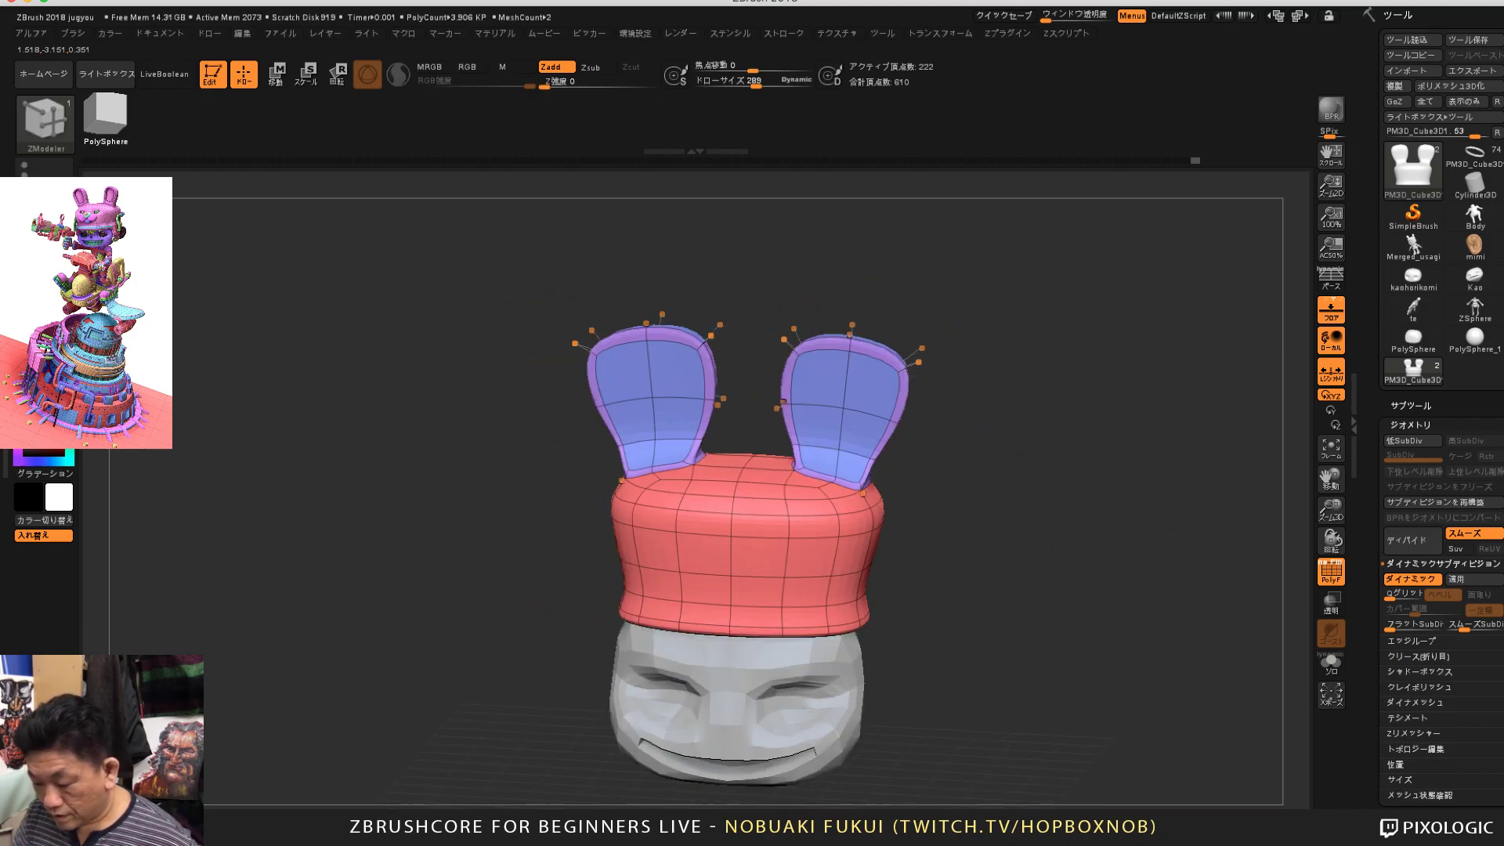
pyautogui.moveTo(1015, 502); pyautogui.dragTo(983, 517)
pyautogui.keyDown('ctrl'); pyautogui.moveTo(984, 517); pyautogui.dragTo(1011, 619, button='right'); pyautogui.keyUp('ctrl')
pyautogui.keyDown('shift'); pyautogui.moveTo(1010, 618); pyautogui.dragTo(1050, 548); pyautogui.keyUp('shift')
pyautogui.moveTo(1062, 466); pyautogui.dragTo(989, 472)
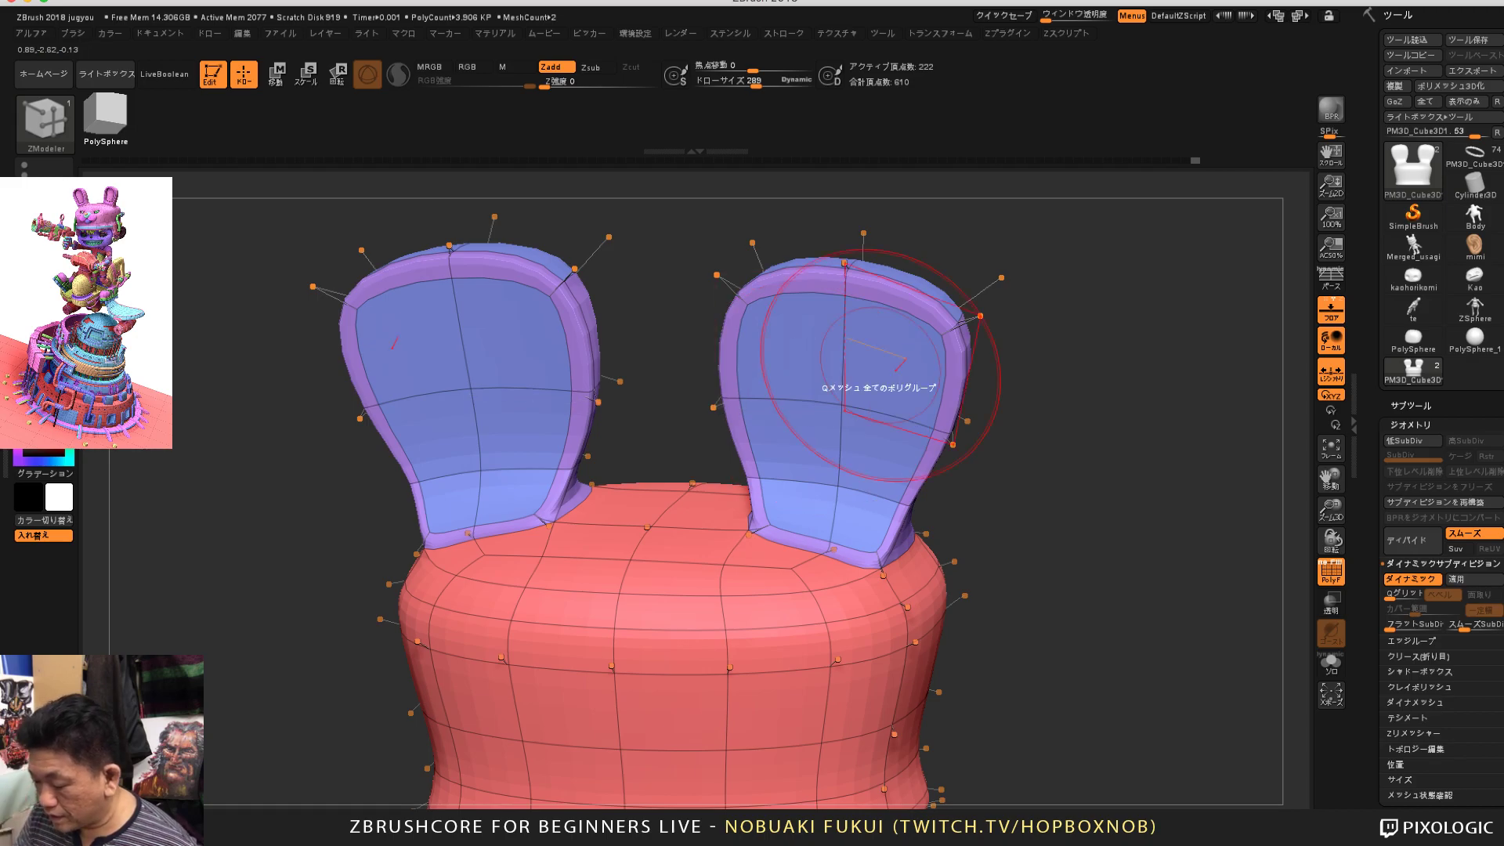
# Step: Try masking the front portion of the ears in side view
pyautogui.keyDown('shift'); pyautogui.moveTo(1127, 439); pyautogui.dragTo(987, 438); pyautogui.keyUp('shift')
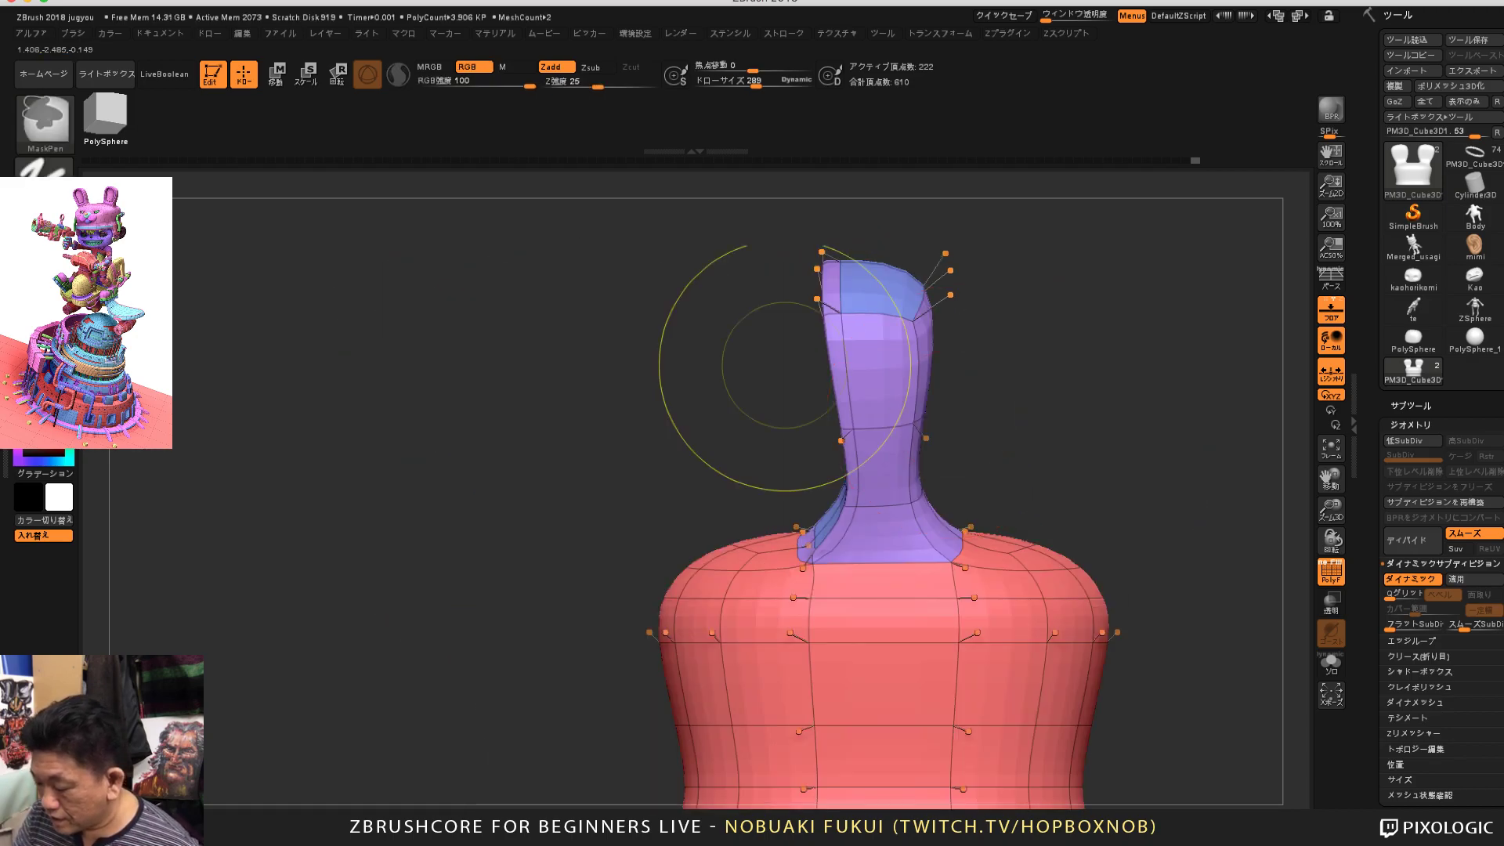
pyautogui.keyDown('ctrl'); pyautogui.moveTo(701, 241); pyautogui.dragTo(875, 558); pyautogui.keyUp('ctrl')
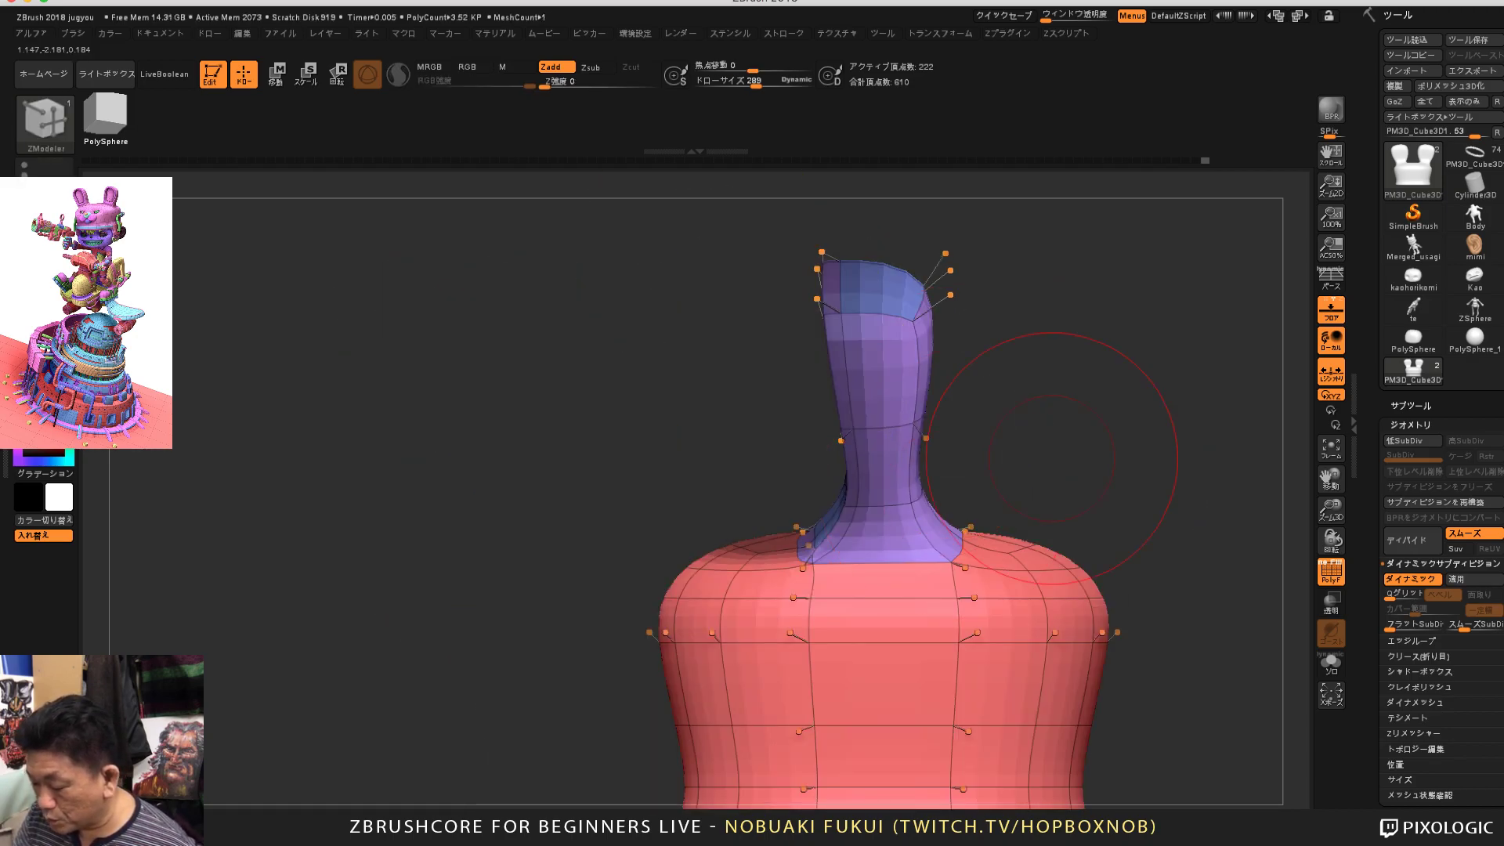
pyautogui.moveTo(1055, 454); pyautogui.dragTo(1044, 529)
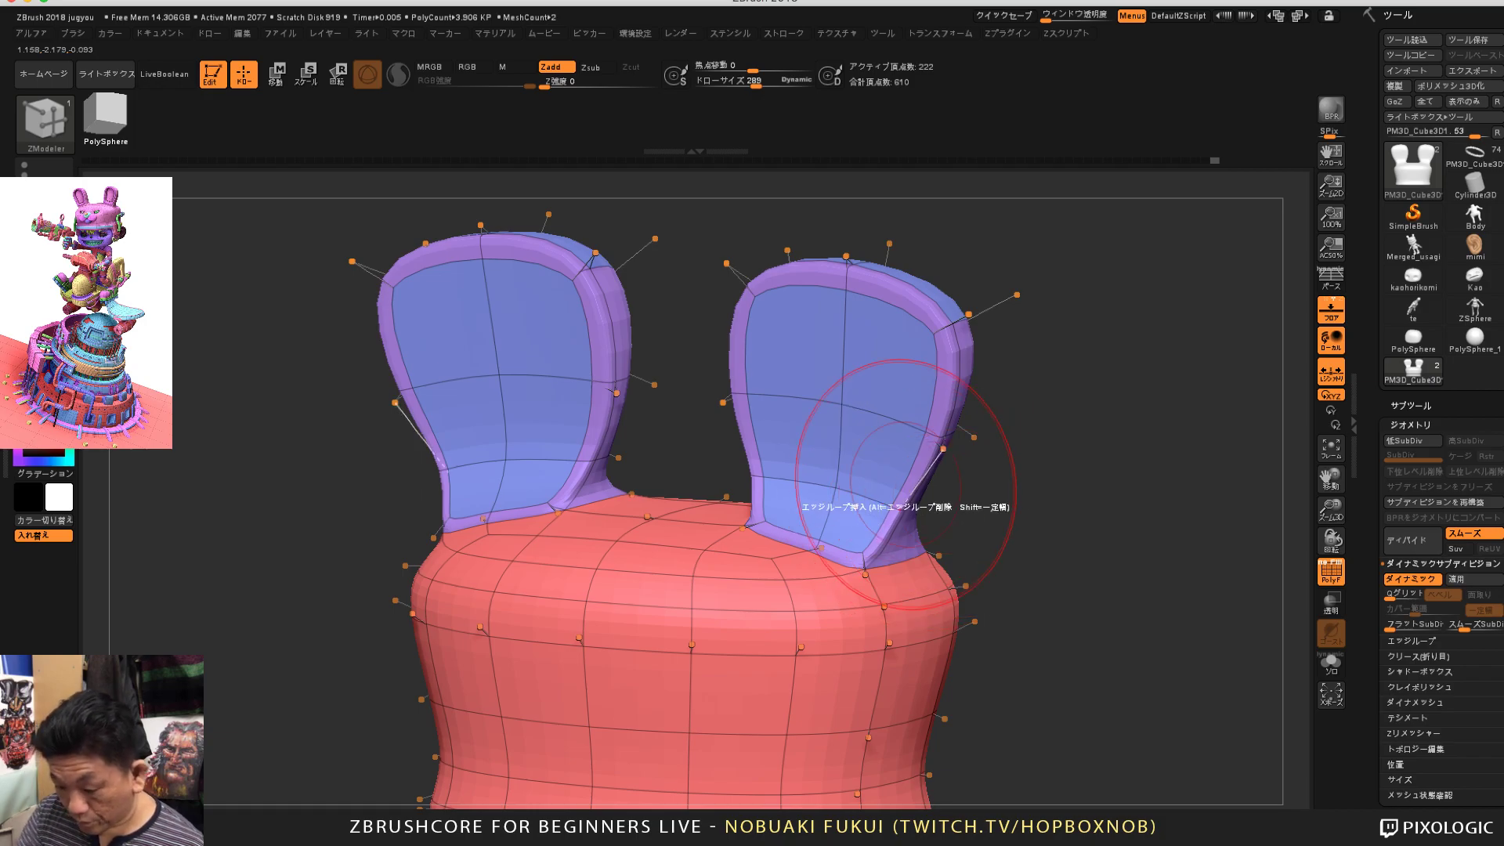
# Step: Set the ZModeler polygon action to Mask with the whole polygroup as its target
pyautogui.press('ctrl')
pyautogui.press('space')
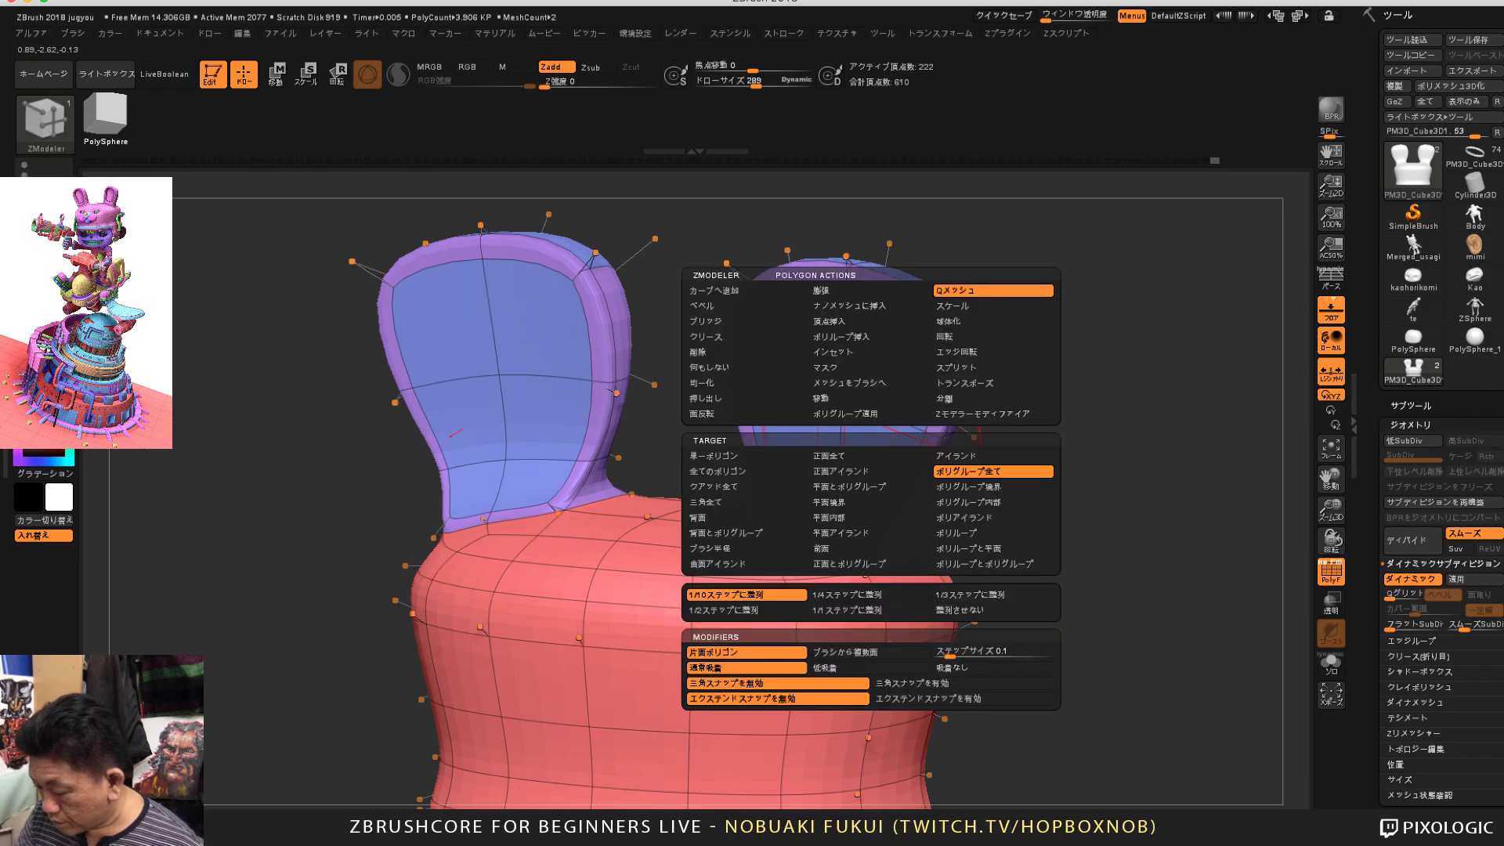
pyautogui.click(872, 413)
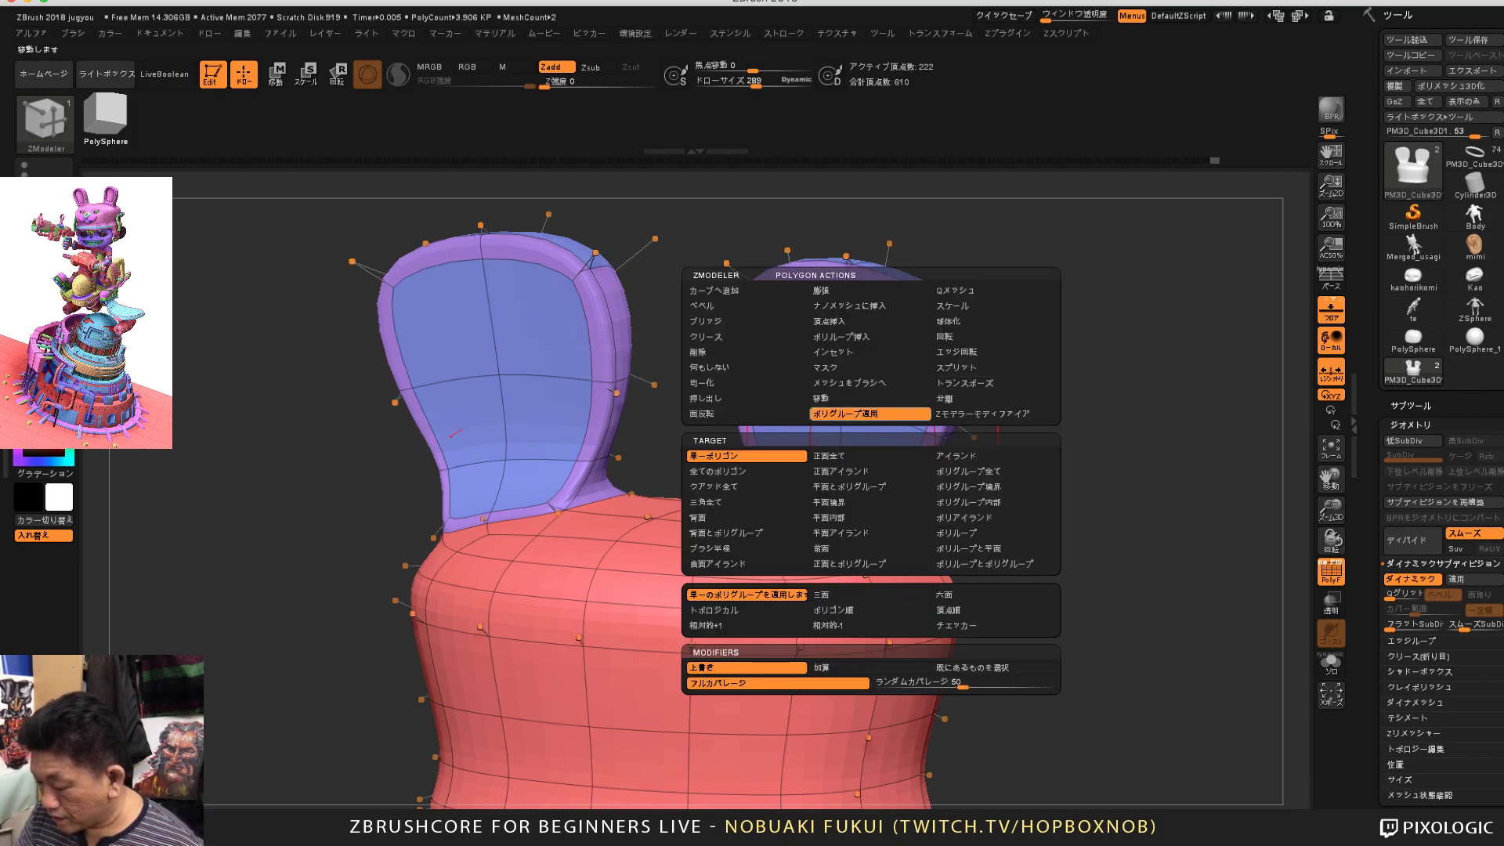
pyautogui.click(993, 290)
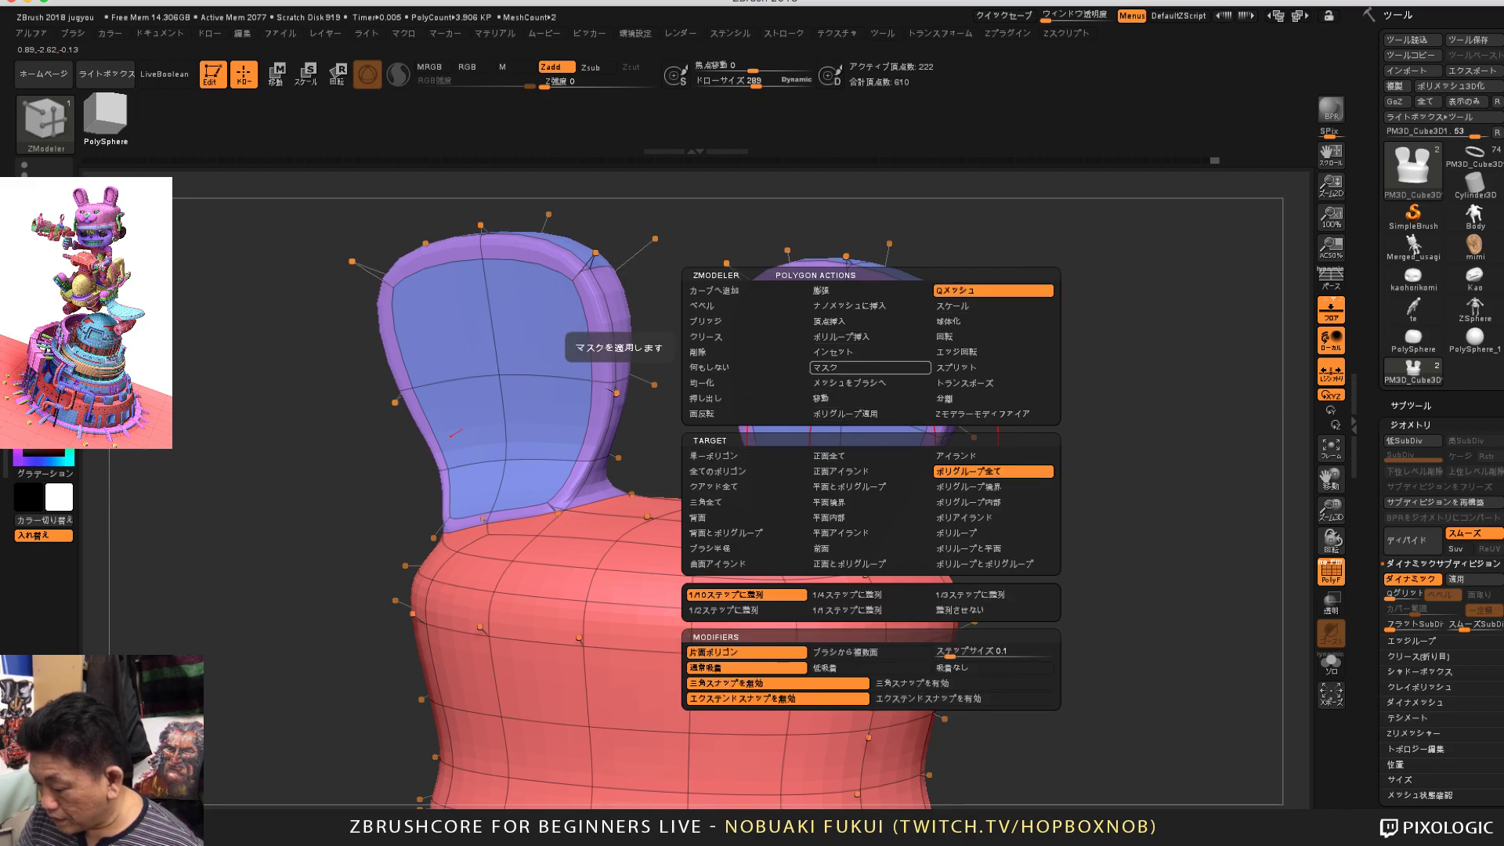
pyautogui.click(870, 367)
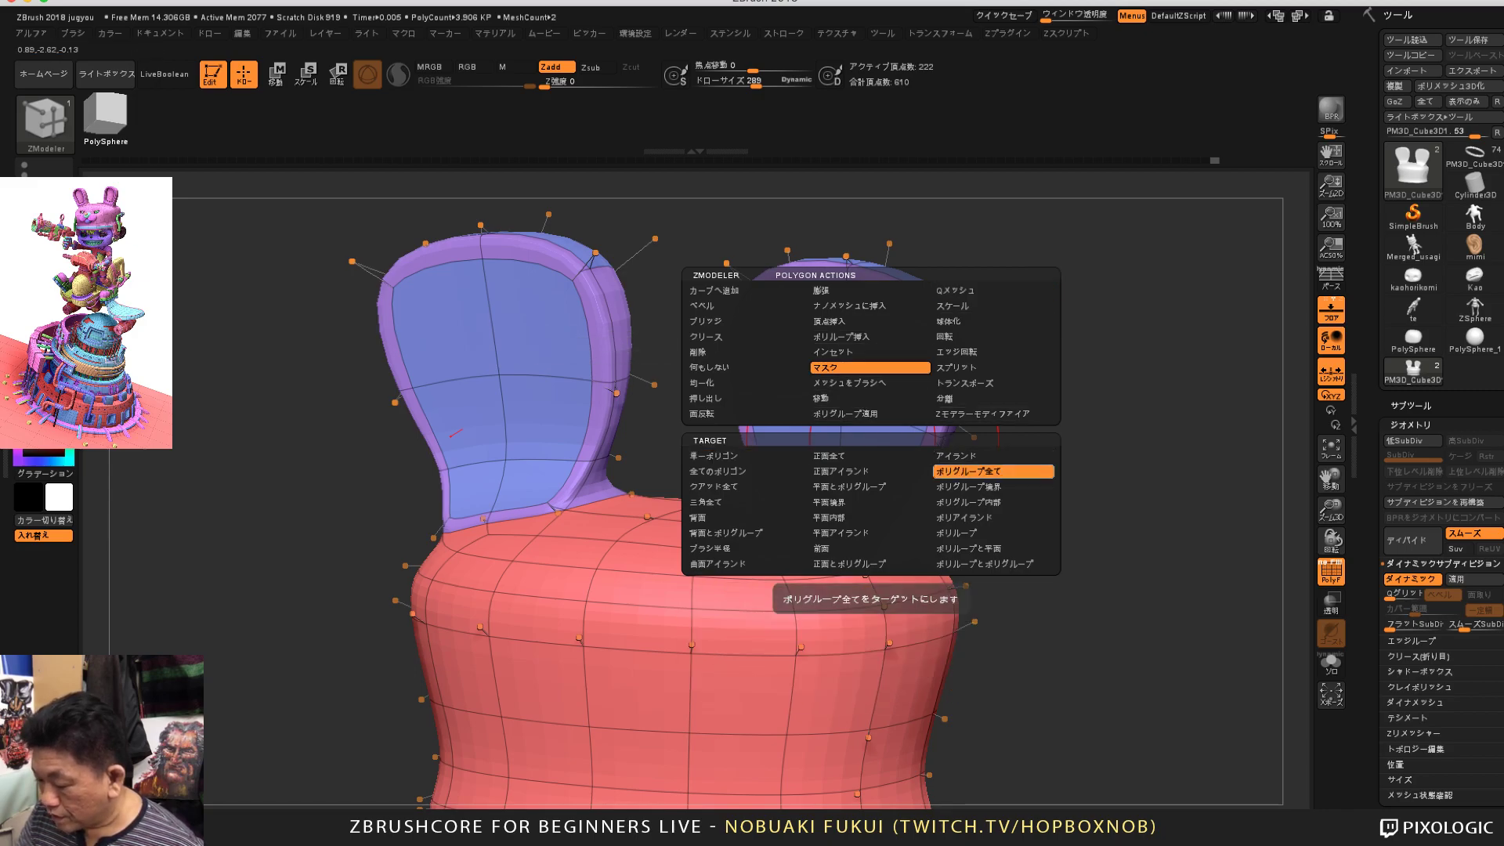
# Step: Mark the front faces of both ears as a temporary polygroup and mask them with ZModeler
pyautogui.moveTo(1120, 408); pyautogui.dragTo(975, 309)
pyautogui.click(849, 380)
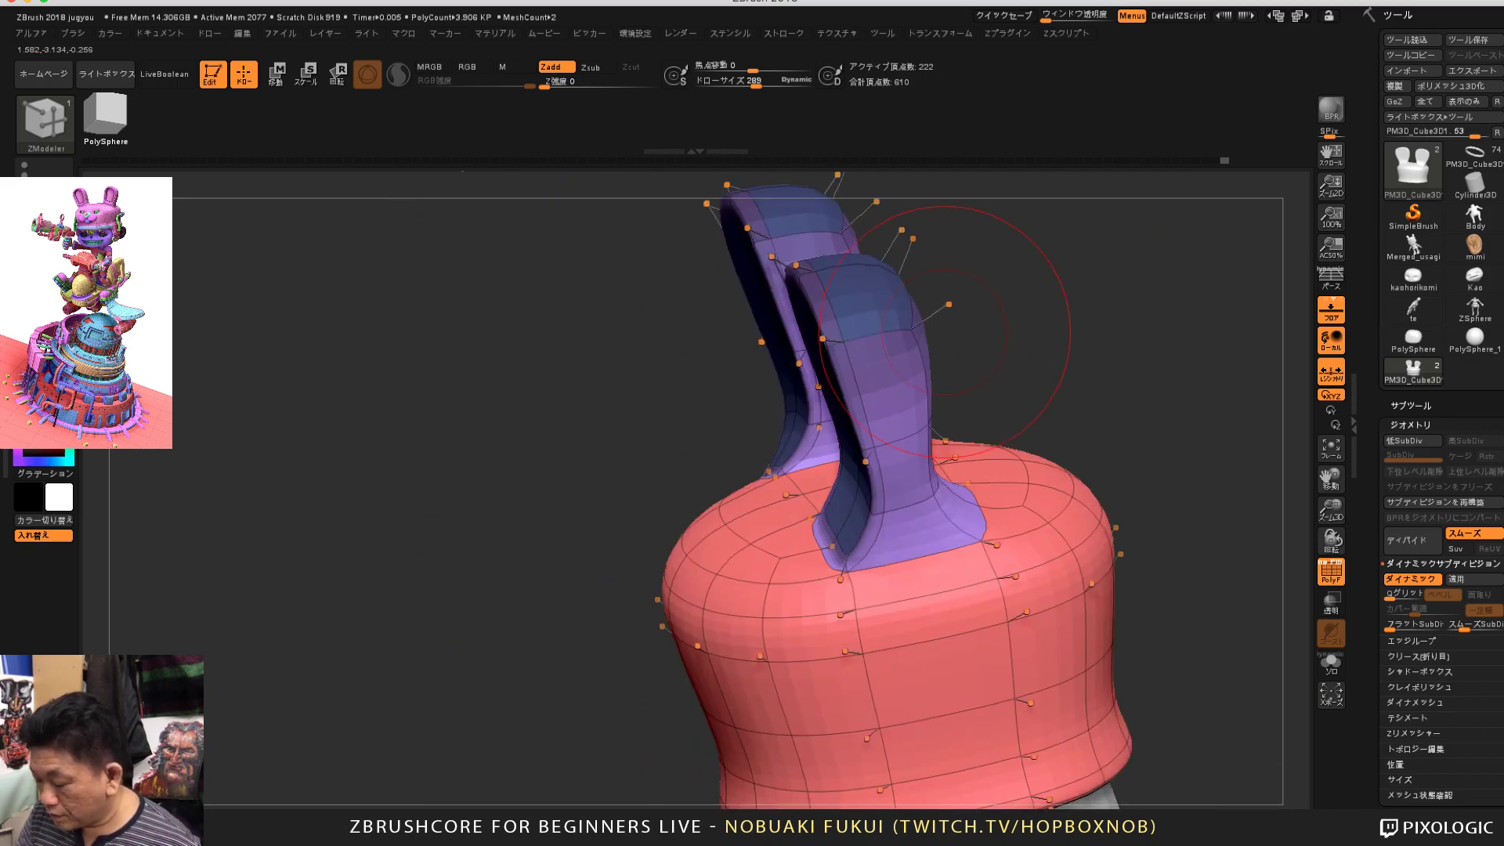
pyautogui.keyDown('ctrl'); pyautogui.moveTo(1081, 321); pyautogui.dragTo(1152, 376); pyautogui.keyUp('ctrl')
pyautogui.moveTo(1019, 344); pyautogui.dragTo(1144, 353)
pyautogui.keyDown('alt'); pyautogui.click(901, 362); pyautogui.keyUp('alt')
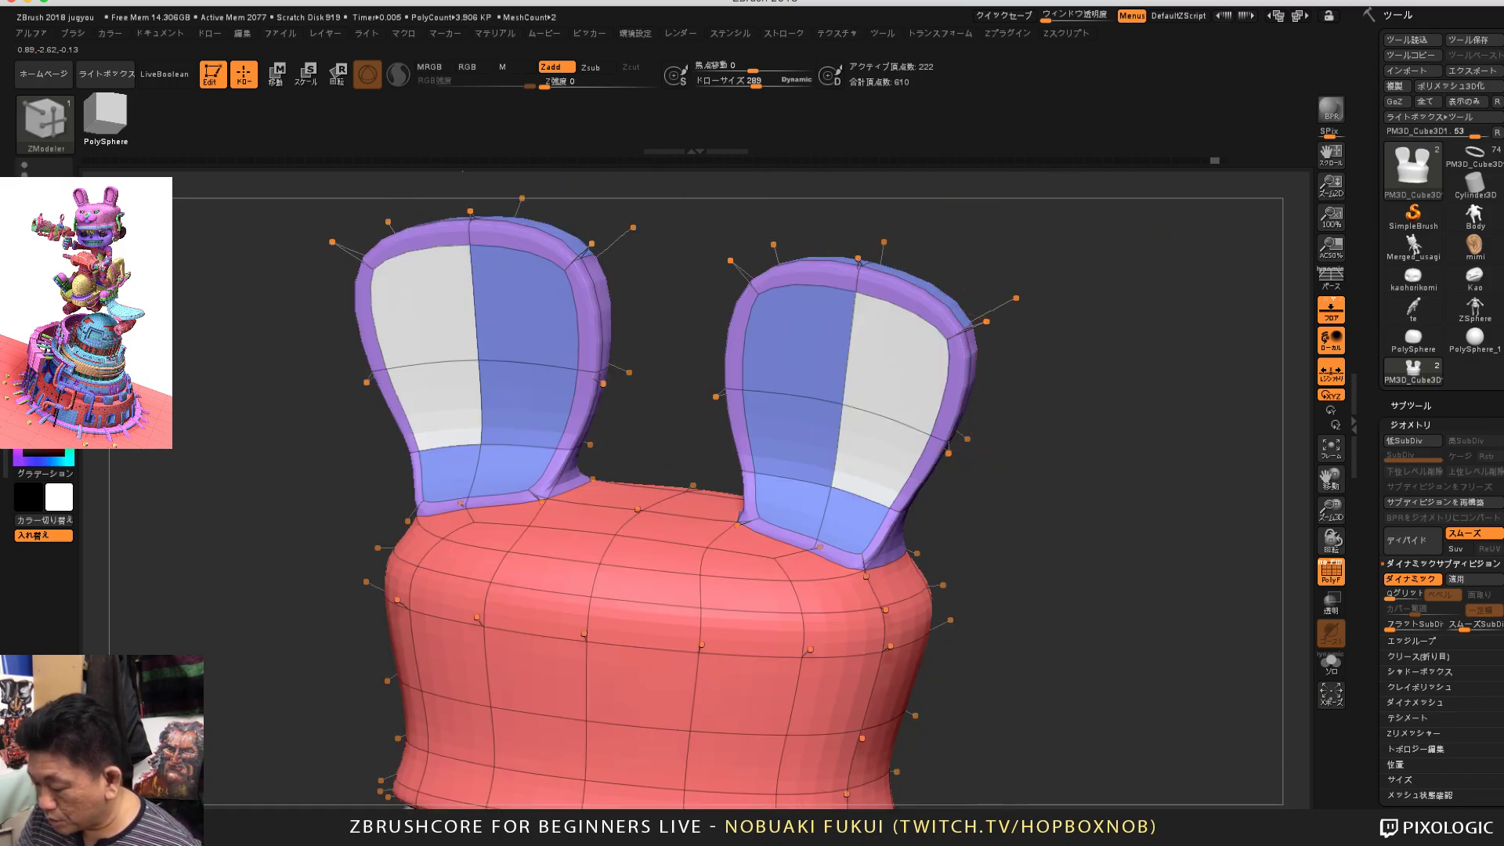
pyautogui.moveTo(1077, 313); pyautogui.dragTo(1004, 315)
pyautogui.press('space')
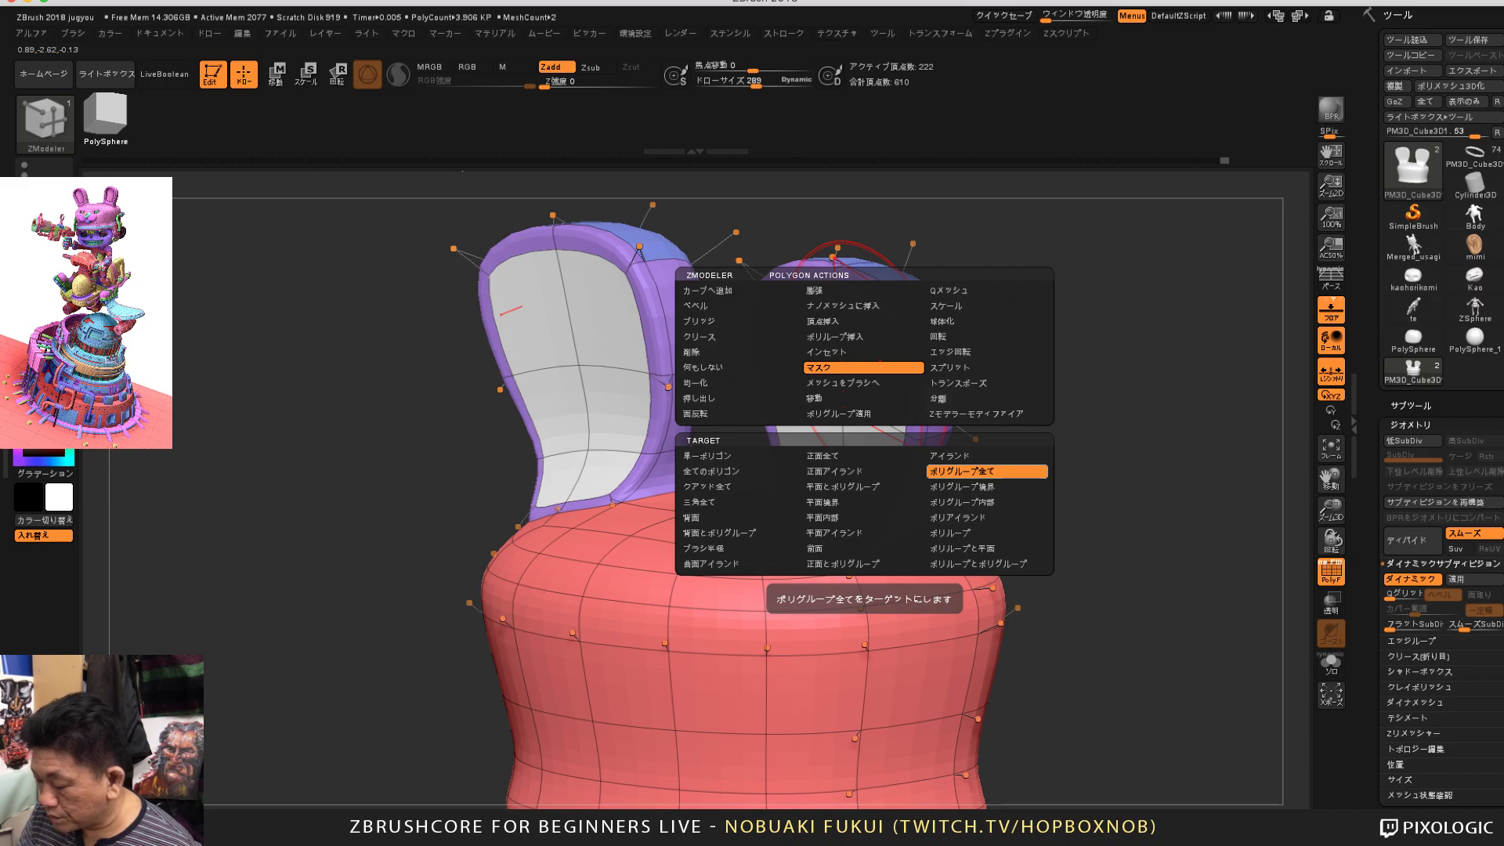
pyautogui.click(862, 408)
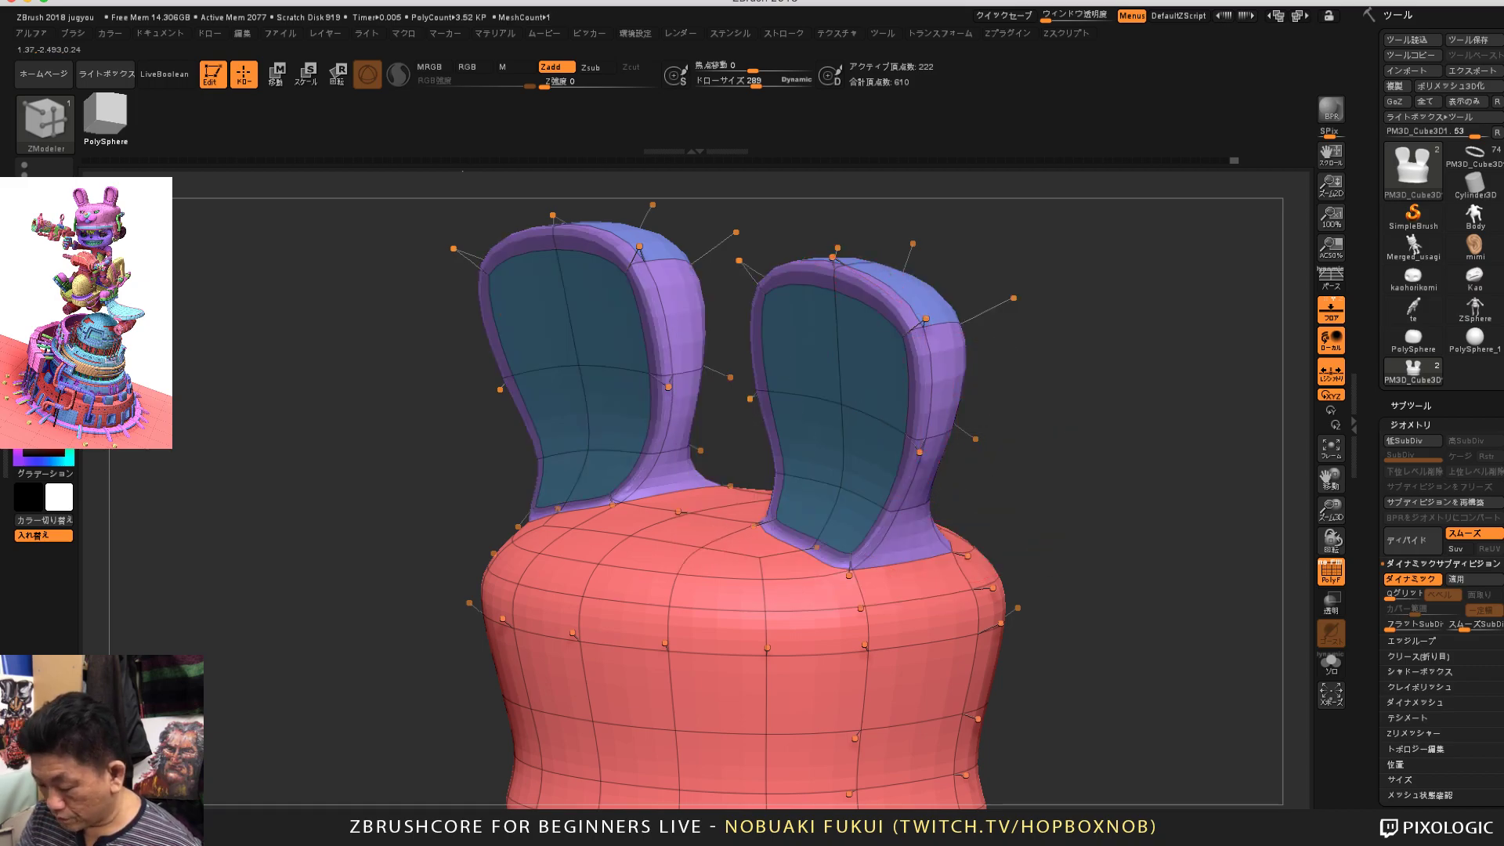
# Step: Try to move the unmasked part along the gizmo's Z axis in side view, and undo it
pyautogui.moveTo(999, 434); pyautogui.dragTo(924, 454)
pyautogui.press('w')
pyautogui.moveTo(743, 409); pyautogui.dragTo(712, 408)
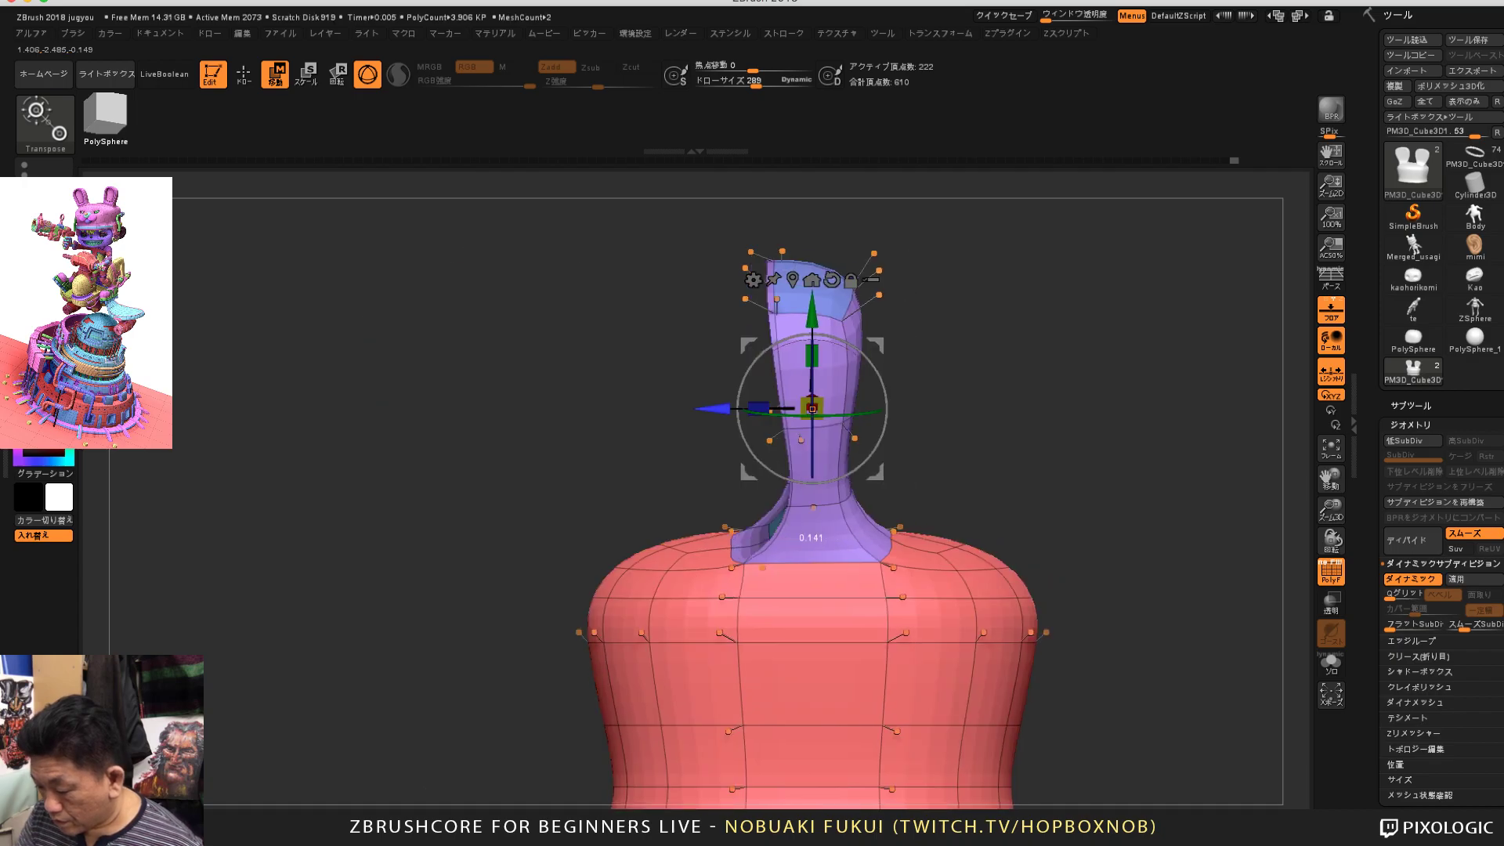
pyautogui.hotkey('ctrl', 'z')
pyautogui.hotkey('ctrl', 'z')
pyautogui.hotkey('ctrl', 'z')
pyautogui.moveTo(995, 376); pyautogui.dragTo(1088, 389)
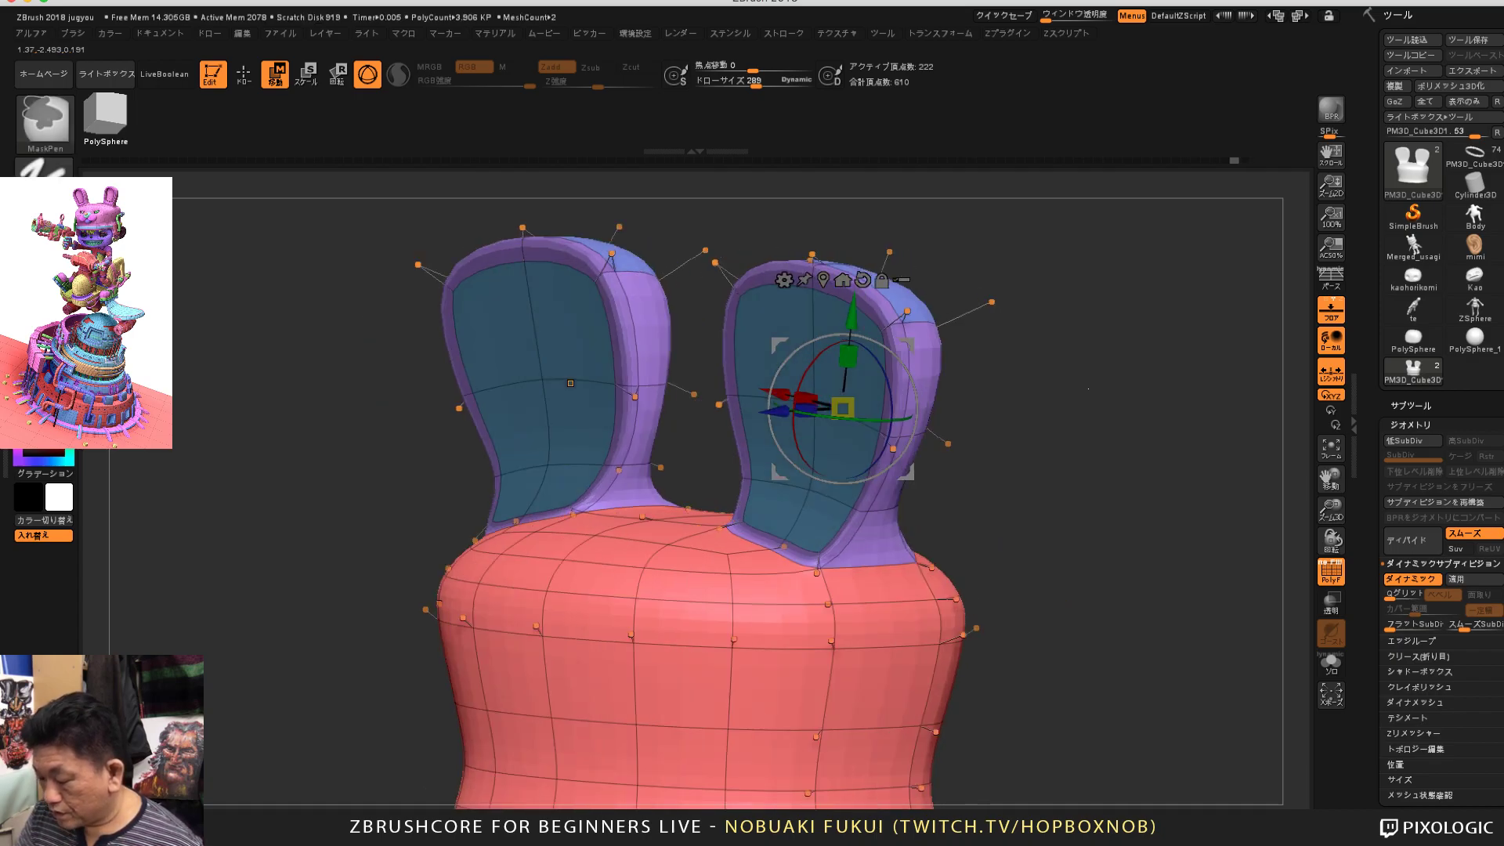
# Step: Invert the mask so only the ears' front faces are editable, and scale these faces down evenly with the gizmo
pyautogui.keyDown('ctrl'); pyautogui.click(1088, 389); pyautogui.keyUp('ctrl')
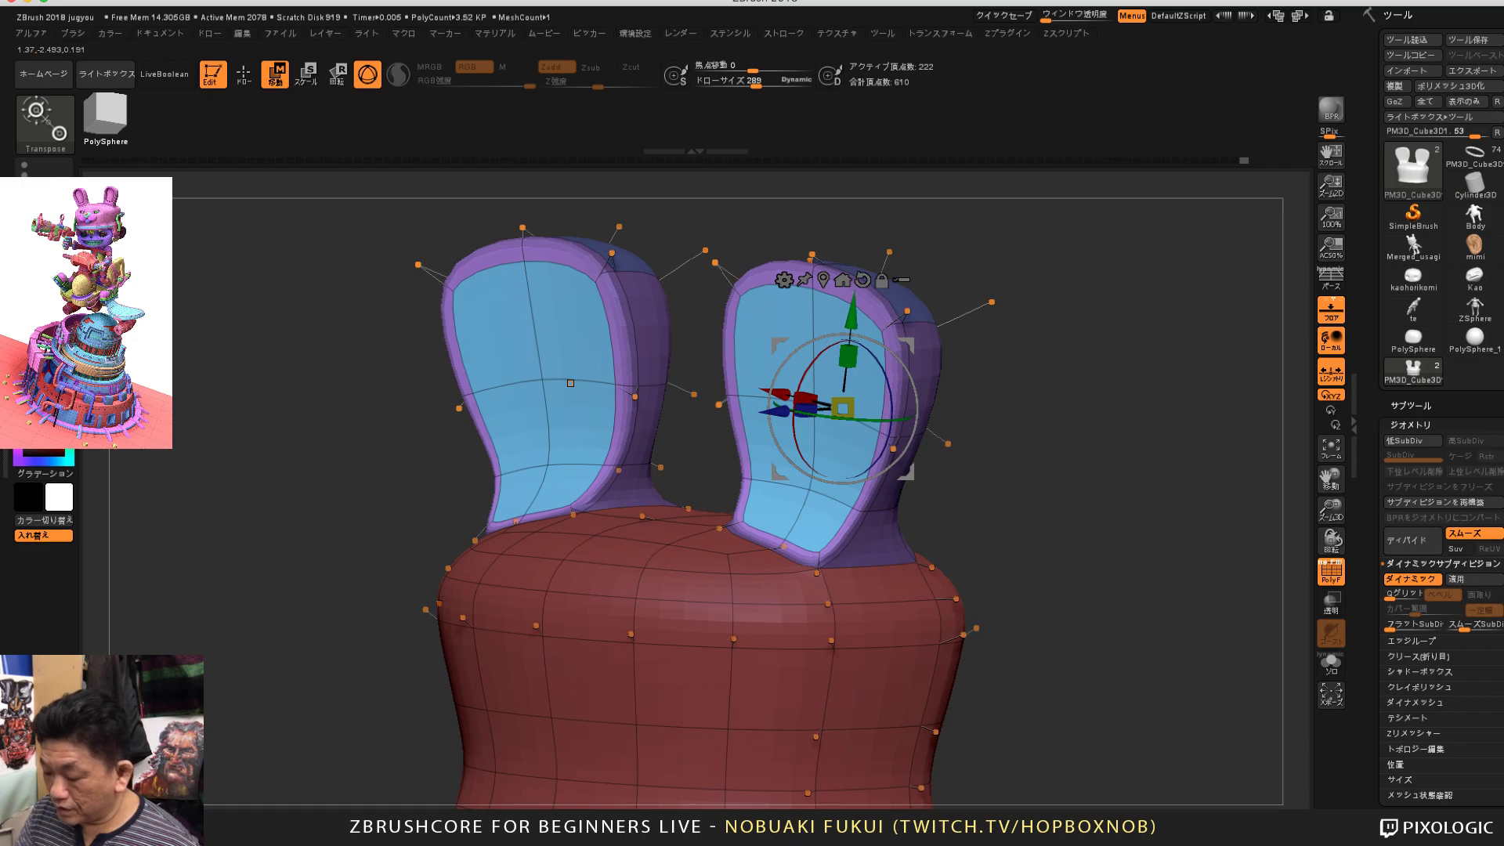
pyautogui.moveTo(1088, 389); pyautogui.dragTo(1034, 393)
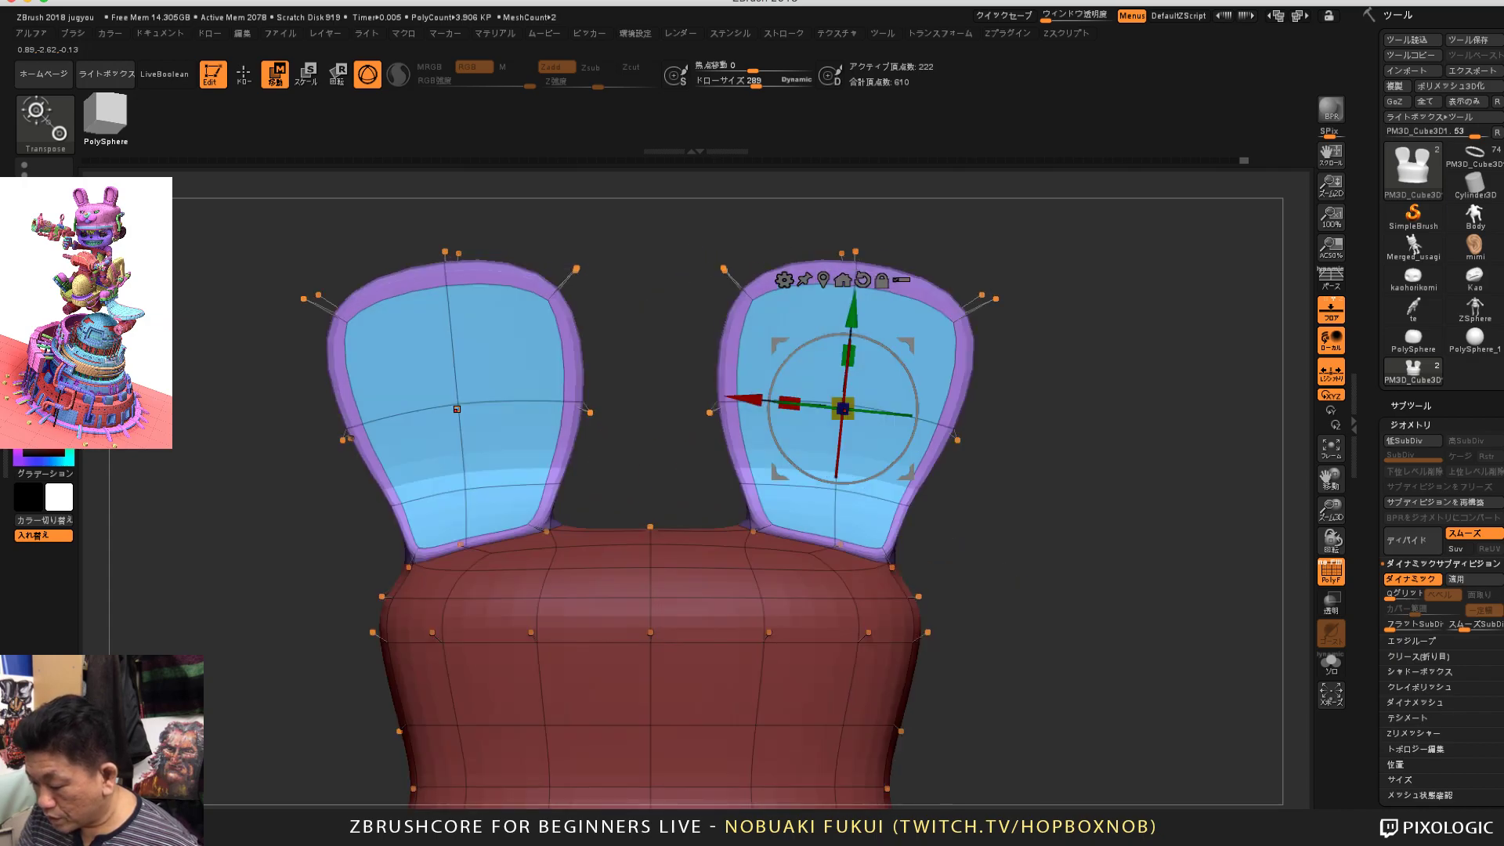
pyautogui.keyDown('ctrl'); pyautogui.moveTo(843, 409); pyautogui.dragTo(798, 409); pyautogui.keyUp('ctrl')
pyautogui.moveTo(1073, 392)
pyautogui.mouseDown()
pyautogui.moveTo(969, 427)
pyautogui.moveTo(1053, 407)
pyautogui.mouseUp()
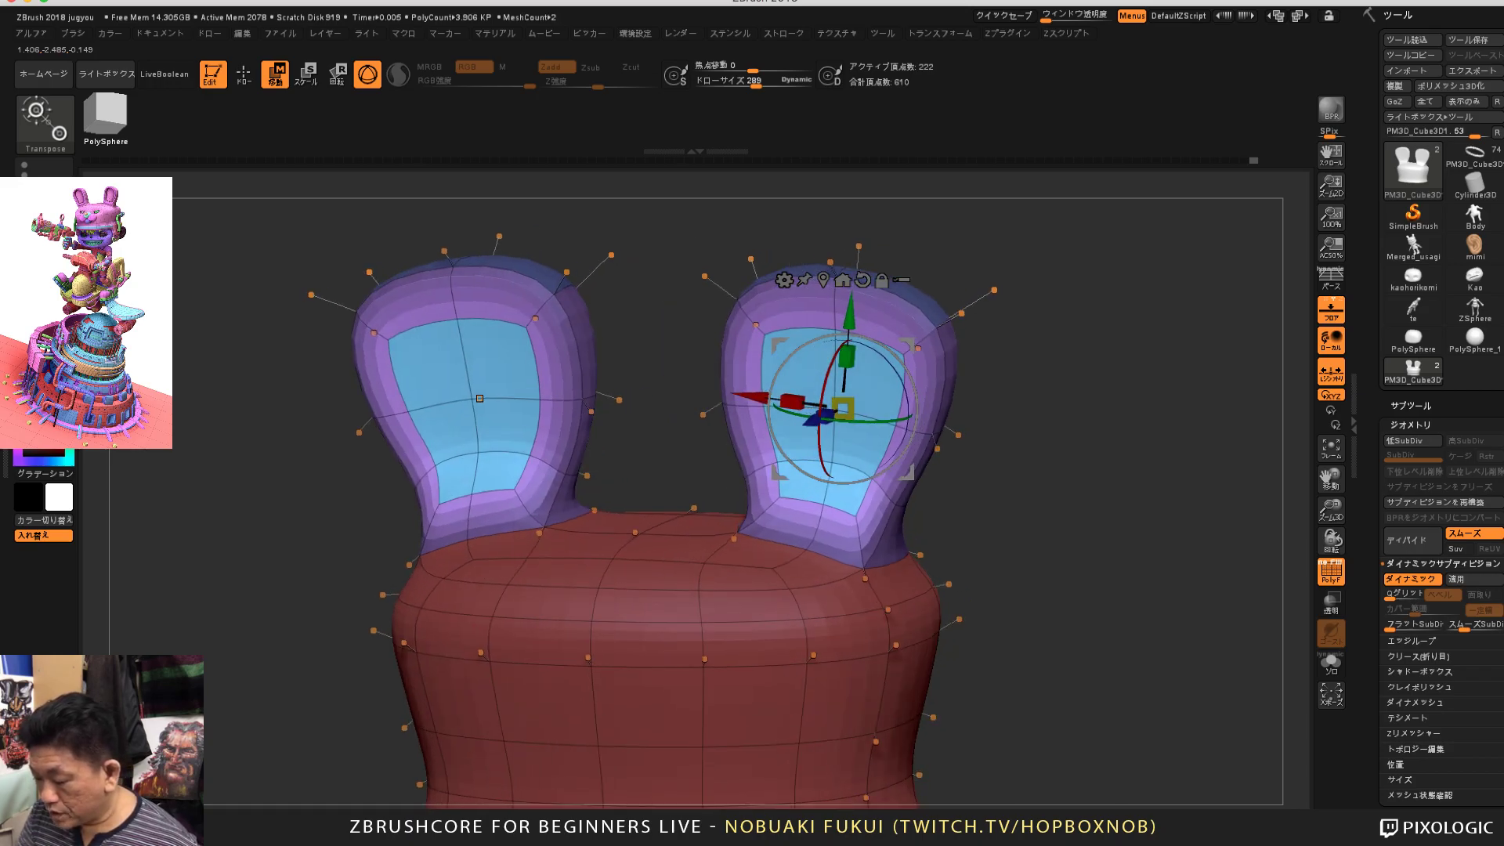
pyautogui.moveTo(480, 399); pyautogui.dragTo(472, 398)
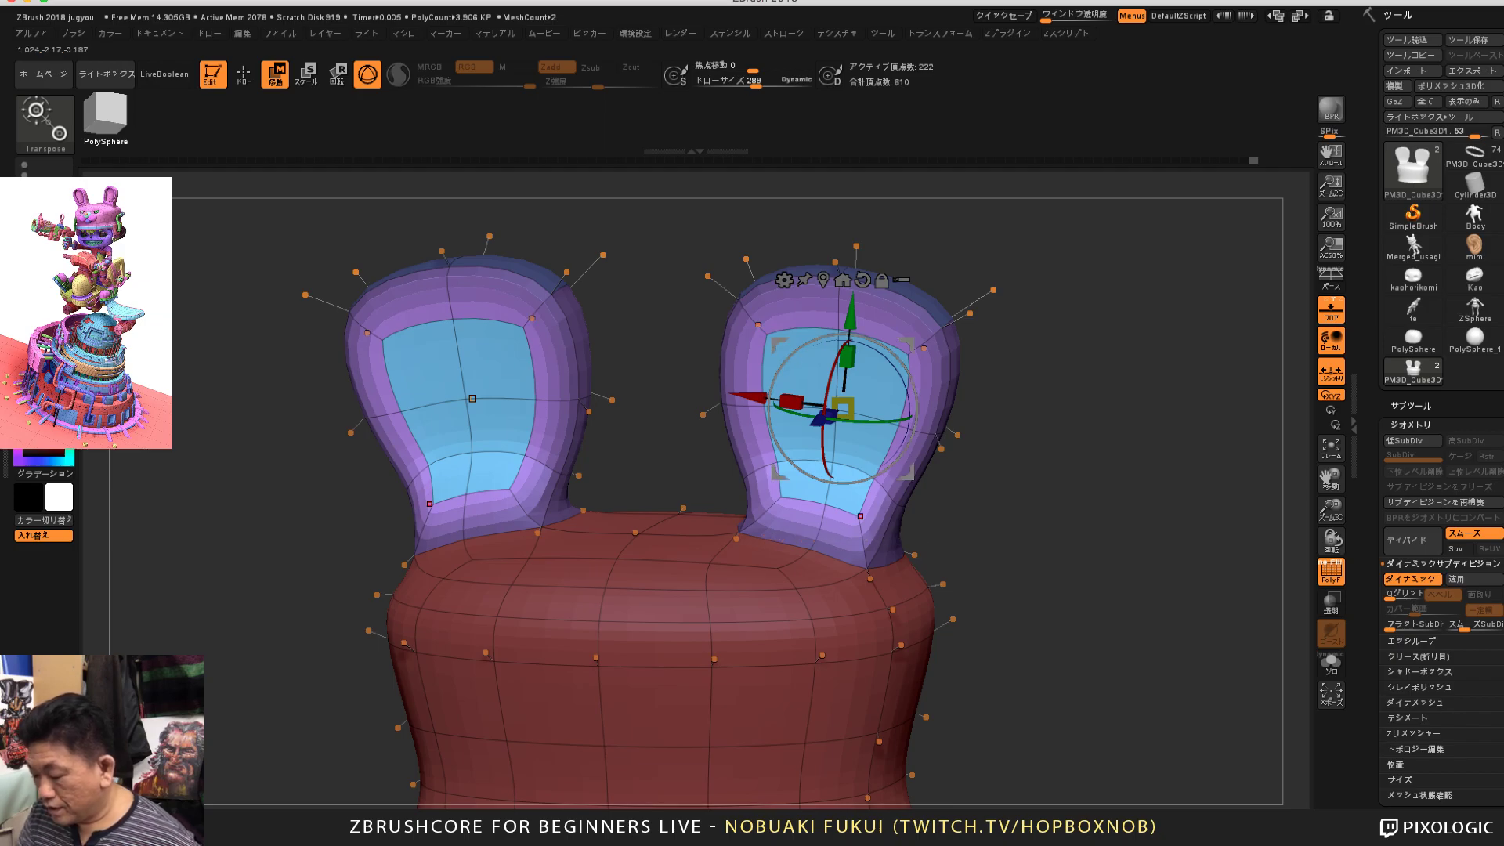
# Step: Try to shift the ears' front faces forward and flatten them in side view, and undo these changes
pyautogui.moveTo(1089, 423); pyautogui.dragTo(937, 423)
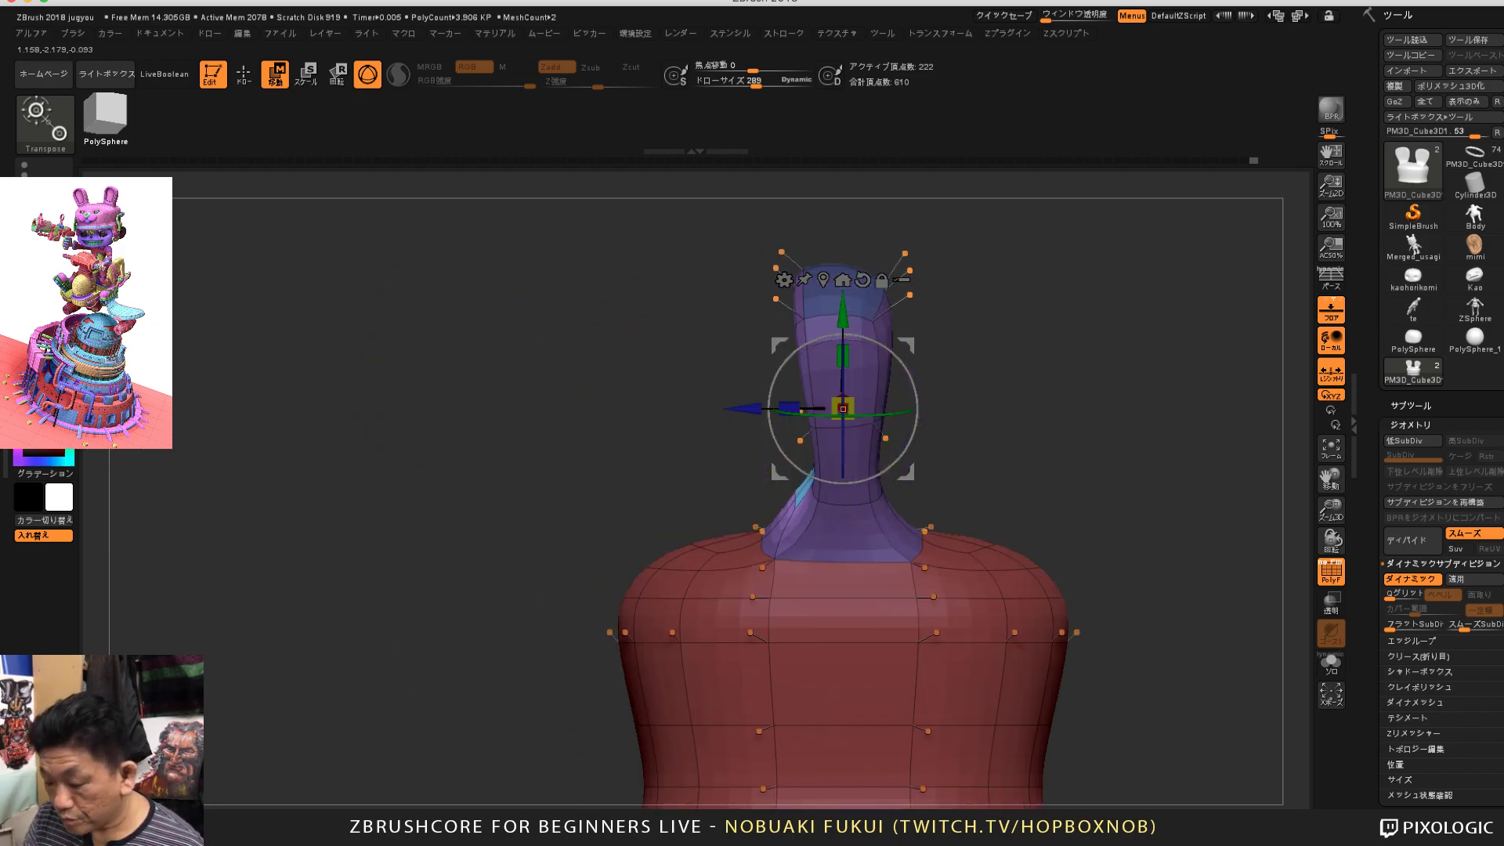
pyautogui.moveTo(743, 409); pyautogui.dragTo(850, 410)
pyautogui.moveTo(352, 501)
pyautogui.keyDown('shift'); pyautogui.mouseDown()
pyautogui.moveTo(509, 501)
pyautogui.moveTo(353, 501)
pyautogui.mouseUp(); pyautogui.keyUp('shift')
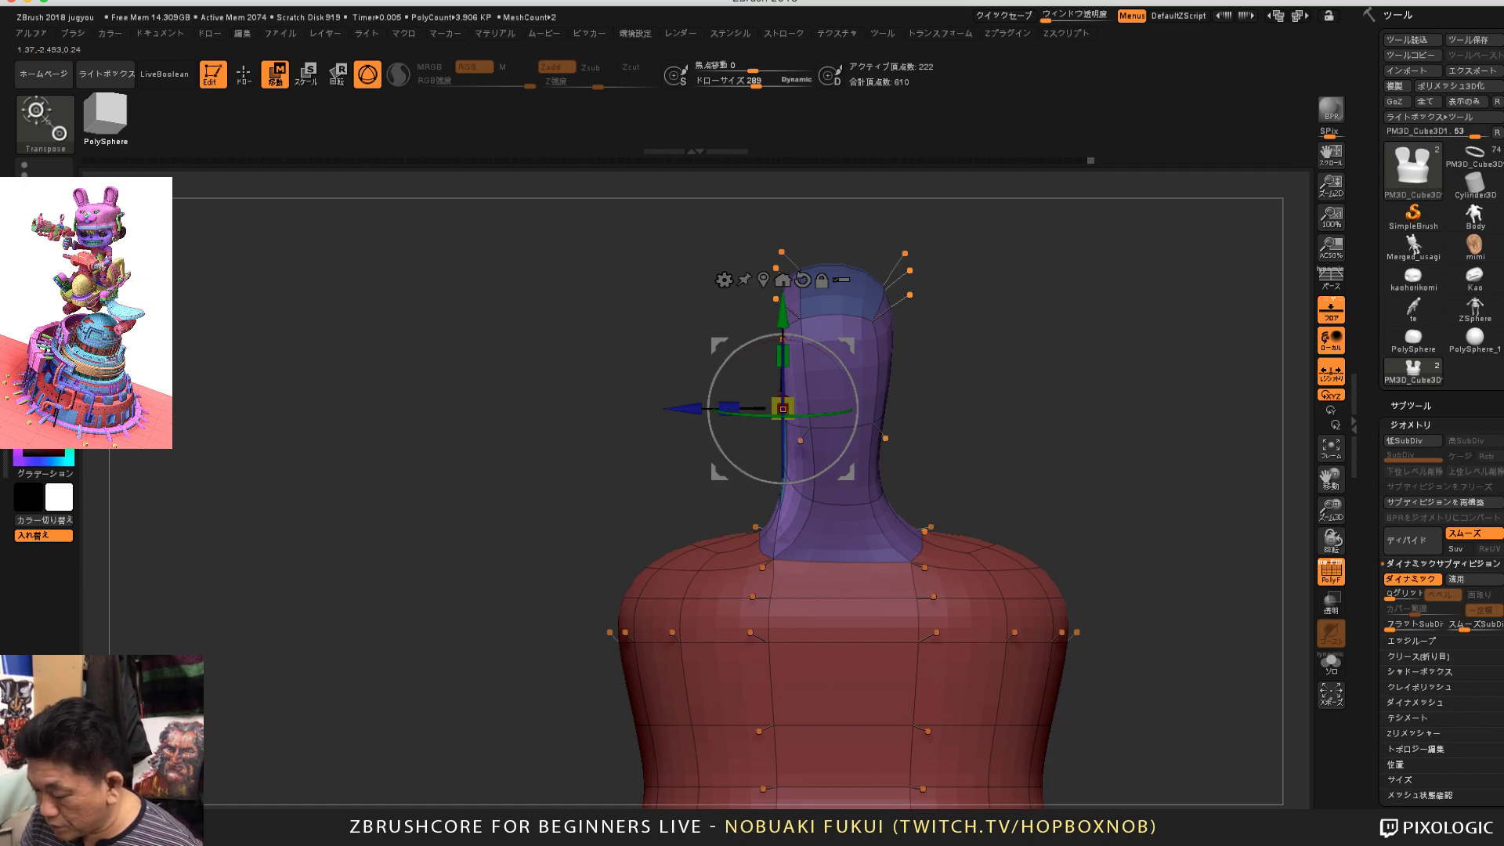
pyautogui.hotkey('ctrl', 'z')
pyautogui.hotkey('ctrl', 'z')
pyautogui.hotkey('ctrl', 'z')
pyautogui.hotkey('ctrl', 'z')
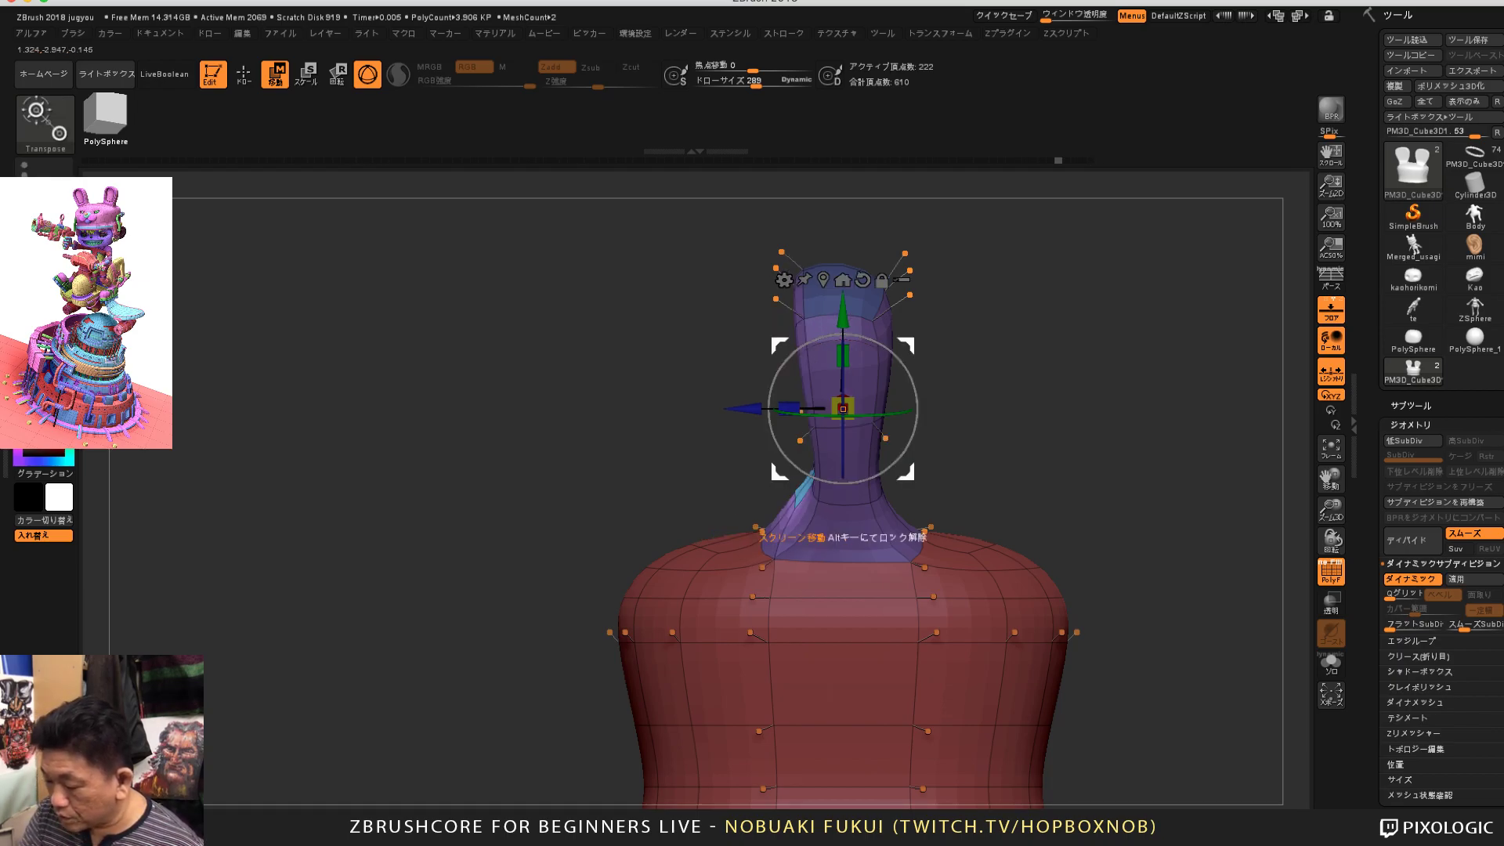
# Step: Move the front faces of both ears forward along the gizmo's Z axis in side view
pyautogui.moveTo(674, 419); pyautogui.dragTo(828, 412)
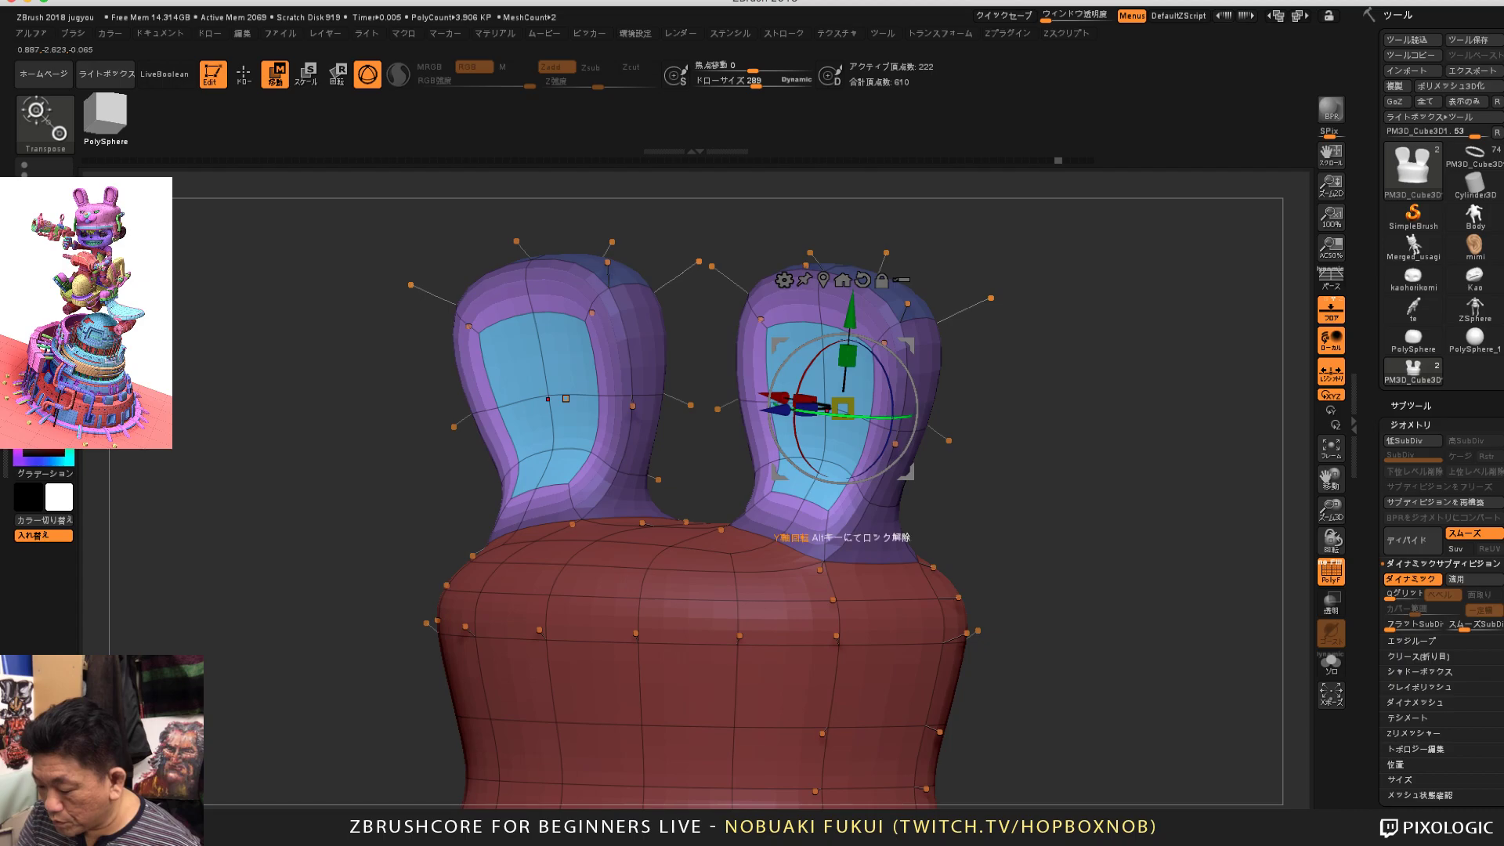
pyautogui.hotkey('ctrl', 'z')
pyautogui.hotkey('ctrl', 'z')
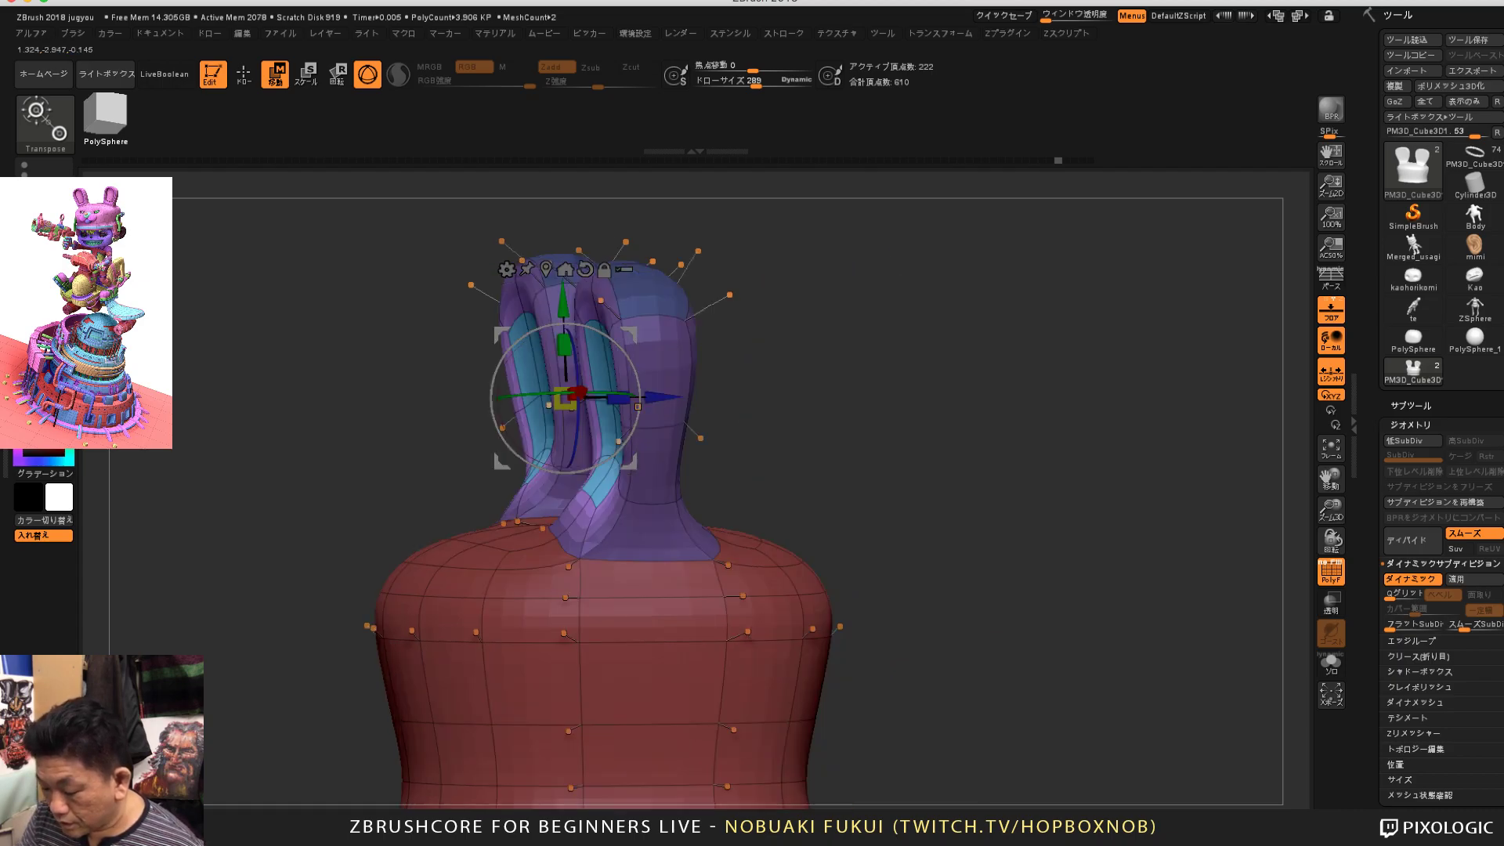
pyautogui.keyDown('alt'); pyautogui.moveTo(681, 424); pyautogui.dragTo(915, 415); pyautogui.keyUp('alt')
pyautogui.moveTo(899, 416); pyautogui.dragTo(887, 416)
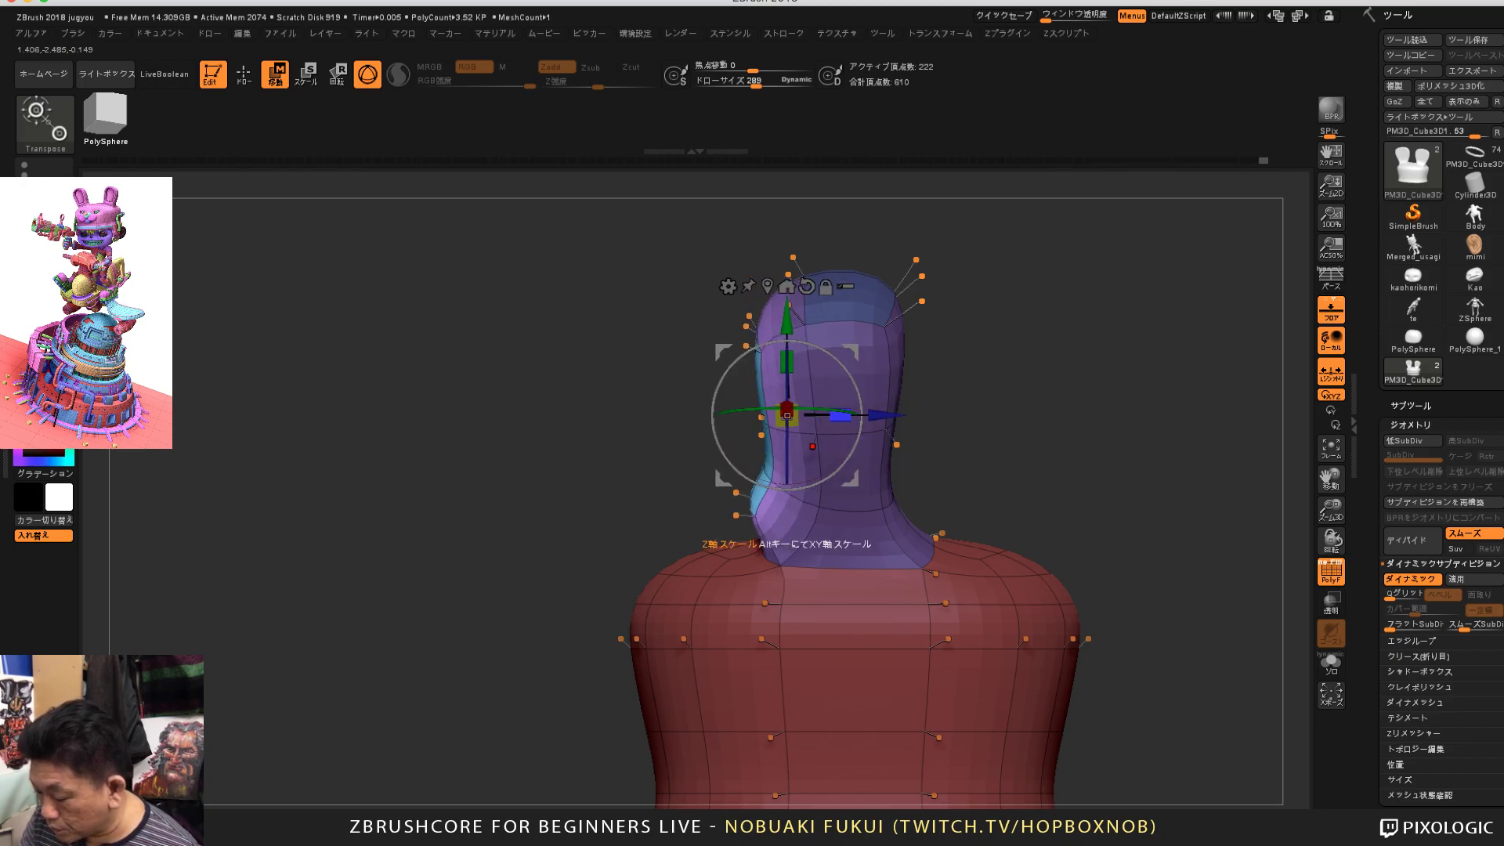
# Step: Try scaling the ears' front faces flat along the Z axis, and undo it
pyautogui.moveTo(841, 416); pyautogui.dragTo(786, 417)
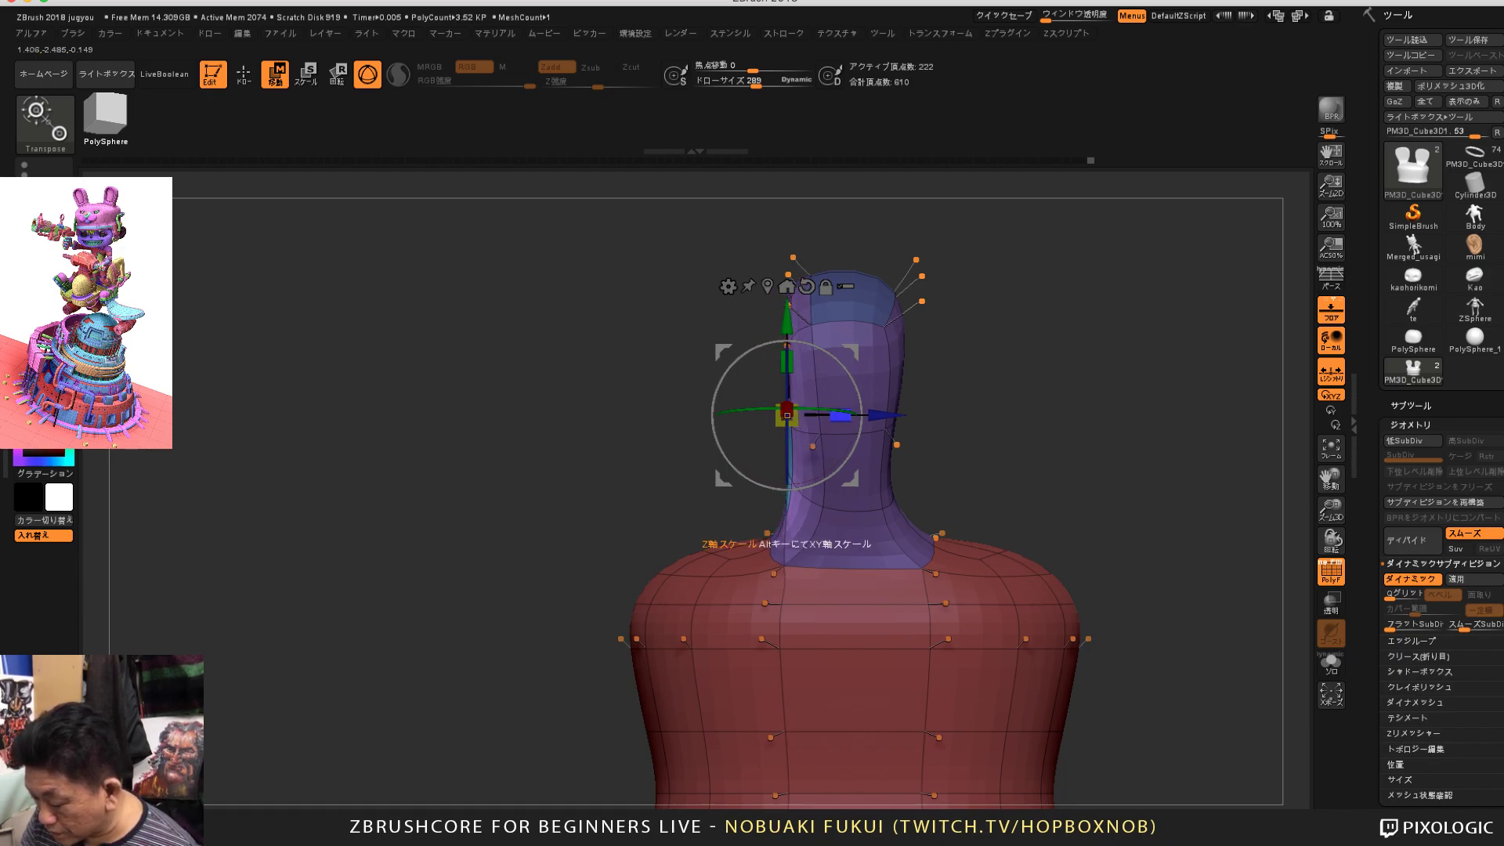
pyautogui.keyDown('alt'); pyautogui.moveTo(979, 423); pyautogui.dragTo(1093, 497); pyautogui.keyUp('alt')
pyautogui.hotkey('ctrl', 'z')
pyautogui.hotkey('ctrl', 'z')
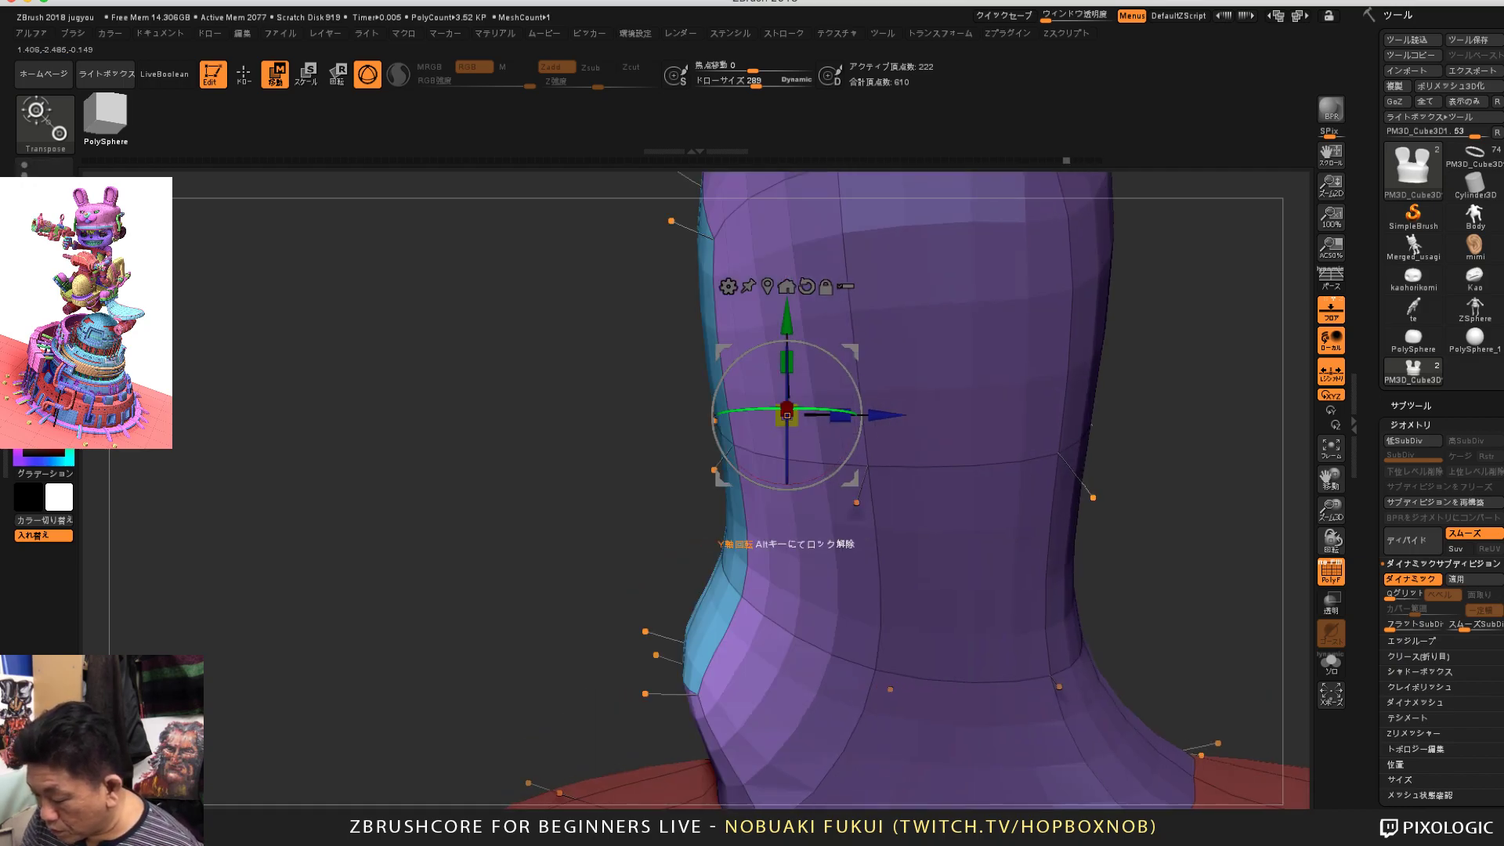
# Step: Flatten the front faces of both ears by scaling them along the gizmo's Z axis in a close side view
pyautogui.moveTo(840, 416); pyautogui.dragTo(790, 416)
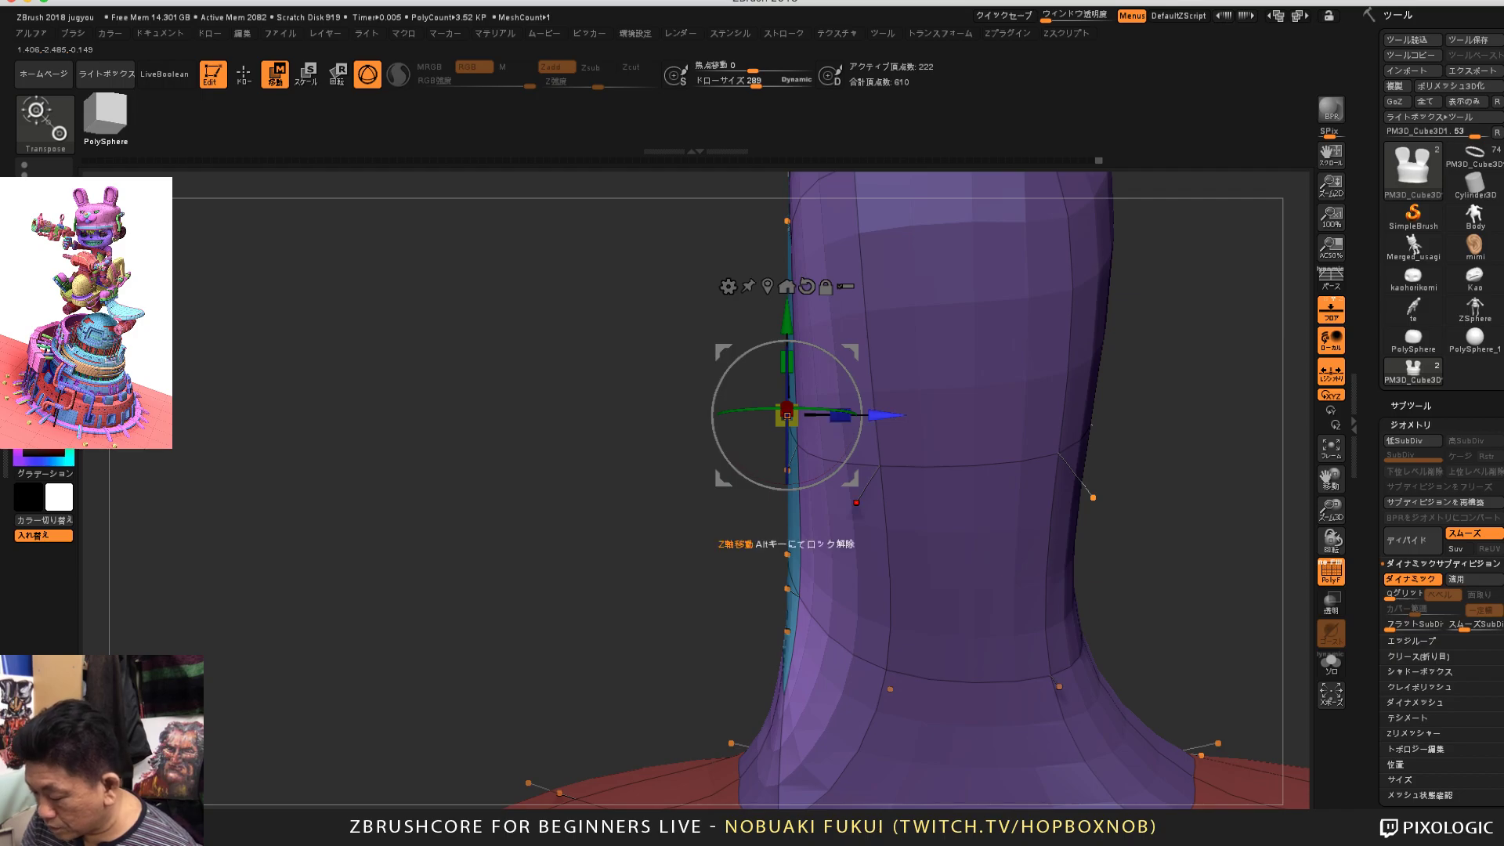
pyautogui.moveTo(840, 415); pyautogui.dragTo(928, 415)
pyautogui.keyDown('alt'); pyautogui.moveTo(392, 548); pyautogui.dragTo(627, 470); pyautogui.keyUp('alt')
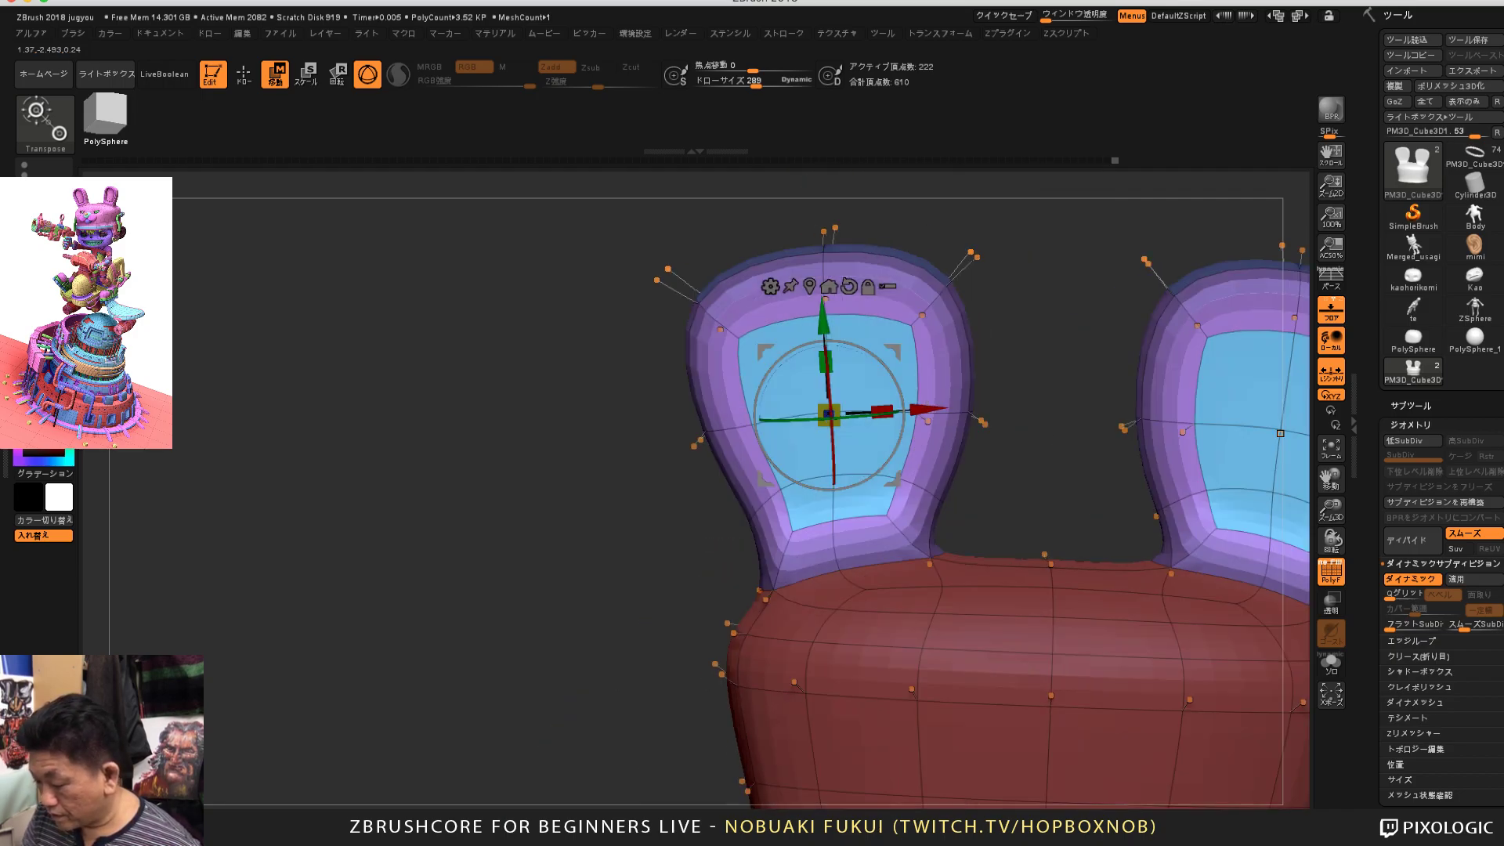
# Step: Inspect the reshaped inner ear faces at an angle, from the front and together with the hat and head
pyautogui.moveTo(1281, 434); pyautogui.dragTo(724, 451)
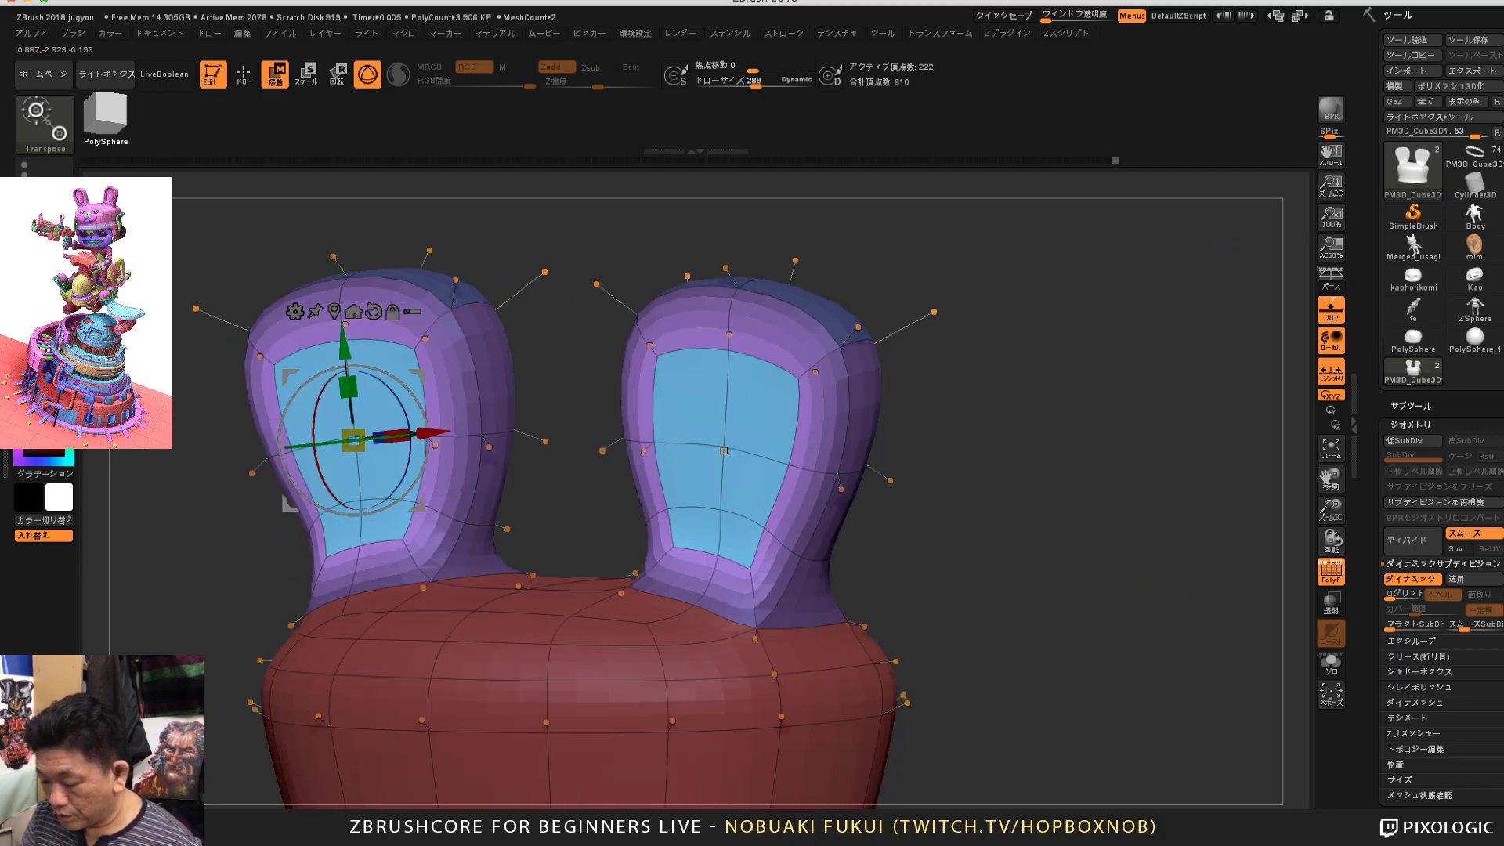
pyautogui.moveTo(1097, 470)
pyautogui.mouseDown()
pyautogui.moveTo(1050, 470)
pyautogui.moveTo(1089, 470)
pyautogui.mouseUp()
pyautogui.keyDown('alt'); pyautogui.moveTo(1019, 548); pyautogui.dragTo(1018, 392); pyautogui.keyUp('alt')
pyautogui.keyDown('alt'); pyautogui.moveTo(980, 470); pyautogui.dragTo(1184, 468); pyautogui.keyUp('alt')
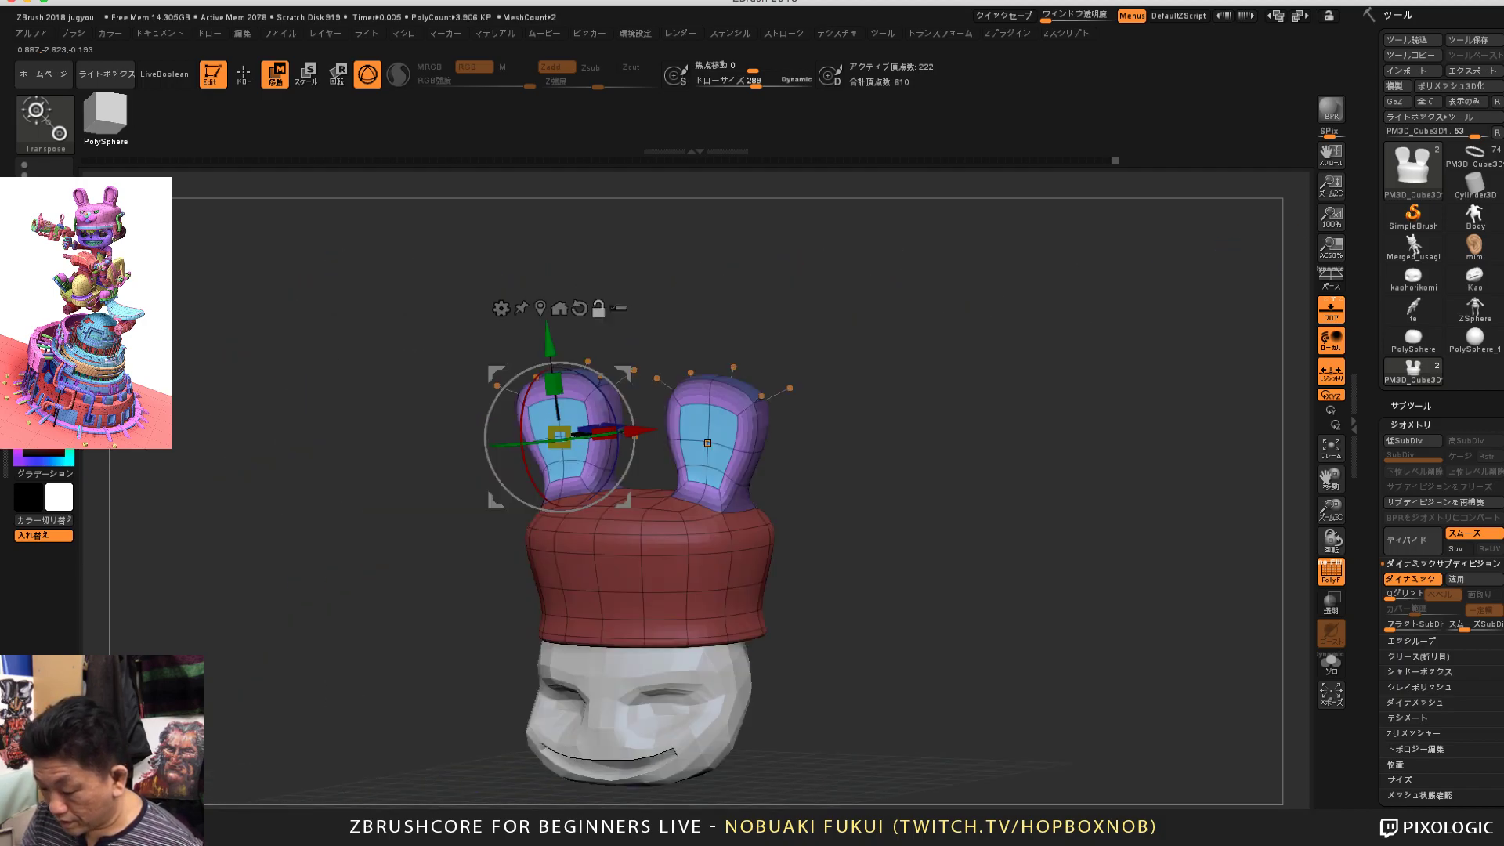
pyautogui.moveTo(1058, 470); pyautogui.dragTo(1112, 470)
pyautogui.keyDown('alt'); pyautogui.moveTo(1058, 391); pyautogui.dragTo(1061, 548); pyautogui.keyUp('alt')
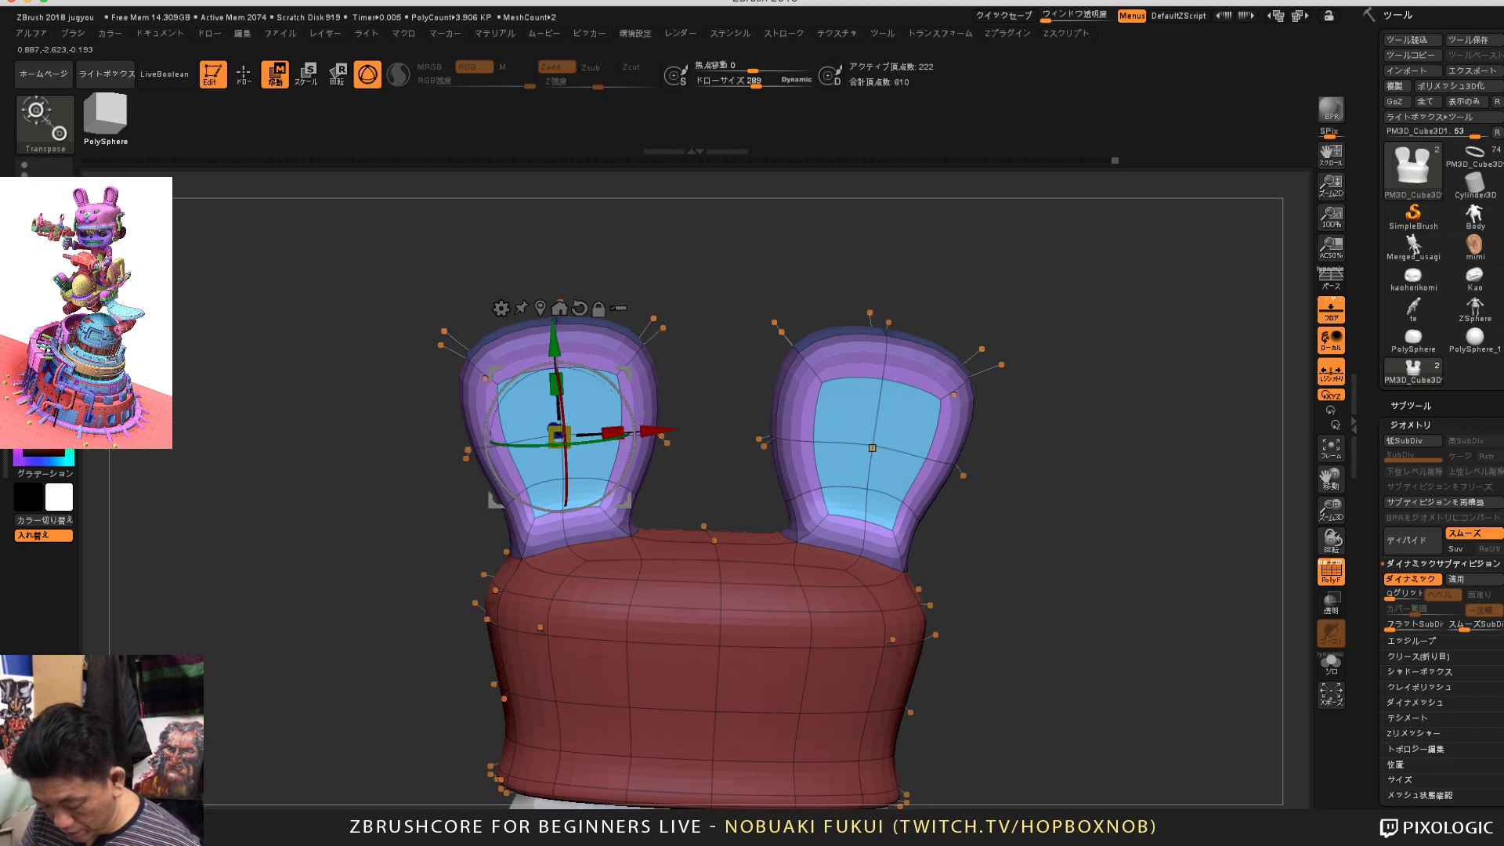
# Step: Clear the mask from the hat and return to Draw mode with the ZModeler brush
pyautogui.moveTo(872, 448); pyautogui.dragTo(863, 448)
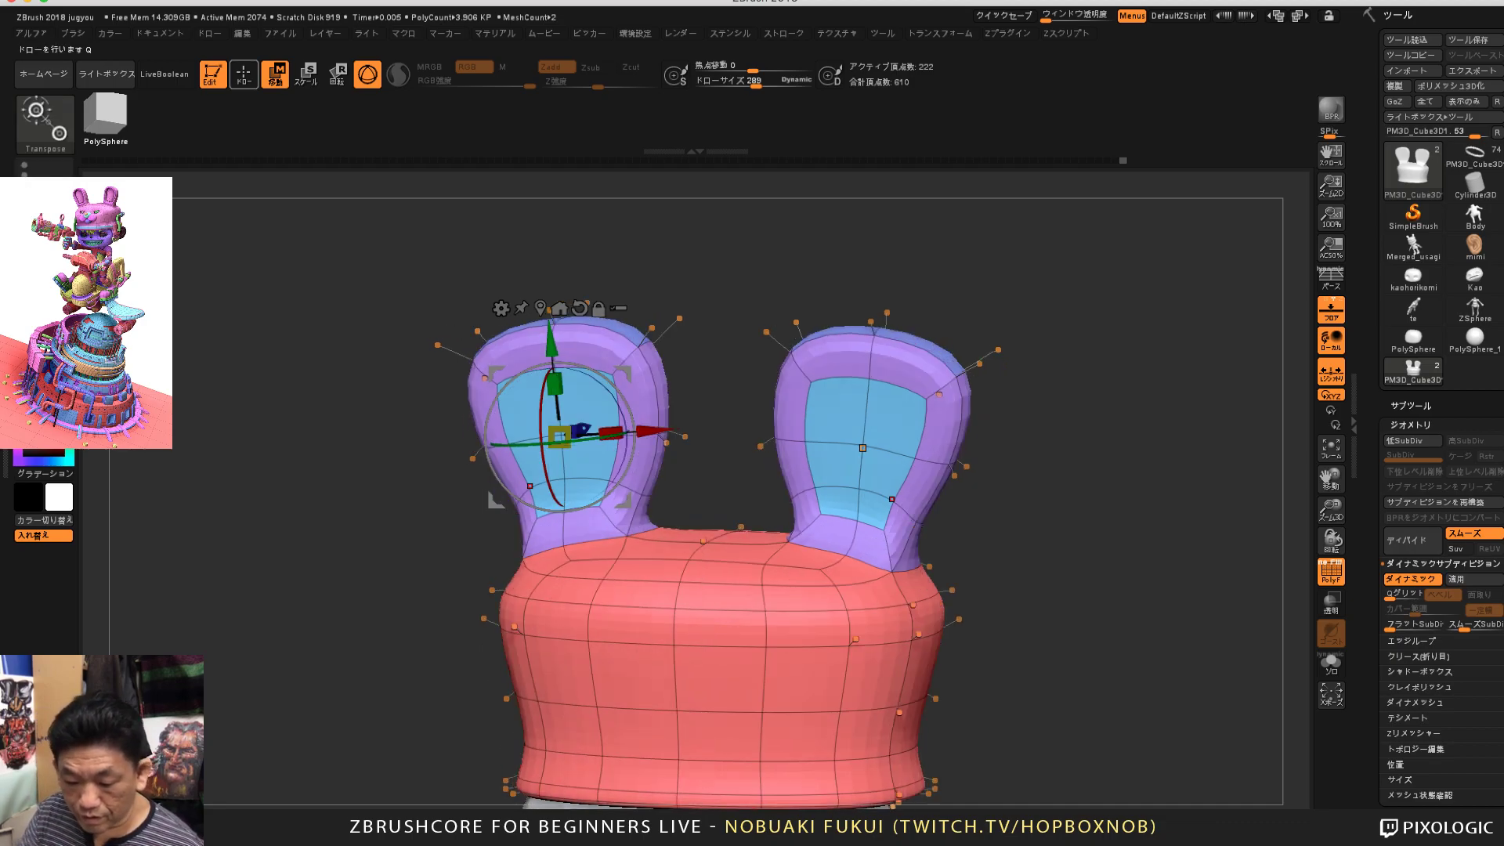
pyautogui.click(244, 75)
pyautogui.moveTo(1089, 464); pyautogui.dragTo(1023, 468)
pyautogui.moveTo(1022, 469)
pyautogui.keyDown('alt'); pyautogui.mouseDown()
pyautogui.moveTo(1082, 479)
pyautogui.moveTo(1129, 501)
pyautogui.moveTo(1121, 513)
pyautogui.mouseUp(); pyautogui.keyUp('alt')
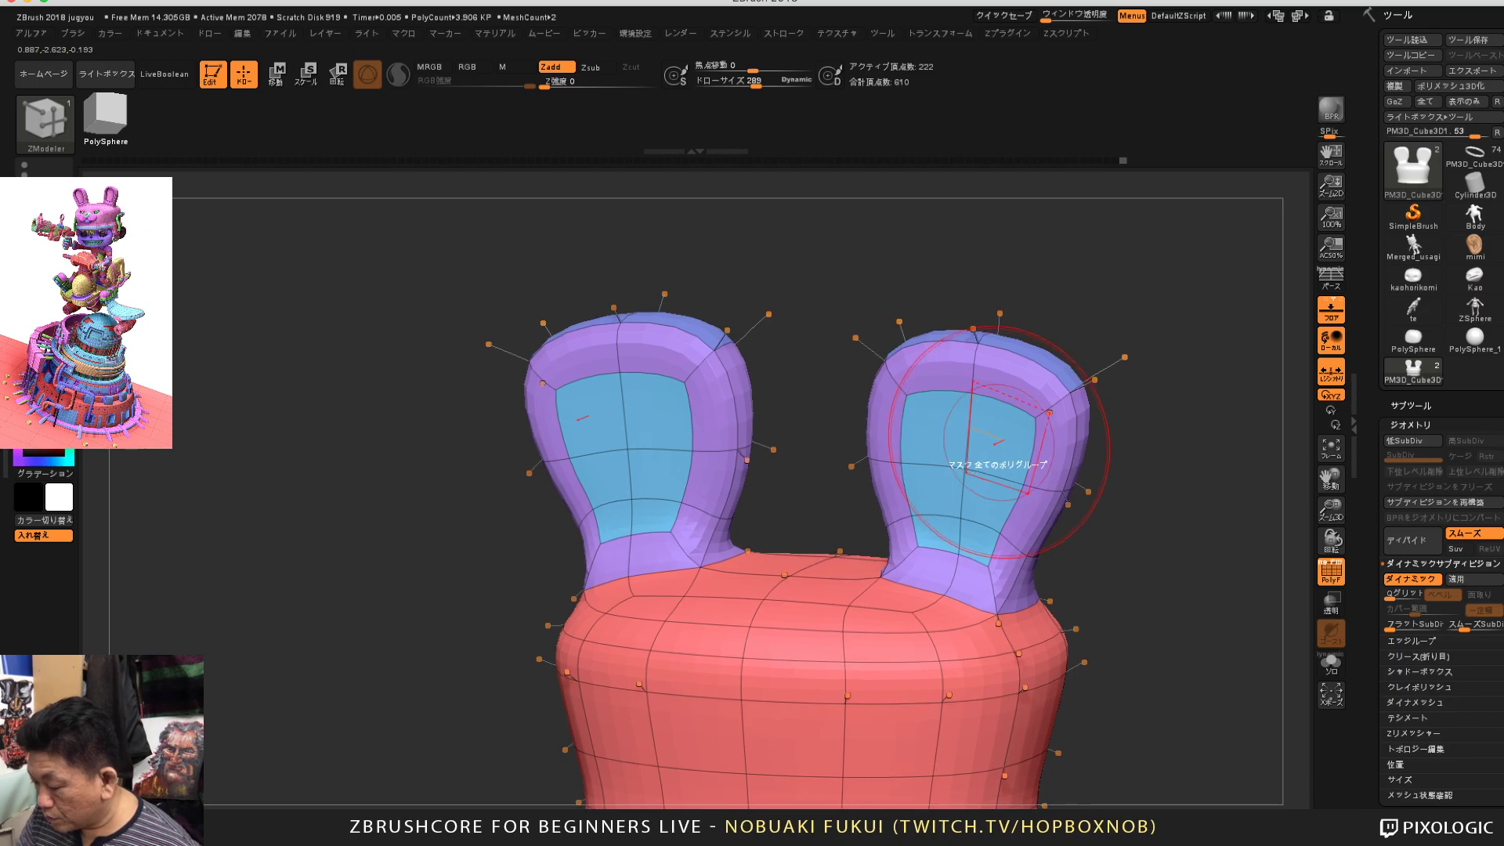
# Step: Set the ZModeler polygon action to QMesh with the whole polygroup as its target
pyautogui.press('space')
pyautogui.click(1118, 290)
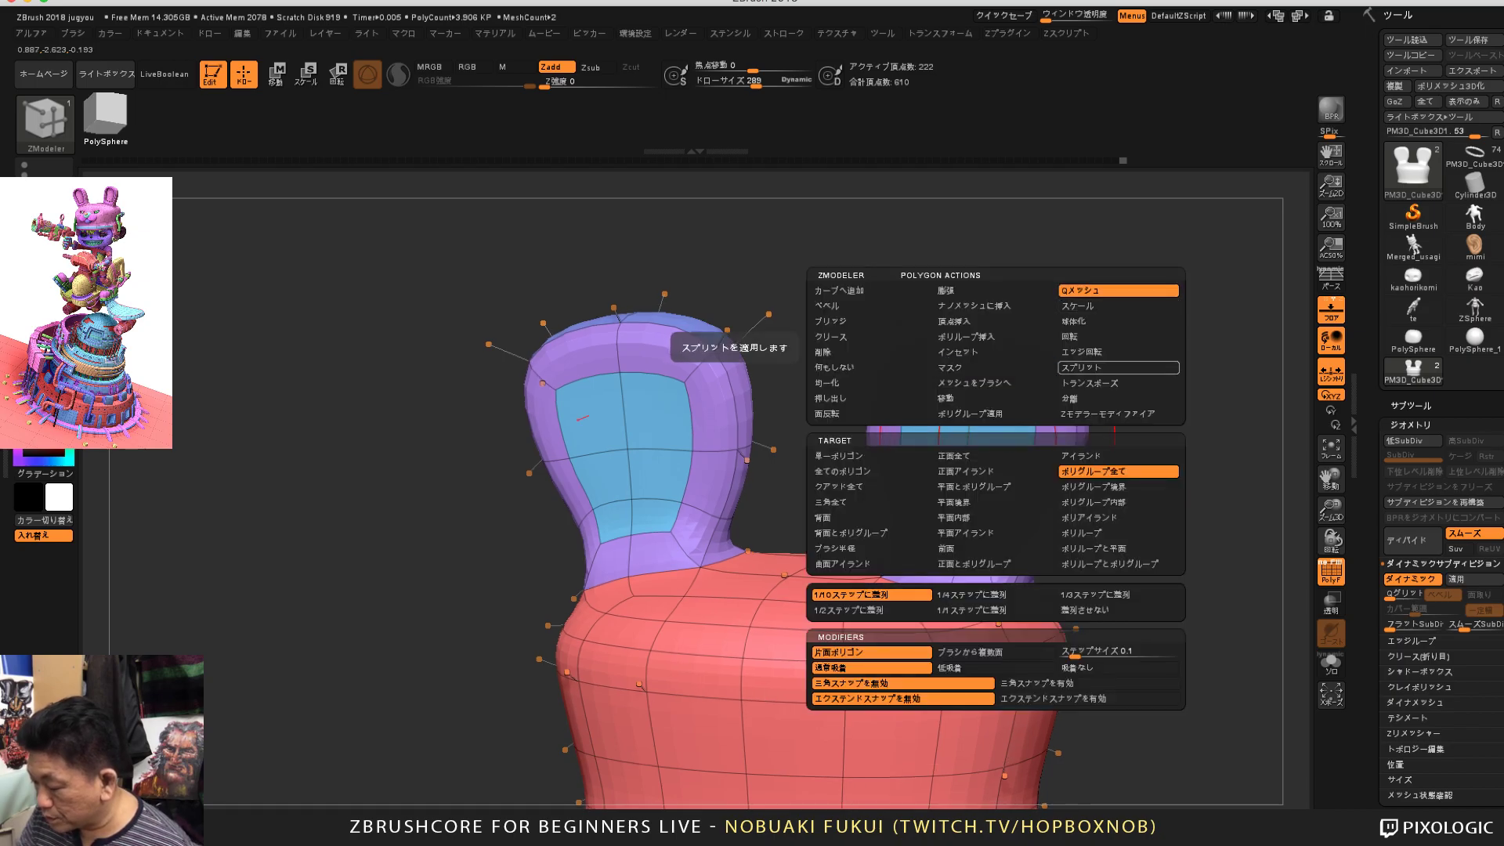
pyautogui.moveTo(1104, 515); pyautogui.dragTo(1108, 560)
pyautogui.press('space')
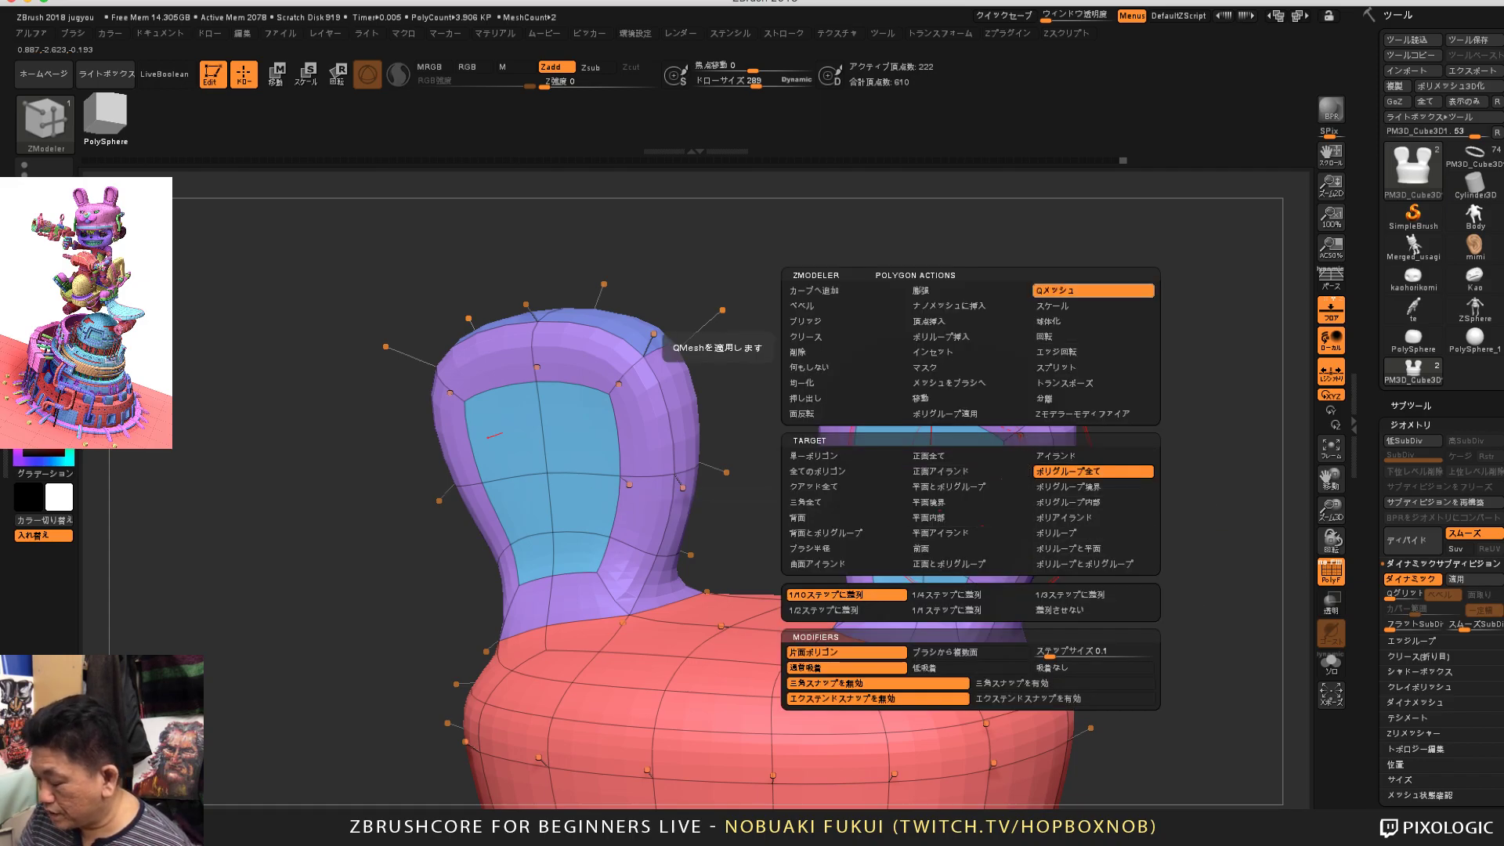
pyautogui.click(1094, 471)
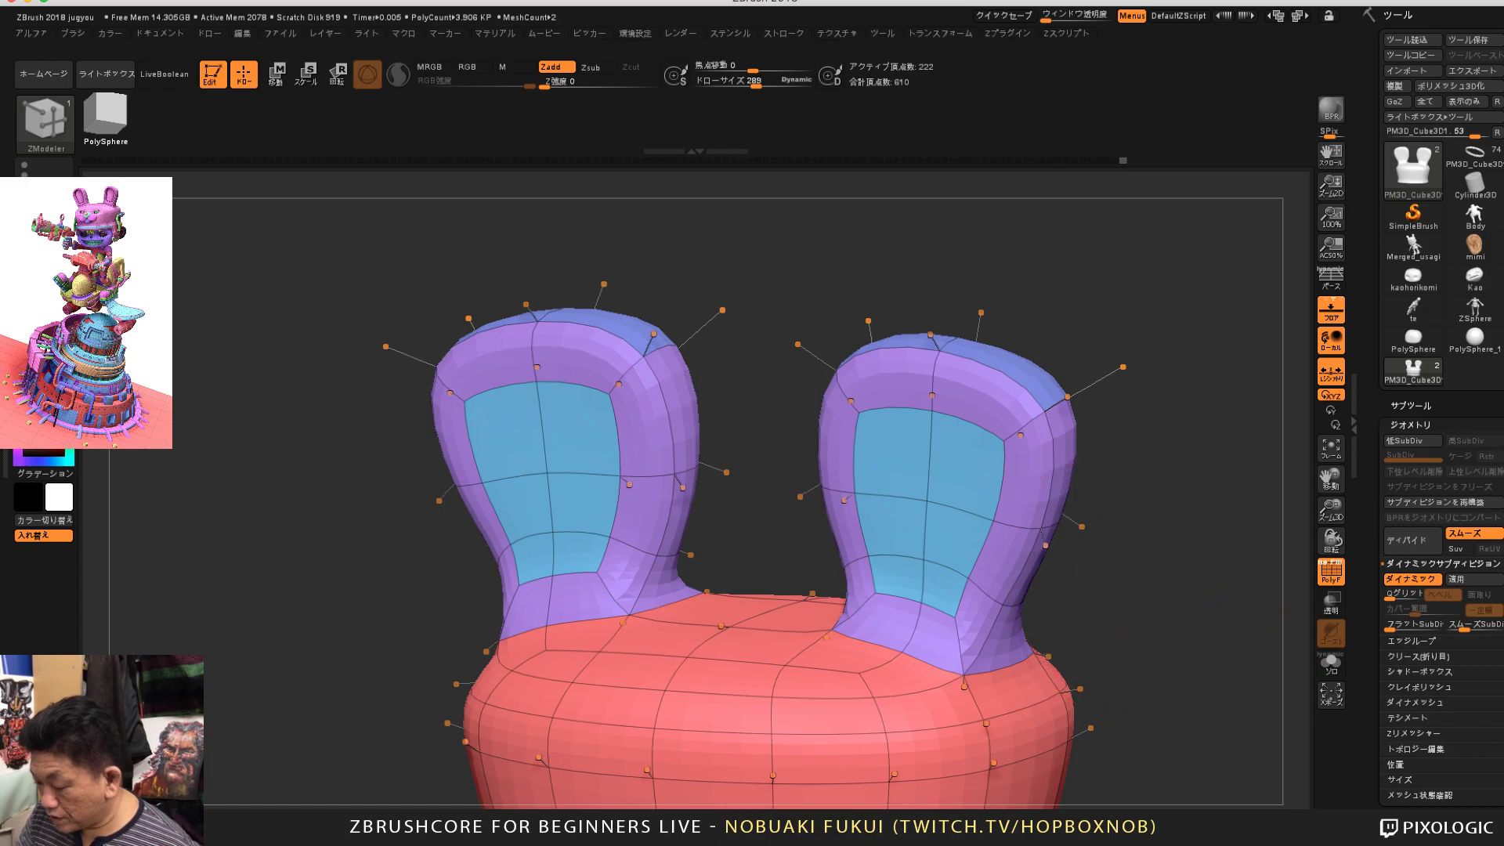
# Step: Confirm QMesh as the ZModeler polygon action with the whole polygroup as its target
pyautogui.moveTo(1136, 546)
pyautogui.keyDown('alt'); pyautogui.mouseDown()
pyautogui.moveTo(1113, 508)
pyautogui.moveTo(1090, 509)
pyautogui.mouseUp(); pyautogui.keyUp('alt')
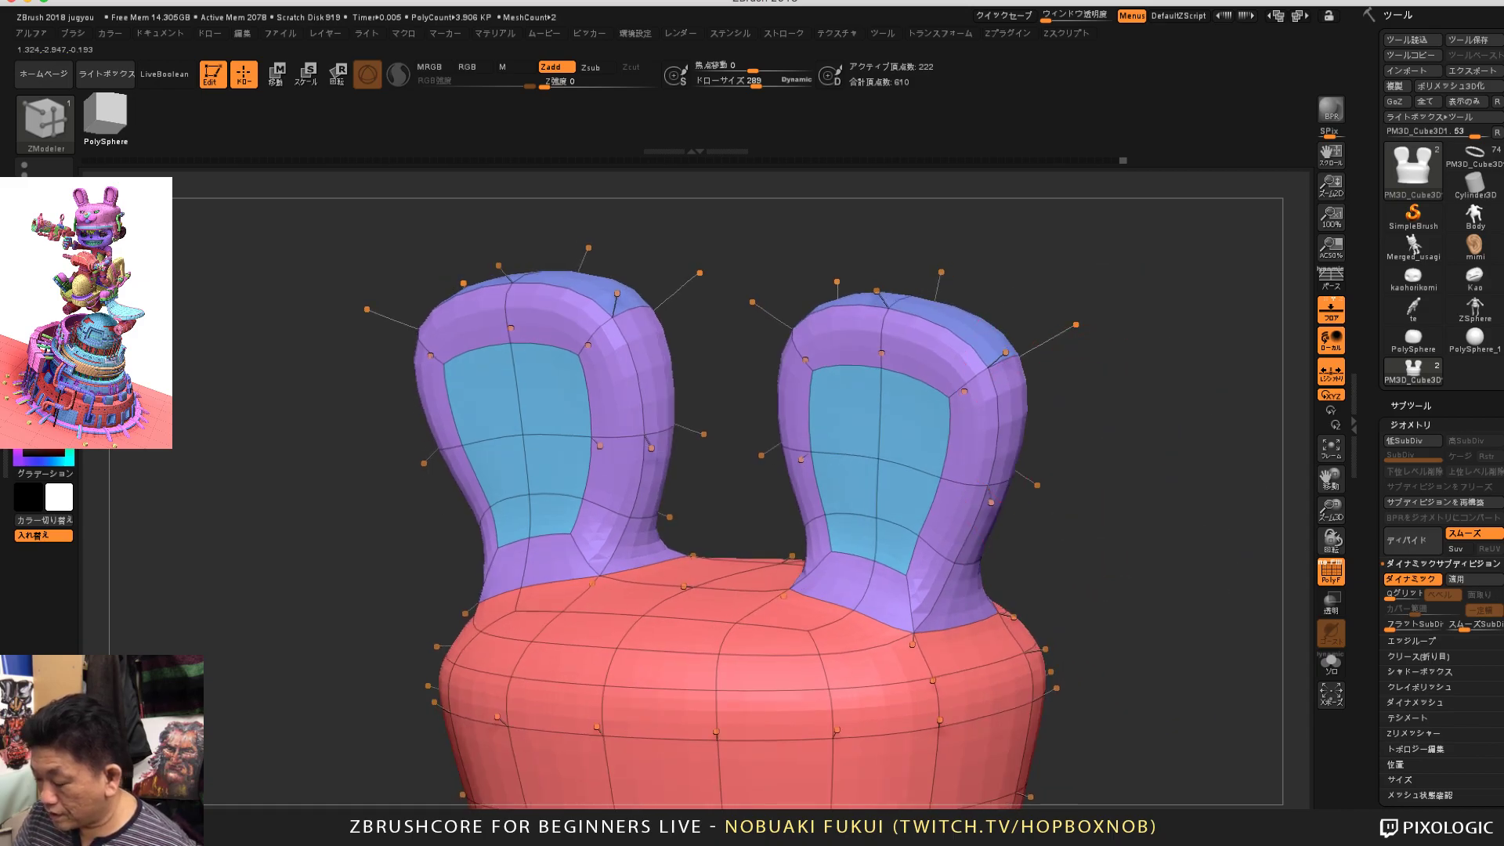
pyautogui.moveTo(1191, 380); pyautogui.dragTo(1177, 431)
pyautogui.press('space')
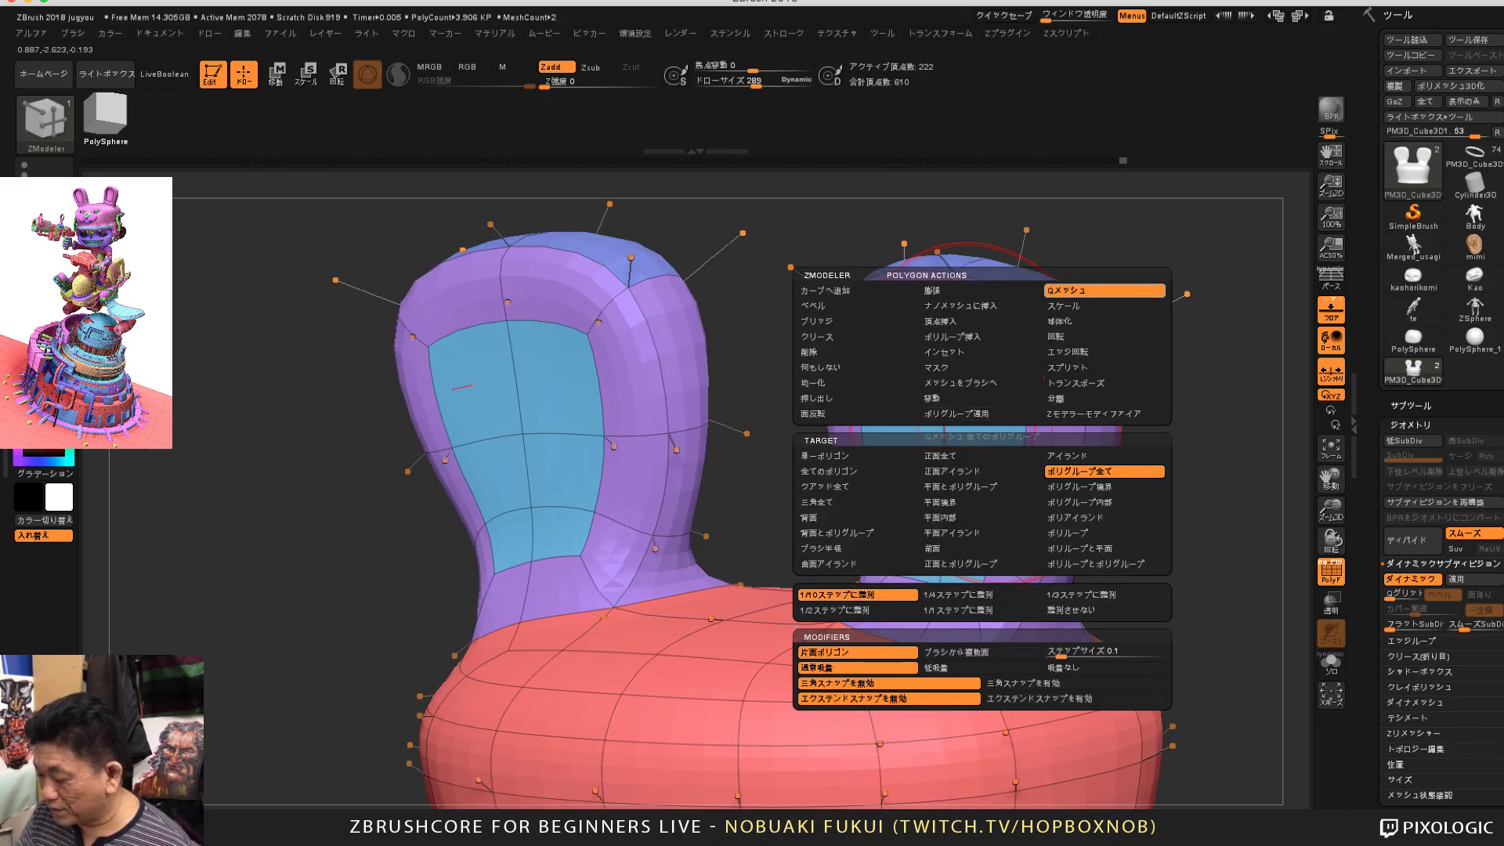
pyautogui.click(1104, 471)
pyautogui.press('space')
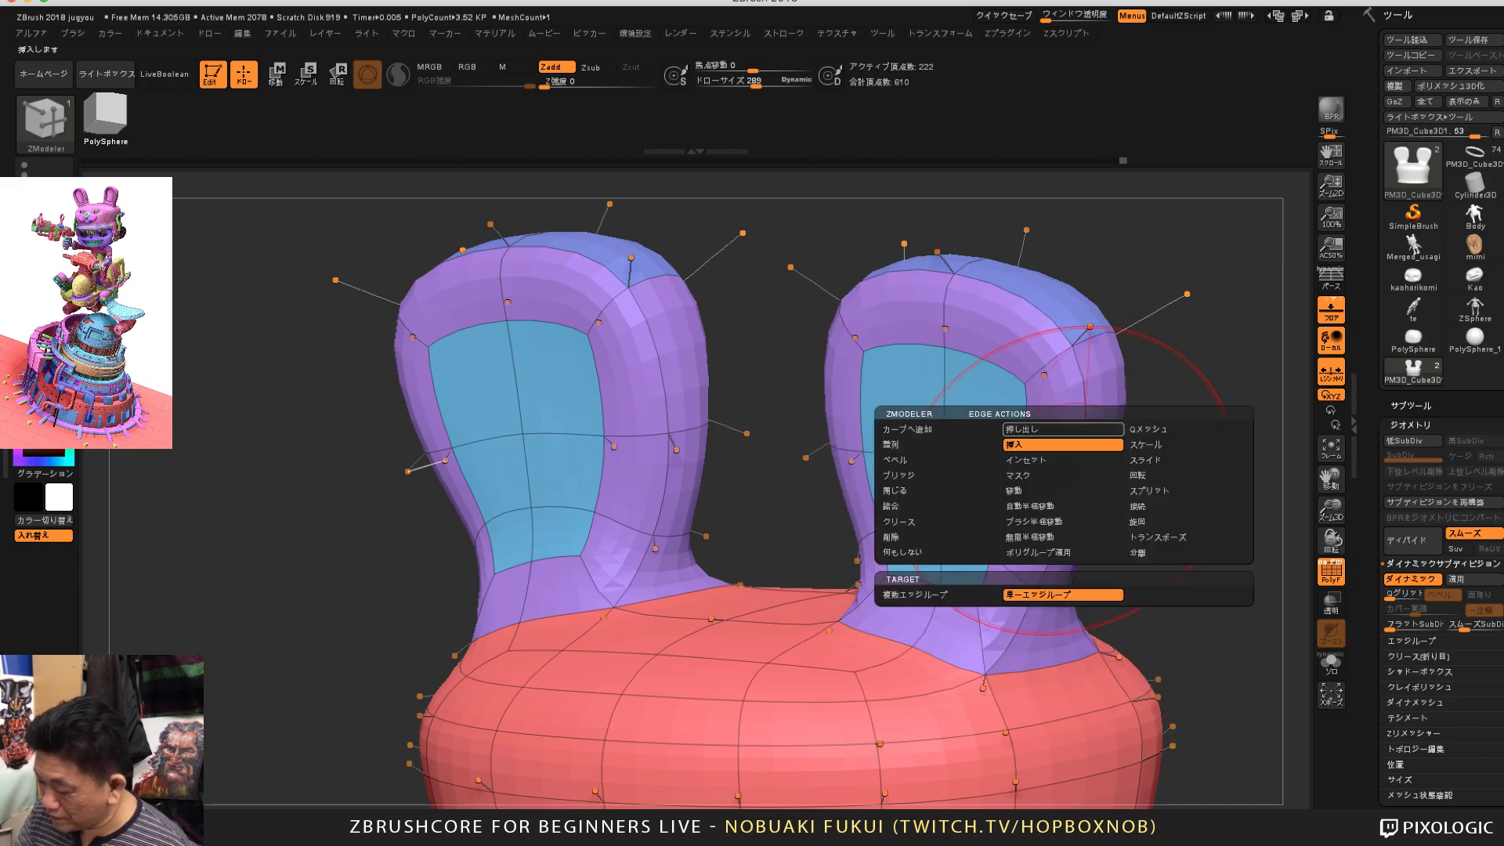
pyautogui.press('space')
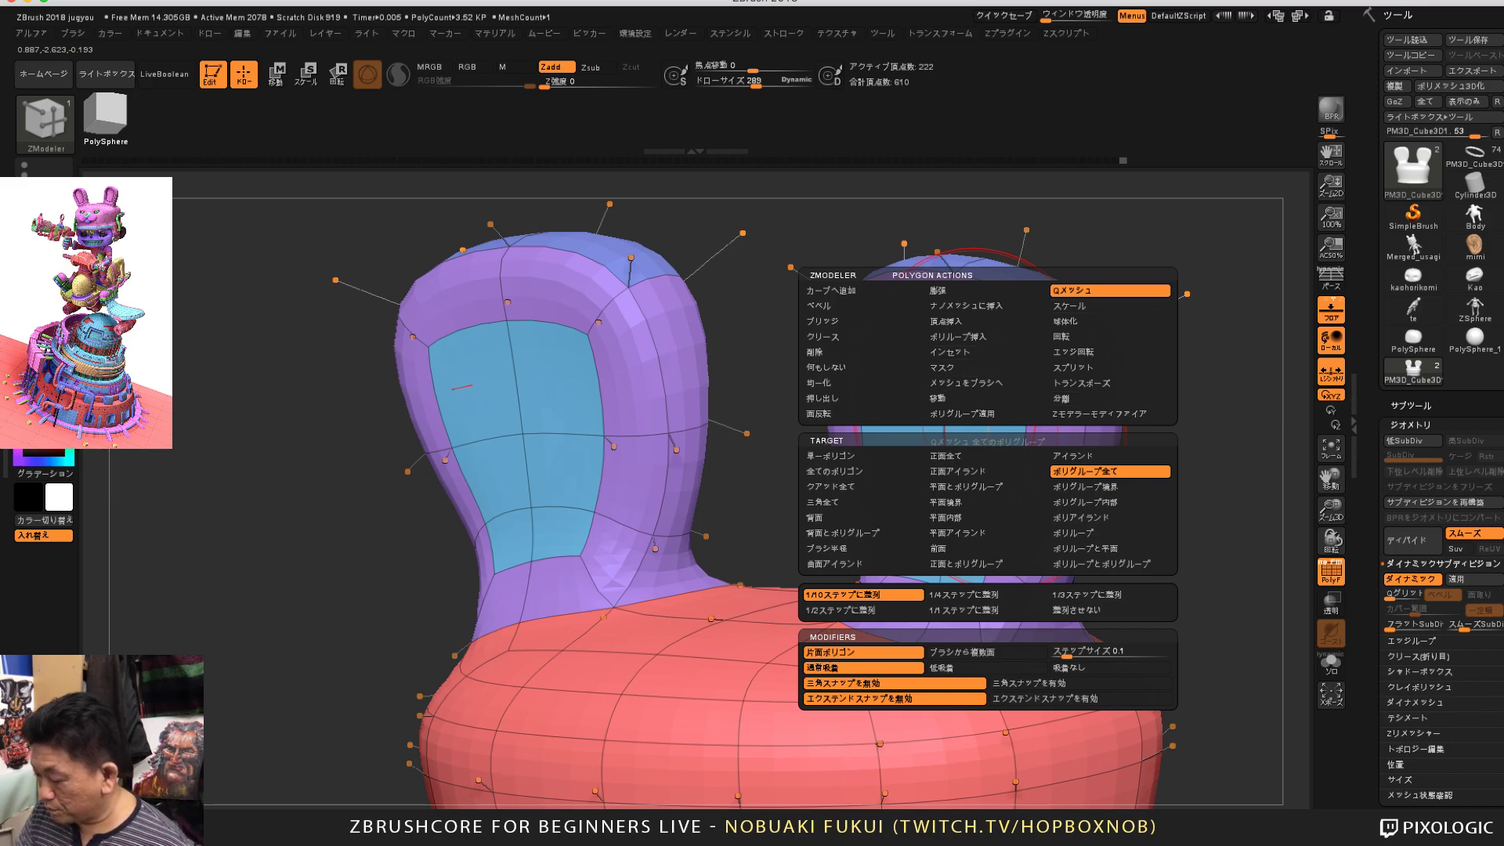
# Step: Try QMesh on the inner front faces of both ears, pulling them outward, and undo the attempts
pyautogui.moveTo(1211, 501); pyautogui.dragTo(1135, 489)
pyautogui.moveTo(929, 418); pyautogui.dragTo(928, 463)
pyautogui.press('super+z')
pyautogui.moveTo(1199, 439); pyautogui.dragTo(1120, 442)
pyautogui.moveTo(854, 443); pyautogui.dragTo(702, 482)
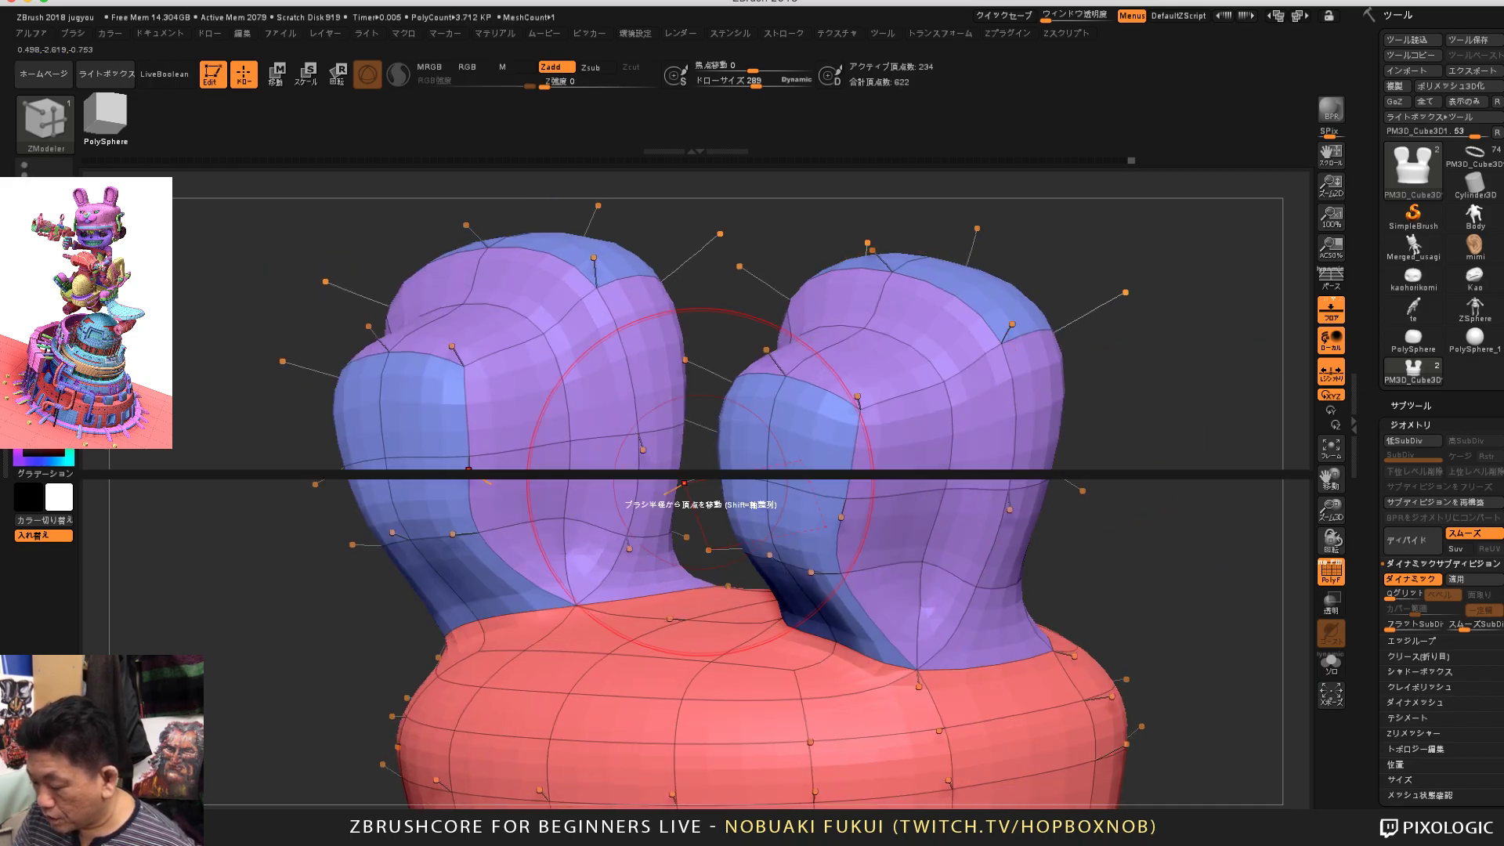
pyautogui.press('super+z')
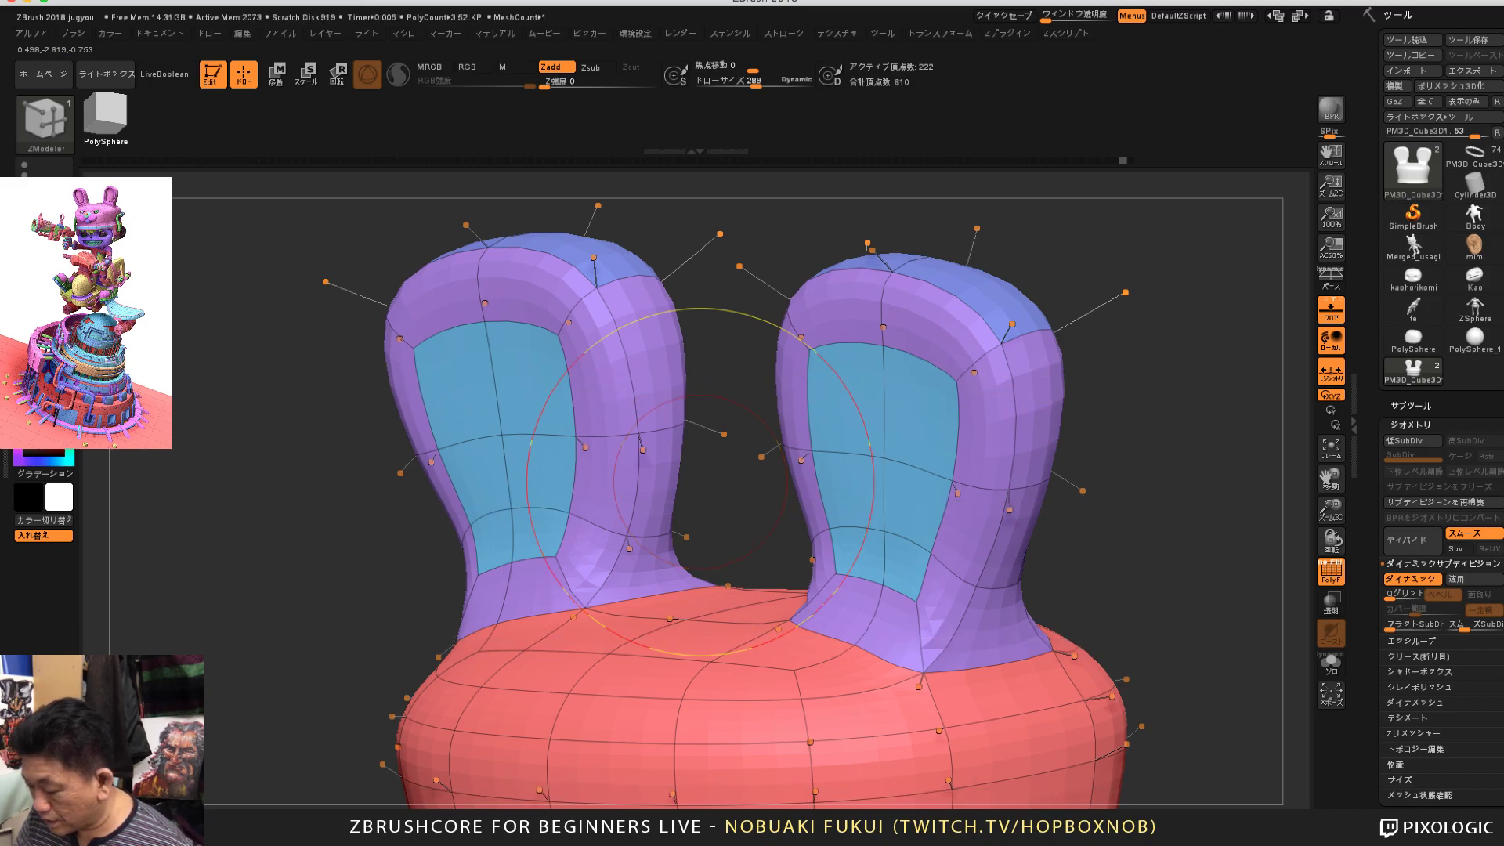
# Step: Push the inner front faces of both ears inward with QMesh to form recessed inner ears
pyautogui.moveTo(855, 436); pyautogui.dragTo(887, 434)
pyautogui.moveTo(1159, 580); pyautogui.dragTo(1238, 548)
pyautogui.moveTo(1175, 423)
pyautogui.keyDown('alt'); pyautogui.mouseDown()
pyautogui.moveTo(1062, 478)
pyautogui.moveTo(1106, 478)
pyautogui.mouseUp(); pyautogui.keyUp('alt')
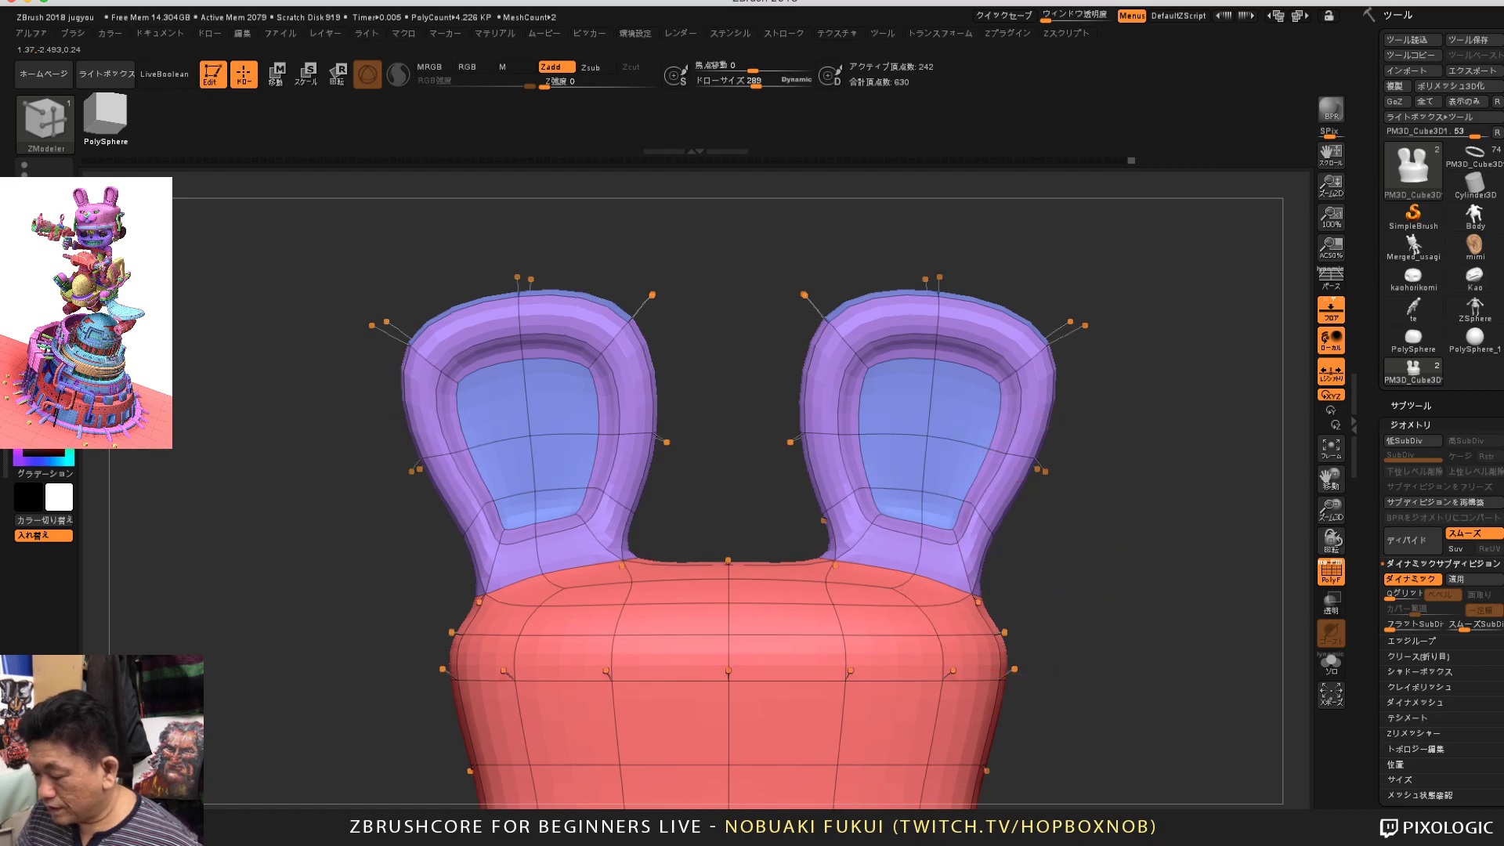
pyautogui.moveTo(1015, 537)
pyautogui.keyDown('alt'); pyautogui.mouseDown()
pyautogui.moveTo(989, 539)
pyautogui.moveTo(1011, 549)
pyautogui.mouseUp(); pyautogui.keyUp('alt')
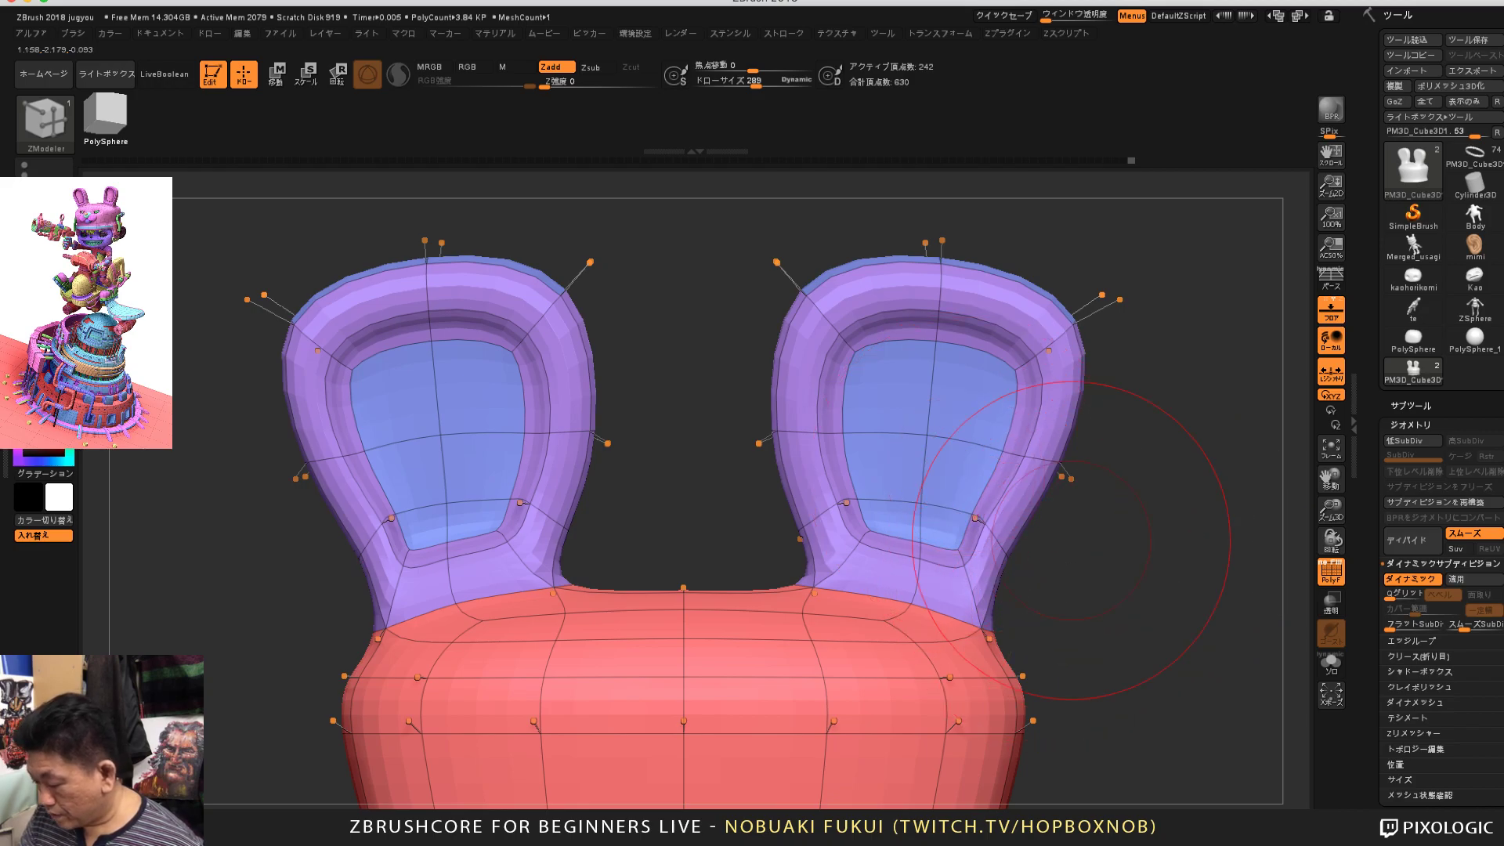
pyautogui.moveTo(1050, 612); pyautogui.dragTo(1067, 560)
# Step: Try shifting the lower outer corners of both inner ears outward with an inverted mask and the gizmo, and undo it
pyautogui.press('ctrl')
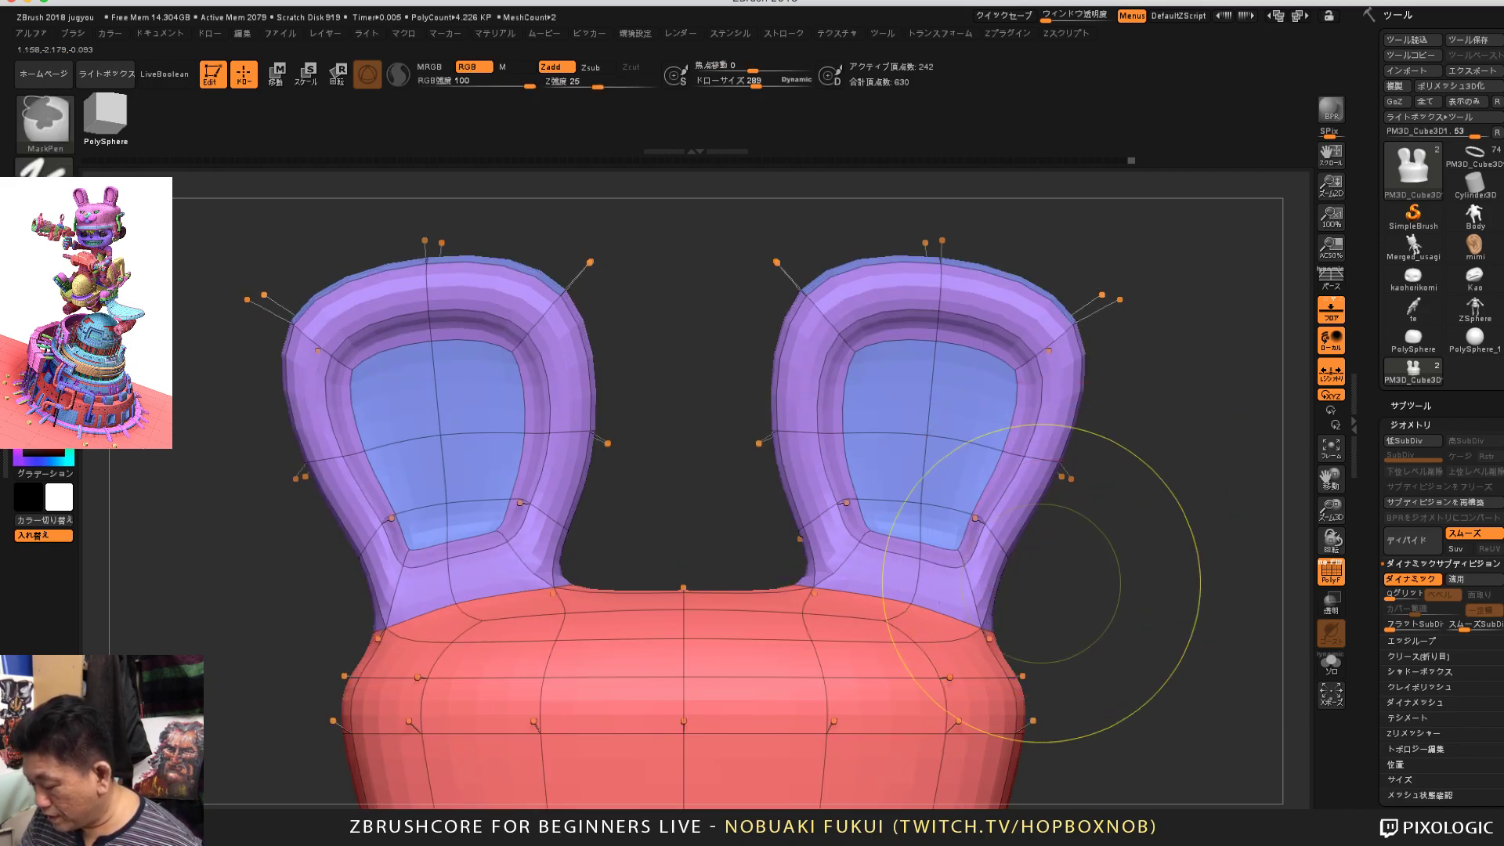
pyautogui.keyDown('ctrl'); pyautogui.click(1011, 541); pyautogui.keyUp('ctrl')
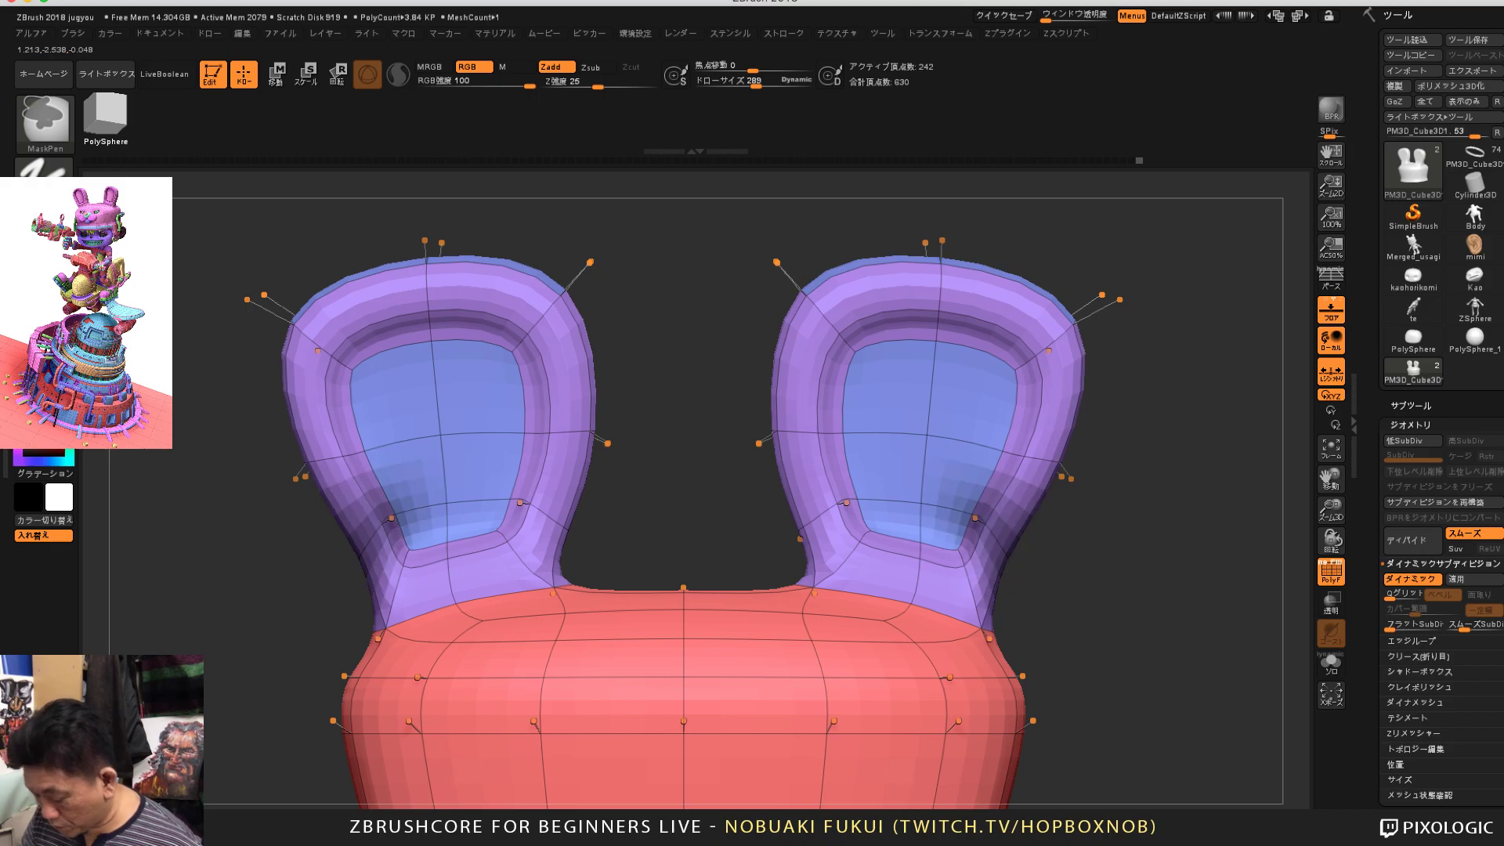
pyautogui.press('w')
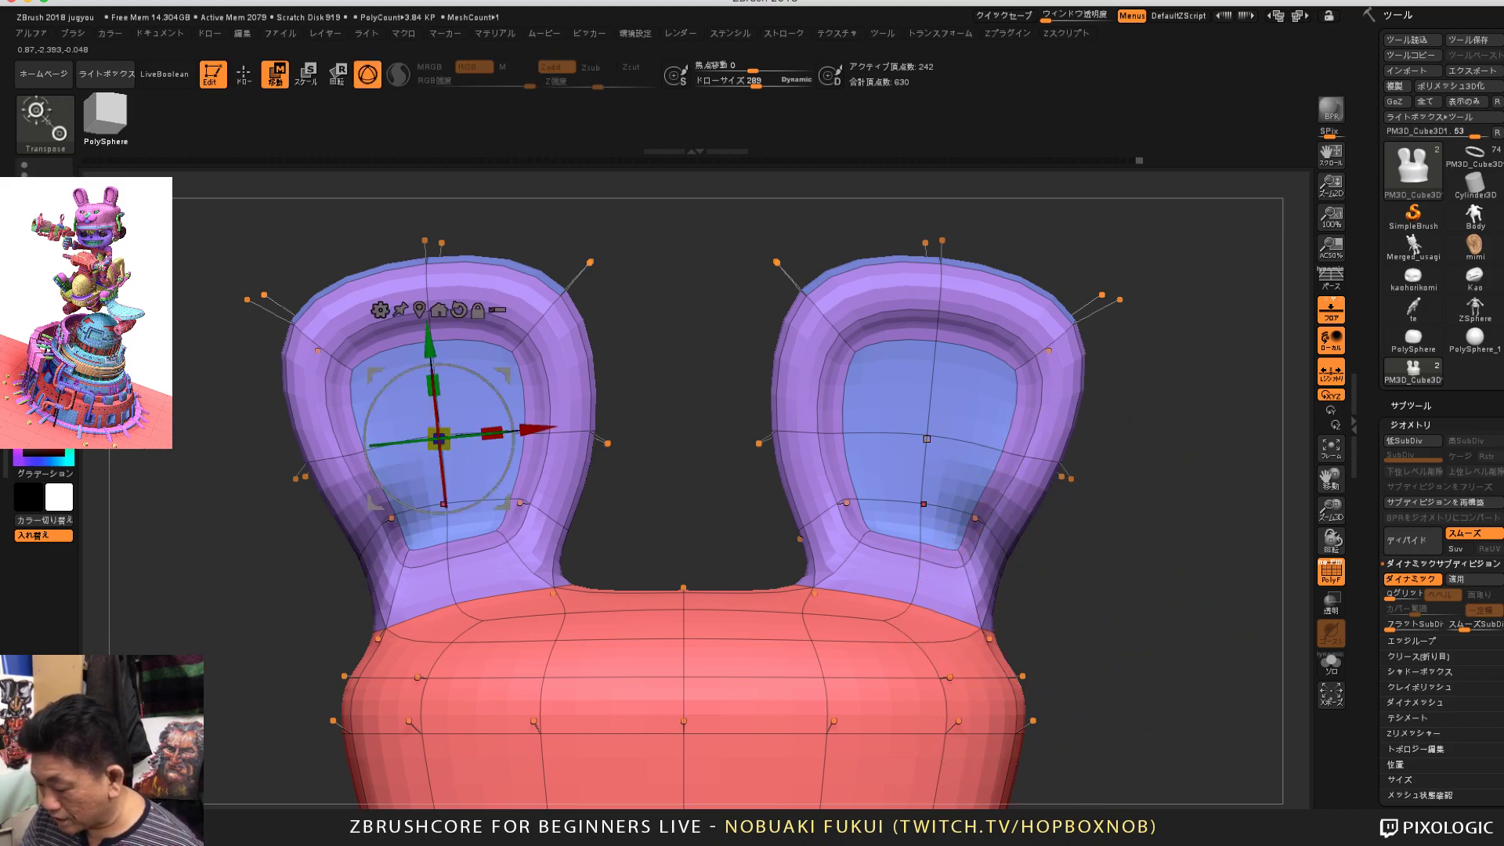
pyautogui.keyDown('ctrl'); pyautogui.click(1054, 648); pyautogui.keyUp('ctrl')
pyautogui.moveTo(438, 438); pyautogui.dragTo(423, 448)
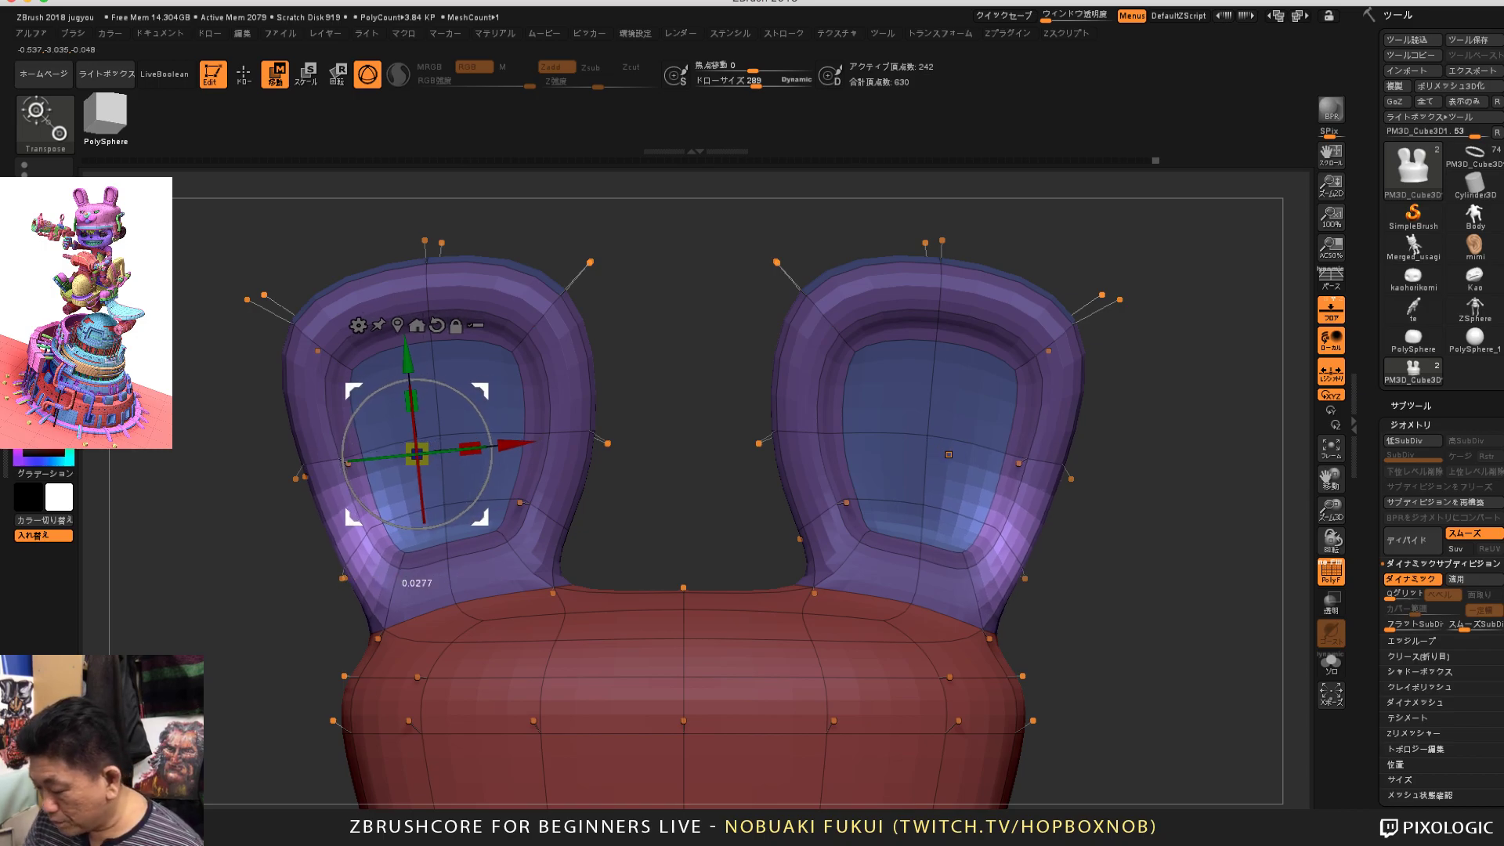
pyautogui.hotkey('ctrl', 'z')
pyautogui.hotkey('ctrl', 'z')
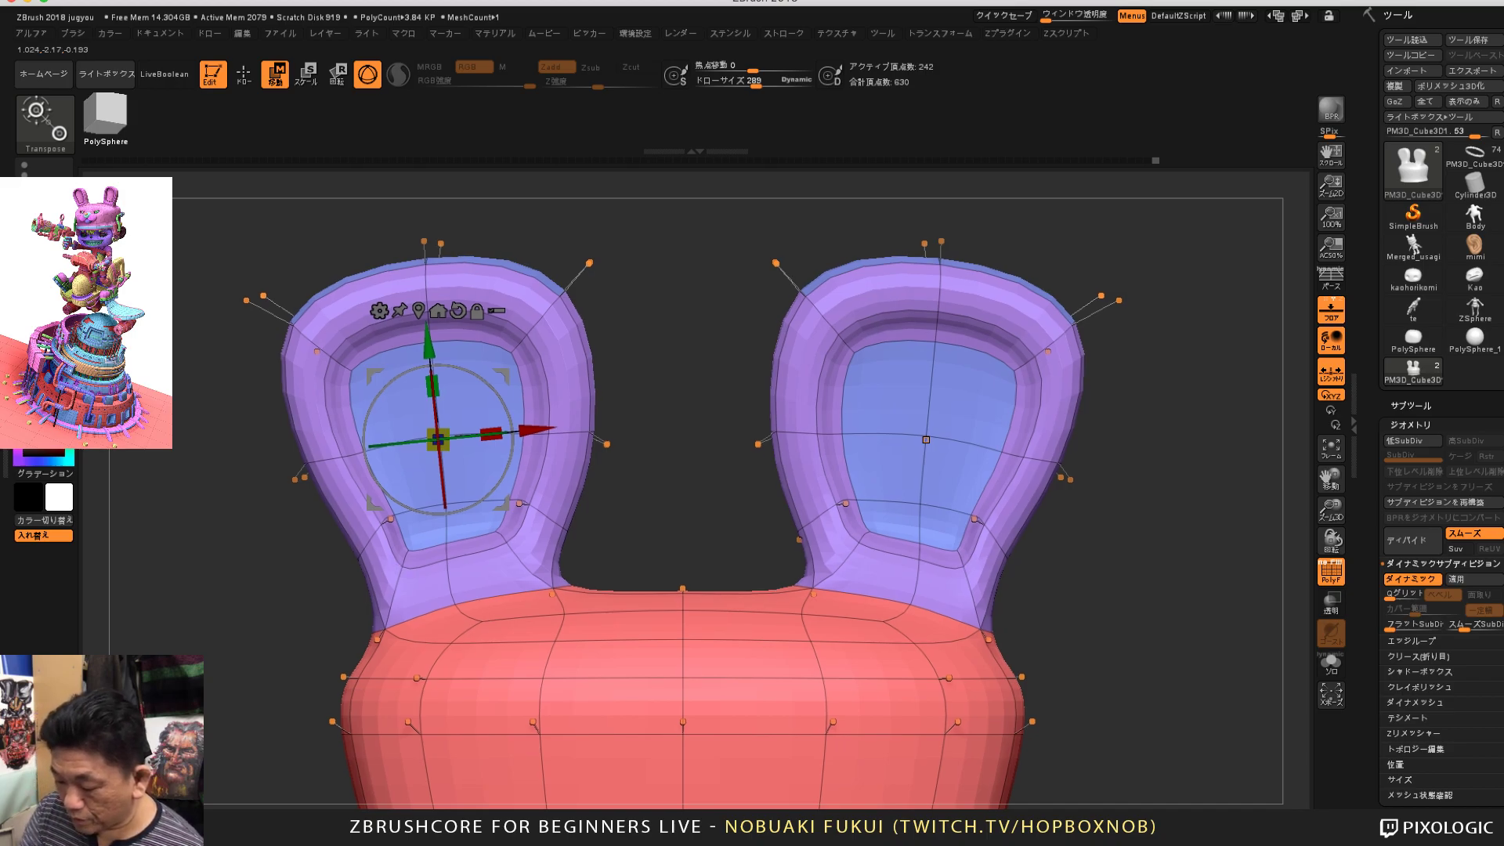
# Step: Isolate the lower outer corners of both inner ears with an inverted mask, move them outward and down, and clear the mask
pyautogui.keyDown('alt'); pyautogui.moveTo(683, 392); pyautogui.dragTo(683, 441); pyautogui.keyUp('alt')
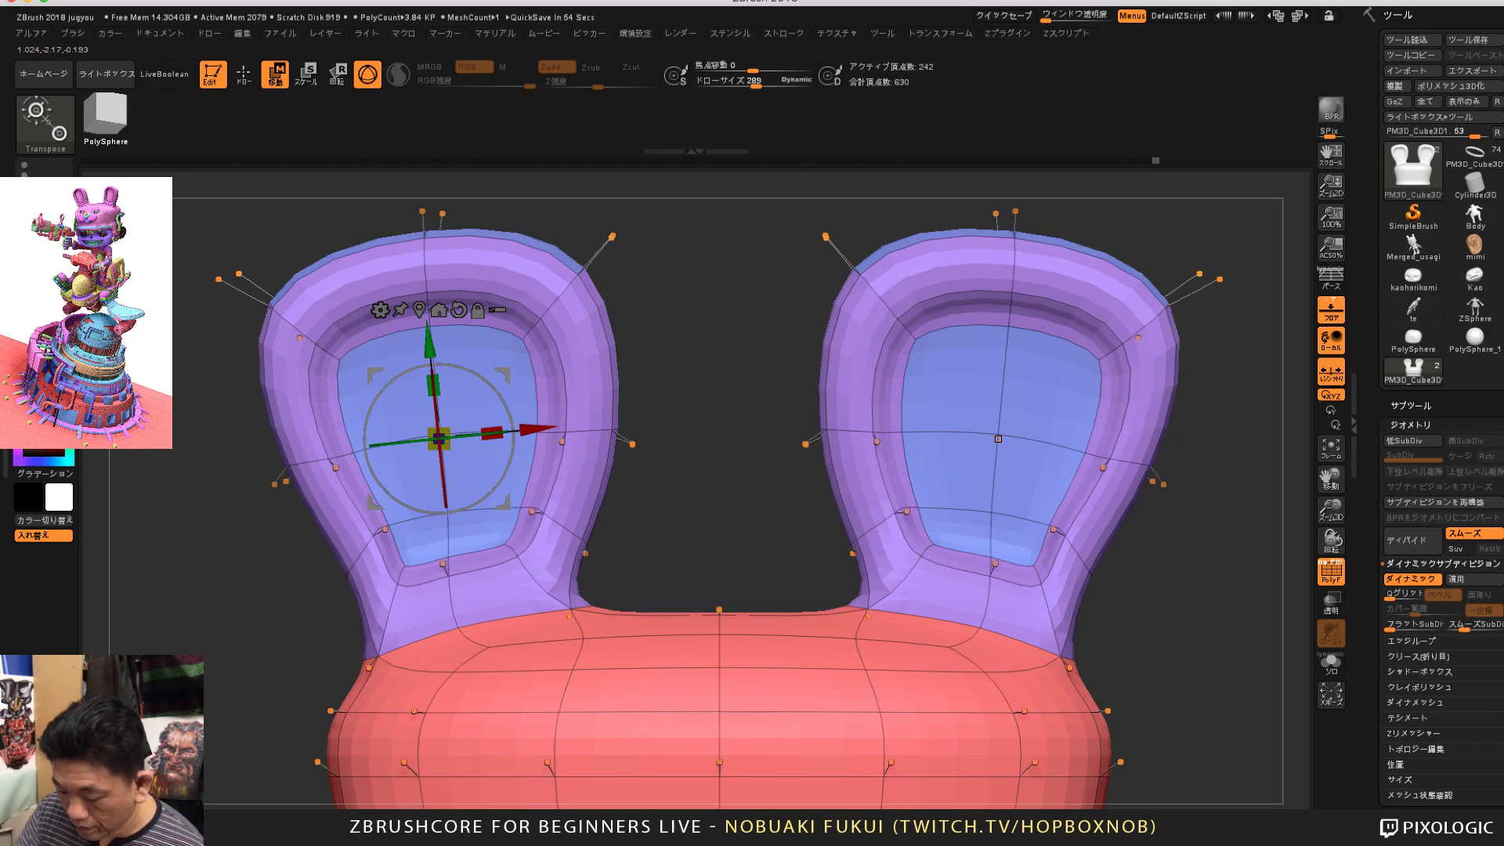
pyautogui.keyDown('alt'); pyautogui.moveTo(683, 439); pyautogui.dragTo(683, 411); pyautogui.keyUp('alt')
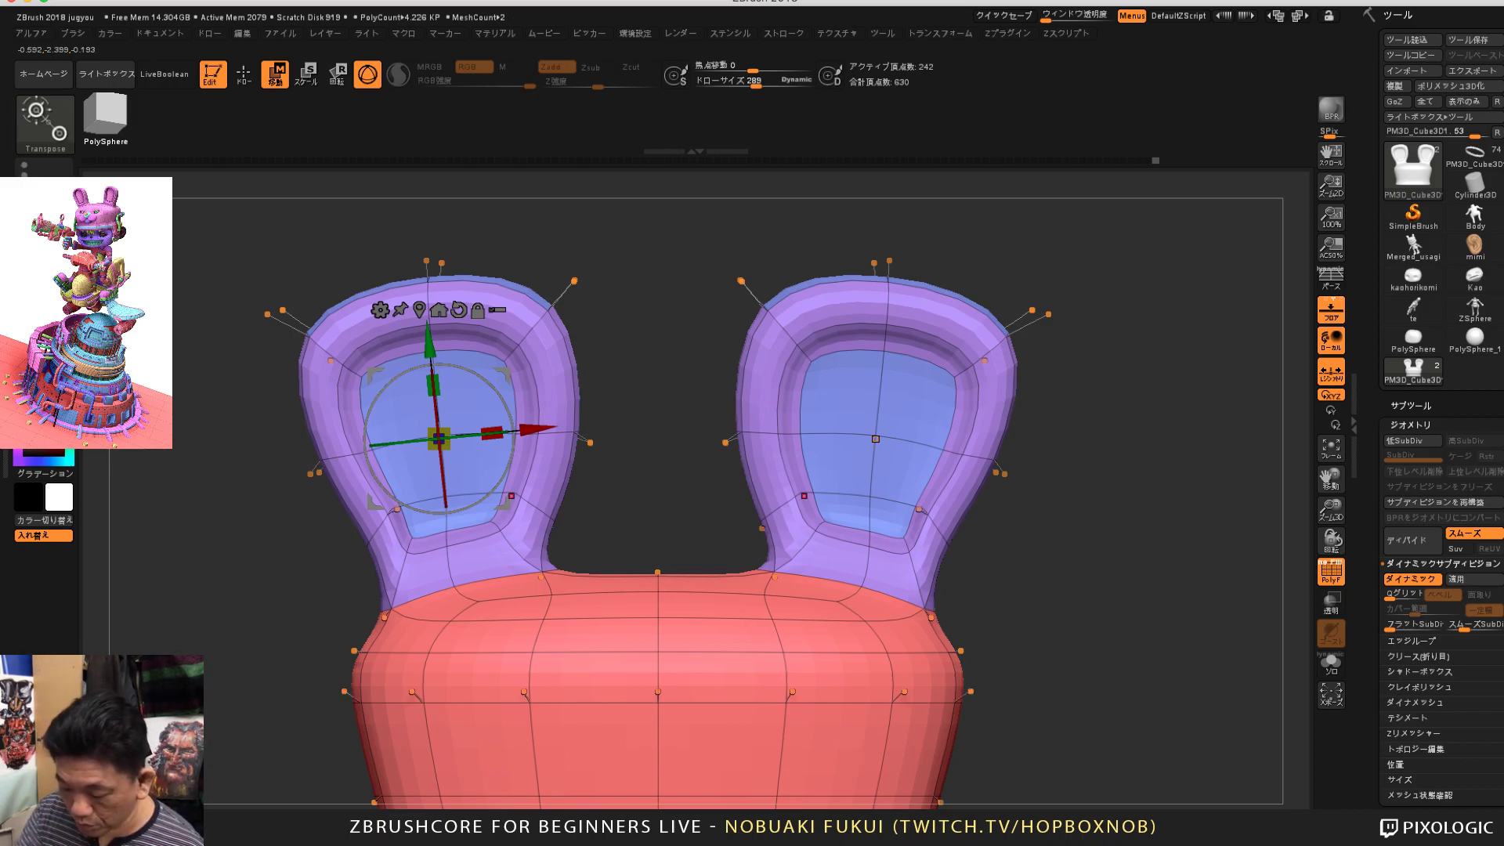
pyautogui.press('ctrl')
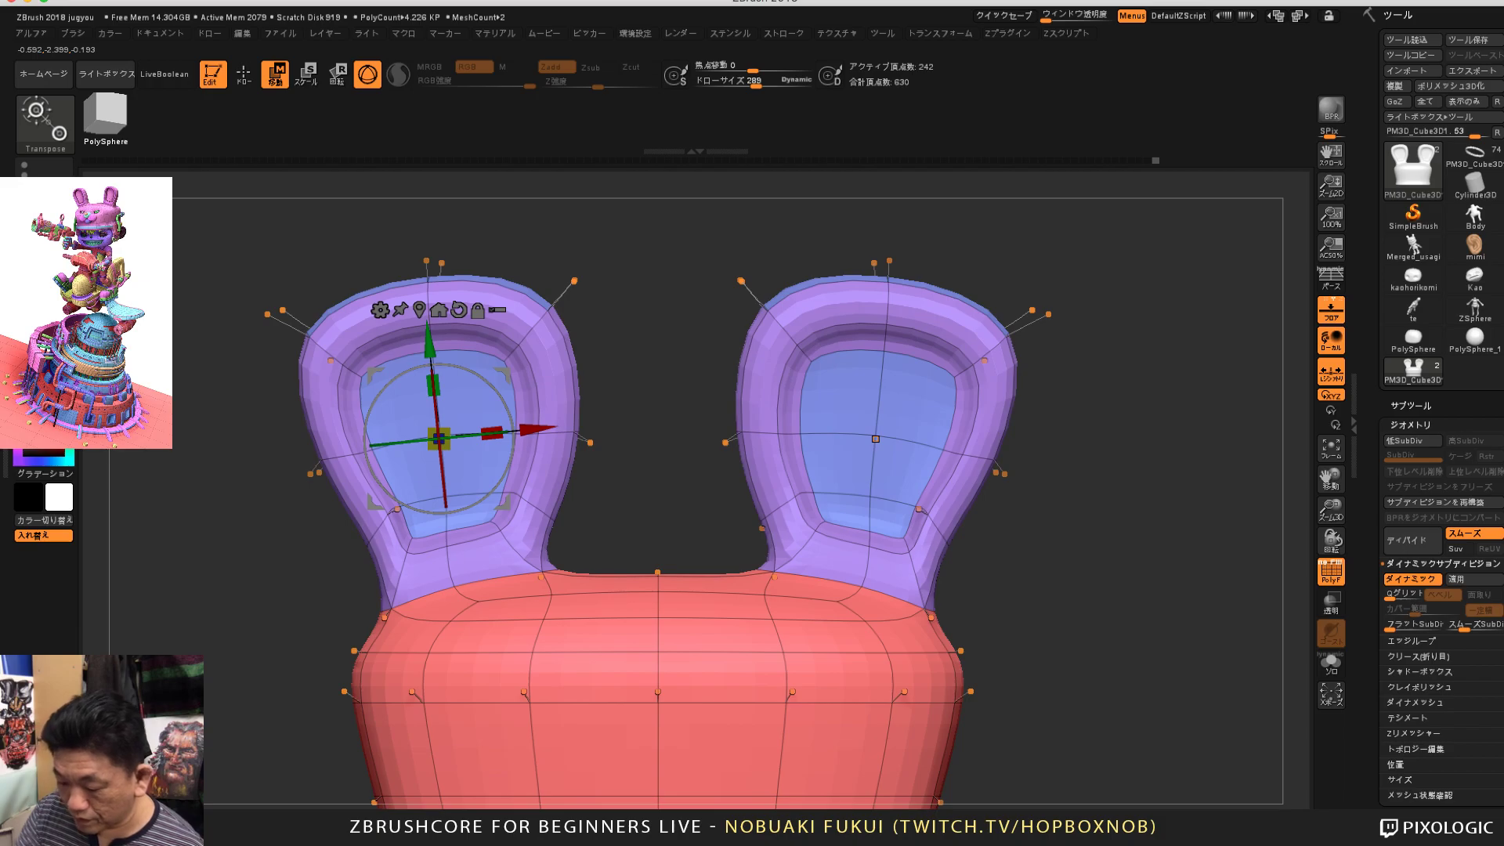
pyautogui.press('ctrl')
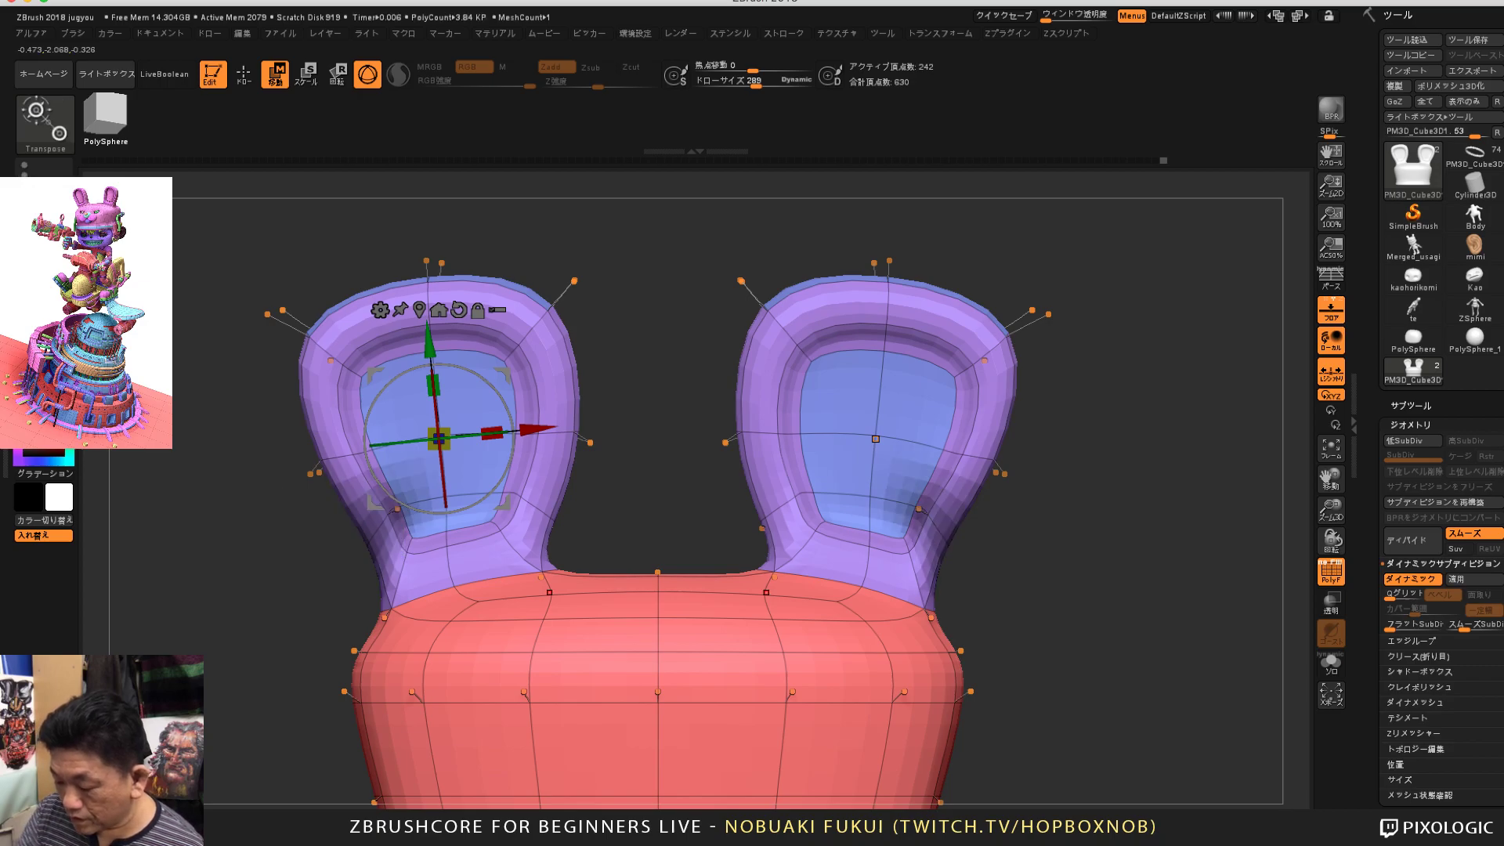
pyautogui.keyDown('ctrl'); pyautogui.click(344, 525); pyautogui.keyUp('ctrl')
pyautogui.moveTo(439, 439); pyautogui.dragTo(422, 452)
pyautogui.keyDown('ctrl'); pyautogui.moveTo(251, 485); pyautogui.dragTo(270, 509); pyautogui.keyUp('ctrl')
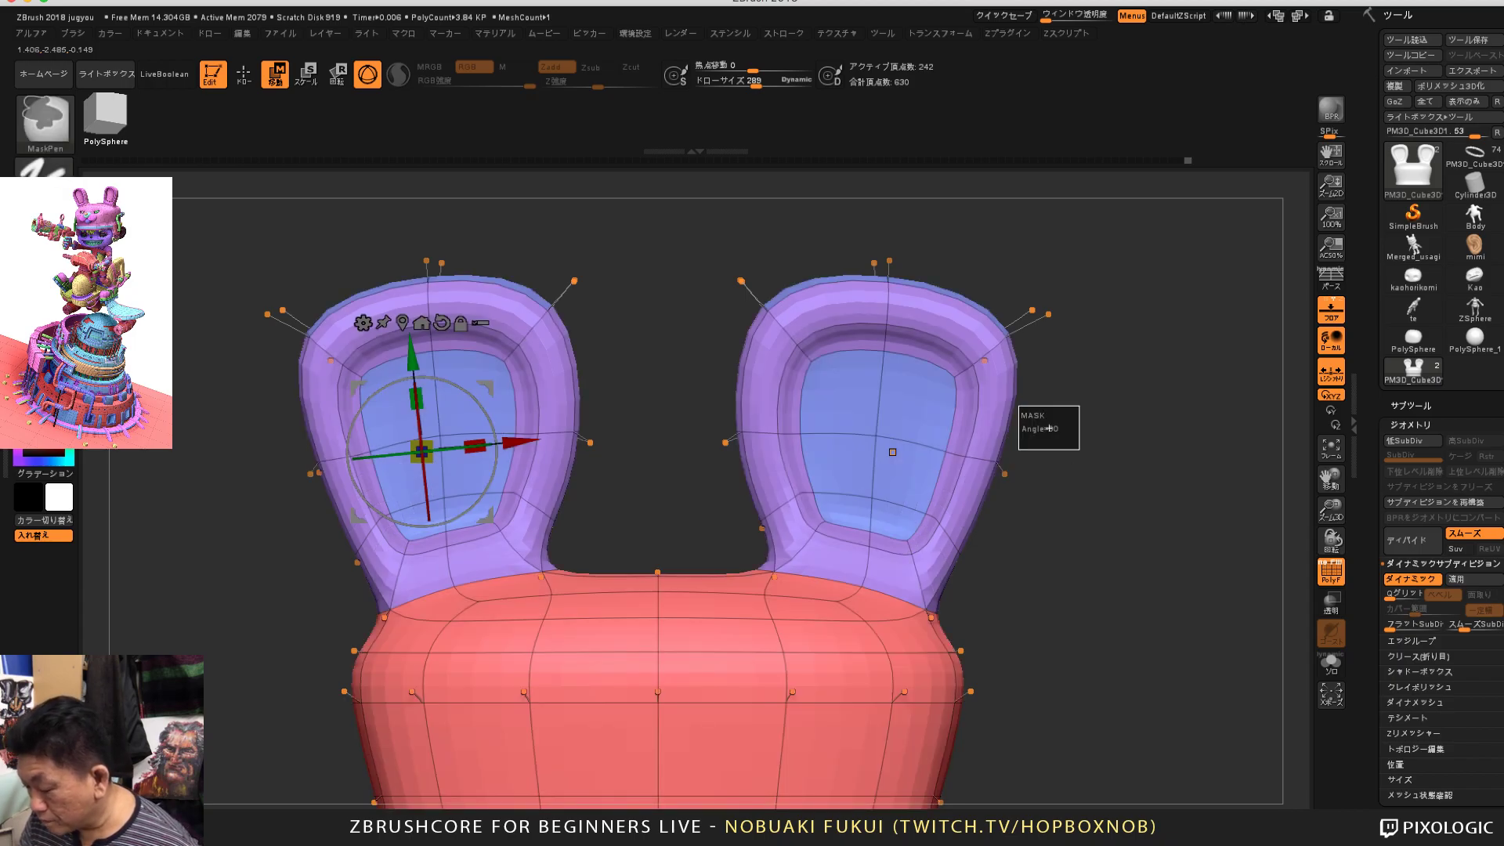
# Step: Isolate the outer sides of both inner ears with an inverted mask, move them slightly outward, and clear the mask
pyautogui.hotkey('ctrl', 'a')
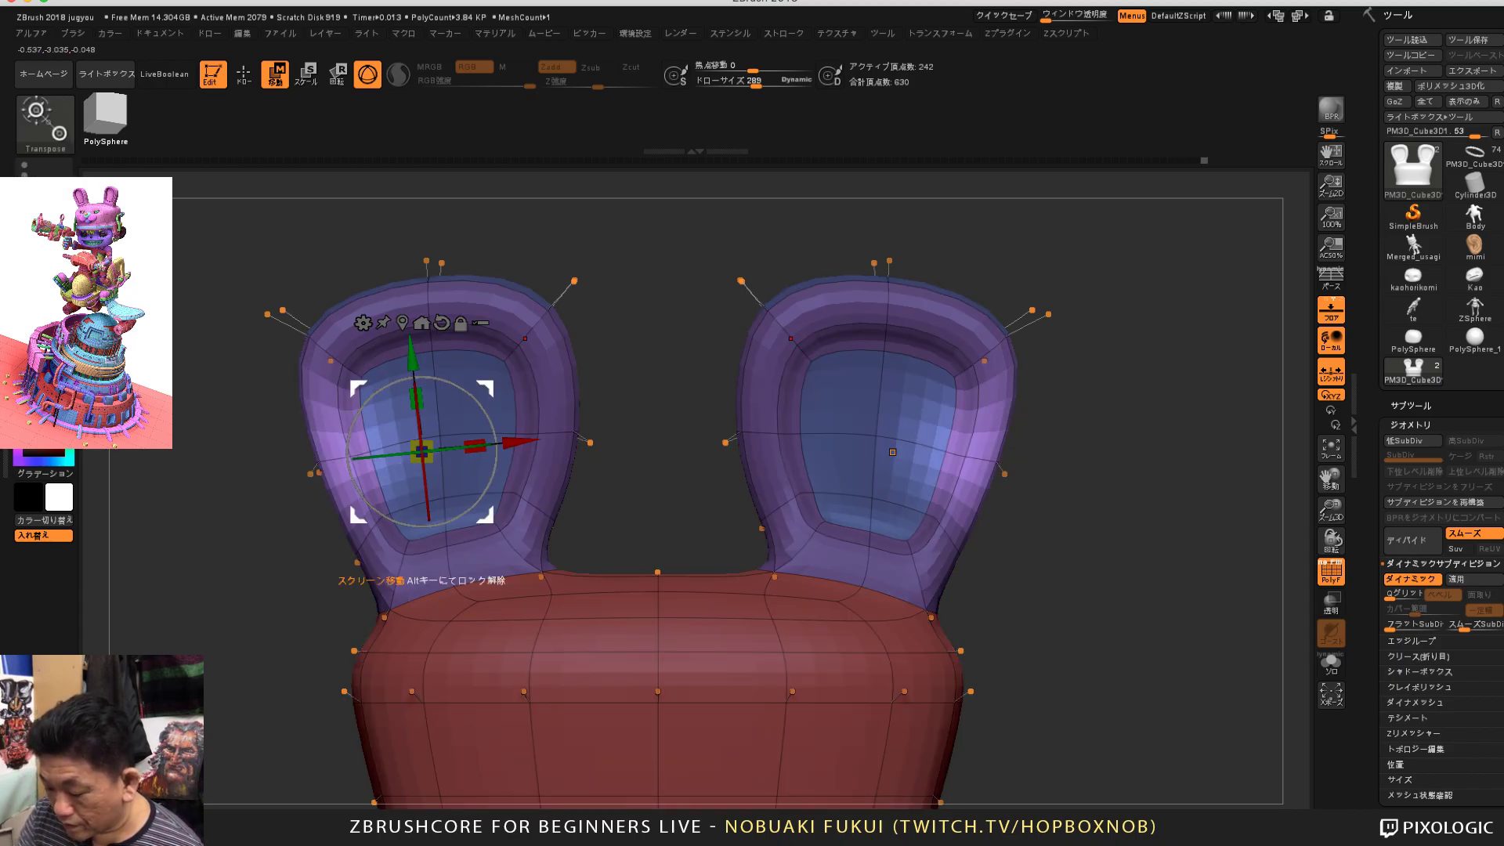
pyautogui.moveTo(487, 516); pyautogui.dragTo(464, 521)
pyautogui.moveTo(1053, 531)
pyautogui.keyDown('ctrl'); pyautogui.mouseDown()
pyautogui.moveTo(1122, 579)
pyautogui.moveTo(1089, 533)
pyautogui.moveTo(1197, 488)
pyautogui.mouseUp(); pyautogui.keyUp('ctrl')
# Step: Inspect the adjusted ear recesses at an angle and together with the whole hat, returning to Draw mode
pyautogui.moveTo(859, 426); pyautogui.dragTo(983, 416)
pyautogui.keyDown('alt'); pyautogui.moveTo(858, 400); pyautogui.dragTo(841, 419); pyautogui.keyUp('alt')
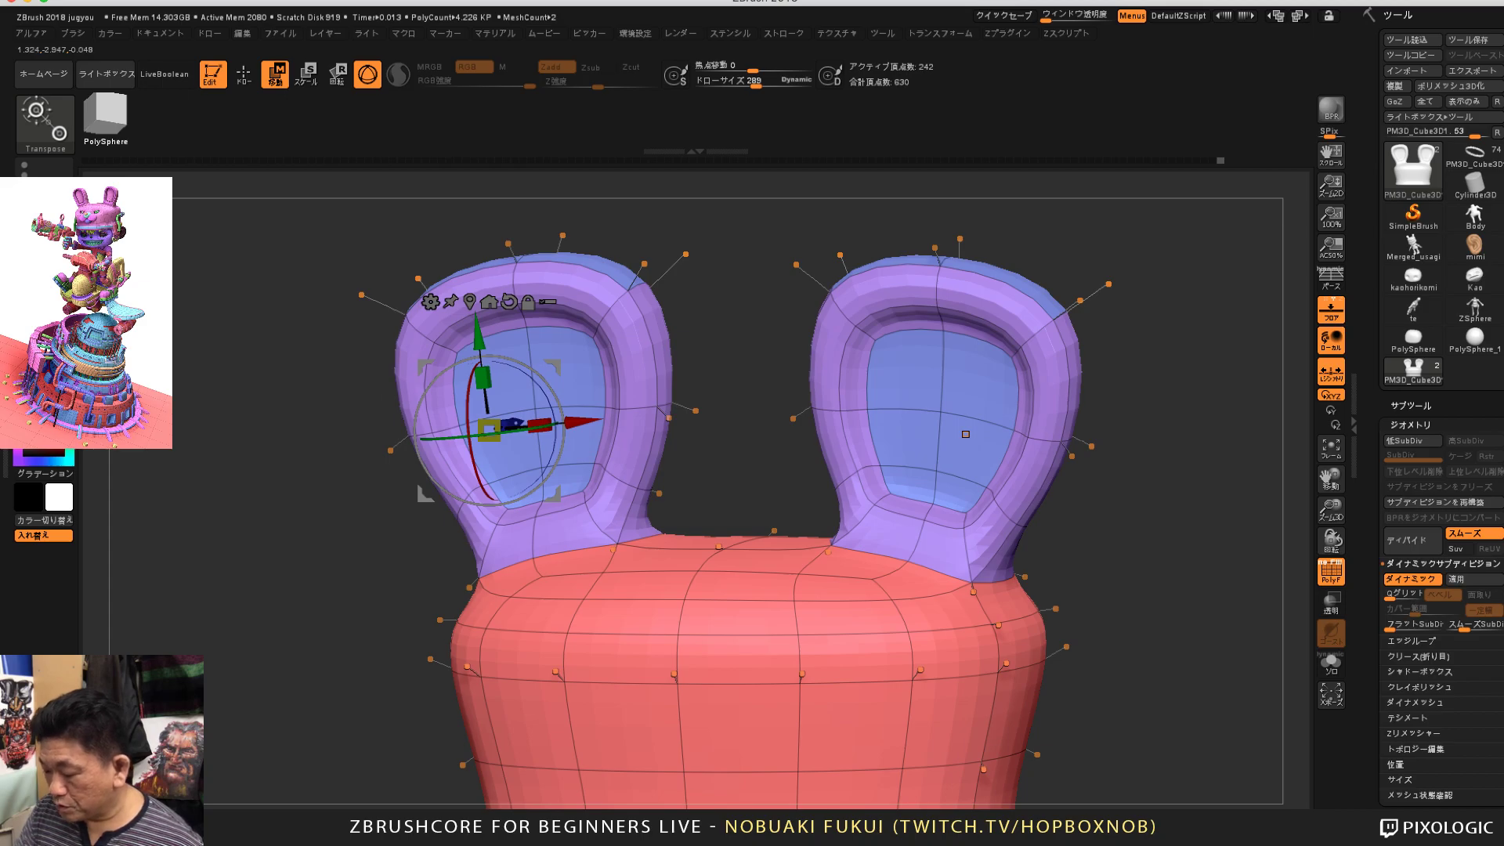
pyautogui.keyDown('alt'); pyautogui.moveTo(1160, 502); pyautogui.dragTo(1100, 439); pyautogui.keyUp('alt')
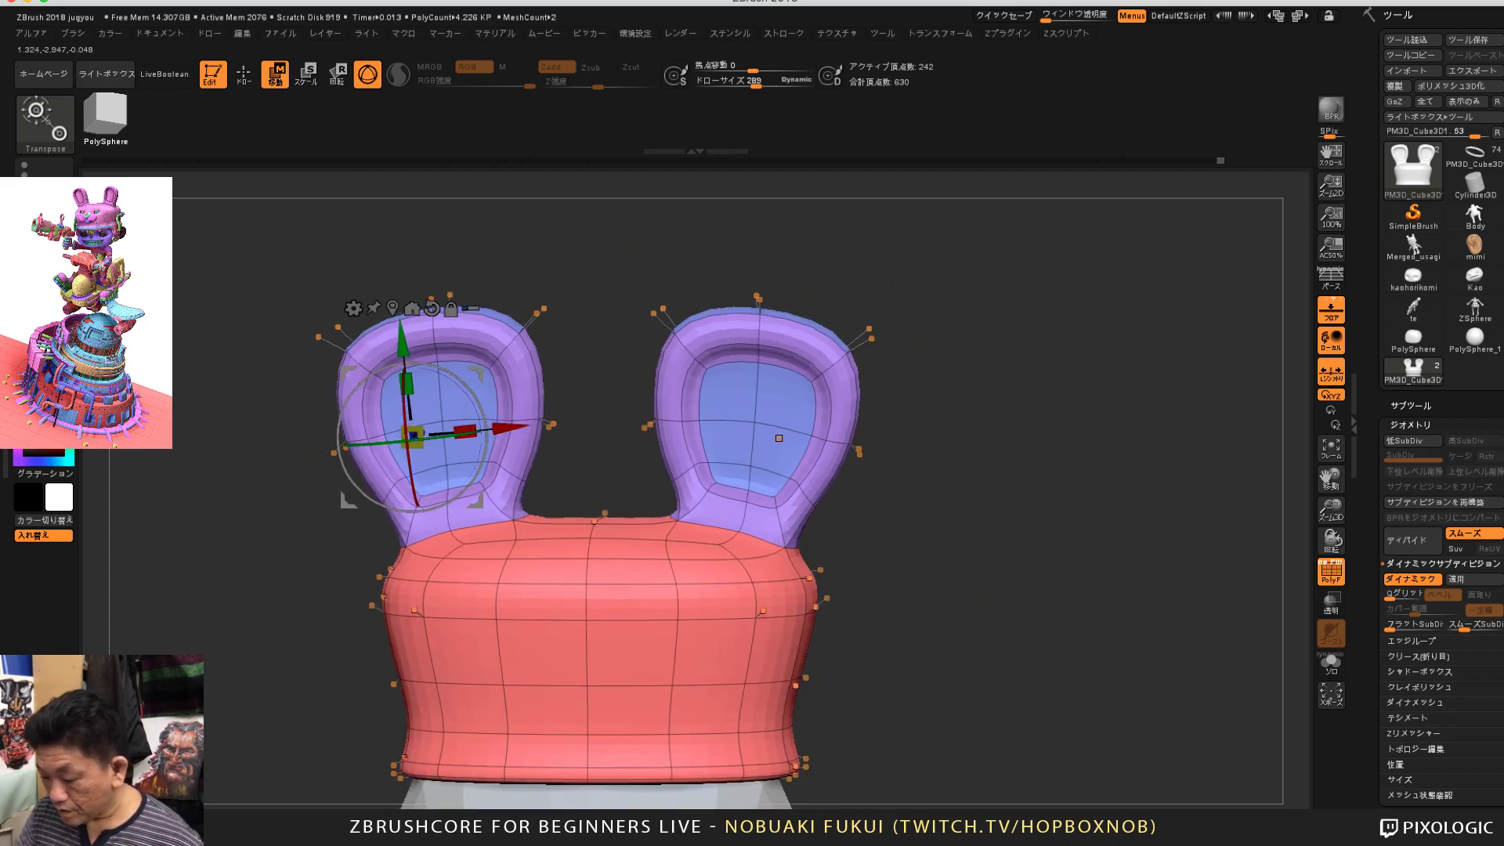
pyautogui.scroll(2, 779, 438)
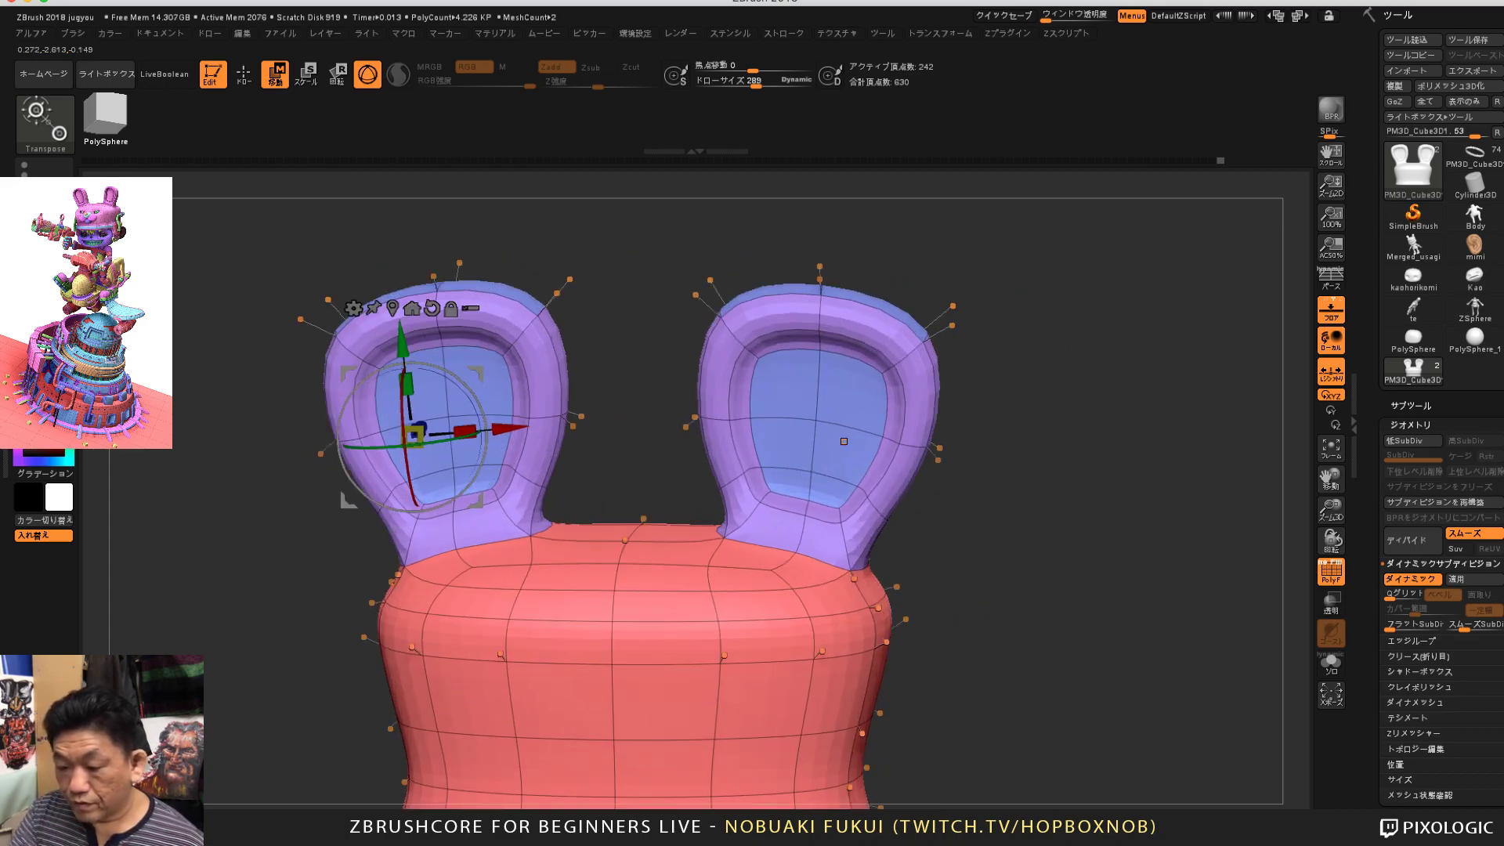
pyautogui.press('q')
pyautogui.keyDown('alt'); pyautogui.moveTo(912, 515); pyautogui.dragTo(987, 546, button='right'); pyautogui.keyUp('alt')
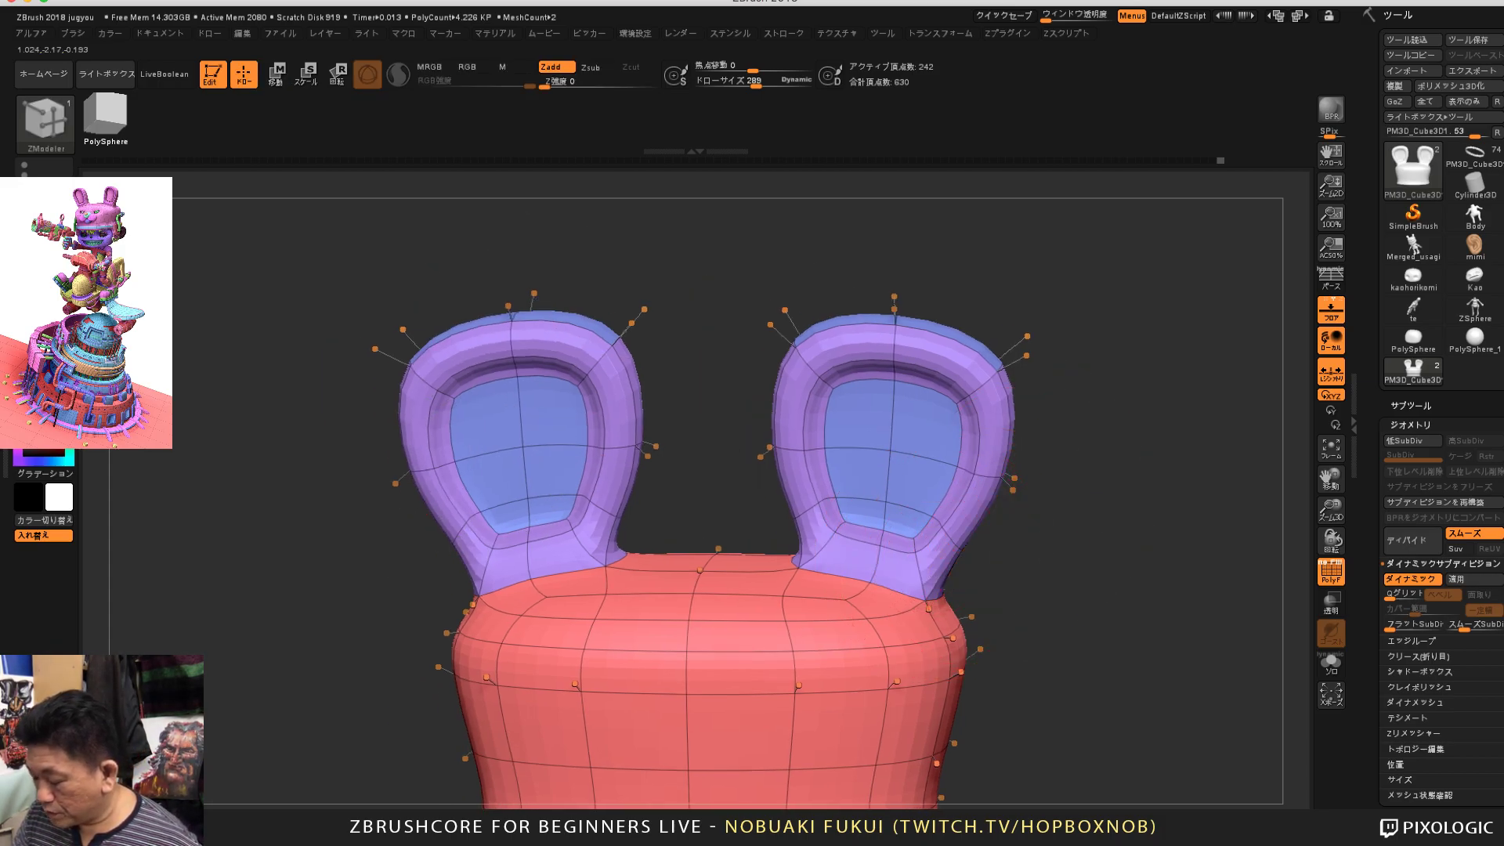
pyautogui.moveTo(1026, 575)
pyautogui.mouseDown()
pyautogui.moveTo(972, 575)
pyautogui.moveTo(1022, 576)
pyautogui.moveTo(1027, 607)
pyautogui.moveTo(1040, 553)
pyautogui.mouseUp()
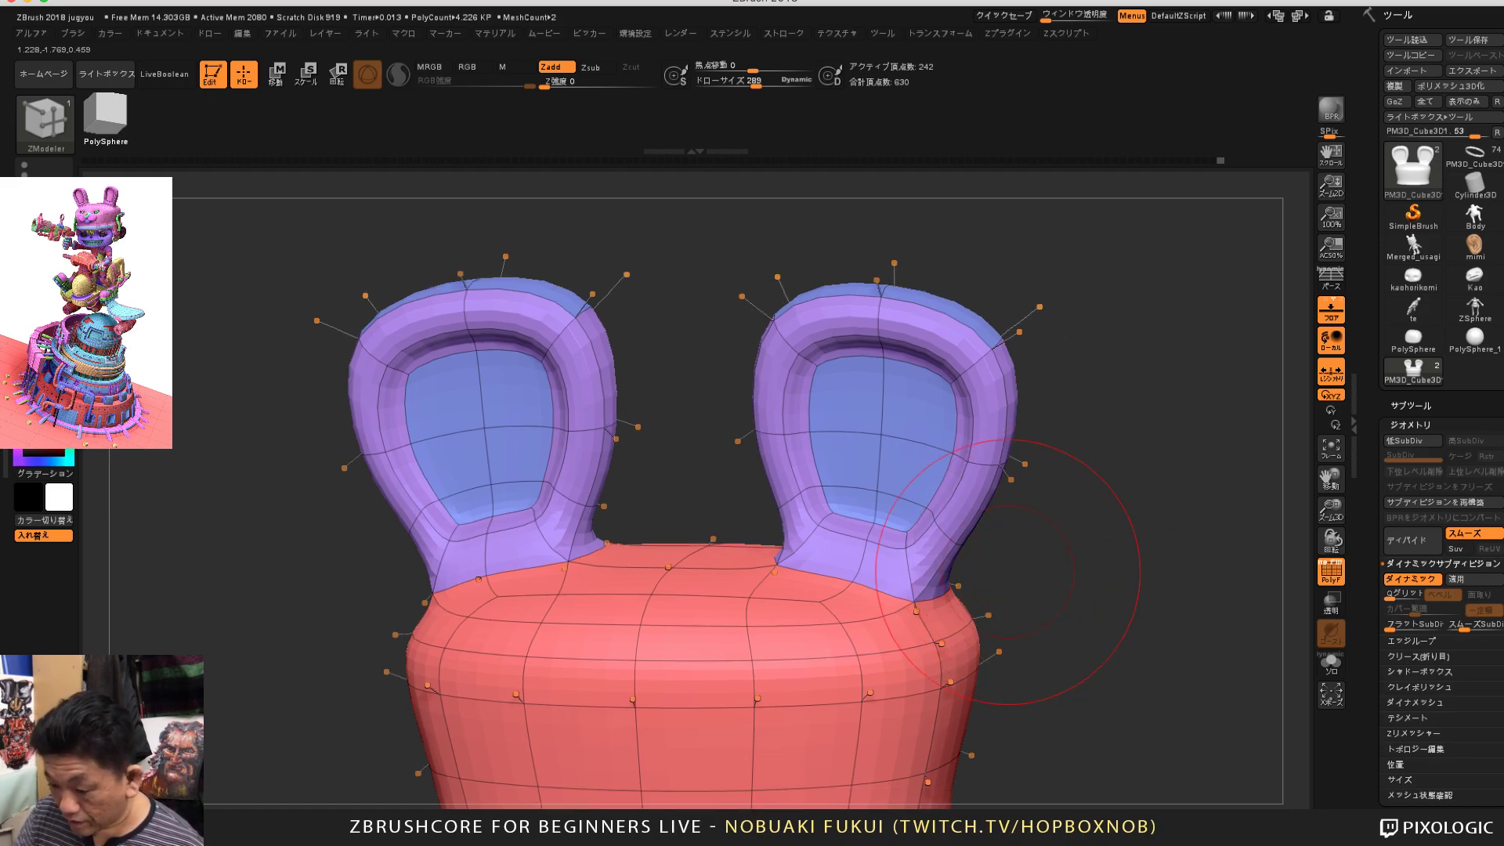
# Step: Try masking up the ear from its base in gizmo Move mode, and undo it
pyautogui.press('w')
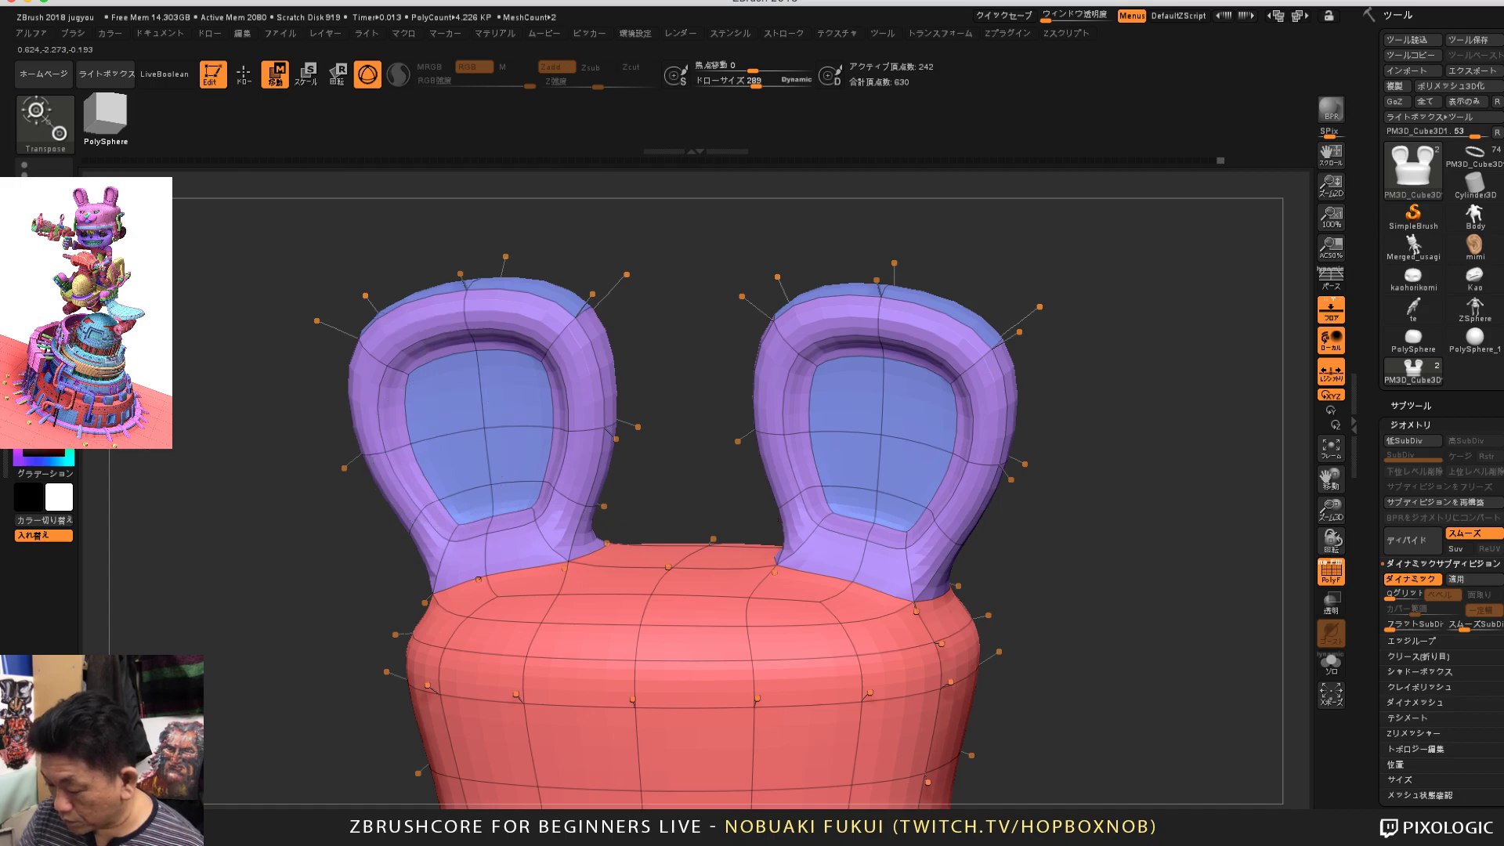
pyautogui.moveTo(780, 623)
pyautogui.keyDown('ctrl'); pyautogui.mouseDown()
pyautogui.moveTo(821, 490)
pyautogui.moveTo(860, 490)
pyautogui.moveTo(847, 391)
pyautogui.mouseUp(); pyautogui.keyUp('ctrl')
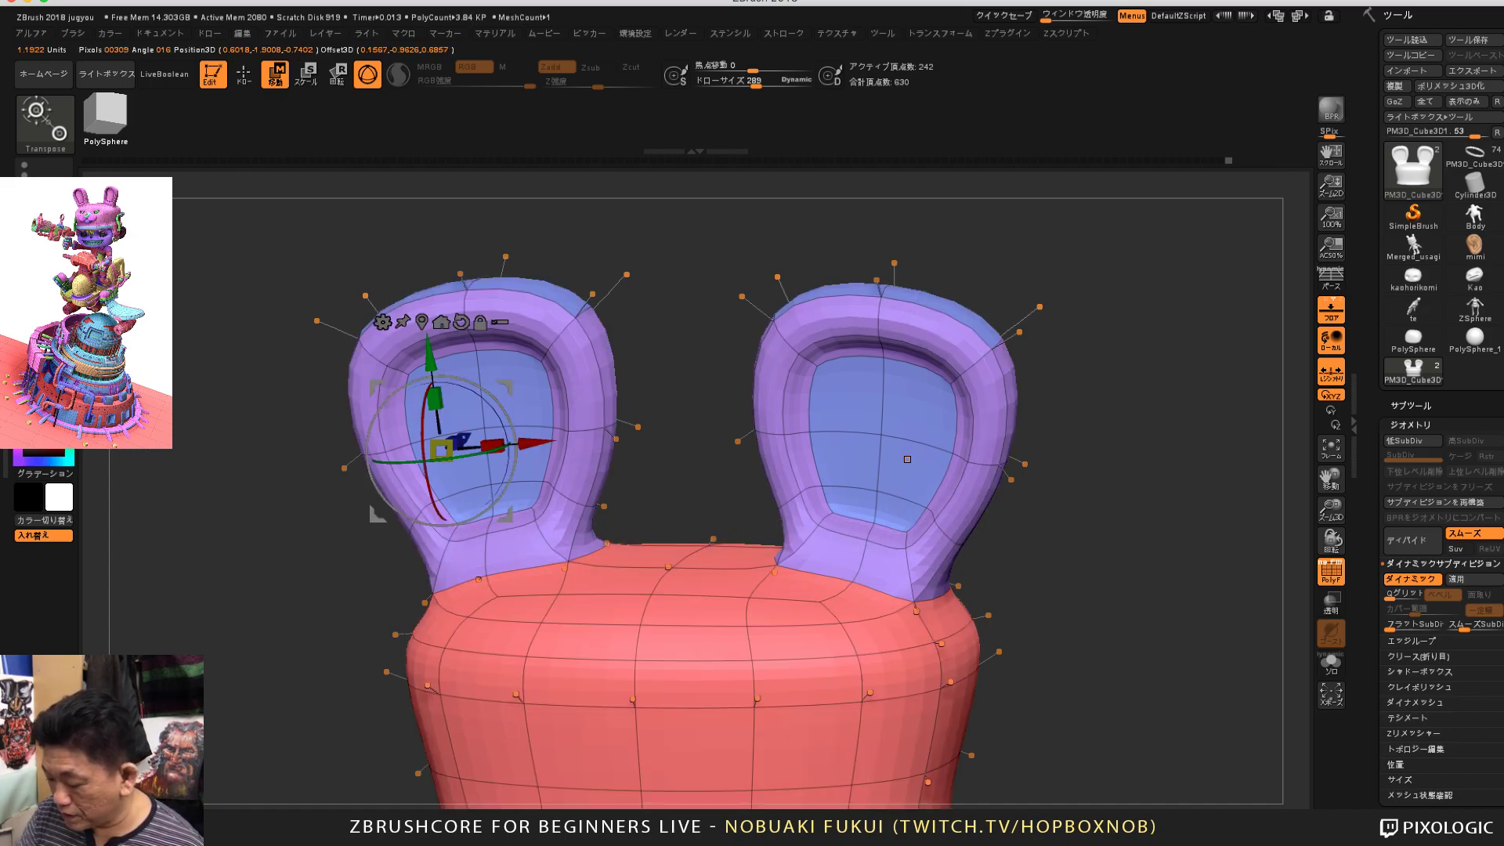
pyautogui.keyDown('ctrl'); pyautogui.moveTo(823, 587); pyautogui.dragTo(846, 355); pyautogui.keyUp('ctrl')
pyautogui.hotkey('ctrl', 'z')
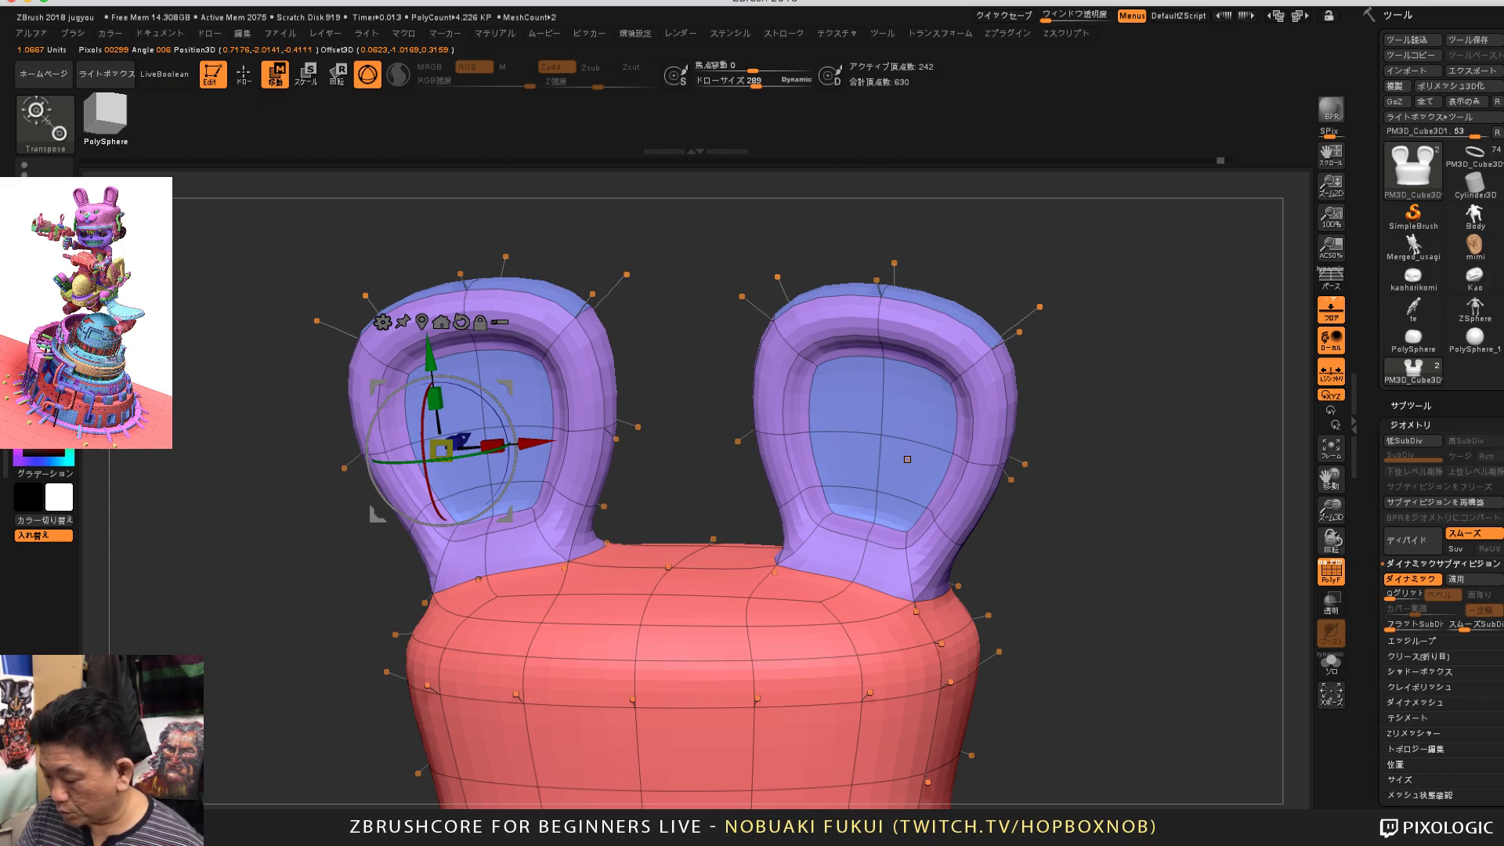
# Step: Return to Draw mode with the ZModeler brush and quick-save the project
pyautogui.moveTo(1129, 502); pyautogui.dragTo(1128, 496)
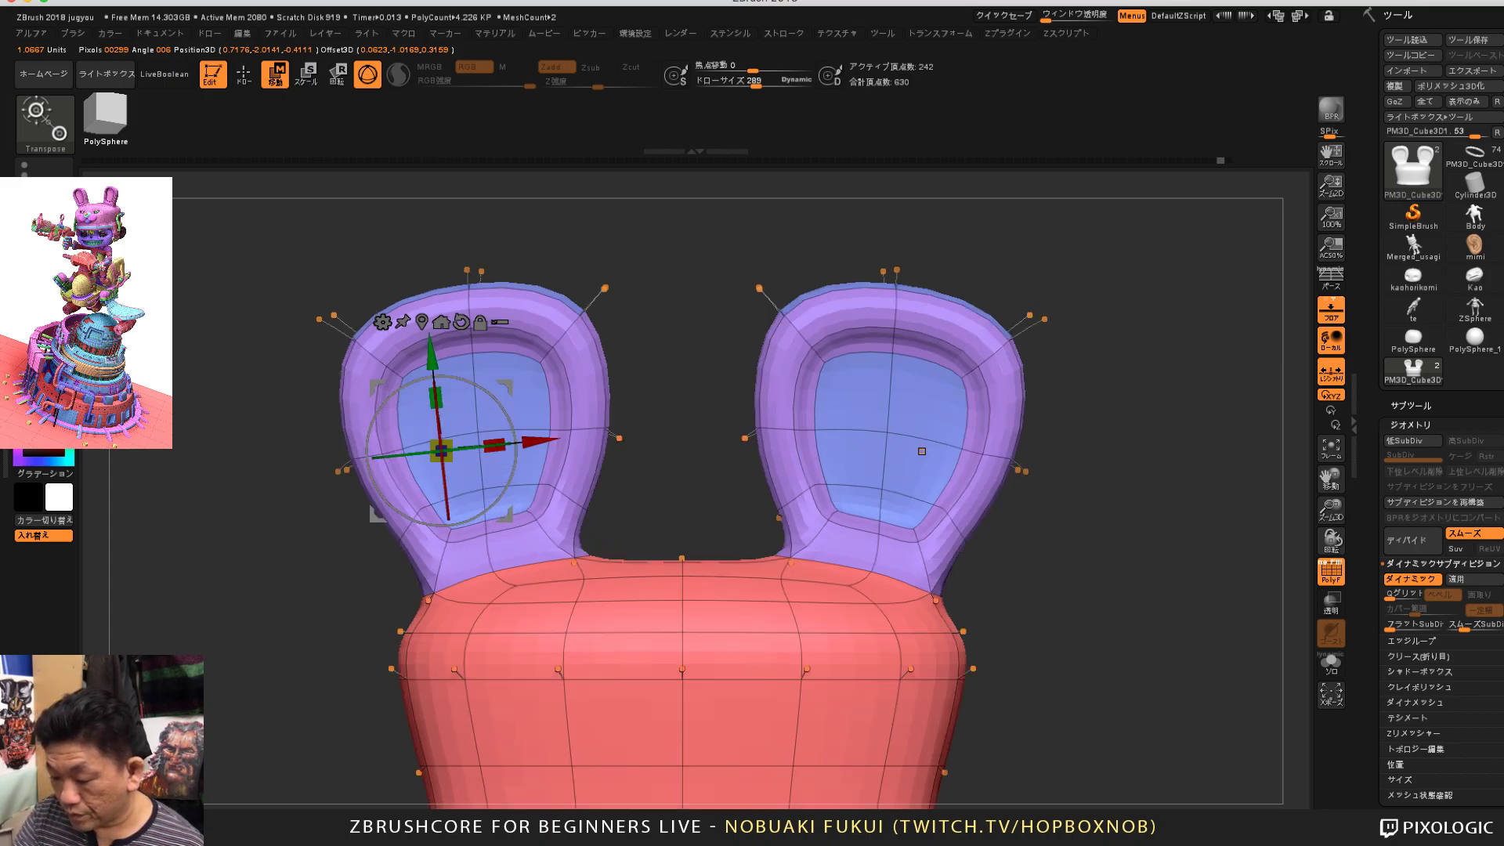
pyautogui.press('q')
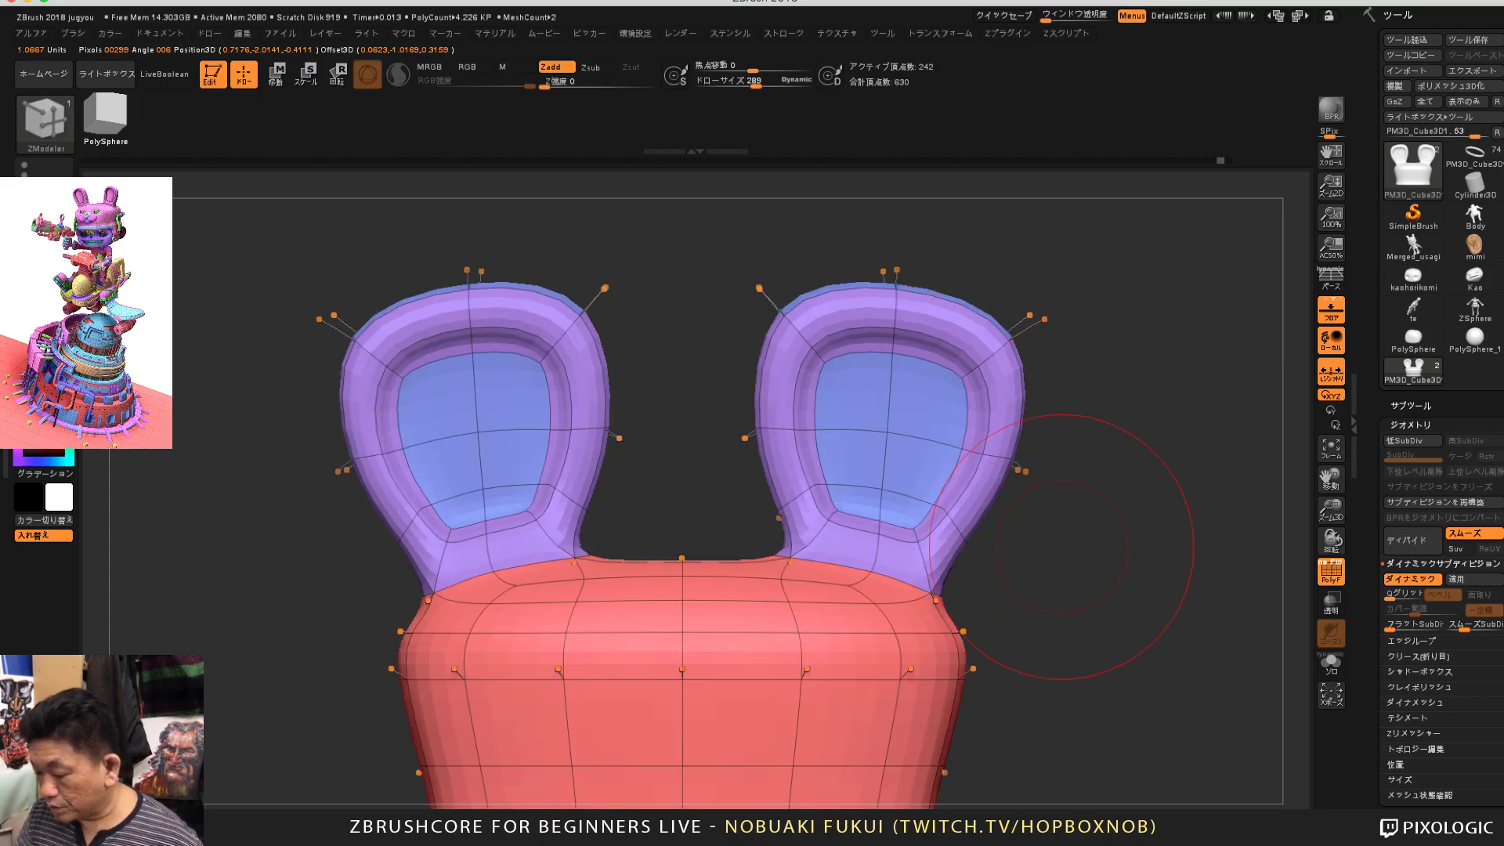
pyautogui.moveTo(1062, 546); pyautogui.dragTo(995, 571)
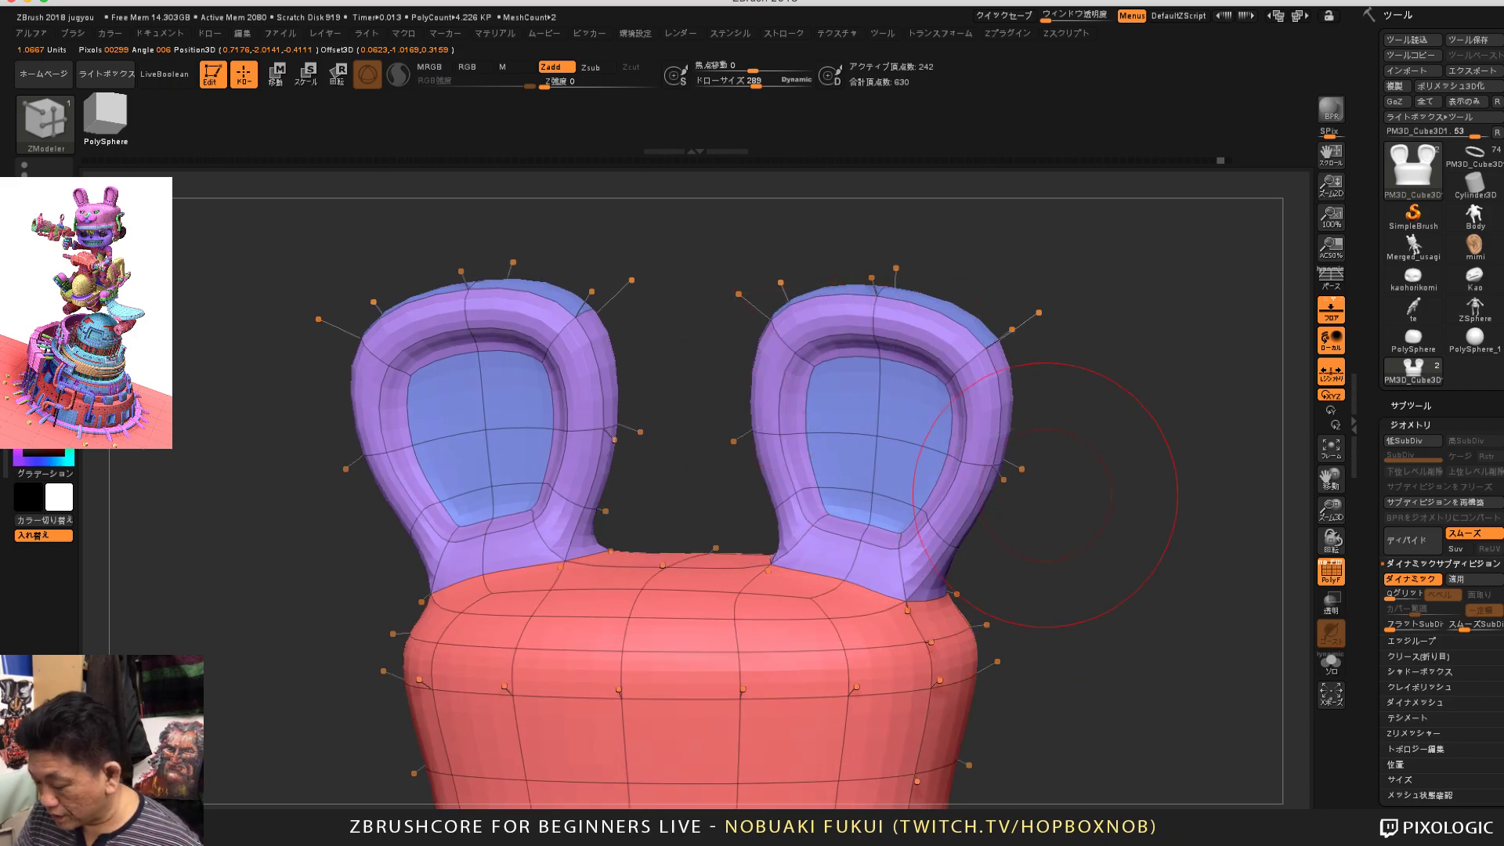
pyautogui.moveTo(1093, 579); pyautogui.dragTo(1058, 592)
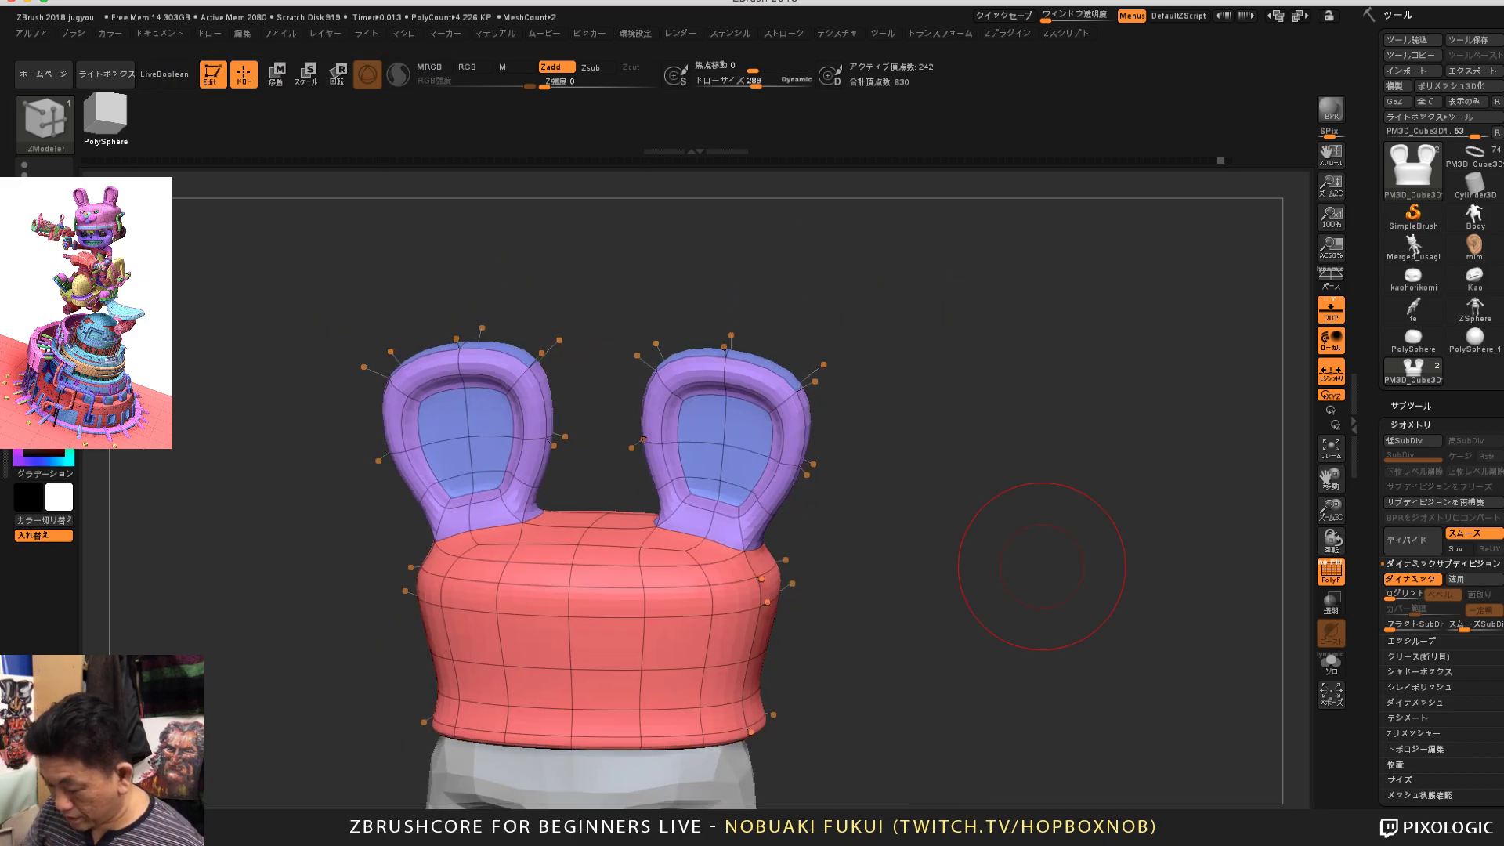
pyautogui.hotkey('ctrl', 's')
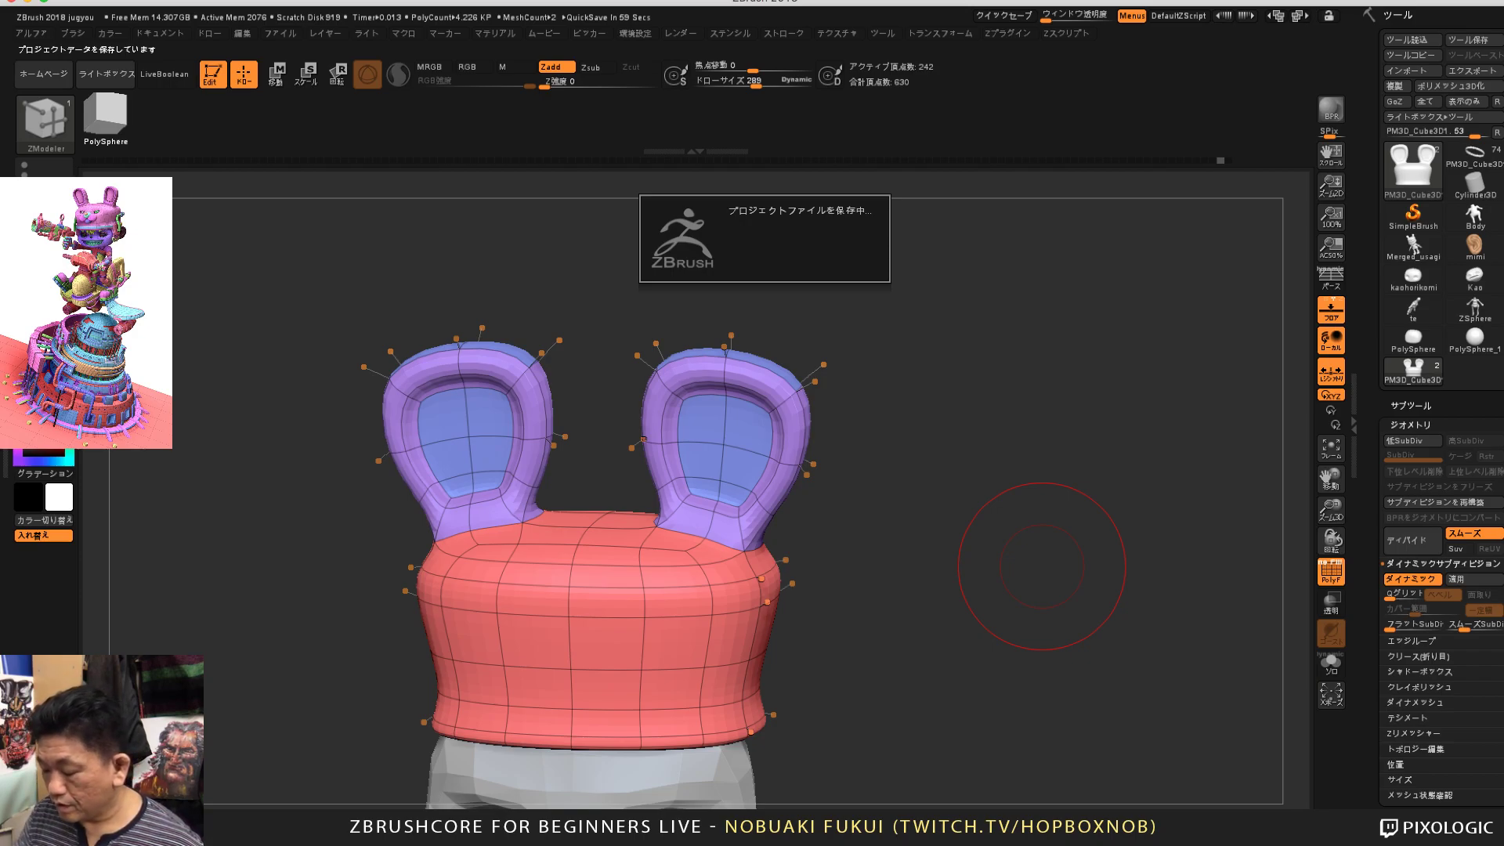
pyautogui.keyDown('alt'); pyautogui.moveTo(1042, 566); pyautogui.dragTo(1042, 635); pyautogui.keyUp('alt')
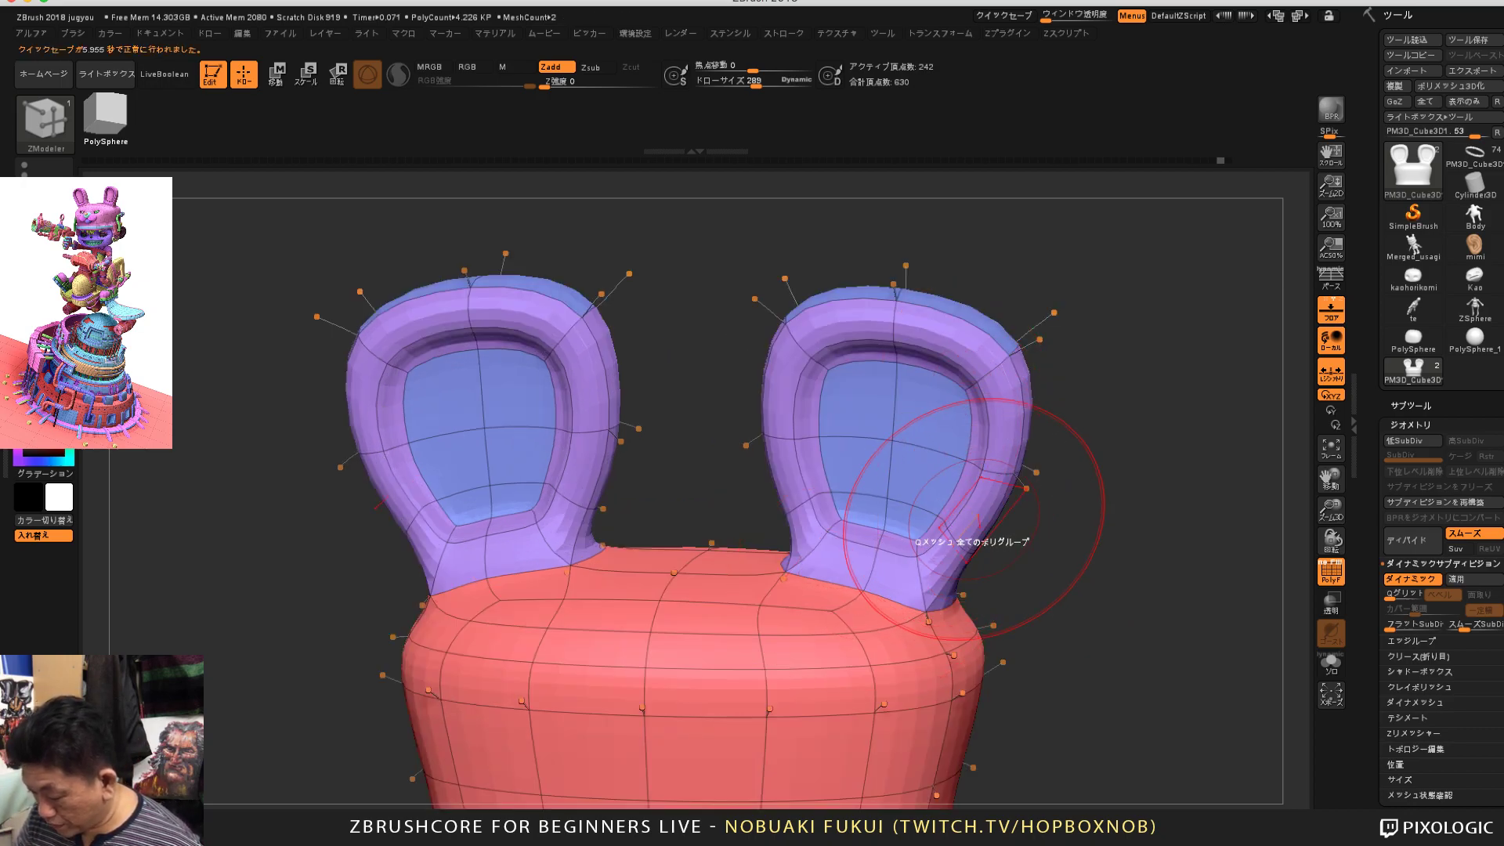
pyautogui.moveTo(1054, 566); pyautogui.dragTo(1042, 572)
pyautogui.press('ctrl')
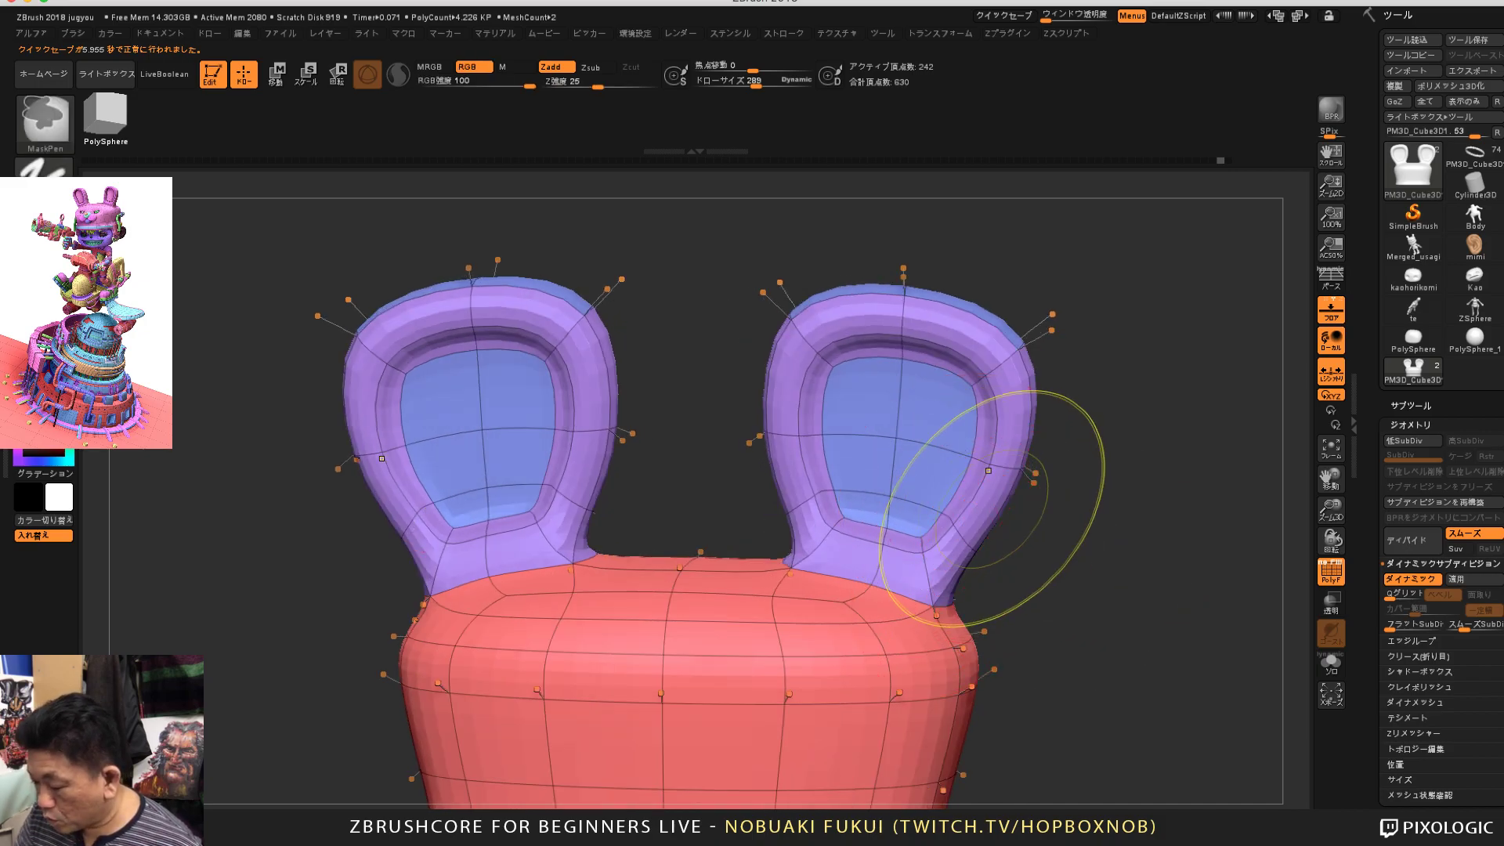
pyautogui.moveTo(921, 239); pyautogui.dragTo(882, 242)
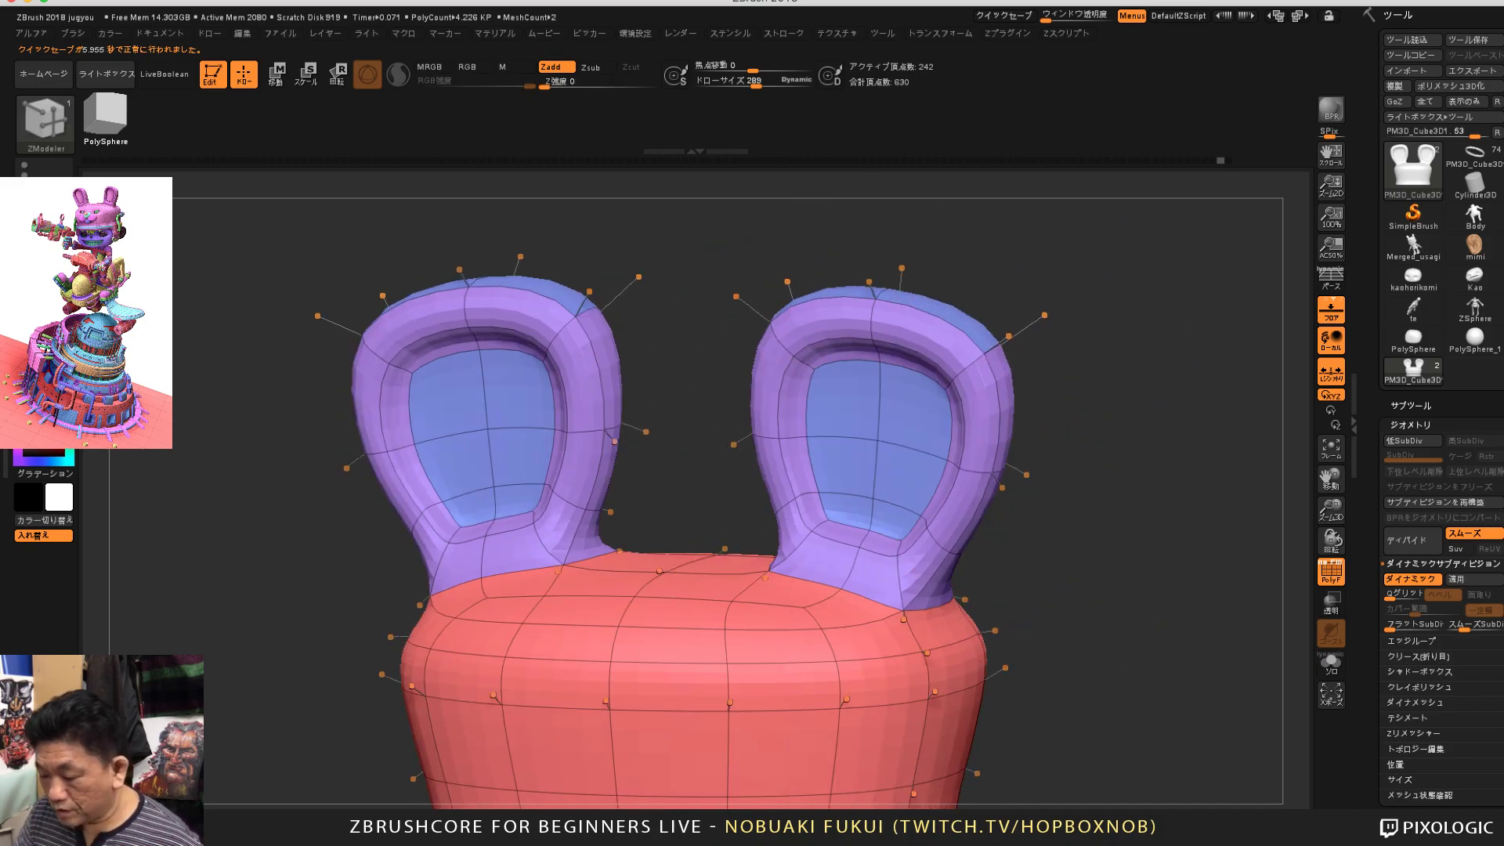
# Step: Mark the front rim polygons all the way around both ears as a temporary polygroup with the ZModeler brush
pyautogui.moveTo(1089, 445); pyautogui.dragTo(1065, 447)
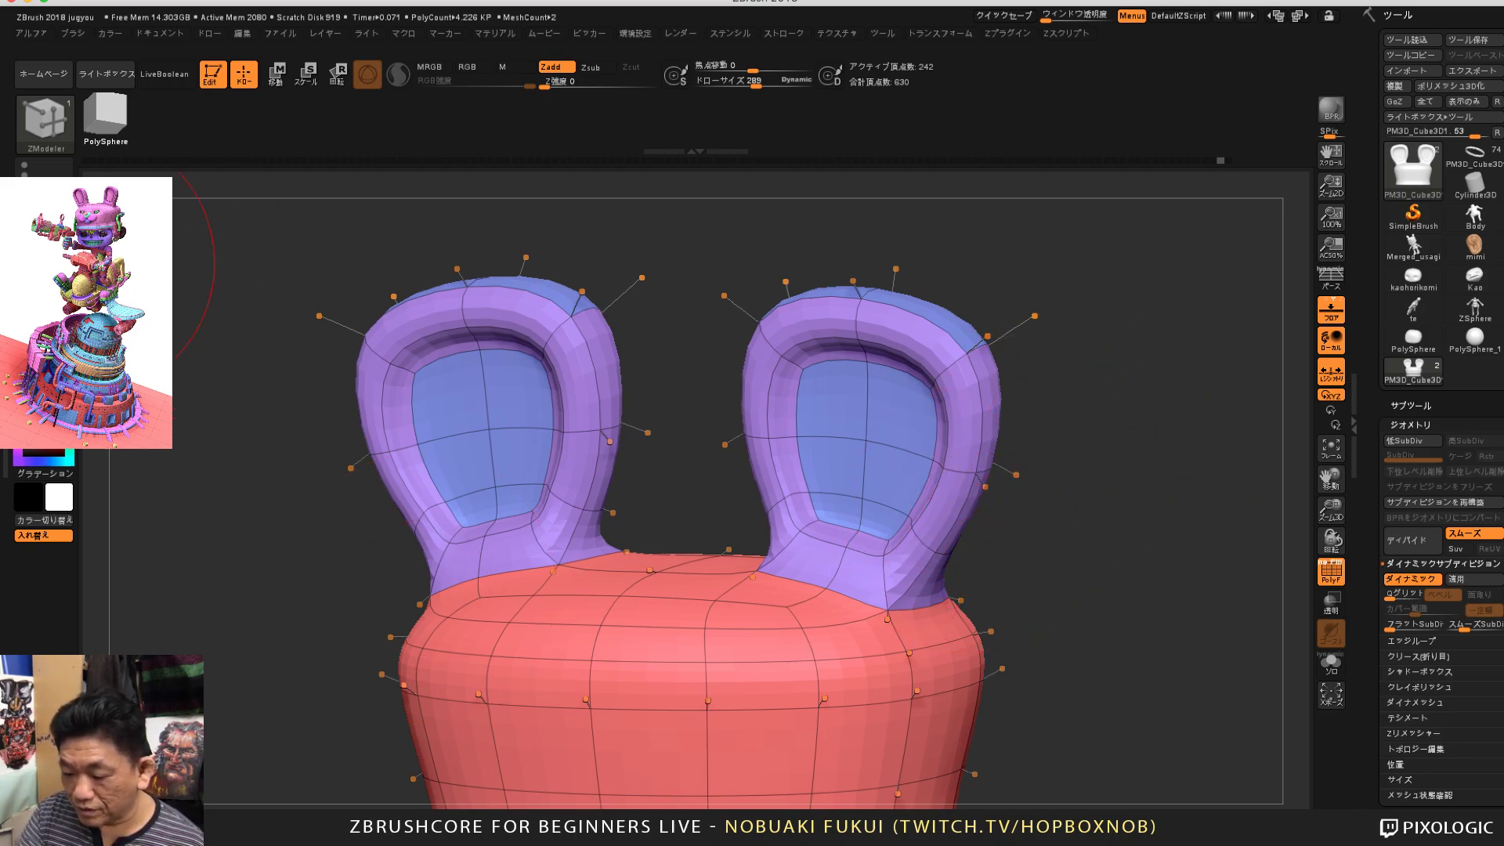
pyautogui.moveTo(1038, 337); pyautogui.dragTo(1048, 346)
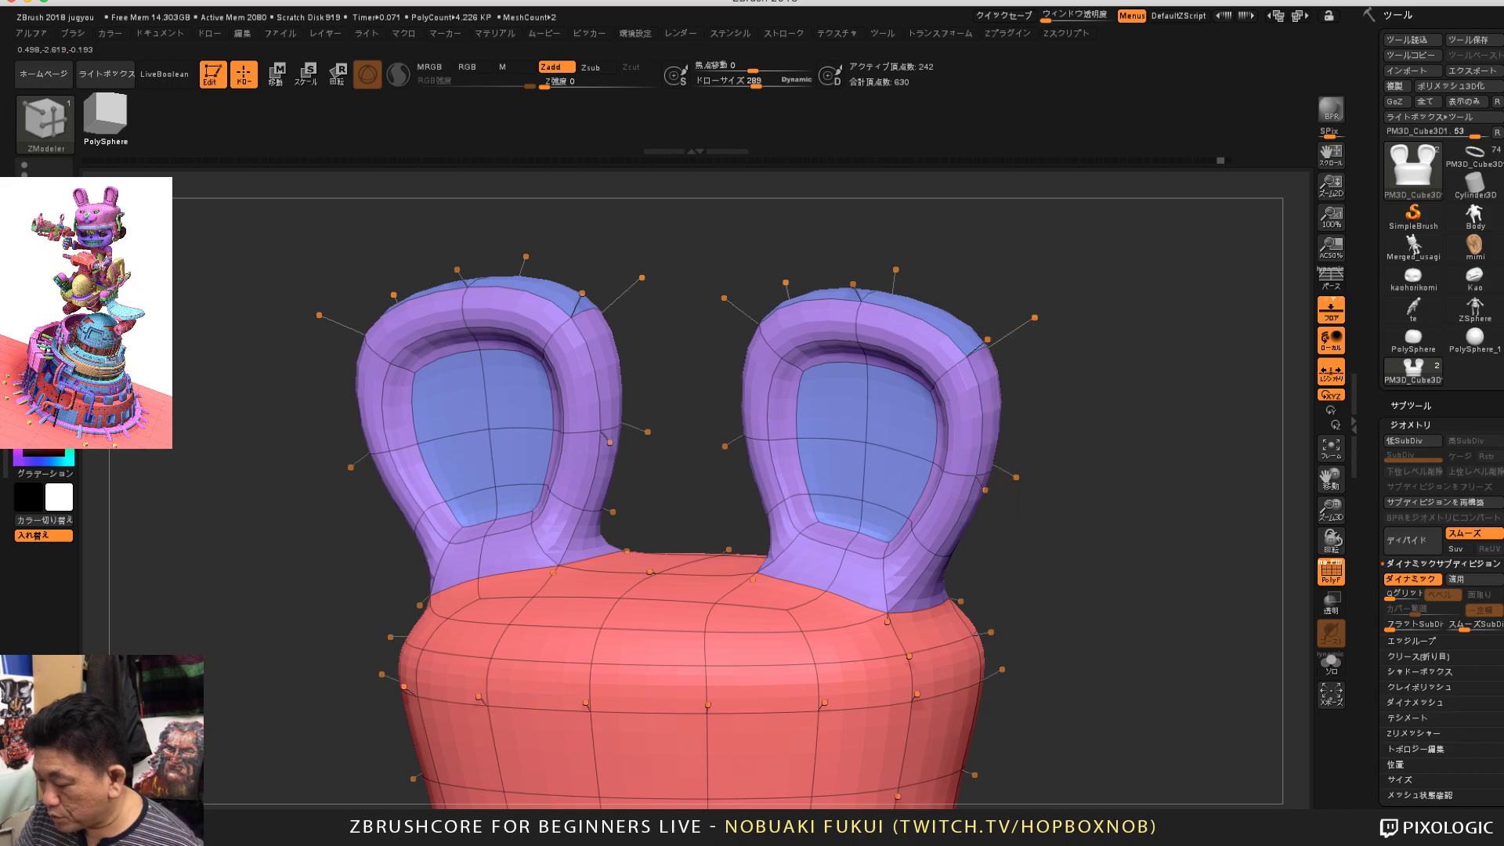
pyautogui.moveTo(1019, 513); pyautogui.dragTo(1067, 512)
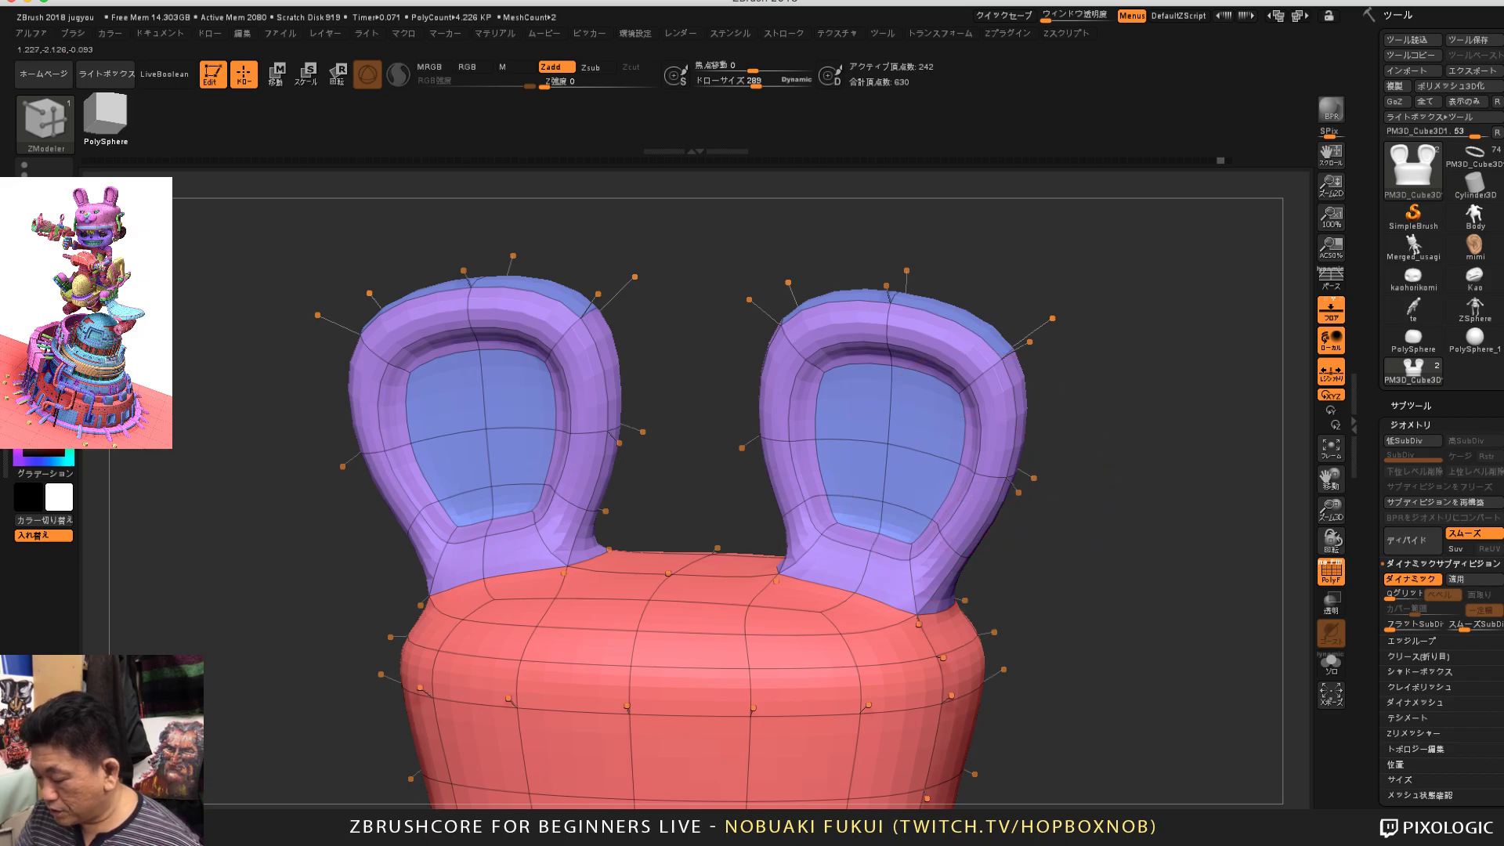
pyautogui.moveTo(1048, 533); pyautogui.dragTo(999, 540)
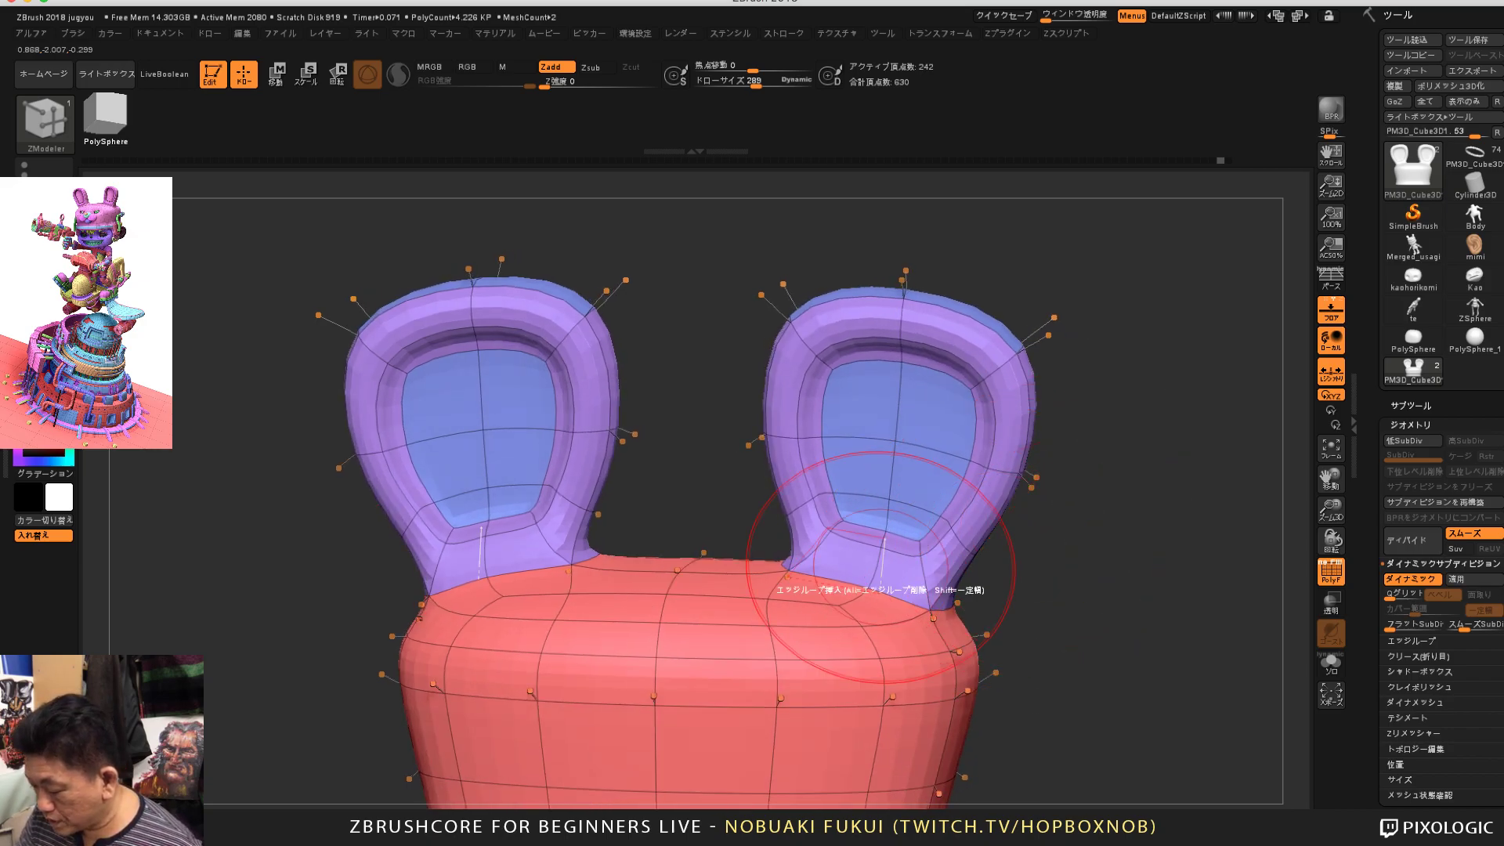
pyautogui.moveTo(900, 576)
pyautogui.keyDown('alt'); pyautogui.mouseDown()
pyautogui.moveTo(806, 531)
pyautogui.moveTo(786, 392)
pyautogui.moveTo(853, 321)
pyautogui.moveTo(955, 337)
pyautogui.mouseUp(); pyautogui.keyUp('alt')
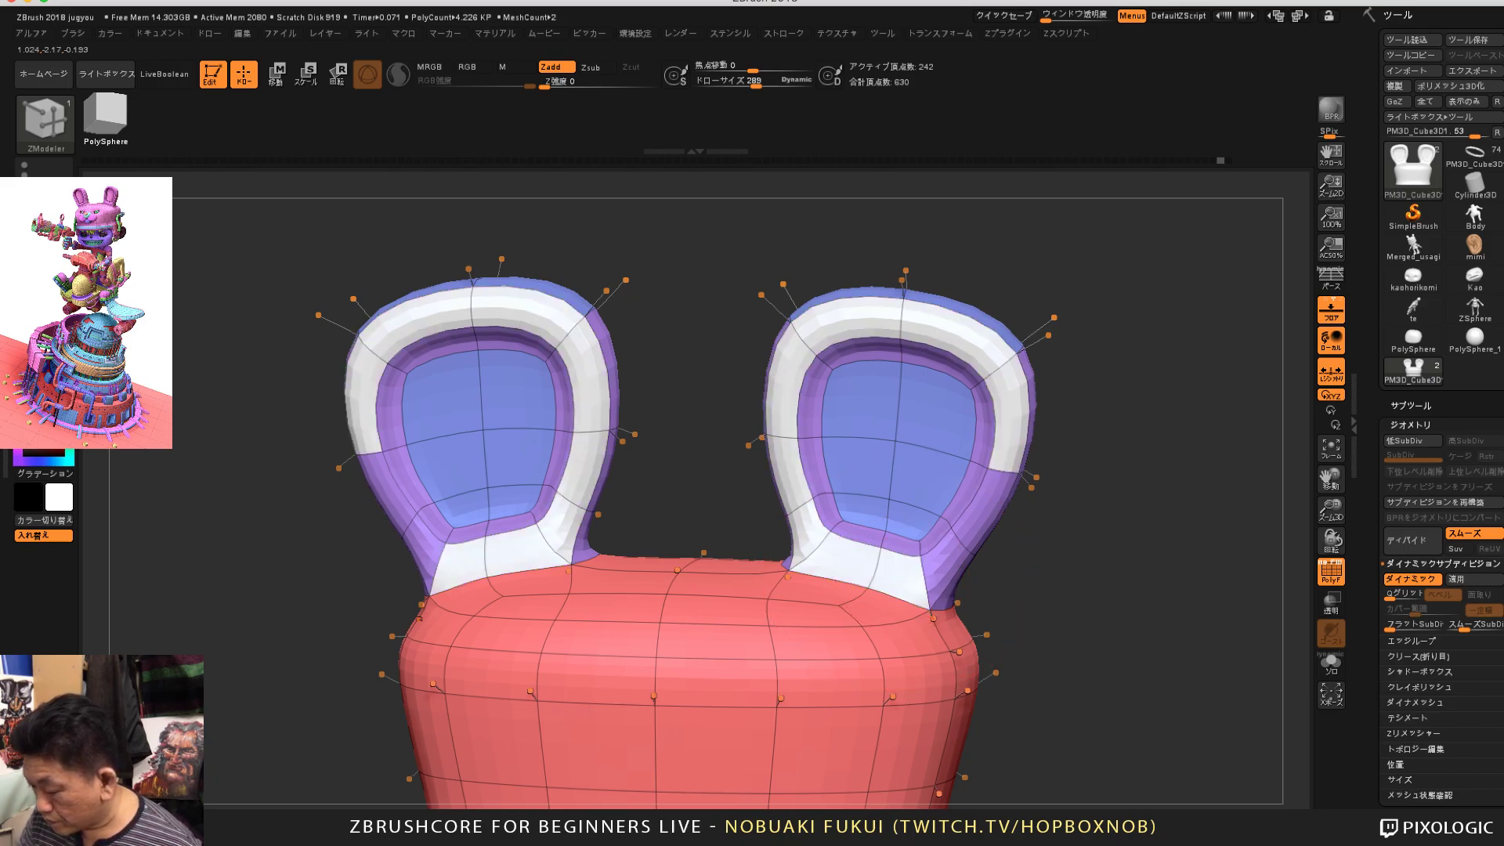
pyautogui.moveTo(970, 533)
pyautogui.keyDown('alt'); pyautogui.mouseDown()
pyautogui.moveTo(945, 579)
pyautogui.moveTo(995, 553)
pyautogui.moveTo(1018, 485)
pyautogui.moveTo(980, 455)
pyautogui.moveTo(988, 478)
pyautogui.moveTo(972, 470)
pyautogui.moveTo(1065, 522)
pyautogui.mouseUp(); pyautogui.keyUp('alt')
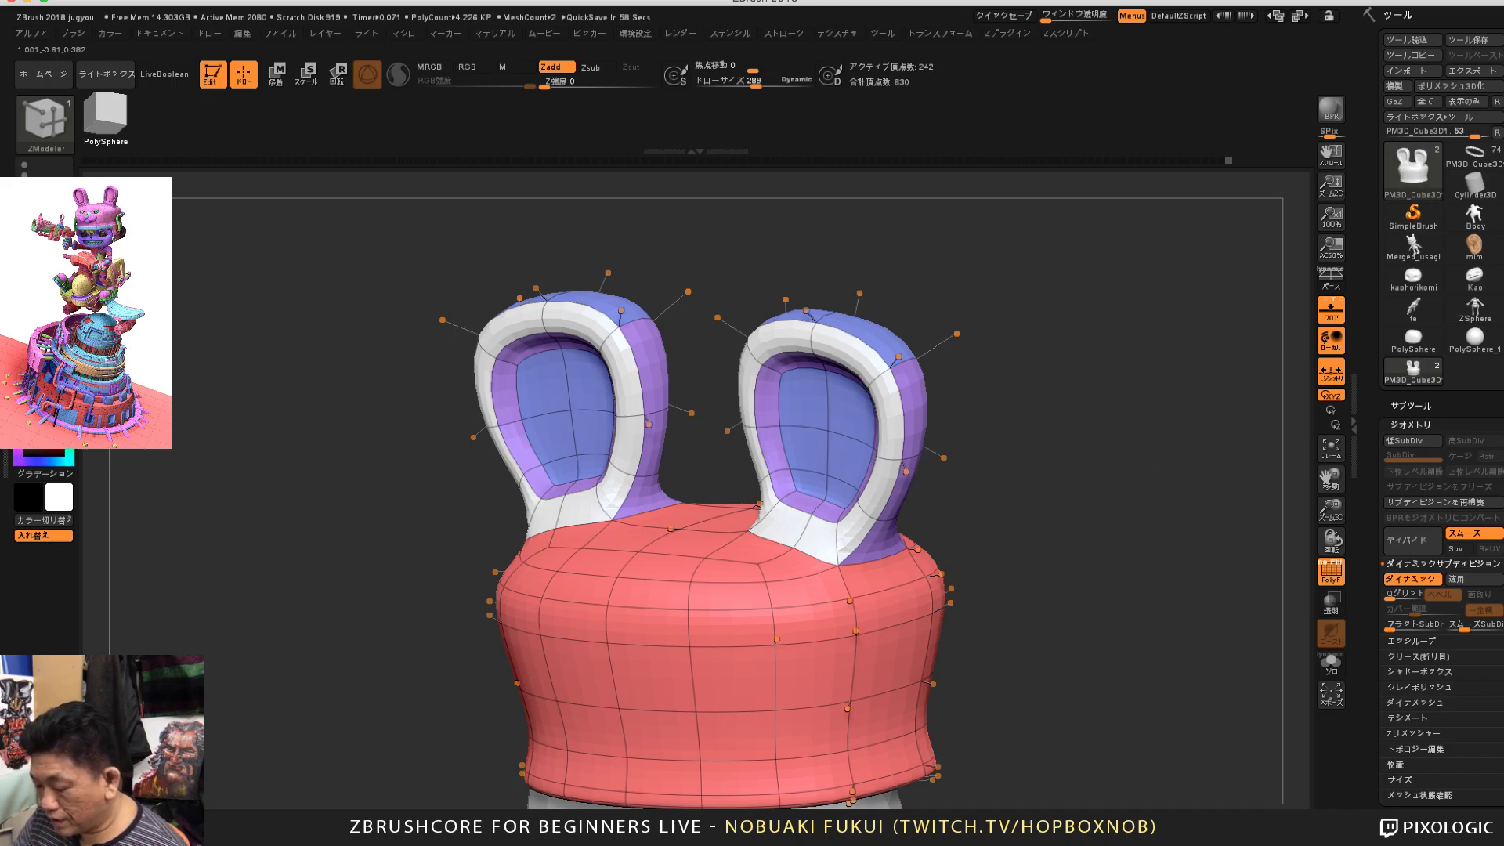
# Step: Try extruding the marked front ear rims outward with QMesh on the whole polygroup, and undo it
pyautogui.moveTo(1136, 493)
pyautogui.mouseDown()
pyautogui.moveTo(1072, 495)
pyautogui.moveTo(1089, 521)
pyautogui.moveTo(1078, 480)
pyautogui.moveTo(1097, 478)
pyautogui.moveTo(1077, 477)
pyautogui.moveTo(1108, 504)
pyautogui.moveTo(1045, 480)
pyautogui.mouseUp()
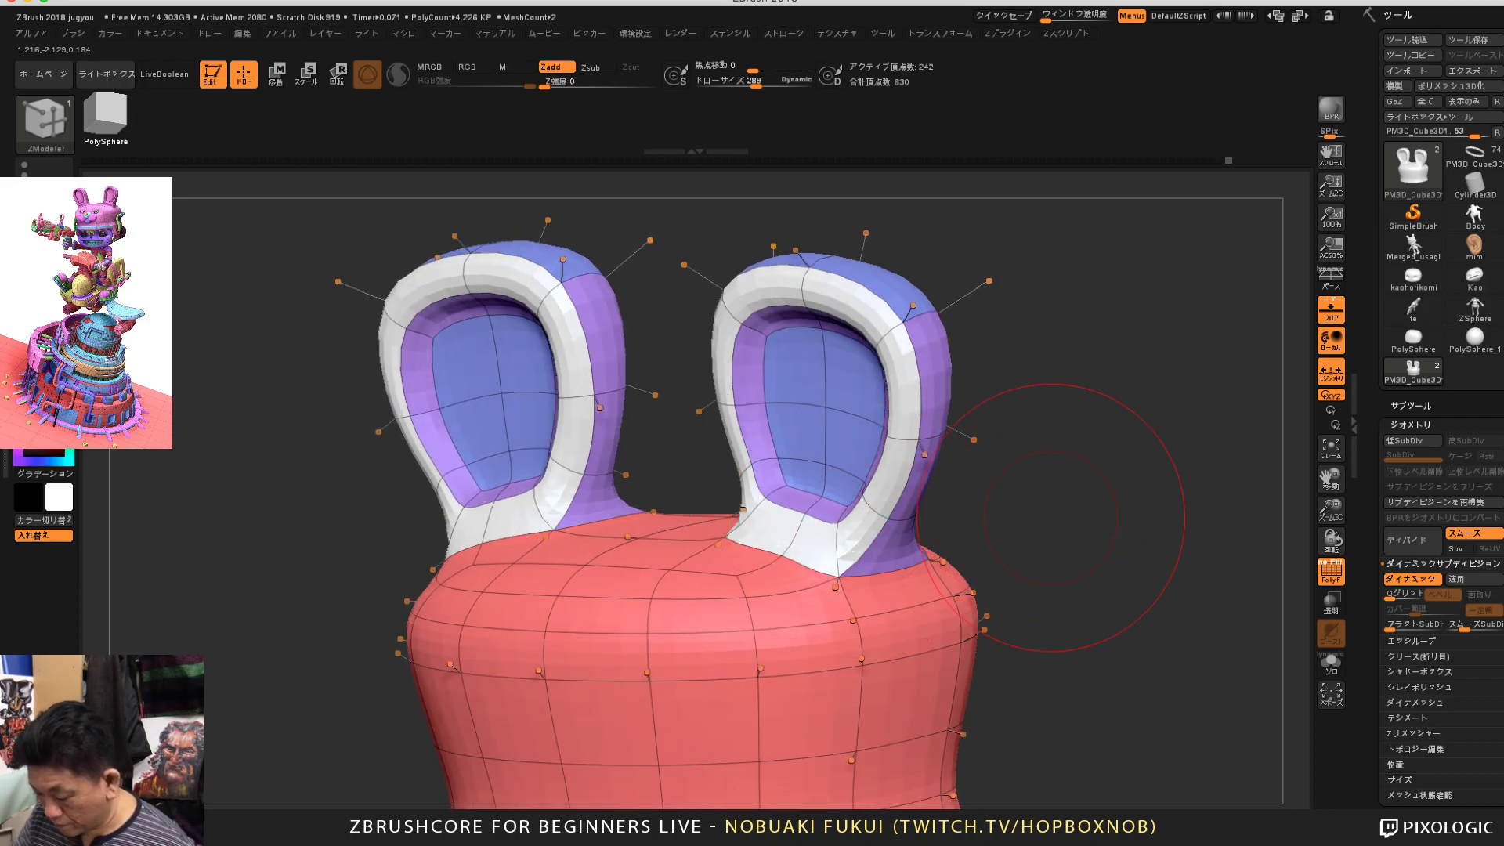
pyautogui.moveTo(1066, 463)
pyautogui.keyDown('alt'); pyautogui.mouseDown()
pyautogui.moveTo(1088, 509)
pyautogui.moveTo(1039, 507)
pyautogui.mouseUp(); pyautogui.keyUp('alt')
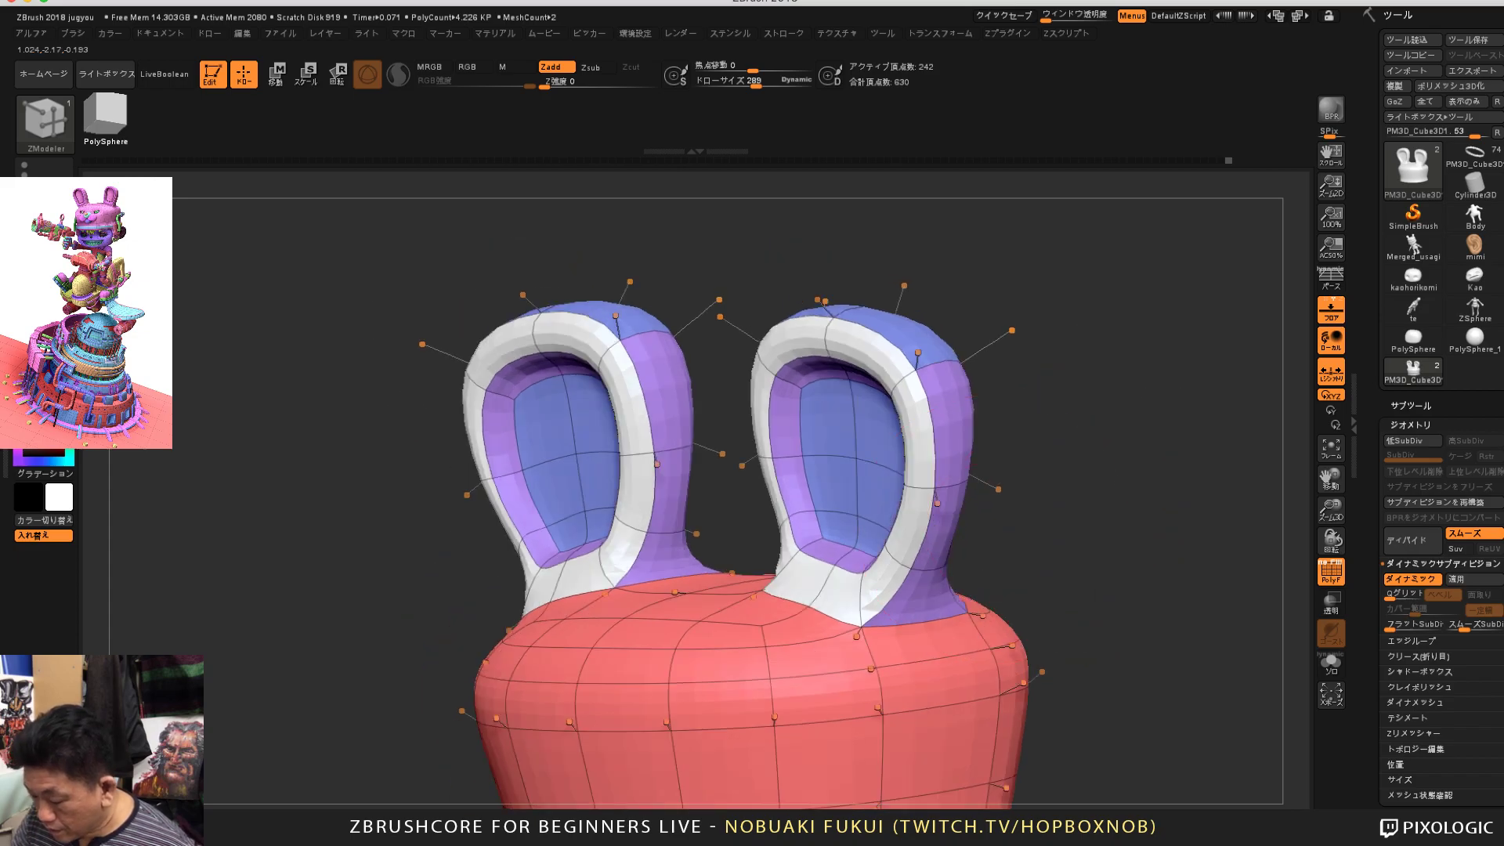
pyautogui.press('space')
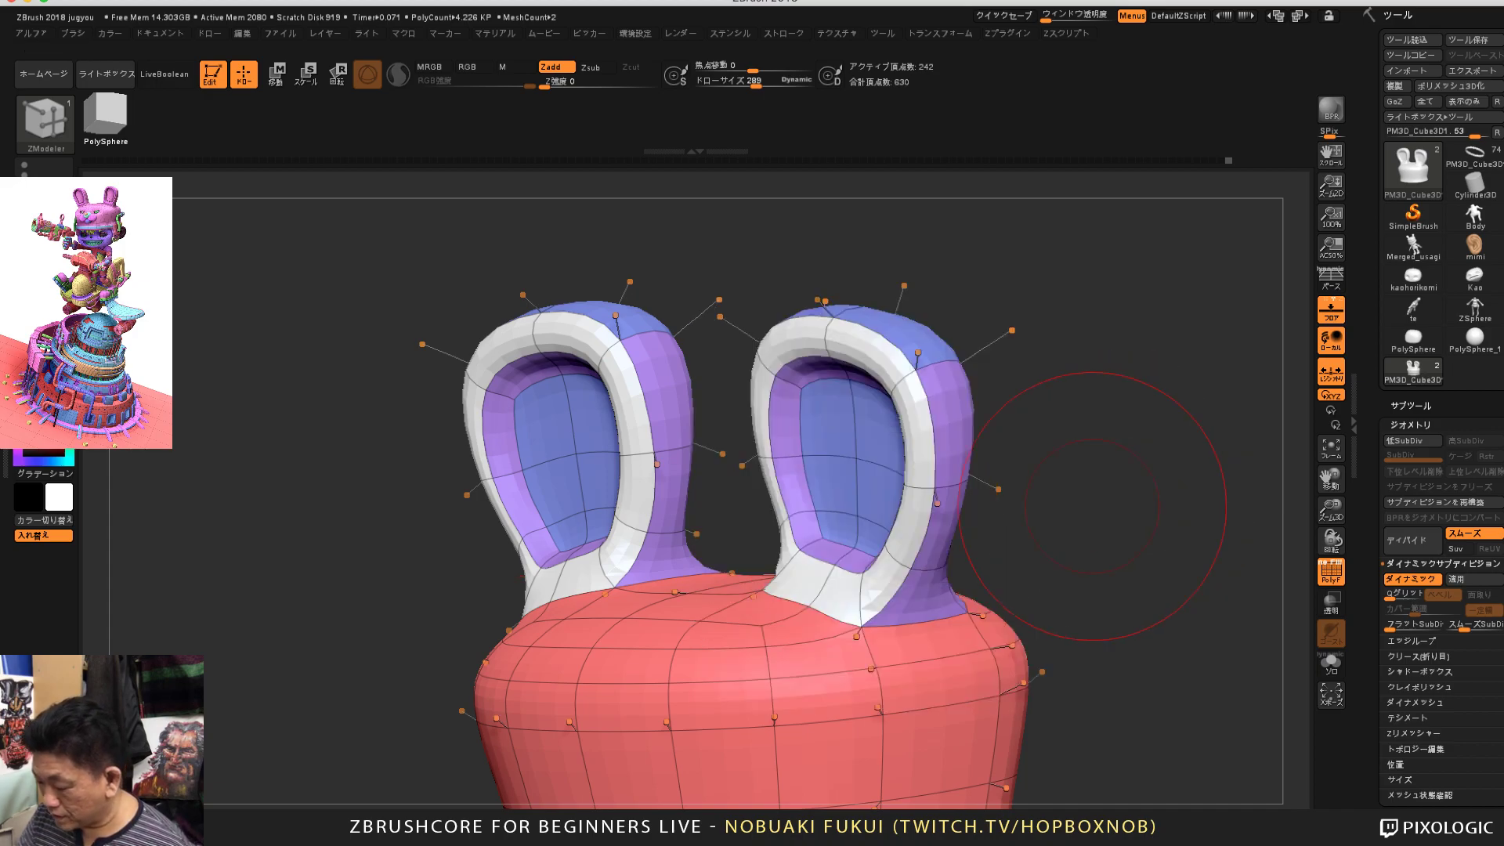
pyautogui.press('space')
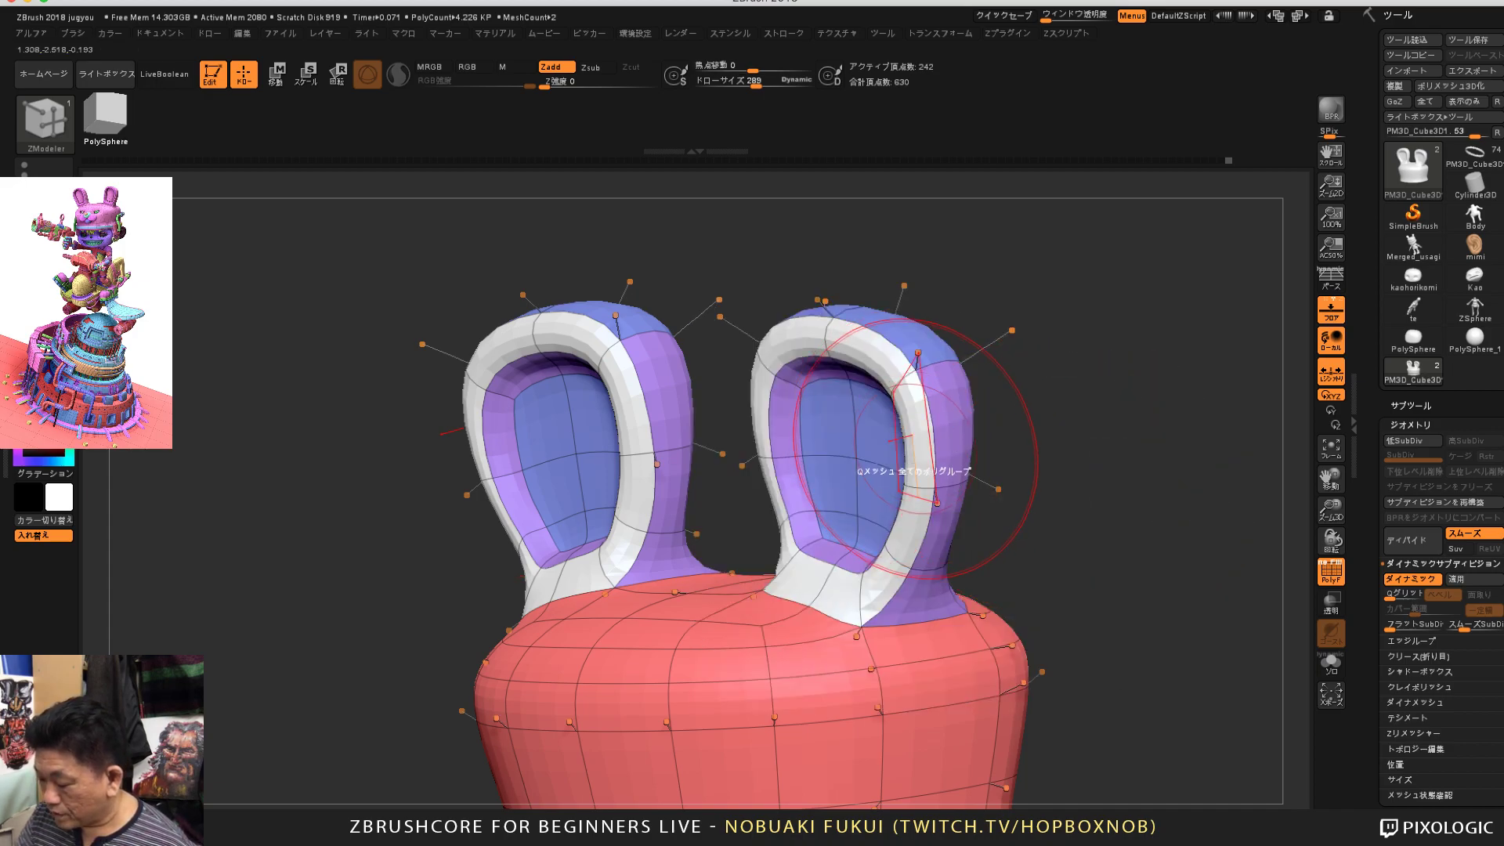
pyautogui.press('space')
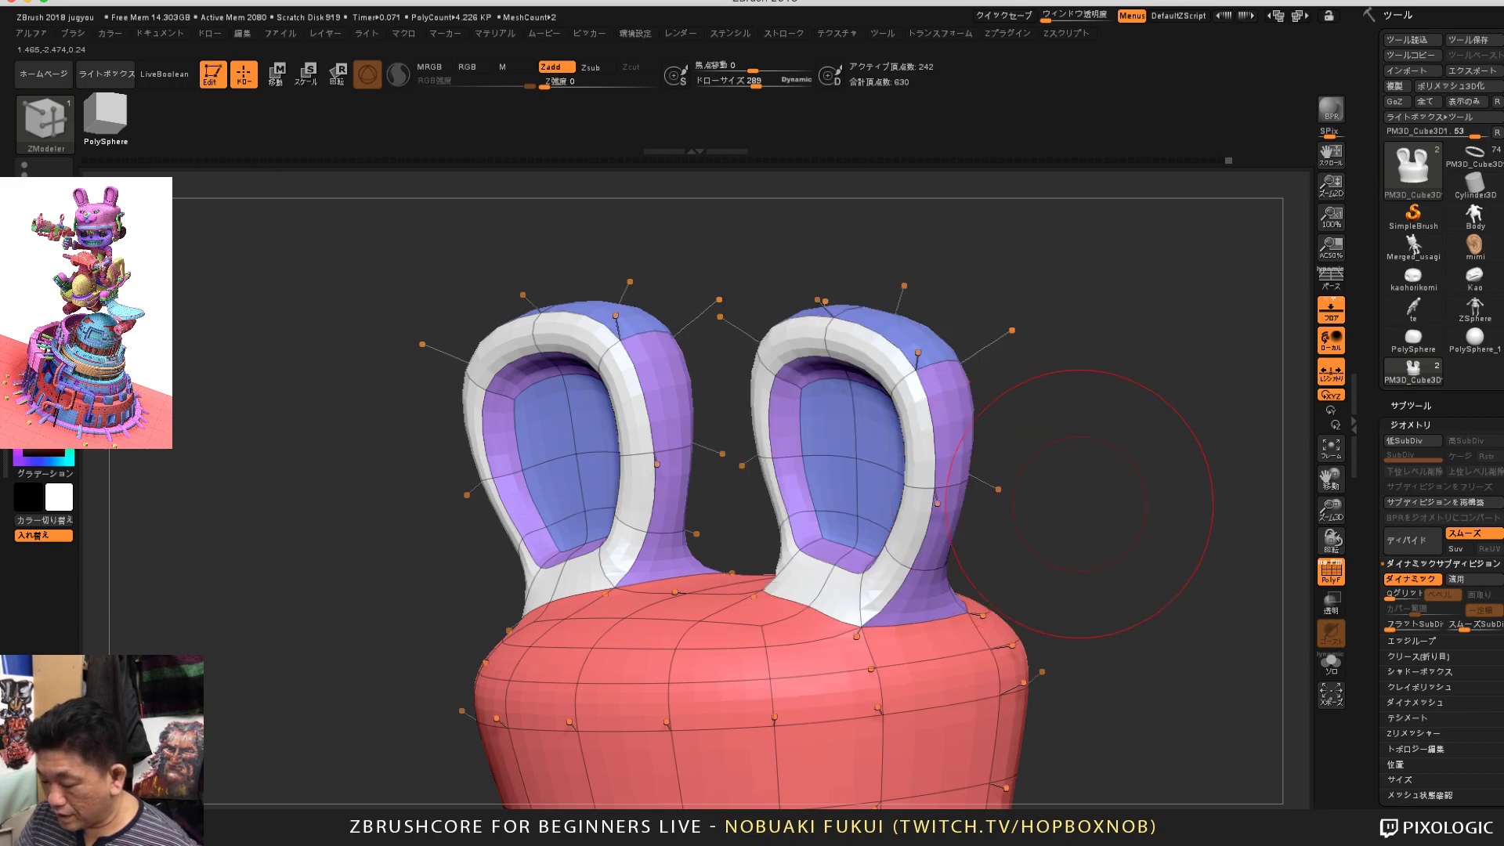
pyautogui.moveTo(1109, 506); pyautogui.dragTo(1061, 502)
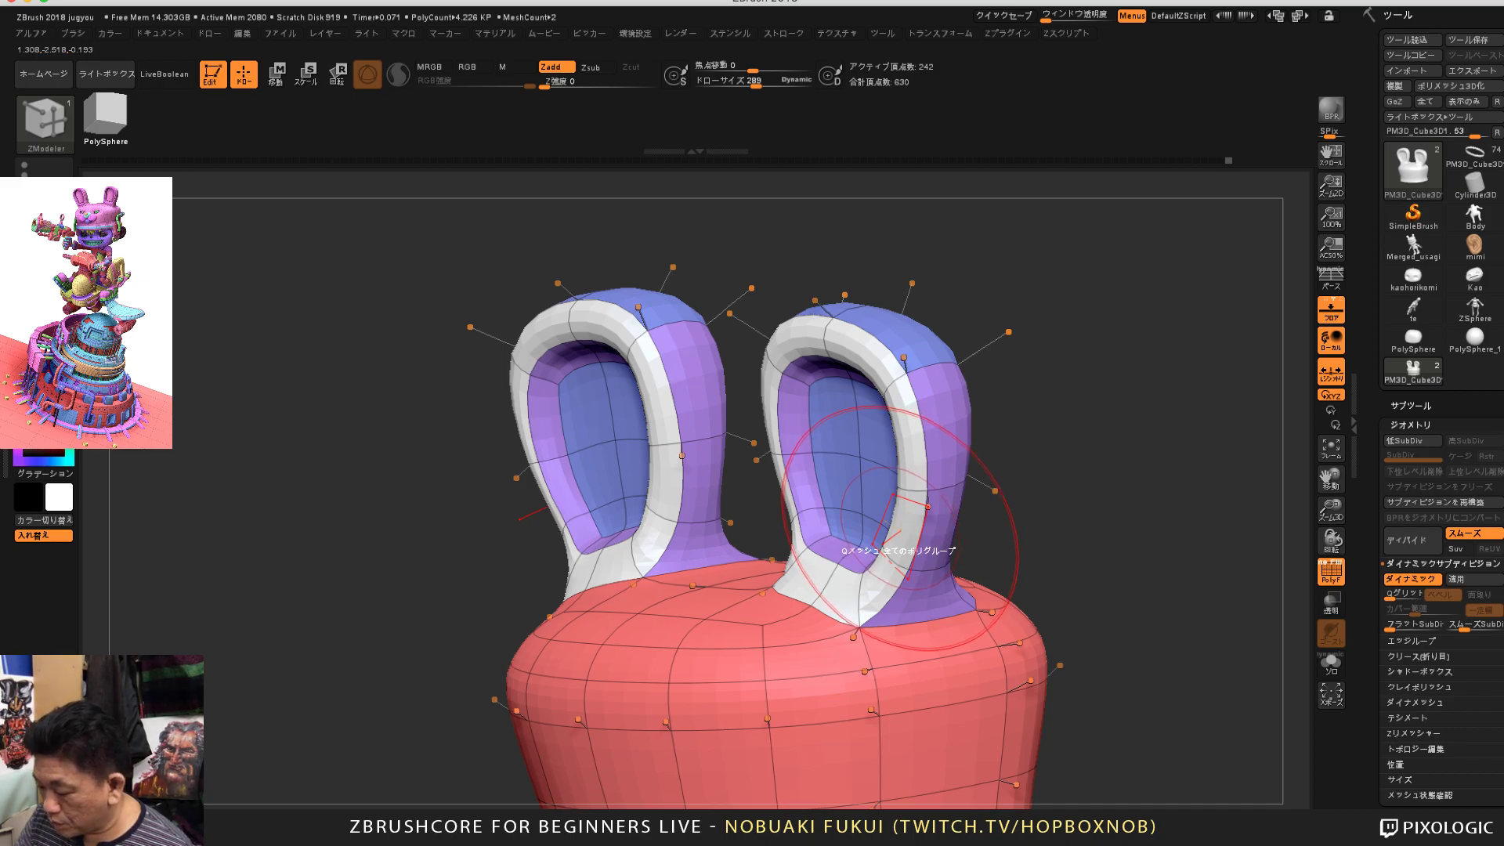
pyautogui.click(901, 525)
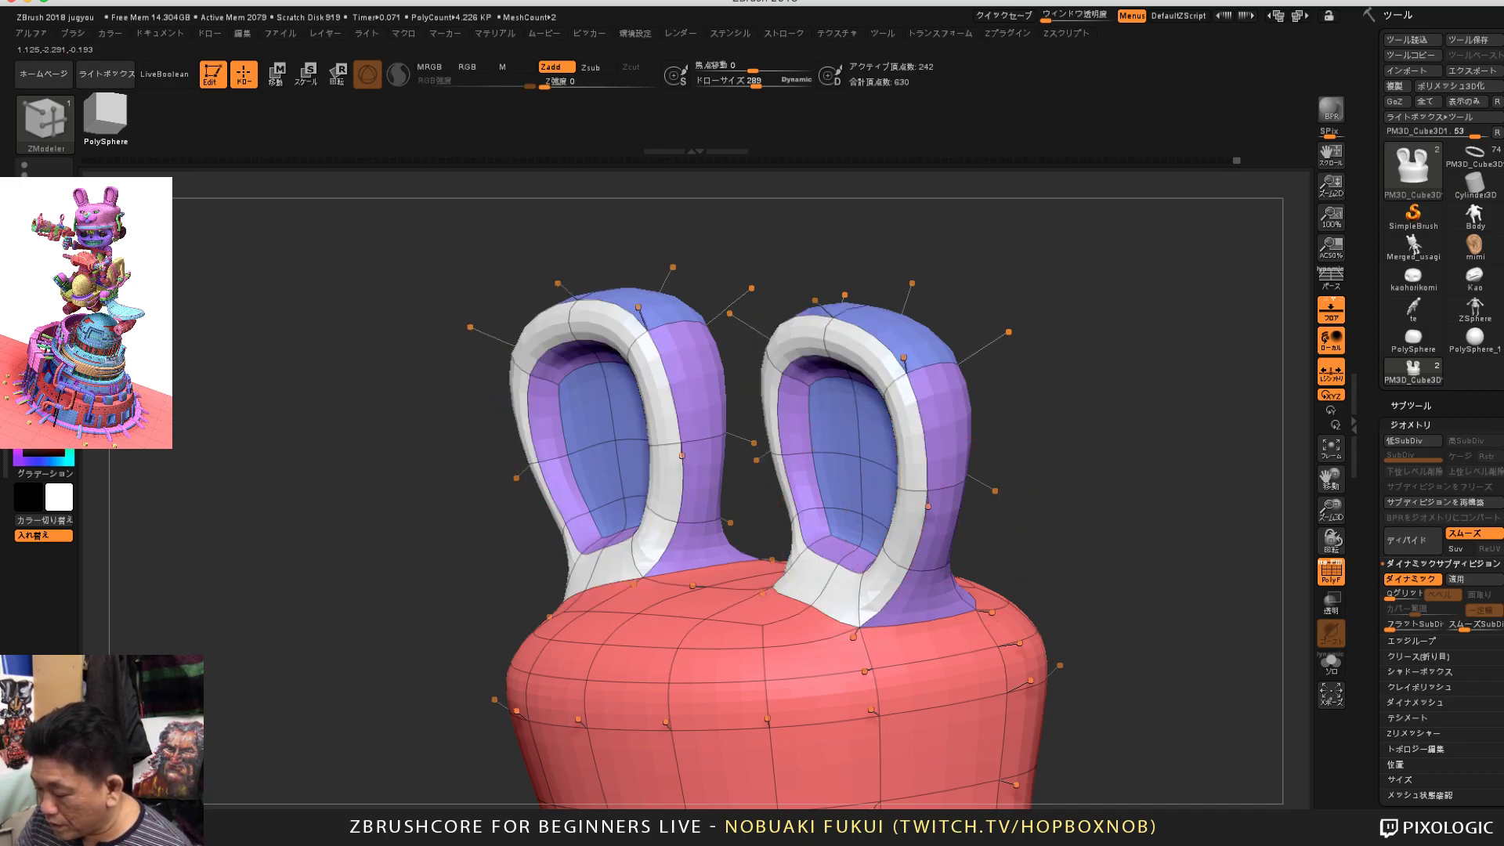
pyautogui.hotkey('ctrl', 'z')
pyautogui.moveTo(901, 525)
pyautogui.mouseDown()
pyautogui.moveTo(881, 509)
pyautogui.moveTo(894, 519)
pyautogui.mouseUp()
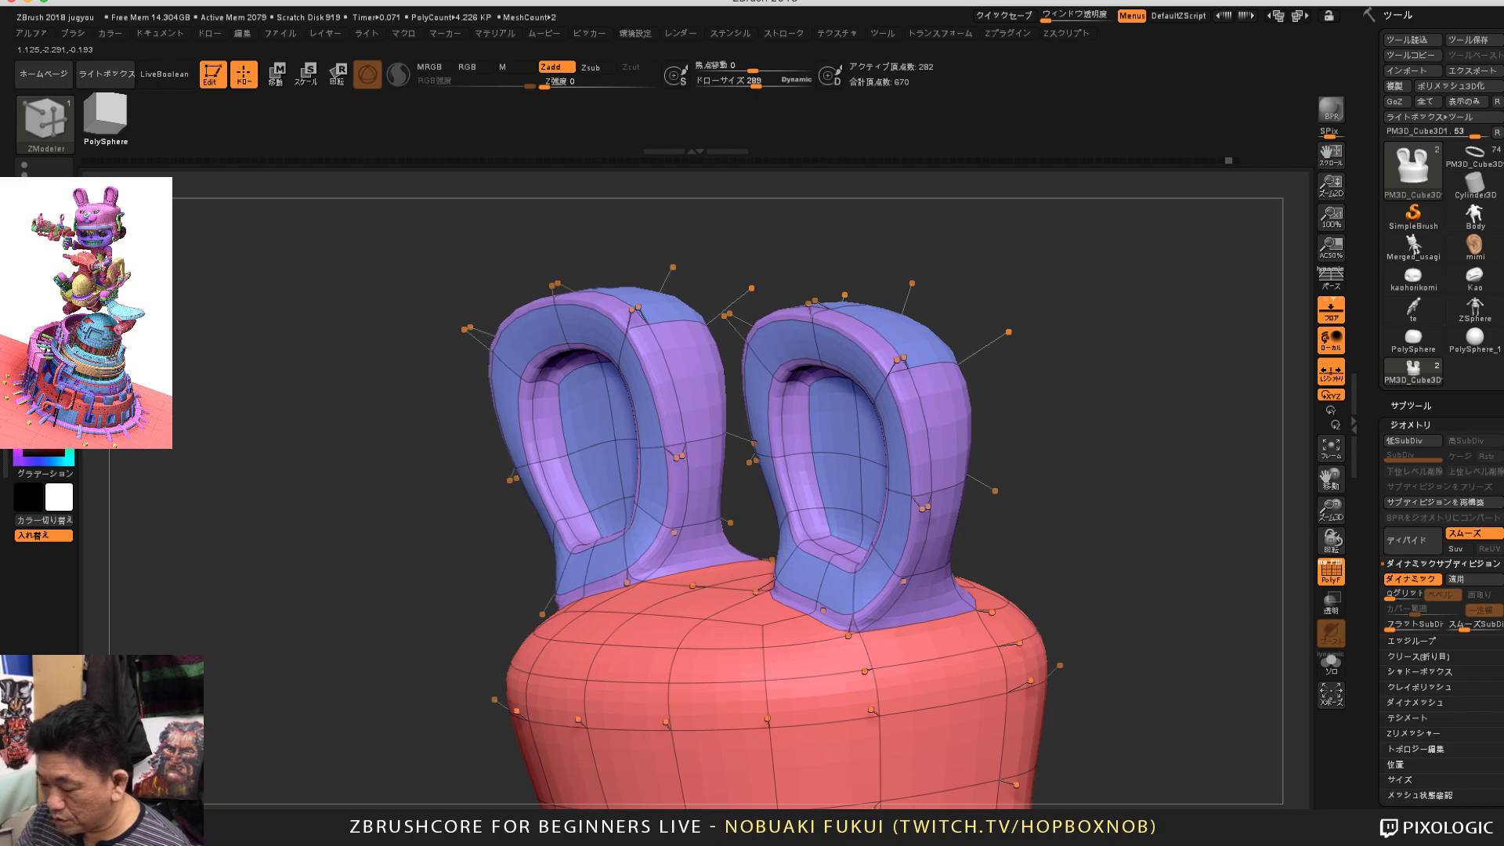
pyautogui.moveTo(1014, 494); pyautogui.dragTo(1085, 556)
pyautogui.hotkey('ctrl', 'z')
pyautogui.moveTo(1042, 619); pyautogui.dragTo(1059, 549)
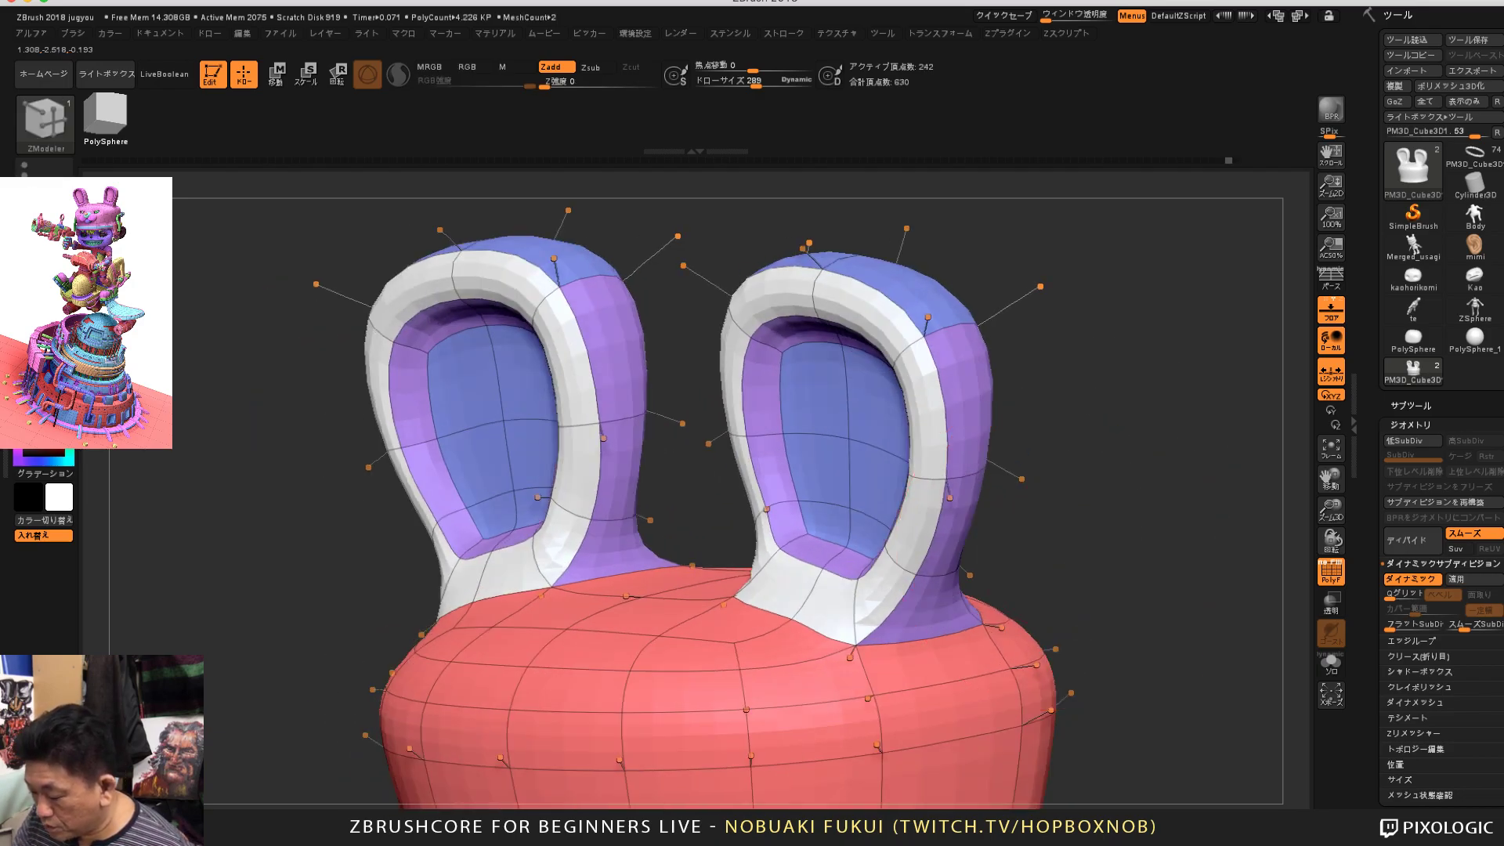
# Step: Redo the rim extrusion to examine it, and undo back to the temporarily marked ear rims
pyautogui.hotkey('ctrl', 'shift', 'z')
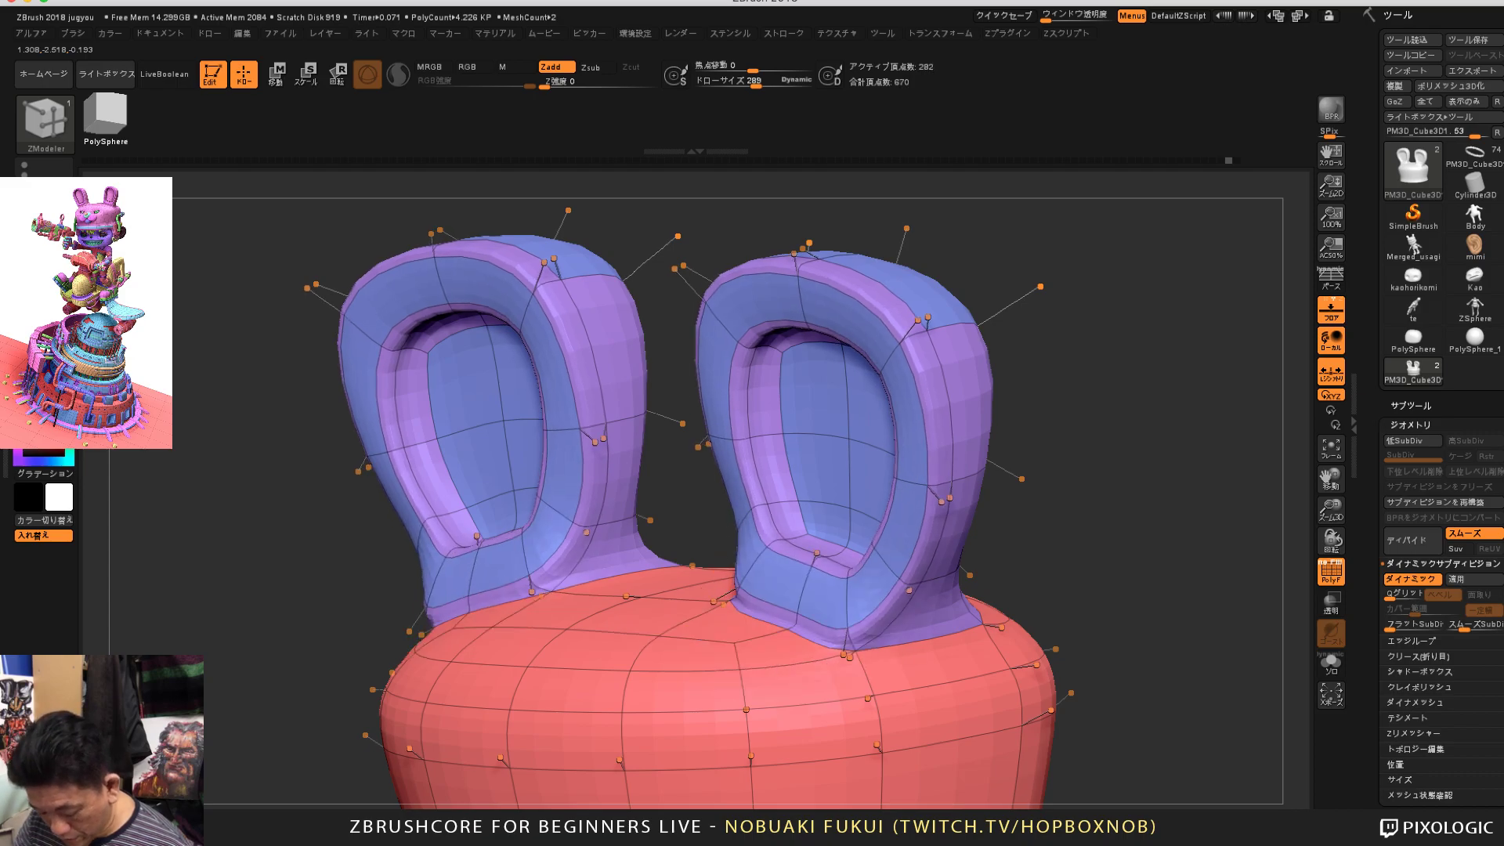
pyautogui.moveTo(903, 407); pyautogui.dragTo(849, 431)
pyautogui.hotkey('ctrl', 'z')
pyautogui.hotkey('ctrl', 'z')
pyautogui.hotkey('ctrl', 'z')
pyautogui.hotkey('ctrl', 'z')
pyautogui.hotkey('ctrl', 'z')
pyautogui.hotkey('ctrl', 'z')
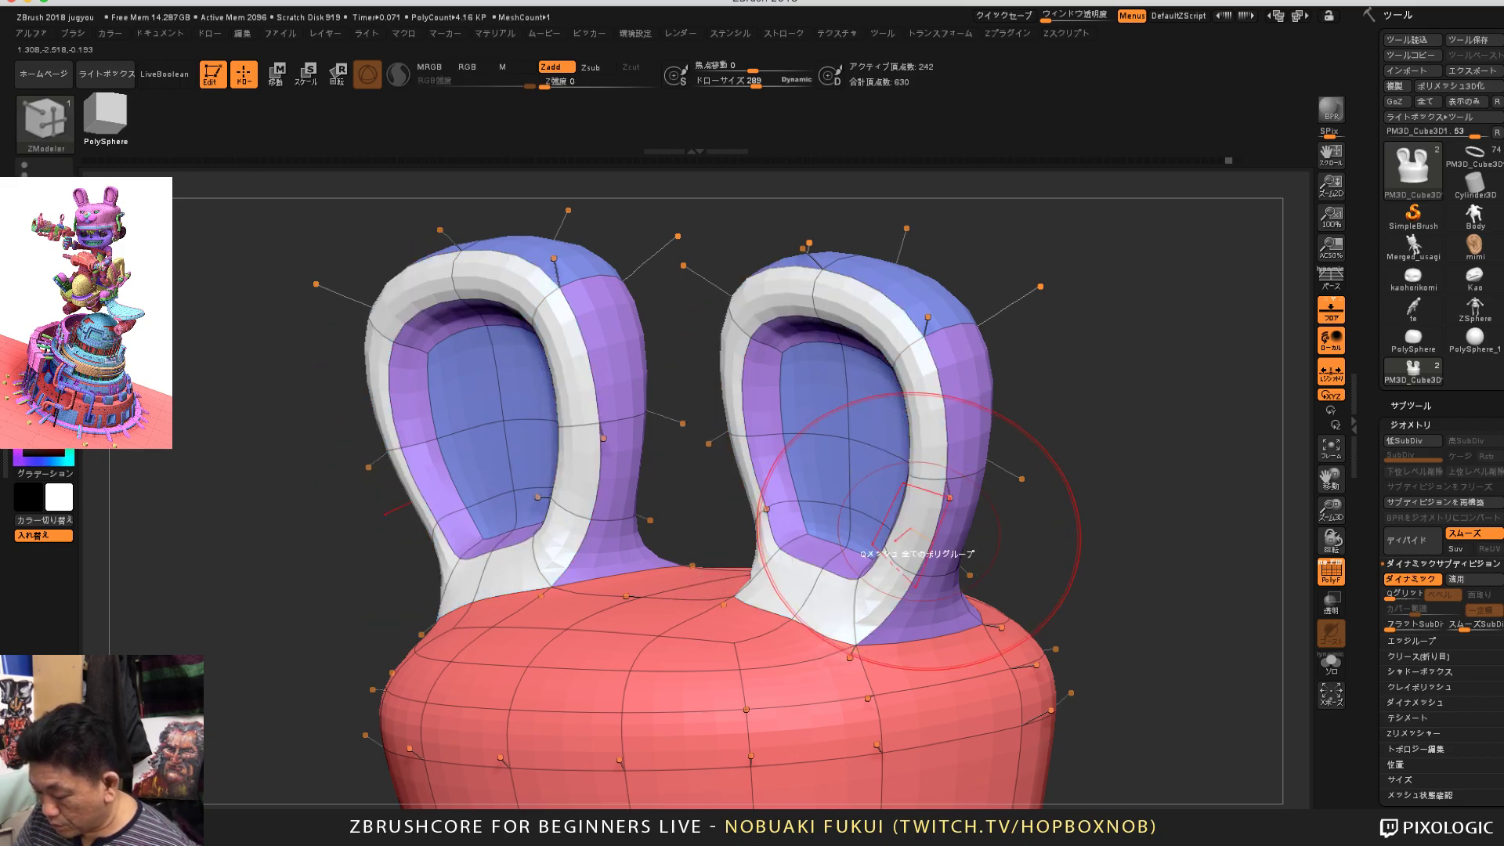
# Step: Pull copies of the marked ear rims forward with QMesh as separate thin rings in front of both ears
pyautogui.moveTo(919, 530); pyautogui.dragTo(886, 544)
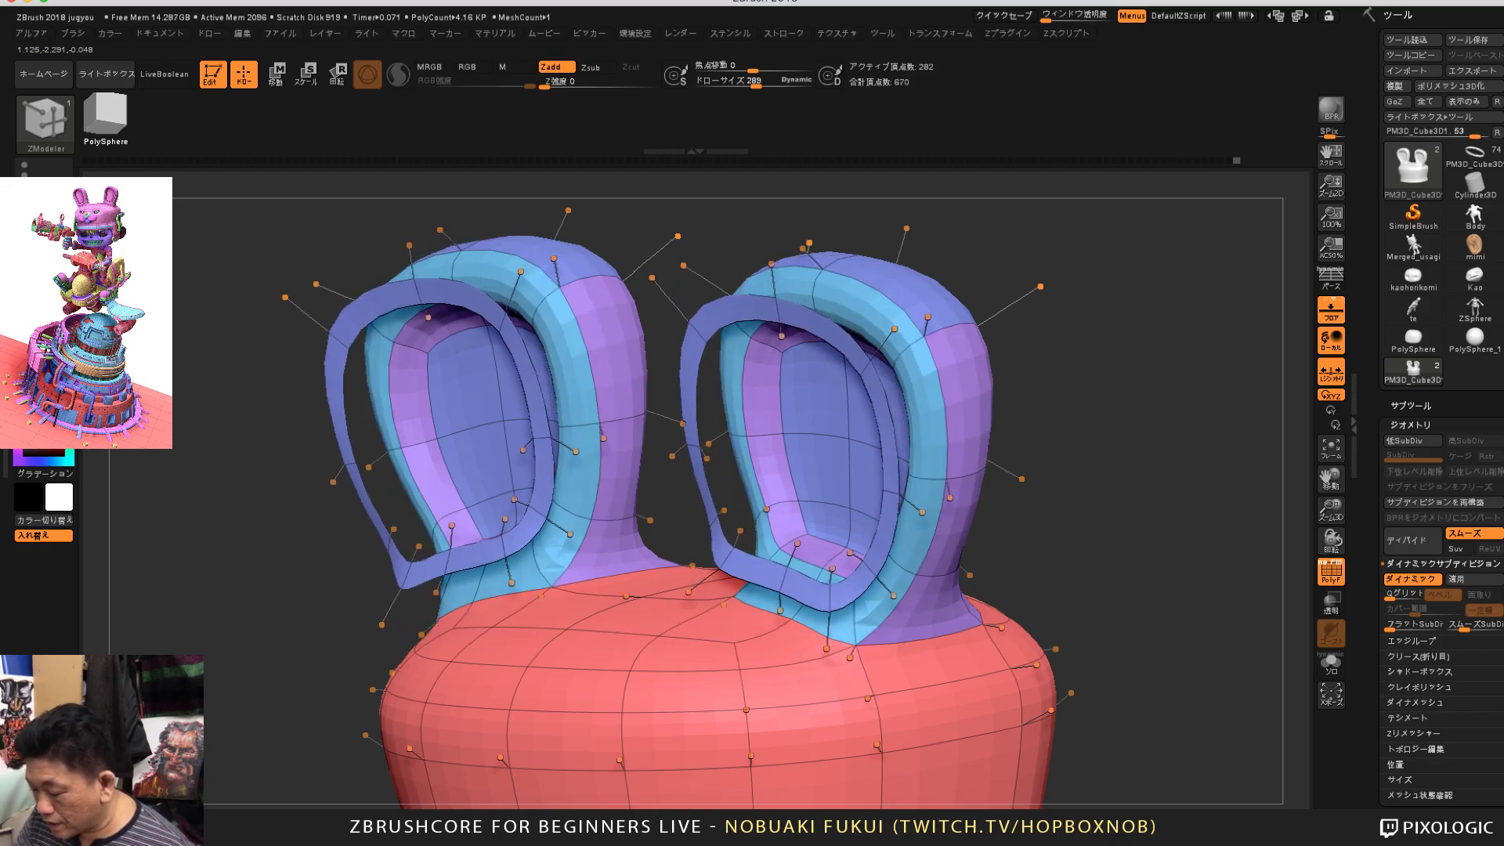
pyautogui.moveTo(1159, 501); pyautogui.dragTo(1119, 503)
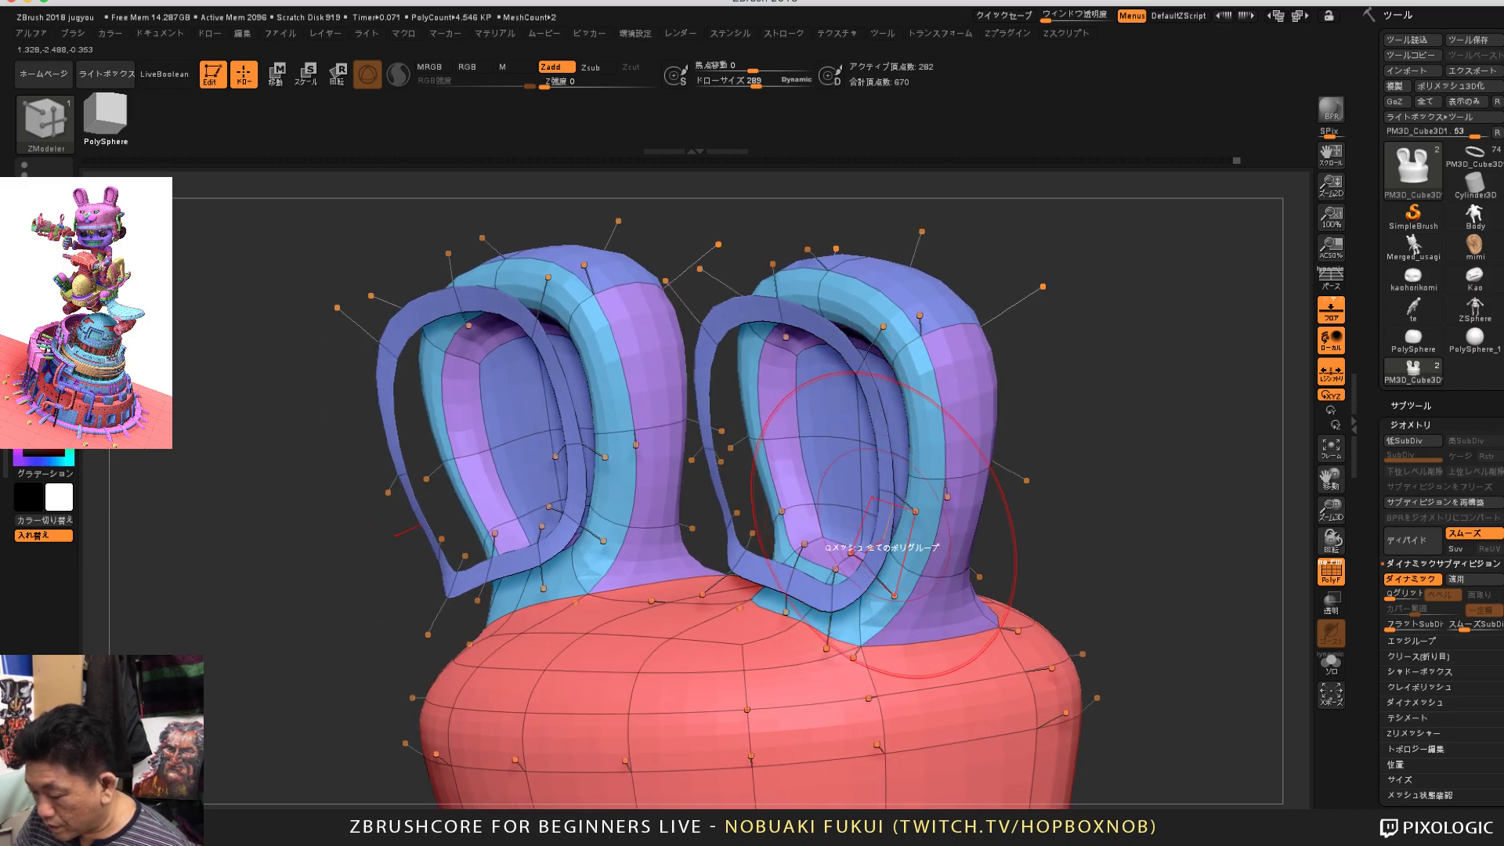
# Step: Try thickening the detached ear rings with QMesh on the whole polygroup, and undo the attempts
pyautogui.moveTo(884, 534); pyautogui.dragTo(860, 545)
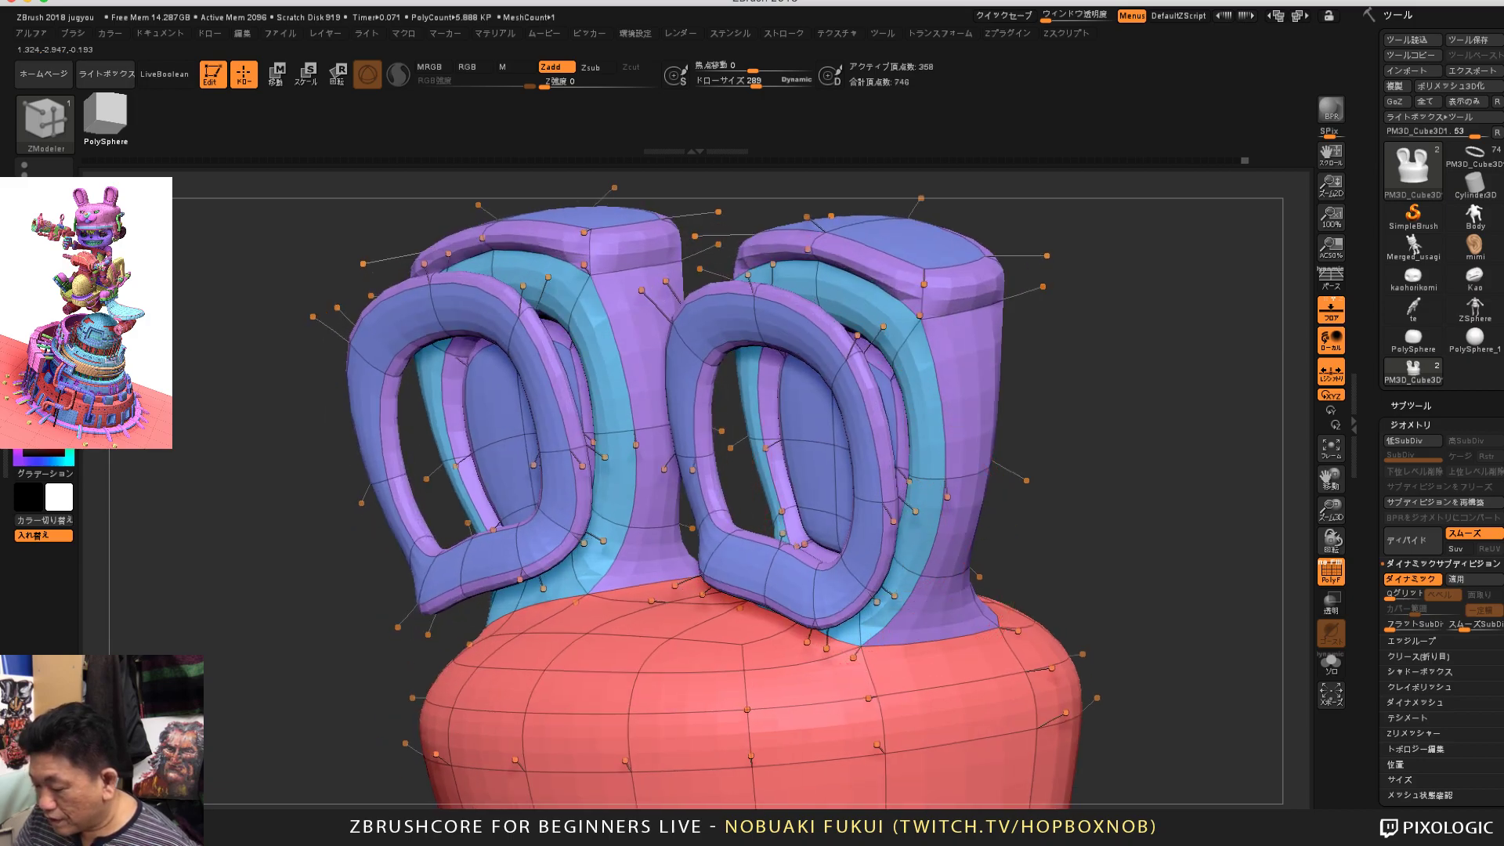
pyautogui.hotkey('ctrl', 'z')
pyautogui.moveTo(1020, 436); pyautogui.dragTo(1043, 437)
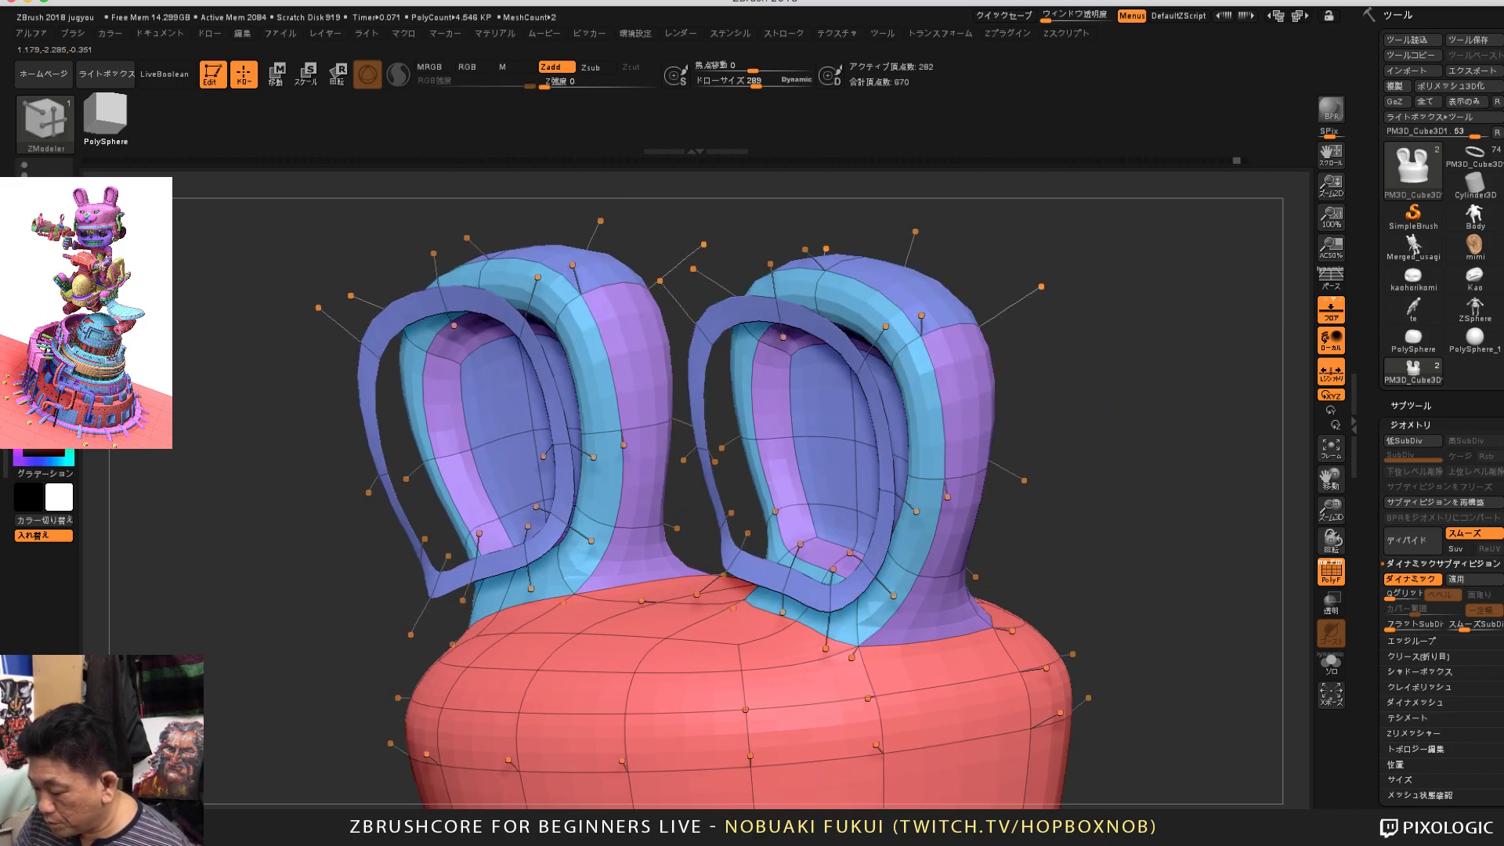
pyautogui.press('space')
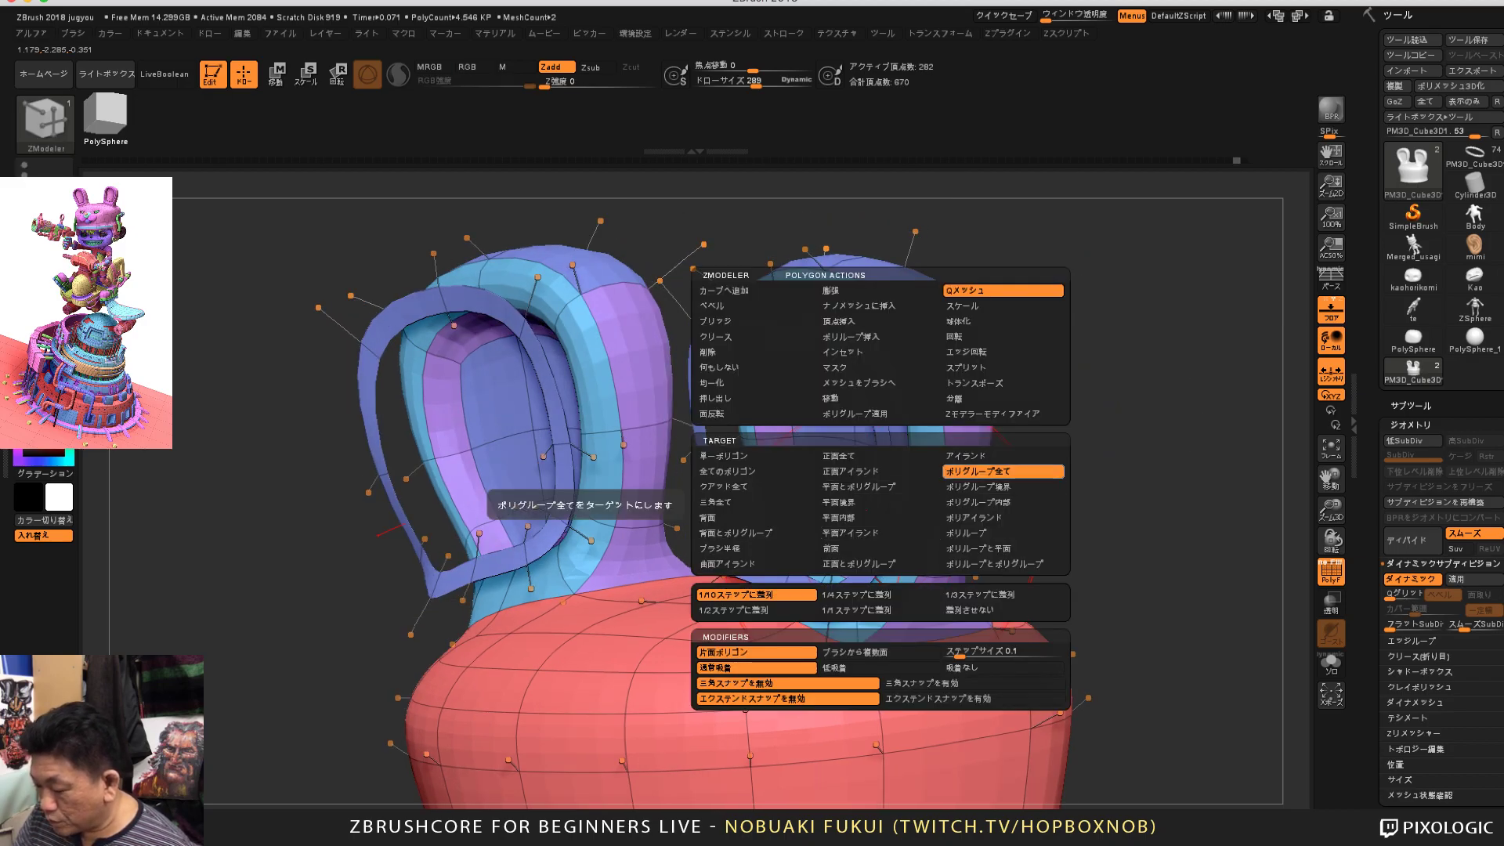
pyautogui.moveTo(1097, 471); pyautogui.dragTo(1119, 470)
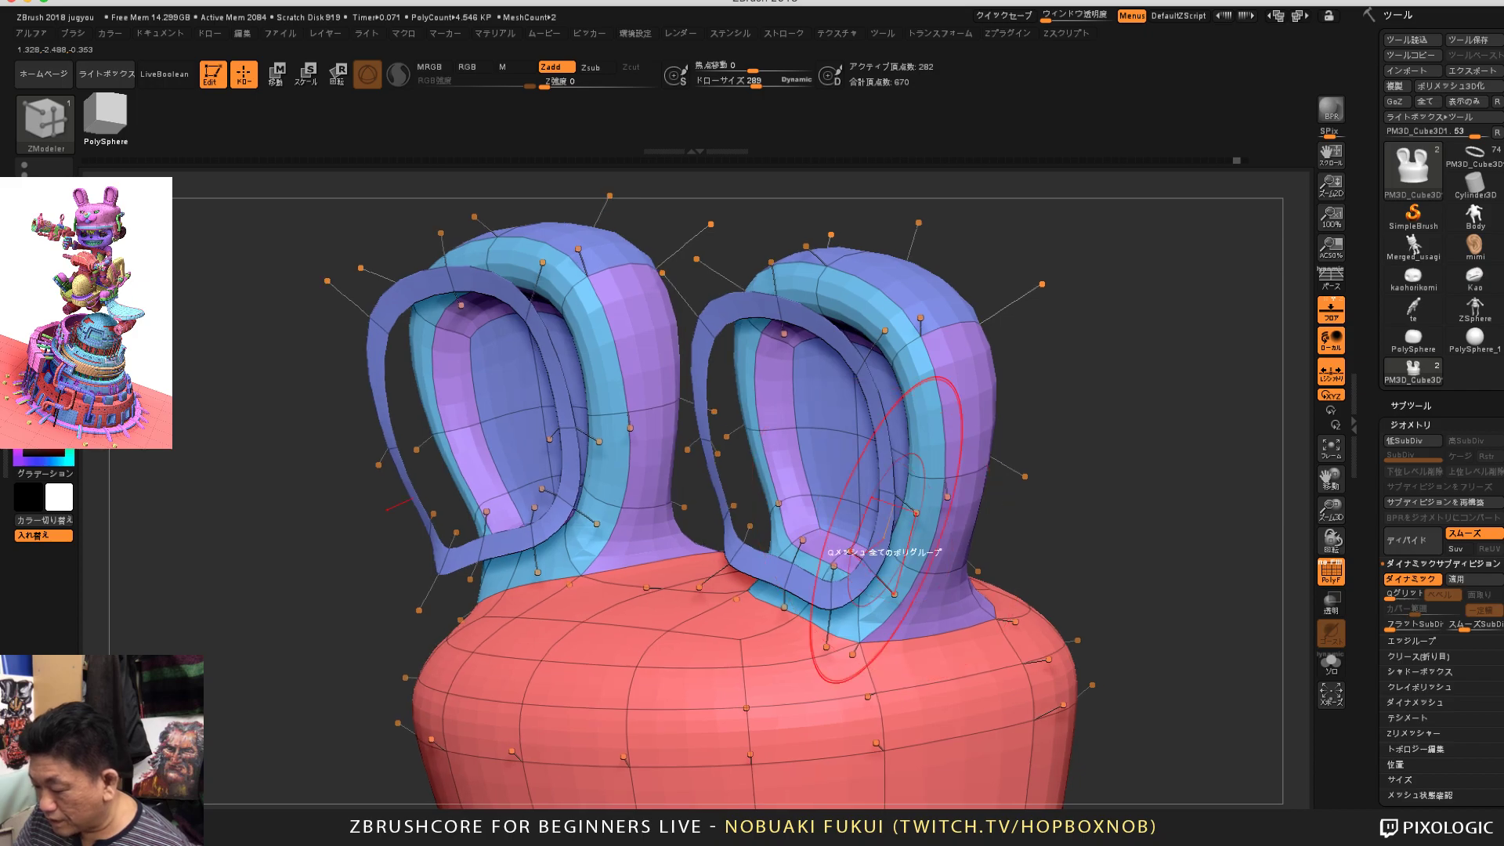
pyautogui.moveTo(886, 529); pyautogui.dragTo(913, 550)
pyautogui.hotkey('ctrl', 'z')
# Step: Try marking the polygons of the detached rings one by one as a temporary polygroup, and undo it
pyautogui.moveTo(914, 550); pyautogui.dragTo(890, 554, button='right')
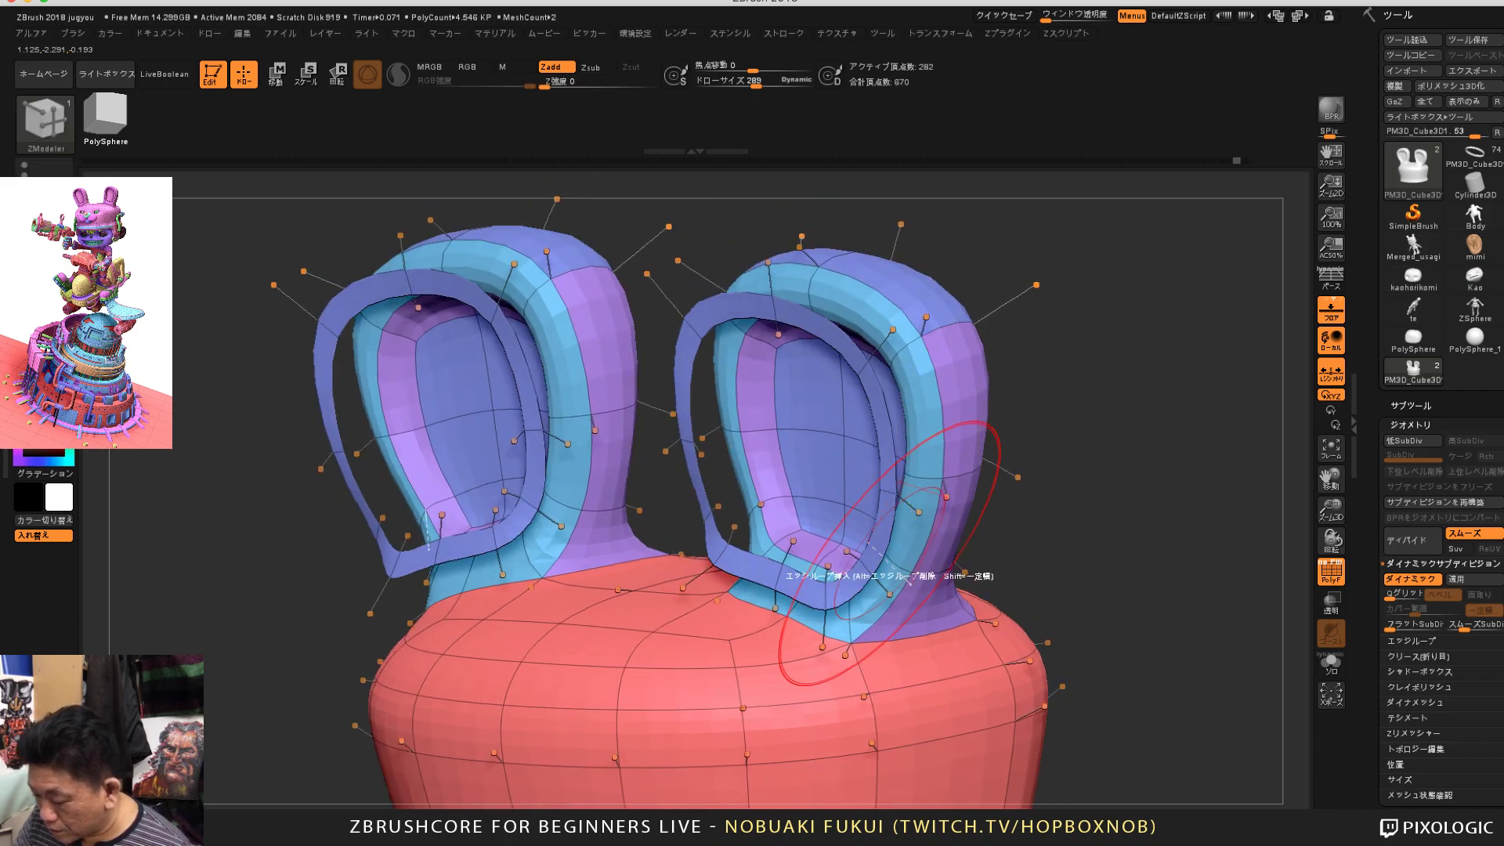
pyautogui.keyDown('alt'); pyautogui.moveTo(884, 539); pyautogui.dragTo(876, 392); pyautogui.keyUp('alt')
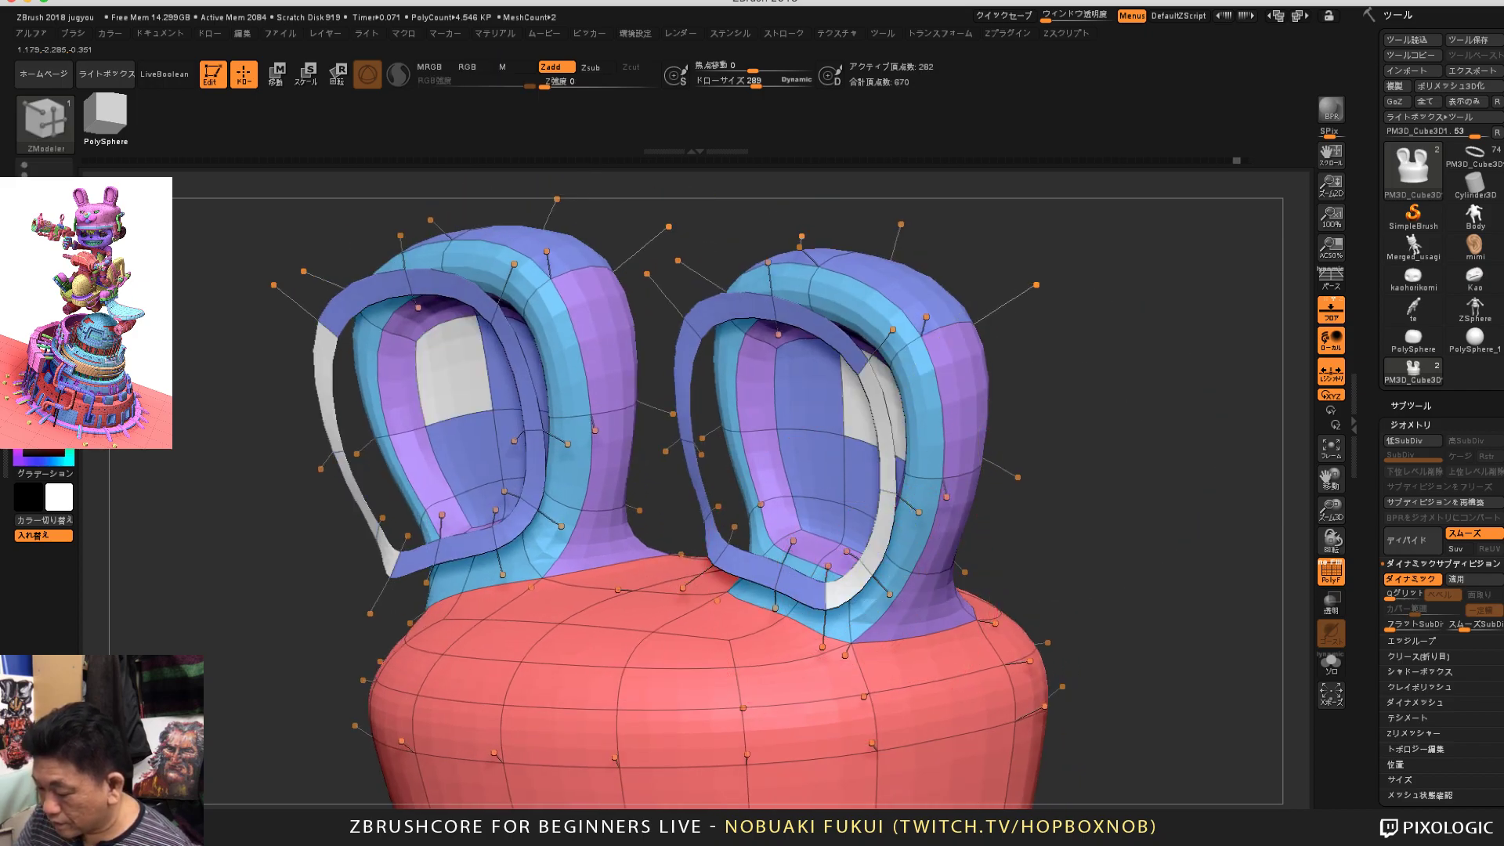
pyautogui.hotkey('ctrl', 'z')
pyautogui.moveTo(1098, 383); pyautogui.dragTo(1042, 392)
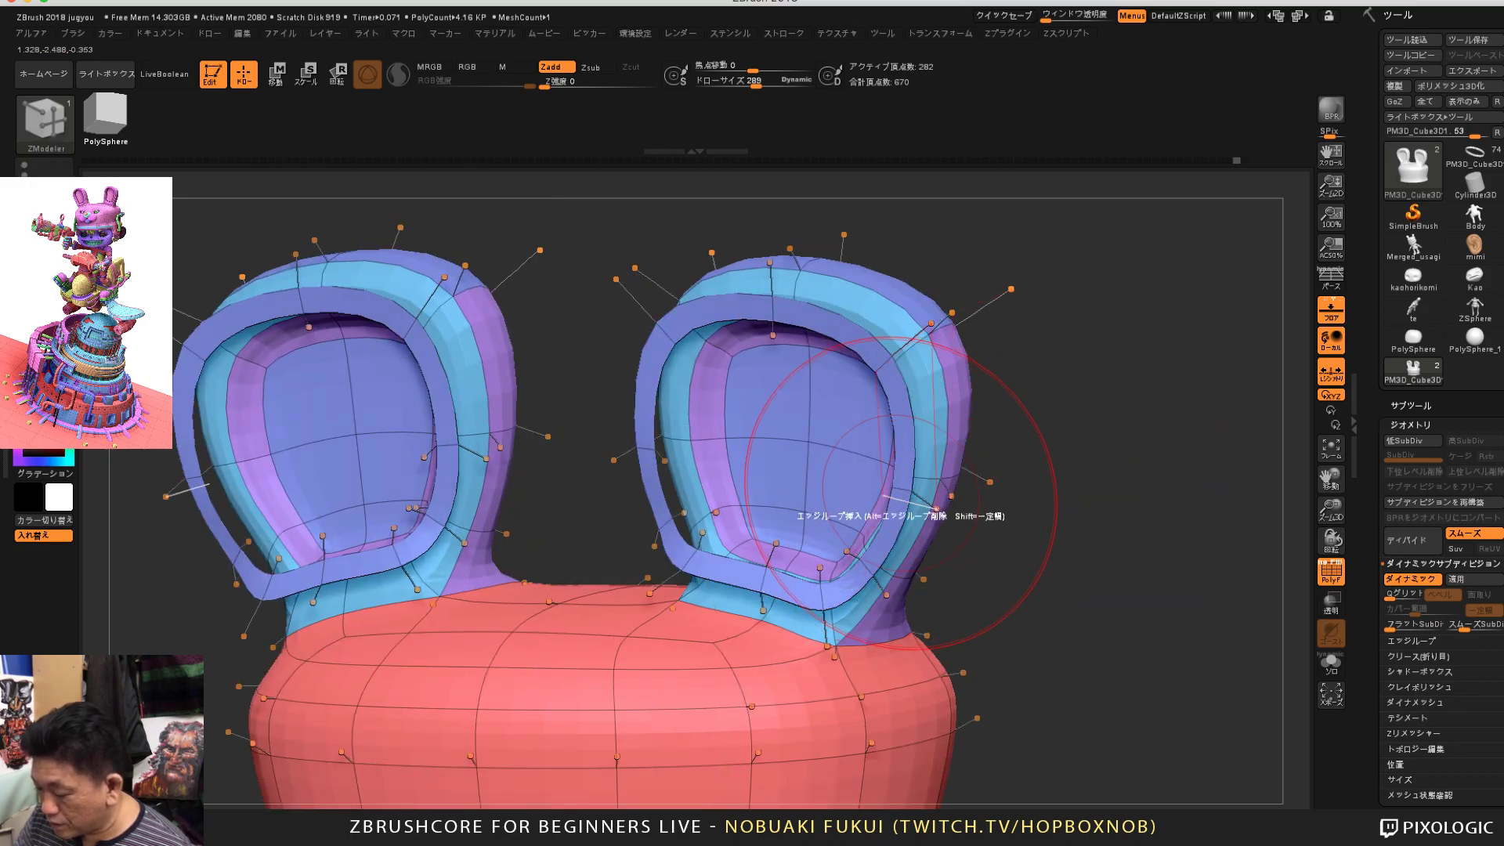
# Step: Set the ZModeler edge action to apply polygroups and assign one to the detached ear rings
pyautogui.press('space')
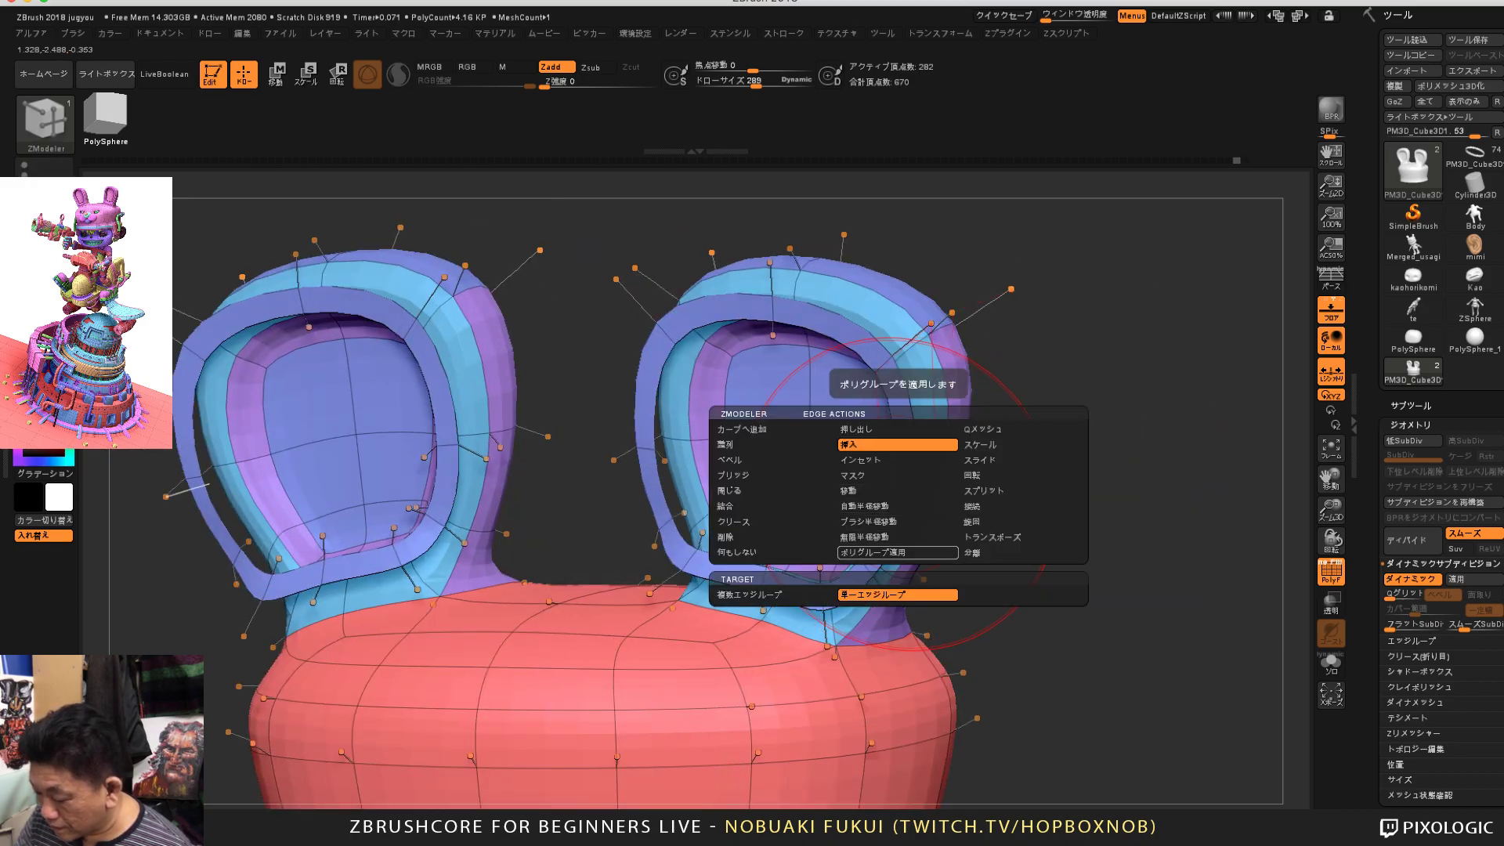
pyautogui.click(898, 553)
pyautogui.click(903, 498)
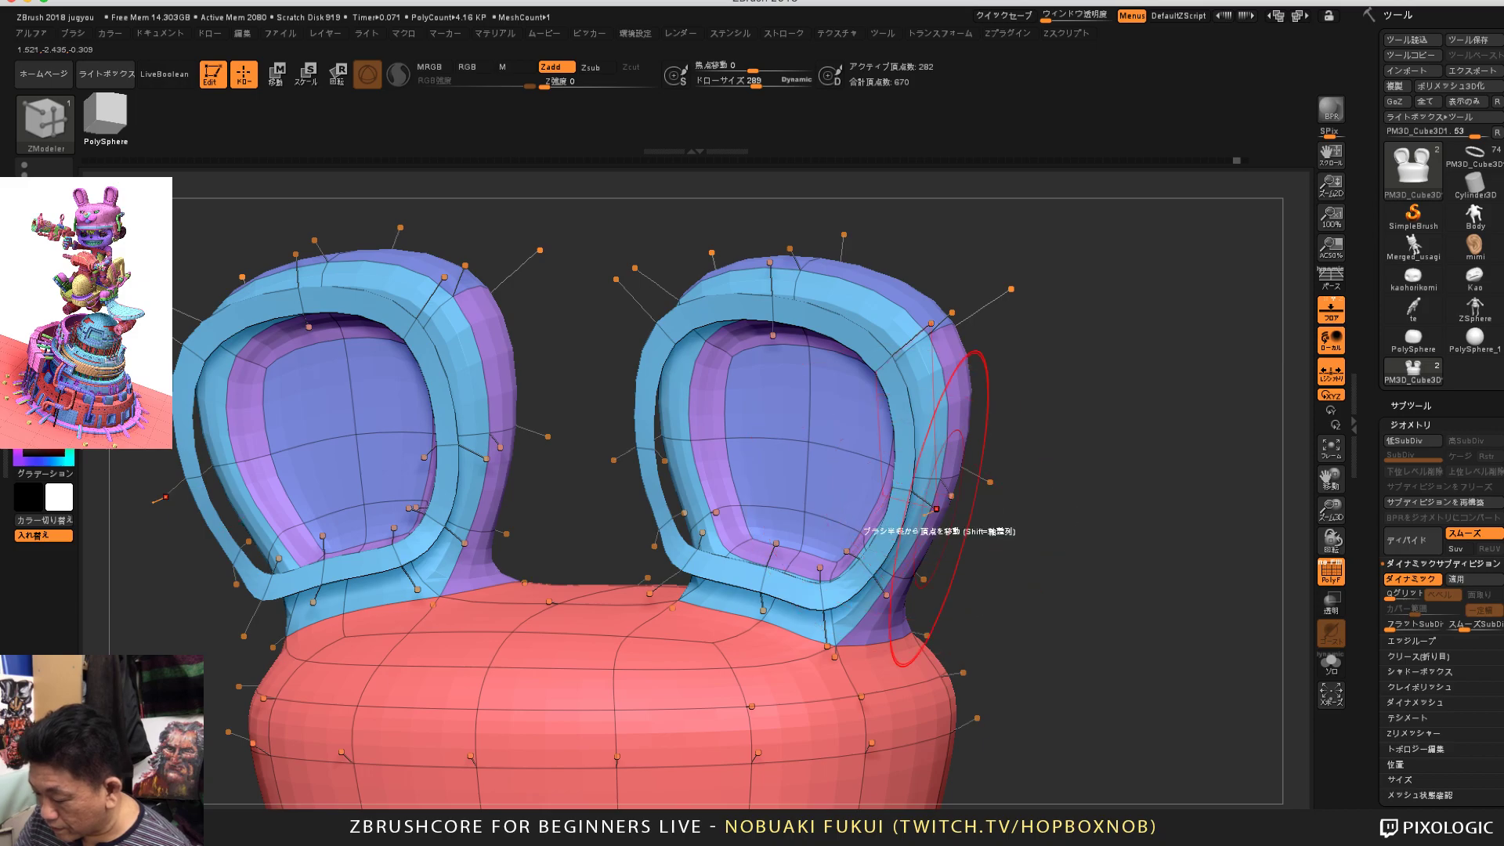
# Step: Try extruding the regrouped rings and ear rims together with QMesh, and step back to the thin rings
pyautogui.moveTo(1097, 470); pyautogui.dragTo(1051, 468)
pyautogui.hotkey('ctrl', 'z')
pyautogui.hotkey('ctrl', 'z')
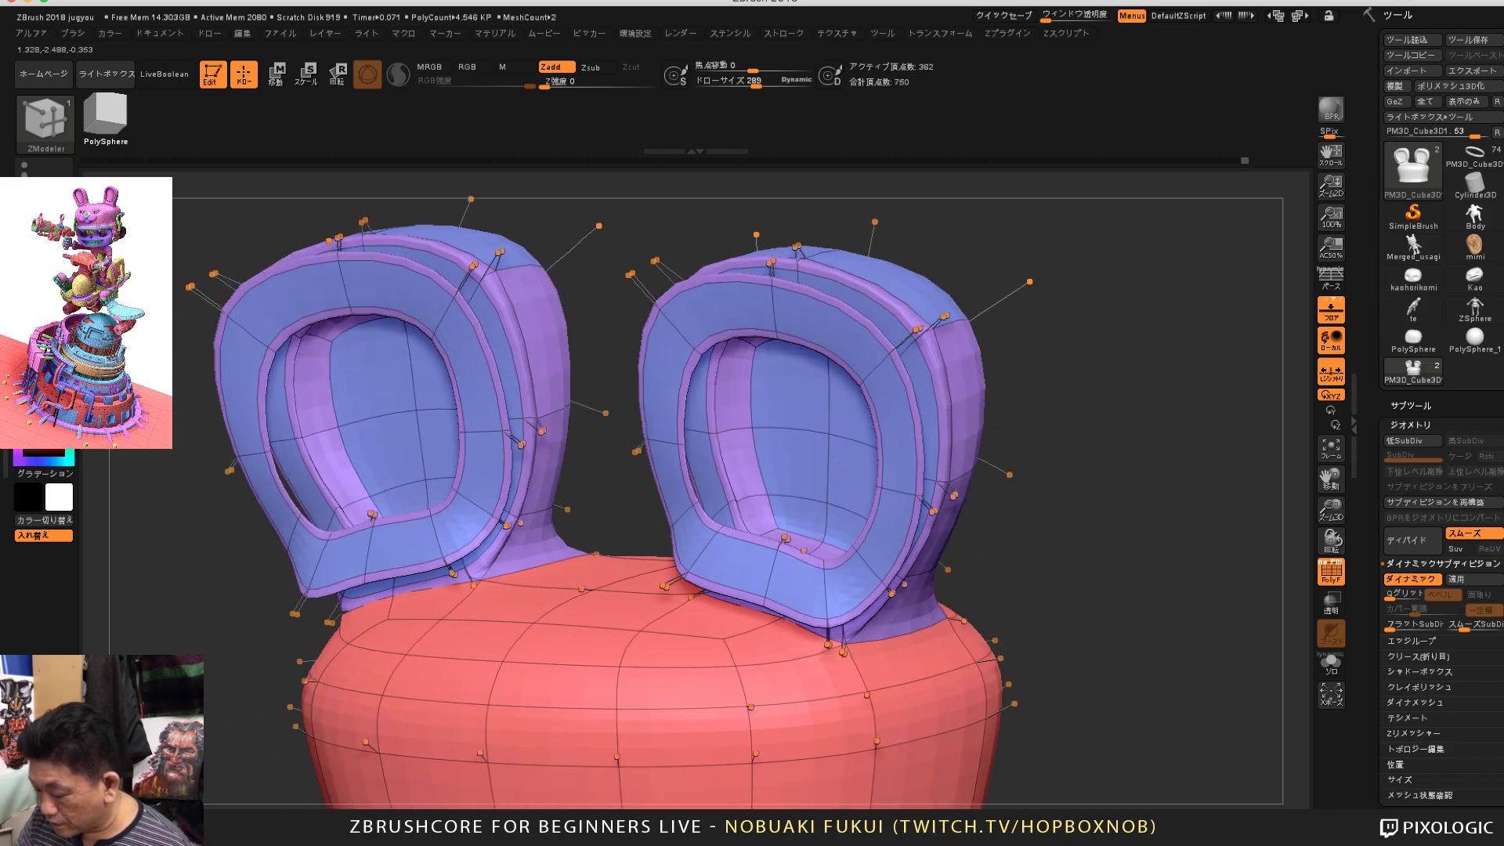
pyautogui.hotkey('ctrl', 'shift', 'z')
pyautogui.hotkey('ctrl', 'shift', 'z')
# Step: Set the ZModeler polygon action to apply polygroups with the Polyloop target and give the detached ear rings their own group
pyautogui.press('space')
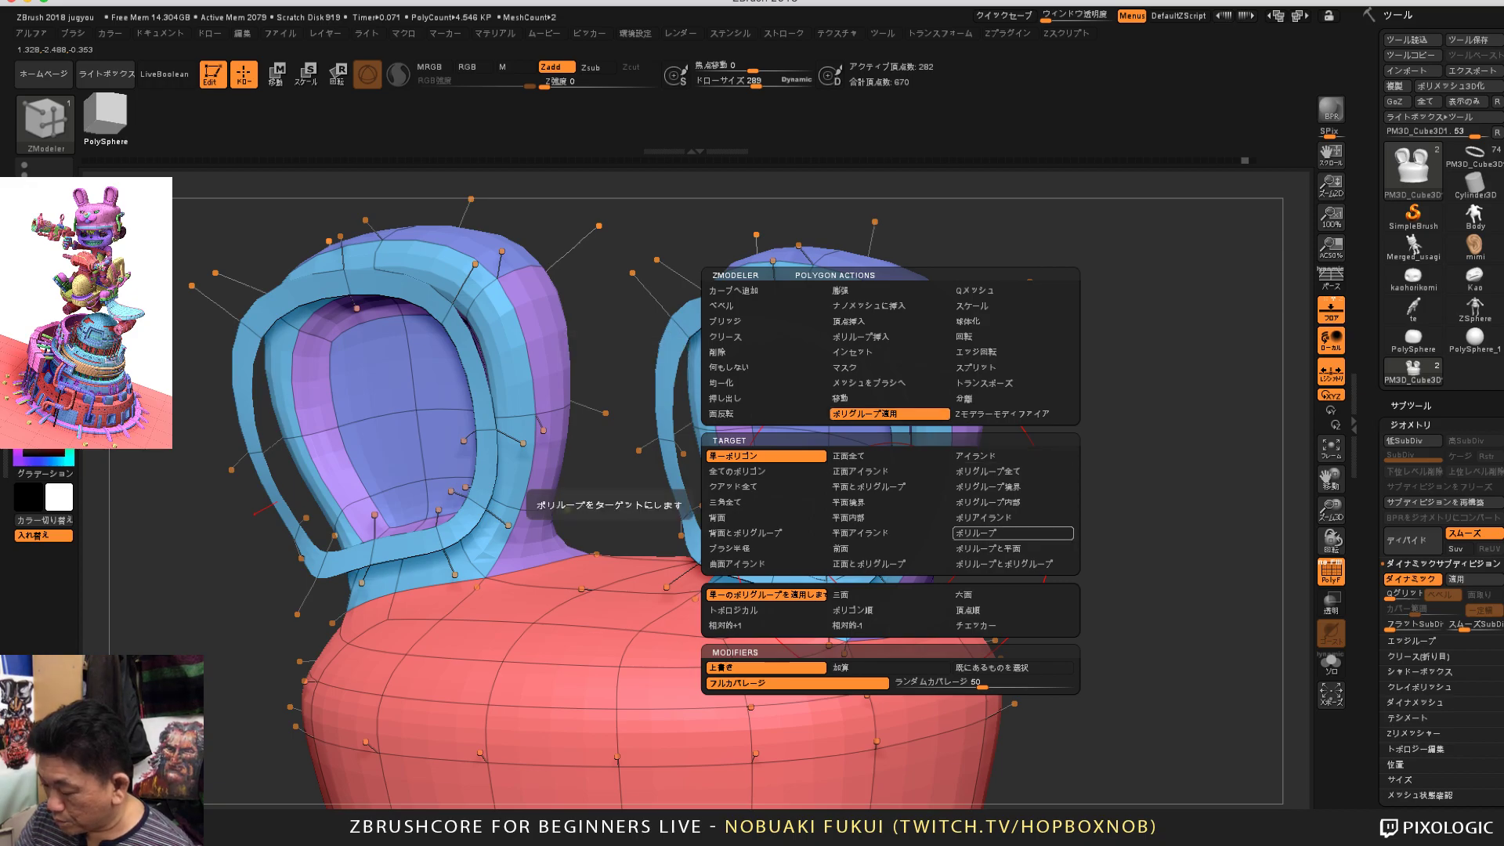
pyautogui.click(1010, 533)
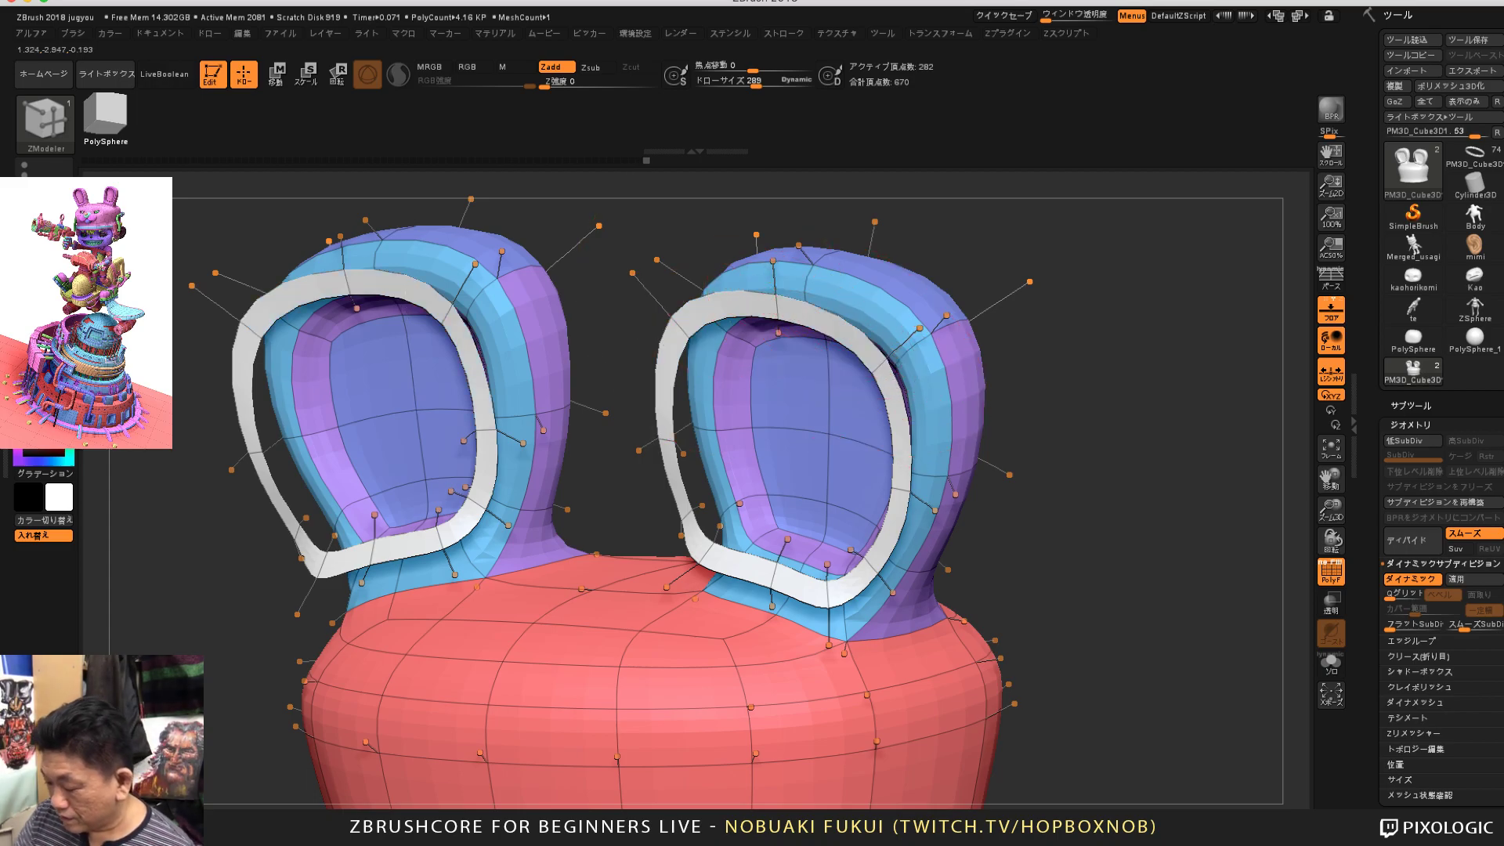
pyautogui.moveTo(1066, 396)
pyautogui.mouseDown()
pyautogui.moveTo(1109, 388)
pyautogui.moveTo(1052, 409)
pyautogui.mouseUp()
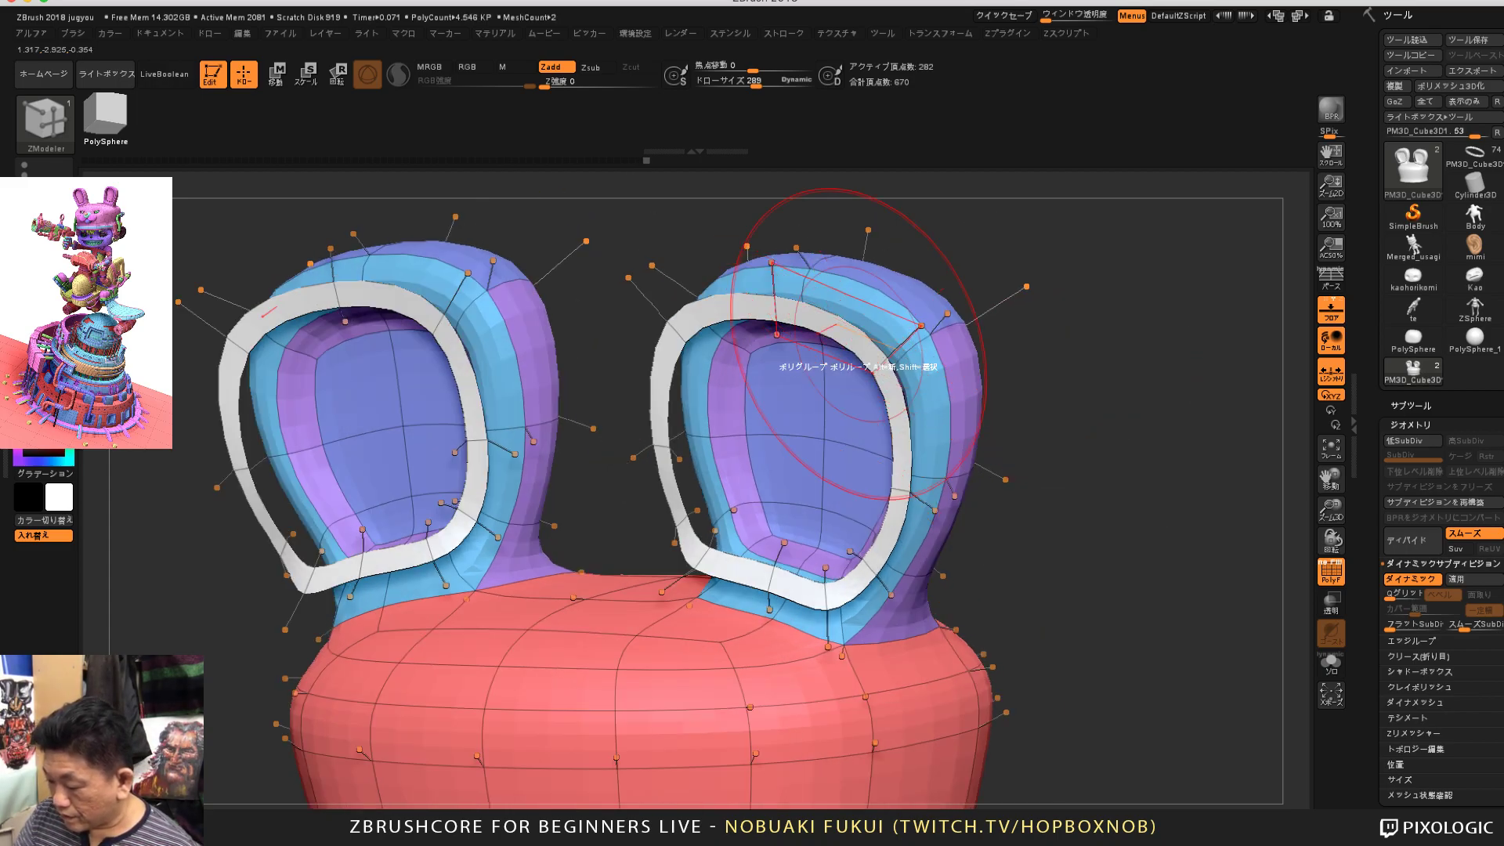
# Step: Switch the polygon action back to QMesh and thicken the detached rings into solid frames in front of the ears
pyautogui.press('space')
pyautogui.click(968, 306)
pyautogui.moveTo(1113, 270); pyautogui.dragTo(1163, 271)
pyautogui.moveTo(878, 430); pyautogui.dragTo(818, 440)
pyautogui.moveTo(1137, 345); pyautogui.dragTo(1121, 313)
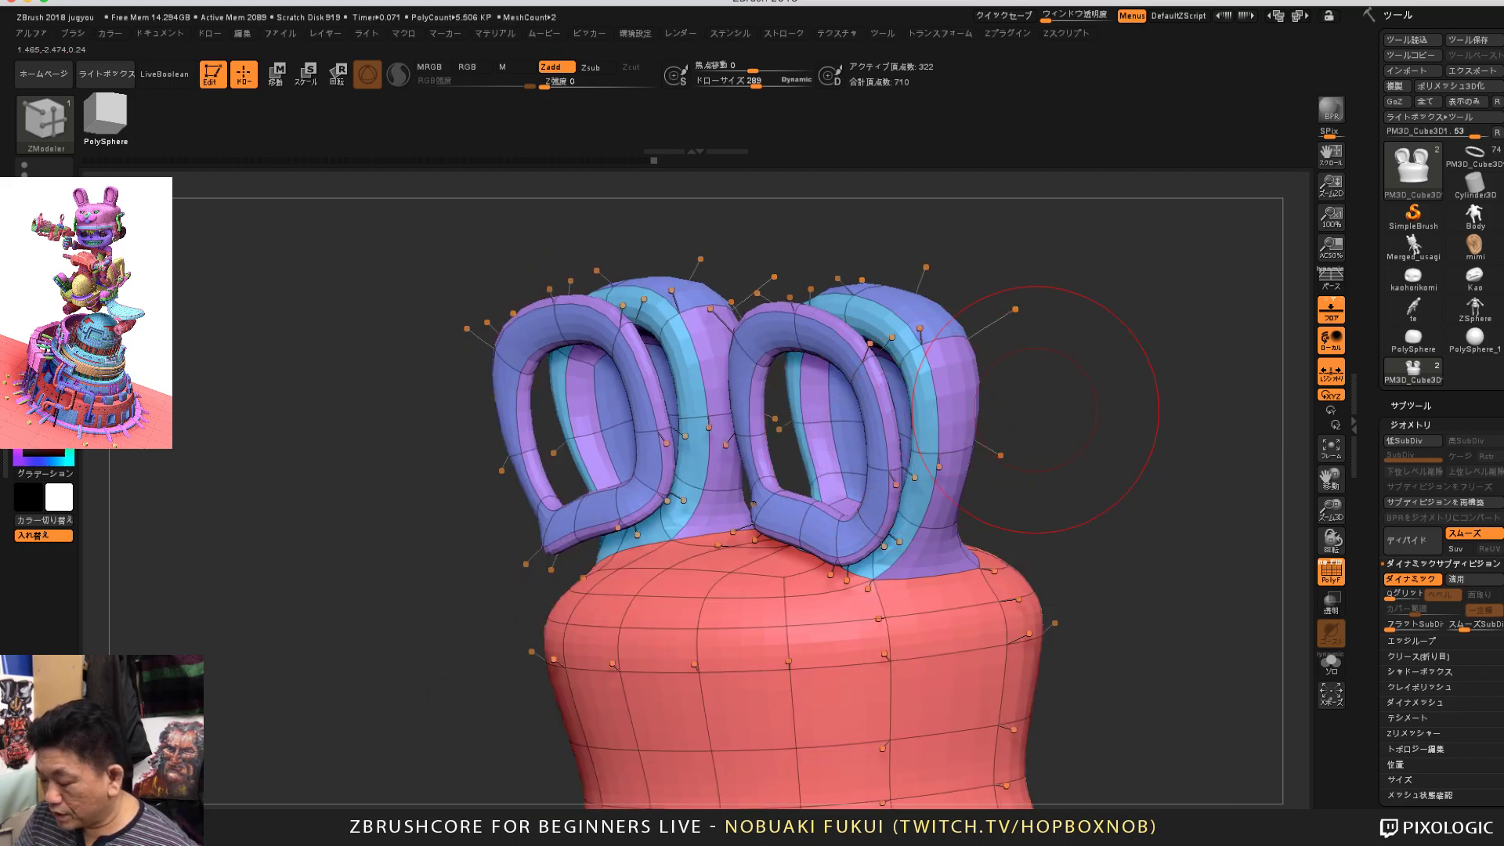
pyautogui.moveTo(1036, 409)
pyautogui.mouseDown()
pyautogui.moveTo(1127, 439)
pyautogui.moveTo(1141, 470)
pyautogui.moveTo(1128, 486)
pyautogui.moveTo(1122, 450)
pyautogui.moveTo(1074, 492)
pyautogui.moveTo(1026, 495)
pyautogui.moveTo(949, 475)
pyautogui.mouseUp()
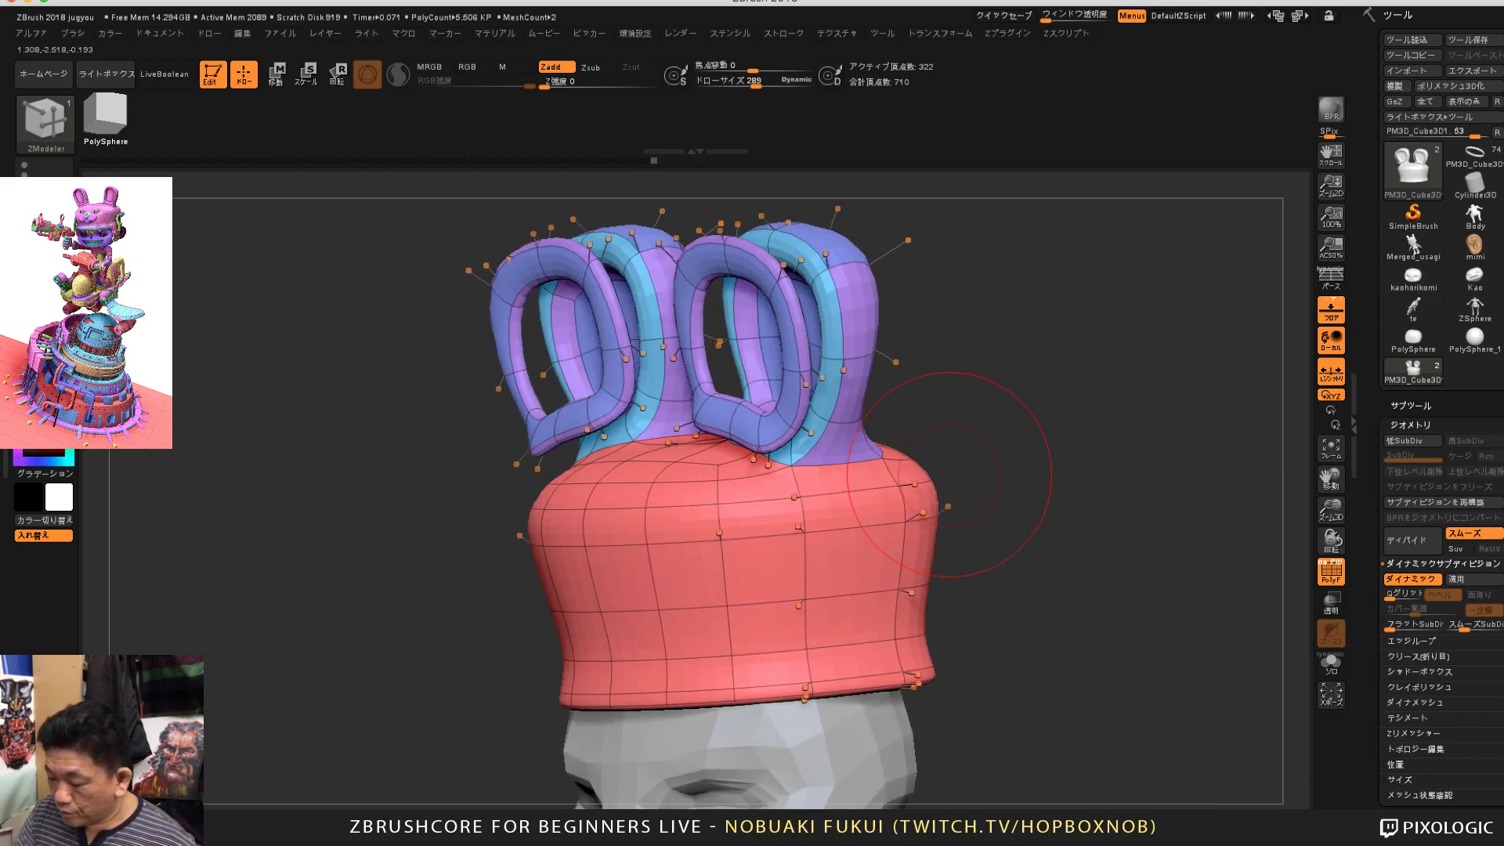
pyautogui.moveTo(1097, 485); pyautogui.dragTo(1011, 487)
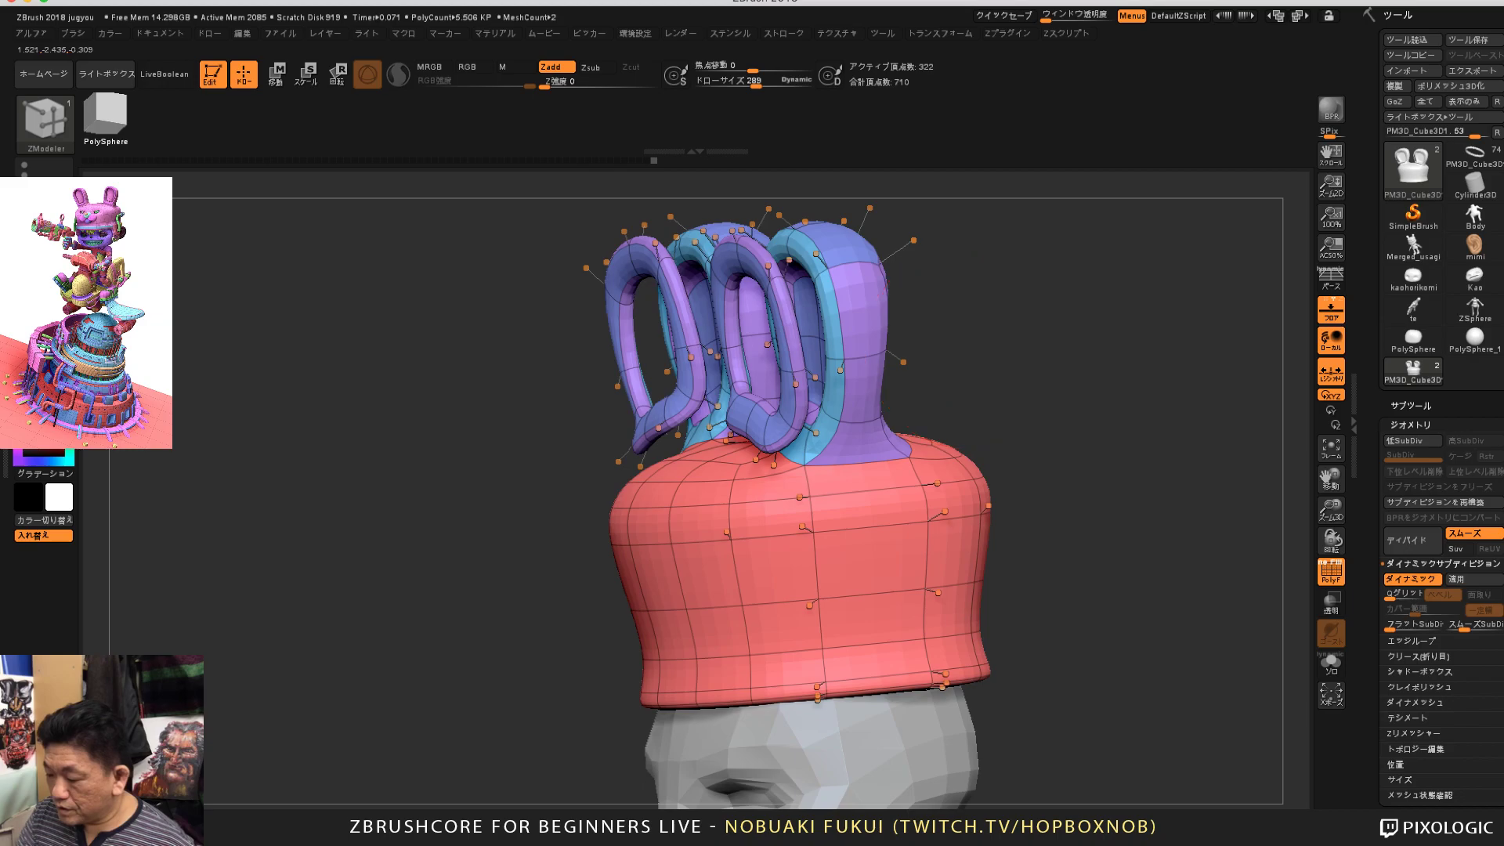
pyautogui.moveTo(901, 466)
pyautogui.mouseDown()
pyautogui.moveTo(1067, 390)
pyautogui.moveTo(972, 380)
pyautogui.mouseUp()
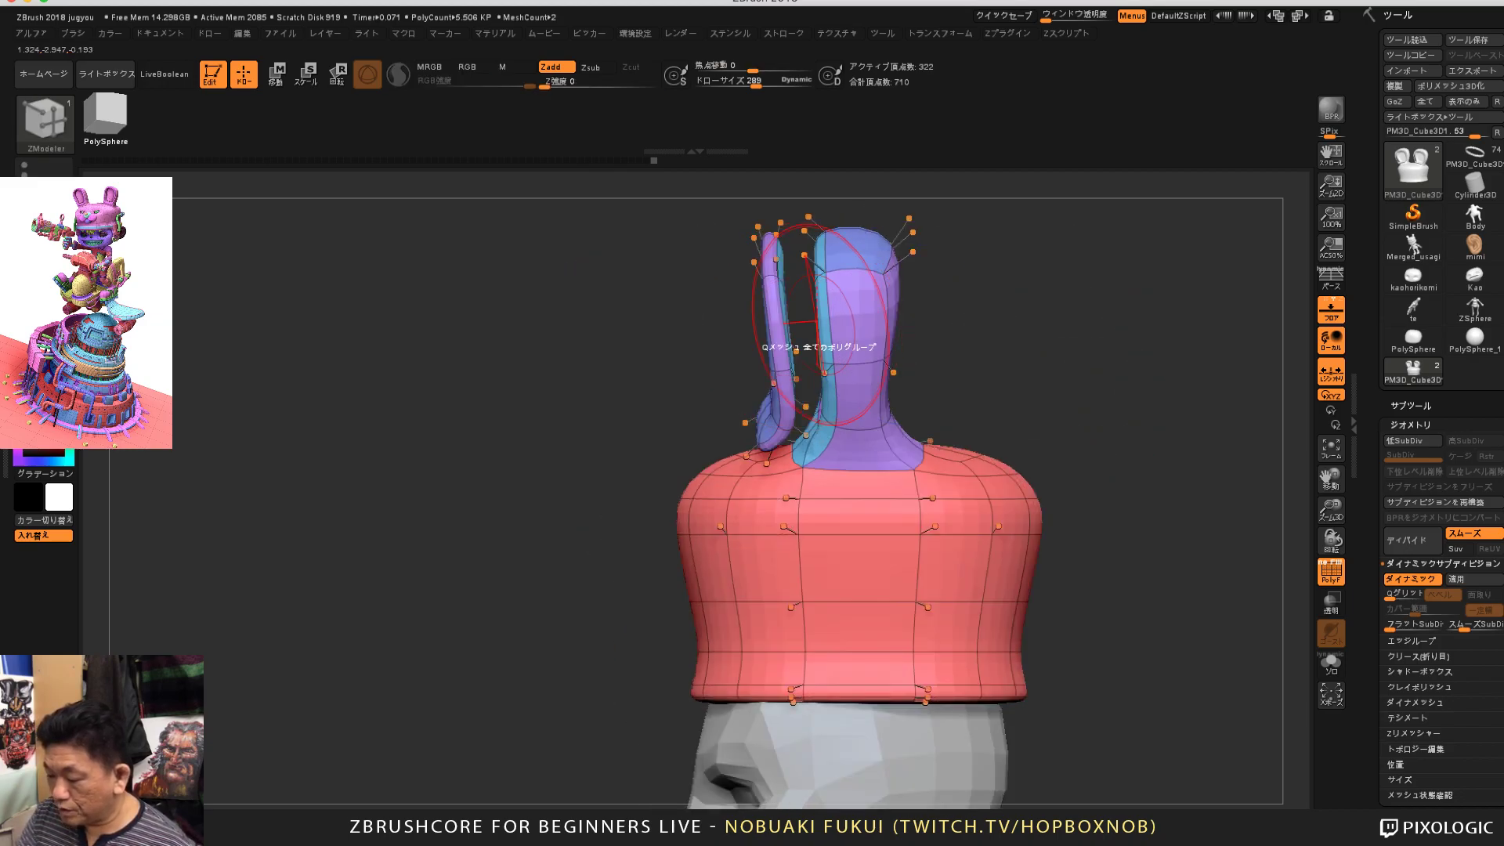
pyautogui.moveTo(1013, 394); pyautogui.dragTo(991, 325)
pyautogui.keyDown('ctrl'); pyautogui.moveTo(637, 214); pyautogui.dragTo(804, 463); pyautogui.keyUp('ctrl')
pyautogui.moveTo(1068, 410); pyautogui.dragTo(1159, 453)
pyautogui.keyDown('ctrl'); pyautogui.click(1124, 418); pyautogui.keyUp('ctrl')
pyautogui.keyDown('ctrl'); pyautogui.click(1100, 428); pyautogui.keyUp('ctrl')
# Step: Regroup the hat by topology with Auto Groups so the body and each ear frame get separate polygroups
pyautogui.moveTo(1054, 443)
pyautogui.mouseDown()
pyautogui.moveTo(1111, 466)
pyautogui.moveTo(1137, 503)
pyautogui.mouseUp()
pyautogui.moveTo(1078, 606)
pyautogui.mouseDown()
pyautogui.moveTo(1160, 619)
pyautogui.moveTo(1310, 556)
pyautogui.mouseUp()
pyautogui.moveTo(1382, 689); pyautogui.dragTo(1382, 160)
pyautogui.moveTo(1199, 501); pyautogui.dragTo(1124, 506)
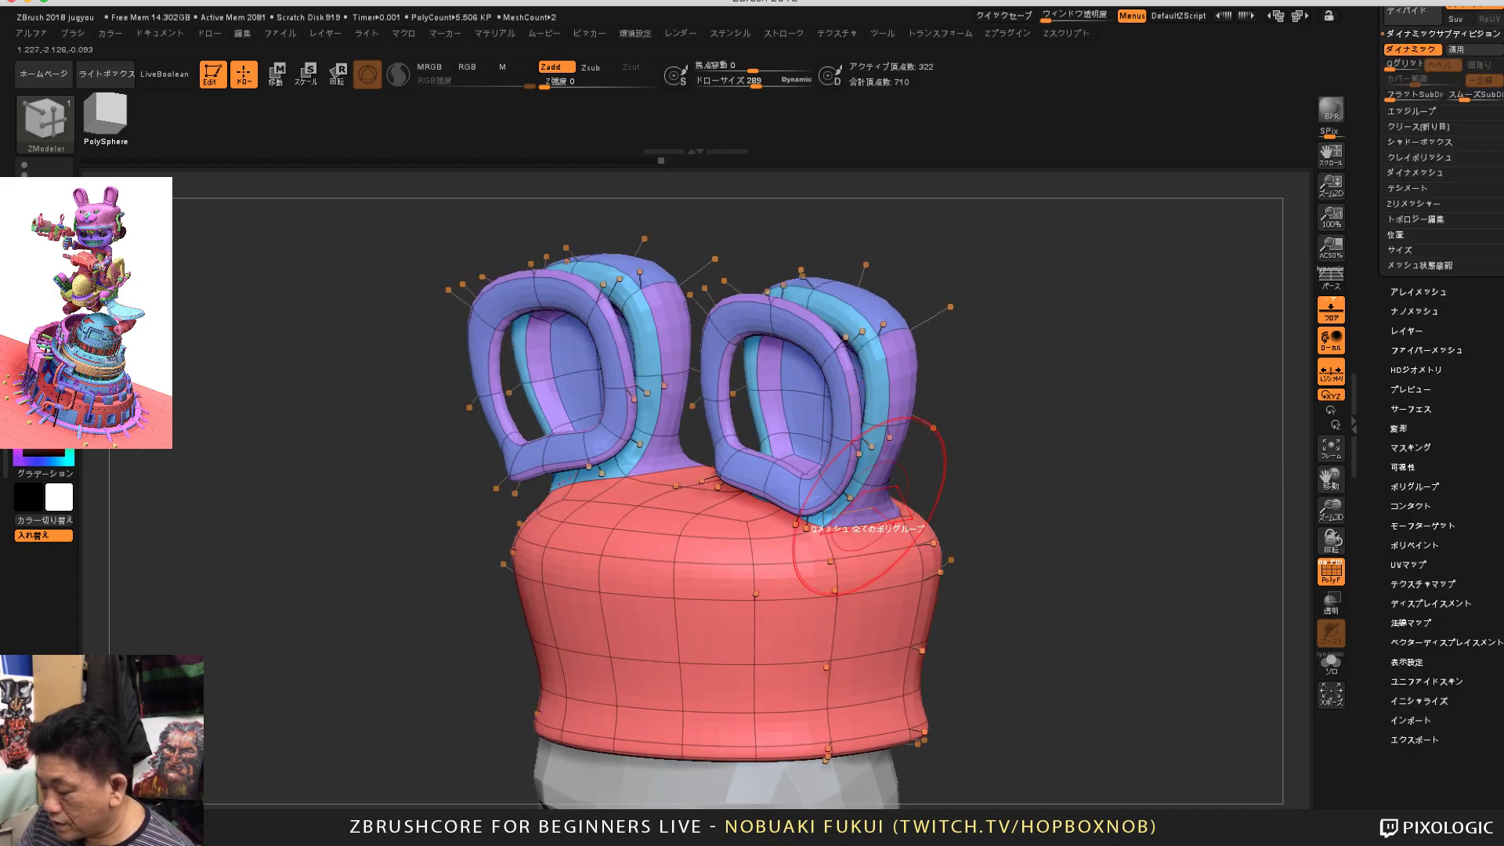
pyautogui.keyDown('alt'); pyautogui.moveTo(1161, 369); pyautogui.dragTo(1251, 439); pyautogui.keyUp('alt')
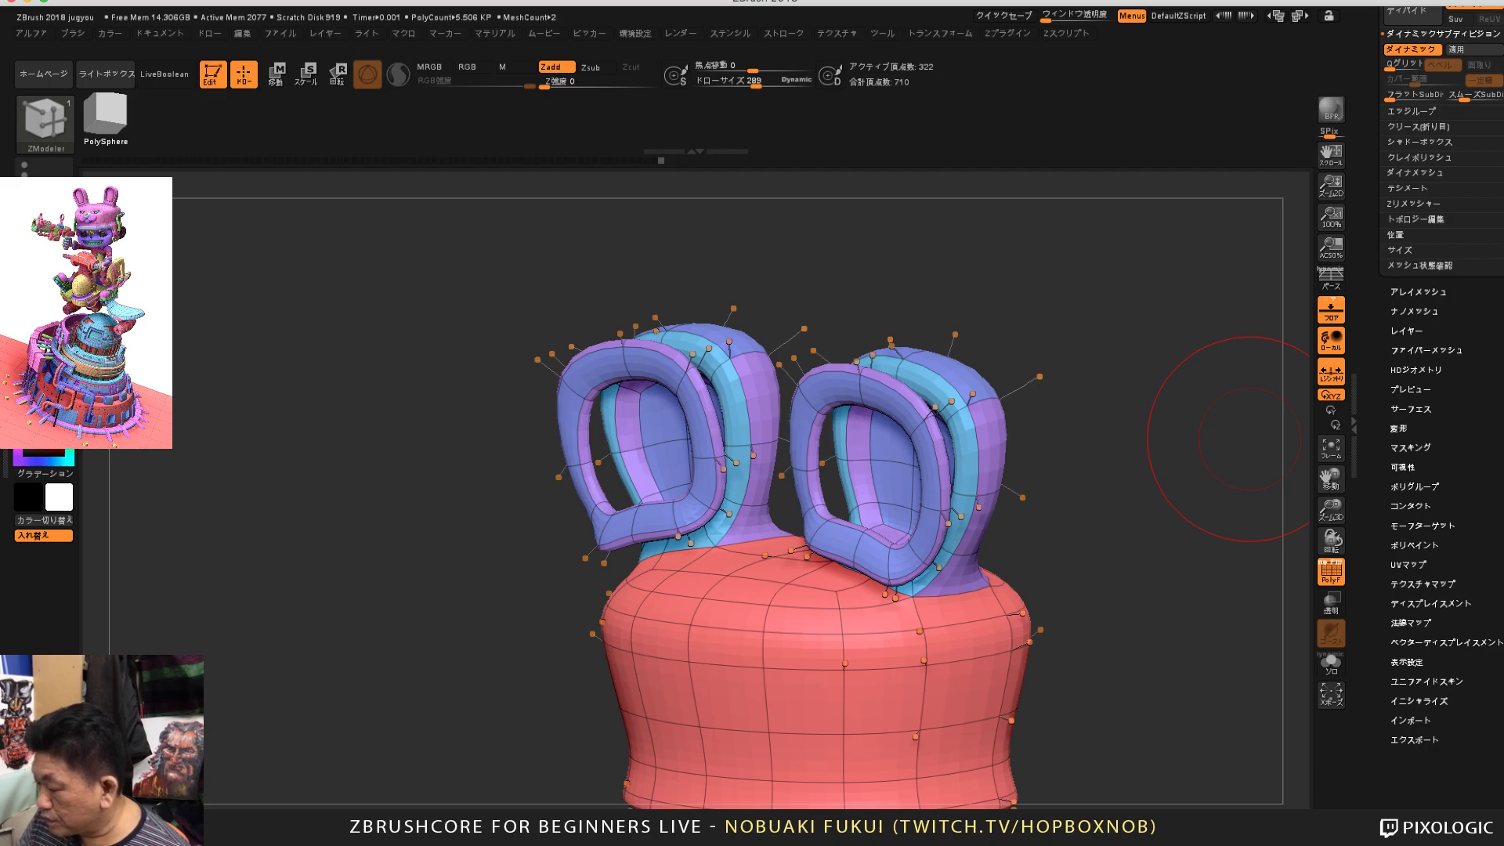
pyautogui.click(1415, 486)
pyautogui.moveTo(1485, 329); pyautogui.dragTo(1485, 691)
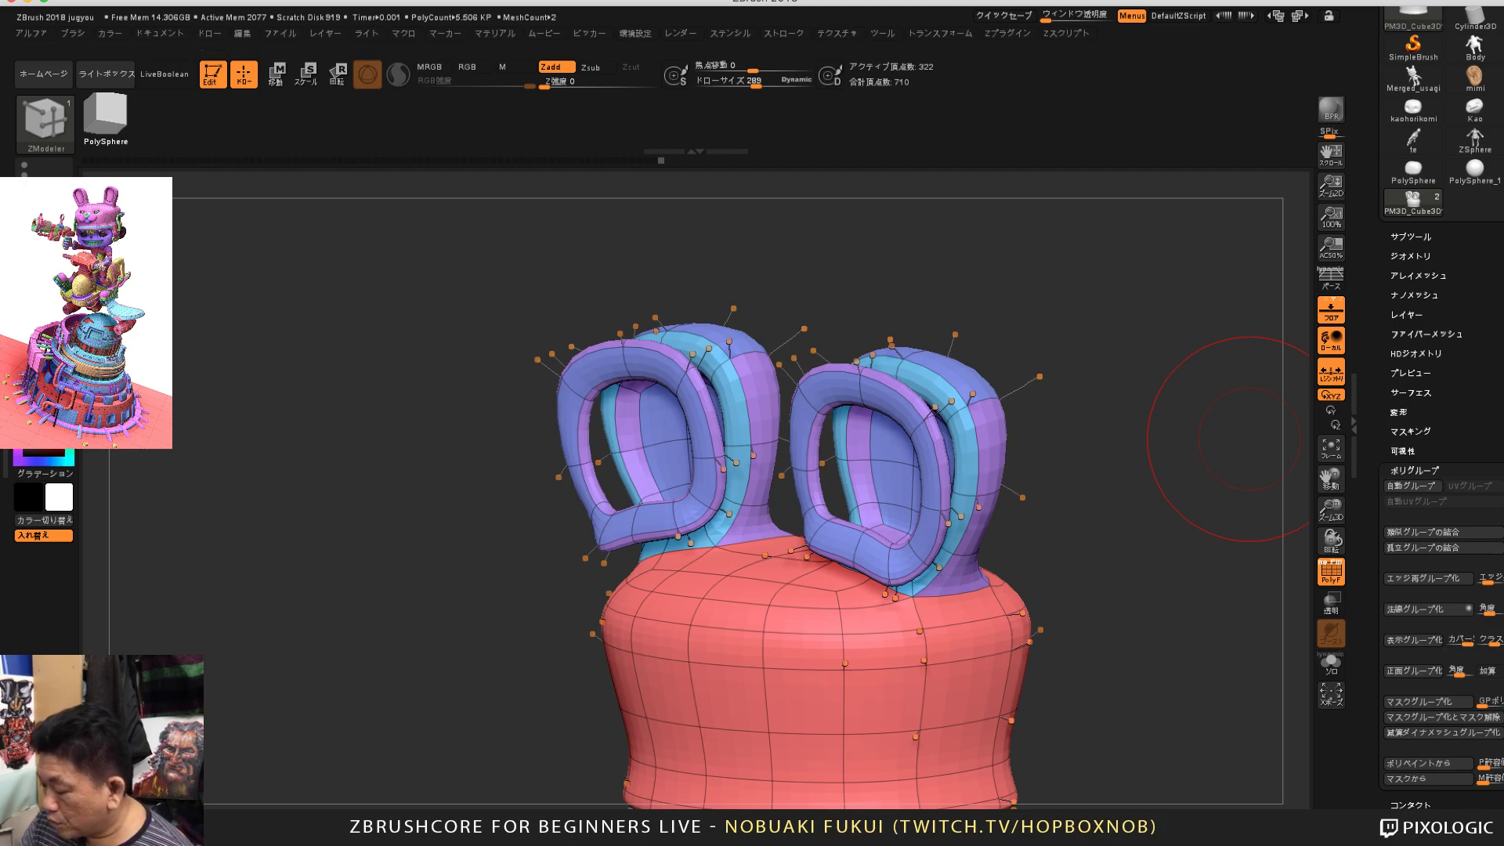
pyautogui.moveTo(1249, 439)
pyautogui.mouseDown()
pyautogui.moveTo(1285, 459)
pyautogui.moveTo(1271, 453)
pyautogui.mouseUp()
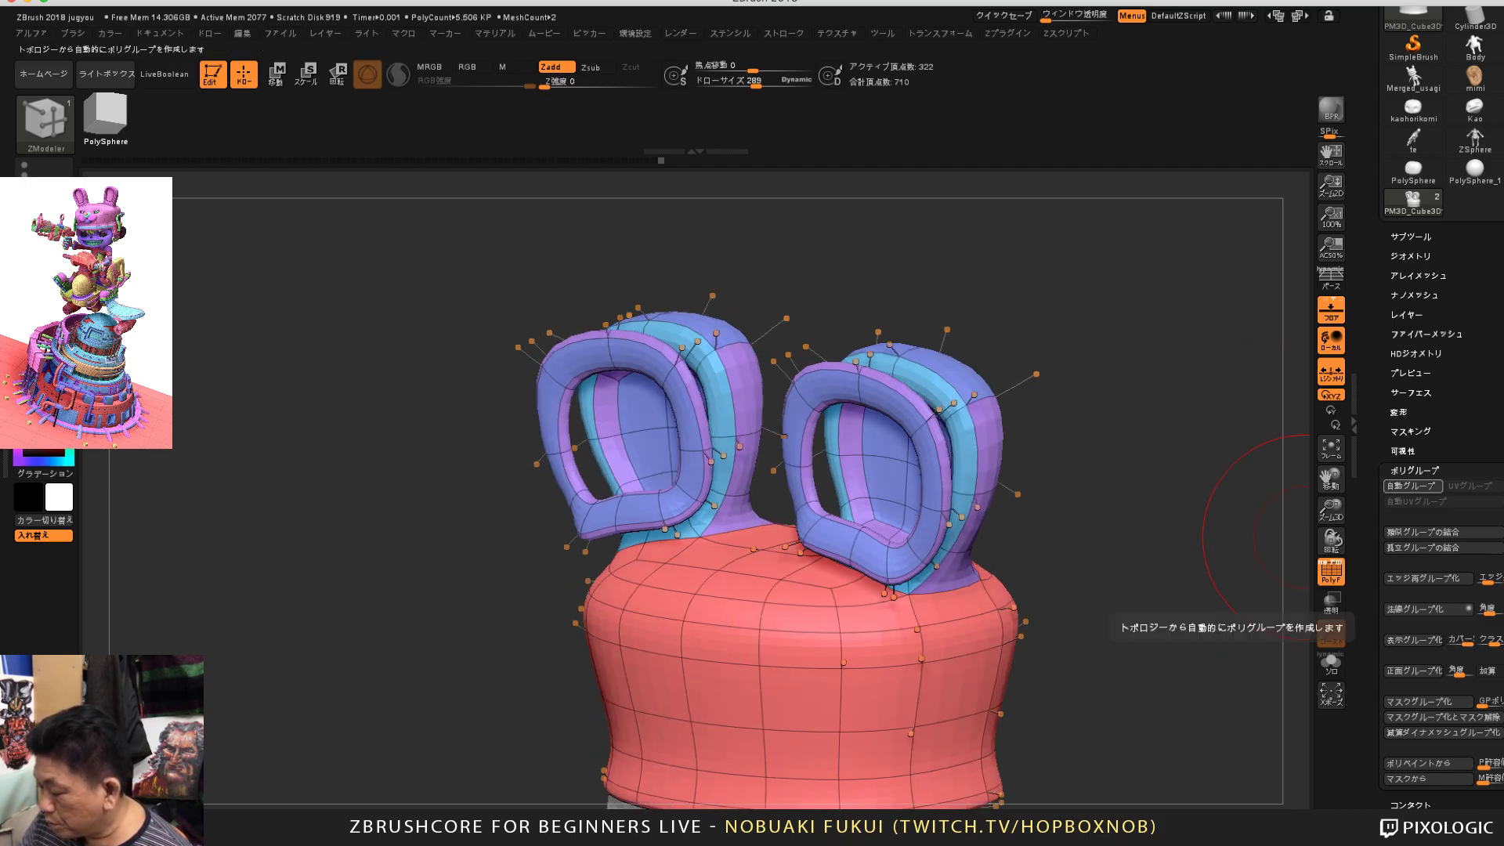
pyautogui.click(1413, 486)
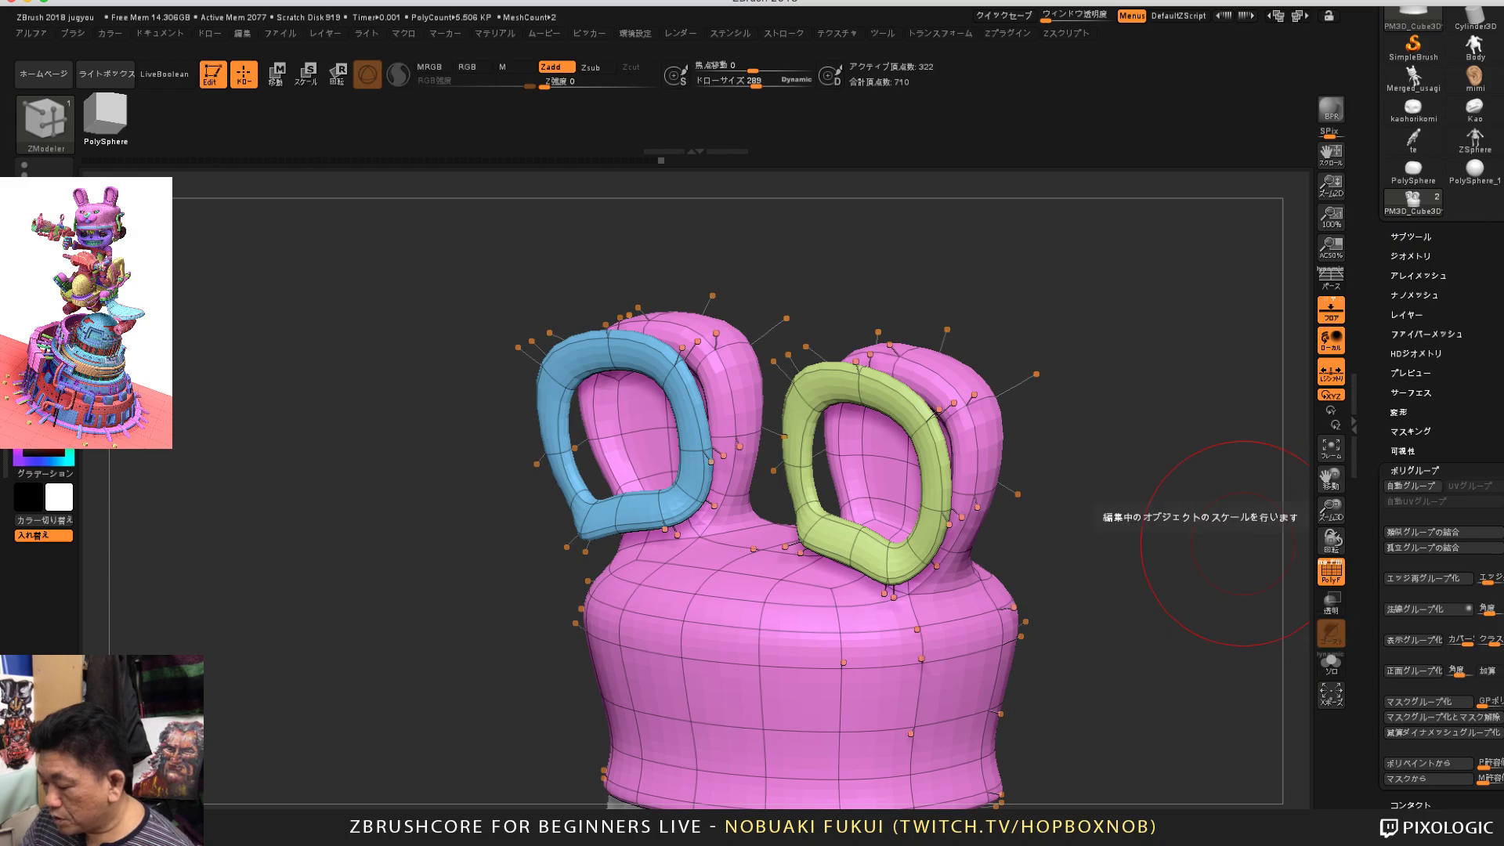
# Step: Merge the polygroups that have similar vertex counts so both ear frames share one group
pyautogui.moveTo(1245, 470); pyautogui.dragTo(1195, 473)
pyautogui.keyDown('alt'); pyautogui.moveTo(1214, 632); pyautogui.dragTo(1220, 585); pyautogui.keyUp('alt')
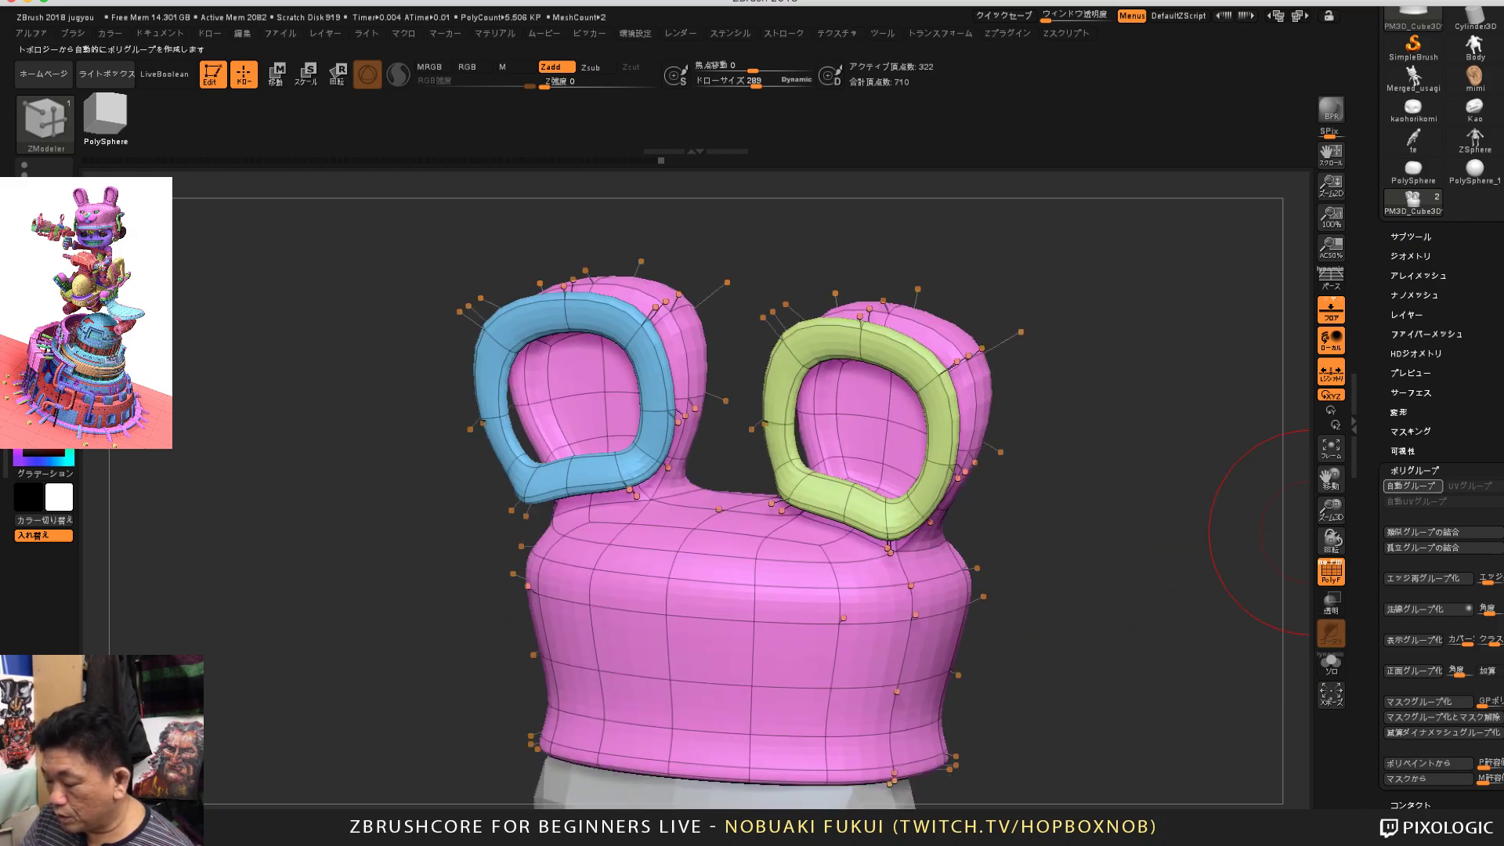
pyautogui.moveTo(1083, 504); pyautogui.dragTo(1155, 511)
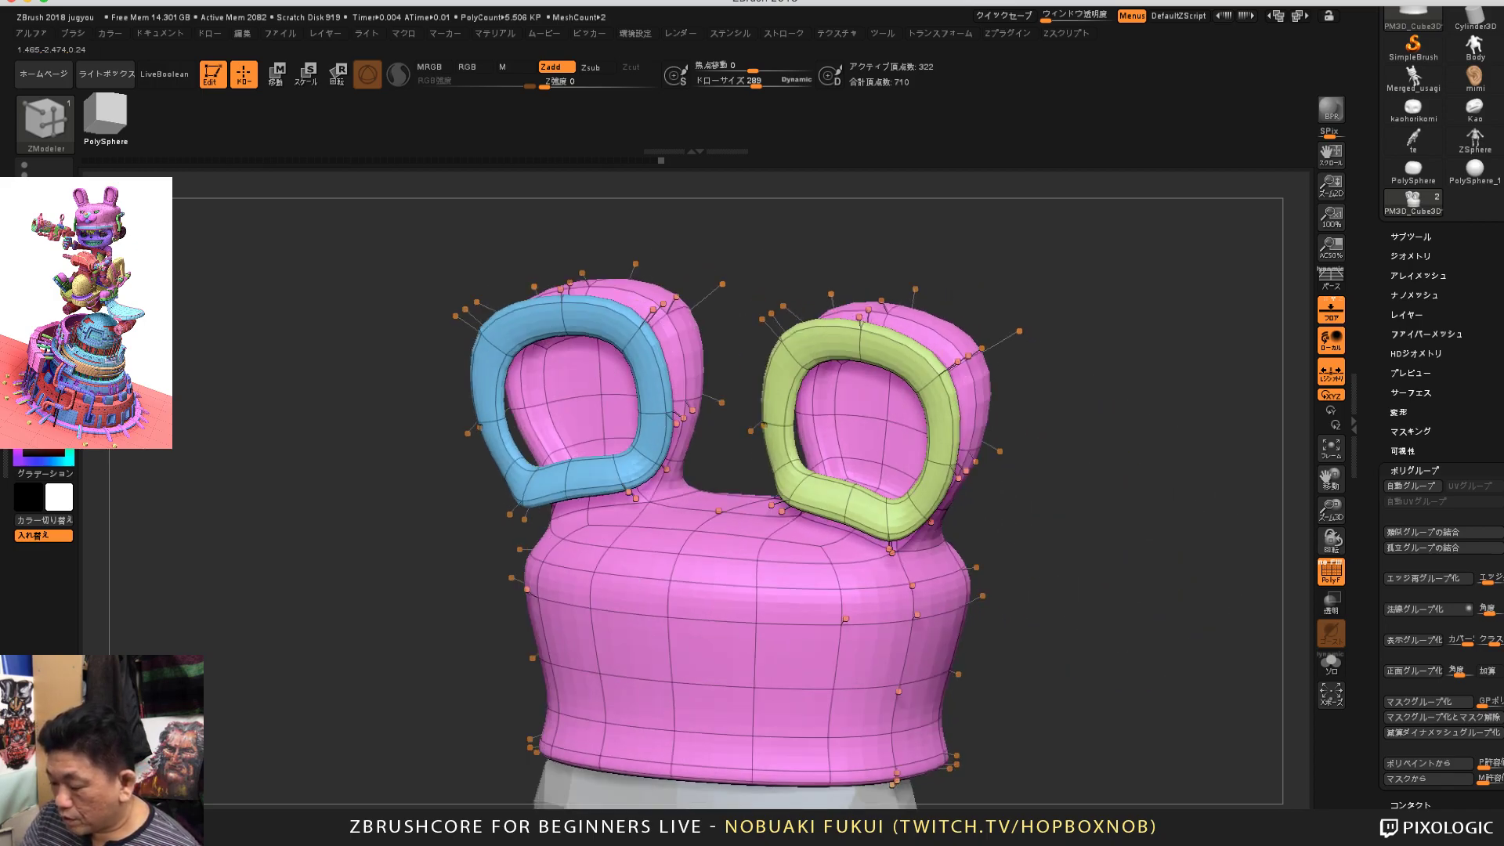
pyautogui.moveTo(1238, 580); pyautogui.dragTo(1082, 571)
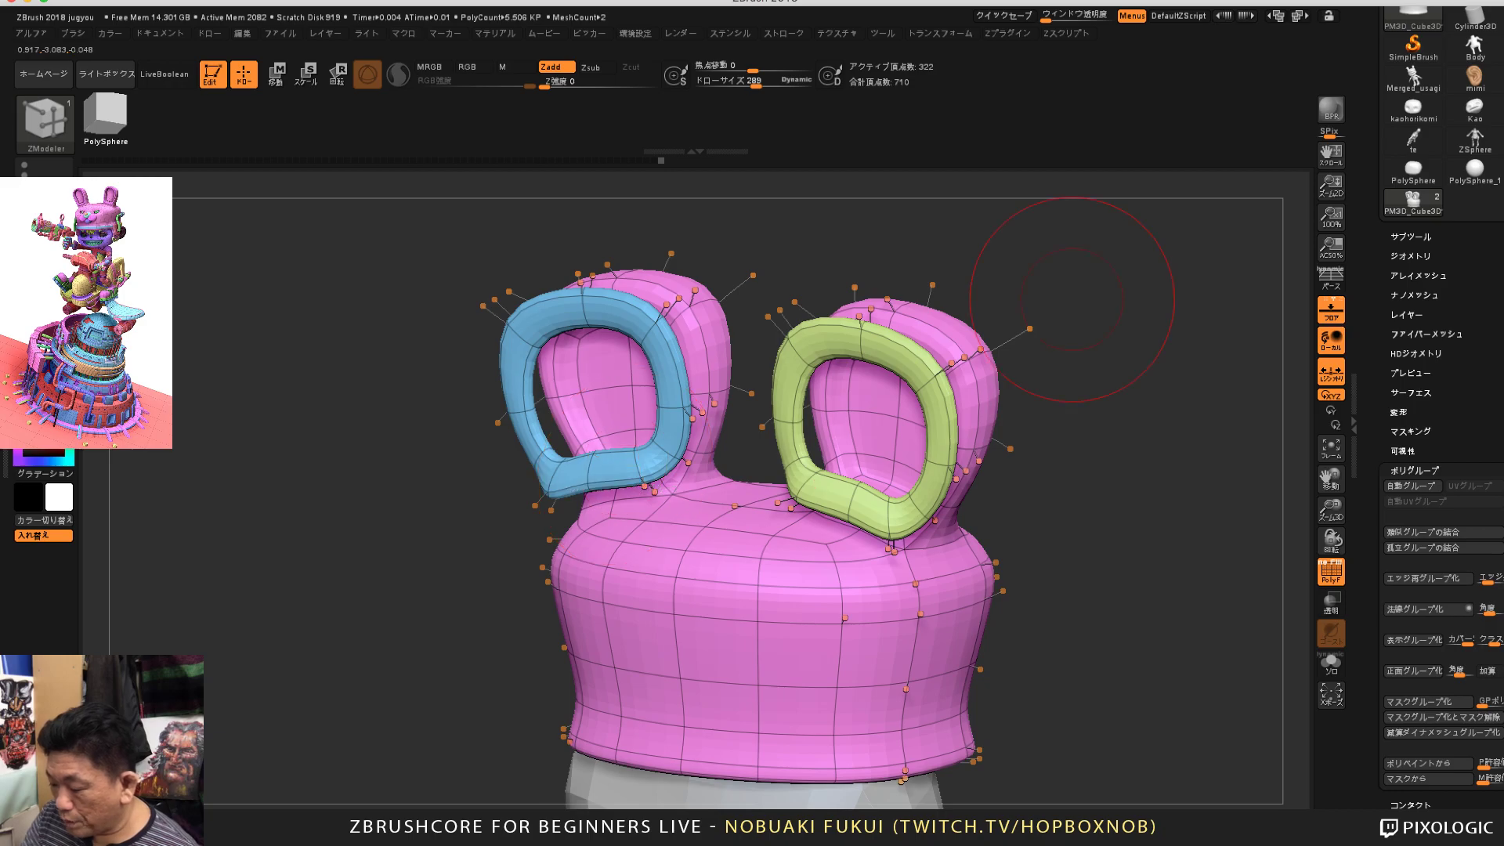
pyautogui.moveTo(1073, 299)
pyautogui.mouseDown()
pyautogui.moveTo(1136, 302)
pyautogui.moveTo(1117, 290)
pyautogui.moveTo(1144, 270)
pyautogui.moveTo(1103, 293)
pyautogui.mouseUp()
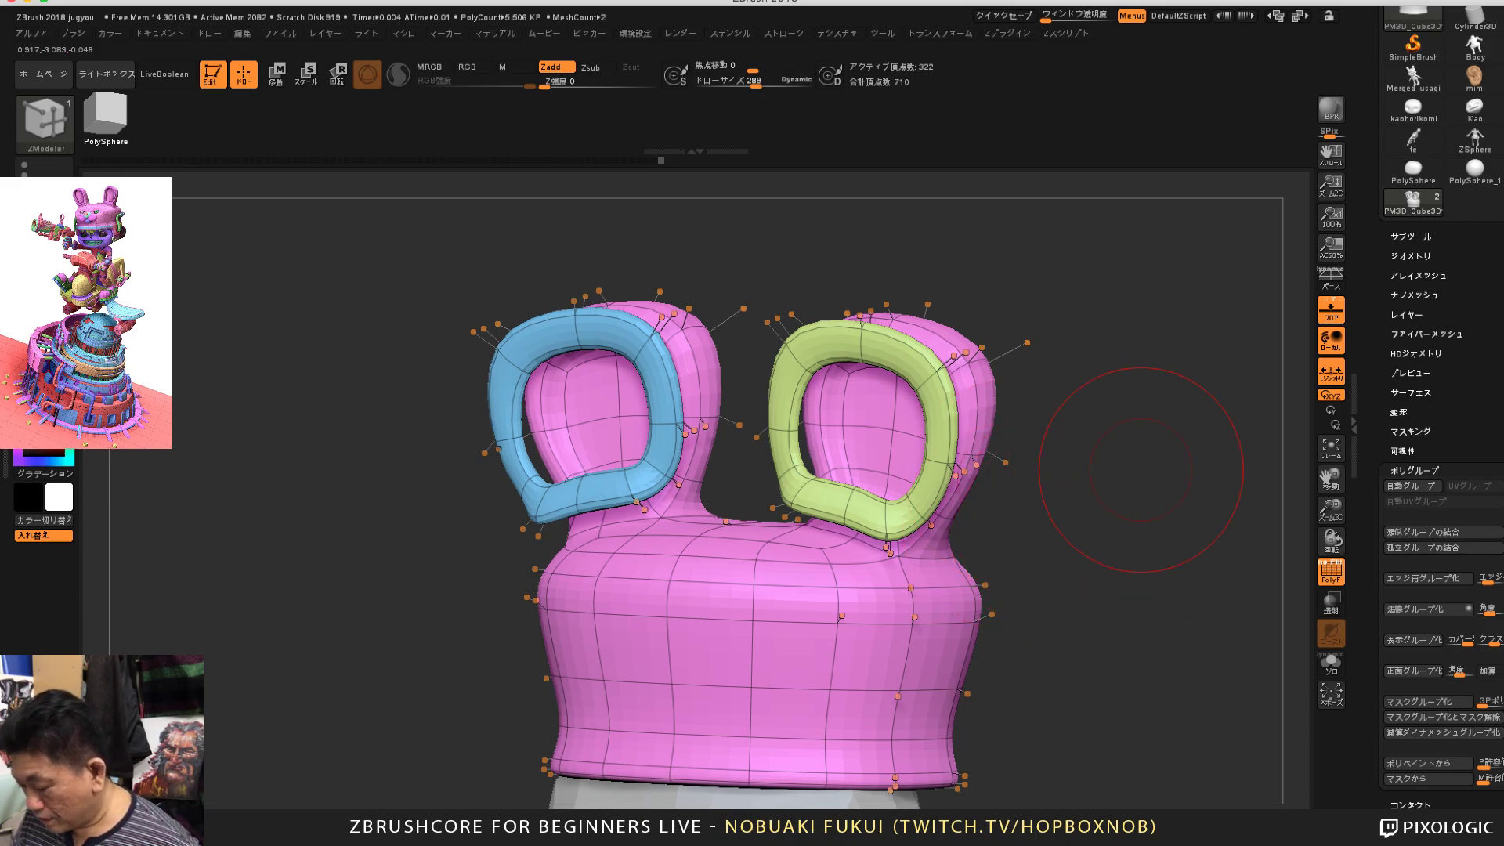
pyautogui.moveTo(1141, 470); pyautogui.dragTo(1110, 470)
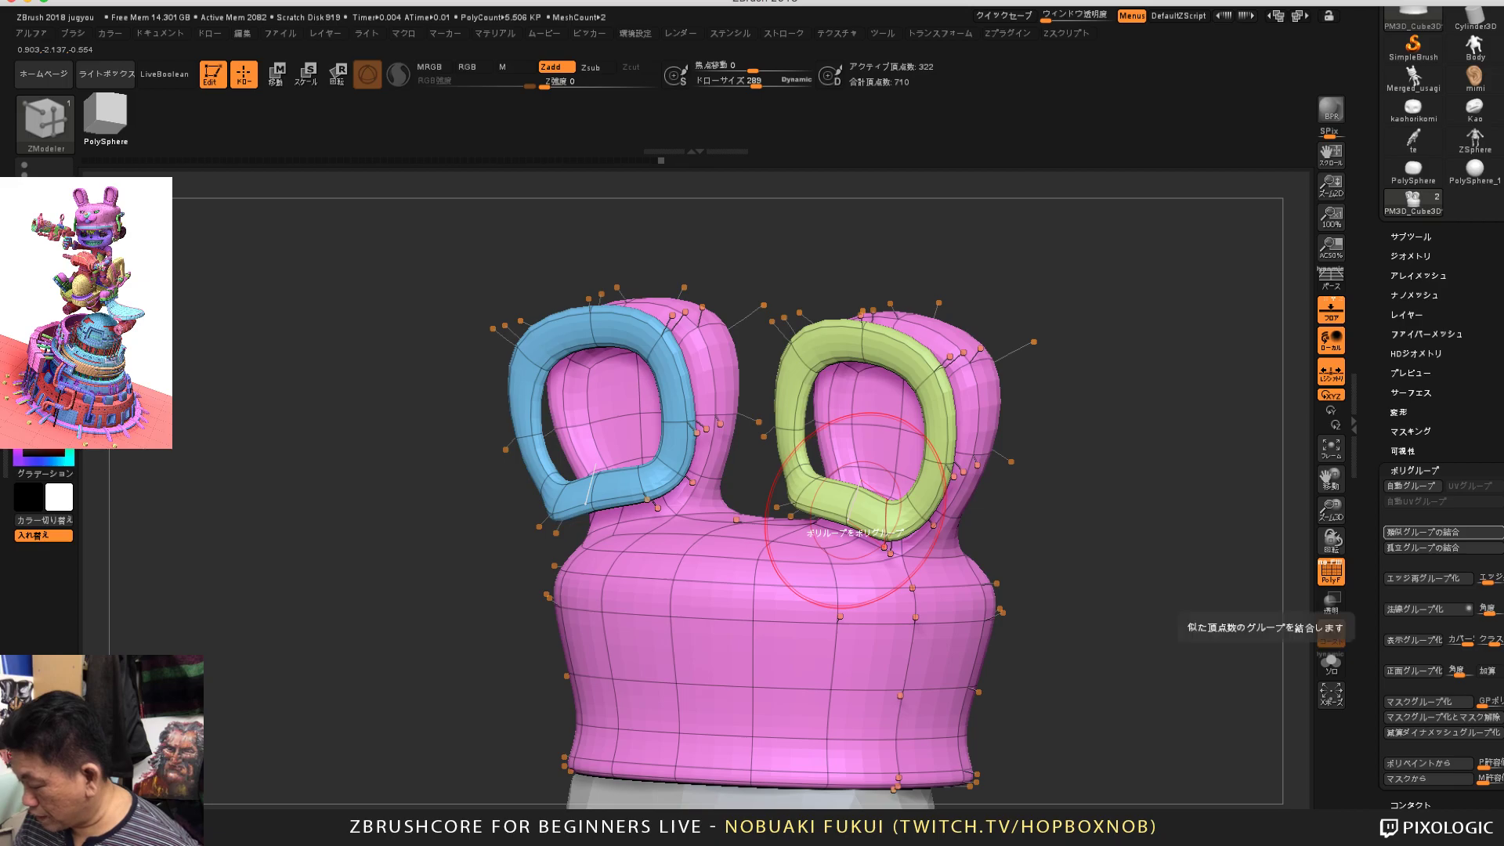
pyautogui.click(1418, 532)
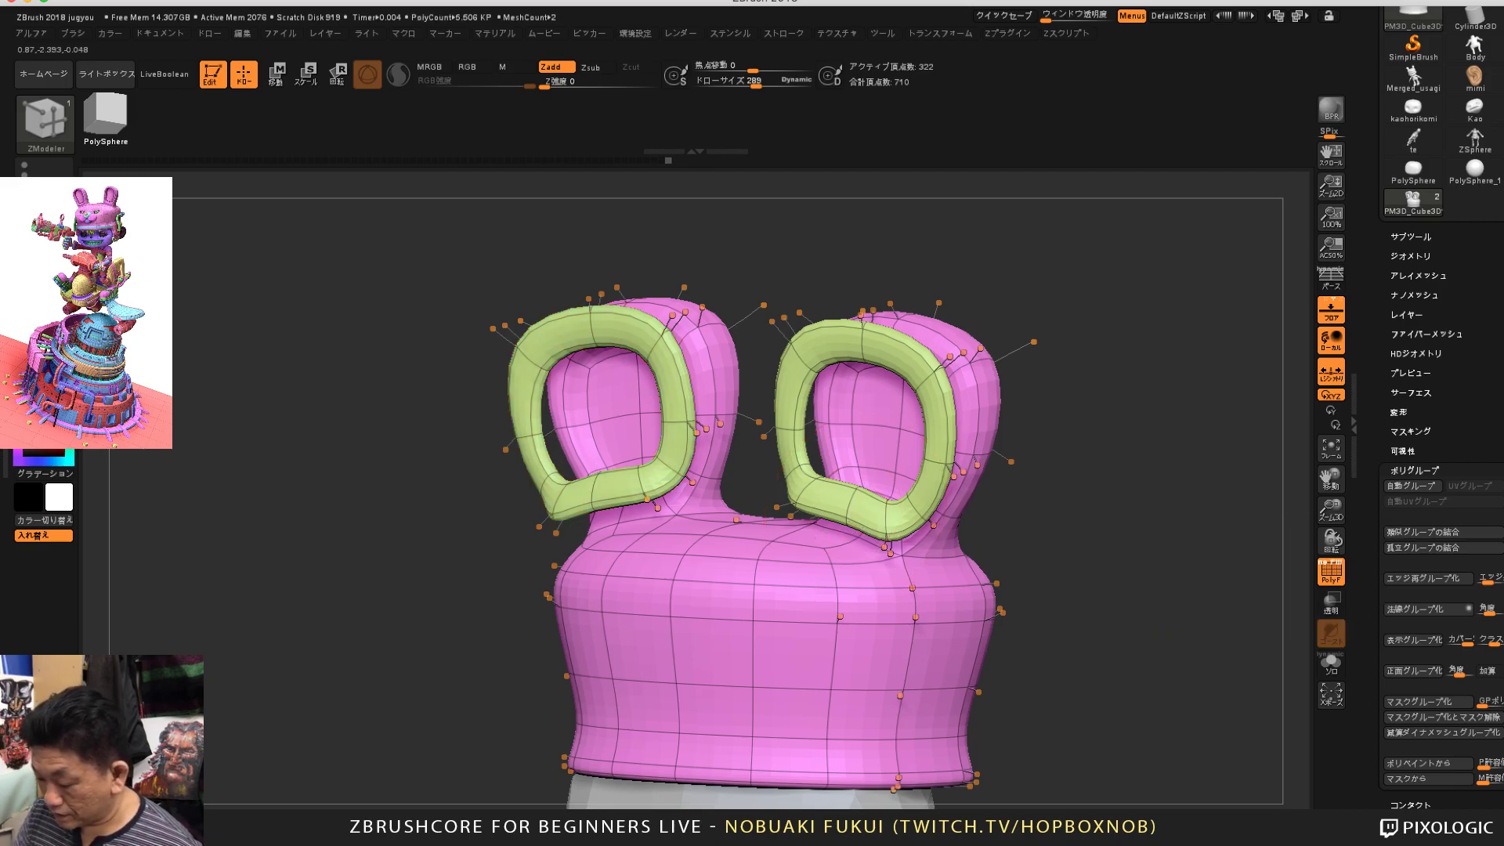
# Step: Mask everything except the ear frames, reset the gizmo's orientation, and move the frames back against the ears
pyautogui.moveTo(1121, 400); pyautogui.dragTo(1054, 480)
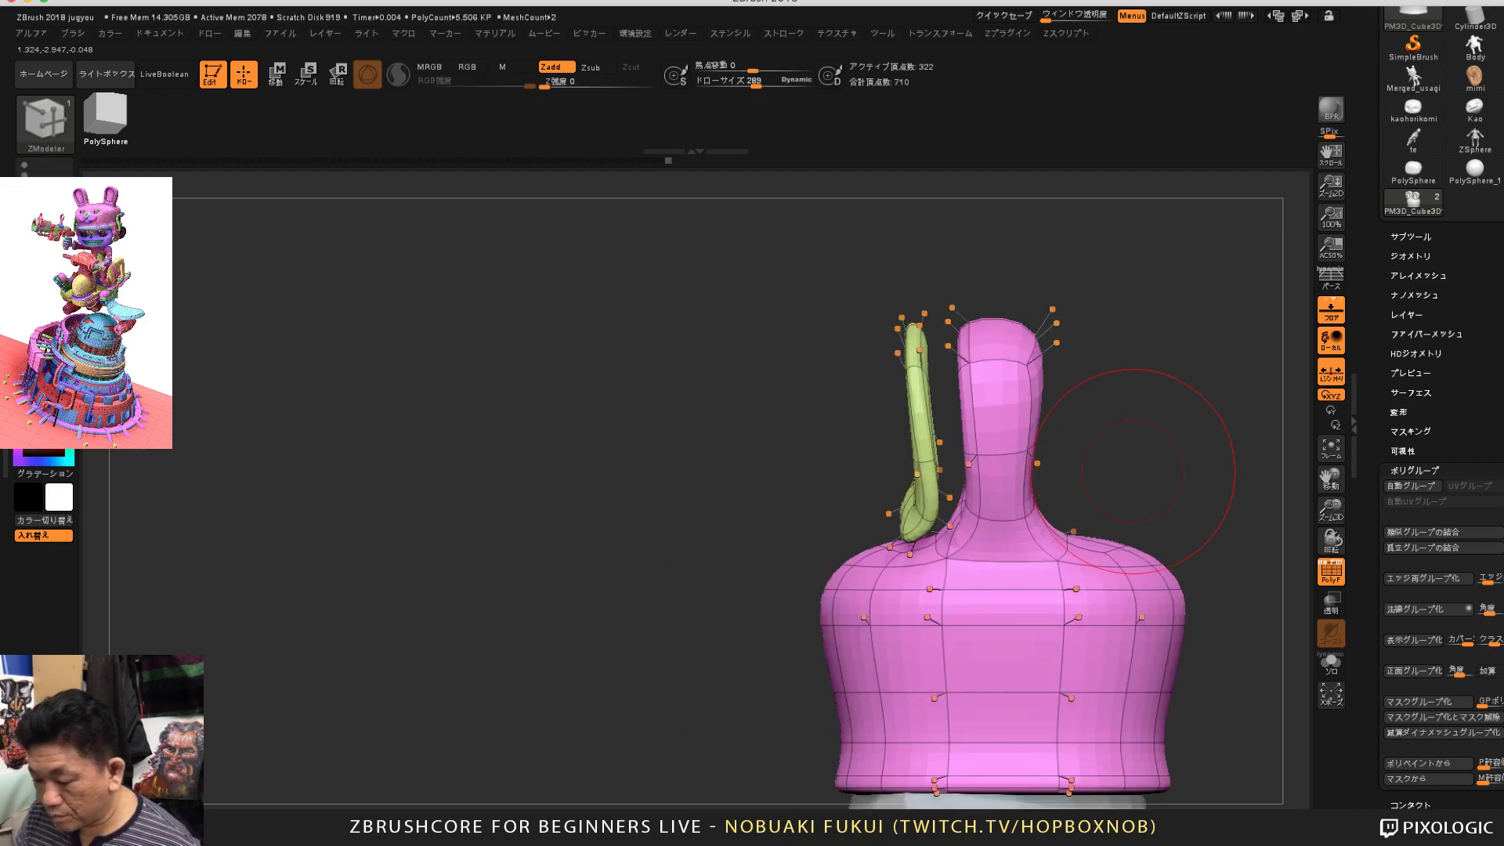
pyautogui.keyDown('alt'); pyautogui.moveTo(1140, 461); pyautogui.dragTo(992, 441); pyautogui.keyUp('alt')
pyautogui.press('w')
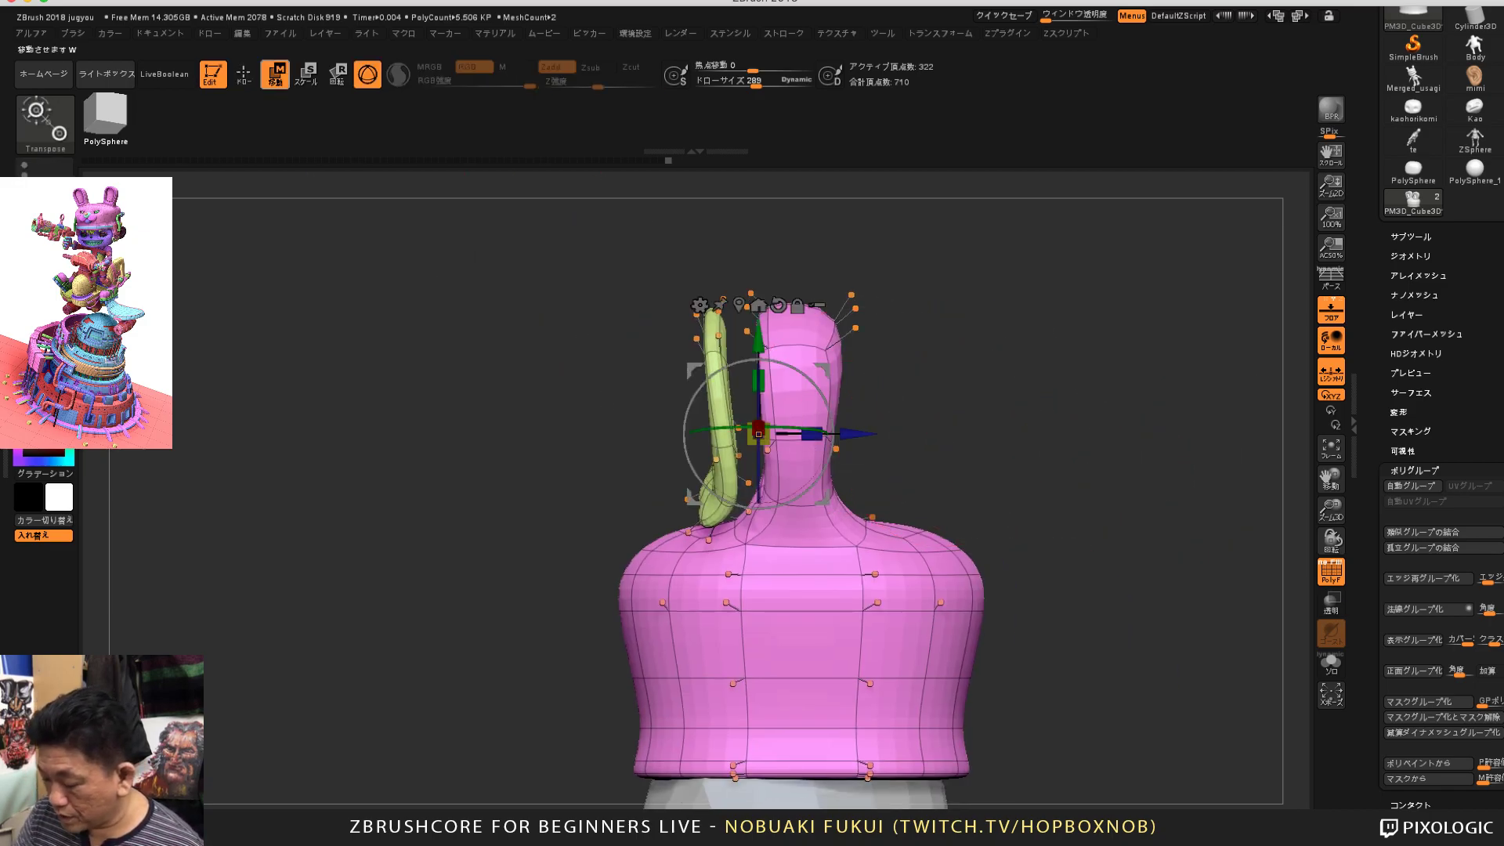
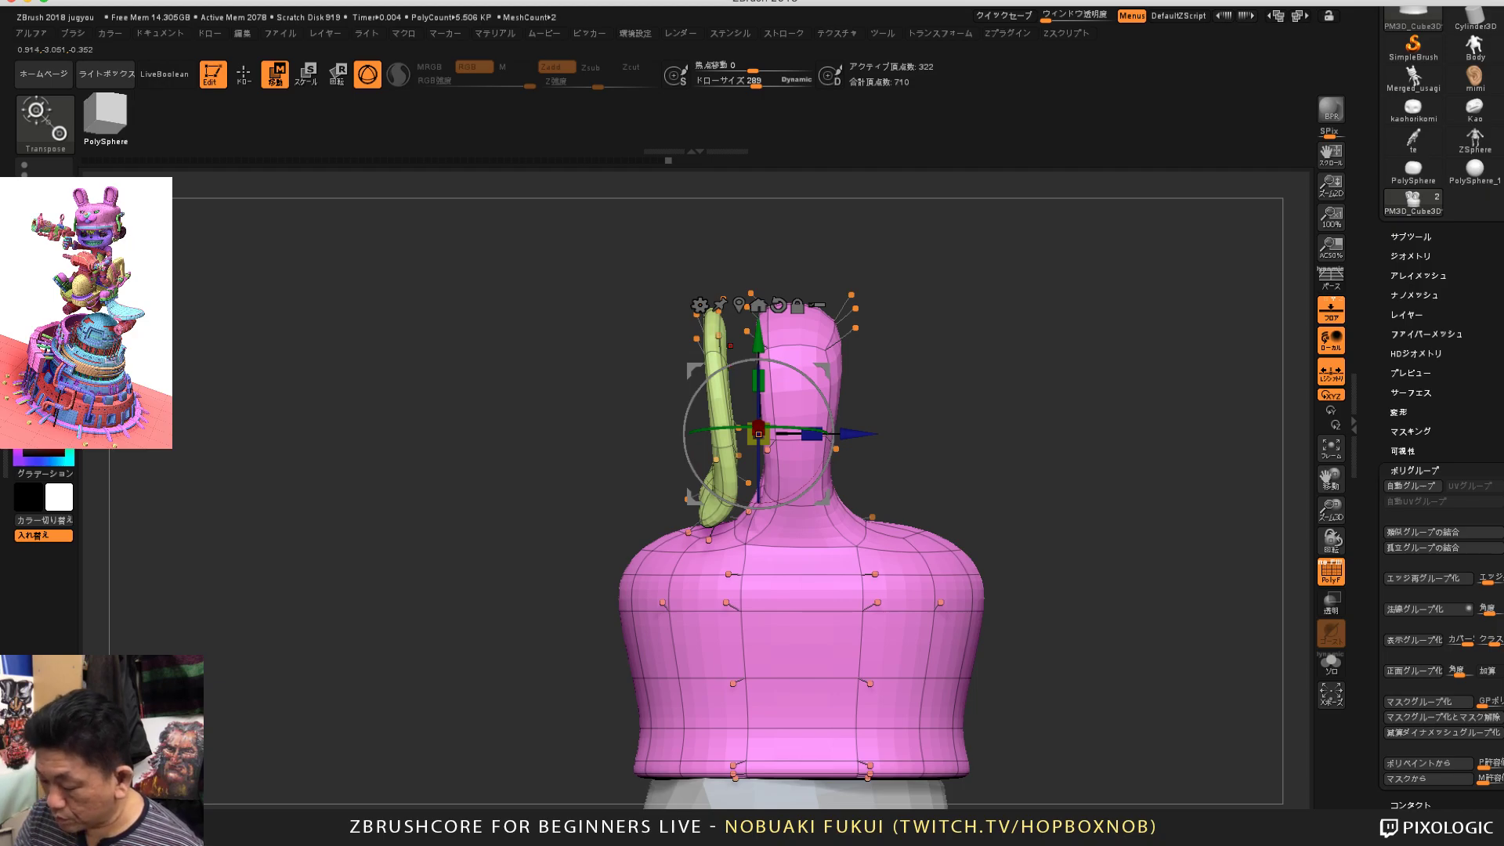
pyautogui.keyDown('ctrl'); pyautogui.click(710, 332); pyautogui.keyUp('ctrl')
pyautogui.moveTo(1019, 423)
pyautogui.mouseDown()
pyautogui.moveTo(1222, 429)
pyautogui.moveTo(1018, 431)
pyautogui.mouseUp()
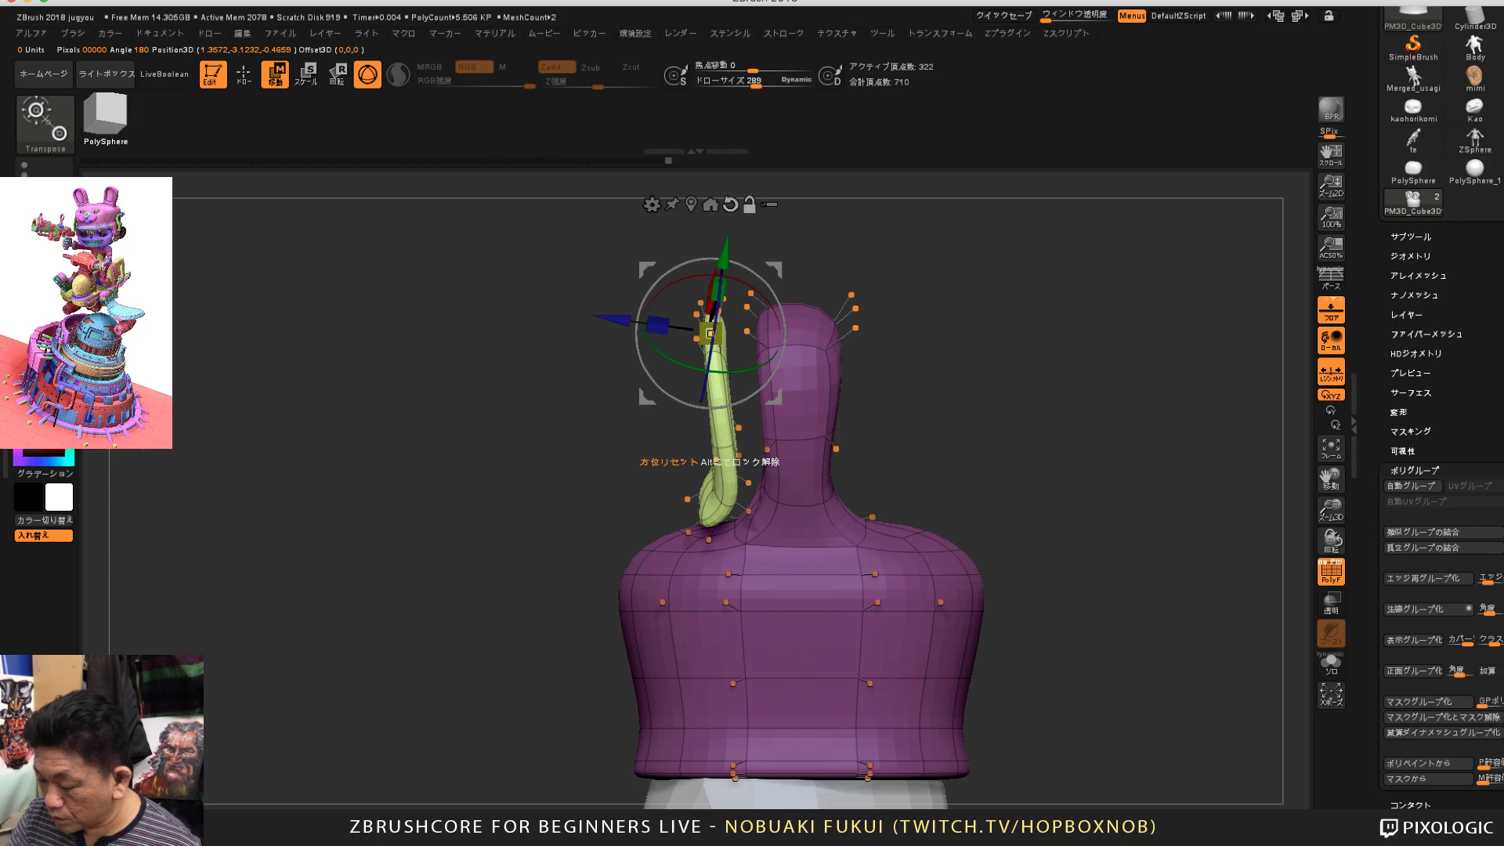
pyautogui.click(730, 204)
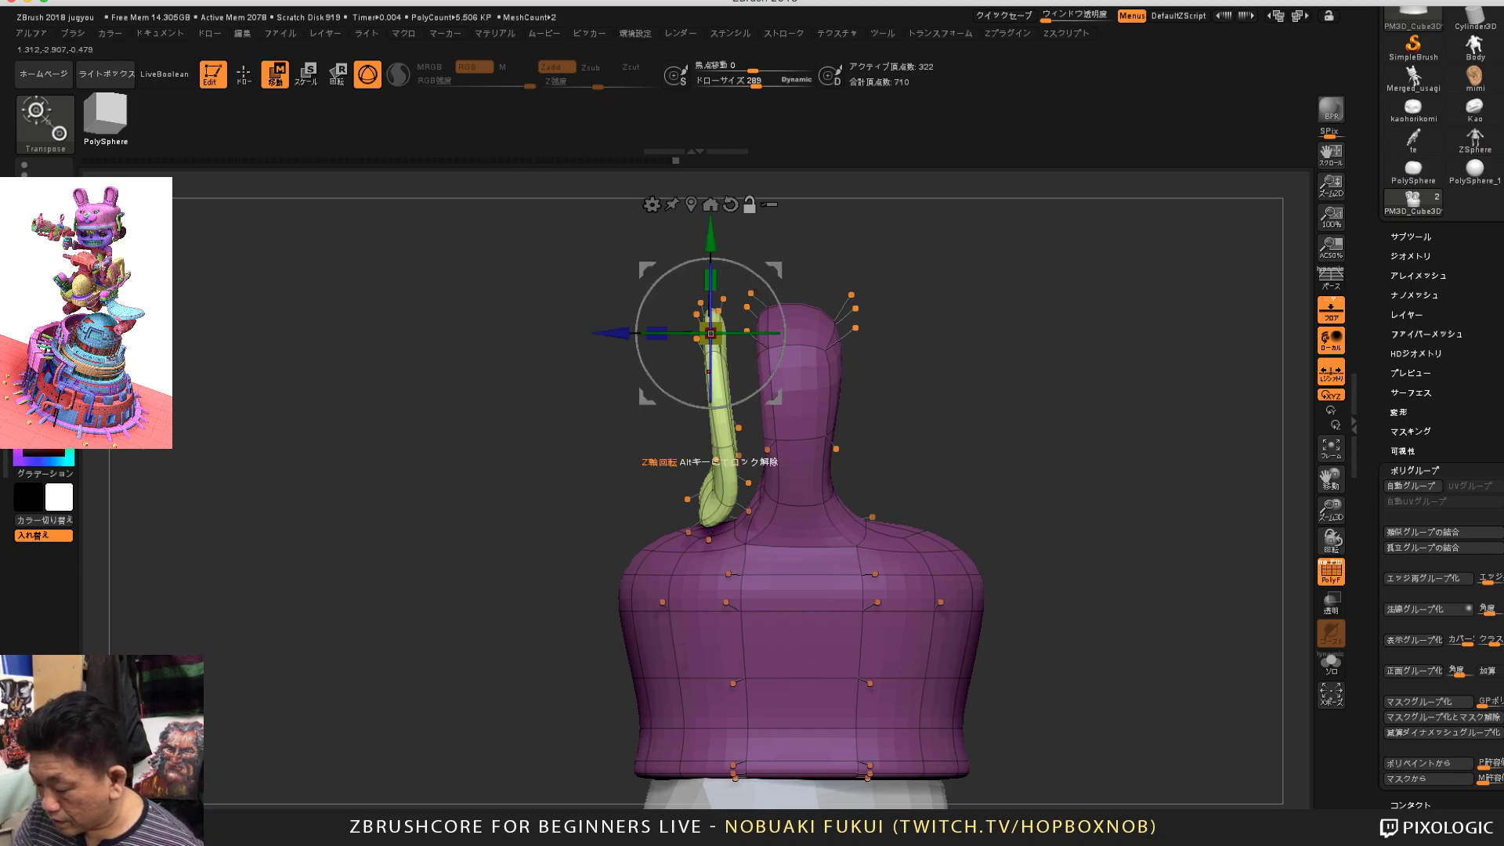
pyautogui.moveTo(614, 333); pyautogui.dragTo(648, 334)
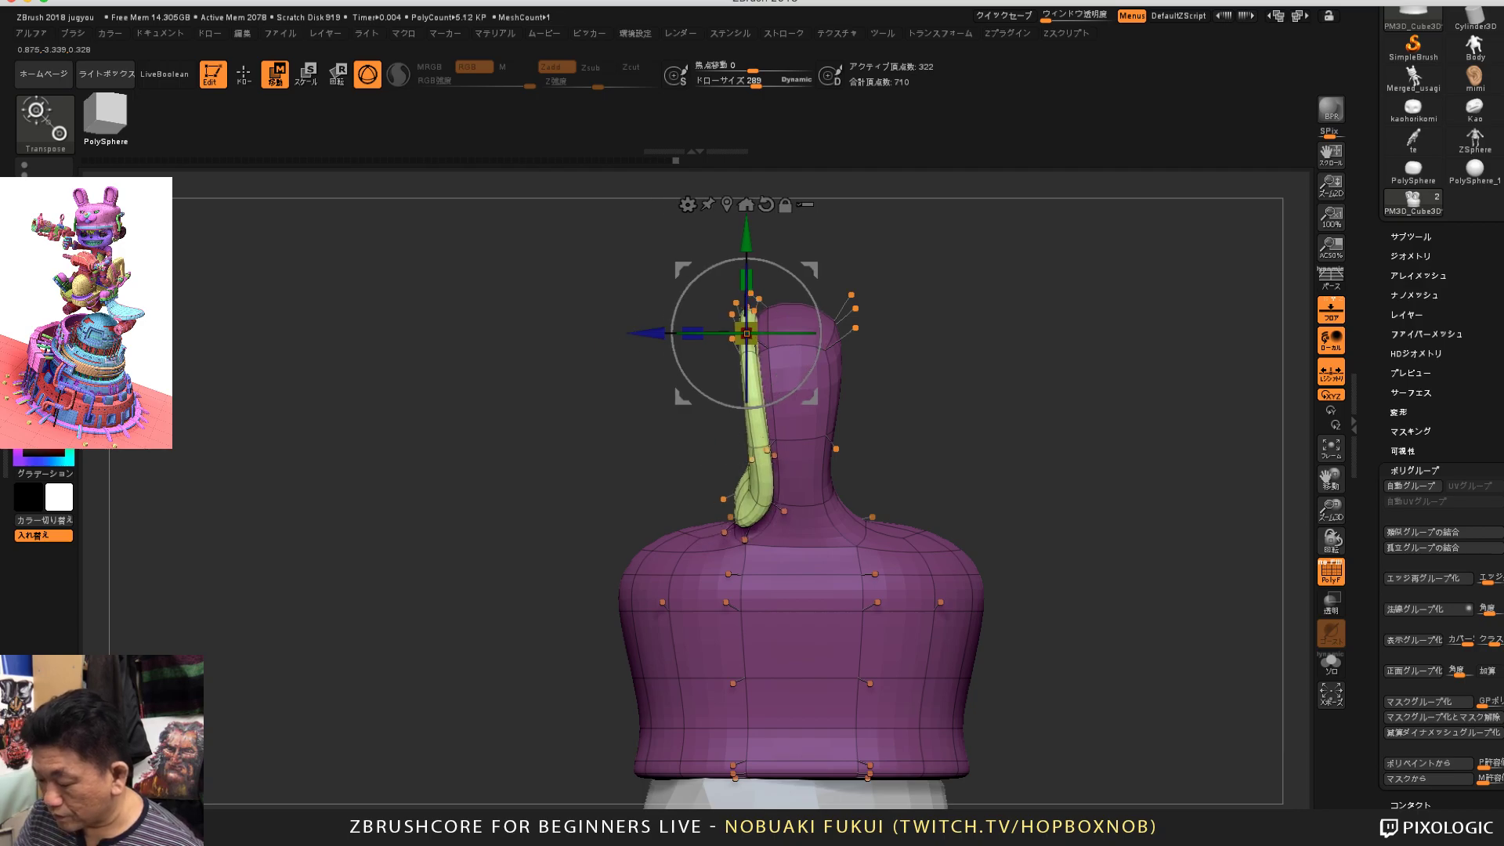
# Step: Reshape the inner sides and lower edges of the ear frames with the Move brush to fit the ears
pyautogui.moveTo(485, 376); pyautogui.dragTo(678, 384)
pyautogui.keyDown('alt'); pyautogui.moveTo(940, 501); pyautogui.dragTo(1042, 472); pyautogui.keyUp('alt')
pyautogui.press('b')
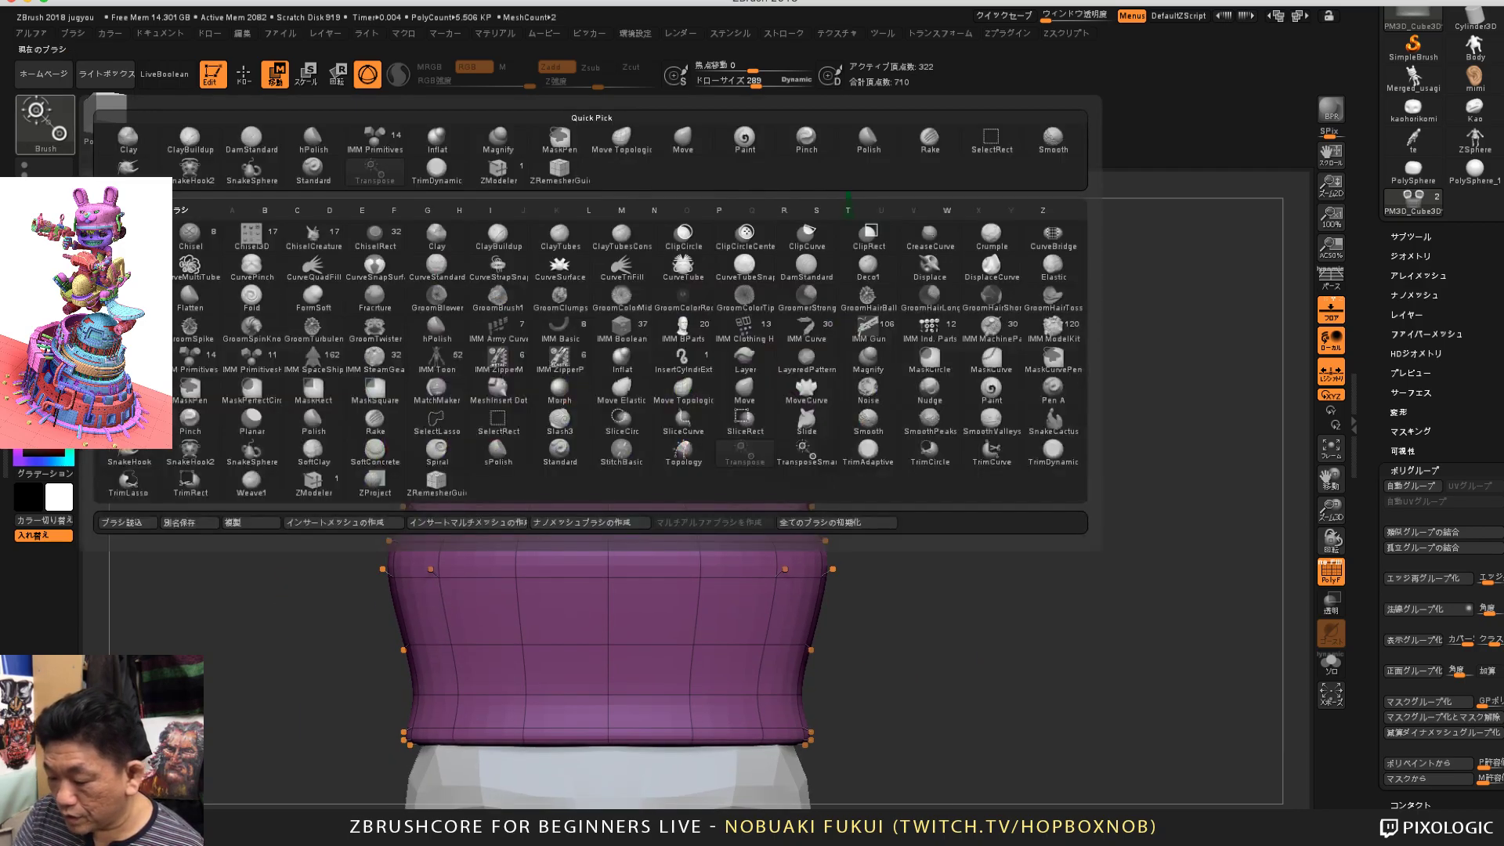
pyautogui.press('m')
pyautogui.press('v')
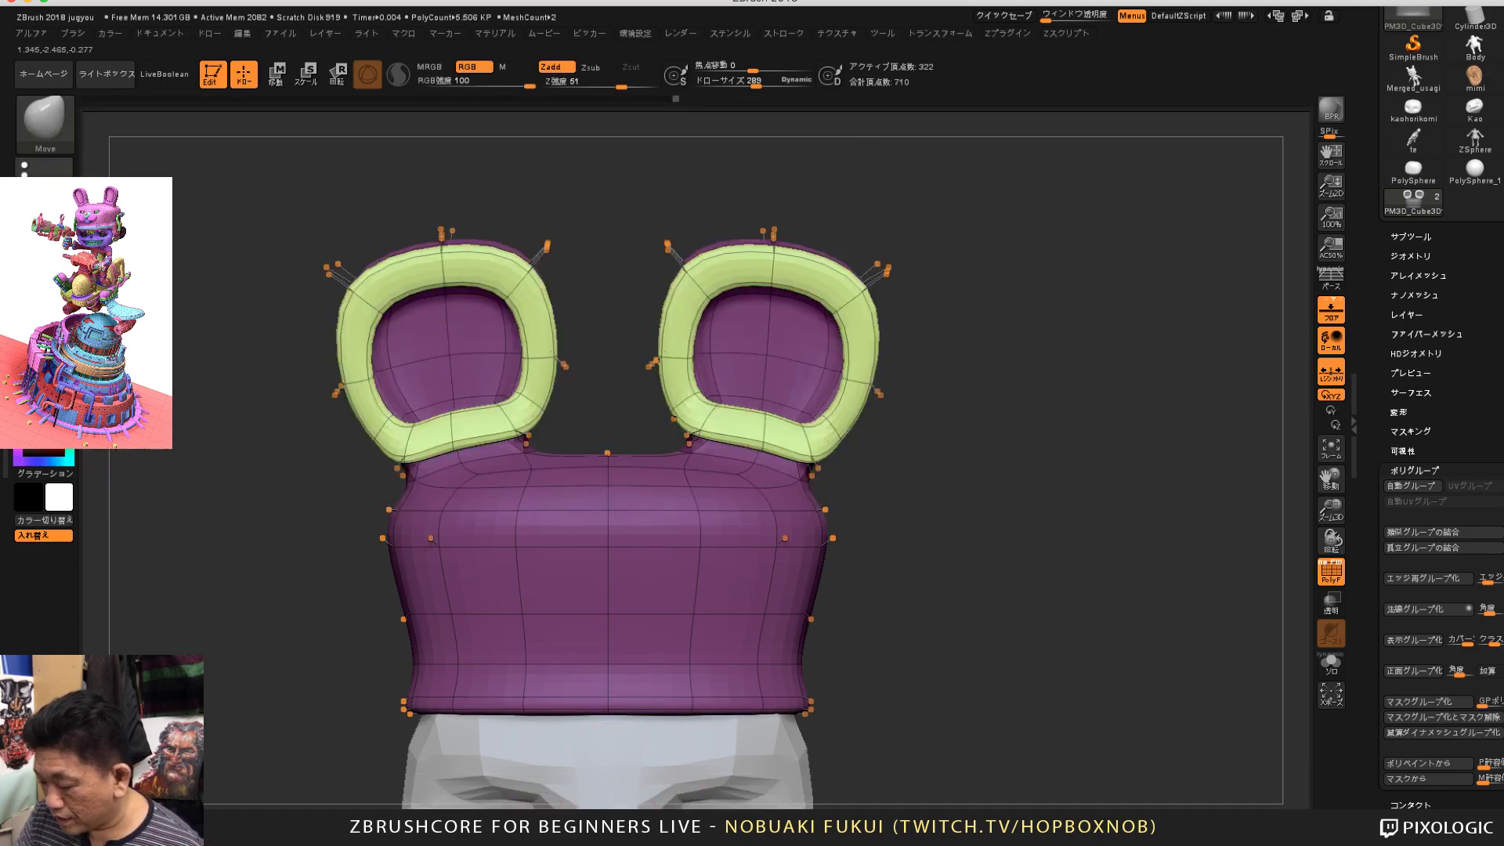
pyautogui.moveTo(772, 435); pyautogui.dragTo(815, 453)
pyautogui.moveTo(670, 368); pyautogui.dragTo(678, 367)
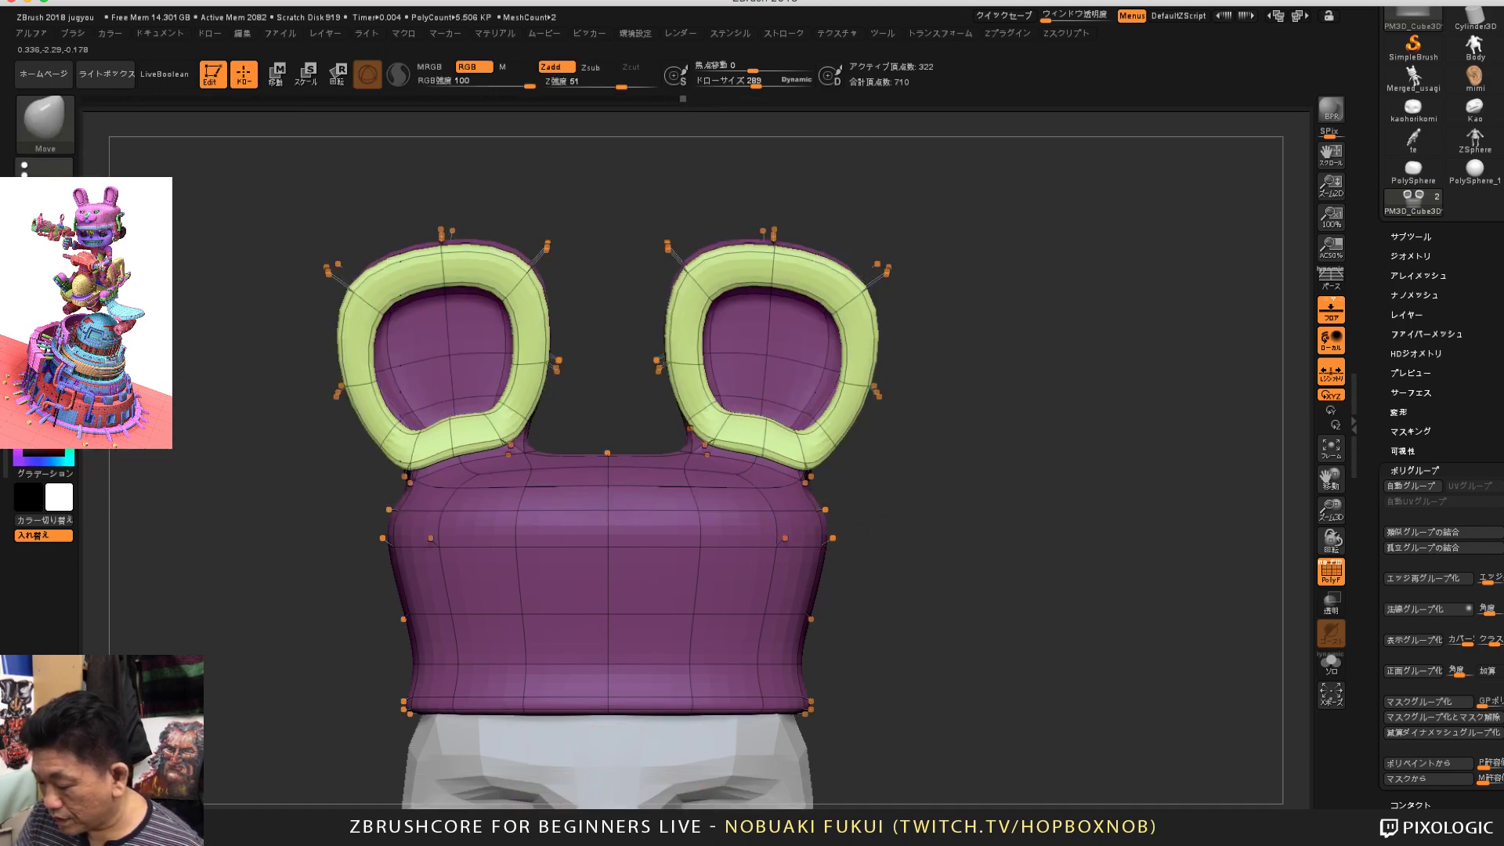
pyautogui.moveTo(846, 415); pyautogui.dragTo(841, 417)
# Step: Clear the mask from the hat and open the subtool list
pyautogui.moveTo(985, 456); pyautogui.dragTo(870, 470)
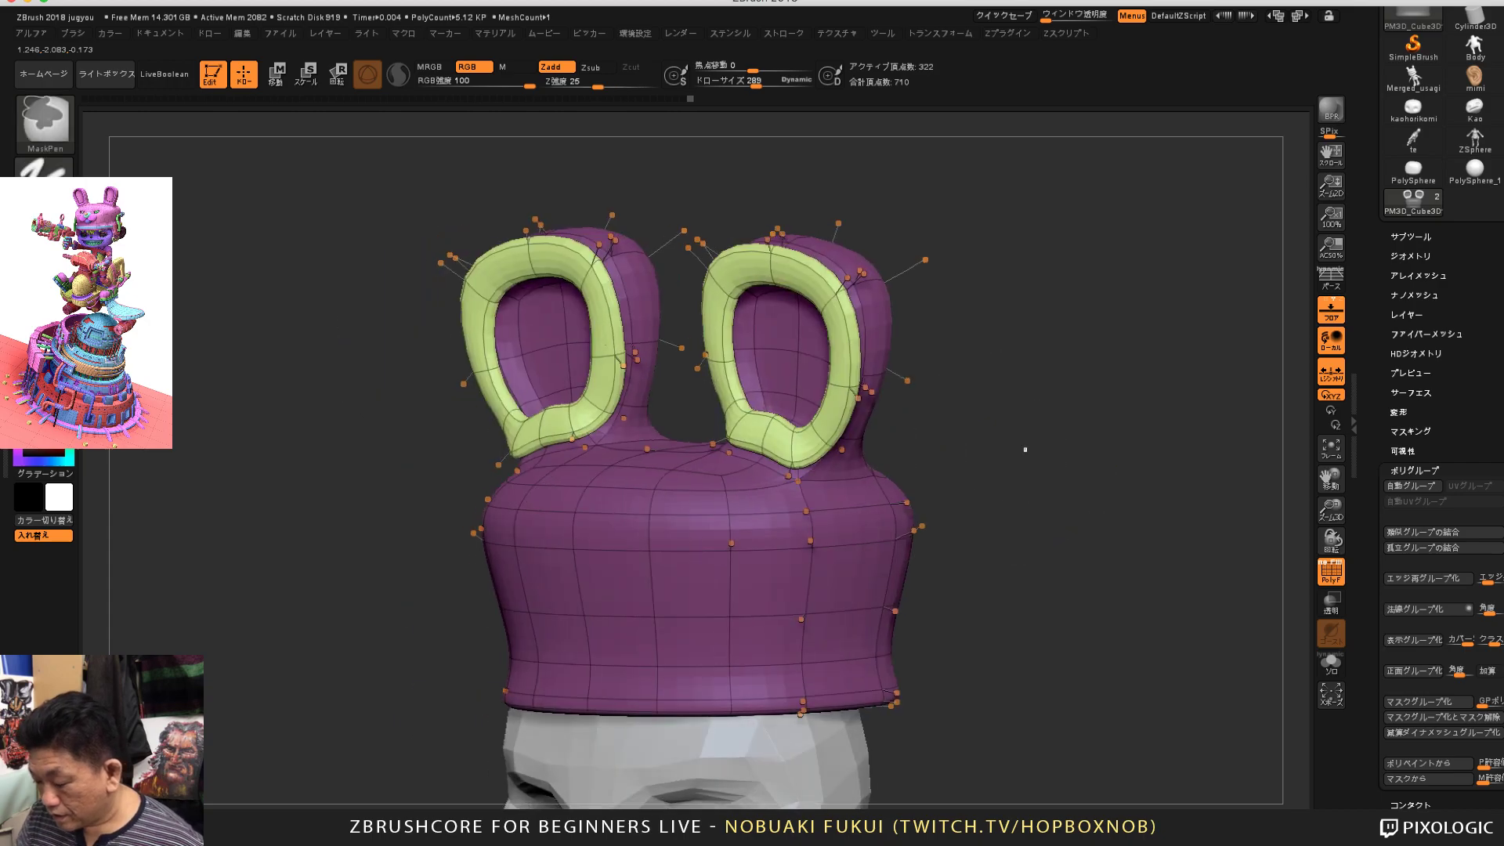
pyautogui.keyDown('ctrl'); pyautogui.moveTo(1024, 447); pyautogui.dragTo(1020, 484); pyautogui.keyUp('ctrl')
pyautogui.moveTo(1473, 297)
pyautogui.mouseDown()
pyautogui.moveTo(1473, 315)
pyautogui.moveTo(1473, 301)
pyautogui.mouseUp()
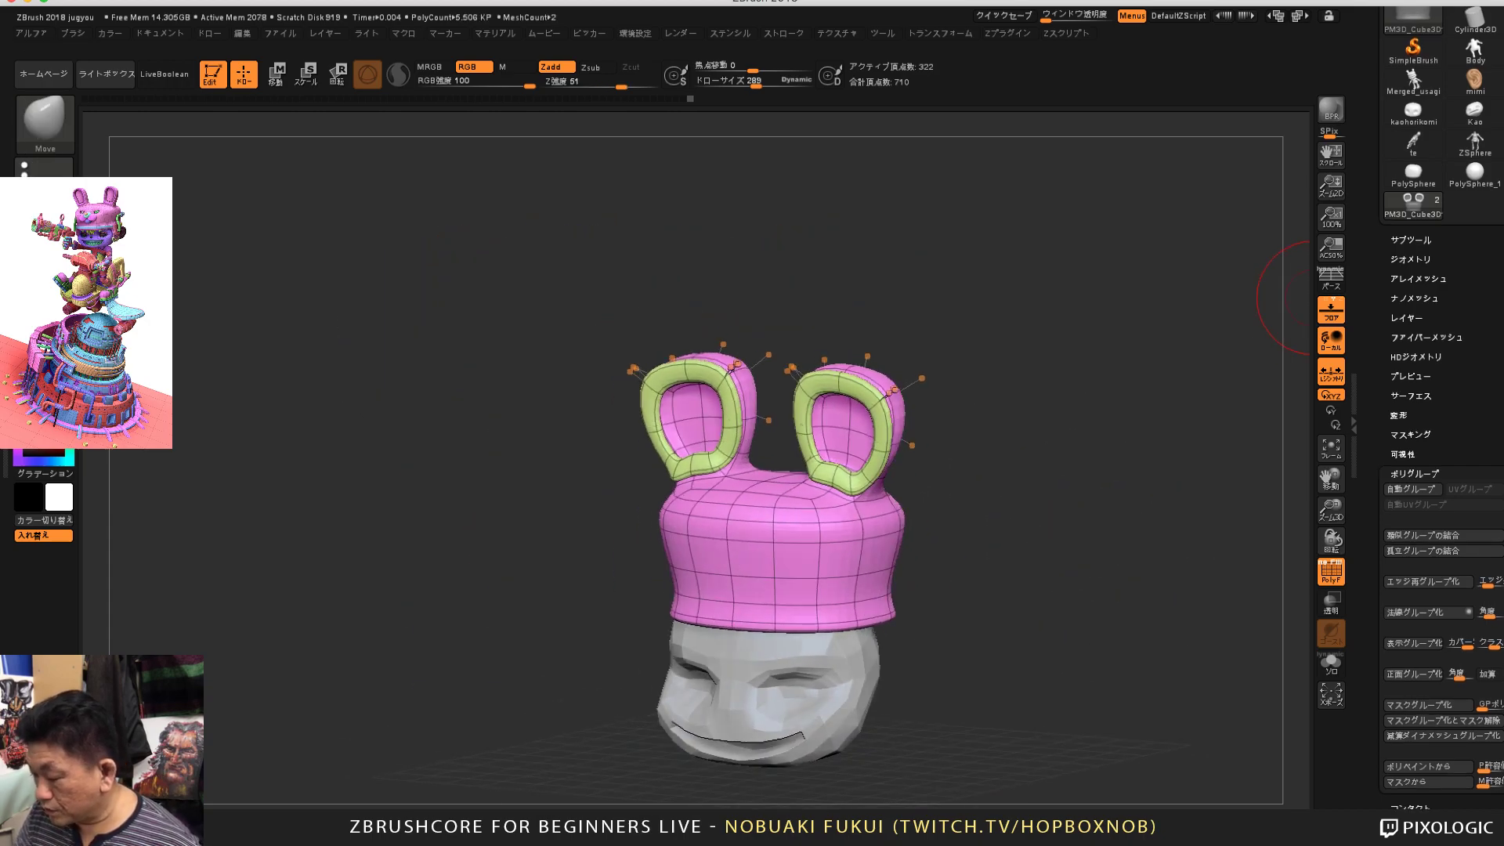
pyautogui.click(1411, 239)
pyautogui.moveTo(1188, 453); pyautogui.dragTo(1388, 285)
pyautogui.moveTo(1101, 465); pyautogui.dragTo(1085, 574)
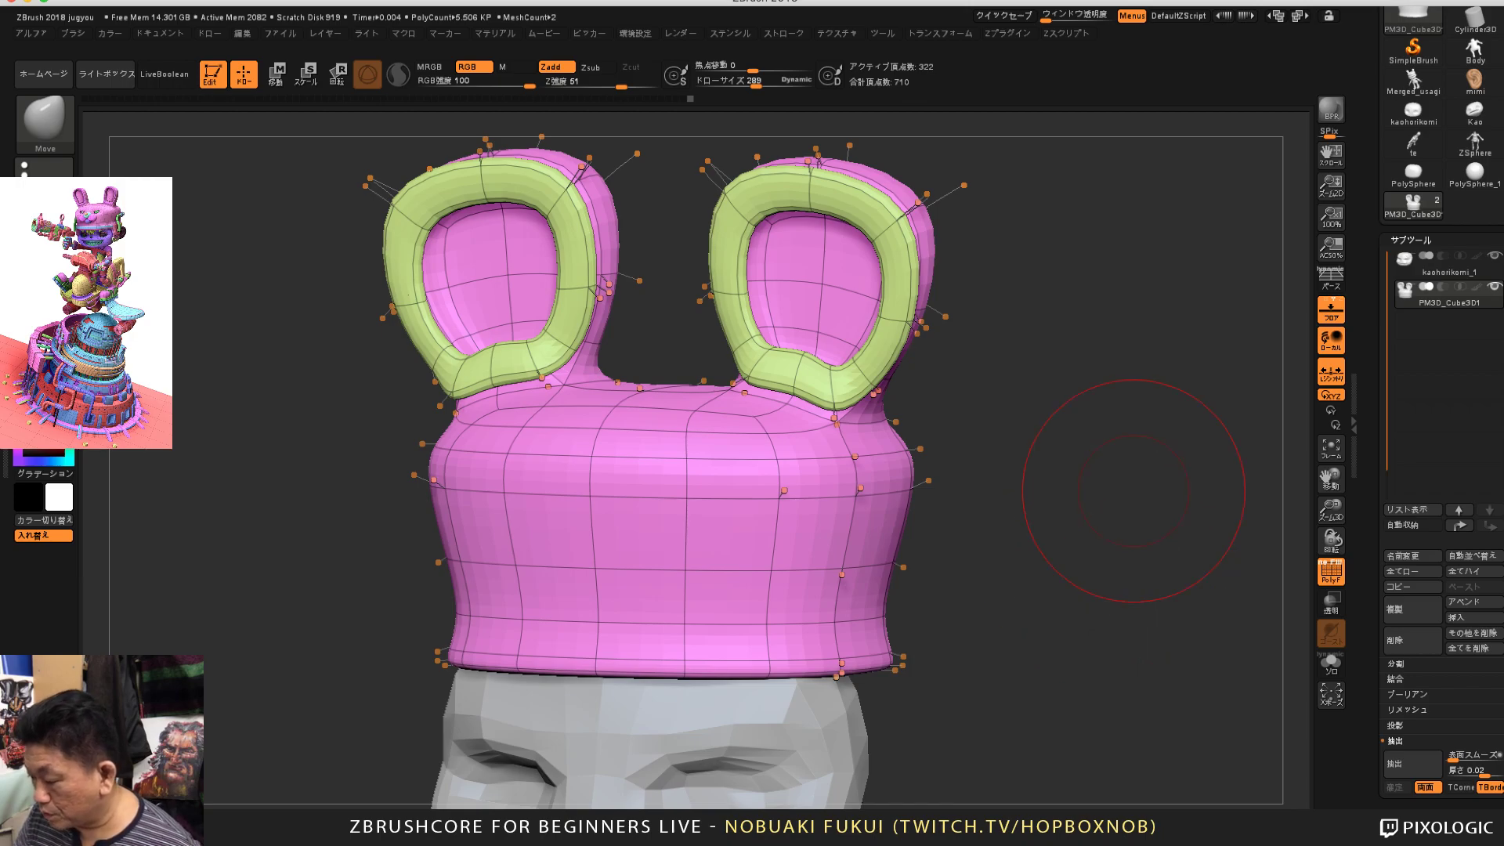
pyautogui.moveTo(1134, 491); pyautogui.dragTo(1111, 493)
# Step: Undo the frame edits back to the ears with white rim polygroups and no detached rings
pyautogui.hotkey('ctrl', 'z')
pyautogui.hotkey('ctrl', 'z')
pyautogui.hotkey('ctrl', 'z')
pyautogui.hotkey('ctrl', 'z')
pyautogui.hotkey('ctrl', 'z')
pyautogui.hotkey('ctrl', 'z')
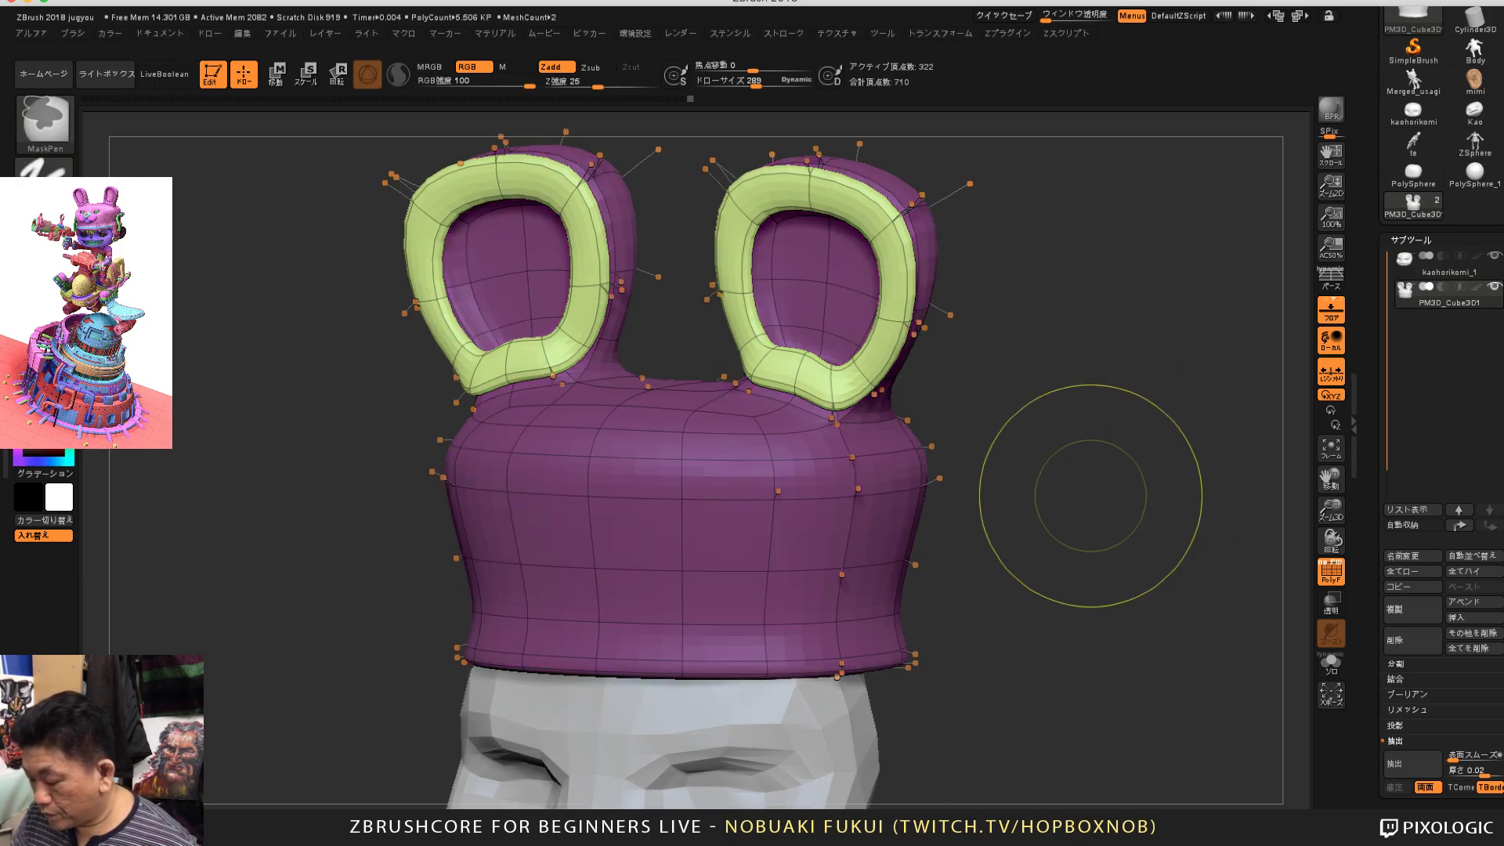
pyautogui.hotkey('ctrl', 'z')
pyautogui.hotkey('ctrl', 'z')
pyautogui.hotkey('ctrl', 'z')
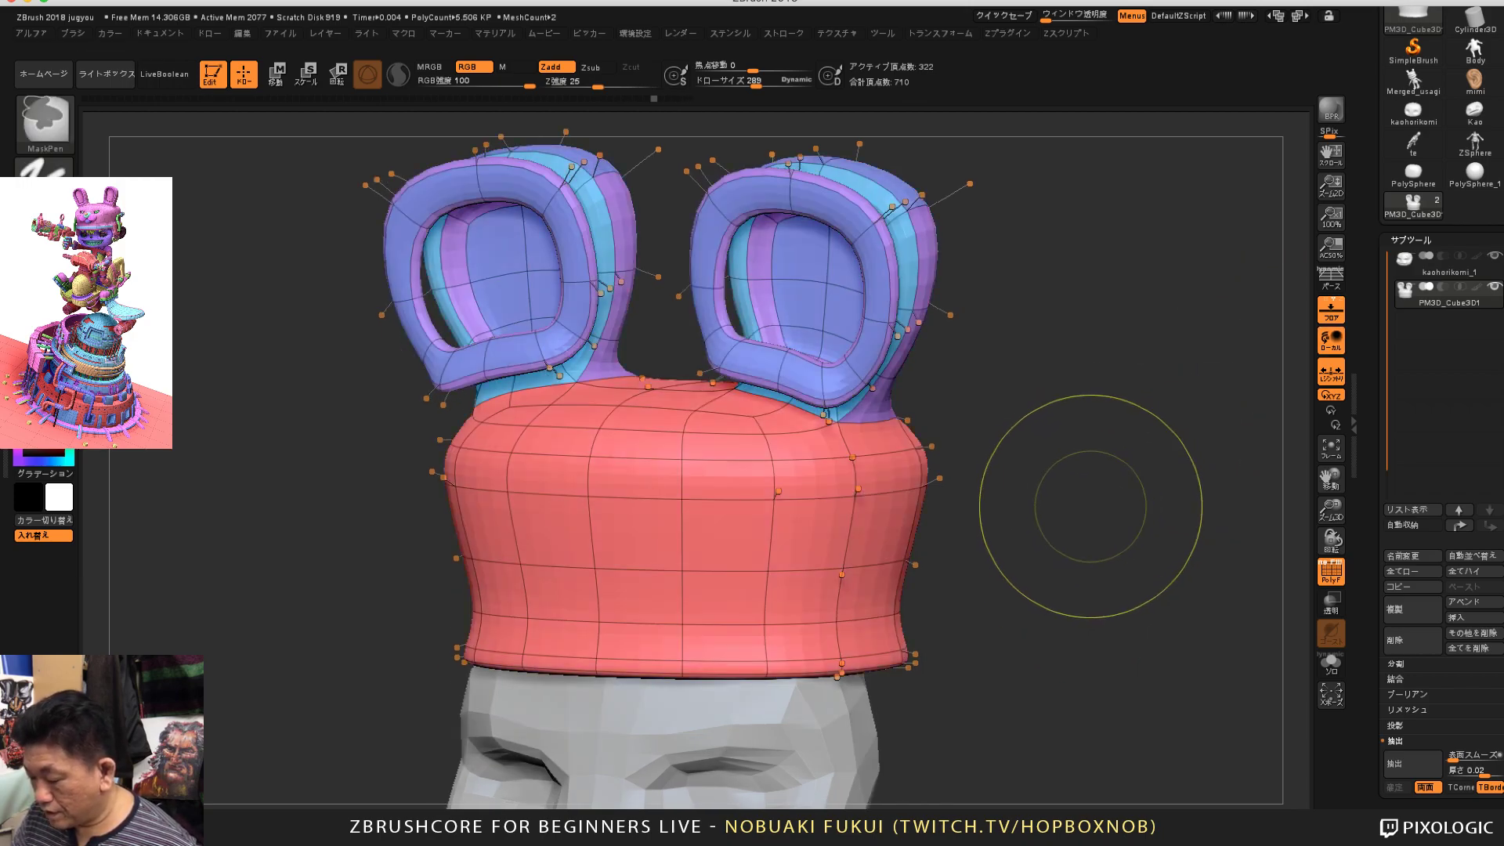
pyautogui.hotkey('ctrl', 'z')
pyautogui.hotkey('ctrl', 'z')
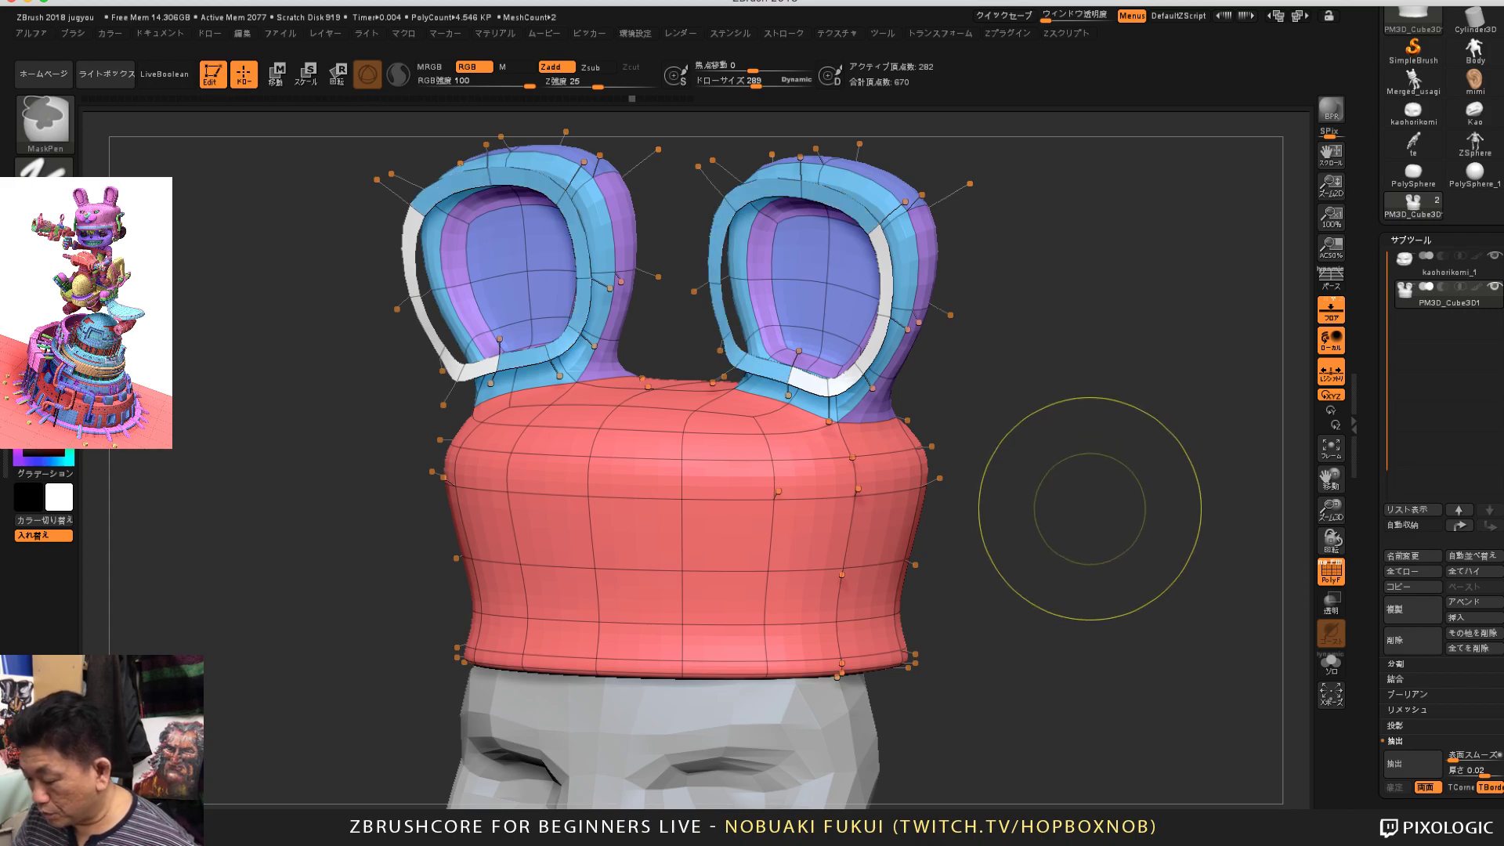
pyautogui.hotkey('ctrl', 'z')
pyautogui.hotkey('ctrl', 'z')
pyautogui.hotkey('ctrl', 'z')
pyautogui.hotkey('ctrl', 'z')
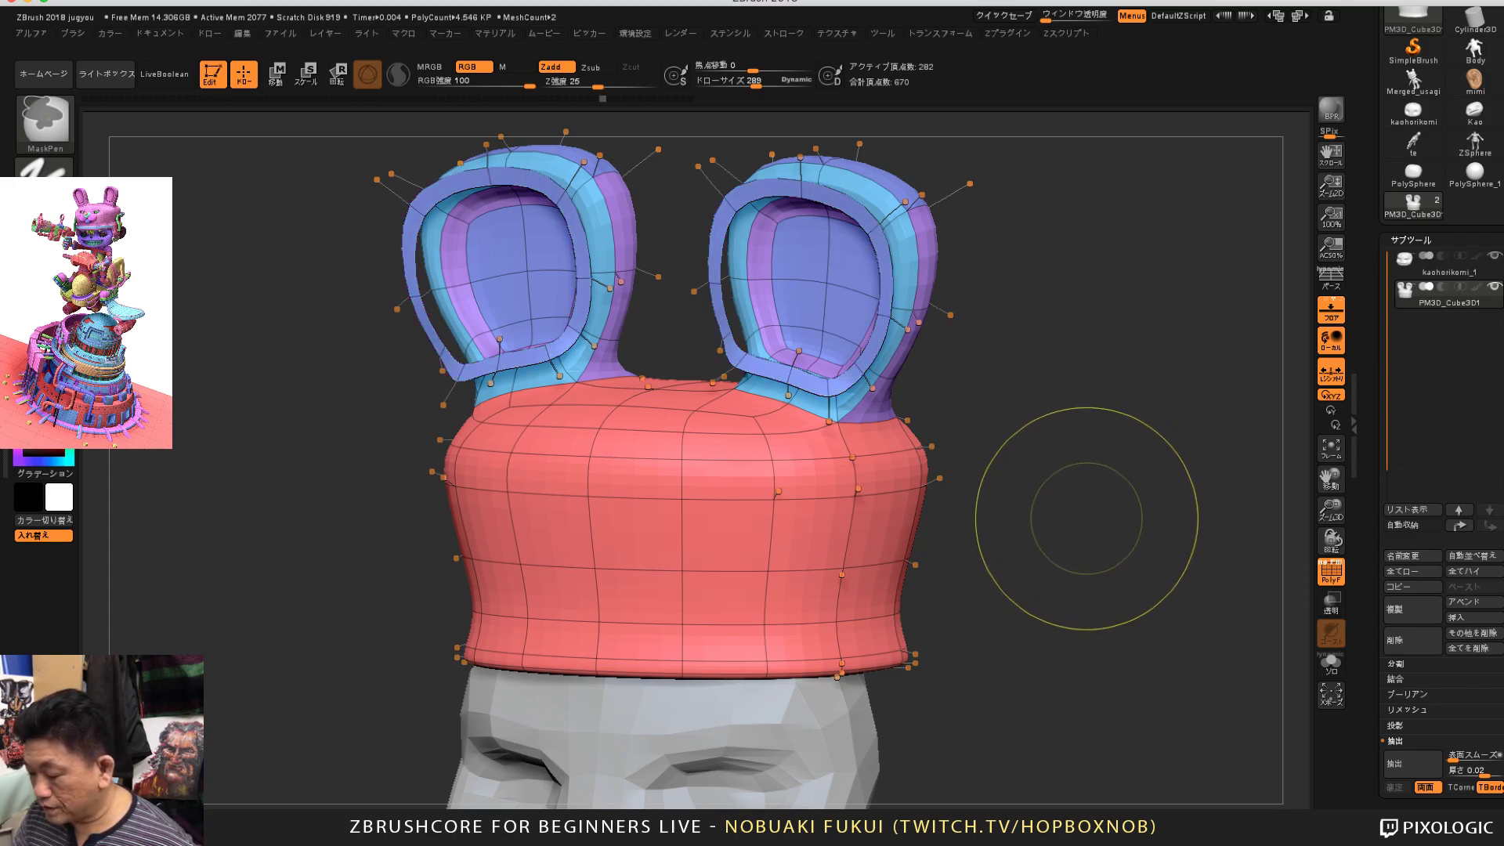
pyautogui.keyDown('alt'); pyautogui.moveTo(1083, 470); pyautogui.dragTo(1083, 412); pyautogui.keyUp('alt')
pyautogui.moveTo(1059, 536)
pyautogui.mouseDown()
pyautogui.moveTo(1068, 578)
pyautogui.moveTo(1150, 557)
pyautogui.mouseUp()
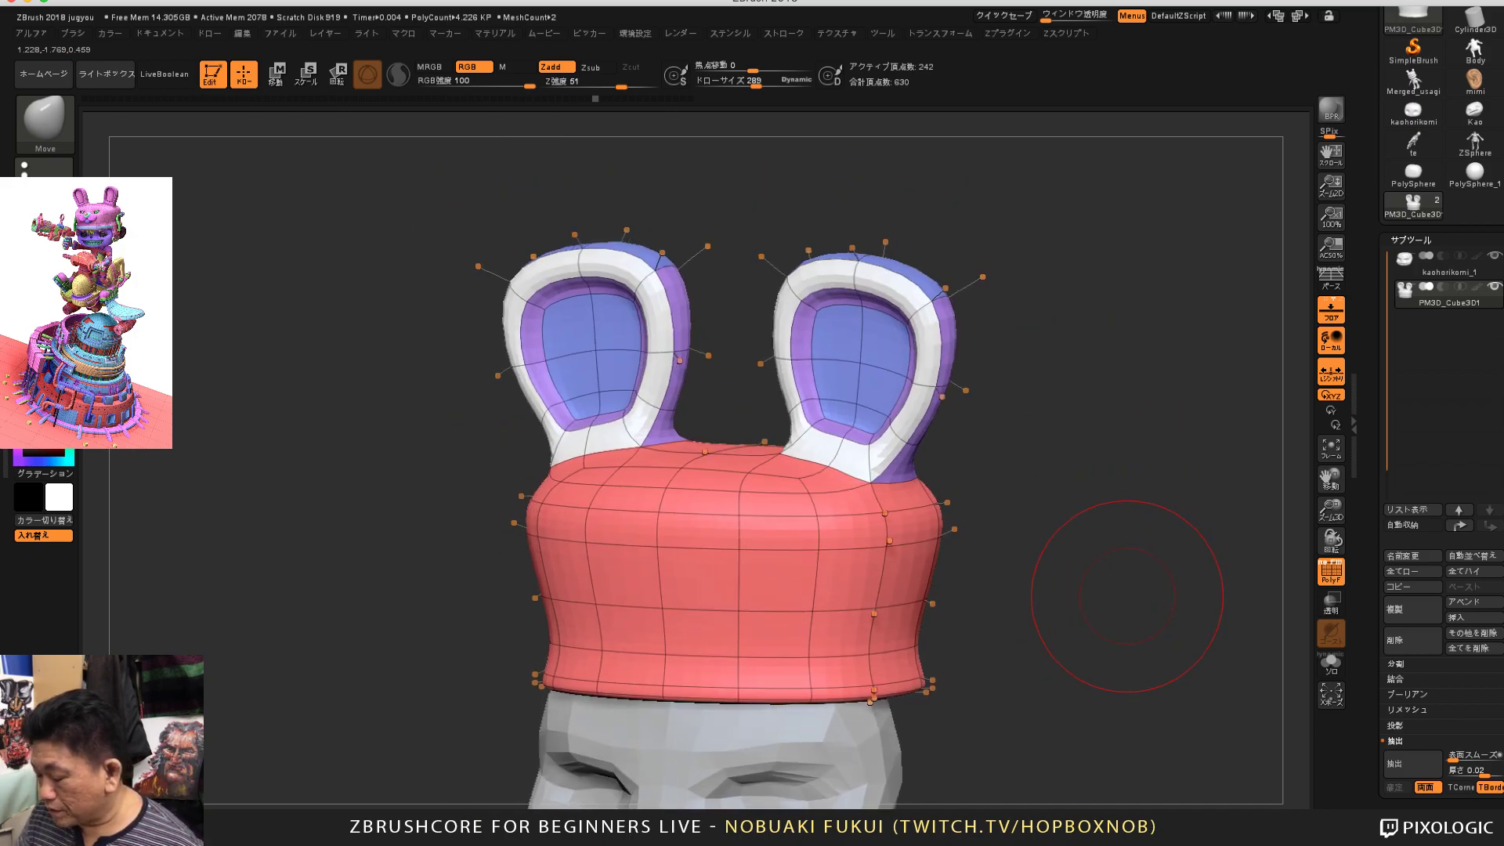
pyautogui.moveTo(1114, 614)
pyautogui.mouseDown()
pyautogui.moveTo(1085, 541)
pyautogui.moveTo(975, 432)
pyautogui.mouseUp()
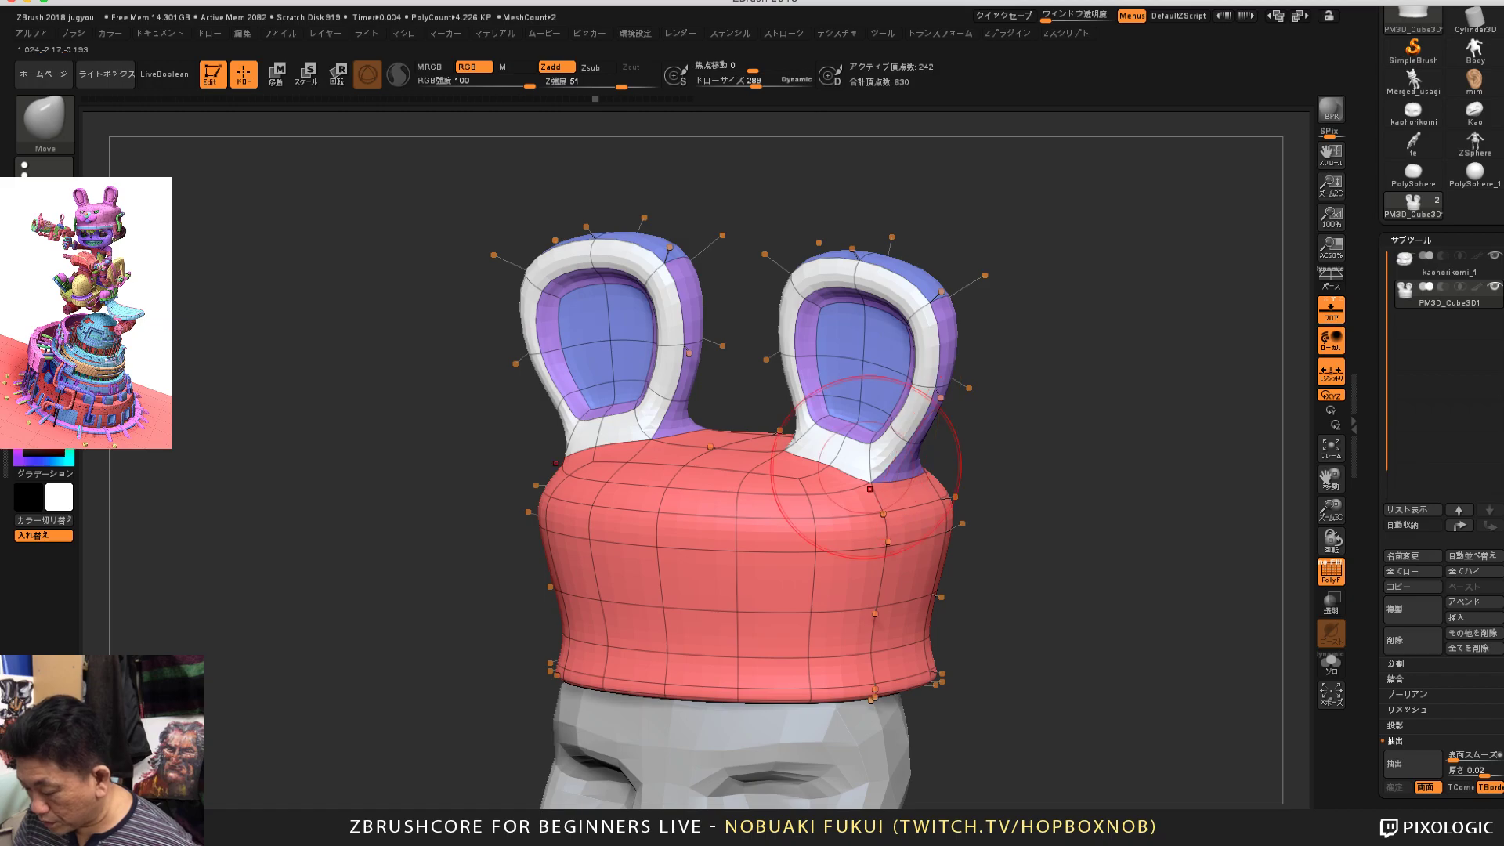
# Step: With ZModeler QMesh, try pulling thin rings off the white ear rims, accept discarding the newer undo history, and undo the pull
pyautogui.click(45, 121)
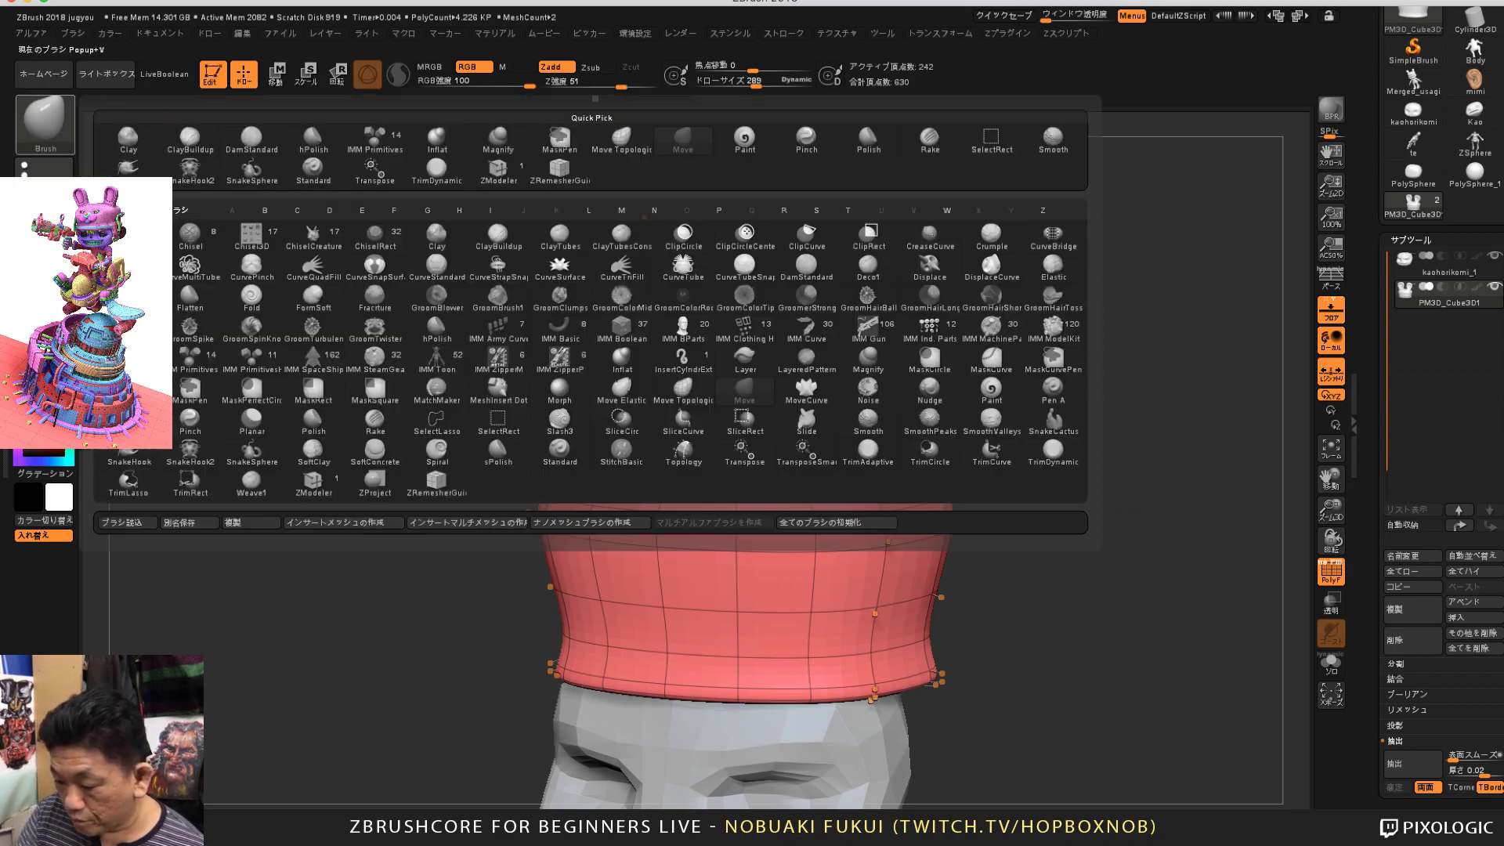
pyautogui.click(498, 169)
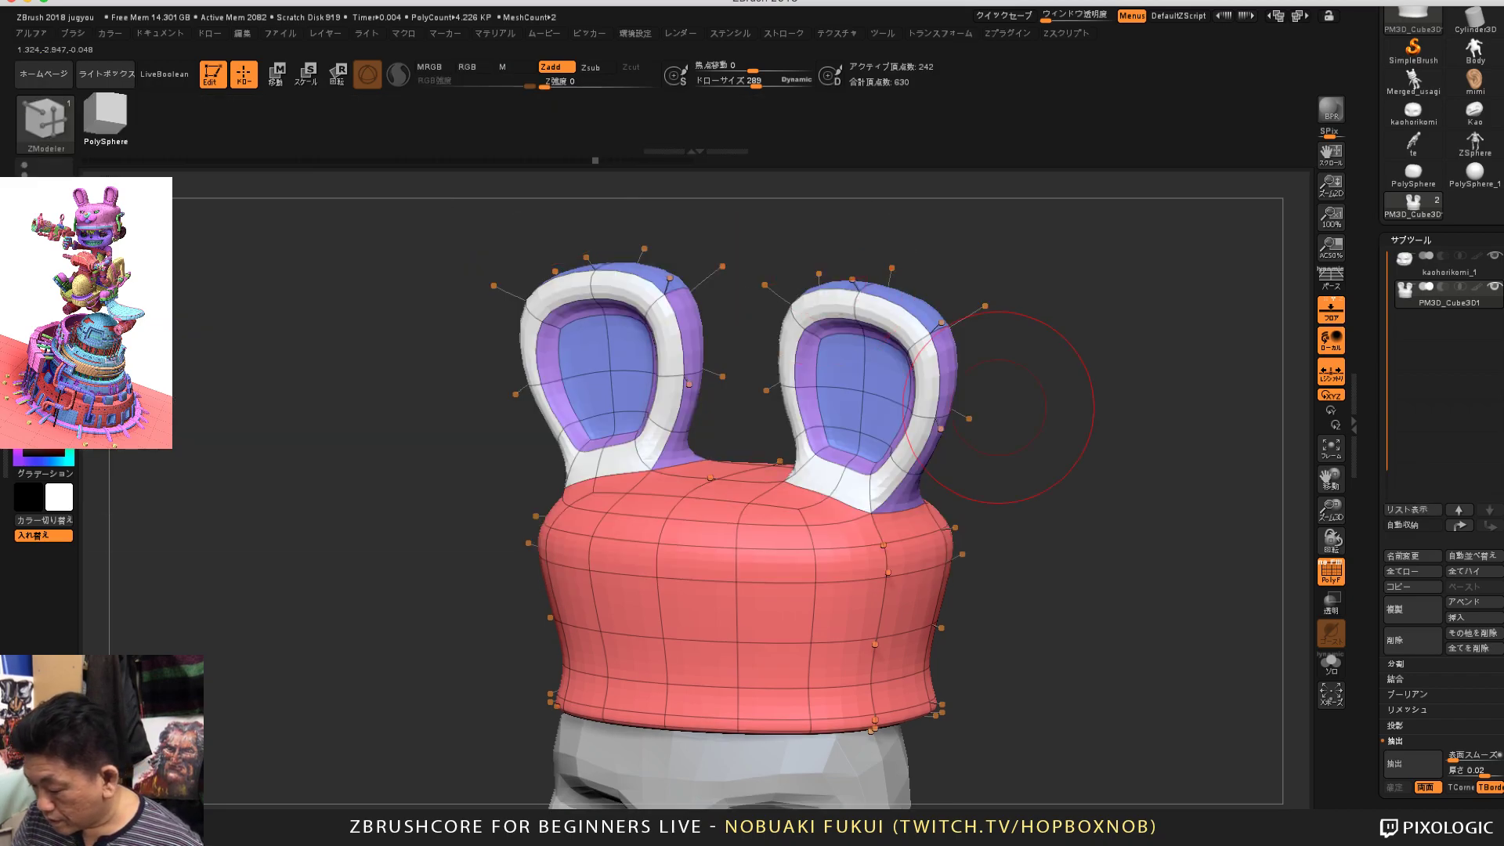
pyautogui.moveTo(886, 470); pyautogui.dragTo(846, 462)
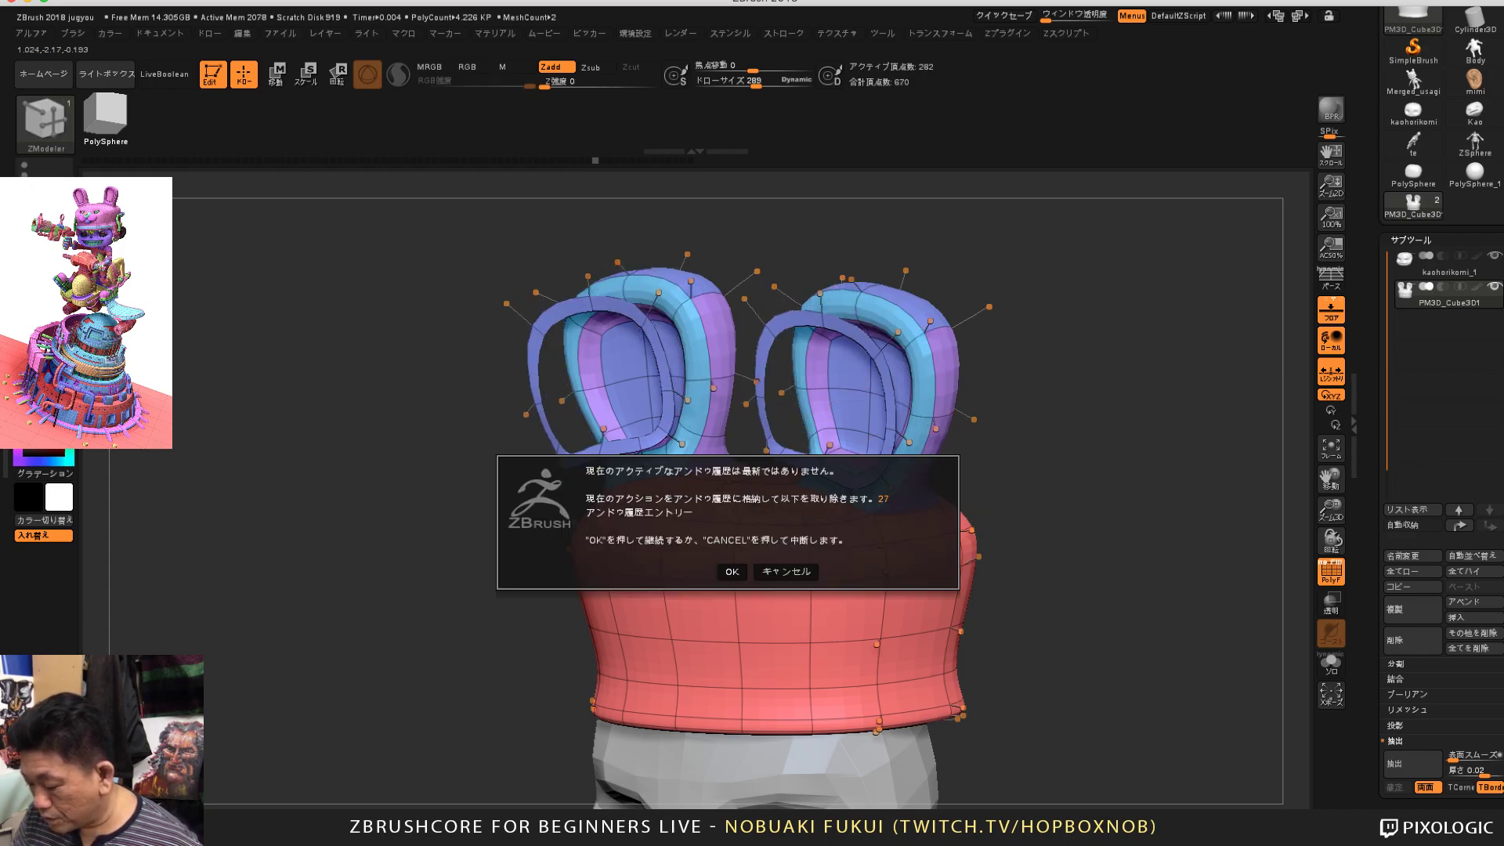
pyautogui.click(733, 572)
pyautogui.moveTo(1113, 548); pyautogui.dragTo(1026, 510)
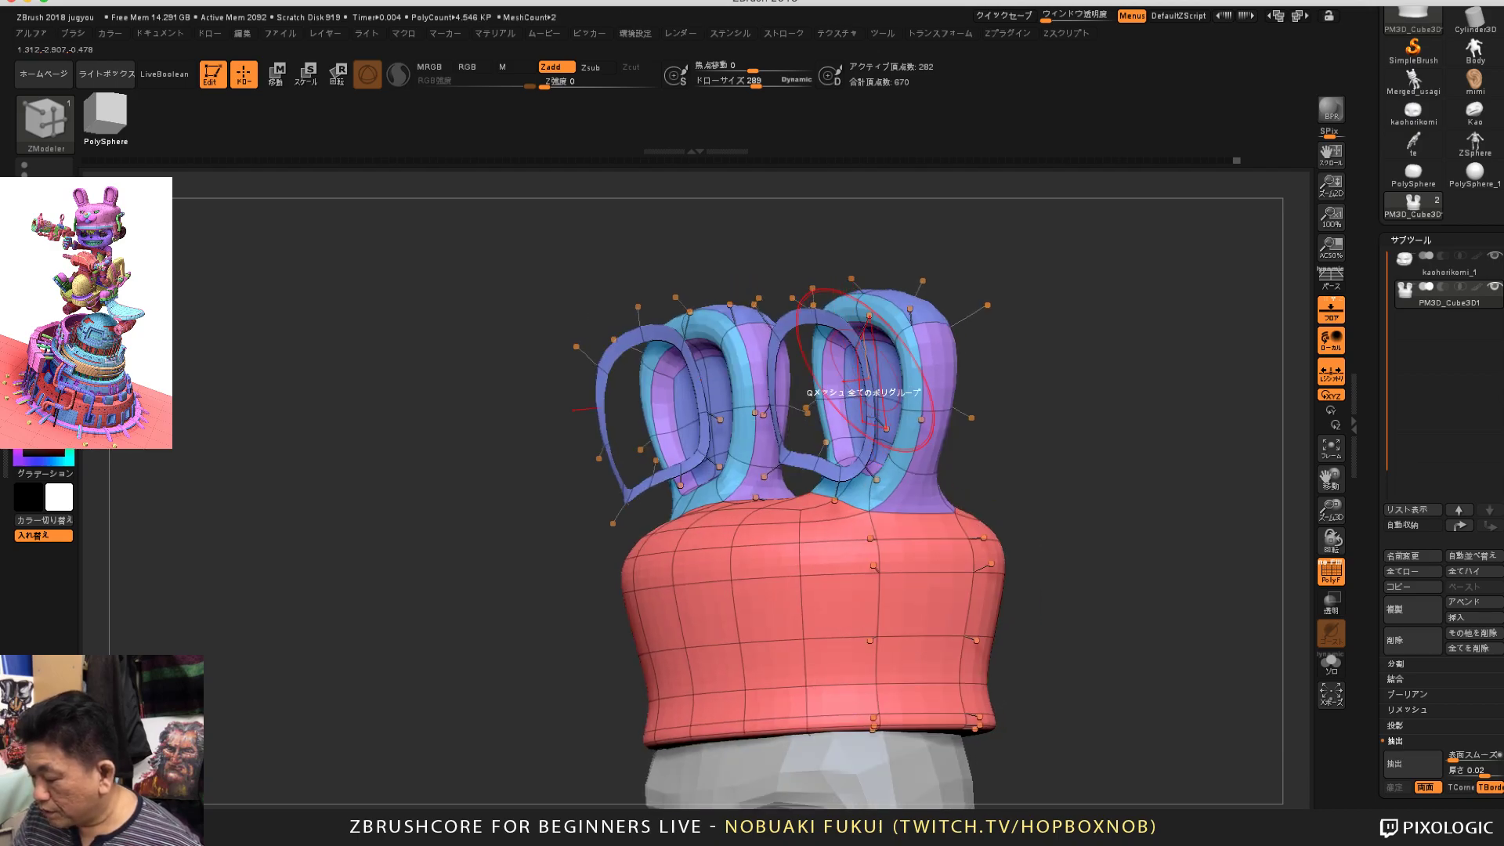
pyautogui.moveTo(1046, 502); pyautogui.dragTo(1209, 466)
pyautogui.hotkey('ctrl', 'z')
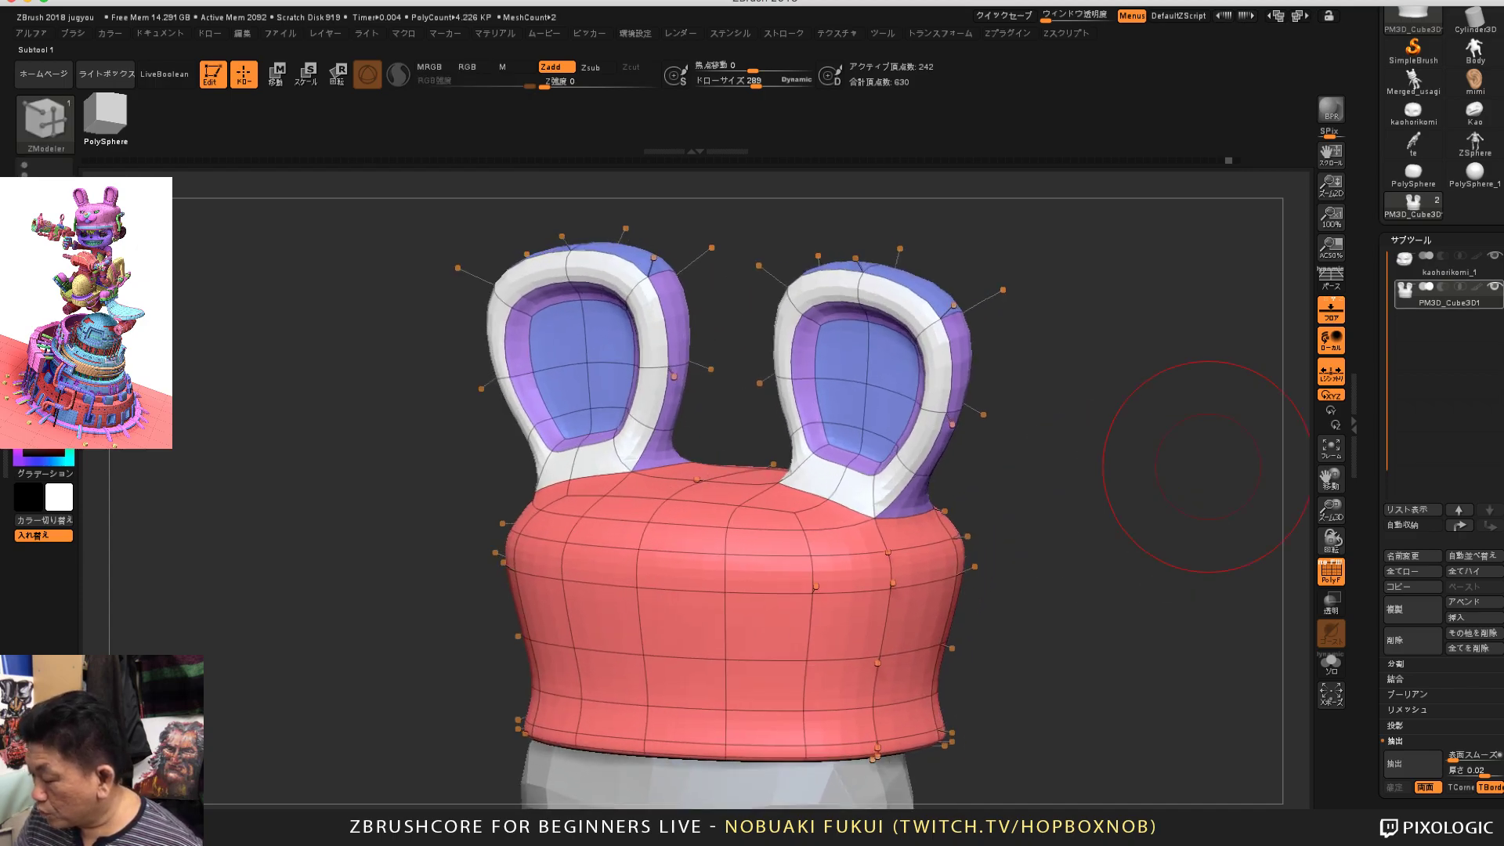
# Step: Duplicate the rabbit-eared hat subtool and show only the duplicate in Solo mode
pyautogui.moveTo(1449, 295)
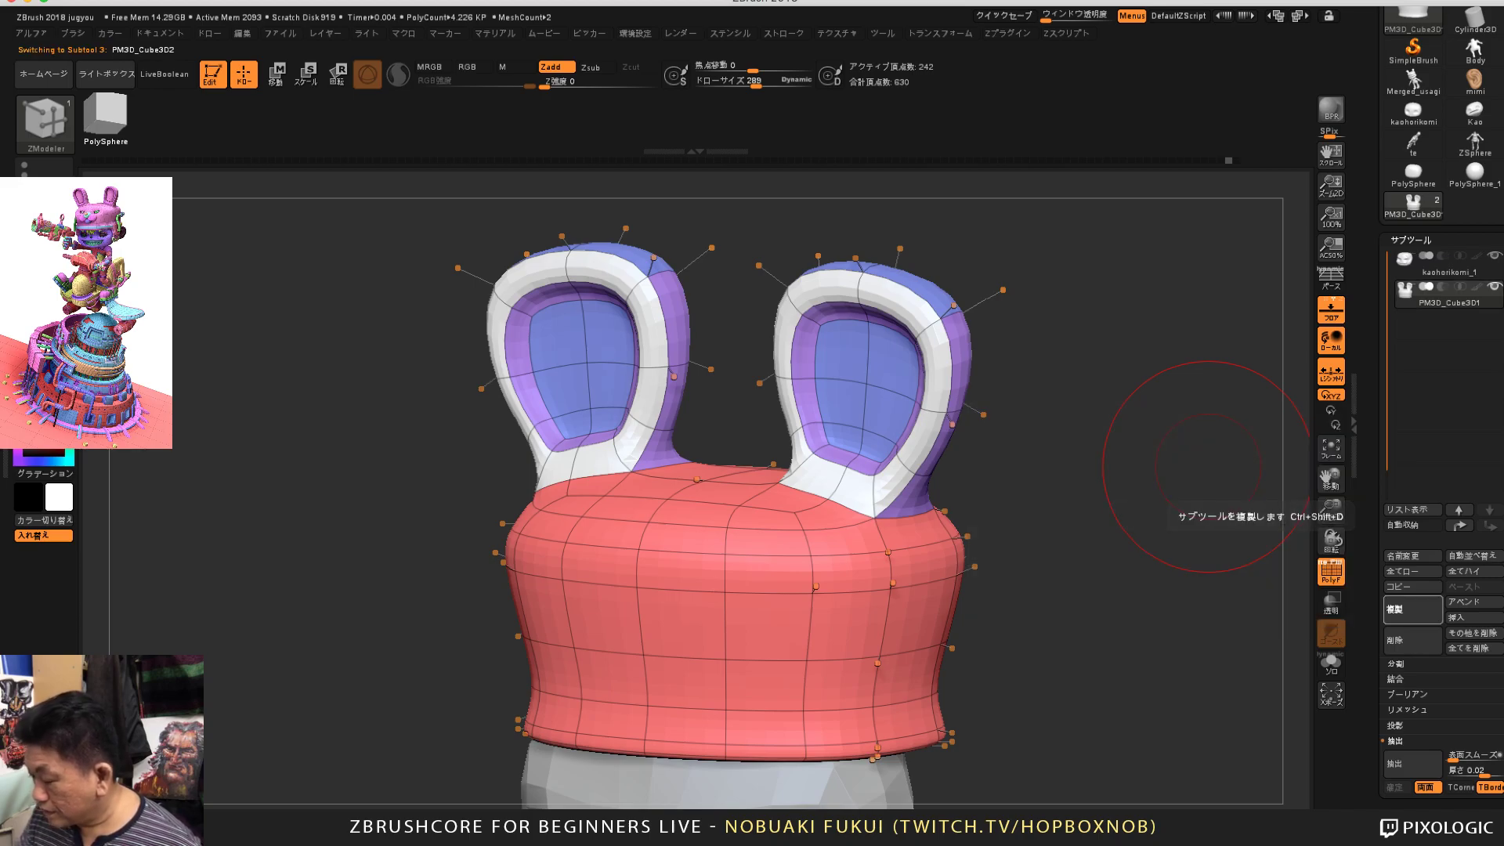
pyautogui.moveTo(1253, 623)
pyautogui.mouseDown()
pyautogui.moveTo(1209, 626)
pyautogui.moveTo(1229, 626)
pyautogui.mouseUp()
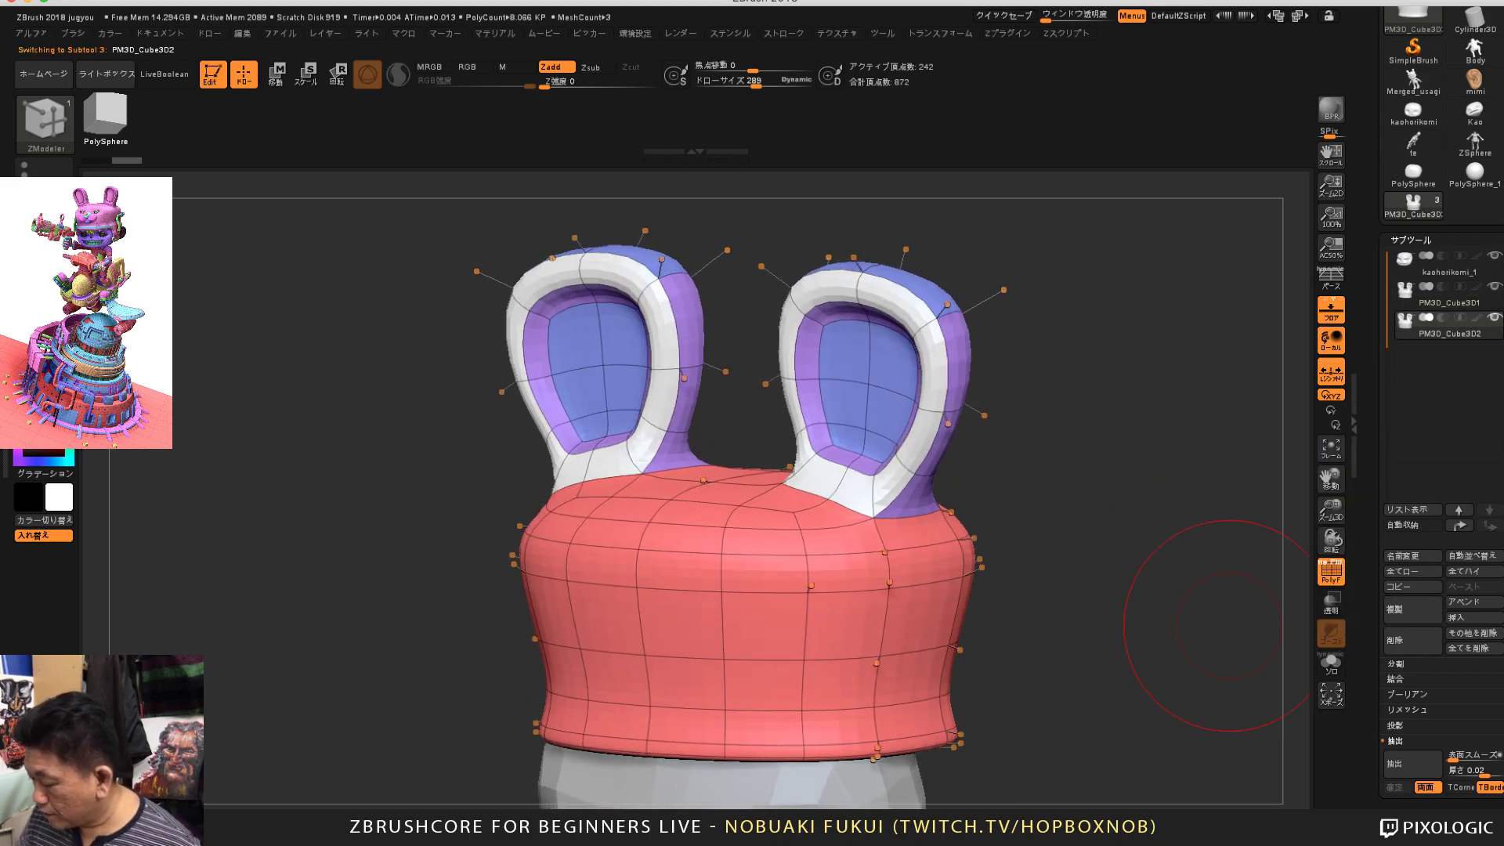
pyautogui.click(1332, 665)
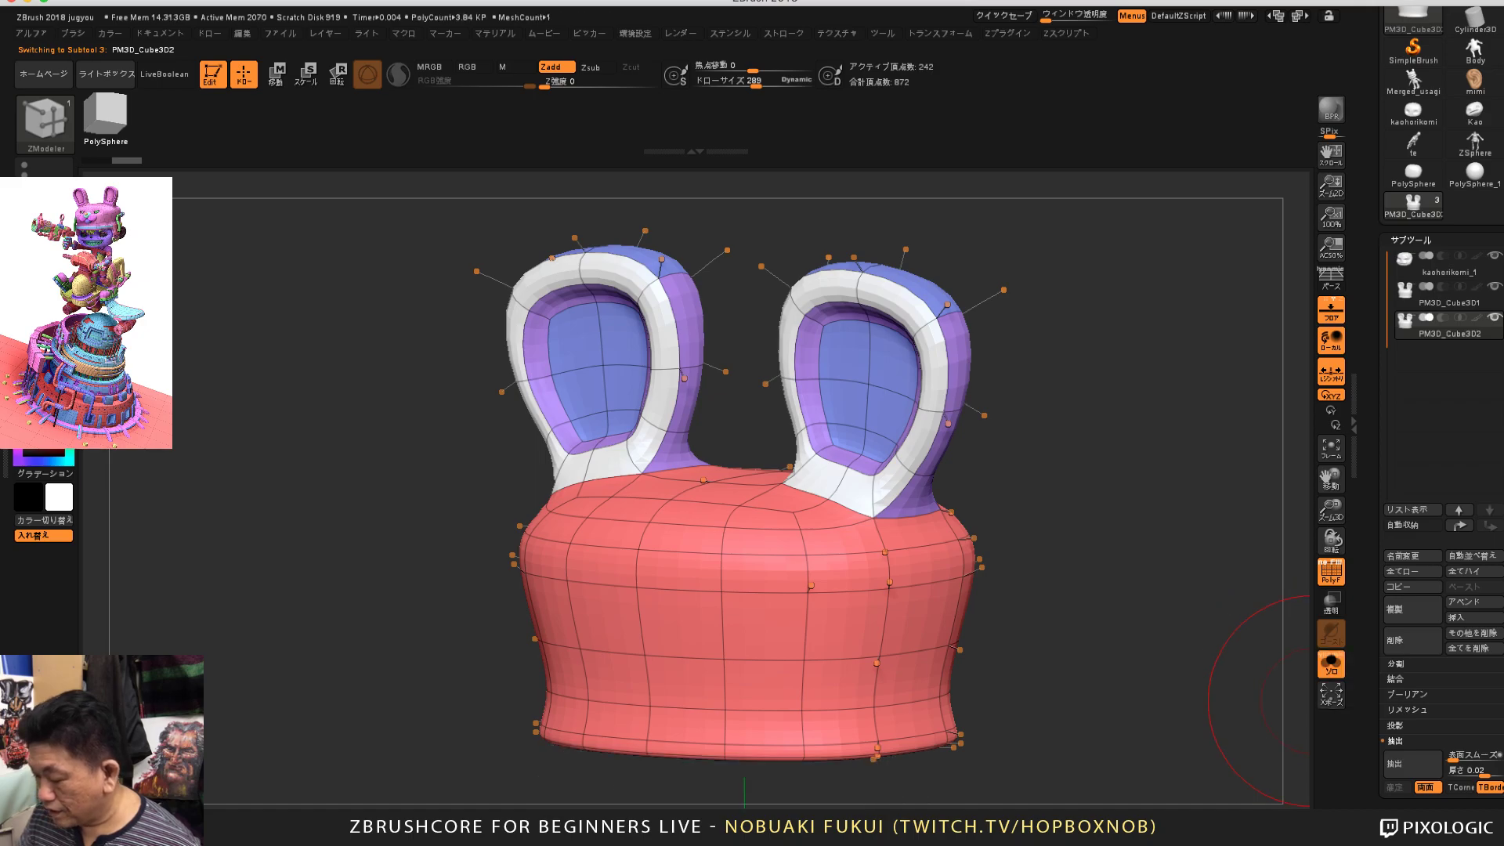
pyautogui.keyDown('alt'); pyautogui.moveTo(1184, 699); pyautogui.dragTo(1206, 663); pyautogui.keyUp('alt')
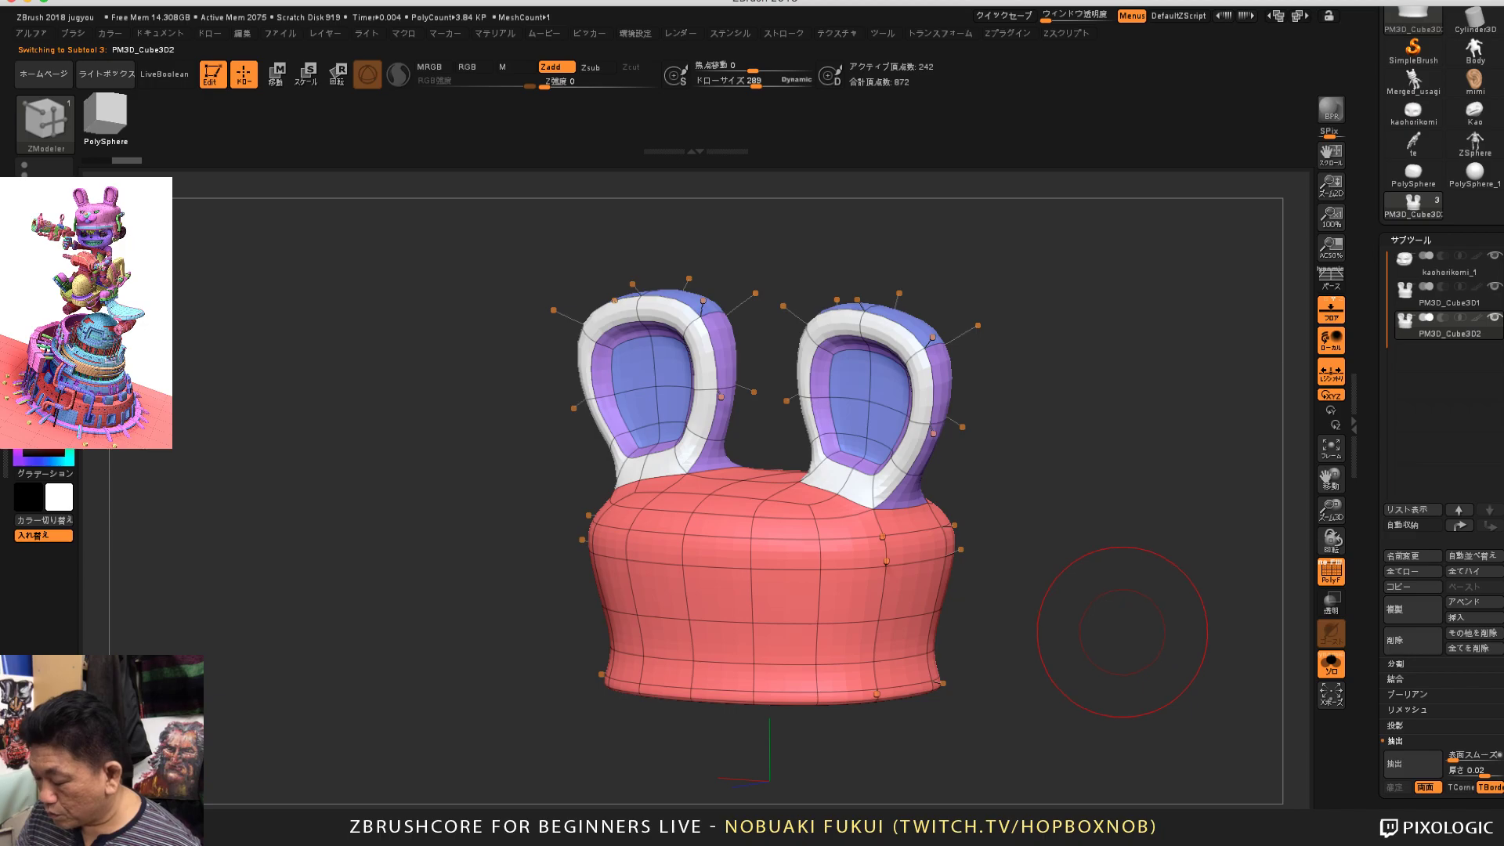
pyautogui.keyDown('alt'); pyautogui.moveTo(1122, 632); pyautogui.dragTo(1104, 594); pyautogui.keyUp('alt')
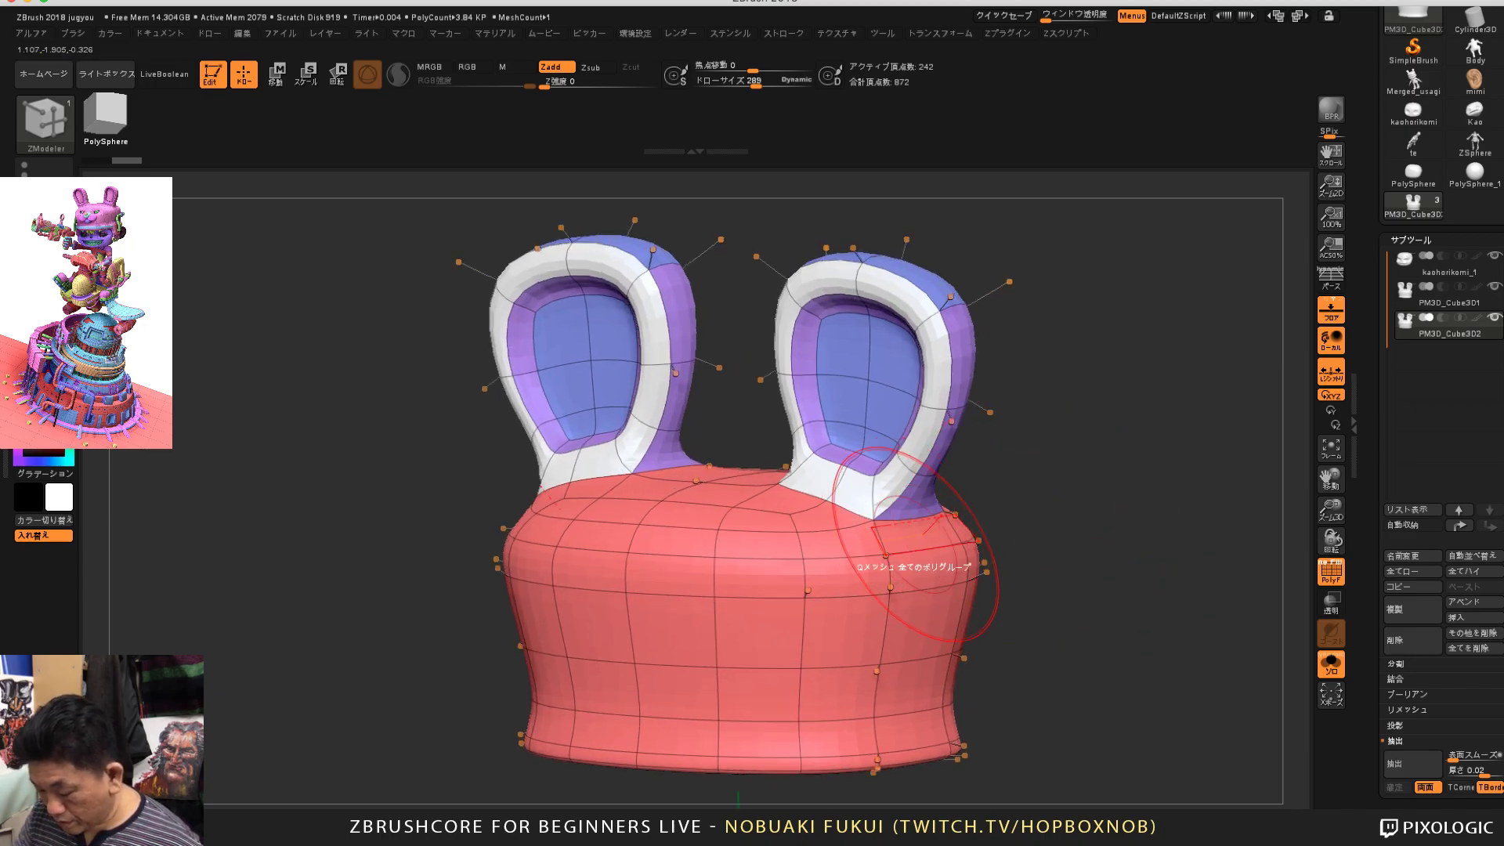
# Step: Isolate the white rim polygroup and hide the purple side polygons, keeping only the two front ear rims visible
pyautogui.hotkey('ctrl', 'shift')
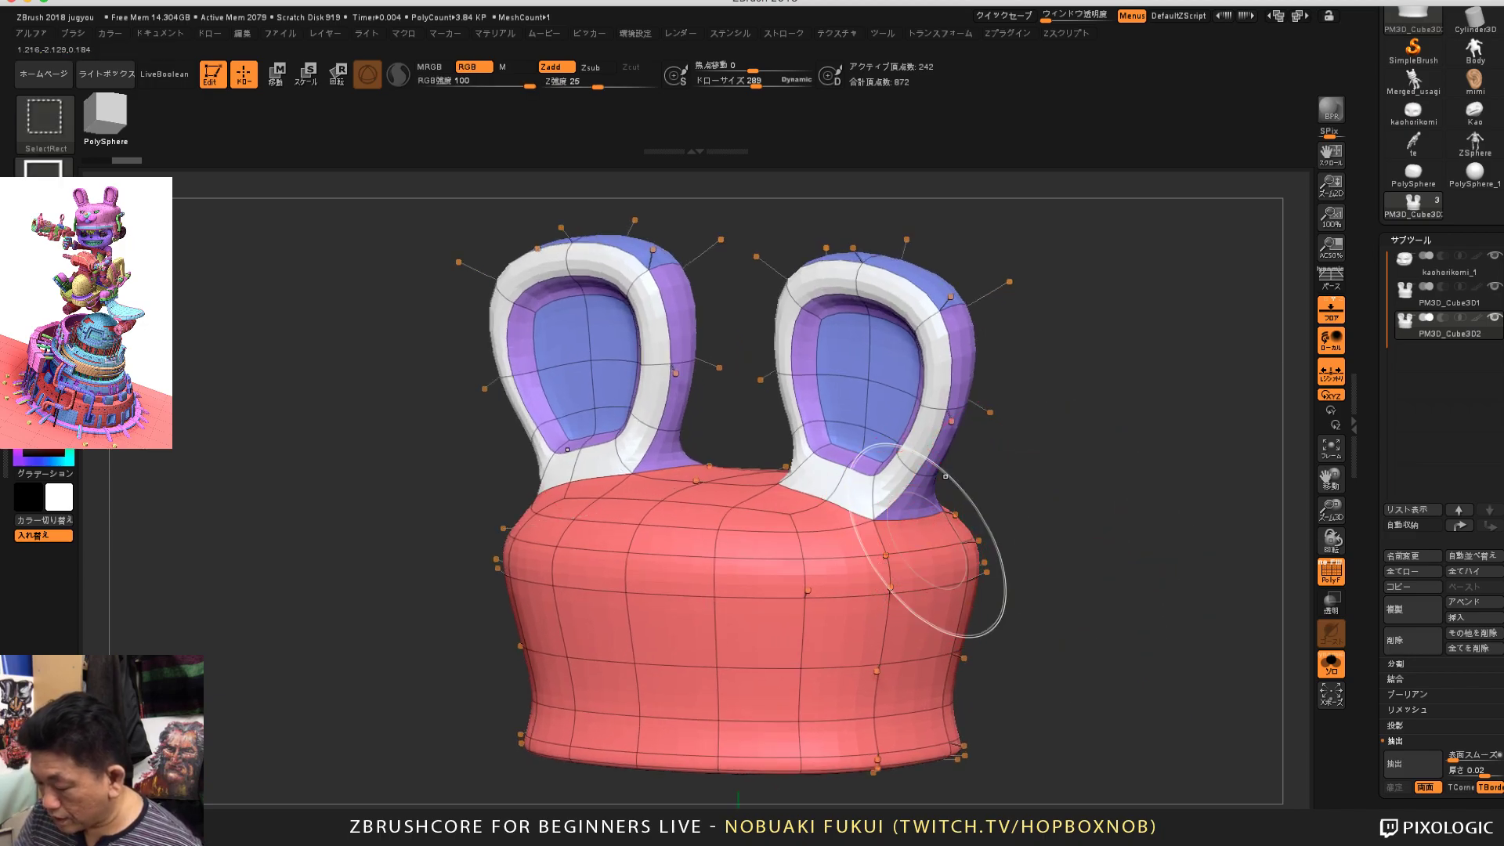
pyautogui.keyDown('ctrl'); pyautogui.keyDown('shift'); pyautogui.click(807, 493); pyautogui.keyUp('shift'); pyautogui.keyUp('ctrl')
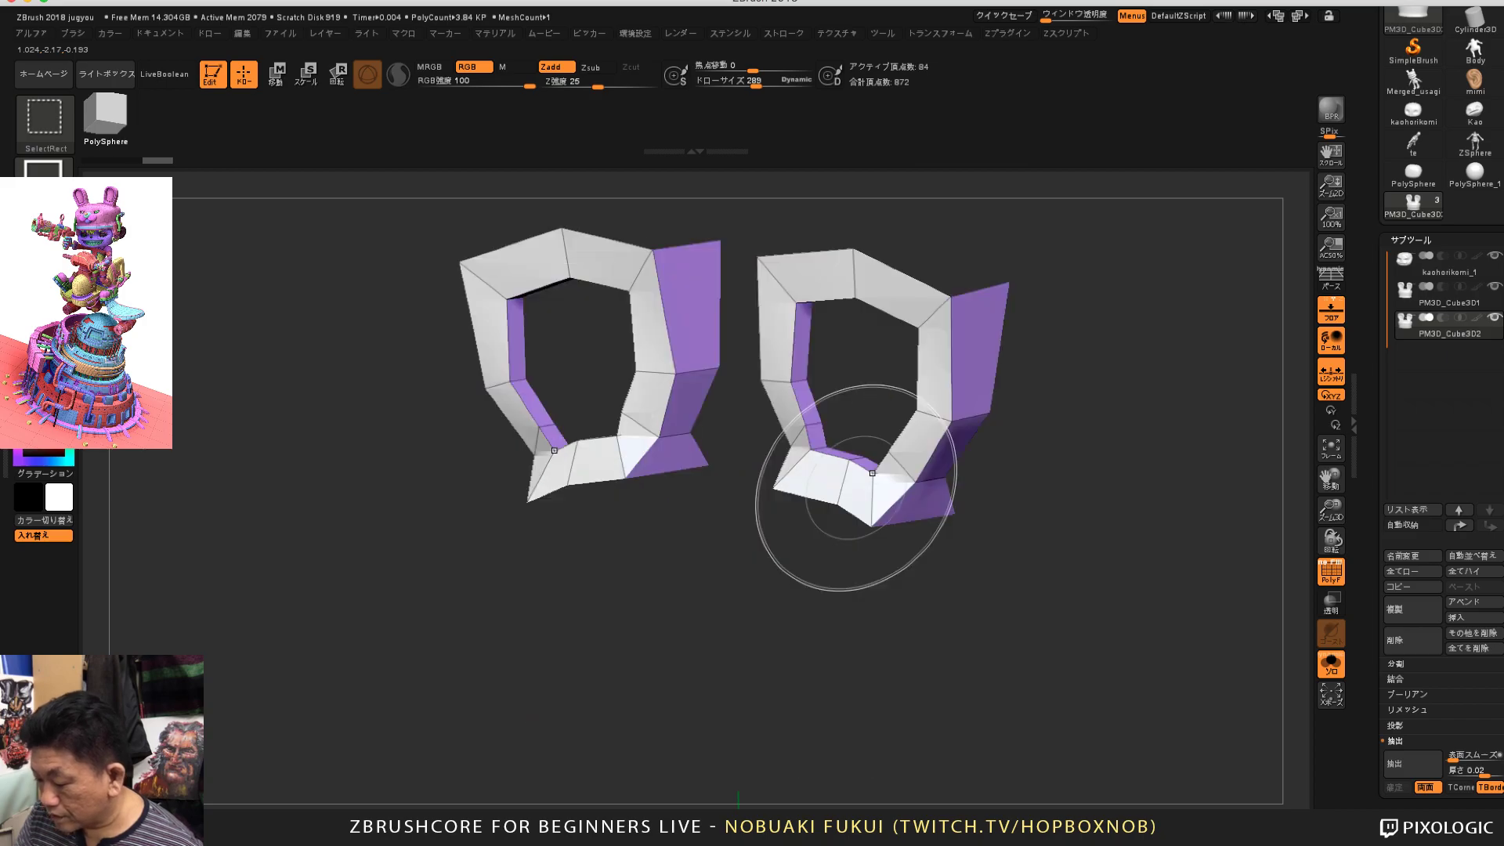
pyautogui.moveTo(1045, 526)
pyautogui.mouseDown()
pyautogui.moveTo(979, 431)
pyautogui.moveTo(988, 444)
pyautogui.moveTo(1039, 423)
pyautogui.mouseUp()
pyautogui.hotkey('ctrl', 'shift')
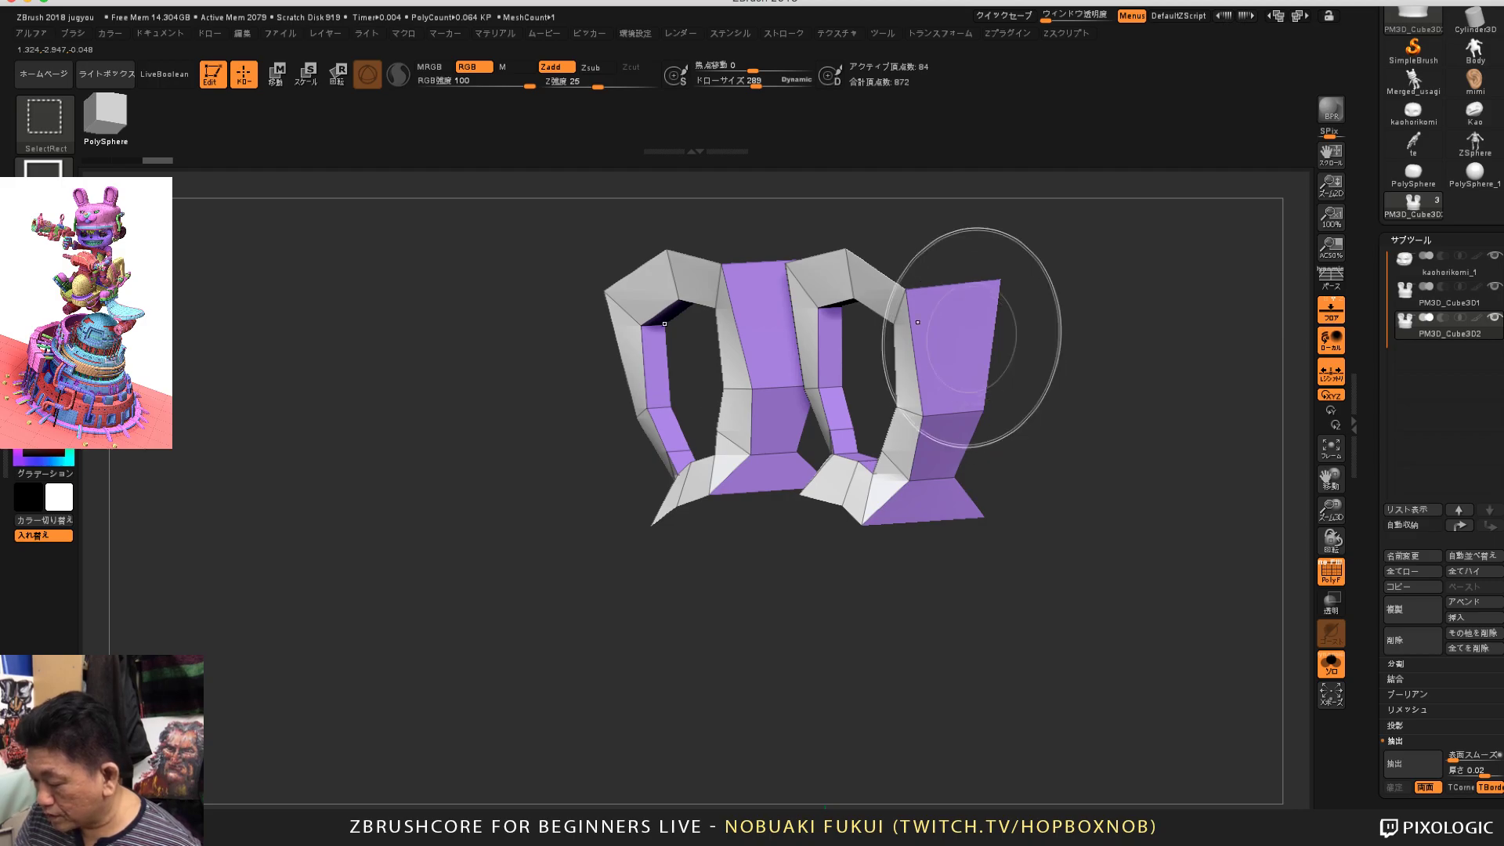
pyautogui.keyDown('ctrl'); pyautogui.keyDown('alt'); pyautogui.keyDown('shift'); pyautogui.click(969, 368); pyautogui.keyUp('shift'); pyautogui.keyUp('alt'); pyautogui.keyUp('ctrl')
pyautogui.moveTo(1028, 491)
pyautogui.mouseDown()
pyautogui.moveTo(1094, 480)
pyautogui.moveTo(1089, 407)
pyautogui.mouseUp()
pyautogui.moveTo(1207, 578); pyautogui.dragTo(1179, 658)
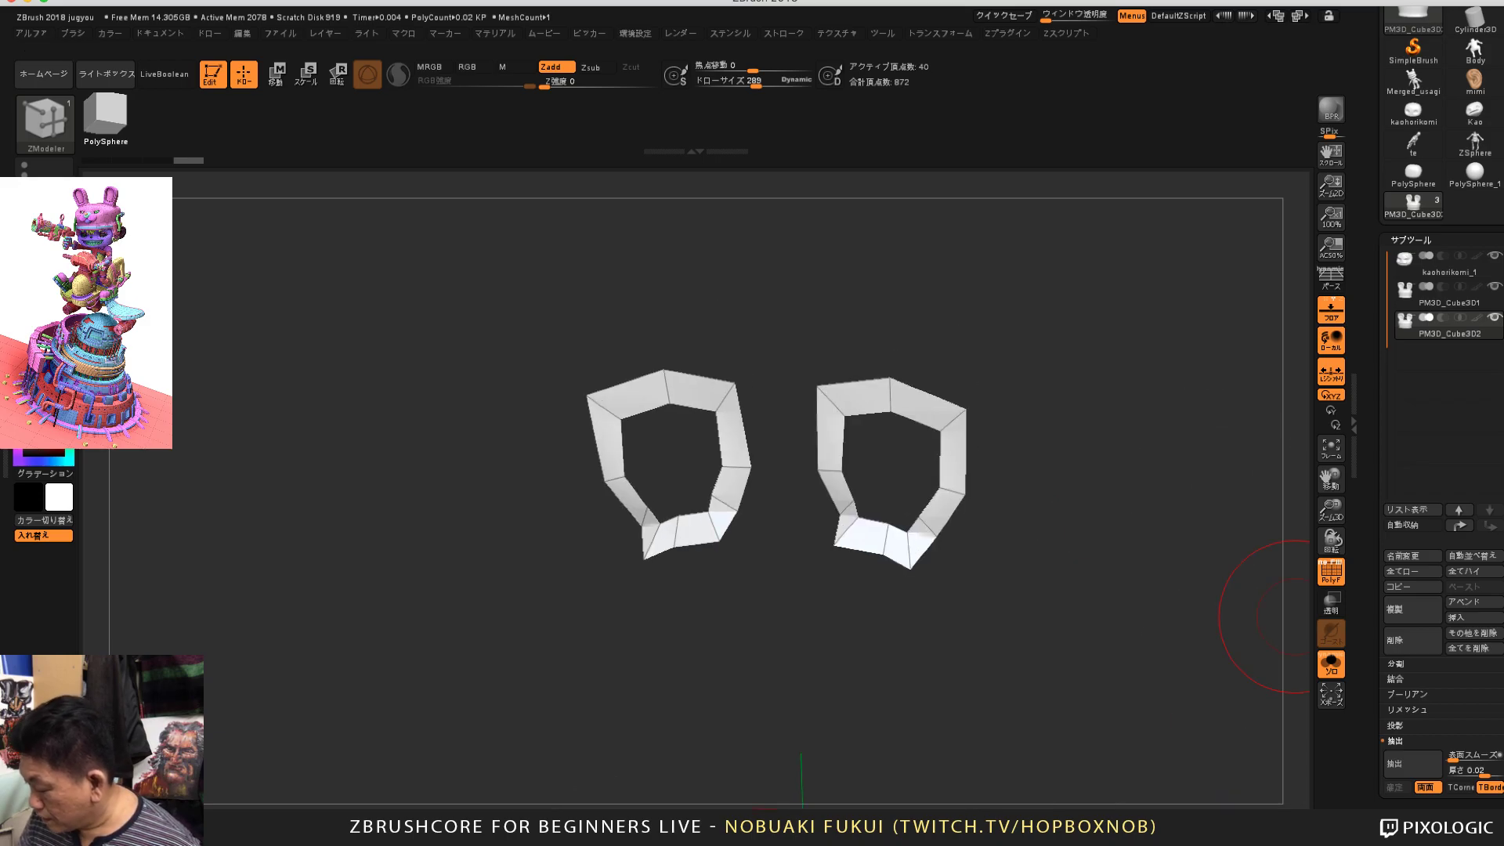
# Step: Delete the duplicate's hidden geometry, leaving only the two rim rings, and reopen the subtool list
pyautogui.moveTo(1384, 635); pyautogui.dragTo(1384, 260)
pyautogui.click(1410, 439)
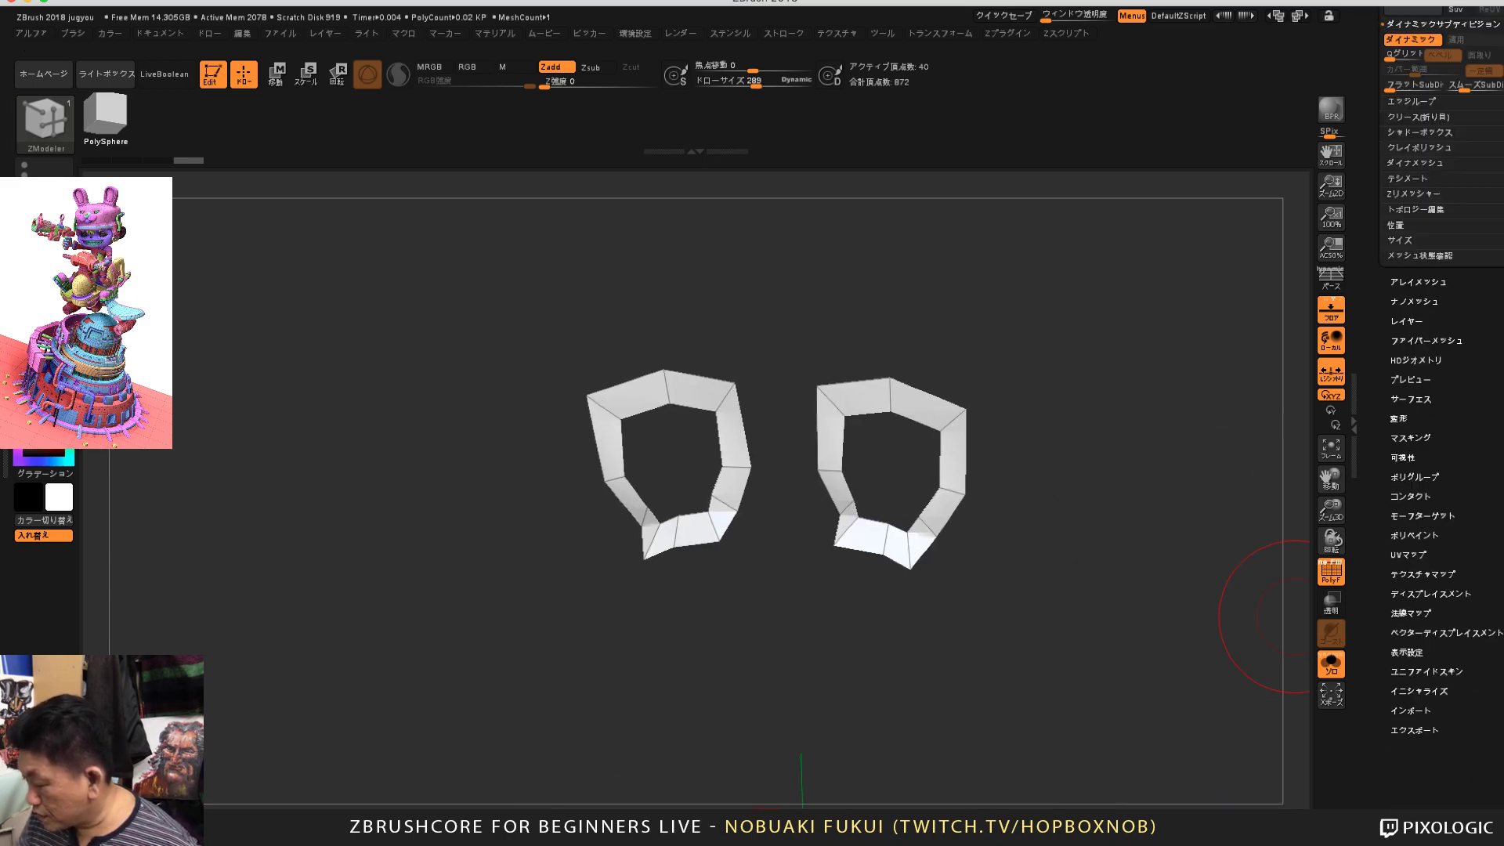
pyautogui.moveTo(1383, 439); pyautogui.dragTo(1383, 768)
pyautogui.moveTo(1383, 643); pyautogui.dragTo(1383, 755)
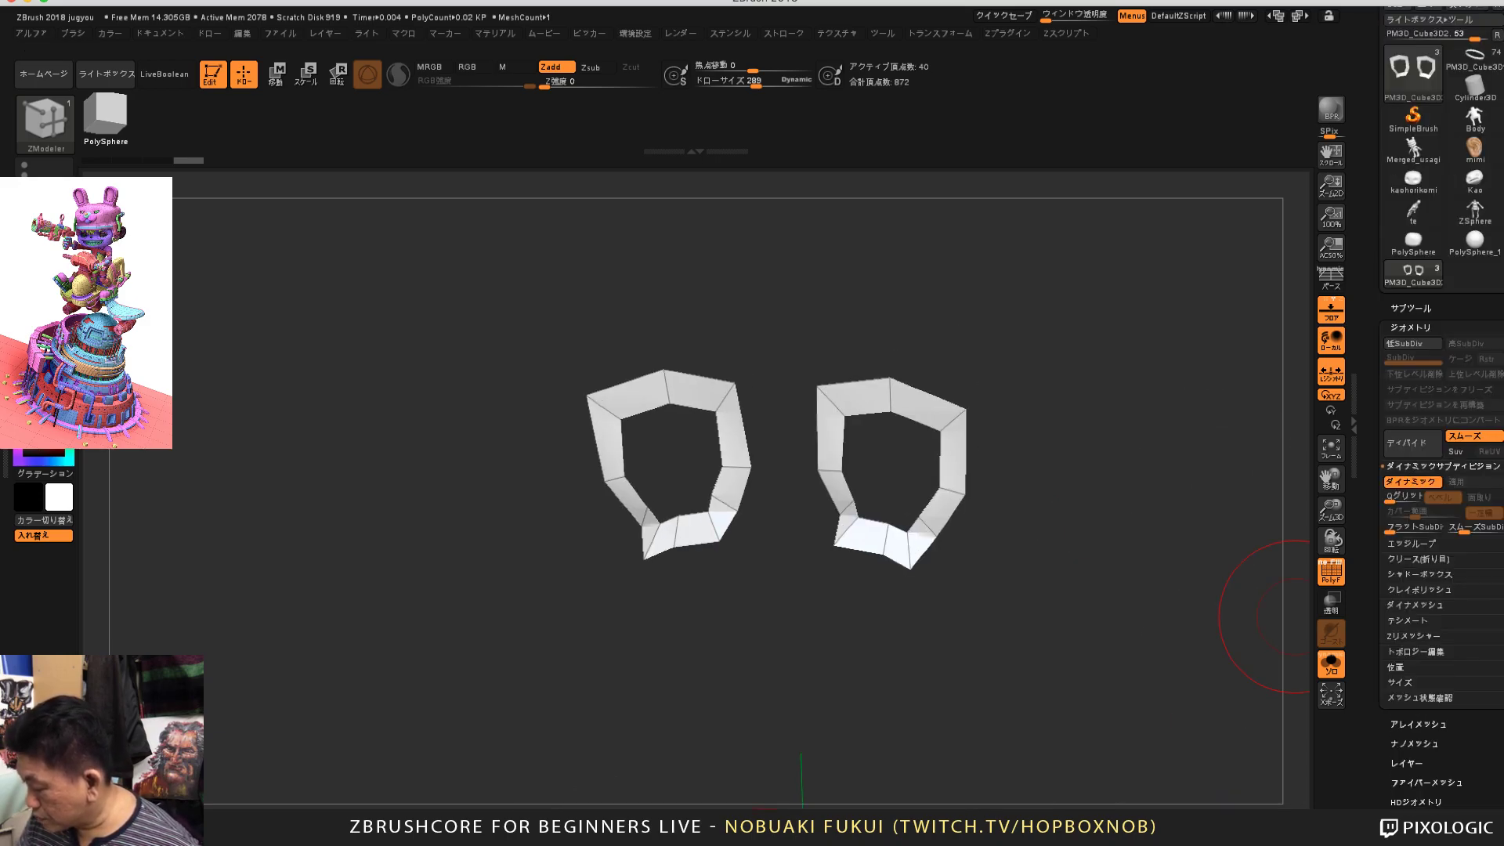
pyautogui.click(1418, 651)
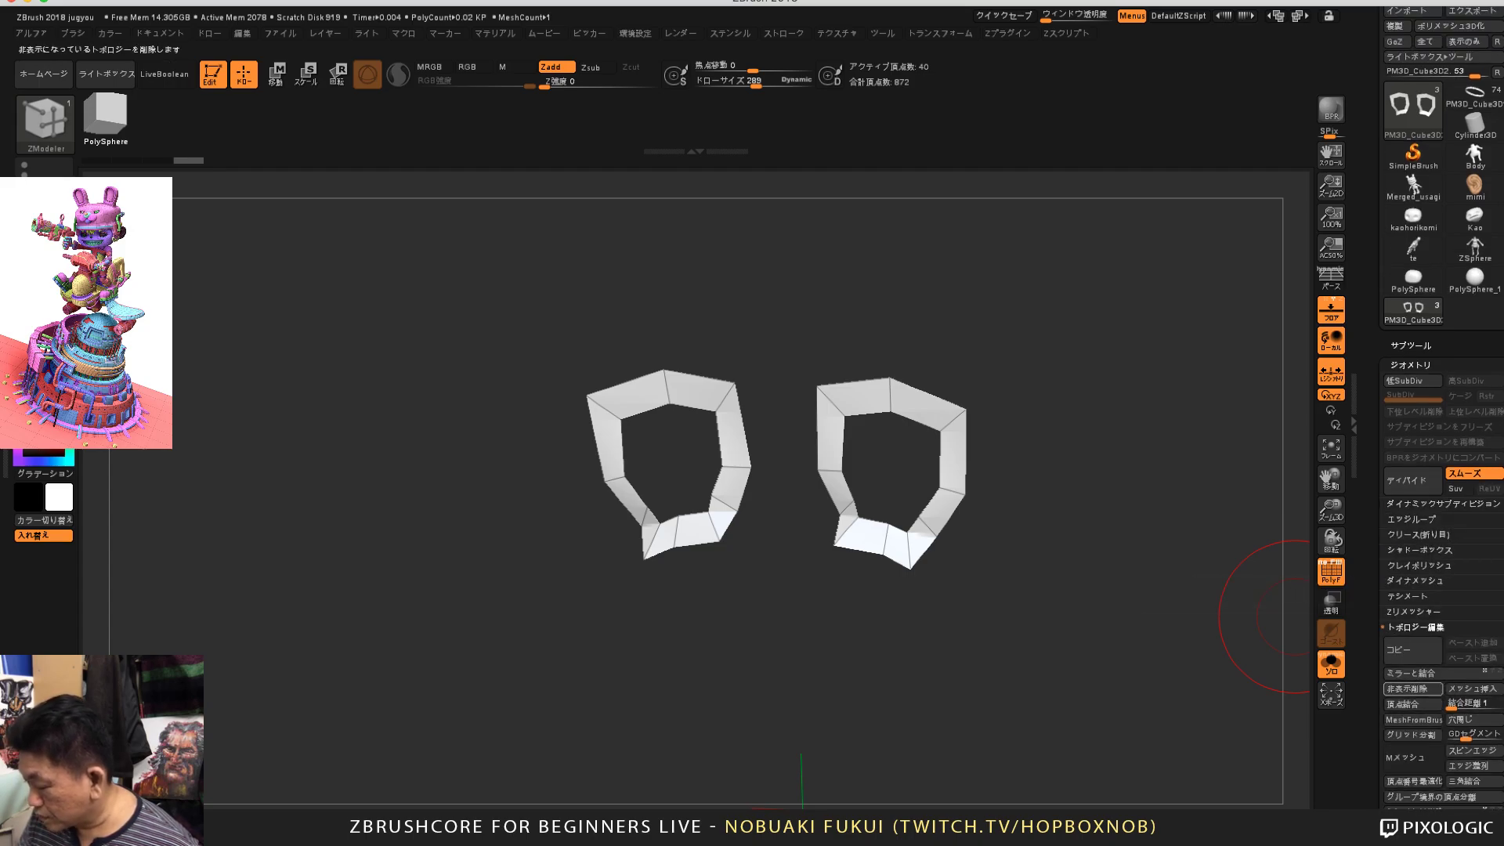
pyautogui.click(1413, 689)
pyautogui.moveTo(1384, 689); pyautogui.dragTo(1384, 749)
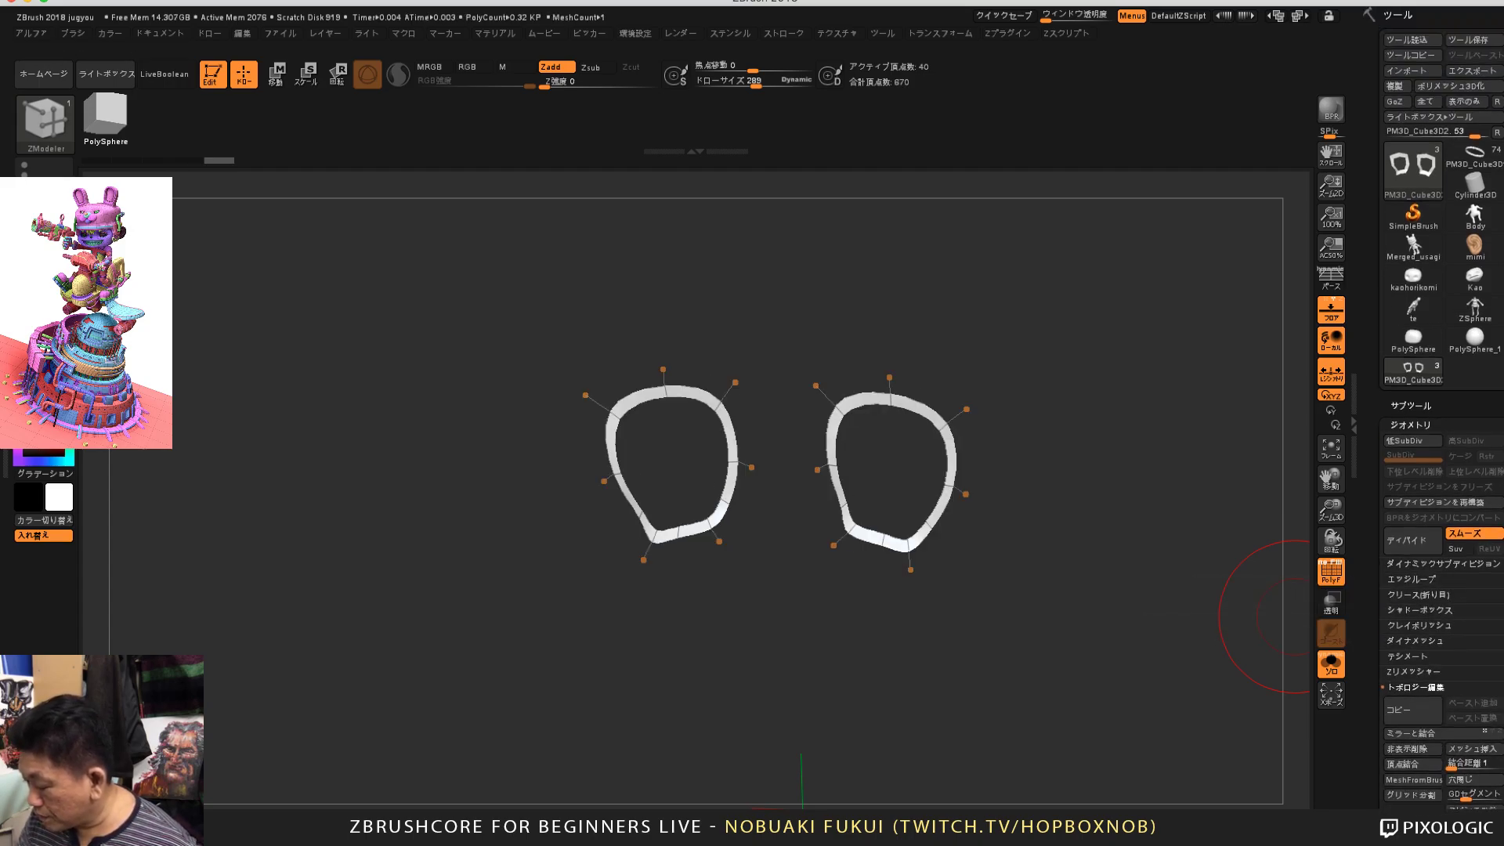
pyautogui.click(1411, 405)
# Step: Set the draw size to 8 and pull the flat ear rings into thick frames with ZModeler QMesh
pyautogui.press('f')
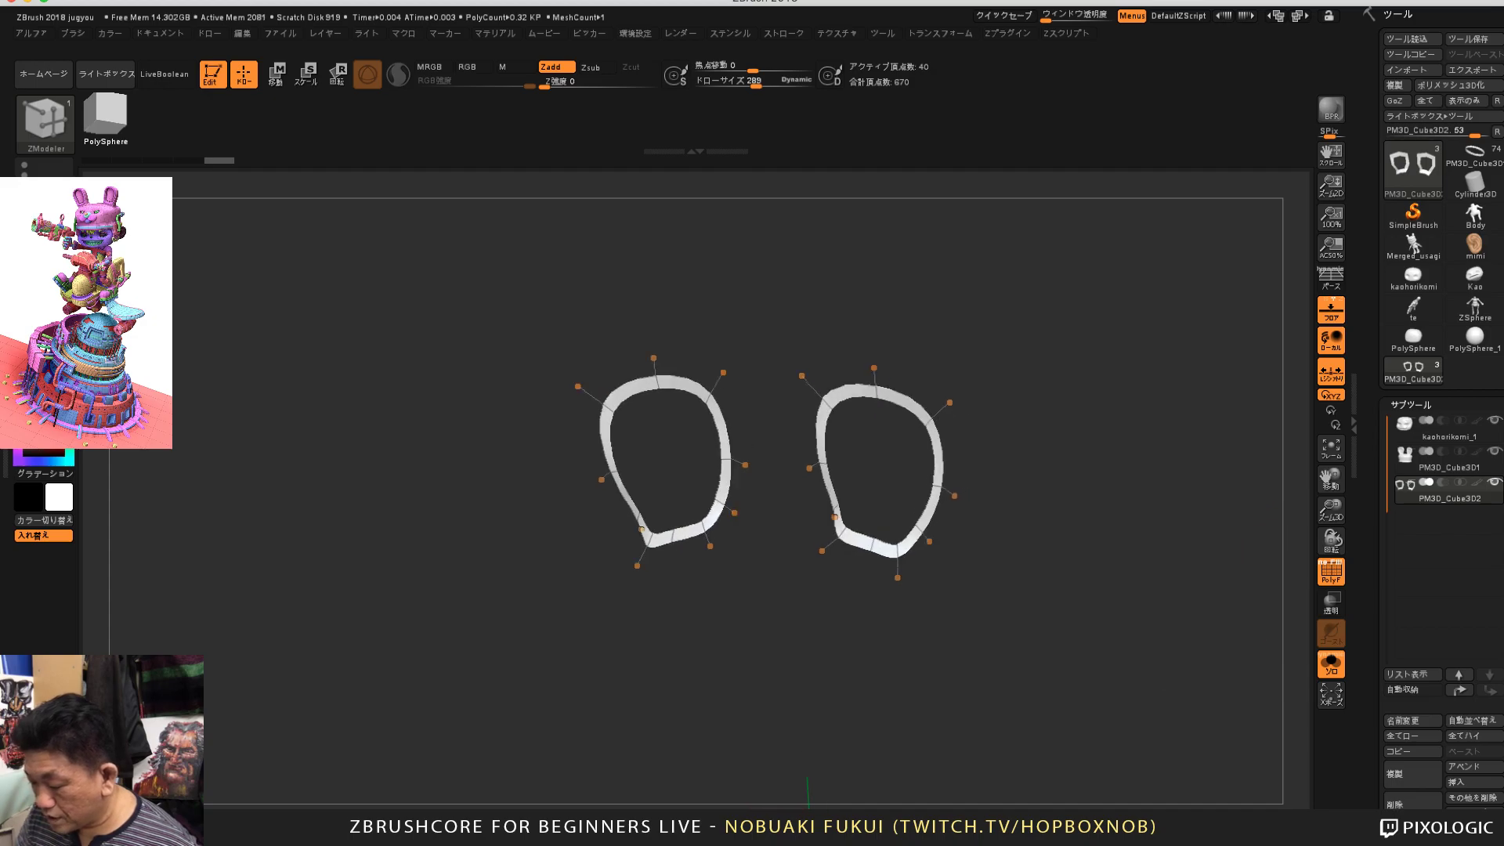
pyautogui.moveTo(1054, 431)
pyautogui.mouseDown()
pyautogui.moveTo(999, 453)
pyautogui.moveTo(1035, 453)
pyautogui.mouseUp()
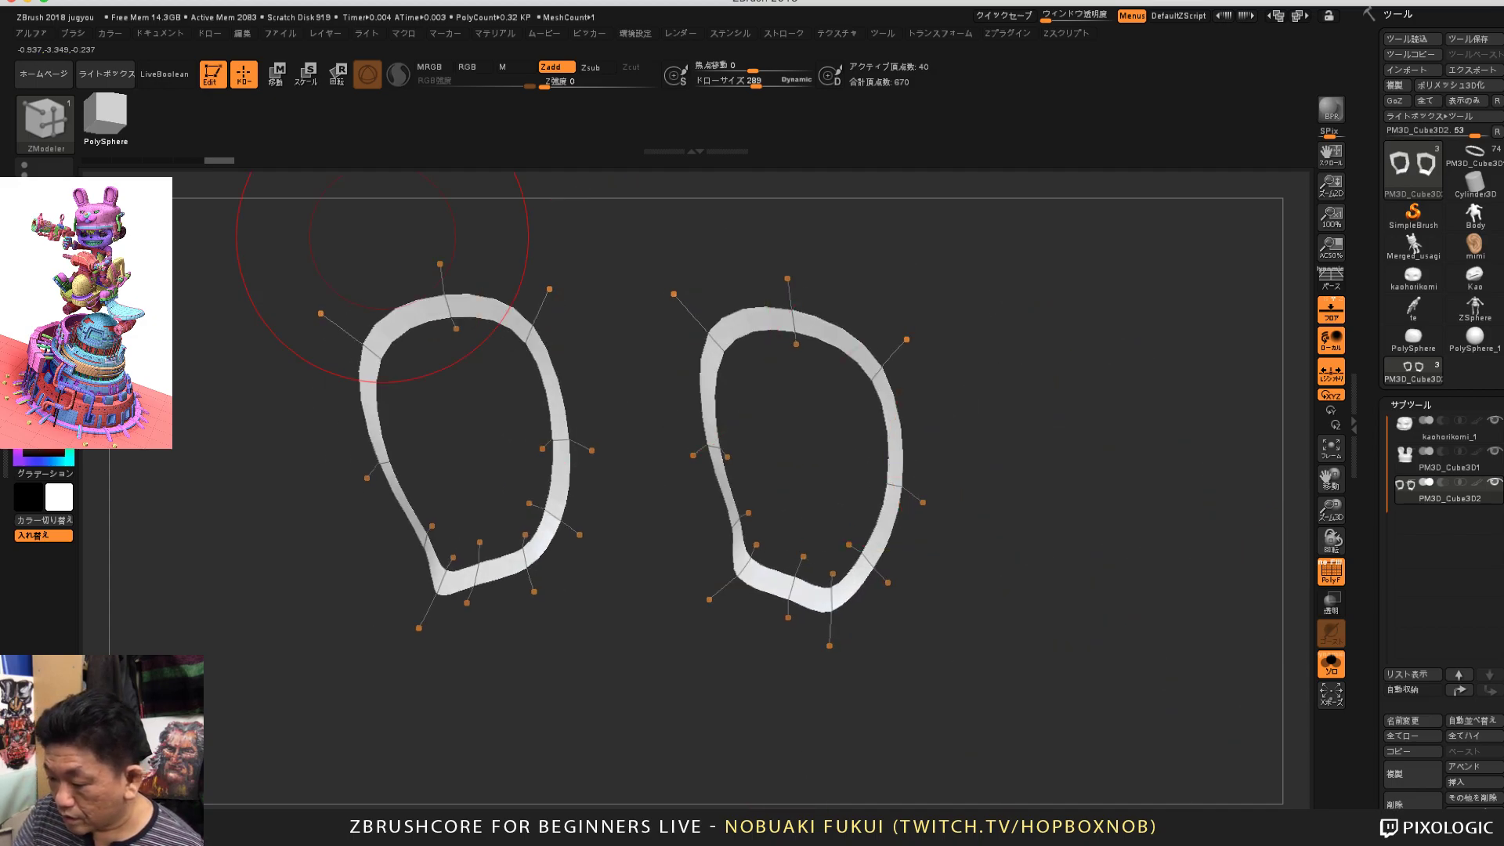
pyautogui.moveTo(745, 82); pyautogui.dragTo(707, 82)
pyautogui.moveTo(1005, 302); pyautogui.dragTo(992, 300)
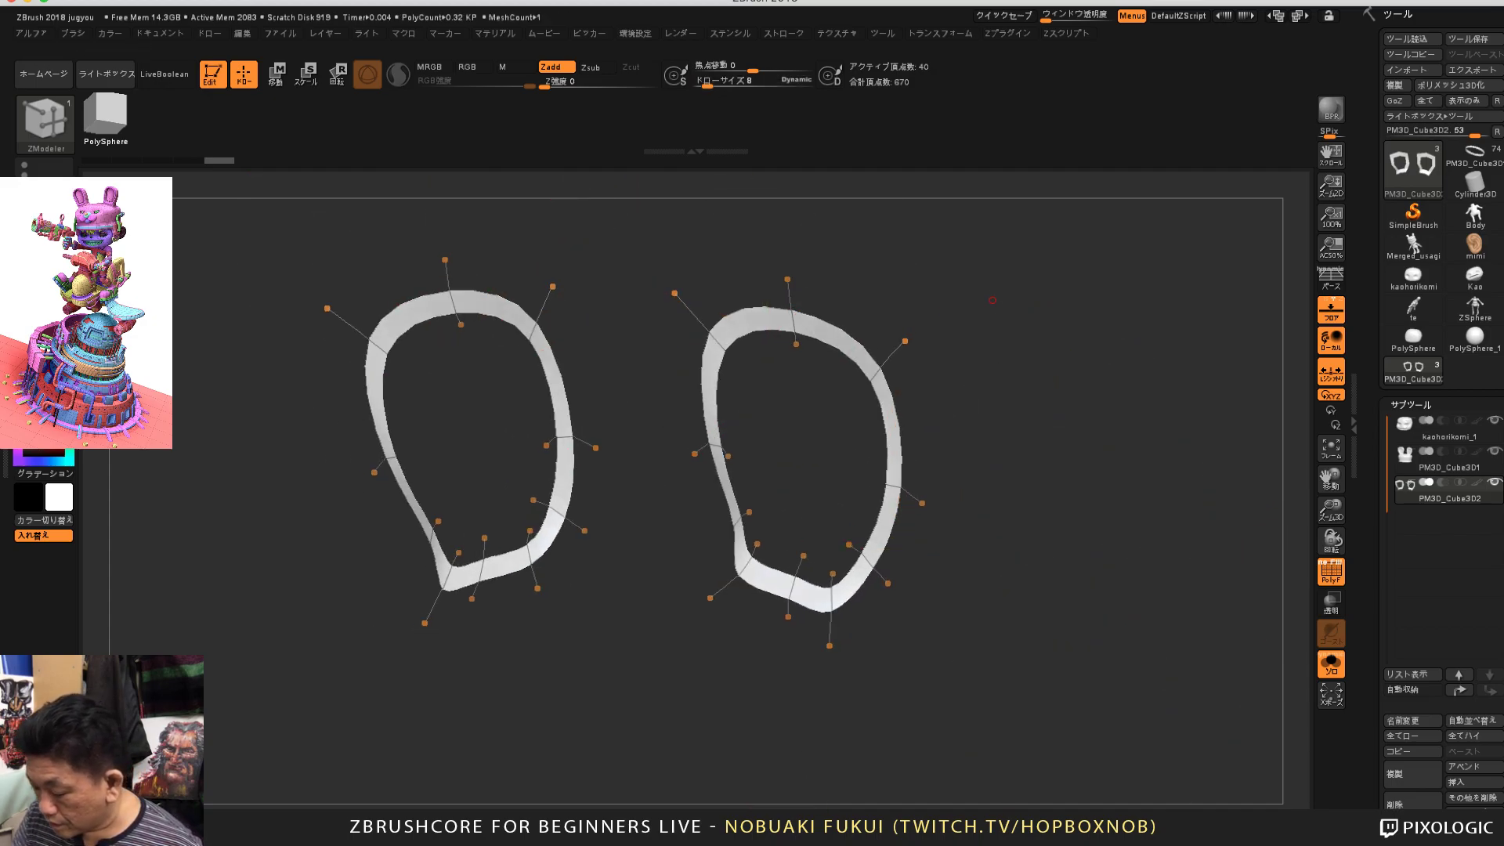
pyautogui.moveTo(844, 353); pyautogui.dragTo(871, 306)
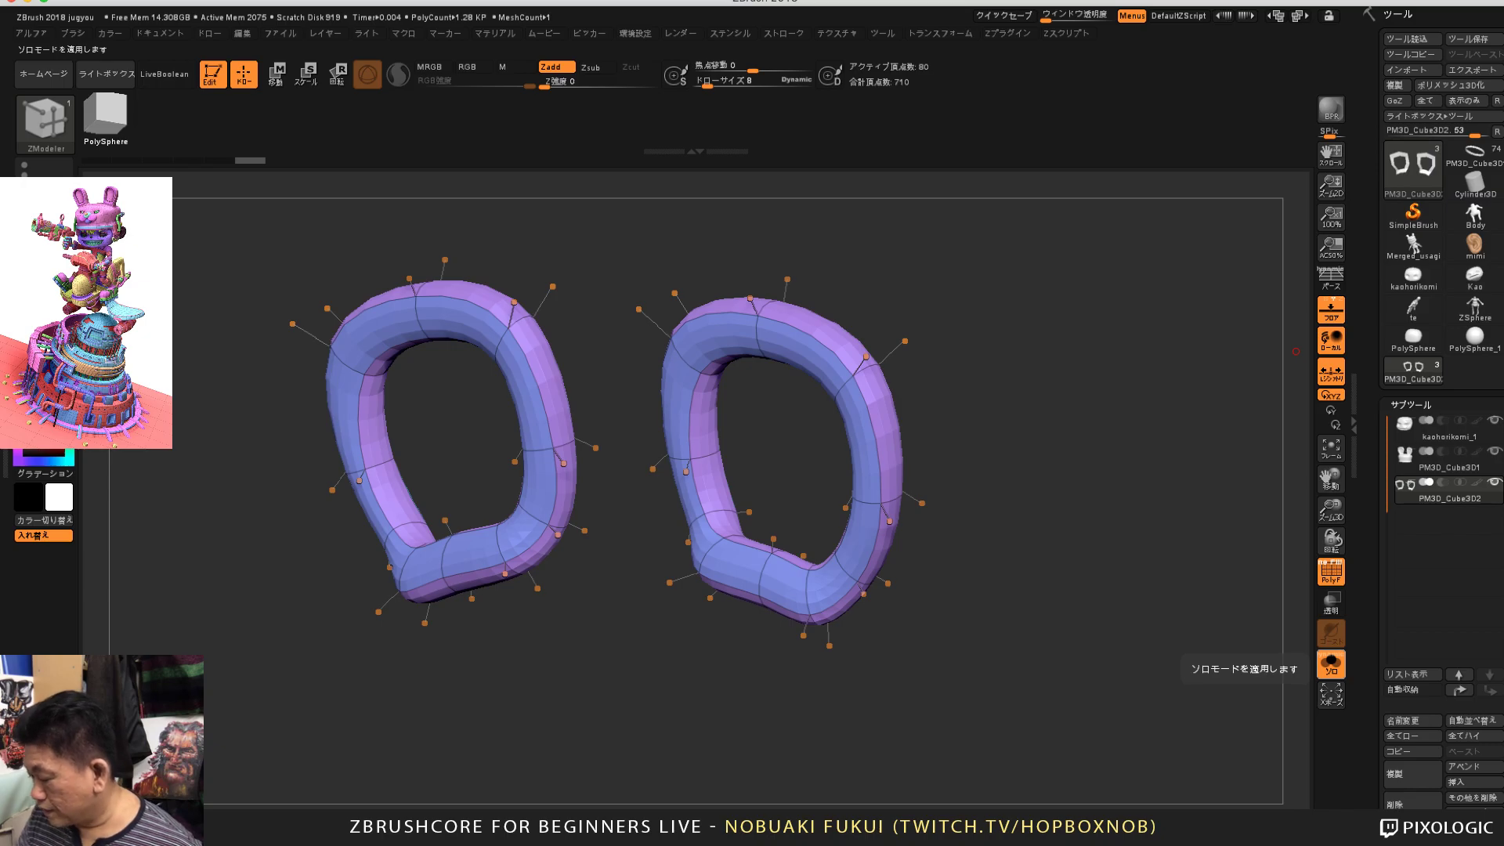
# Step: Leave Solo mode and extend the back faces of the ring frames towards the ears with QMesh
pyautogui.click(1332, 665)
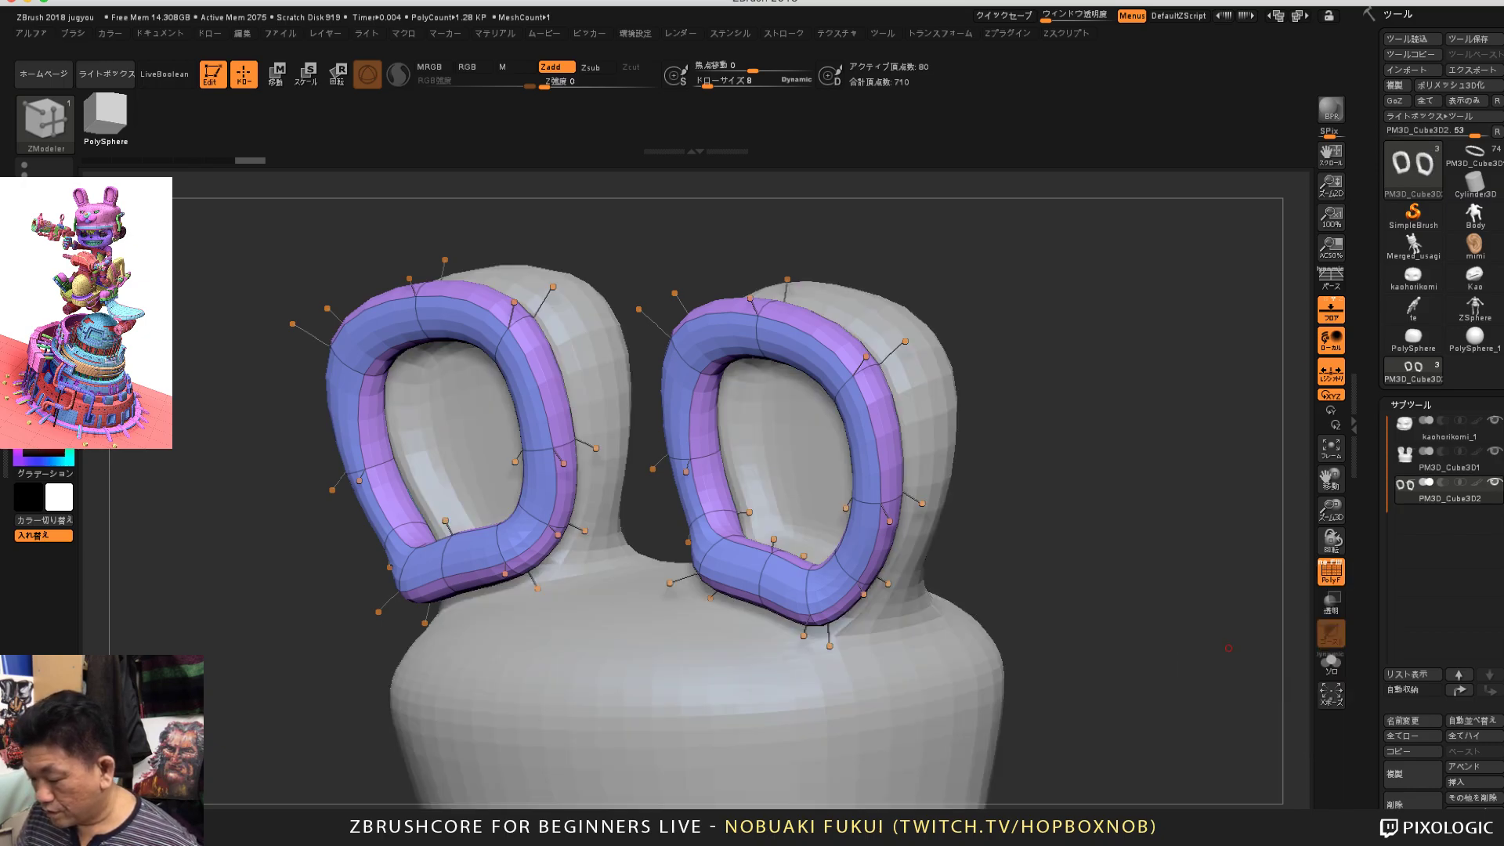
pyautogui.moveTo(1175, 470); pyautogui.dragTo(963, 470)
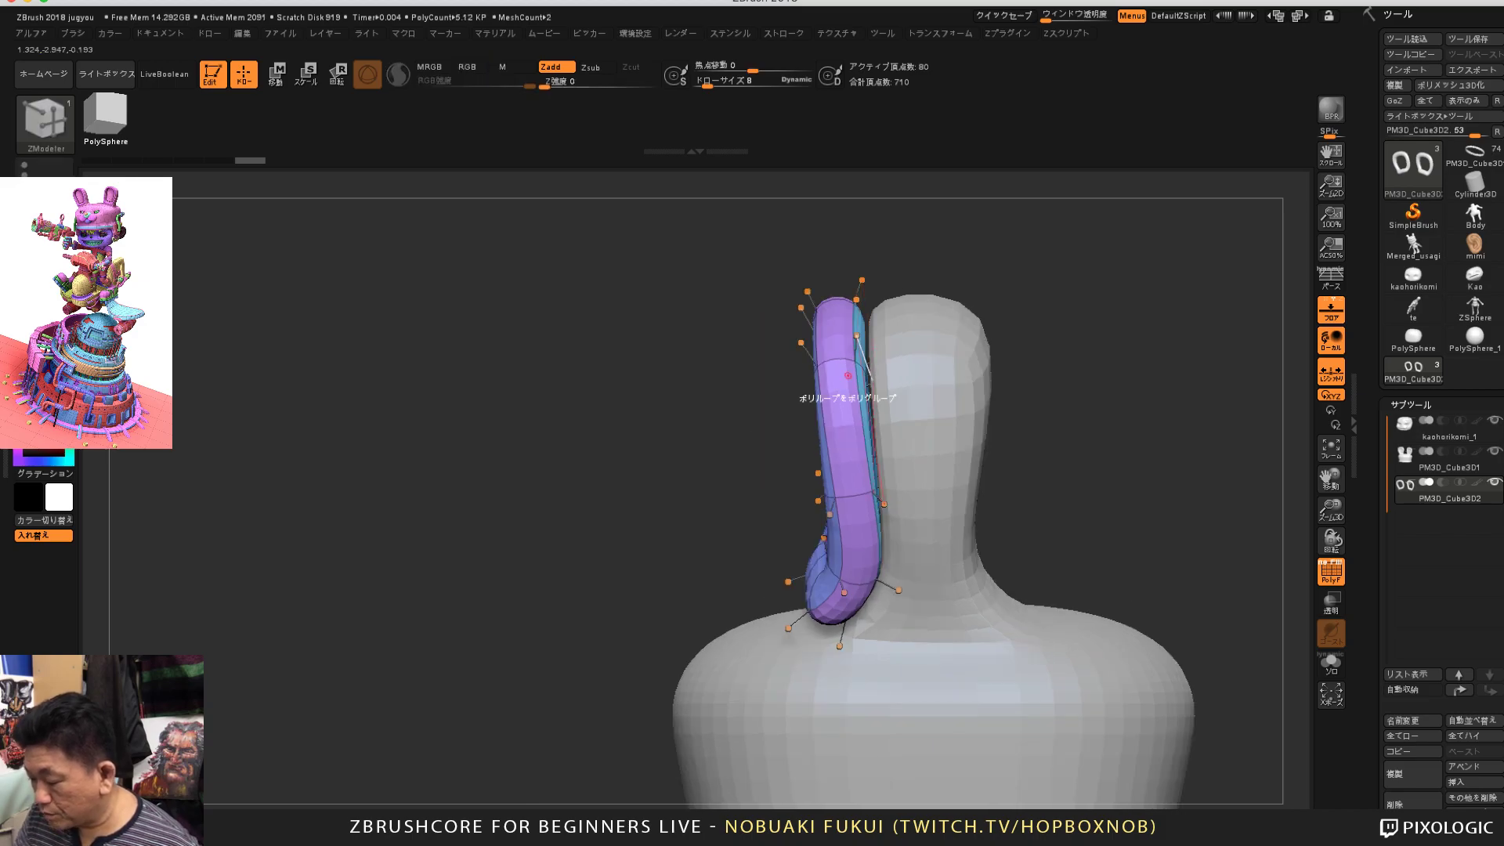
pyautogui.moveTo(1100, 477); pyautogui.dragTo(1007, 490)
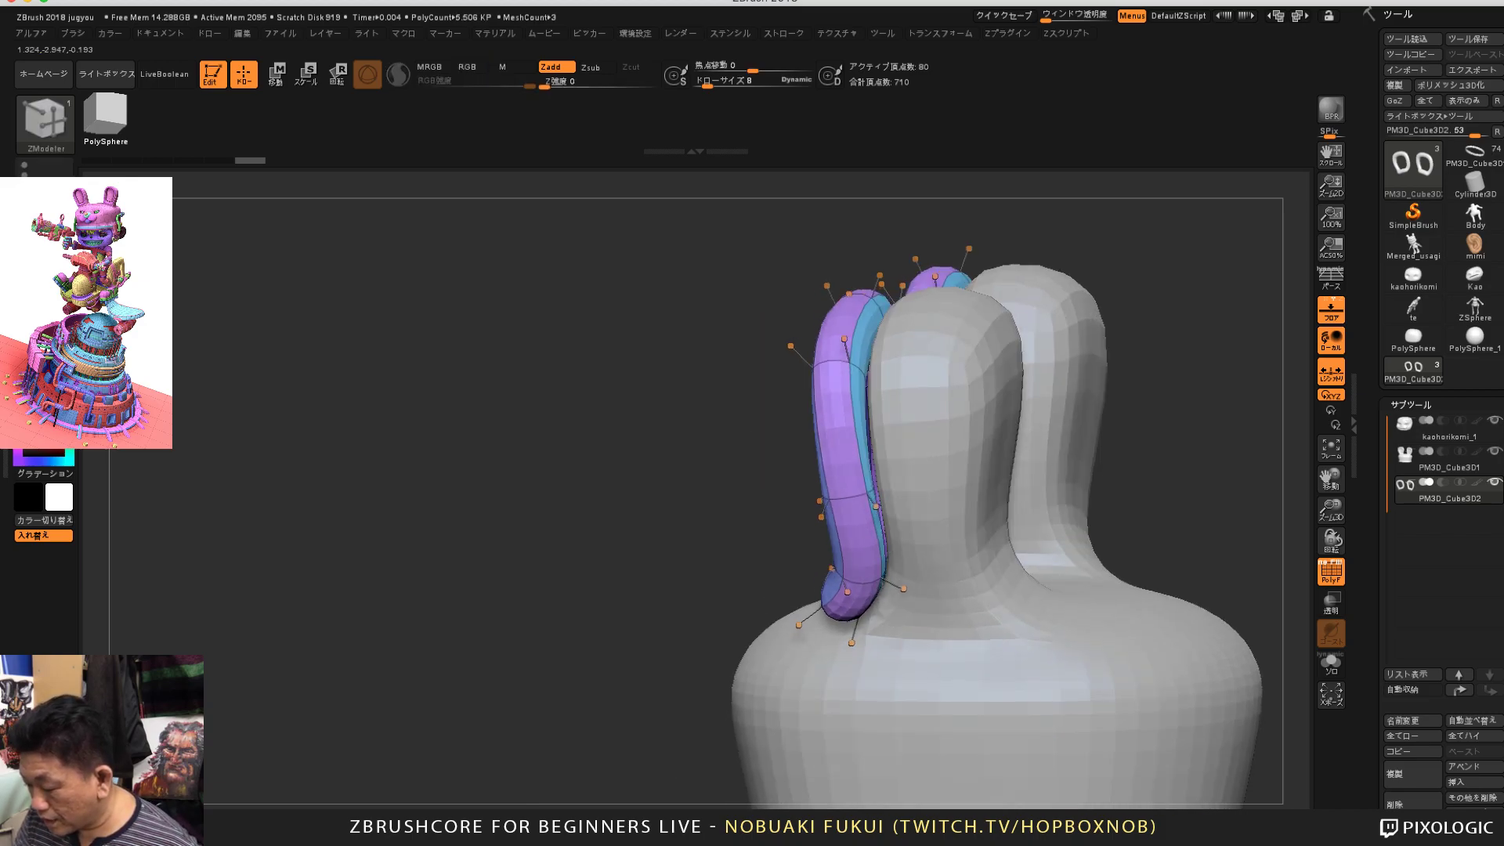
pyautogui.moveTo(874, 348)
pyautogui.mouseDown()
pyautogui.moveTo(893, 343)
pyautogui.moveTo(876, 347)
pyautogui.mouseUp()
pyautogui.moveTo(1028, 228); pyautogui.dragTo(1099, 234)
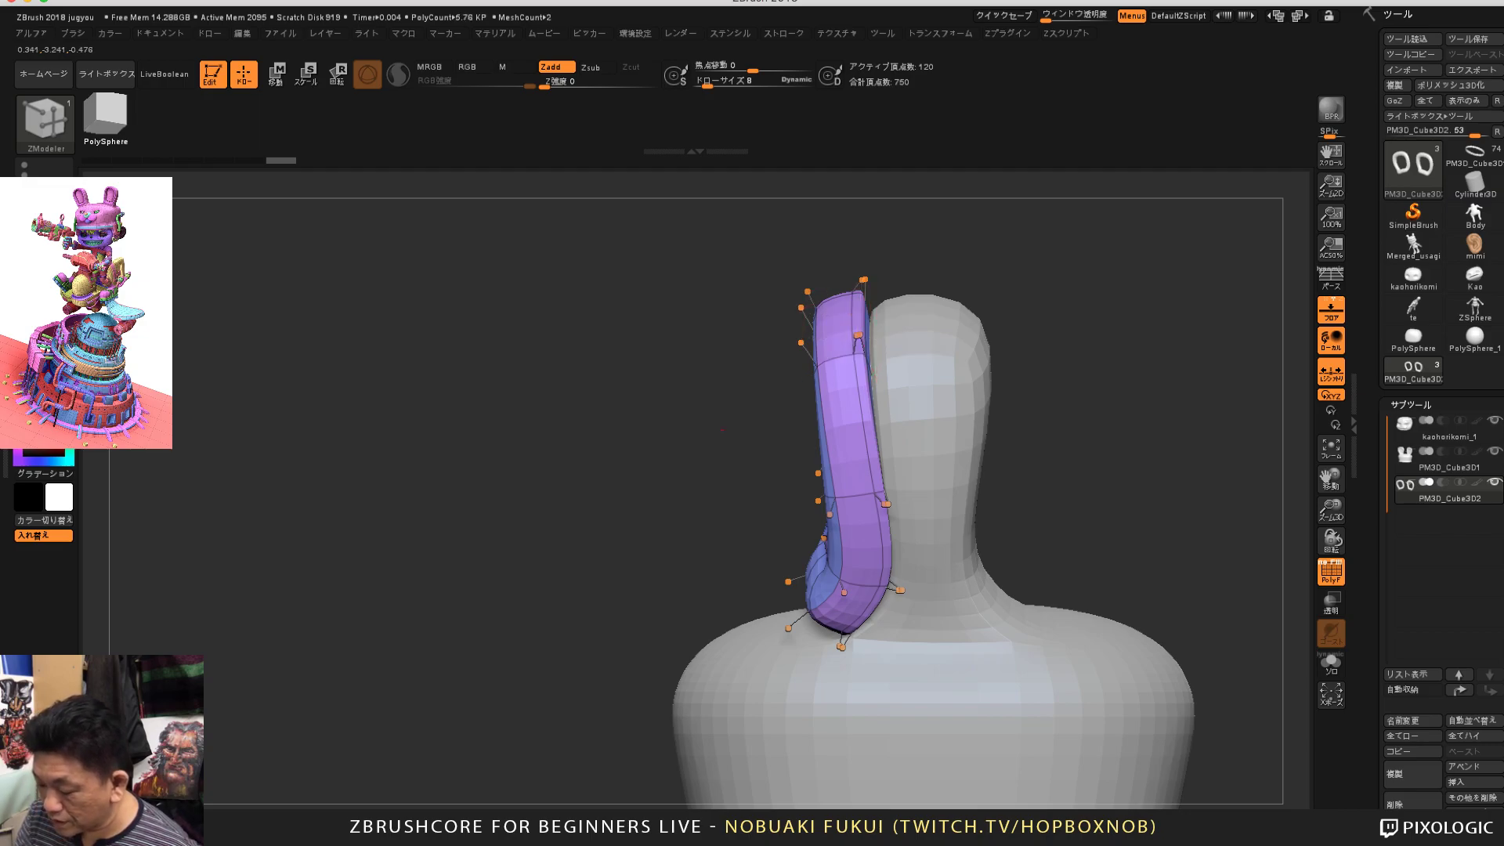
# Step: Centre the transform gizmo on an ear ring frame, undoing the unwanted trial adjustments
pyautogui.moveTo(722, 430); pyautogui.dragTo(1028, 393)
pyautogui.press('w')
pyautogui.keyDown('alt'); pyautogui.moveTo(1028, 519); pyautogui.dragTo(1025, 470); pyautogui.keyUp('alt')
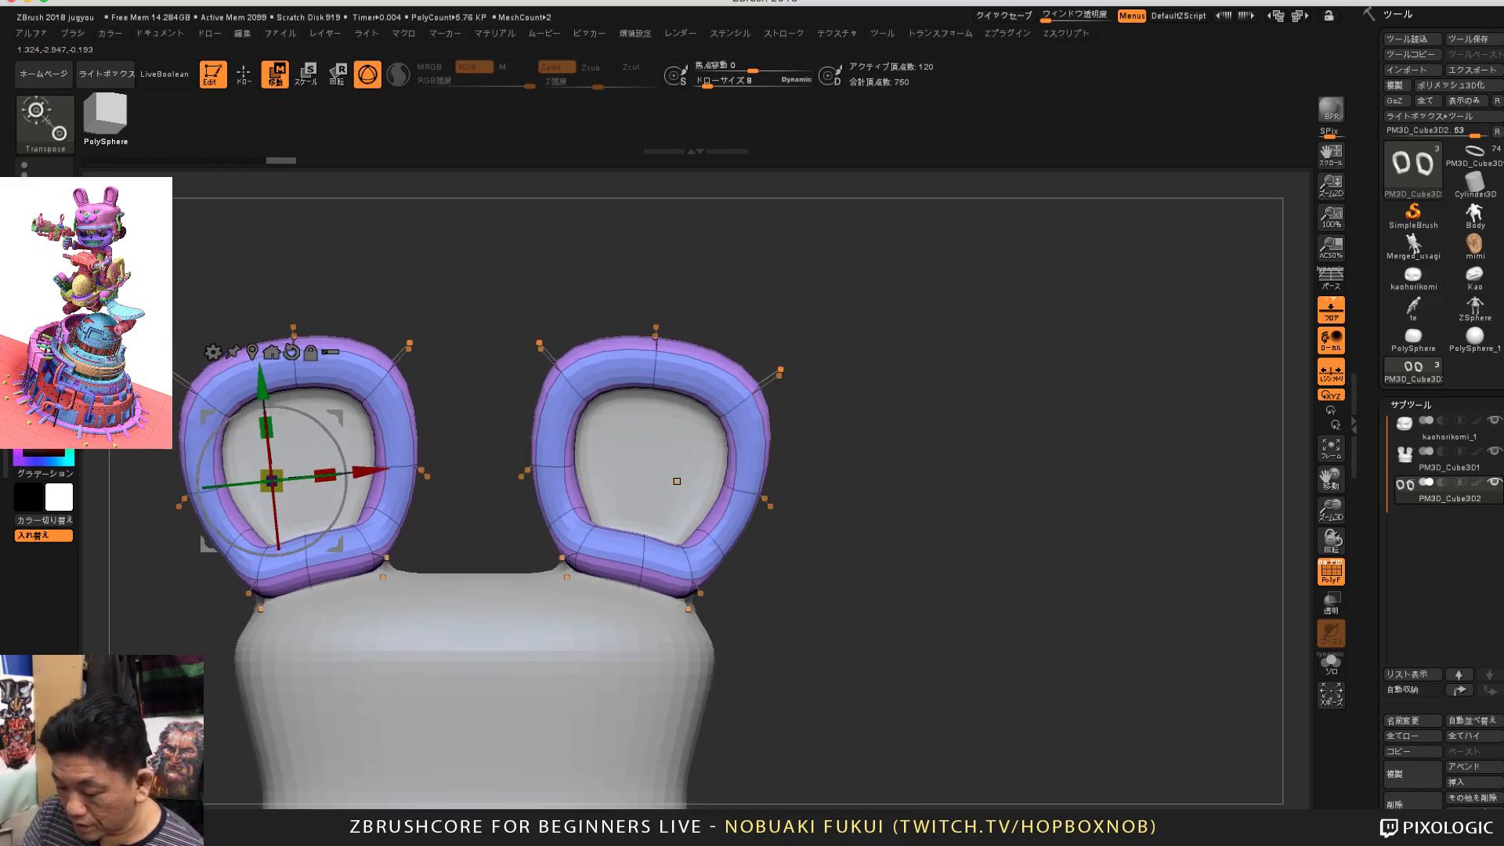
pyautogui.keyDown('alt'); pyautogui.moveTo(677, 481); pyautogui.dragTo(869, 473); pyautogui.keyUp('alt')
pyautogui.click(484, 344)
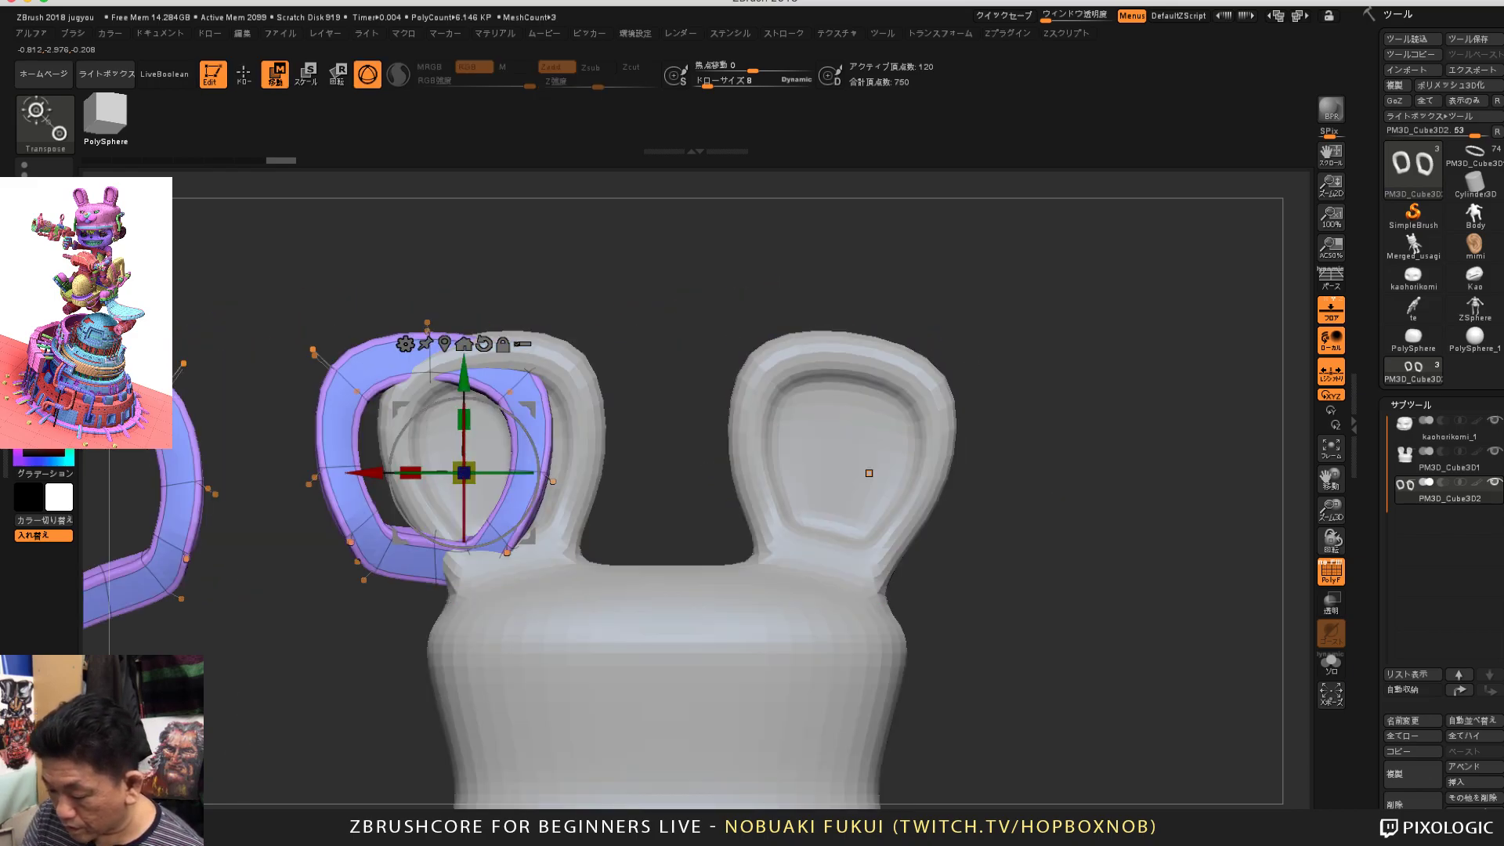
pyautogui.hotkey('ctrl', 'shift', 'z')
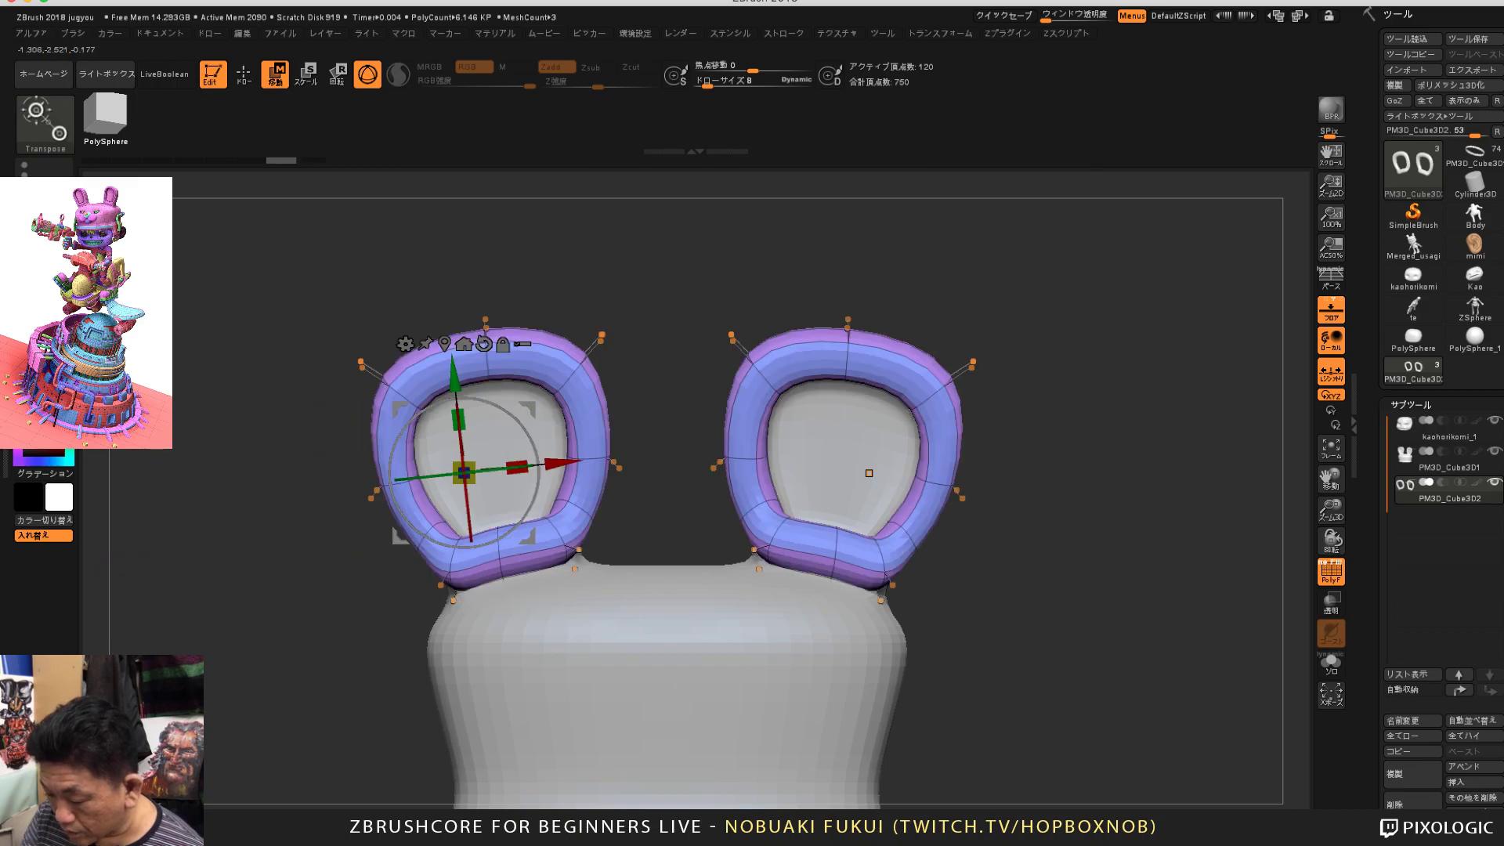
pyautogui.moveTo(464, 473)
pyautogui.mouseDown()
pyautogui.moveTo(448, 485)
pyautogui.moveTo(483, 463)
pyautogui.mouseUp()
pyautogui.hotkey('ctrl', 'z')
pyautogui.click(445, 344)
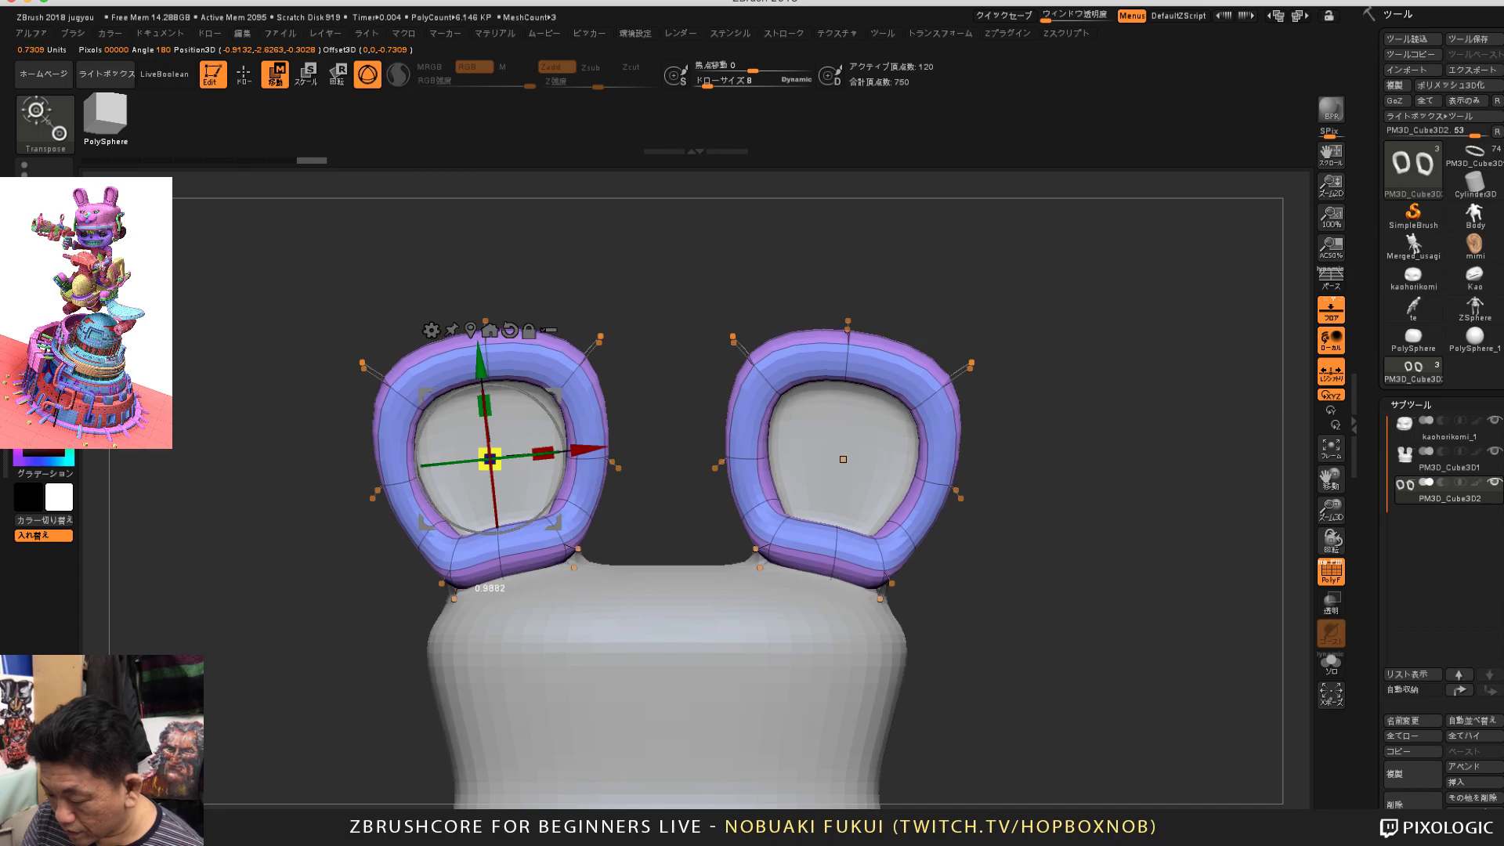
# Step: Scale the two ring frames down slightly and move them to sit inside the front rims of the ears
pyautogui.hotkey('ctrl', 'shift', 'z')
pyautogui.hotkey('ctrl', 'shift', 'z')
pyautogui.hotkey('ctrl', 'shift', 'z')
pyautogui.hotkey('ctrl', 'shift', 'z')
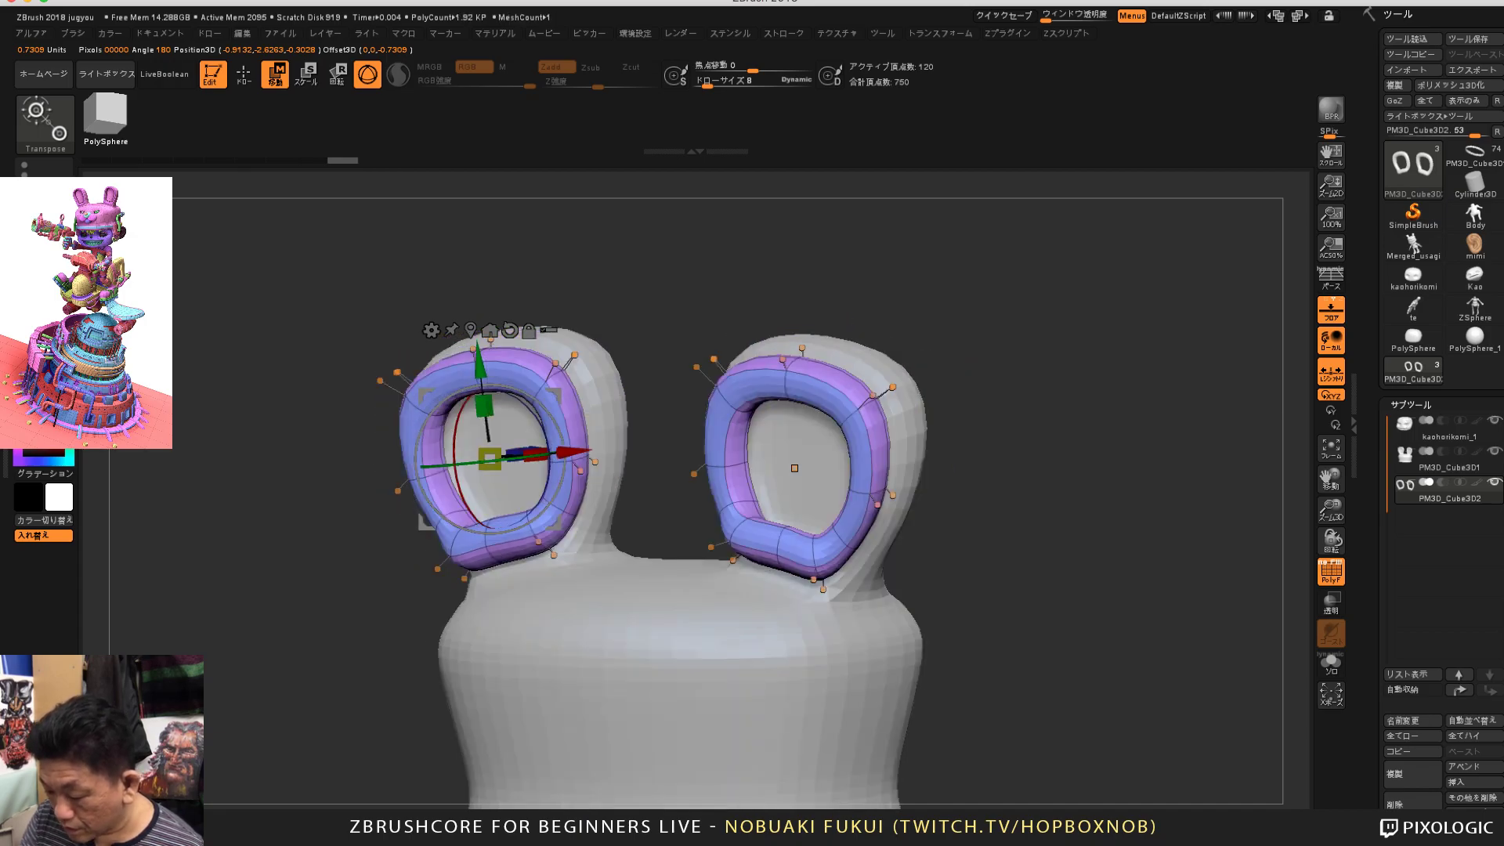
pyautogui.hotkey('ctrl', 'shift', 'z')
pyautogui.moveTo(555, 524); pyautogui.dragTo(567, 523)
pyautogui.hotkey('ctrl', 'shift', 'z')
pyautogui.hotkey('ctrl', 'shift', 'z')
pyautogui.hotkey('ctrl', 'shift', 'z')
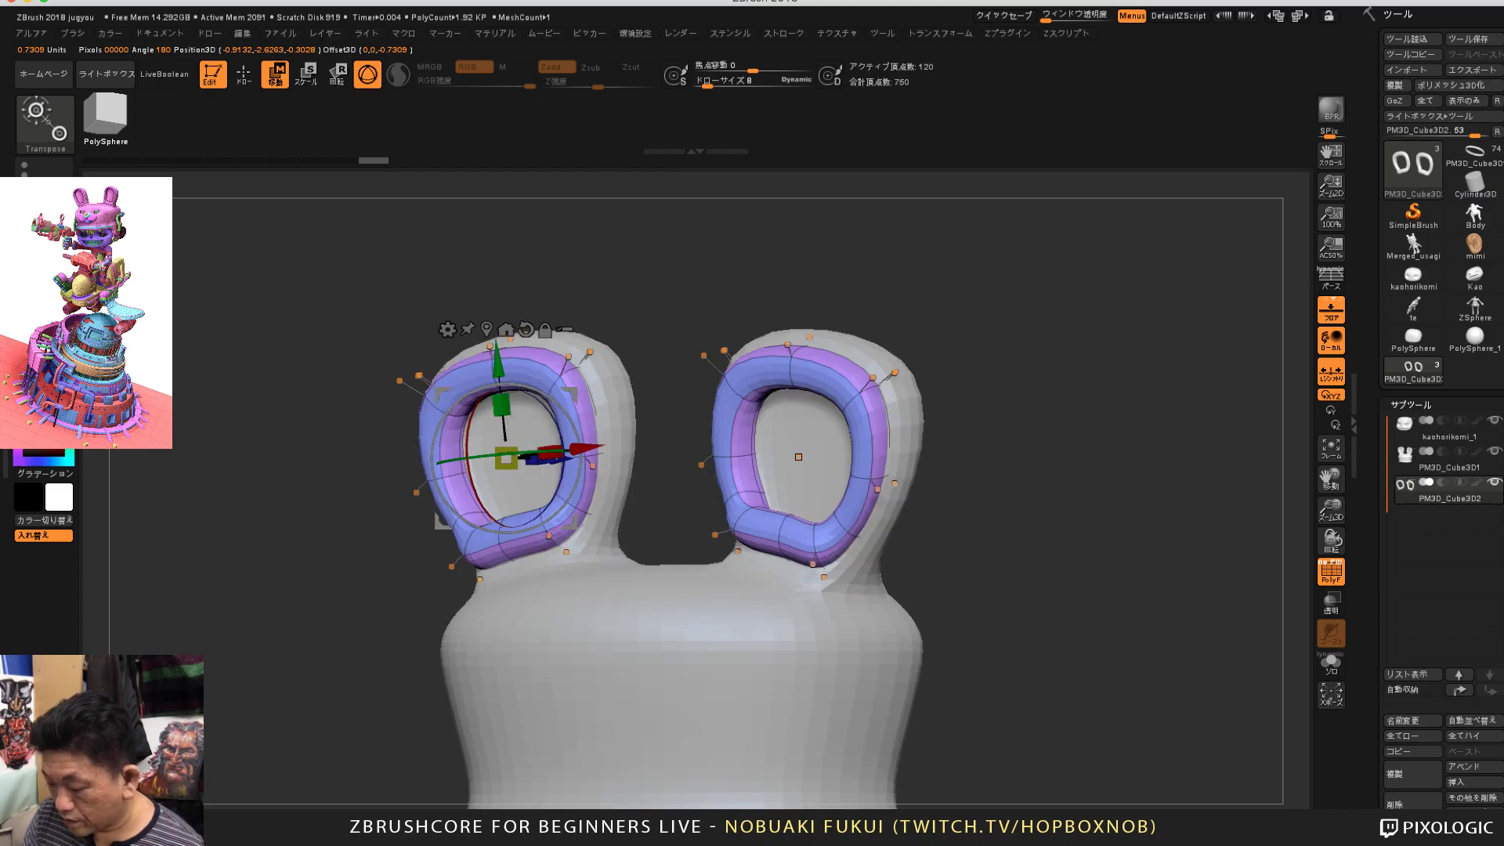
pyautogui.moveTo(941, 470); pyautogui.dragTo(1067, 576)
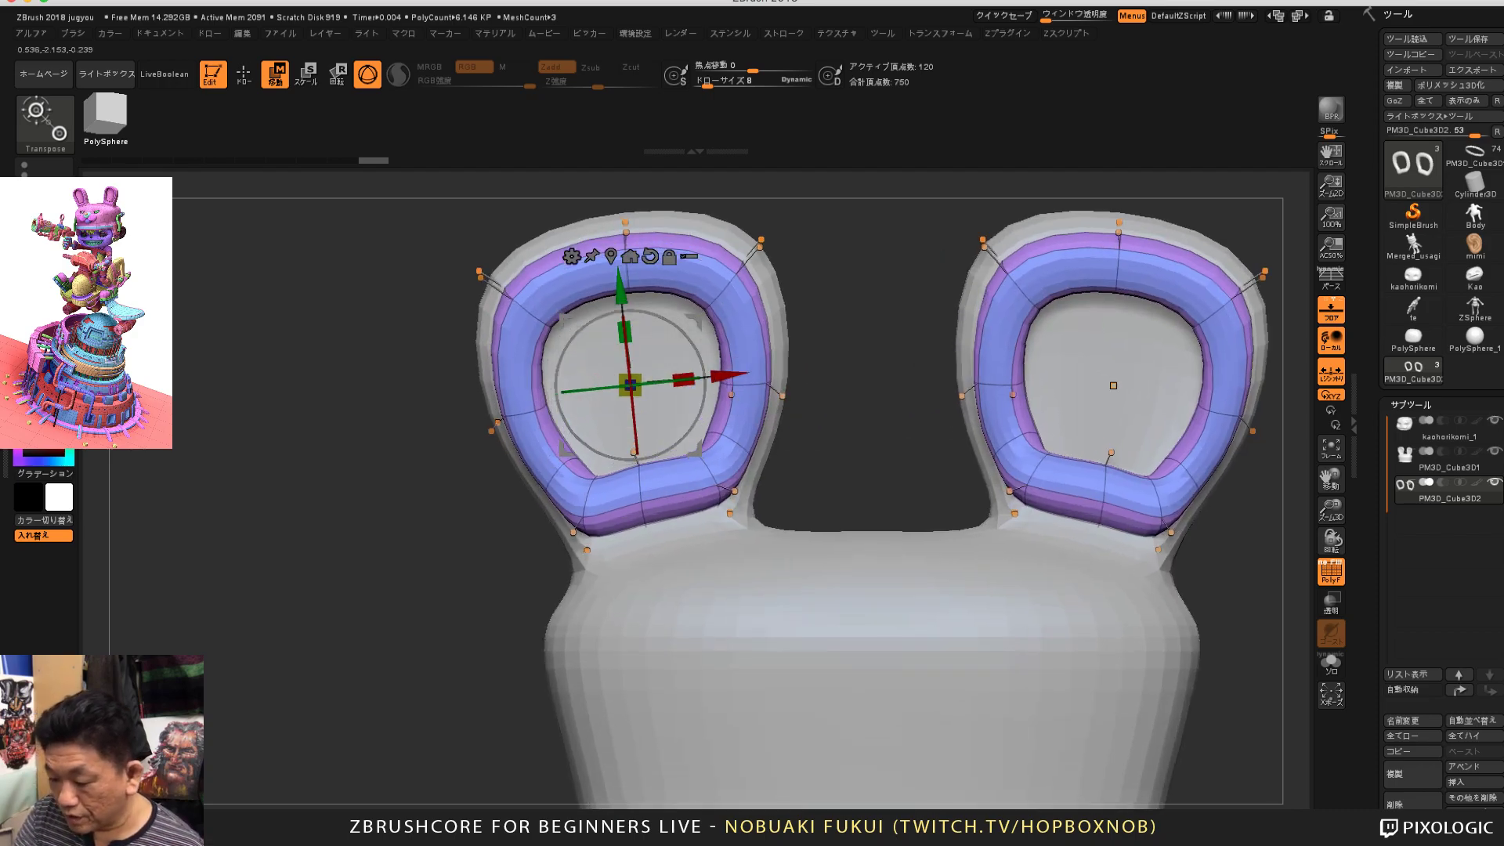
# Step: Return to the ZModeler brush and make the rabbit-eared hat the active subtool
pyautogui.press('q')
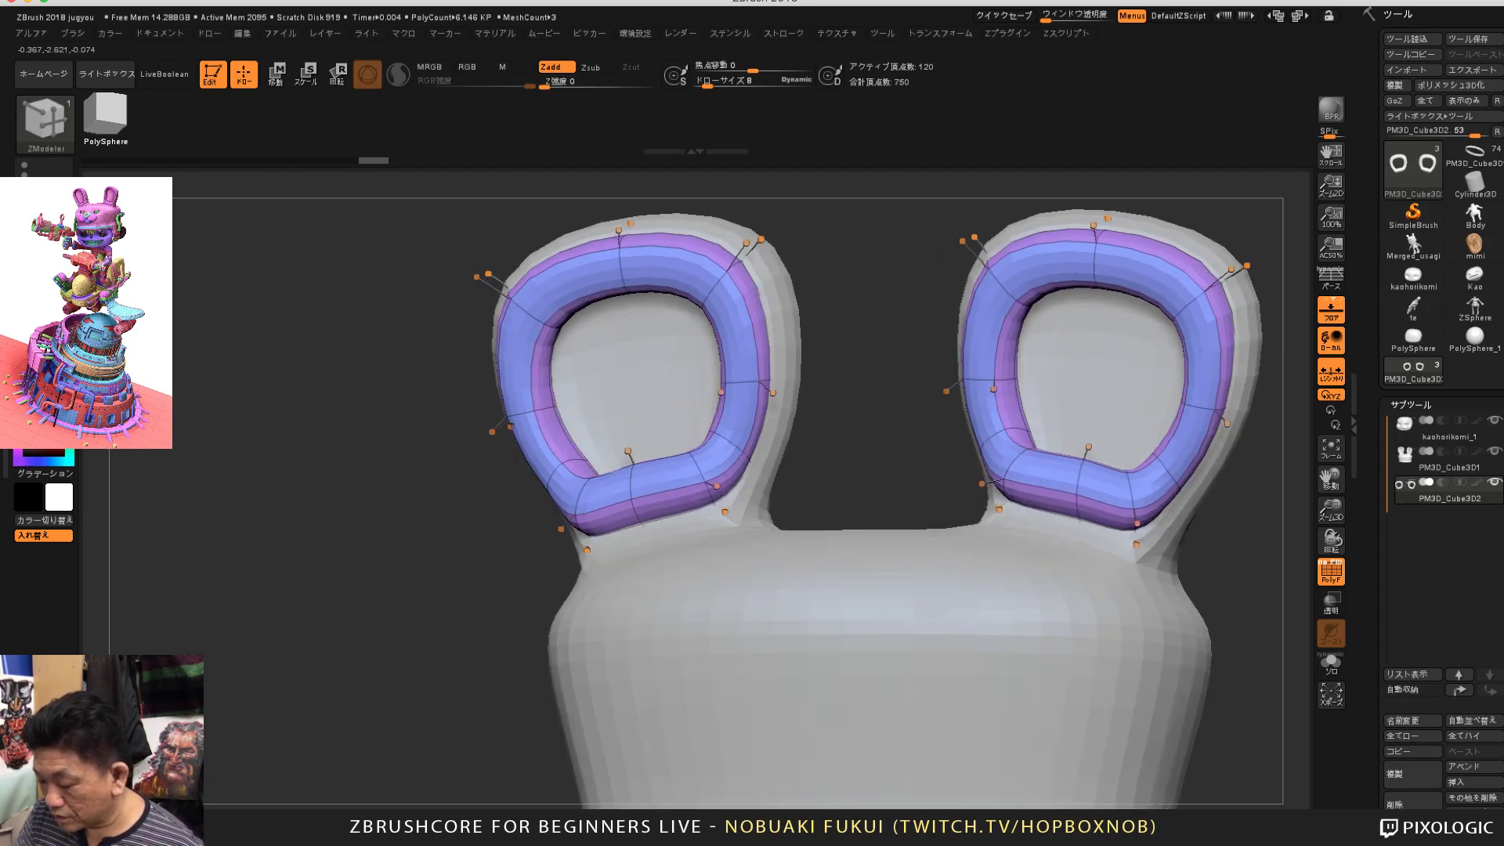
pyautogui.keyDown('alt'); pyautogui.moveTo(869, 478); pyautogui.dragTo(865, 364); pyautogui.keyUp('alt')
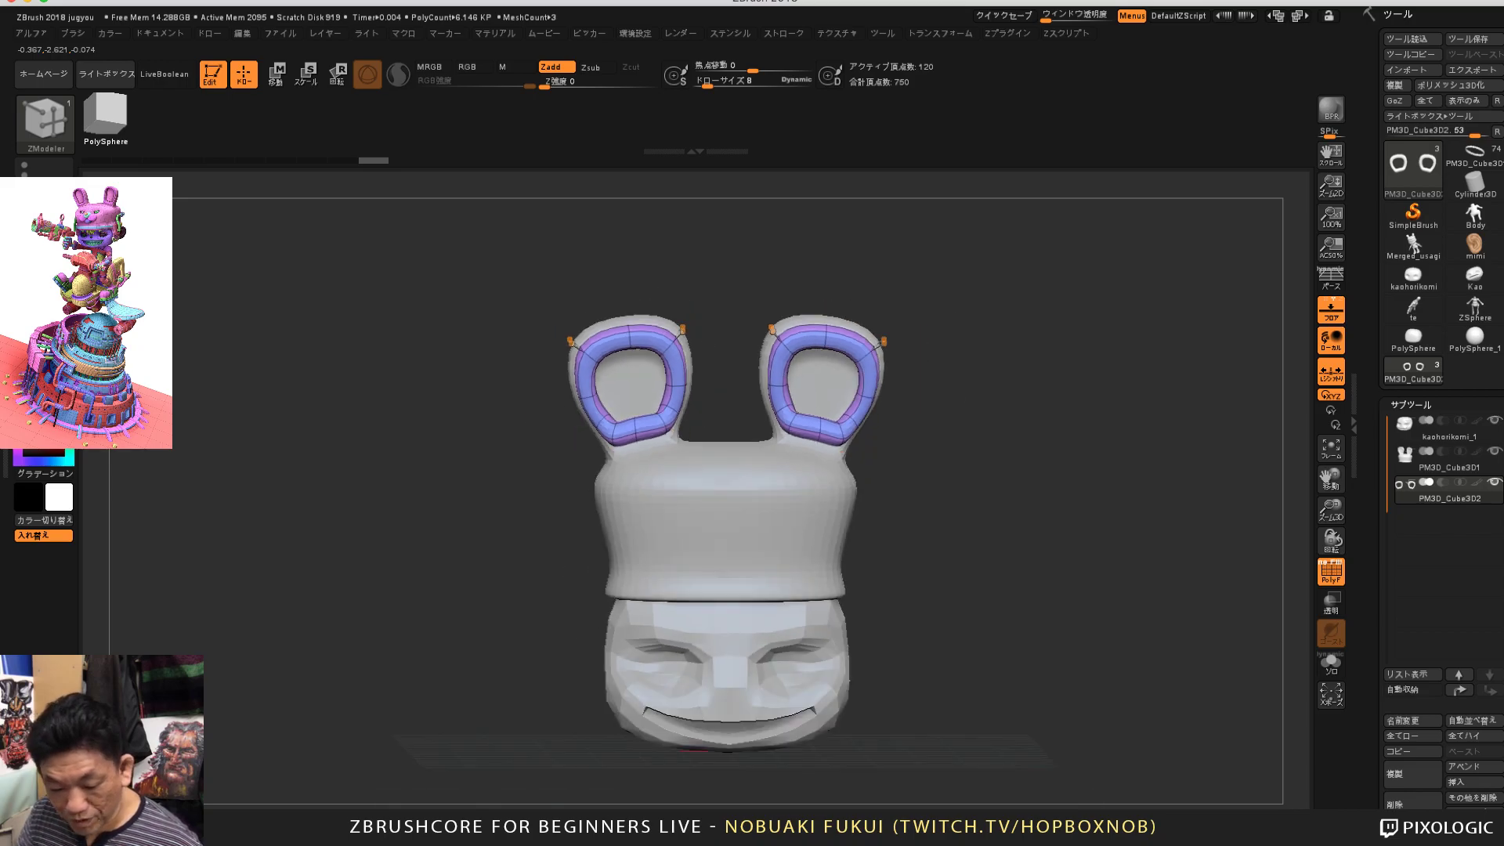
pyautogui.moveTo(940, 423); pyautogui.dragTo(912, 449)
pyautogui.keyDown('alt'); pyautogui.click(795, 525); pyautogui.keyUp('alt')
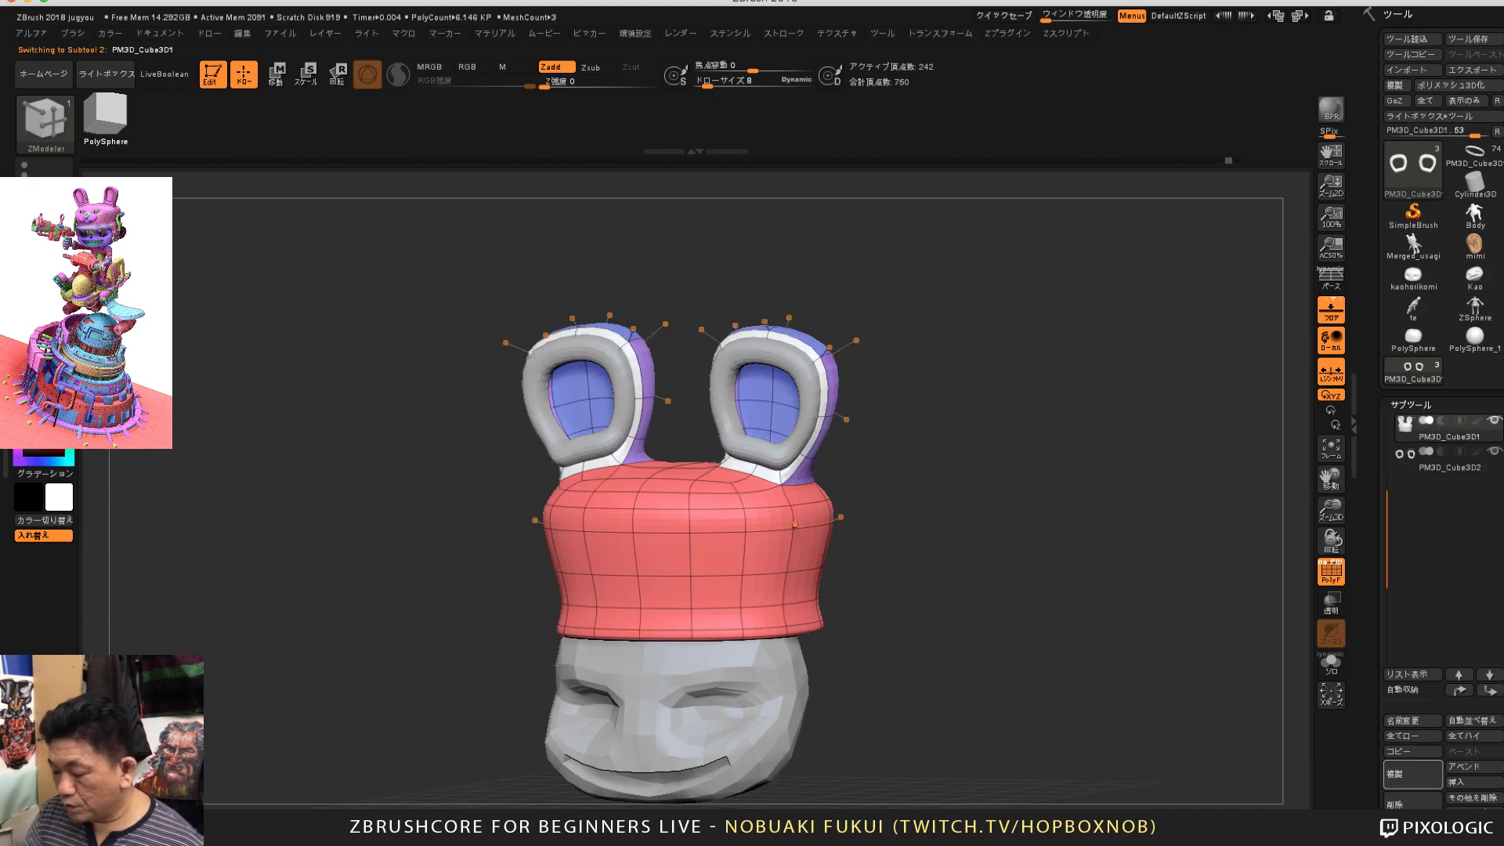
pyautogui.moveTo(909, 502); pyautogui.dragTo(931, 502)
pyautogui.moveTo(798, 525); pyautogui.dragTo(796, 523)
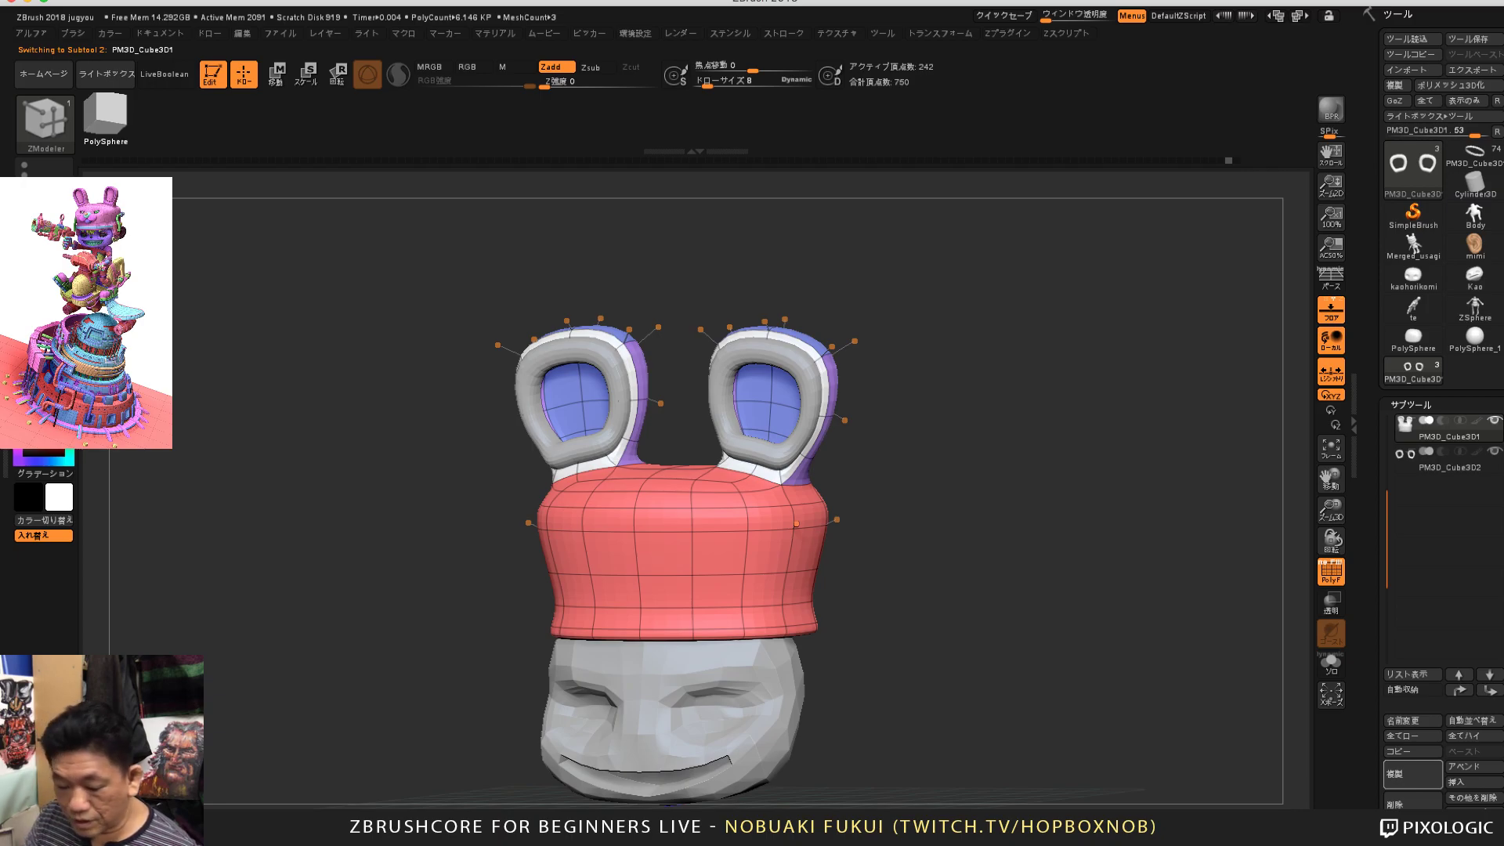
# Step: Set the ZModeler QMesh polygon target to single polygon, undoing the trial pull of the hat's whole polygroup
pyautogui.keyDown('alt'); pyautogui.moveTo(909, 501); pyautogui.dragTo(969, 571); pyautogui.keyUp('alt')
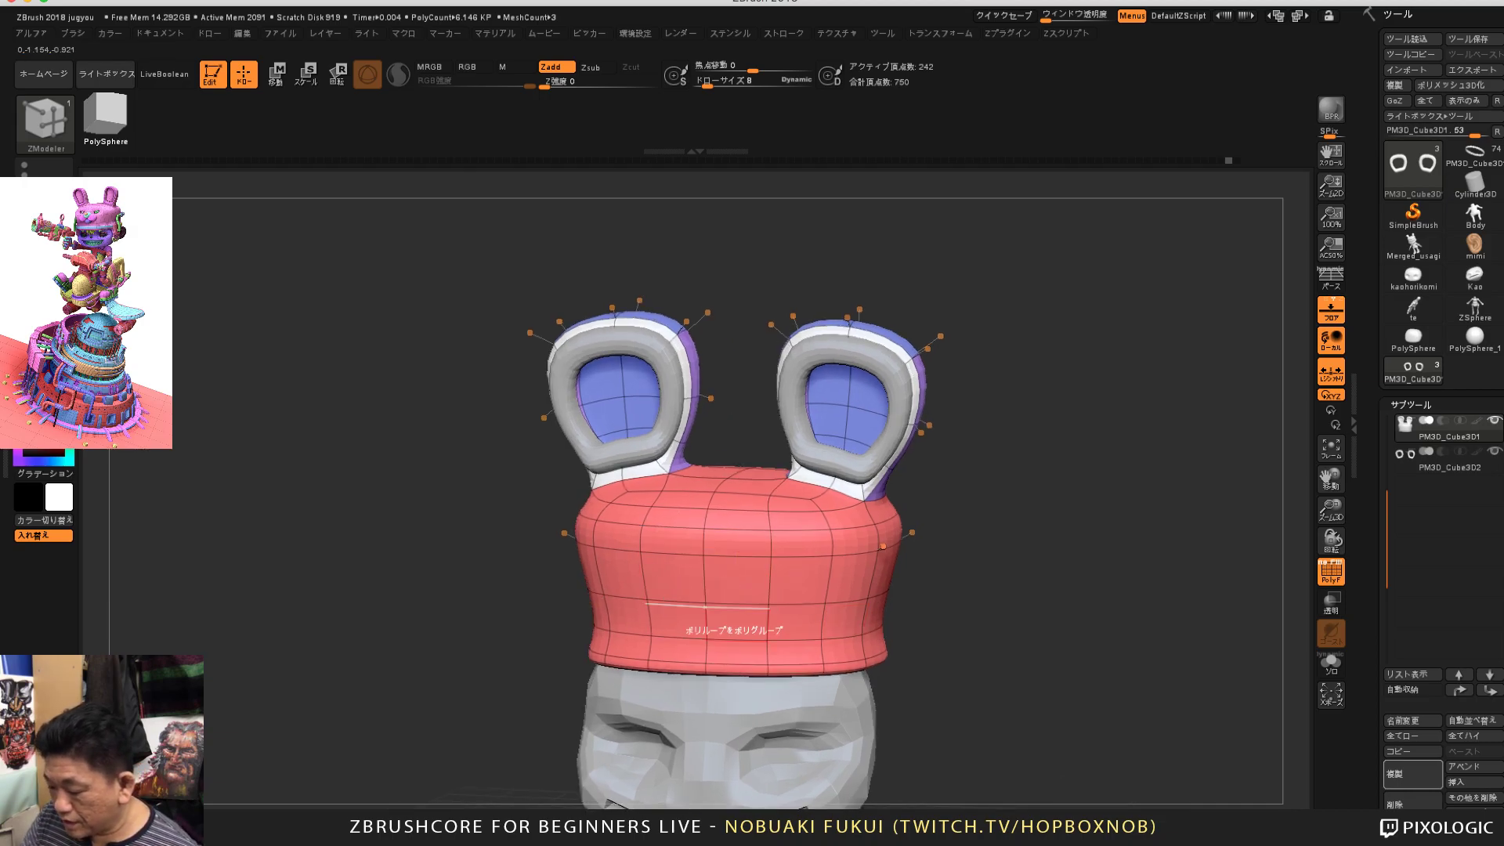
pyautogui.moveTo(989, 548); pyautogui.dragTo(959, 607)
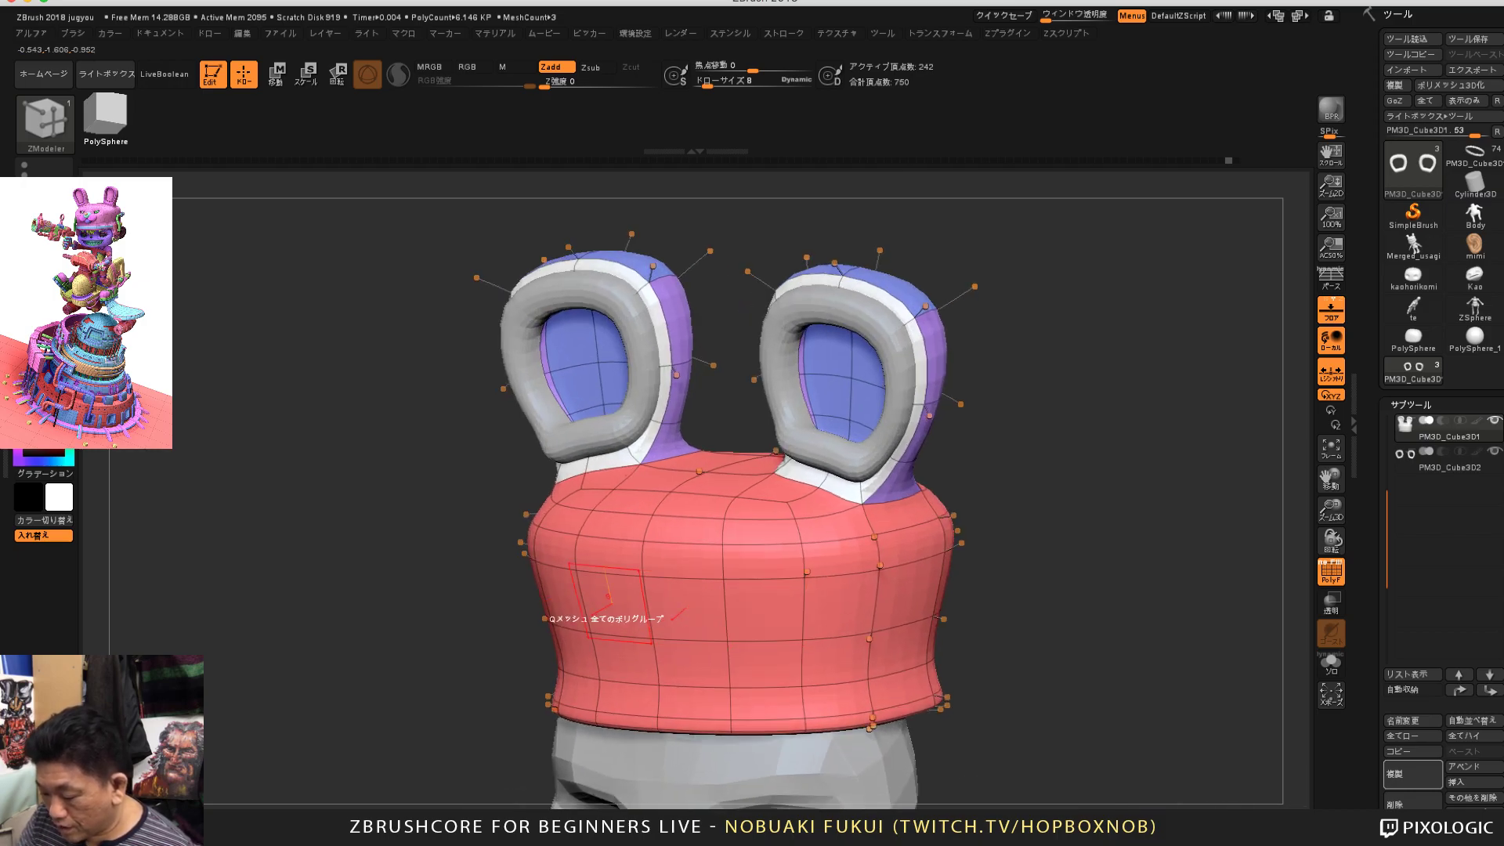
pyautogui.moveTo(611, 597); pyautogui.dragTo(633, 614)
pyautogui.hotkey('ctrl', 'z')
pyautogui.rightClick(627, 605)
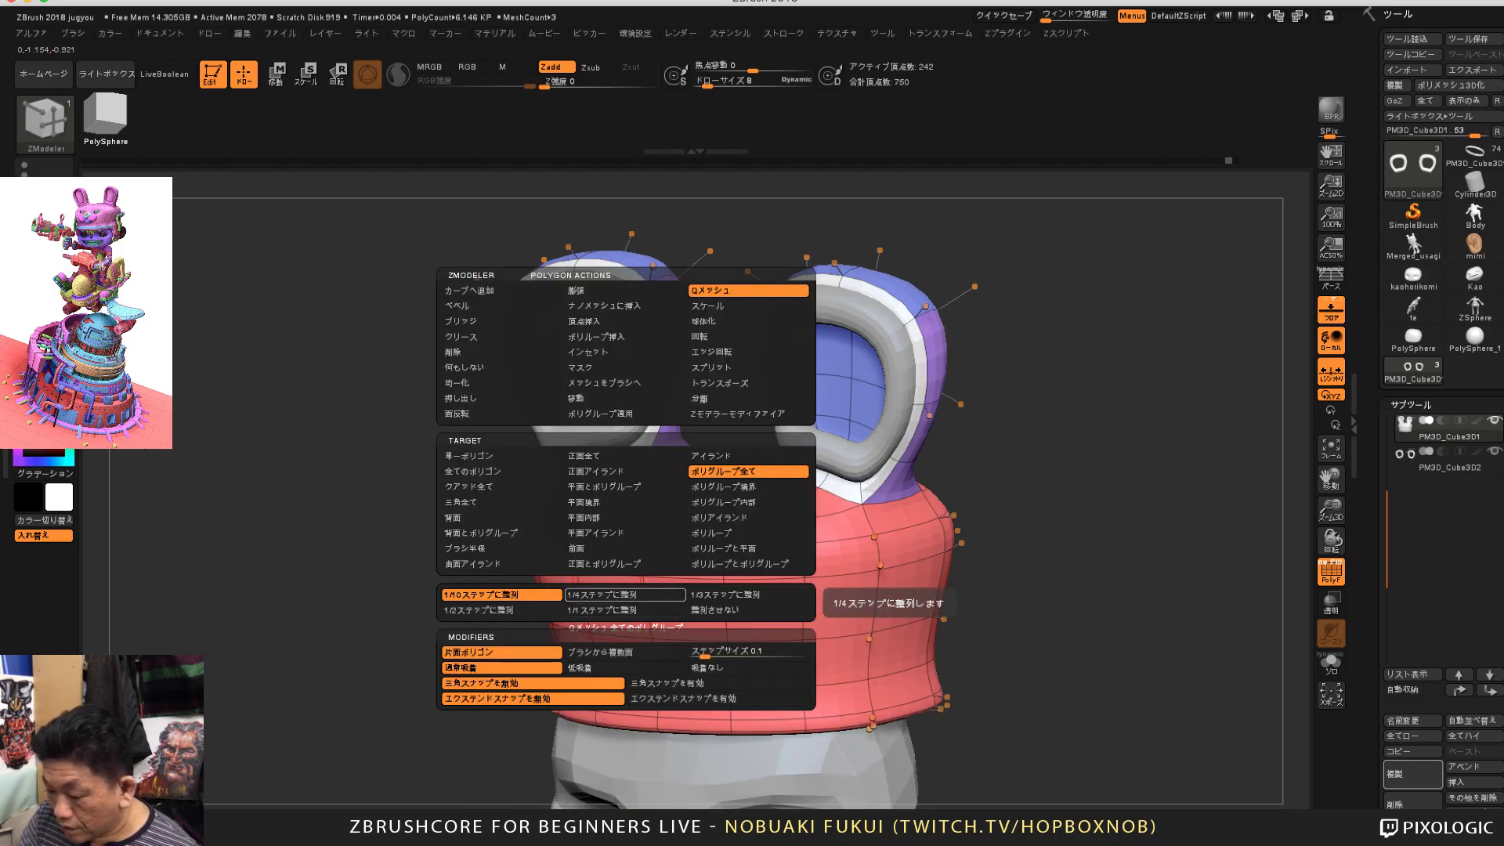
pyautogui.click(501, 456)
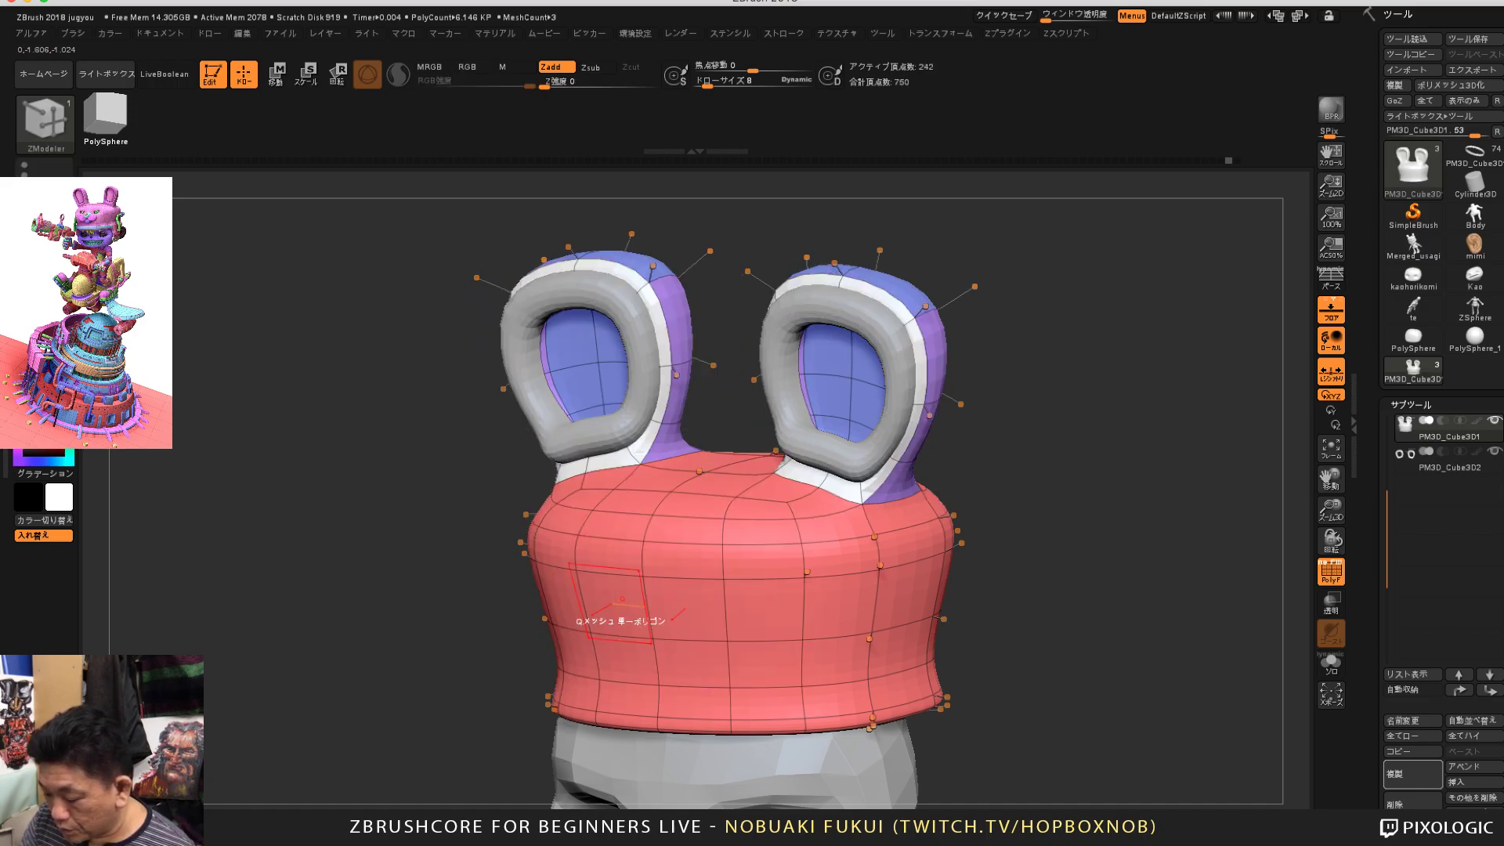
pyautogui.hotkey('ctrl', 'shift', 'z')
pyautogui.hotkey('ctrl', 'shift', 'z')
pyautogui.hotkey('ctrl', 'shift', 'z')
pyautogui.hotkey('ctrl', 'shift', 'z')
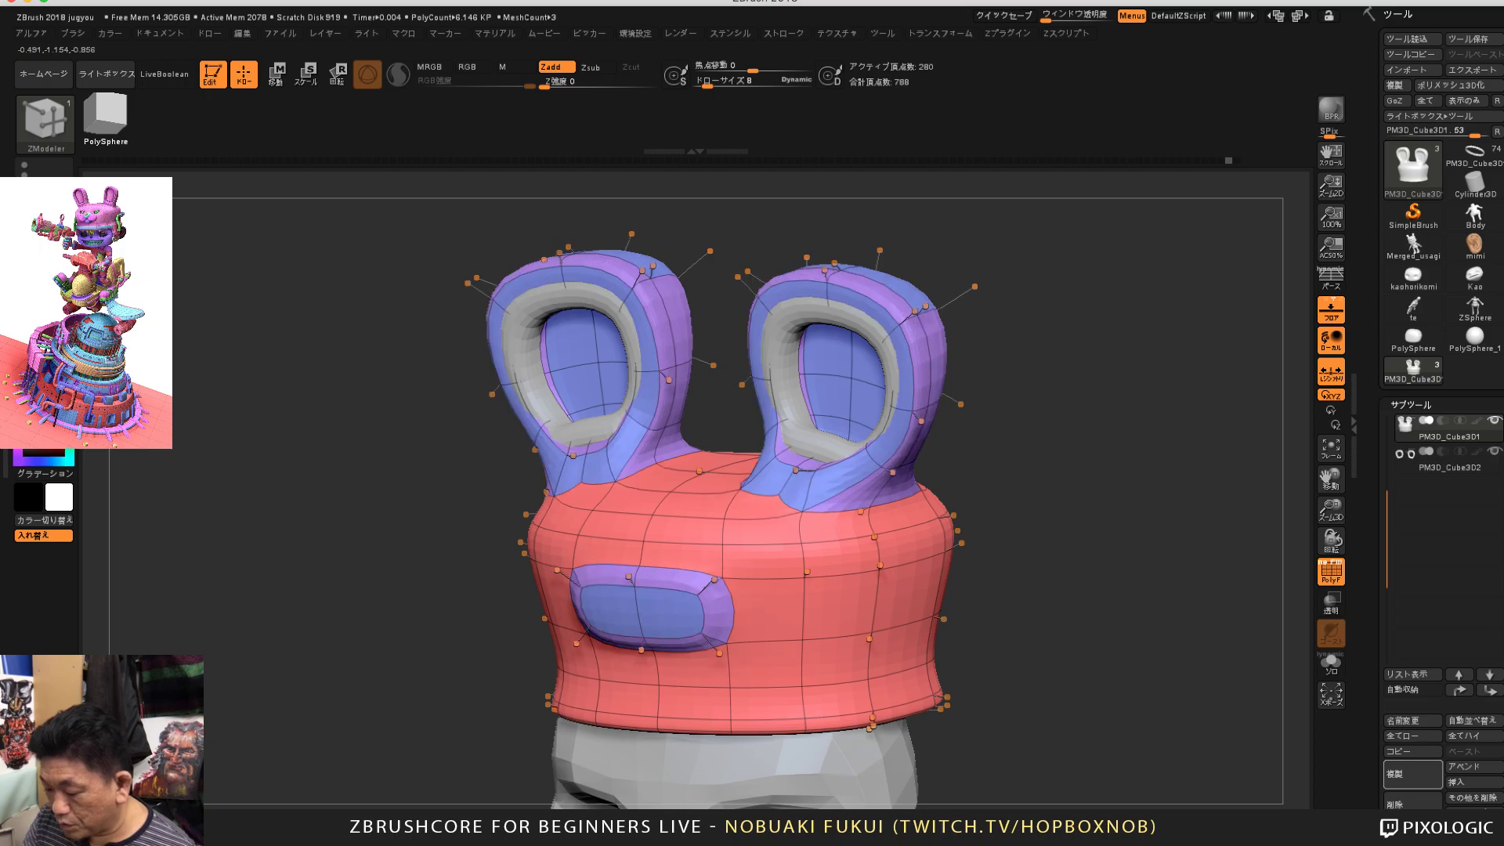
pyautogui.hotkey('ctrl', 'shift', 'z')
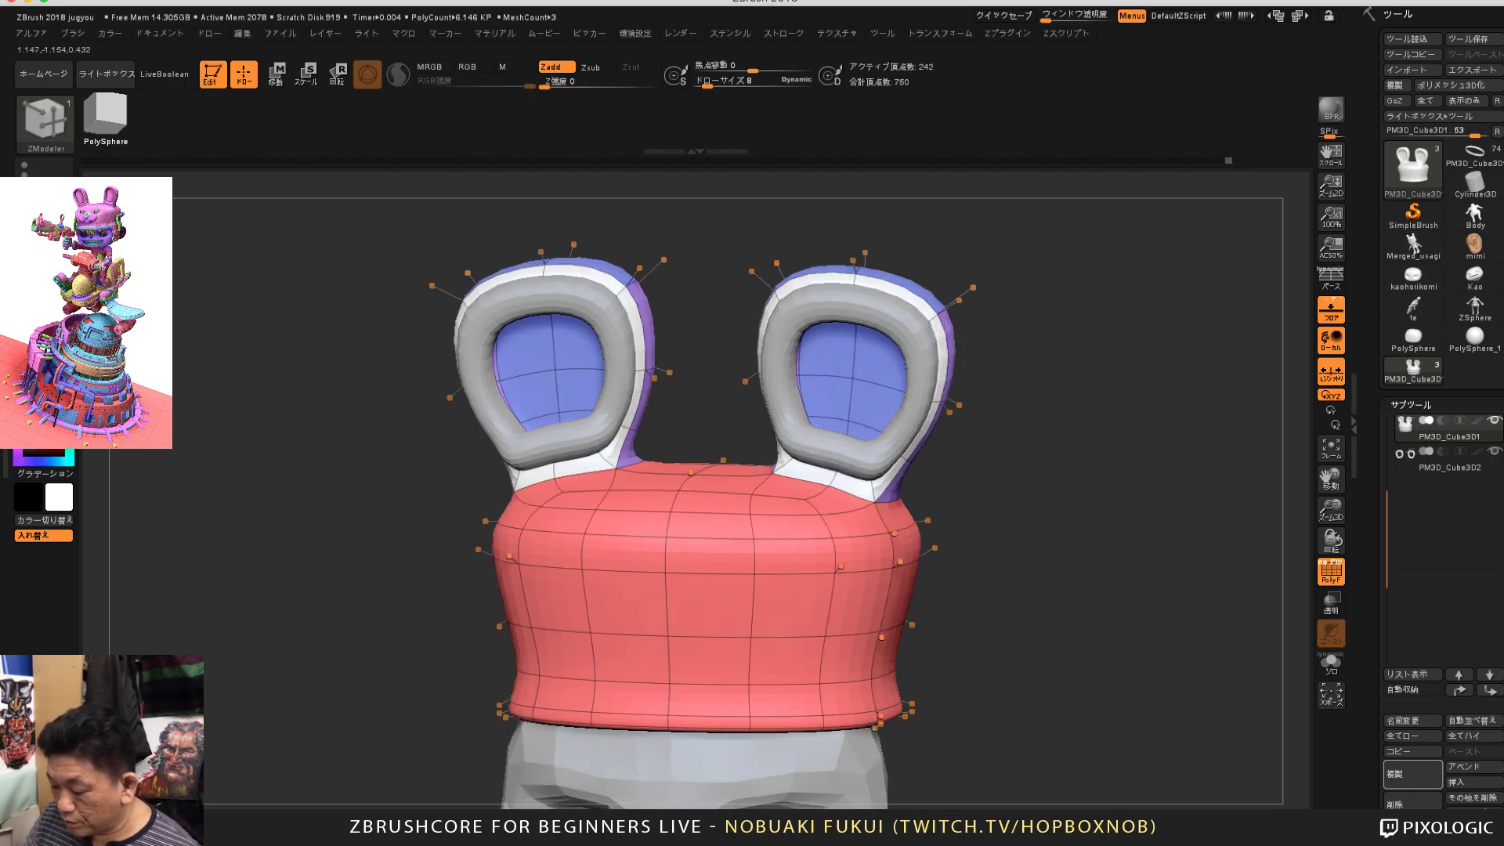
# Step: Insert a Sphere3D as a new subtool below the rabbit-eared hat
pyautogui.moveTo(1140, 549); pyautogui.dragTo(1222, 499)
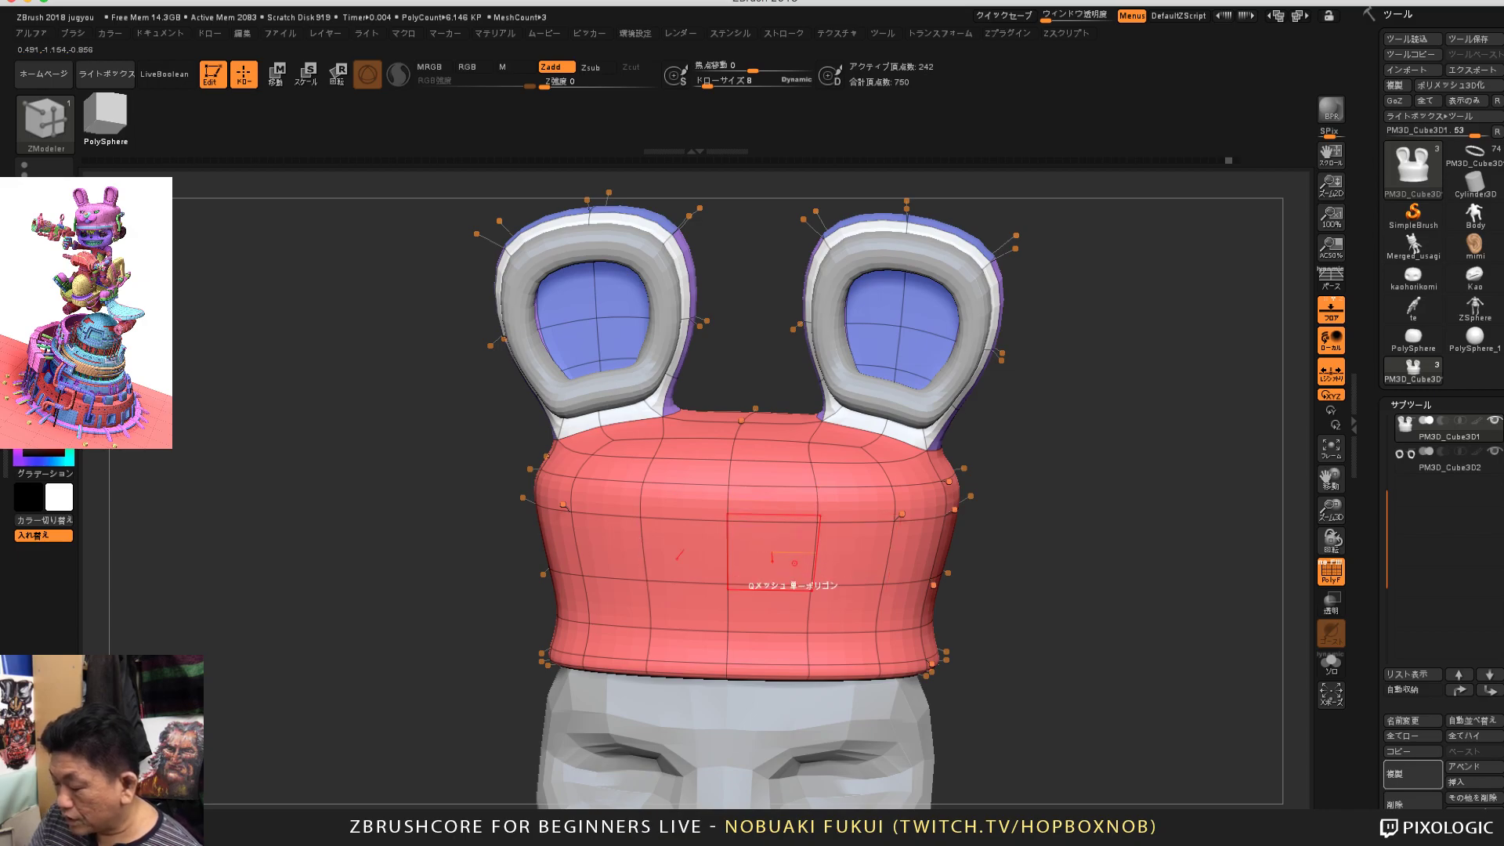
pyautogui.moveTo(1128, 625); pyautogui.dragTo(1107, 624)
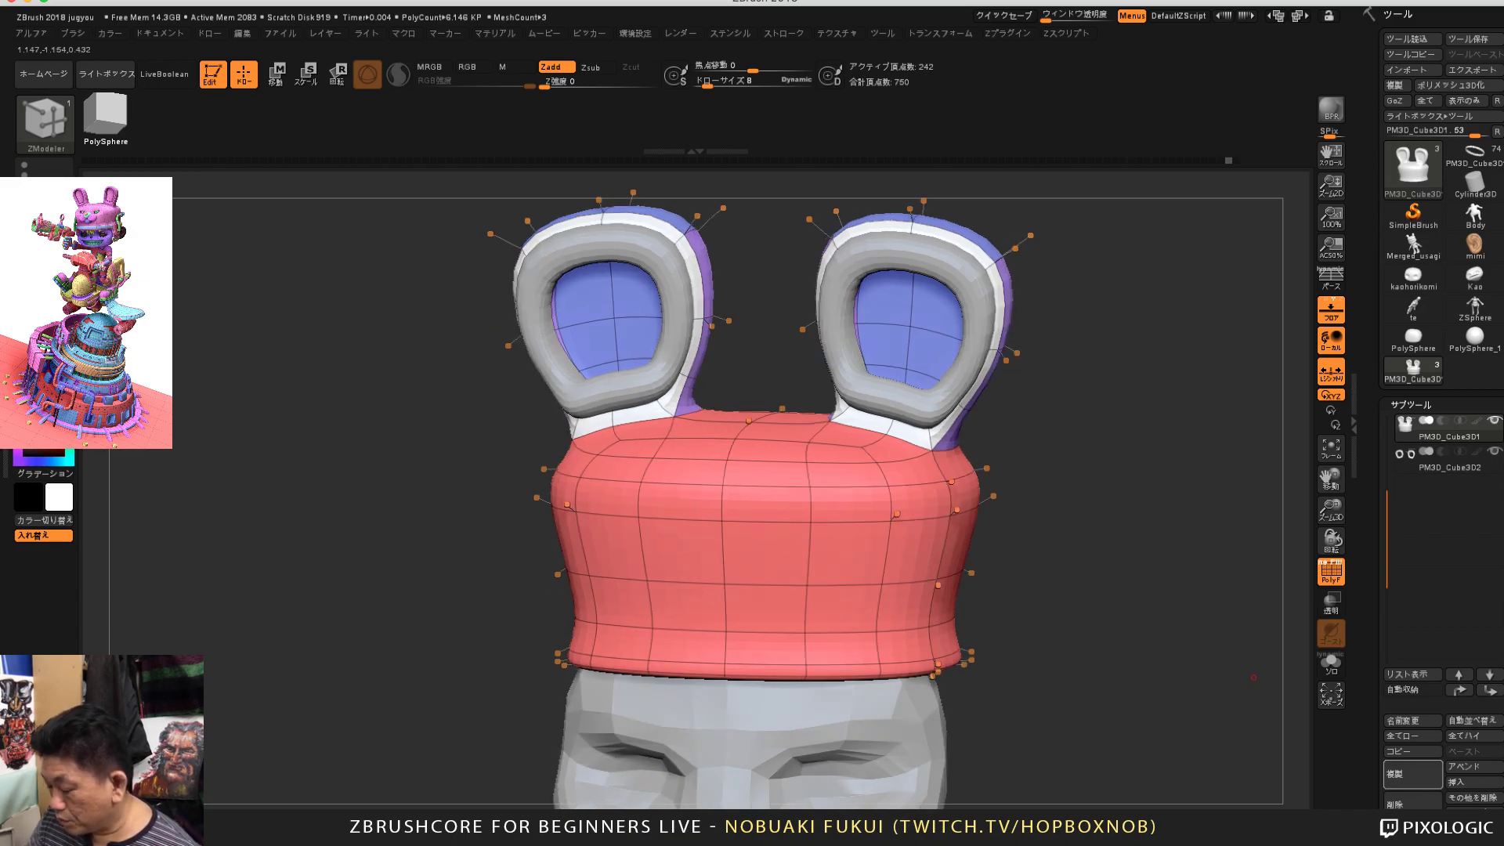
pyautogui.keyDown('alt'); pyautogui.moveTo(1253, 678); pyautogui.dragTo(1244, 527); pyautogui.keyUp('alt')
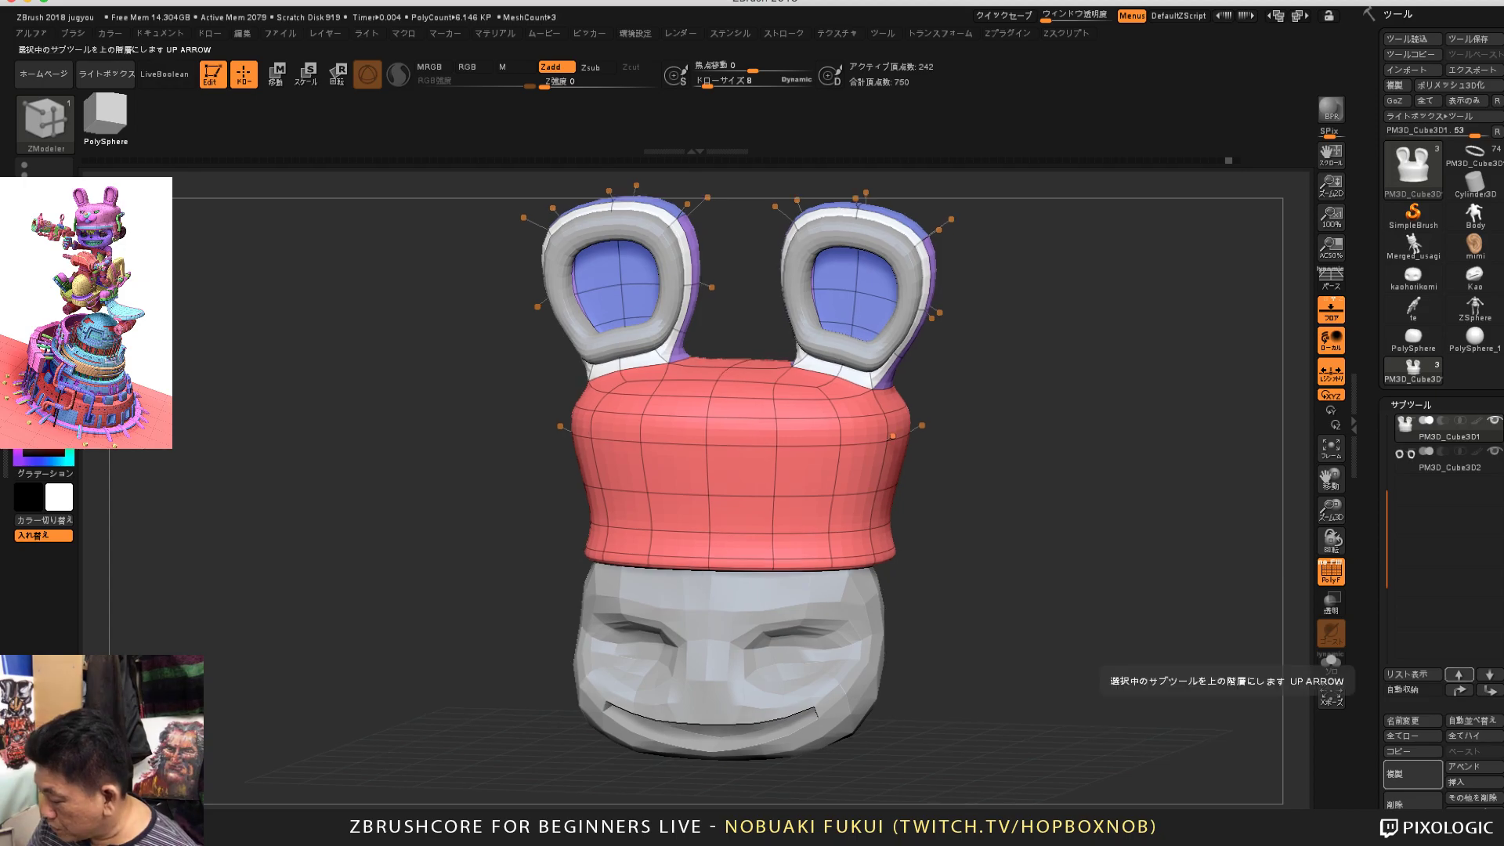
pyautogui.click(1465, 782)
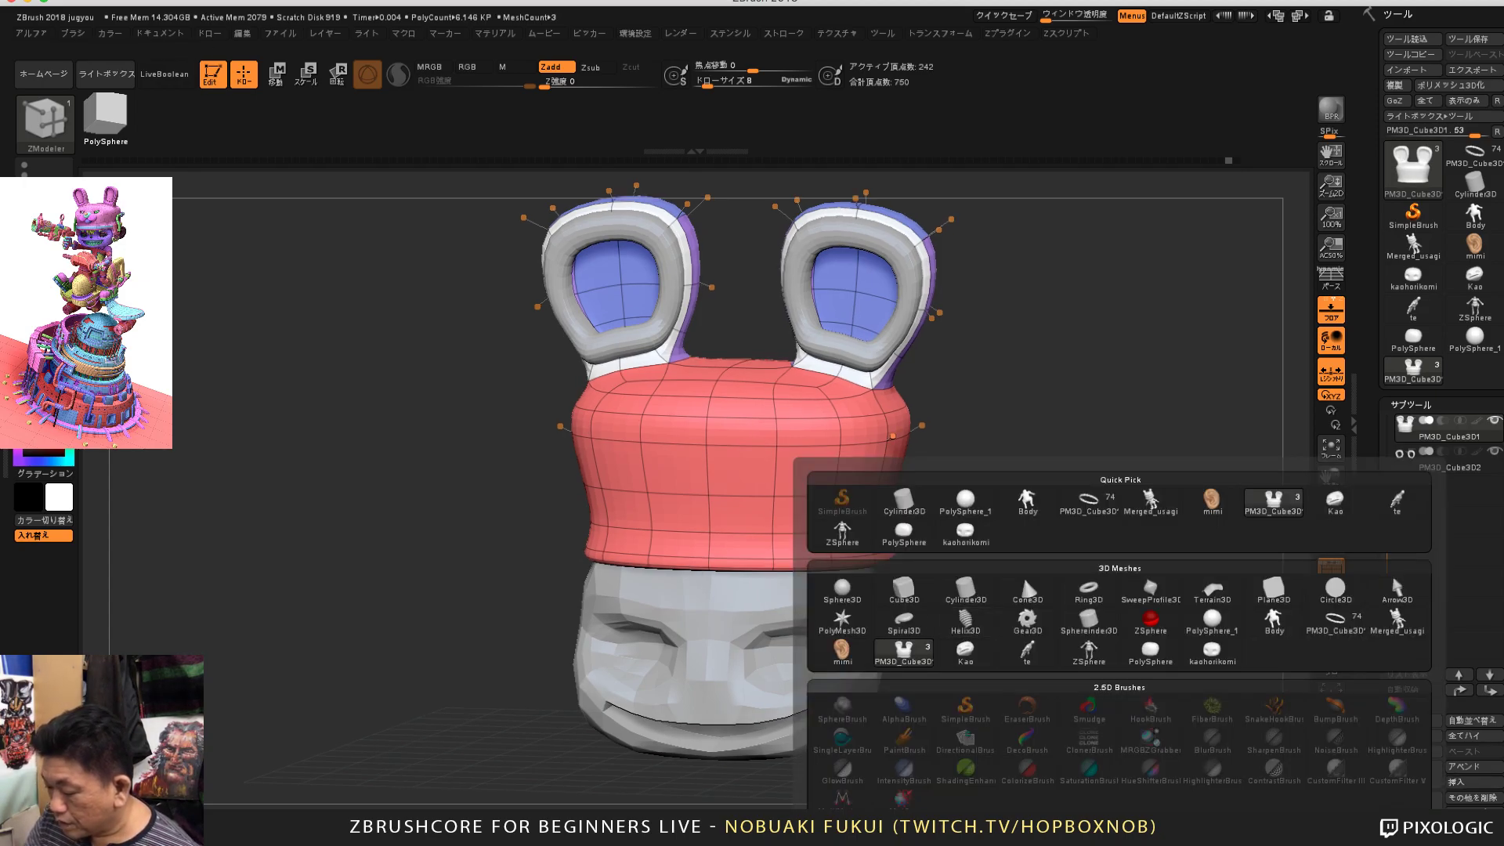
pyautogui.click(843, 592)
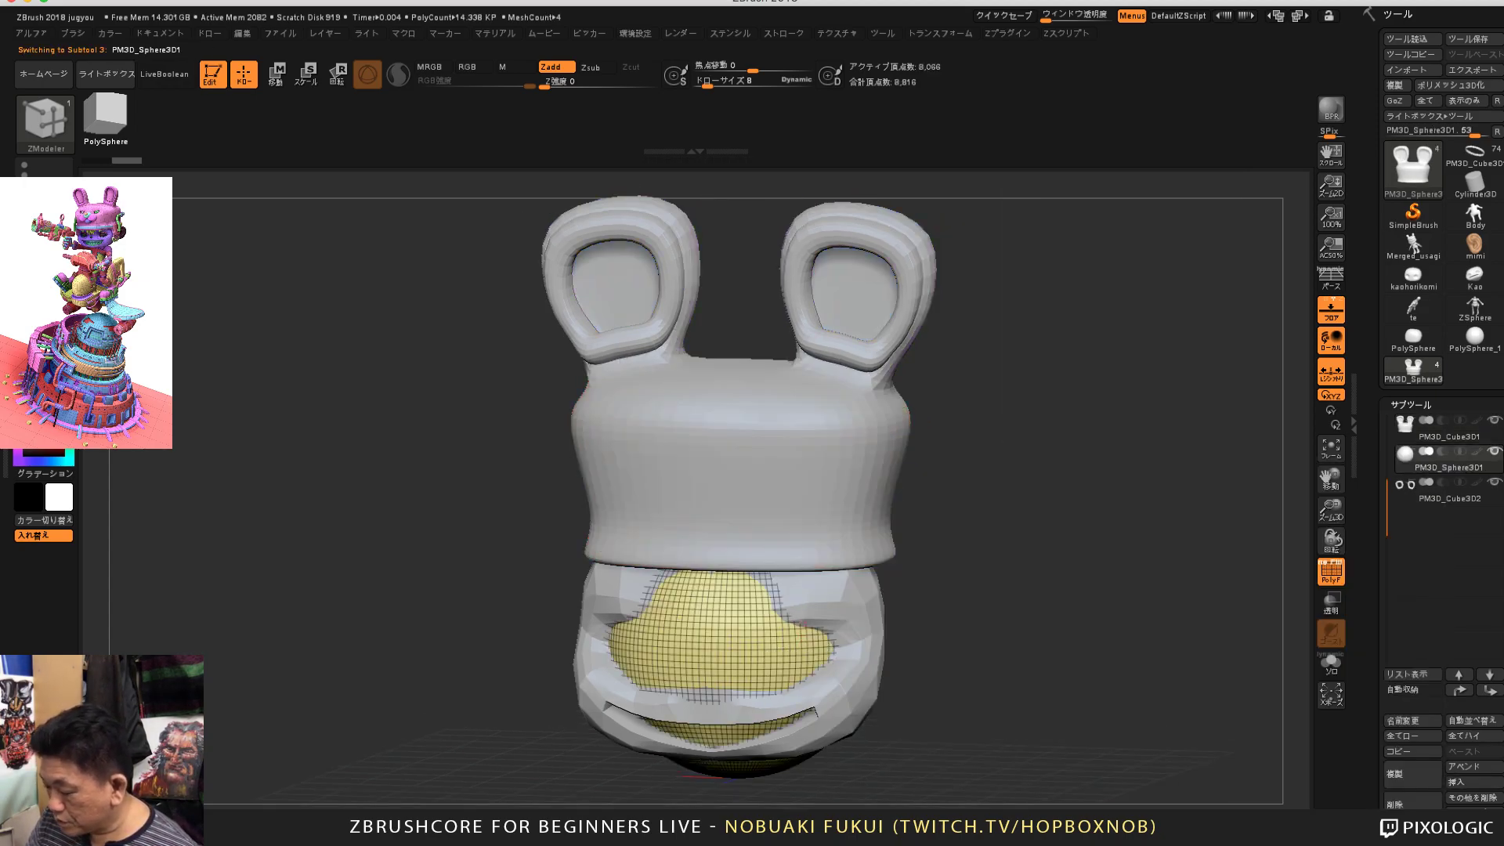
# Step: Convert the inserted sphere into a PolyCube with the transform gizmo's primitive types
pyautogui.press('w')
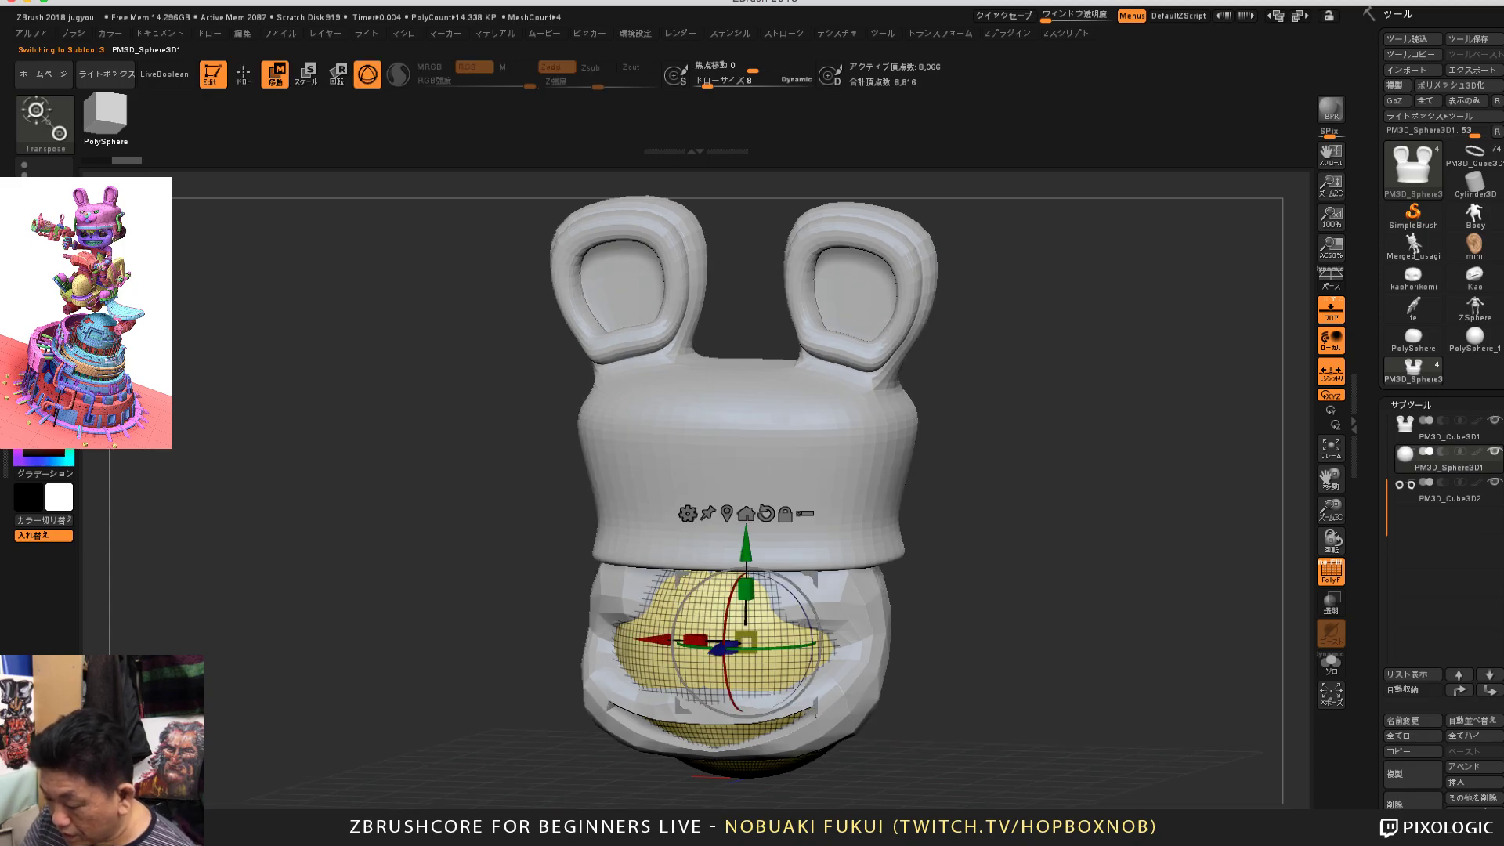
pyautogui.click(687, 513)
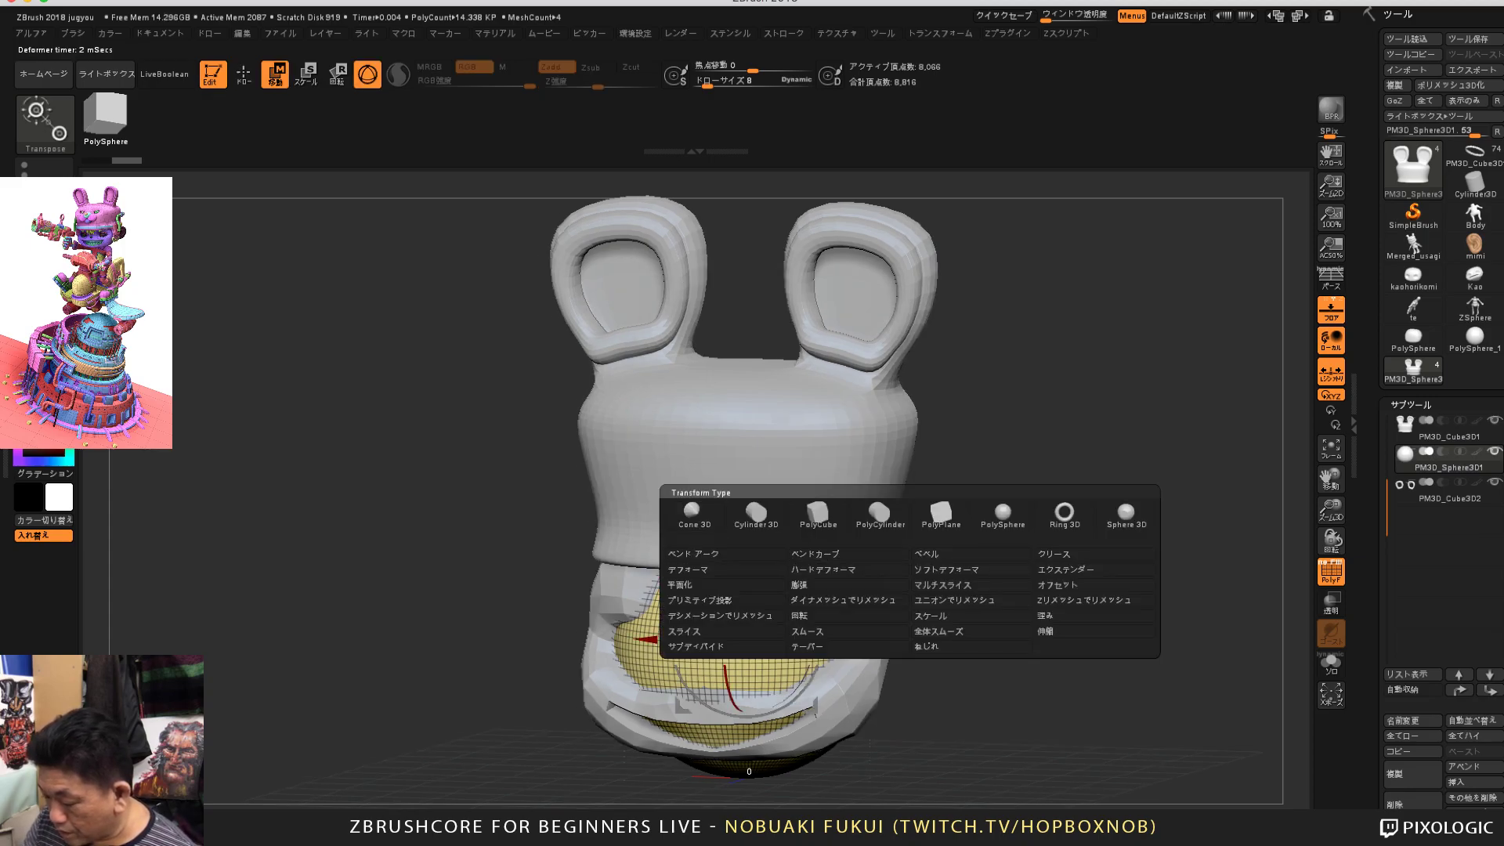
pyautogui.click(817, 516)
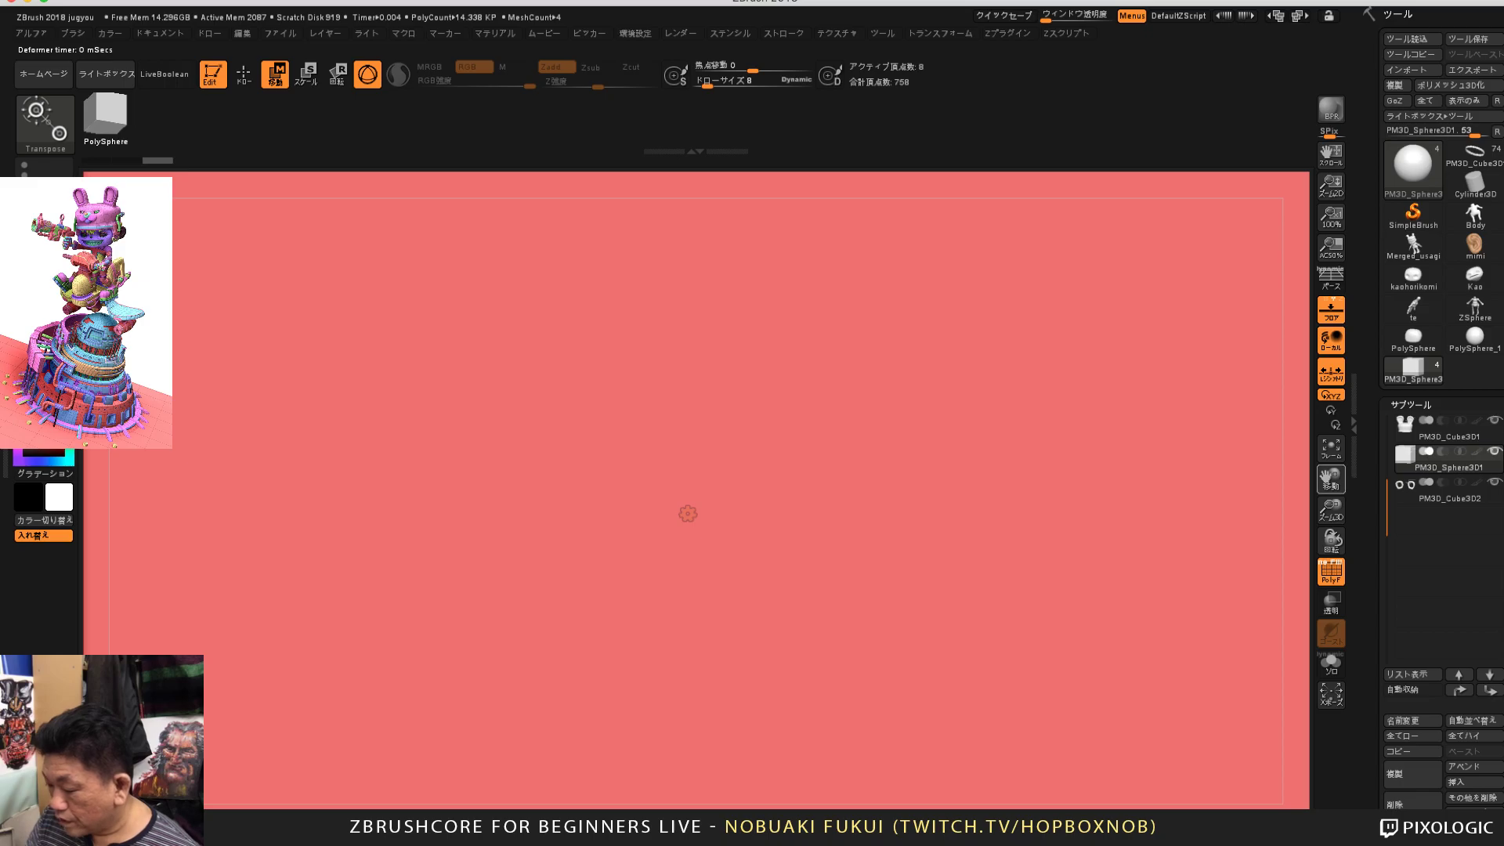
# Step: Scale the oversized cube down to about the size of the character's head, undoing the trial upward move
pyautogui.click(1332, 449)
pyautogui.moveTo(1160, 470); pyautogui.dragTo(1095, 418)
pyautogui.moveTo(696, 500); pyautogui.dragTo(647, 513)
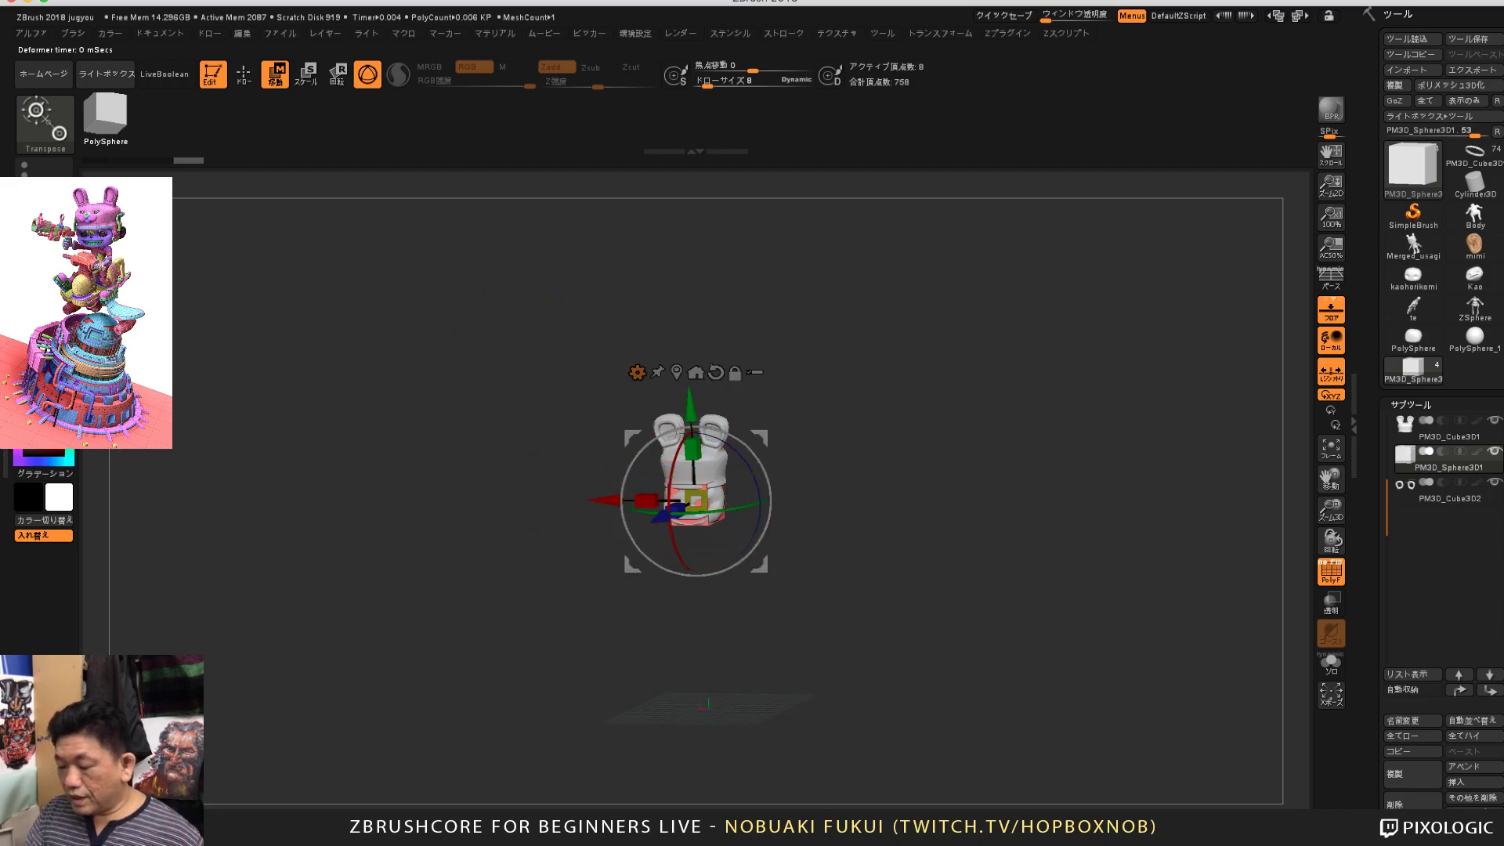
pyautogui.keyDown('shift'); pyautogui.moveTo(1018, 501); pyautogui.dragTo(901, 588); pyautogui.keyUp('shift')
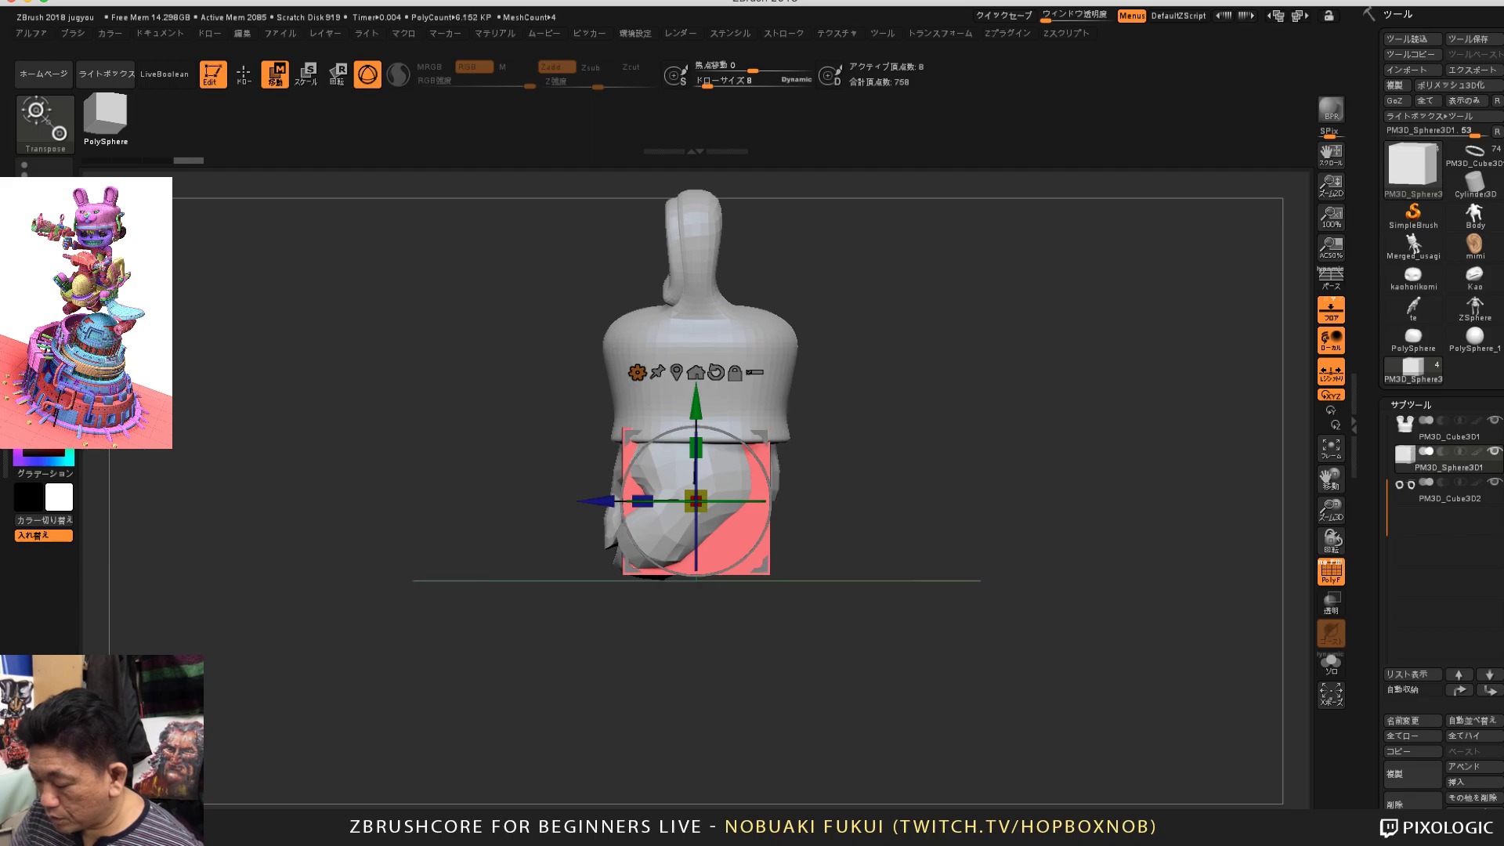
pyautogui.moveTo(901, 501); pyautogui.dragTo(1006, 511)
pyautogui.moveTo(700, 404); pyautogui.dragTo(700, 370)
pyautogui.hotkey('ctrl', 'z')
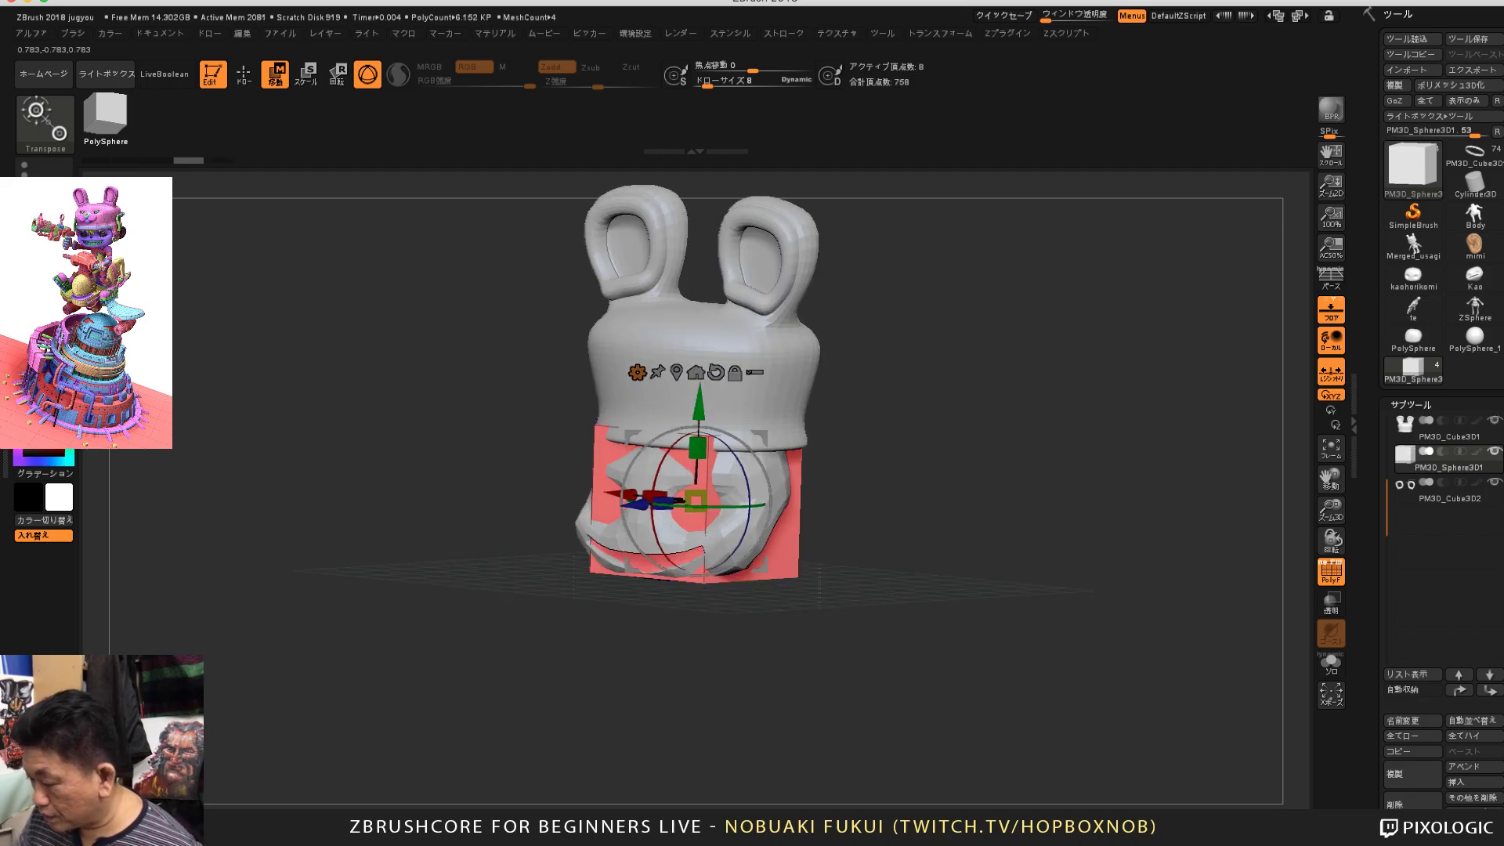
# Step: Clone the cube tool, then duplicate its subtool until three extra copies are available for placing around the rabbit head
pyautogui.keyDown('alt'); pyautogui.moveTo(594, 430); pyautogui.dragTo(689, 518); pyautogui.keyUp('alt')
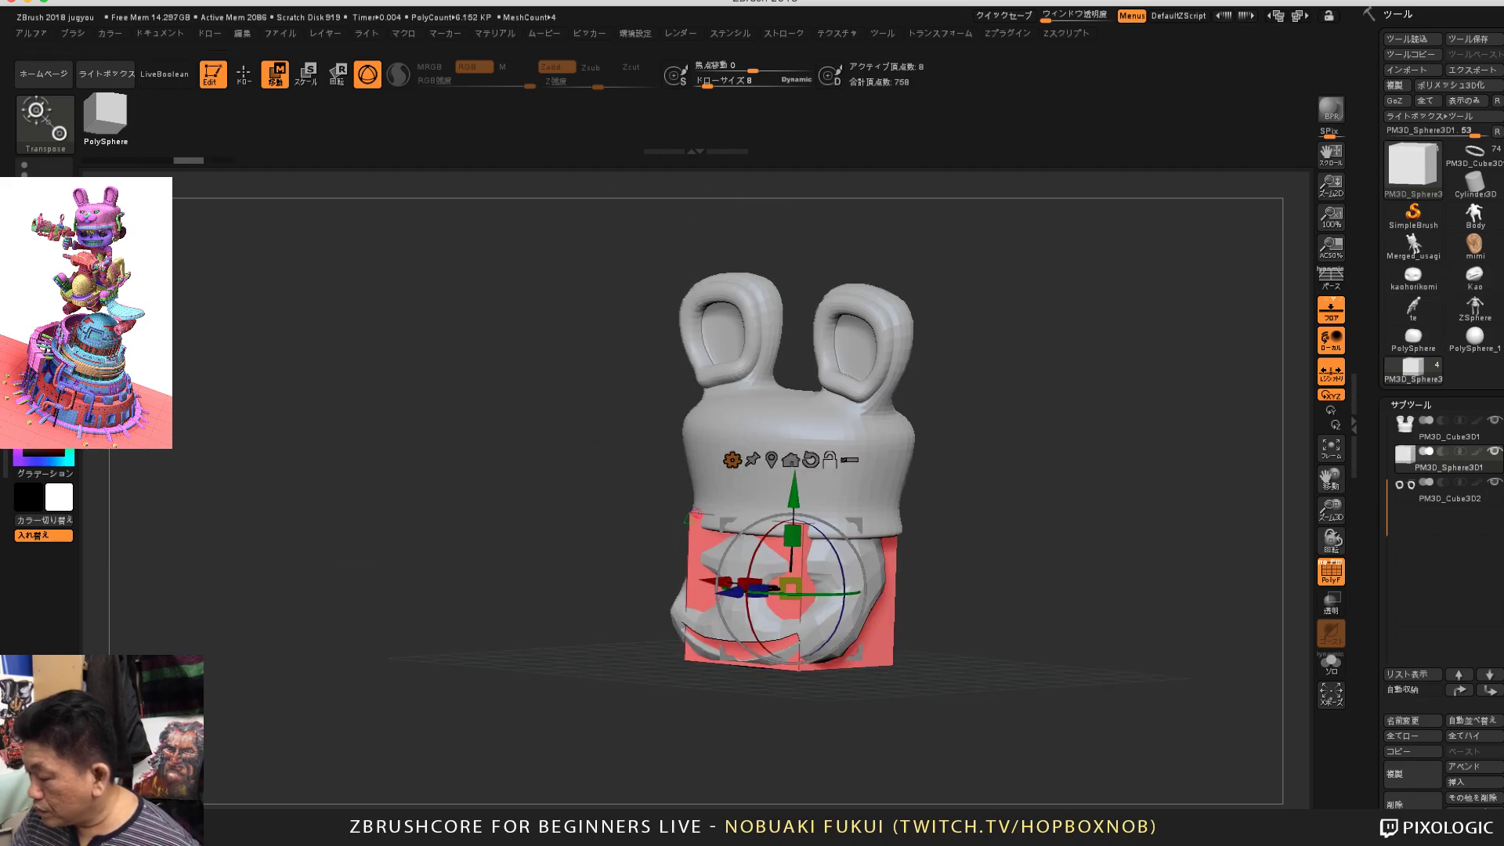
pyautogui.click(1398, 85)
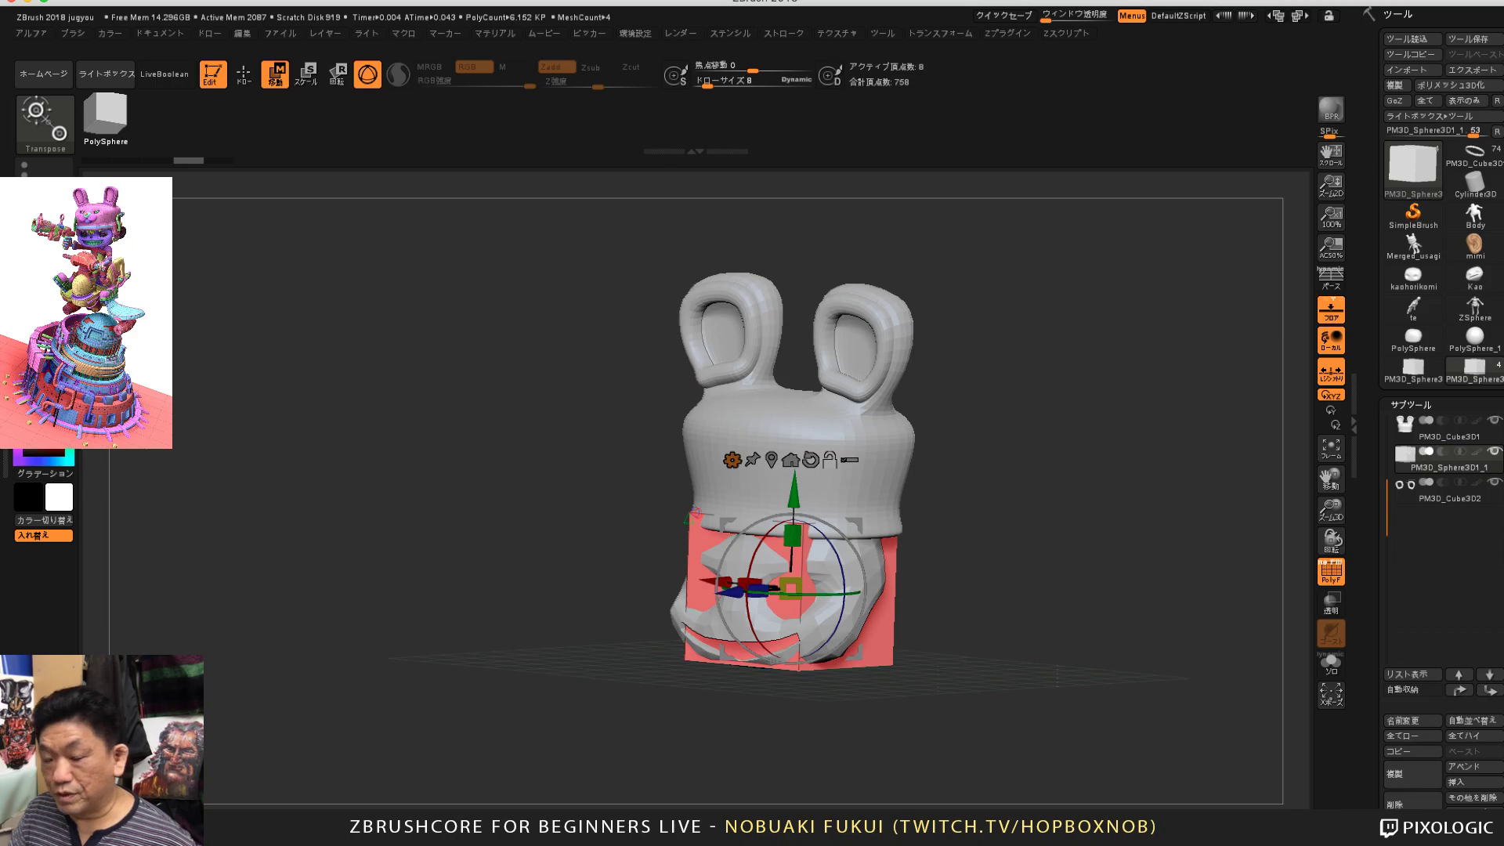
pyautogui.keyDown('alt'); pyautogui.moveTo(694, 515); pyautogui.dragTo(686, 572); pyautogui.keyUp('alt')
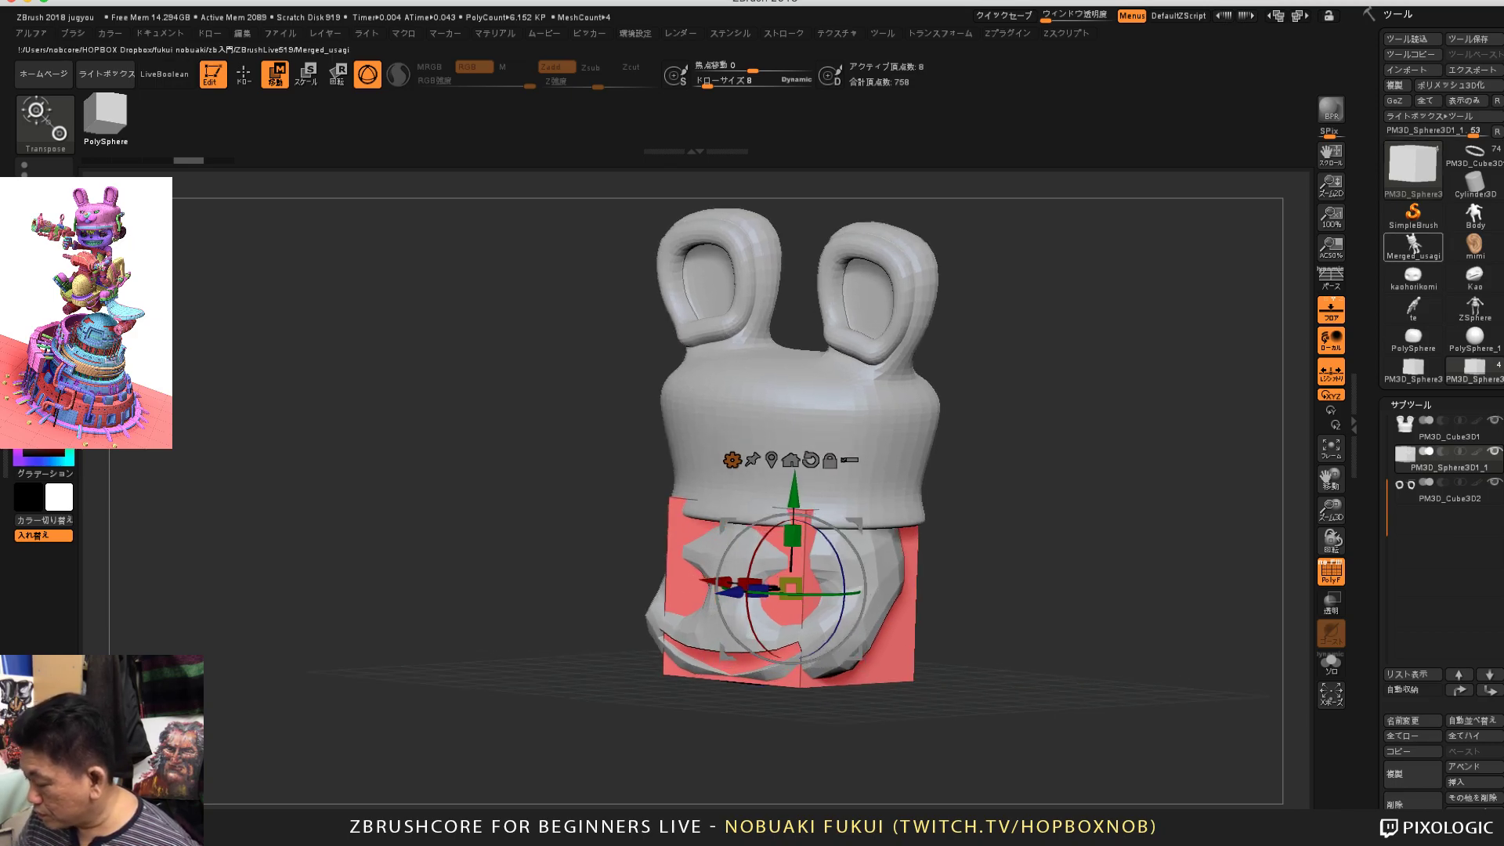
pyautogui.click(1396, 773)
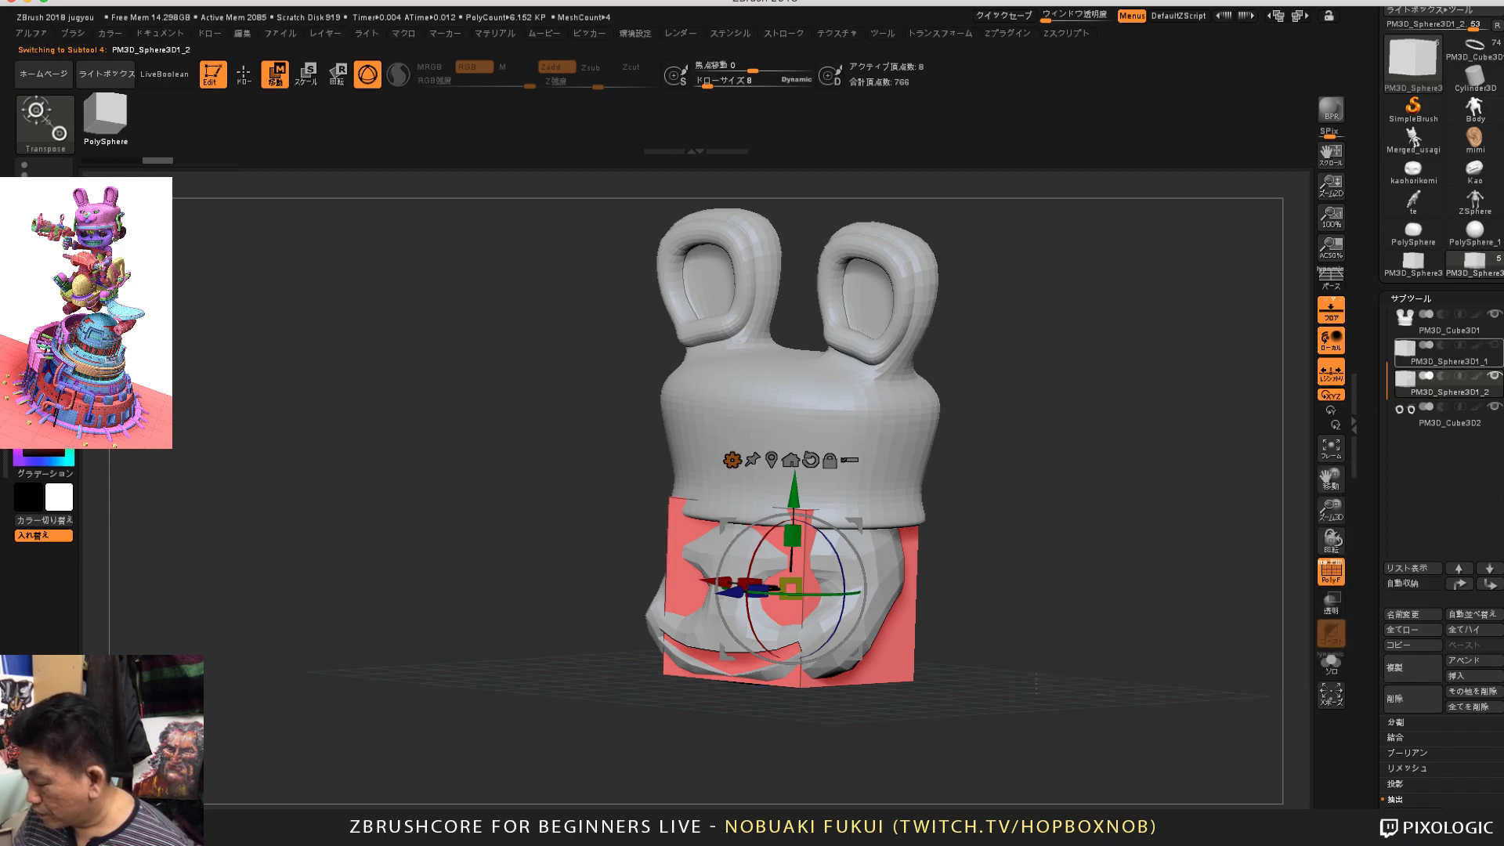
pyautogui.click(1412, 668)
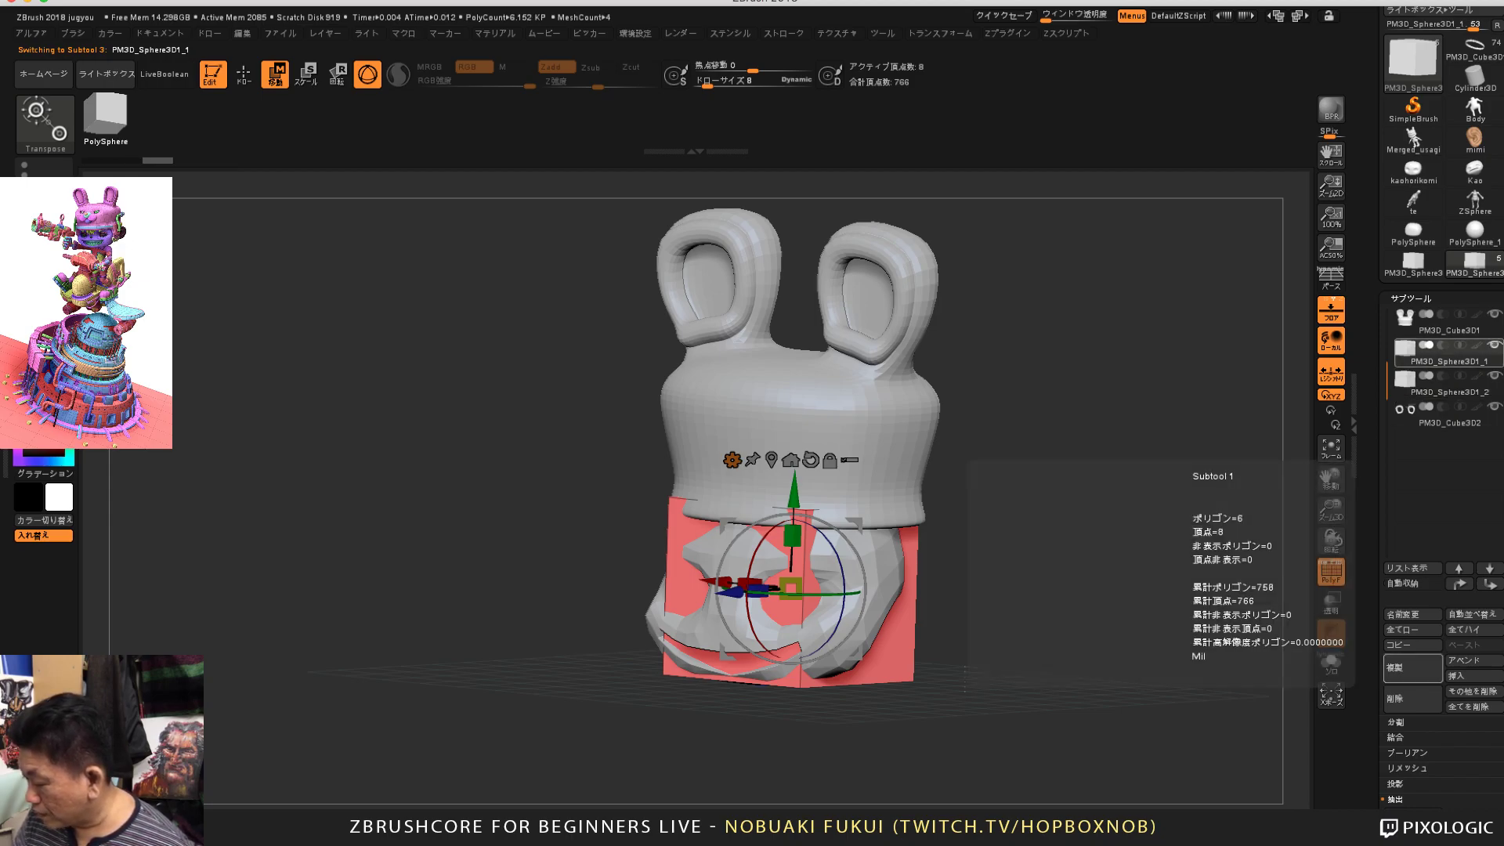
pyautogui.click(1412, 668)
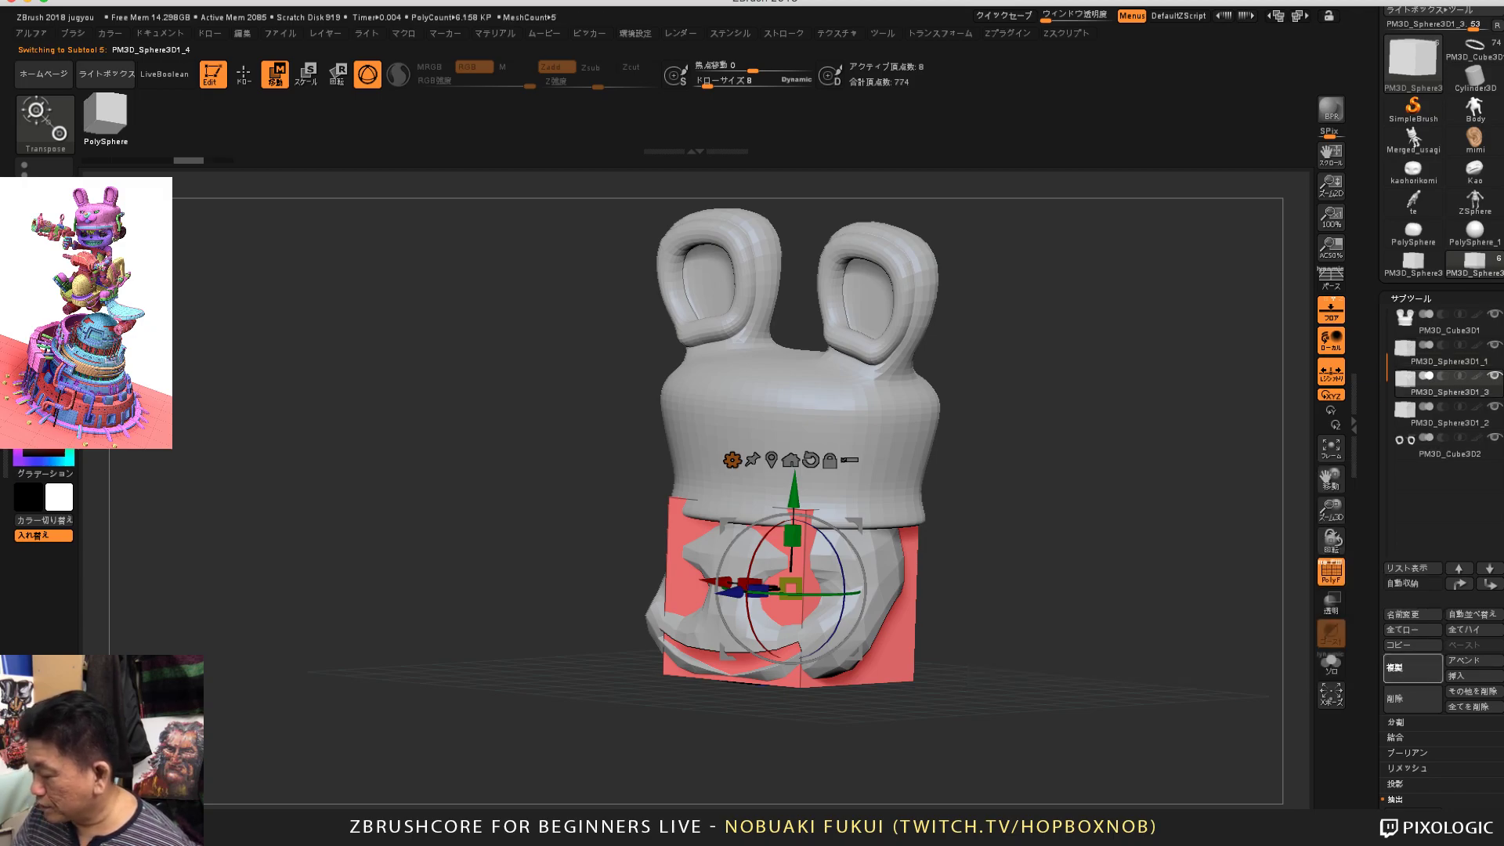
pyautogui.click(1413, 668)
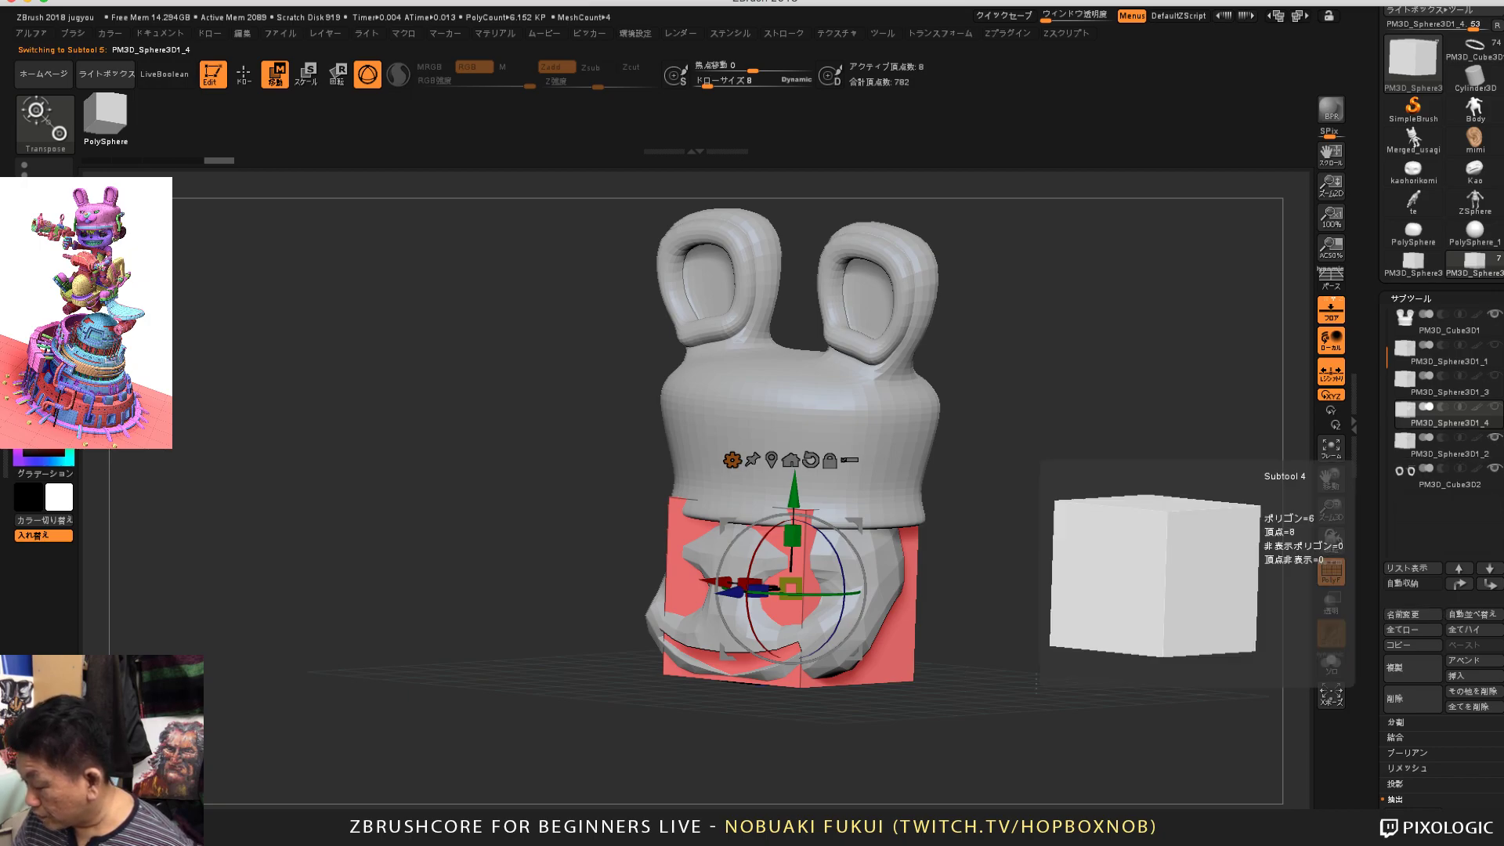
# Step: Place the PM3D_Sphere3D1_2 cube in front of the rabbit hat and scale it down uniformly to a small block
pyautogui.click(1449, 446)
pyautogui.keyDown('shift'); pyautogui.moveTo(1089, 462); pyautogui.dragTo(979, 470); pyautogui.keyUp('shift')
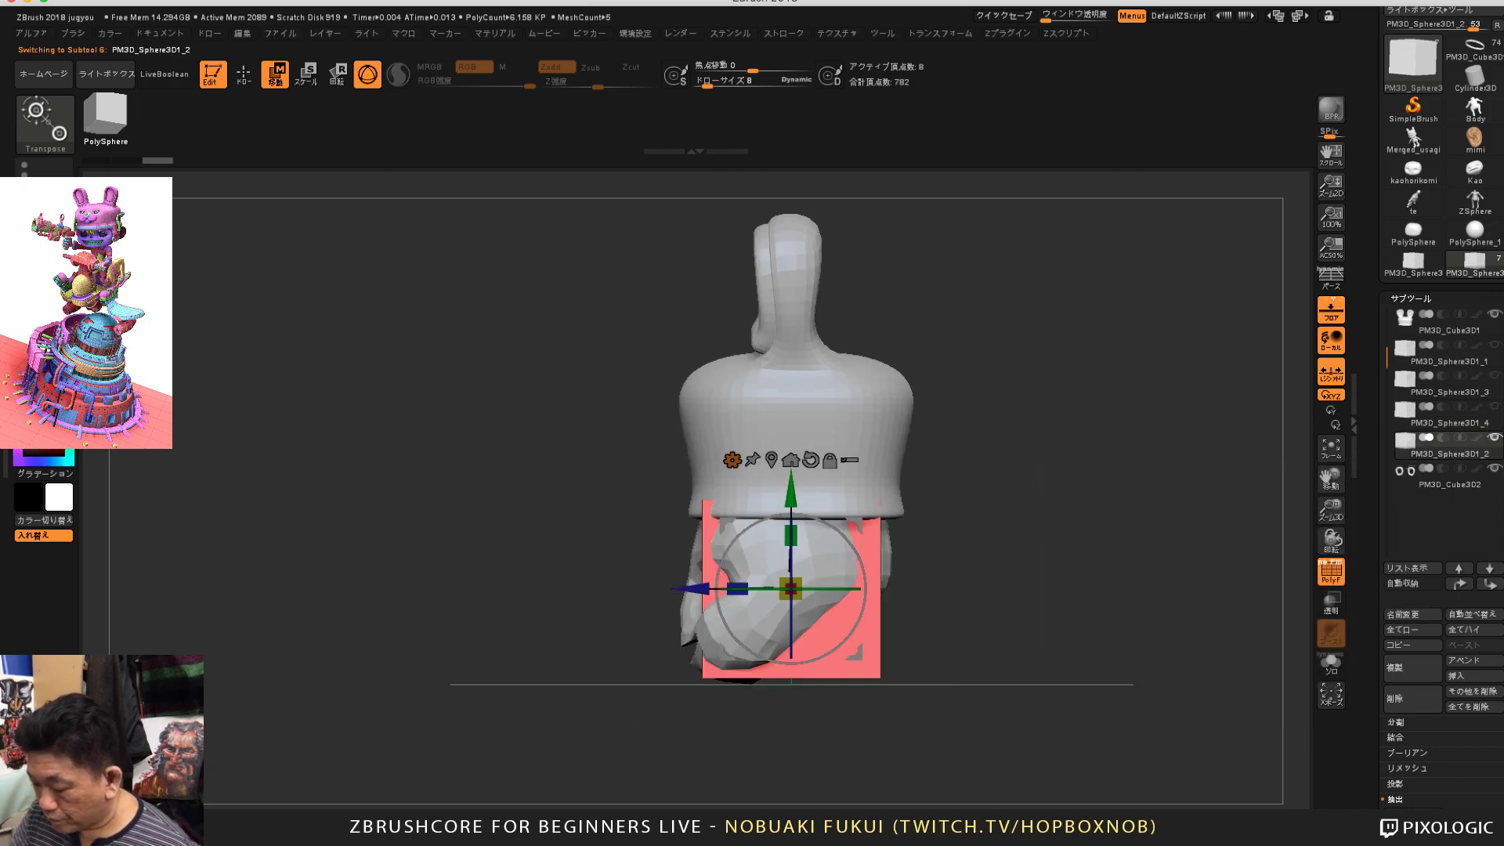
pyautogui.moveTo(854, 525); pyautogui.dragTo(657, 378)
pyautogui.keyDown('shift'); pyautogui.moveTo(361, 447); pyautogui.dragTo(471, 443); pyautogui.keyUp('shift')
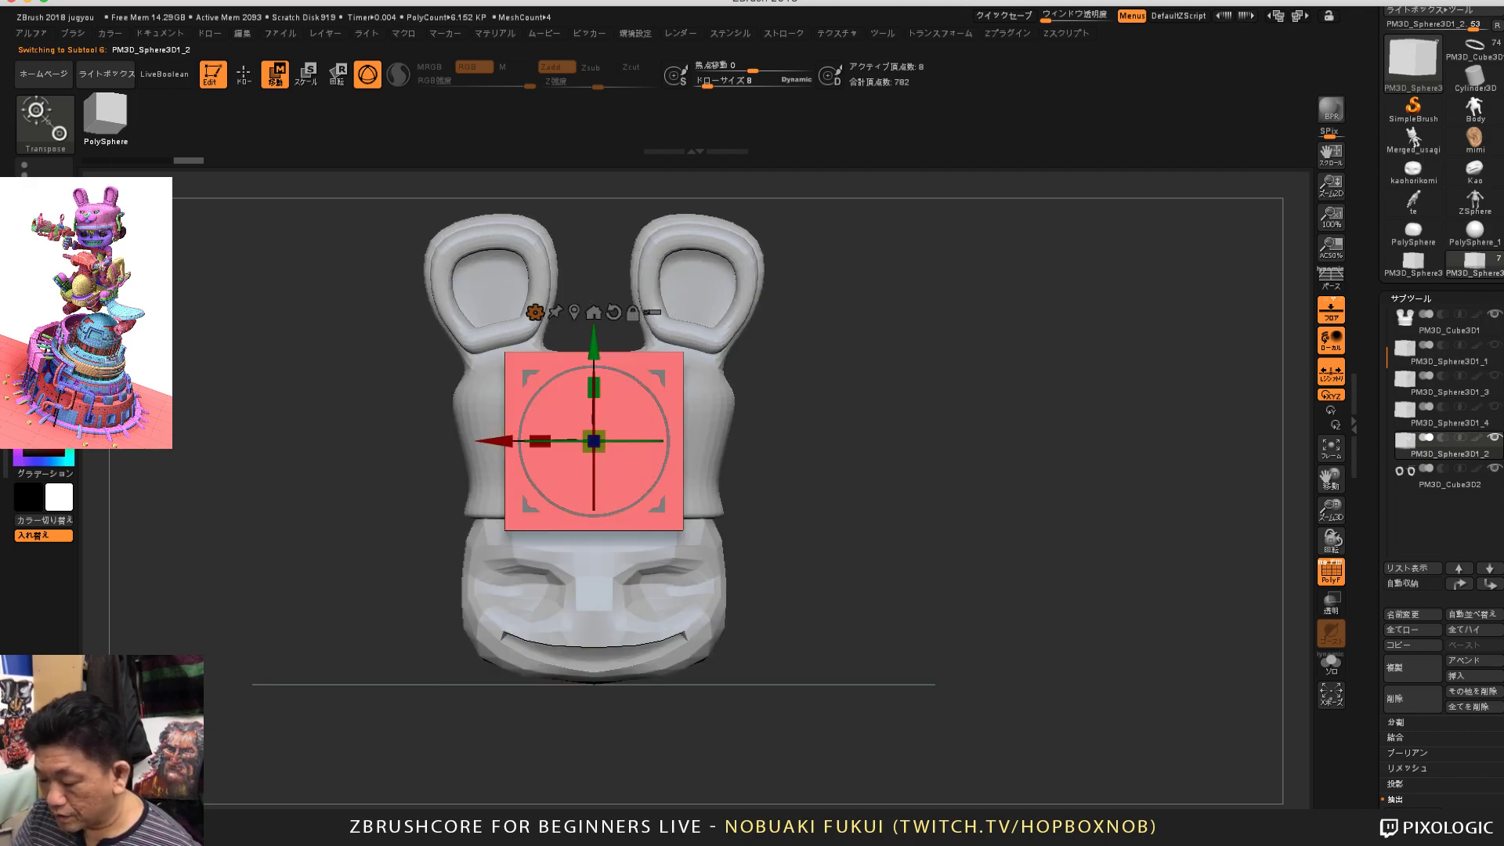
pyautogui.keyDown('alt'); pyautogui.moveTo(633, 312); pyautogui.dragTo(824, 405); pyautogui.keyUp('alt')
pyautogui.moveTo(784, 533); pyautogui.dragTo(673, 581)
pyautogui.hotkey('ctrl', 'z')
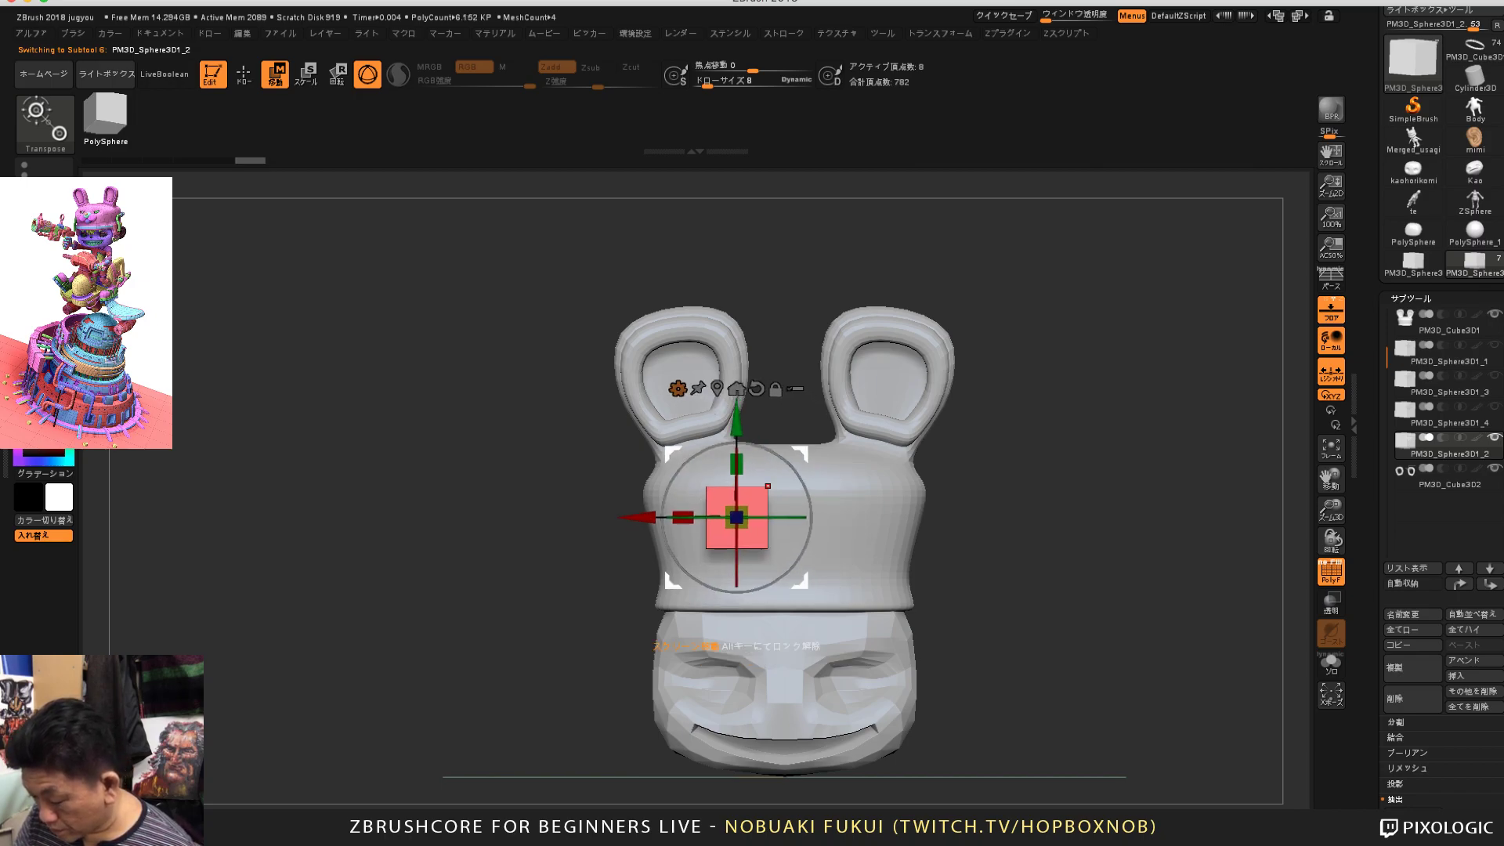
pyautogui.moveTo(737, 517); pyautogui.dragTo(722, 534)
# Step: Turn on dynamic subdivision for the small cube in front of the hat
pyautogui.moveTo(1019, 502); pyautogui.dragTo(1057, 626)
pyautogui.moveTo(1383, 768); pyautogui.dragTo(1383, 72)
pyautogui.moveTo(1383, 344); pyautogui.dragTo(1383, 613)
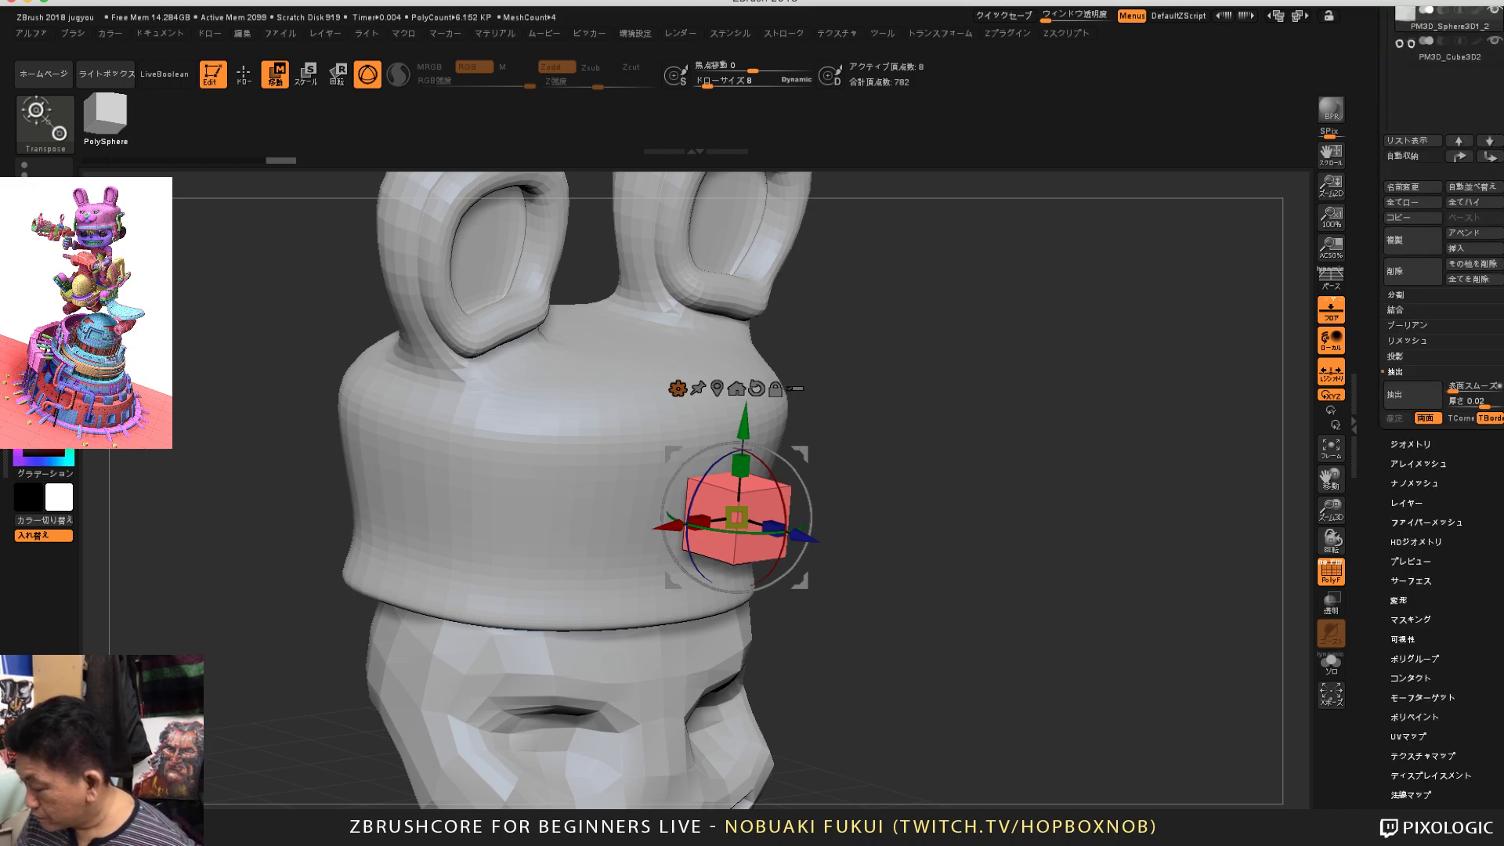
pyautogui.click(1411, 445)
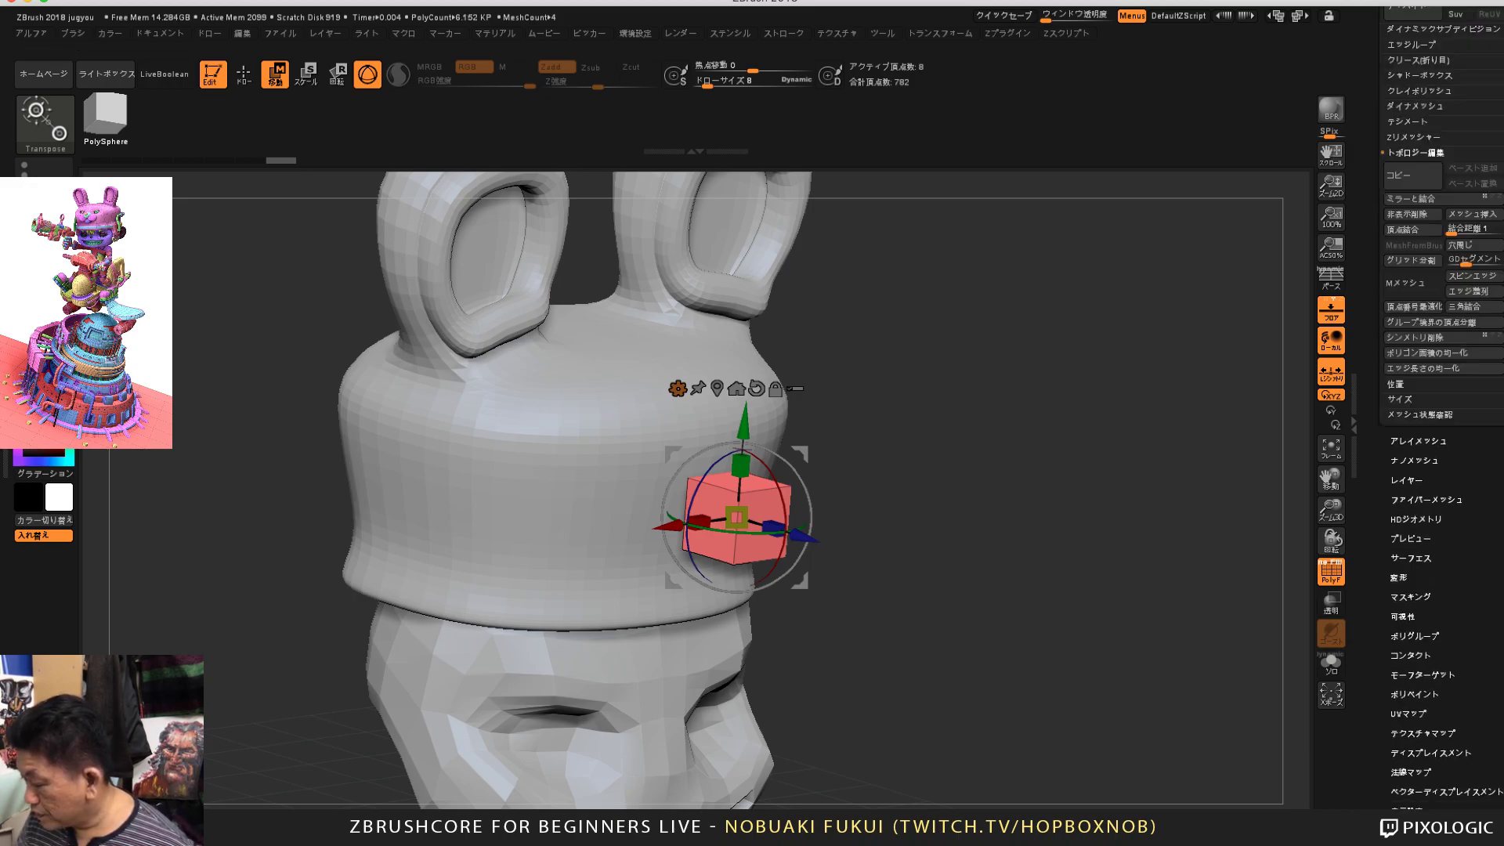
pyautogui.moveTo(1383, 447); pyautogui.dragTo(1383, 597)
pyautogui.scroll(2, 1418, 456)
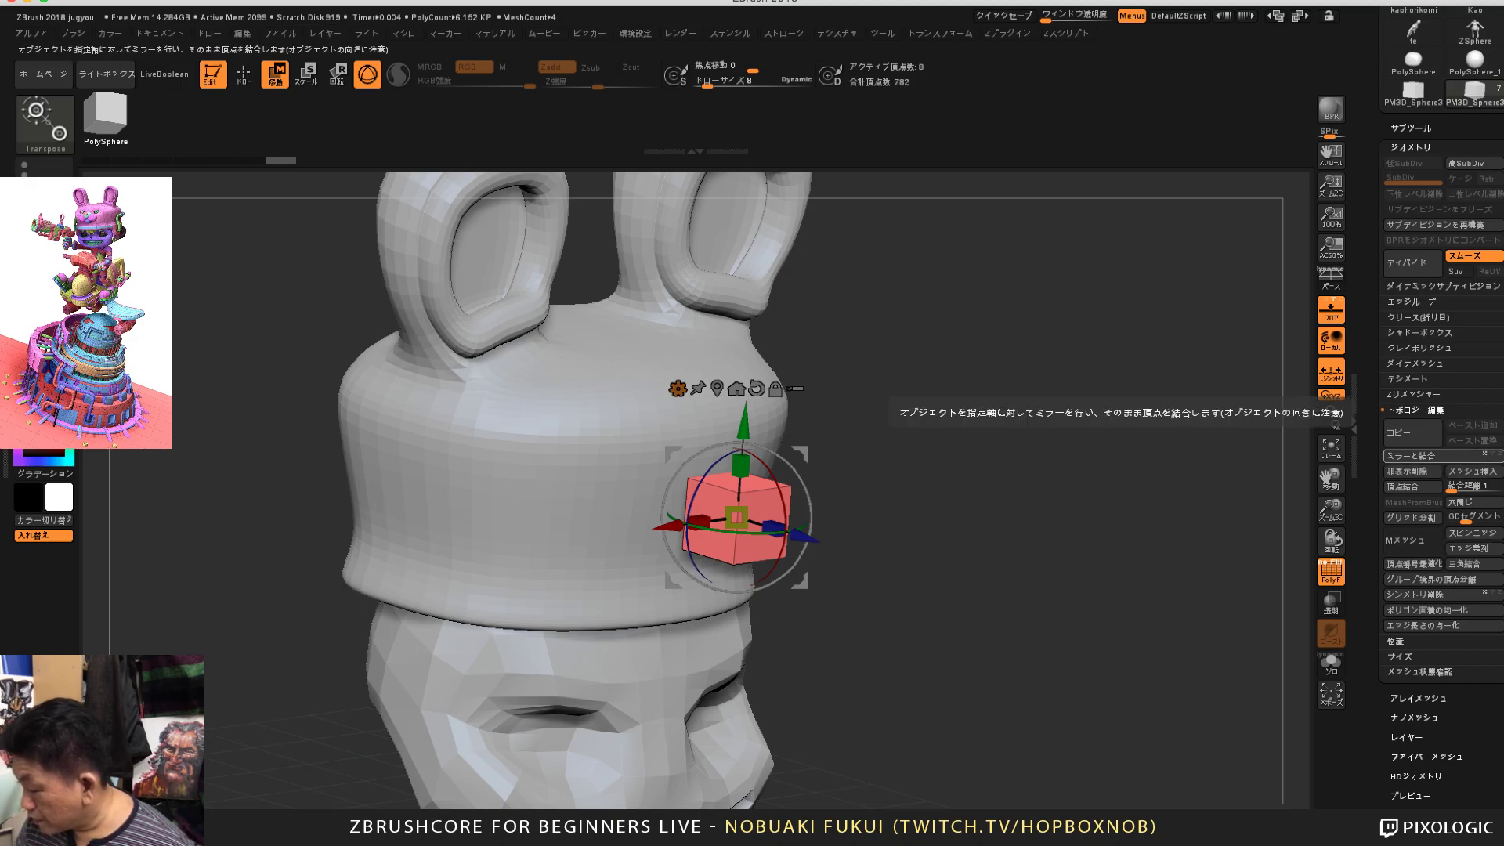
pyautogui.scroll(3, 1442, 455)
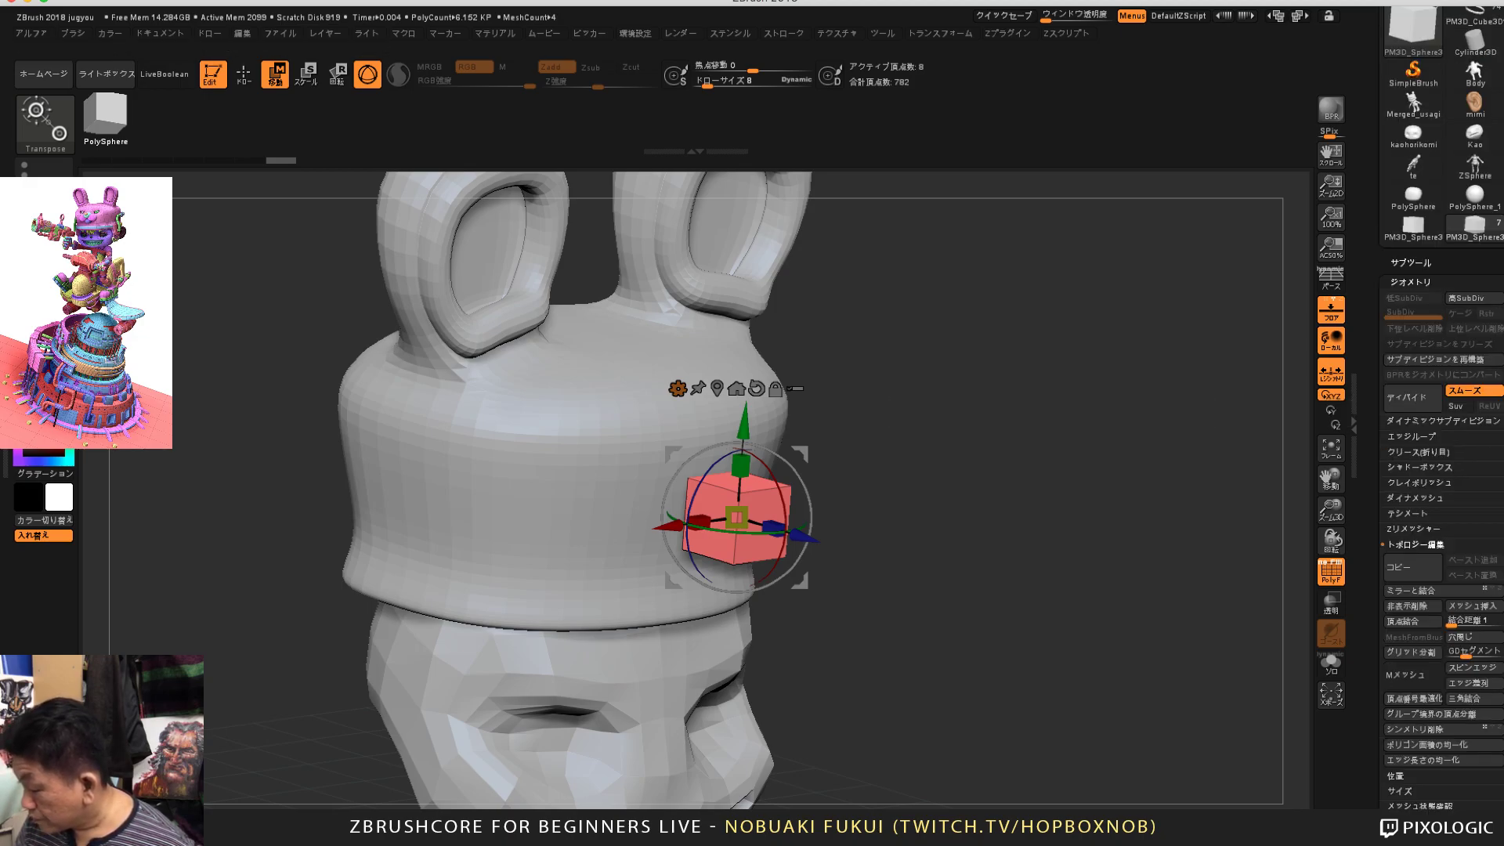
pyautogui.click(1440, 421)
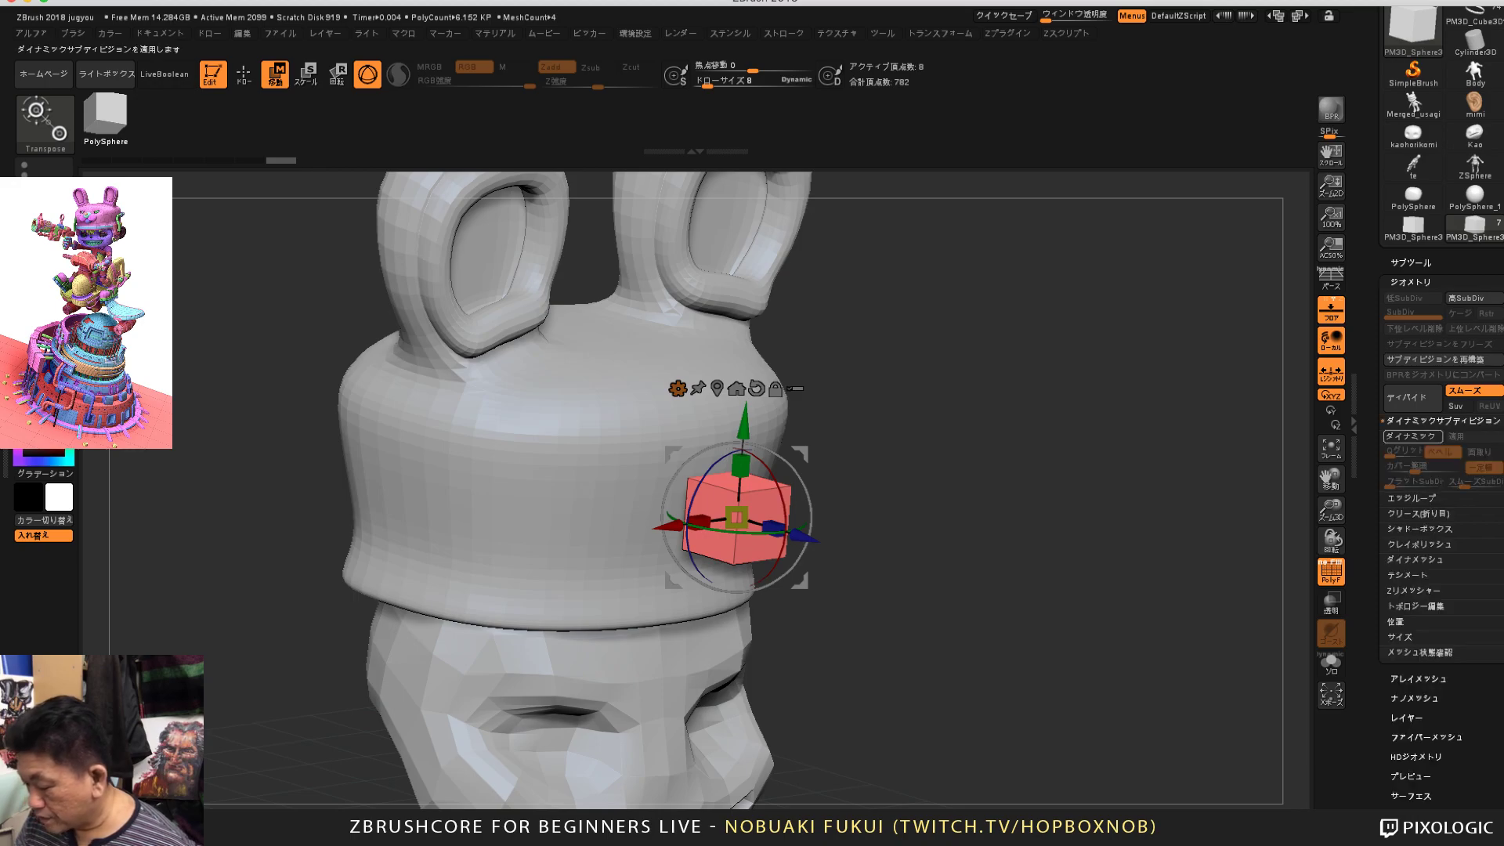
pyautogui.click(1413, 436)
# Step: Move the rounded cube against the hat's front, enlarge it, and flatten it slightly in height
pyautogui.keyDown('shift'); pyautogui.moveTo(1160, 501); pyautogui.dragTo(1019, 490); pyautogui.keyUp('shift')
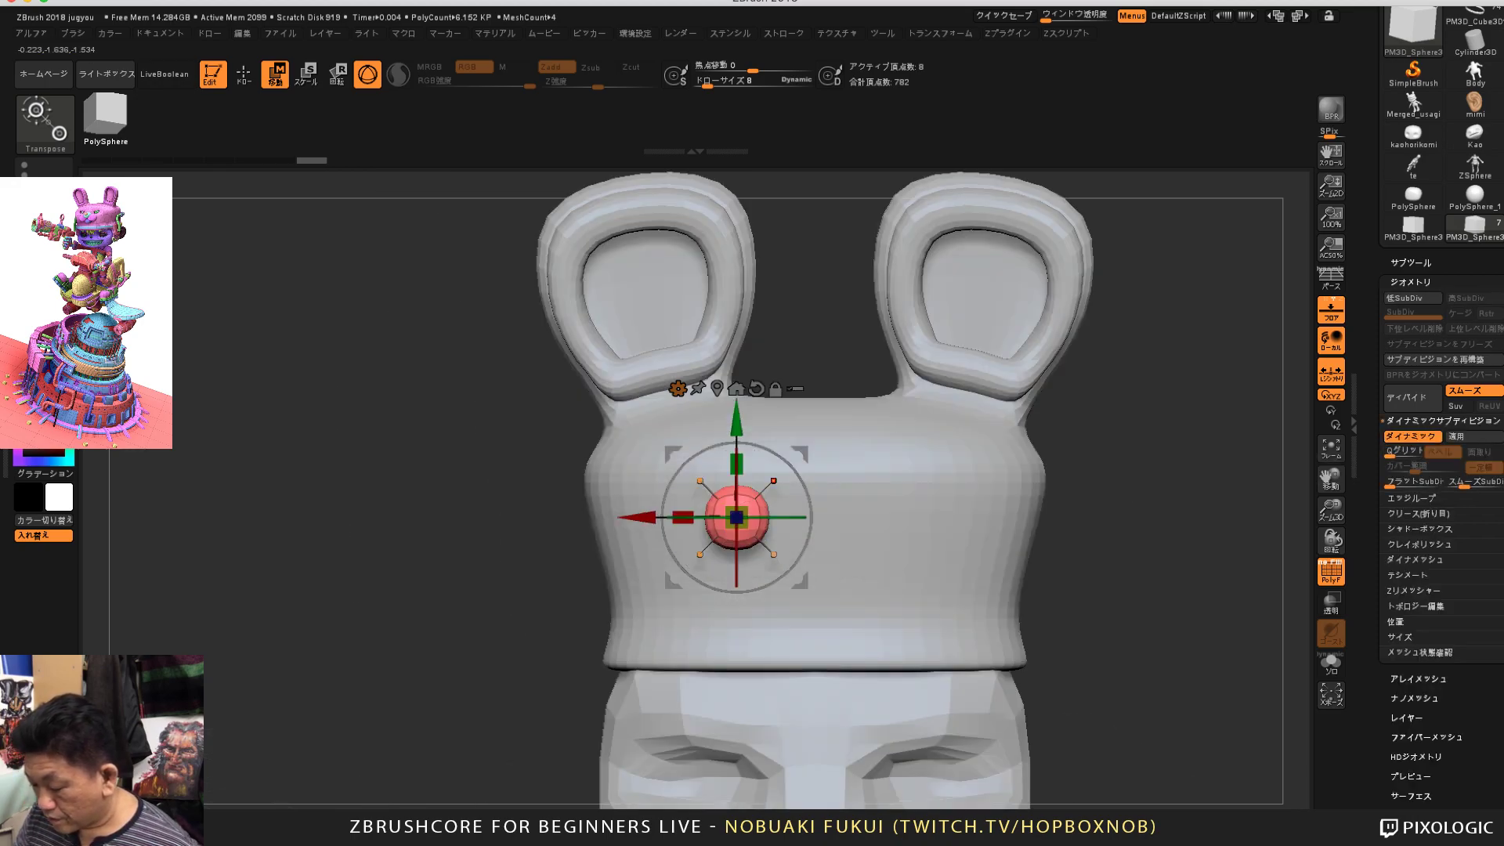
pyautogui.keyDown('shift'); pyautogui.moveTo(1136, 502); pyautogui.dragTo(1253, 501); pyautogui.keyUp('shift')
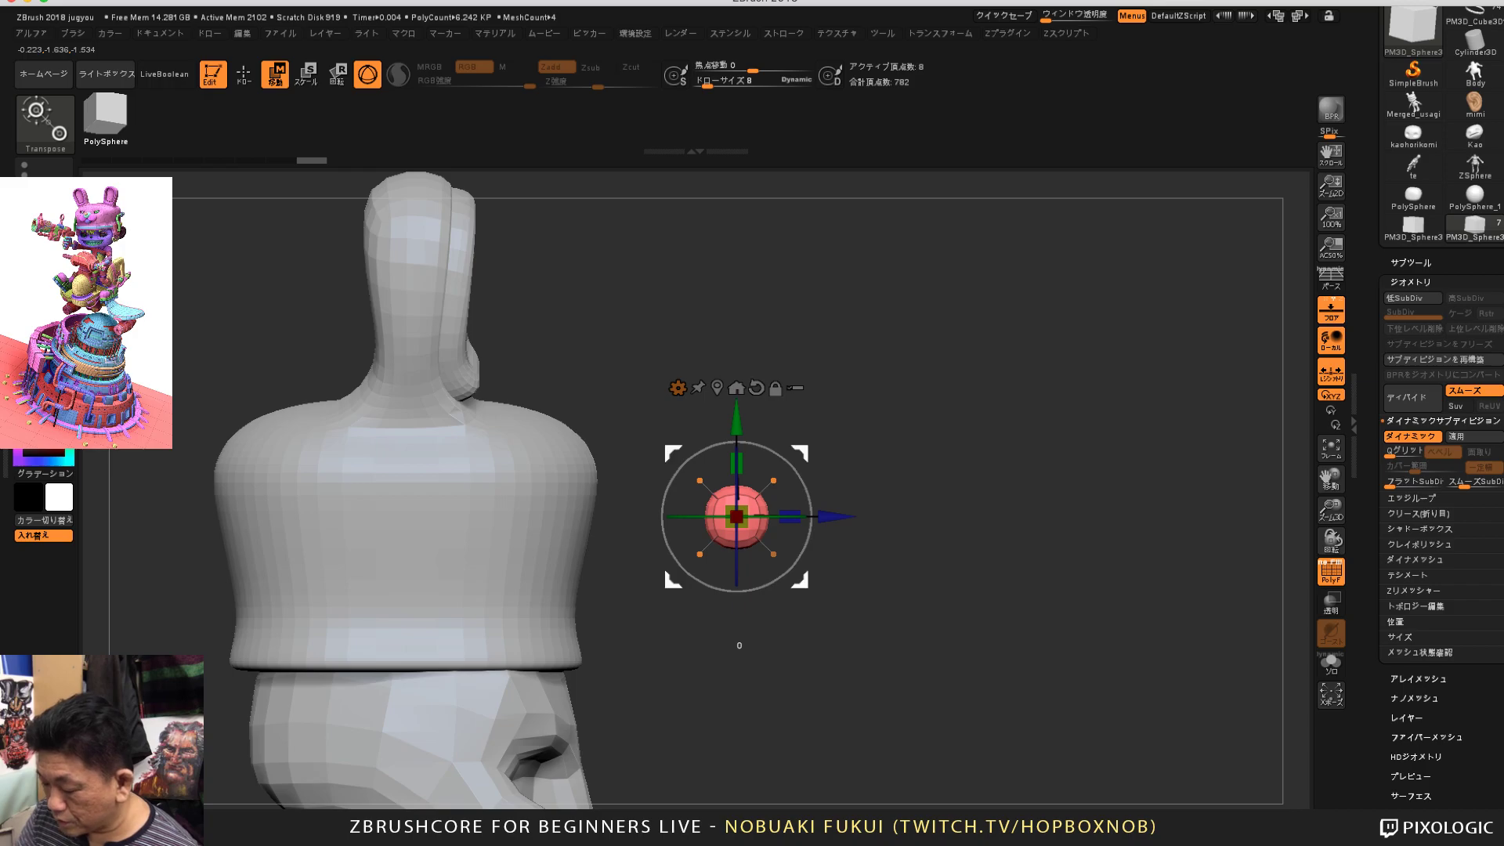
pyautogui.moveTo(800, 453); pyautogui.dragTo(660, 435)
pyautogui.moveTo(1018, 501); pyautogui.dragTo(815, 514)
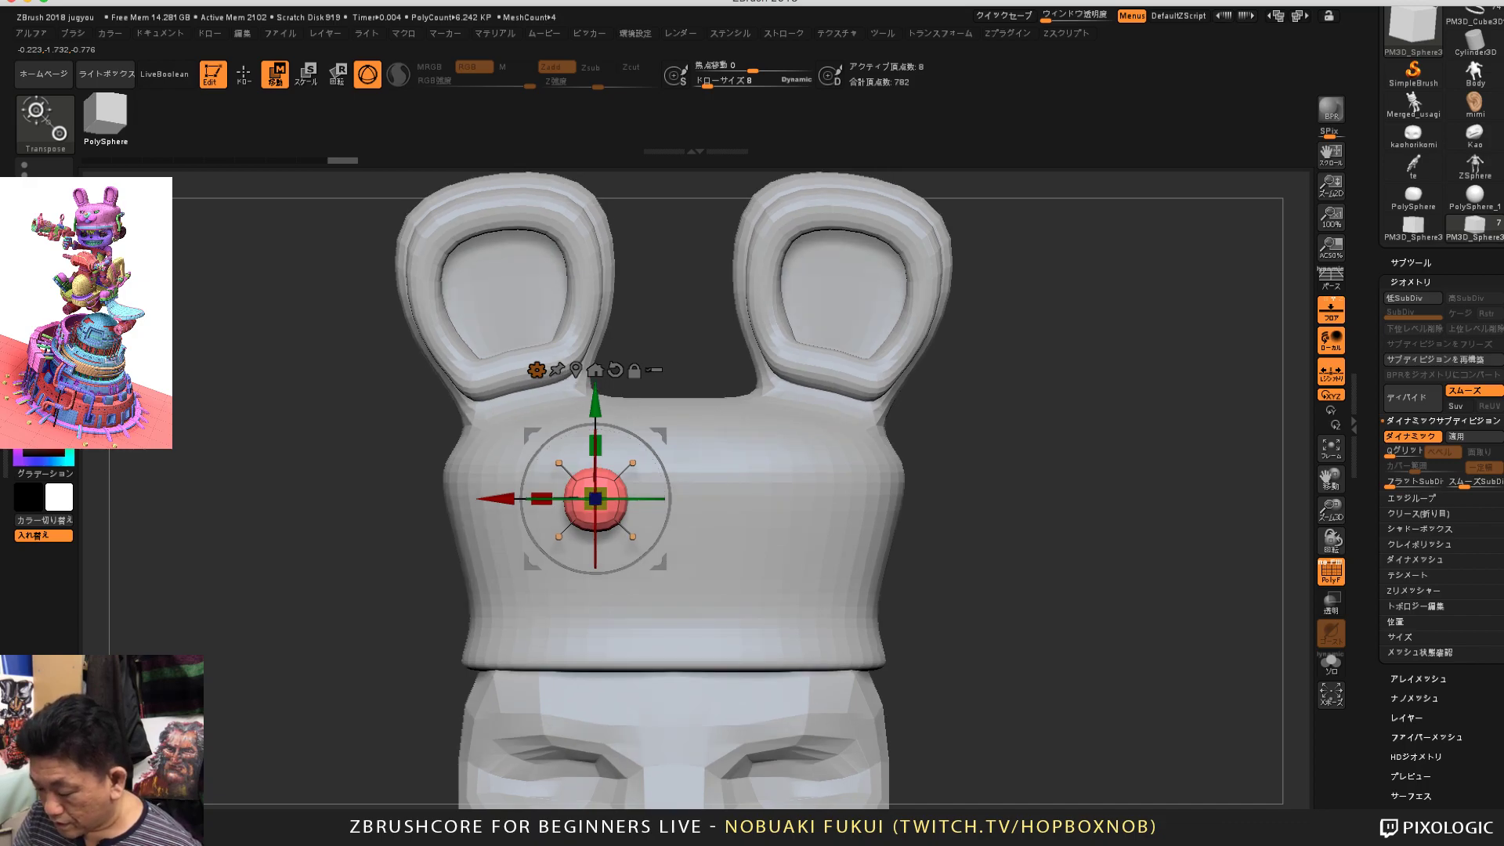
pyautogui.moveTo(595, 498); pyautogui.dragTo(690, 439)
pyautogui.keyDown('shift'); pyautogui.moveTo(352, 376); pyautogui.dragTo(366, 384); pyautogui.keyUp('shift')
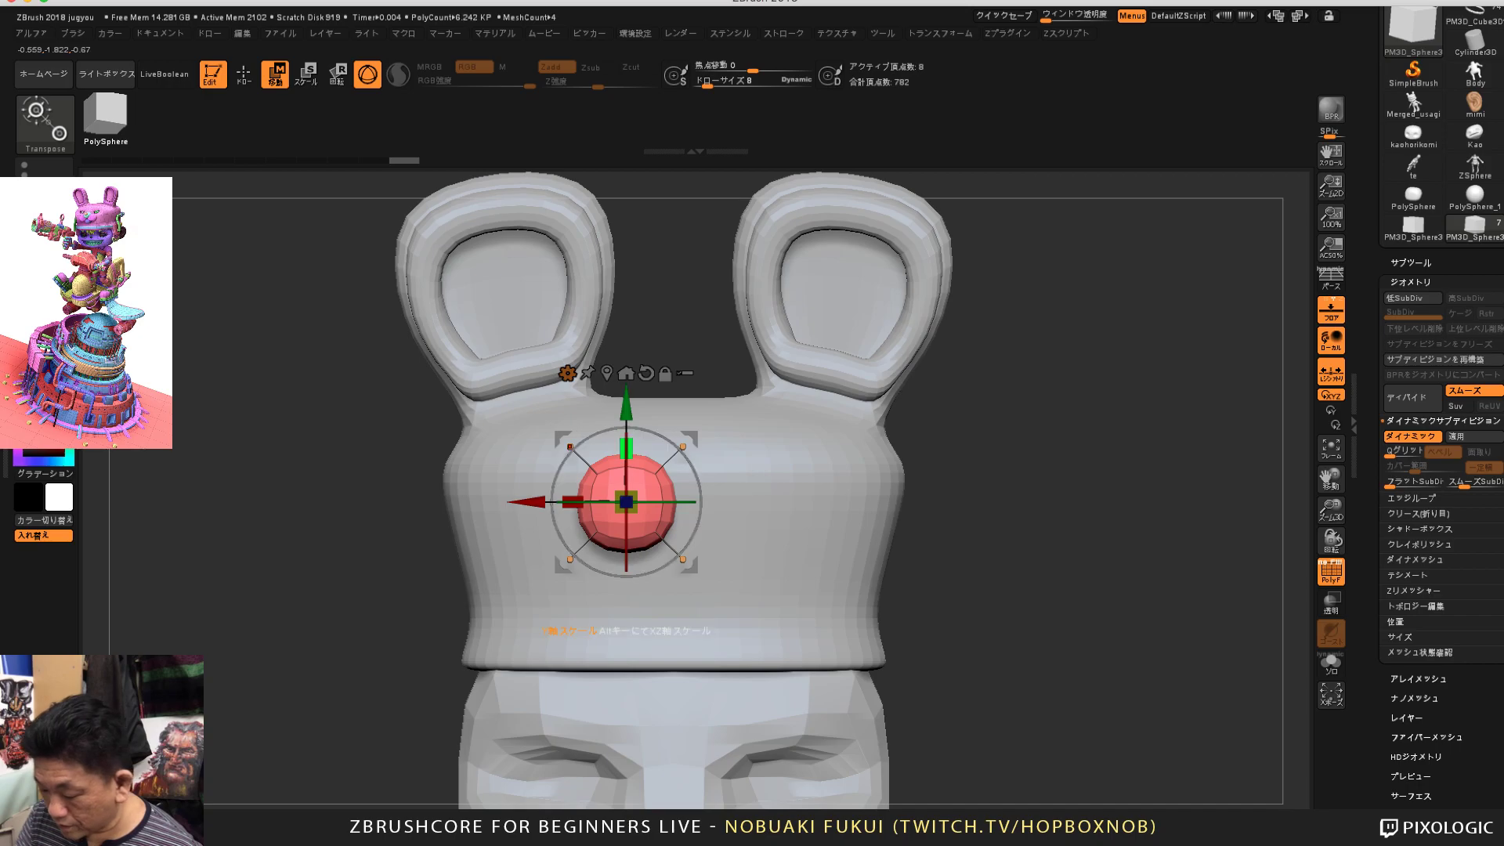
pyautogui.moveTo(626, 448); pyautogui.dragTo(626, 461)
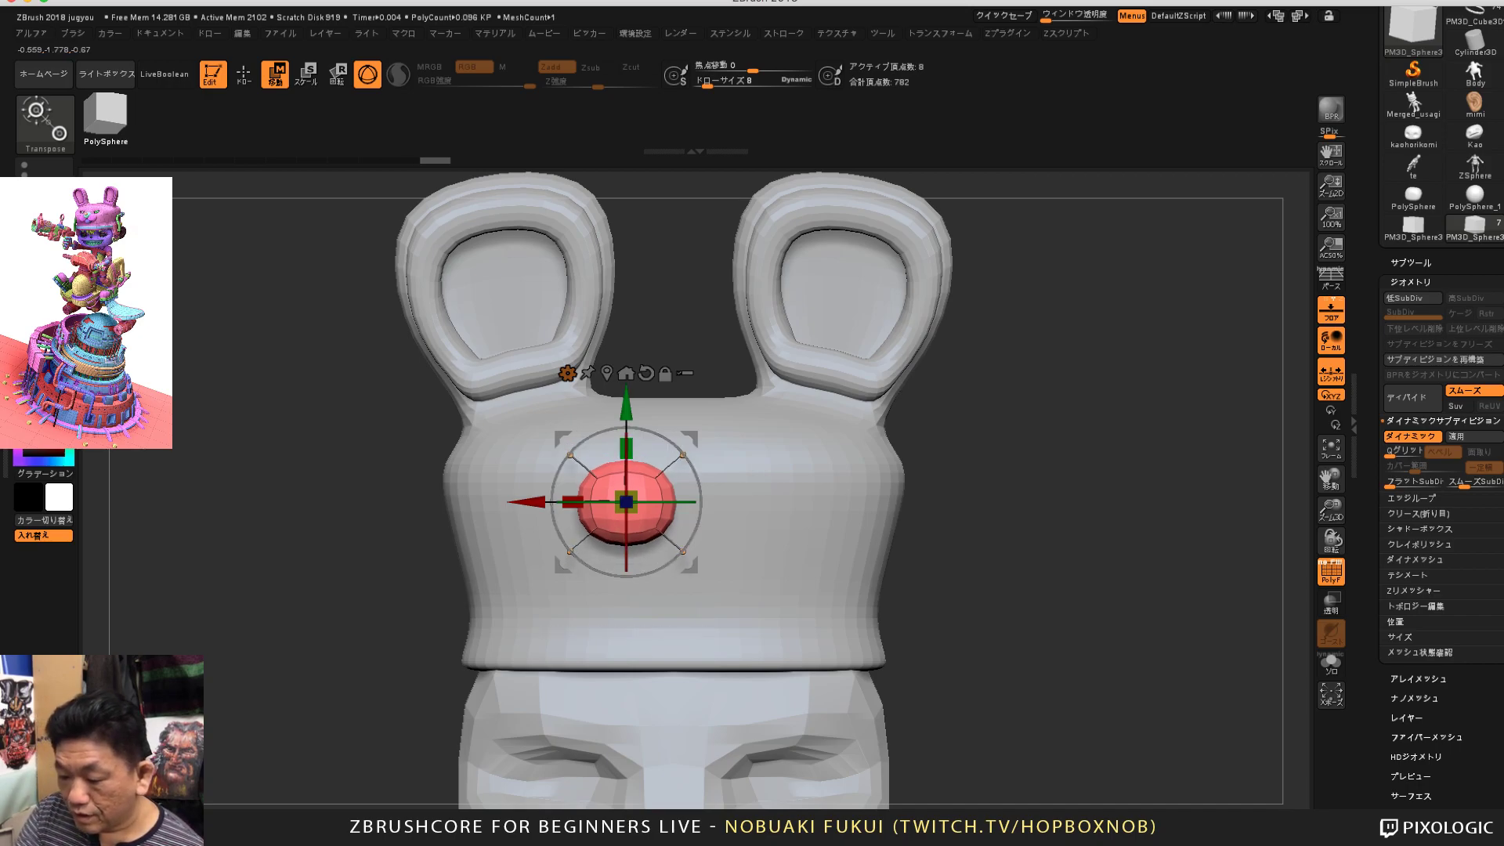
# Step: Switch to the ZModeler brush in Draw mode
pyautogui.press('b')
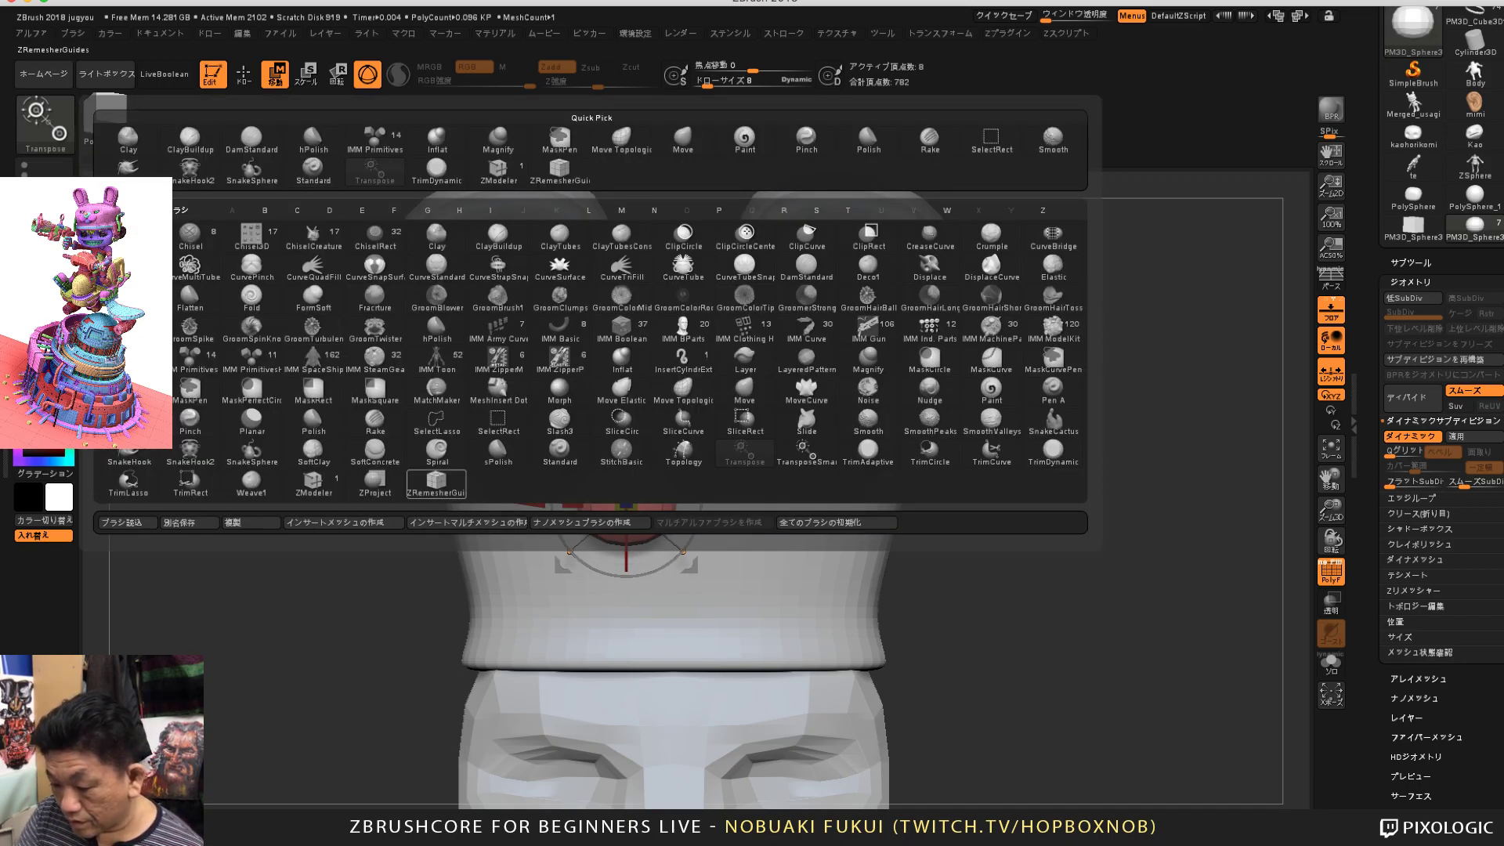
pyautogui.press('Escape')
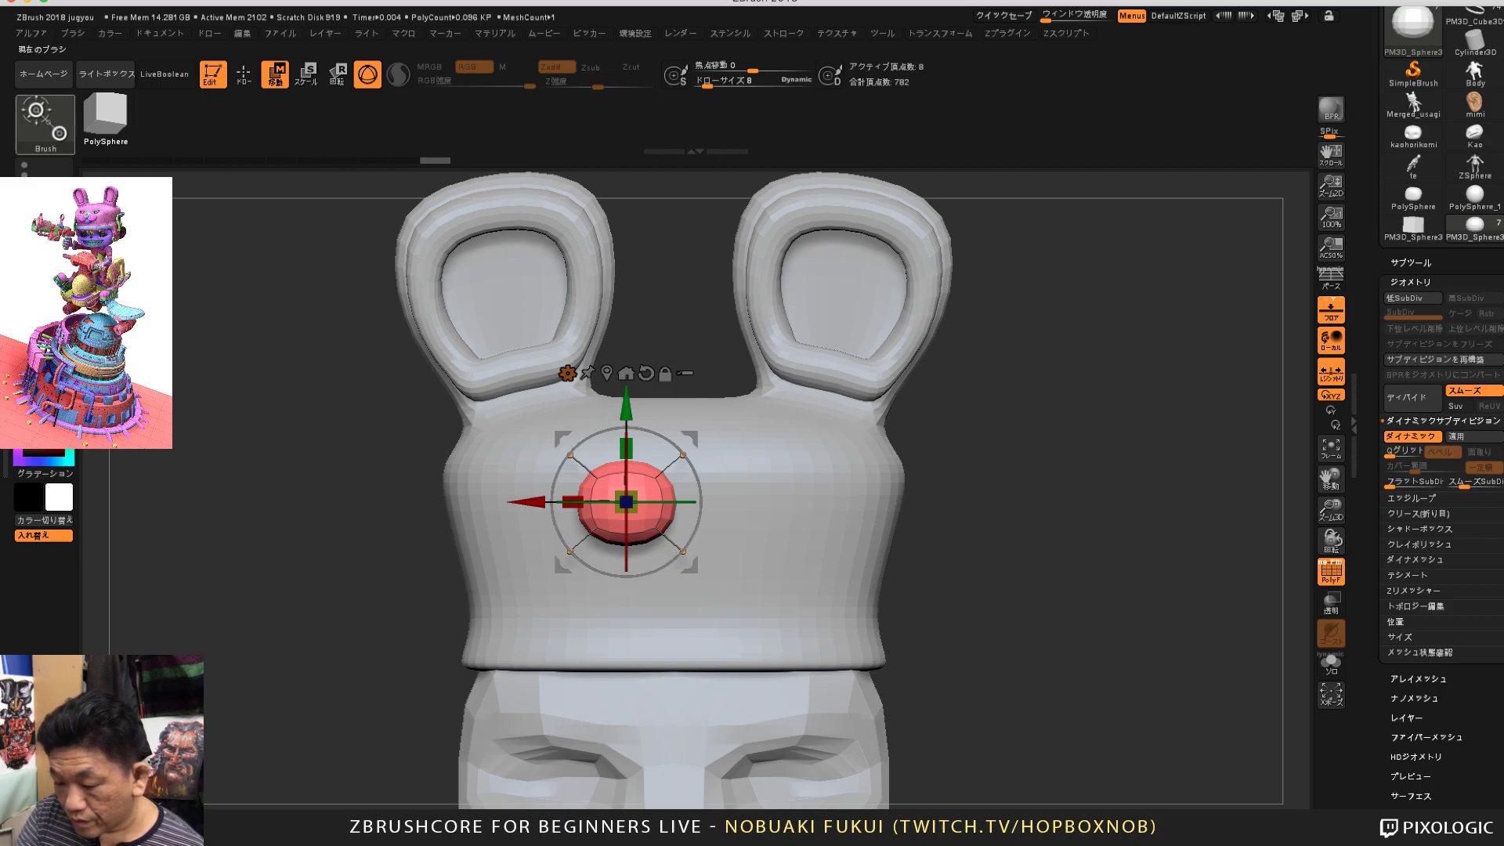
pyautogui.click(44, 124)
pyautogui.click(243, 74)
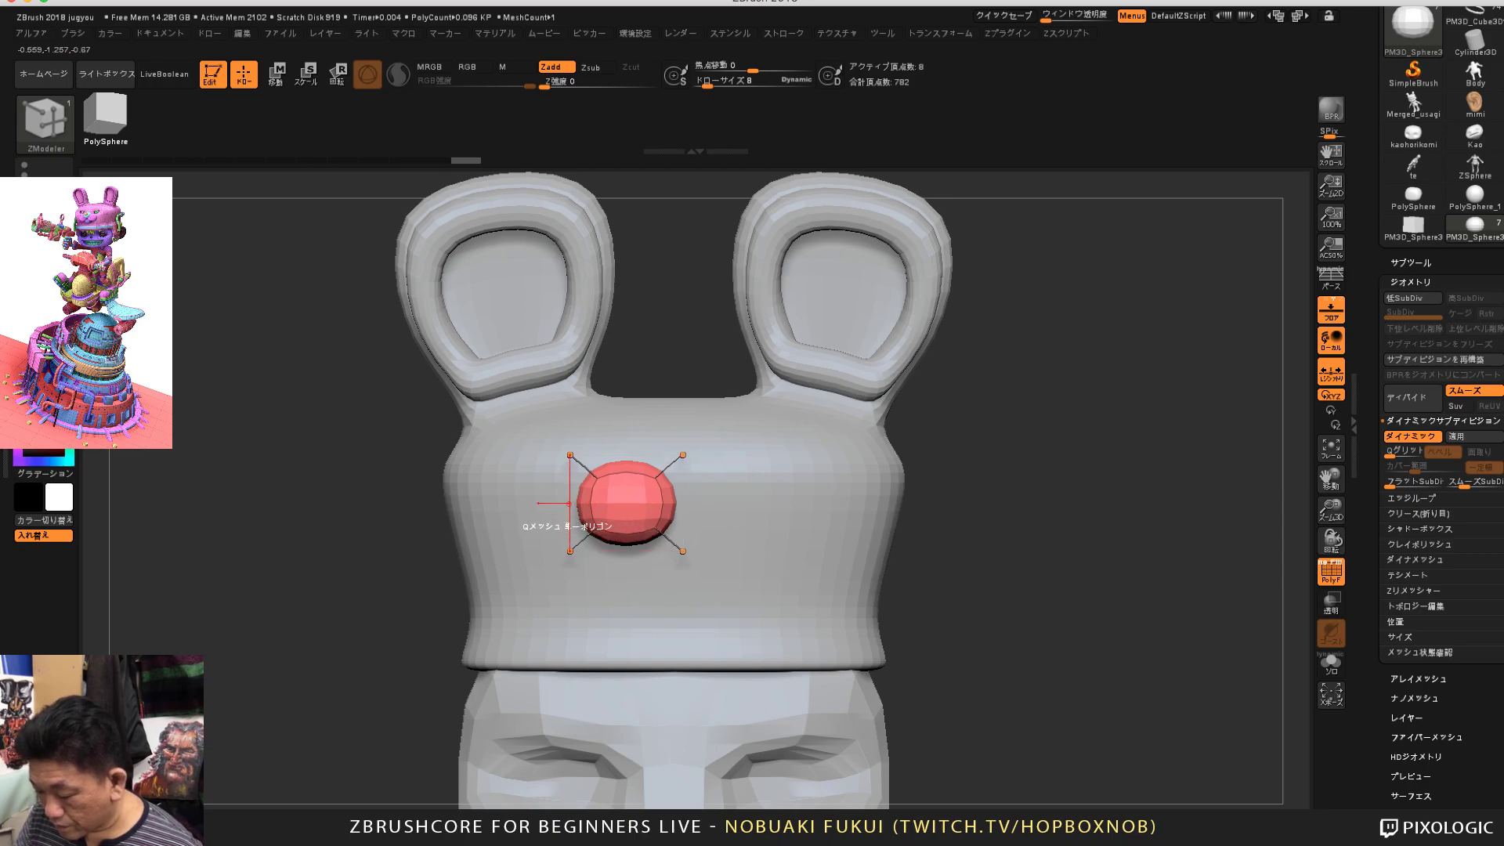
# Step: Insert two edge loops into the block with ZModeler's Insert edge action and the Single EdgeLoop target
pyautogui.moveTo(1025, 444); pyautogui.dragTo(964, 415)
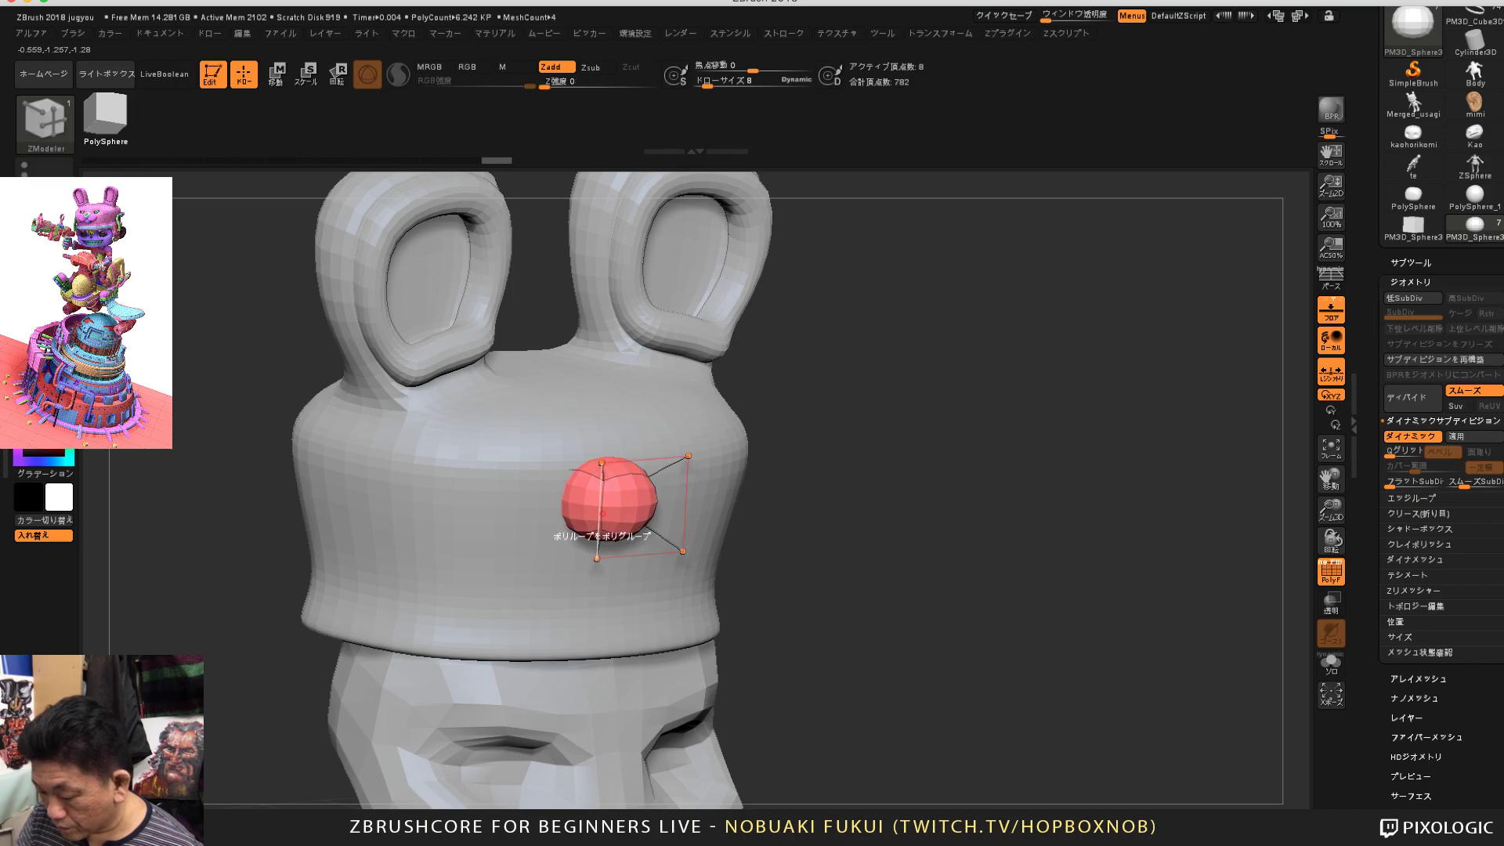
pyautogui.press('space')
pyautogui.click(602, 444)
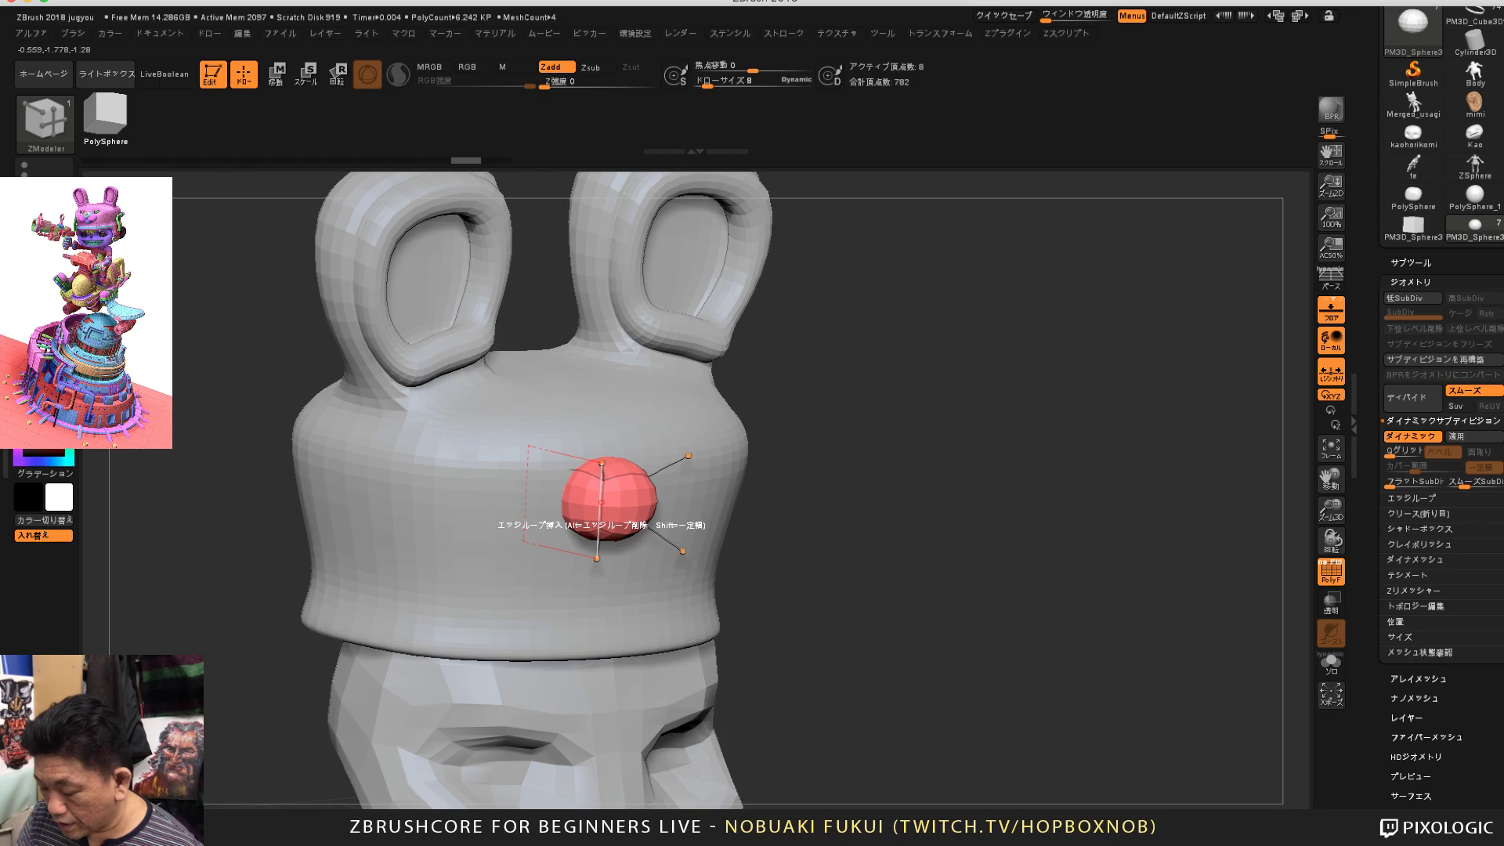
pyautogui.press('space')
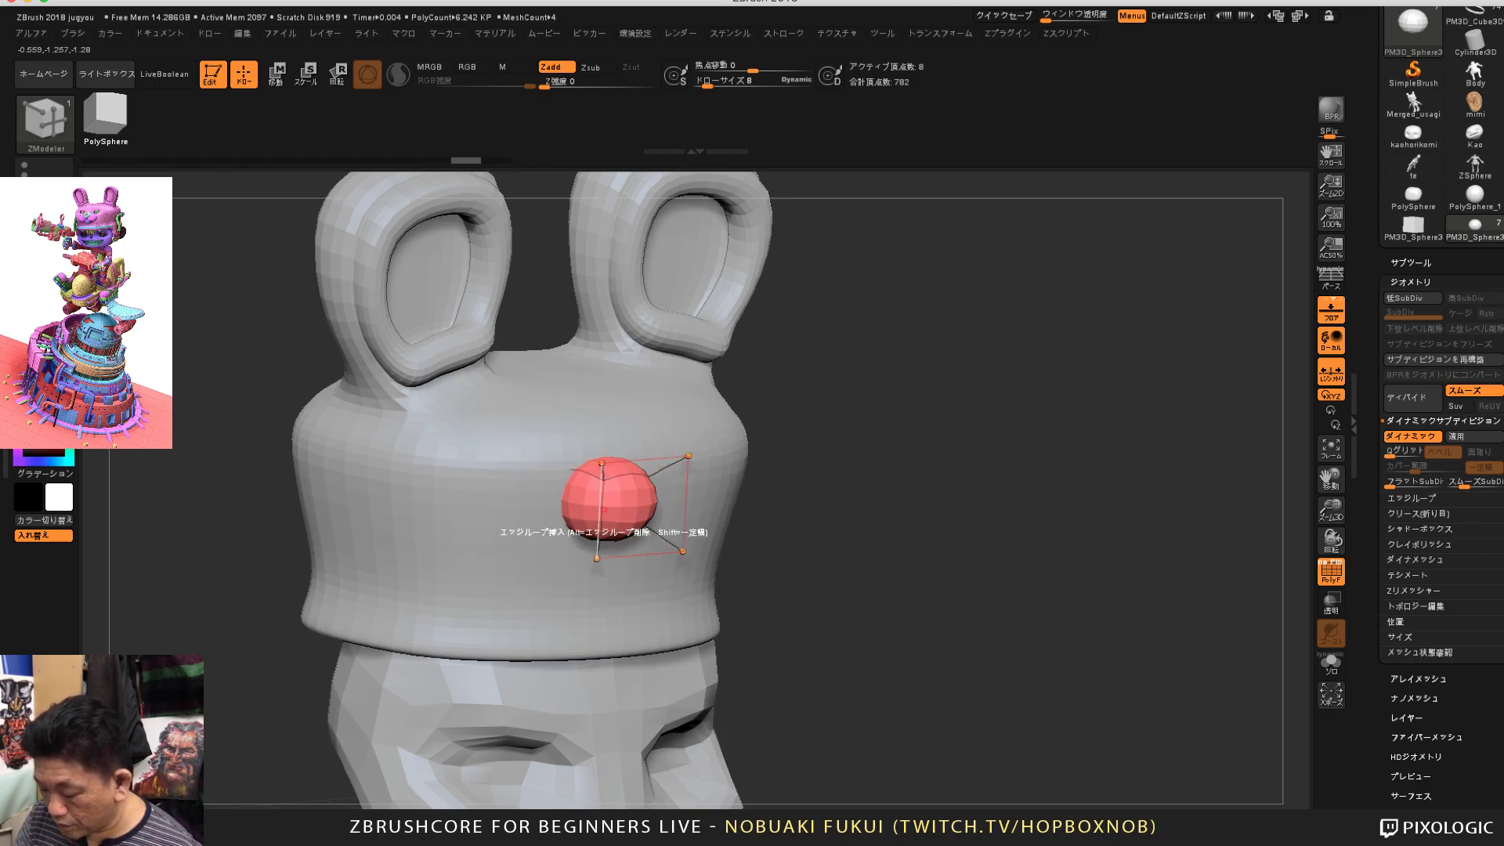
pyautogui.press('space')
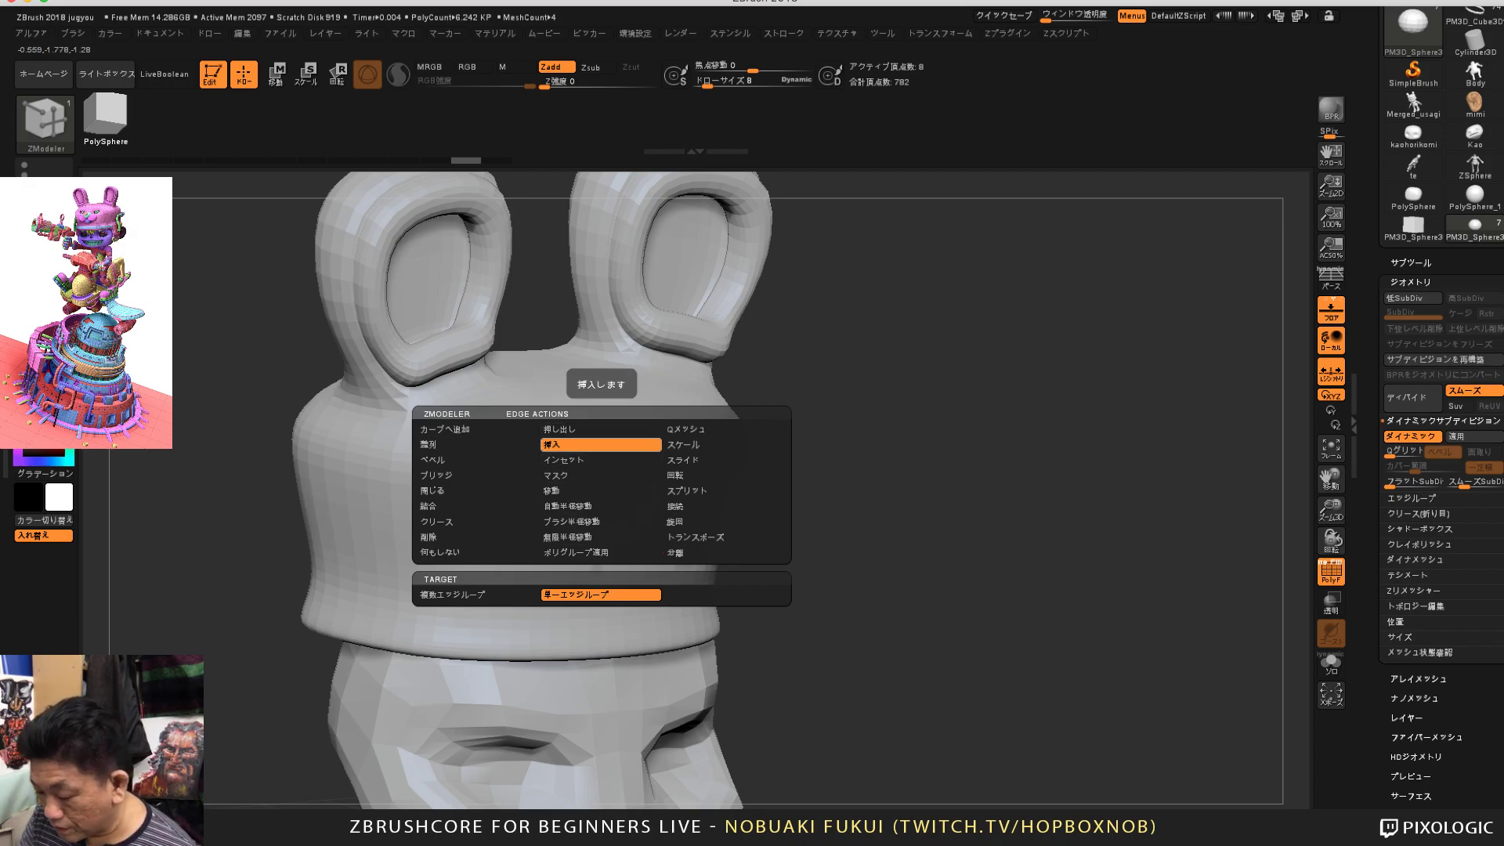
pyautogui.click(601, 445)
pyautogui.click(600, 511)
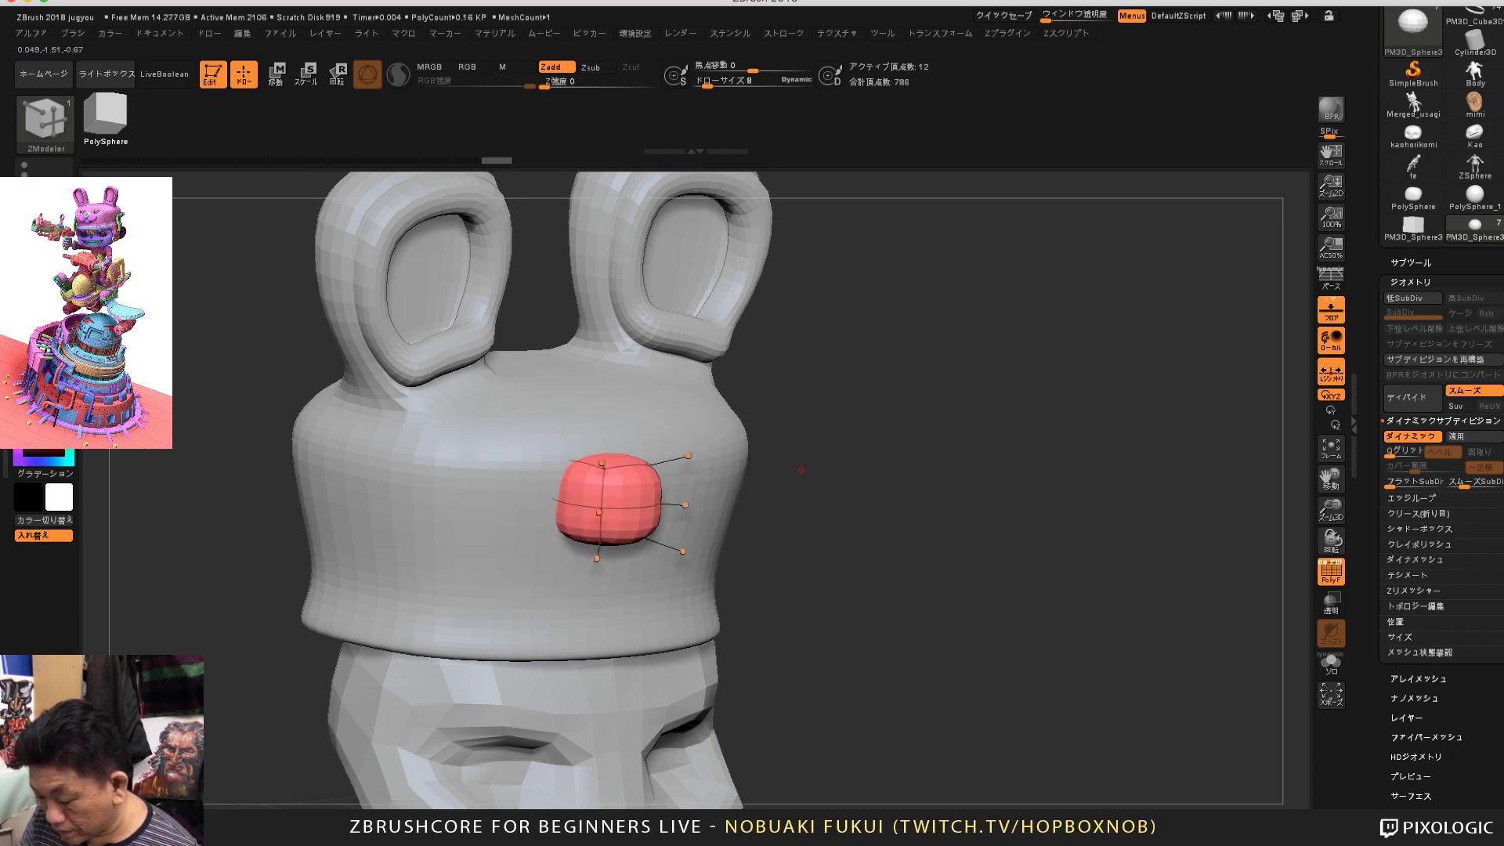
pyautogui.keyDown('shift'); pyautogui.moveTo(830, 533); pyautogui.dragTo(995, 533); pyautogui.keyUp('shift')
pyautogui.click(601, 512)
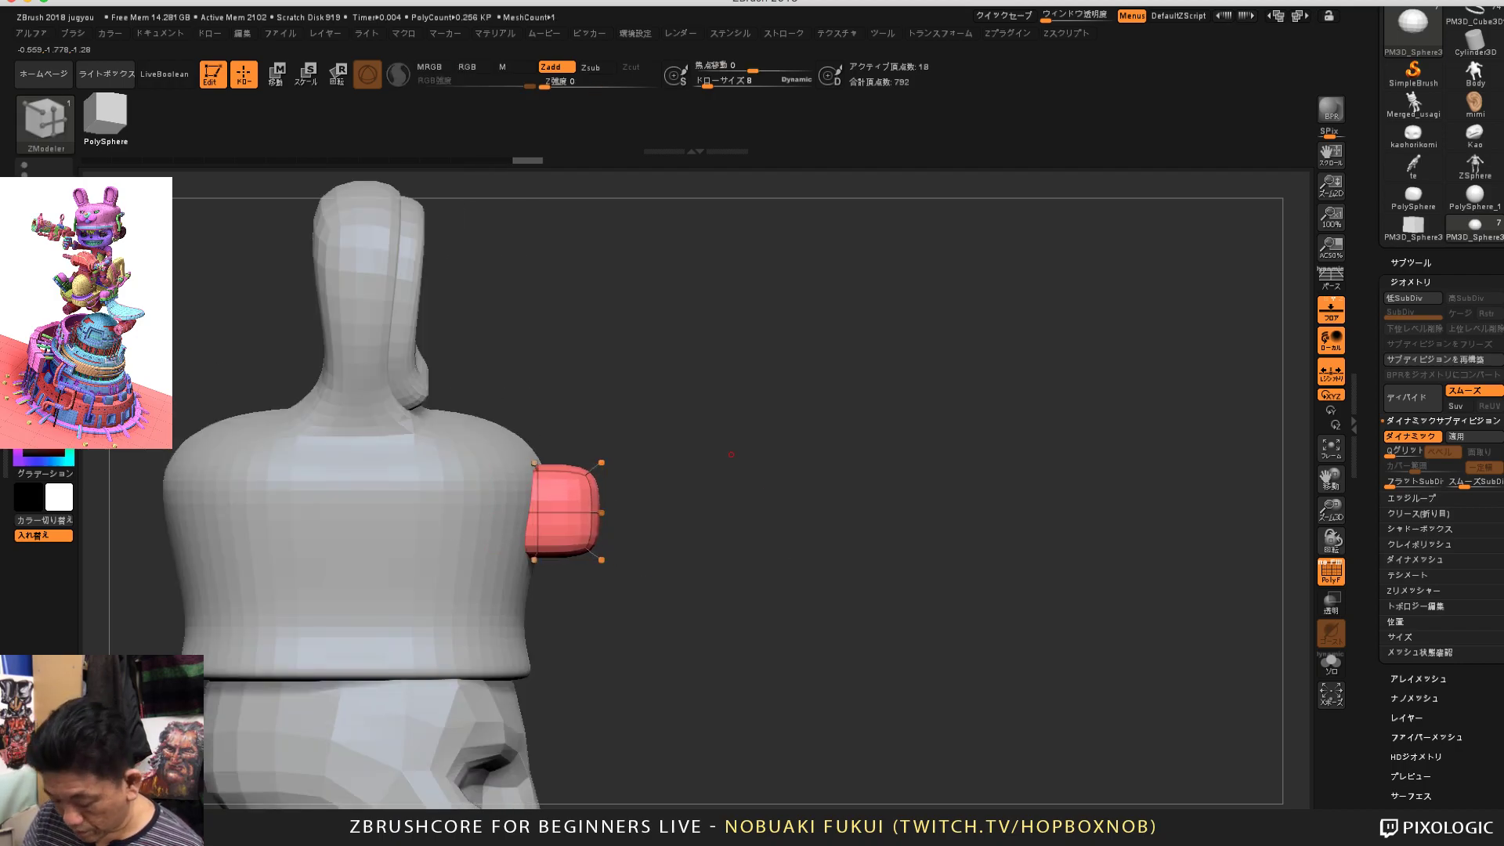
# Step: Push the block into the hat's front surface and adjust its size and position between the ears
pyautogui.press('w')
pyautogui.moveTo(644, 511); pyautogui.dragTo(609, 511)
pyautogui.keyDown('shift'); pyautogui.moveTo(964, 533); pyautogui.dragTo(814, 533); pyautogui.keyUp('shift')
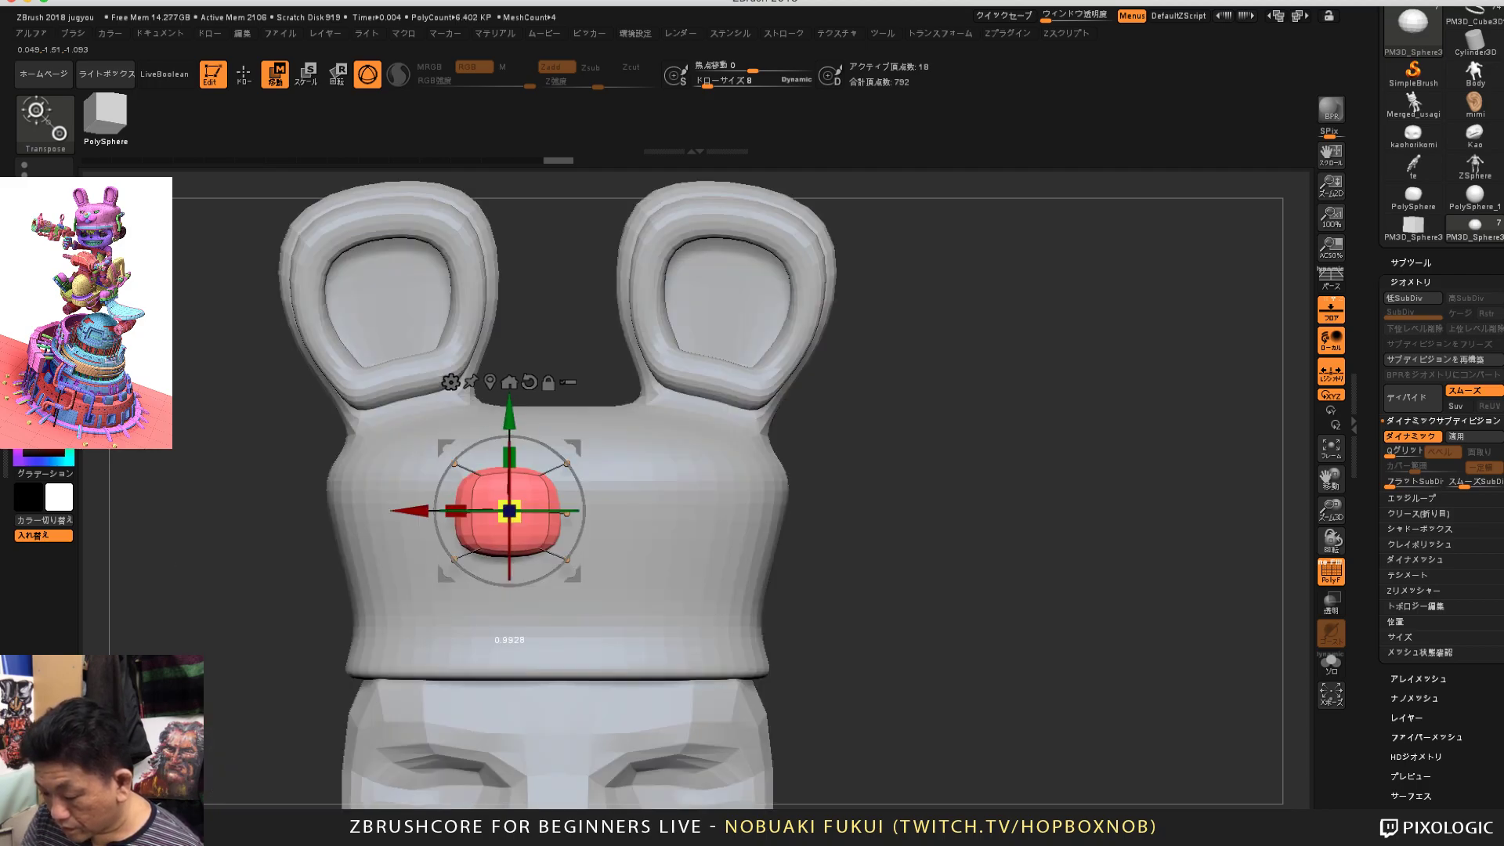
pyautogui.moveTo(510, 511); pyautogui.dragTo(487, 518)
pyautogui.moveTo(576, 446); pyautogui.dragTo(580, 443)
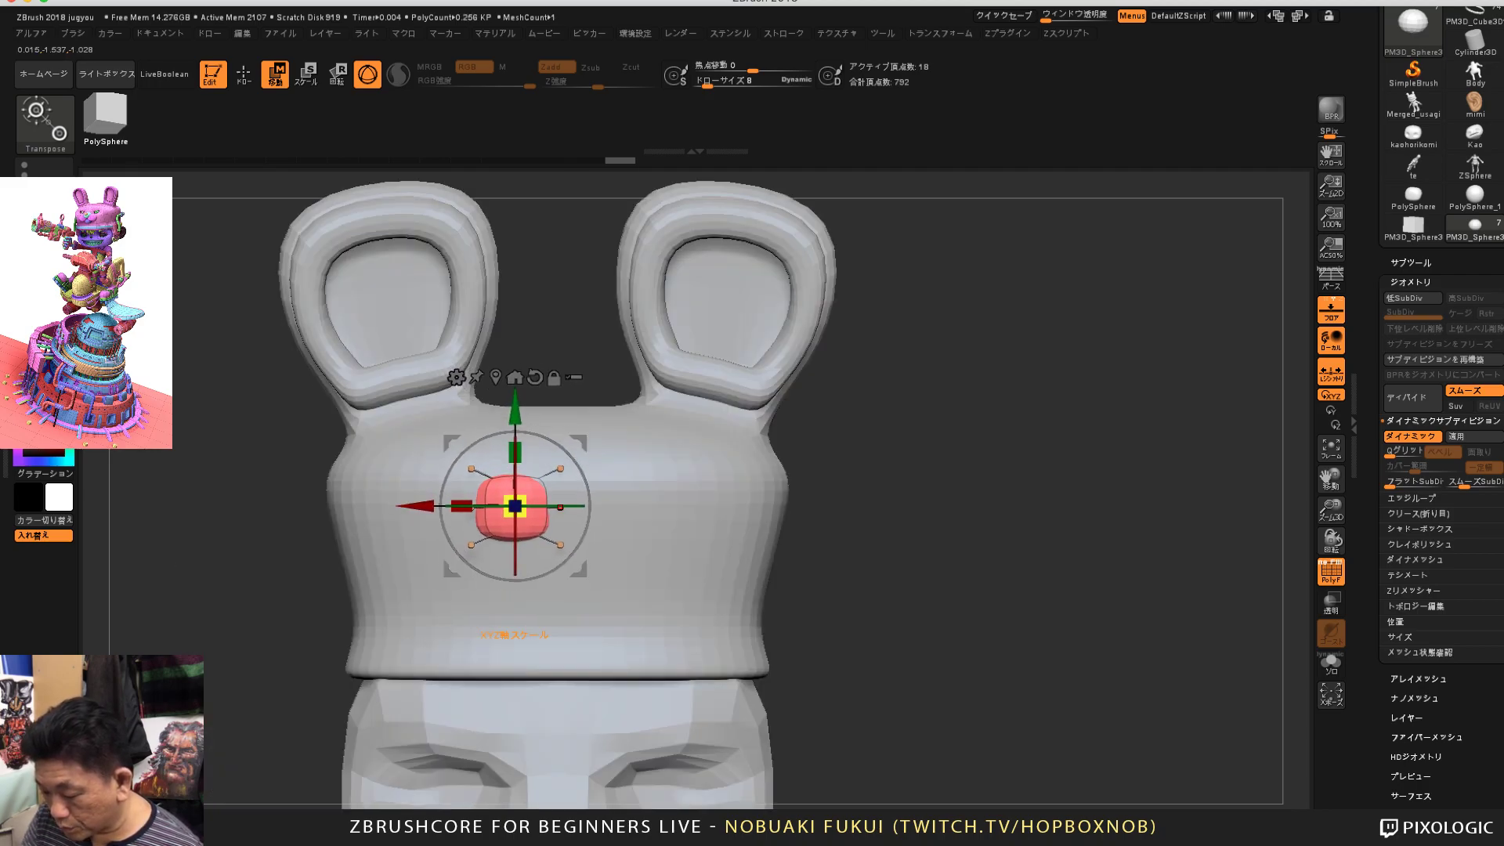
pyautogui.moveTo(515, 506); pyautogui.dragTo(549, 502)
pyautogui.keyDown('shift'); pyautogui.moveTo(877, 533); pyautogui.dragTo(828, 619); pyautogui.keyUp('shift')
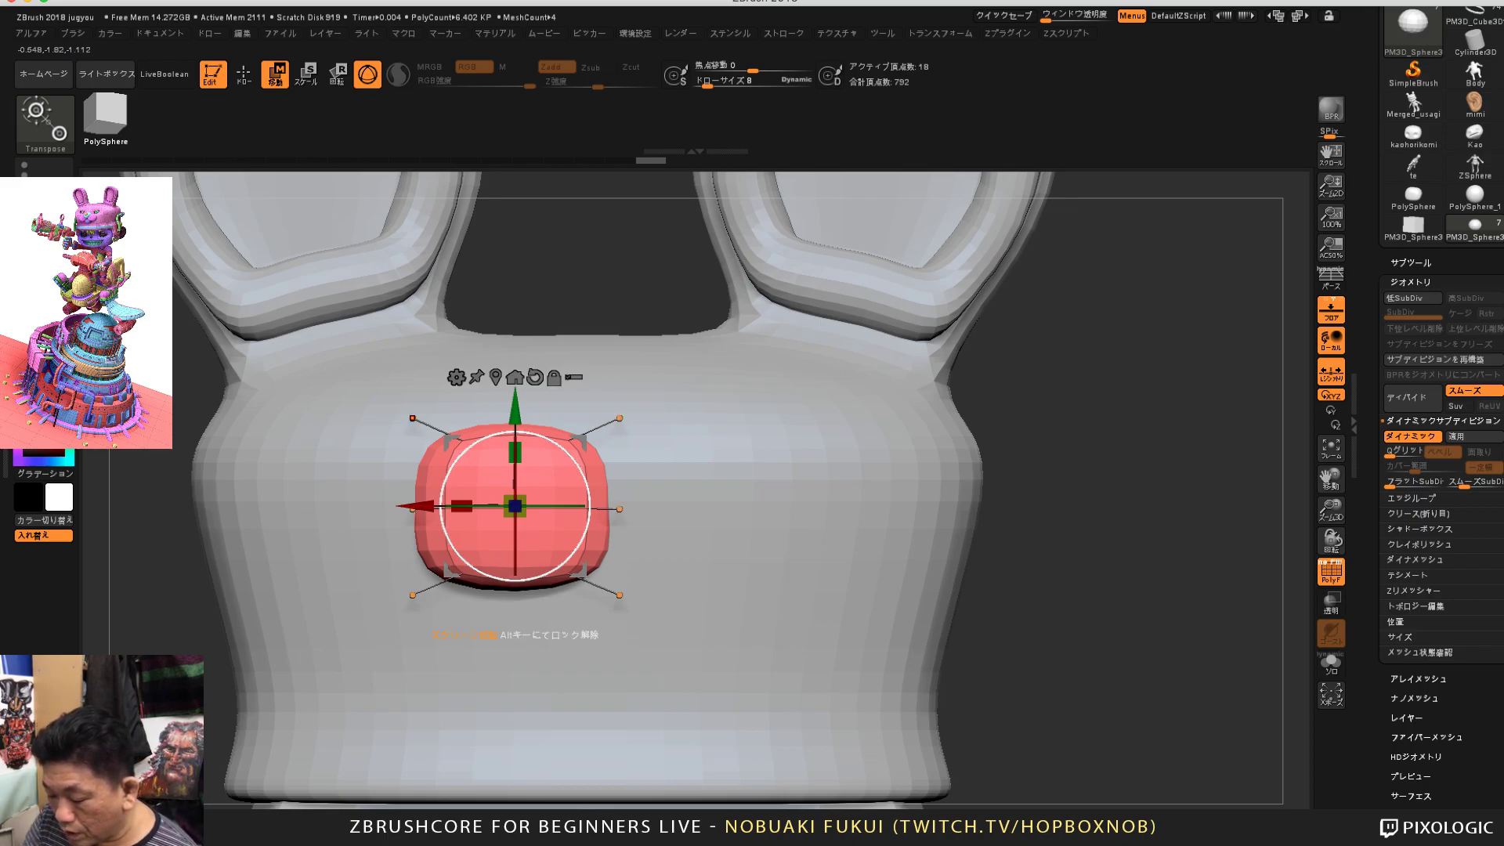
# Step: Compare the block's shape with dynamic subdivision switched off and on again
pyautogui.moveTo(1081, 549)
pyautogui.mouseDown()
pyautogui.moveTo(1168, 558)
pyautogui.moveTo(1086, 552)
pyautogui.mouseUp()
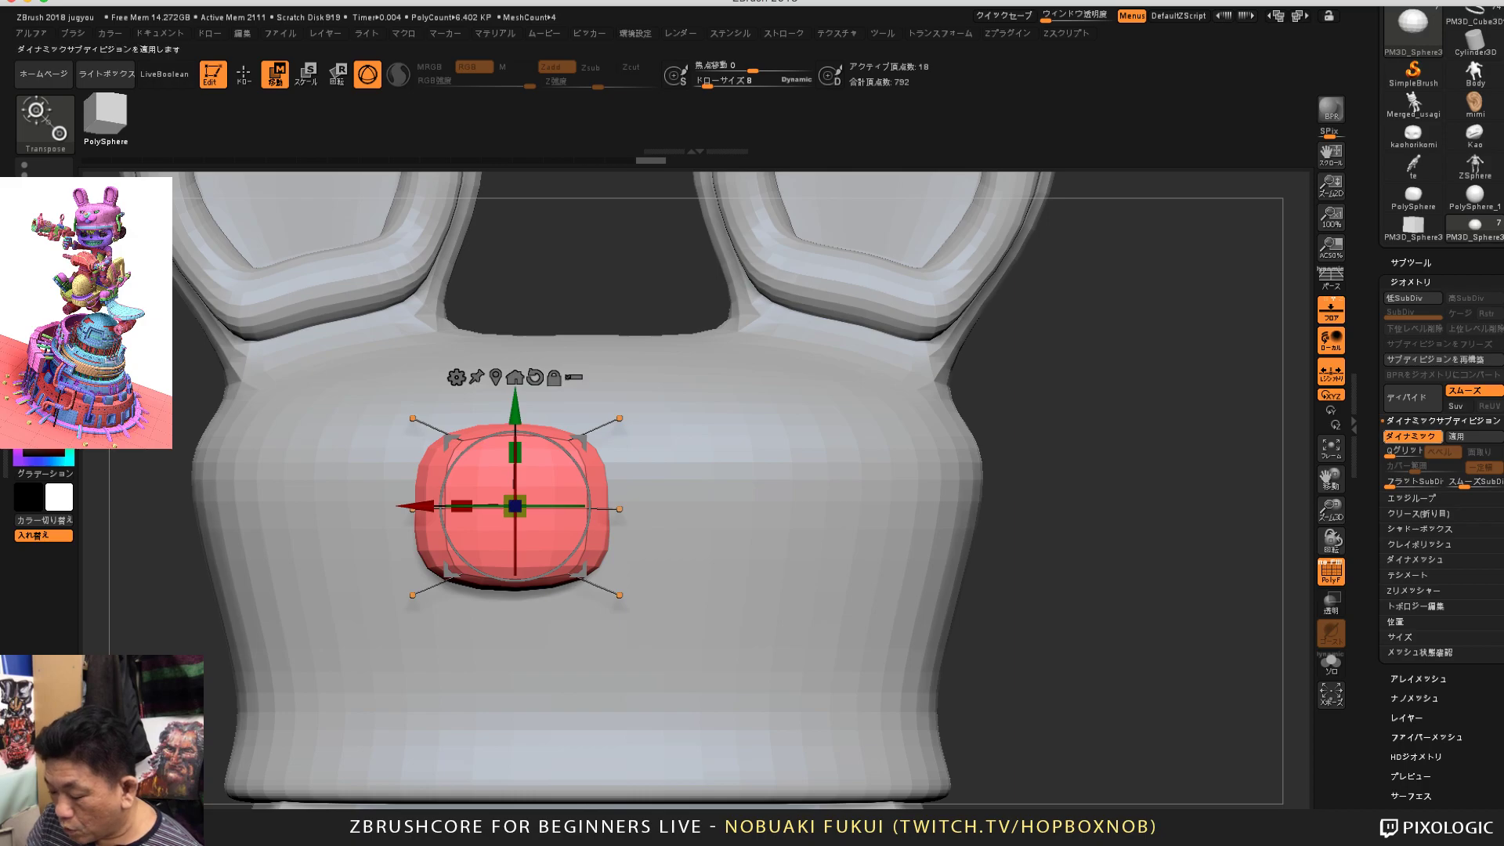
pyautogui.click(1412, 436)
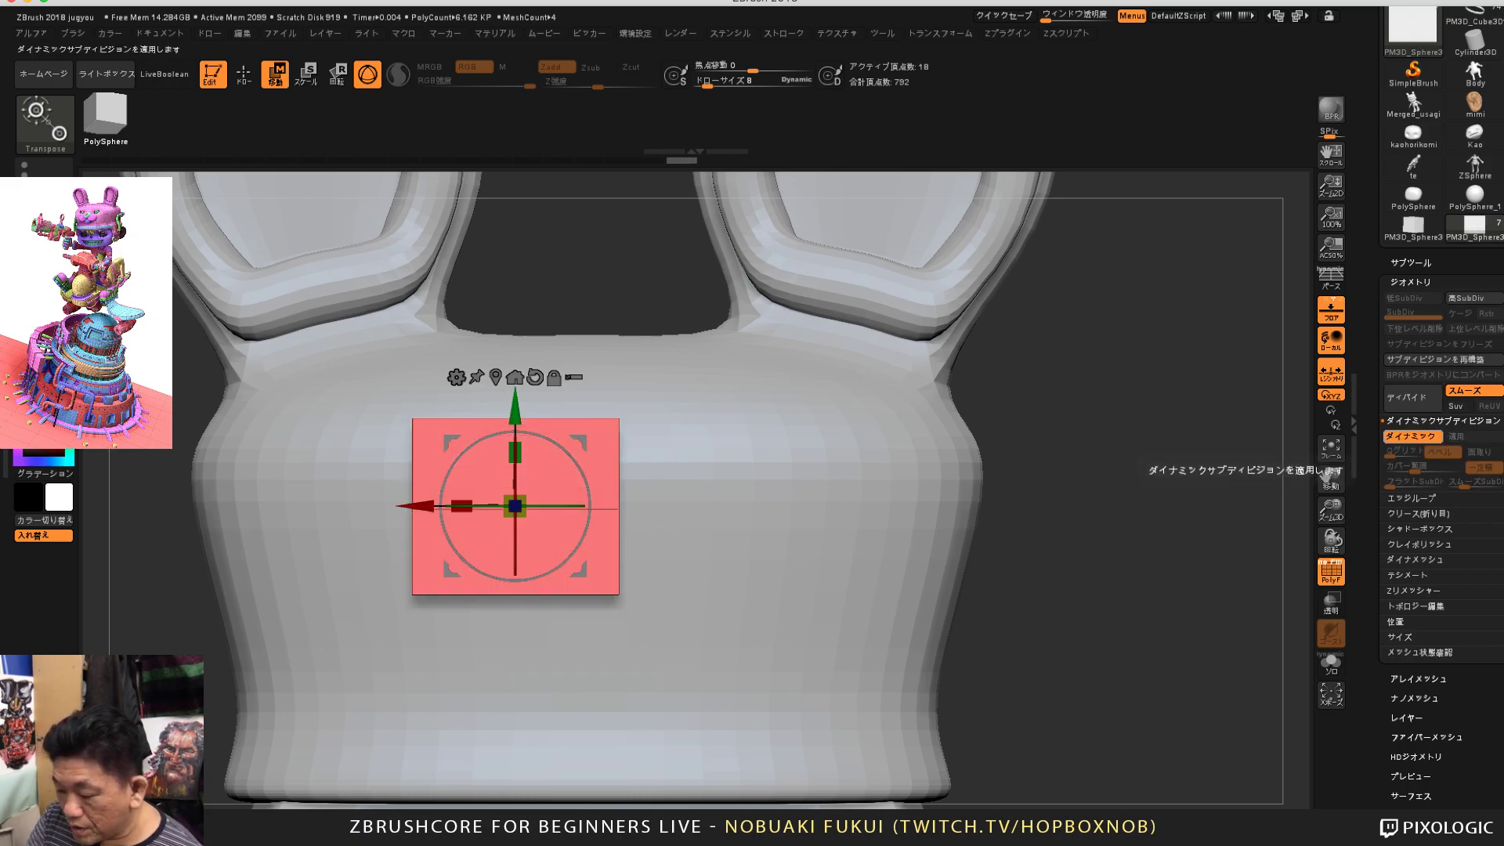
pyautogui.click(1403, 435)
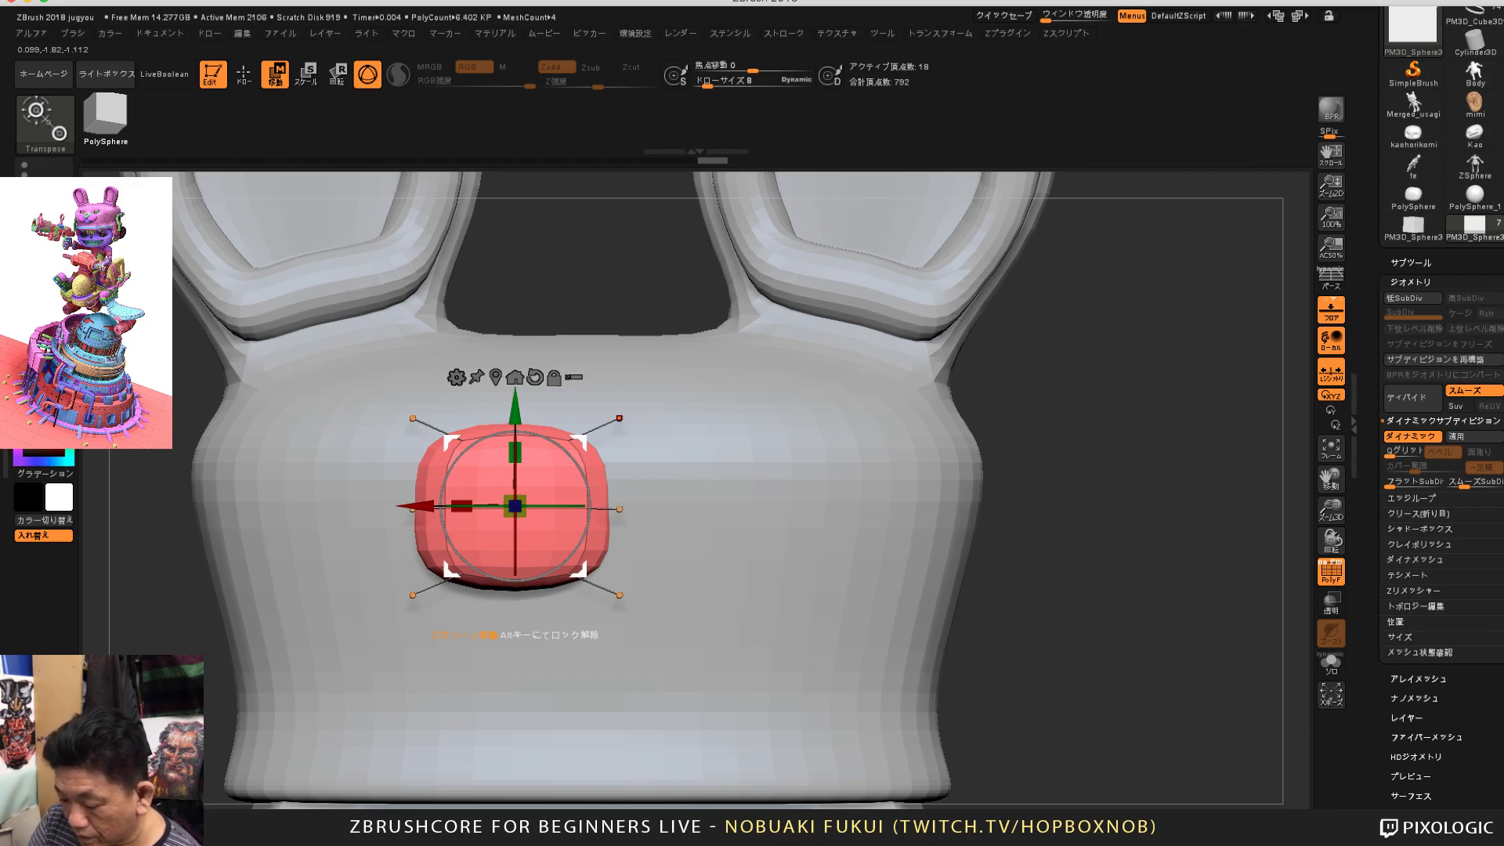
# Step: Switch back to ZModeler in Draw mode and pull the block's left middle point outward with the point Move action
pyautogui.moveTo(1097, 486); pyautogui.dragTo(1130, 509)
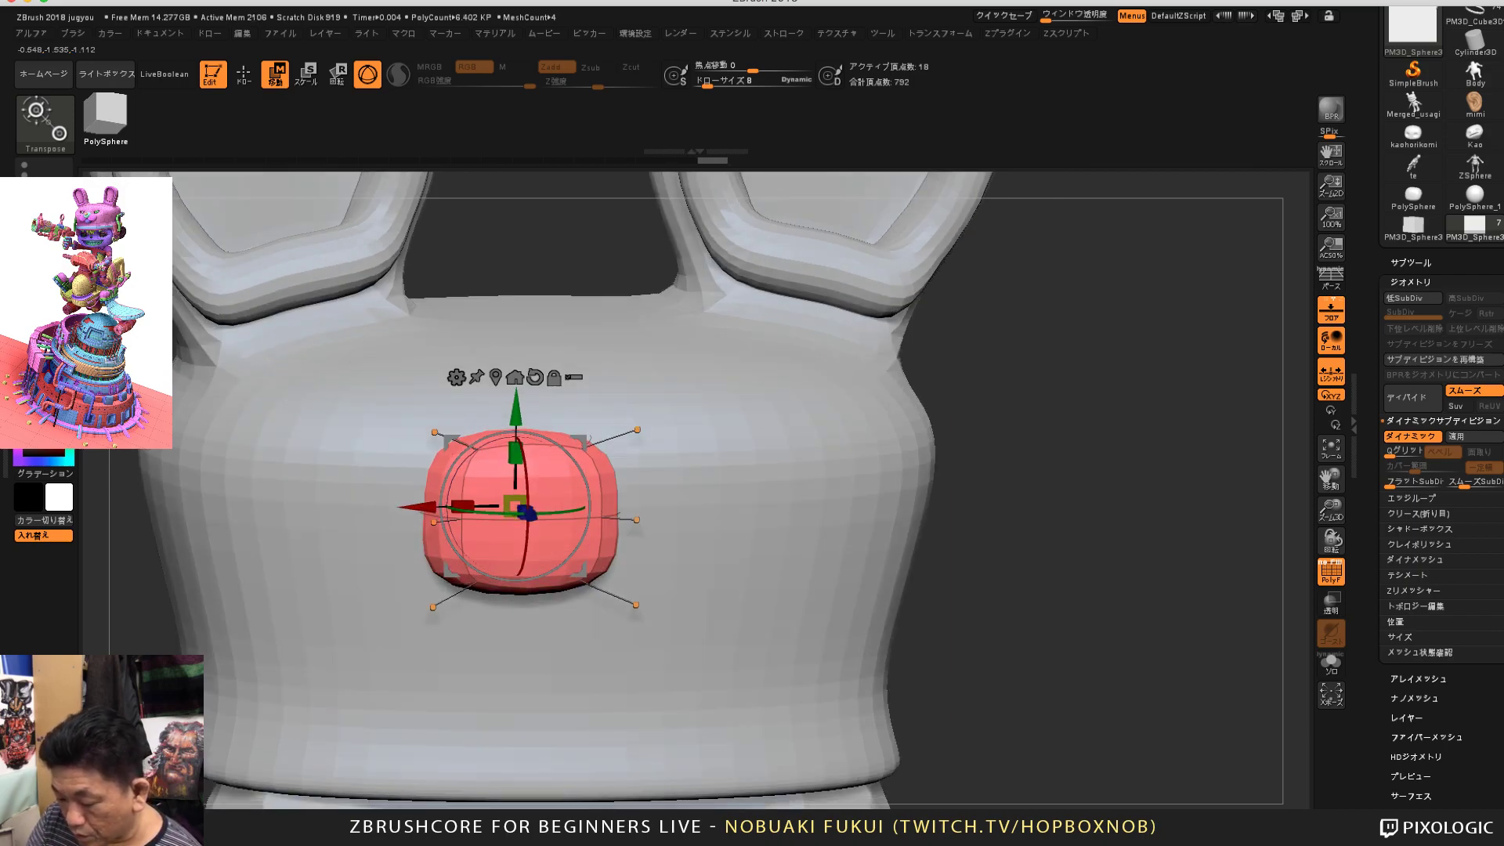
pyautogui.moveTo(575, 462); pyautogui.dragTo(575, 462)
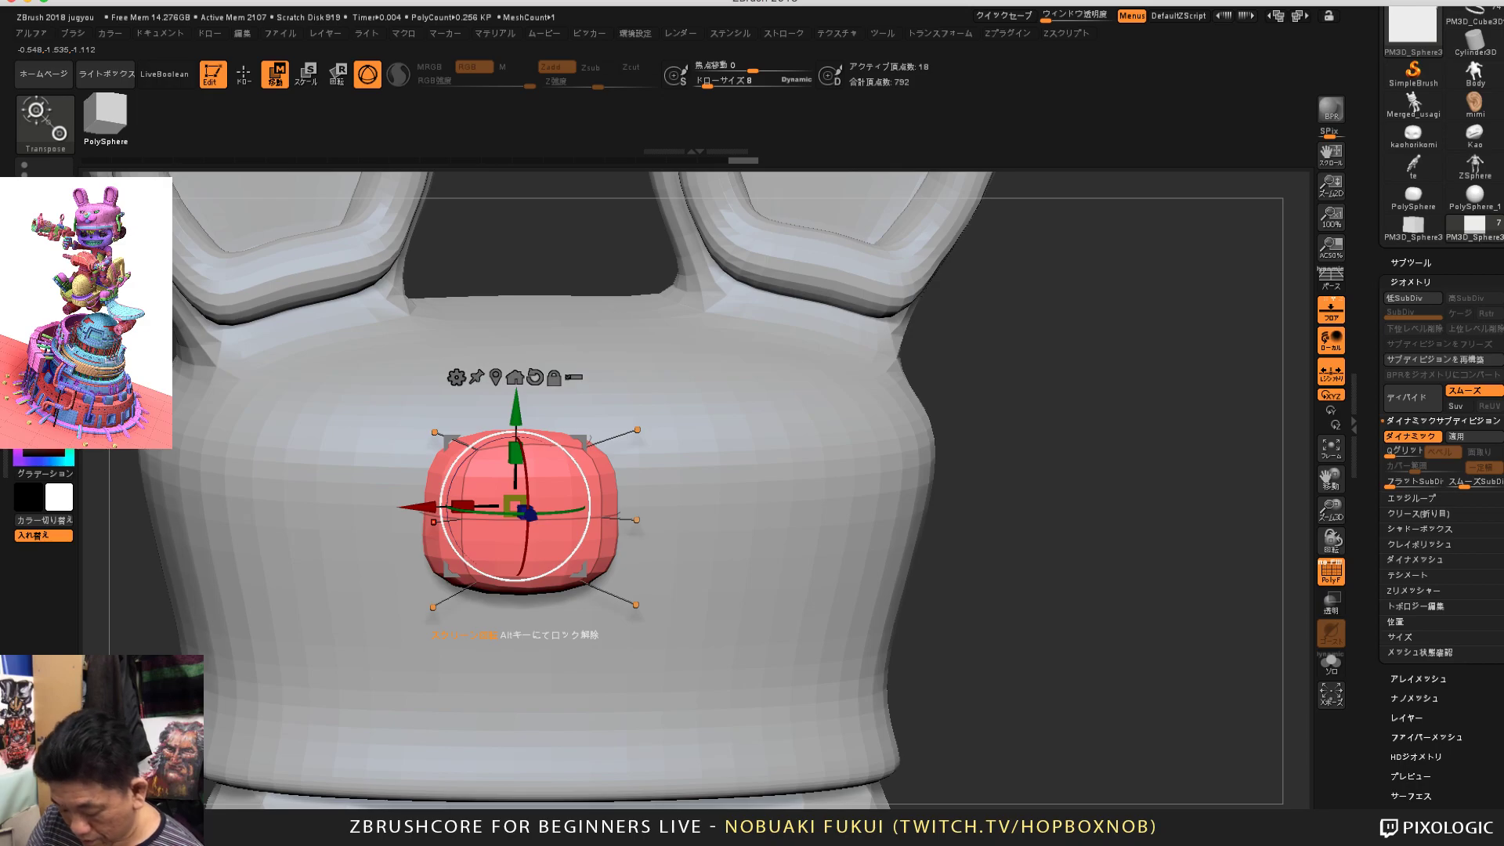
pyautogui.press('q')
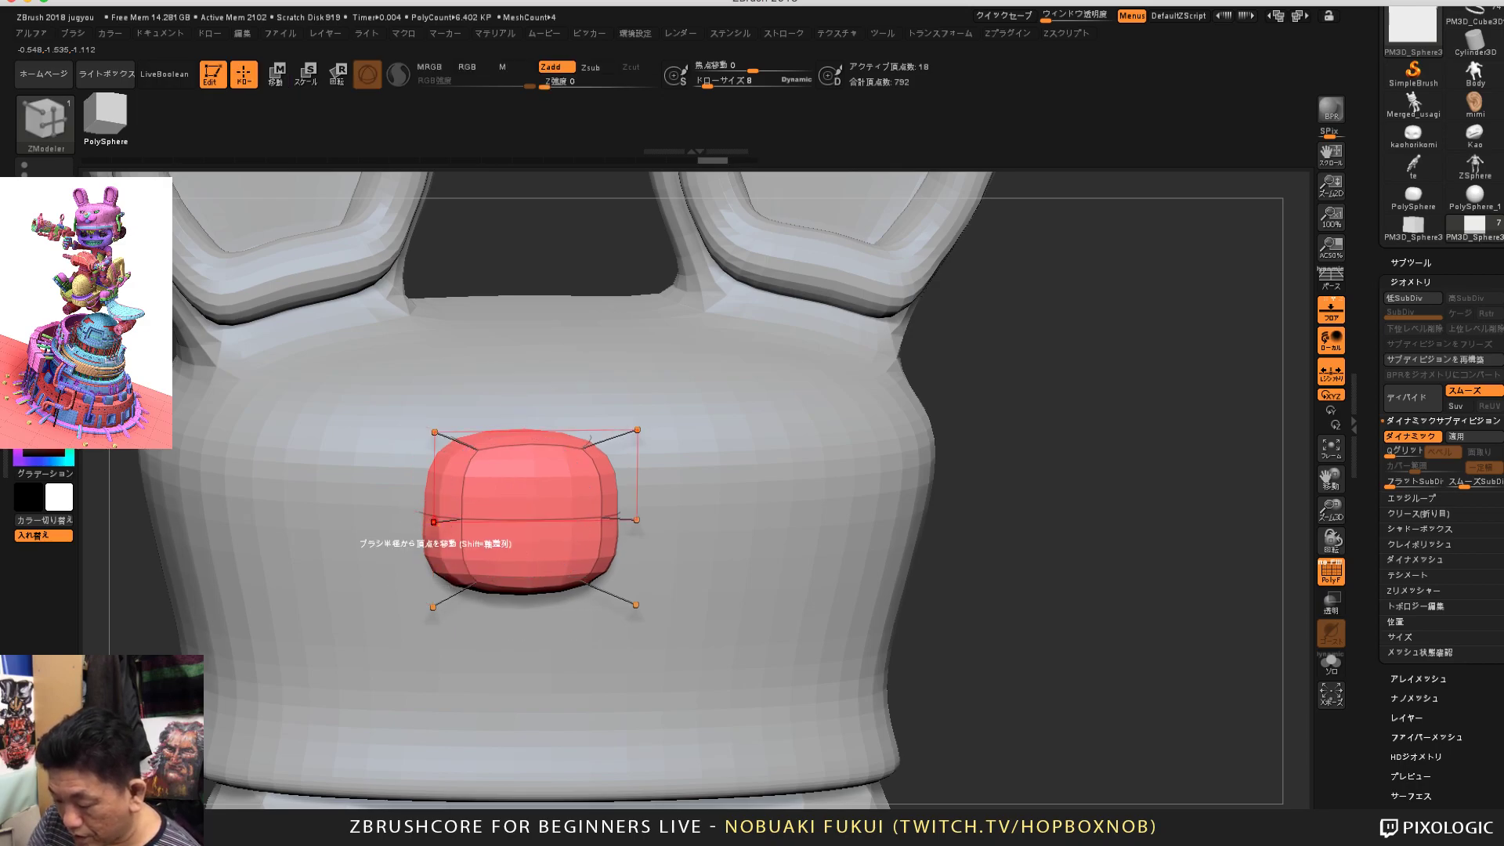
pyautogui.moveTo(402, 533); pyautogui.dragTo(367, 537)
pyautogui.keyDown('shift'); pyautogui.moveTo(1082, 442); pyautogui.dragTo(1104, 443); pyautogui.keyUp('shift')
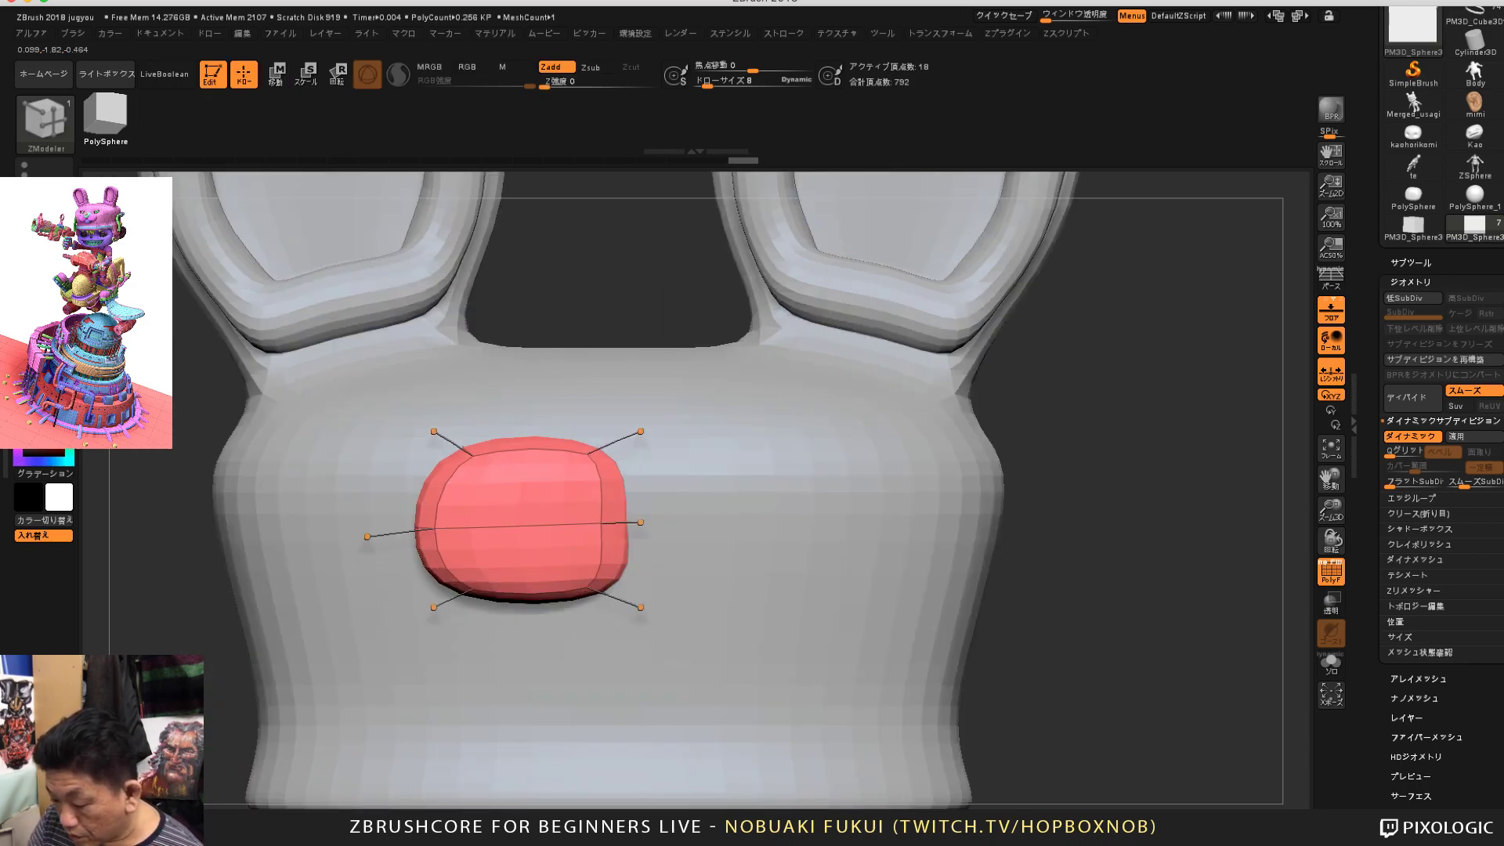
# Step: Lower the block's upper-right corner point slightly and pull its right middle point outward
pyautogui.click(656, 436)
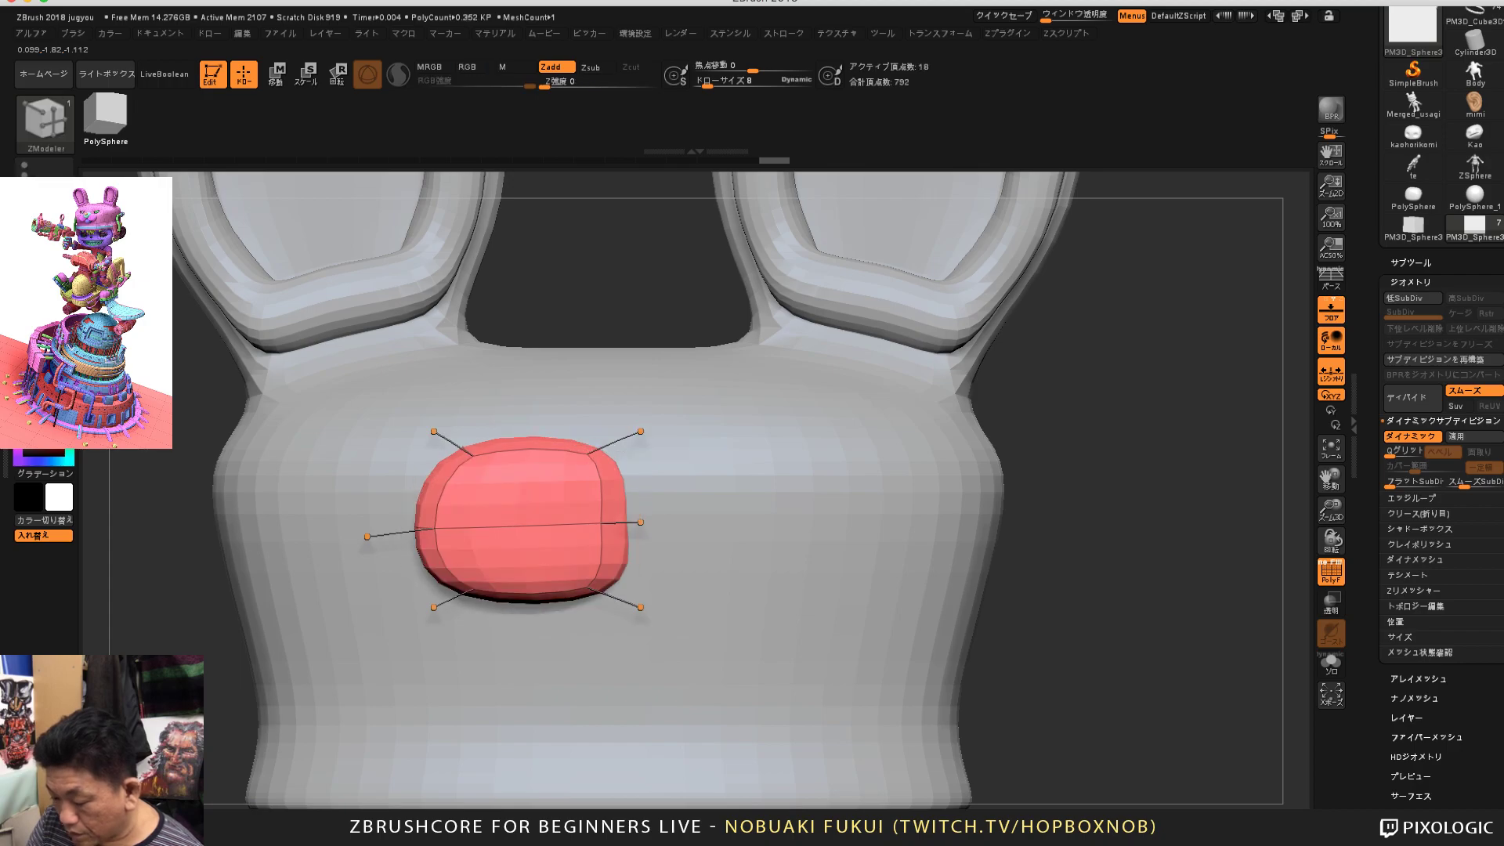
pyautogui.moveTo(600, 443); pyautogui.dragTo(641, 440)
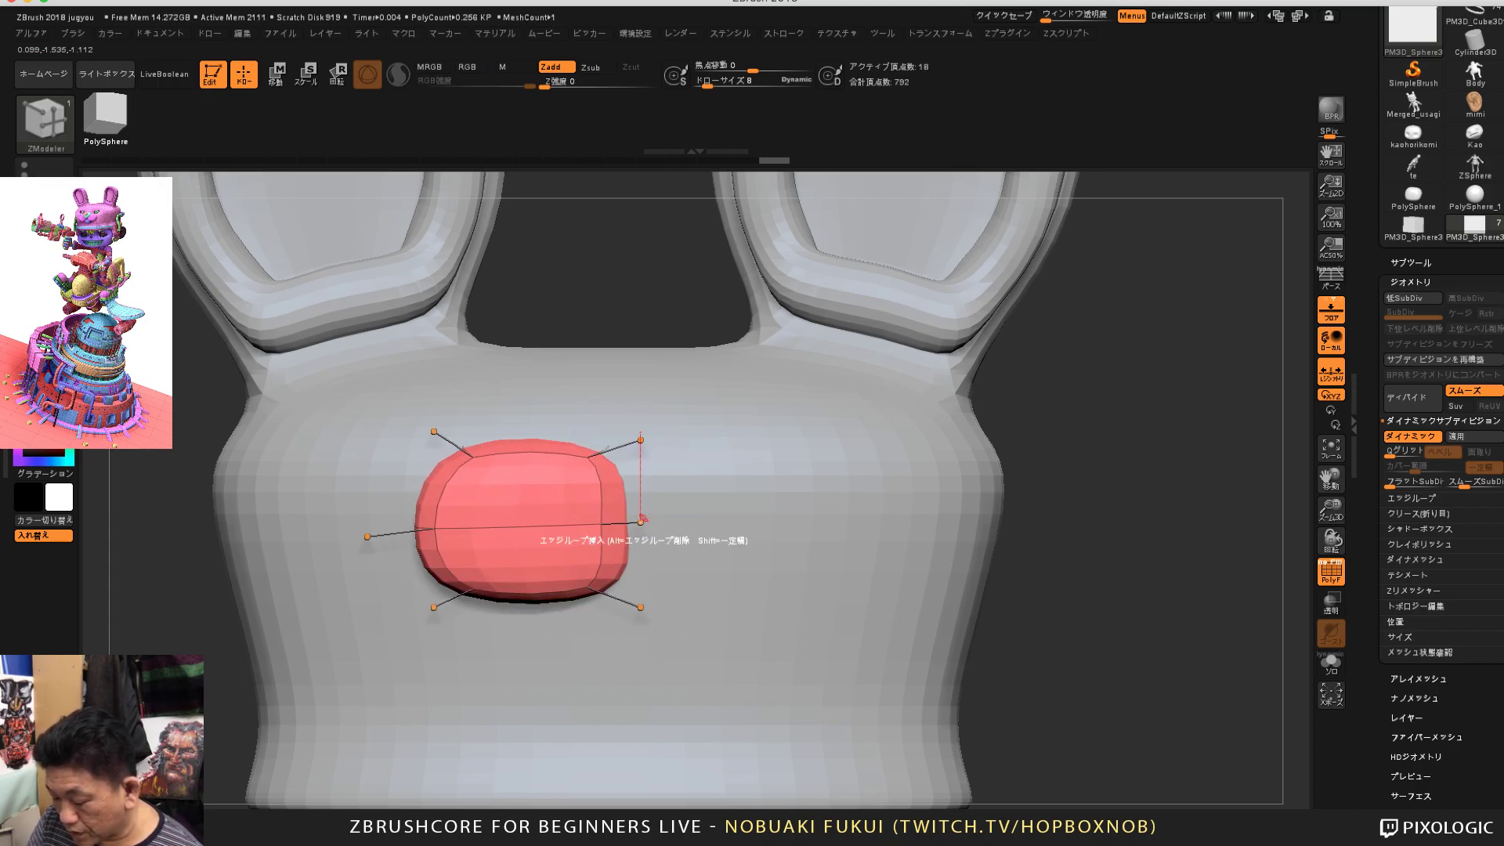
pyautogui.moveTo(641, 522); pyautogui.dragTo(655, 529)
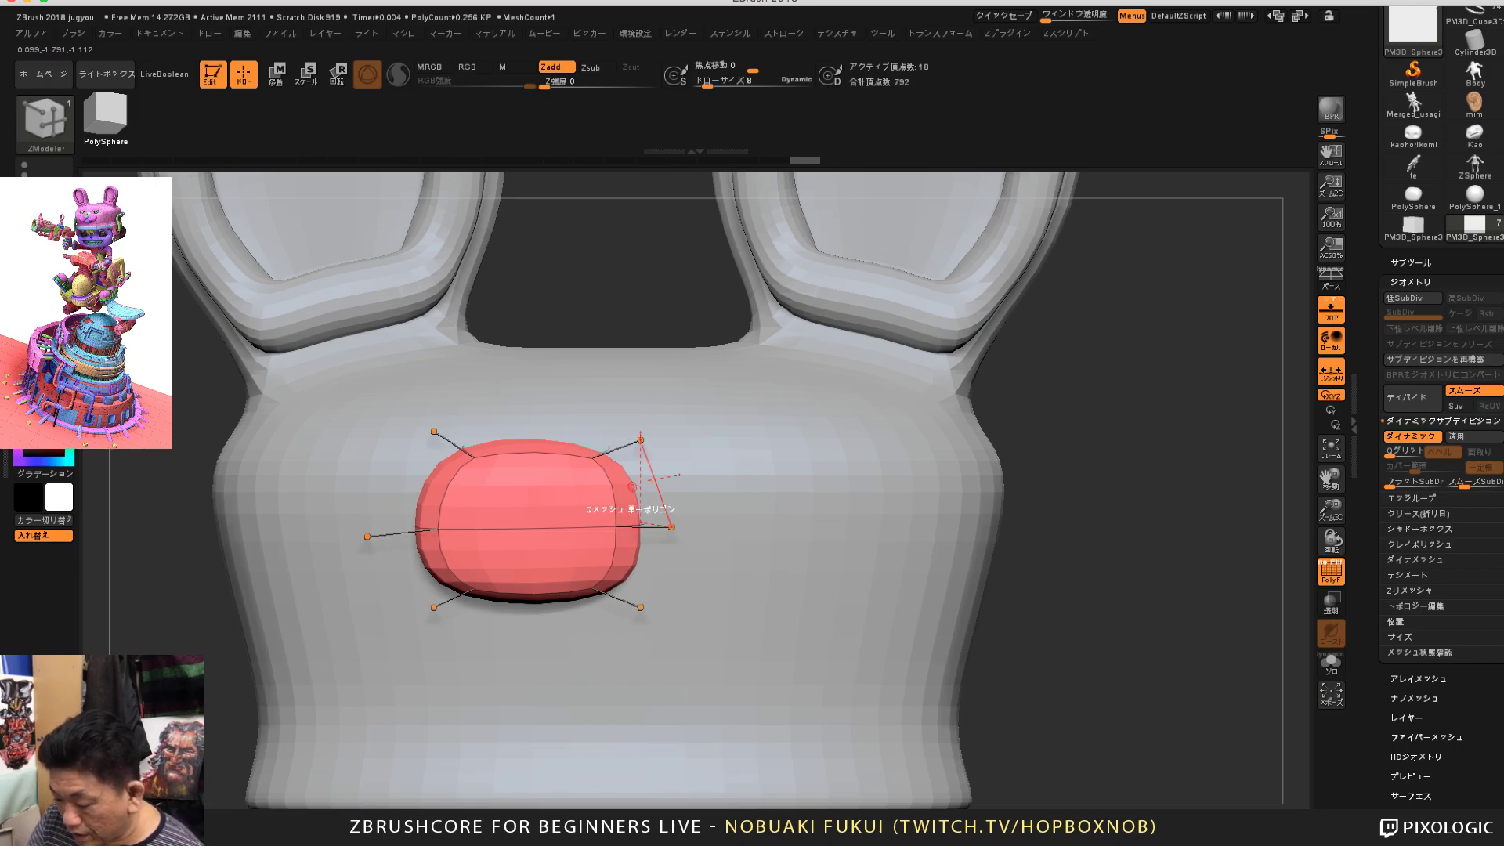
pyautogui.click(620, 491)
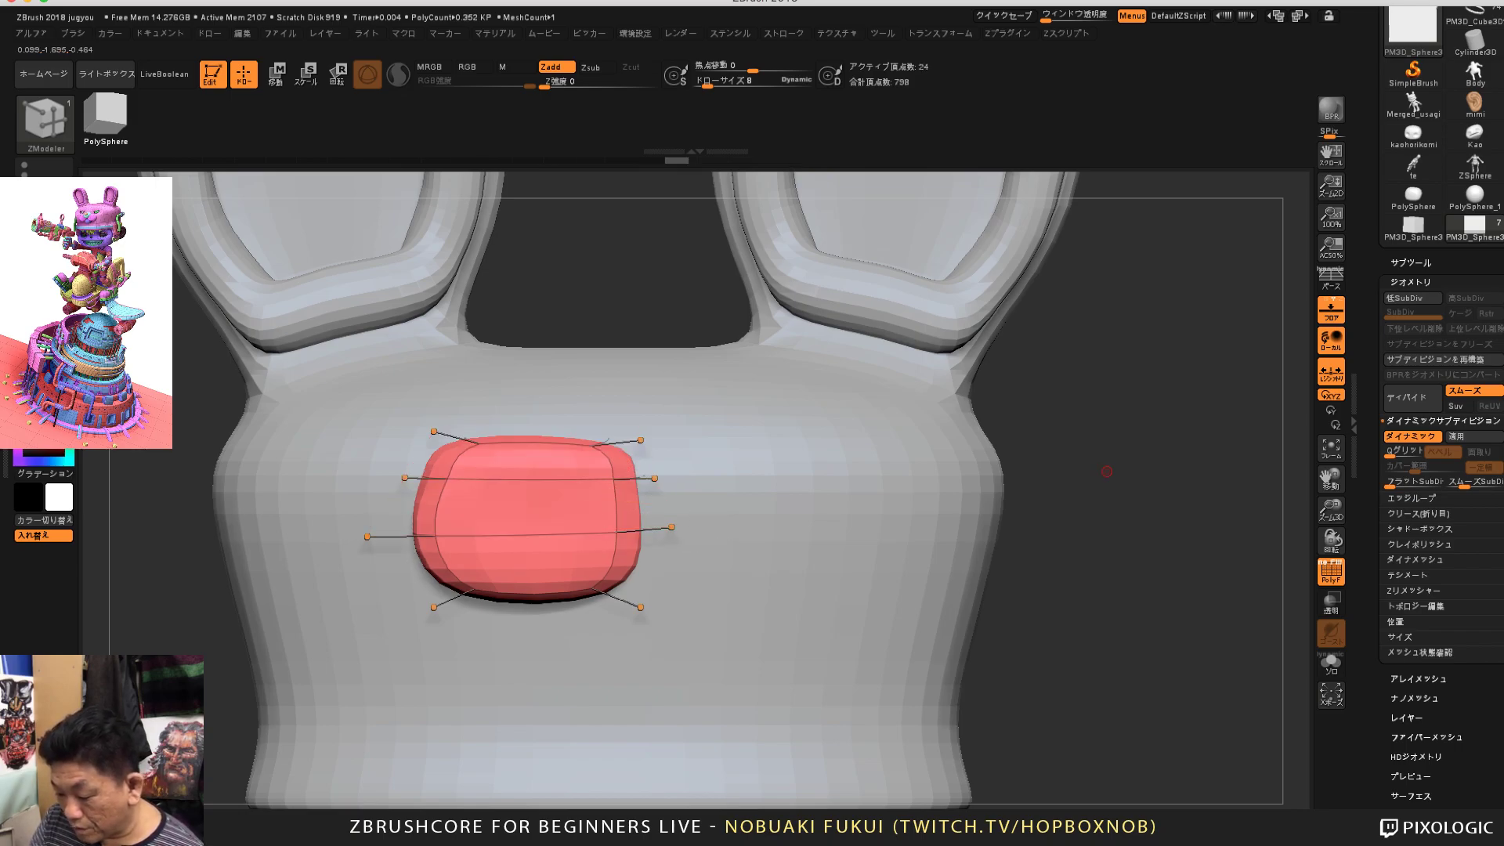
pyautogui.moveTo(1202, 554); pyautogui.dragTo(1136, 502)
pyautogui.hotkey('ctrl', 'z')
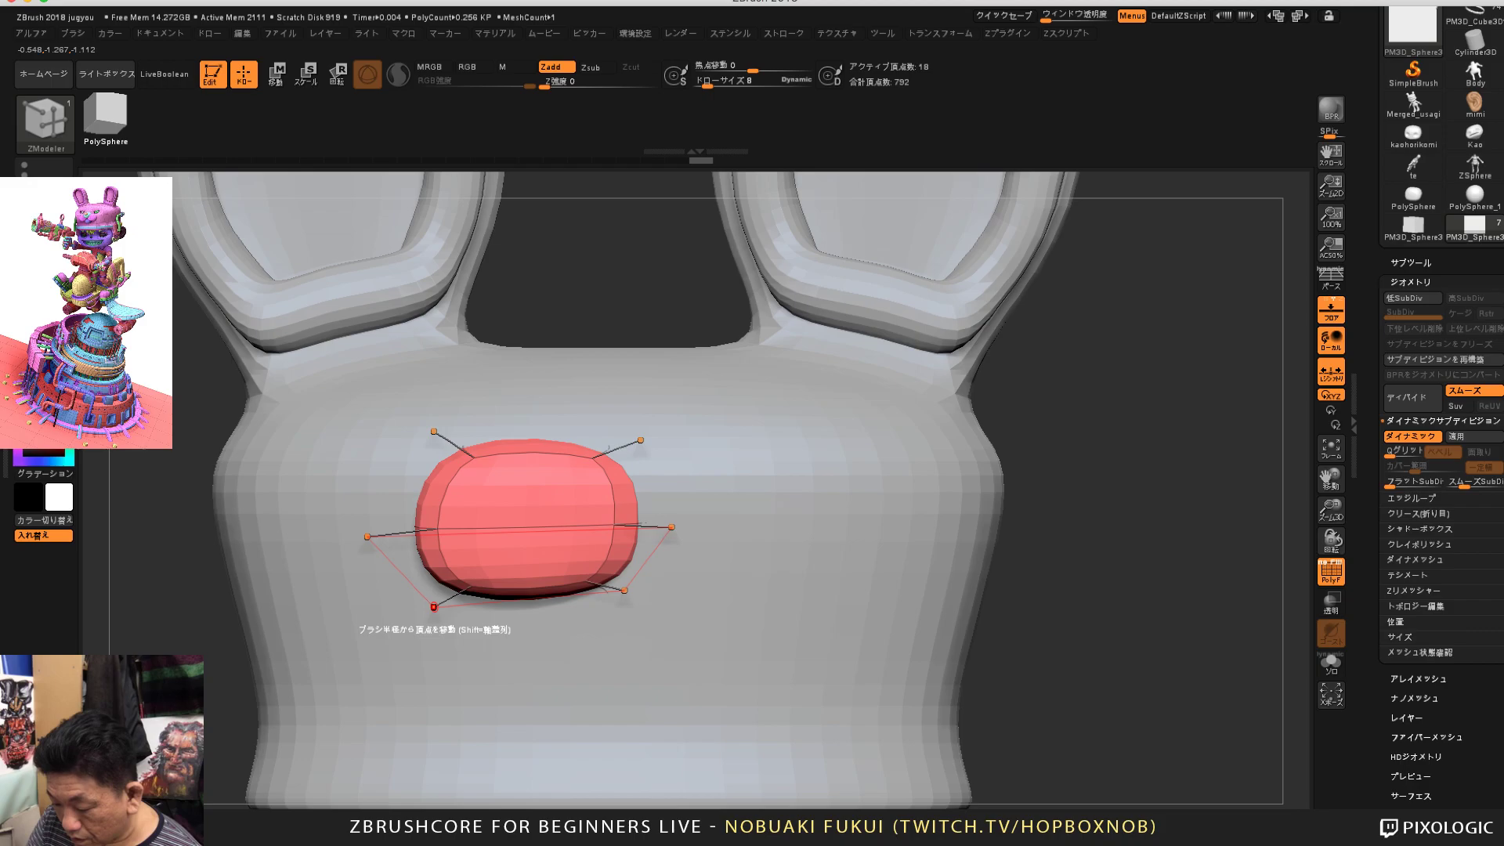
# Step: Reposition the block's lower-left corner point and adjust the depth of its left middle point to even out the rounded shape
pyautogui.moveTo(436, 602); pyautogui.dragTo(438, 592)
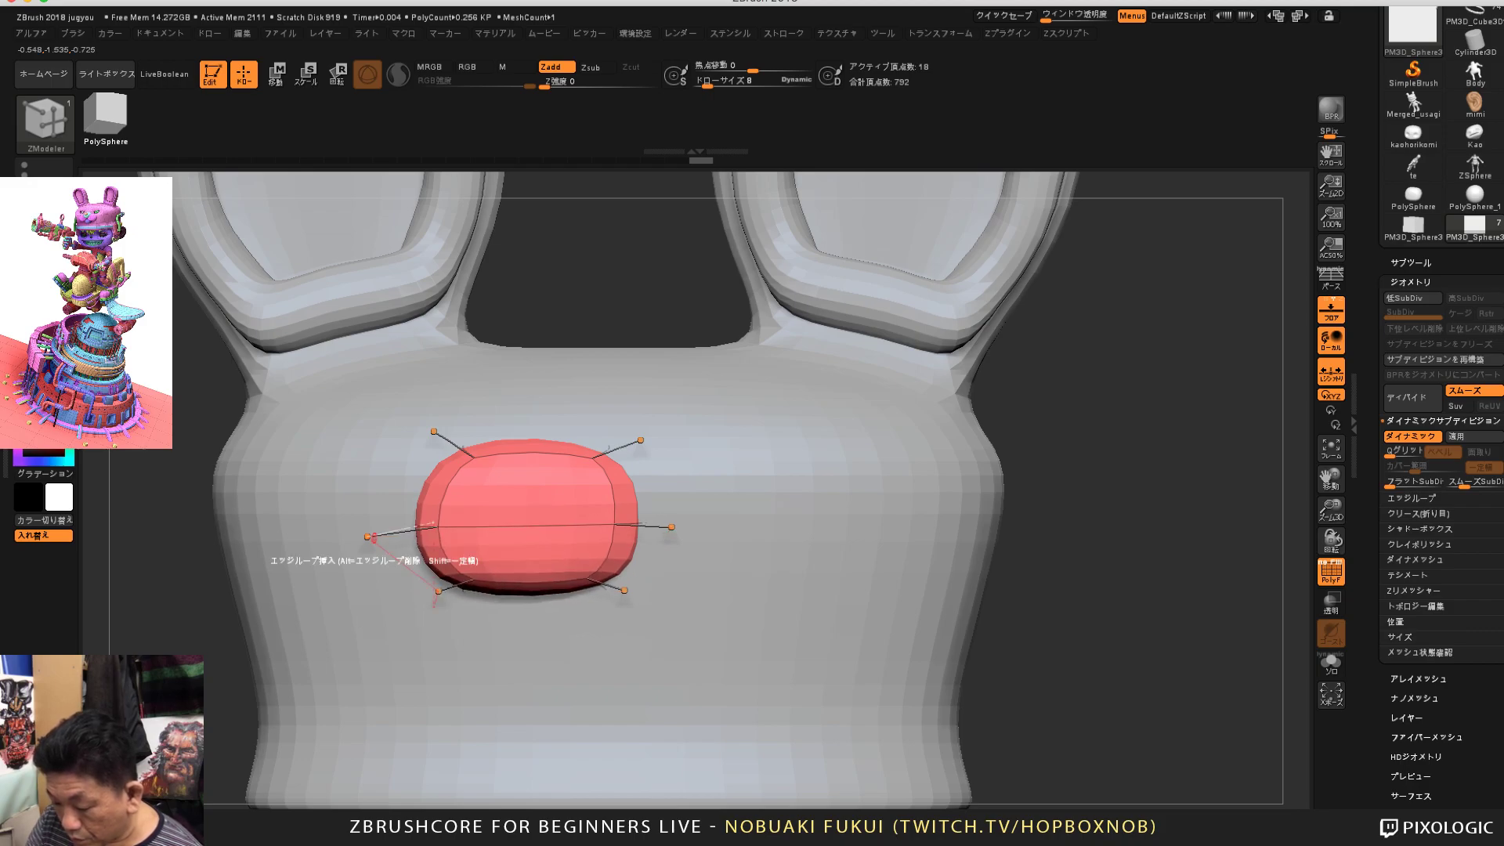
pyautogui.moveTo(367, 537); pyautogui.dragTo(358, 537)
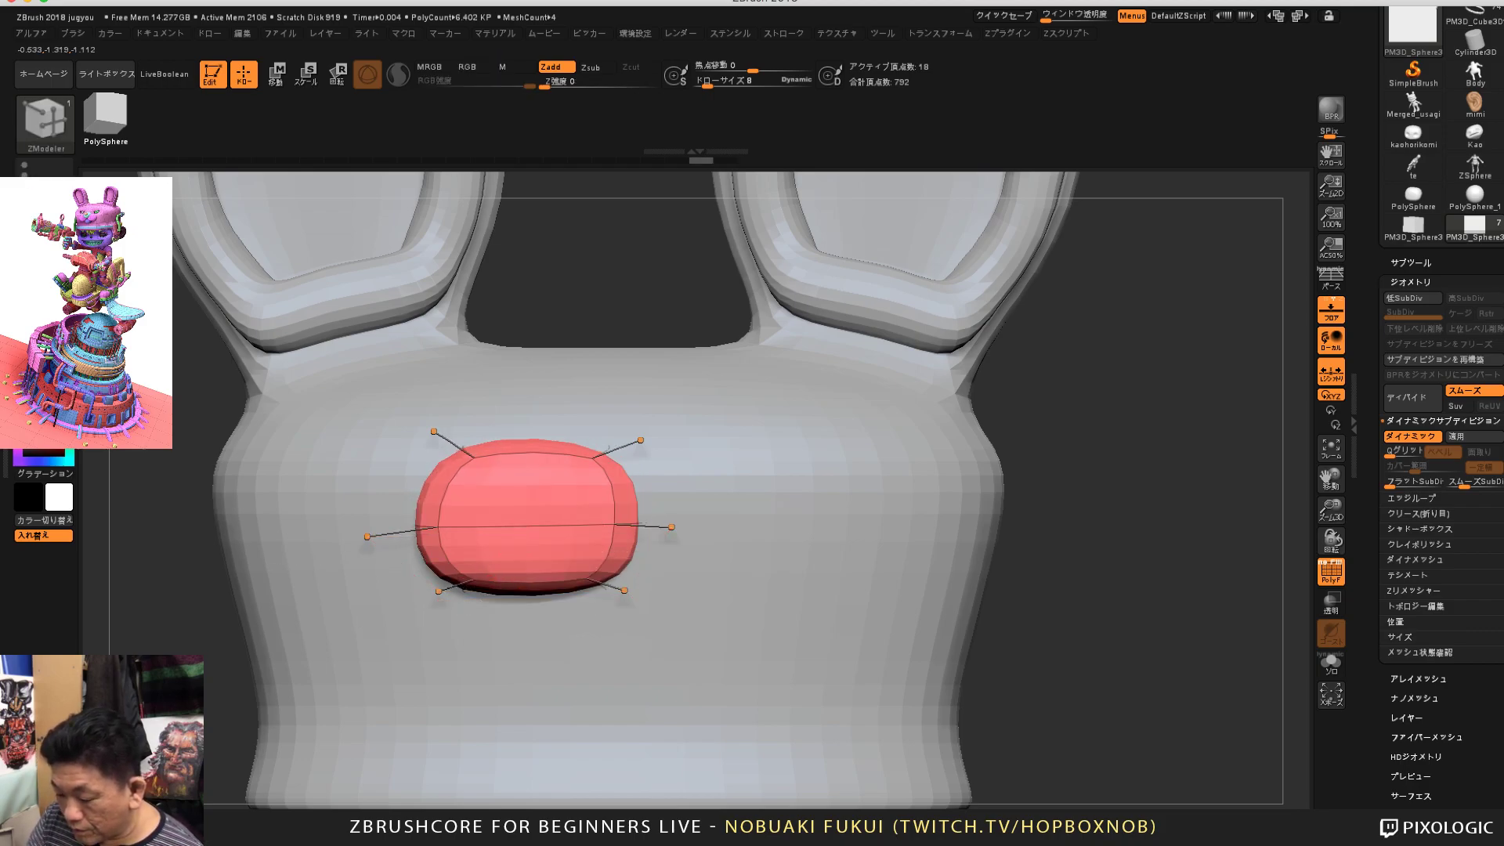
pyautogui.keyDown('alt'); pyautogui.click(535, 595); pyautogui.keyUp('alt')
pyautogui.hotkey('ctrl', 'shift', 'z')
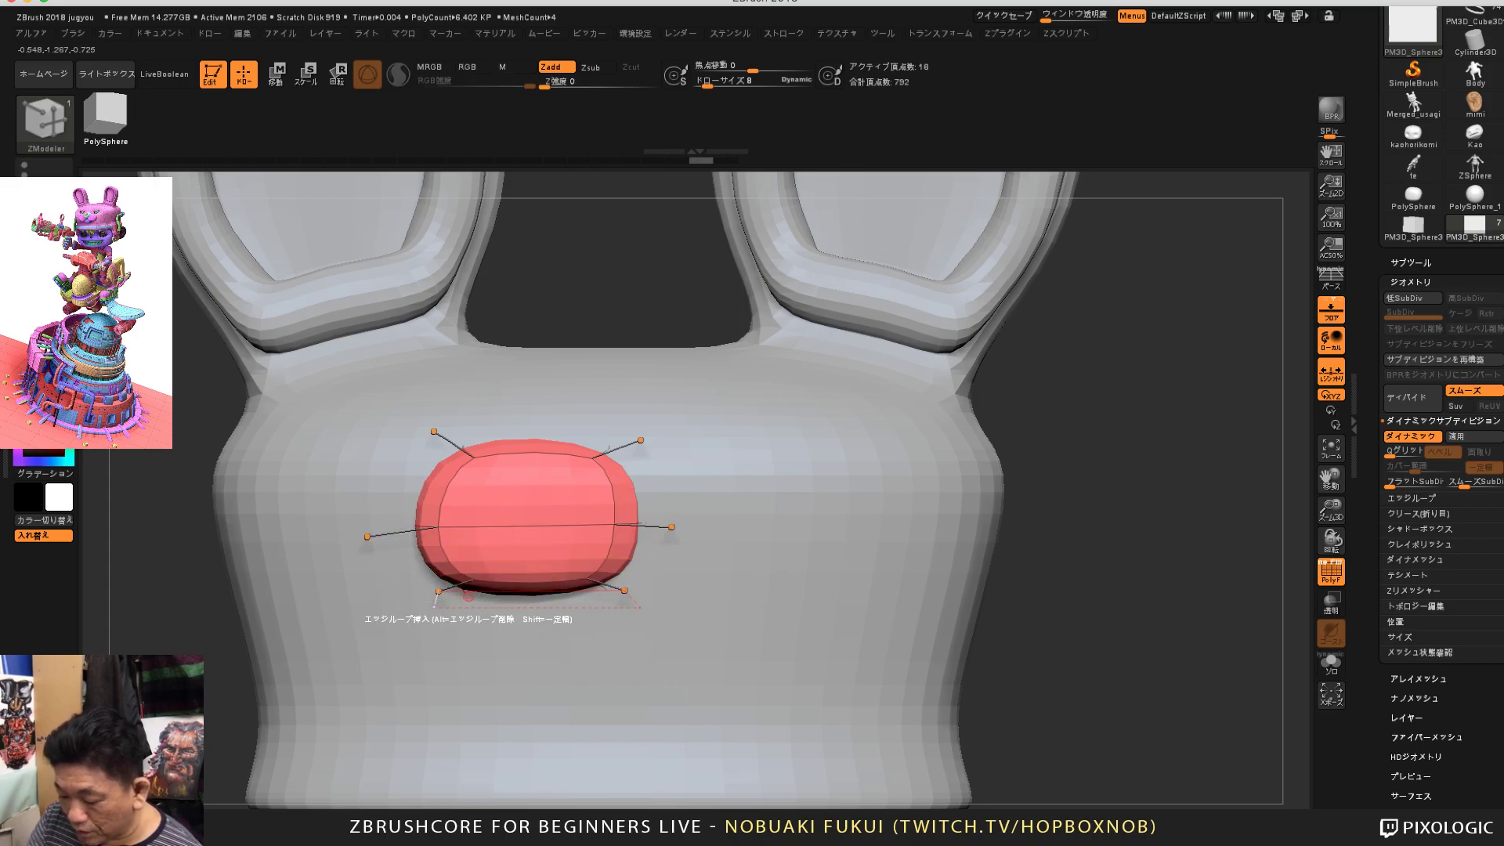
pyautogui.moveTo(438, 592); pyautogui.dragTo(428, 608)
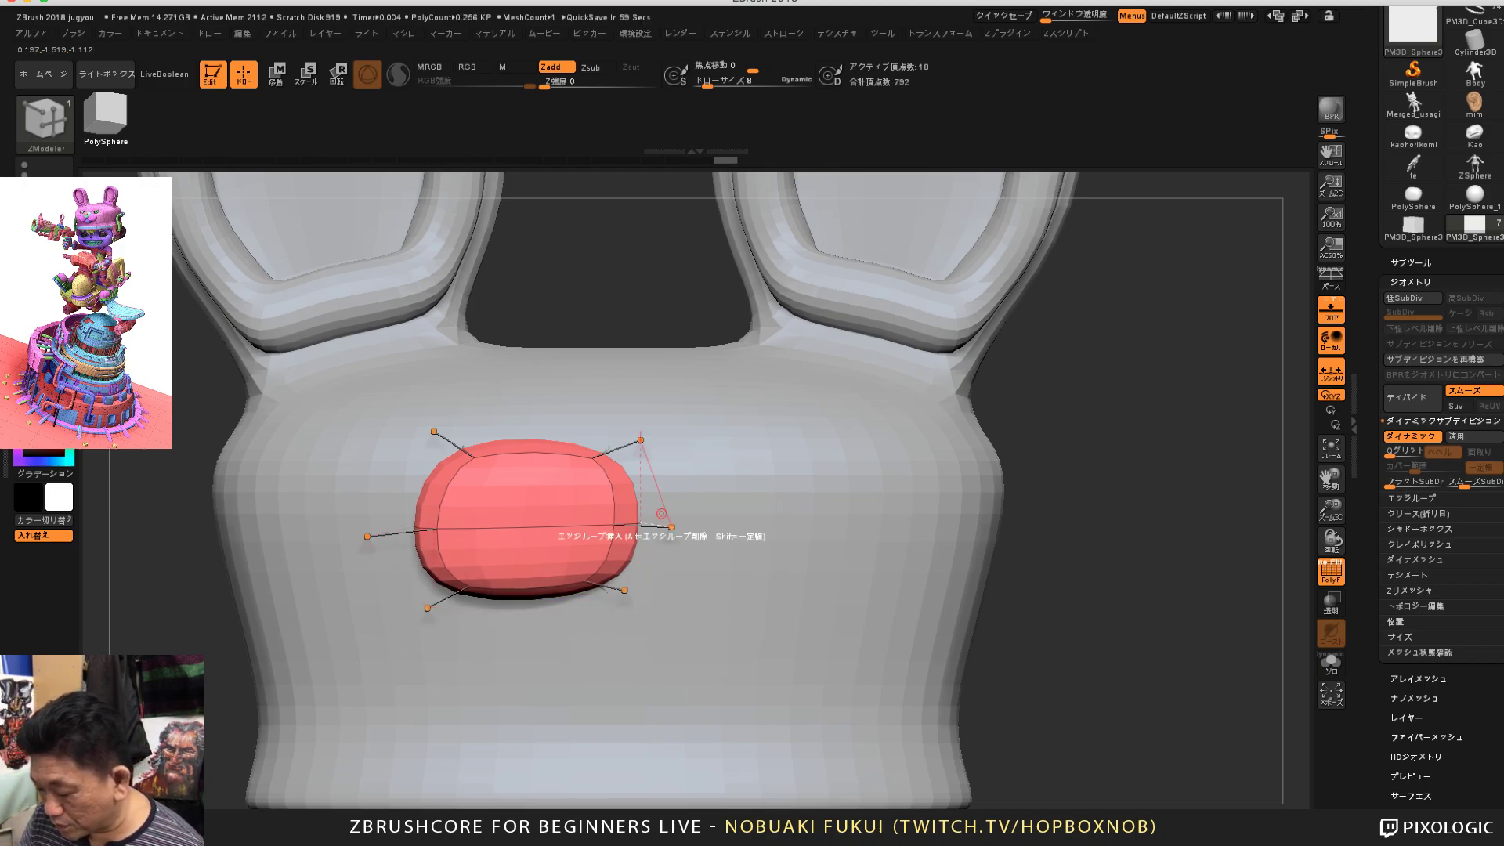
pyautogui.moveTo(1148, 464); pyautogui.dragTo(924, 471)
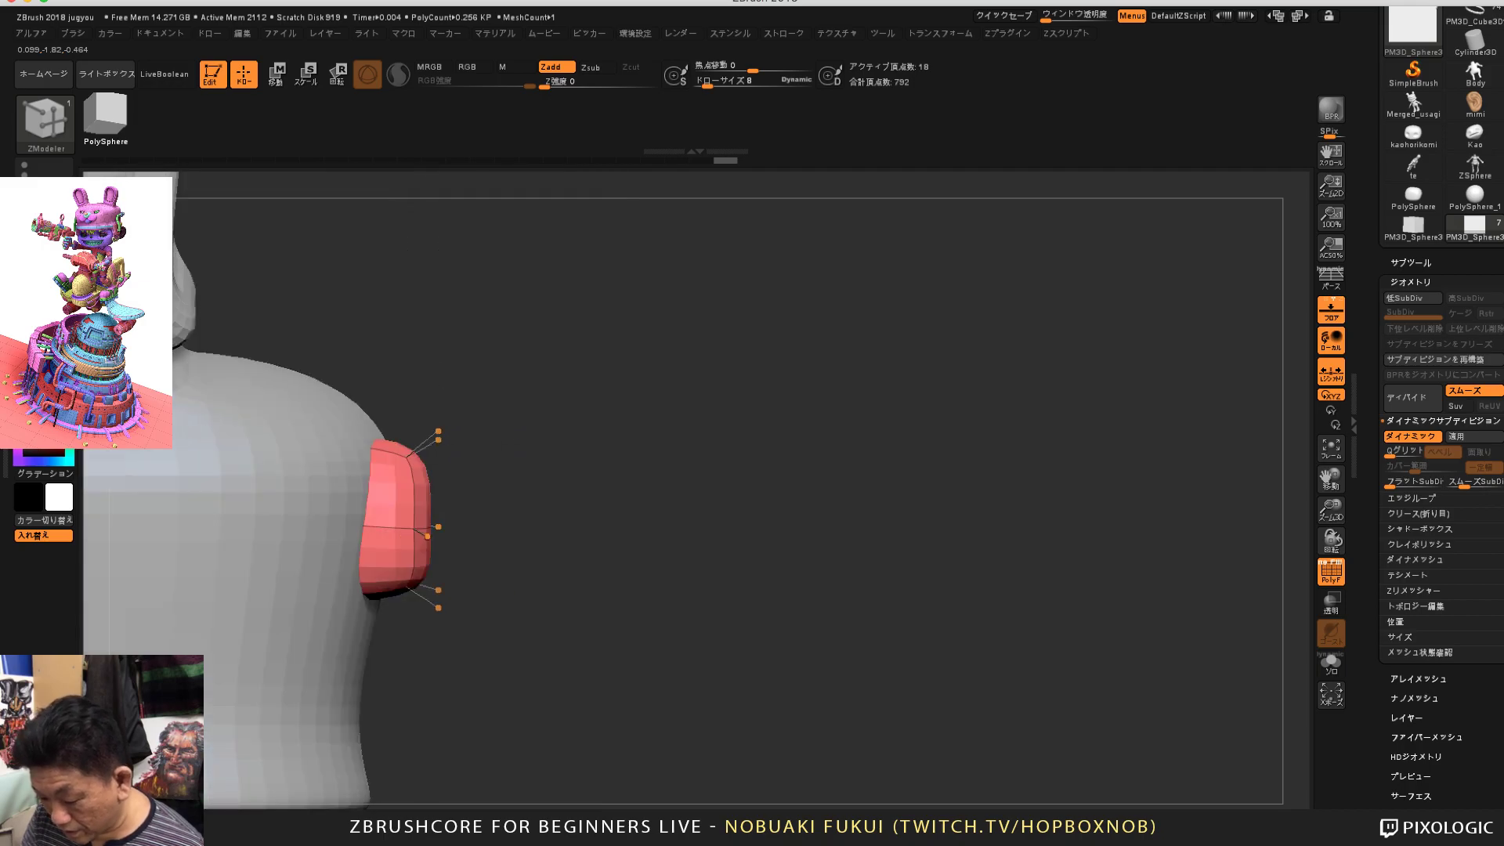
pyautogui.moveTo(430, 531); pyautogui.dragTo(788, 505)
pyautogui.press('super+z')
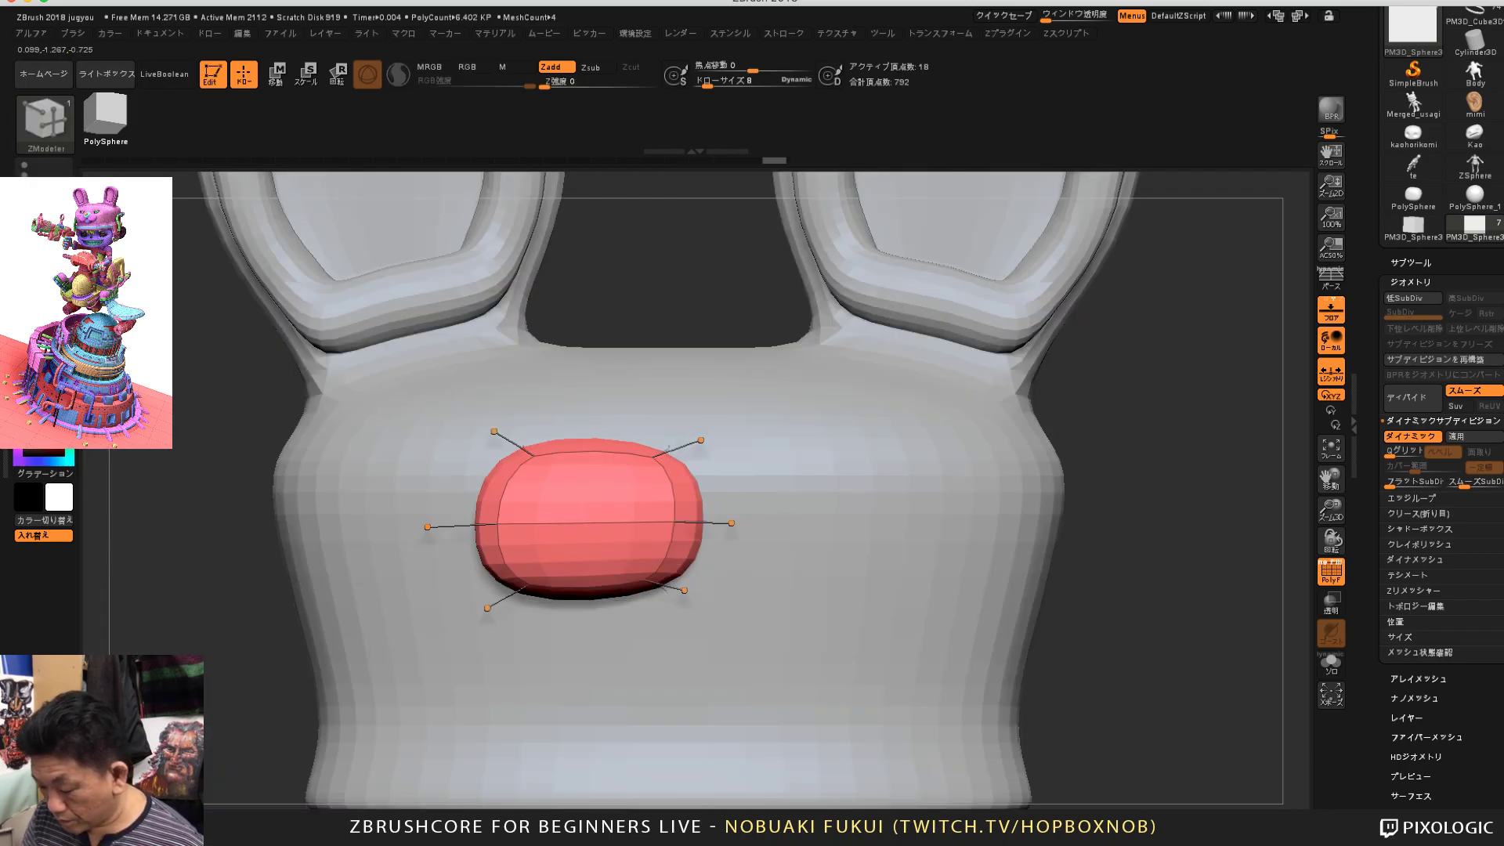
# Step: Scale the block down slightly with the transform gizmo and reposition it on the hat's front
pyautogui.press('w')
pyautogui.moveTo(597, 519); pyautogui.dragTo(548, 539)
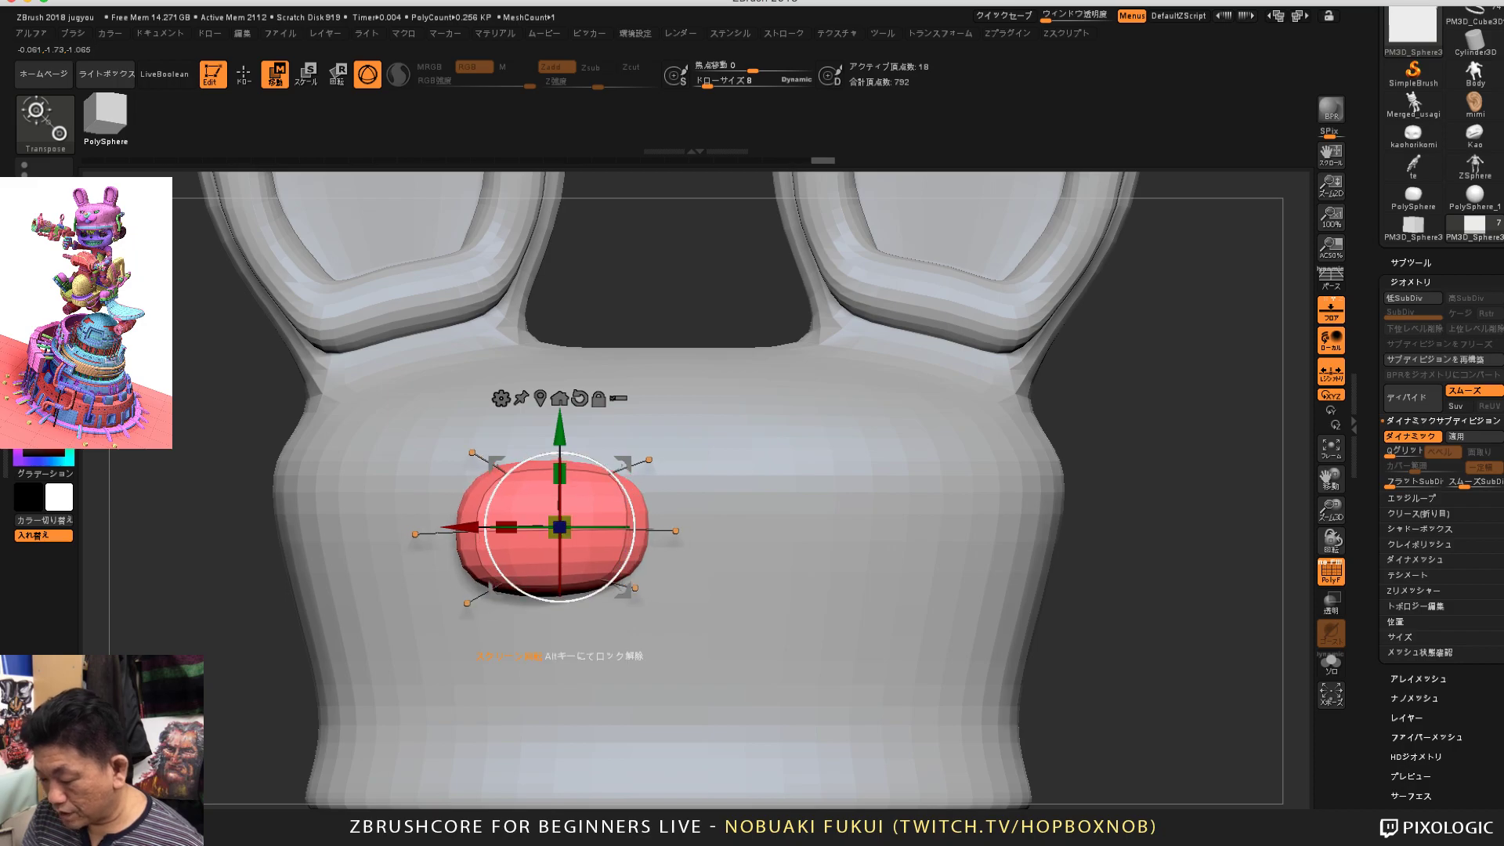
pyautogui.moveTo(625, 591); pyautogui.dragTo(629, 571)
pyautogui.keyDown('ctrl'); pyautogui.moveTo(629, 595); pyautogui.dragTo(630, 546, button='right'); pyautogui.keyUp('ctrl')
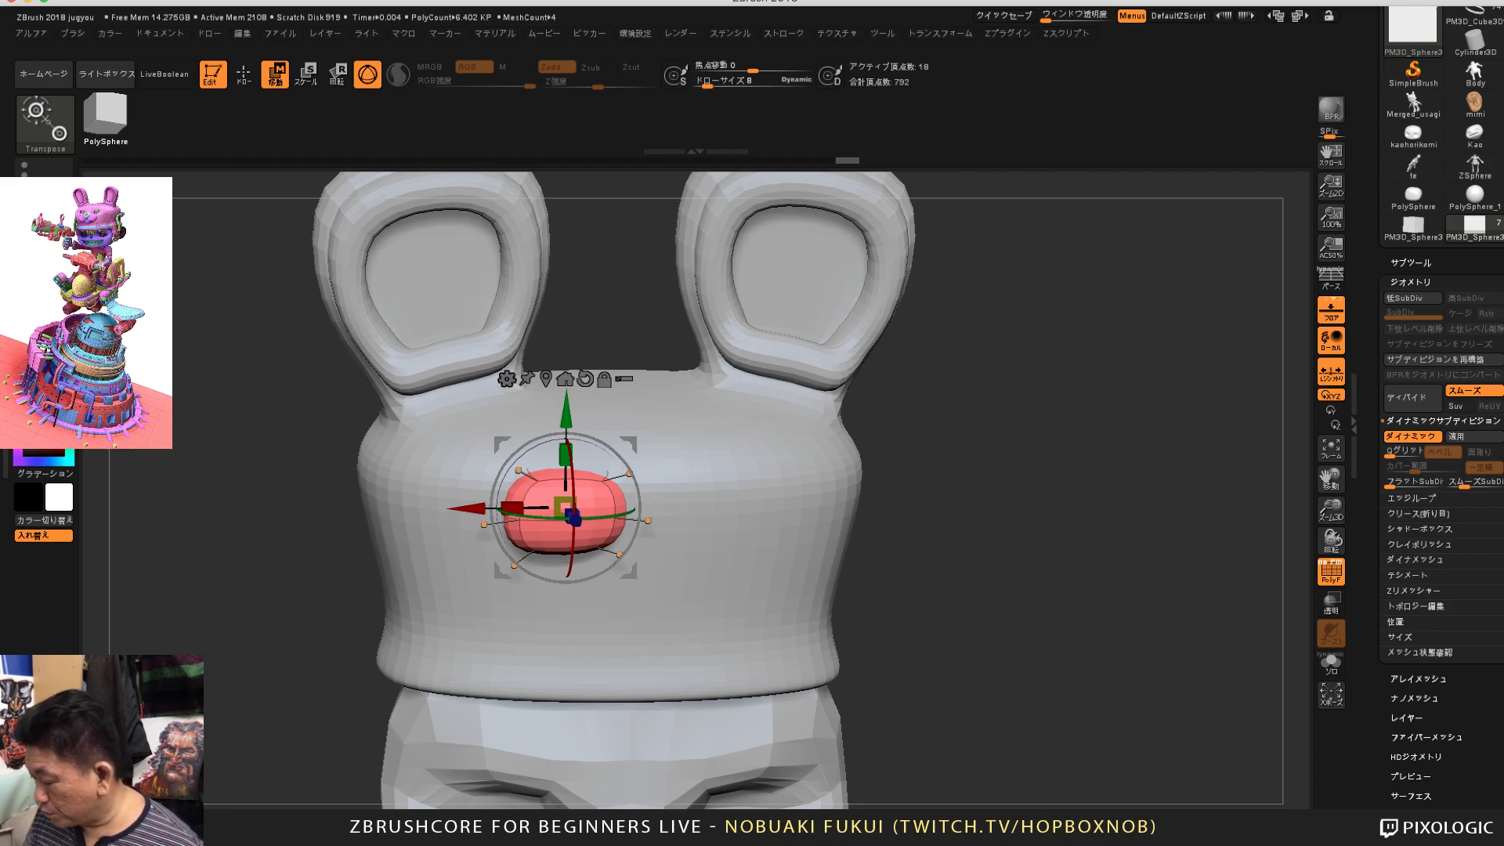
# Step: Expand the Topology options in the block's geometry settings
pyautogui.click(1415, 606)
pyautogui.moveTo(1376, 609); pyautogui.dragTo(1377, 583)
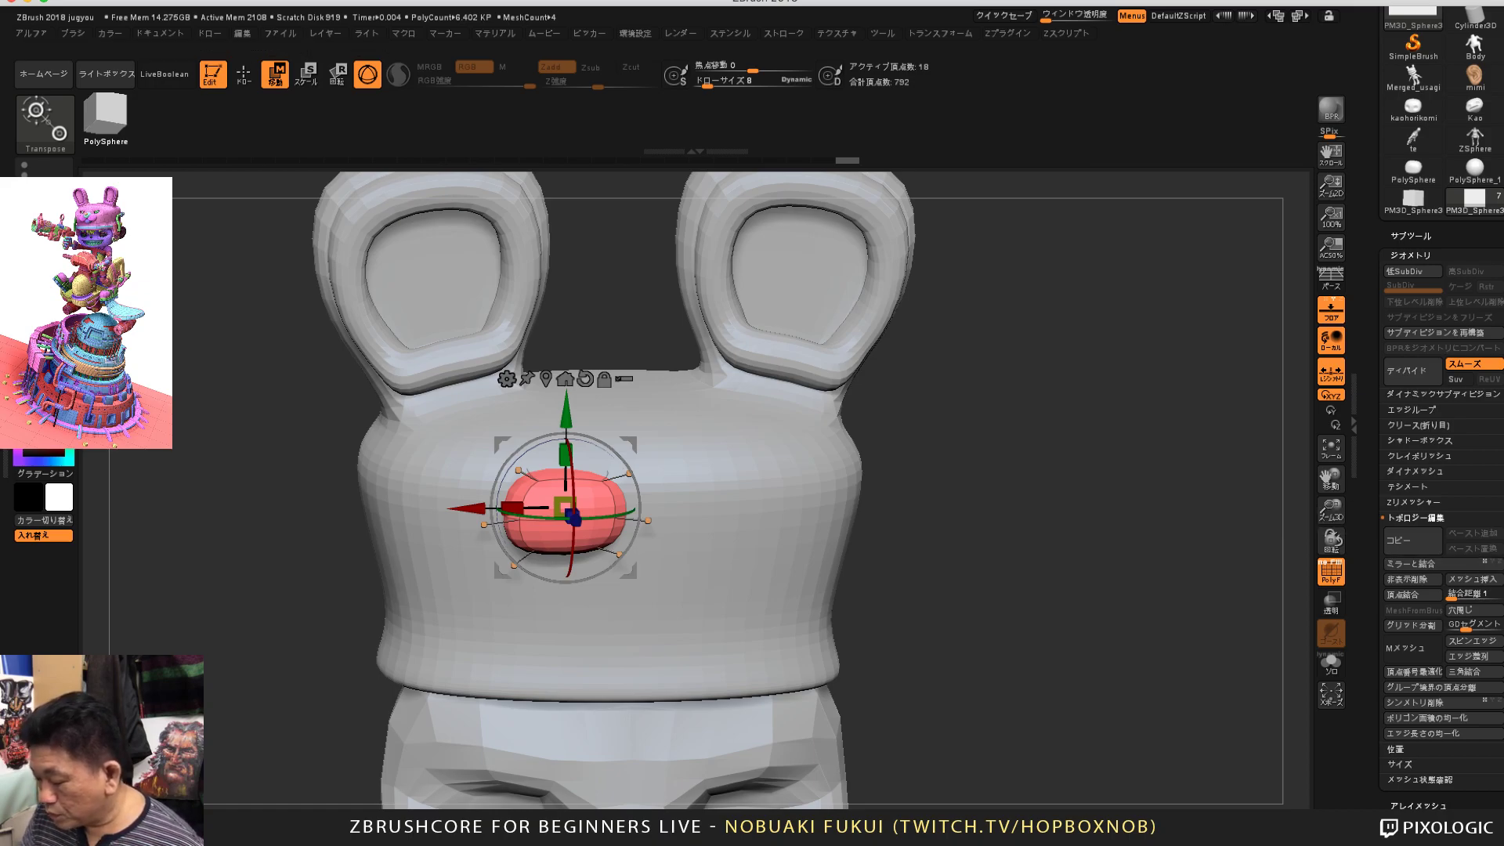
pyautogui.moveTo(1019, 485)
pyautogui.mouseDown()
pyautogui.moveTo(1043, 488)
pyautogui.moveTo(1005, 475)
pyautogui.mouseUp()
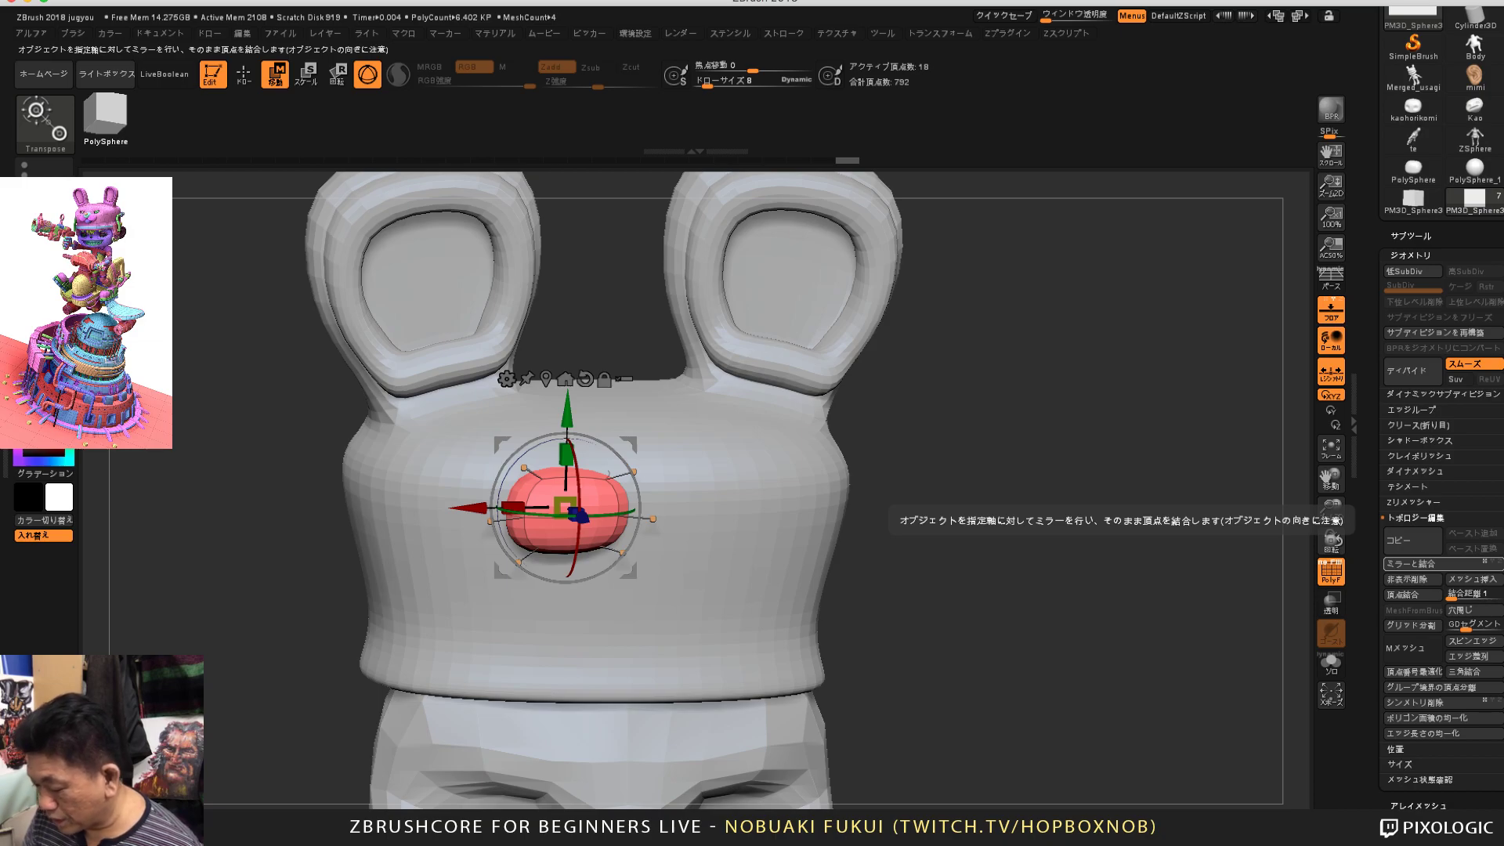
# Step: Try Mirror And Weld on the block with local symmetry enabled
pyautogui.click(1414, 564)
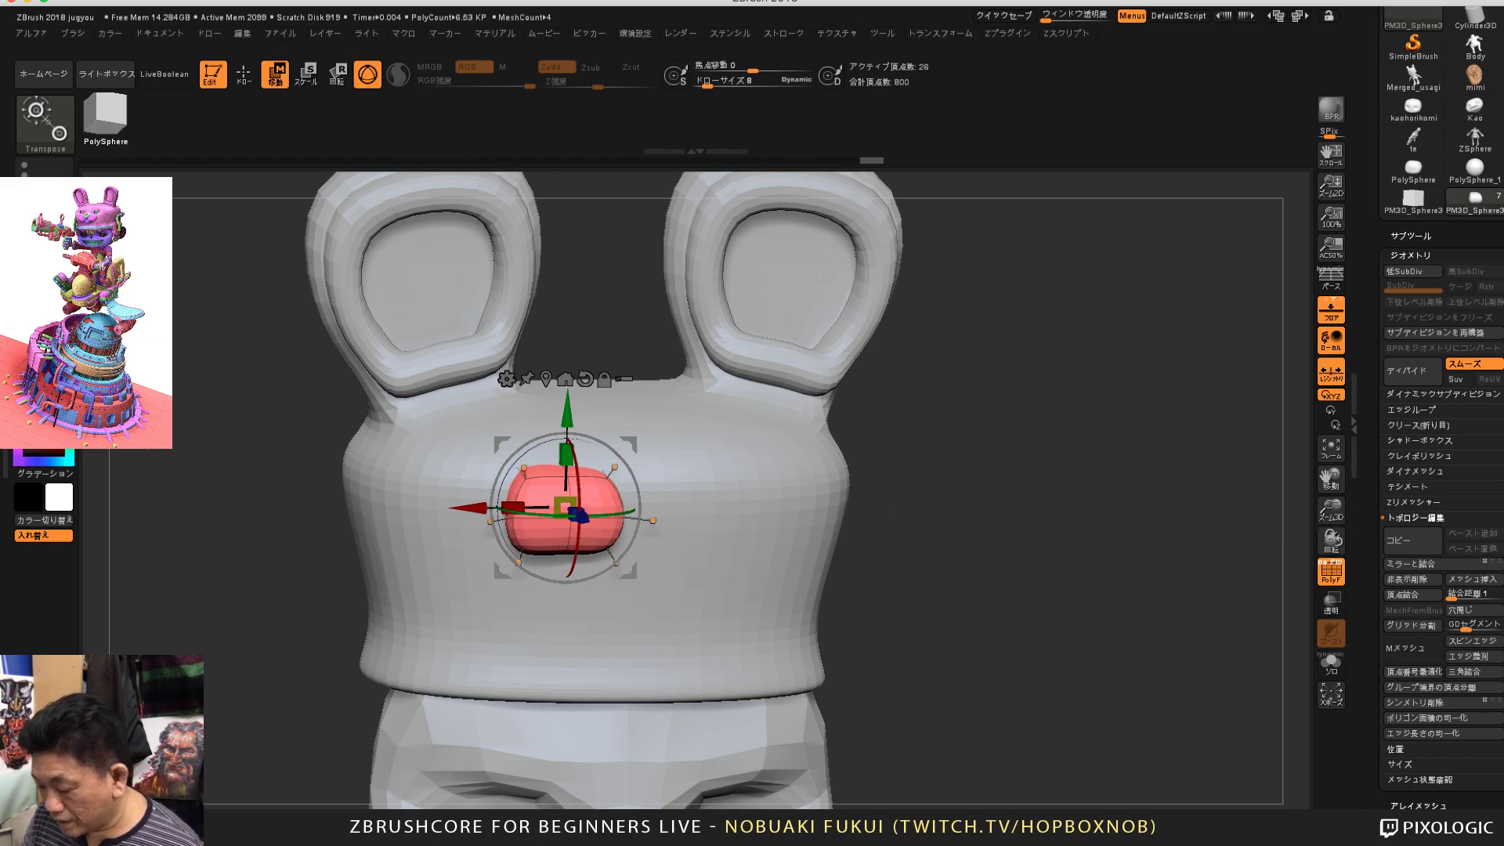
pyautogui.keyDown('shift'); pyautogui.moveTo(604, 517); pyautogui.dragTo(644, 609, button='right'); pyautogui.keyUp('shift')
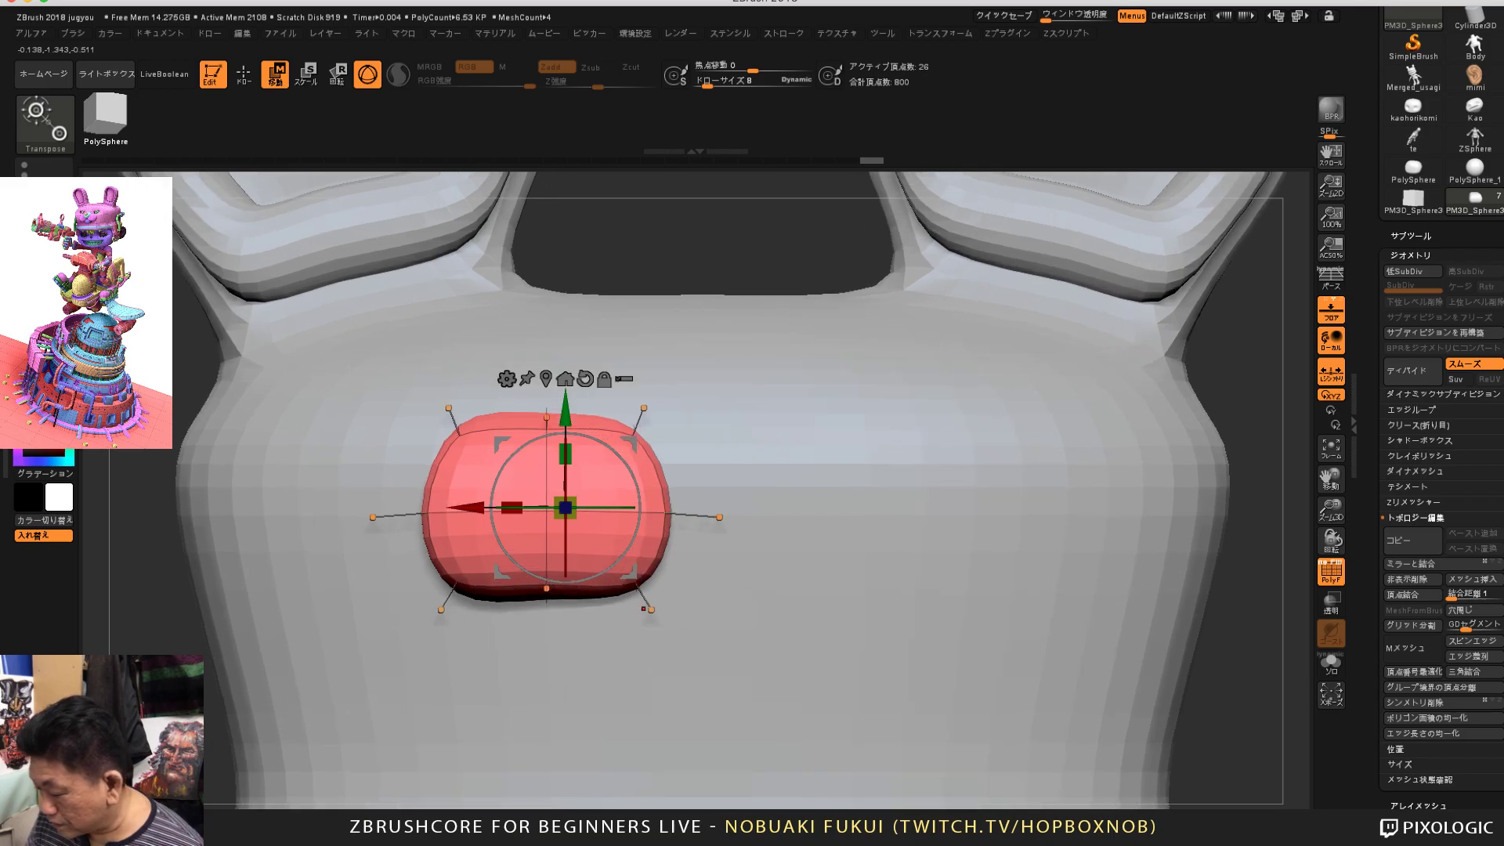
pyautogui.hotkey('ctrl', 'z')
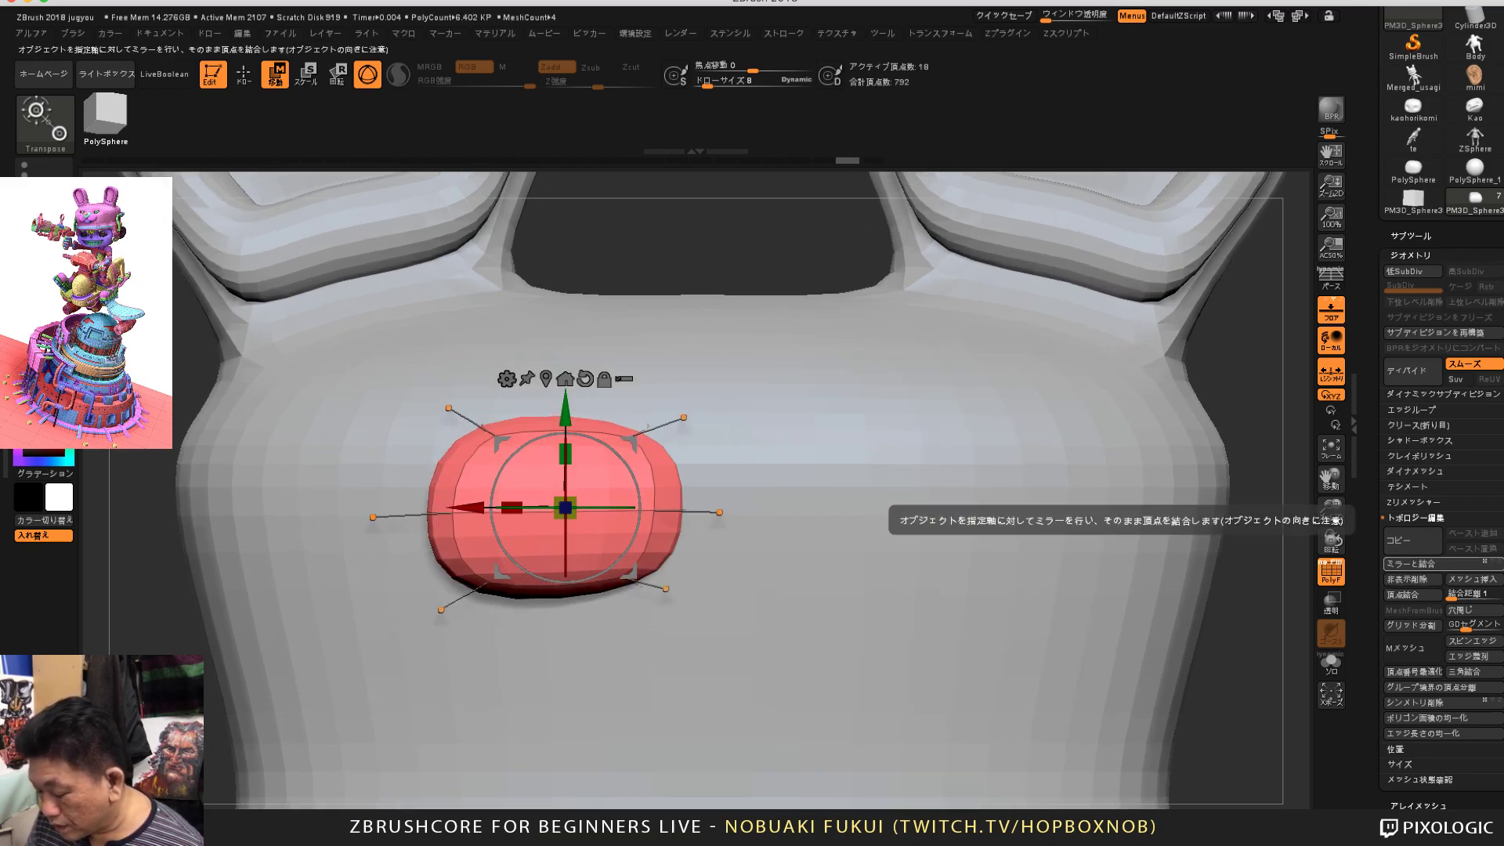
pyautogui.click(1414, 563)
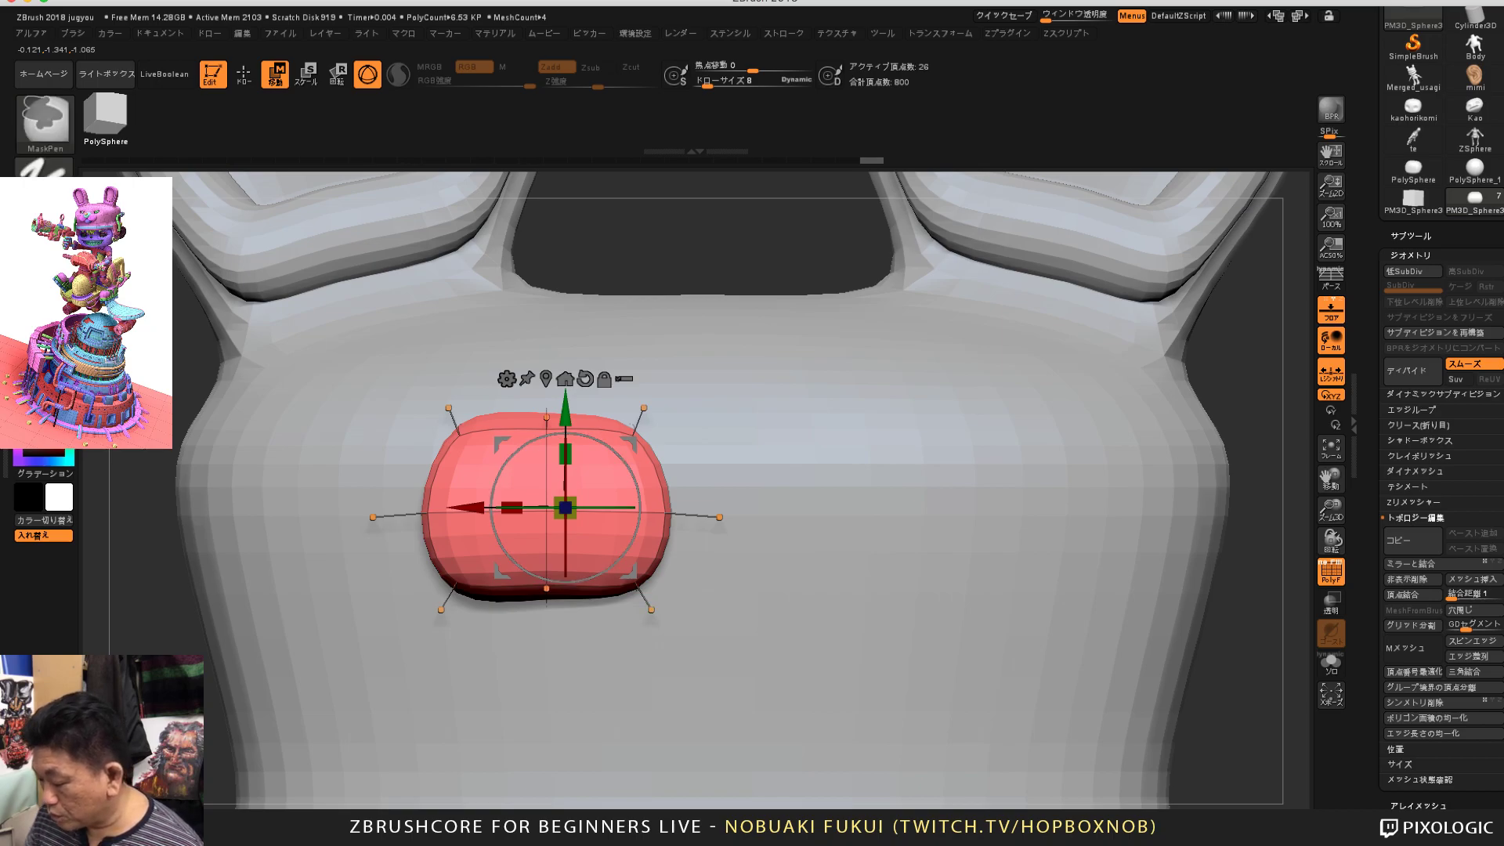
pyautogui.hotkey('ctrl', 'z')
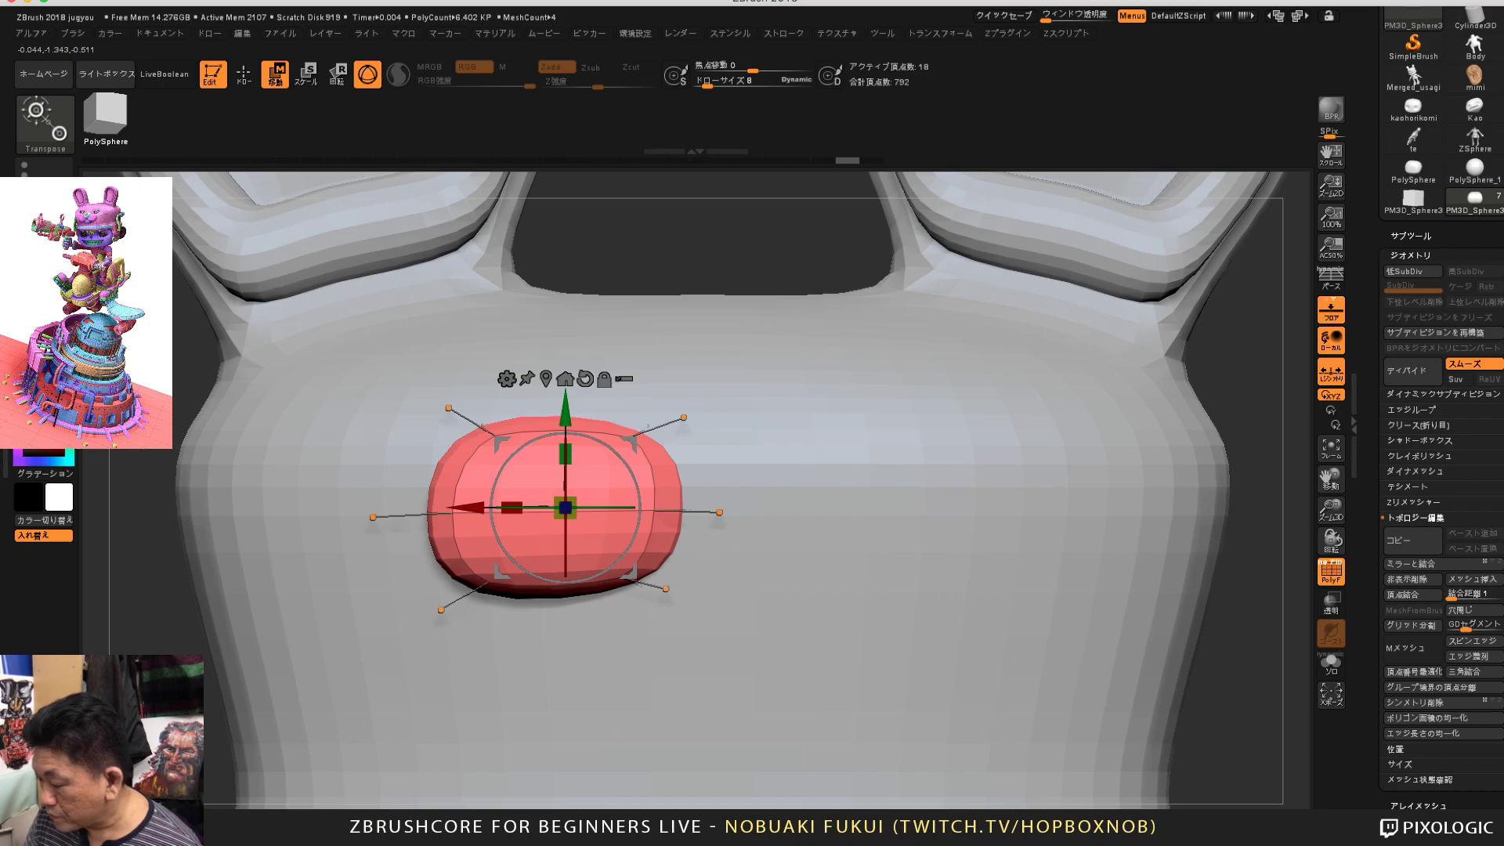
# Step: Disable local symmetry and apply Mirror And Weld to create a matching block on the other side of the hat's front
pyautogui.moveTo(1331, 511); pyautogui.dragTo(1331, 345)
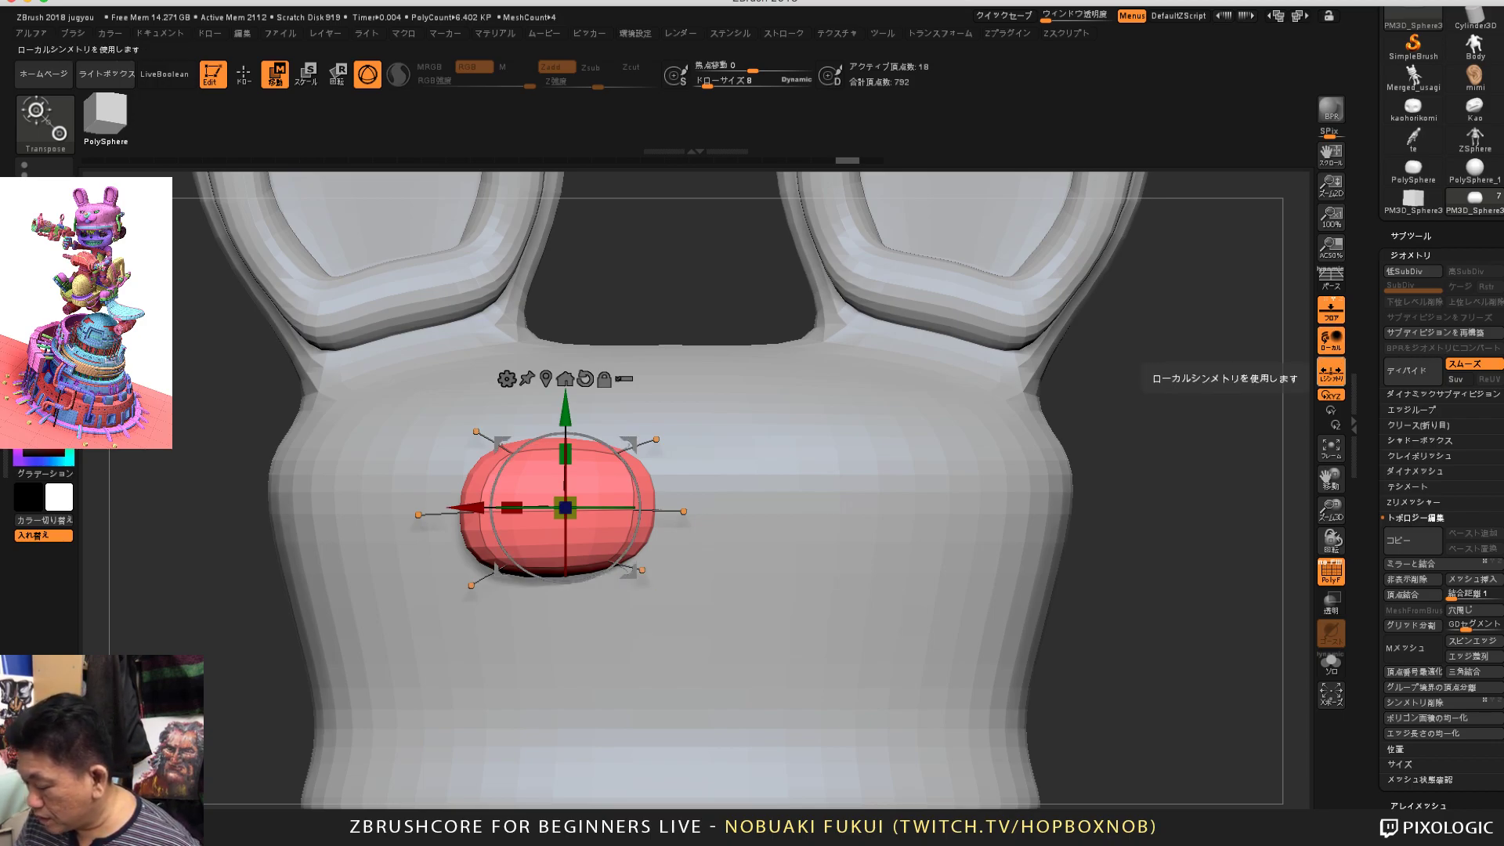
pyautogui.keyDown('ctrl'); pyautogui.moveTo(622, 556); pyautogui.dragTo(616, 465, button='right'); pyautogui.keyUp('ctrl')
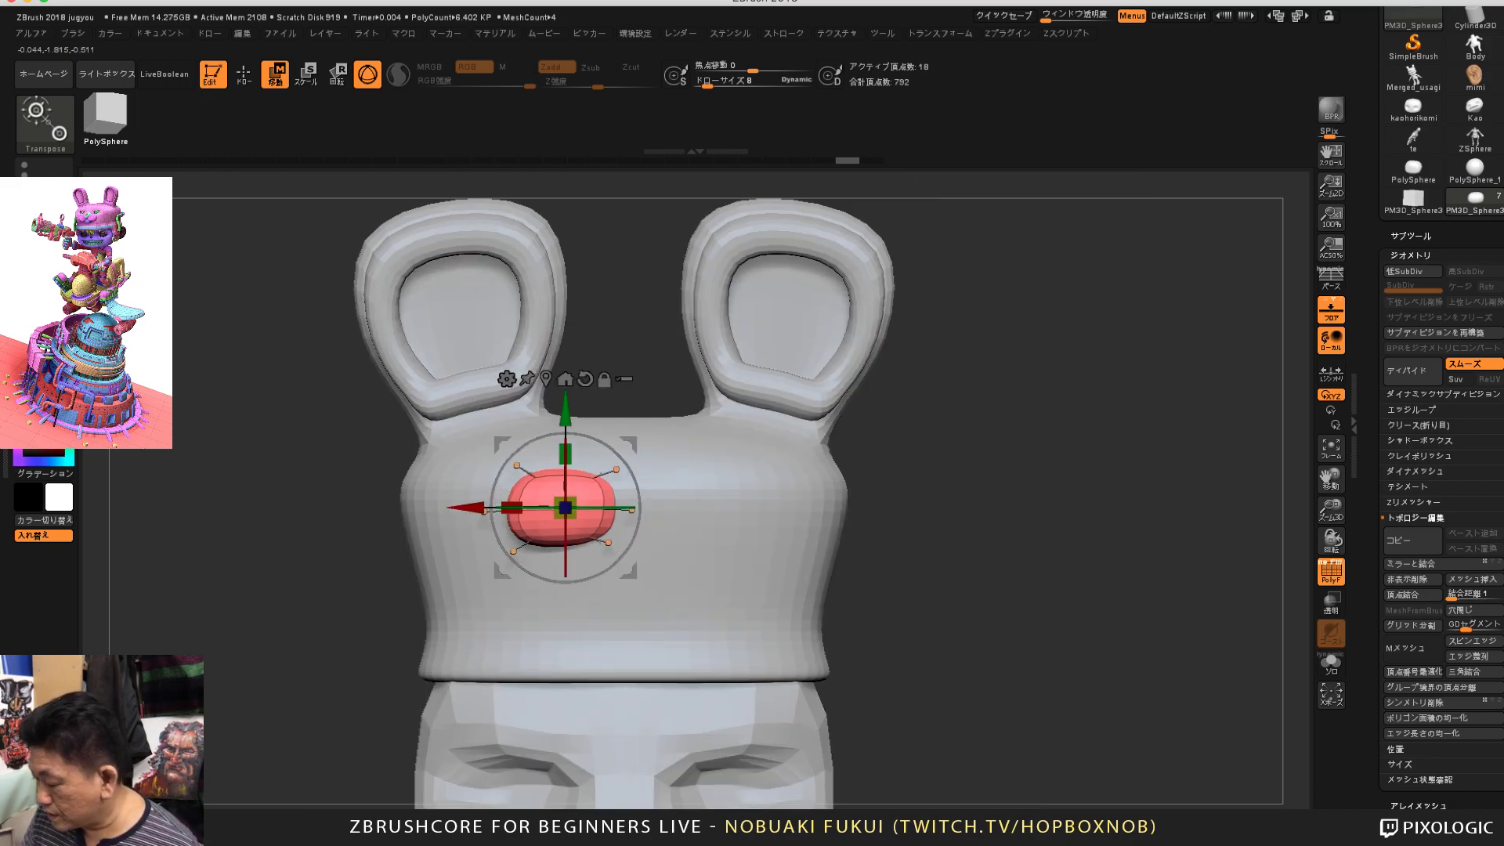
pyautogui.scroll(2, 564, 508)
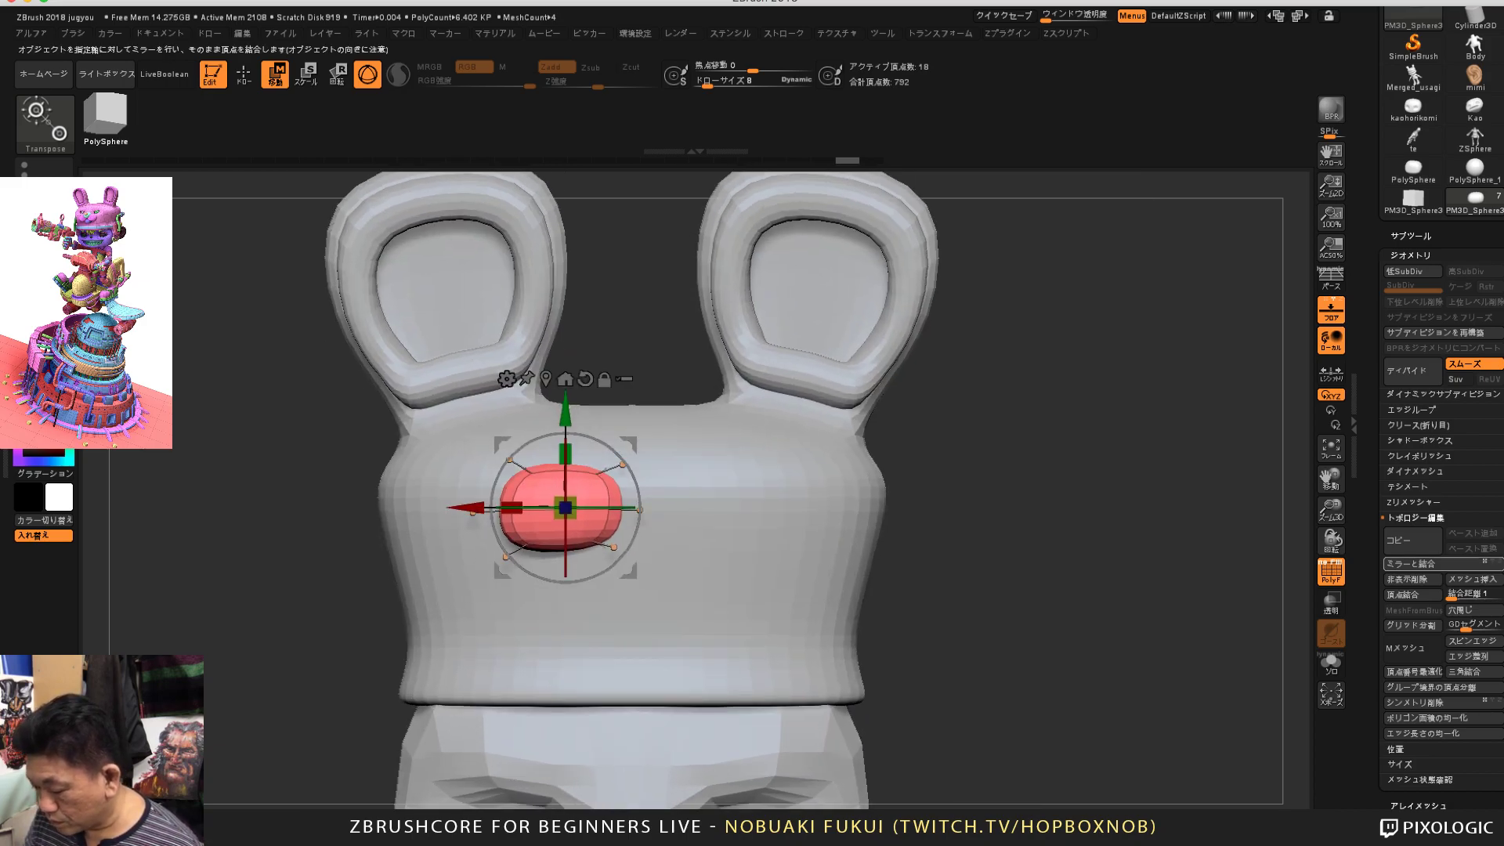
pyautogui.click(1414, 564)
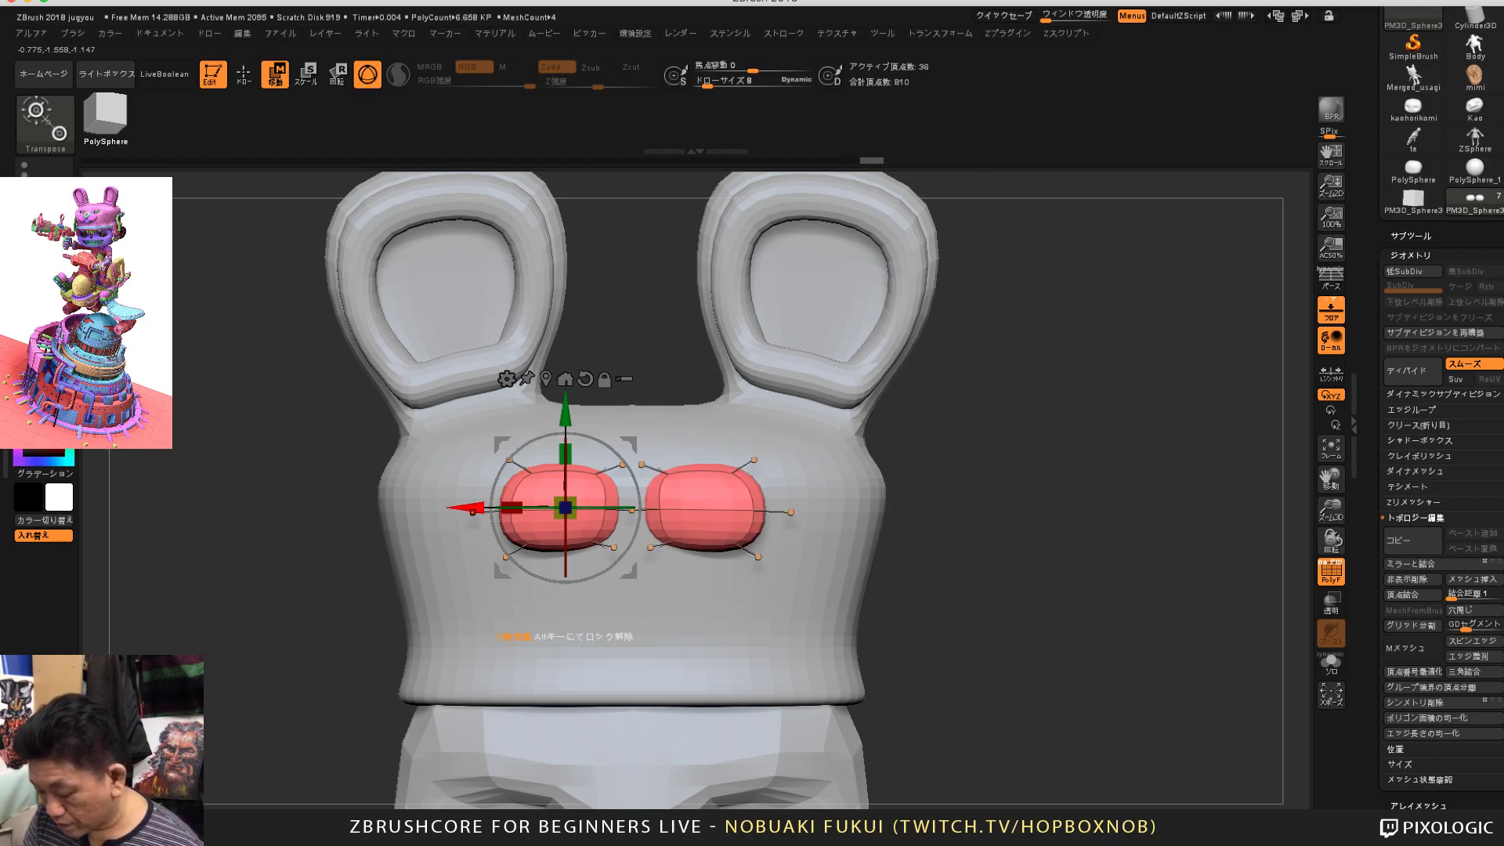
# Step: Move the mirrored blocks symmetrically toward each other until they meet at the hat's centre line
pyautogui.moveTo(469, 507); pyautogui.dragTo(485, 508)
pyautogui.hotkey('ctrl', 'z')
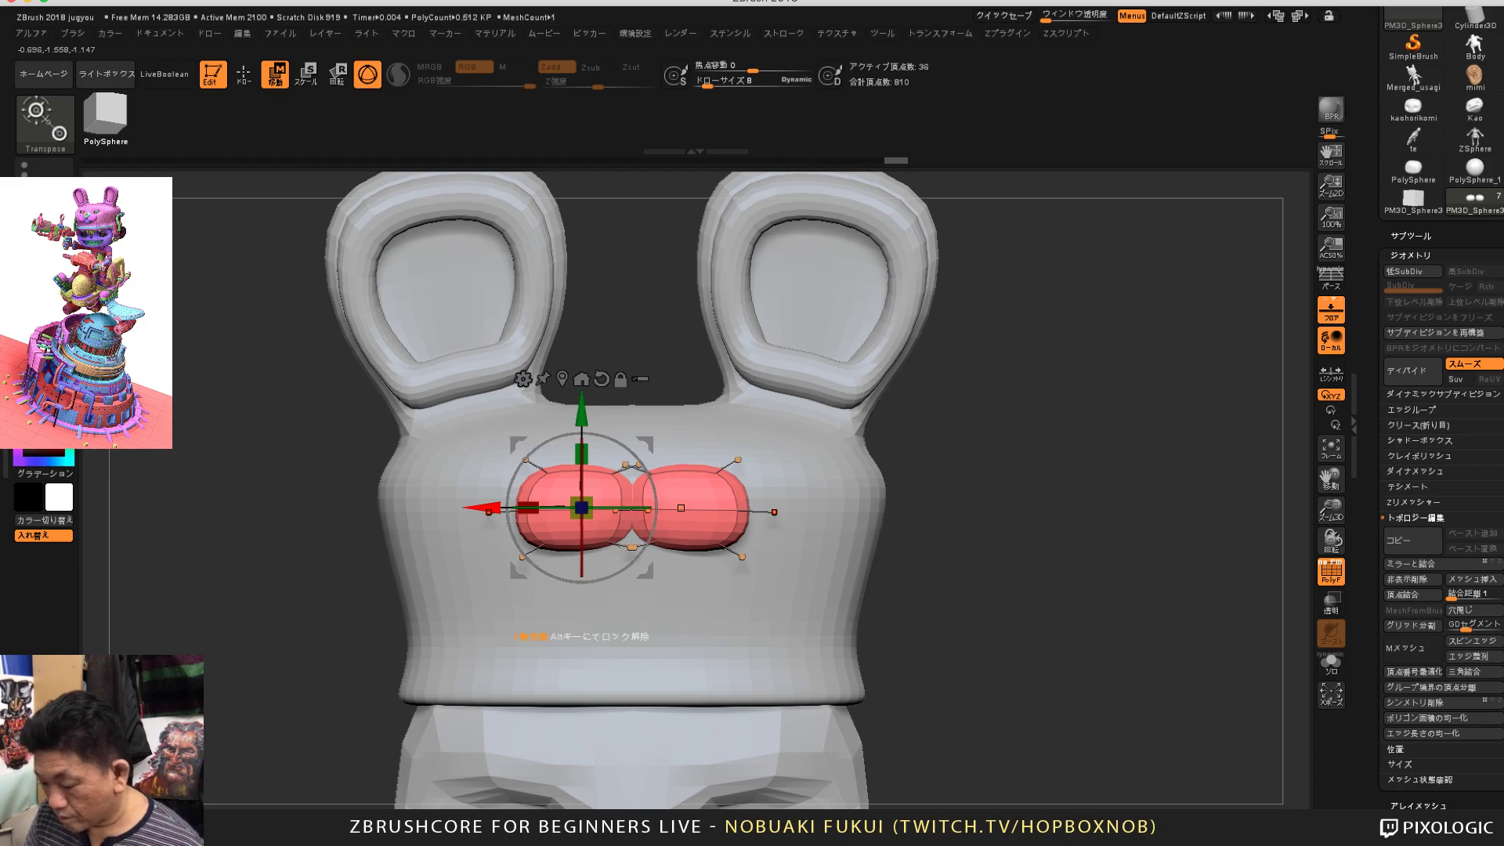
pyautogui.moveTo(979, 408); pyautogui.dragTo(1011, 416)
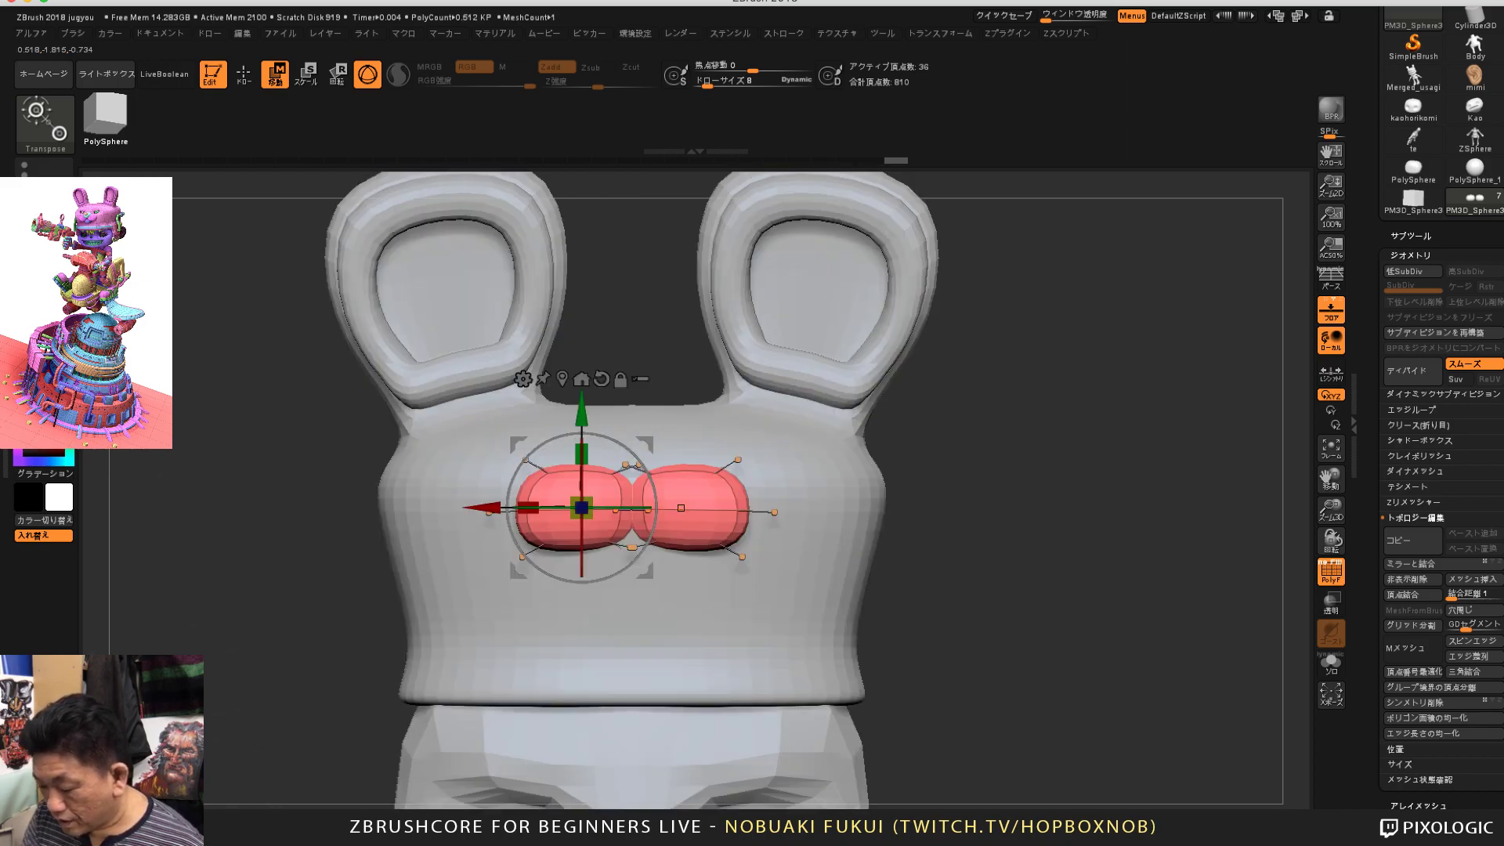
pyautogui.moveTo(474, 508)
pyautogui.mouseDown()
pyautogui.moveTo(492, 507)
pyautogui.moveTo(456, 513)
pyautogui.moveTo(509, 512)
pyautogui.moveTo(452, 512)
pyautogui.moveTo(514, 513)
pyautogui.moveTo(495, 512)
pyautogui.mouseUp()
pyautogui.hotkey('ctrl', 'z')
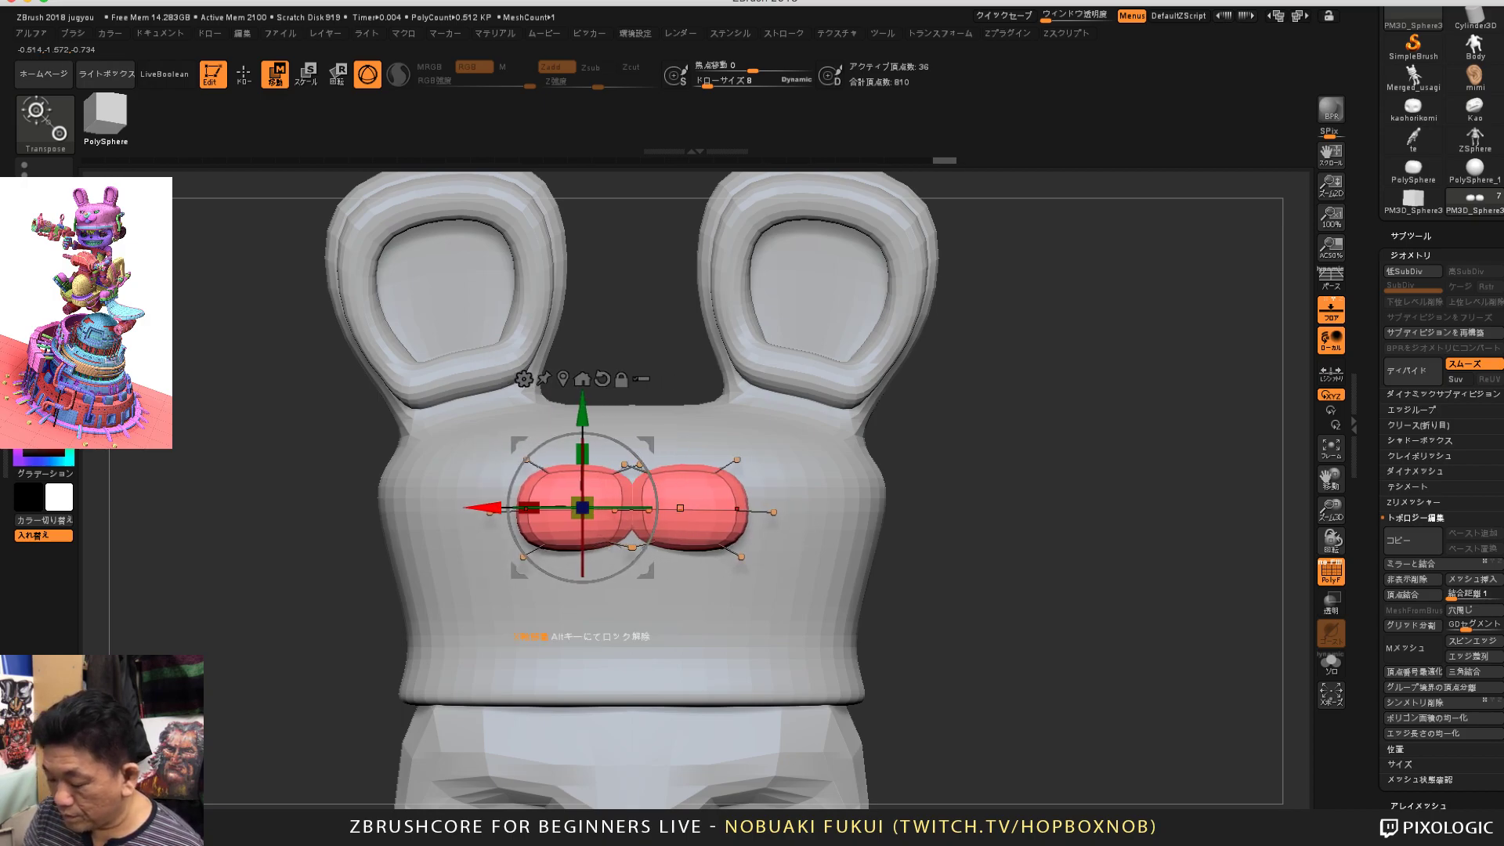
pyautogui.moveTo(925, 532); pyautogui.dragTo(991, 555)
pyautogui.moveTo(770, 502)
pyautogui.mouseDown()
pyautogui.moveTo(756, 504)
pyautogui.moveTo(800, 501)
pyautogui.mouseUp()
pyautogui.hotkey('ctrl', 'z')
pyautogui.keyDown('shift'); pyautogui.moveTo(983, 548); pyautogui.dragTo(921, 532); pyautogui.keyUp('shift')
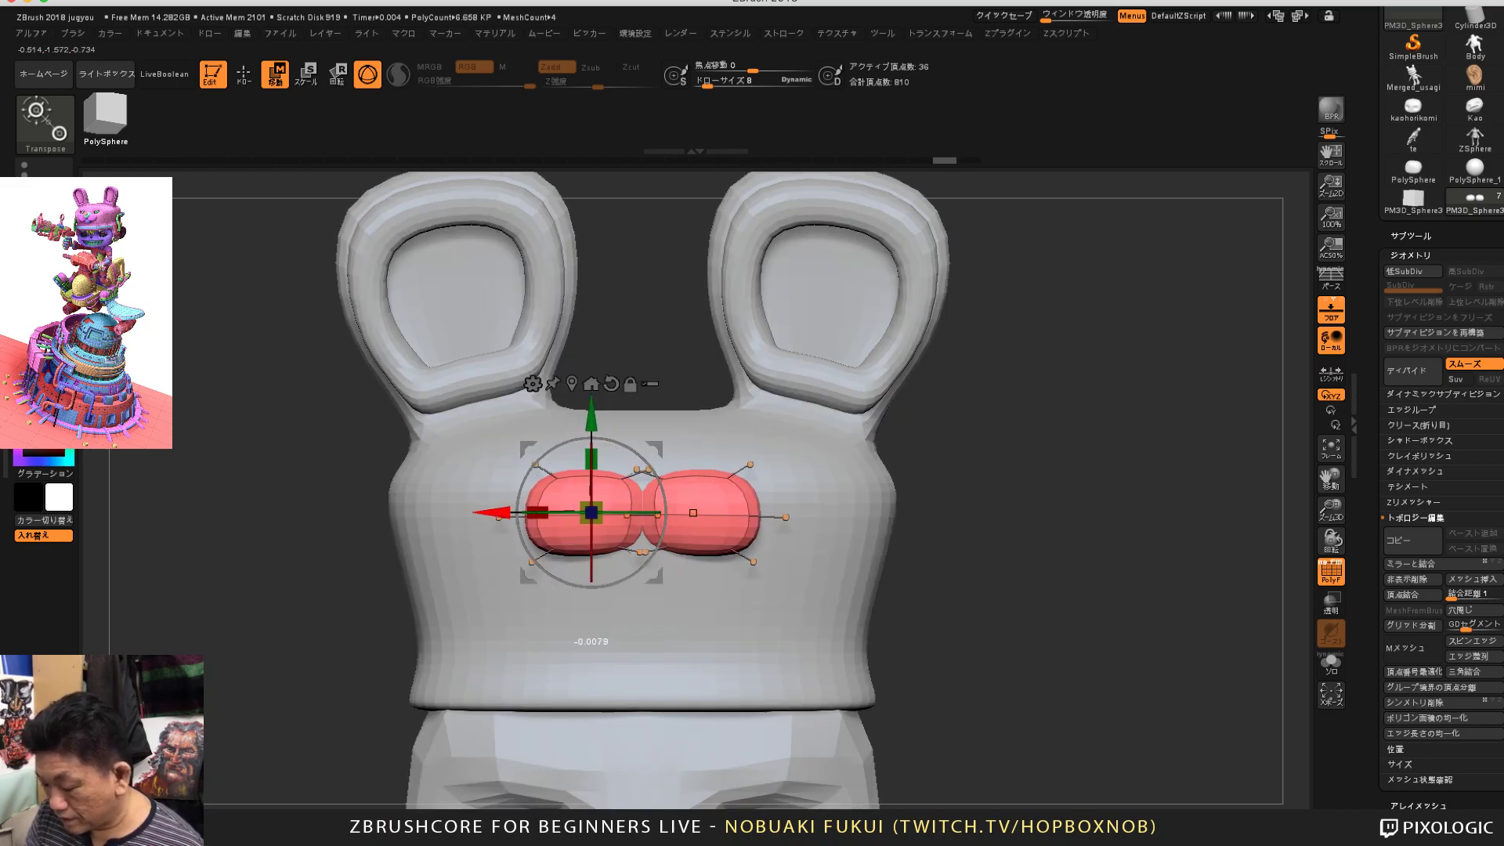
pyautogui.moveTo(924, 533)
pyautogui.mouseDown()
pyautogui.moveTo(991, 564)
pyautogui.moveTo(988, 537)
pyautogui.moveTo(990, 560)
pyautogui.moveTo(923, 526)
pyautogui.mouseUp()
# Step: Lower the paired blocks slightly on the hat's front, show the subtool list, and make the hat the active subtool
pyautogui.click(1411, 236)
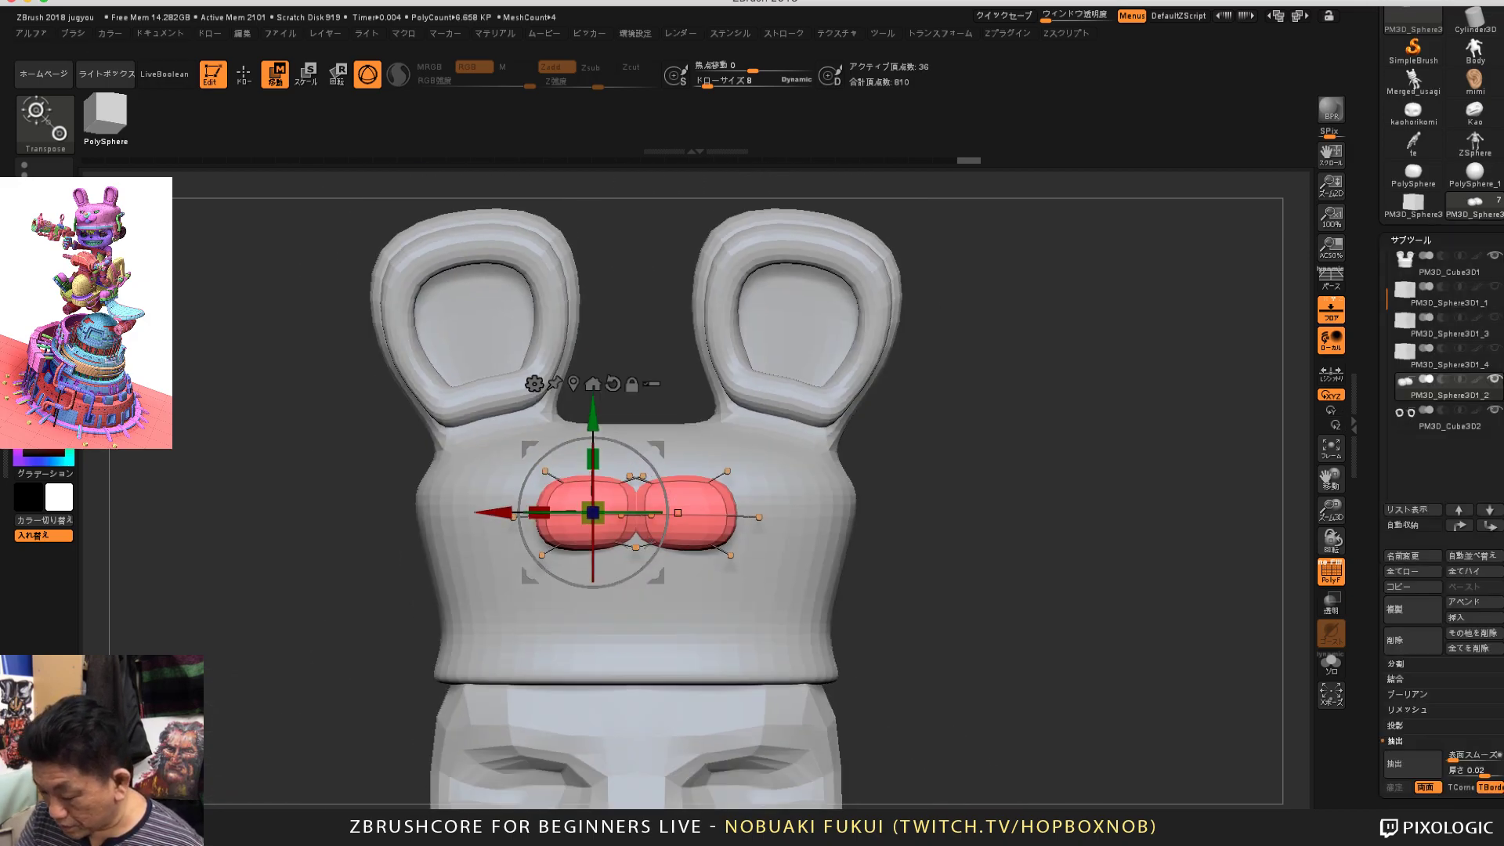
pyautogui.moveTo(593, 416); pyautogui.dragTo(593, 441)
pyautogui.keyDown('alt'); pyautogui.click(772, 474); pyautogui.keyUp('alt')
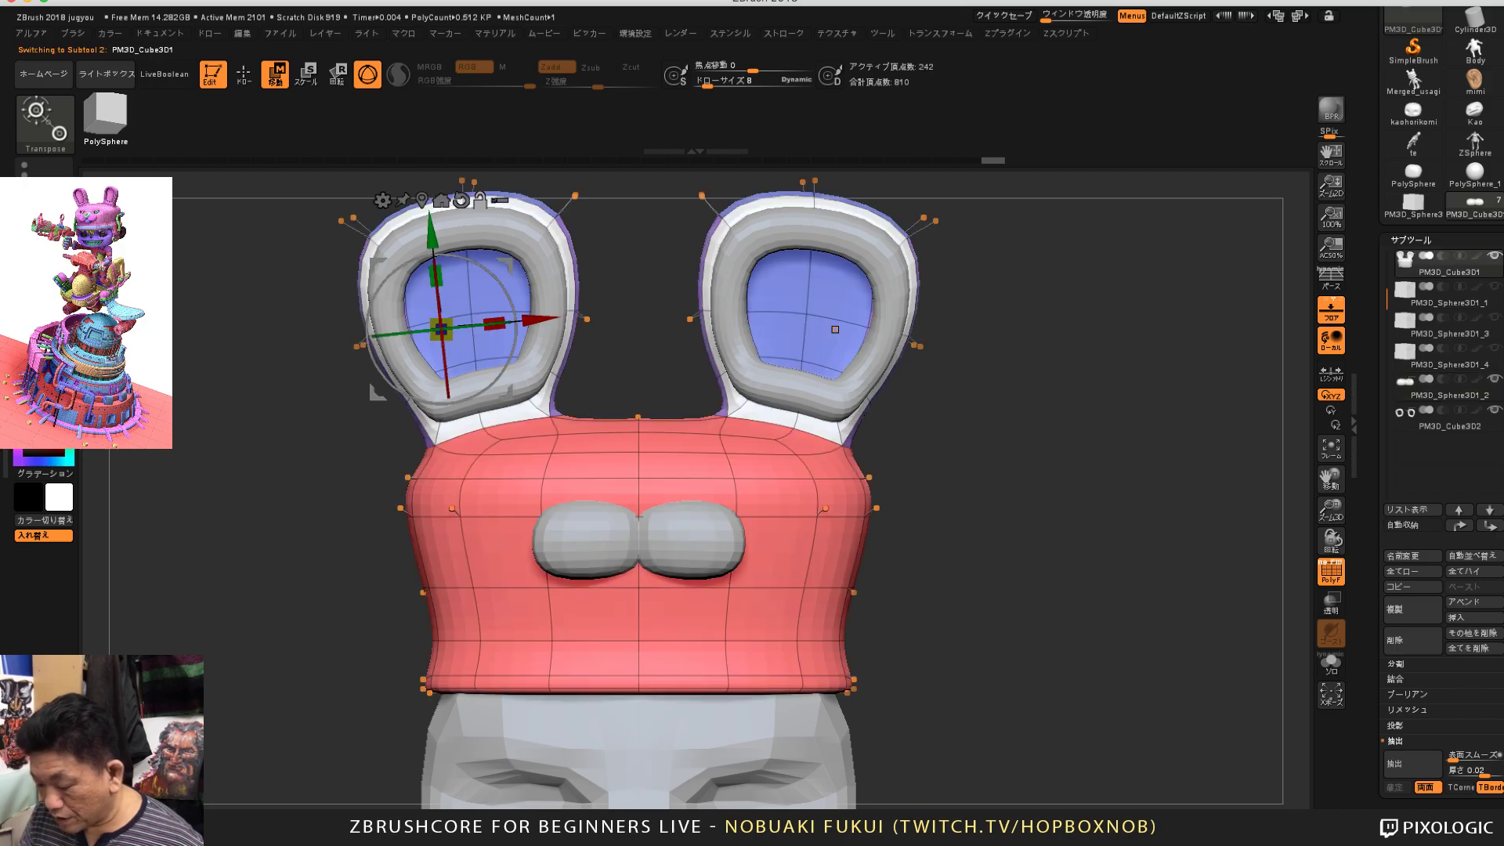
pyautogui.moveTo(988, 533); pyautogui.dragTo(1040, 585)
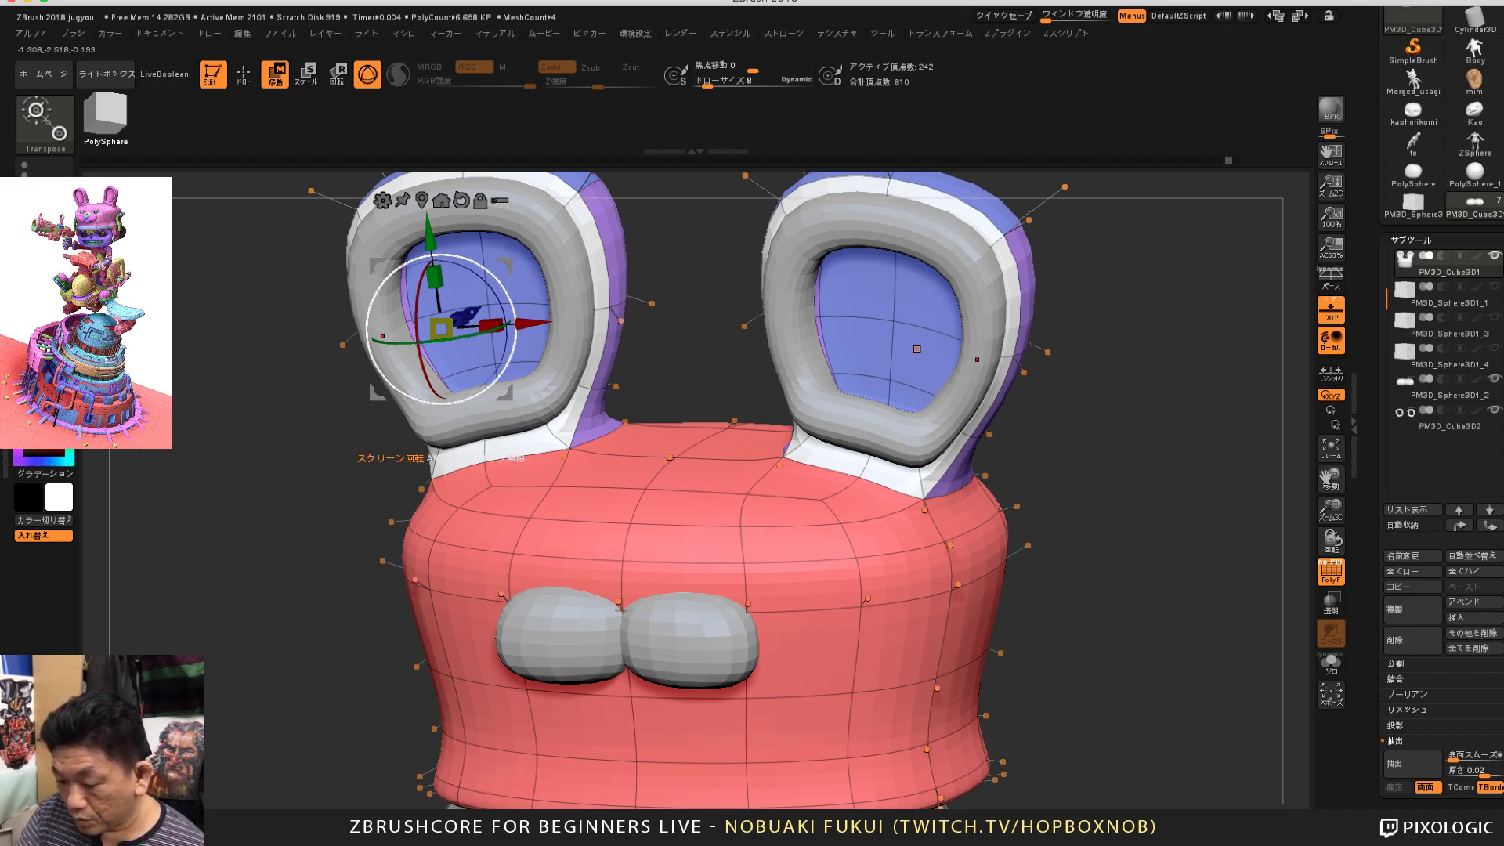
# Step: Try the ZModeler point Split action on the mirrored pair of vertices above the blocks on the hat's front
pyautogui.press('q')
pyautogui.moveTo(1074, 584); pyautogui.dragTo(1093, 582)
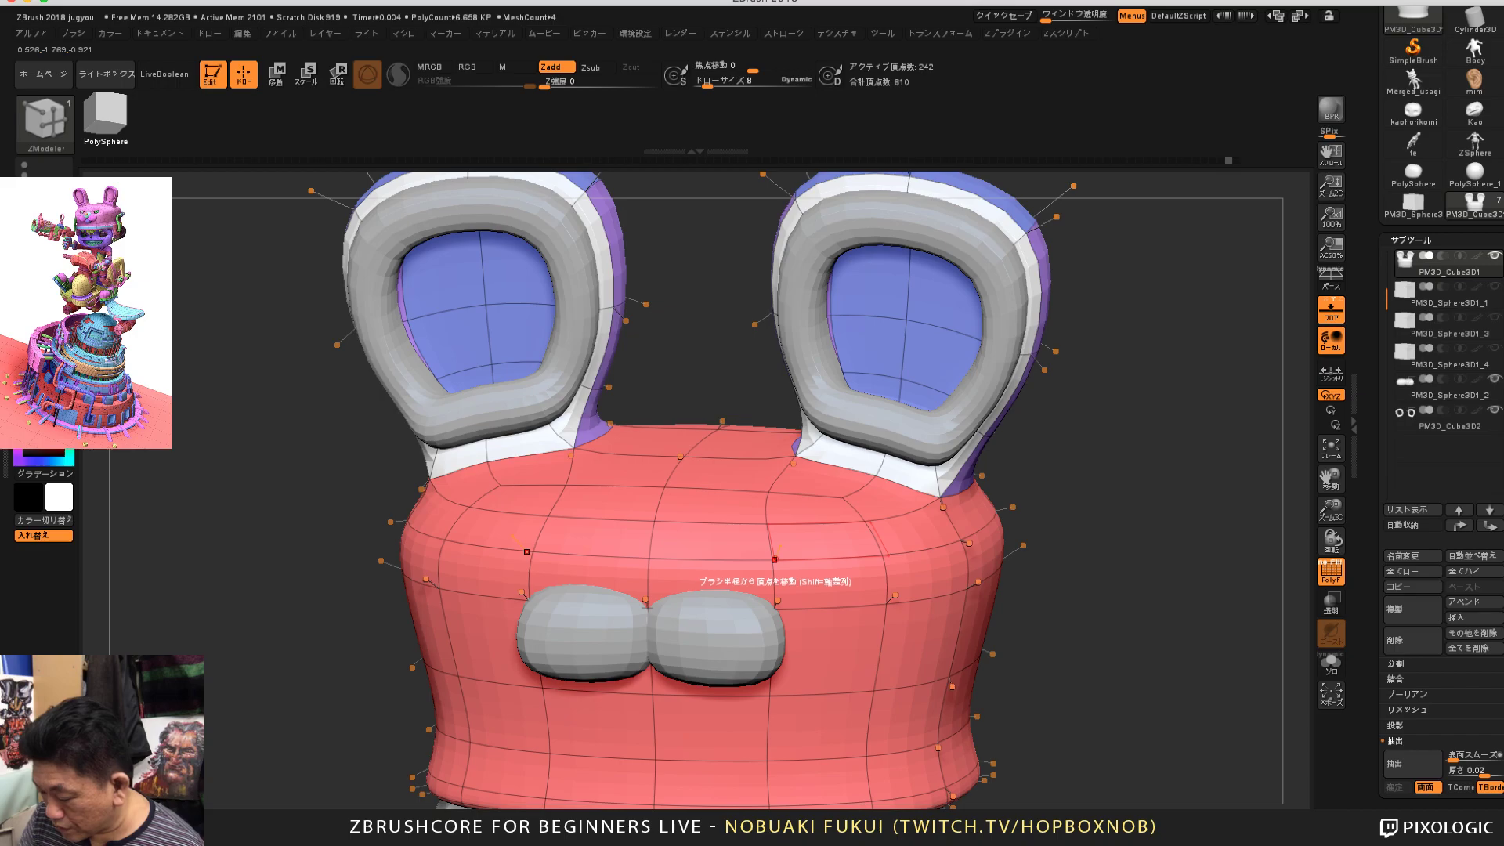
pyautogui.press('space')
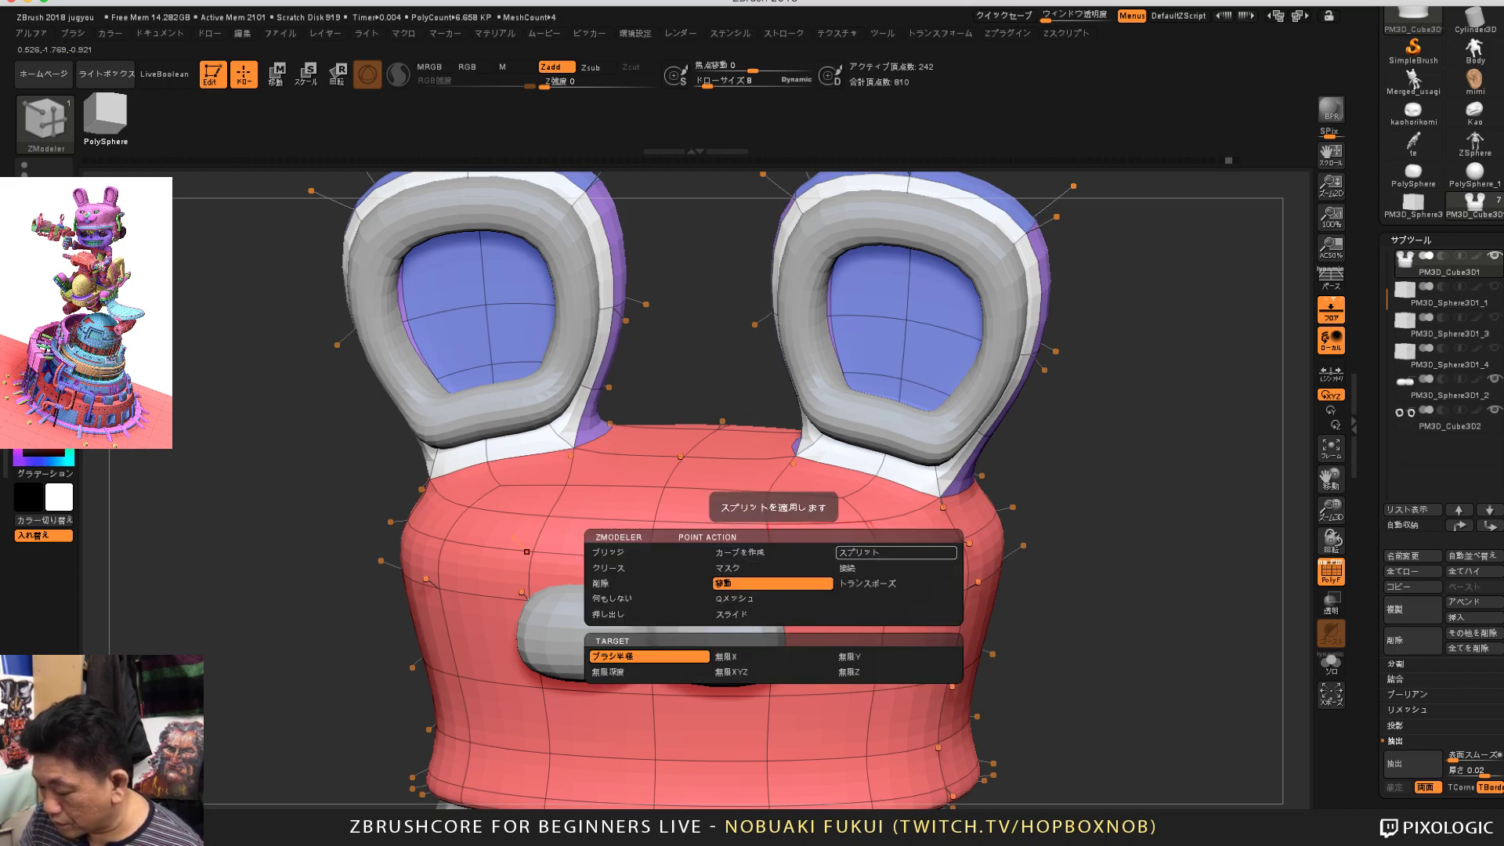
pyautogui.click(895, 552)
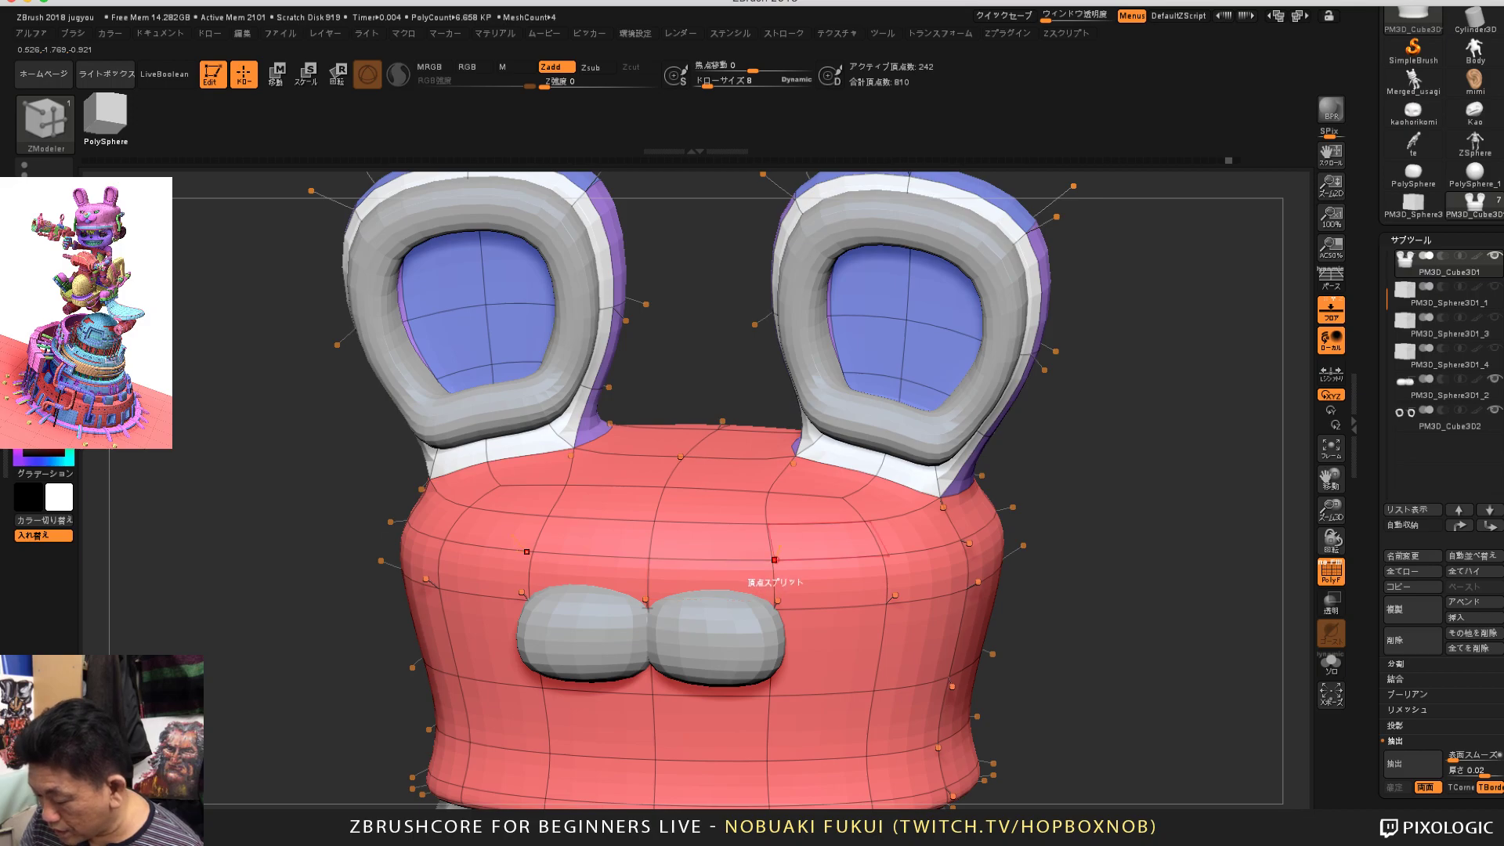
pyautogui.moveTo(774, 560); pyautogui.dragTo(789, 578)
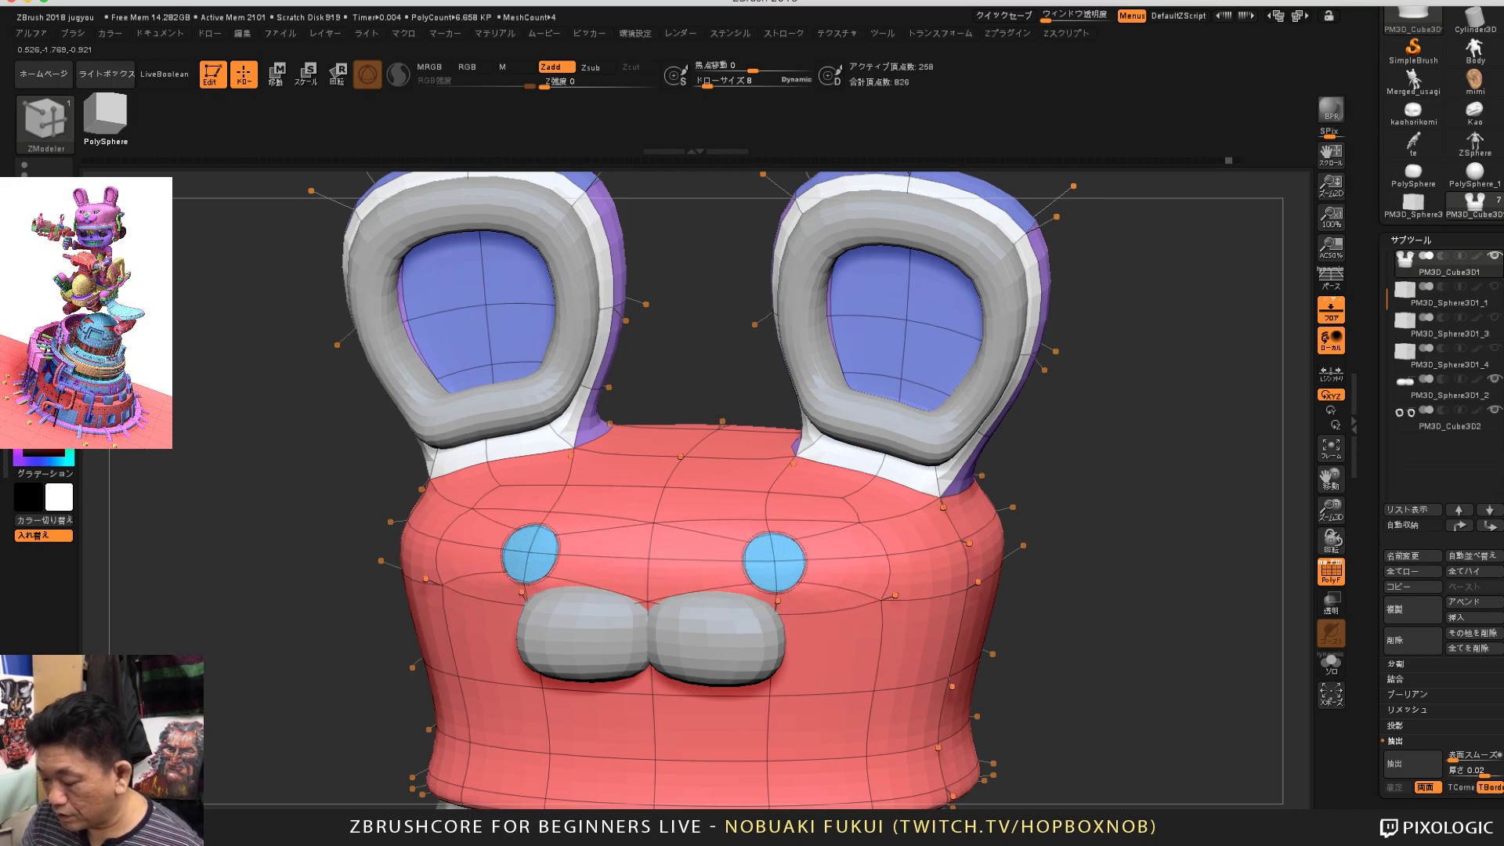
# Step: Examine the circular splits on the hat's front up close and undo them
pyautogui.moveTo(1158, 523); pyautogui.dragTo(1155, 682)
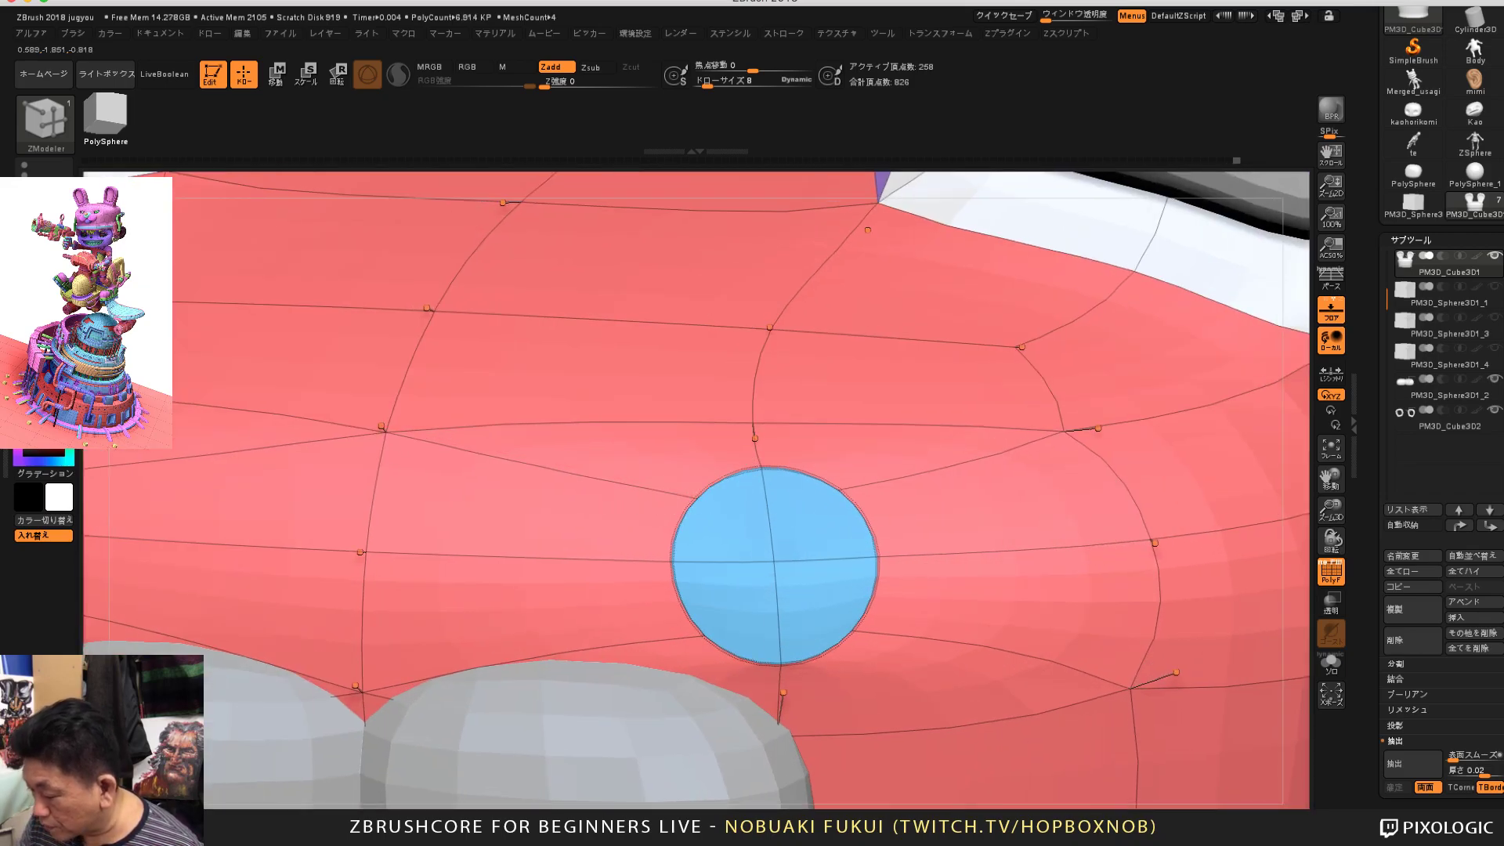
pyautogui.click(1331, 448)
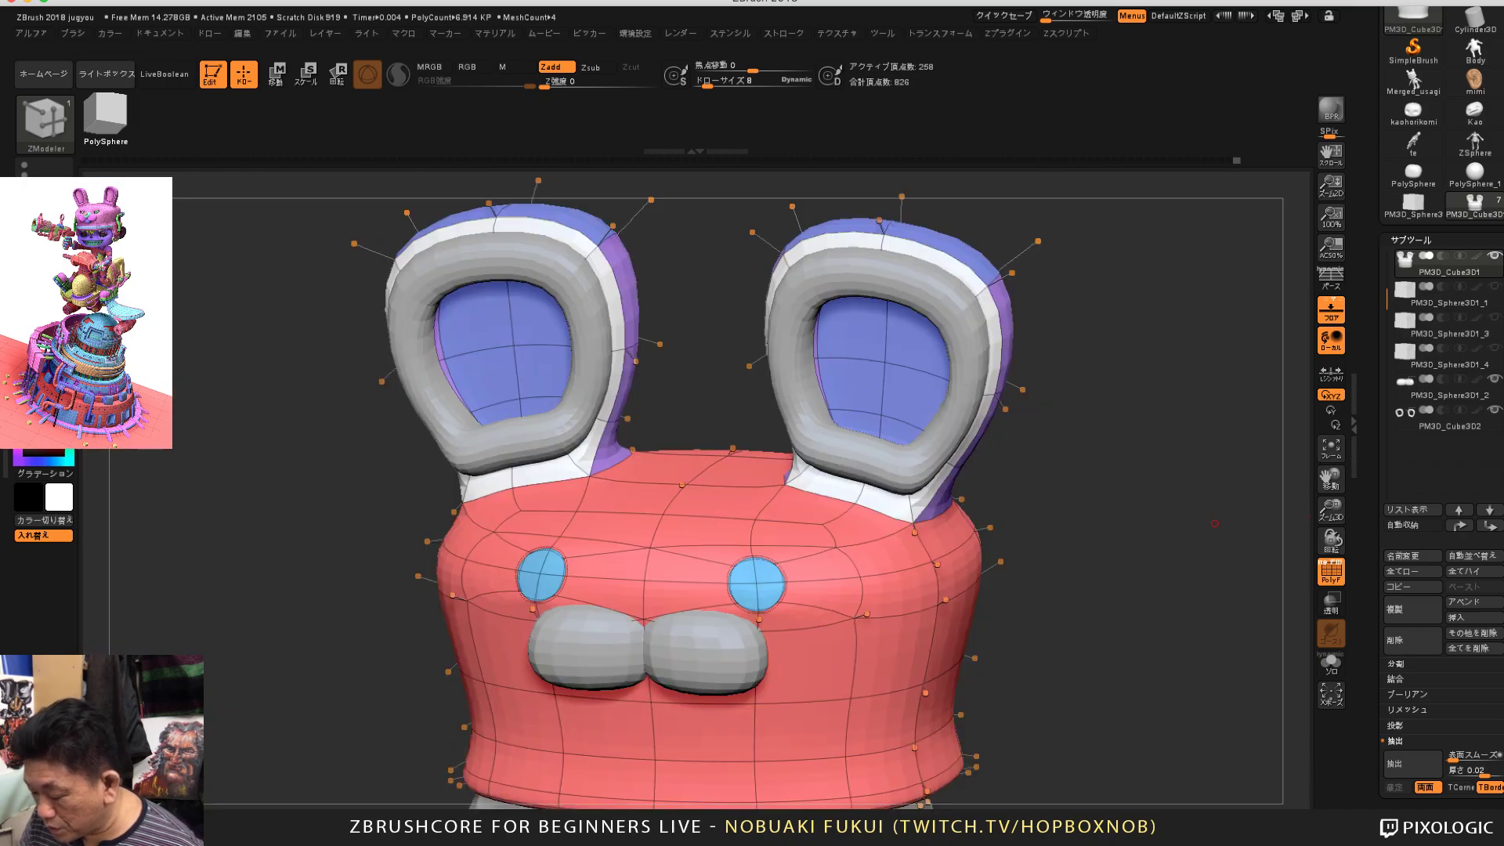
pyautogui.scroll(6, 1215, 523)
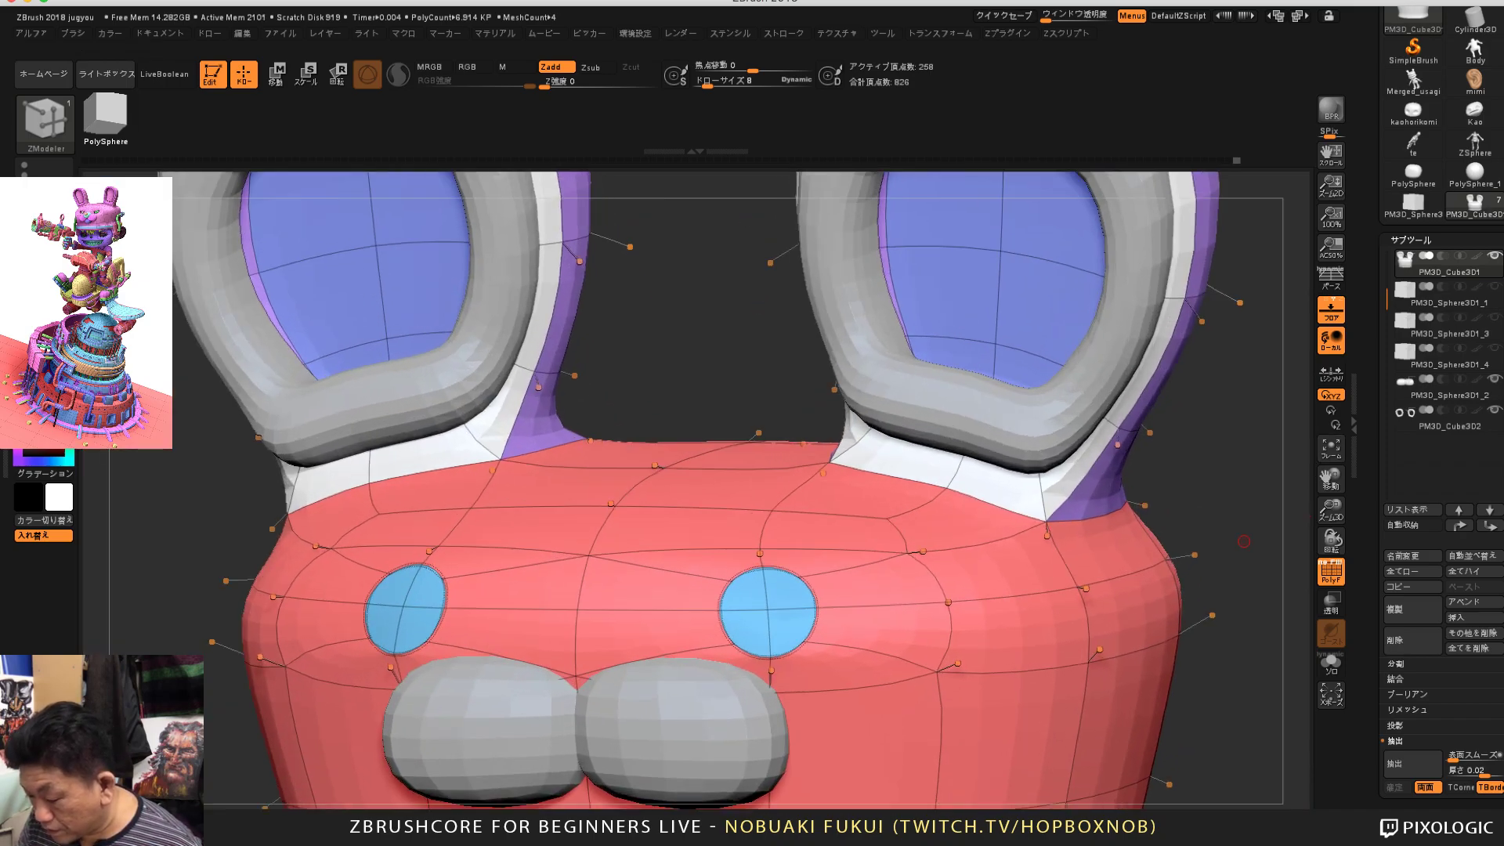
pyautogui.keyDown('alt'); pyautogui.moveTo(1244, 542); pyautogui.dragTo(1220, 377); pyautogui.keyUp('alt')
pyautogui.moveTo(1246, 446); pyautogui.dragTo(1225, 467)
pyautogui.hotkey('ctrl', 'z')
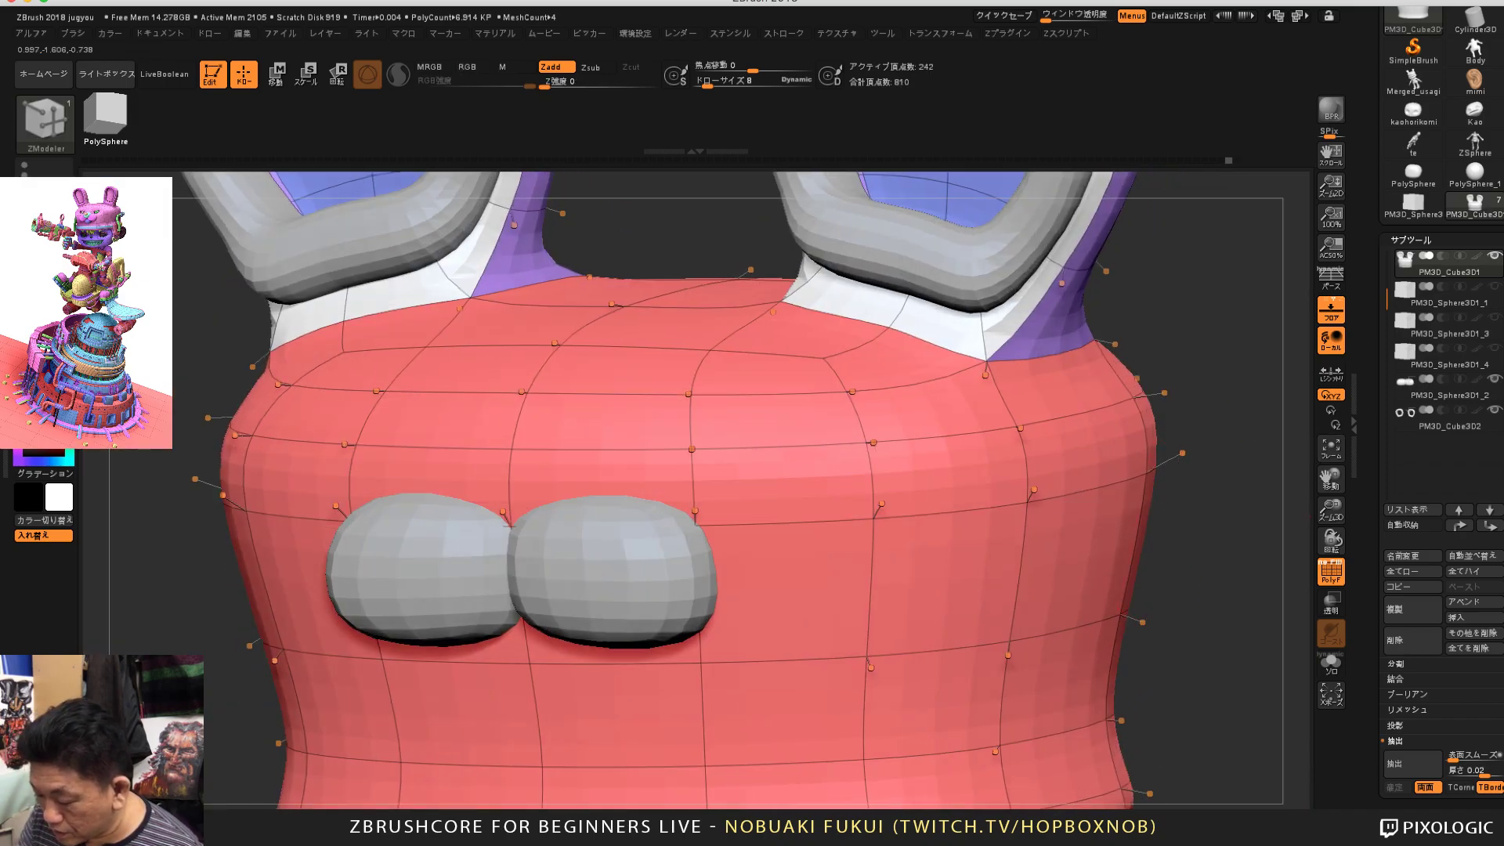
# Step: Set the point Split to create no crease, try it on the same hat vertices, and undo it
pyautogui.press('space')
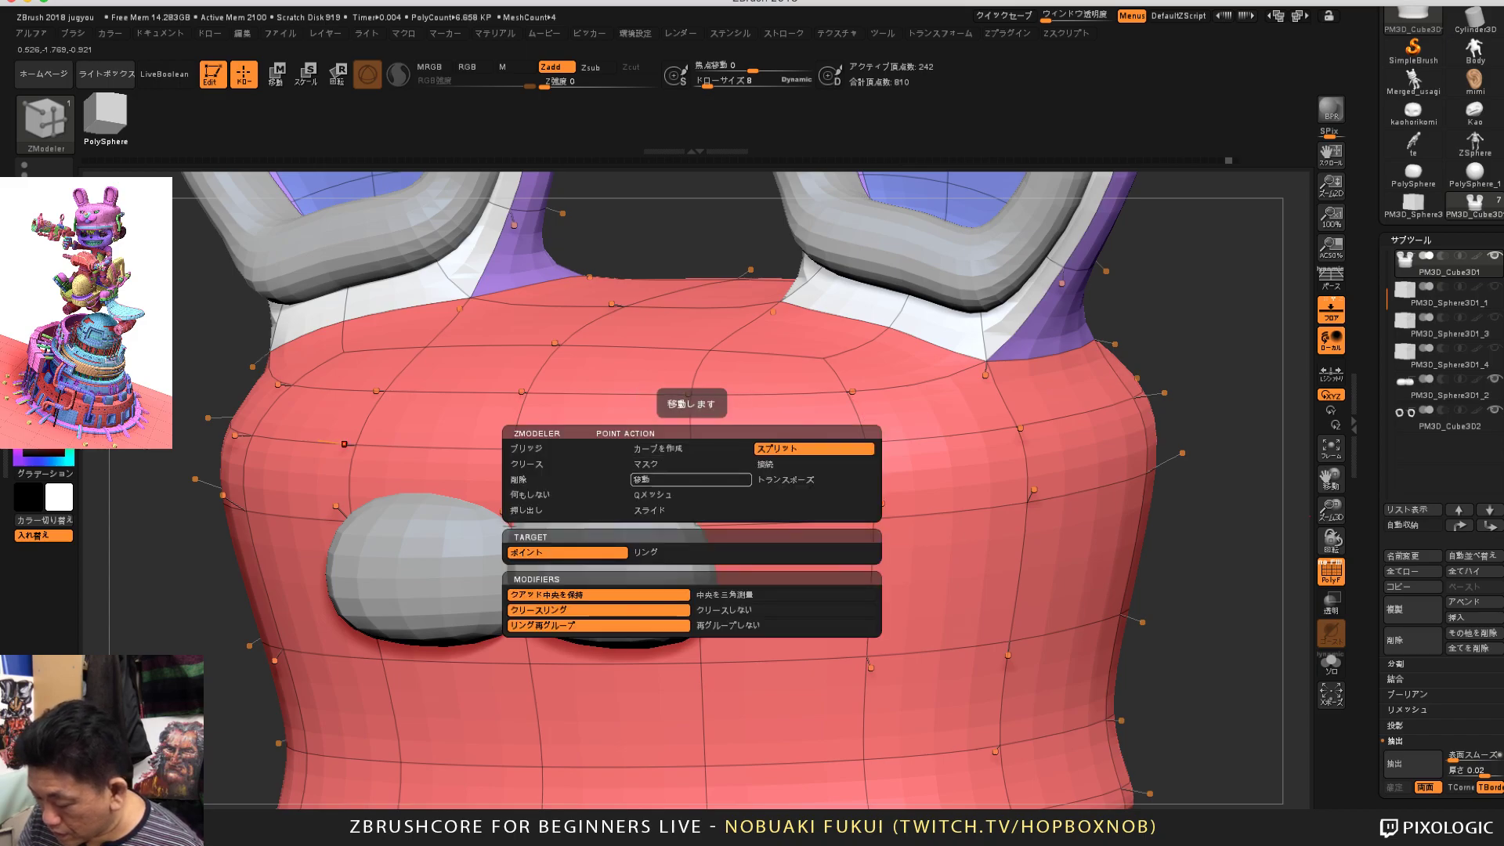
pyautogui.click(783, 610)
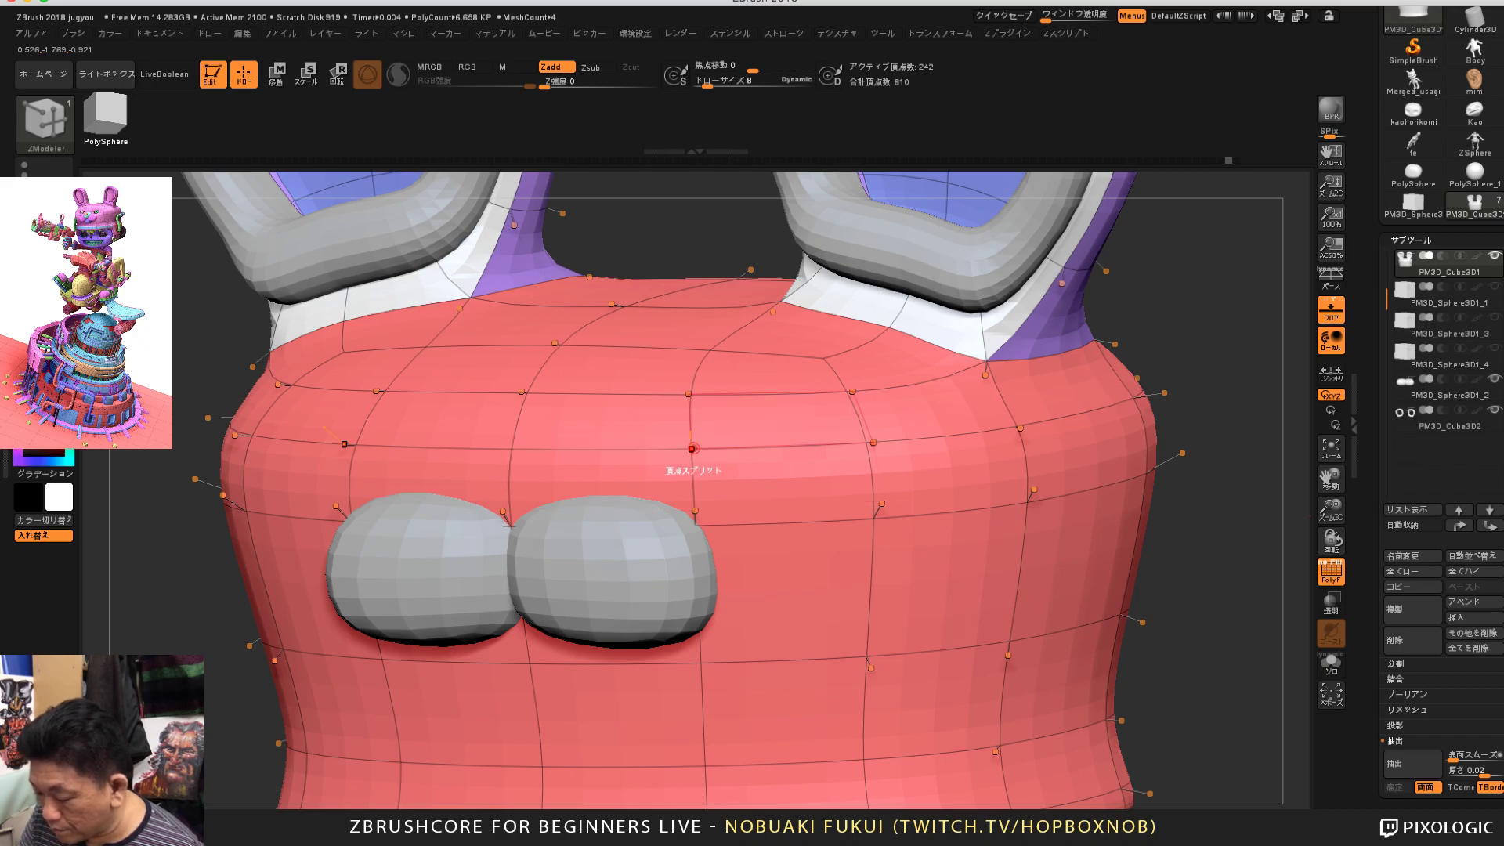
pyautogui.click(692, 448)
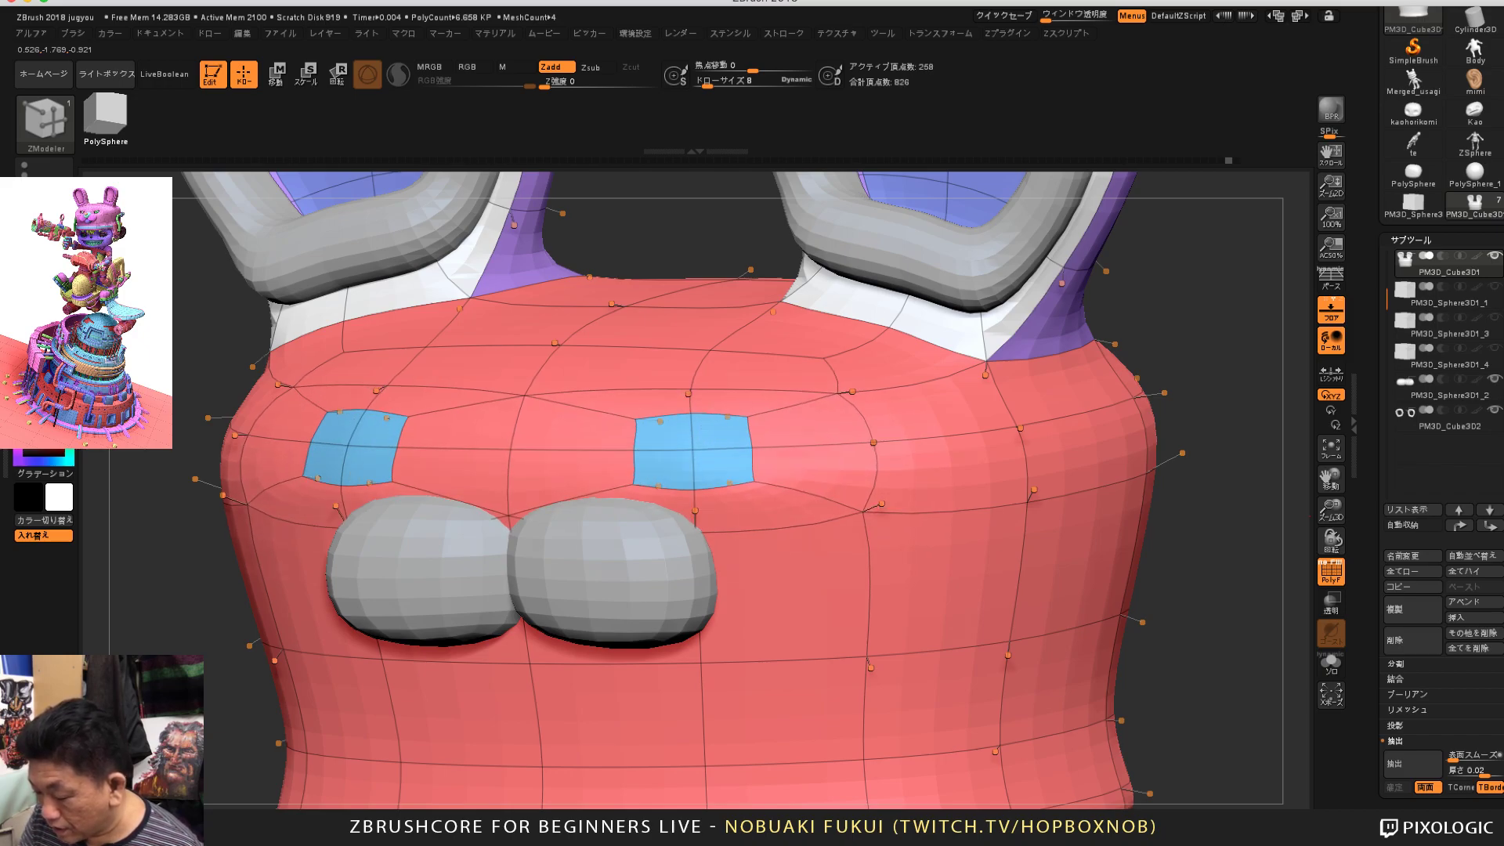
pyautogui.hotkey('ctrl', 'z')
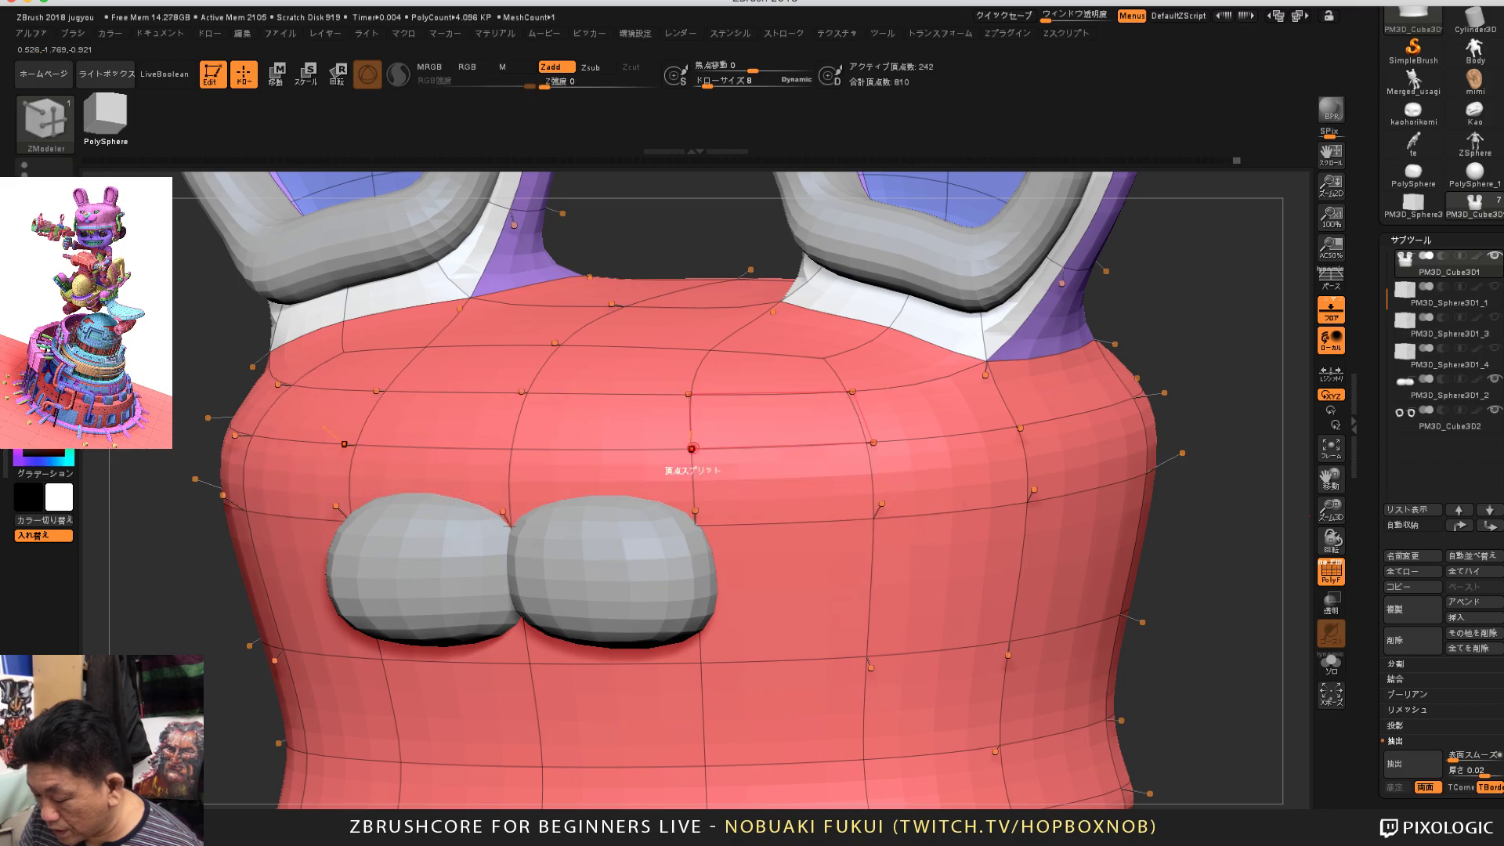
# Step: Split the two hat vertices again without creasing, examine the resulting faces, and undo the split
pyautogui.click(692, 448)
pyautogui.moveTo(692, 449); pyautogui.dragTo(697, 449)
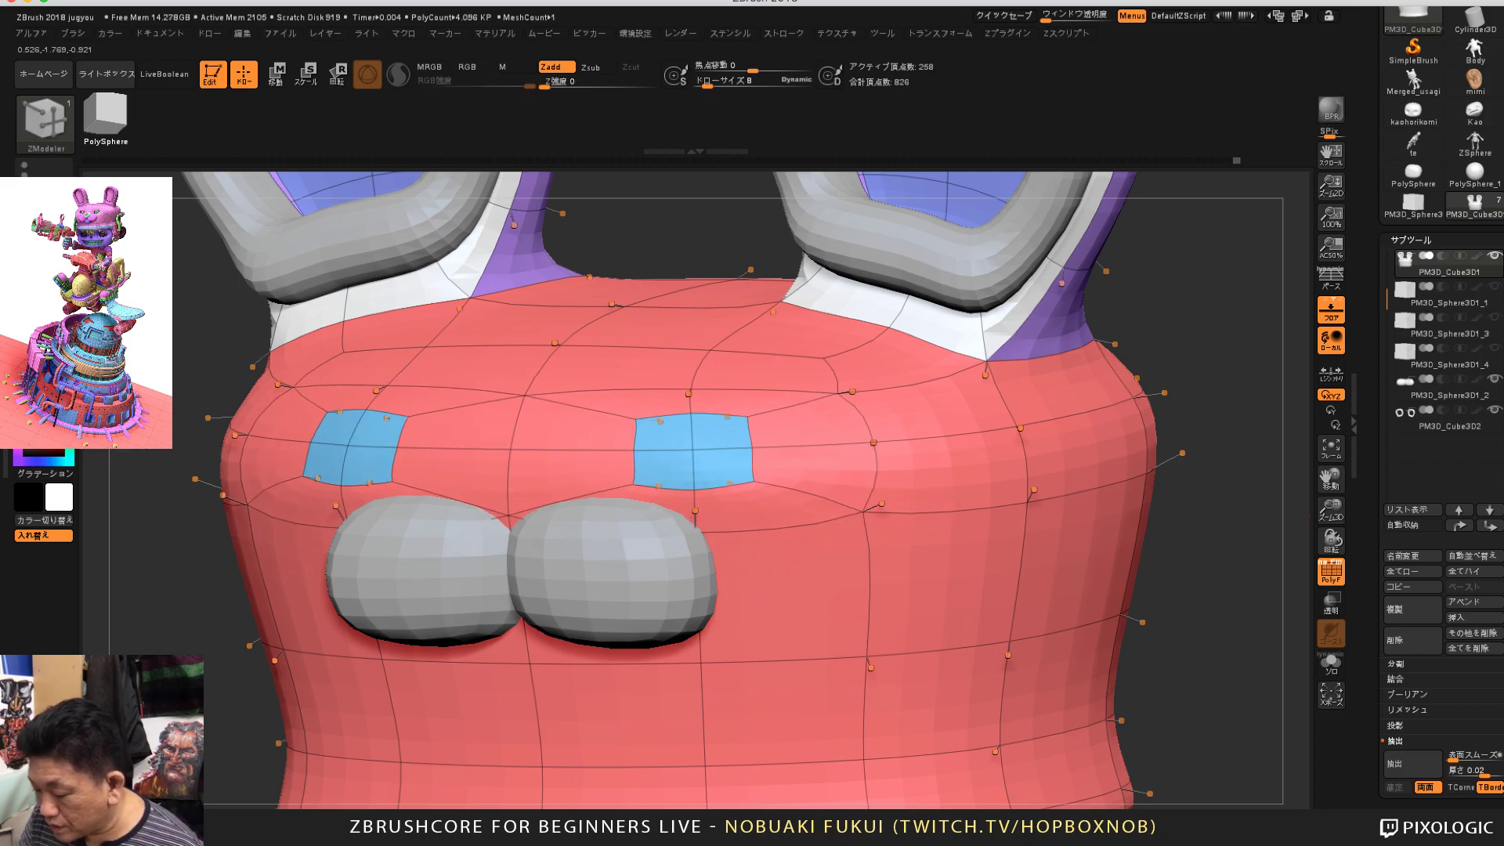
pyautogui.moveTo(1260, 329); pyautogui.dragTo(1207, 407)
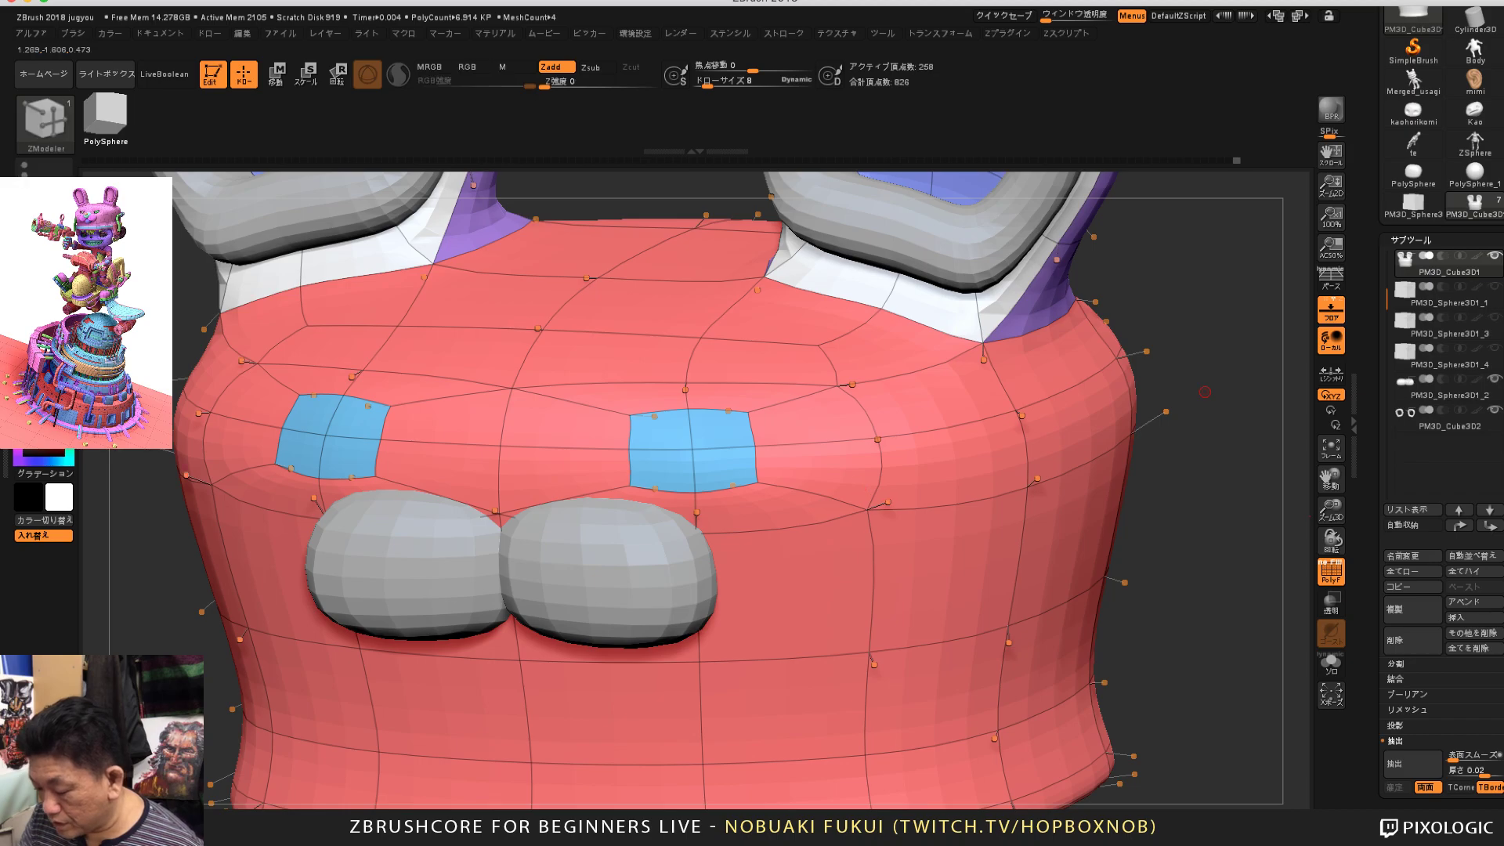
pyautogui.moveTo(1205, 392); pyautogui.dragTo(1241, 382)
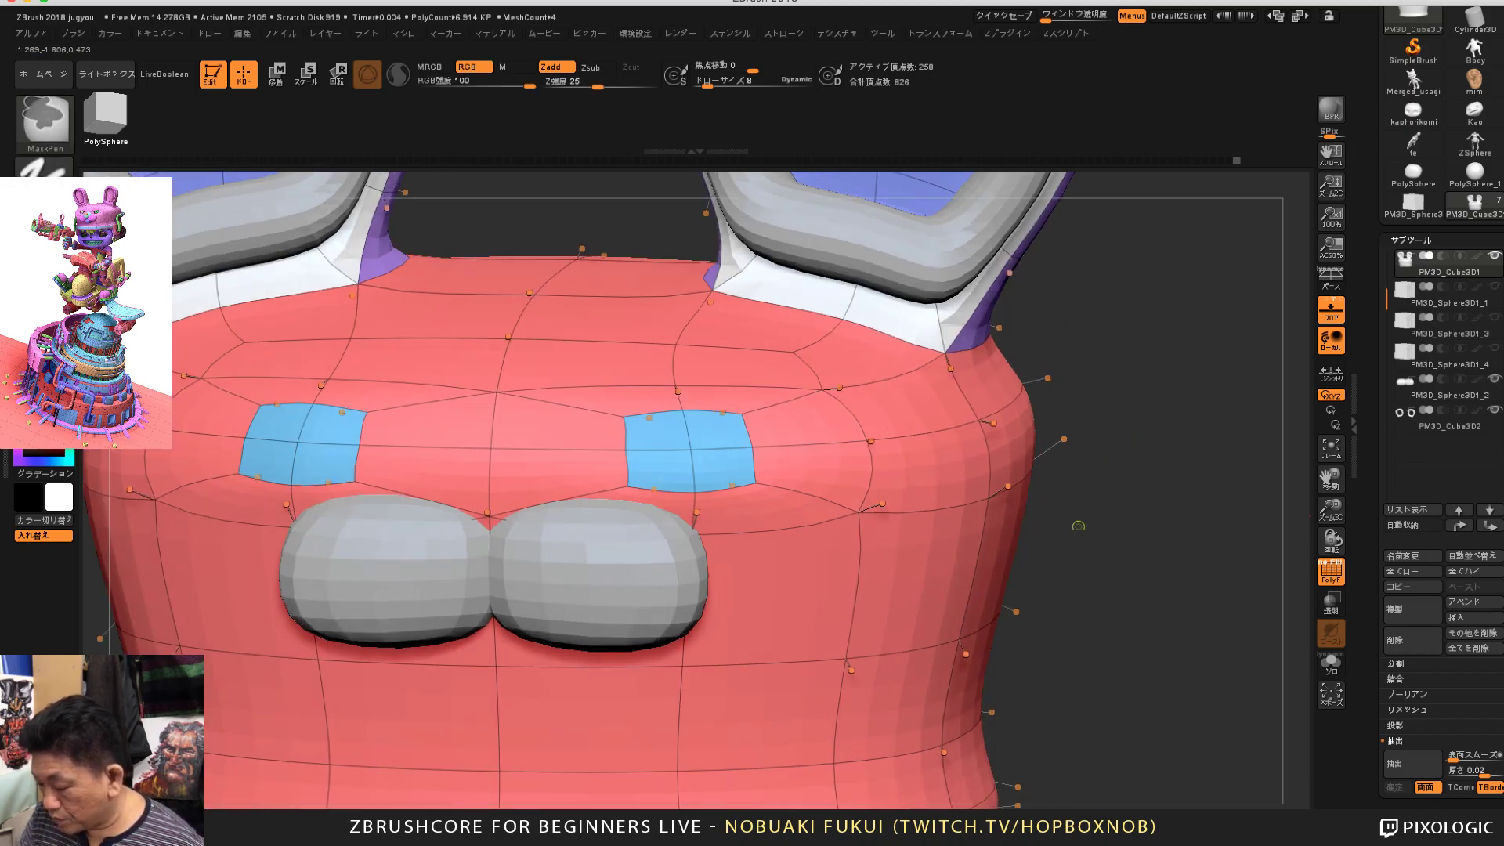
pyautogui.hotkey('ctrl', 'z')
# Step: Make the ear rims the active subtool and isolate them with Solo mode
pyautogui.moveTo(1175, 574)
pyautogui.keyDown('alt'); pyautogui.mouseDown()
pyautogui.moveTo(1176, 441)
pyautogui.moveTo(1128, 444)
pyautogui.moveTo(1121, 597)
pyautogui.mouseUp(); pyautogui.keyUp('alt')
pyautogui.keyDown('alt'); pyautogui.click(860, 461); pyautogui.keyUp('alt')
pyautogui.scroll(5, 861, 461)
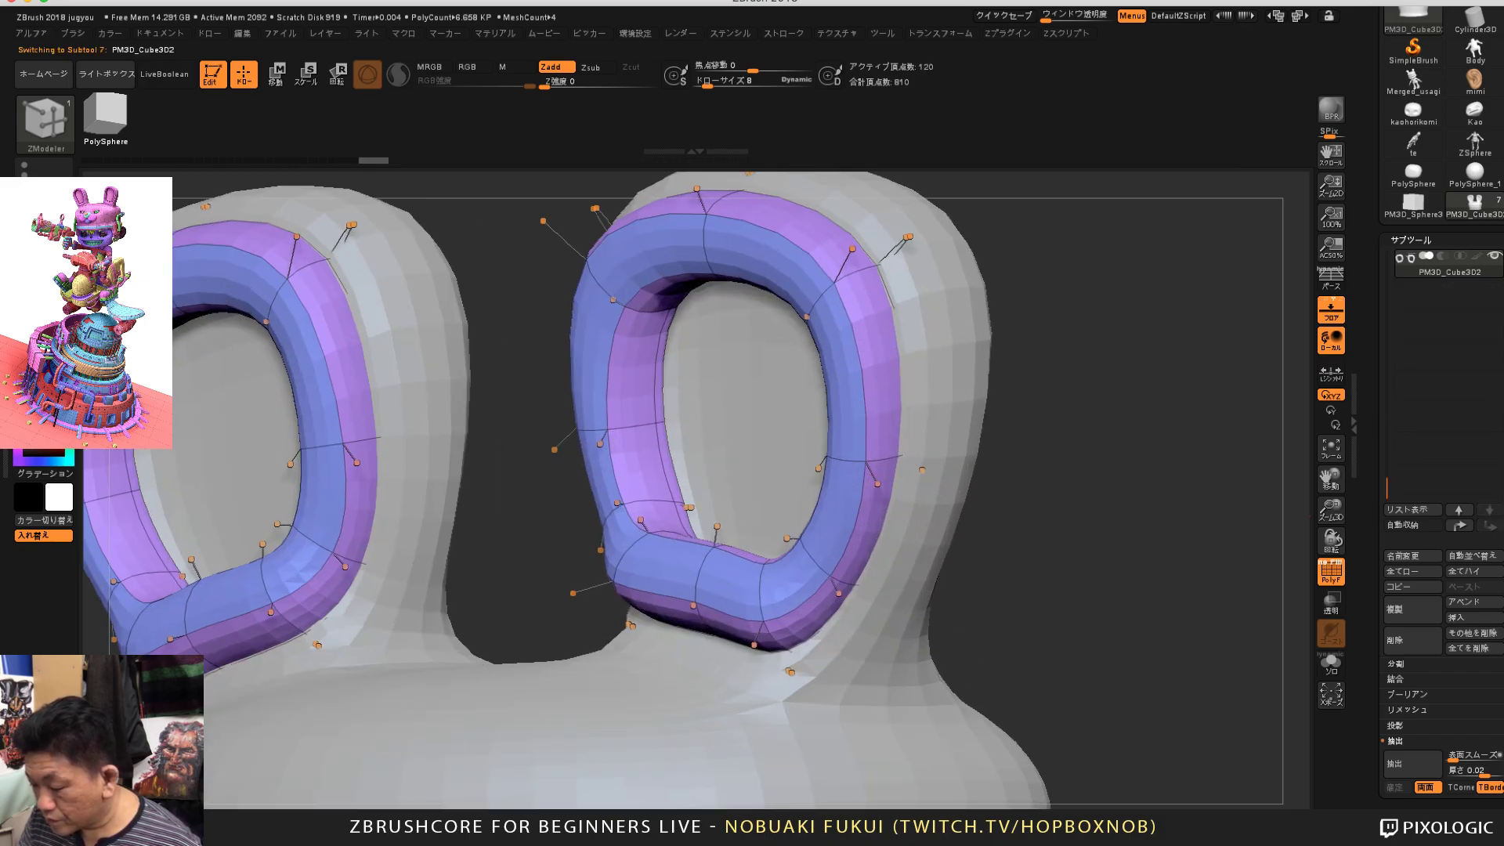
pyautogui.keyDown('alt'); pyautogui.moveTo(1120, 471); pyautogui.dragTo(1160, 570); pyautogui.keyUp('alt')
pyautogui.moveTo(1022, 469); pyautogui.dragTo(1031, 471)
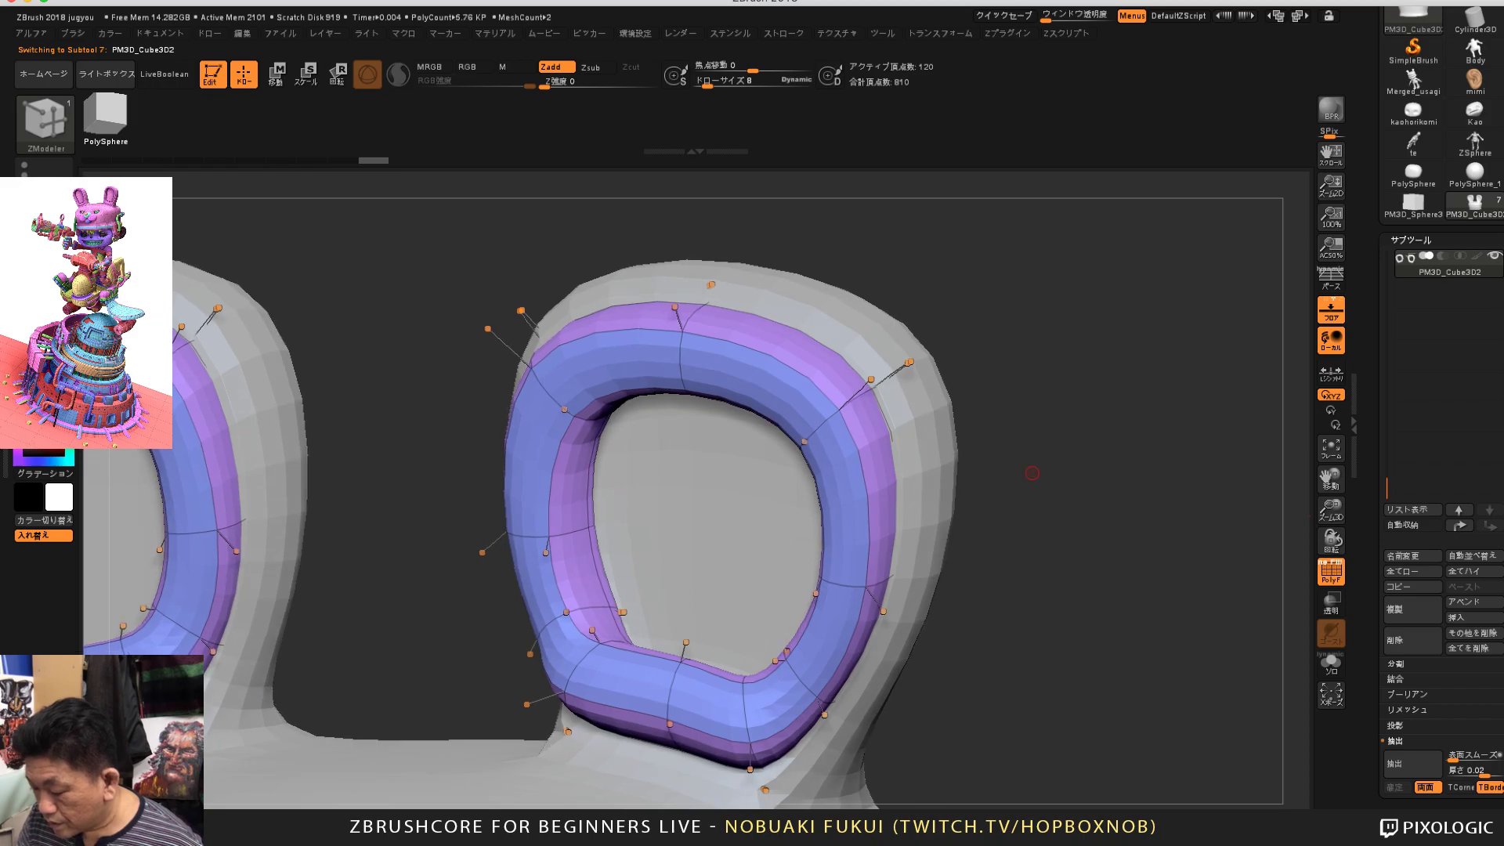
pyautogui.moveTo(1093, 600); pyautogui.dragTo(1040, 619)
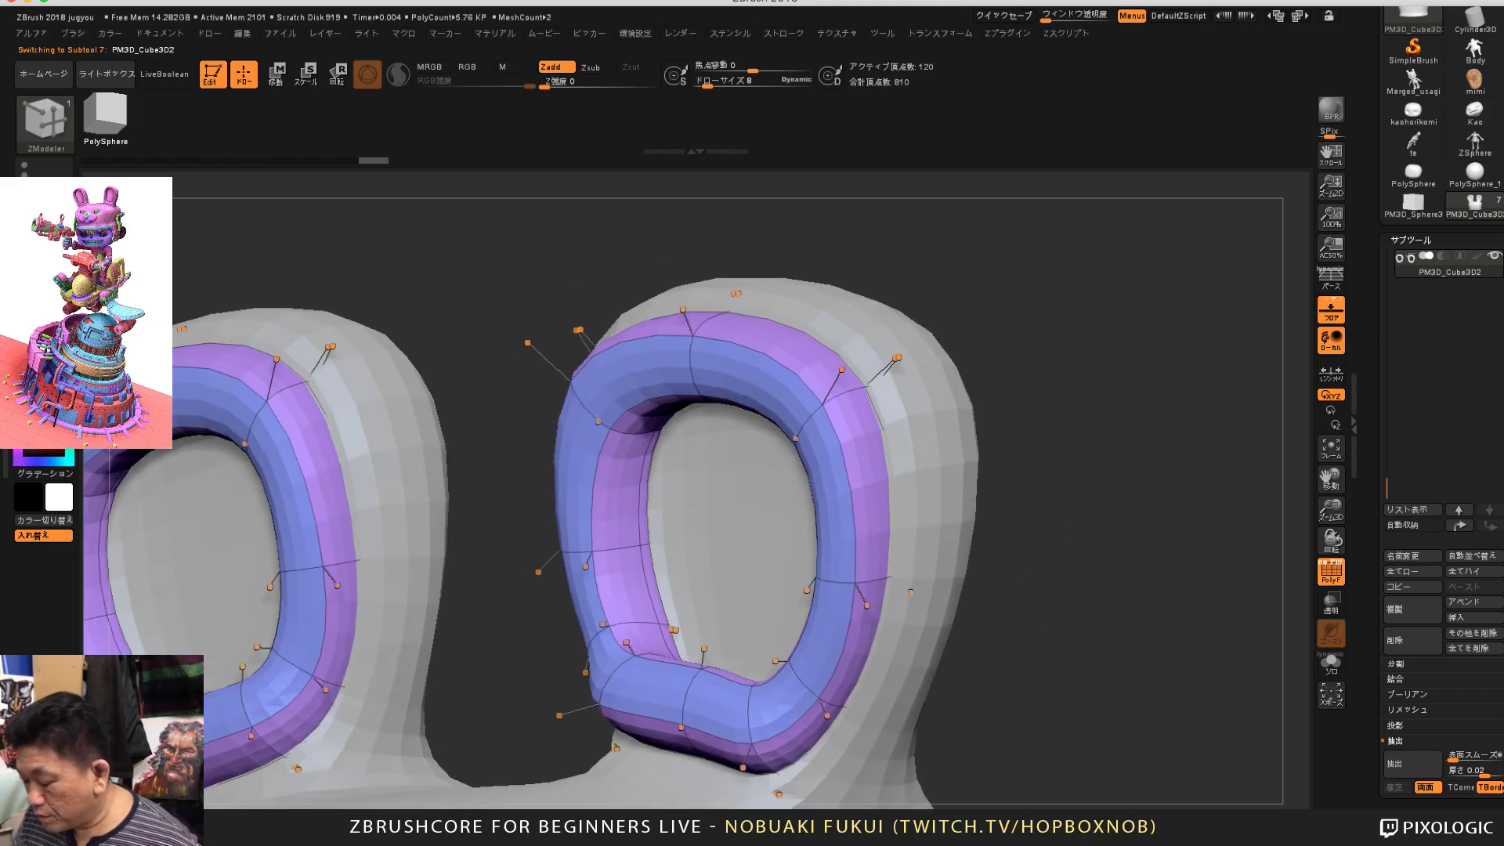
pyautogui.moveTo(1114, 549); pyautogui.dragTo(1114, 583)
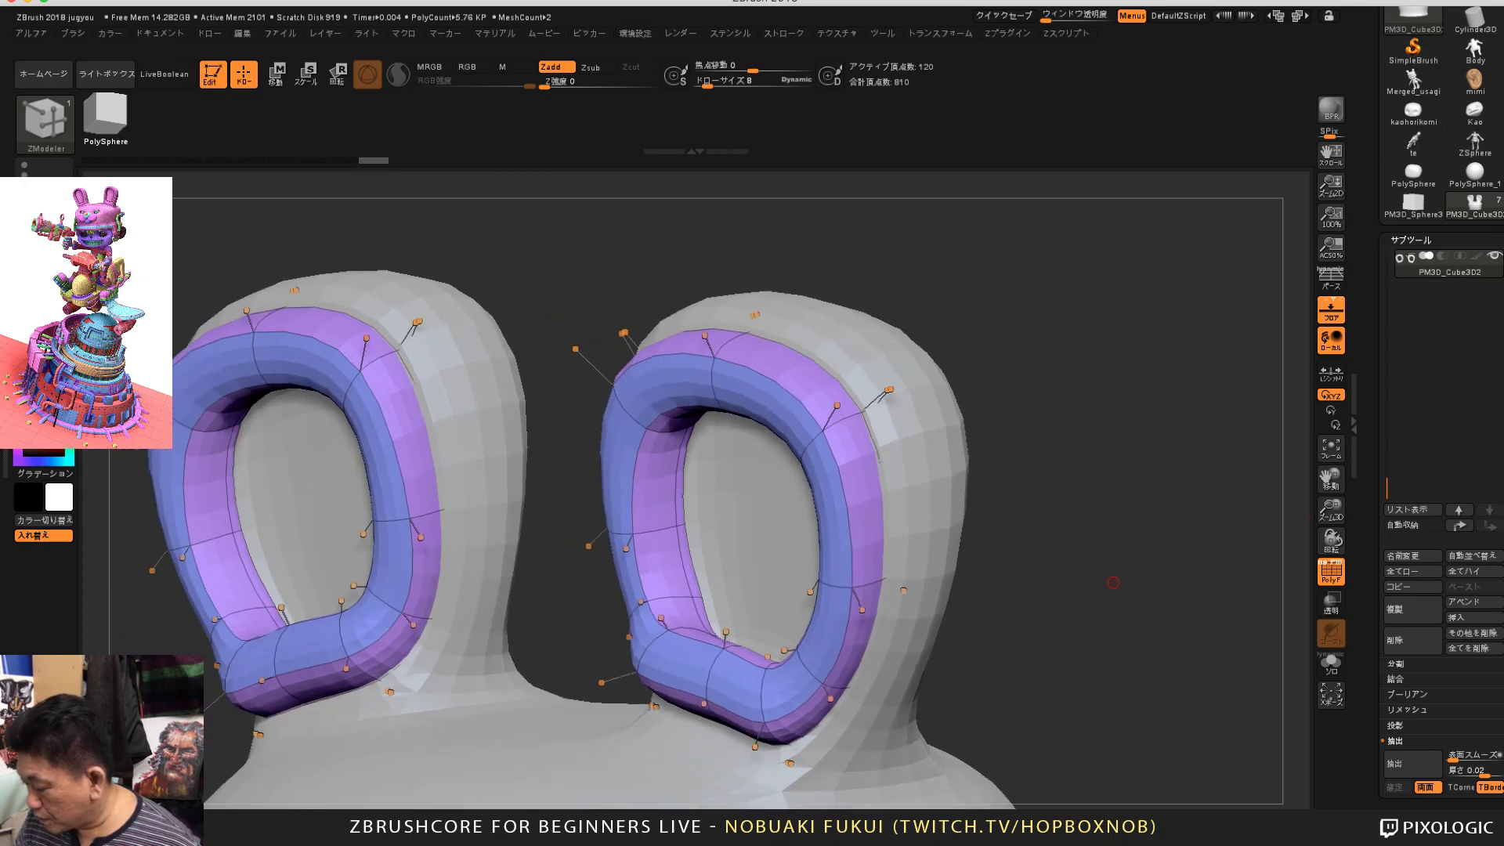
pyautogui.moveTo(1376, 675); pyautogui.dragTo(1377, 625)
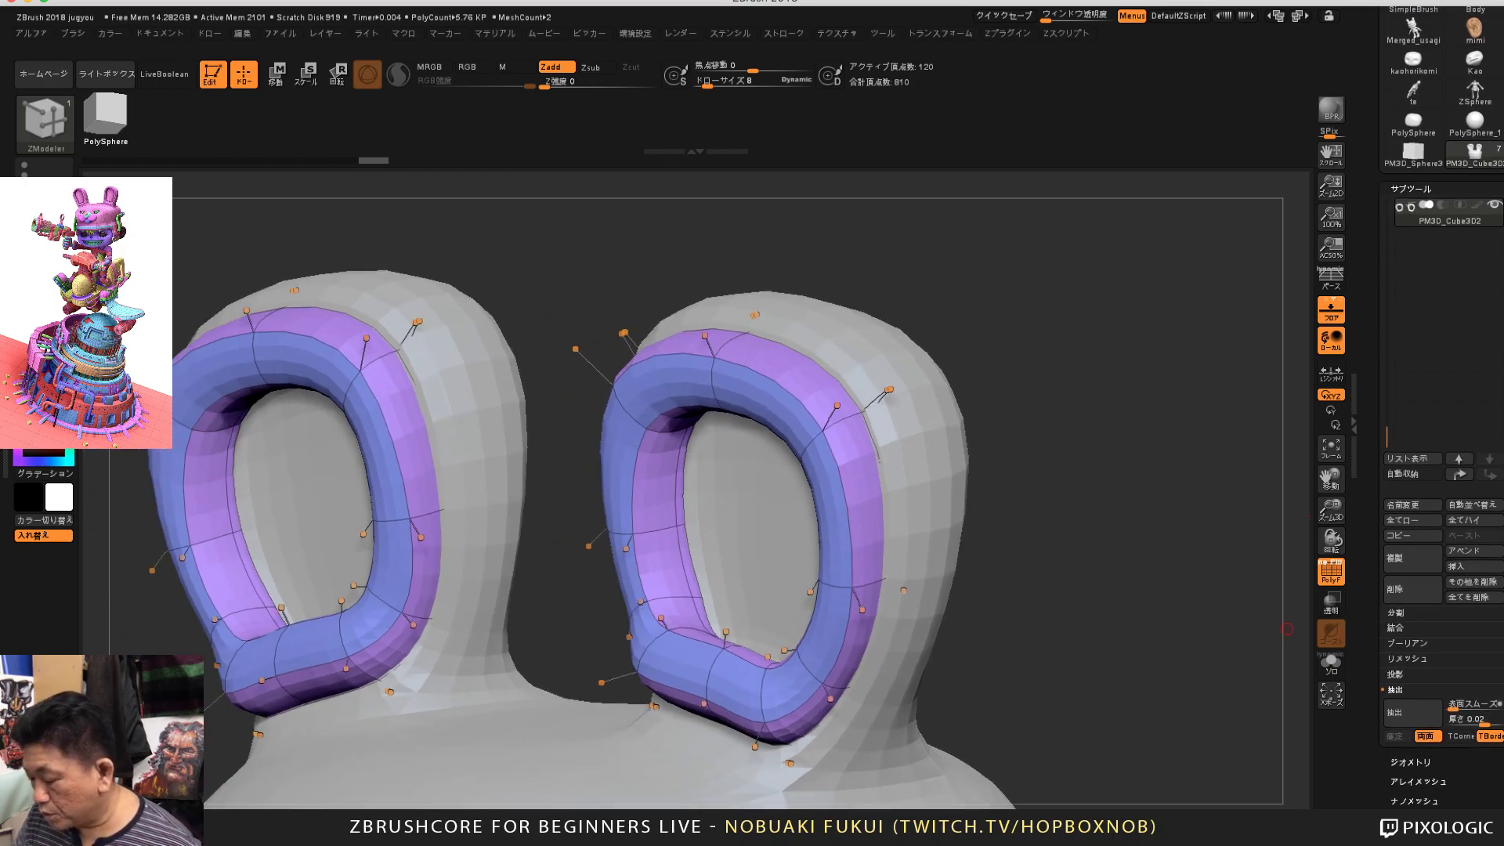
pyautogui.moveTo(1065, 637)
pyautogui.keyDown('alt'); pyautogui.mouseDown()
pyautogui.moveTo(1097, 591)
pyautogui.moveTo(1122, 594)
pyautogui.moveTo(1078, 609)
pyautogui.moveTo(1191, 627)
pyautogui.moveTo(1034, 627)
pyautogui.moveTo(1085, 627)
pyautogui.mouseUp(); pyautogui.keyUp('alt')
pyautogui.click(1331, 664)
# Step: Try inserting an edge loop around the outer side of the ear rims near their front edge, and undo it
pyautogui.moveTo(1222, 599); pyautogui.dragTo(1158, 622)
pyautogui.moveTo(1146, 454); pyautogui.dragTo(1052, 502)
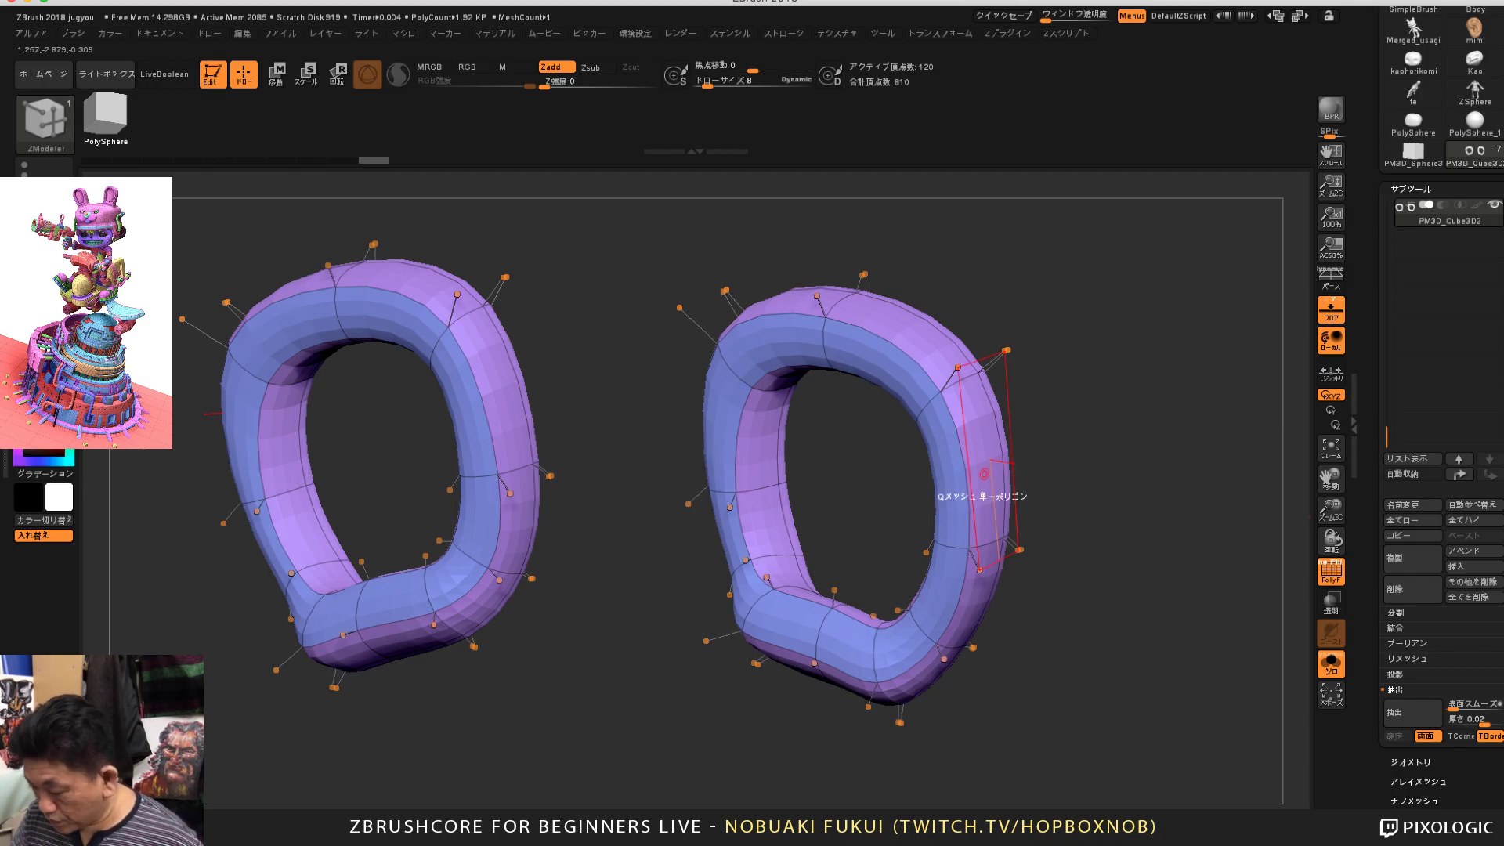
pyautogui.moveTo(1038, 514); pyautogui.dragTo(1000, 489)
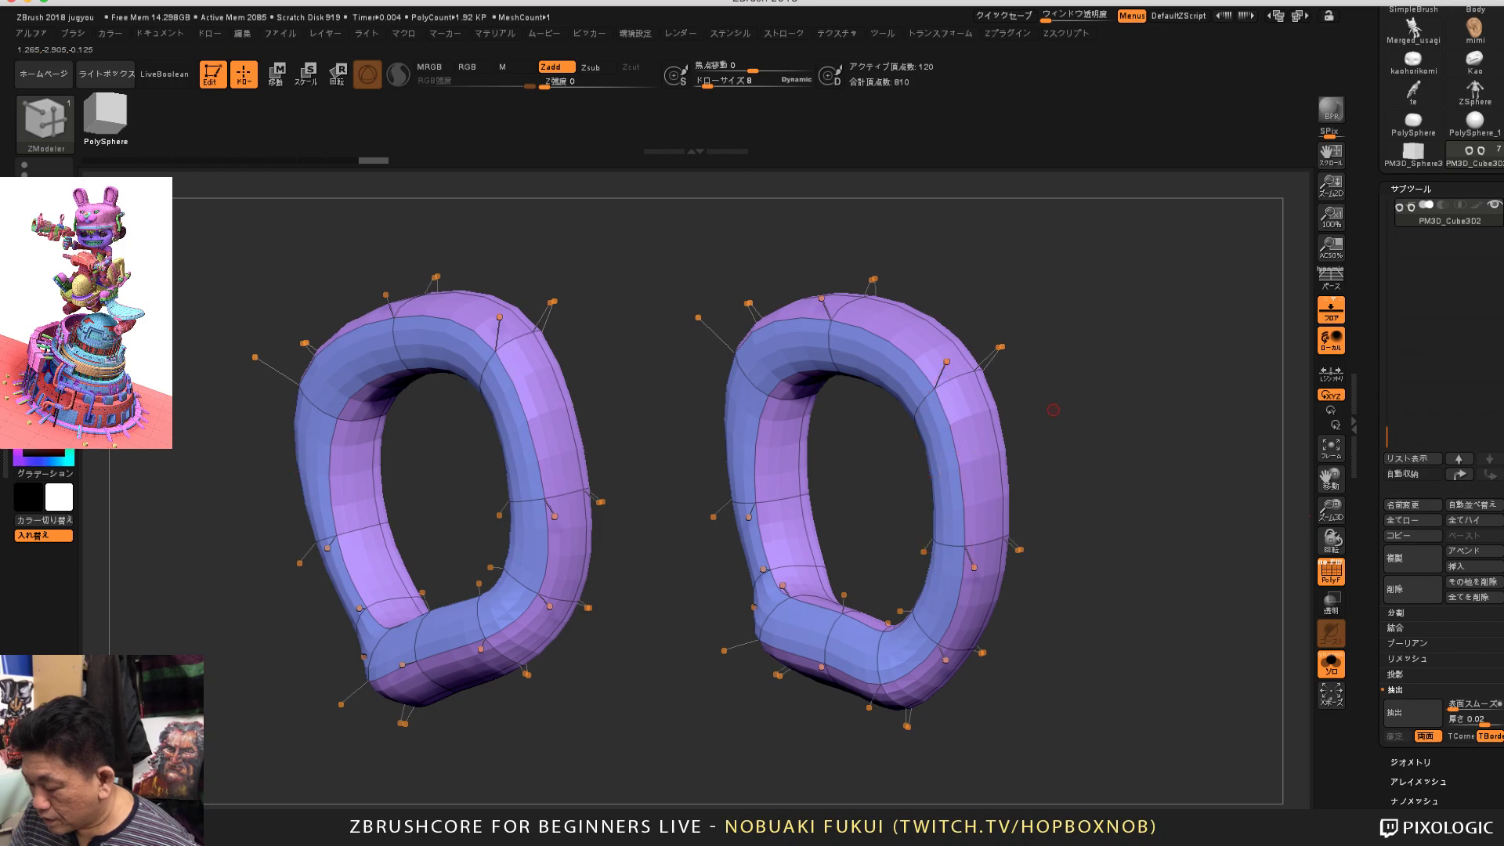
pyautogui.moveTo(1053, 410); pyautogui.dragTo(1097, 439)
pyautogui.keyDown('alt'); pyautogui.moveTo(1085, 501); pyautogui.dragTo(995, 470); pyautogui.keyUp('alt')
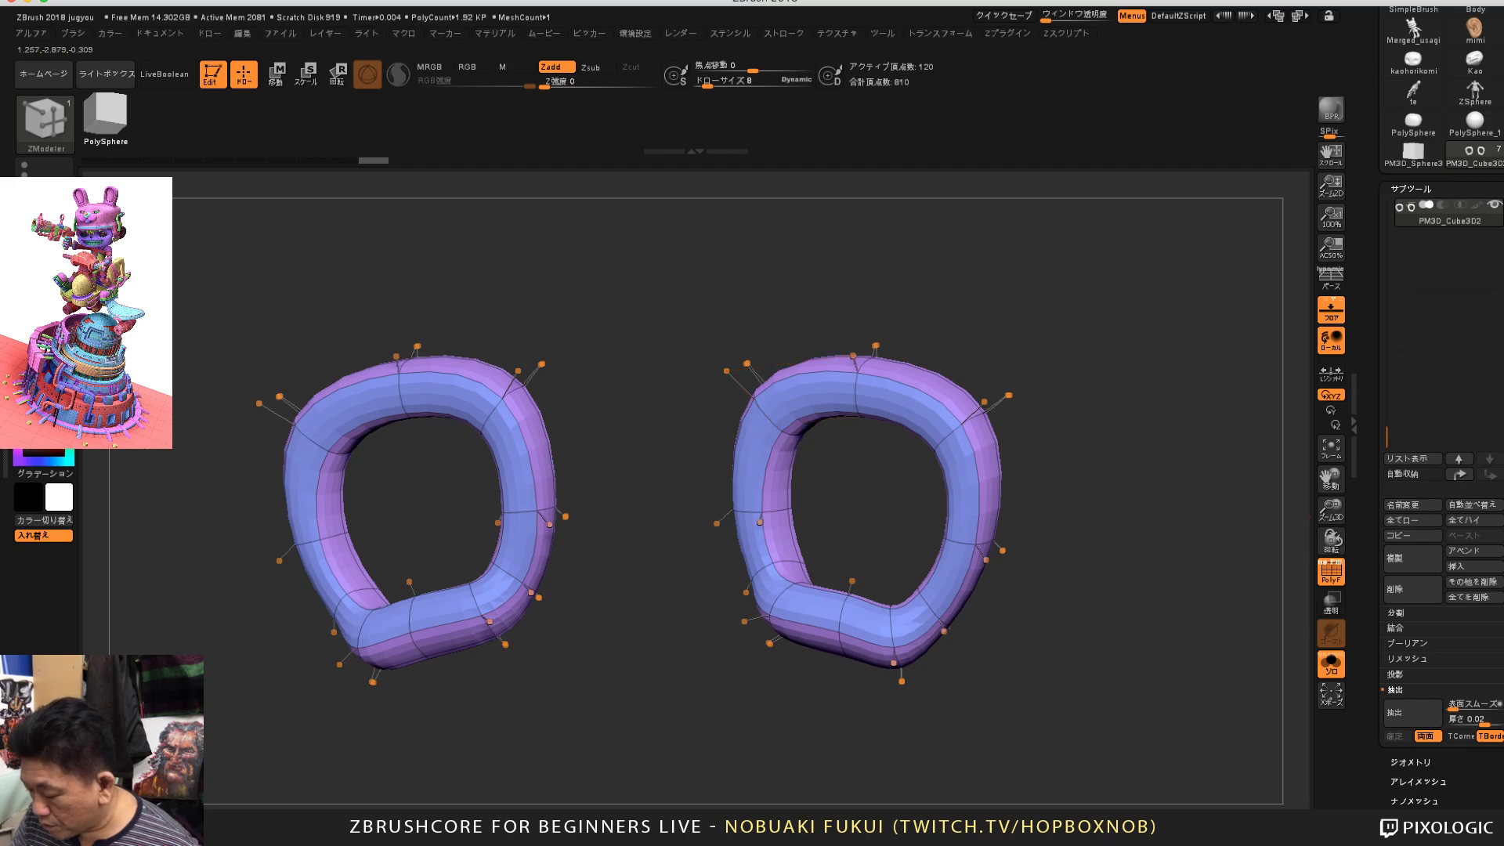
pyautogui.moveTo(1061, 579); pyautogui.dragTo(1028, 631)
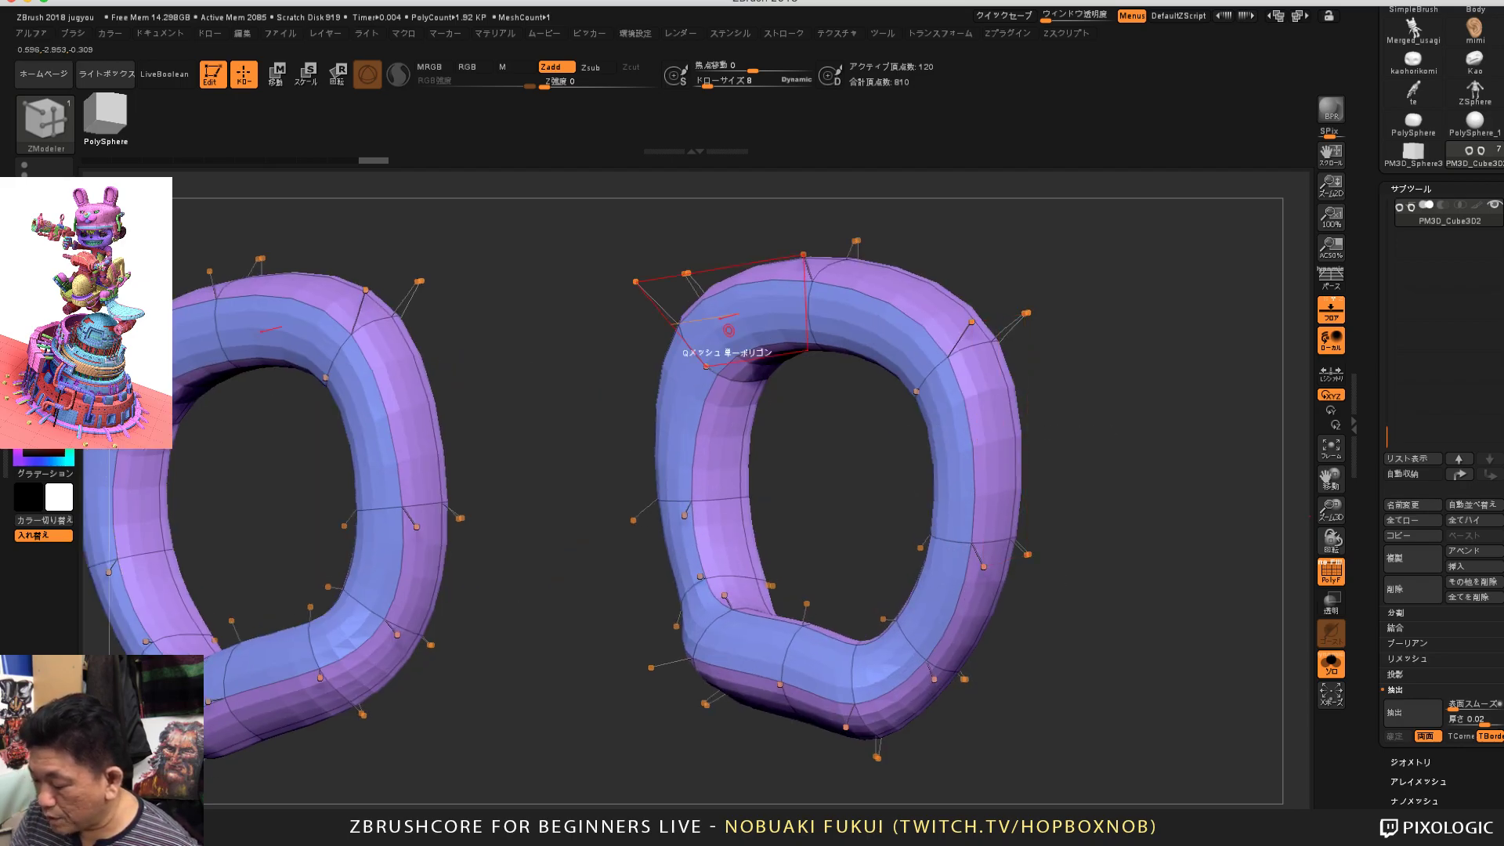
pyautogui.moveTo(1100, 347); pyautogui.dragTo(1036, 357)
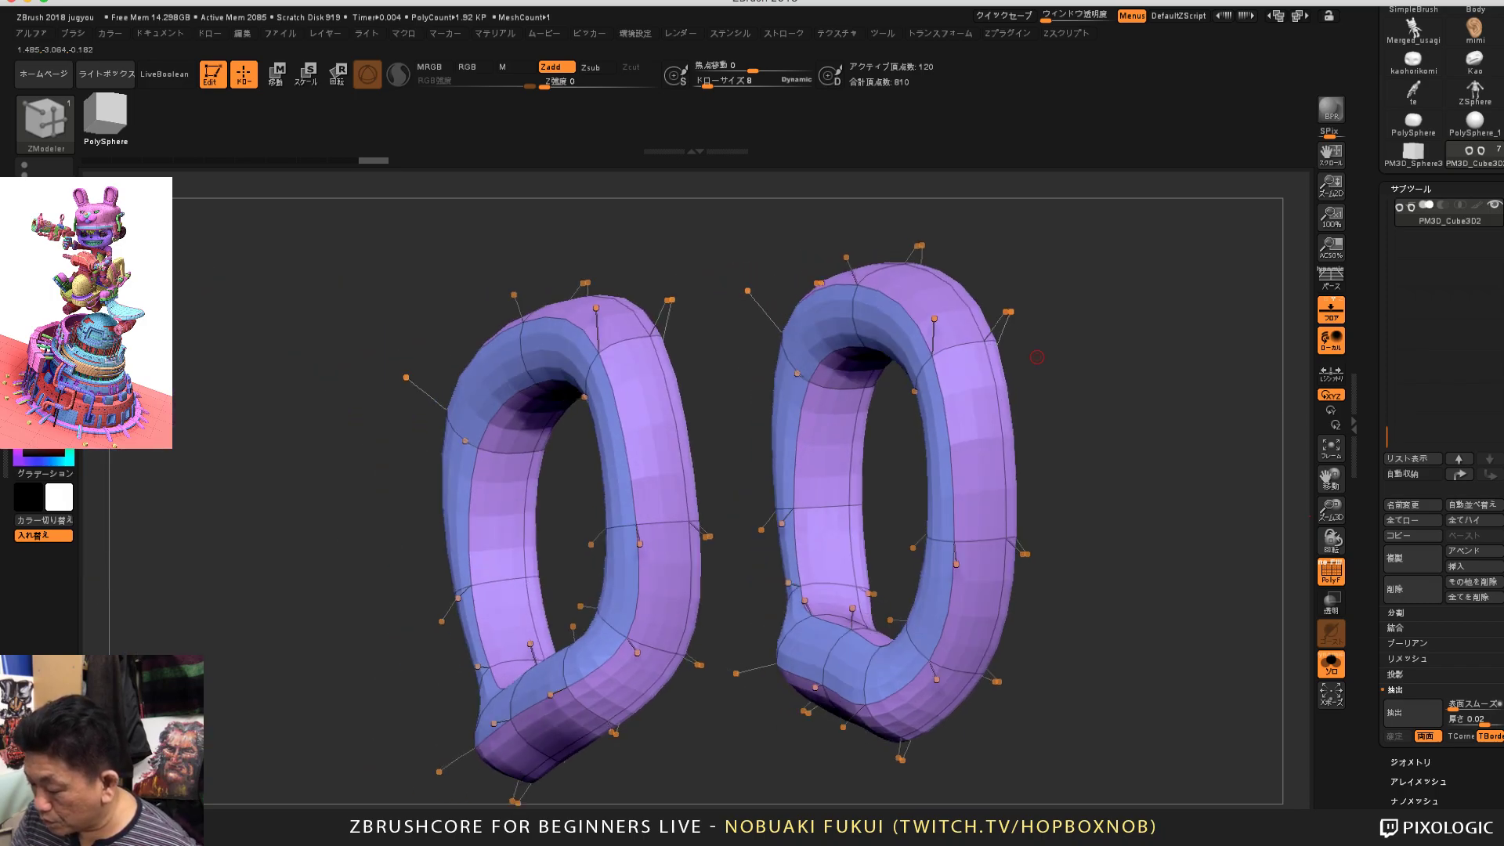
pyautogui.click(968, 338)
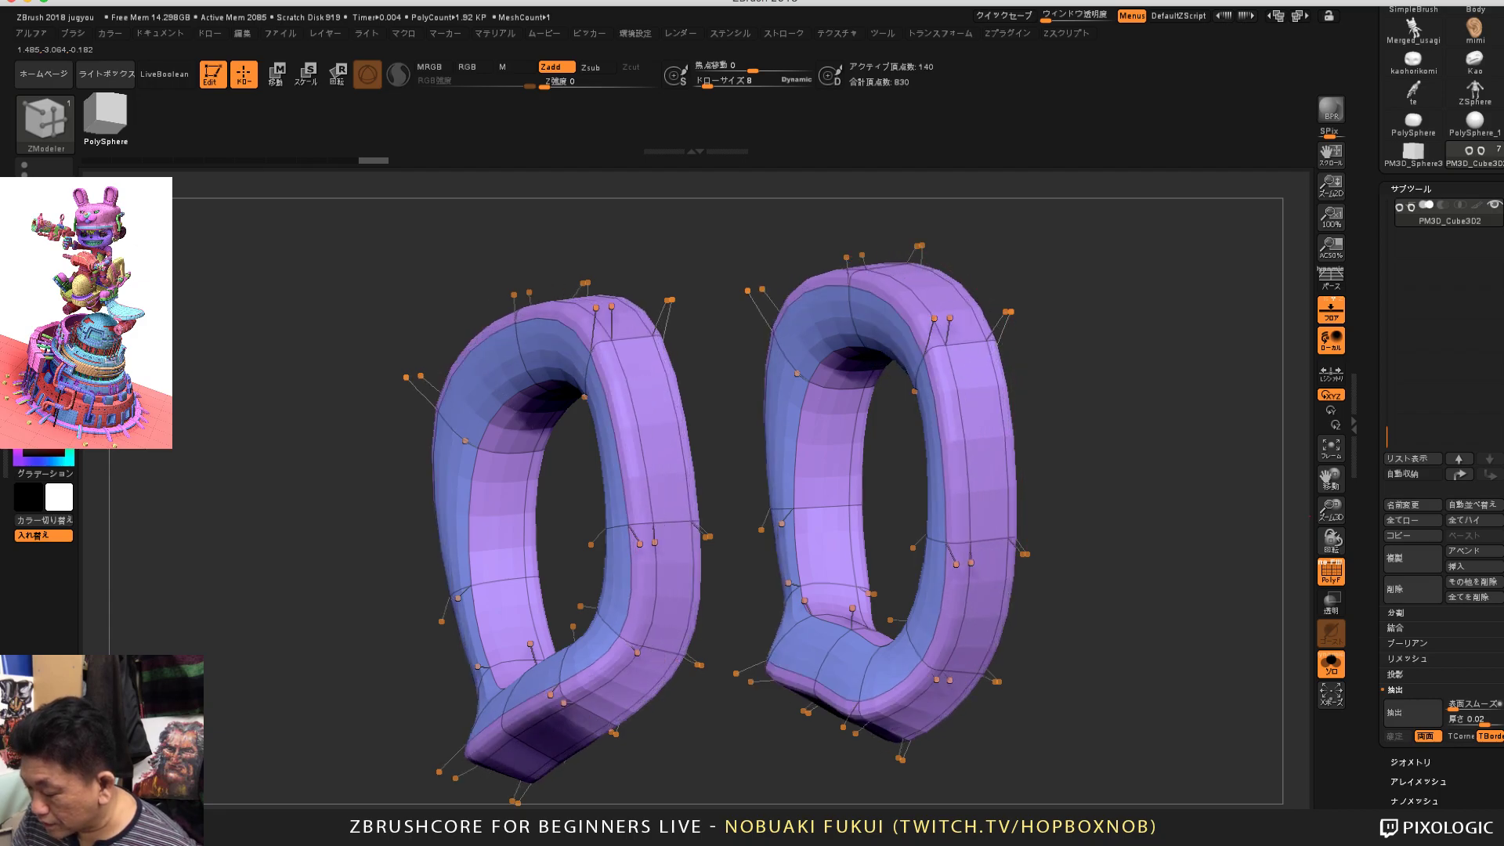
pyautogui.moveTo(960, 338); pyautogui.dragTo(944, 341)
pyautogui.hotkey('ctrl', 'z')
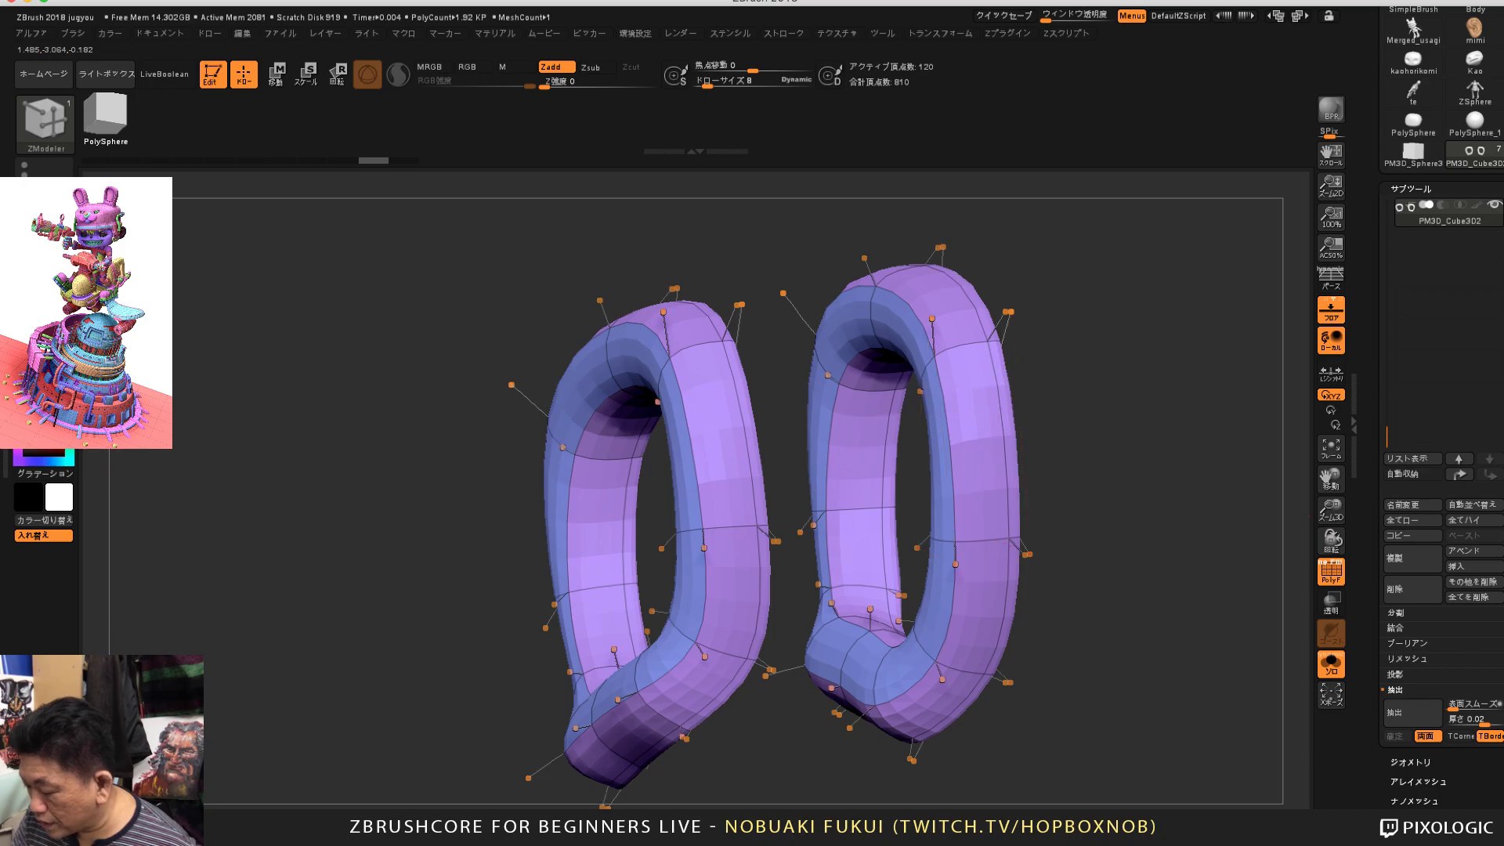
# Step: Insert an edge loop around the outer side of both ear rims, close to the front face
pyautogui.moveTo(788, 501); pyautogui.dragTo(901, 431)
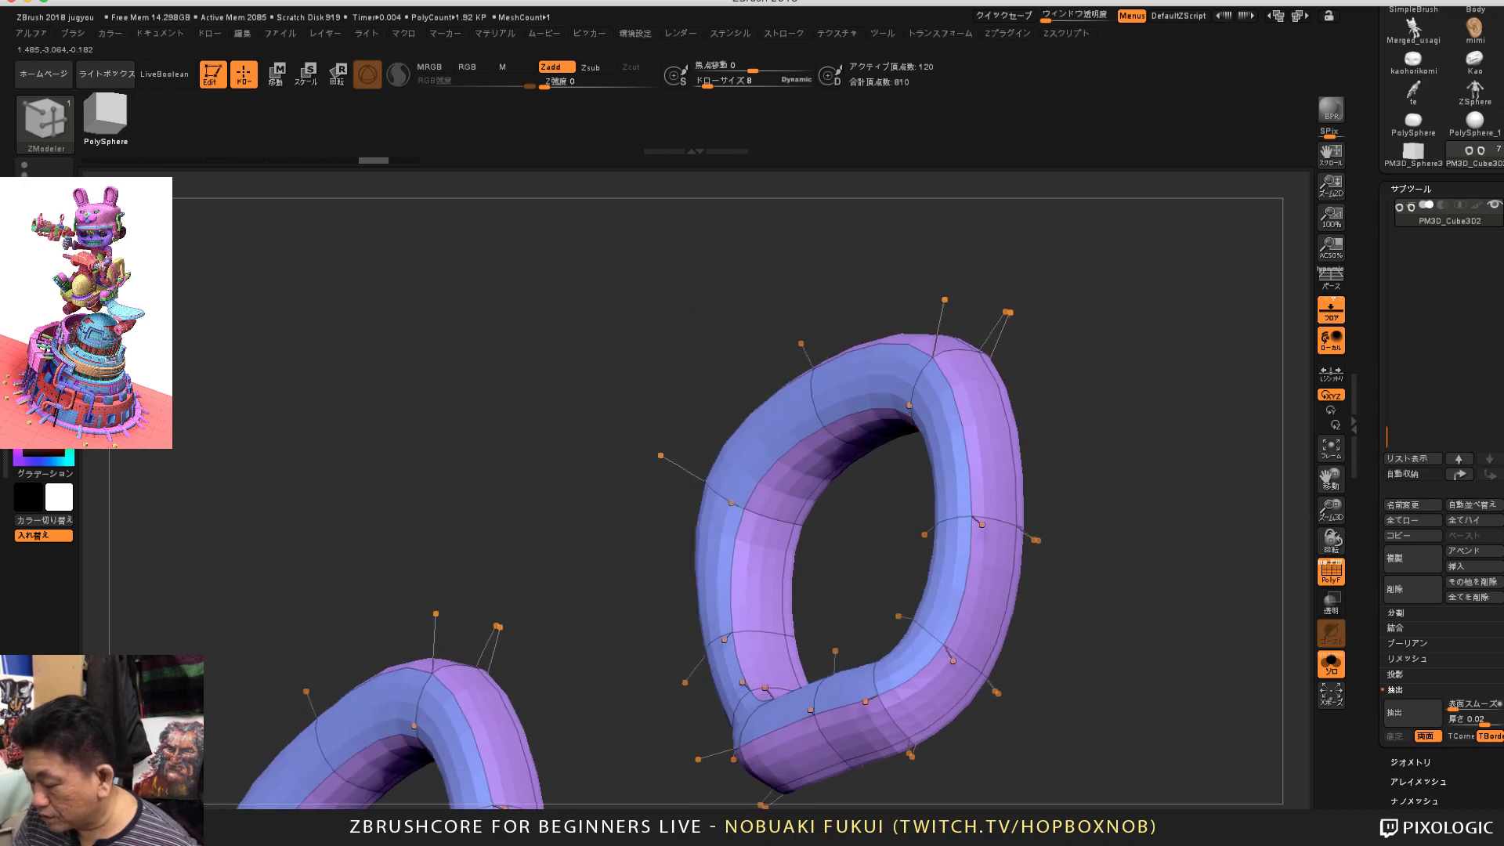
pyautogui.moveTo(1040, 365); pyautogui.dragTo(1011, 426)
pyautogui.click(961, 337)
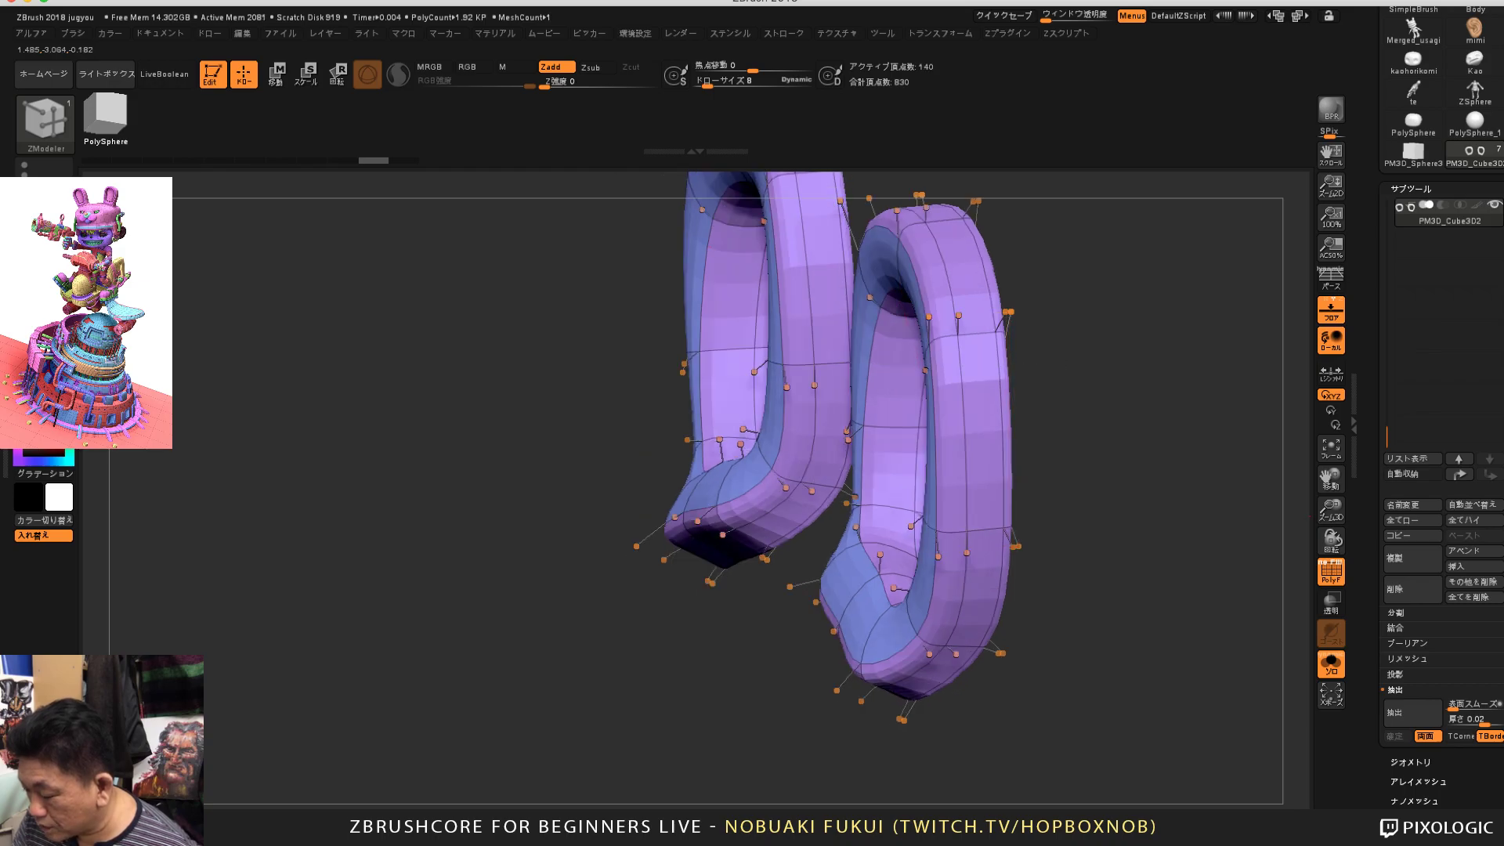
pyautogui.moveTo(1037, 310); pyautogui.dragTo(1000, 343)
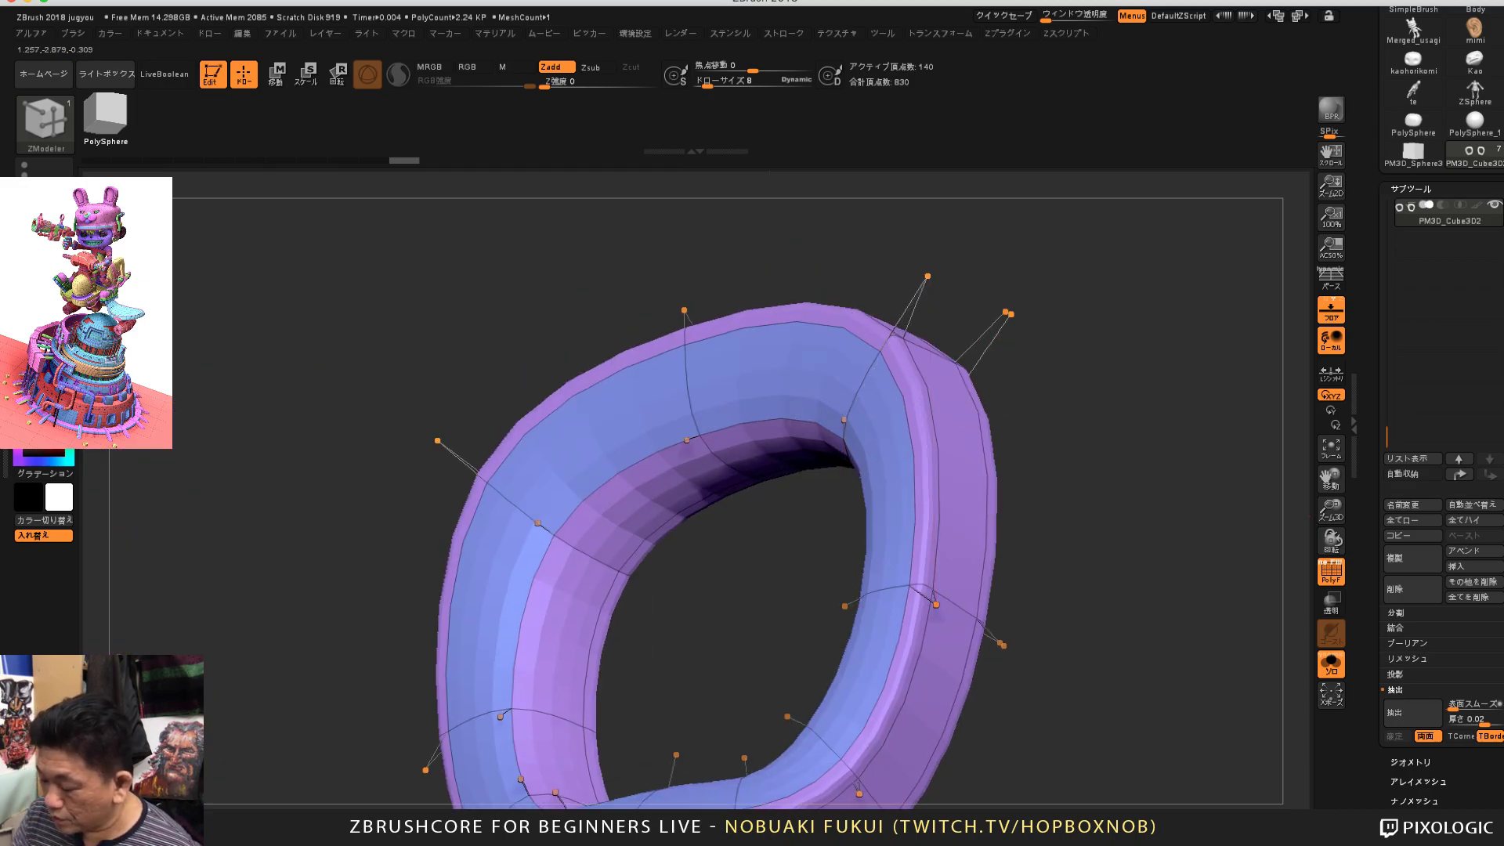
# Step: Insert an edge loop around the inner wall of both ear rims, close to the front face
pyautogui.moveTo(1043, 413); pyautogui.dragTo(1169, 321)
pyautogui.click(639, 458)
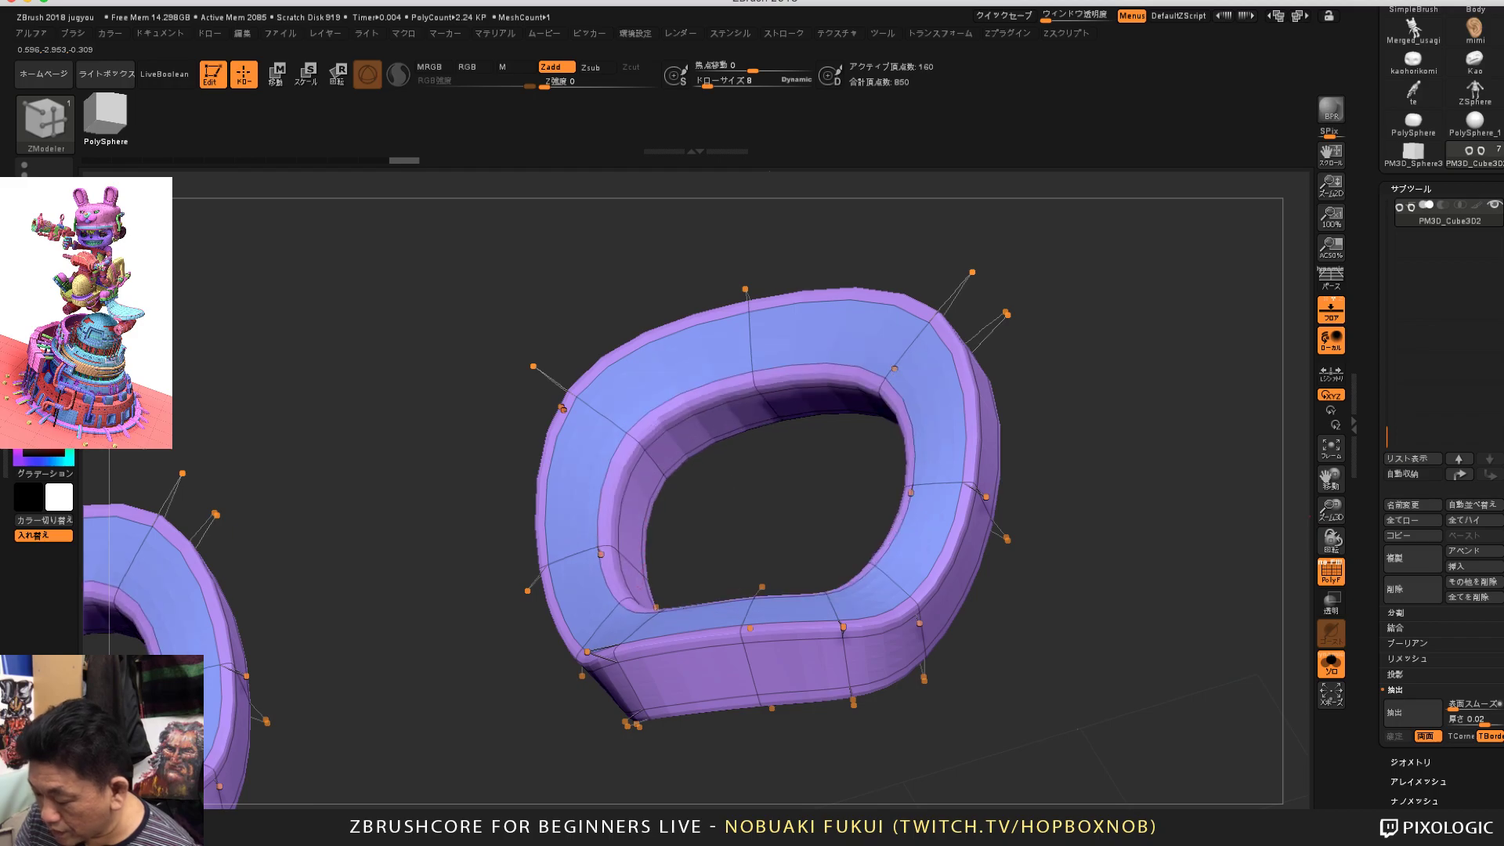
pyautogui.moveTo(1054, 439); pyautogui.dragTo(1027, 415)
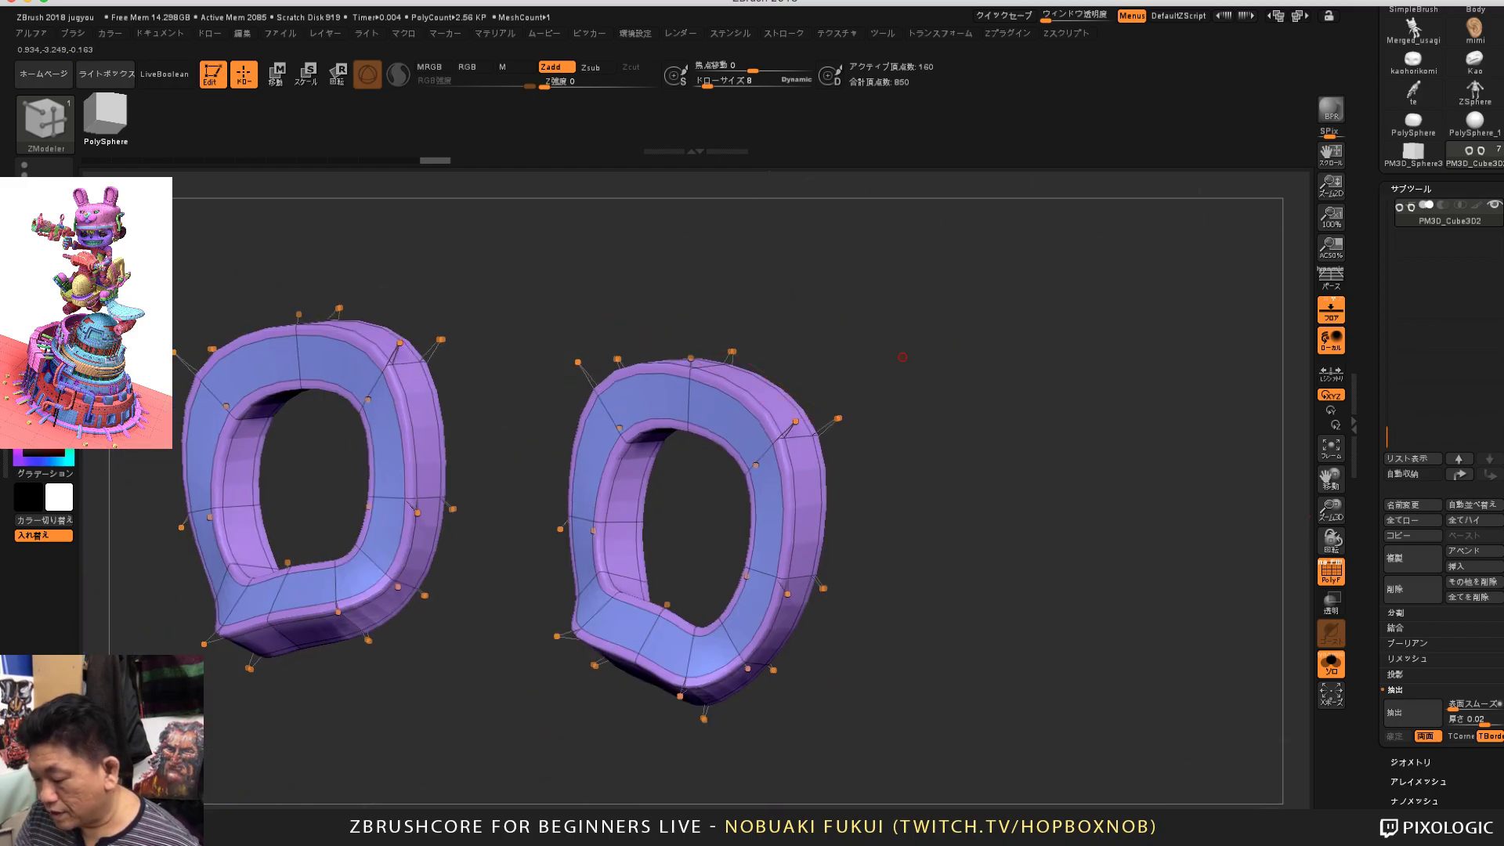
pyautogui.moveTo(902, 357)
pyautogui.mouseDown()
pyautogui.moveTo(1024, 451)
pyautogui.moveTo(1068, 399)
pyautogui.moveTo(1046, 413)
pyautogui.moveTo(1074, 420)
pyautogui.moveTo(1085, 478)
pyautogui.moveTo(1108, 491)
pyautogui.mouseUp()
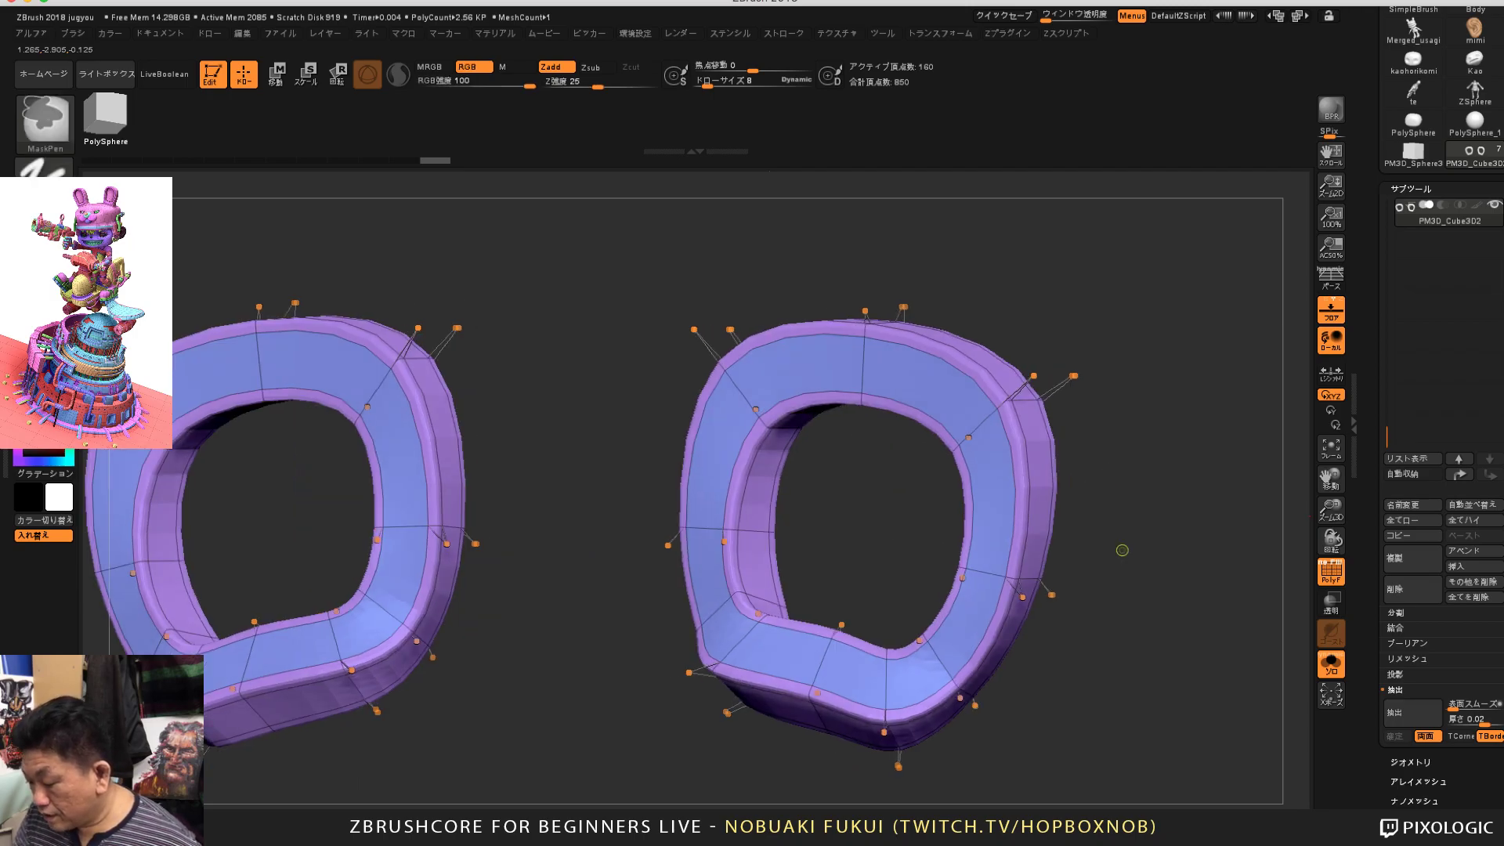
# Step: Undo both edge loops on the ear rims
pyautogui.hotkey('ctrl', 'z')
pyautogui.hotkey('ctrl', 'z')
pyautogui.hotkey('ctrl', 'z')
pyautogui.hotkey('ctrl', 'z')
pyautogui.hotkey('ctrl', 'z')
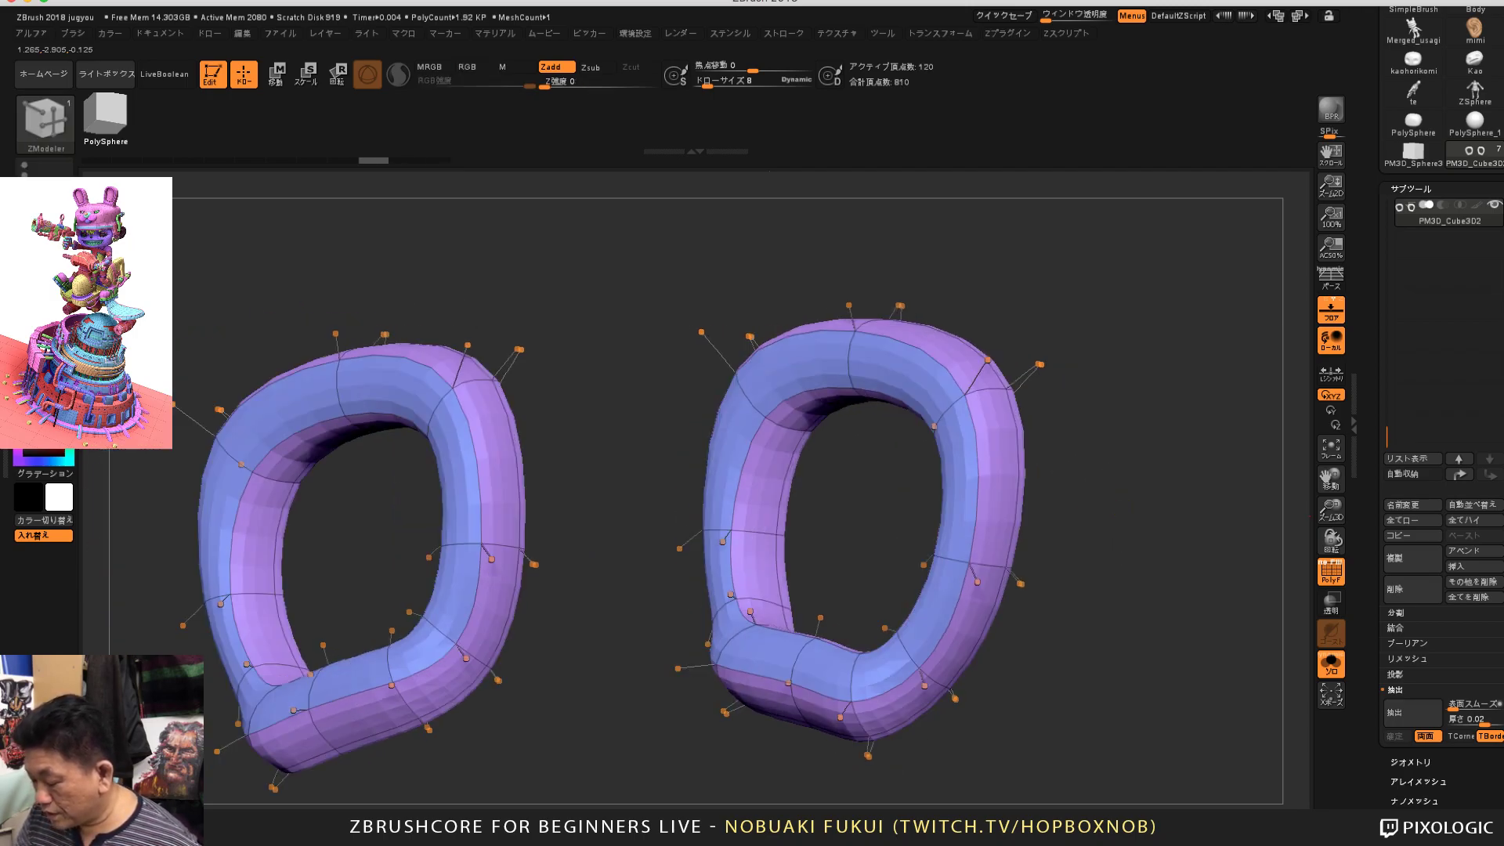
pyautogui.keyDown('alt'); pyautogui.moveTo(1089, 533); pyautogui.dragTo(1070, 445); pyautogui.keyUp('alt')
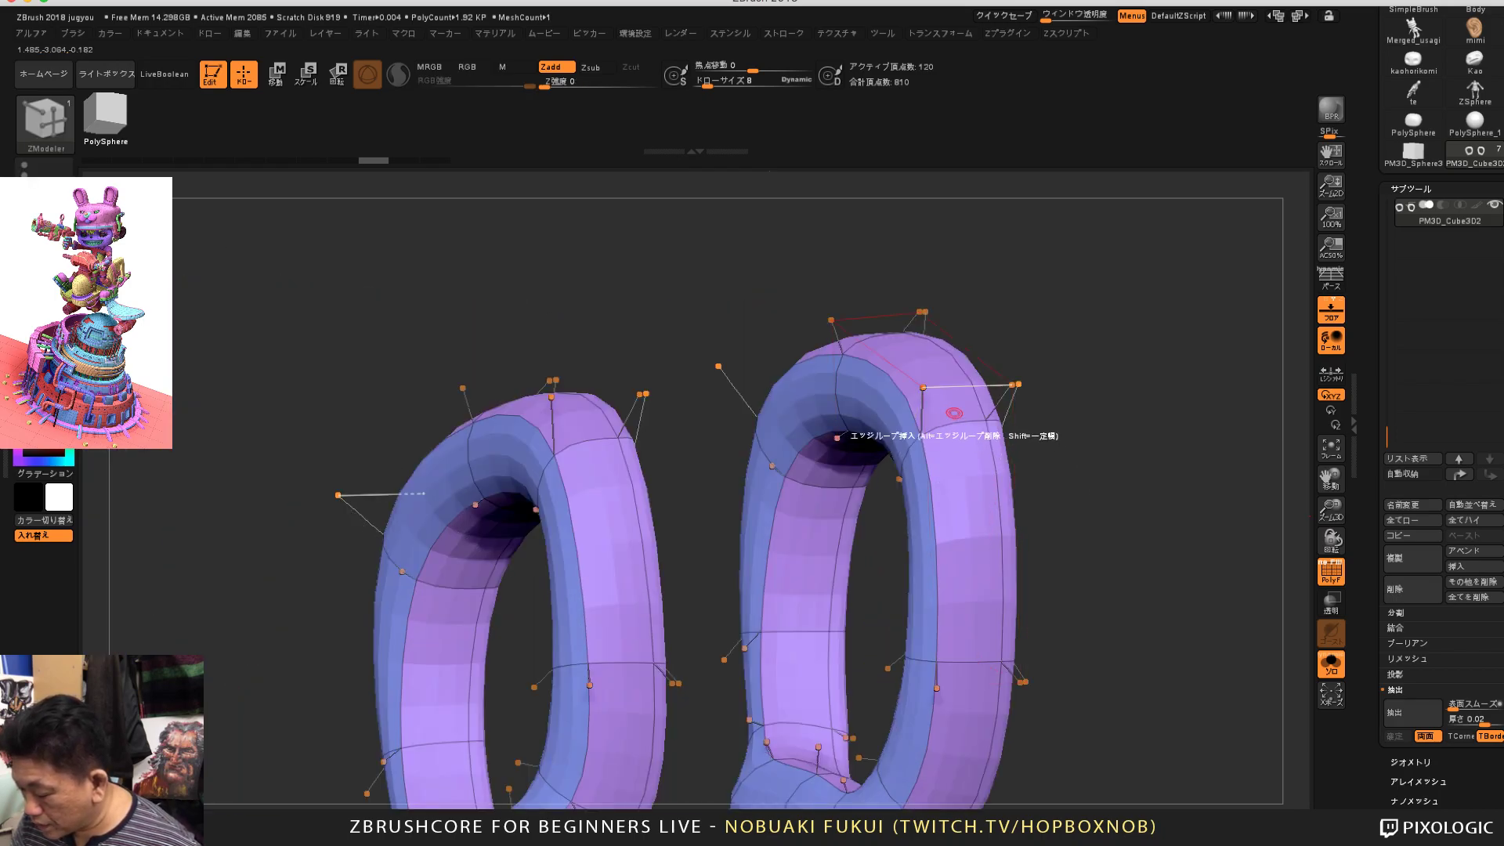
# Step: Try inserting edge loops around the outer side and inner wall of both ear rims near the front face, and undo them
pyautogui.moveTo(958, 409); pyautogui.dragTo(928, 410)
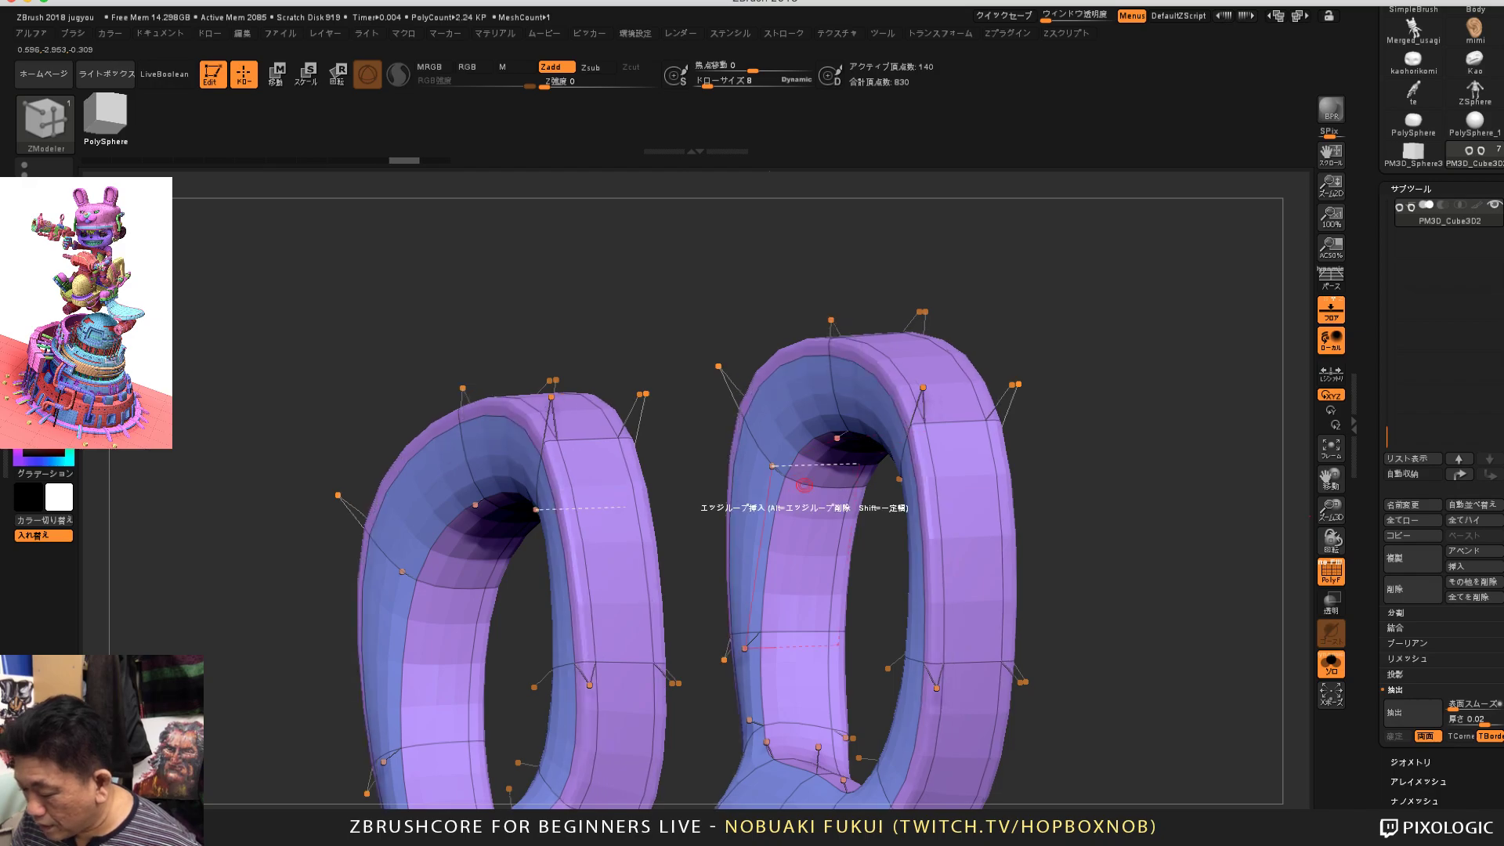
pyautogui.moveTo(806, 483); pyautogui.dragTo(777, 487)
pyautogui.hotkey('ctrl', 'z')
pyautogui.moveTo(1105, 366)
pyautogui.mouseDown()
pyautogui.moveTo(1094, 450)
pyautogui.moveTo(1091, 387)
pyautogui.mouseUp()
pyautogui.hotkey('ctrl', 'z')
pyautogui.hotkey('ctrl', 'z')
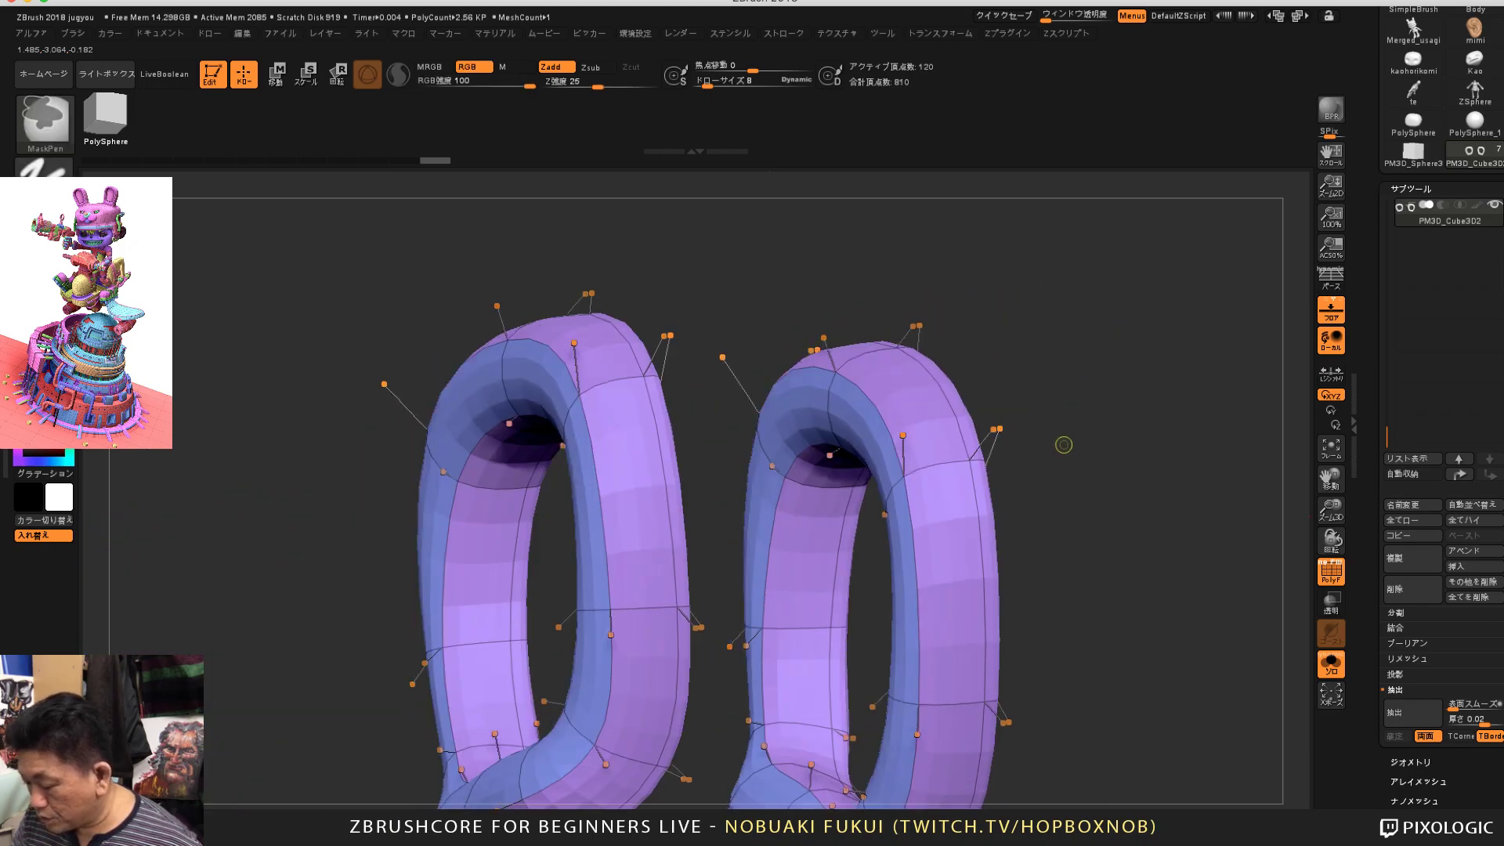
# Step: Set the ZModeler polygon action to Crease with Polyloop as the target
pyautogui.moveTo(1074, 493); pyautogui.dragTo(1114, 517)
pyautogui.moveTo(1097, 407); pyautogui.dragTo(1148, 391)
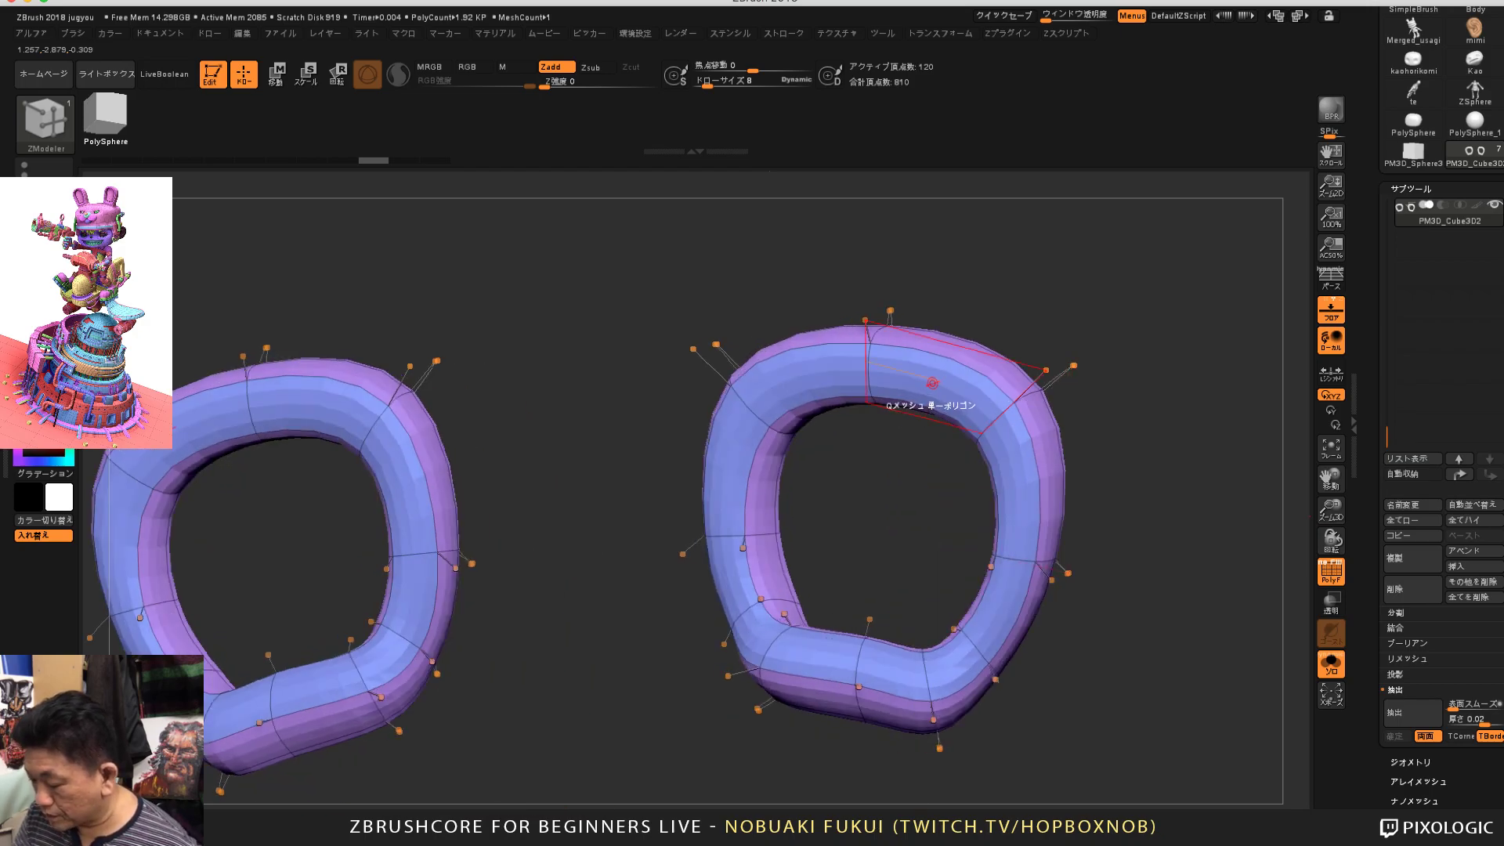
pyautogui.press('space')
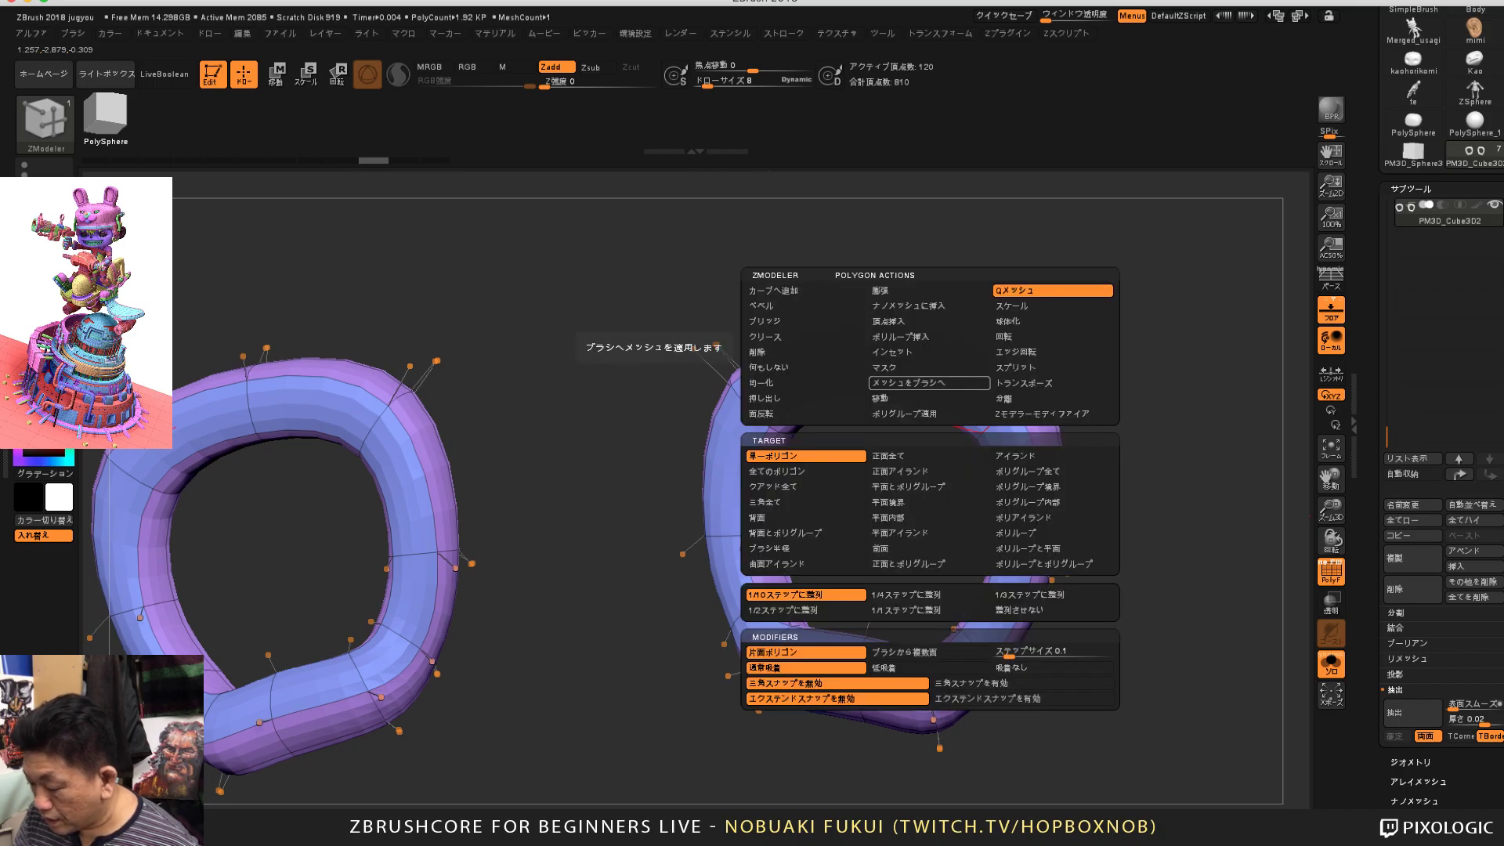
pyautogui.click(784, 336)
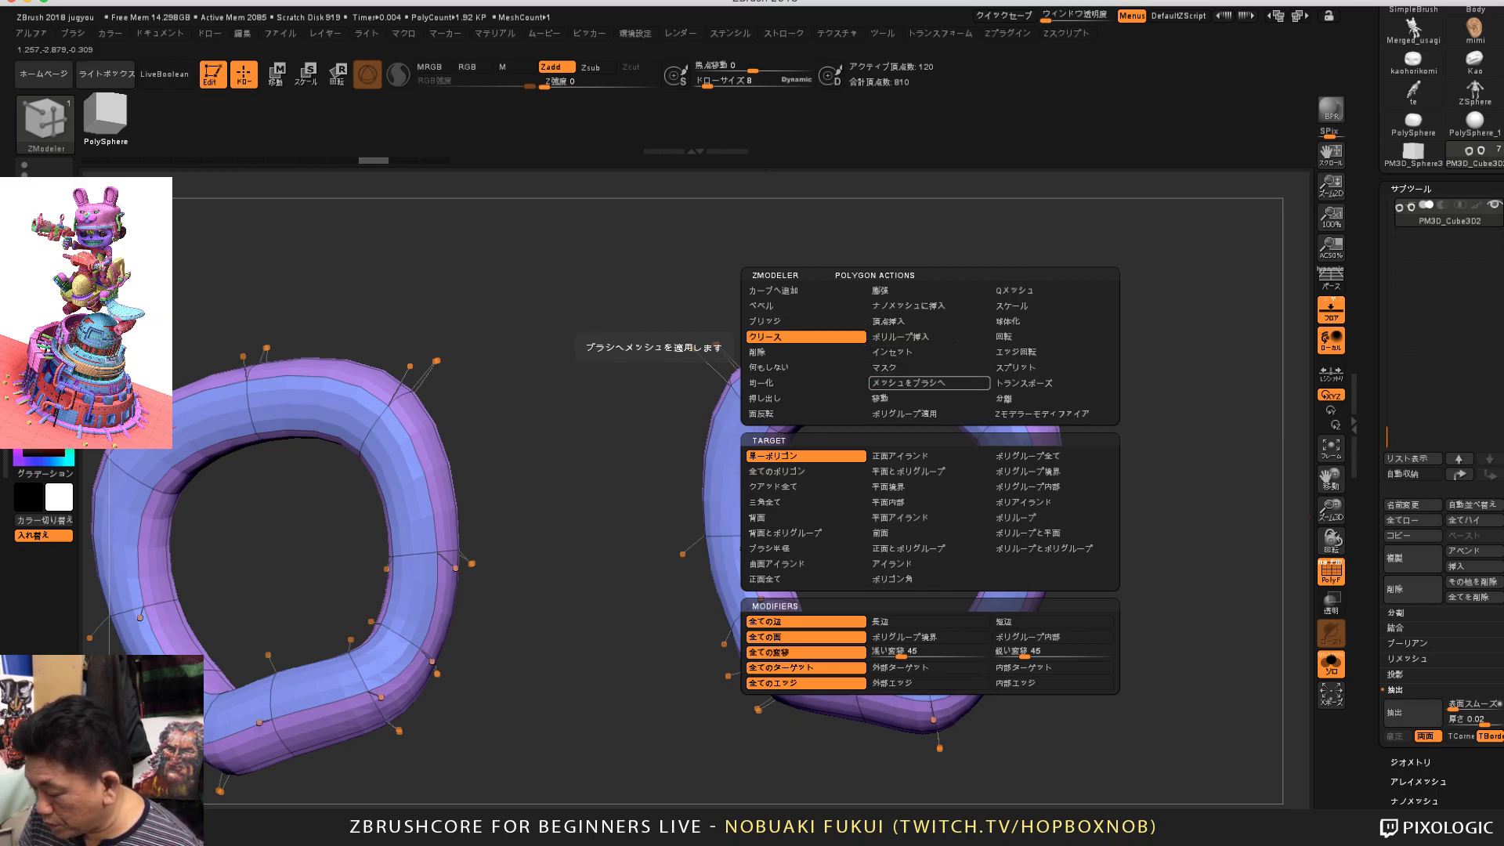
pyautogui.click(1052, 517)
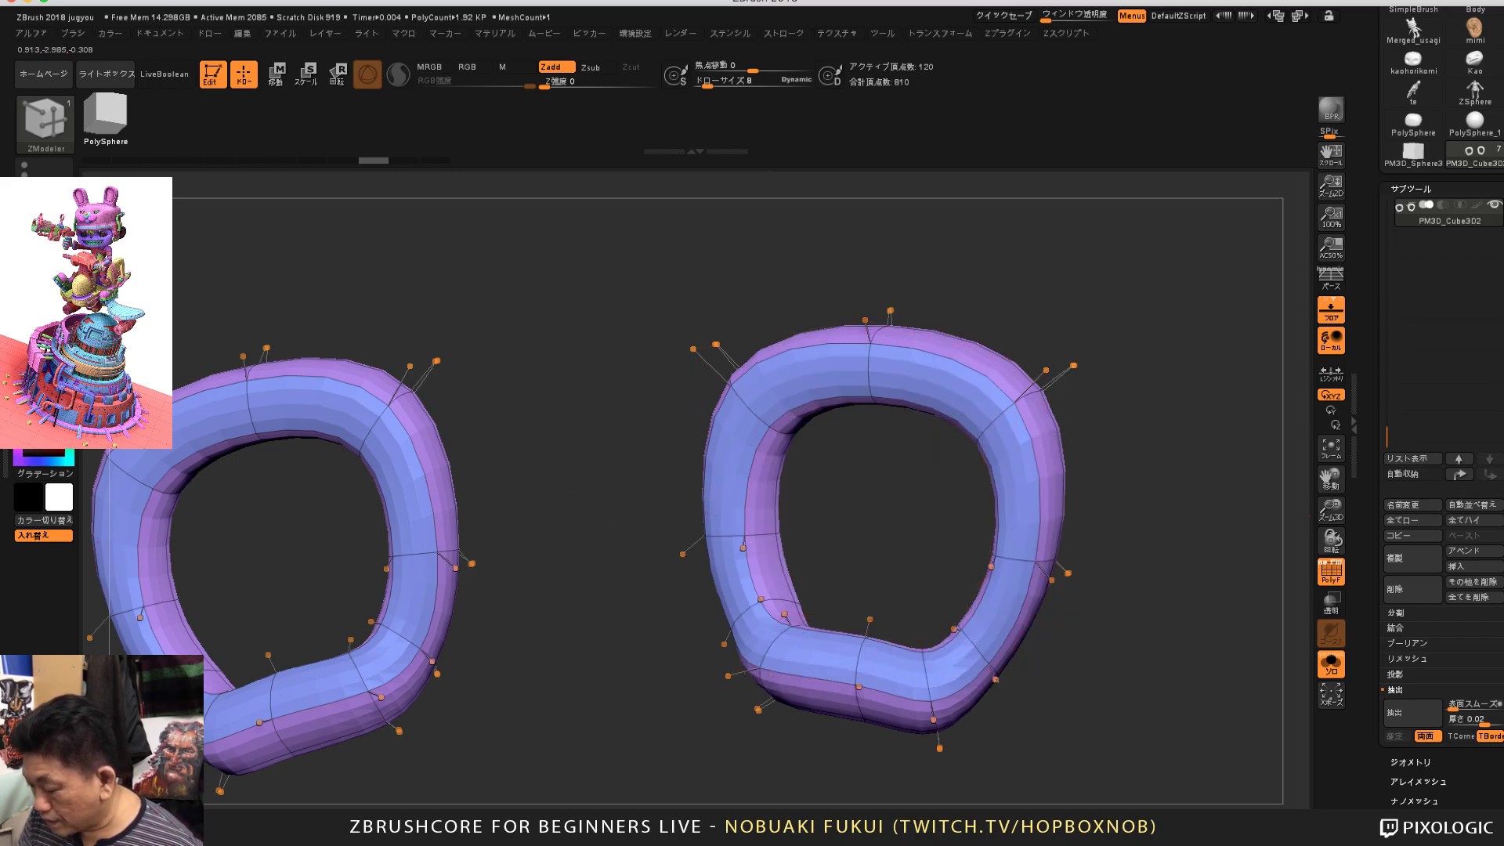
# Step: Try creasing all edges of the front polyloop on both ear rims, and undo the crease
pyautogui.press('space')
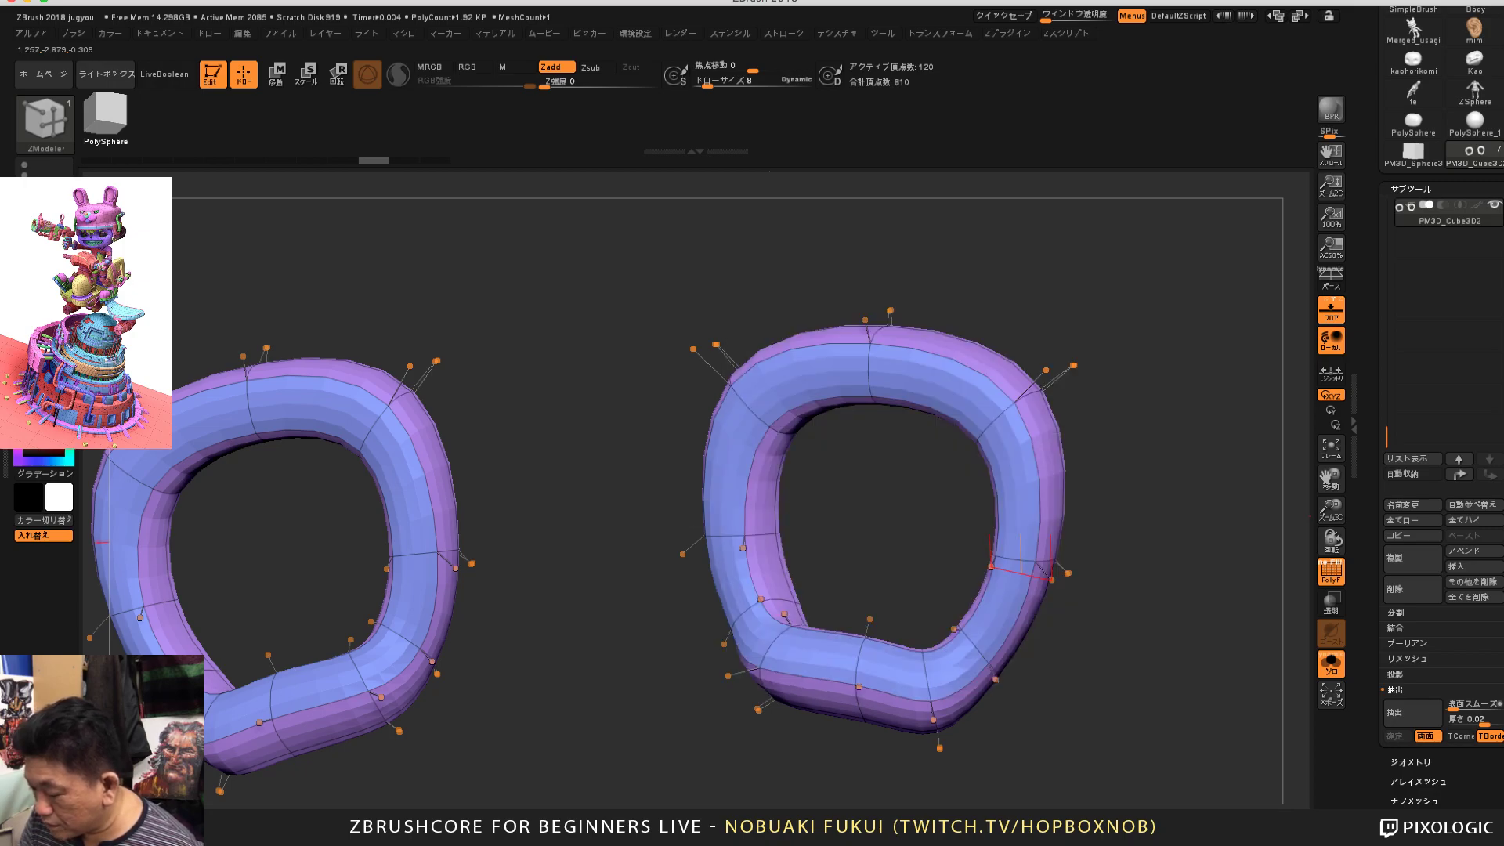
pyautogui.click(963, 405)
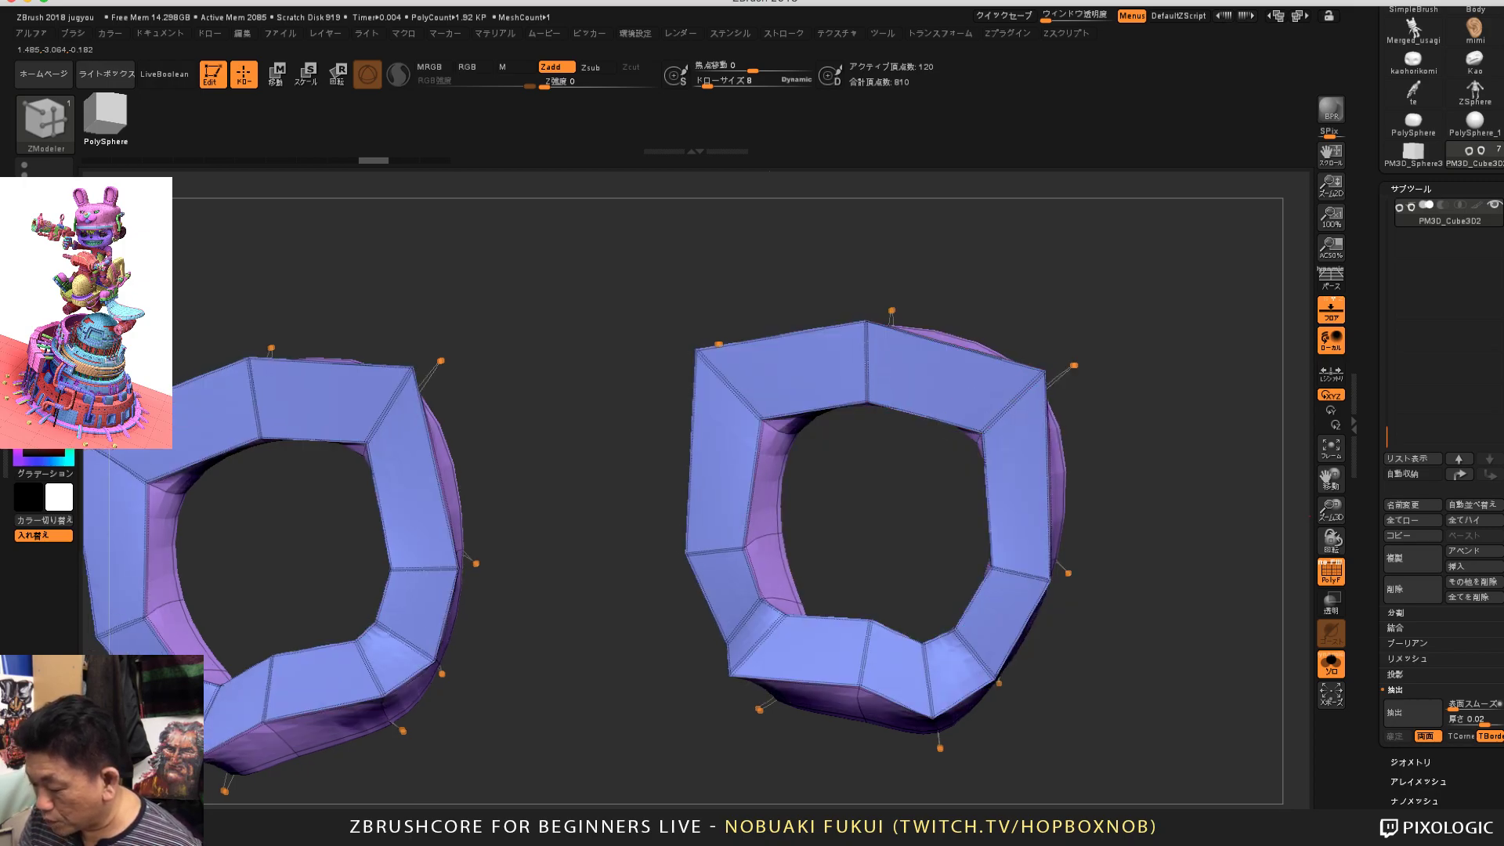
pyautogui.moveTo(1175, 501); pyautogui.dragTo(1136, 533)
pyautogui.keyDown('alt'); pyautogui.moveTo(1171, 360); pyautogui.dragTo(1045, 445); pyautogui.keyUp('alt')
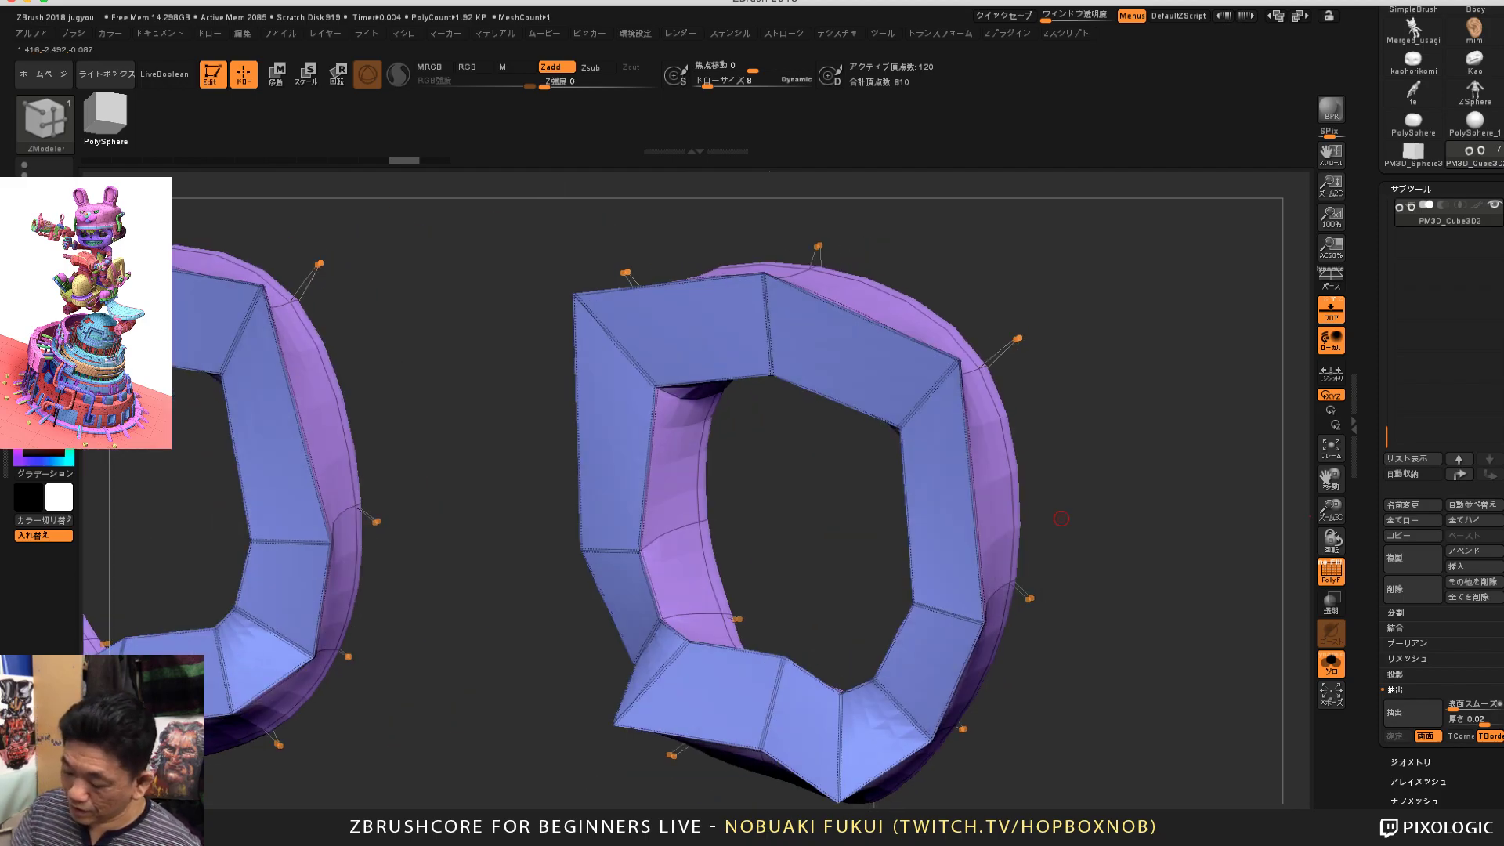
pyautogui.moveTo(1062, 519); pyautogui.dragTo(1113, 513)
pyautogui.moveTo(1109, 341); pyautogui.dragTo(1199, 448)
pyautogui.hotkey('ctrl', 'z')
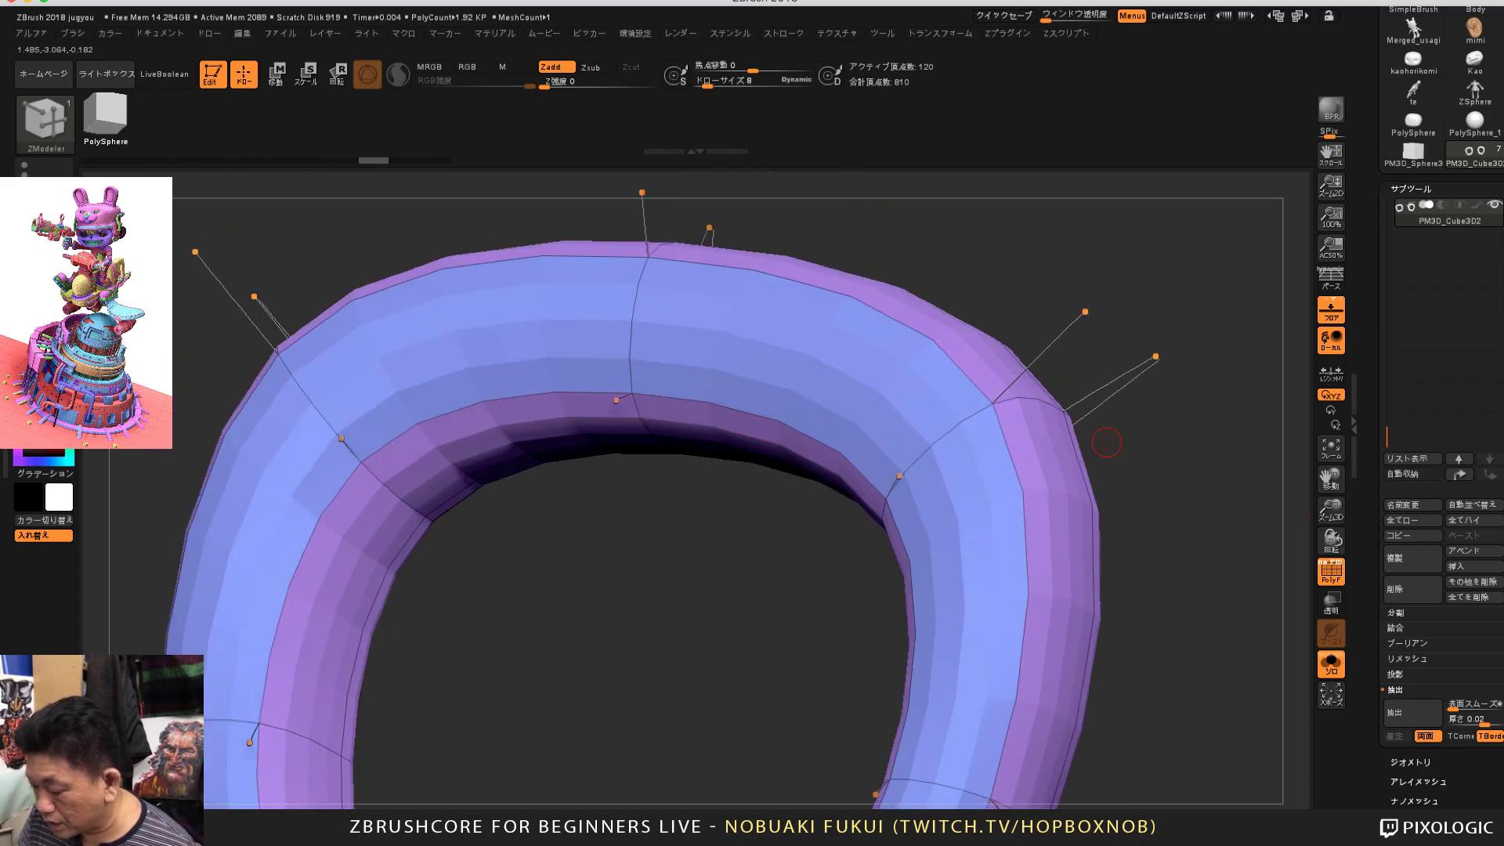
# Step: Compare creasing one polygon at the rim's upper front with creasing the whole front polyloop, and undo the crease
pyautogui.moveTo(1107, 443); pyautogui.dragTo(1150, 433)
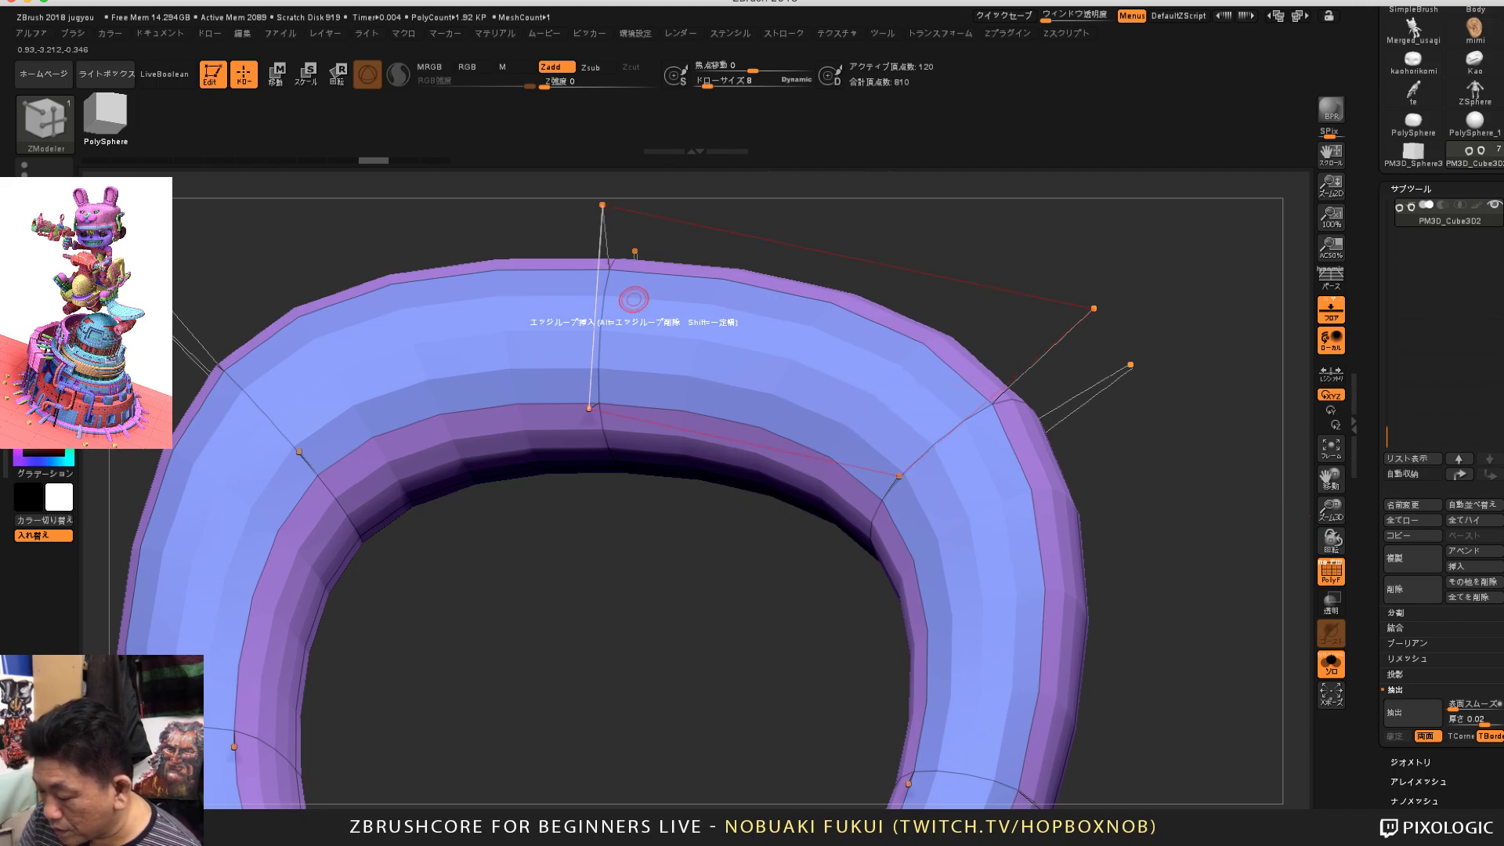
pyautogui.click(790, 365)
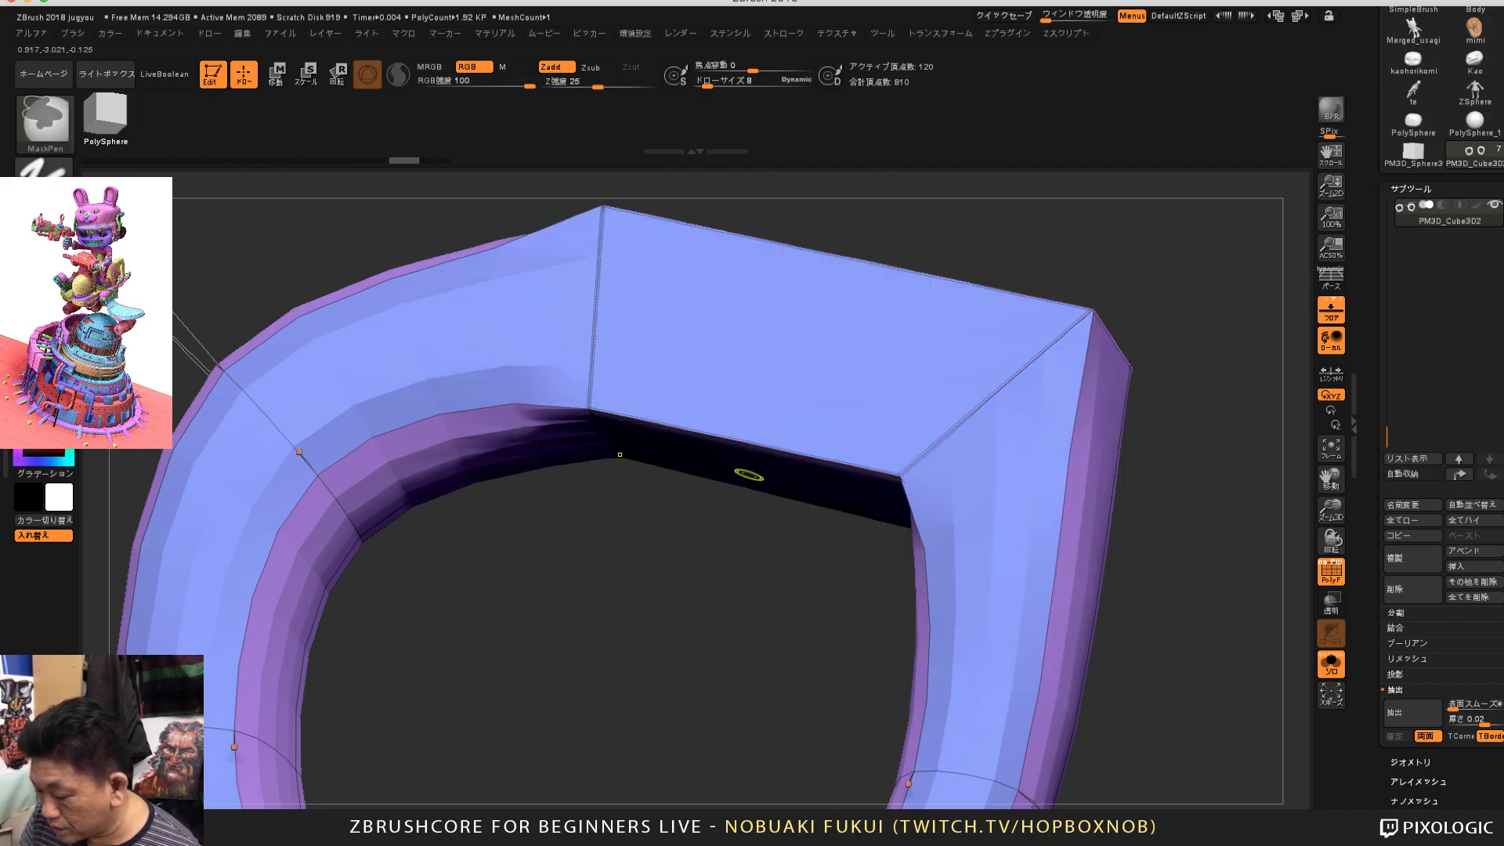
pyautogui.hotkey('ctrl', 'z')
pyautogui.hotkey('ctrl', 'shift', 'z')
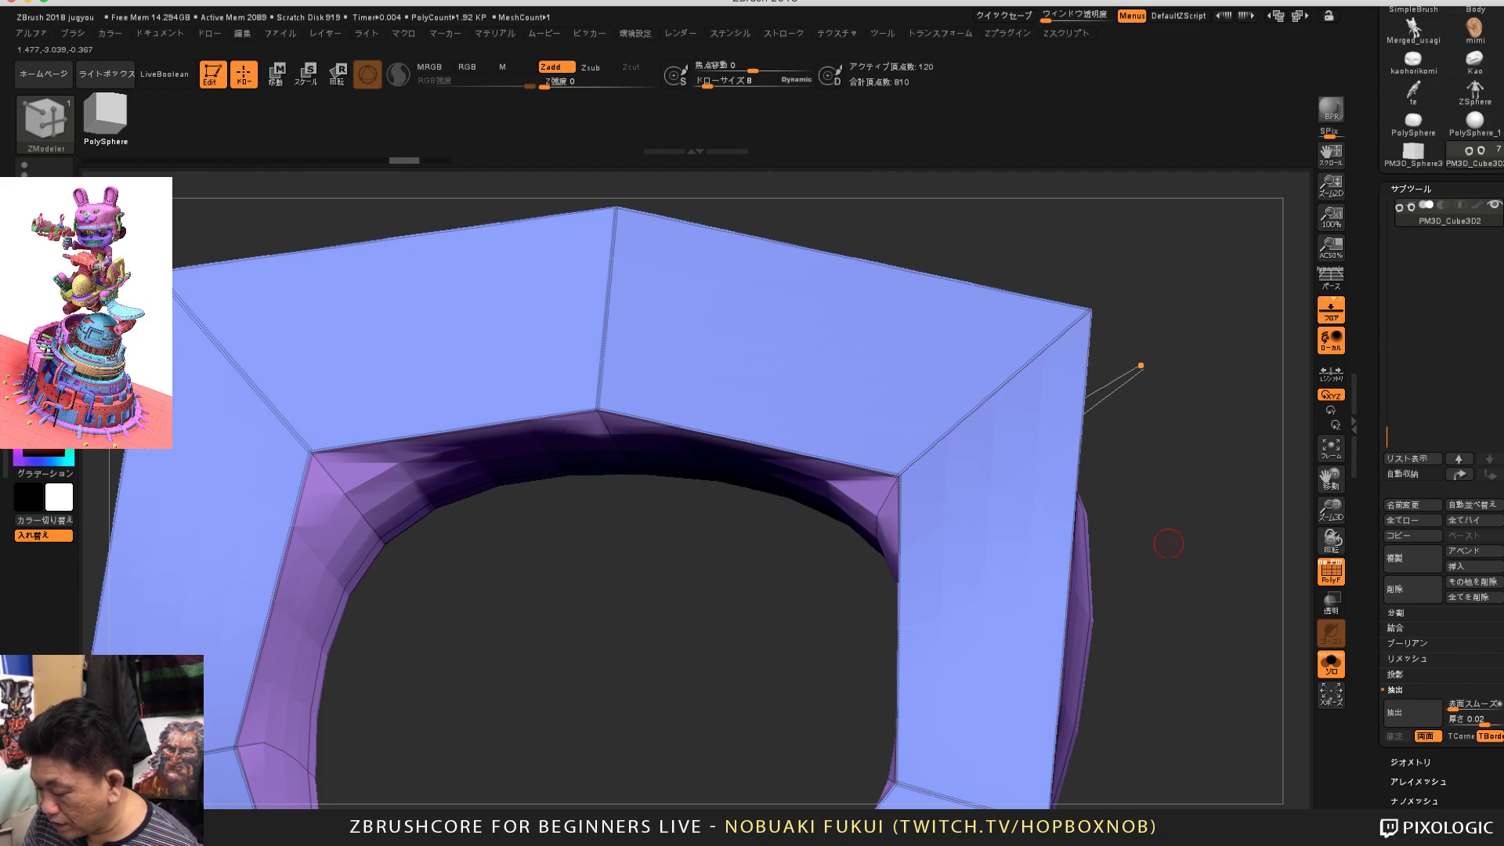
pyautogui.keyDown('alt'); pyautogui.moveTo(1168, 544); pyautogui.dragTo(1030, 443); pyautogui.keyUp('alt')
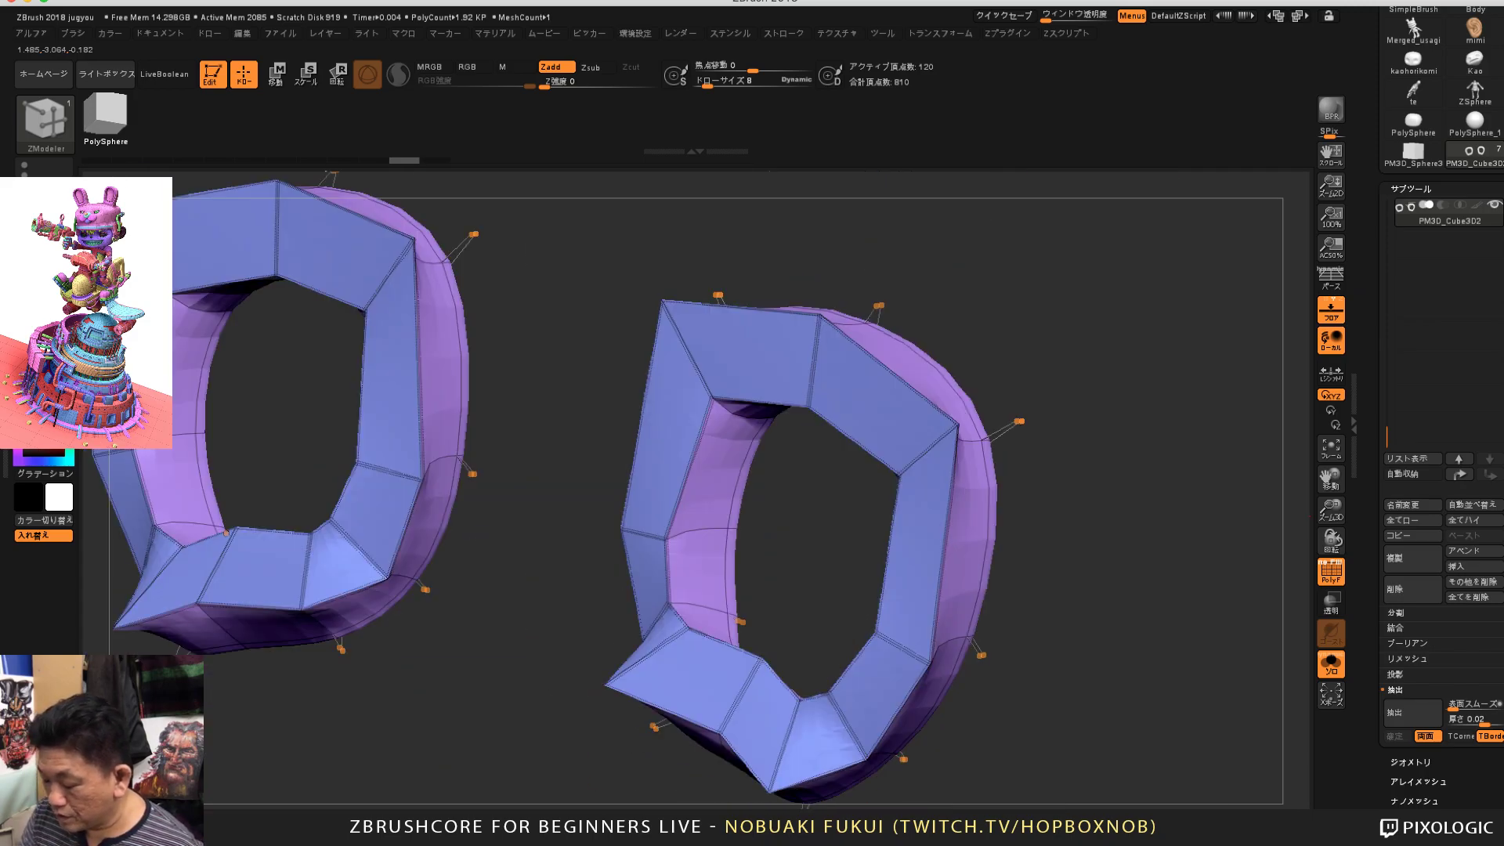
pyautogui.moveTo(1115, 608); pyautogui.dragTo(1138, 584)
pyautogui.hotkey('ctrl', 'z')
# Step: Restrict the Crease action to long edges and crease the front polyloop of both ear rims
pyautogui.press('space')
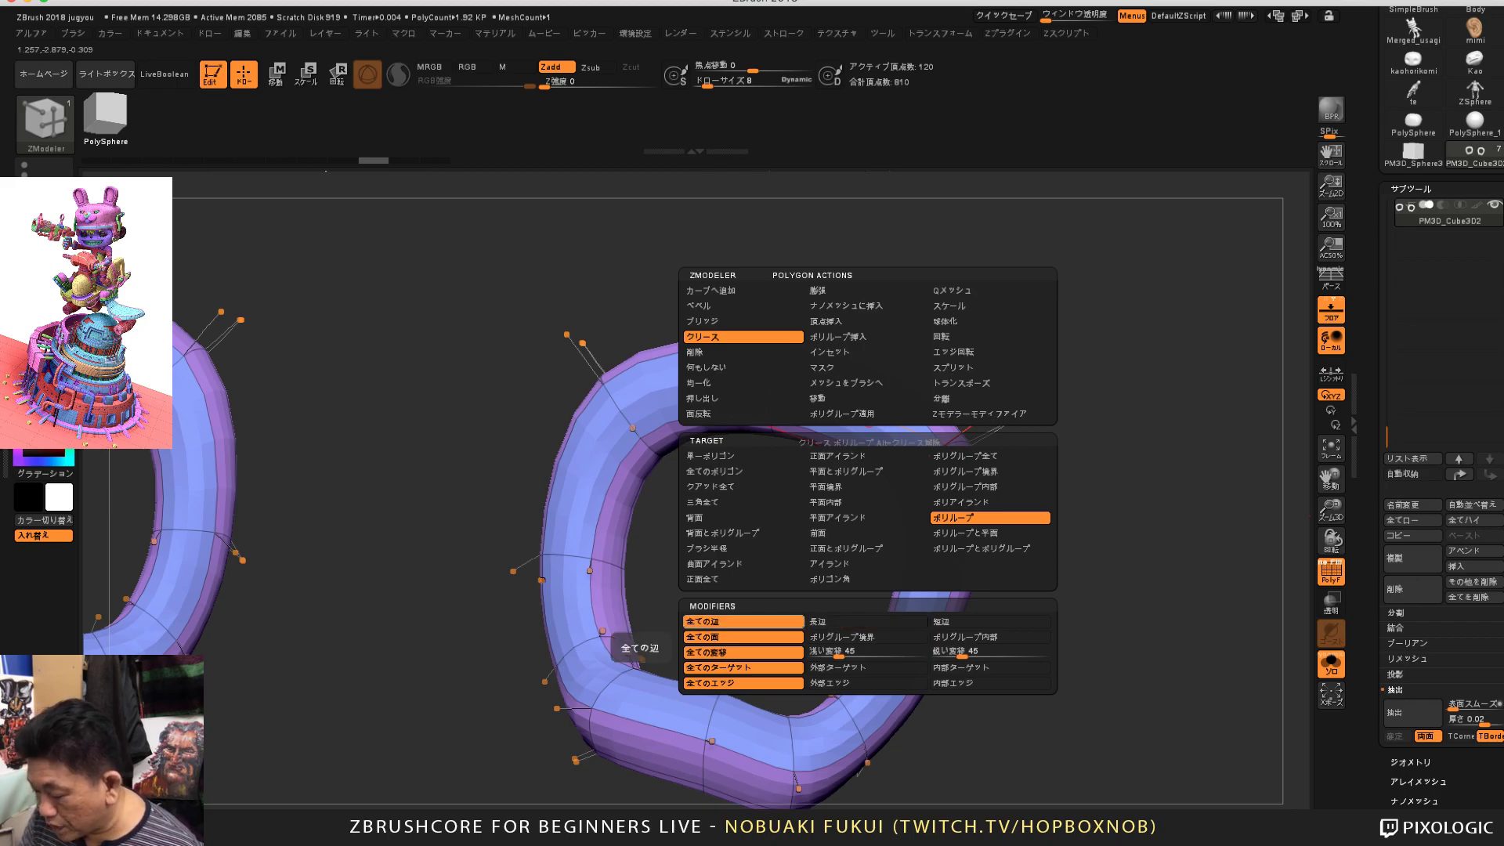
pyautogui.click(866, 621)
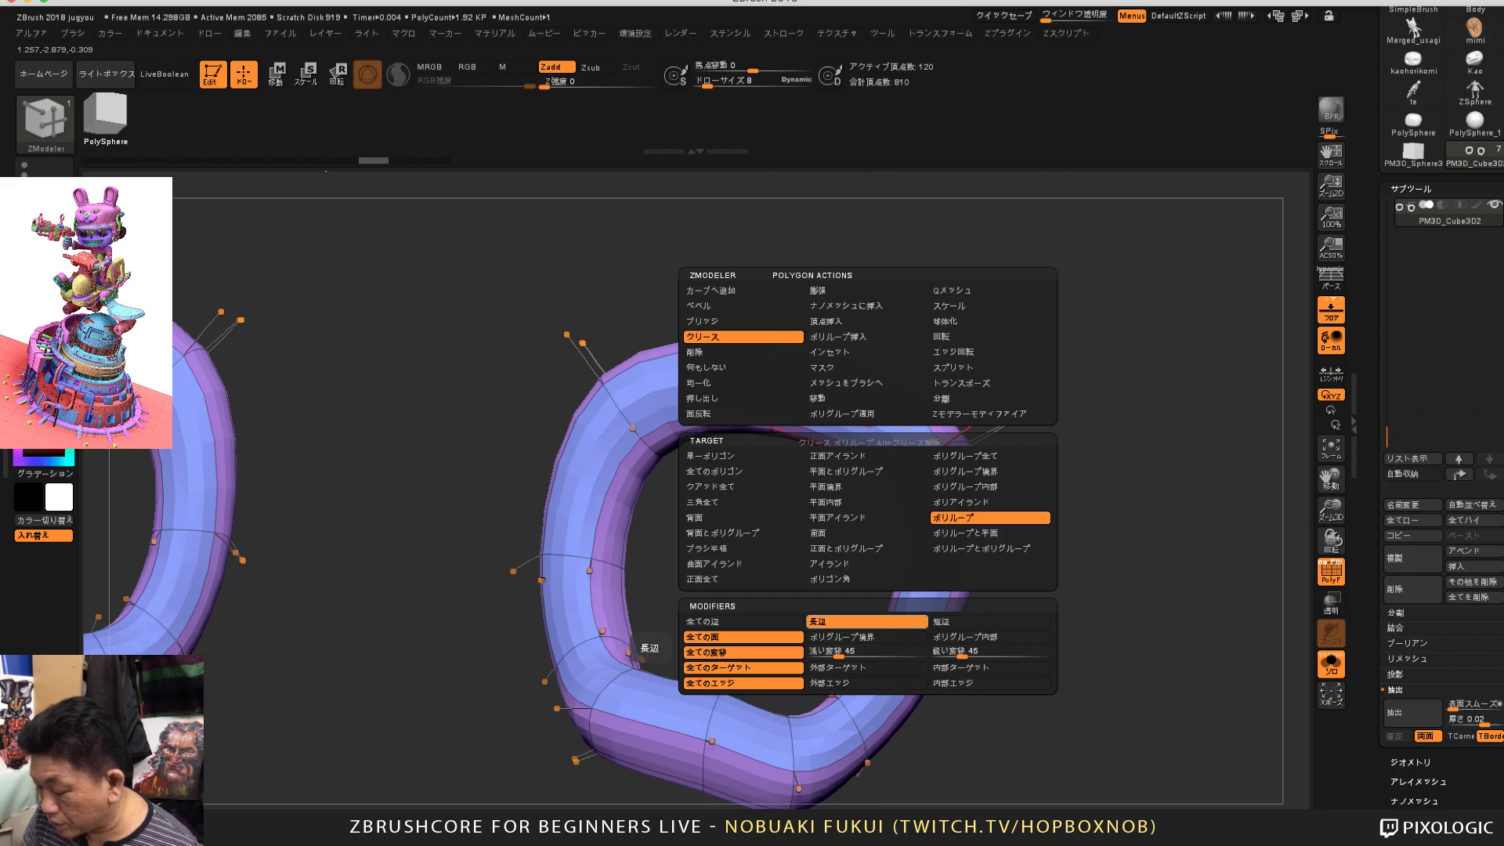
pyautogui.moveTo(1085, 501); pyautogui.dragTo(1120, 501)
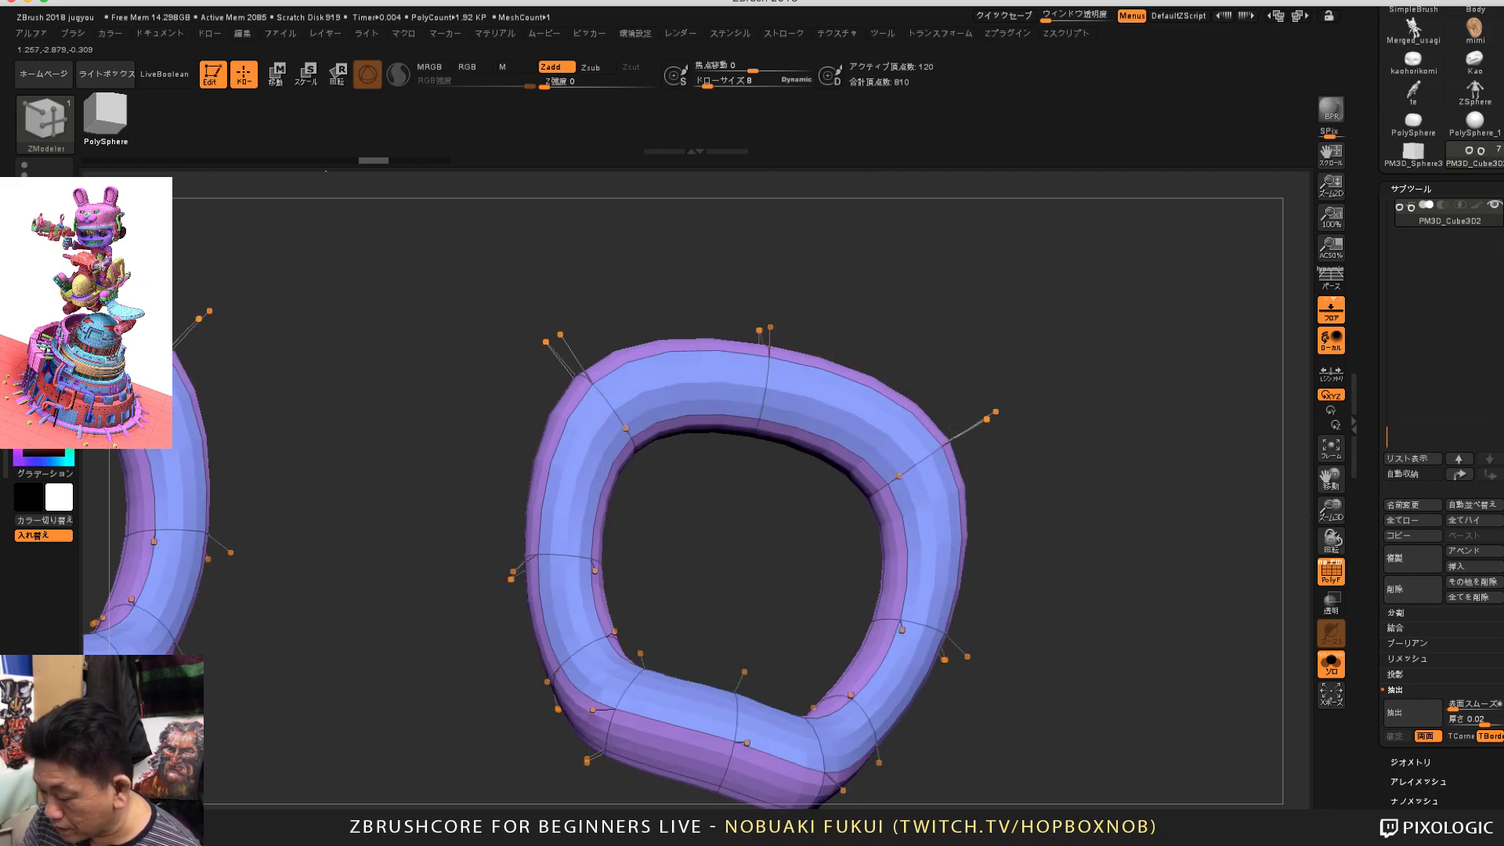
pyautogui.click(929, 462)
pyautogui.moveTo(1113, 501); pyautogui.dragTo(1093, 442)
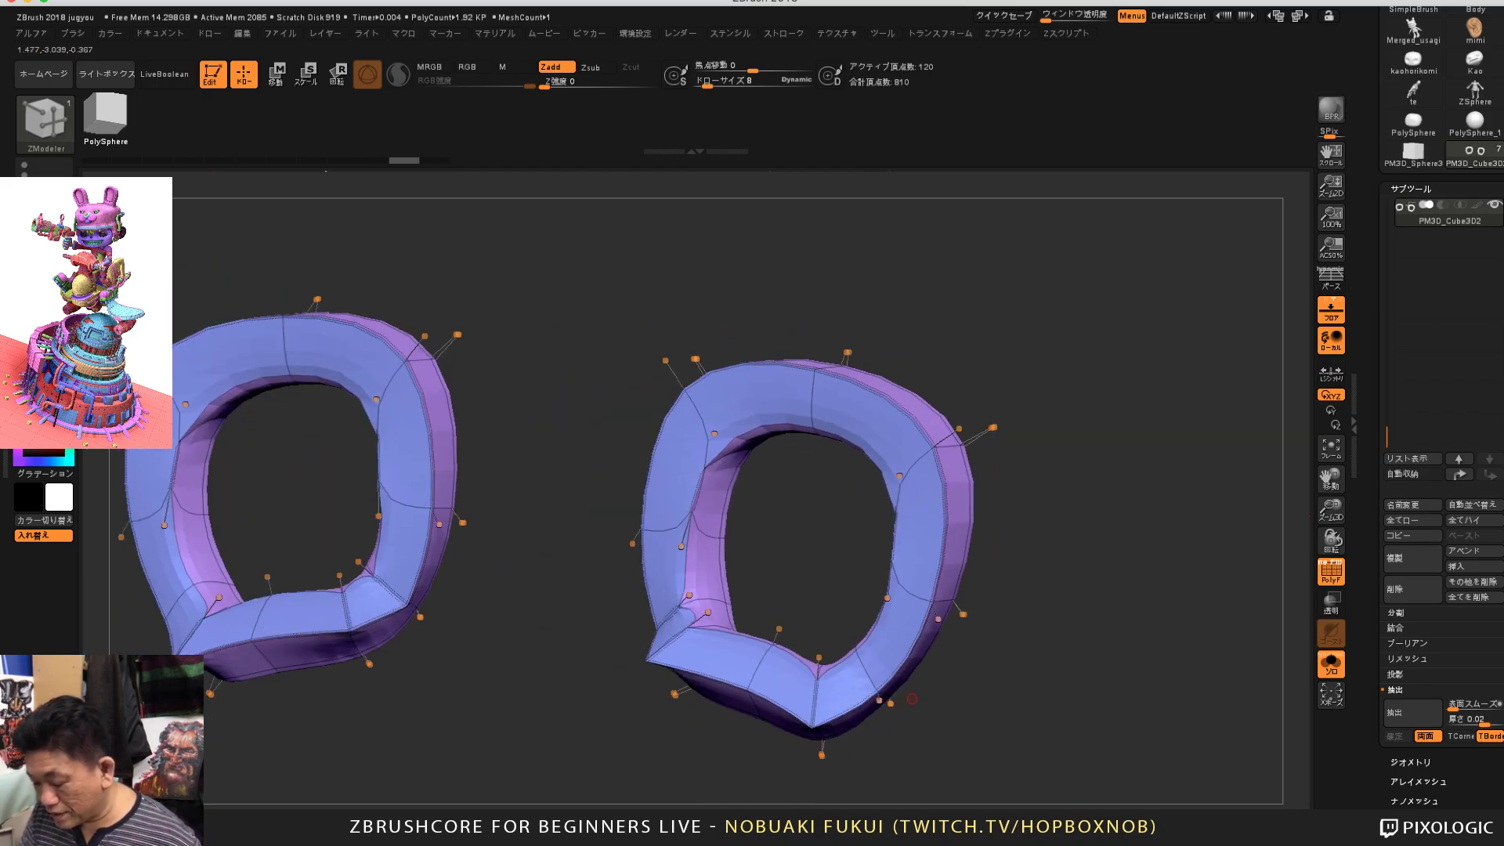
pyautogui.moveTo(1040, 686); pyautogui.dragTo(1180, 650)
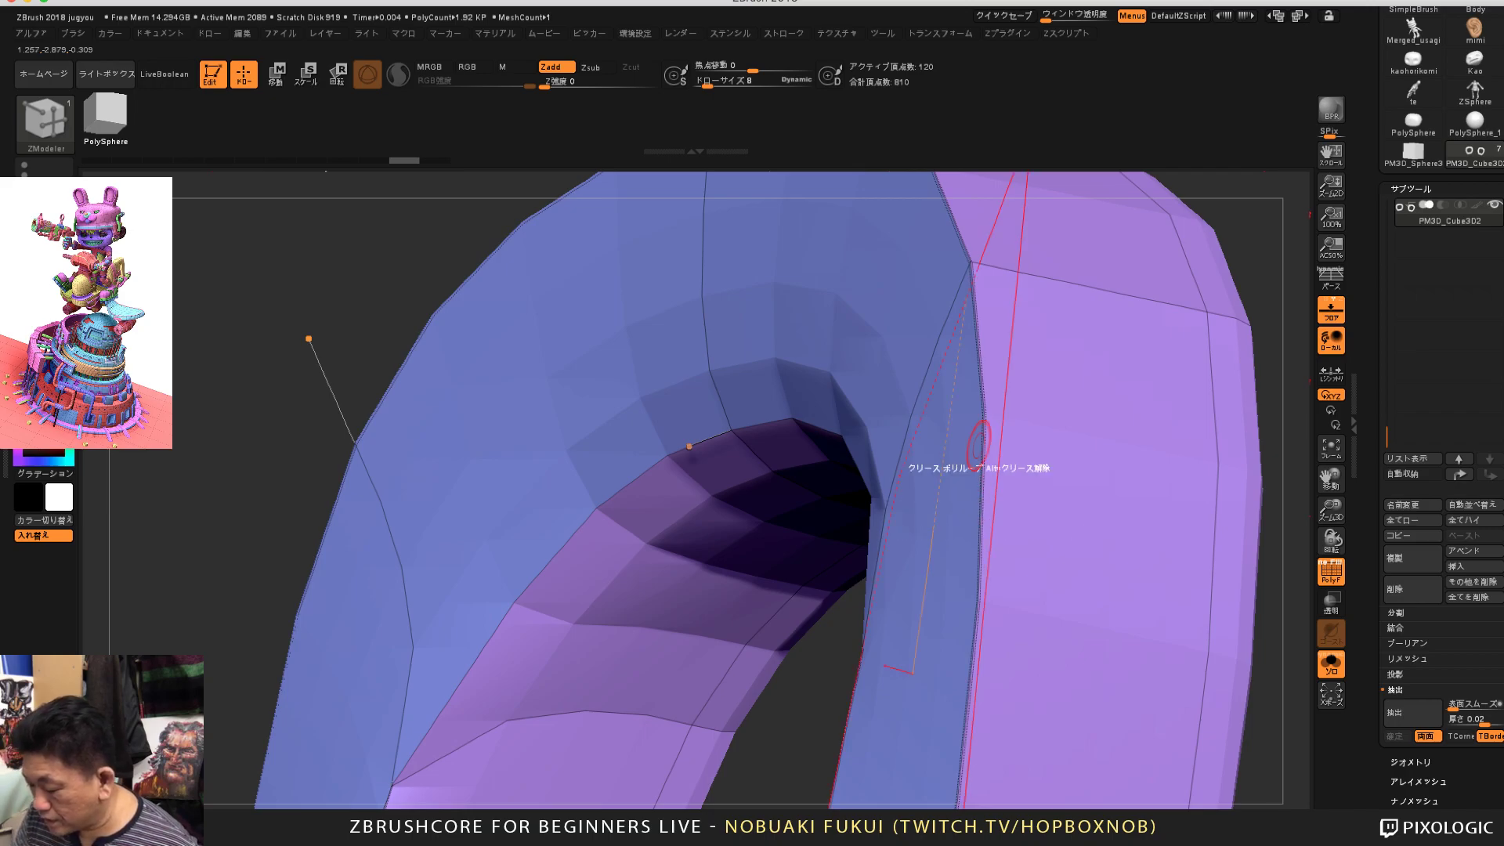
# Step: Examine the creased rim corners up close and undo the long-edge crease
pyautogui.keyDown('alt'); pyautogui.moveTo(809, 709); pyautogui.dragTo(826, 670); pyautogui.keyUp('alt')
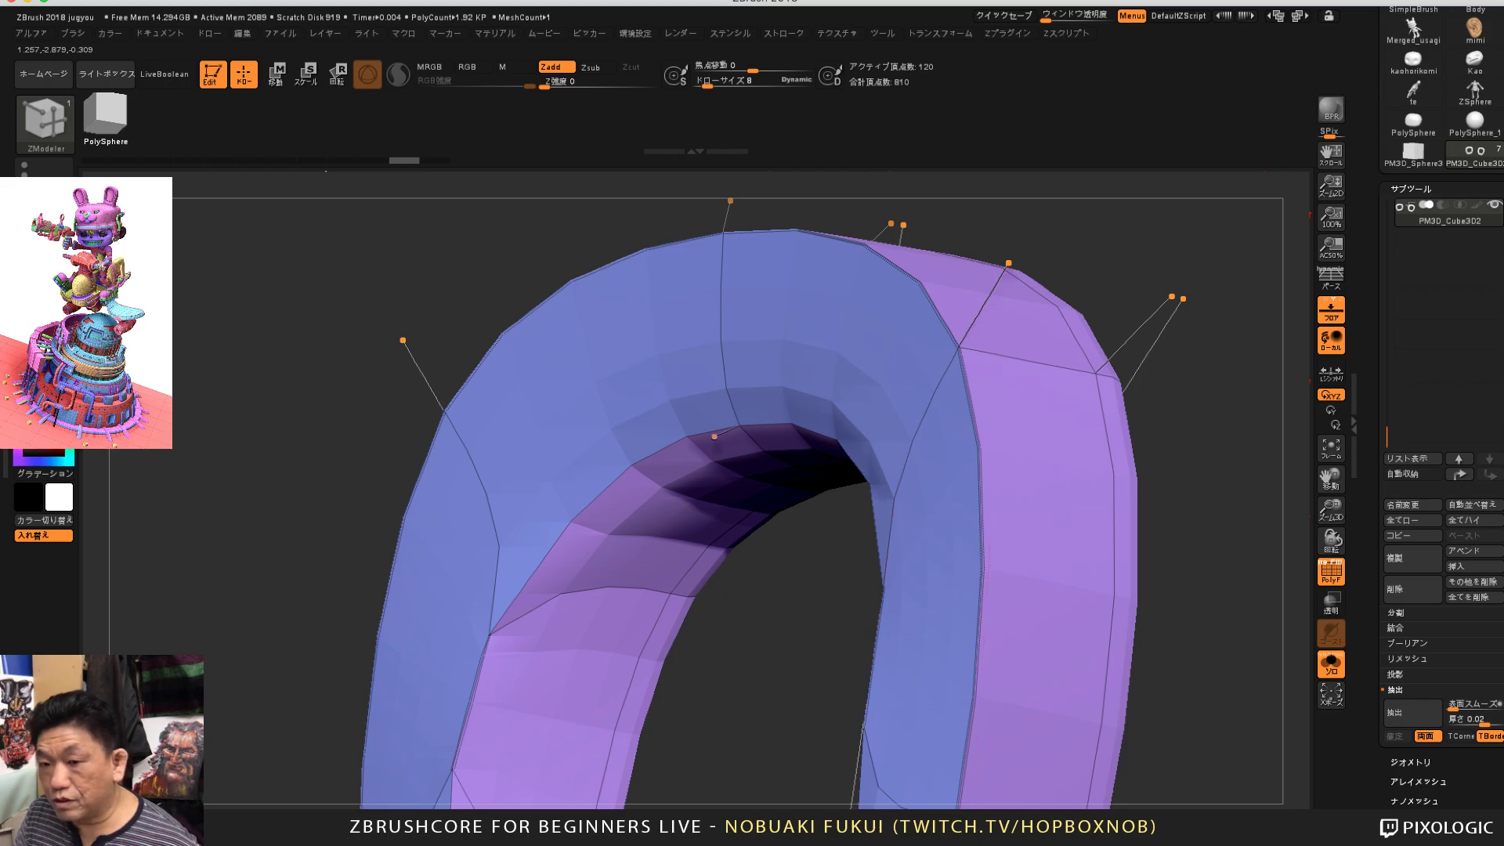
pyautogui.moveTo(1181, 536); pyautogui.dragTo(1223, 532)
pyautogui.moveTo(1132, 525)
pyautogui.mouseDown()
pyautogui.moveTo(1154, 525)
pyautogui.moveTo(1144, 541)
pyautogui.mouseUp()
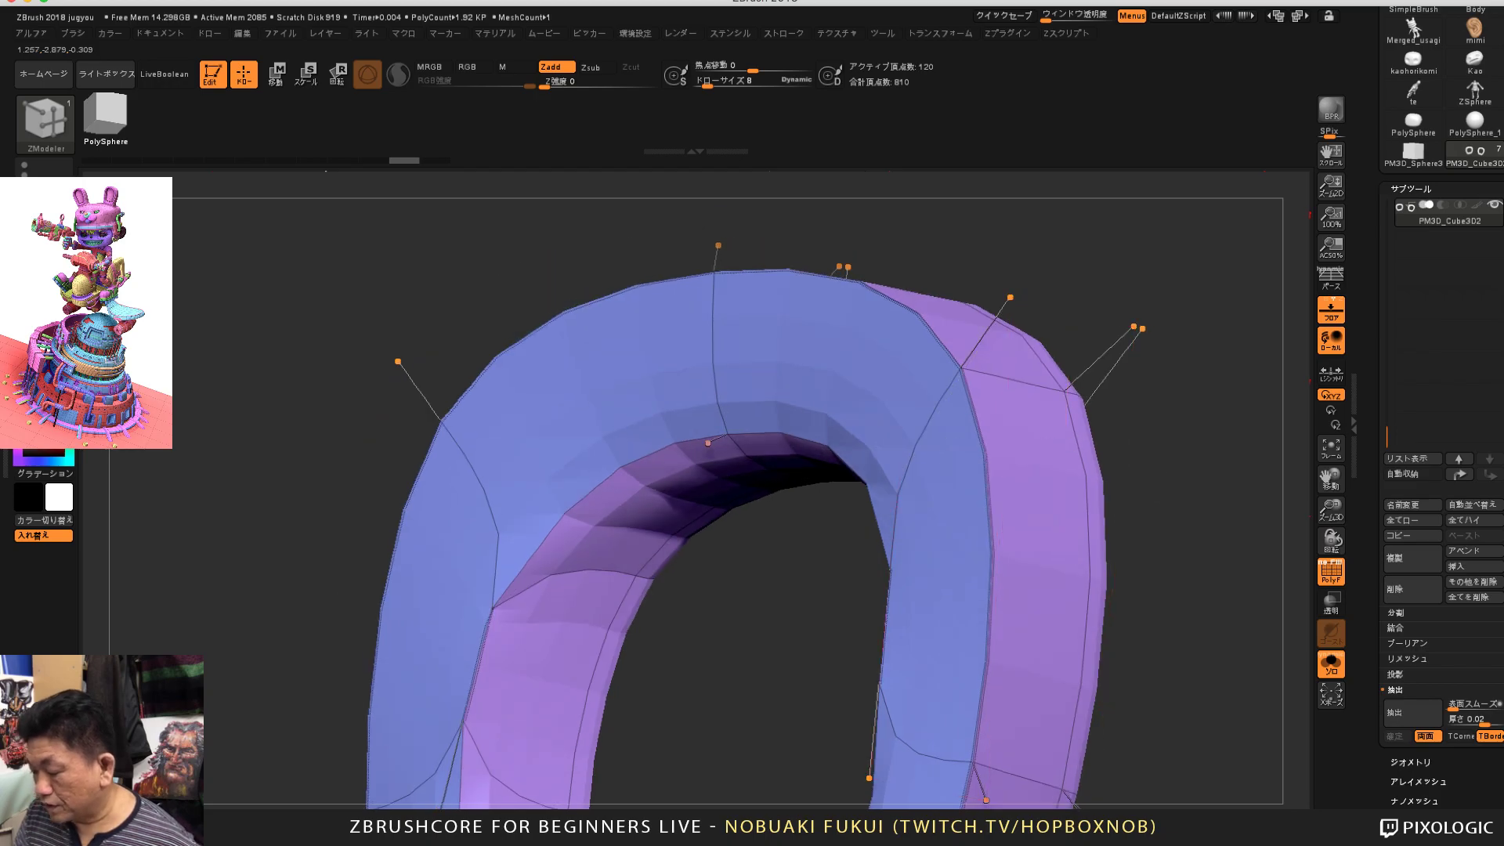
pyautogui.hotkey('ctrl', 'z')
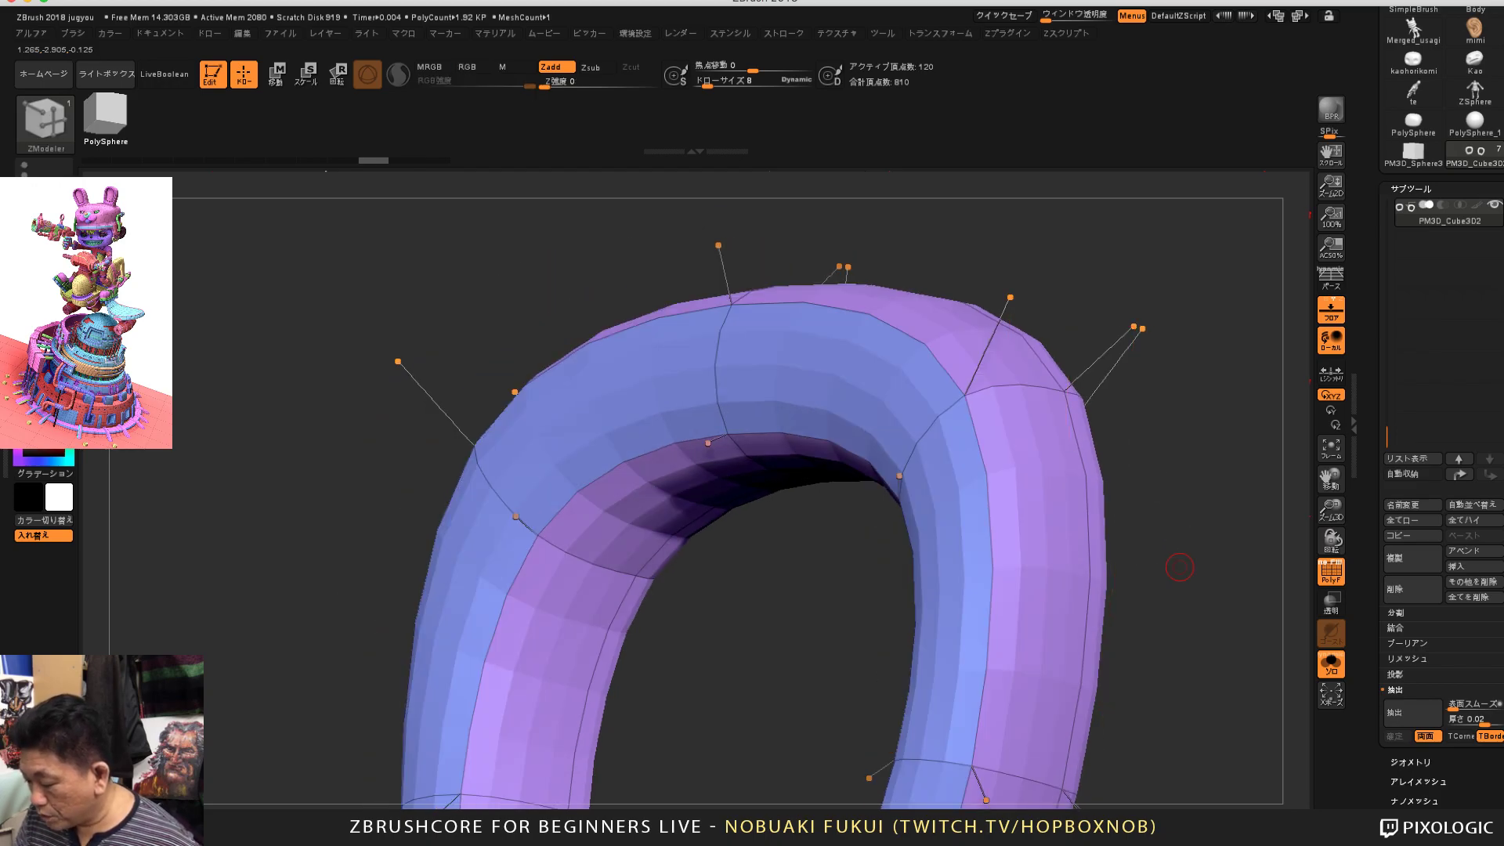
# Step: Insert edge loops close to the front face around the outer side and the inner wall of both ear rims
pyautogui.keyDown('alt'); pyautogui.moveTo(1180, 568); pyautogui.dragTo(1085, 492); pyautogui.keyUp('alt')
pyautogui.press('space')
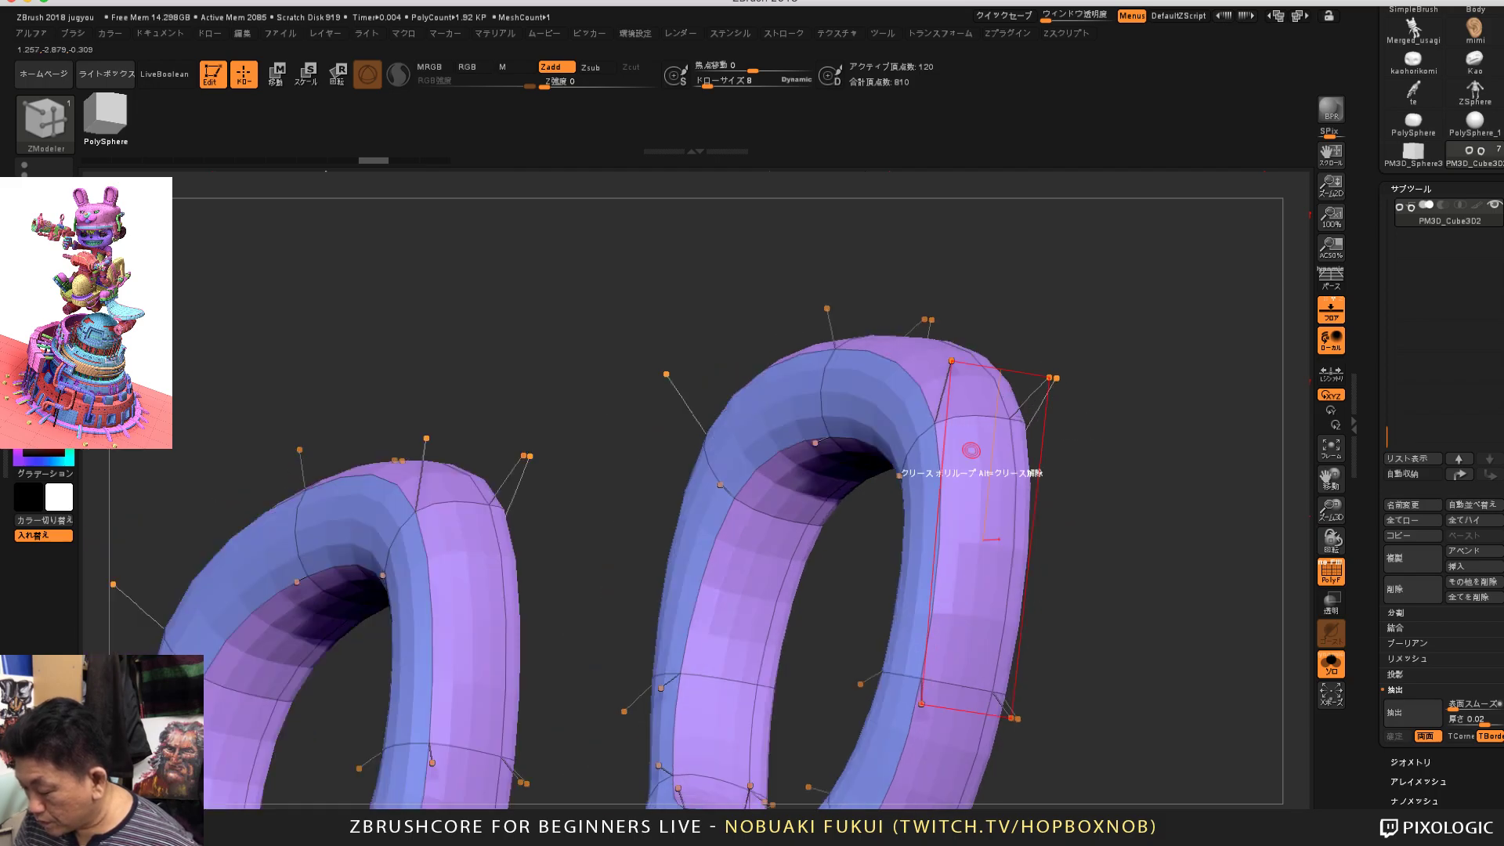
pyautogui.click(975, 404)
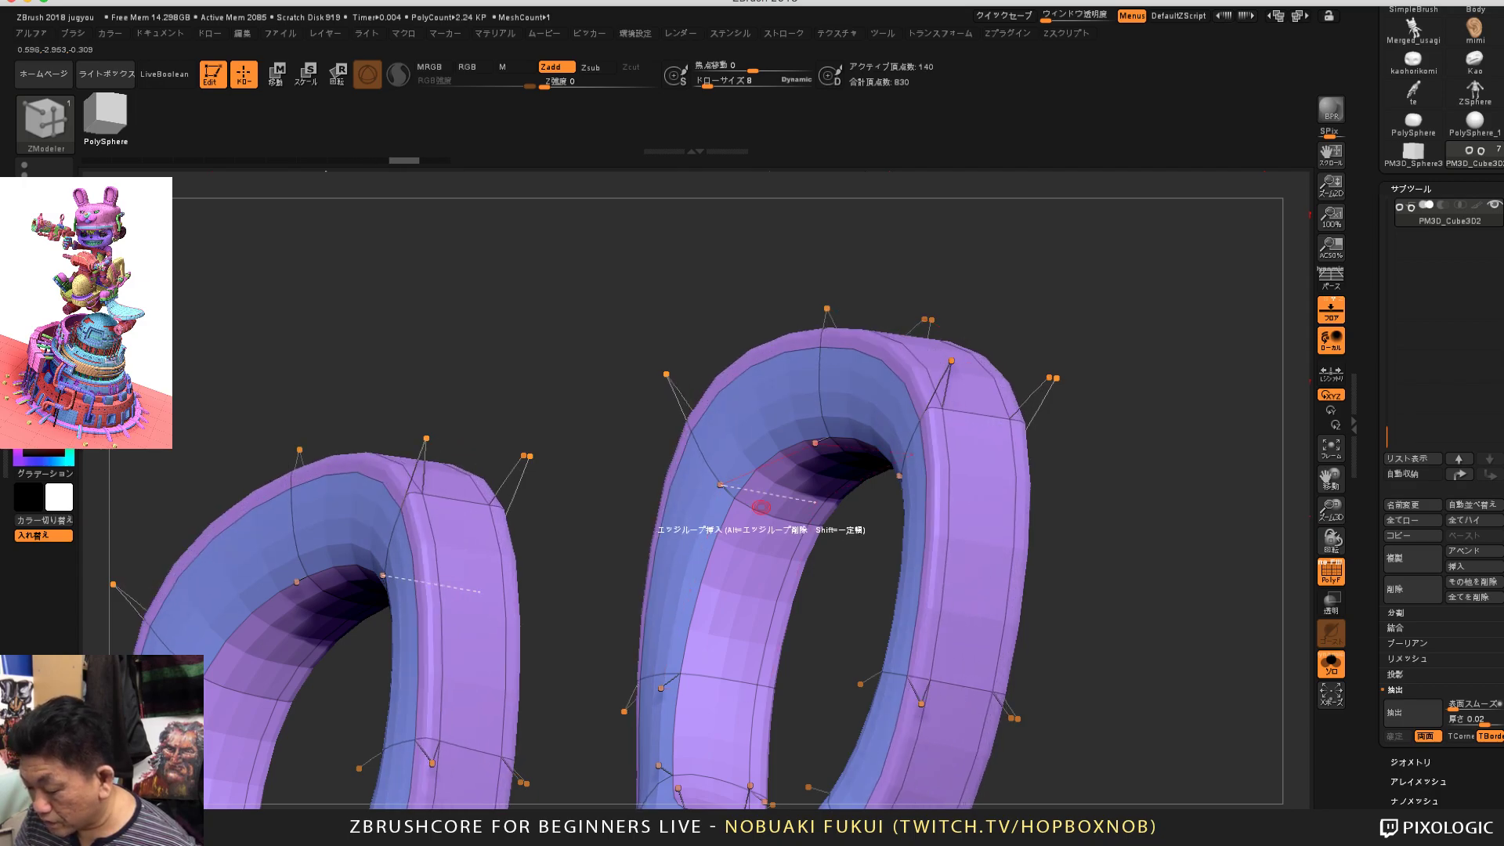
pyautogui.click(760, 508)
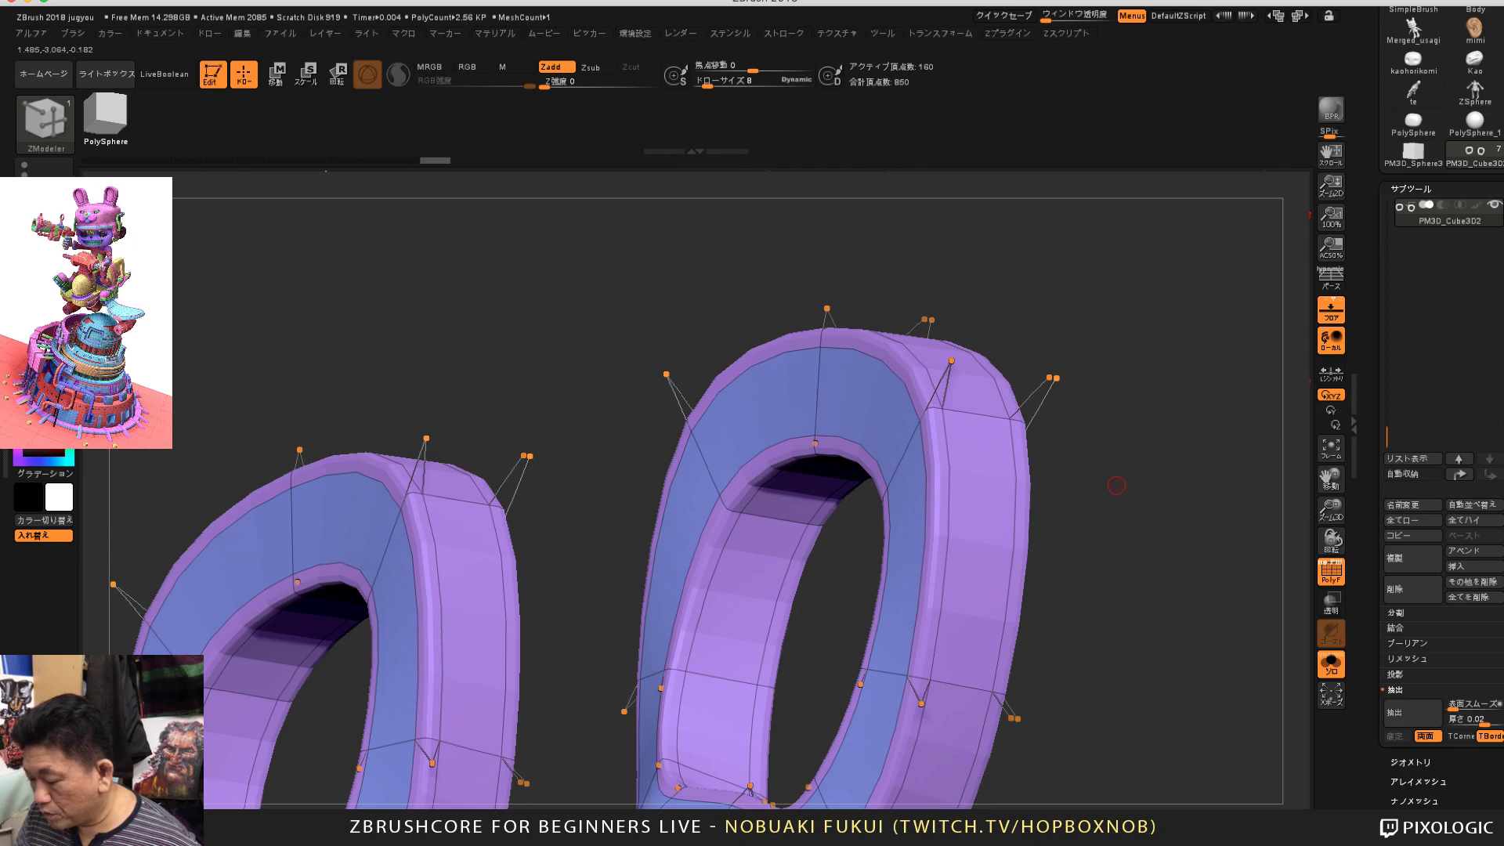
# Step: Check the tightened ear rims from several angles and turn off Solo to show the rest of the hat
pyautogui.moveTo(1117, 486); pyautogui.dragTo(1128, 537)
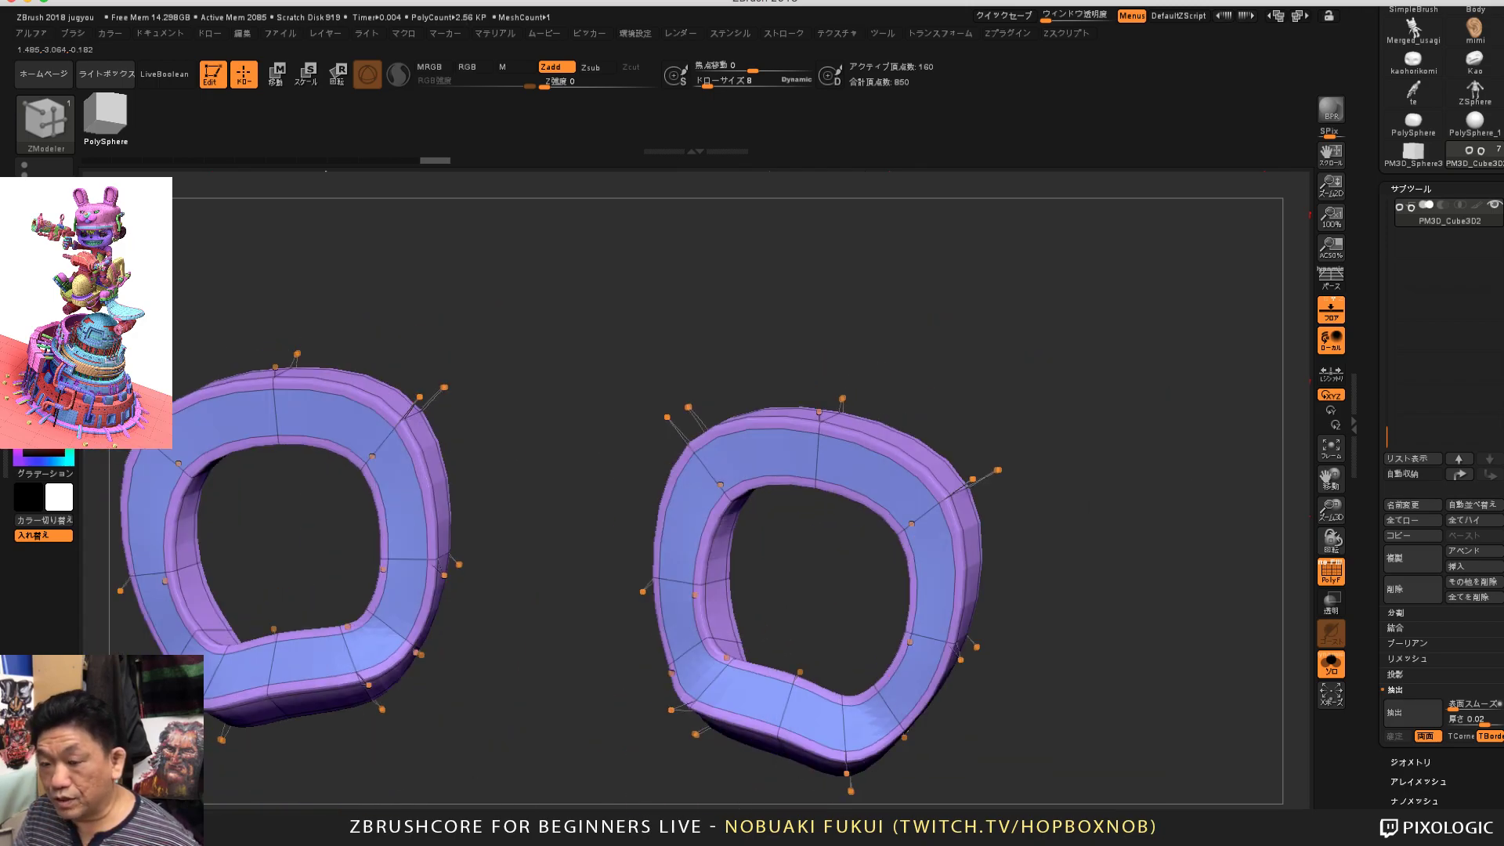
pyautogui.moveTo(959, 432); pyautogui.dragTo(1215, 463)
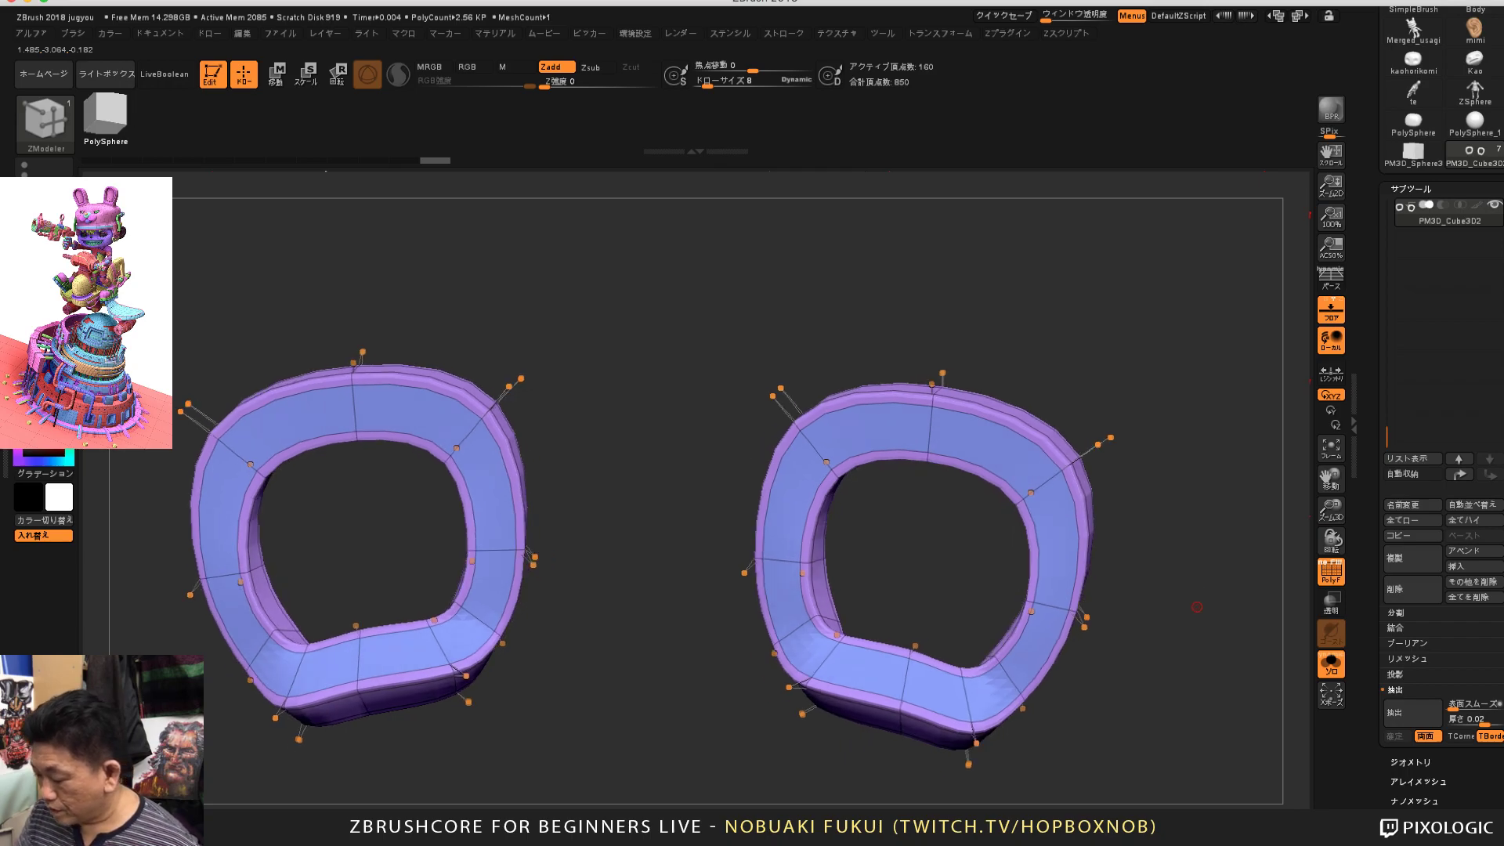
pyautogui.moveTo(1197, 607); pyautogui.dragTo(1160, 684)
pyautogui.keyDown('alt'); pyautogui.moveTo(1035, 564); pyautogui.dragTo(914, 594); pyautogui.keyUp('alt')
pyautogui.moveTo(1191, 517); pyautogui.dragTo(1177, 487)
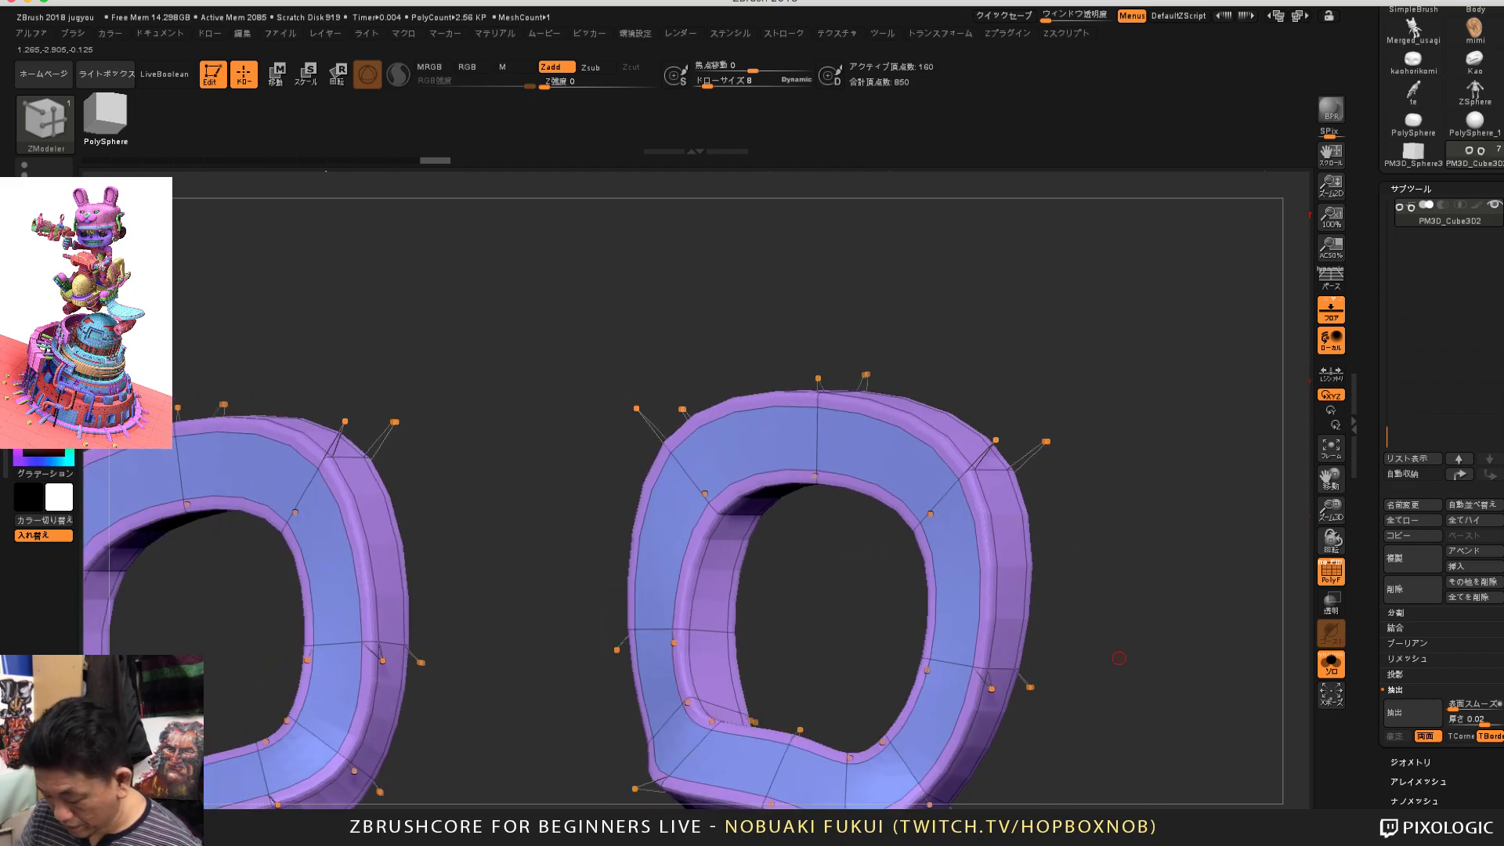
pyautogui.moveTo(1150, 634); pyautogui.dragTo(1252, 645)
pyautogui.click(1332, 665)
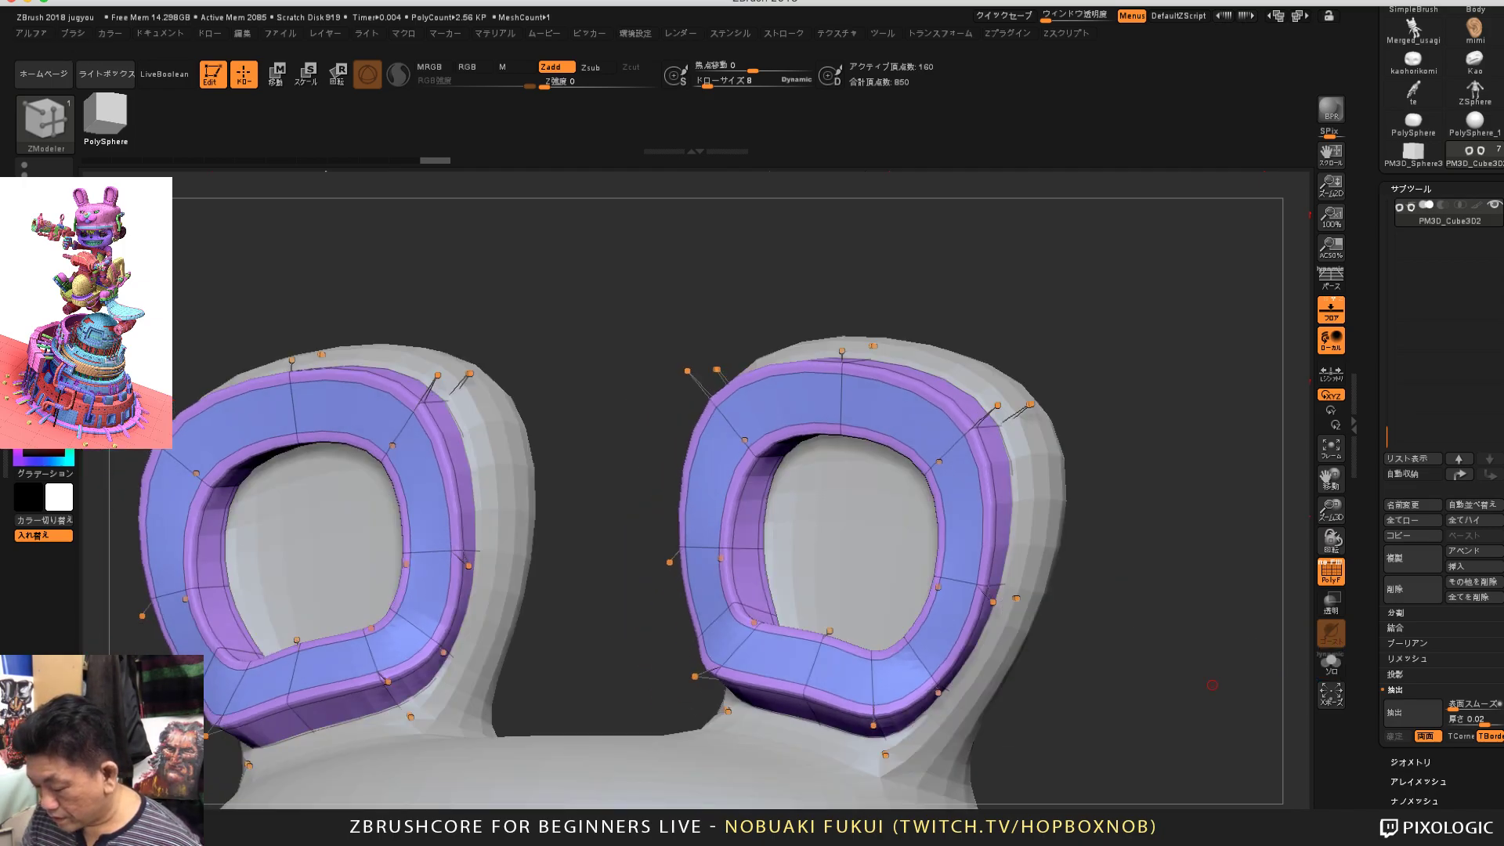
pyautogui.keyDown('alt'); pyautogui.moveTo(1206, 689); pyautogui.dragTo(1128, 599); pyautogui.keyUp('alt')
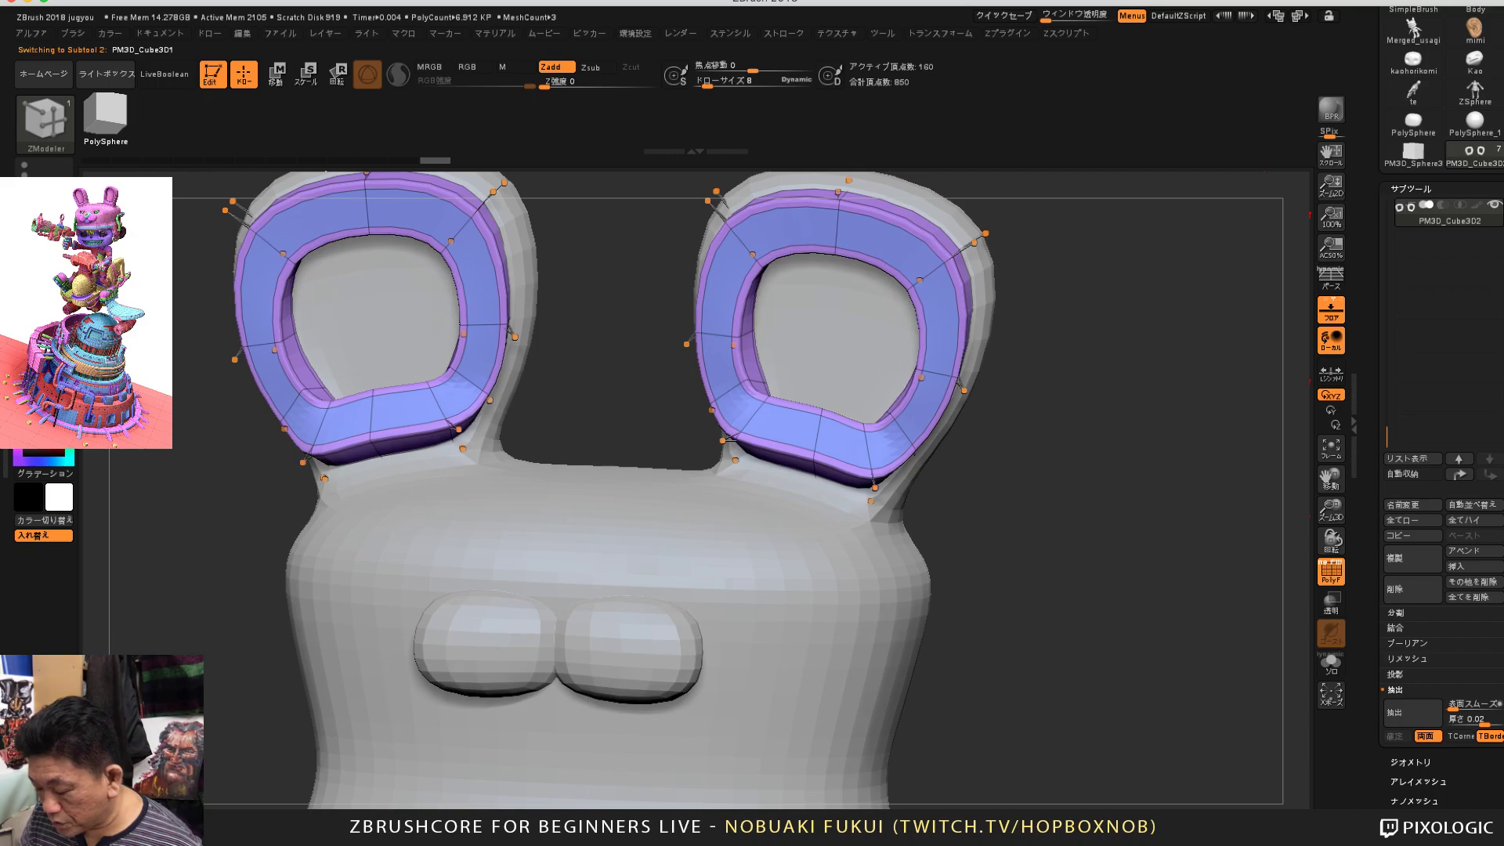
# Step: Select the hat body subtool PM3D_Cube3D1 and split the point above each grey pad into a circular face
pyautogui.keyDown('alt'); pyautogui.click(854, 627); pyautogui.keyUp('alt')
pyautogui.keyDown('alt'); pyautogui.moveTo(1053, 633); pyautogui.dragTo(1114, 691); pyautogui.keyUp('alt')
pyautogui.press('space')
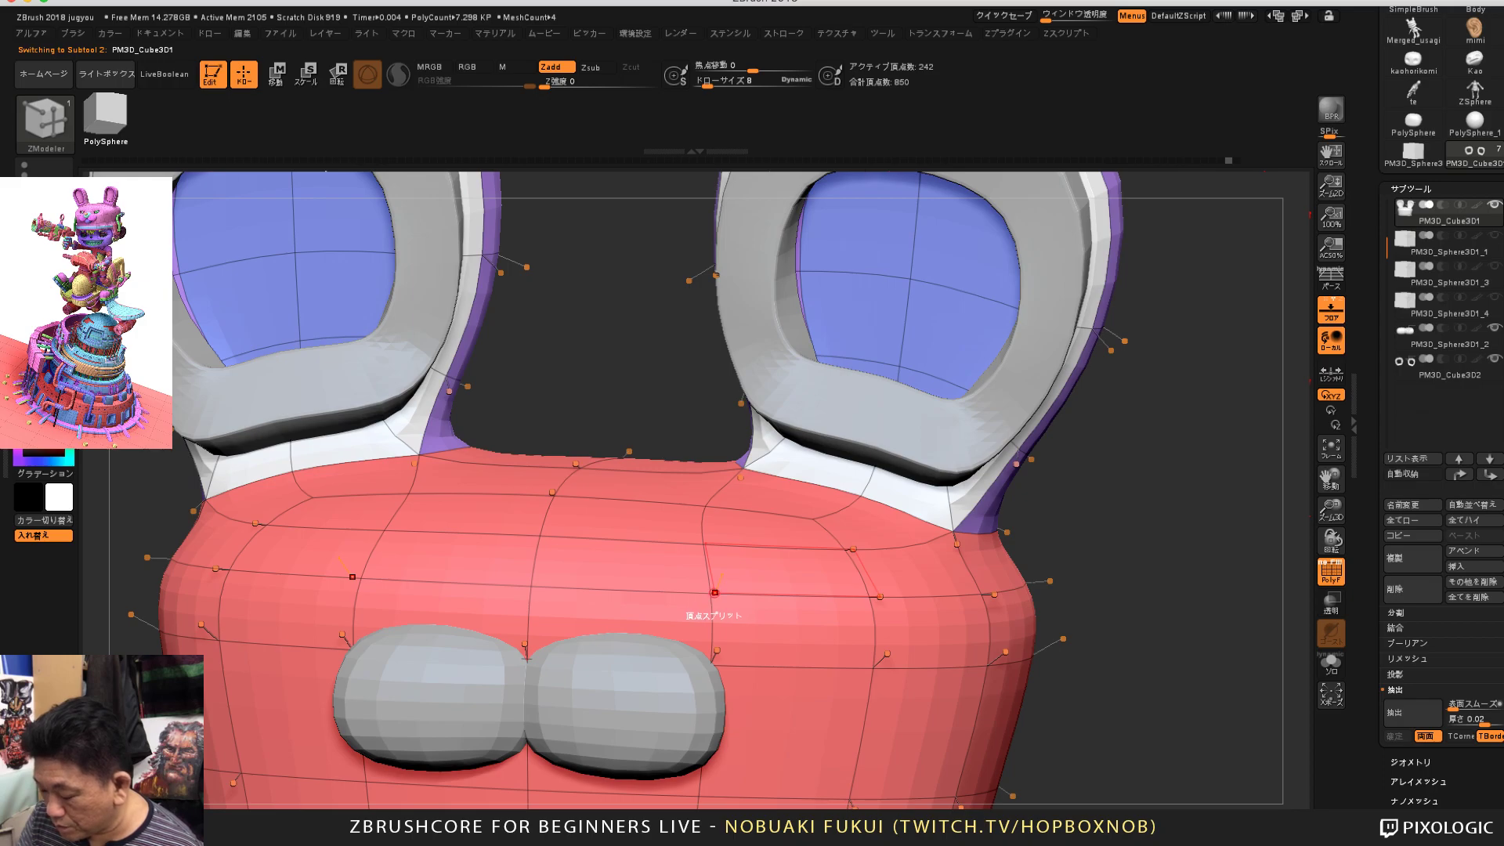
pyautogui.press('space')
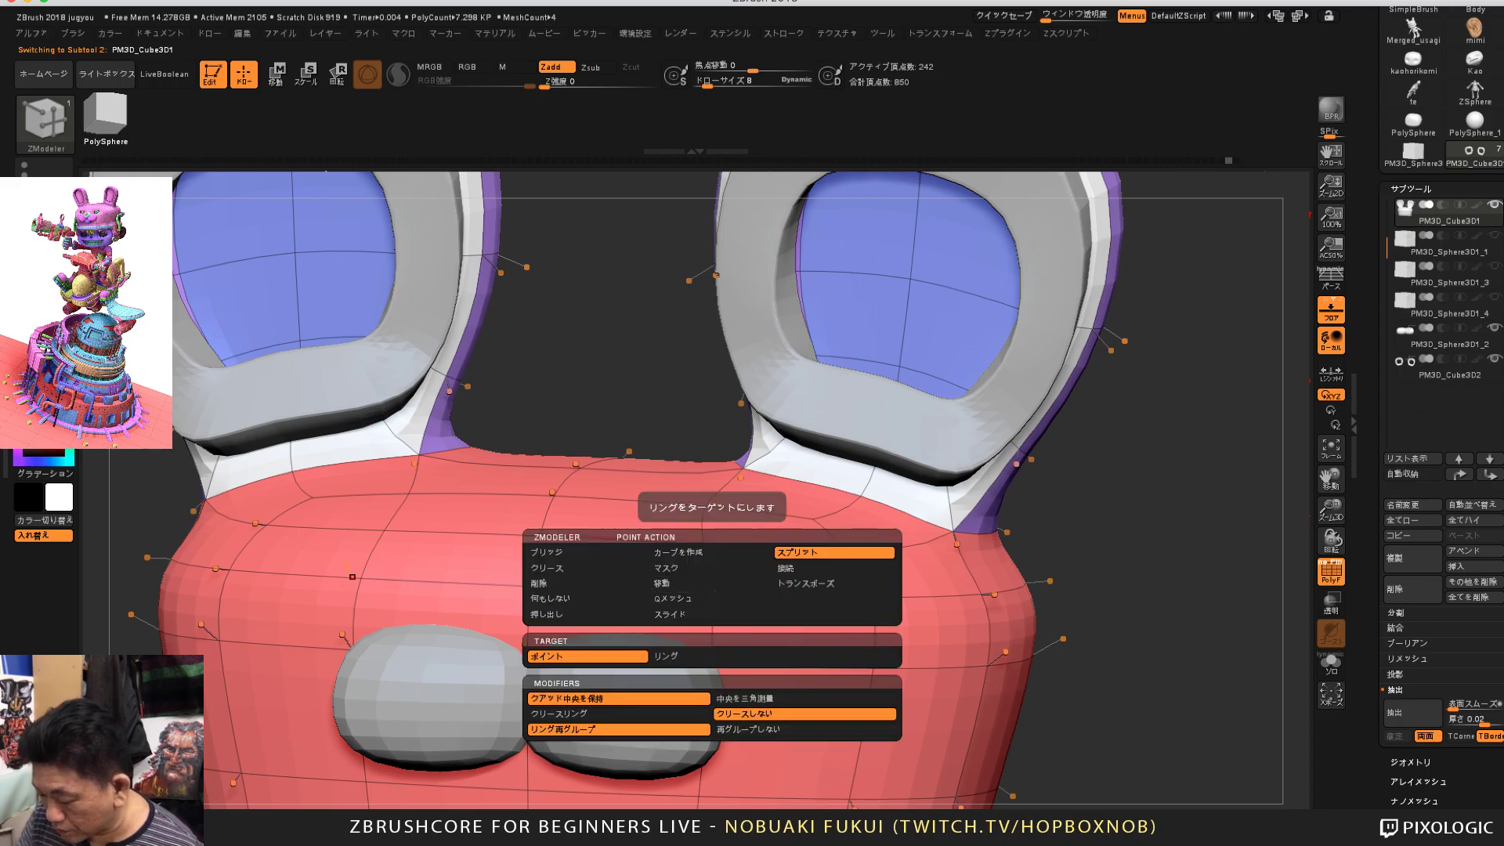
pyautogui.click(712, 589)
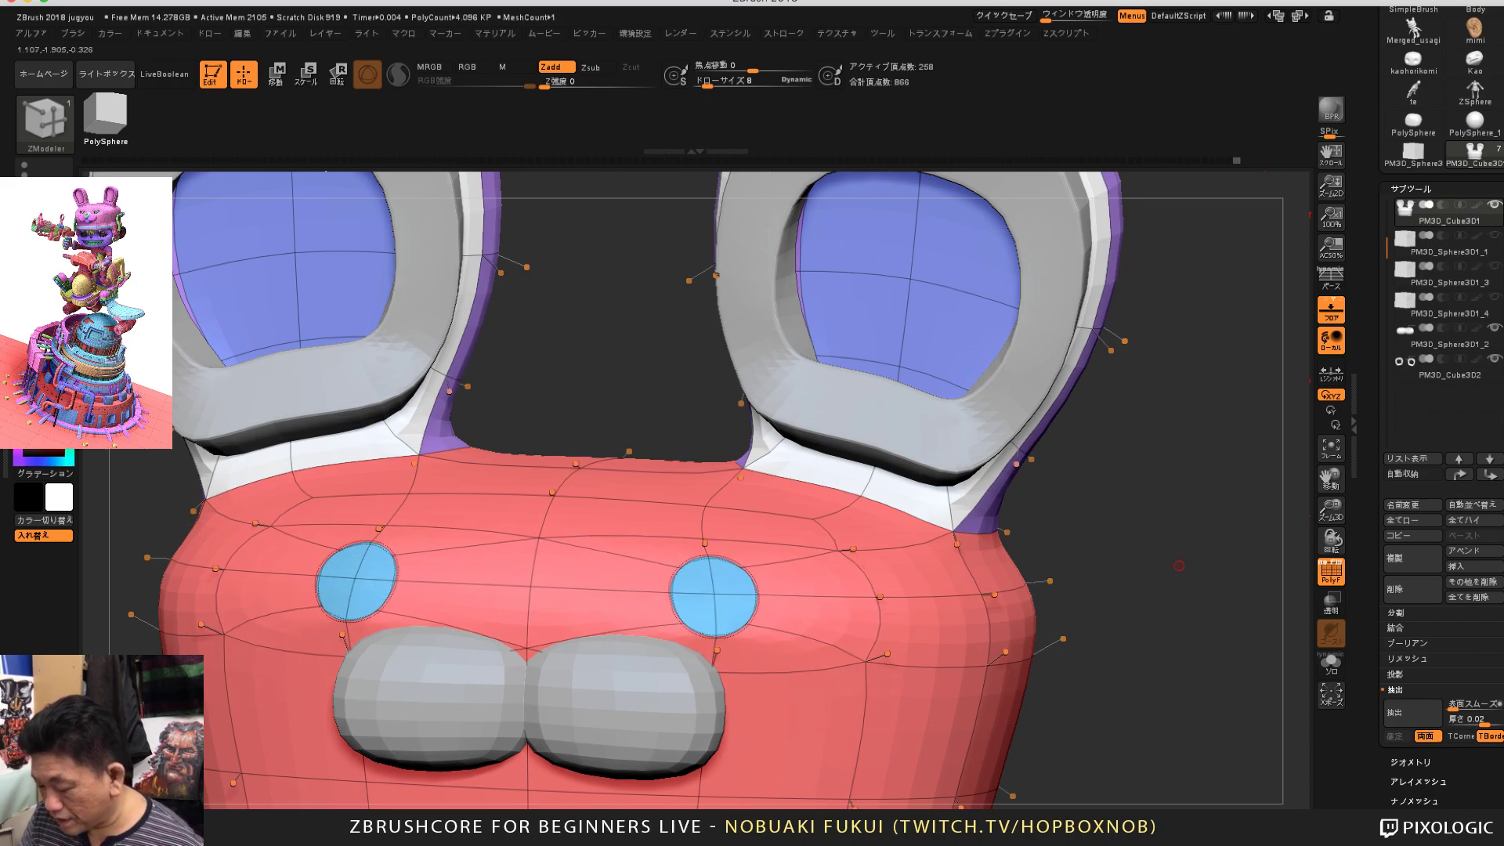
# Step: Set the ZModeler polygon action to QMesh with the Polygroup All target and try it on the eye circle
pyautogui.moveTo(1242, 575)
pyautogui.mouseDown()
pyautogui.moveTo(1199, 571)
pyautogui.moveTo(1167, 443)
pyautogui.moveTo(1140, 446)
pyautogui.moveTo(1148, 570)
pyautogui.moveTo(1136, 533)
pyautogui.moveTo(1209, 499)
pyautogui.moveTo(1211, 568)
pyautogui.mouseUp()
pyautogui.moveTo(677, 372); pyautogui.dragTo(568, 423)
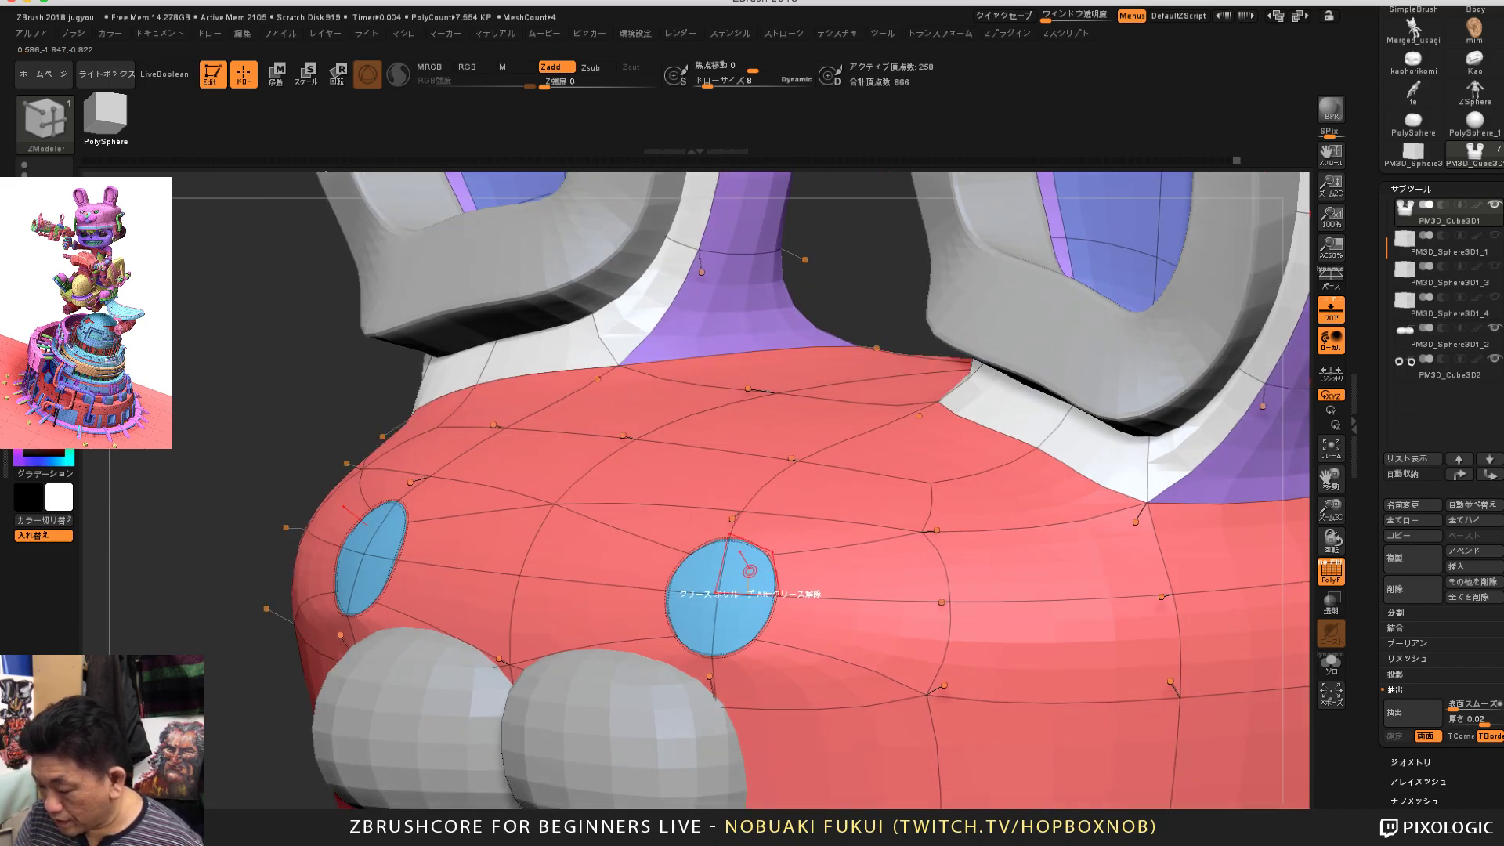
pyautogui.press('space')
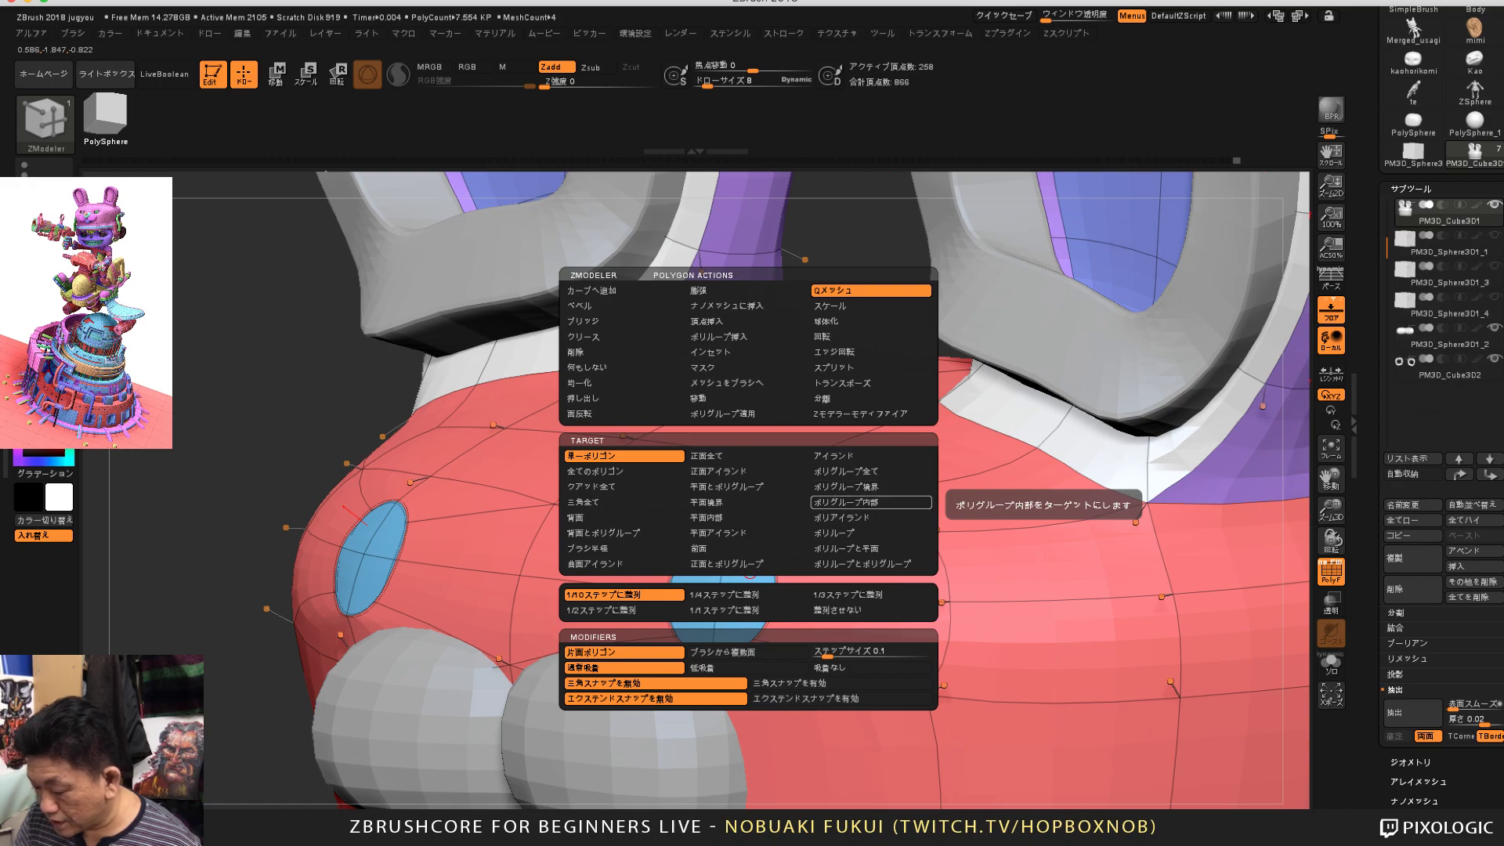
pyautogui.click(856, 471)
pyautogui.moveTo(745, 574); pyautogui.dragTo(768, 585)
pyautogui.hotkey('ctrl', 'z')
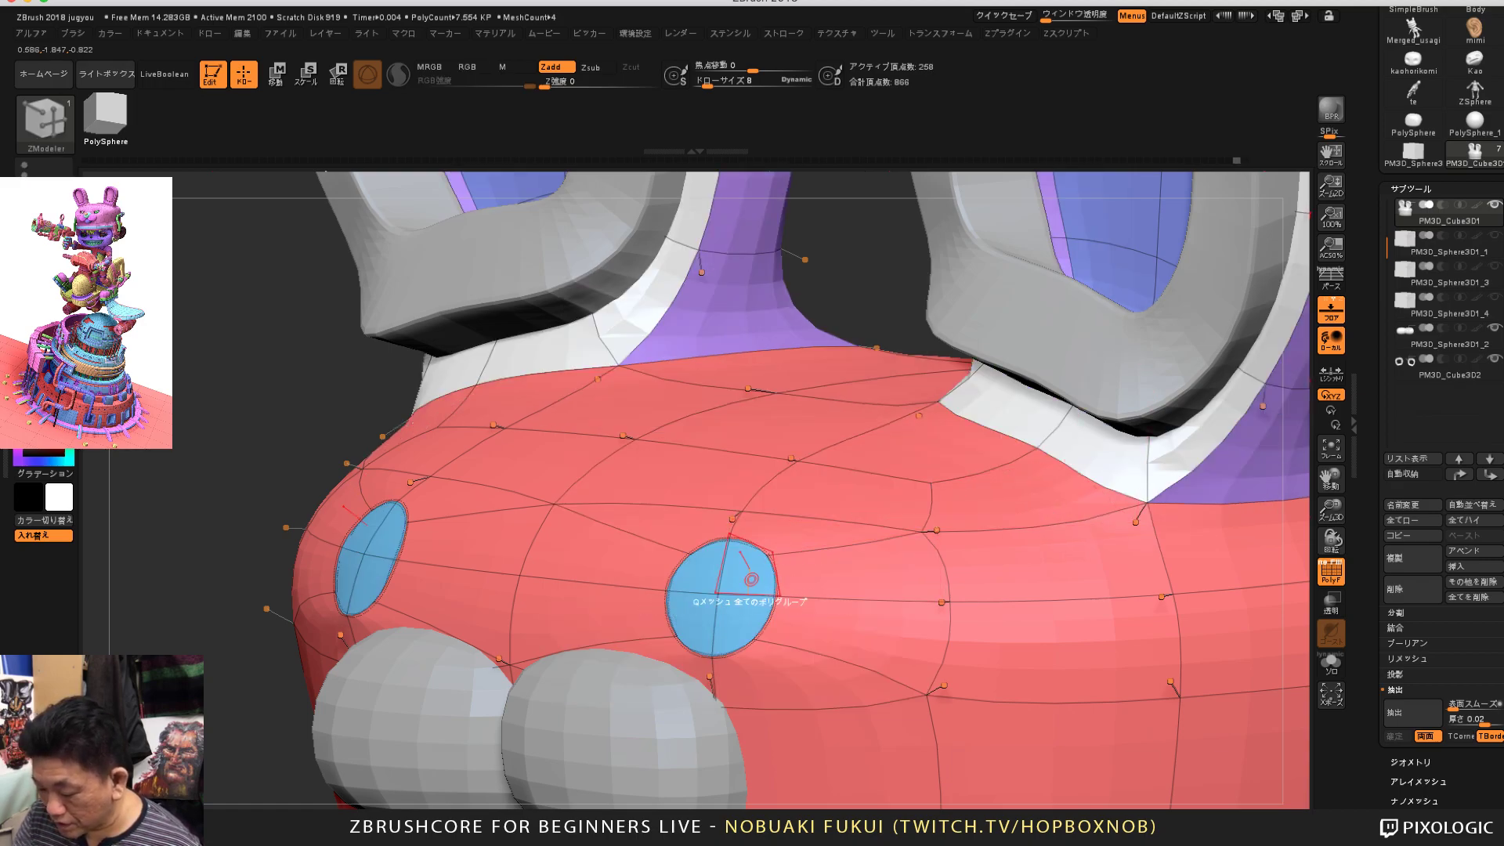
# Step: Regroup the hat body's polygroups with Auto Groups
pyautogui.moveTo(210, 788); pyautogui.dragTo(229, 674)
pyautogui.moveTo(1442, 750); pyautogui.dragTo(1441, 358)
pyautogui.click(1415, 585)
pyautogui.moveTo(1448, 307); pyautogui.dragTo(1448, 687)
pyautogui.moveTo(1256, 666); pyautogui.dragTo(1280, 664)
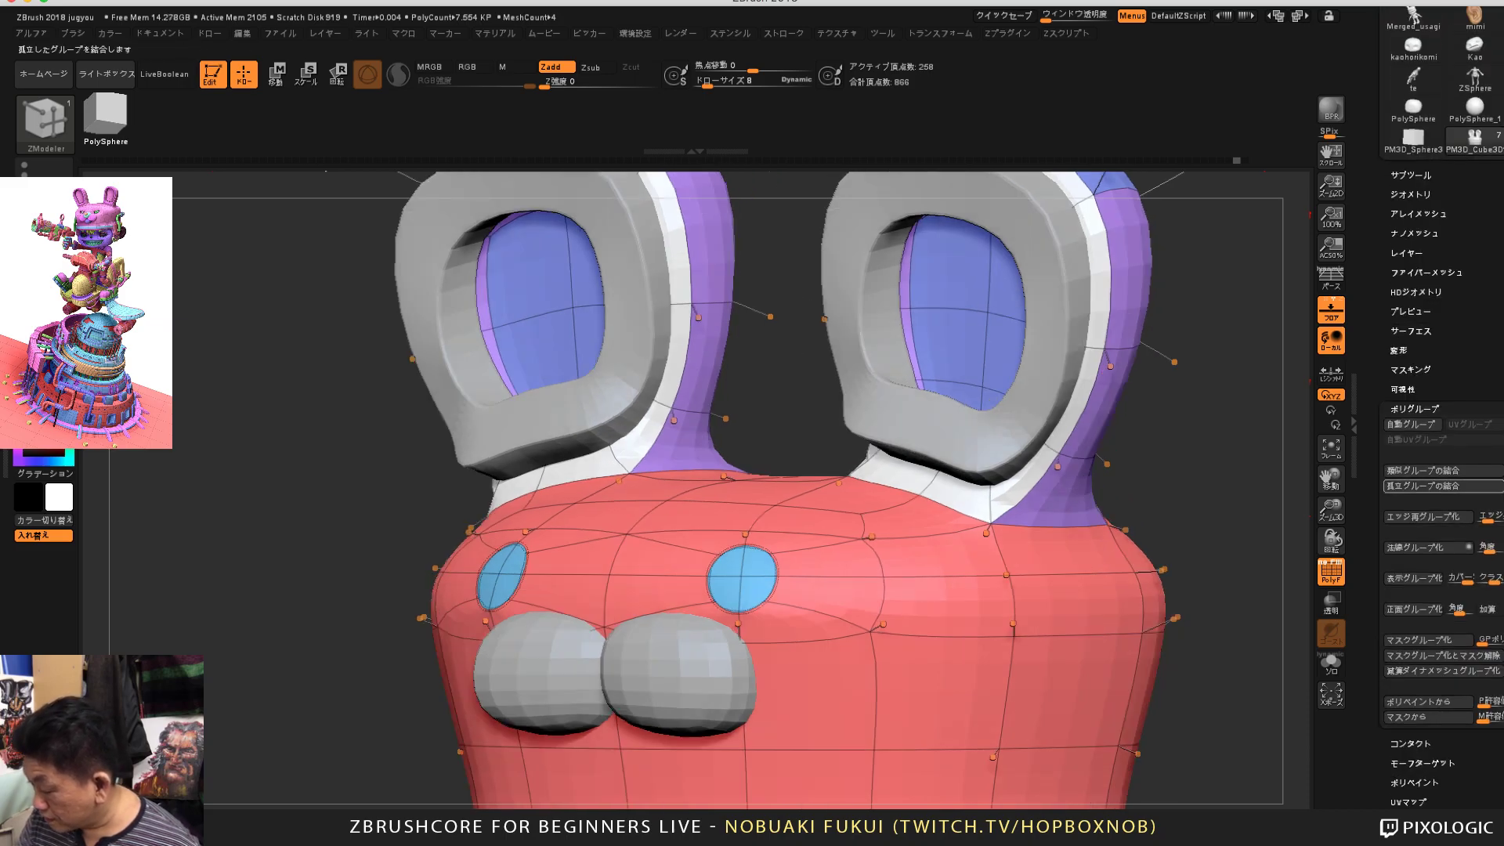
pyautogui.click(1413, 424)
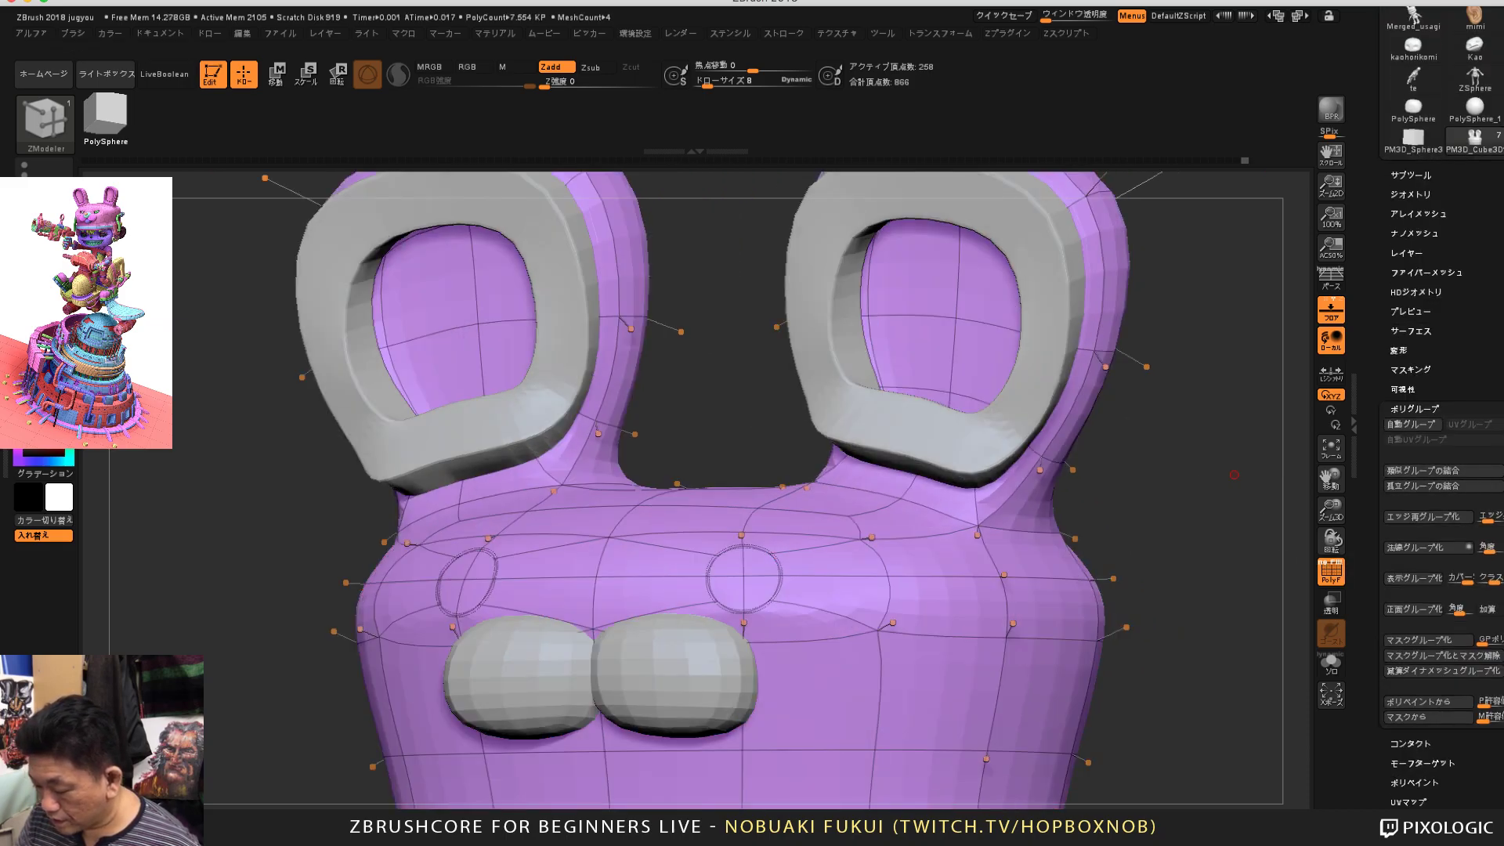
# Step: Mark both eye circles as a temporary polygroup and push them inward with QMesh to form round sockets
pyautogui.keyDown('alt'); pyautogui.moveTo(1207, 611); pyautogui.dragTo(1207, 689); pyautogui.keyUp('alt')
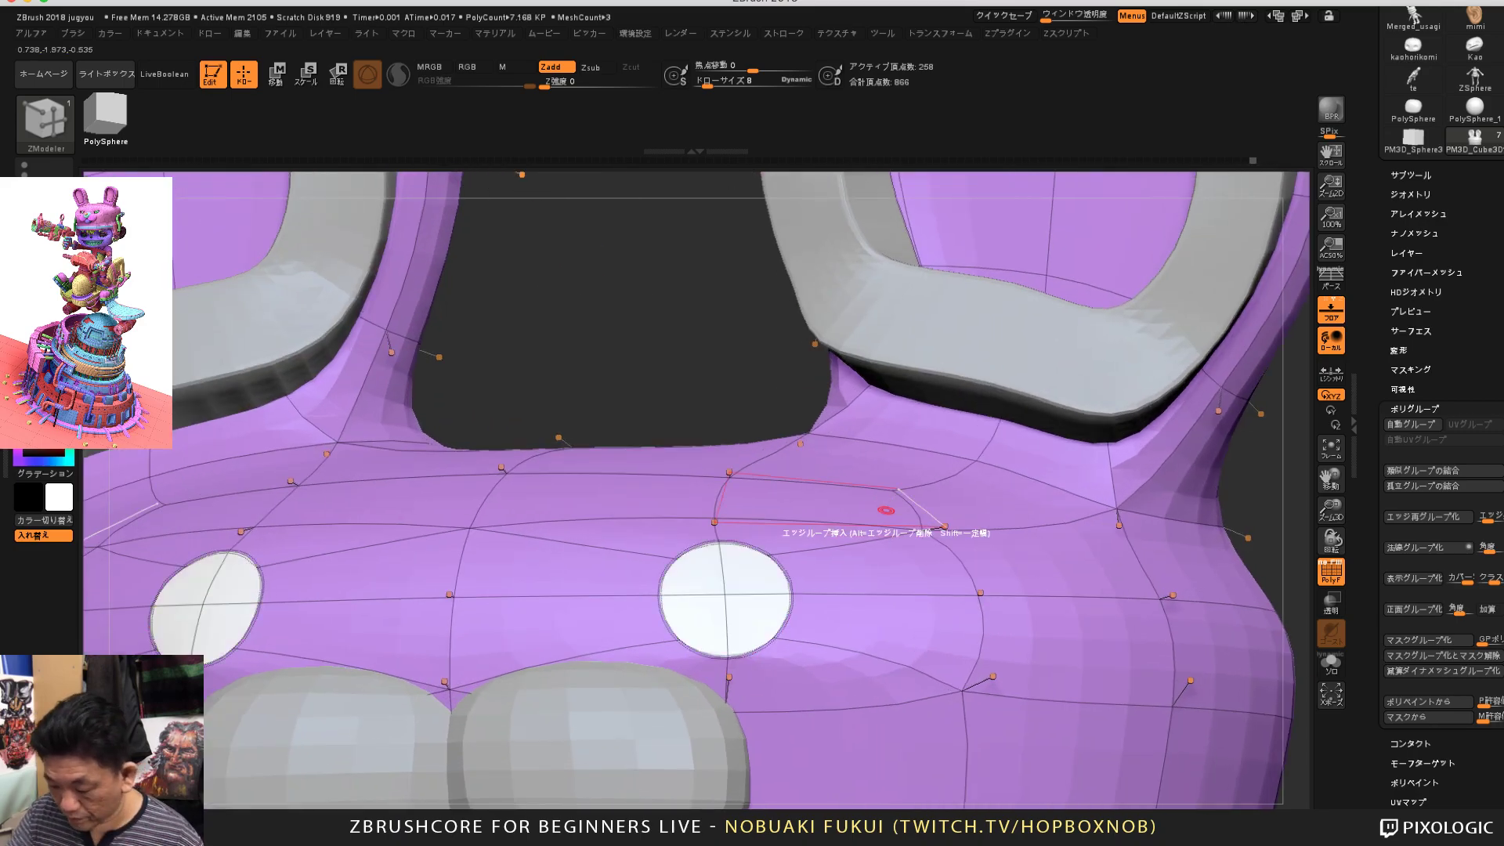
pyautogui.moveTo(698, 324); pyautogui.dragTo(748, 333)
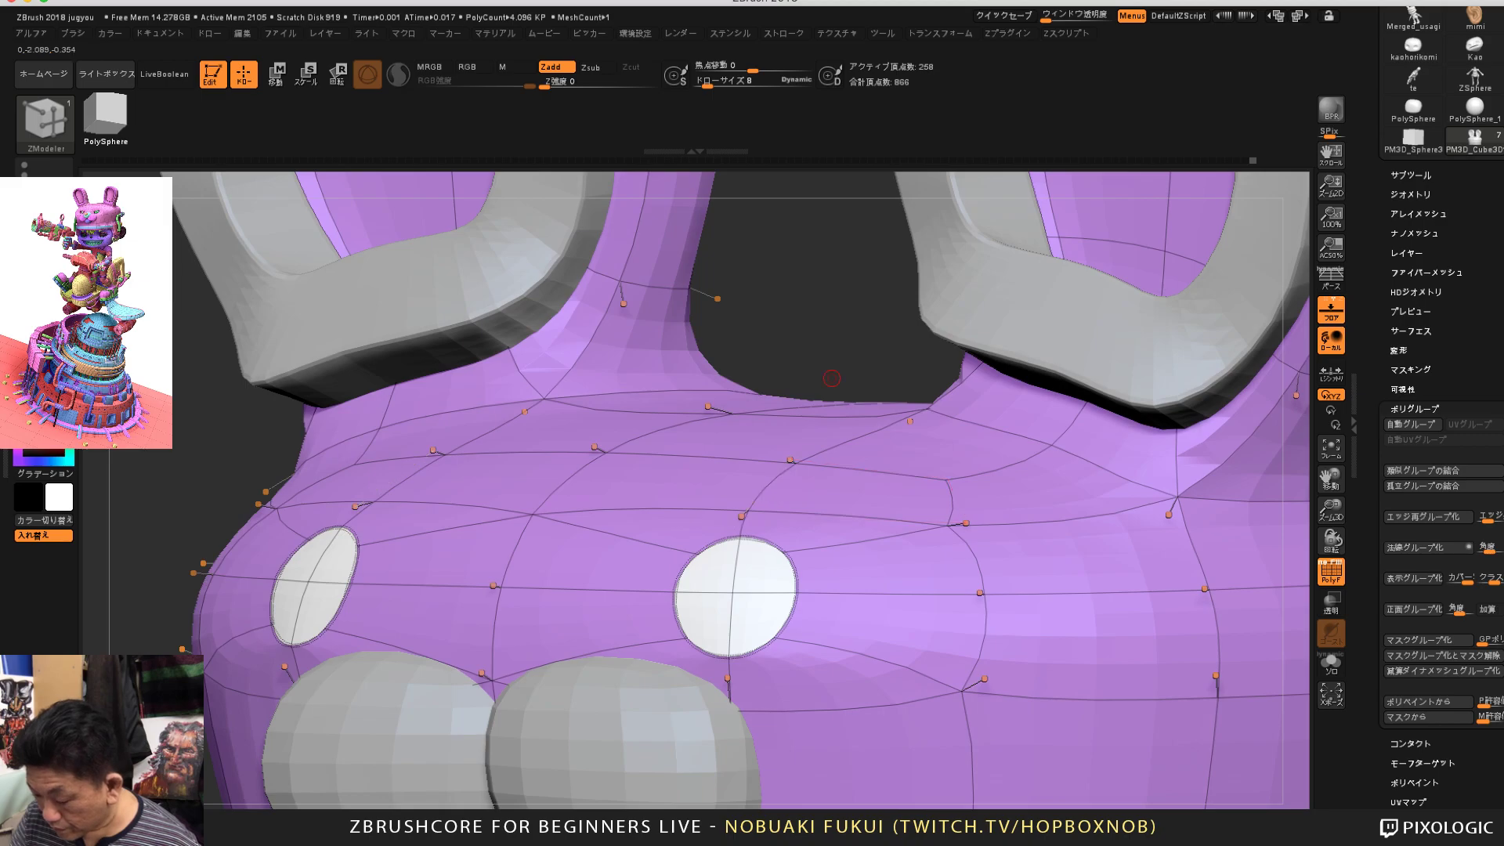
pyautogui.moveTo(833, 379); pyautogui.dragTo(921, 379)
pyautogui.moveTo(724, 573); pyautogui.dragTo(744, 597)
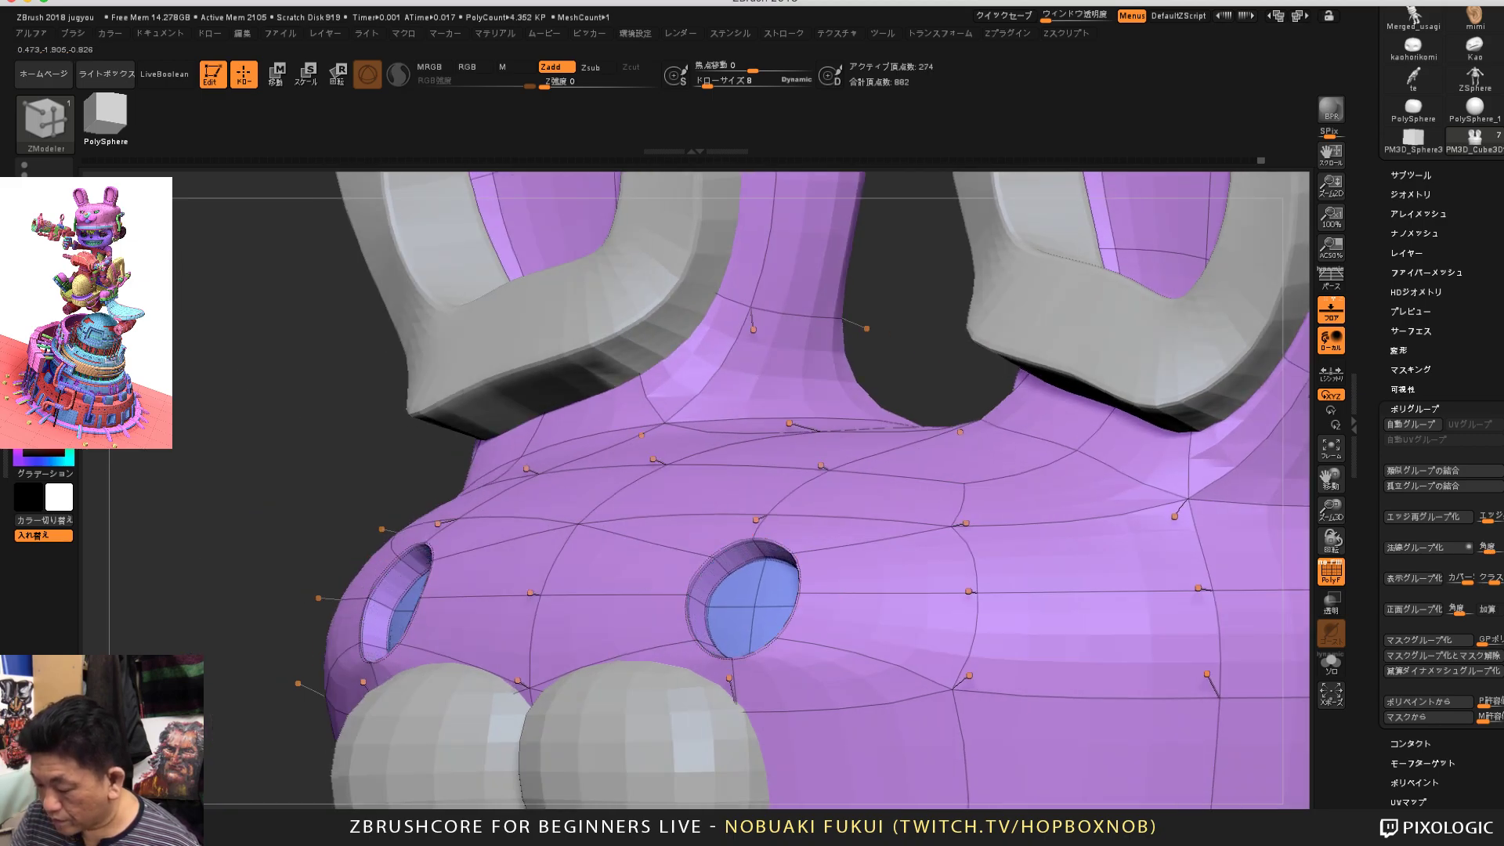
pyautogui.moveTo(902, 344); pyautogui.dragTo(957, 376)
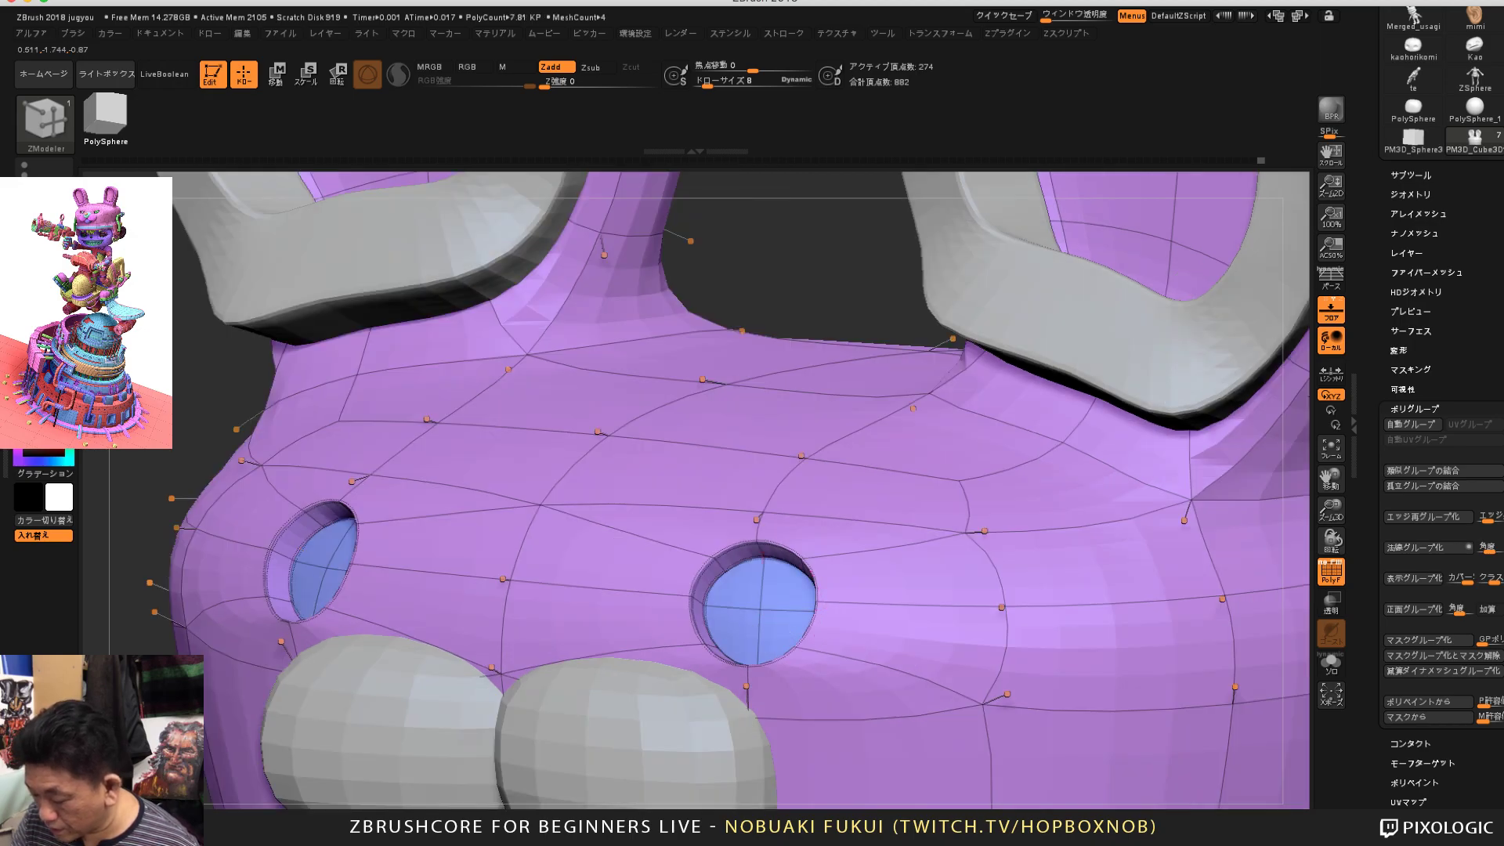
# Step: Try splitting a smaller circle in each eye socket's floor and pushing it inward, and undo it
pyautogui.moveTo(758, 609)
pyautogui.mouseDown()
pyautogui.moveTo(784, 626)
pyautogui.moveTo(755, 616)
pyautogui.mouseUp()
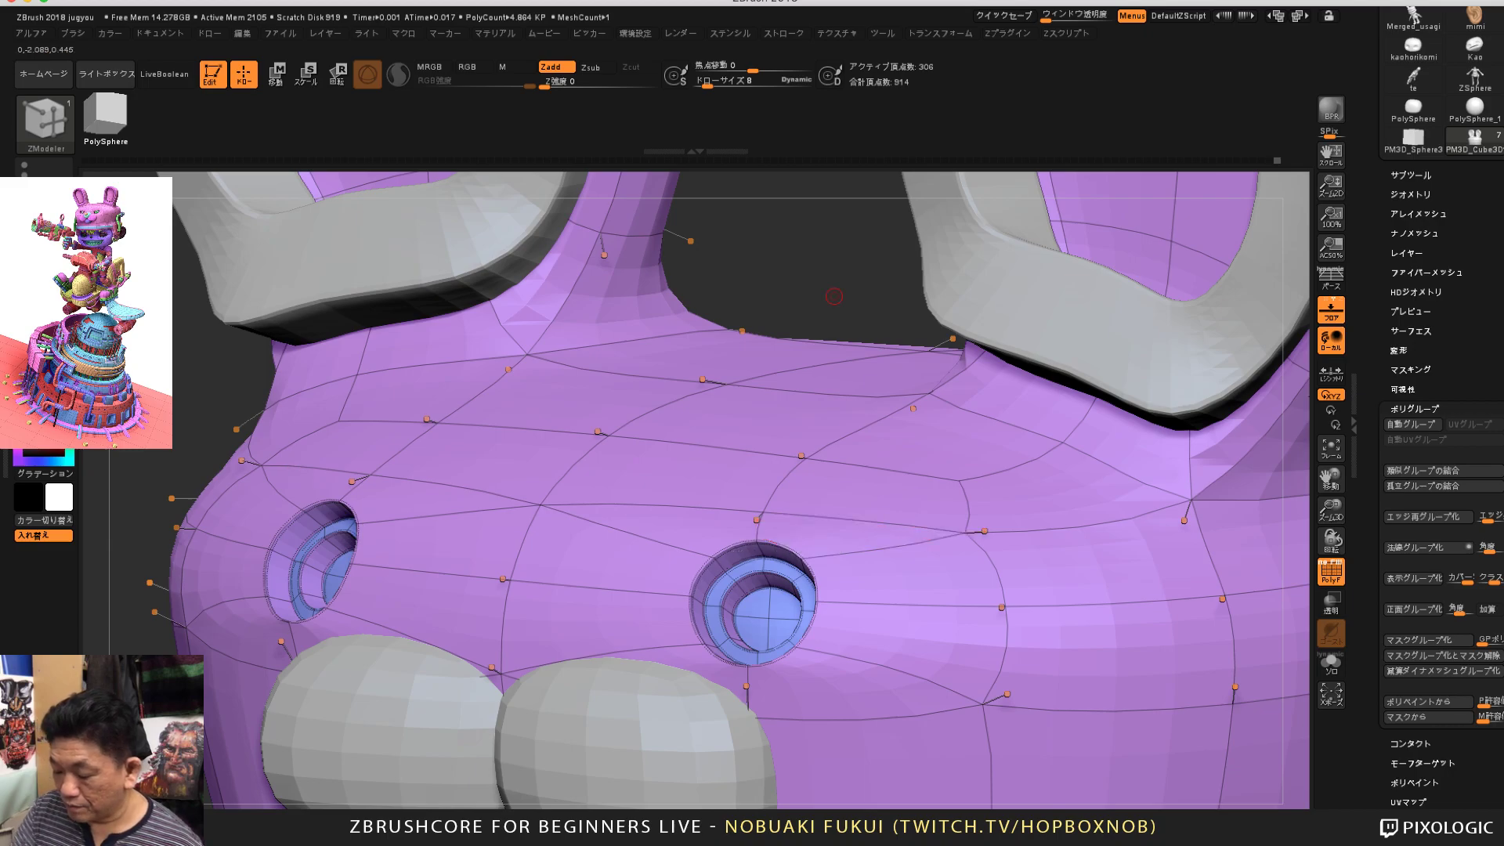
pyautogui.moveTo(834, 296)
pyautogui.mouseDown()
pyautogui.moveTo(835, 311)
pyautogui.moveTo(819, 259)
pyautogui.moveTo(800, 337)
pyautogui.moveTo(821, 301)
pyautogui.moveTo(850, 315)
pyautogui.mouseUp()
pyautogui.hotkey('ctrl', 'z')
pyautogui.hotkey('ctrl', 'z')
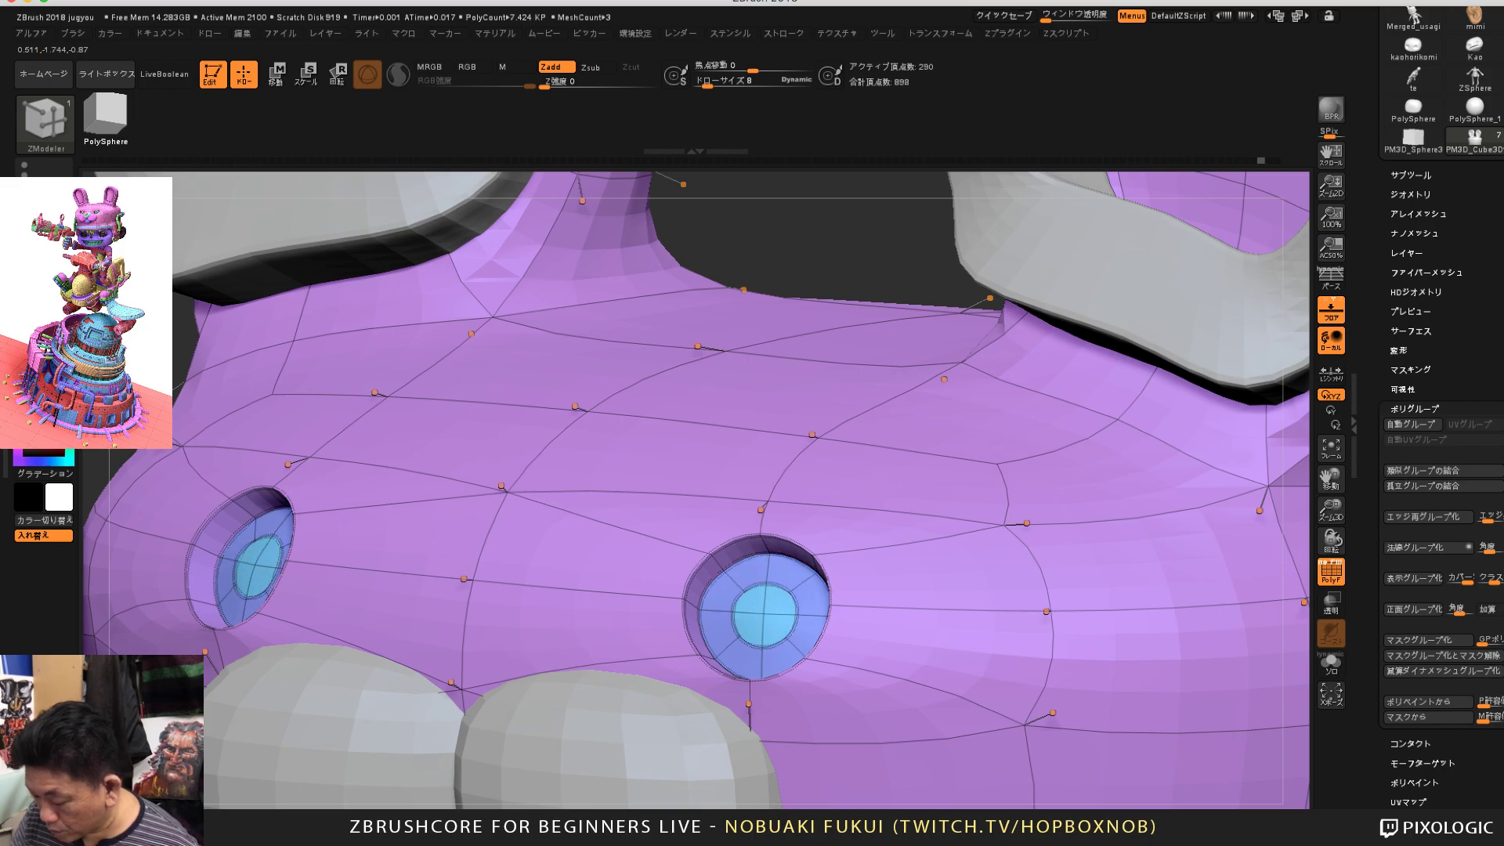
pyautogui.hotkey('ctrl', 'z')
# Step: Split the centre point of each eye socket's floor into a wide inner circle and push it deeper with QMesh
pyautogui.press('space')
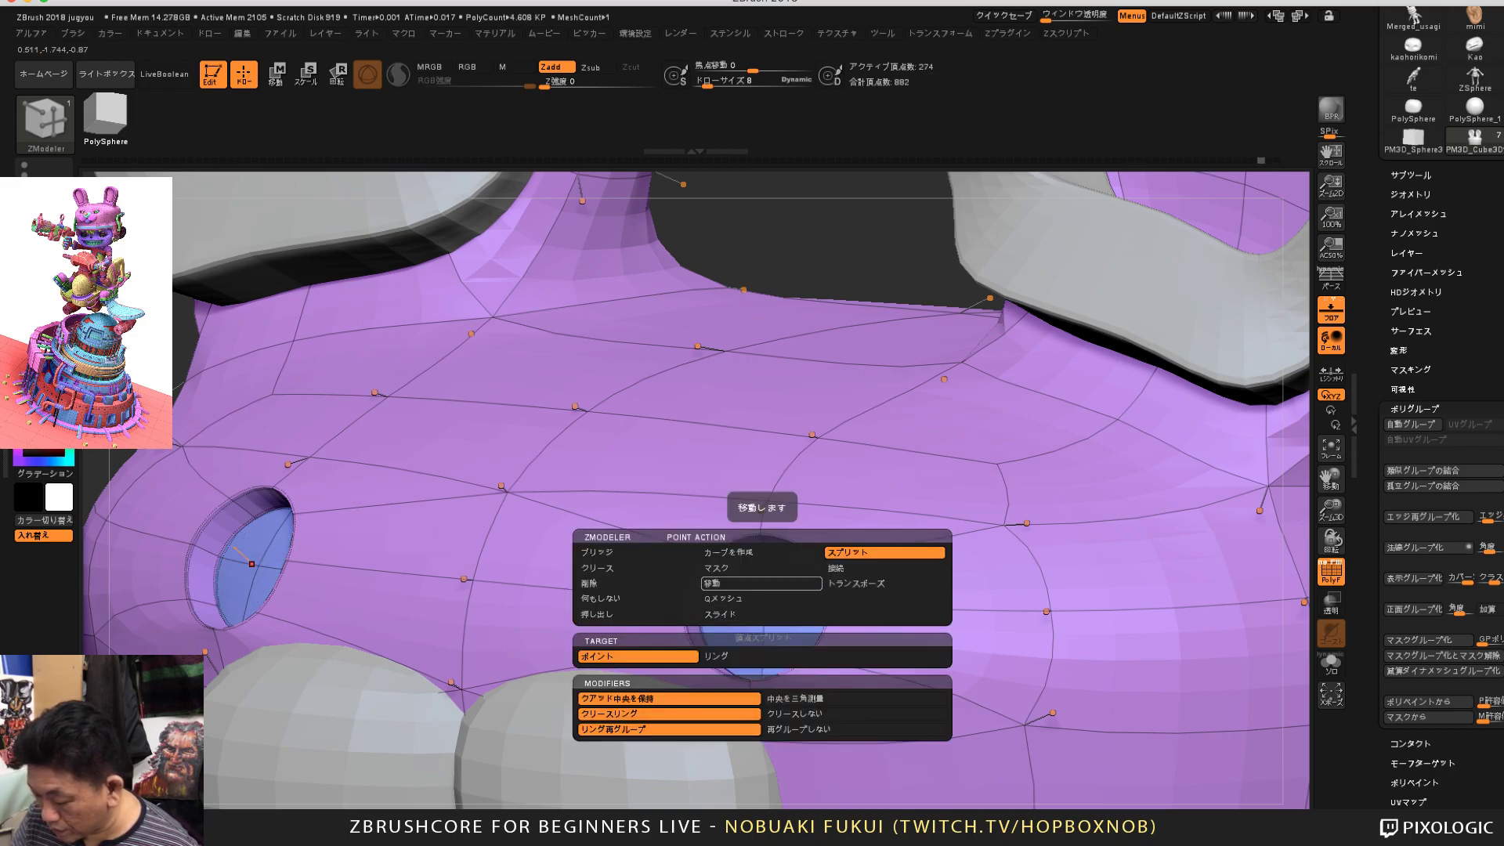
pyautogui.hotkey('ctrl', 'shift', 'z')
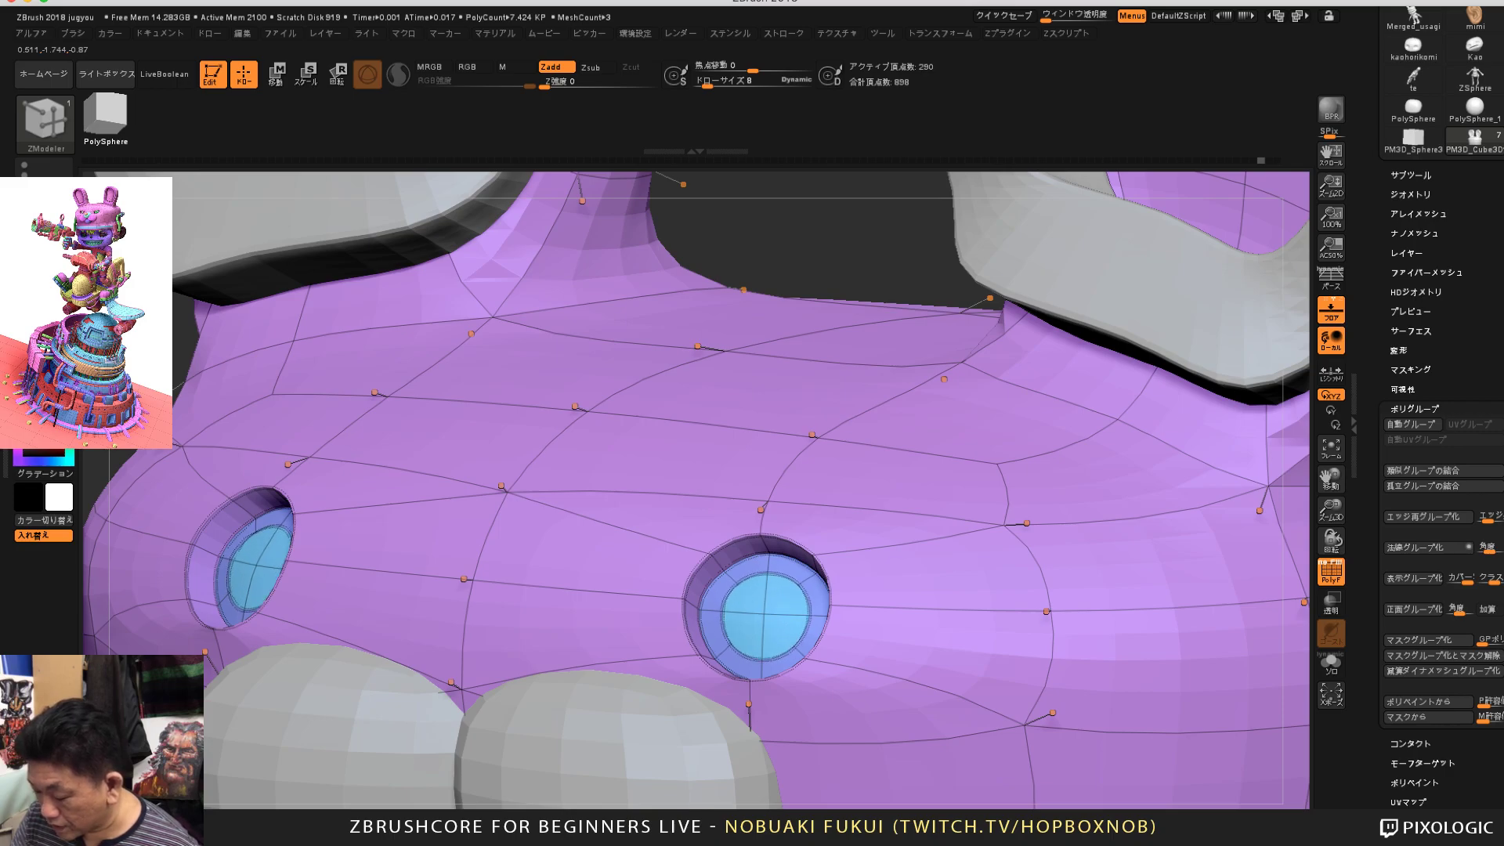
pyautogui.moveTo(858, 439); pyautogui.dragTo(861, 361, button='right')
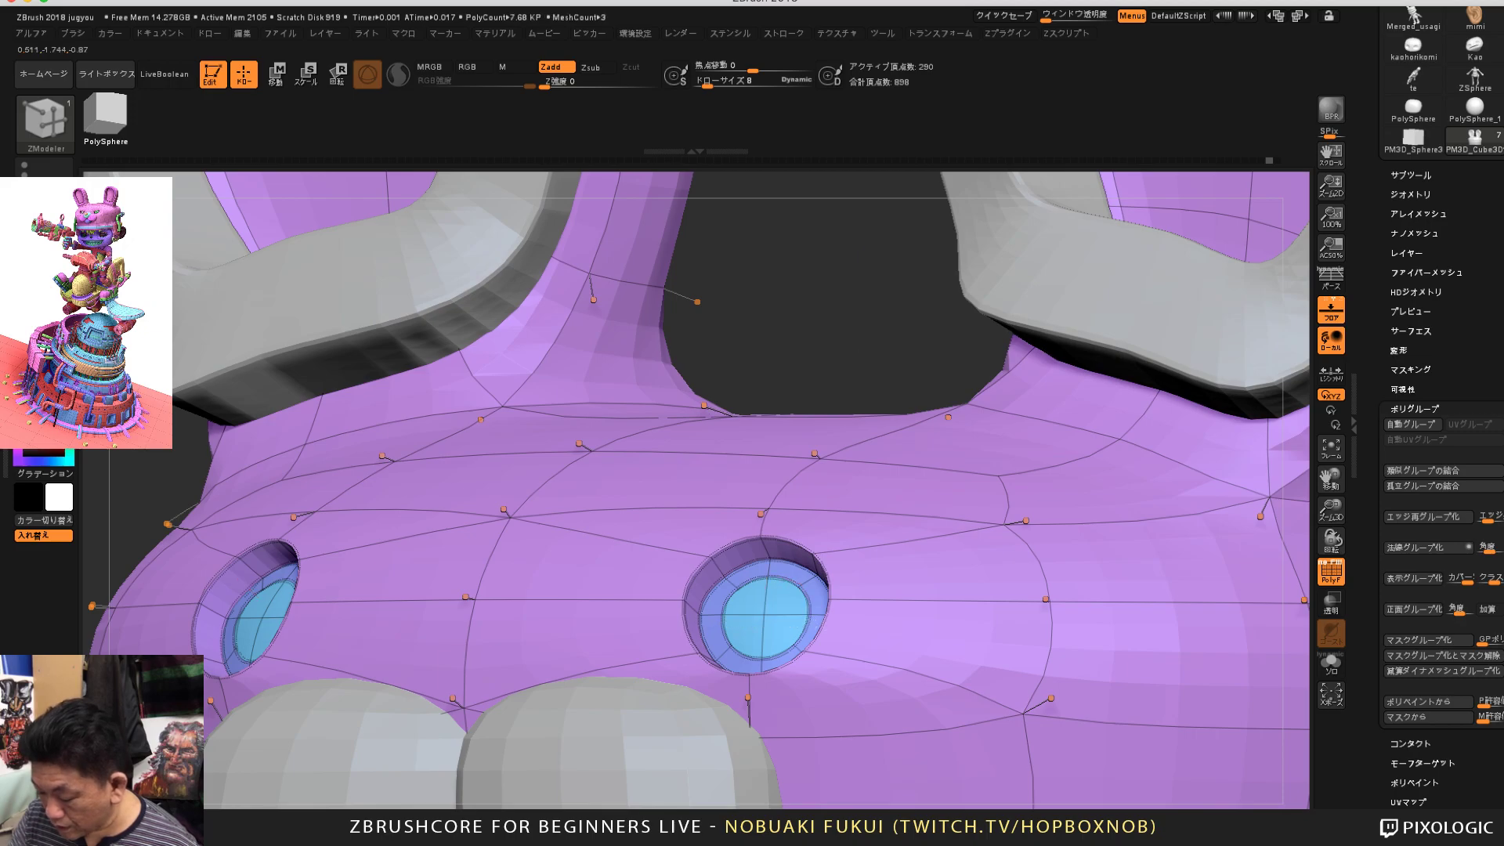
pyautogui.moveTo(765, 617); pyautogui.dragTo(772, 632)
pyautogui.hotkey('ctrl', 'z')
pyautogui.press('space')
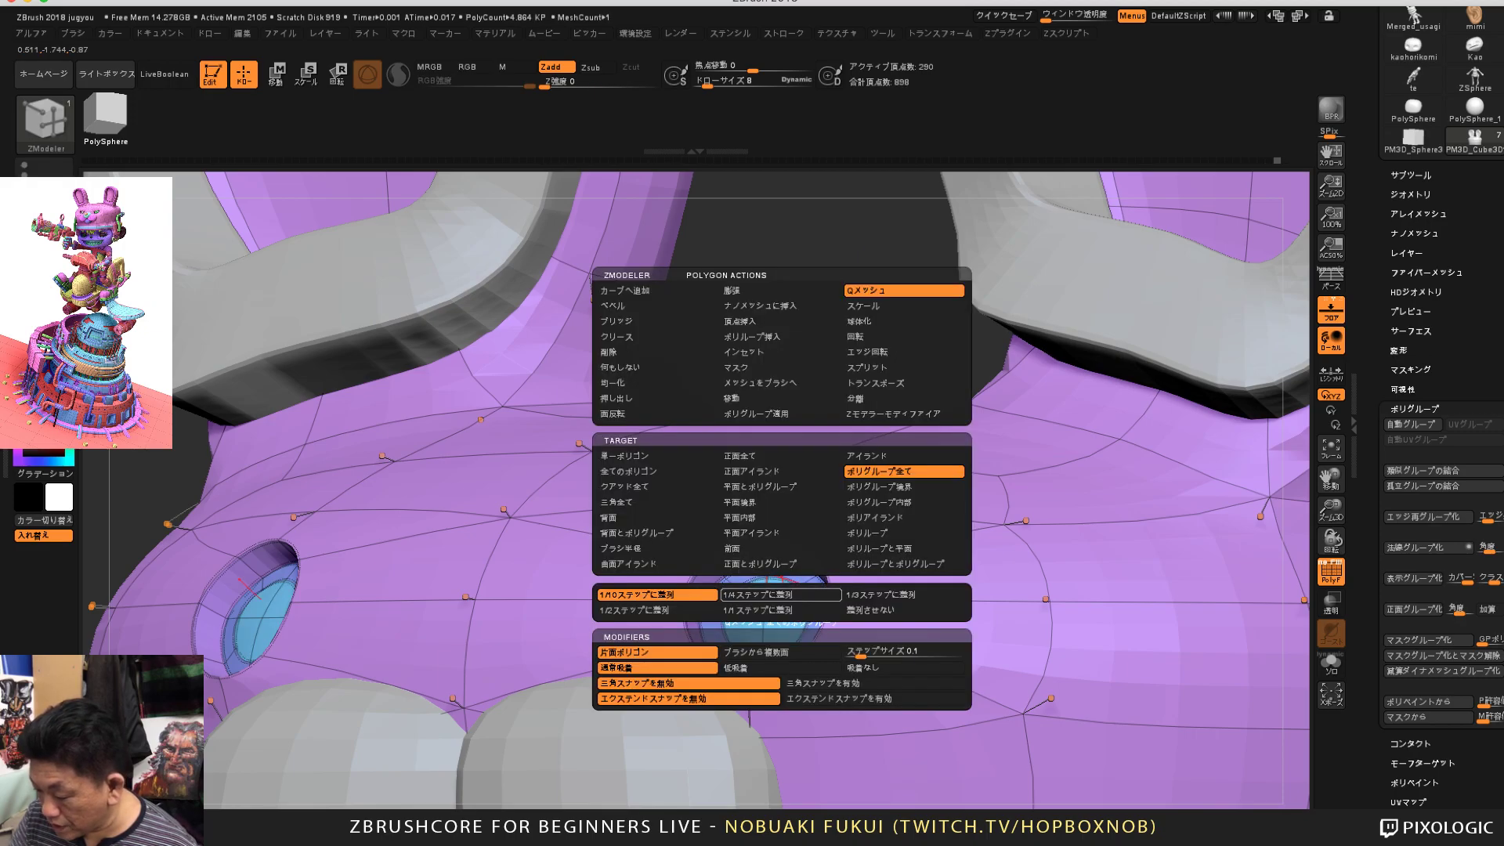
pyautogui.moveTo(771, 613); pyautogui.dragTo(775, 631)
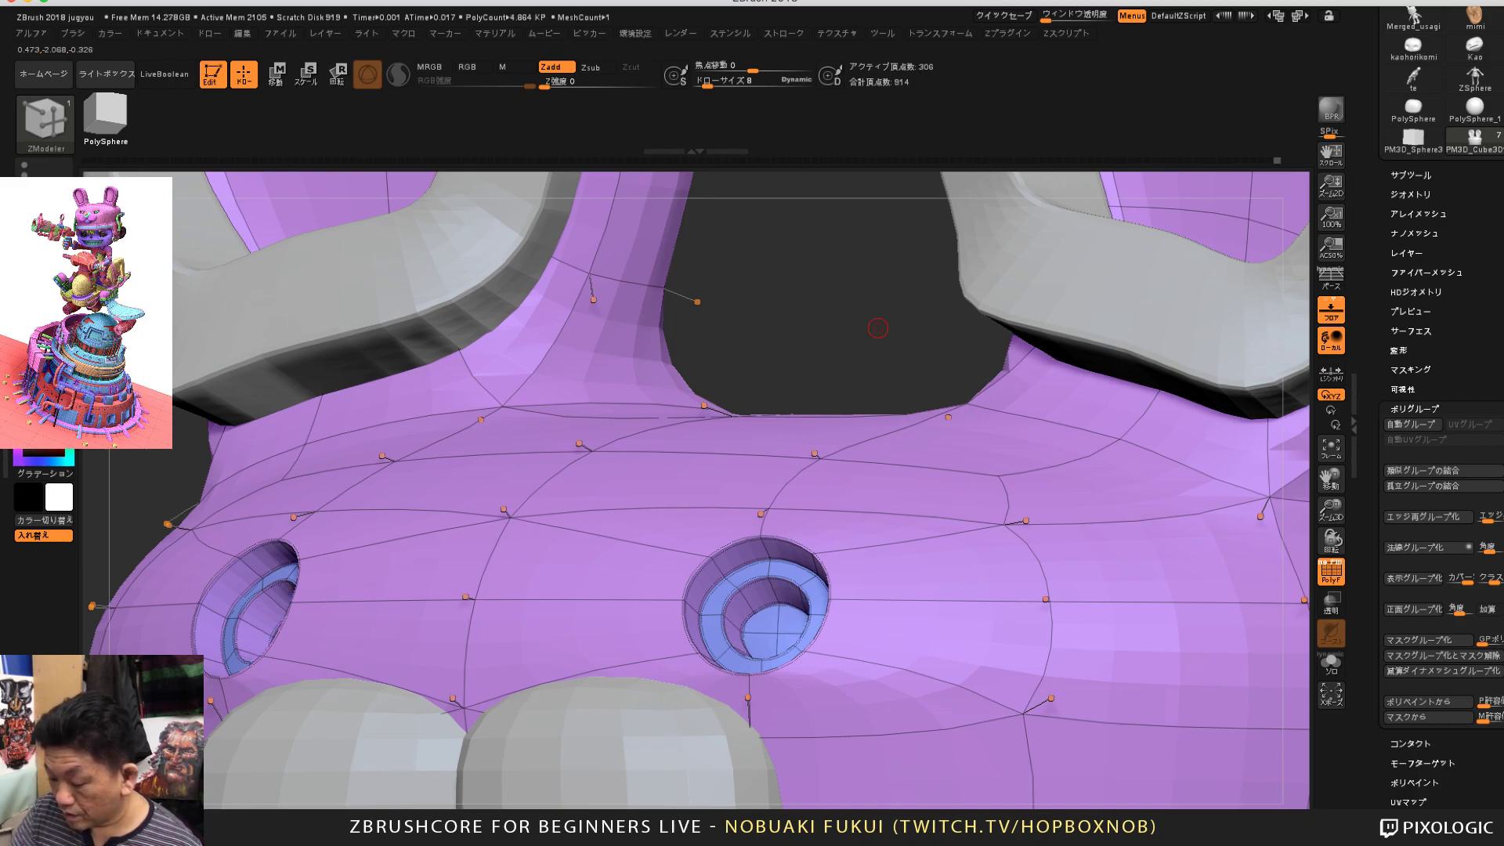
# Step: Delete the horizontal edge loop just above the hat body's lower rim
pyautogui.keyDown('alt'); pyautogui.moveTo(878, 328); pyautogui.dragTo(854, 212); pyautogui.keyUp('alt')
pyautogui.moveTo(1089, 549); pyautogui.dragTo(1049, 578)
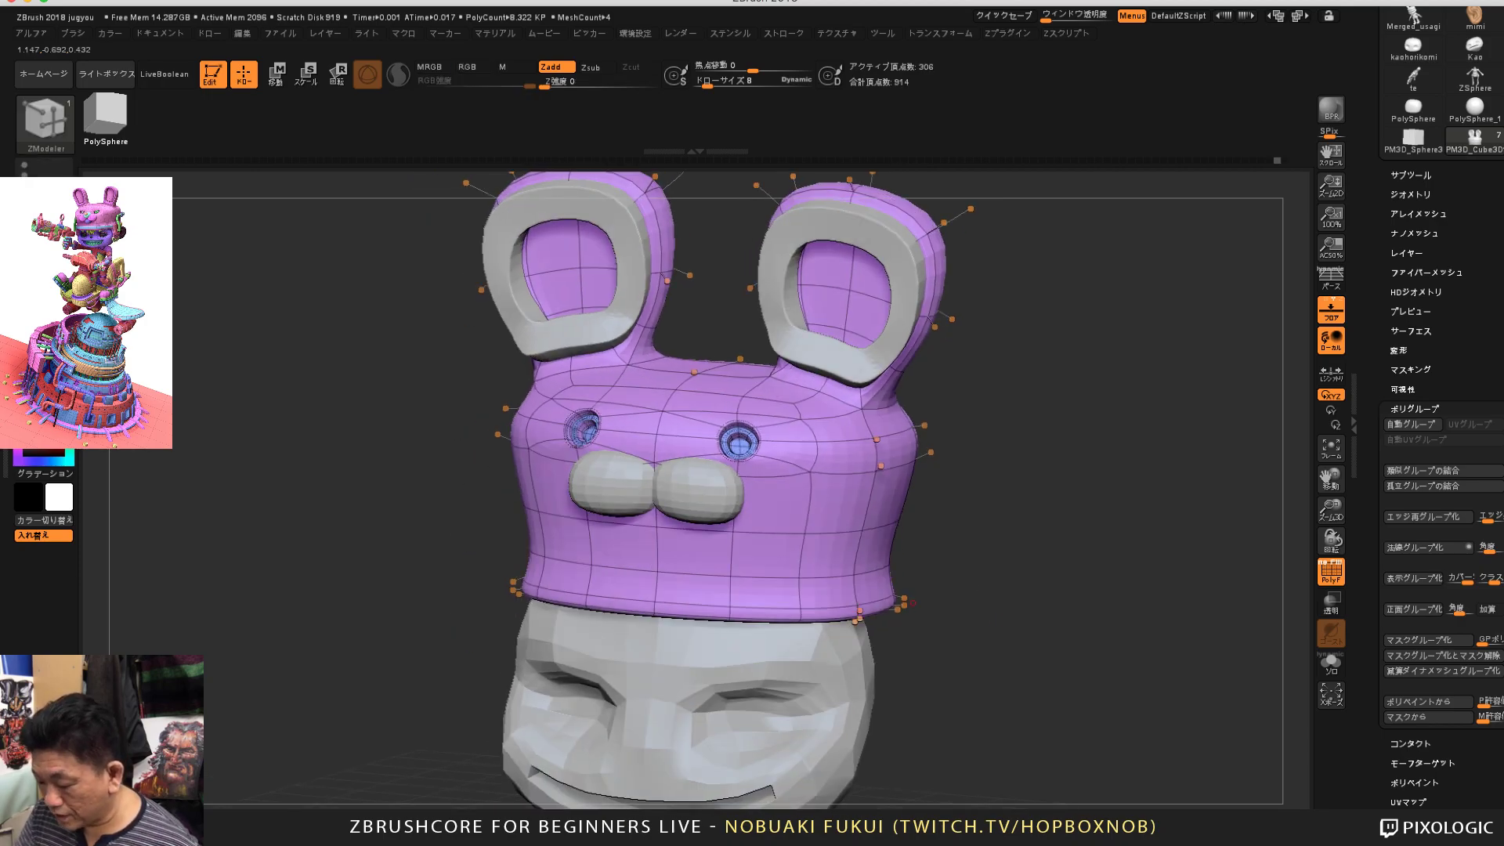
pyautogui.keyDown('alt'); pyautogui.click(825, 581); pyautogui.keyUp('alt')
pyautogui.moveTo(1013, 566)
pyautogui.mouseDown()
pyautogui.moveTo(1067, 569)
pyautogui.moveTo(1033, 572)
pyautogui.mouseUp()
pyautogui.keyDown('alt'); pyautogui.moveTo(1011, 667); pyautogui.dragTo(925, 559); pyautogui.keyUp('alt')
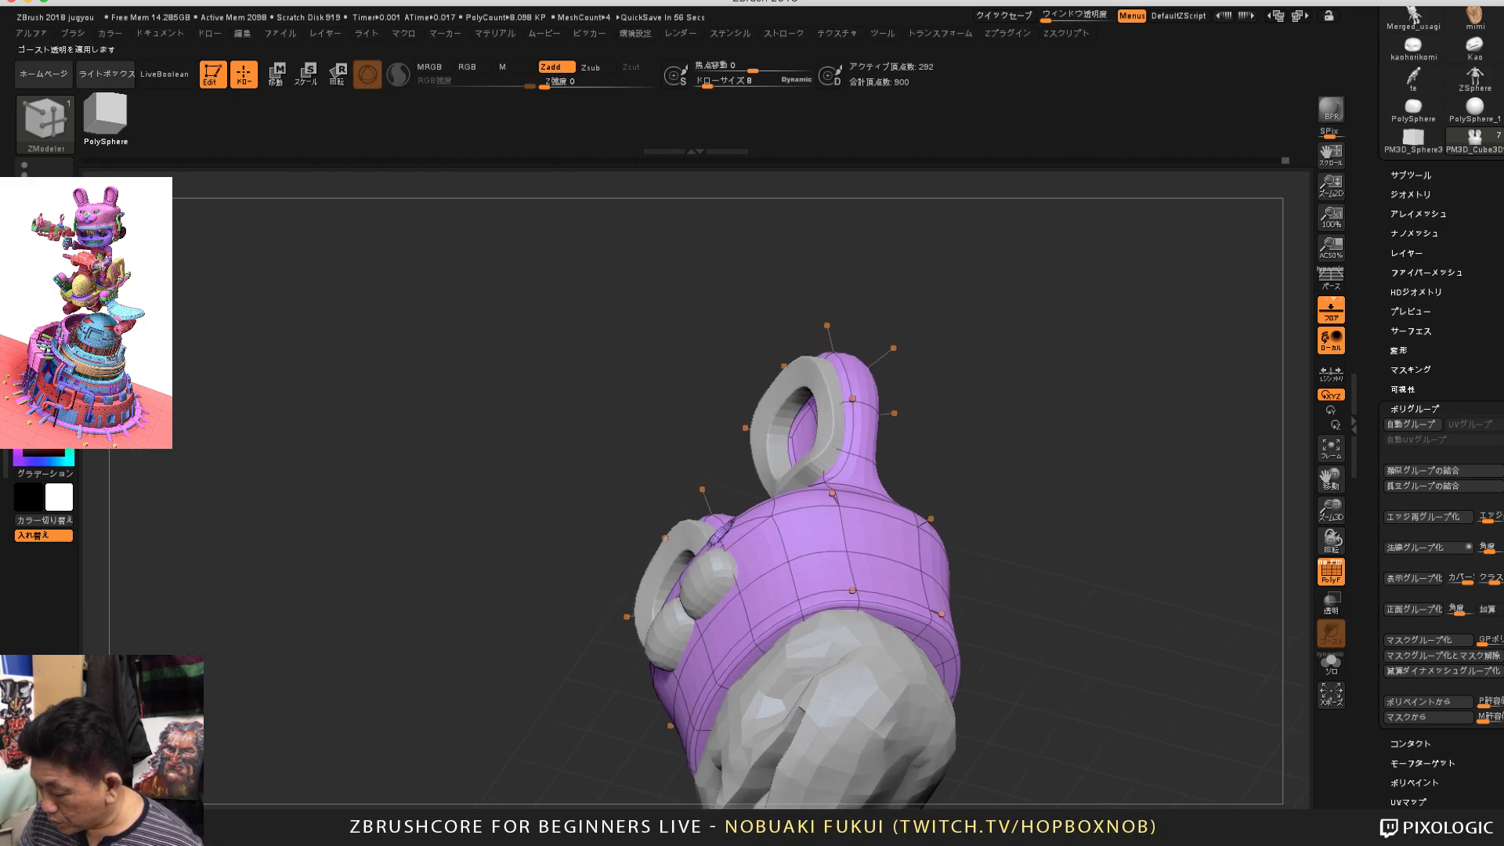
# Step: Isolate the hat body with Solo and delete an edge loop around the outer part of its flat underside
pyautogui.click(1331, 664)
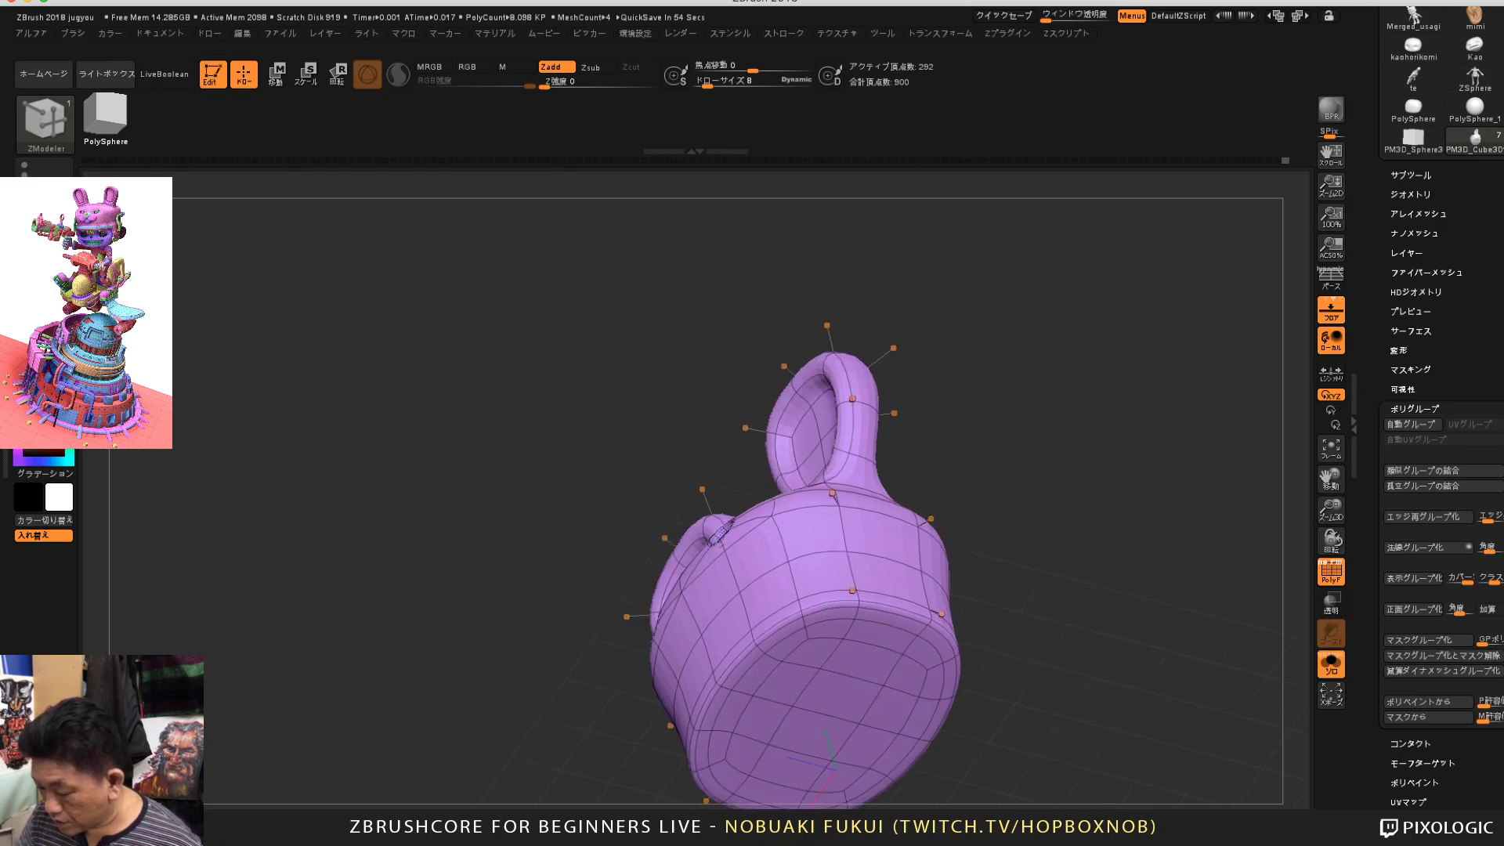
pyautogui.moveTo(1097, 642); pyautogui.dragTo(1026, 576)
pyautogui.moveTo(924, 392); pyautogui.dragTo(913, 361)
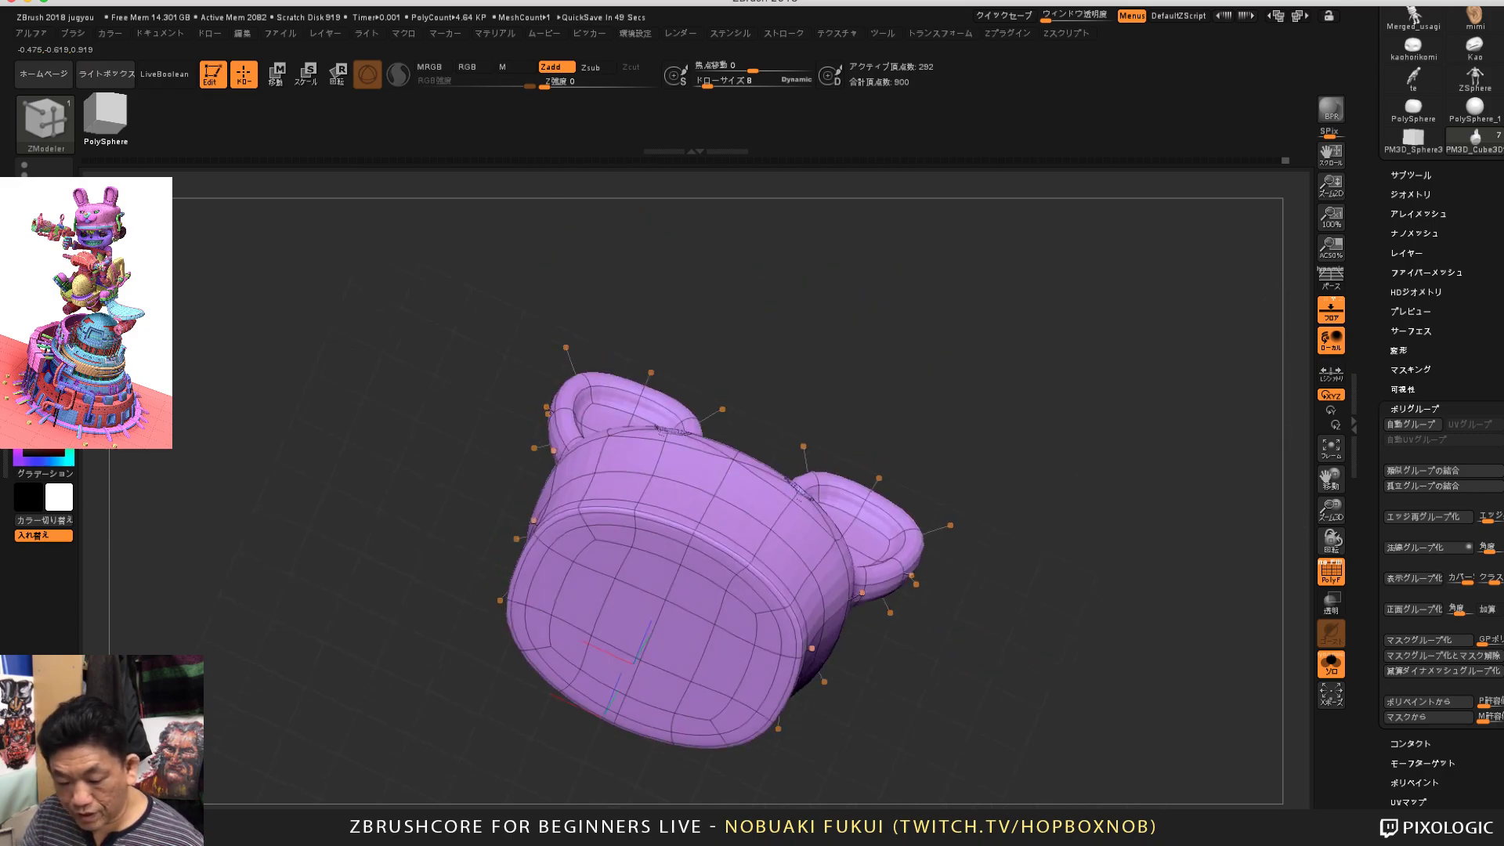
pyautogui.moveTo(1084, 569); pyautogui.dragTo(1067, 492)
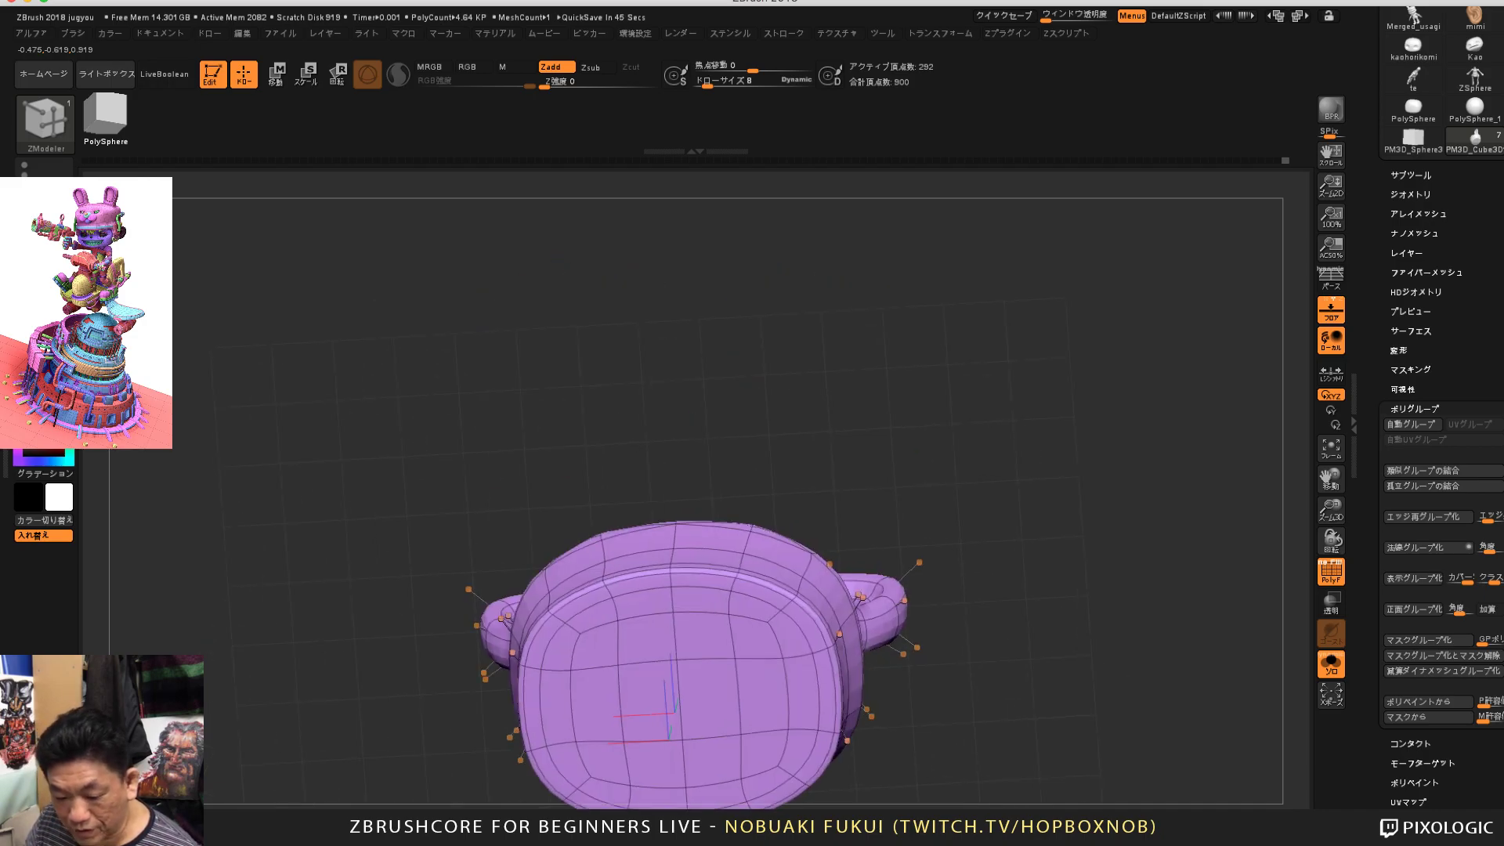
pyautogui.keyDown('alt'); pyautogui.moveTo(1058, 548); pyautogui.dragTo(1001, 652); pyautogui.keyUp('alt')
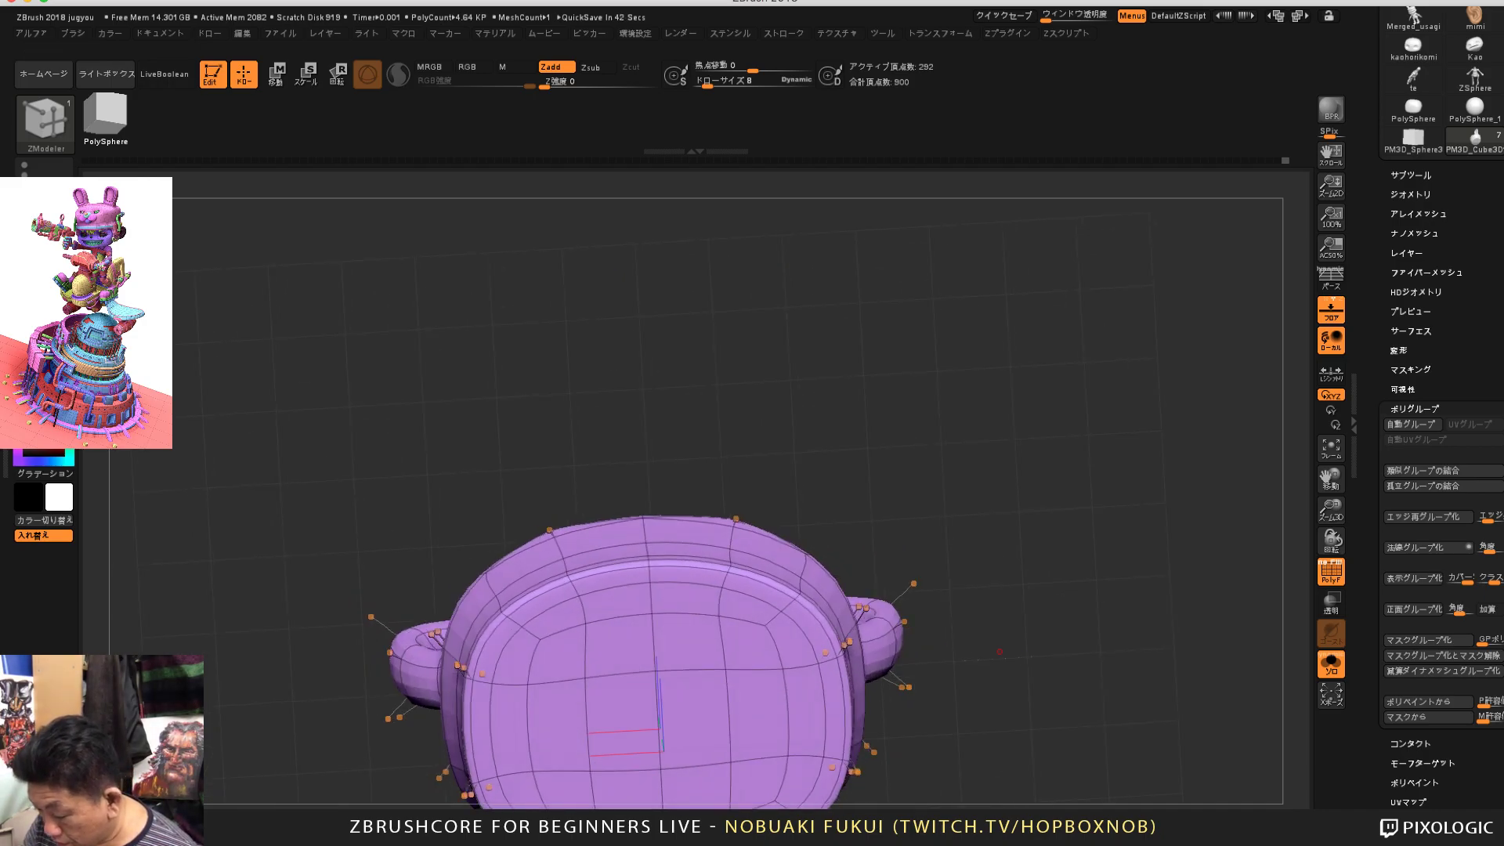
pyautogui.click(812, 639)
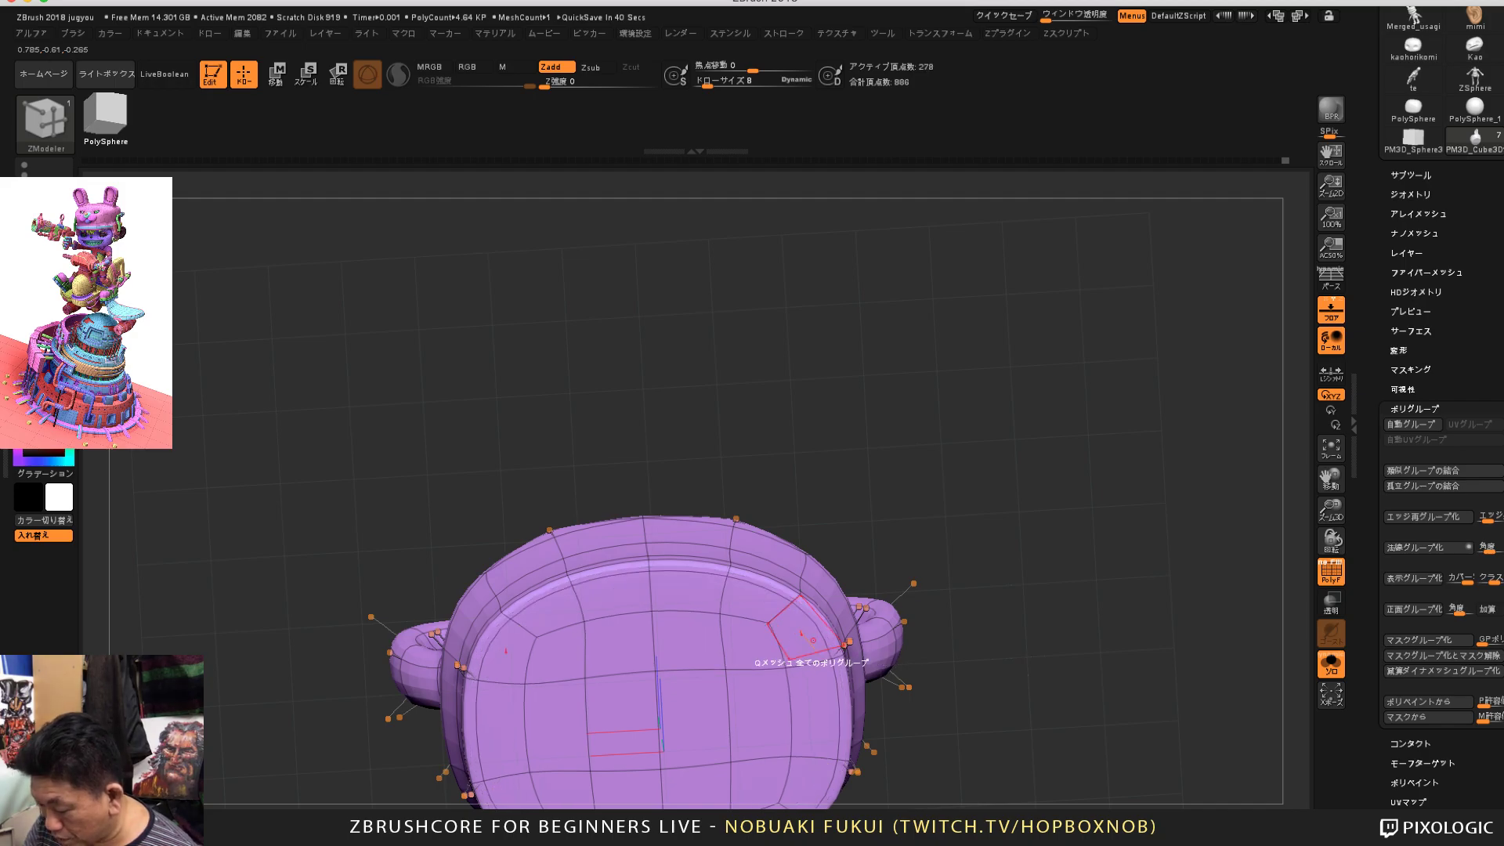
pyautogui.hotkey('ctrl', 'z')
pyautogui.keyDown('alt'); pyautogui.click(812, 640); pyautogui.keyUp('alt')
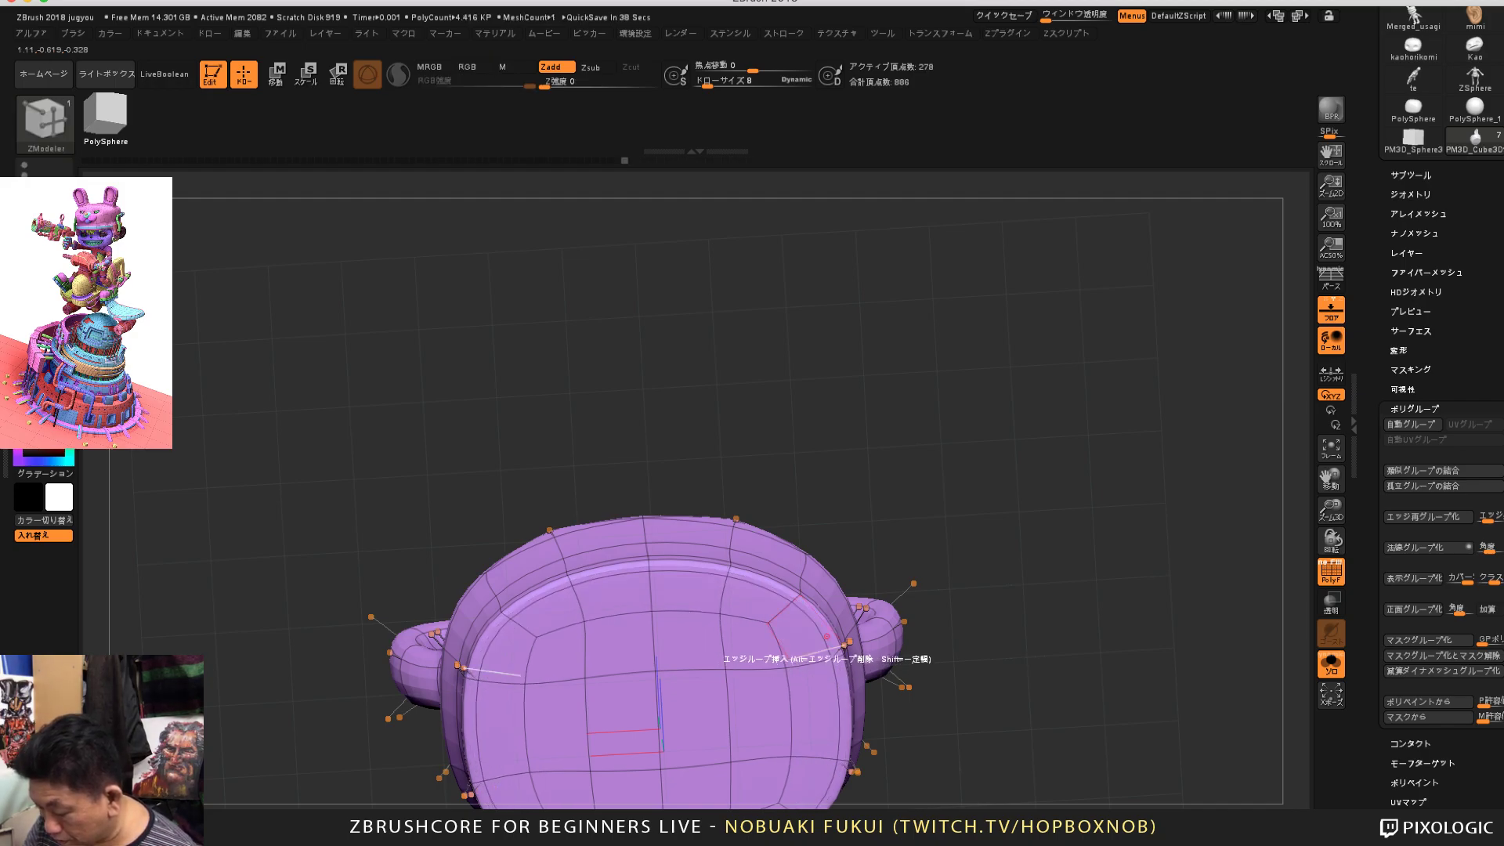
# Step: Delete the extra edge loop running close beside the rim on the hat's underside
pyautogui.moveTo(995, 642); pyautogui.dragTo(993, 693)
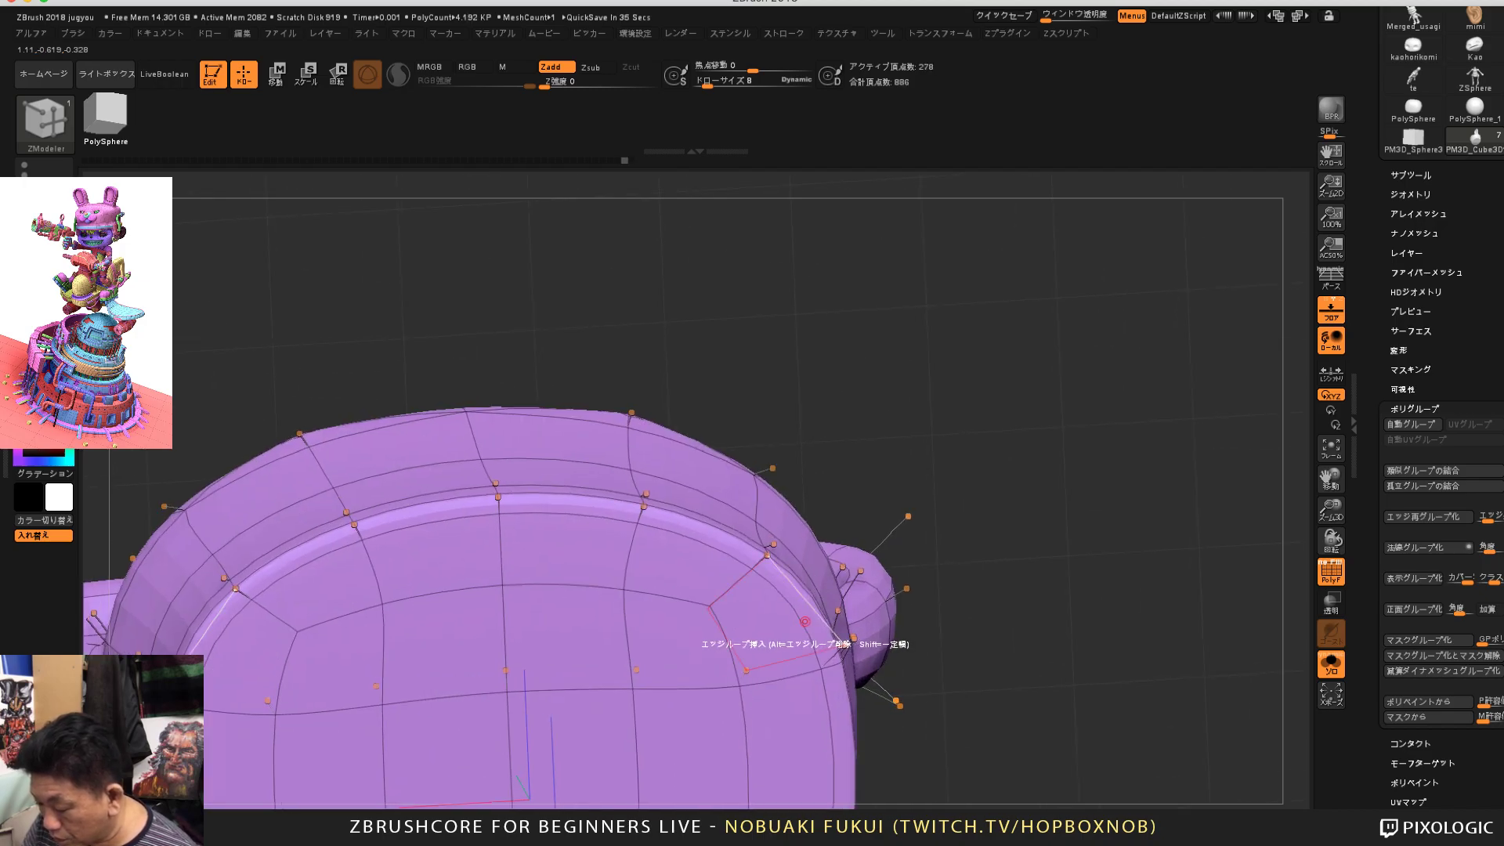
pyautogui.press('space')
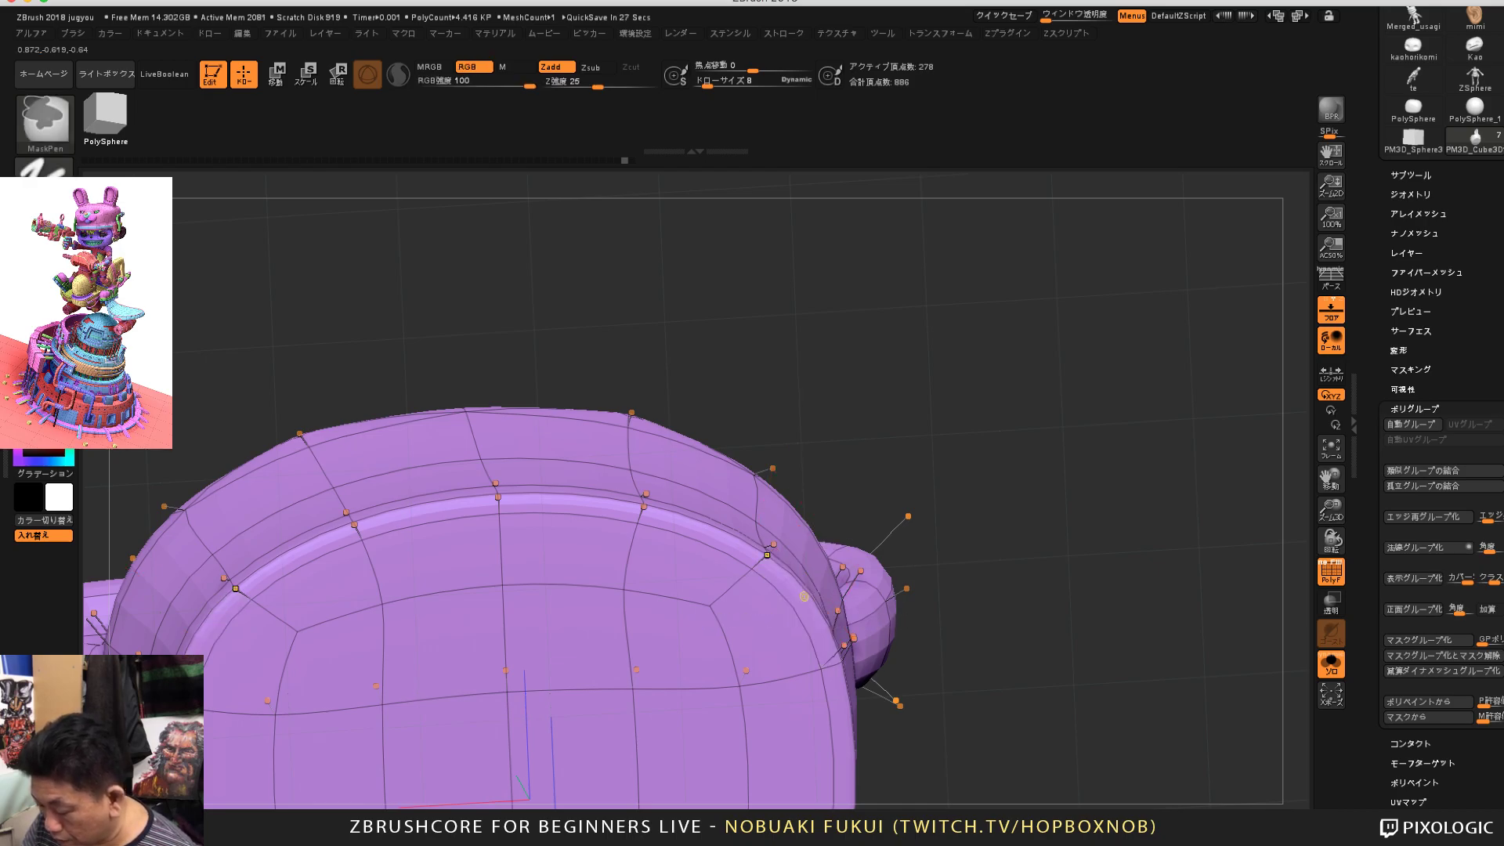
pyautogui.keyDown('alt'); pyautogui.click(801, 597); pyautogui.keyUp('alt')
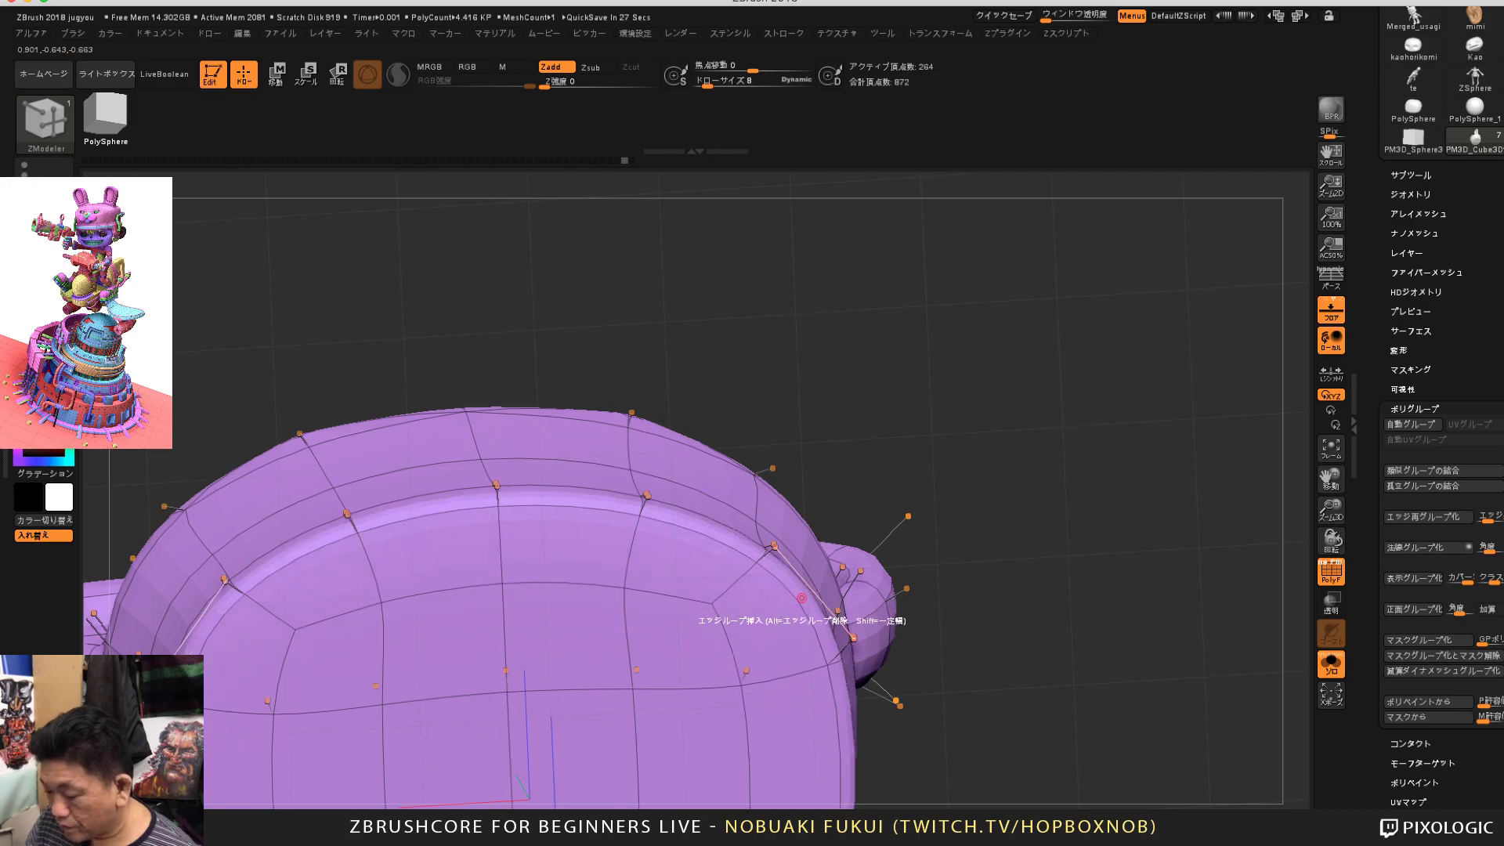
pyautogui.moveTo(1027, 723)
pyautogui.keyDown('alt'); pyautogui.mouseDown()
pyautogui.moveTo(1021, 650)
pyautogui.moveTo(991, 663)
pyautogui.moveTo(997, 638)
pyautogui.moveTo(1024, 772)
pyautogui.mouseUp(); pyautogui.keyUp('alt')
# Step: Step back through the edge loop deletions on the hat's underside and restore them
pyautogui.hotkey('ctrl', 'z')
pyautogui.hotkey('ctrl', 'z')
pyautogui.hotkey('ctrl', 'z')
pyautogui.hotkey('ctrl', 'shift', 'z')
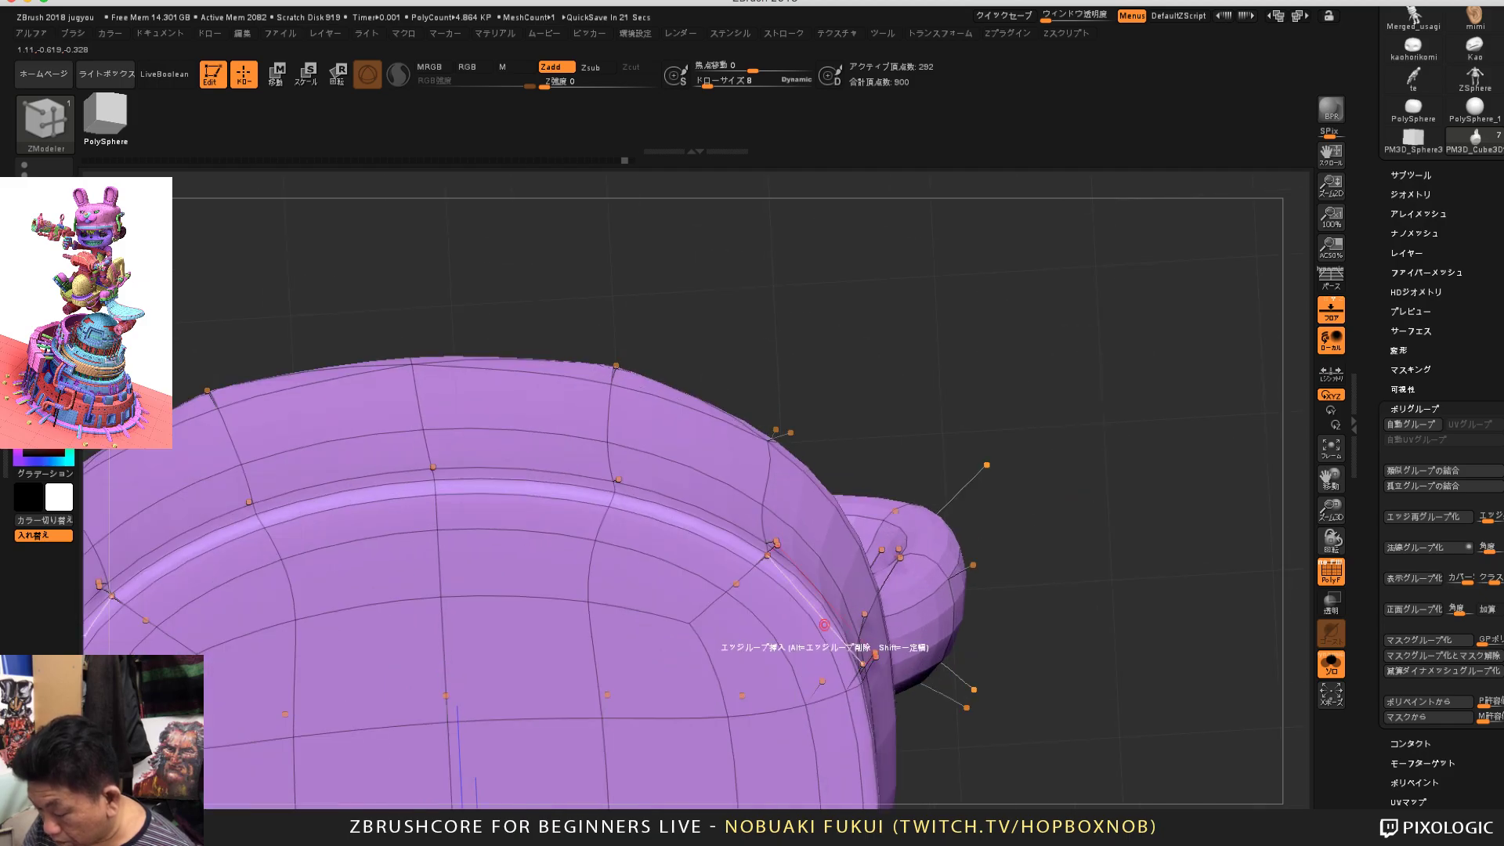
pyautogui.hotkey('ctrl', 'z')
pyautogui.hotkey('ctrl', 'z')
pyautogui.hotkey('ctrl', 'z')
pyautogui.hotkey('ctrl', 'z')
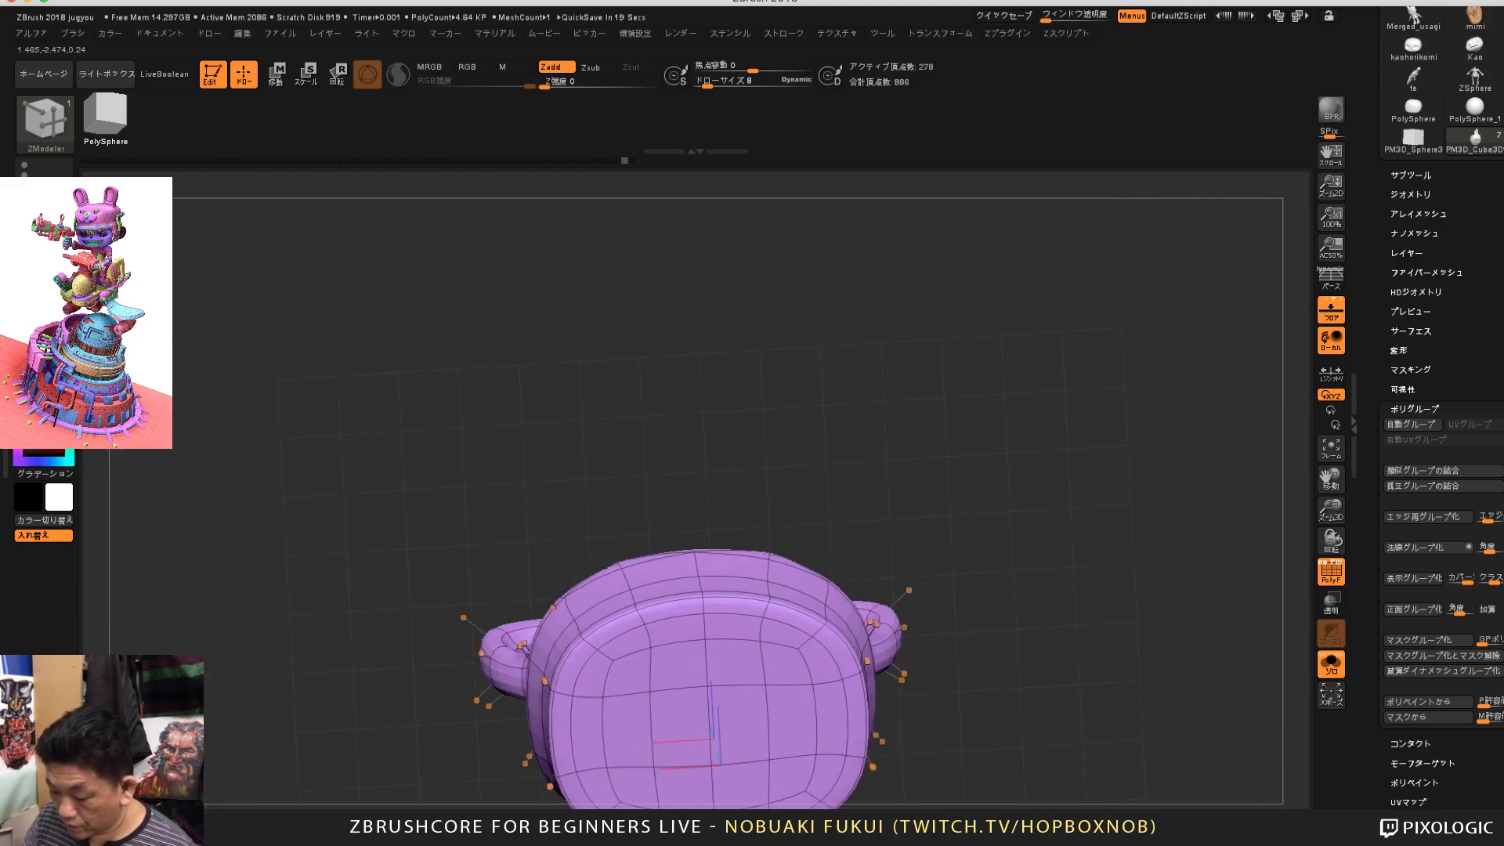
pyautogui.moveTo(1018, 650); pyautogui.dragTo(972, 689)
pyautogui.hotkey('ctrl', 'z')
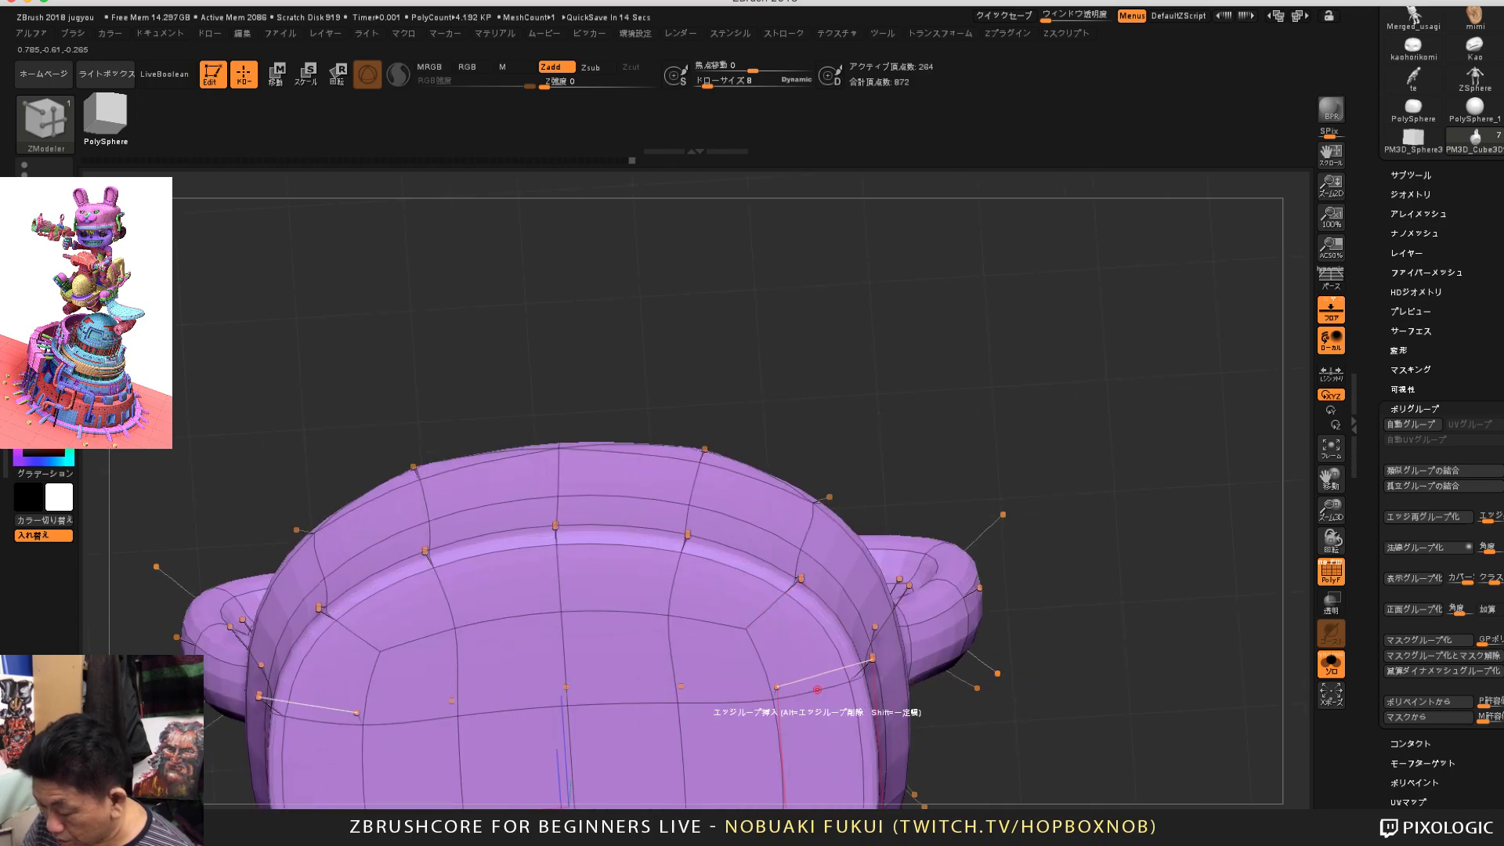
# Step: Insert a new edge loop around the underside, close to the existing inner loop
pyautogui.click(816, 688)
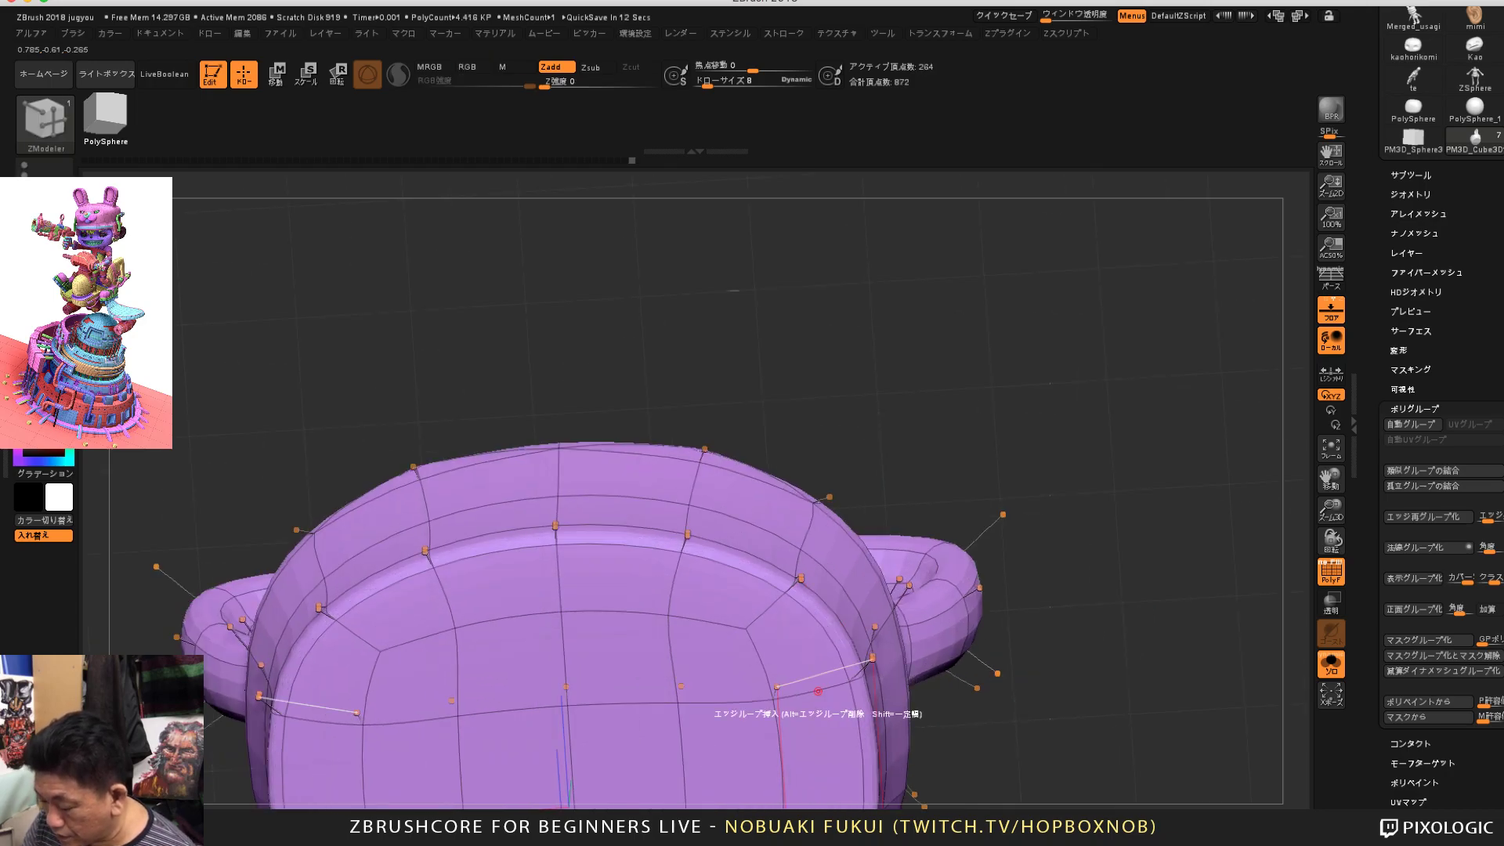
pyautogui.moveTo(816, 685); pyautogui.dragTo(792, 690)
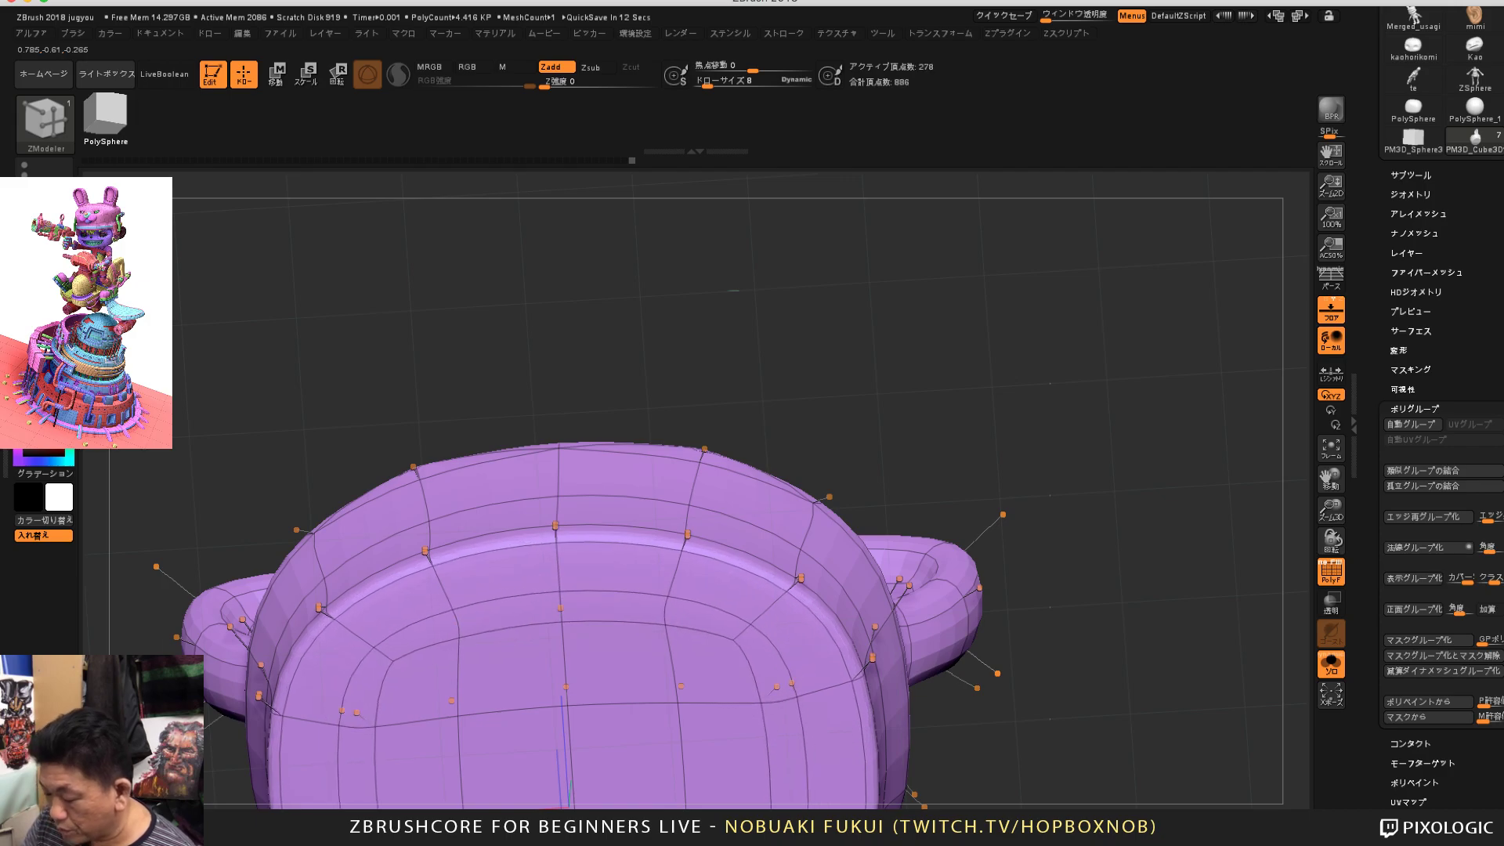
pyautogui.moveTo(1097, 376); pyautogui.dragTo(1054, 557)
pyautogui.keyDown('alt'); pyautogui.moveTo(1097, 690); pyautogui.dragTo(1084, 613); pyautogui.keyUp('alt')
# Step: Mark the two front corner polygons on the hat's underside and pull them downward into ear flaps with QMesh targeting Polygroup All
pyautogui.keyDown('alt'); pyautogui.click(796, 662); pyautogui.keyUp('alt')
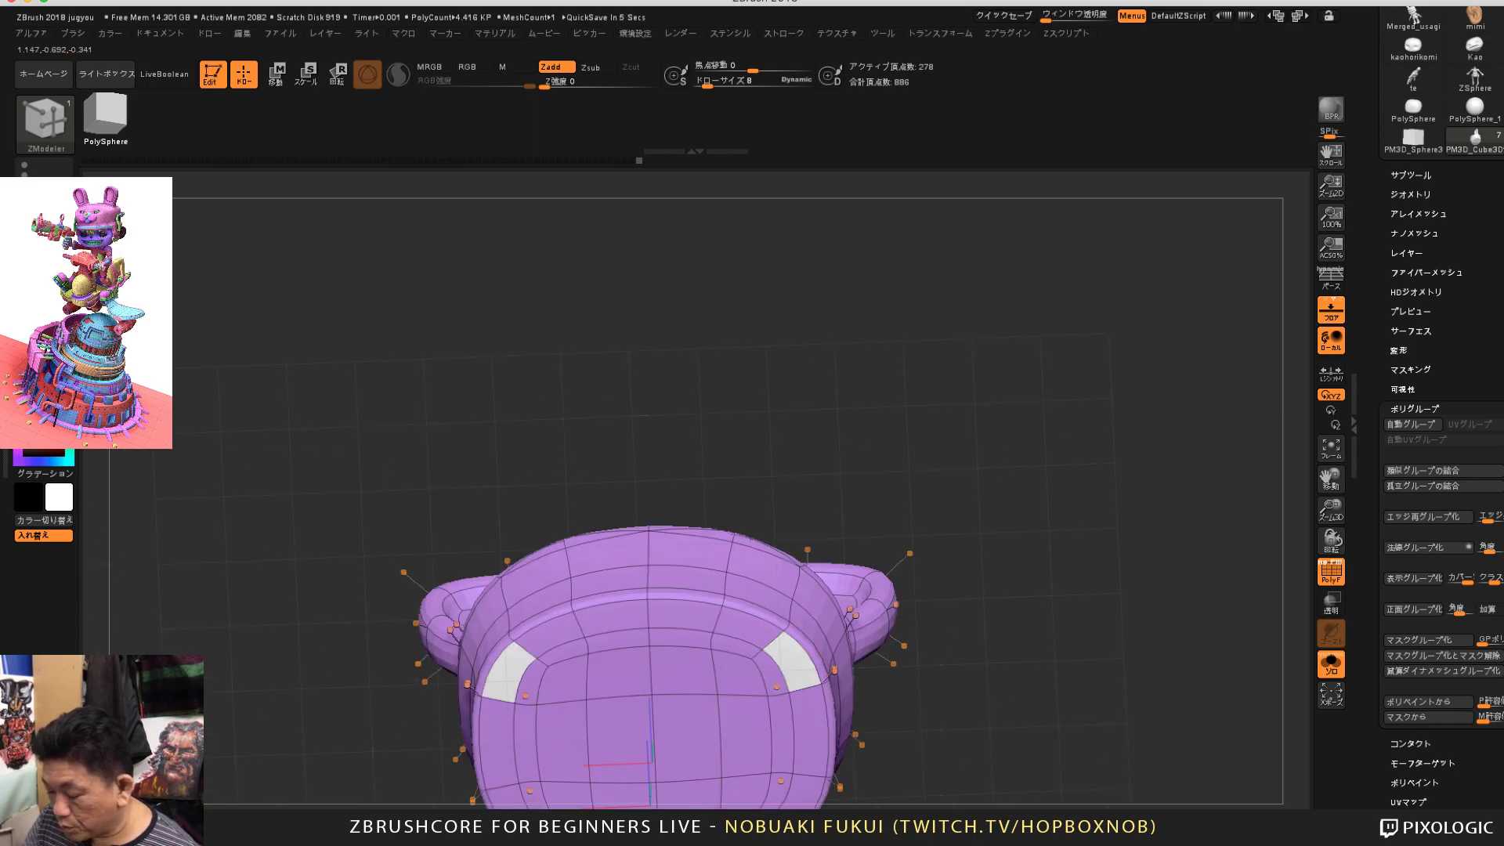
pyautogui.moveTo(1007, 674); pyautogui.dragTo(1012, 552)
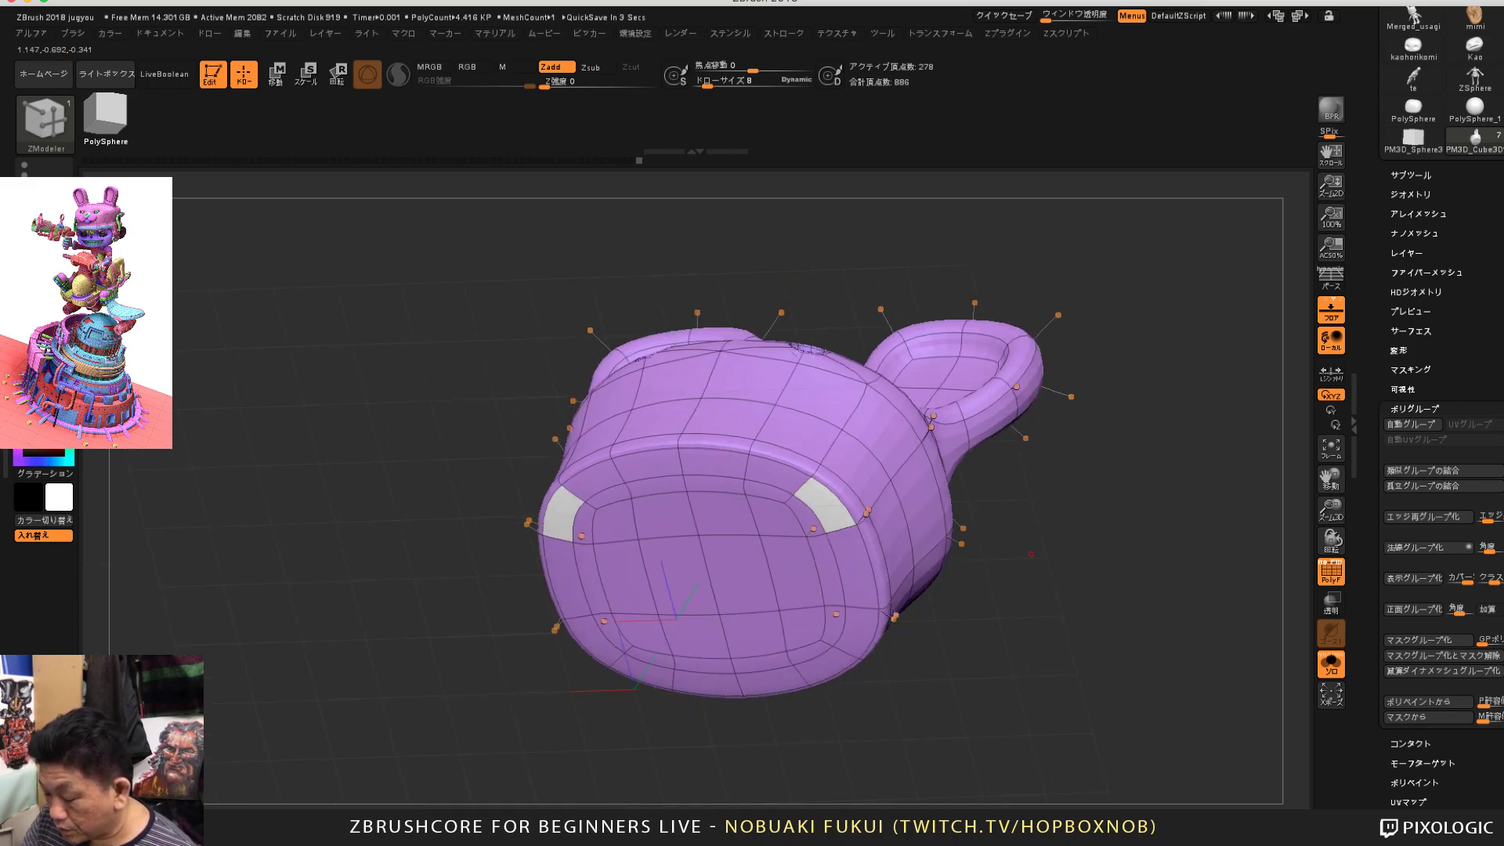
pyautogui.press('space')
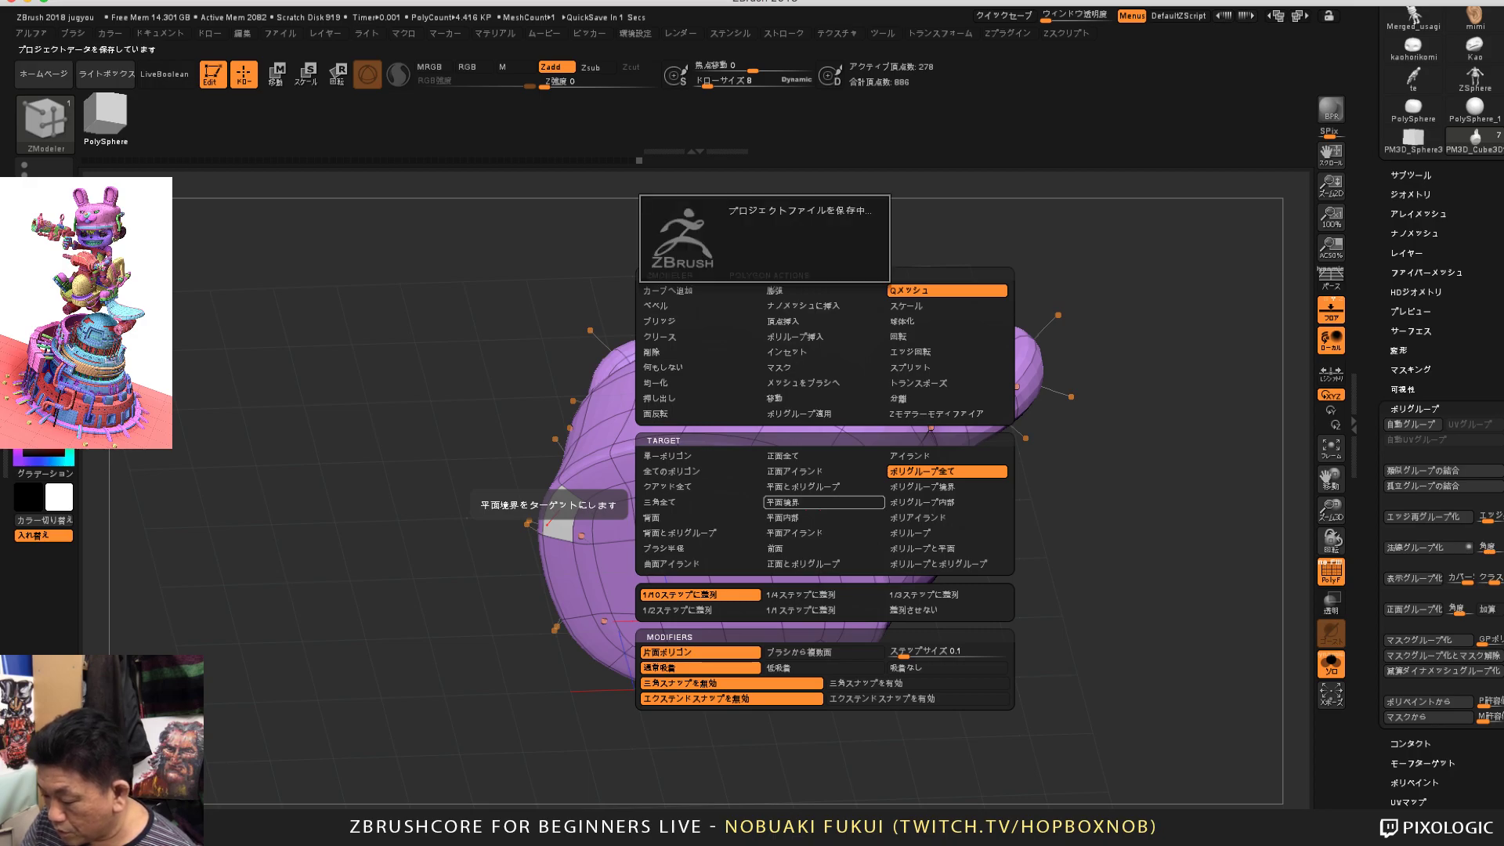
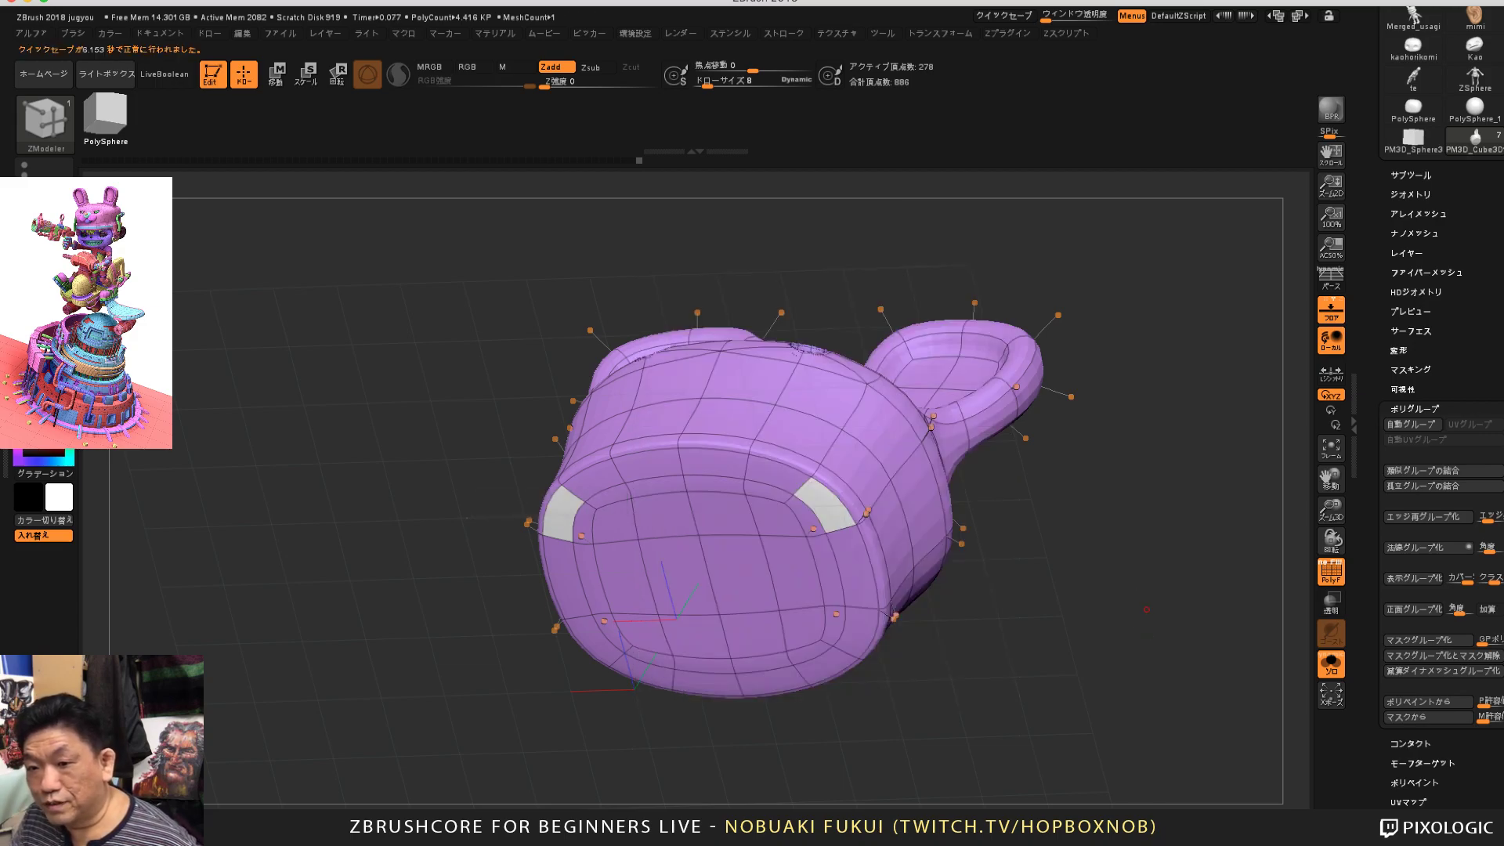
pyautogui.moveTo(1169, 525); pyautogui.dragTo(831, 533)
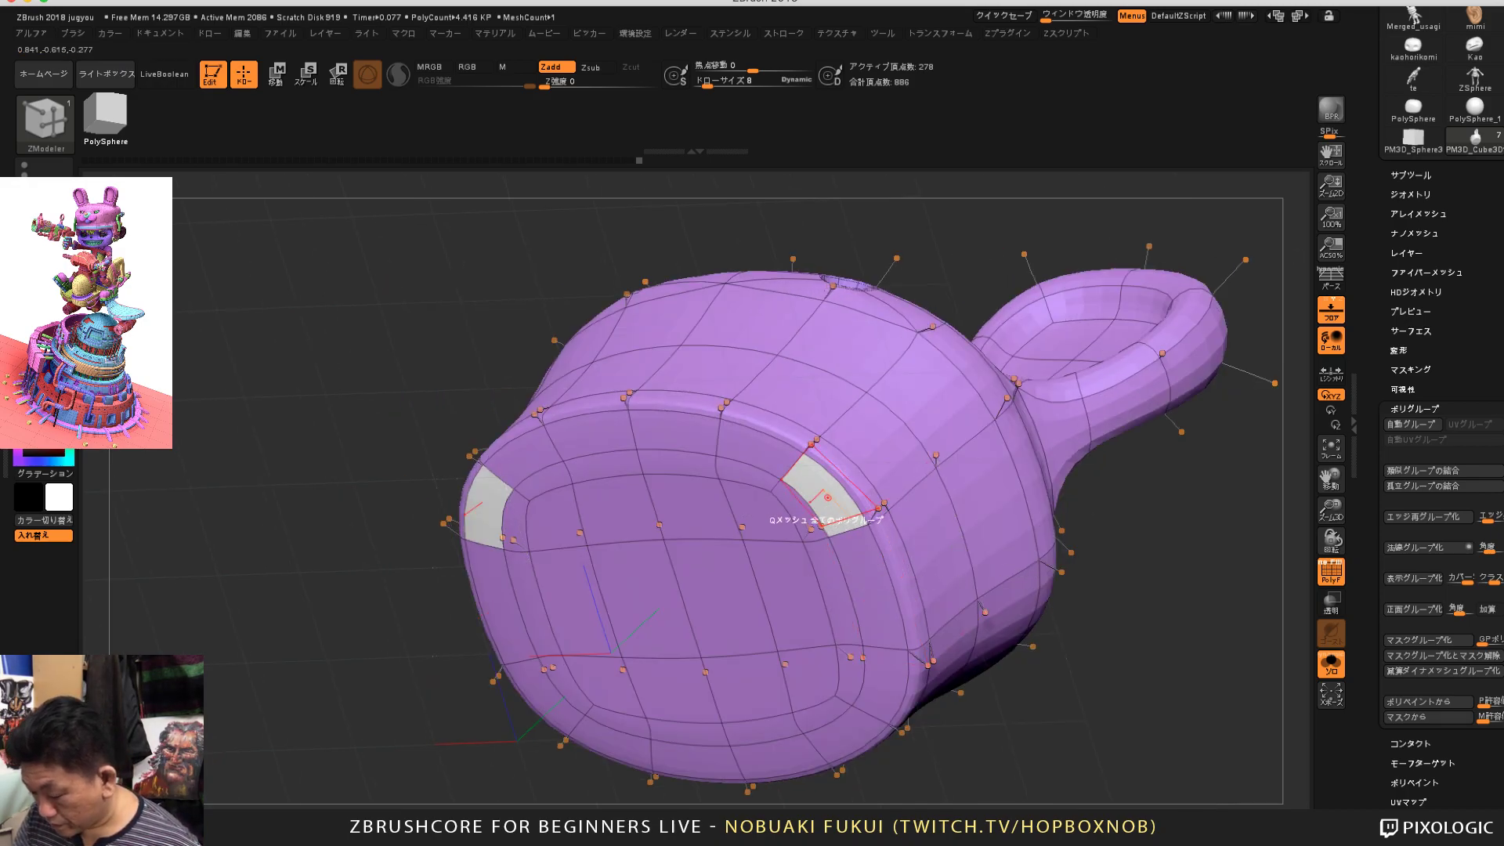
pyautogui.moveTo(828, 498); pyautogui.dragTo(744, 564)
# Step: Insert an edge loop near the lower end of the two ear flaps to square off their rounded tips
pyautogui.moveTo(1128, 532); pyautogui.dragTo(1113, 697)
pyautogui.moveTo(1113, 627); pyautogui.dragTo(1105, 540)
pyautogui.moveTo(1105, 540); pyautogui.dragTo(1045, 547)
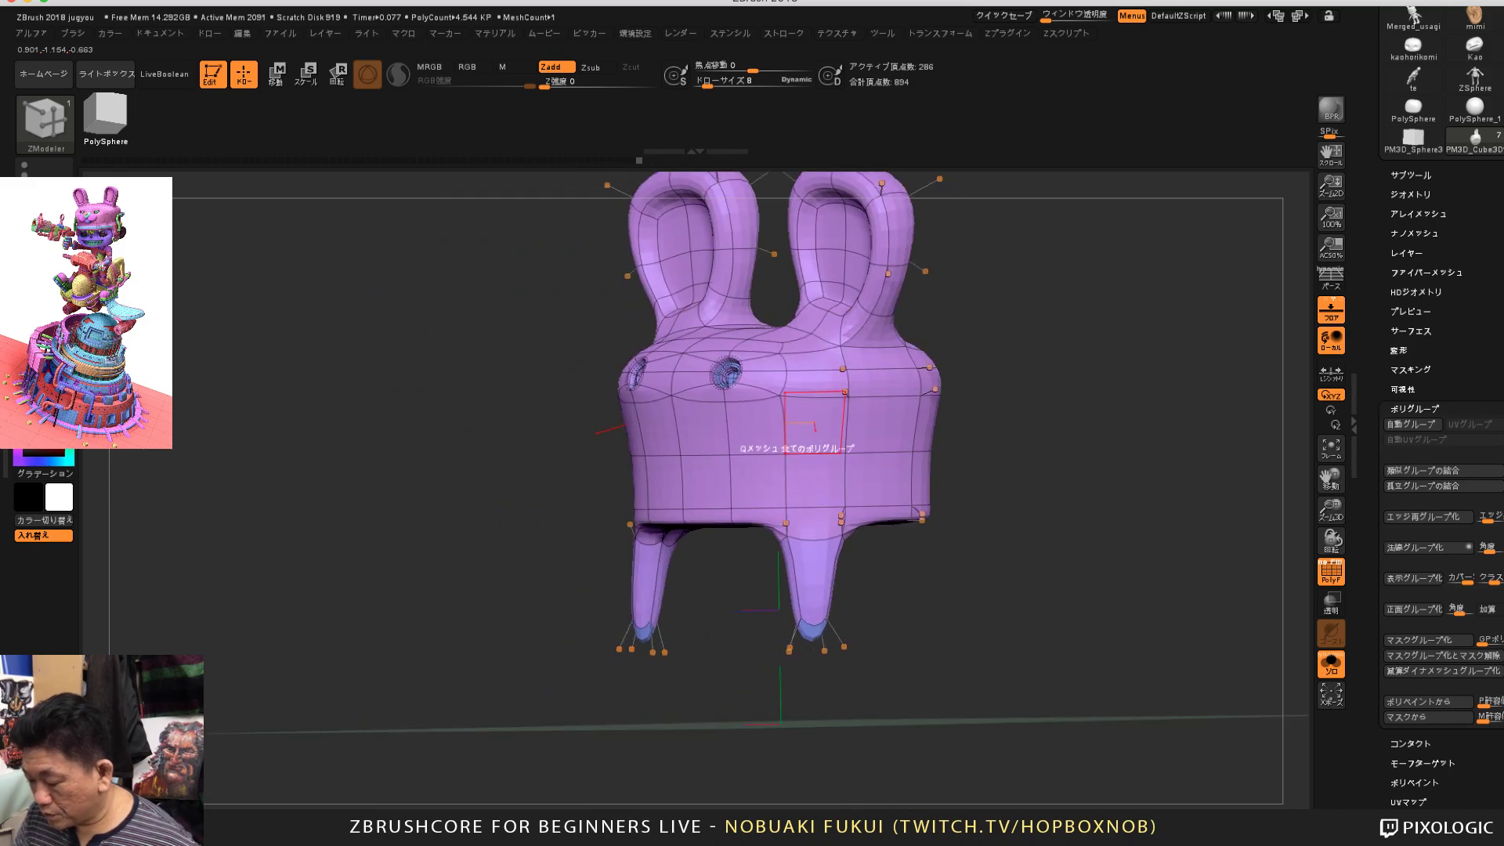
pyautogui.moveTo(1042, 612); pyautogui.dragTo(1073, 690)
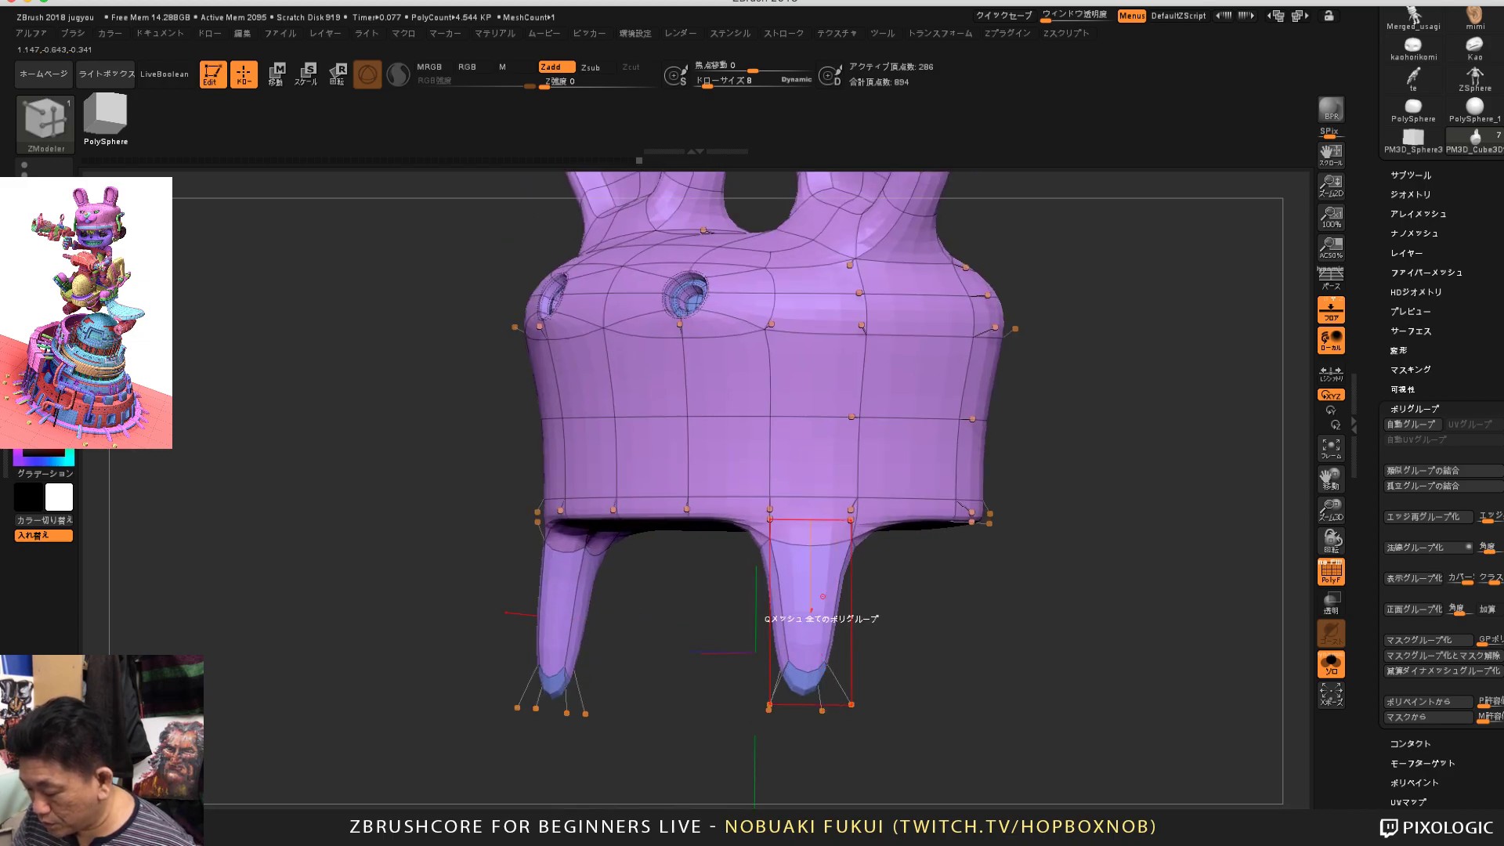
pyautogui.moveTo(847, 592); pyautogui.dragTo(803, 593)
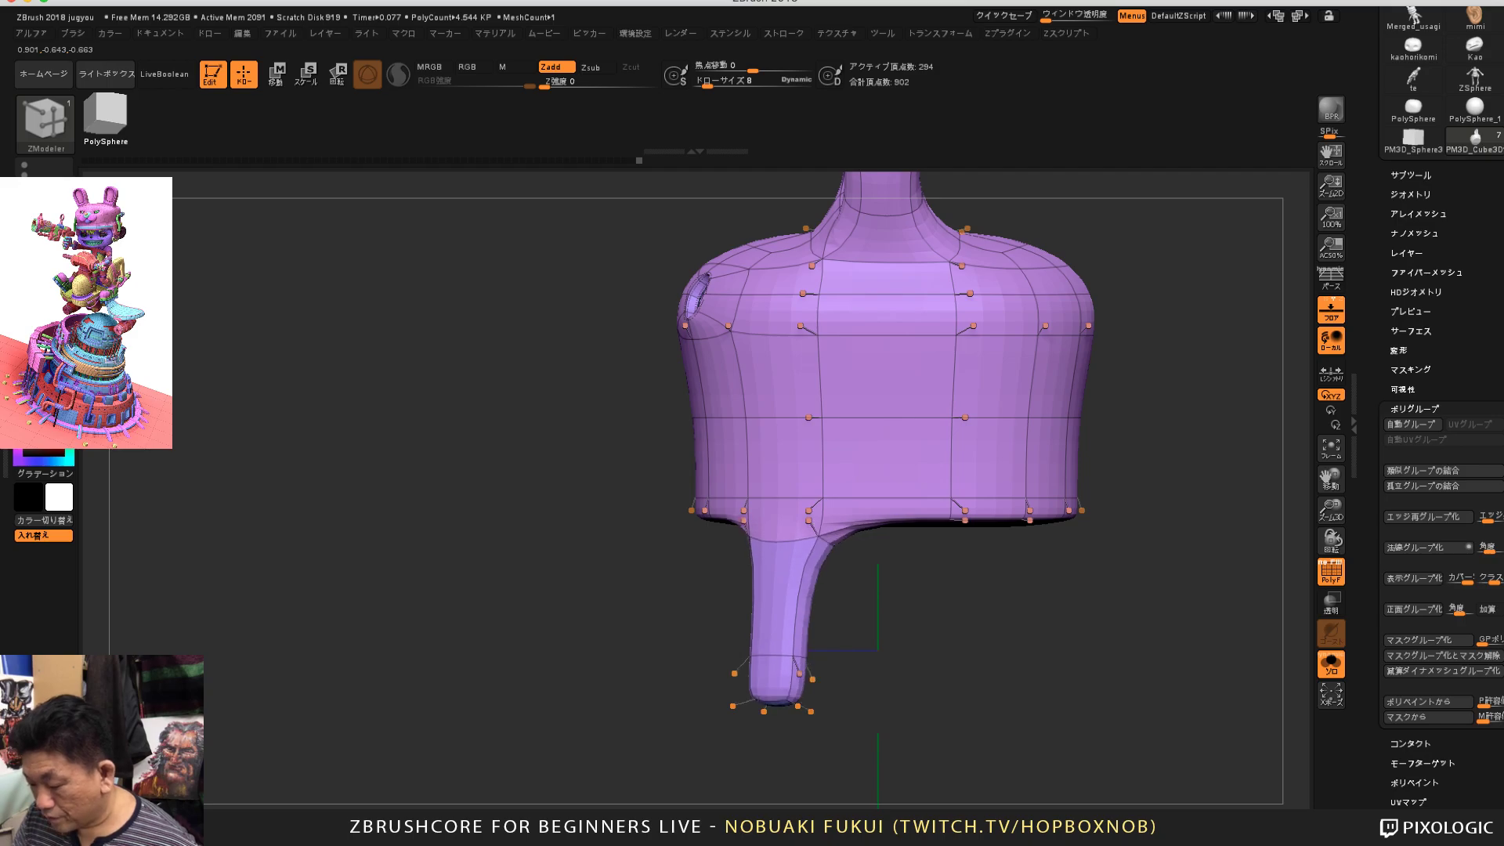
pyautogui.moveTo(877, 611); pyautogui.dragTo(1097, 627)
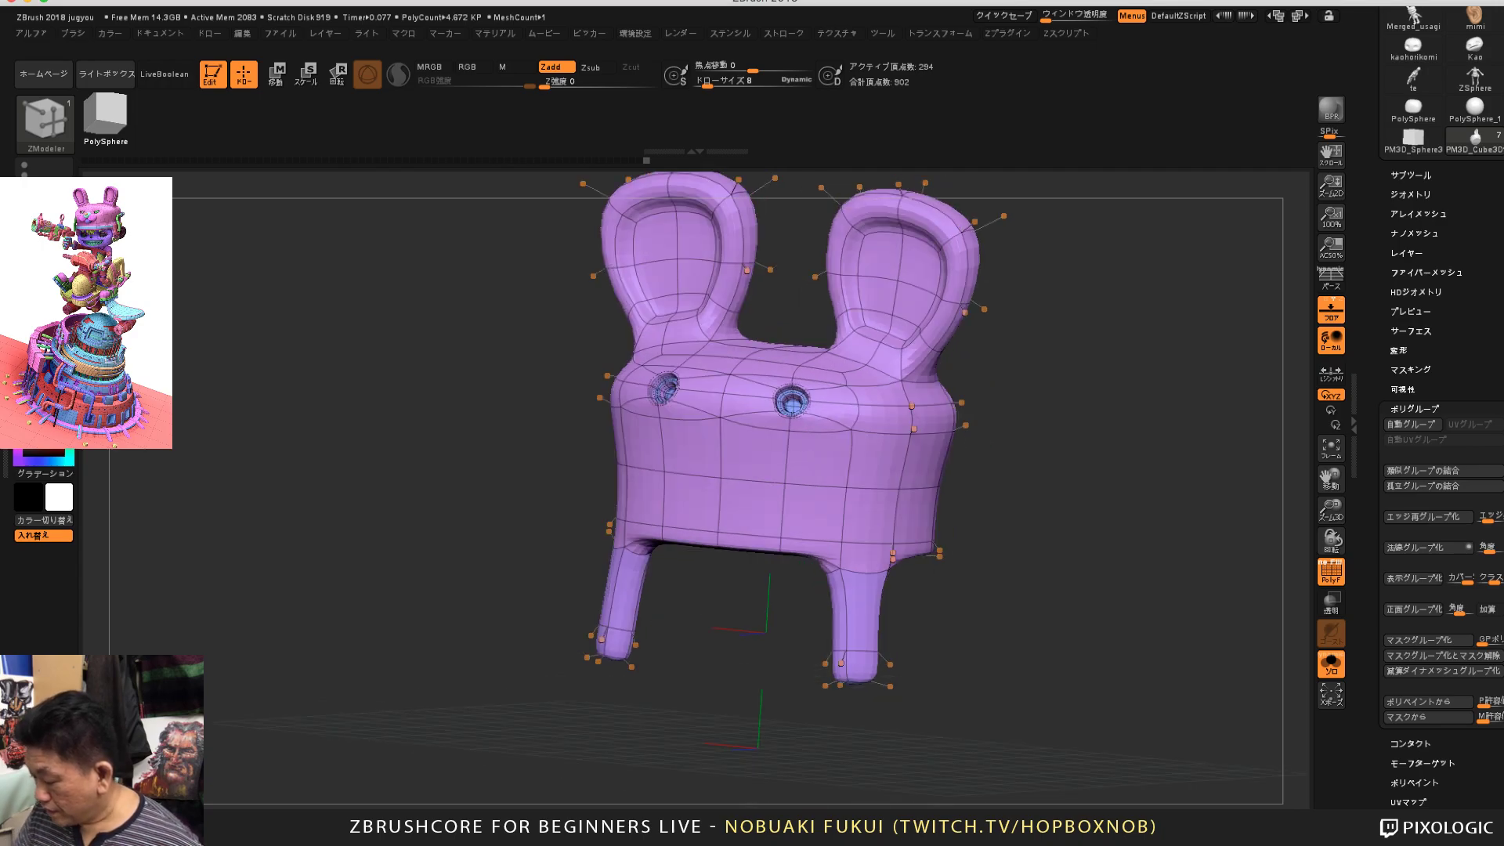
# Step: Turn Solo off to show the hat together with the face, then make the hat the active subtool
pyautogui.click(1410, 175)
pyautogui.click(1331, 664)
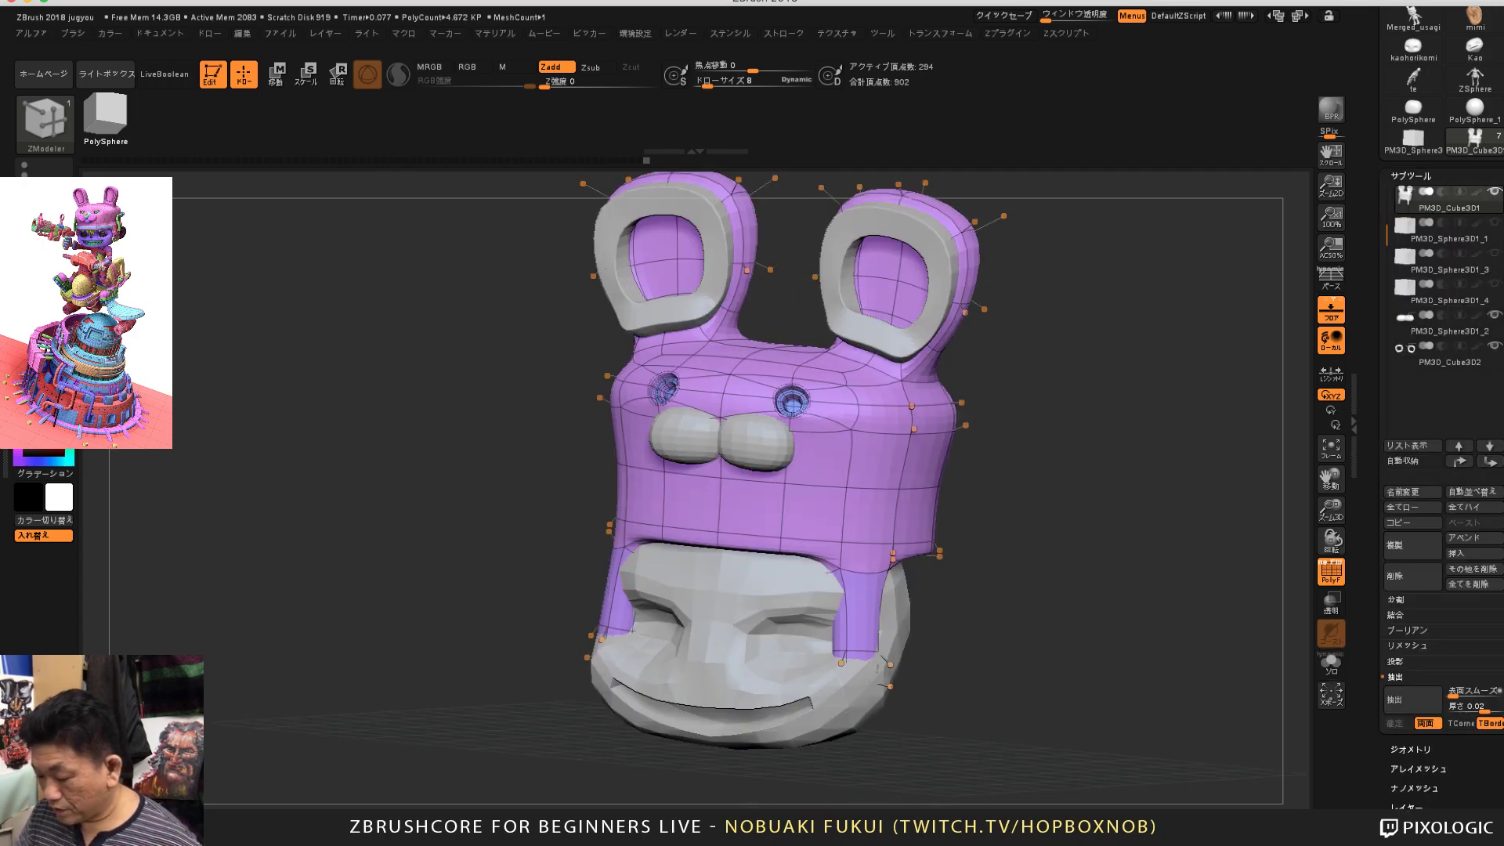
pyautogui.moveTo(1049, 619)
pyautogui.mouseDown()
pyautogui.moveTo(1097, 607)
pyautogui.moveTo(1077, 566)
pyautogui.moveTo(1046, 583)
pyautogui.moveTo(1093, 568)
pyautogui.moveTo(1097, 521)
pyautogui.moveTo(991, 533)
pyautogui.moveTo(1101, 532)
pyautogui.moveTo(1046, 541)
pyautogui.moveTo(1079, 539)
pyautogui.moveTo(1094, 605)
pyautogui.mouseUp()
pyautogui.keyDown('alt'); pyautogui.click(817, 666); pyautogui.keyUp('alt')
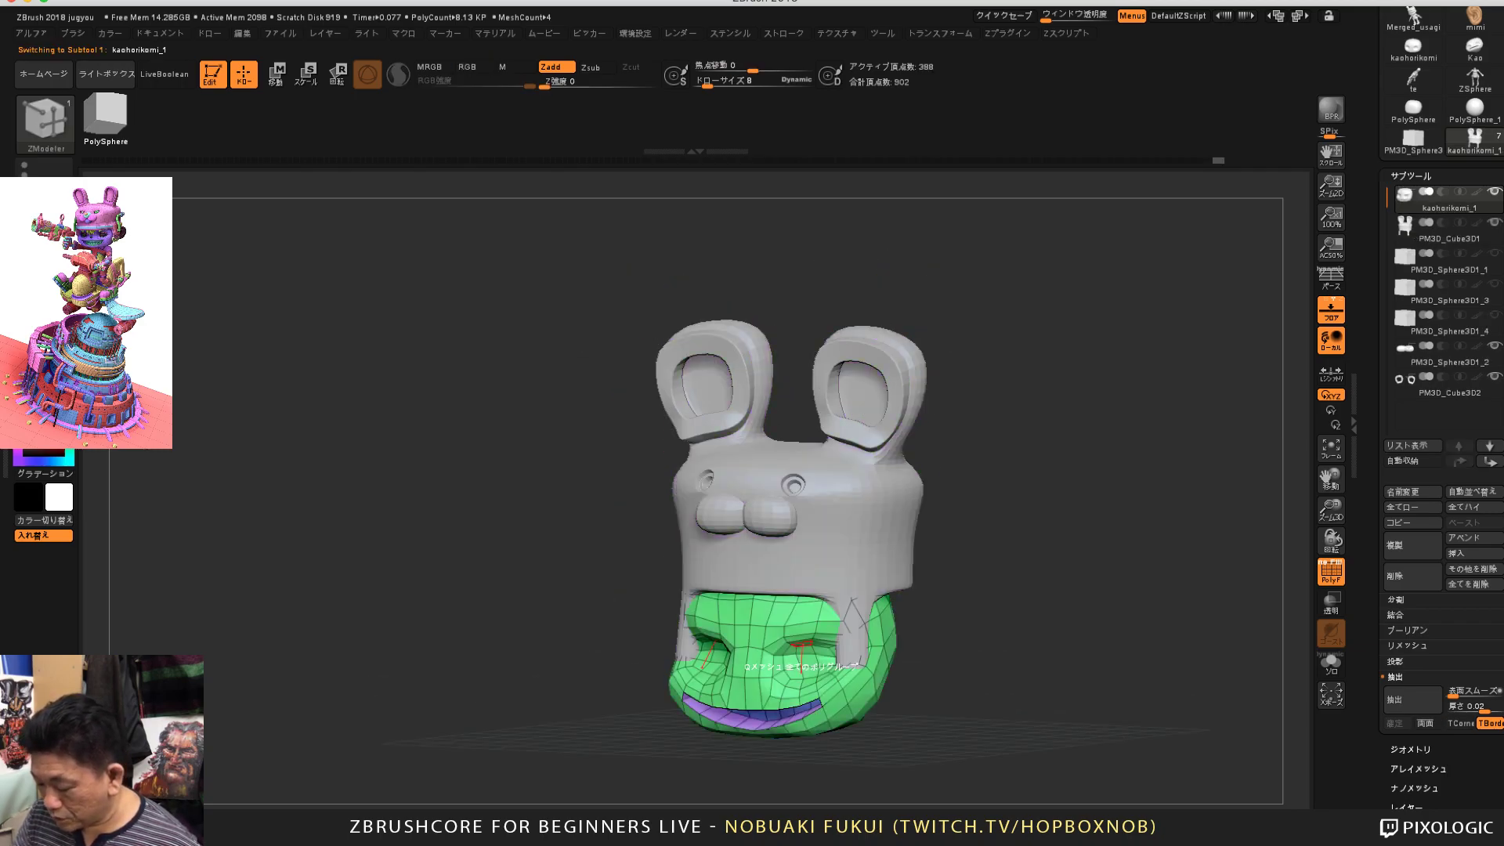
pyautogui.moveTo(1019, 651)
pyautogui.mouseDown()
pyautogui.moveTo(1046, 636)
pyautogui.moveTo(1031, 638)
pyautogui.moveTo(1028, 608)
pyautogui.moveTo(1042, 603)
pyautogui.moveTo(1026, 651)
pyautogui.moveTo(1032, 608)
pyautogui.mouseUp()
pyautogui.keyDown('alt'); pyautogui.click(877, 586); pyautogui.keyUp('alt')
# Step: Bring up the move gizmo on the hat, center it, reset its orientation and enable transposing of multiple selected subtools
pyautogui.press('w')
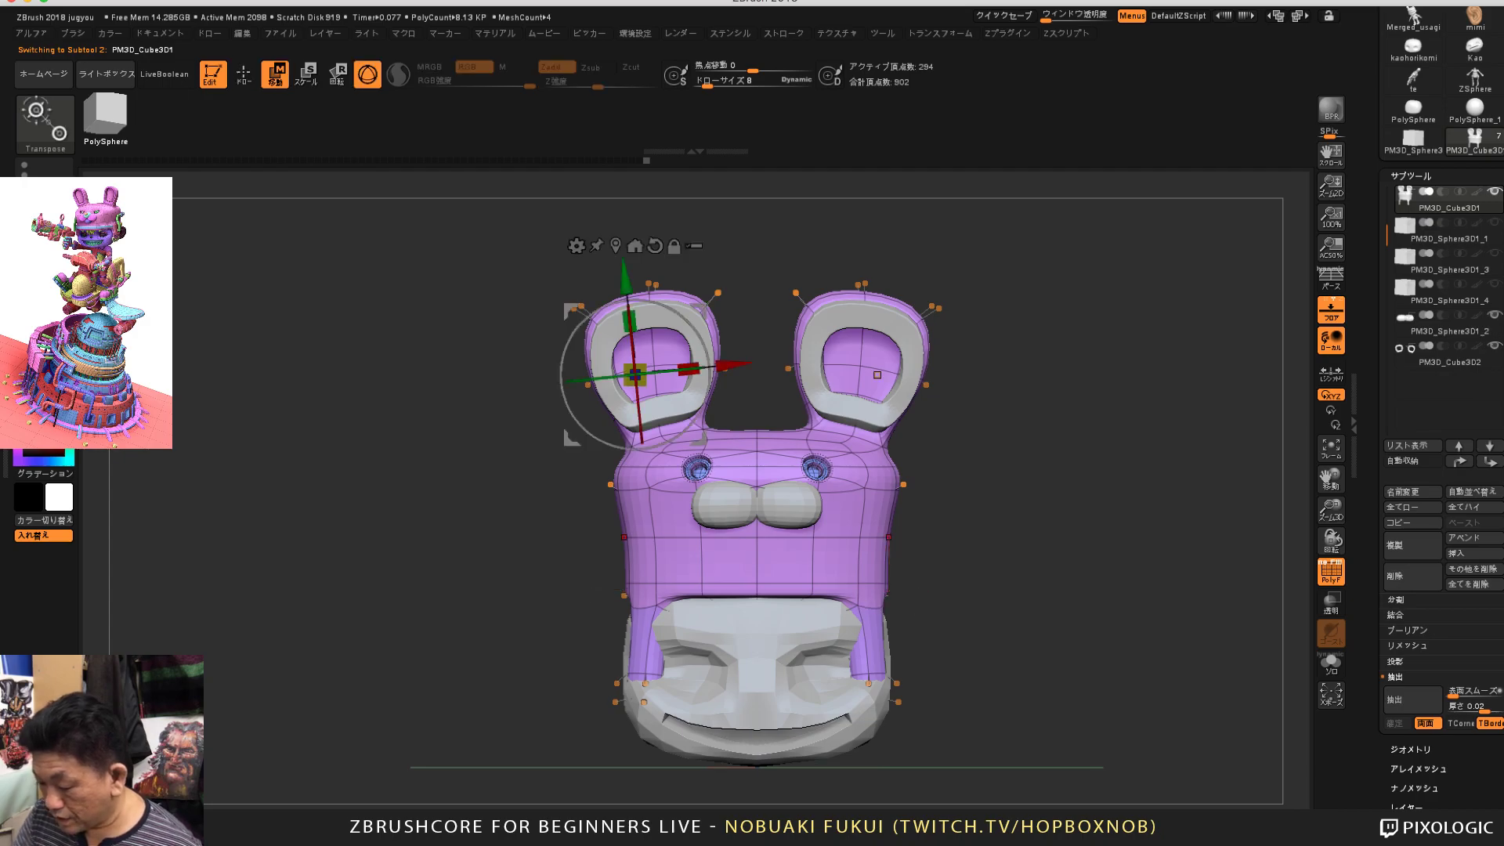
pyautogui.click(861, 538)
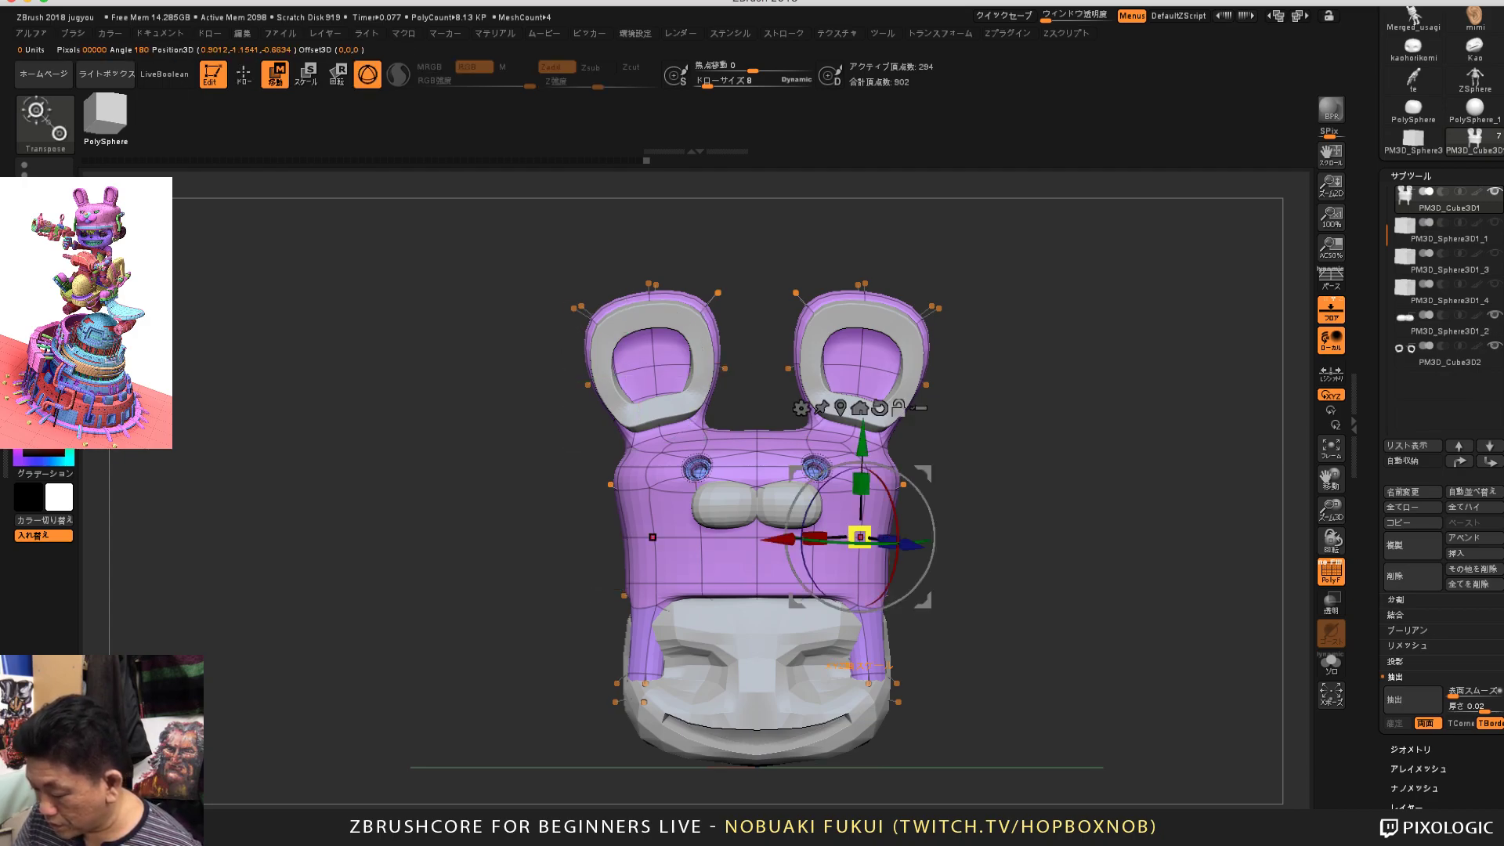
pyautogui.click(841, 409)
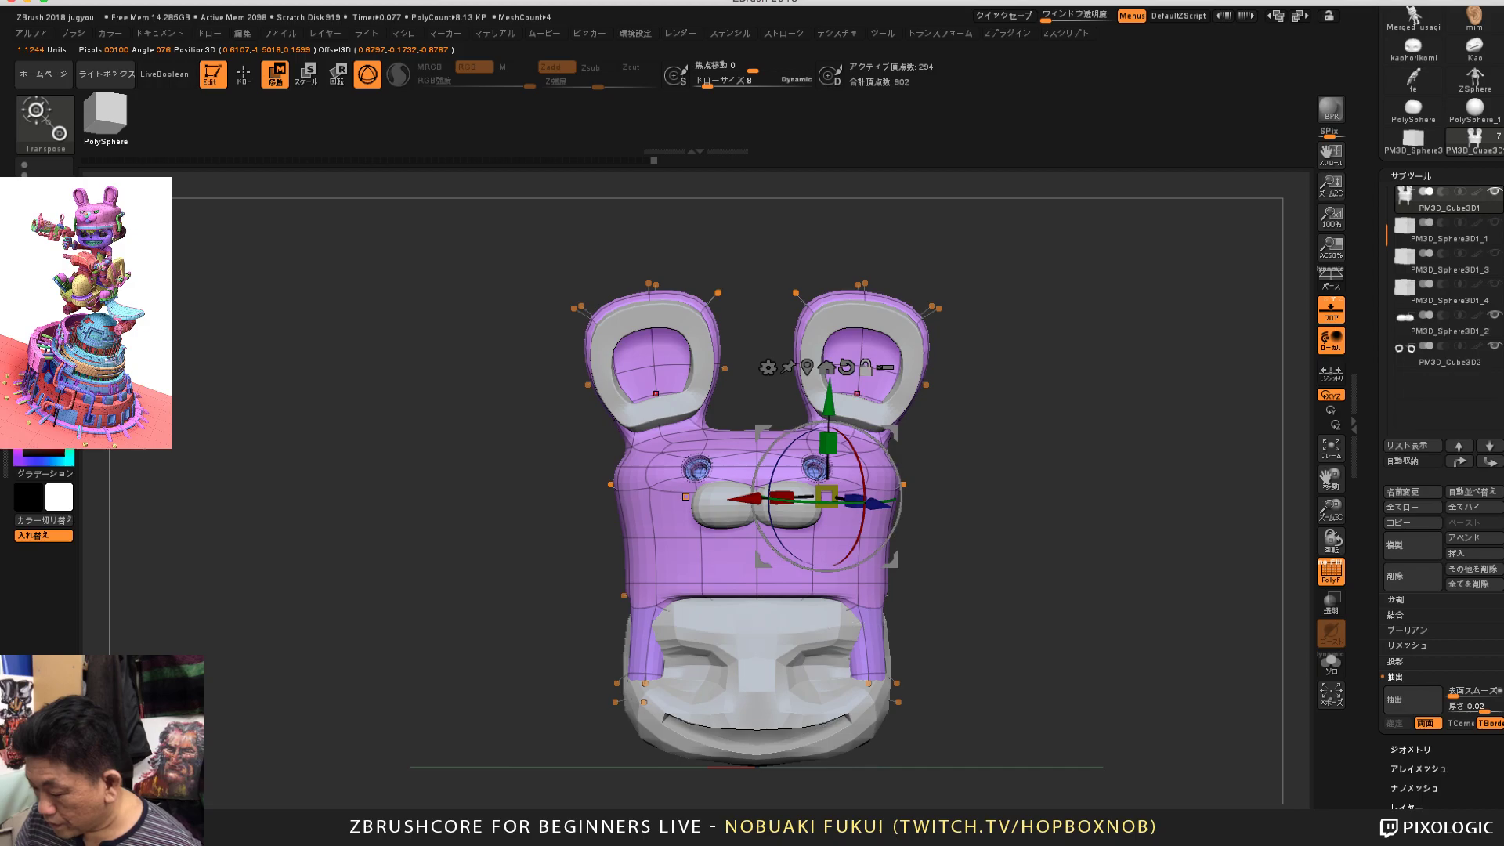
pyautogui.click(847, 368)
pyautogui.keyDown('alt'); pyautogui.moveTo(1010, 368); pyautogui.dragTo(1011, 439); pyautogui.keyUp('alt')
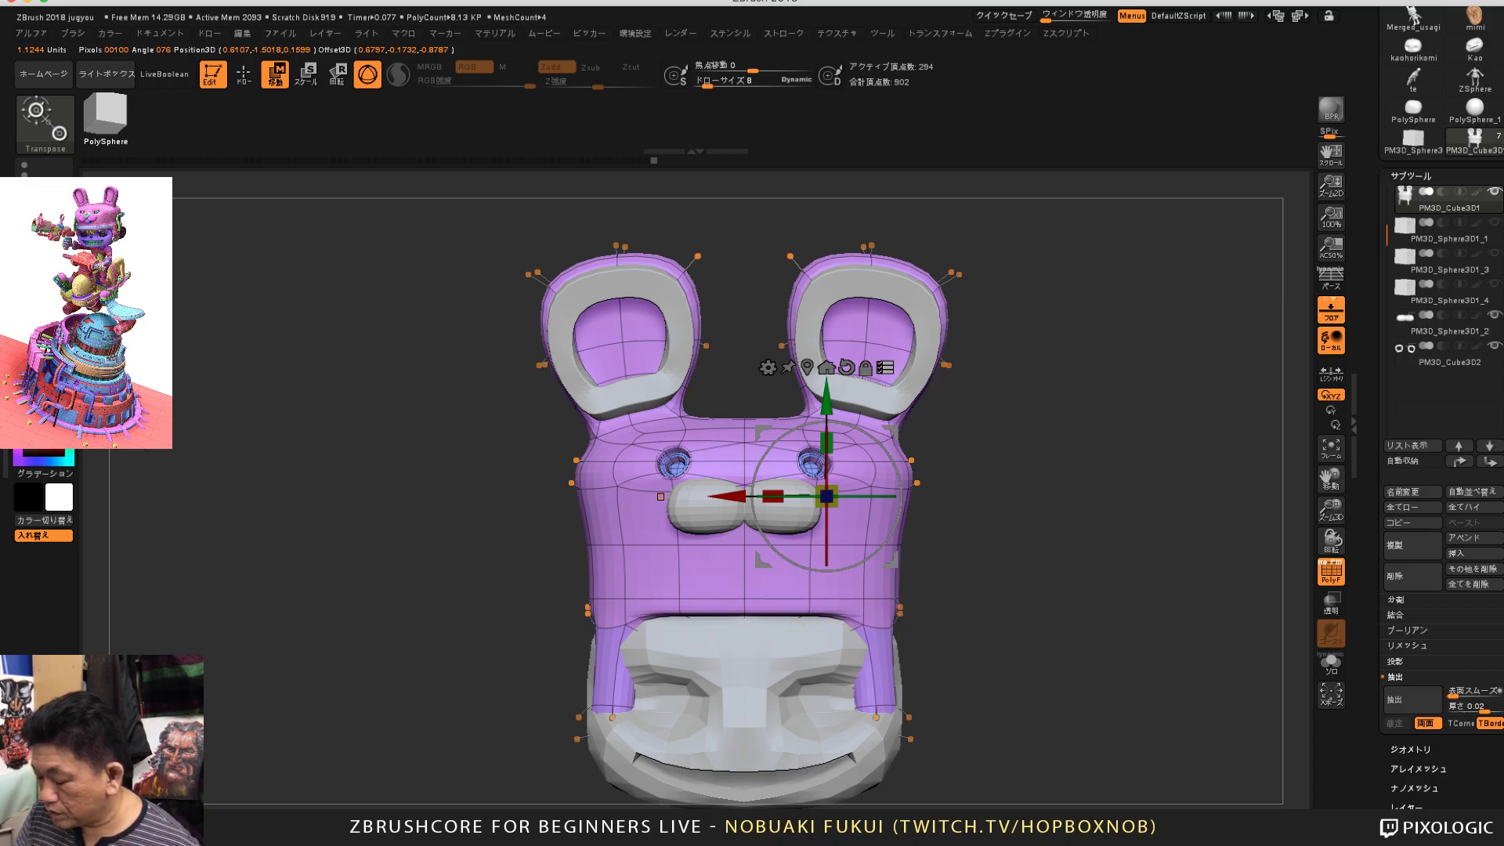
pyautogui.keyDown('alt'); pyautogui.moveTo(1010, 439); pyautogui.dragTo(957, 388); pyautogui.keyUp('alt')
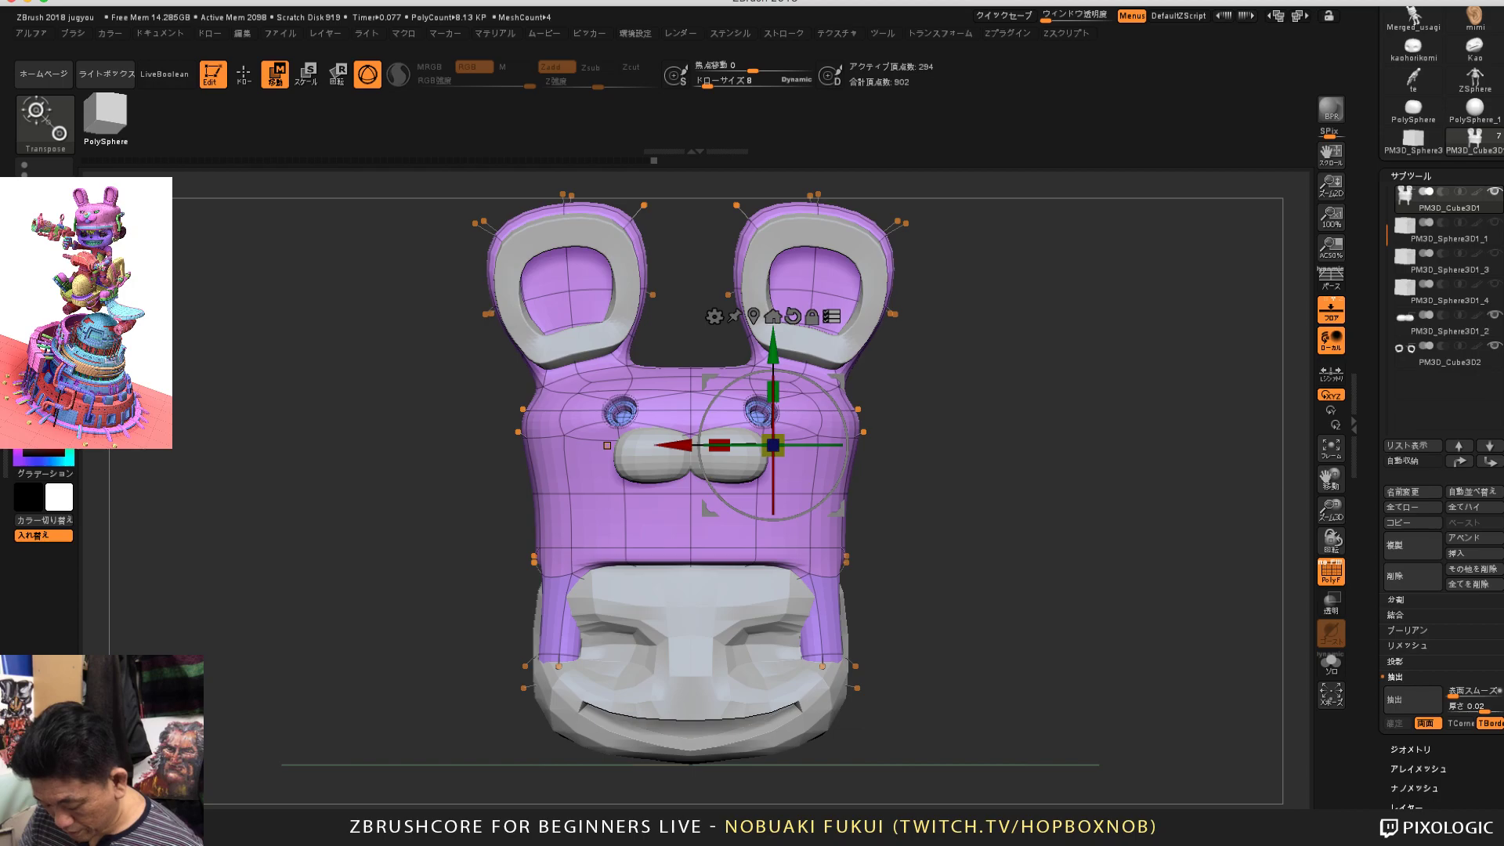
# Step: Select the hat, muzzle and inner ear pieces for transposing together, leaving the face out of the selection
pyautogui.hotkey('ctrl', 'shift')
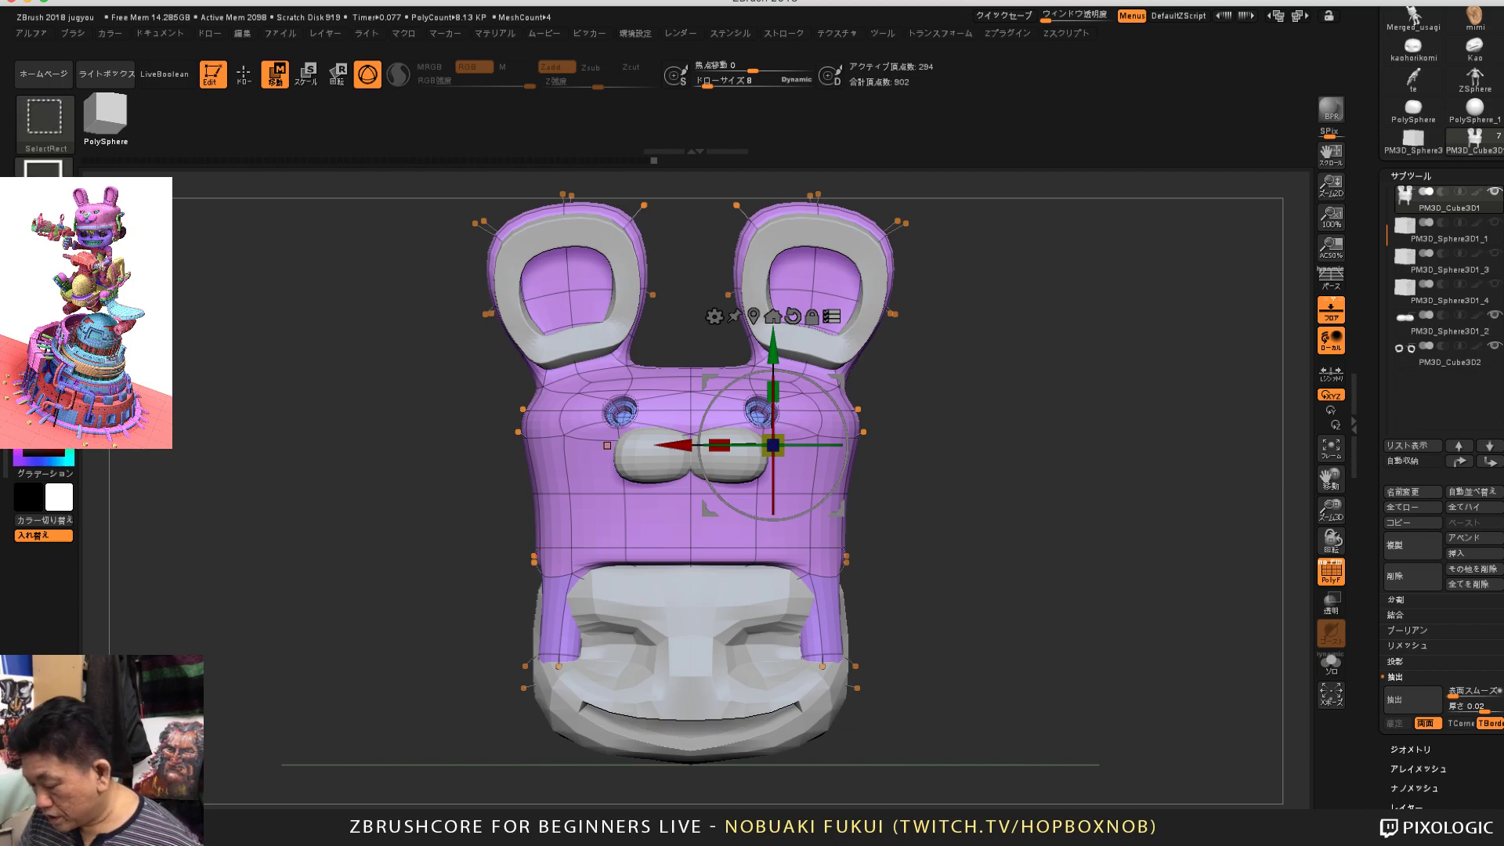
pyautogui.keyDown('ctrl'); pyautogui.keyDown('shift'); pyautogui.moveTo(1066, 802); pyautogui.dragTo(374, 189); pyautogui.keyUp('shift'); pyautogui.keyUp('ctrl')
pyautogui.moveTo(376, 314)
pyautogui.mouseDown()
pyautogui.moveTo(314, 314)
pyautogui.moveTo(345, 333)
pyautogui.moveTo(400, 312)
pyautogui.moveTo(366, 320)
pyautogui.mouseUp()
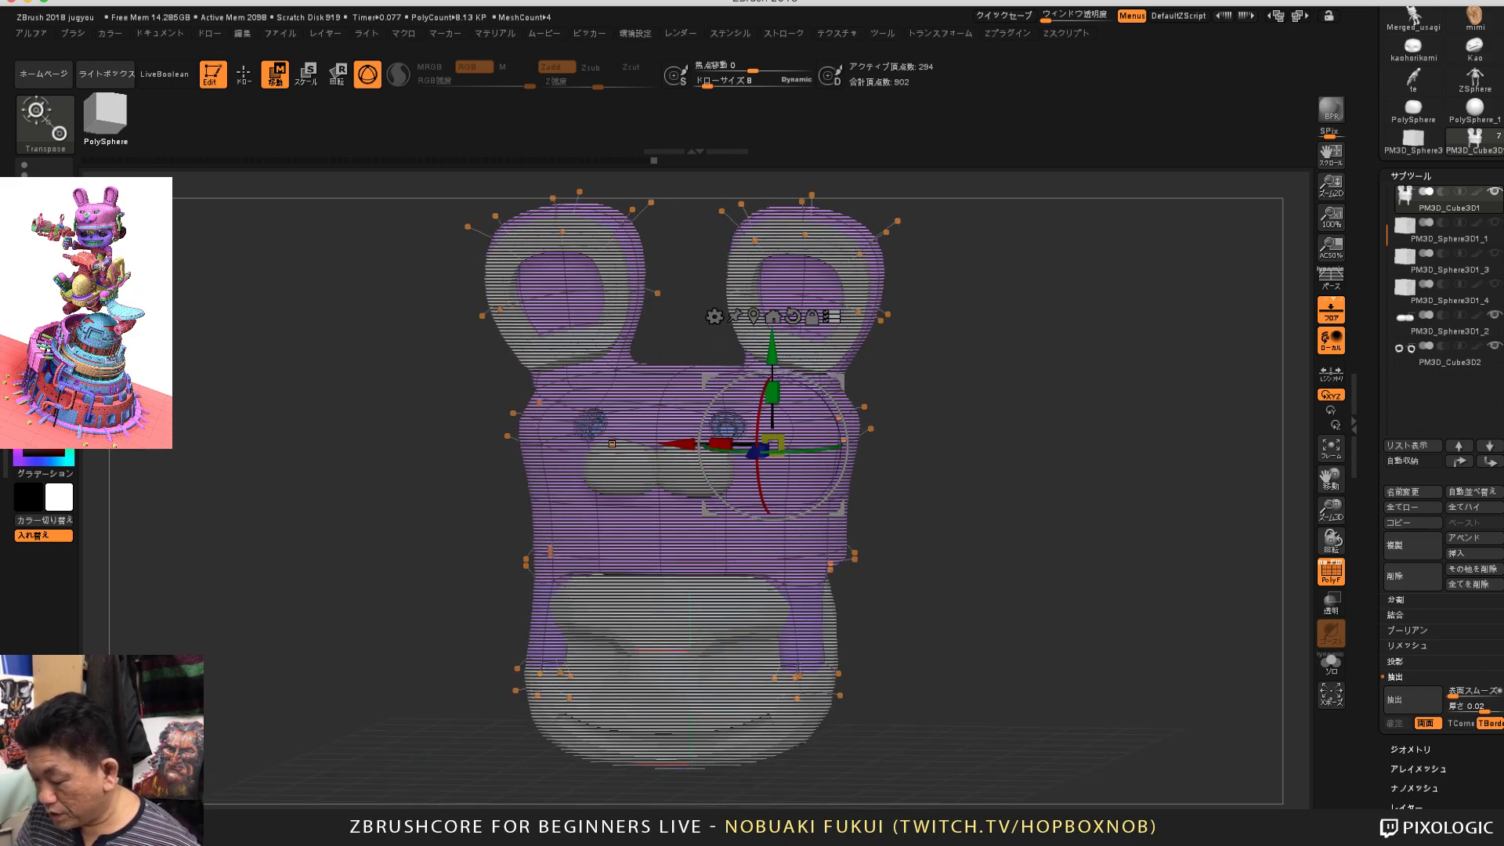
pyautogui.hotkey('ctrl', 'z')
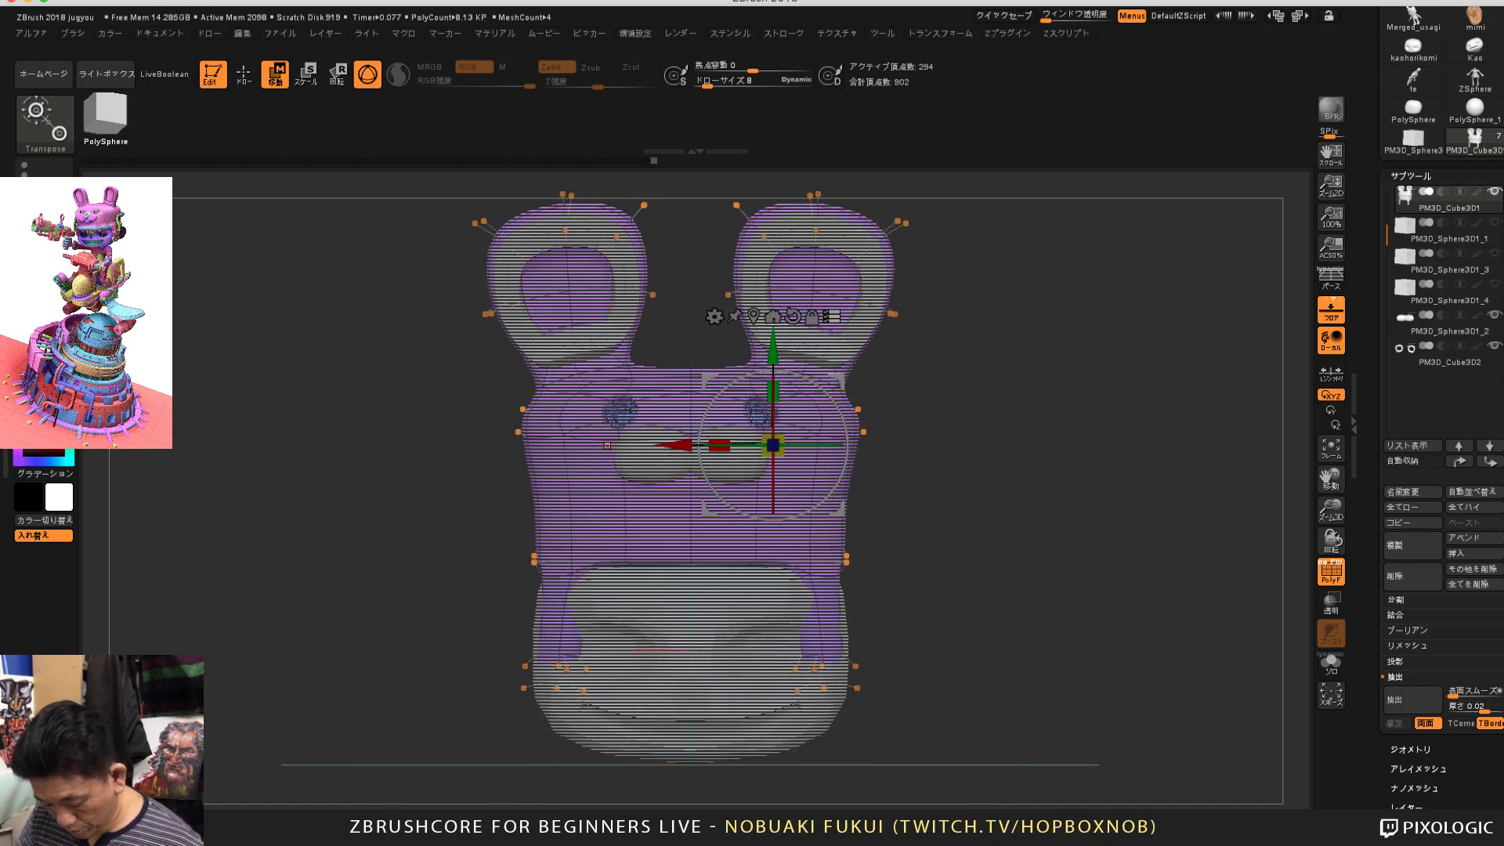
pyautogui.hotkey('ctrl', 'shift')
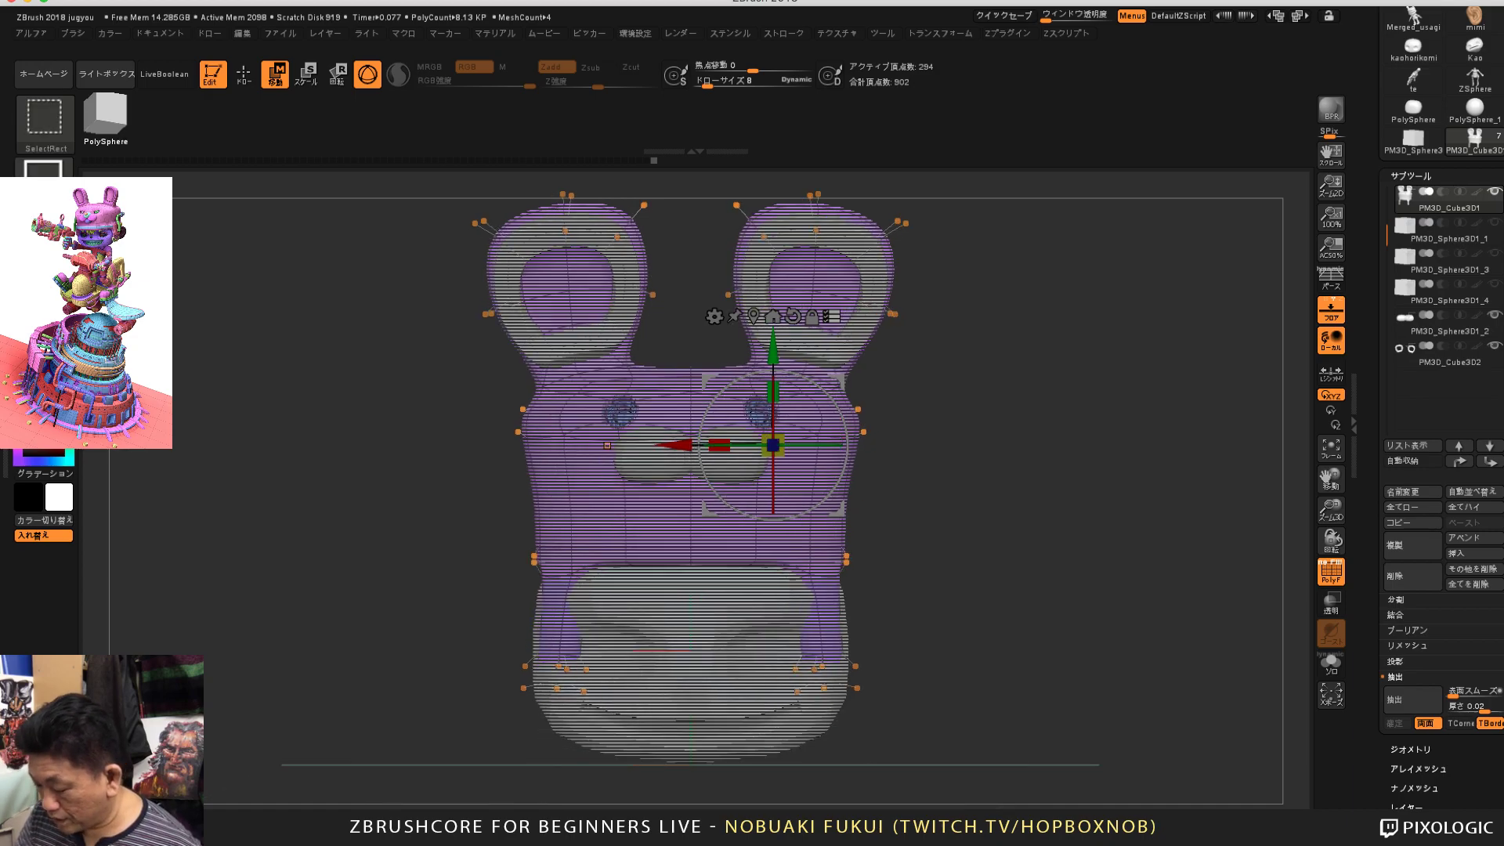
pyautogui.keyDown('ctrl'); pyautogui.keyDown('shift'); pyautogui.moveTo(958, 475); pyautogui.dragTo(407, 223); pyautogui.keyUp('shift'); pyautogui.keyUp('ctrl')
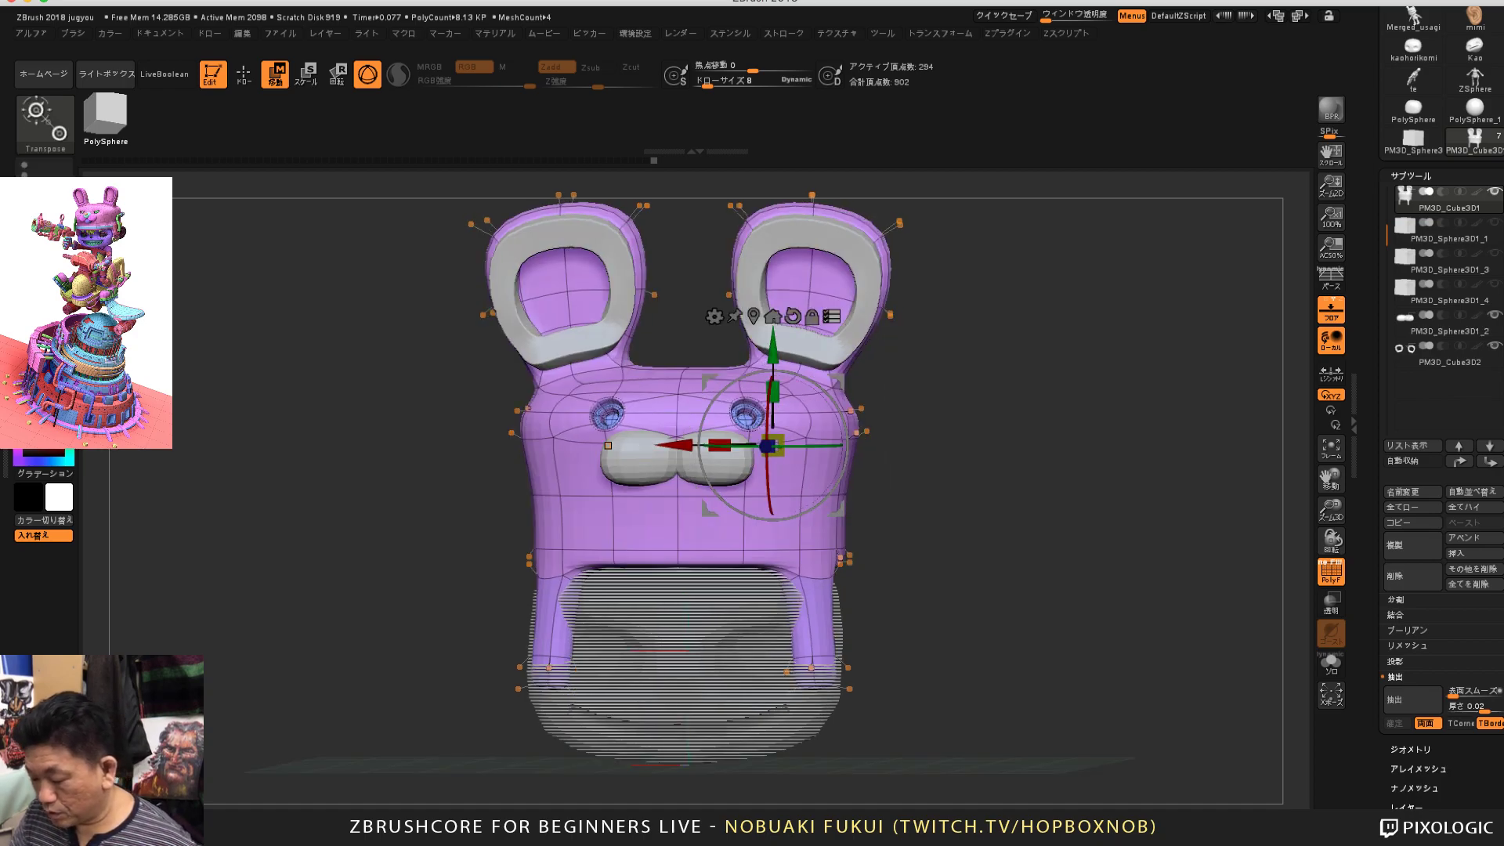
pyautogui.keyDown('shift'); pyautogui.moveTo(376, 353); pyautogui.dragTo(483, 421); pyautogui.keyUp('shift')
# Step: Scale the hat, muzzle and inner ear pieces up together until the hat is wider than the face, then disable multi-subtool transposing
pyautogui.moveTo(847, 511); pyautogui.dragTo(871, 533)
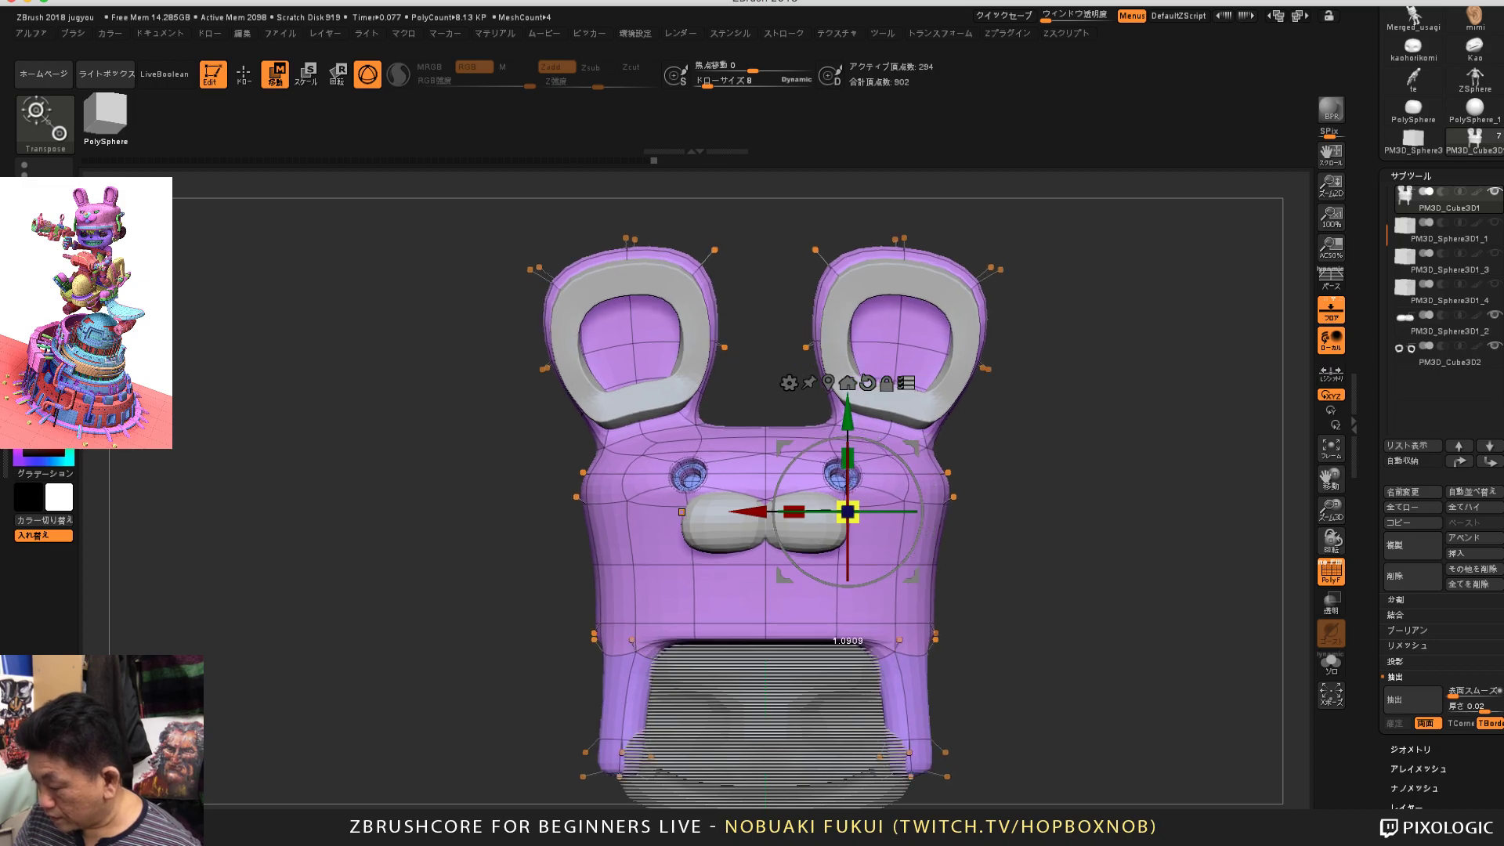
pyautogui.hotkey('ctrl', 'z')
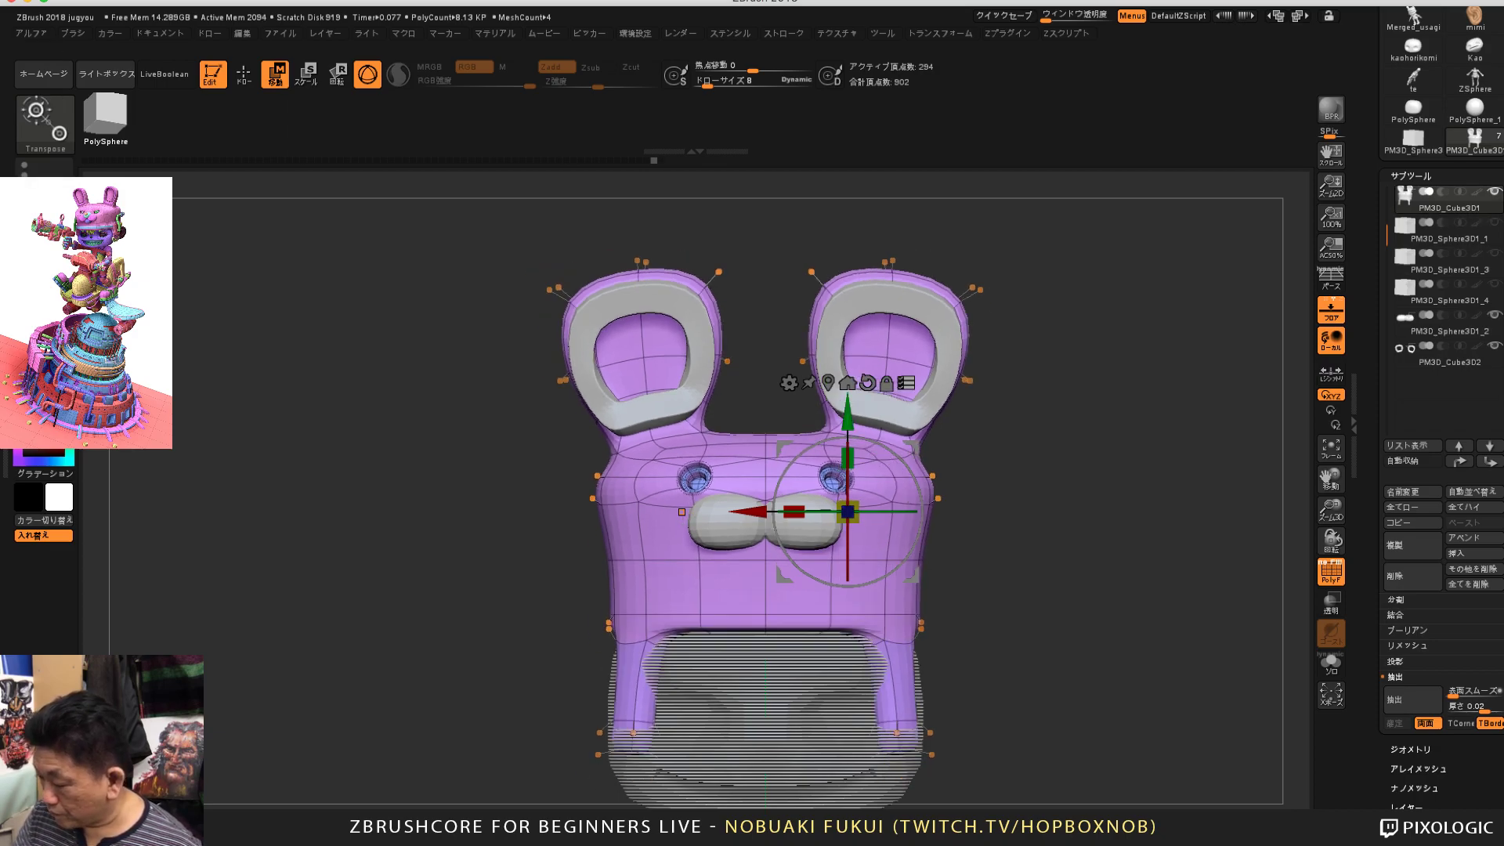
pyautogui.moveTo(1387, 235); pyautogui.dragTo(1387, 198)
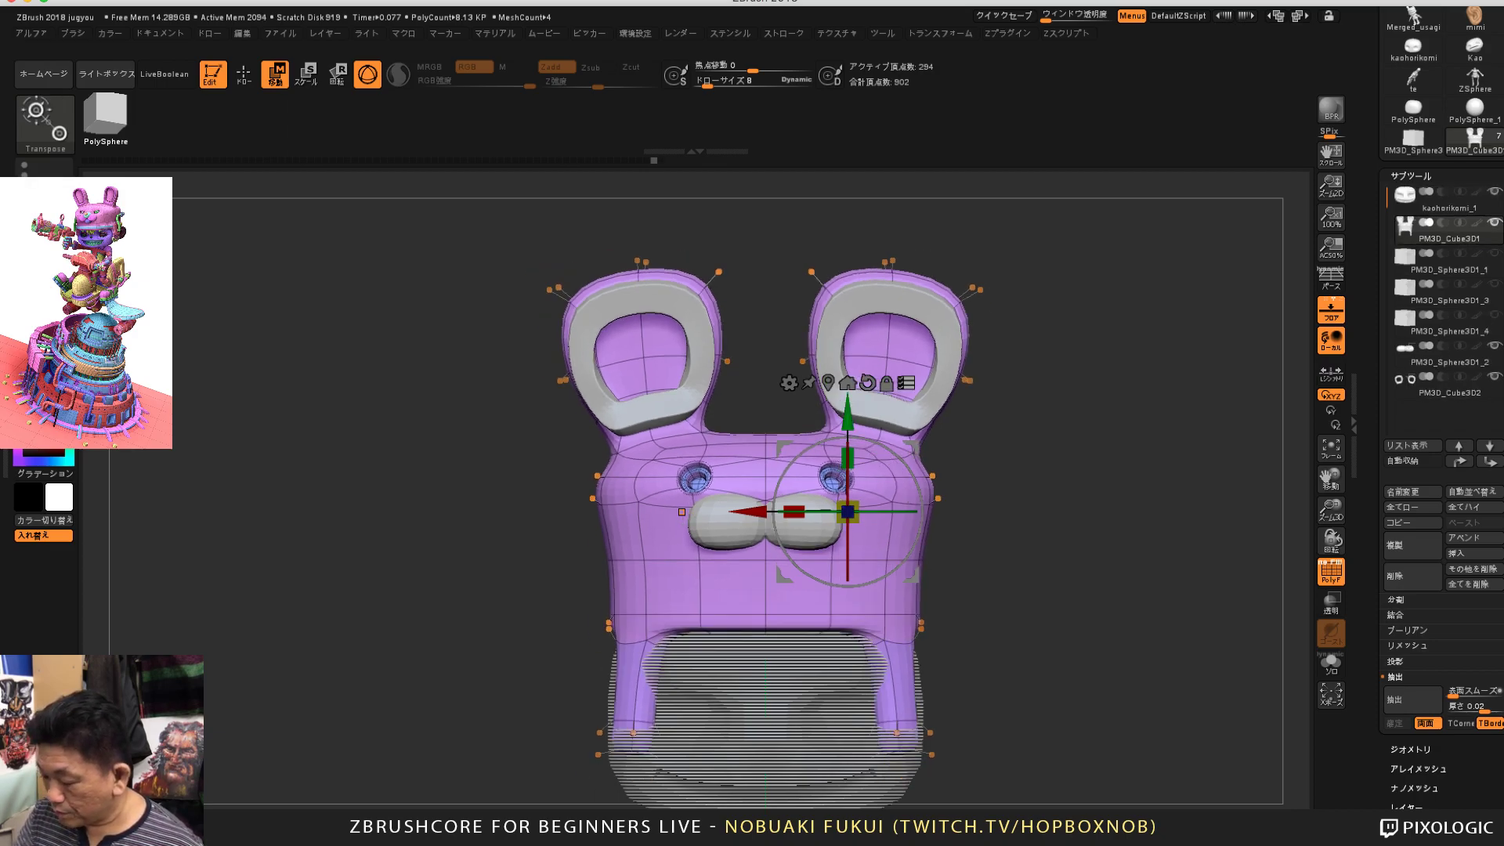
pyautogui.moveTo(848, 415); pyautogui.dragTo(861, 512)
pyautogui.moveTo(848, 415)
pyautogui.mouseDown()
pyautogui.moveTo(848, 401)
pyautogui.moveTo(847, 415)
pyautogui.mouseUp()
pyautogui.moveTo(1096, 509); pyautogui.dragTo(1011, 519)
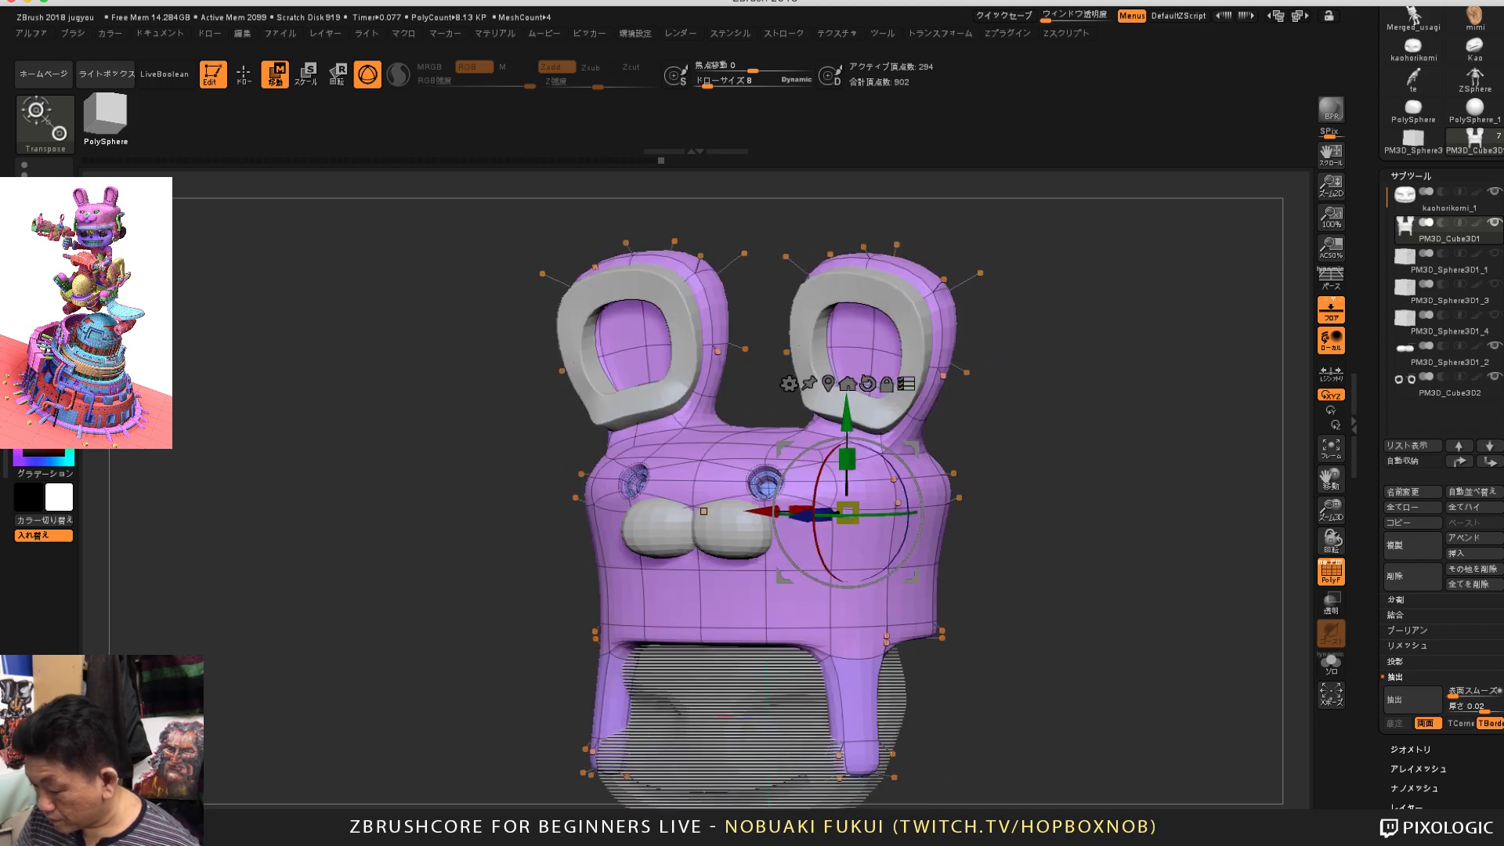
pyautogui.click(907, 384)
pyautogui.keyDown('shift'); pyautogui.moveTo(1019, 430); pyautogui.dragTo(1030, 312); pyautogui.keyUp('shift')
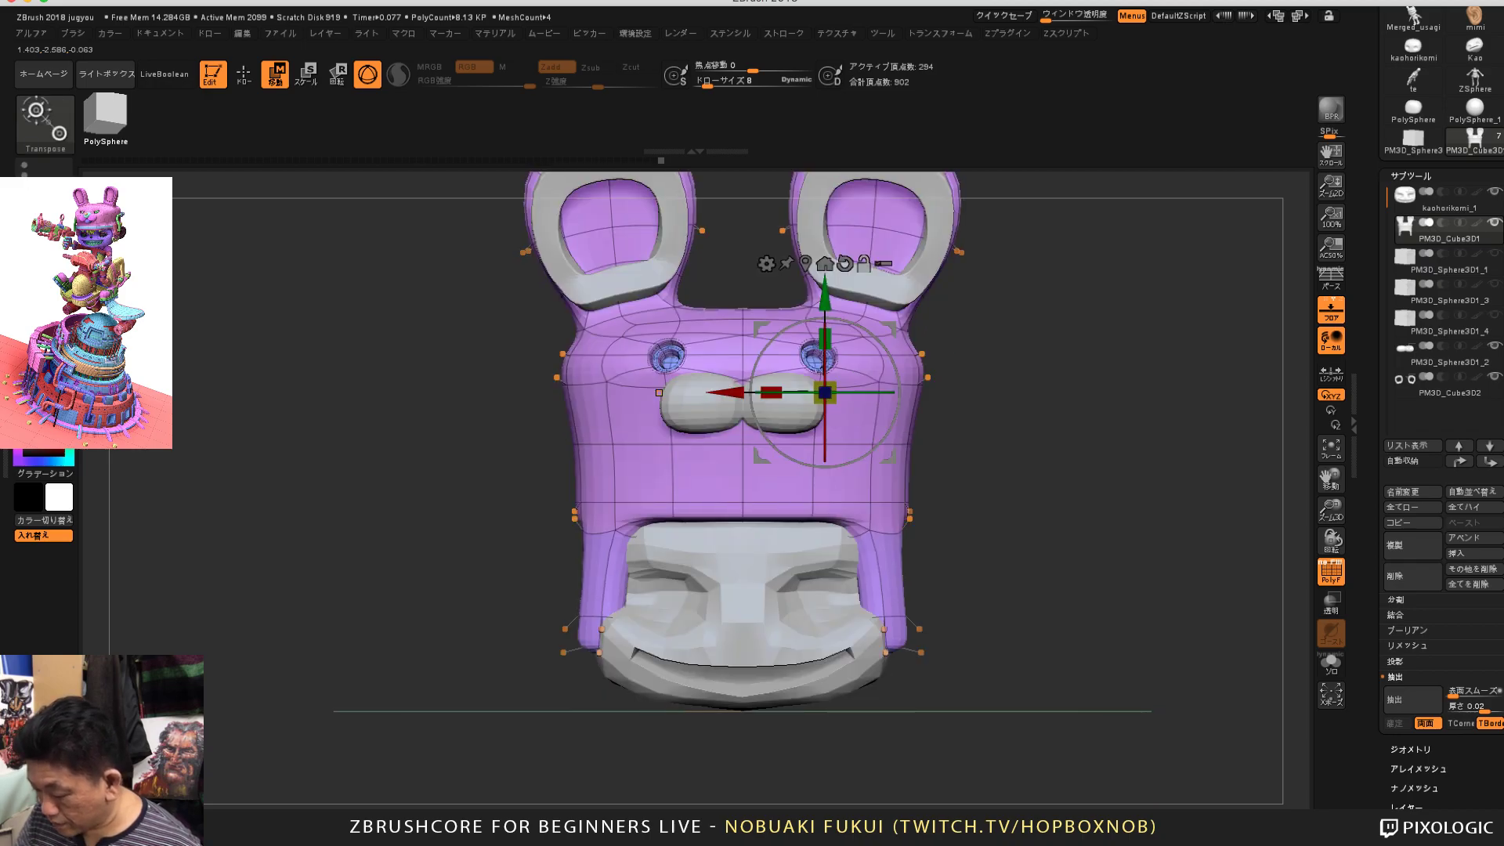
# Step: Mask everything on the hat except the lower ear flaps, raise the flaps to shorten them, and clear the mask
pyautogui.press('q')
pyautogui.keyDown('ctrl'); pyautogui.click(932, 653); pyautogui.keyUp('ctrl')
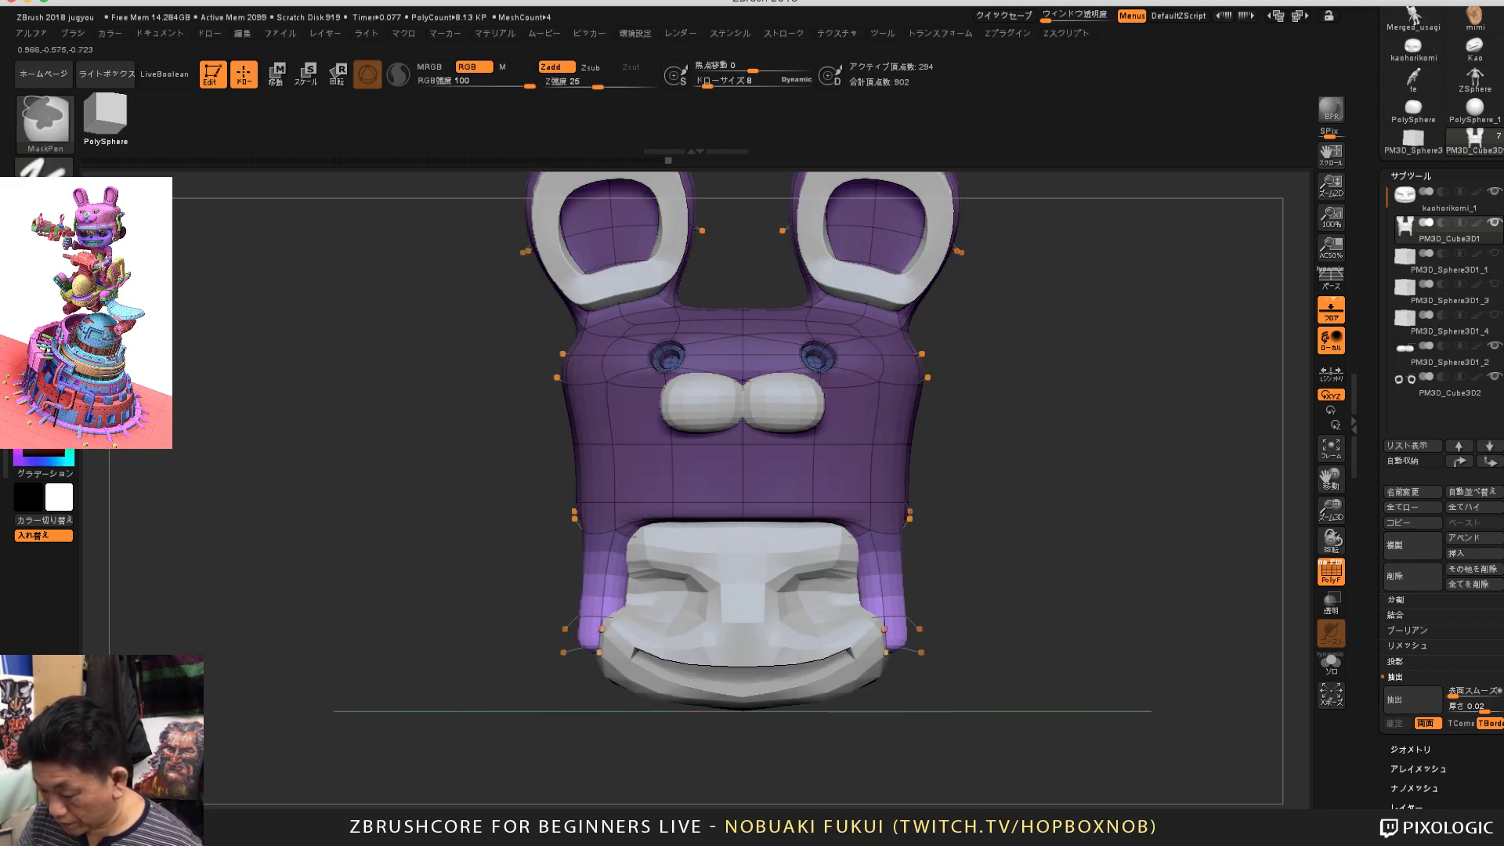
pyautogui.press('w')
pyautogui.moveTo(892, 460)
pyautogui.mouseDown()
pyautogui.moveTo(916, 458)
pyautogui.moveTo(905, 433)
pyautogui.mouseUp()
pyautogui.moveTo(1019, 438); pyautogui.dragTo(815, 454)
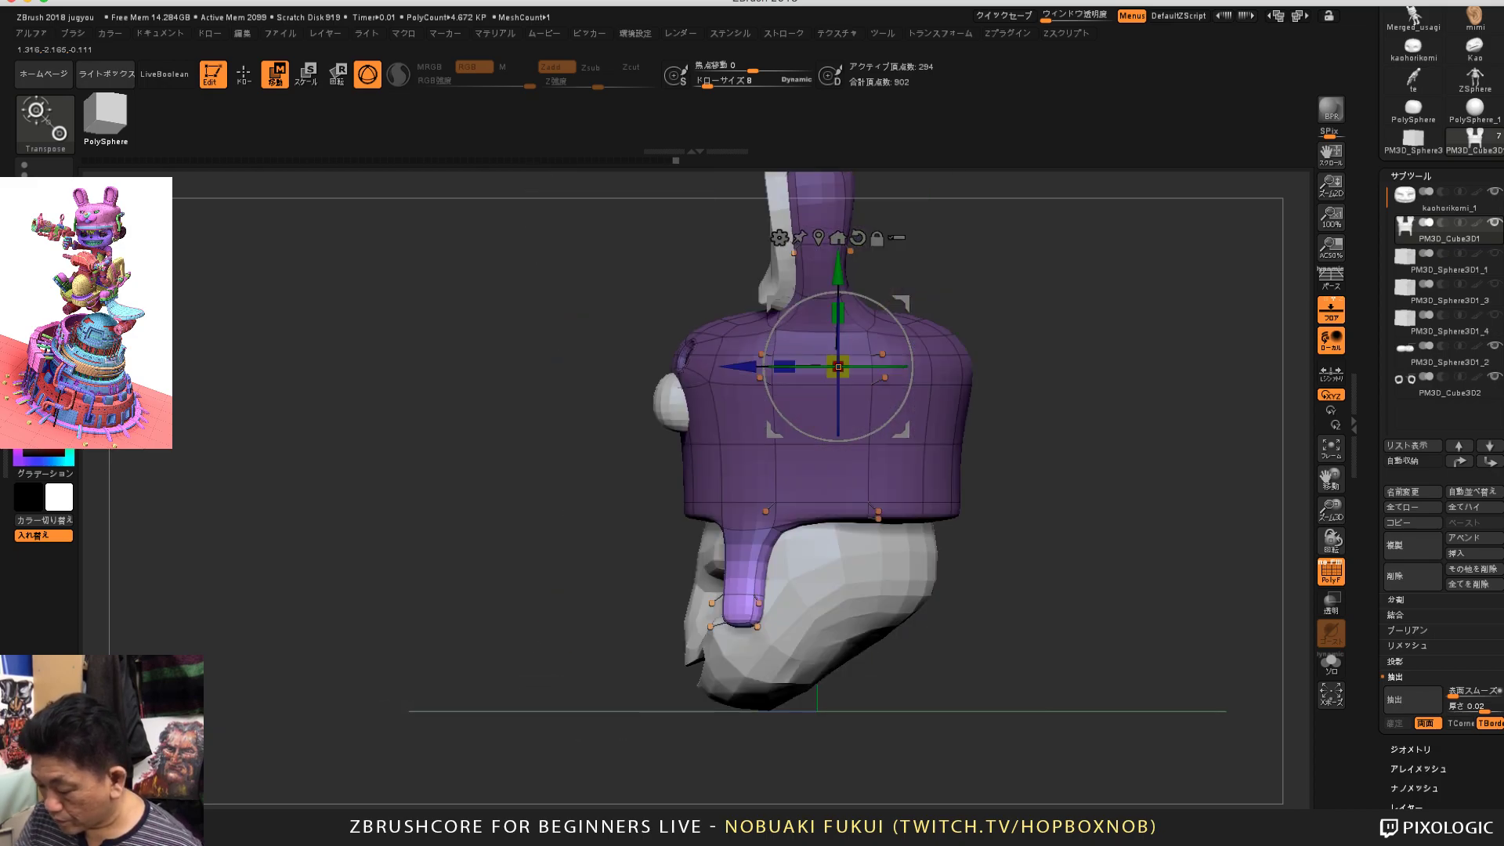
pyautogui.keyDown('ctrl'); pyautogui.click(1034, 549); pyautogui.keyUp('ctrl')
pyautogui.keyDown('ctrl'); pyautogui.moveTo(1034, 548); pyautogui.dragTo(1065, 580); pyautogui.keyUp('ctrl')
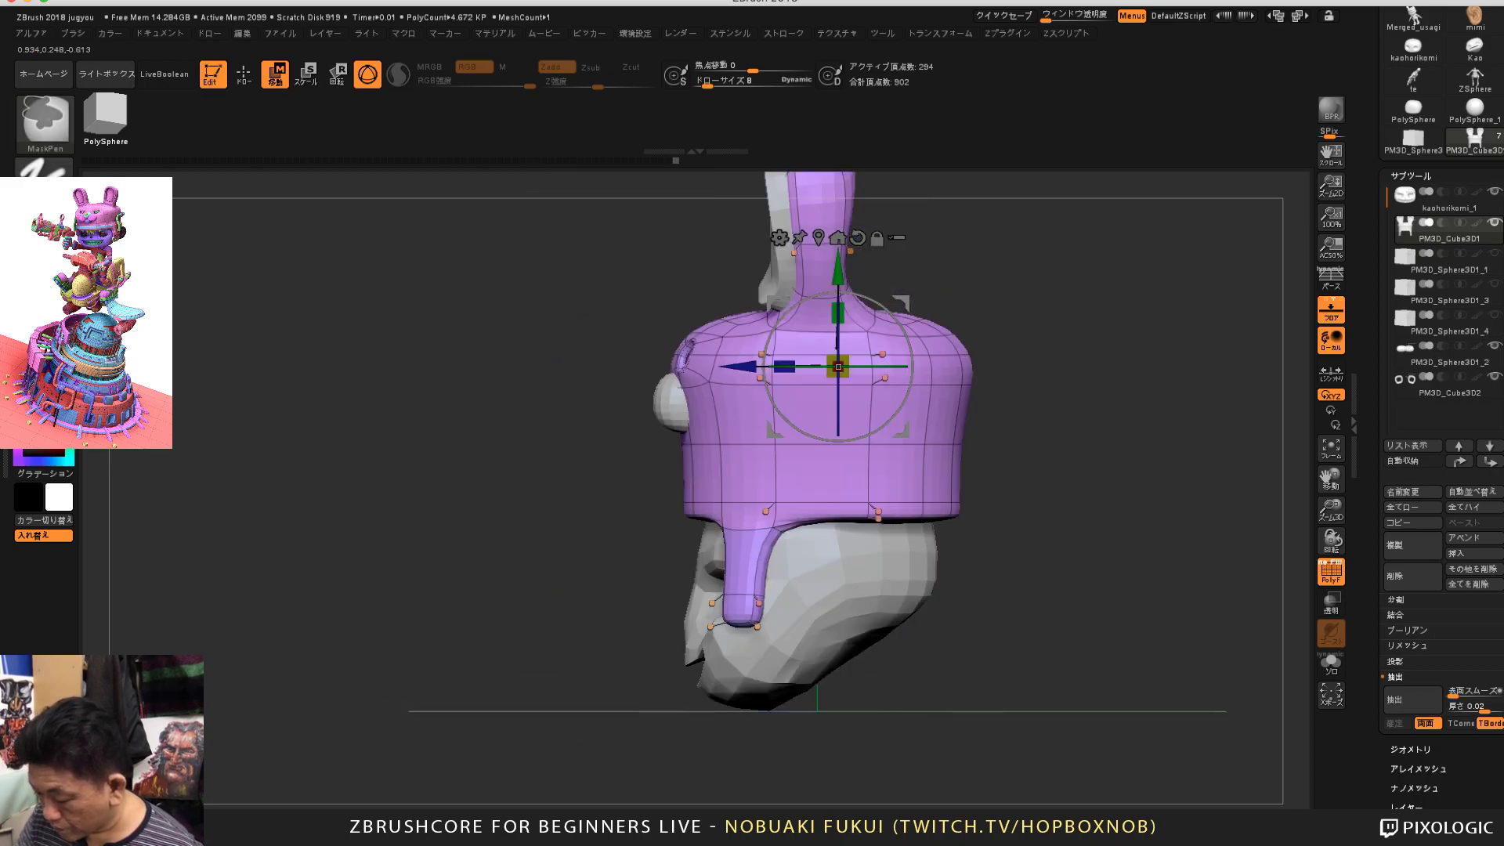
# Step: Mask all but the lower part of the ear flaps from the side, shift it toward the back of the head, and clear the mask
pyautogui.keyDown('ctrl'); pyautogui.moveTo(885, 753); pyautogui.dragTo(747, 575); pyautogui.keyUp('ctrl')
pyautogui.keyDown('ctrl'); pyautogui.click(636, 571); pyautogui.keyUp('ctrl')
pyautogui.moveTo(775, 430); pyautogui.dragTo(809, 430)
pyautogui.moveTo(548, 470); pyautogui.dragTo(744, 470)
pyautogui.moveTo(808, 431); pyautogui.dragTo(801, 428)
pyautogui.keyDown('ctrl'); pyautogui.moveTo(1118, 399); pyautogui.dragTo(1119, 561); pyautogui.keyUp('ctrl')
pyautogui.moveTo(1137, 486); pyautogui.dragTo(1094, 376)
# Step: Make the face the active subtool and open its Geometry settings, bringing the face in closer
pyautogui.moveTo(1387, 197); pyautogui.dragTo(1386, 425)
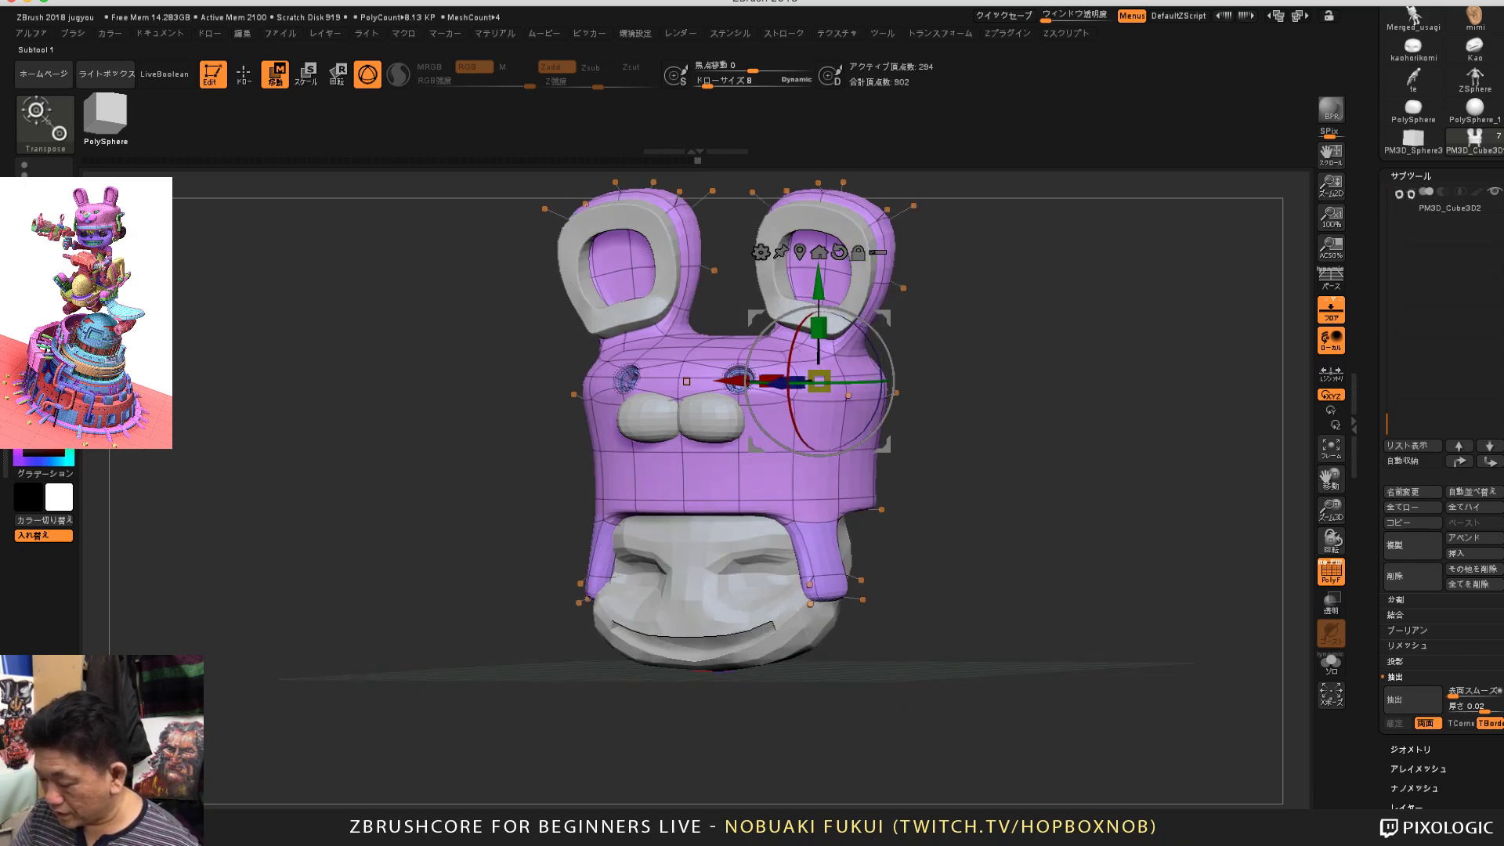
pyautogui.keyDown('alt'); pyautogui.click(731, 578); pyautogui.keyUp('alt')
pyautogui.moveTo(980, 501); pyautogui.dragTo(1022, 593)
pyautogui.scroll(2, 727, 576)
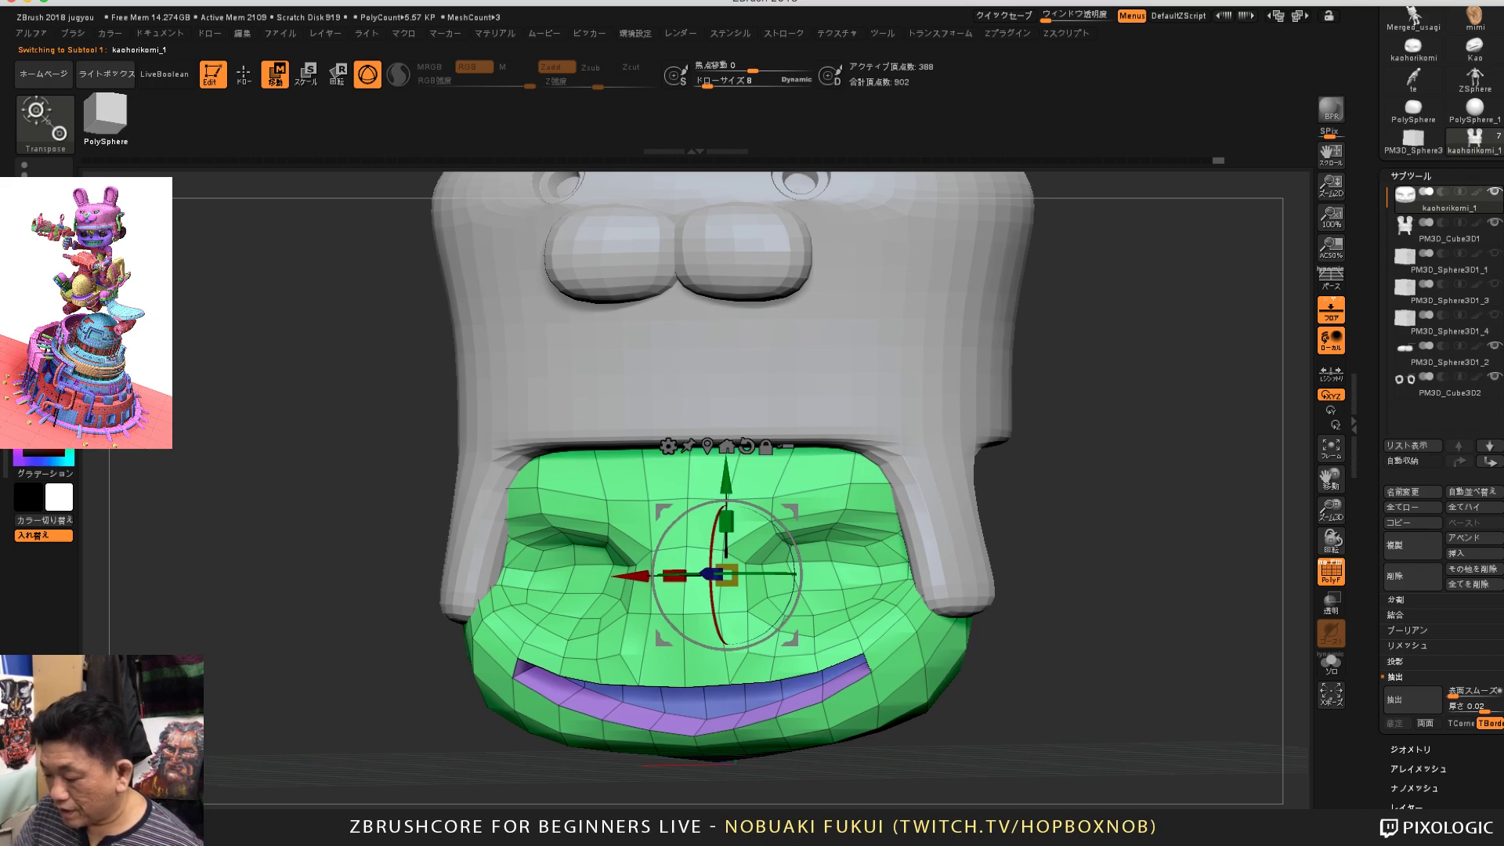
pyautogui.scroll(-4, 727, 576)
pyautogui.keyDown('alt'); pyautogui.moveTo(1018, 501); pyautogui.dragTo(1037, 532); pyautogui.keyUp('alt')
pyautogui.scroll(-10, 1442, 423)
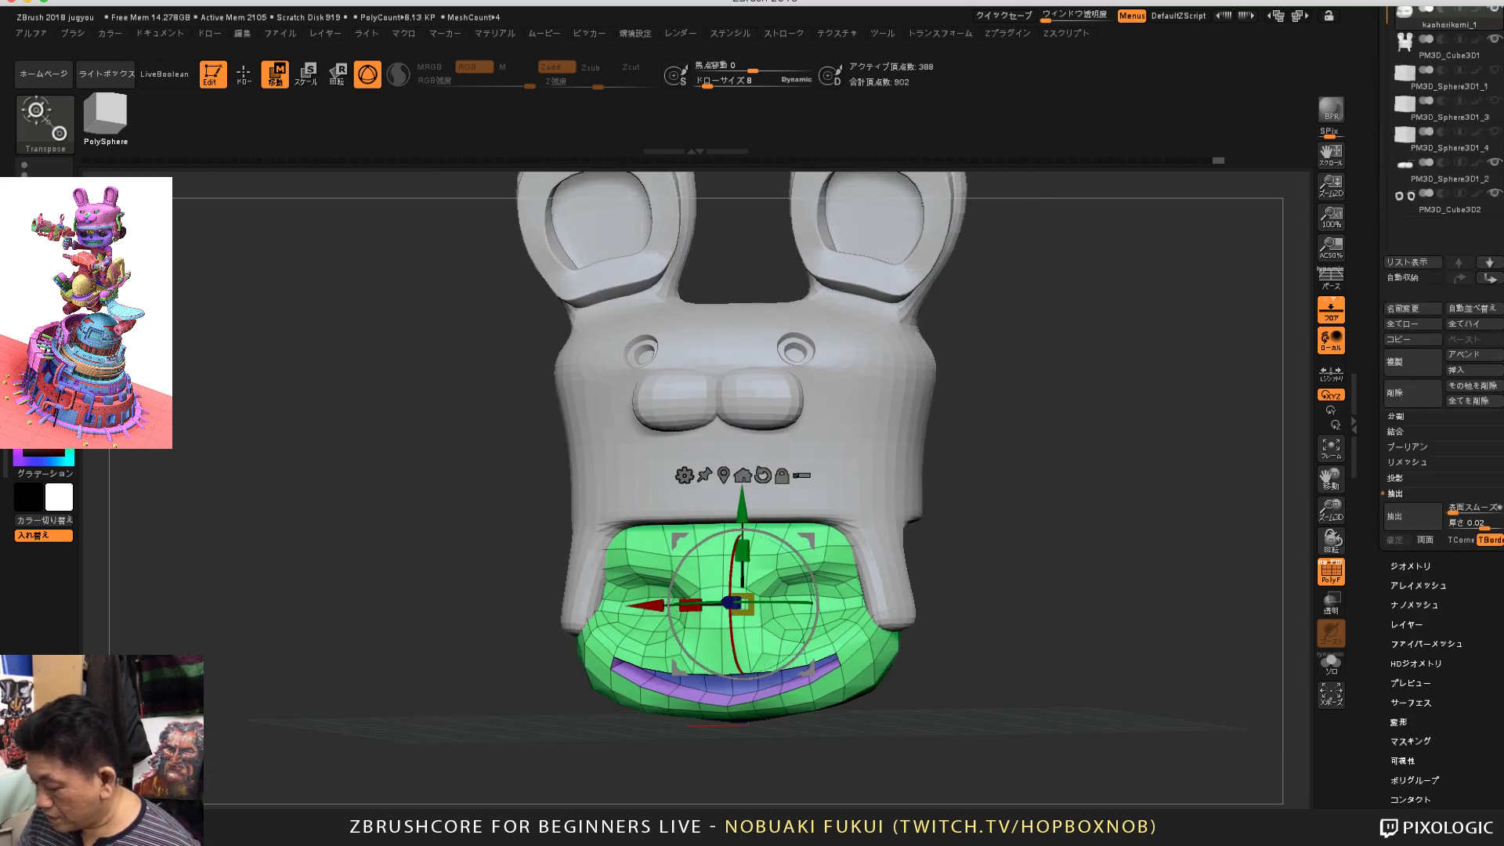
pyautogui.click(1410, 424)
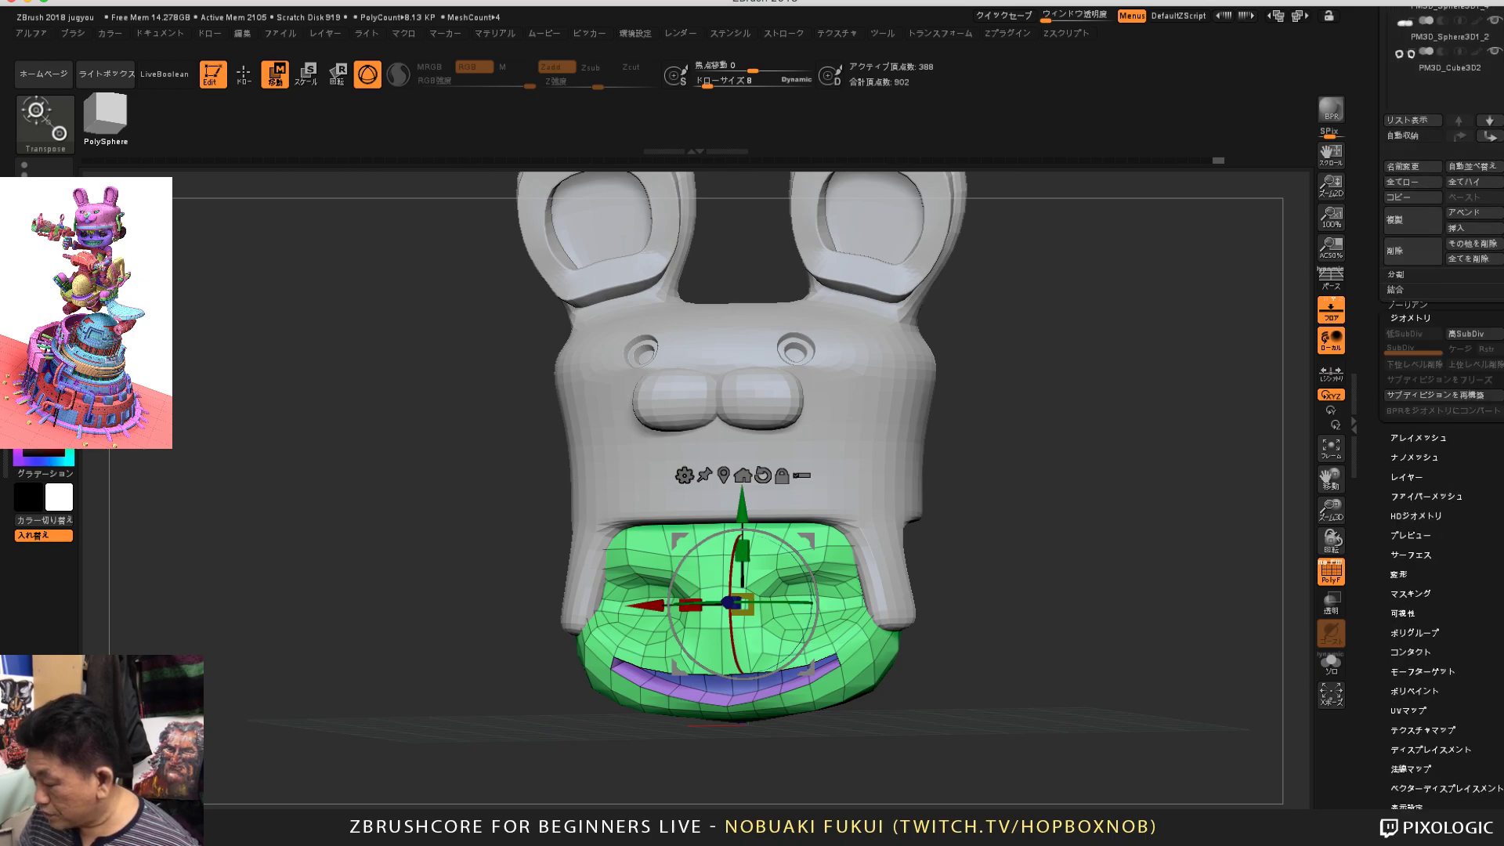
pyautogui.scroll(12, 1442, 423)
pyautogui.scroll(2, 1442, 423)
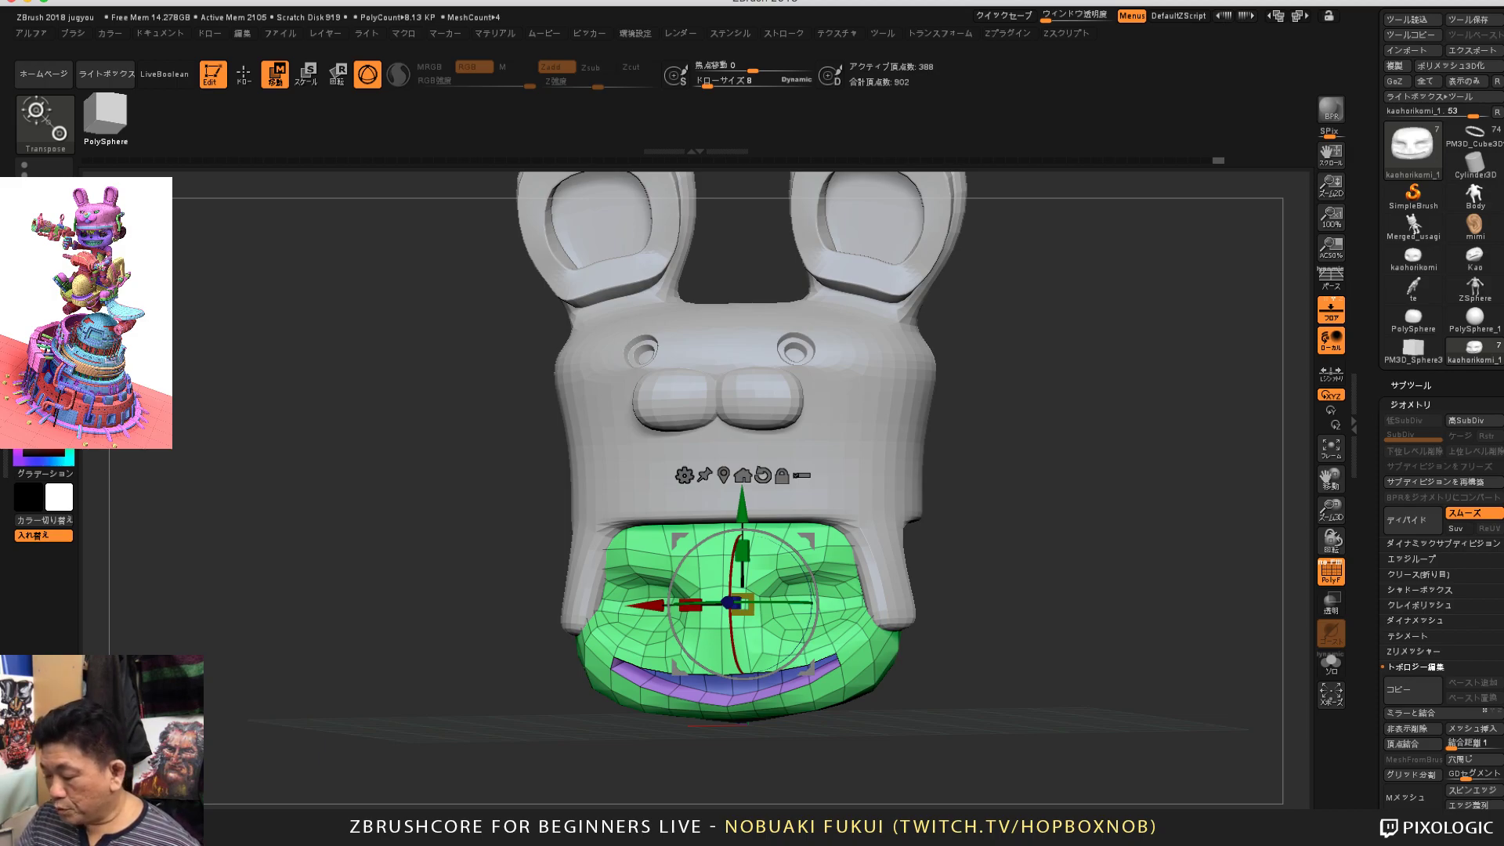
pyautogui.moveTo(1096, 501); pyautogui.dragTo(1091, 571)
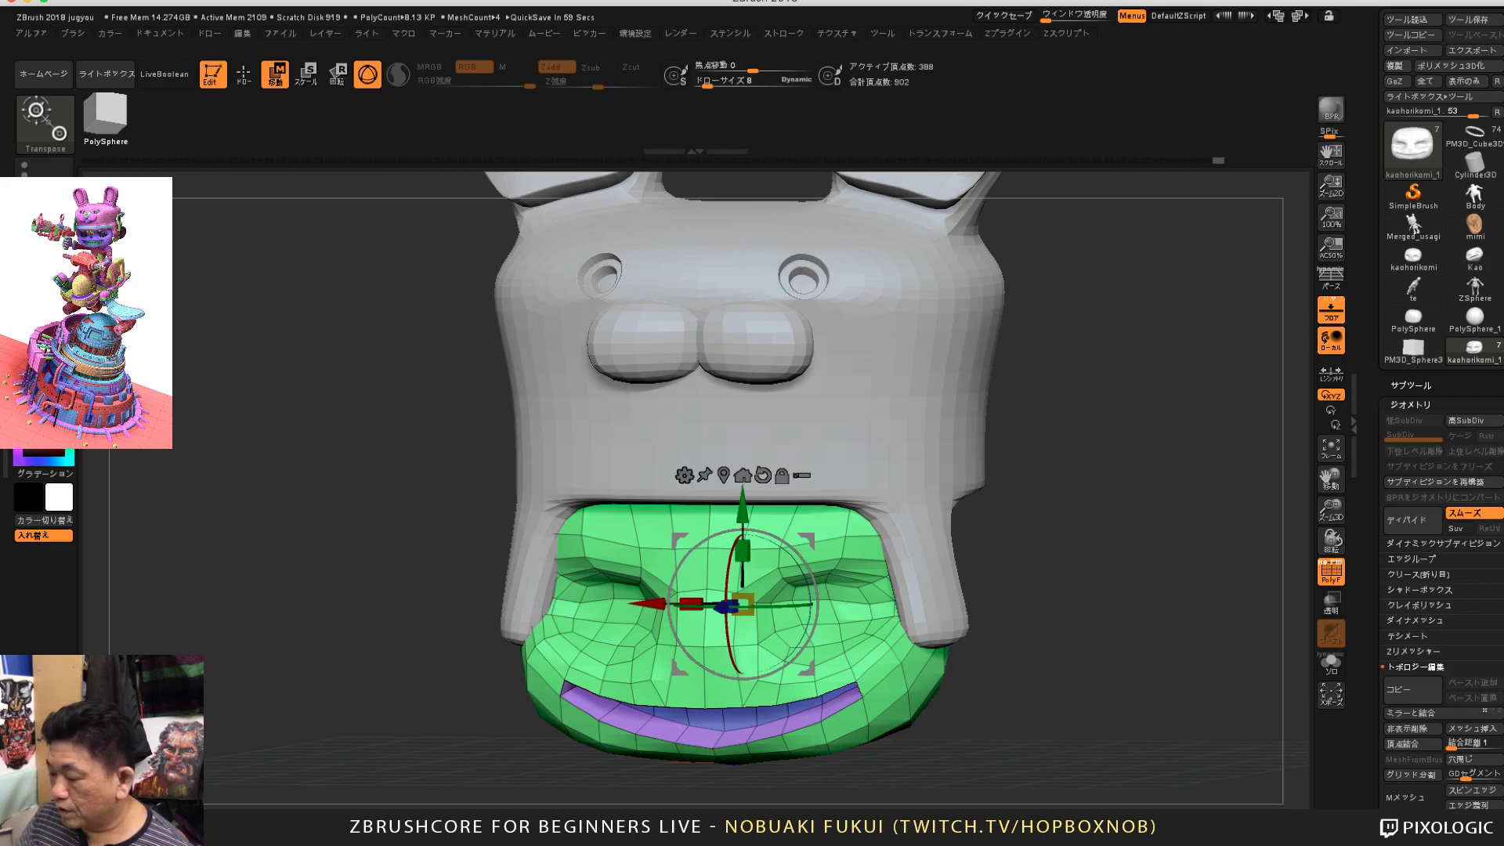
# Step: Turn on Dynamic Subdivision for the face so its low-poly mesh previews smooth
pyautogui.moveTo(1092, 571)
pyautogui.mouseDown()
pyautogui.moveTo(1057, 566)
pyautogui.moveTo(1118, 563)
pyautogui.mouseUp()
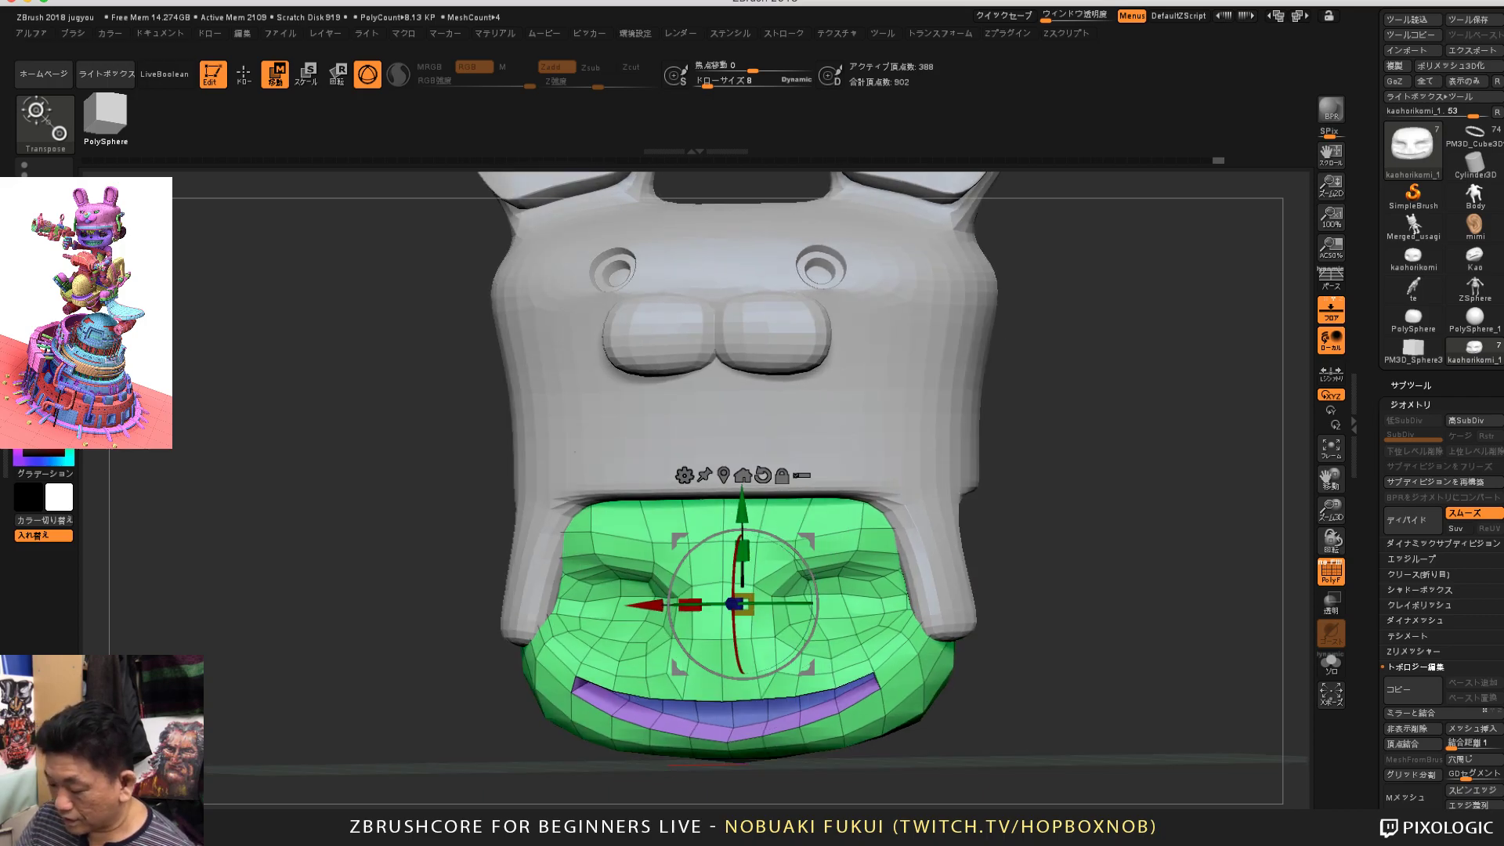
pyautogui.click(1411, 385)
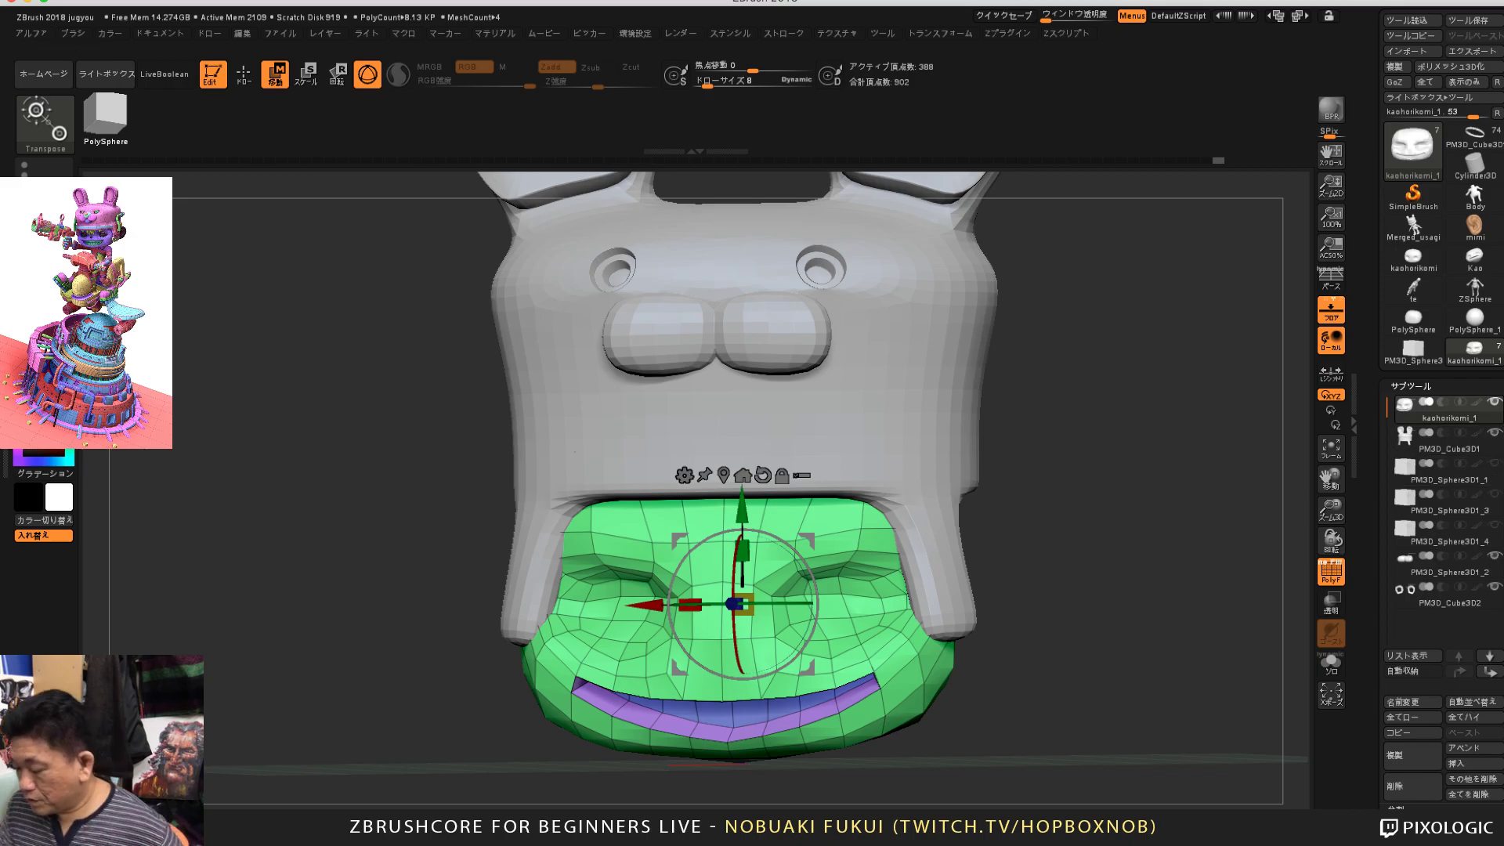
pyautogui.moveTo(1448, 502)
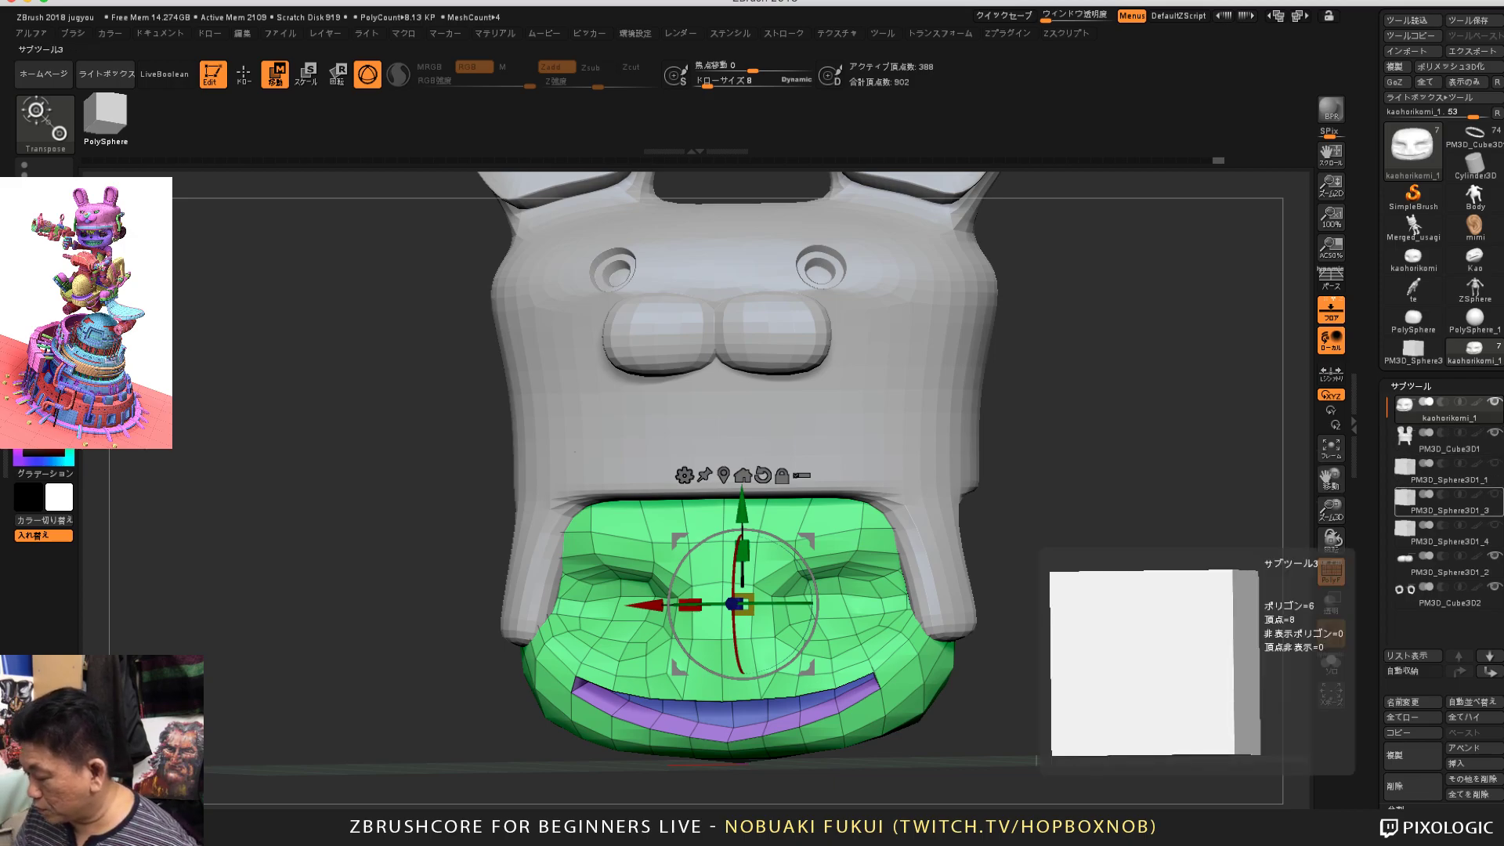
pyautogui.scroll(-3, 1446, 502)
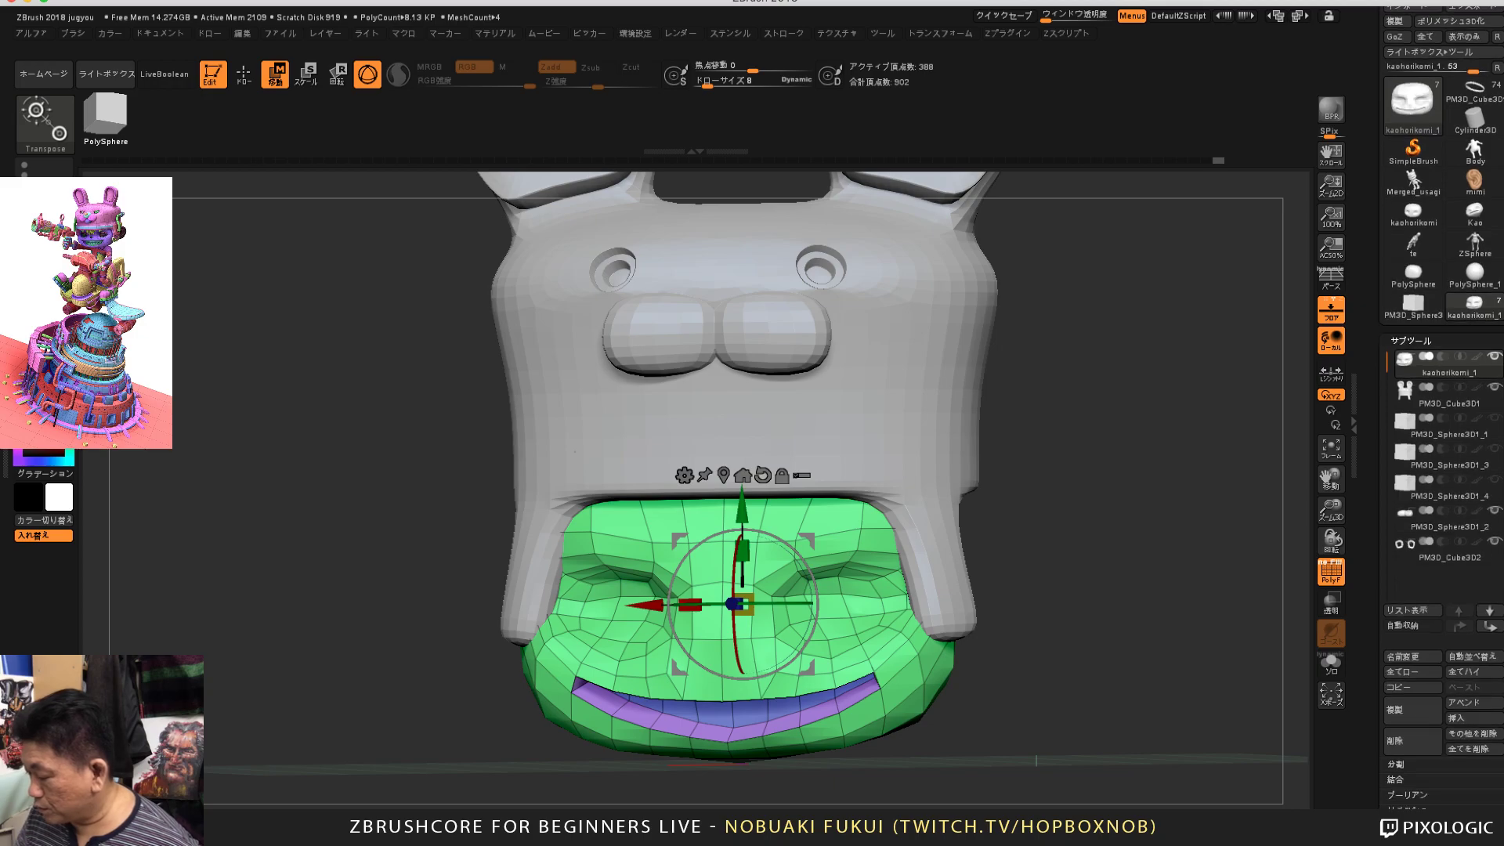
pyautogui.scroll(-3, 1446, 502)
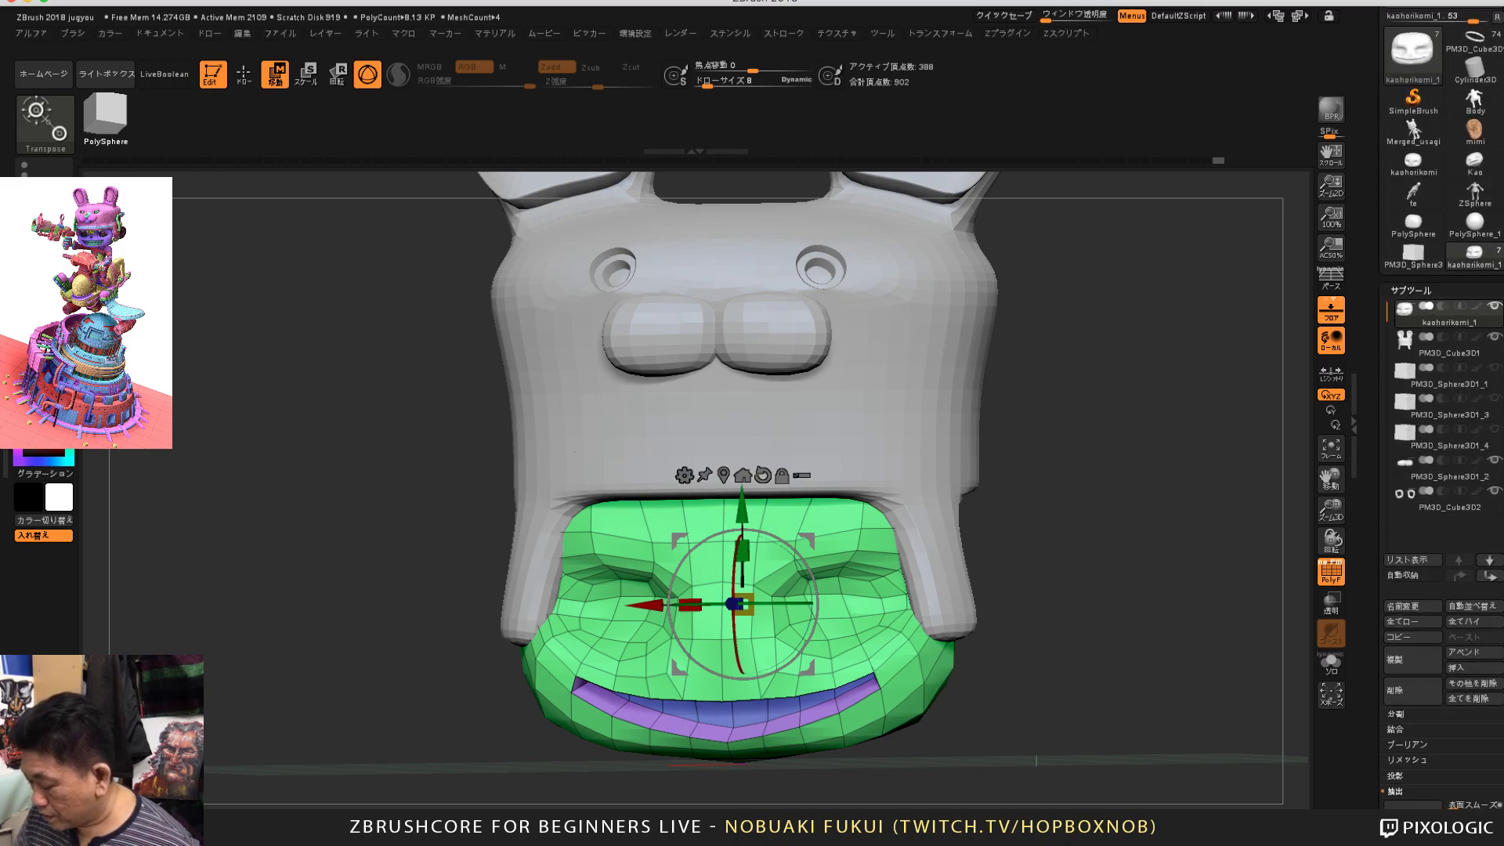
pyautogui.scroll(-2, 1446, 501)
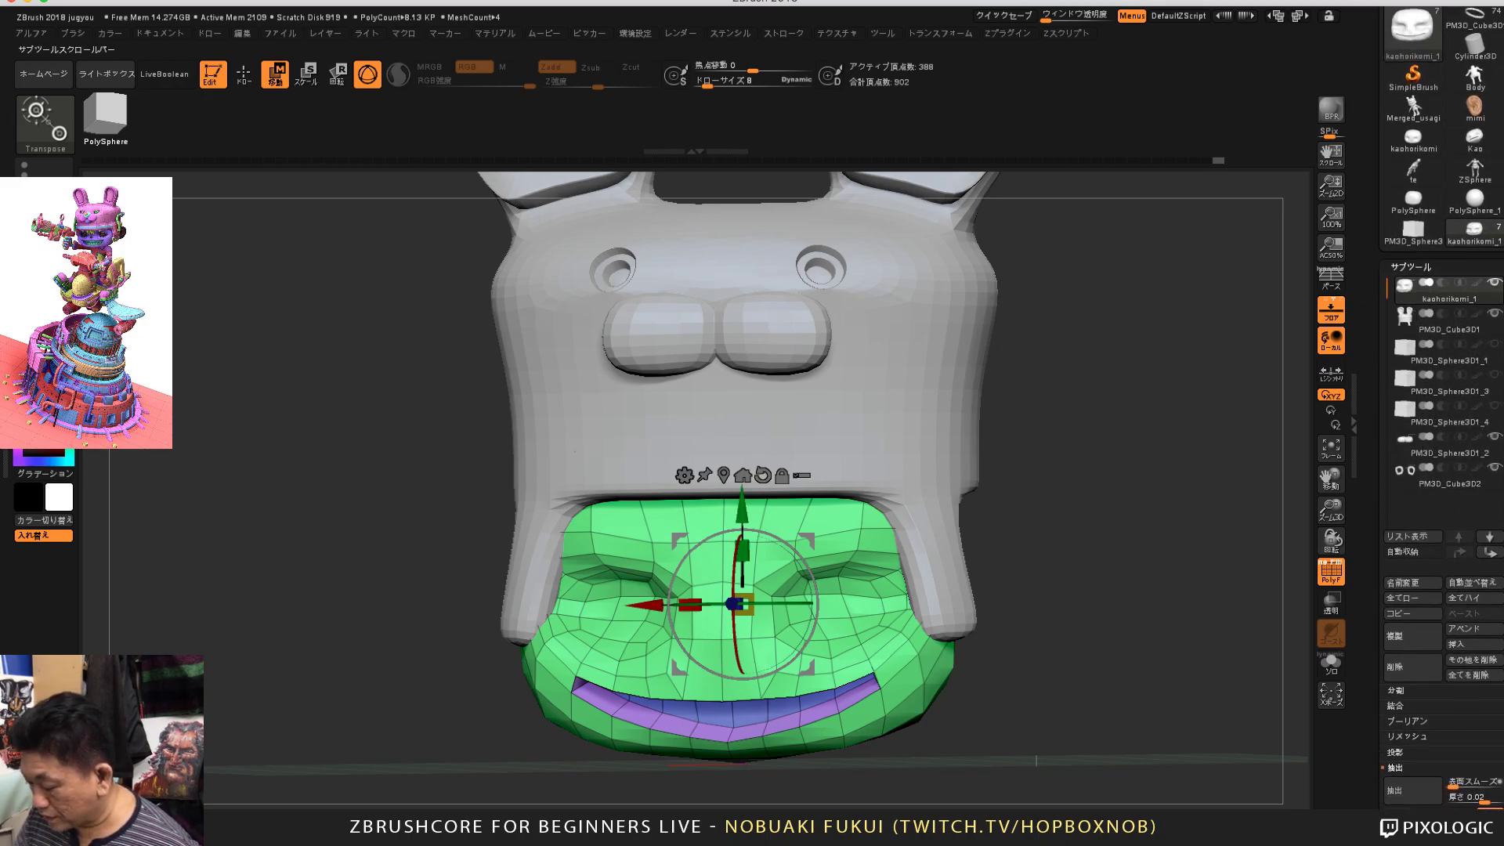
pyautogui.scroll(-10, 1446, 502)
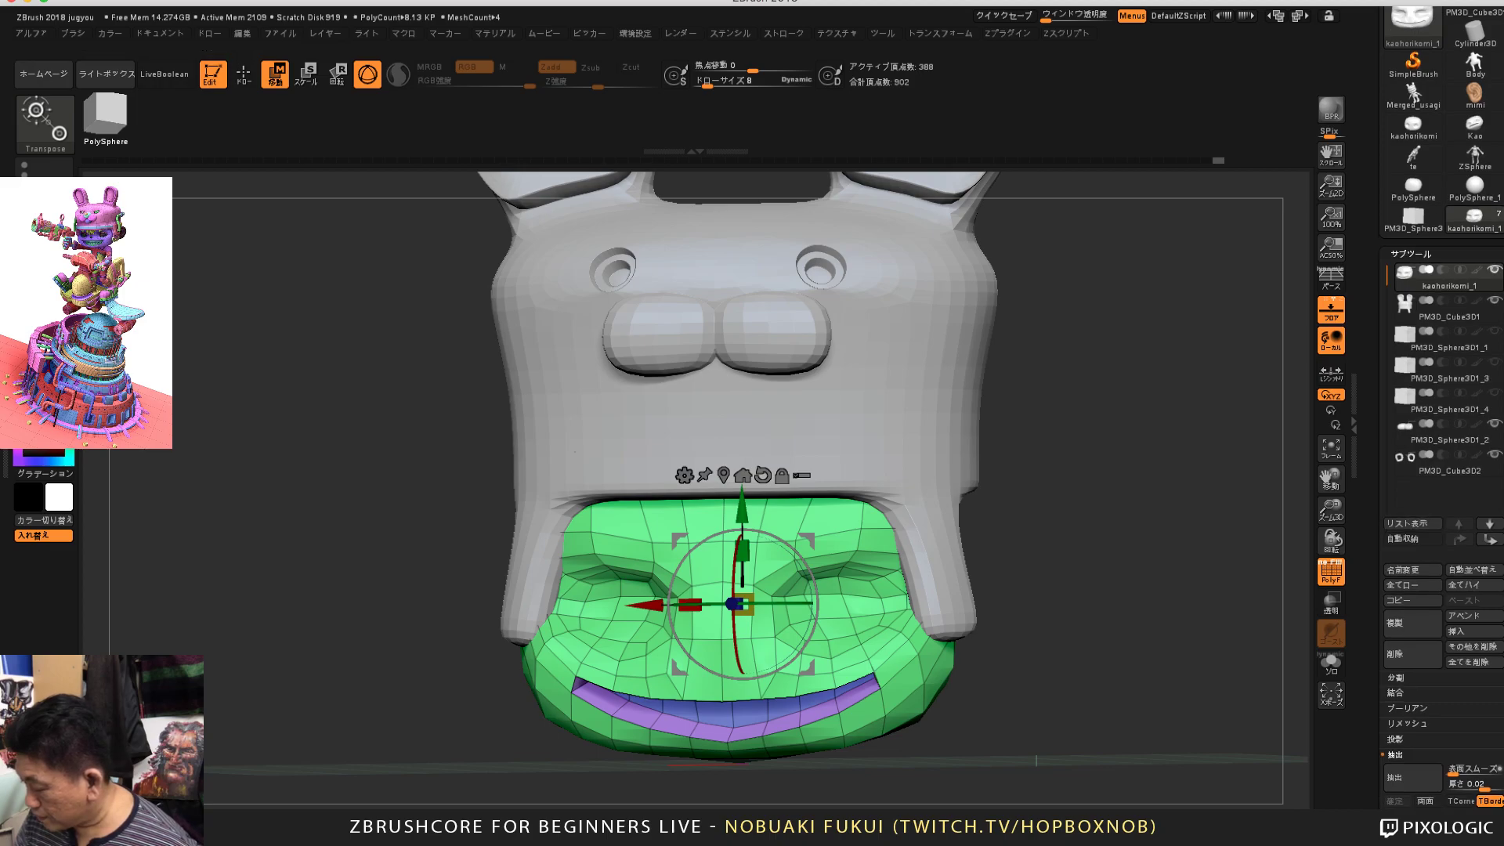
pyautogui.click(1411, 503)
pyautogui.scroll(12, 1445, 502)
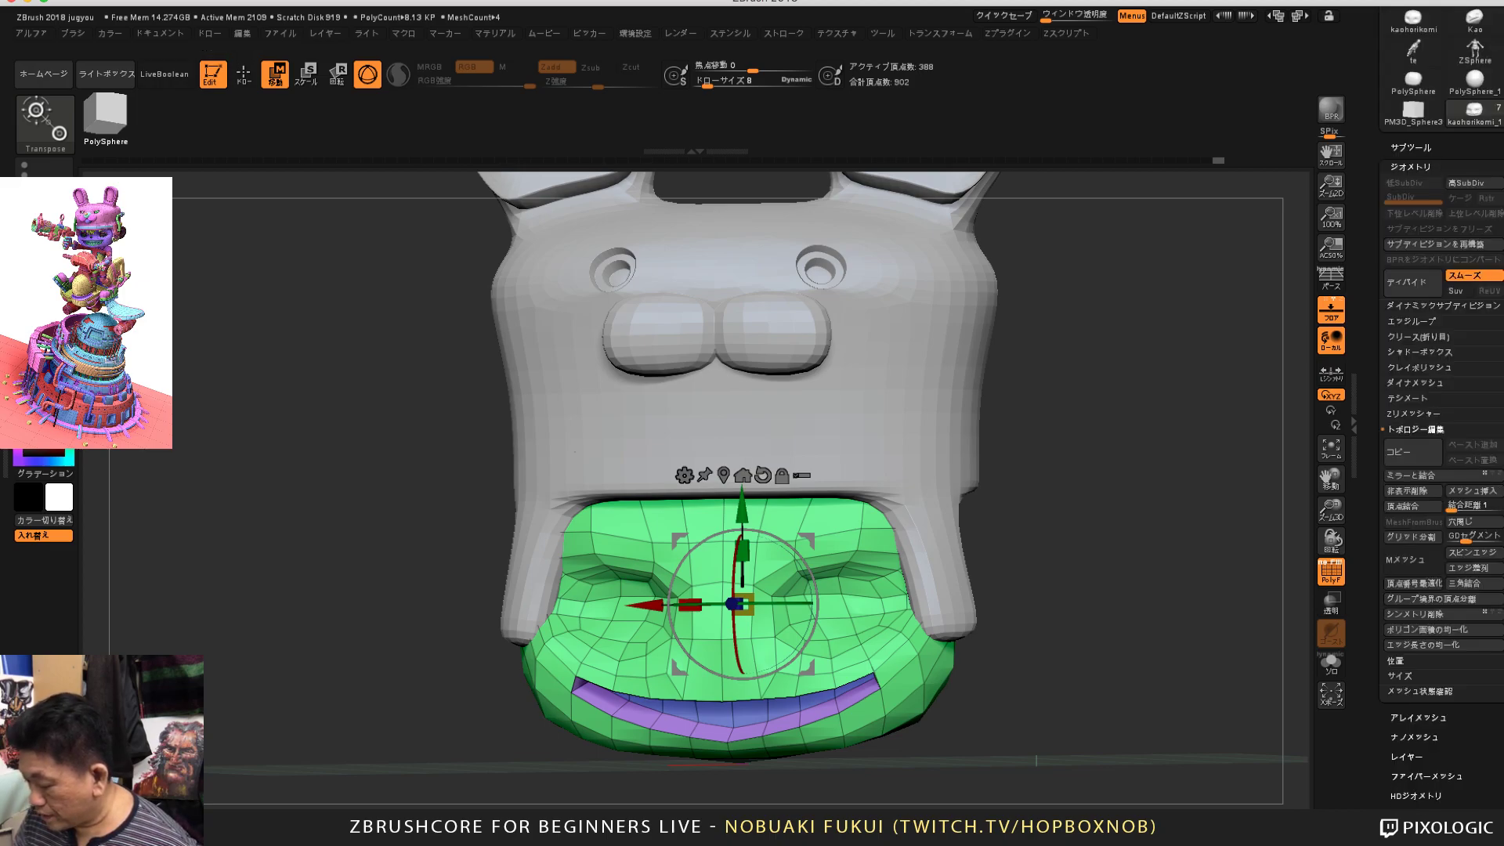
pyautogui.moveTo(1160, 548); pyautogui.dragTo(1108, 548)
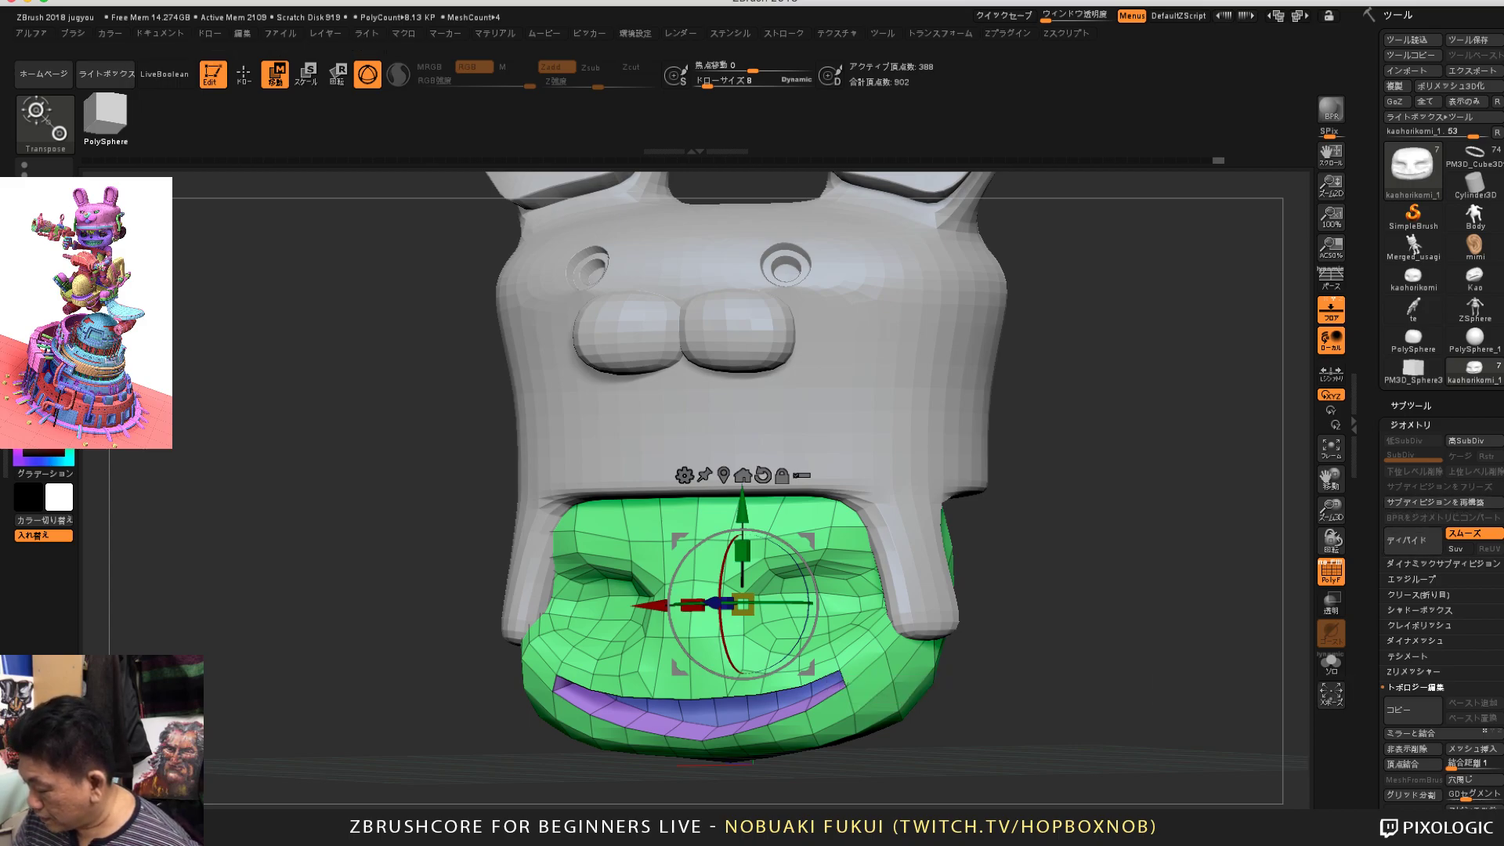
pyautogui.click(1441, 563)
pyautogui.click(1411, 579)
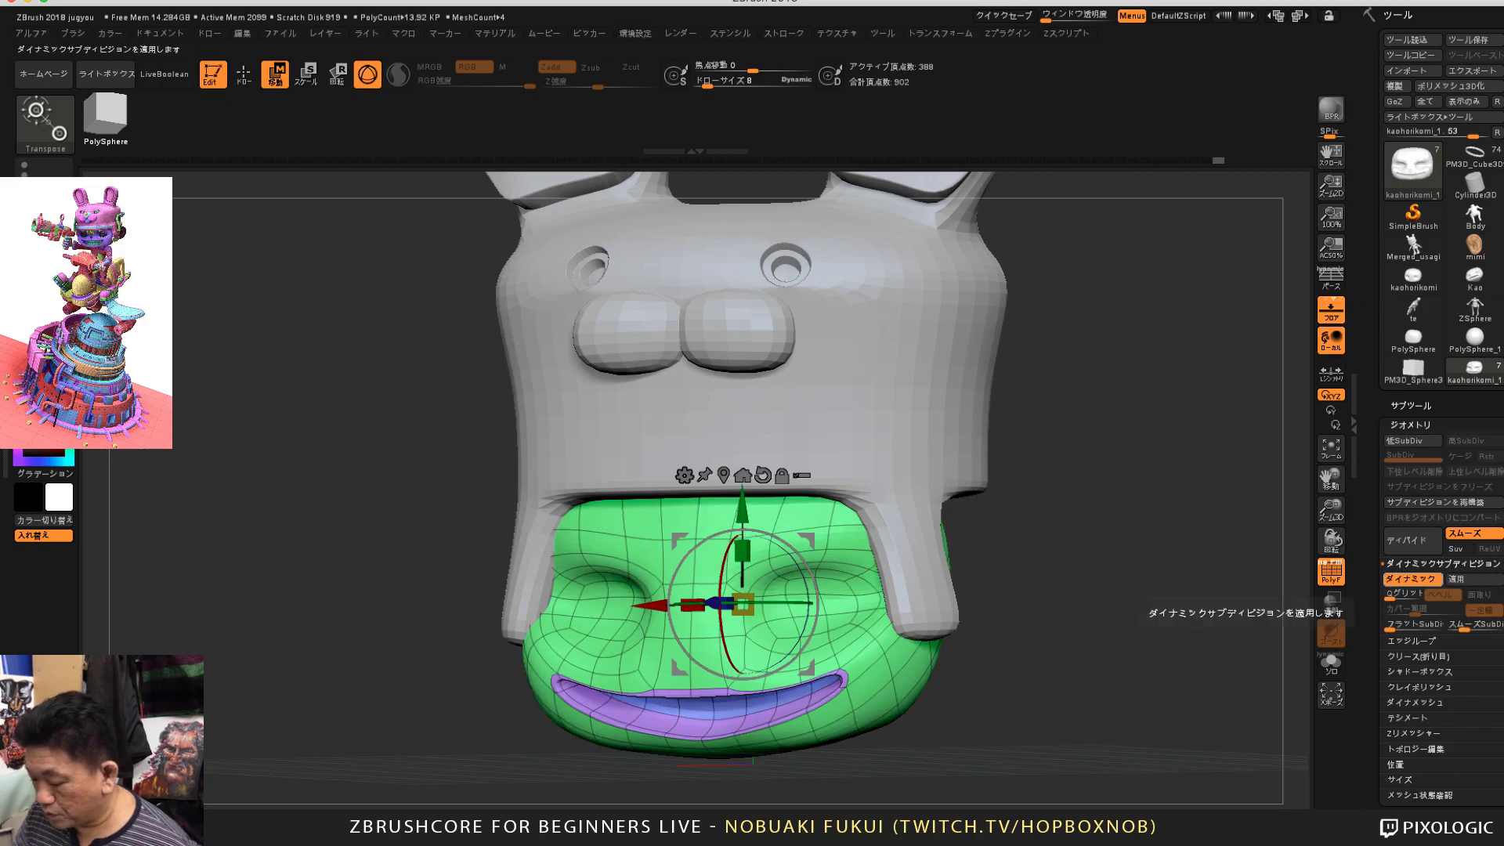
pyautogui.moveTo(1097, 548)
pyautogui.mouseDown()
pyautogui.moveTo(1175, 551)
pyautogui.moveTo(1094, 557)
pyautogui.moveTo(1126, 553)
pyautogui.mouseUp()
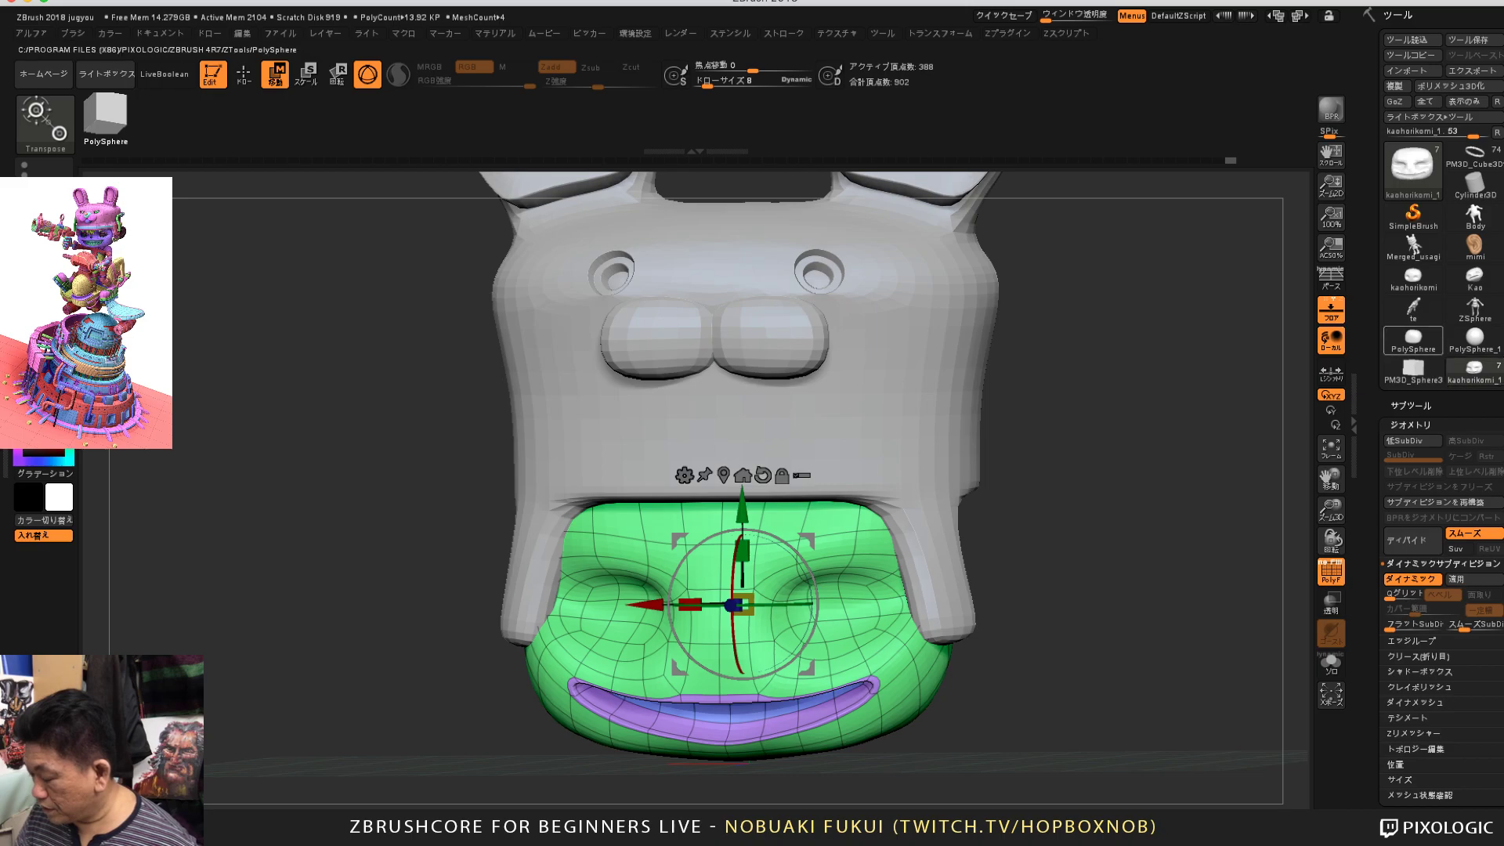
# Step: Insert the PolySphere_1 sphere as a new subtool directly below the face
pyautogui.click(1410, 405)
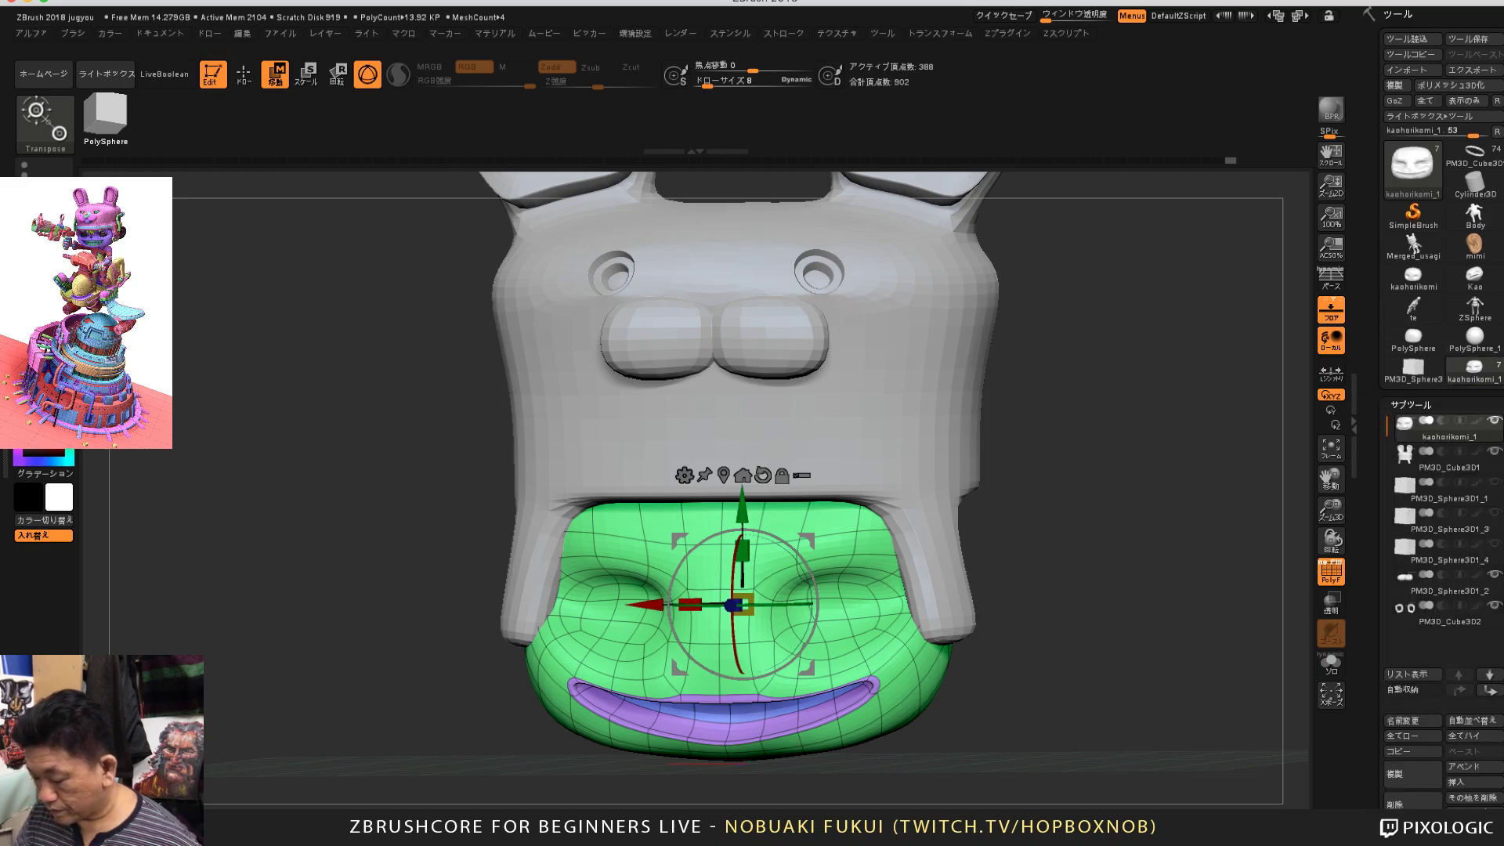
pyautogui.moveTo(1112, 548)
pyautogui.keyDown('shift'); pyautogui.mouseDown()
pyautogui.moveTo(1136, 550)
pyautogui.moveTo(1129, 560)
pyautogui.mouseUp(); pyautogui.keyUp('shift')
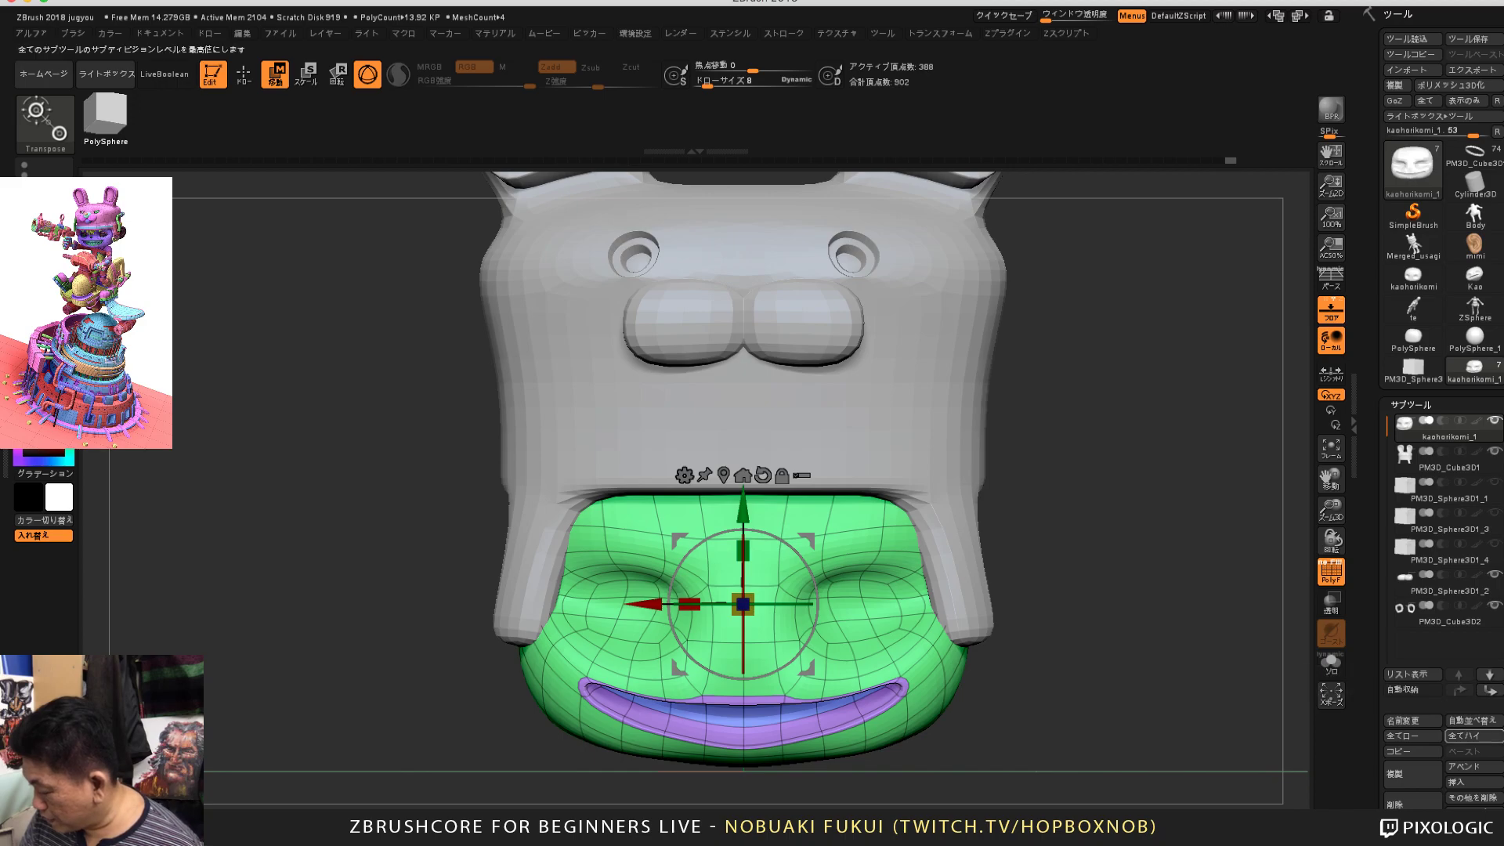
pyautogui.click(1473, 782)
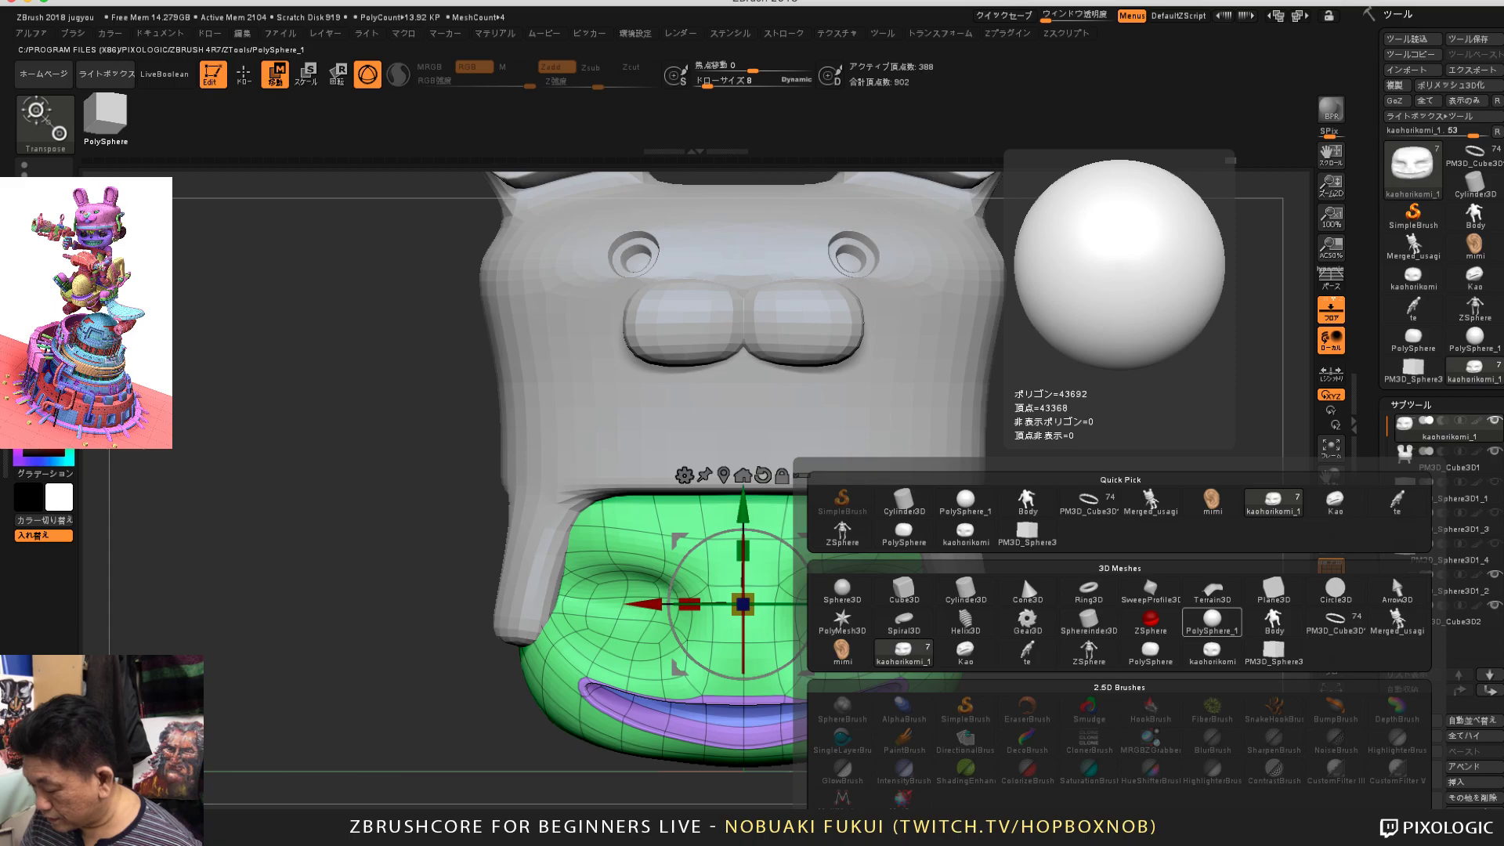
pyautogui.click(1212, 621)
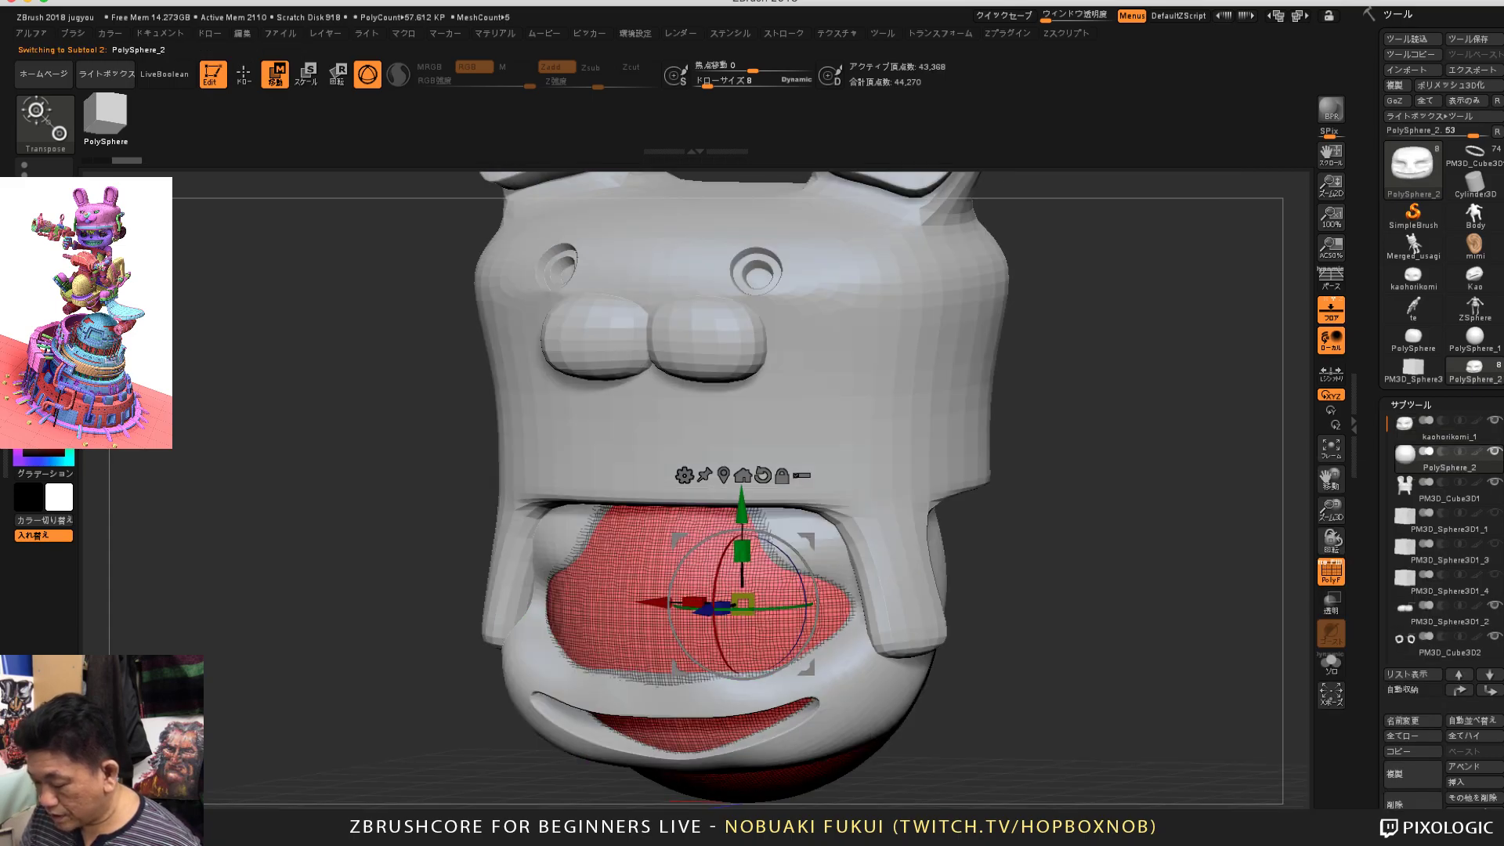
pyautogui.moveTo(1128, 548)
pyautogui.mouseDown()
pyautogui.moveTo(1195, 547)
pyautogui.moveTo(1129, 548)
pyautogui.mouseUp()
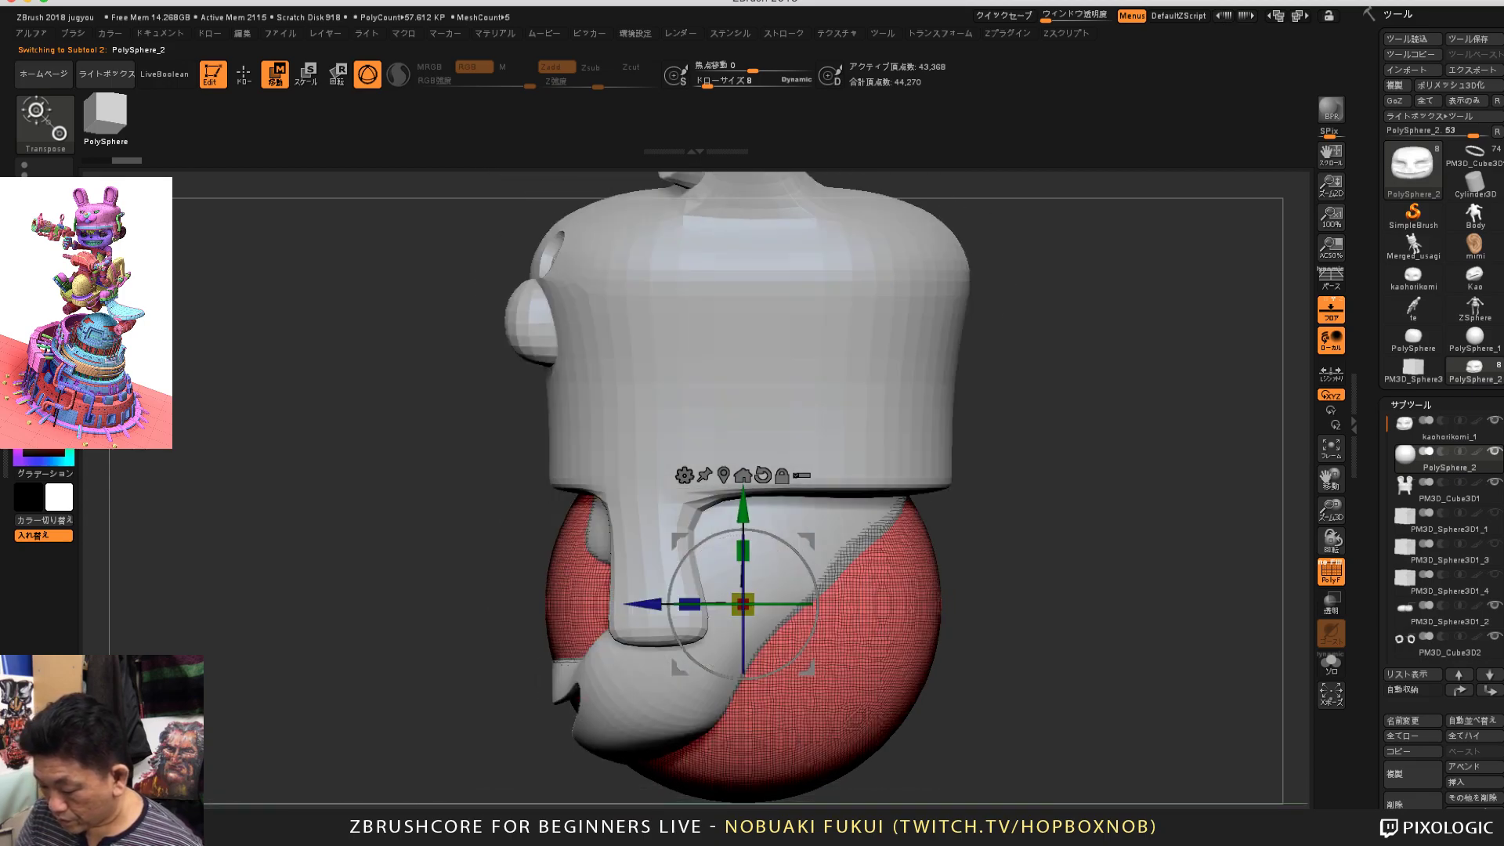
# Step: With X symmetry off, move the sphere forward in front of one eye of the face and scale it down to eyeball size
pyautogui.moveTo(807, 541); pyautogui.dragTo(614, 511)
pyautogui.moveTo(1129, 549); pyautogui.dragTo(1214, 551)
pyautogui.keyDown('alt'); pyautogui.moveTo(924, 564); pyautogui.dragTo(1222, 553); pyautogui.keyUp('alt')
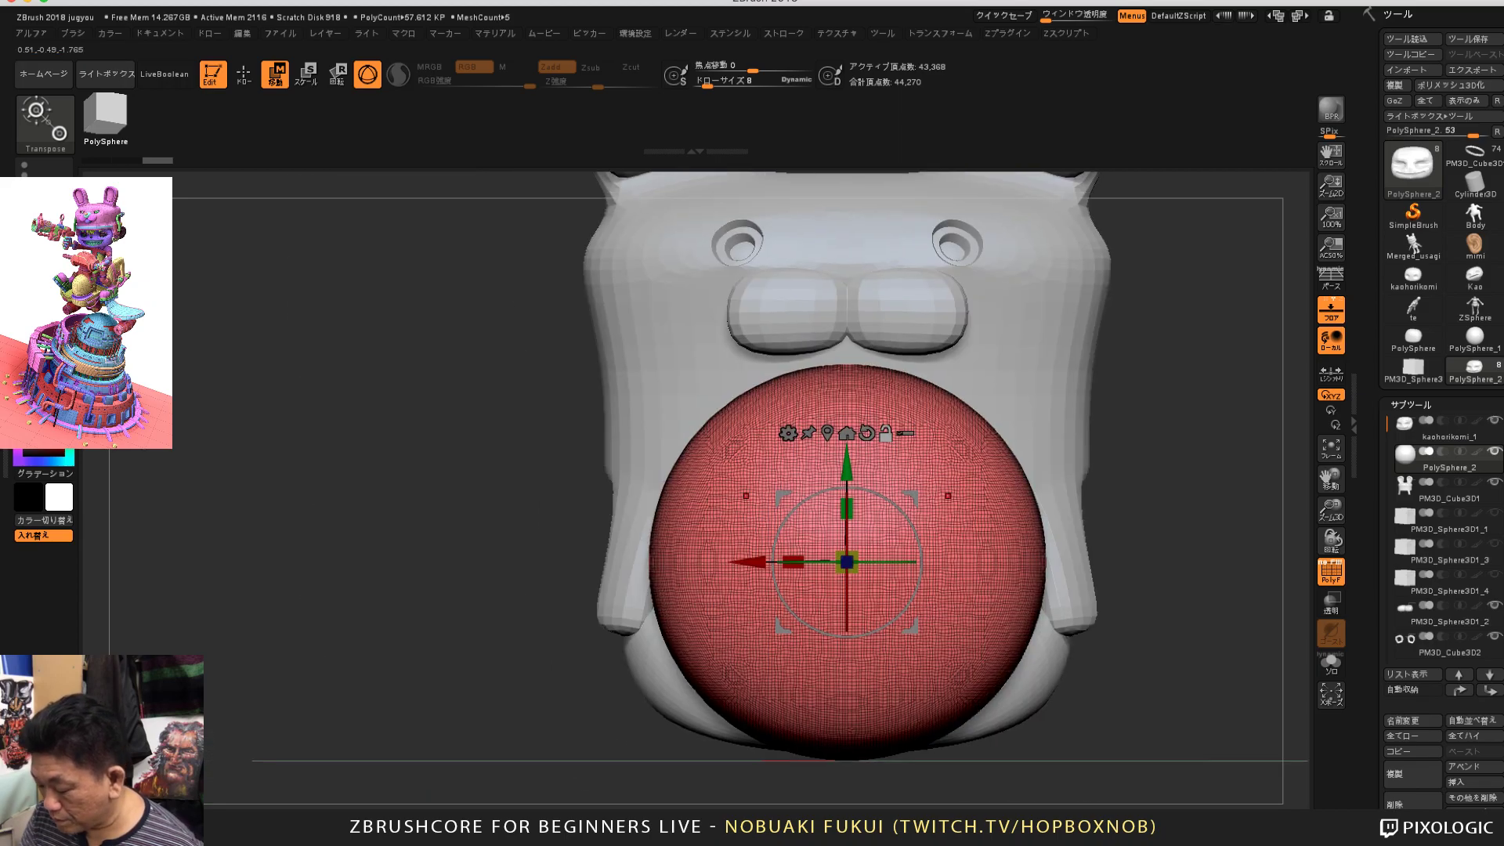
pyautogui.moveTo(911, 499); pyautogui.dragTo(785, 488)
pyautogui.hotkey('ctrl', 'z')
pyautogui.press('x')
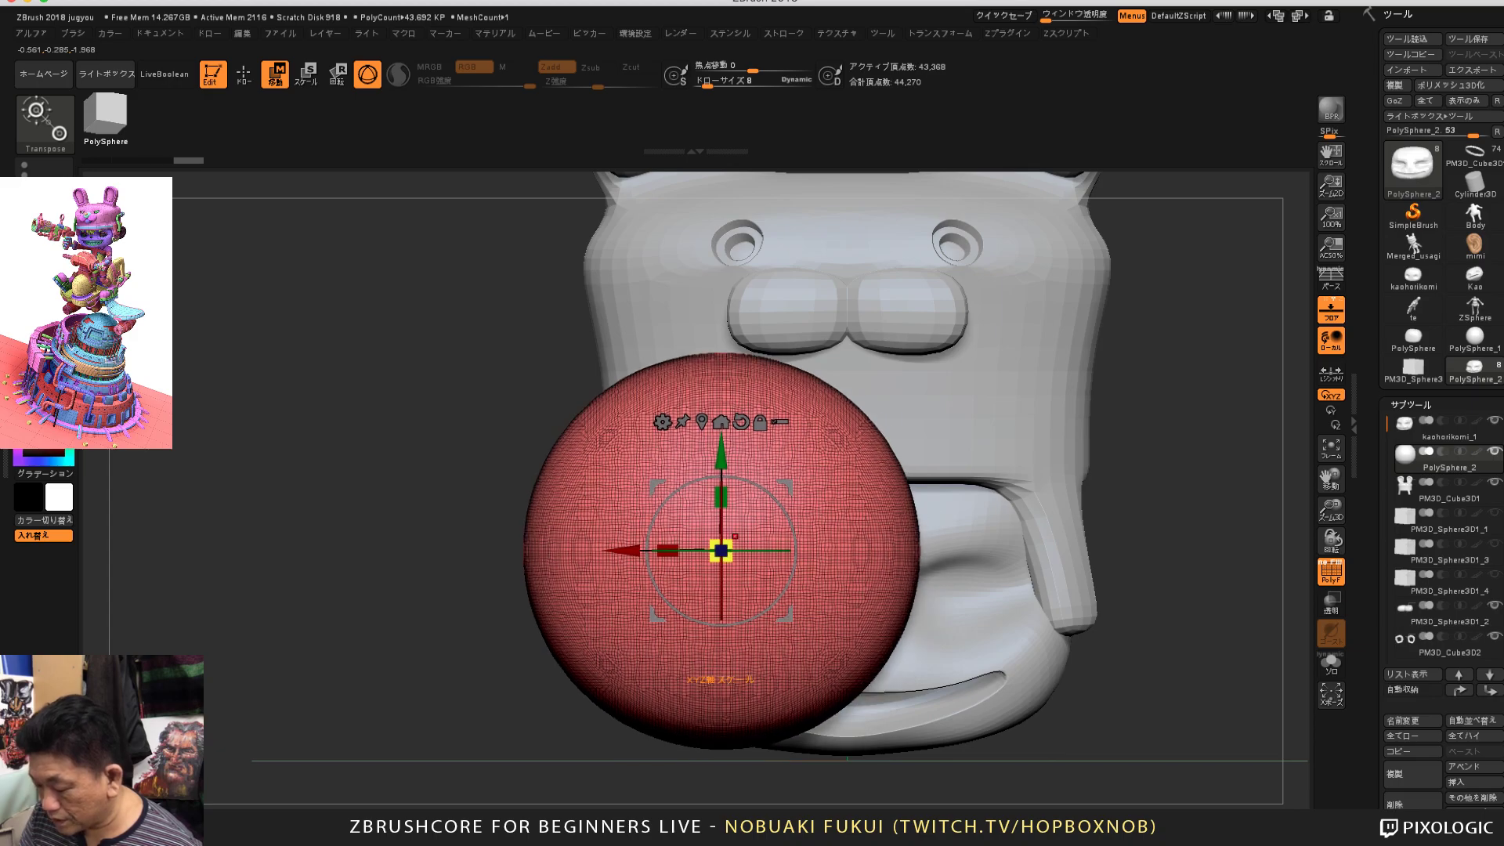
pyautogui.moveTo(721, 551); pyautogui.dragTo(700, 595)
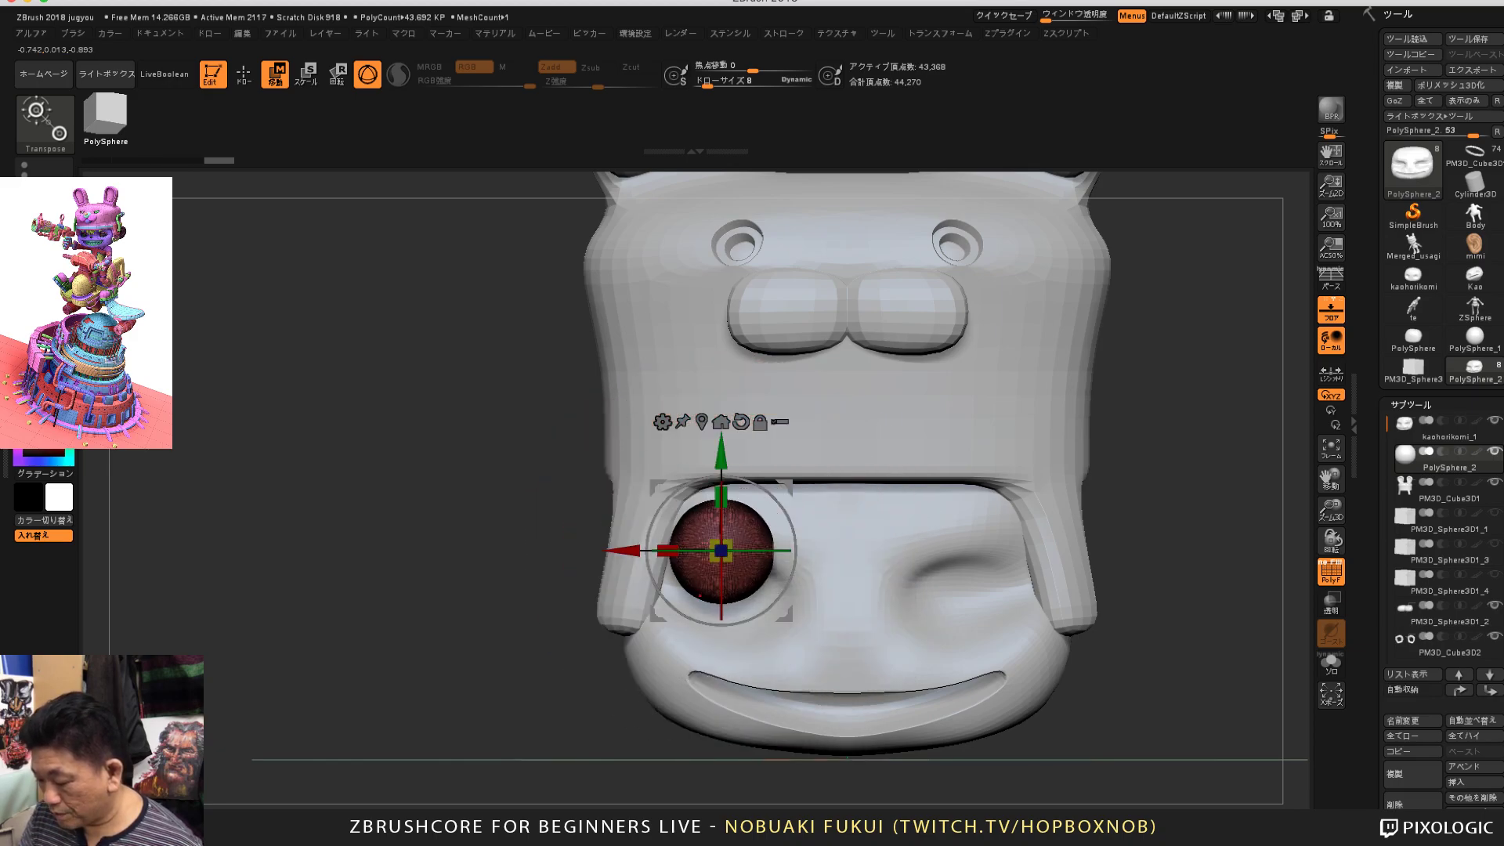
# Step: Push the eyeball back into its eye socket from the side, fine-tune its fit from the front, and turn off the PolyFrame display
pyautogui.moveTo(407, 501); pyautogui.dragTo(682, 501)
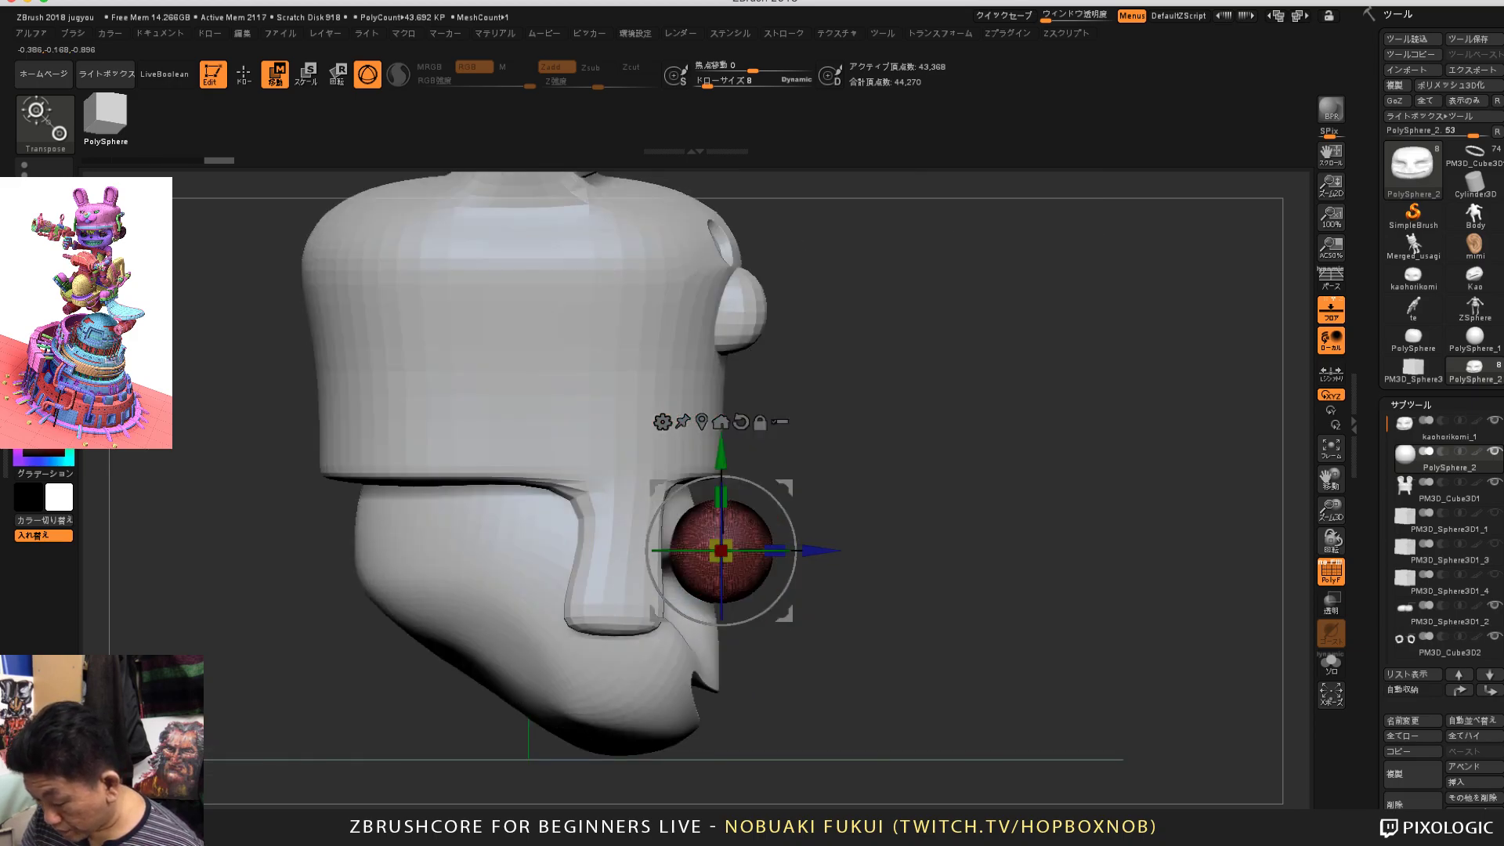
pyautogui.moveTo(786, 488); pyautogui.dragTo(724, 536)
pyautogui.keyDown('shift'); pyautogui.moveTo(941, 502); pyautogui.dragTo(709, 548); pyautogui.keyUp('shift')
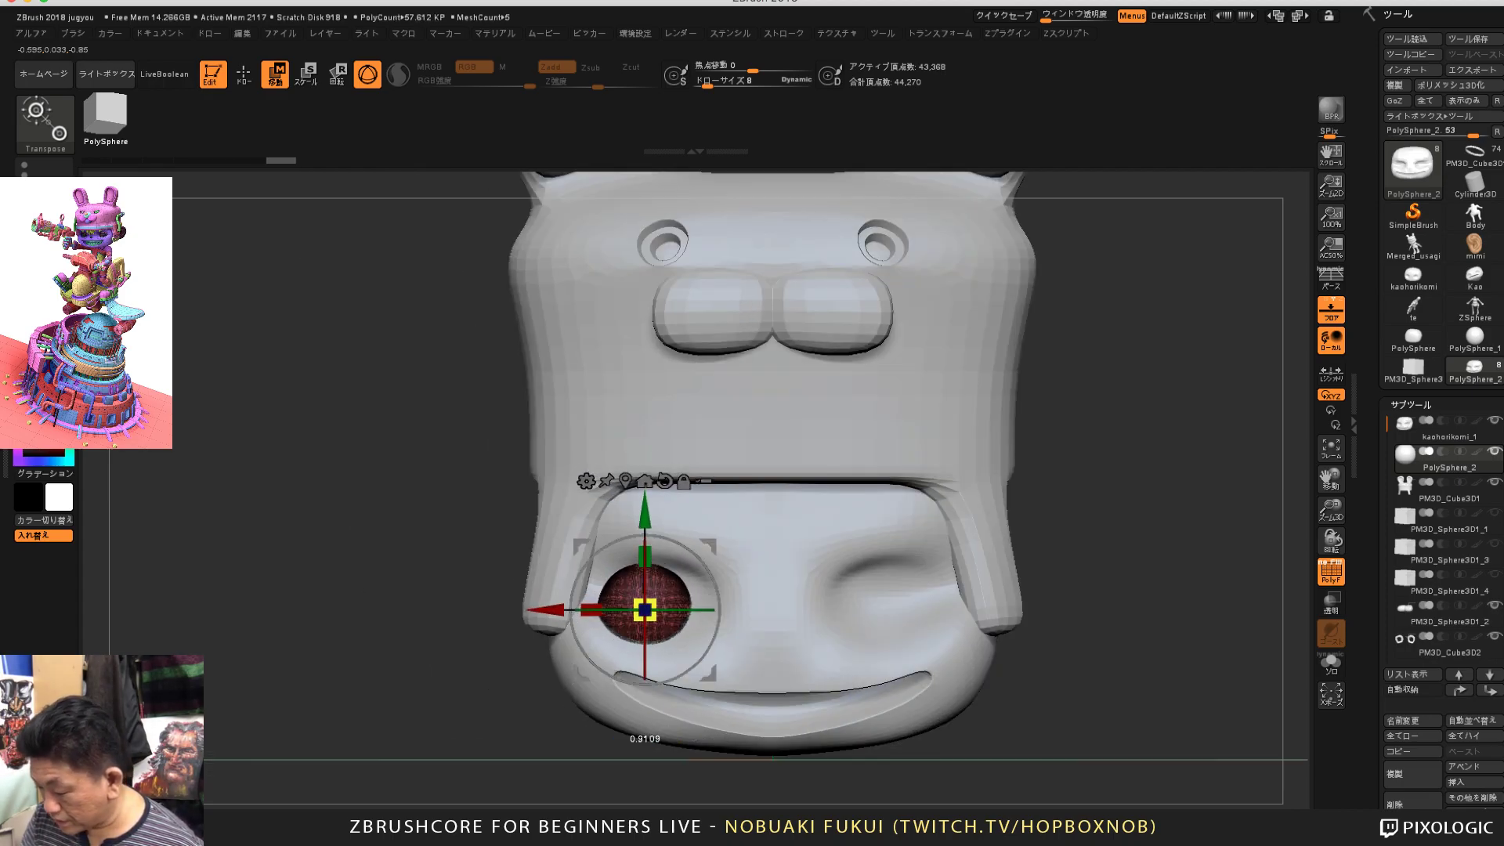
pyautogui.hotkey('shift', 'f')
pyautogui.keyDown('alt'); pyautogui.moveTo(407, 502); pyautogui.dragTo(408, 595); pyautogui.keyUp('alt')
pyautogui.moveTo(645, 609); pyautogui.dragTo(649, 601)
pyautogui.keyDown('alt'); pyautogui.moveTo(408, 548); pyautogui.dragTo(407, 584); pyautogui.keyUp('alt')
pyautogui.moveTo(313, 548); pyautogui.dragTo(281, 549)
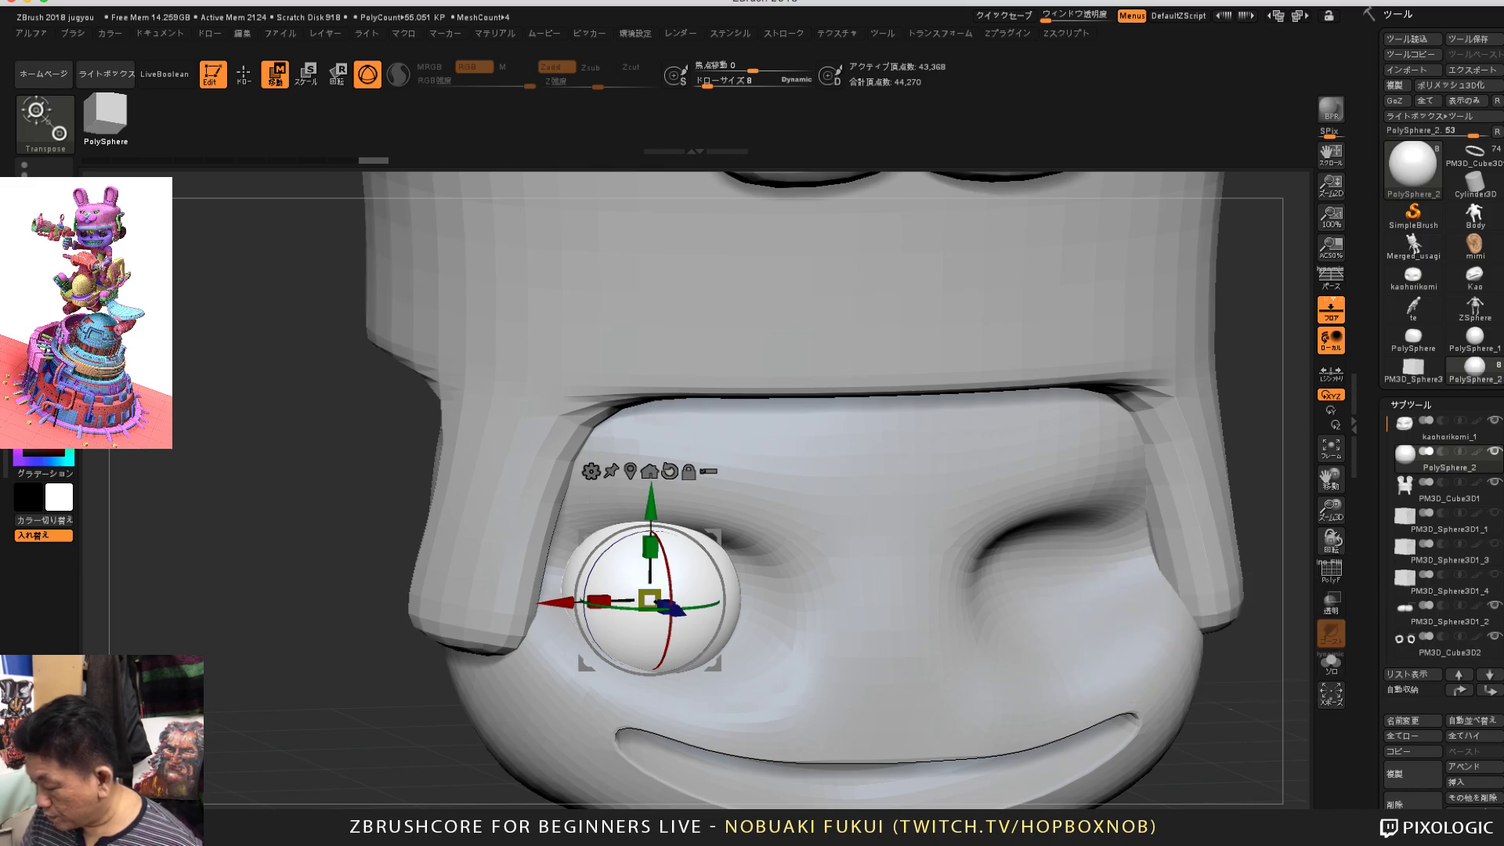
# Step: Turn on Transparency with Ghost off so the eyeball shows through the surrounding face and hat
pyautogui.click(1331, 663)
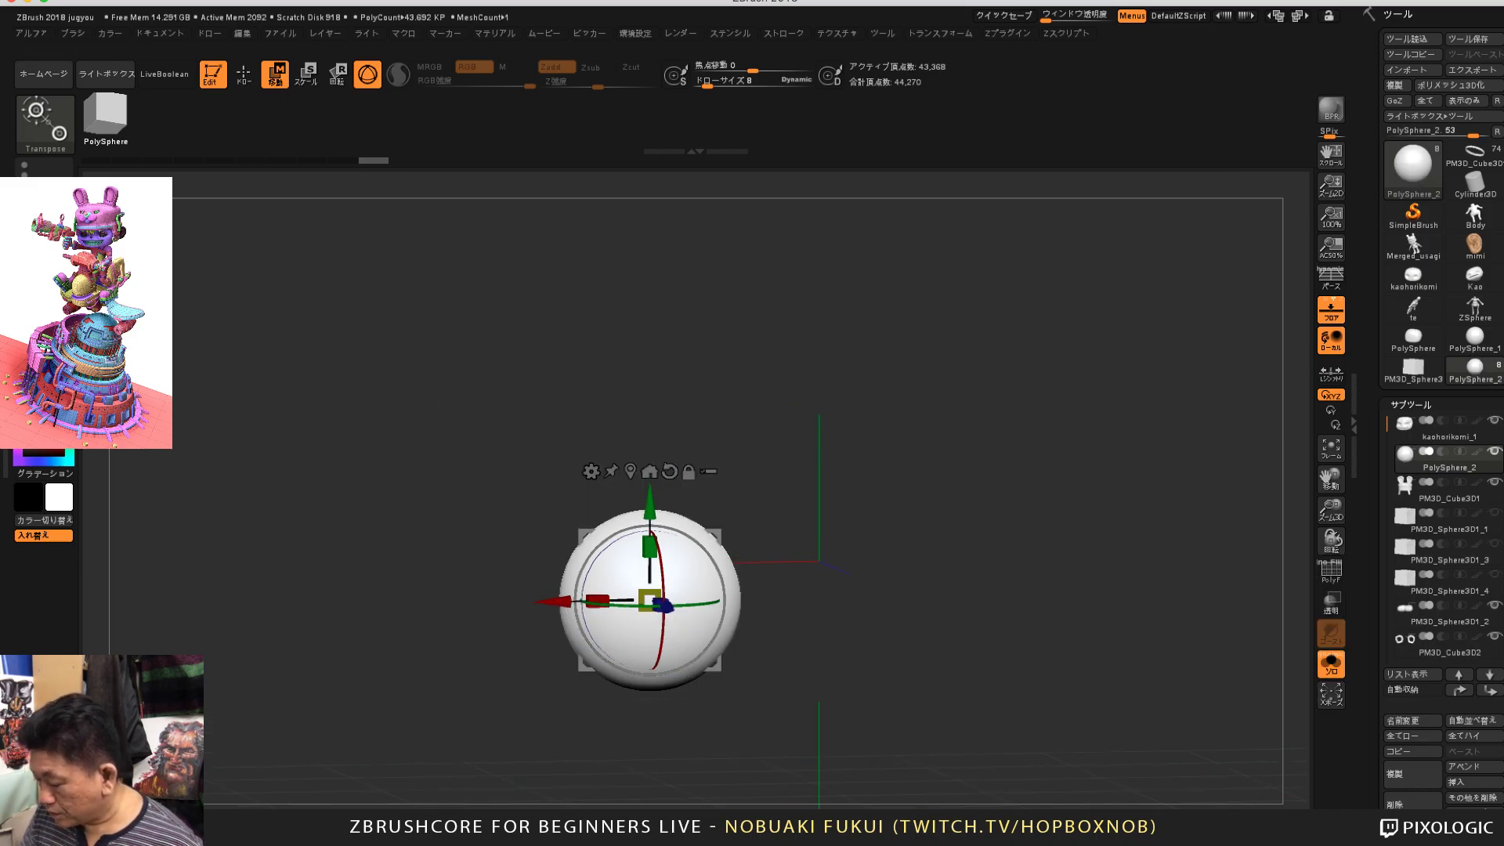
pyautogui.click(1331, 662)
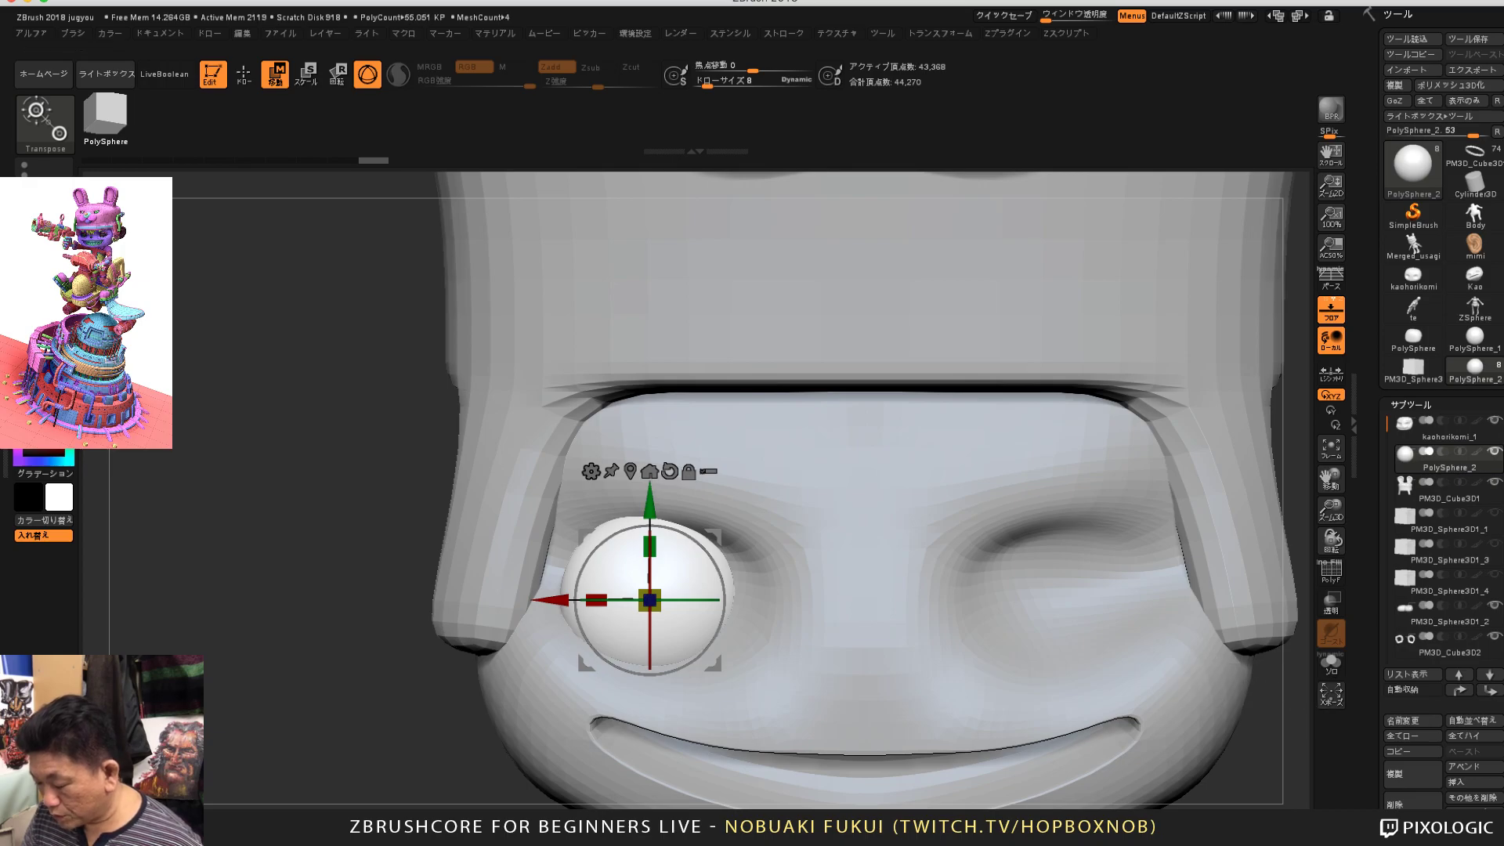
pyautogui.keyDown('alt'); pyautogui.moveTo(1285, 705); pyautogui.dragTo(1166, 613); pyautogui.keyUp('alt')
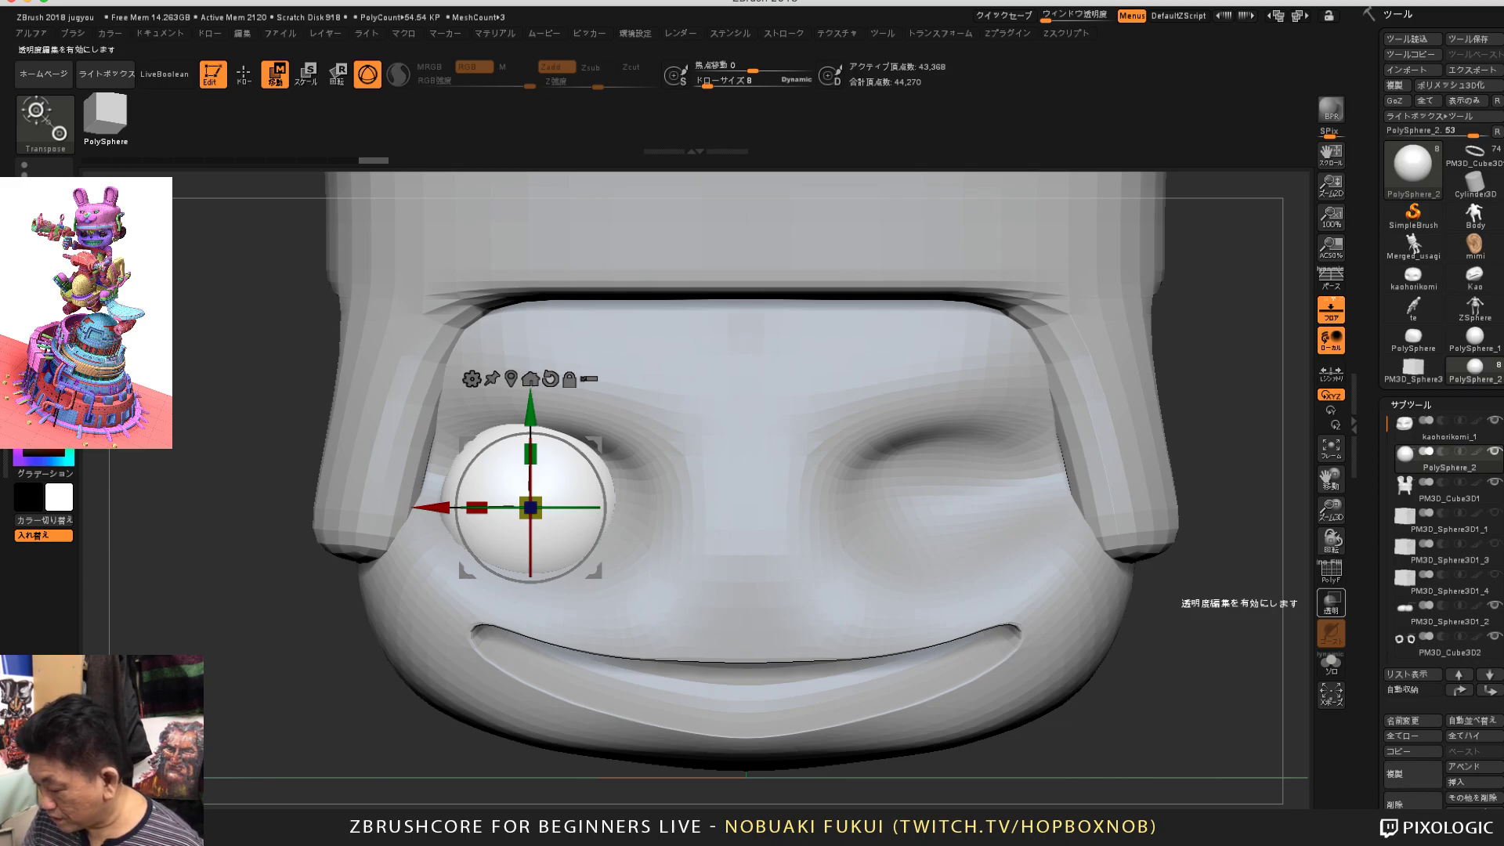
pyautogui.click(1331, 602)
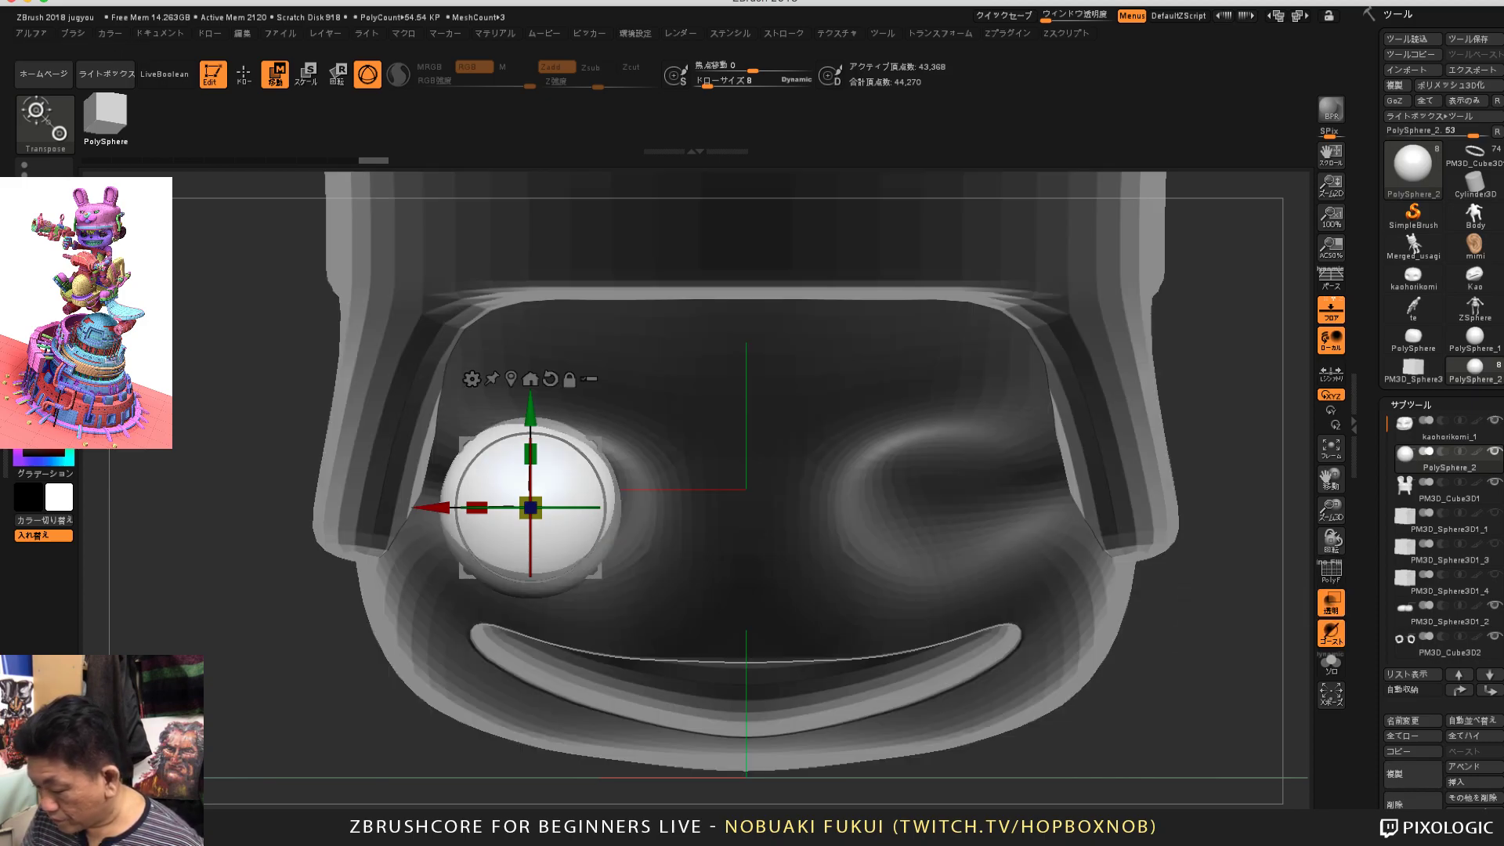
pyautogui.click(1331, 633)
pyautogui.click(1332, 633)
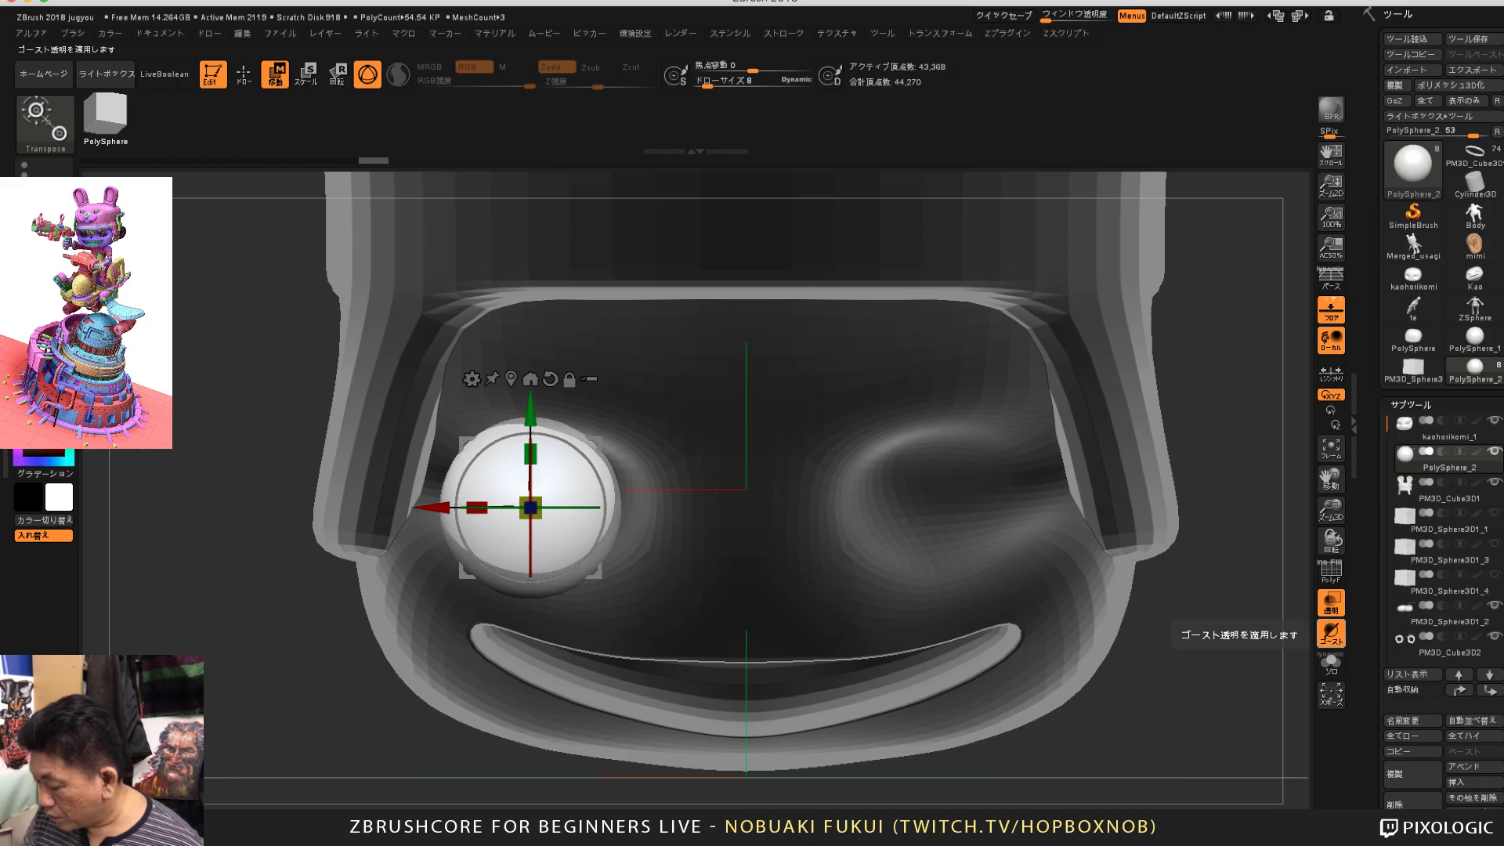
pyautogui.click(1331, 633)
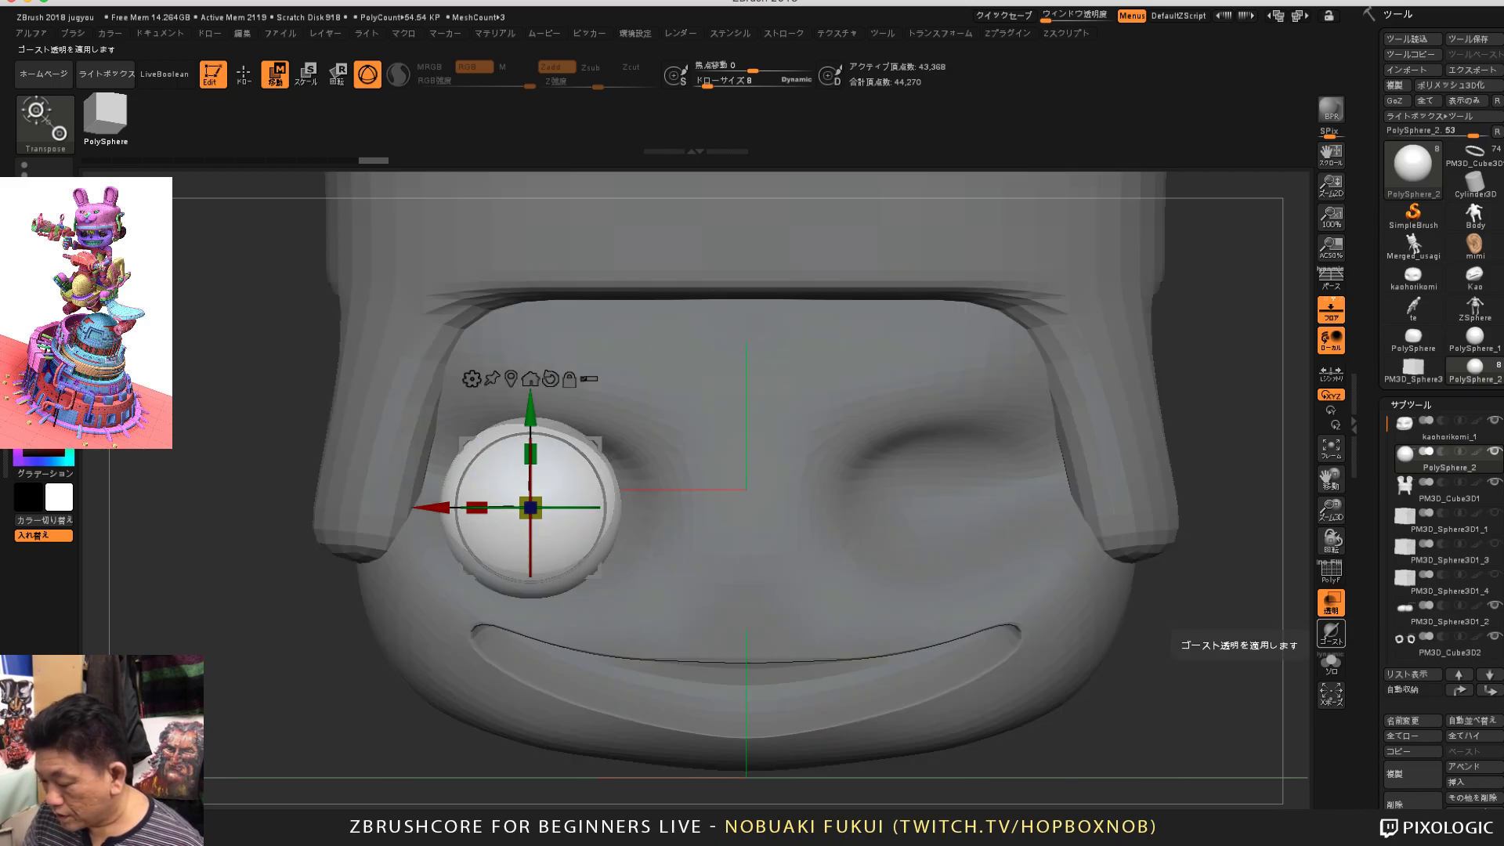
pyautogui.moveTo(1222, 580)
pyautogui.mouseDown()
pyautogui.moveTo(1282, 597)
pyautogui.moveTo(1249, 599)
pyautogui.moveTo(1229, 586)
pyautogui.moveTo(1285, 584)
pyautogui.moveTo(1238, 583)
pyautogui.mouseUp()
# Step: Compare the eyeball's placement in the face with Ghost transparency switched on and off
pyautogui.click(1331, 633)
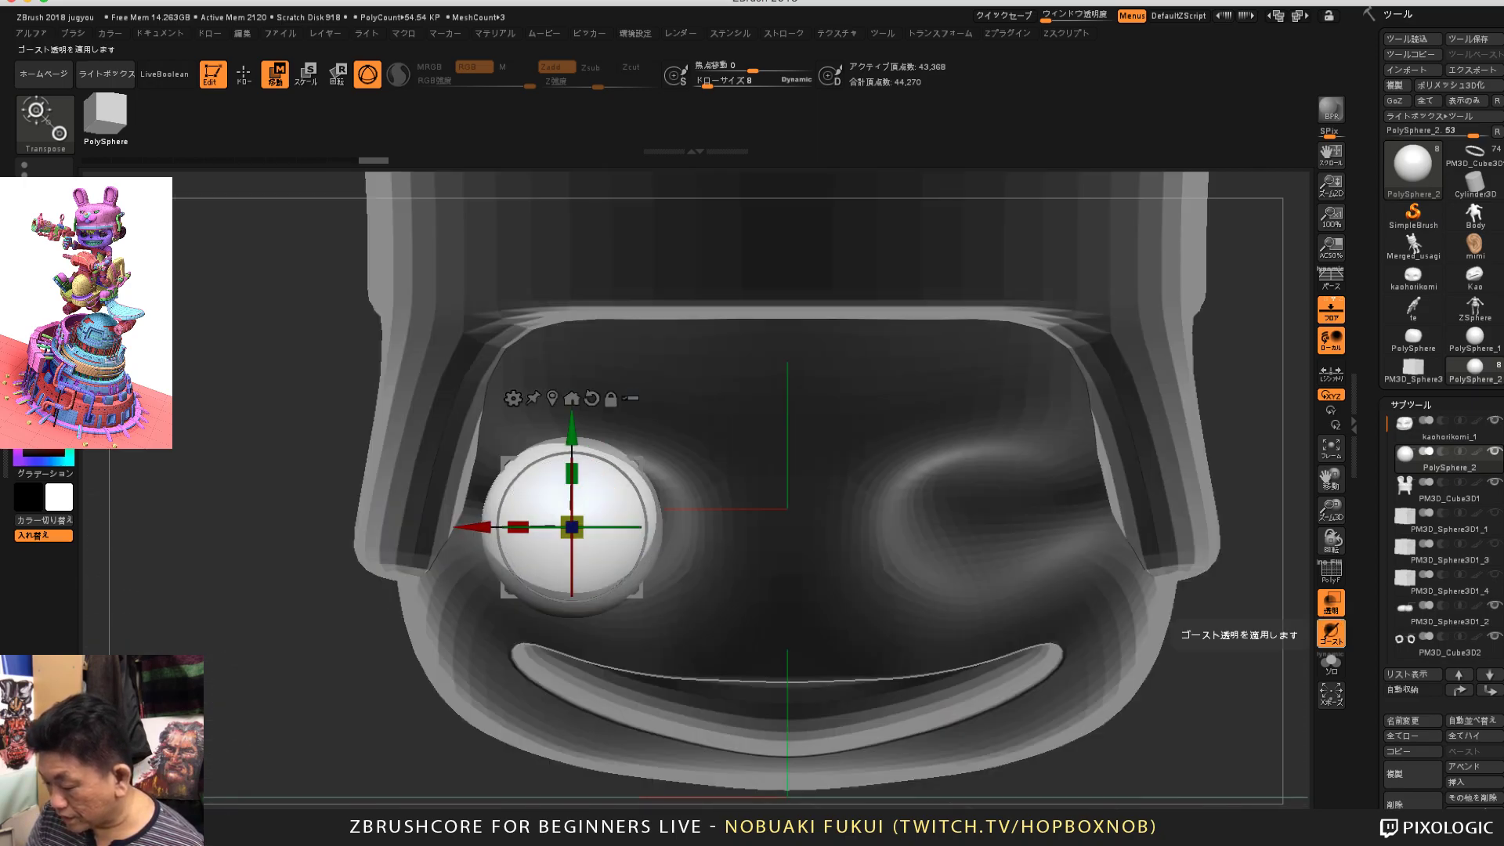
pyautogui.click(1332, 633)
pyautogui.click(1332, 634)
pyautogui.click(1331, 633)
pyautogui.click(1332, 633)
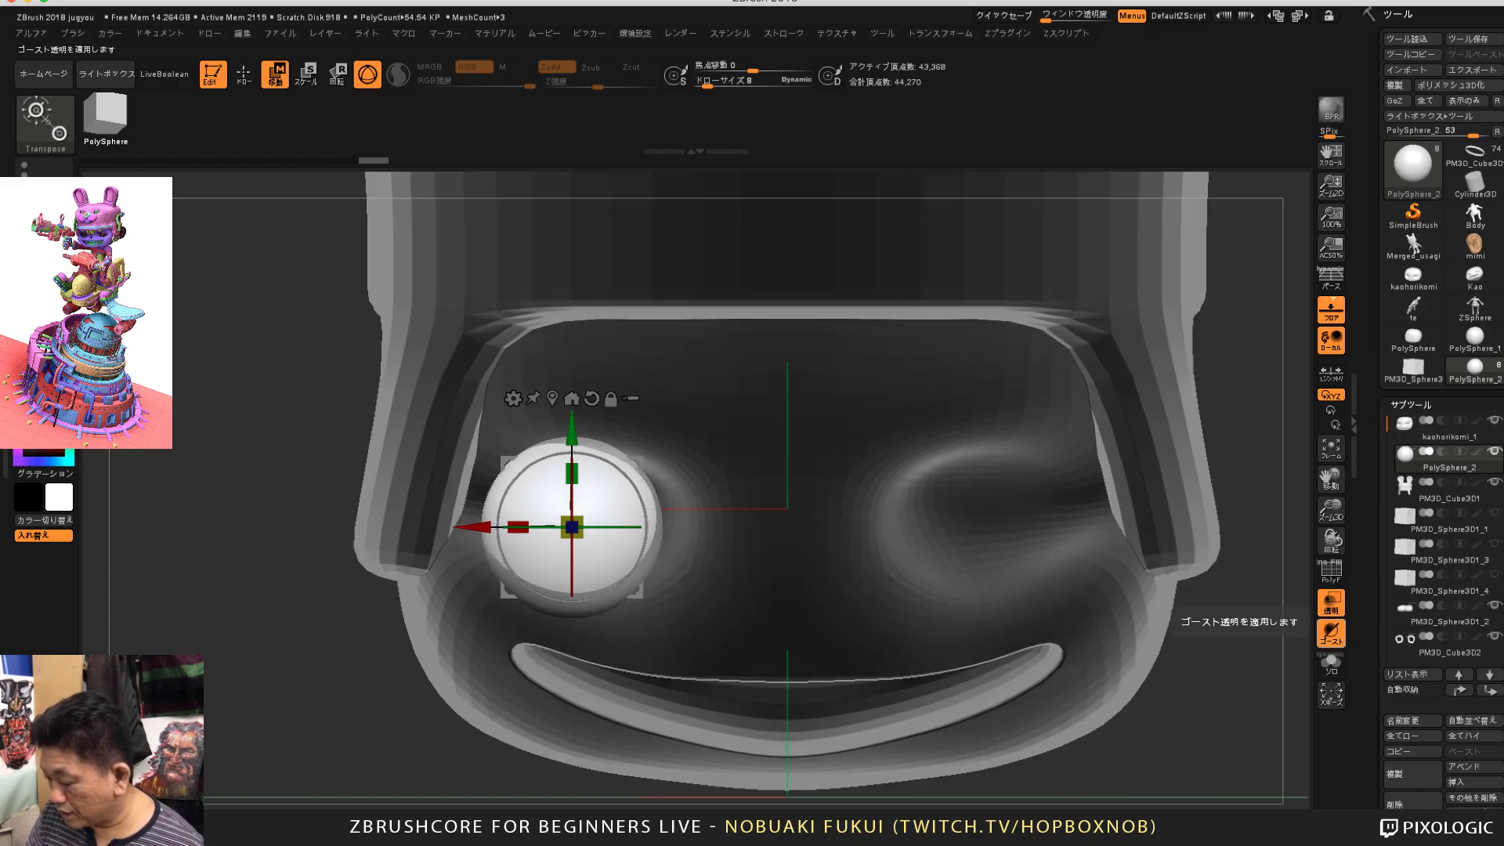
pyautogui.click(1331, 633)
pyautogui.moveTo(1245, 658); pyautogui.dragTo(1324, 675)
pyautogui.moveTo(1223, 658); pyautogui.dragTo(1281, 690)
pyautogui.moveTo(1223, 658)
pyautogui.keyDown('alt'); pyautogui.mouseDown()
pyautogui.moveTo(1242, 717)
pyautogui.moveTo(1238, 682)
pyautogui.moveTo(1210, 669)
pyautogui.mouseUp(); pyautogui.keyUp('alt')
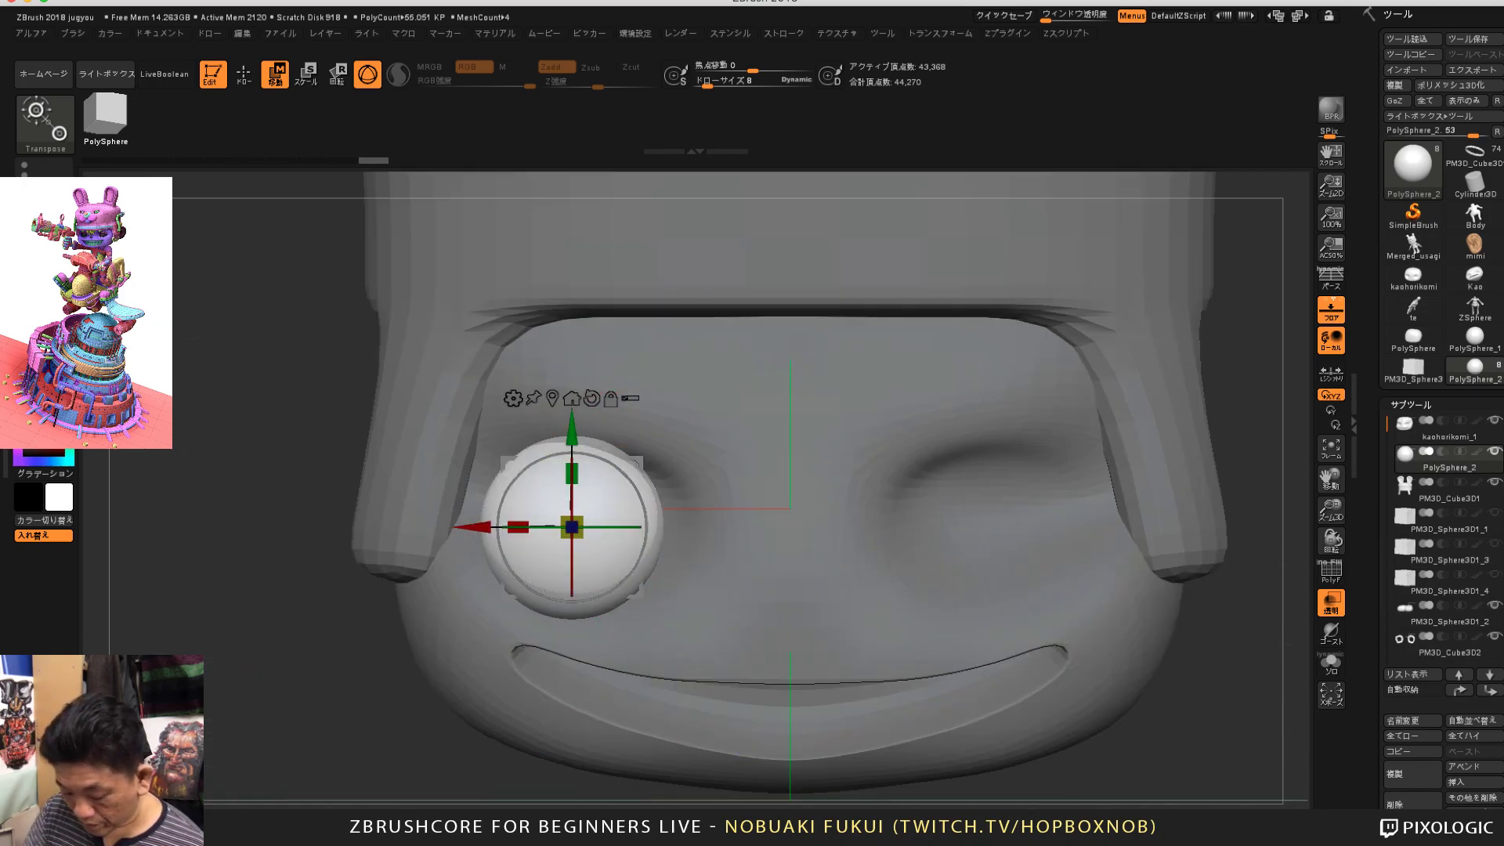
# Step: Switch from transforming to drawing and select the Standard brush, bringing the eyeball in closer
pyautogui.press('q')
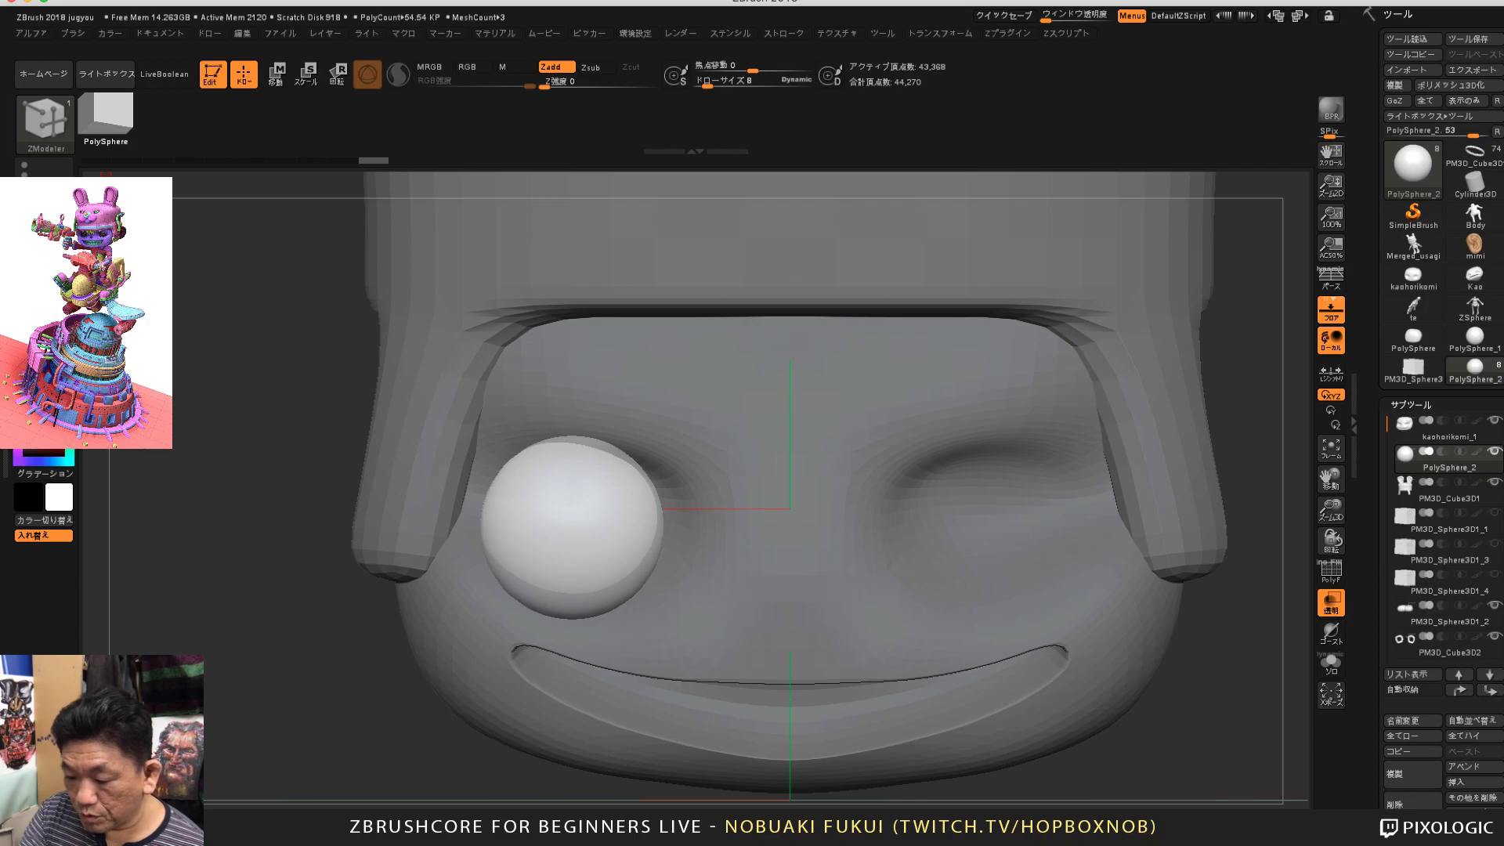
pyautogui.press('b')
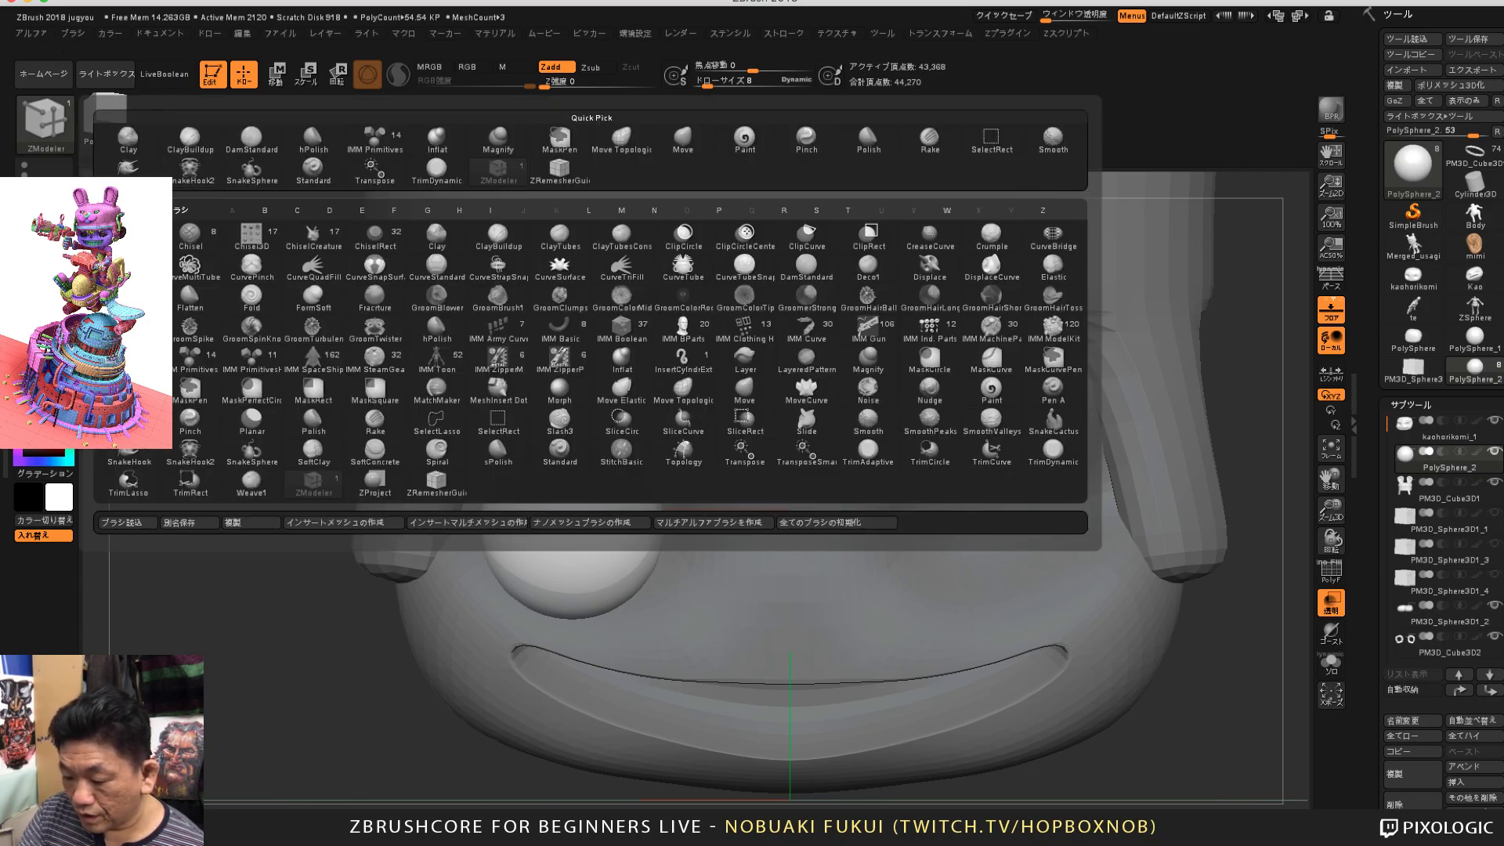
pyautogui.click(313, 169)
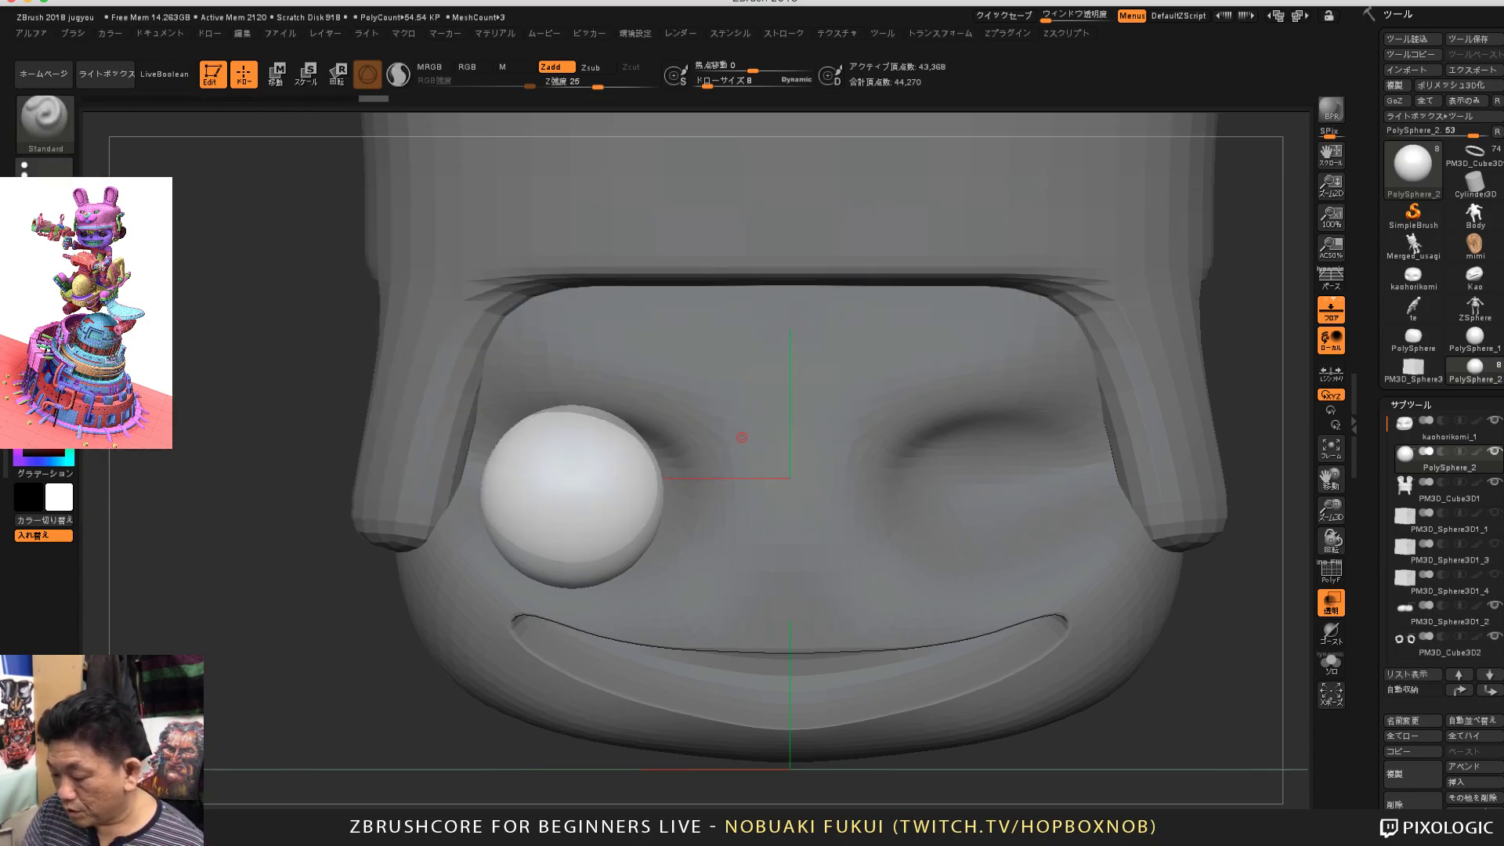
pyautogui.keyDown('alt'); pyautogui.moveTo(338, 710); pyautogui.dragTo(363, 722); pyautogui.keyUp('alt')
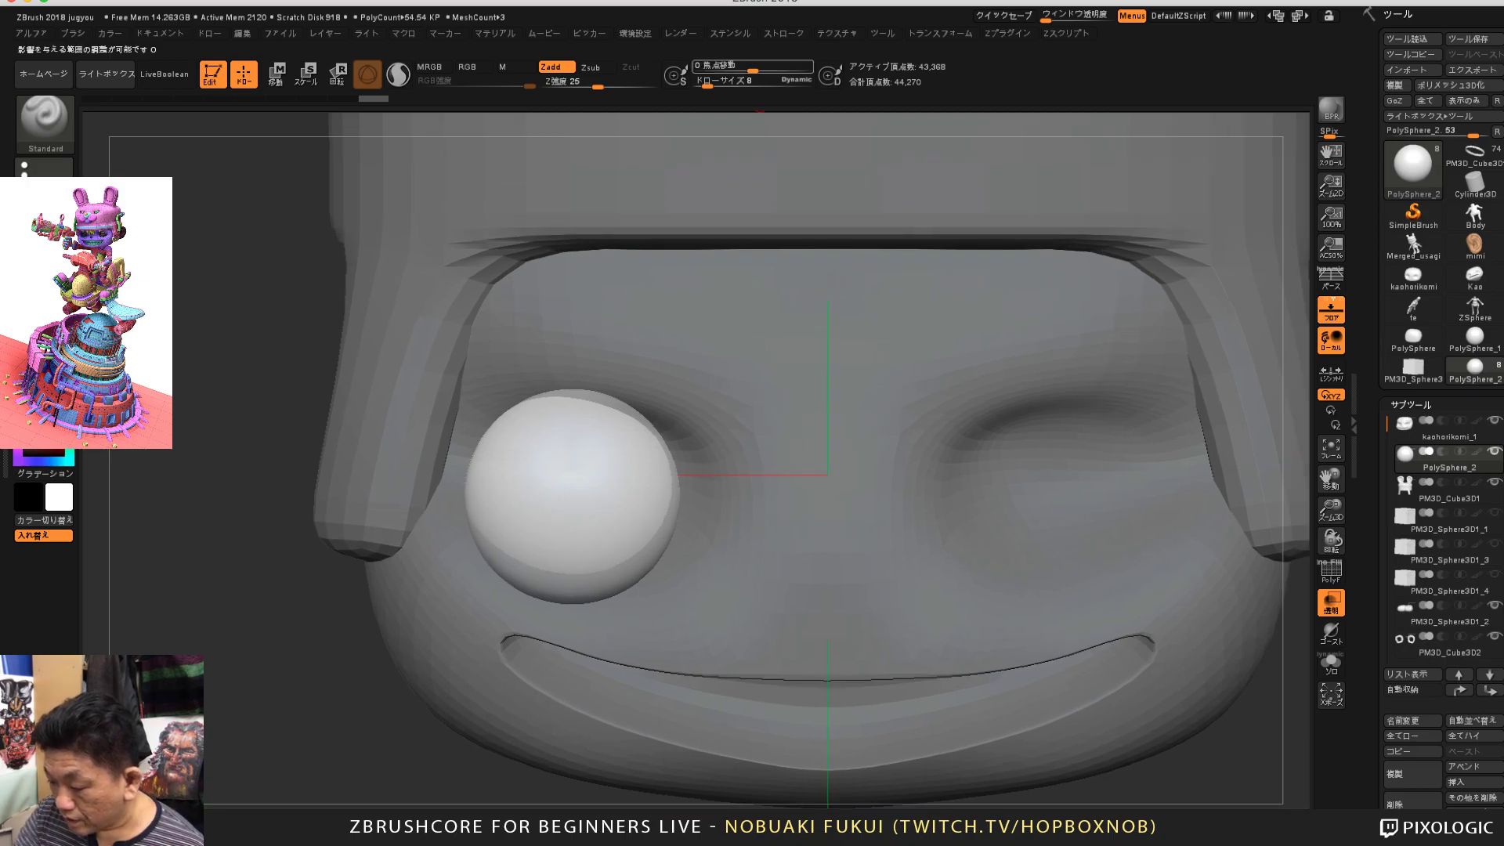
# Step: Set Draw Size to 10 and paint a thin arched mask line across the upper front of the eyeball with MaskPen
pyautogui.moveTo(707, 84); pyautogui.dragTo(706, 83)
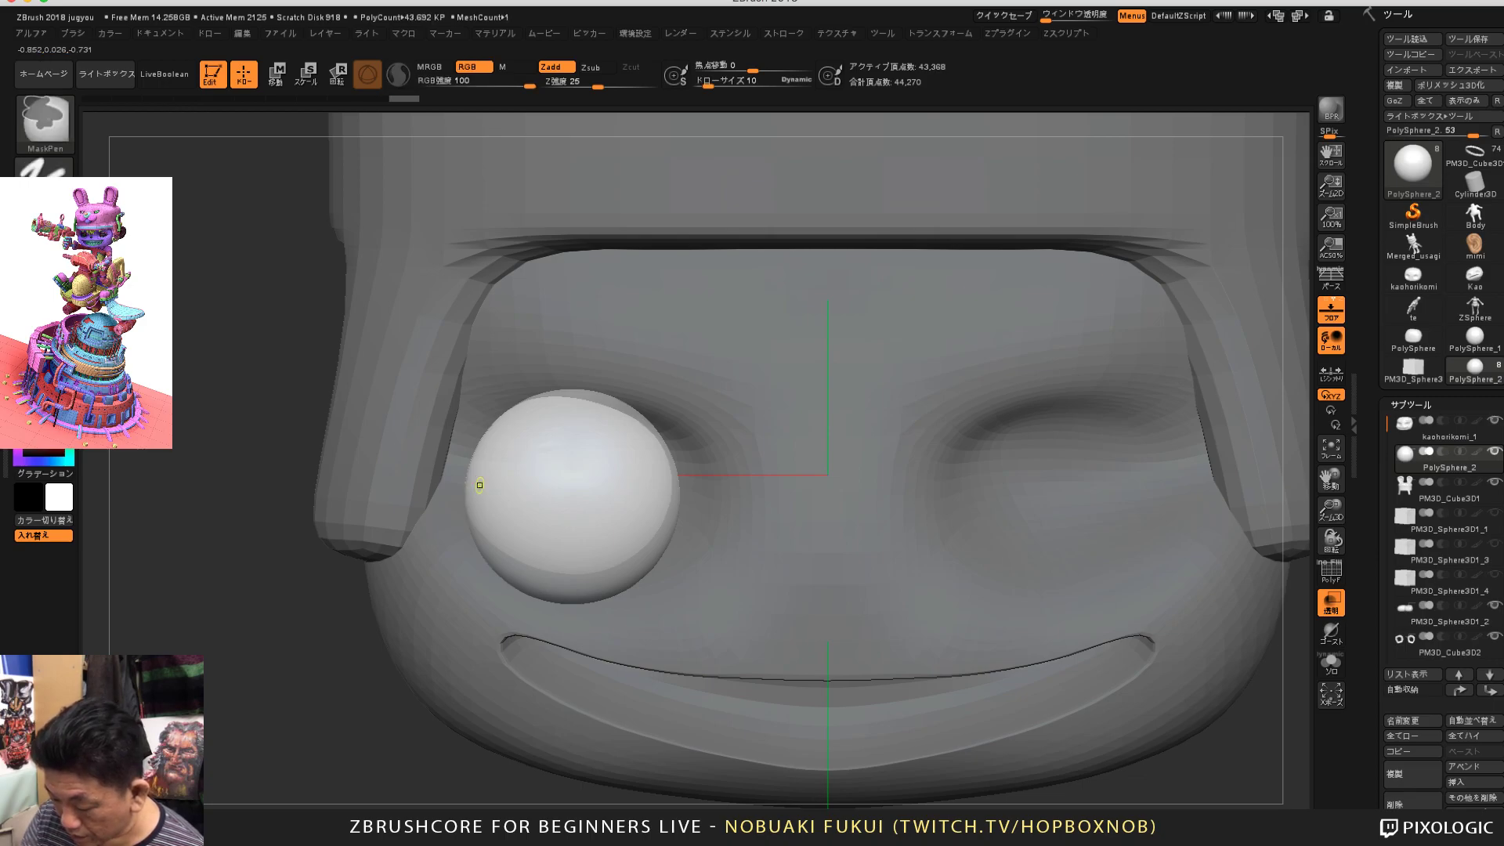
pyautogui.hotkey('ctrl', 'z')
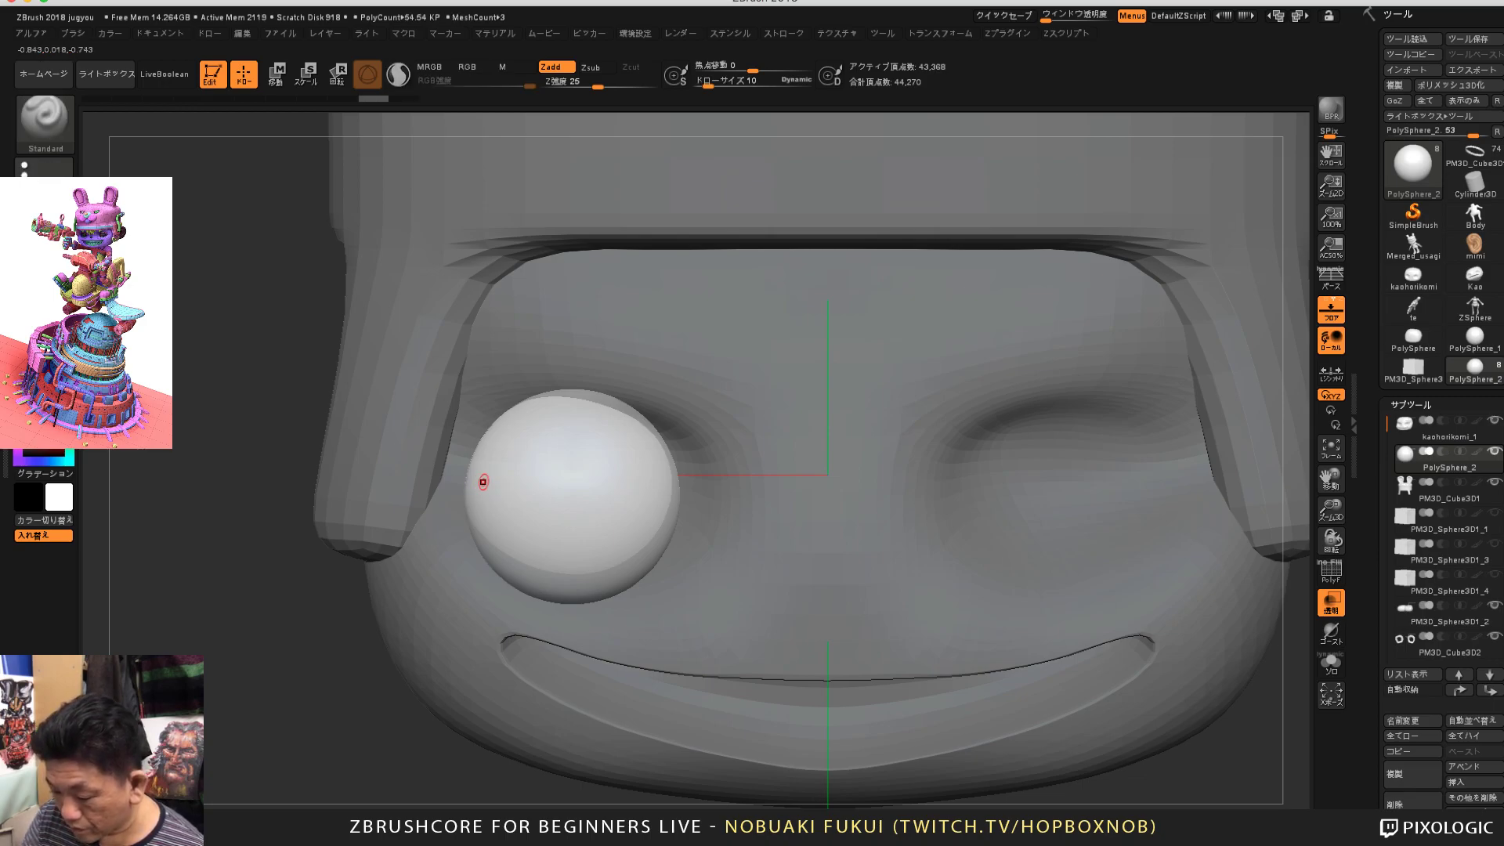
pyautogui.press('ctrl')
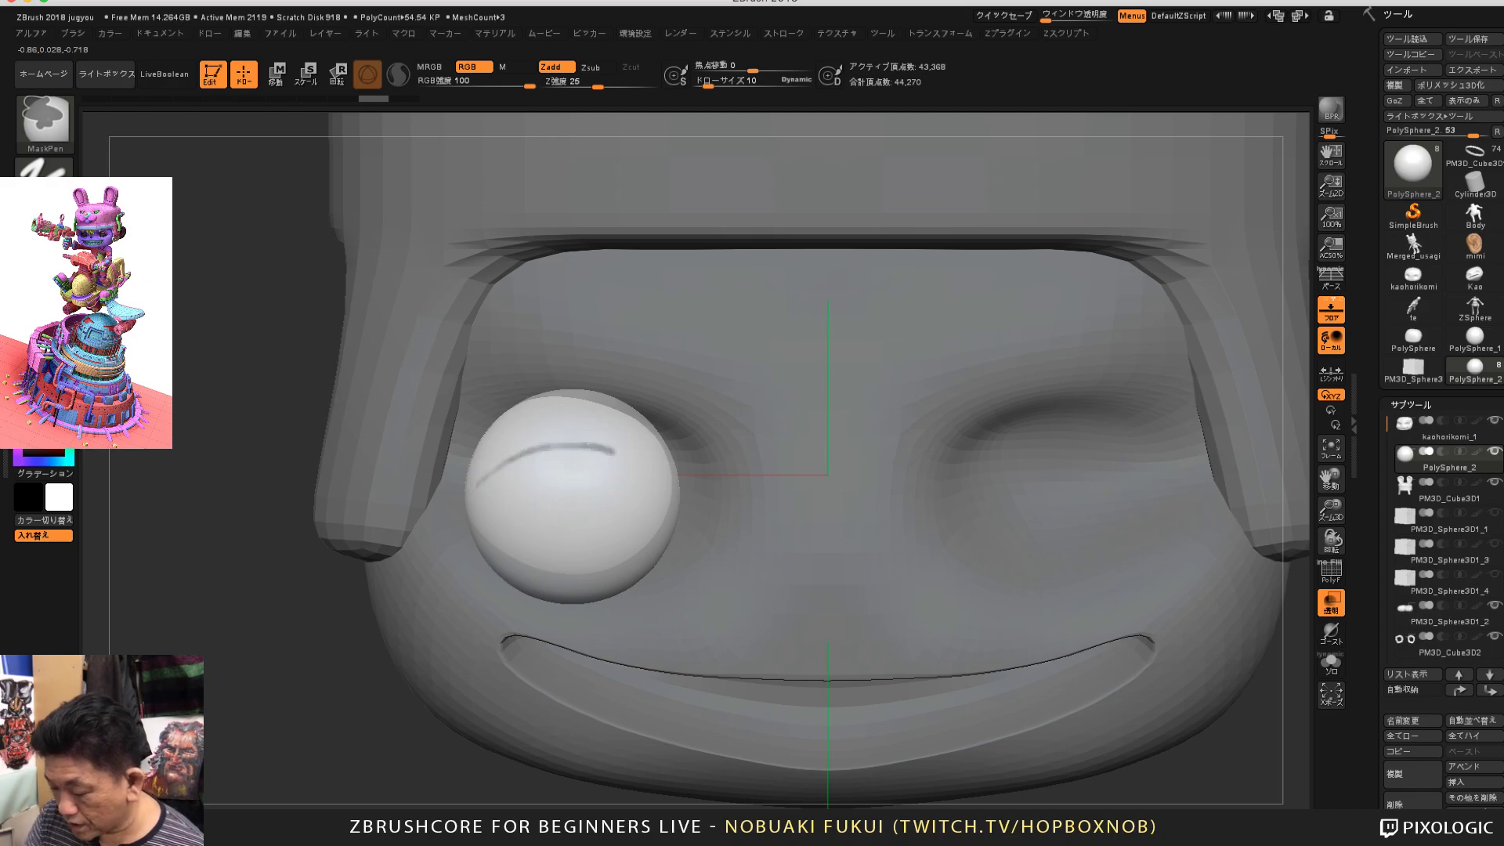
pyautogui.hotkey('ctrl', 'z')
pyautogui.moveTo(470, 491)
pyautogui.keyDown('ctrl'); pyautogui.mouseDown()
pyautogui.moveTo(520, 461)
pyautogui.moveTo(674, 481)
pyautogui.moveTo(544, 448)
pyautogui.mouseUp(); pyautogui.keyUp('ctrl')
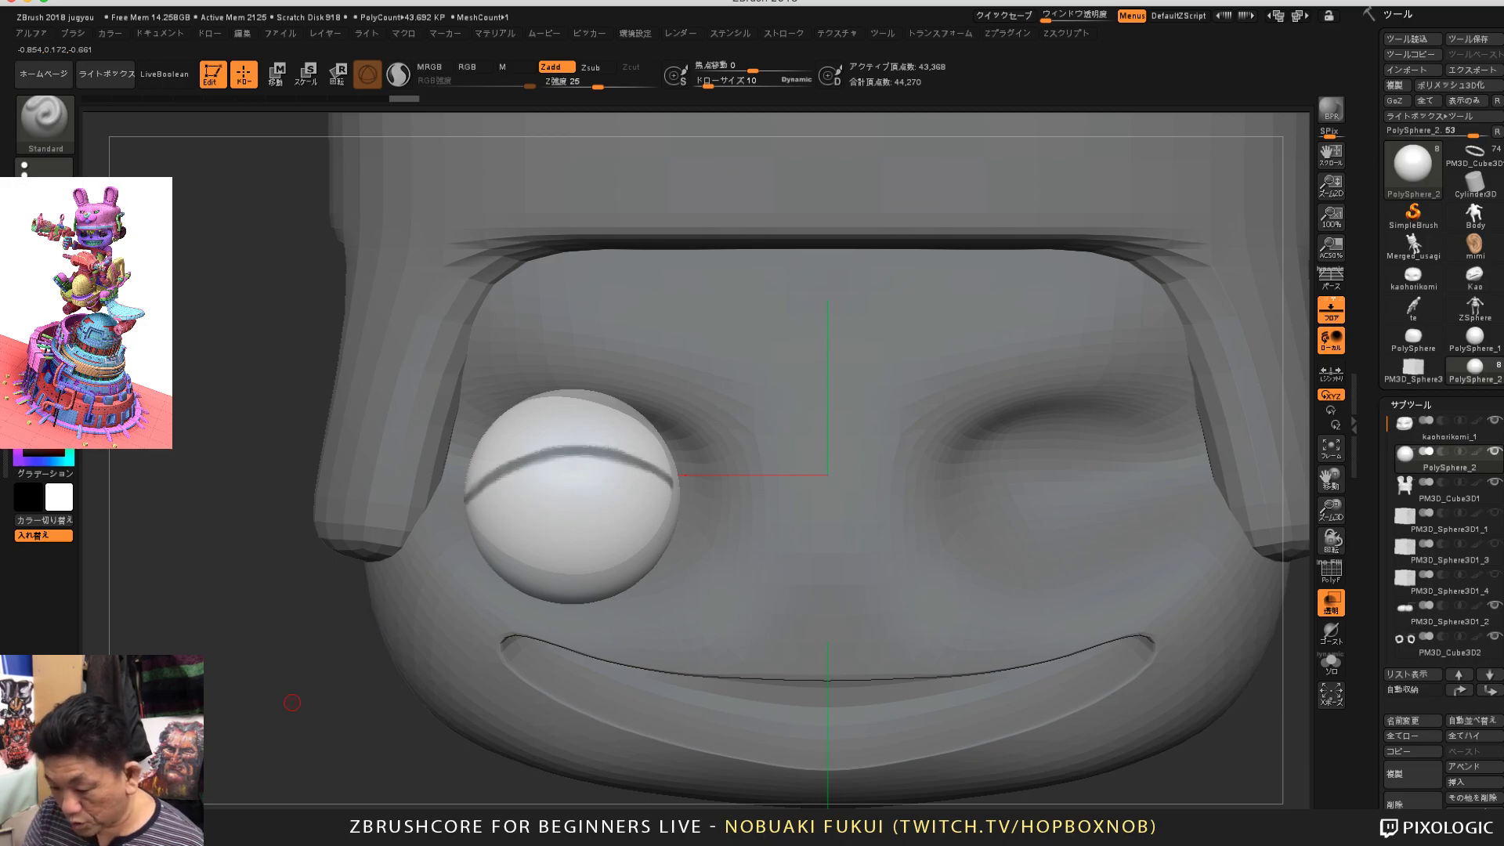
# Step: Mask the whole area of the eyeball above the arched line using the MaskLasso brush
pyautogui.press('ctrl')
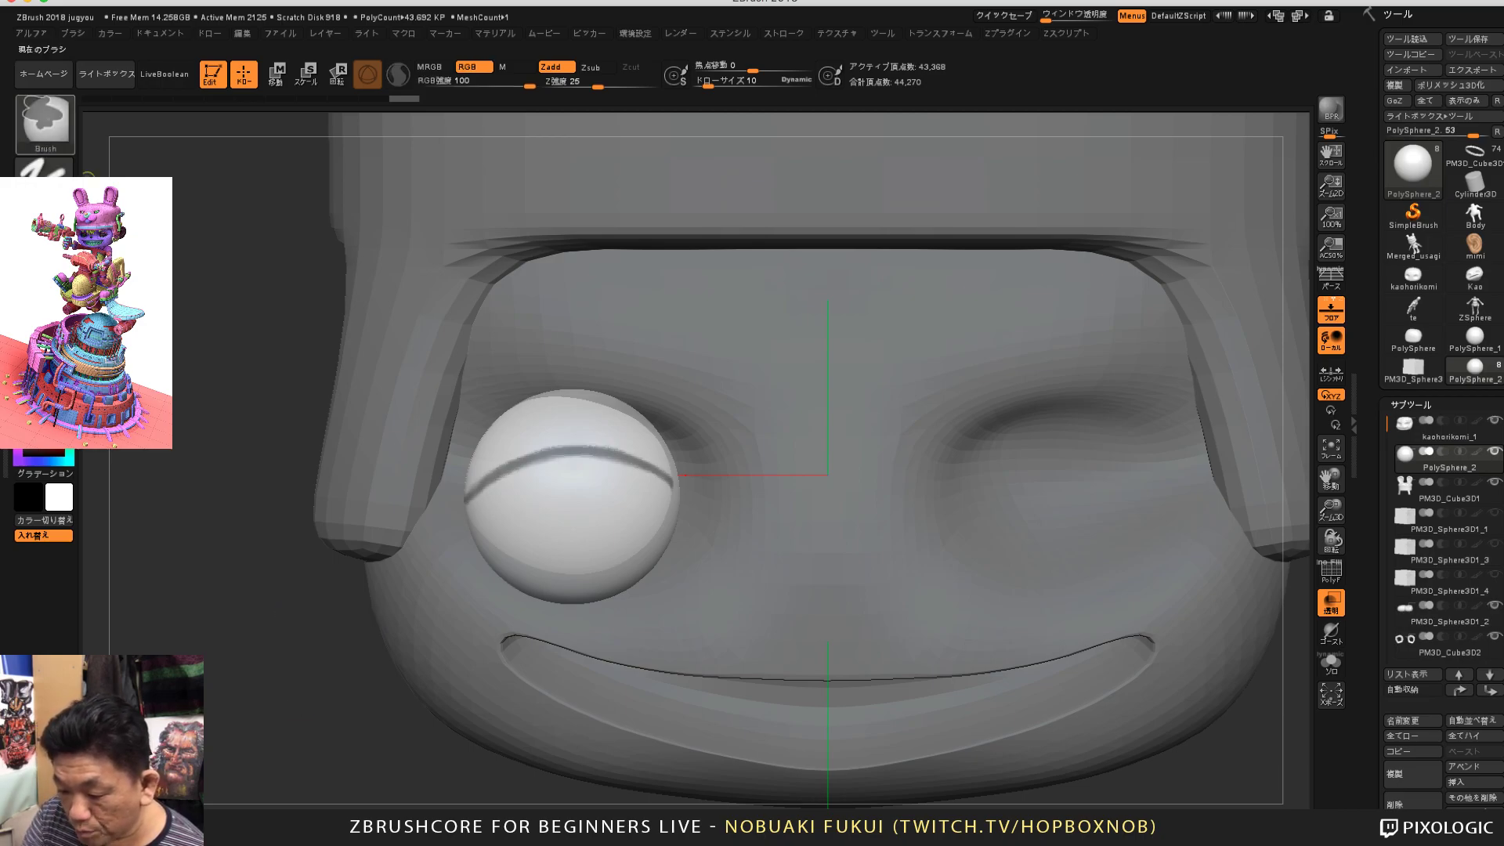
pyautogui.keyDown('ctrl'); pyautogui.click(45, 120); pyautogui.keyUp('ctrl')
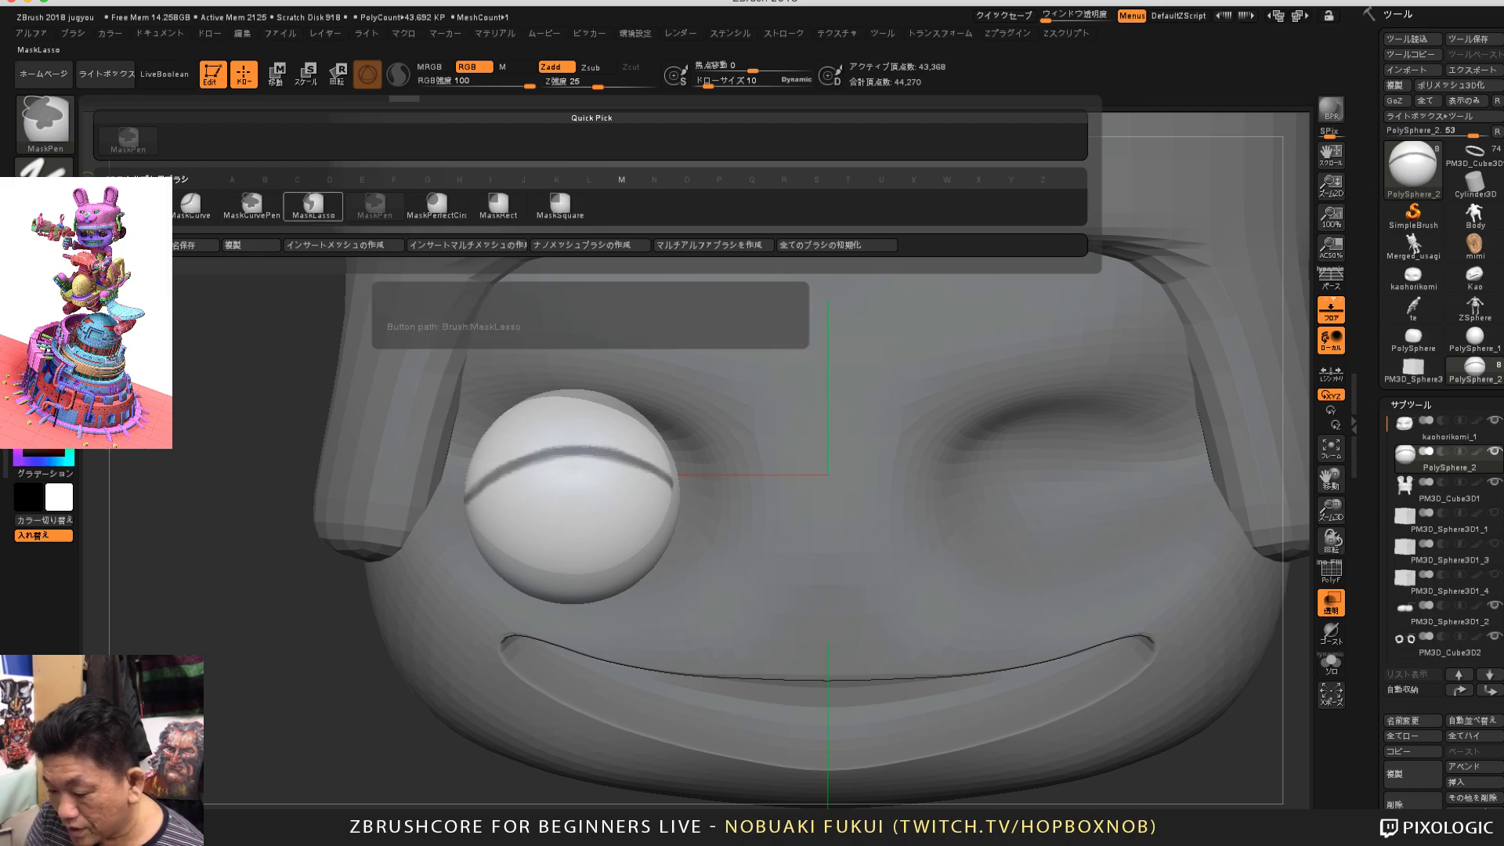
pyautogui.click(313, 207)
pyautogui.moveTo(263, 558)
pyautogui.keyDown('ctrl'); pyautogui.mouseDown()
pyautogui.moveTo(407, 527)
pyautogui.moveTo(540, 453)
pyautogui.mouseUp(); pyautogui.keyUp('ctrl')
pyautogui.moveTo(674, 476)
pyautogui.keyDown('ctrl'); pyautogui.mouseDown()
pyautogui.moveTo(713, 494)
pyautogui.moveTo(501, 317)
pyautogui.moveTo(270, 662)
pyautogui.moveTo(694, 435)
pyautogui.moveTo(709, 493)
pyautogui.moveTo(680, 476)
pyautogui.moveTo(299, 564)
pyautogui.mouseUp(); pyautogui.keyUp('ctrl')
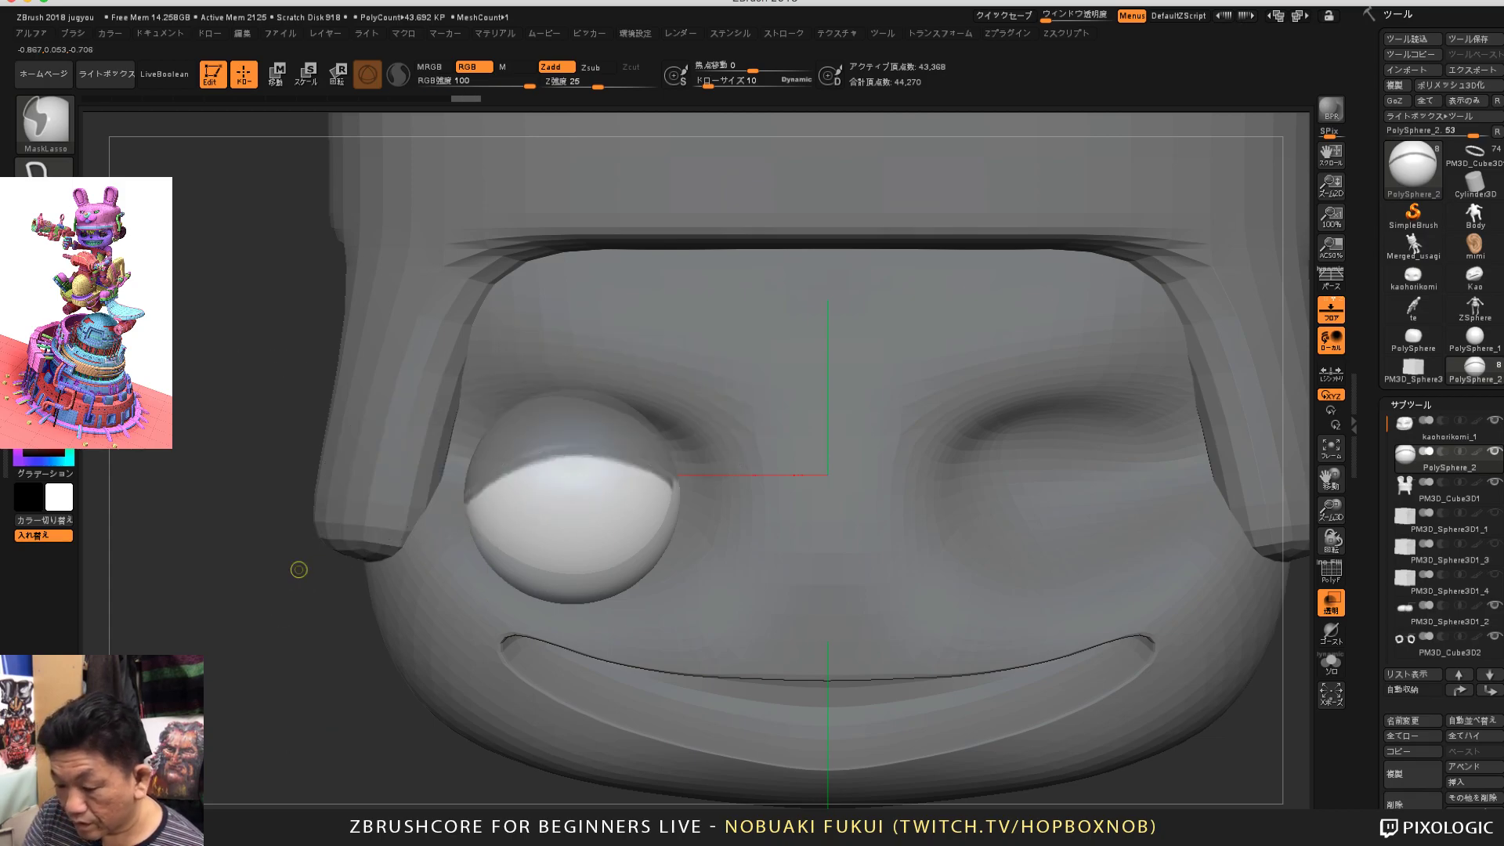
# Step: Make MaskPen the masking brush again and isolate the eyeball with Solo, seen up close from its outer side
pyautogui.keyDown('ctrl'); pyautogui.click(46, 121); pyautogui.keyUp('ctrl')
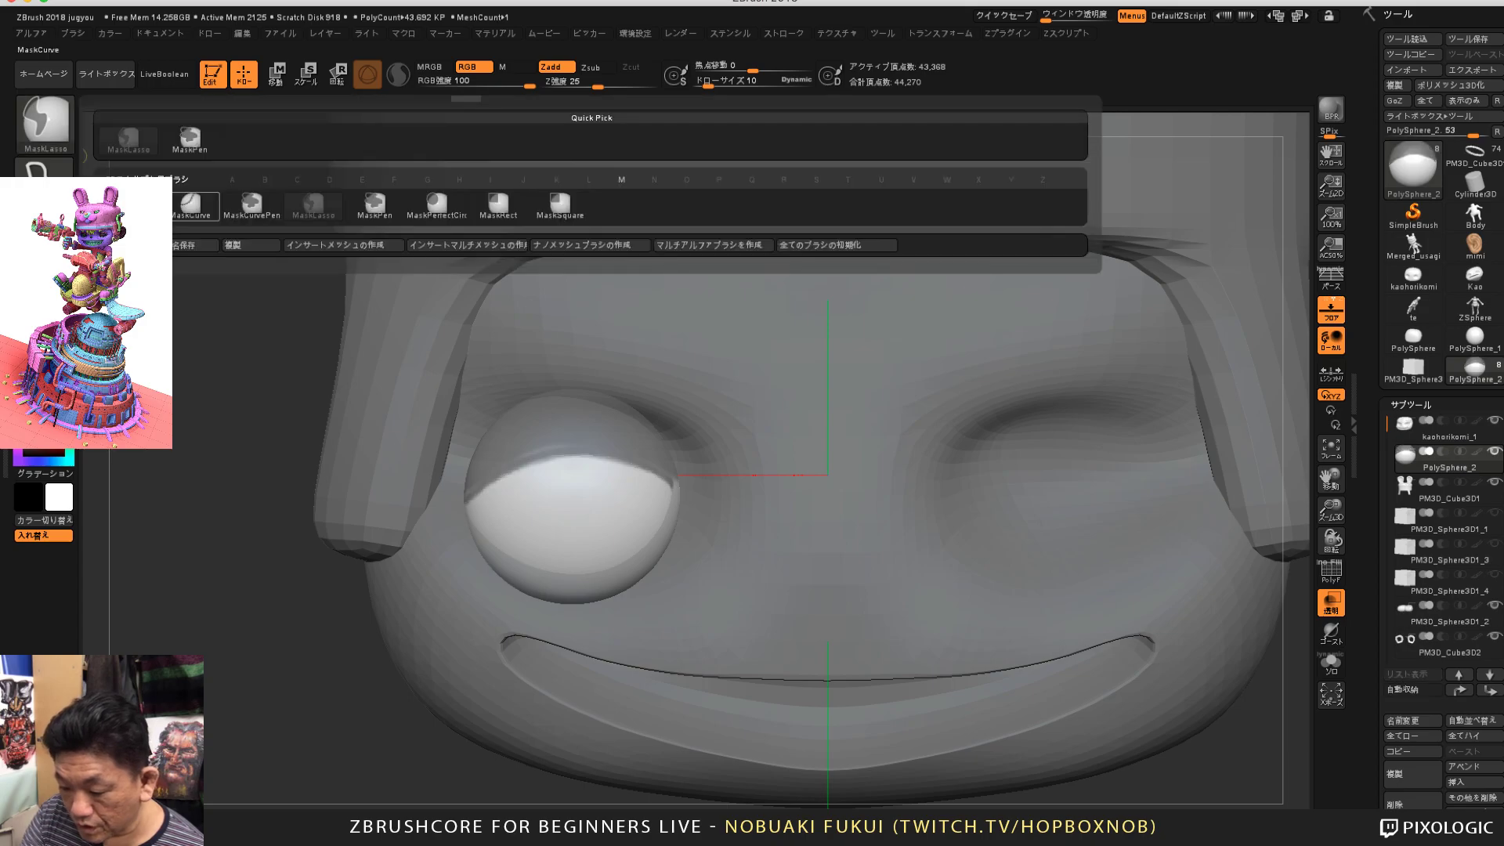
pyautogui.press('p')
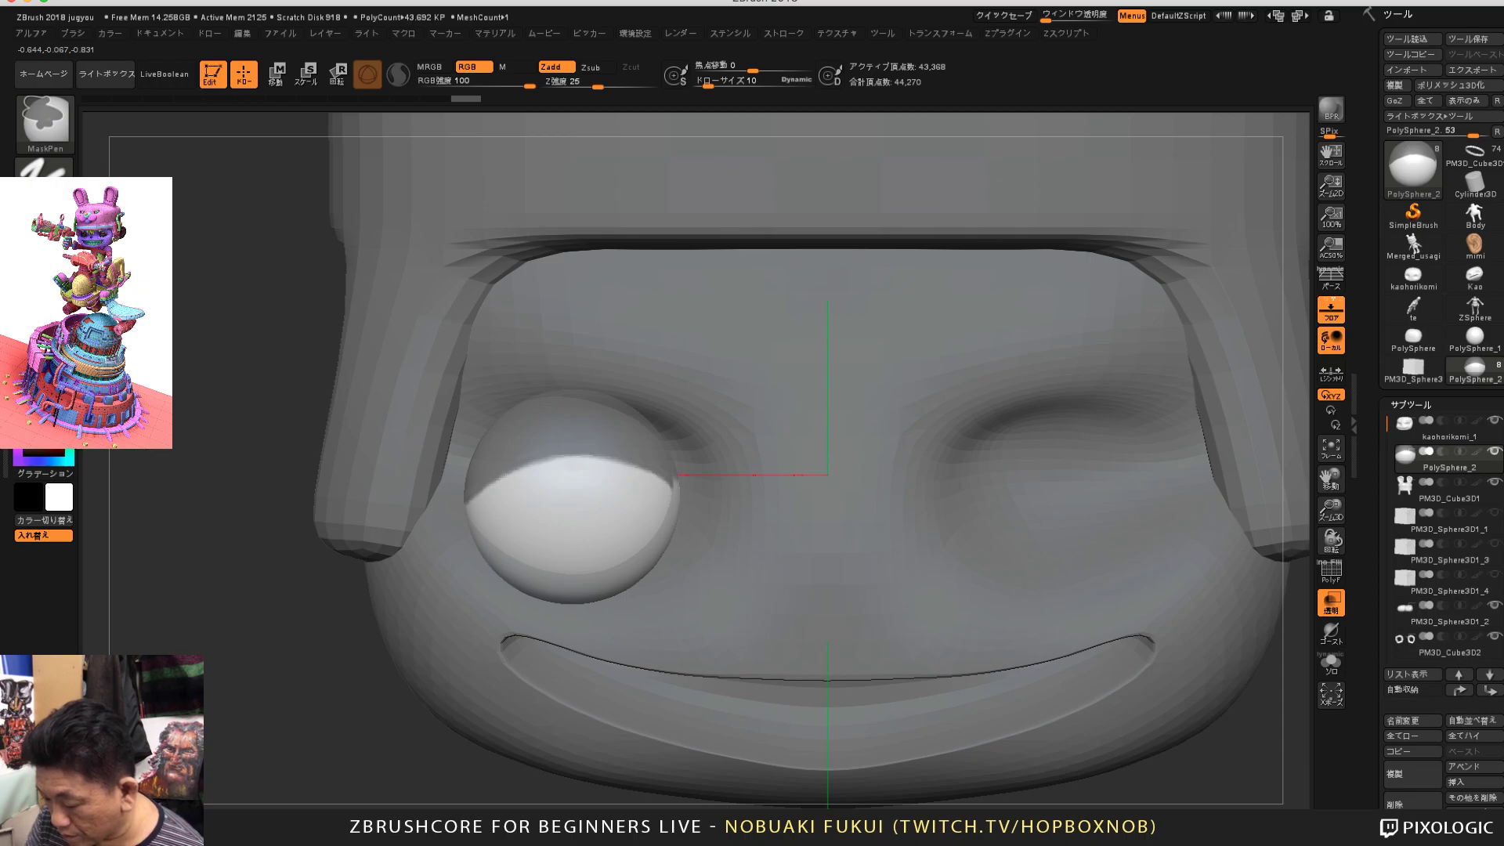
pyautogui.press('ctrl')
pyautogui.moveTo(332, 704); pyautogui.dragTo(251, 723)
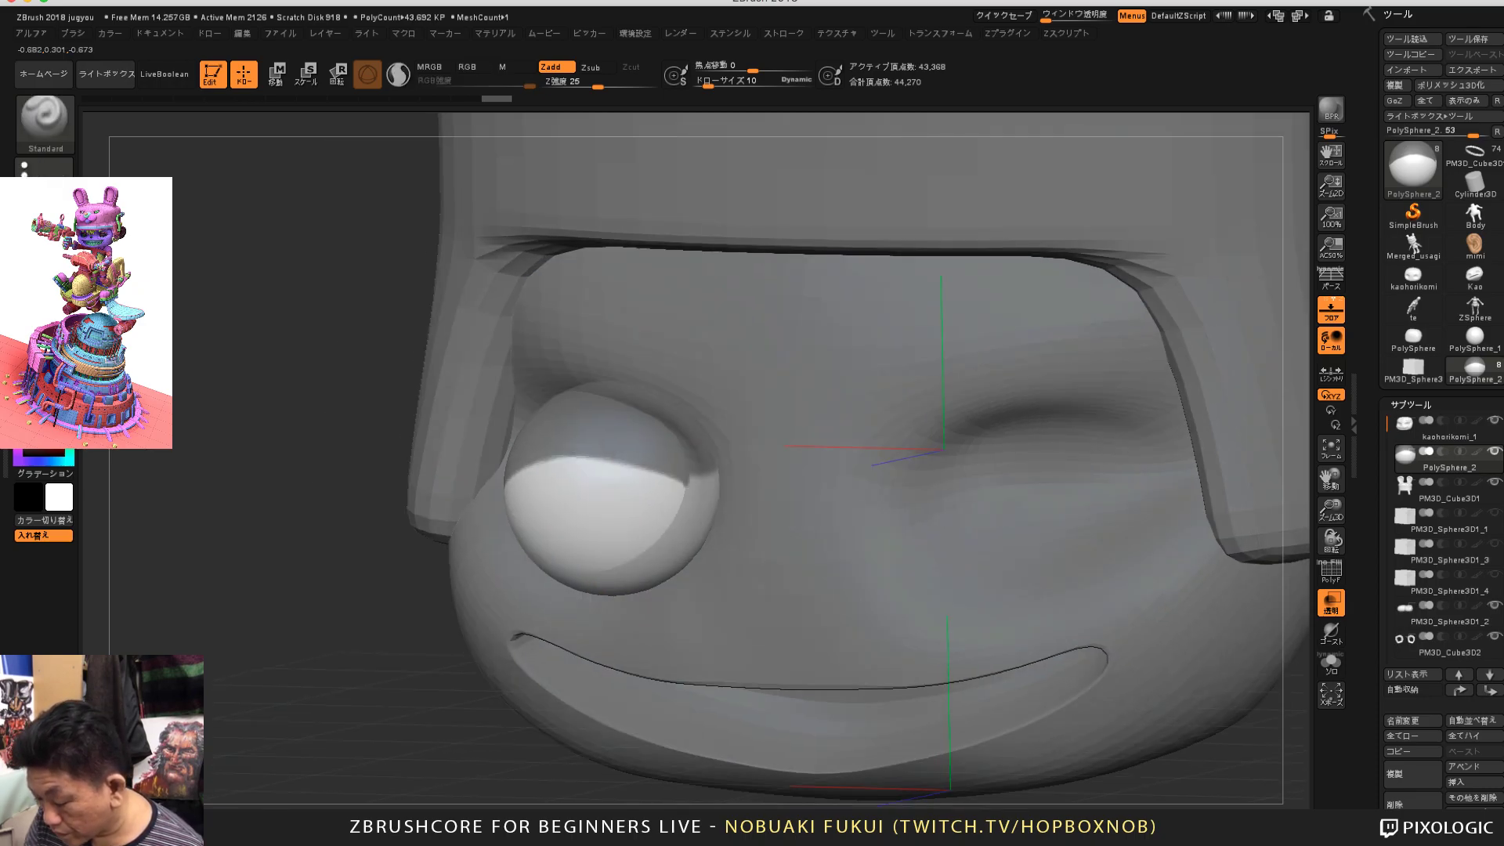
pyautogui.press('ctrl')
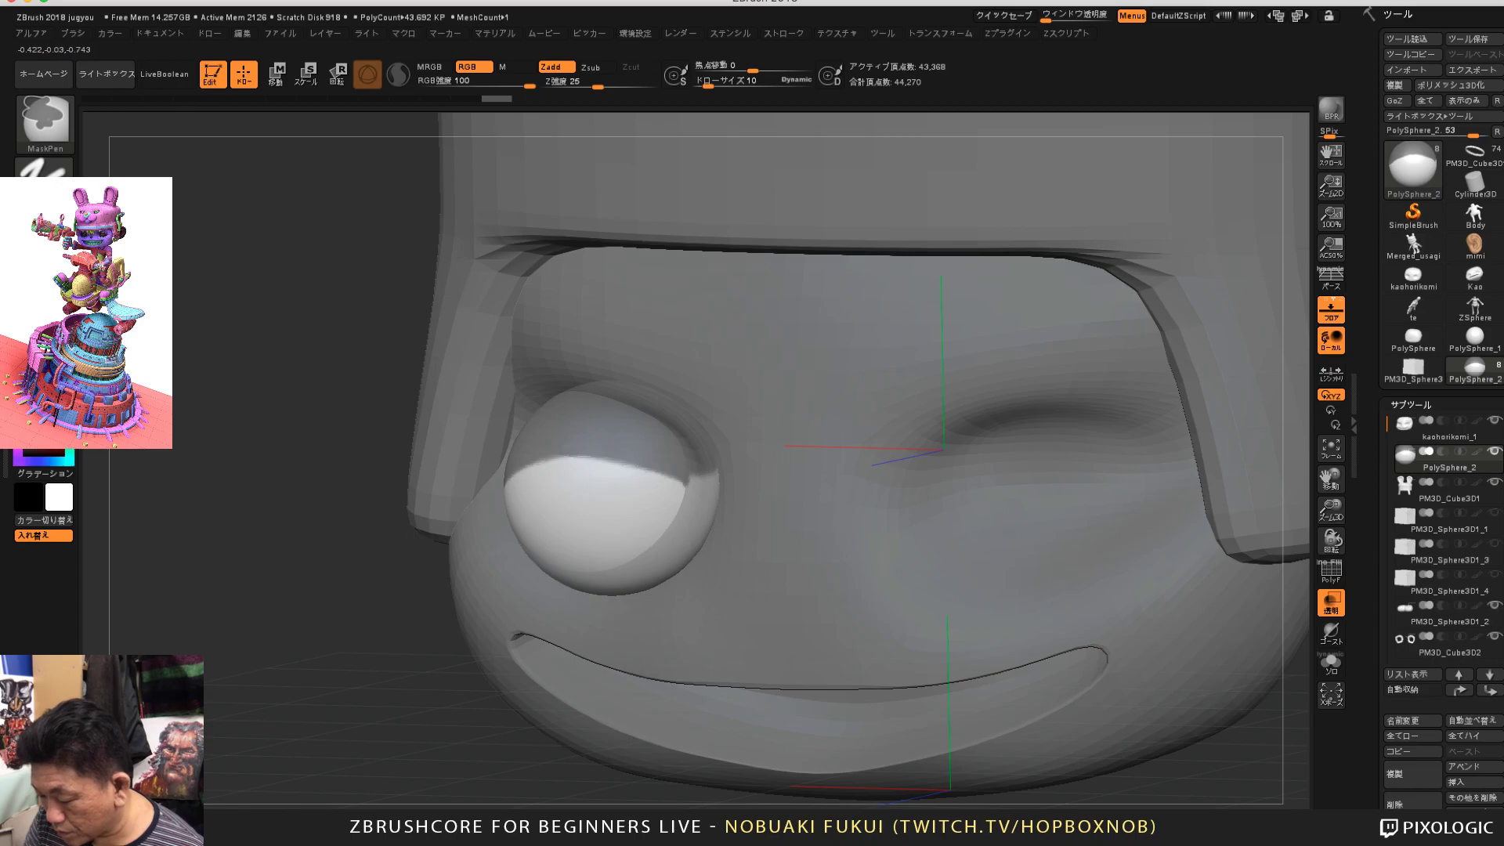
pyautogui.moveTo(325, 753); pyautogui.dragTo(549, 725)
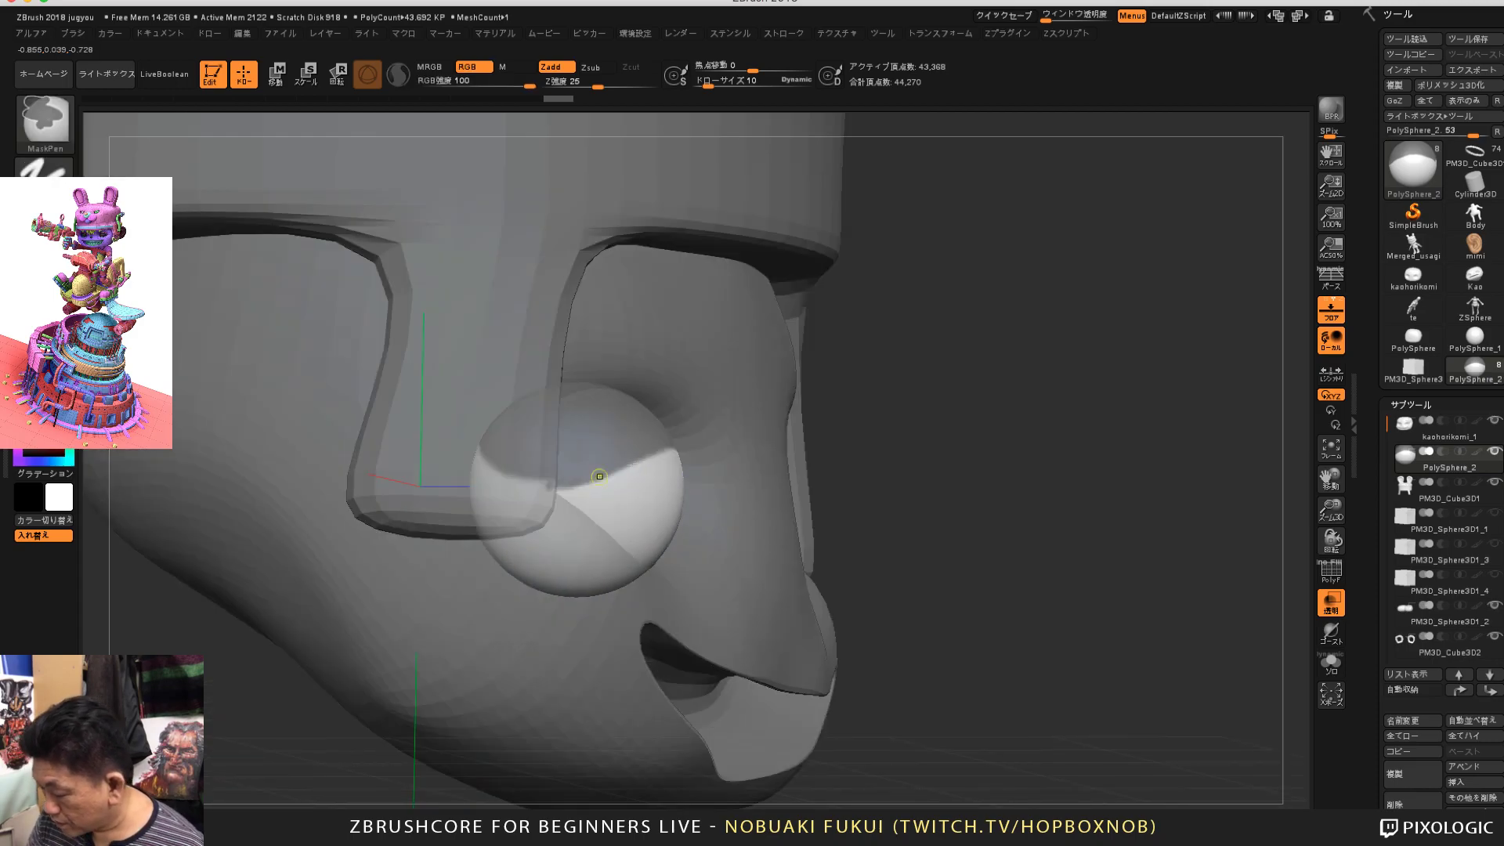
pyautogui.click(1332, 662)
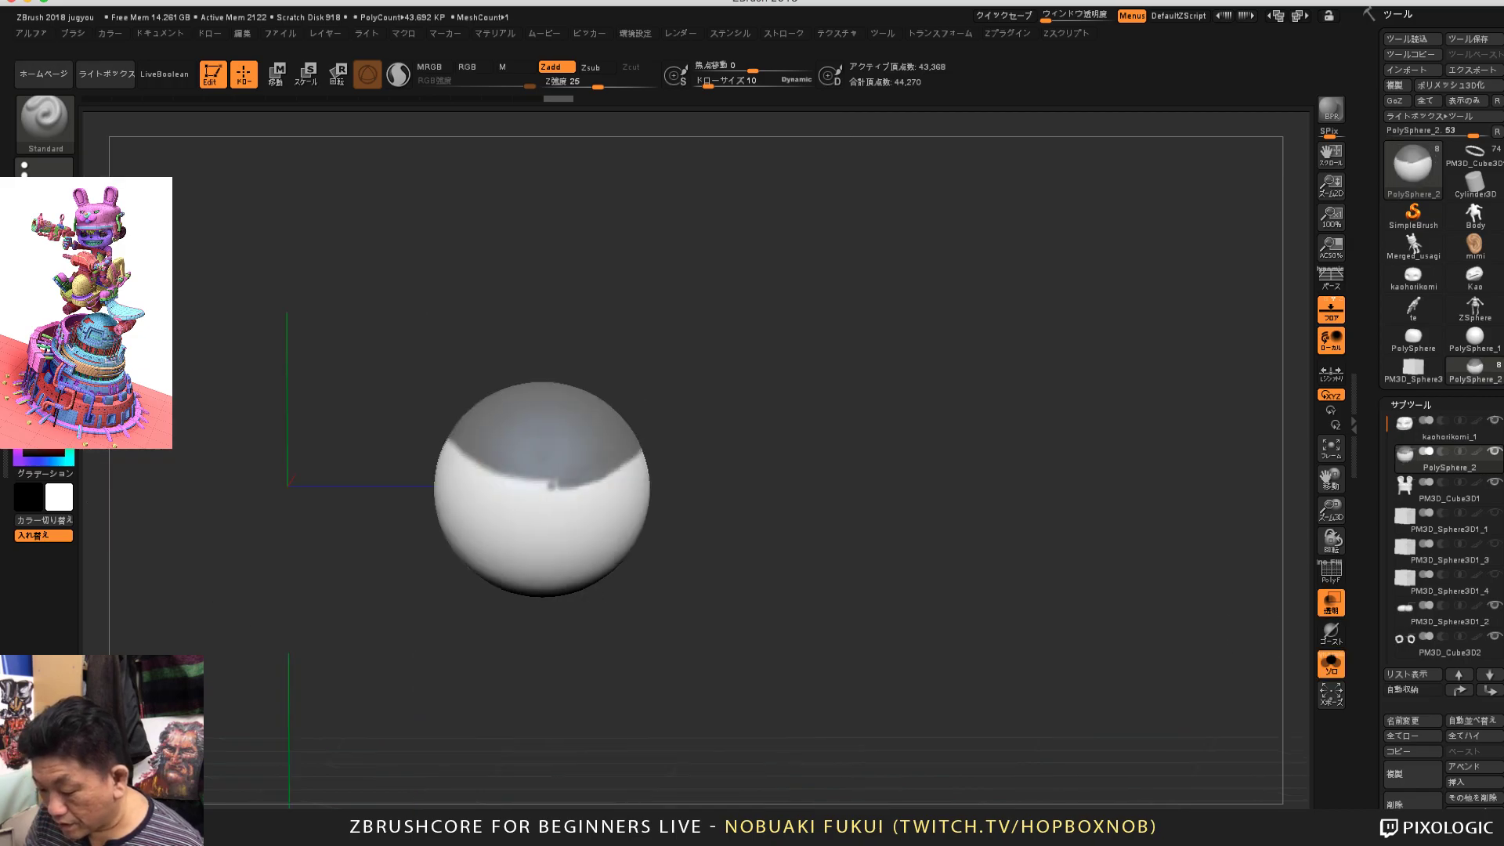
pyautogui.keyDown('alt'); pyautogui.moveTo(855, 543); pyautogui.dragTo(855, 642); pyautogui.keyUp('alt')
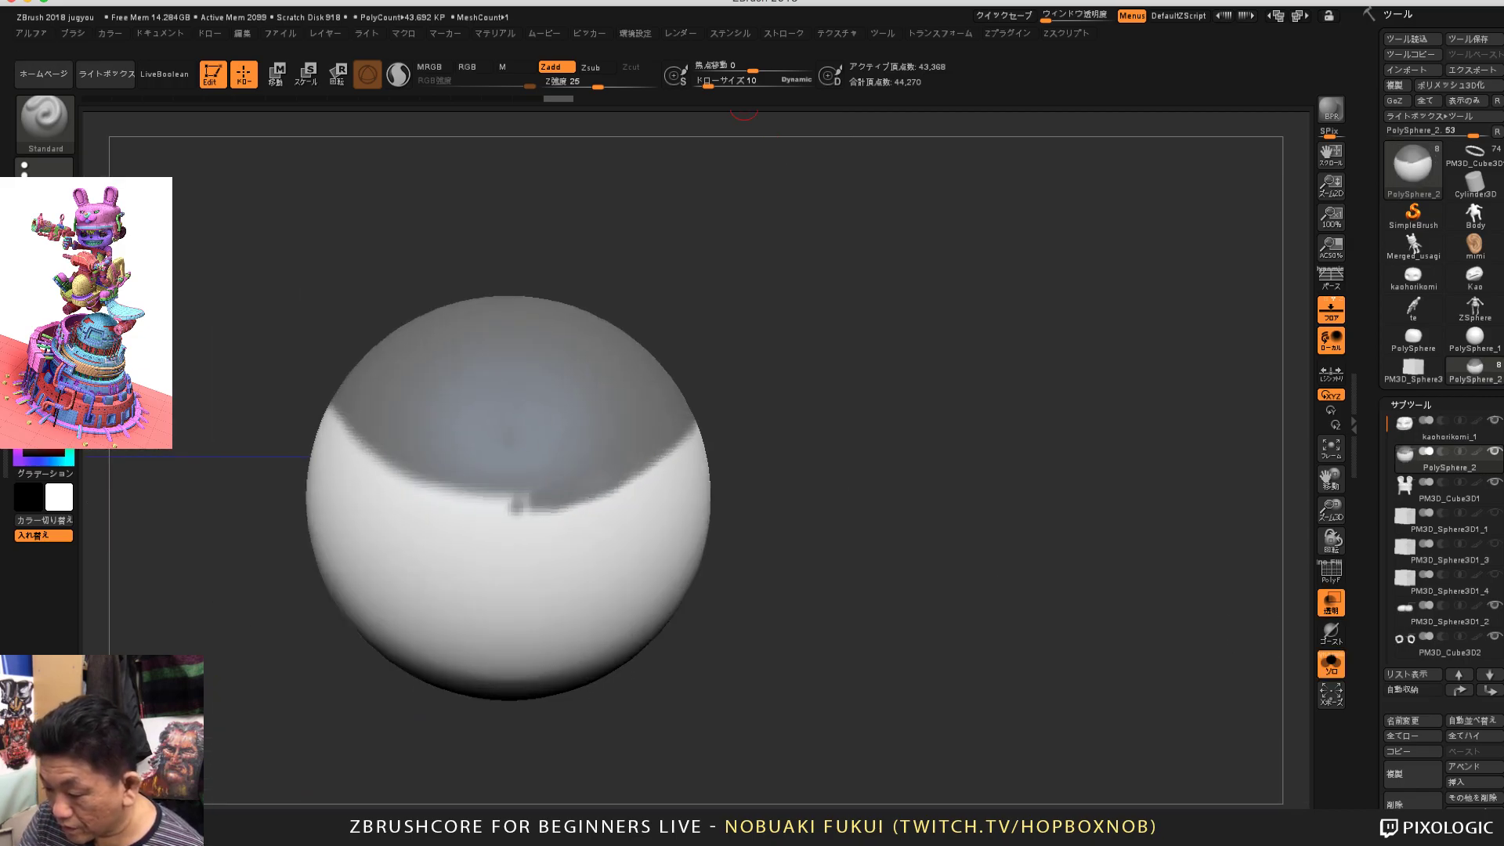
# Step: Set Draw Size to 21 and extend the mask's lower edge downward on the outer side of the eyeball
pyautogui.moveTo(713, 81); pyautogui.dragTo(708, 81)
pyautogui.press('ctrl')
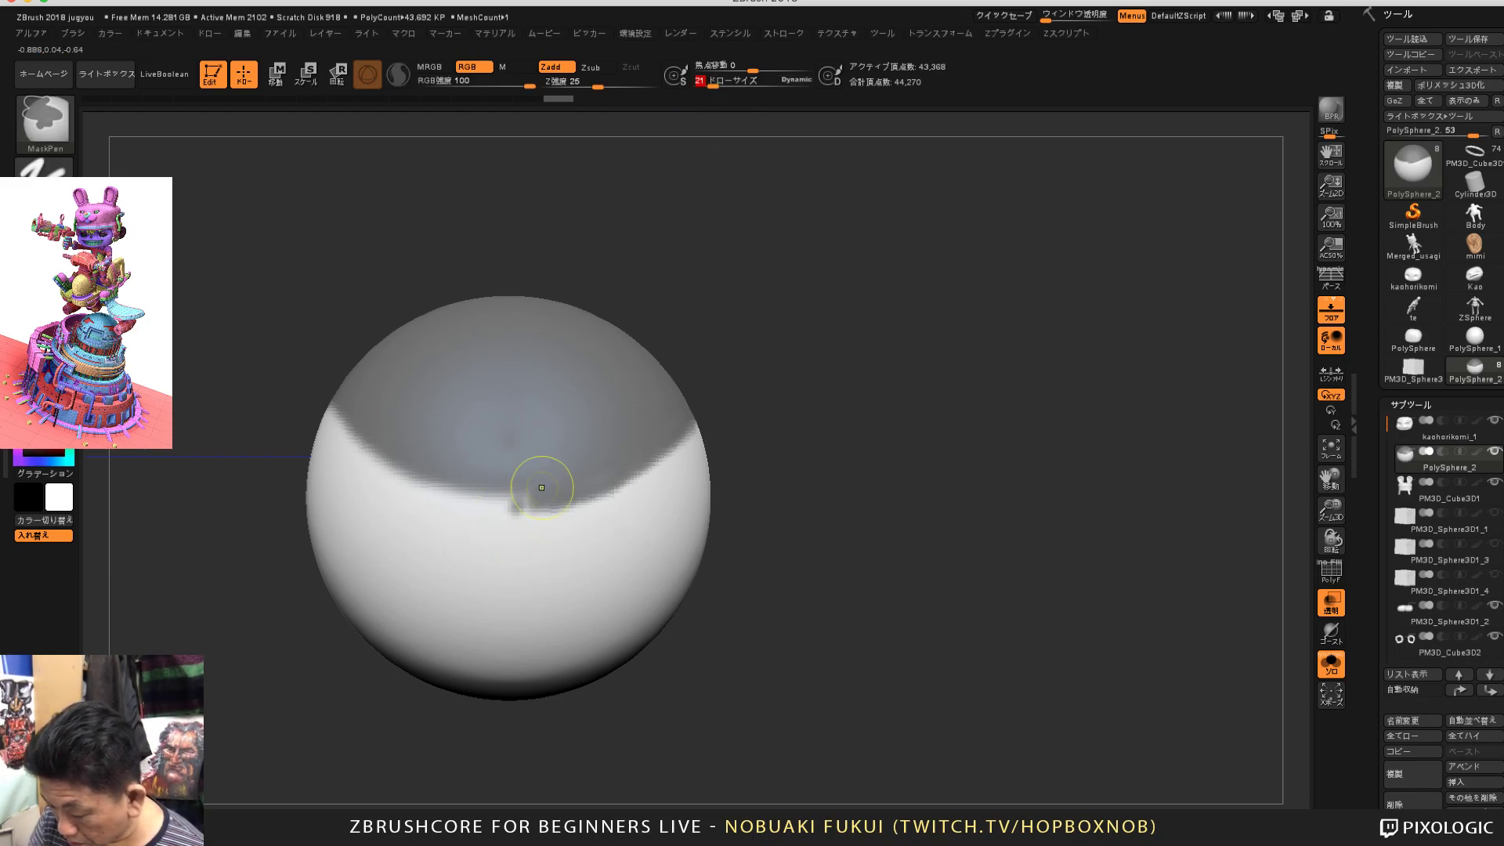
pyautogui.moveTo(541, 487)
pyautogui.keyDown('ctrl'); pyautogui.mouseDown()
pyautogui.moveTo(427, 513)
pyautogui.moveTo(364, 474)
pyautogui.mouseUp(); pyautogui.keyUp('ctrl')
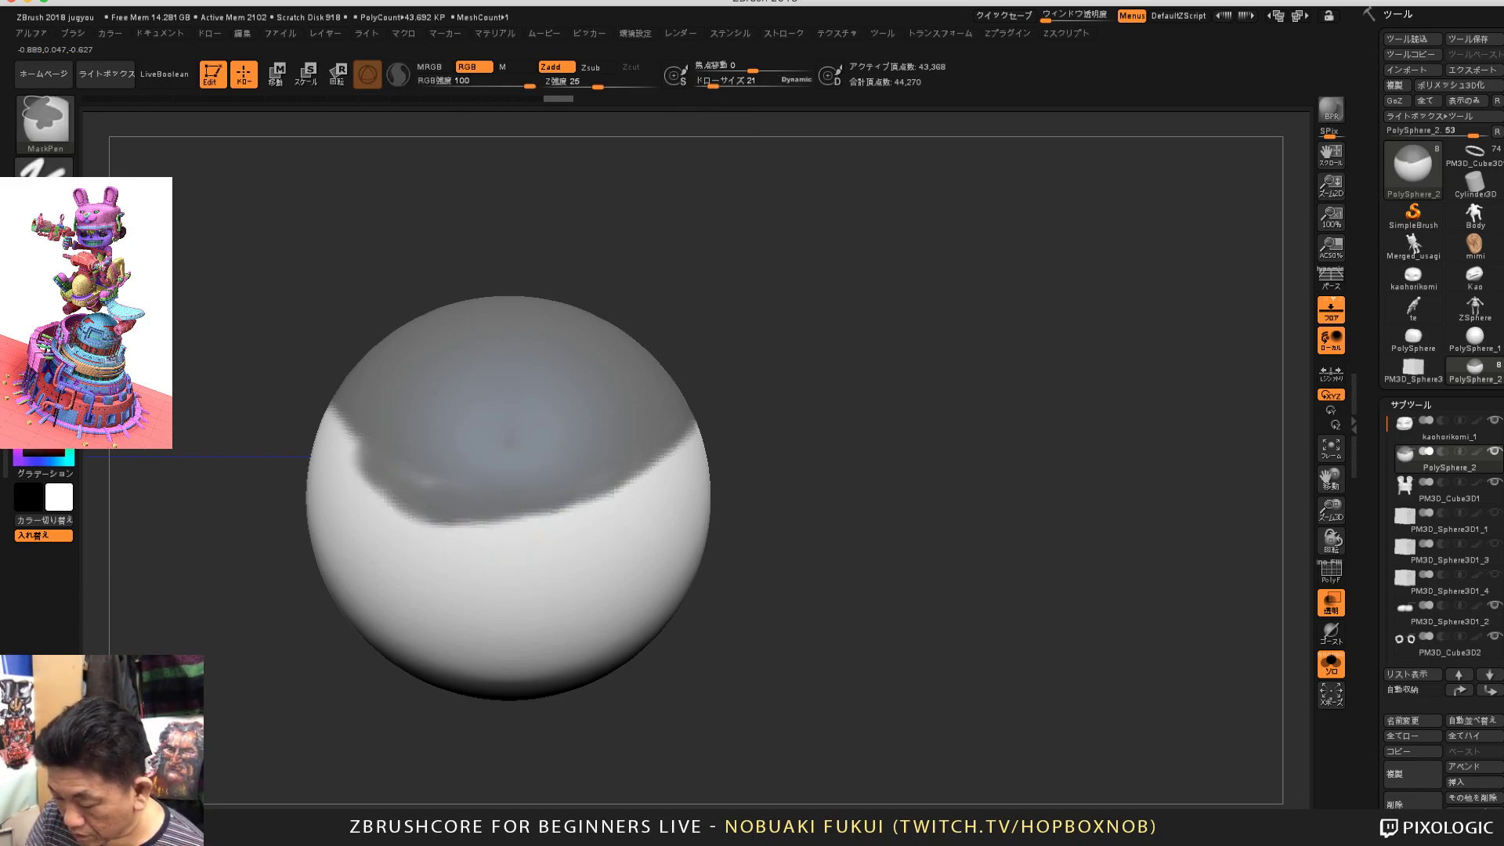
pyautogui.moveTo(847, 502)
pyautogui.mouseDown()
pyautogui.moveTo(991, 501)
pyautogui.moveTo(783, 502)
pyautogui.moveTo(823, 502)
pyautogui.mouseUp()
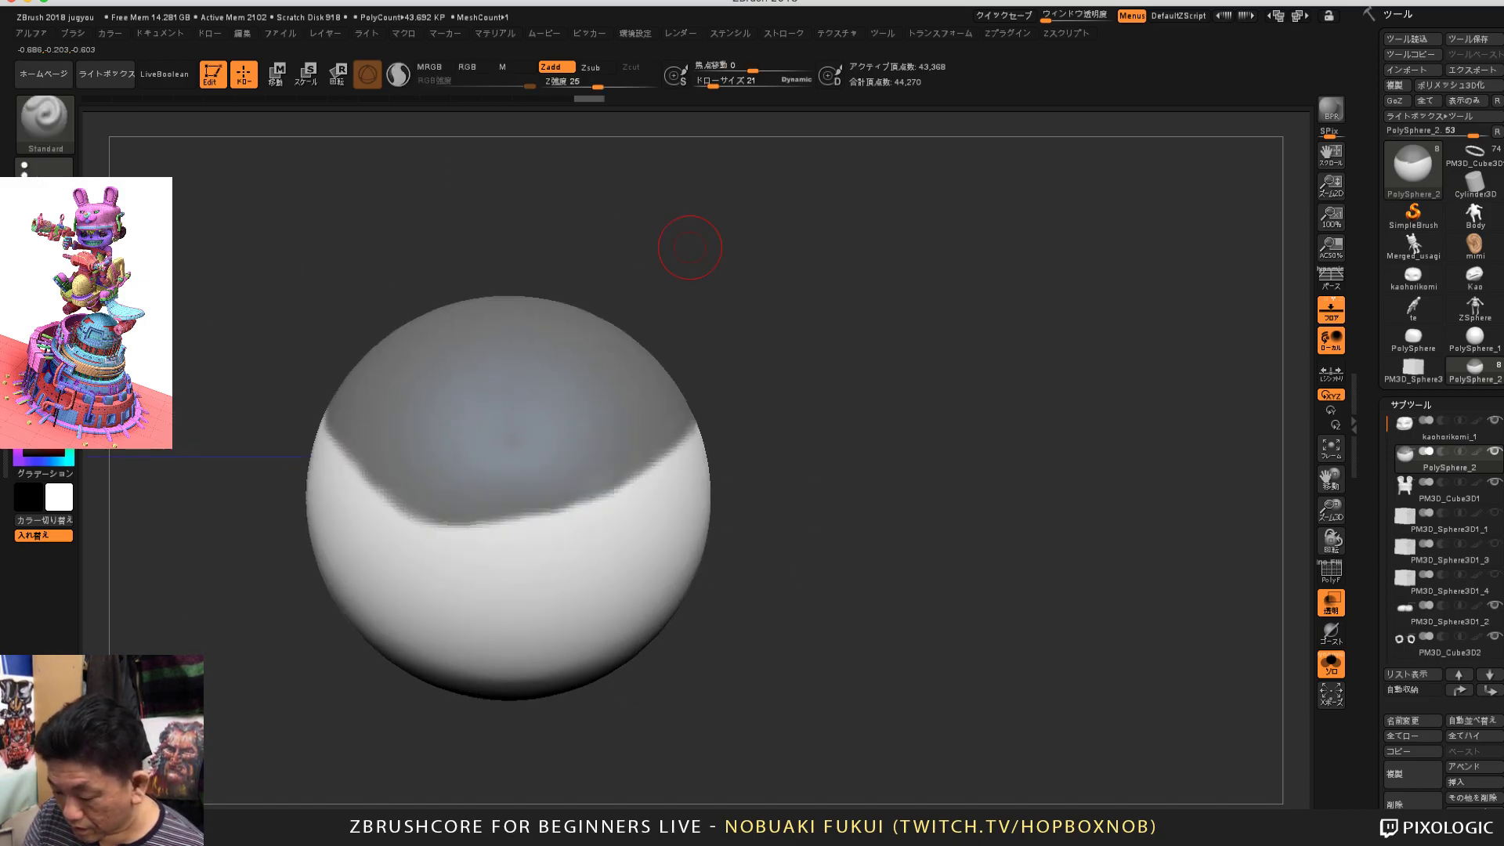
pyautogui.moveTo(211, 327)
pyautogui.keyDown('ctrl'); pyautogui.mouseDown()
pyautogui.moveTo(381, 489)
pyautogui.moveTo(509, 525)
pyautogui.mouseUp(); pyautogui.keyUp('ctrl')
# Step: Paint the mask's lower edge into one smooth curve on the inner side of the eyeball
pyautogui.keyDown('shift'); pyautogui.moveTo(826, 468); pyautogui.dragTo(689, 474); pyautogui.keyUp('shift')
pyautogui.moveTo(1078, 577); pyautogui.dragTo(1022, 510)
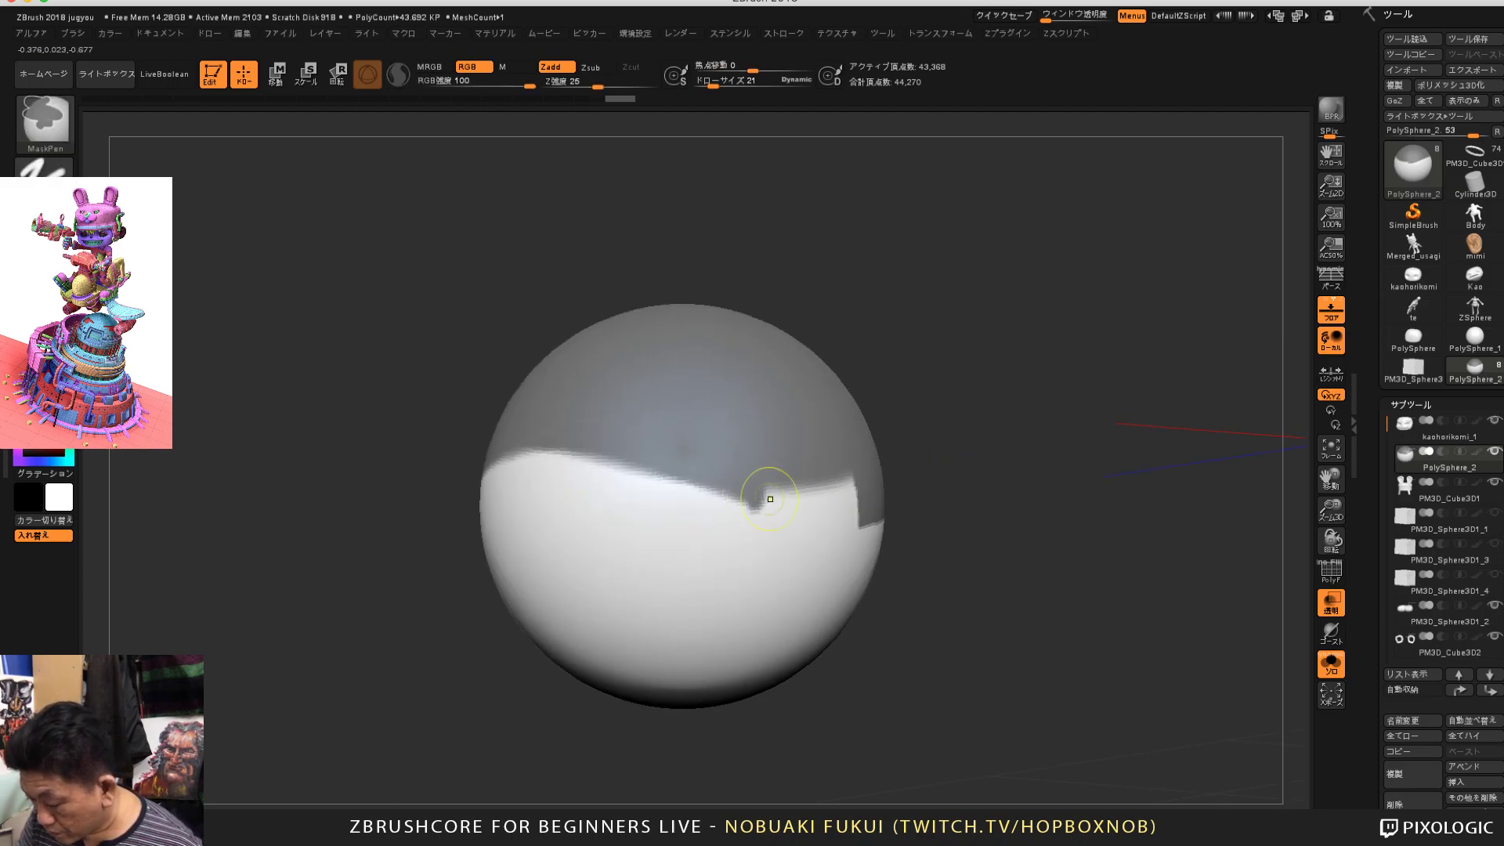
pyautogui.moveTo(765, 493)
pyautogui.keyDown('ctrl'); pyautogui.mouseDown()
pyautogui.moveTo(791, 506)
pyautogui.moveTo(845, 487)
pyautogui.mouseUp(); pyautogui.keyUp('ctrl')
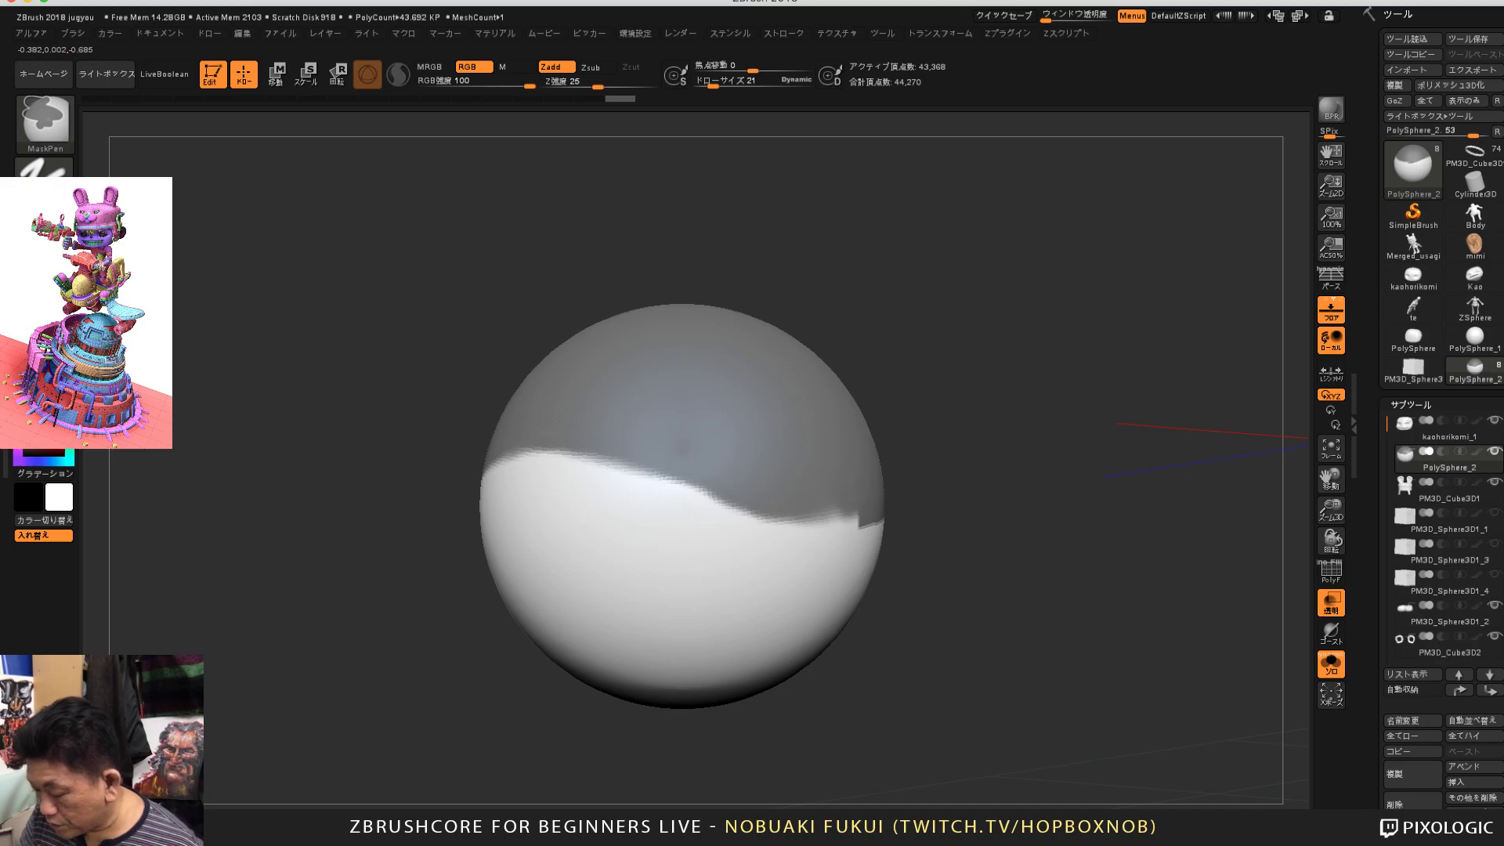
pyautogui.moveTo(977, 544); pyautogui.dragTo(933, 536)
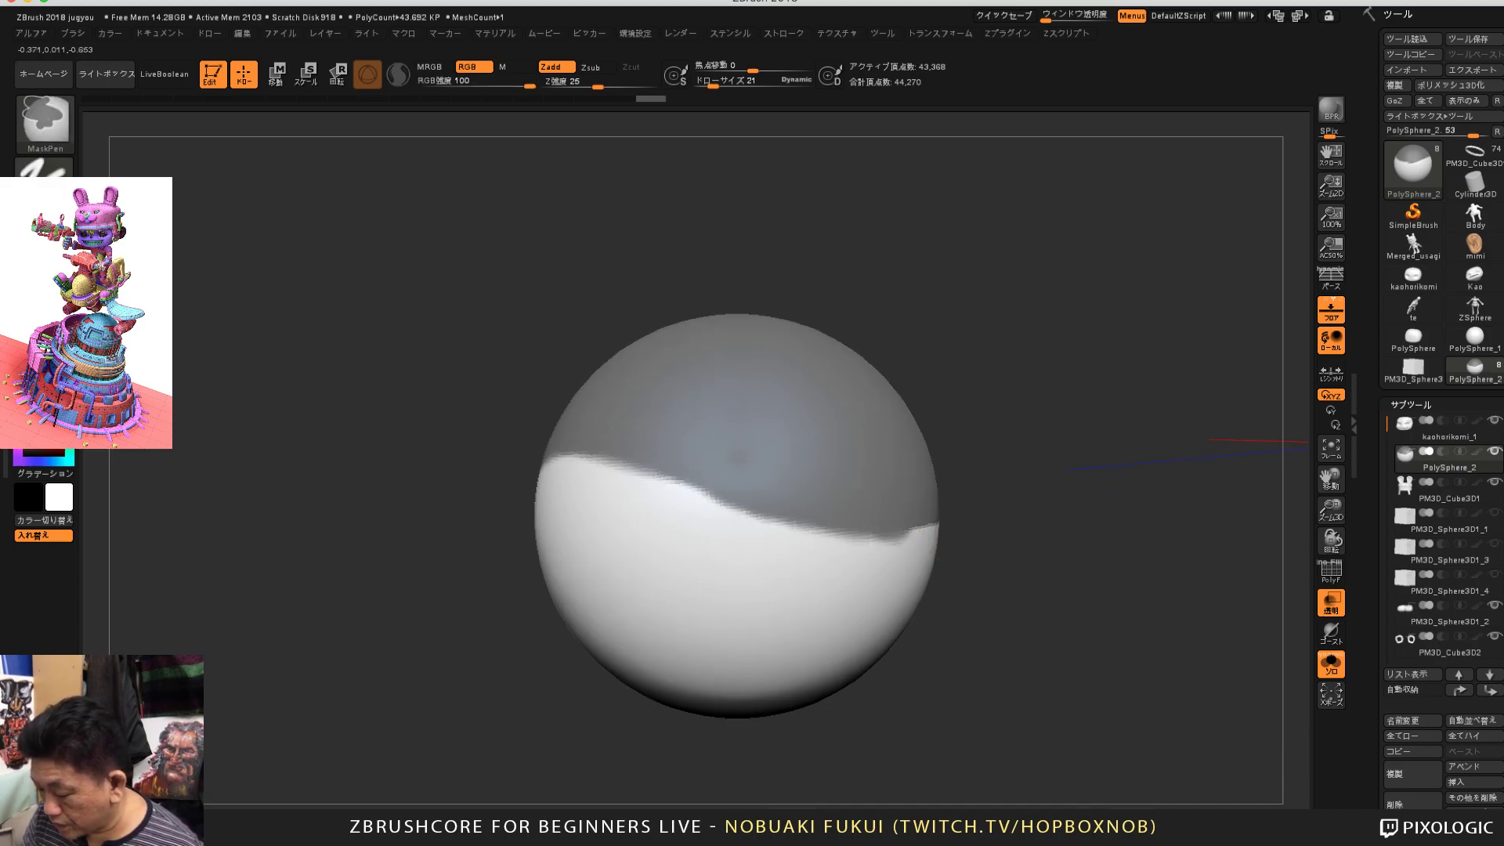
pyautogui.moveTo(1060, 551); pyautogui.dragTo(1214, 545)
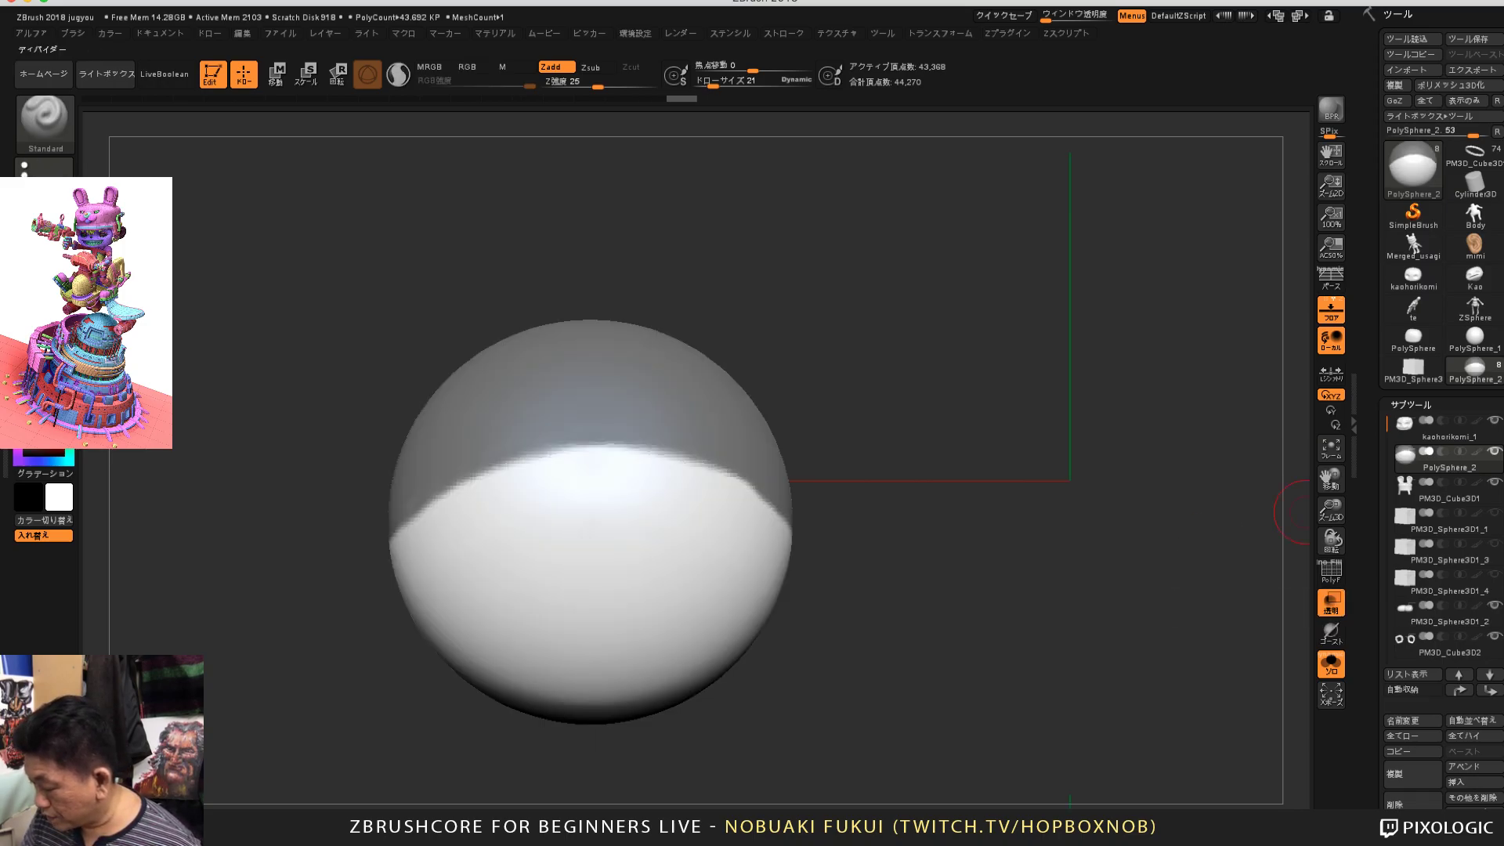
# Step: Check the eyeball's mask against the surrounding face and hat, and isolate the eyeball with Solo again
pyautogui.click(1331, 664)
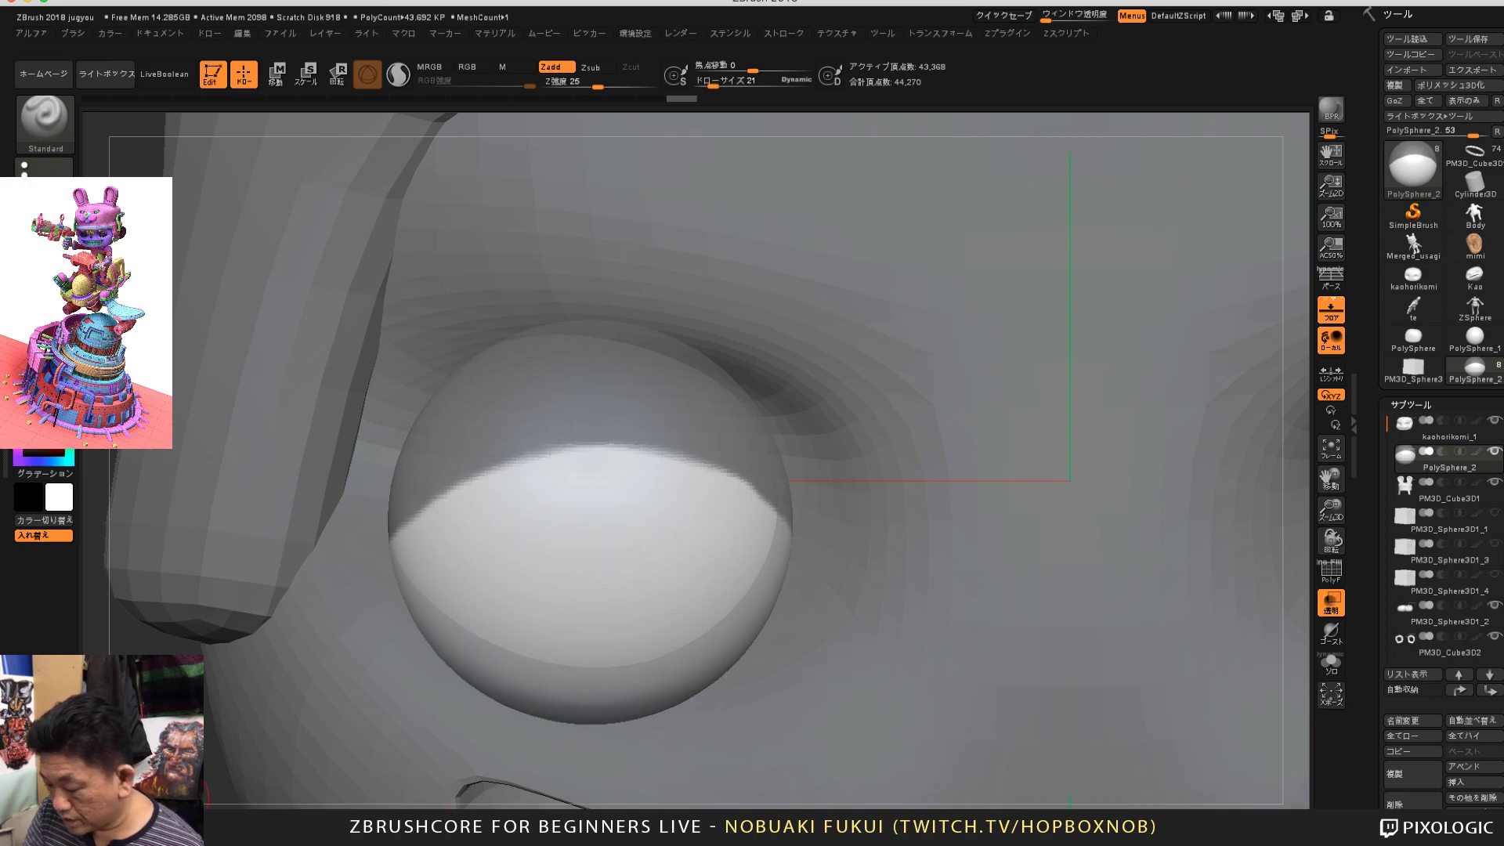
pyautogui.keyDown('alt'); pyautogui.moveTo(191, 794); pyautogui.dragTo(191, 681); pyautogui.keyUp('alt')
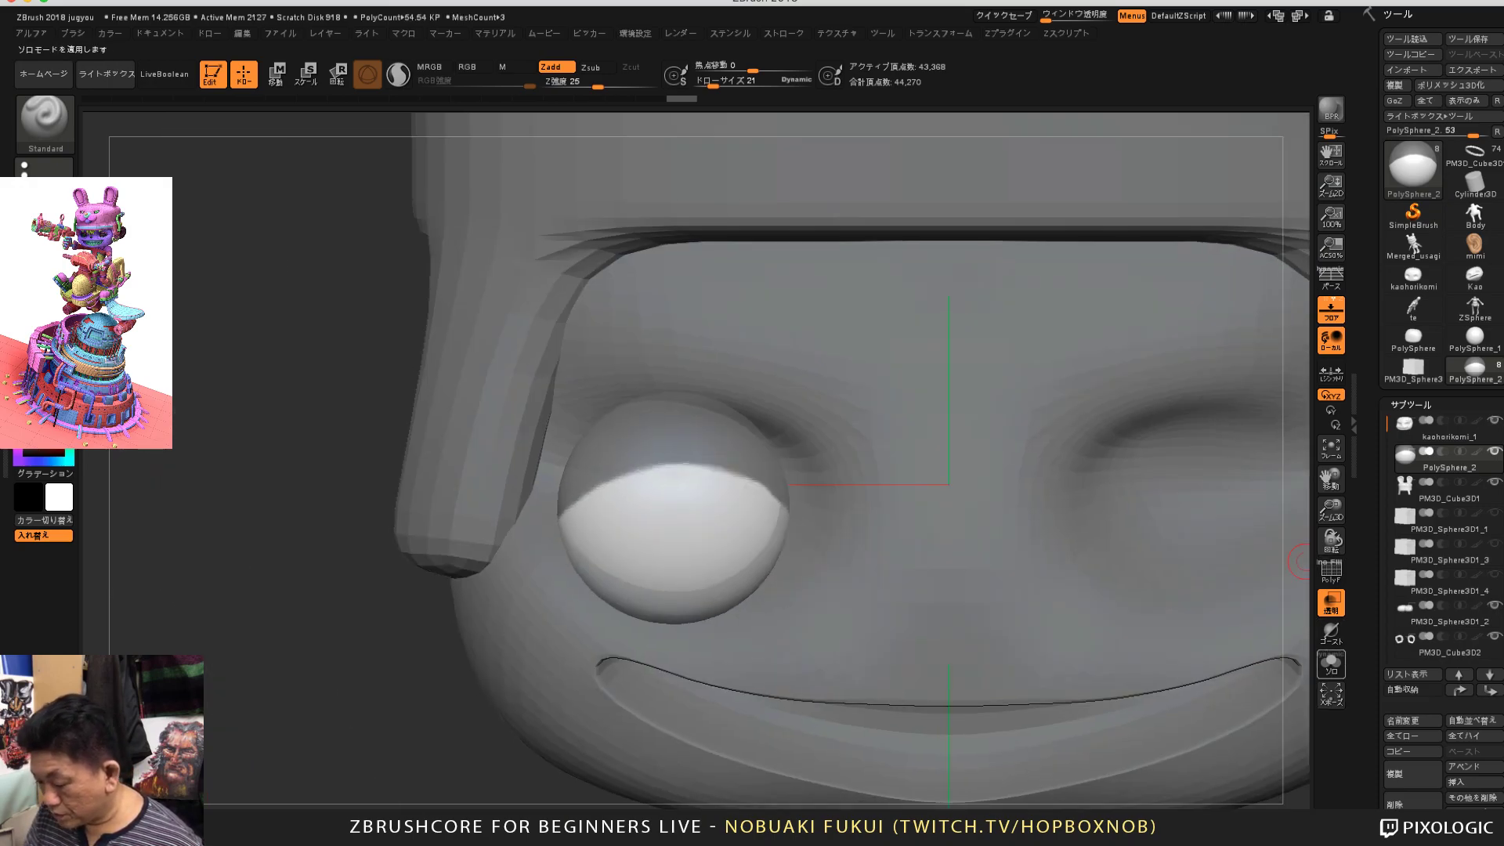
pyautogui.click(1331, 665)
pyautogui.moveTo(1091, 729); pyautogui.dragTo(1058, 712)
pyautogui.keyDown('alt'); pyautogui.moveTo(1257, 699); pyautogui.dragTo(1186, 643); pyautogui.keyUp('alt')
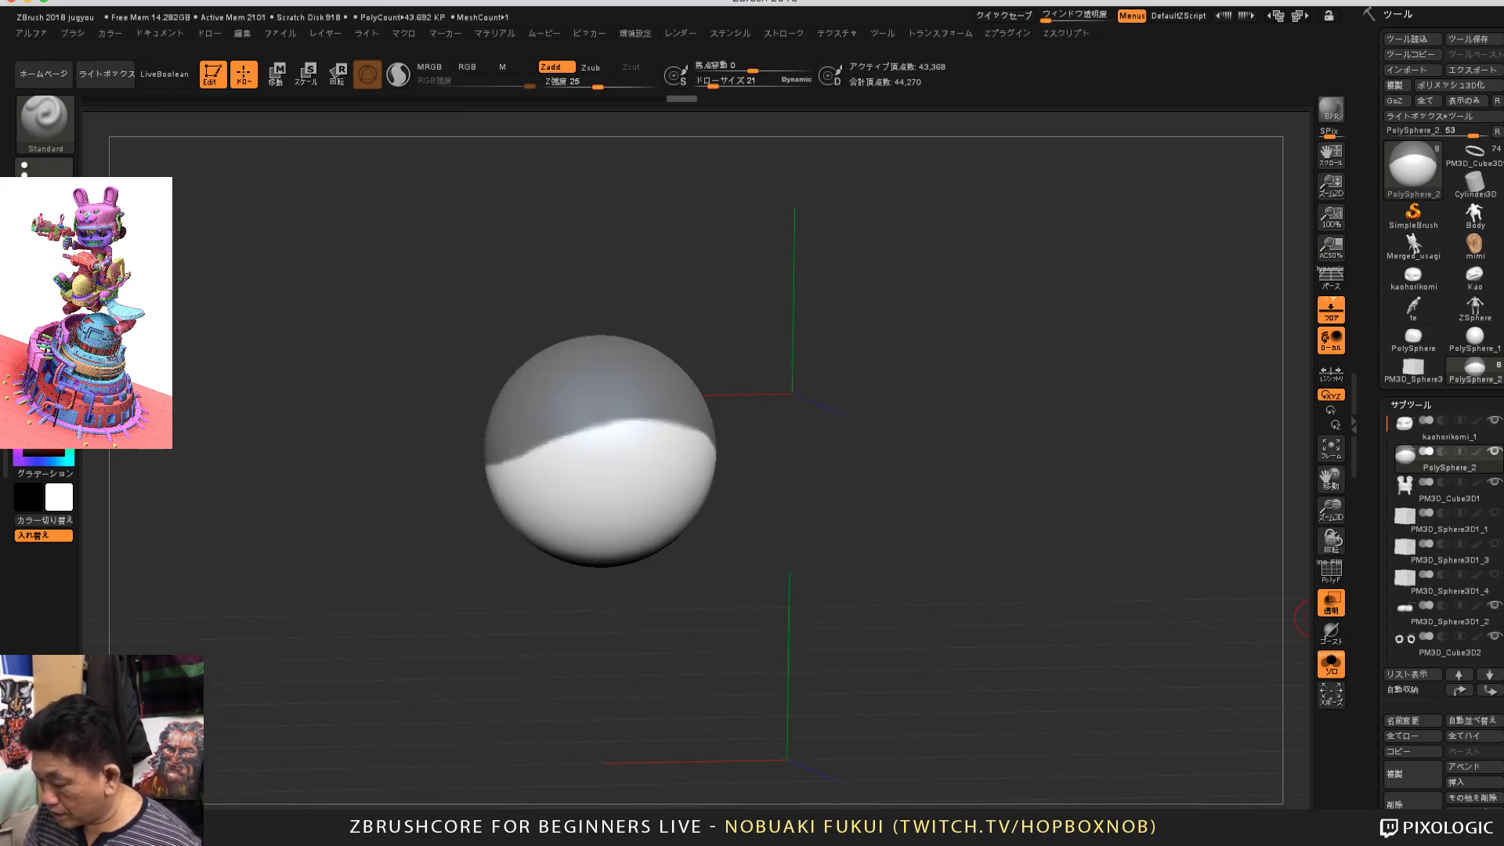
# Step: Turn on the PolyFrame display and inspect the isolated eyeball's mesh around the mask boundary
pyautogui.moveTo(1373, 627); pyautogui.dragTo(1372, 336)
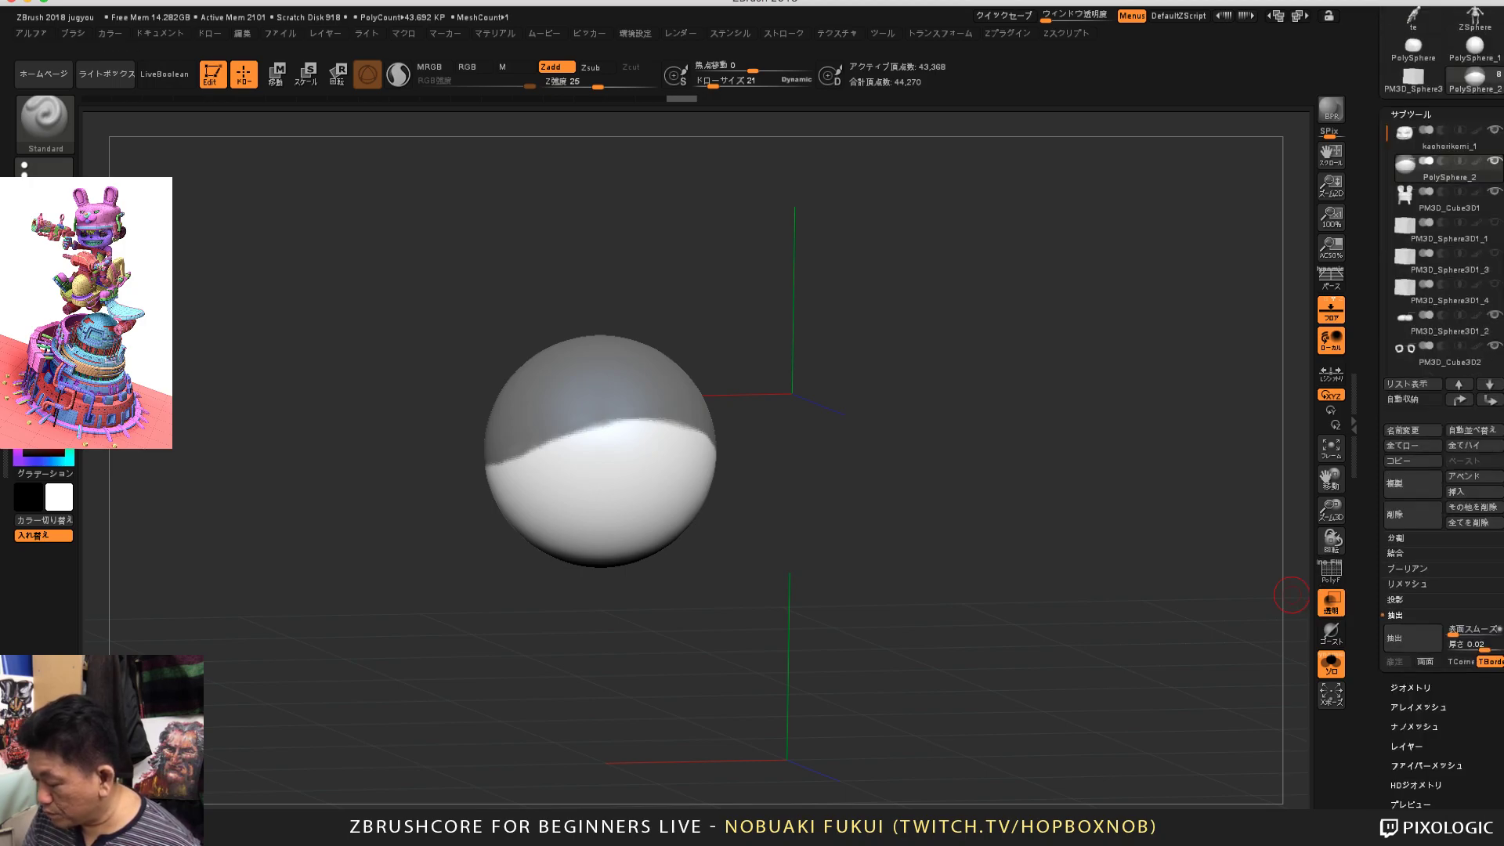
pyautogui.click(1331, 574)
pyautogui.scroll(3, 1172, 615)
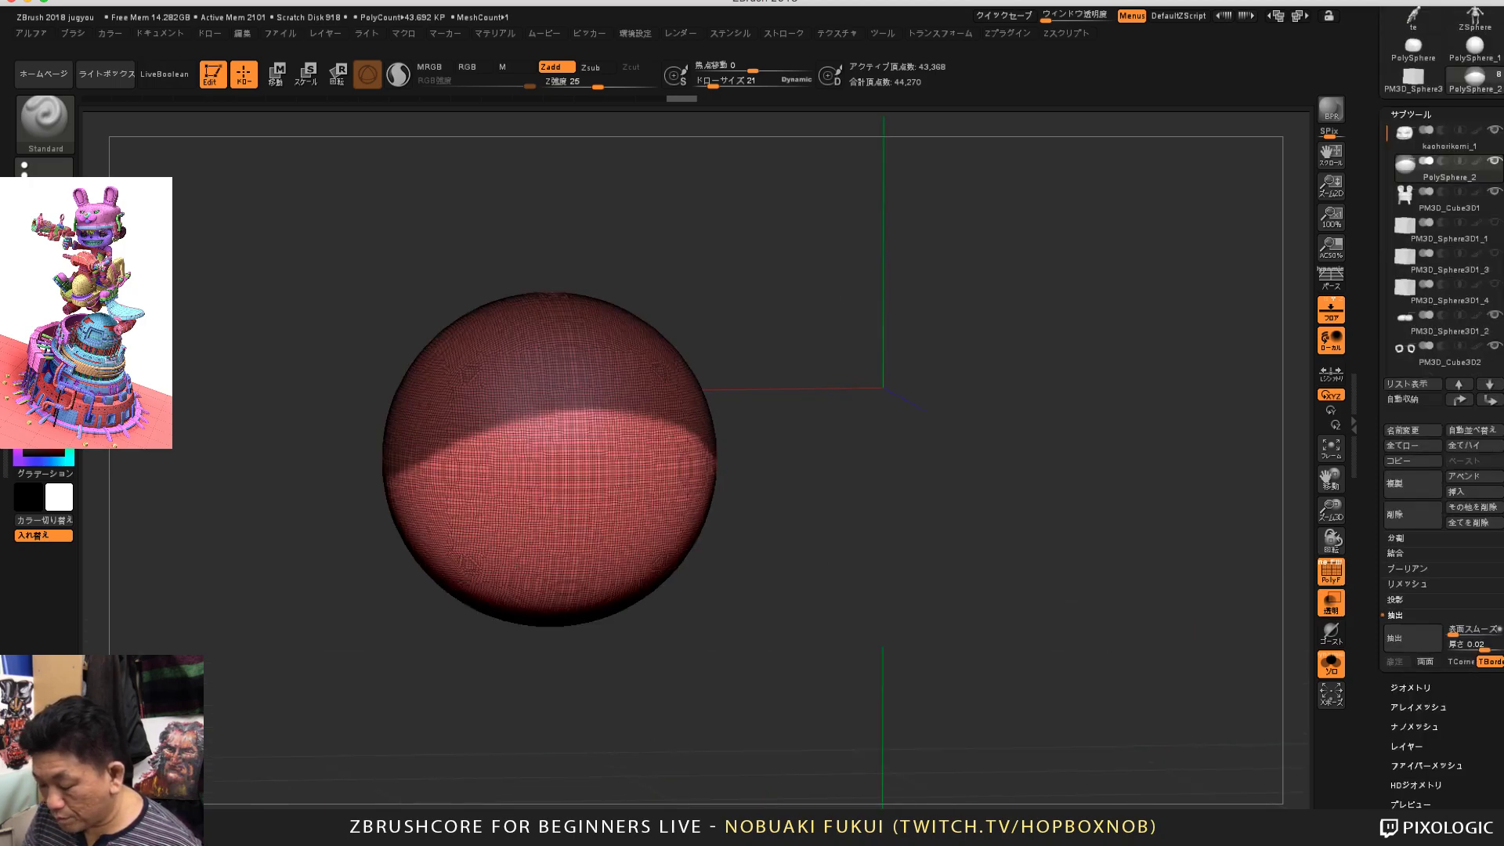
pyautogui.moveTo(958, 665); pyautogui.dragTo(975, 648)
pyautogui.keyDown('alt'); pyautogui.moveTo(975, 647); pyautogui.dragTo(1111, 661); pyautogui.keyUp('alt')
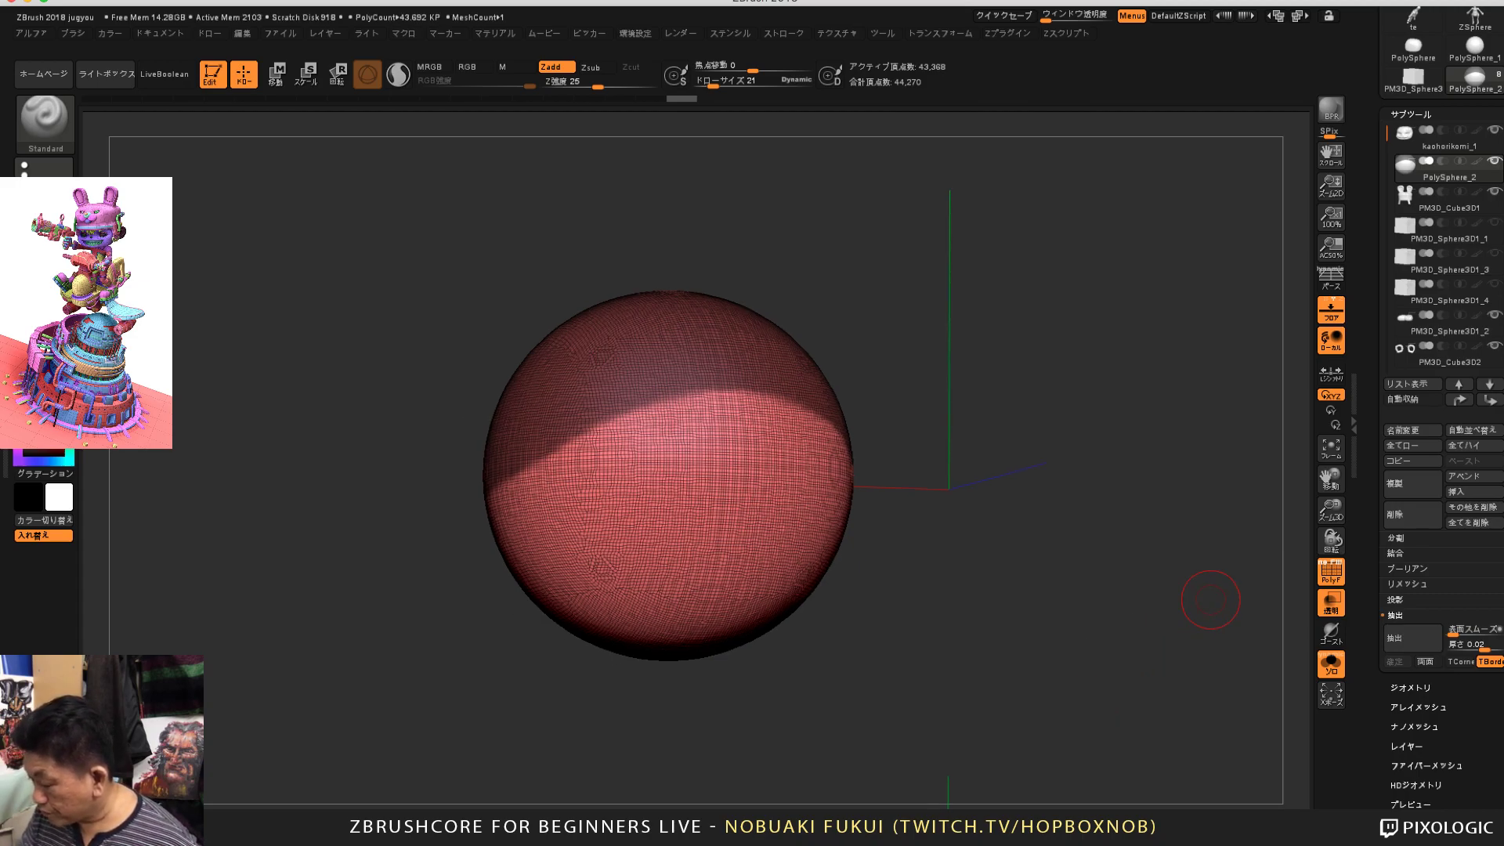
# Step: Try Group Loops from the EdgeLoop geometry options on the masked eyeball, and undo it
pyautogui.scroll(-4, 1441, 470)
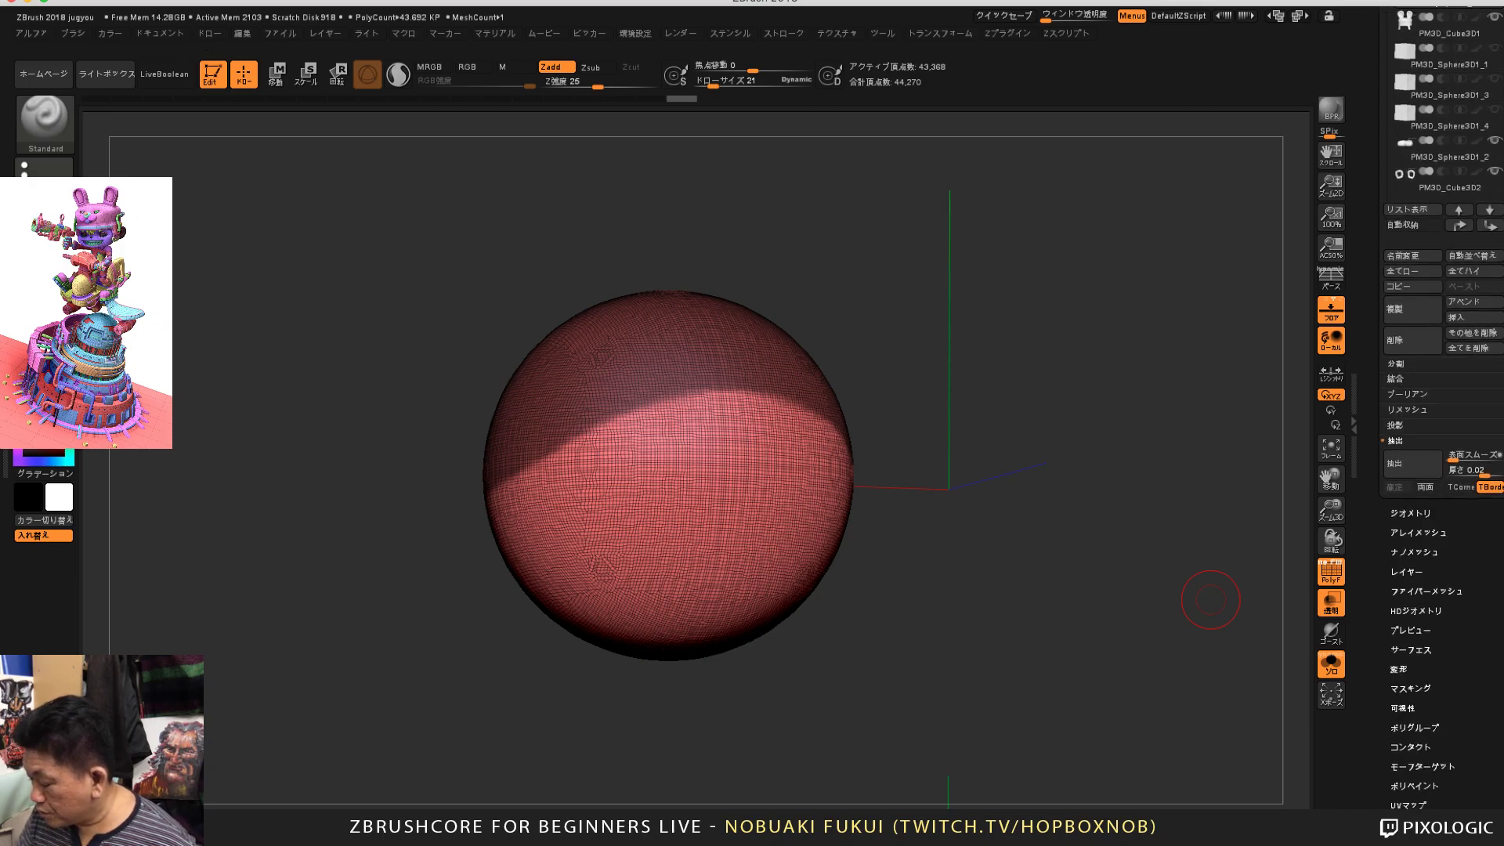
pyautogui.click(1411, 514)
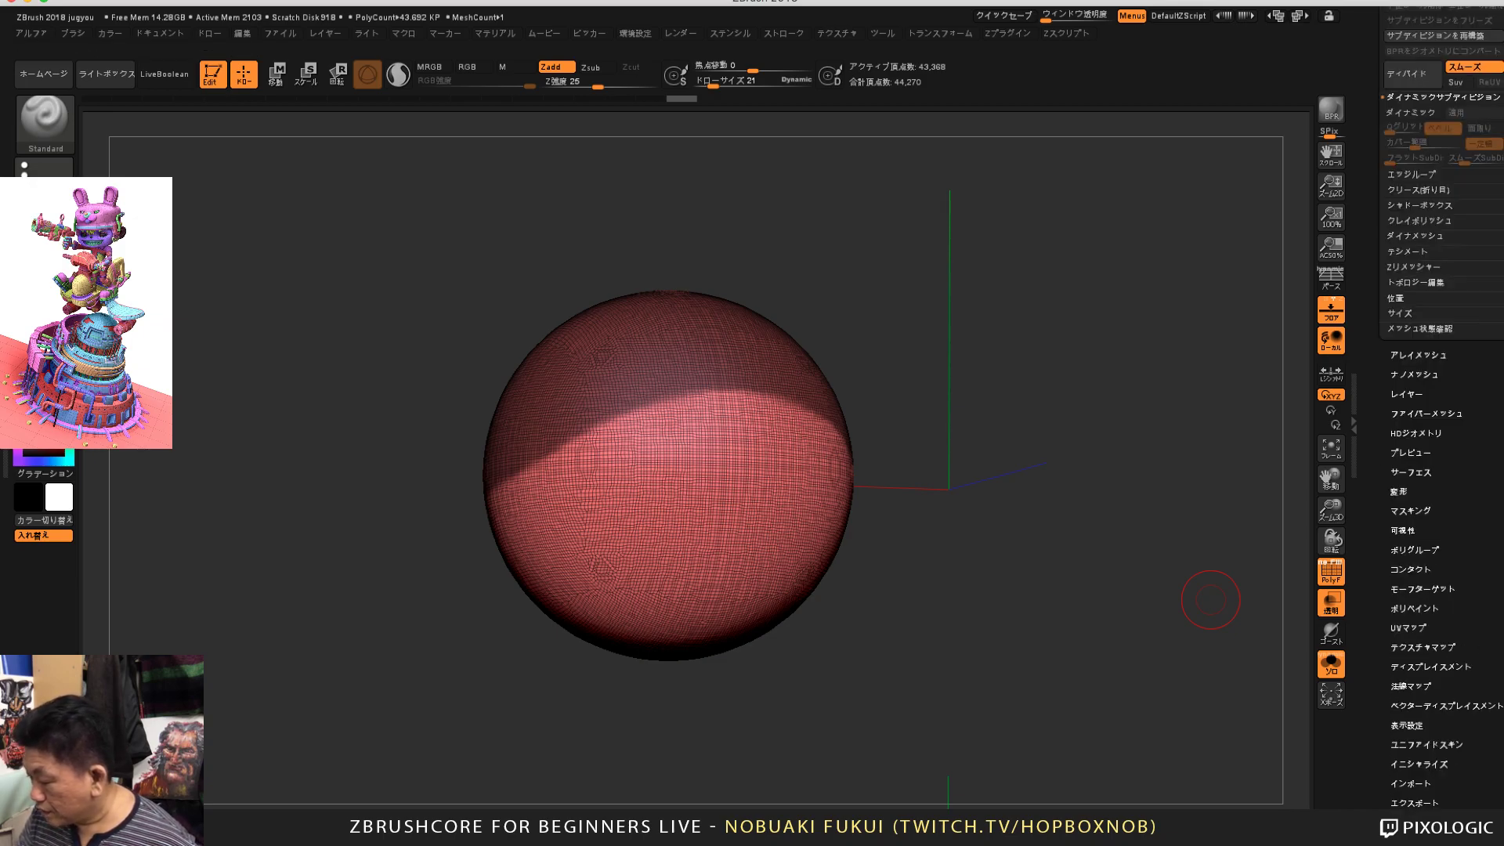
pyautogui.scroll(6, 1442, 470)
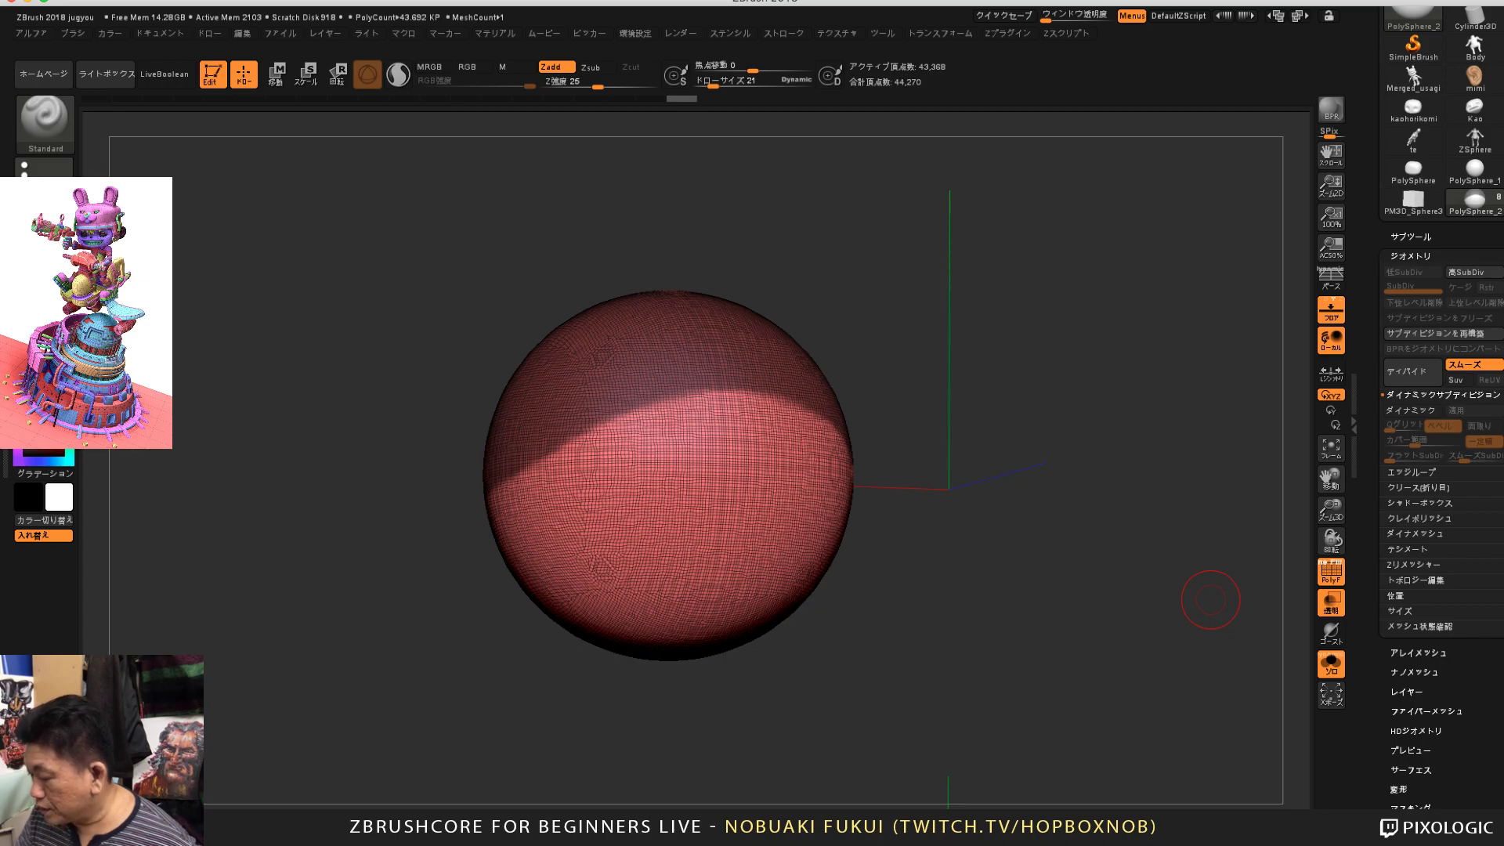
pyautogui.click(1407, 472)
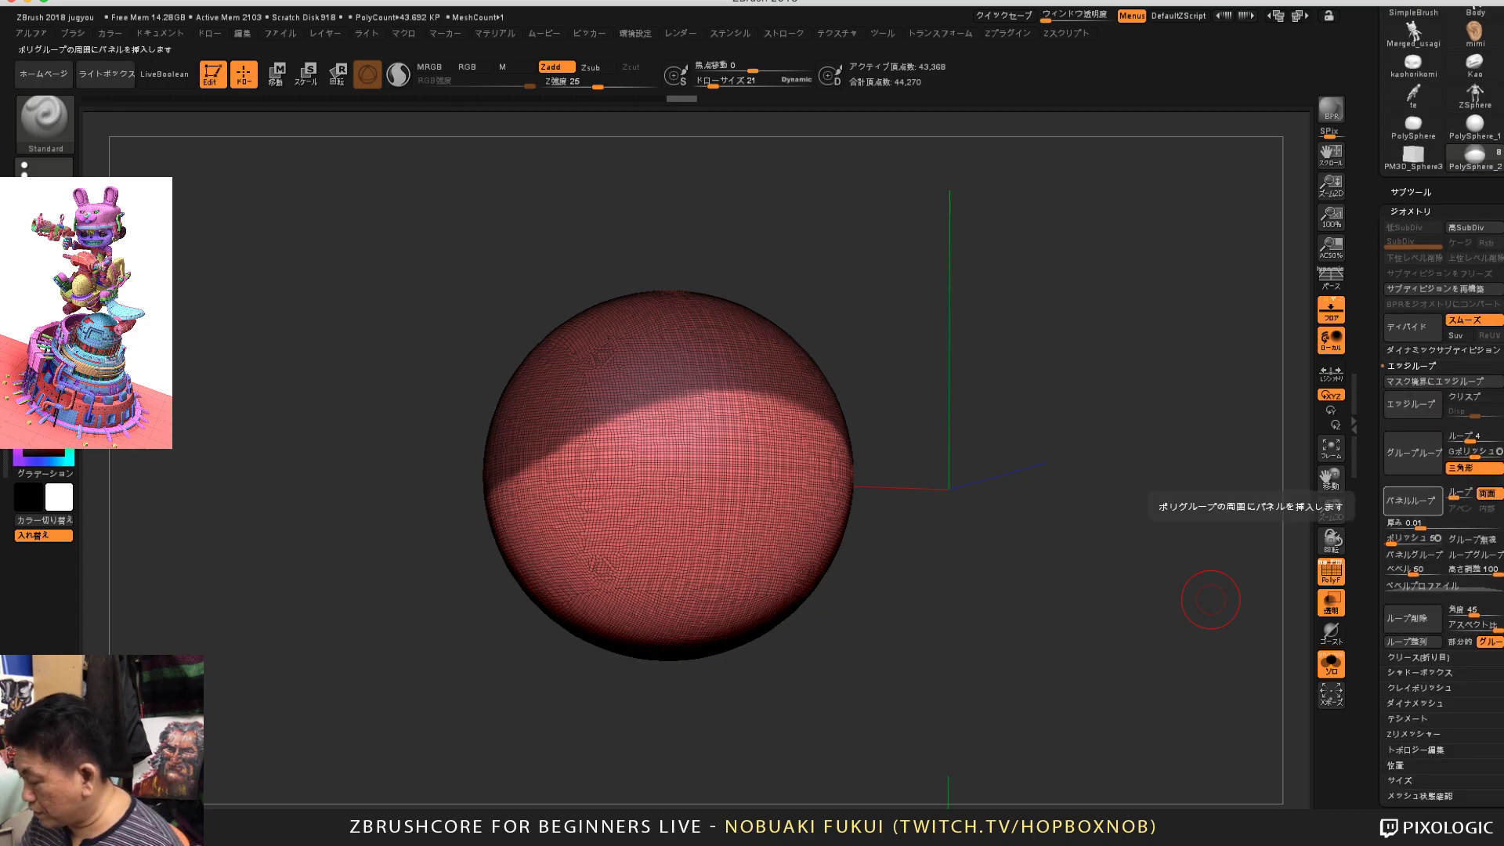
pyautogui.write('0')
pyautogui.press('Return')
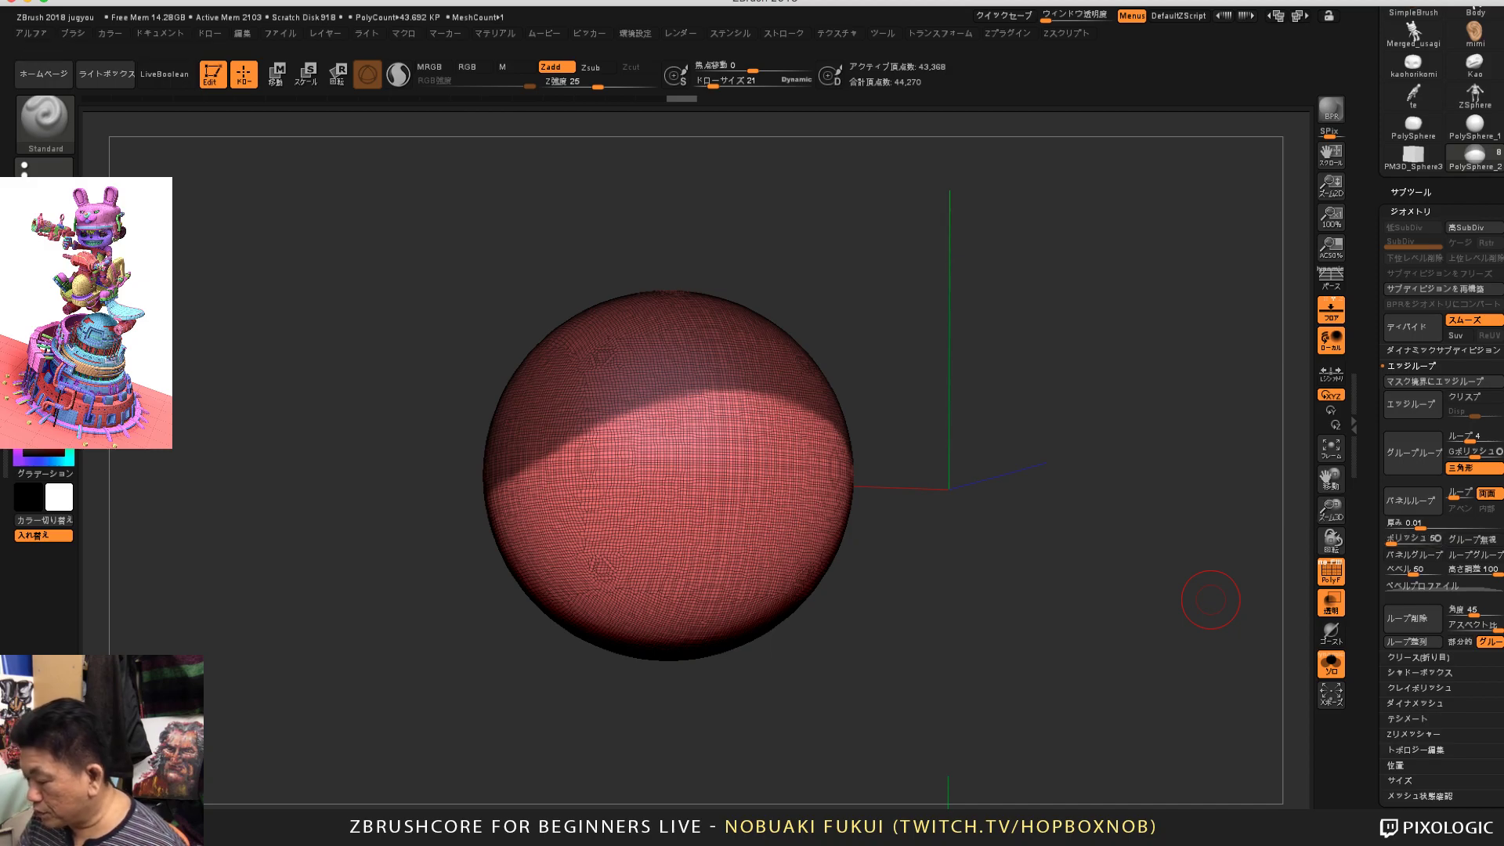
pyautogui.click(1414, 453)
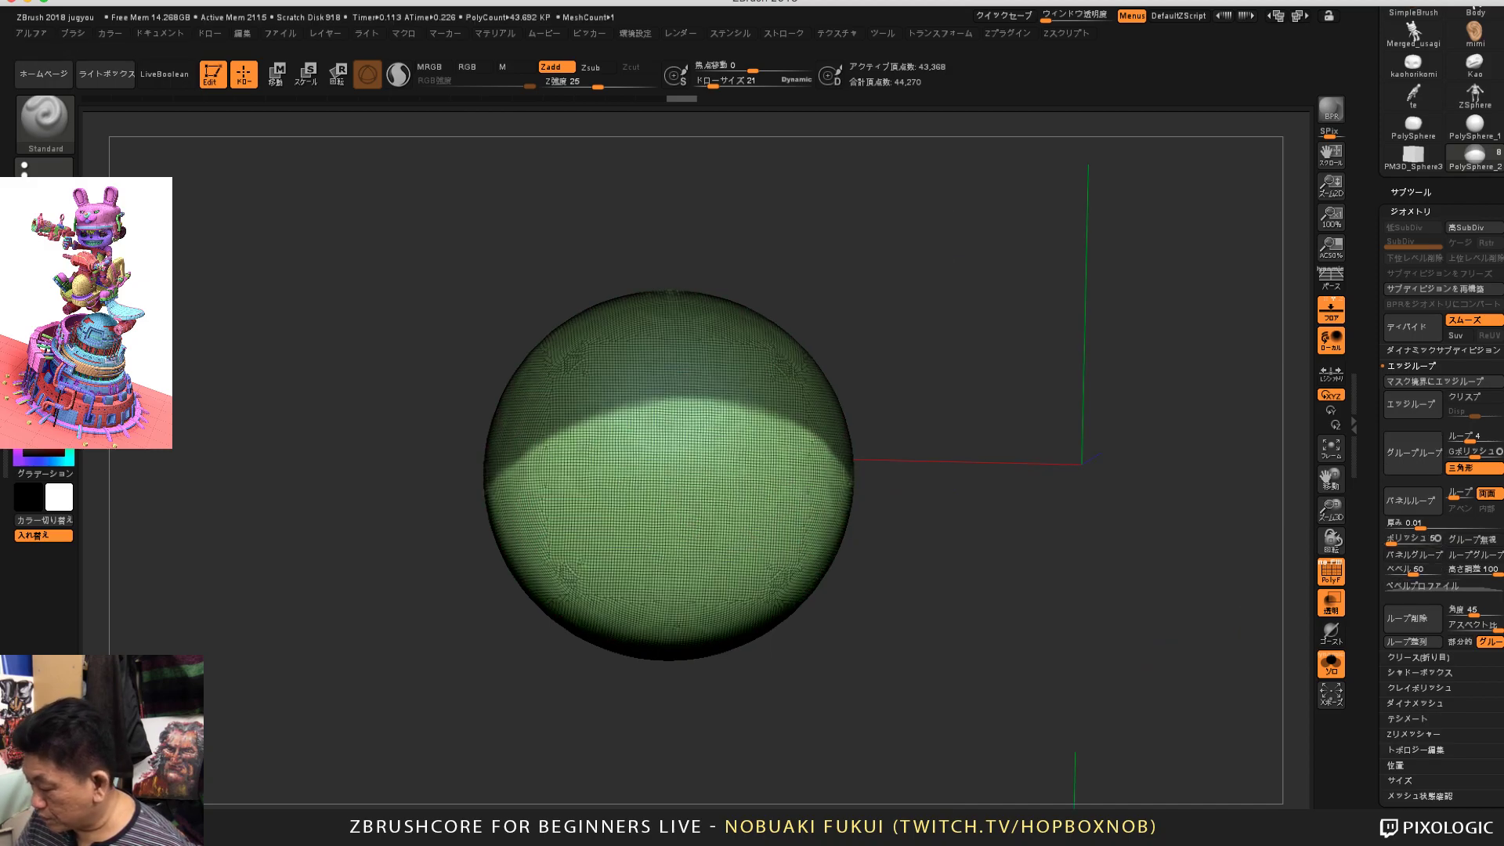
pyautogui.hotkey('ctrl', 'z')
# Step: Duplicate the masked eyeball subtool PolySphere_2 and reselect the original copy
pyautogui.moveTo(1186, 665)
pyautogui.mouseDown()
pyautogui.moveTo(1246, 695)
pyautogui.moveTo(1212, 709)
pyautogui.moveTo(1116, 671)
pyautogui.moveTo(1182, 669)
pyautogui.mouseUp()
pyautogui.keyDown('alt'); pyautogui.moveTo(1203, 607); pyautogui.dragTo(1241, 625); pyautogui.keyUp('alt')
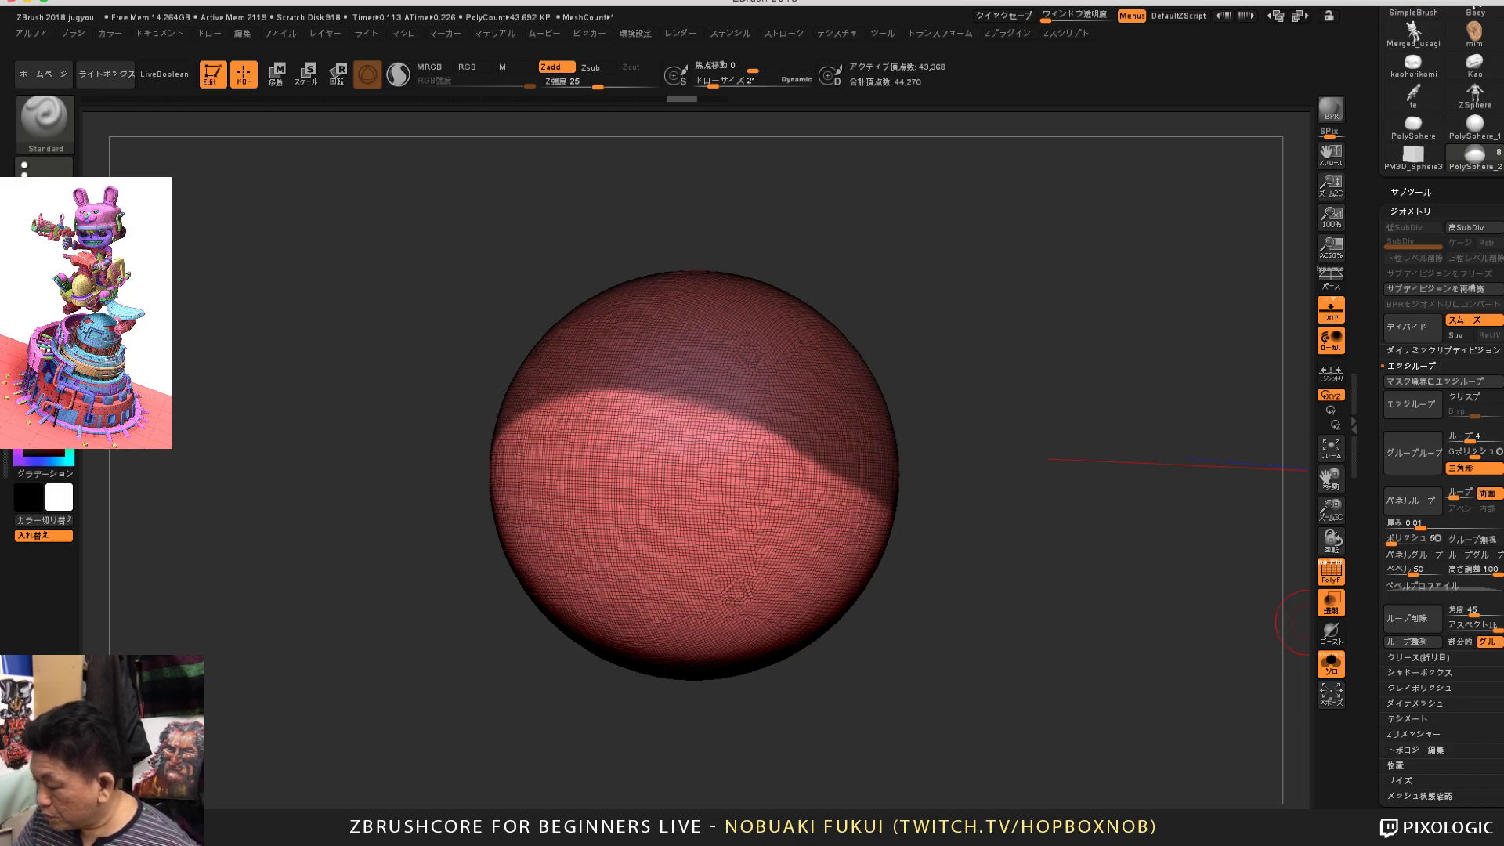
pyautogui.click(1410, 192)
pyautogui.moveTo(1438, 246)
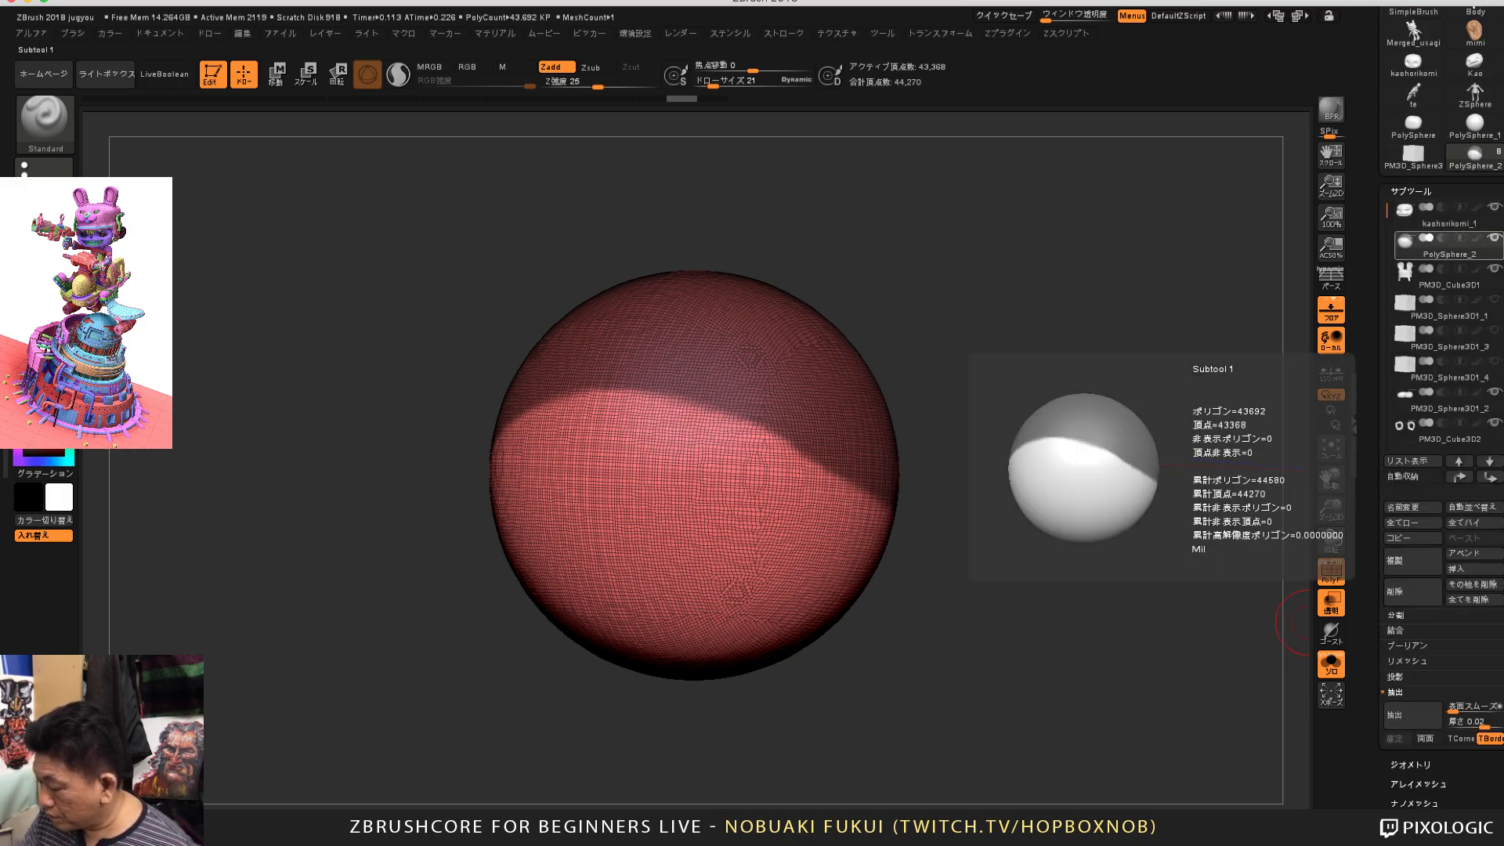
pyautogui.click(1410, 561)
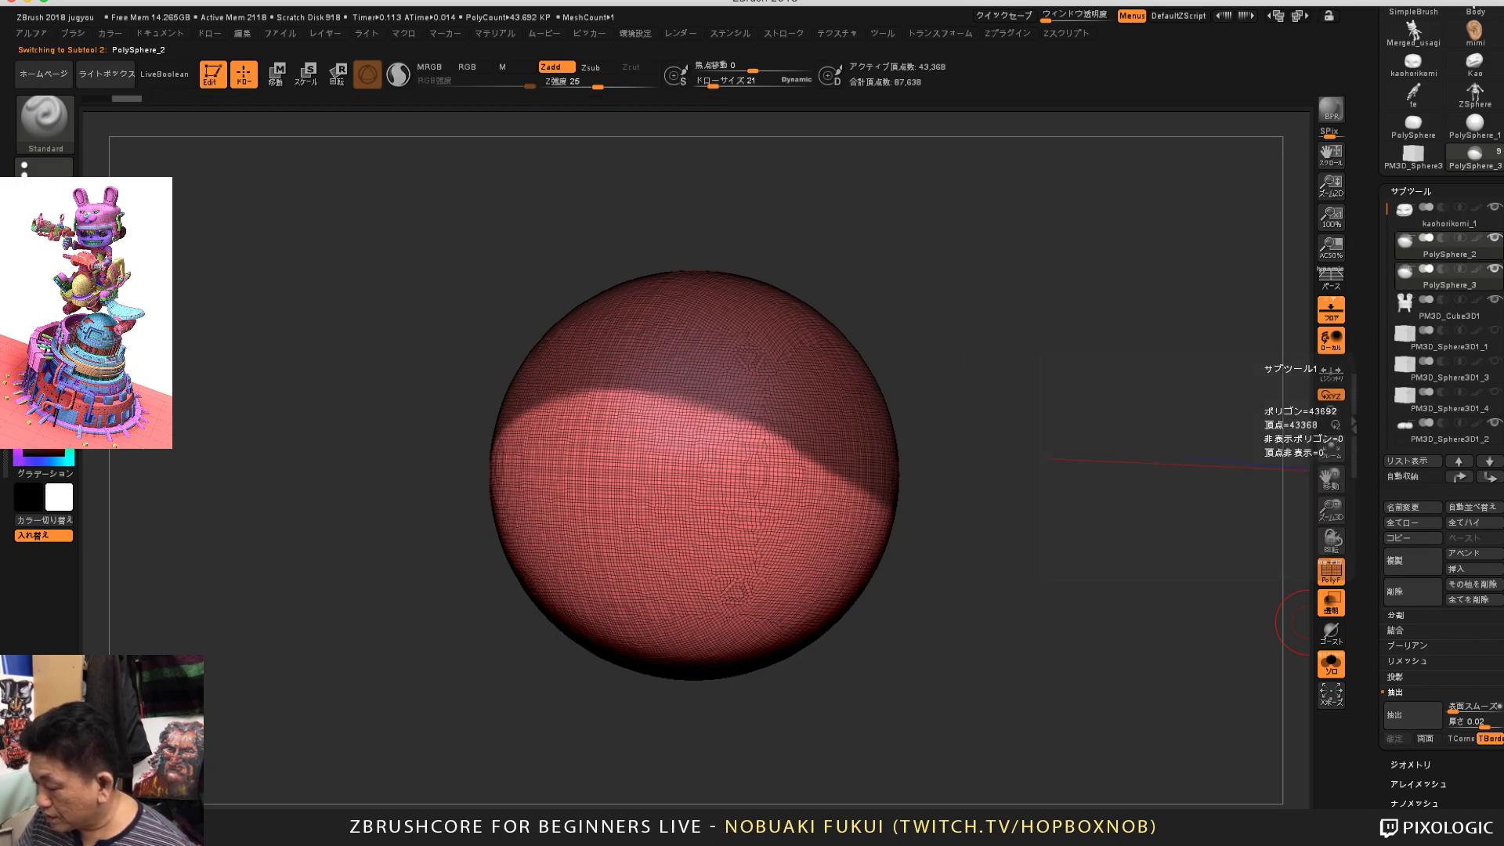
pyautogui.click(1449, 244)
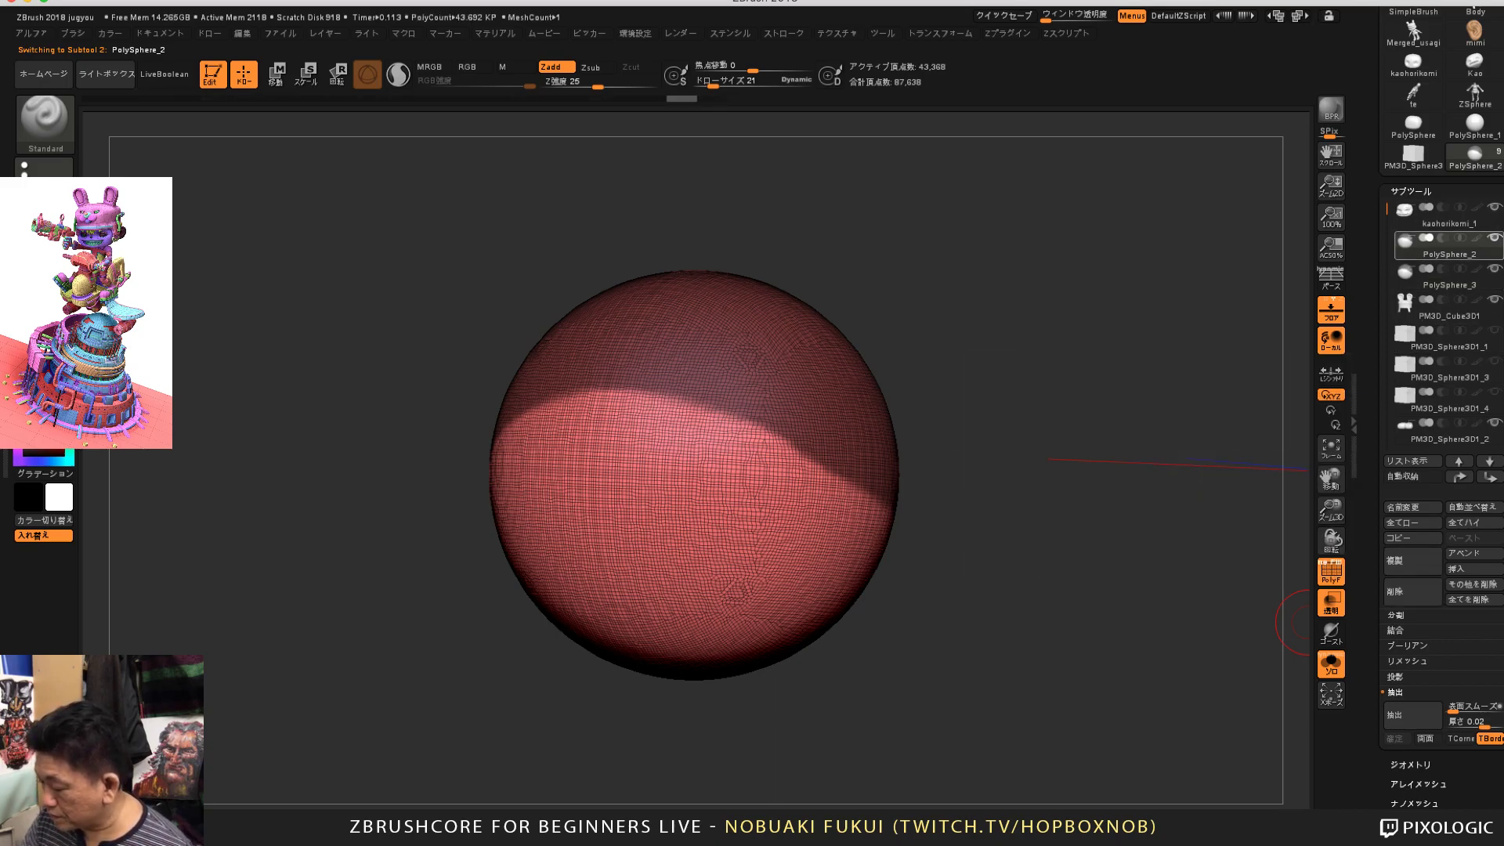
# Step: Open the EdgeLoop options of the eyeball's geometry and examine the mask boundary up close
pyautogui.scroll(-5, 1442, 471)
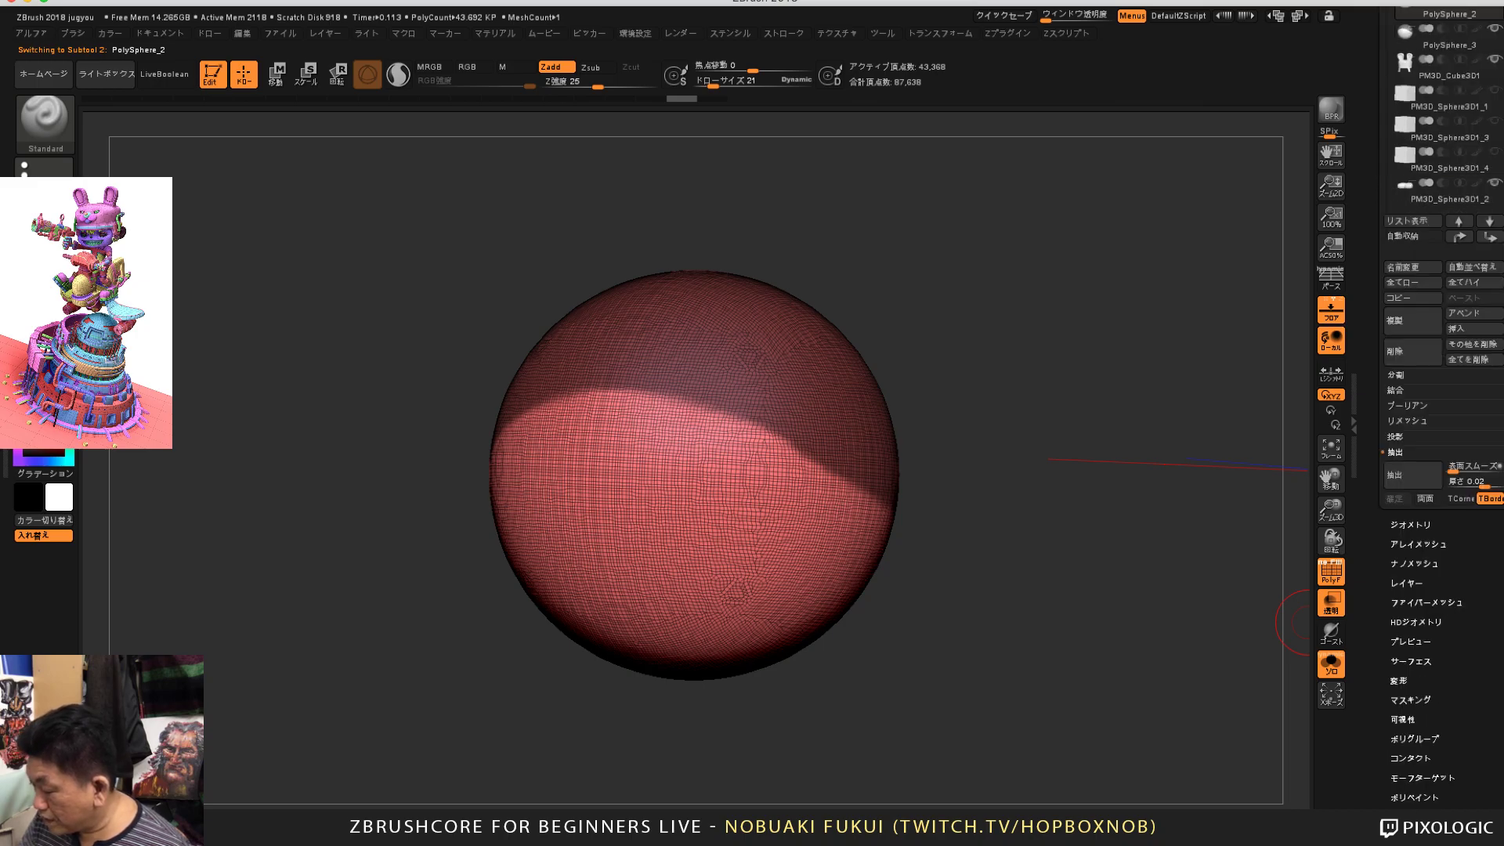
pyautogui.click(1410, 525)
pyautogui.scroll(5, 1441, 407)
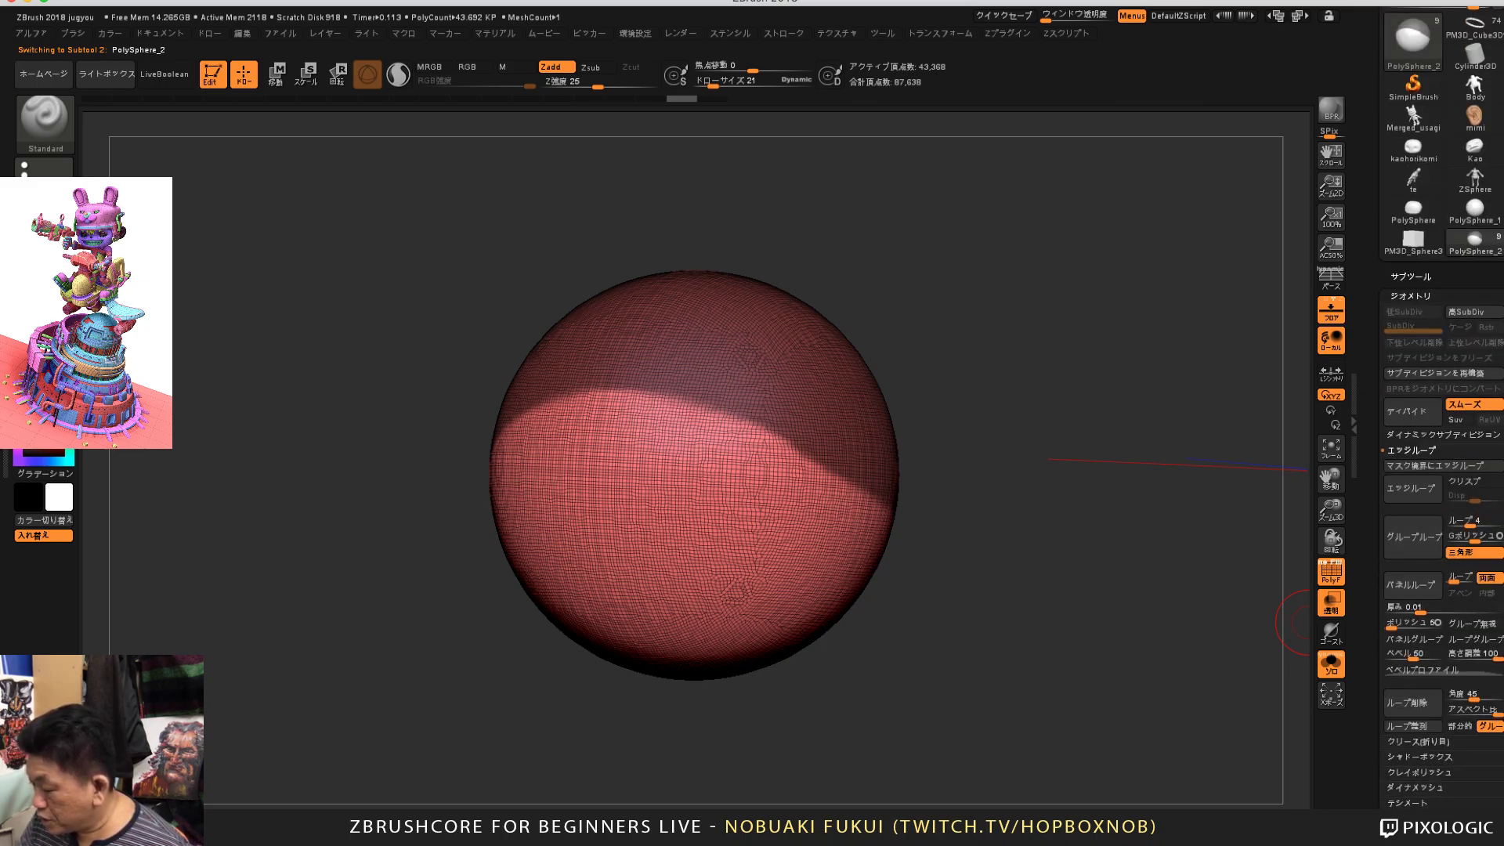
pyautogui.click(1411, 450)
pyautogui.click(1410, 450)
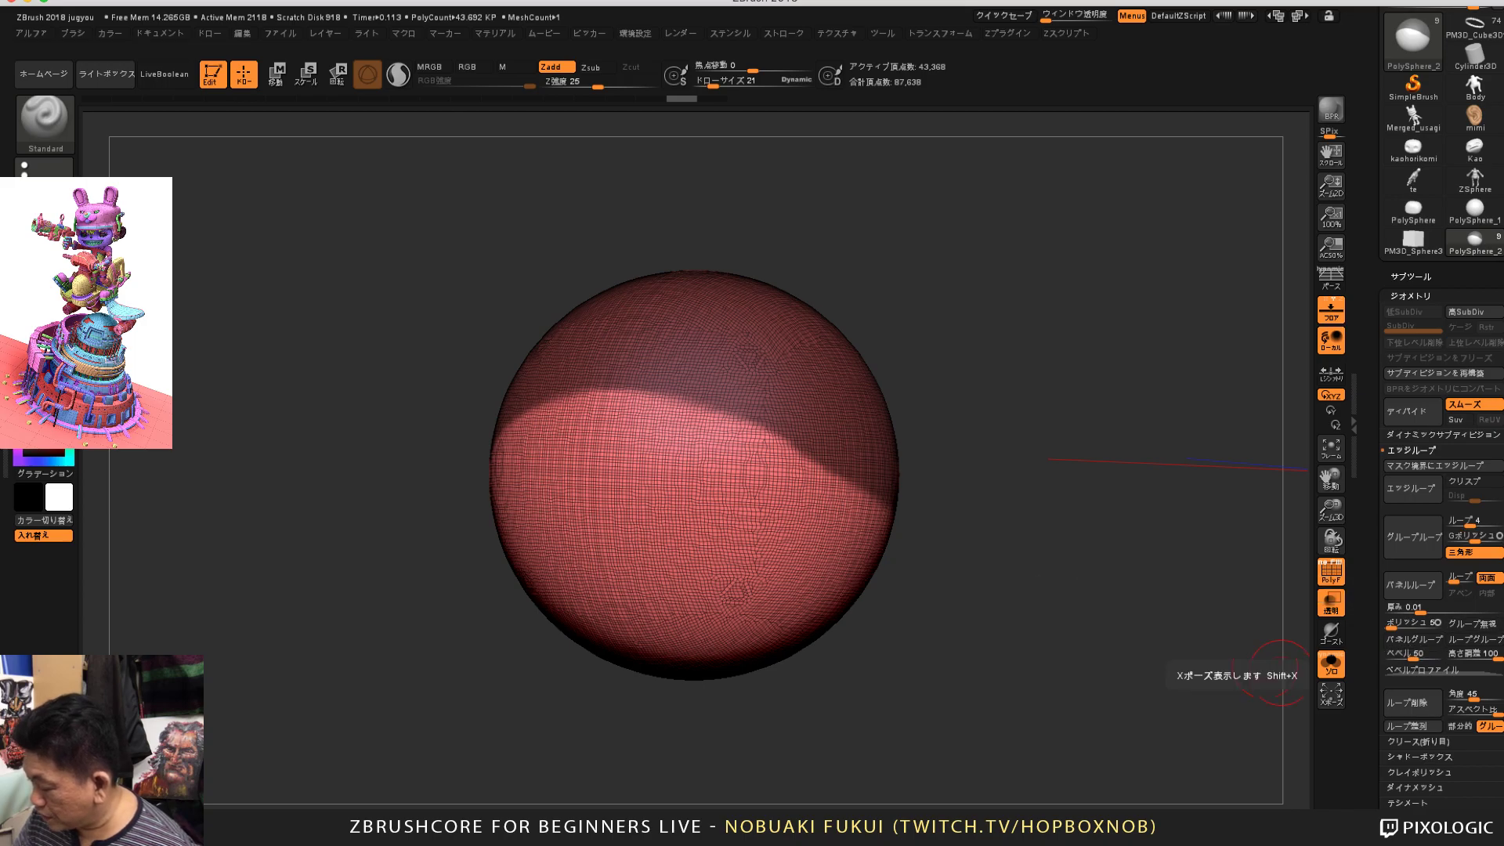
pyautogui.moveTo(1281, 673); pyautogui.dragTo(1297, 683)
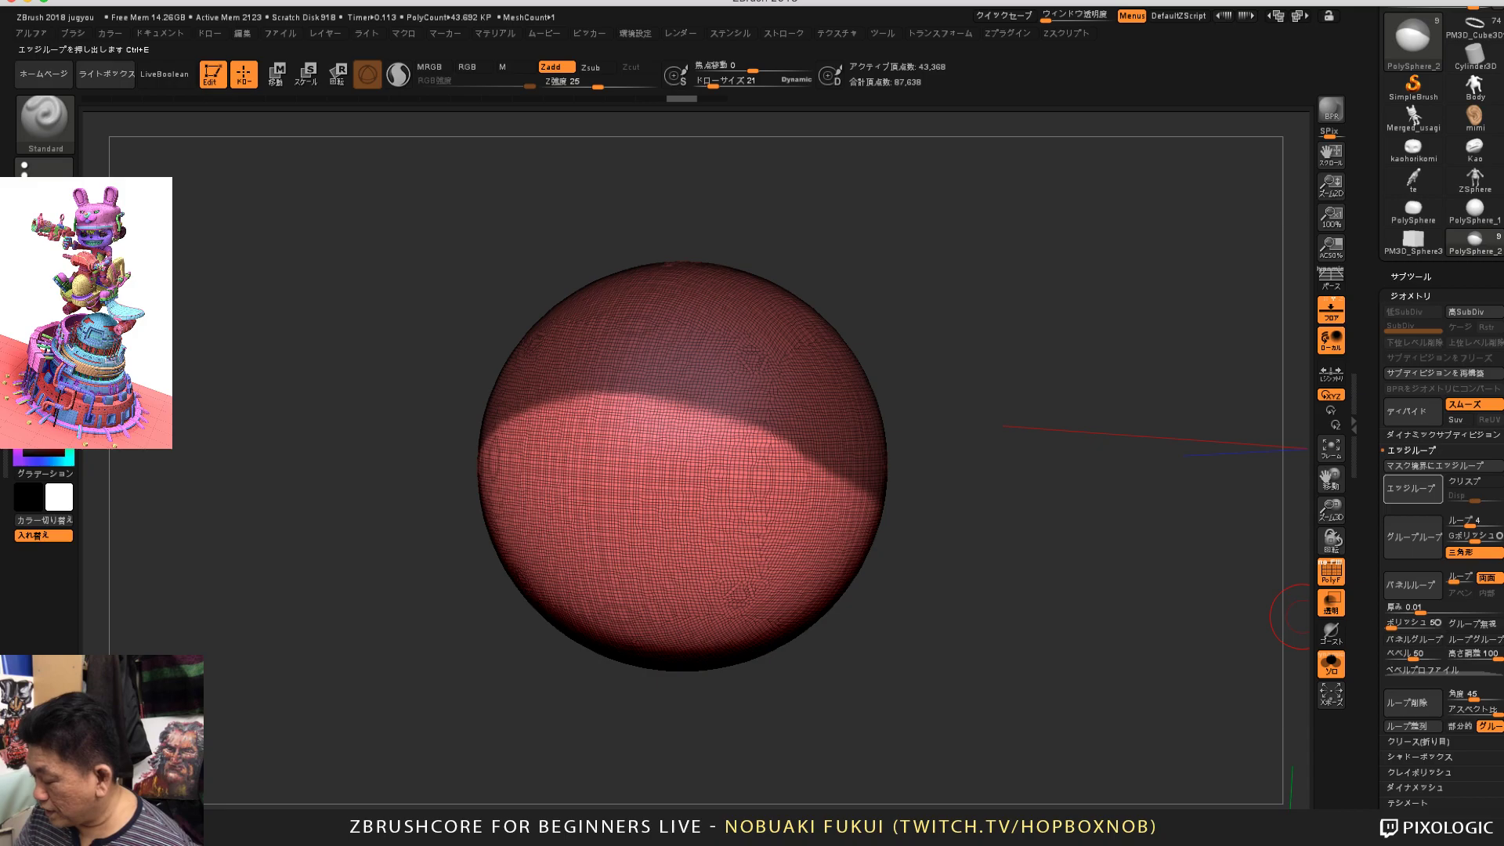
pyautogui.moveTo(1175, 636); pyautogui.dragTo(1128, 666)
pyautogui.moveTo(1140, 595); pyautogui.dragTo(1234, 584)
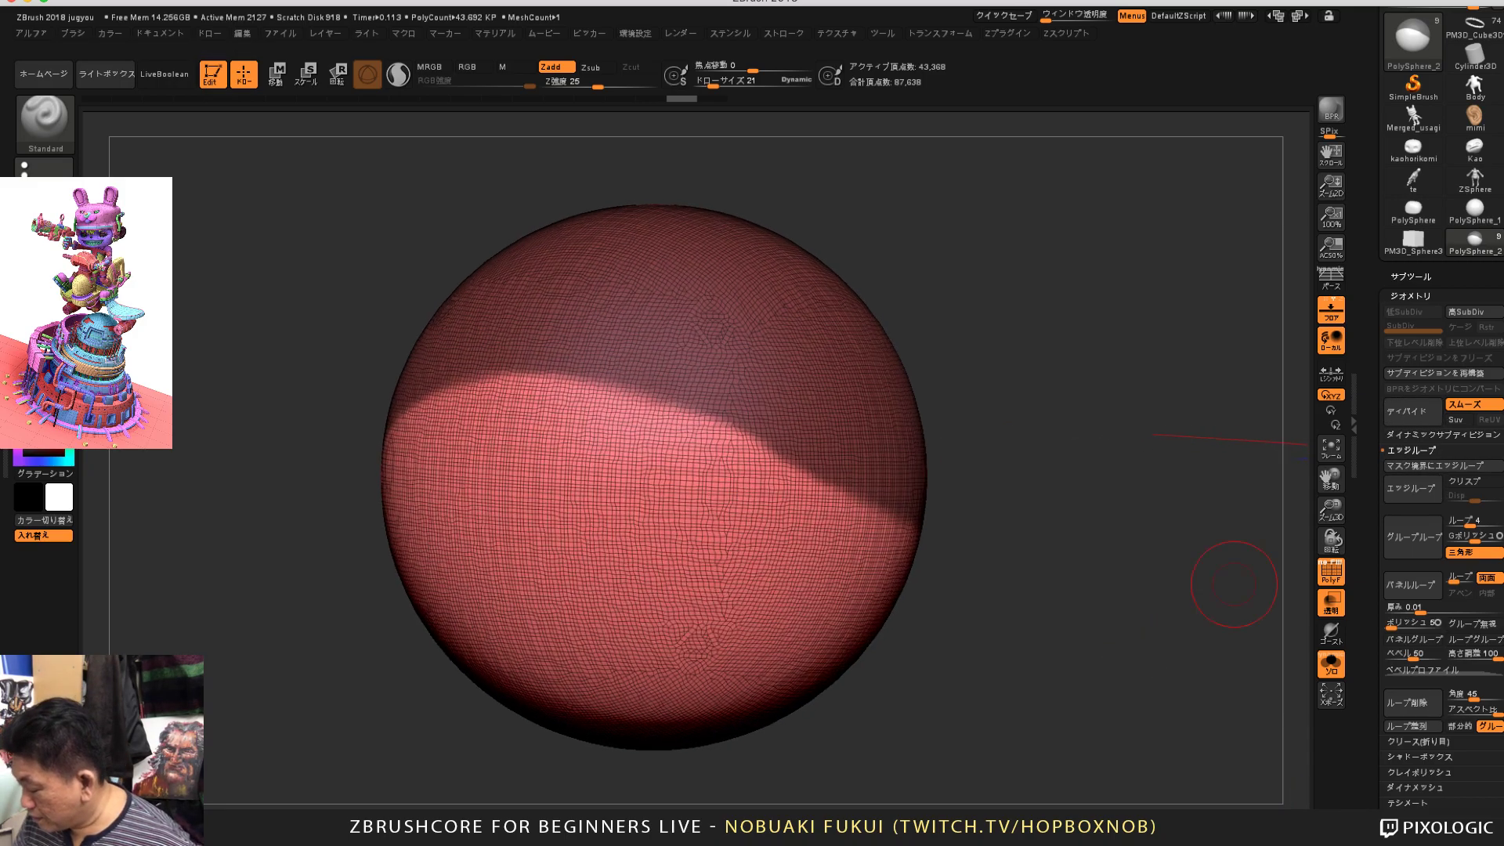
pyautogui.moveTo(1308, 526); pyautogui.dragTo(1304, 523)
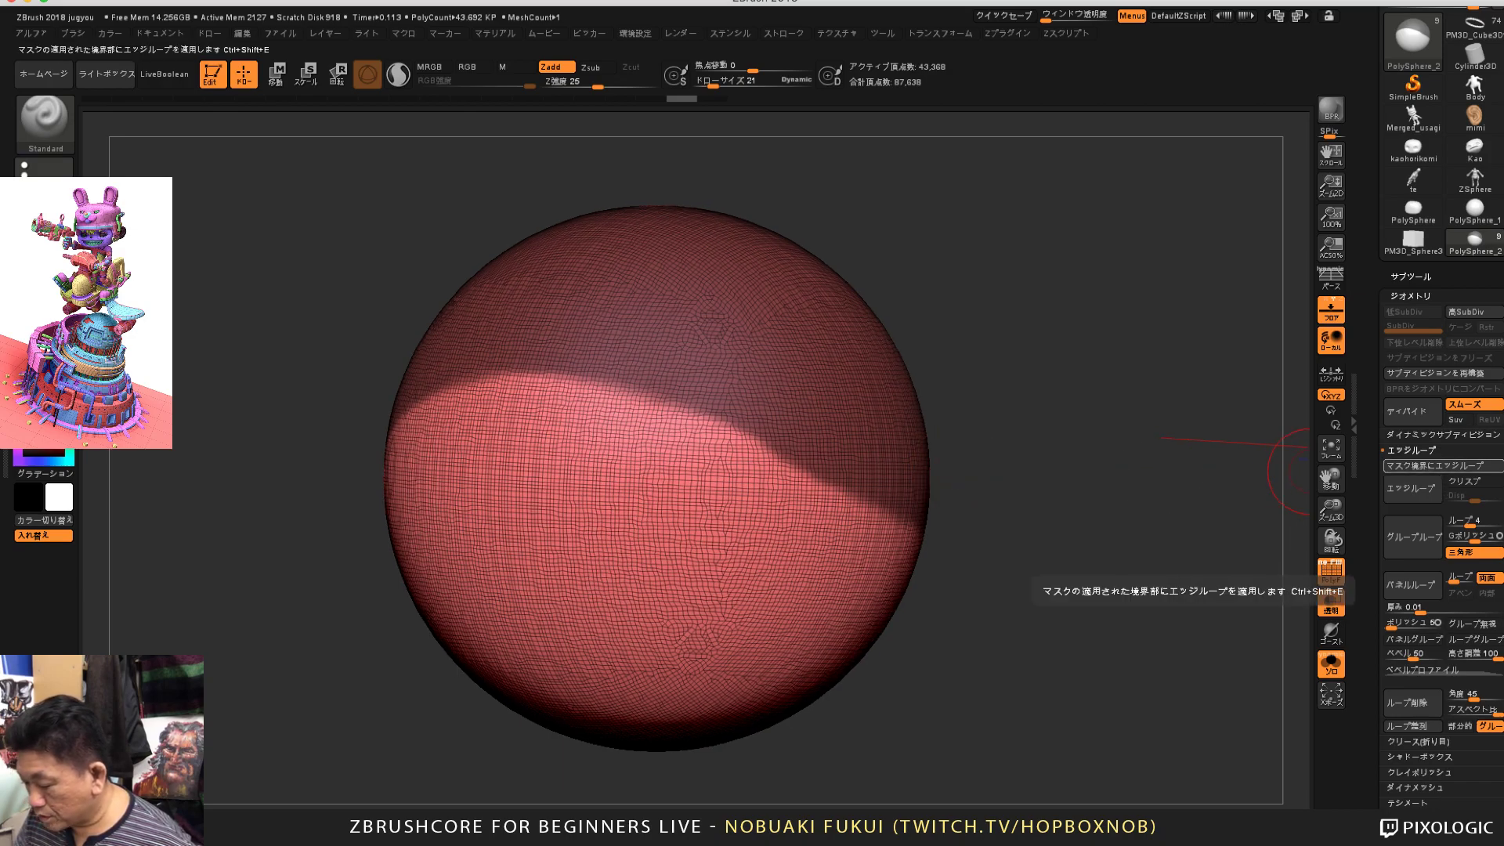
# Step: Try Edge Loop Masked Border on the eyeball, clear the mask to check the boundary, and undo both operations
pyautogui.click(1444, 466)
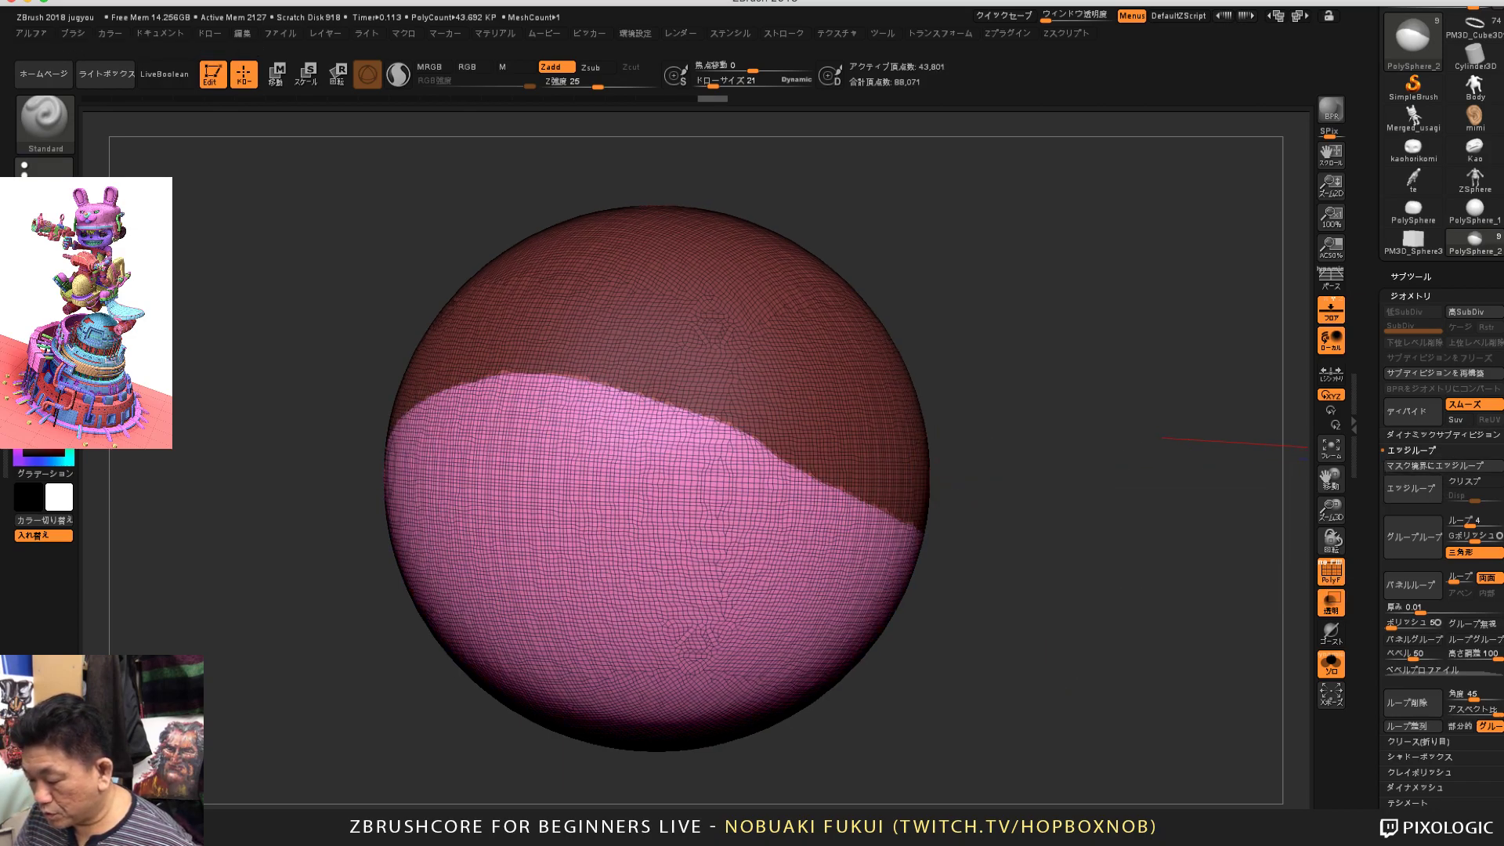
pyautogui.moveTo(1179, 666); pyautogui.dragTo(1158, 666)
pyautogui.keyDown('ctrl'); pyautogui.moveTo(1148, 666); pyautogui.dragTo(1151, 709); pyautogui.keyUp('ctrl')
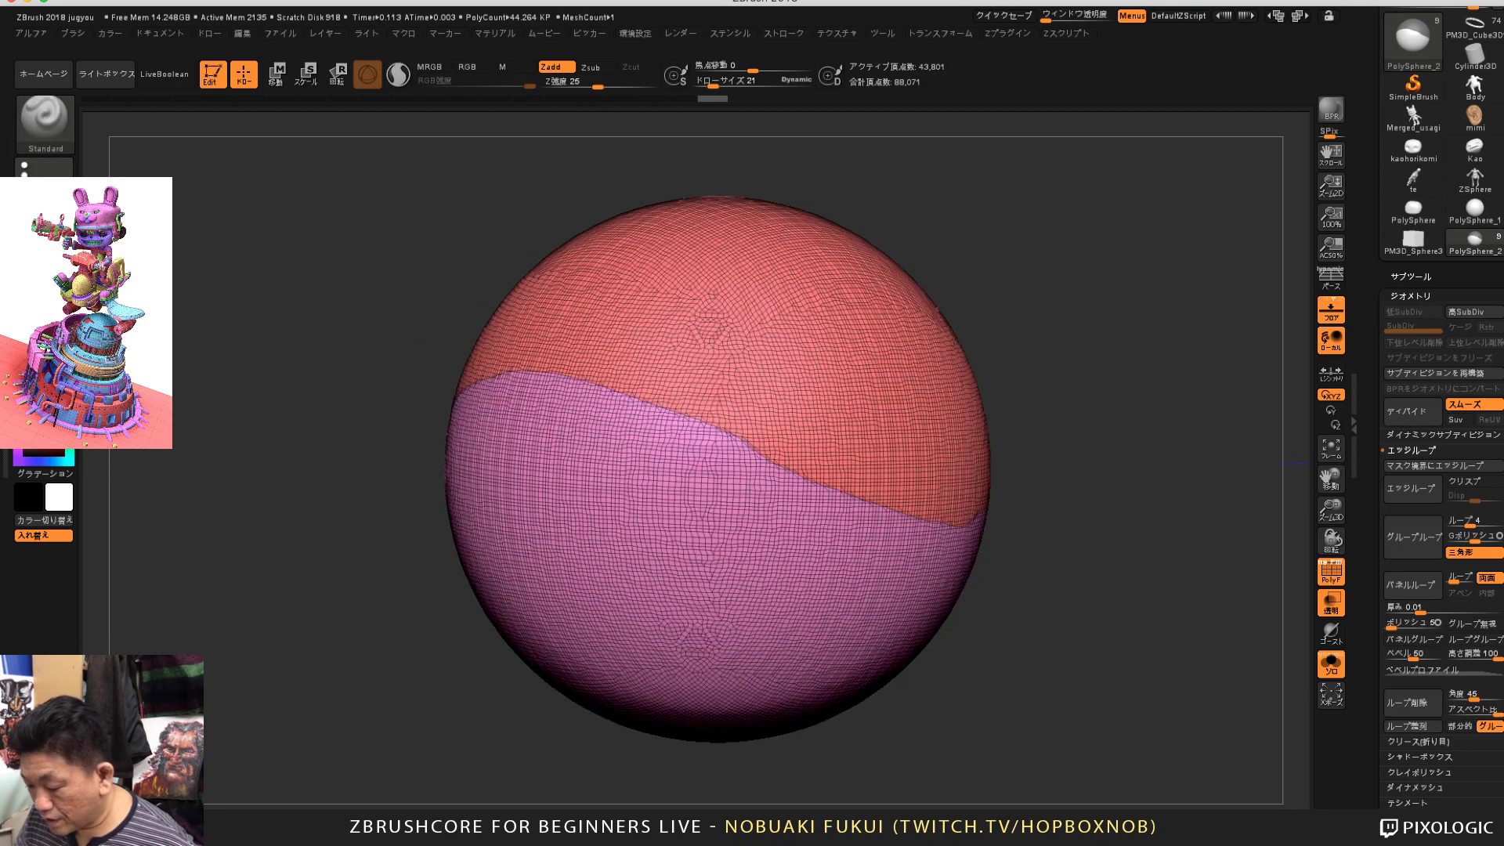
pyautogui.moveTo(1097, 638); pyautogui.dragTo(1163, 724)
pyautogui.hotkey('ctrl', 'z')
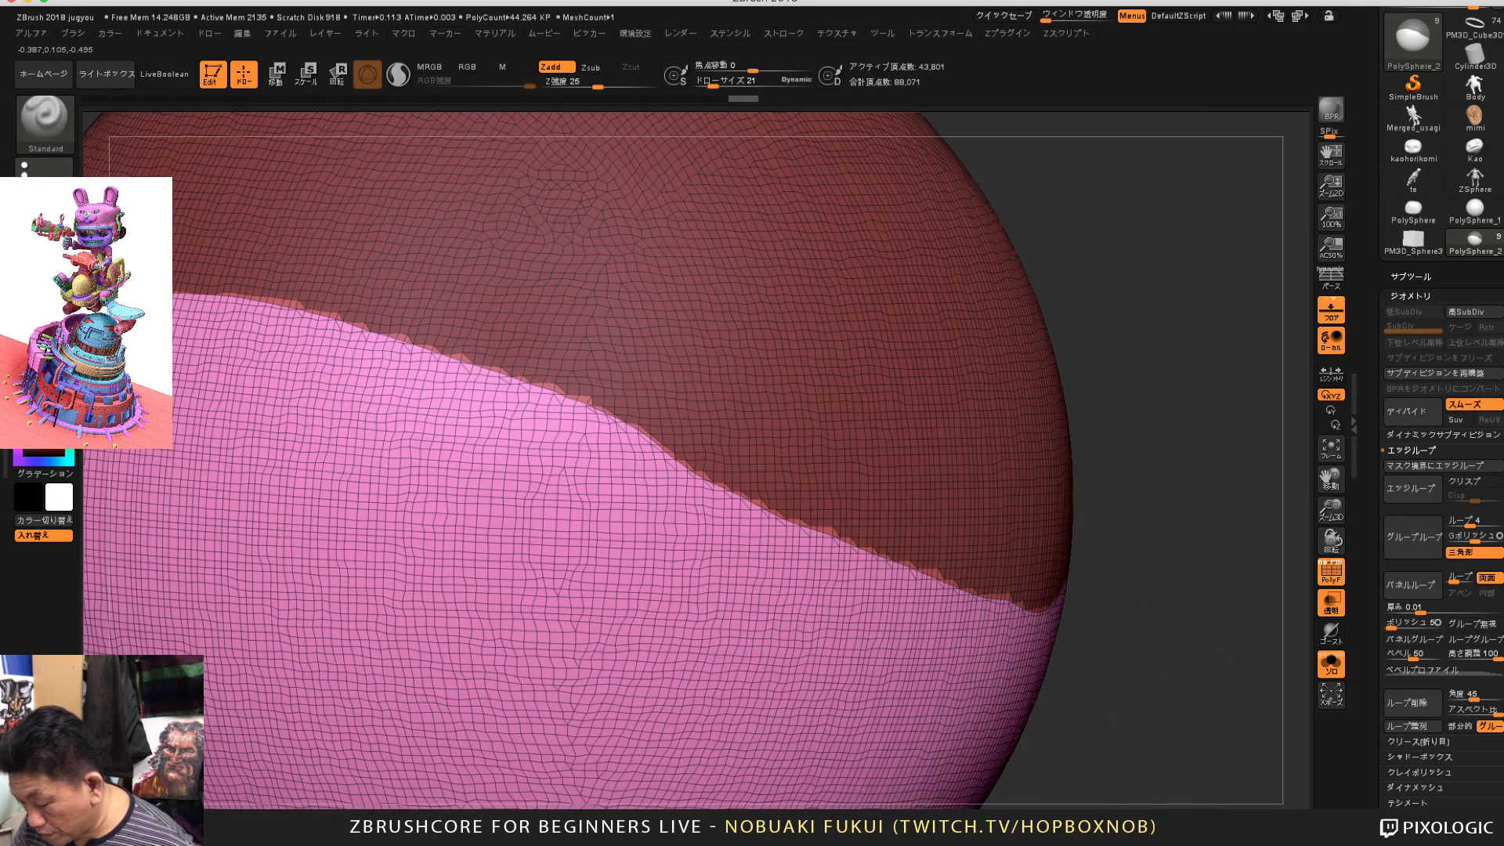
pyautogui.hotkey('ctrl', 'z')
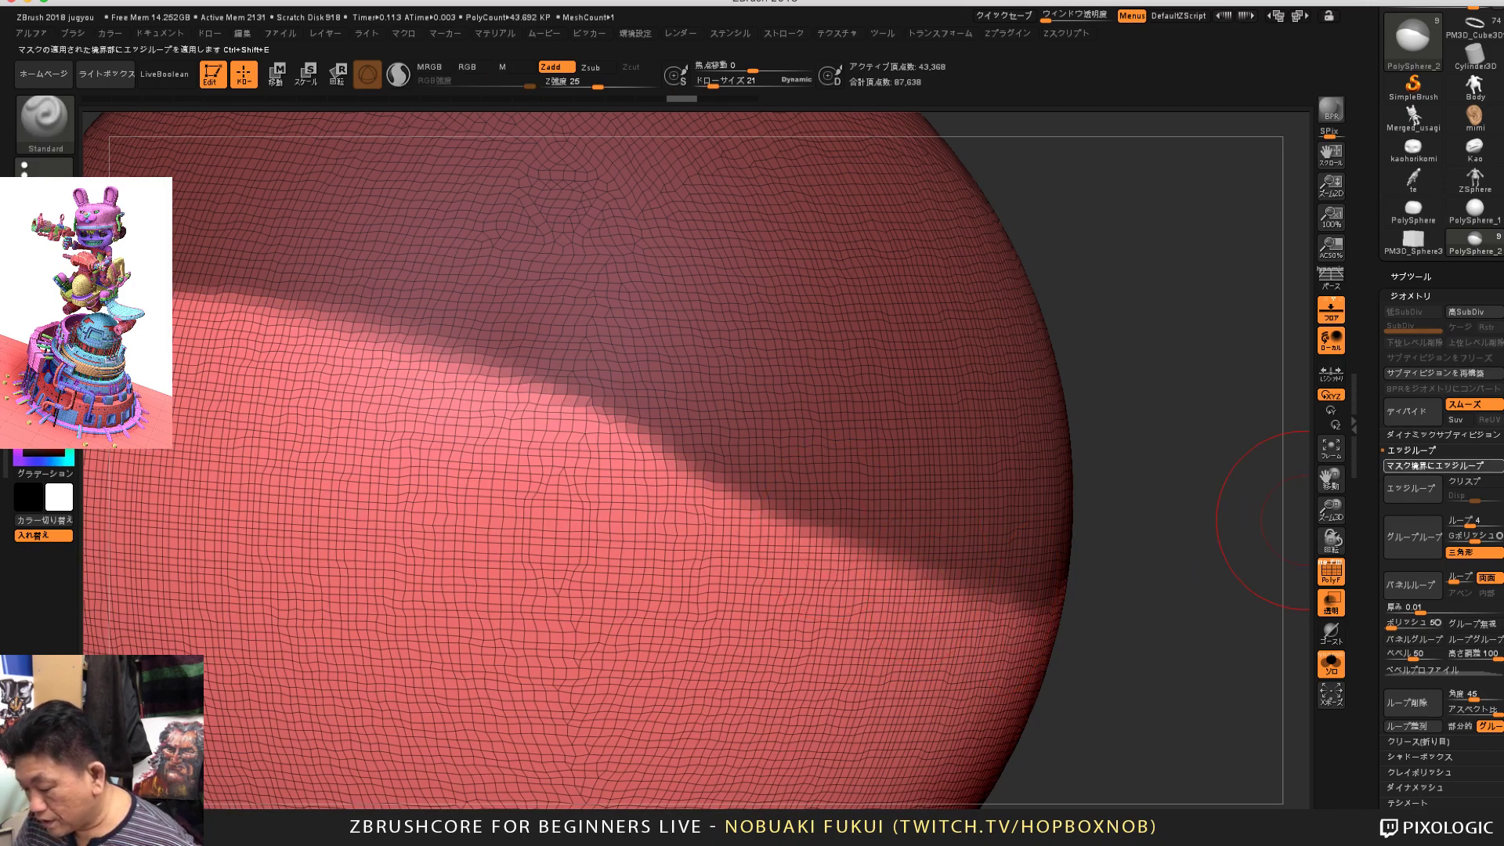
# Step: Apply Edge Loop Masked Border to the eyeball's mask edge and clear the mask
pyautogui.click(1410, 465)
pyautogui.keyDown('ctrl'); pyautogui.click(1118, 622); pyautogui.keyUp('ctrl')
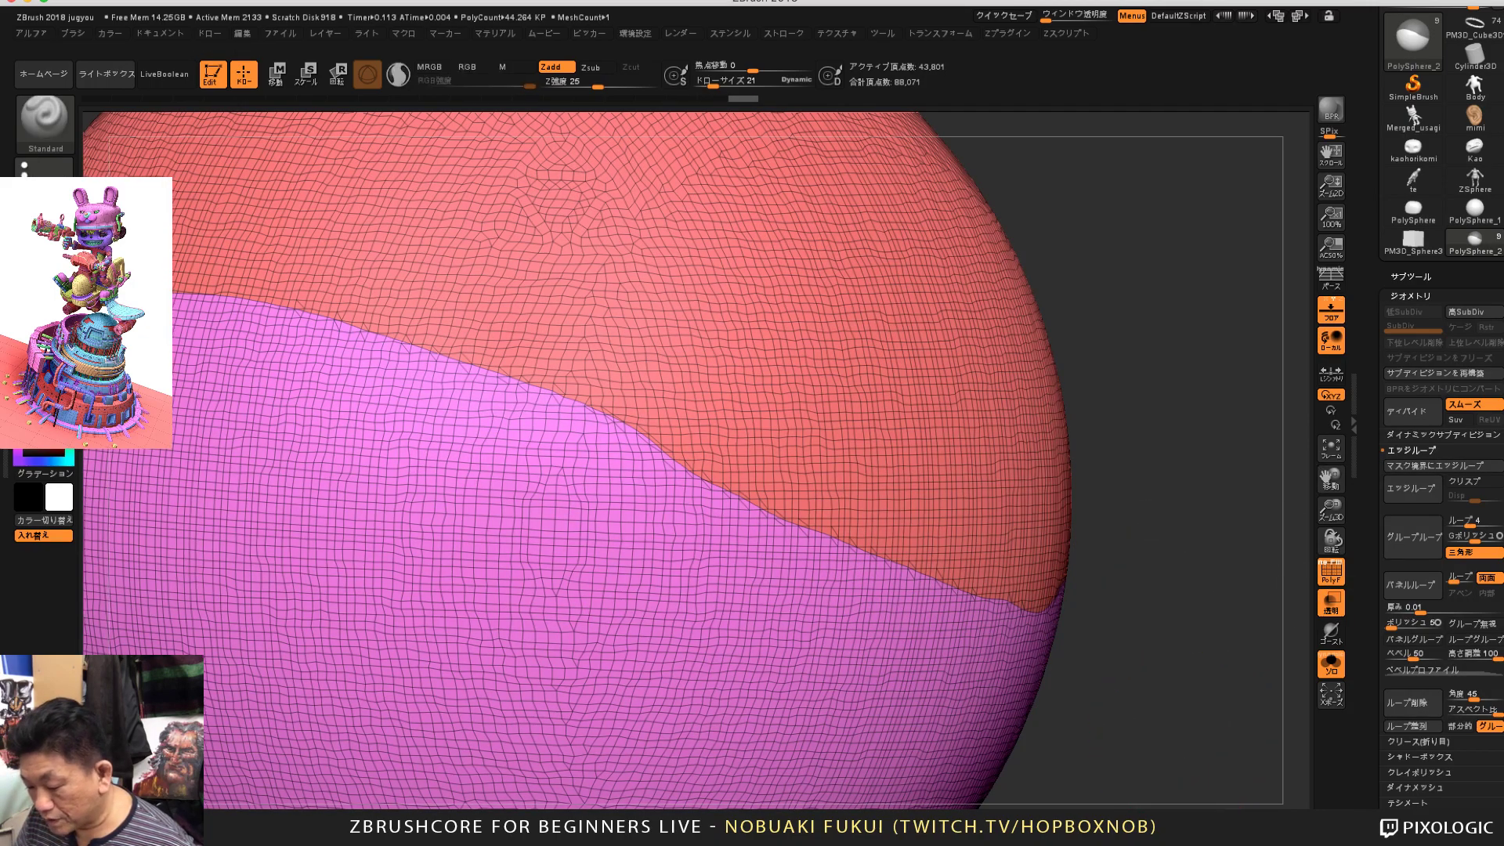
pyautogui.keyDown('alt'); pyautogui.moveTo(1118, 603); pyautogui.dragTo(1207, 450); pyautogui.keyUp('alt')
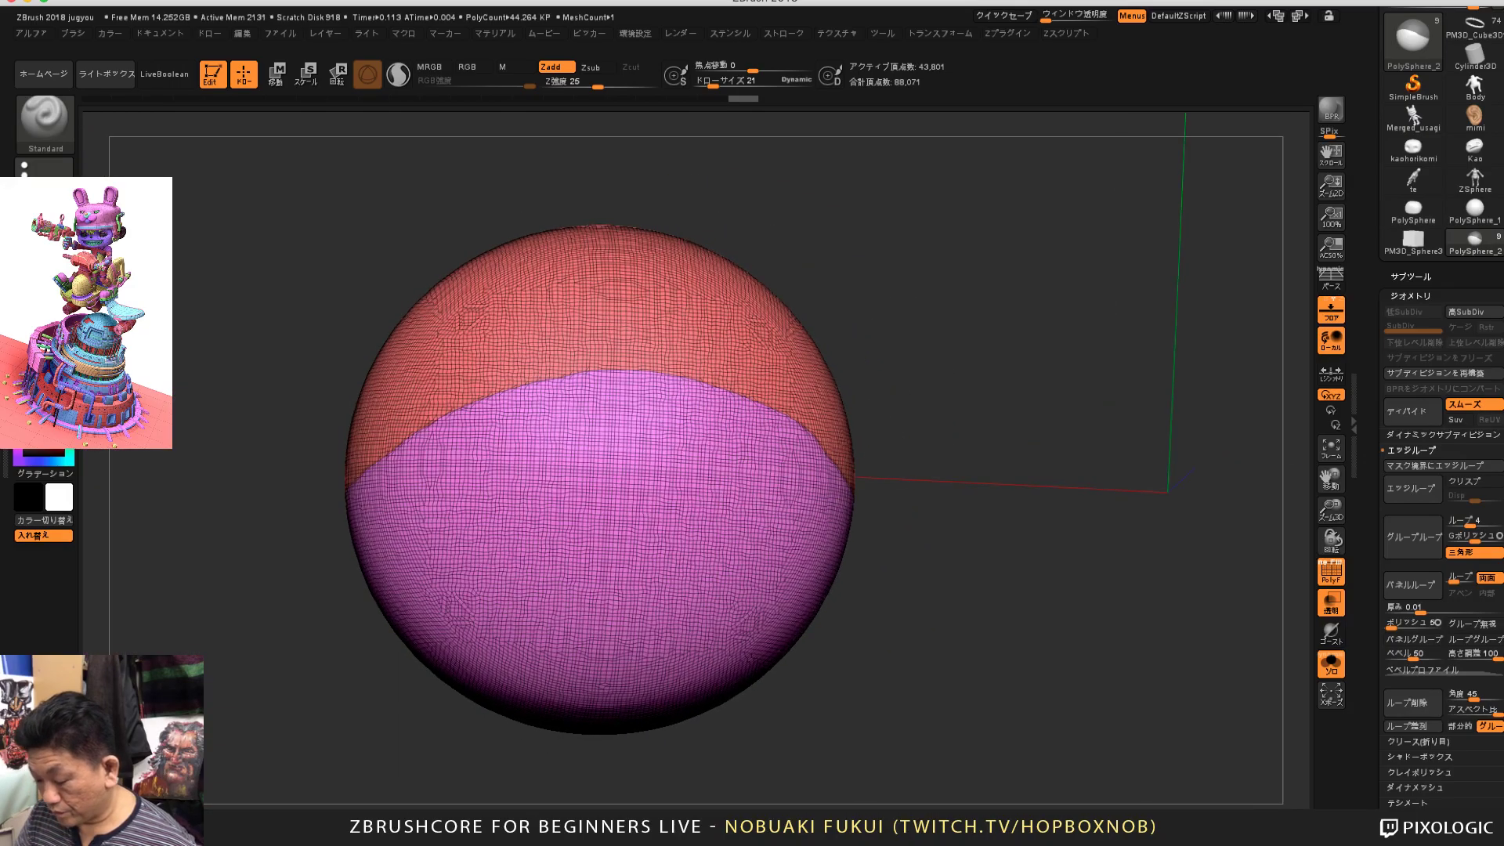
pyautogui.moveTo(1207, 647); pyautogui.dragTo(1135, 730)
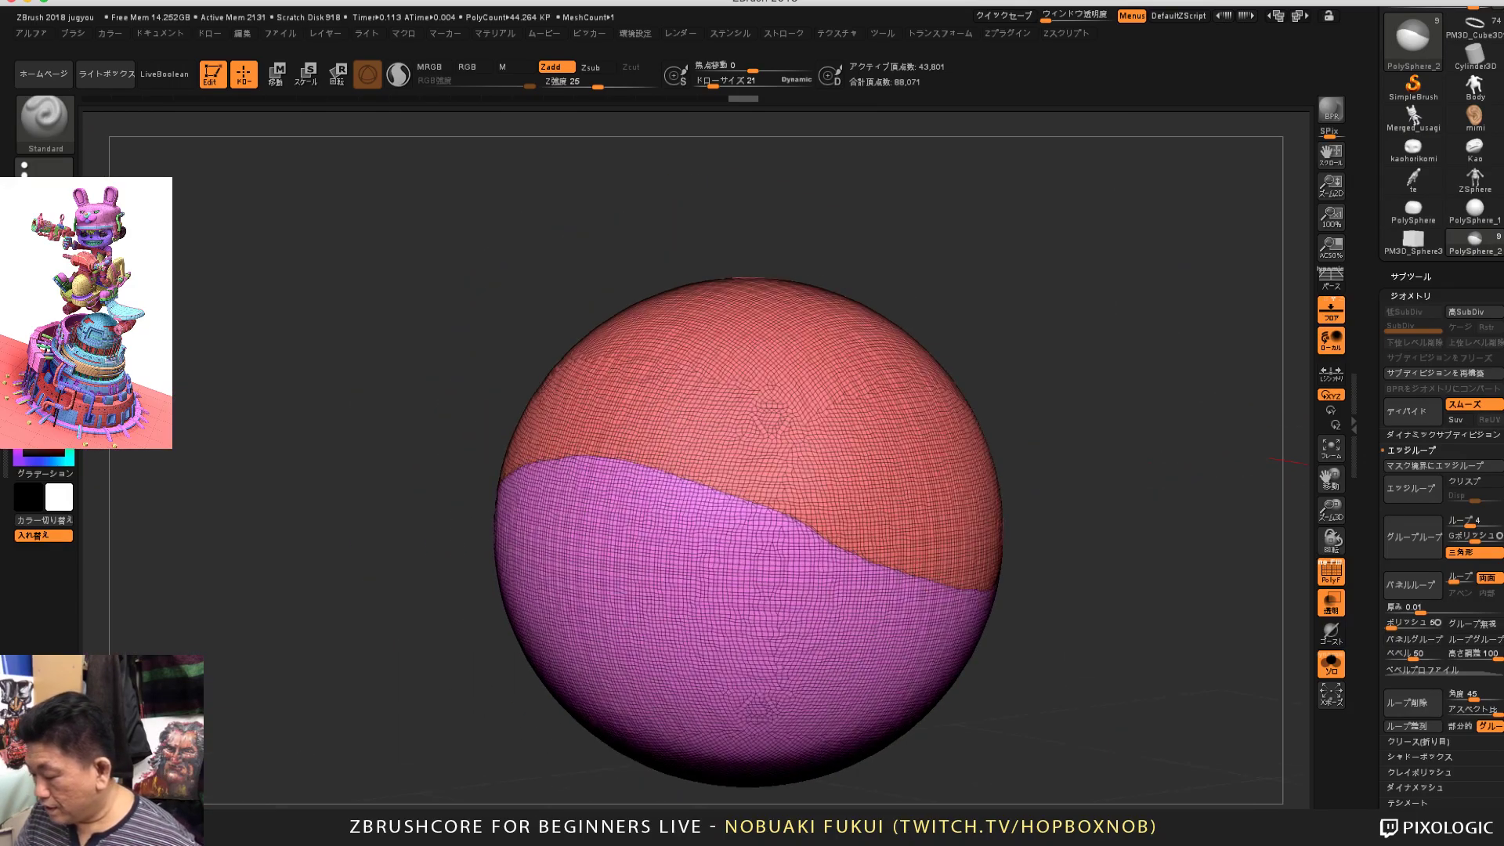
pyautogui.moveTo(1379, 666); pyautogui.dragTo(1379, 623)
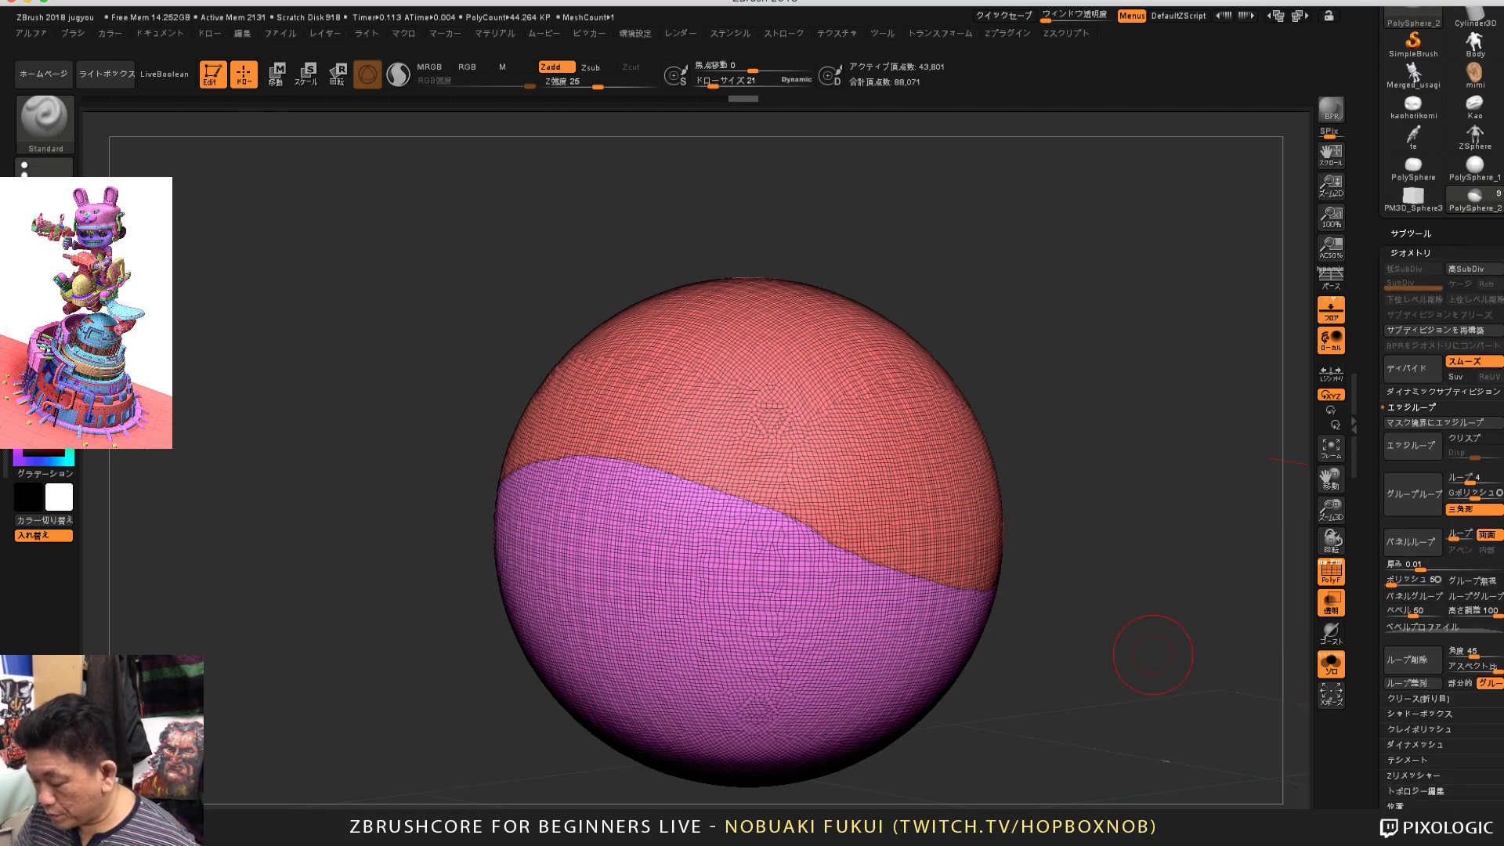
pyautogui.moveTo(1006, 584); pyautogui.dragTo(1030, 573)
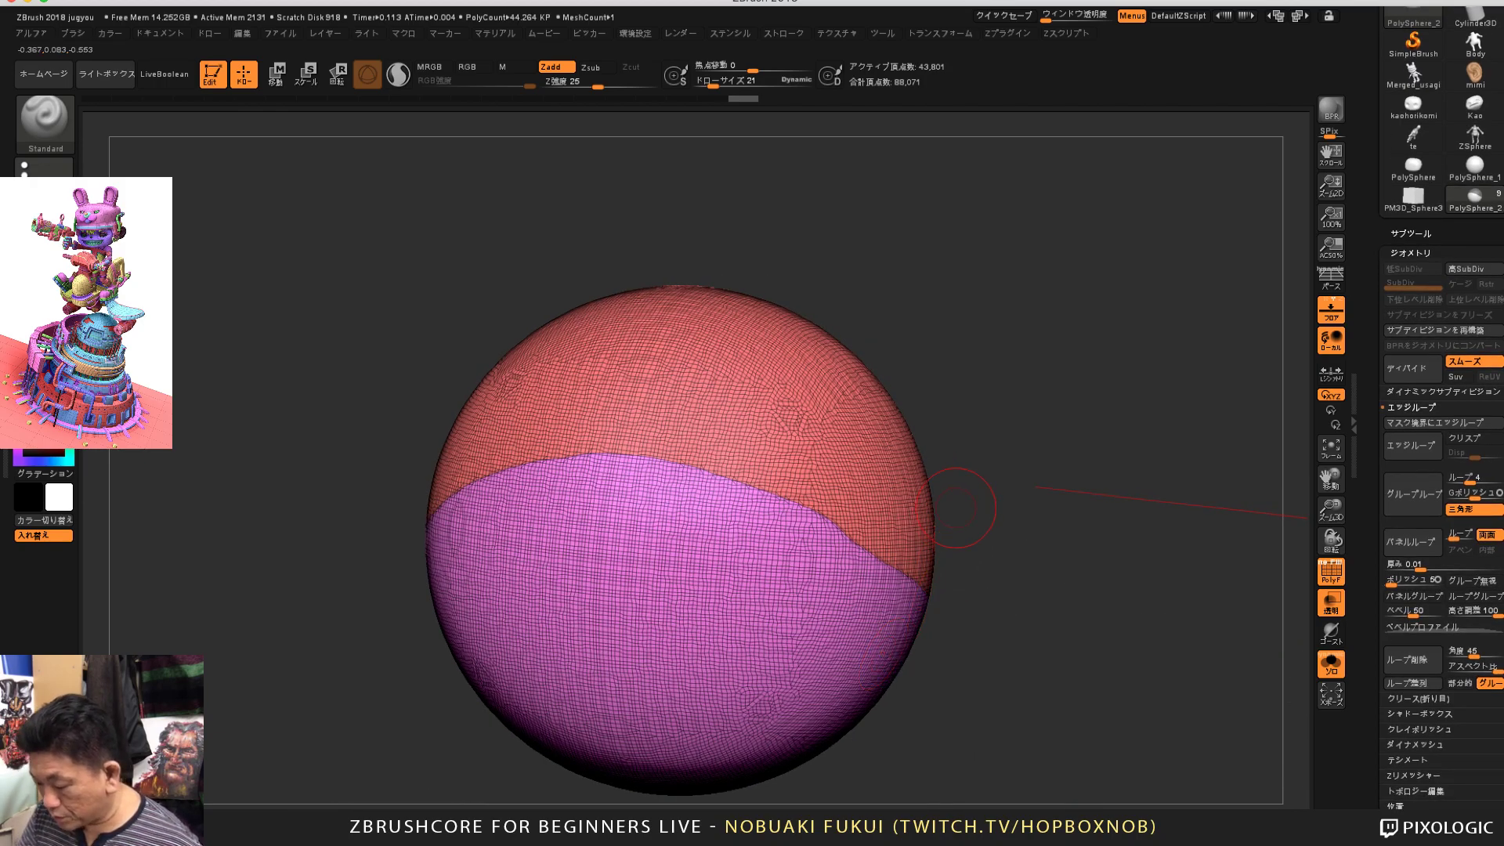
# Step: Isolate the eyeball's upper polygroup and delete the hidden lower part with Del Hidden from the topology options
pyautogui.keyDown('ctrl'); pyautogui.keyDown('shift'); pyautogui.click(907, 511); pyautogui.keyUp('shift'); pyautogui.keyUp('ctrl')
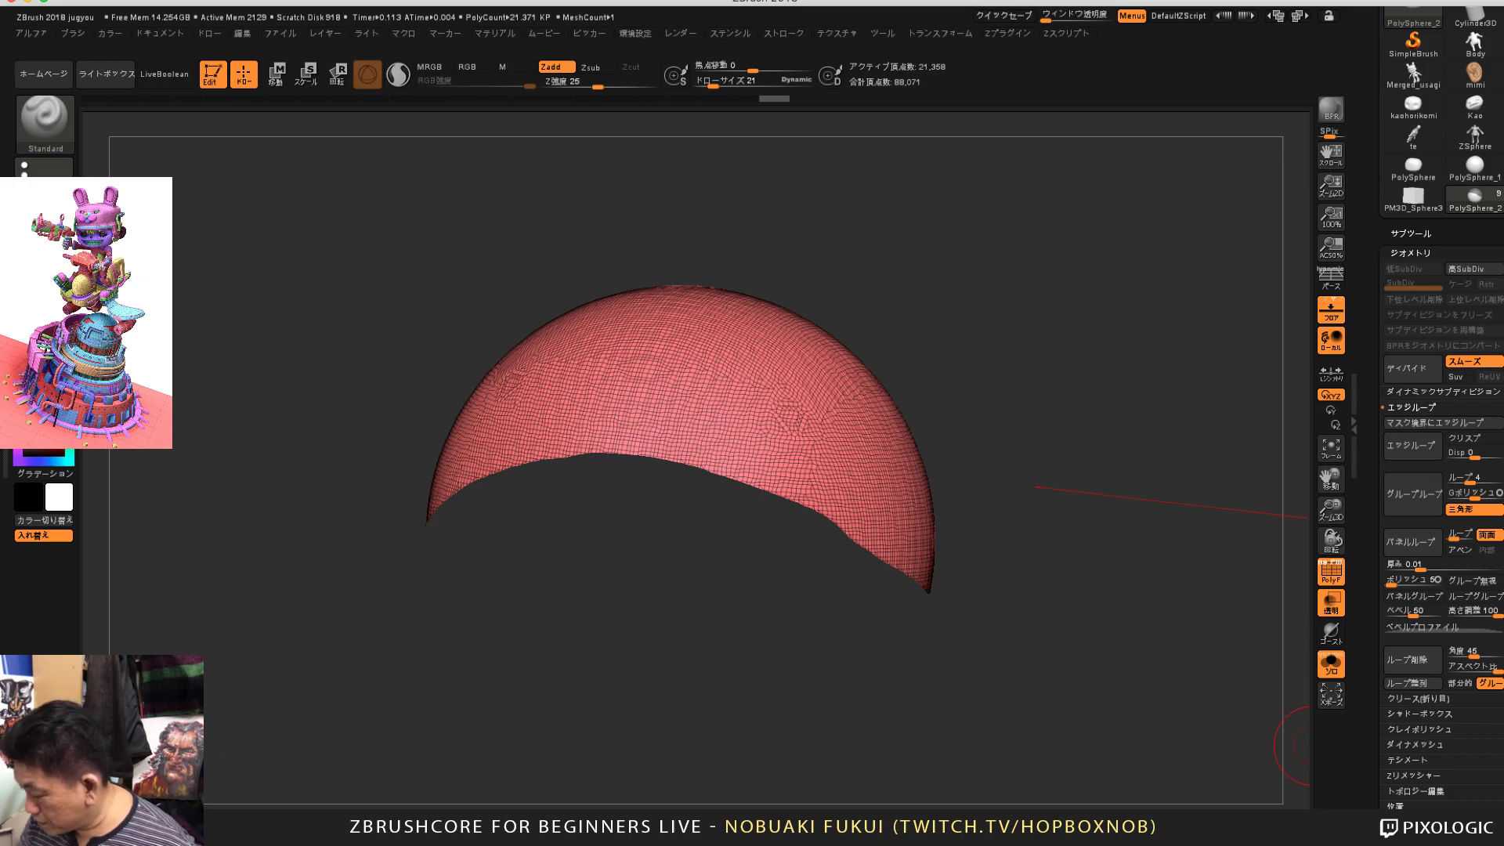
pyautogui.scroll(-2, 1442, 549)
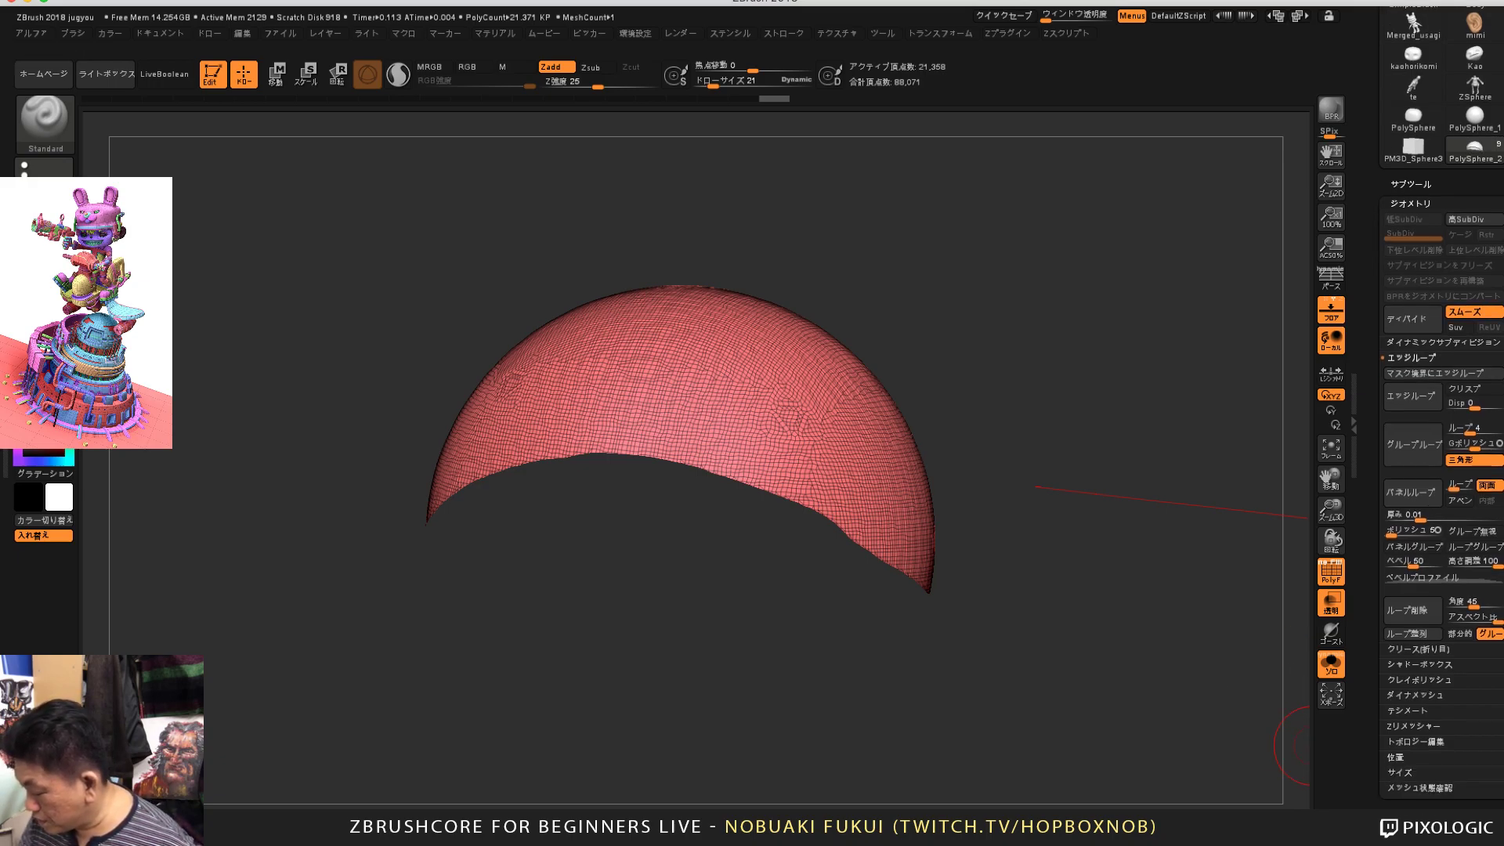
pyautogui.click(1416, 742)
pyautogui.moveTo(1384, 547); pyautogui.dragTo(1383, 688)
pyautogui.click(1413, 669)
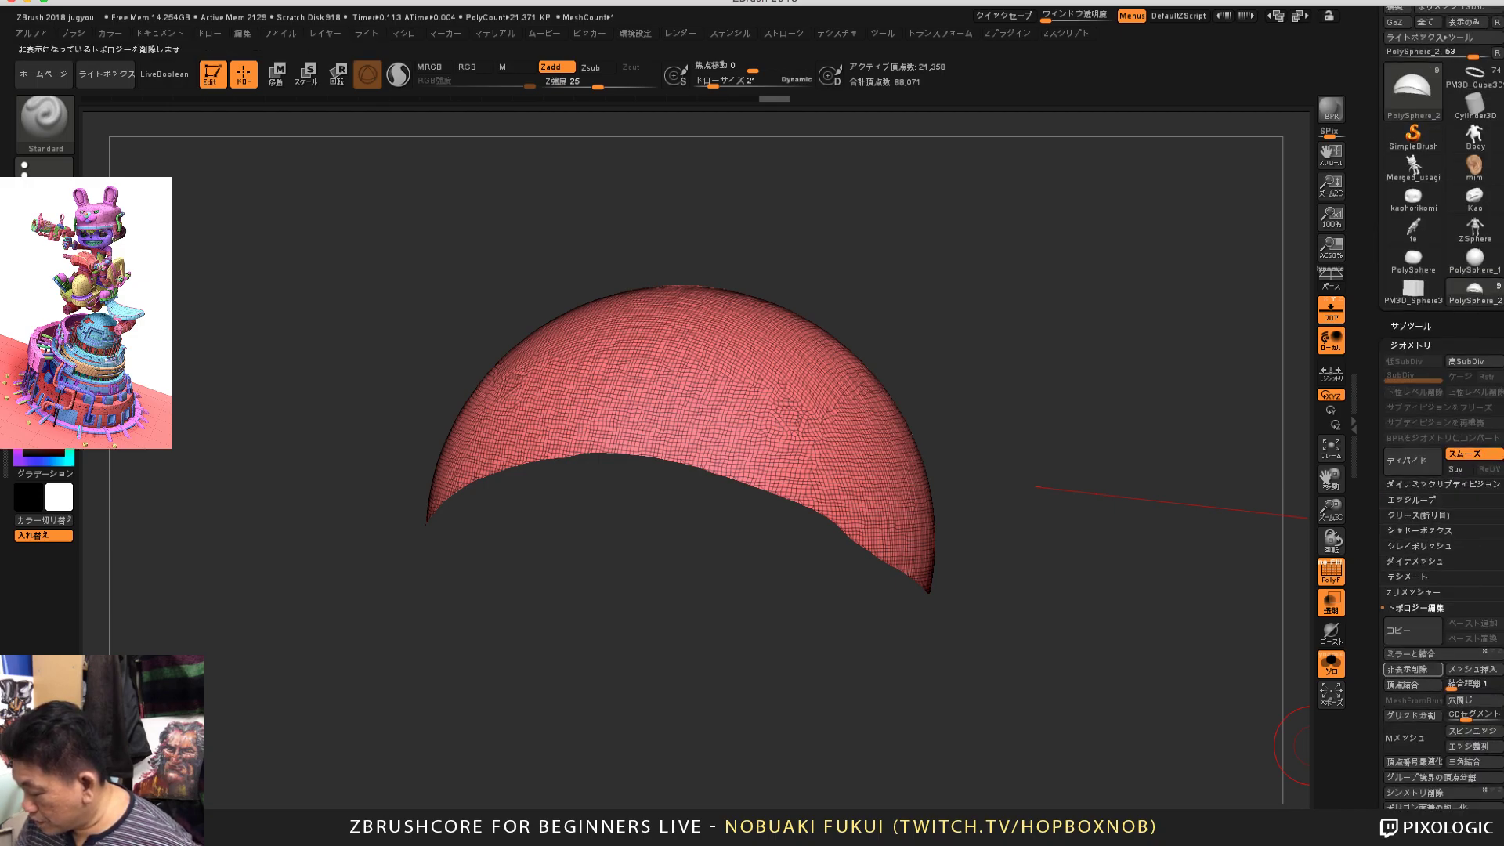
pyautogui.moveTo(1097, 674); pyautogui.dragTo(1222, 545)
pyautogui.moveTo(1120, 615); pyautogui.dragTo(1266, 676)
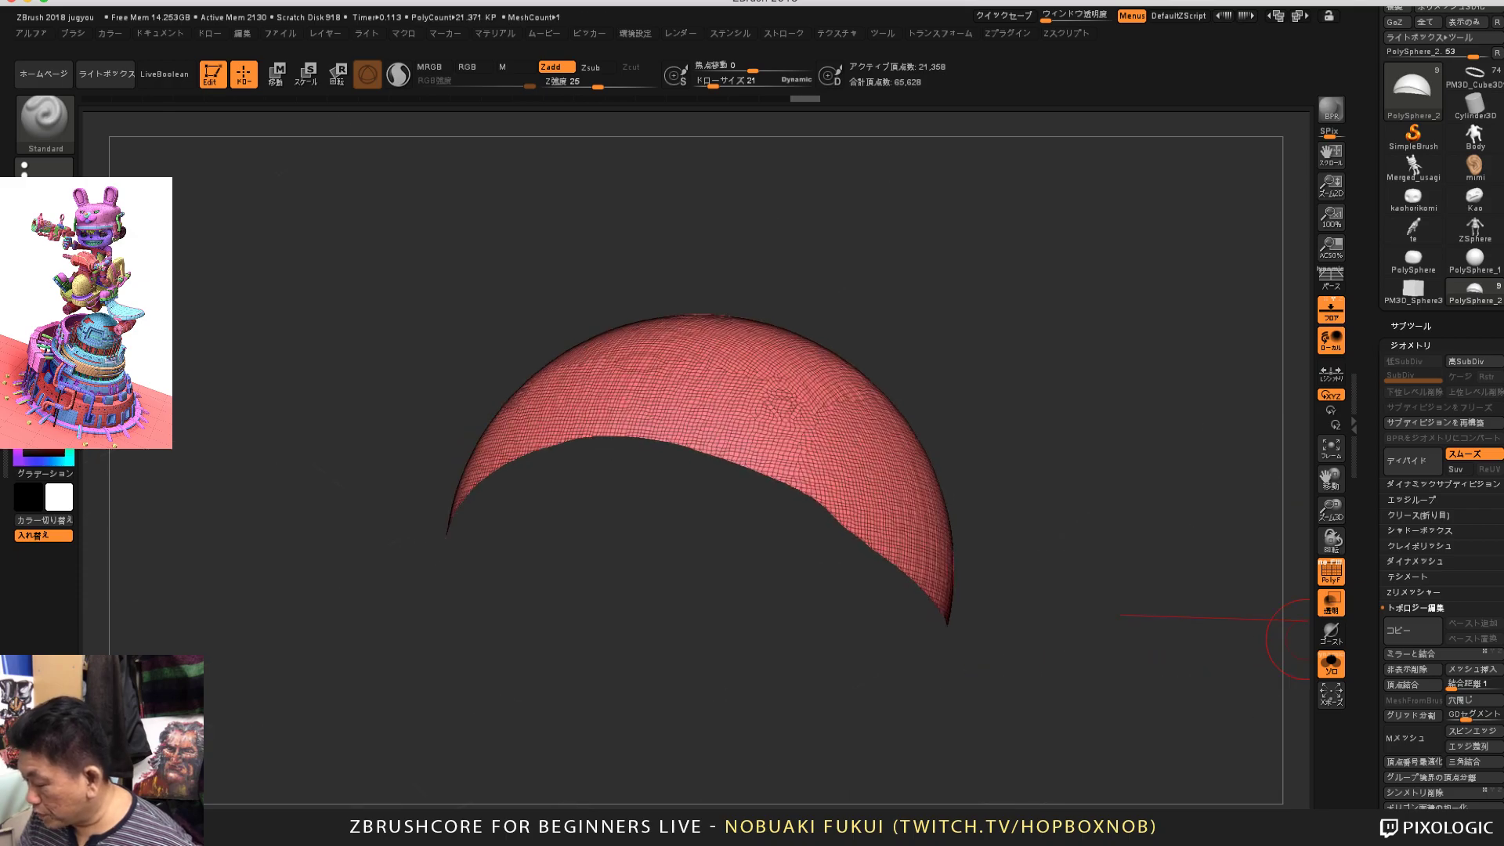
# Step: Try Panel Loops from the EdgeLoop options on the upper shell, and undo it
pyautogui.moveTo(1382, 571); pyautogui.dragTo(1382, 609)
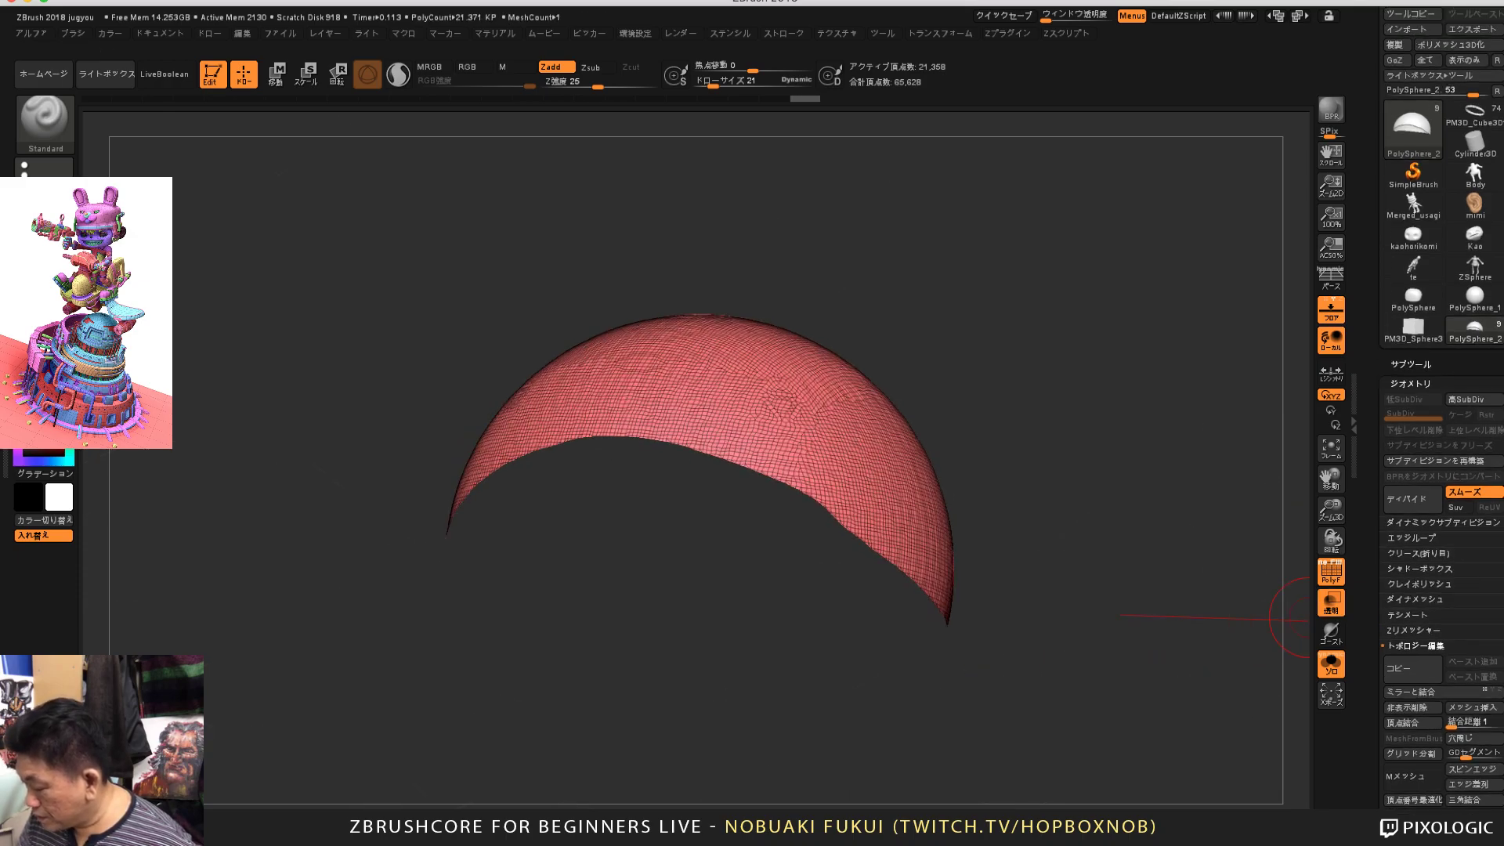
pyautogui.click(1413, 538)
pyautogui.scroll(-3, 1412, 557)
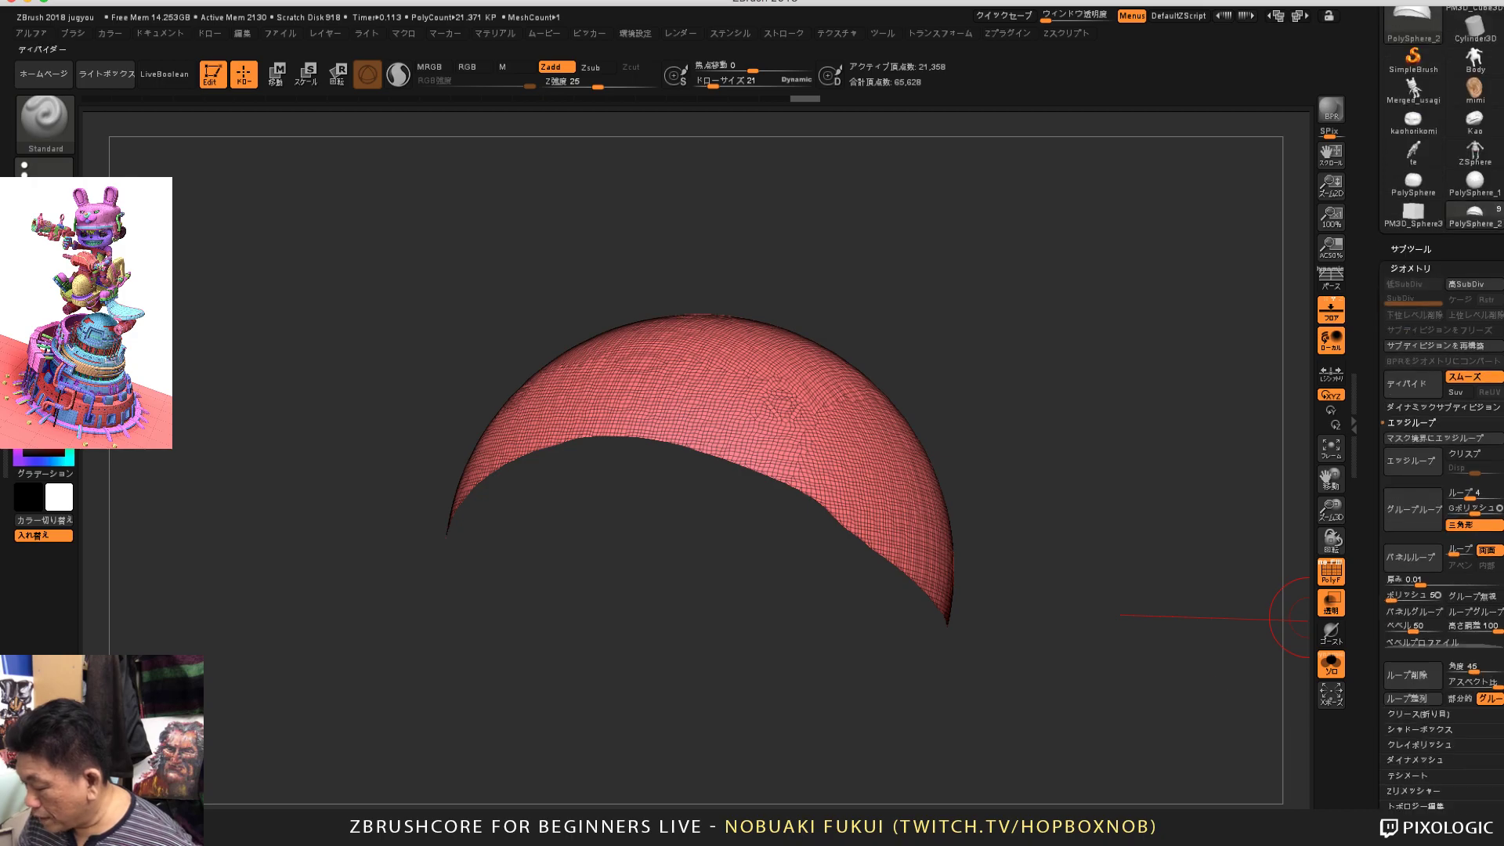
pyautogui.moveTo(1246, 599); pyautogui.dragTo(1224, 589)
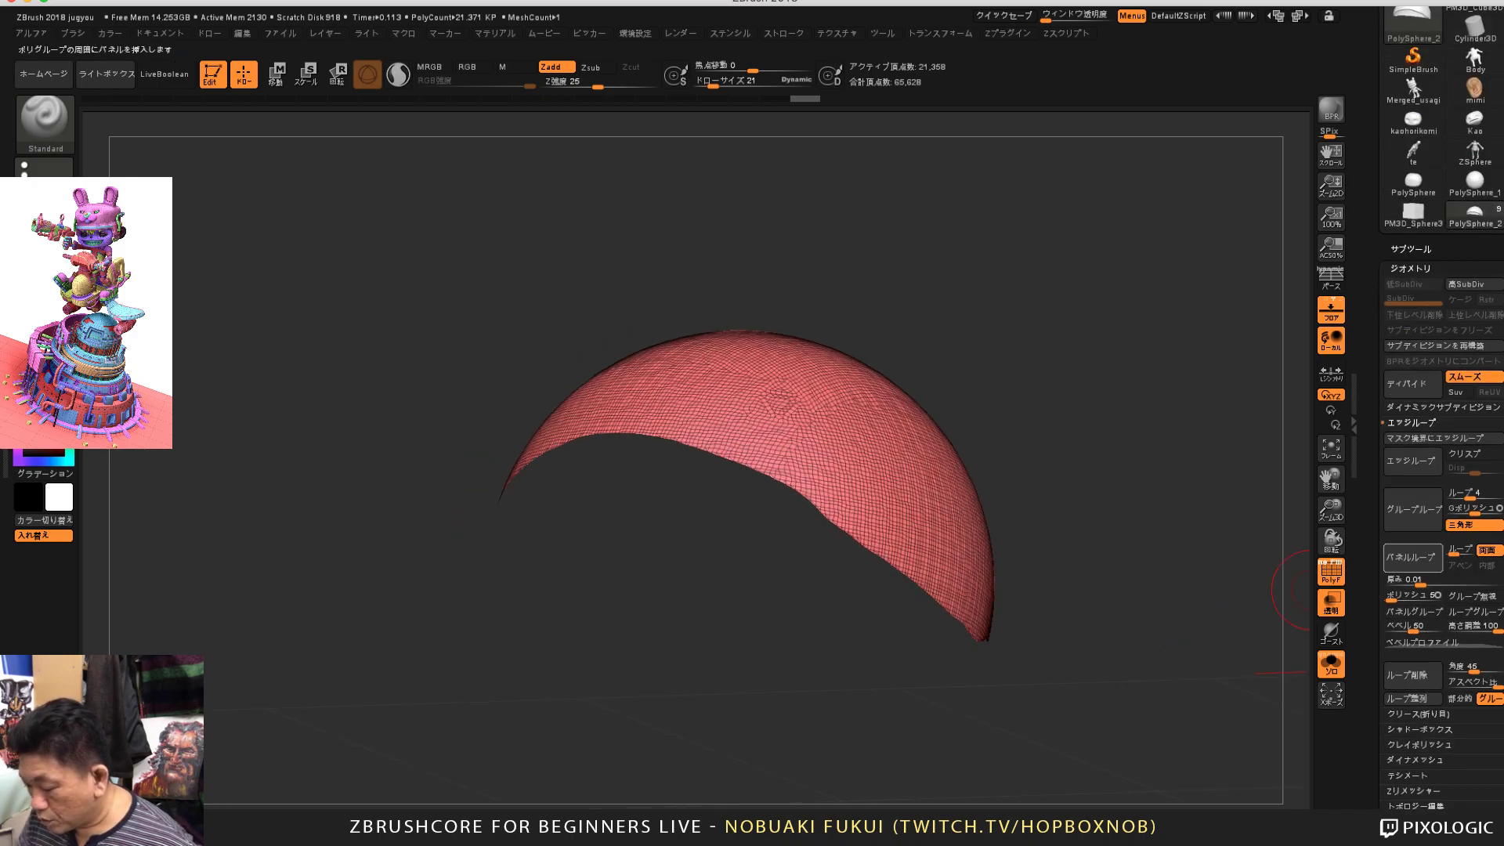
pyautogui.click(1412, 557)
pyautogui.moveTo(1176, 652); pyautogui.dragTo(1046, 521)
pyautogui.hotkey('ctrl', 'z')
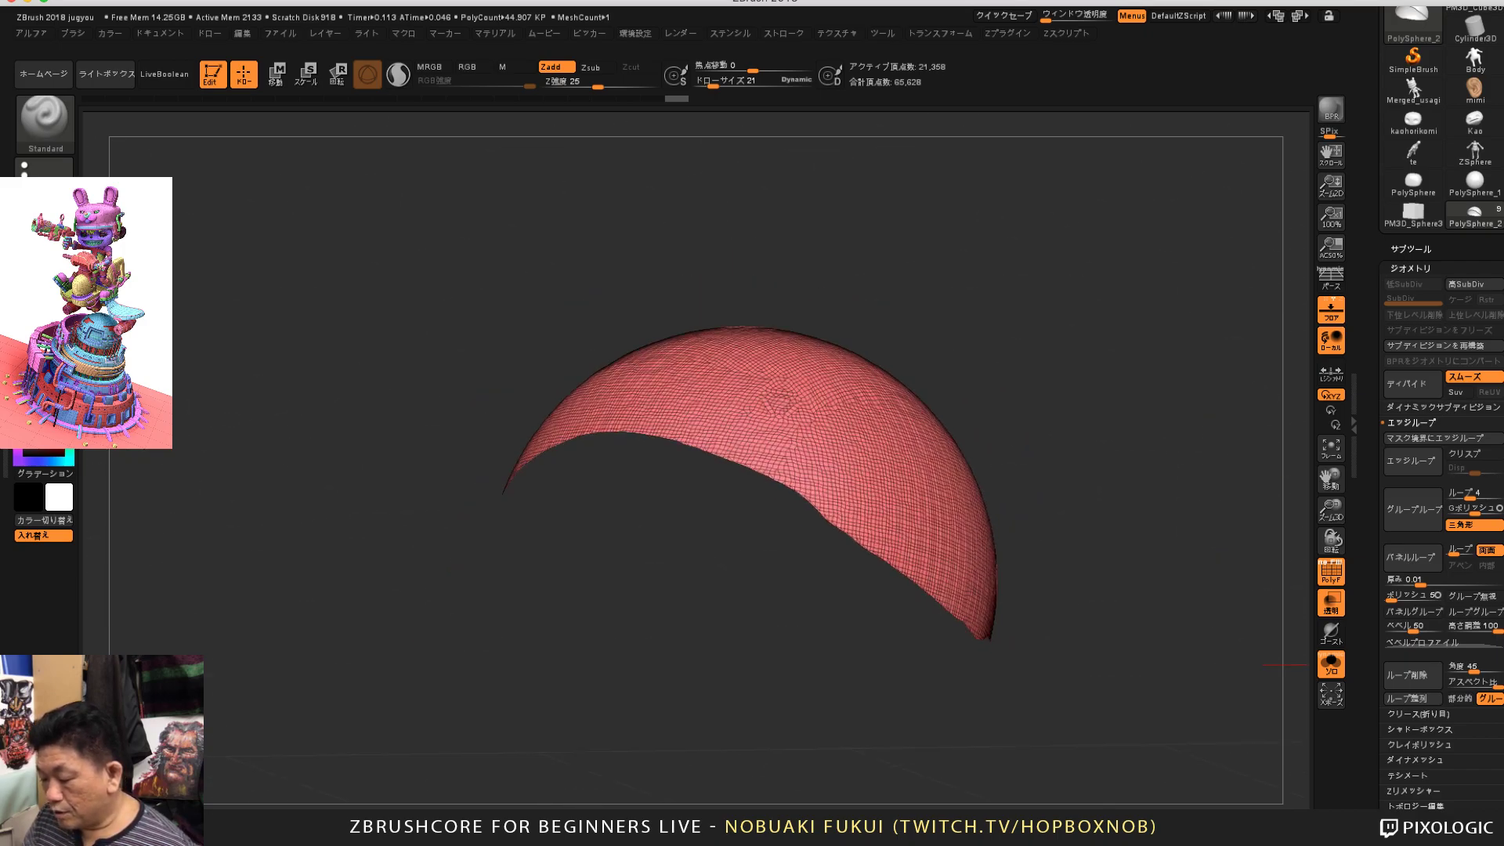
# Step: Apply Panel Loops with a thickness of 0.01 to turn the upper shell into a thick eyelid
pyautogui.moveTo(1150, 611)
pyautogui.mouseDown()
pyautogui.moveTo(1142, 631)
pyautogui.moveTo(1175, 705)
pyautogui.moveTo(1254, 617)
pyautogui.mouseUp()
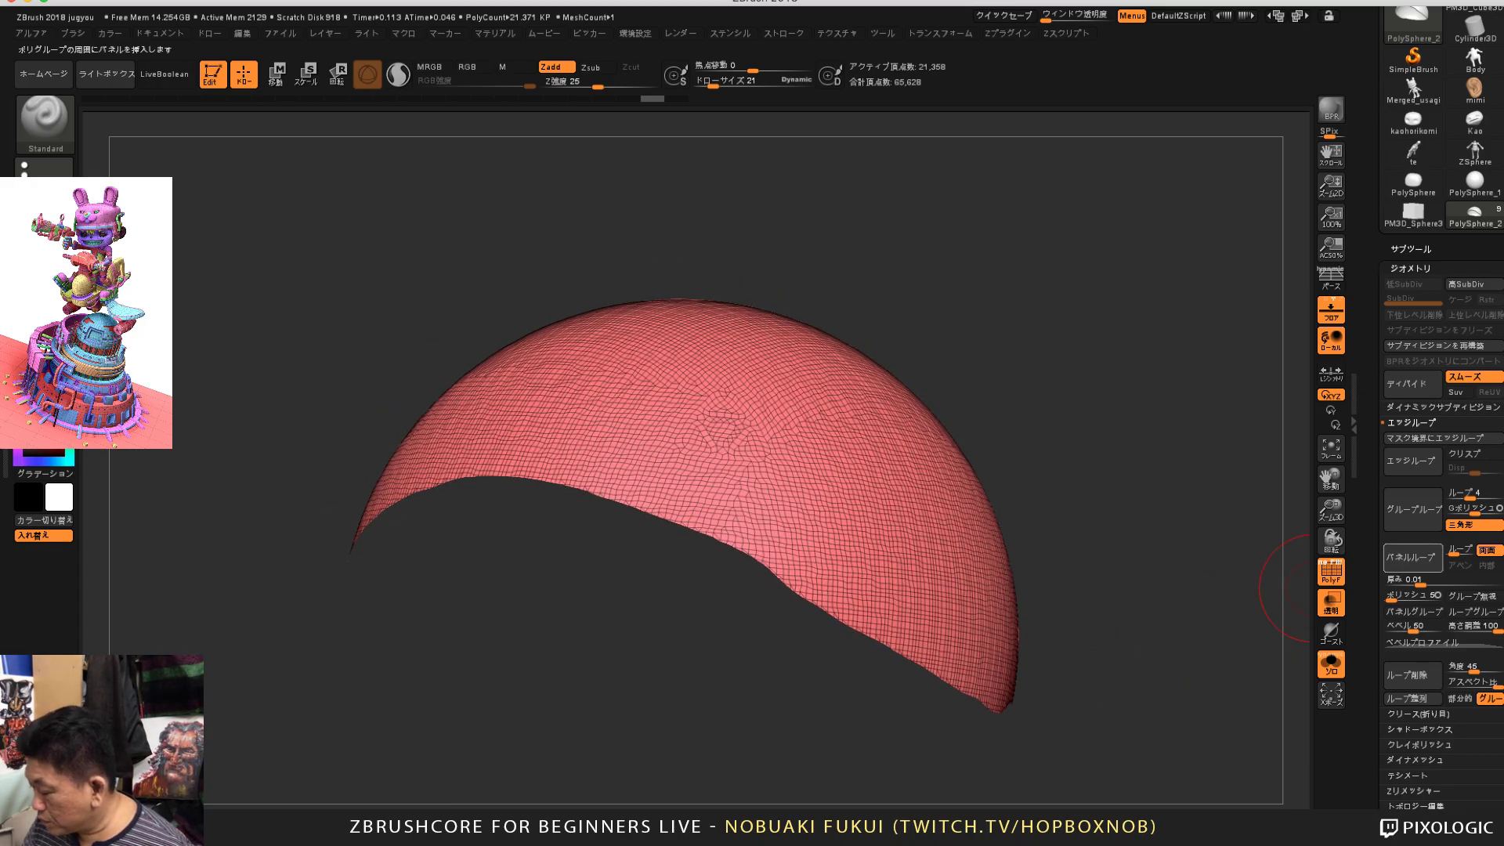
pyautogui.click(1410, 557)
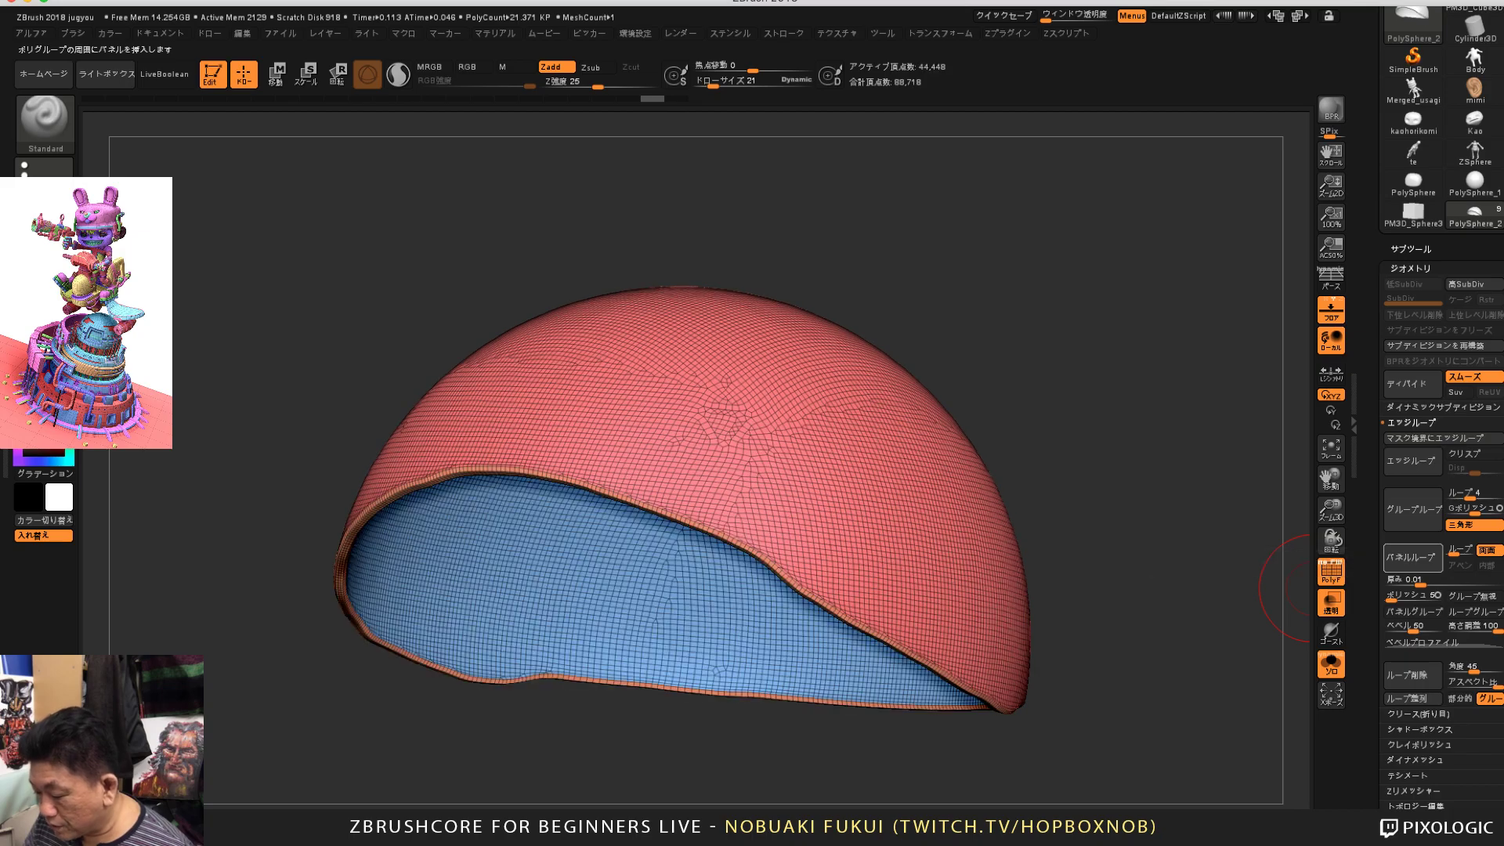
pyautogui.moveTo(1190, 599)
pyautogui.mouseDown()
pyautogui.moveTo(1215, 608)
pyautogui.moveTo(1226, 721)
pyautogui.moveTo(1193, 674)
pyautogui.moveTo(1195, 633)
pyautogui.mouseUp()
pyautogui.moveTo(1153, 493); pyautogui.dragTo(1152, 478)
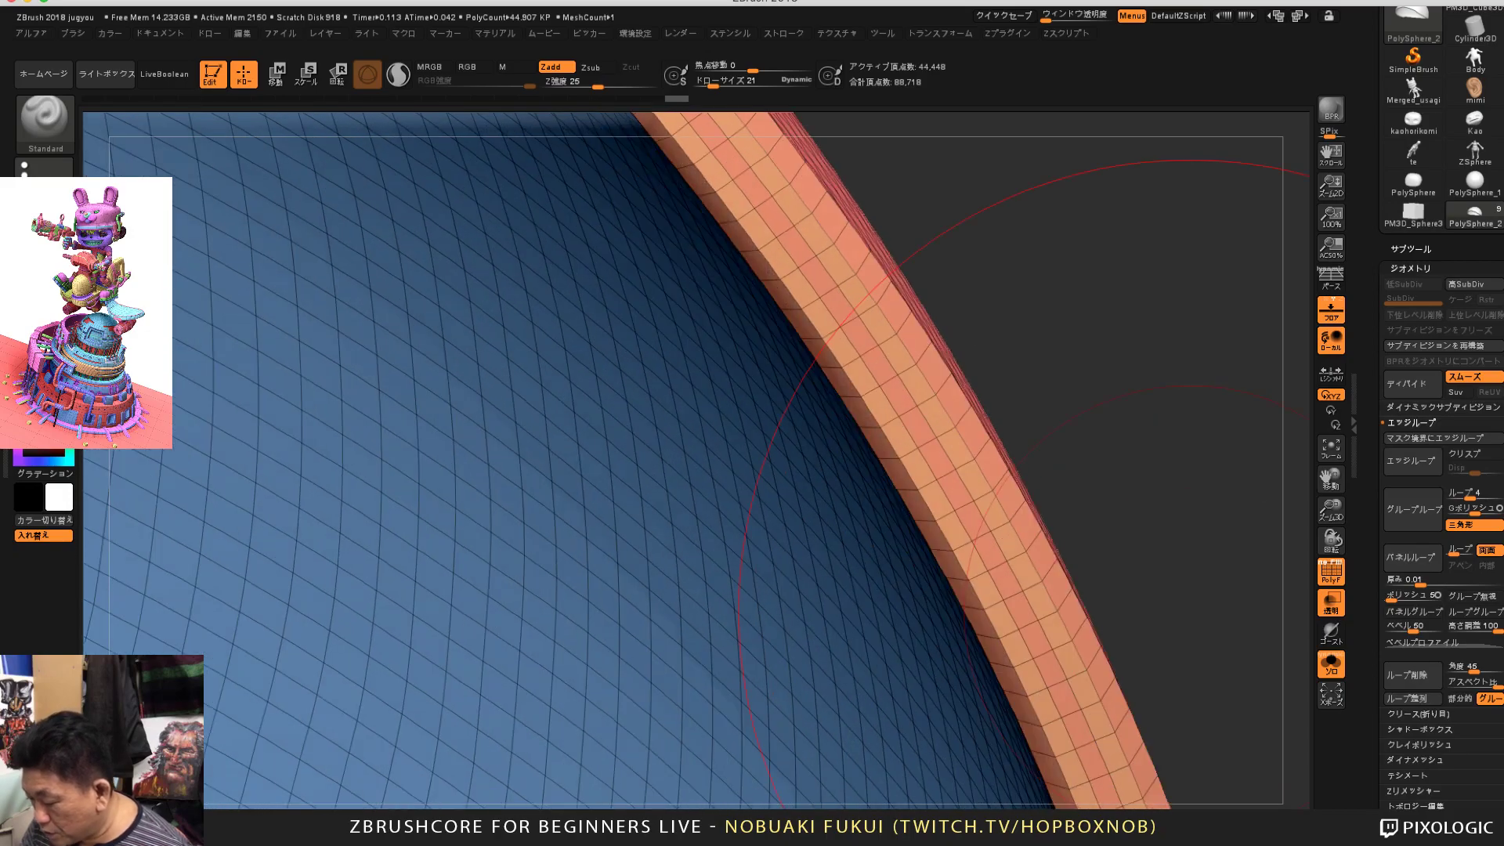
# Step: Isolate the eyelid's rim polygroup to examine its edge loops, and show the whole eyelid again
pyautogui.keyDown('ctrl'); pyautogui.keyDown('shift'); pyautogui.click(1001, 520); pyautogui.keyUp('shift'); pyautogui.keyUp('ctrl')
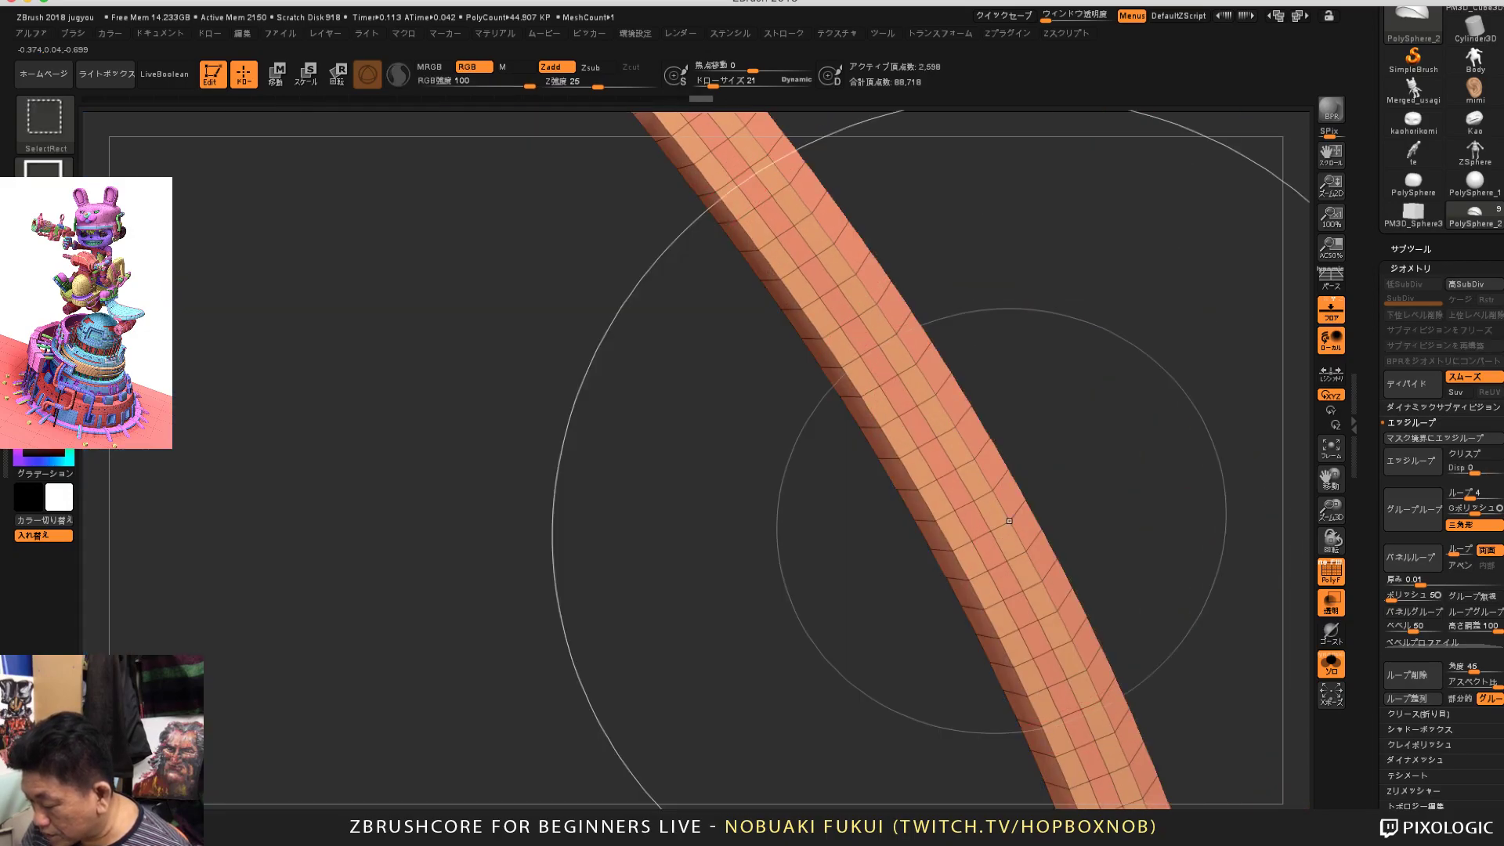
pyautogui.keyDown('ctrl'); pyautogui.keyDown('shift'); pyautogui.click(1003, 524); pyautogui.keyUp('shift'); pyautogui.keyUp('ctrl')
pyautogui.keyDown('ctrl'); pyautogui.keyDown('shift'); pyautogui.click(1184, 566); pyautogui.keyUp('shift'); pyautogui.keyUp('ctrl')
pyautogui.moveTo(1187, 564)
pyautogui.keyDown('alt'); pyautogui.mouseDown()
pyautogui.moveTo(1134, 420)
pyautogui.moveTo(1107, 437)
pyautogui.moveTo(1108, 469)
pyautogui.mouseUp(); pyautogui.keyUp('alt')
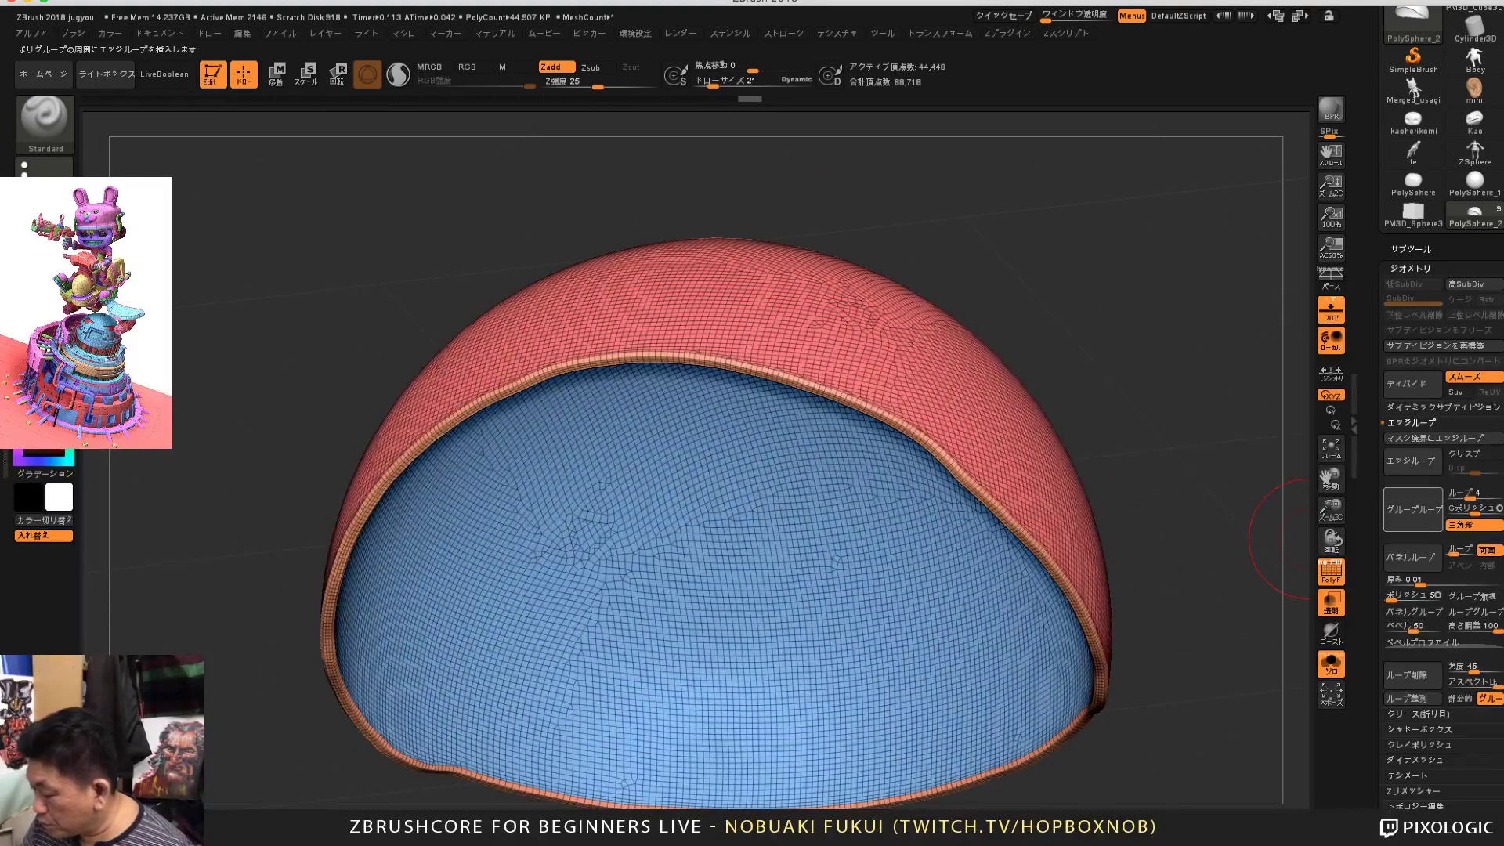
# Step: Set the GroupsLoops loop count to 0 and undo the Panel Loops thickening back to the thin upper shell
pyautogui.hotkey('ctrl', 'z')
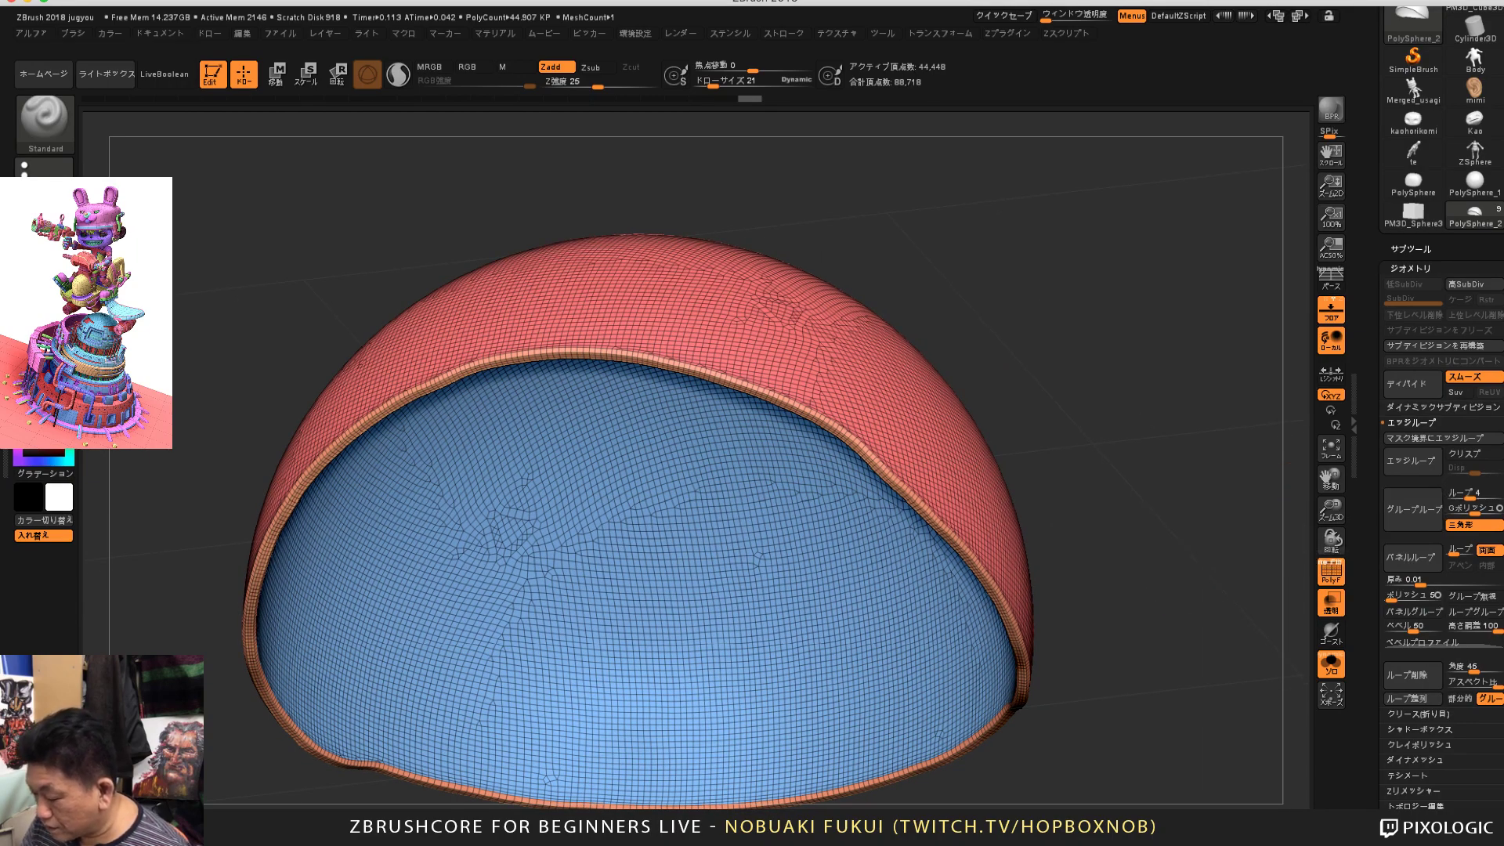
pyautogui.keyDown('alt'); pyautogui.moveTo(1238, 540); pyautogui.dragTo(1097, 438); pyautogui.keyUp('alt')
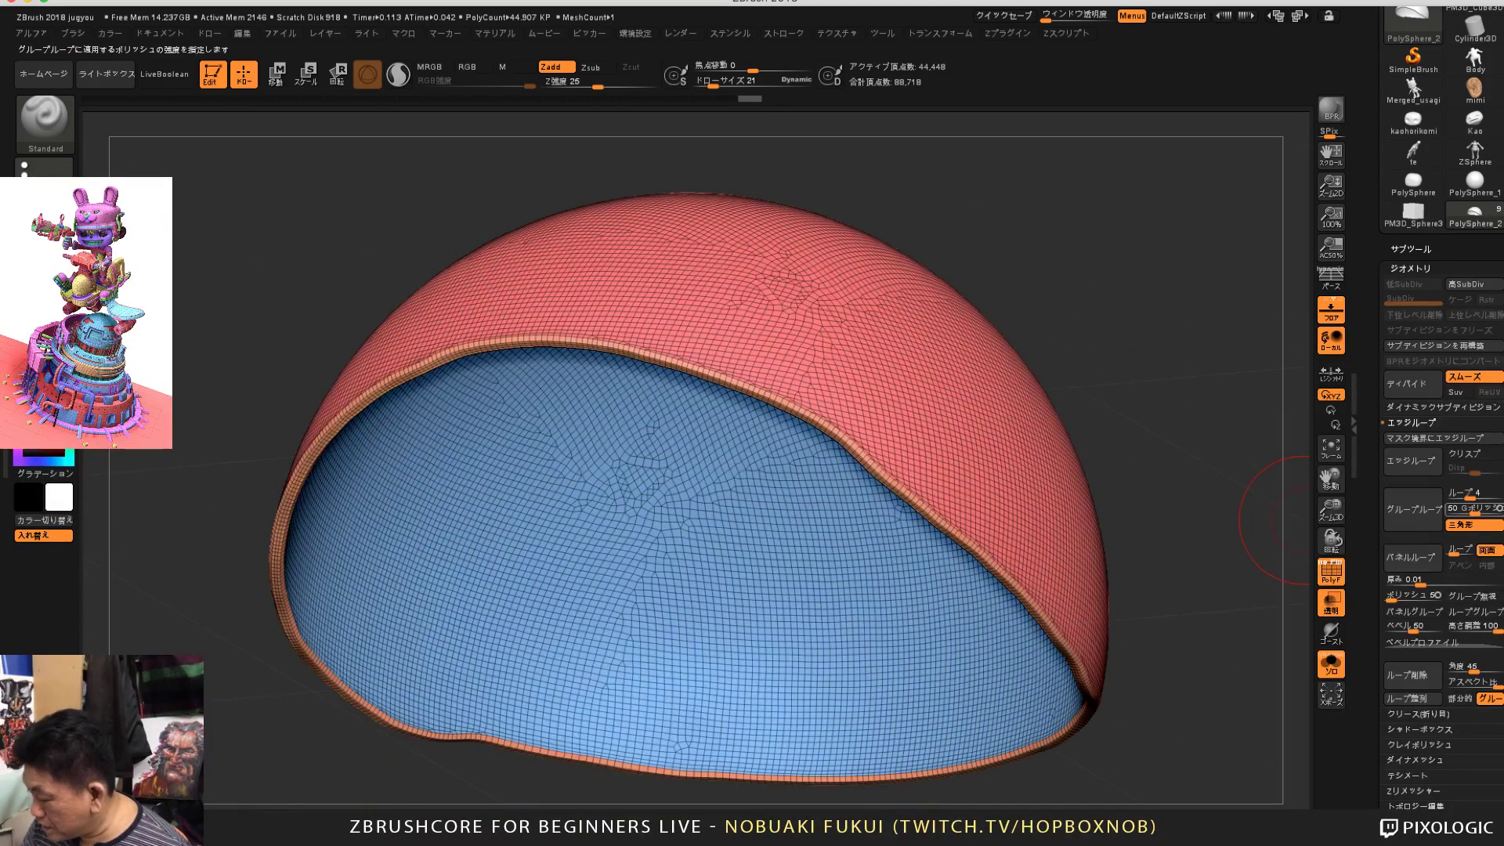
pyautogui.click(1460, 497)
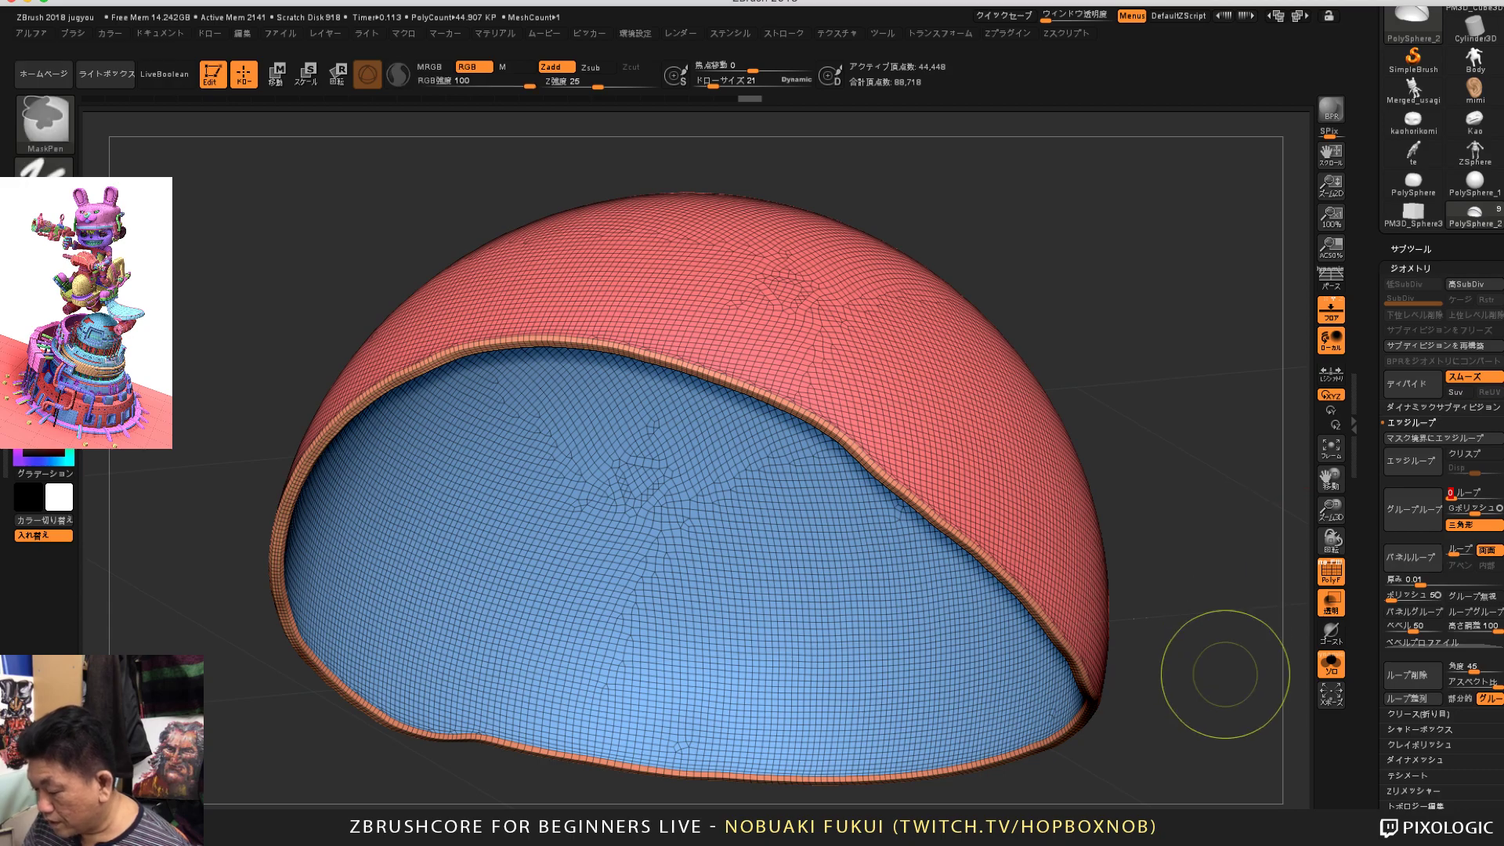
pyautogui.hotkey('ctrl', 'z')
pyautogui.hotkey('ctrl', 'z')
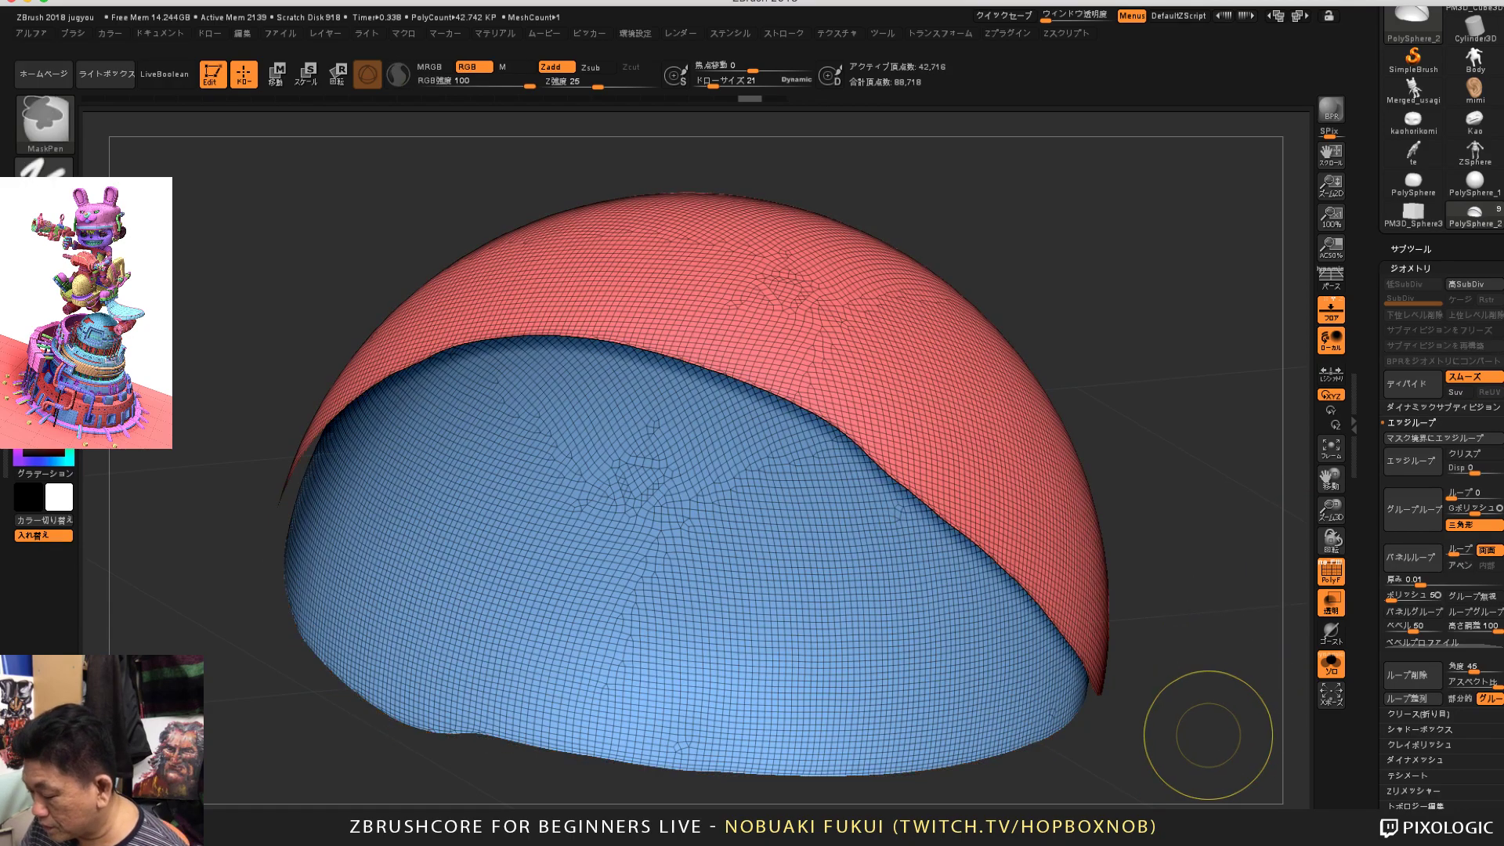
pyautogui.hotkey('ctrl', 'z')
pyautogui.hotkey('ctrl', 'z')
pyautogui.hotkey('ctrl', 'z')
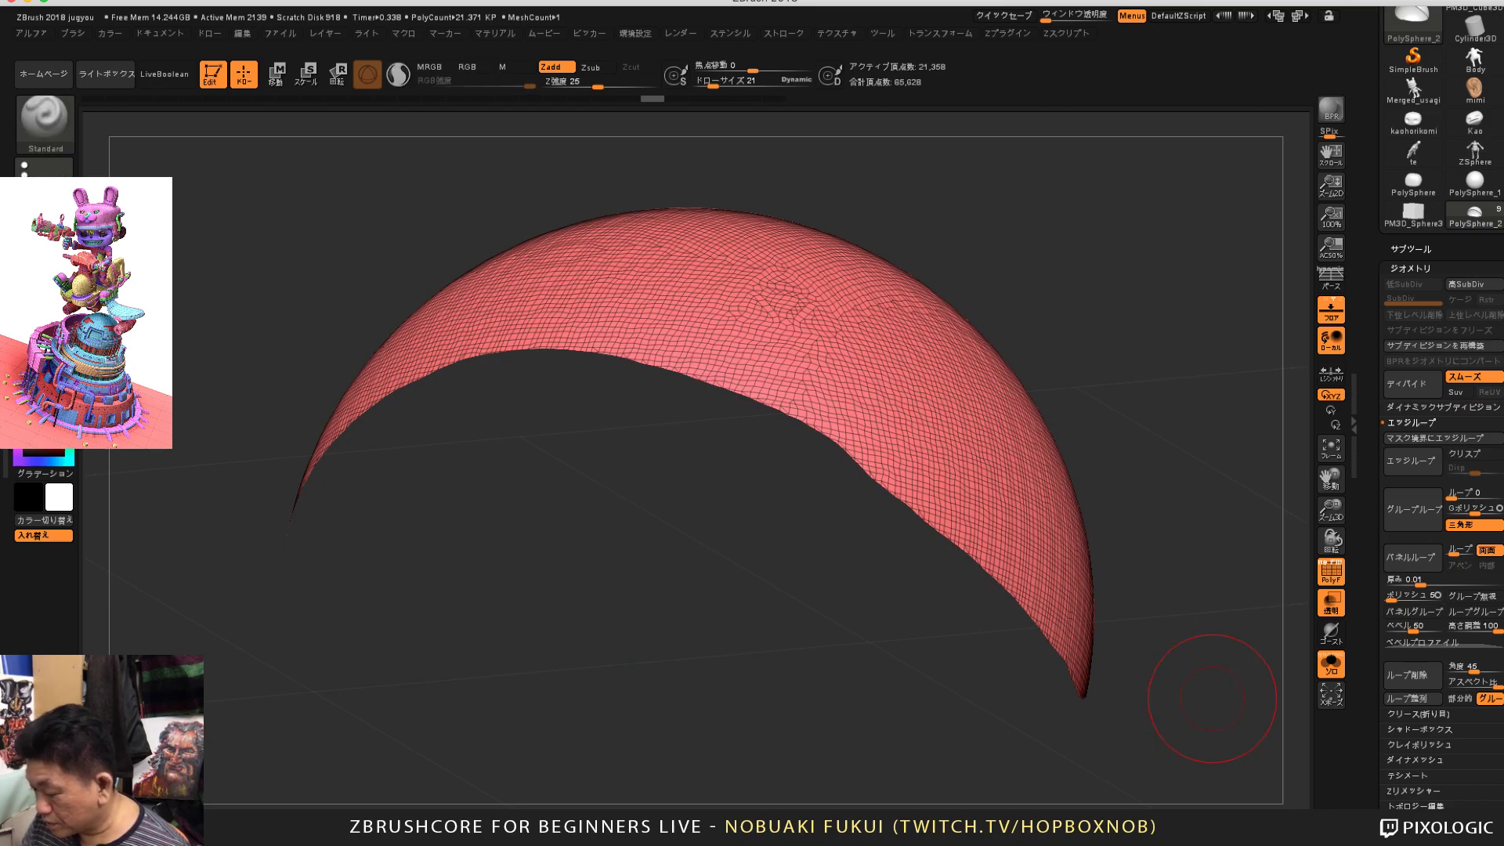
# Step: Try Panel Loops on the upper shell with a thickness of 0.01, inspect the rim up close, and undo it
pyautogui.moveTo(1211, 693); pyautogui.dragTo(1214, 679)
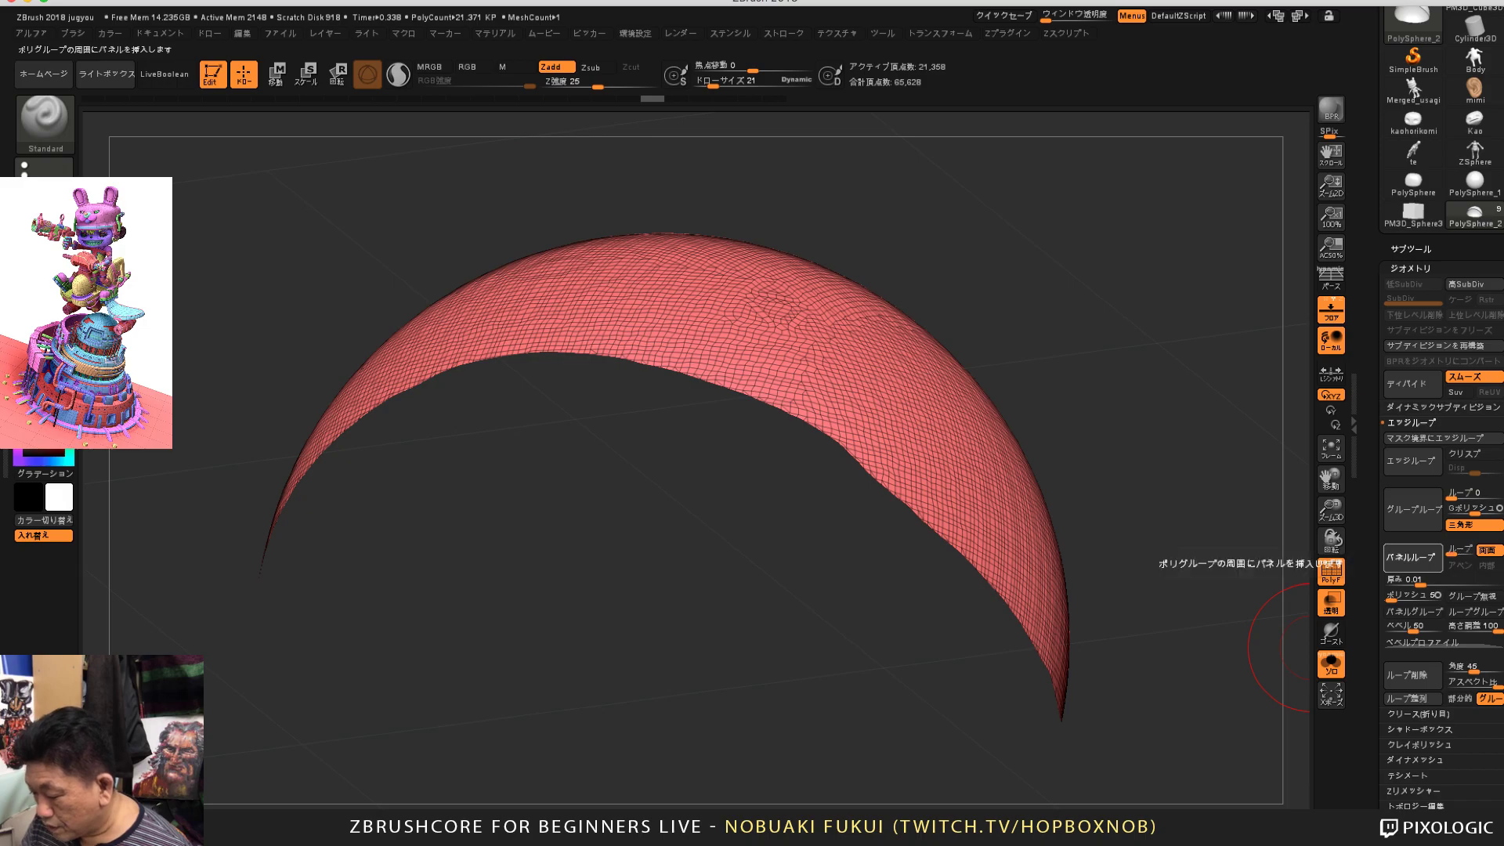
pyautogui.click(1412, 558)
pyautogui.moveTo(1188, 657); pyautogui.dragTo(975, 532)
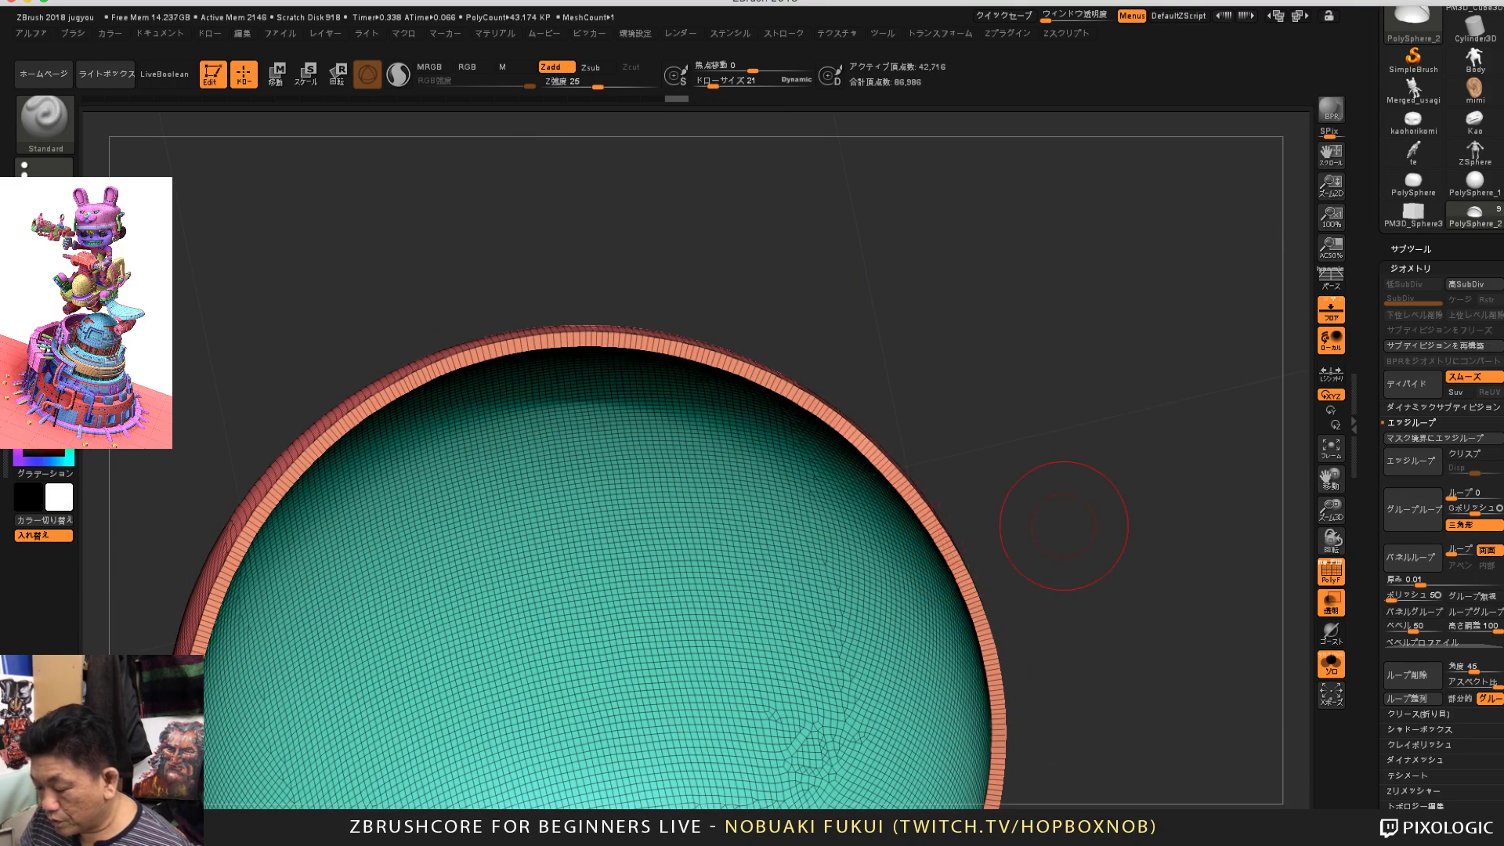
pyautogui.moveTo(1157, 561); pyautogui.dragTo(1098, 570)
pyautogui.moveTo(1223, 565); pyautogui.dragTo(1306, 572)
pyautogui.keyDown('ctrl'); pyautogui.keyDown('shift'); pyautogui.click(1124, 636); pyautogui.keyUp('shift'); pyautogui.keyUp('ctrl')
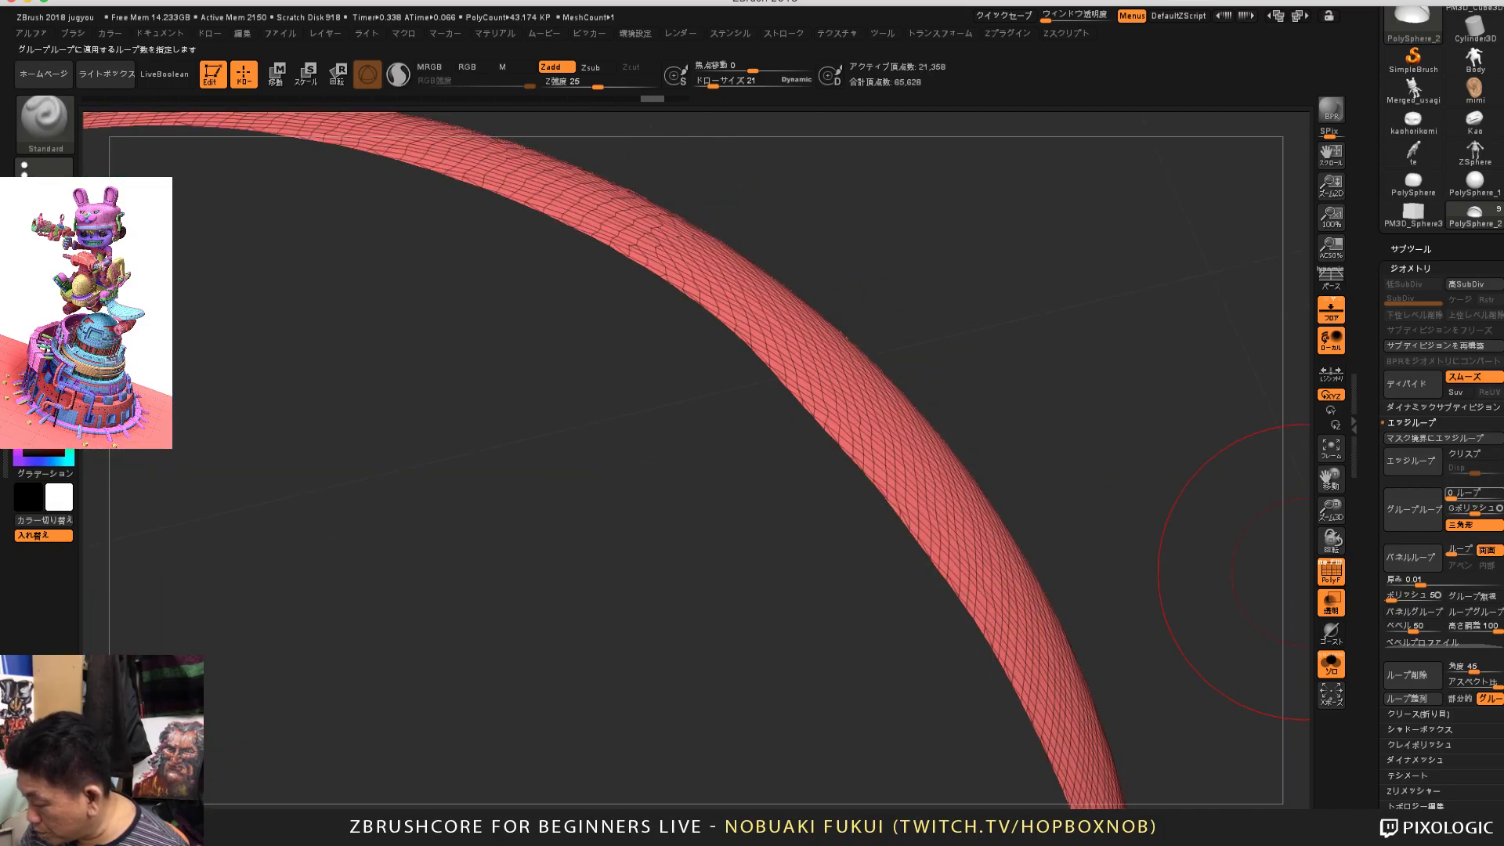
# Step: Set the GroupsLoops loop count to 7, try Panel Loops with several loops on the upper shell, and undo it
pyautogui.moveTo(1452, 495); pyautogui.dragTo(1460, 494)
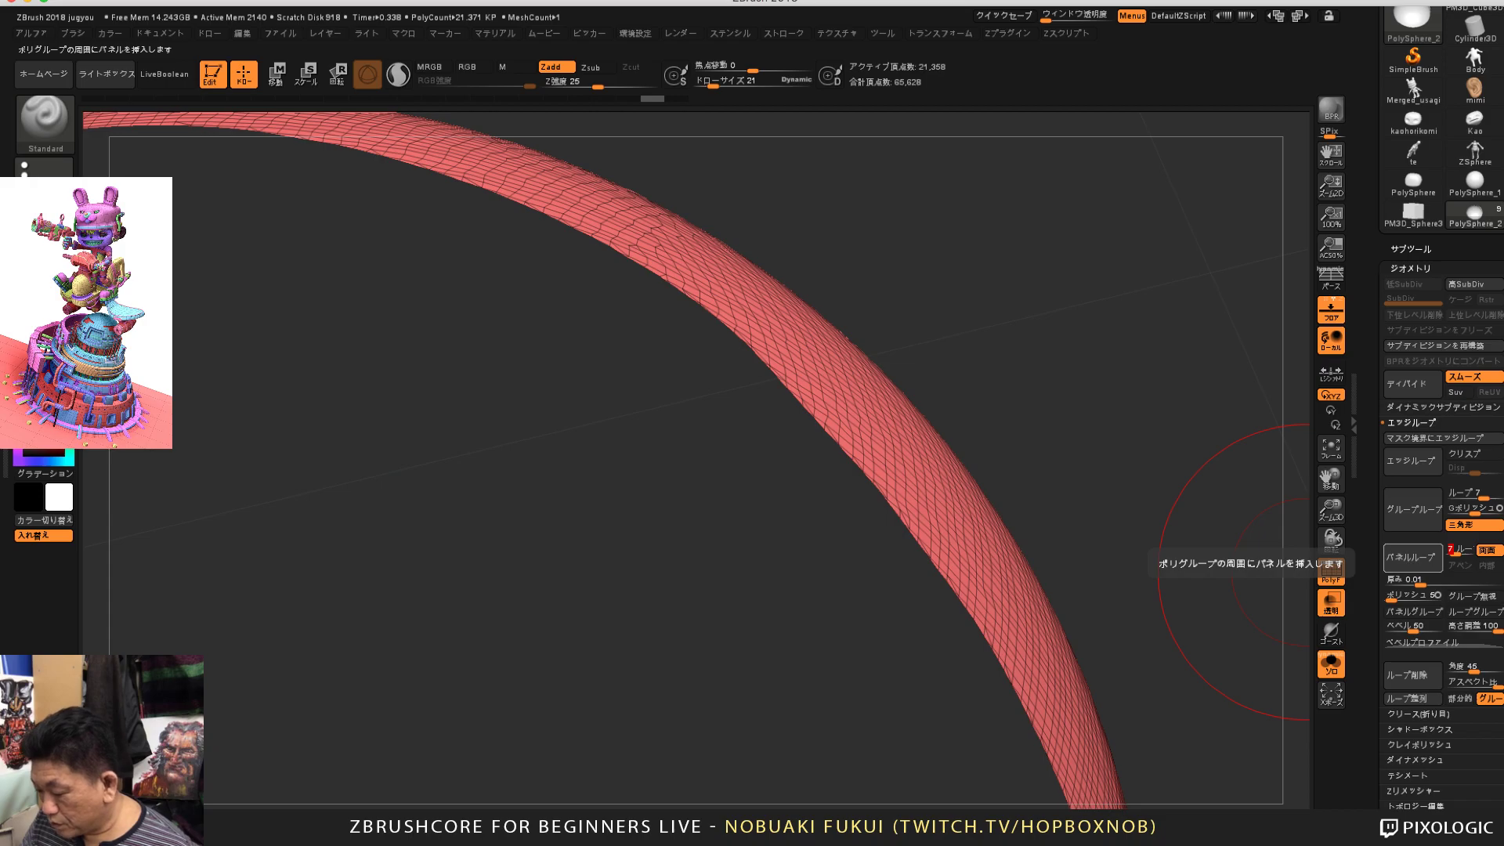
pyautogui.click(1412, 557)
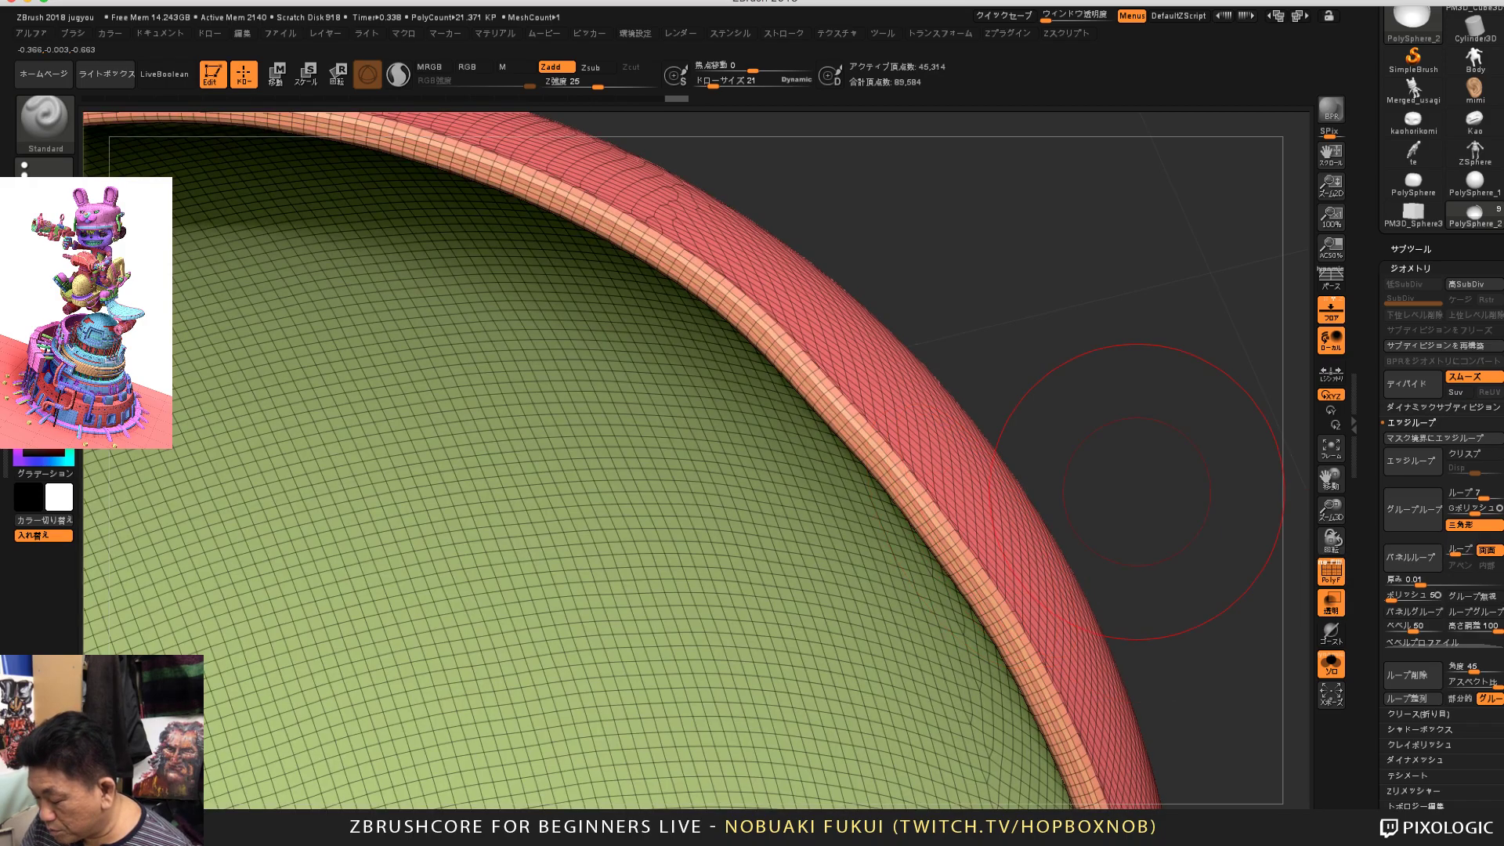
pyautogui.moveTo(1136, 491); pyautogui.dragTo(1167, 598)
pyautogui.hotkey('ctrl', 'z')
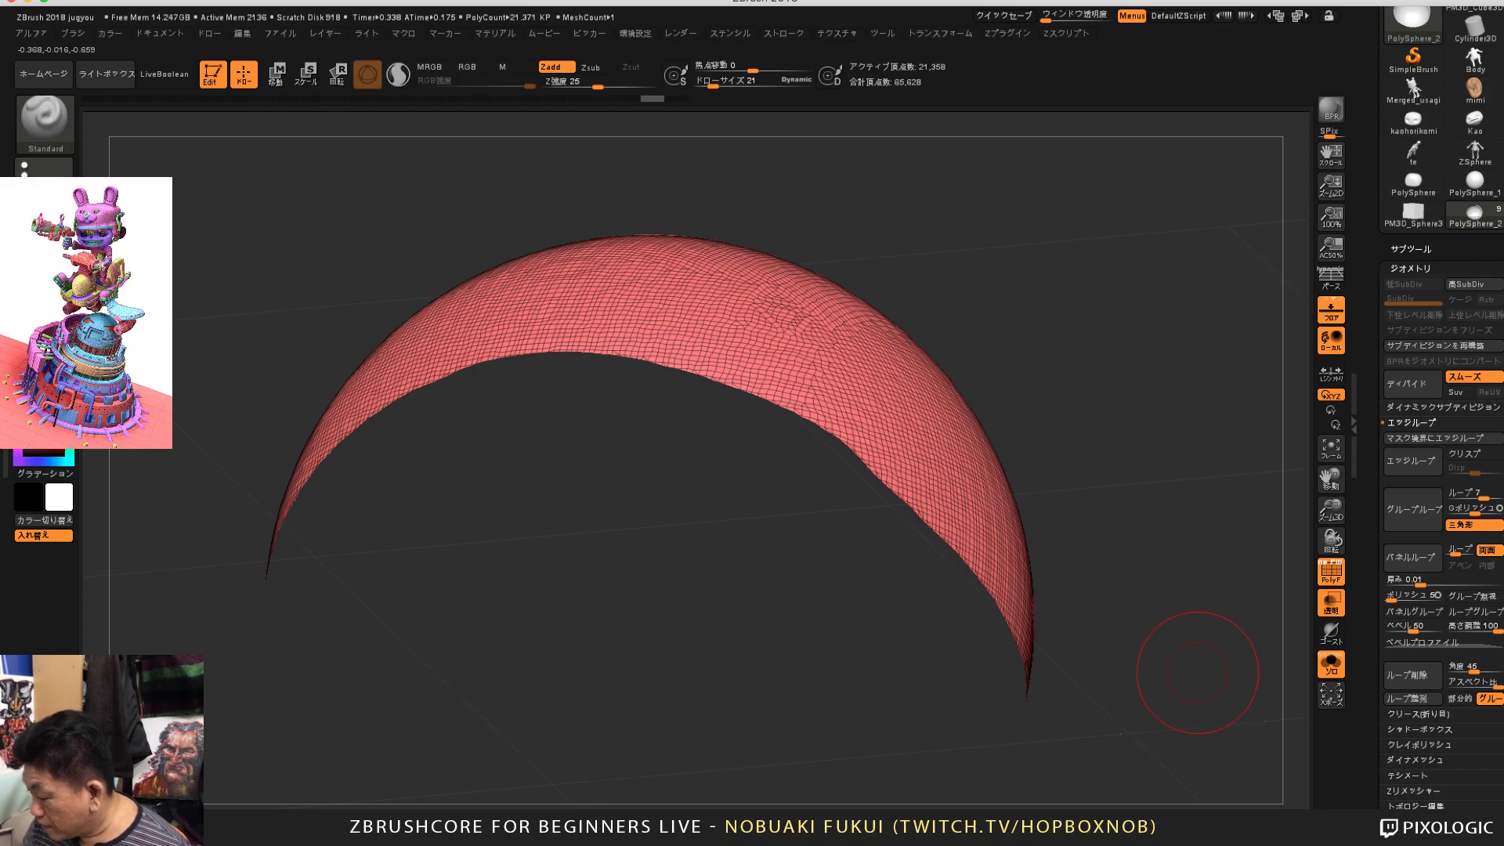
# Step: Set the Panel Loops loop count to 1
pyautogui.keyDown('alt'); pyautogui.moveTo(1202, 675); pyautogui.dragTo(1208, 753); pyautogui.keyUp('alt')
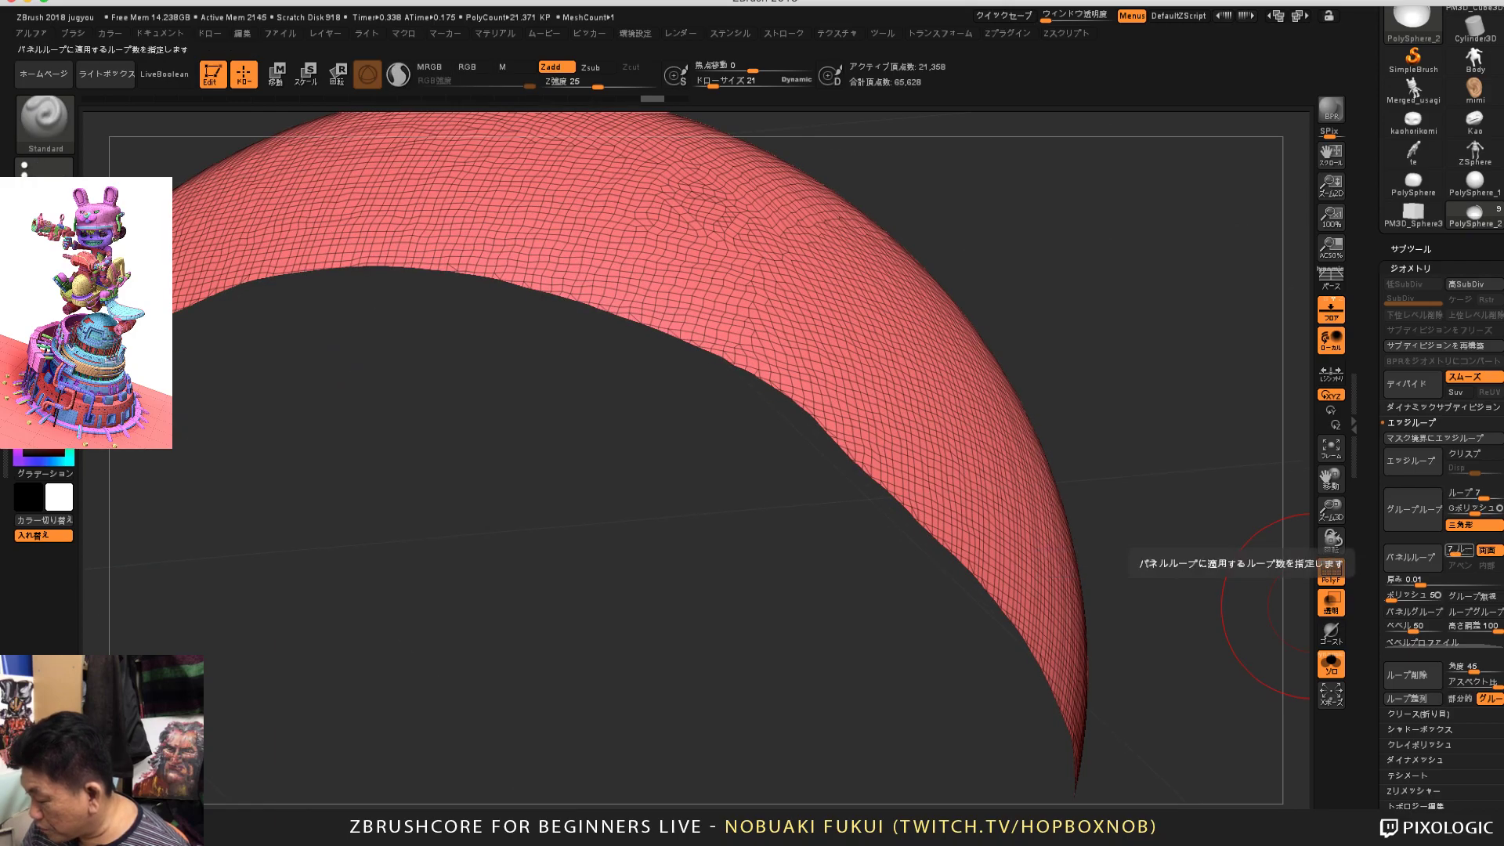
pyautogui.moveTo(1458, 551); pyautogui.dragTo(1449, 551)
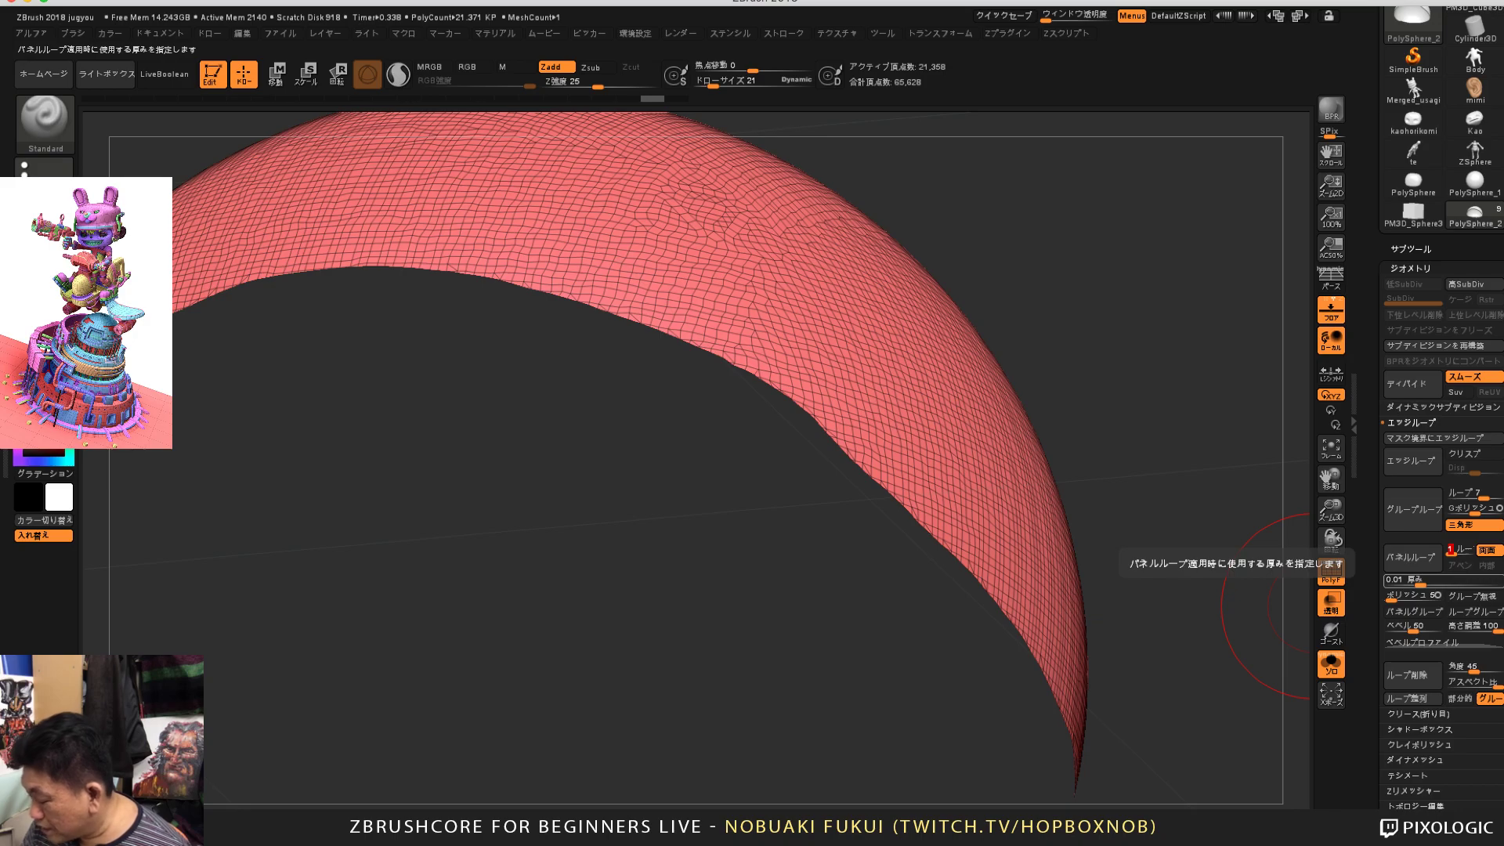
# Step: Examine the Extract options among the subtool settings and the Panel Loops settings of the shell's EdgeLoop options
pyautogui.moveTo(1211, 650); pyautogui.dragTo(1285, 648)
pyautogui.click(1411, 249)
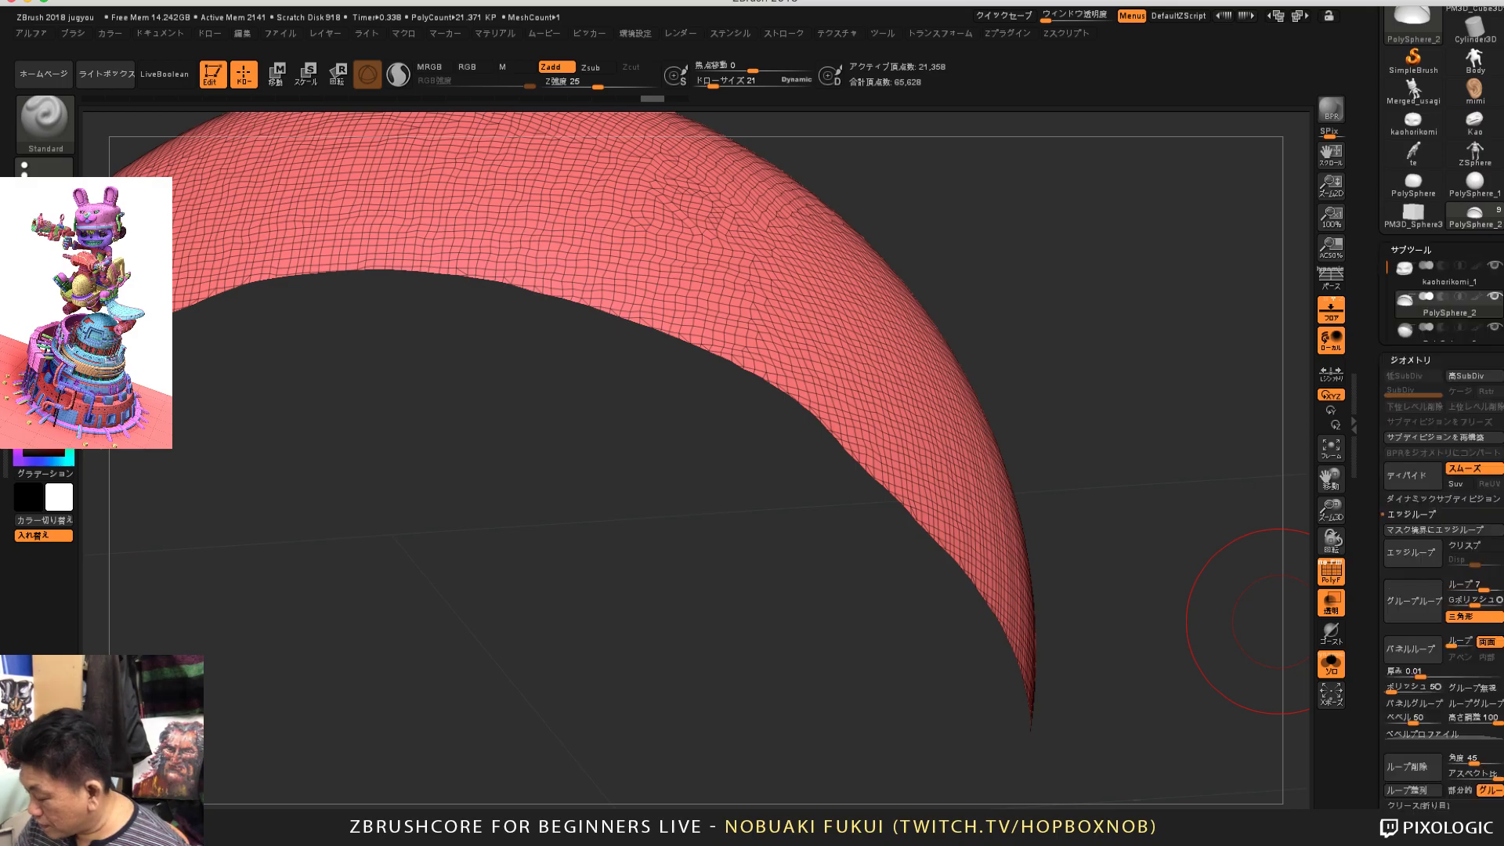
pyautogui.moveTo(1380, 645); pyautogui.dragTo(1380, 498)
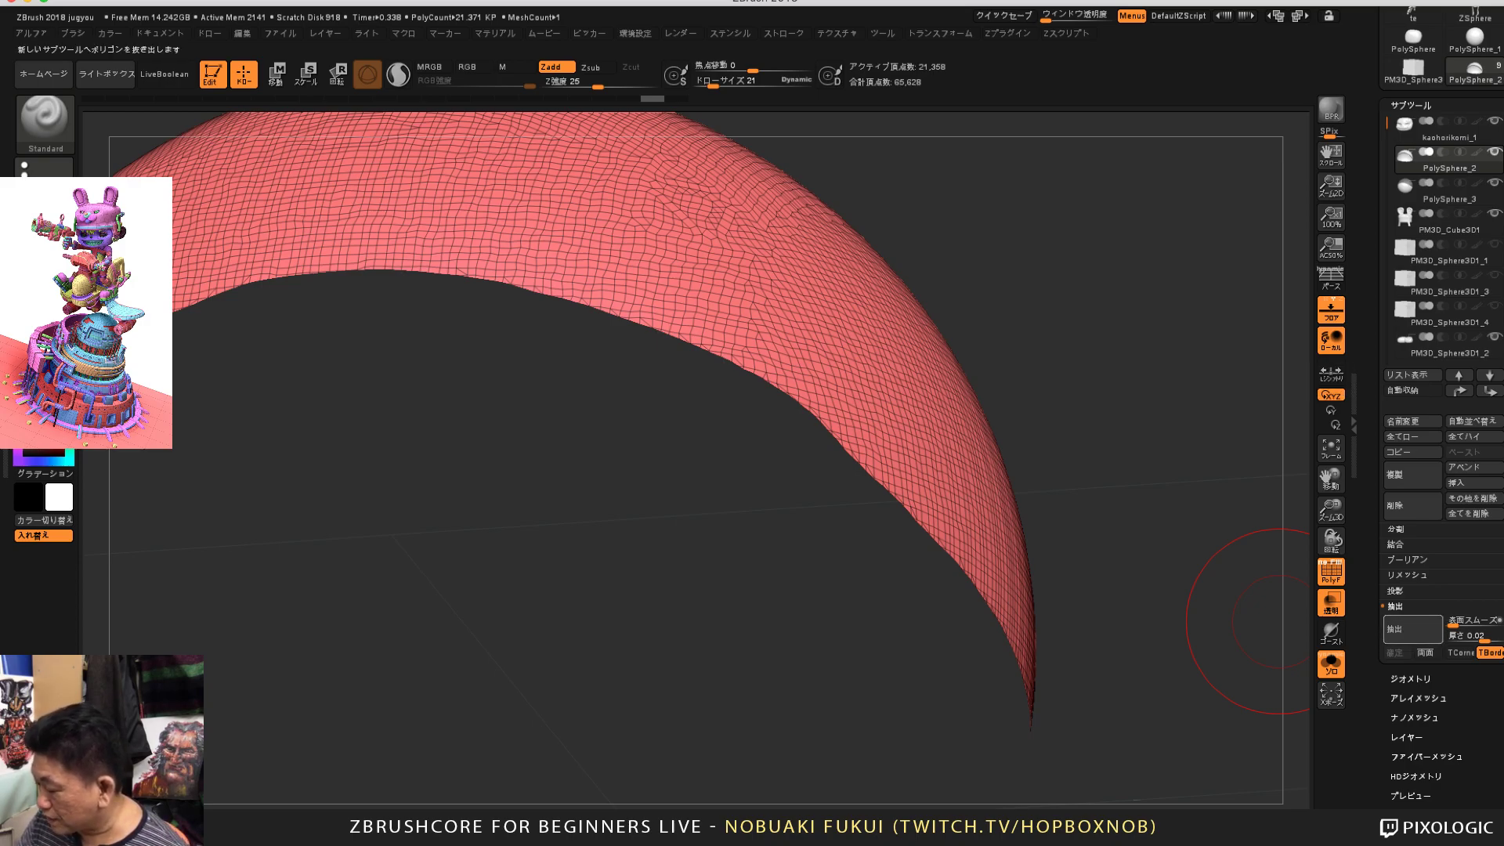
pyautogui.click(1411, 679)
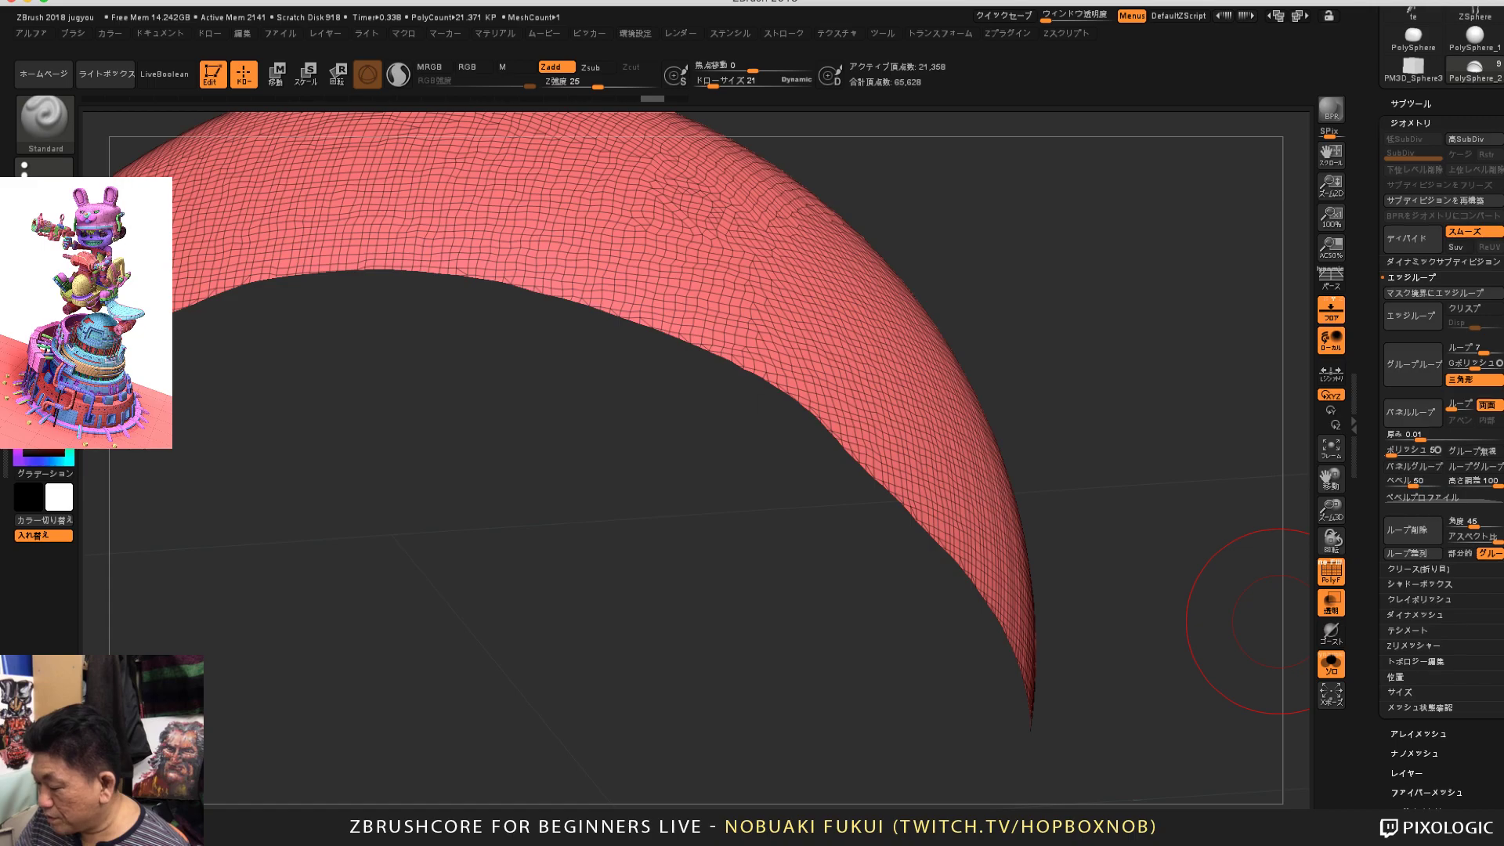
pyautogui.moveTo(1373, 682); pyautogui.dragTo(1373, 611)
pyautogui.moveTo(1284, 686); pyautogui.dragTo(1239, 611)
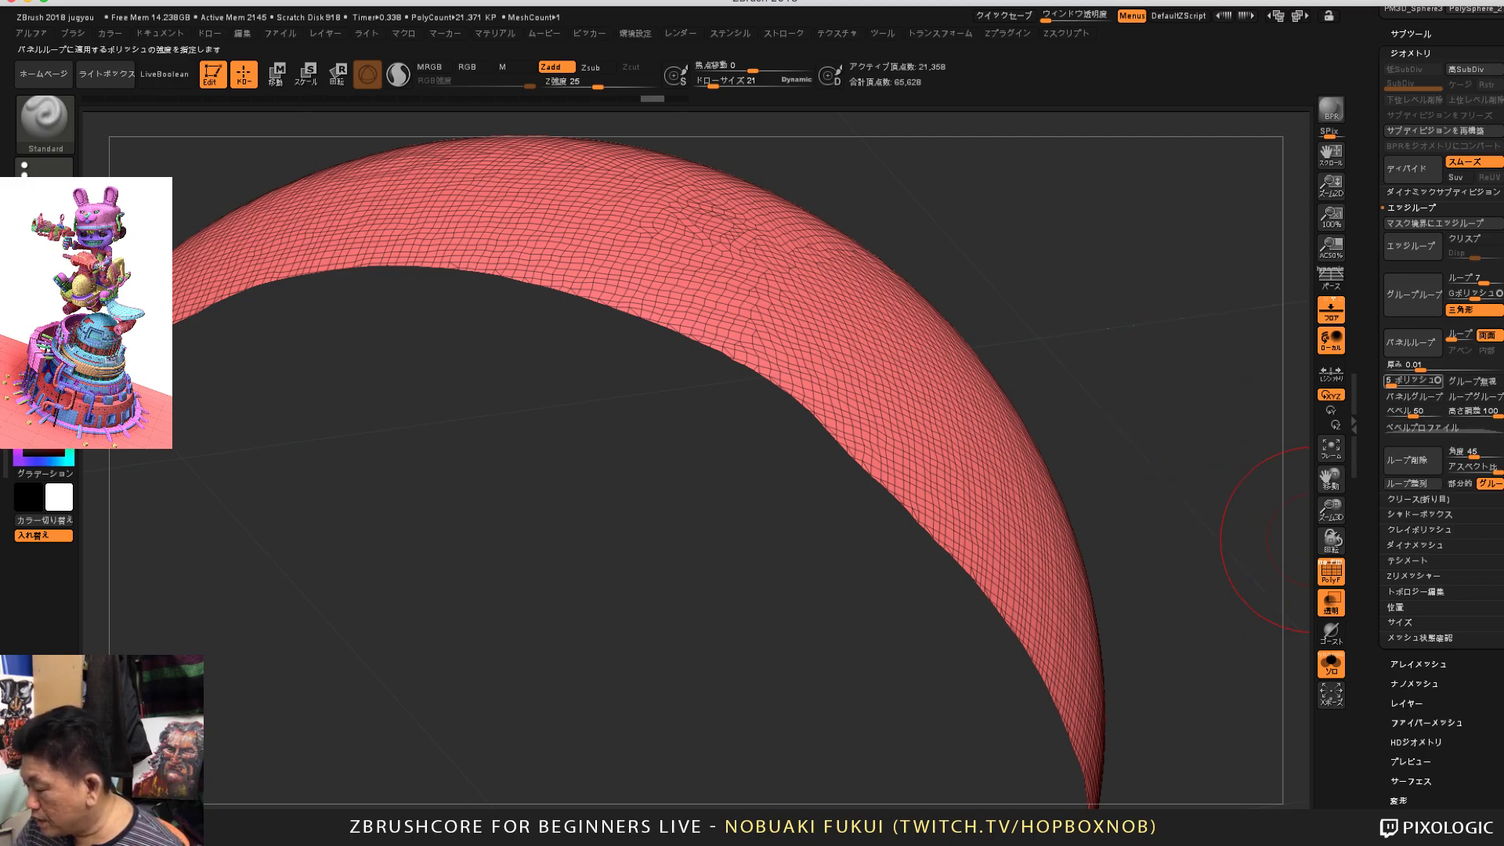
pyautogui.moveTo(1235, 543)
pyautogui.mouseDown()
pyautogui.moveTo(1216, 570)
pyautogui.moveTo(1254, 539)
pyautogui.mouseUp()
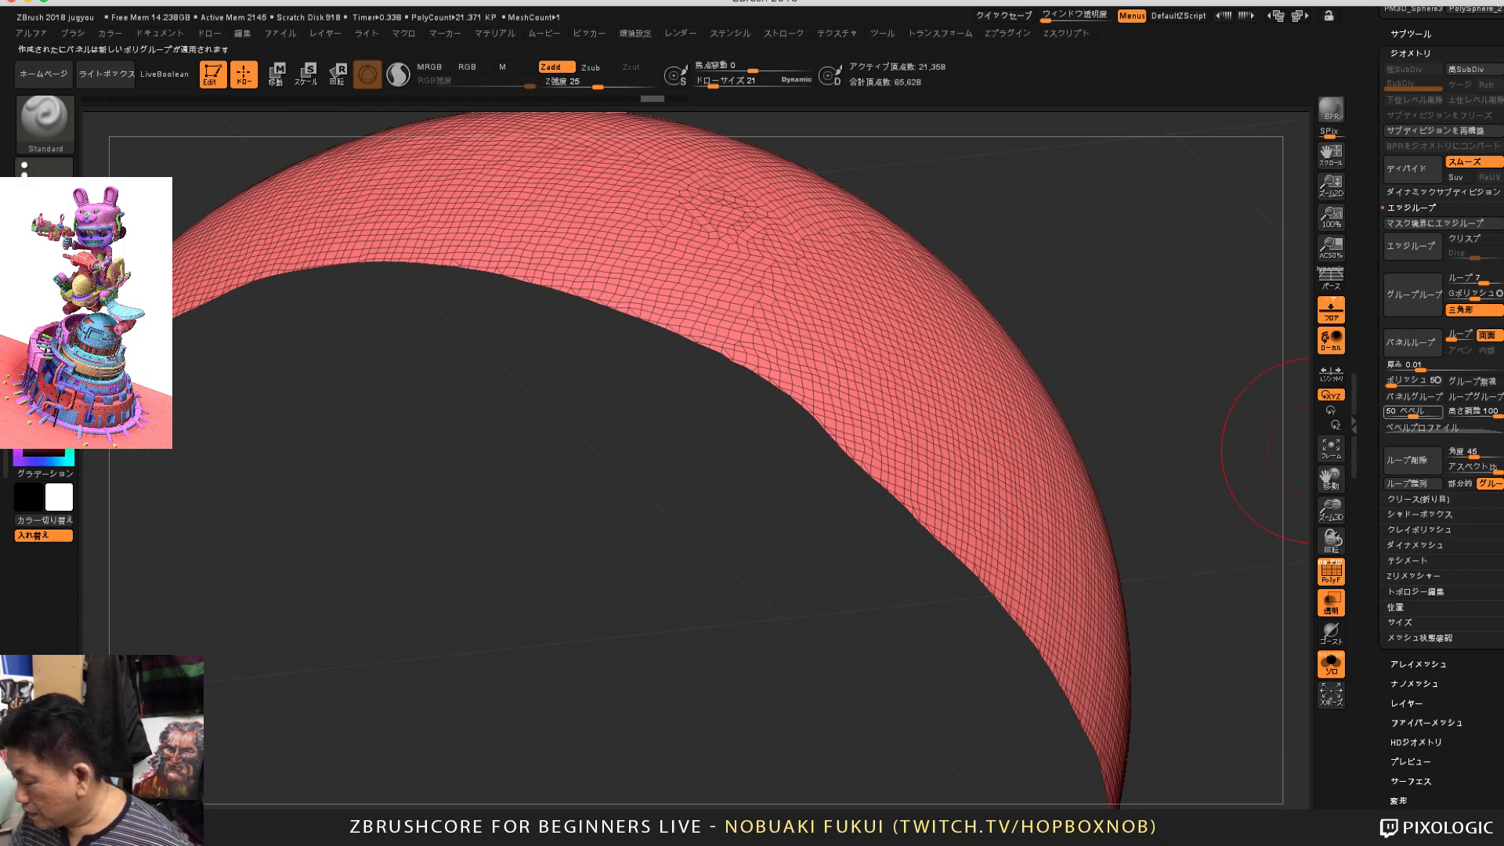
pyautogui.click(1459, 336)
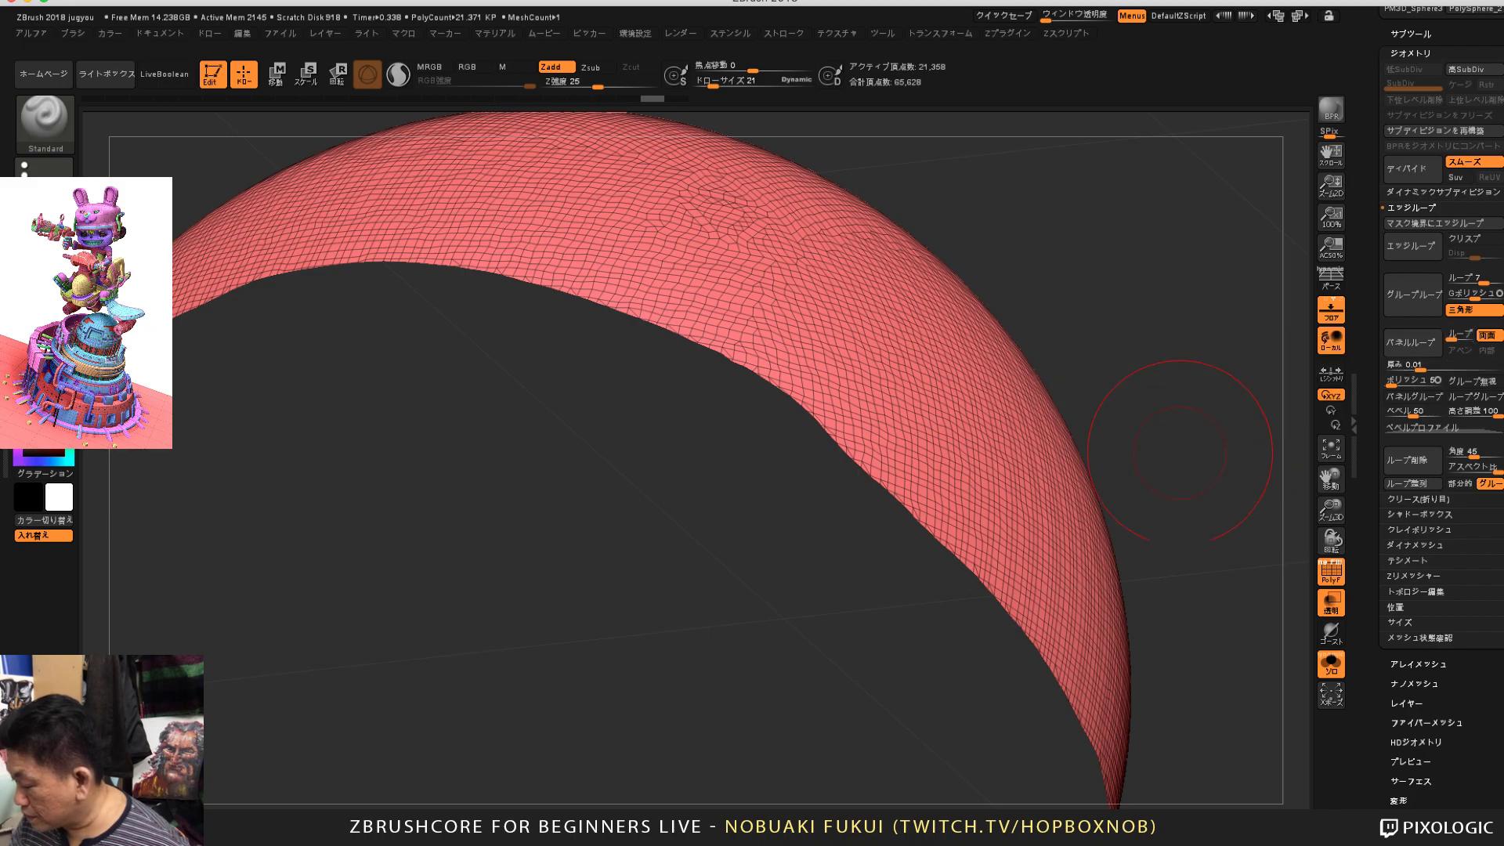
pyautogui.moveTo(1178, 452); pyautogui.dragTo(1258, 431)
# Step: Try Panel Loops on the upper shell with a thickness of about 0.07, and undo it
pyautogui.moveTo(1420, 366); pyautogui.dragTo(1425, 367)
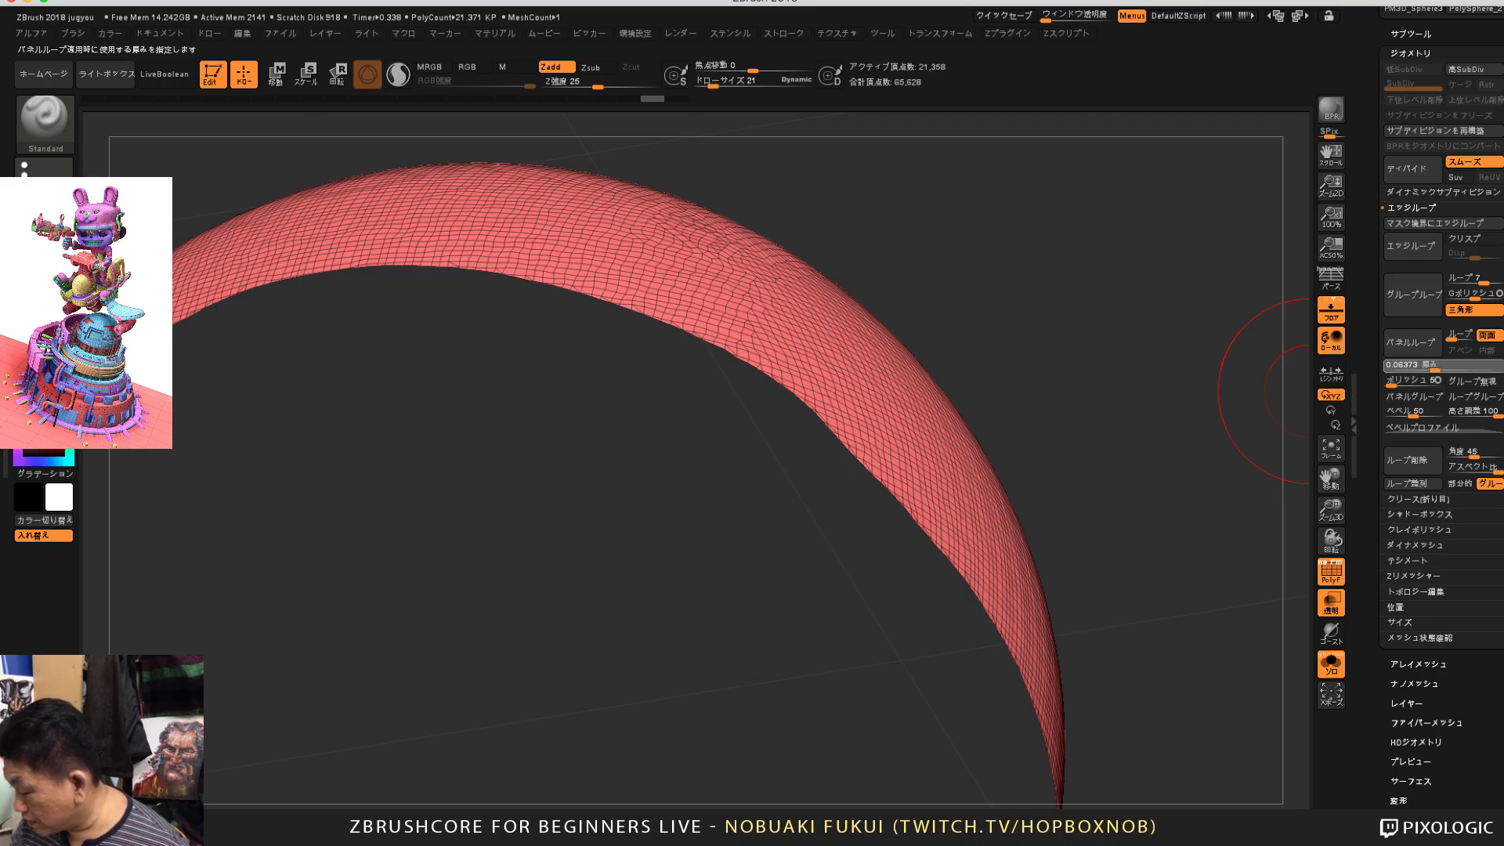
pyautogui.click(1412, 345)
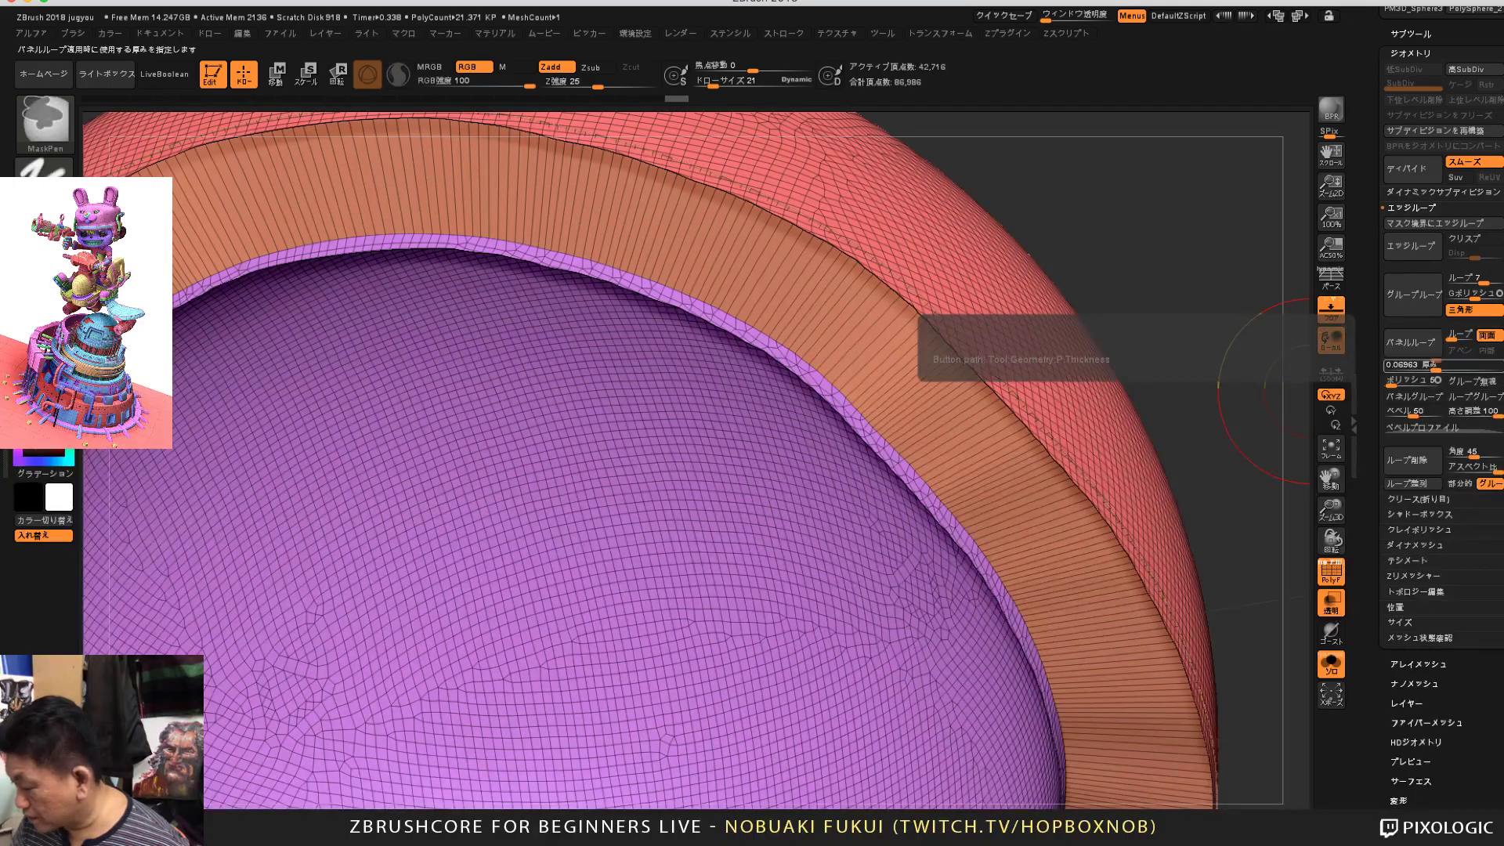
pyautogui.hotkey('ctrl', 'z')
# Step: Set the Panel Loops thickness to 0.02383, test Panel Loops on the upper shell, and undo the test
pyautogui.moveTo(1435, 366); pyautogui.dragTo(1428, 367)
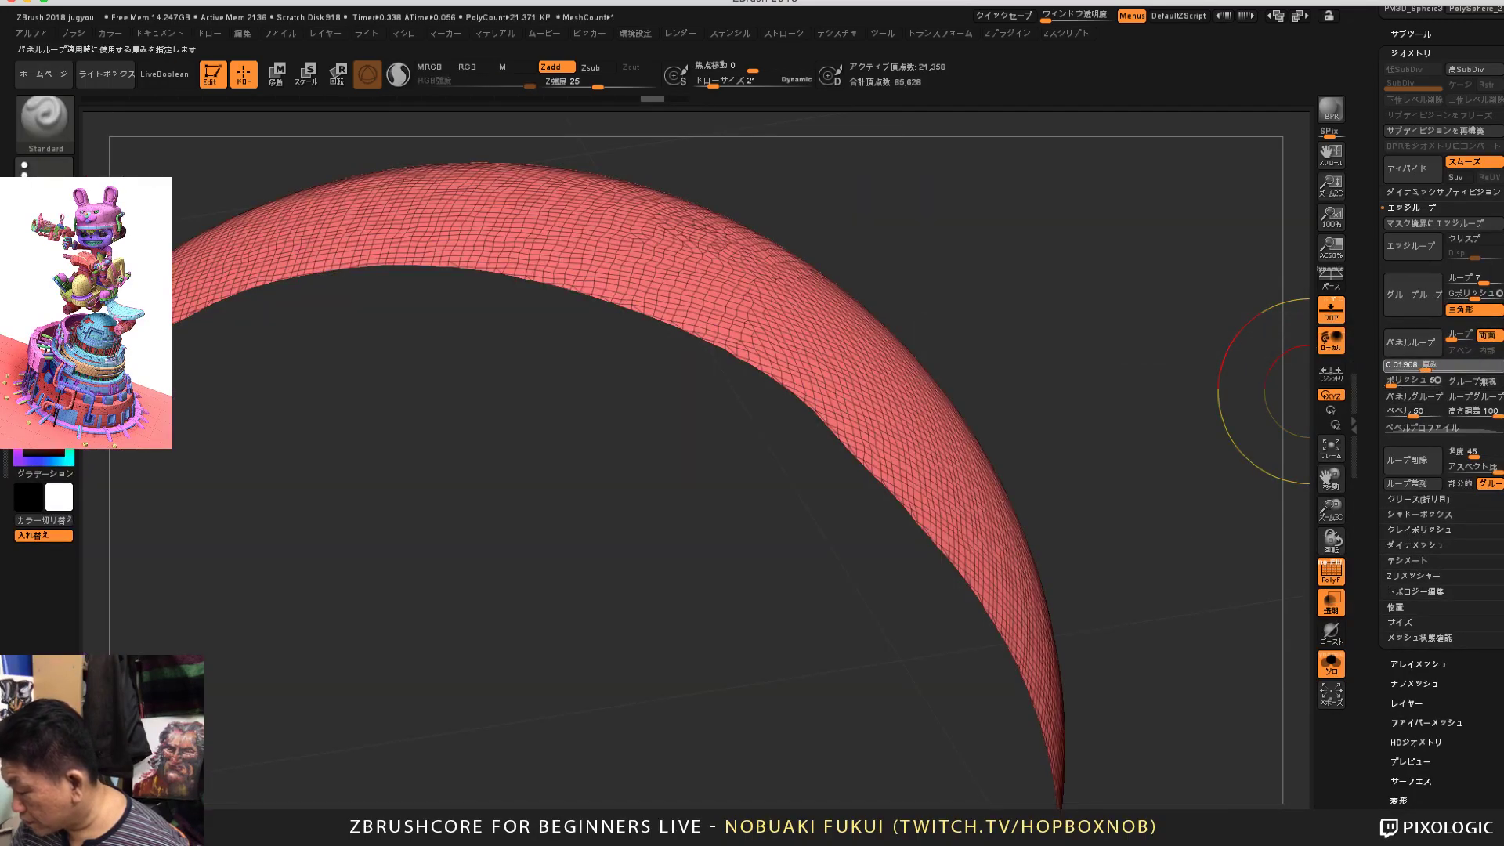
pyautogui.click(1415, 343)
pyautogui.hotkey('ctrl', 'z')
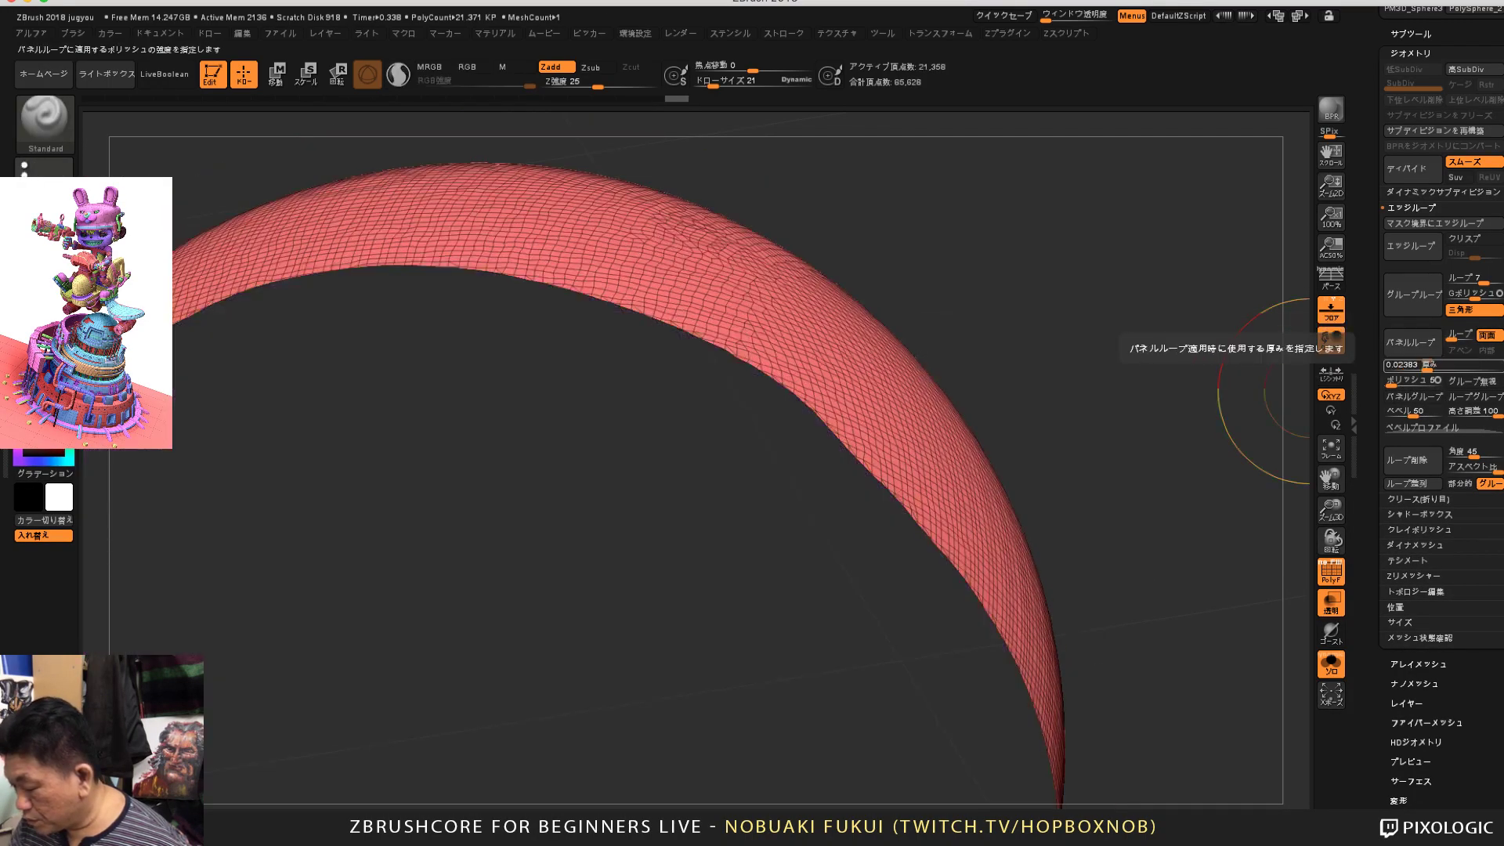
pyautogui.moveTo(1276, 445)
pyautogui.mouseDown()
pyautogui.moveTo(1249, 500)
pyautogui.moveTo(1262, 438)
pyautogui.mouseUp()
pyautogui.moveTo(1262, 501); pyautogui.dragTo(1303, 609)
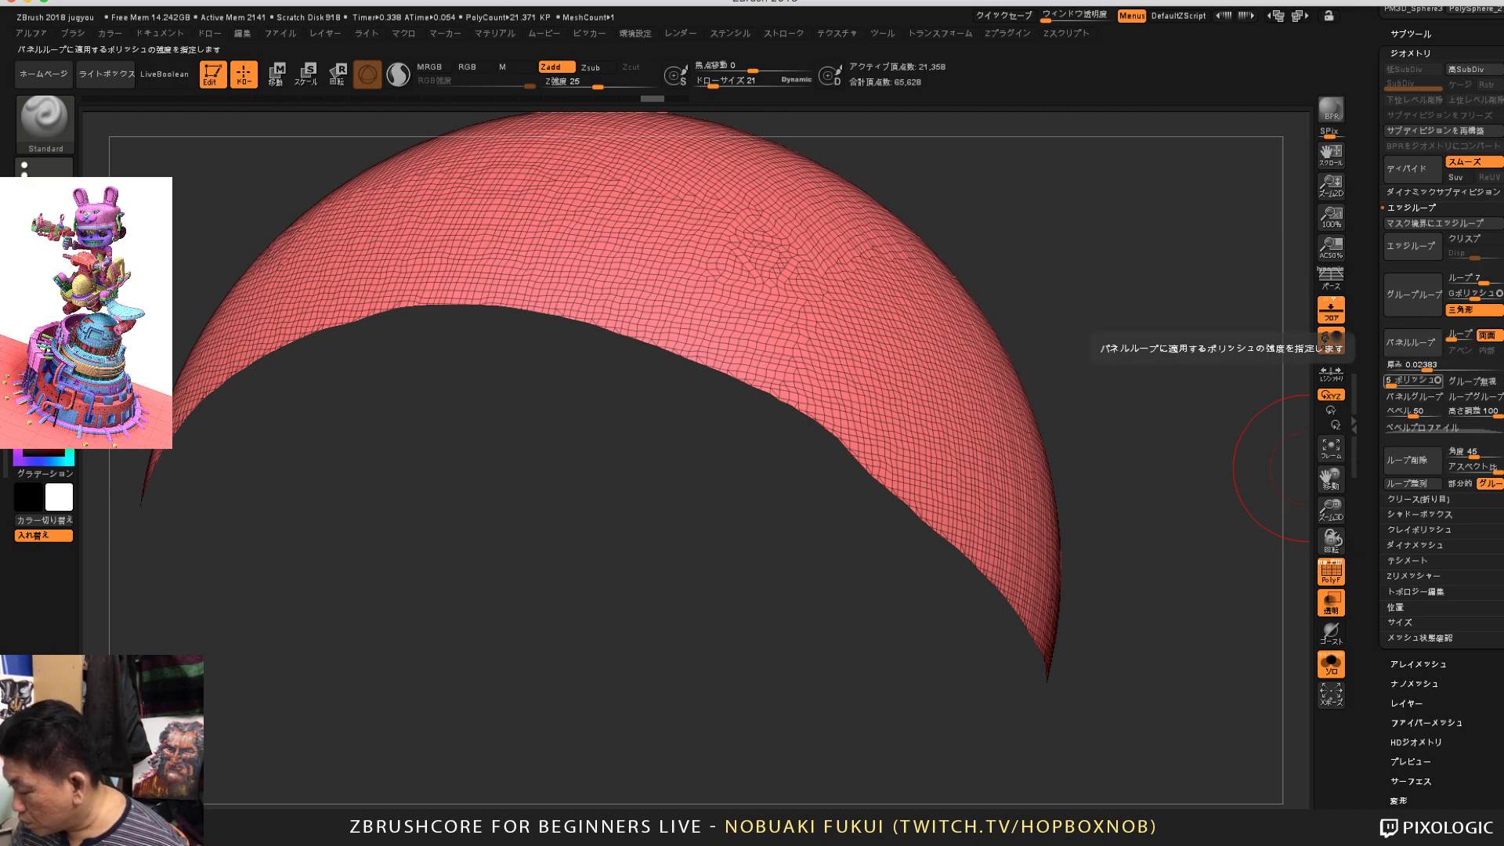
# Step: Set the Panel Loops polish to 67 and apply Panel Loops to turn the upper shell into a thick eyelid
pyautogui.click(1408, 381)
pyautogui.moveTo(1408, 382); pyautogui.dragTo(1412, 382)
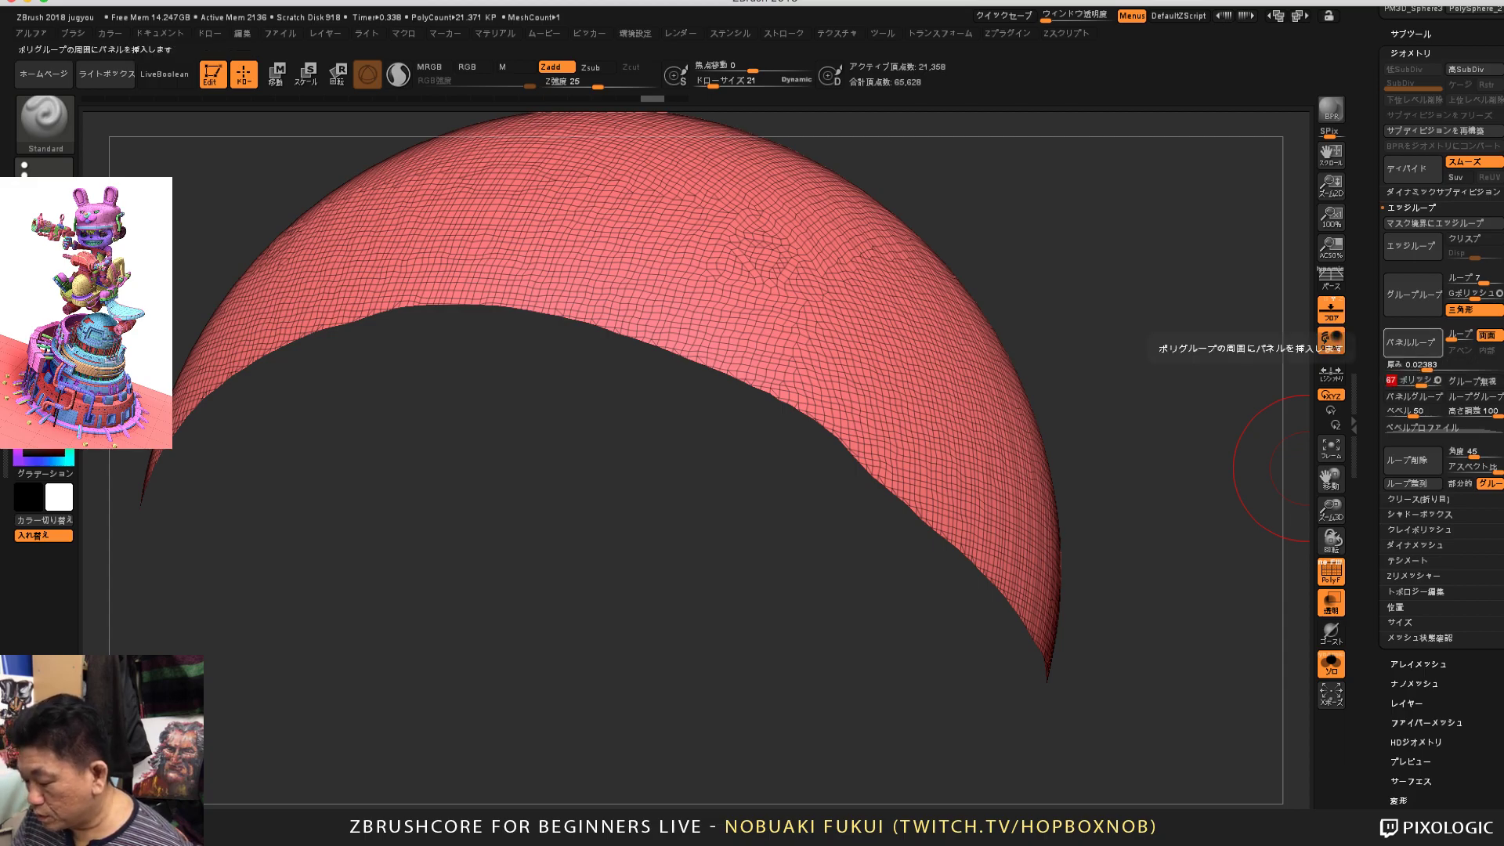
pyautogui.click(1413, 343)
pyautogui.moveTo(1179, 480); pyautogui.dragTo(1175, 395)
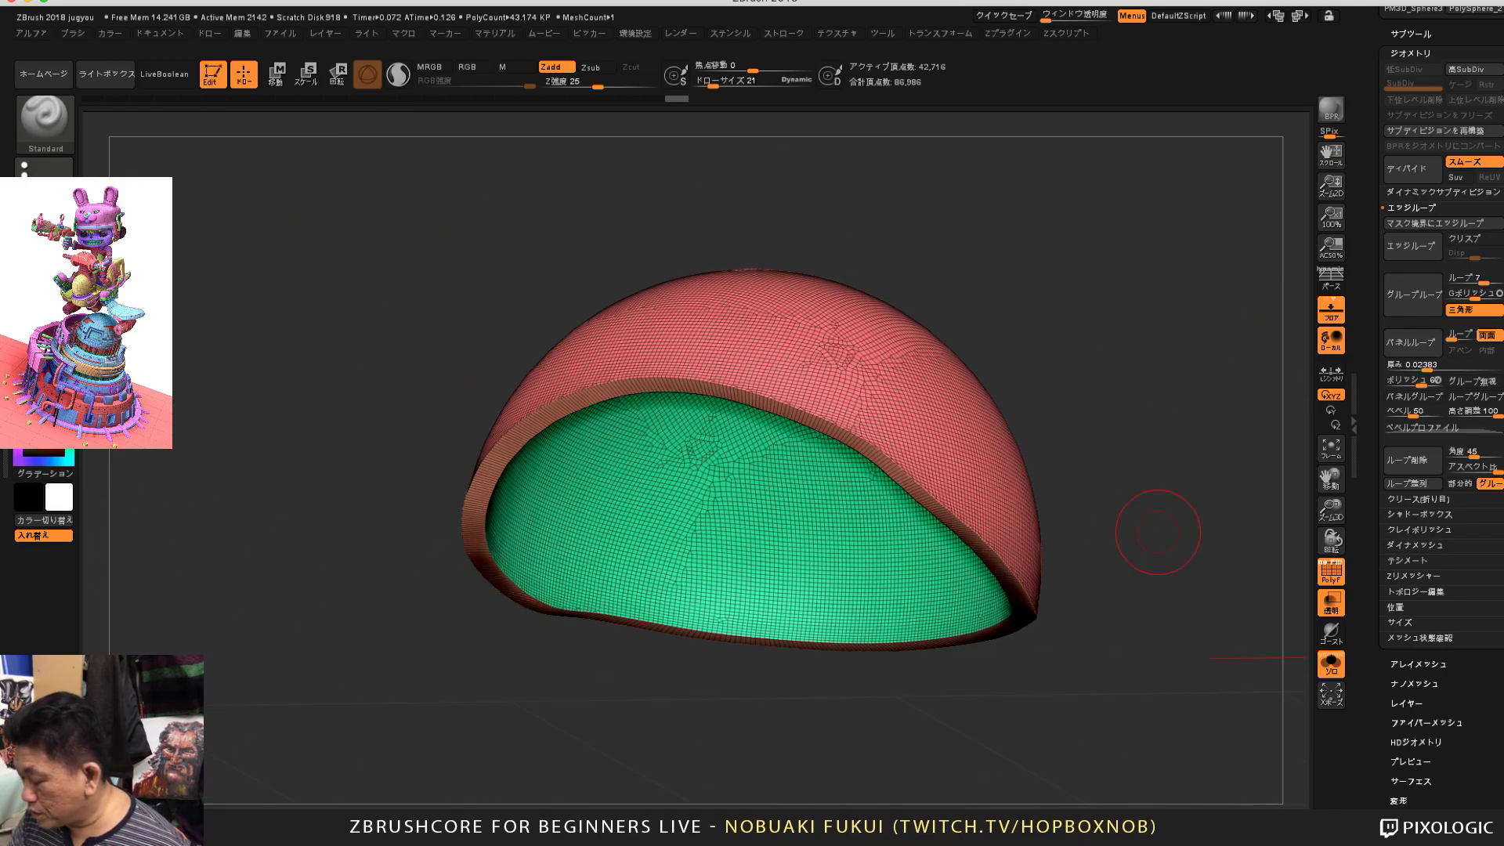
pyautogui.moveTo(1176, 503); pyautogui.dragTo(1177, 482)
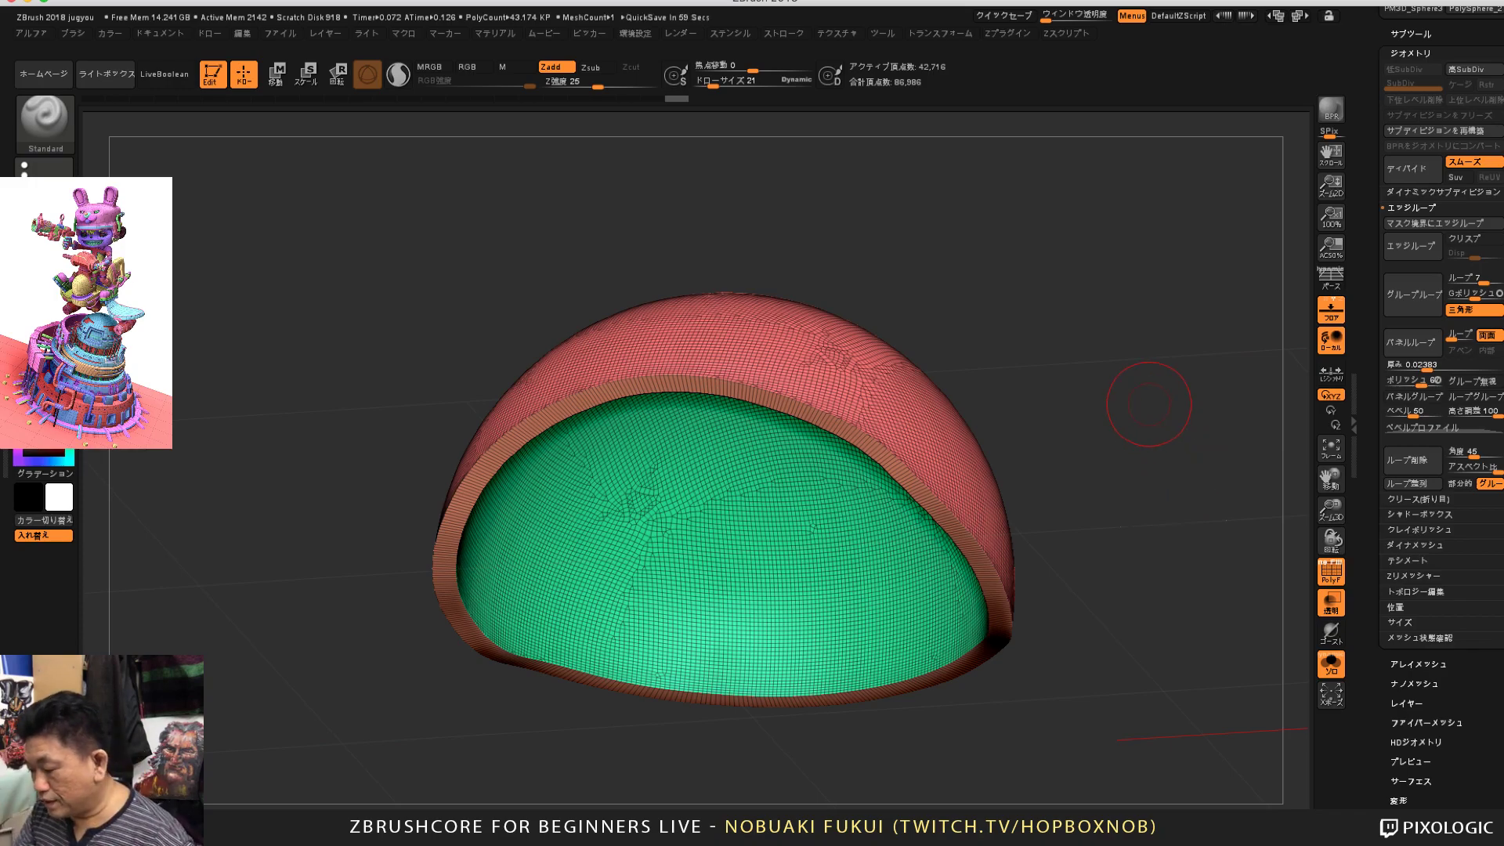
pyautogui.moveTo(1149, 404); pyautogui.dragTo(1184, 406)
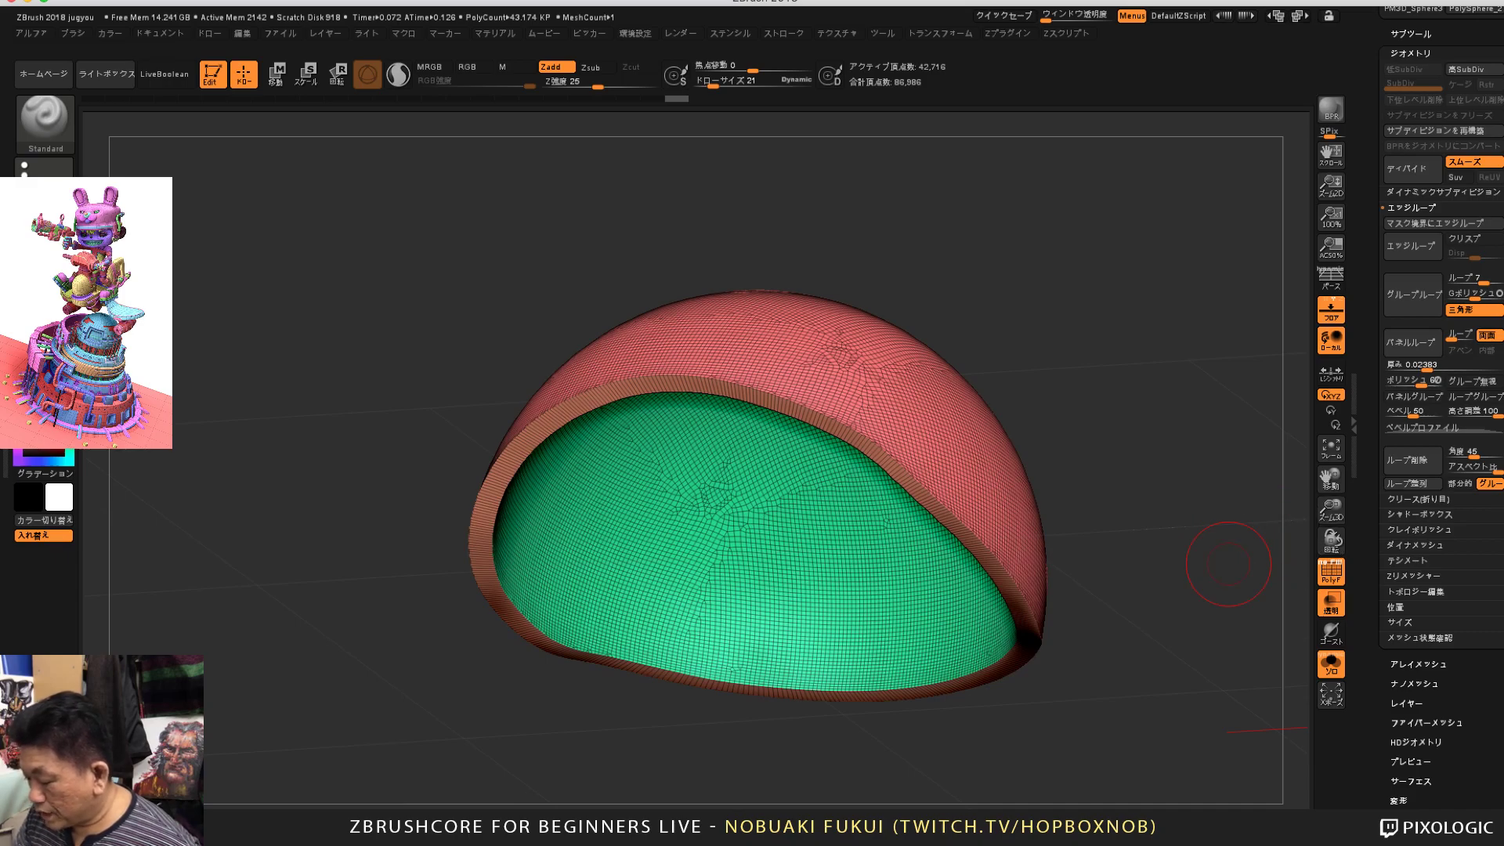
pyautogui.moveTo(1229, 564); pyautogui.dragTo(1301, 553)
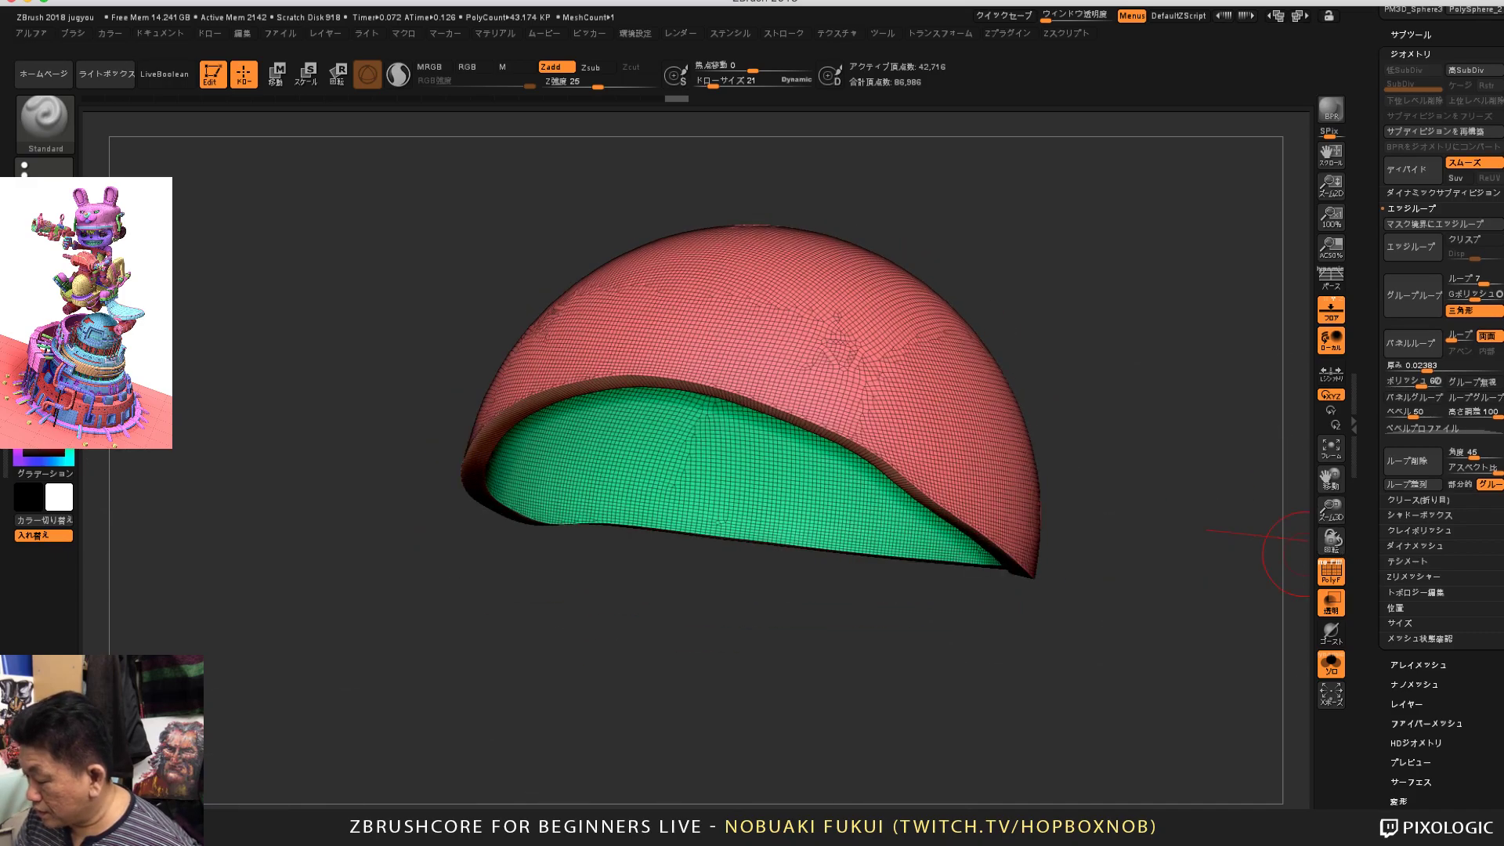
# Step: Show the eyelid together with the whole face by turning off Solo, transparency and the polyframe display
pyautogui.moveTo(1377, 423); pyautogui.dragTo(1376, 748)
pyautogui.click(1411, 360)
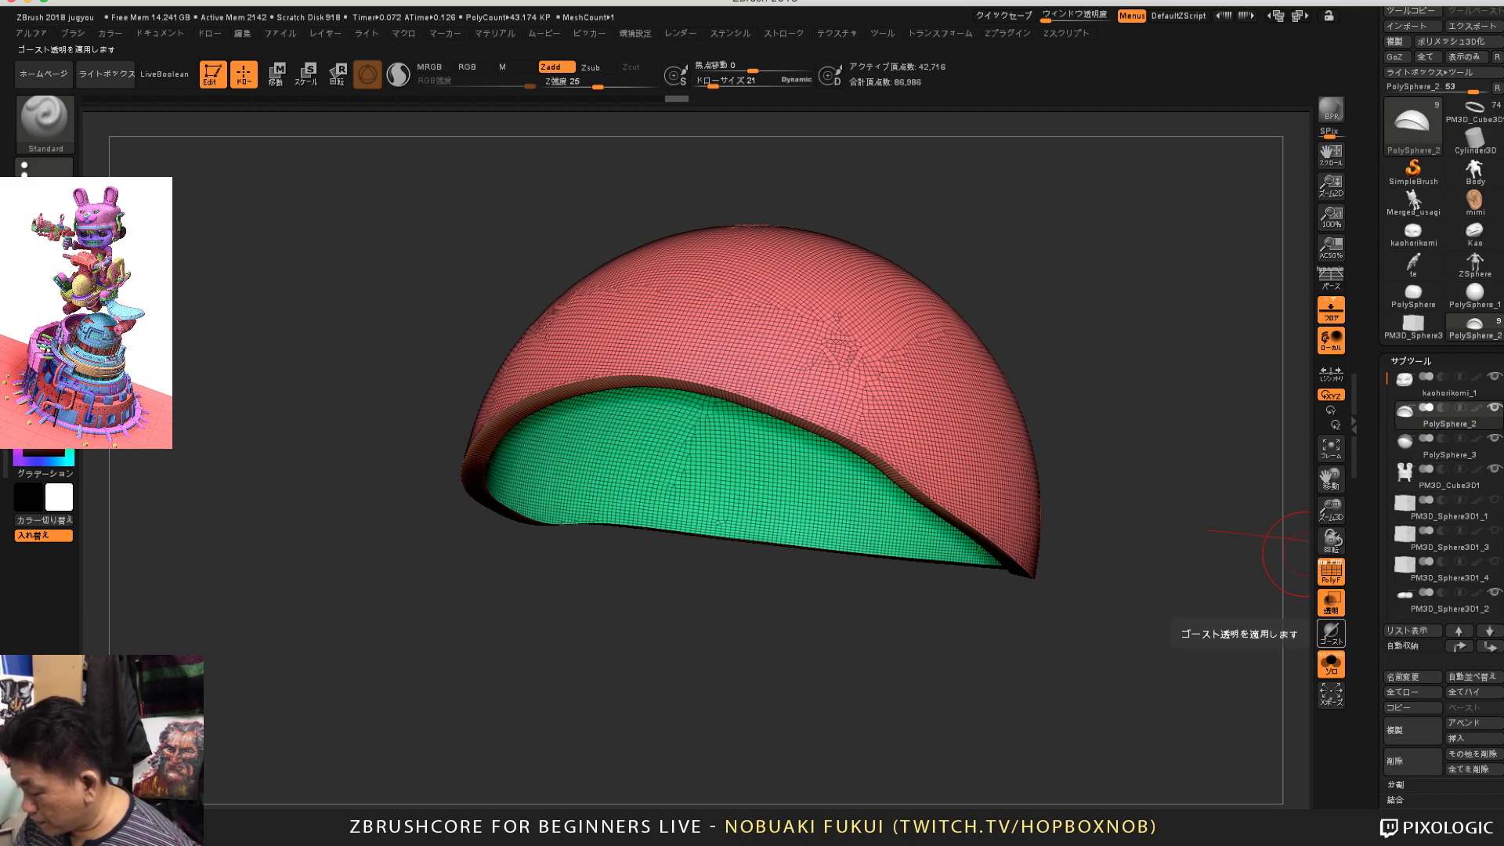
pyautogui.click(1331, 664)
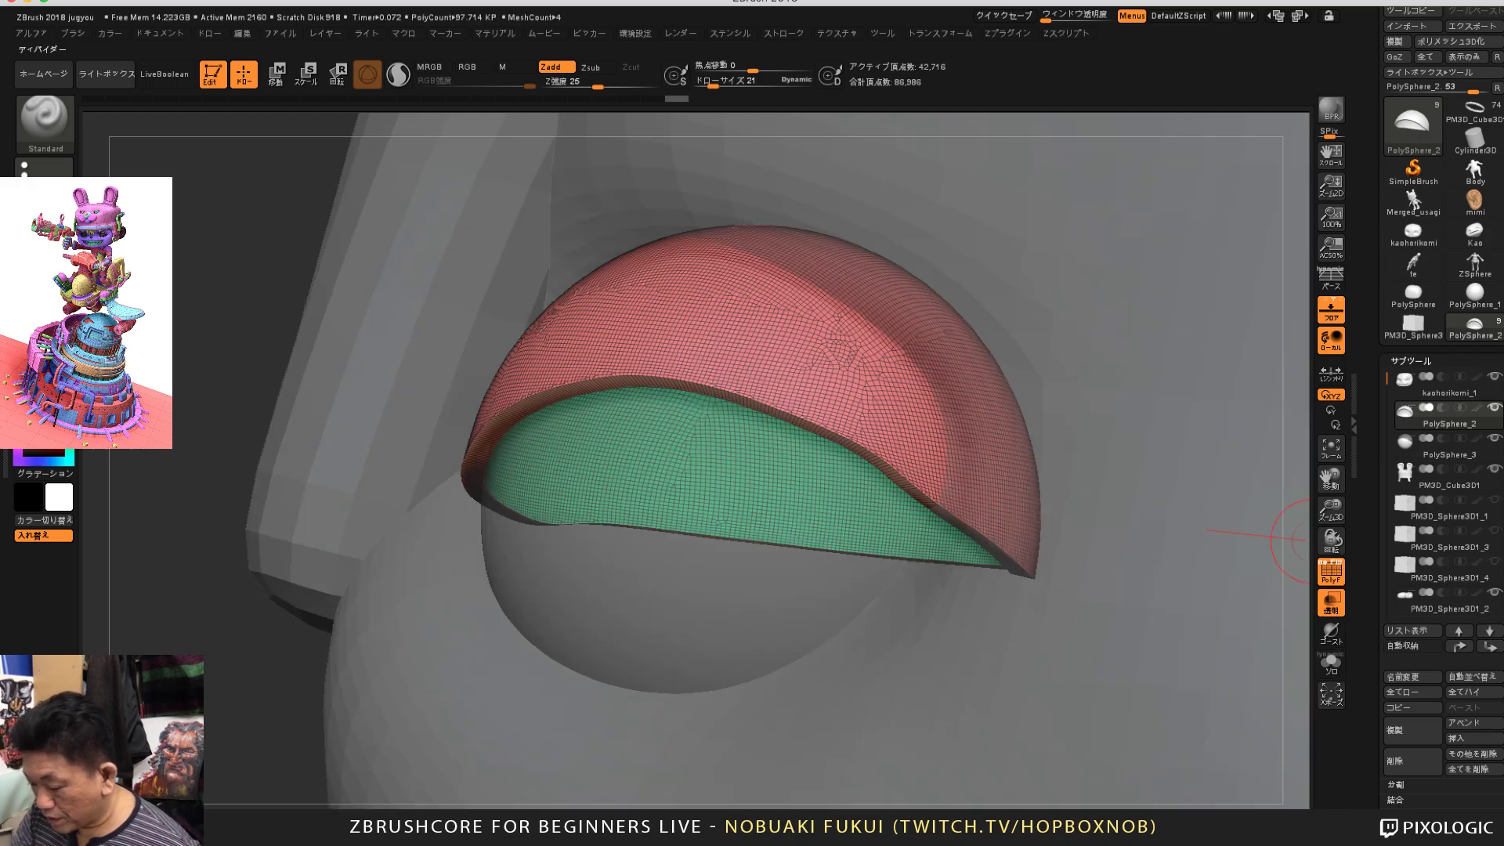
pyautogui.click(1331, 602)
pyautogui.keyDown('shift'); pyautogui.moveTo(195, 753); pyautogui.dragTo(224, 754); pyautogui.keyUp('shift')
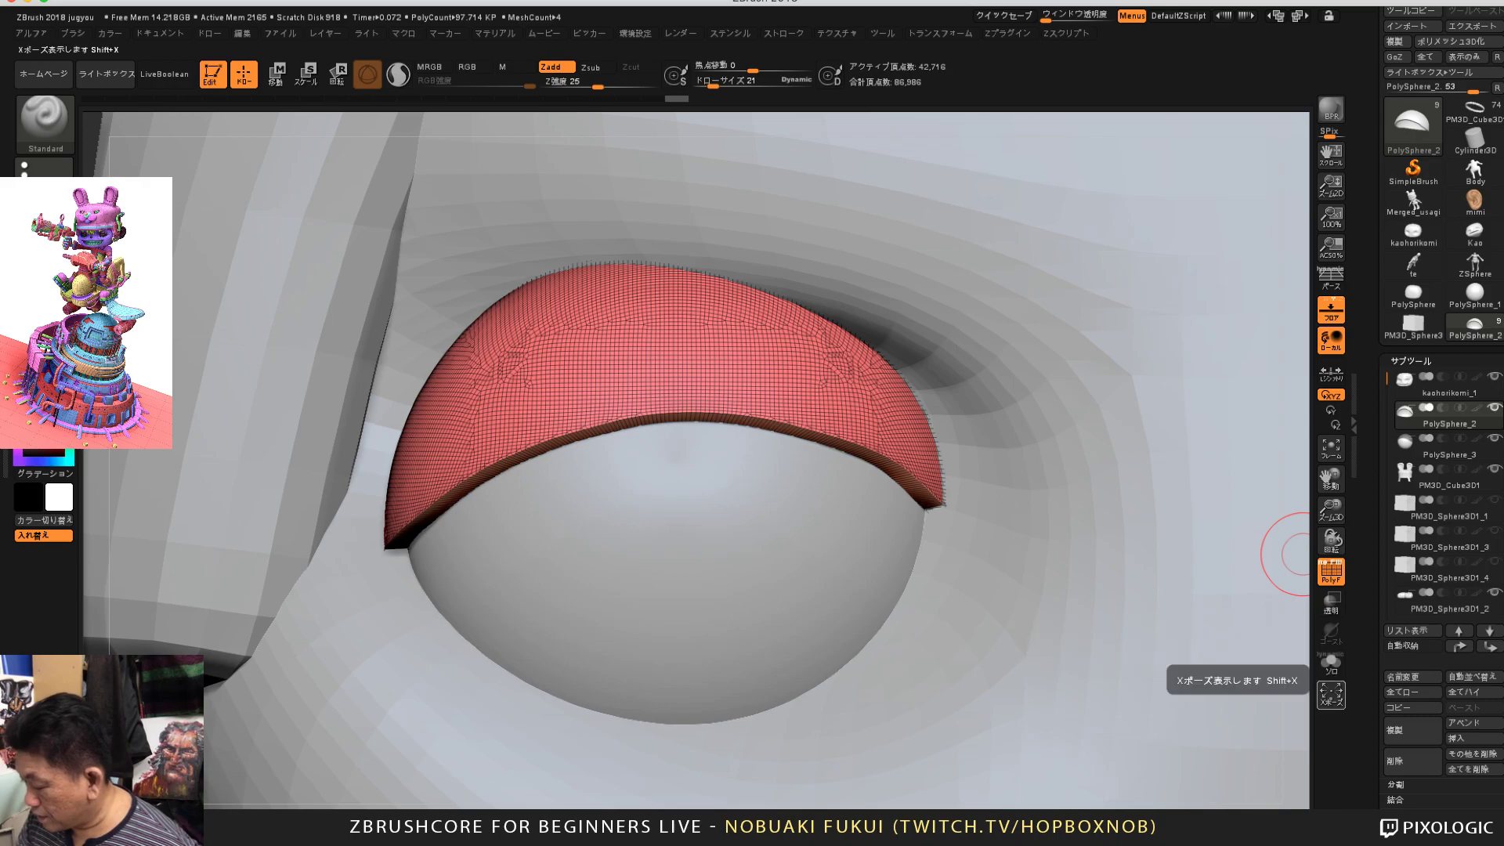
pyautogui.click(1331, 573)
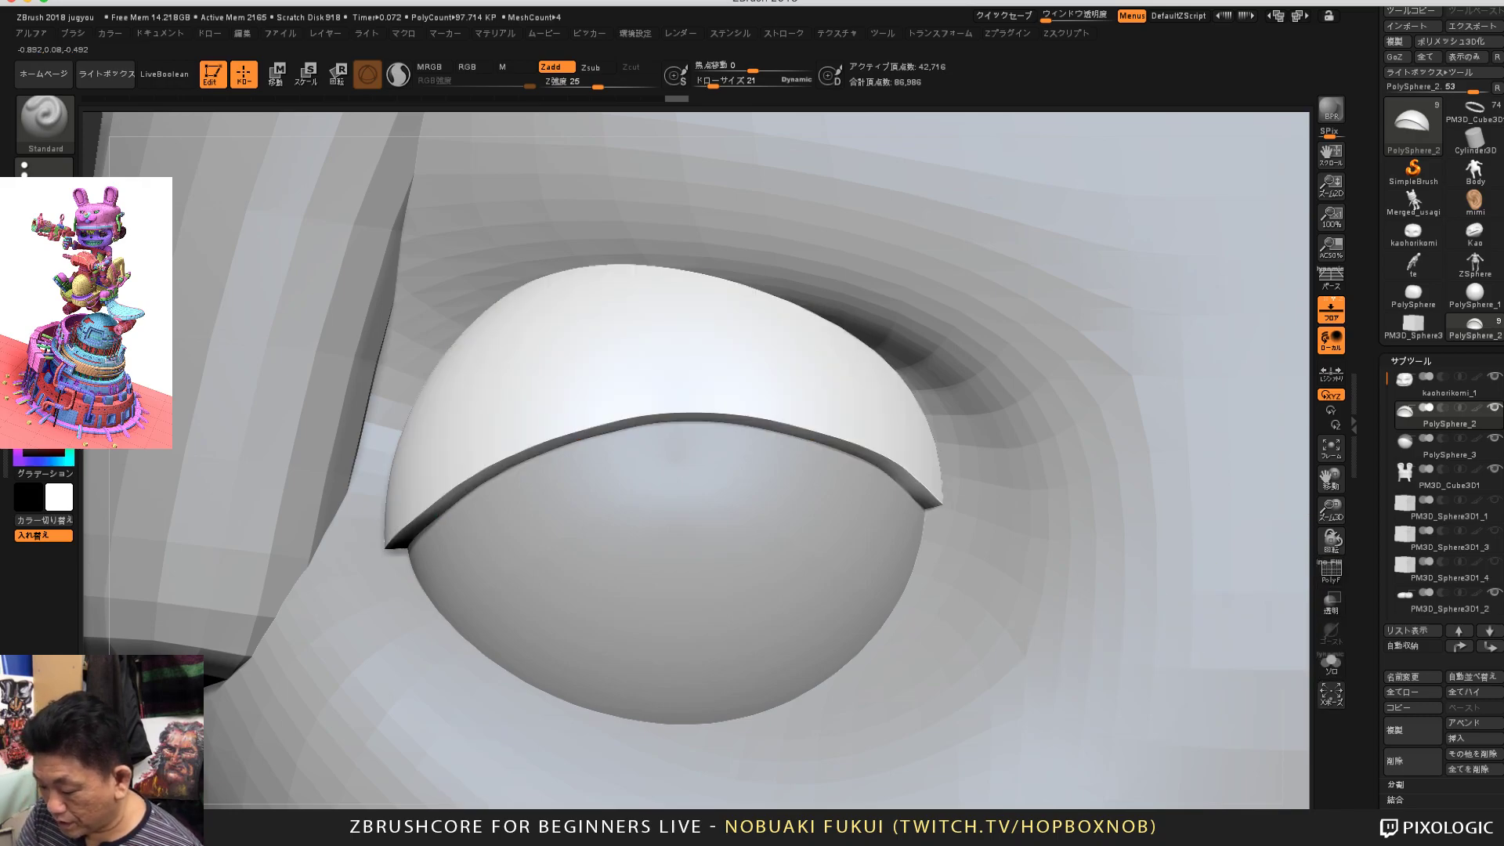
# Step: Select the Move brush with a draw size of 114 for reshaping the eyelid
pyautogui.keyDown('alt'); pyautogui.moveTo(172, 764); pyautogui.dragTo(172, 693); pyautogui.keyUp('alt')
pyautogui.moveTo(355, 717)
pyautogui.keyDown('alt'); pyautogui.mouseDown()
pyautogui.moveTo(356, 705)
pyautogui.moveTo(269, 695)
pyautogui.mouseUp(); pyautogui.keyUp('alt')
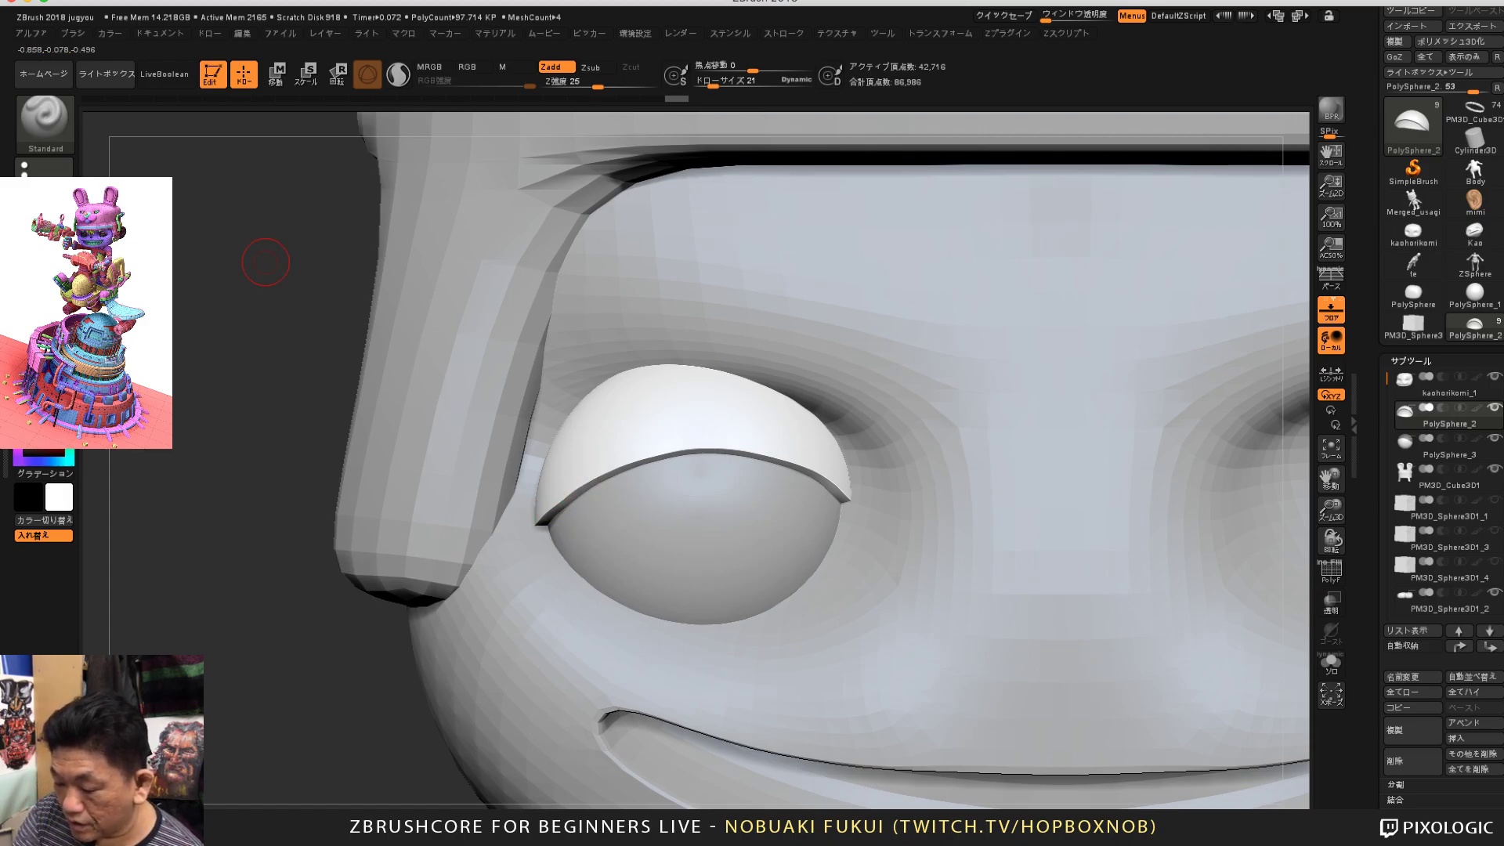
pyautogui.click(45, 124)
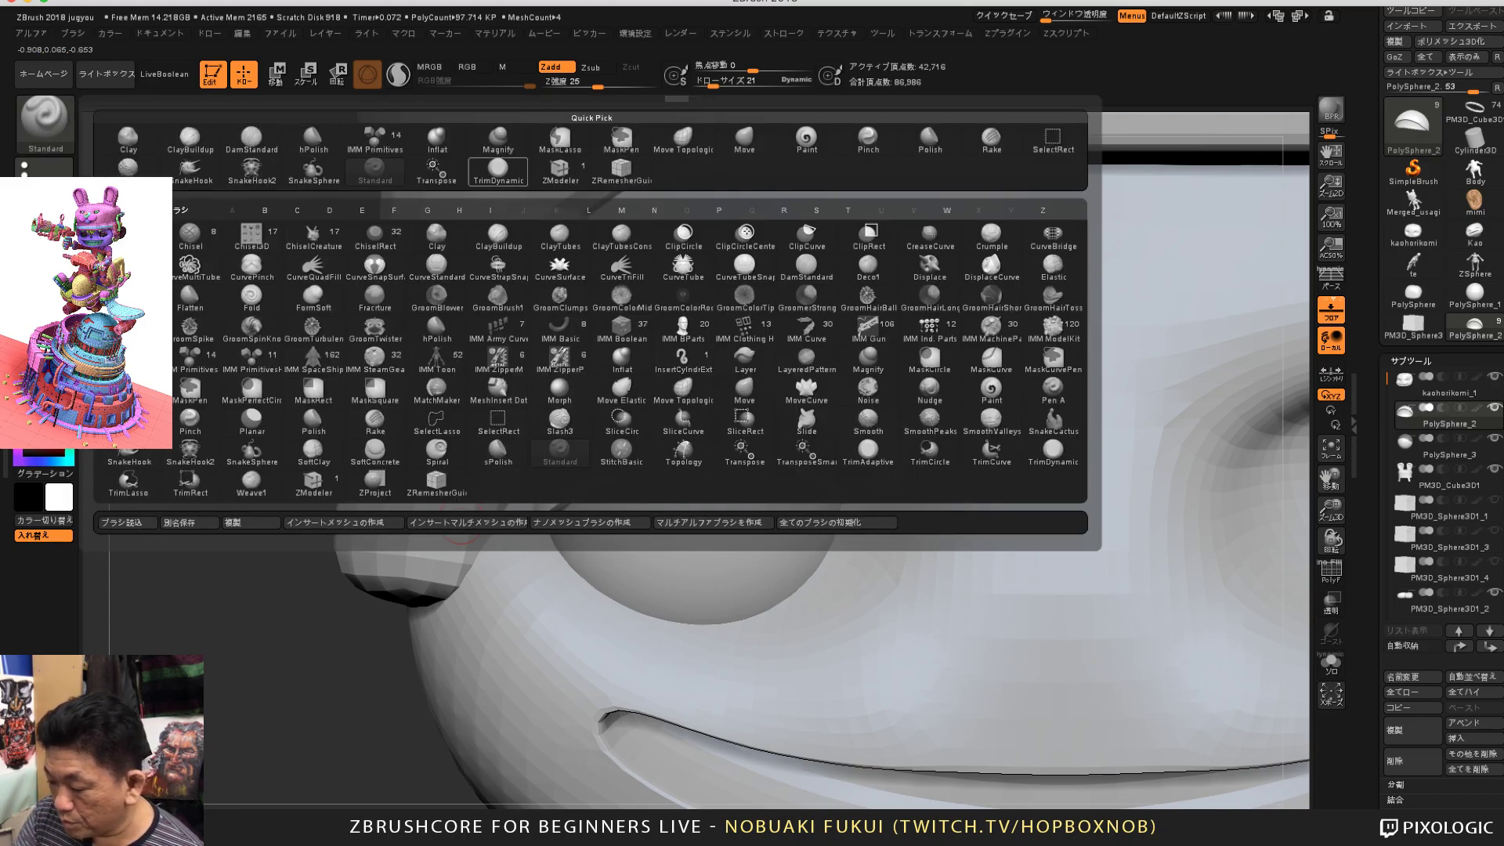
pyautogui.click(748, 136)
pyautogui.moveTo(713, 83); pyautogui.dragTo(736, 83)
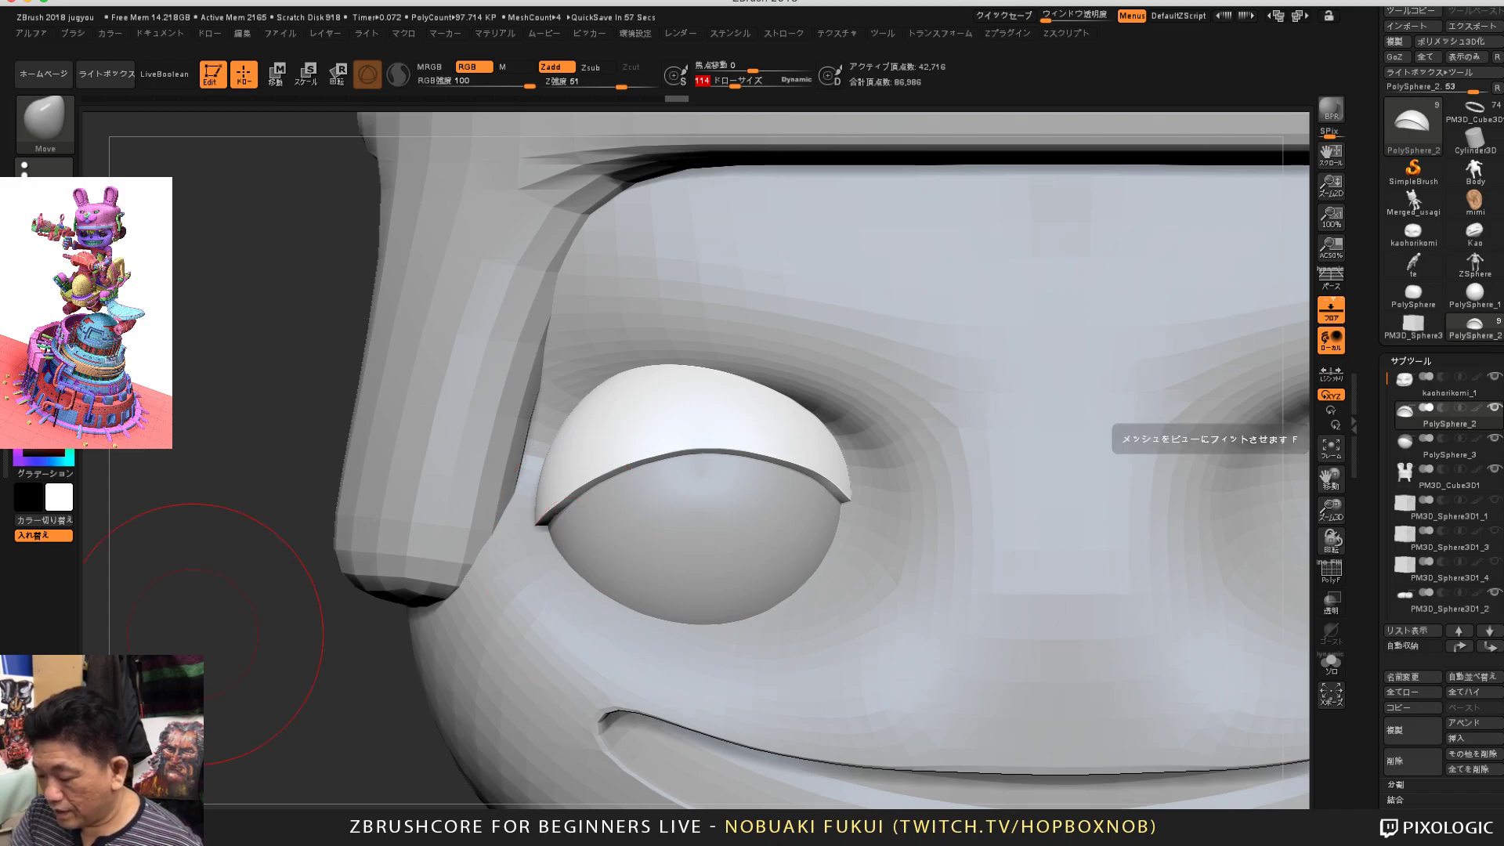
pyautogui.moveTo(223, 680); pyautogui.dragTo(282, 670)
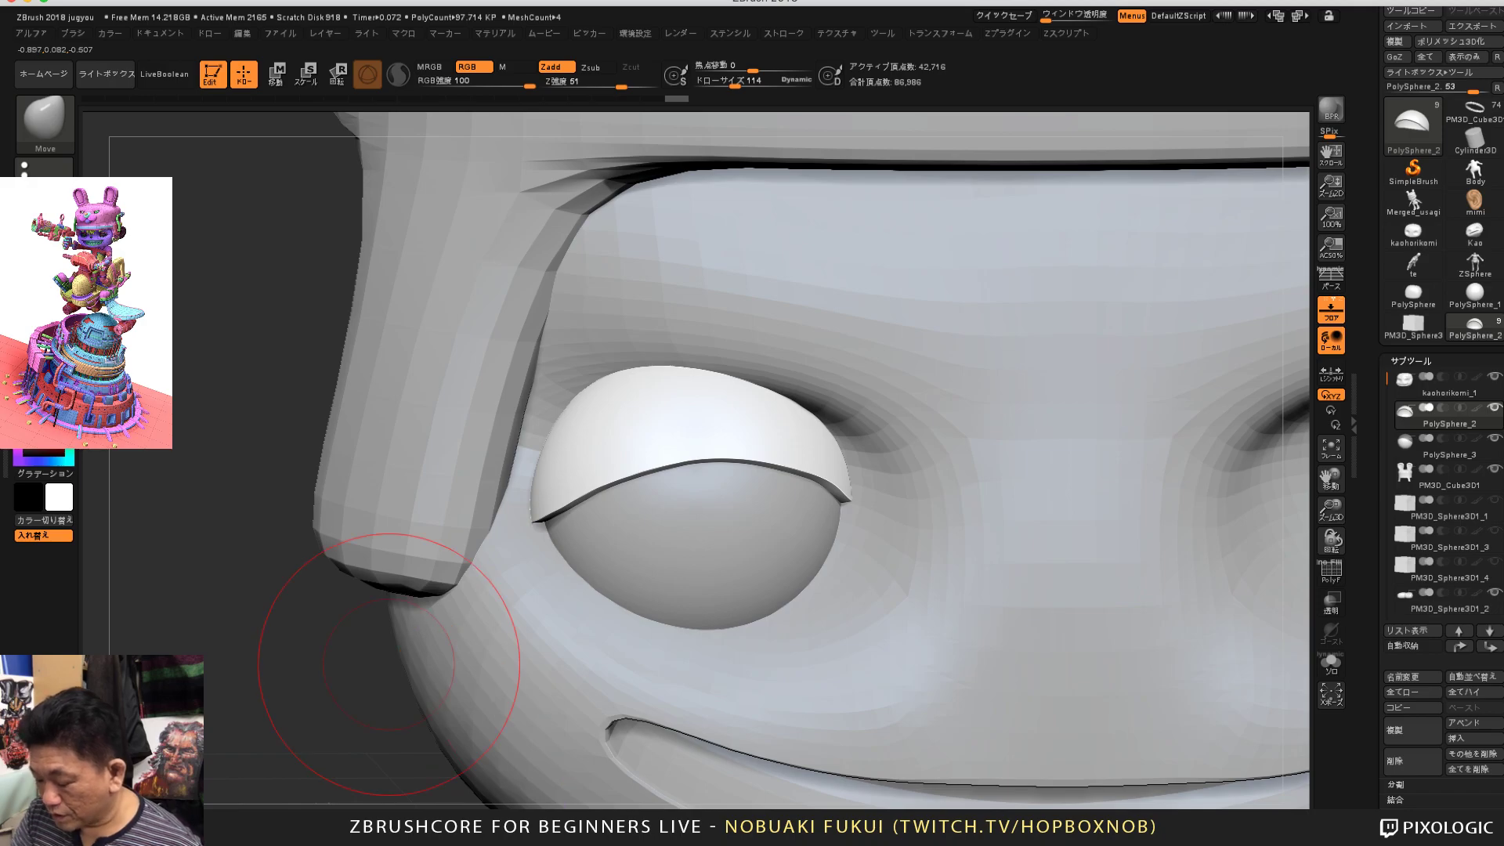
pyautogui.moveTo(386, 655); pyautogui.dragTo(354, 599)
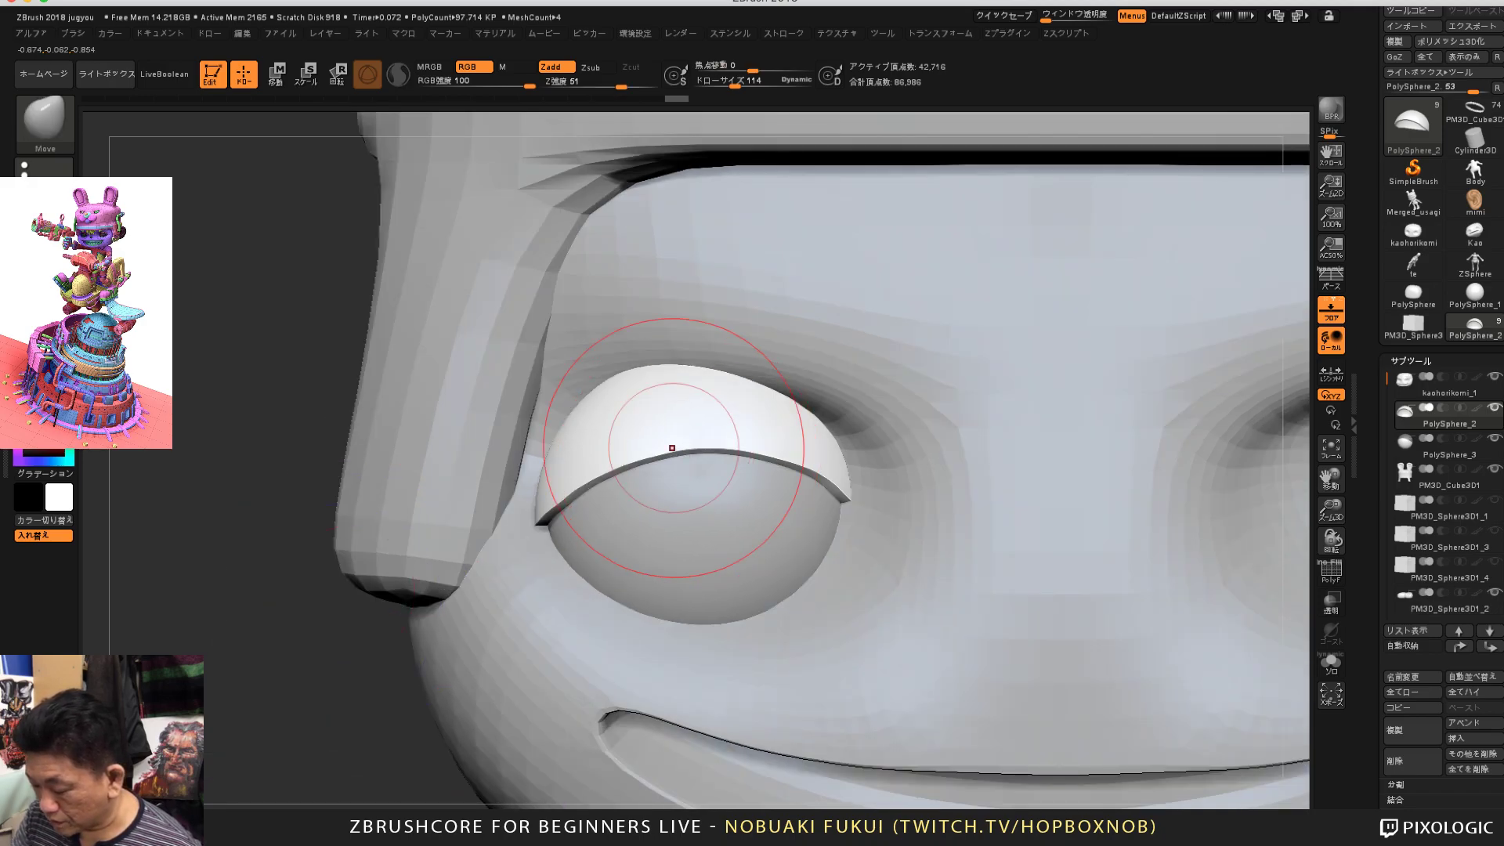
# Step: Try to raise the eyelid's lower edge into an arch above the eyeball with the Move brush
pyautogui.moveTo(675, 446); pyautogui.dragTo(682, 408)
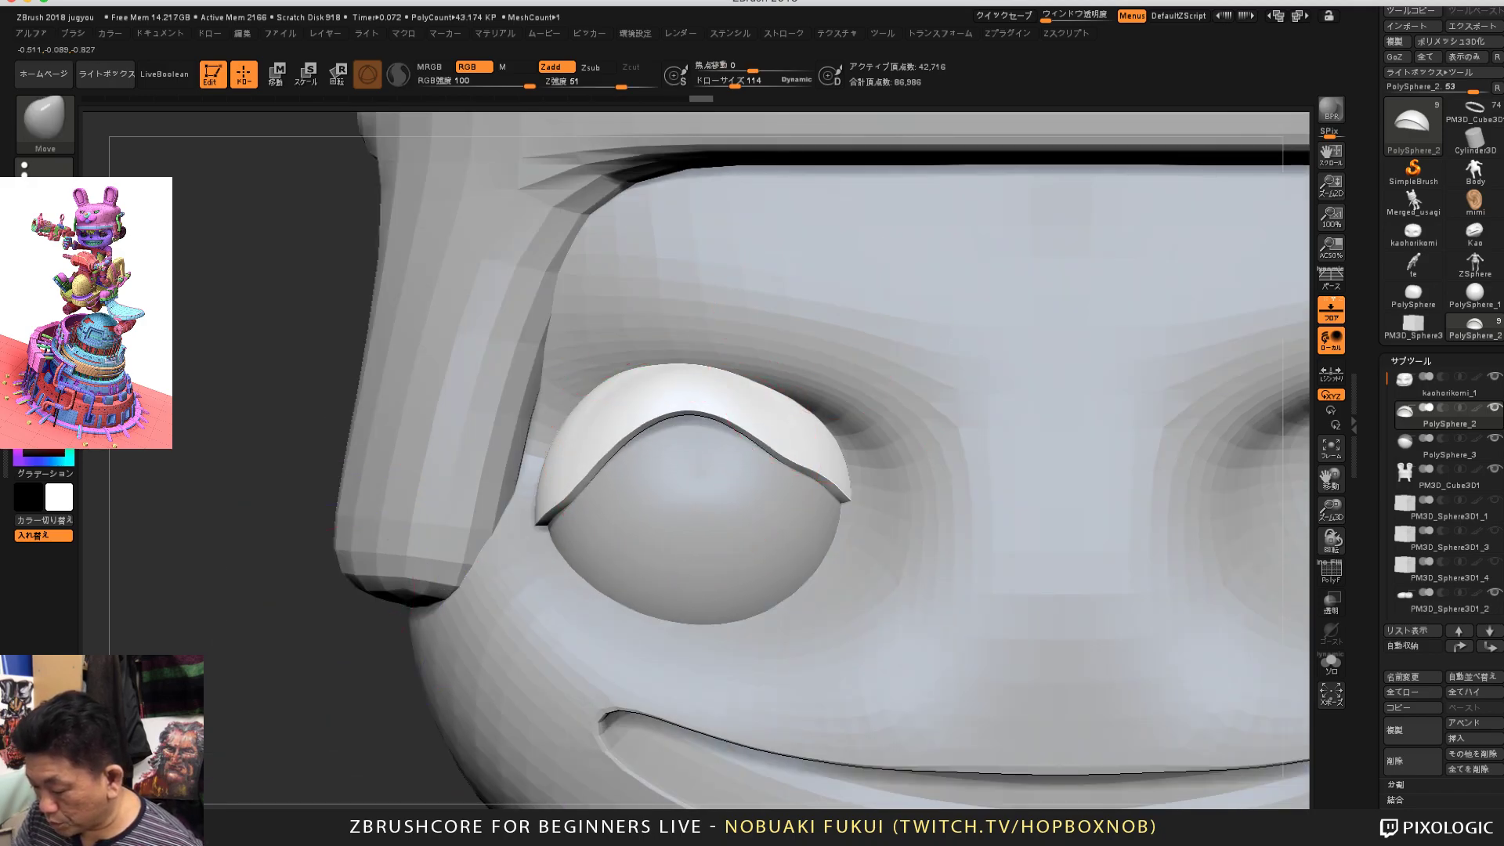
pyautogui.moveTo(753, 447); pyautogui.dragTo(767, 422)
pyautogui.moveTo(609, 458); pyautogui.dragTo(592, 431)
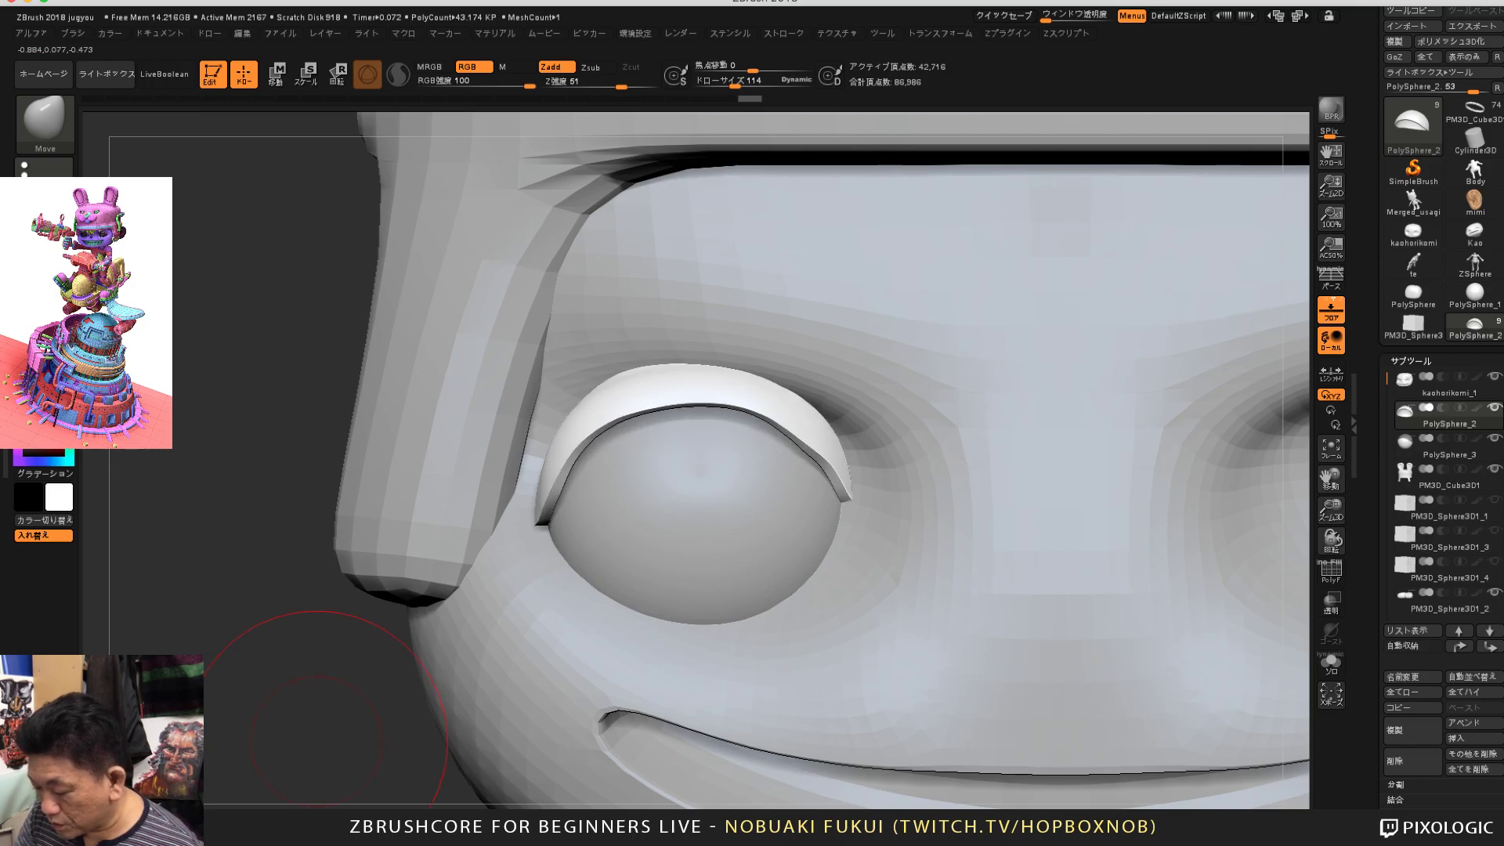
pyautogui.moveTo(337, 731)
pyautogui.mouseDown()
pyautogui.moveTo(537, 719)
pyautogui.moveTo(337, 725)
pyautogui.moveTo(302, 743)
pyautogui.moveTo(369, 740)
pyautogui.mouseUp()
# Step: Turn on the polyframe display and undo the Move strokes on the eyelid's lower edge
pyautogui.click(1331, 572)
pyautogui.hotkey('ctrl', 'z')
pyautogui.hotkey('ctrl', 'z')
pyautogui.hotkey('ctrl', 'z')
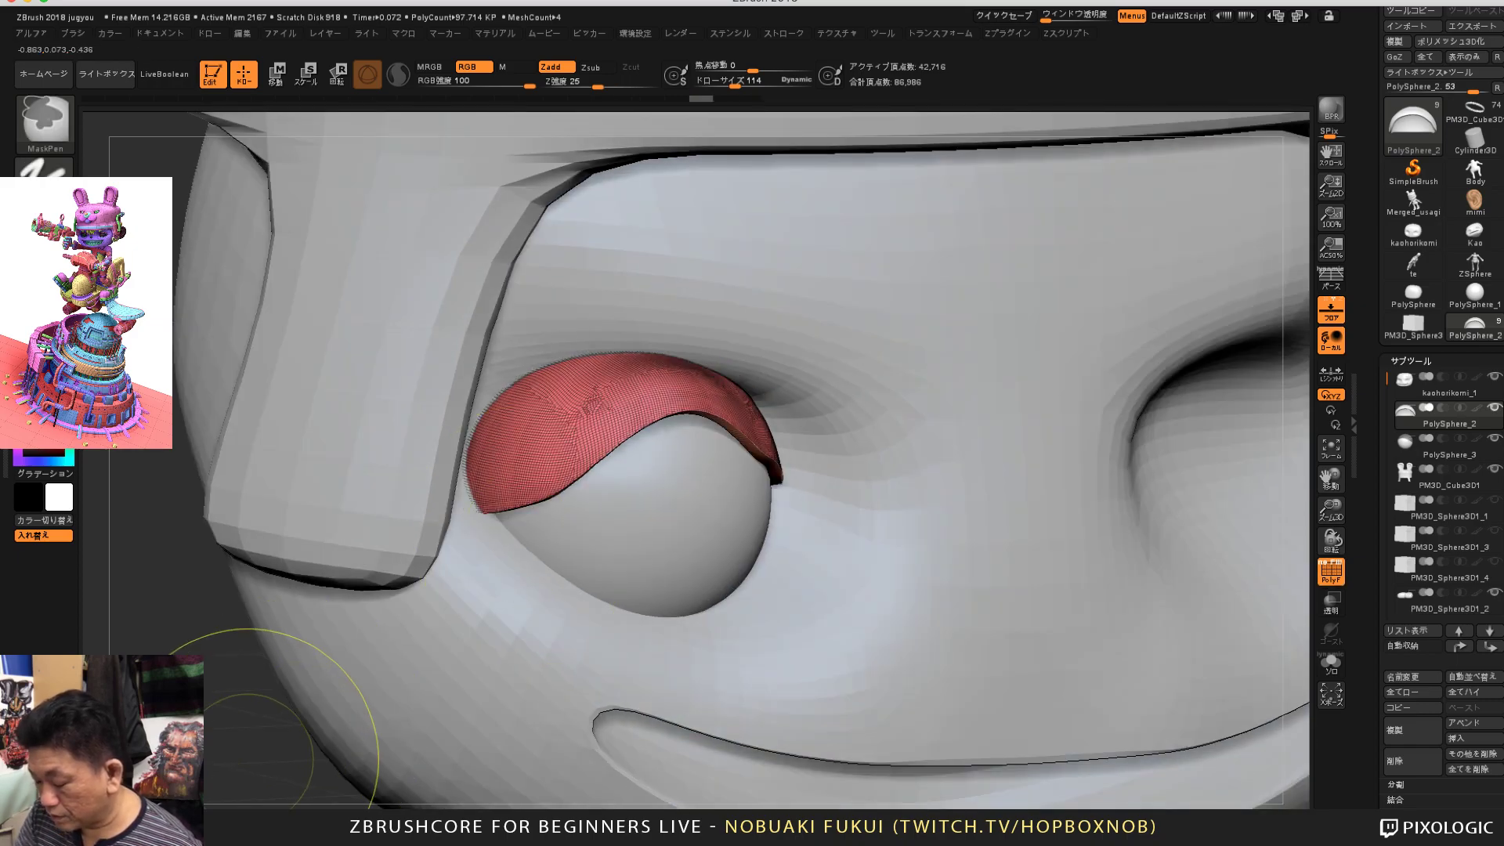
# Step: Remesh the eyelid with ZRemesher at a target polygon count of 0.1
pyautogui.keyDown('shift'); pyautogui.moveTo(262, 770); pyautogui.dragTo(238, 626); pyautogui.keyUp('shift')
pyautogui.keyDown('alt'); pyautogui.moveTo(400, 627); pyautogui.dragTo(219, 664); pyautogui.keyUp('alt')
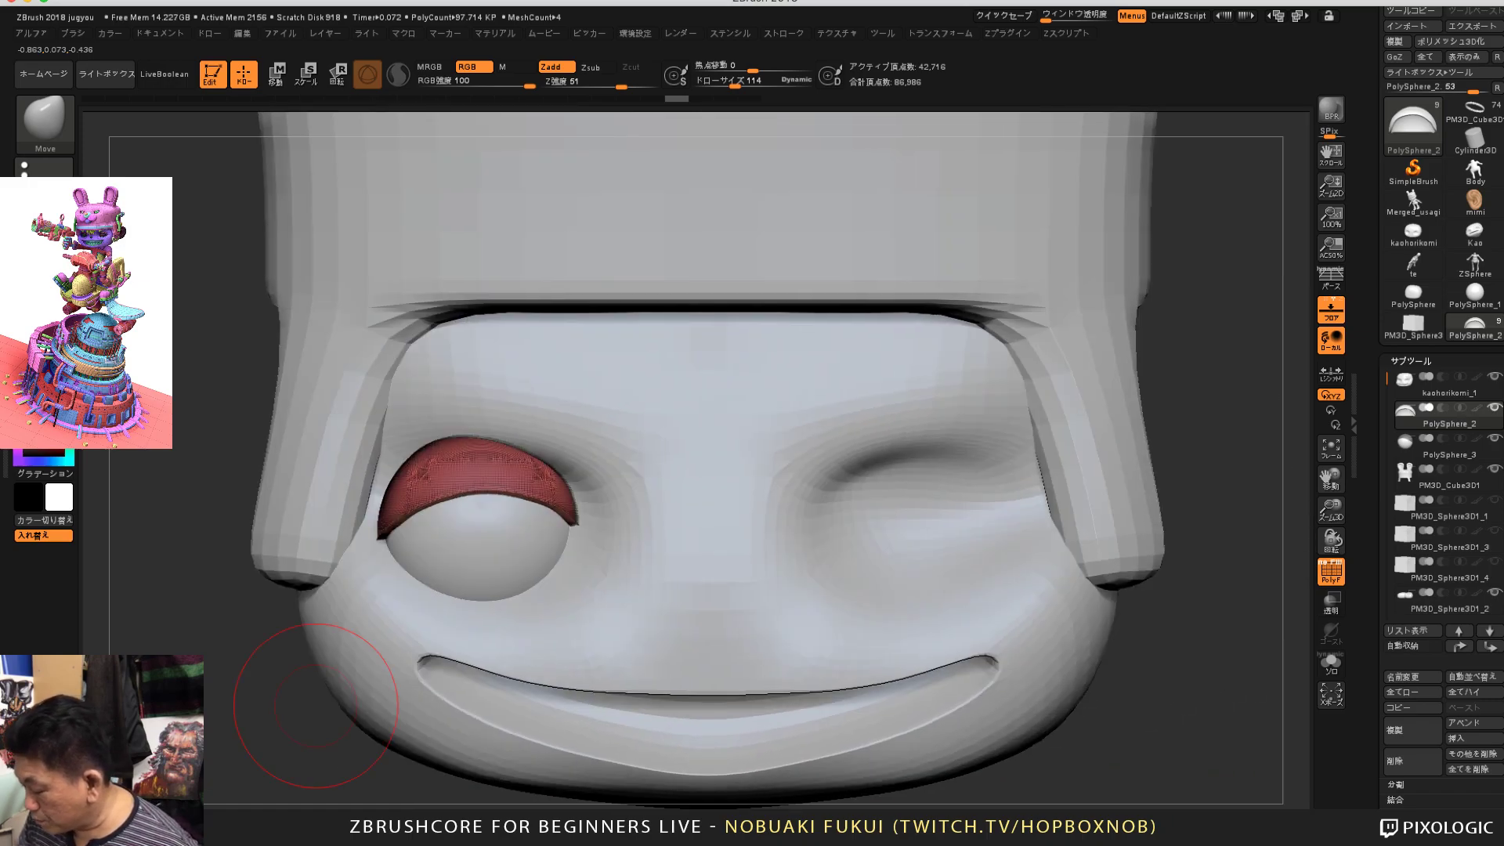
pyautogui.moveTo(1384, 663); pyautogui.dragTo(1384, 235)
pyautogui.click(1411, 511)
pyautogui.click(1412, 445)
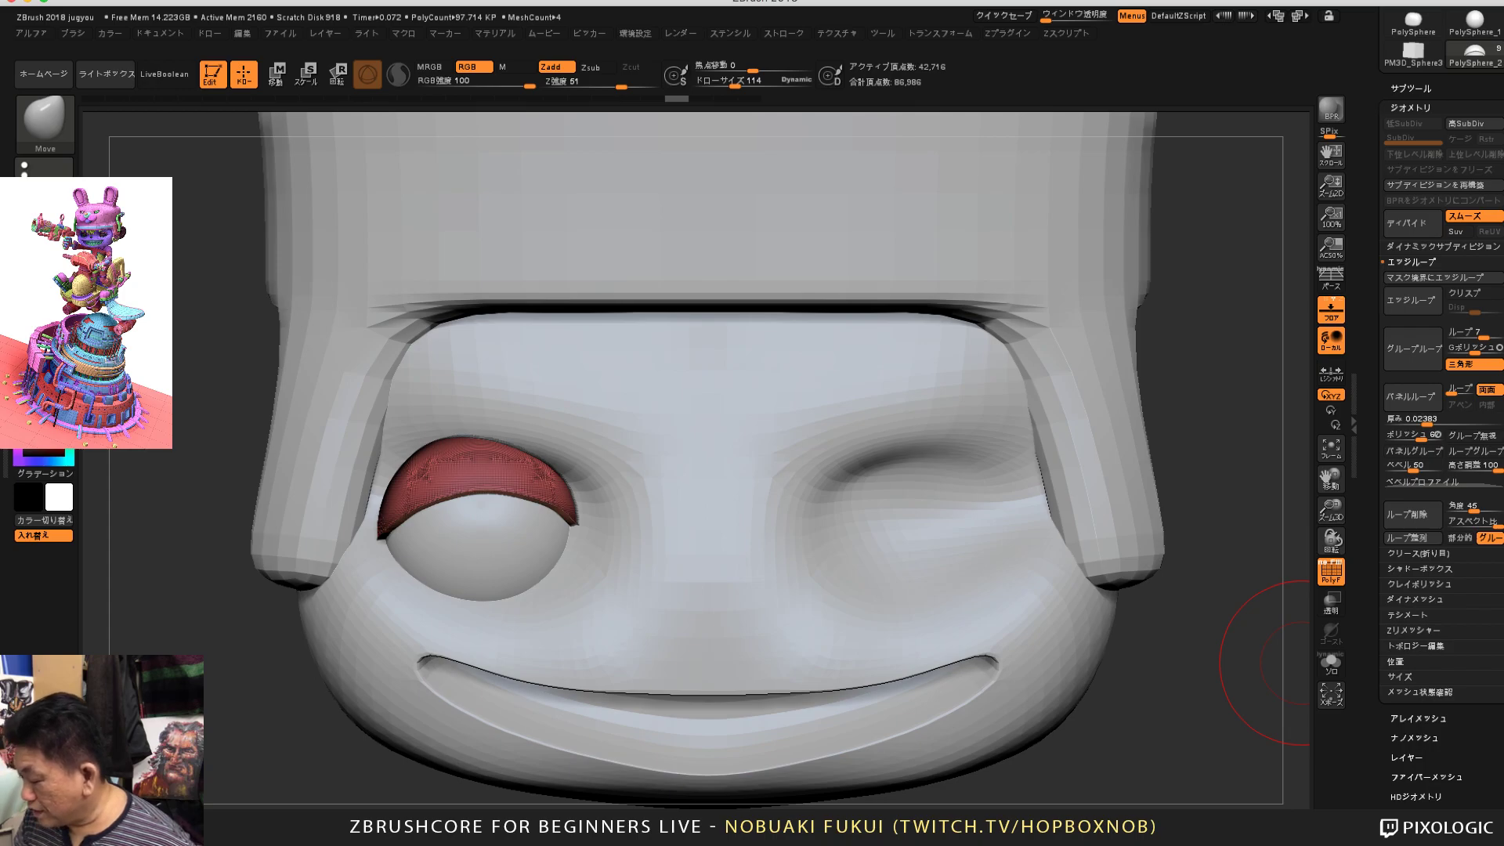
pyautogui.click(1414, 630)
pyautogui.moveTo(1382, 423); pyautogui.dragTo(1389, 452)
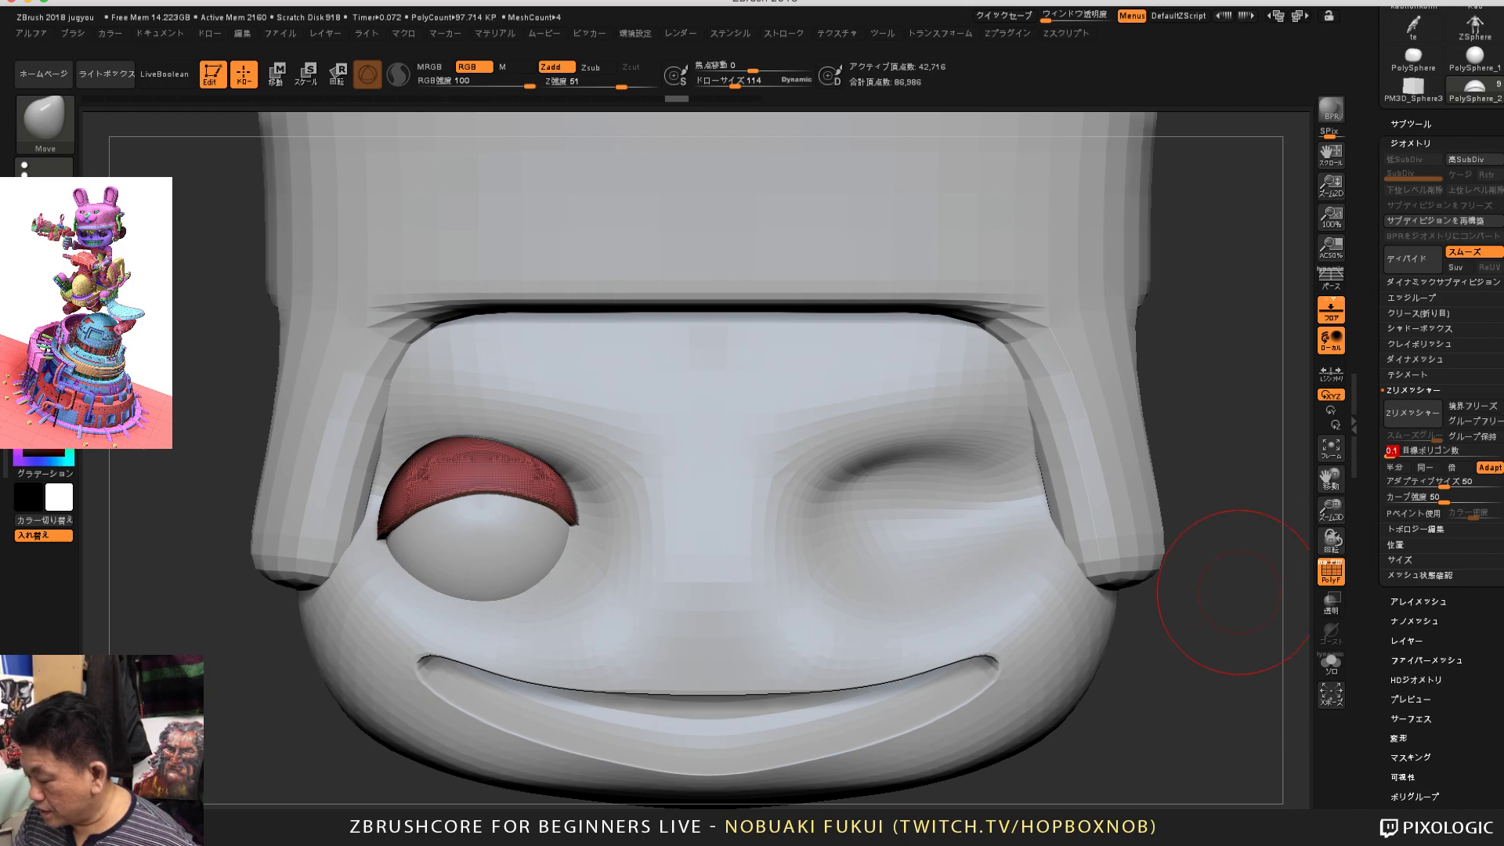
pyautogui.moveTo(1305, 627); pyautogui.dragTo(1313, 510)
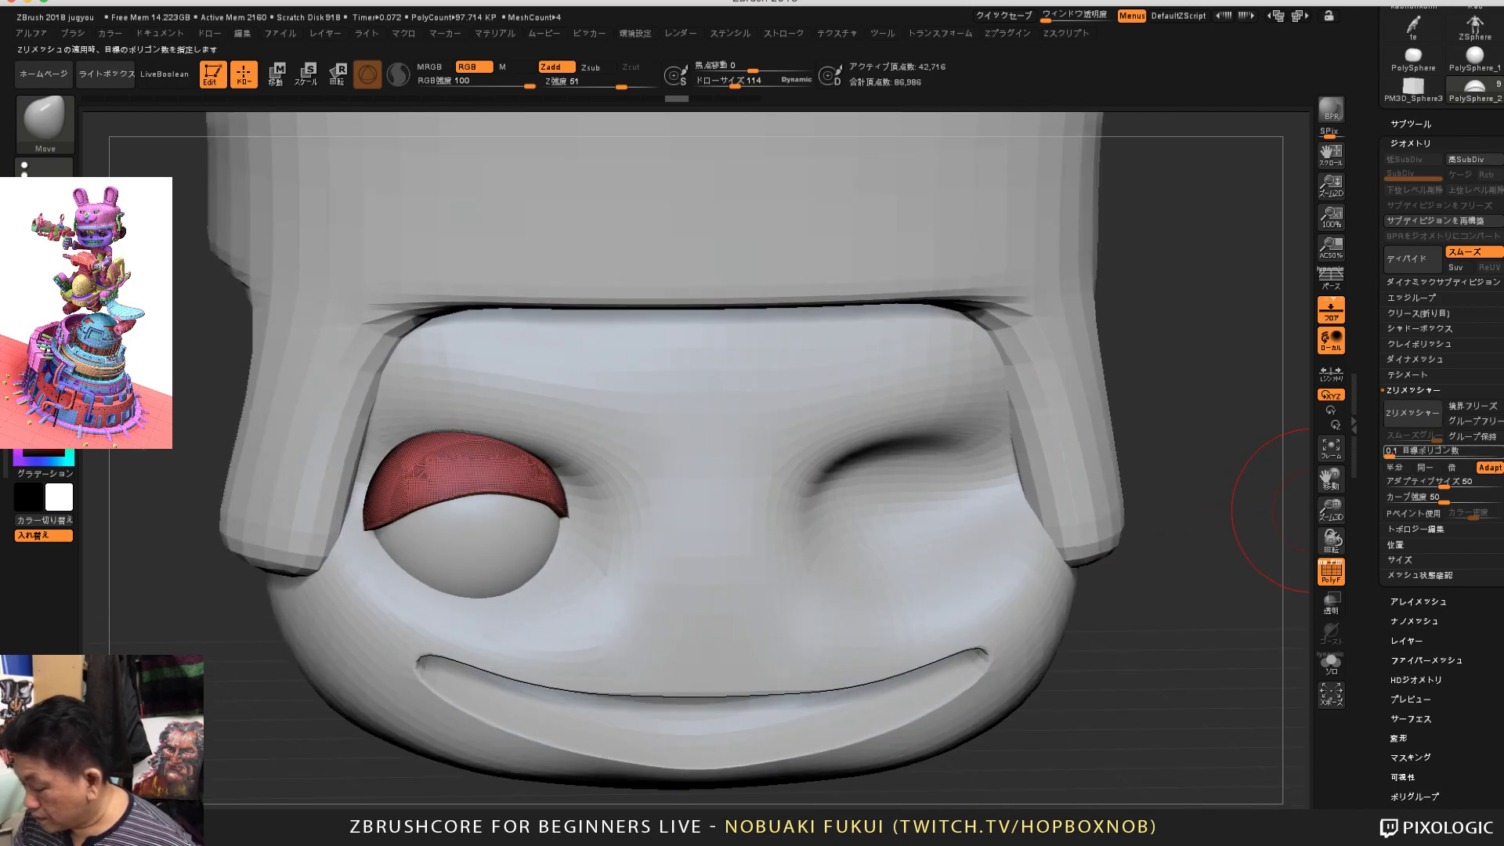
pyautogui.click(1413, 413)
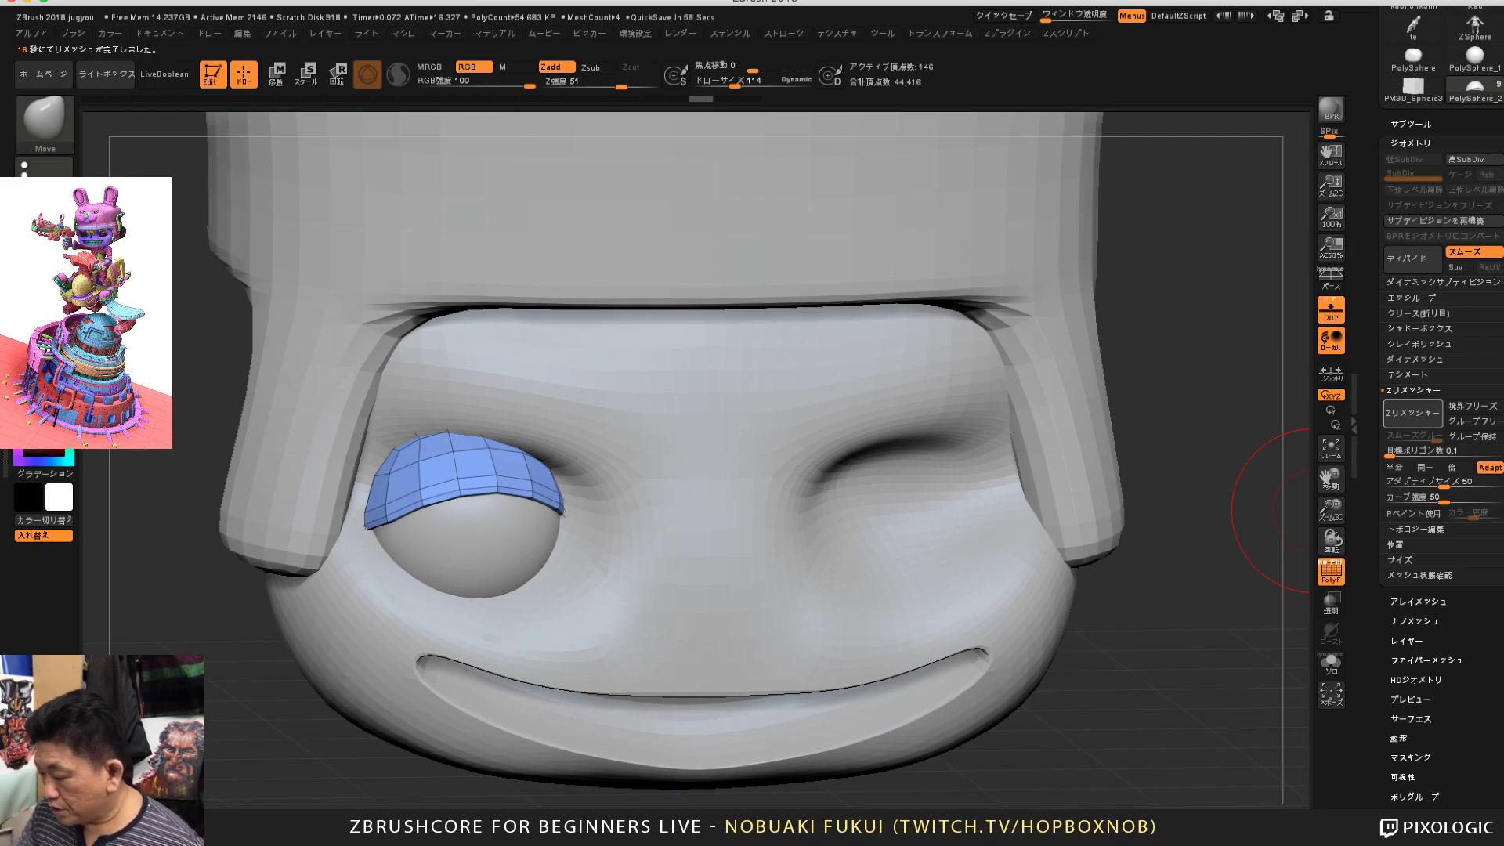
# Step: Enlarge the Move brush to a draw size of 151 and pull the remeshed eyelid's lower edge down over the eyeball
pyautogui.moveTo(1235, 580); pyautogui.dragTo(1233, 517)
pyautogui.moveTo(1183, 679)
pyautogui.mouseDown()
pyautogui.moveTo(1273, 627)
pyautogui.moveTo(1180, 679)
pyautogui.moveTo(1246, 680)
pyautogui.moveTo(1171, 676)
pyautogui.mouseUp()
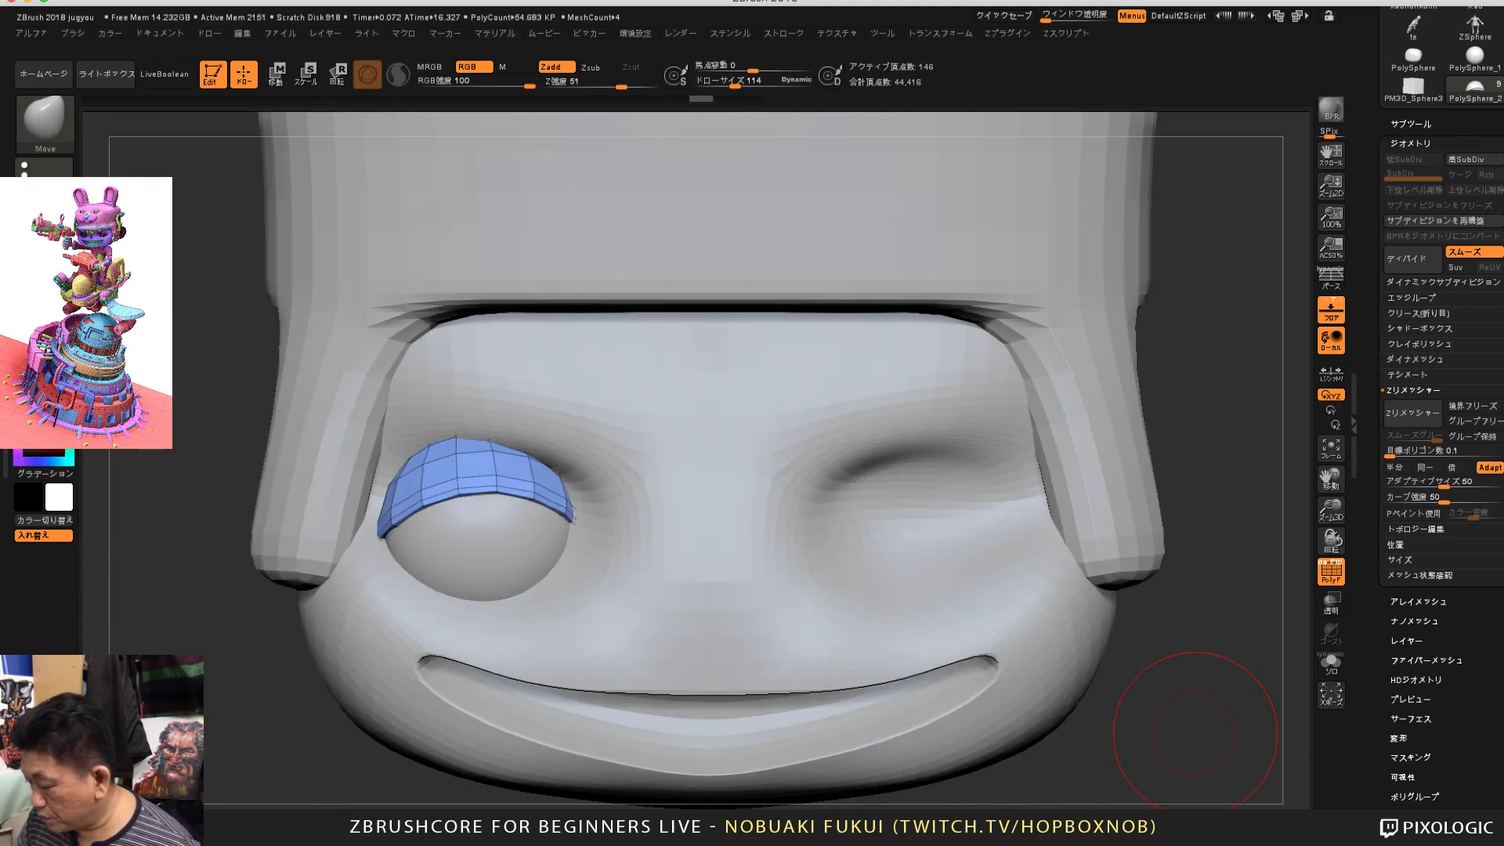
pyautogui.moveTo(1196, 734)
pyautogui.keyDown('alt'); pyautogui.mouseDown()
pyautogui.moveTo(1200, 680)
pyautogui.moveTo(1161, 703)
pyautogui.moveTo(1191, 754)
pyautogui.mouseUp(); pyautogui.keyUp('alt')
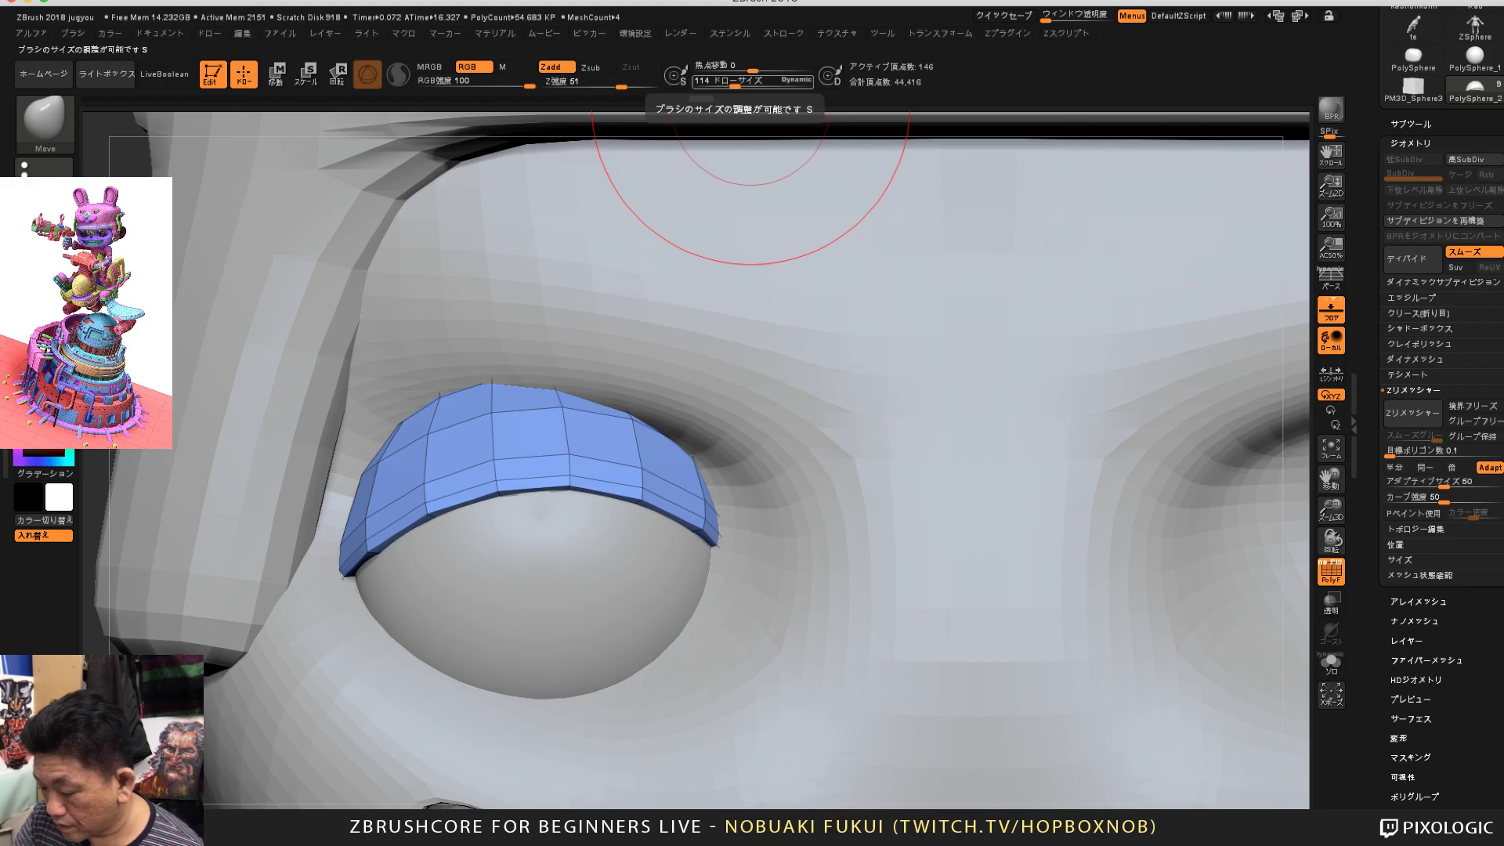
pyautogui.moveTo(736, 81); pyautogui.dragTo(741, 80)
pyautogui.moveTo(501, 519)
pyautogui.mouseDown()
pyautogui.moveTo(502, 495)
pyautogui.moveTo(503, 556)
pyautogui.moveTo(511, 535)
pyautogui.mouseUp()
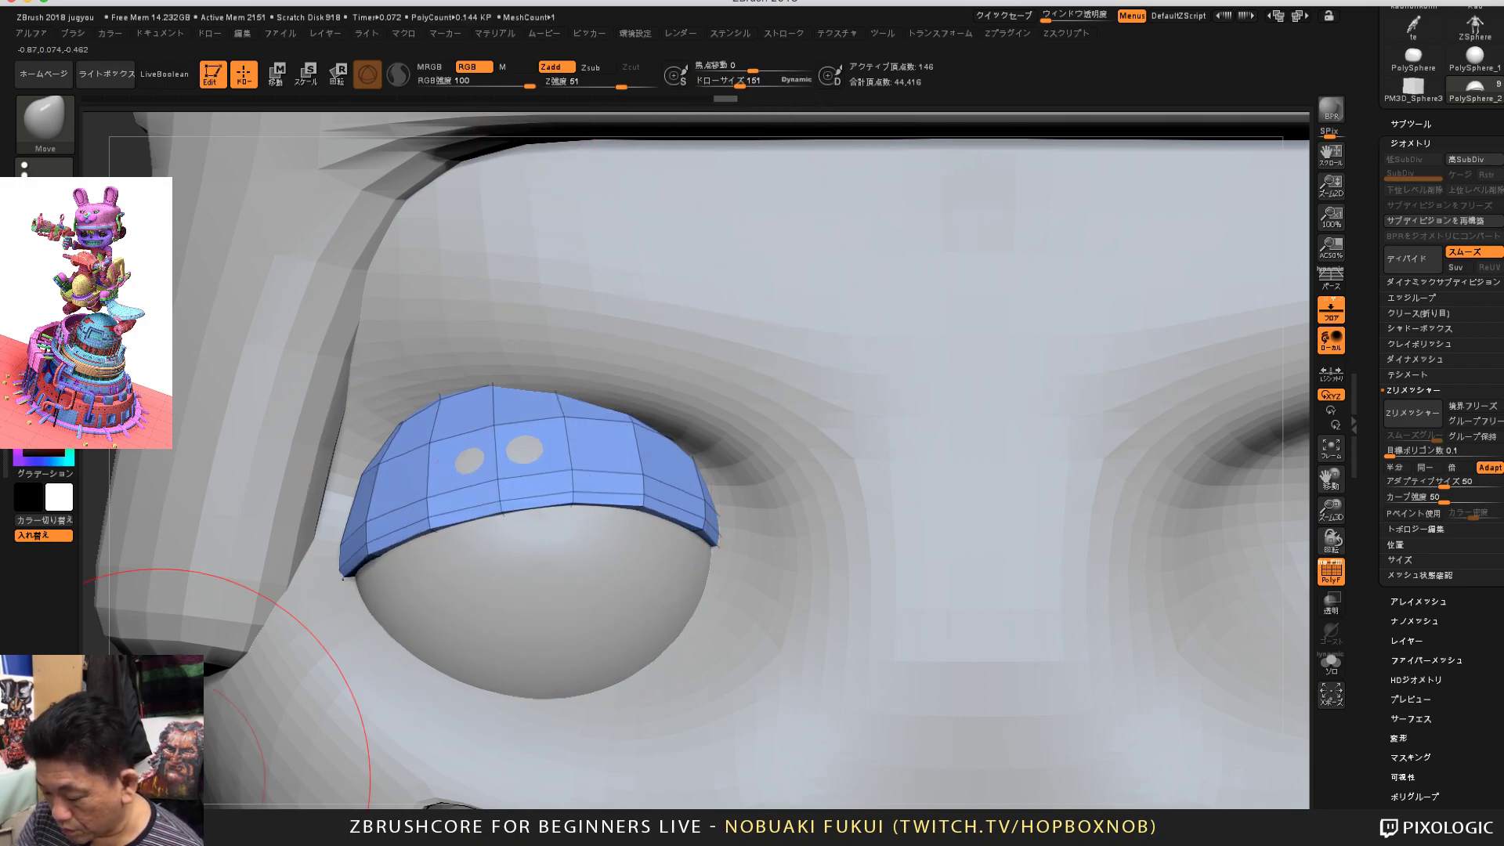
pyautogui.moveTo(147, 803); pyautogui.dragTo(329, 791)
pyautogui.moveTo(463, 513)
pyautogui.mouseDown()
pyautogui.moveTo(467, 530)
pyautogui.moveTo(531, 530)
pyautogui.mouseUp()
pyautogui.moveTo(1175, 448); pyautogui.dragTo(1079, 432)
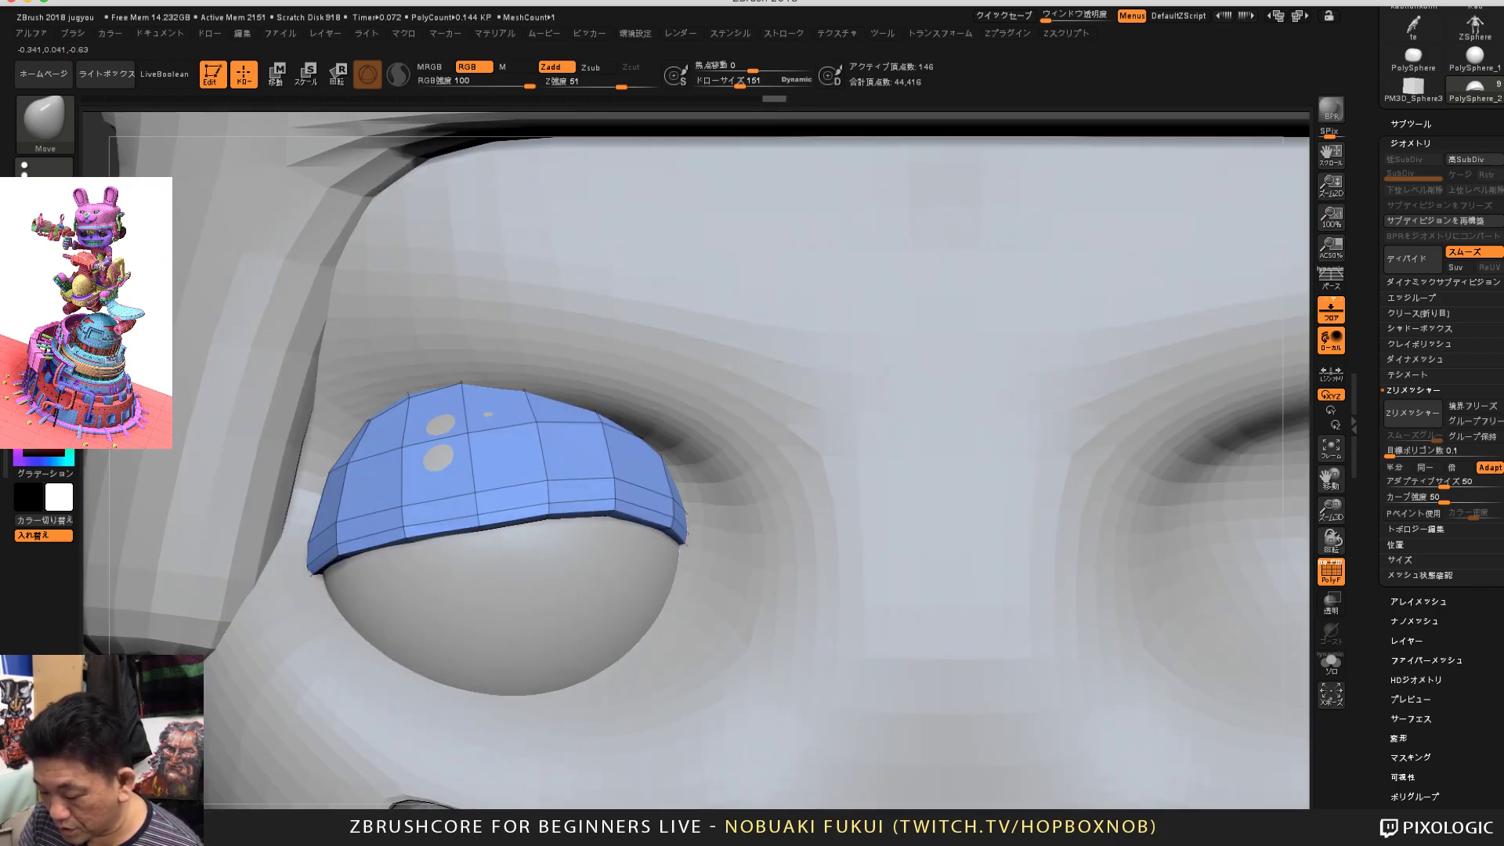
pyautogui.moveTo(338, 554); pyautogui.dragTo(333, 569)
# Step: Raise the middle of the eyelid's lower edge with the Move brush so it arches over the eyeball
pyautogui.moveTo(267, 629); pyautogui.dragTo(117, 625)
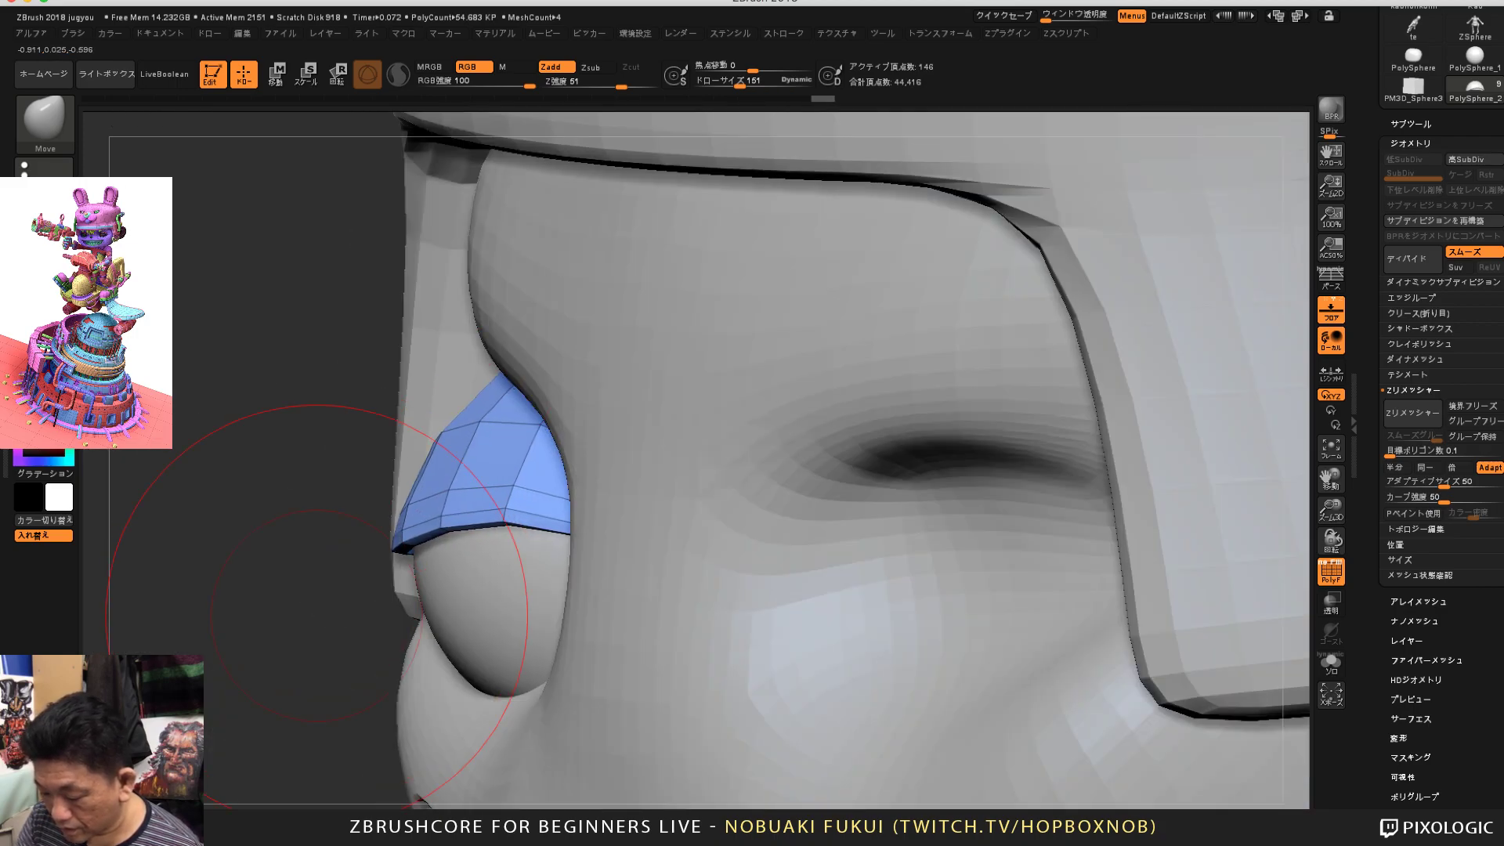
pyautogui.moveTo(286, 706)
pyautogui.keyDown('alt'); pyautogui.mouseDown()
pyautogui.moveTo(282, 627)
pyautogui.moveTo(420, 622)
pyautogui.mouseUp(); pyautogui.keyUp('alt')
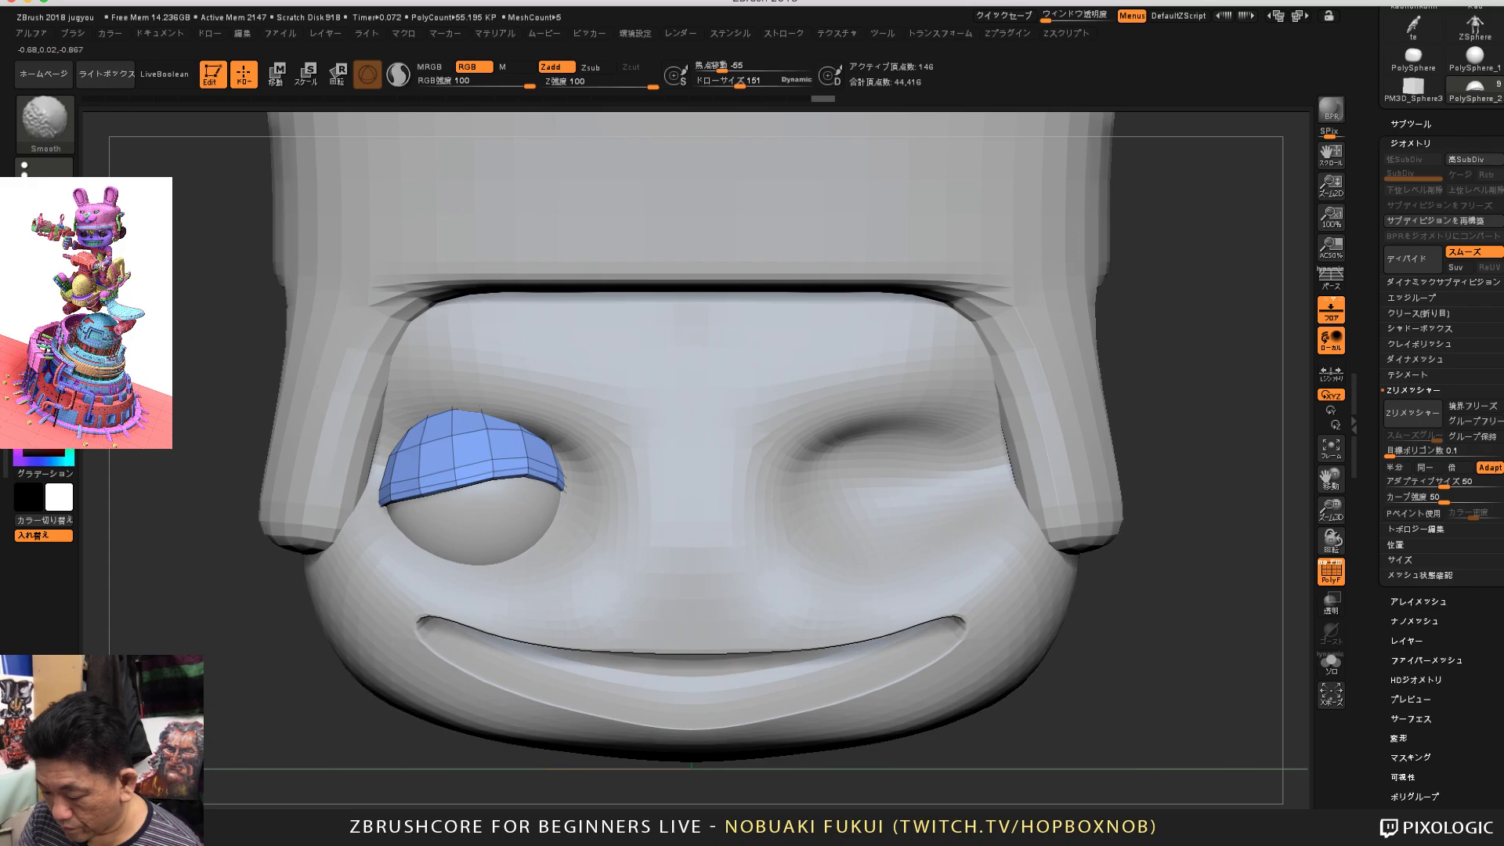
pyautogui.moveTo(526, 476); pyautogui.dragTo(526, 482)
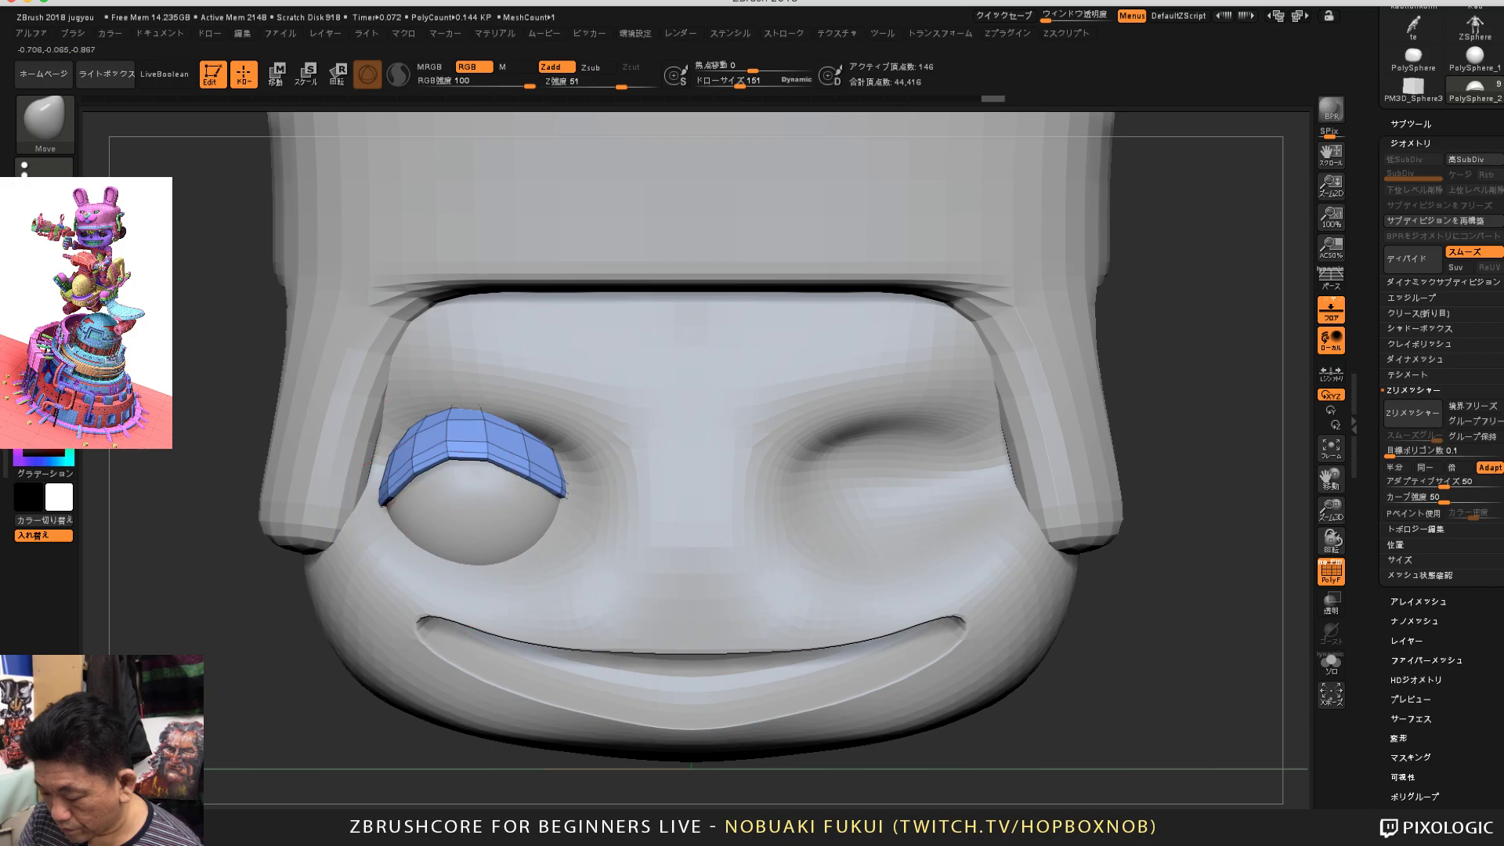
pyautogui.moveTo(484, 462)
pyautogui.mouseDown(button='right')
pyautogui.moveTo(517, 461)
pyautogui.moveTo(480, 462)
pyautogui.moveTo(479, 431)
pyautogui.moveTo(479, 470)
pyautogui.moveTo(541, 471)
pyautogui.mouseUp(button='right')
pyautogui.moveTo(1285, 540)
pyautogui.keyDown('ctrl'); pyautogui.mouseDown(button='right')
pyautogui.moveTo(1293, 624)
pyautogui.moveTo(1301, 552)
pyautogui.mouseUp(button='right'); pyautogui.keyUp('ctrl')
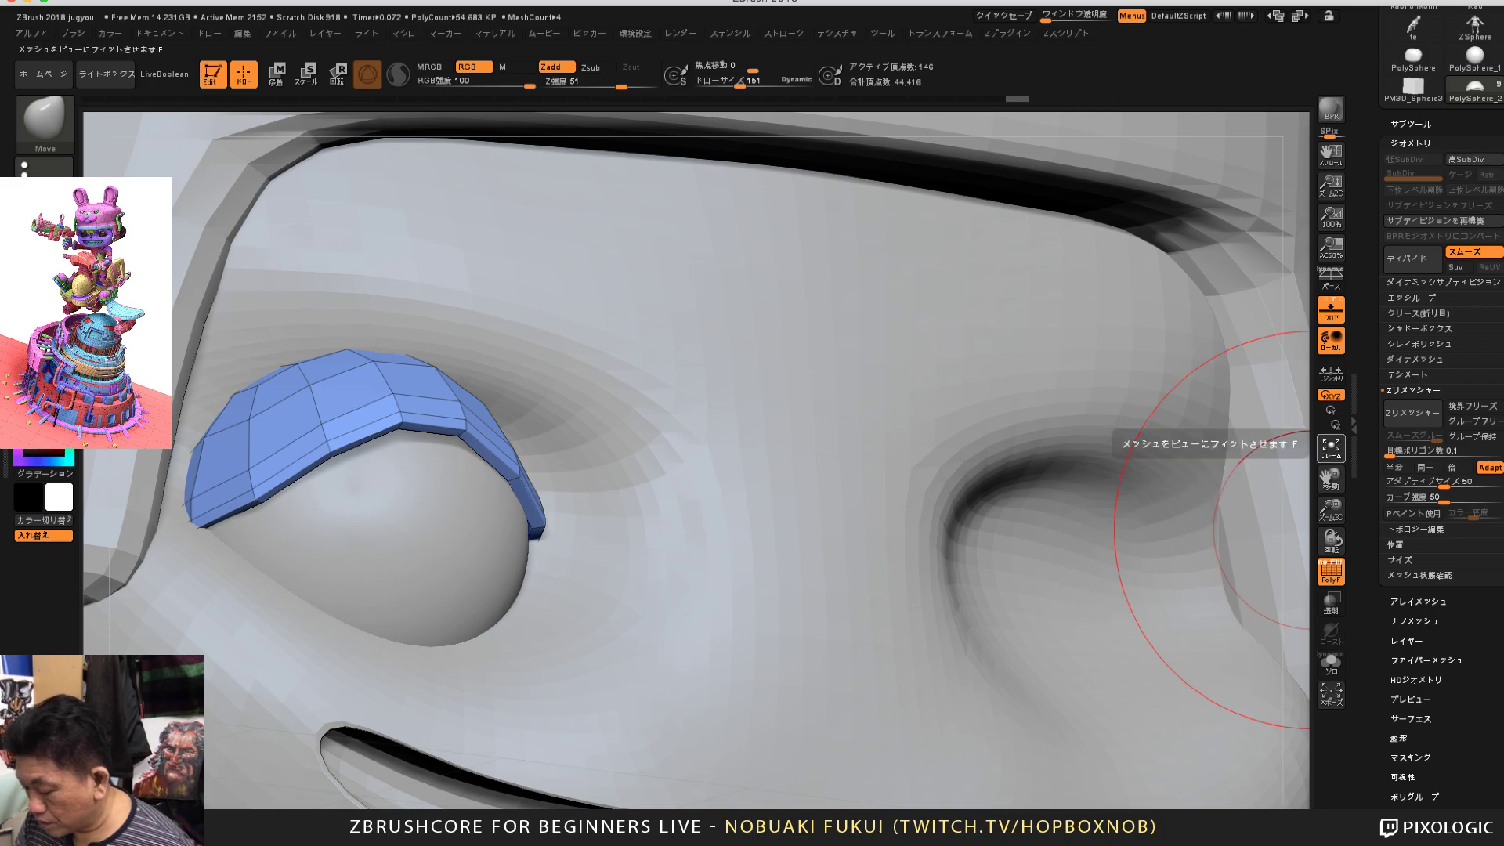
# Step: Nudge the middle of the arched lower edge slightly down with the Move brush and check the eyelid's fit from several angles
pyautogui.click(1331, 449)
pyautogui.moveTo(1222, 501); pyautogui.dragTo(1109, 561)
pyautogui.moveTo(1110, 561)
pyautogui.keyDown('ctrl'); pyautogui.mouseDown(button='right')
pyautogui.moveTo(1053, 650)
pyautogui.moveTo(917, 775)
pyautogui.mouseUp(button='right'); pyautogui.keyUp('ctrl')
pyautogui.moveTo(199, 534)
pyautogui.keyDown('alt'); pyautogui.mouseDown()
pyautogui.moveTo(192, 459)
pyautogui.moveTo(216, 298)
pyautogui.mouseUp(); pyautogui.keyUp('alt')
pyautogui.moveTo(151, 623); pyautogui.dragTo(192, 631)
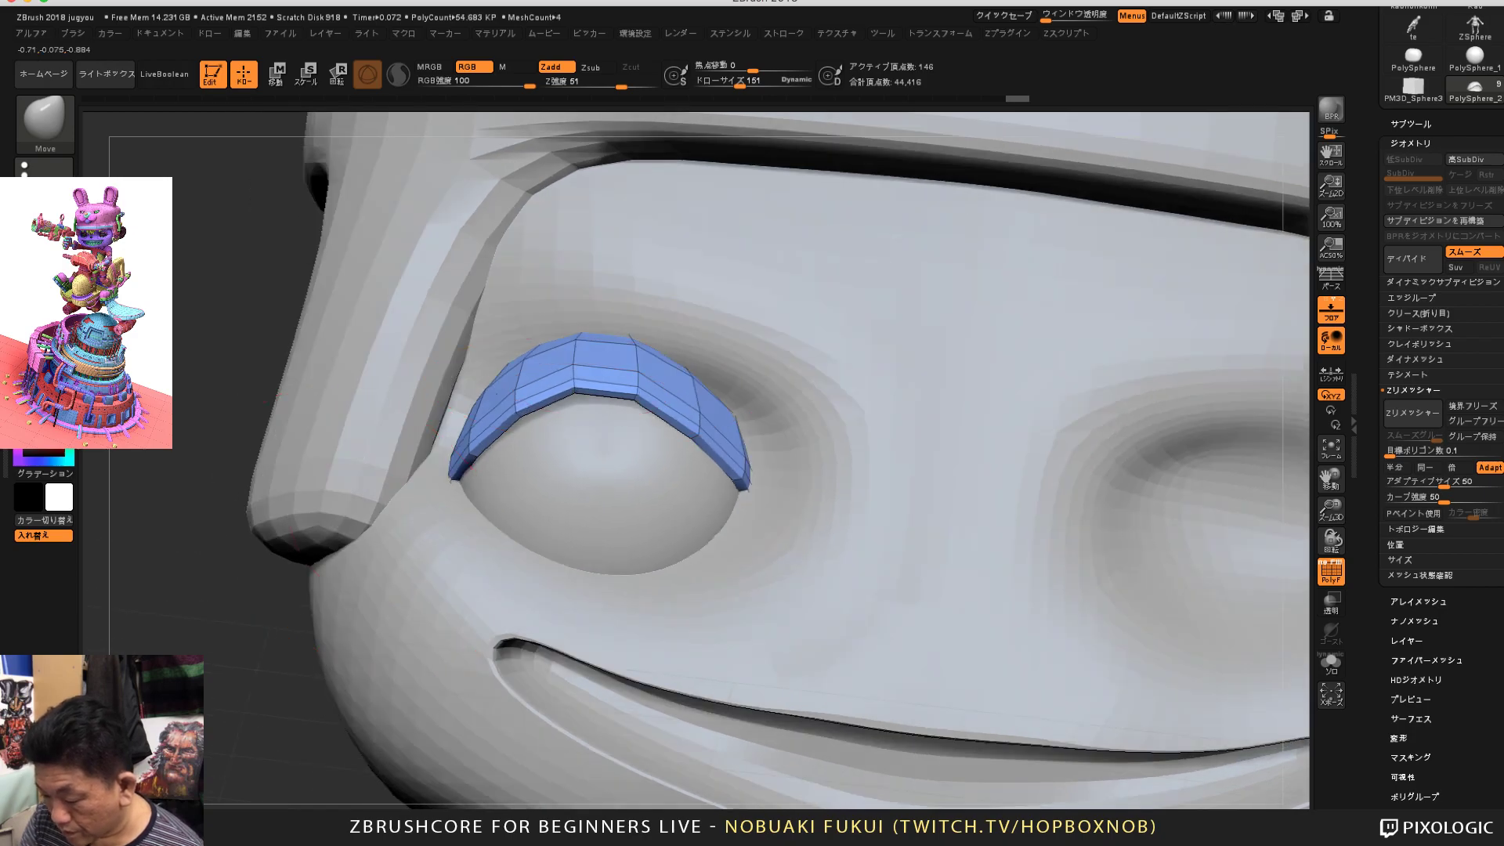
pyautogui.moveTo(589, 387); pyautogui.dragTo(588, 400)
pyautogui.keyDown('ctrl'); pyautogui.moveTo(160, 787); pyautogui.dragTo(157, 823, button='right'); pyautogui.keyUp('ctrl')
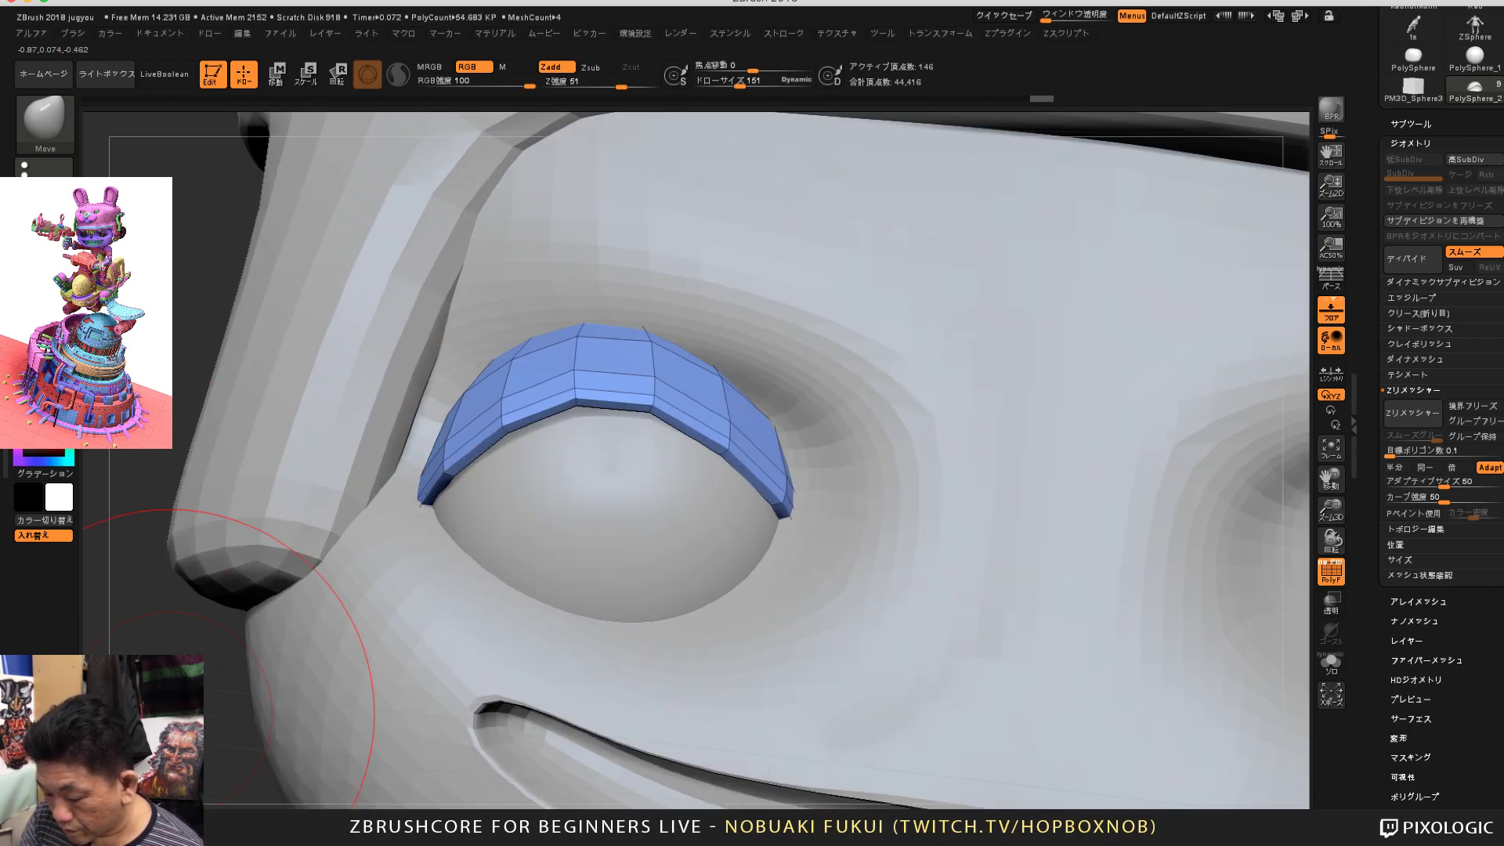
pyautogui.moveTo(206, 675); pyautogui.dragTo(259, 708)
pyautogui.keyDown('ctrl'); pyautogui.moveTo(259, 708); pyautogui.dragTo(243, 756, button='right'); pyautogui.keyUp('ctrl')
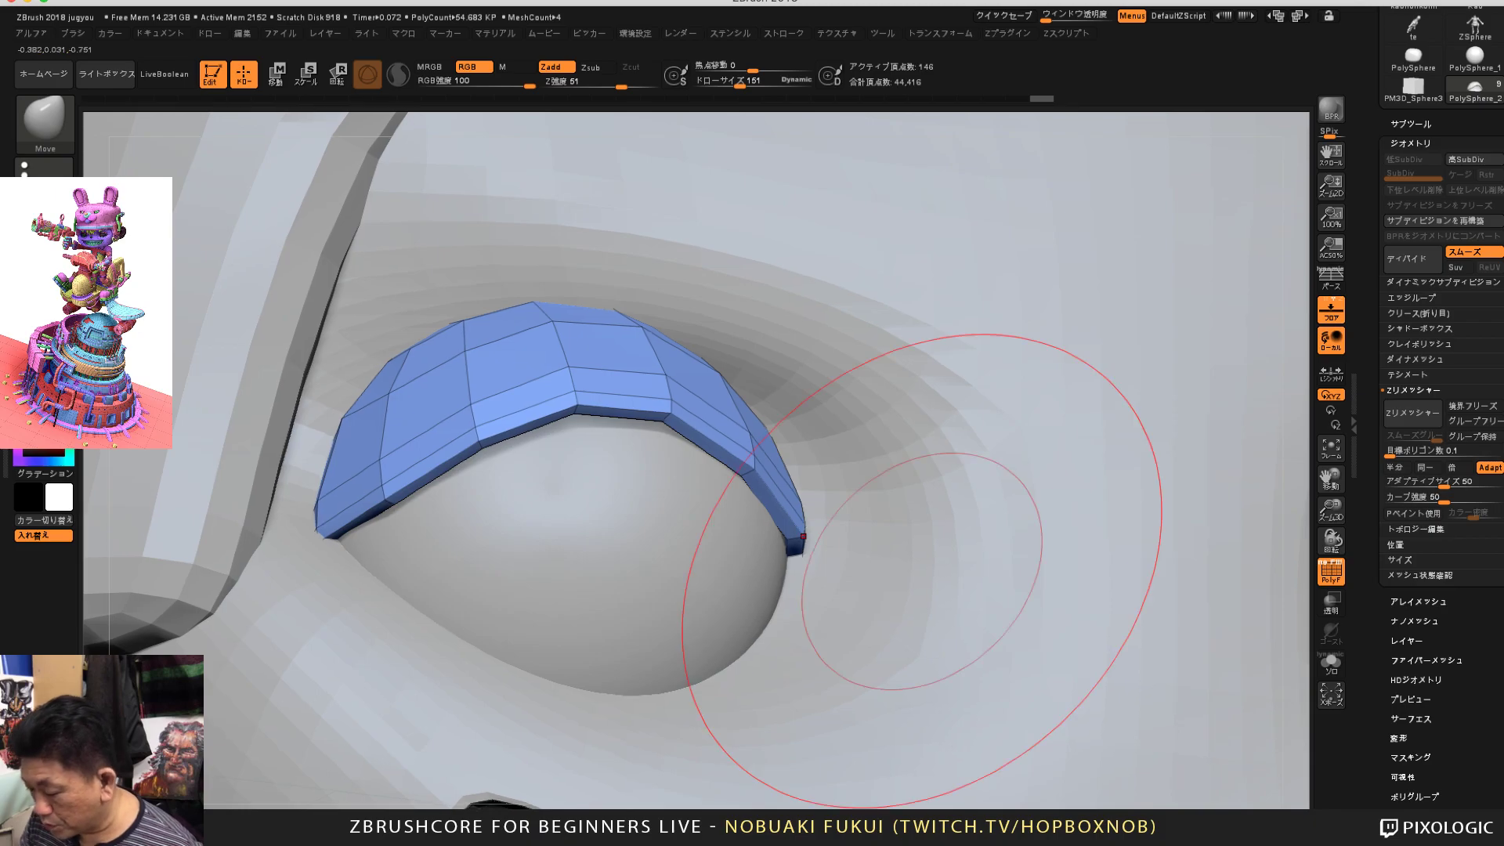
# Step: Isolate the eyelid with Solo and switch to the ZModeler brush with a draw size of 2
pyautogui.click(1331, 665)
pyautogui.moveTo(929, 462); pyautogui.dragTo(909, 462)
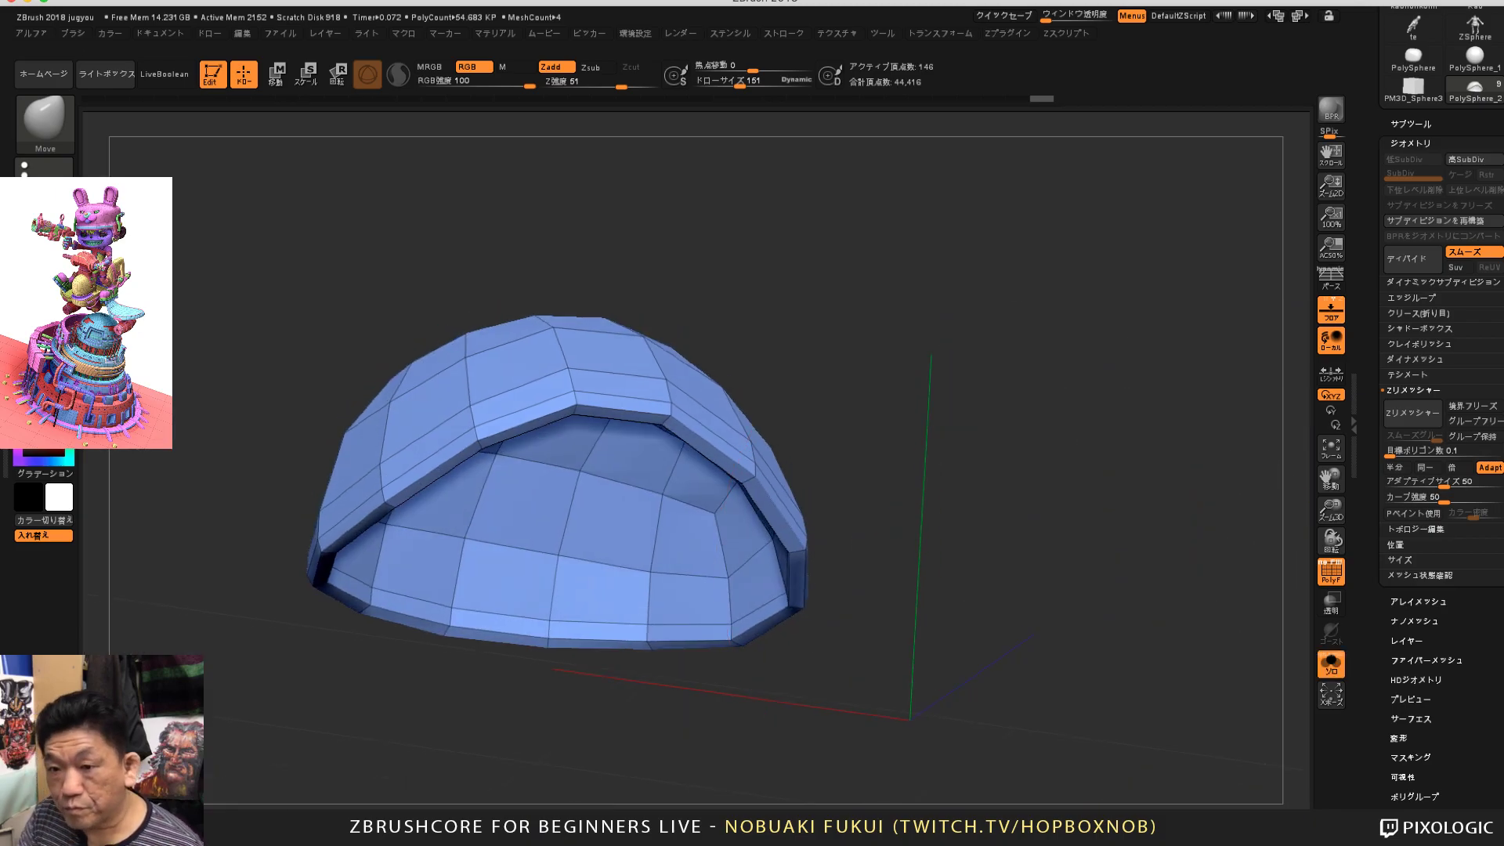
pyautogui.keyDown('ctrl'); pyautogui.moveTo(901, 463); pyautogui.dragTo(885, 502, button='right'); pyautogui.keyUp('ctrl')
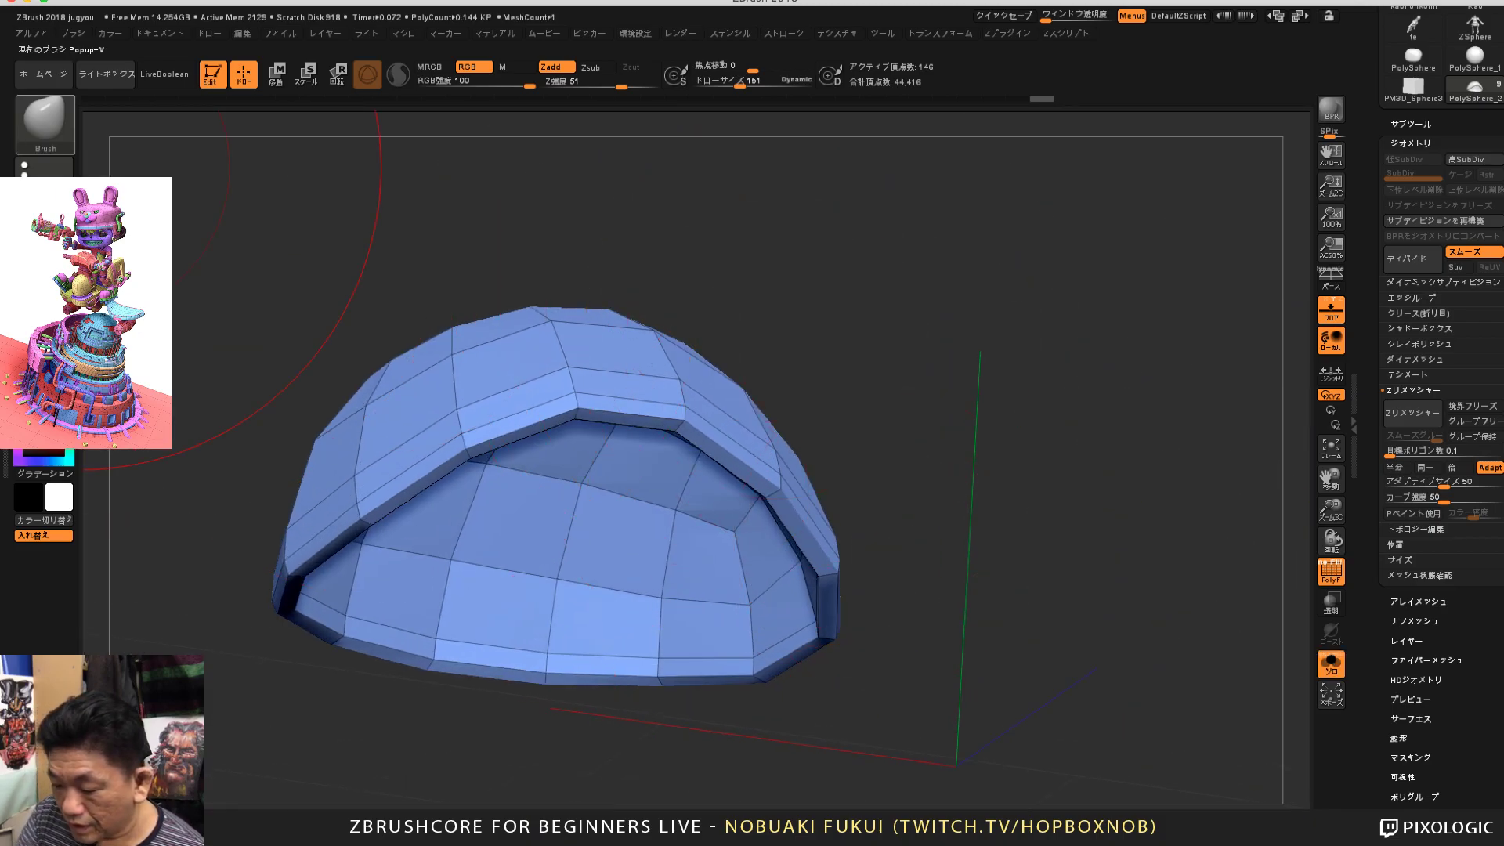
pyautogui.click(44, 121)
pyautogui.click(559, 167)
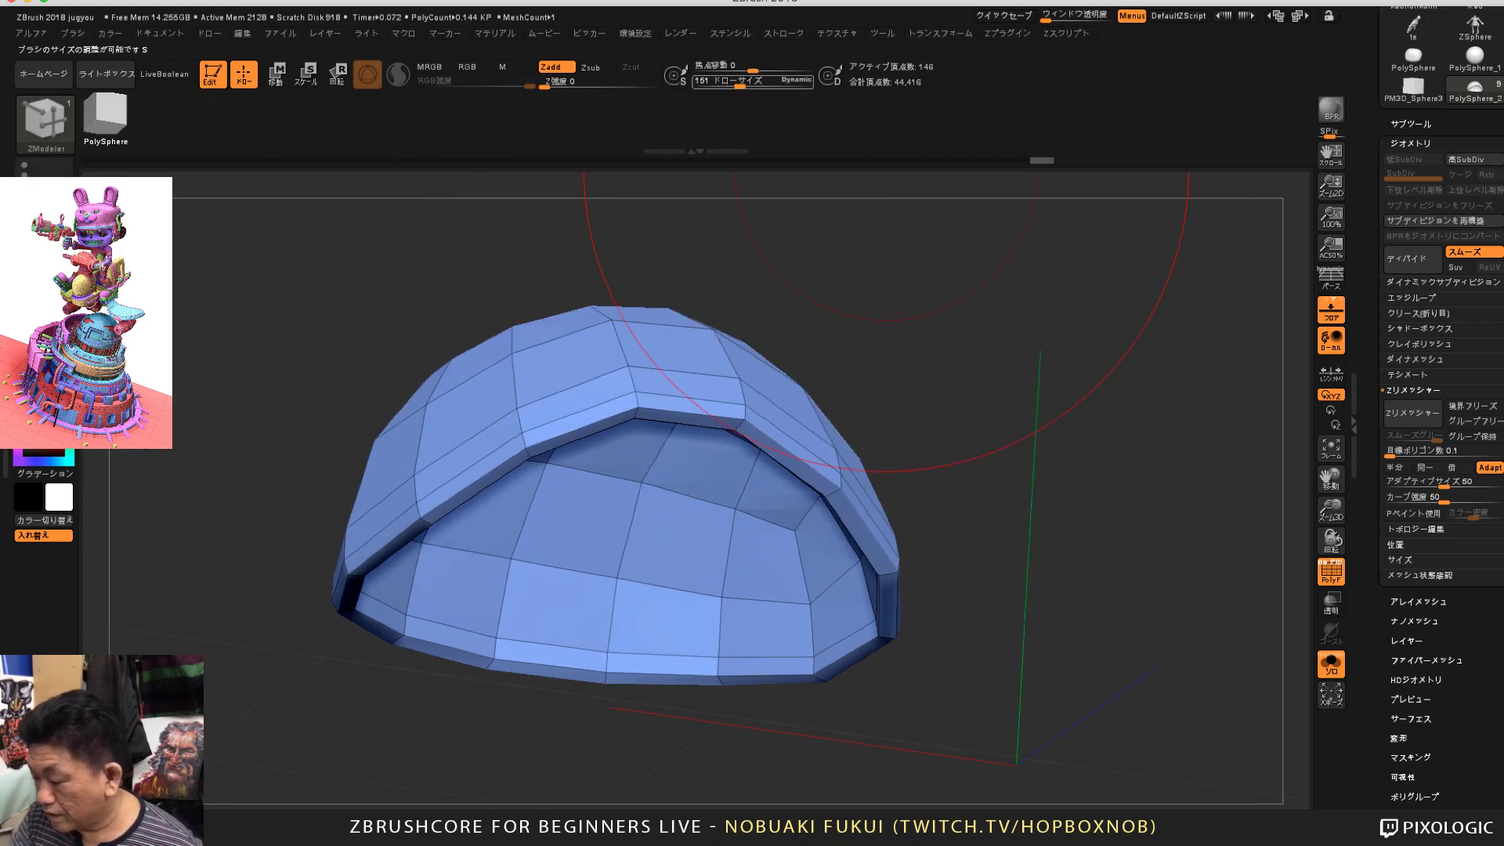
pyautogui.moveTo(738, 82); pyautogui.dragTo(703, 82)
pyautogui.moveTo(876, 294); pyautogui.dragTo(938, 184)
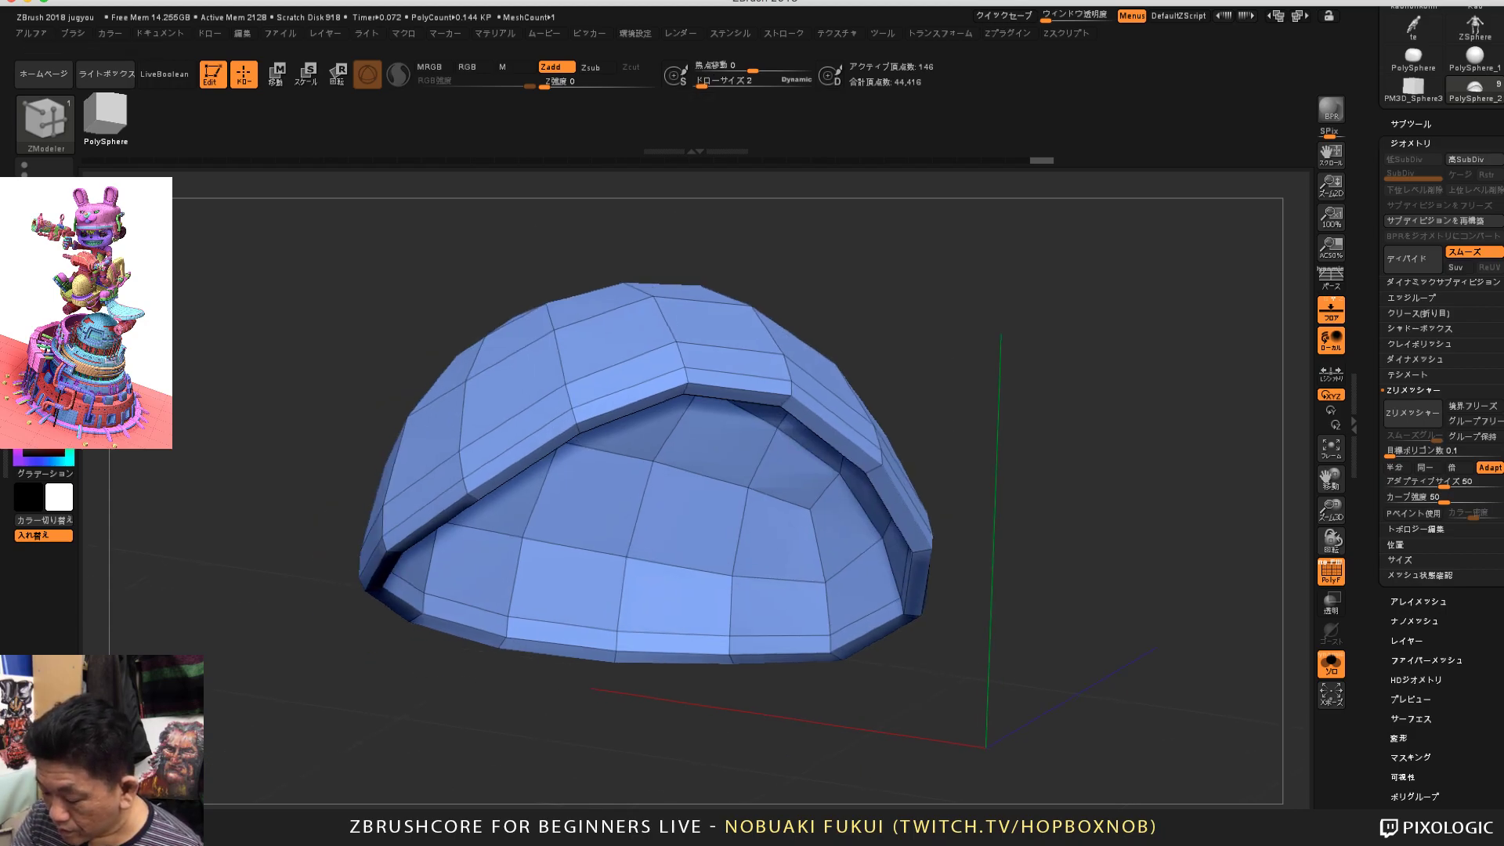
# Step: Set the ZModeler polygon action to PolyGroup with Polyloop as its target
pyautogui.moveTo(616, 413); pyautogui.dragTo(652, 461, button='right')
pyautogui.press('space')
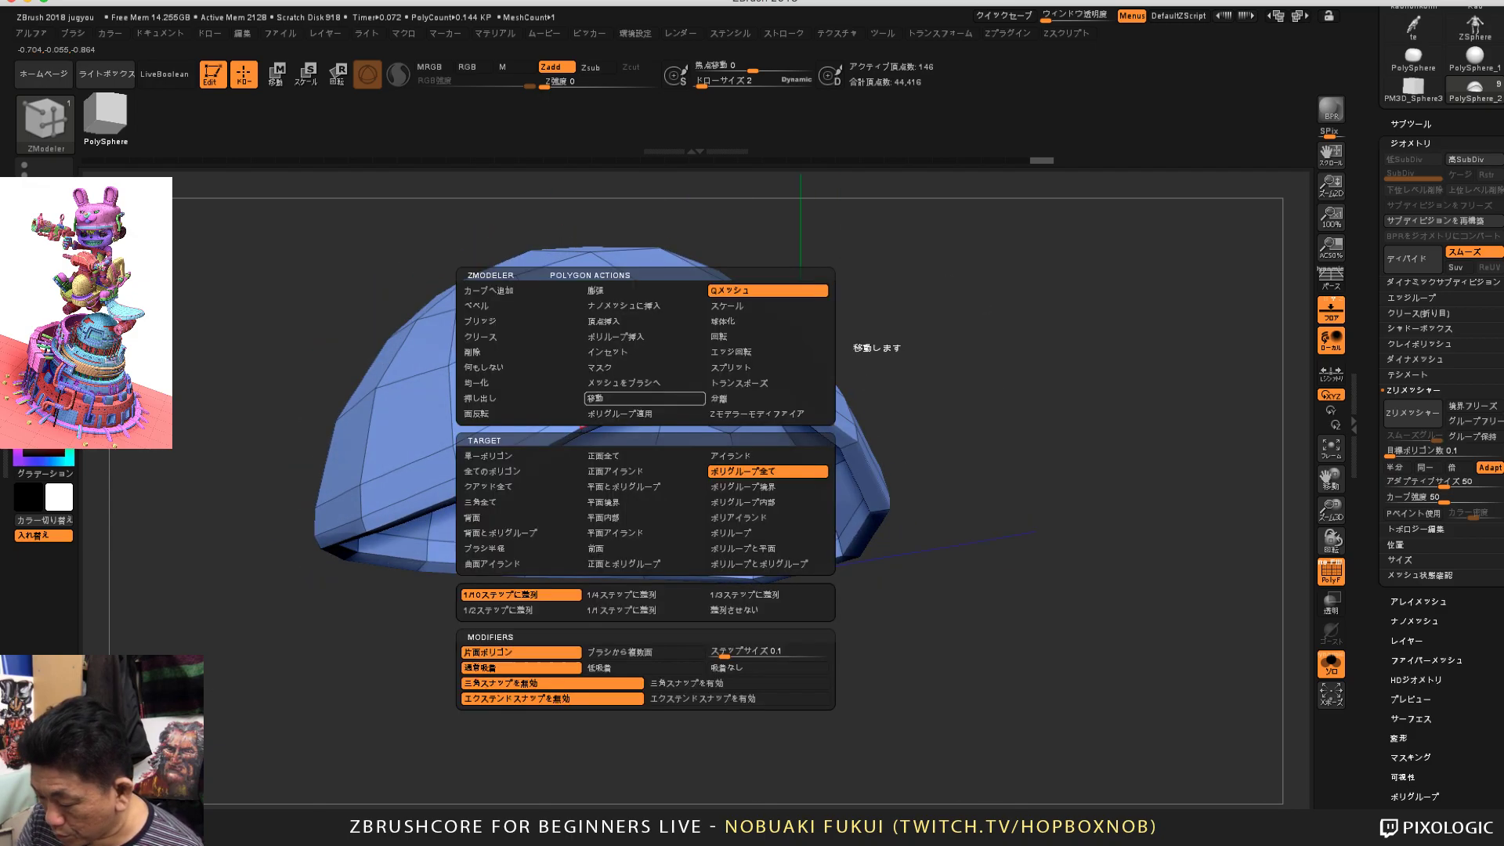
pyautogui.click(644, 413)
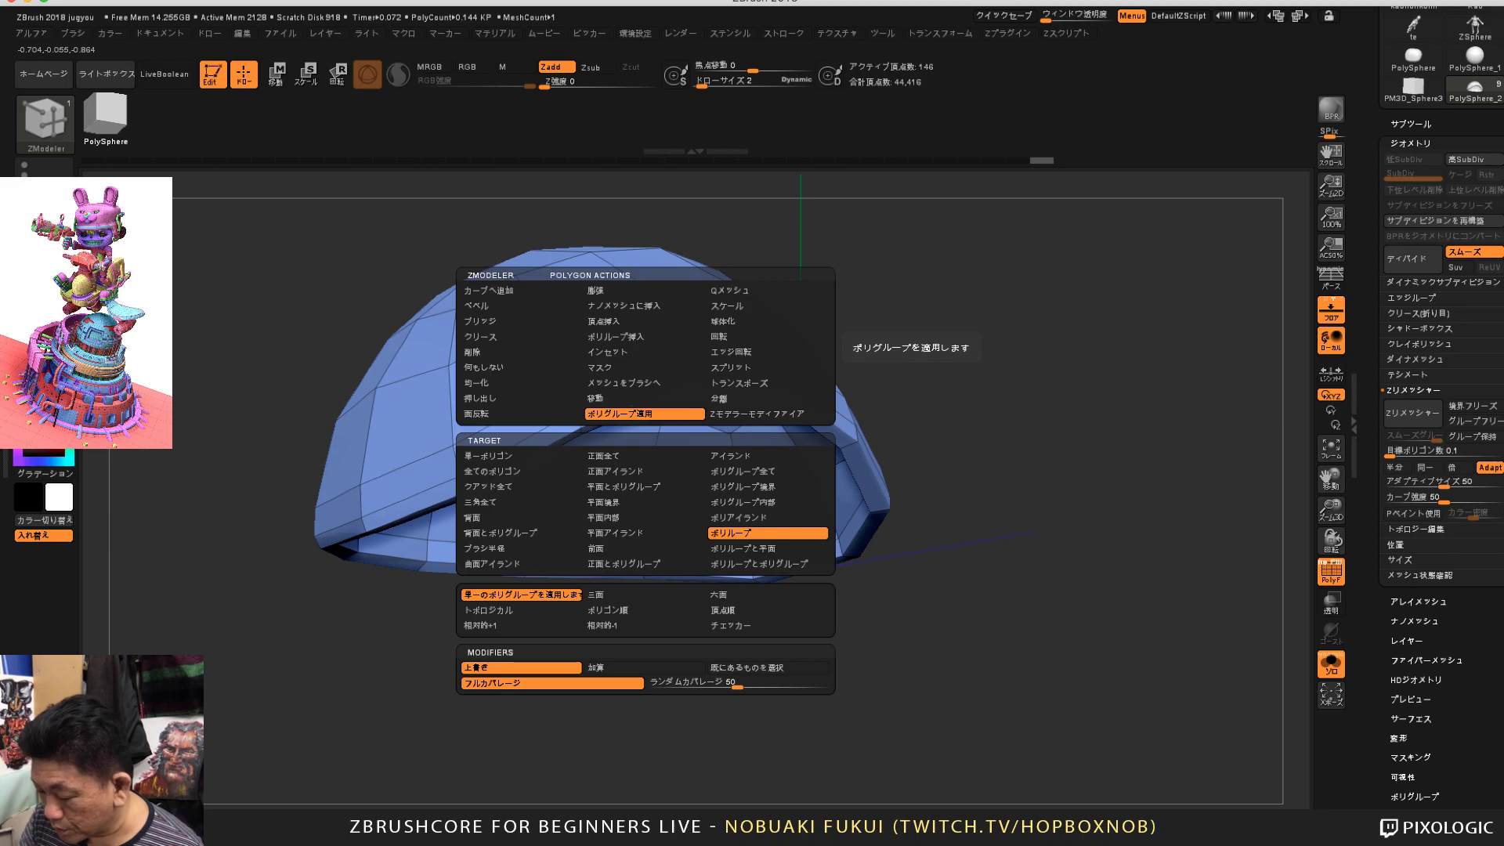
pyautogui.moveTo(918, 375); pyautogui.dragTo(993, 386, button='right')
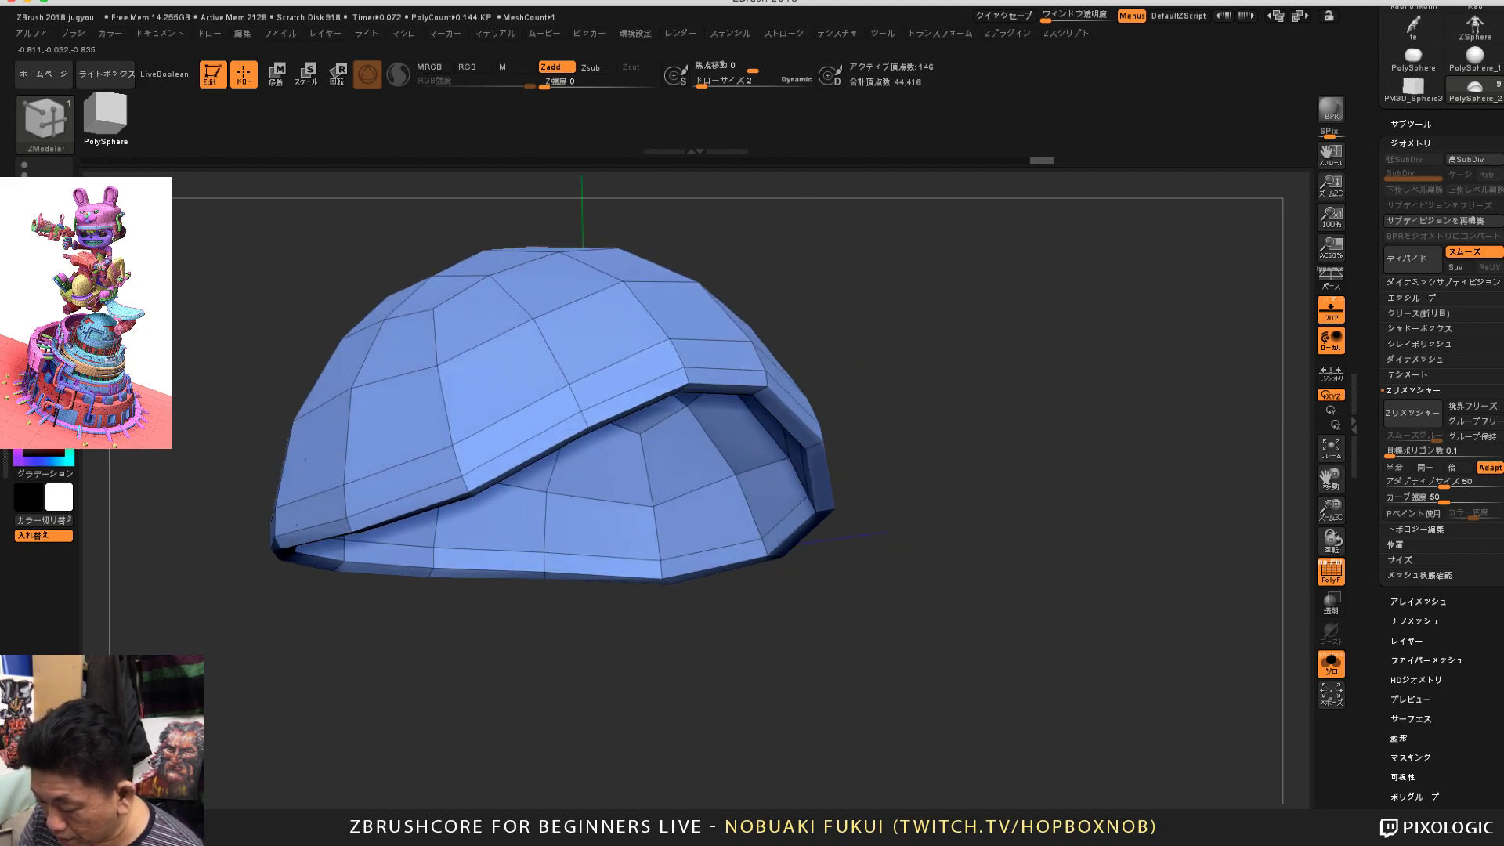
# Step: Try to apply the ZModeler PolyGroup action to the front of the eyelid, and undo it
pyautogui.click(600, 413)
pyautogui.moveTo(980, 439); pyautogui.dragTo(880, 423)
pyautogui.keyDown('alt'); pyautogui.moveTo(924, 486); pyautogui.dragTo(935, 583); pyautogui.keyUp('alt')
pyautogui.hotkey('ctrl', 'z')
# Step: Try the ZModeler PolyGroup action on the polyloops along and across the eyelid's front rim, and undo both attempts
pyautogui.moveTo(518, 435); pyautogui.dragTo(624, 415, button='right')
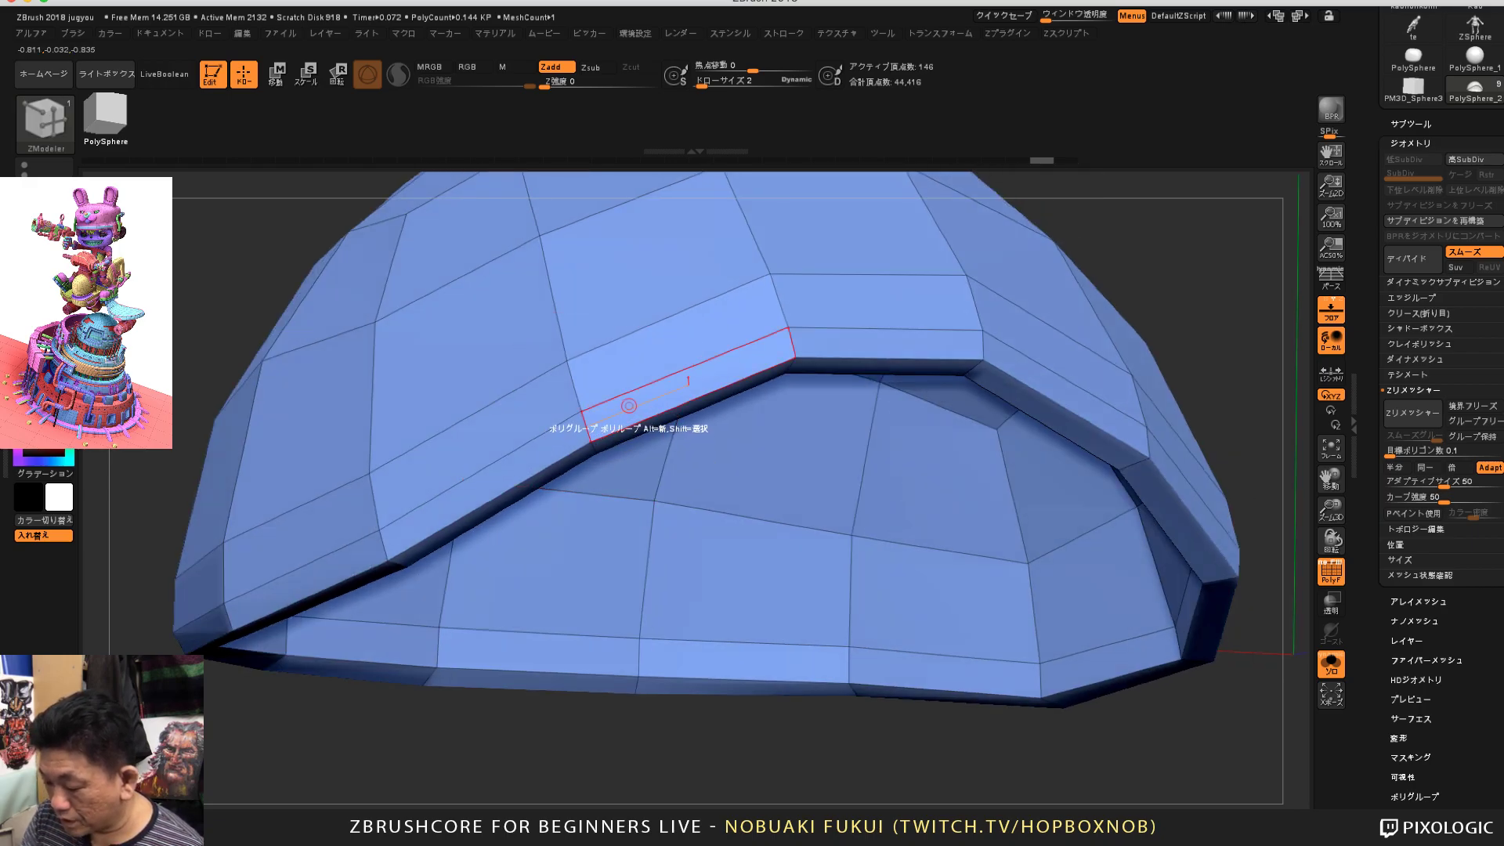
pyautogui.press('space')
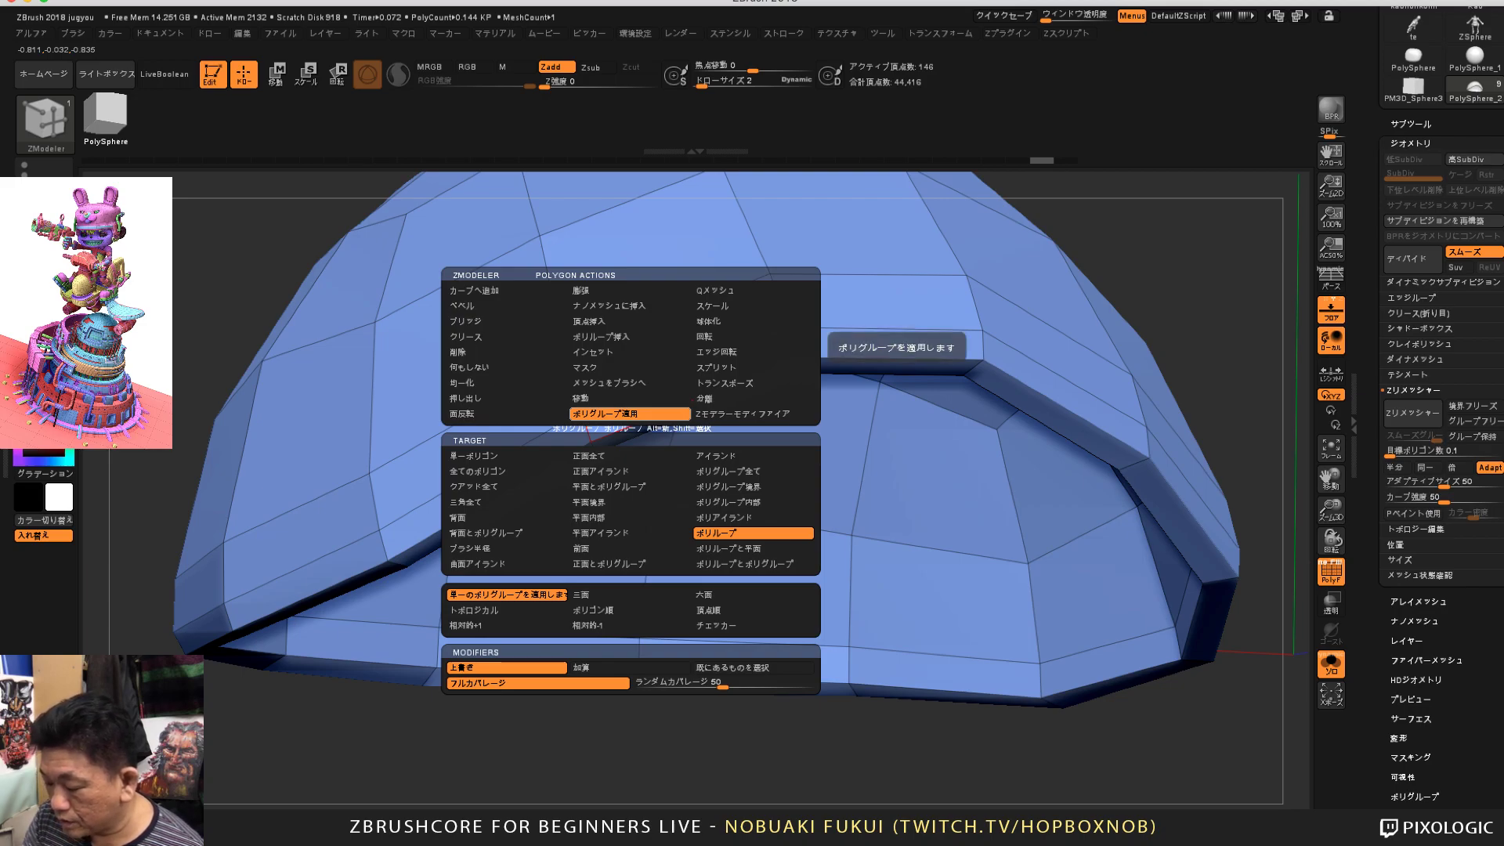
pyautogui.press('space')
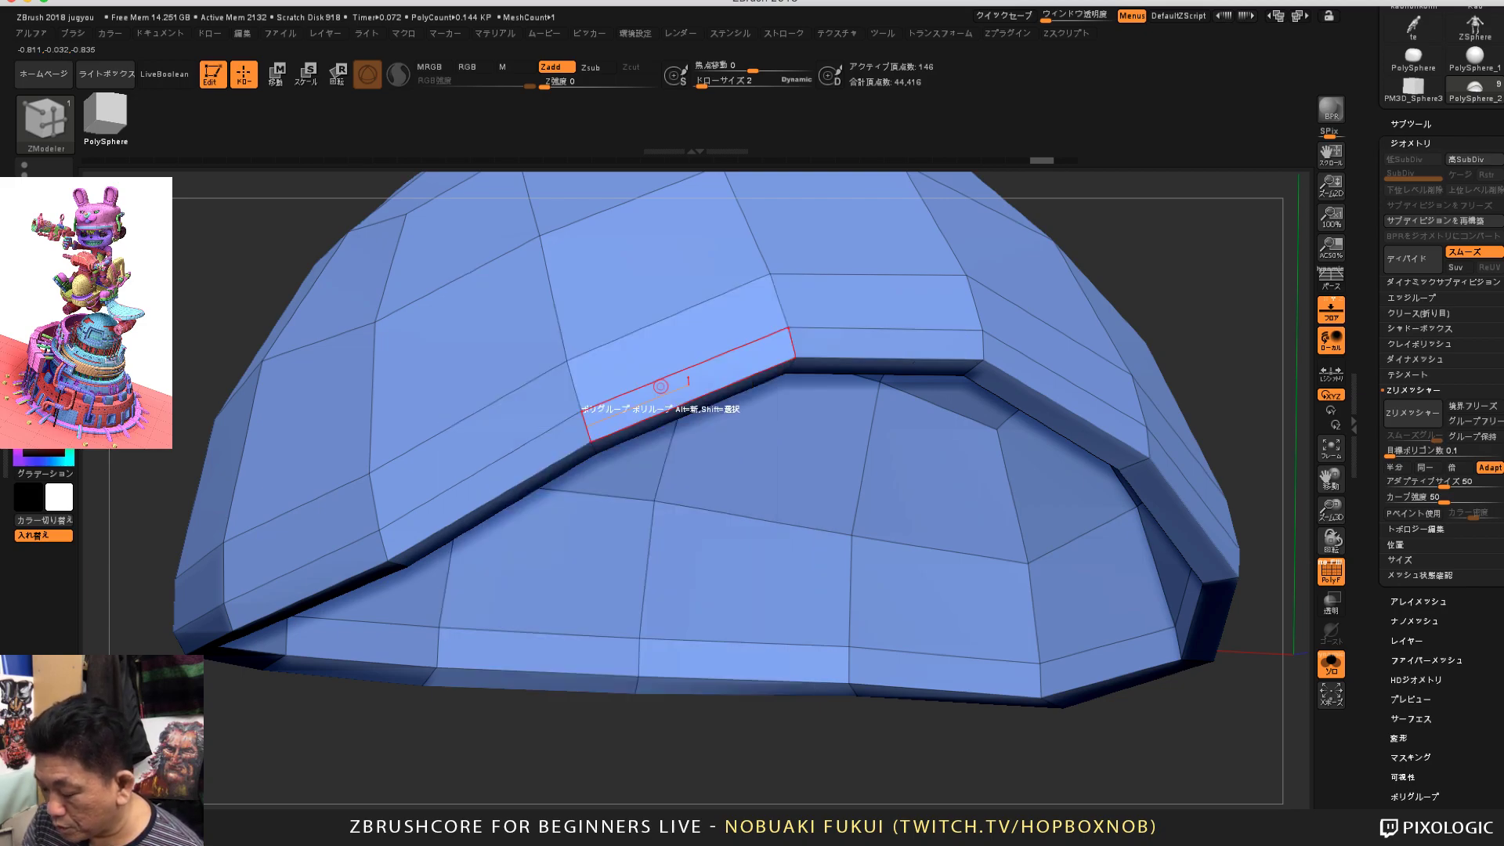
pyautogui.press('space')
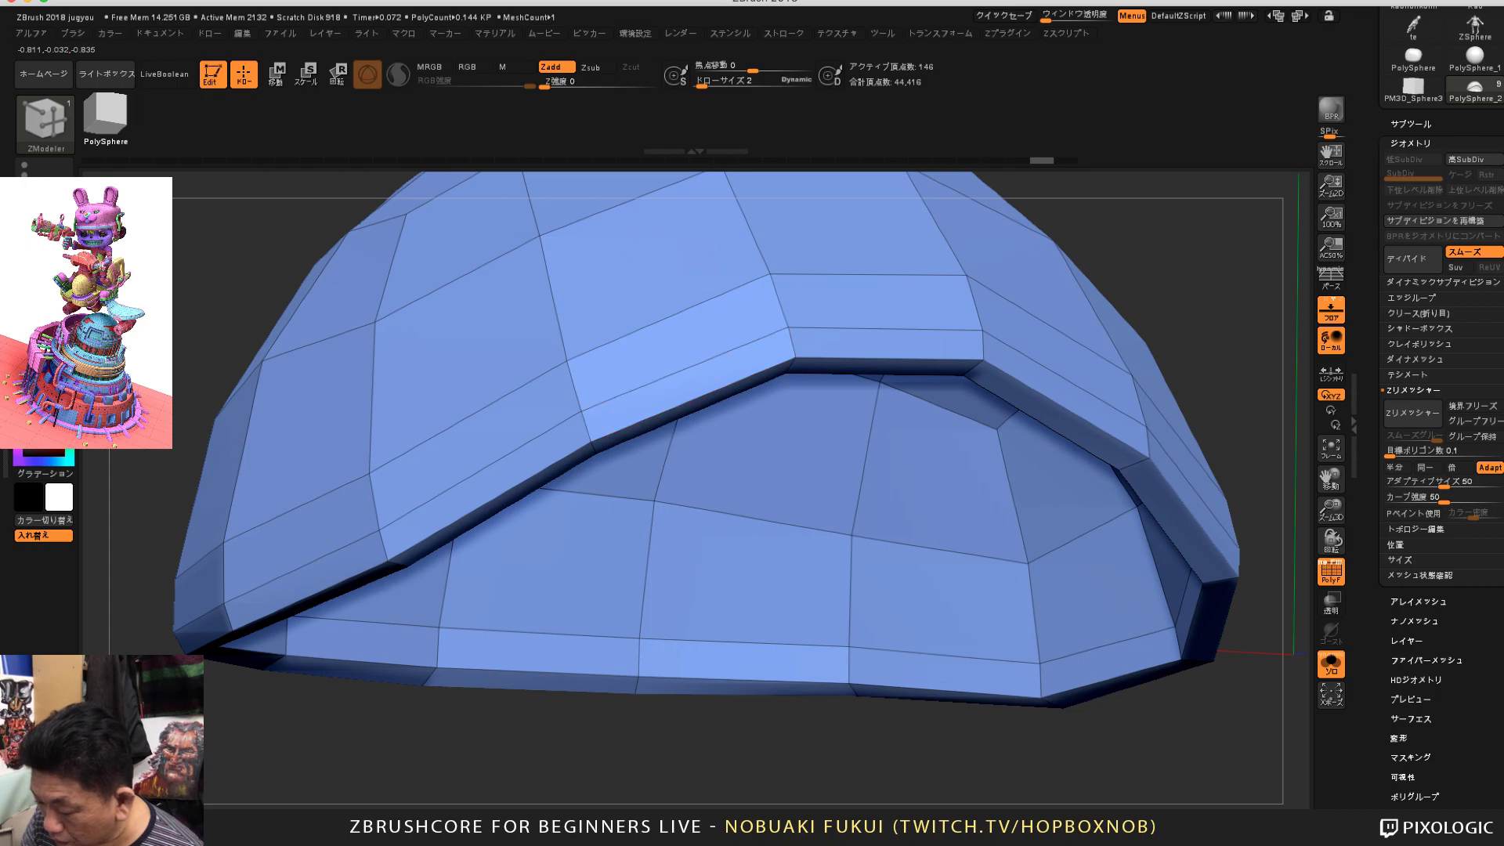
pyautogui.click(657, 396)
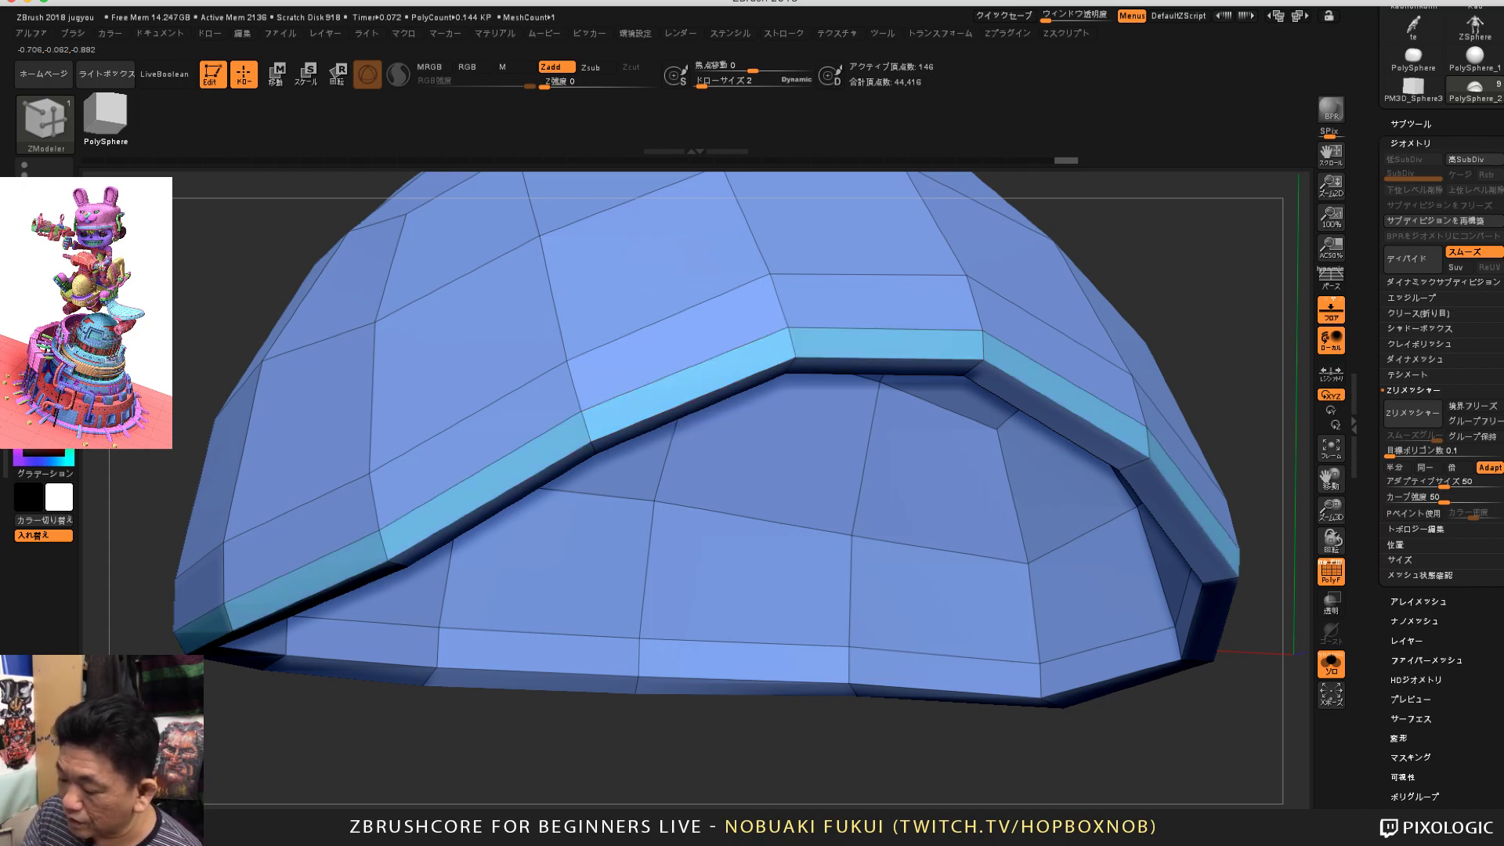
pyautogui.hotkey('ctrl', 'z')
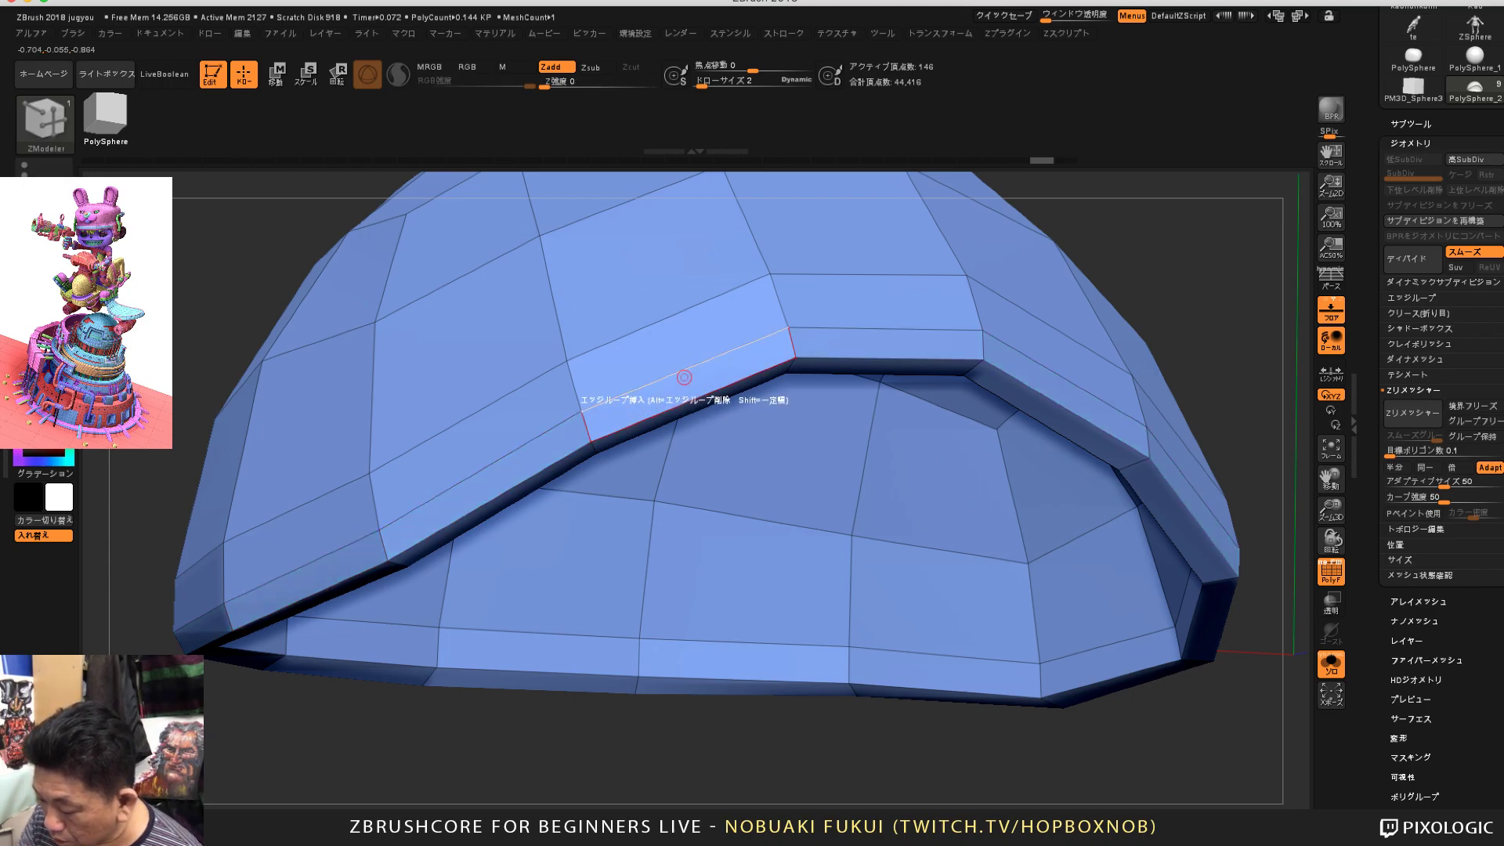
pyautogui.click(687, 379)
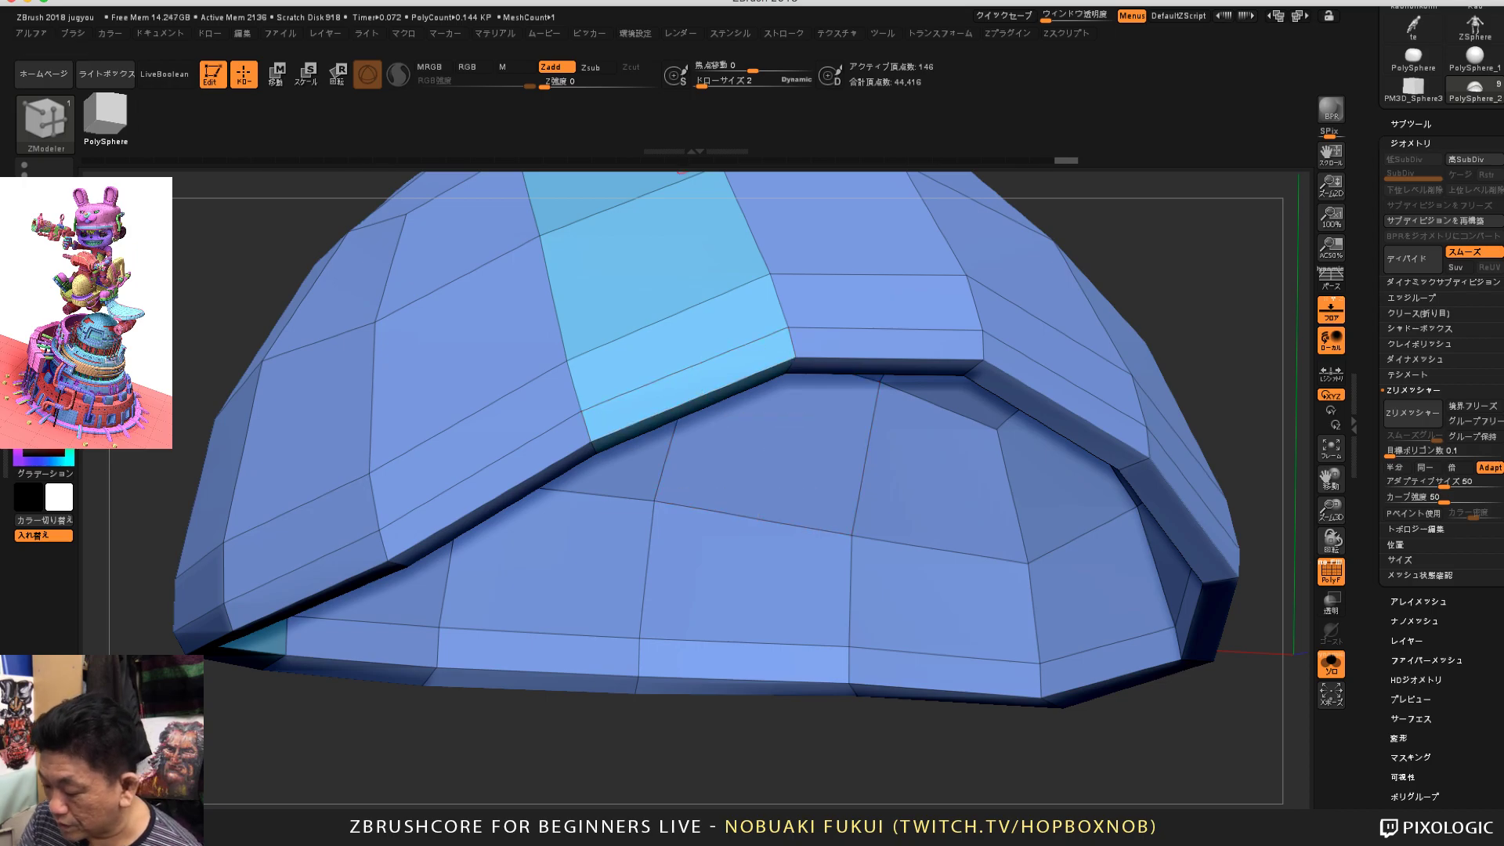
pyautogui.hotkey('ctrl', 'z')
# Step: Assign one new polygroup to both the narrow front strip along the eyelid's rim and the adjoining thickness loop
pyautogui.click(687, 382)
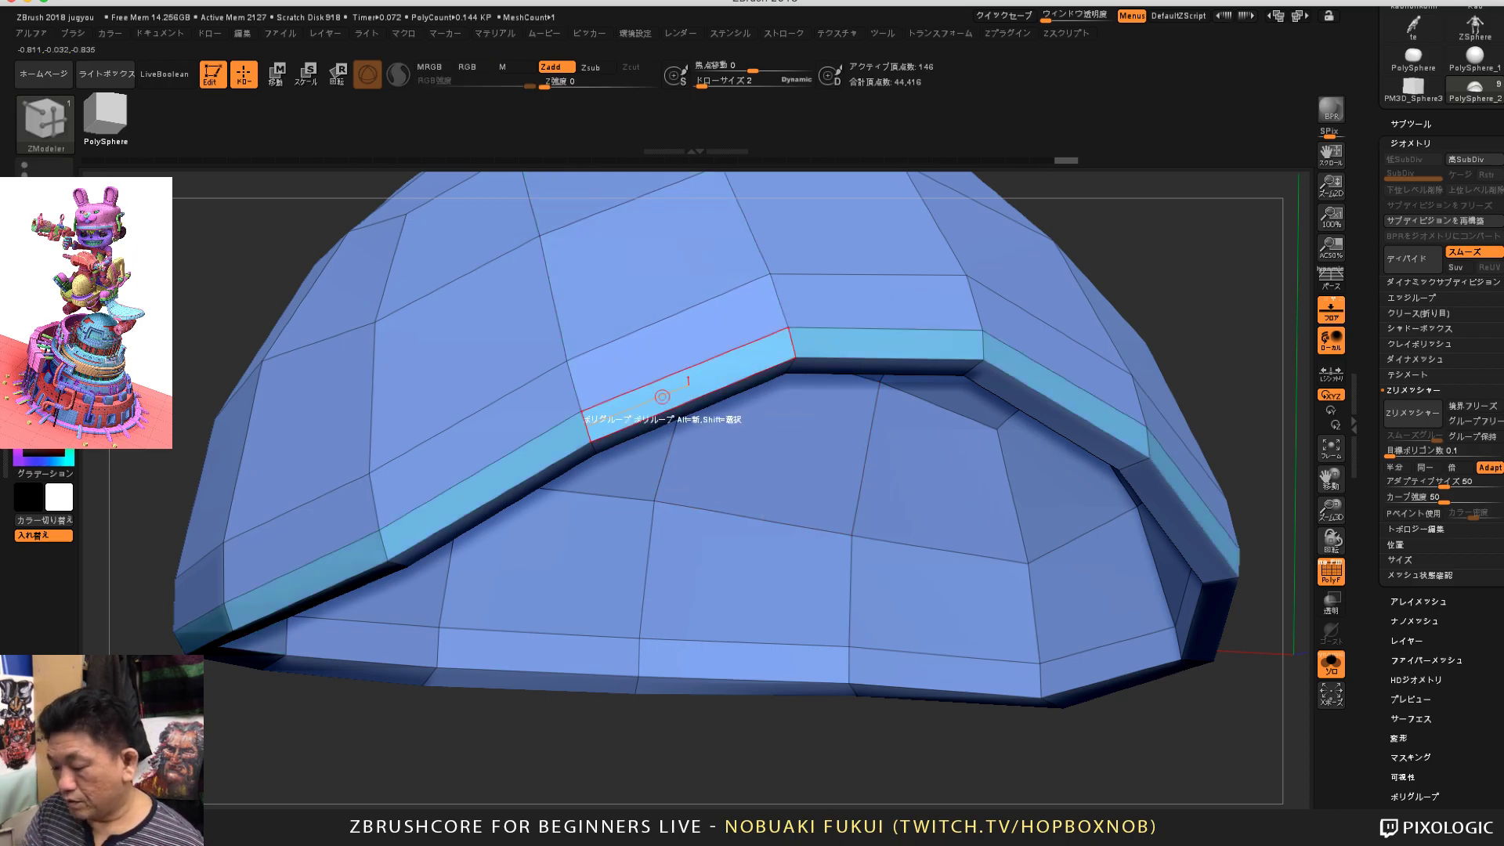
pyautogui.moveTo(493, 784); pyautogui.dragTo(517, 572)
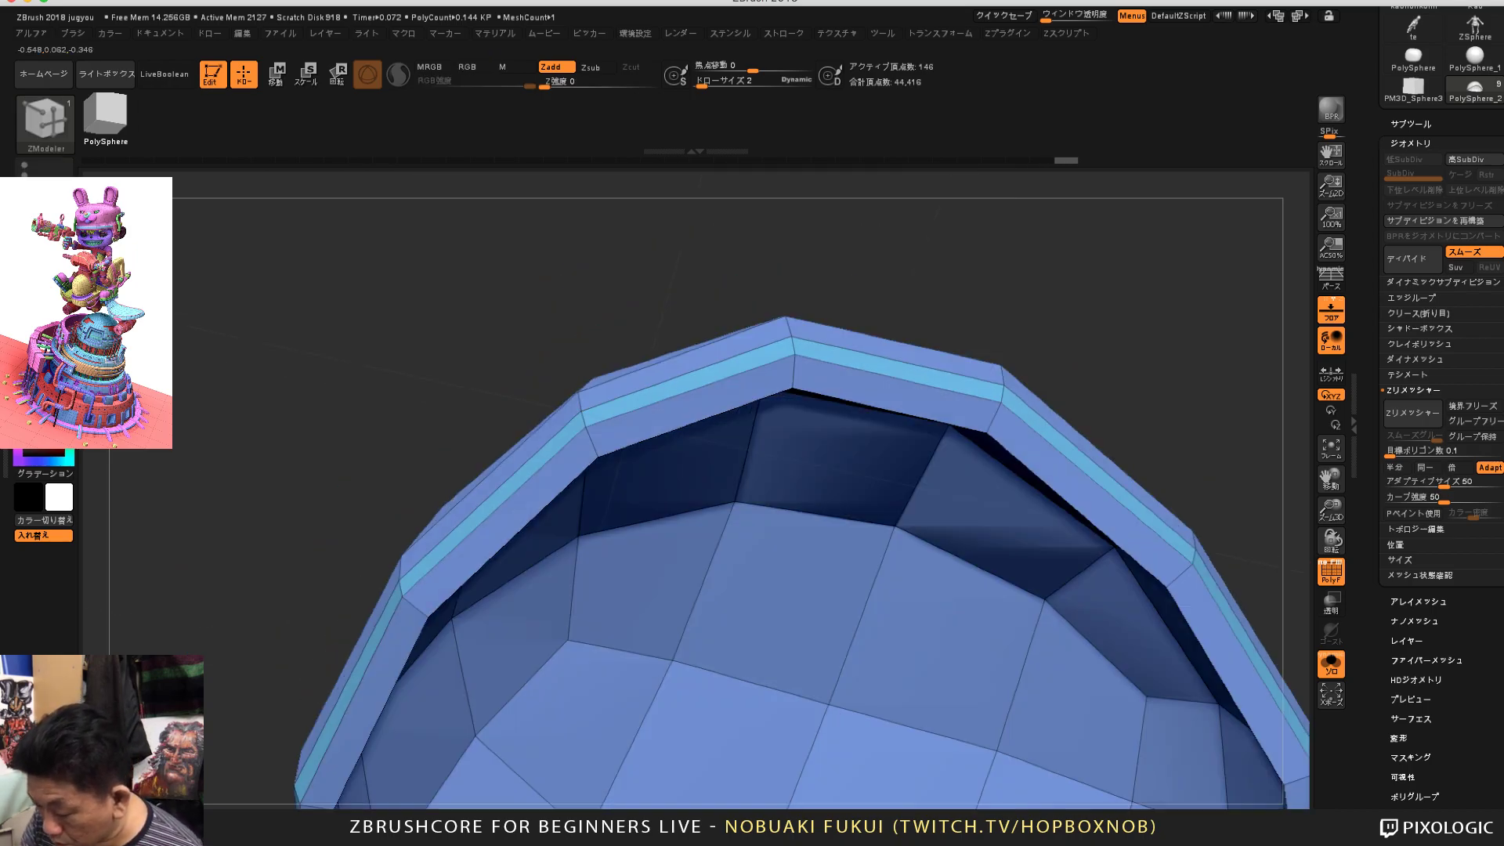
pyautogui.click(657, 420)
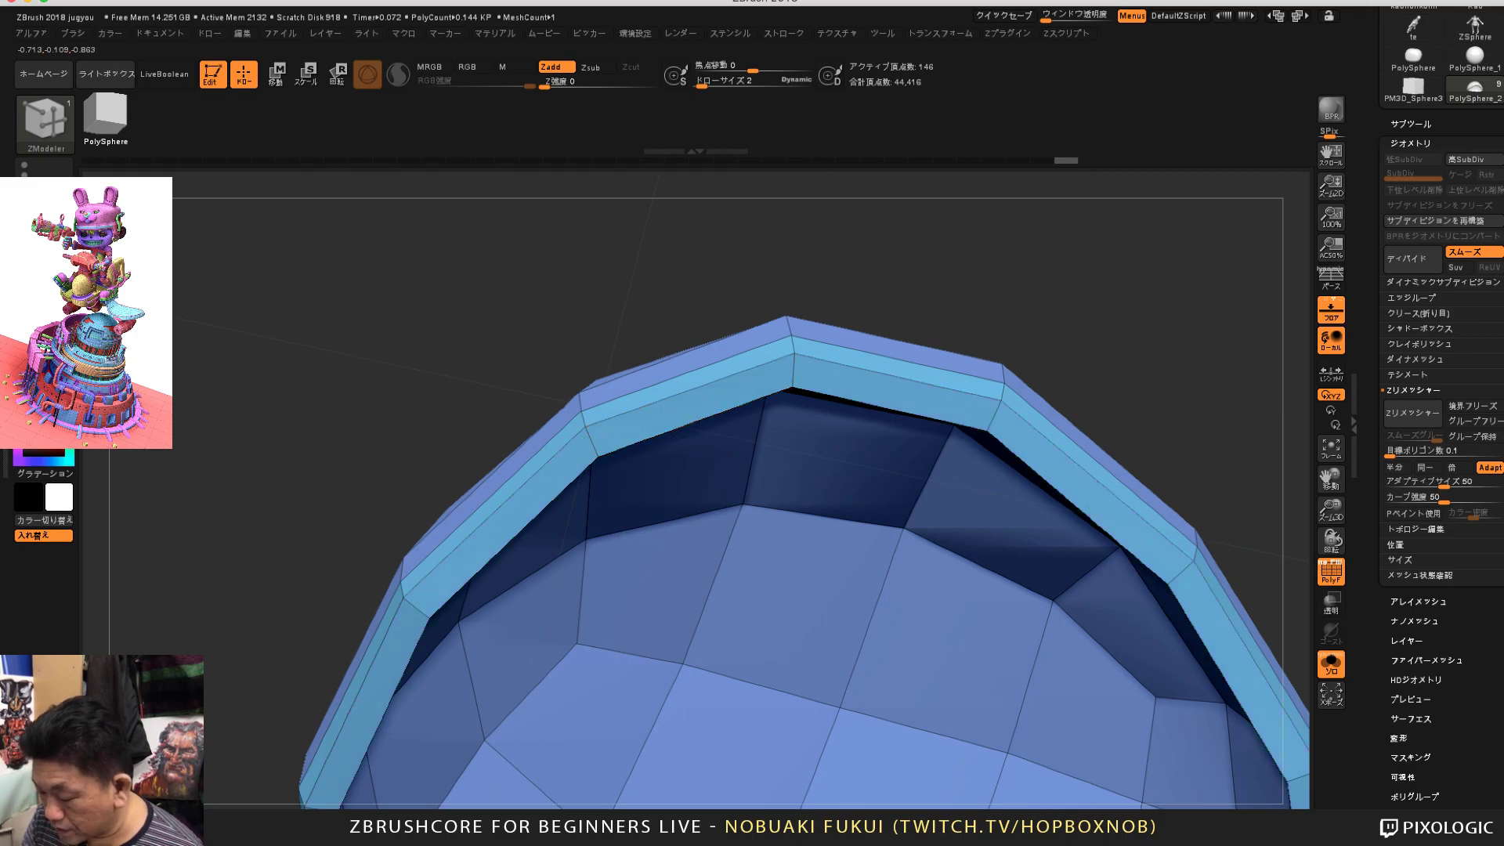
pyautogui.moveTo(329, 376); pyautogui.dragTo(532, 423)
pyautogui.keyDown('alt'); pyautogui.moveTo(1050, 486); pyautogui.dragTo(1042, 384); pyautogui.keyUp('alt')
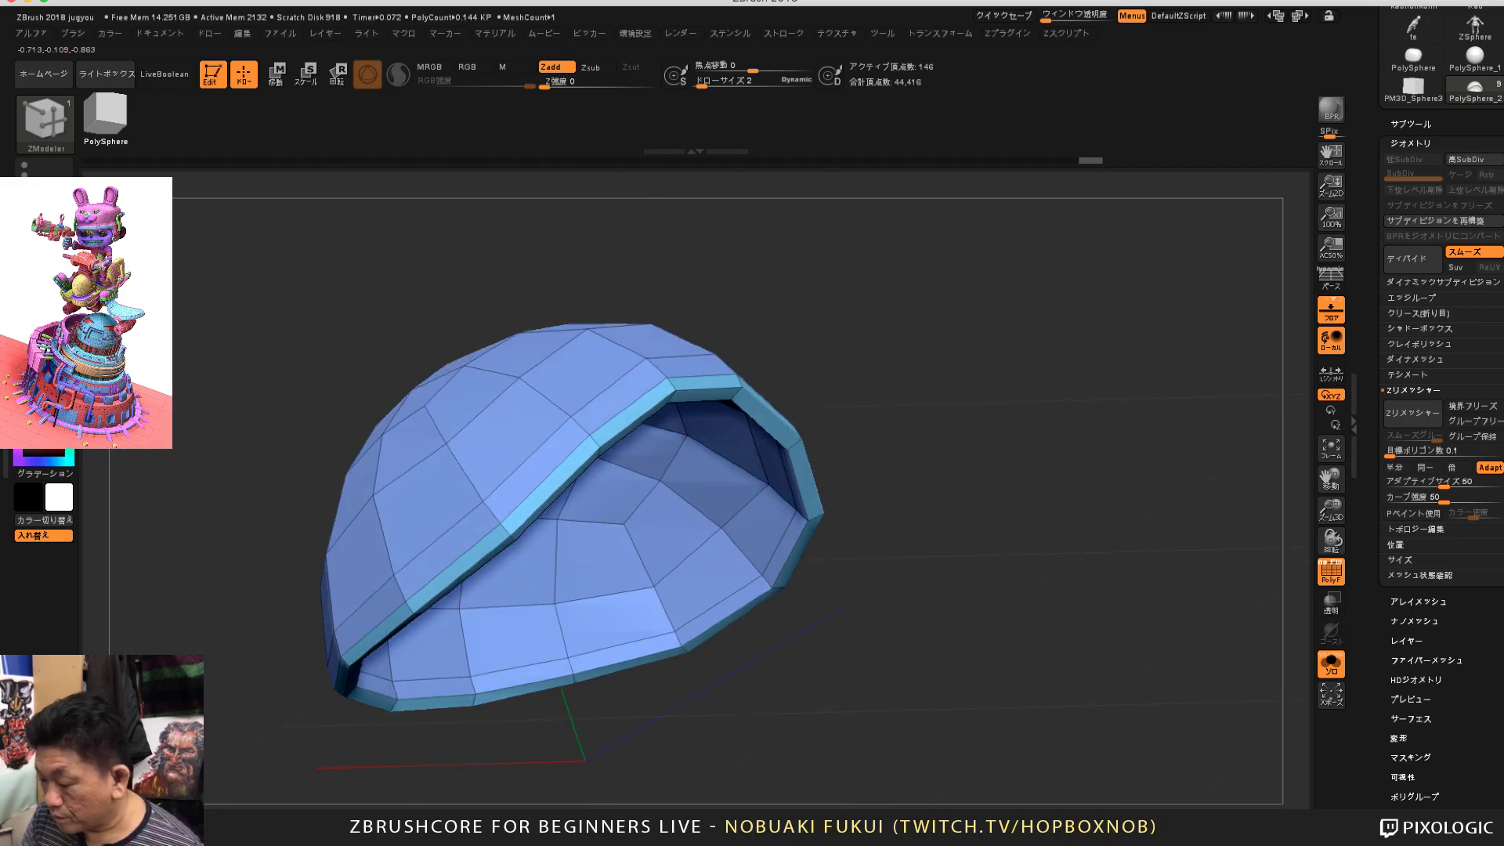
pyautogui.moveTo(1043, 329); pyautogui.dragTo(1105, 407)
pyautogui.keyDown('alt'); pyautogui.moveTo(1104, 313); pyautogui.dragTo(1136, 416); pyautogui.keyUp('alt')
# Step: Duplicate the eyelid subtool and make the copy the active subtool
pyautogui.click(1411, 124)
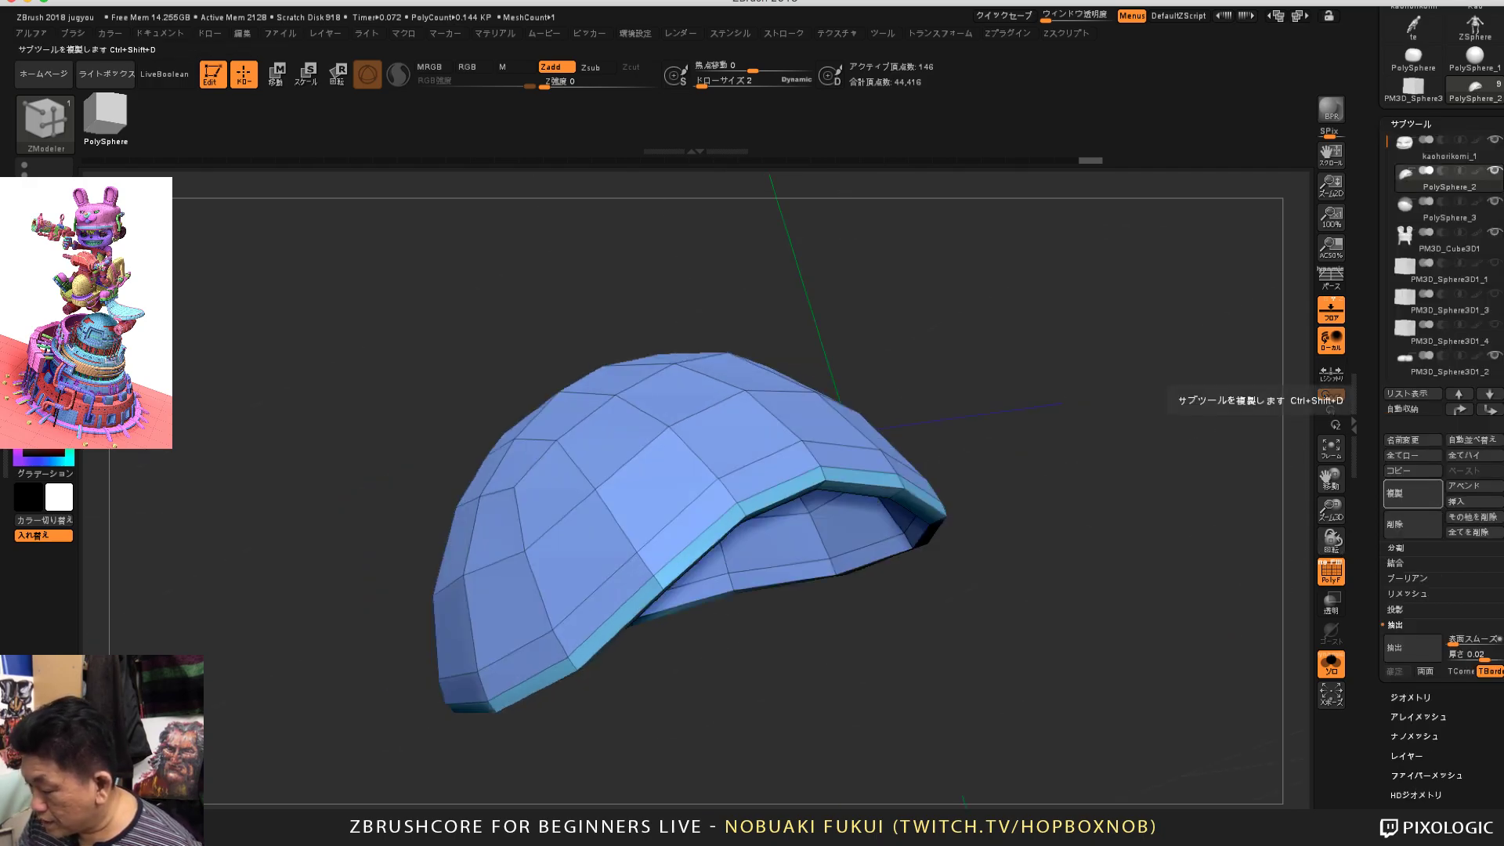
pyautogui.click(1413, 493)
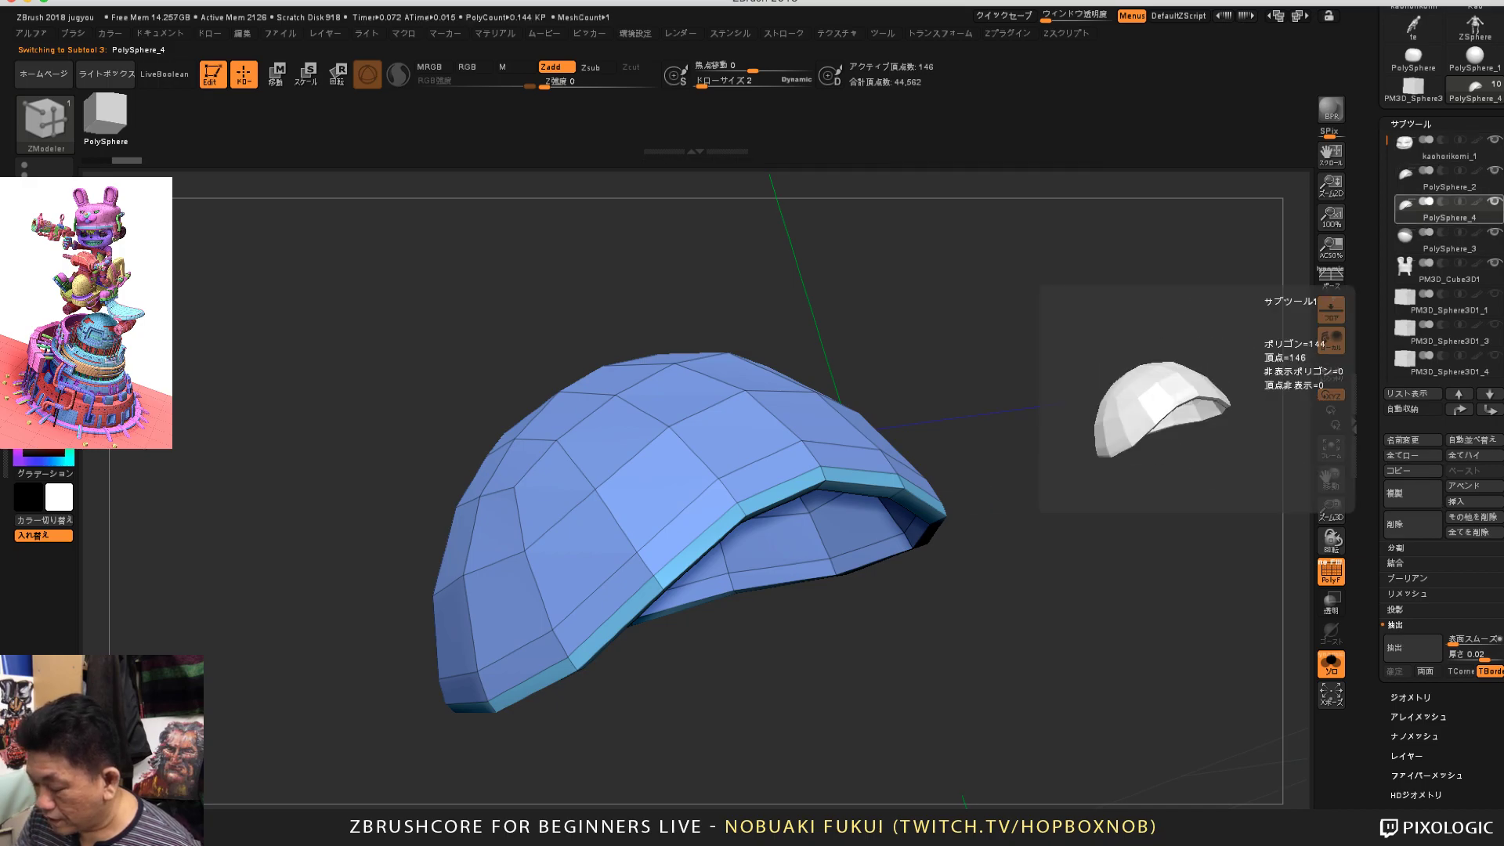
pyautogui.moveTo(1120, 439)
pyautogui.mouseDown()
pyautogui.moveTo(1191, 427)
pyautogui.moveTo(1198, 462)
pyautogui.mouseUp()
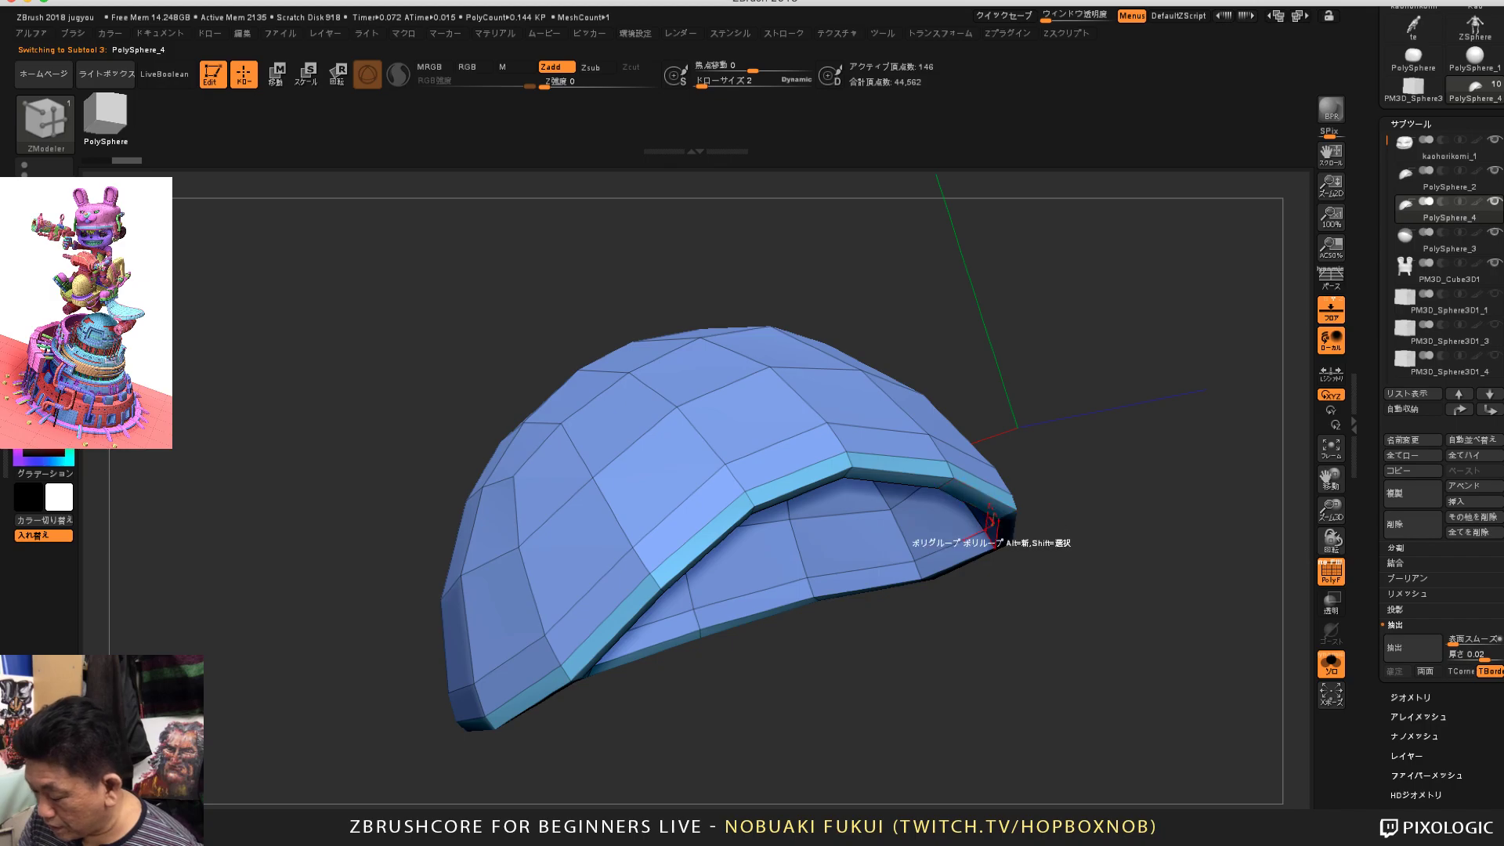
# Step: Hide everything on the duplicated eyelid except the rim polygroup
pyautogui.keyDown('ctrl'); pyautogui.keyDown('shift'); pyautogui.click(939, 486); pyautogui.keyUp('shift'); pyautogui.keyUp('ctrl')
pyautogui.moveTo(1097, 474)
pyautogui.mouseDown()
pyautogui.moveTo(1128, 447)
pyautogui.moveTo(1184, 462)
pyautogui.moveTo(1304, 456)
pyautogui.mouseUp()
pyautogui.moveTo(1381, 697); pyautogui.dragTo(1380, 526)
pyautogui.click(1410, 526)
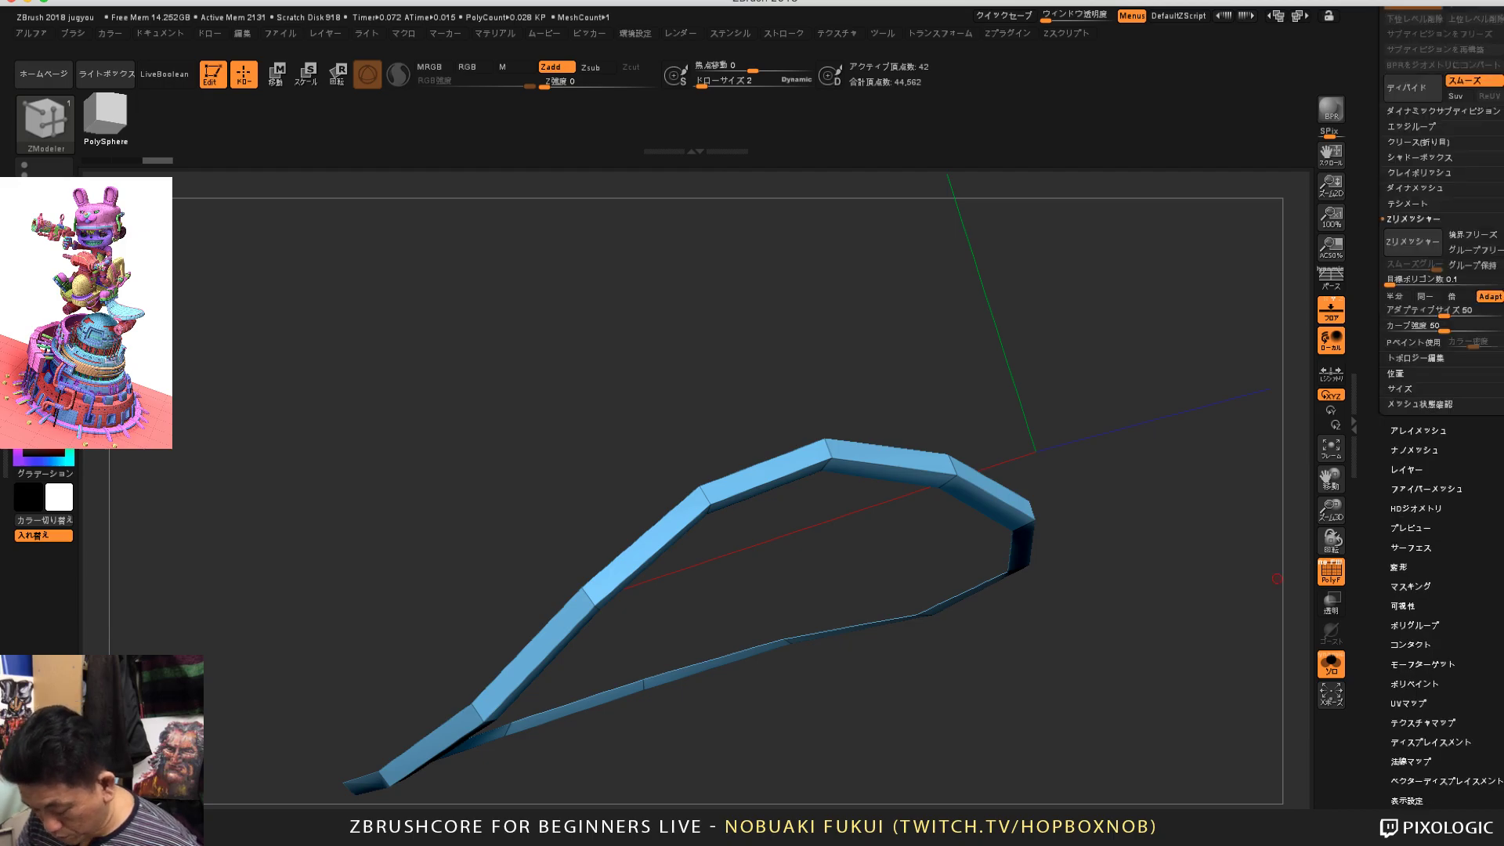
pyautogui.keyDown('ctrl'); pyautogui.keyDown('shift'); pyautogui.click(1136, 624); pyautogui.keyUp('shift'); pyautogui.keyUp('ctrl')
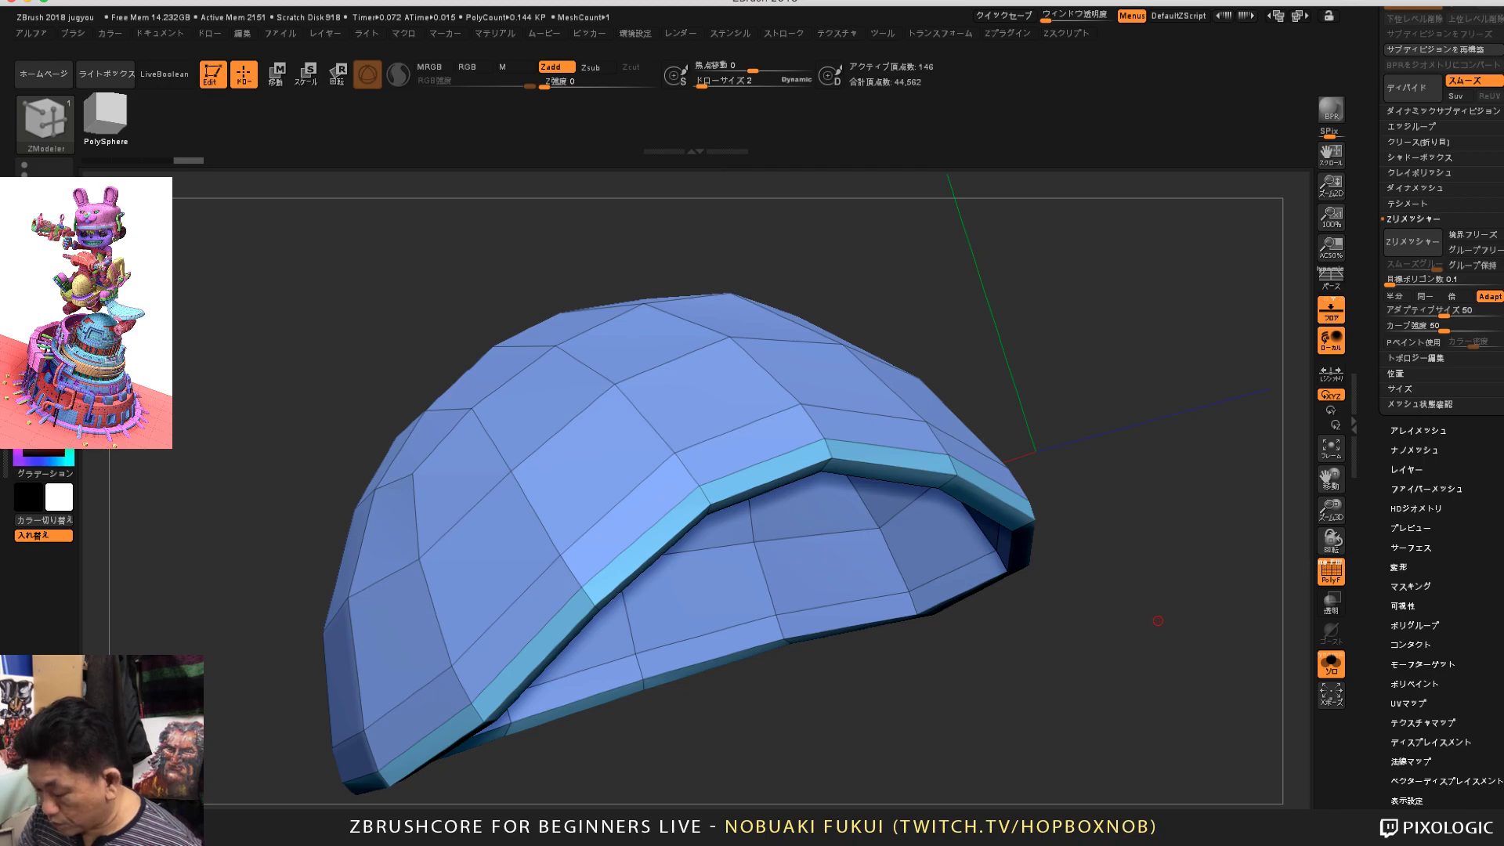
pyautogui.hotkey('ctrl', 'shift')
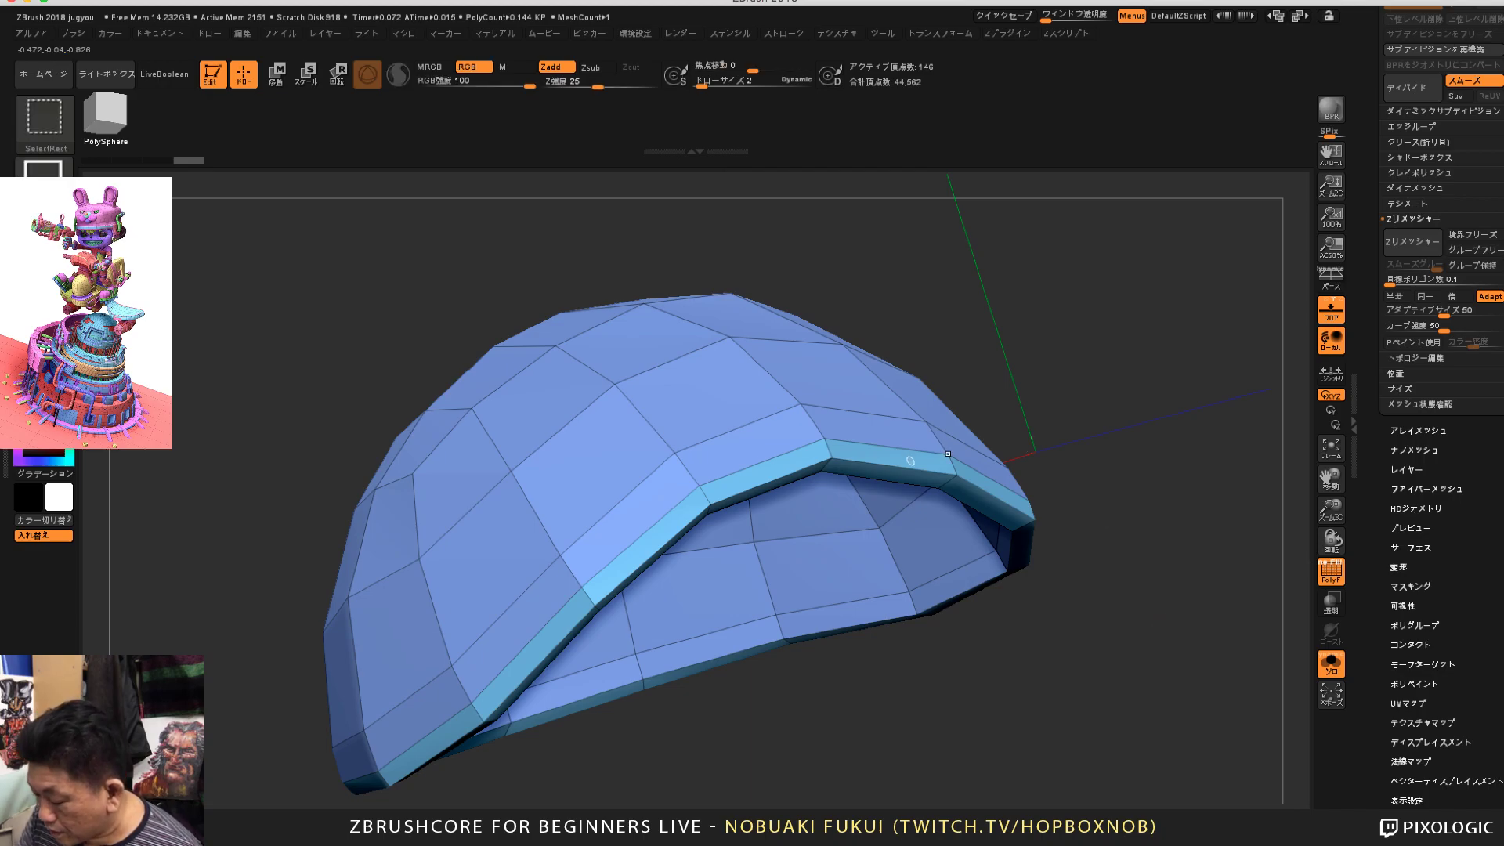
pyautogui.keyDown('ctrl'); pyautogui.keyDown('shift'); pyautogui.click(984, 490); pyautogui.keyUp('shift'); pyautogui.keyUp('ctrl')
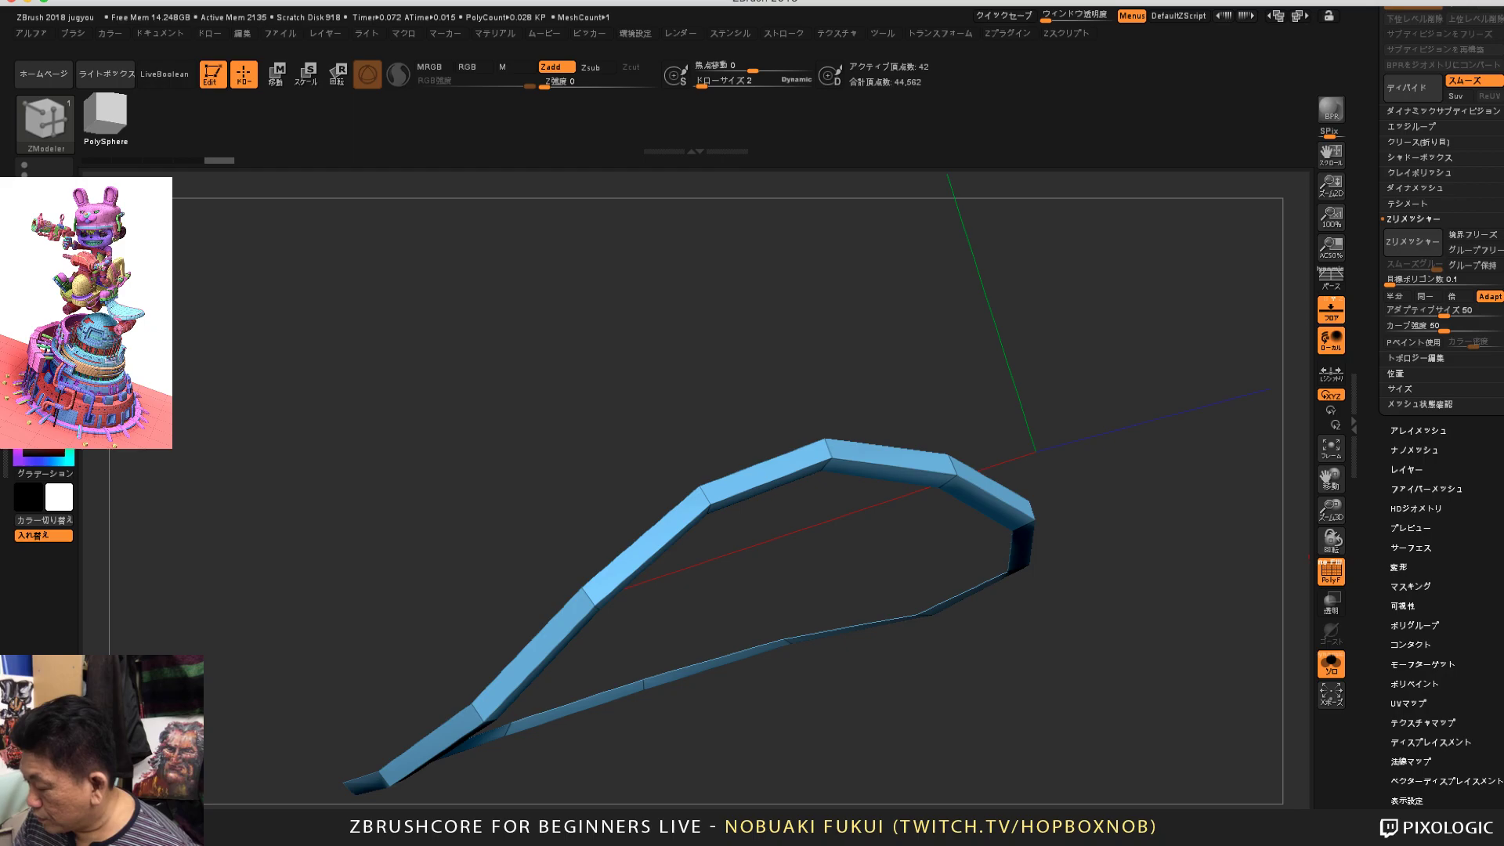
# Step: Delete the hidden geometry of the duplicate with Del Hidden from the Modify Topology options, keeping only the rim strip
pyautogui.scroll(5, 1442, 407)
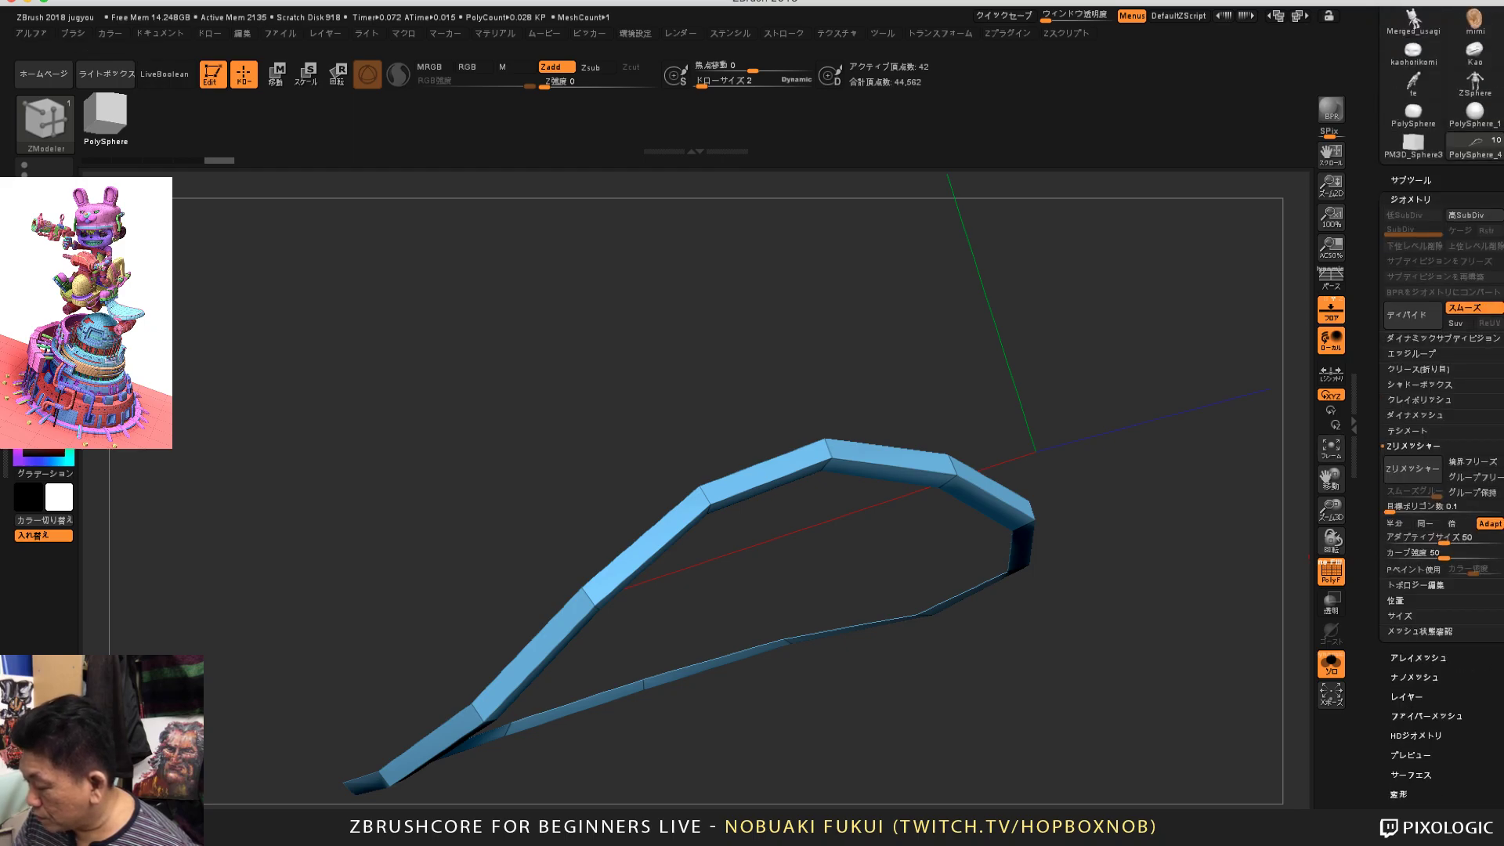
pyautogui.scroll(-2, 1441, 407)
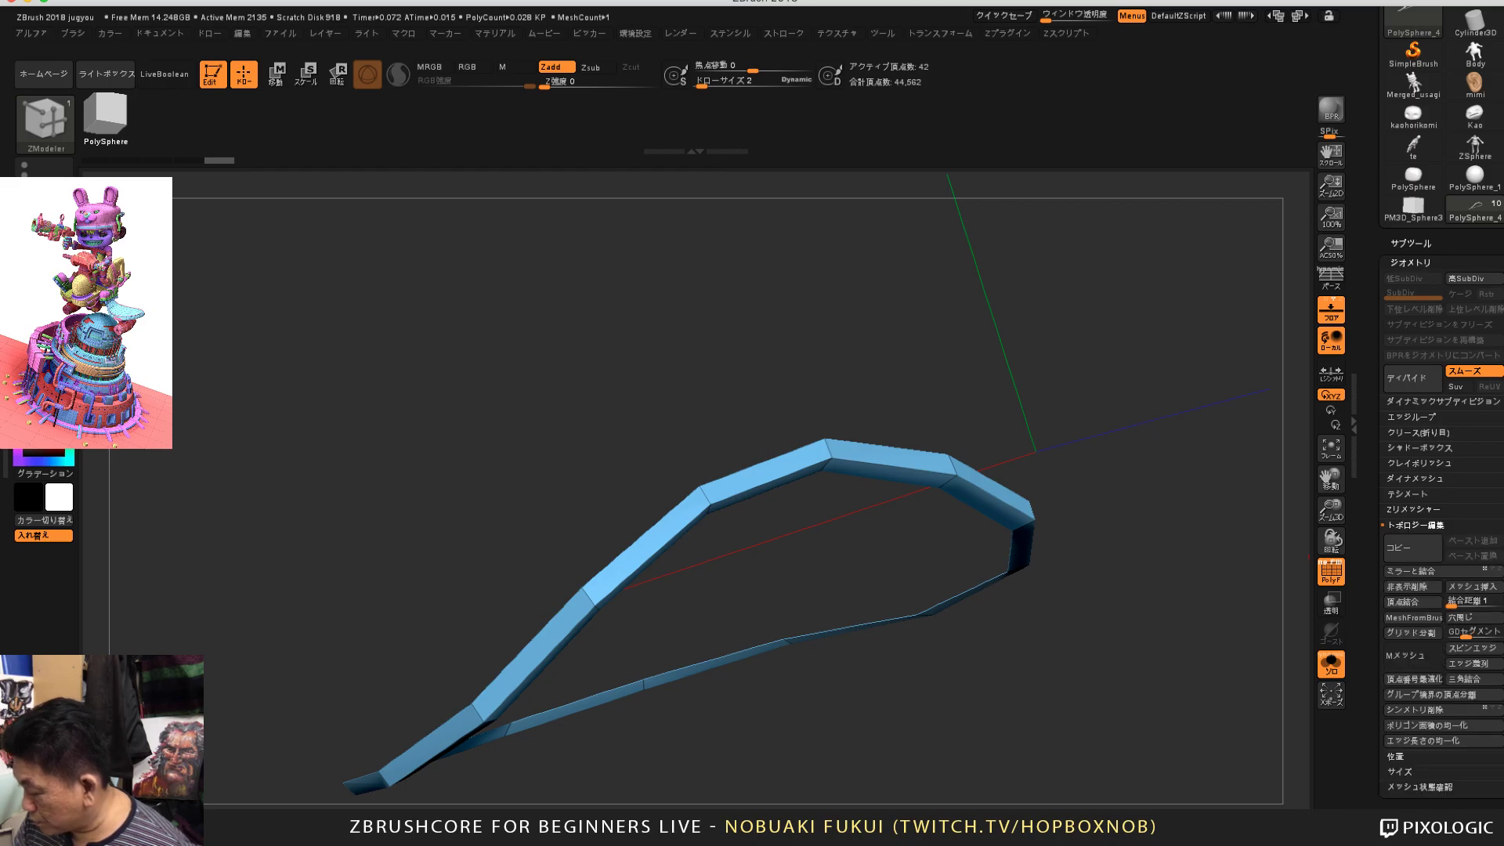
pyautogui.click(1415, 648)
pyautogui.moveTo(1382, 619); pyautogui.dragTo(1382, 600)
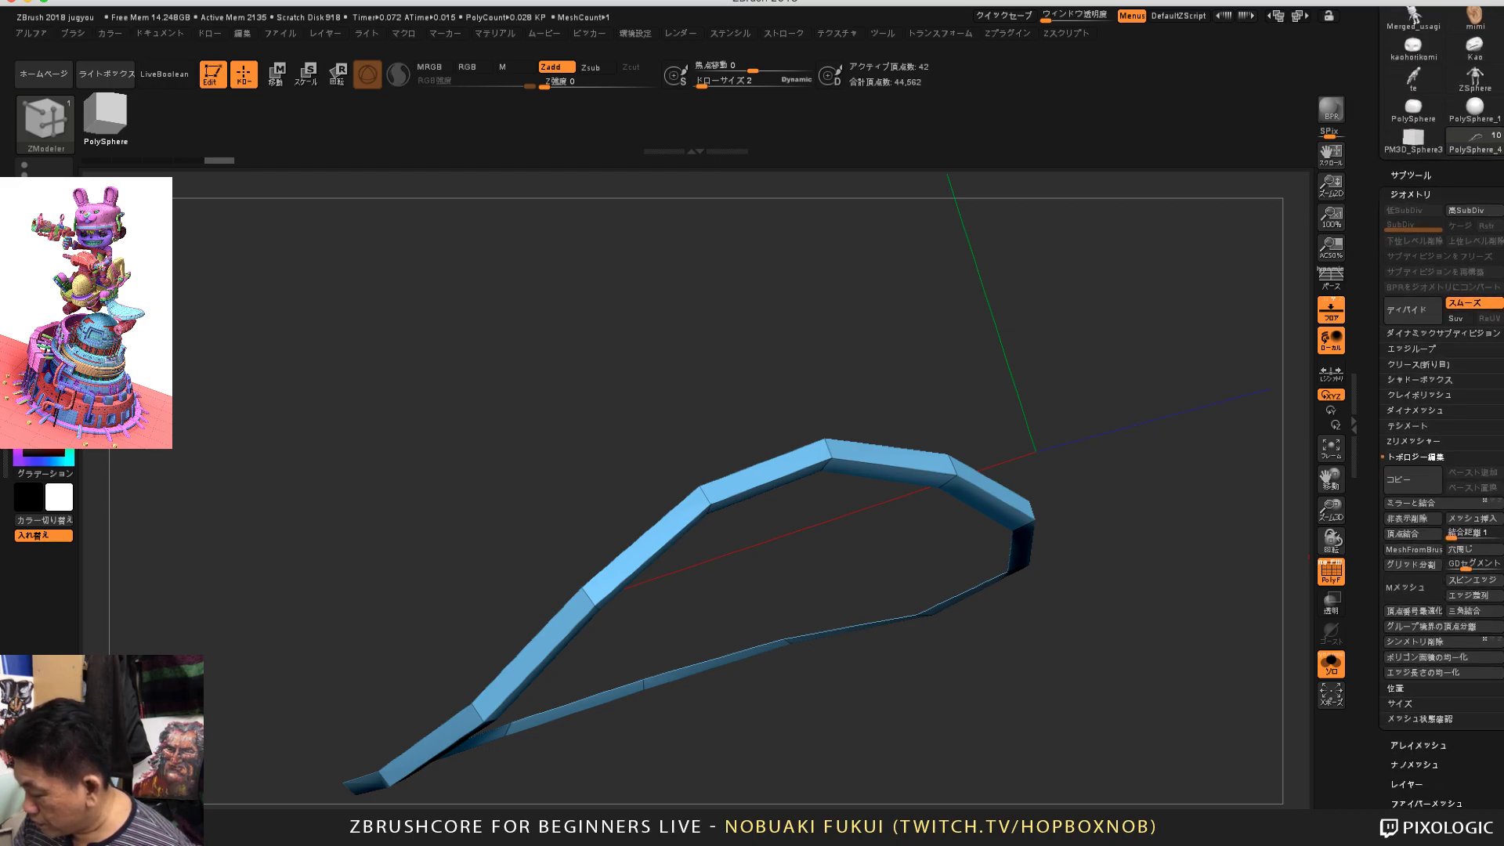
pyautogui.click(1412, 533)
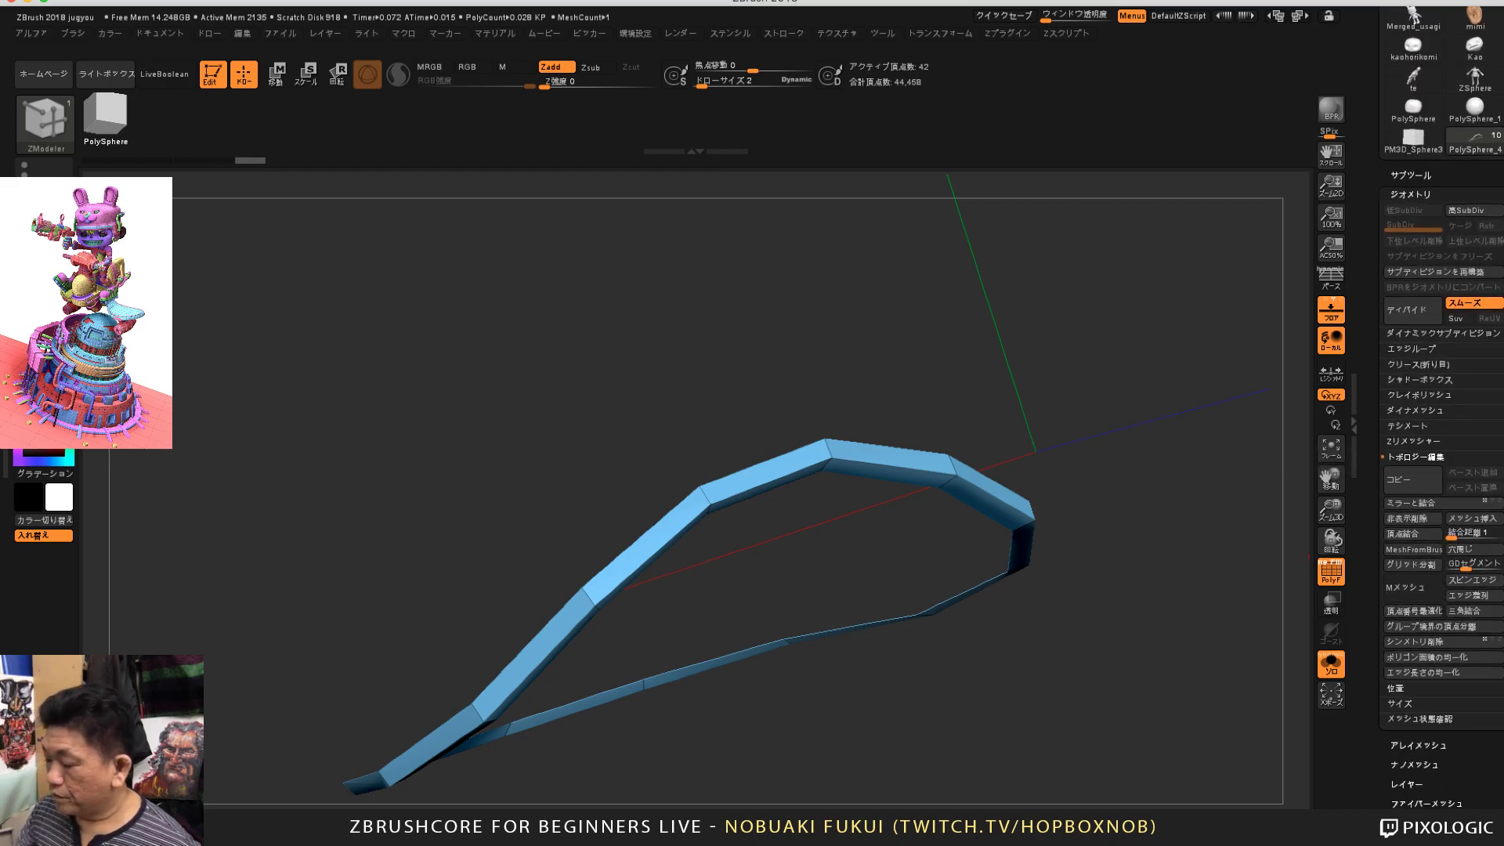
# Step: Inspect the isolated rim strip from several angles and open the subtool list
pyautogui.moveTo(1287, 571); pyautogui.dragTo(1273, 609)
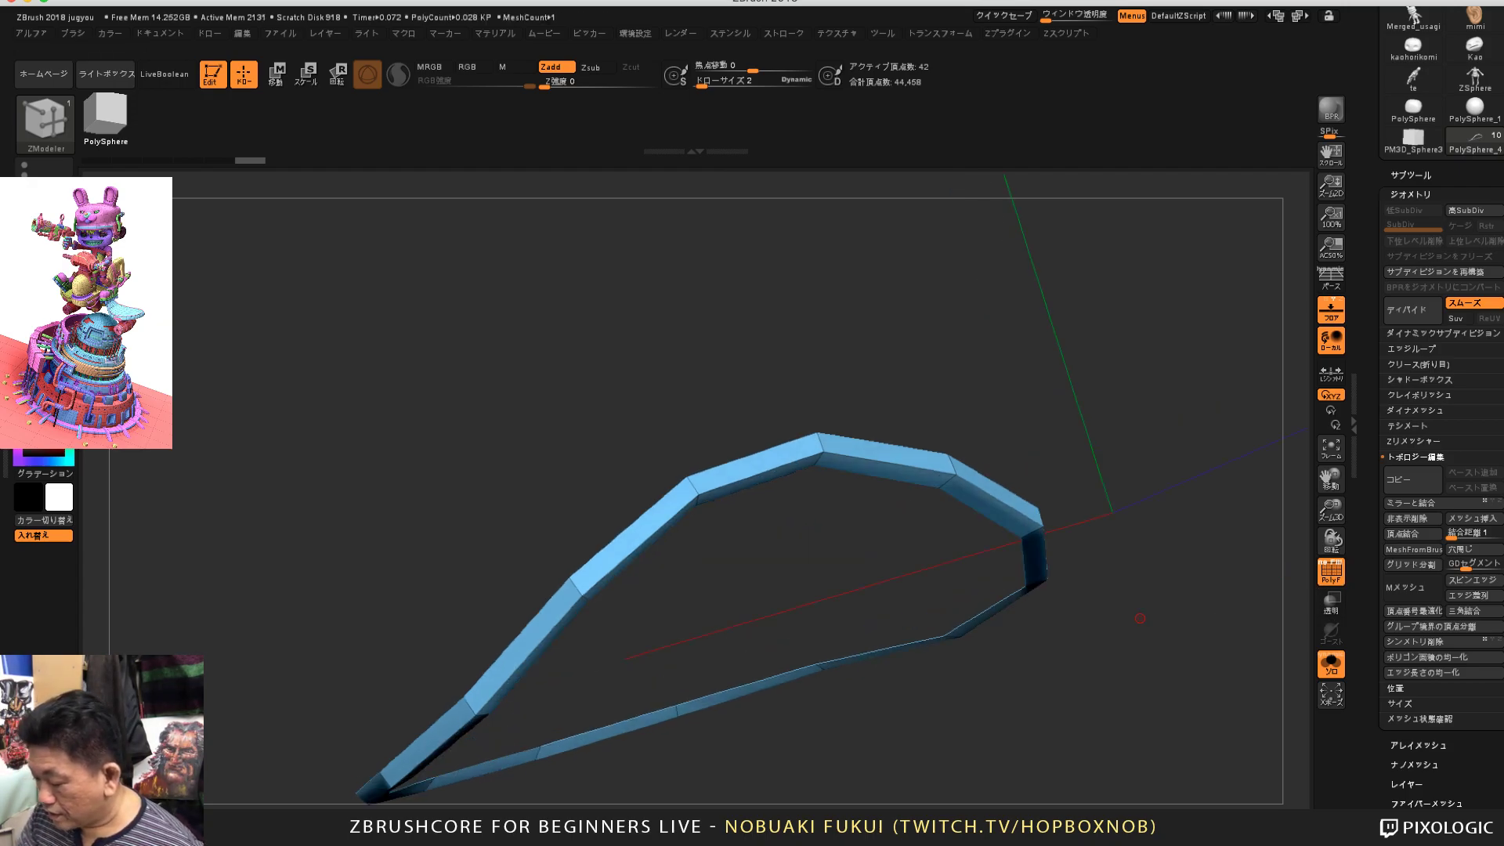
pyautogui.moveTo(1140, 619); pyautogui.dragTo(1129, 517)
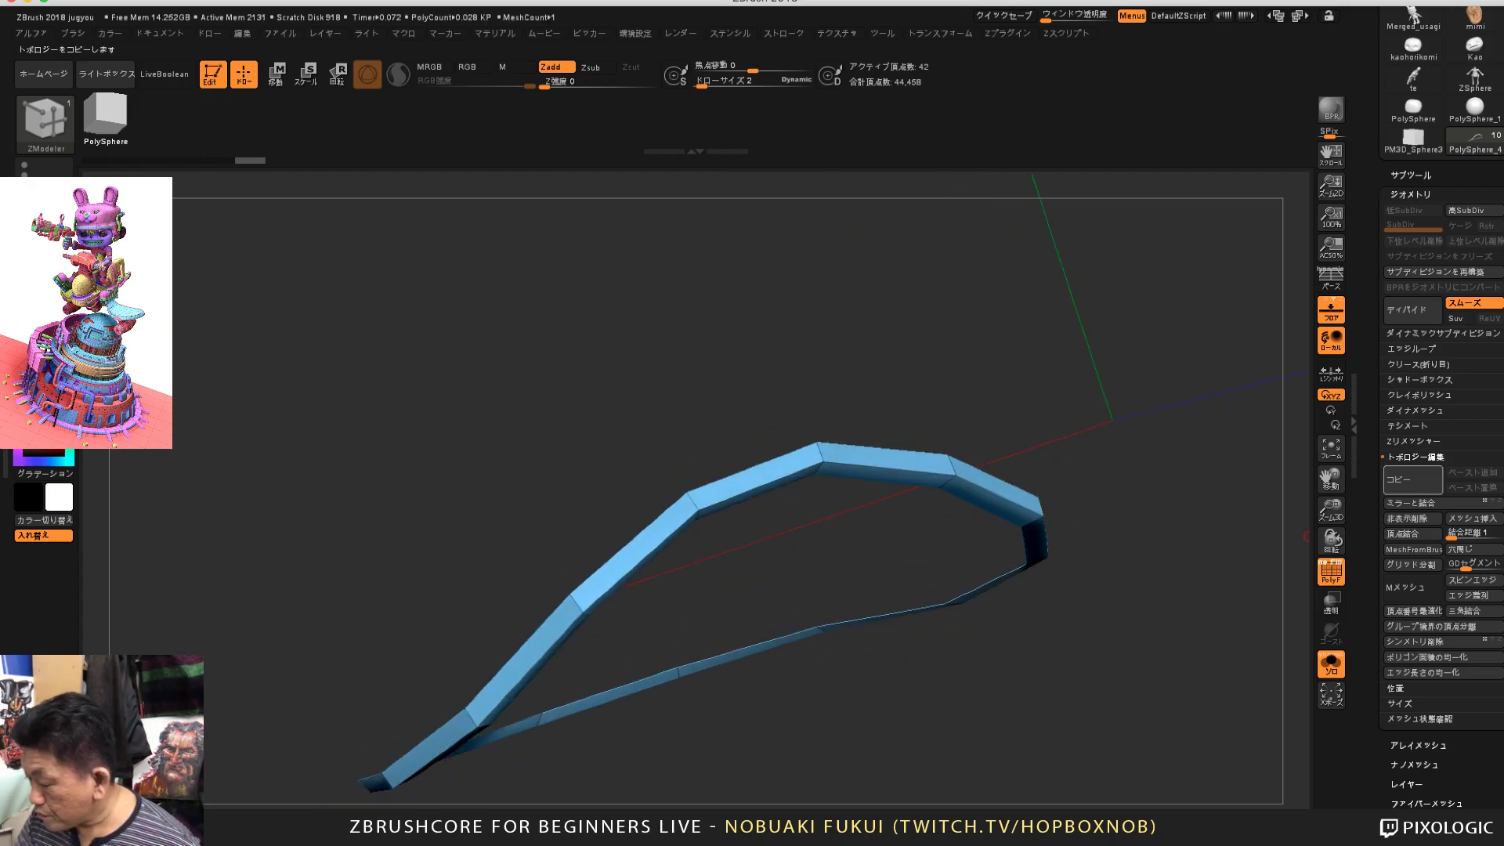
pyautogui.click(1410, 175)
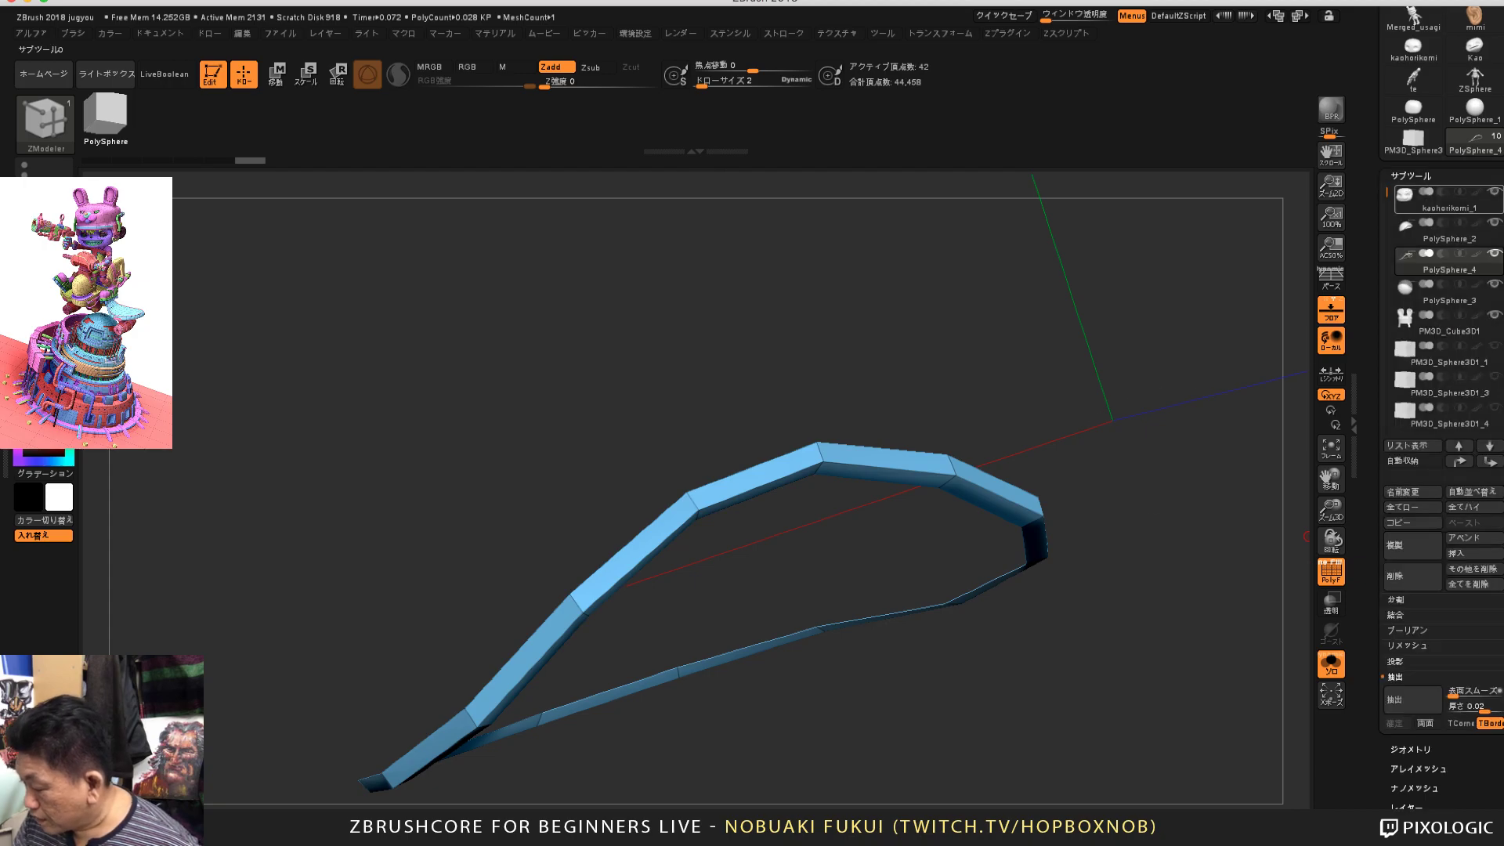
pyautogui.moveTo(1406, 227)
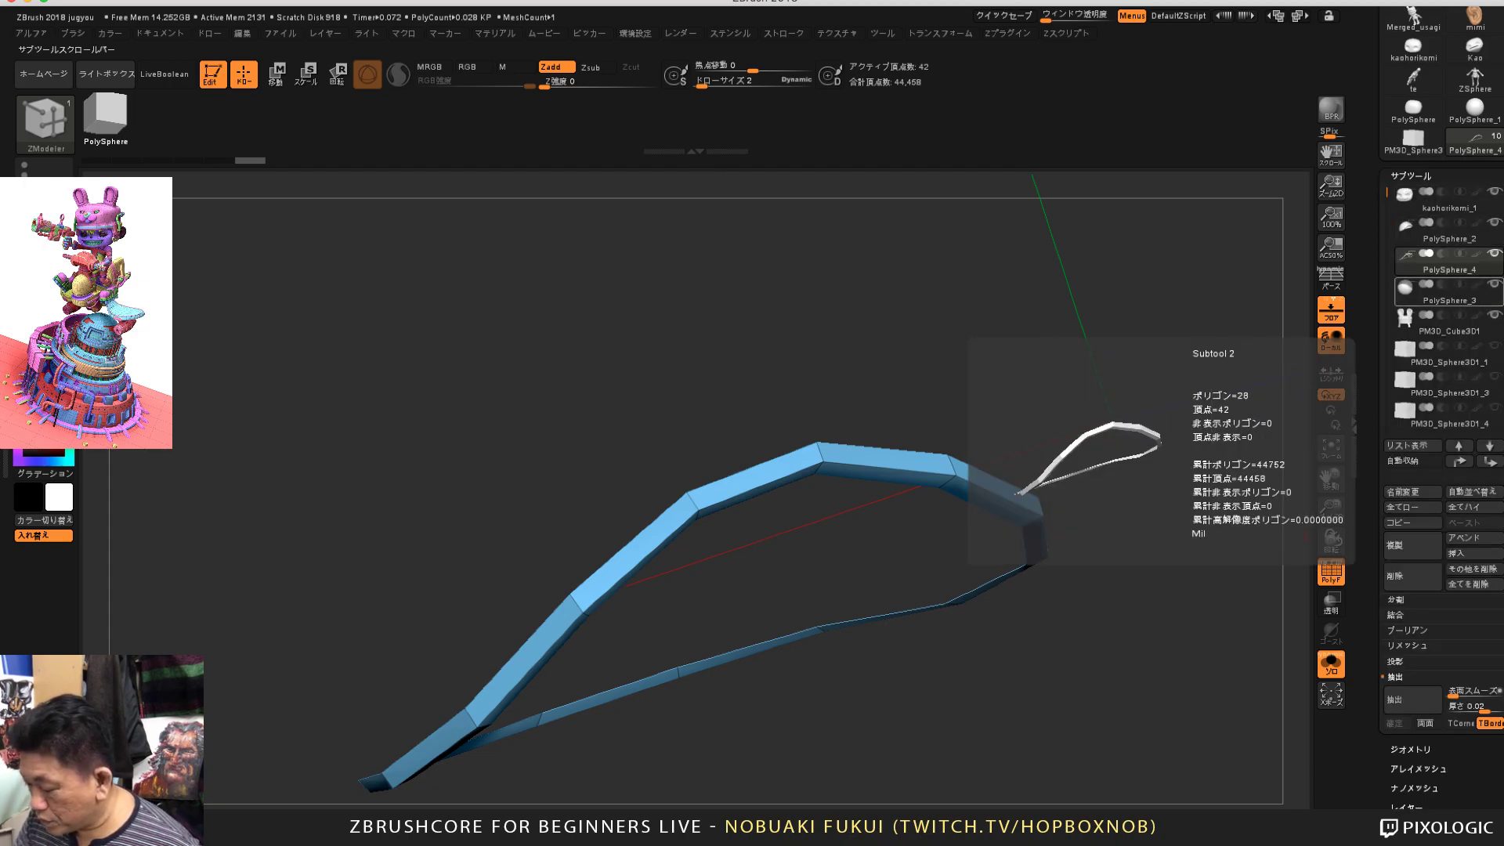
pyautogui.moveTo(1081, 425); pyautogui.dragTo(480, 335)
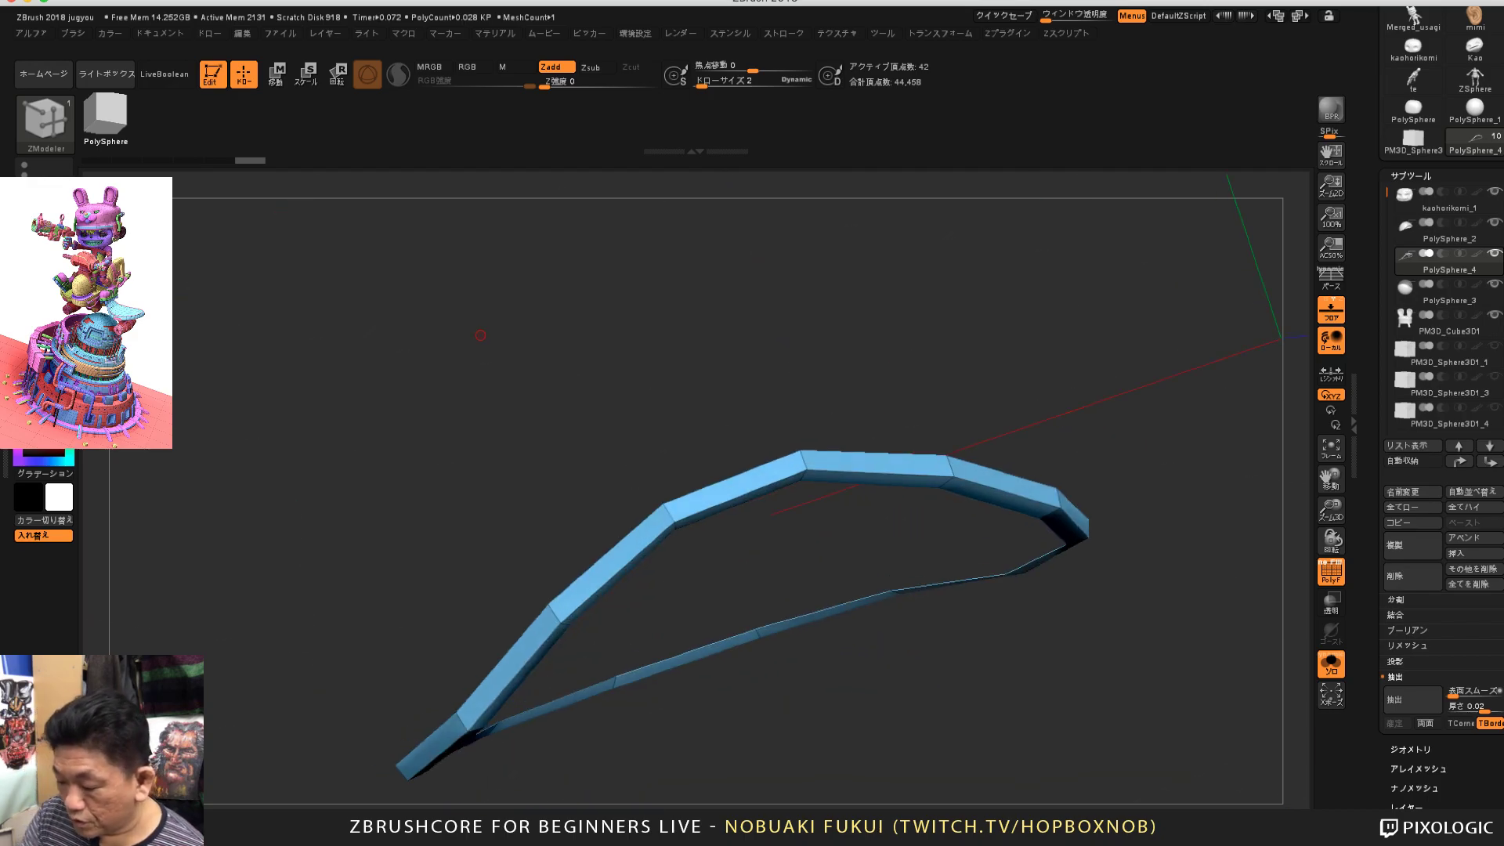
# Step: Thicken the eyelid rim strip with ZModeler's QMesh polygon action, targeting Polygroup All
pyautogui.press('space')
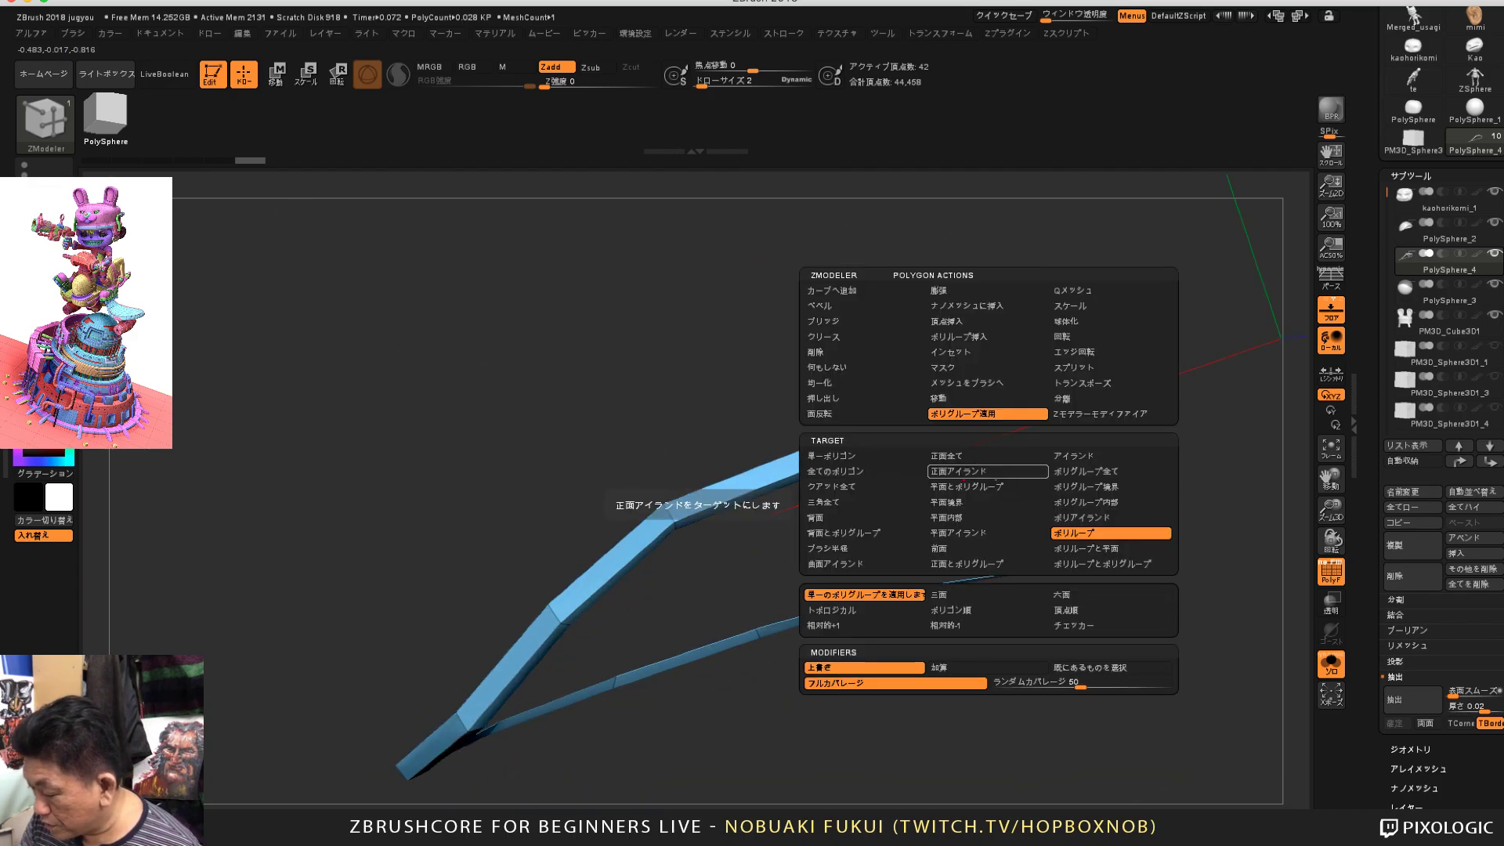
pyautogui.click(1072, 290)
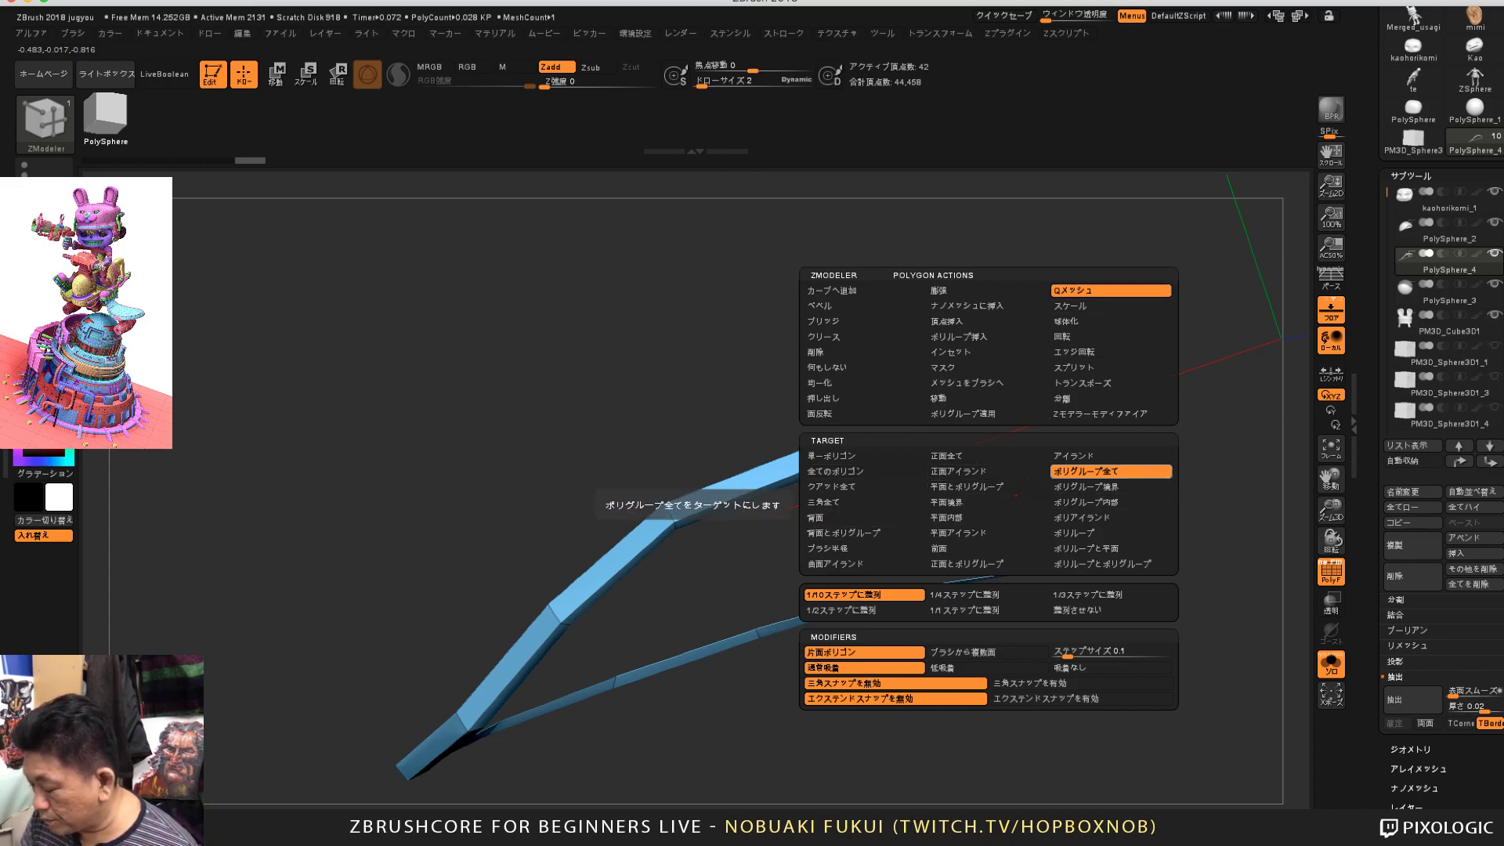
pyautogui.moveTo(1132, 470); pyautogui.dragTo(1172, 454)
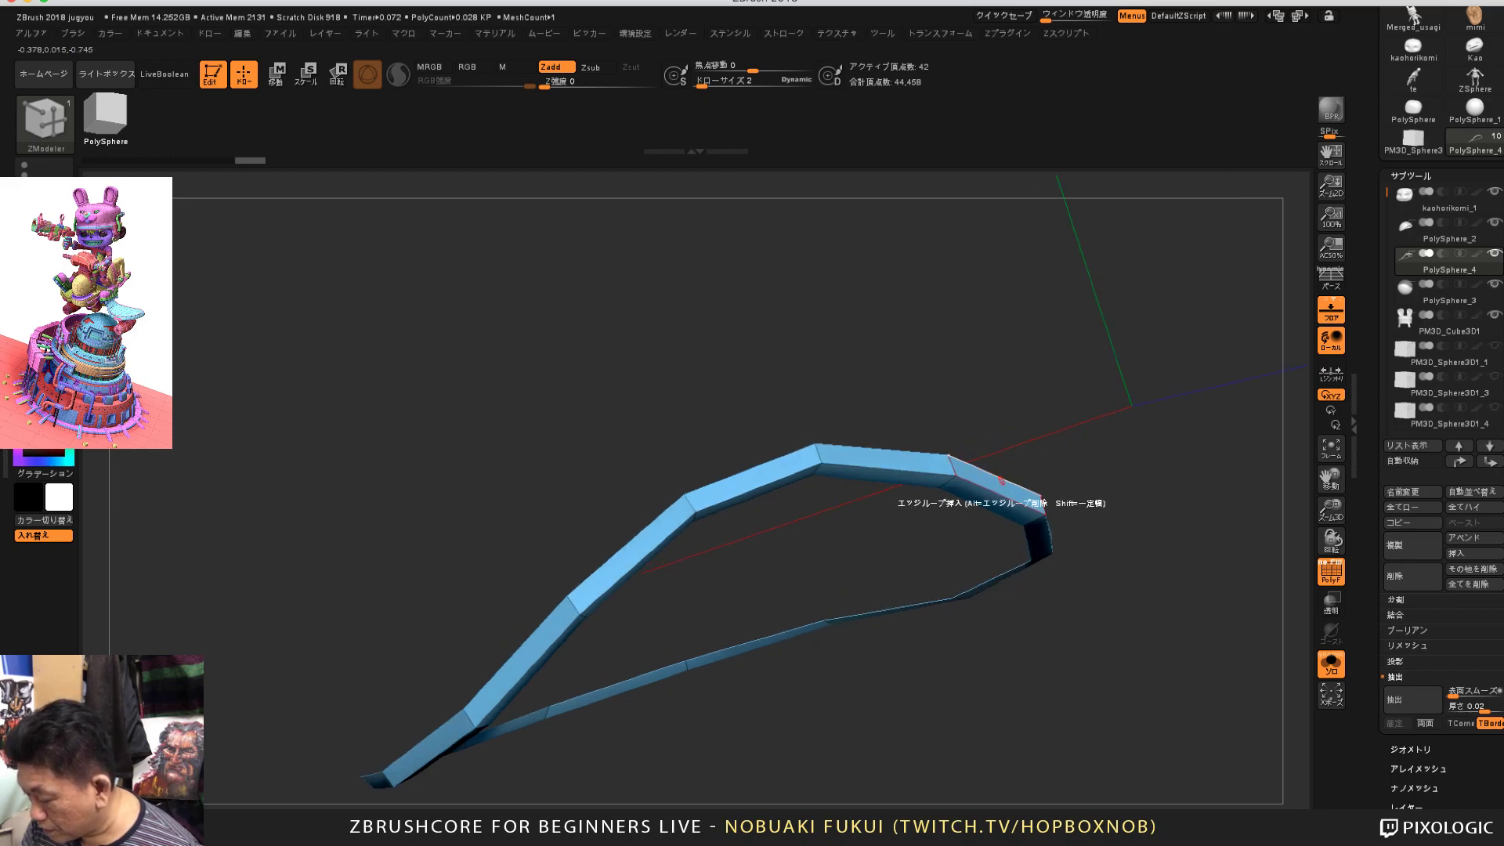
pyautogui.moveTo(1000, 483); pyautogui.dragTo(1305, 401)
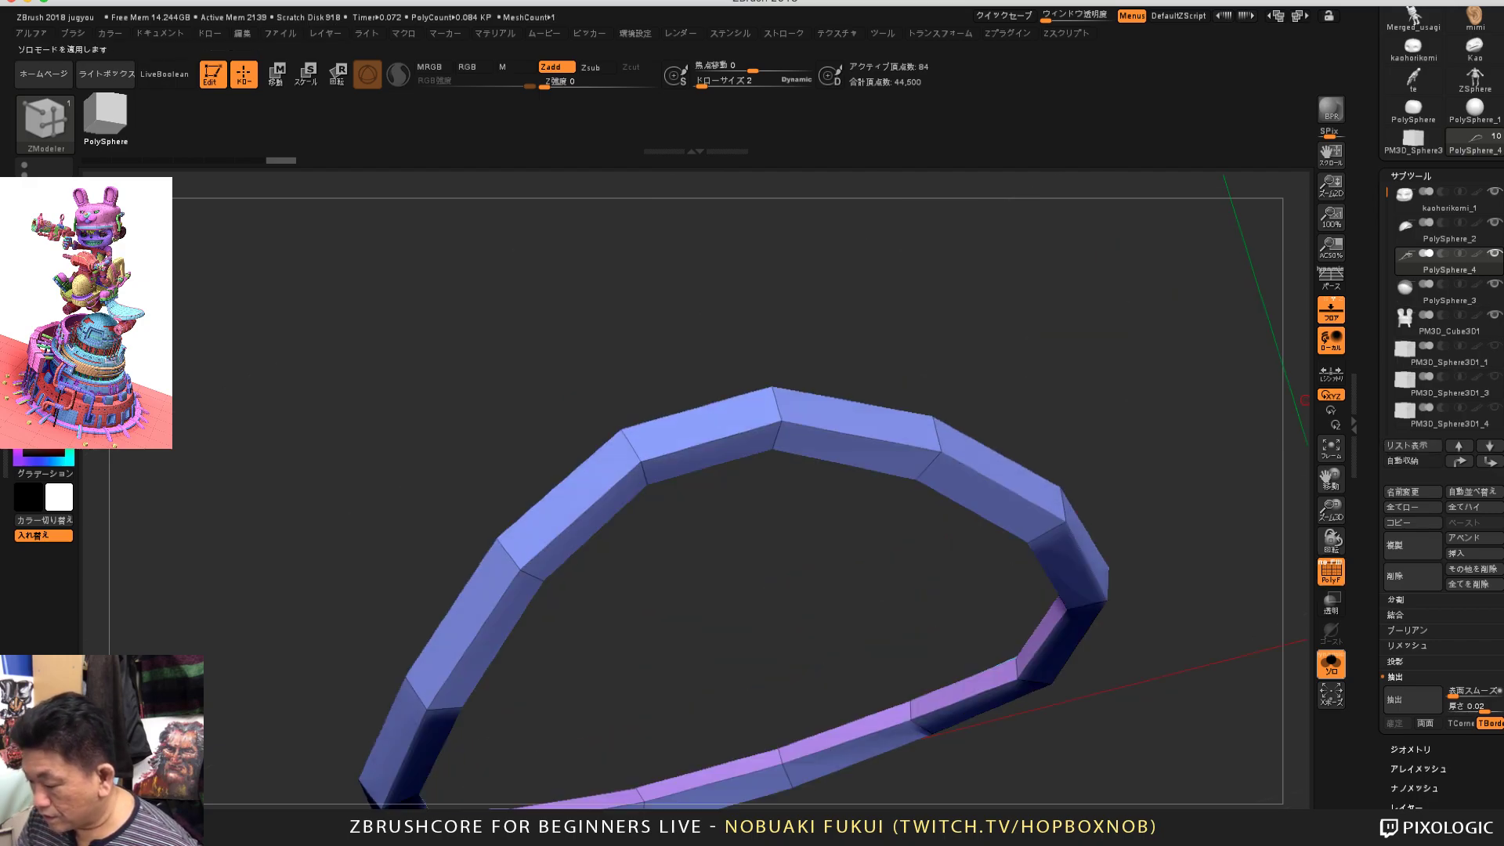
# Step: Leave Solo mode, check the thickened eyelid rim against the face and select the eyeball subtool
pyautogui.click(1331, 665)
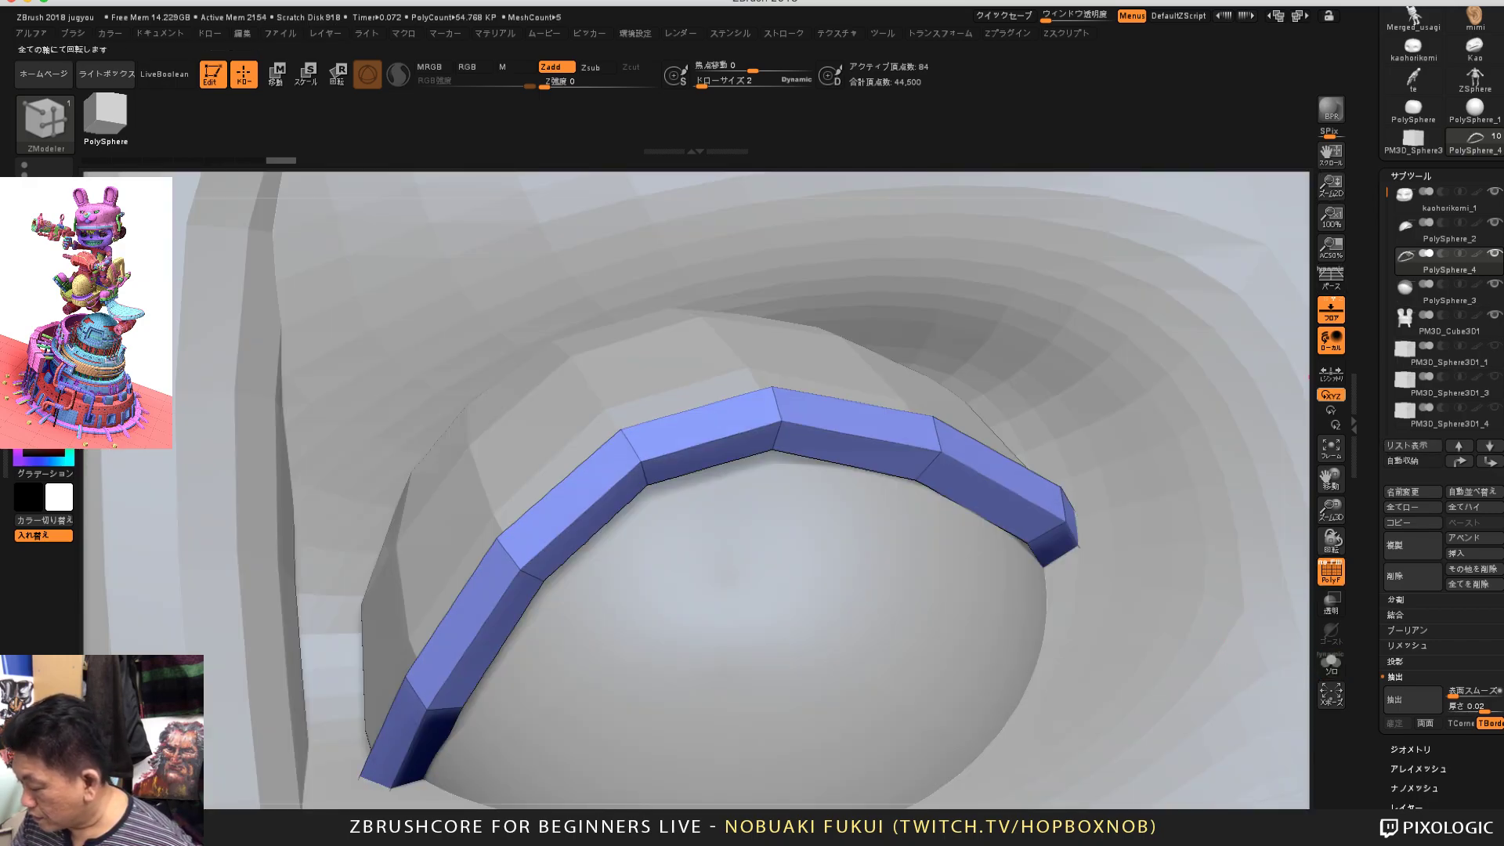
pyautogui.click(1331, 448)
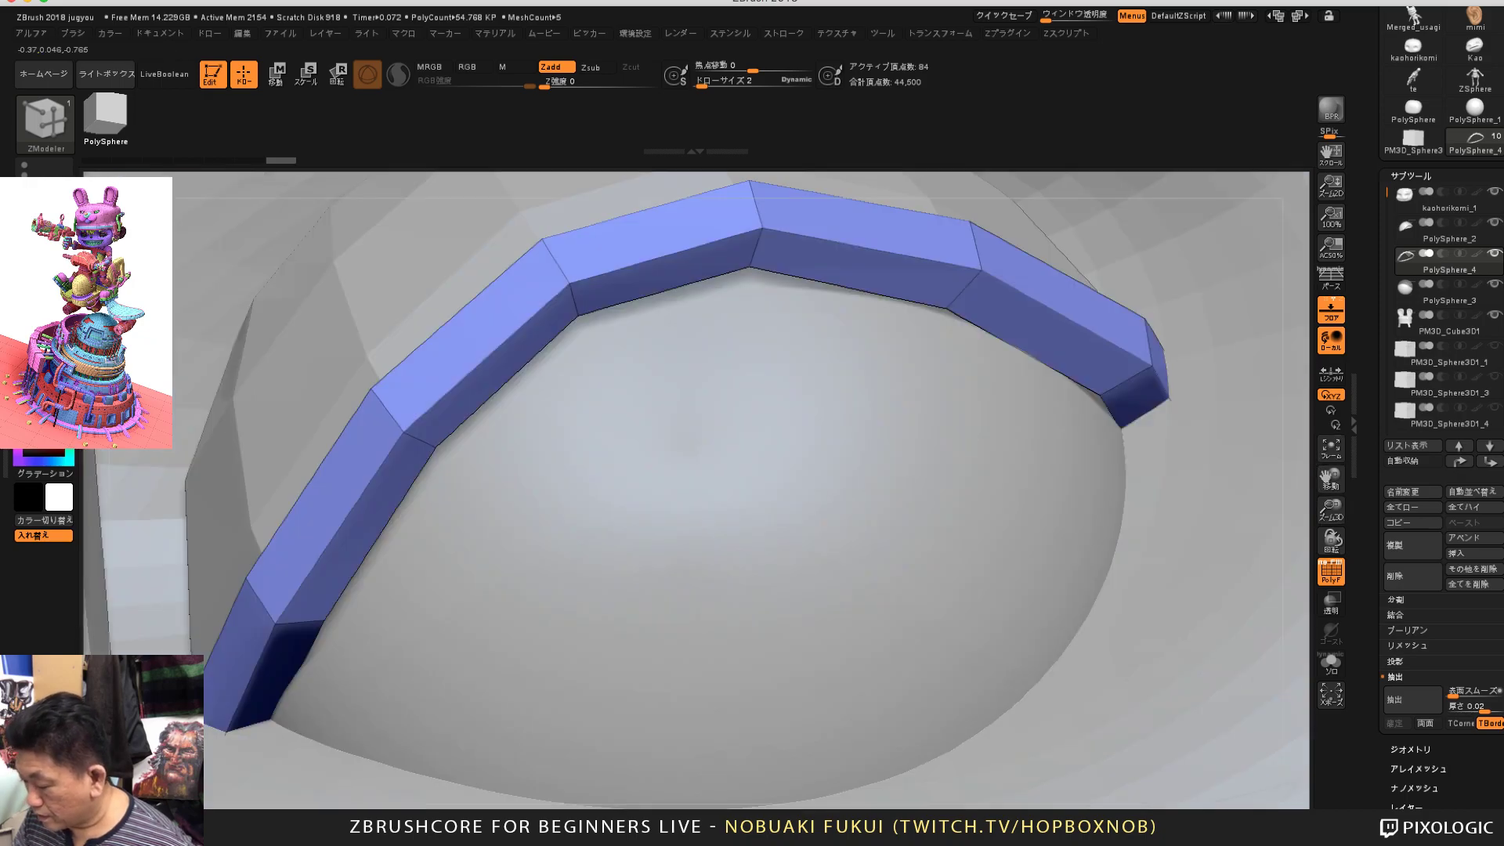
pyautogui.click(1331, 448)
pyautogui.moveTo(1121, 485); pyautogui.dragTo(1189, 421)
pyautogui.moveTo(1207, 611); pyautogui.dragTo(1224, 611)
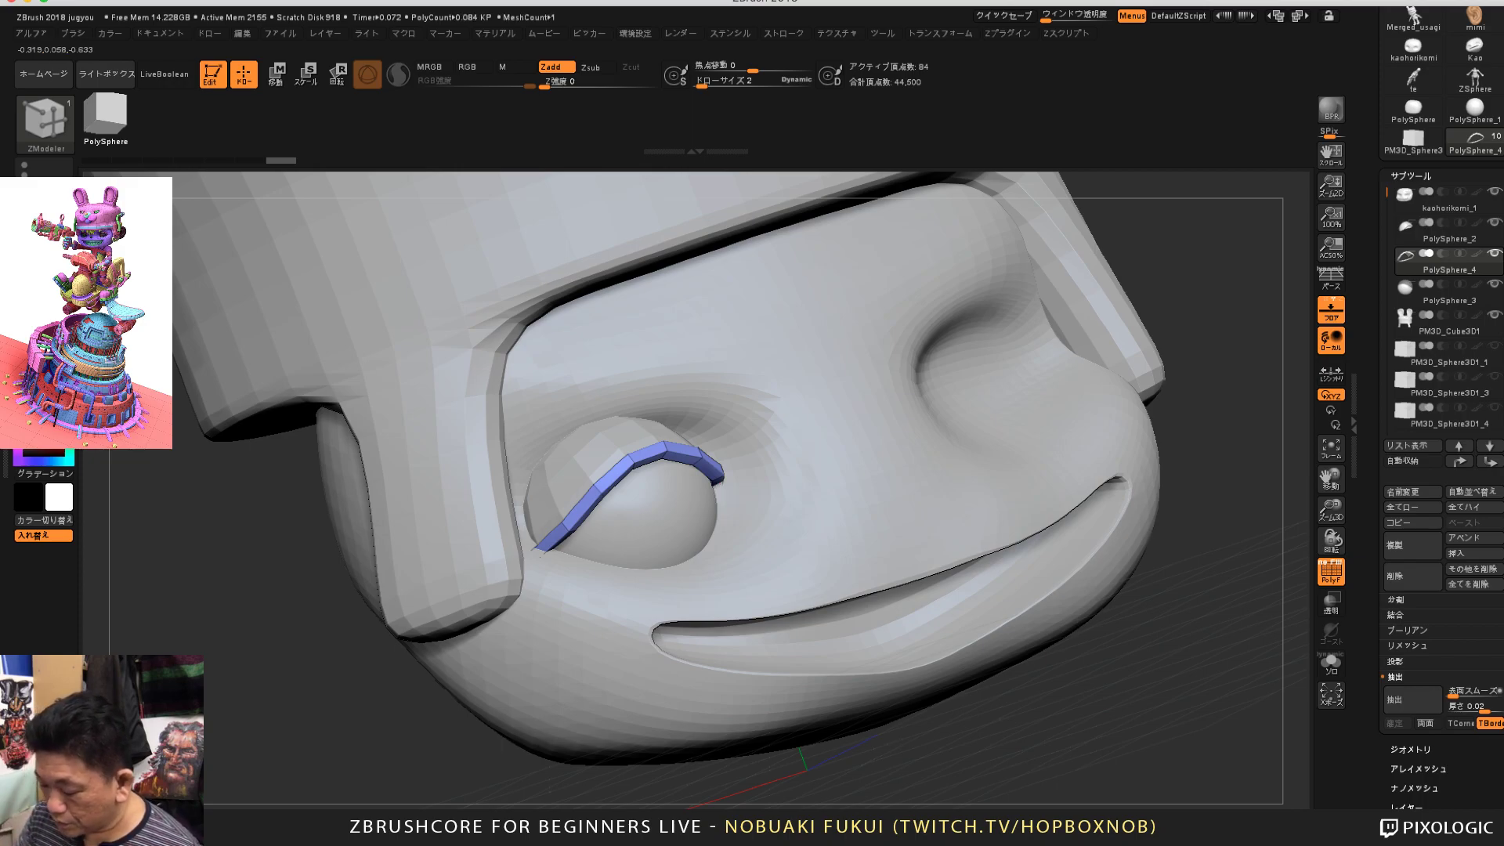
pyautogui.moveTo(1222, 611)
pyautogui.mouseDown()
pyautogui.moveTo(1191, 612)
pyautogui.moveTo(1231, 611)
pyautogui.mouseUp()
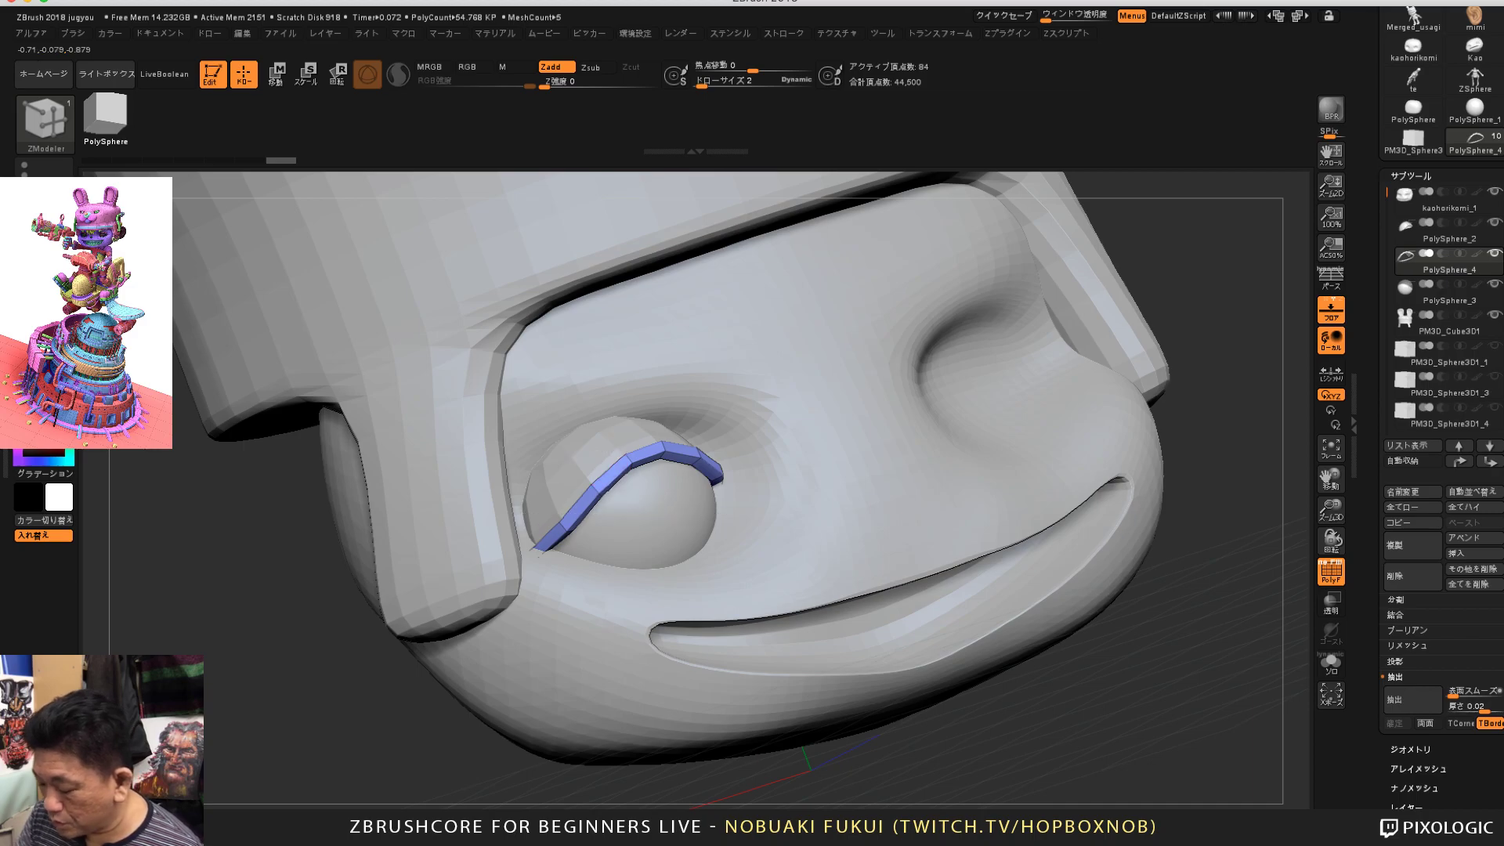
pyautogui.keyDown('alt'); pyautogui.click(668, 532); pyautogui.keyUp('alt')
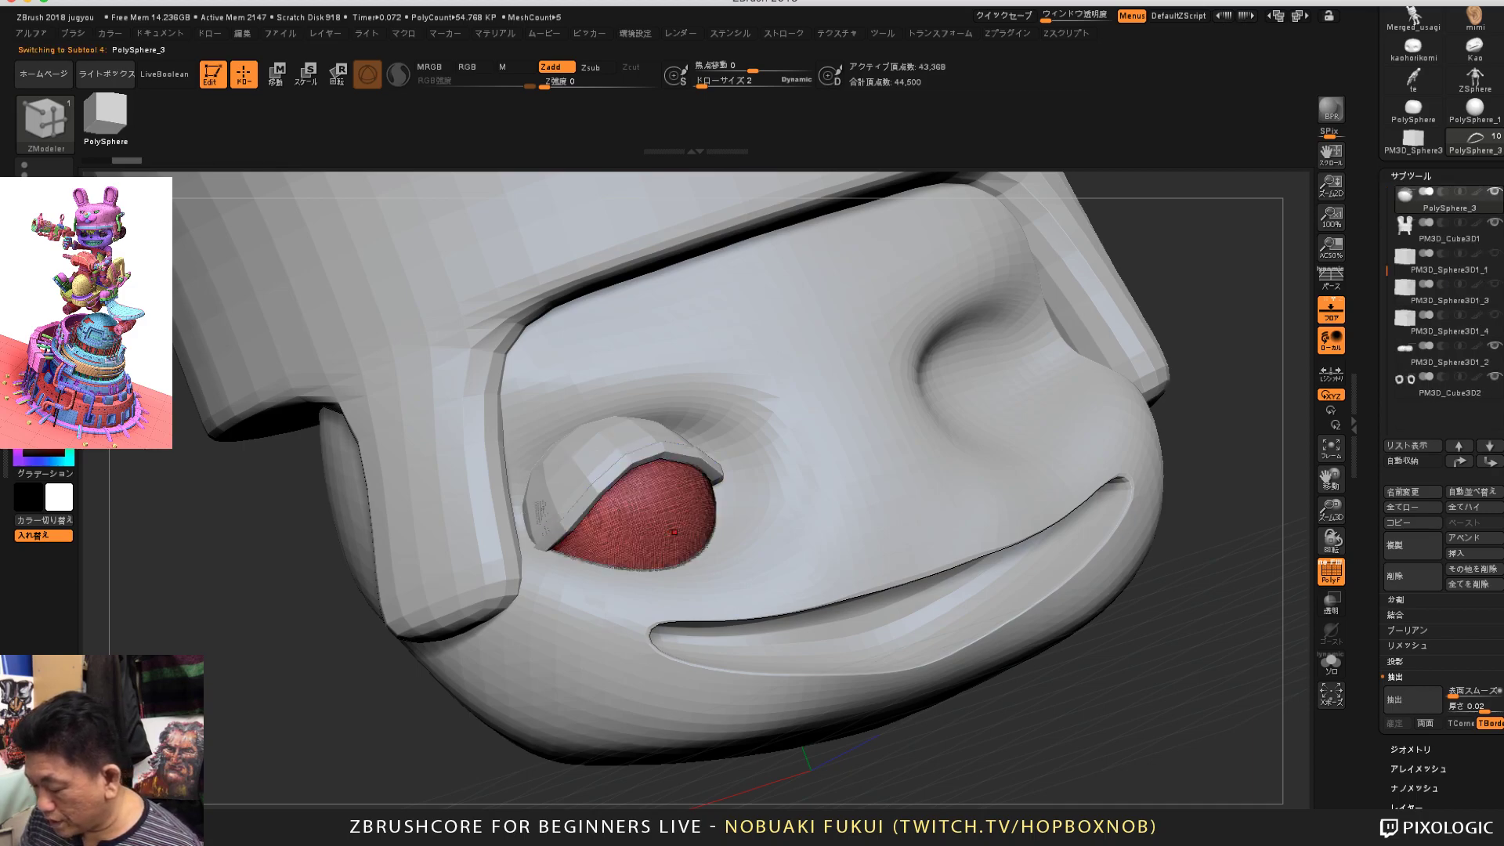
pyautogui.moveTo(1190, 649); pyautogui.dragTo(1265, 621)
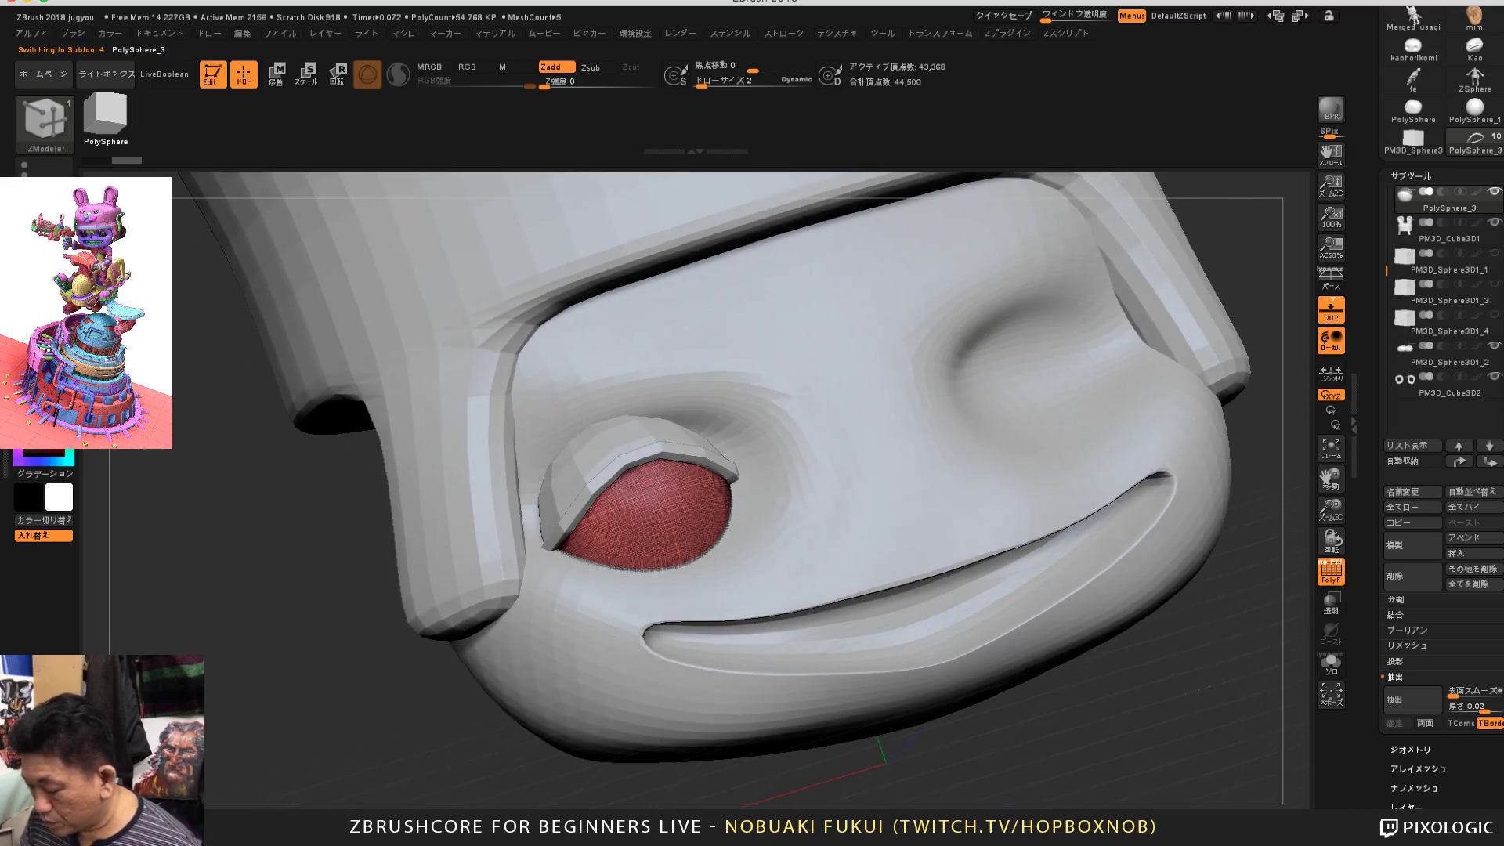
# Step: Enable transparency for a close front view of the whole eyeball through the surrounding face and eyelid
pyautogui.click(1331, 663)
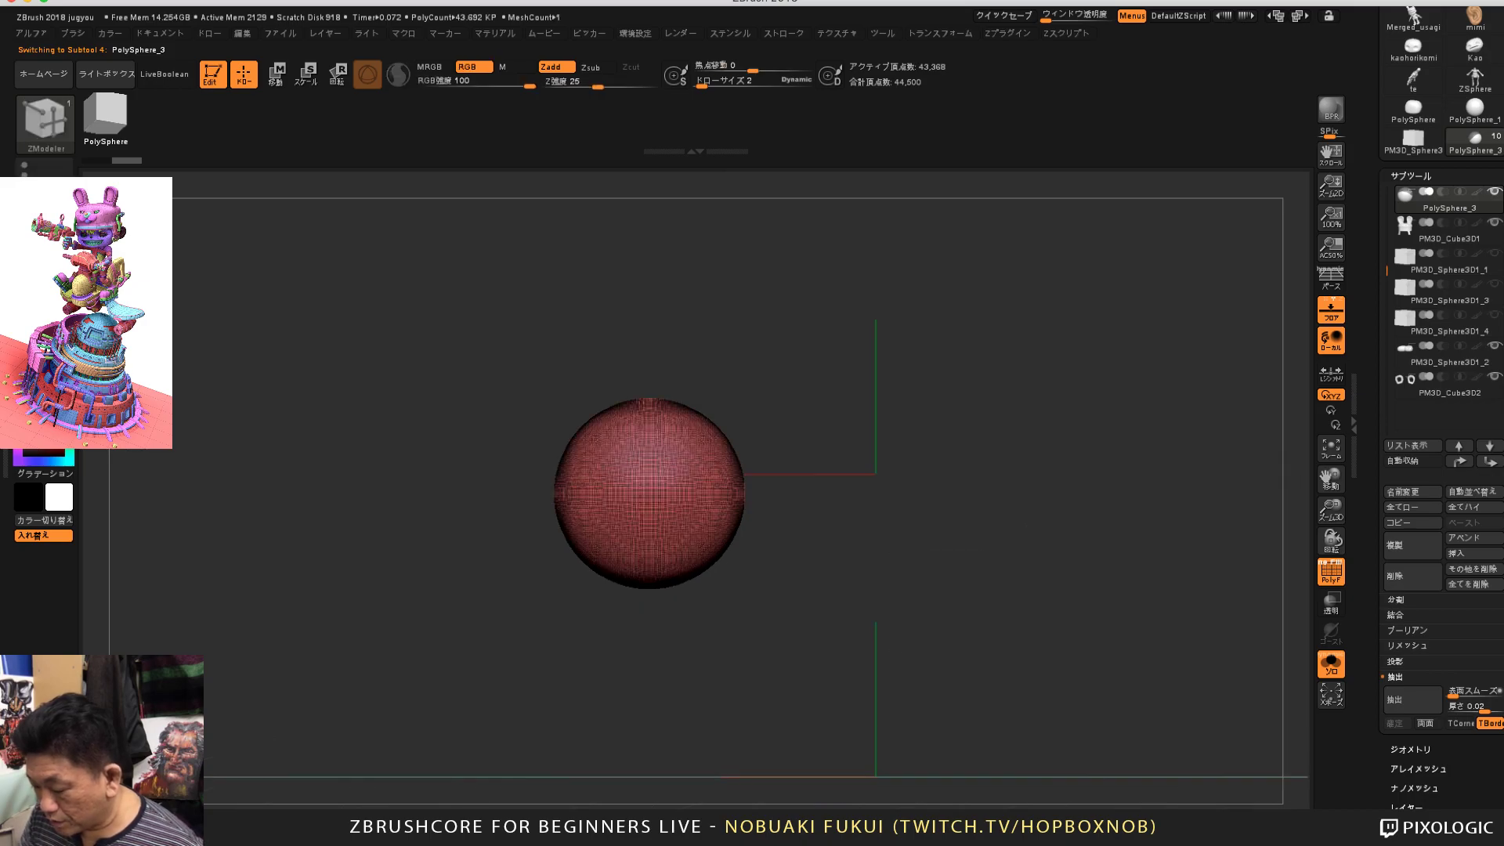
pyautogui.click(1331, 664)
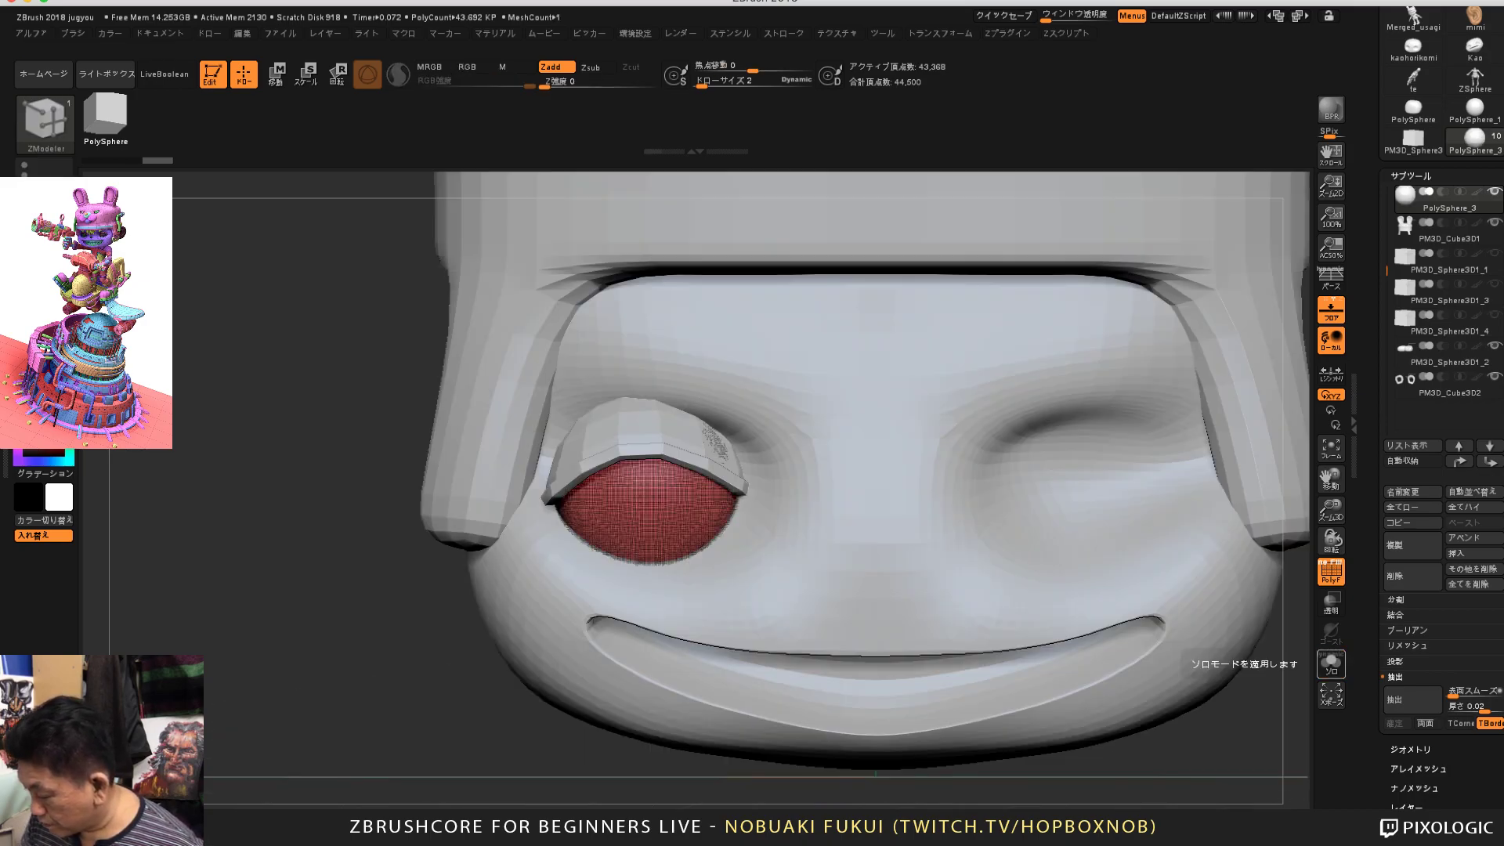
pyautogui.keyDown('ctrl'); pyautogui.moveTo(760, 493); pyautogui.dragTo(765, 556, button='right'); pyautogui.keyUp('ctrl')
pyautogui.click(1331, 603)
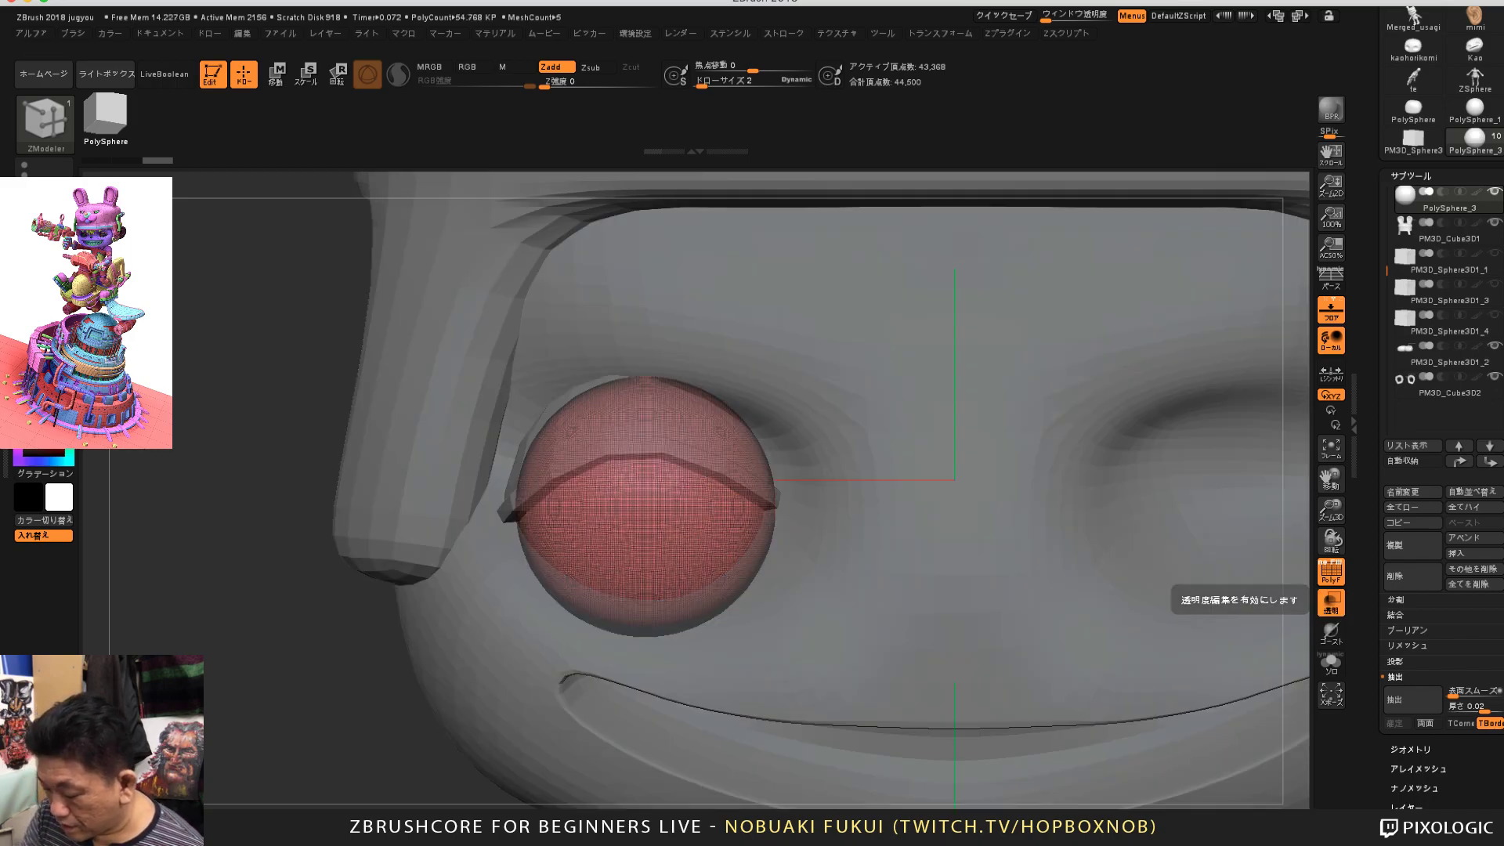
pyautogui.keyDown('ctrl'); pyautogui.moveTo(697, 470); pyautogui.dragTo(697, 519, button='right'); pyautogui.keyUp('ctrl')
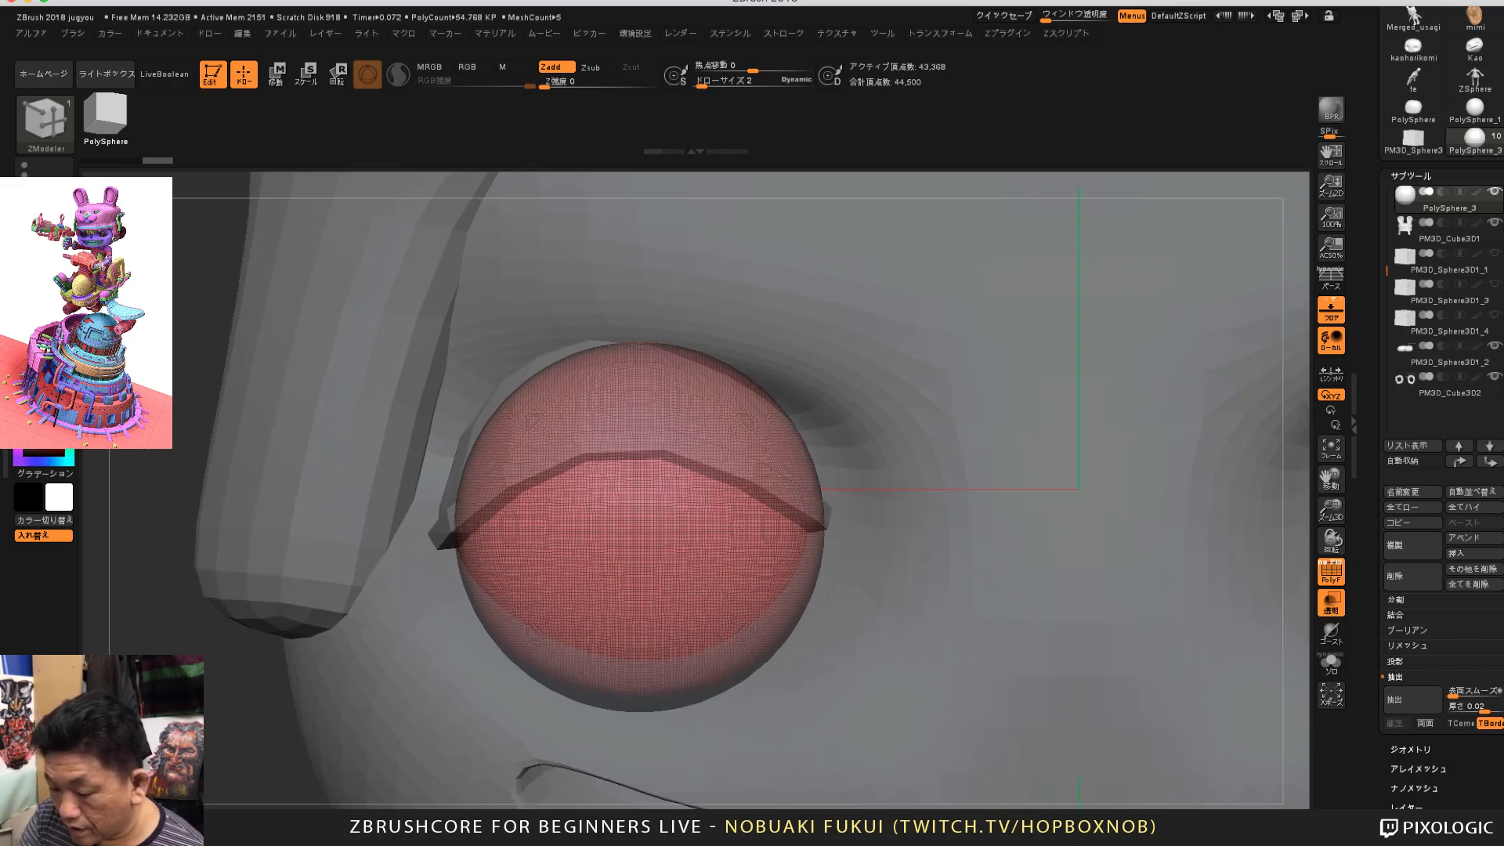
# Step: Switch to the DamStandard brush and hide the polyframe wireframe
pyautogui.click(44, 121)
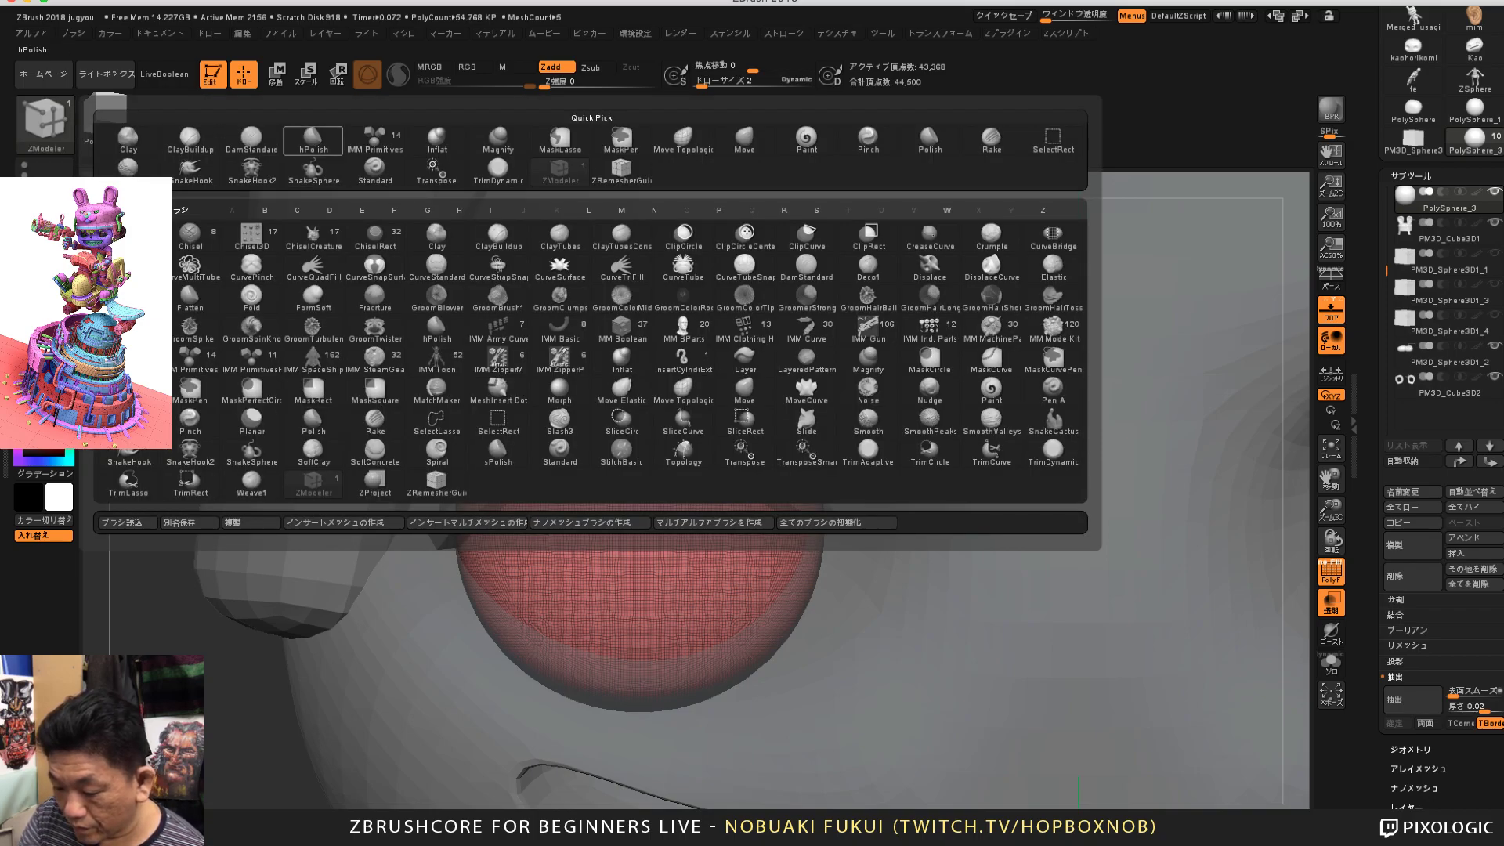
pyautogui.click(251, 139)
pyautogui.press('ctrl')
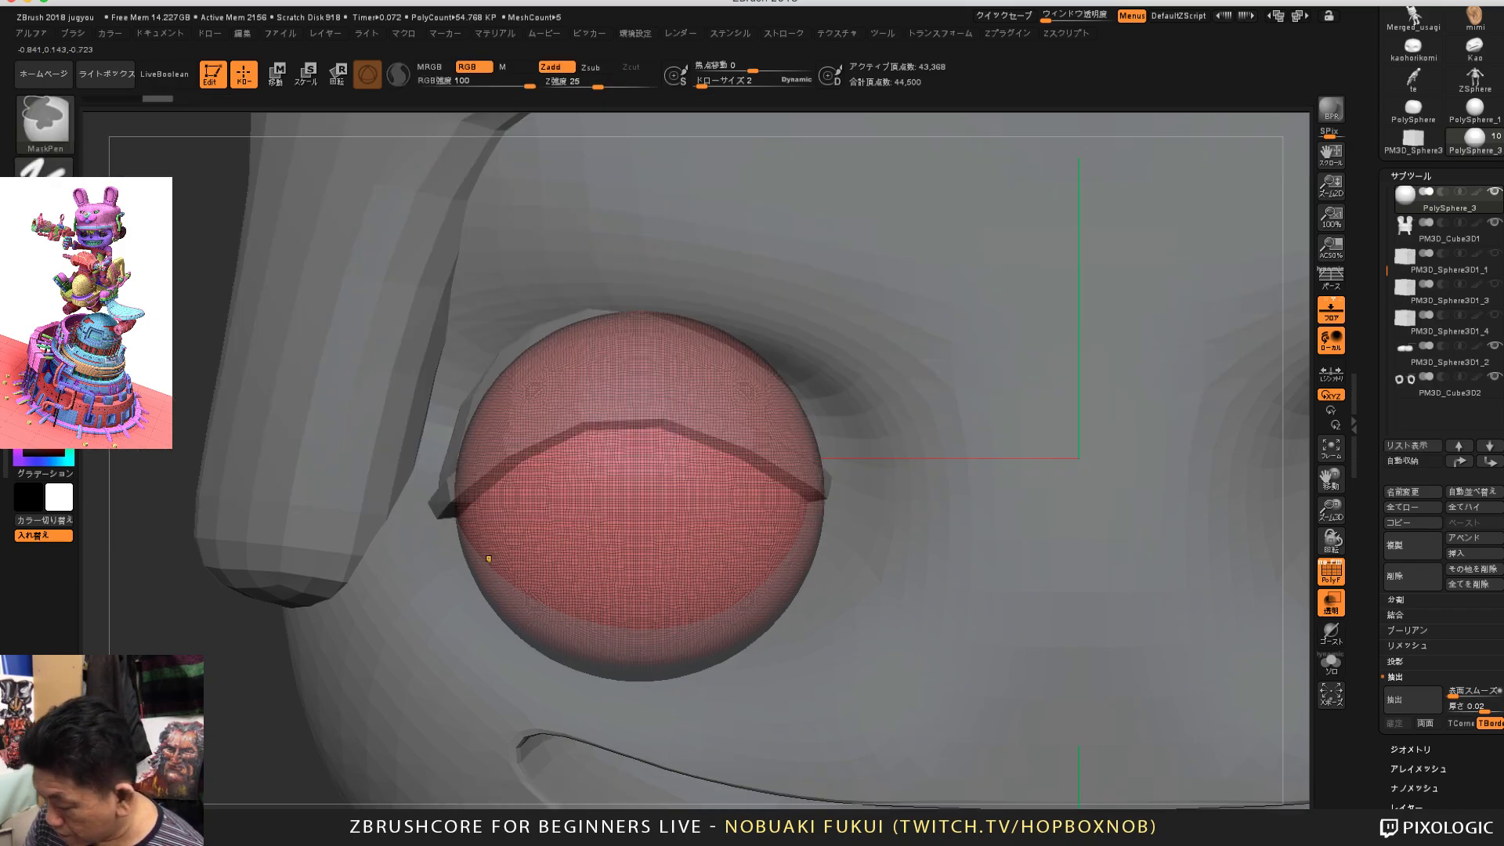
pyautogui.press('ctrl')
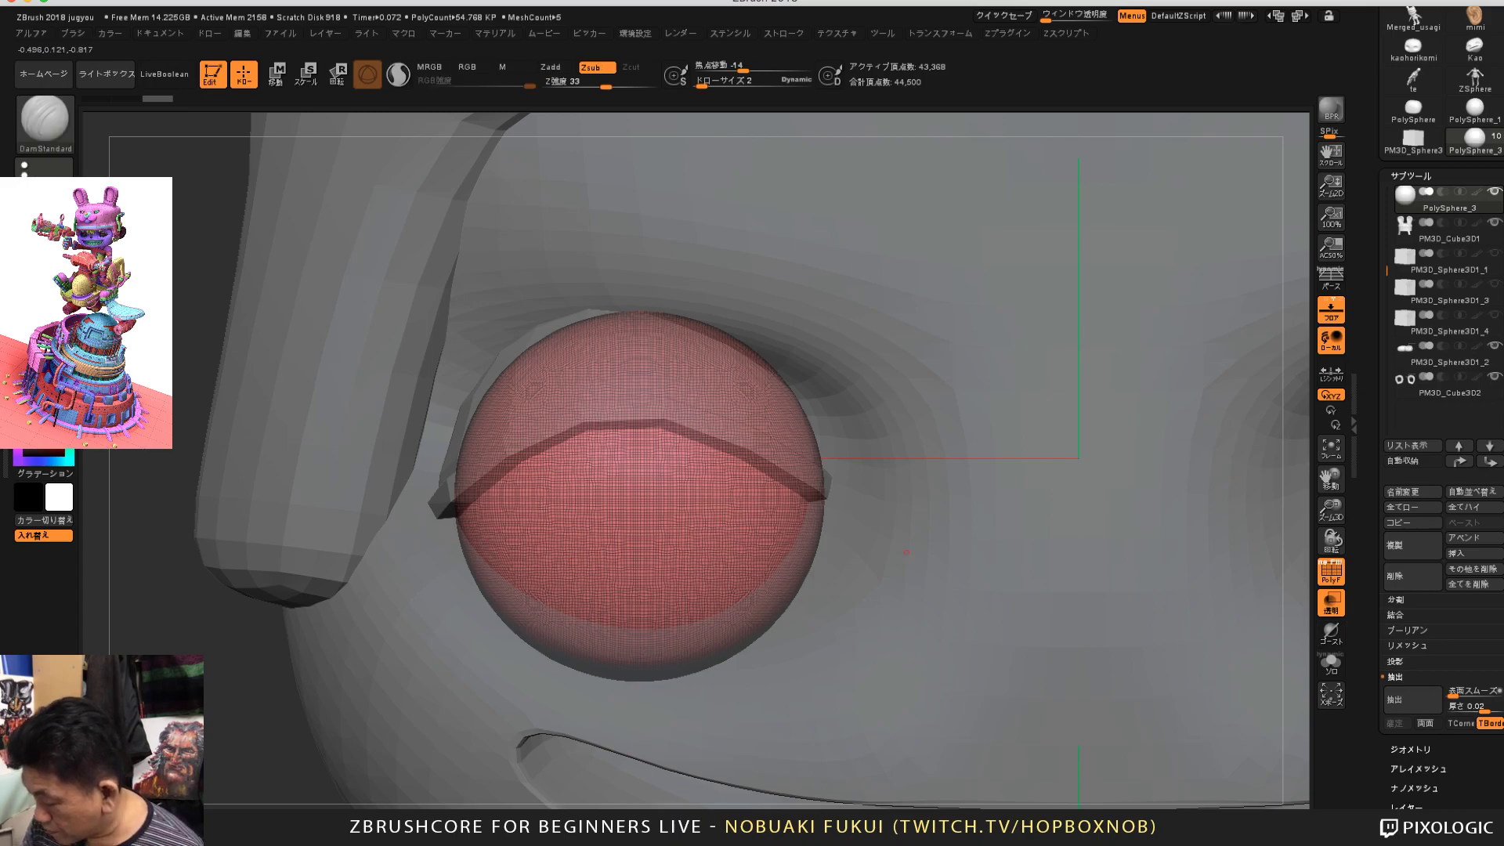
pyautogui.click(1331, 572)
pyautogui.press('ctrl')
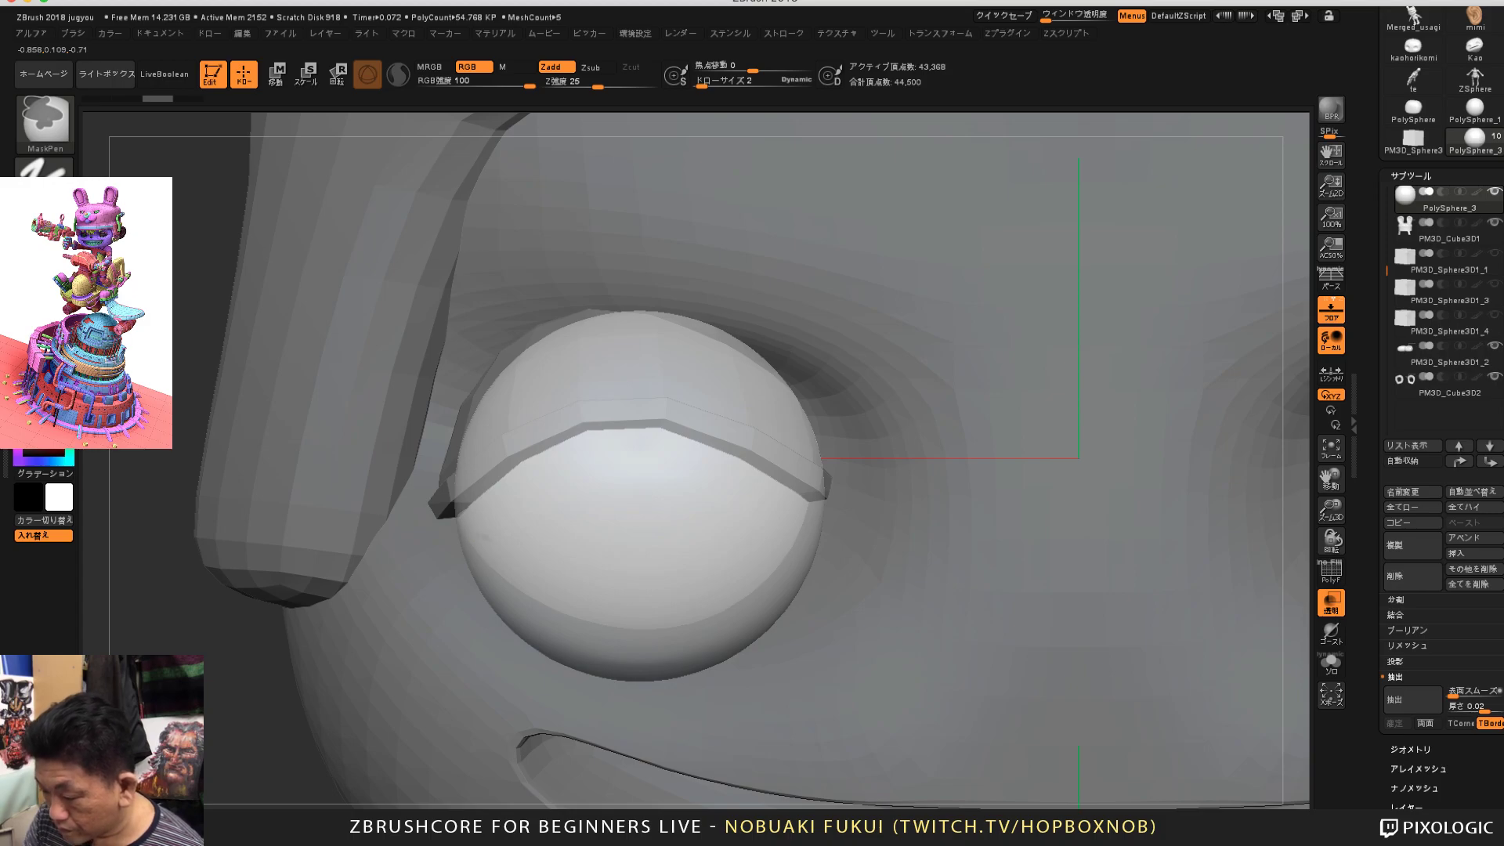
# Step: Paint a curved MaskPen line across the eyeball's lower front for the lower eyelid, using draw size 9
pyautogui.hotkey('ctrl', 'z')
pyautogui.click(709, 82)
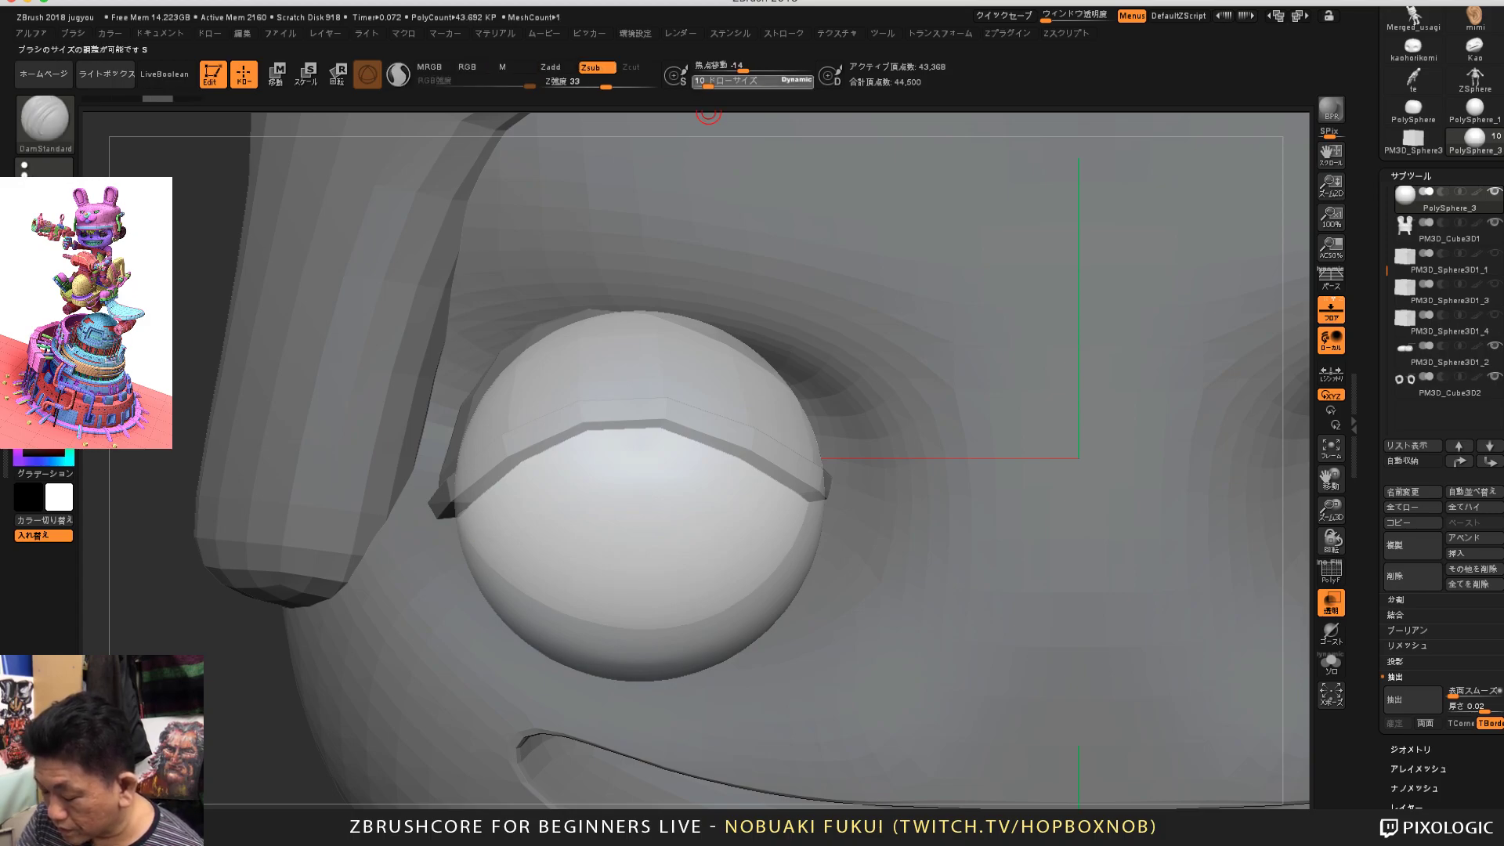
pyautogui.press('ctrl')
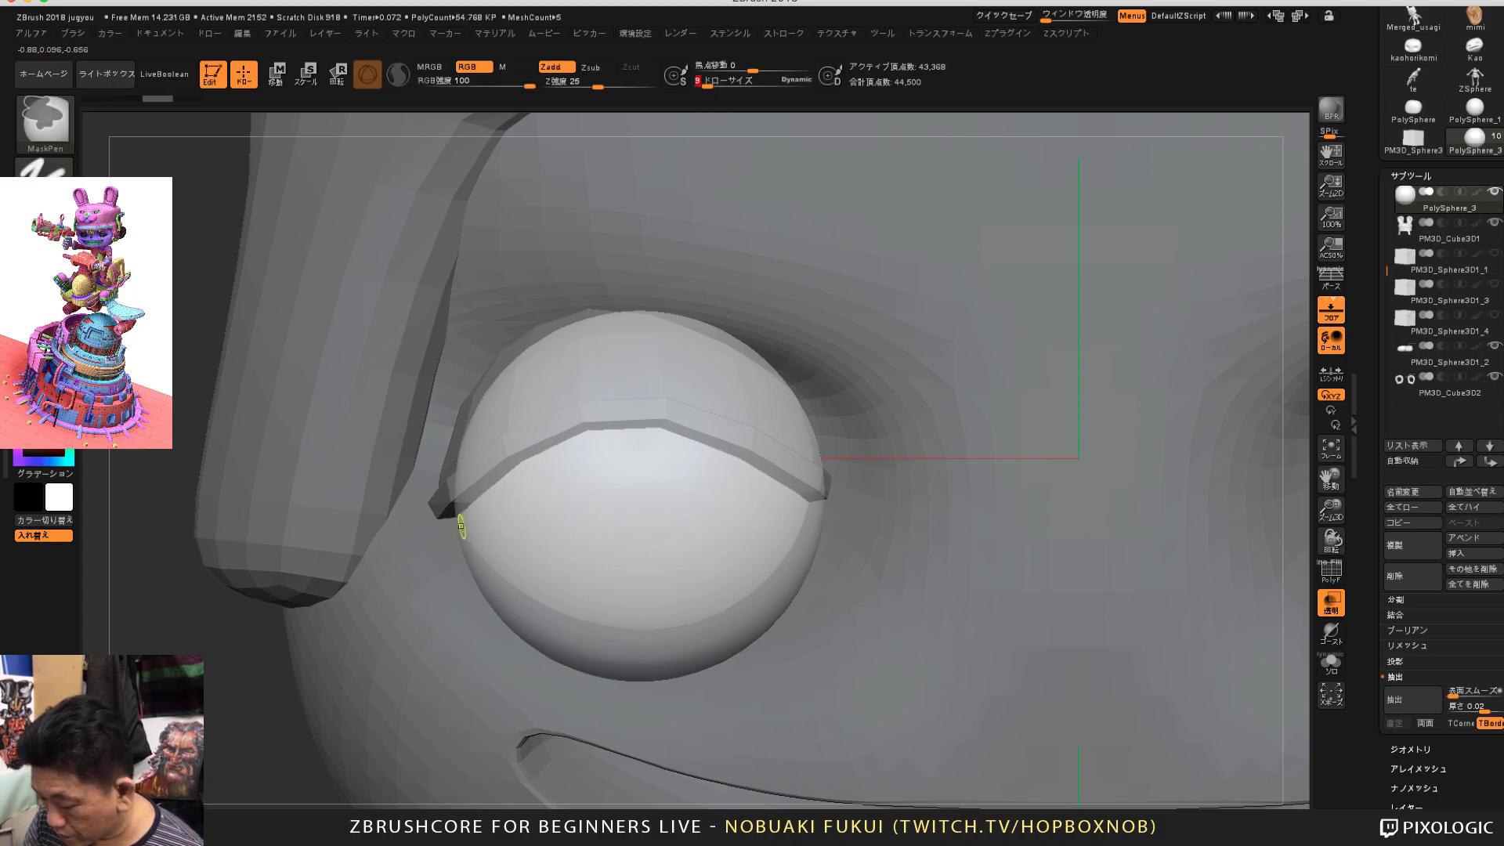
pyautogui.moveTo(544, 578)
pyautogui.keyDown('ctrl'); pyautogui.mouseDown()
pyautogui.moveTo(638, 615)
pyautogui.moveTo(756, 576)
pyautogui.moveTo(805, 509)
pyautogui.mouseUp(); pyautogui.keyUp('ctrl')
pyautogui.keyDown('ctrl'); pyautogui.moveTo(644, 611); pyautogui.dragTo(511, 542); pyautogui.keyUp('ctrl')
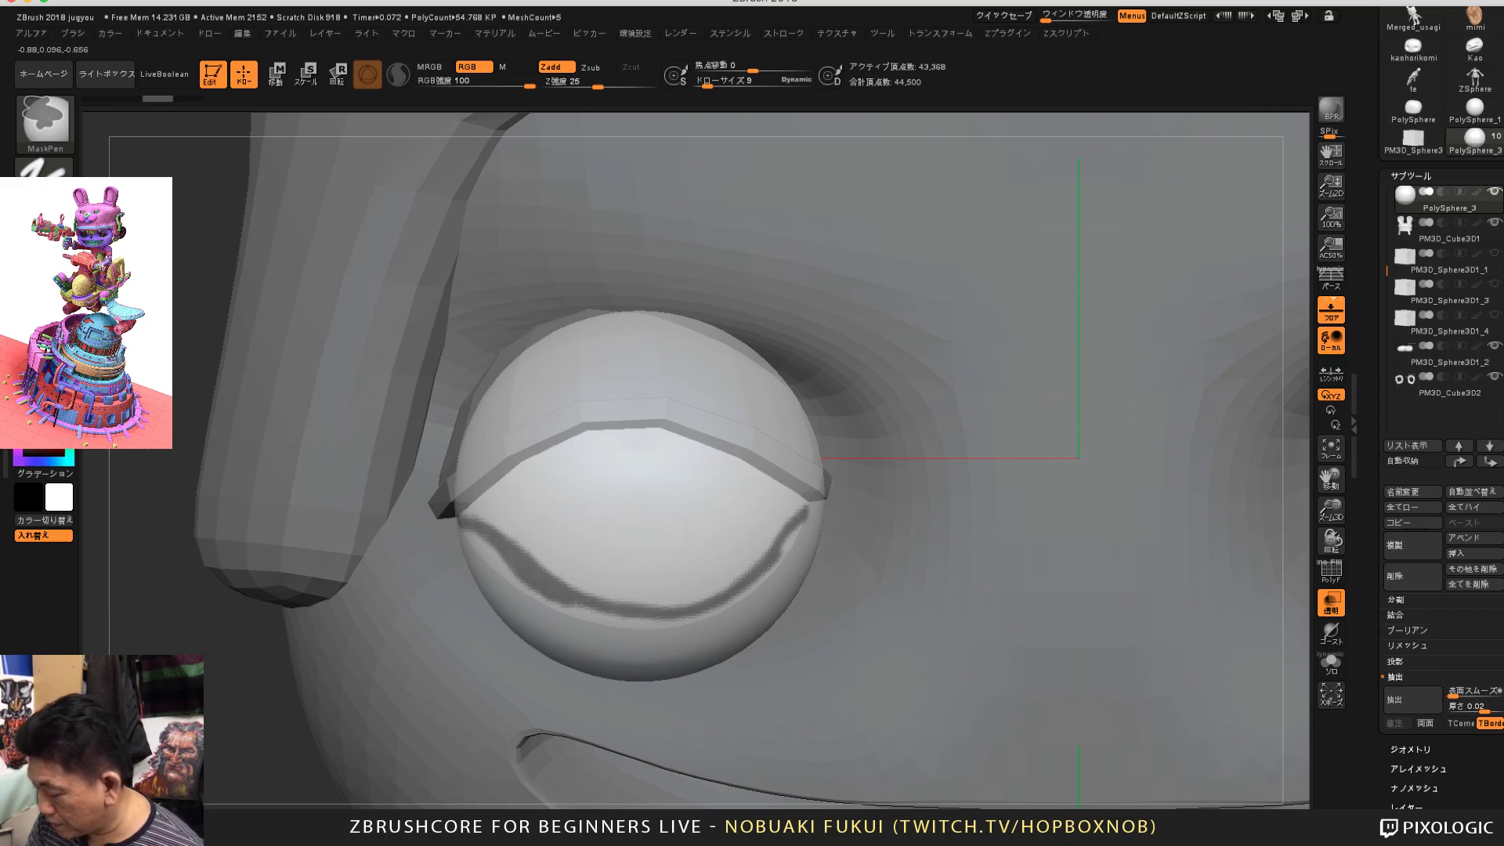
# Step: Isolate the eyeball and extend the painted mask line around its side
pyautogui.click(1331, 664)
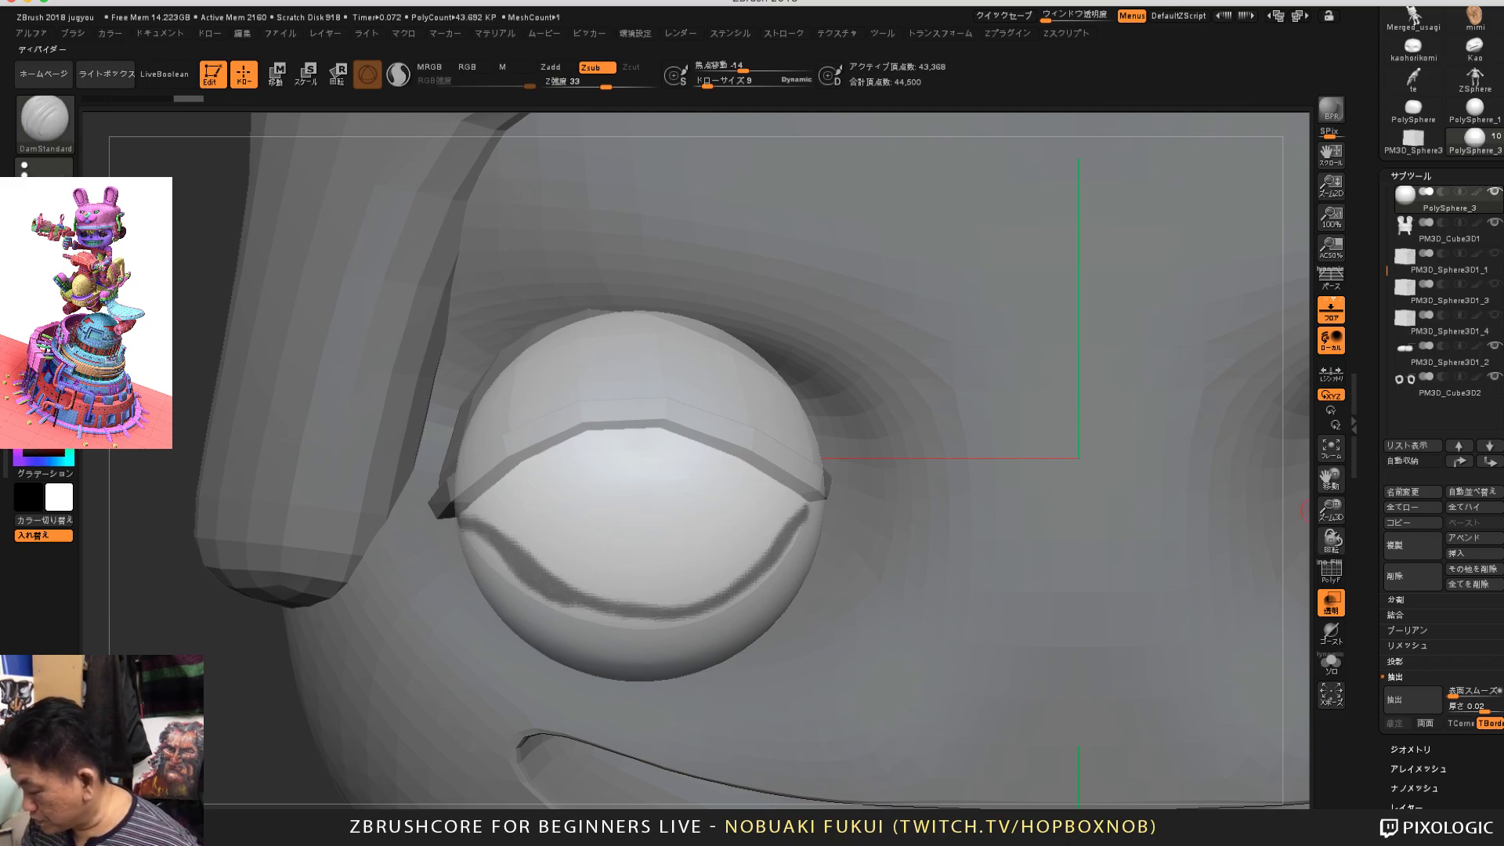
pyautogui.click(1331, 665)
pyautogui.moveTo(1152, 675); pyautogui.dragTo(952, 679)
pyautogui.moveTo(539, 516); pyautogui.dragTo(662, 517)
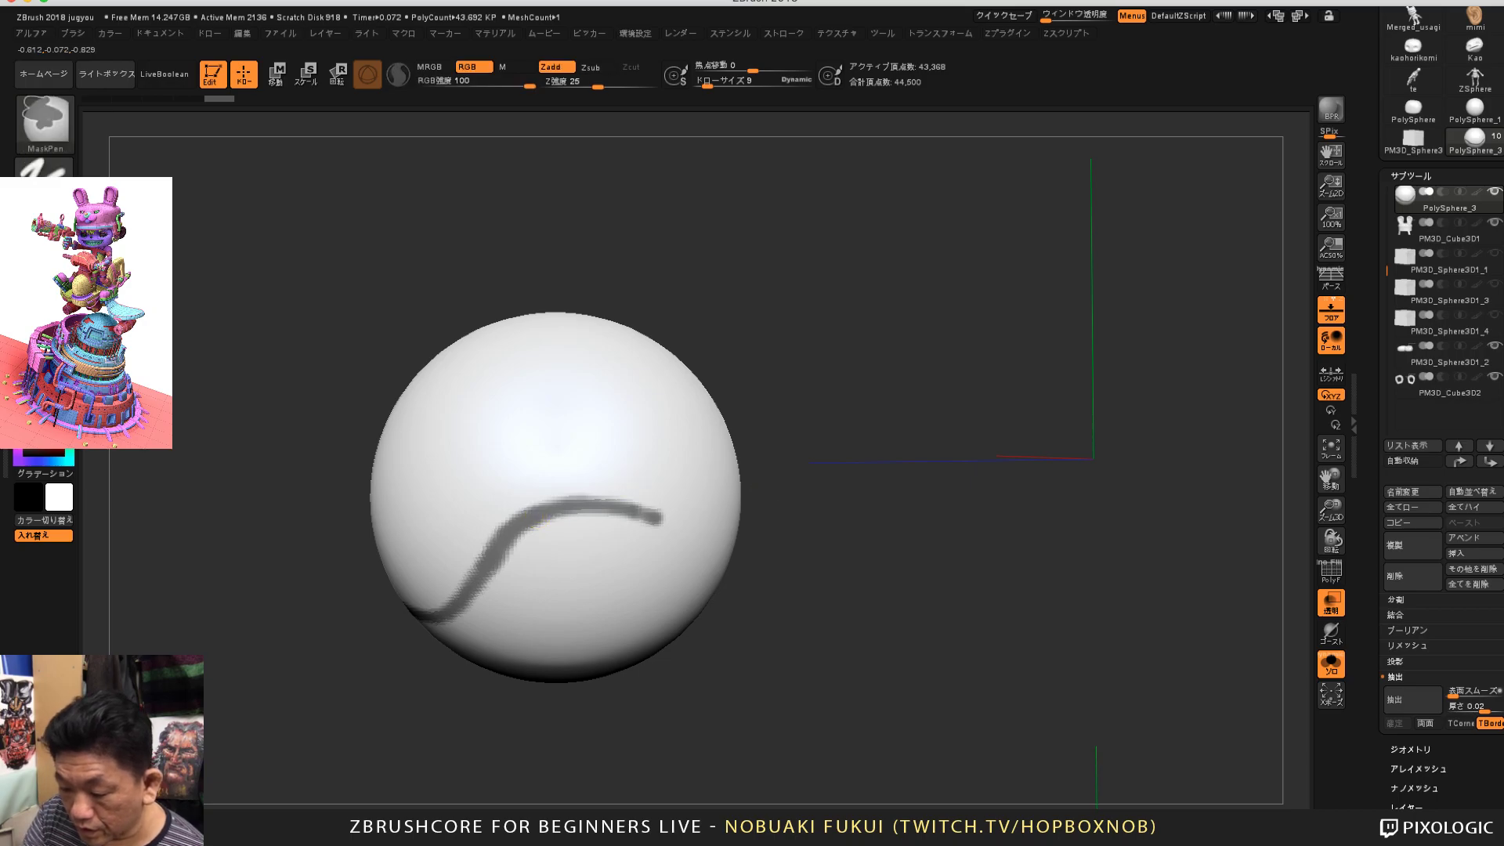
# Step: Fill the eyeball area below the painted line with mask using MaskLasso, working around from several sides
pyautogui.click(45, 119)
pyautogui.press('ctrl')
pyautogui.click(313, 206)
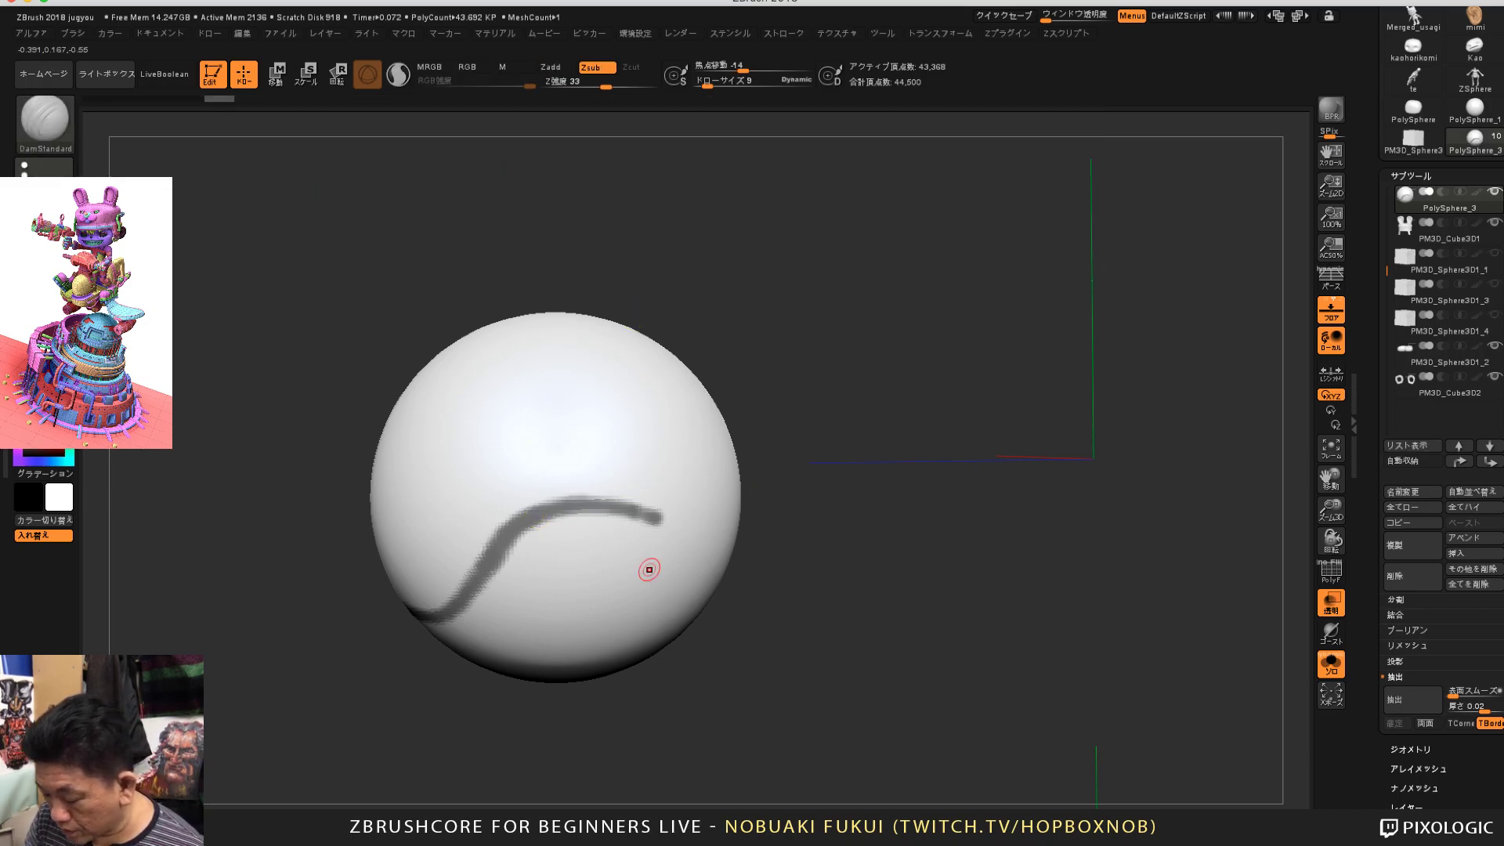
pyautogui.moveTo(666, 529)
pyautogui.keyDown('ctrl'); pyautogui.mouseDown()
pyautogui.moveTo(793, 628)
pyautogui.moveTo(485, 634)
pyautogui.moveTo(443, 670)
pyautogui.moveTo(438, 659)
pyautogui.mouseUp(); pyautogui.keyUp('ctrl')
pyautogui.moveTo(499, 730); pyautogui.dragTo(740, 733)
pyautogui.press('ctrl')
pyautogui.moveTo(383, 736)
pyautogui.mouseDown()
pyautogui.moveTo(361, 757)
pyautogui.moveTo(298, 739)
pyautogui.mouseUp()
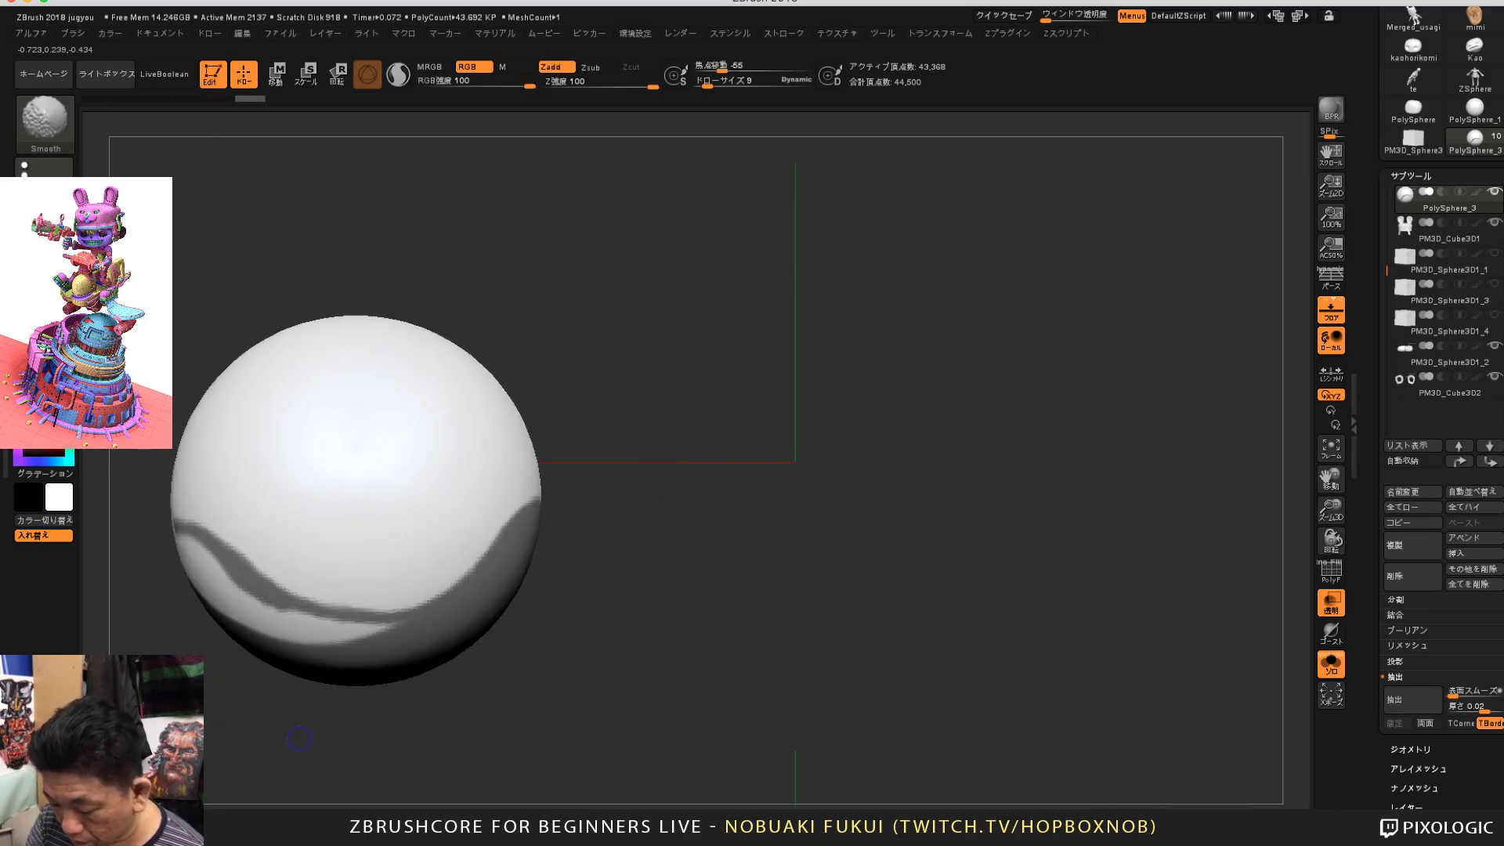
pyautogui.moveTo(135, 597)
pyautogui.keyDown('ctrl'); pyautogui.mouseDown()
pyautogui.moveTo(137, 559)
pyautogui.moveTo(185, 533)
pyautogui.moveTo(453, 694)
pyautogui.moveTo(329, 736)
pyautogui.moveTo(644, 736)
pyautogui.mouseUp(); pyautogui.keyUp('ctrl')
pyautogui.moveTo(280, 611)
pyautogui.keyDown('ctrl'); pyautogui.mouseDown()
pyautogui.moveTo(386, 540)
pyautogui.moveTo(425, 719)
pyautogui.moveTo(489, 690)
pyautogui.moveTo(461, 550)
pyautogui.moveTo(246, 682)
pyautogui.mouseUp(); pyautogui.keyUp('ctrl')
# Step: Smooth out the uneven mask edge on the eyeball's side with MaskPen
pyautogui.moveTo(812, 619); pyautogui.dragTo(752, 617)
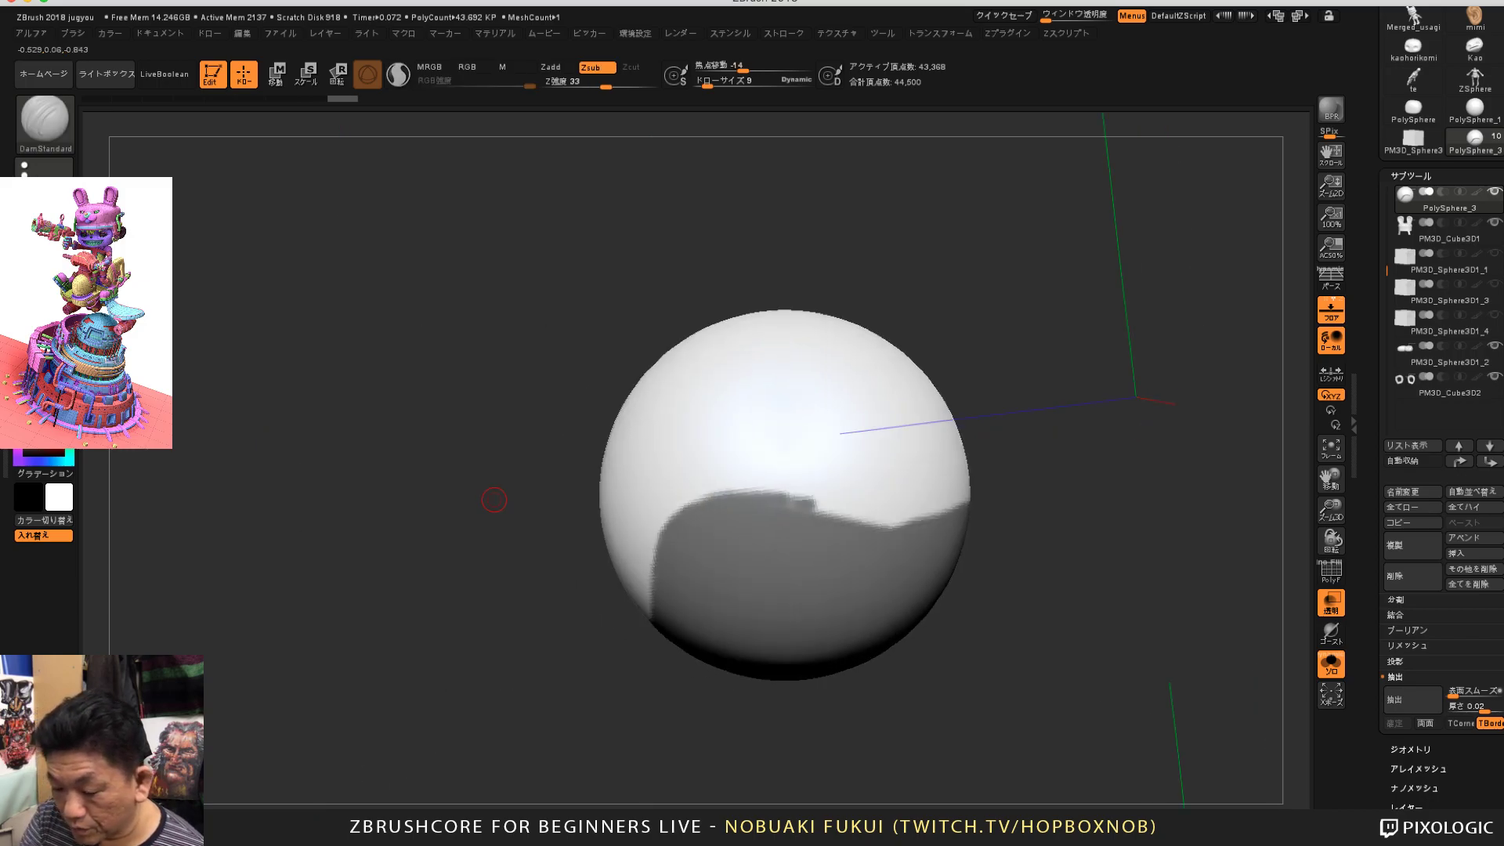
pyautogui.hotkey('ctrl', 'b')
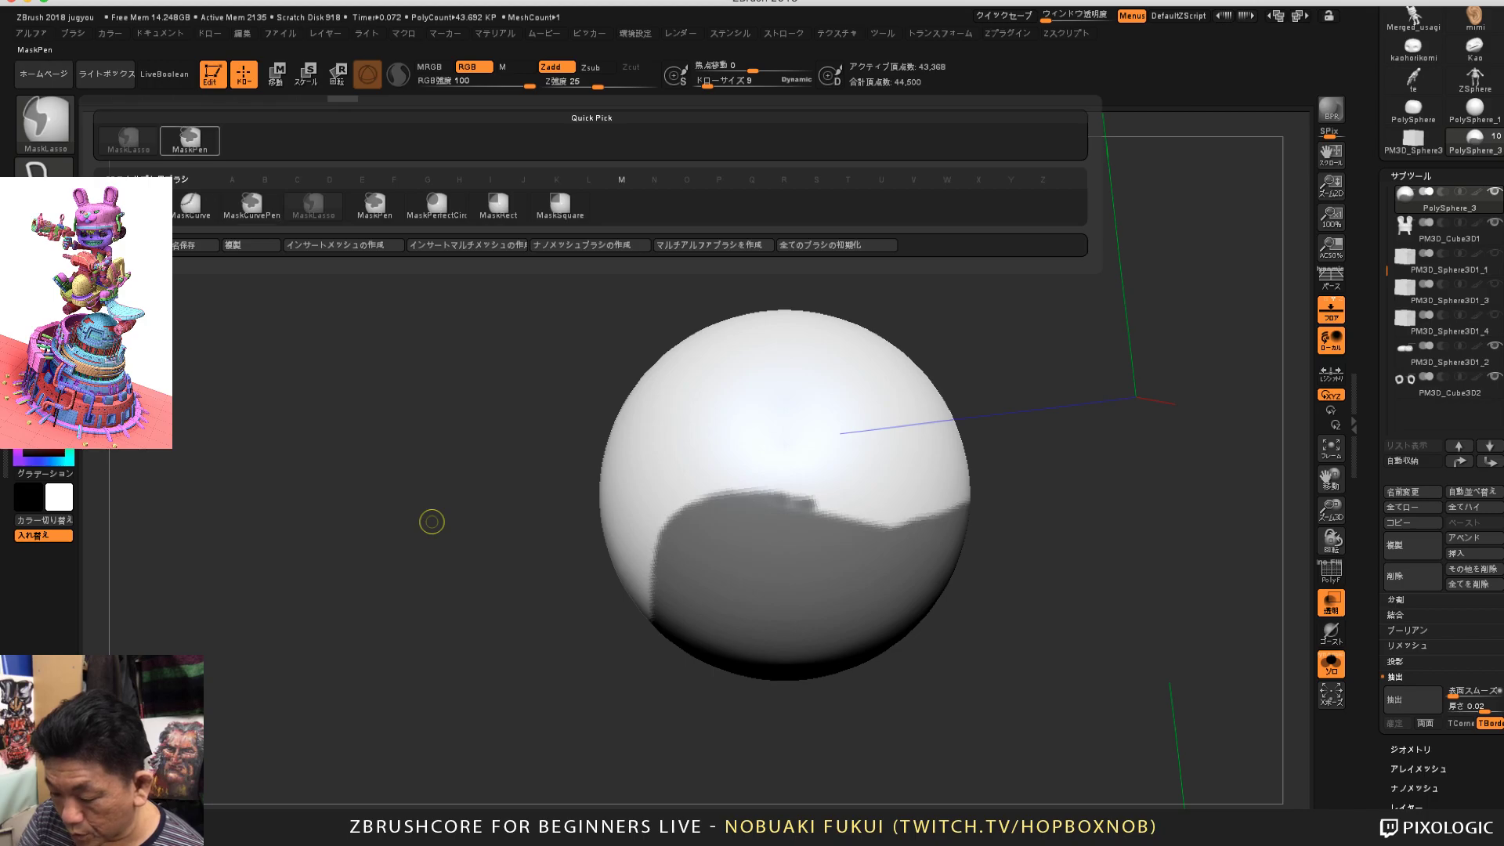
pyautogui.press('p')
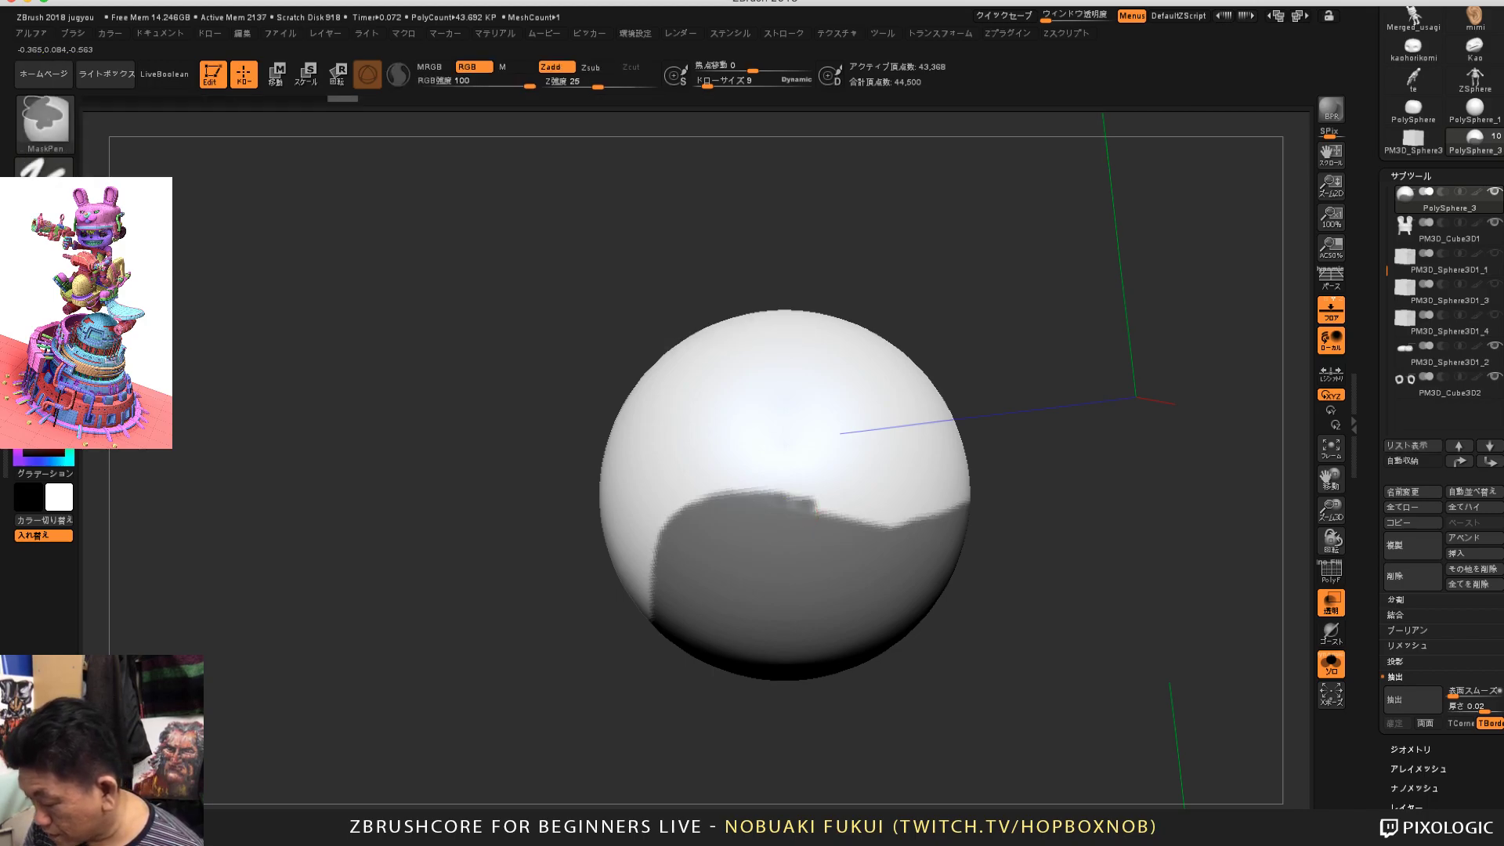
pyautogui.keyDown('ctrl'); pyautogui.moveTo(816, 512); pyautogui.dragTo(897, 523); pyautogui.keyUp('ctrl')
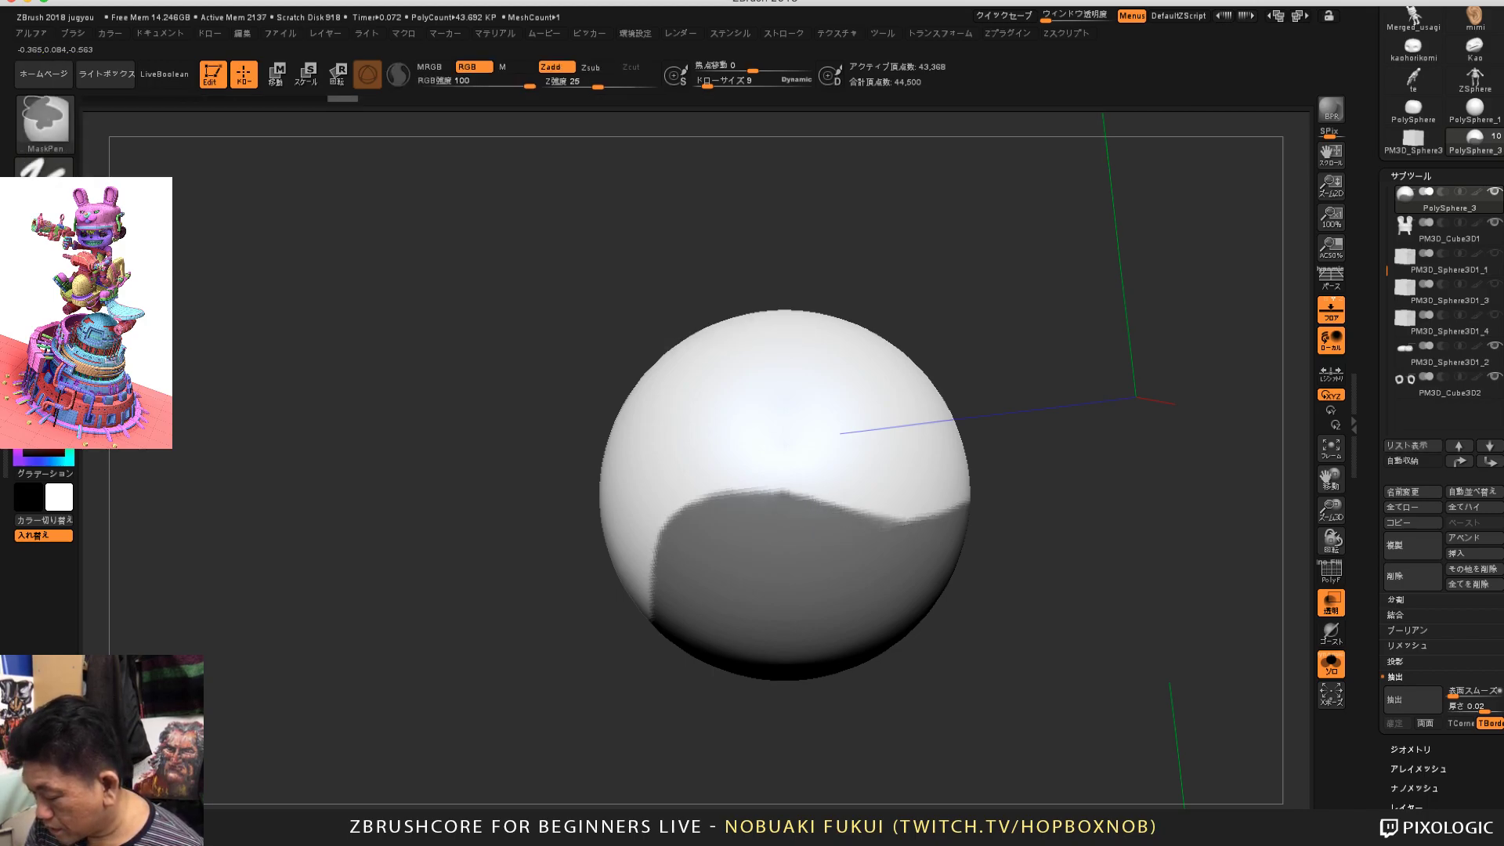
# Step: Examine the lower eyelid mask from the front and show the polyframe wireframe on the eyeball
pyautogui.moveTo(1010, 572); pyautogui.dragTo(1199, 599)
pyautogui.keyDown('alt'); pyautogui.moveTo(1031, 601); pyautogui.dragTo(1134, 612); pyautogui.keyUp('alt')
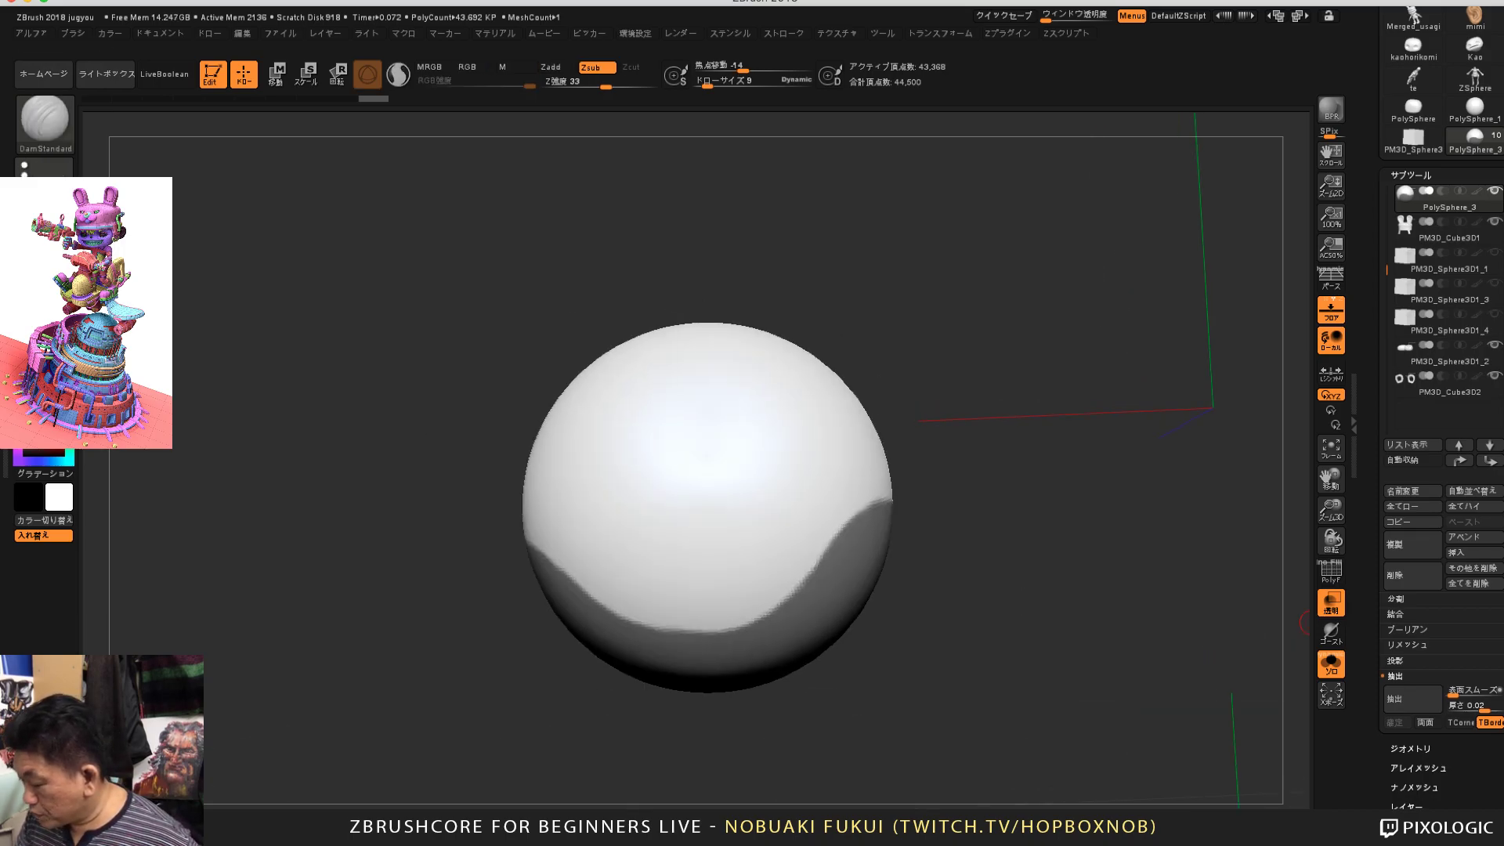
pyautogui.moveTo(1372, 619); pyautogui.dragTo(1372, 354)
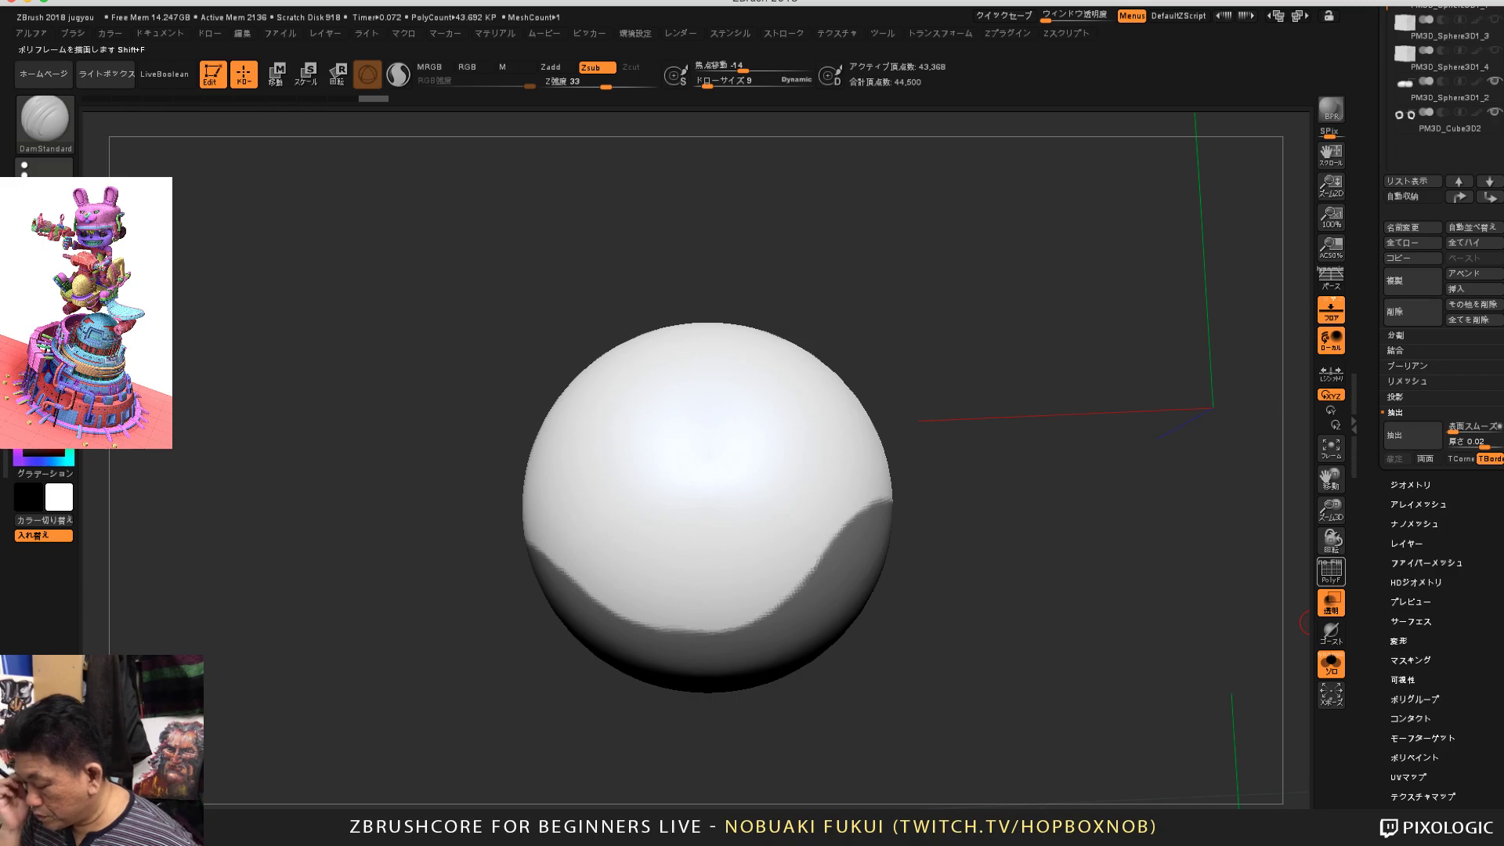
pyautogui.click(1332, 571)
pyautogui.moveTo(1144, 596); pyautogui.dragTo(1122, 590)
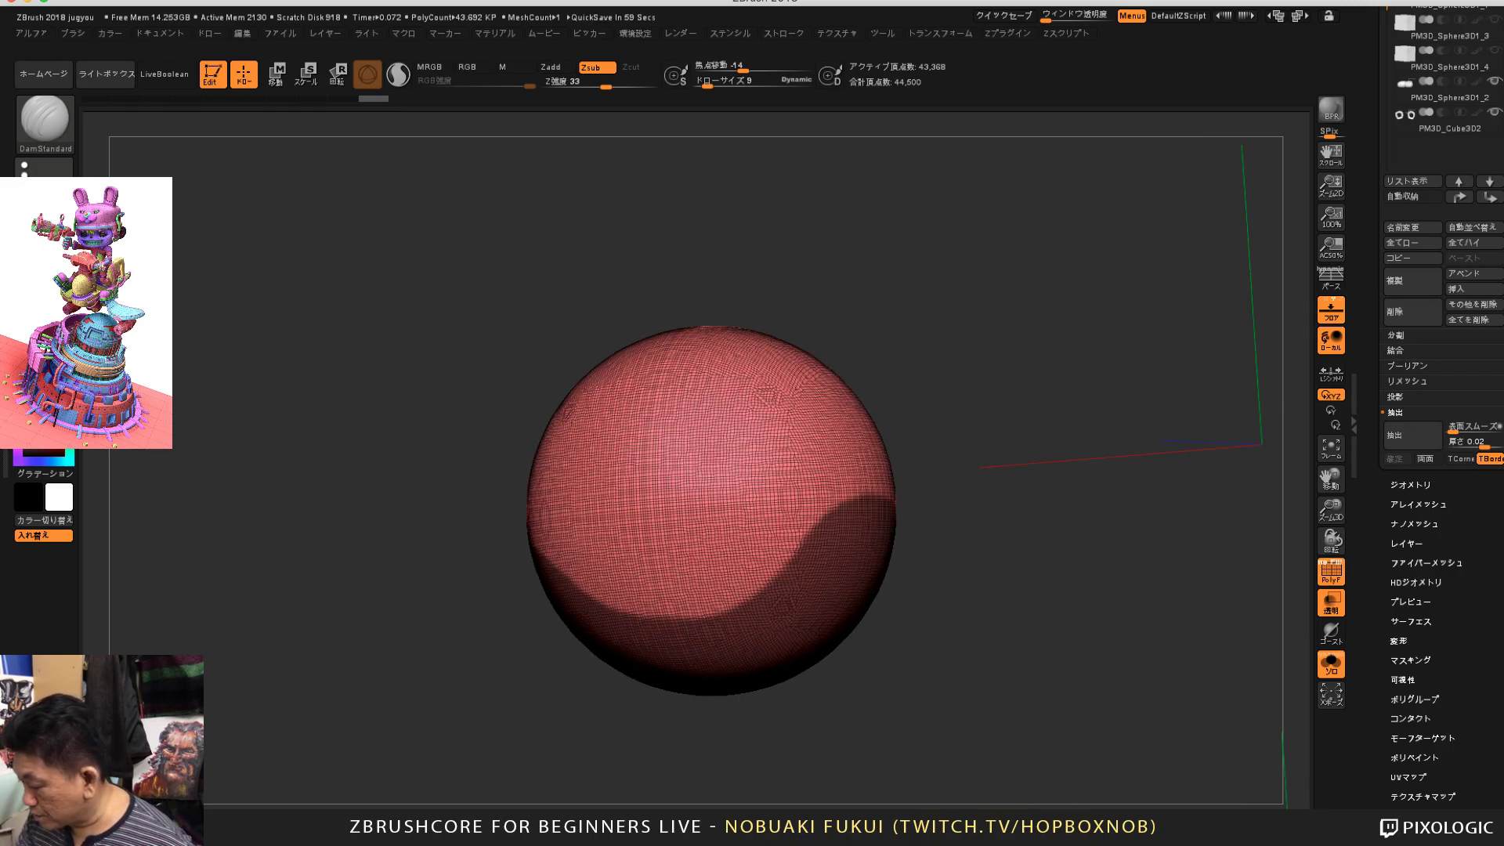
pyautogui.keyDown('alt'); pyautogui.moveTo(1128, 533); pyautogui.dragTo(1132, 607); pyautogui.keyUp('alt')
# Step: Add an edge loop along the mask border on the eyeball to split it into two polygroups, and clear the mask
pyautogui.click(1418, 505)
pyautogui.scroll(8, 1410, 509)
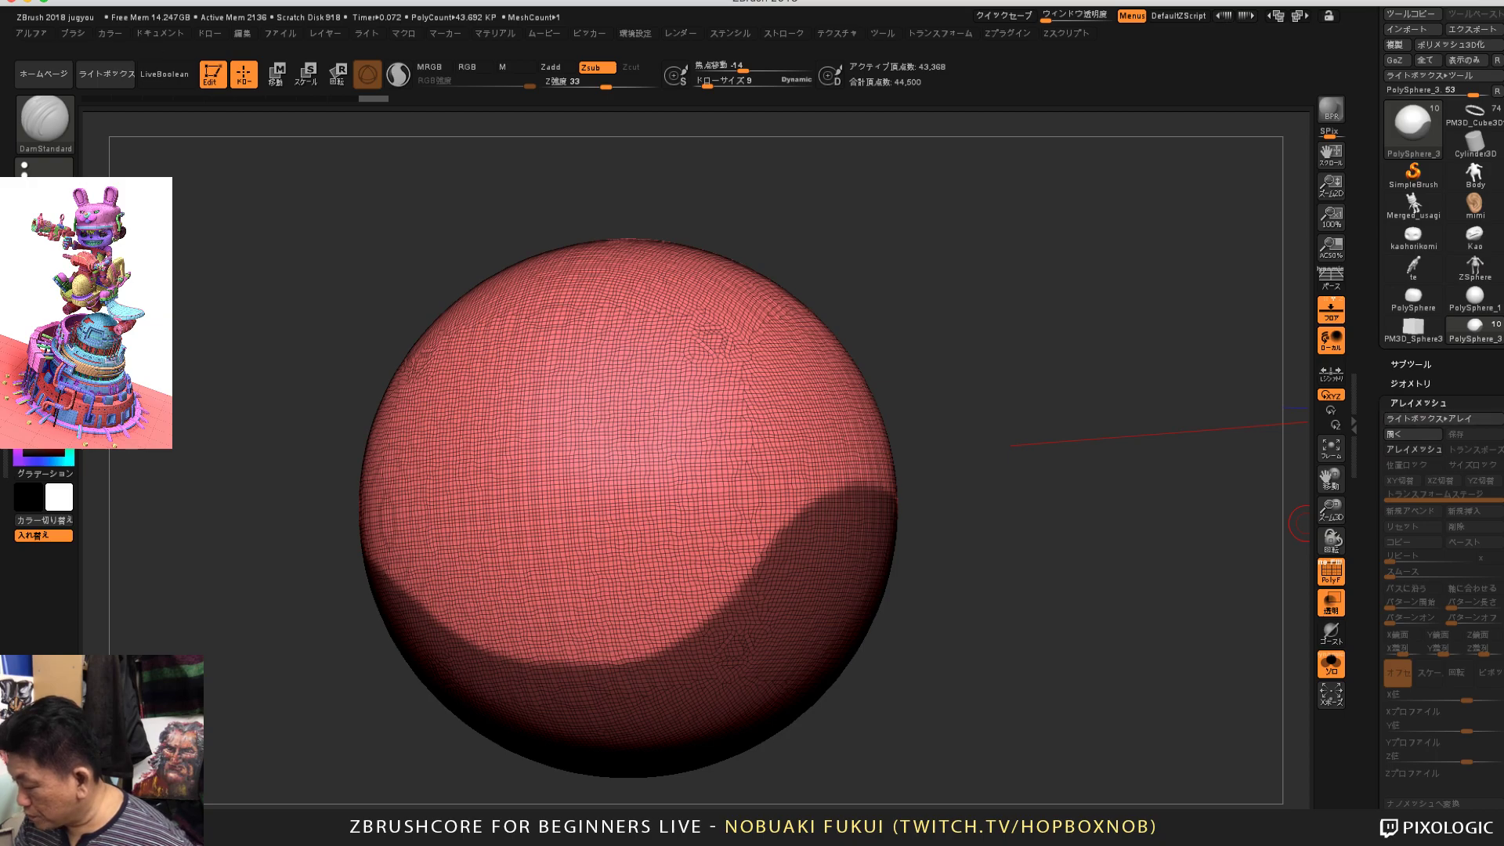
pyautogui.click(1410, 384)
pyautogui.keyDown('alt'); pyautogui.moveTo(1202, 658); pyautogui.dragTo(1194, 594); pyautogui.keyUp('alt')
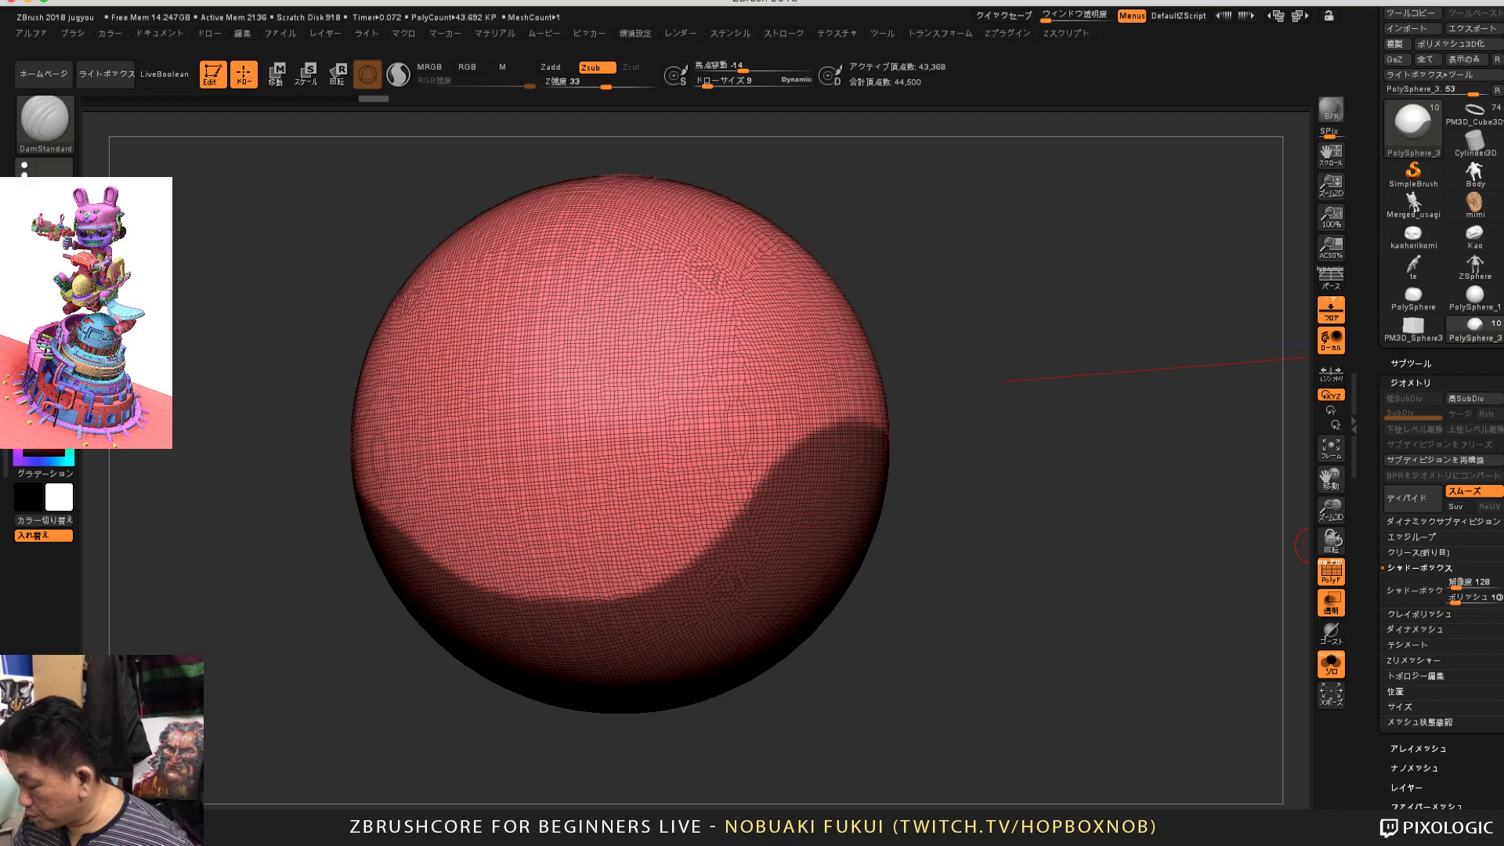
pyautogui.click(1410, 537)
pyautogui.moveTo(1382, 548); pyautogui.dragTo(1382, 387)
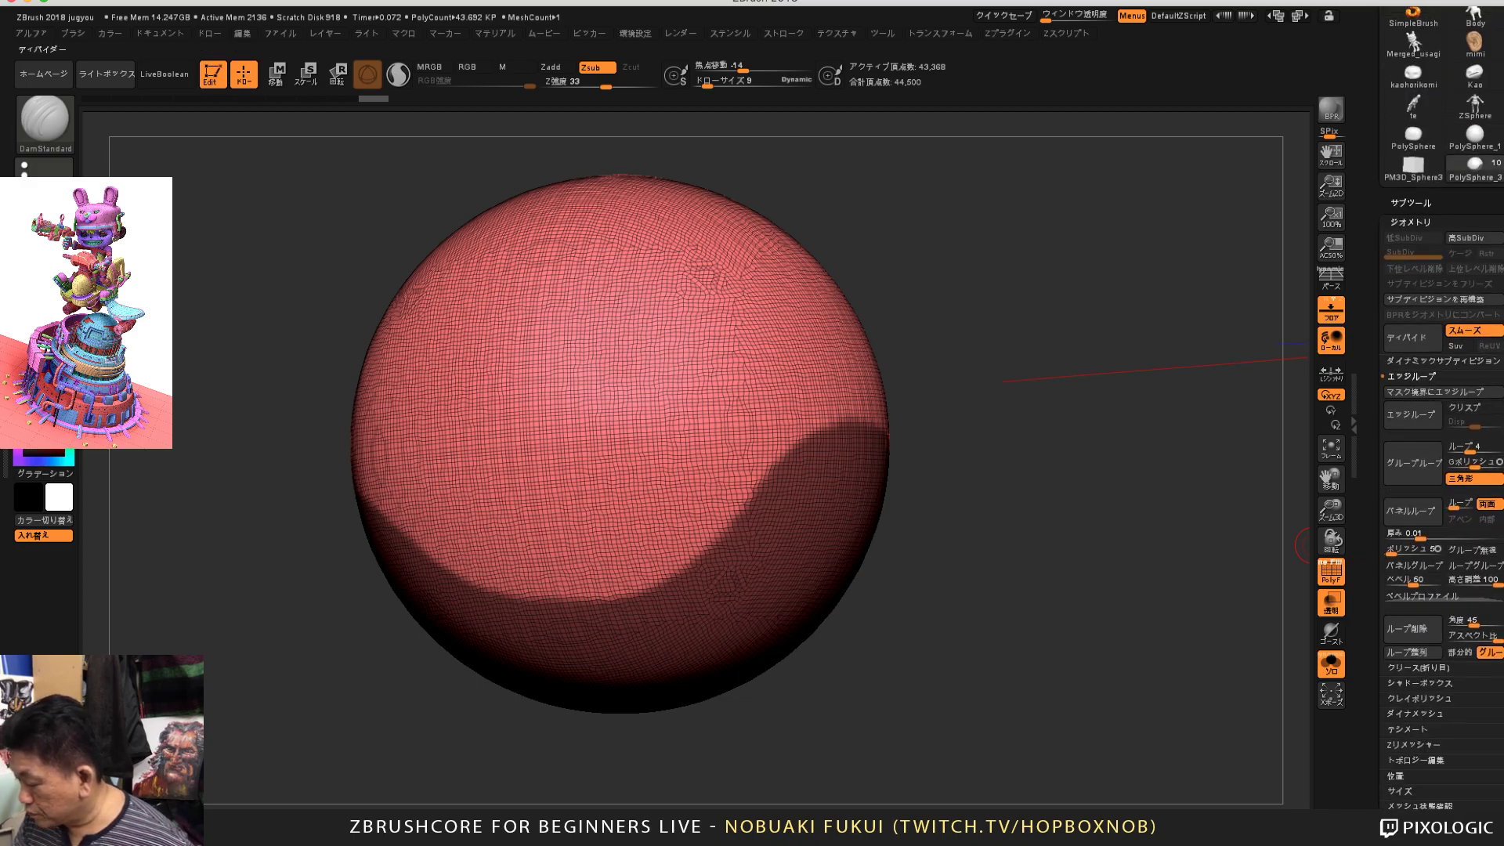
pyautogui.moveTo(1160, 549); pyautogui.dragTo(1129, 549)
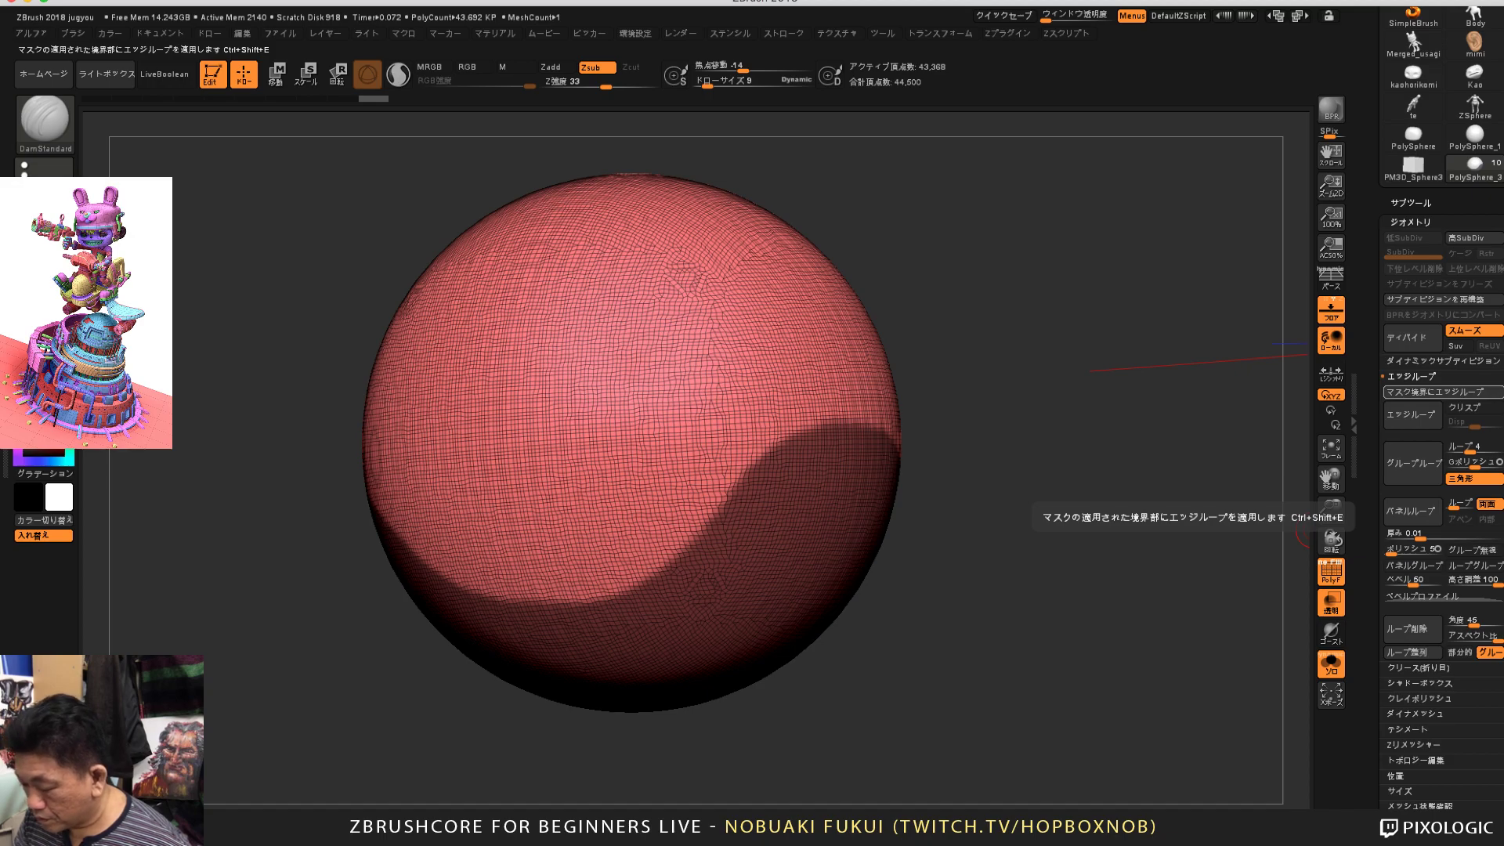
pyautogui.click(1441, 391)
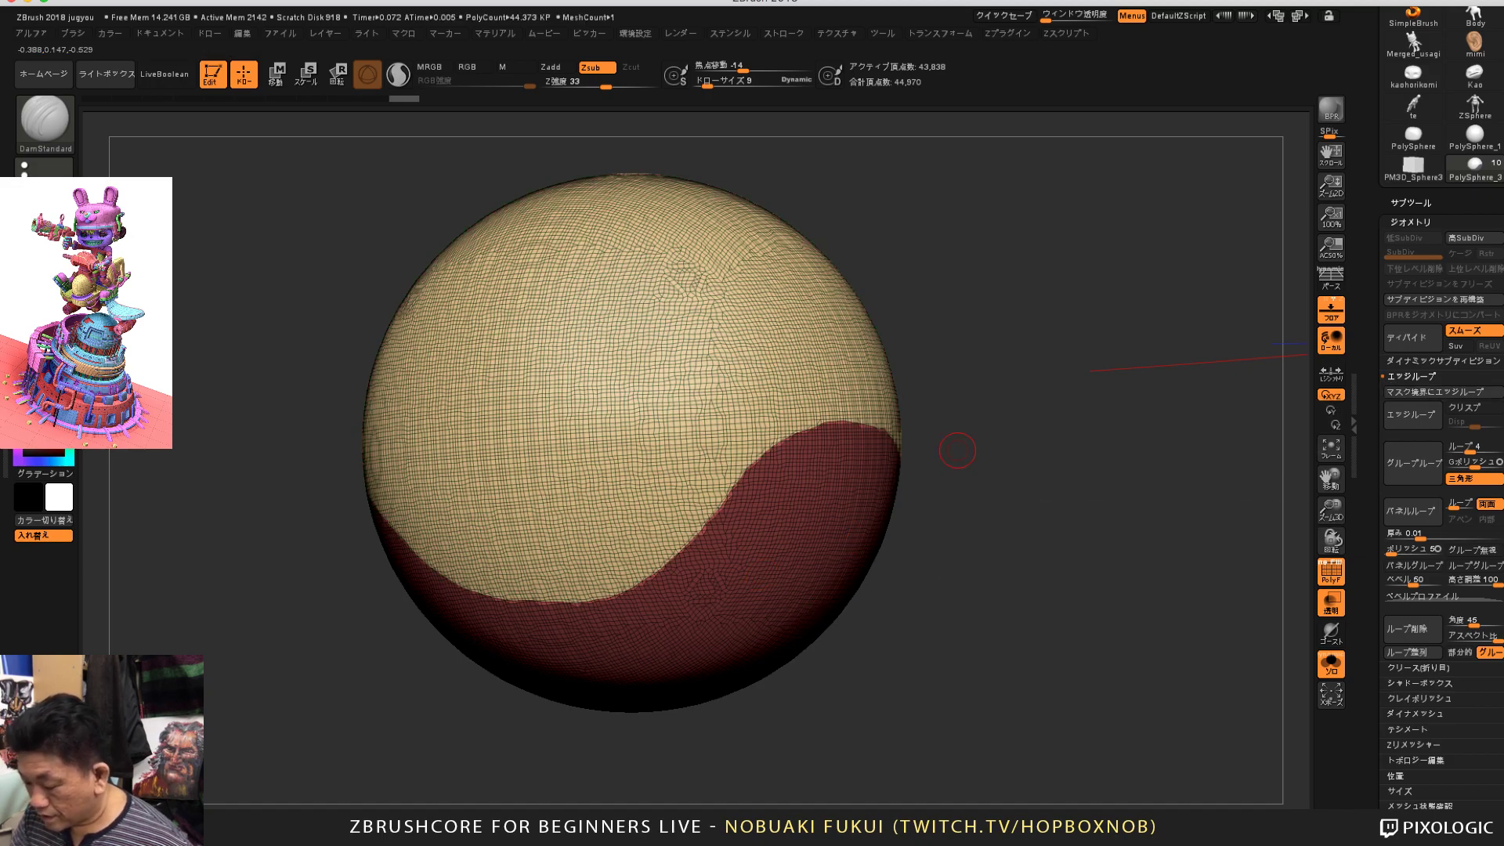
pyautogui.keyDown('ctrl'); pyautogui.moveTo(1082, 500); pyautogui.dragTo(1152, 558); pyautogui.keyUp('ctrl')
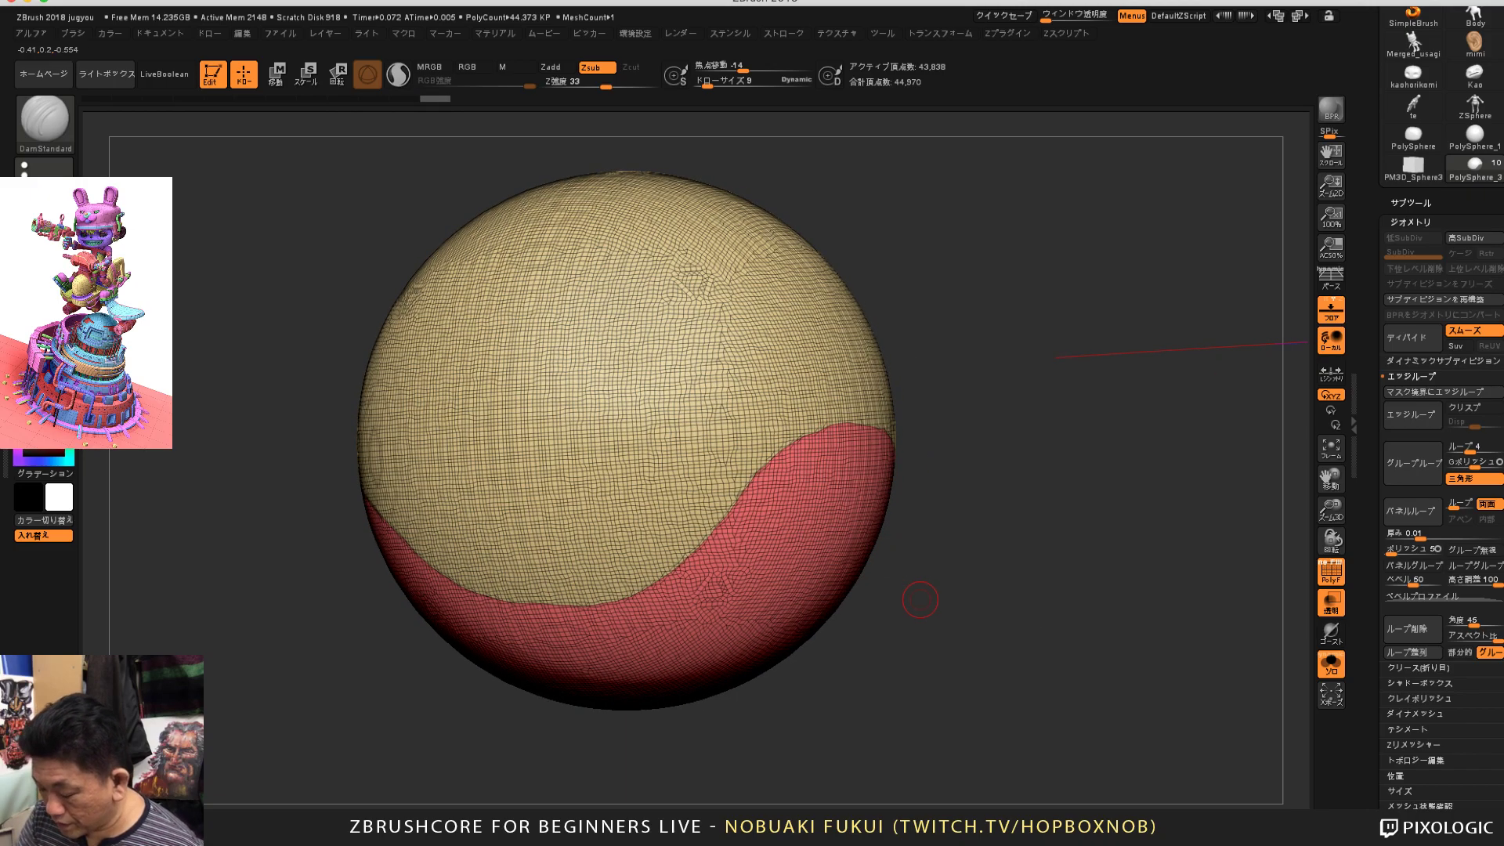
# Step: Isolate the lower eyelid polygroup on the eyeball and open the Modify Topology options
pyautogui.hotkey('ctrl', 'shift')
pyautogui.keyDown('ctrl'); pyautogui.keyDown('shift'); pyautogui.click(814, 512); pyautogui.keyUp('shift'); pyautogui.keyUp('ctrl')
pyautogui.moveTo(1019, 489)
pyautogui.mouseDown()
pyautogui.moveTo(1054, 544)
pyautogui.moveTo(1041, 568)
pyautogui.moveTo(1301, 540)
pyautogui.mouseUp()
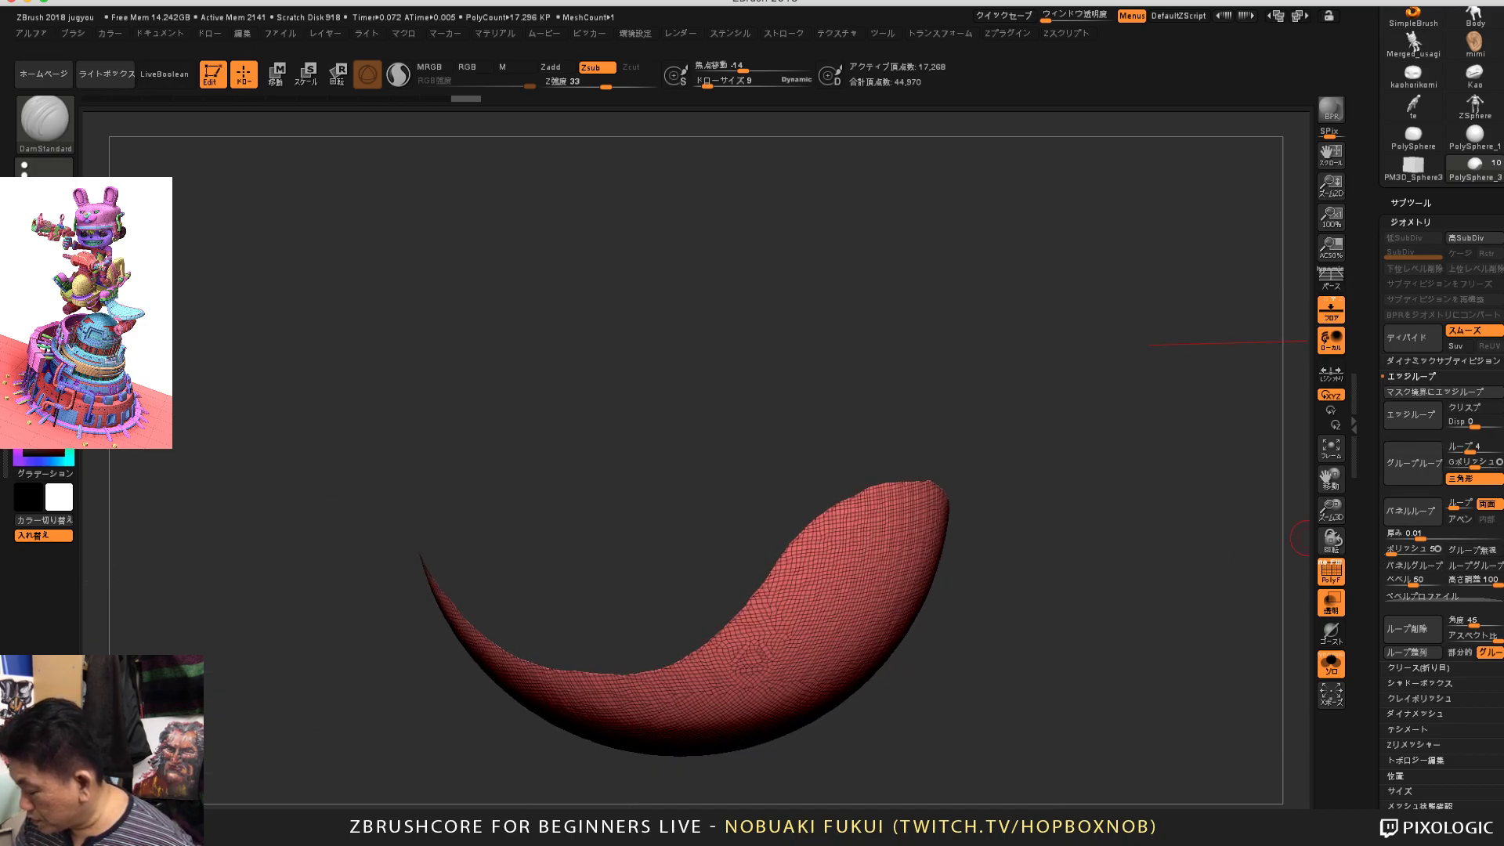
pyautogui.click(1415, 760)
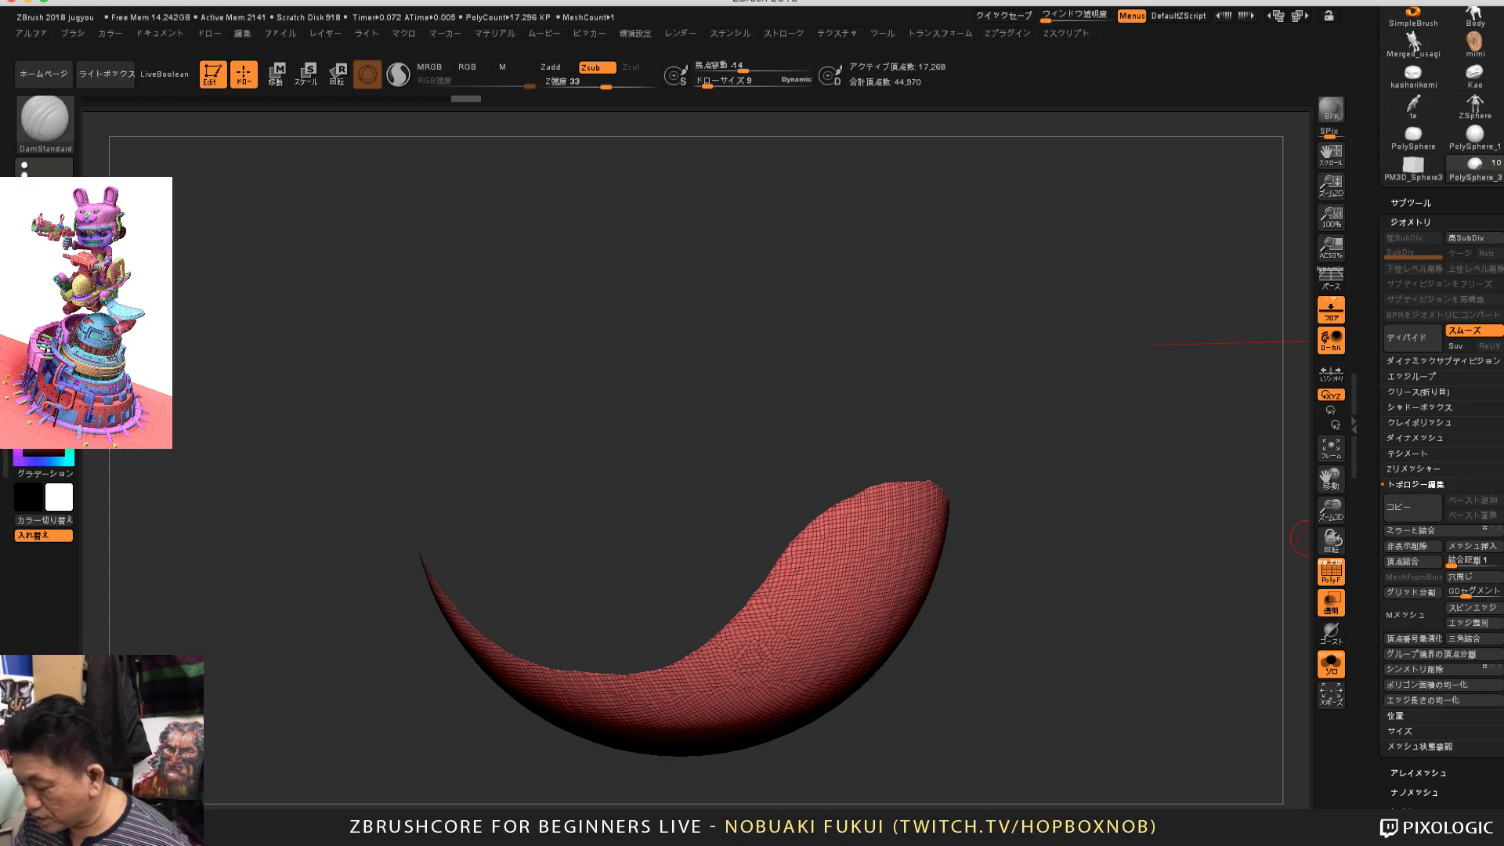
# Step: Show the whole eyeball again and undo the mask clearing and the mask-border edge loop
pyautogui.keyDown('ctrl'); pyautogui.keyDown('shift'); pyautogui.click(1310, 513); pyautogui.keyUp('shift'); pyautogui.keyUp('ctrl')
pyautogui.hotkey('ctrl', 'z')
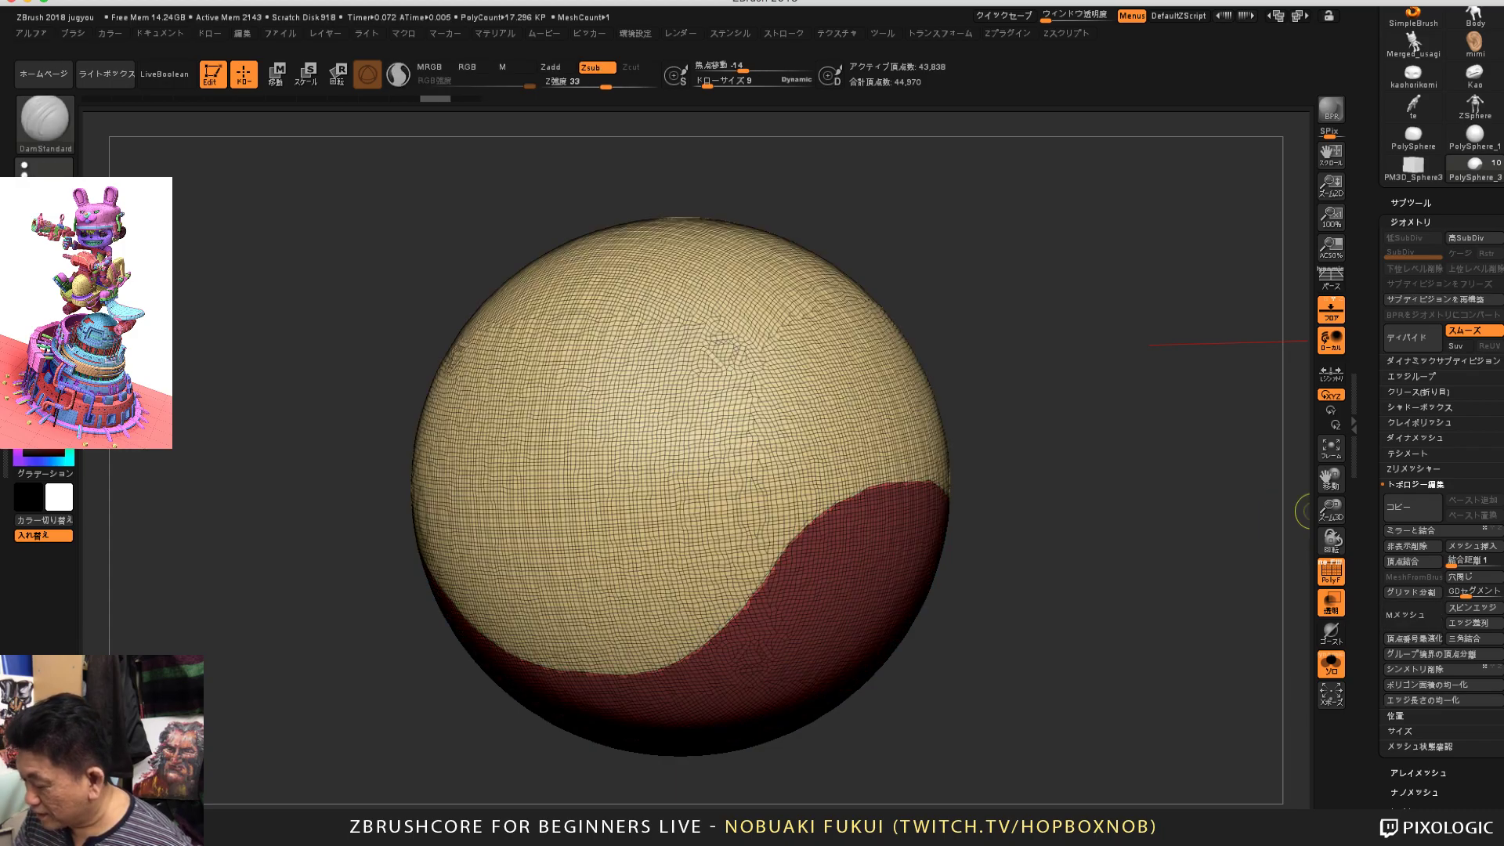
pyautogui.hotkey('ctrl', 'z')
# Step: Duplicate the masked eyeball subtool PolySphere_3
pyautogui.moveTo(1374, 510); pyautogui.dragTo(1374, 713)
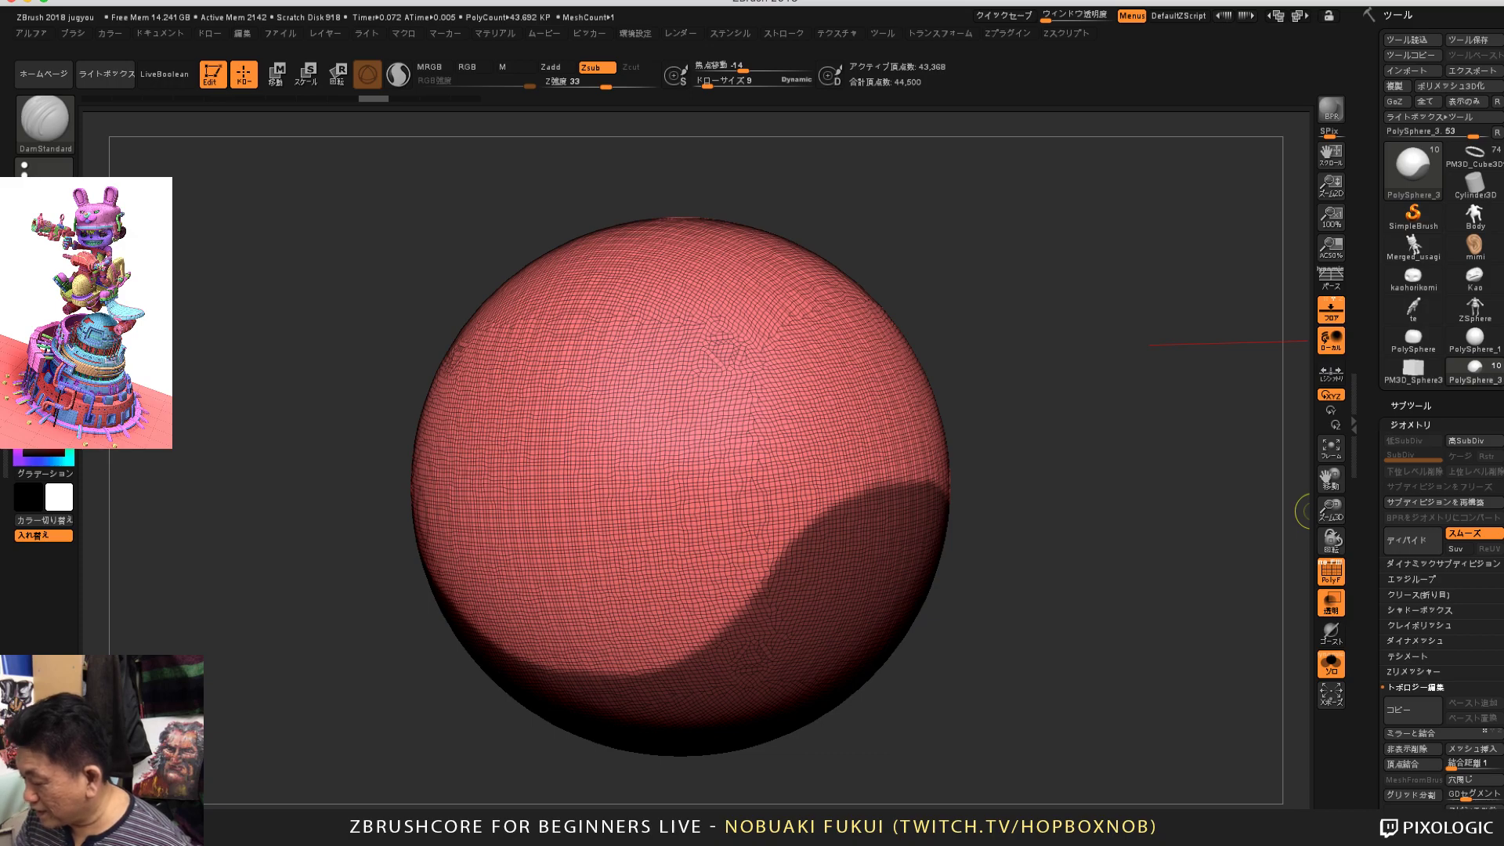
pyautogui.click(1411, 406)
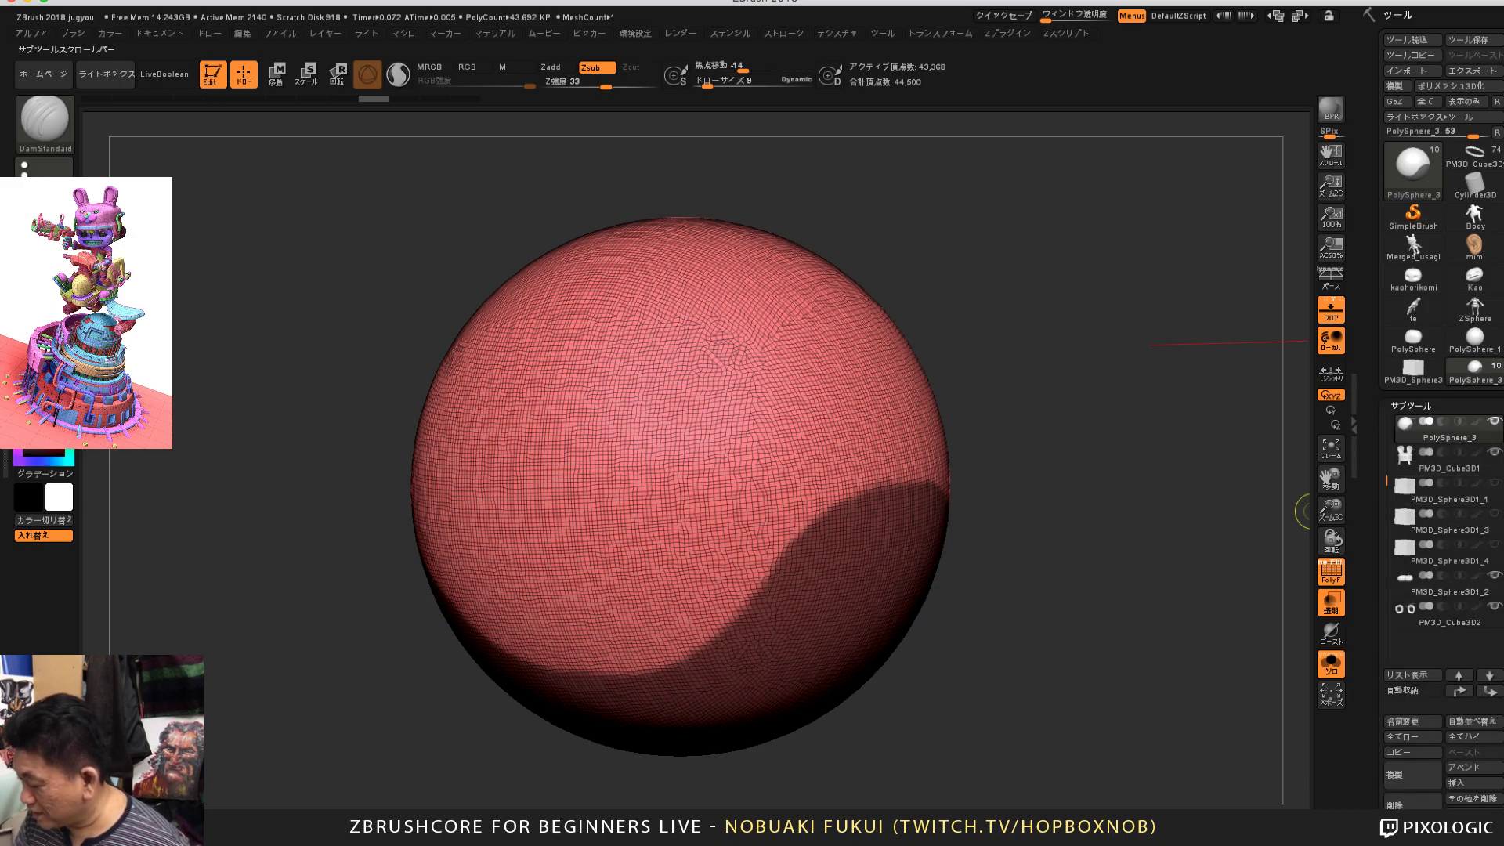
pyautogui.scroll(3, 1445, 532)
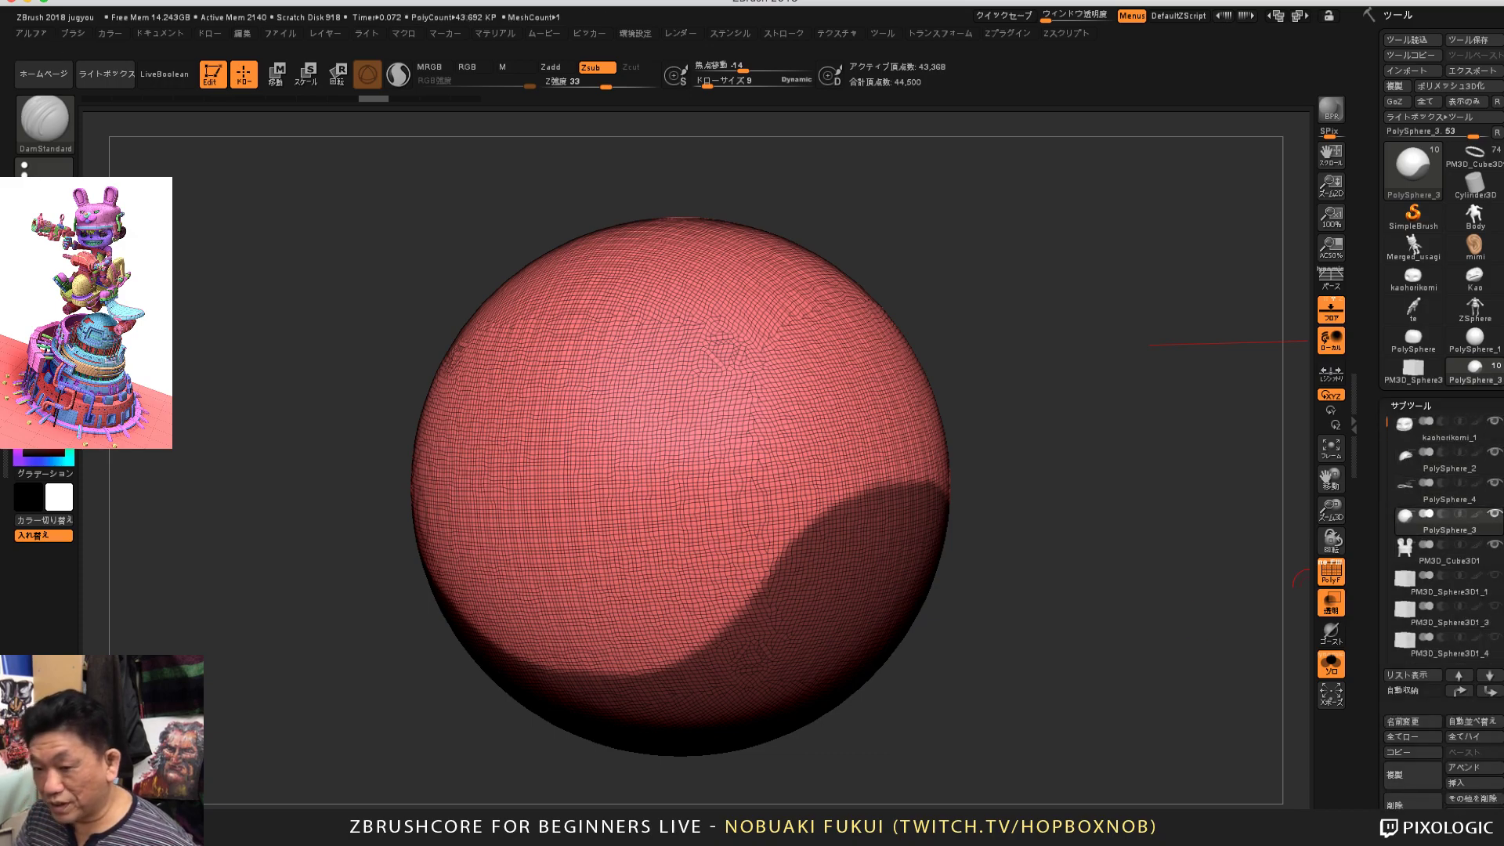
pyautogui.moveTo(1187, 639); pyautogui.dragTo(1219, 578)
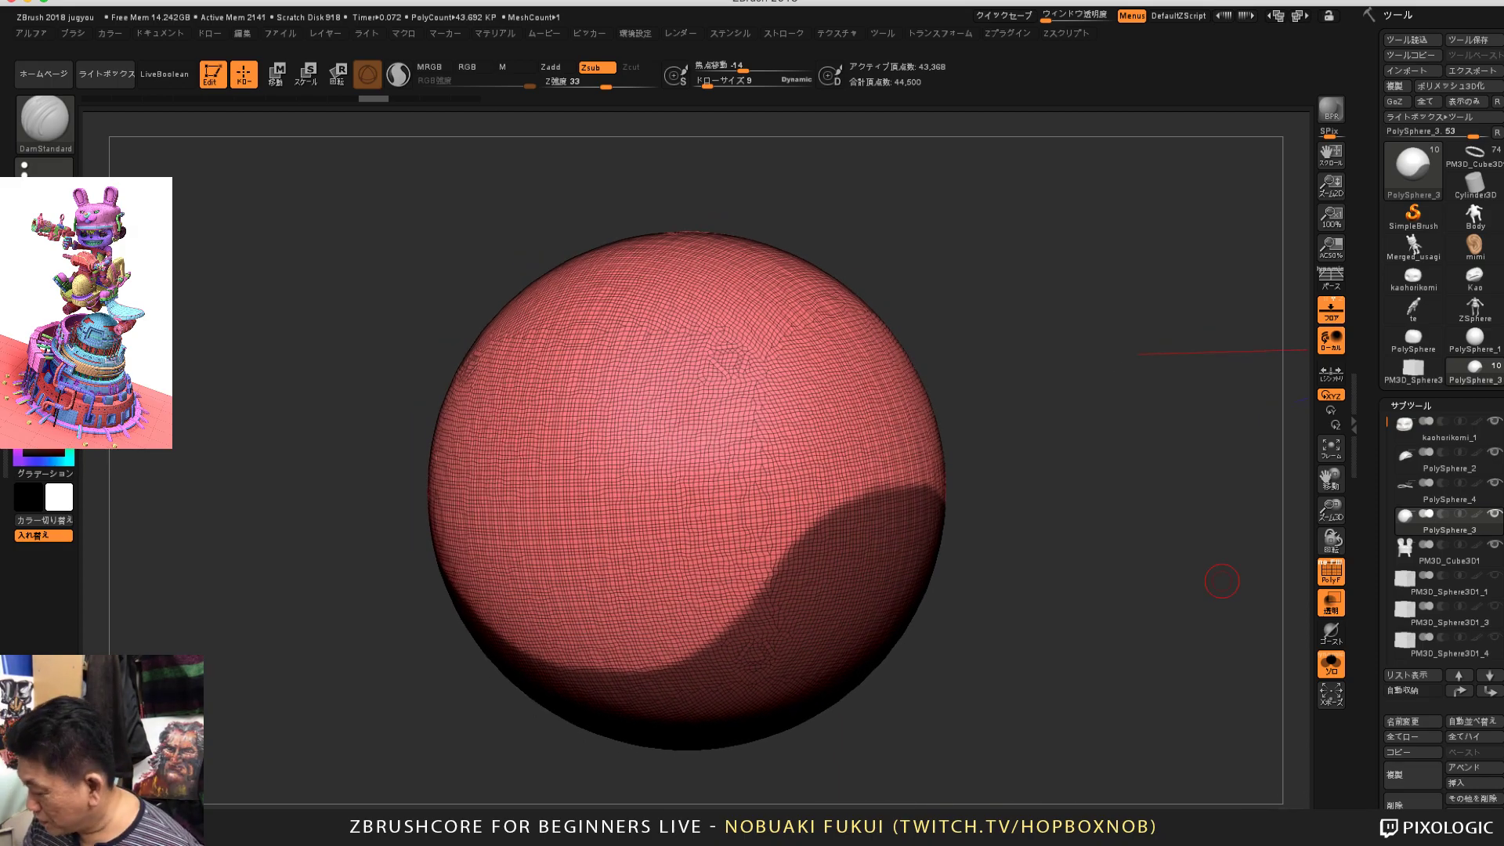
pyautogui.scroll(-5, 1442, 533)
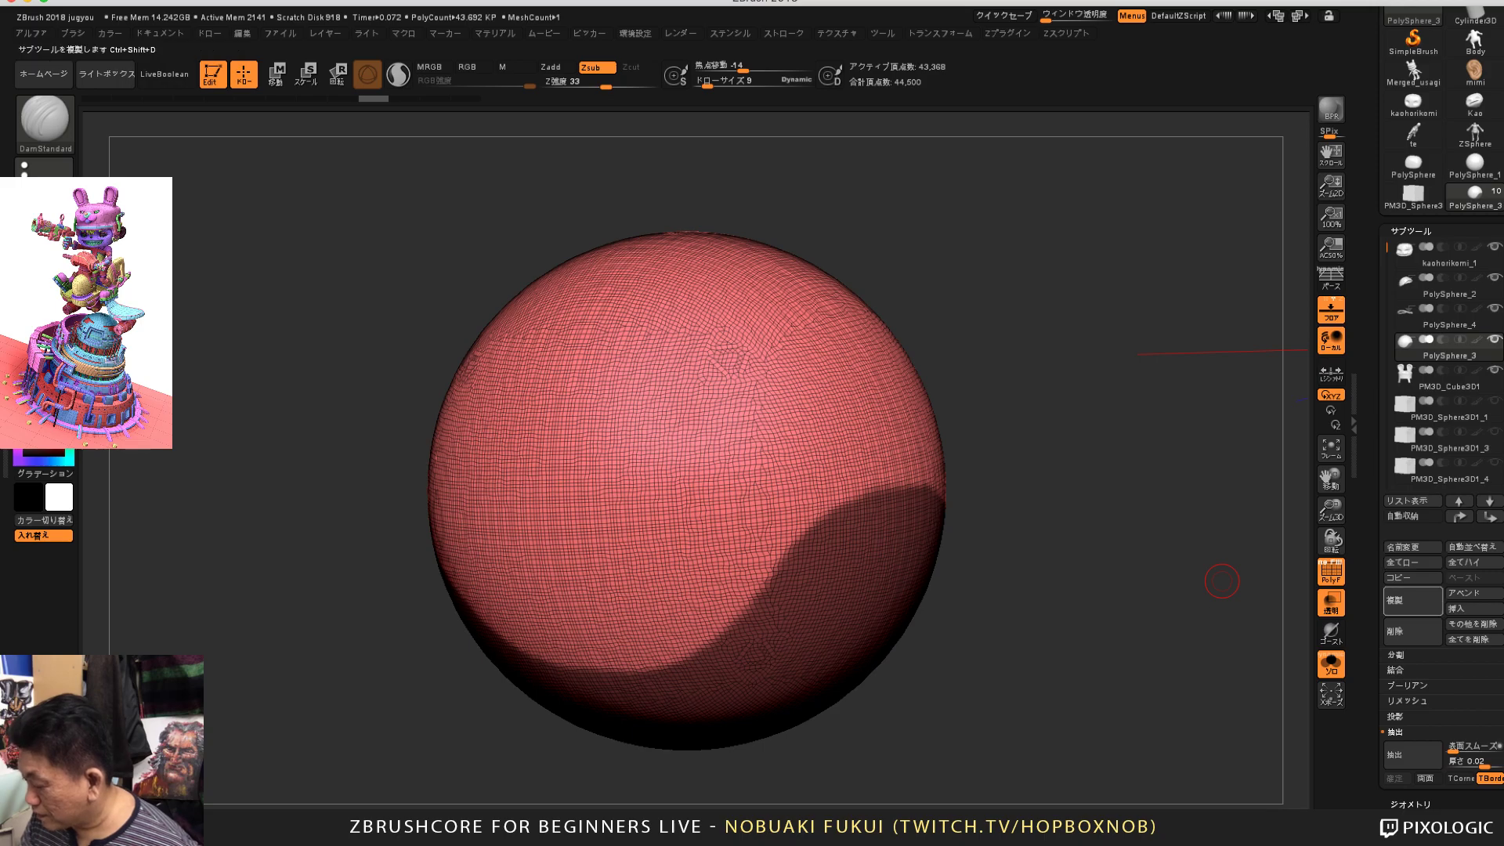
pyautogui.click(1413, 600)
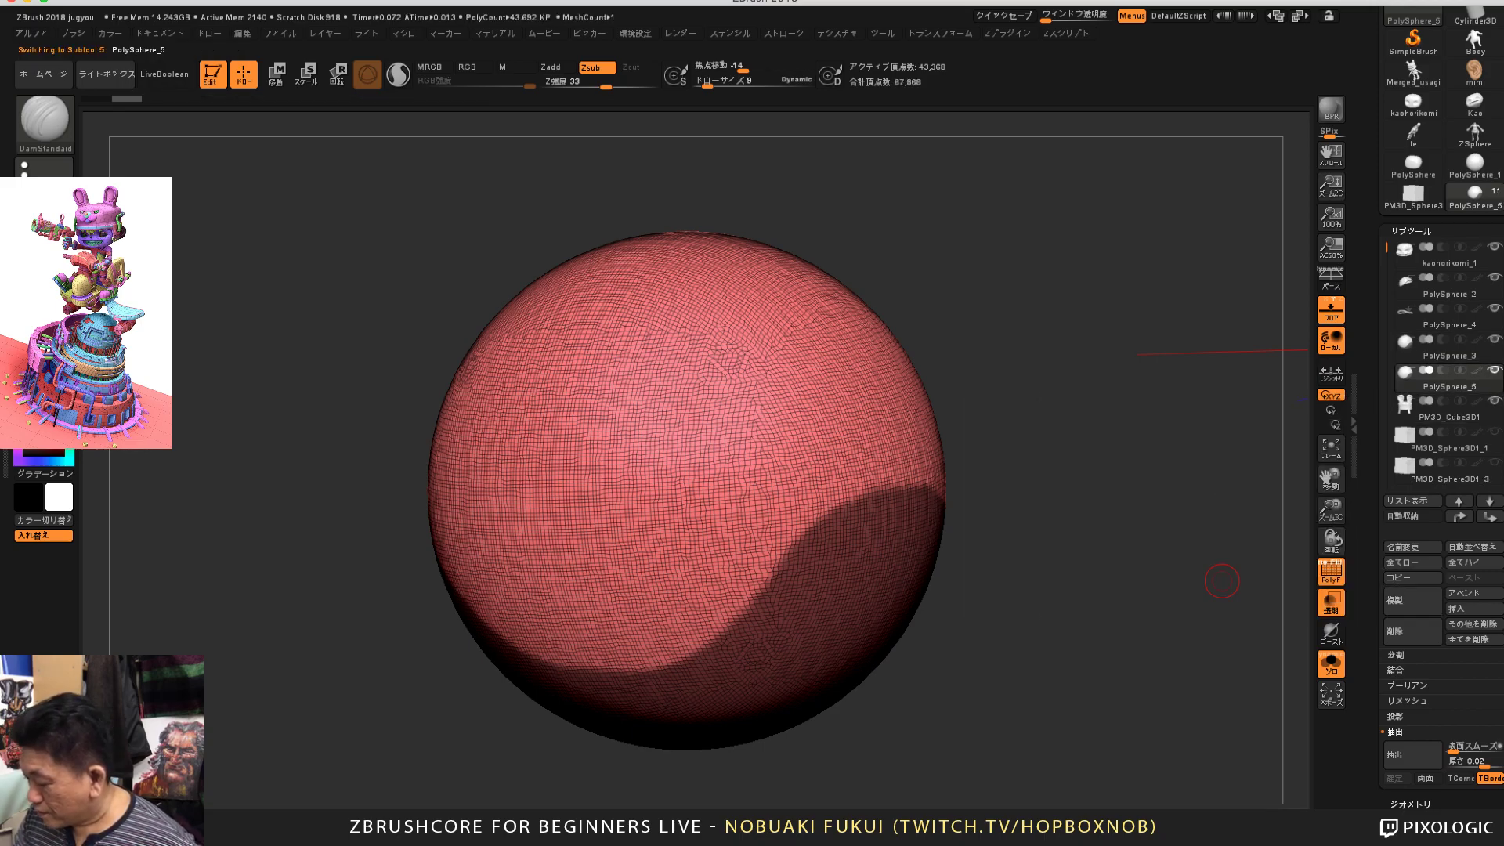
# Step: Add an edge loop along the mask border of the duplicated eyeball to separate the polygroups, and clear the mask
pyautogui.scroll(-5, 1442, 470)
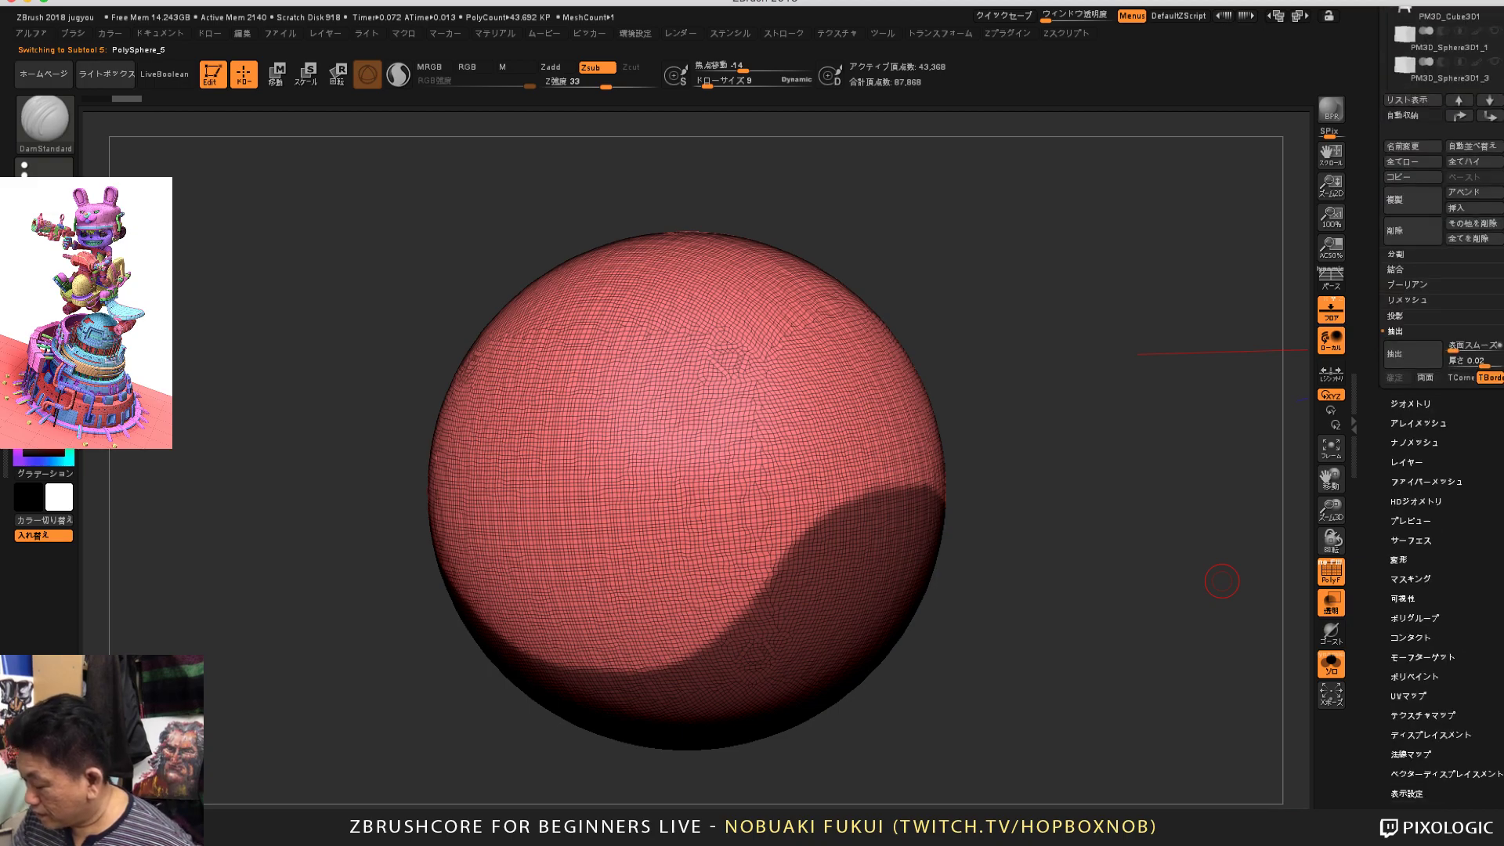
pyautogui.click(1411, 404)
pyautogui.scroll(5, 1442, 470)
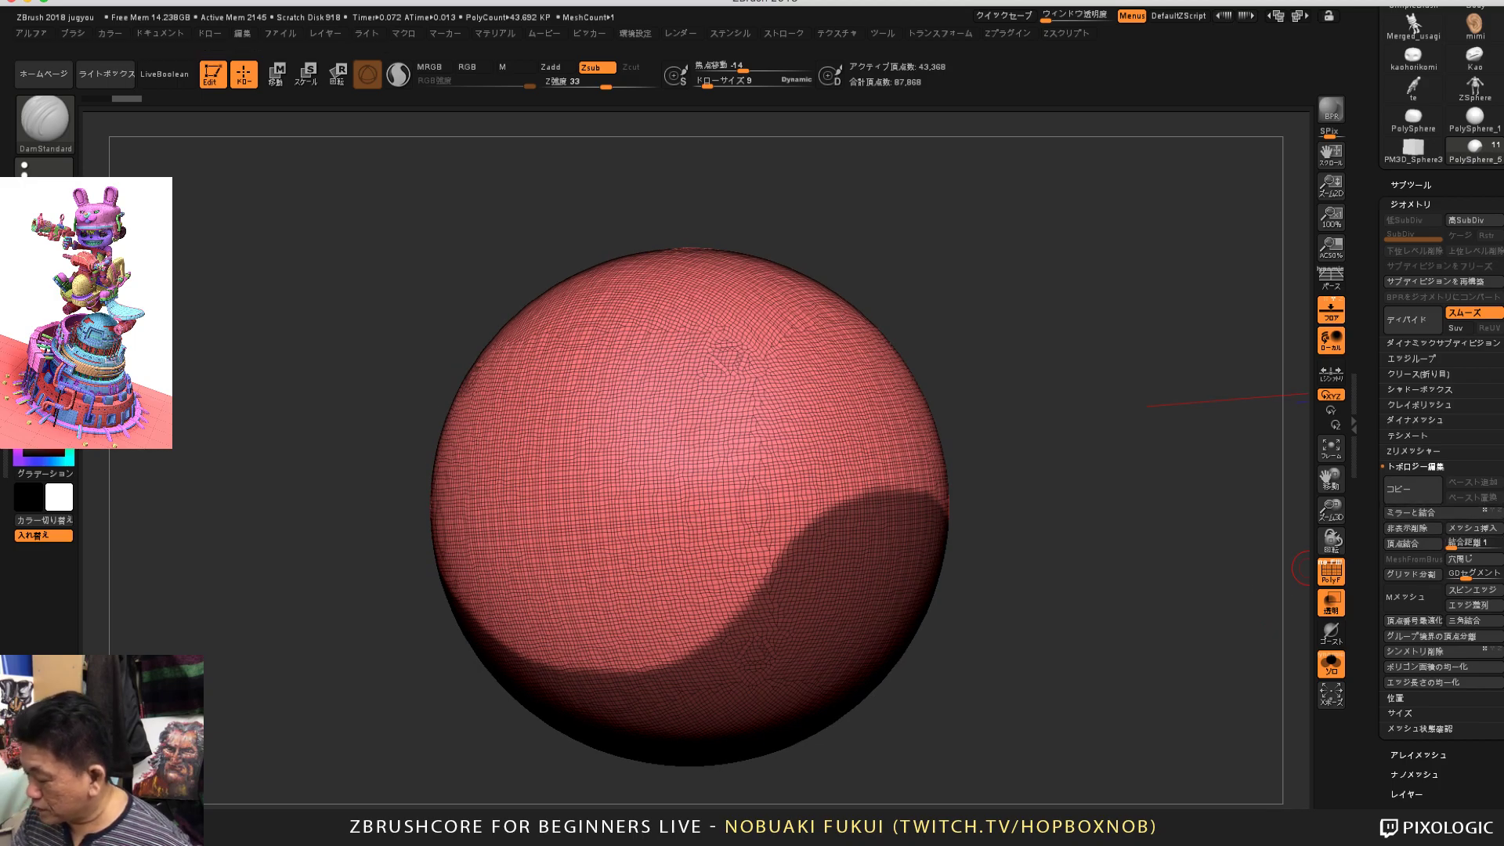
pyautogui.scroll(-3, 1442, 545)
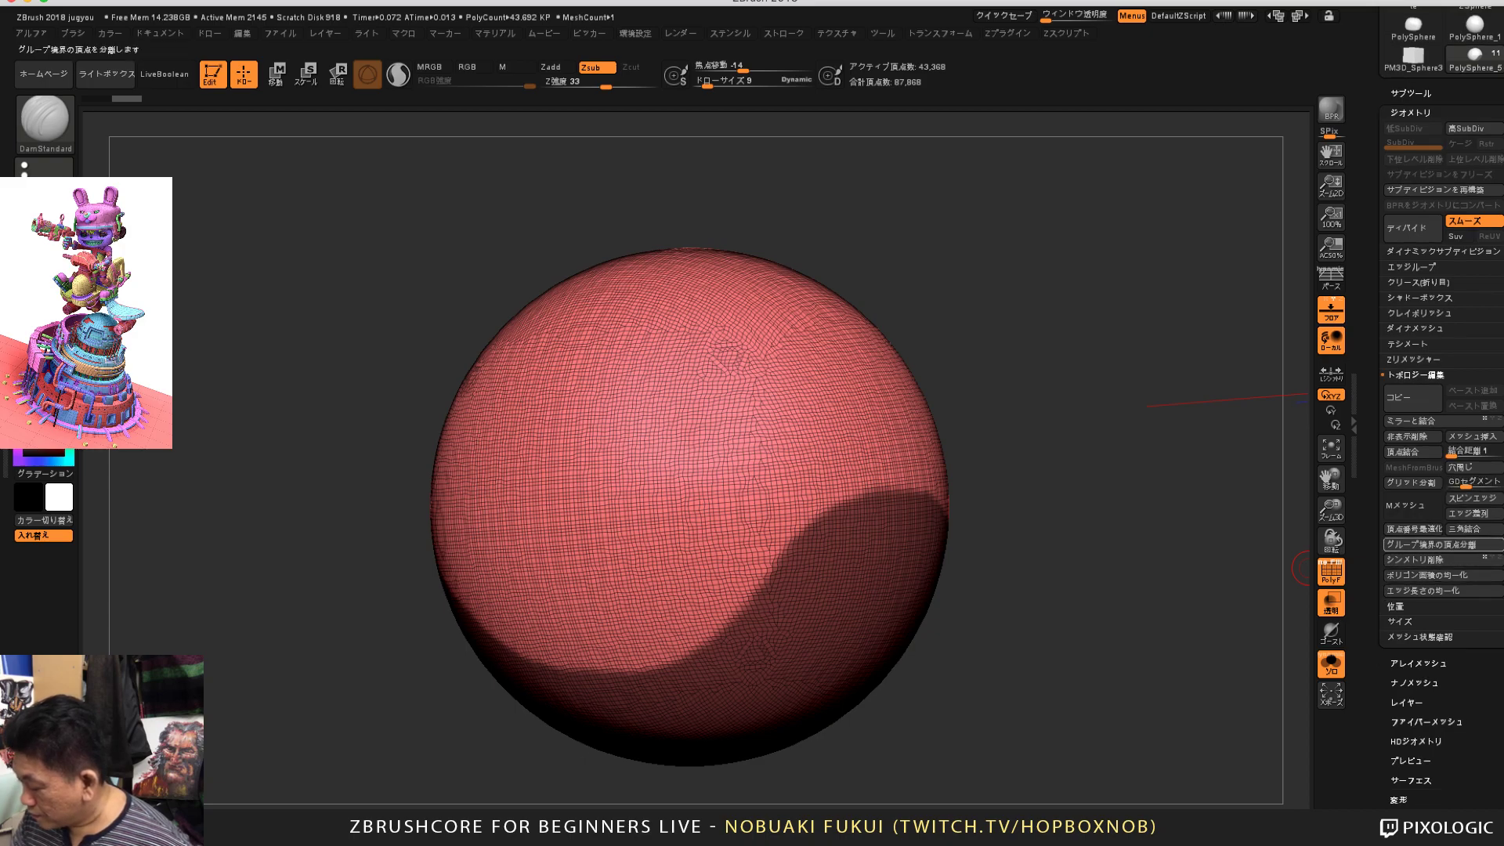
pyautogui.scroll(-1, 1442, 588)
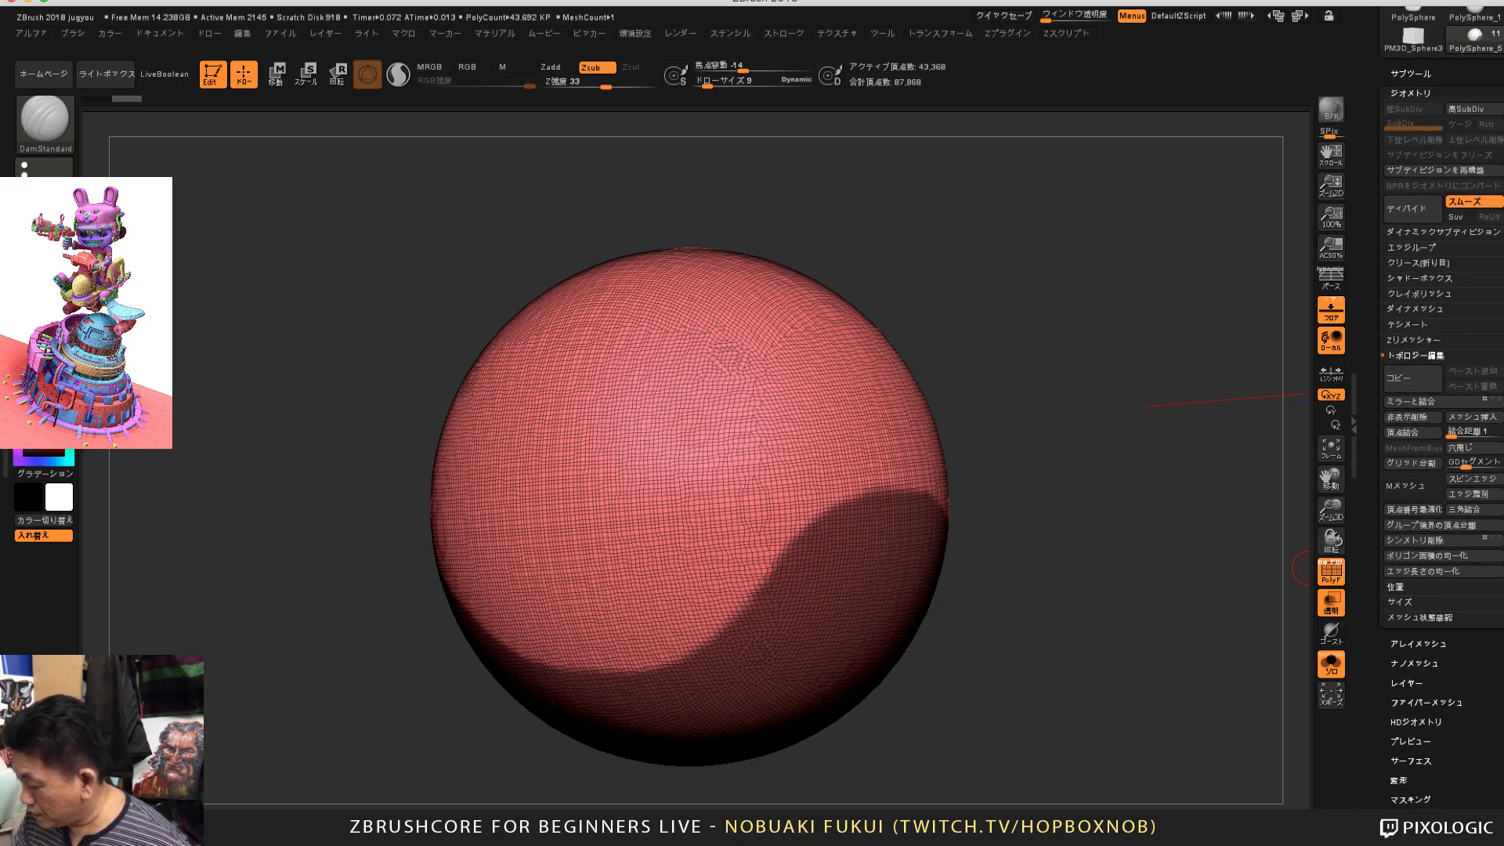
pyautogui.scroll(-2, 1442, 549)
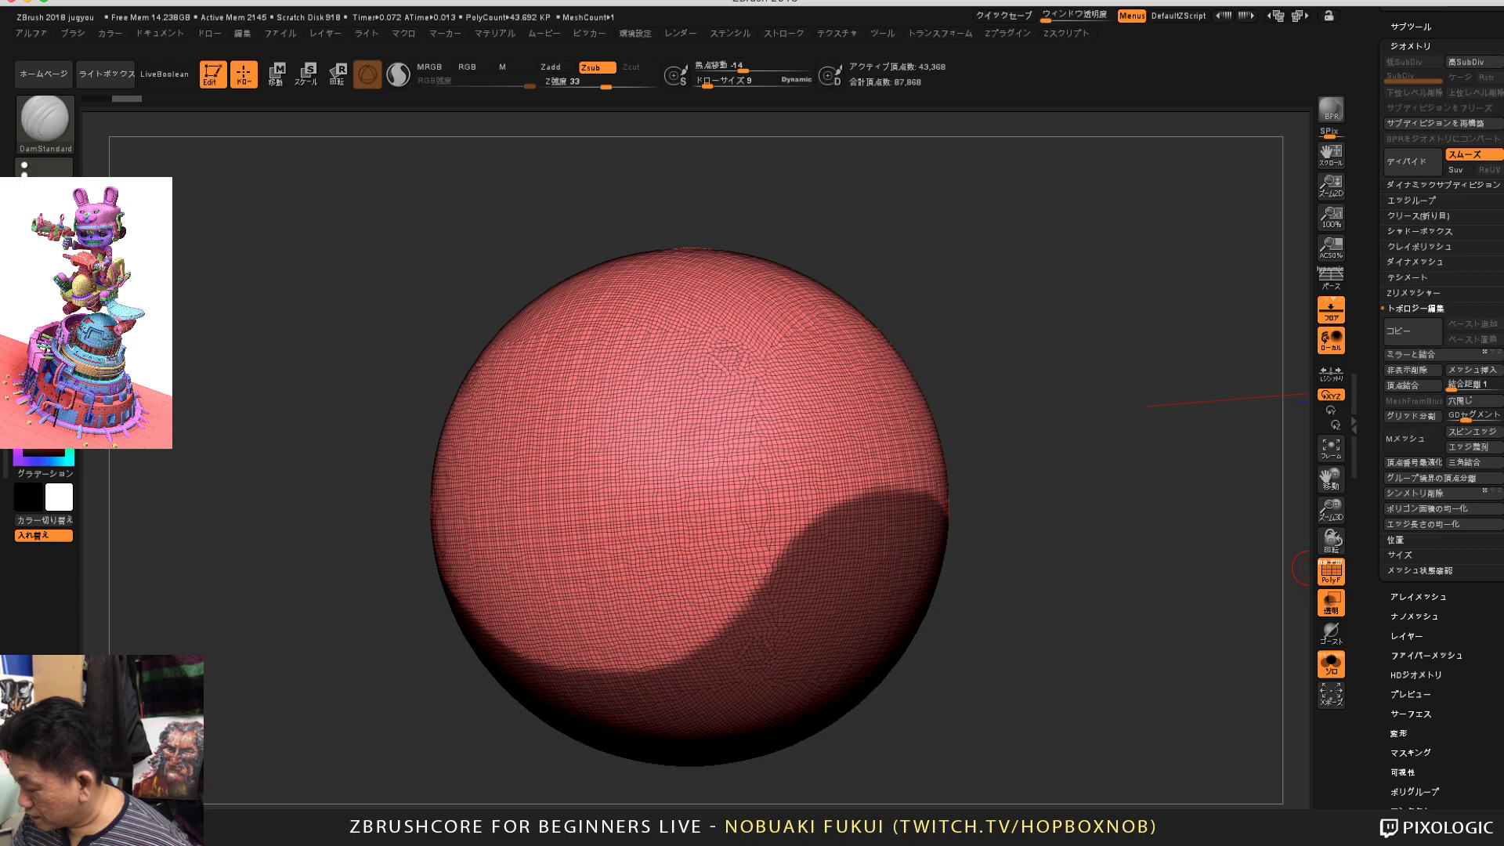
pyautogui.scroll(4, 1441, 587)
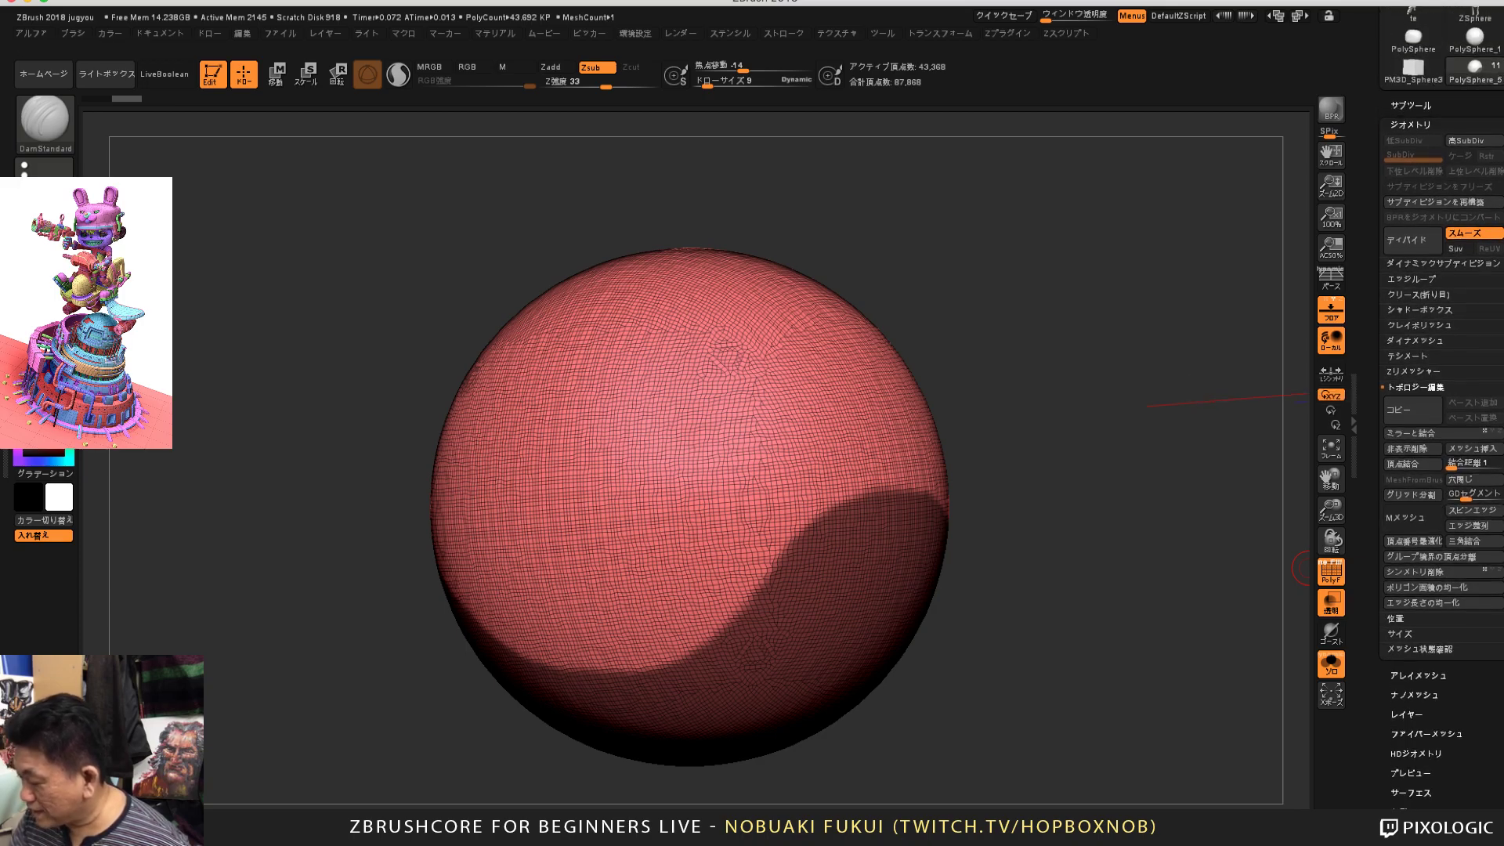
pyautogui.click(1420, 324)
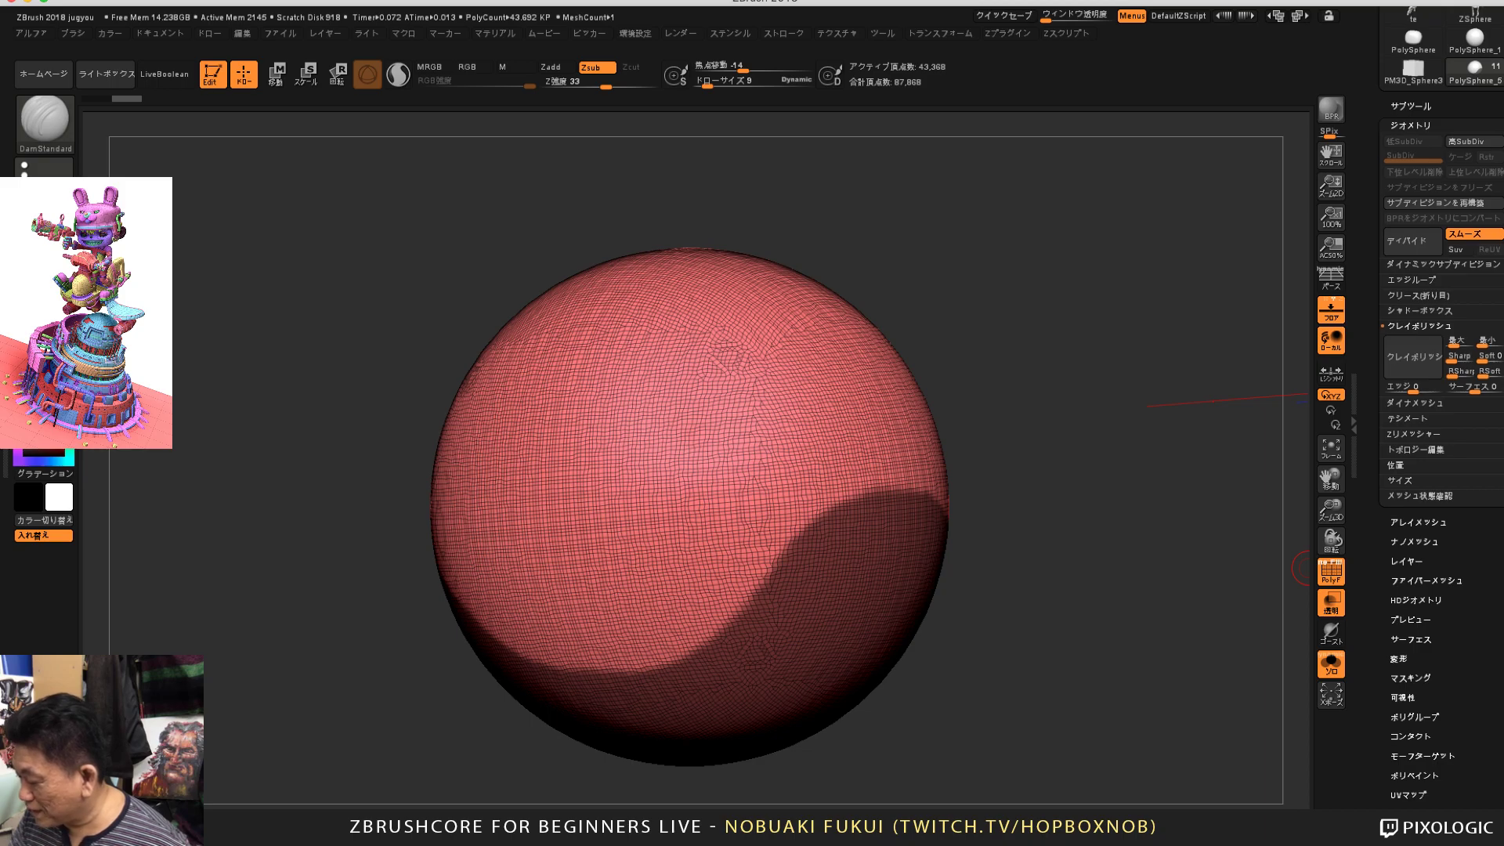
pyautogui.click(1412, 280)
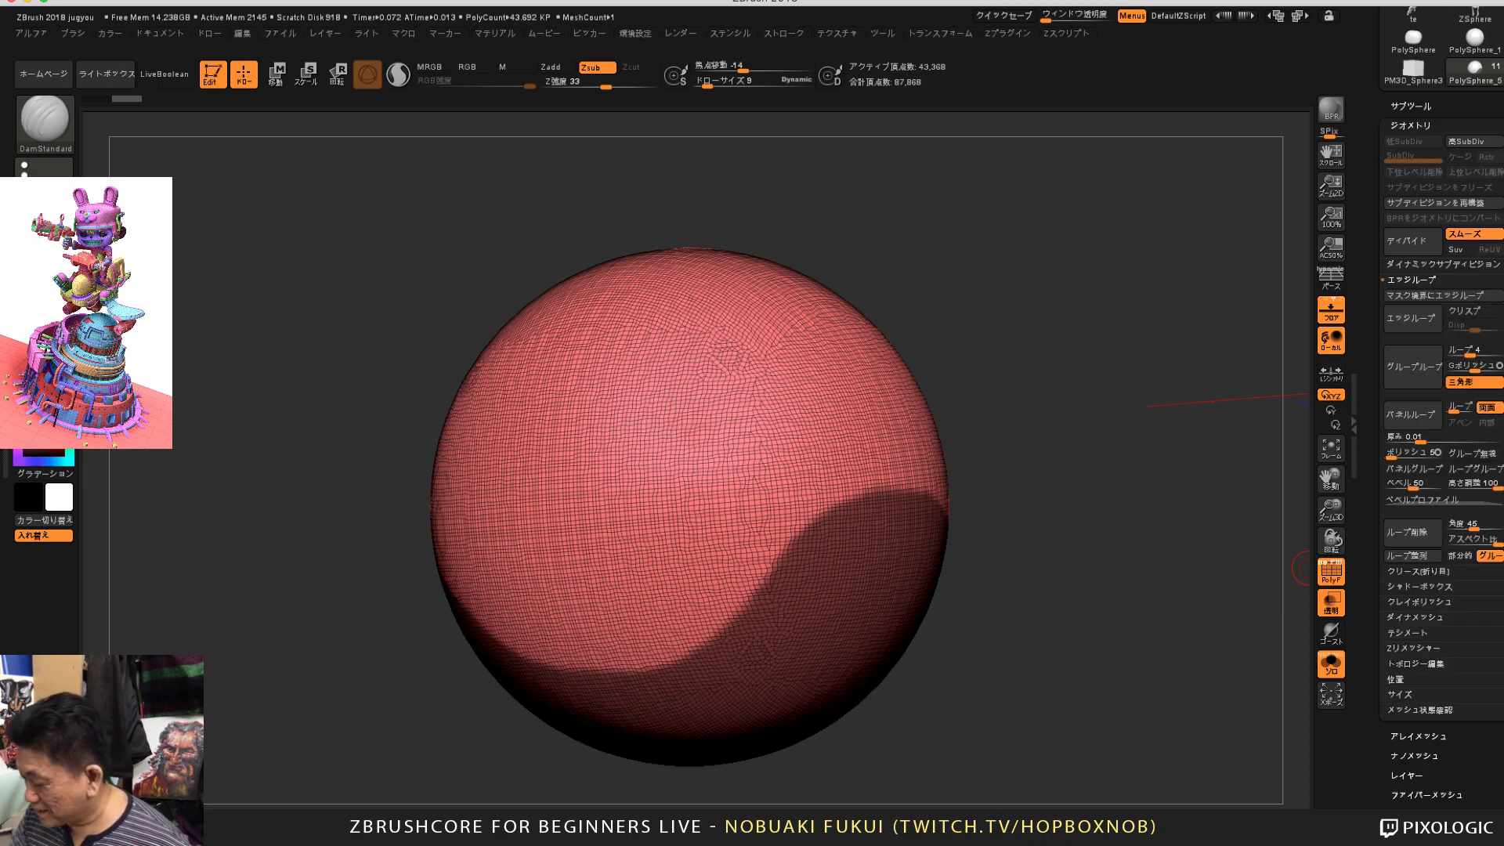
pyautogui.moveTo(1382, 337); pyautogui.dragTo(1382, 460)
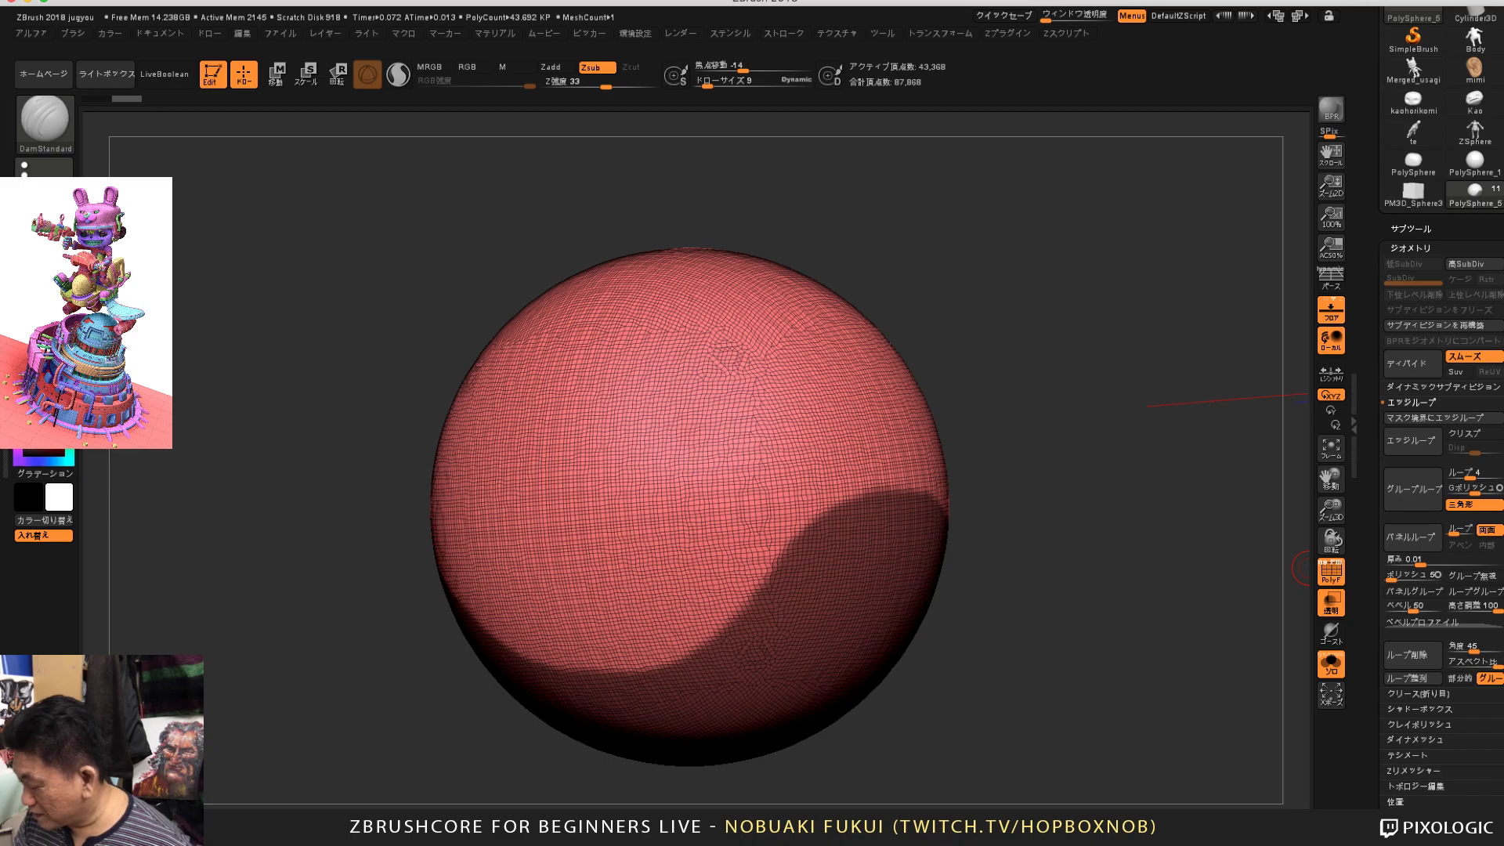
pyautogui.moveTo(1300, 568)
pyautogui.mouseDown()
pyautogui.moveTo(1234, 542)
pyautogui.moveTo(1284, 555)
pyautogui.mouseUp()
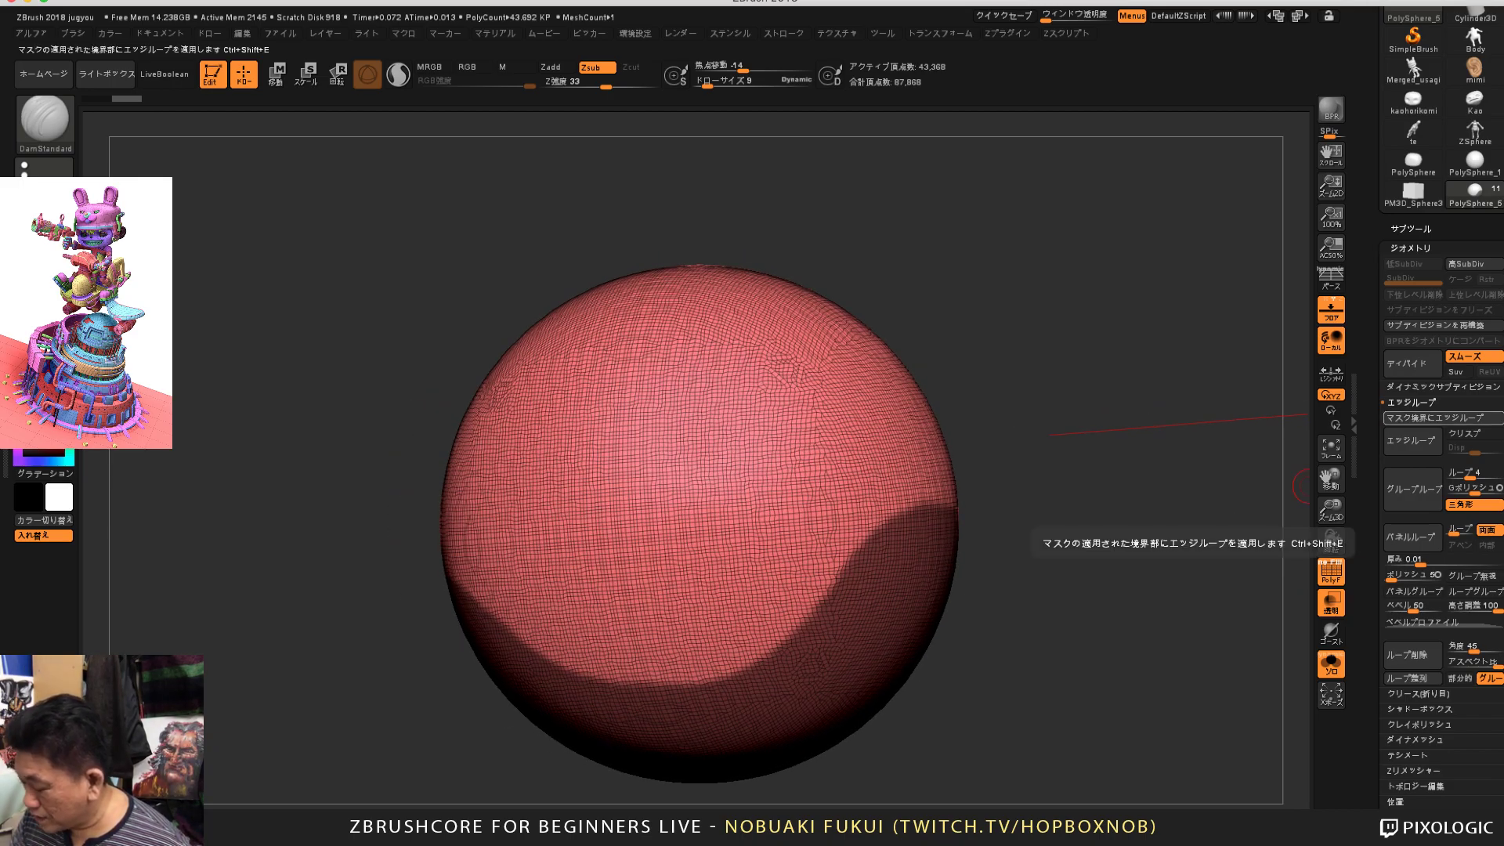
pyautogui.click(1444, 418)
pyautogui.moveTo(1160, 557); pyautogui.dragTo(1115, 634)
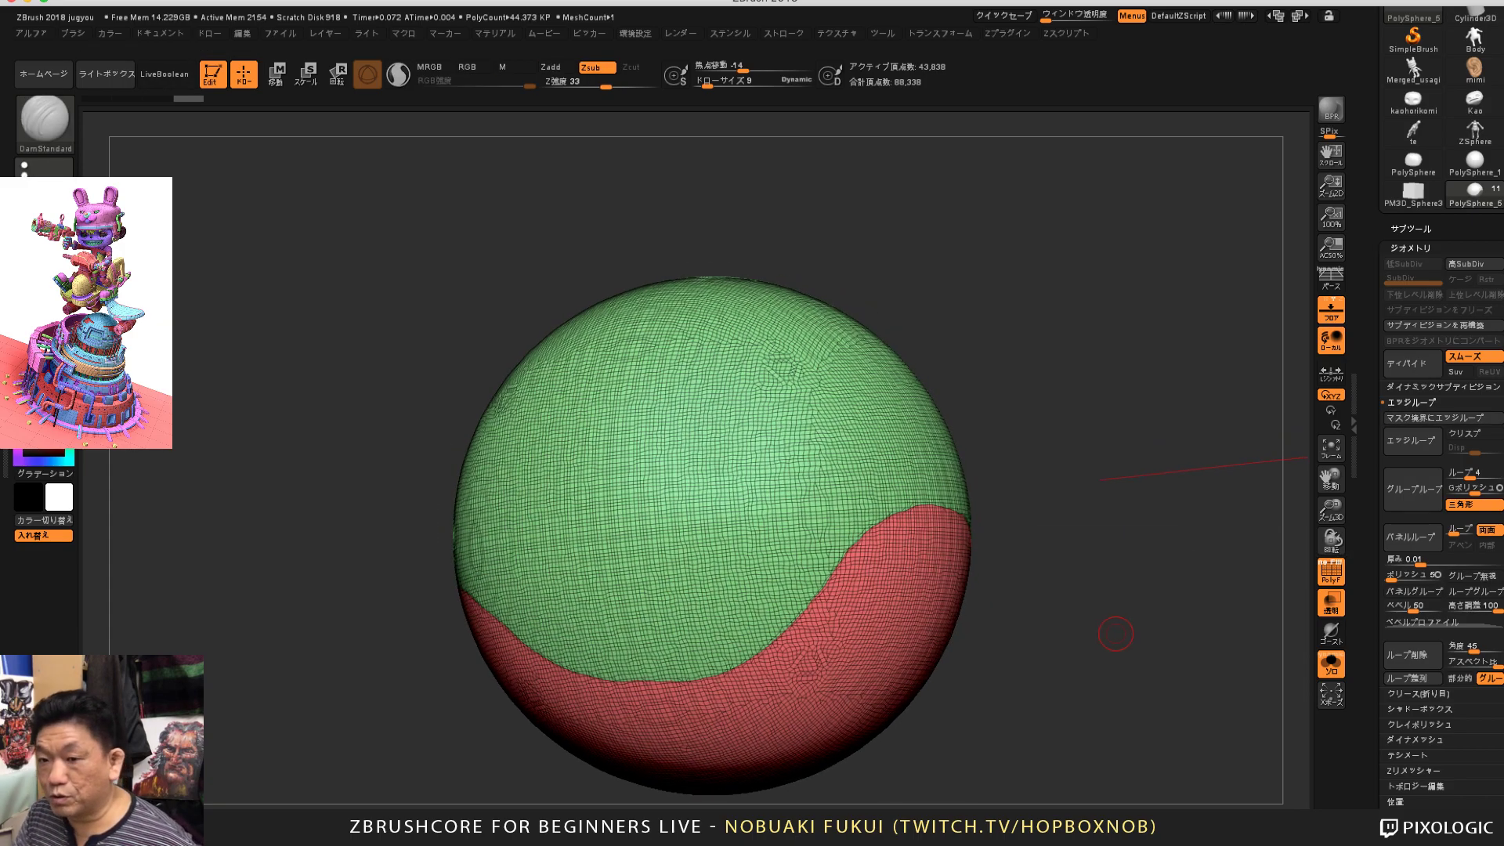
# Step: Isolate the lower eyelid polygroup on the duplicated eyeball, hiding the upper part
pyautogui.hotkey('ctrl', 'shift')
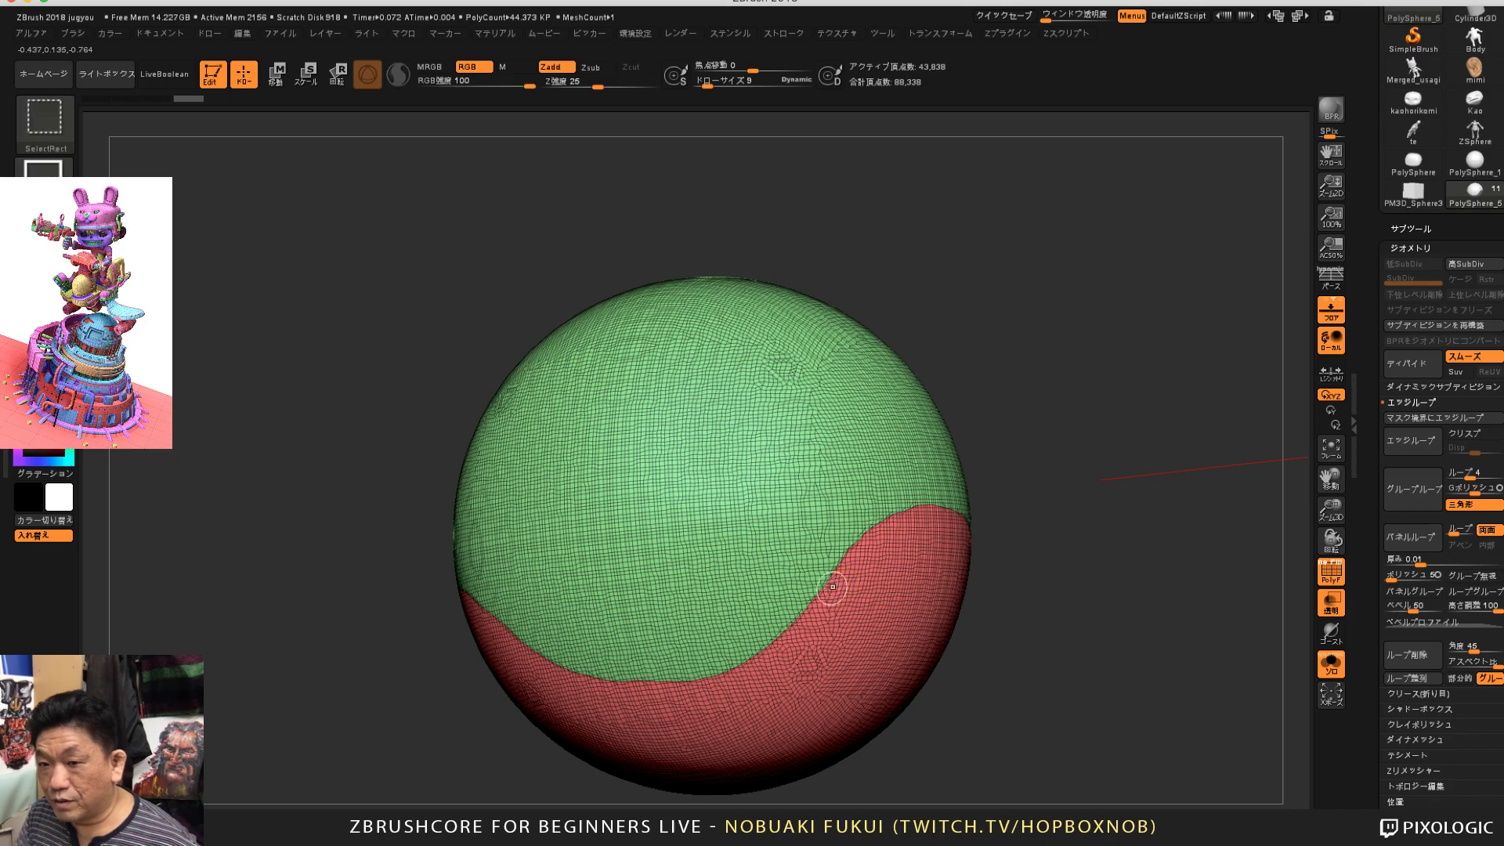
pyautogui.moveTo(997, 631)
pyautogui.mouseDown()
pyautogui.moveTo(1021, 659)
pyautogui.moveTo(1303, 592)
pyautogui.mouseUp()
pyautogui.hotkey('ctrl', 'shift')
pyautogui.keyDown('ctrl'); pyautogui.keyDown('shift'); pyautogui.click(986, 626); pyautogui.keyUp('shift'); pyautogui.keyUp('ctrl')
# Step: Delete the hidden geometry of the duplicated eyeball, keeping only the lower eyelid piece
pyautogui.scroll(-1, 1410, 517)
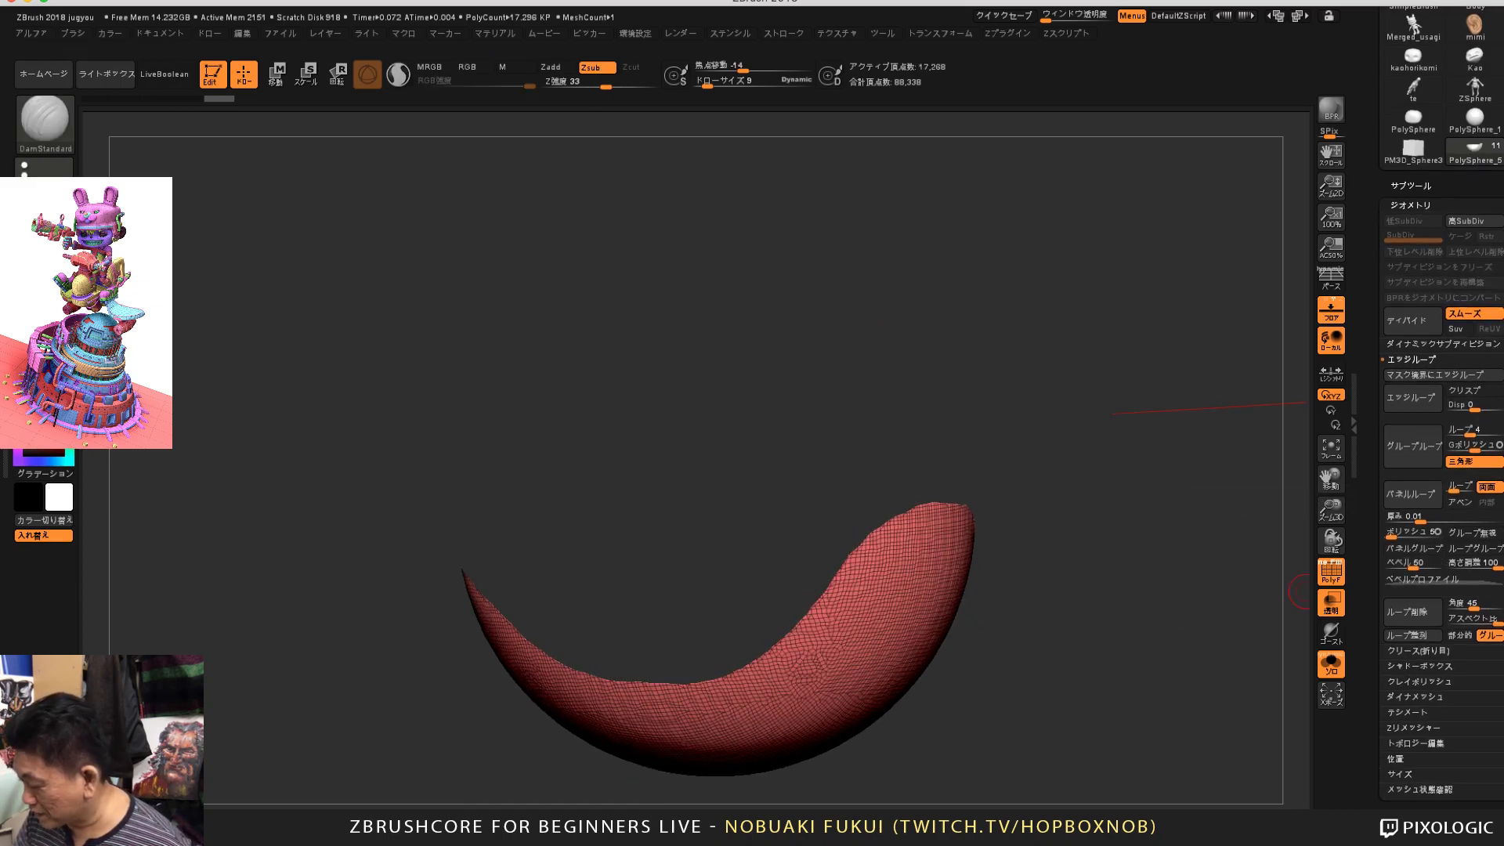
pyautogui.scroll(1, 1441, 407)
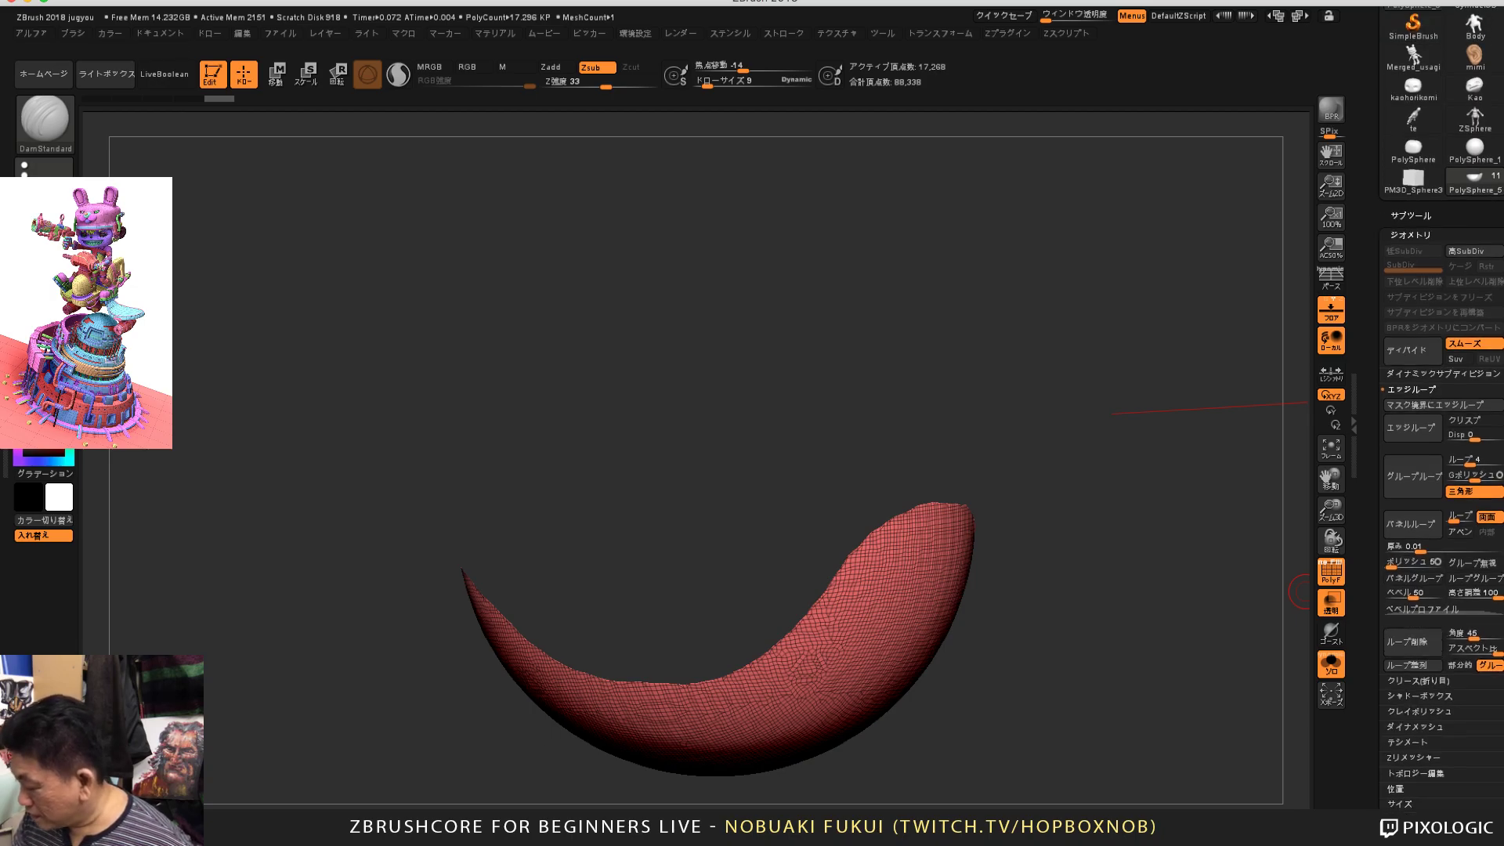
pyautogui.scroll(1, 1442, 408)
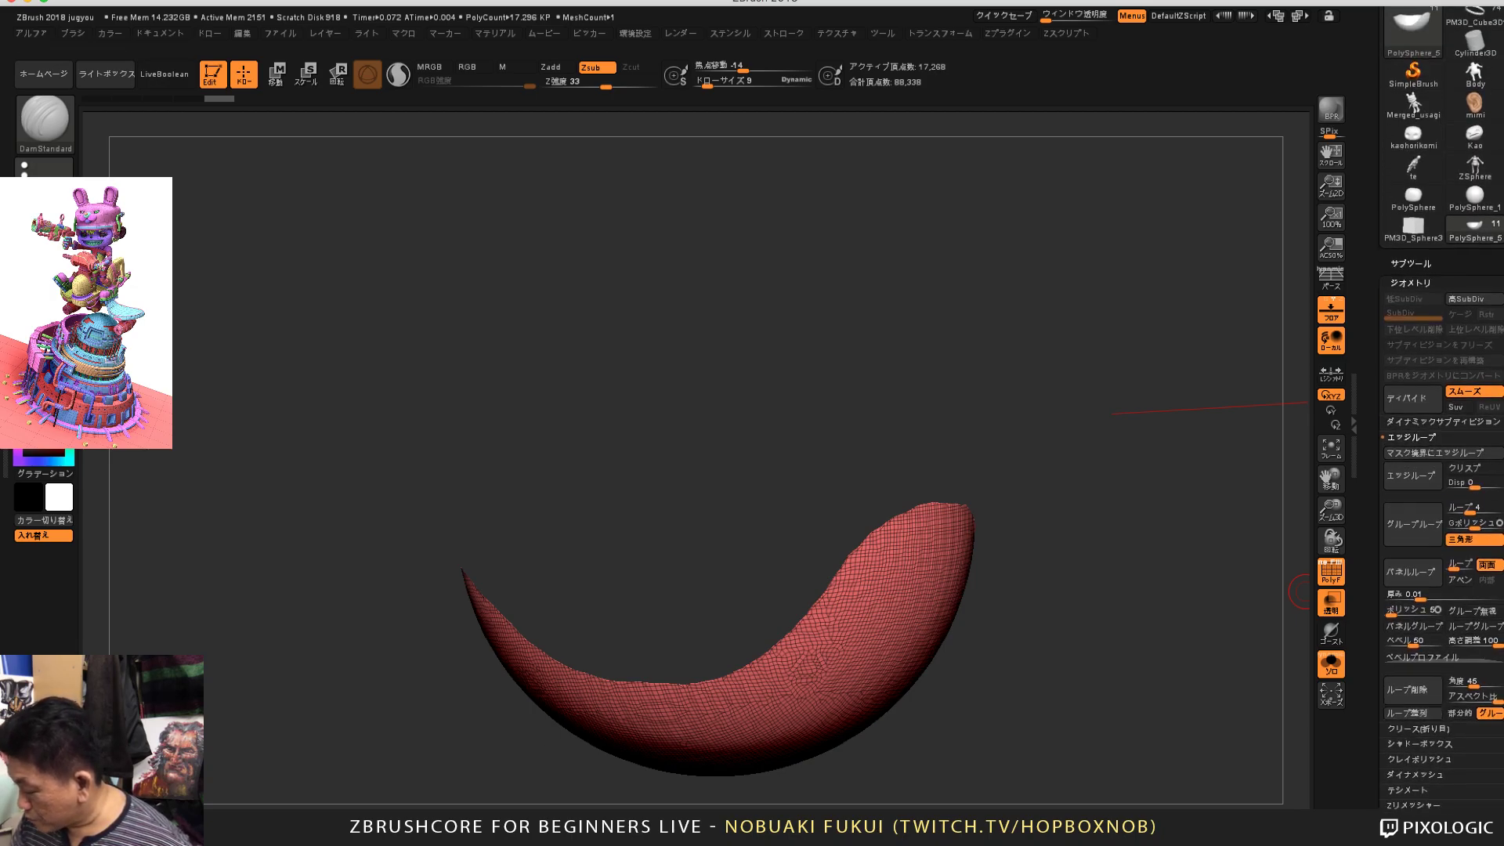
pyautogui.scroll(-4, 1442, 407)
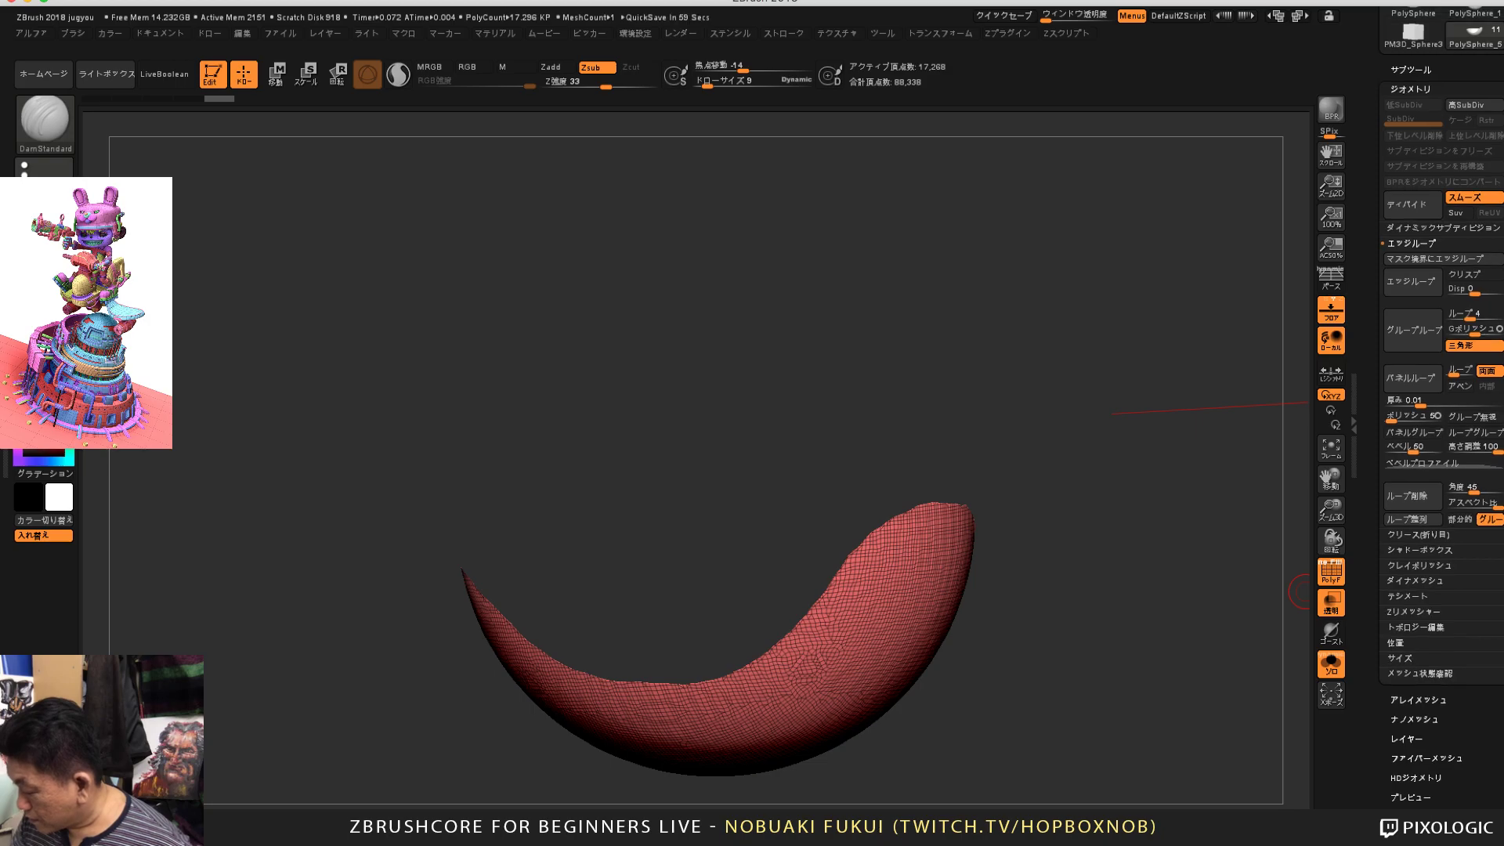
pyautogui.click(1410, 626)
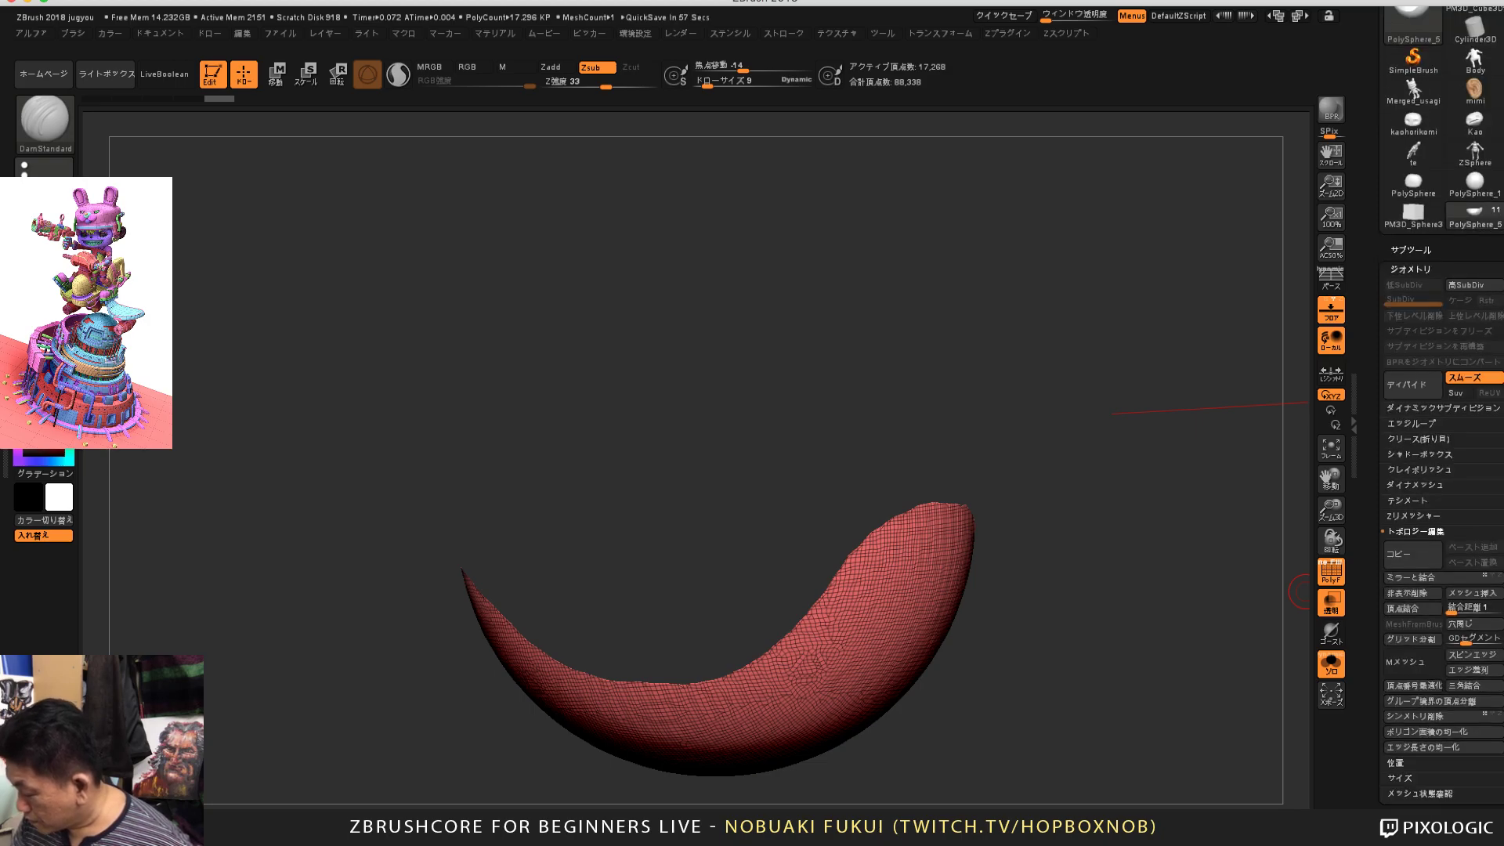
pyautogui.click(1414, 593)
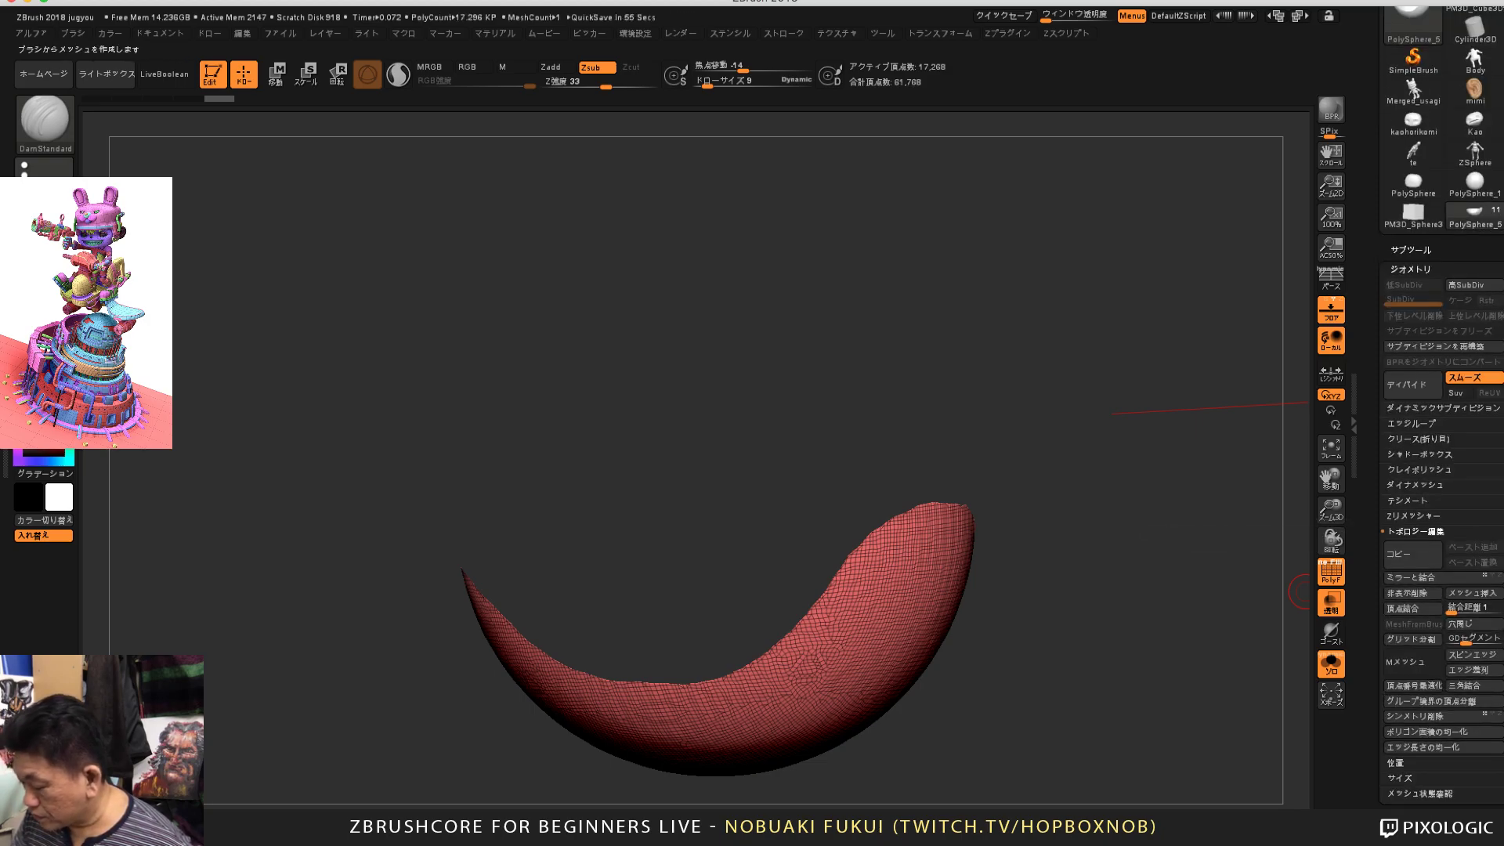
# Step: Open the edge loop options in the geometry settings of the lower eyelid piece
pyautogui.scroll(3, 1441, 470)
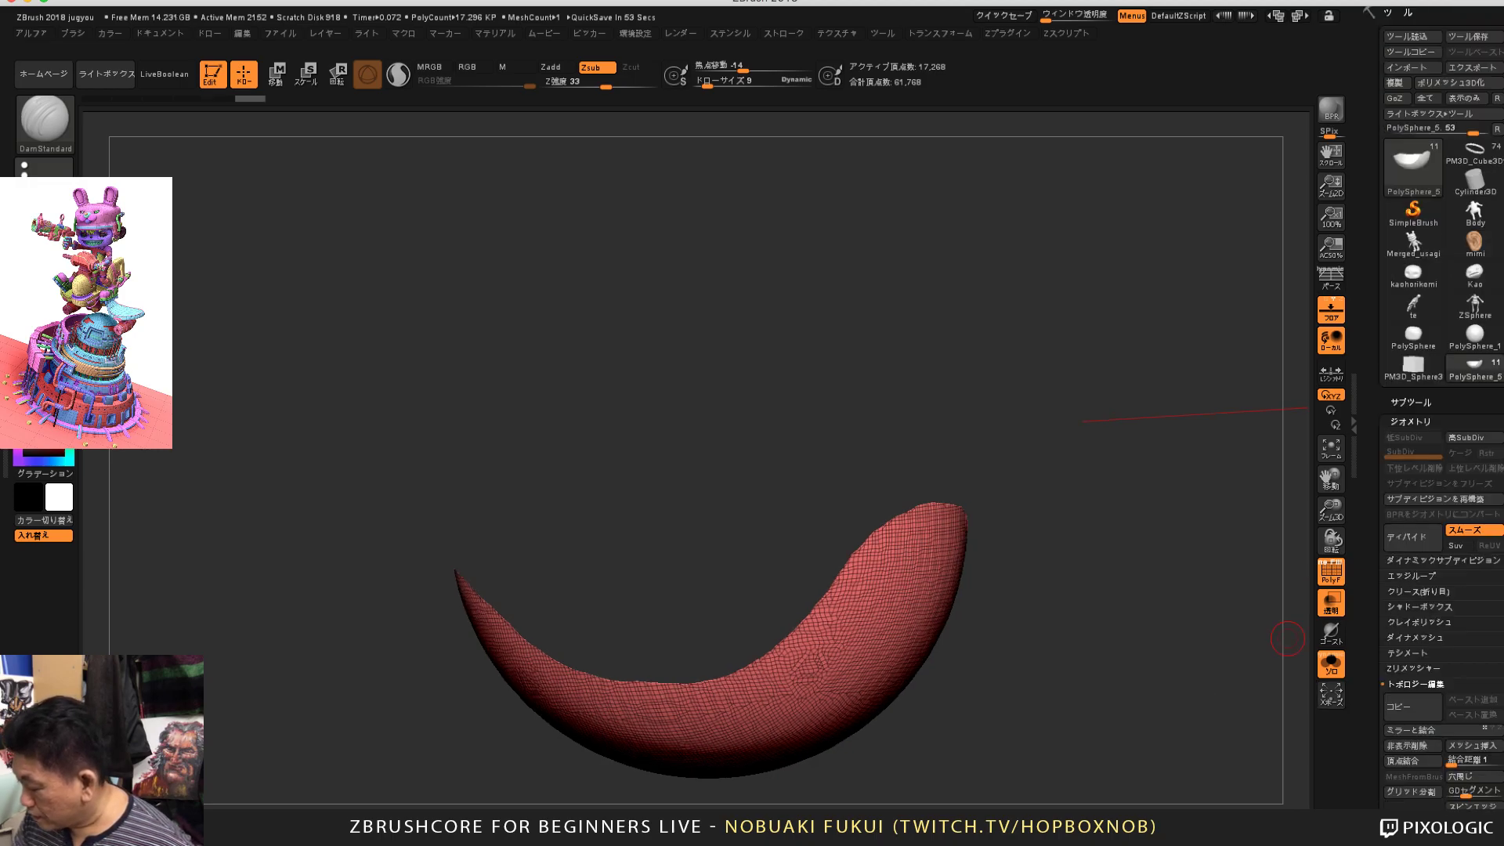
pyautogui.click(1412, 575)
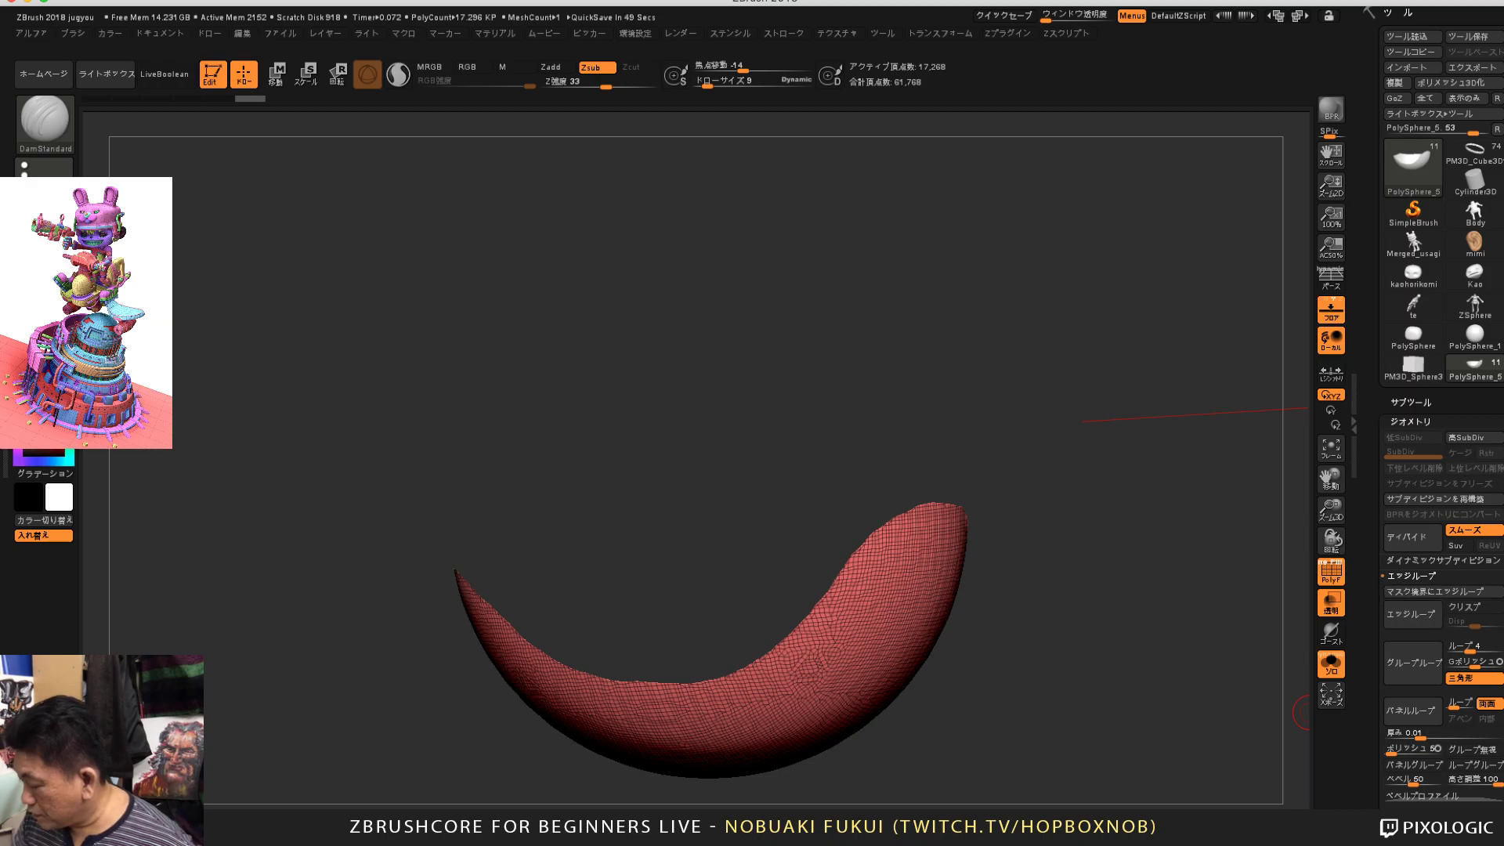
pyautogui.scroll(-2, 1418, 596)
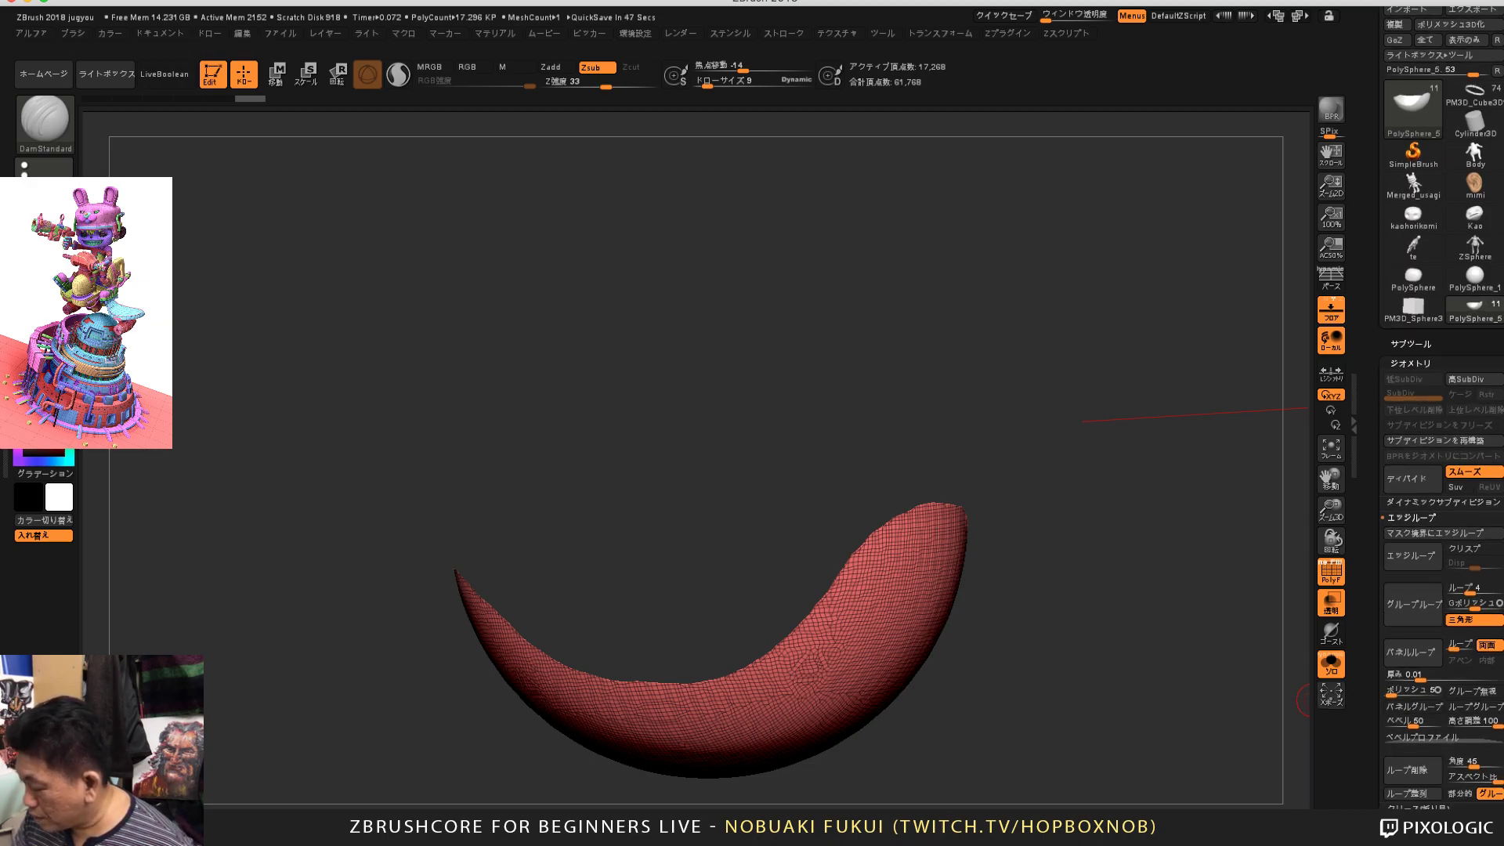
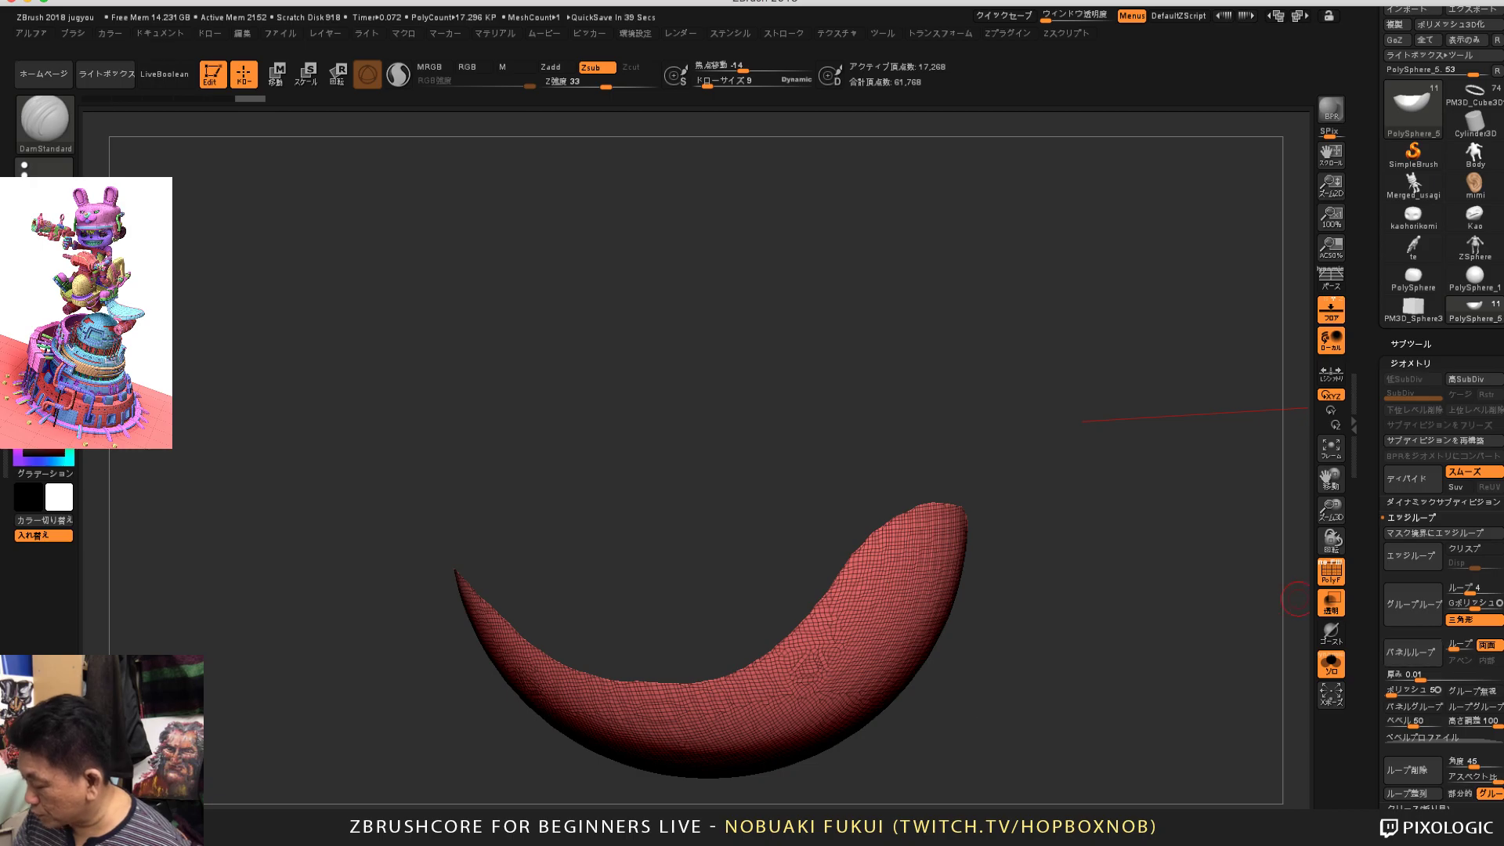
pyautogui.scroll(-3, 1414, 548)
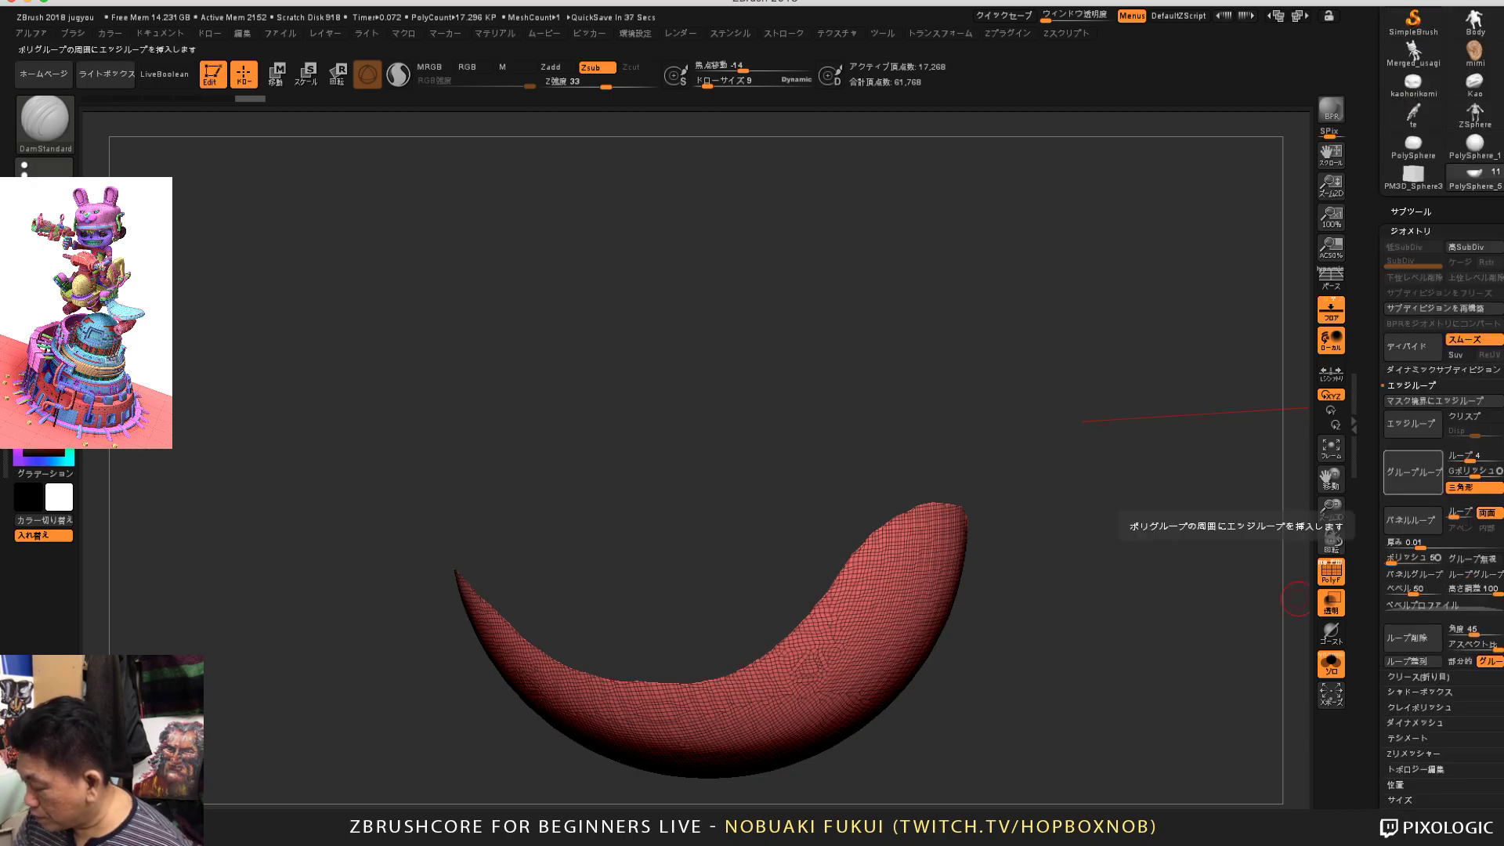
# Step: Try Panel Loops on the lower eyelid piece with thickness 0.01, and undo it
pyautogui.click(1414, 519)
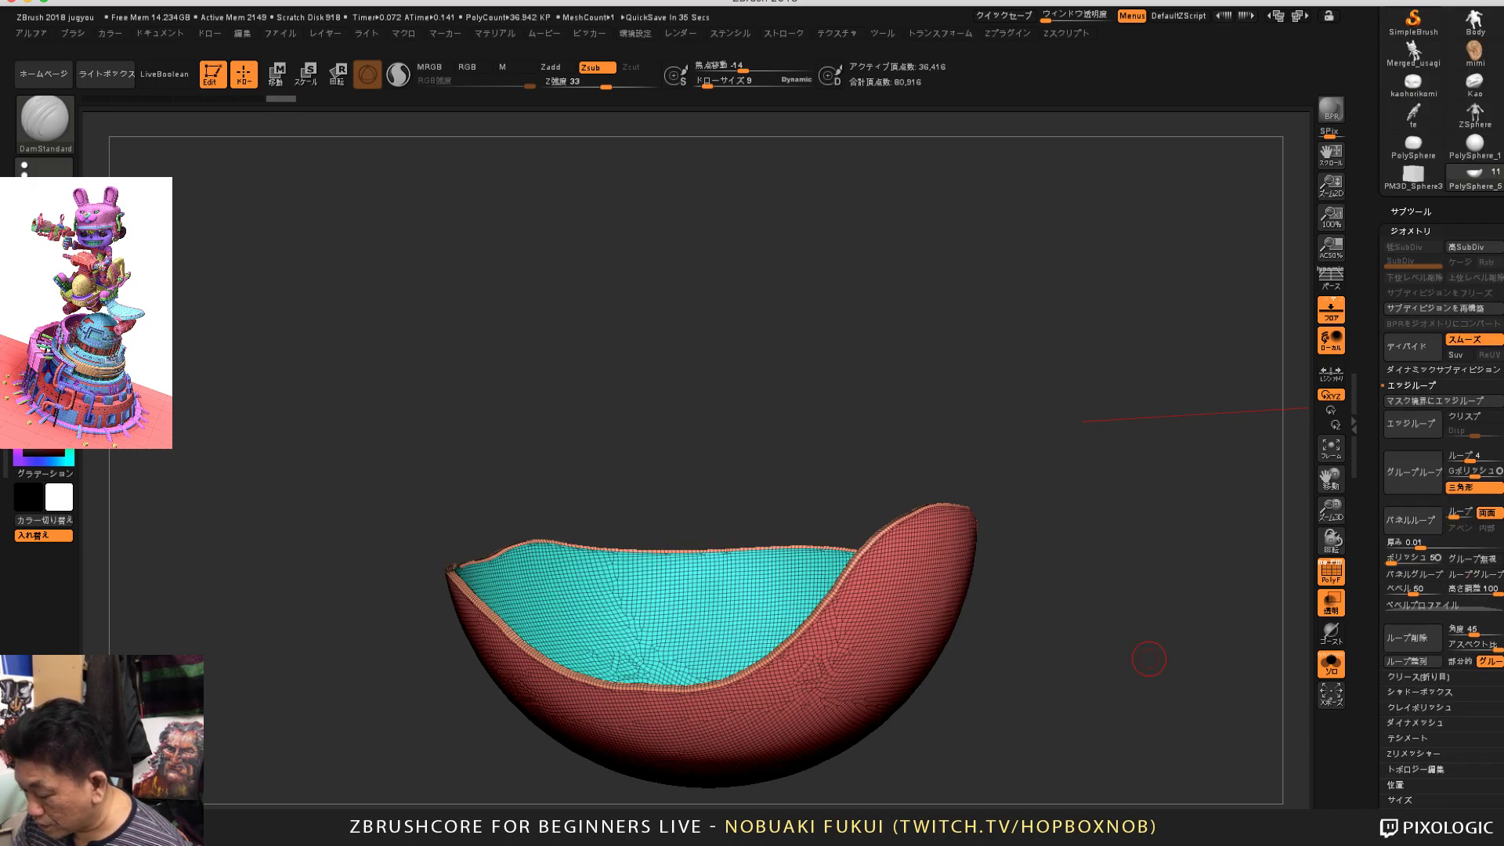
pyautogui.moveTo(1149, 655); pyautogui.dragTo(1169, 679)
pyautogui.hotkey('ctrl', 'z')
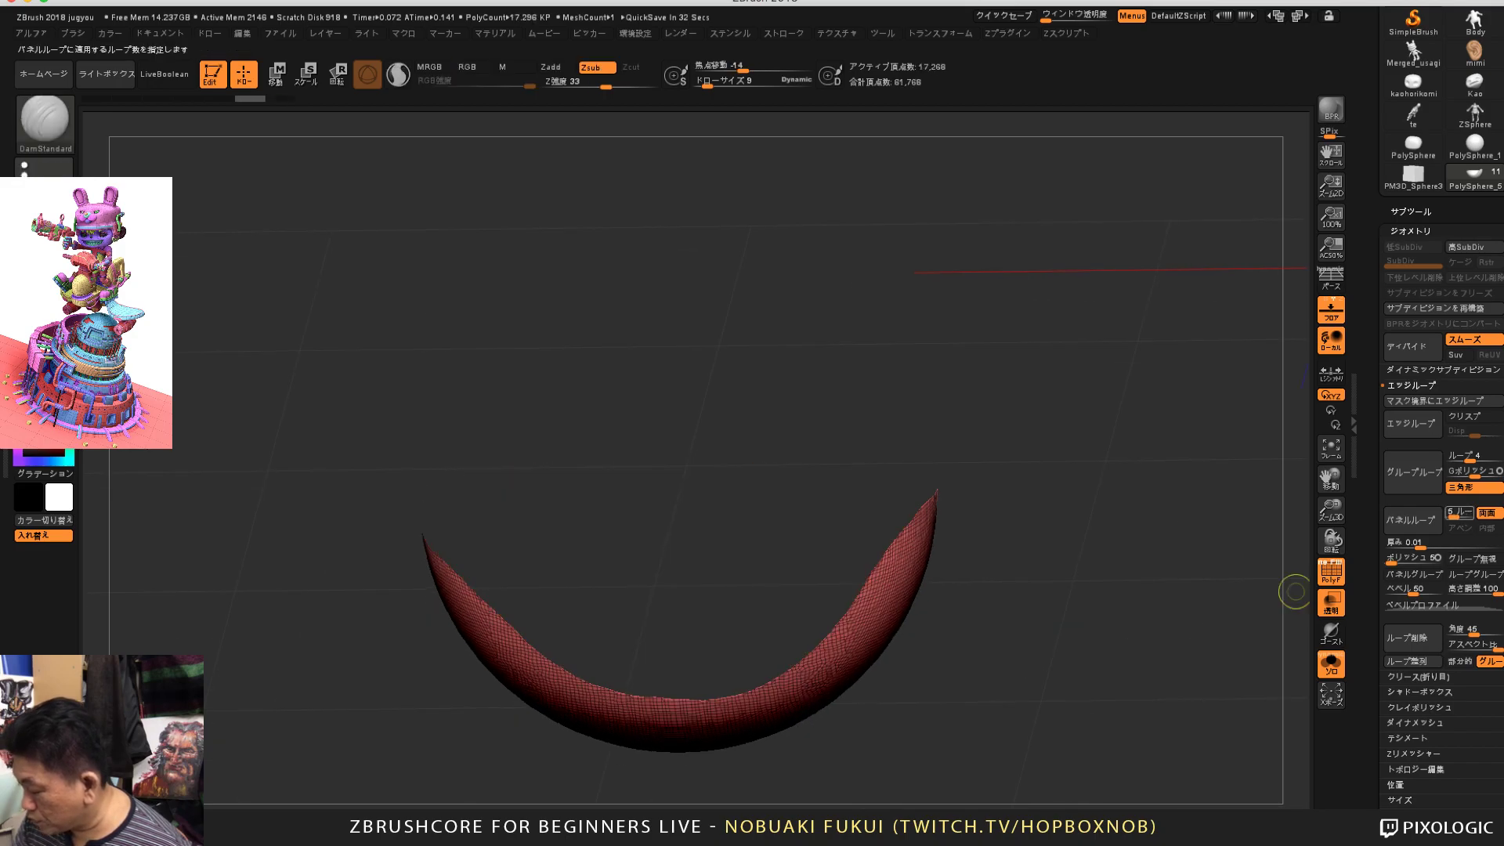
# Step: Set the Panel Loops options to 1 loop, thickness 0.02135 and polish 55
pyautogui.moveTo(1253, 612); pyautogui.dragTo(1260, 619)
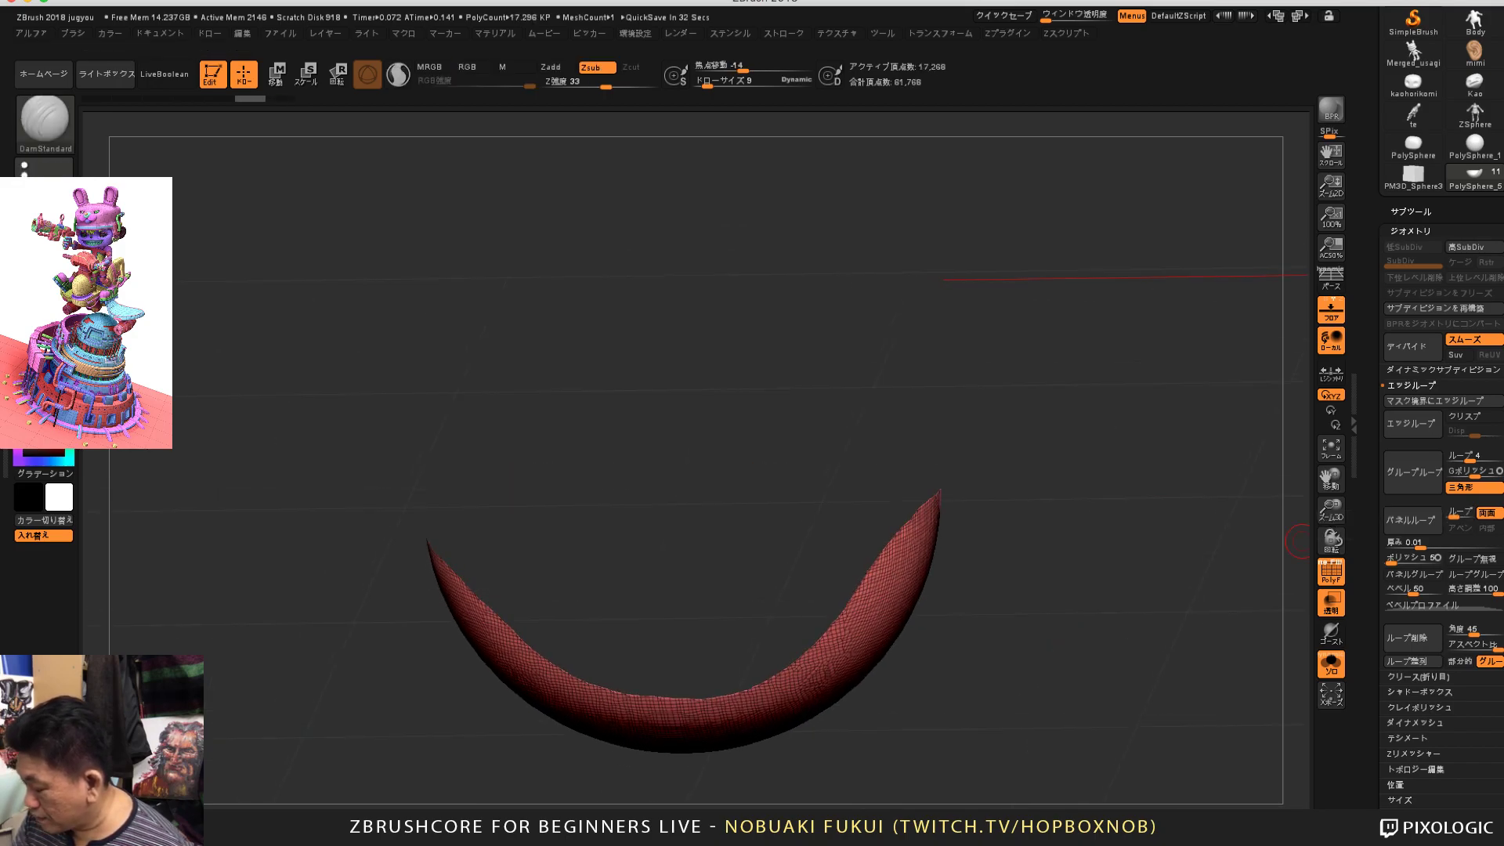
pyautogui.click(1459, 512)
pyautogui.write('5')
pyautogui.press('BackSpace')
pyautogui.write('1')
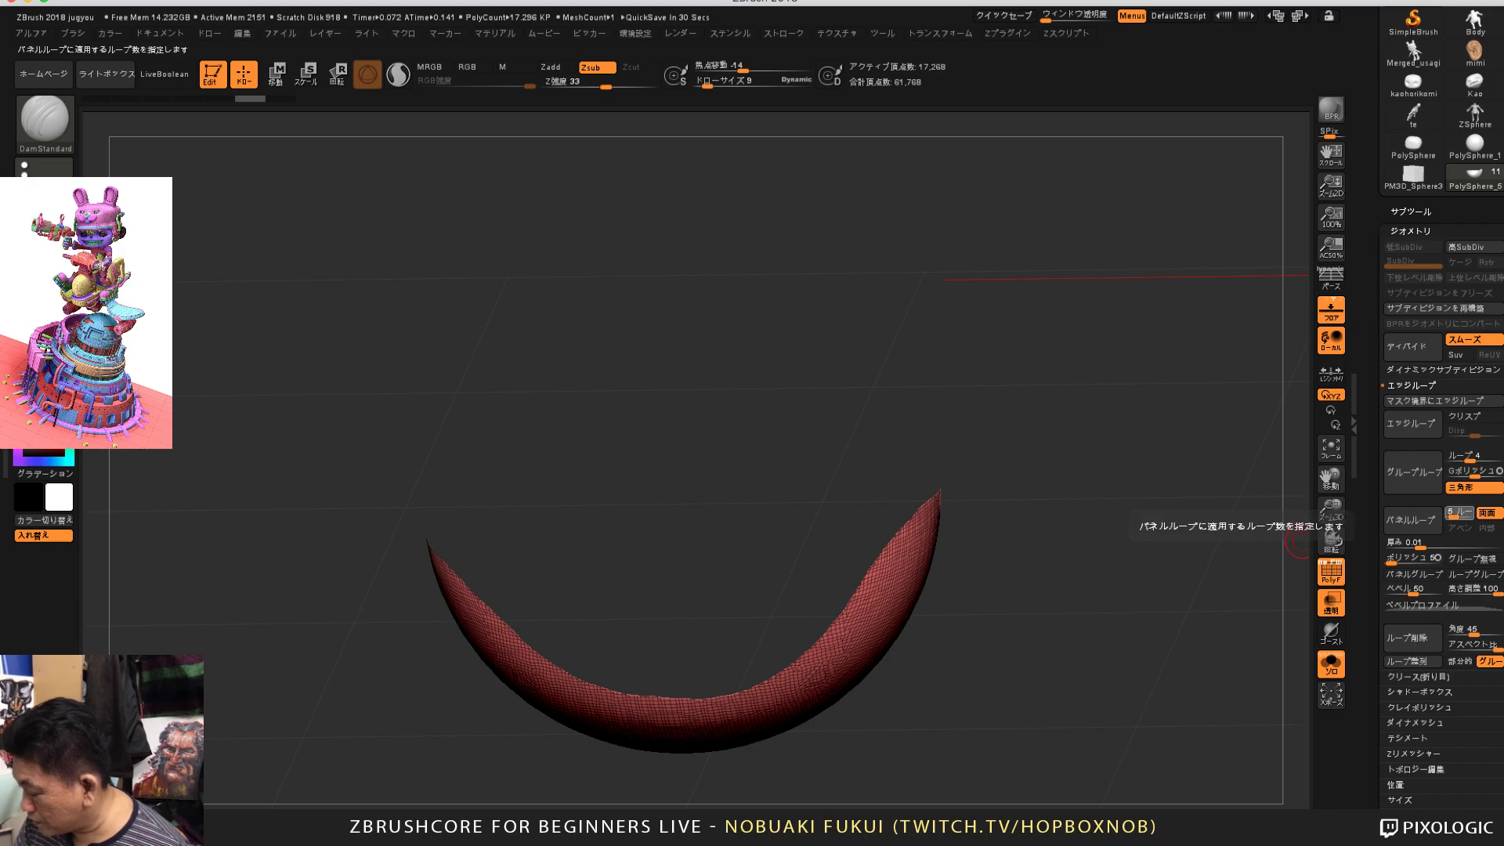
pyautogui.press('Tab')
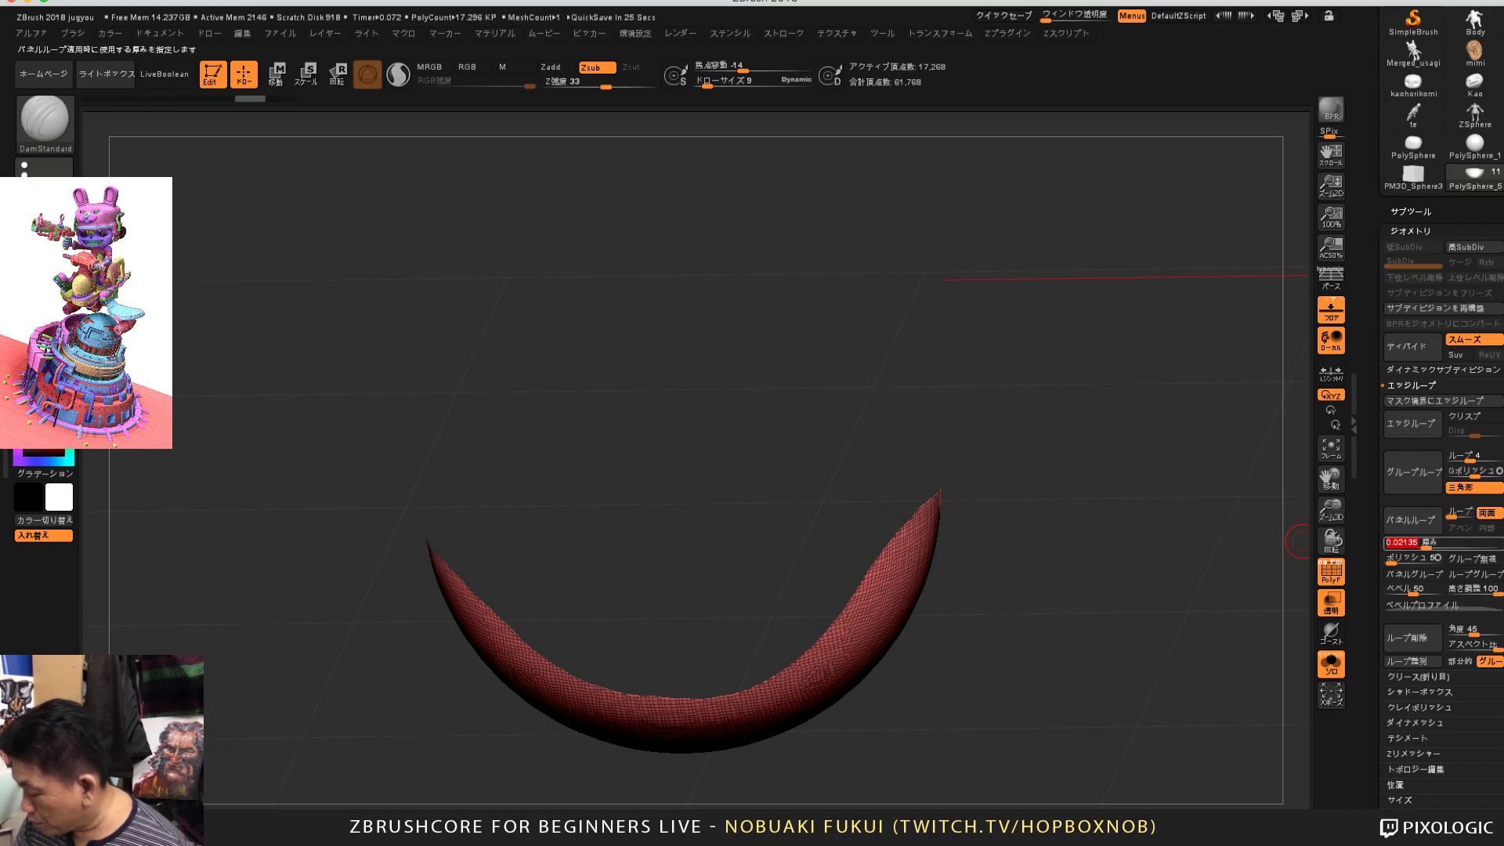
pyautogui.press('Tab')
pyautogui.write('28')
pyautogui.moveTo(1416, 560); pyautogui.dragTo(1417, 560)
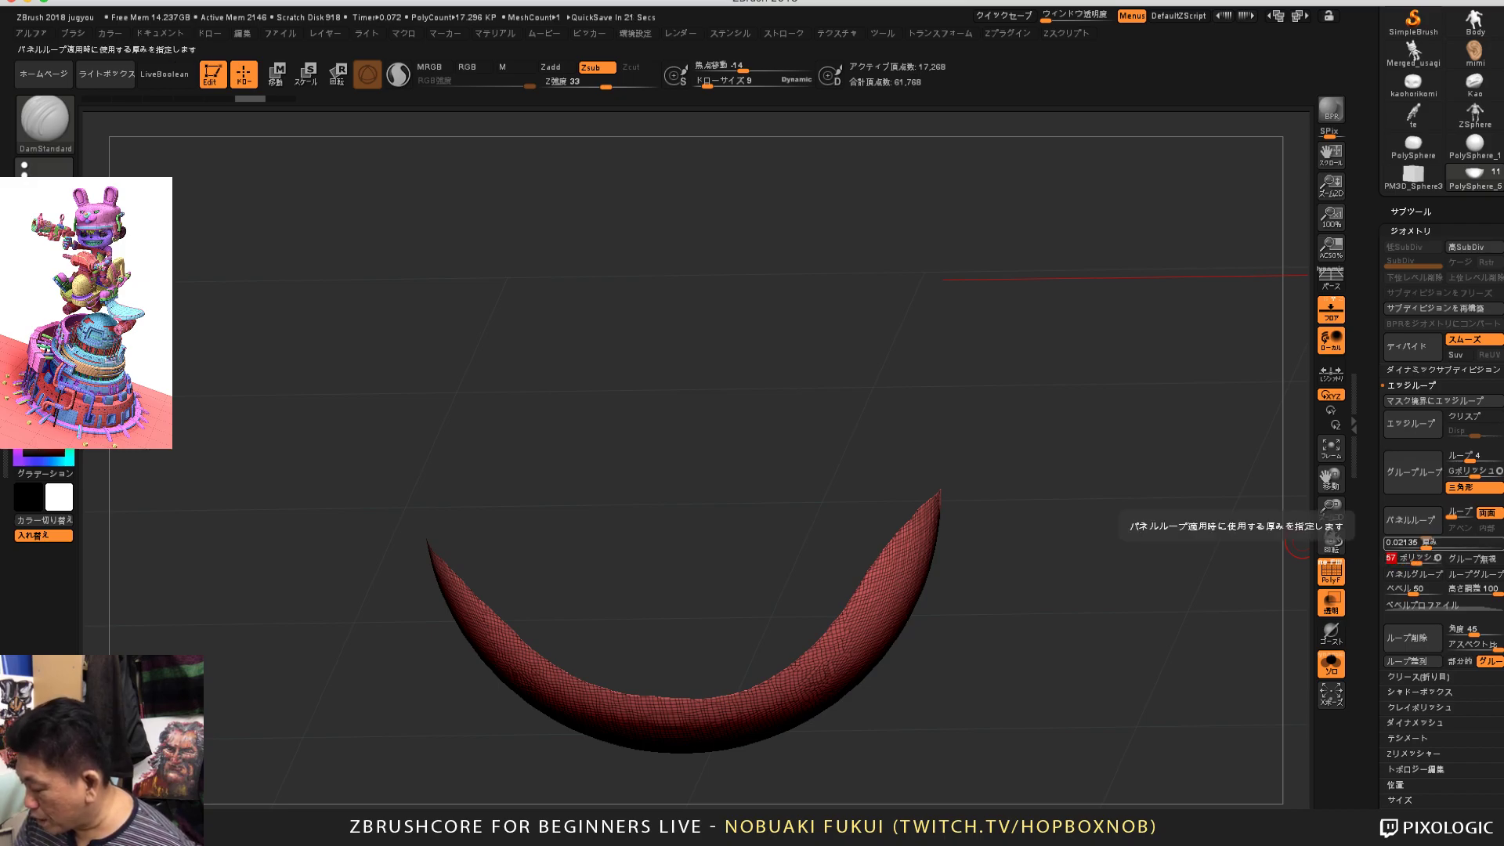
pyautogui.press('Tab')
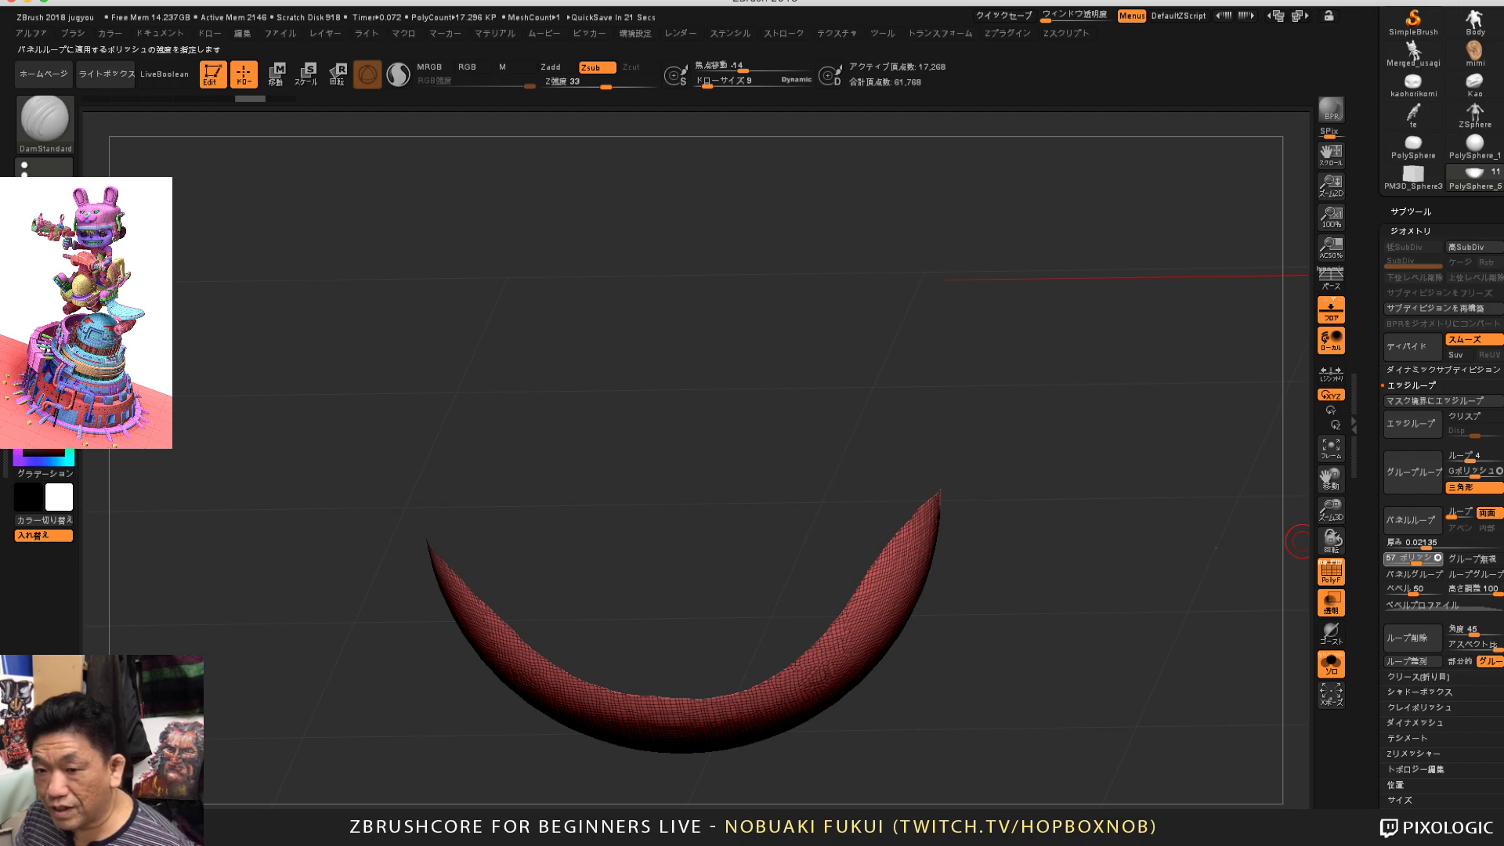
pyautogui.click(1416, 559)
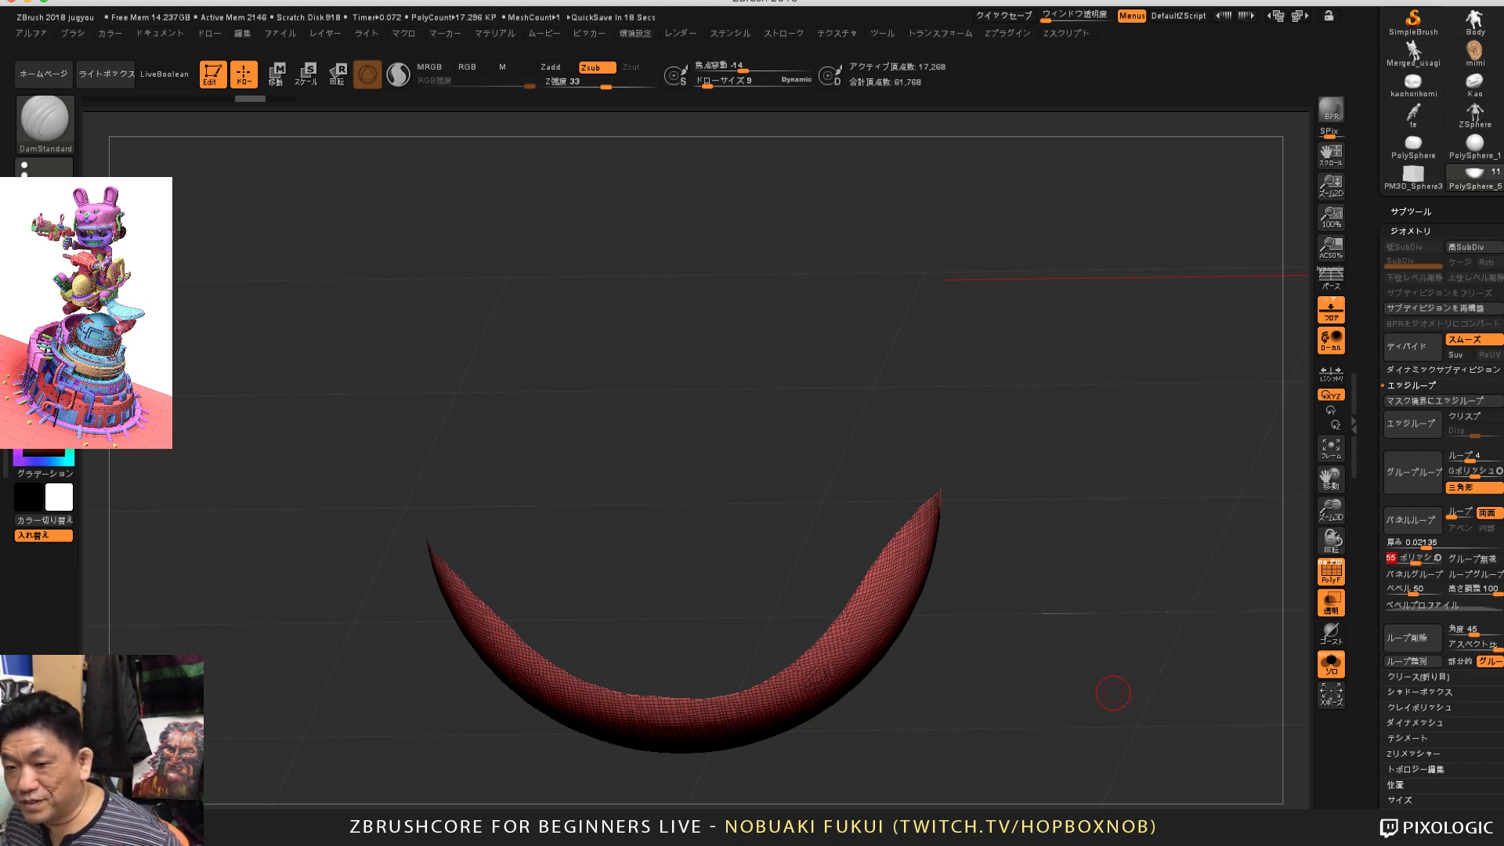
# Step: Apply Panel Loops to the lower eyelid piece to give the thin shell thickness, and check its rim
pyautogui.moveTo(1106, 658); pyautogui.dragTo(1246, 701)
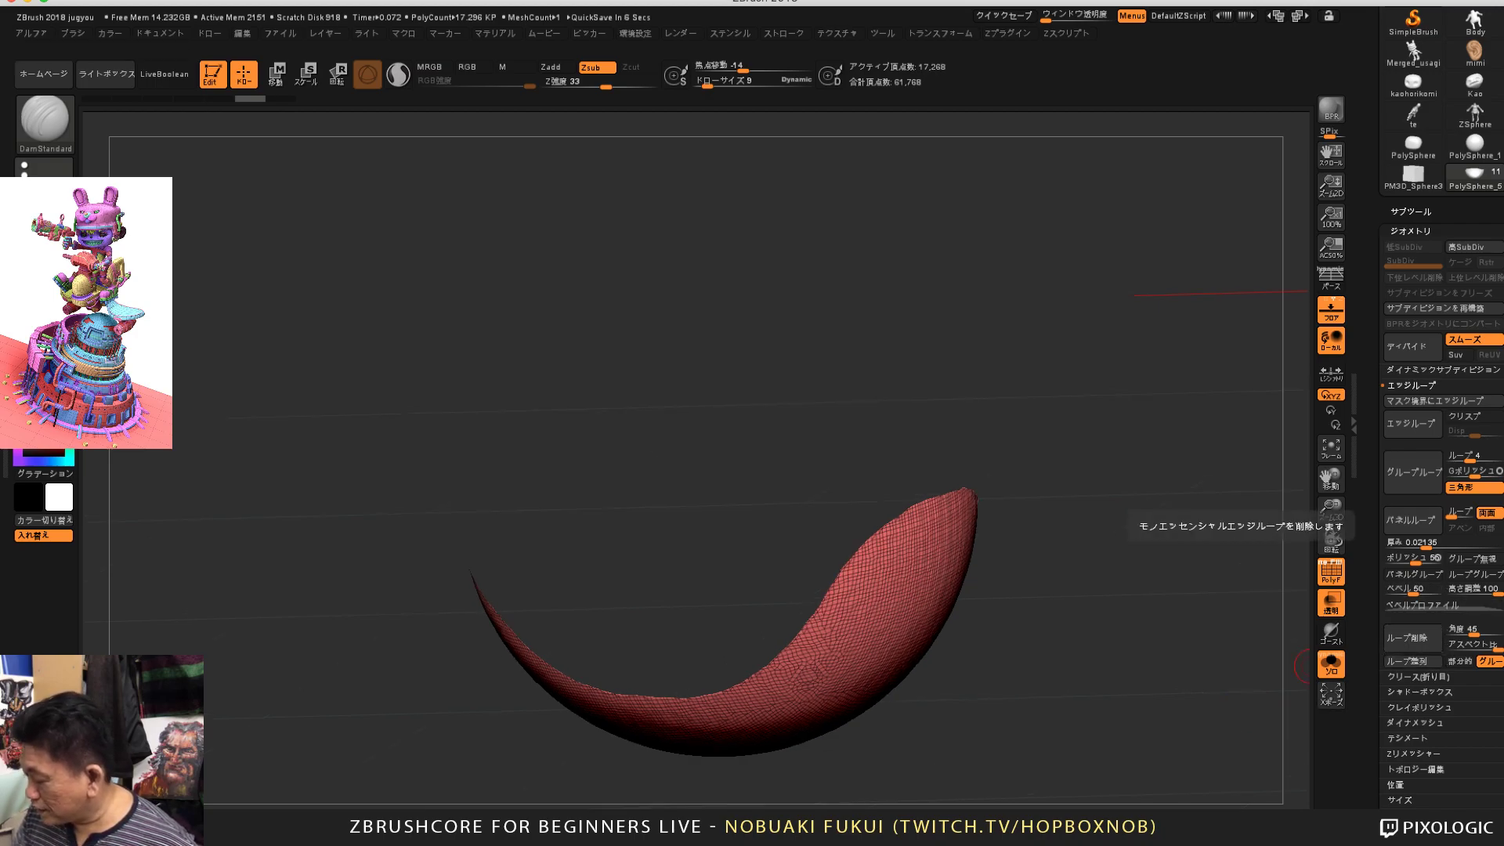
pyautogui.moveTo(1243, 732); pyautogui.dragTo(1204, 740)
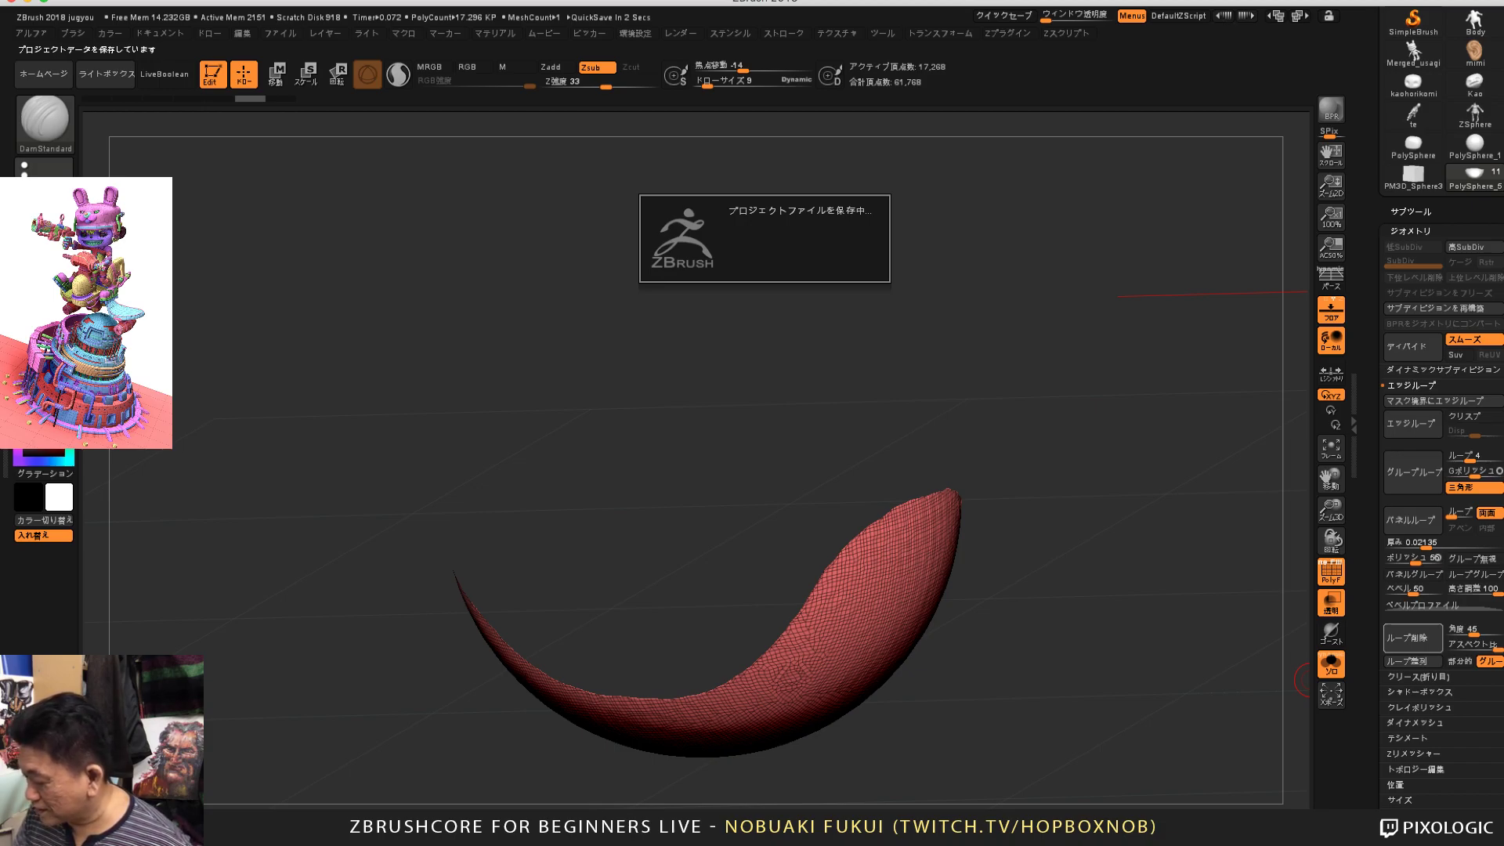
pyautogui.moveTo(1310, 681); pyautogui.dragTo(1231, 680)
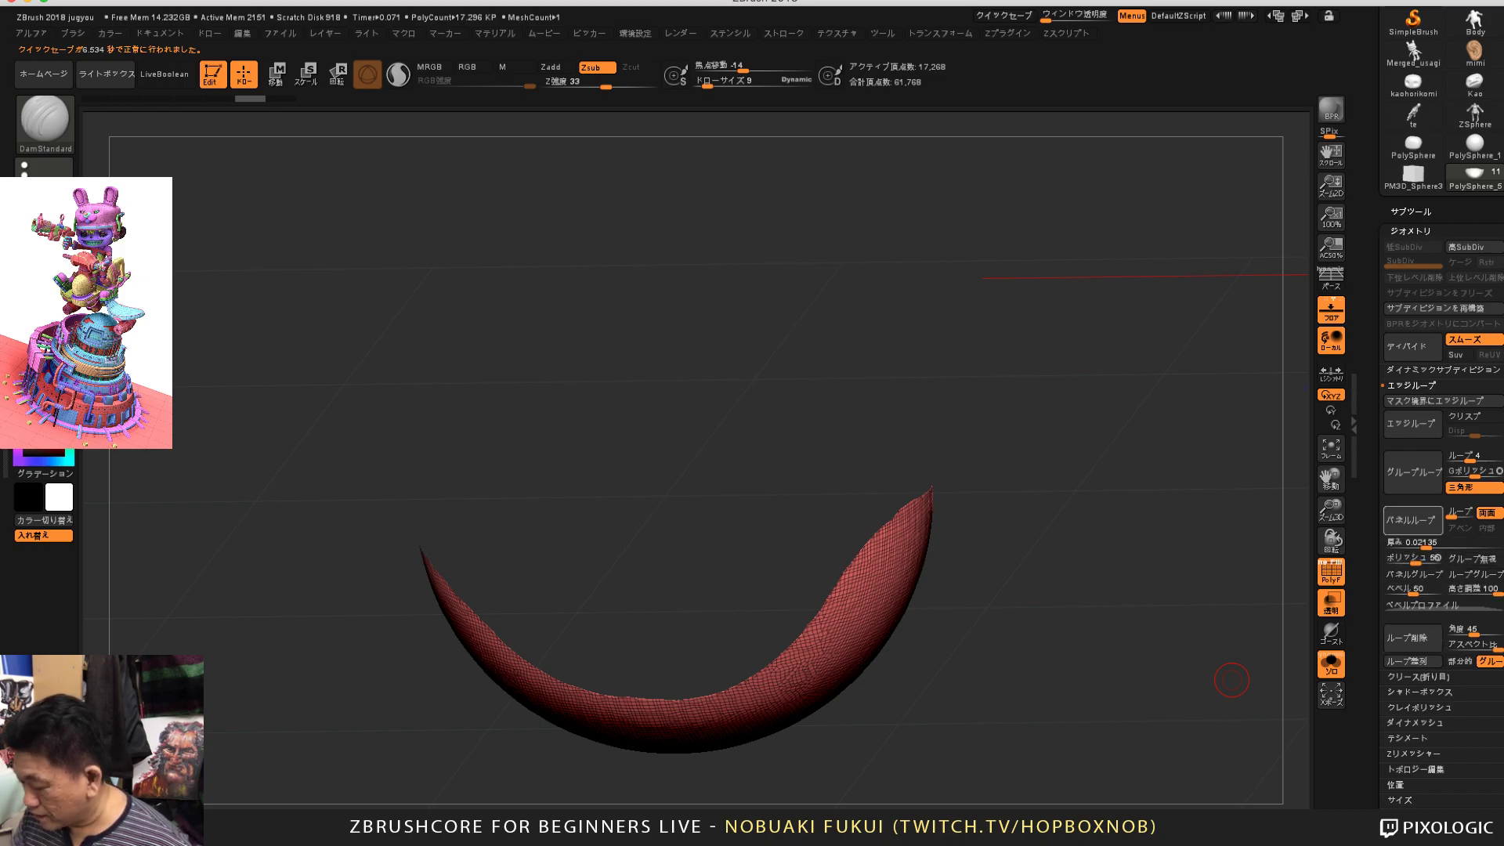
pyautogui.click(1413, 519)
pyautogui.moveTo(1159, 651); pyautogui.dragTo(1269, 649)
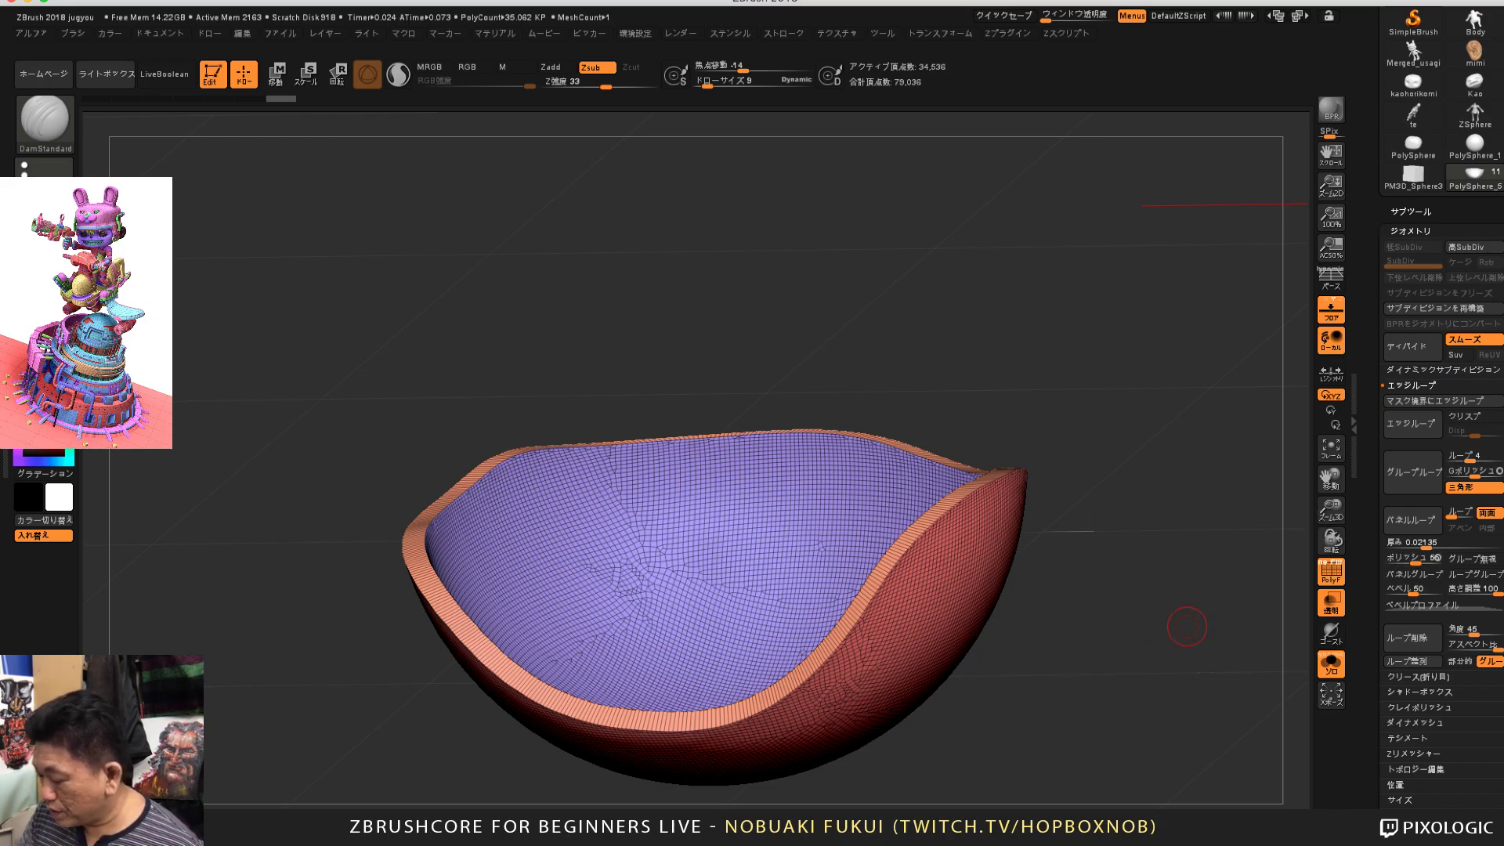
pyautogui.moveTo(1181, 634); pyautogui.dragTo(1197, 579)
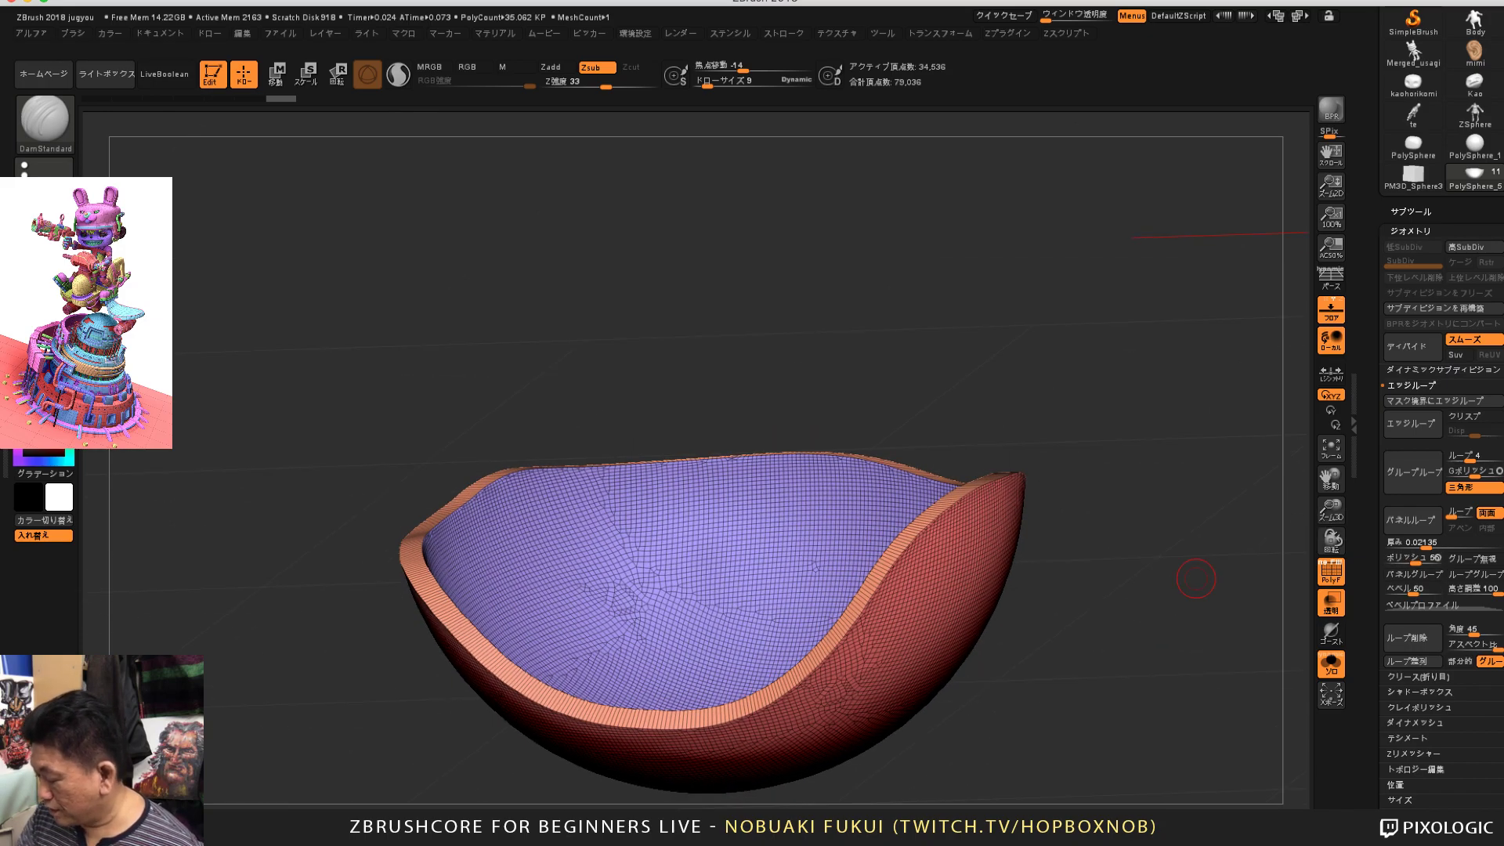
pyautogui.moveTo(1207, 671); pyautogui.dragTo(1082, 607)
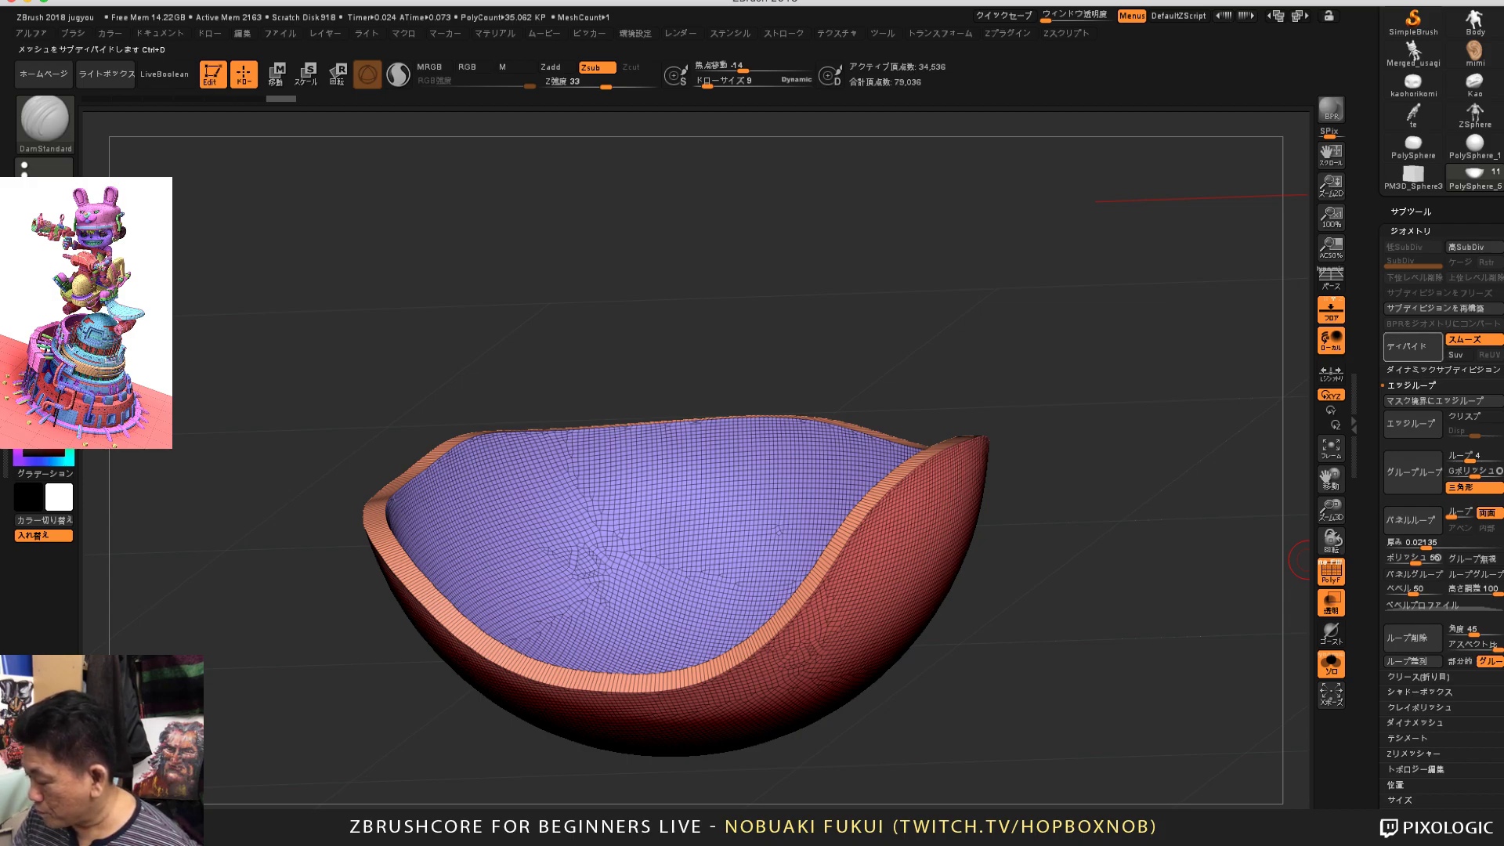
# Step: ZRemesh the thickened lower eyelid piece with a target polygon count of 0.1
pyautogui.click(1413, 384)
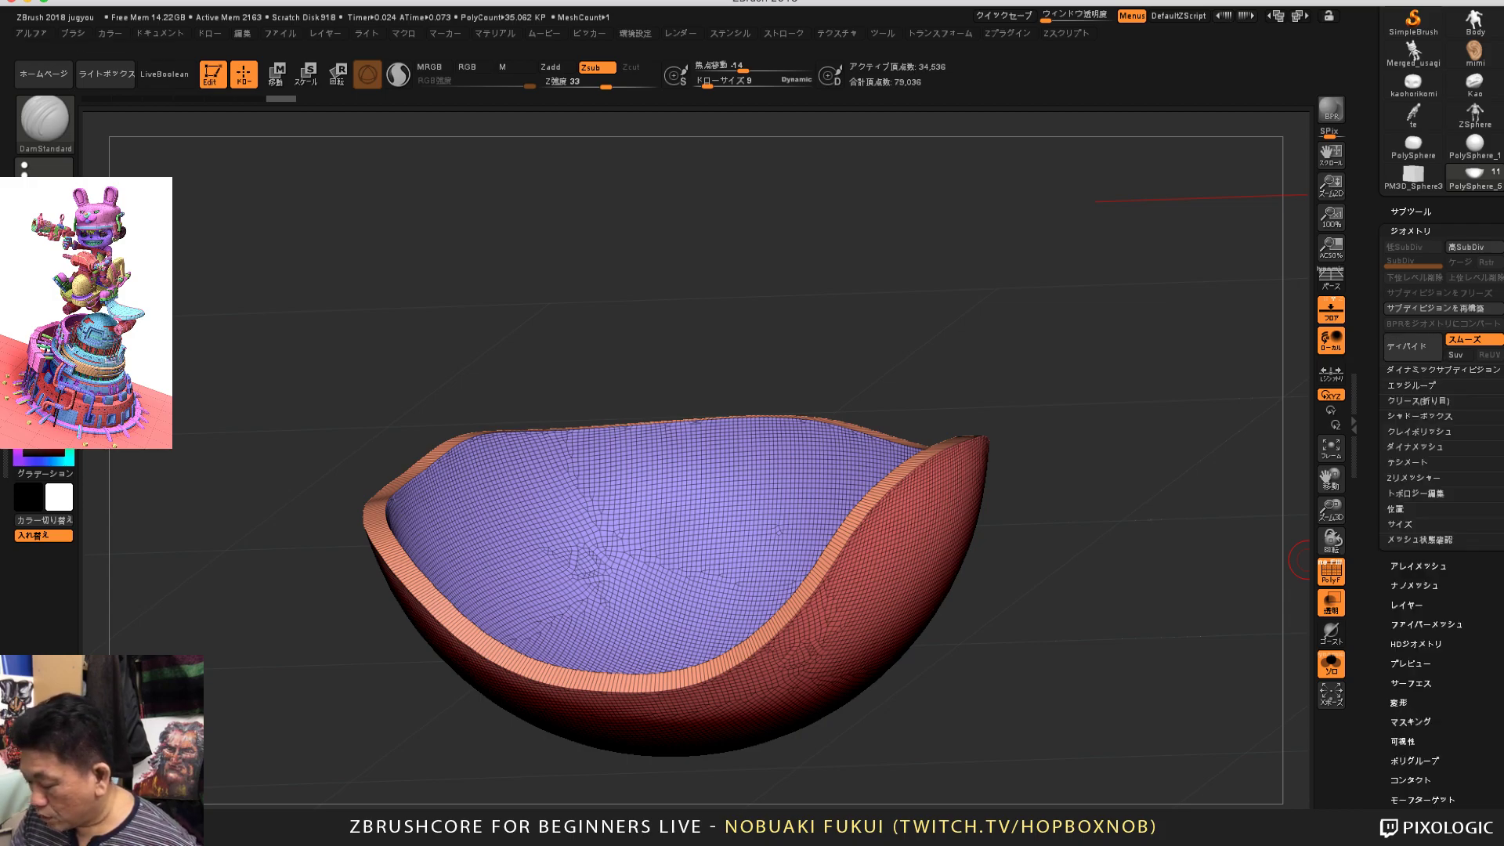
pyautogui.moveTo(1255, 518); pyautogui.dragTo(1150, 553)
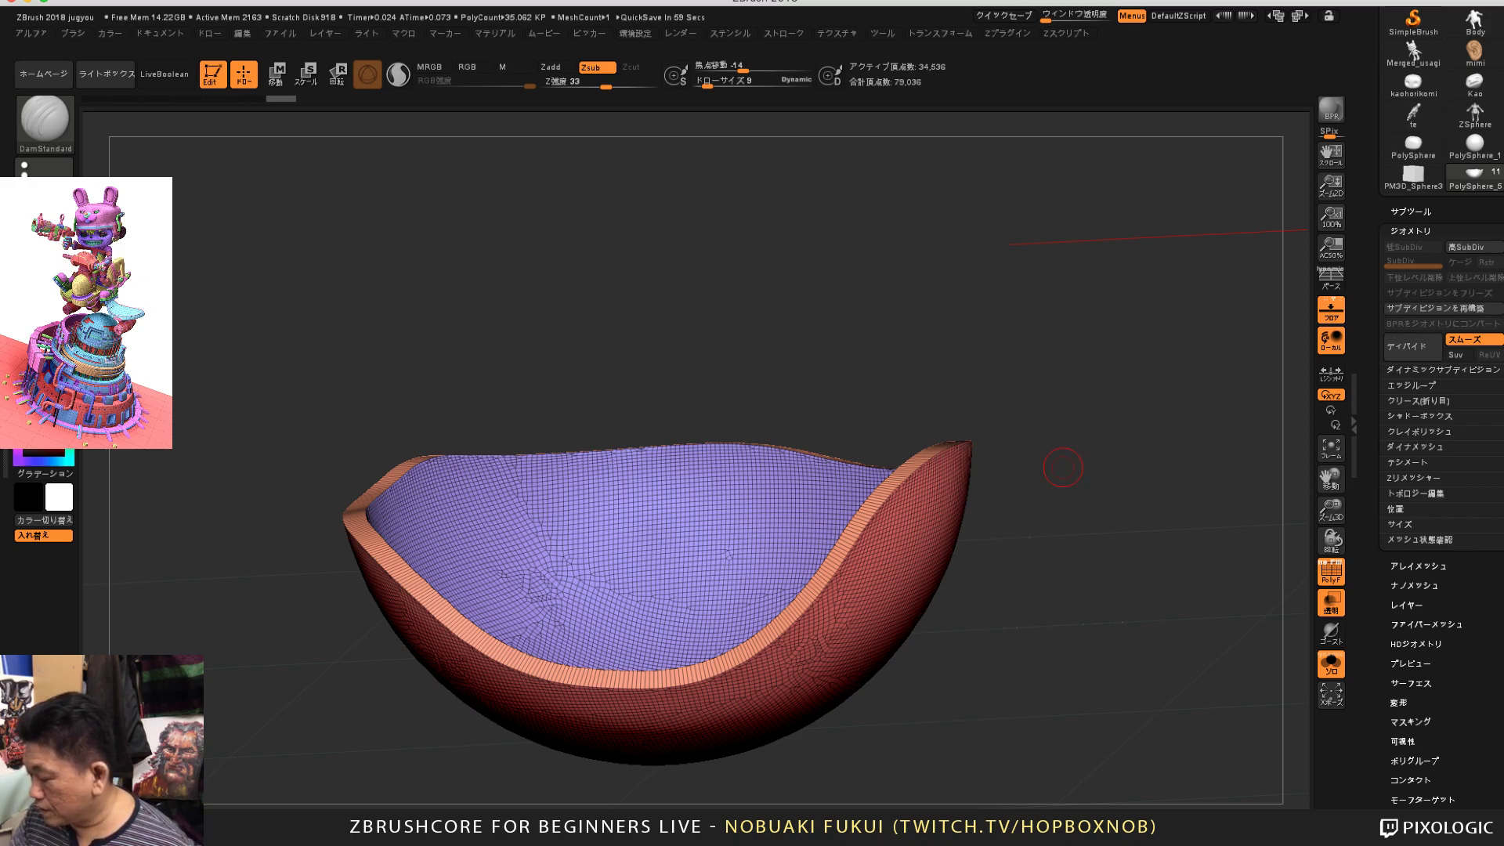
pyautogui.click(1419, 369)
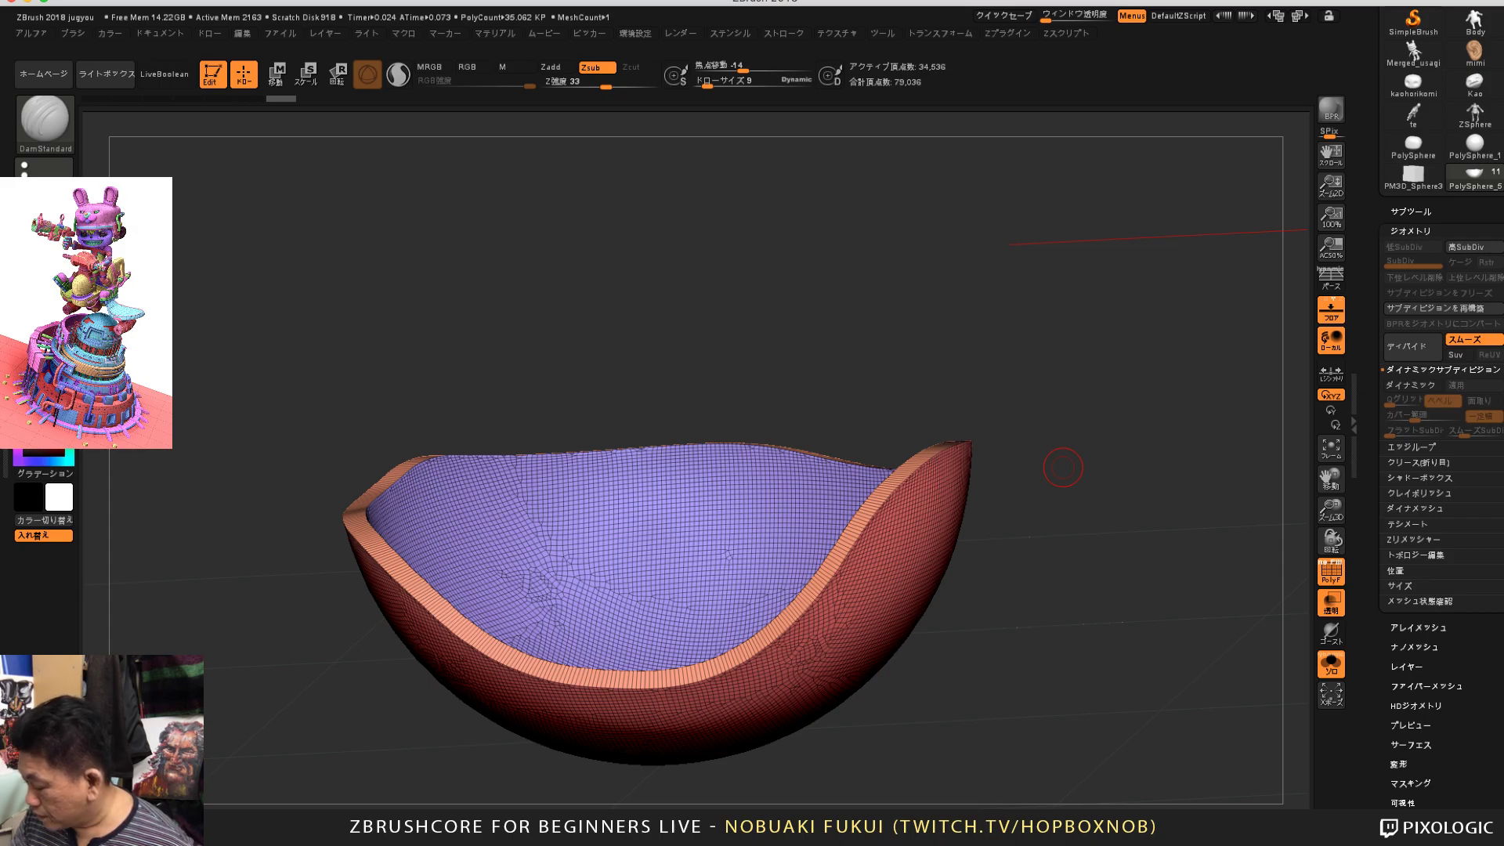
pyautogui.click(1419, 493)
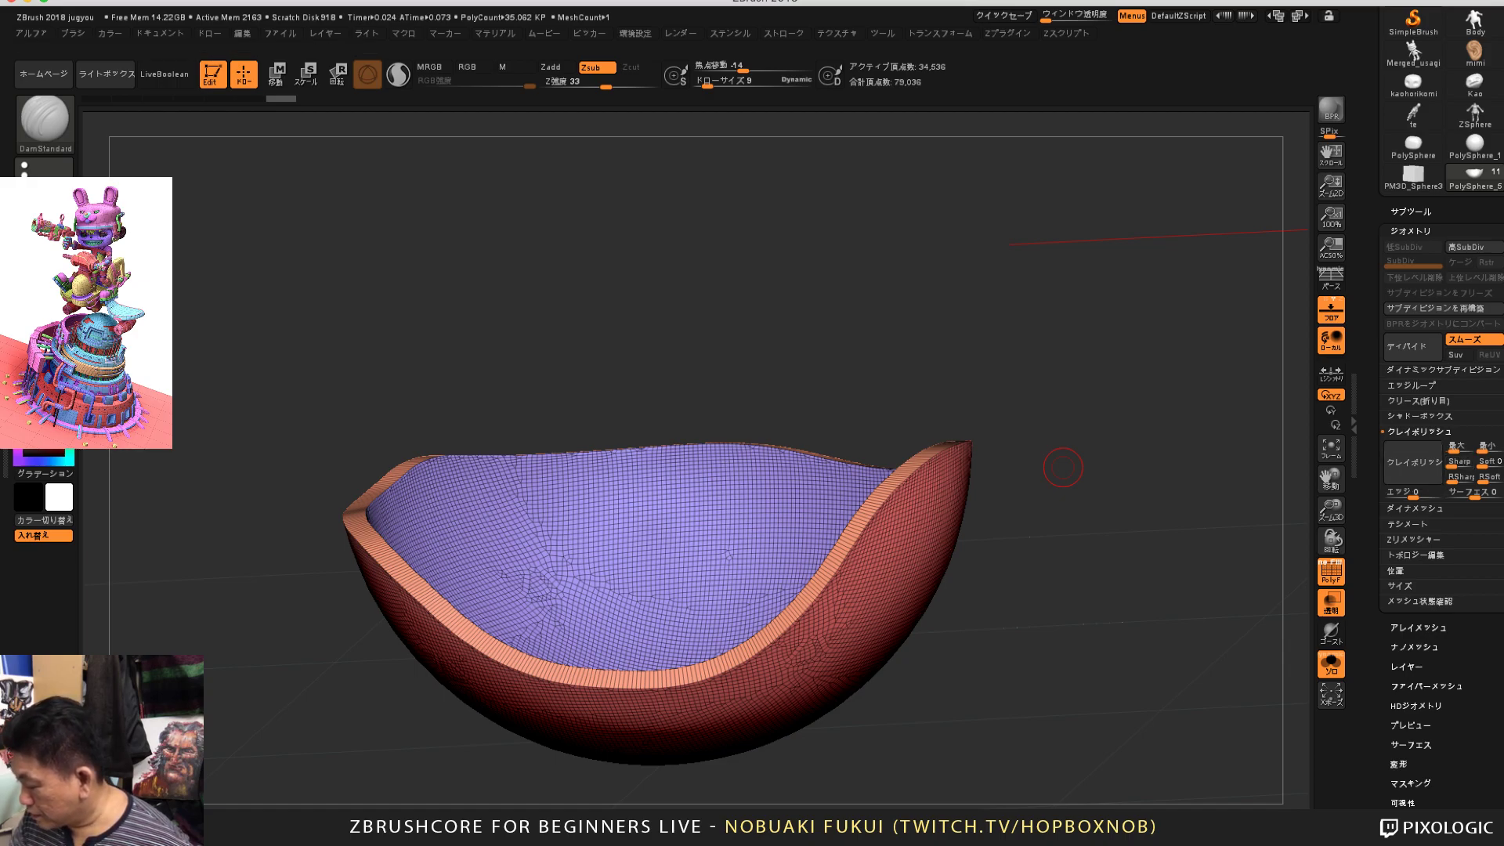
pyautogui.click(1415, 539)
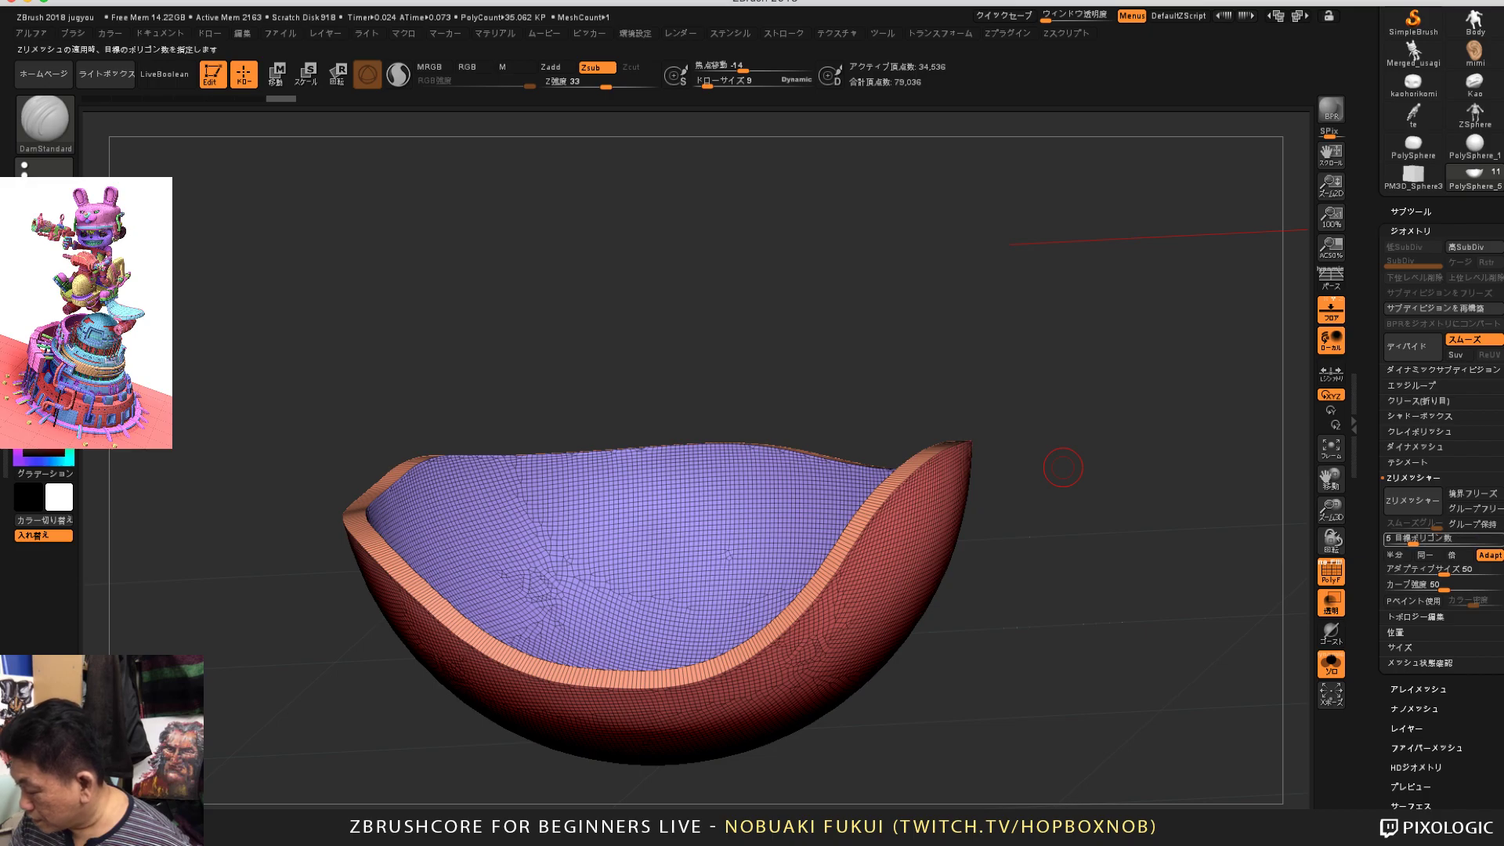
pyautogui.moveTo(1413, 541); pyautogui.dragTo(1387, 538)
pyautogui.press('Return')
pyautogui.click(1412, 500)
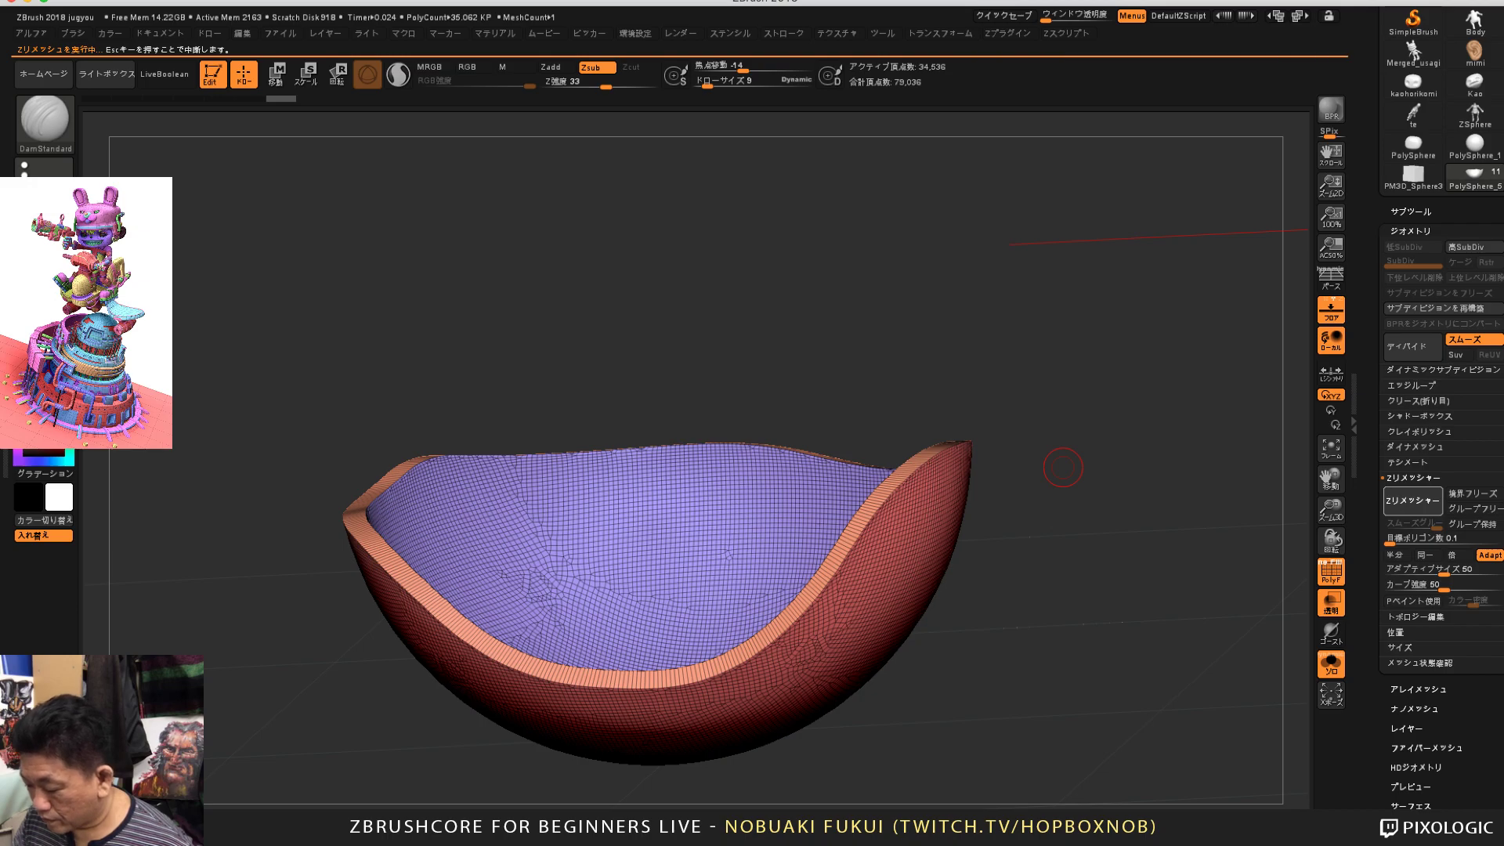
pyautogui.moveTo(1128, 706); pyautogui.dragTo(1207, 674)
pyautogui.moveTo(1066, 493); pyautogui.dragTo(1118, 705)
# Step: List the subtools, show the whole head again around the lower eyelid, and turn transparency off
pyautogui.click(1411, 212)
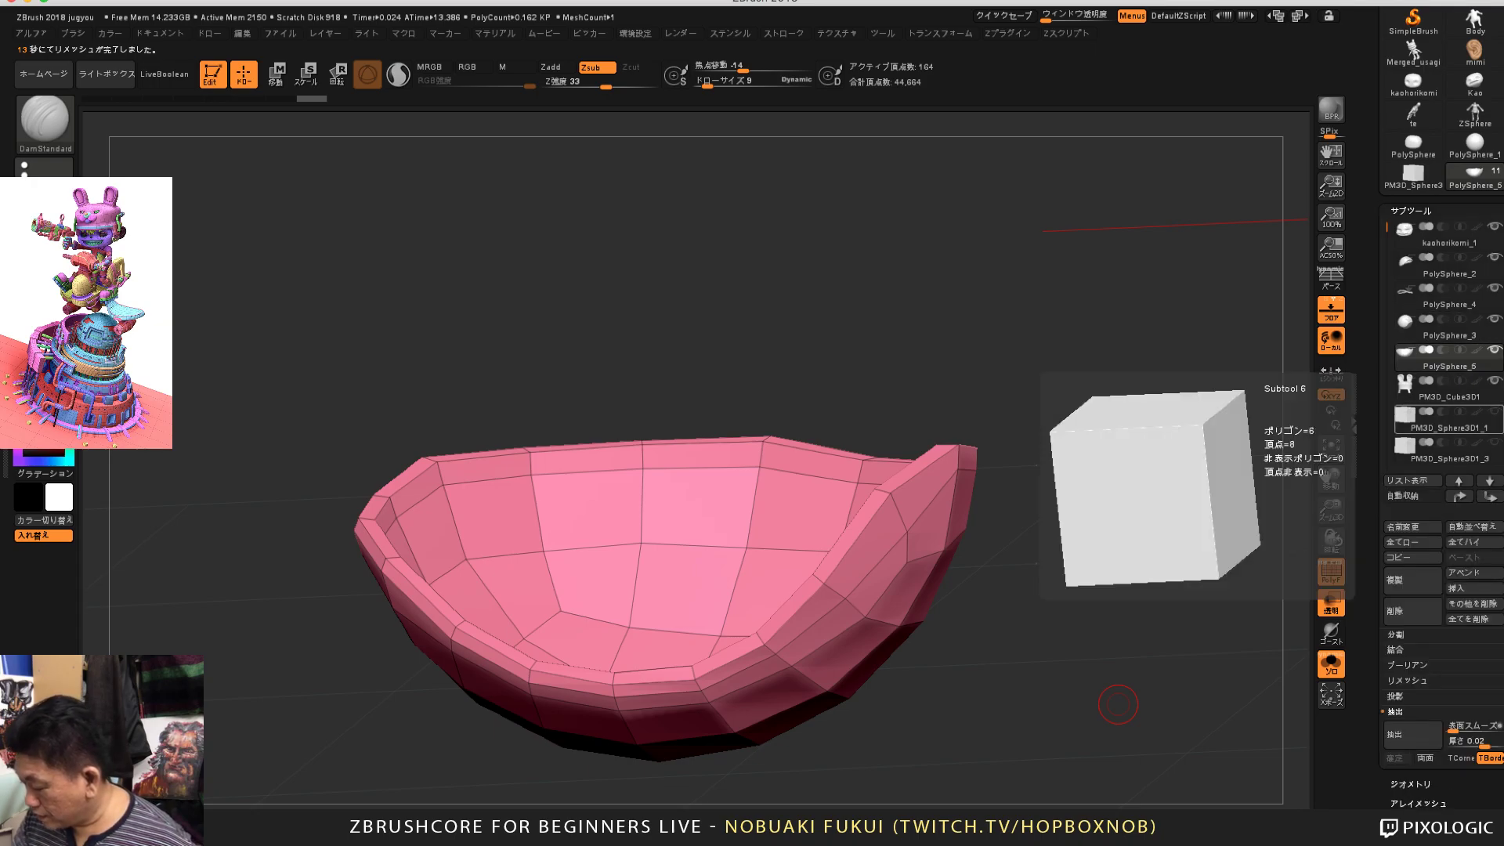
pyautogui.click(1332, 662)
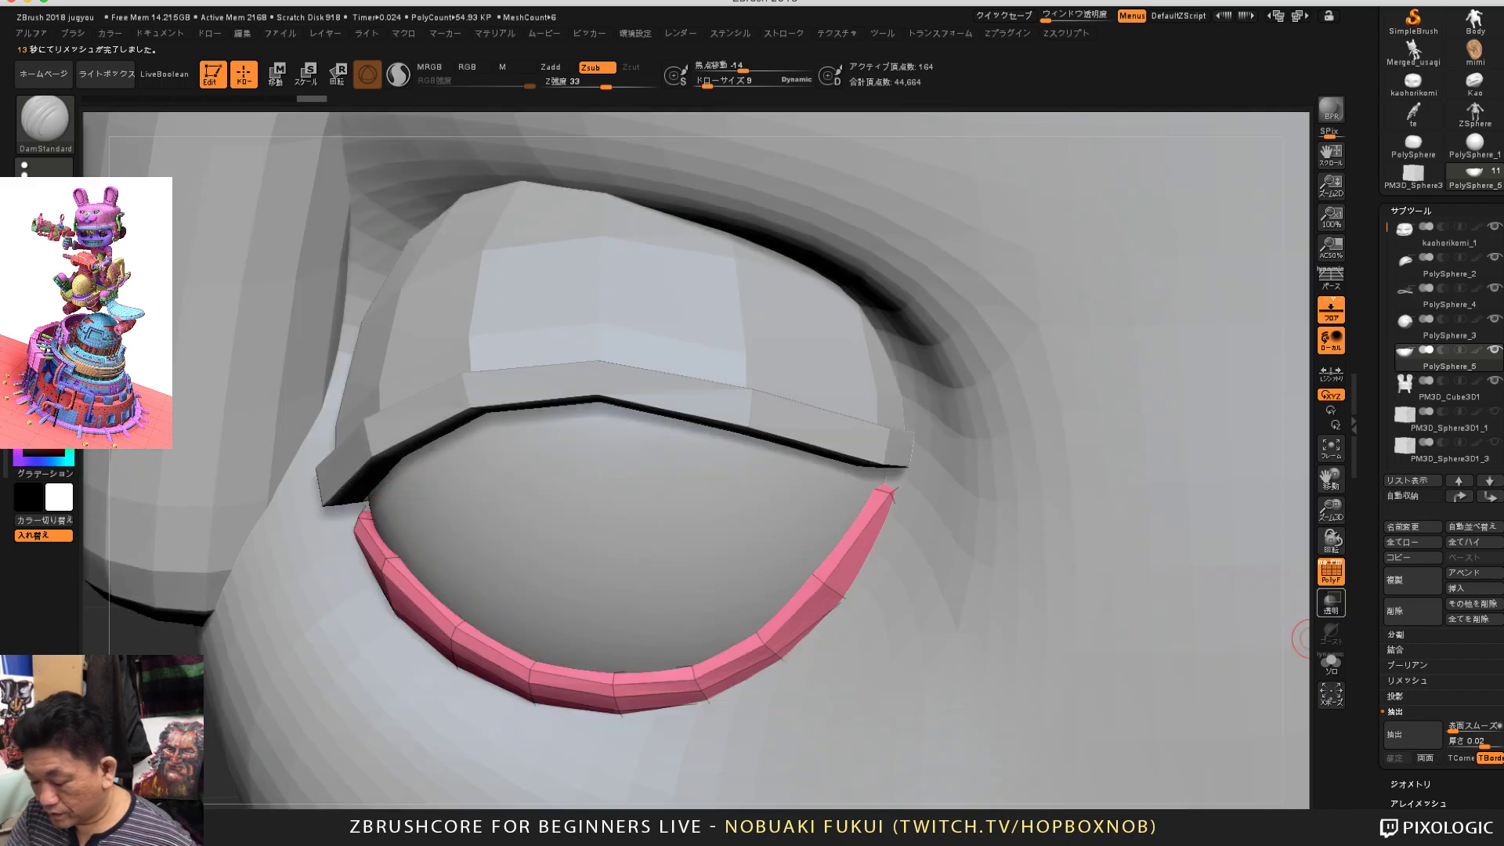
pyautogui.click(1331, 604)
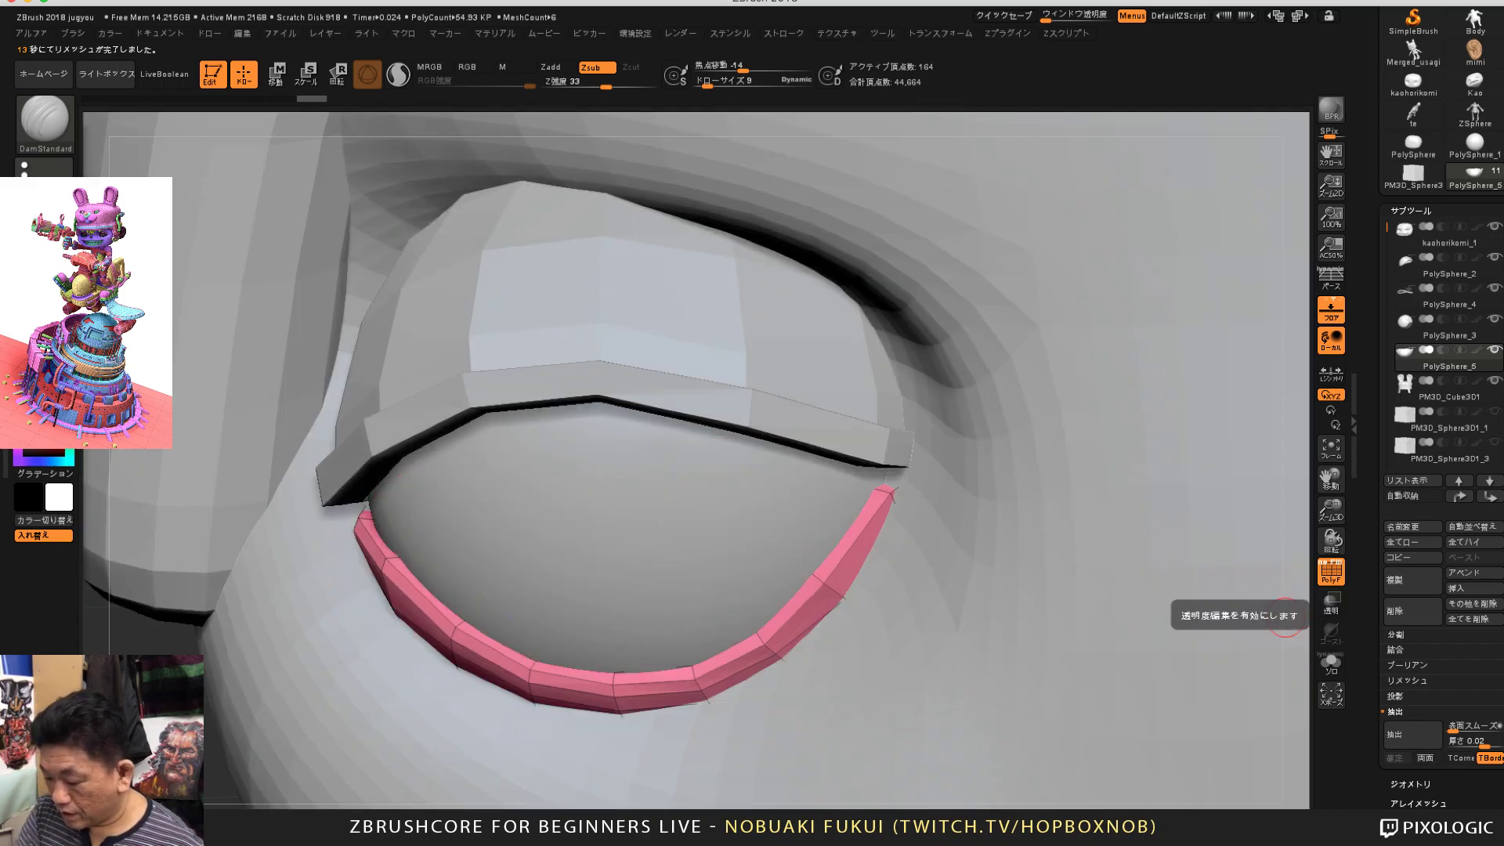
pyautogui.keyDown('alt'); pyautogui.moveTo(210, 804); pyautogui.dragTo(278, 737); pyautogui.keyUp('alt')
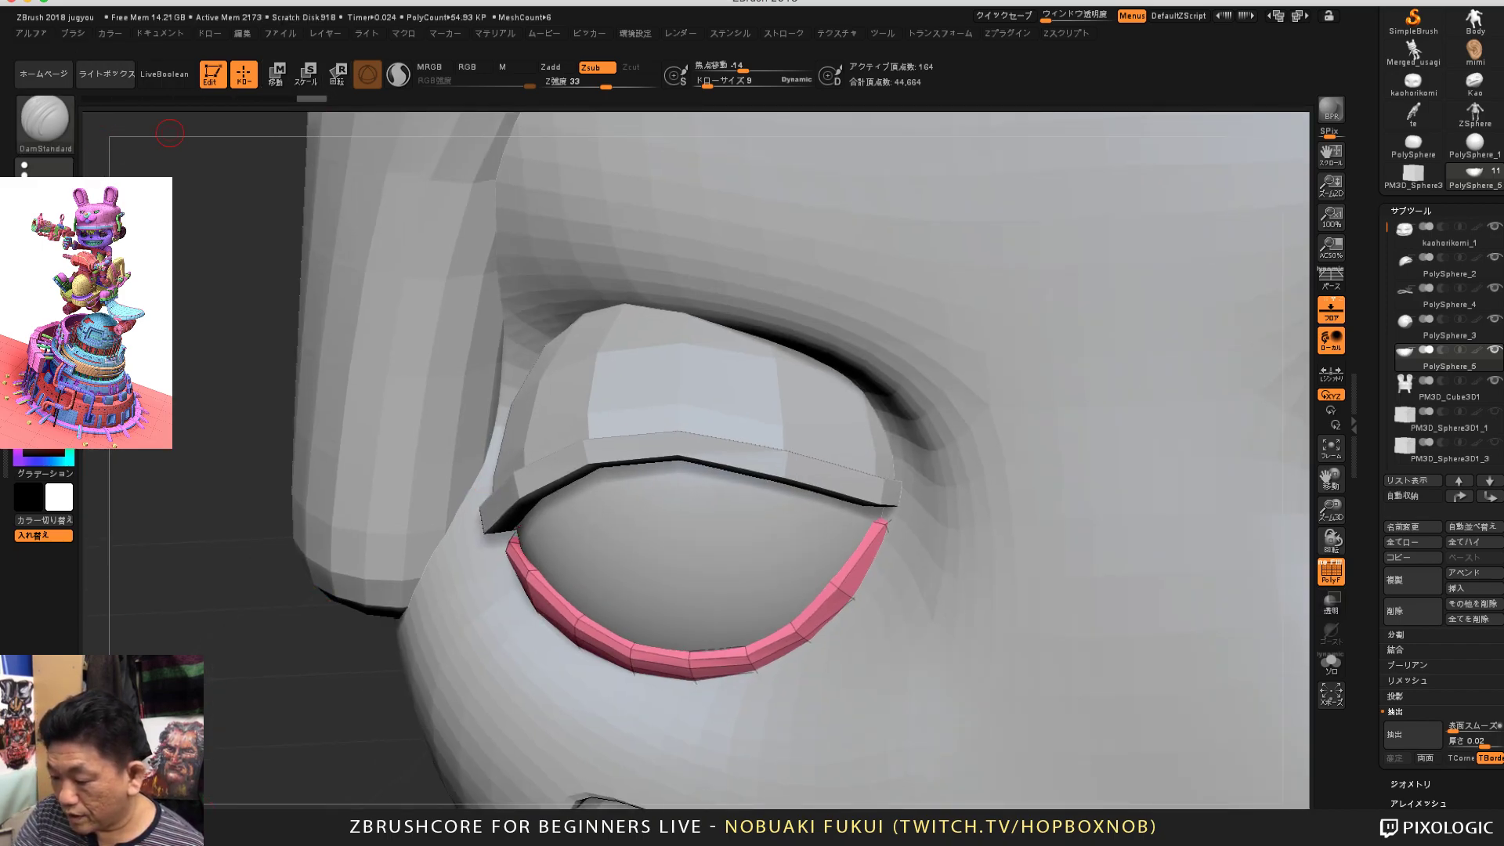
# Step: Pull the ends of the lower eyelid up to meet the upper eyelid, using the Move brush at draw size 48
pyautogui.click(45, 117)
pyautogui.click(745, 141)
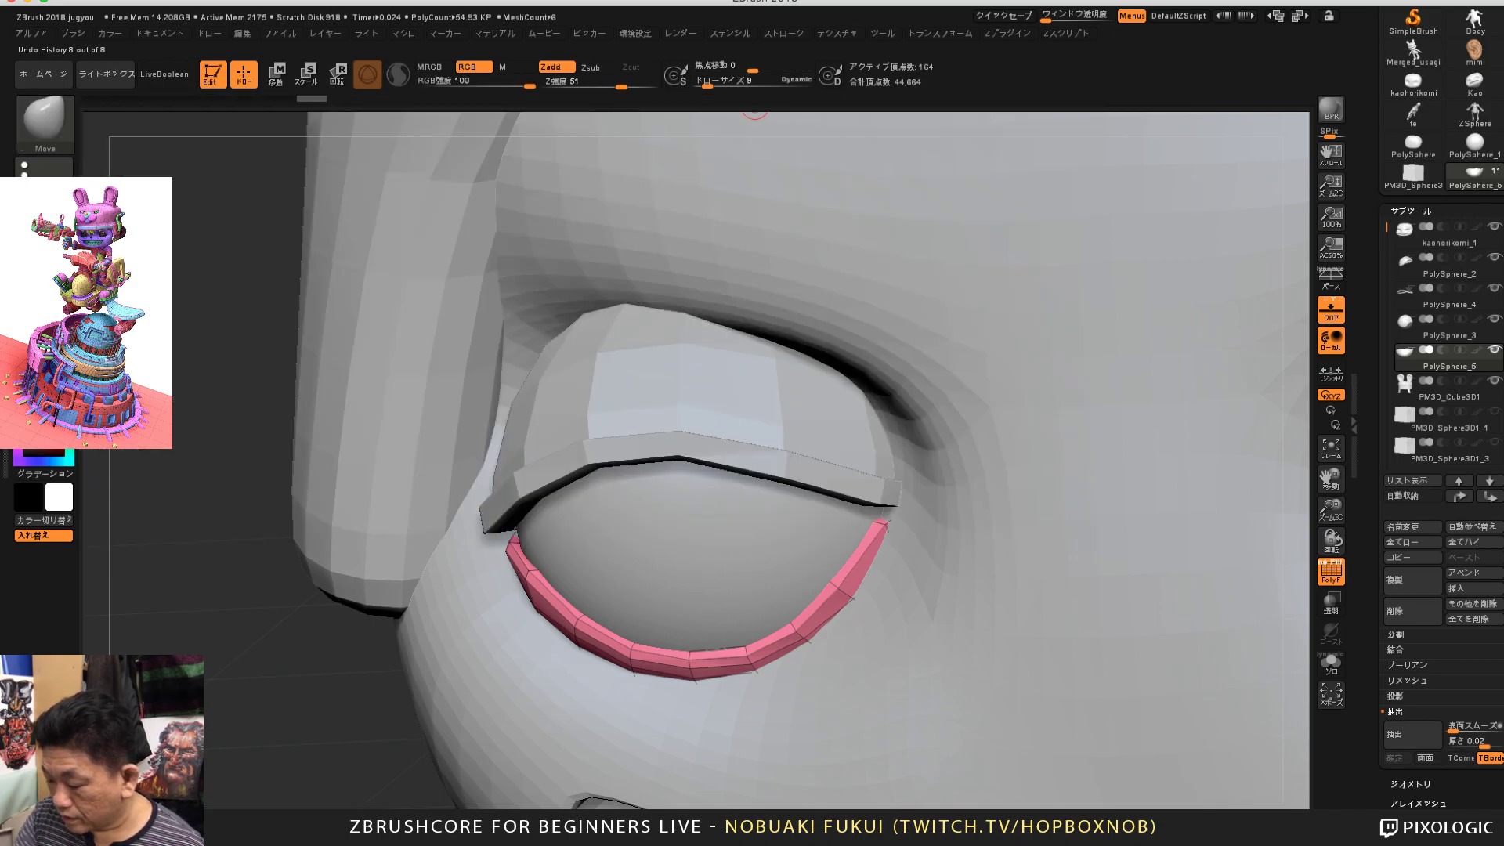
pyautogui.moveTo(711, 82); pyautogui.dragTo(725, 82)
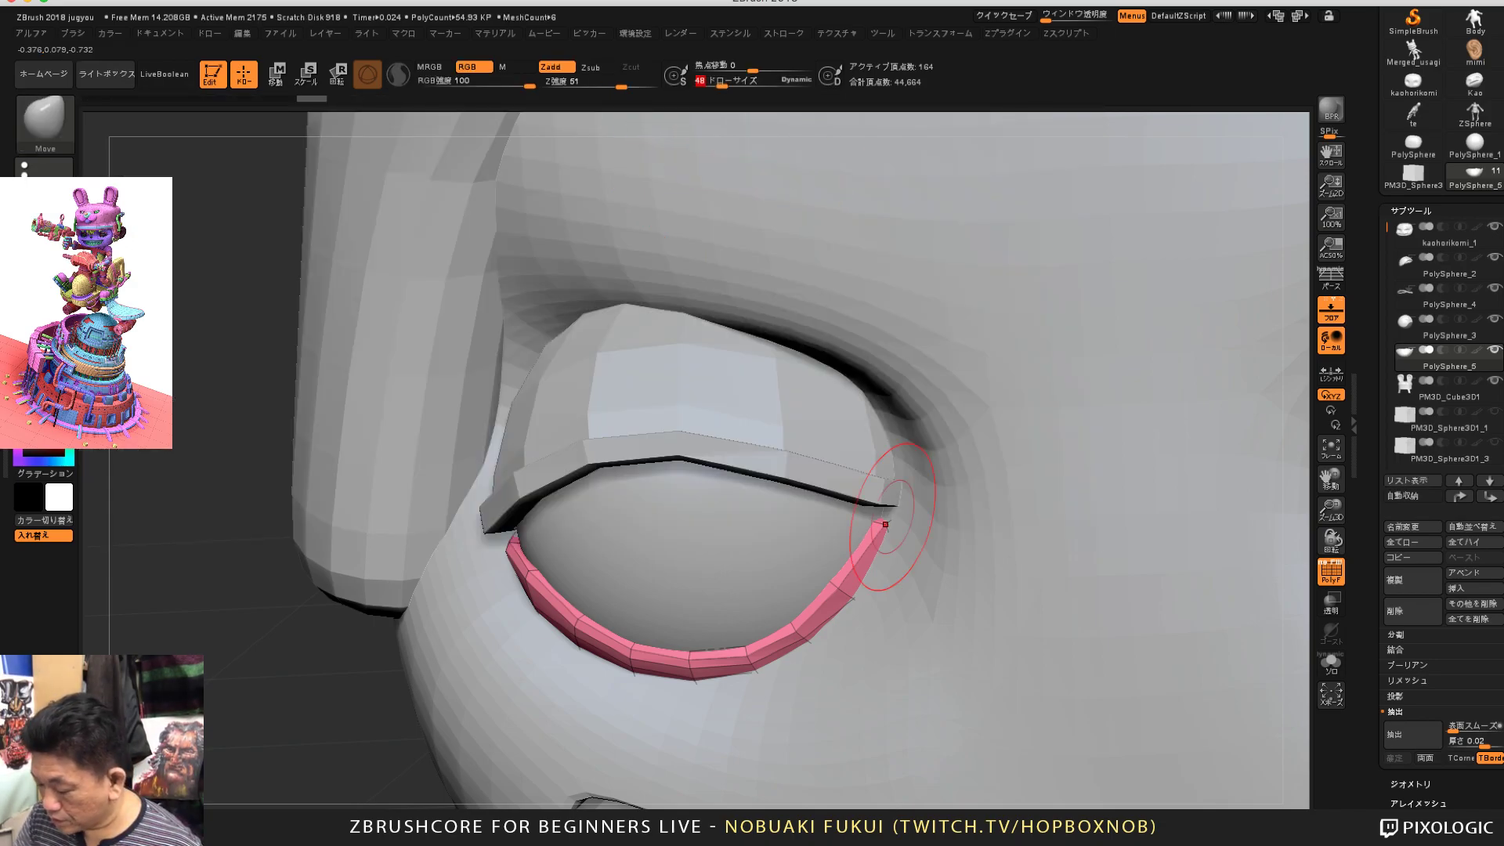
pyautogui.moveTo(886, 524); pyautogui.dragTo(892, 511)
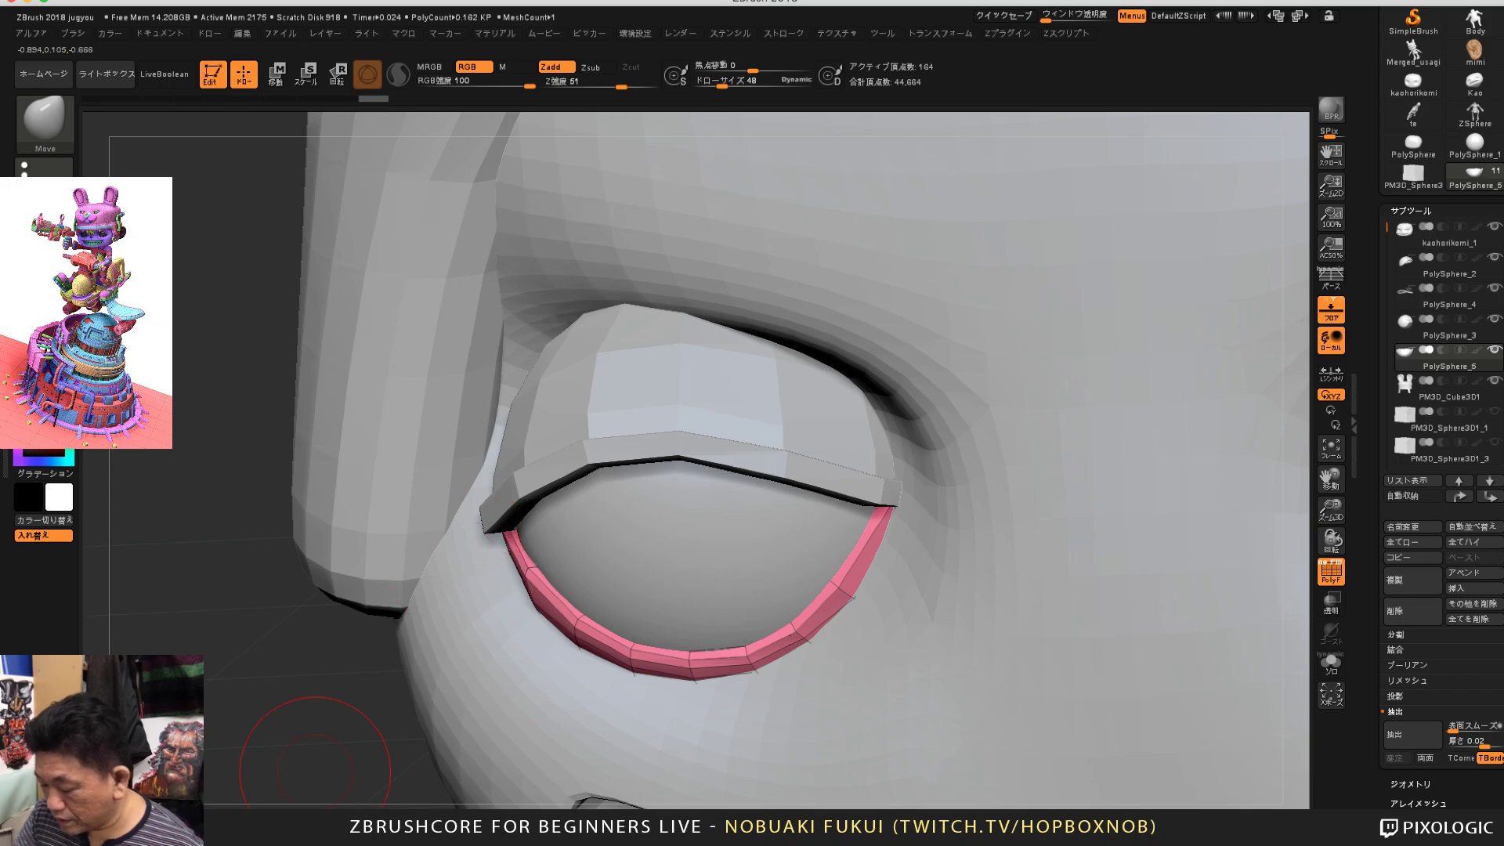
pyautogui.moveTo(315, 771)
pyautogui.mouseDown()
pyautogui.moveTo(423, 772)
pyautogui.moveTo(340, 775)
pyautogui.moveTo(367, 760)
pyautogui.moveTo(363, 727)
pyautogui.mouseUp()
# Step: Isolate the lower eyelid piece, view its inner side and switch to the ZModeler brush
pyautogui.click(1331, 664)
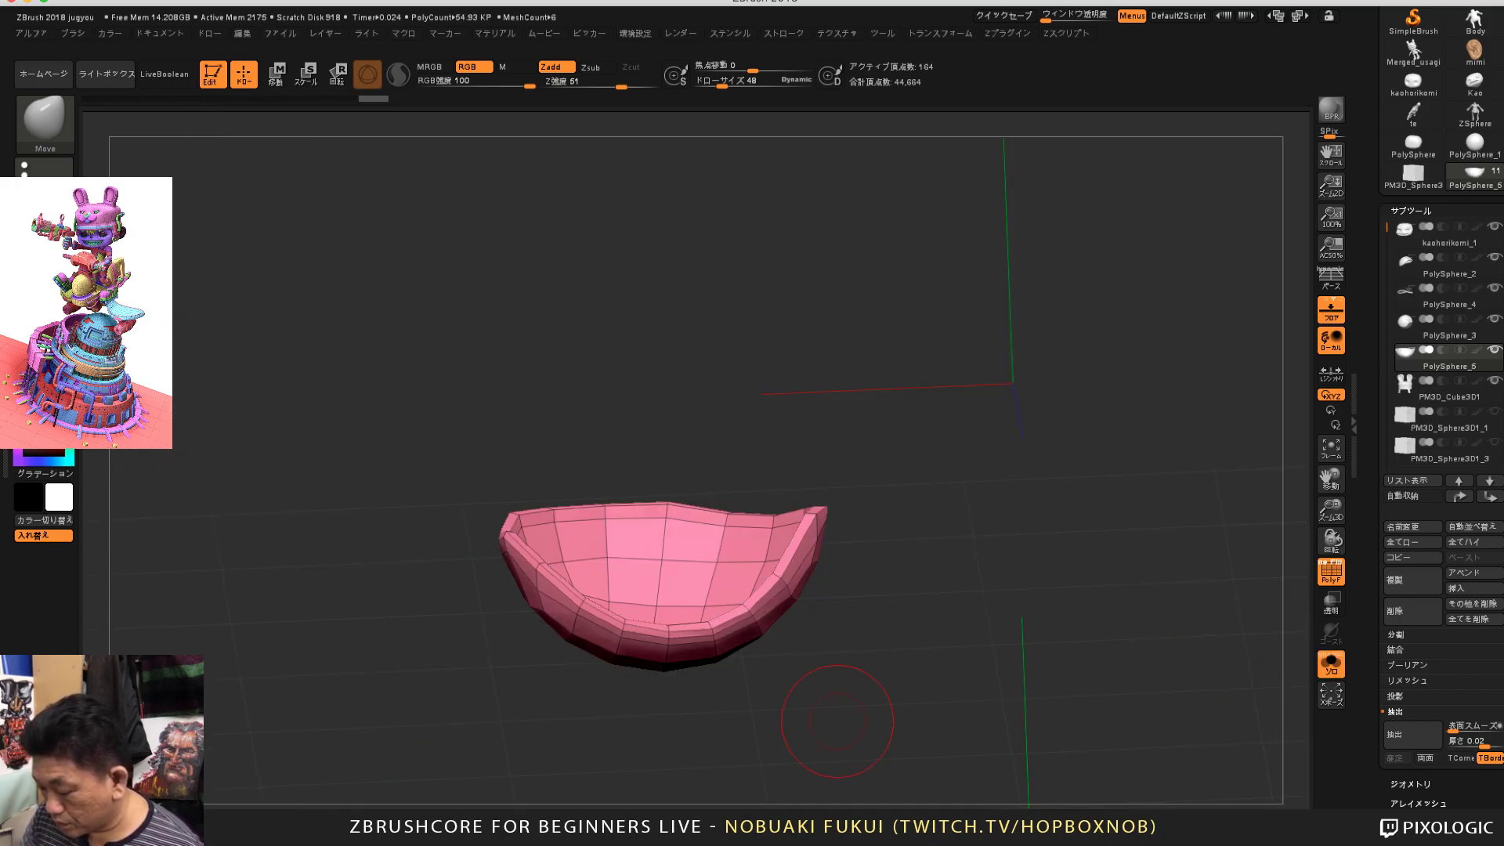
pyautogui.moveTo(838, 722)
pyautogui.mouseDown()
pyautogui.moveTo(853, 694)
pyautogui.moveTo(1145, 666)
pyautogui.mouseUp()
pyautogui.keyDown('alt'); pyautogui.moveTo(1219, 719); pyautogui.dragTo(1054, 666); pyautogui.keyUp('alt')
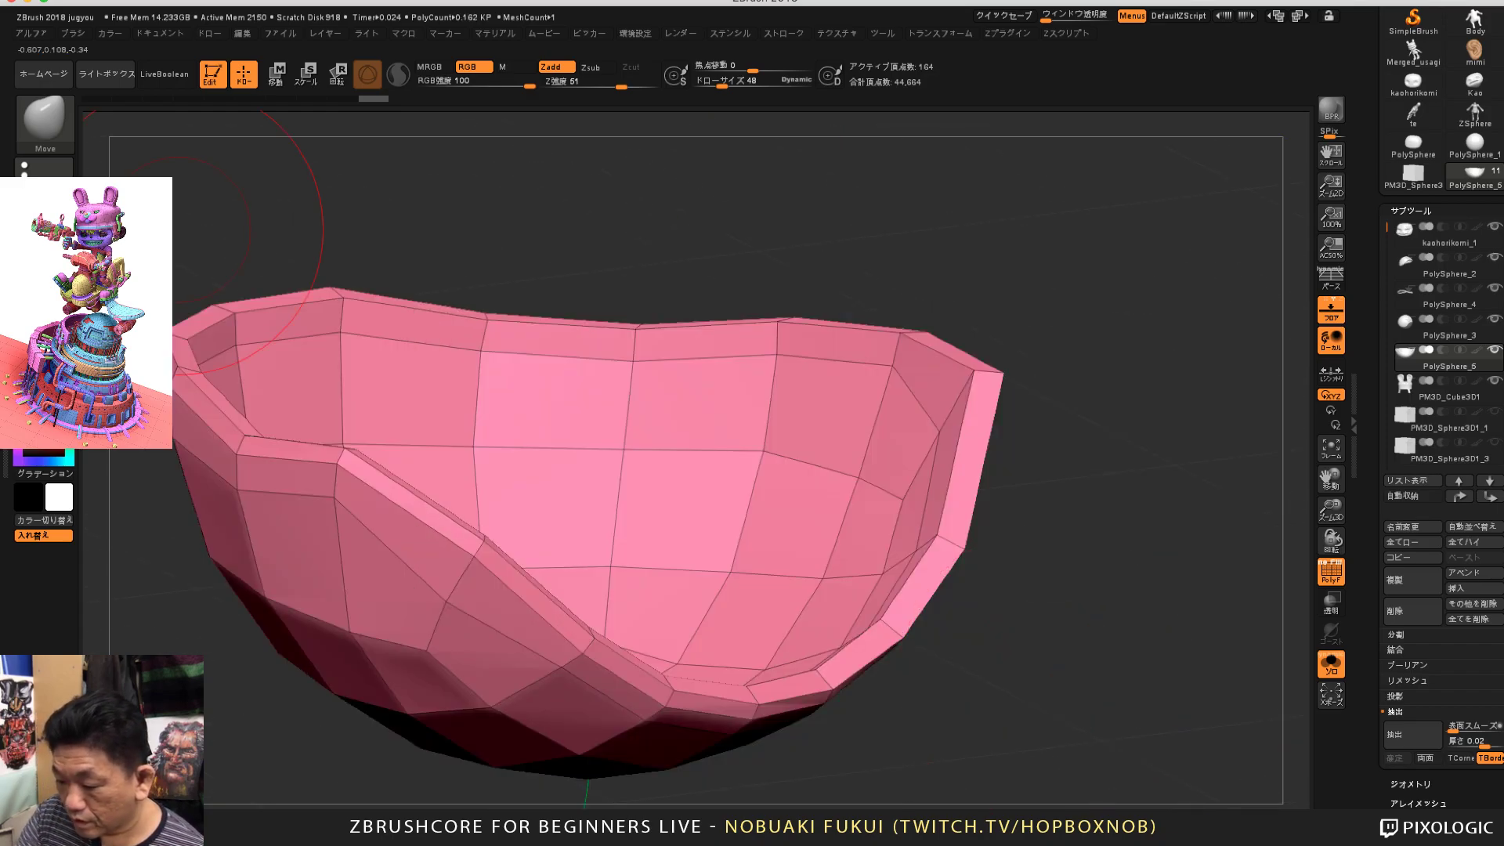
pyautogui.click(45, 122)
pyautogui.click(621, 156)
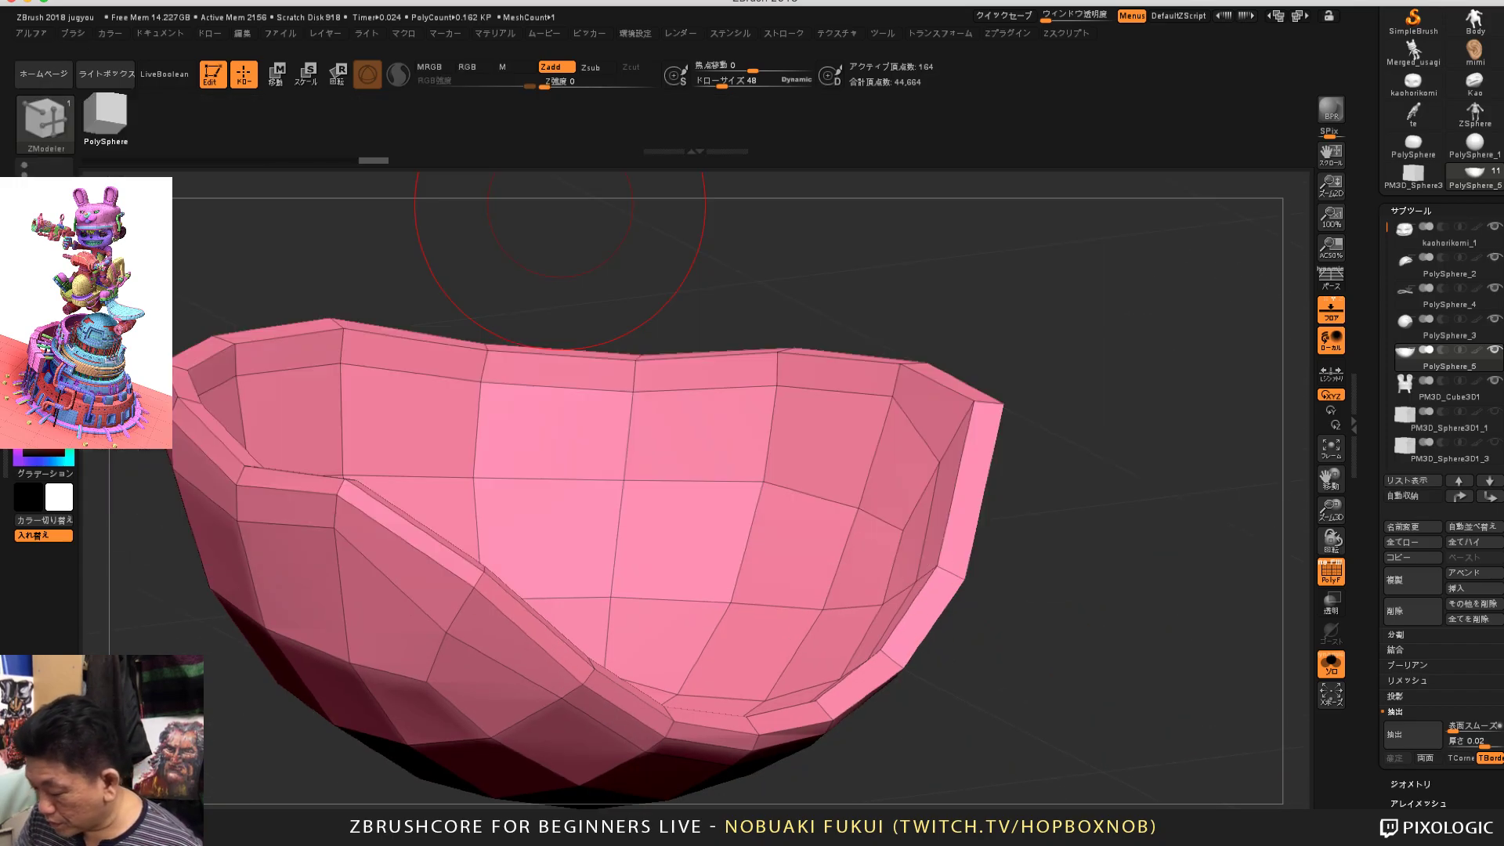
# Step: Assign a separate polygroup to the poly loop along the lower eyelid's rim, using ZModeler's edge PolyGroup action with the polyloop target
pyautogui.moveTo(1046, 410); pyautogui.dragTo(1019, 455)
pyautogui.press('space')
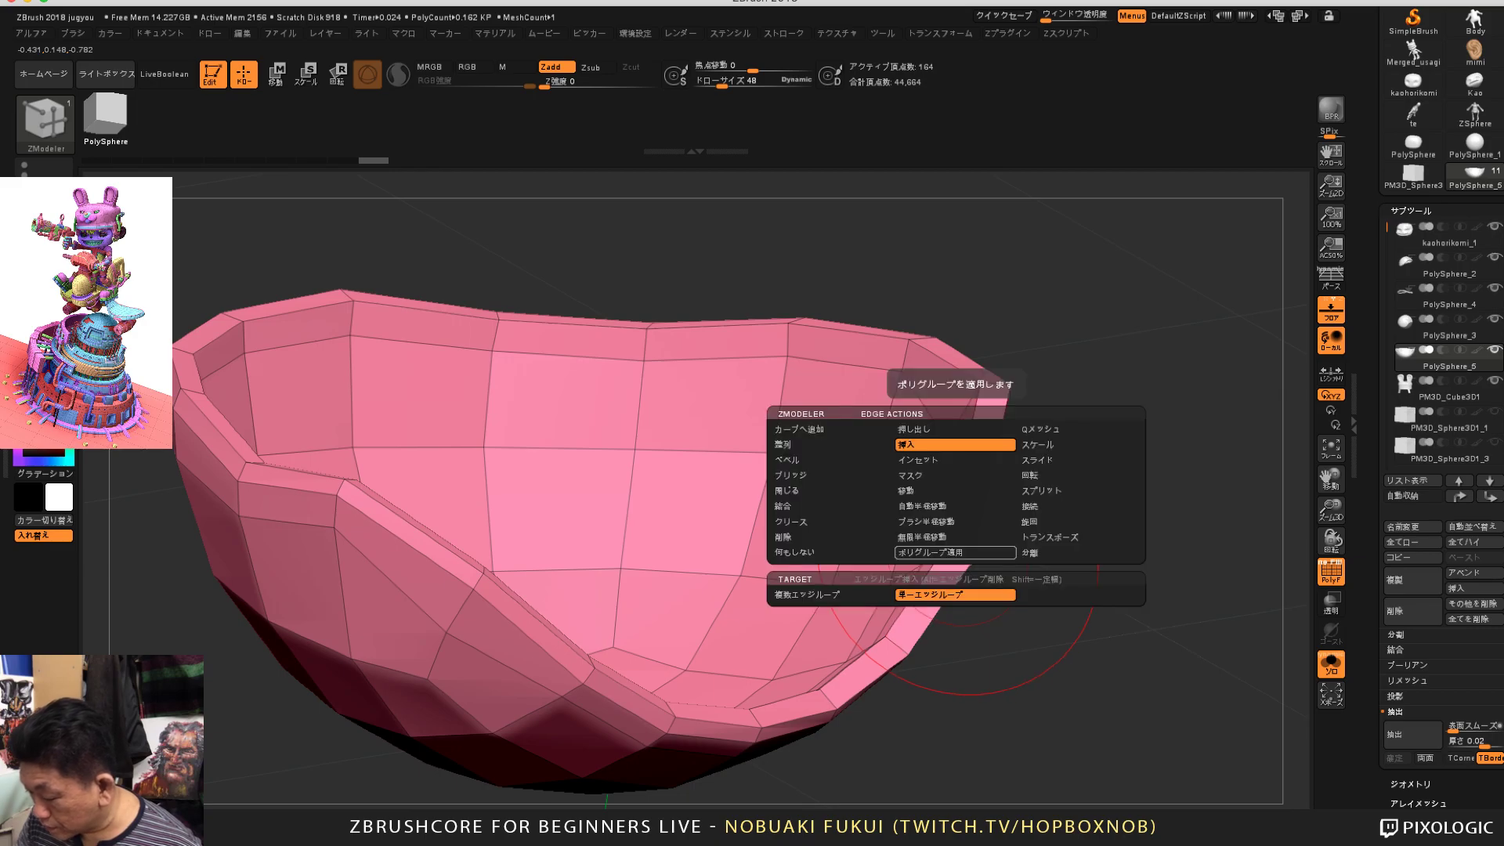
pyautogui.click(965, 552)
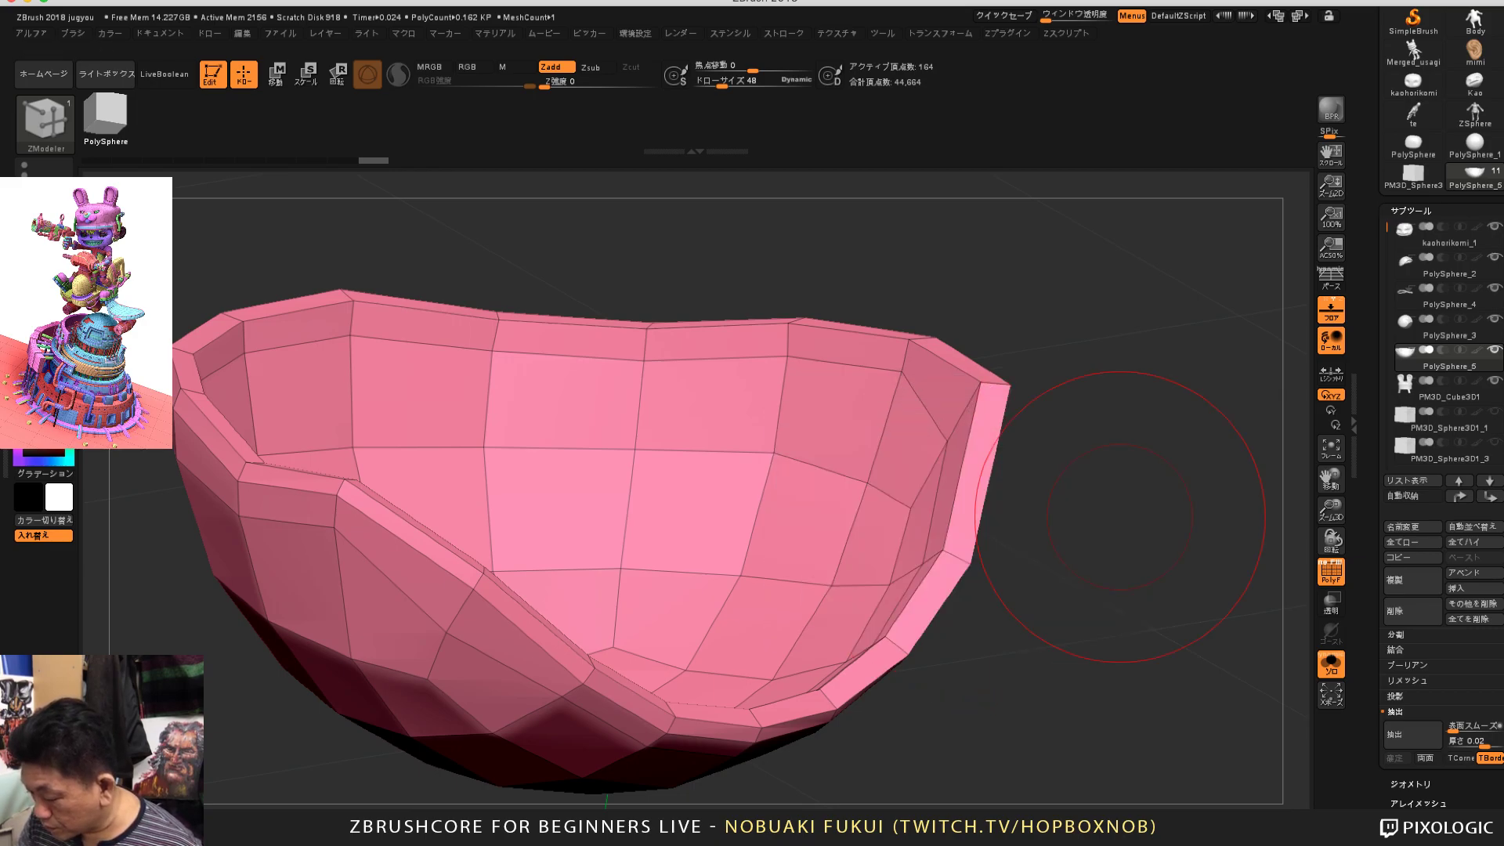
pyautogui.press('space')
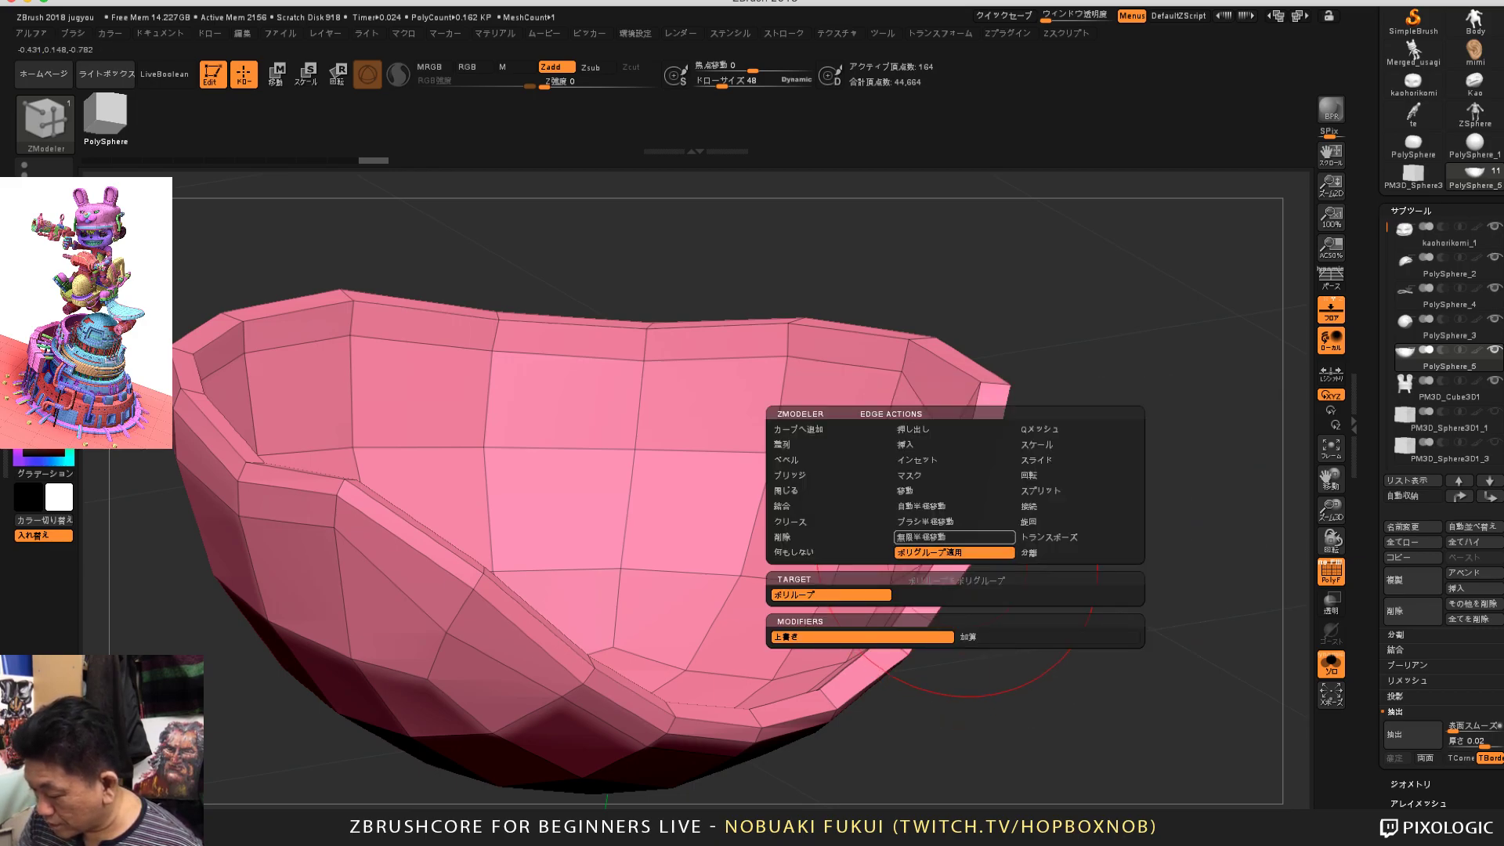
pyautogui.press('space')
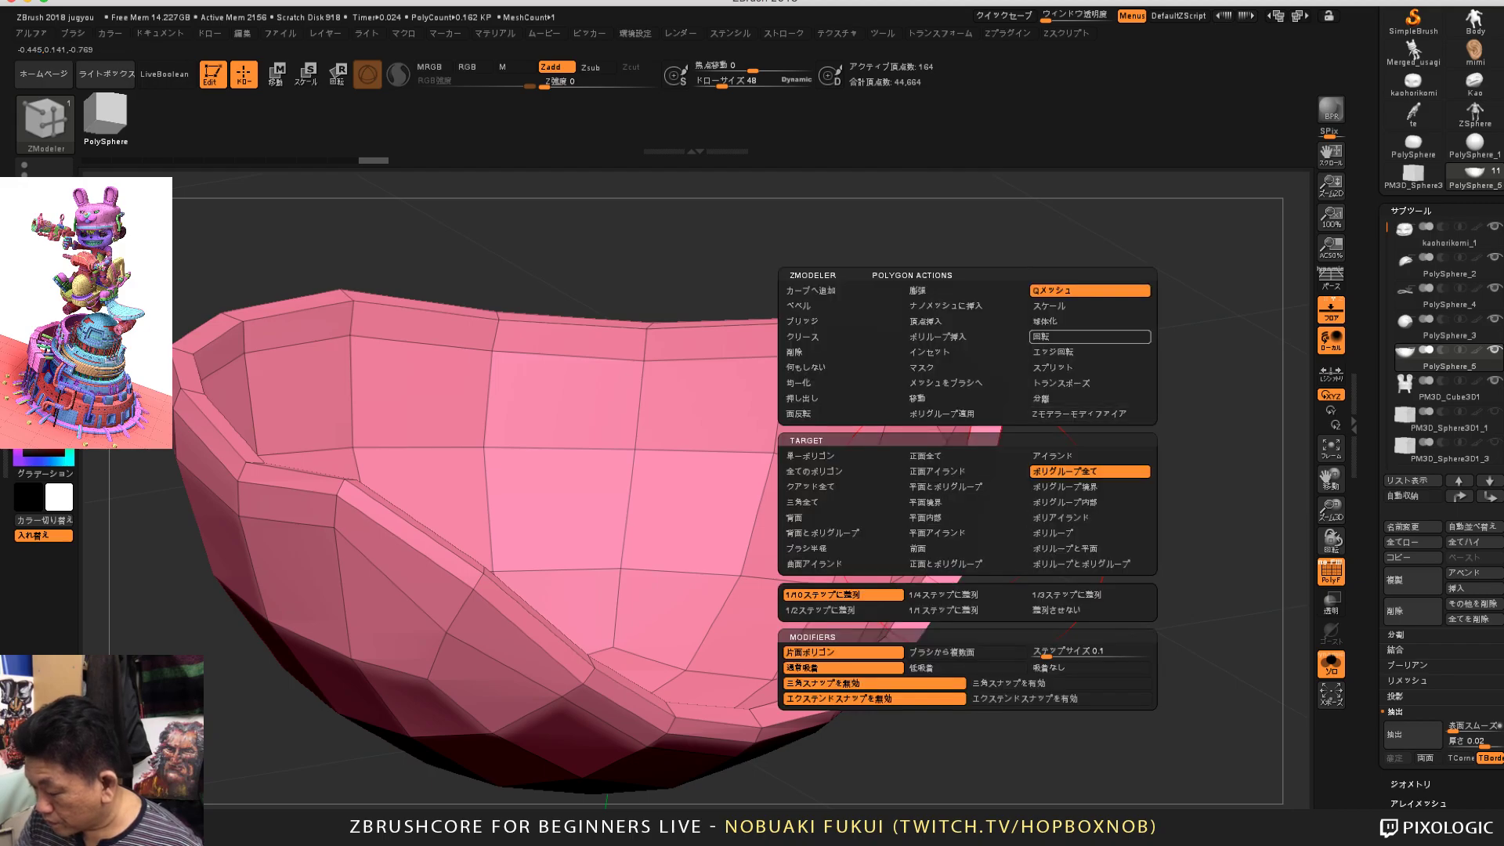
pyautogui.click(941, 414)
pyautogui.click(1081, 564)
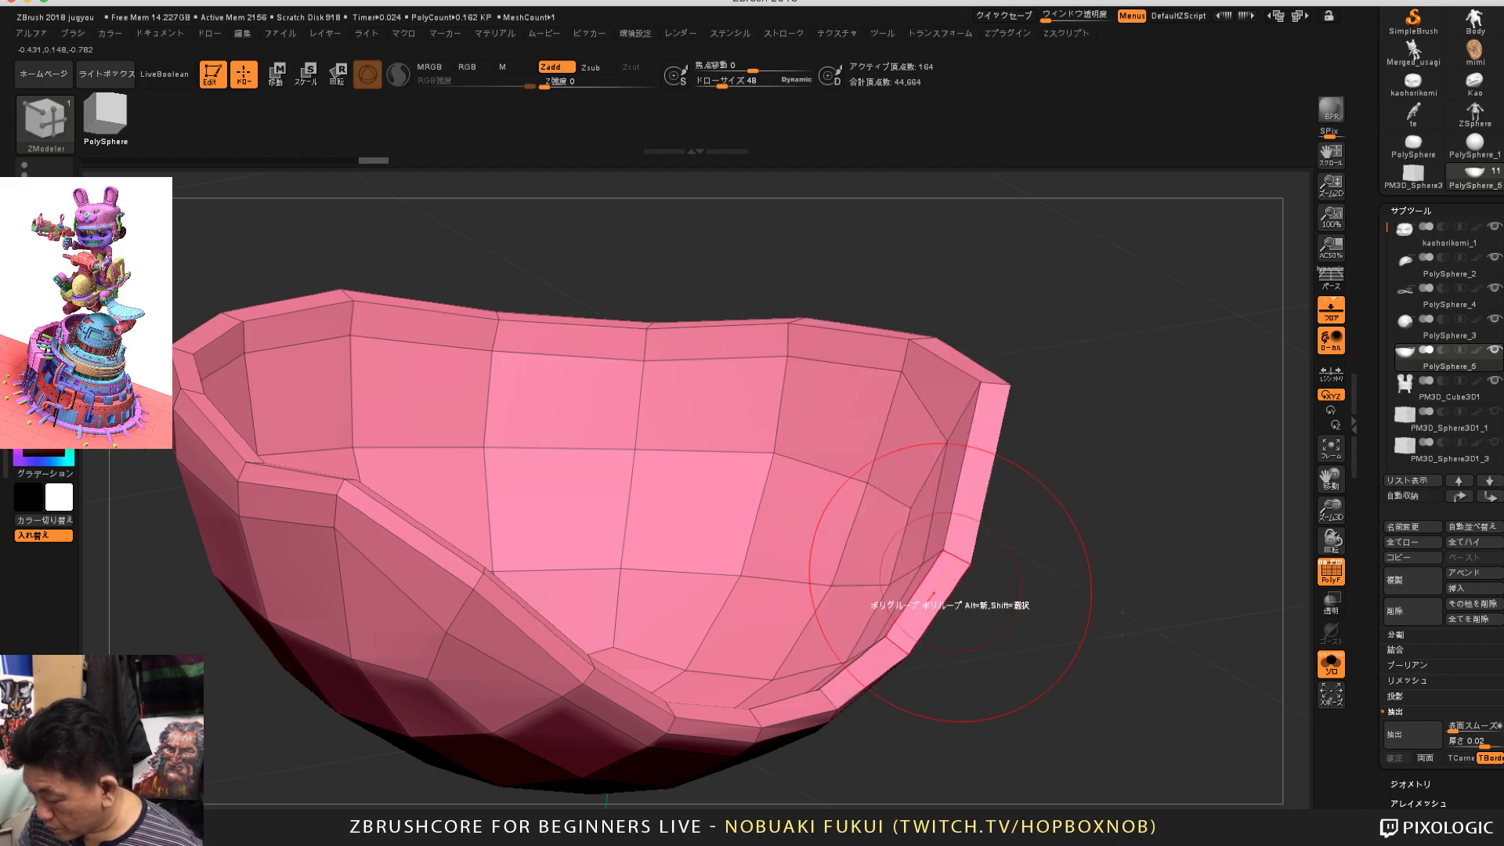
pyautogui.moveTo(942, 627)
pyautogui.mouseDown()
pyautogui.moveTo(1018, 632)
pyautogui.moveTo(1058, 669)
pyautogui.moveTo(1091, 655)
pyautogui.mouseUp()
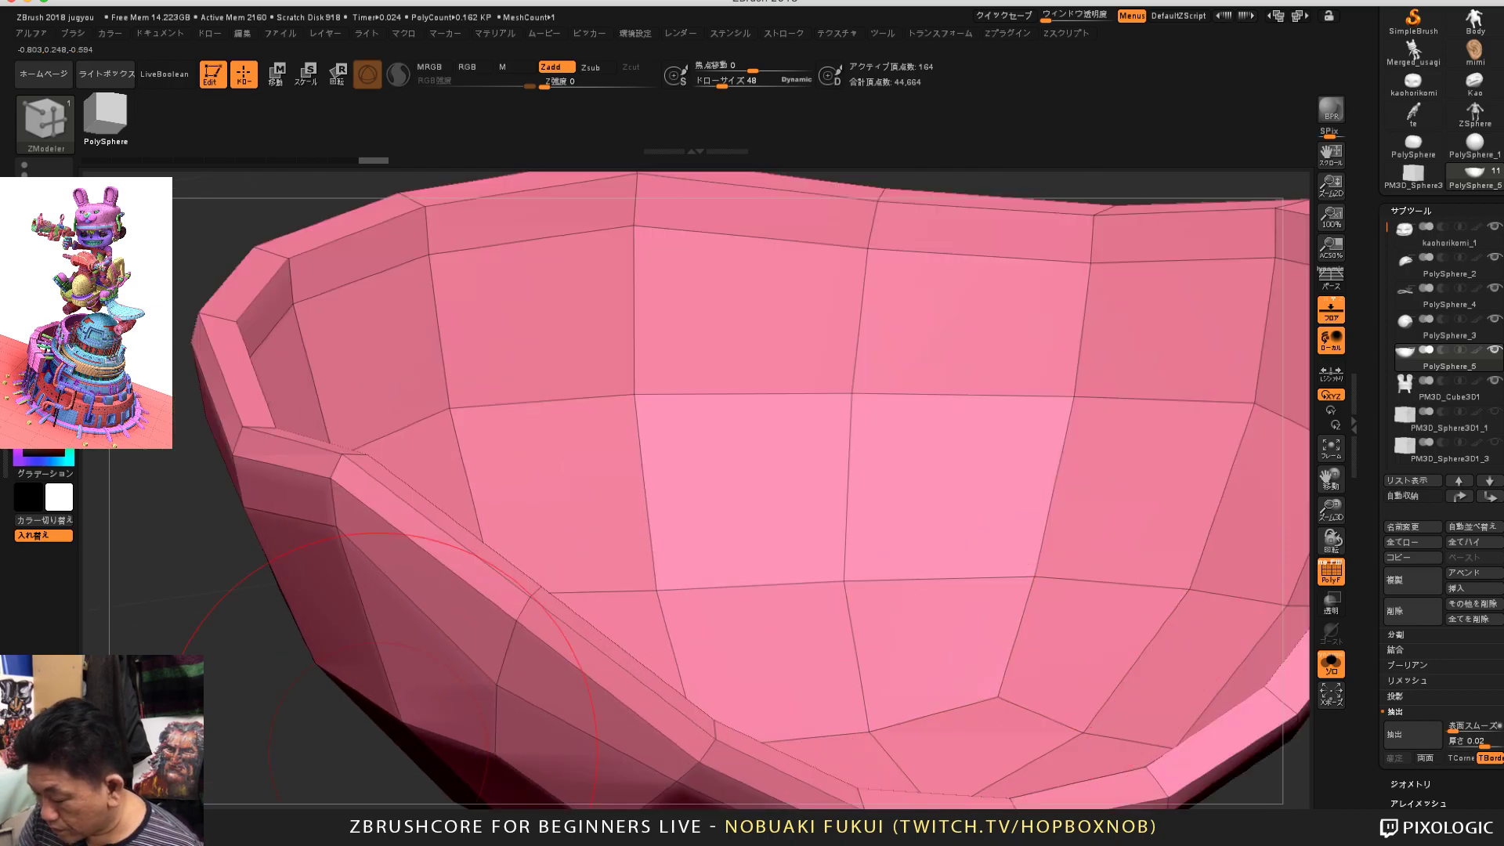
pyautogui.keyDown('alt'); pyautogui.moveTo(378, 752); pyautogui.dragTo(373, 643); pyautogui.keyUp('alt')
pyautogui.moveTo(849, 655)
pyautogui.mouseDown()
pyautogui.moveTo(886, 638)
pyautogui.moveTo(895, 702)
pyautogui.mouseUp()
pyautogui.click(897, 557)
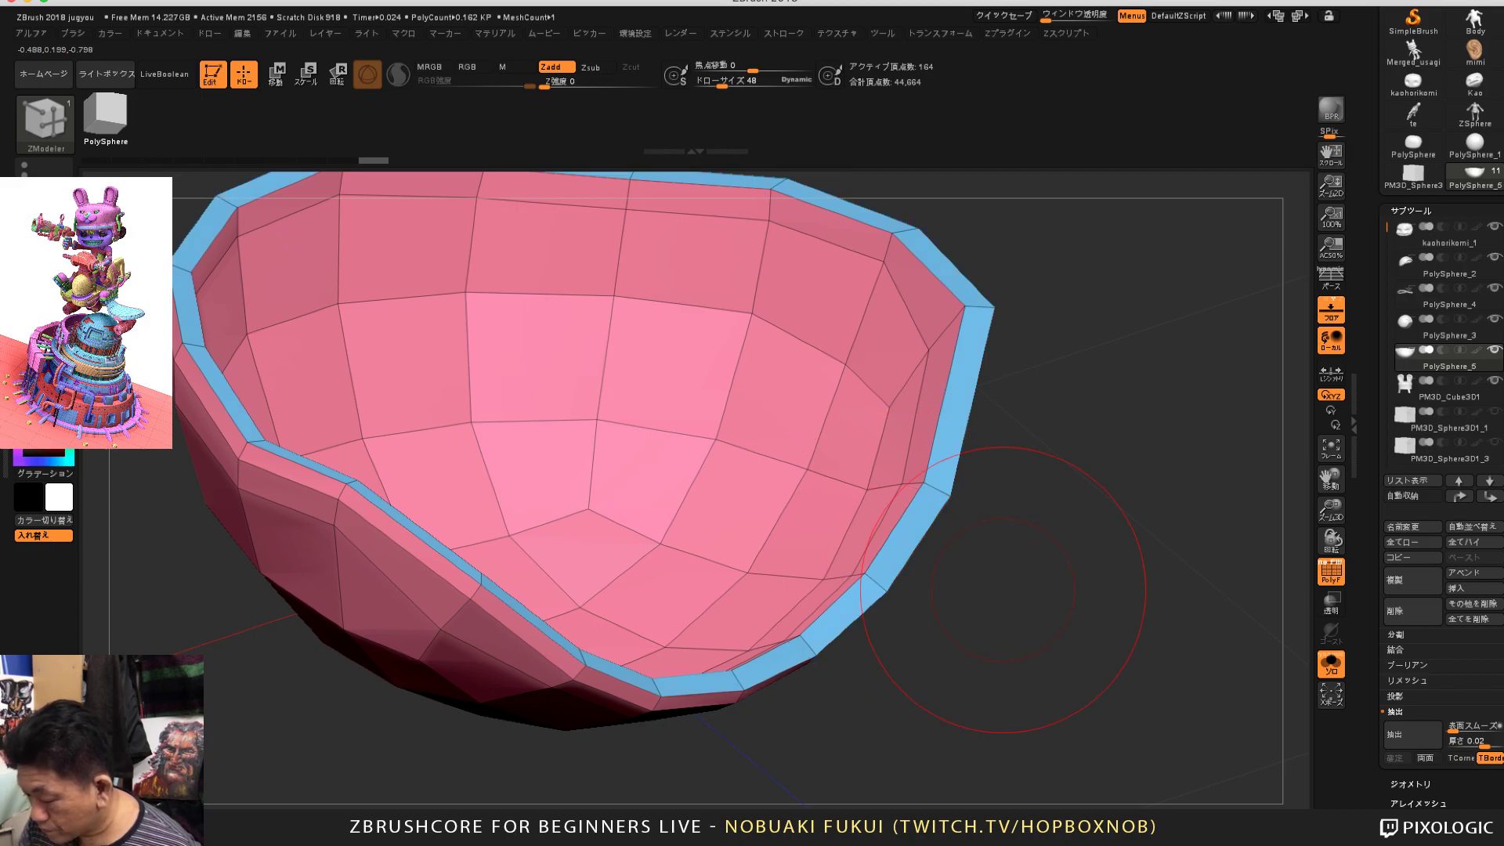
# Step: Insert a single edge loop on the outer wall close to the rim and include the resulting strip in the rim's polygroup
pyautogui.moveTo(1014, 593)
pyautogui.mouseDown()
pyautogui.moveTo(986, 541)
pyautogui.moveTo(1017, 617)
pyautogui.mouseUp()
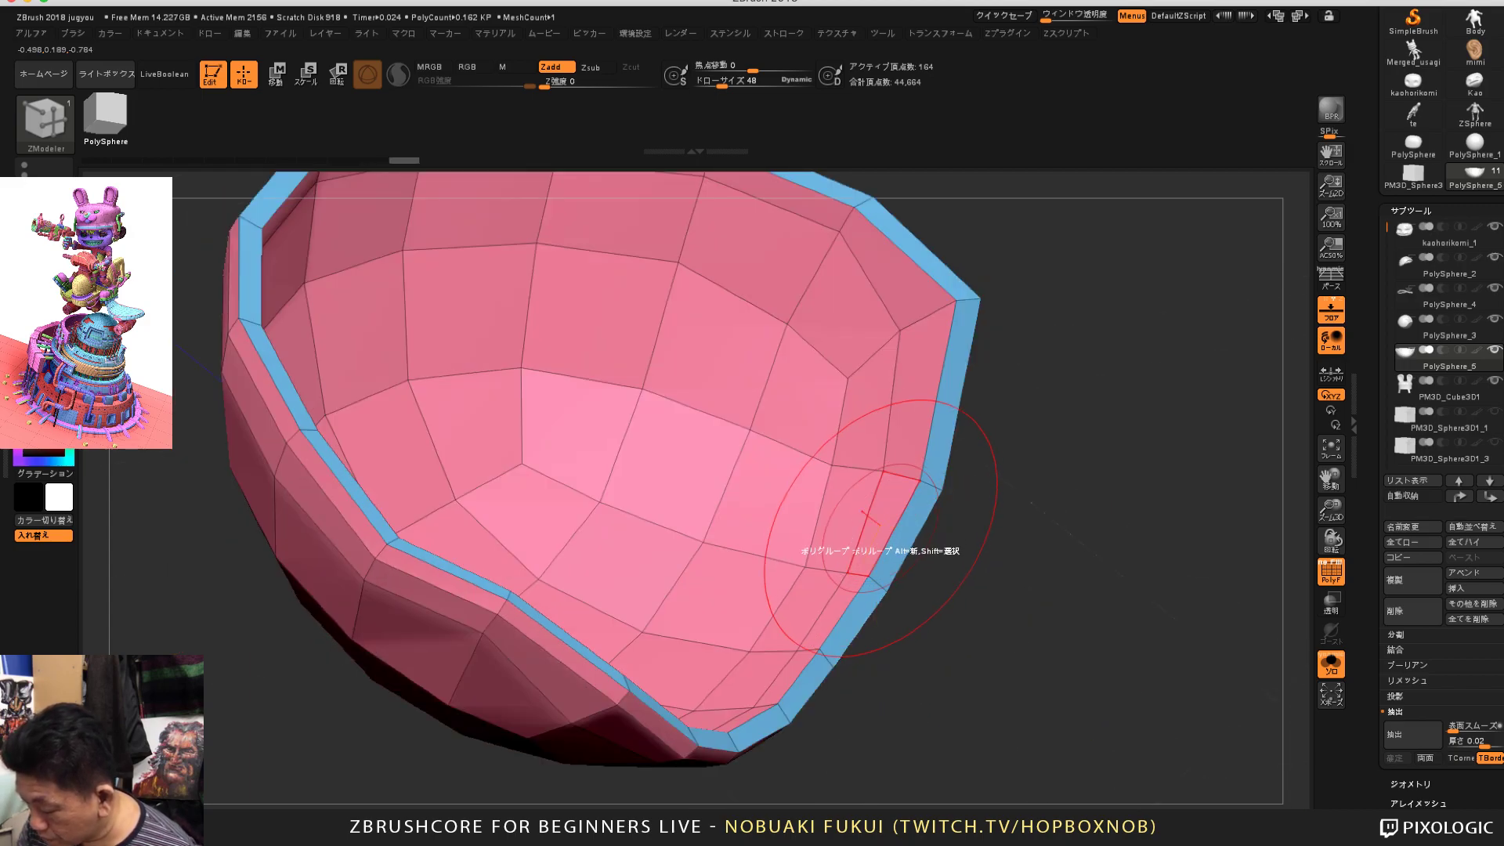
pyautogui.moveTo(989, 485); pyautogui.dragTo(1017, 495)
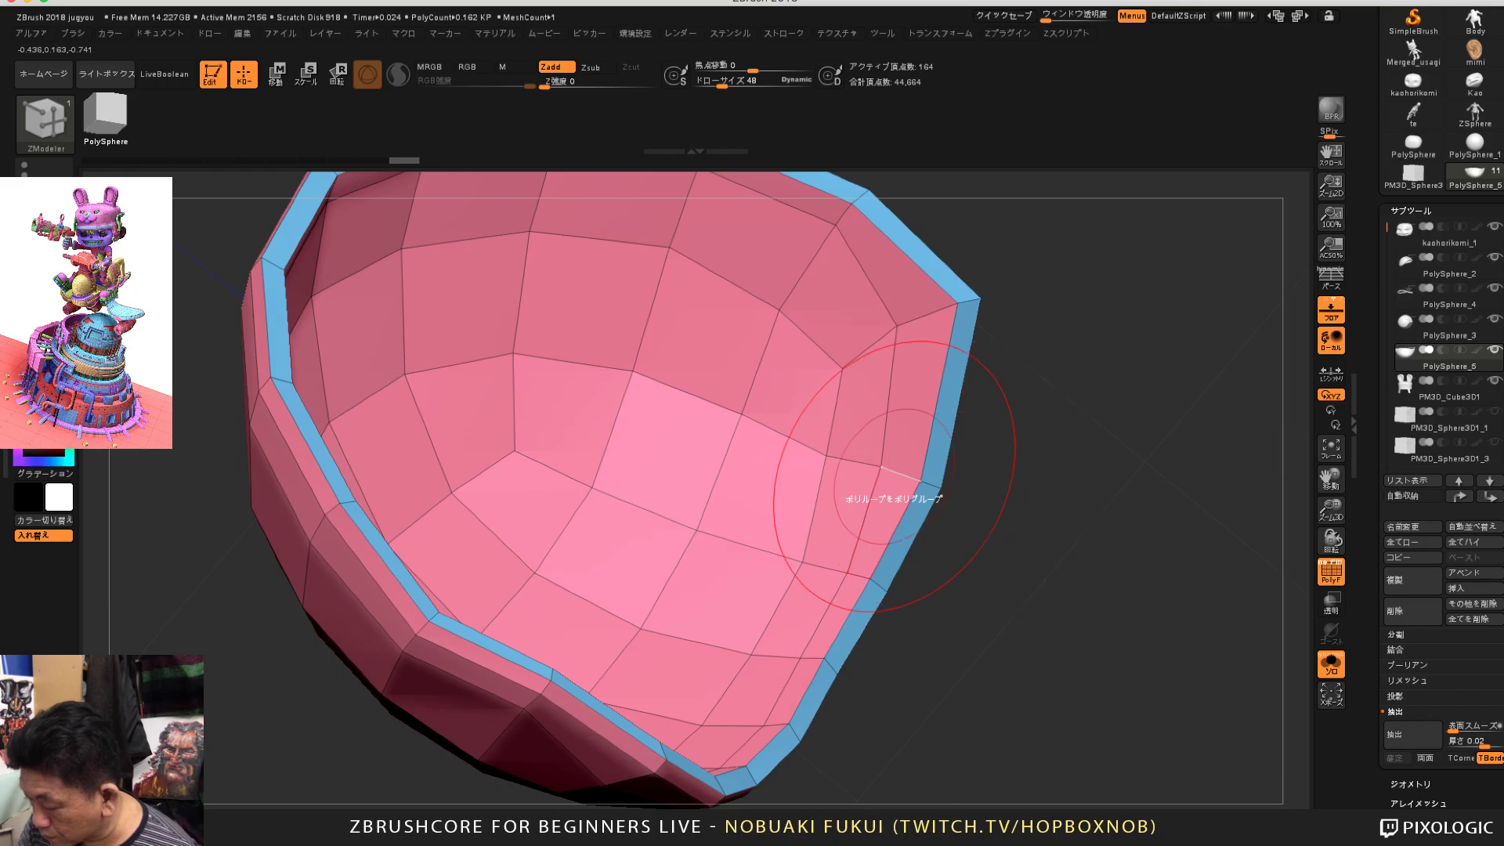
pyautogui.press('space')
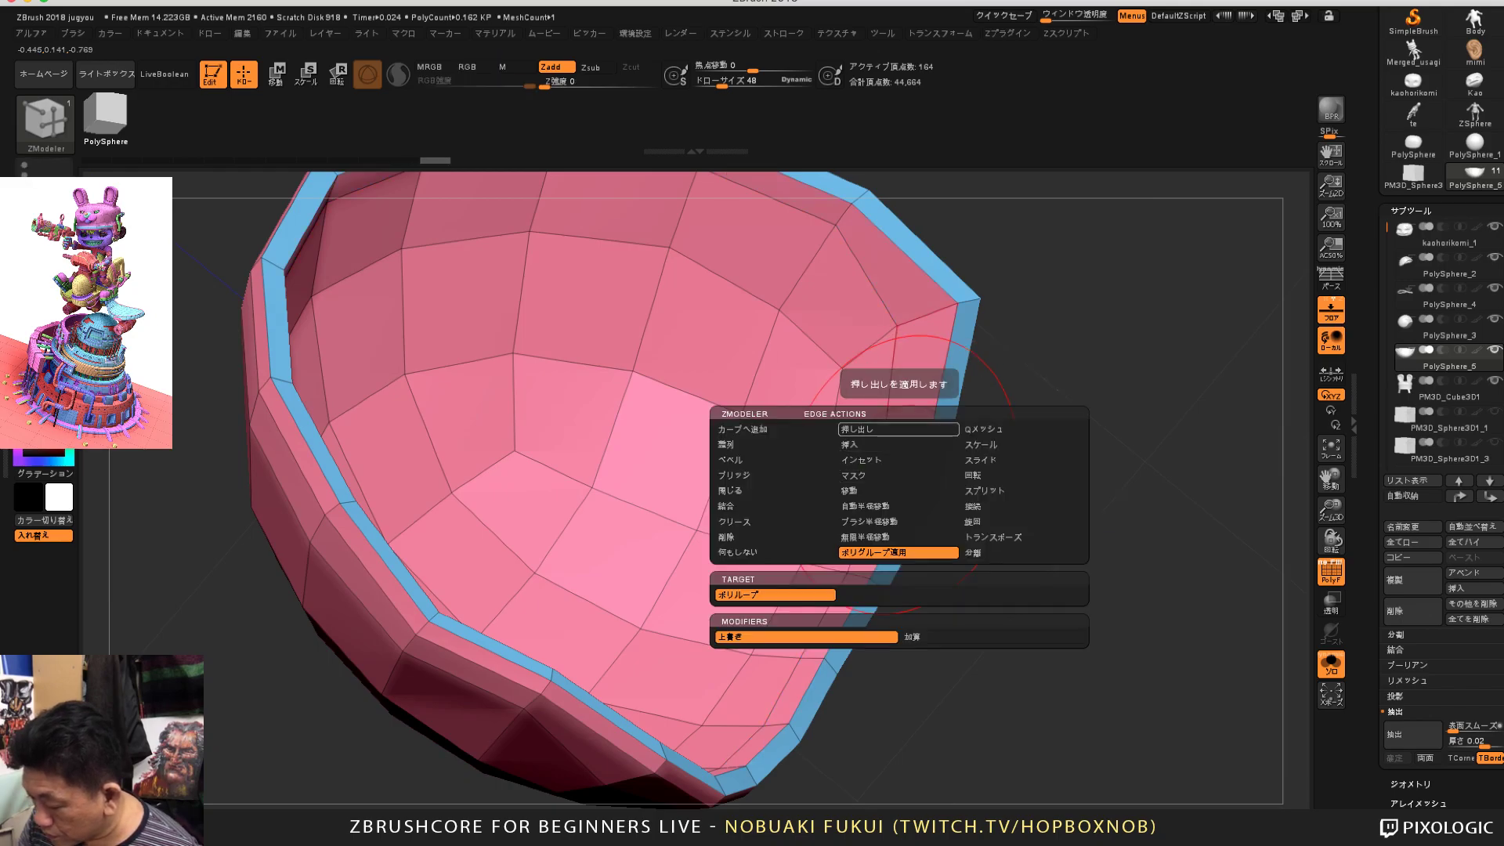
pyautogui.click(899, 429)
pyautogui.click(902, 472)
pyautogui.moveTo(1027, 485); pyautogui.dragTo(885, 376)
pyautogui.hotkey('ctrl', 'z')
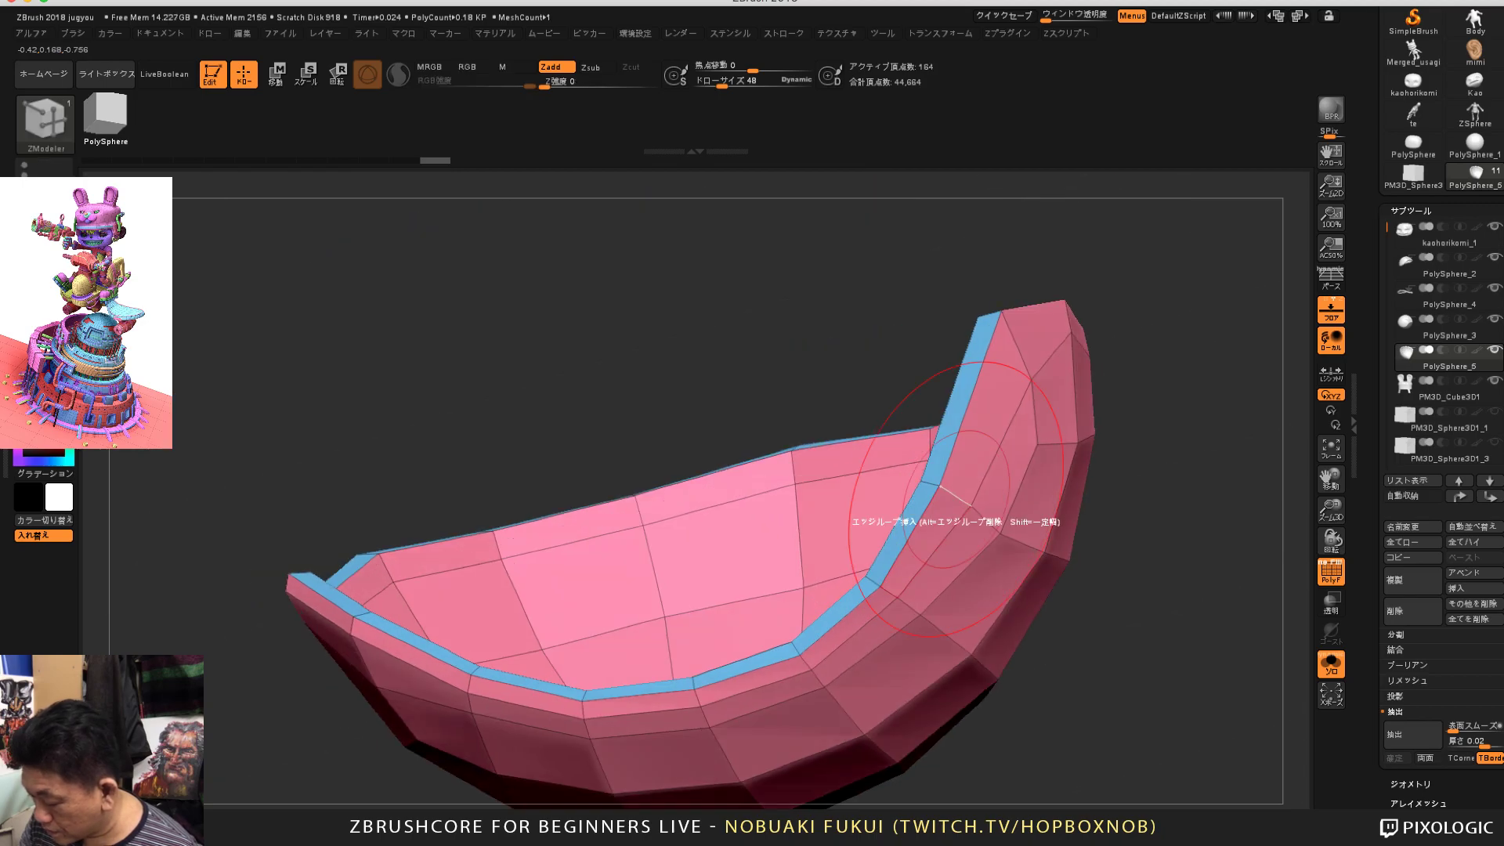
pyautogui.click(958, 497)
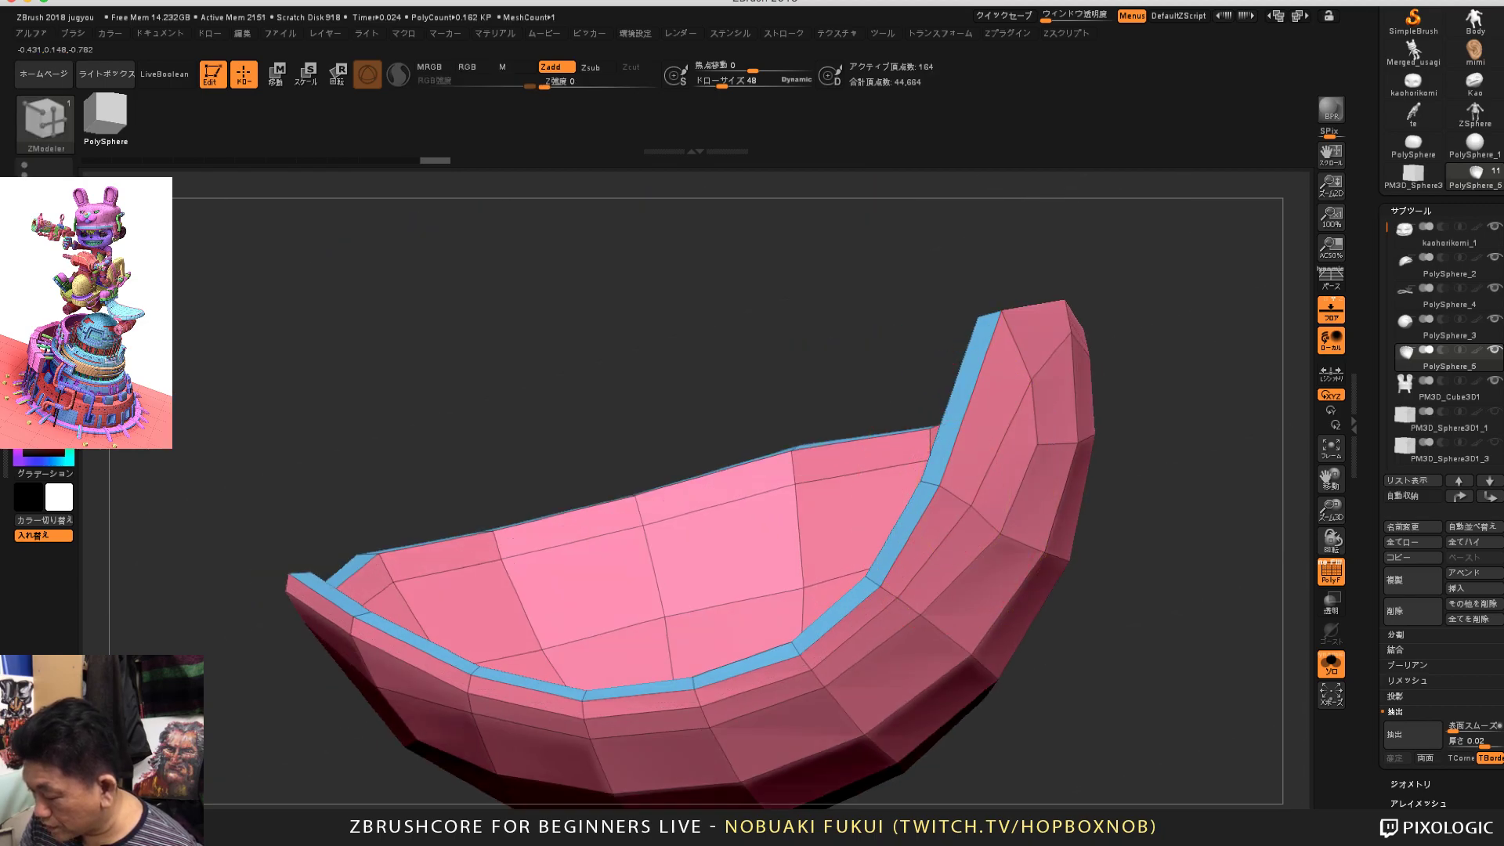
pyautogui.hotkey('ctrl', 'shift', 'z')
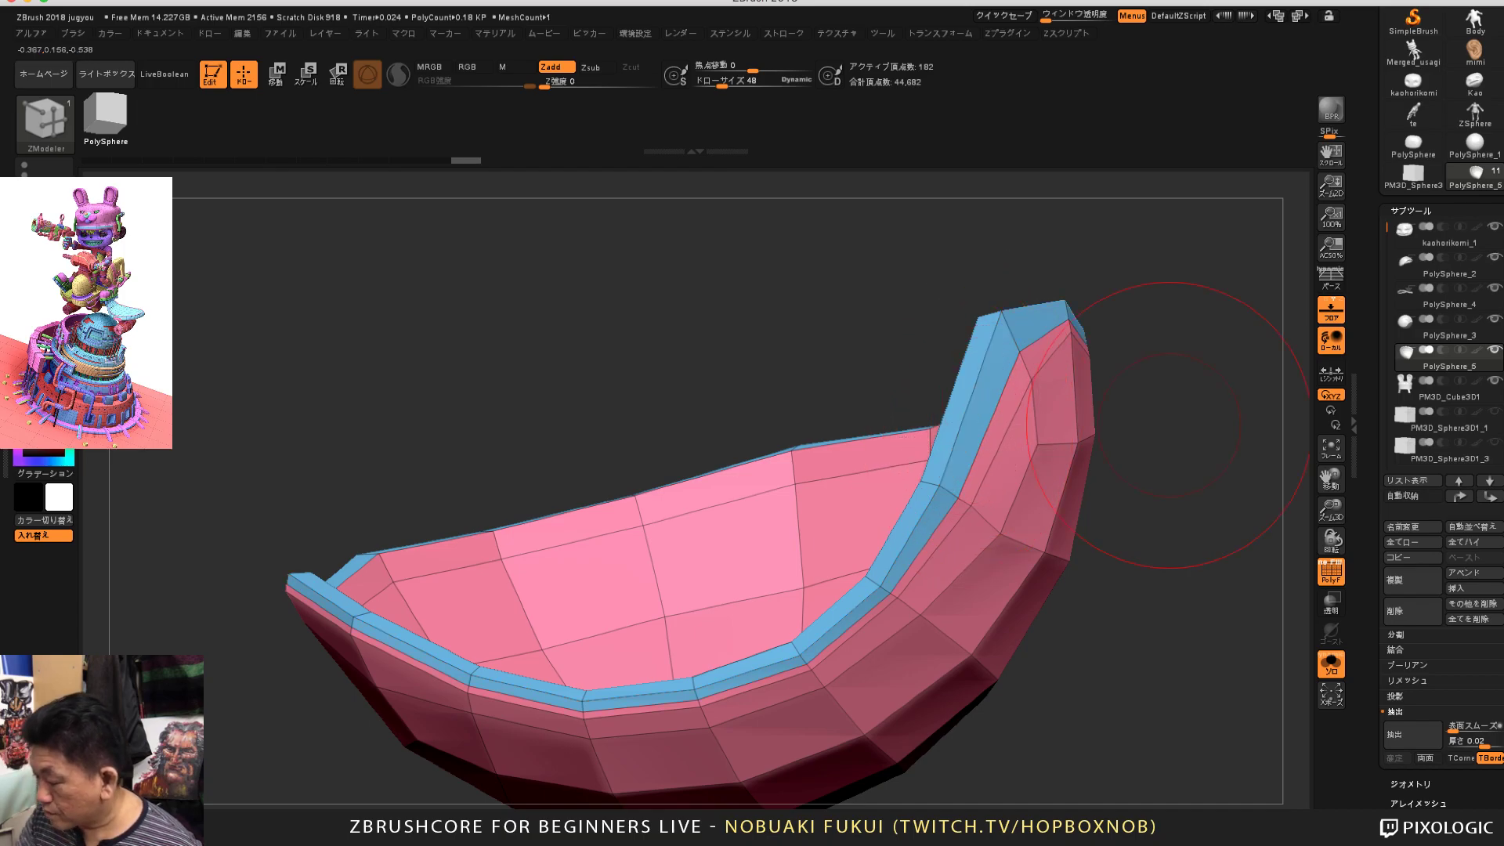
# Step: Duplicate the lower eyelid subtool
pyautogui.moveTo(1304, 396); pyautogui.dragTo(1273, 376)
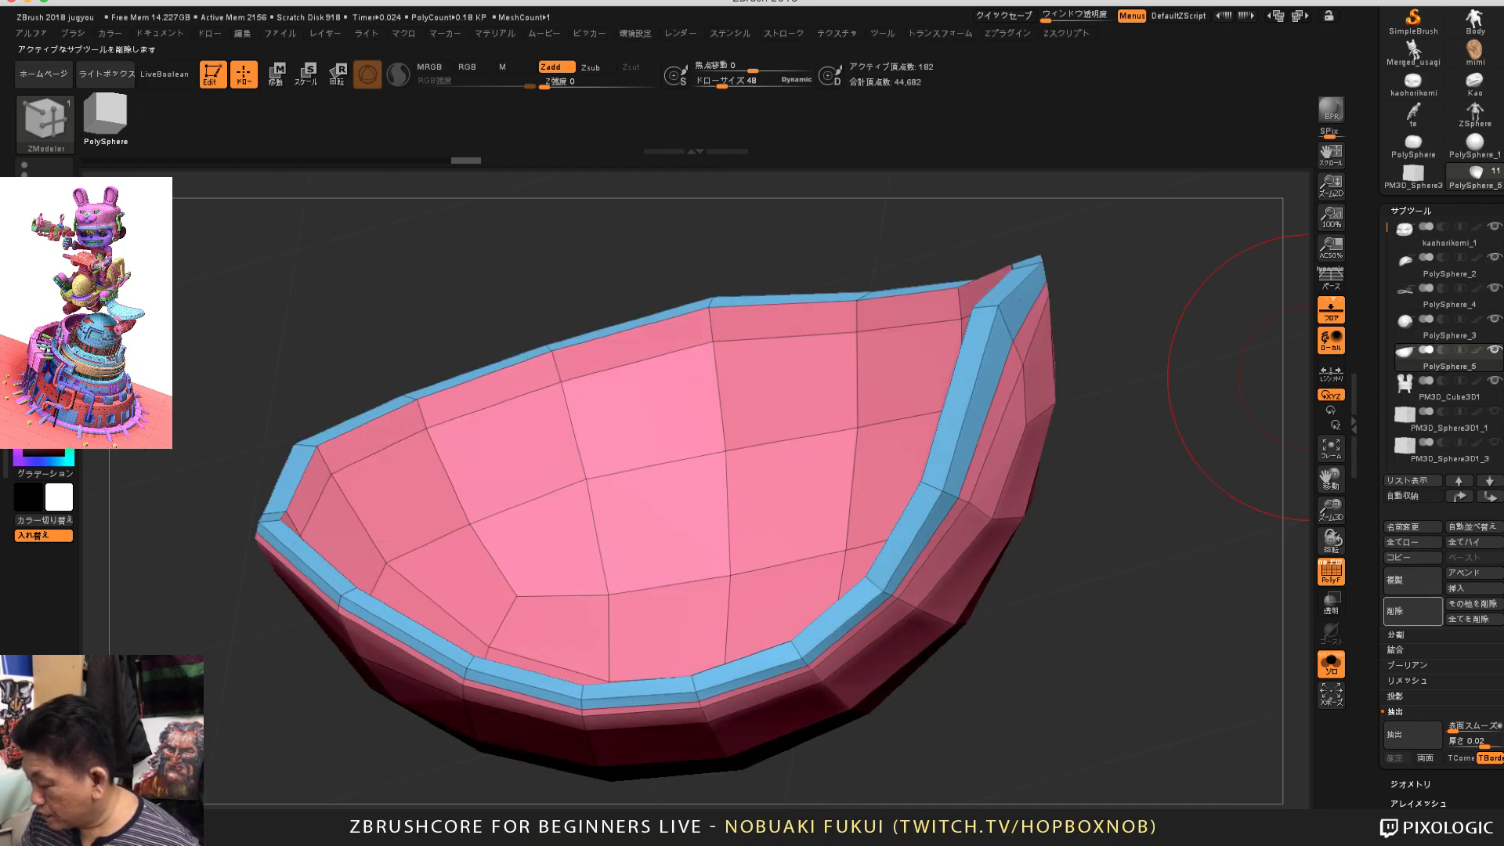
pyautogui.click(1413, 611)
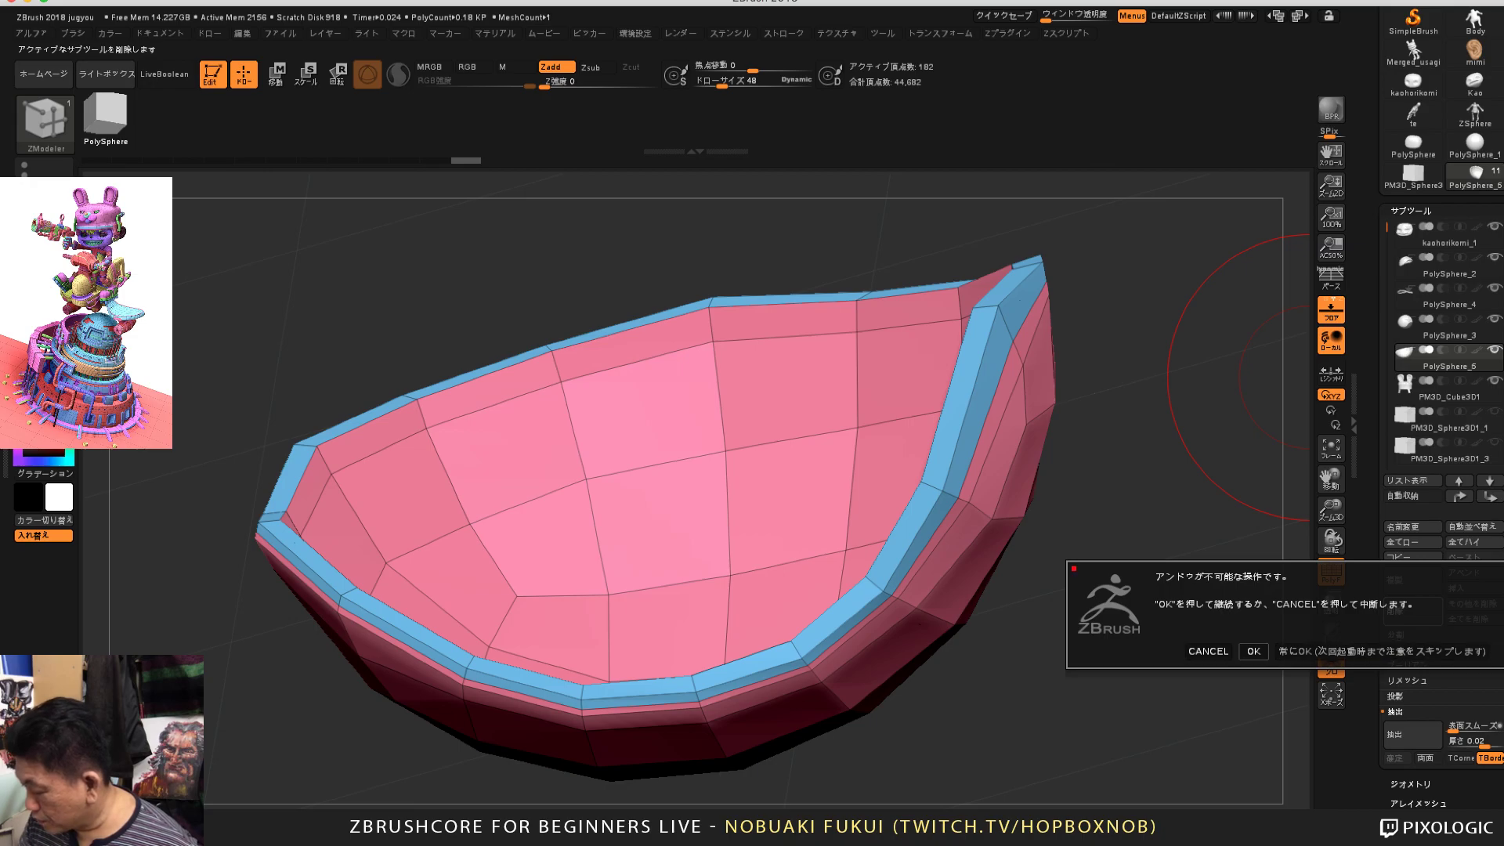
pyautogui.click(1209, 652)
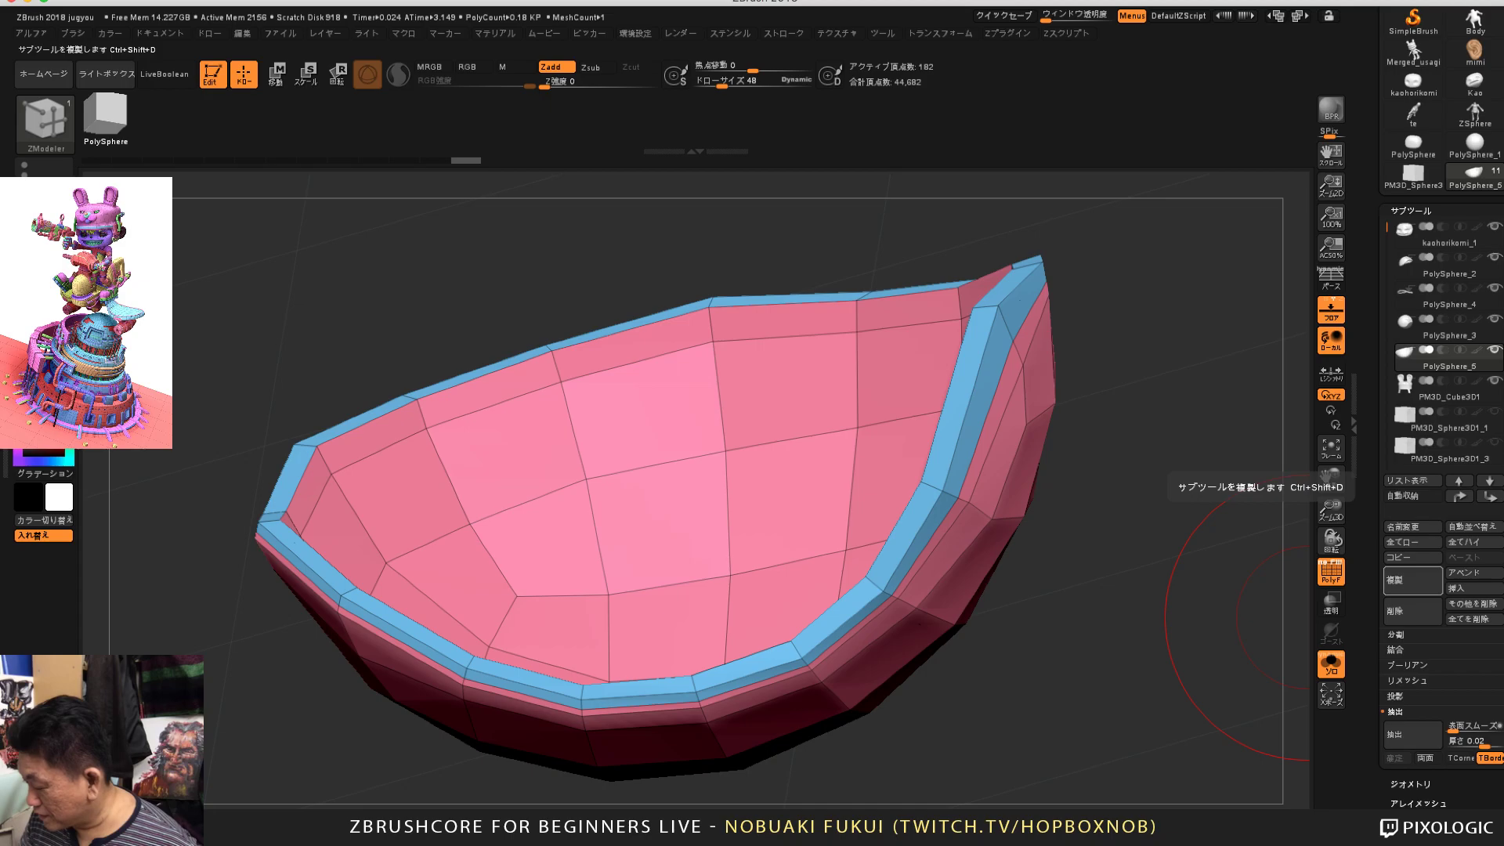
pyautogui.click(1413, 580)
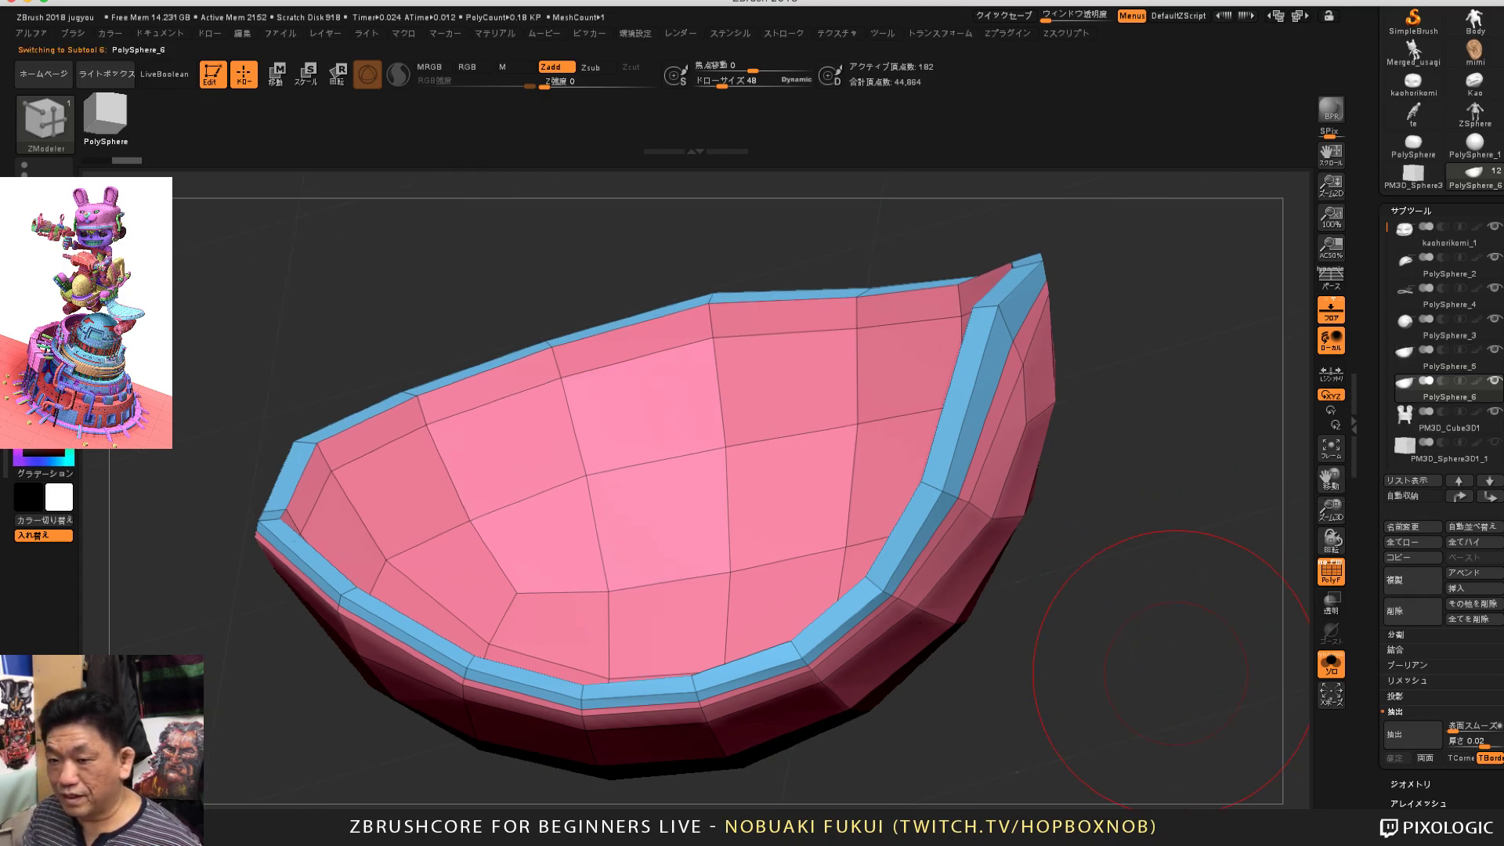
# Step: Show only the rim polygroup of the duplicated eyelid and delete the hidden geometry
pyautogui.moveTo(1175, 672)
pyautogui.mouseDown()
pyautogui.moveTo(1144, 627)
pyautogui.moveTo(1105, 666)
pyautogui.moveTo(1070, 647)
pyautogui.mouseUp()
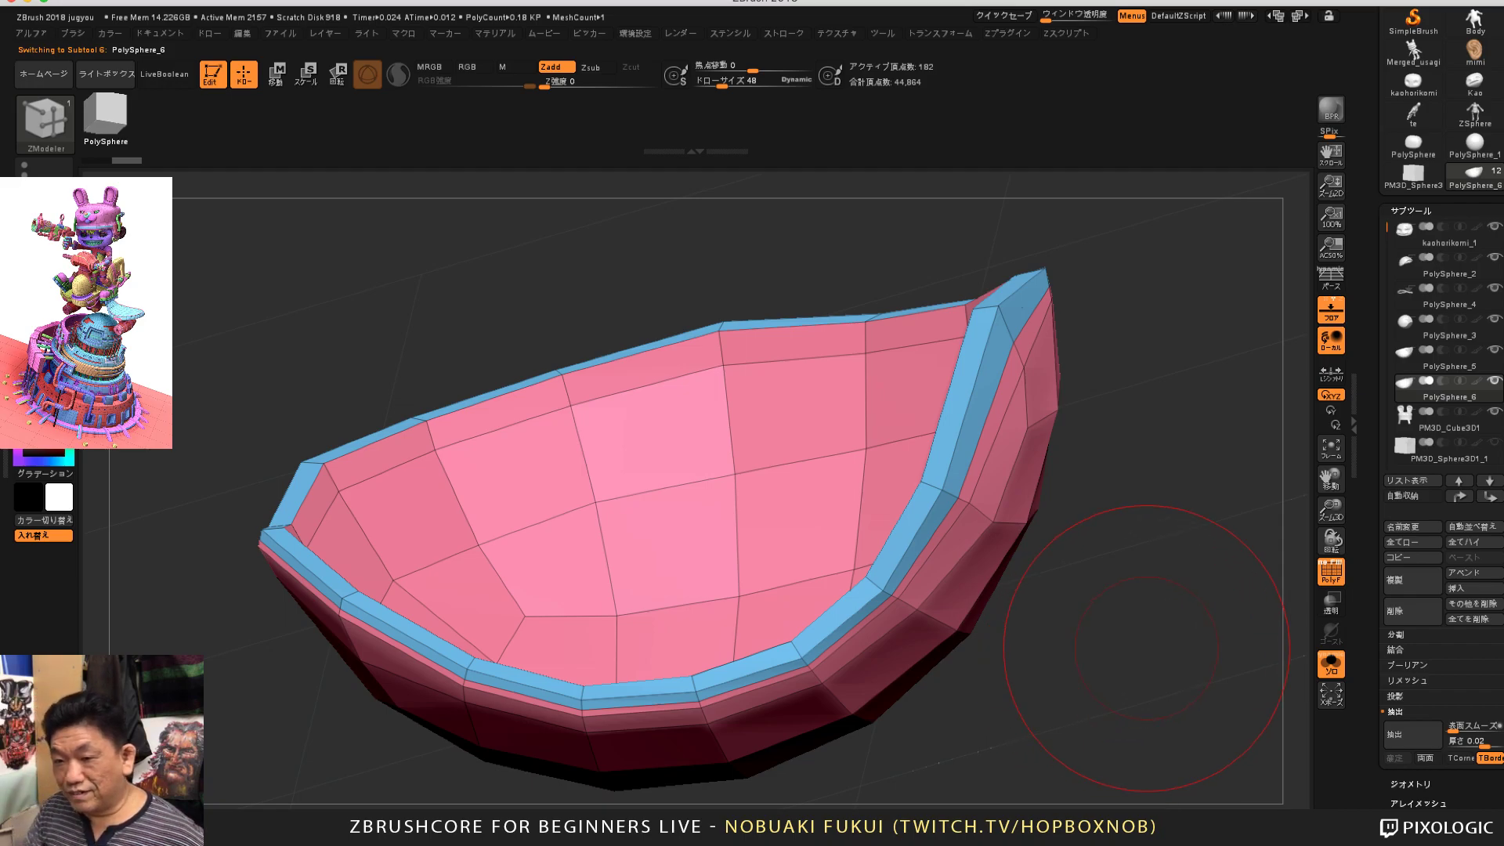
pyautogui.moveTo(1147, 649); pyautogui.dragTo(1121, 615)
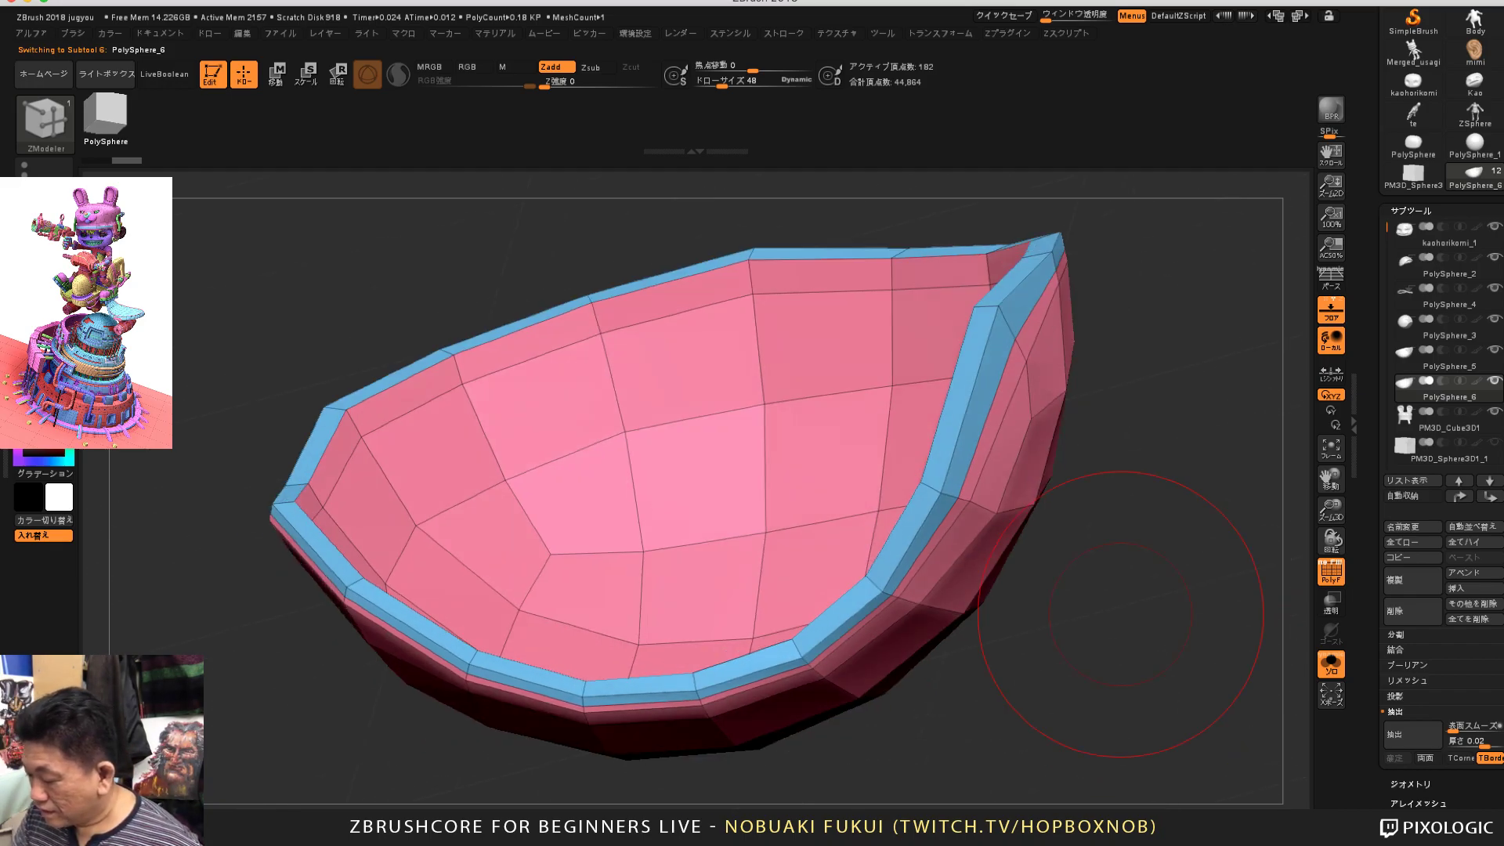
pyautogui.keyDown('ctrl'); pyautogui.keyDown('shift'); pyautogui.click(956, 433); pyautogui.keyUp('shift'); pyautogui.keyUp('ctrl')
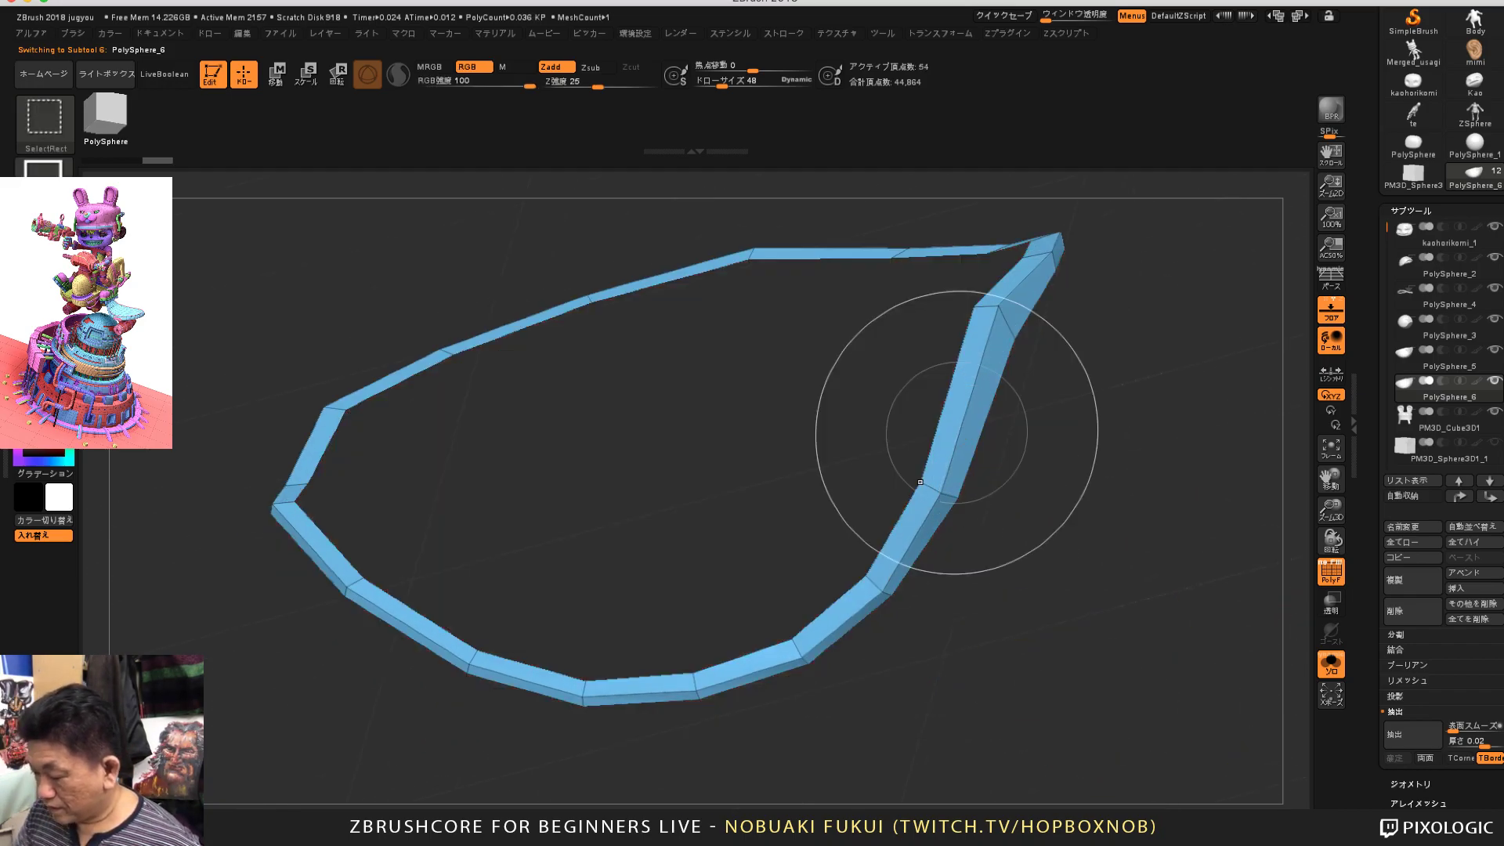
pyautogui.moveTo(1084, 594)
pyautogui.mouseDown()
pyautogui.moveTo(1144, 597)
pyautogui.moveTo(1127, 548)
pyautogui.moveTo(1179, 477)
pyautogui.moveTo(1248, 539)
pyautogui.mouseUp()
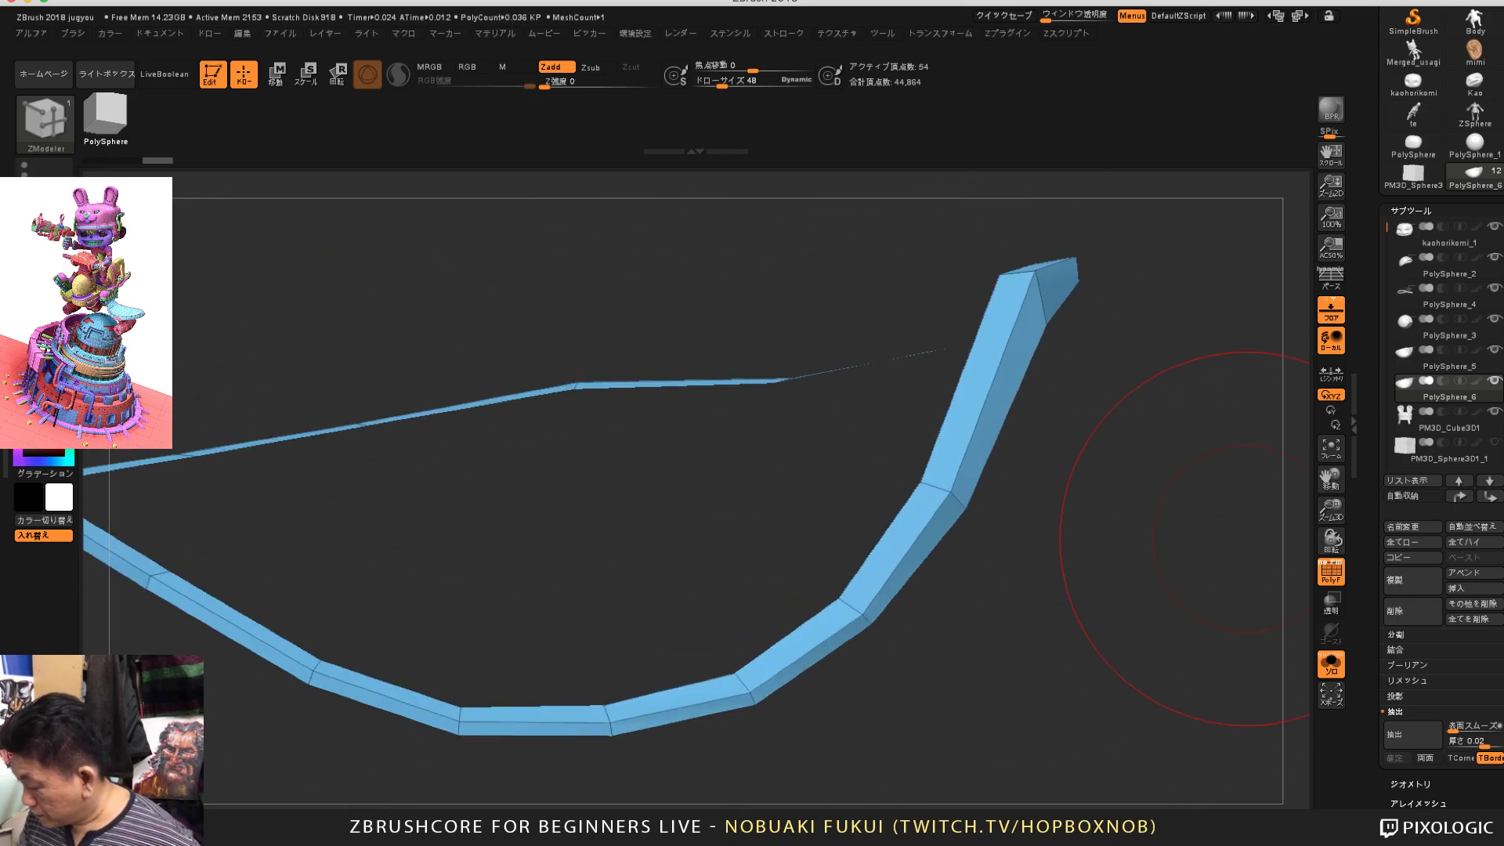
pyautogui.moveTo(1375, 752); pyautogui.dragTo(1375, 490)
pyautogui.click(1411, 523)
pyautogui.moveTo(1375, 329); pyautogui.dragTo(1375, 722)
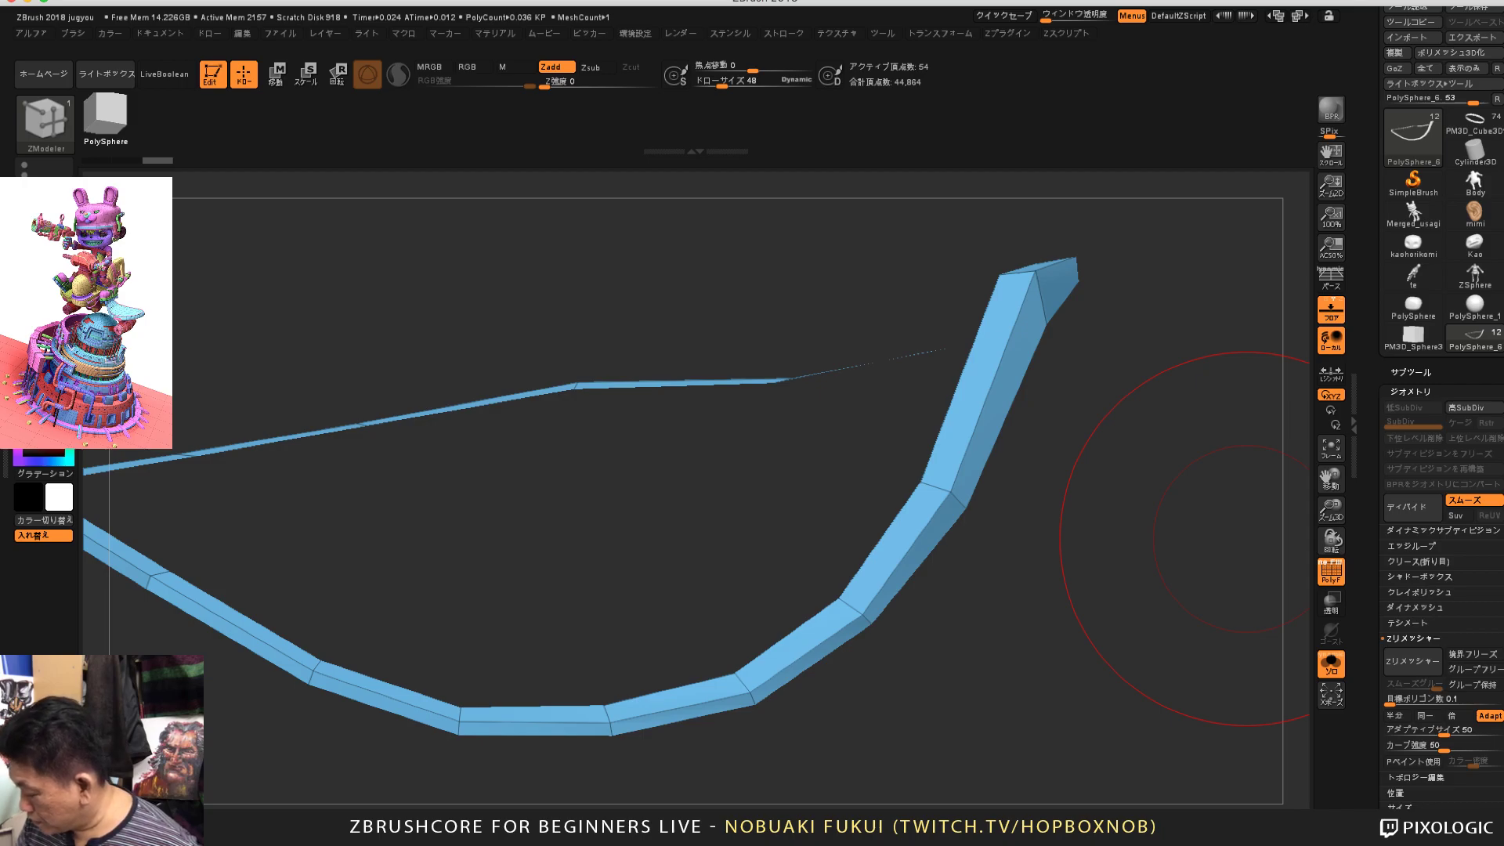
pyautogui.click(1355, 423)
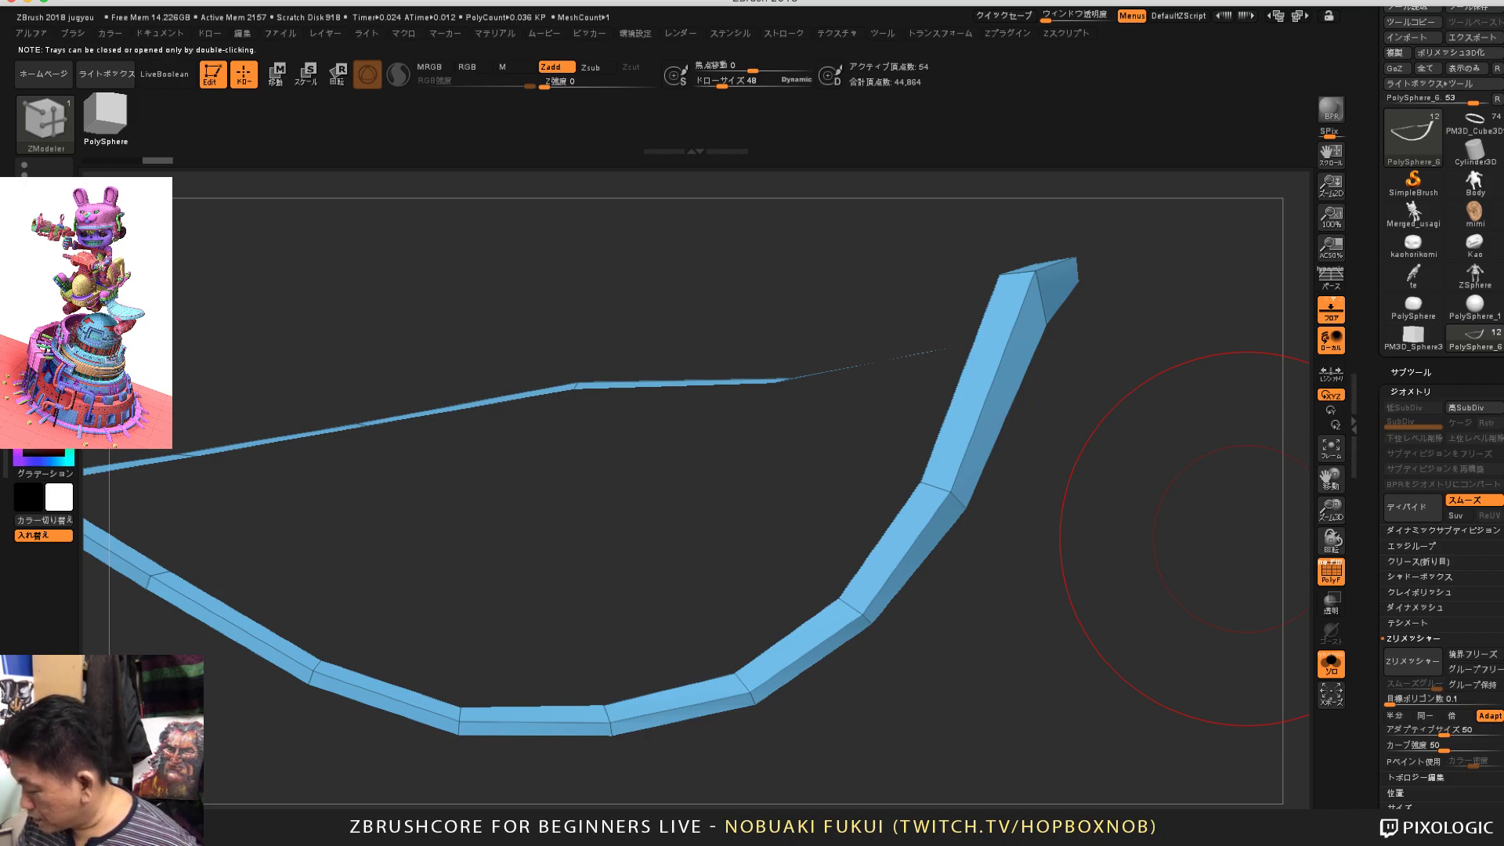
pyautogui.click(1416, 777)
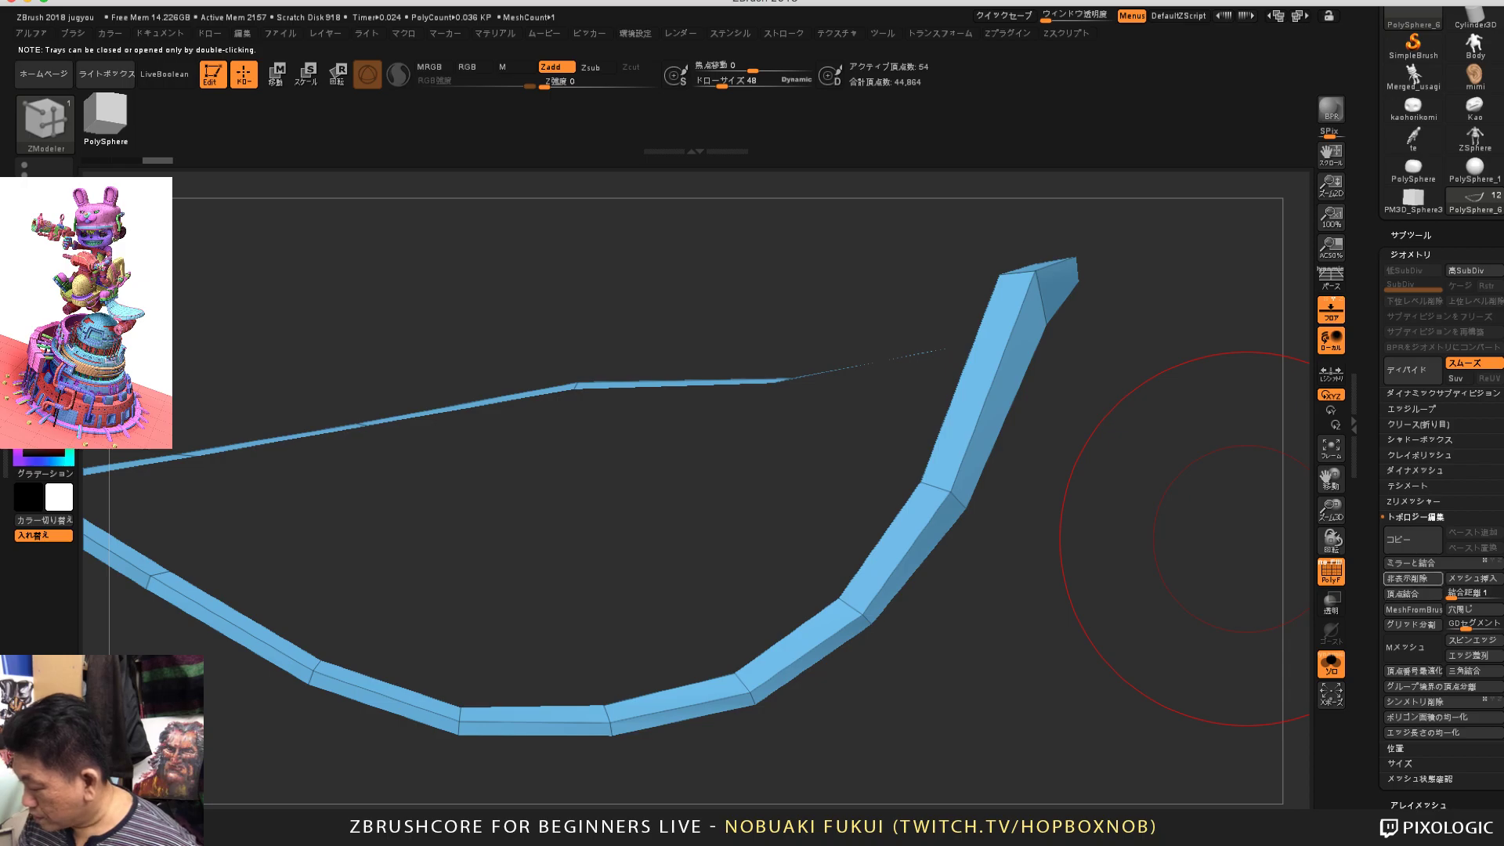
# Step: Thicken the rim strip outward with ZModeler's QMesh polygon action, targeting the whole polygroup
pyautogui.moveTo(1247, 539); pyautogui.dragTo(1248, 576)
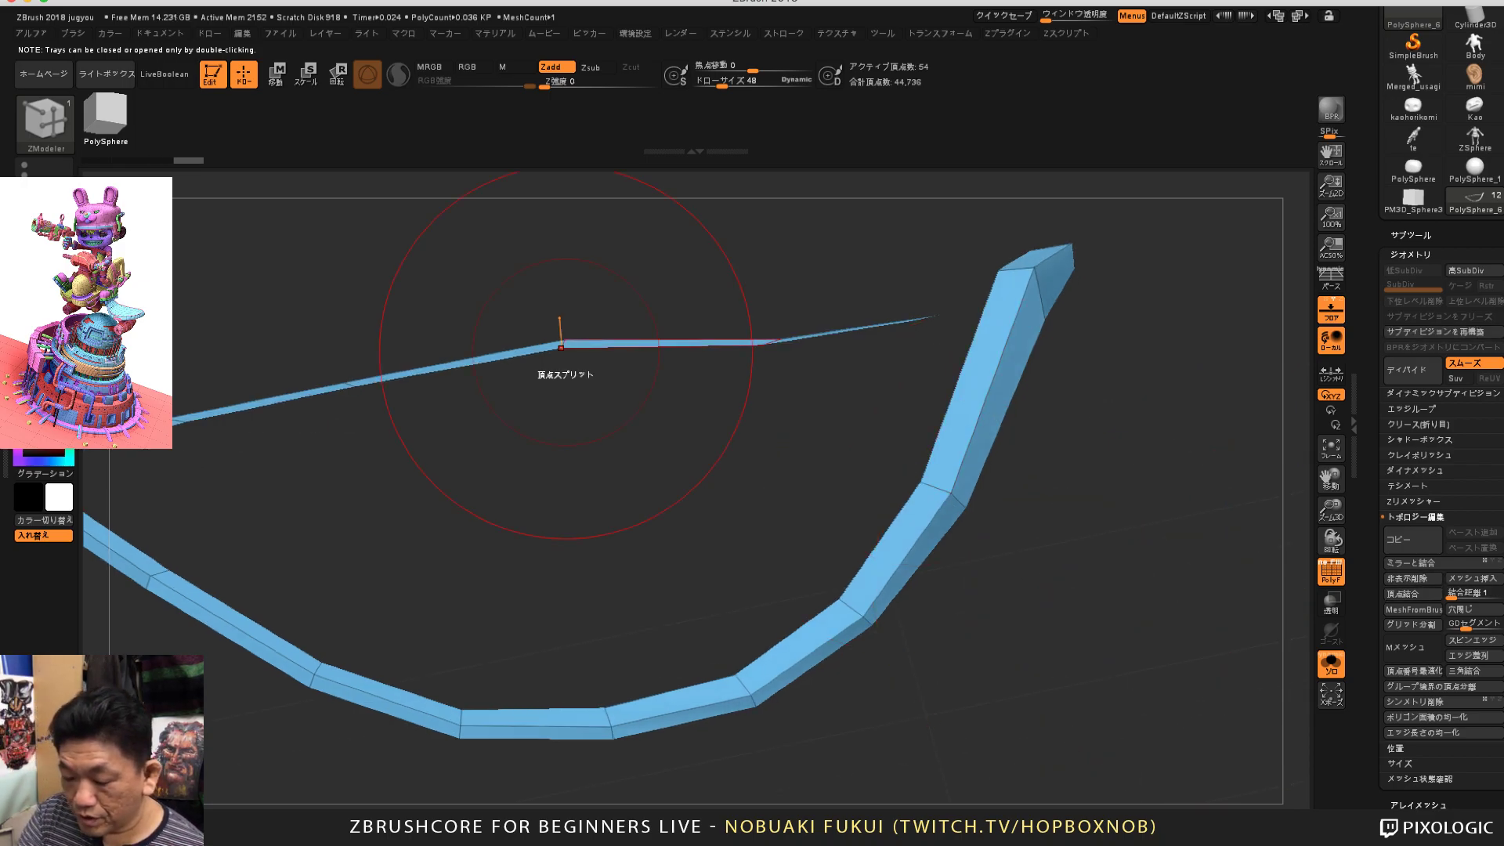
pyautogui.press('b')
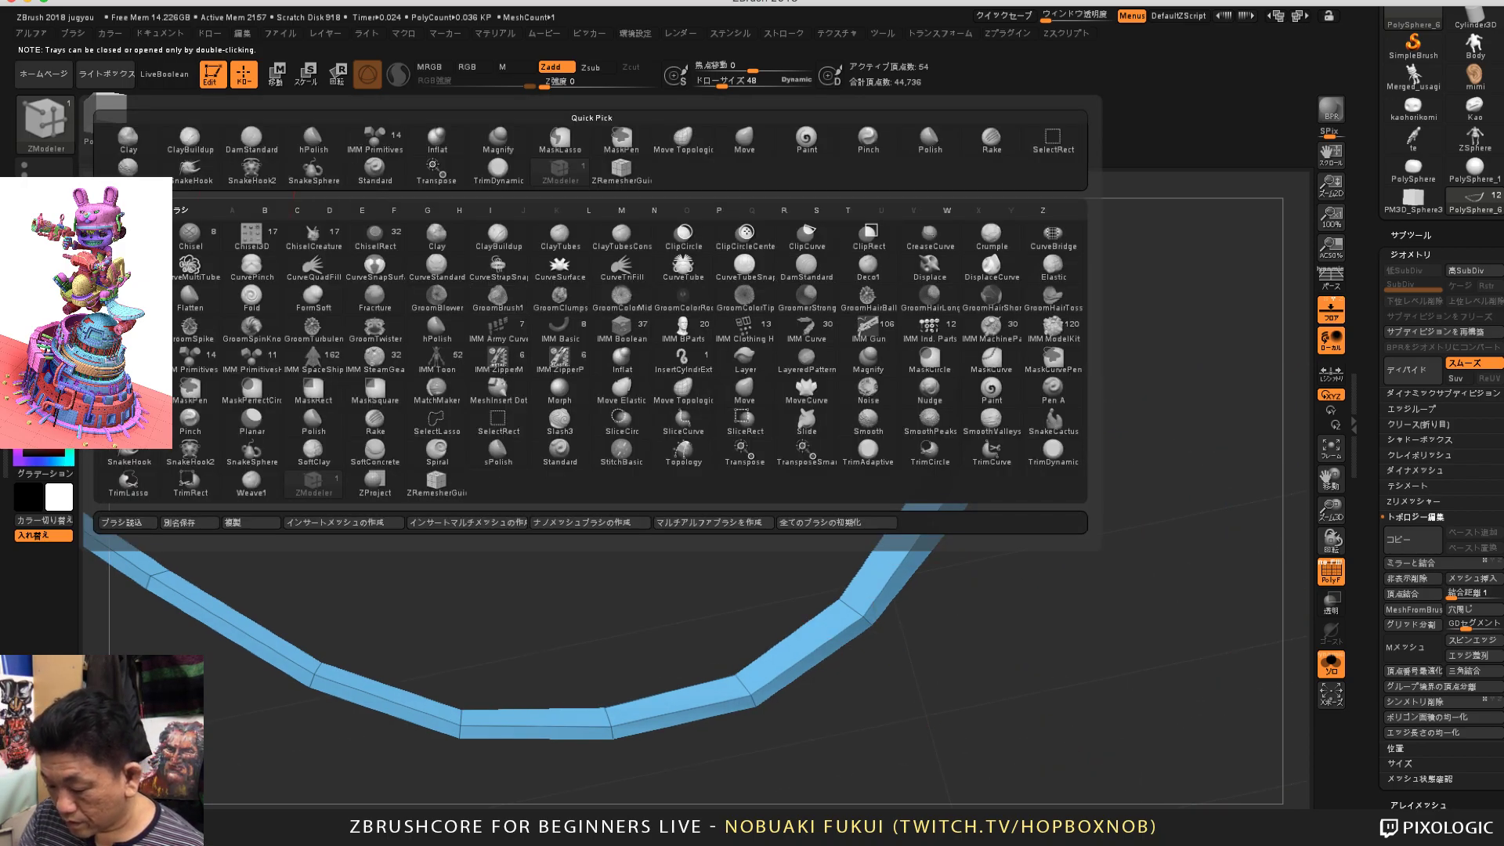
pyautogui.click(437, 480)
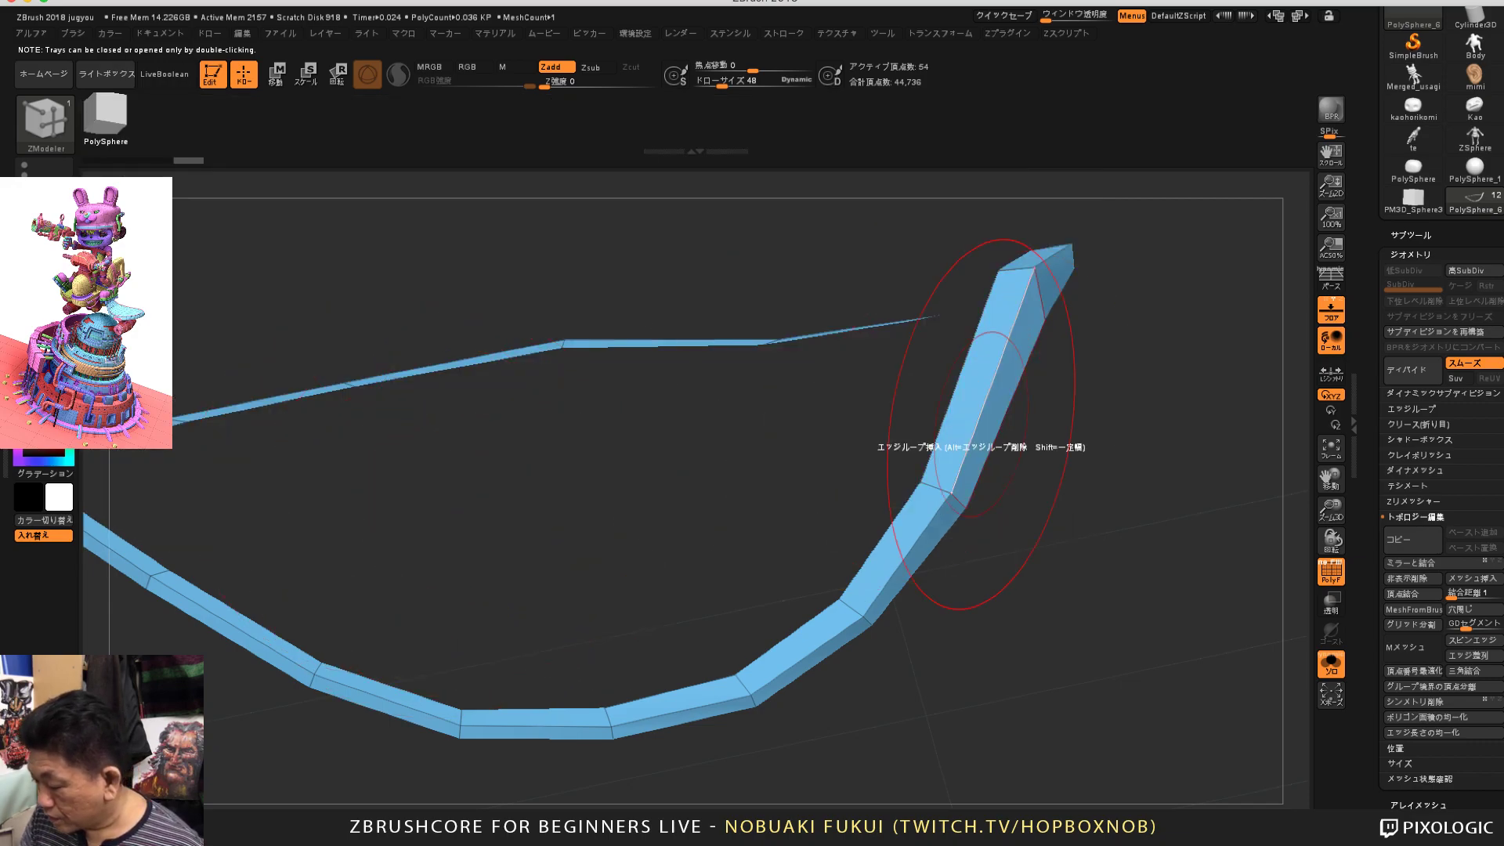
pyautogui.press('space')
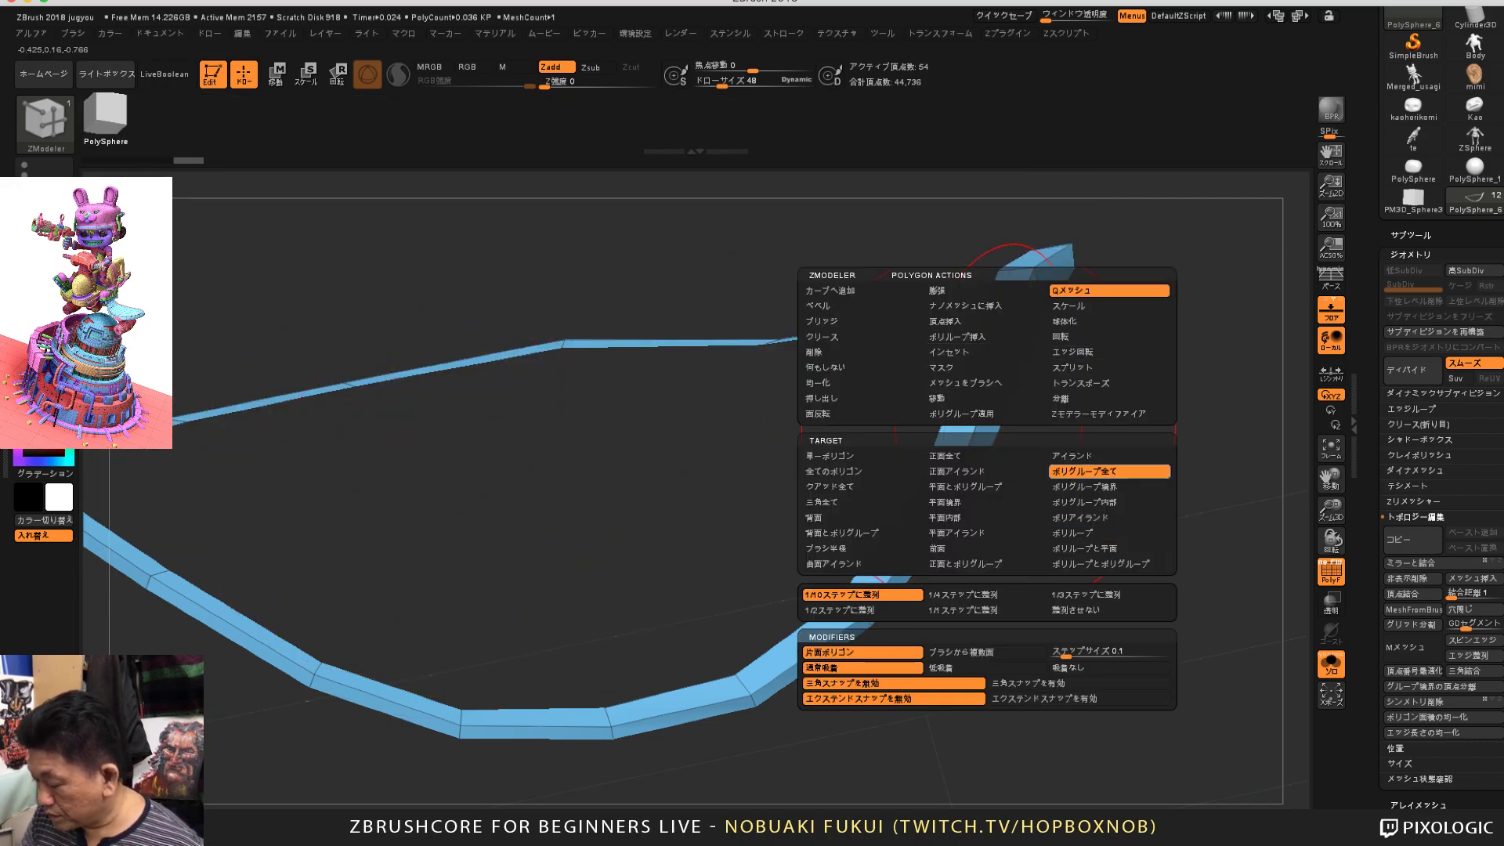
pyautogui.click(1110, 472)
pyautogui.moveTo(997, 456); pyautogui.dragTo(1038, 431)
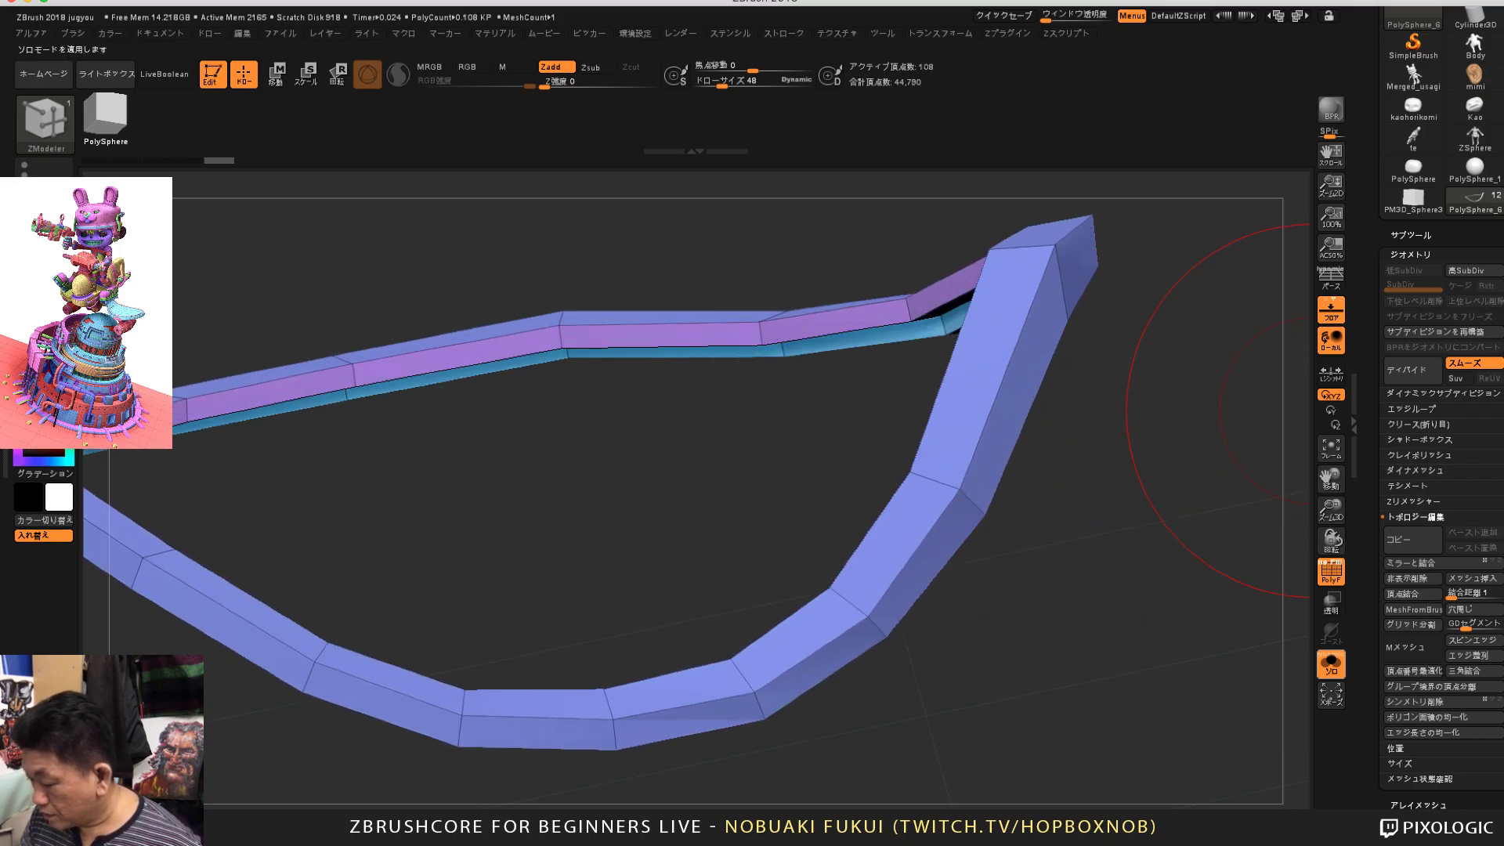
# Step: Show the whole head again and examine how the thickened rim sits around the eye
pyautogui.click(1331, 665)
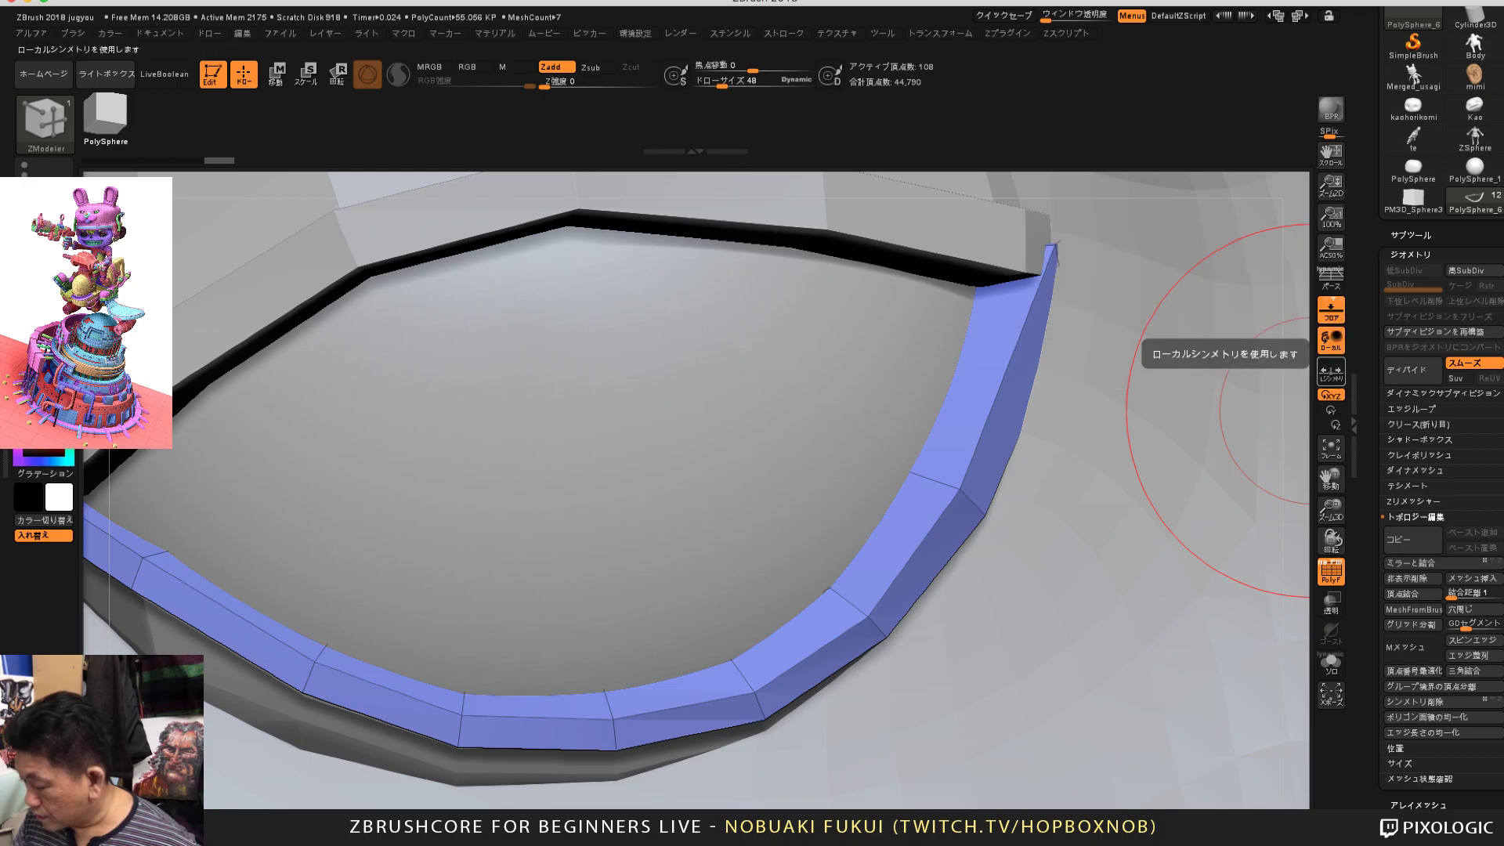
pyautogui.click(1331, 448)
pyautogui.click(1331, 448)
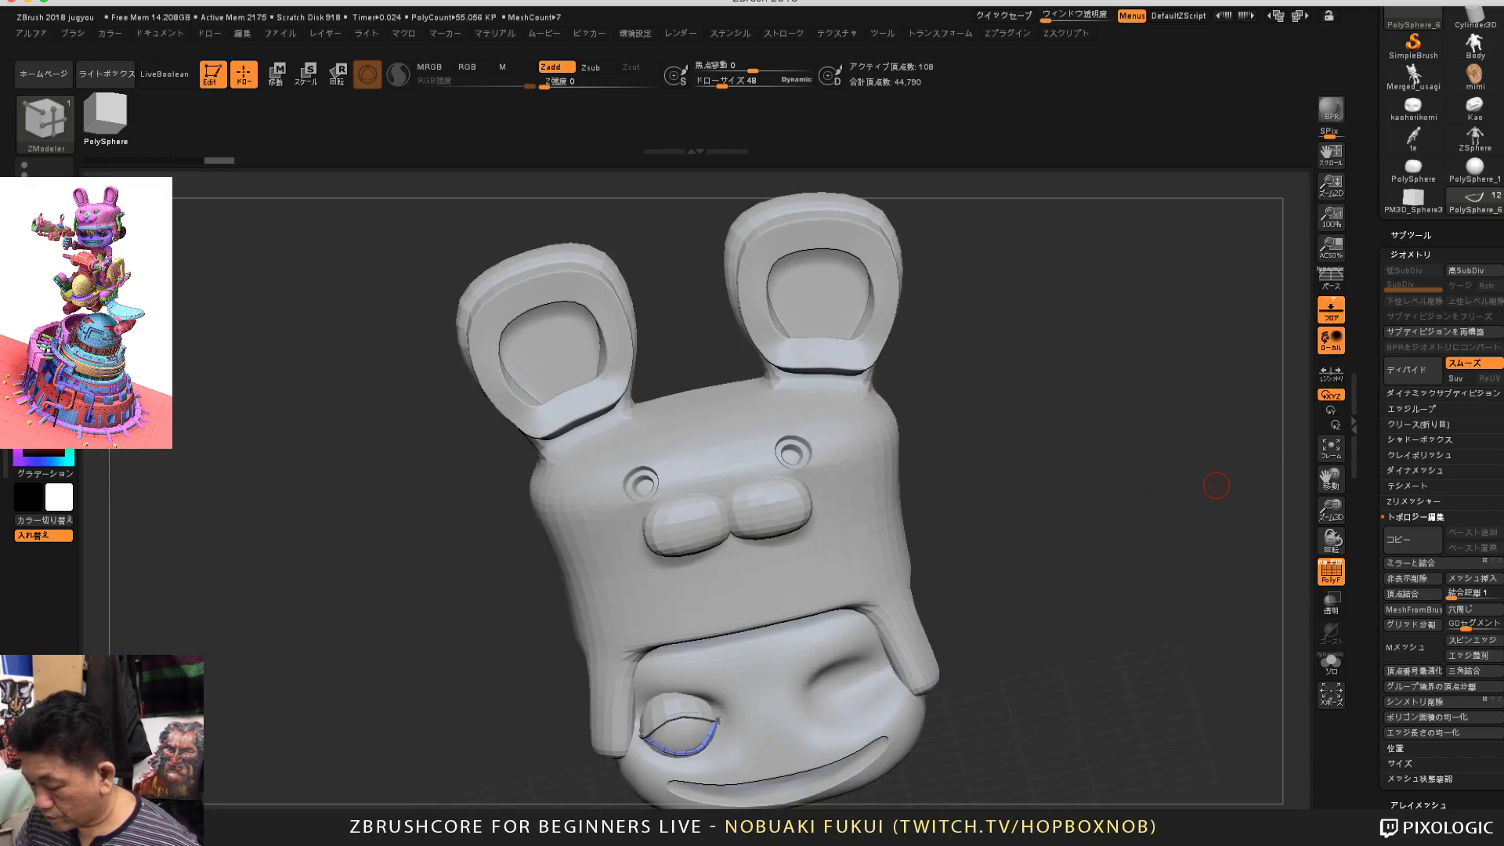
pyautogui.moveTo(1219, 487); pyautogui.dragTo(1167, 392)
pyautogui.moveTo(1167, 471); pyautogui.dragTo(1202, 696)
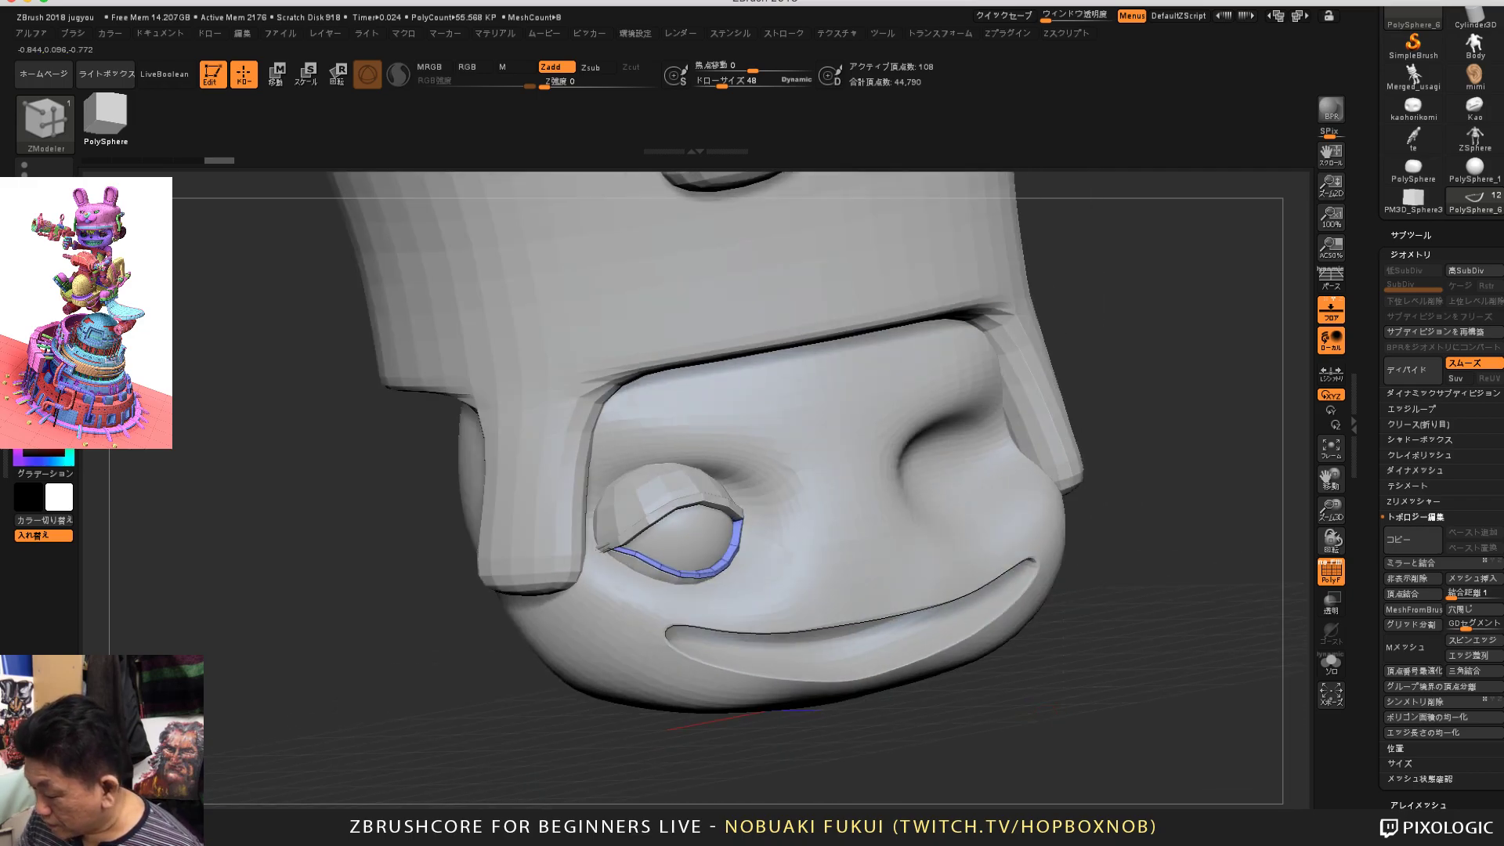
# Step: Subdivide the upper eyelid, its rim strip, the lower rim strip and the lower eyelid once each
pyautogui.keyDown('alt'); pyautogui.click(738, 511); pyautogui.keyUp('alt')
pyautogui.scroll(2, 1413, 470)
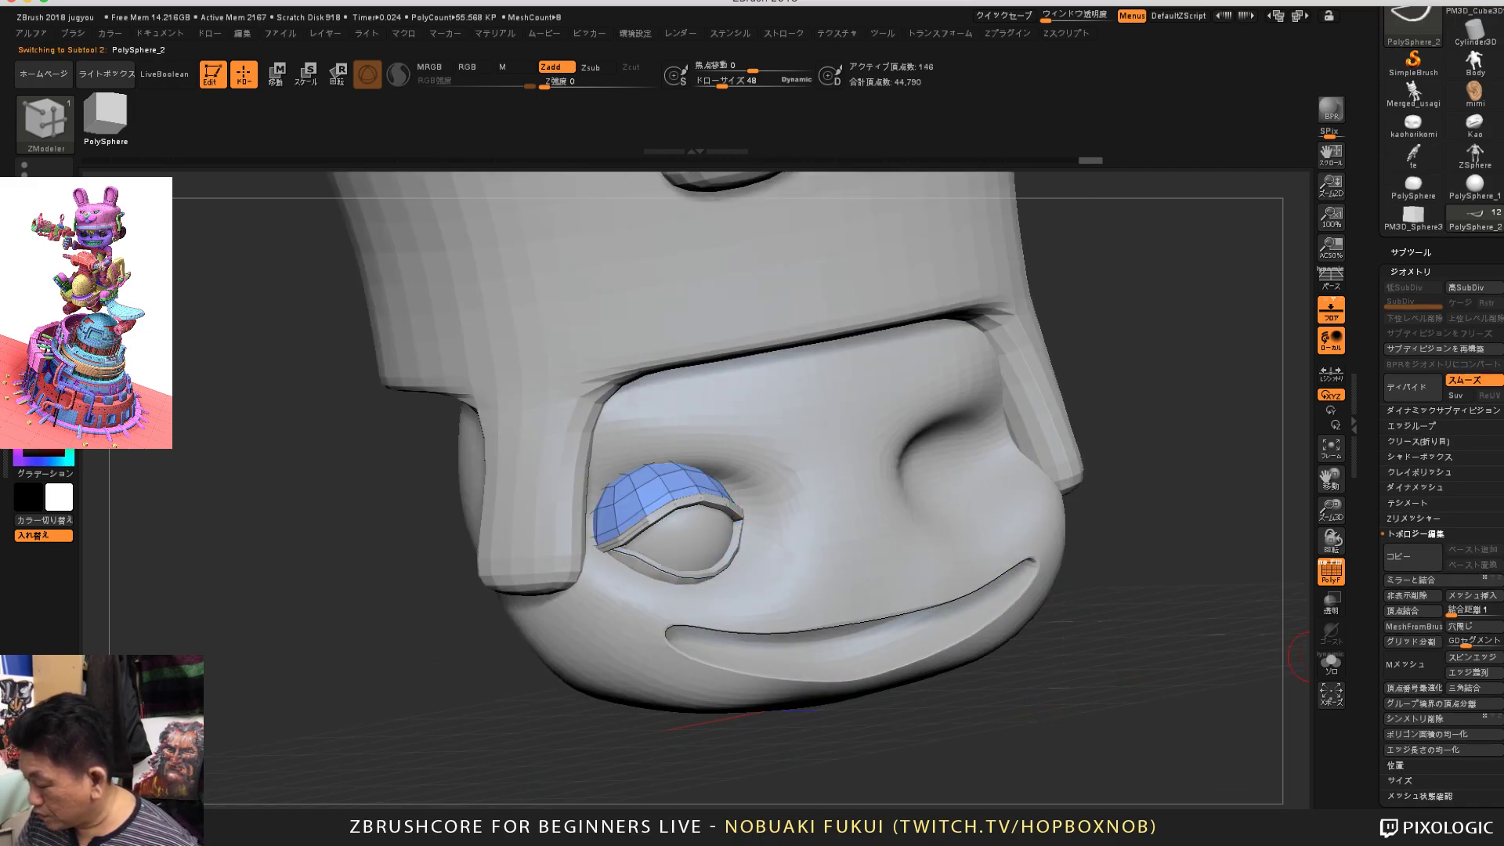
pyautogui.click(1402, 413)
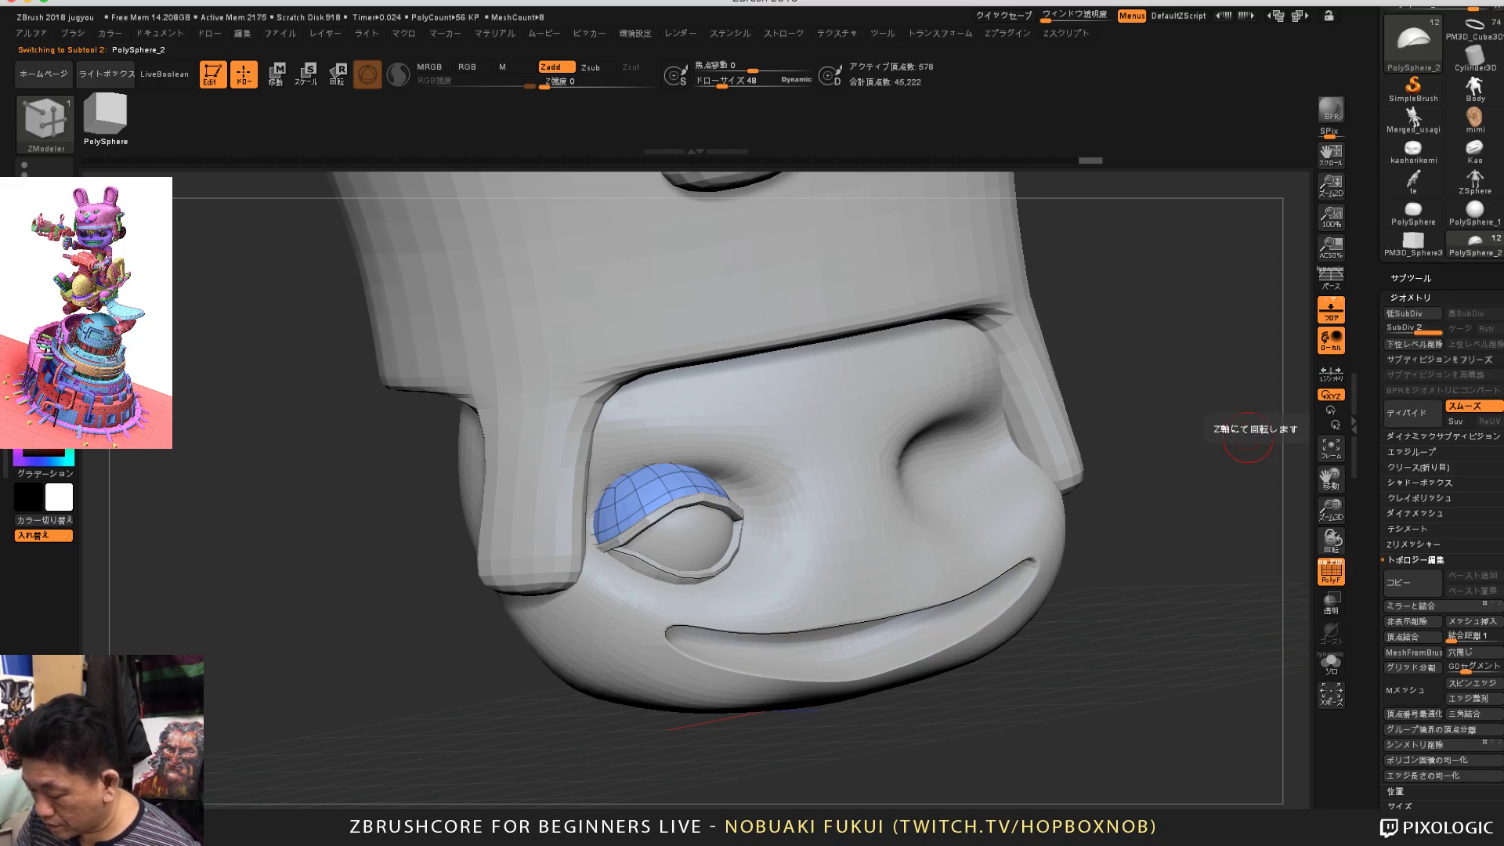
pyautogui.keyDown('alt'); pyautogui.click(723, 504); pyautogui.keyUp('alt')
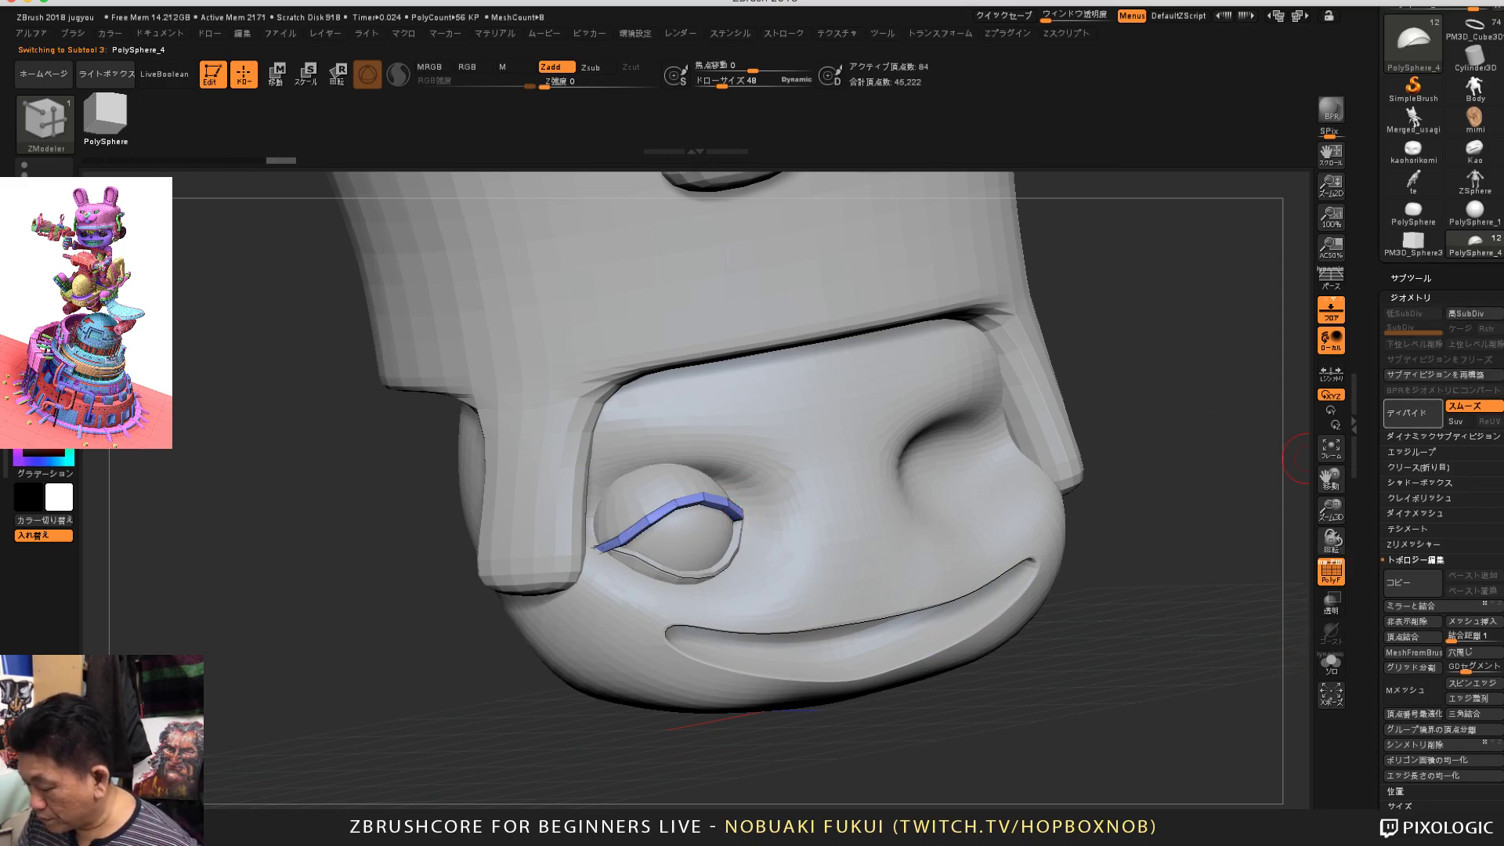
pyautogui.hotkey('ctrl', 'd')
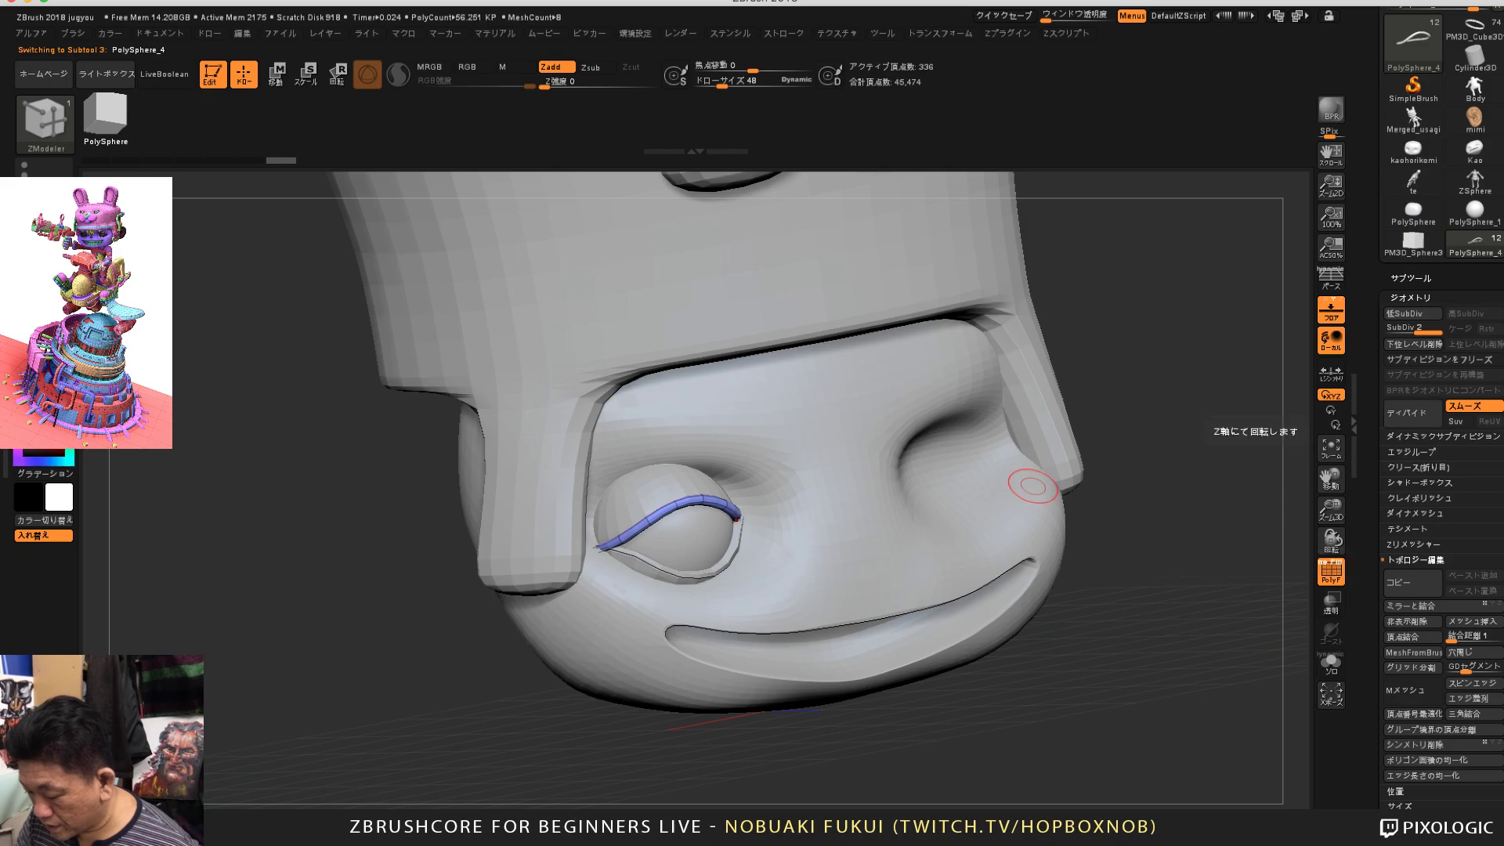
pyautogui.keyDown('alt'); pyautogui.click(700, 572); pyautogui.keyUp('alt')
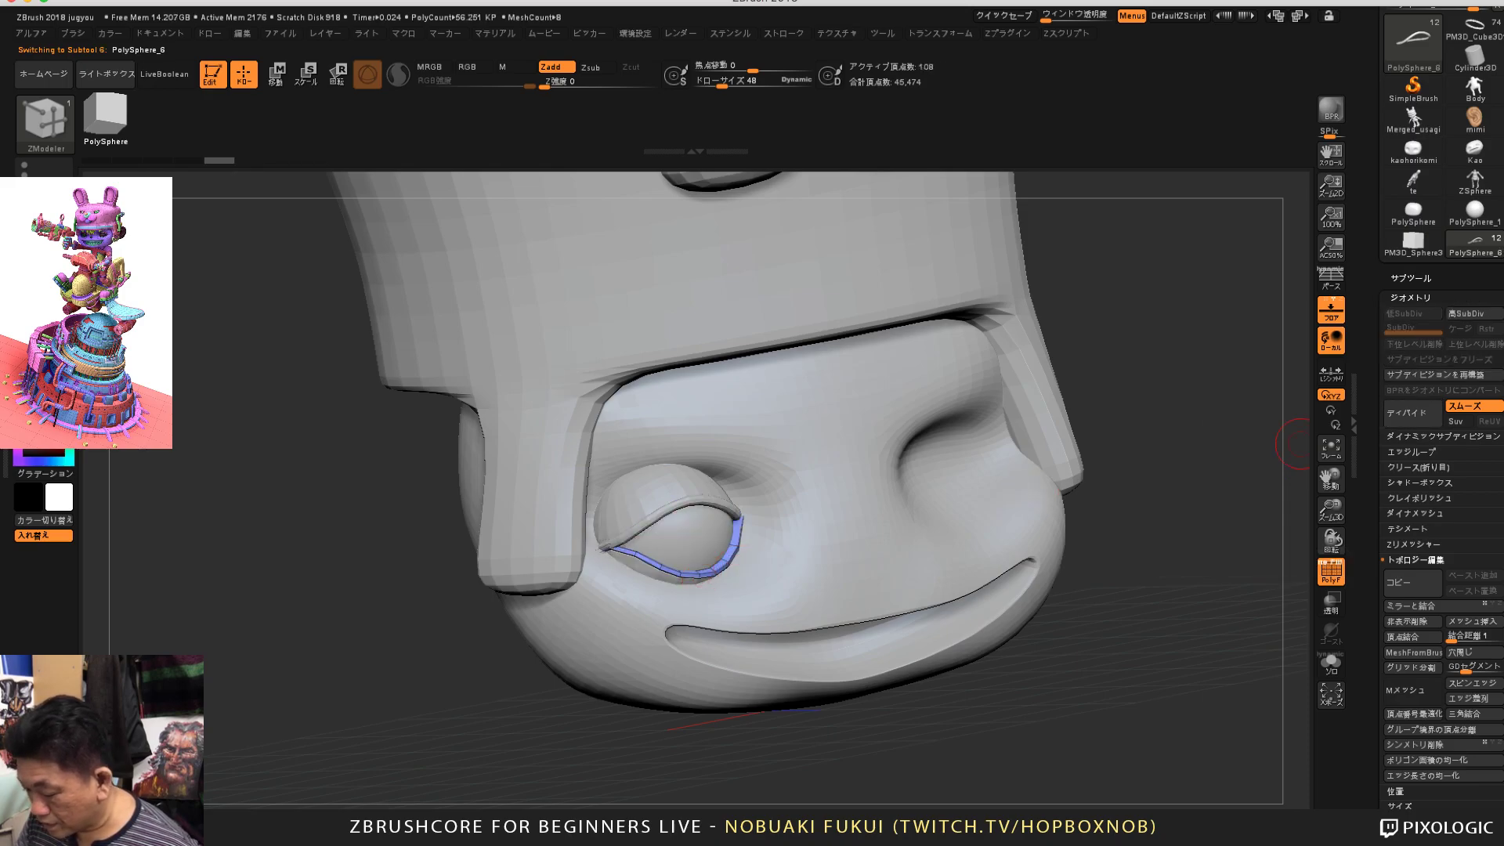
pyautogui.click(1413, 413)
pyautogui.keyDown('alt'); pyautogui.click(660, 576); pyautogui.keyUp('alt')
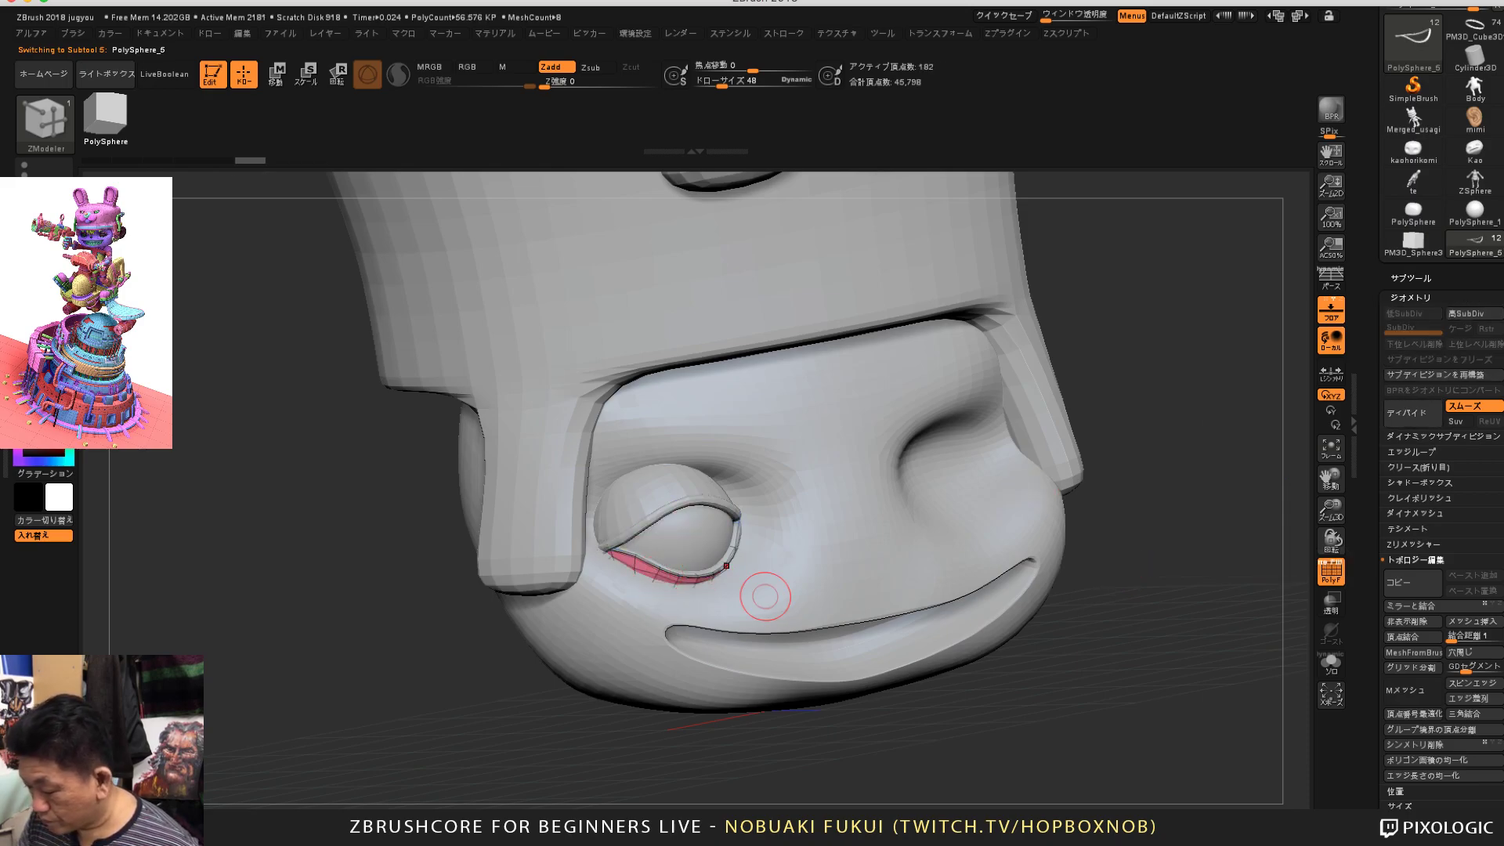
pyautogui.click(1413, 413)
# Step: Try to Mirror and Weld the subdivided upper eyelid to the opposite eye
pyautogui.moveTo(1246, 595); pyautogui.dragTo(1203, 729)
pyautogui.keyDown('alt'); pyautogui.moveTo(1102, 745); pyautogui.dragTo(1012, 752); pyautogui.keyUp('alt')
pyautogui.keyDown('alt'); pyautogui.click(911, 510); pyautogui.keyUp('alt')
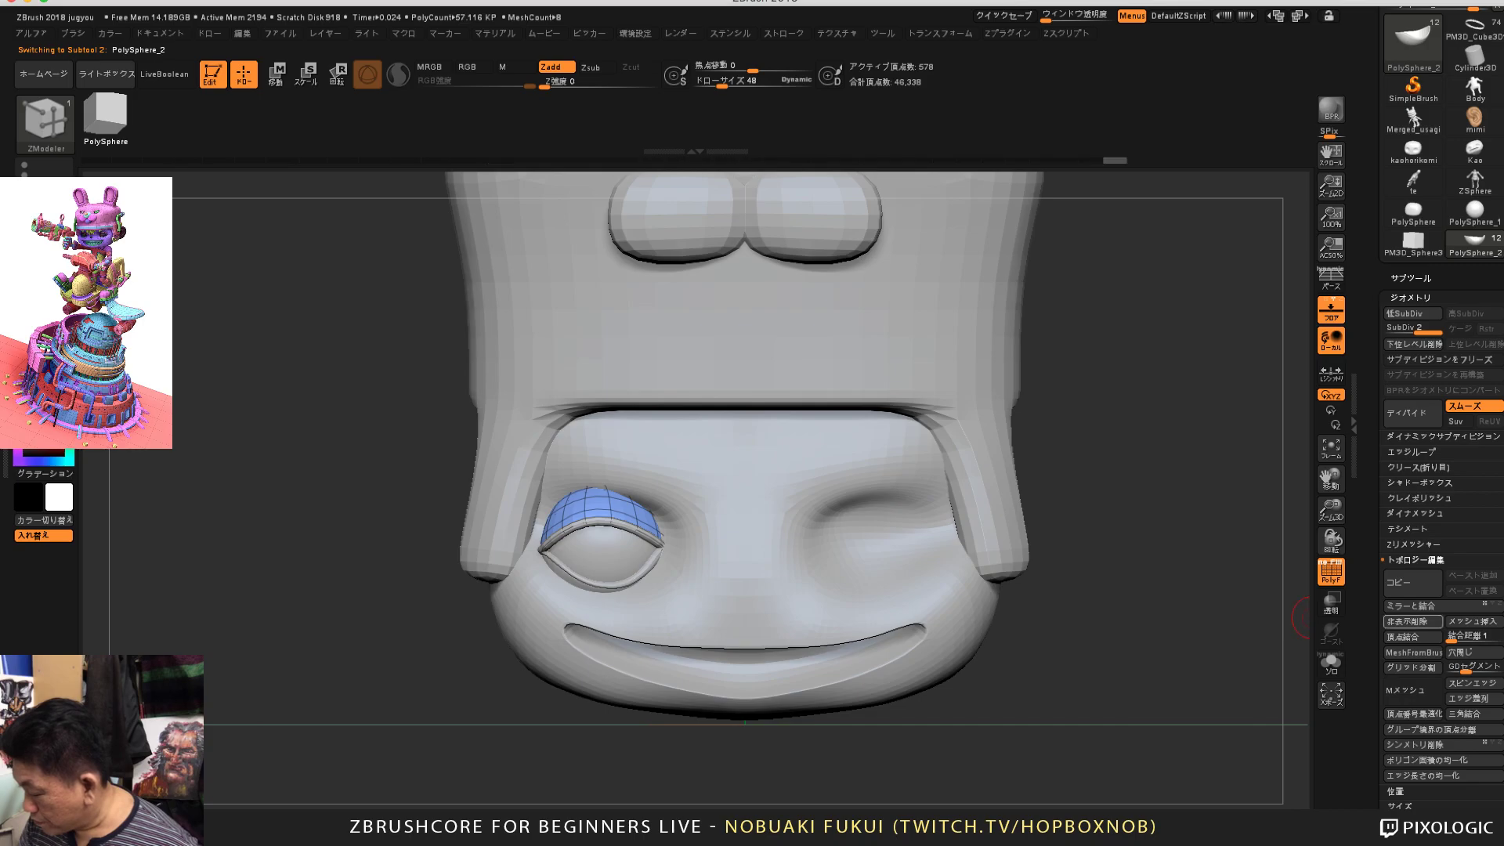
pyautogui.click(1413, 605)
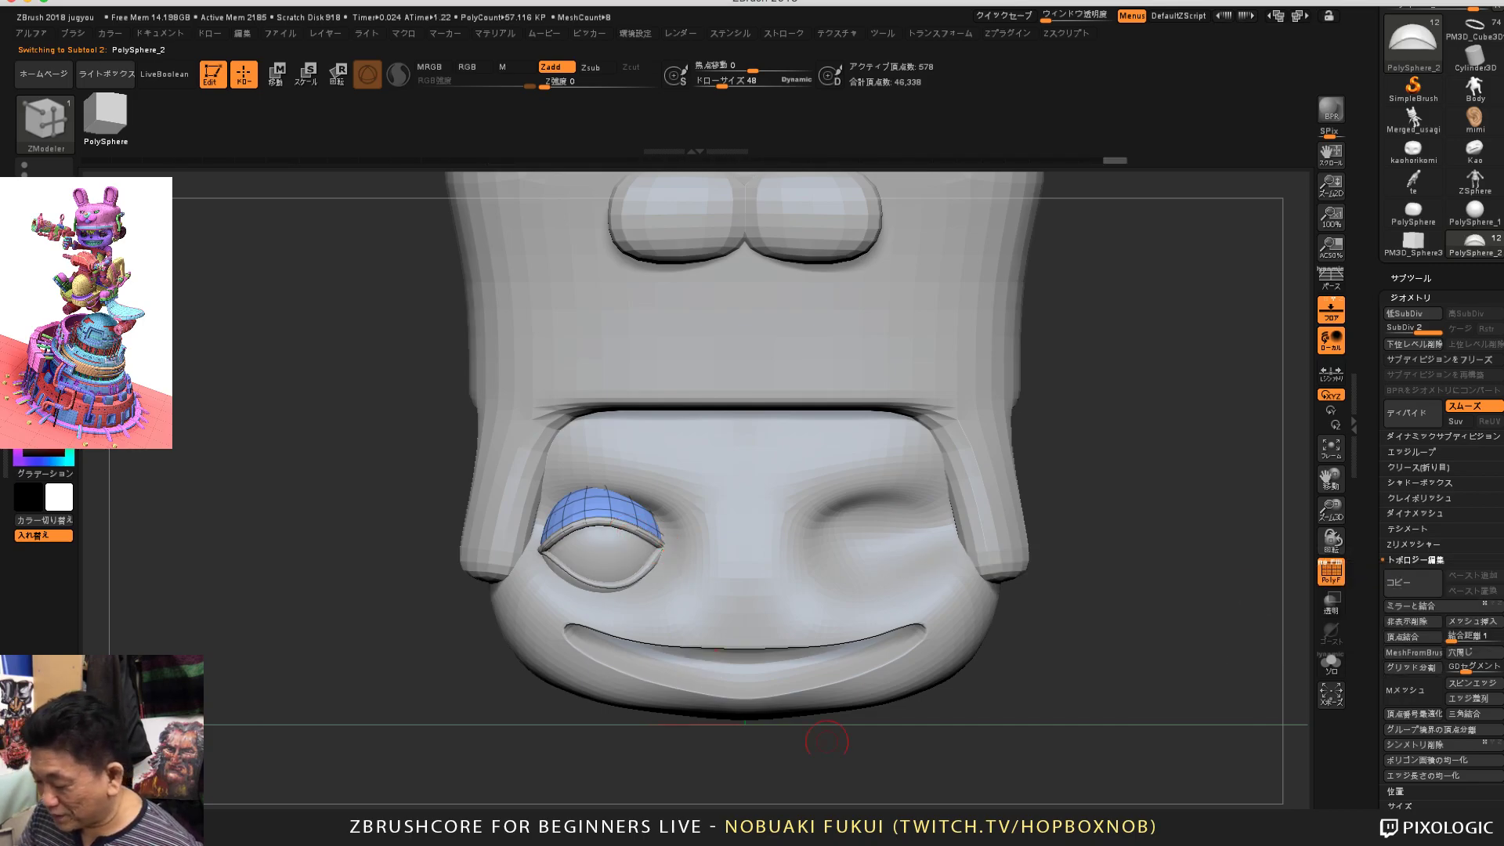
pyautogui.keyDown('alt'); pyautogui.moveTo(1168, 658); pyautogui.dragTo(1186, 709); pyautogui.keyUp('alt')
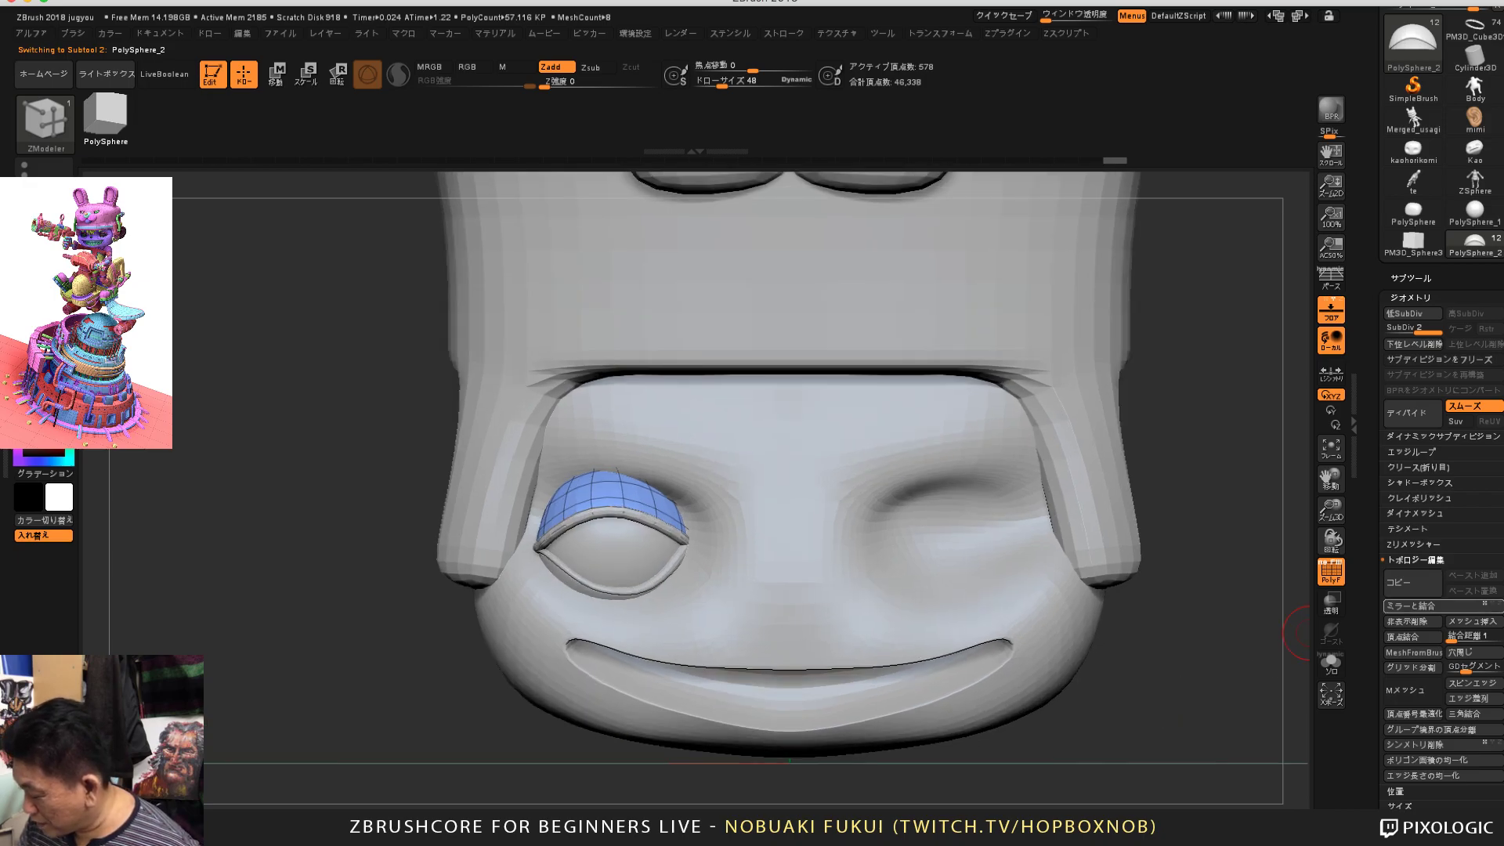
pyautogui.click(1417, 605)
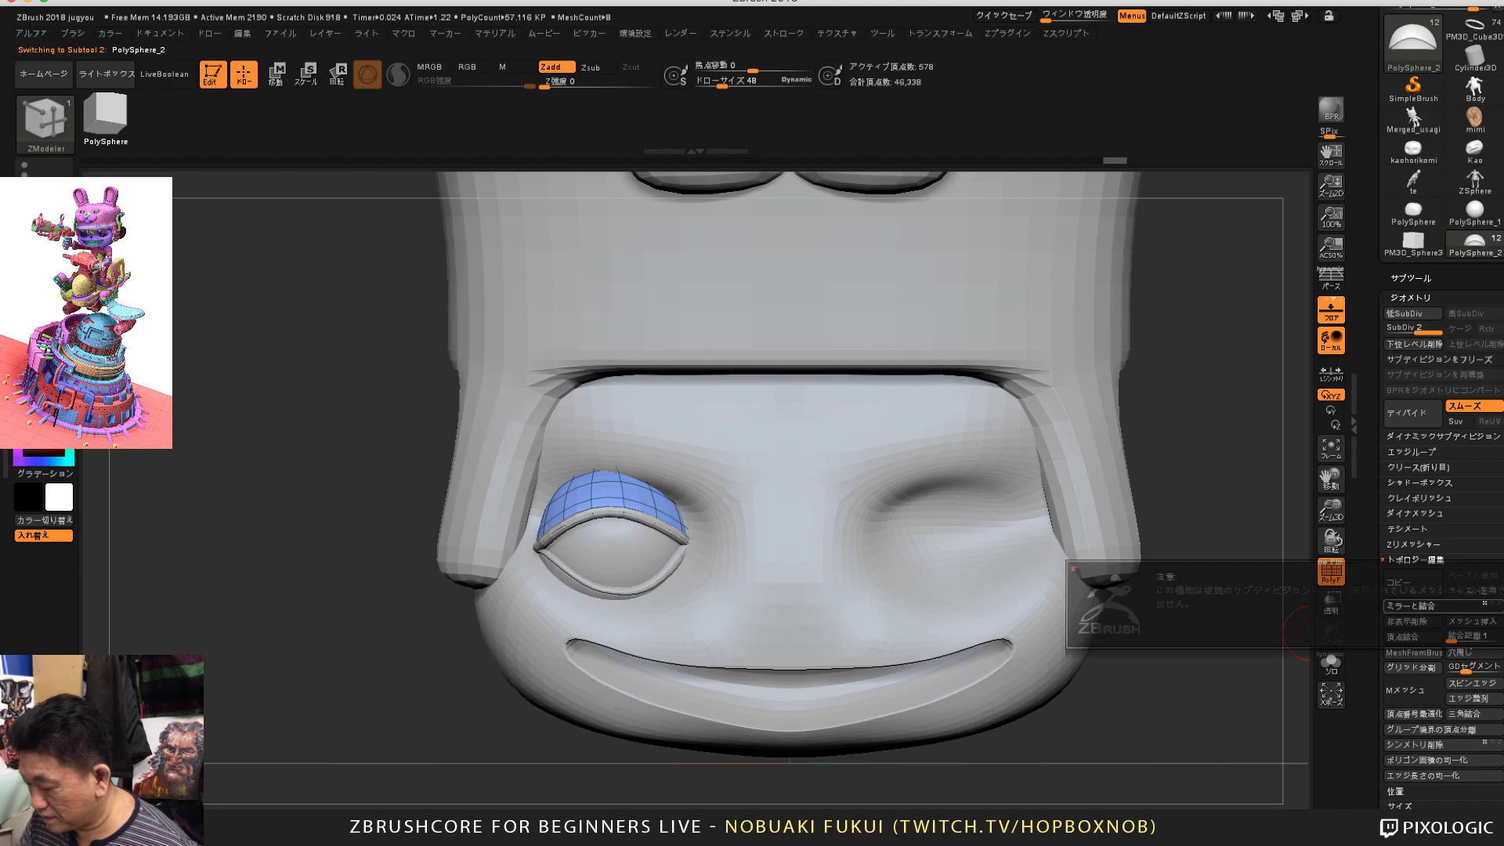
# Step: Drop both eyelids and both rim strips to their lowest subdivision level and delete the higher levels
pyautogui.hotkey('shift', 'd')
pyautogui.click(1476, 344)
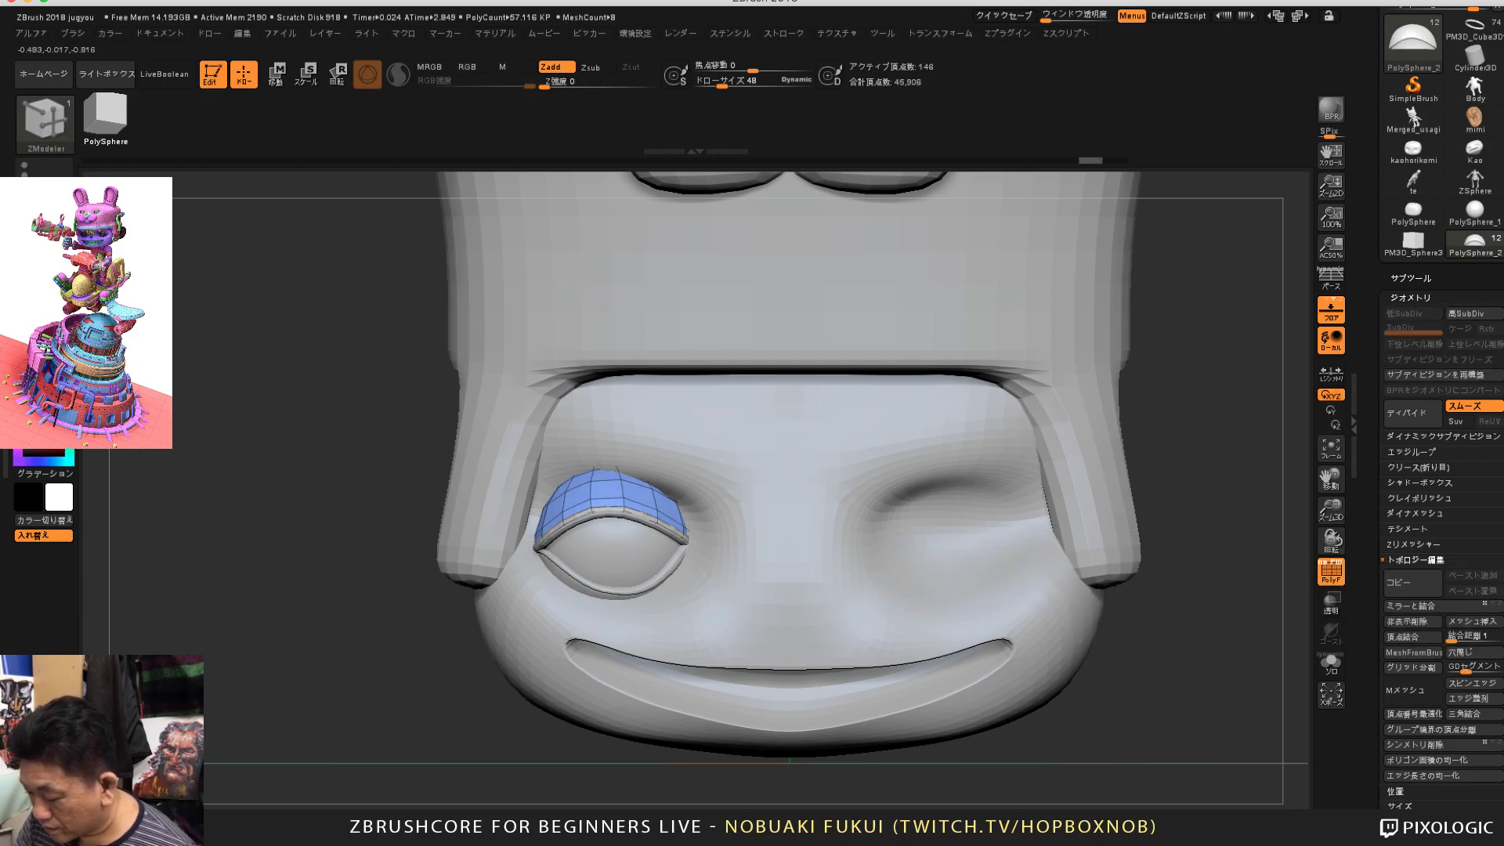
pyautogui.keyDown('alt'); pyautogui.click(686, 539); pyautogui.keyUp('alt')
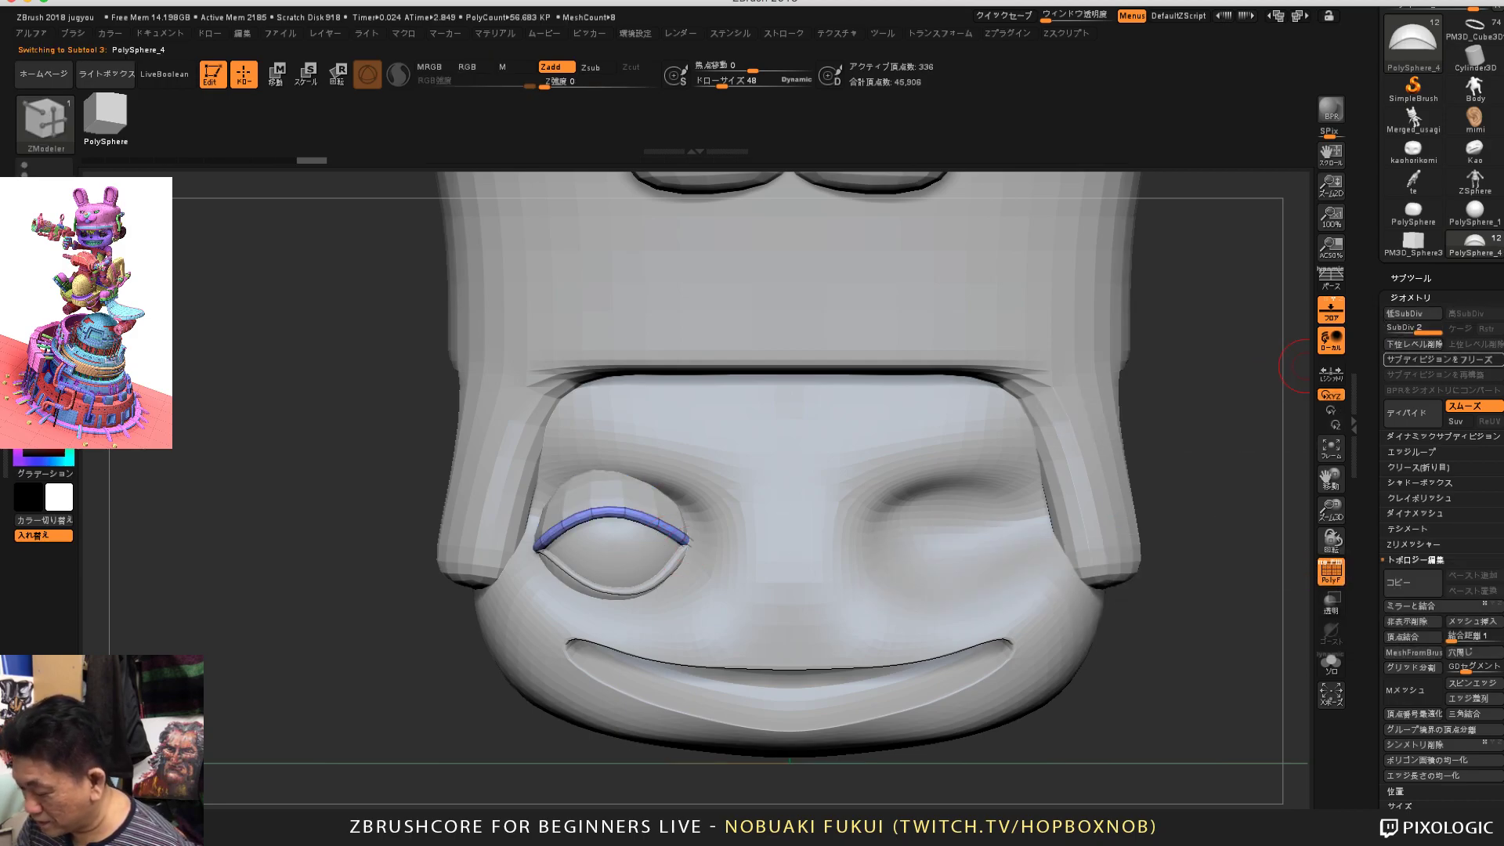
pyautogui.keyDown('alt'); pyautogui.click(583, 600); pyautogui.keyUp('alt')
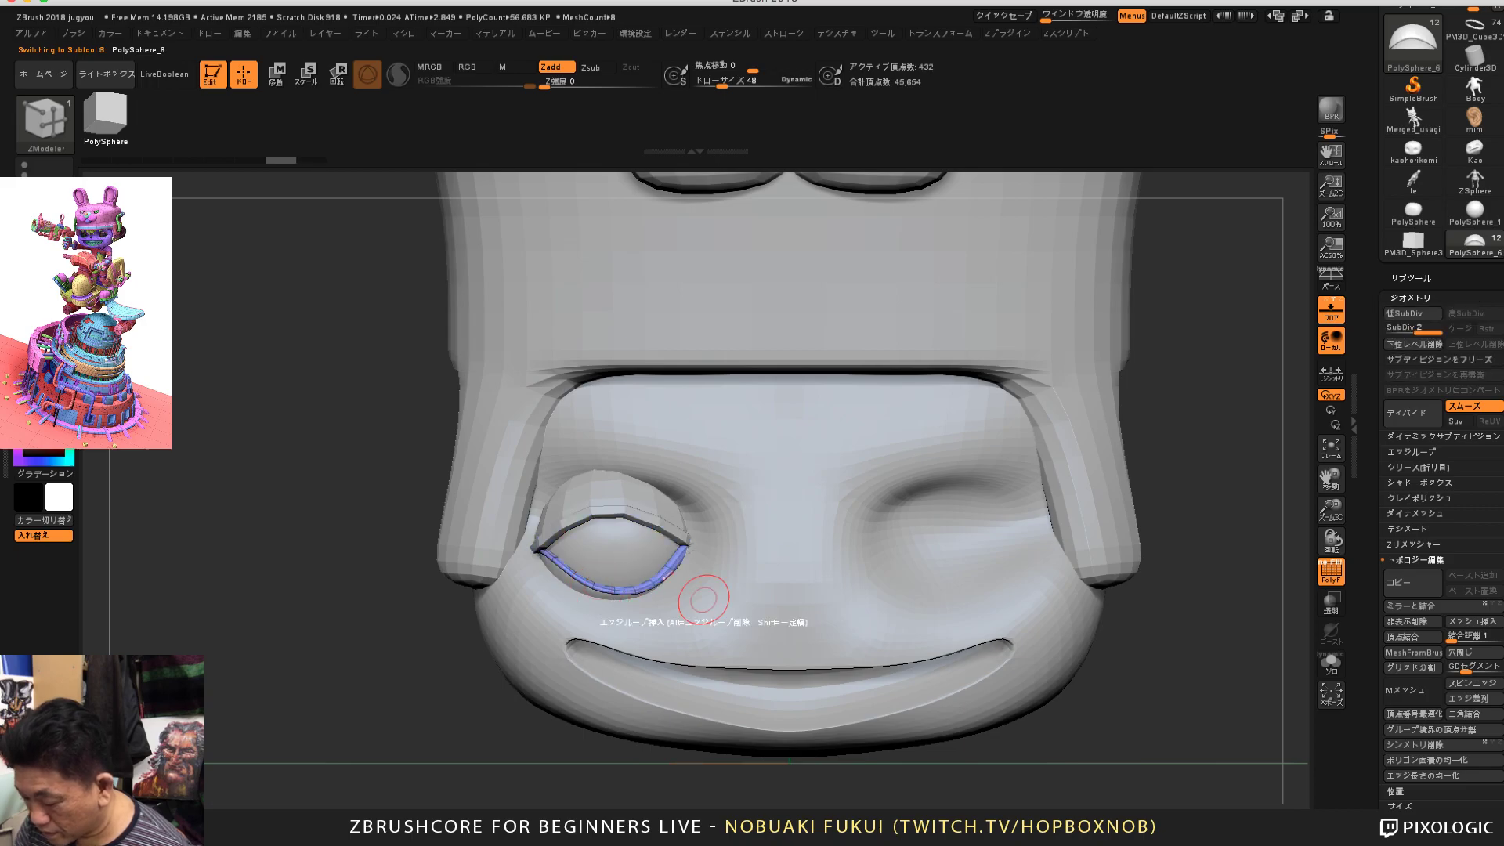
pyautogui.keyDown('alt'); pyautogui.click(574, 589); pyautogui.keyUp('alt')
pyautogui.hotkey('shift', 'd')
pyautogui.click(1476, 343)
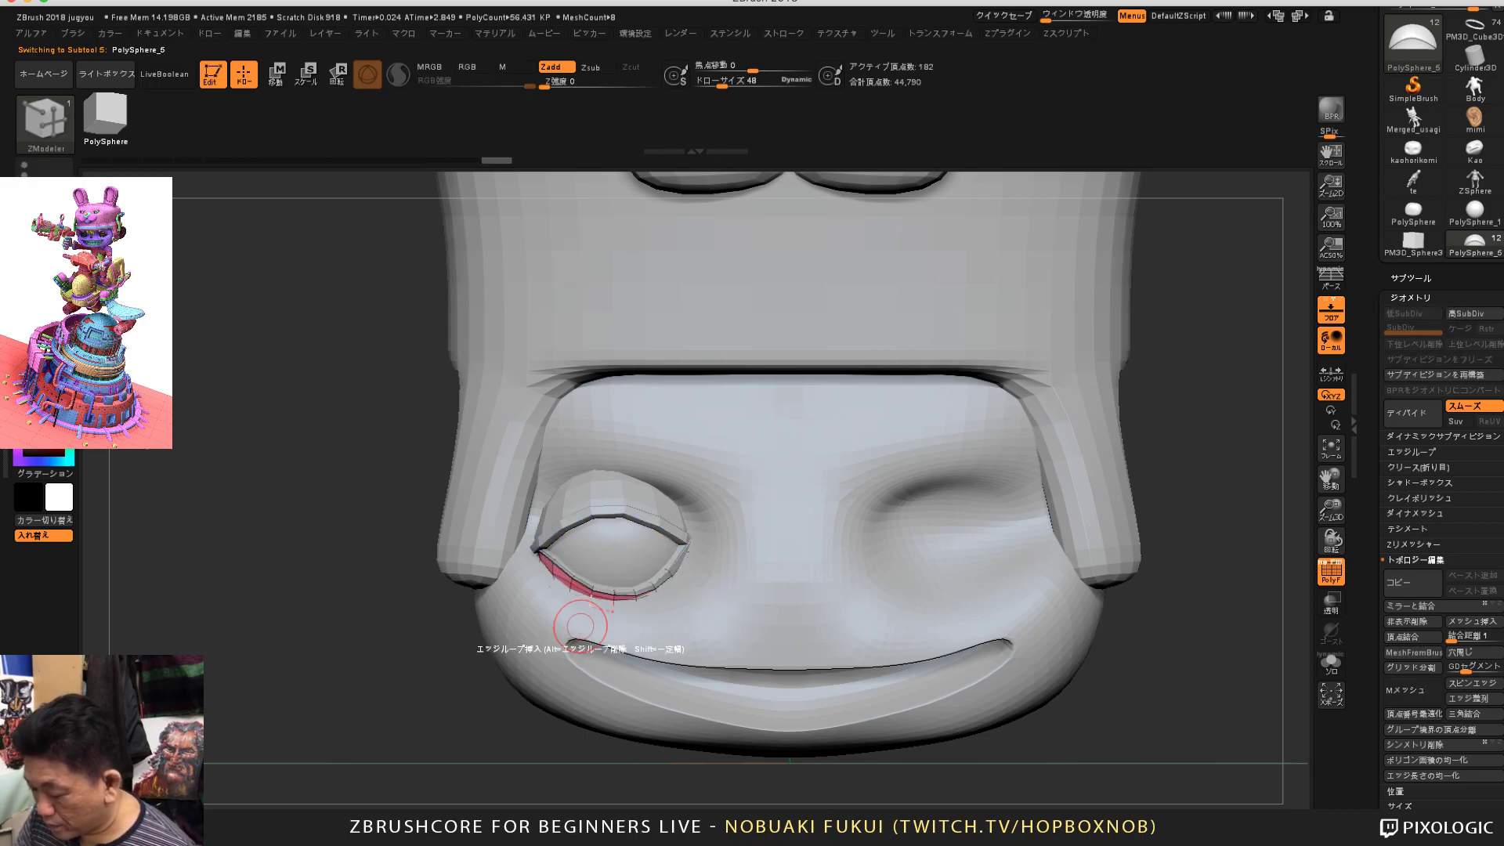
# Step: Mirror and Weld the upper rim strip and the upper eyelid to the opposite eye
pyautogui.keyDown('alt'); pyautogui.click(666, 525); pyautogui.keyUp('alt')
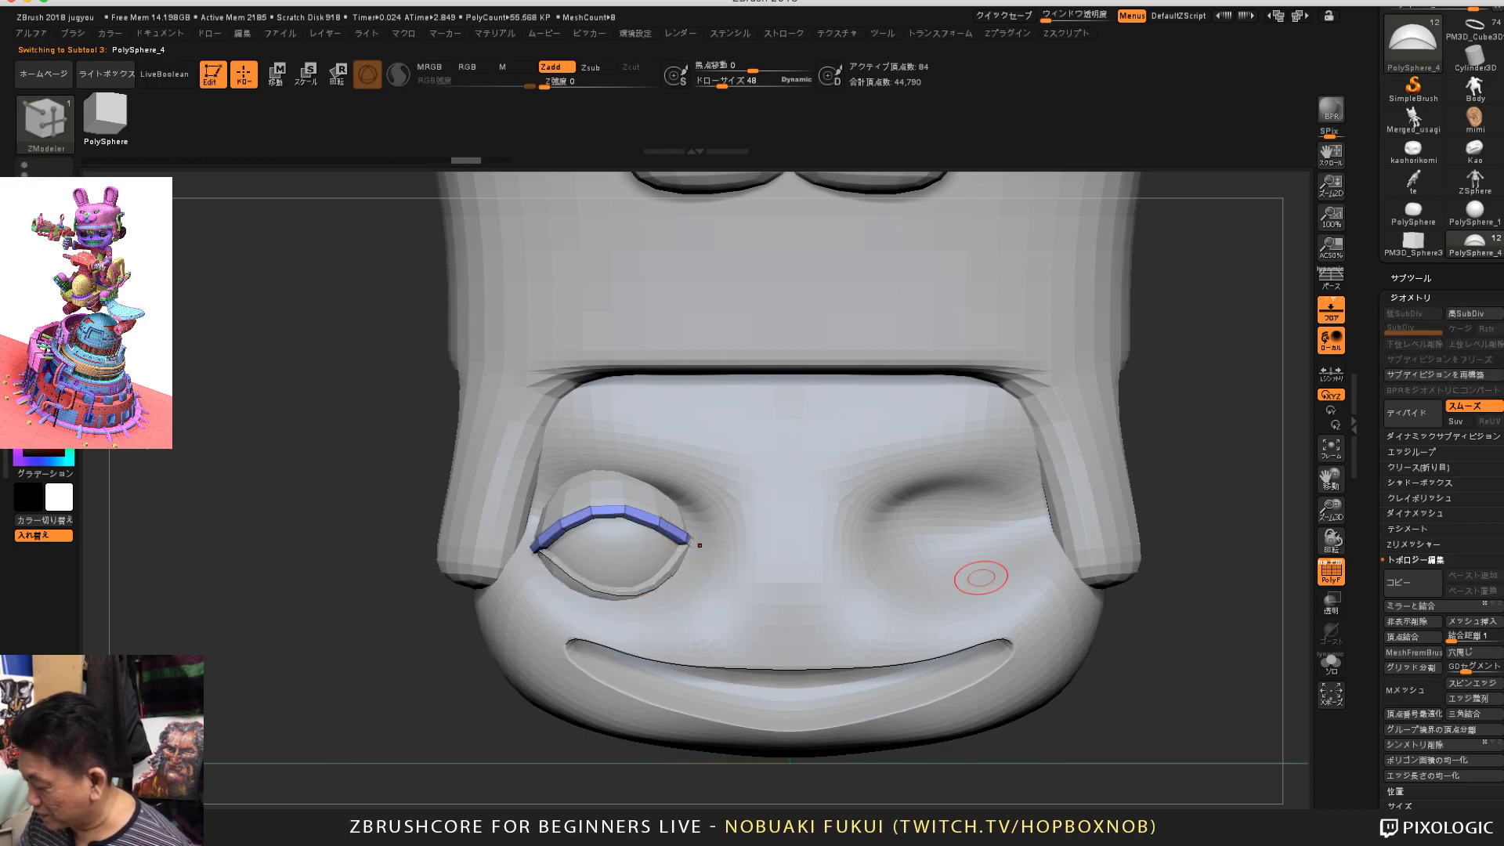
pyautogui.moveTo(1226, 735); pyautogui.dragTo(1294, 674)
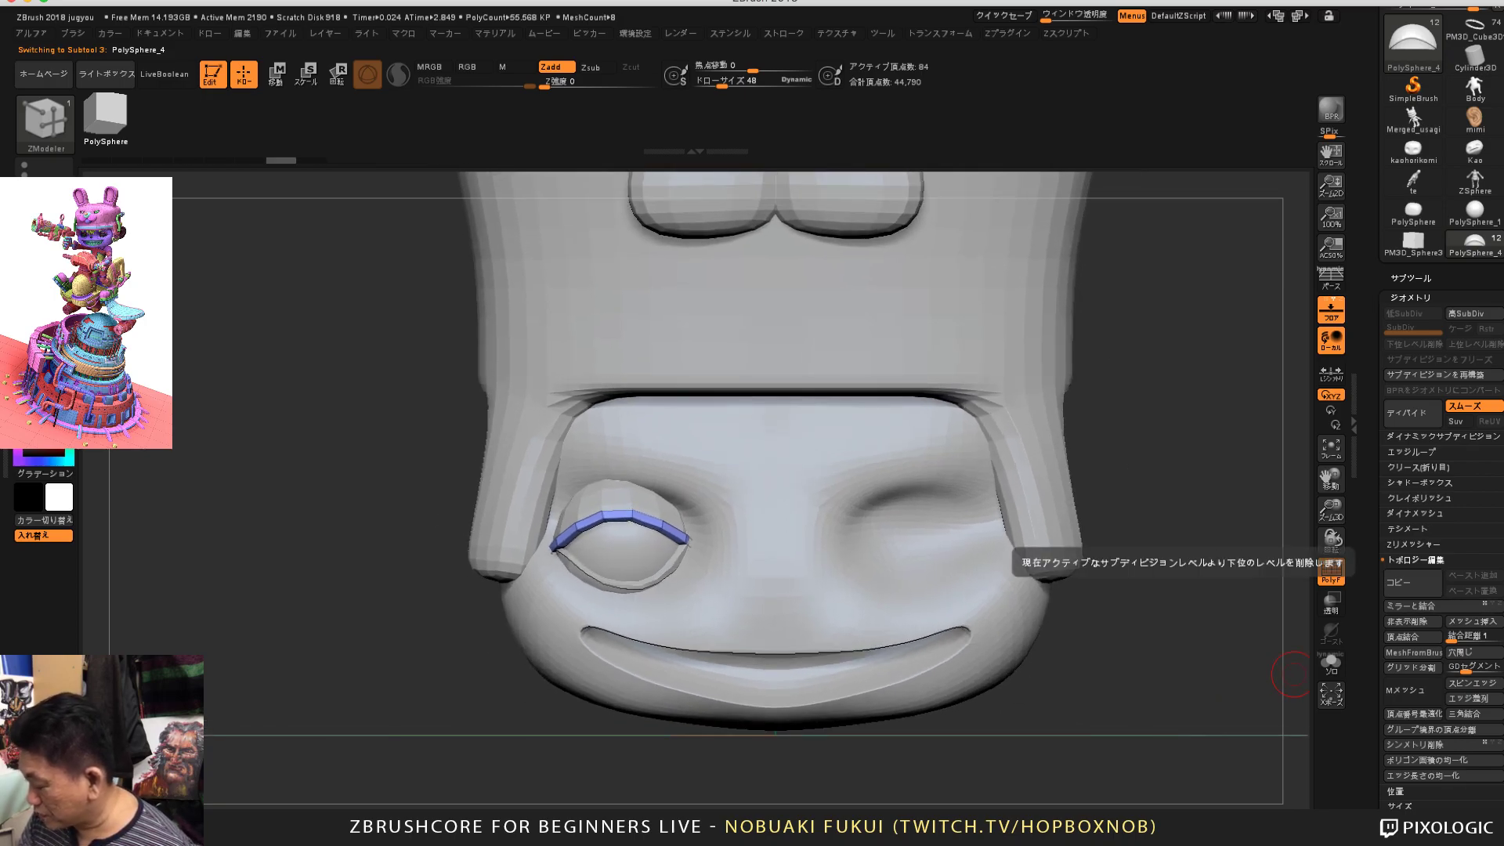
pyautogui.click(1418, 605)
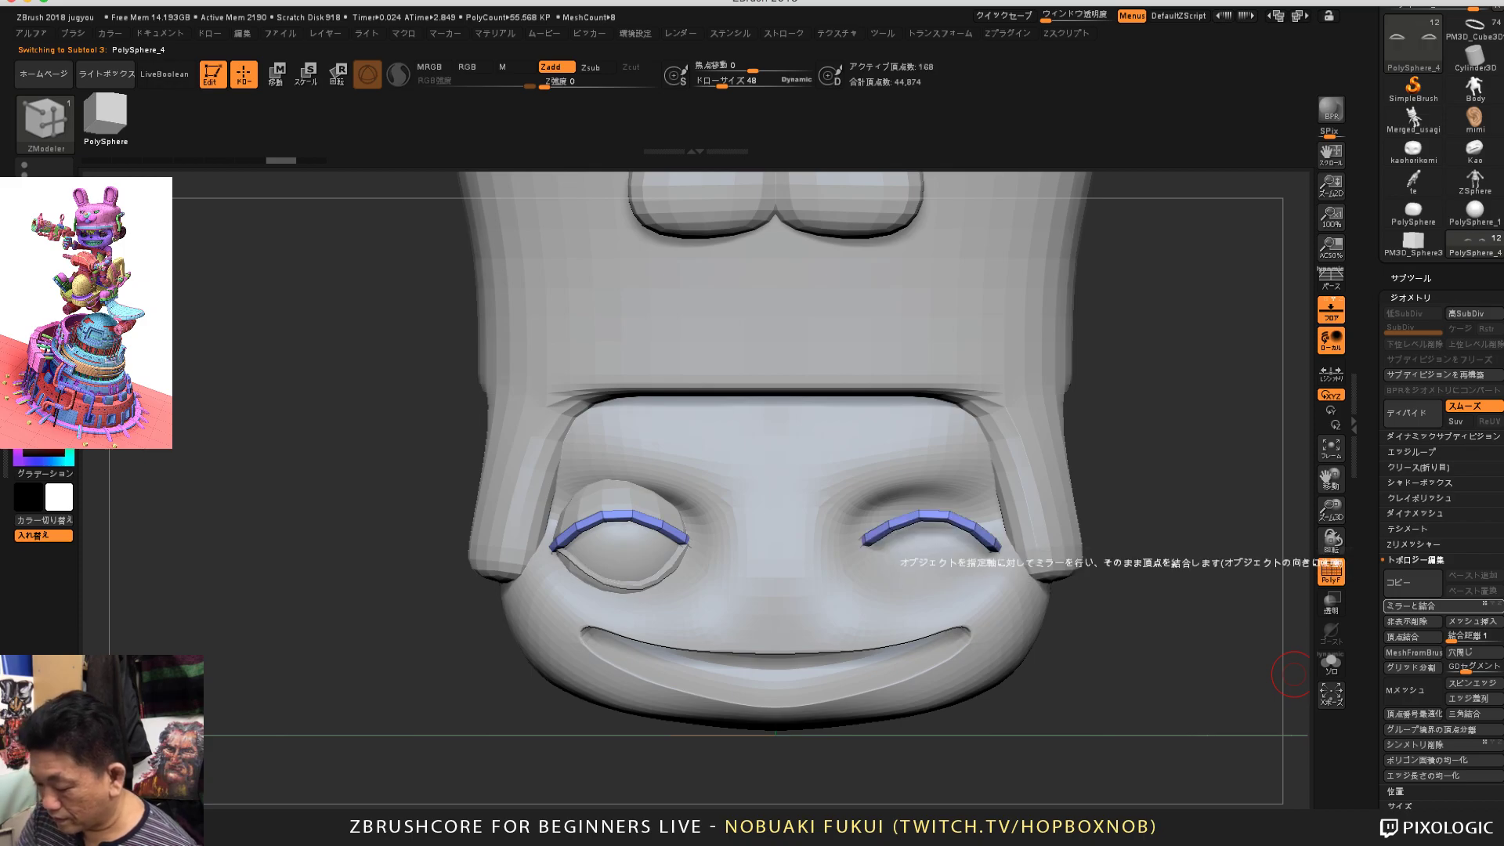
pyautogui.keyDown('alt'); pyautogui.click(639, 498); pyautogui.keyUp('alt')
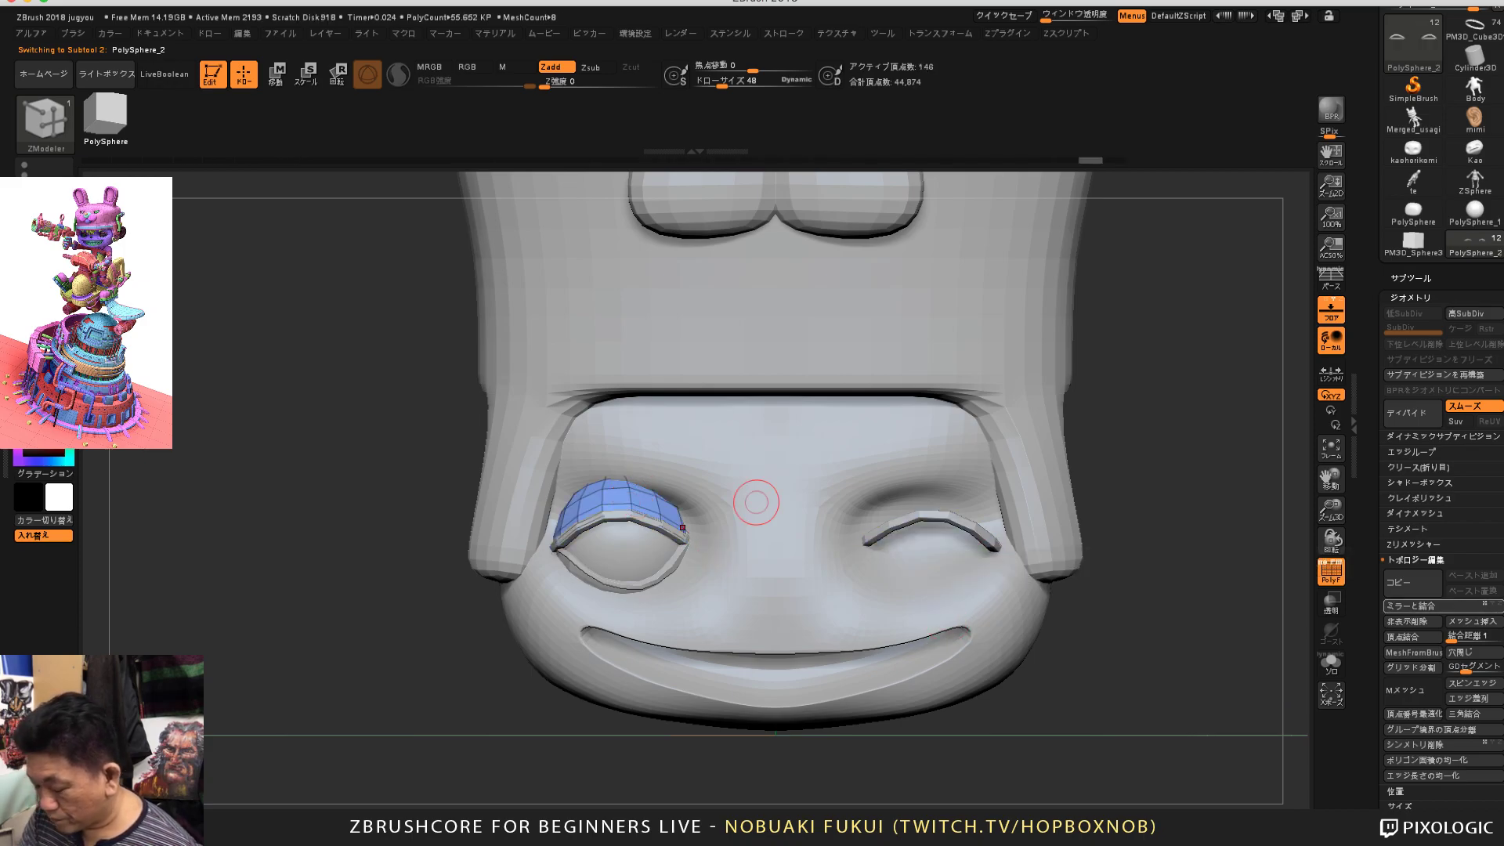
pyautogui.click(1417, 605)
# Step: Mirror and Weld the lower rim strip and the lower eyelid to the opposite eye
pyautogui.keyDown('alt'); pyautogui.click(647, 586); pyautogui.keyUp('alt')
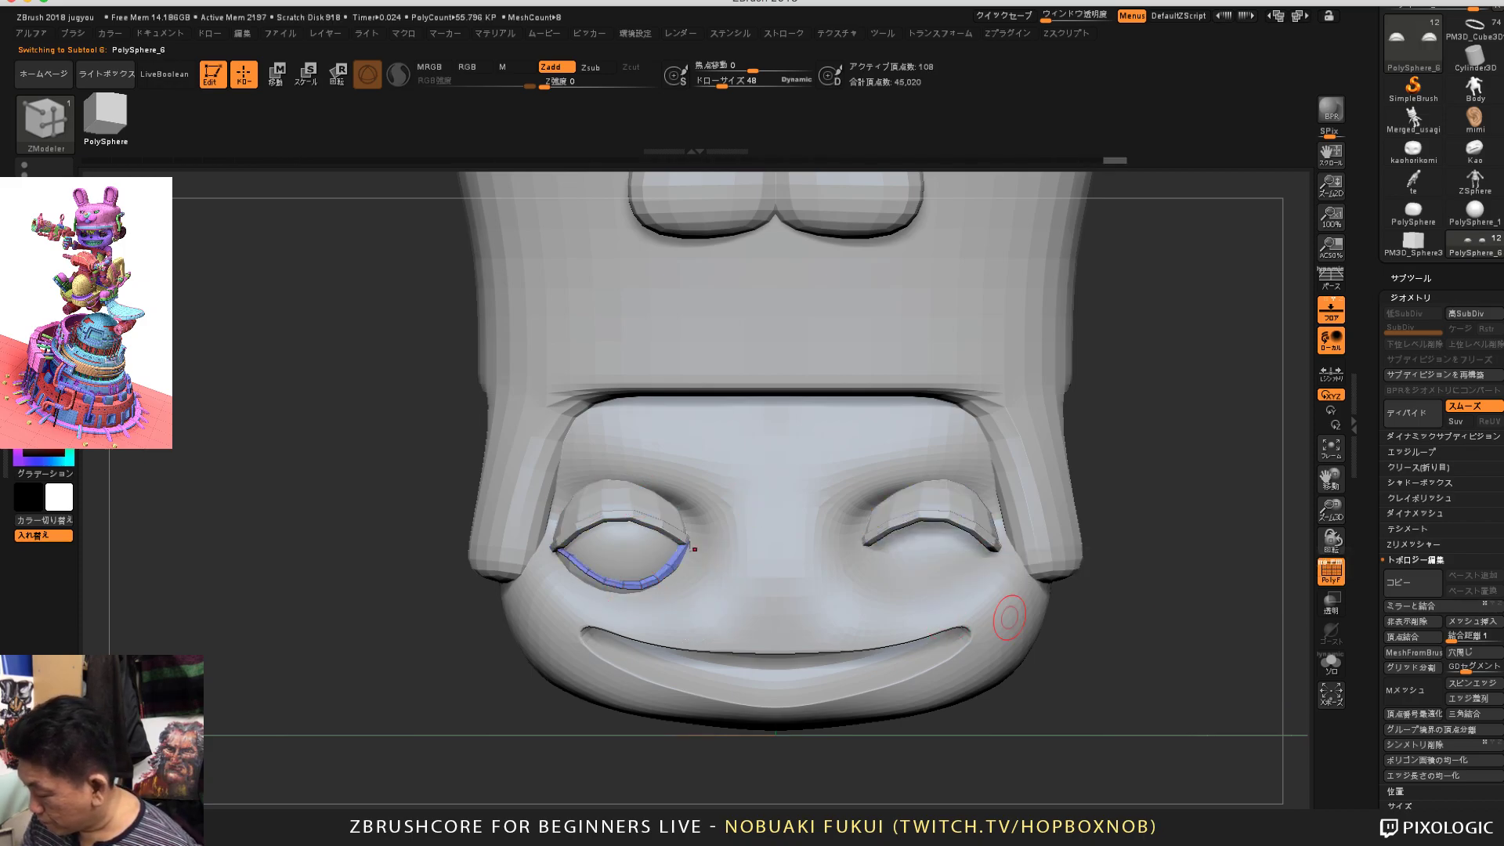
pyautogui.click(1418, 605)
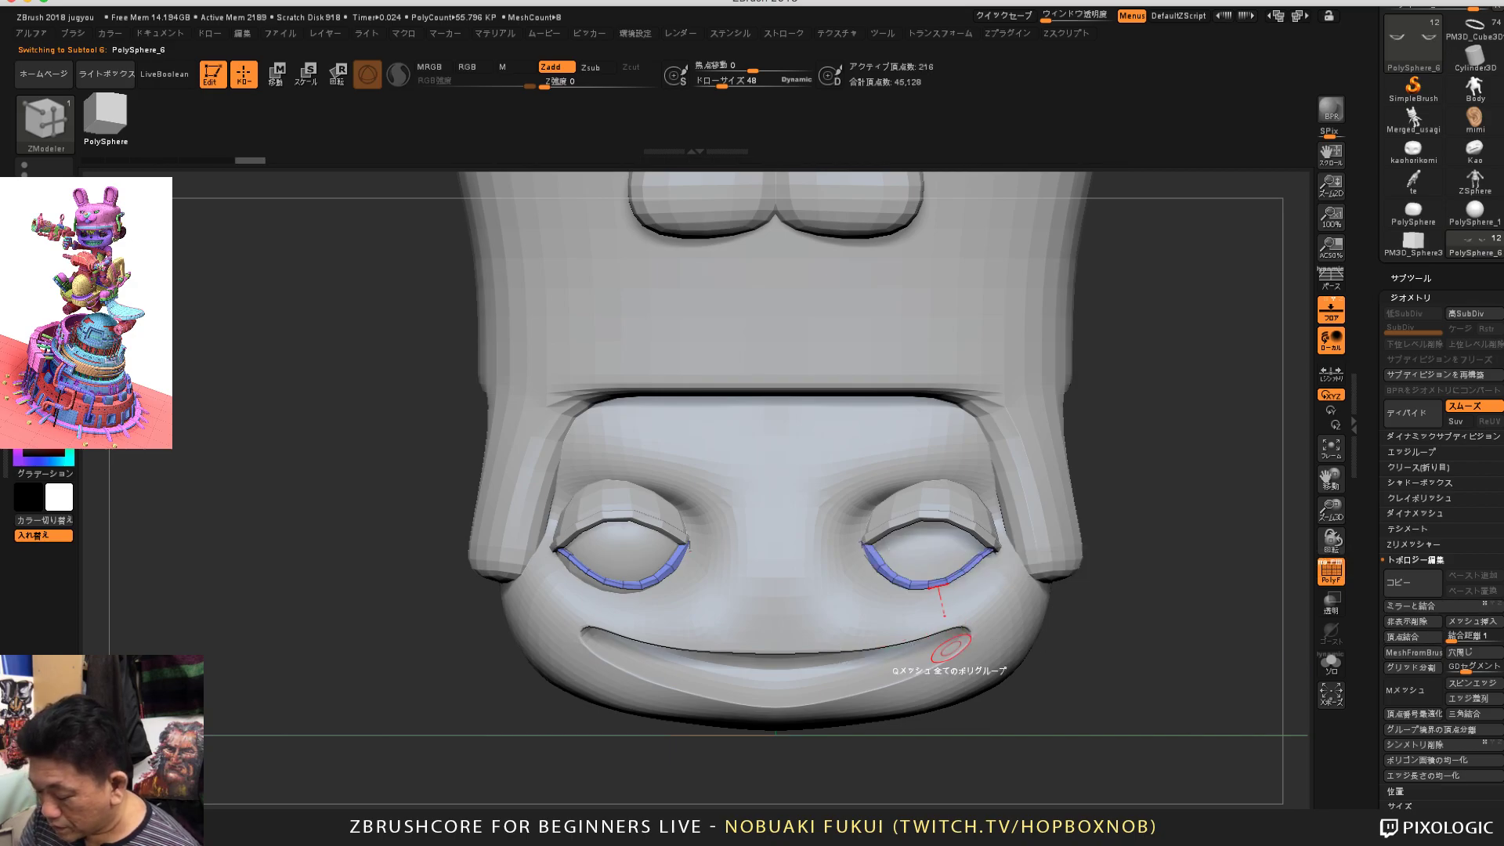
pyautogui.keyDown('alt'); pyautogui.click(584, 578); pyautogui.keyUp('alt')
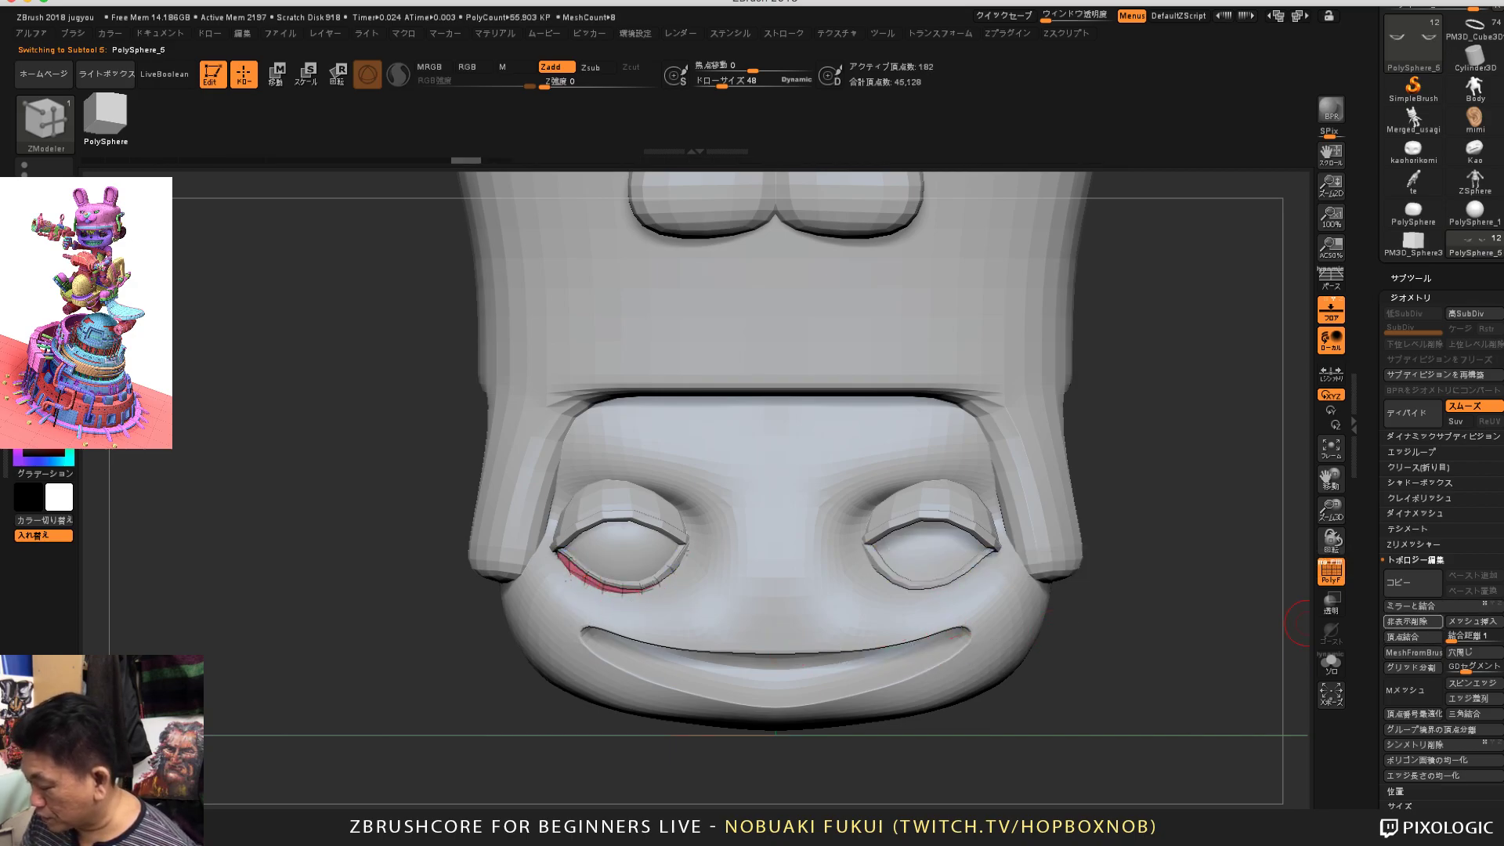
pyautogui.click(1416, 605)
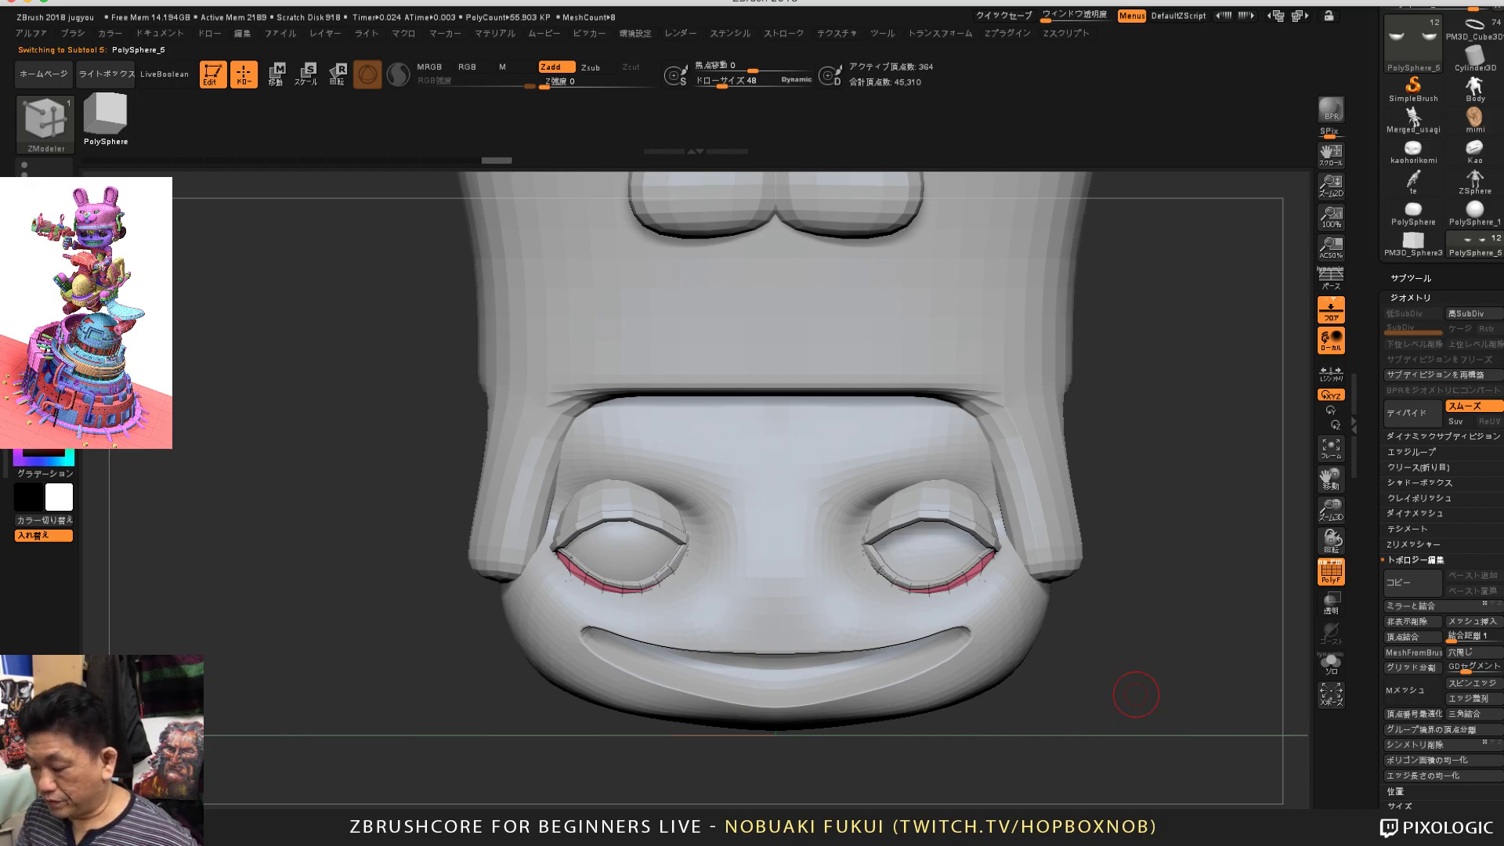
# Step: Mirror and Weld the eyeball to the opposite side, and turn off the polyframe display
pyautogui.moveTo(1136, 695)
pyautogui.keyDown('alt'); pyautogui.mouseDown()
pyautogui.moveTo(1132, 658)
pyautogui.moveTo(1125, 678)
pyautogui.mouseUp(); pyautogui.keyUp('alt')
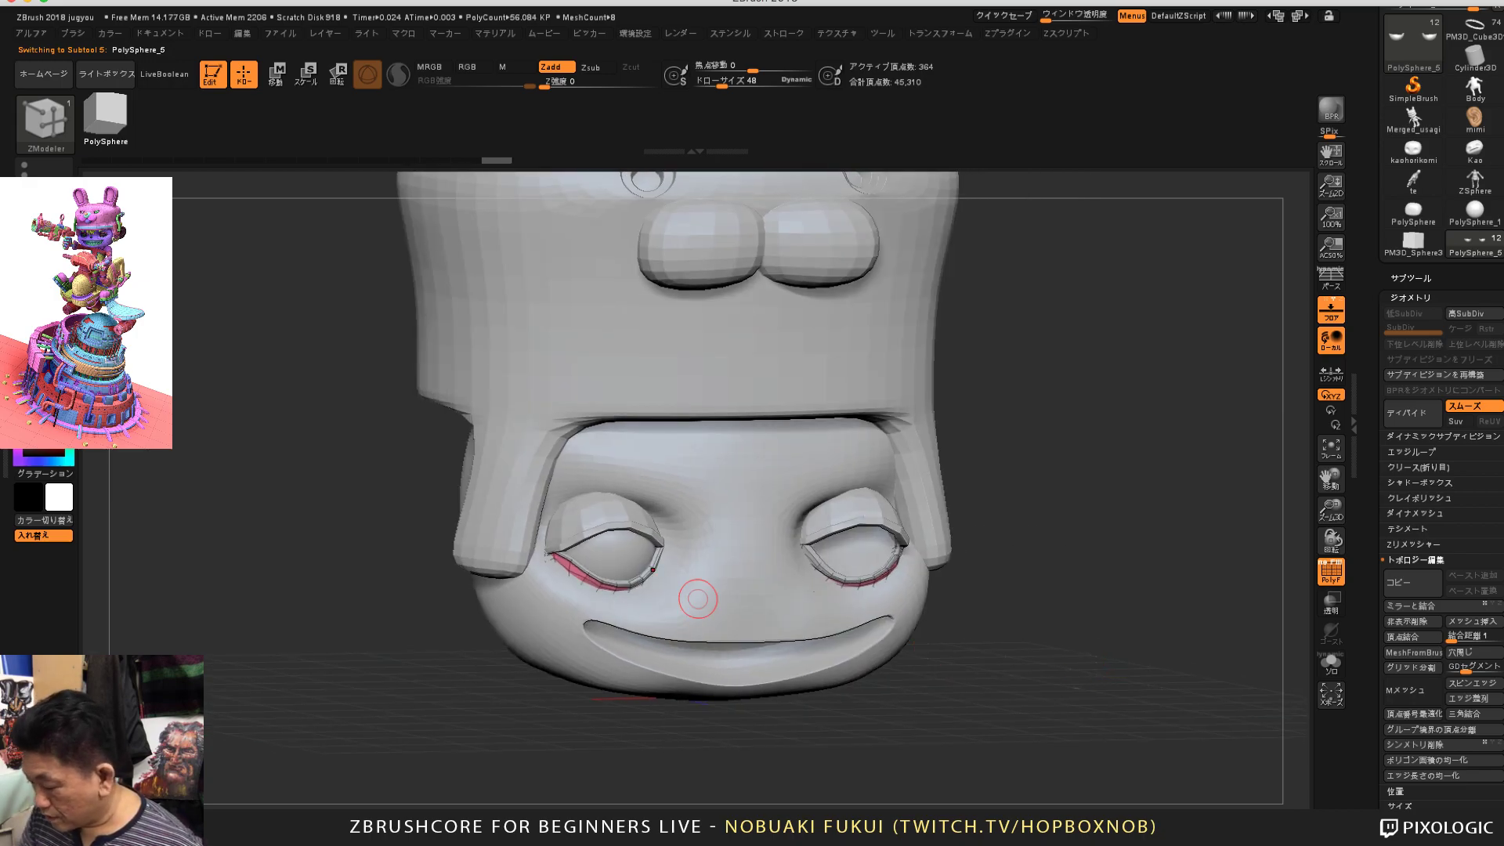
pyautogui.keyDown('alt'); pyautogui.click(623, 558); pyautogui.keyUp('alt')
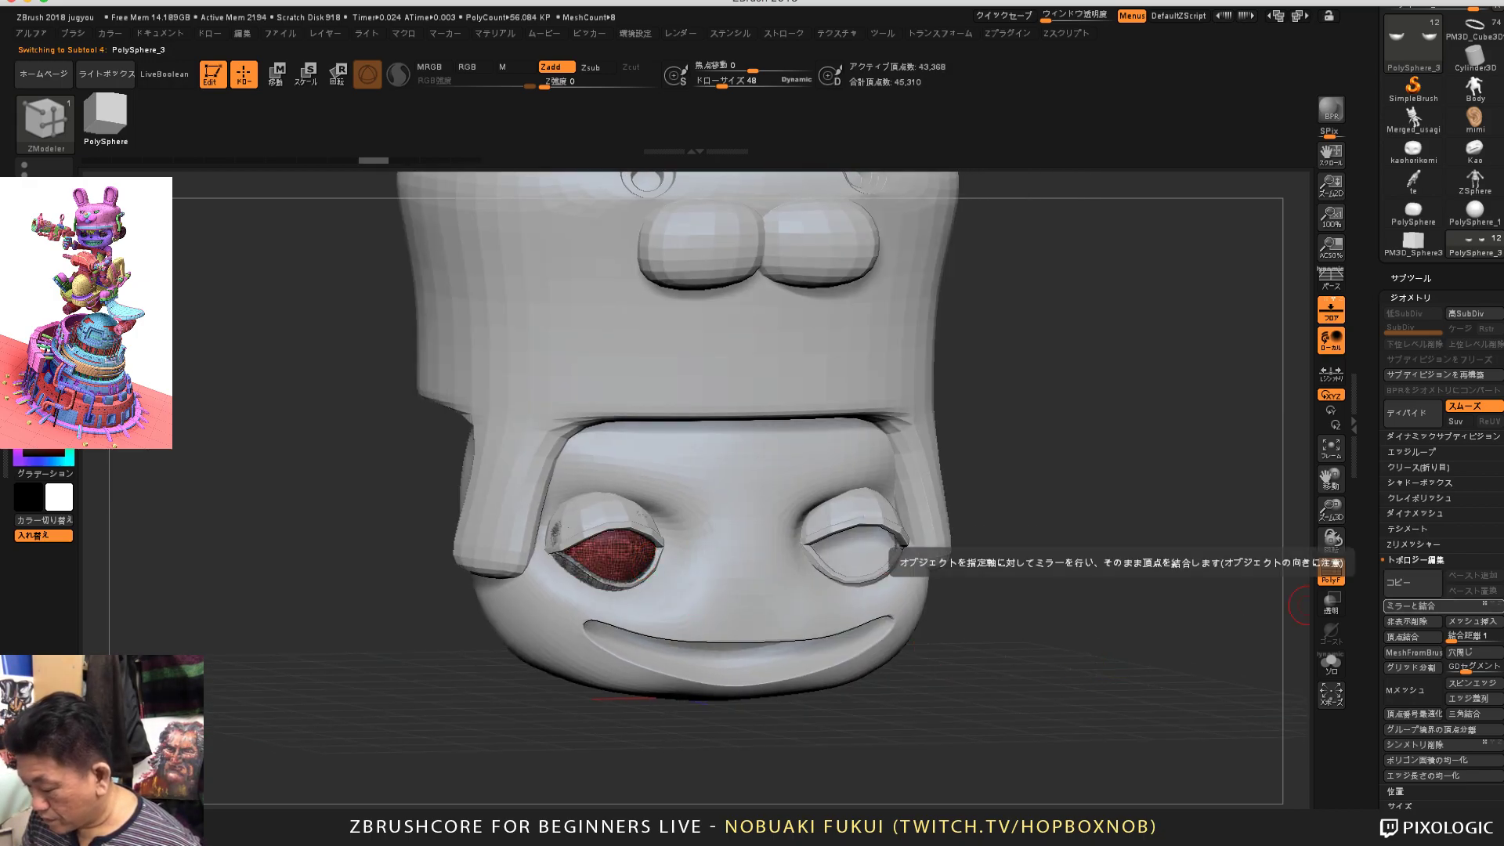
pyautogui.click(1416, 606)
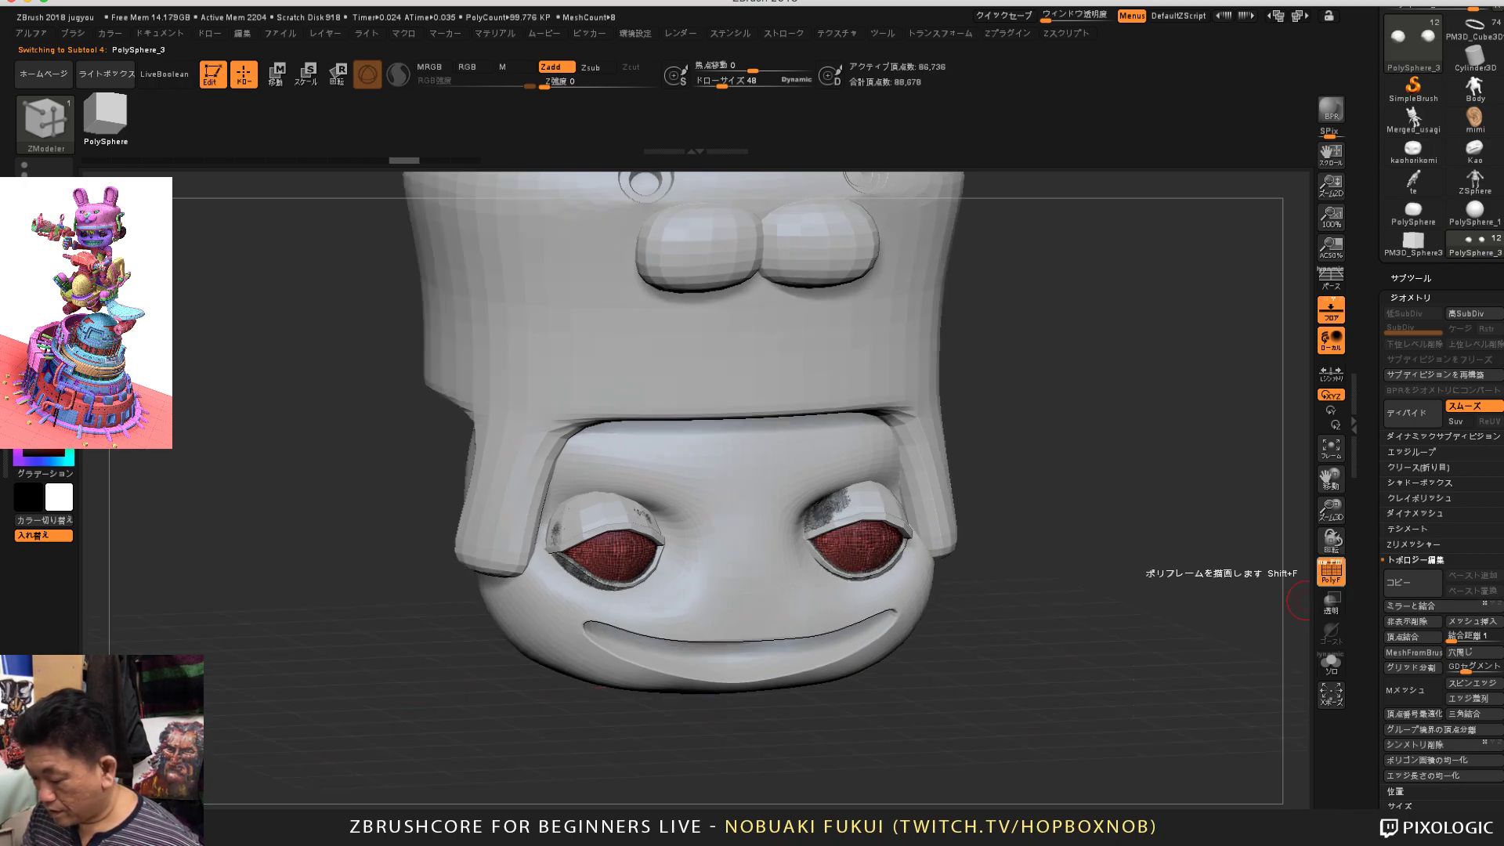
pyautogui.click(1330, 575)
pyautogui.moveTo(1249, 614)
pyautogui.keyDown('alt'); pyautogui.mouseDown()
pyautogui.moveTo(1245, 560)
pyautogui.moveTo(1160, 572)
pyautogui.moveTo(1232, 566)
pyautogui.moveTo(1222, 517)
pyautogui.mouseUp(); pyautogui.keyUp('alt')
pyautogui.moveTo(1097, 603)
pyautogui.mouseDown()
pyautogui.moveTo(1075, 610)
pyautogui.moveTo(1061, 715)
pyautogui.moveTo(1059, 673)
pyautogui.mouseUp()
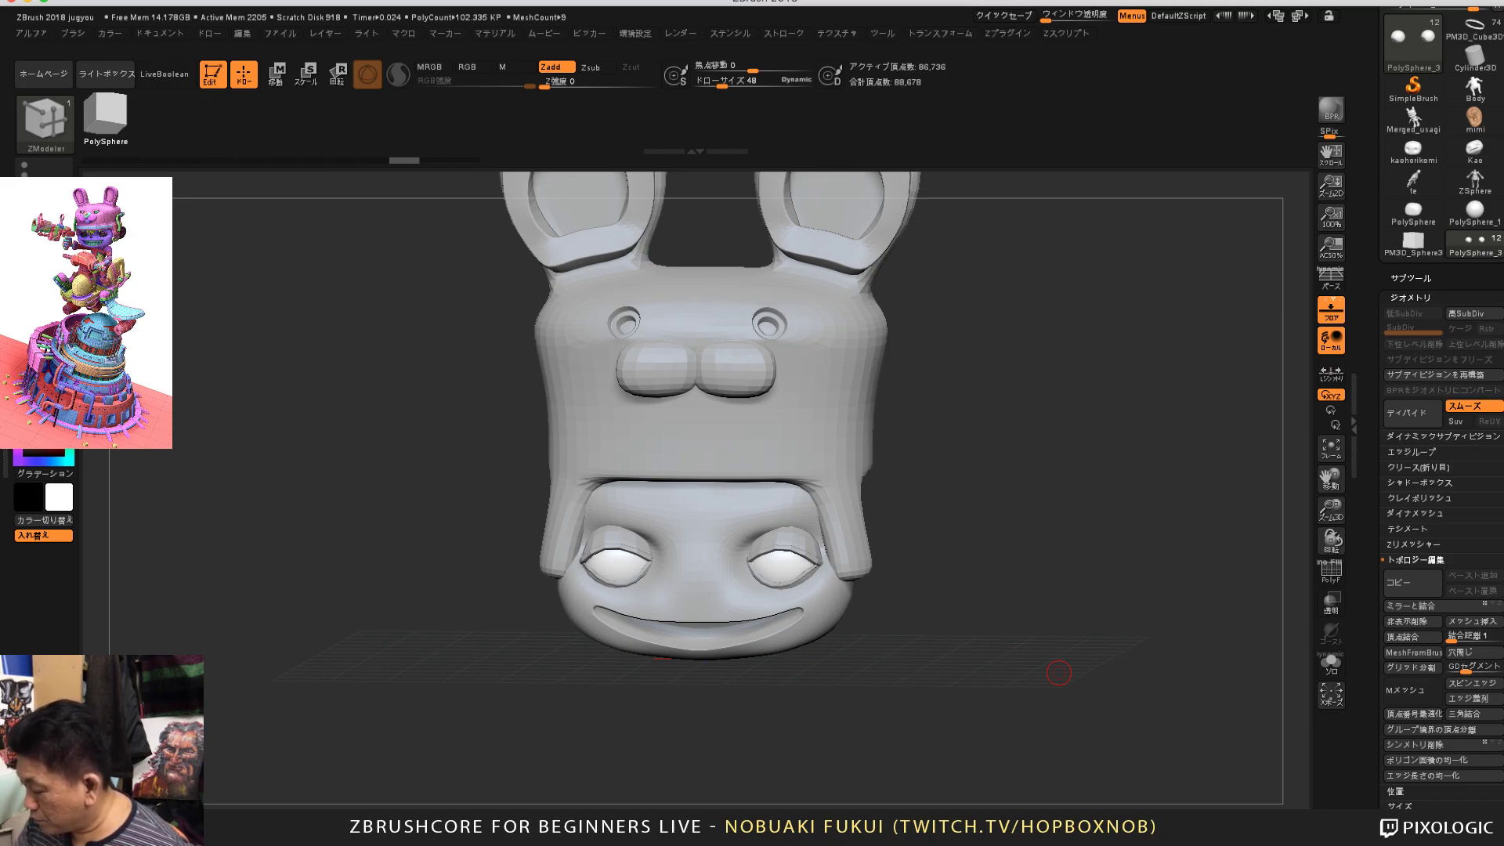
# Step: Insert the existing ZSphere body figure as a subtool directly below the ear ring subtool PM3D_Cube3D2, and check it under the head
pyautogui.moveTo(1383, 666)
pyautogui.mouseDown()
pyautogui.moveTo(1383, 589)
pyautogui.moveTo(1383, 690)
pyautogui.moveTo(1383, 271)
pyautogui.mouseUp()
pyautogui.click(1411, 303)
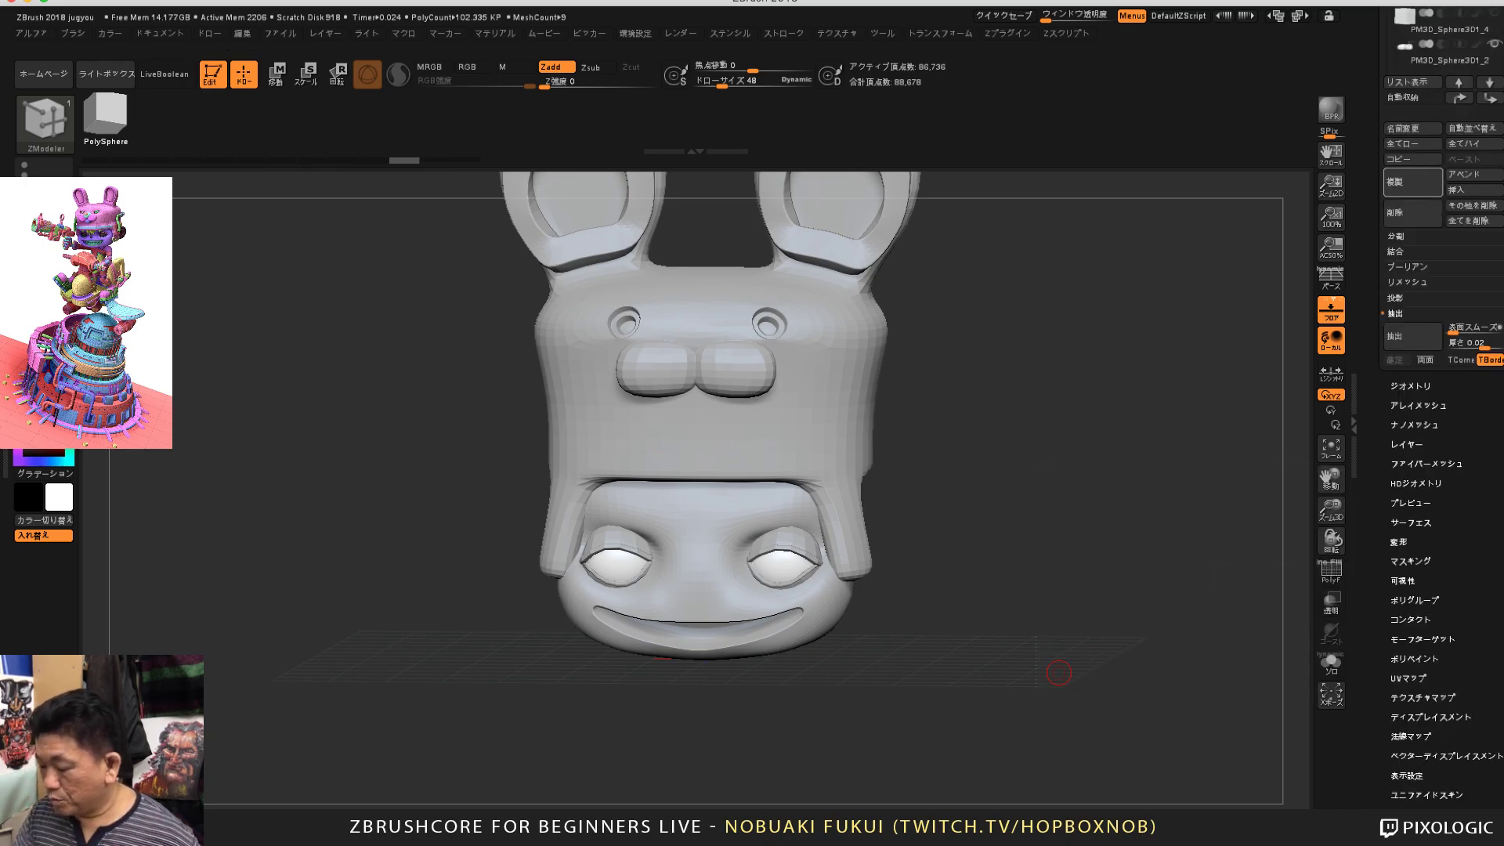
pyautogui.moveTo(1179, 594); pyautogui.dragTo(1178, 593)
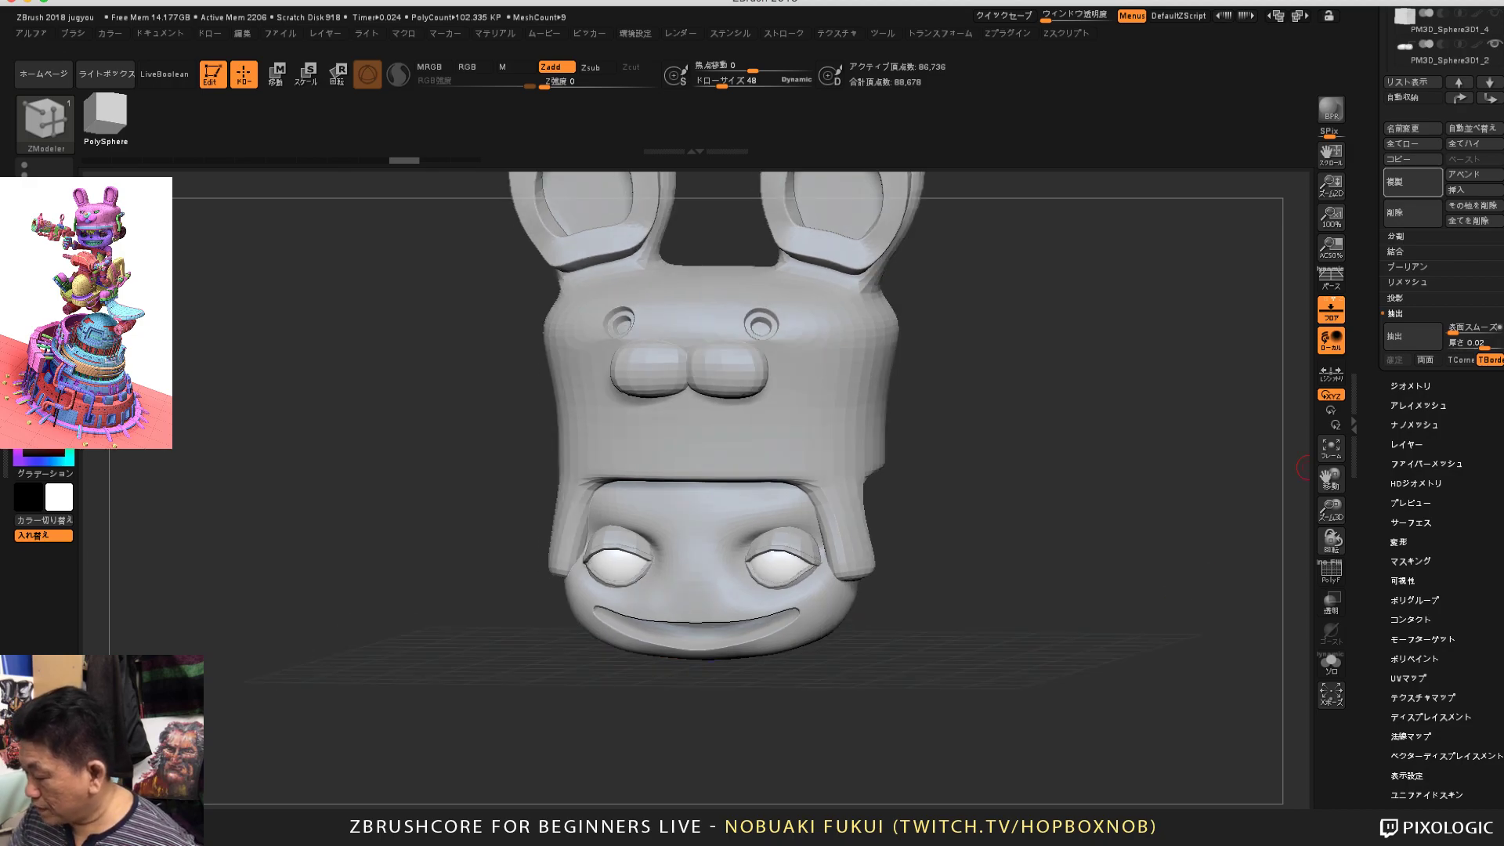
pyautogui.moveTo(1382, 188); pyautogui.dragTo(1382, 781)
pyautogui.scroll(-4, 1388, 501)
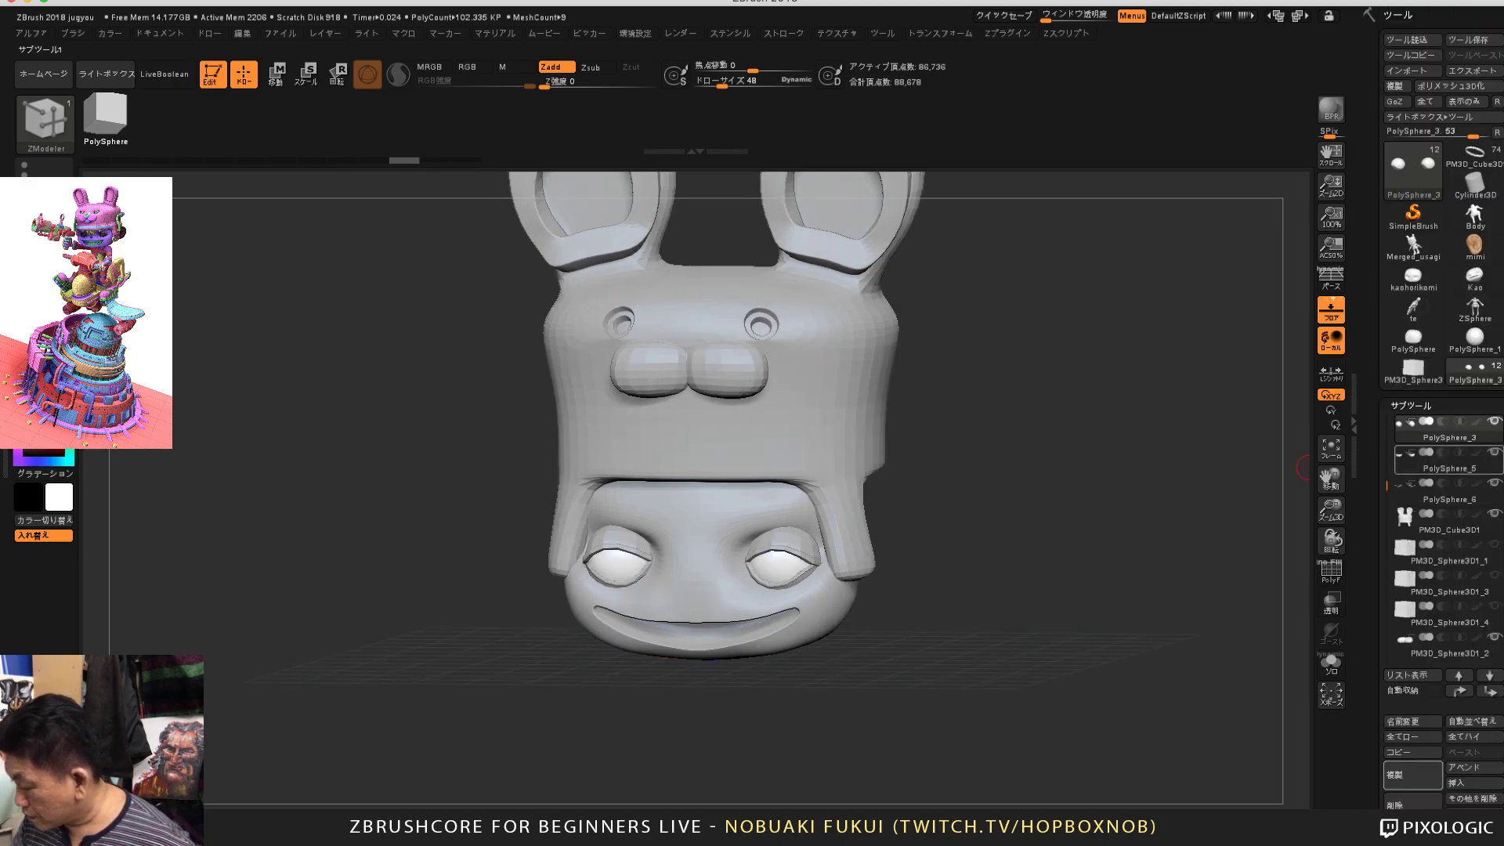
pyautogui.scroll(-1, 1442, 486)
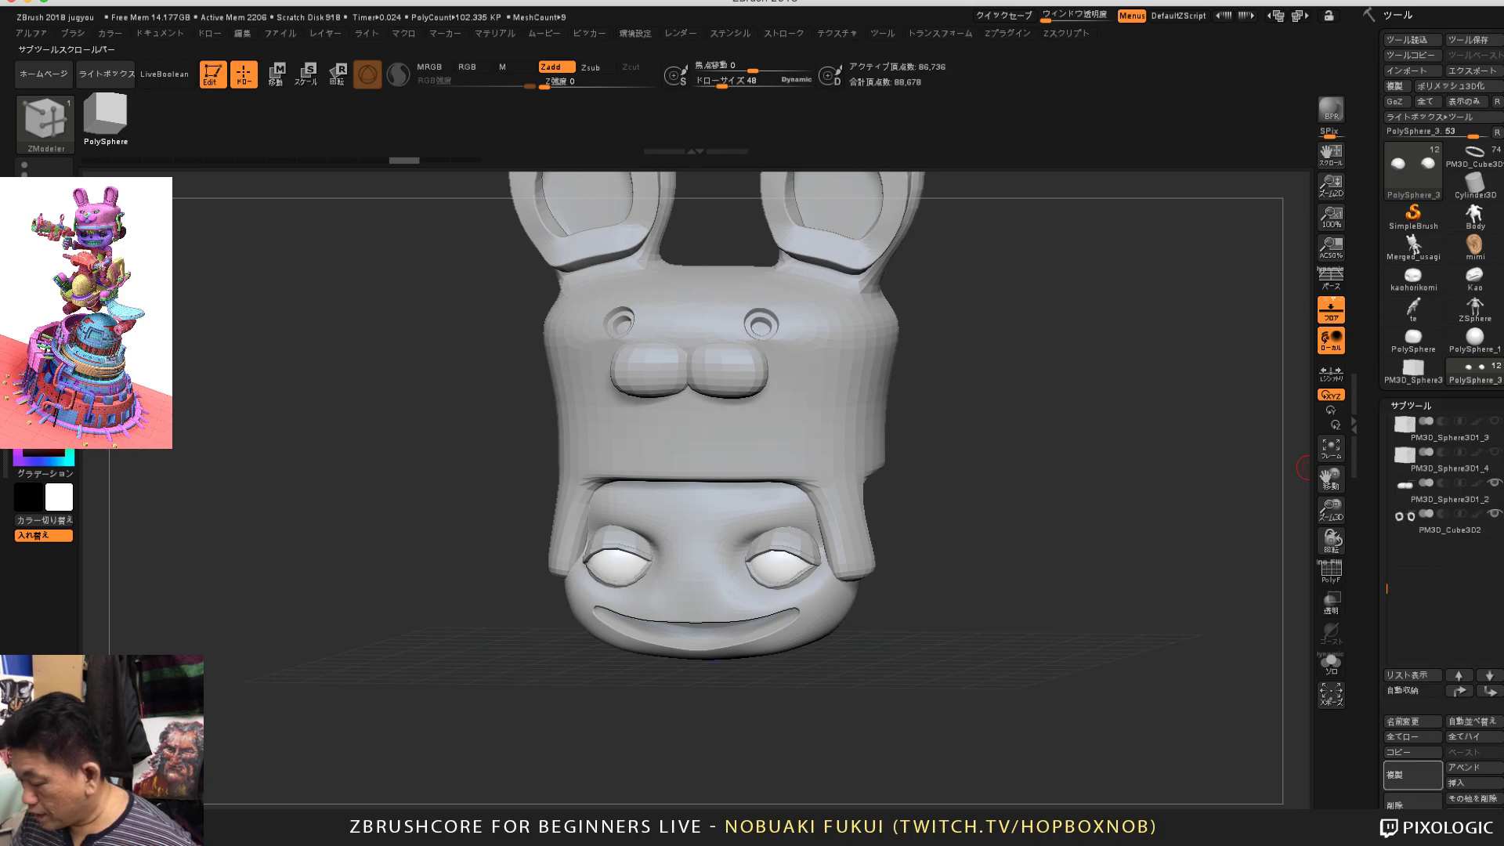
pyautogui.keyDown('alt'); pyautogui.moveTo(1285, 595); pyautogui.dragTo(1300, 562); pyautogui.keyUp('alt')
pyautogui.moveTo(1446, 523)
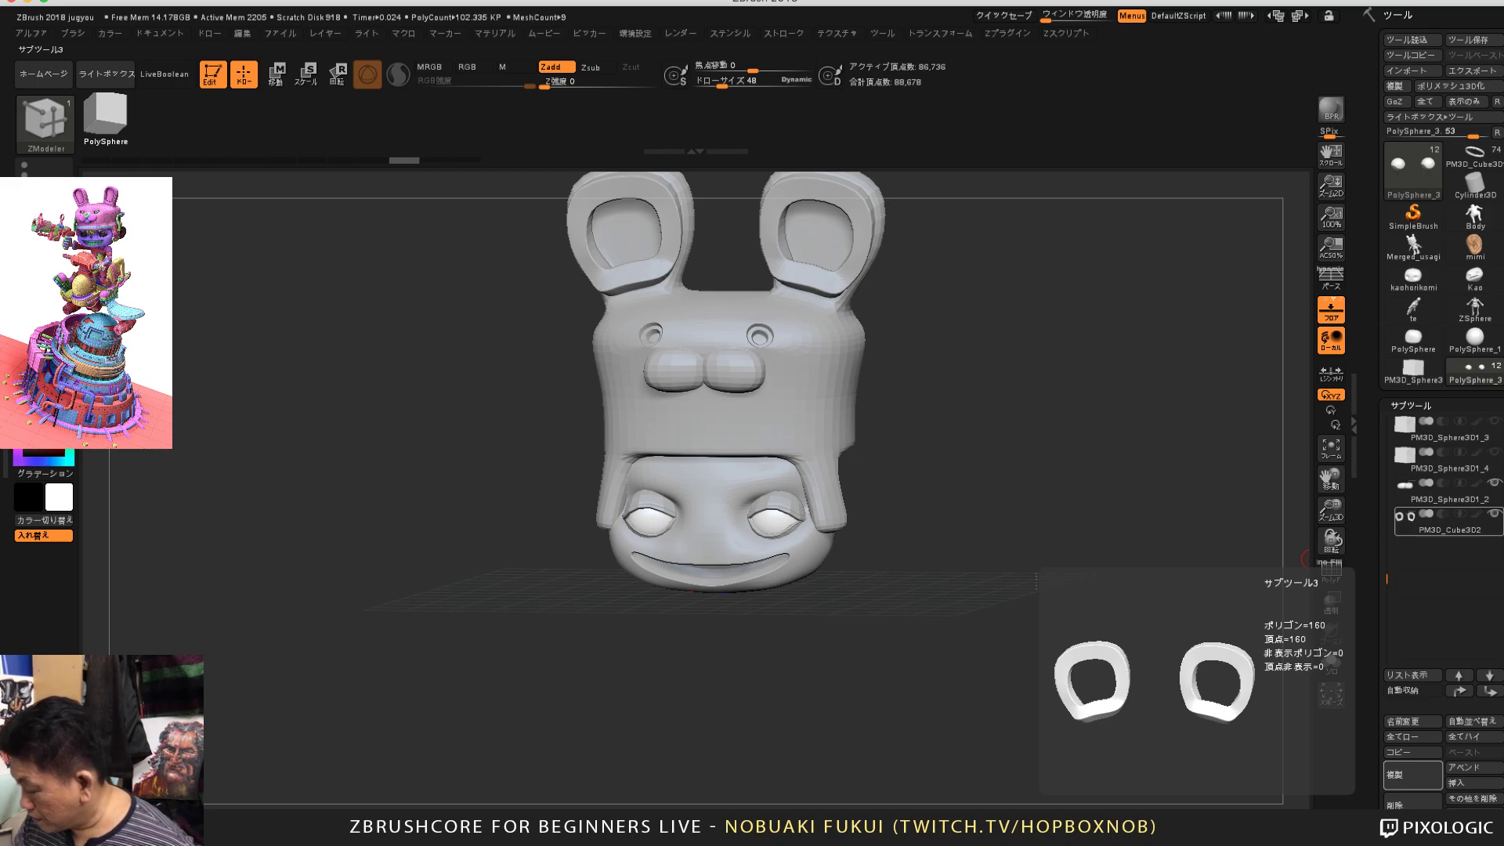
pyautogui.click(1448, 520)
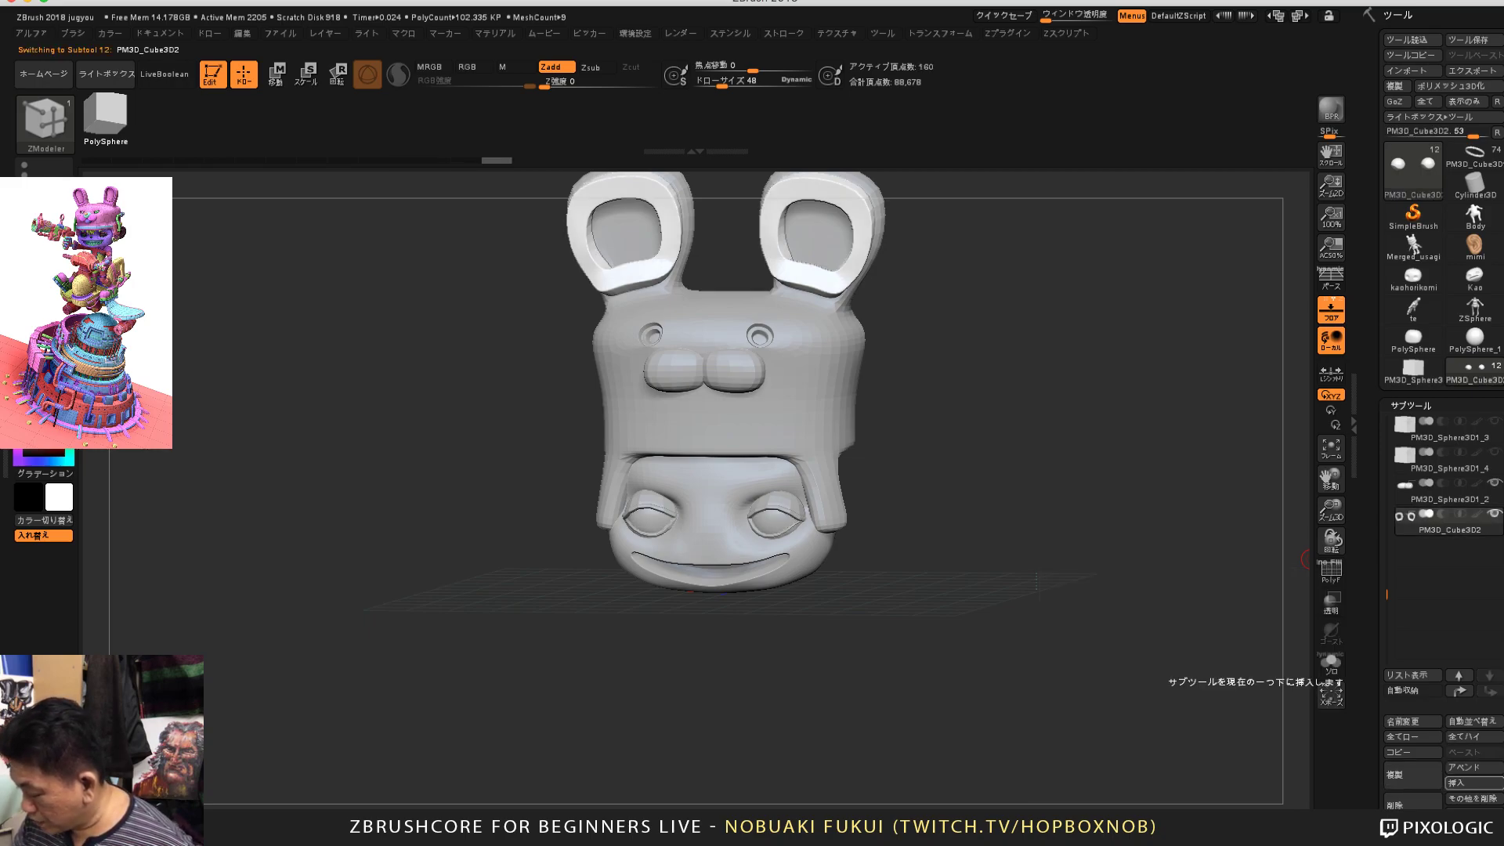
pyautogui.click(1462, 782)
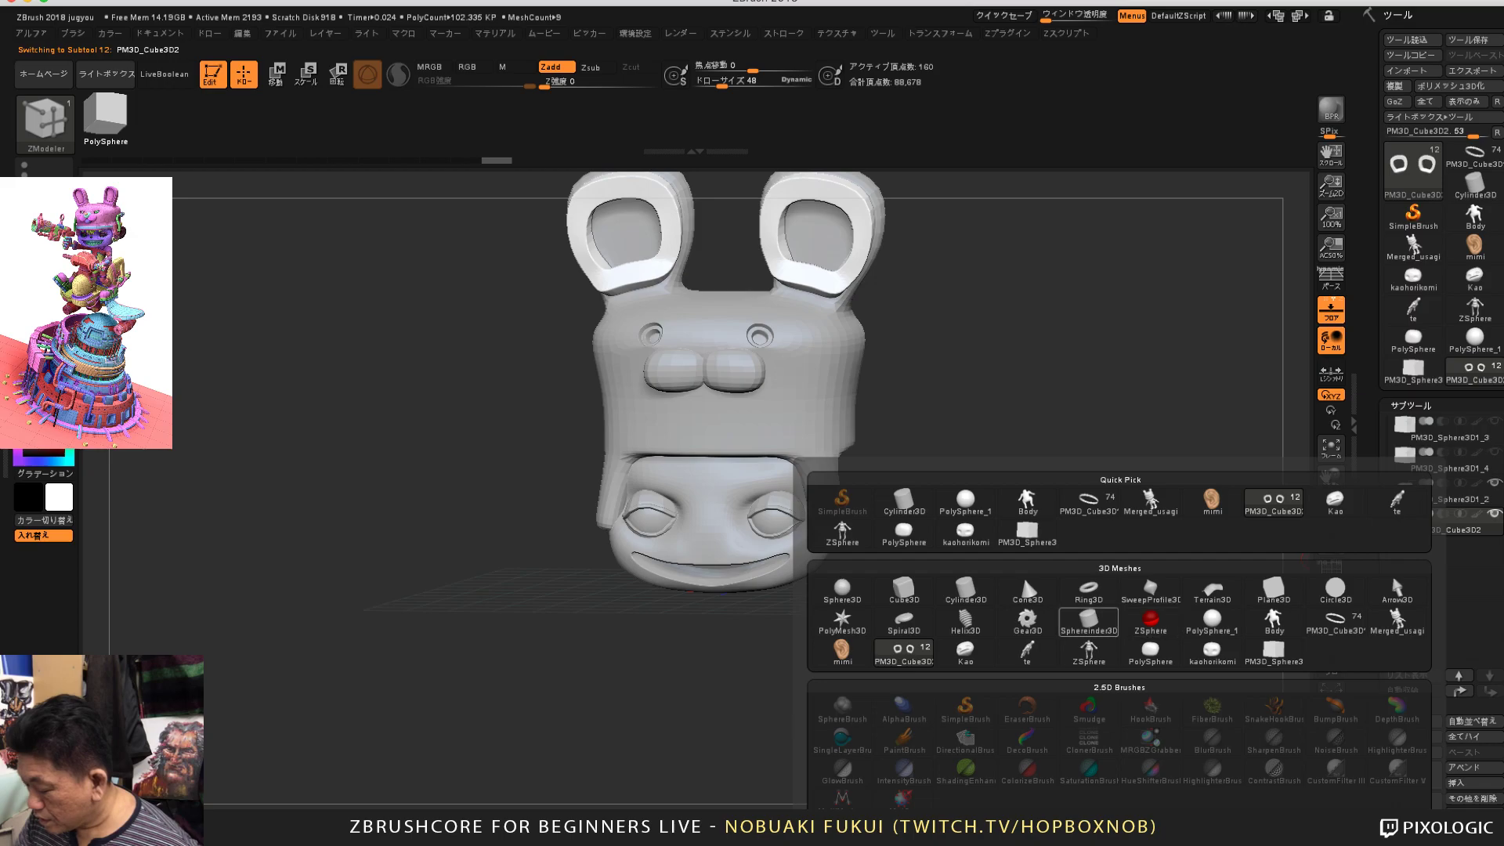
pyautogui.click(1089, 652)
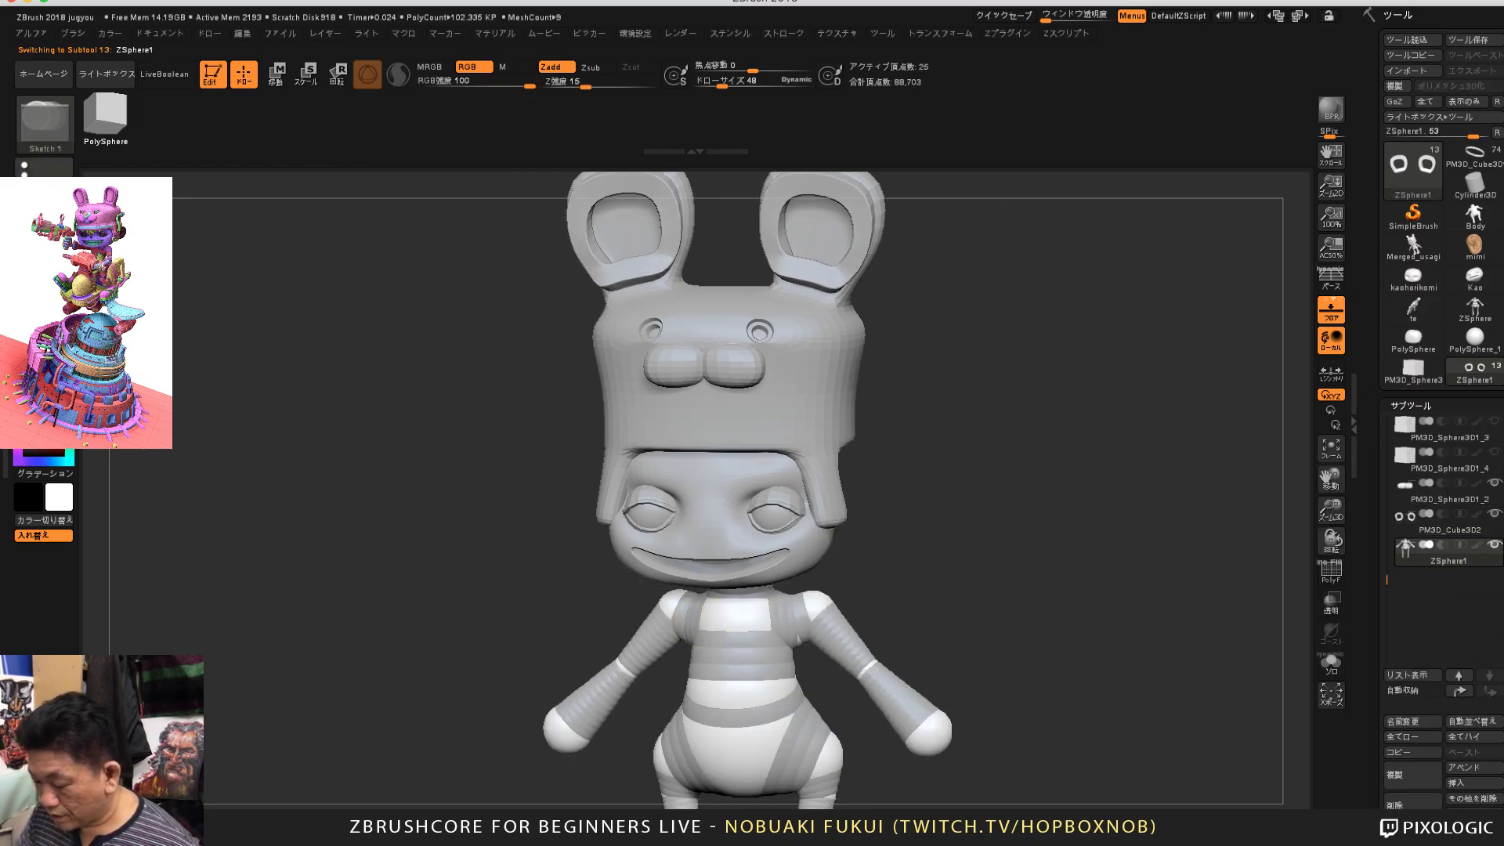
pyautogui.moveTo(1135, 653); pyautogui.dragTo(1075, 657)
pyautogui.moveTo(979, 657); pyautogui.dragTo(1065, 654)
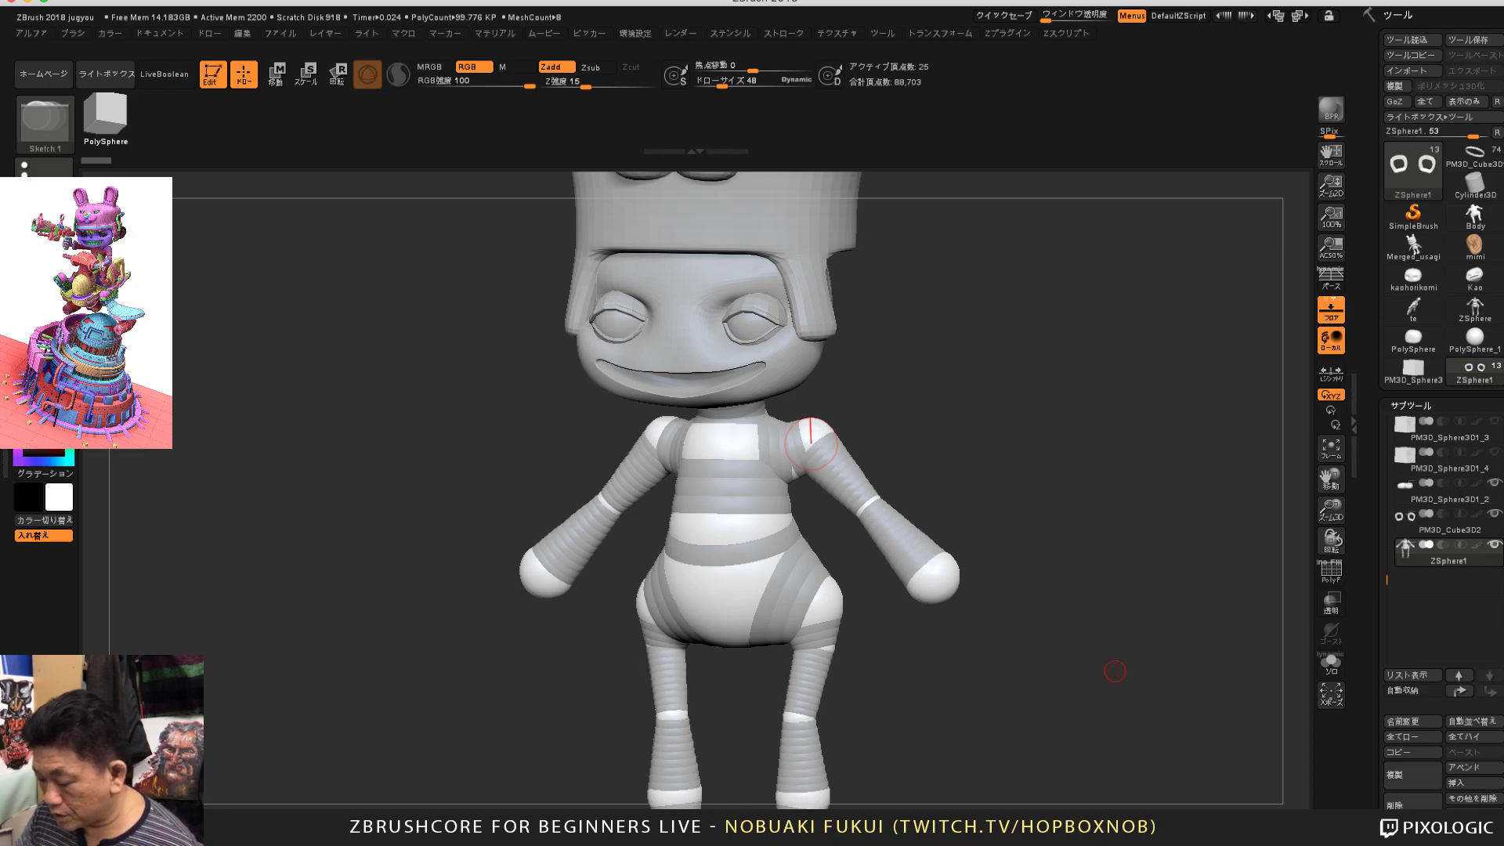
# Step: Preview the adaptive skin mesh of the ZSphere body and turn on its polyframe display
pyautogui.moveTo(1115, 672)
pyautogui.mouseDown()
pyautogui.moveTo(1158, 673)
pyautogui.moveTo(1149, 631)
pyautogui.moveTo(1112, 635)
pyautogui.mouseUp()
pyautogui.moveTo(1165, 677); pyautogui.dragTo(1175, 656)
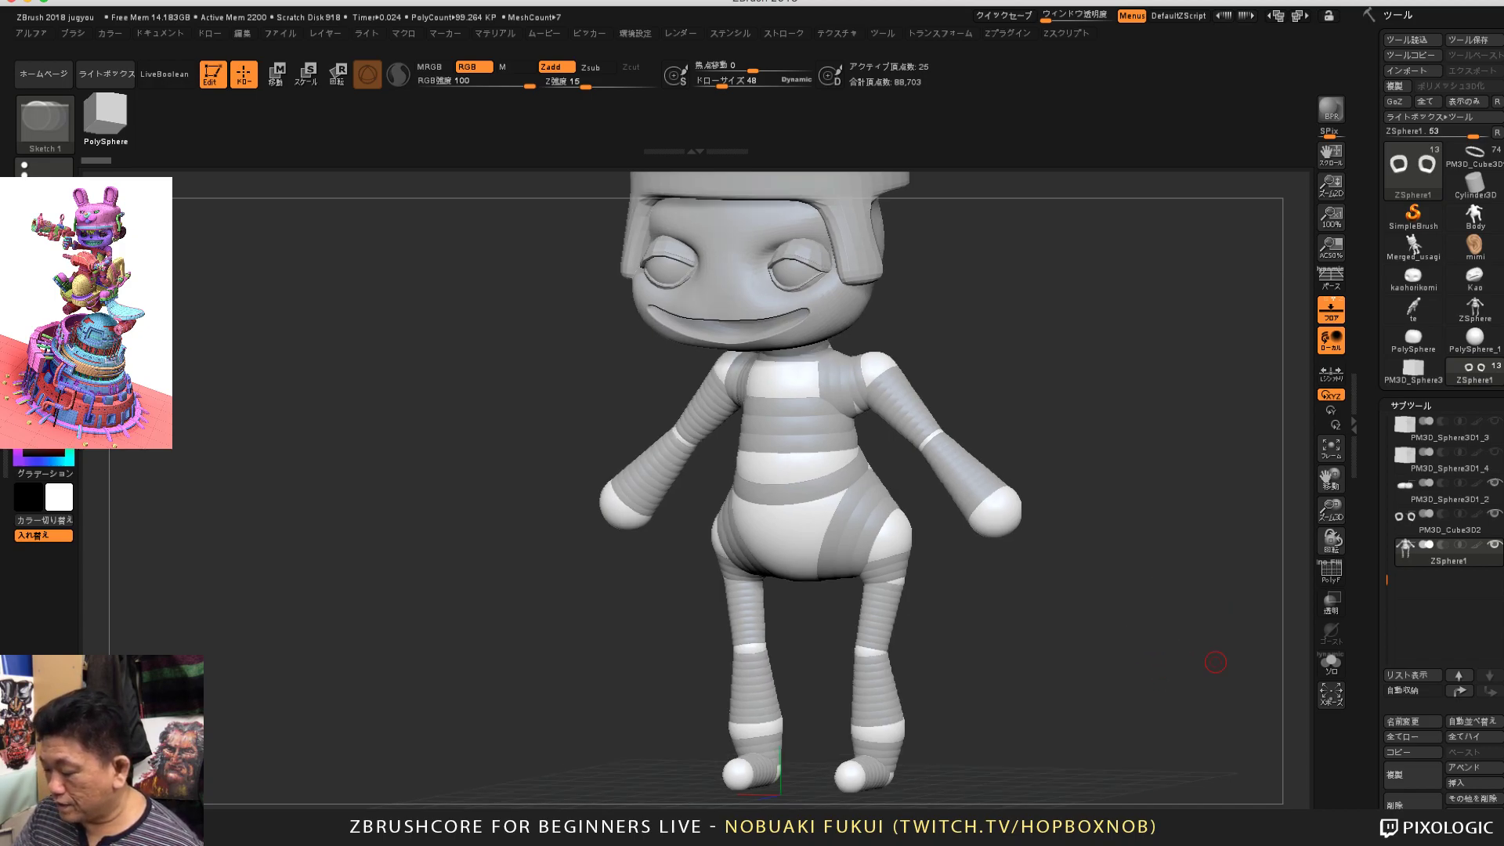
pyautogui.moveTo(1188, 681); pyautogui.dragTo(1201, 674)
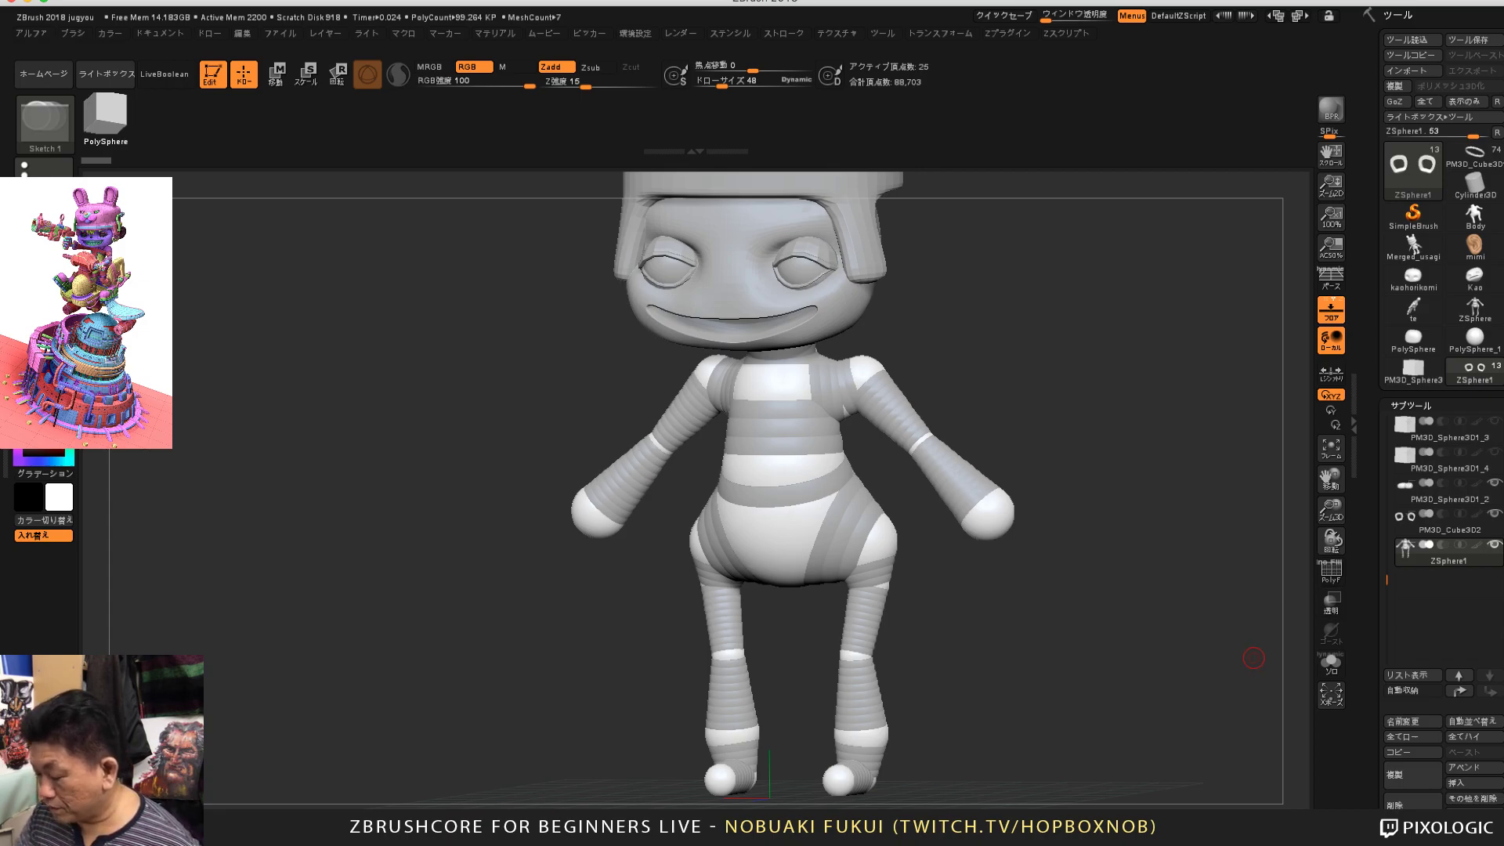
pyautogui.moveTo(1371, 646); pyautogui.dragTo(1372, 381)
pyautogui.scroll(-3, 1442, 470)
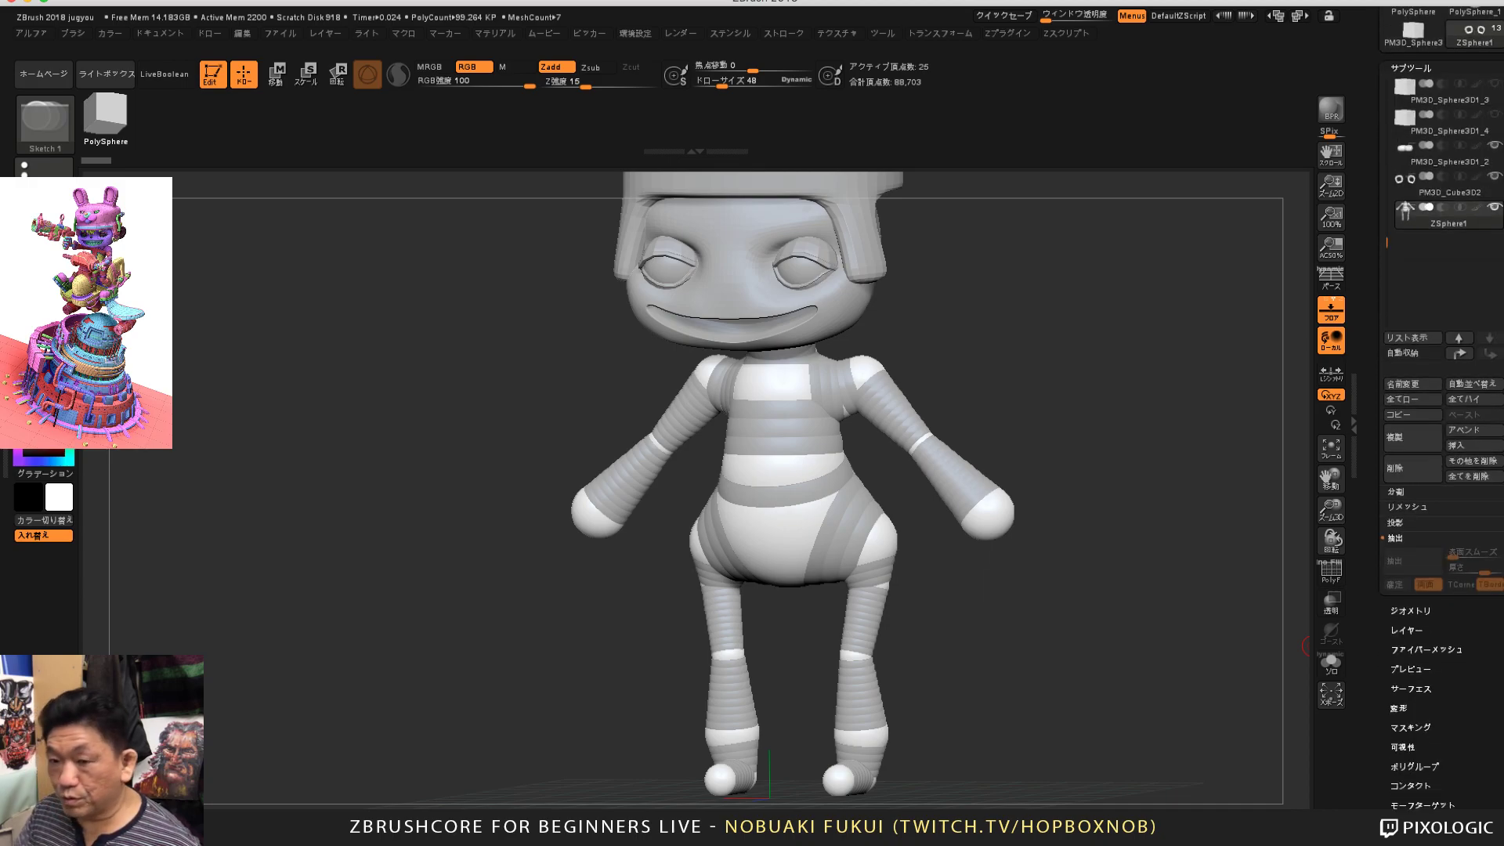
pyautogui.moveTo(1208, 644); pyautogui.dragTo(1191, 645)
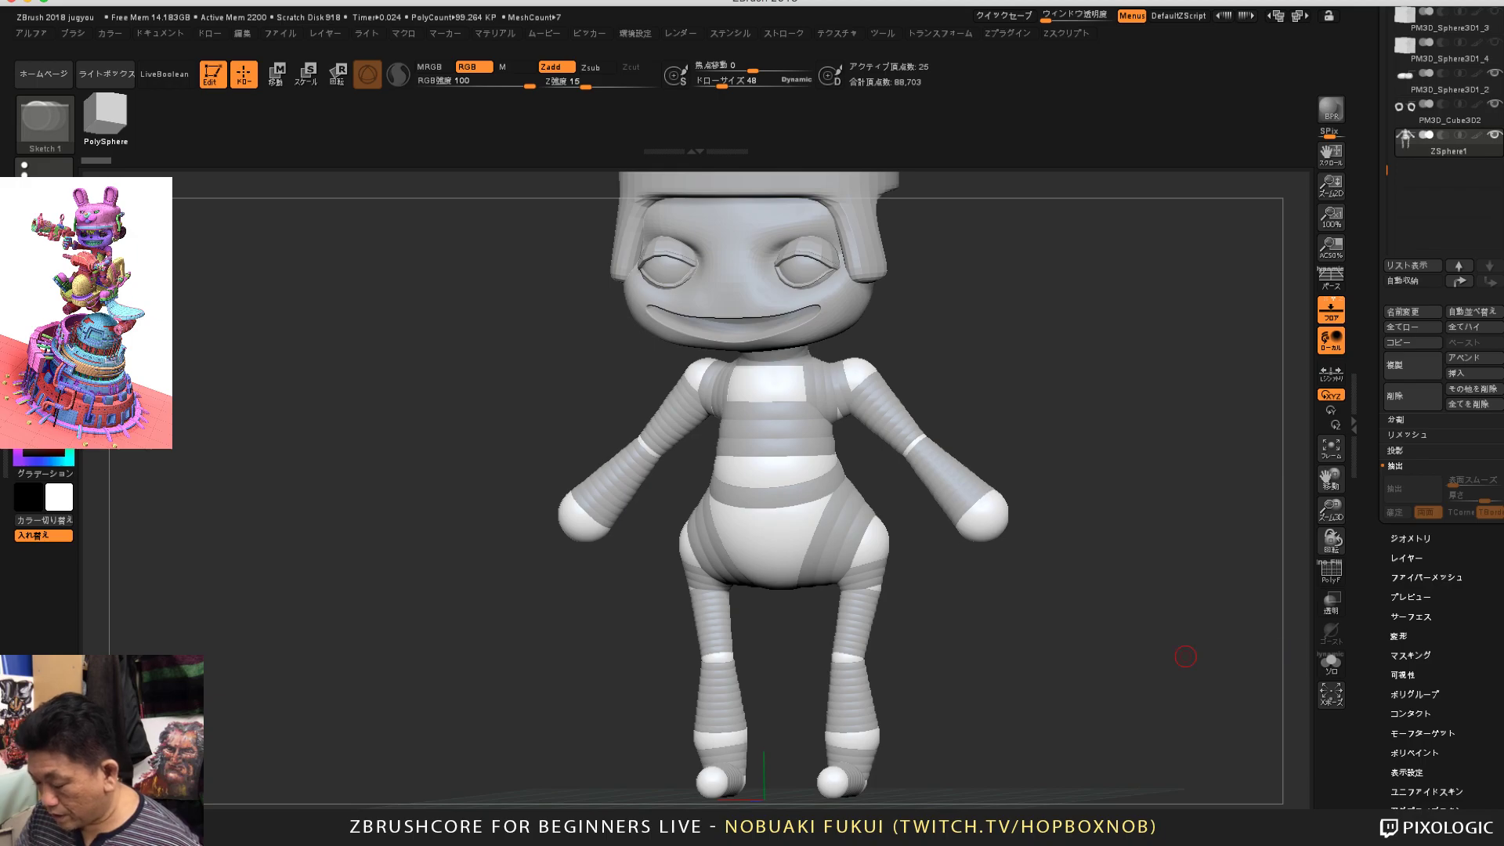
pyautogui.press('a')
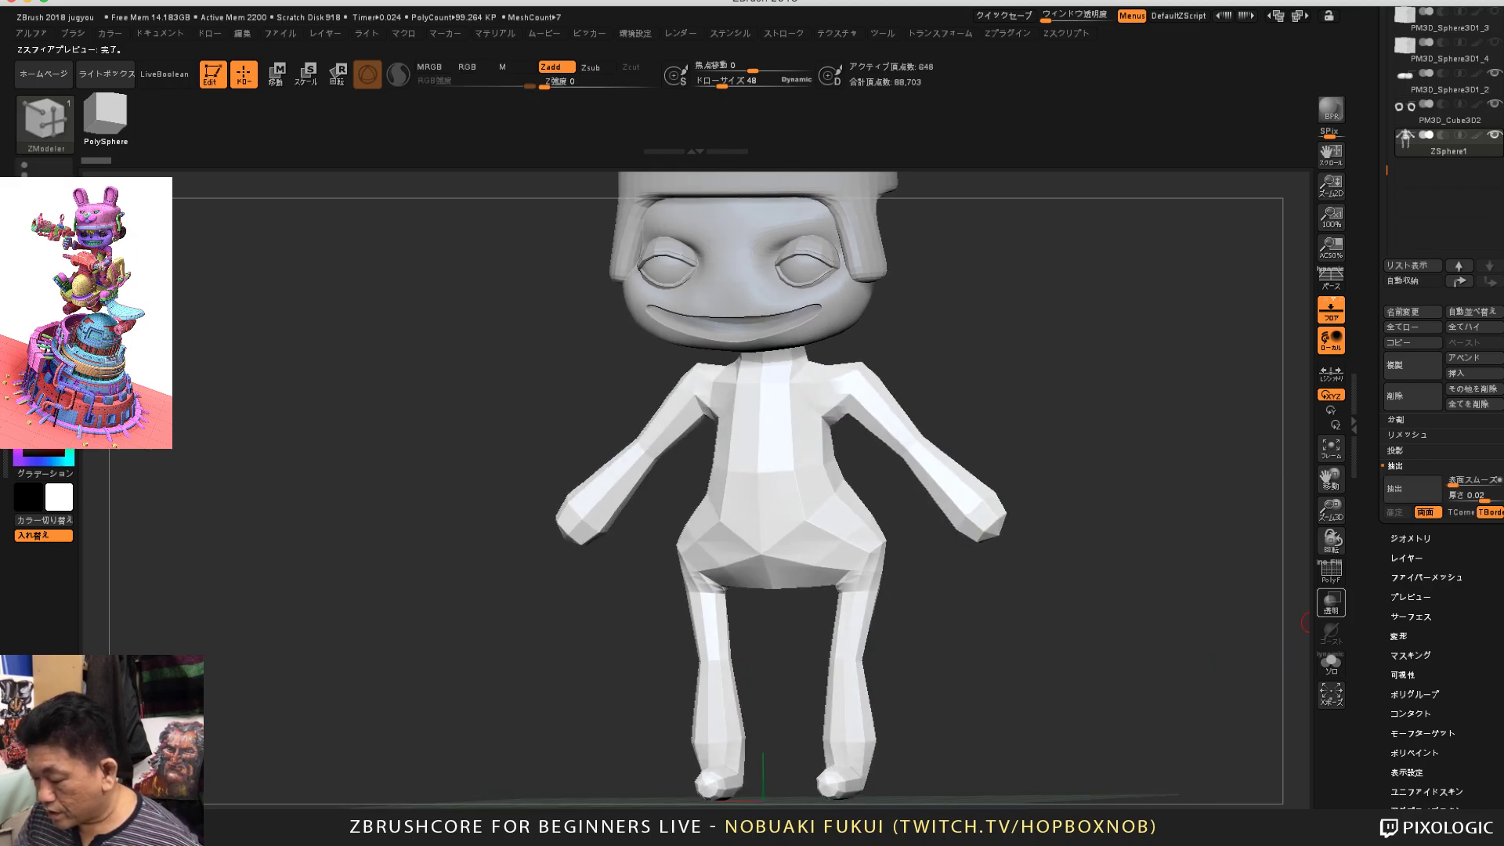
pyautogui.hotkey('shift', 'f')
pyautogui.moveTo(1310, 632); pyautogui.dragTo(1257, 636)
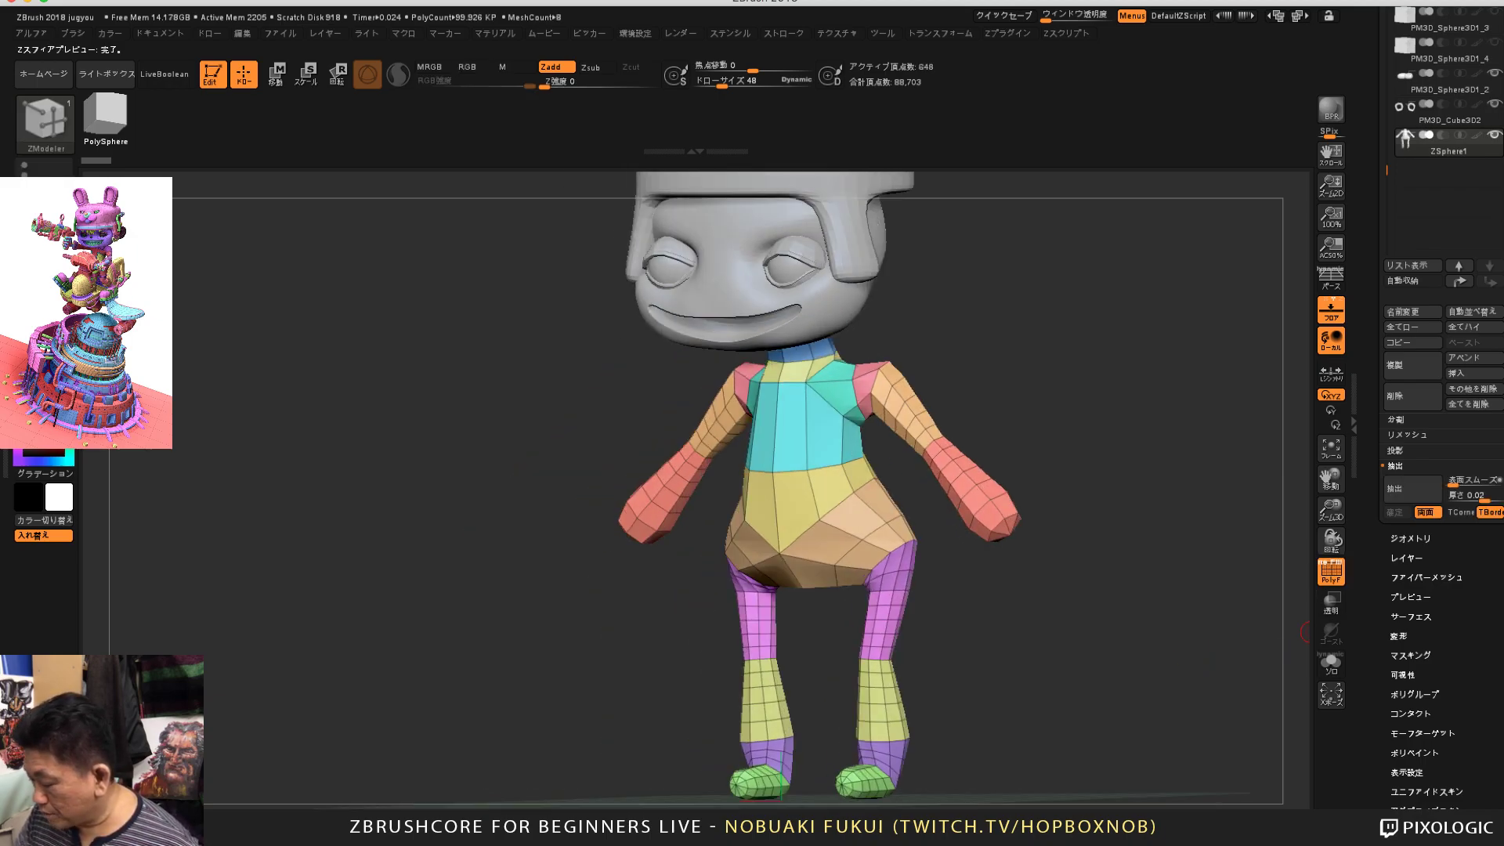
# Step: Open the Adaptive Skin settings of the ZSphere body and examine the topology of its preview mesh
pyautogui.moveTo(1449, 627); pyautogui.dragTo(1450, 485)
pyautogui.click(1426, 669)
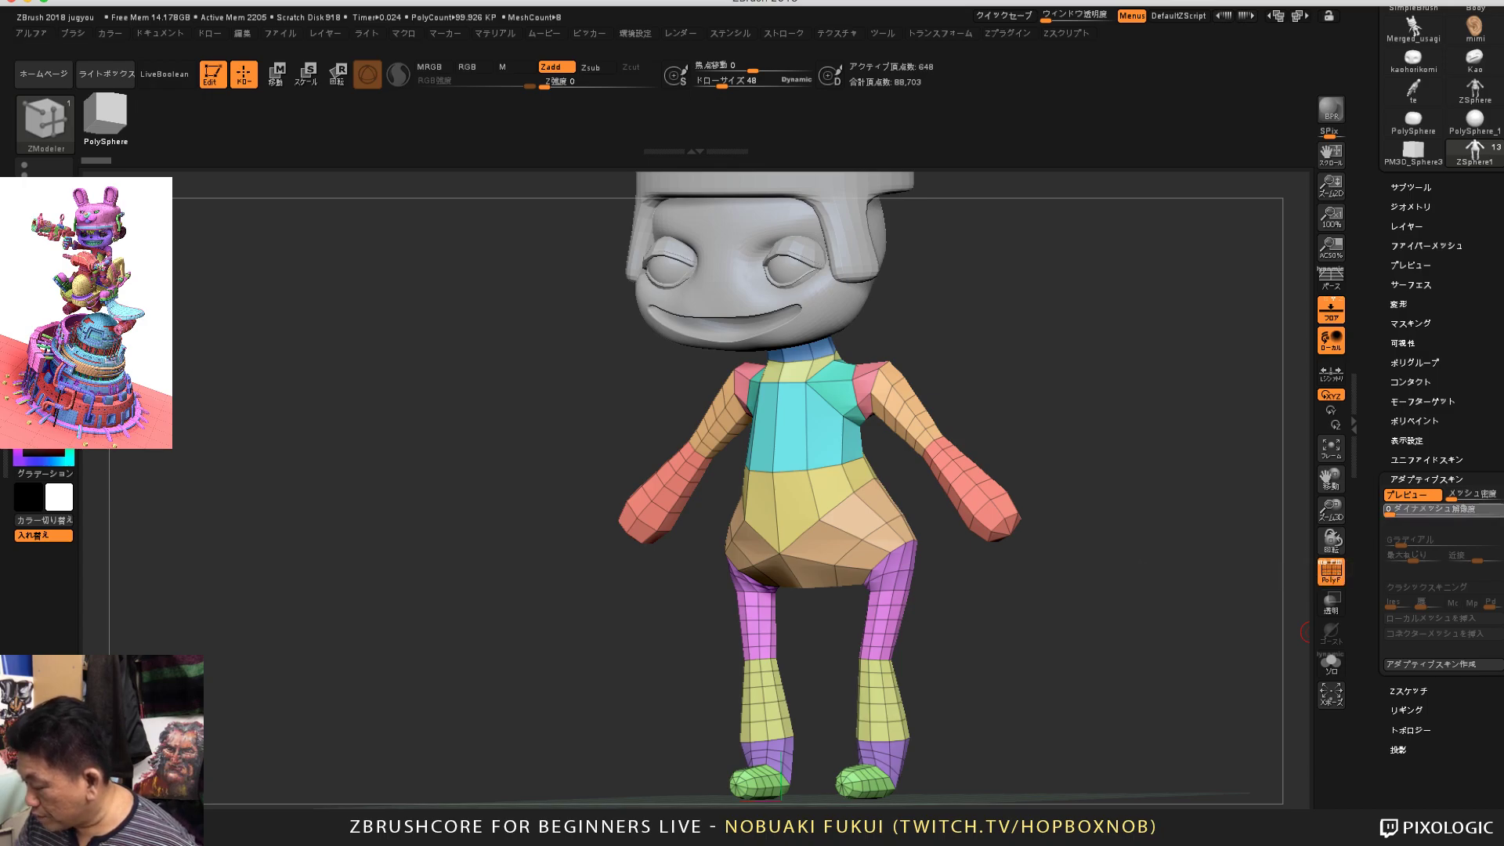
pyautogui.click(1473, 495)
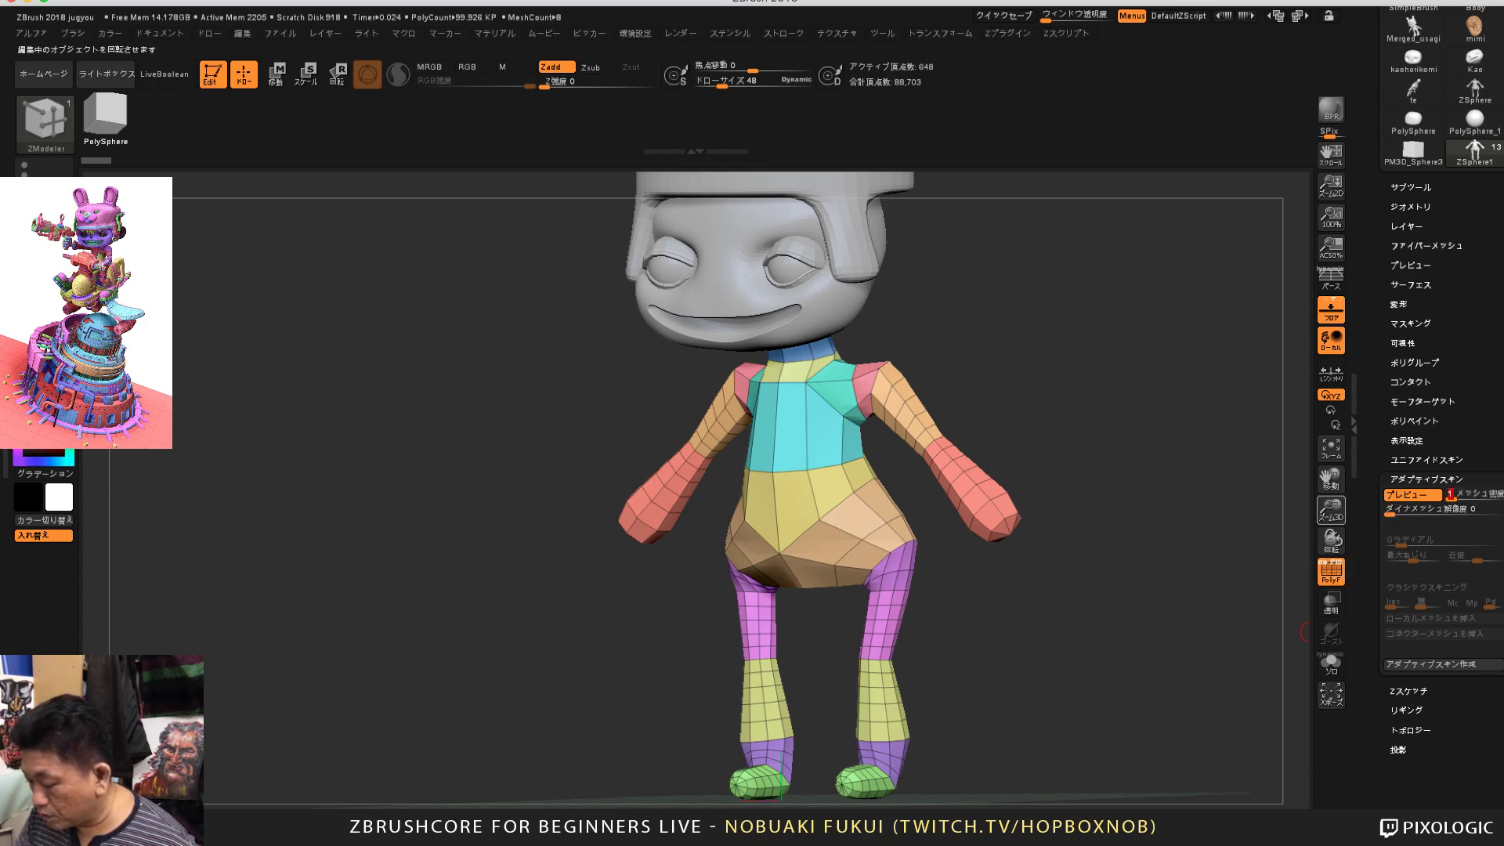
pyautogui.moveTo(1159, 533); pyautogui.dragTo(1203, 533)
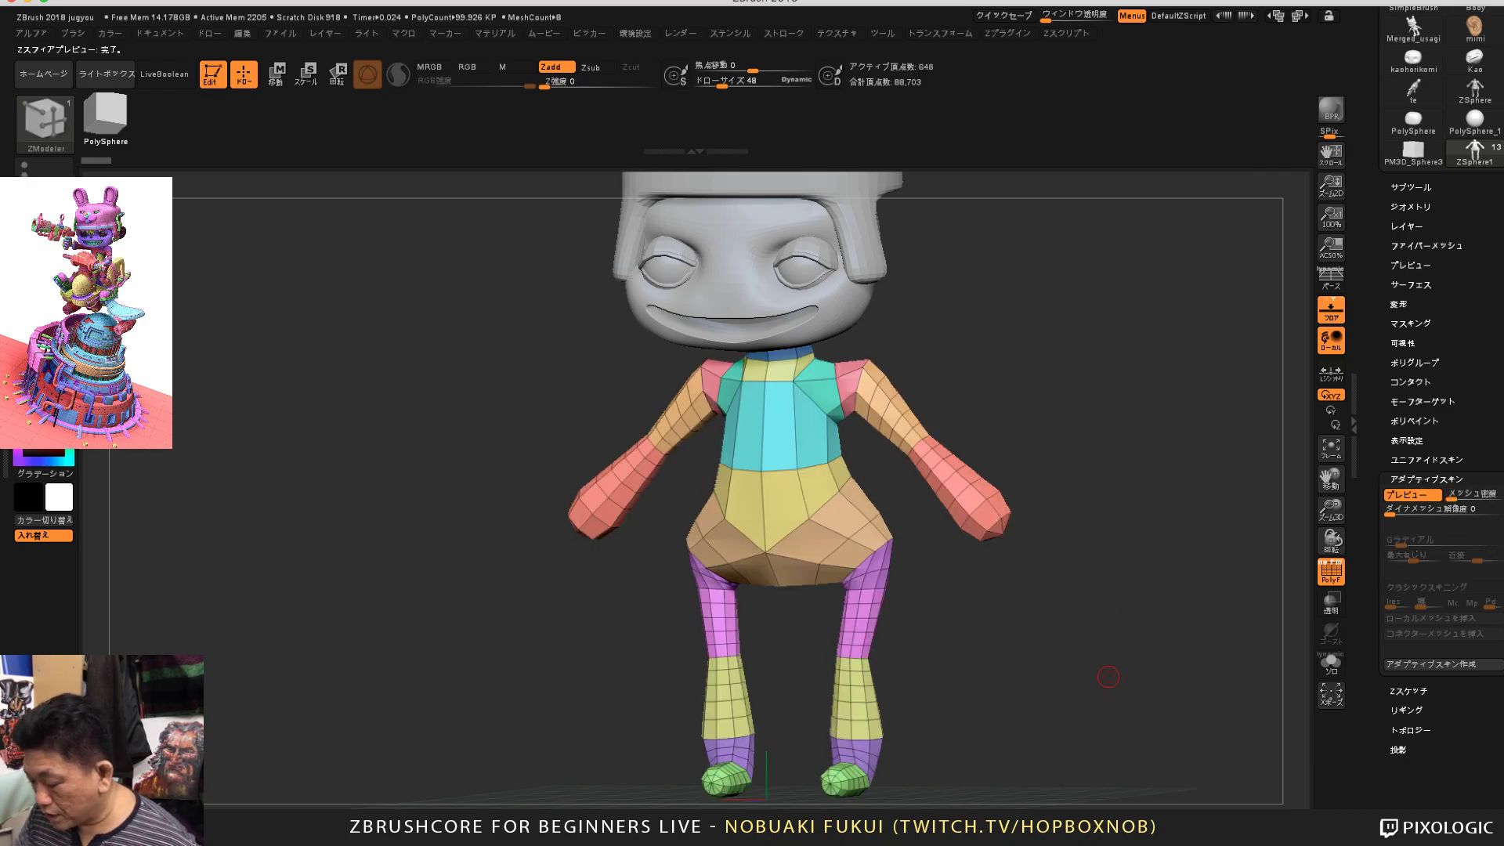
pyautogui.moveTo(1115, 688); pyautogui.dragTo(1163, 697)
pyautogui.keyDown('alt'); pyautogui.moveTo(1235, 665); pyautogui.dragTo(1191, 635); pyautogui.keyUp('alt')
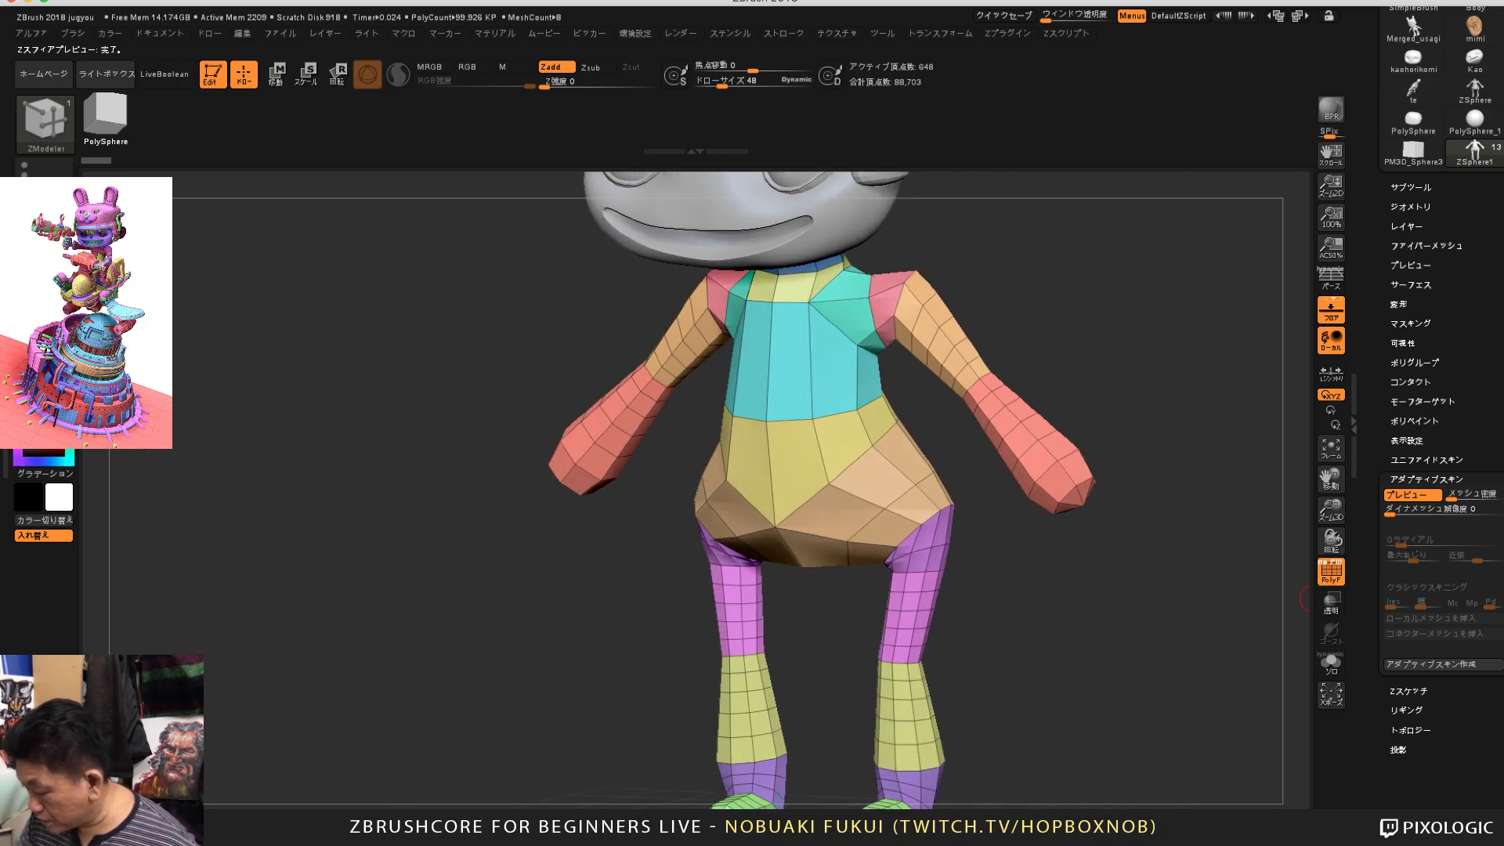
# Step: Set the adaptive skin's G Radial density to 17 and preview the body mesh
pyautogui.press('a')
pyautogui.click(1410, 540)
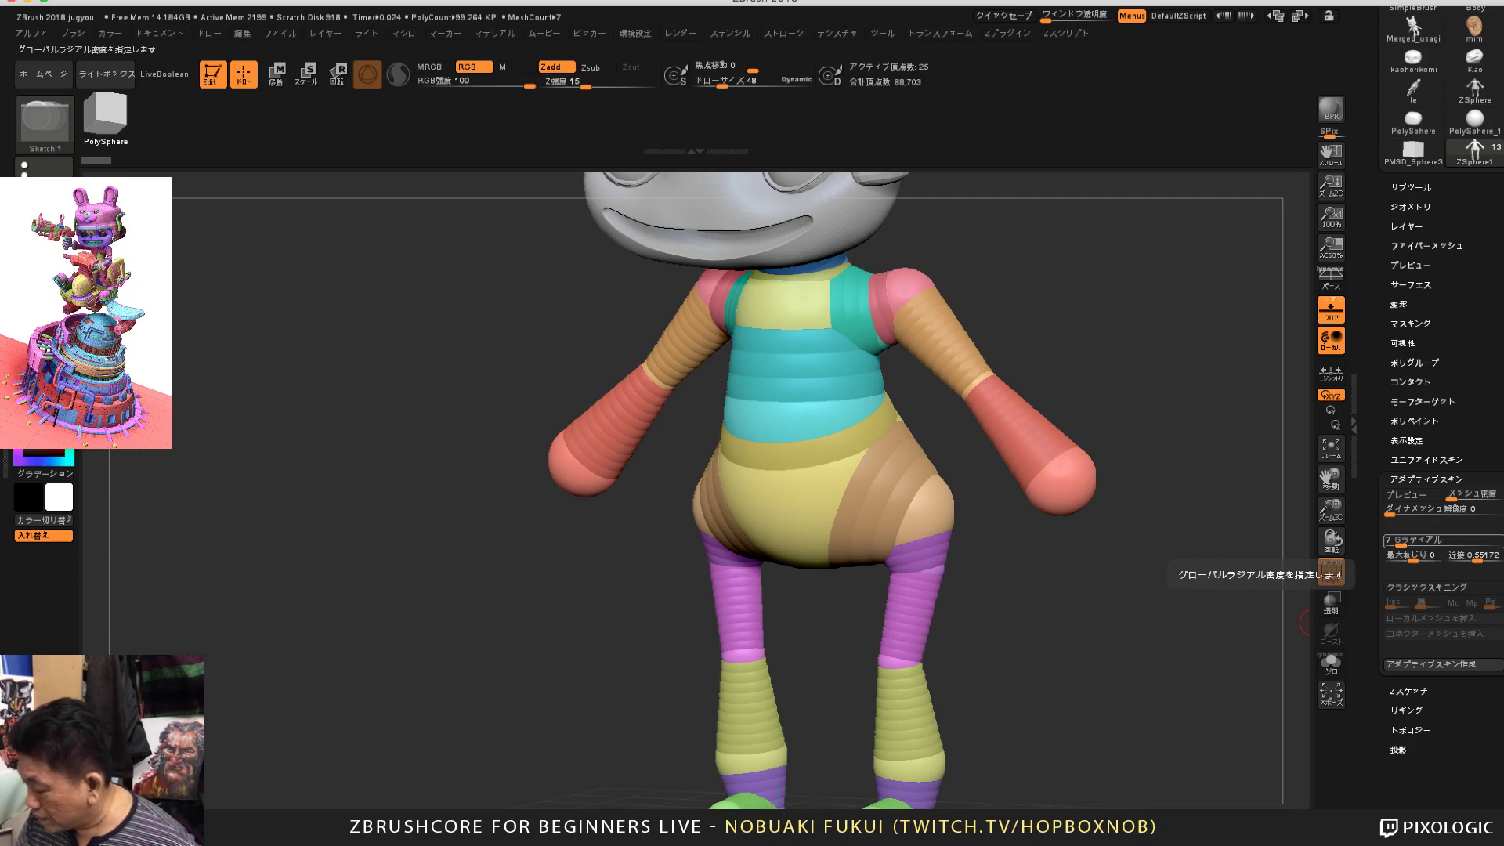
pyautogui.write('10')
pyautogui.press('Return')
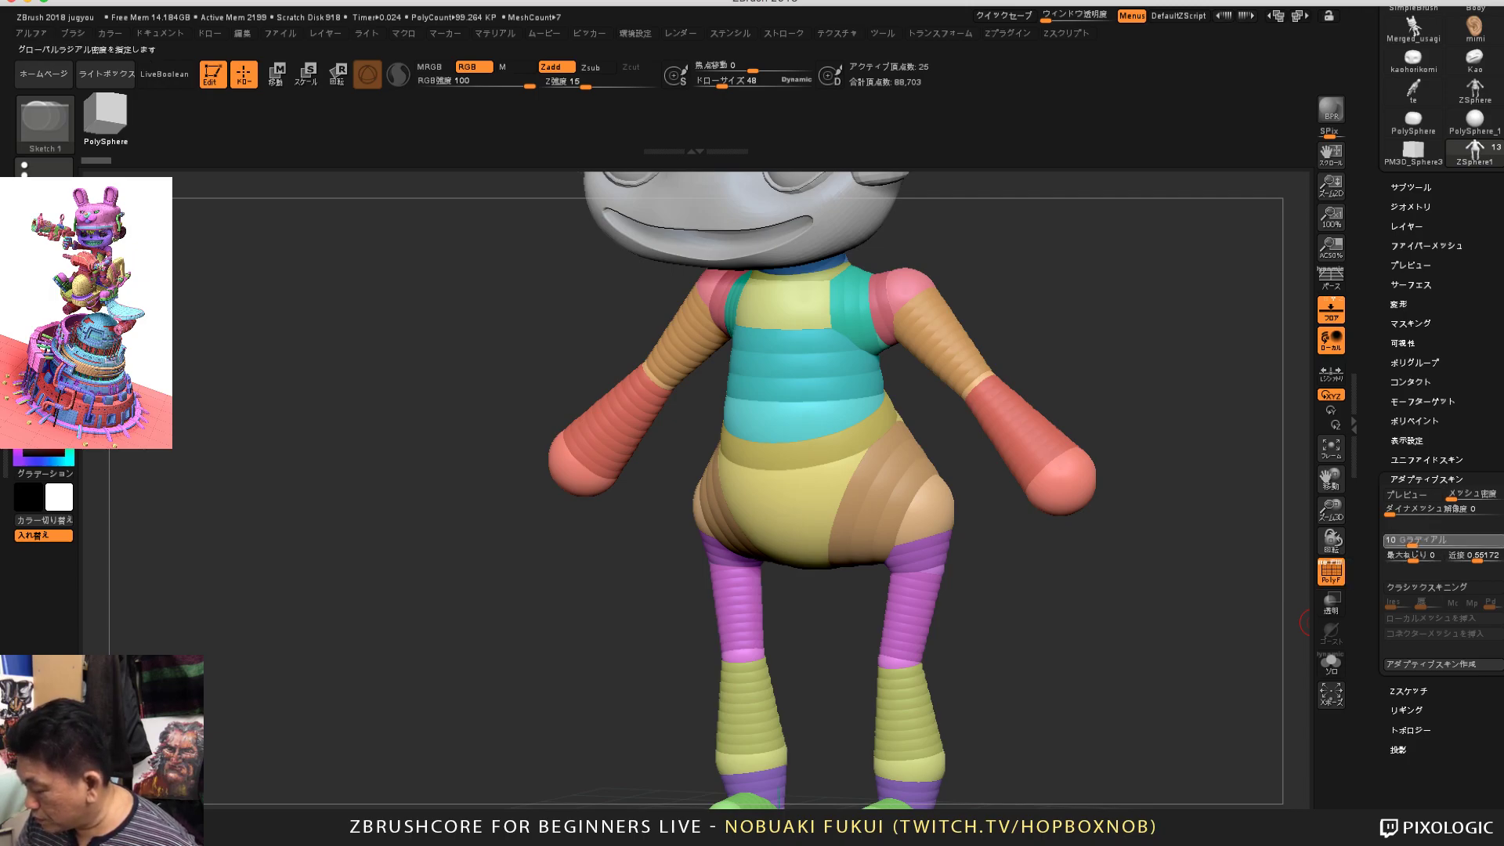
pyautogui.write('あ')
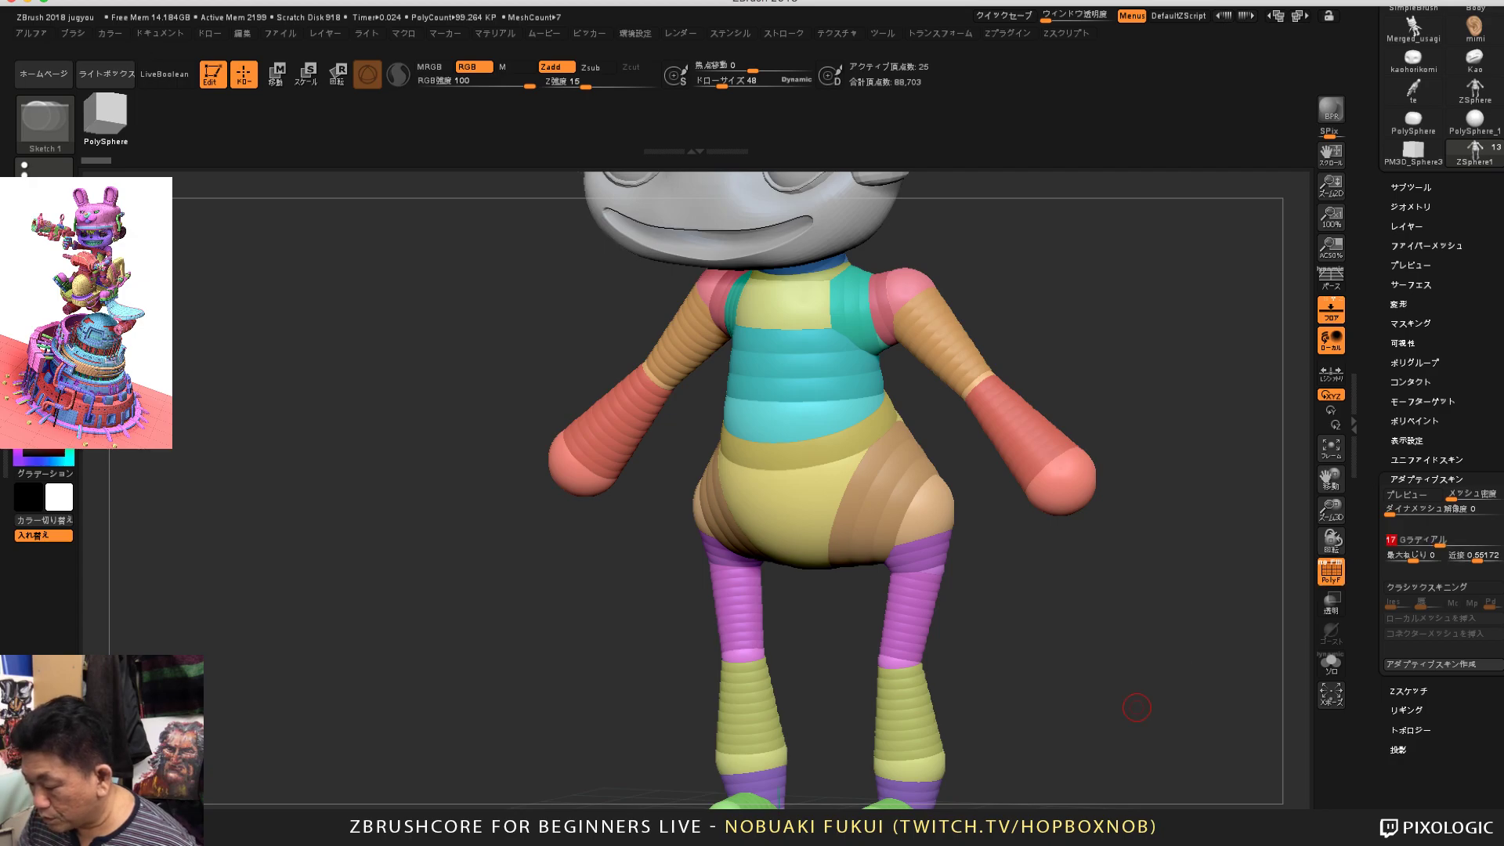
pyautogui.write('a')
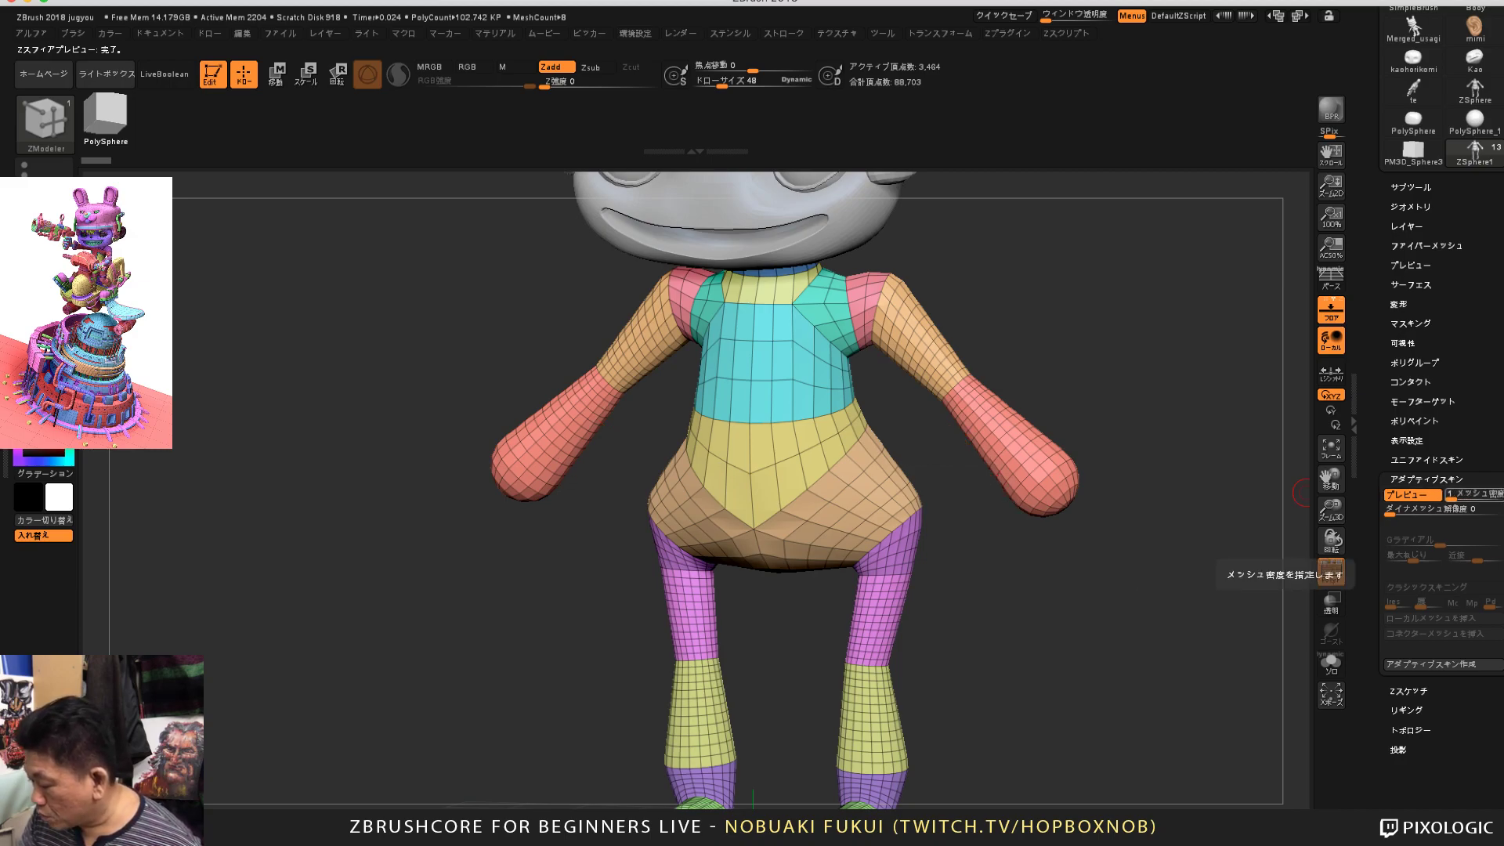
# Step: Lower the adaptive skin's G Radial density to 15 and preview the body mesh again
pyautogui.press('a')
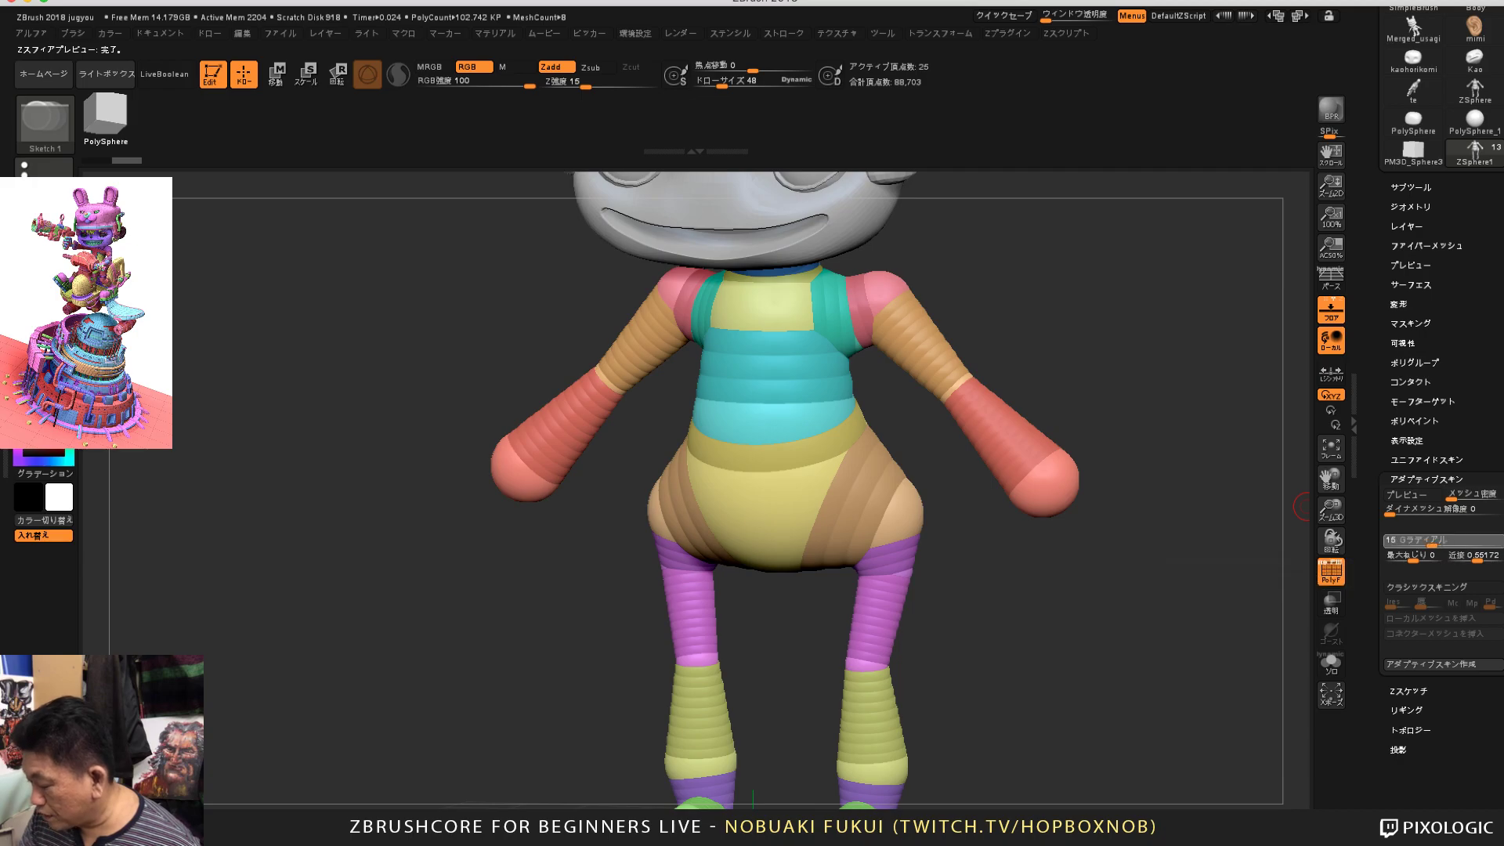
pyautogui.write('あ')
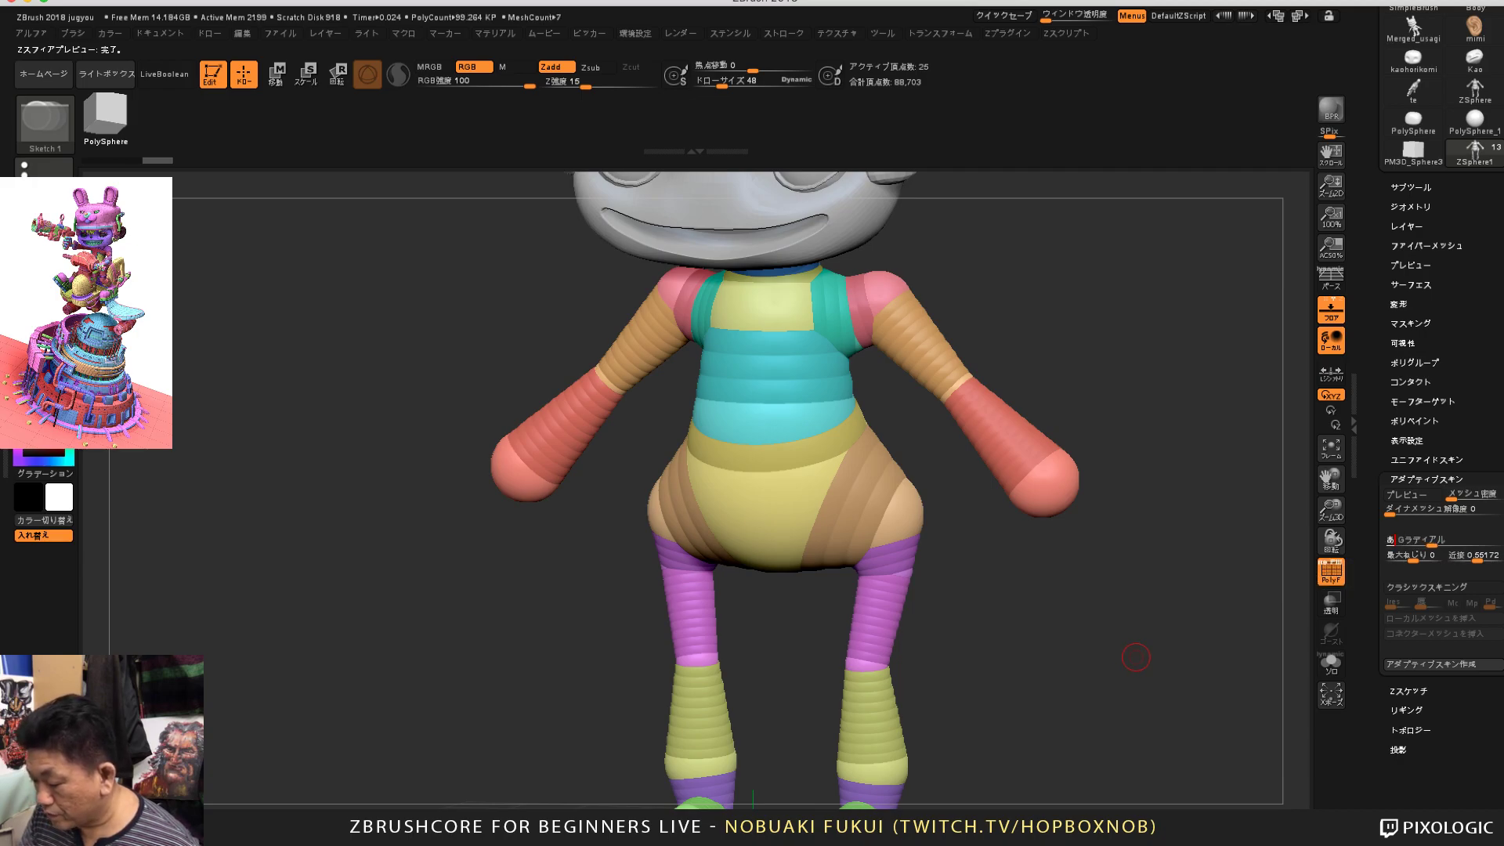
pyautogui.moveTo(1118, 668); pyautogui.dragTo(1109, 668)
pyautogui.press('a')
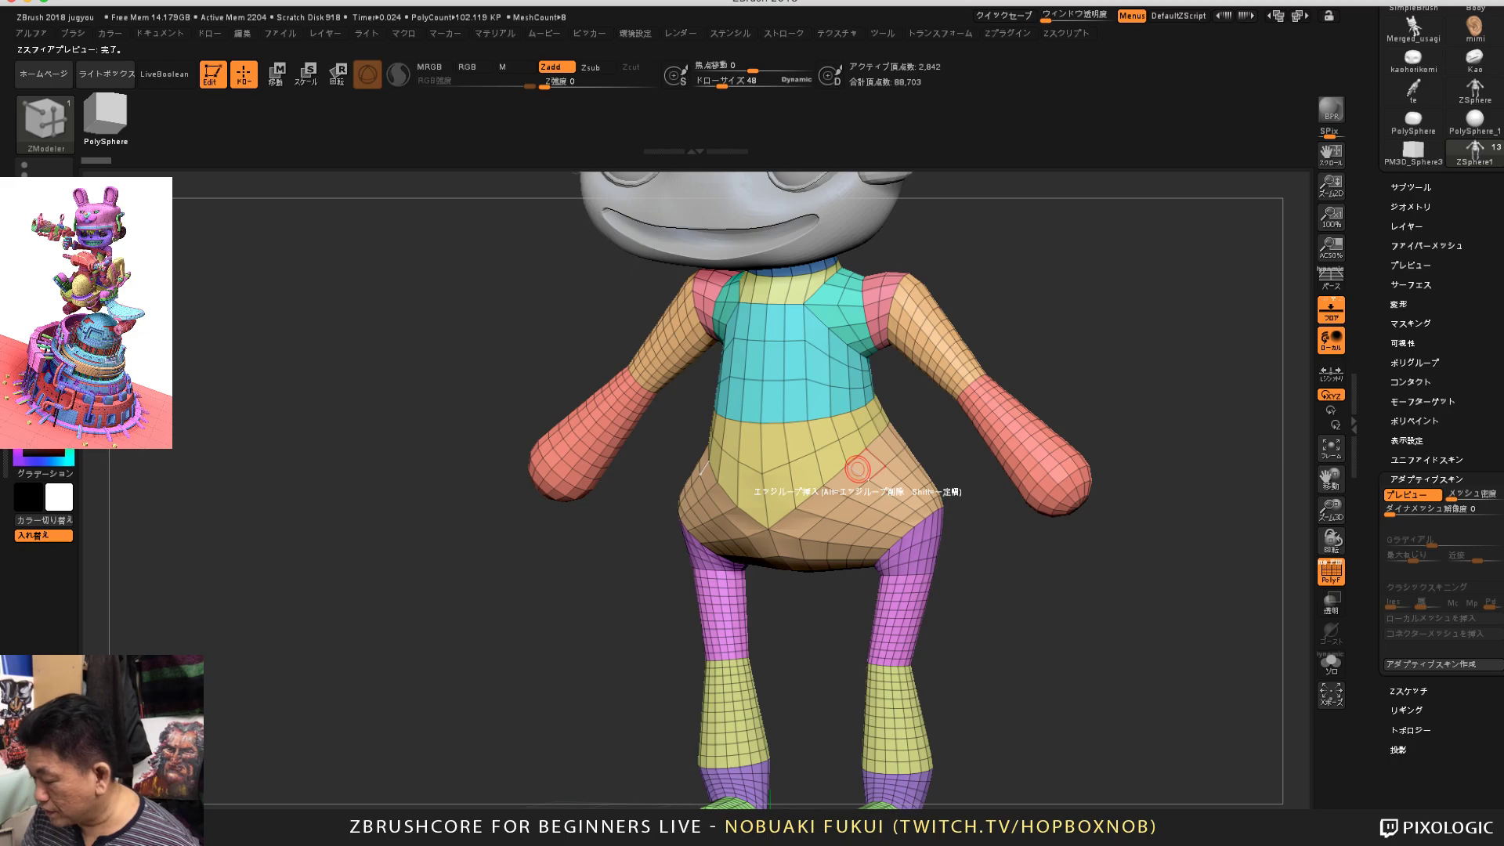
# Step: Set G Radial to 7 and the adaptive skin's mesh density to 2, and check the smoother body preview
pyautogui.press('a')
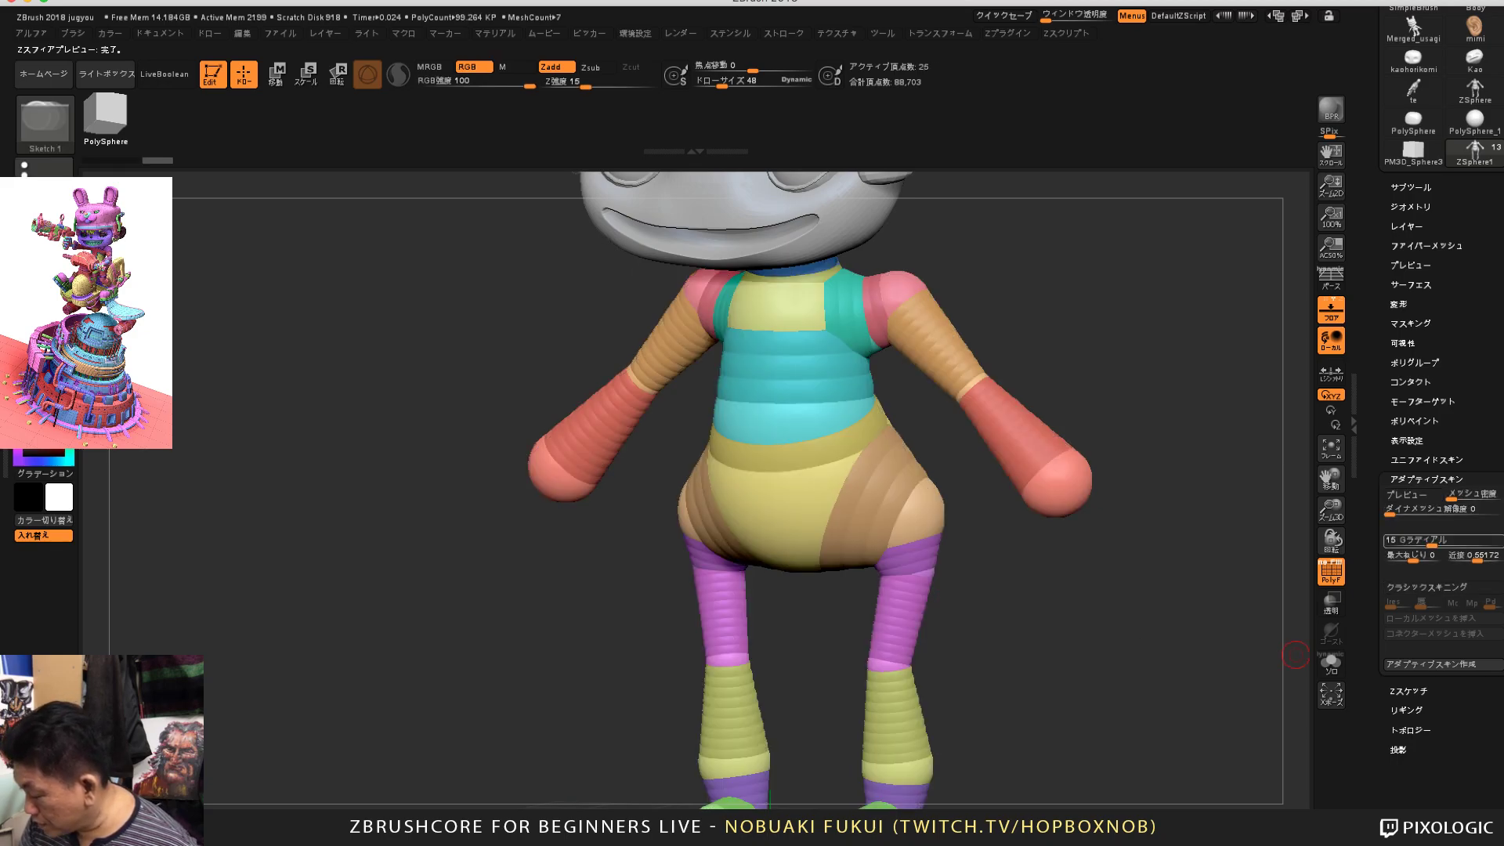
pyautogui.moveTo(1432, 542); pyautogui.dragTo(1421, 543)
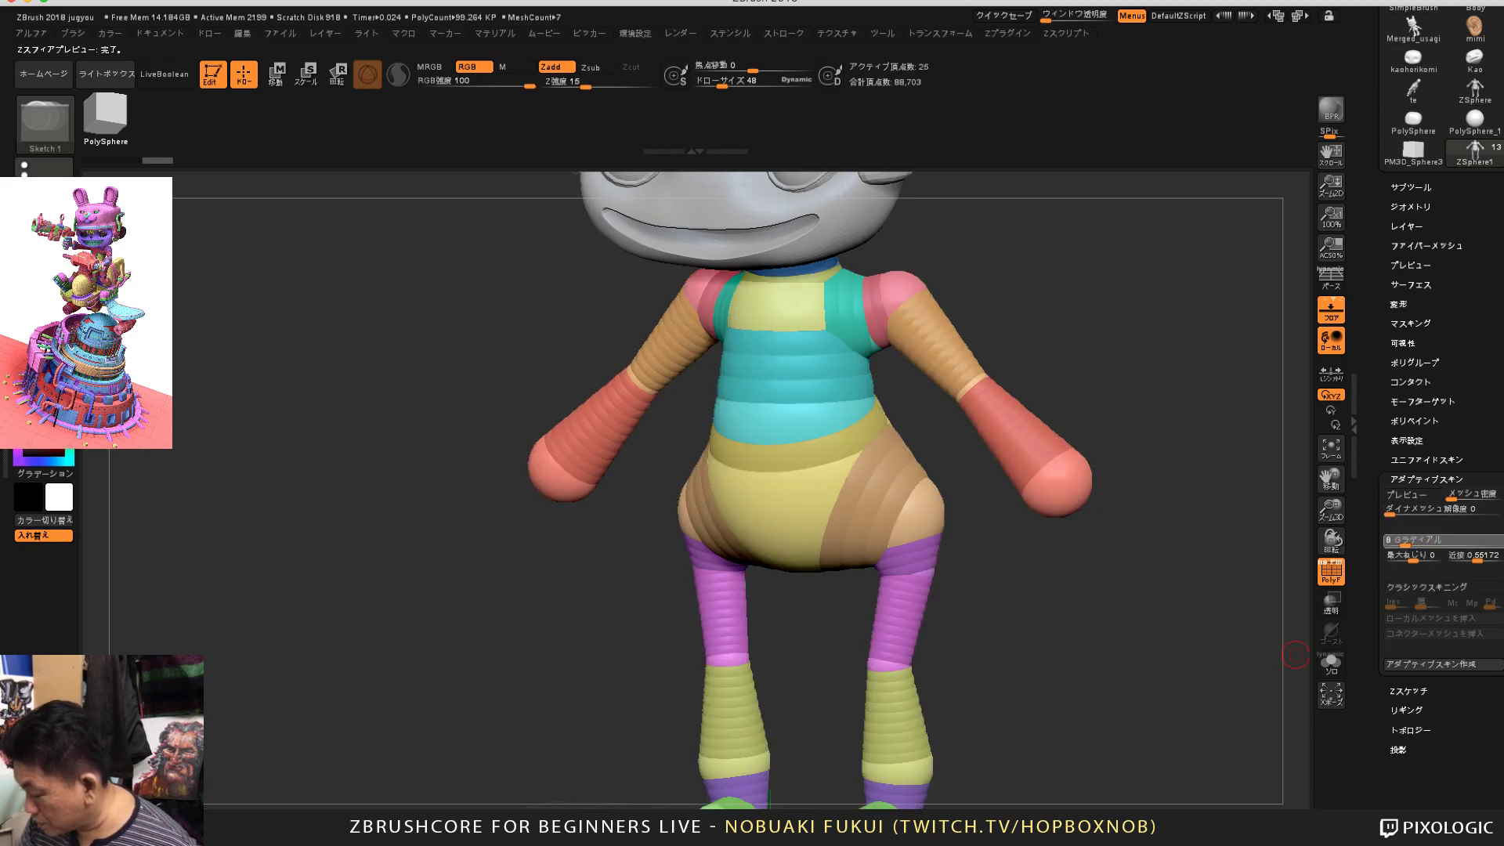
pyautogui.press('Return')
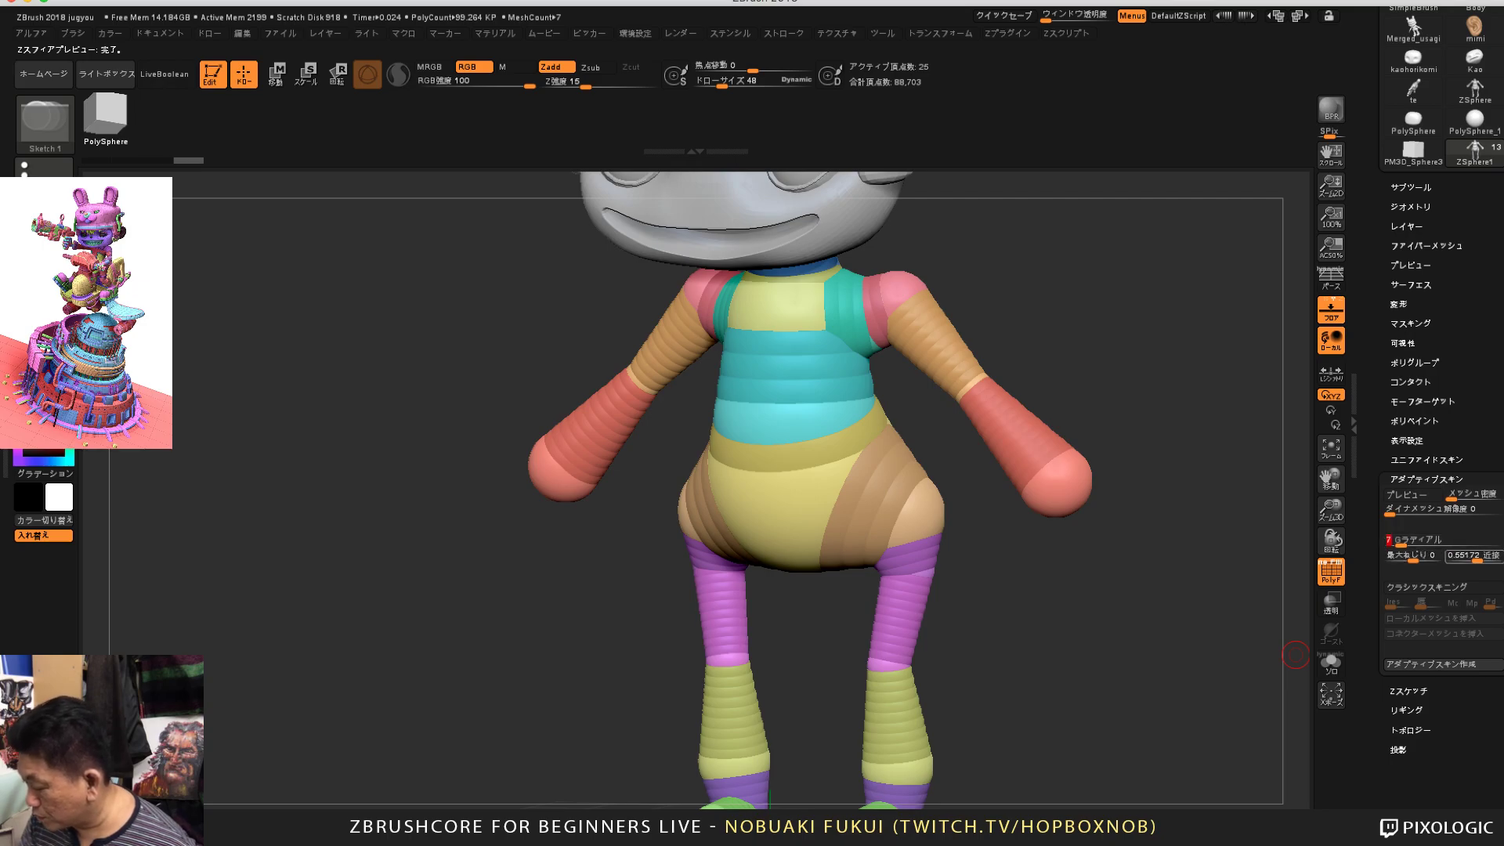
pyautogui.write('2')
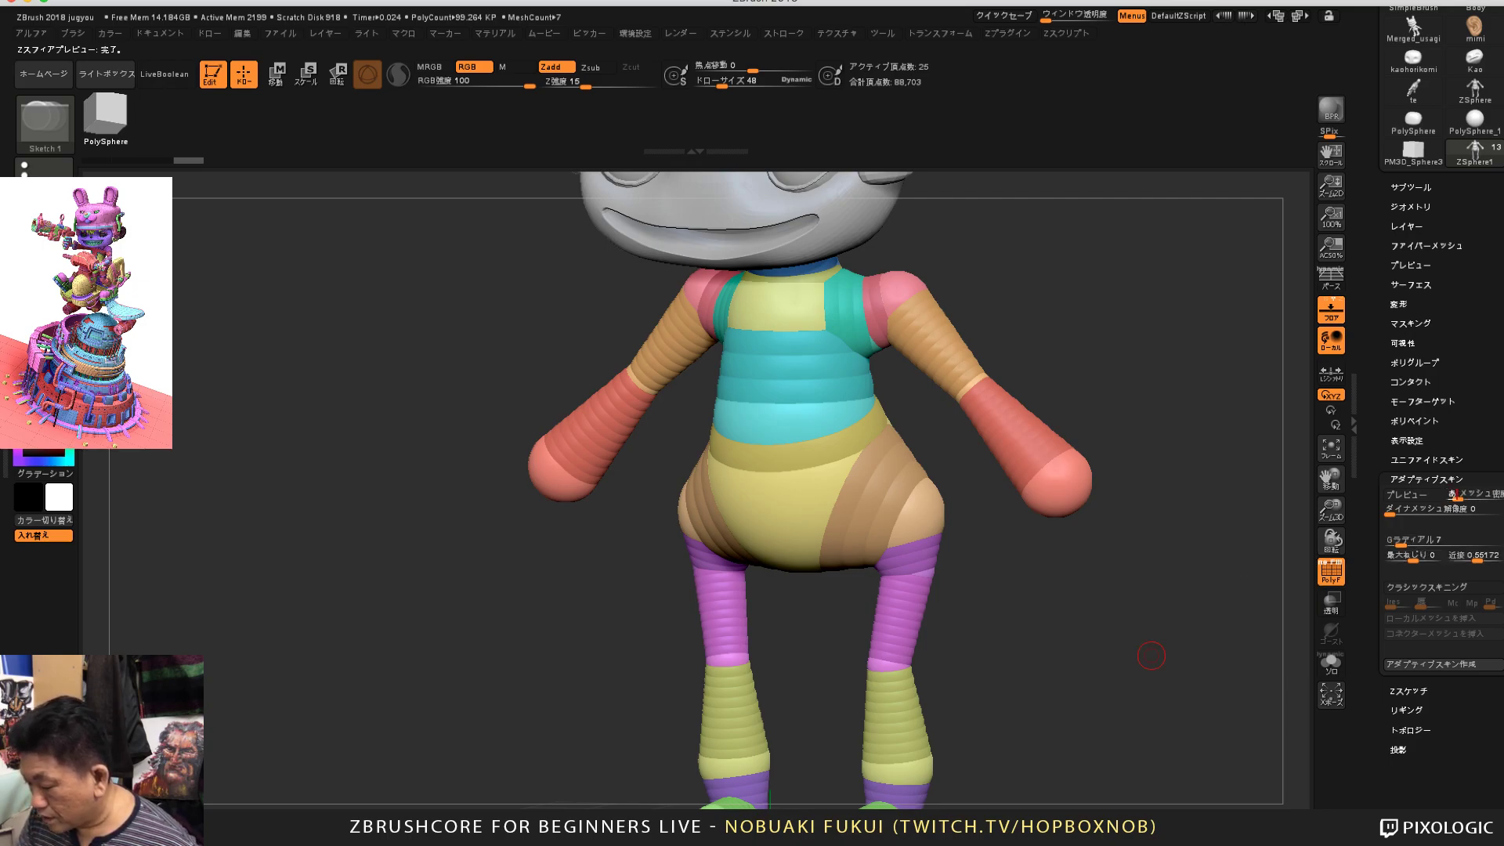
pyautogui.write('a')
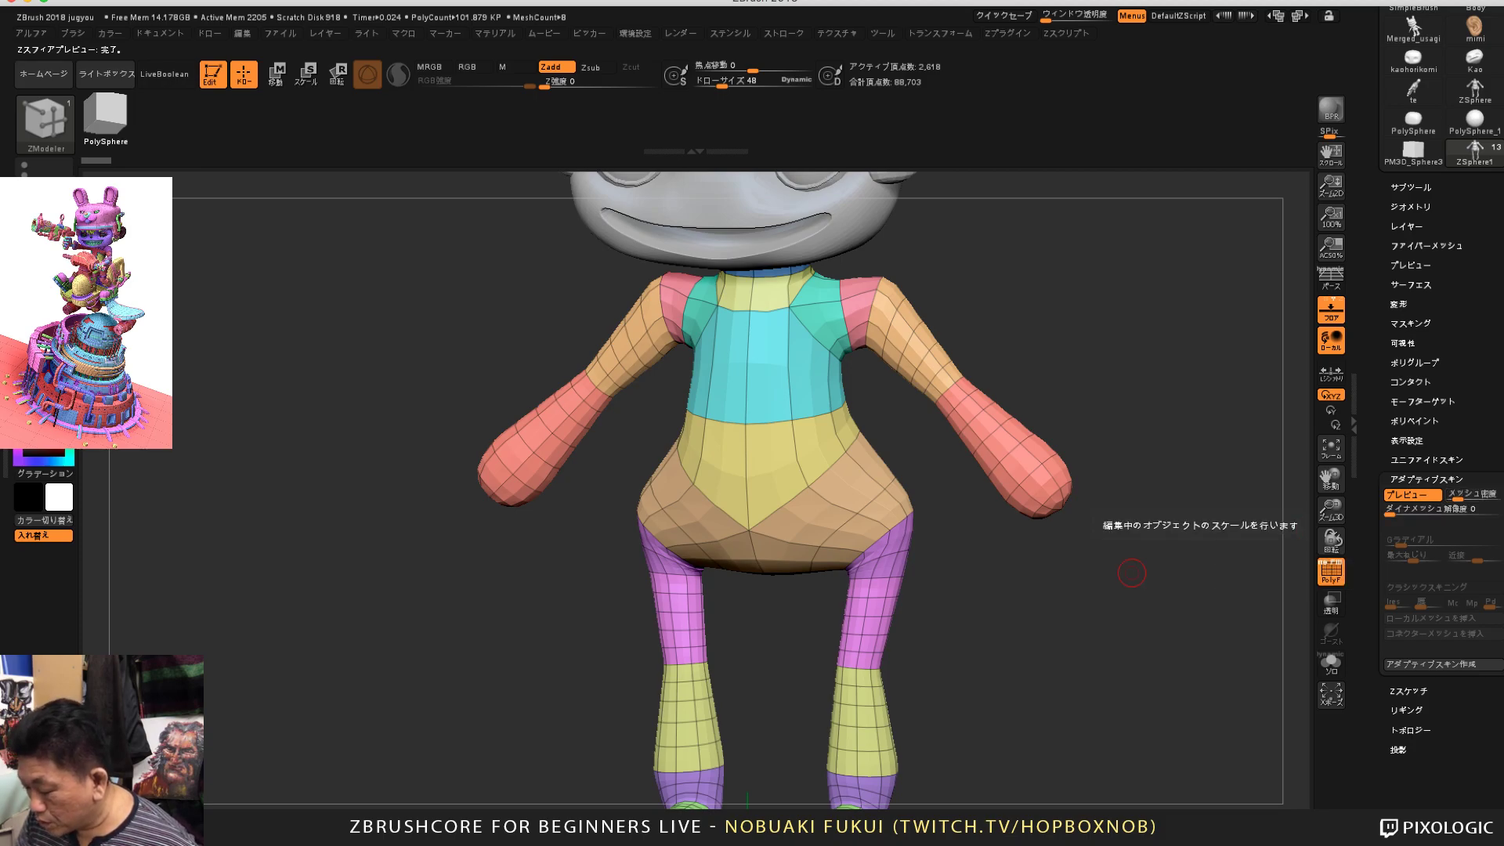
pyautogui.moveTo(1125, 577); pyautogui.dragTo(1003, 555)
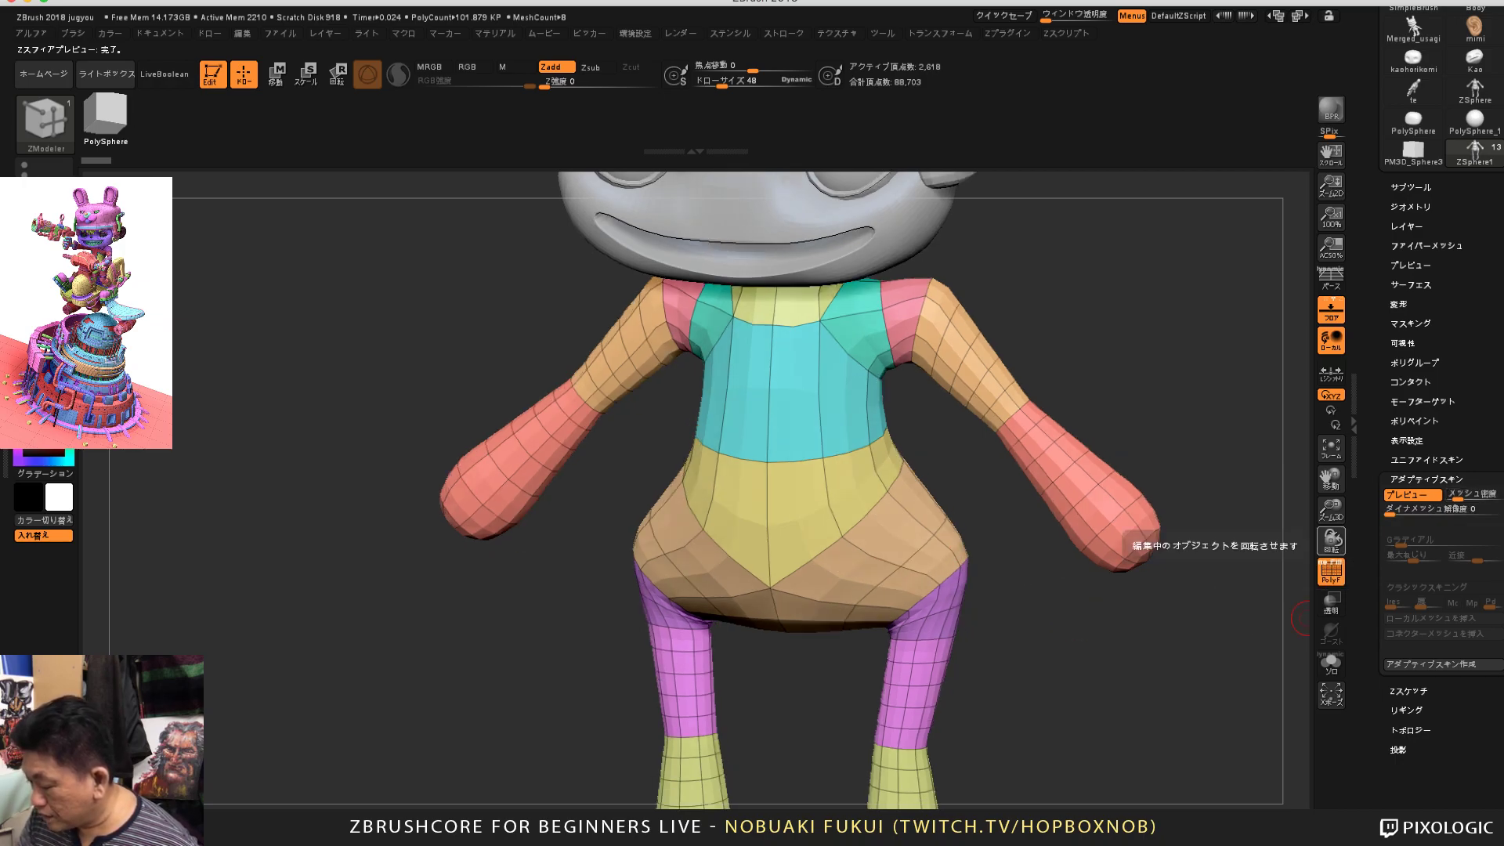
pyautogui.moveTo(1259, 617); pyautogui.dragTo(1175, 600)
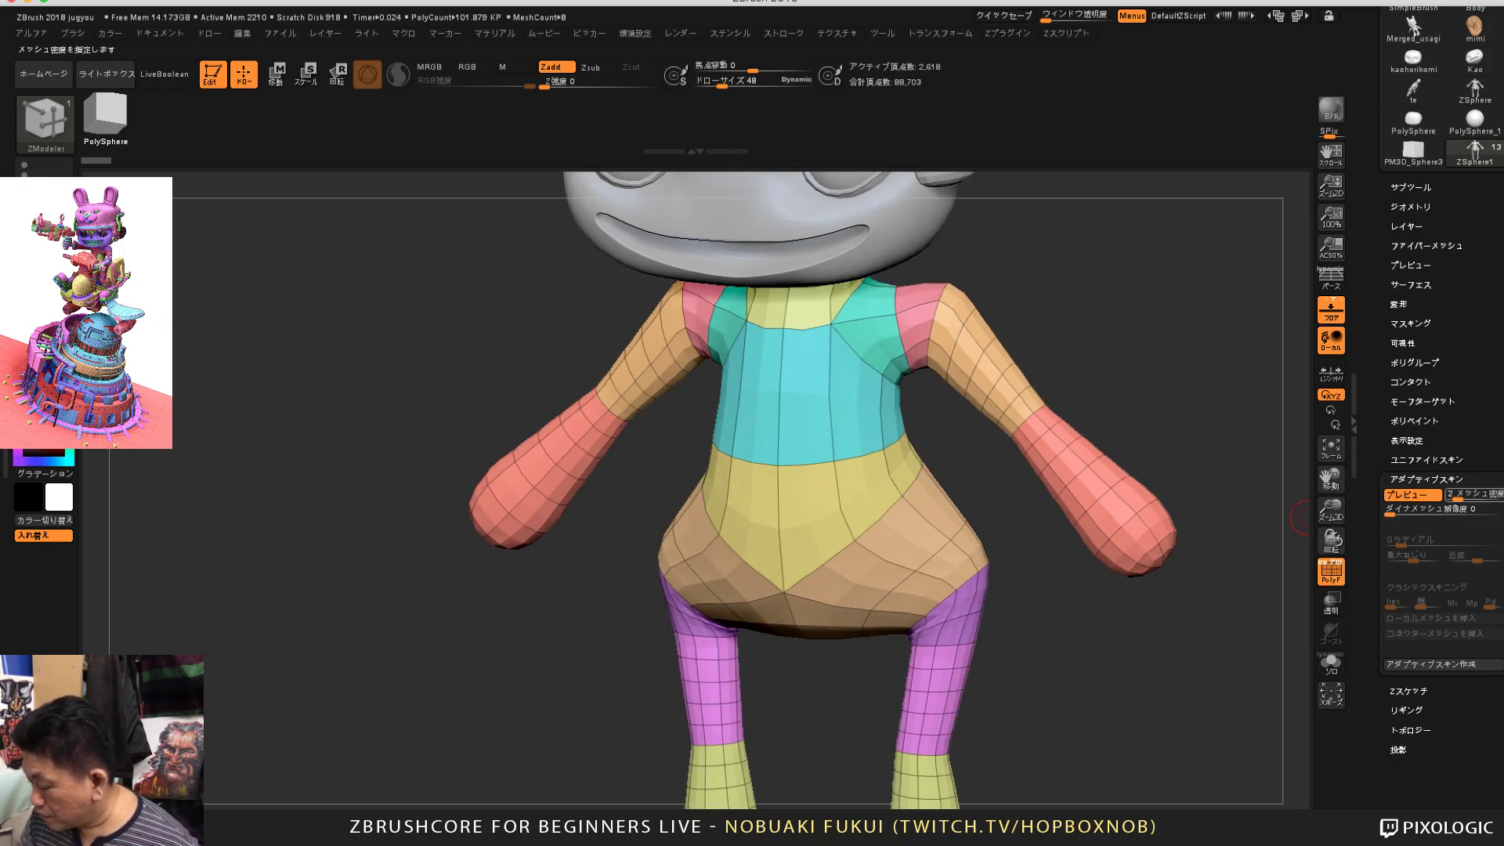
# Step: Set the adaptive skin's mesh density back to 1, leave the preview and restore white as the main color
pyautogui.click(1451, 494)
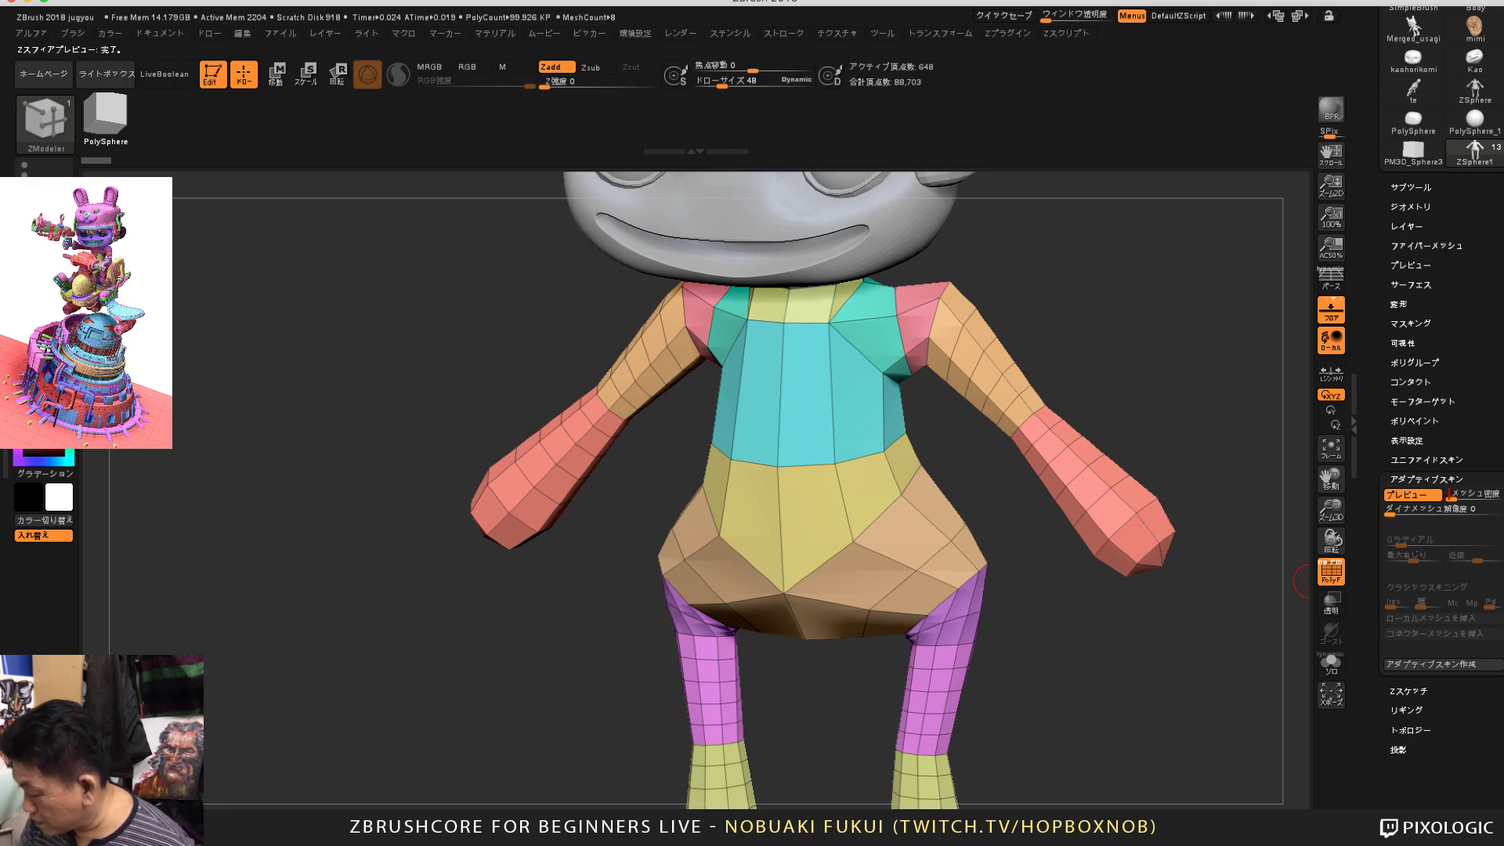
pyautogui.press('a')
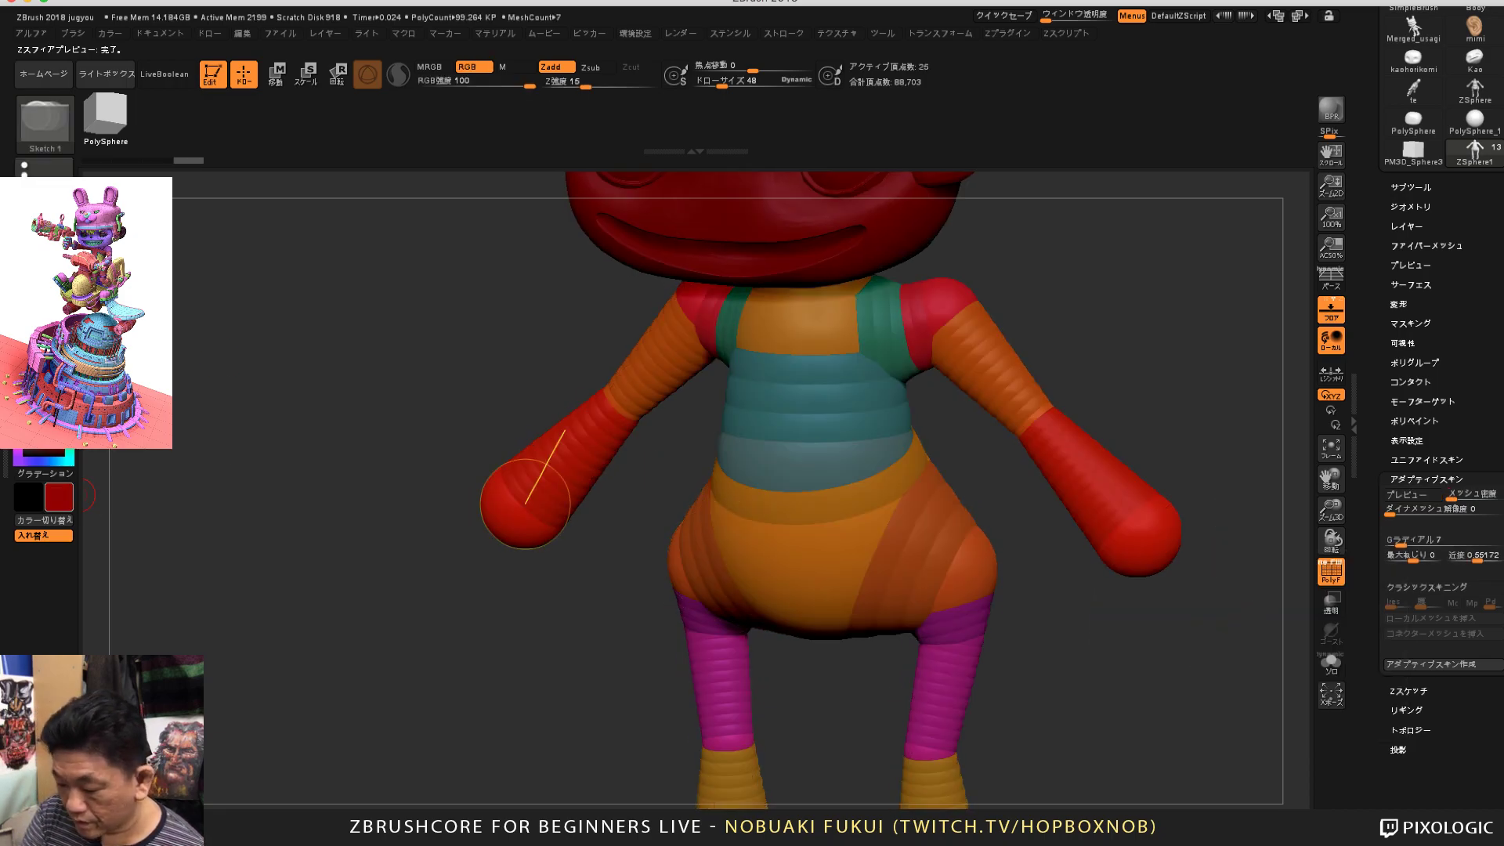
pyautogui.moveTo(33, 453); pyautogui.dragTo(24, 417)
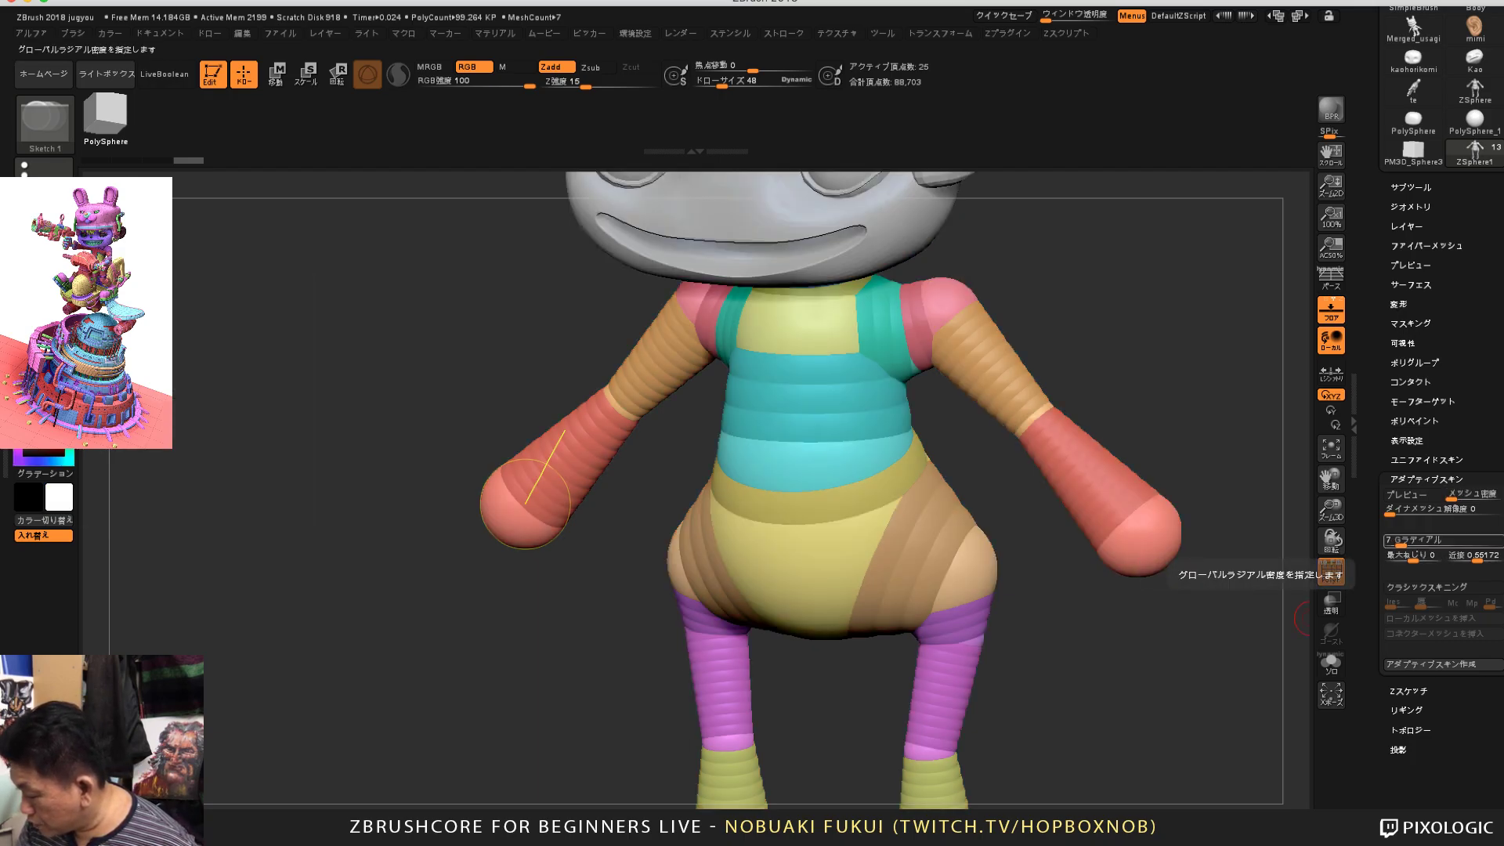
# Step: Raise G Radial to 15 at the low mesh density and inspect the body's adaptive skin preview
pyautogui.moveTo(1401, 542); pyautogui.dragTo(1406, 542)
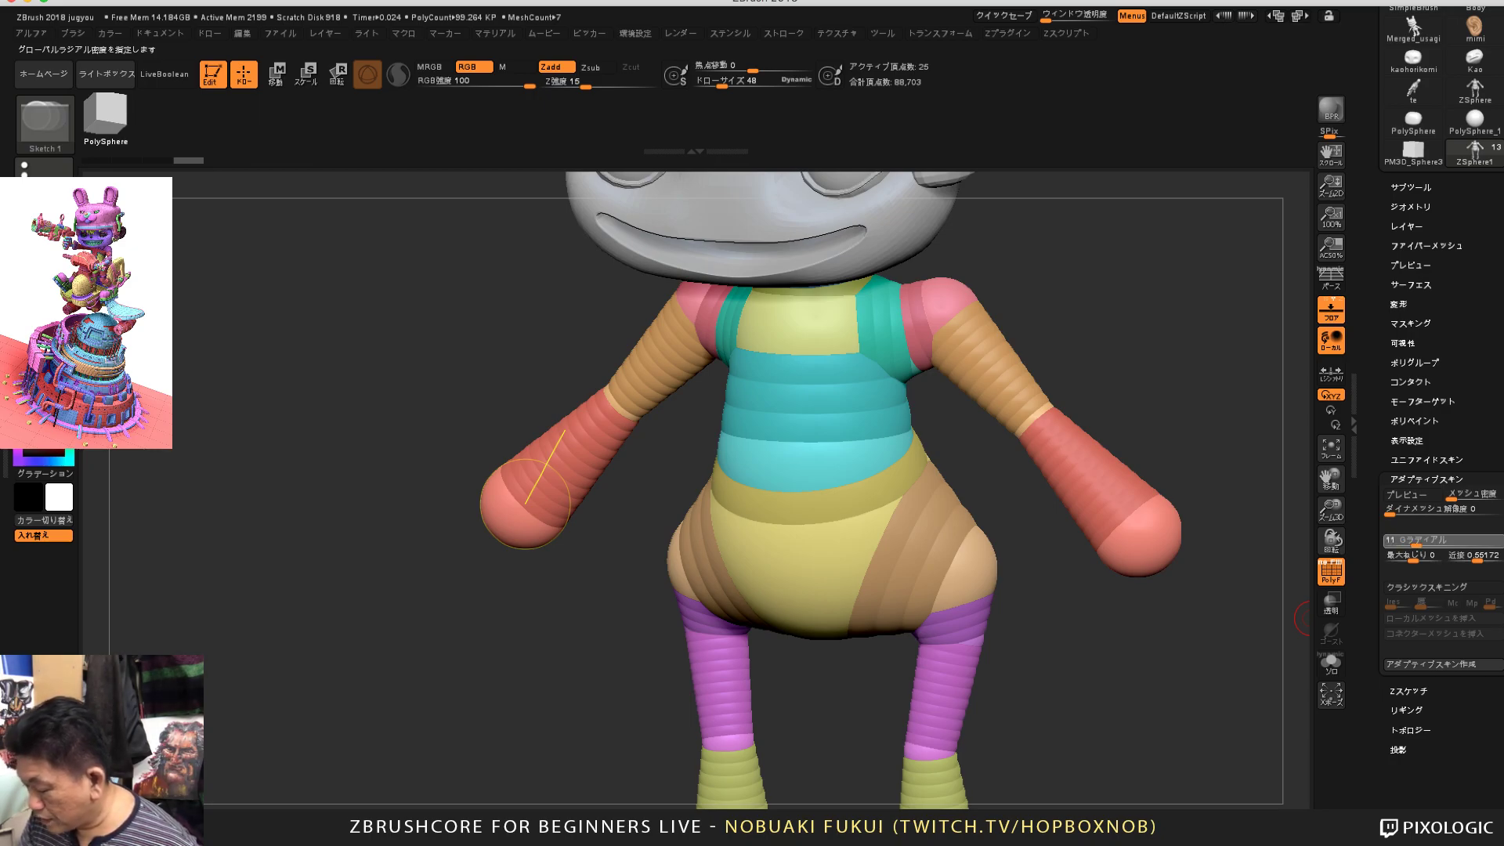
pyautogui.moveTo(1416, 542); pyautogui.dragTo(1433, 542)
pyautogui.press('Return')
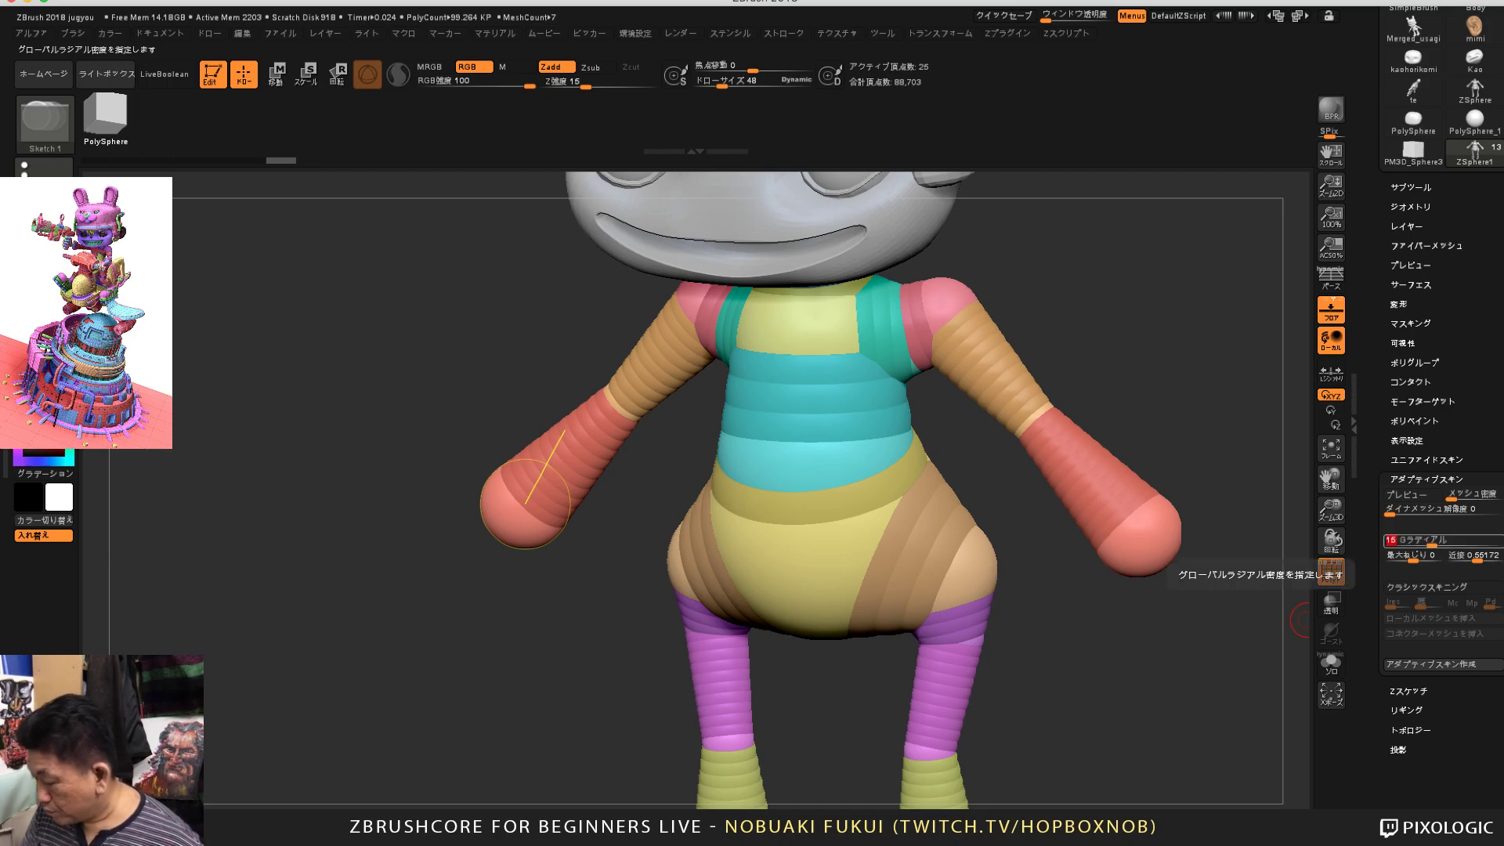
pyautogui.moveTo(1229, 639); pyautogui.dragTo(1167, 631)
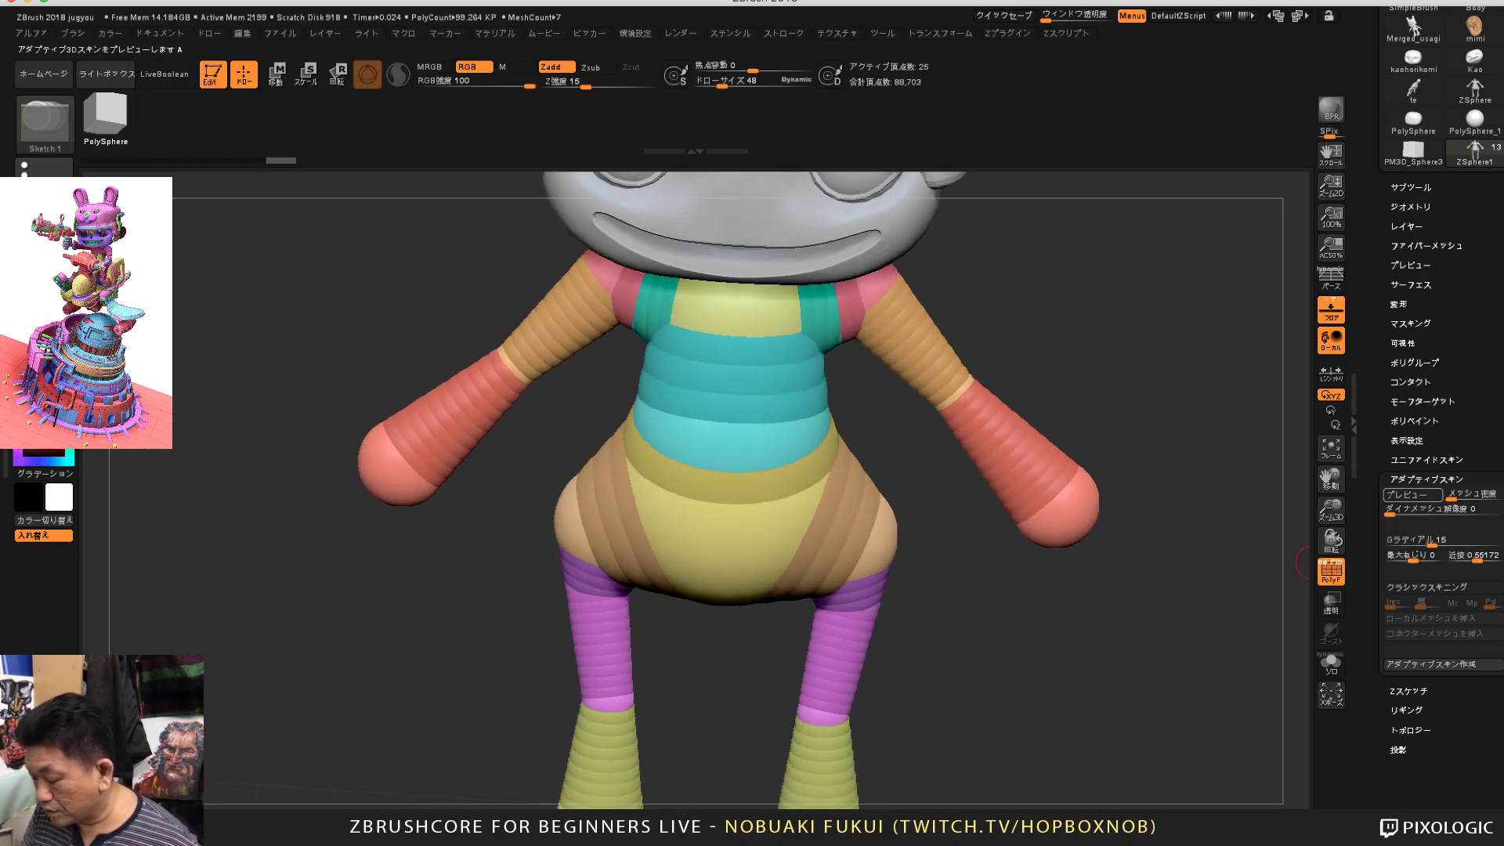
pyautogui.click(1412, 496)
pyautogui.moveTo(1142, 682); pyautogui.dragTo(1075, 611)
pyautogui.keyDown('alt'); pyautogui.moveTo(1106, 535); pyautogui.dragTo(1312, 602); pyautogui.keyUp('alt')
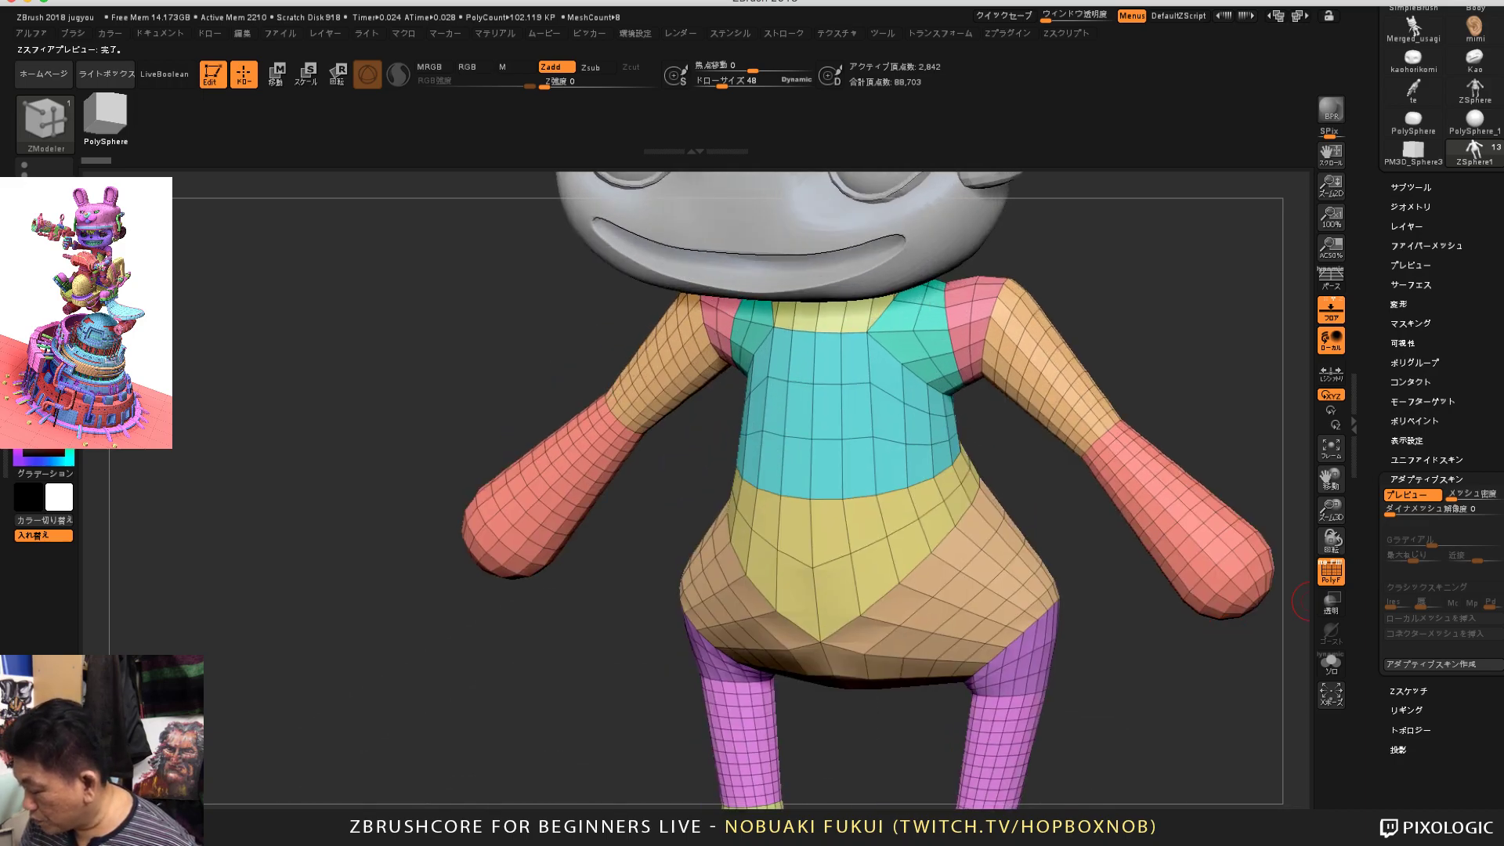
# Step: Reduce the G Radial density sharply and preview the whole body with DynaMesh resolution at 0
pyautogui.press('a')
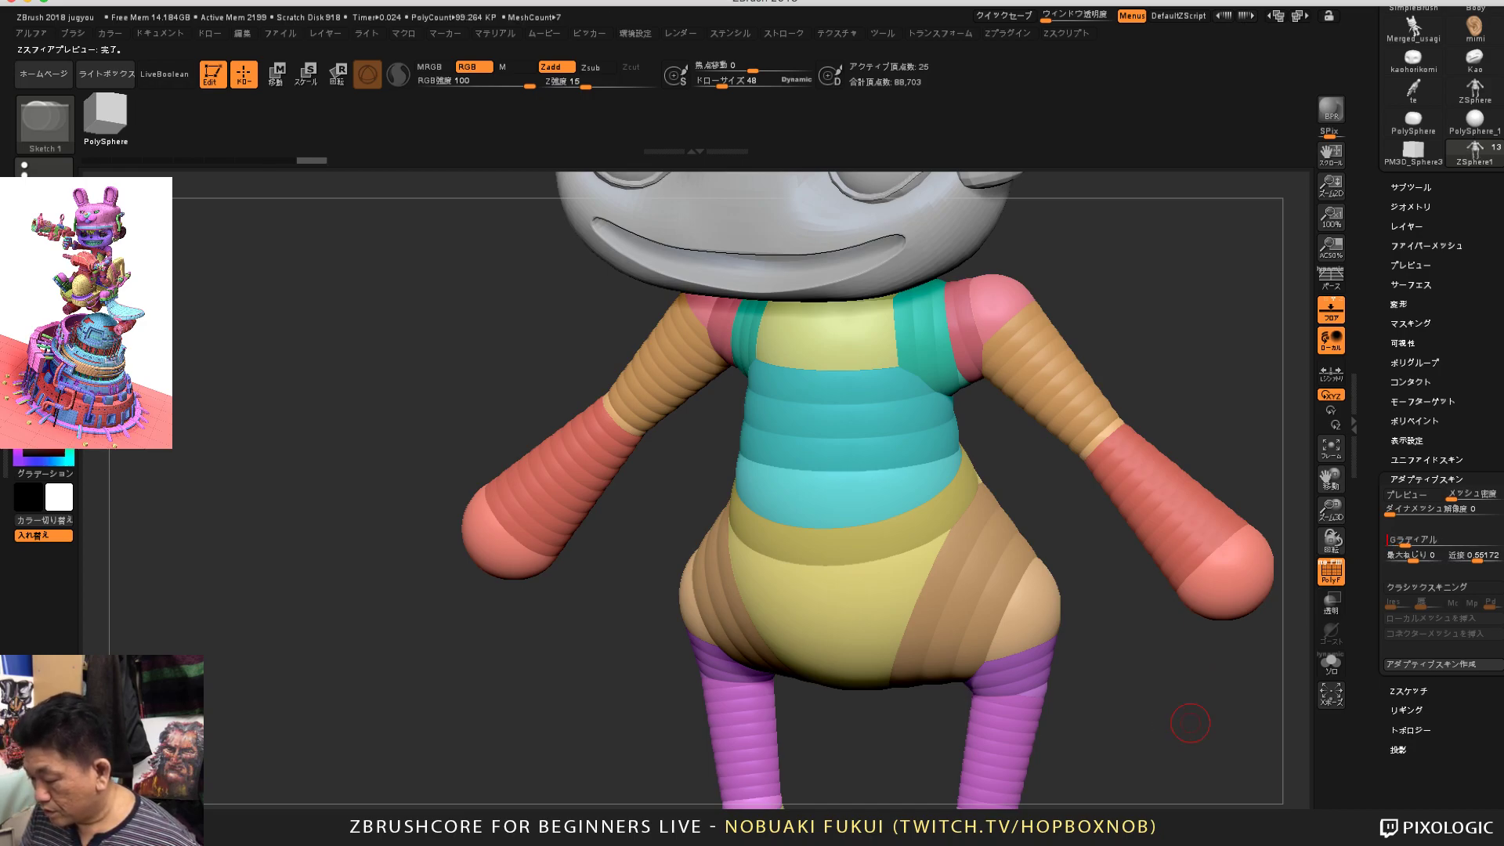
pyautogui.press('a')
pyautogui.keyDown('alt'); pyautogui.moveTo(1183, 758); pyautogui.dragTo(1105, 658); pyautogui.keyUp('alt')
pyautogui.moveTo(1391, 511); pyautogui.dragTo(1385, 511)
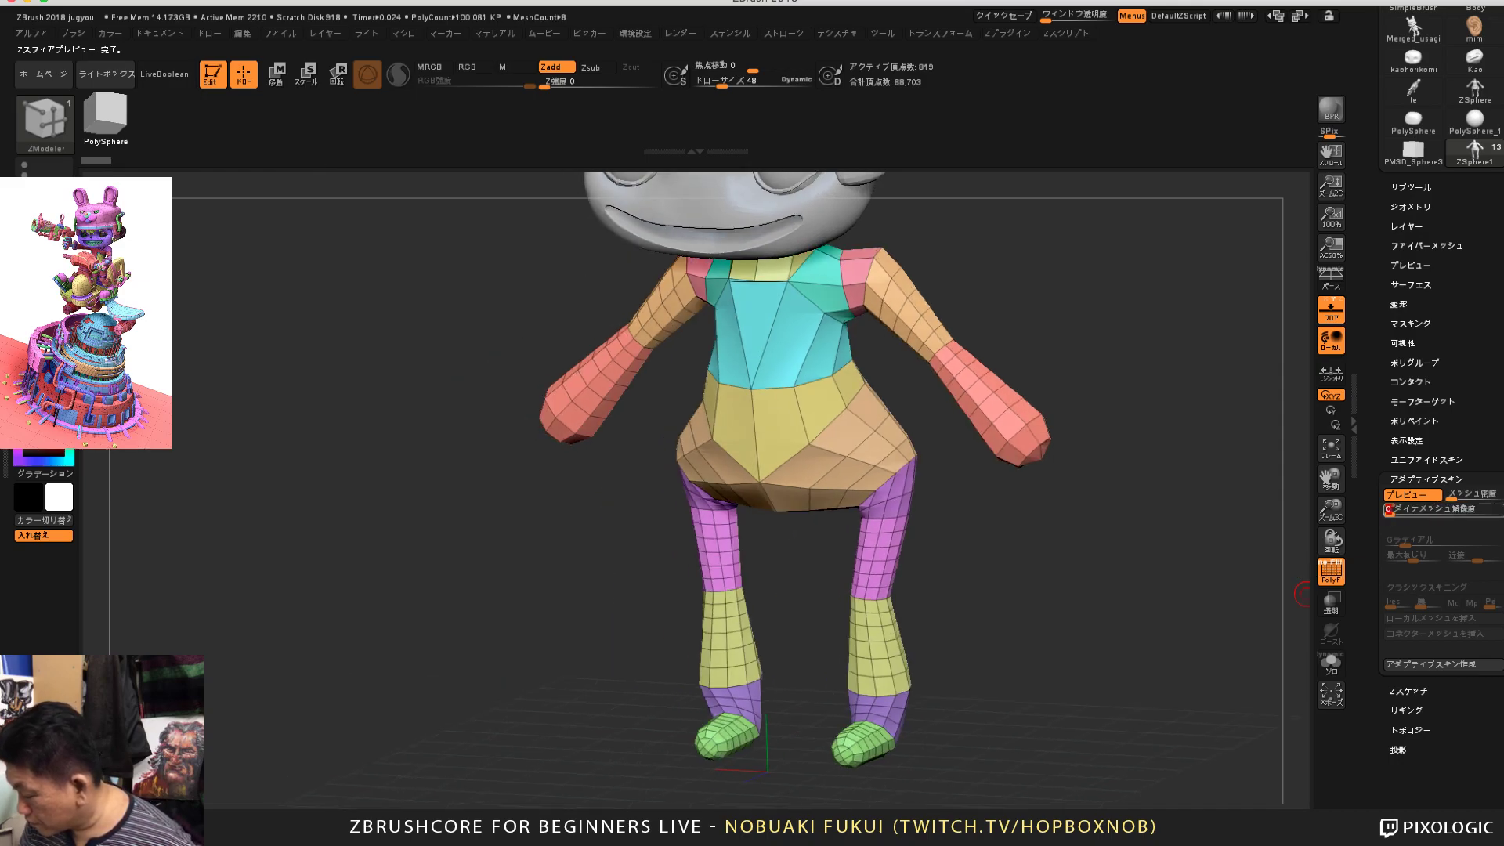
# Step: Raise the G Radial density to about 10 and preview the body's adaptive skin from the front
pyautogui.moveTo(1242, 627); pyautogui.dragTo(1257, 625)
pyautogui.press('a')
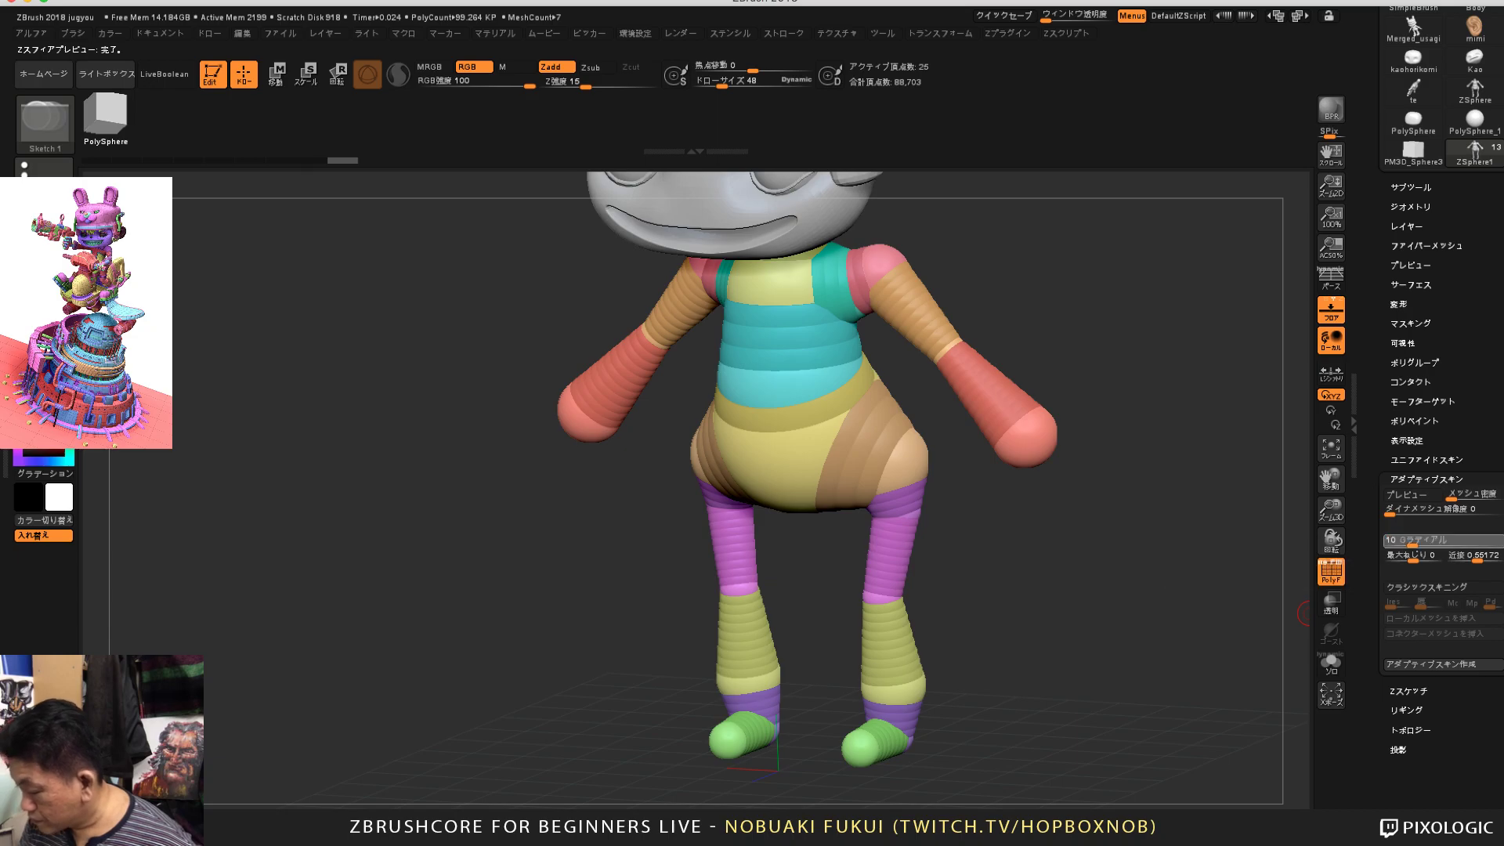
pyautogui.moveTo(1225, 624)
pyautogui.mouseDown()
pyautogui.moveTo(1212, 636)
pyautogui.moveTo(879, 503)
pyautogui.mouseUp()
pyautogui.press('a')
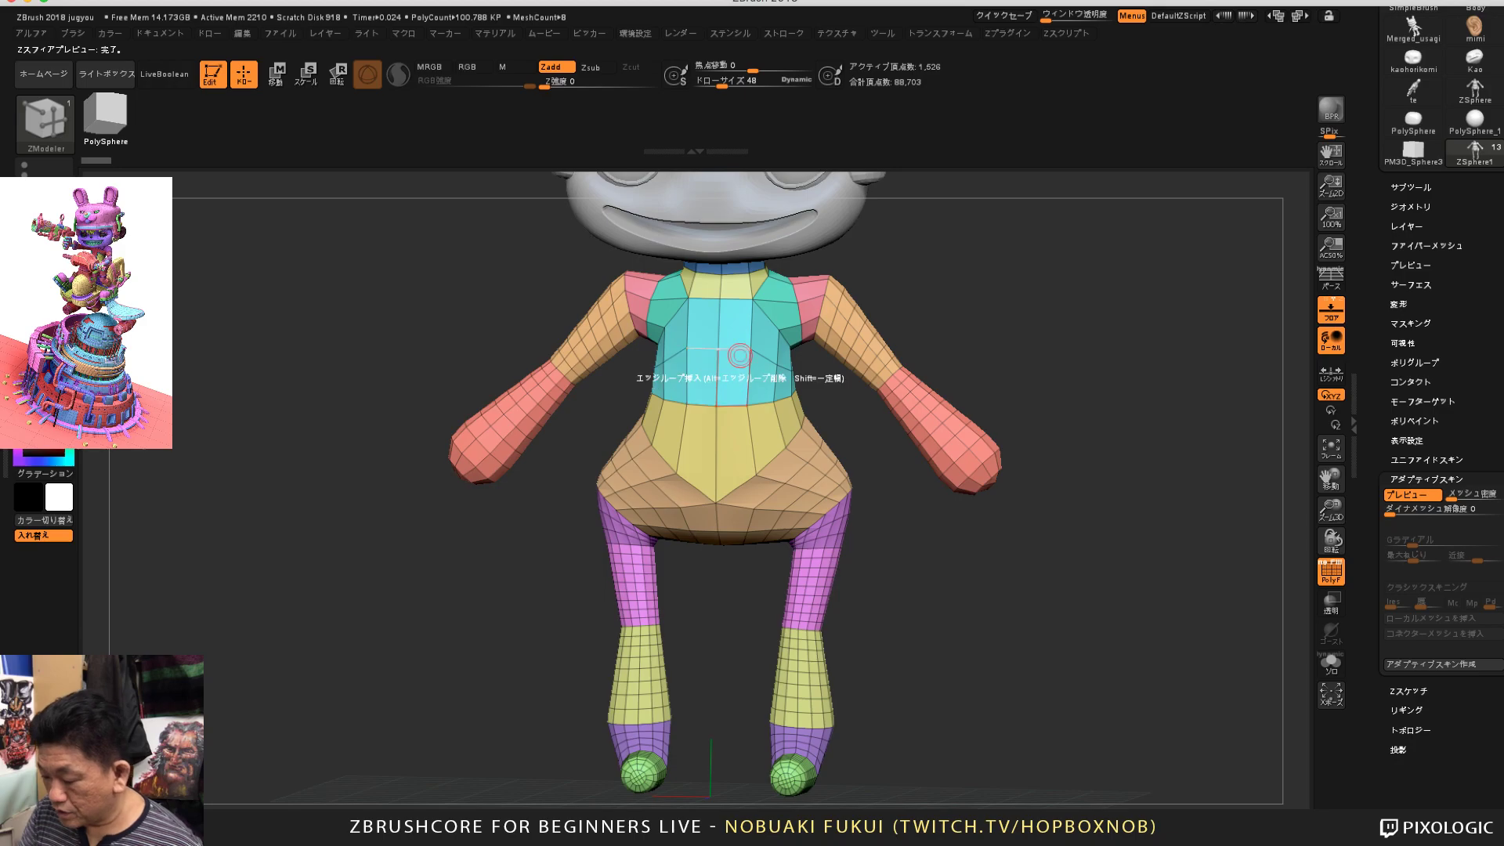
# Step: Inspect the body's adaptive skin preview from several angles and compare it with the original ZSpheres
pyautogui.moveTo(974, 618); pyautogui.dragTo(842, 607)
pyautogui.moveTo(1192, 598); pyautogui.dragTo(1253, 617)
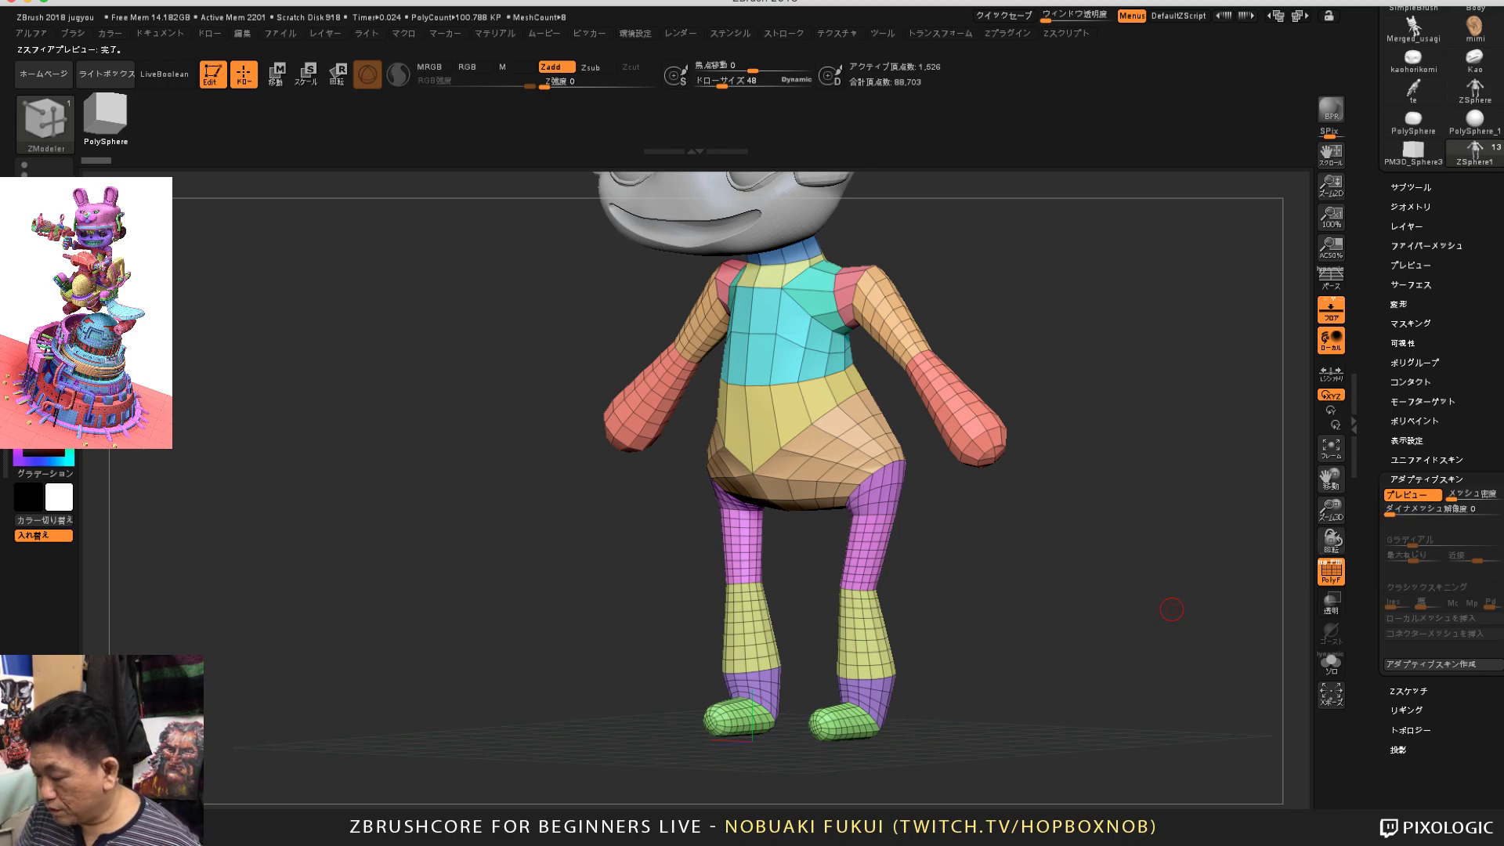
pyautogui.moveTo(1173, 610); pyautogui.dragTo(1247, 653)
pyautogui.press('a')
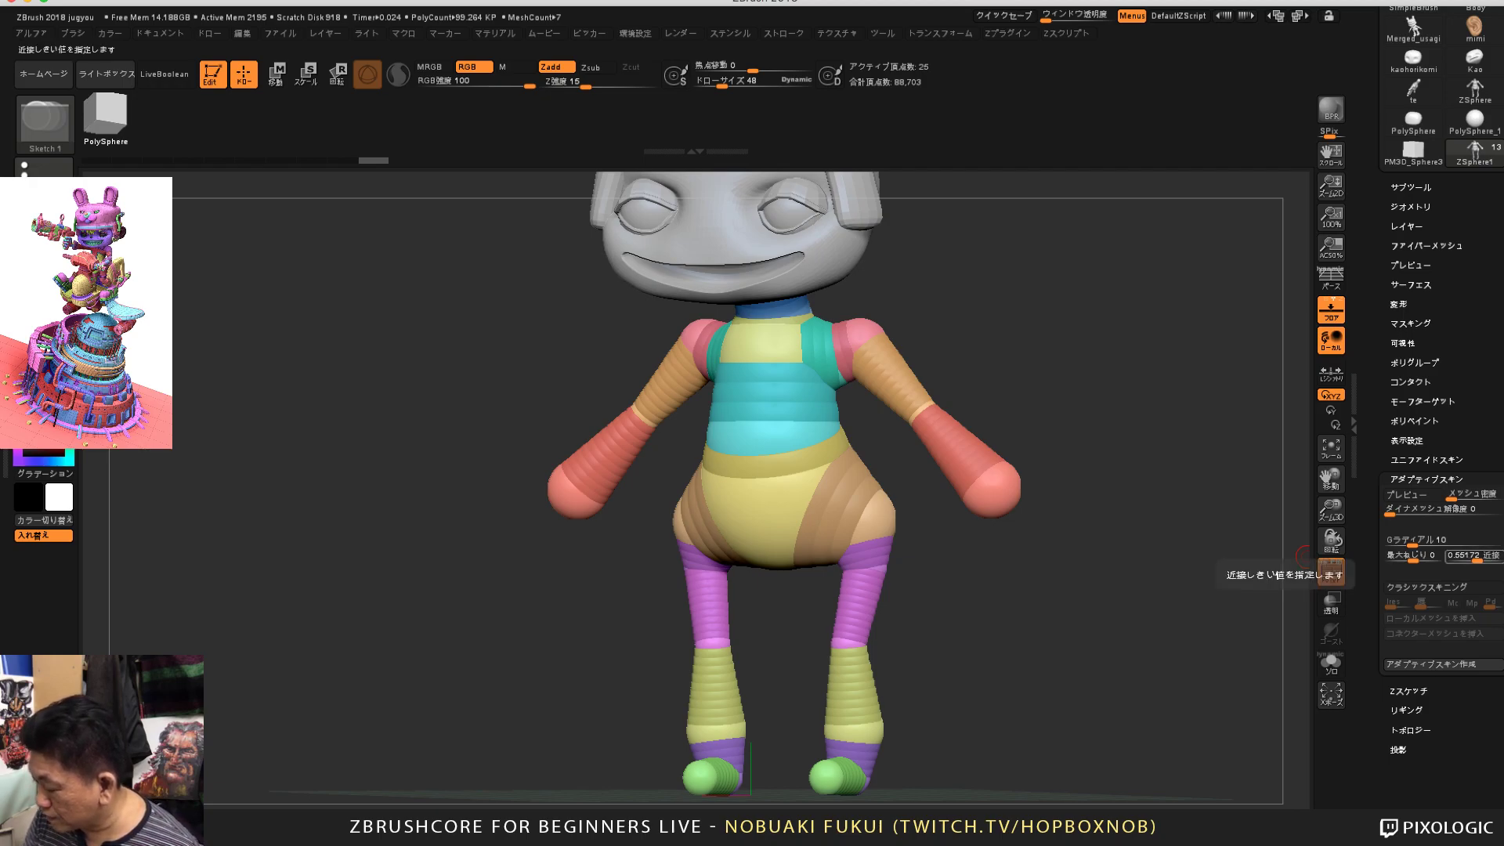
pyautogui.moveTo(1199, 635)
pyautogui.mouseDown()
pyautogui.moveTo(1156, 667)
pyautogui.moveTo(1169, 693)
pyautogui.moveTo(1185, 651)
pyautogui.mouseUp()
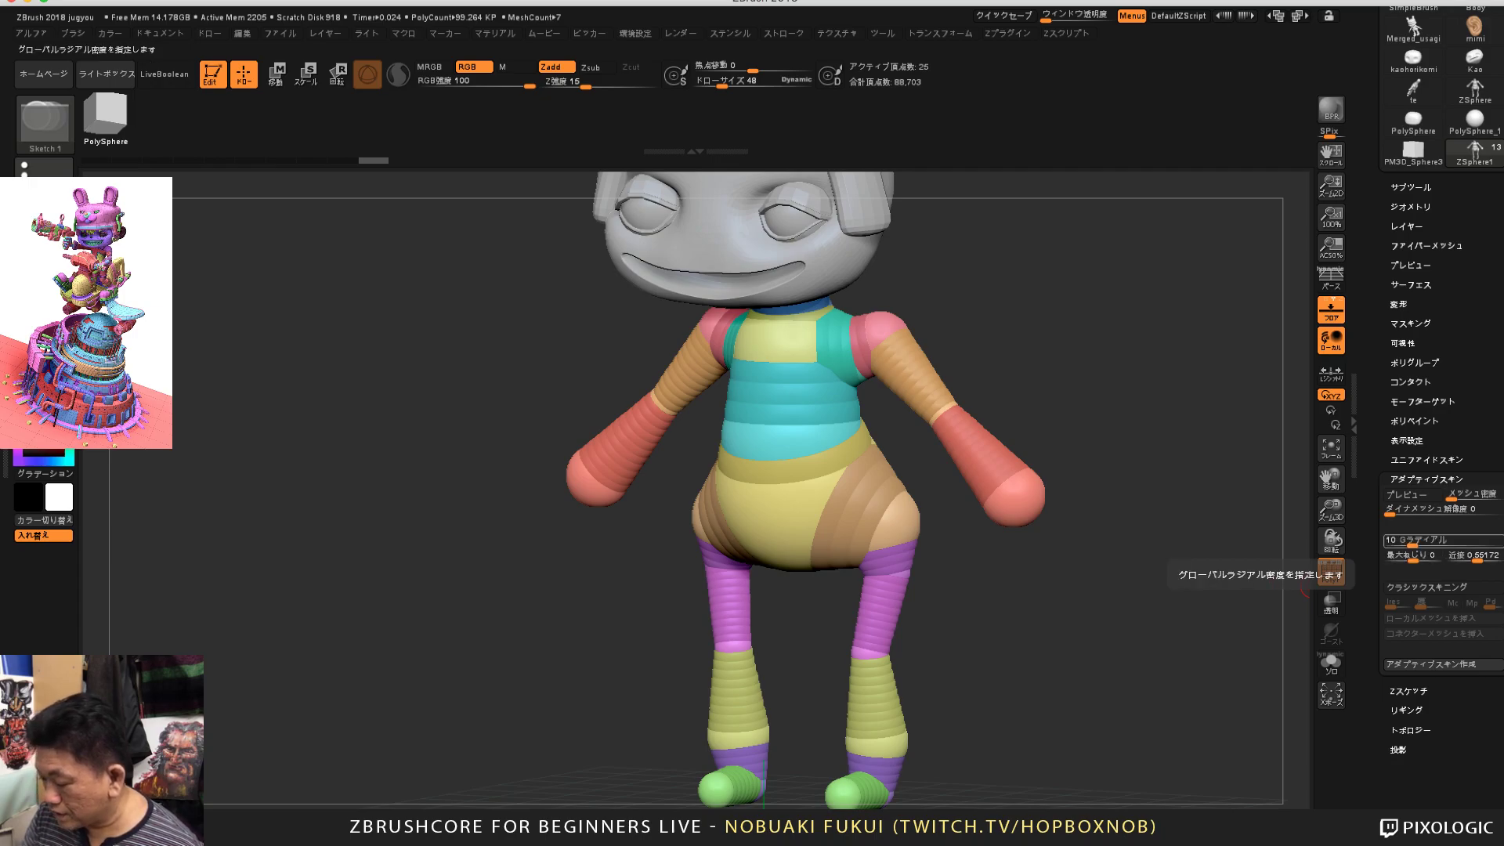
pyautogui.press('a')
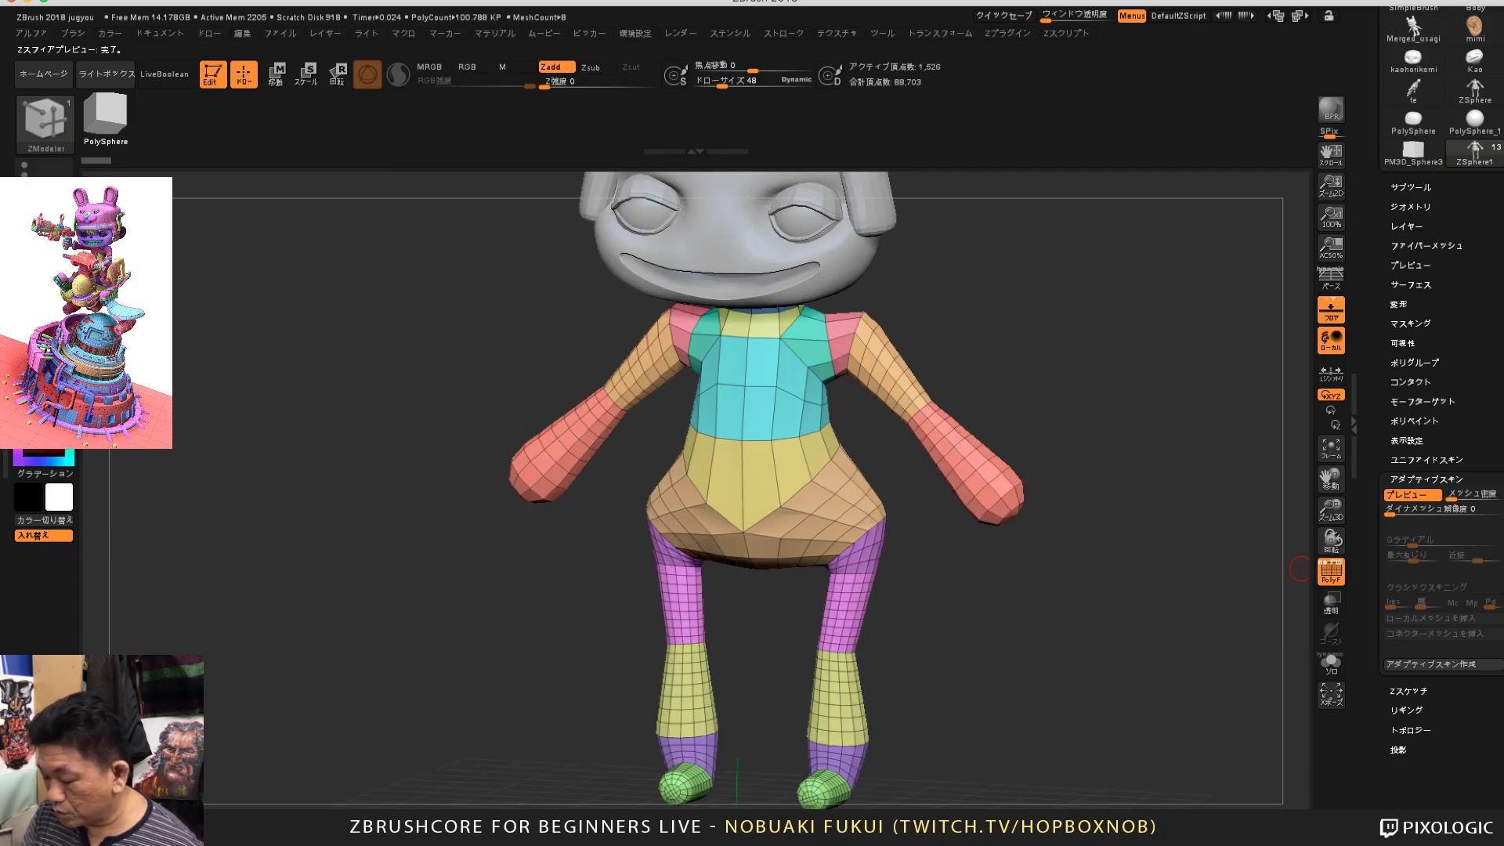
pyautogui.moveTo(1190, 623)
pyautogui.mouseDown()
pyautogui.moveTo(1085, 626)
pyautogui.moveTo(1178, 628)
pyautogui.moveTo(1175, 544)
pyautogui.moveTo(1179, 611)
pyautogui.mouseUp()
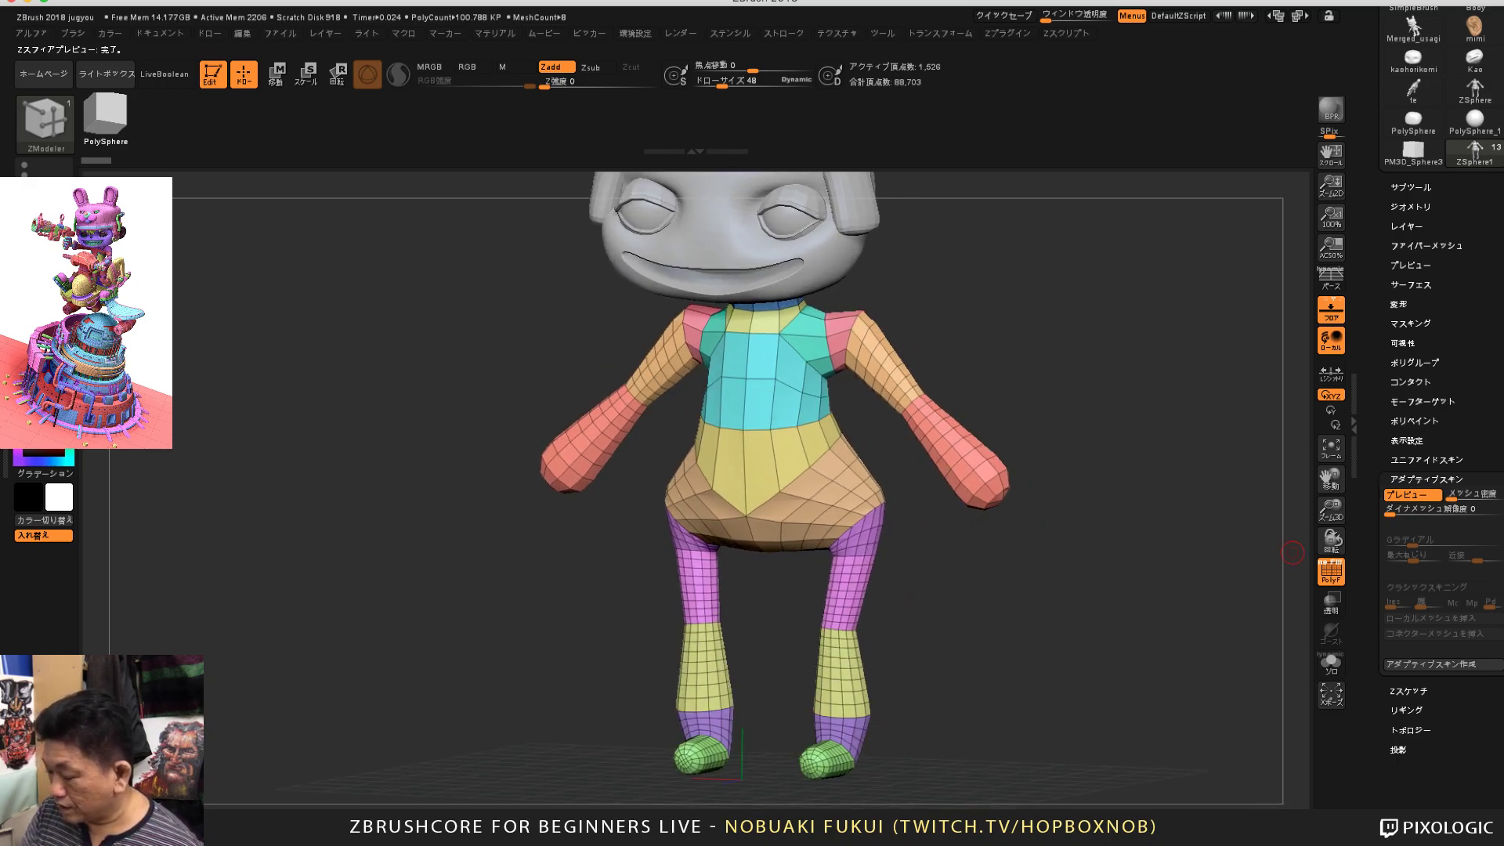
# Step: Delete the ZSphere1 body subtool from the character
pyautogui.scroll(5, 1442, 391)
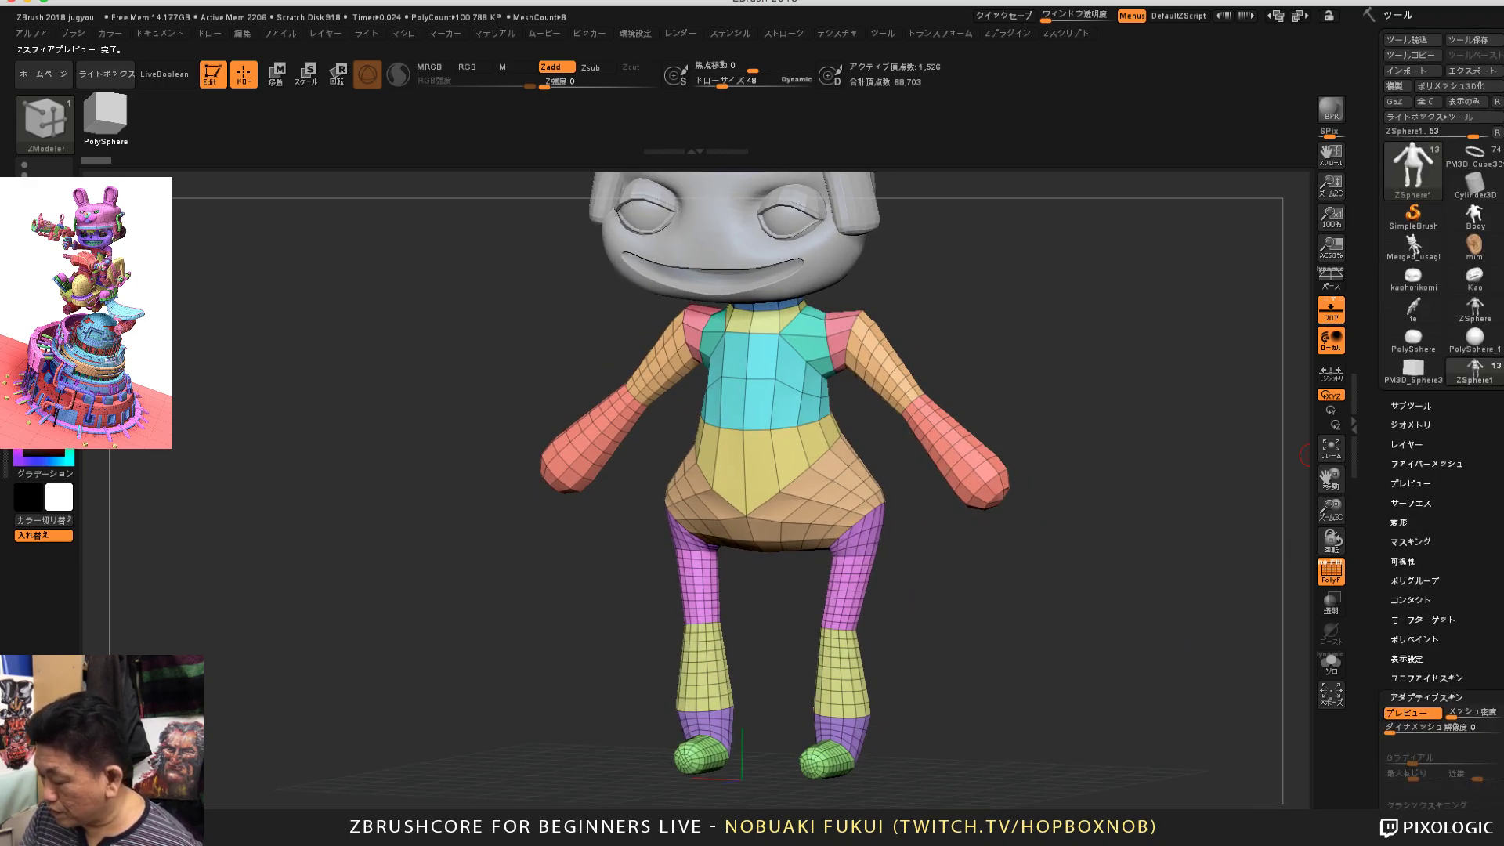
pyautogui.click(1411, 406)
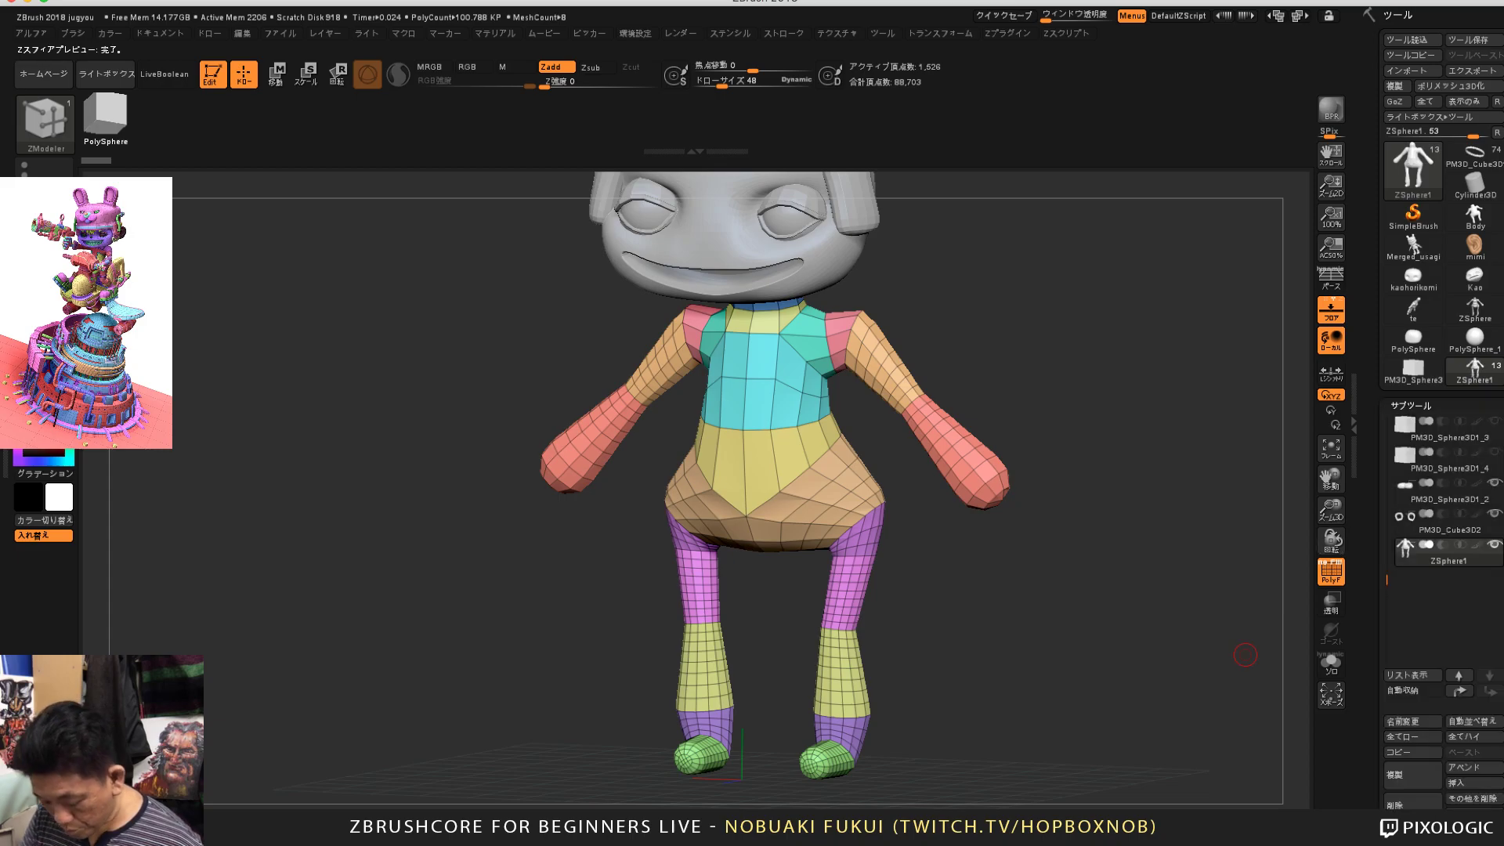
pyautogui.keyDown('alt'); pyautogui.moveTo(1246, 655); pyautogui.dragTo(1204, 659); pyautogui.keyUp('alt')
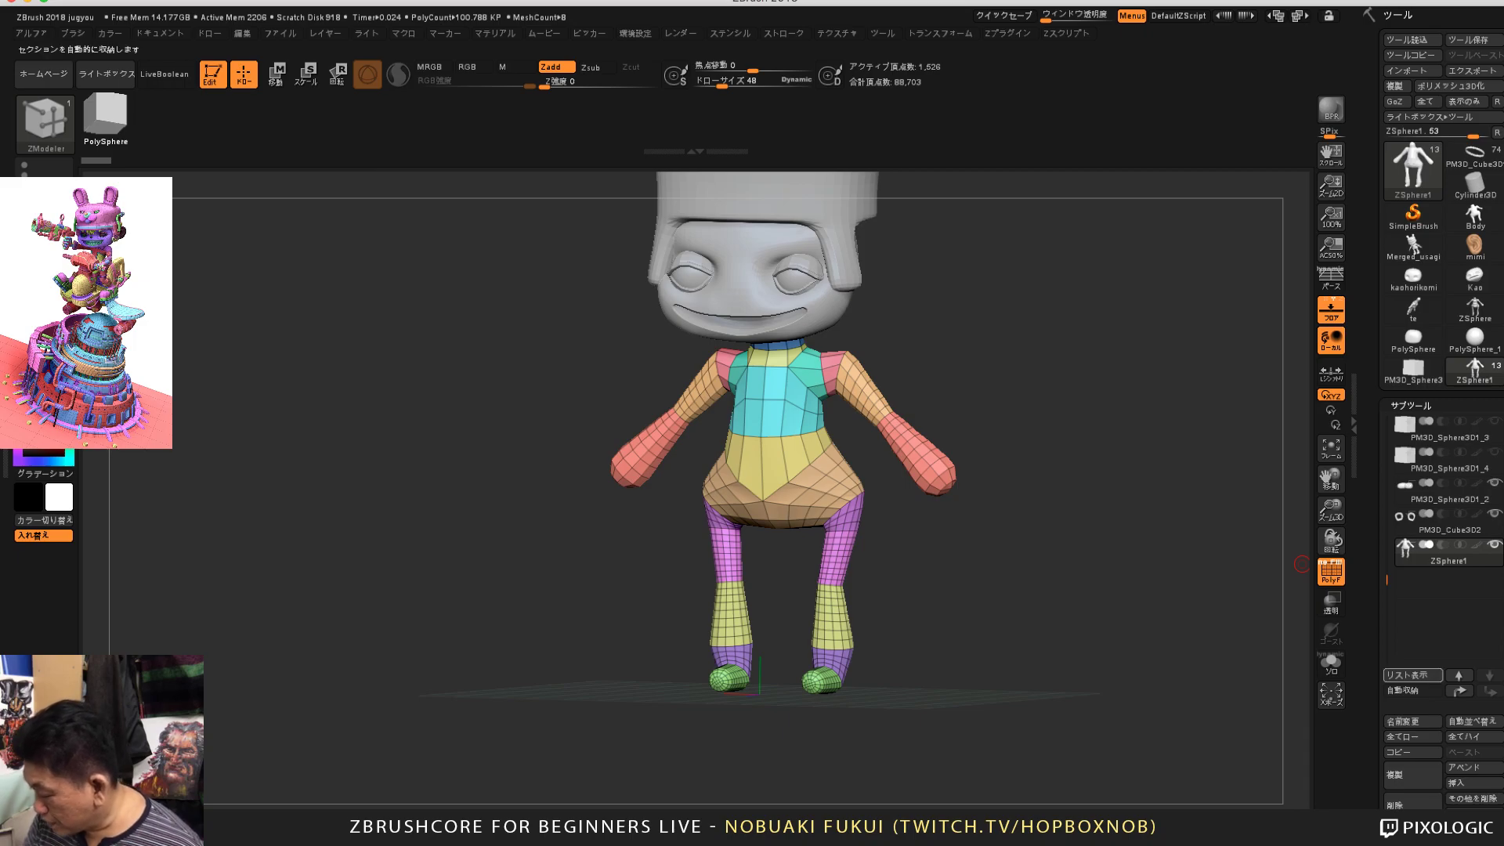
pyautogui.click(1410, 803)
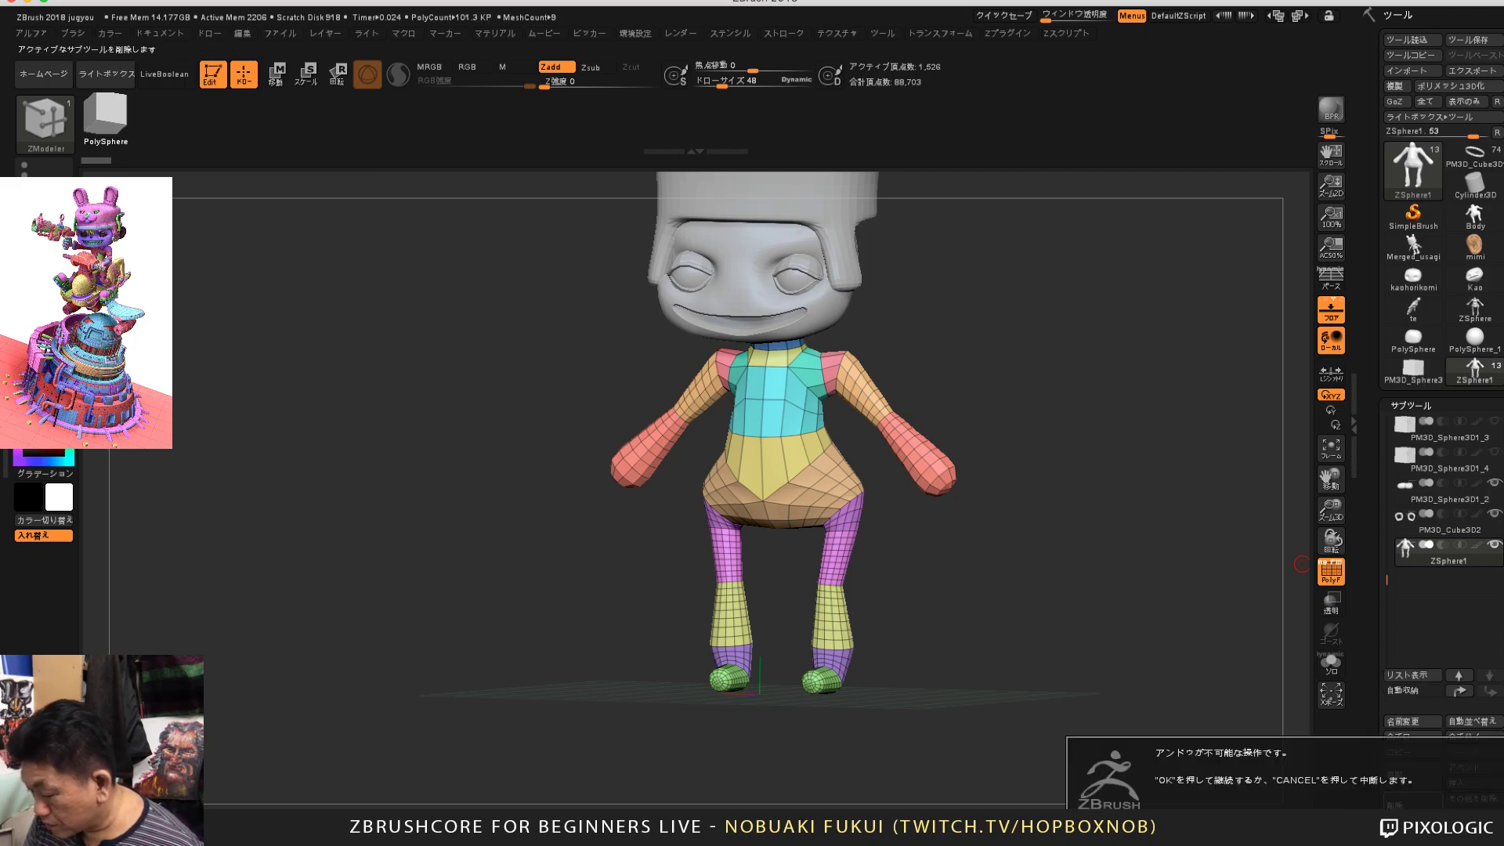
pyautogui.click(1244, 822)
# Step: Switch to the standalone ZSphere body tool, preview its adaptive skin and convert it to a PolyMesh3D
pyautogui.moveTo(1258, 656); pyautogui.dragTo(1254, 600)
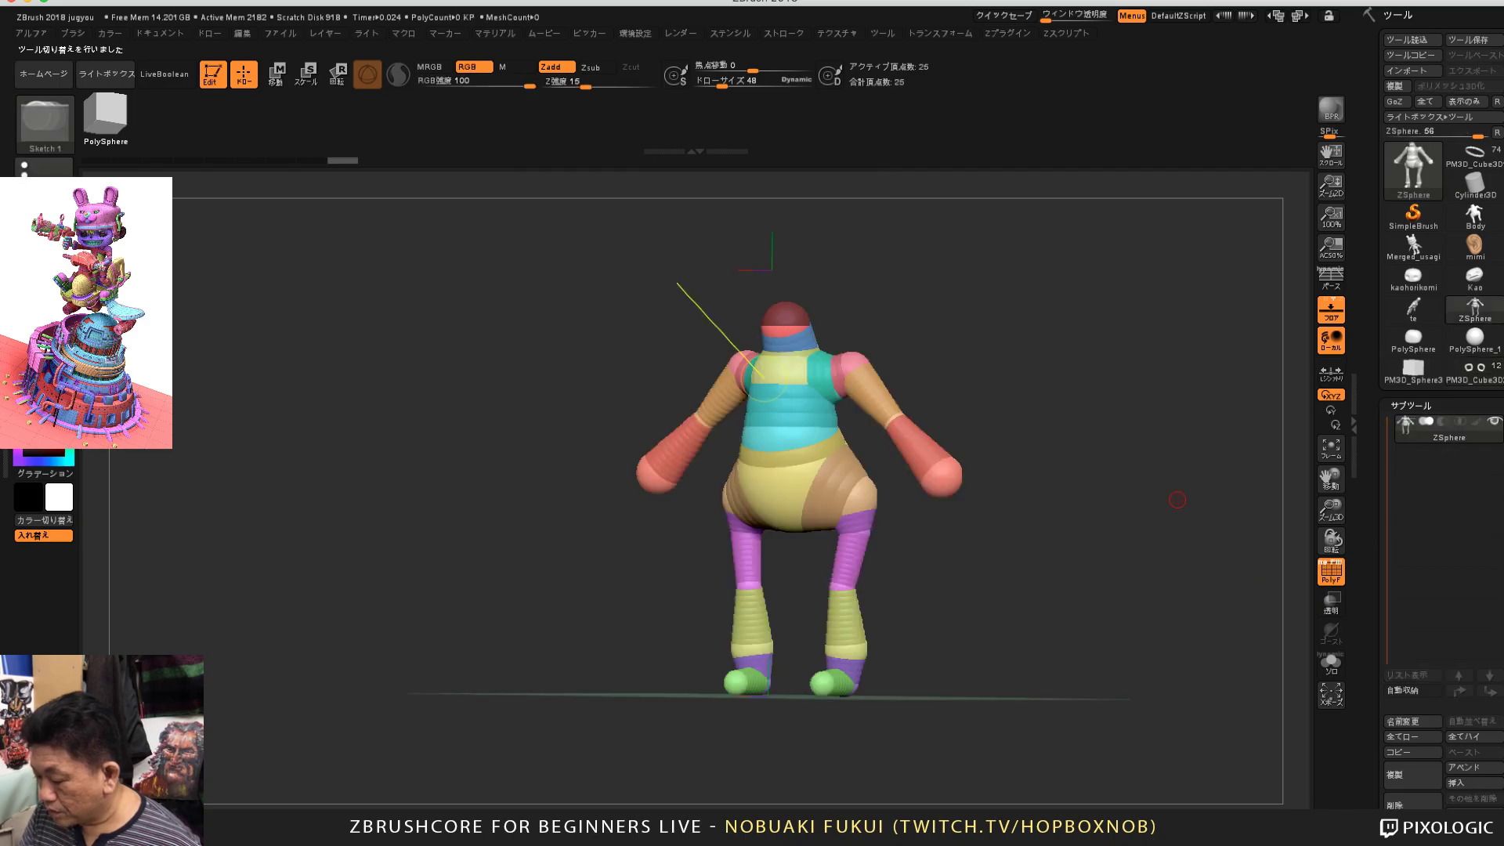
pyautogui.moveTo(1176, 504); pyautogui.dragTo(1166, 672)
pyautogui.press('a')
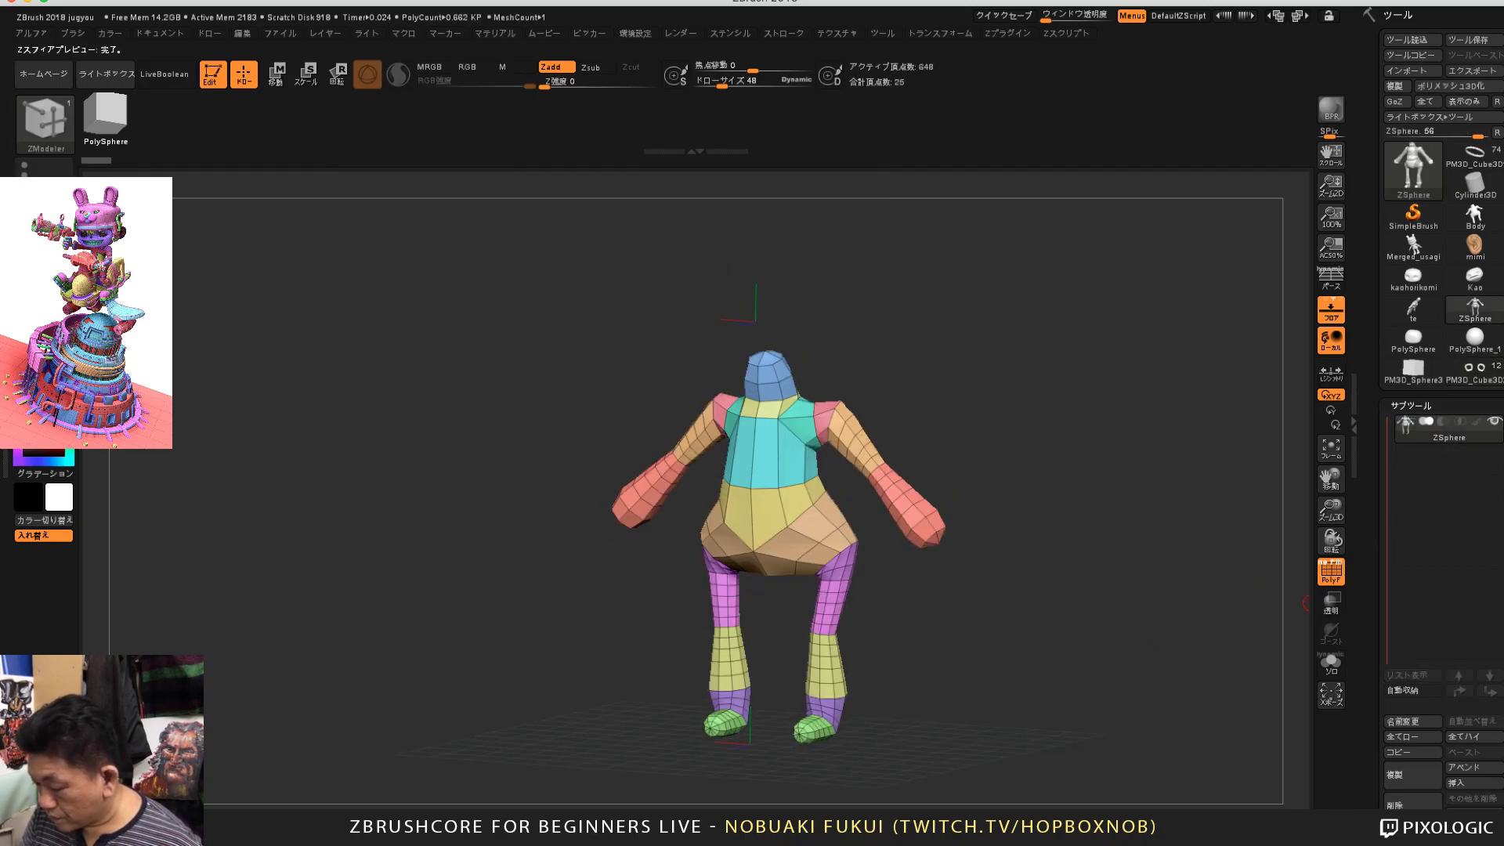
pyautogui.moveTo(1159, 621); pyautogui.dragTo(1145, 586)
pyautogui.click(1451, 86)
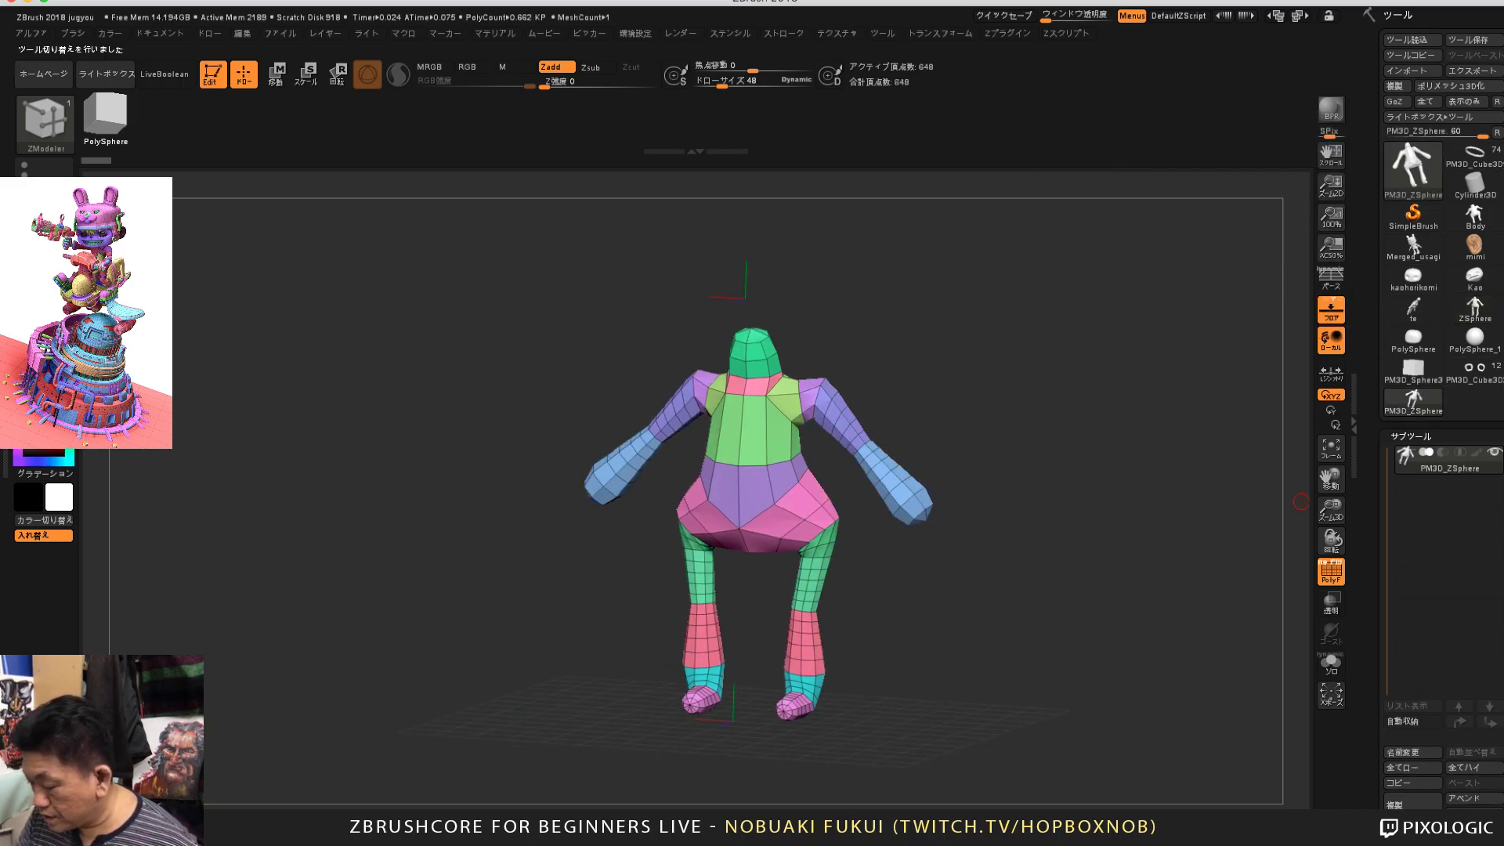
# Step: Return to the character's PM3D_Cube3D2 head tool and append the converted PM3D_ZSphere body as a subtool
pyautogui.click(1474, 369)
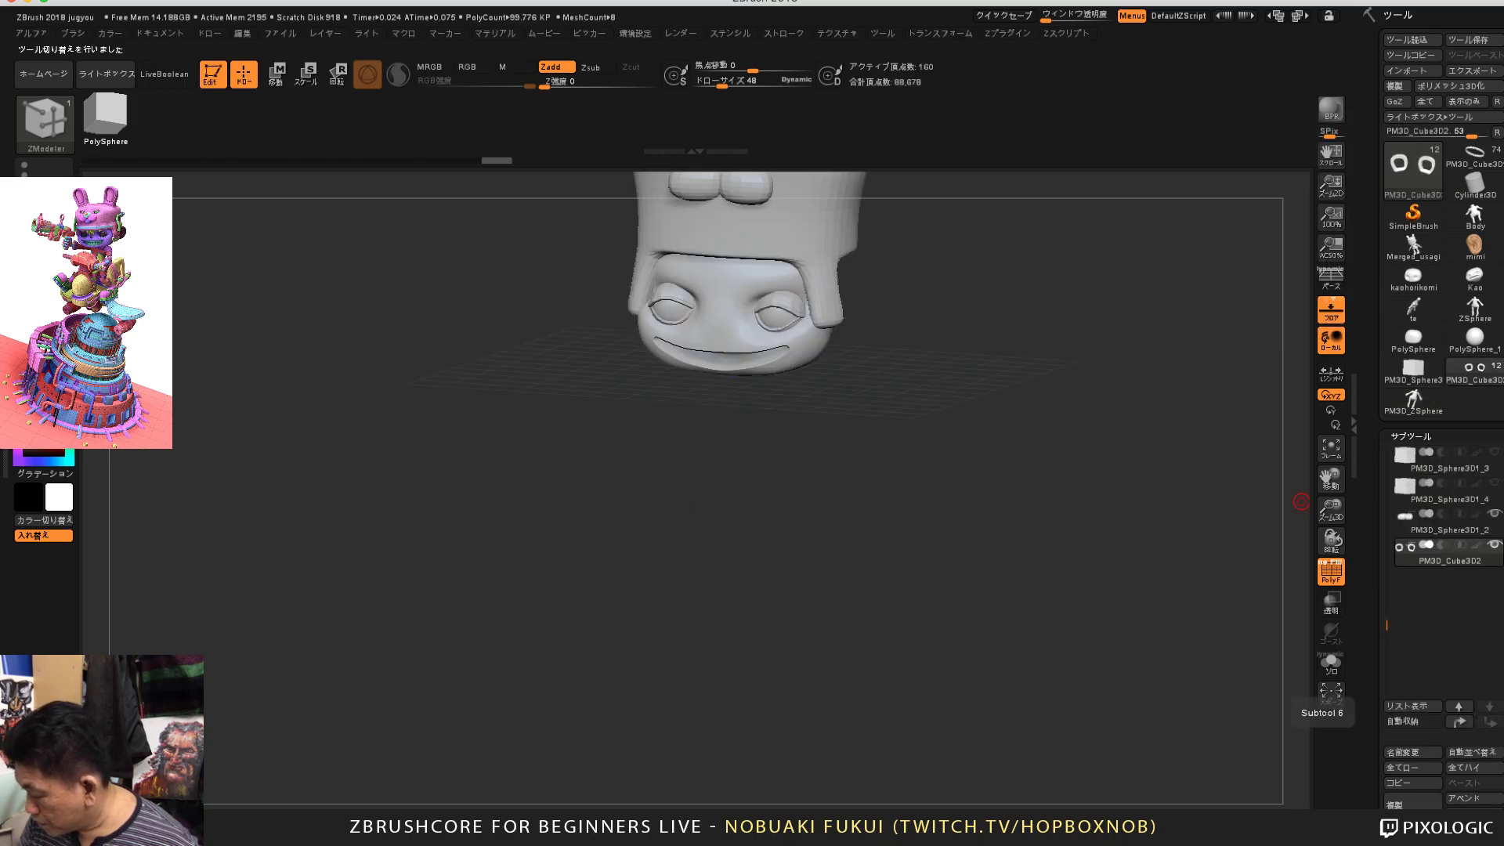
pyautogui.click(1465, 798)
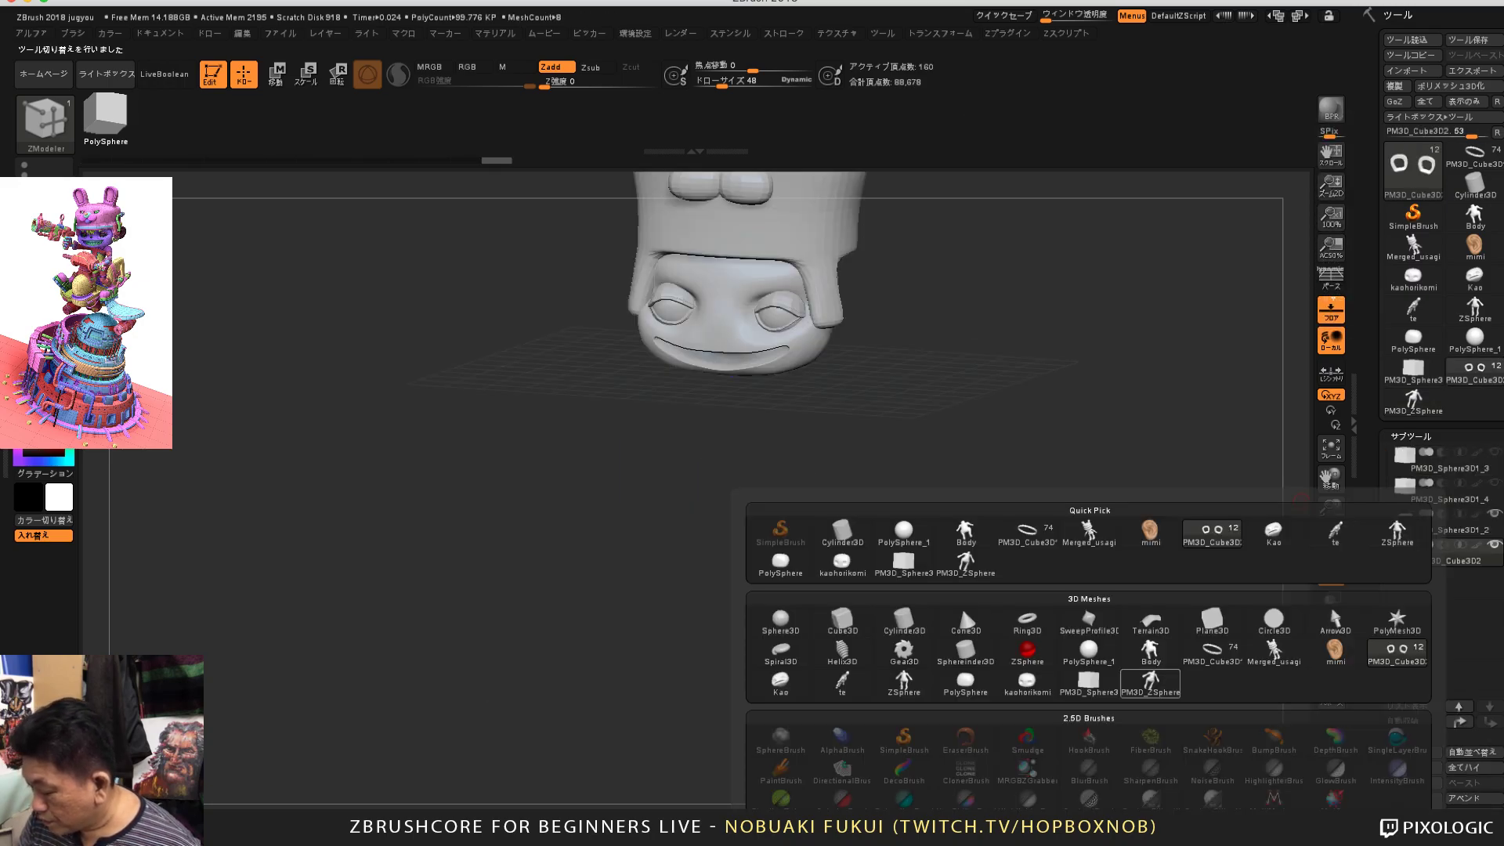
pyautogui.moveTo(1150, 684)
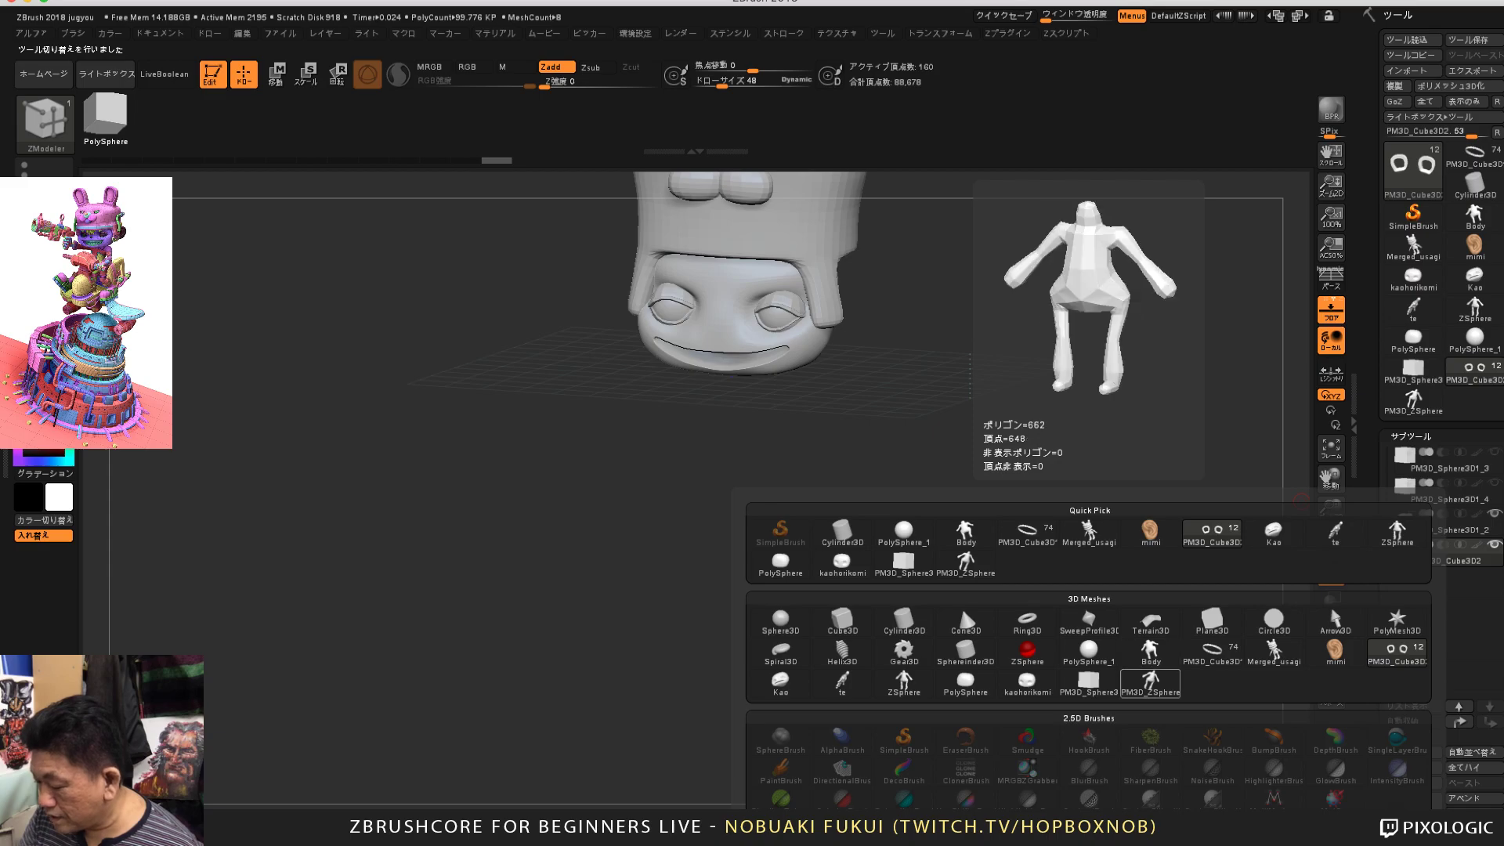
pyautogui.click(1151, 682)
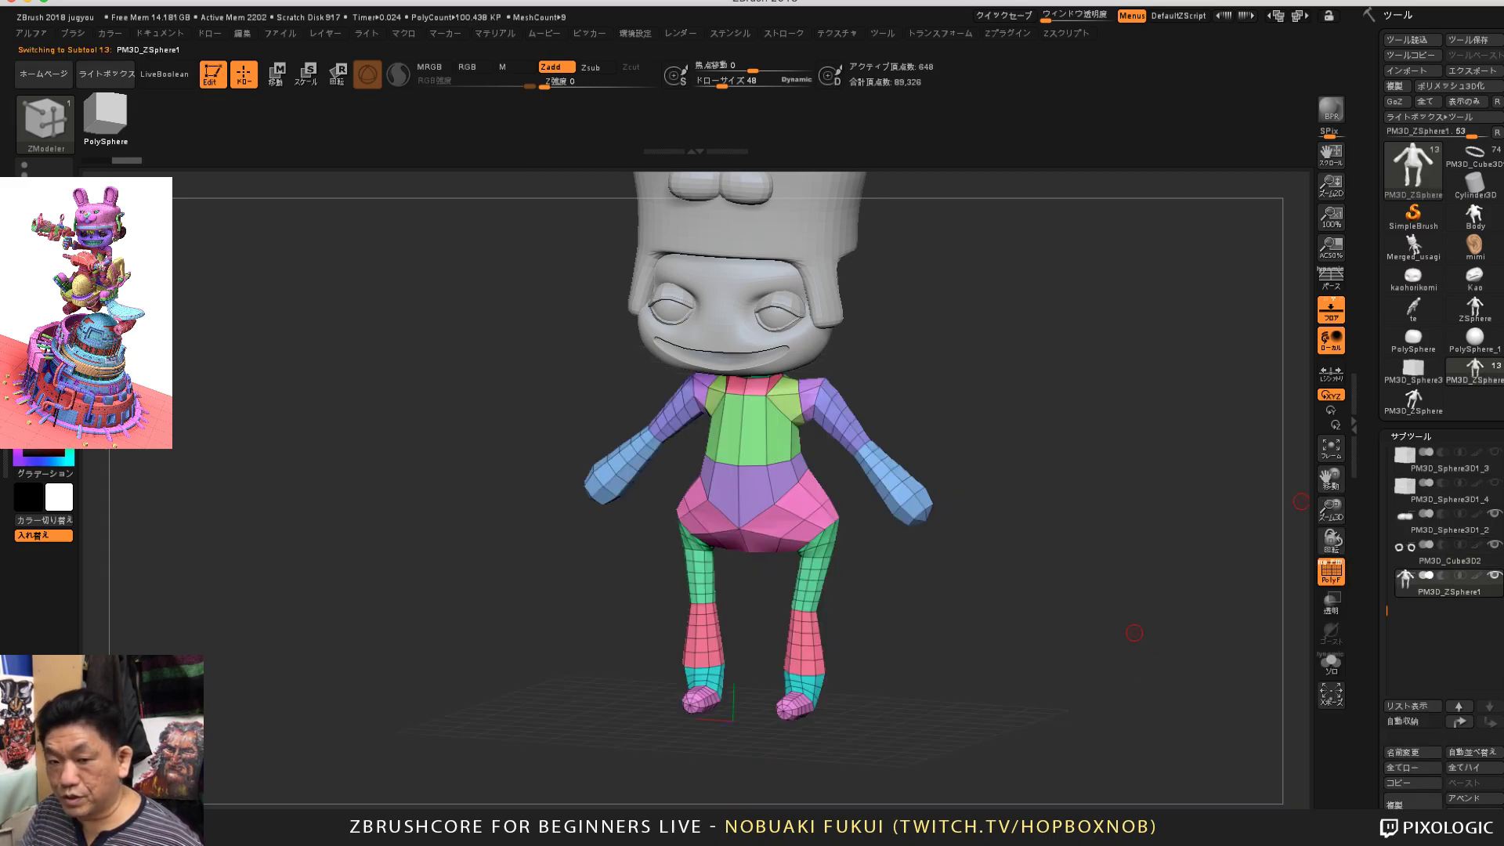
# Step: Widen the sides of the body mesh's torso below the arms using the Move brush with draw size 384
pyautogui.moveTo(1135, 633)
pyautogui.keyDown('alt'); pyautogui.mouseDown()
pyautogui.moveTo(1136, 709)
pyautogui.moveTo(1132, 661)
pyautogui.moveTo(1073, 664)
pyautogui.moveTo(1131, 708)
pyautogui.mouseUp(); pyautogui.keyUp('alt')
pyautogui.moveTo(1205, 665)
pyautogui.keyDown('alt'); pyautogui.mouseDown()
pyautogui.moveTo(1086, 670)
pyautogui.moveTo(1158, 714)
pyautogui.moveTo(1199, 708)
pyautogui.moveTo(1146, 714)
pyautogui.mouseUp(); pyautogui.keyUp('alt')
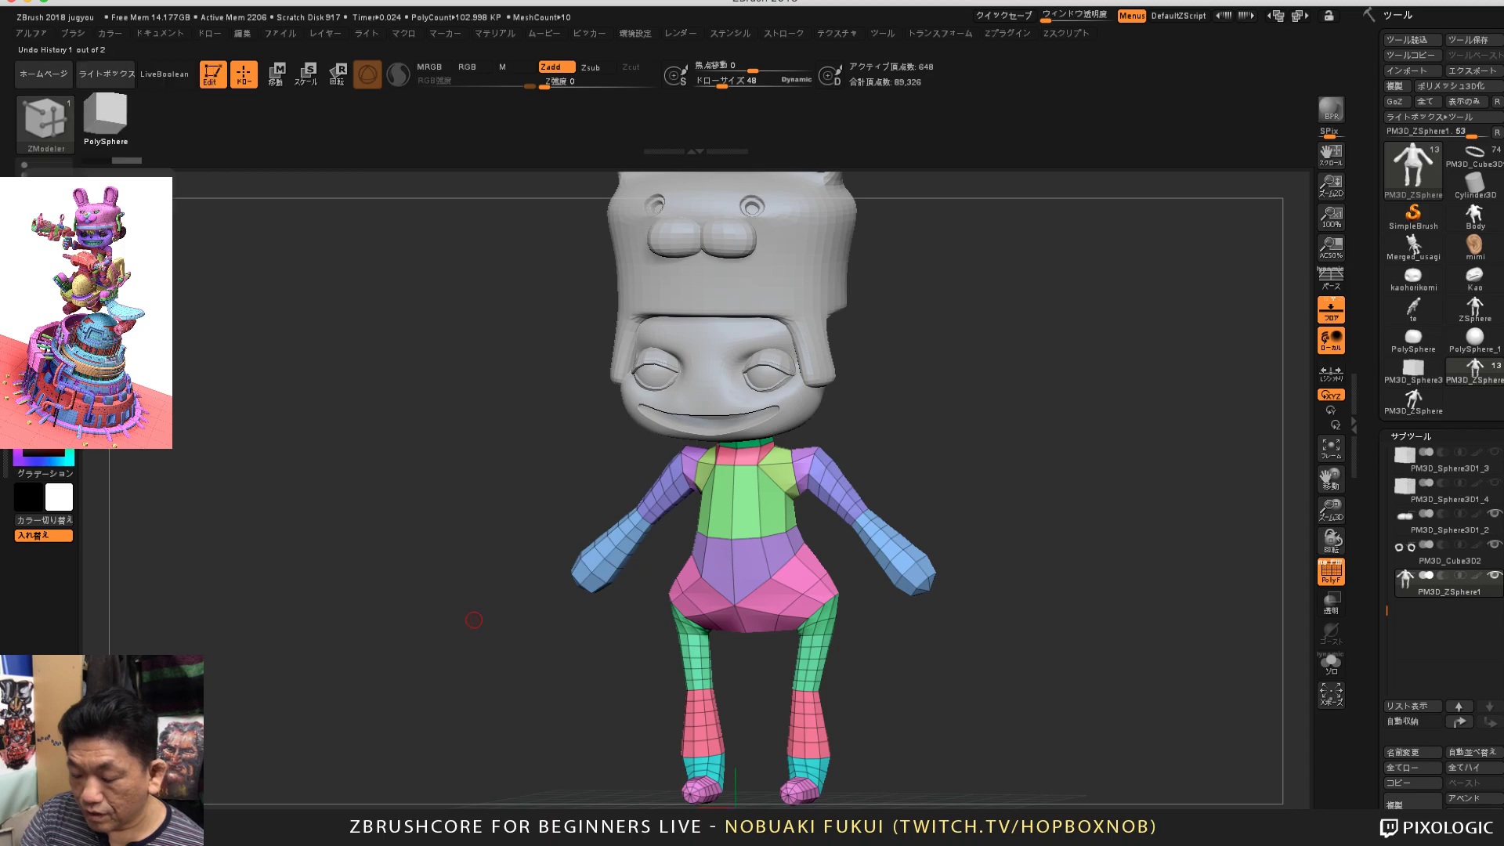
pyautogui.press('b')
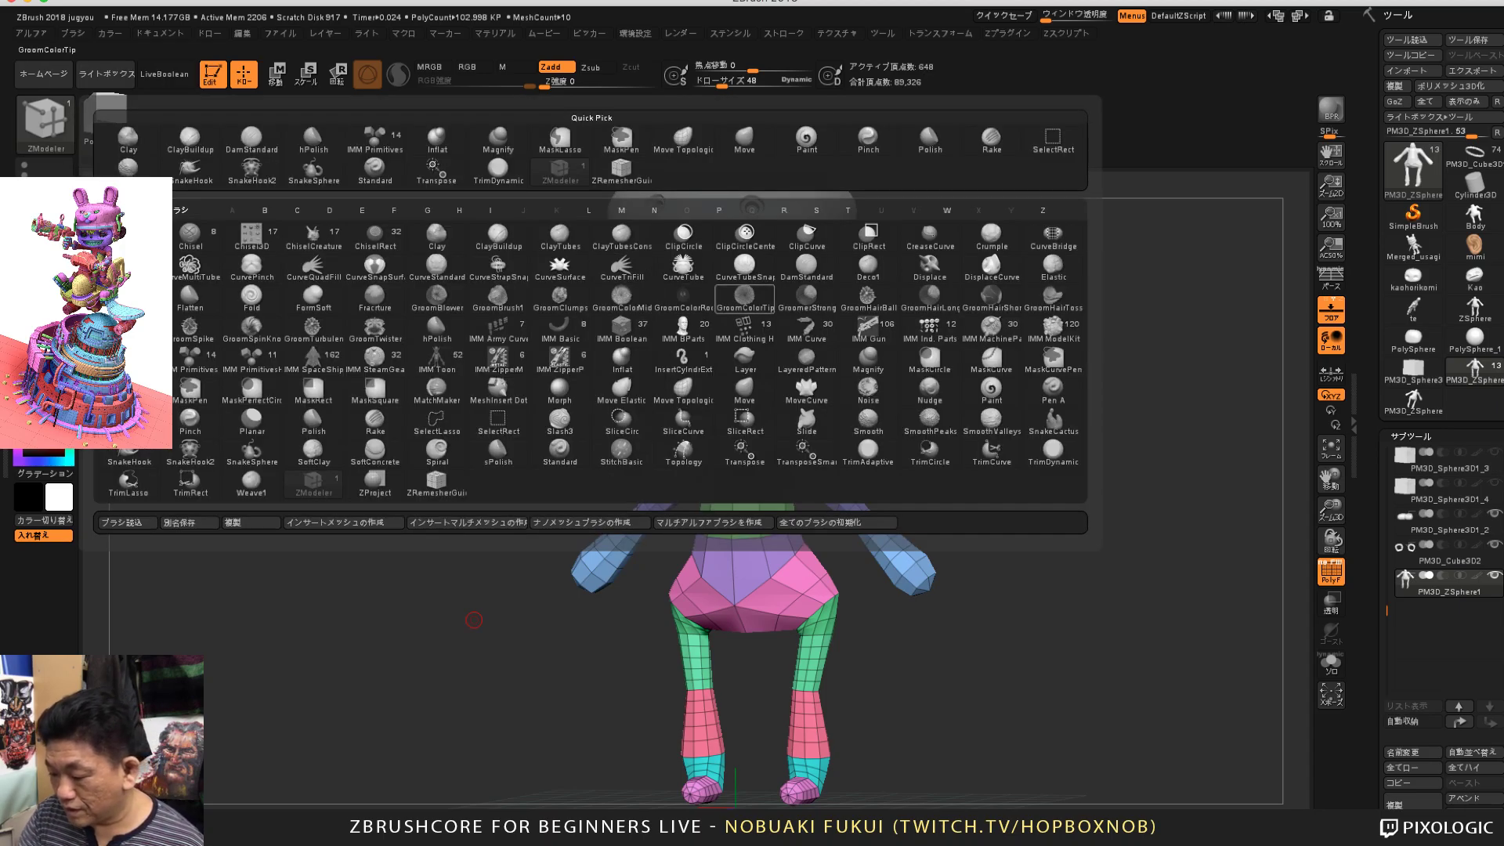
pyautogui.click(744, 137)
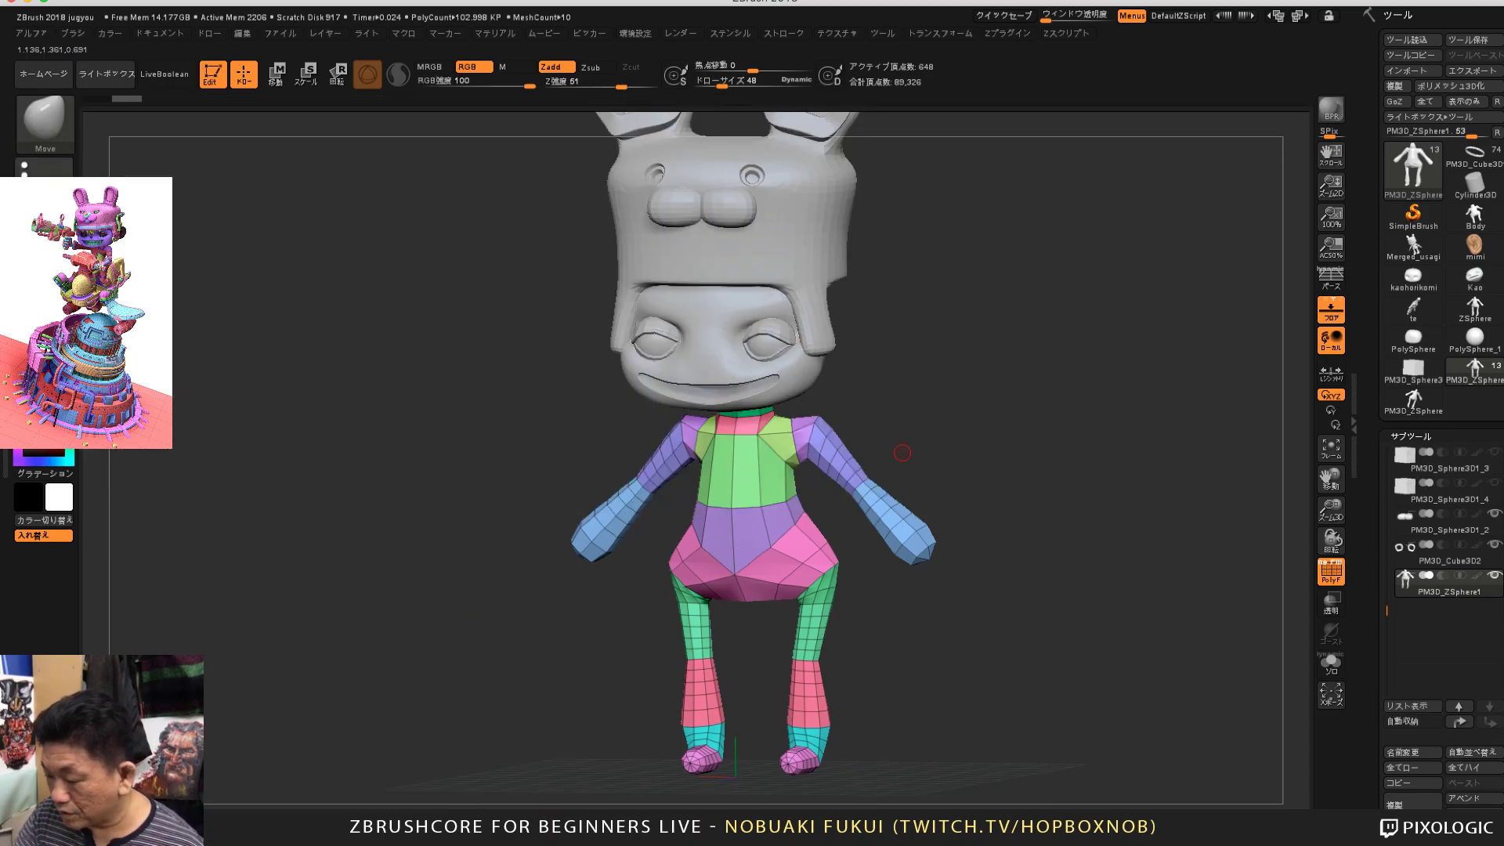
pyautogui.moveTo(721, 84); pyautogui.dragTo(764, 83)
pyautogui.moveTo(942, 431)
pyautogui.keyDown('shift'); pyautogui.mouseDown()
pyautogui.moveTo(968, 430)
pyautogui.moveTo(898, 470)
pyautogui.moveTo(898, 501)
pyautogui.moveTo(915, 500)
pyautogui.mouseUp(); pyautogui.keyUp('shift')
pyautogui.moveTo(838, 598); pyautogui.dragTo(865, 567)
pyautogui.keyDown('alt'); pyautogui.moveTo(952, 633); pyautogui.dragTo(948, 632); pyautogui.keyUp('alt')
pyautogui.moveTo(1045, 507)
pyautogui.mouseDown()
pyautogui.moveTo(1031, 507)
pyautogui.moveTo(1013, 401)
pyautogui.moveTo(1020, 497)
pyautogui.mouseUp()
pyautogui.moveTo(846, 470); pyautogui.dragTo(857, 473)
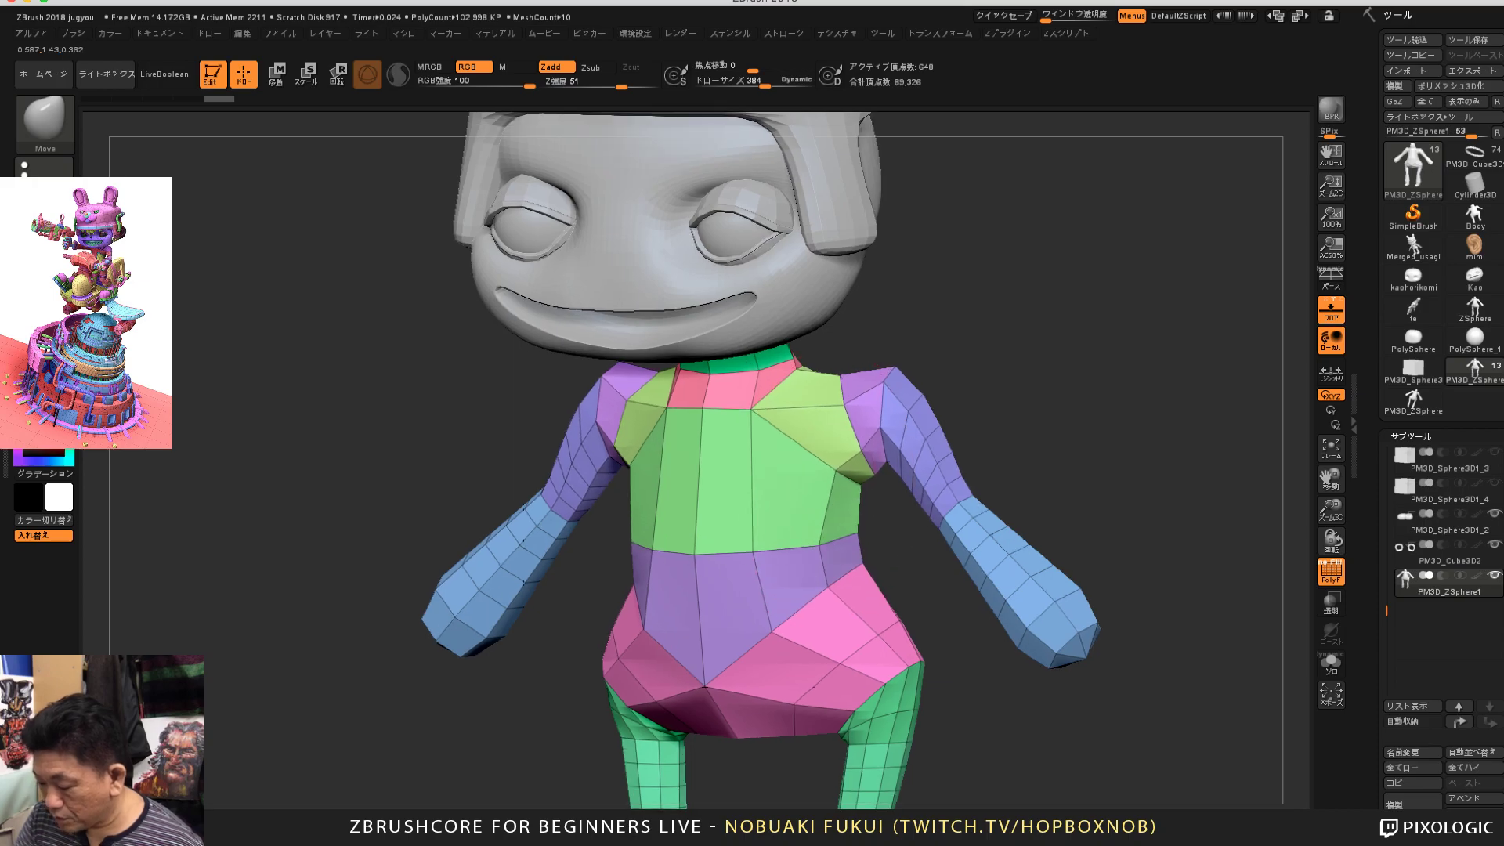
pyautogui.moveTo(845, 294); pyautogui.dragTo(997, 460)
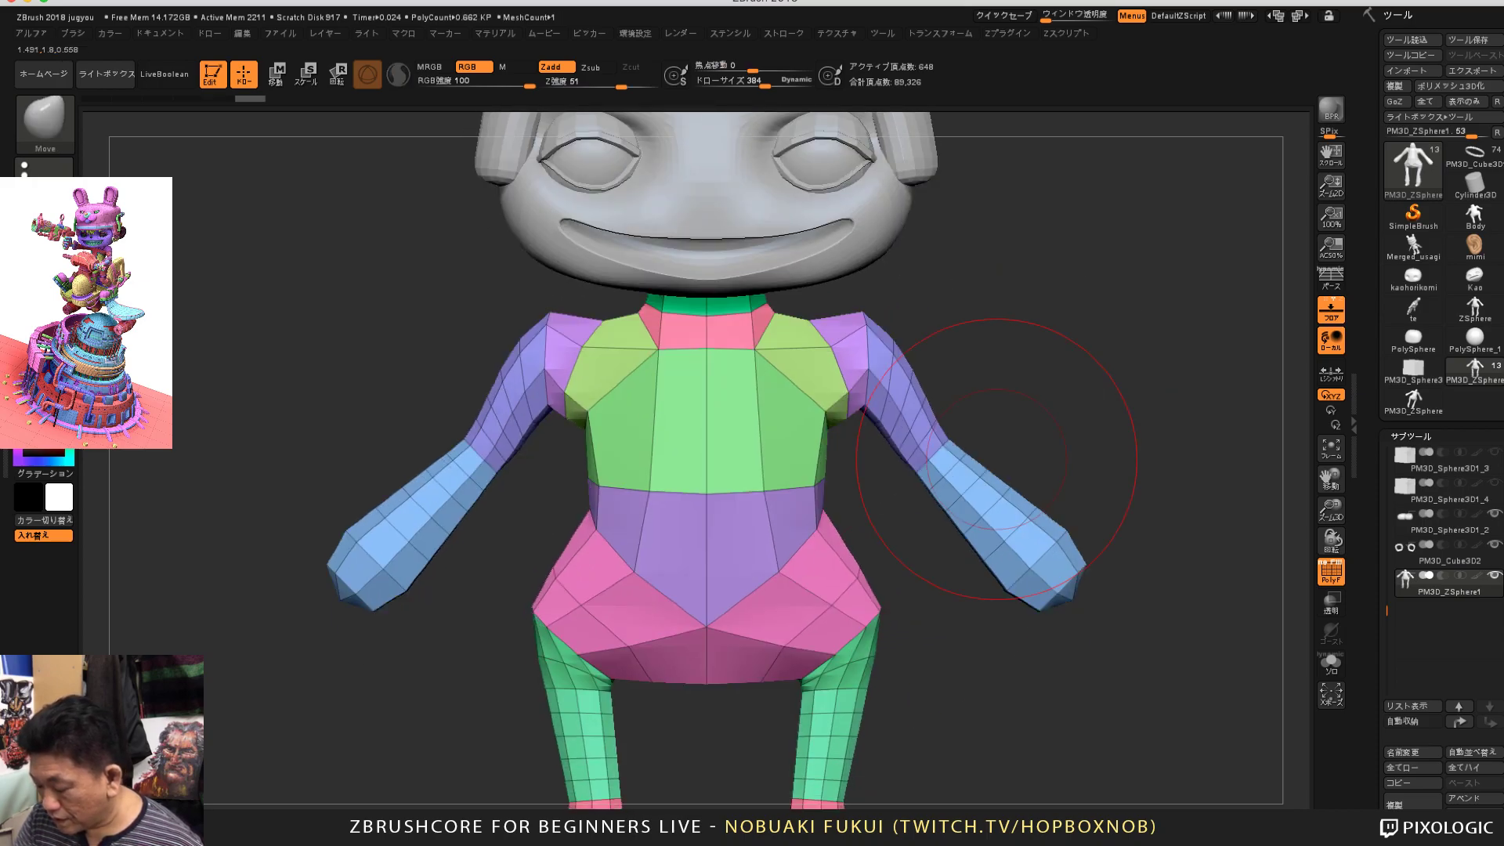
pyautogui.moveTo(964, 611)
pyautogui.mouseDown()
pyautogui.moveTo(936, 611)
pyautogui.moveTo(935, 447)
pyautogui.moveTo(848, 455)
pyautogui.moveTo(864, 494)
pyautogui.moveTo(928, 520)
pyautogui.mouseUp()
pyautogui.moveTo(945, 593)
pyautogui.mouseDown()
pyautogui.moveTo(976, 546)
pyautogui.moveTo(1075, 550)
pyautogui.mouseUp()
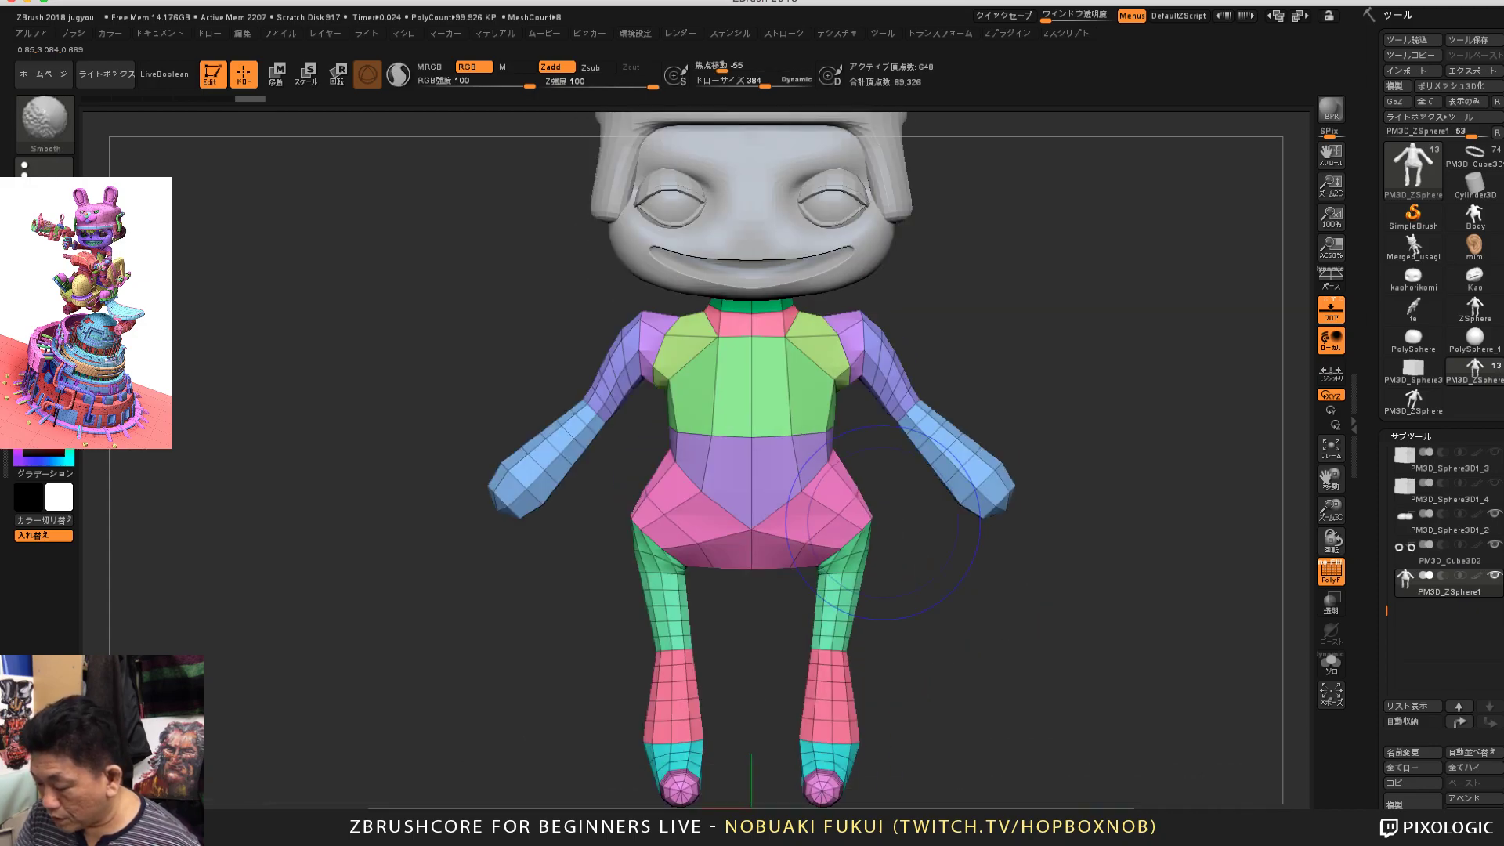
# Step: Reshape the hips with the Move brush, pulling the outer corners above the thighs inward and the upper sides outward
pyautogui.moveTo(909, 521)
pyautogui.keyDown('alt'); pyautogui.mouseDown()
pyautogui.moveTo(900, 541)
pyautogui.moveTo(856, 506)
pyautogui.moveTo(868, 520)
pyautogui.moveTo(868, 474)
pyautogui.moveTo(880, 478)
pyautogui.mouseUp(); pyautogui.keyUp('alt')
pyautogui.moveTo(979, 501)
pyautogui.mouseDown()
pyautogui.moveTo(957, 533)
pyautogui.moveTo(970, 520)
pyautogui.mouseUp()
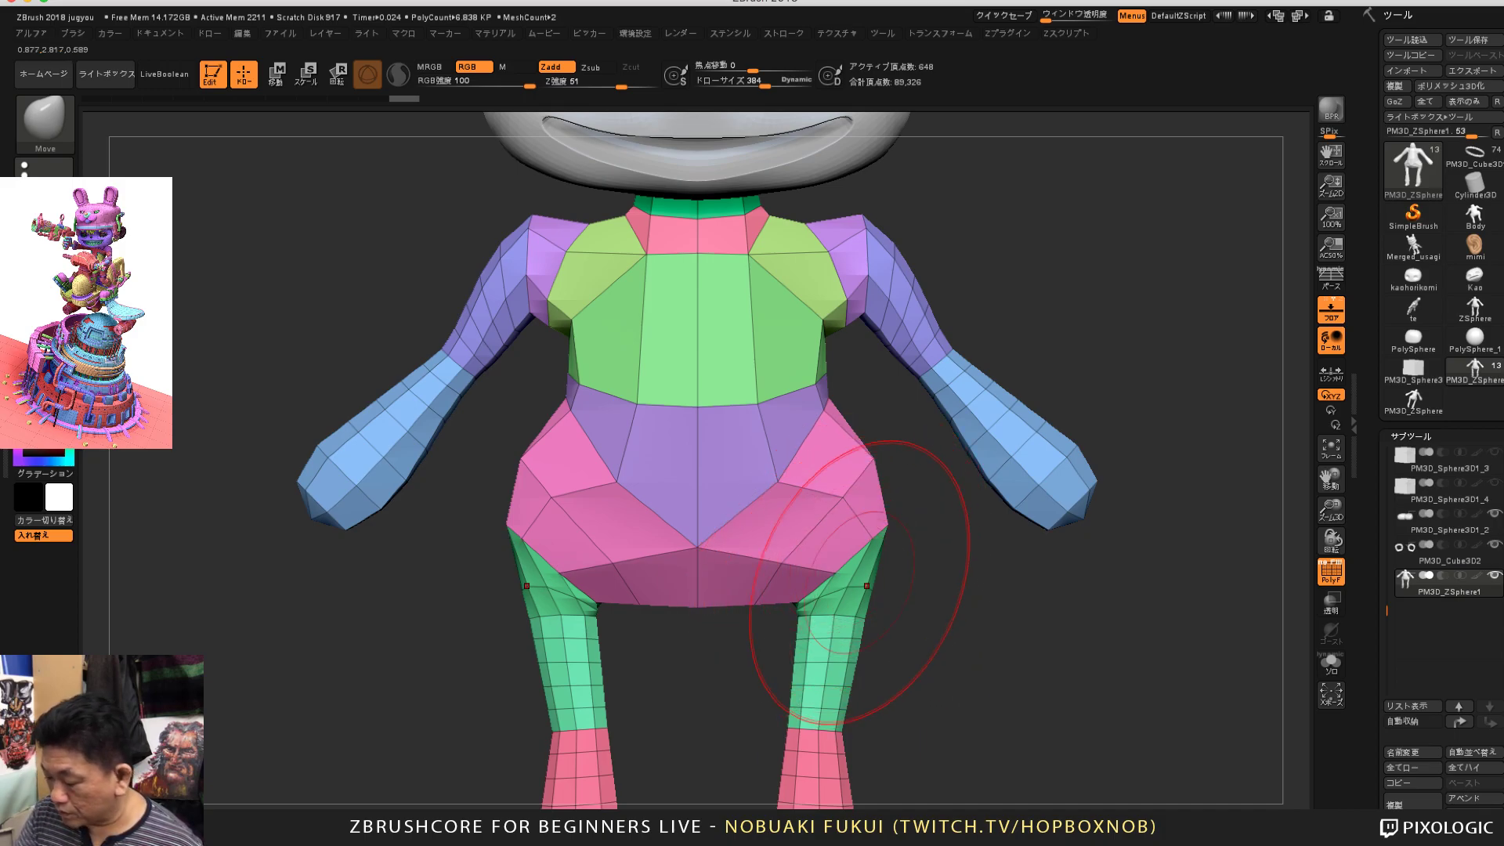
pyautogui.moveTo(885, 523); pyautogui.dragTo(870, 532)
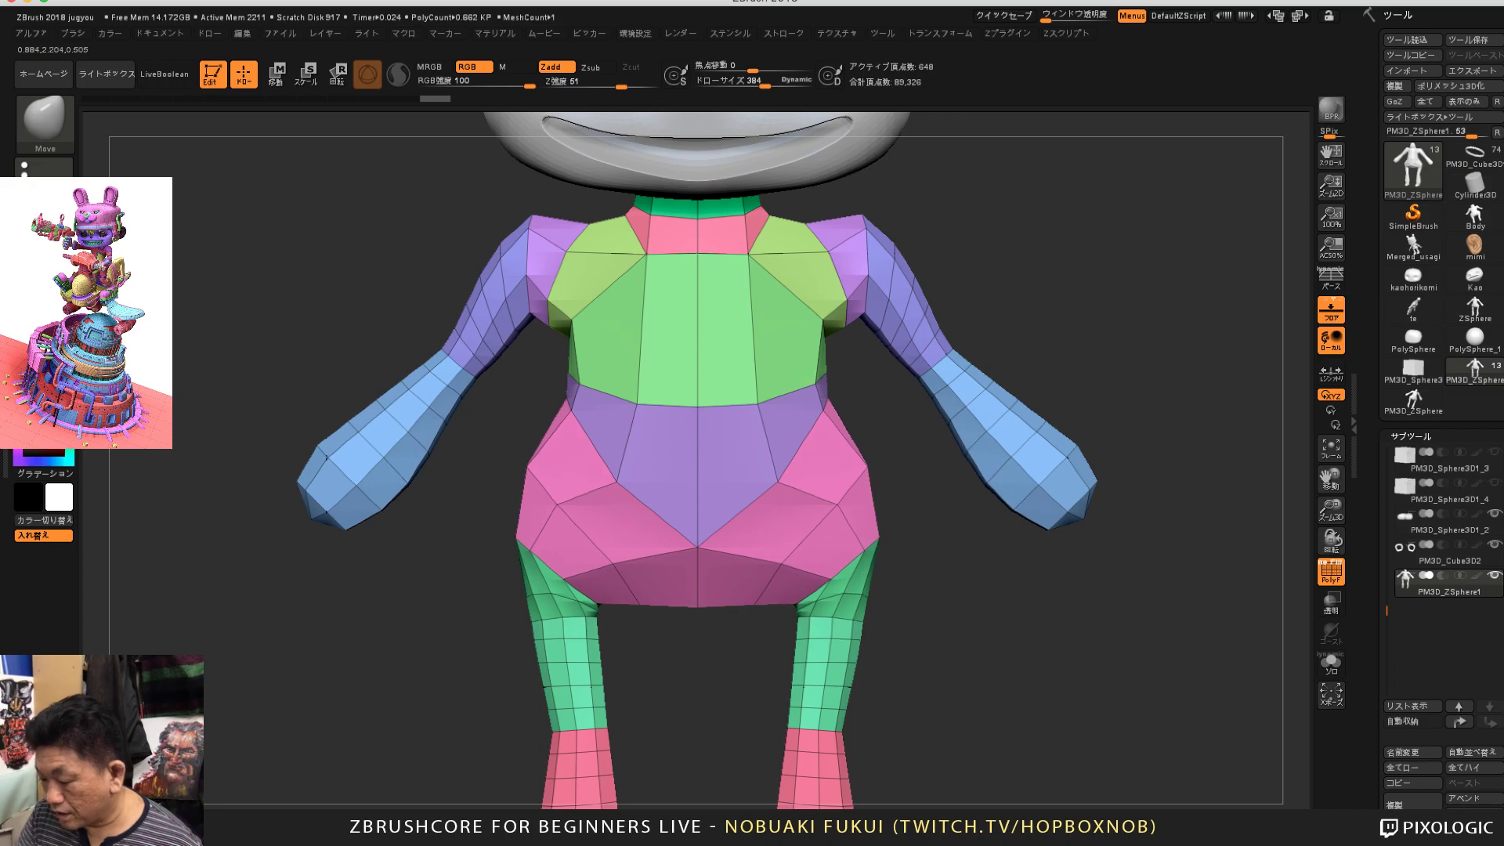
pyautogui.moveTo(857, 472); pyautogui.dragTo(895, 476)
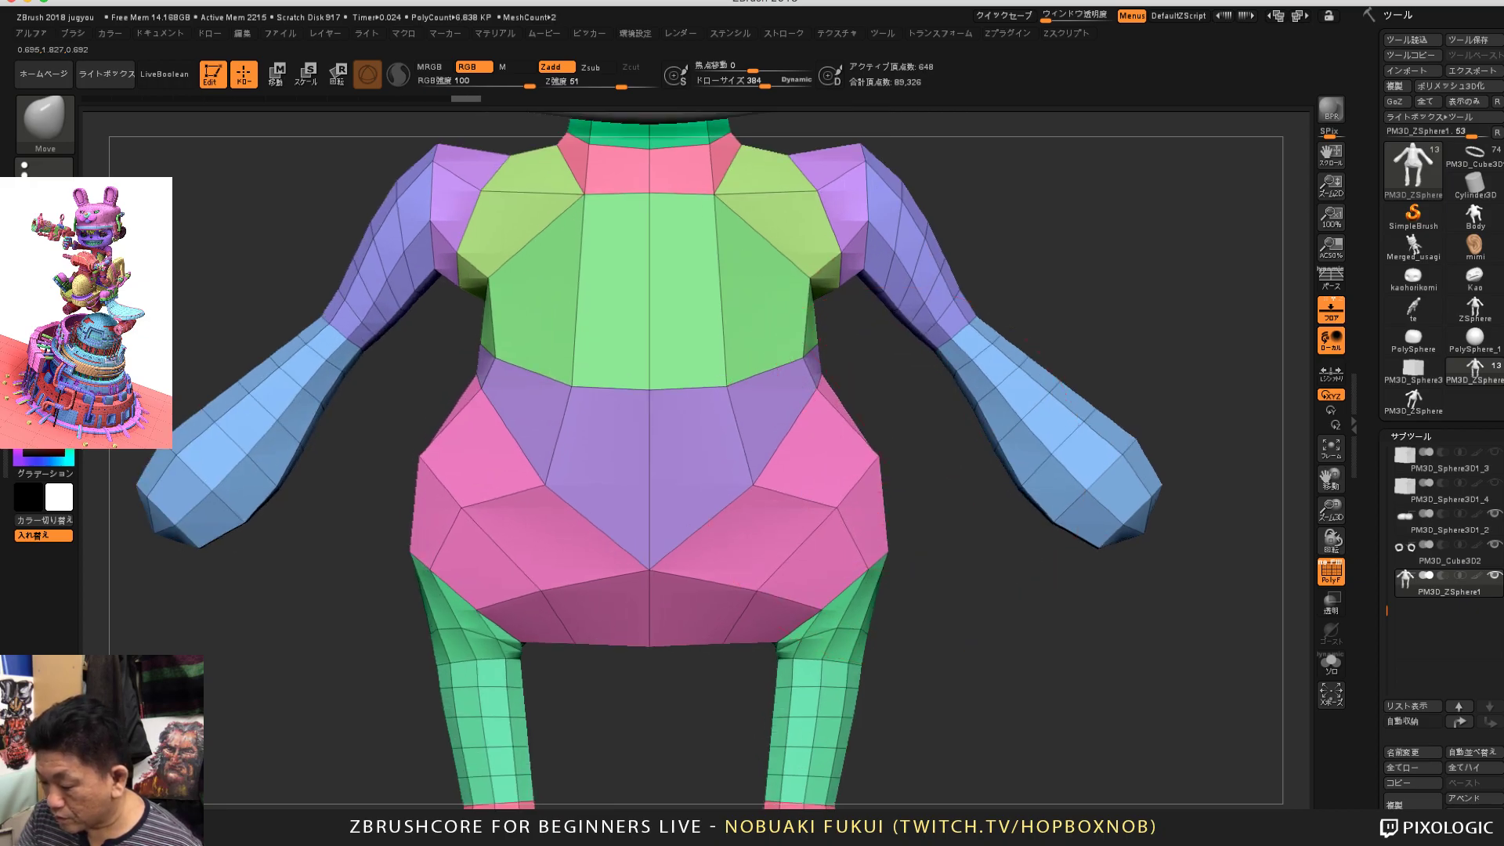
# Step: Undo the last waist stroke, reduce the Move brush's draw size to 215 and pull the waist outward
pyautogui.scroll(2, 855, 417)
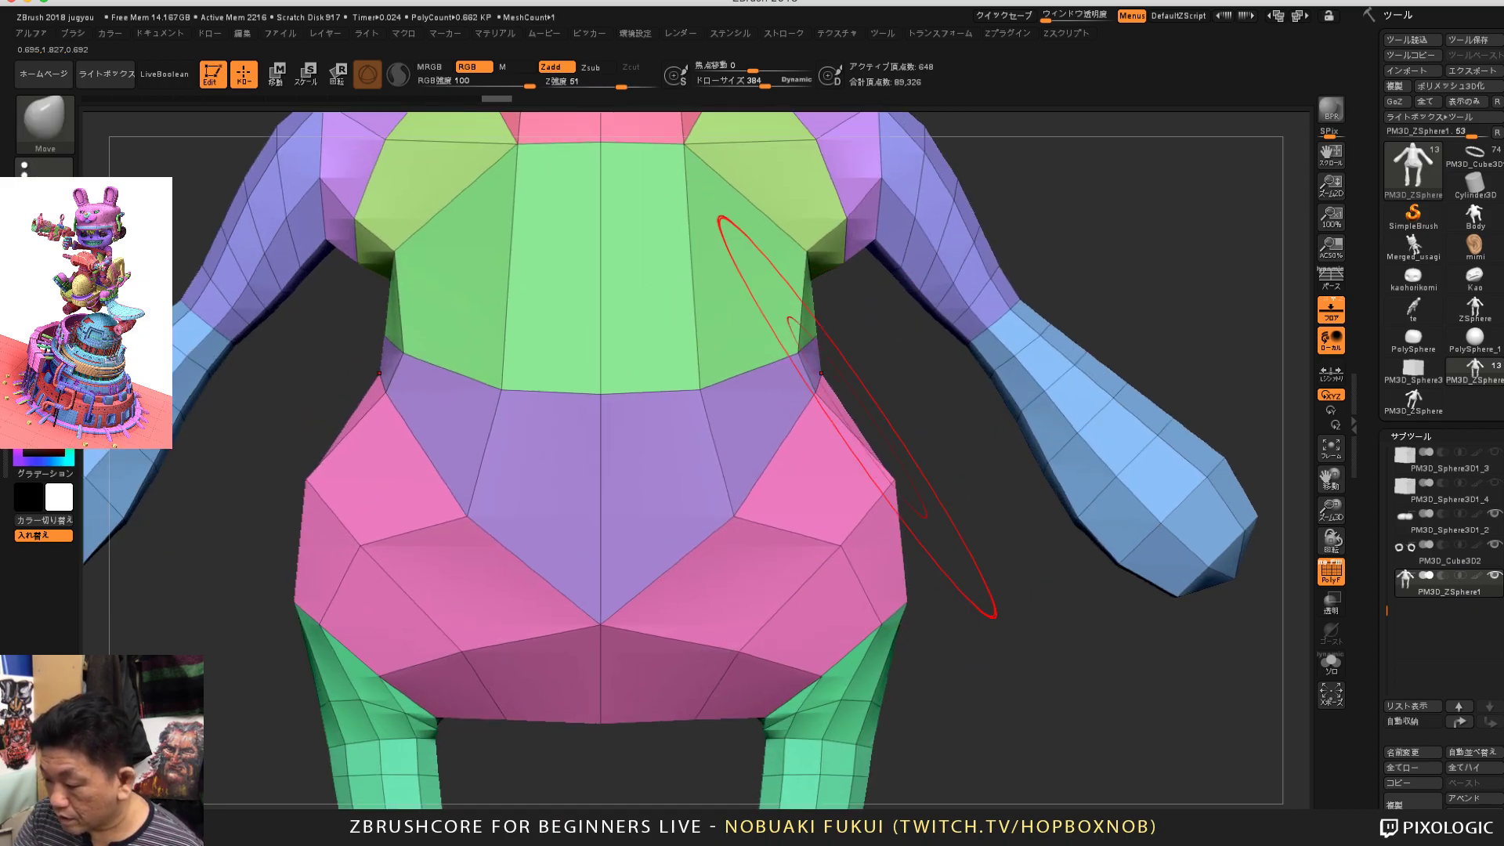
pyautogui.hotkey('ctrl', 'z')
pyautogui.moveTo(768, 83); pyautogui.dragTo(749, 83)
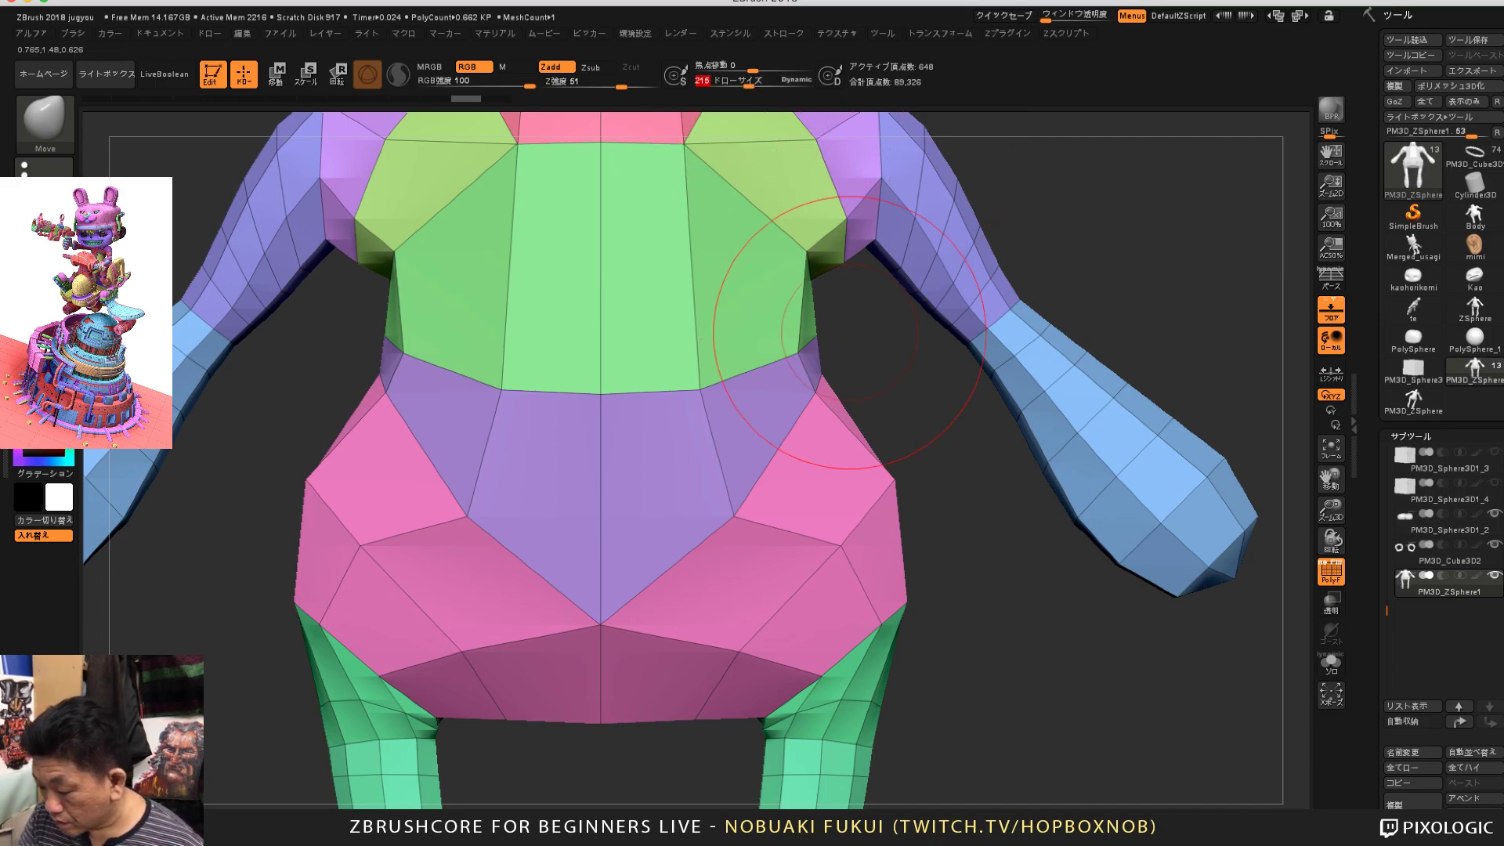
pyautogui.scroll(-2, 822, 374)
pyautogui.moveTo(817, 341)
pyautogui.mouseDown()
pyautogui.moveTo(816, 426)
pyautogui.moveTo(815, 392)
pyautogui.moveTo(868, 405)
pyautogui.moveTo(854, 433)
pyautogui.moveTo(863, 382)
pyautogui.mouseUp()
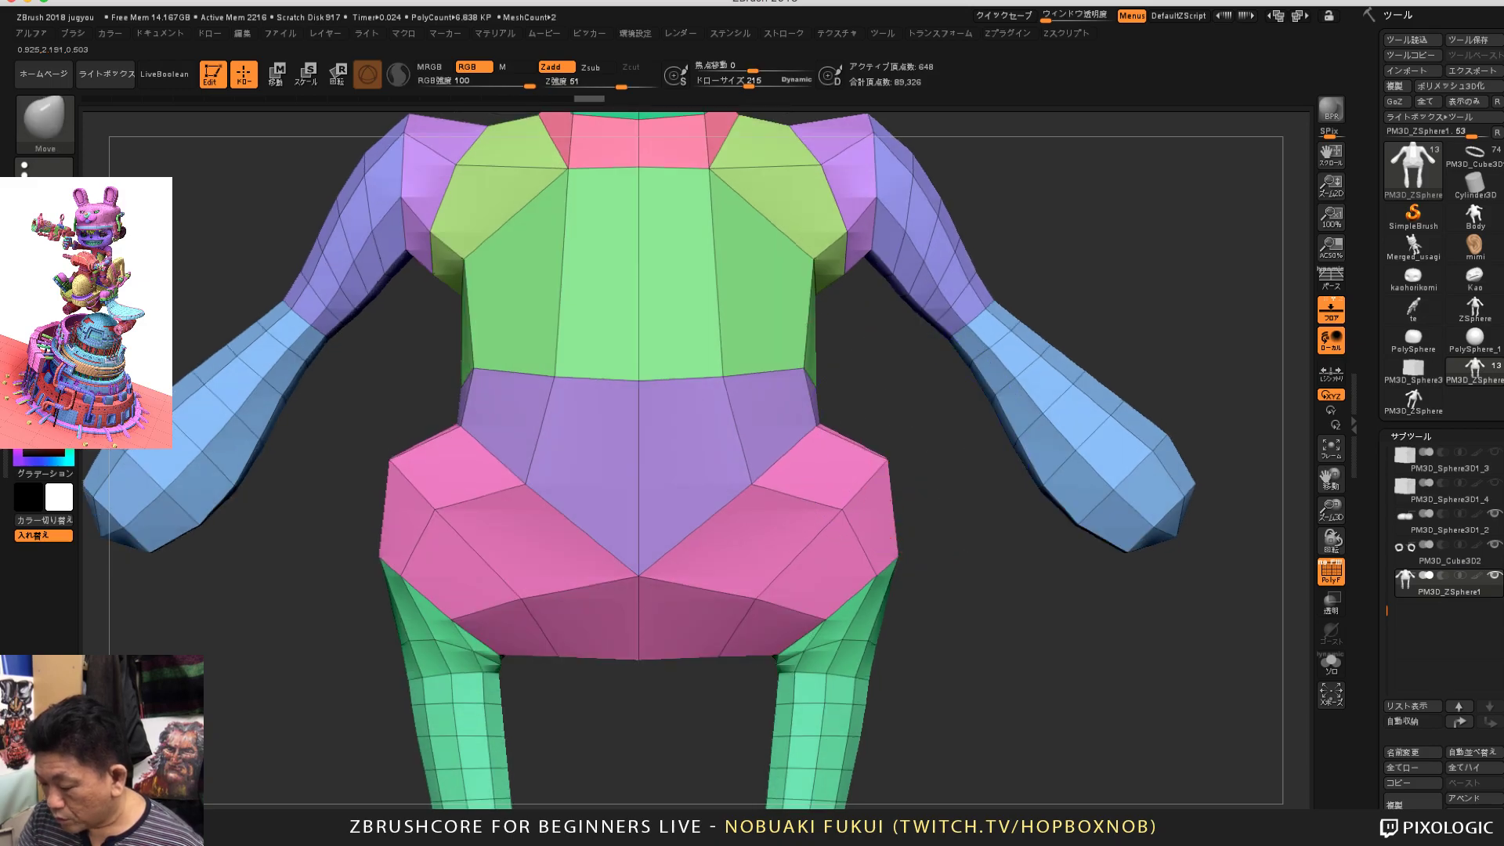
# Step: Adjust the outer hip corners and the lower pelvis edge beside the inner thighs with the Move brush
pyautogui.moveTo(888, 456); pyautogui.dragTo(888, 458)
pyautogui.moveTo(901, 549); pyautogui.dragTo(924, 605)
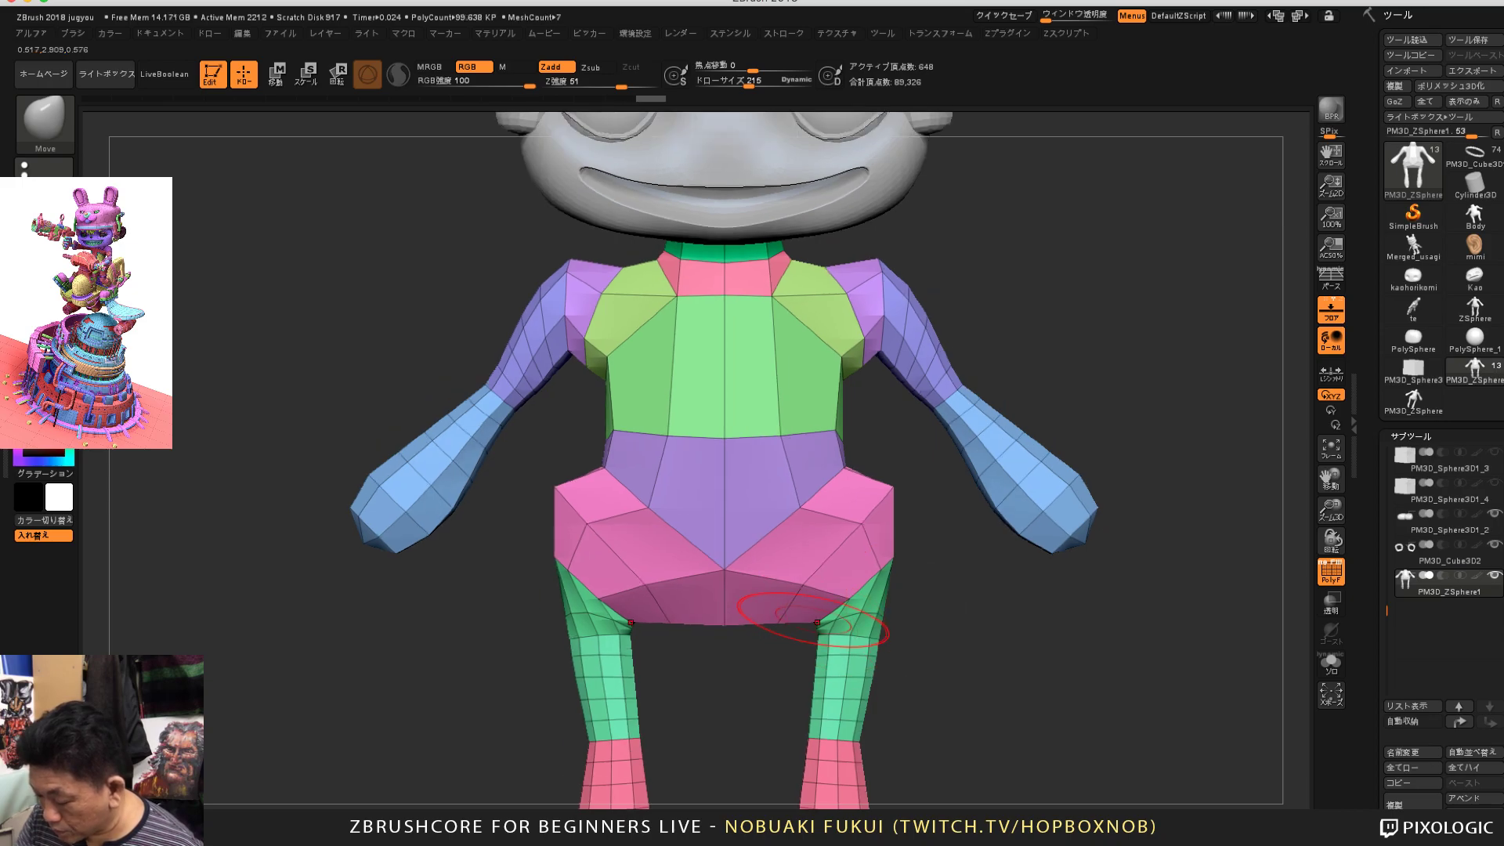
pyautogui.moveTo(818, 630); pyautogui.dragTo(807, 636)
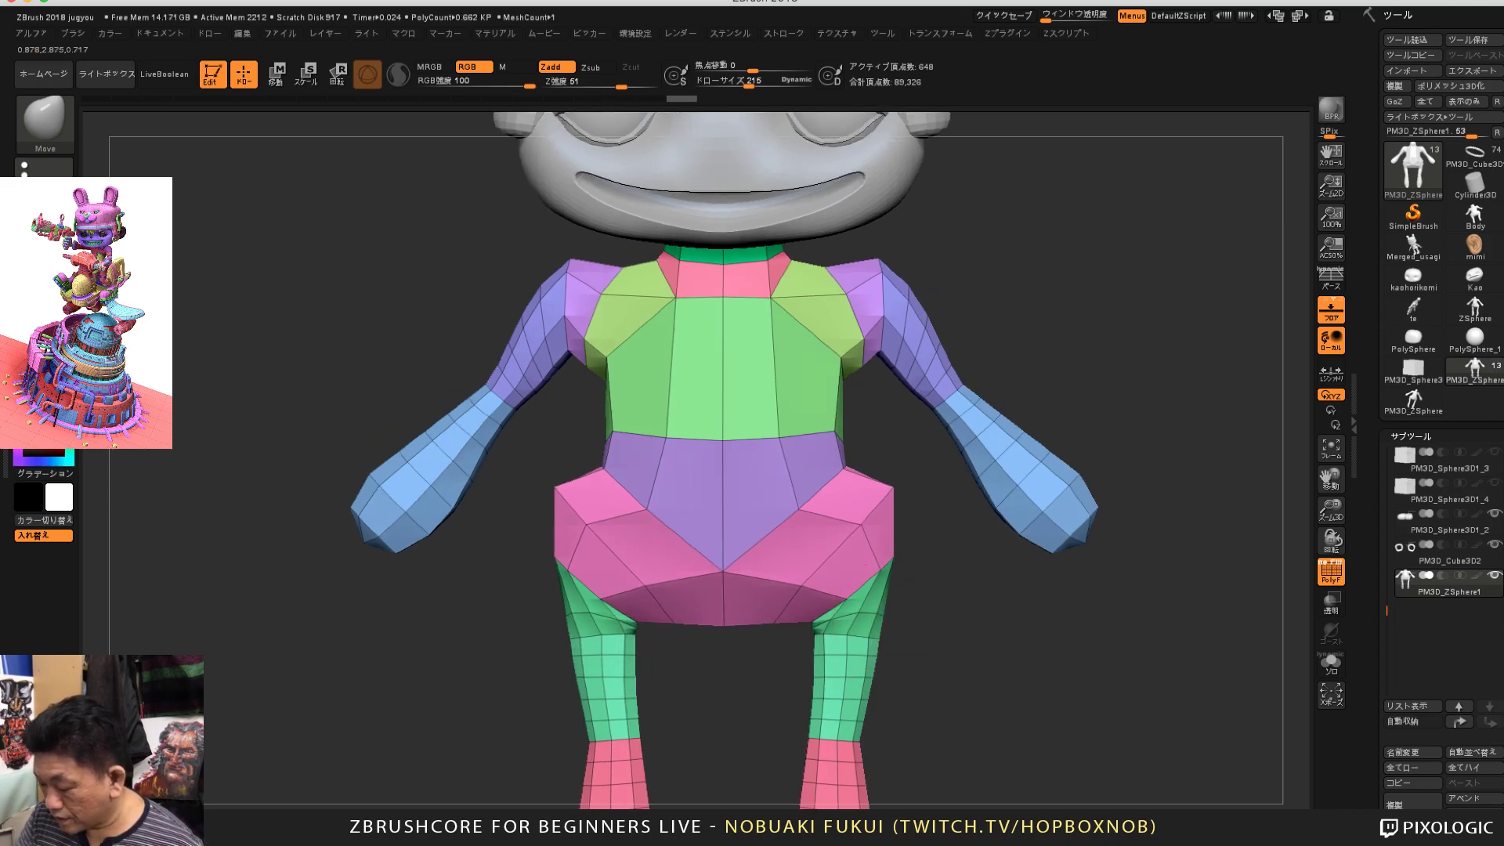
# Step: Turn off dynamic brush sizing, set the draw size to 281 and try a Move stroke on the front of the pelvis
pyautogui.moveTo(989, 725); pyautogui.dragTo(937, 658)
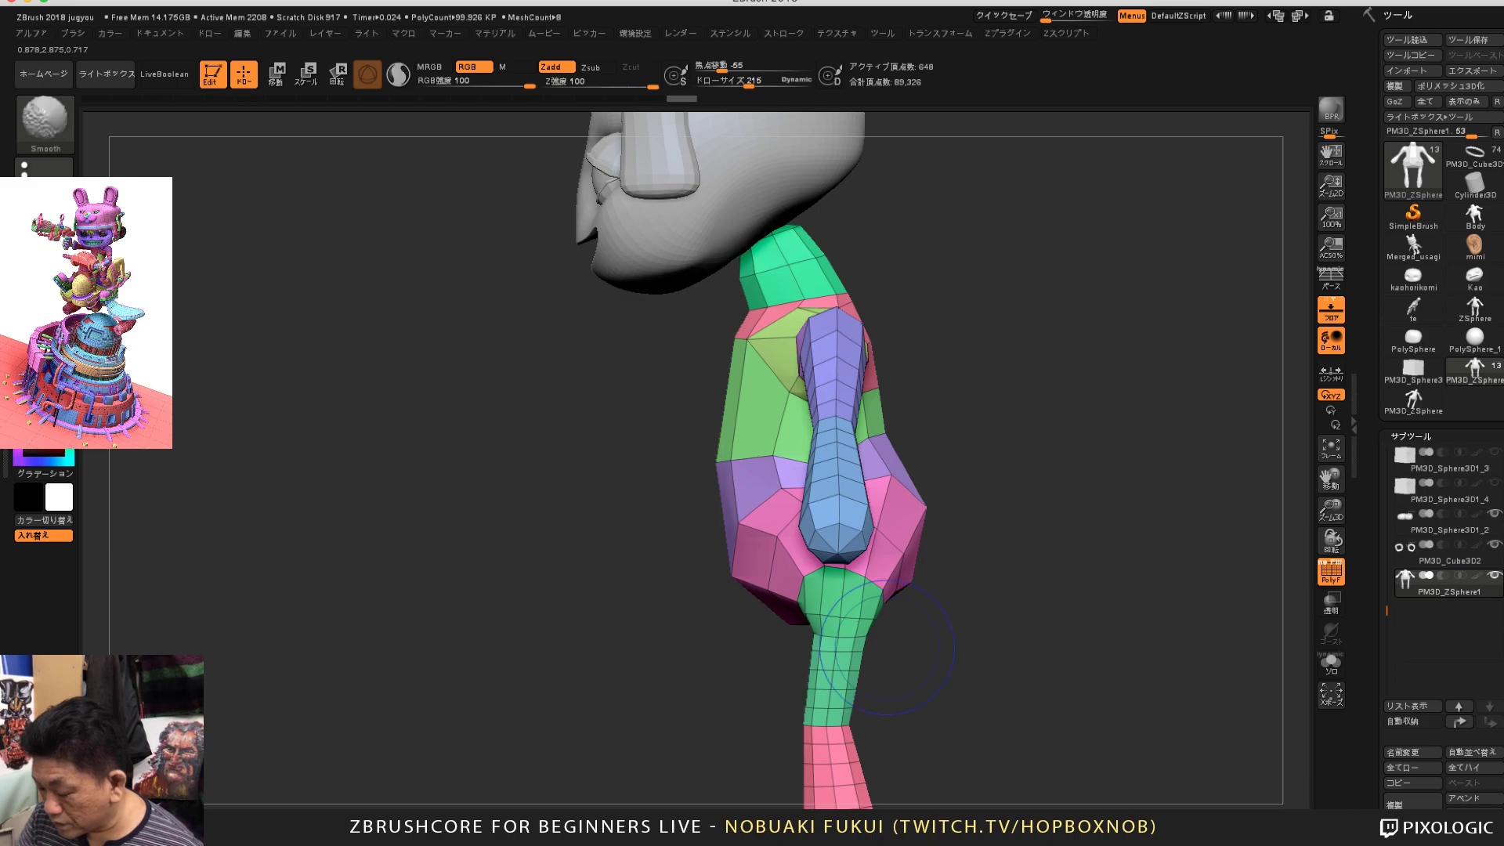
pyautogui.moveTo(734, 584)
pyautogui.keyDown('alt'); pyautogui.mouseDown()
pyautogui.moveTo(729, 615)
pyautogui.moveTo(724, 585)
pyautogui.mouseUp(); pyautogui.keyUp('alt')
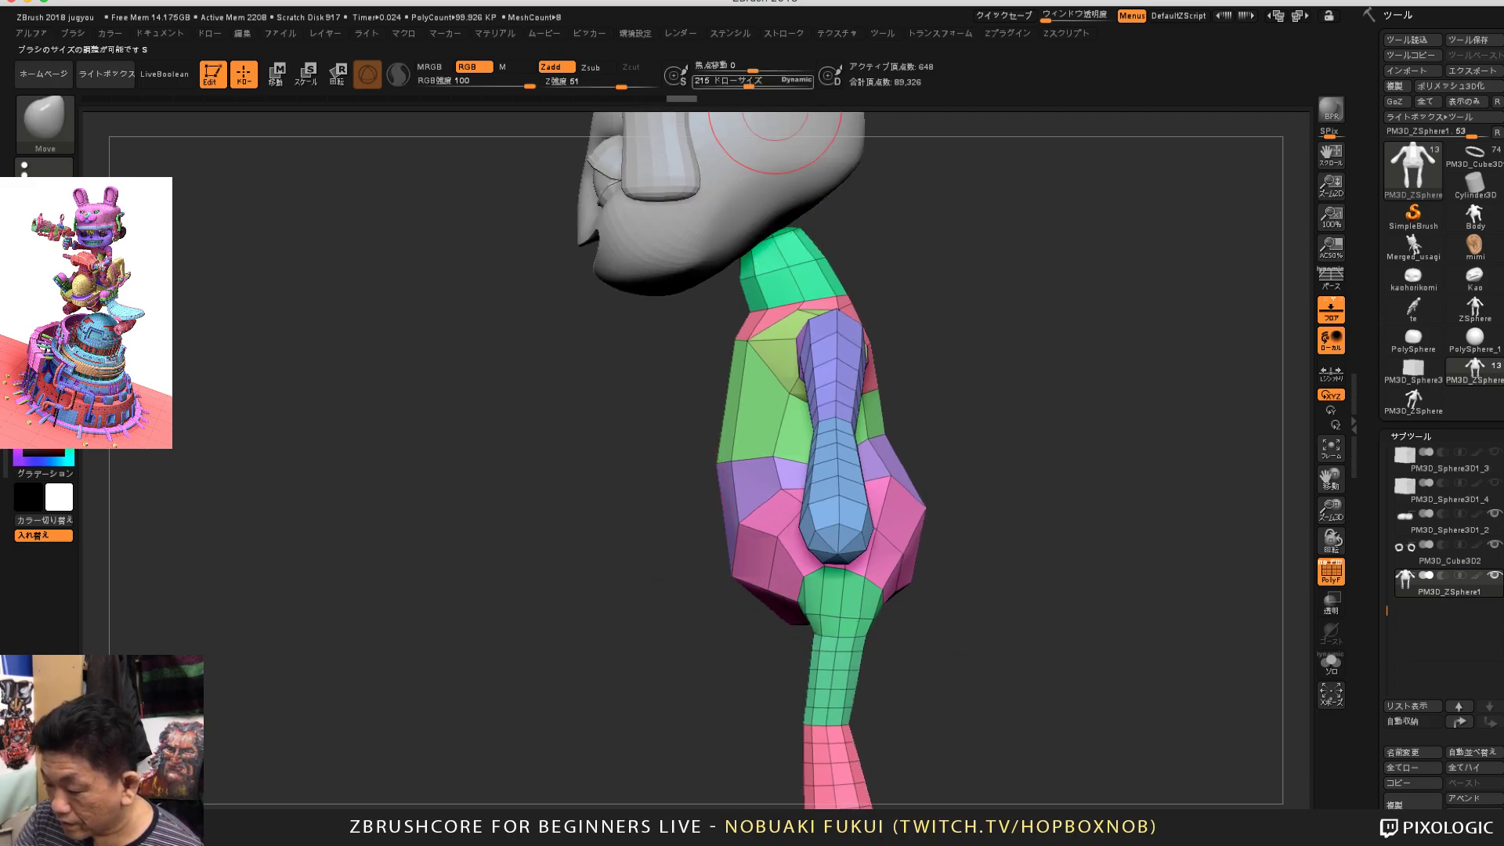
pyautogui.click(795, 81)
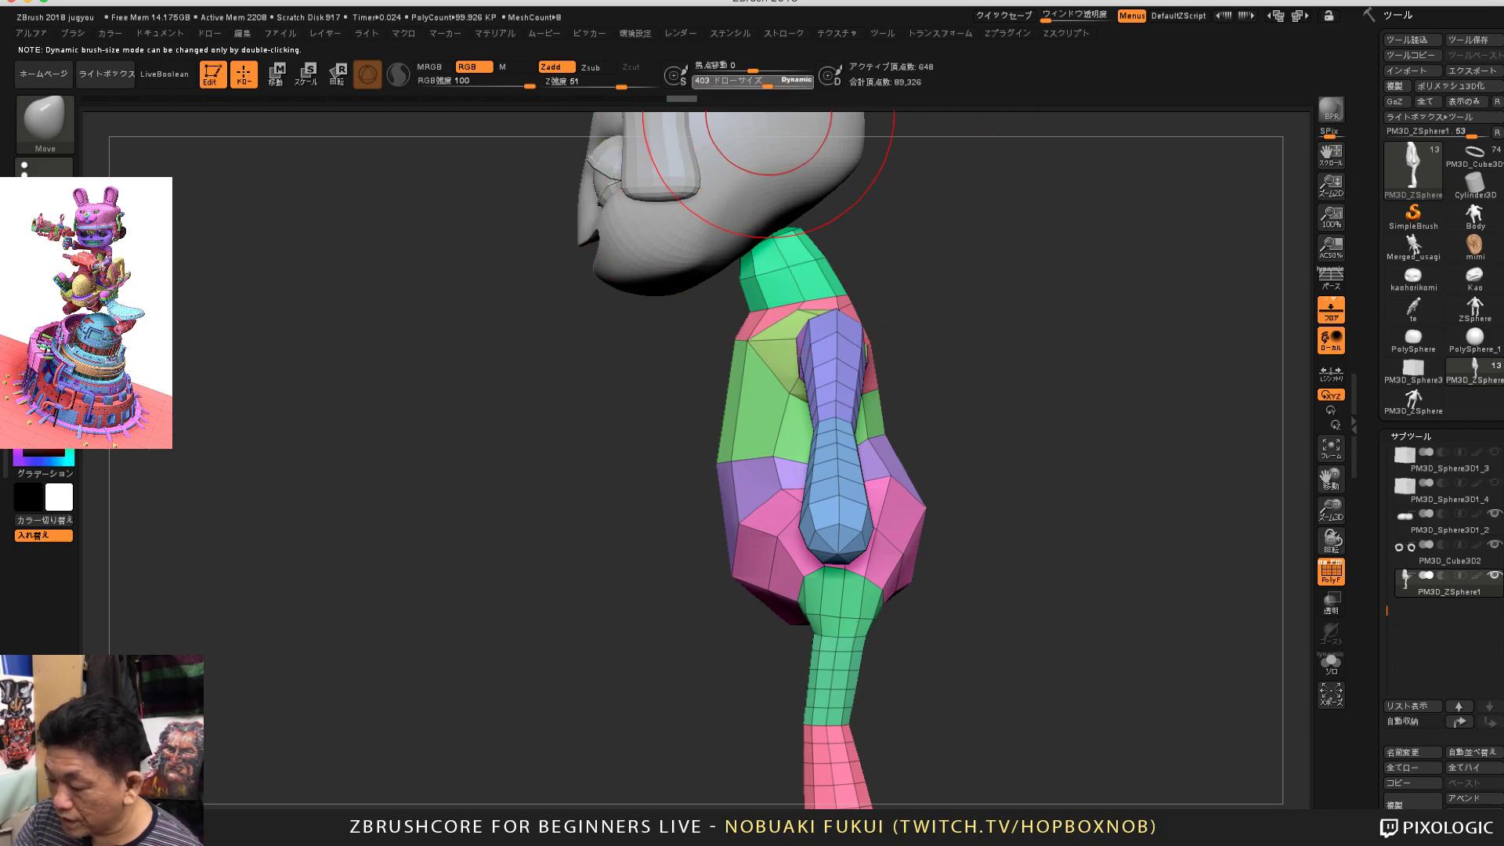
pyautogui.doubleClick(794, 81)
pyautogui.moveTo(794, 82); pyautogui.dragTo(756, 82)
pyautogui.moveTo(1055, 446); pyautogui.dragTo(1156, 446)
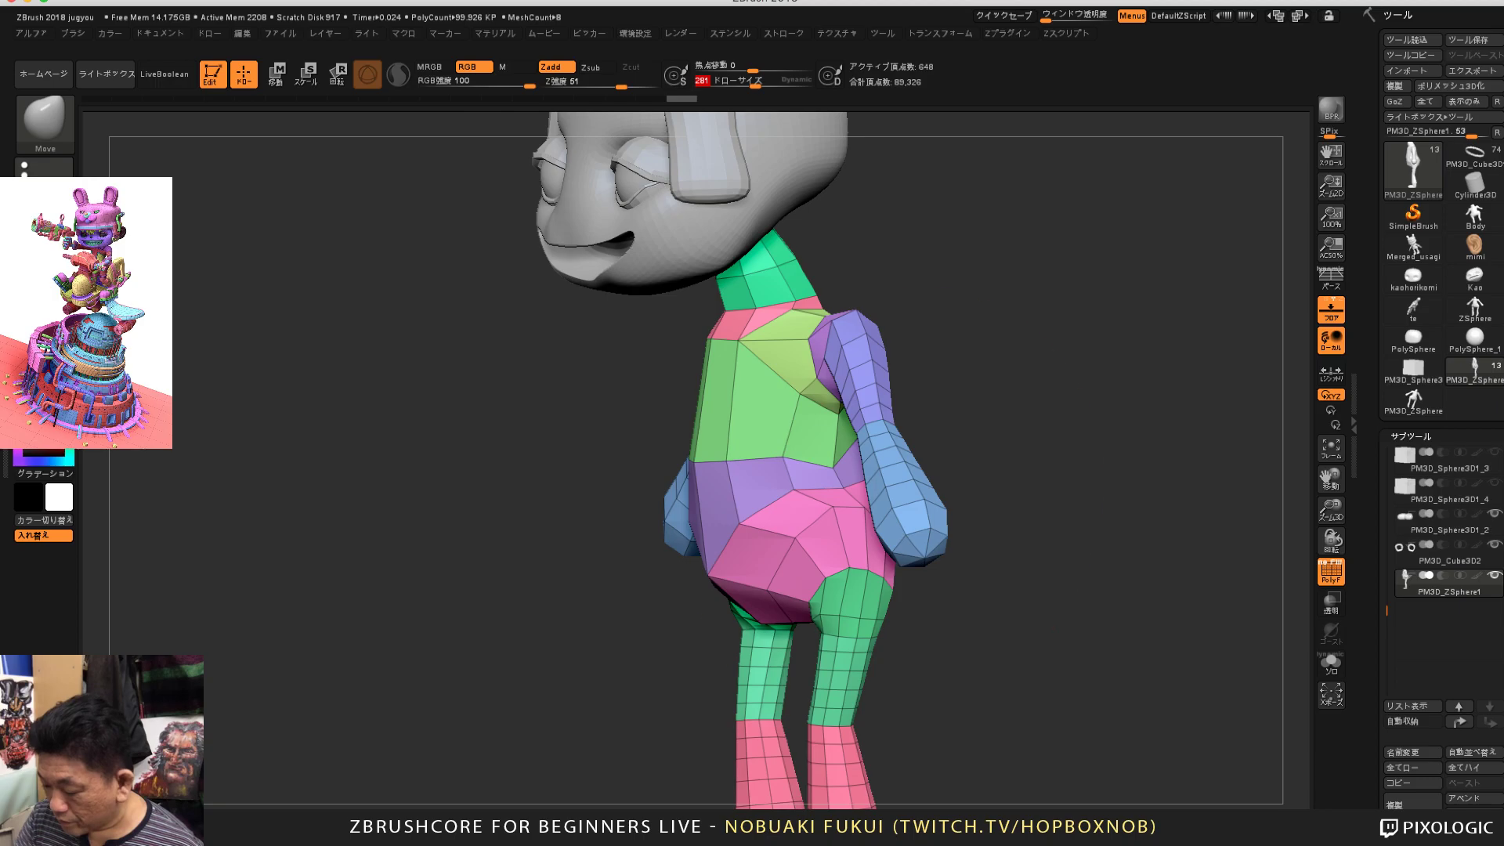
pyautogui.moveTo(710, 557); pyautogui.dragTo(727, 570)
pyautogui.hotkey('ctrl', 'z')
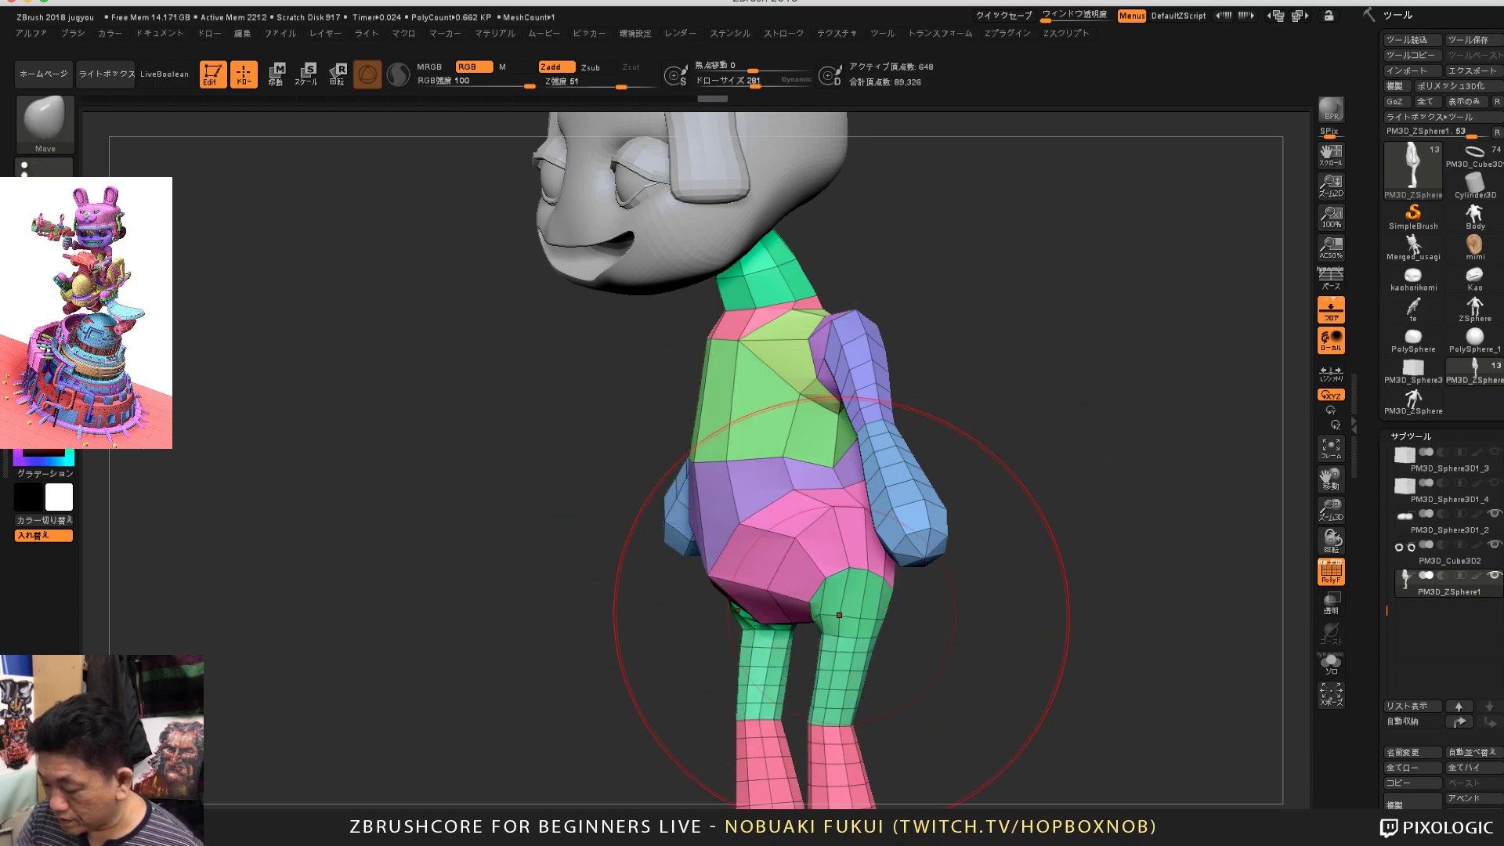
# Step: Reduce the Move brush's draw size to 129 and flatten the center of the pelvis's lower edge
pyautogui.moveTo(1026, 619)
pyautogui.keyDown('alt'); pyautogui.mouseDown()
pyautogui.moveTo(1038, 666)
pyautogui.moveTo(1058, 627)
pyautogui.moveTo(1136, 627)
pyautogui.mouseUp(); pyautogui.keyUp('alt')
pyautogui.moveTo(707, 576); pyautogui.dragTo(737, 569)
pyautogui.keyDown('shift'); pyautogui.moveTo(1038, 619); pyautogui.dragTo(1128, 619); pyautogui.keyUp('shift')
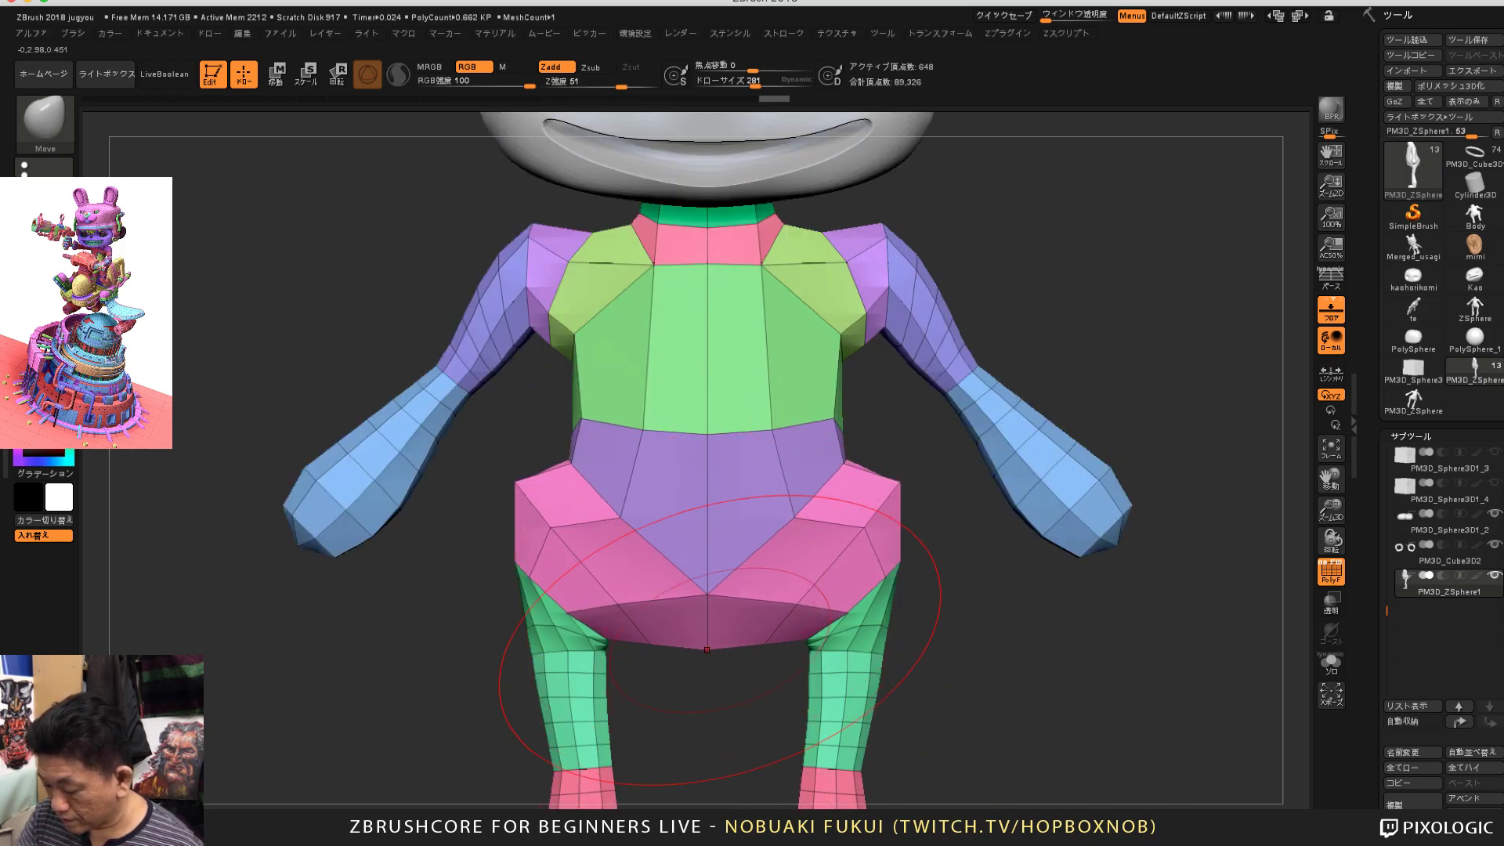
pyautogui.press('space')
pyautogui.moveTo(729, 607)
pyautogui.mouseDown()
pyautogui.moveTo(710, 603)
pyautogui.moveTo(707, 625)
pyautogui.mouseUp()
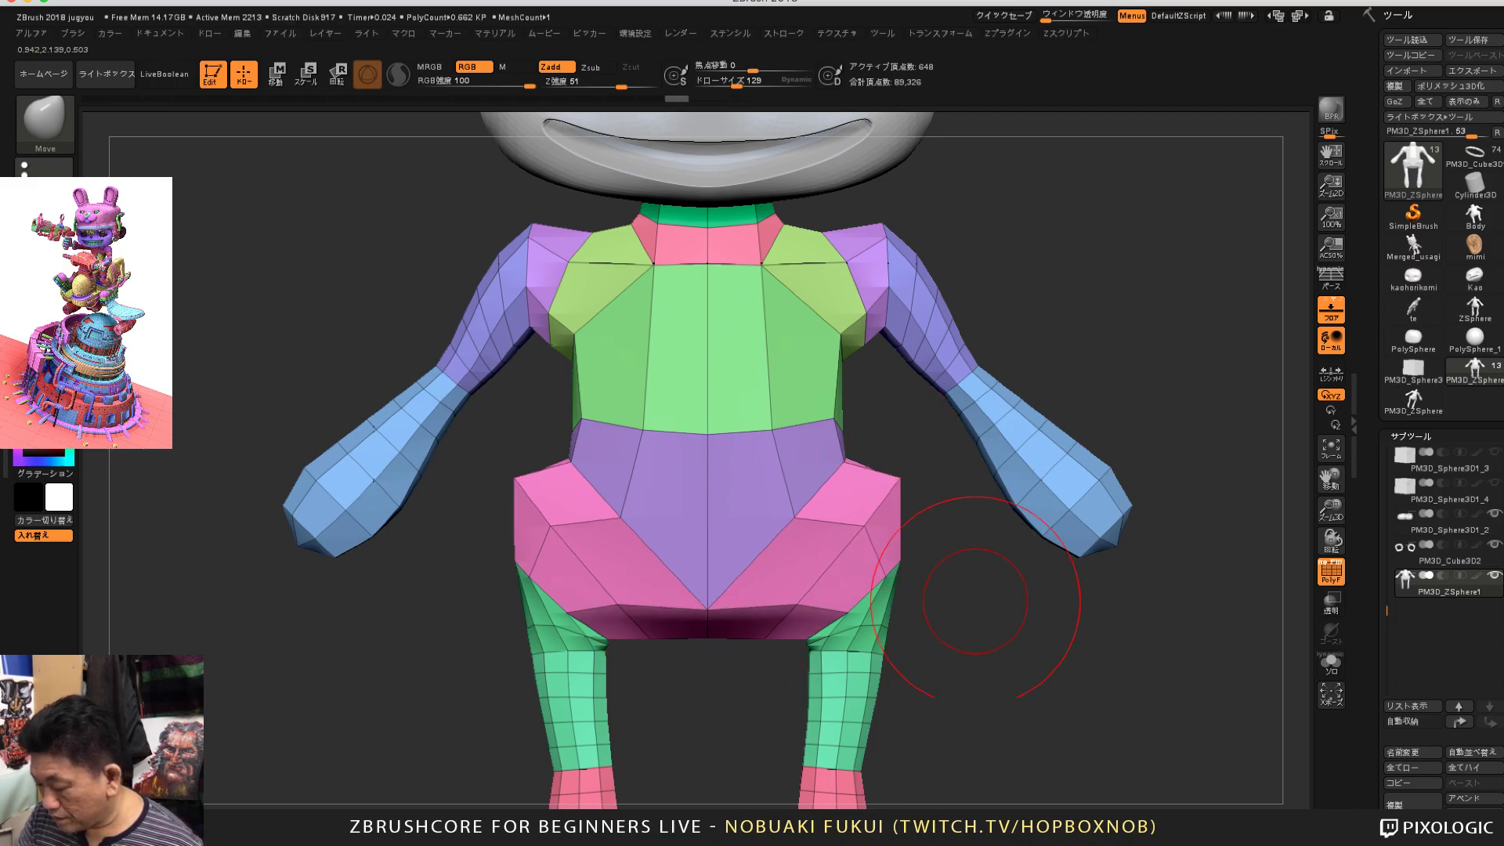
# Step: Stretch both hands outward with the Move brush to lengthen the lower arms
pyautogui.press('f')
pyautogui.moveTo(1081, 439)
pyautogui.mouseDown()
pyautogui.moveTo(1007, 434)
pyautogui.moveTo(1034, 413)
pyautogui.mouseUp()
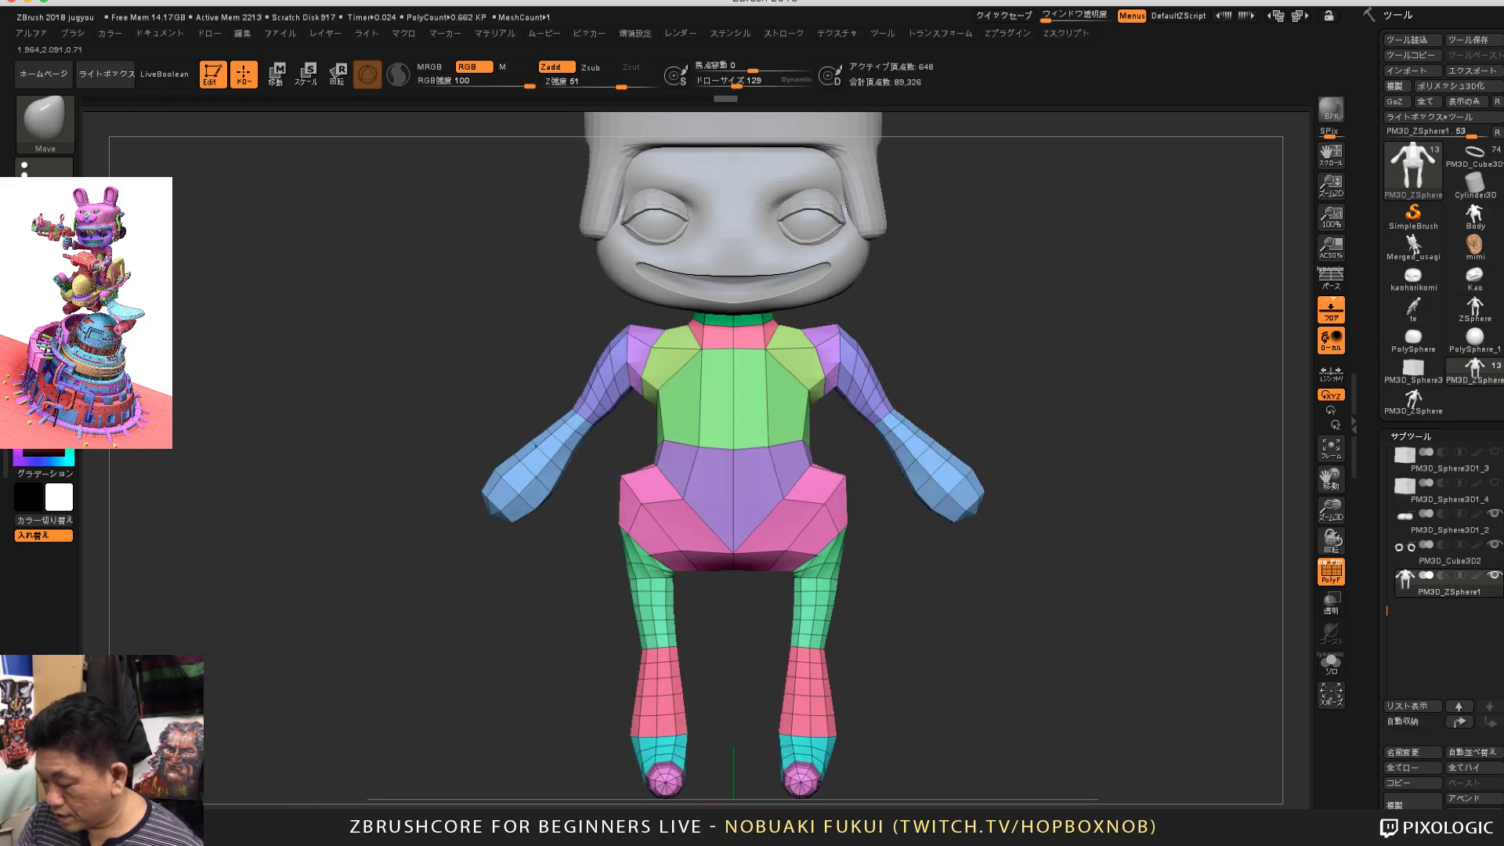
pyautogui.moveTo(957, 479)
pyautogui.mouseDown()
pyautogui.moveTo(1012, 519)
pyautogui.moveTo(968, 485)
pyautogui.mouseUp()
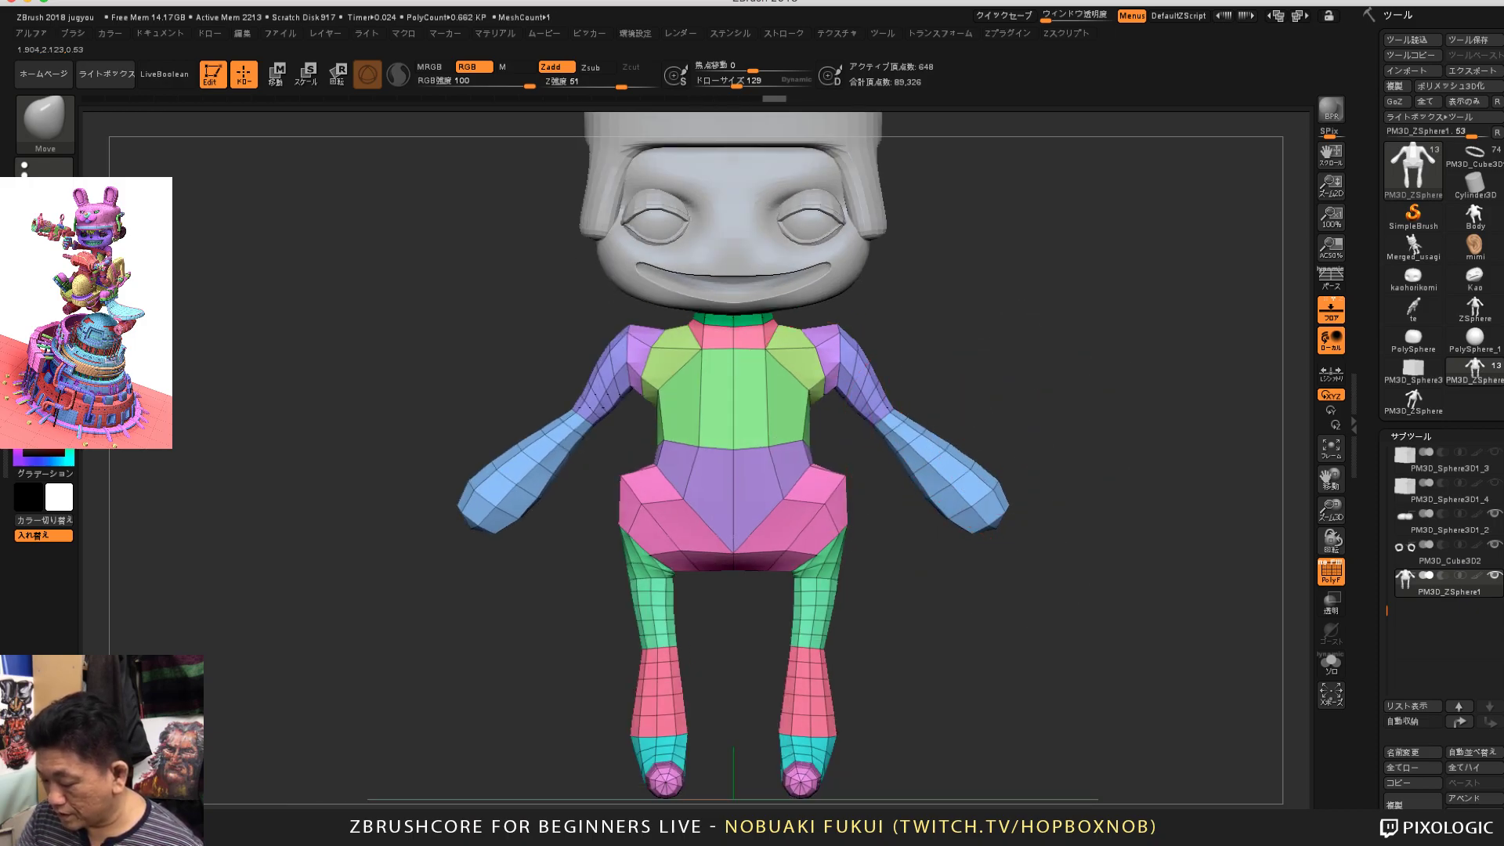
pyautogui.moveTo(856, 655); pyautogui.dragTo(959, 643)
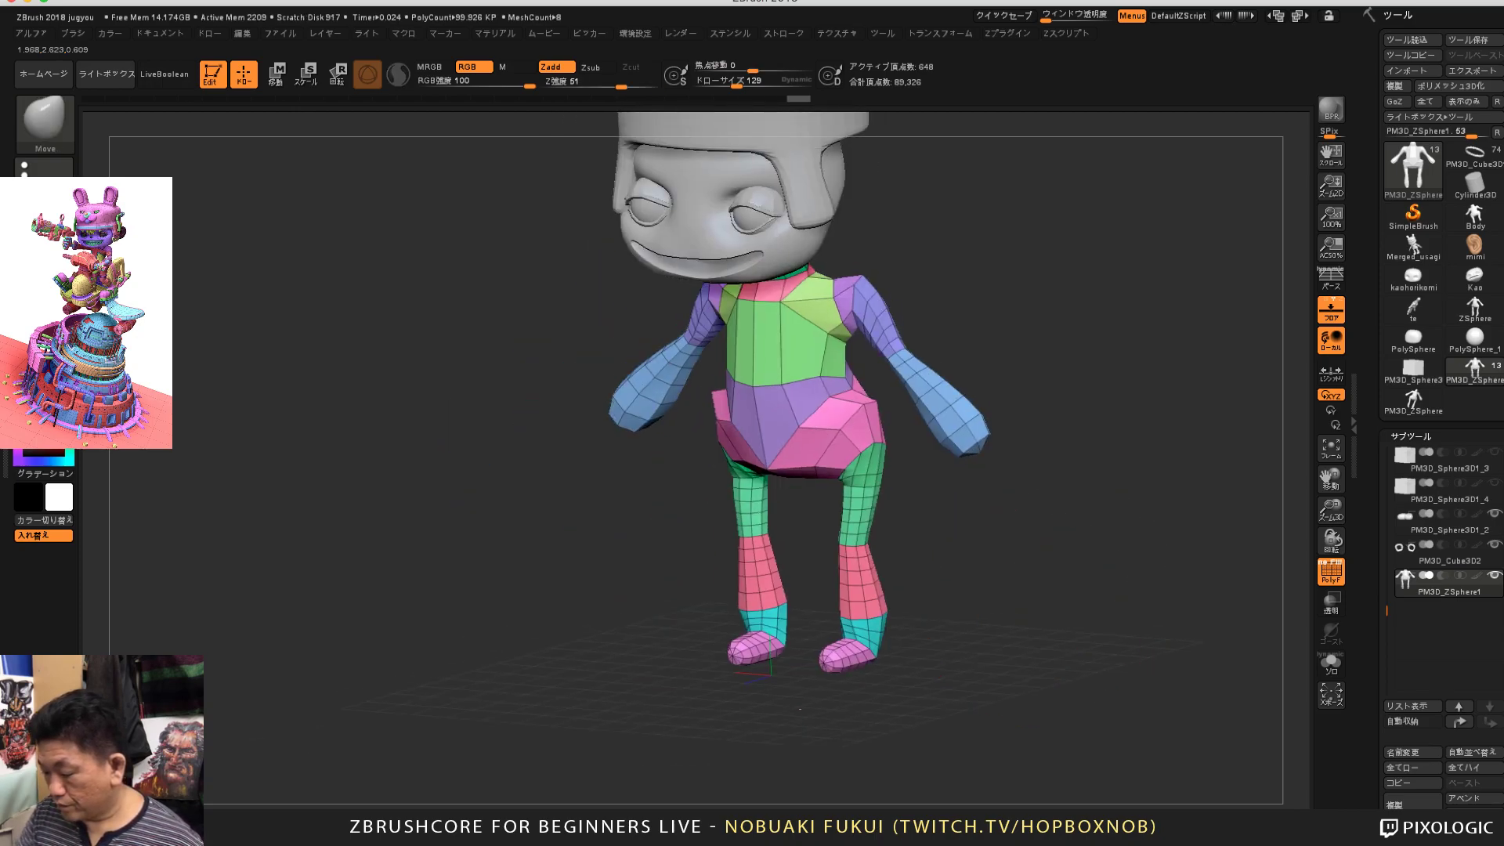
pyautogui.moveTo(800, 709)
pyautogui.mouseDown()
pyautogui.moveTo(619, 691)
pyautogui.moveTo(807, 686)
pyautogui.mouseUp()
# Step: Subdivide the body mesh twice, to SubDiv level 3, and turn off the polyframe display
pyautogui.scroll(-10, 1441, 407)
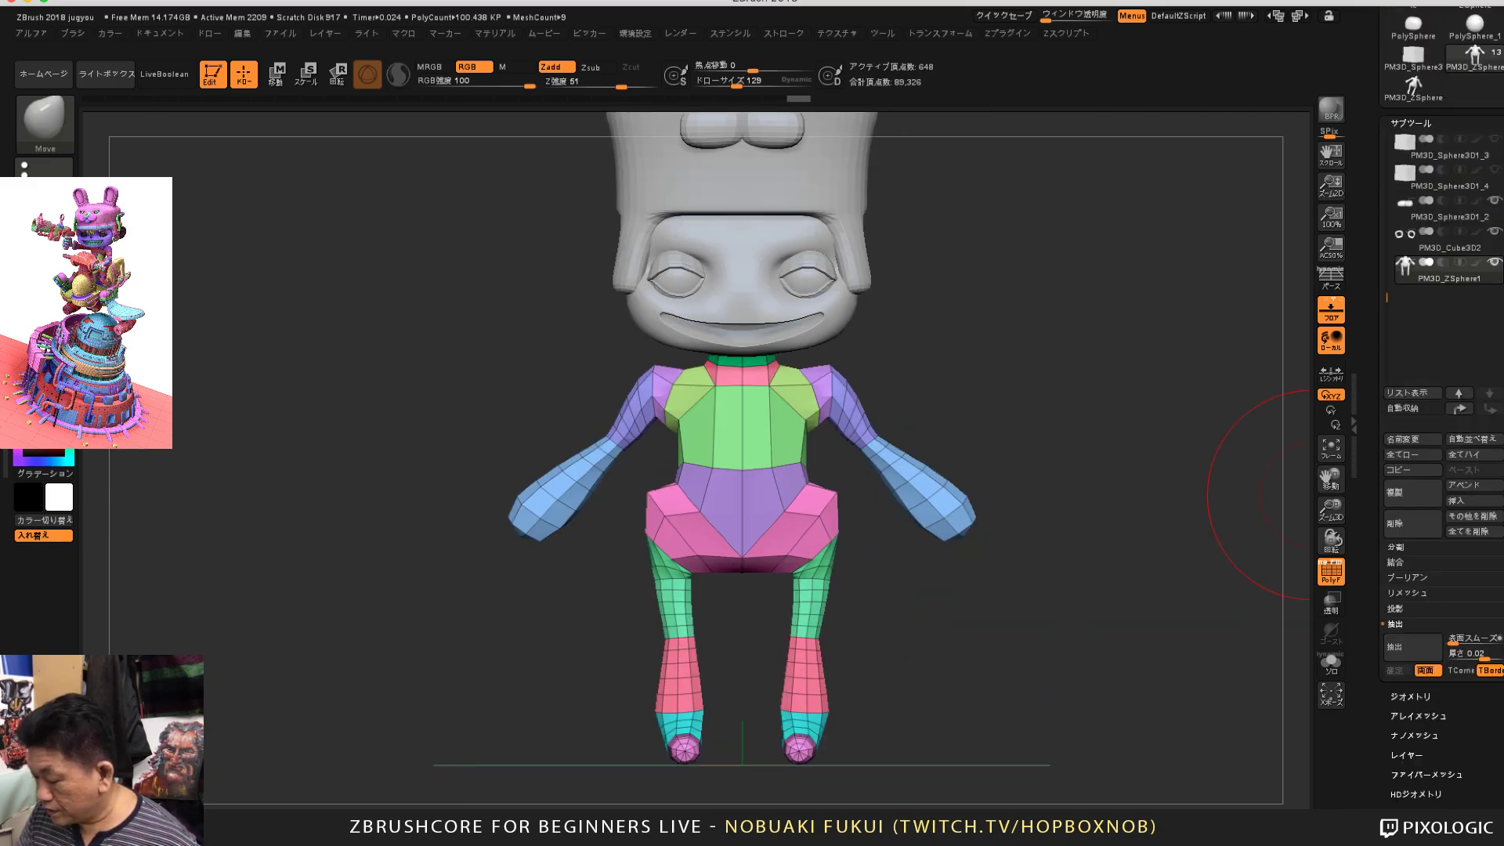
pyautogui.moveTo(1156, 585)
pyautogui.mouseDown()
pyautogui.moveTo(1136, 615)
pyautogui.moveTo(1201, 609)
pyautogui.mouseUp()
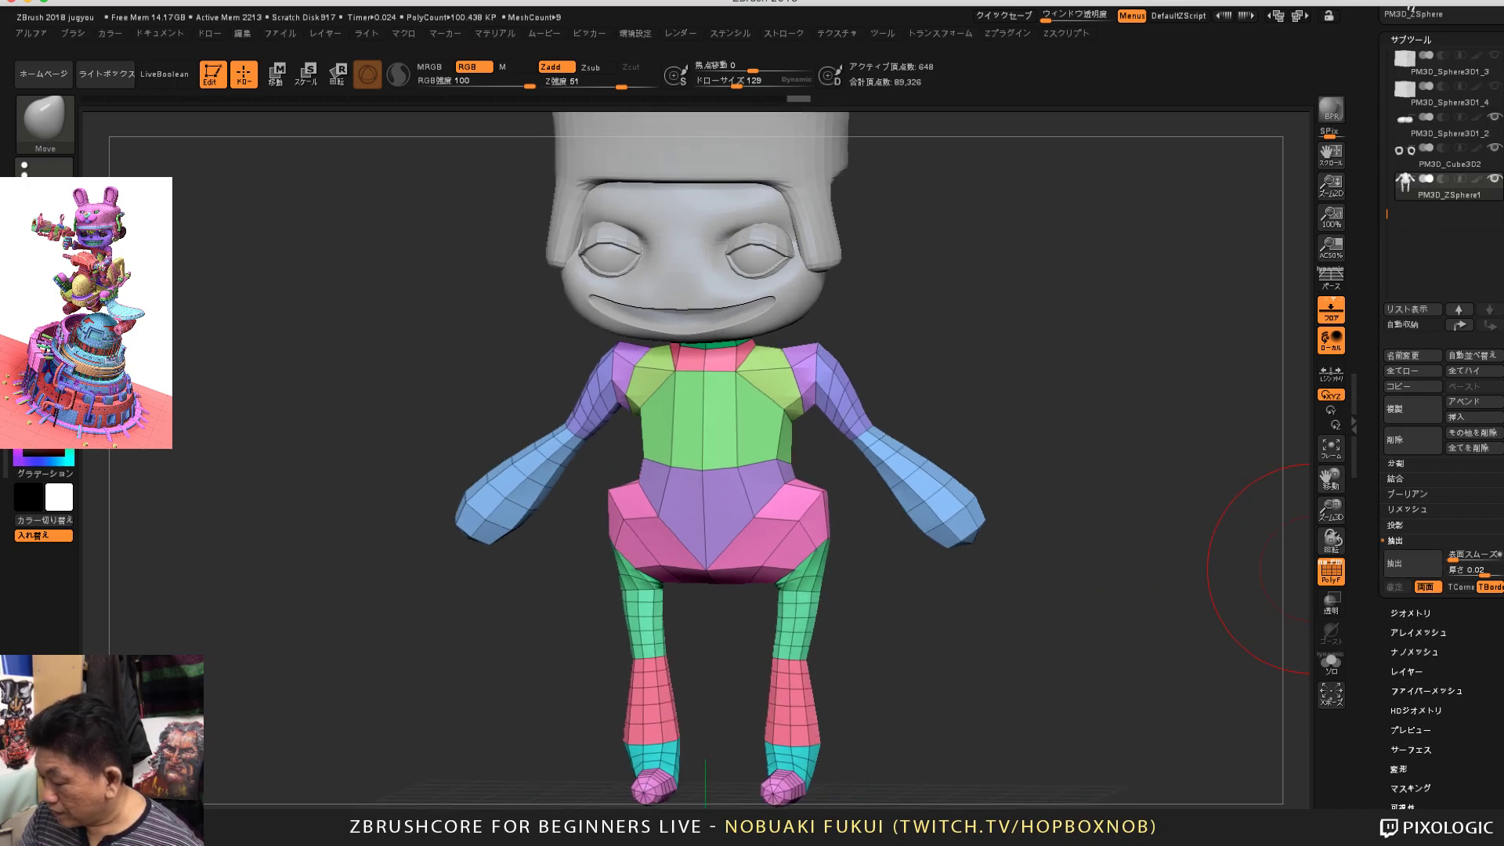
pyautogui.click(1410, 612)
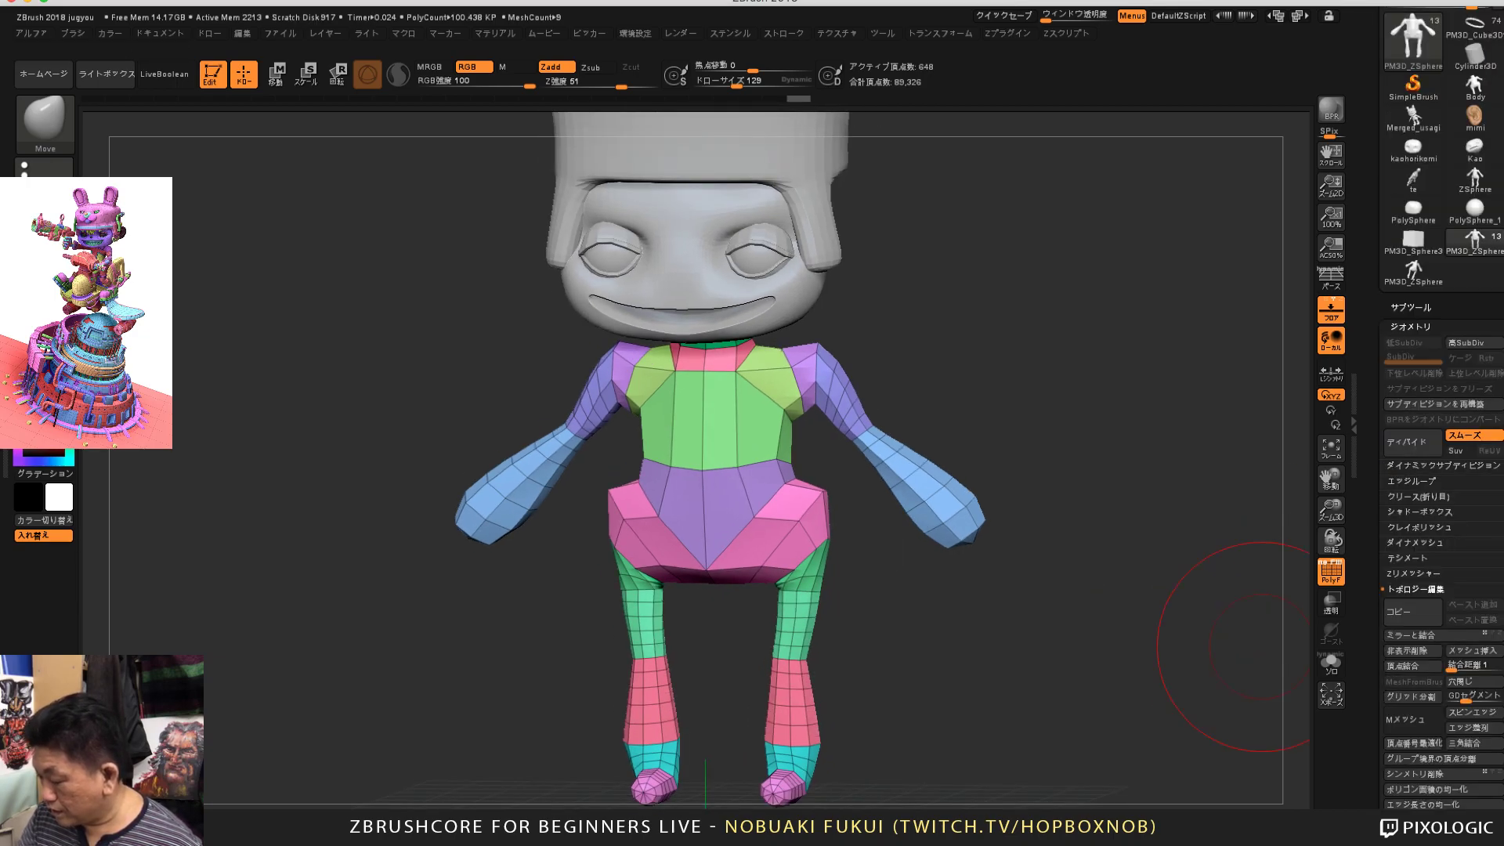
pyautogui.click(1413, 443)
pyautogui.click(1413, 443)
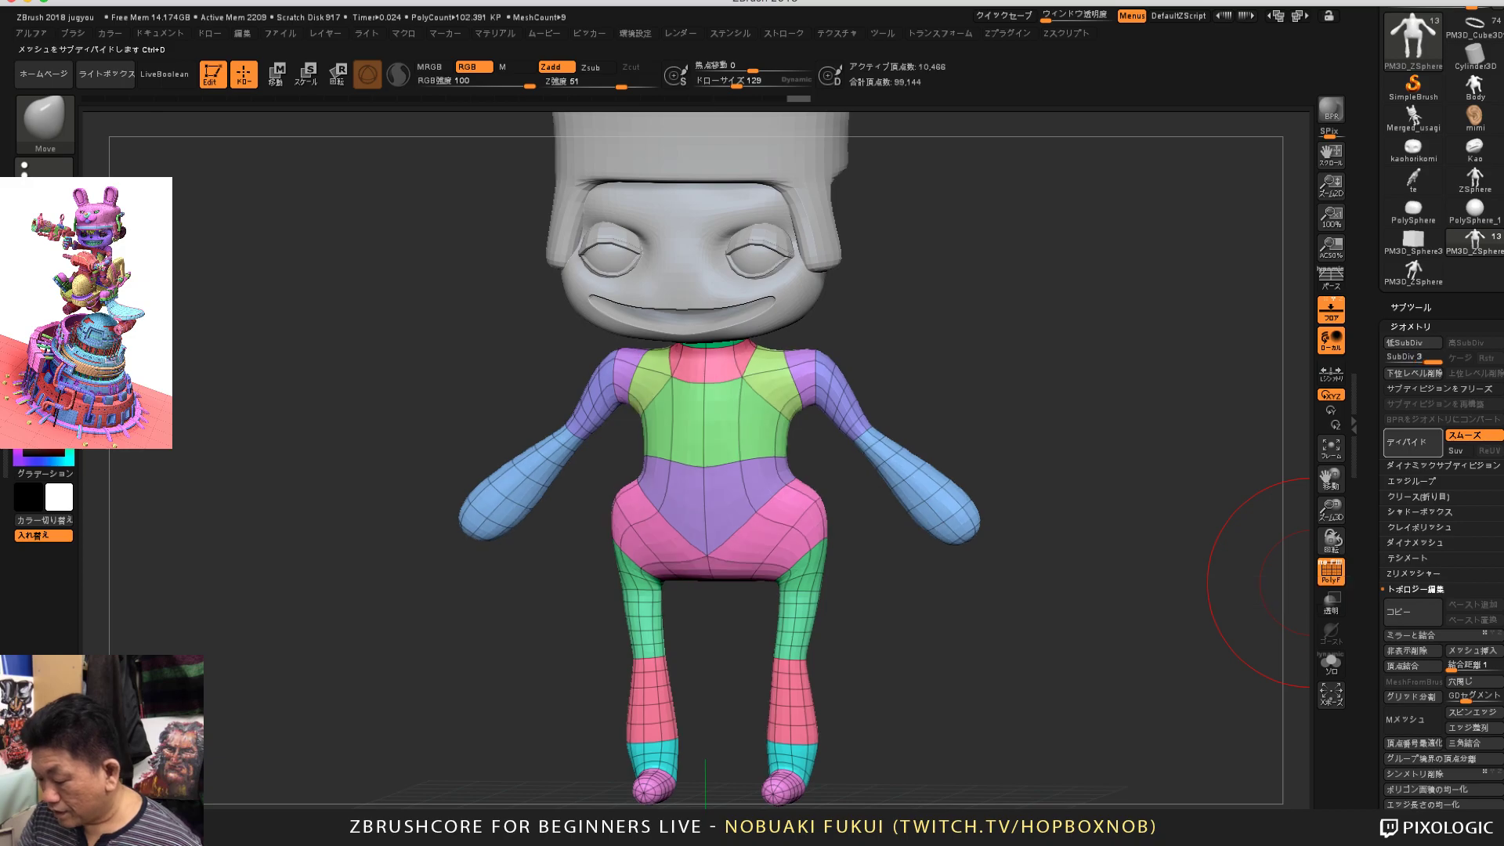
pyautogui.moveTo(1173, 608)
pyautogui.mouseDown()
pyautogui.moveTo(1058, 638)
pyautogui.moveTo(925, 634)
pyautogui.moveTo(1254, 595)
pyautogui.moveTo(1223, 594)
pyautogui.moveTo(1301, 541)
pyautogui.mouseUp()
pyautogui.hotkey('shift', 'f')
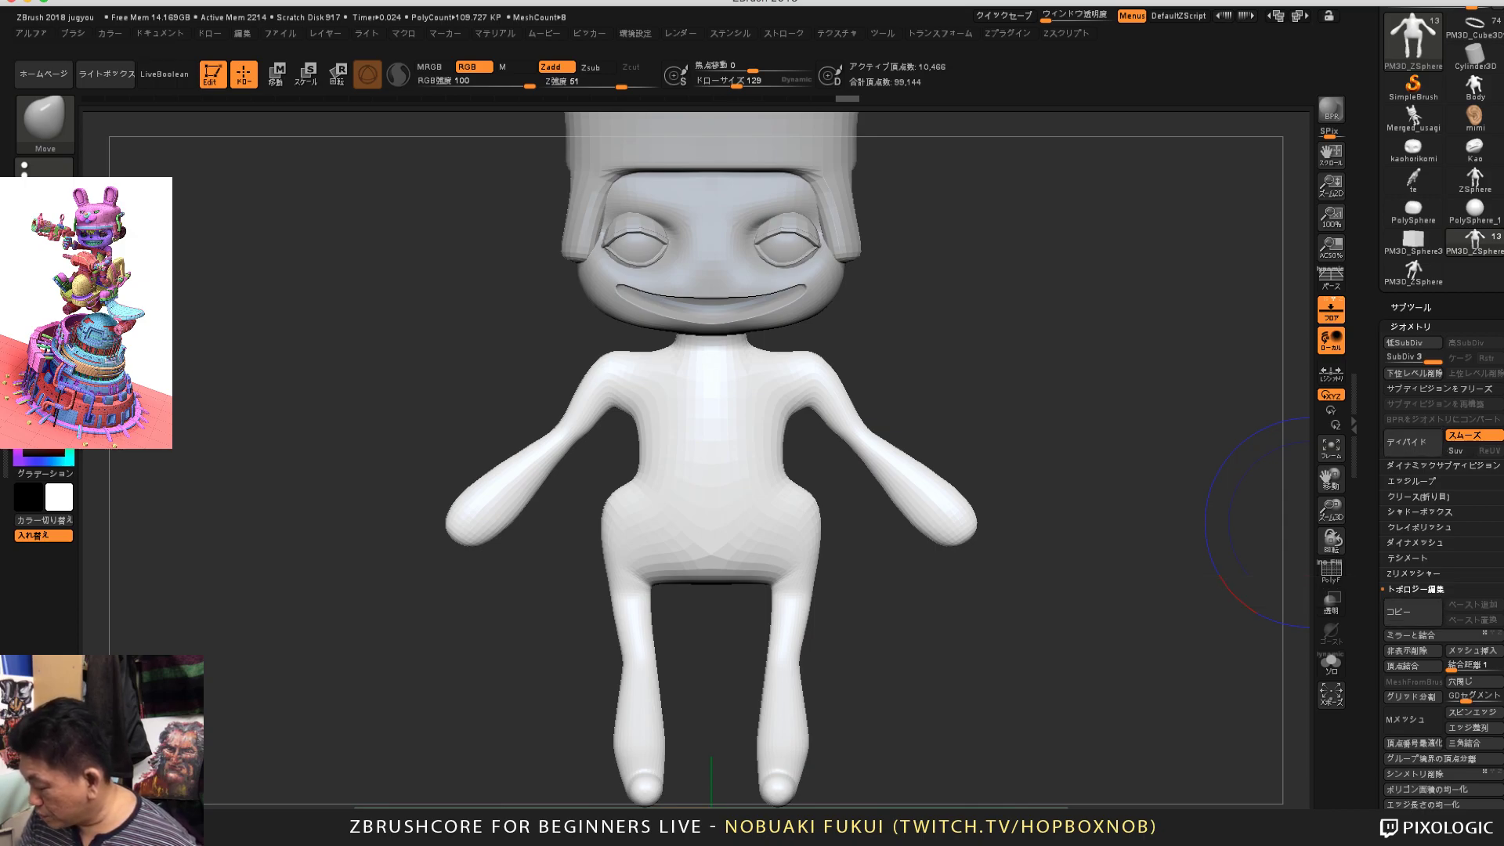
# Step: Convert the body to DynaMesh at resolution 128 without freezing its subdivision levels
pyautogui.click(1415, 542)
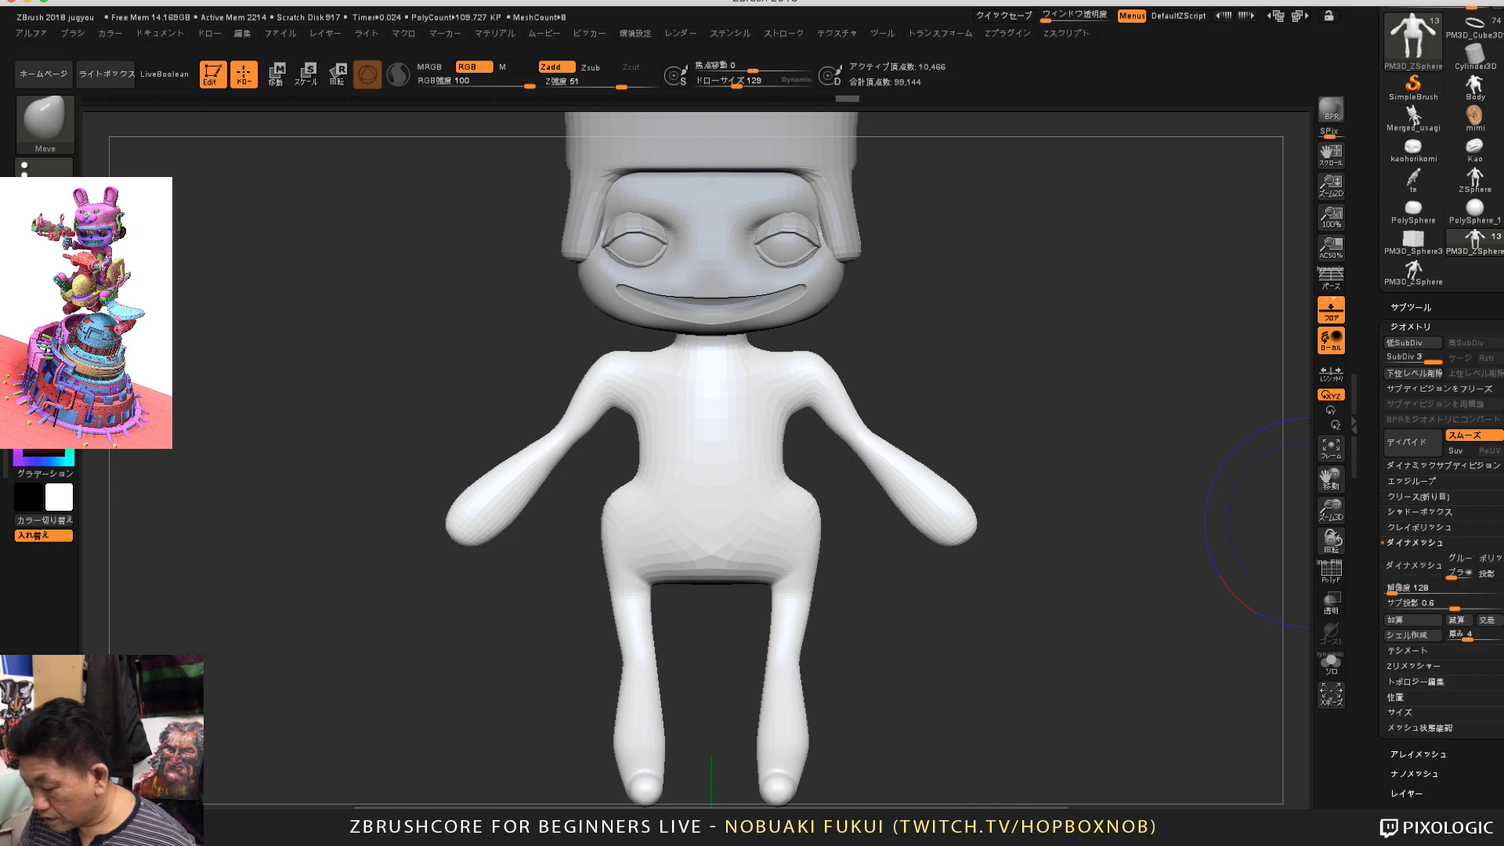
pyautogui.click(1412, 564)
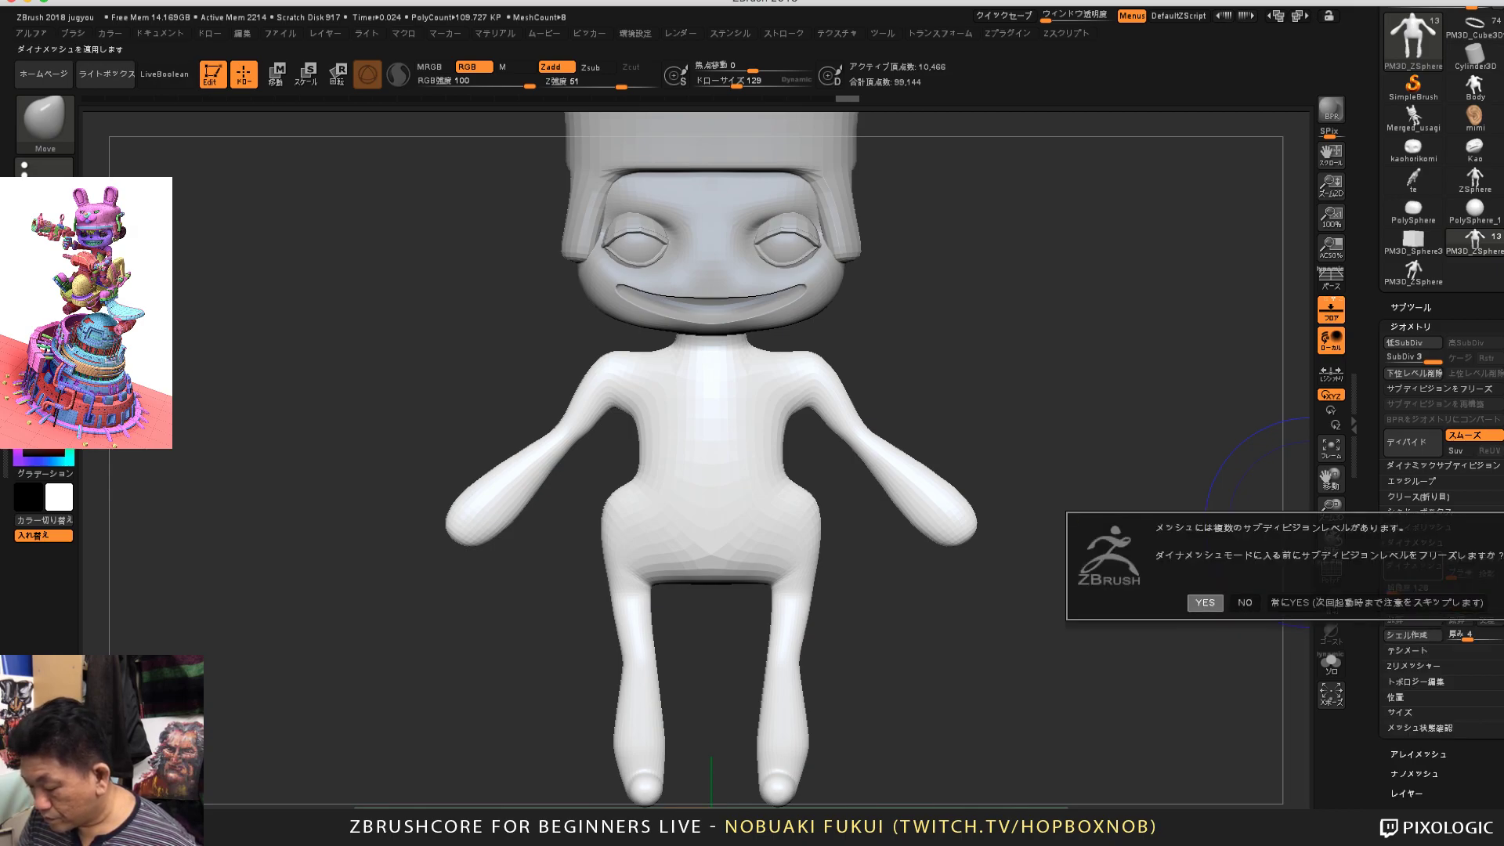
pyautogui.click(1205, 602)
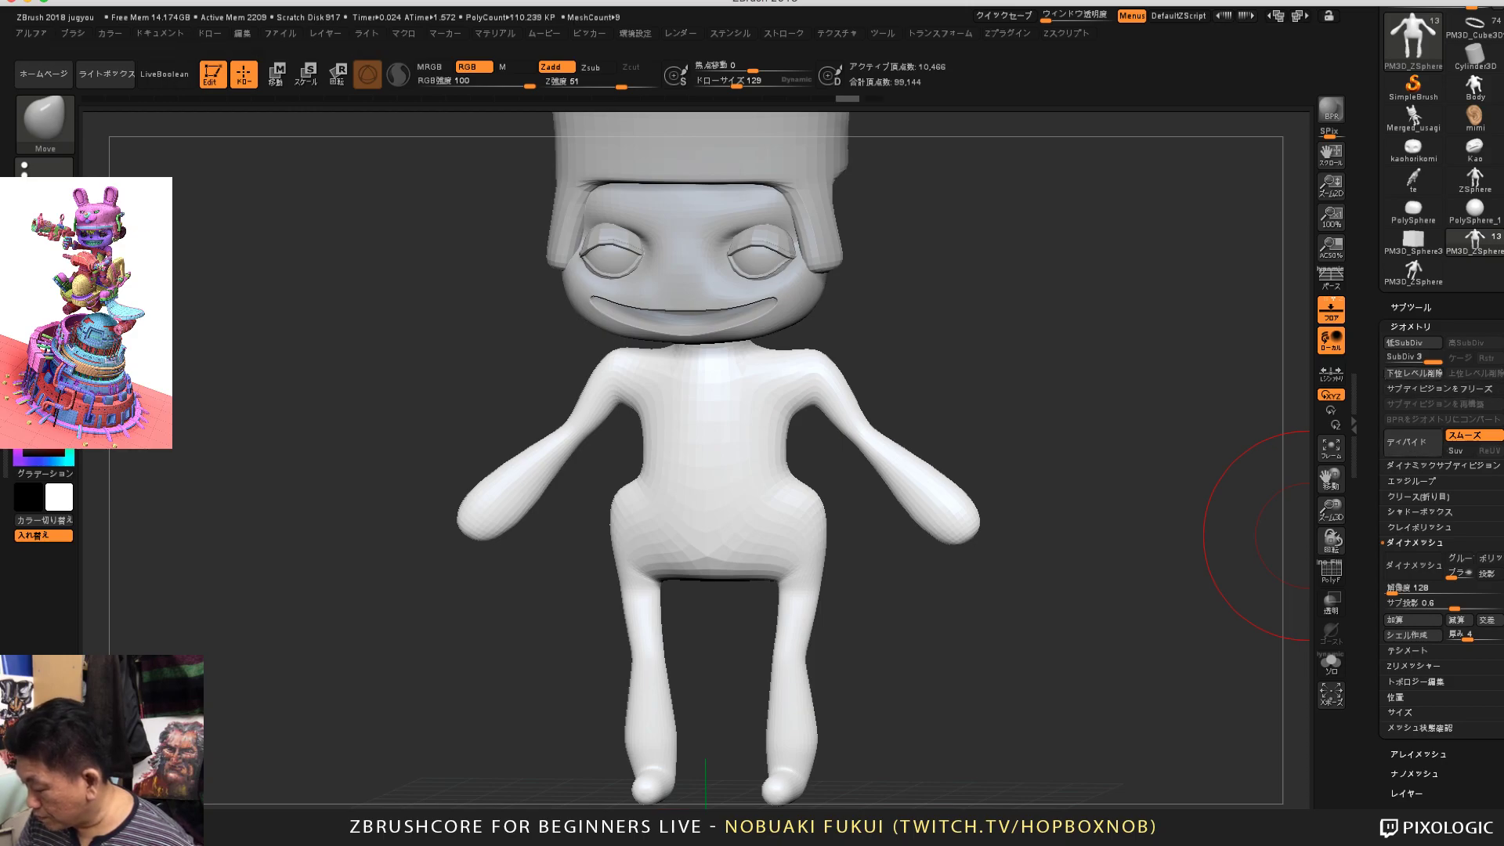
pyautogui.click(1413, 565)
pyautogui.click(1245, 603)
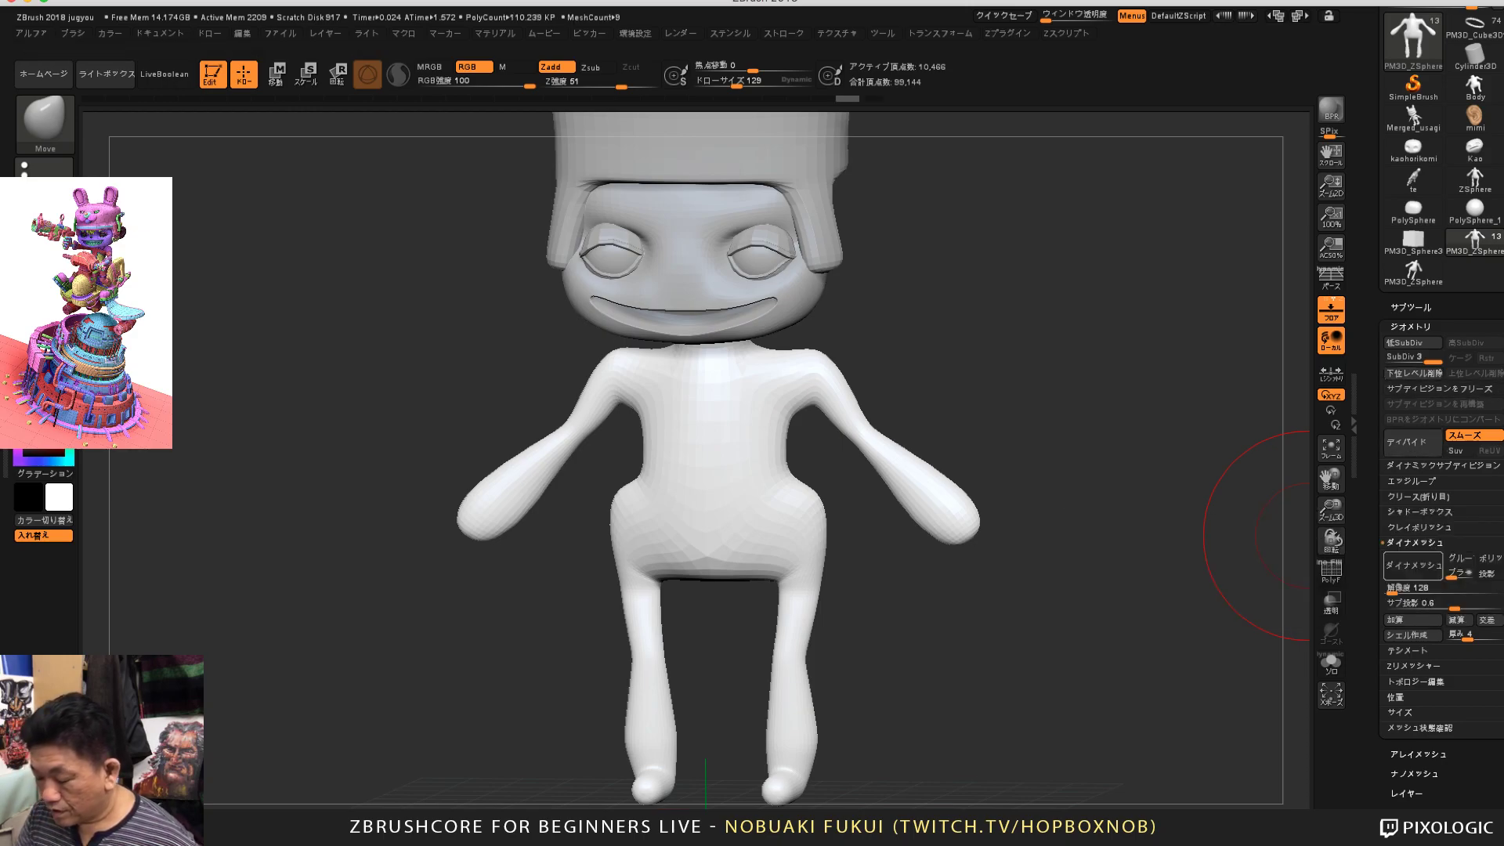
pyautogui.moveTo(1112, 486)
pyautogui.mouseDown()
pyautogui.moveTo(1019, 489)
pyautogui.moveTo(1117, 488)
pyautogui.mouseUp()
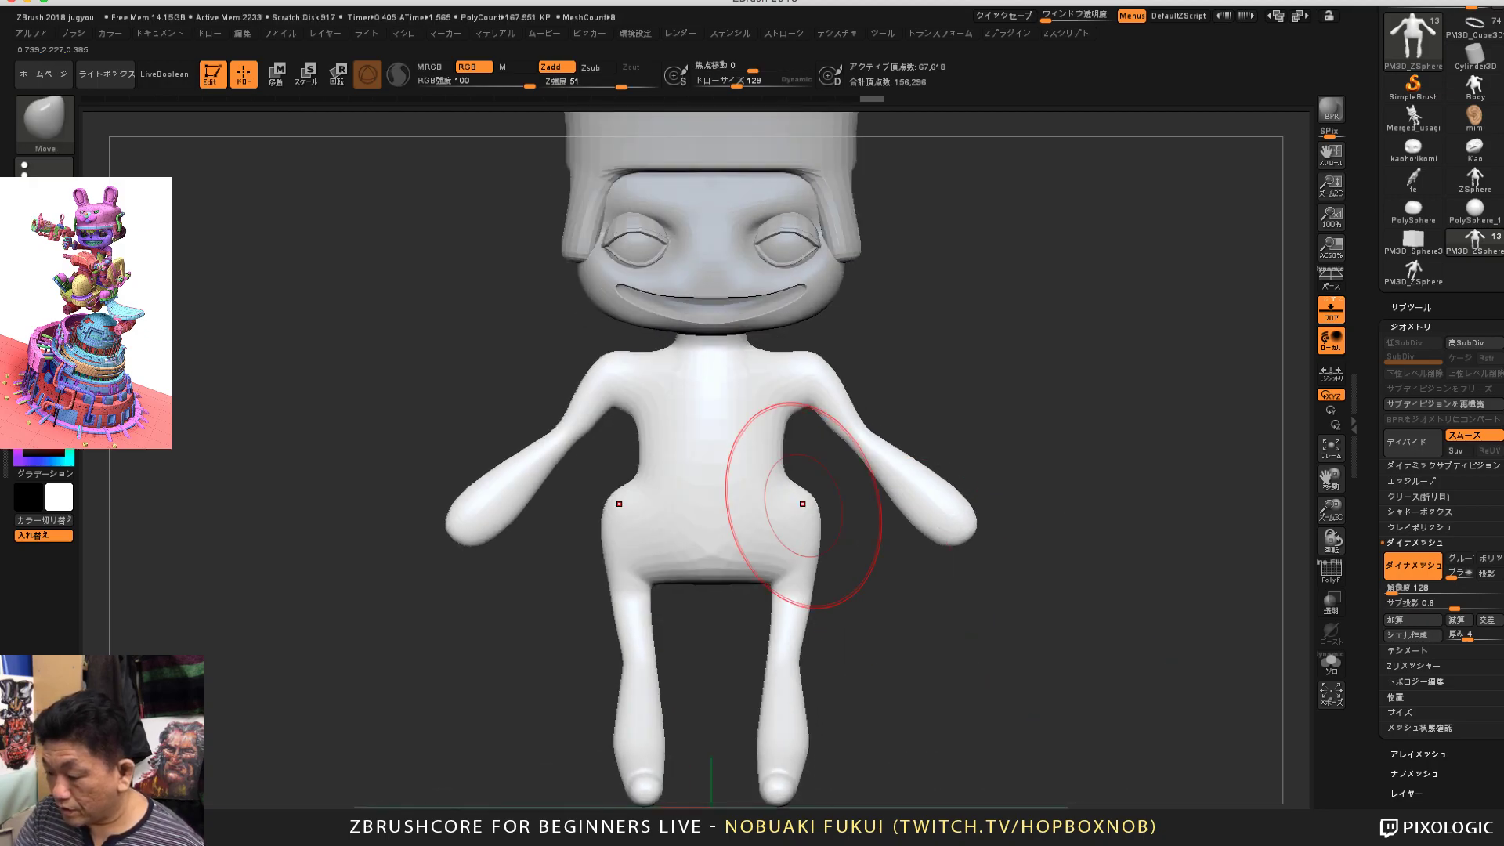
# Step: Apply a red material to the model and select the ClayBuildup brush with a draw size of 90
pyautogui.moveTo(739, 82); pyautogui.dragTo(733, 82)
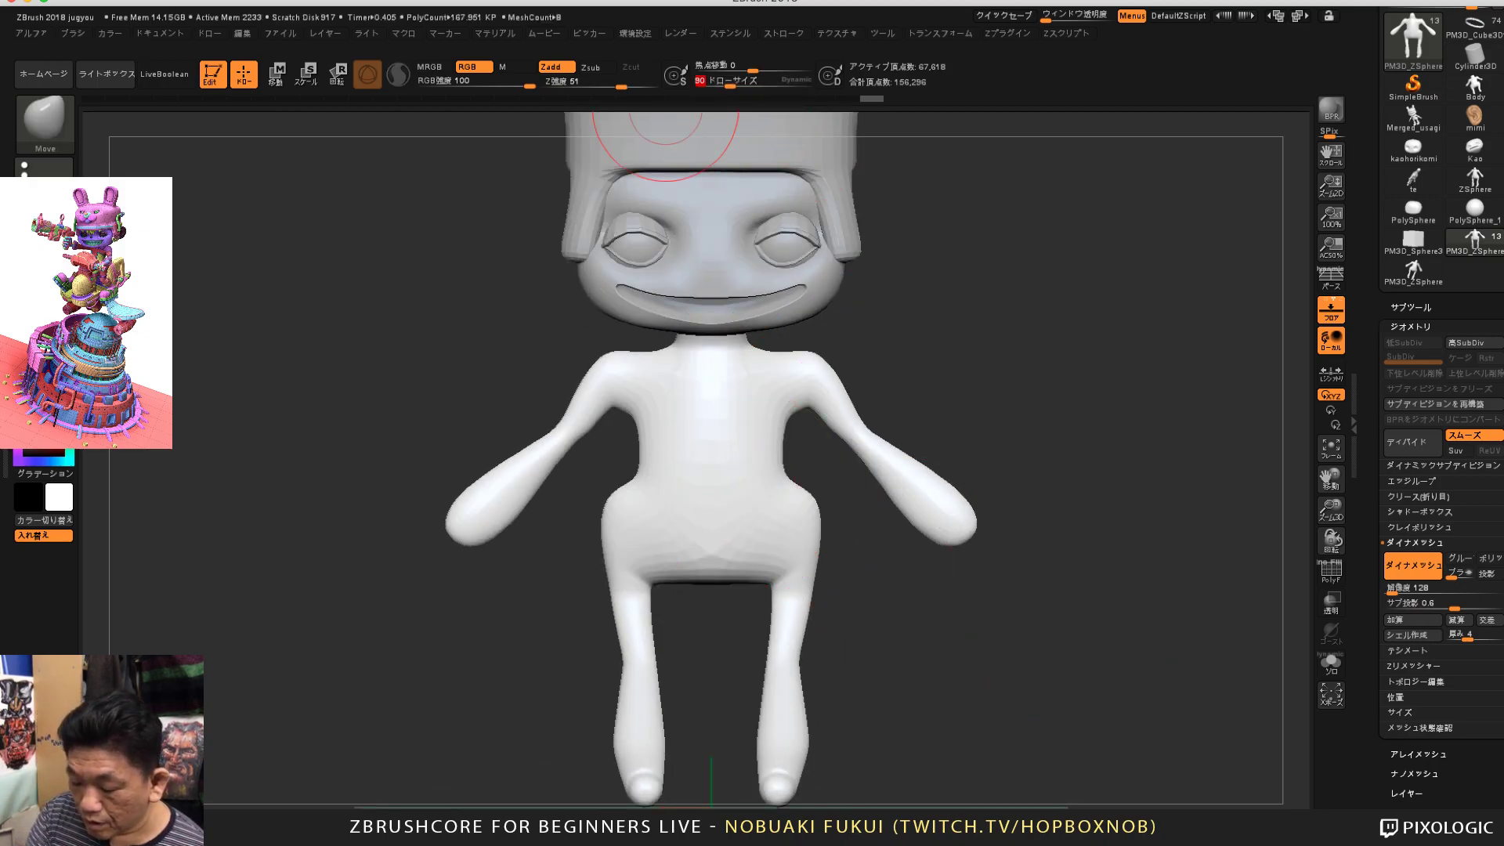
pyautogui.click(44, 371)
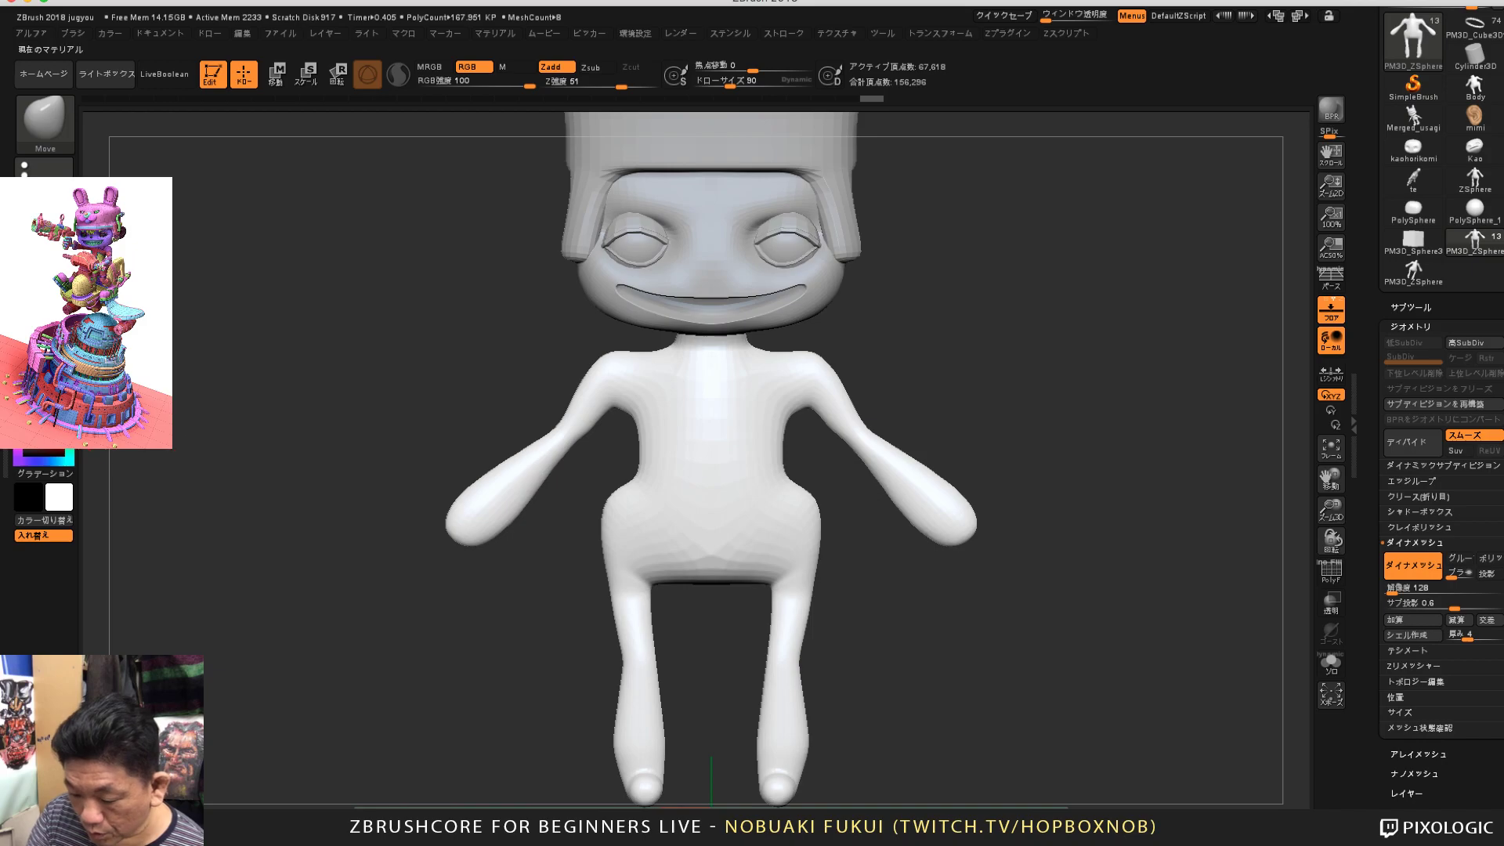
pyautogui.click(45, 371)
pyautogui.click(126, 443)
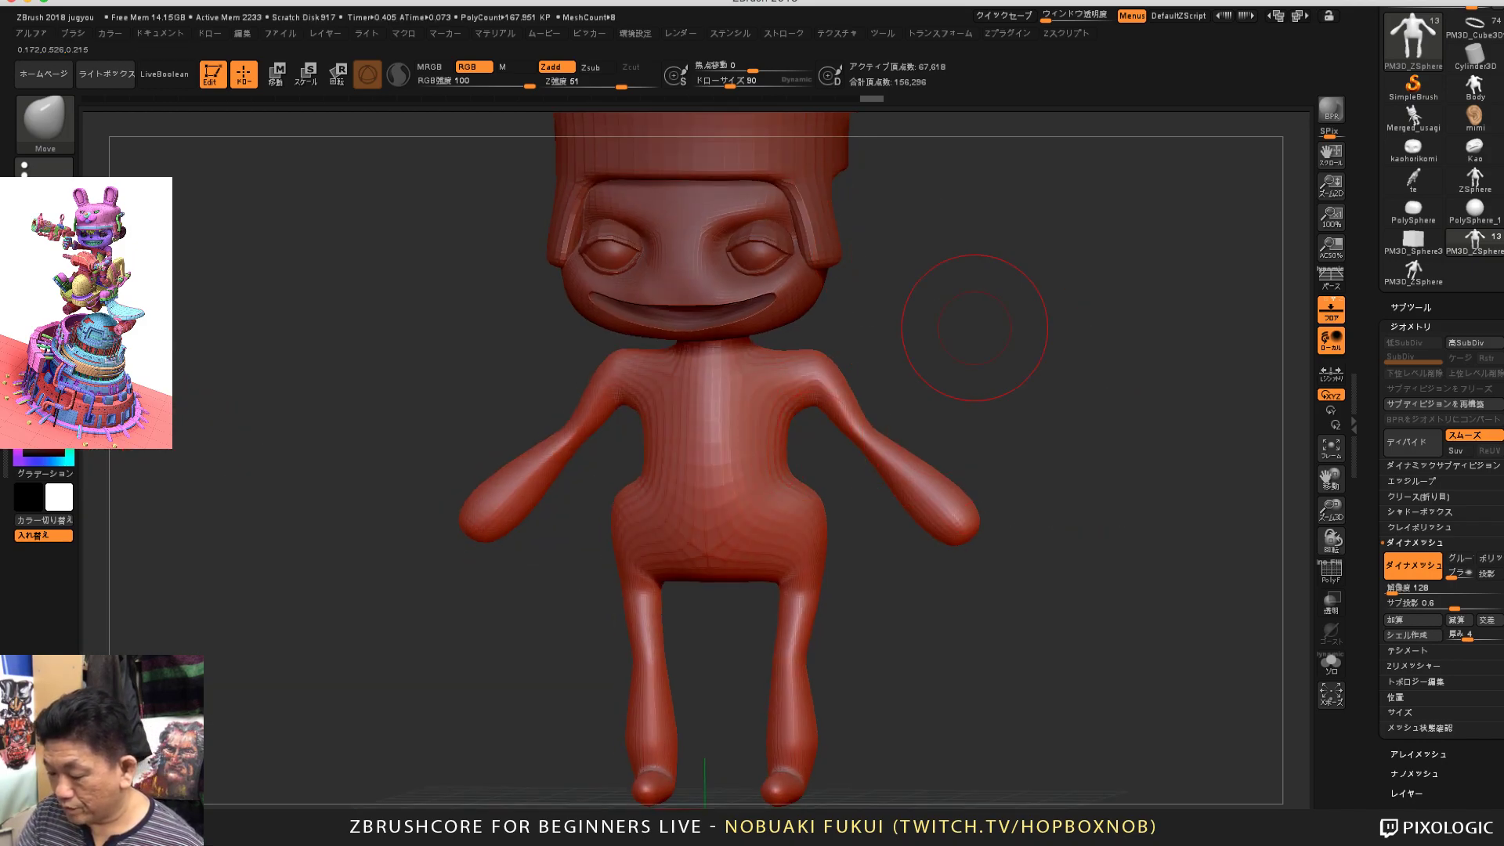
pyautogui.moveTo(950, 319); pyautogui.dragTo(846, 391)
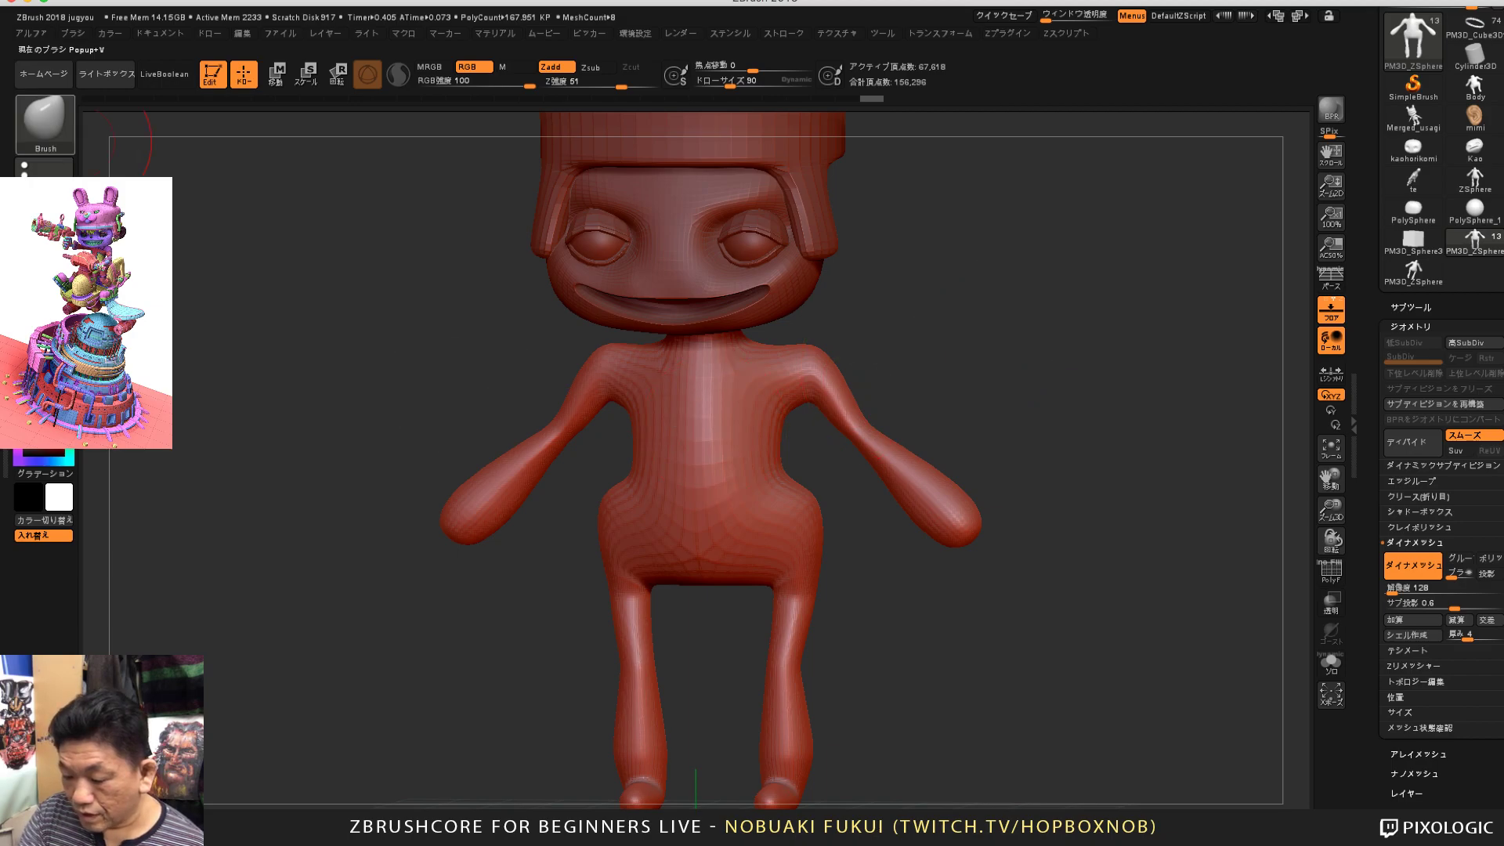
pyautogui.press('b')
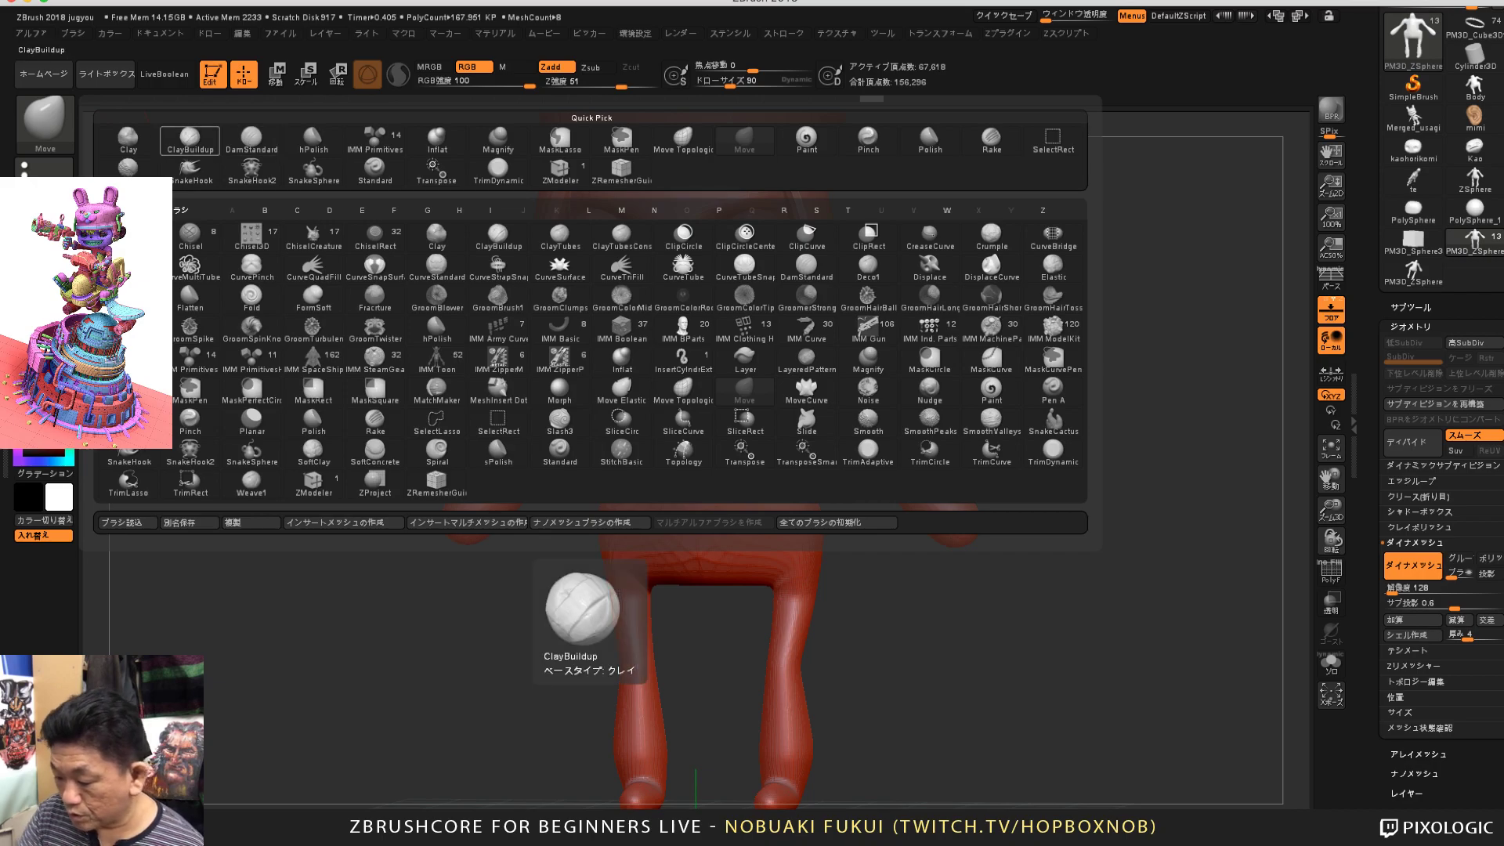
pyautogui.click(190, 141)
# Step: Try building up the chest and abdomen with ClayBuildup strokes and smoothing them
pyautogui.moveTo(745, 404)
pyautogui.mouseDown()
pyautogui.moveTo(703, 470)
pyautogui.moveTo(752, 470)
pyautogui.moveTo(728, 451)
pyautogui.mouseUp()
pyautogui.moveTo(752, 364)
pyautogui.mouseDown()
pyautogui.moveTo(701, 396)
pyautogui.moveTo(703, 434)
pyautogui.mouseUp()
pyautogui.moveTo(767, 415)
pyautogui.mouseDown()
pyautogui.moveTo(705, 467)
pyautogui.moveTo(717, 518)
pyautogui.mouseUp()
pyautogui.keyDown('shift'); pyautogui.moveTo(717, 407); pyautogui.dragTo(724, 452); pyautogui.keyUp('shift')
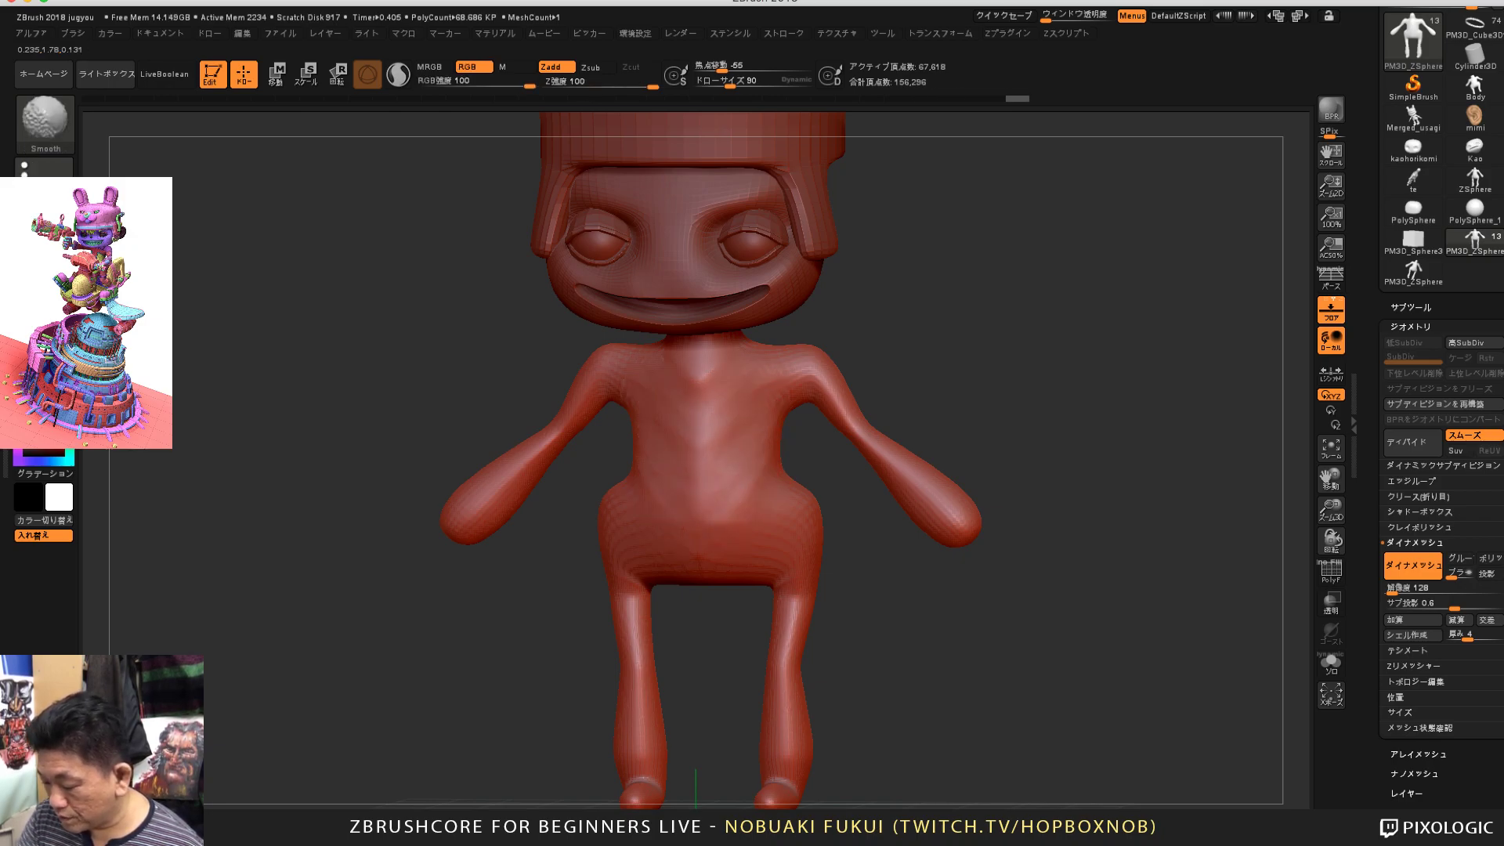
pyautogui.hotkey('ctrl', 'z')
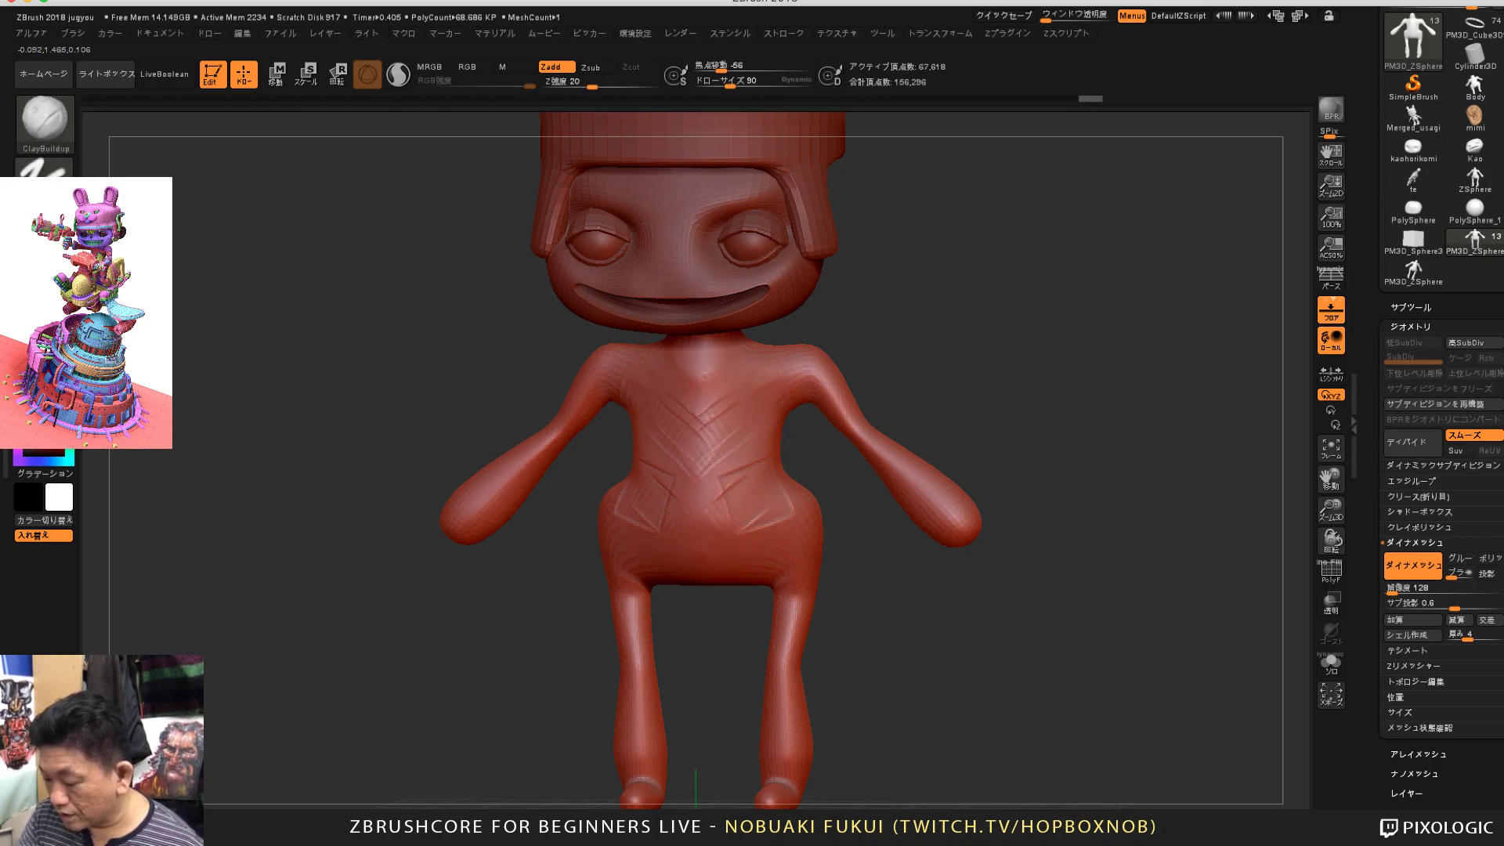
pyautogui.hotkey('ctrl', 'shift', 'z')
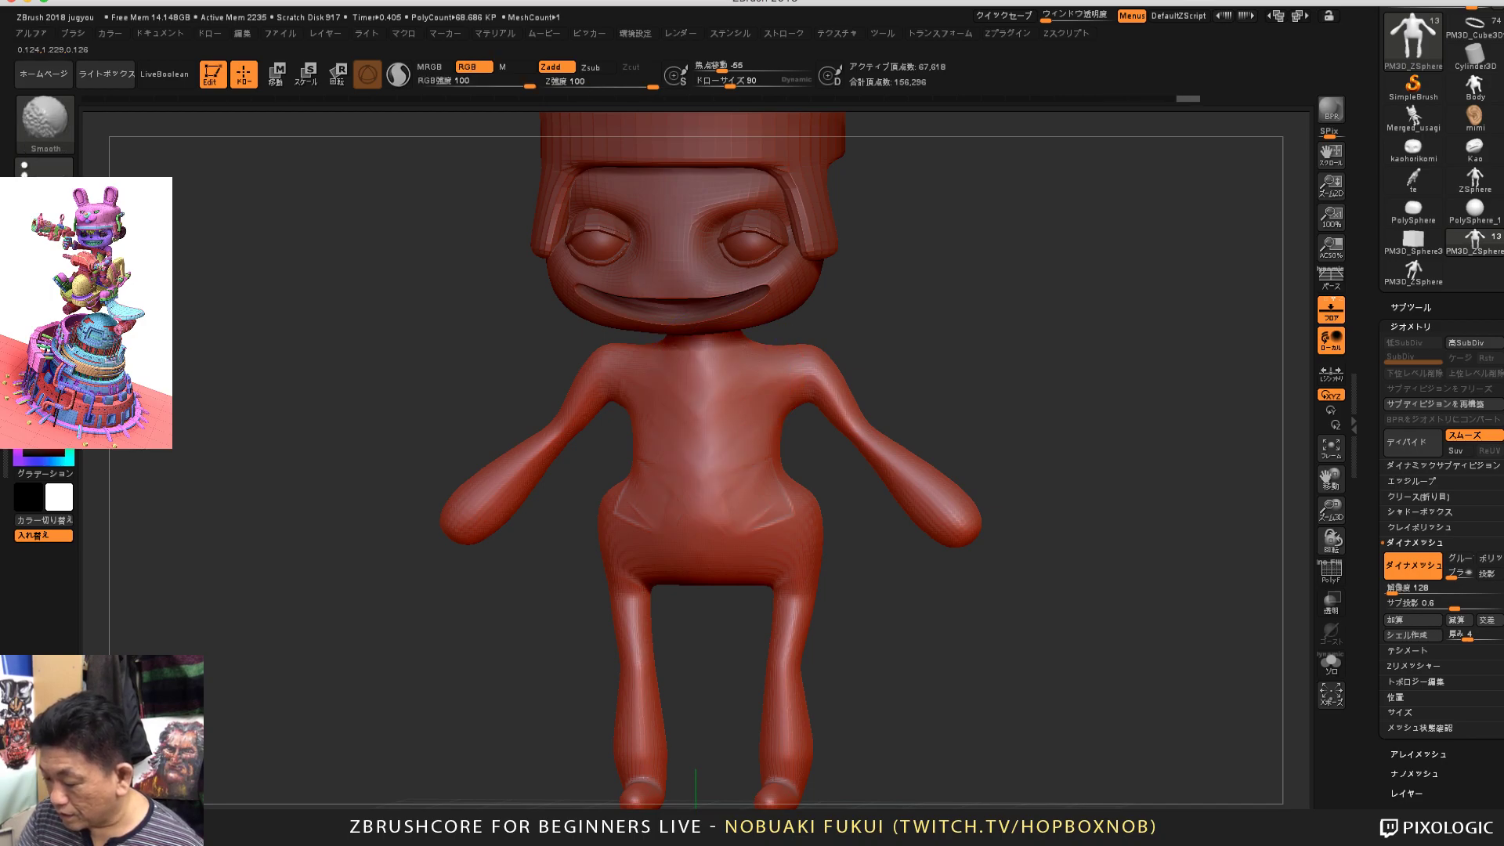
pyautogui.hotkey('ctrl', 'shift', 'z')
# Step: Build up the buttocks on the back of the pelvis with the ClayBuildup brush and smooth them
pyautogui.moveTo(878, 360); pyautogui.dragTo(509, 345)
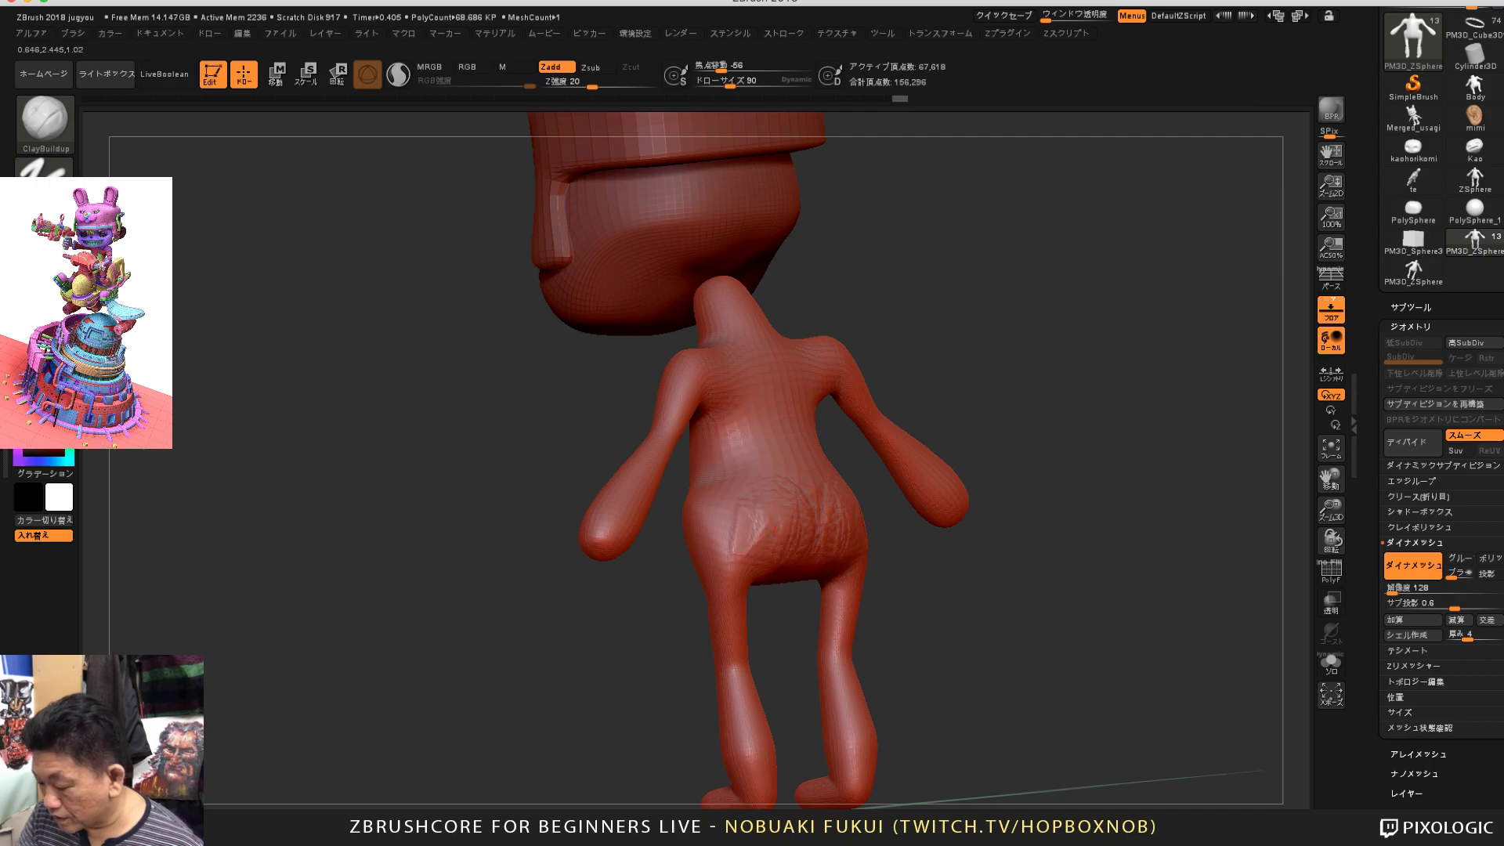
pyautogui.moveTo(760, 509); pyautogui.dragTo(727, 555)
pyautogui.moveTo(1042, 486); pyautogui.dragTo(956, 521)
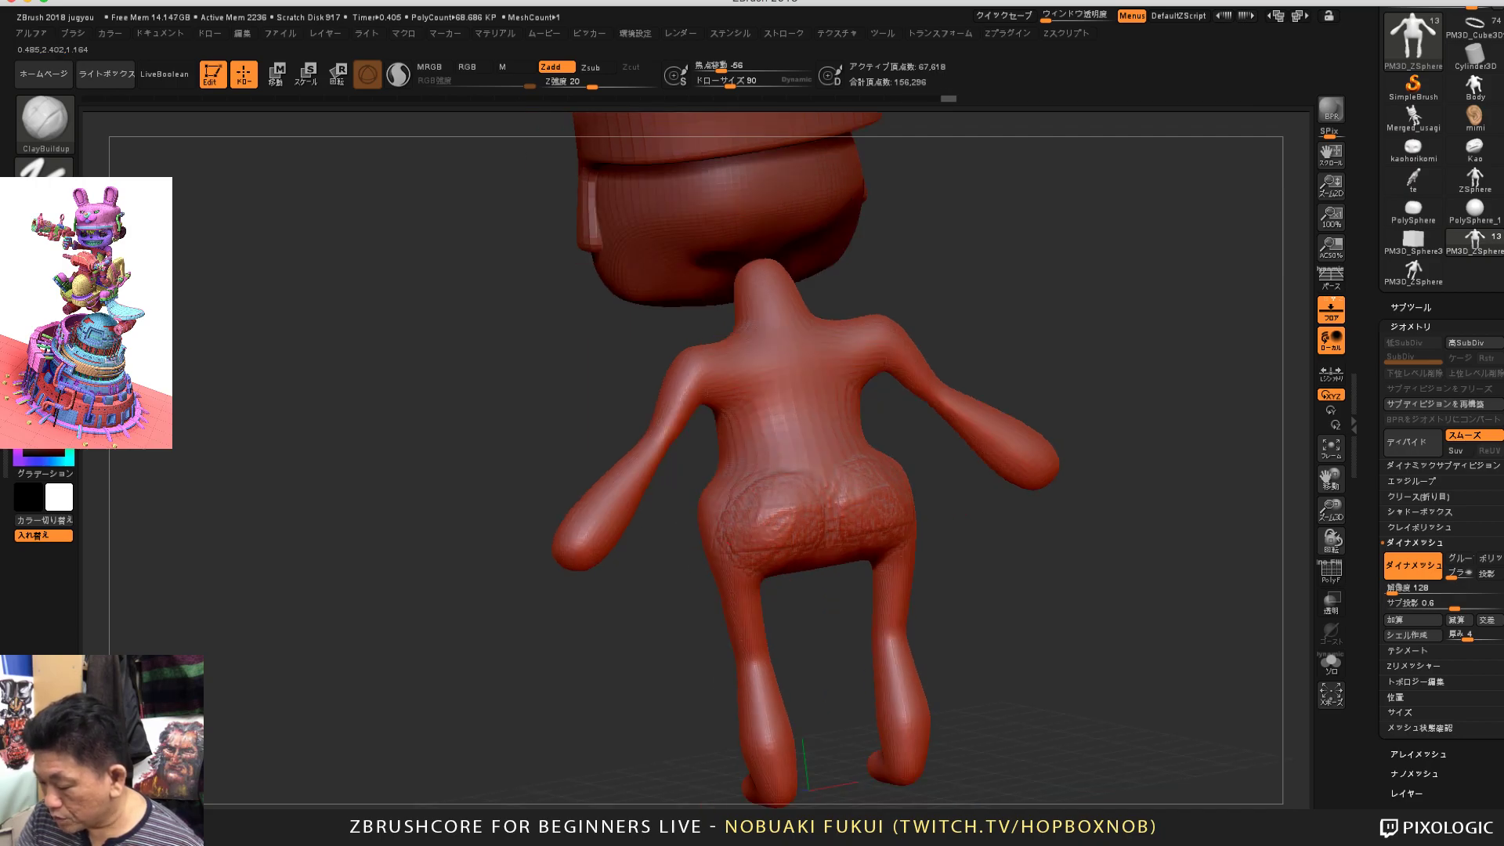
pyautogui.hotkey('ctrl', 'z')
pyautogui.hotkey('ctrl', 'shift', 'z')
pyautogui.hotkey('ctrl', 'shift', 'z')
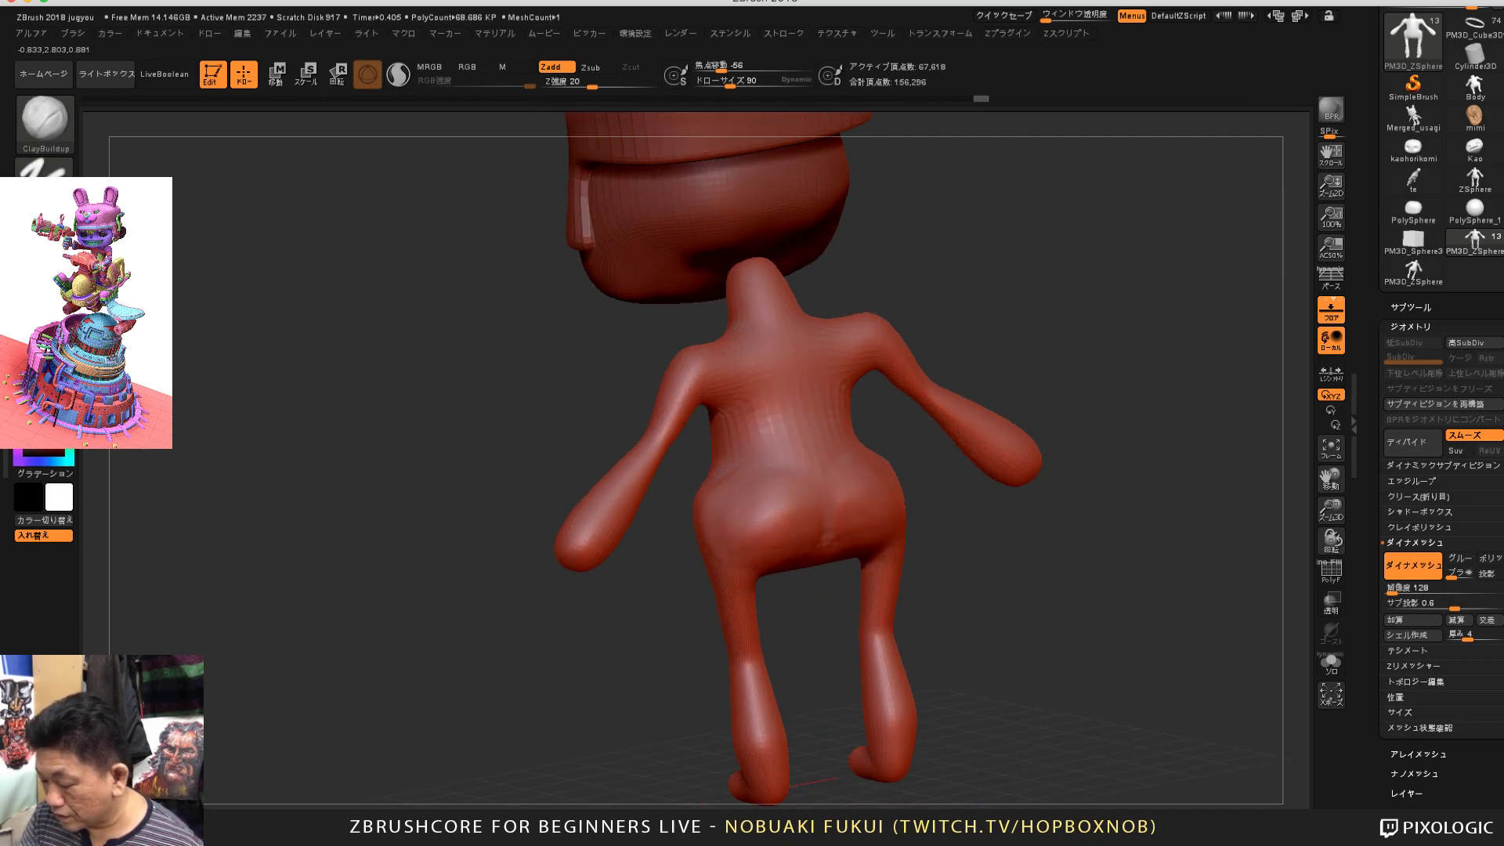
pyautogui.press('shift')
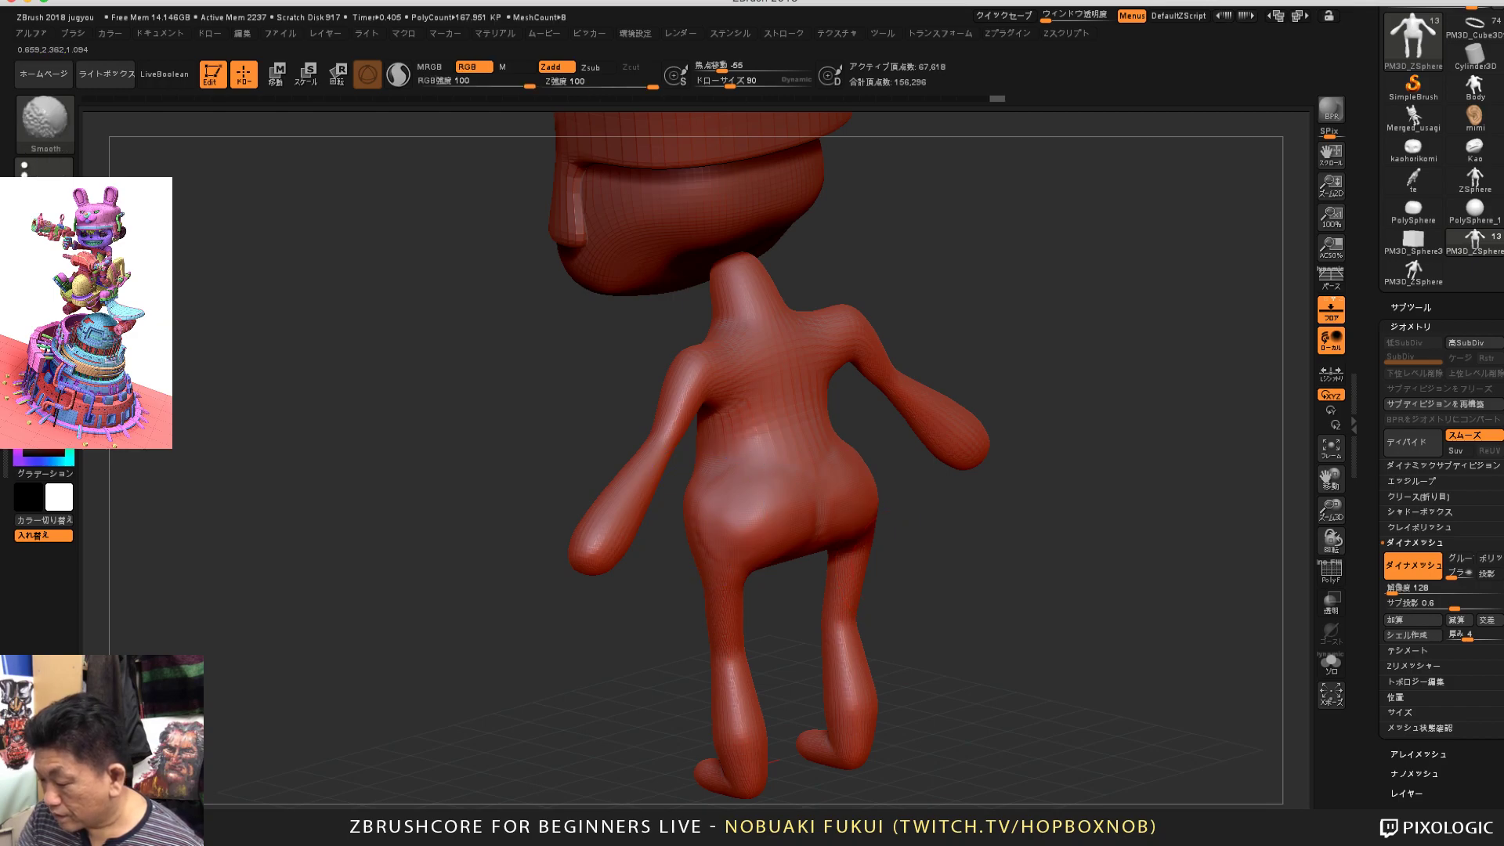
# Step: Add more ClayBuildup volume to the buttocks and build up the shoulder blades on the upper back
pyautogui.moveTo(766, 501); pyautogui.dragTo(749, 542)
pyautogui.hotkey('ctrl', 'shift', 'z')
pyautogui.hotkey('ctrl', 'shift', 'z')
pyautogui.hotkey('ctrl', 'shift', 'z')
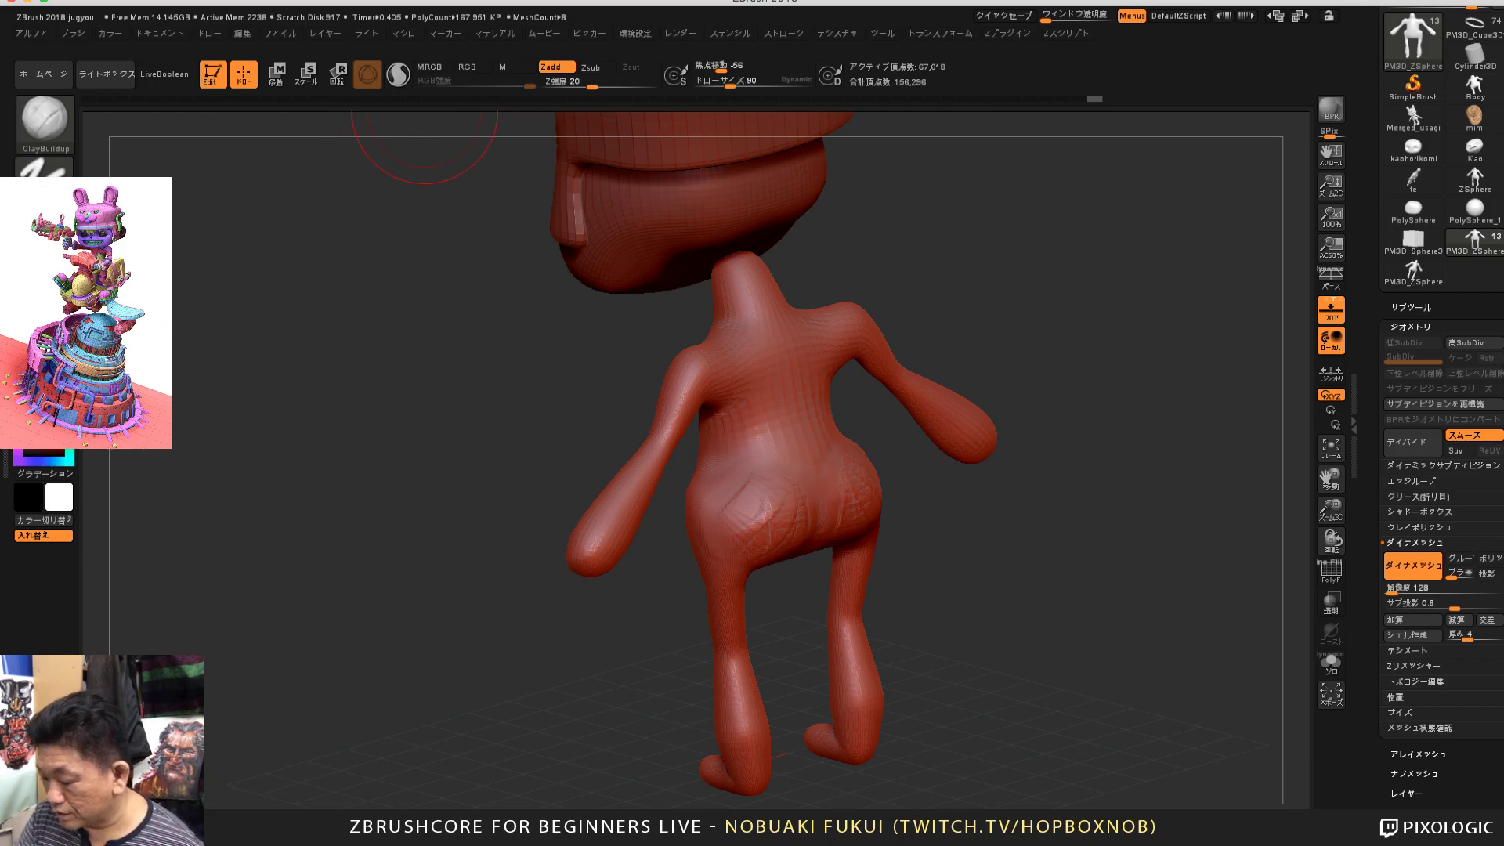
pyautogui.moveTo(1020, 300)
pyautogui.mouseDown()
pyautogui.moveTo(977, 337)
pyautogui.moveTo(942, 337)
pyautogui.moveTo(945, 372)
pyautogui.mouseUp()
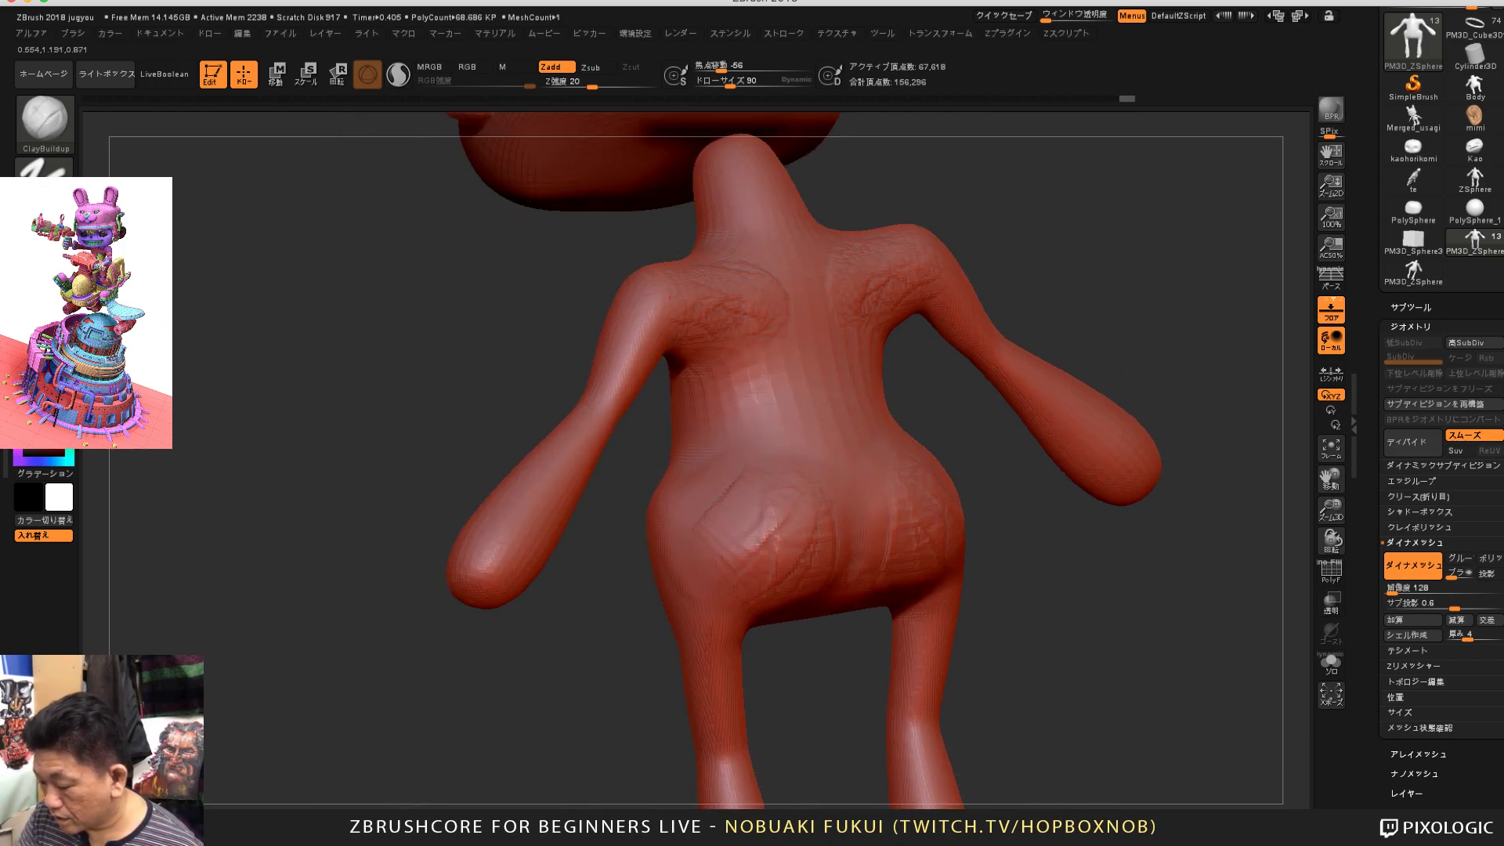
pyautogui.moveTo(786, 476); pyautogui.dragTo(798, 568)
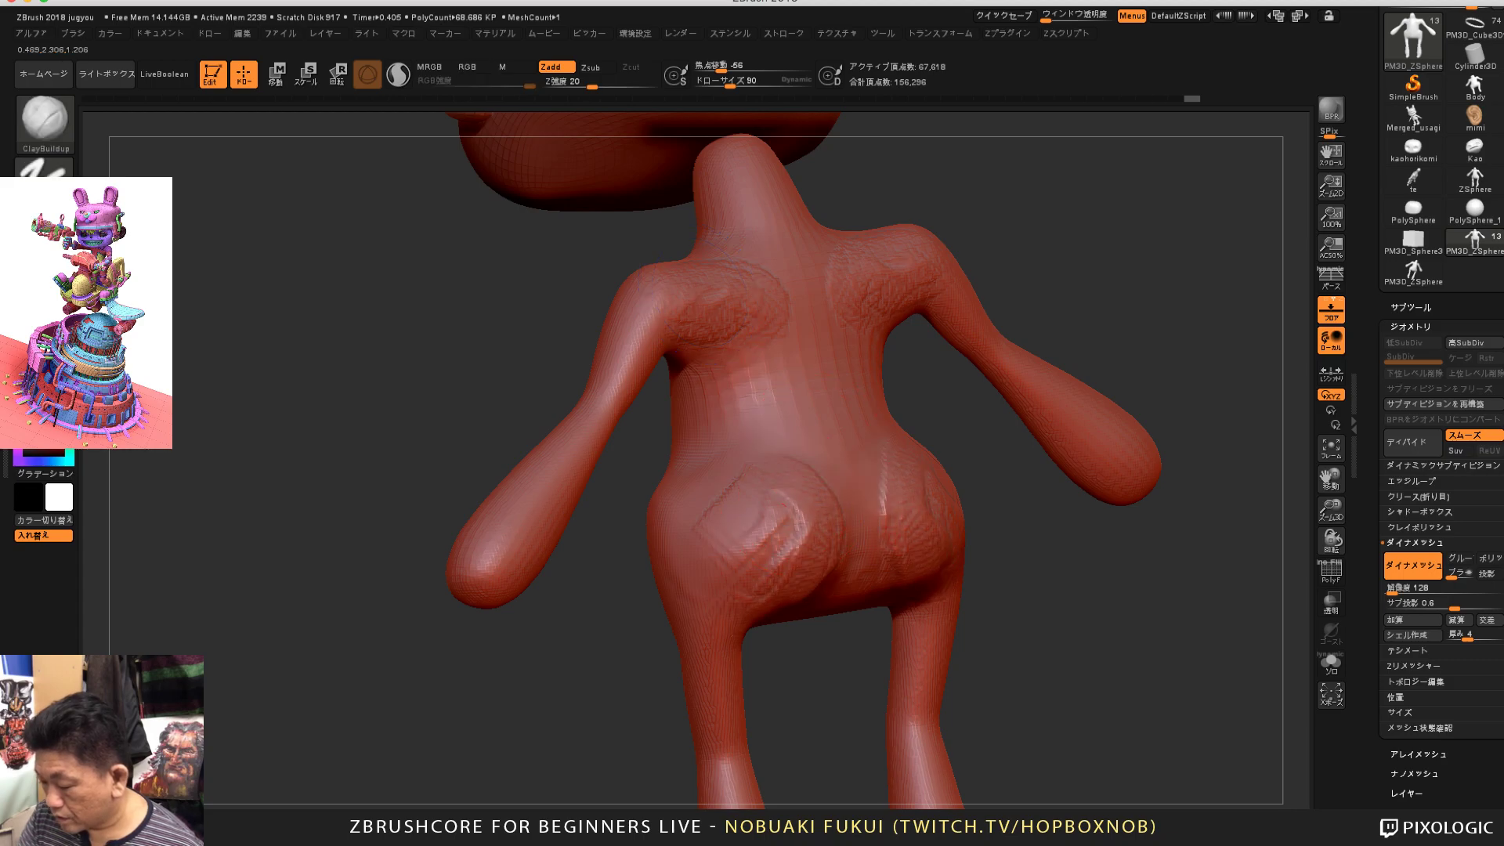
pyautogui.moveTo(743, 505)
pyautogui.mouseDown()
pyautogui.moveTo(771, 555)
pyautogui.moveTo(807, 541)
pyautogui.mouseUp()
pyautogui.keyDown('alt'); pyautogui.moveTo(1010, 439); pyautogui.dragTo(987, 383); pyautogui.keyUp('alt')
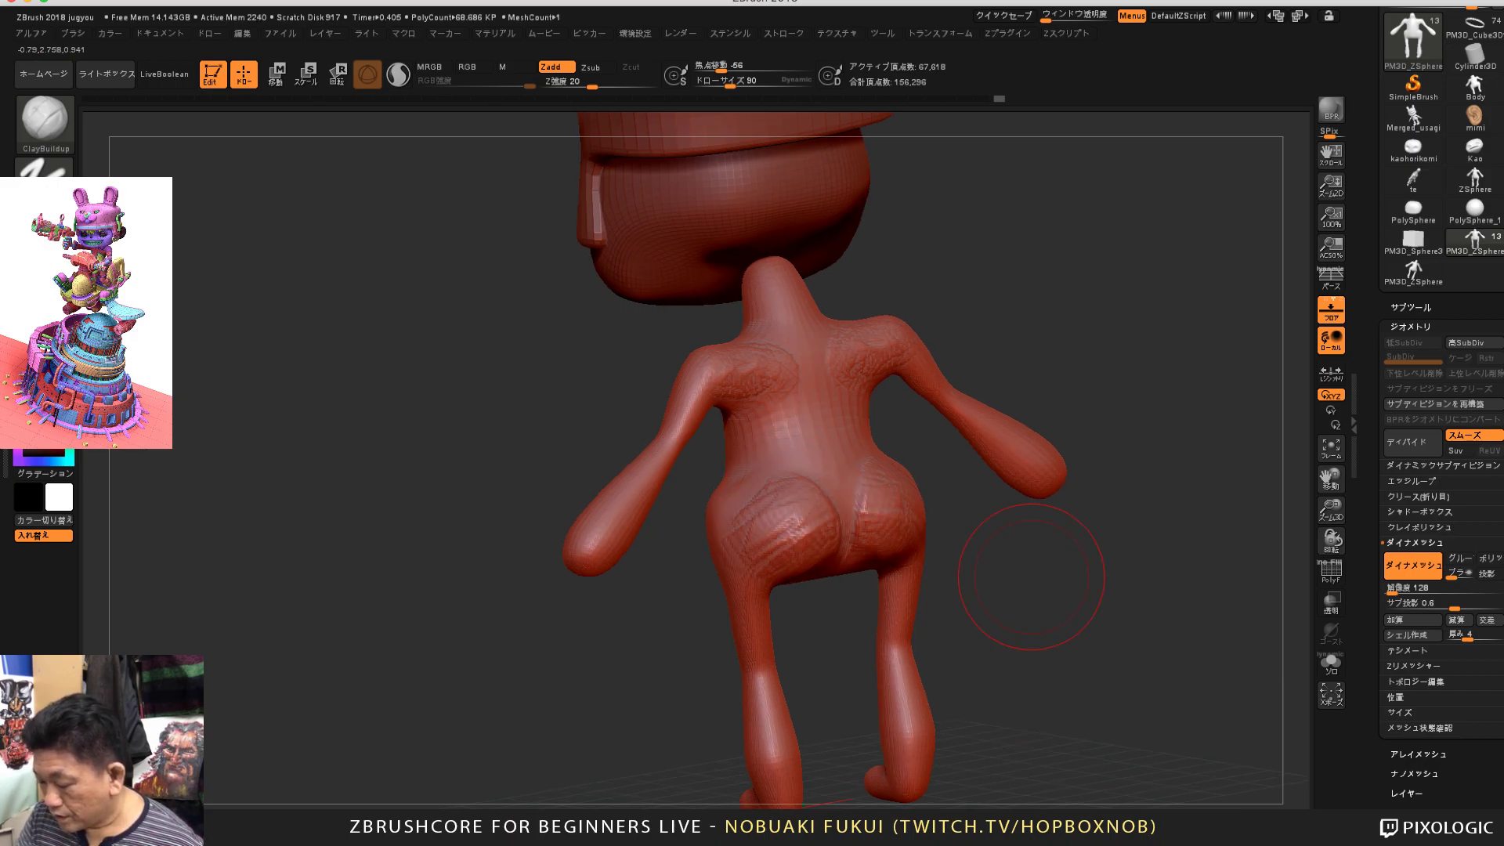
# Step: Mask both feet up to the ankles from the front, and clear the mask again
pyautogui.moveTo(1032, 578); pyautogui.dragTo(1222, 572)
pyautogui.keyDown('alt'); pyautogui.moveTo(997, 679); pyautogui.dragTo(977, 576); pyautogui.keyUp('alt')
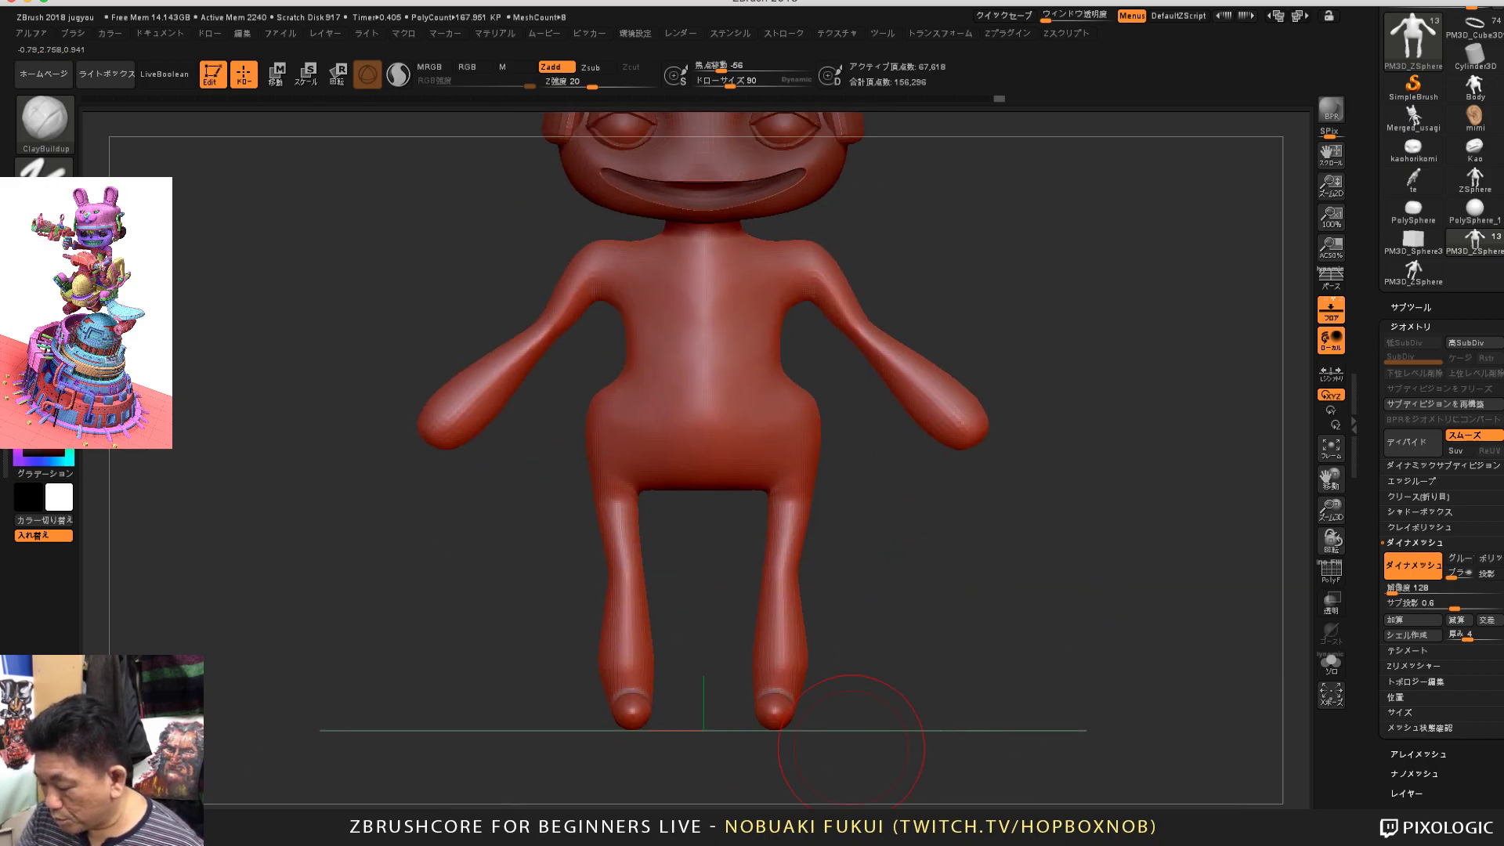
pyautogui.keyDown('ctrl'); pyautogui.moveTo(890, 785); pyautogui.dragTo(726, 666); pyautogui.keyUp('ctrl')
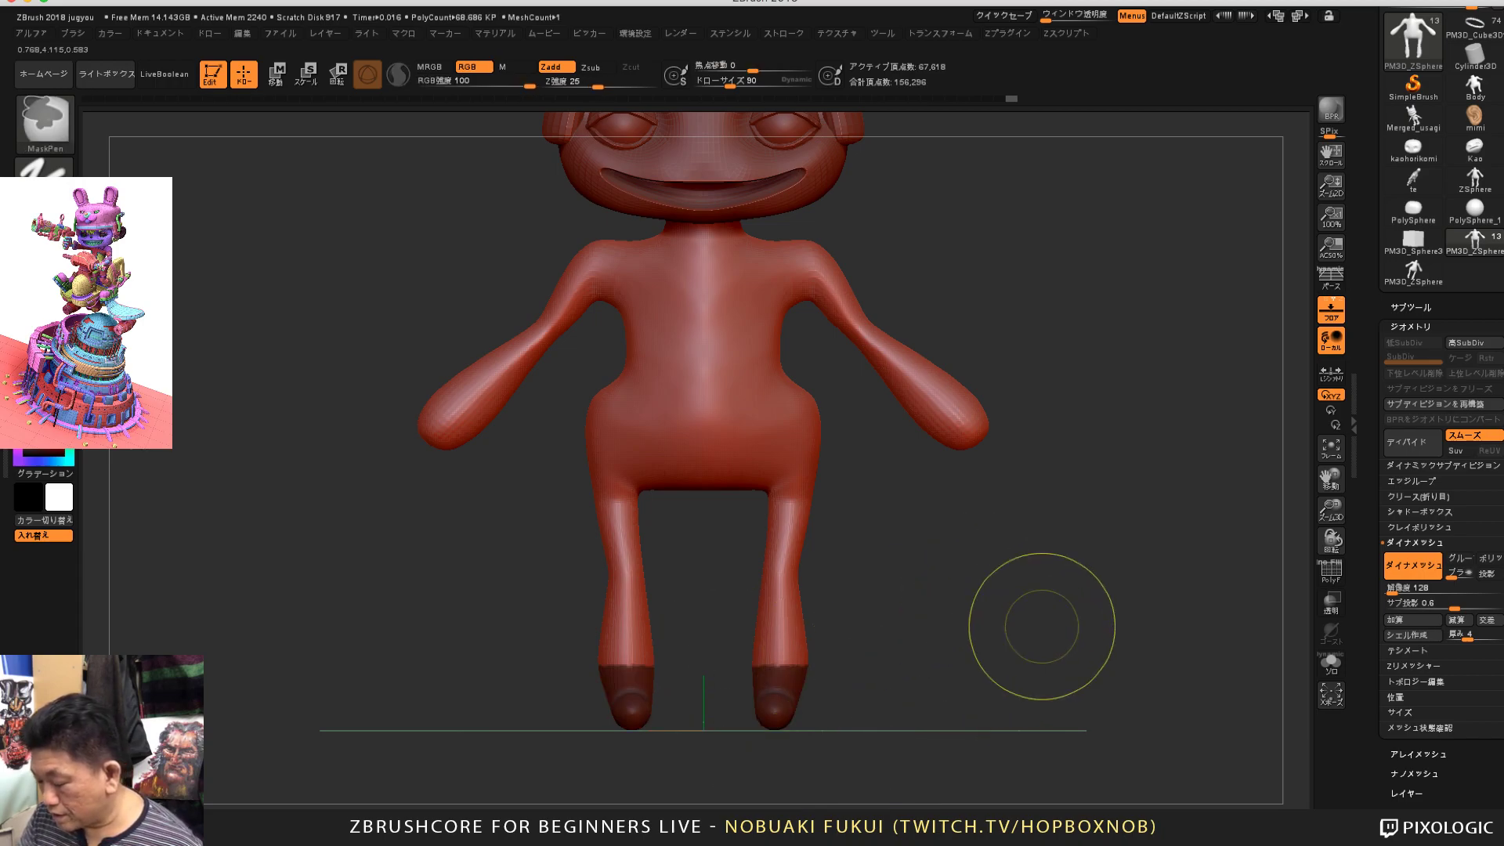
pyautogui.moveTo(1034, 679); pyautogui.dragTo(1013, 683)
pyautogui.keyDown('ctrl'); pyautogui.moveTo(1022, 633); pyautogui.dragTo(1110, 657); pyautogui.keyUp('ctrl')
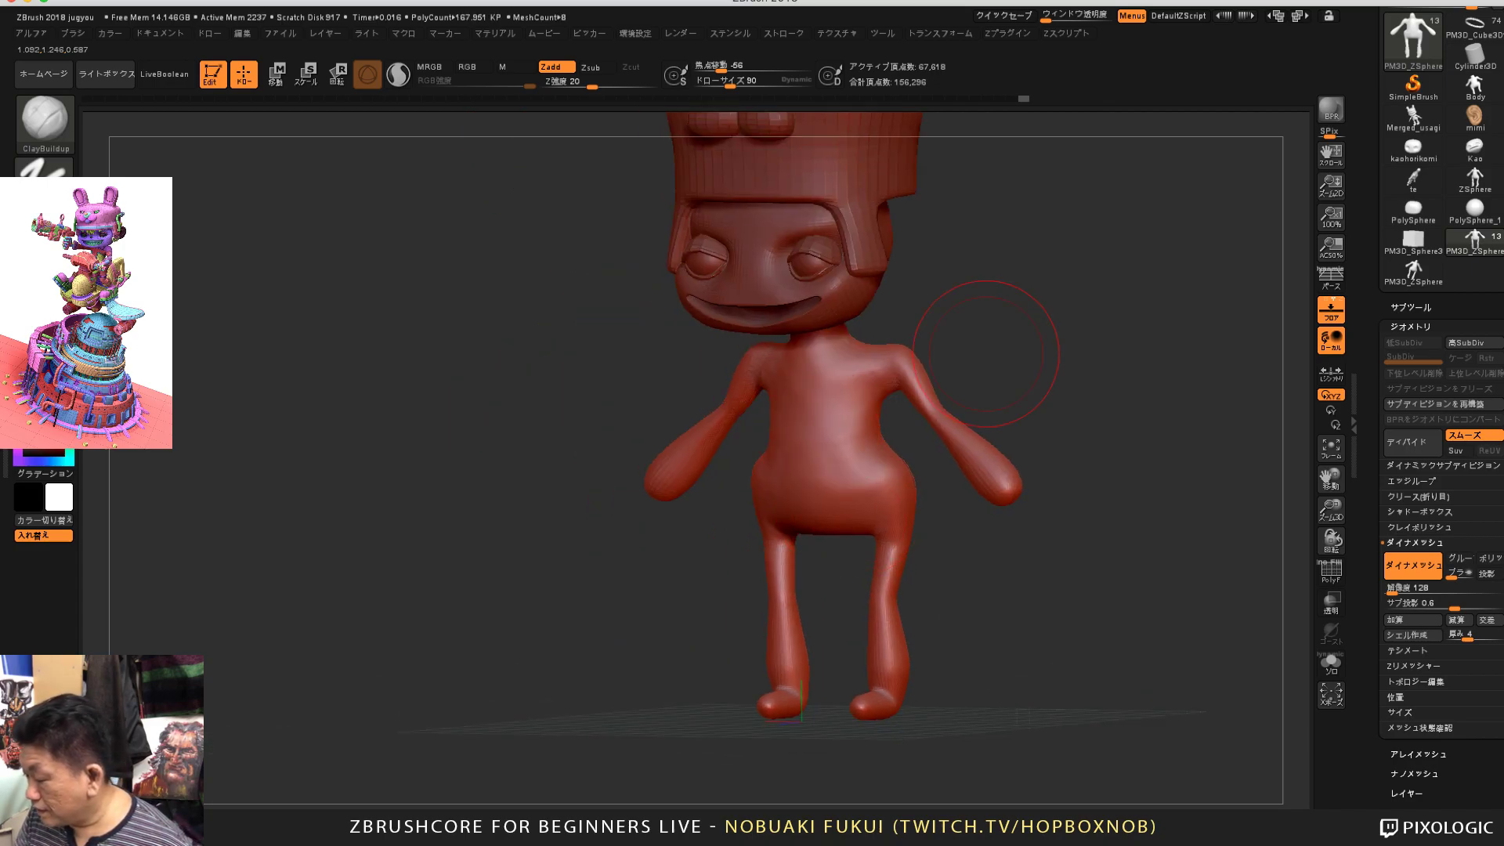
pyautogui.moveTo(1180, 473); pyautogui.dragTo(1229, 461)
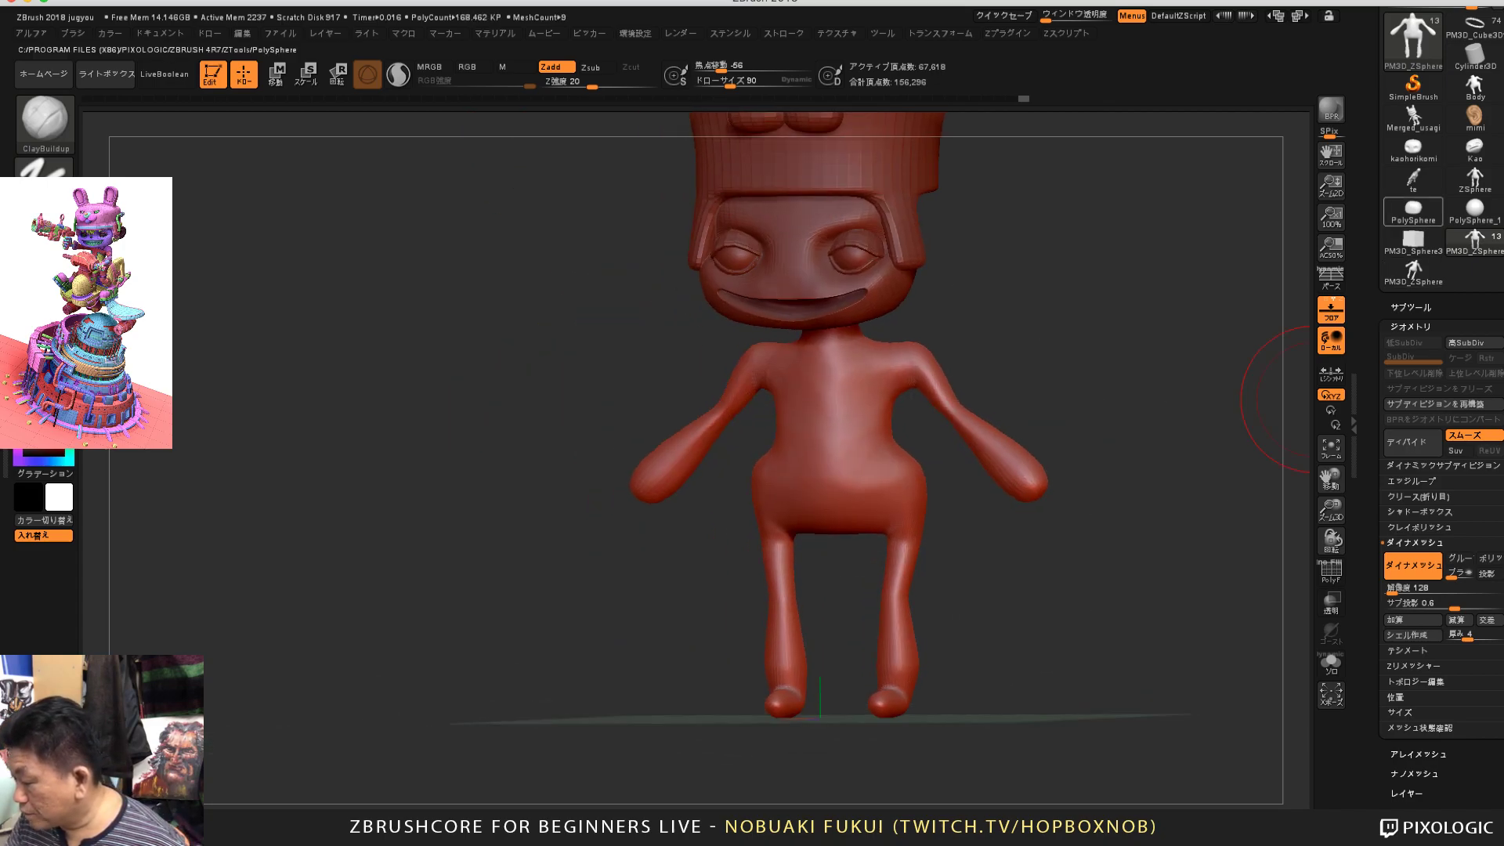
# Step: Switch to the separate Body tool to examine its shape from the front, and return to the full character
pyautogui.moveTo(1414, 212)
pyautogui.click(1476, 86)
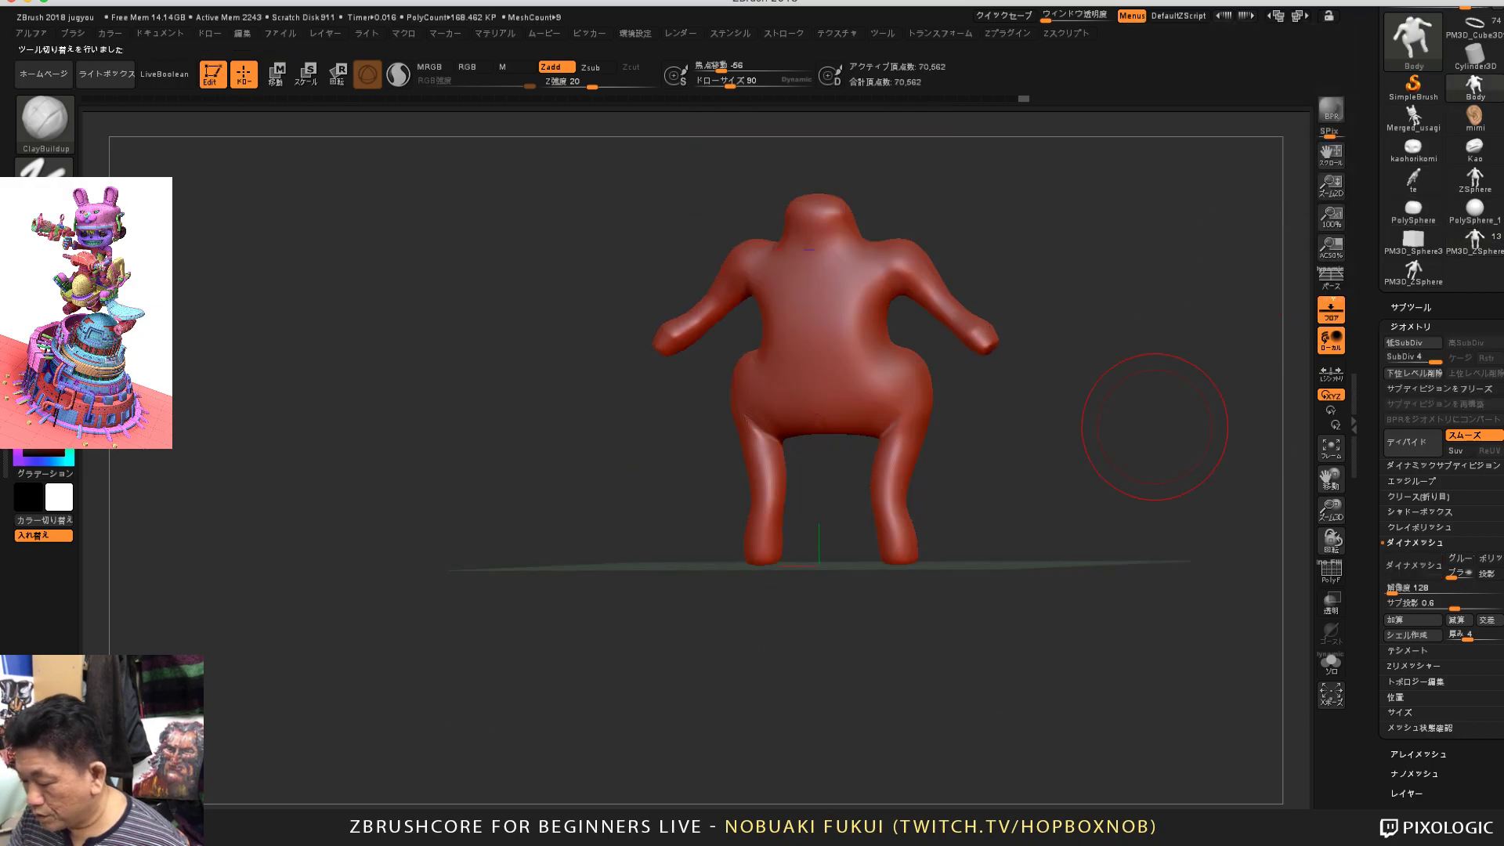
pyautogui.moveTo(1159, 436); pyautogui.dragTo(784, 431)
pyautogui.keyDown('alt'); pyautogui.moveTo(784, 431); pyautogui.dragTo(678, 556); pyautogui.keyUp('alt')
pyautogui.moveTo(1097, 471); pyautogui.dragTo(548, 485)
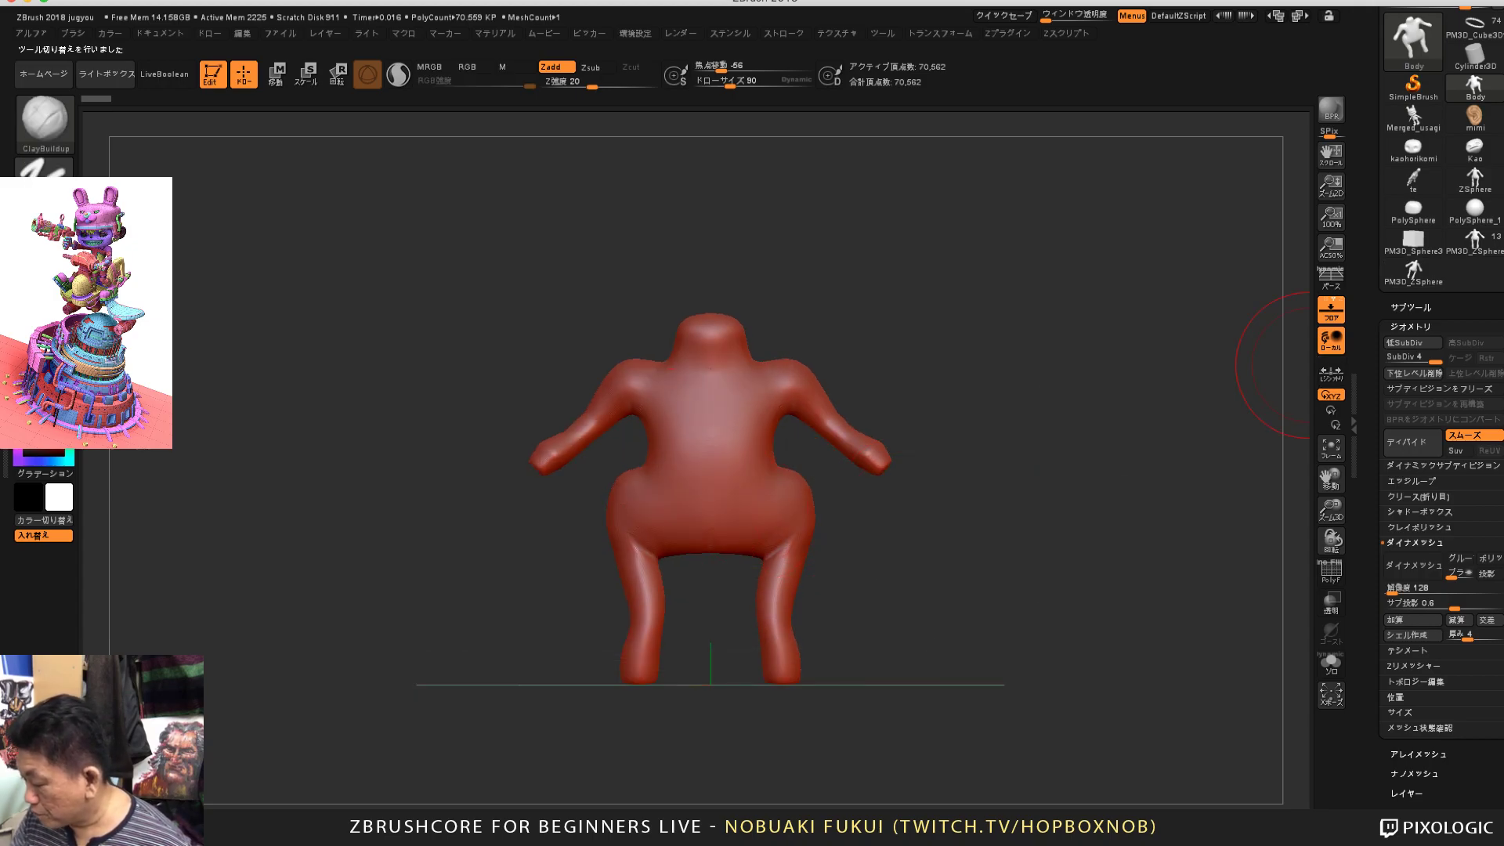
pyautogui.click(1411, 308)
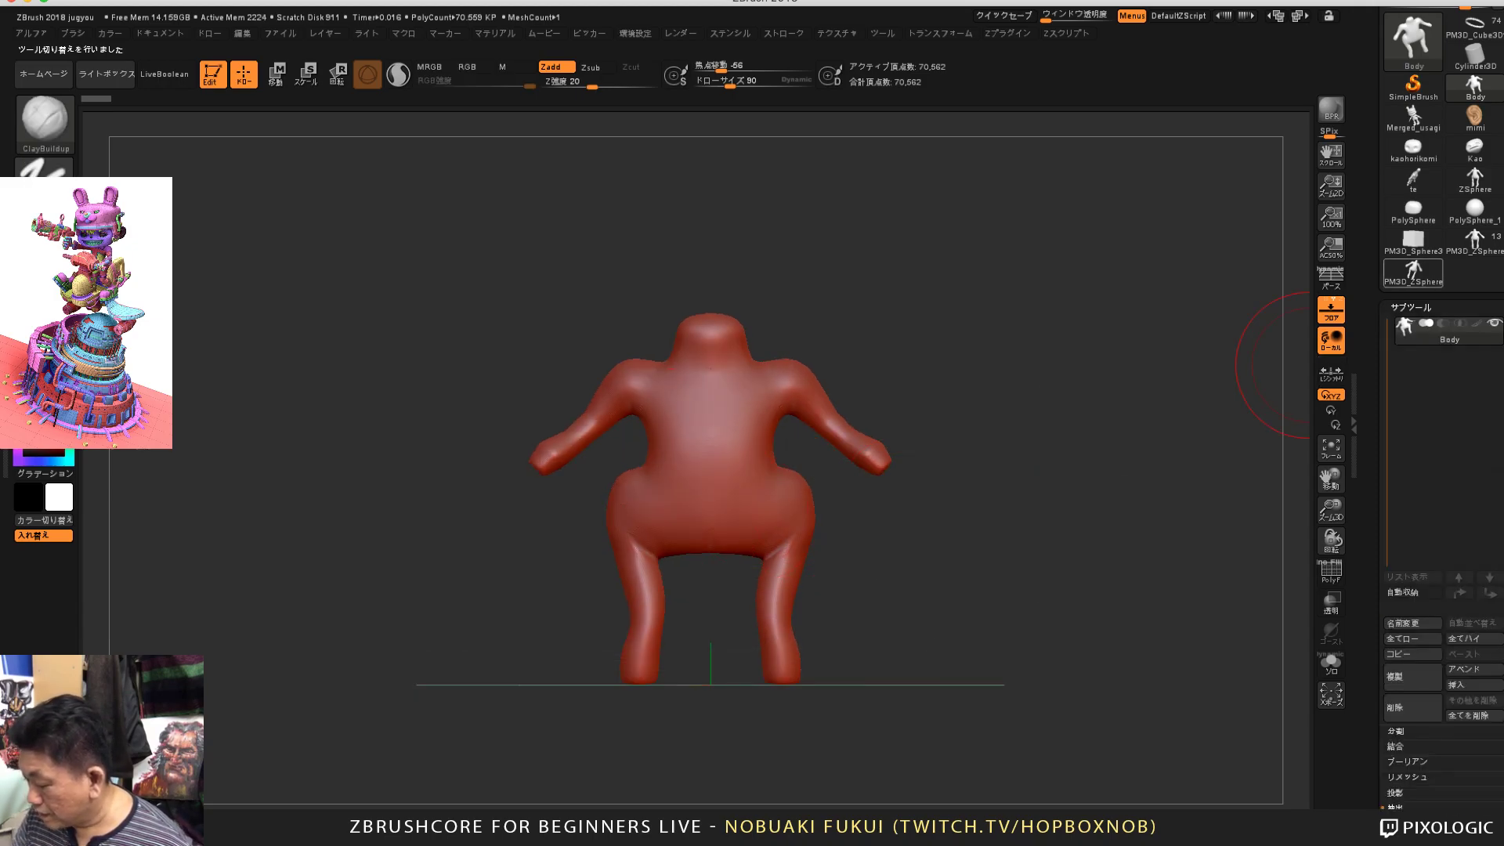
pyautogui.click(1414, 271)
pyautogui.keyDown('alt'); pyautogui.moveTo(1256, 560); pyautogui.dragTo(1211, 562); pyautogui.keyUp('alt')
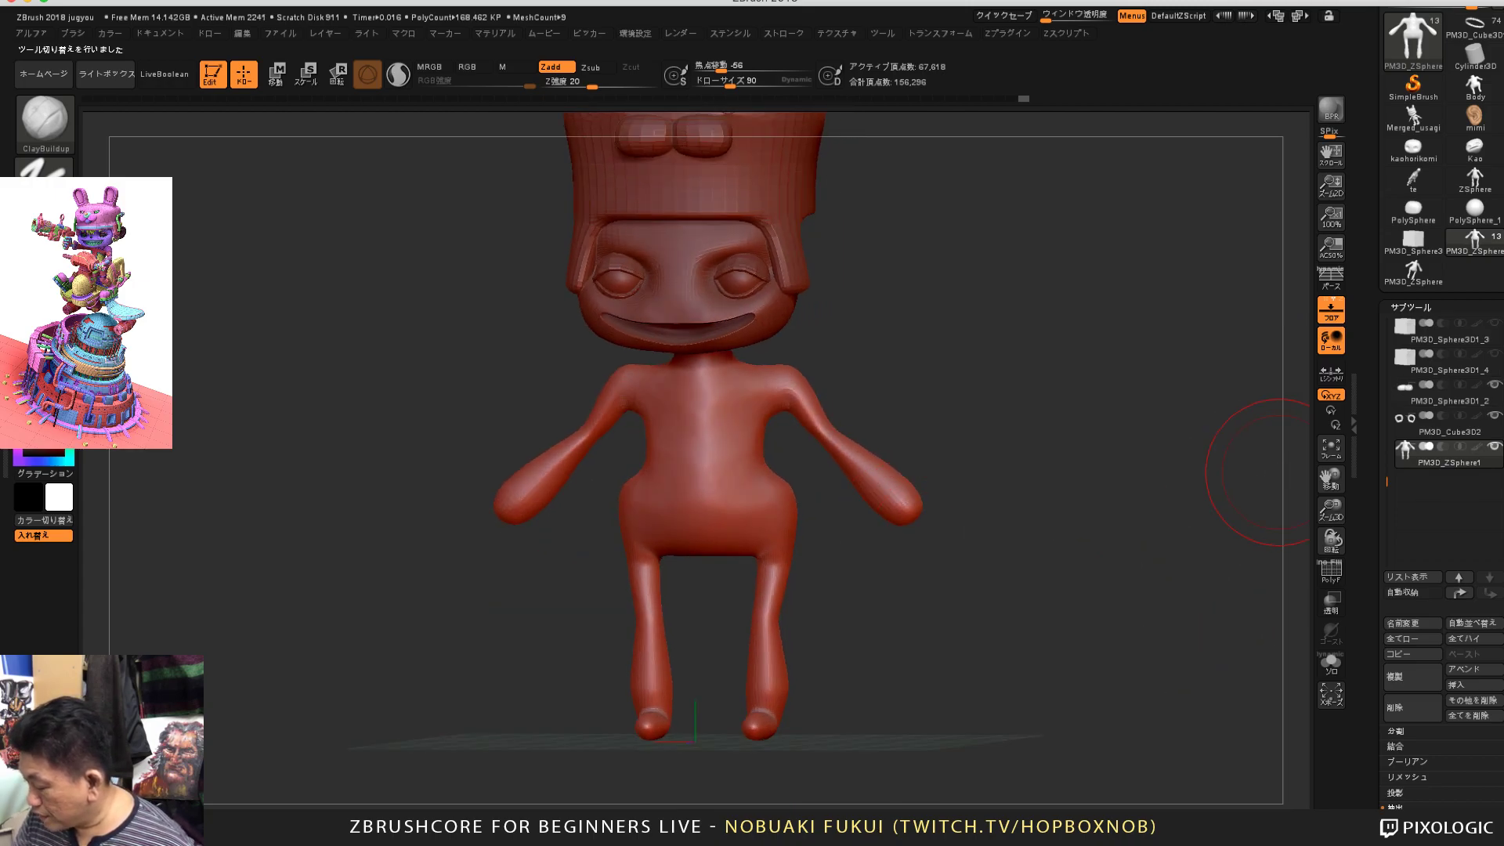
# Step: Delete the sculpted ZSphere body subtool from the character and append the Body tool in its place
pyautogui.moveTo(1382, 505); pyautogui.dragTo(1382, 460)
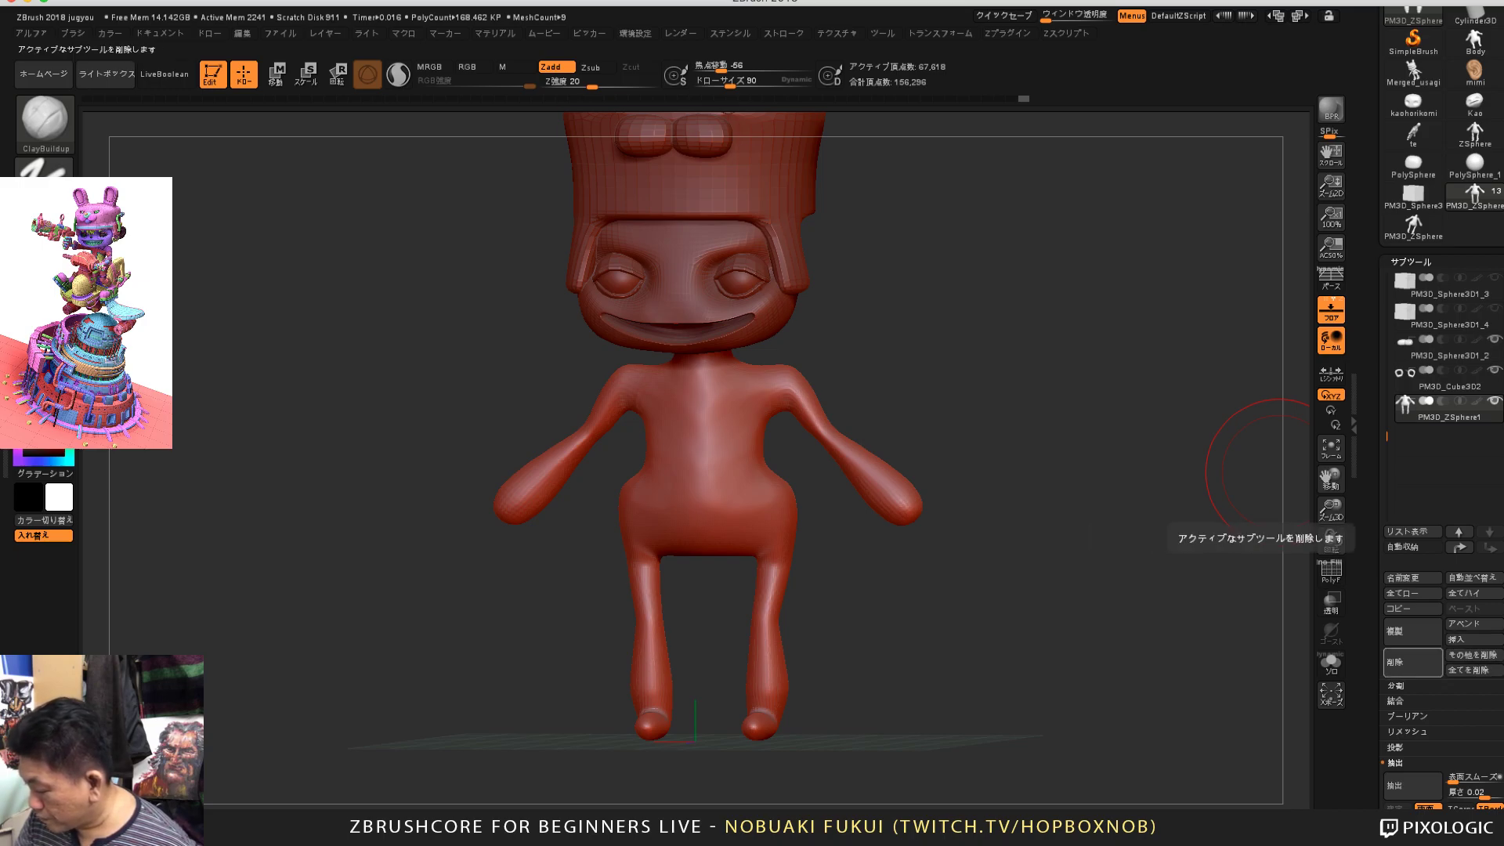
pyautogui.click(1413, 662)
pyautogui.click(1253, 699)
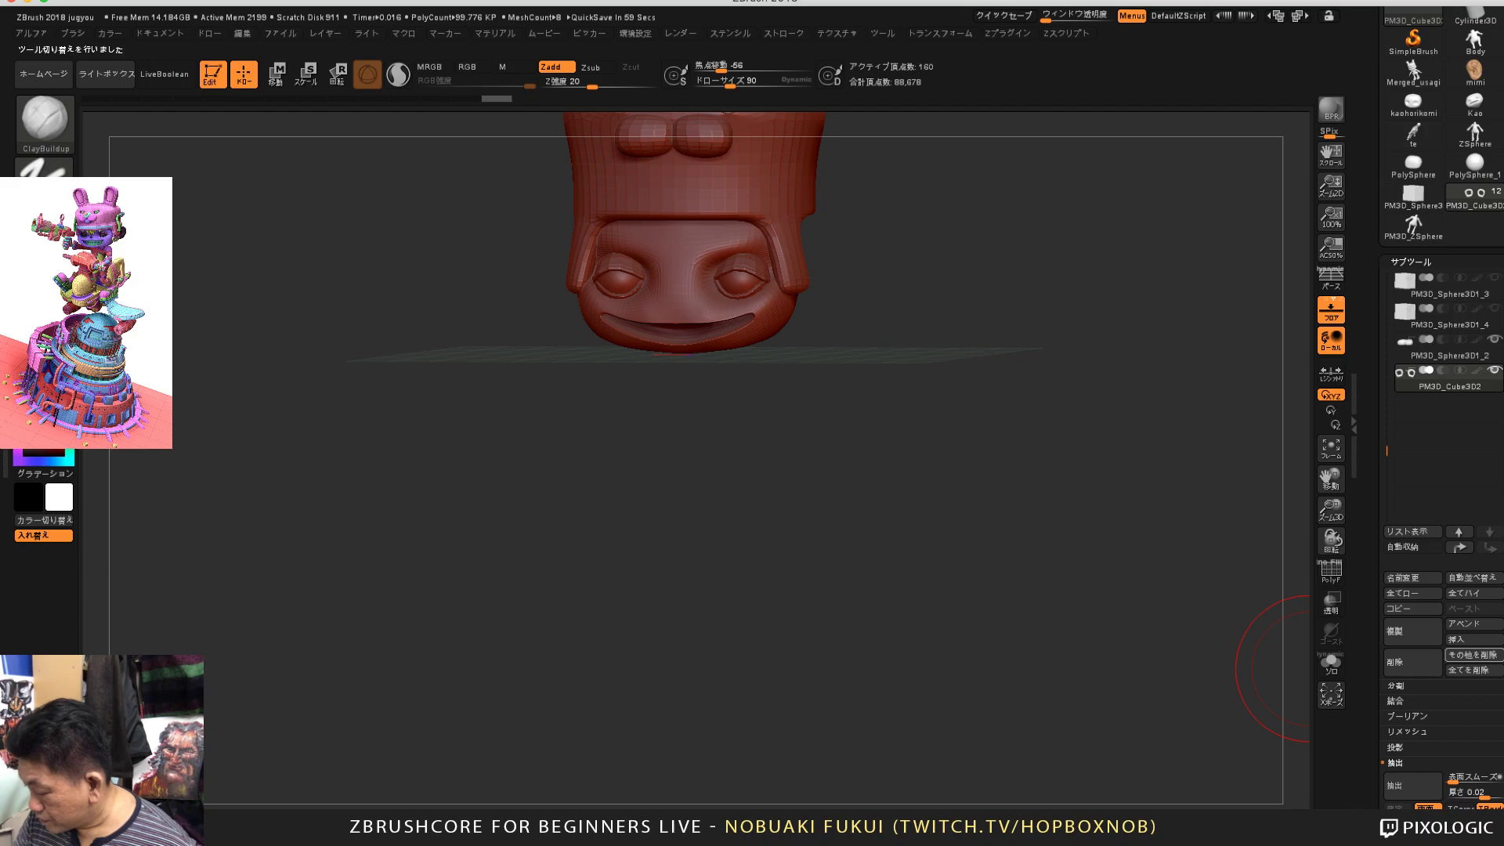
pyautogui.click(1473, 639)
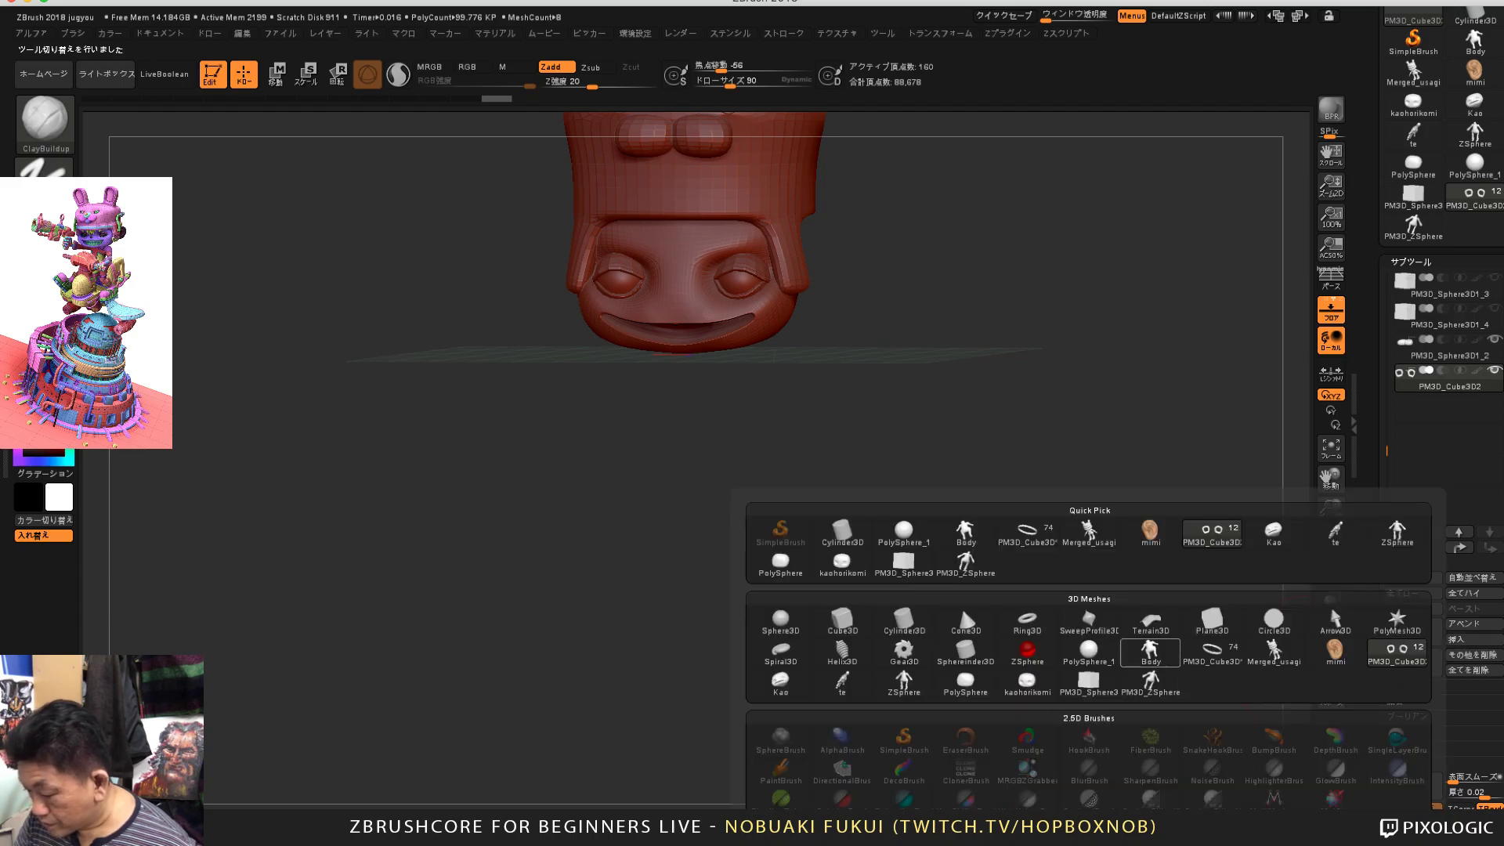
pyautogui.click(1149, 652)
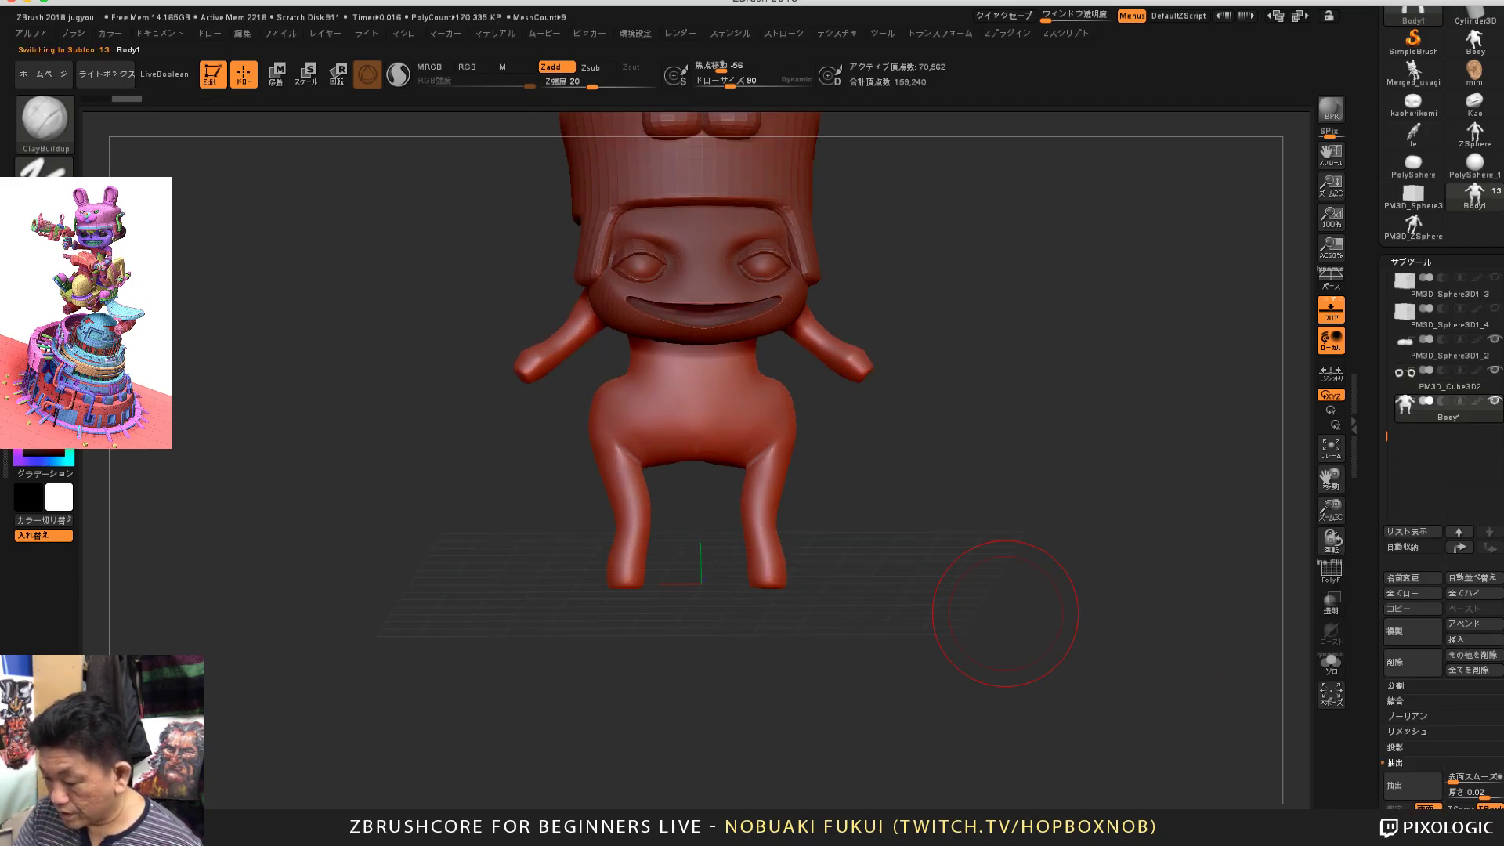
# Step: Move the appended body down with the transform gizmo so its neck sits beneath the head, checking from front and side
pyautogui.press('w')
pyautogui.keyDown('shift'); pyautogui.moveTo(1050, 509); pyautogui.dragTo(1070, 521); pyautogui.keyUp('shift')
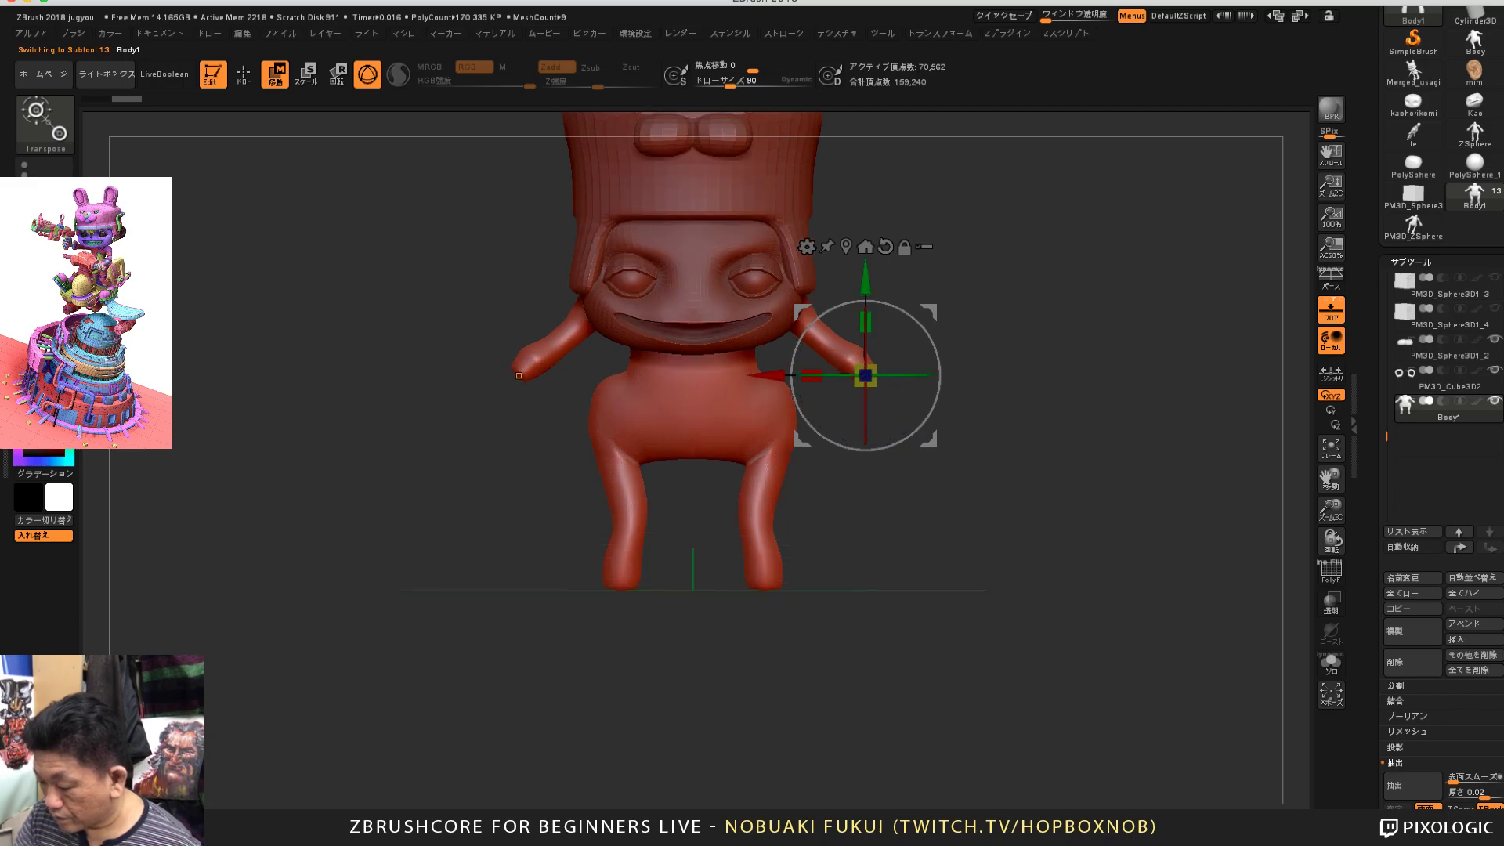
pyautogui.moveTo(519, 376); pyautogui.dragTo(519, 456)
pyautogui.keyDown('shift'); pyautogui.moveTo(1097, 502); pyautogui.dragTo(952, 495); pyautogui.keyUp('shift')
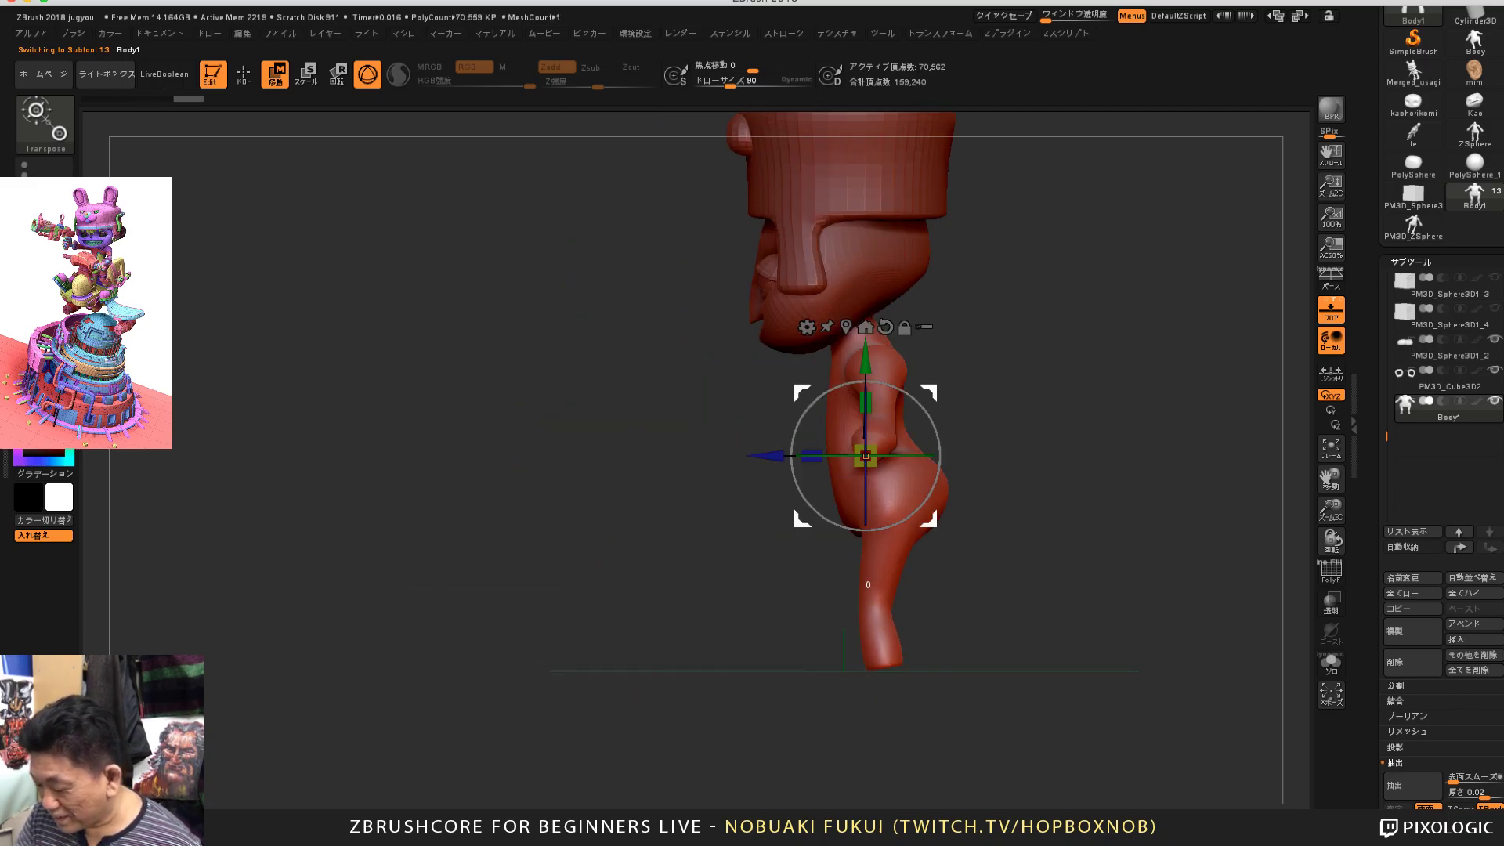
pyautogui.moveTo(930, 386); pyautogui.dragTo(930, 379)
pyautogui.keyDown('shift'); pyautogui.moveTo(987, 502); pyautogui.dragTo(1085, 502); pyautogui.keyUp('shift')
pyautogui.moveTo(866, 351); pyautogui.dragTo(866, 366)
pyautogui.moveTo(1050, 501); pyautogui.dragTo(1010, 509)
pyautogui.keyDown('alt'); pyautogui.moveTo(1011, 509); pyautogui.dragTo(1062, 571); pyautogui.keyUp('alt')
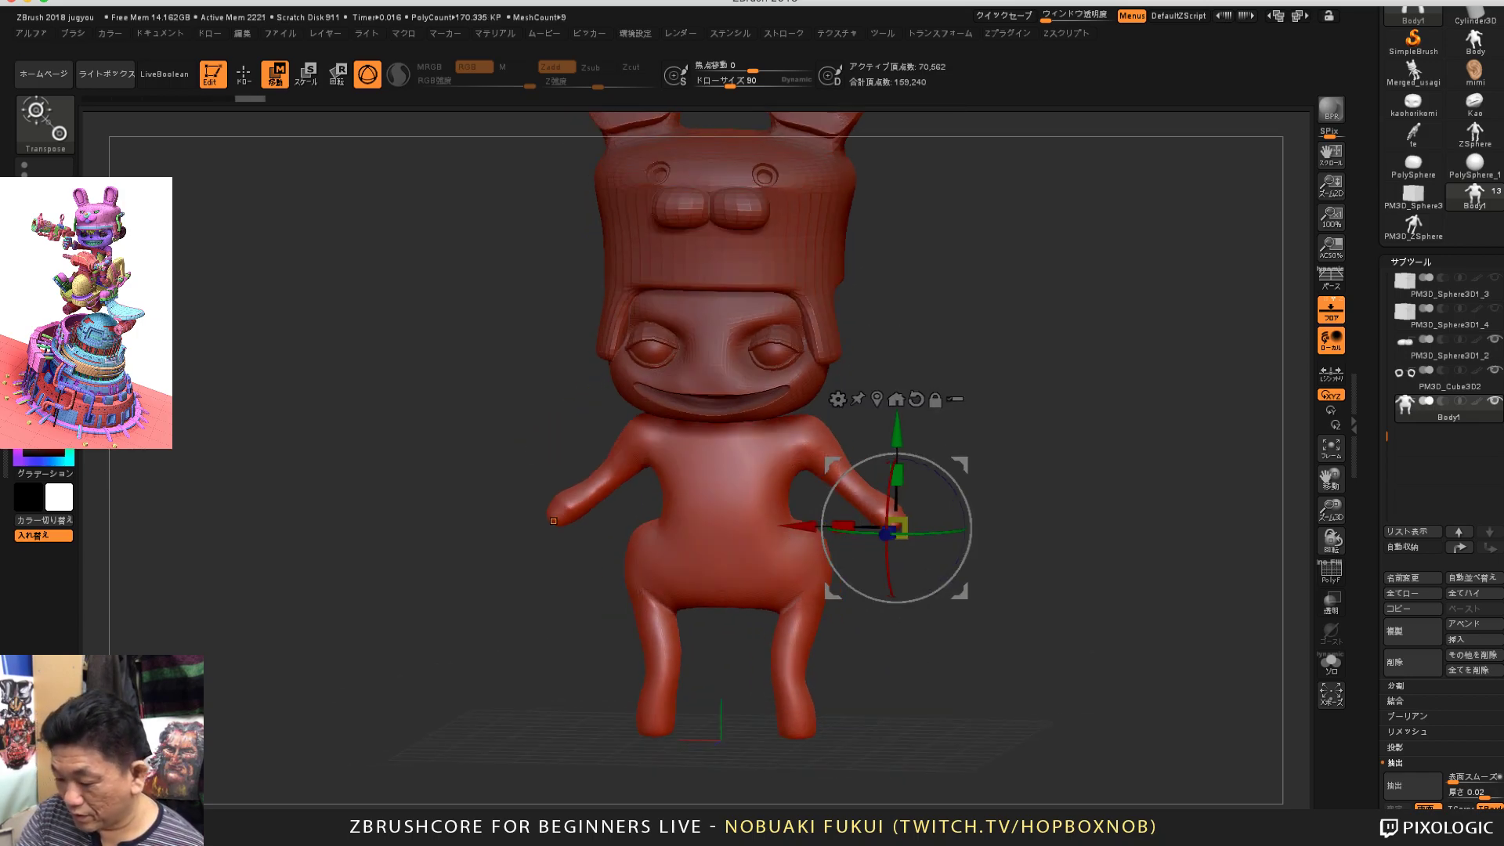
# Step: Return to Draw mode, isolate the body with Solo, and examine its polygon wireframe and polygroups
pyautogui.click(244, 74)
pyautogui.moveTo(1238, 501); pyautogui.dragTo(1305, 503)
pyautogui.click(1331, 665)
pyautogui.moveTo(1223, 654)
pyautogui.mouseDown()
pyautogui.moveTo(1175, 661)
pyautogui.moveTo(1167, 697)
pyautogui.moveTo(1207, 639)
pyautogui.mouseUp()
pyautogui.click(1331, 572)
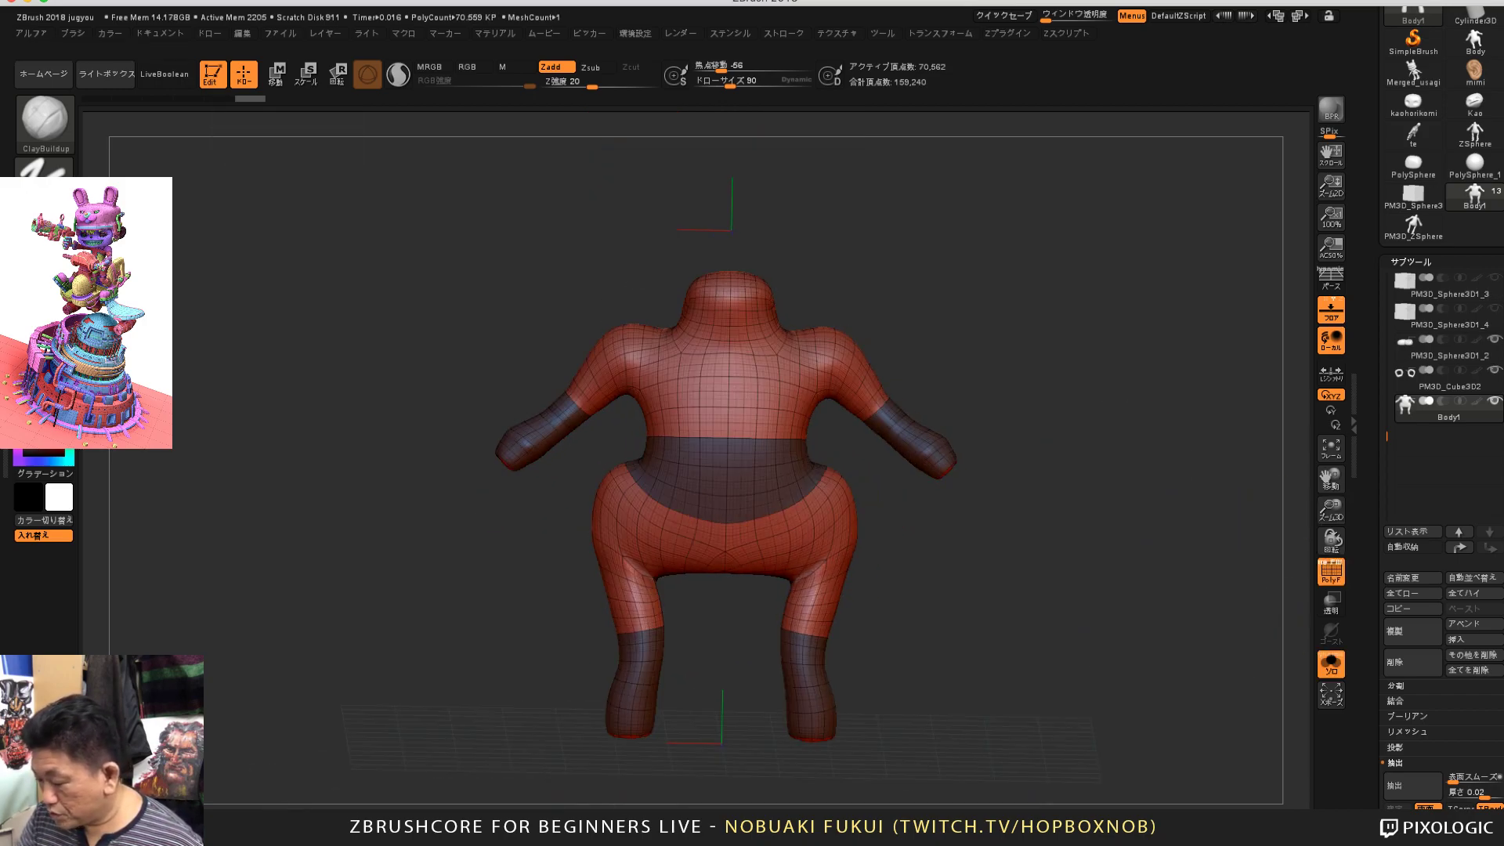
pyautogui.moveTo(1289, 588); pyautogui.dragTo(1254, 618)
pyautogui.click(1331, 572)
pyautogui.moveTo(1381, 666); pyautogui.dragTo(1382, 397)
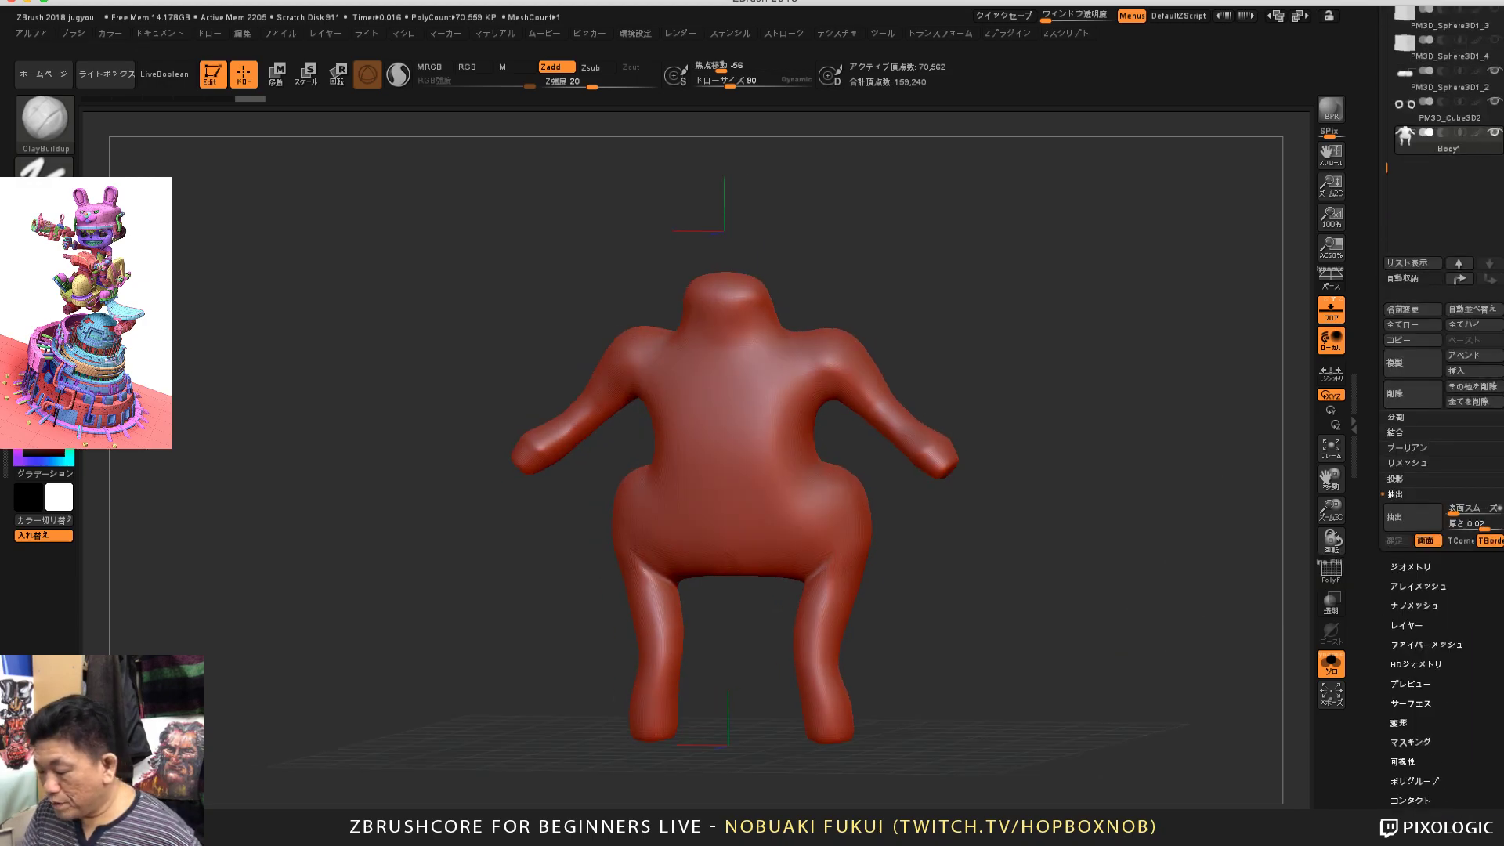
pyautogui.moveTo(1211, 602); pyautogui.dragTo(1170, 597)
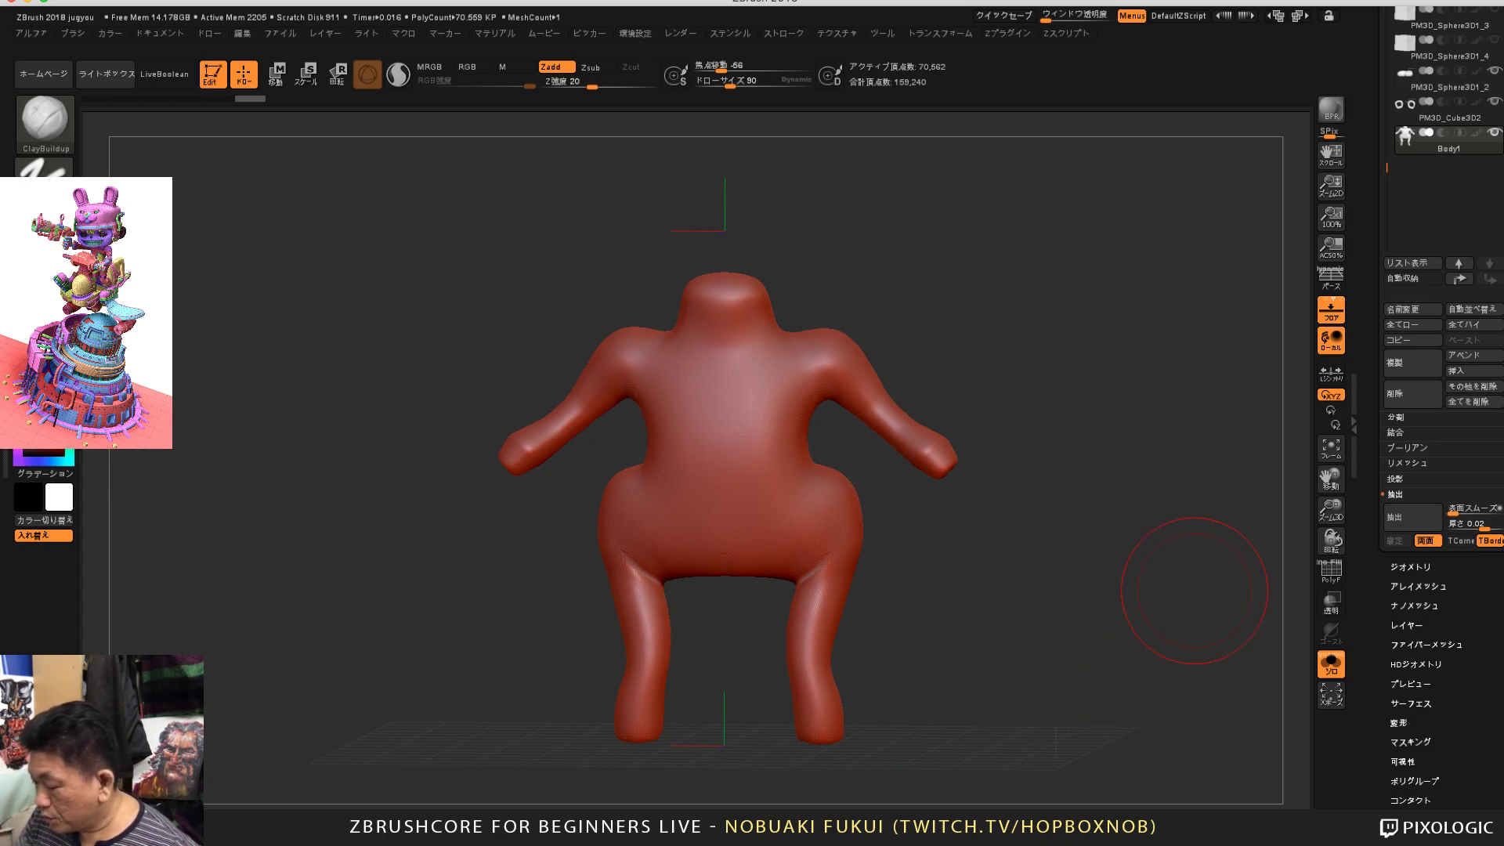
# Step: Mask the arms and the sides of the torso and hips, and clear the mask again
pyautogui.moveTo(1382, 588); pyautogui.dragTo(1382, 624)
pyautogui.moveTo(1110, 648); pyautogui.dragTo(965, 519)
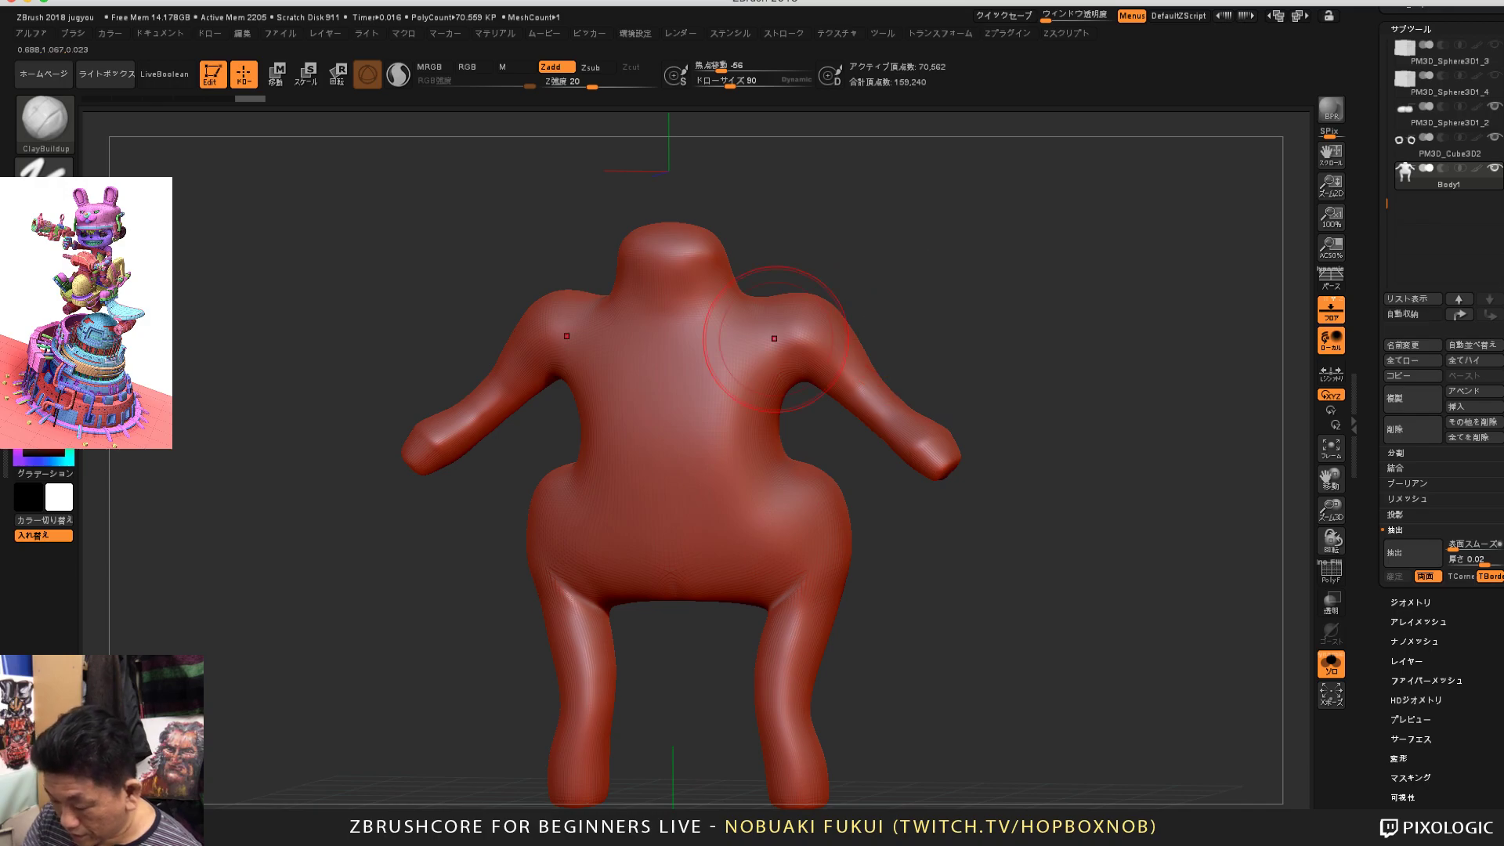
pyautogui.moveTo(766, 346)
pyautogui.keyDown('ctrl'); pyautogui.mouseDown()
pyautogui.moveTo(752, 407)
pyautogui.moveTo(799, 376)
pyautogui.moveTo(745, 431)
pyautogui.moveTo(784, 470)
pyautogui.moveTo(799, 548)
pyautogui.moveTo(745, 510)
pyautogui.moveTo(870, 391)
pyautogui.moveTo(936, 447)
pyautogui.mouseUp(); pyautogui.keyUp('ctrl')
pyautogui.moveTo(1125, 481); pyautogui.dragTo(1098, 489)
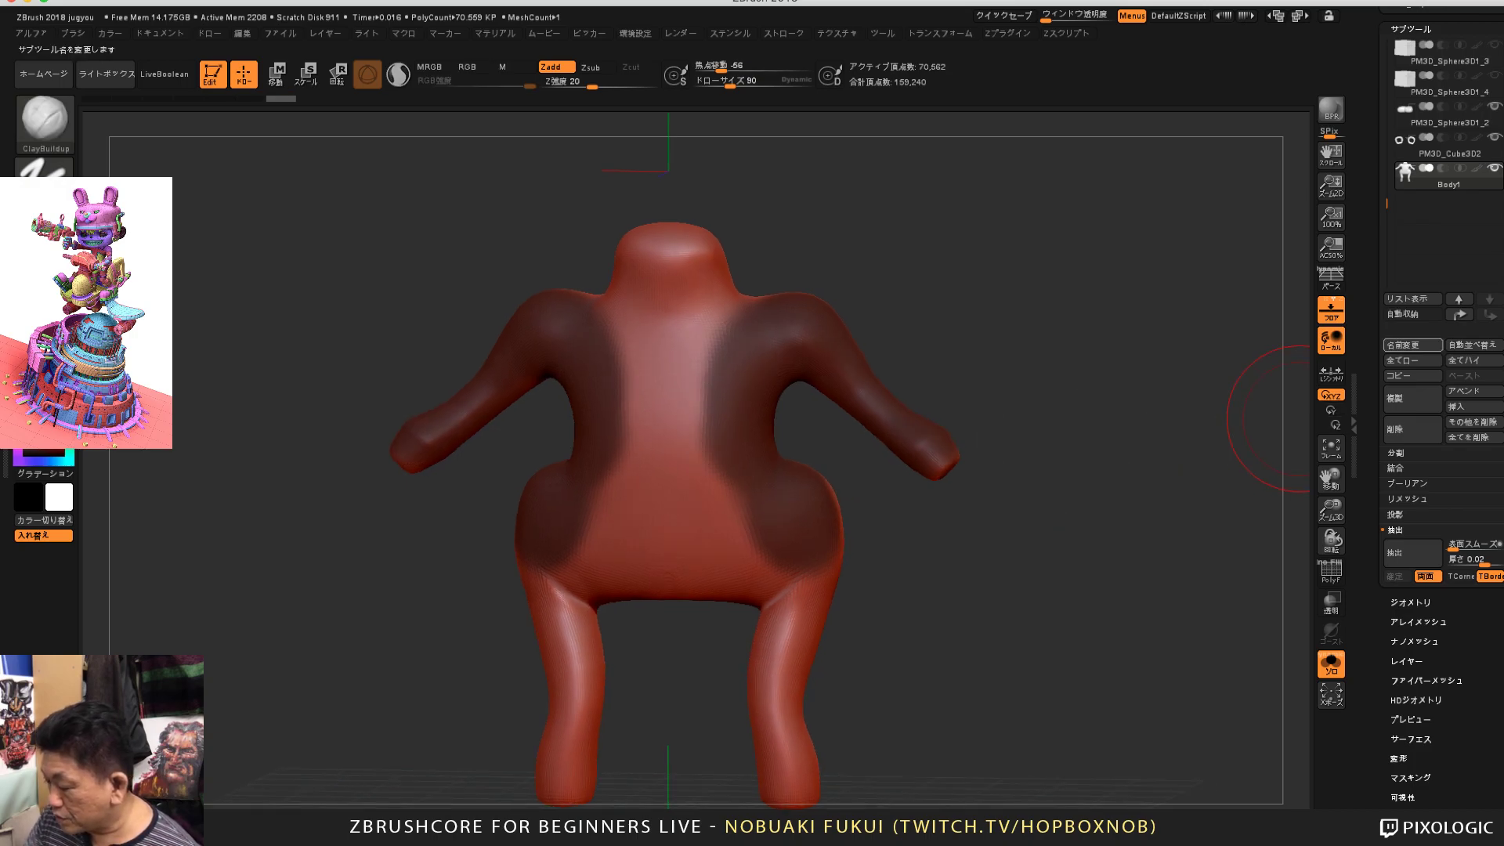
pyautogui.moveTo(1058, 598)
pyautogui.keyDown('ctrl'); pyautogui.mouseDown()
pyautogui.moveTo(1206, 595)
pyautogui.moveTo(1244, 573)
pyautogui.mouseUp(); pyautogui.keyUp('ctrl')
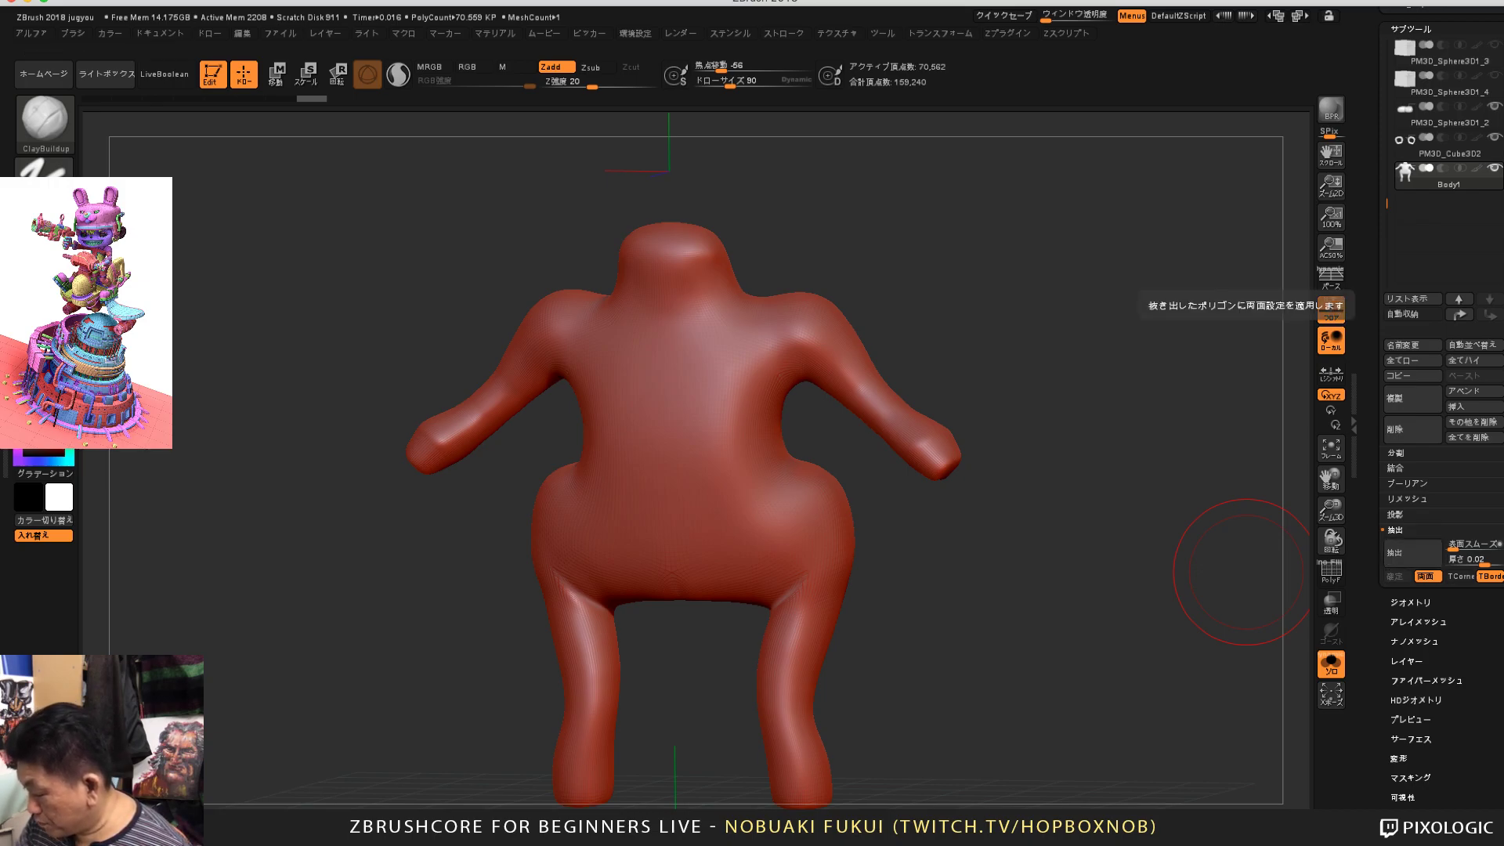
# Step: Rebuild the body's topology with ZRemesher and display its polygon wireframe
pyautogui.click(1410, 603)
pyautogui.scroll(5, 1442, 423)
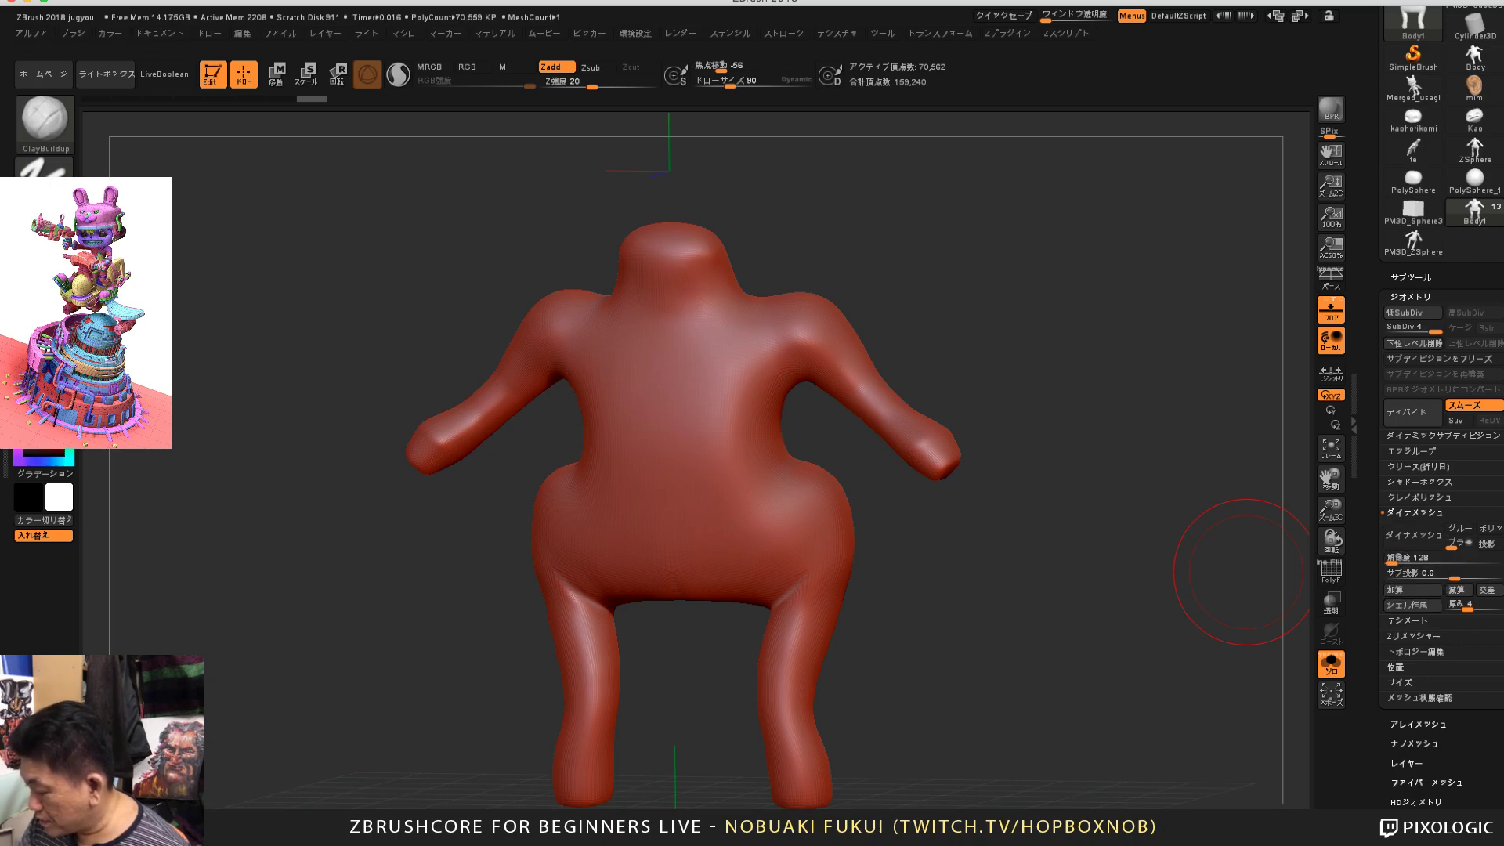
pyautogui.click(1411, 636)
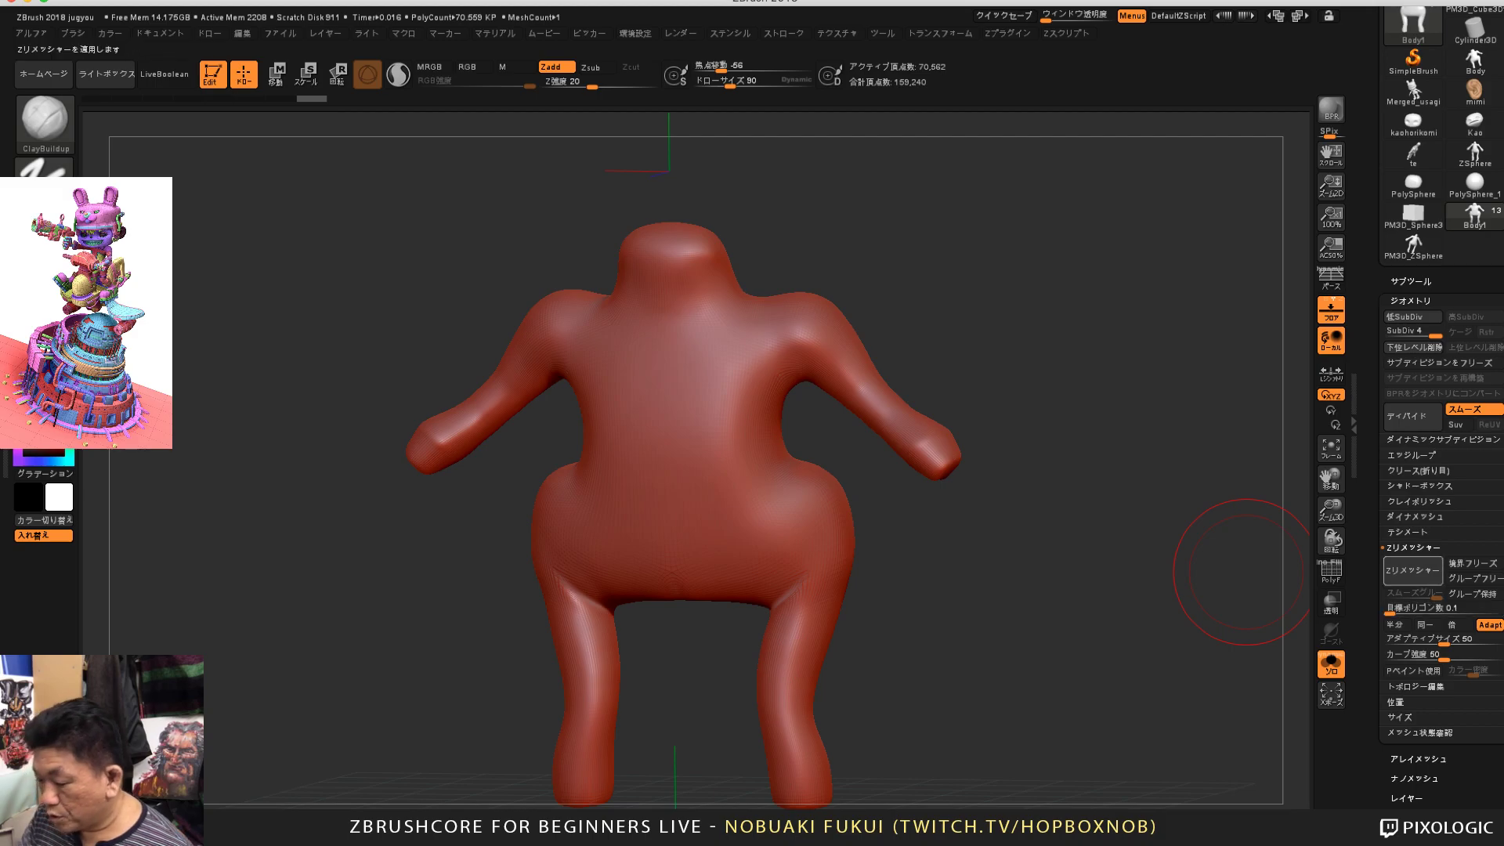
pyautogui.click(1413, 570)
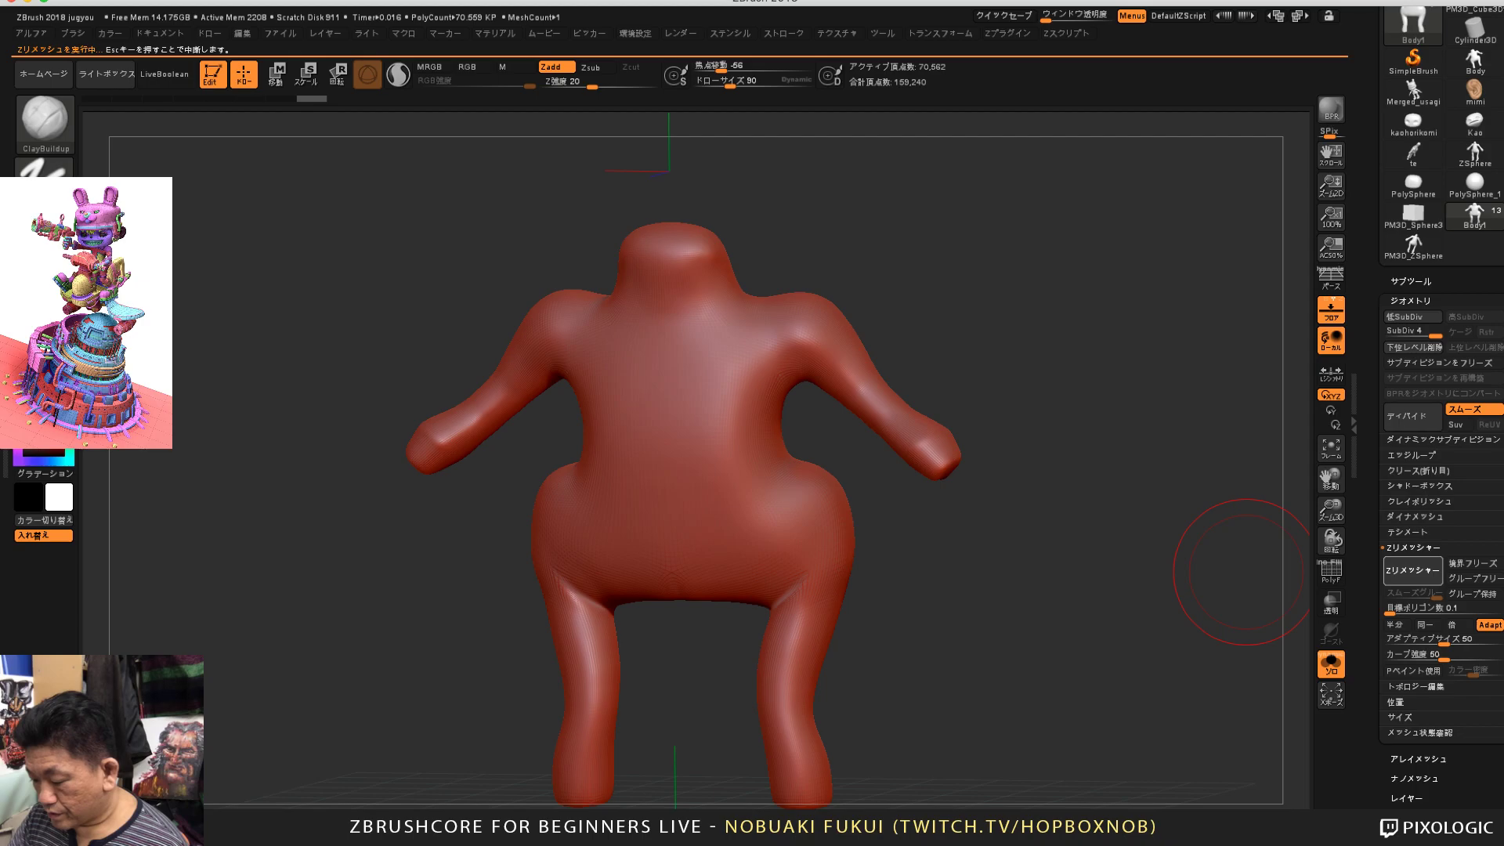
pyautogui.click(1331, 571)
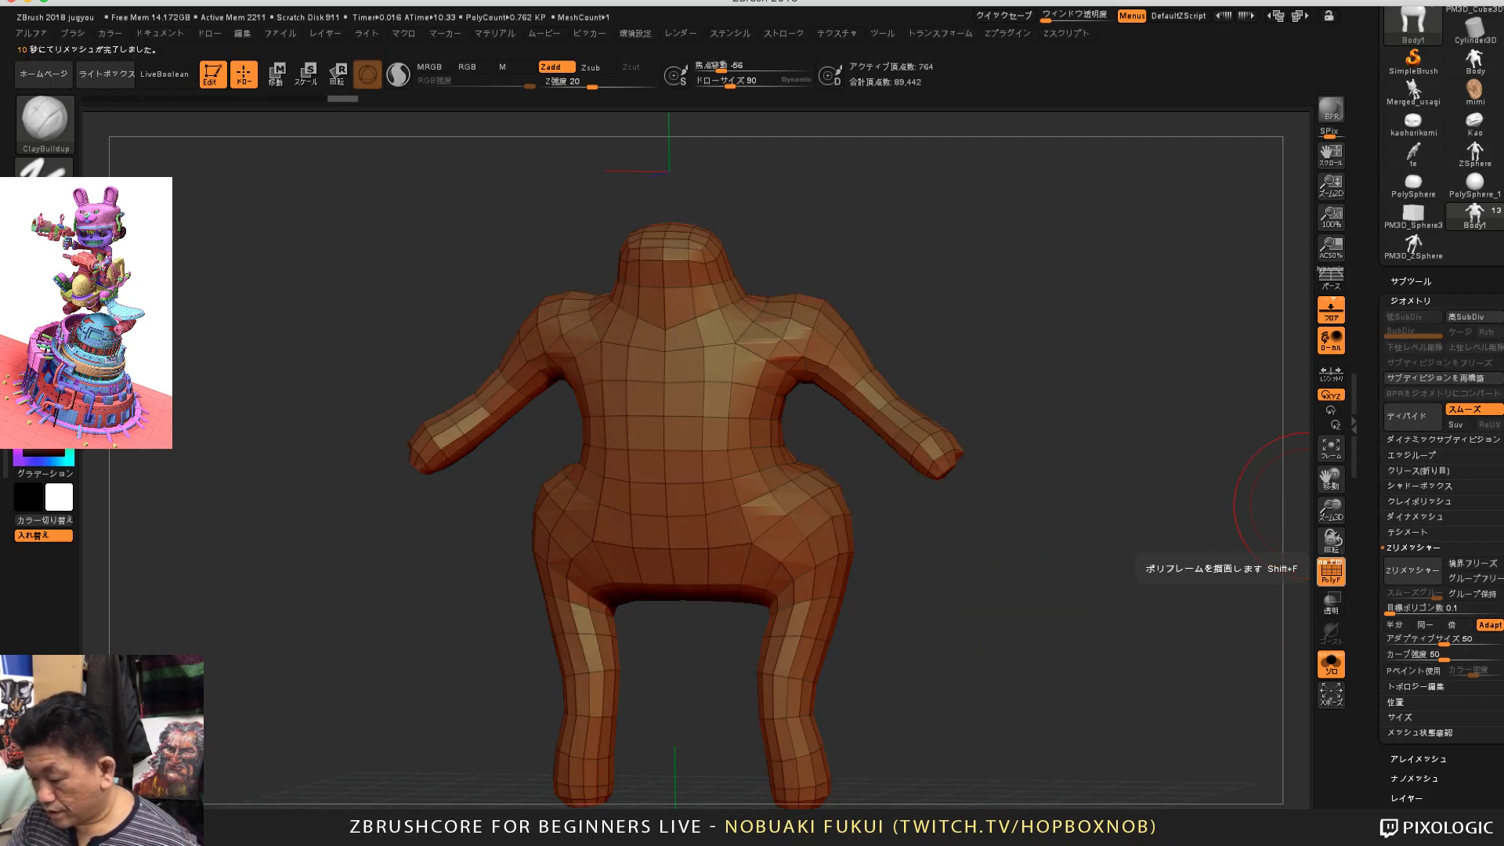
# Step: Examine the polygon flow of the remeshed body around the chest, hips and legs
pyautogui.moveTo(1018, 579)
pyautogui.mouseDown()
pyautogui.moveTo(1231, 572)
pyautogui.moveTo(1027, 583)
pyautogui.moveTo(1118, 627)
pyautogui.moveTo(1151, 578)
pyautogui.moveTo(901, 599)
pyautogui.moveTo(1107, 619)
pyautogui.moveTo(1096, 611)
pyautogui.mouseUp()
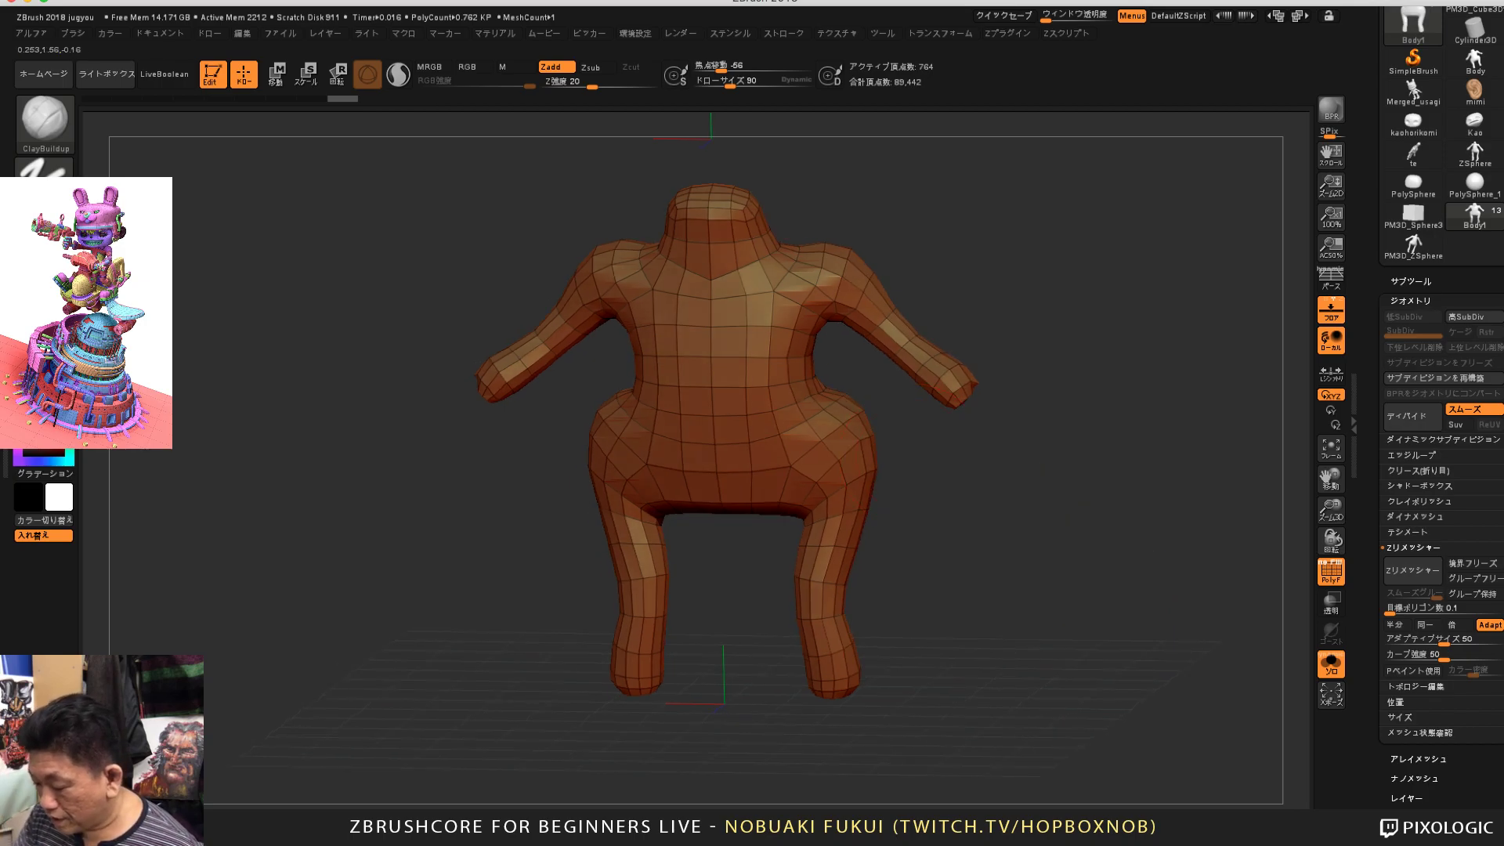
pyautogui.keyDown('alt'); pyautogui.moveTo(948, 481); pyautogui.dragTo(902, 550); pyautogui.keyUp('alt')
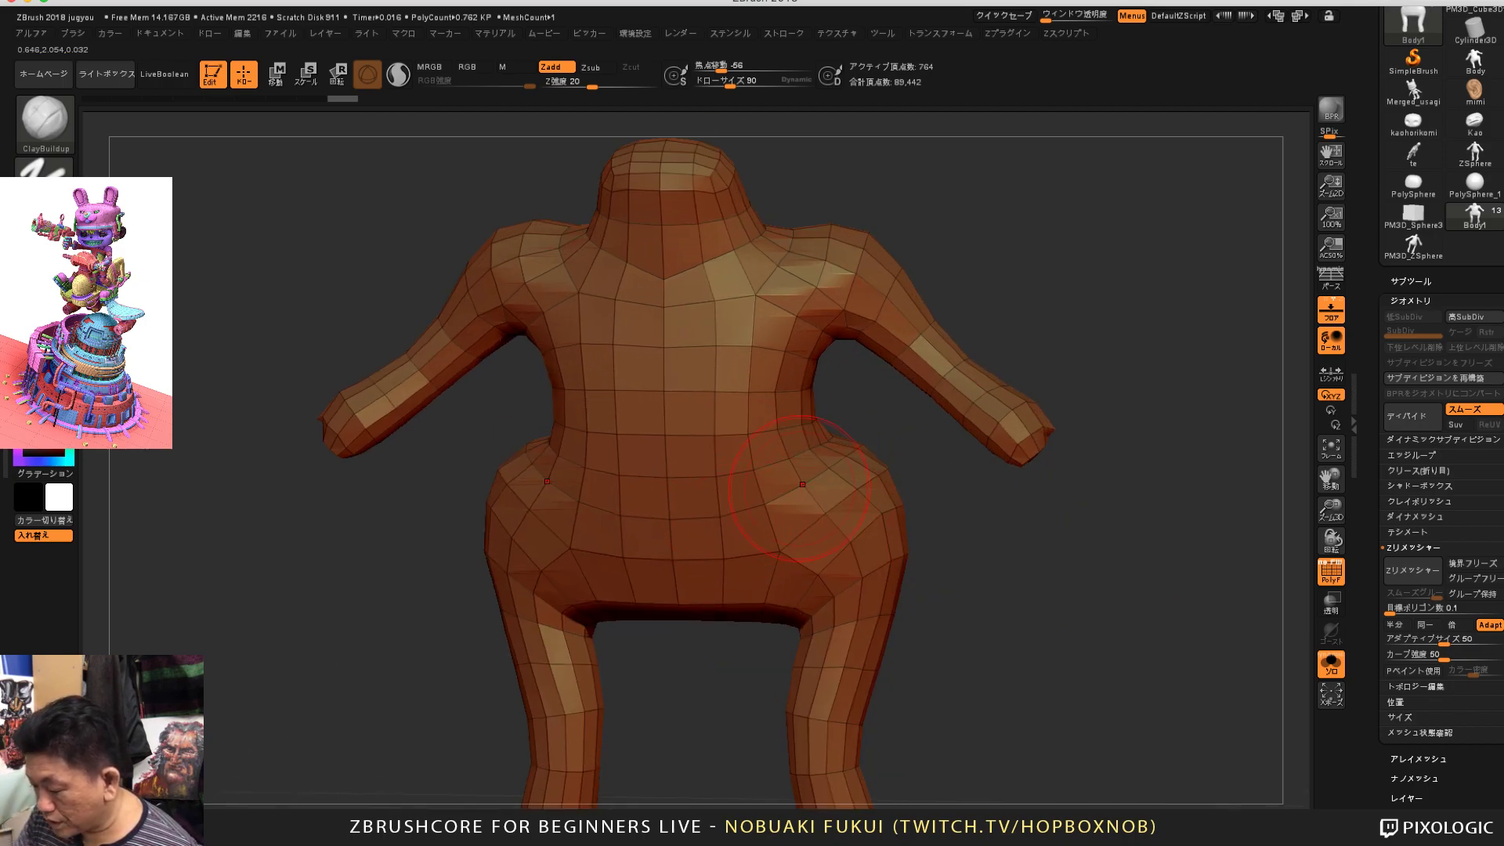
pyautogui.moveTo(1016, 524); pyautogui.dragTo(1063, 548)
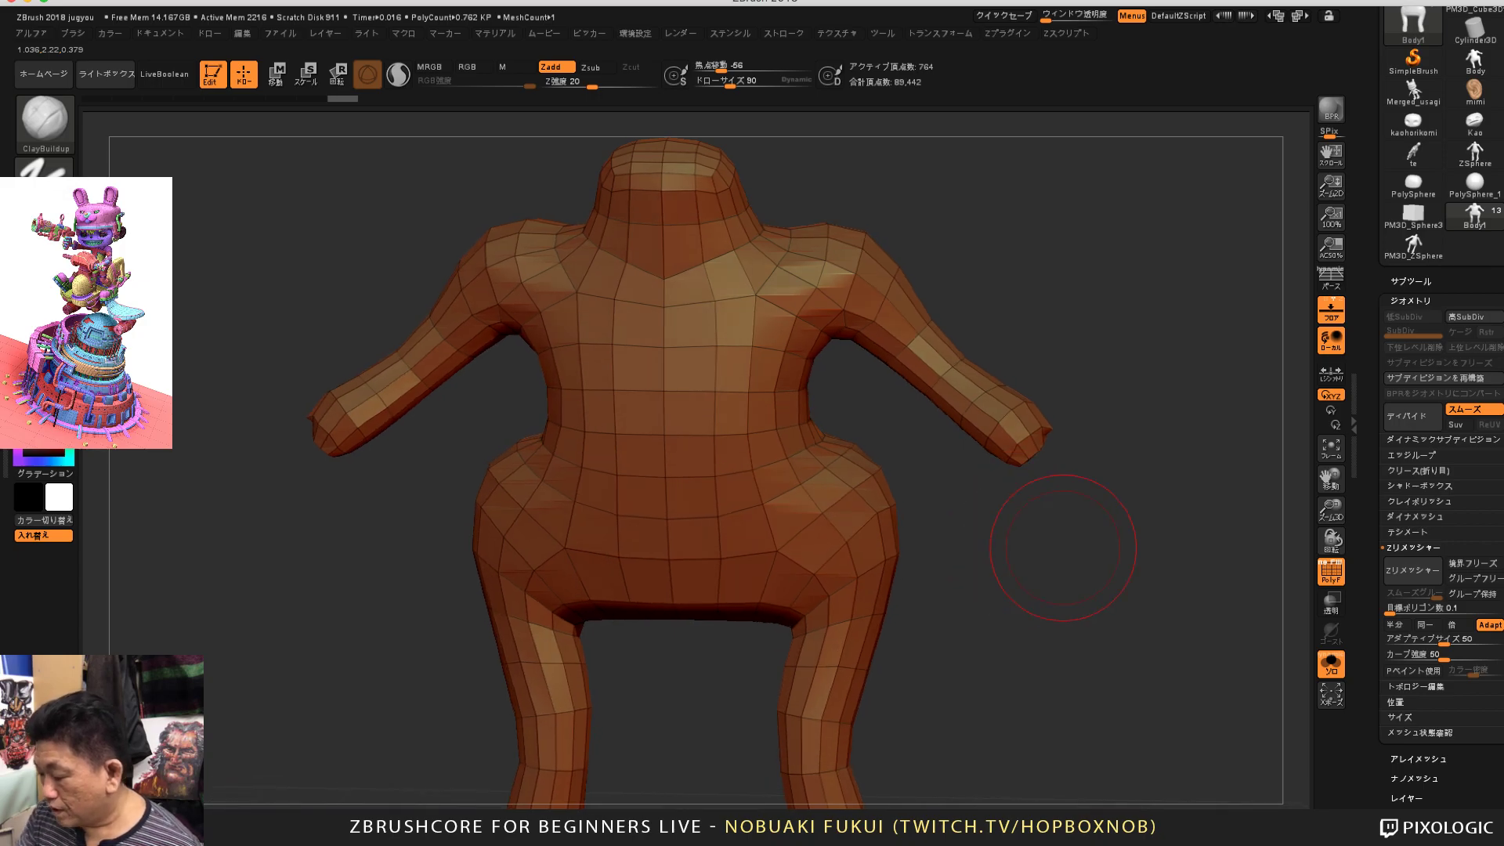
pyautogui.moveTo(1098, 624); pyautogui.dragTo(1254, 626)
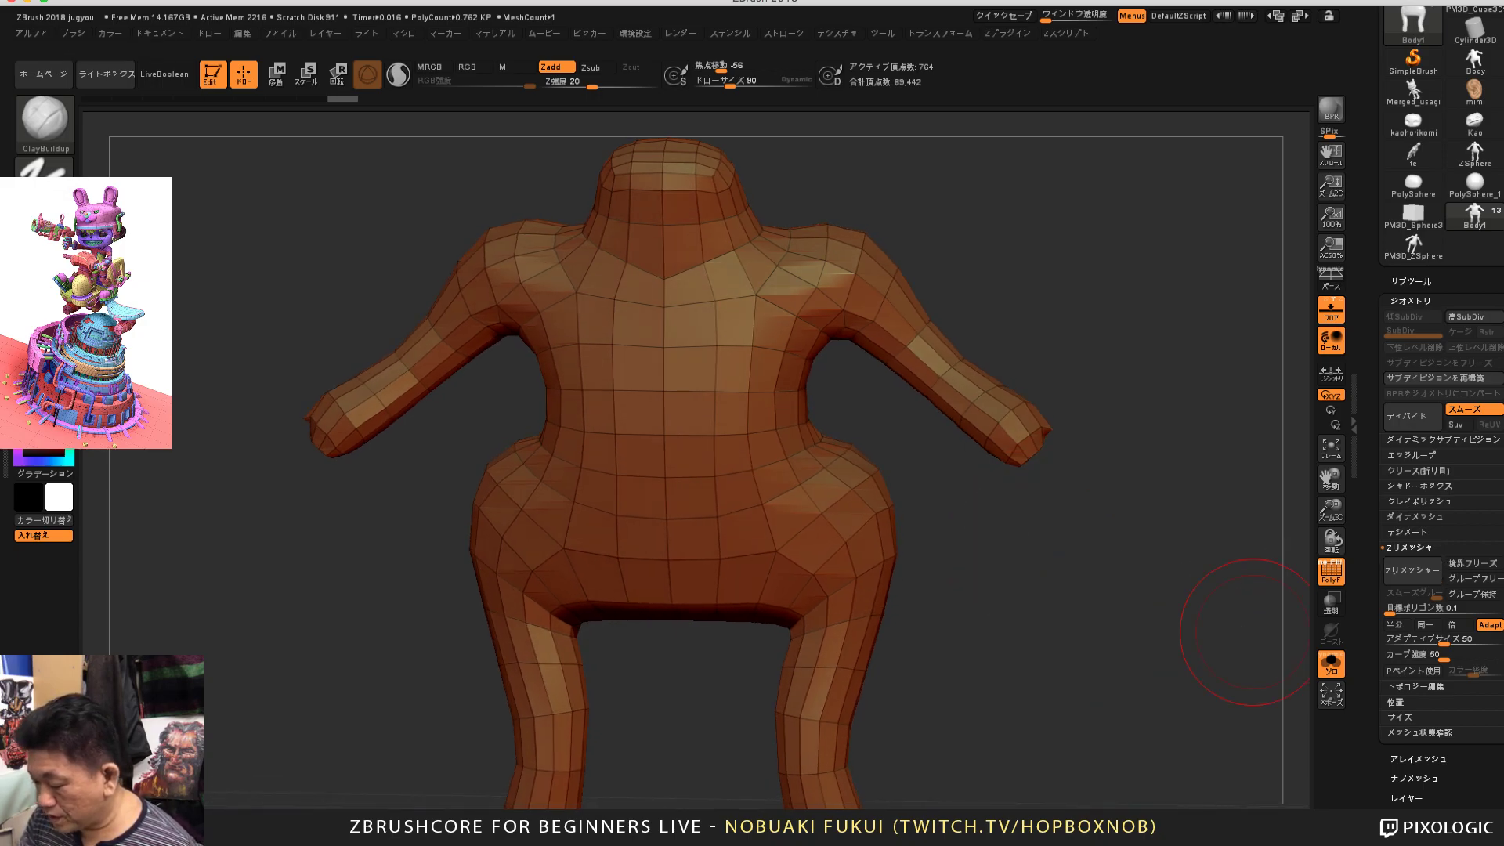
pyautogui.press('f')
pyautogui.moveTo(1136, 683)
pyautogui.mouseDown()
pyautogui.moveTo(1230, 662)
pyautogui.moveTo(1151, 666)
pyautogui.moveTo(1125, 689)
pyautogui.moveTo(1097, 674)
pyautogui.mouseUp()
pyautogui.moveTo(1057, 596)
pyautogui.mouseDown()
pyautogui.moveTo(1010, 541)
pyautogui.moveTo(1032, 513)
pyautogui.moveTo(1013, 481)
pyautogui.mouseUp()
# Step: Choose the Move brush and set its draw size to 157 with the body seen from the side
pyautogui.press('w')
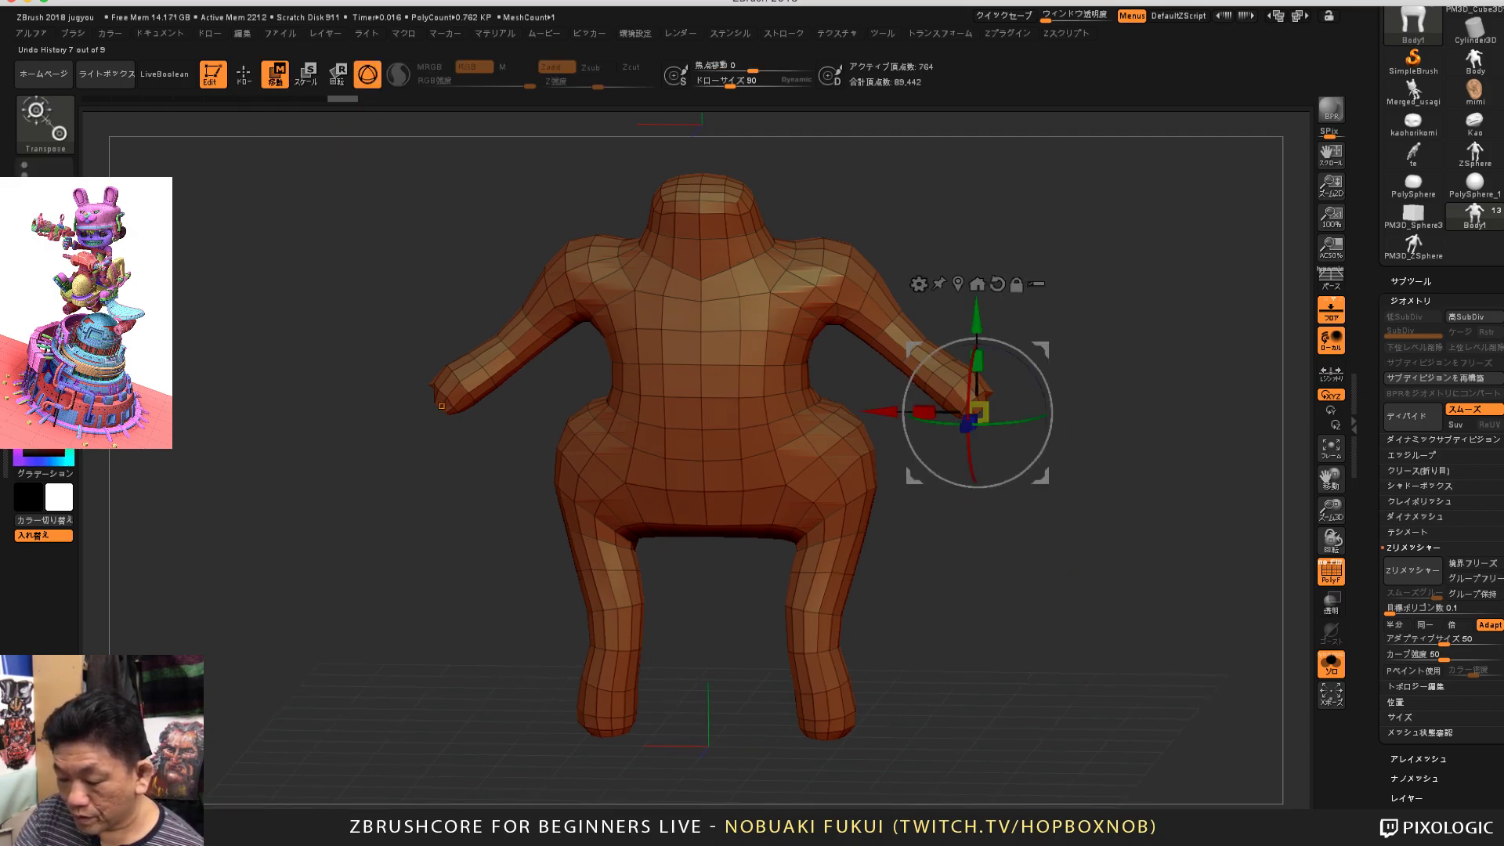
pyautogui.press('b')
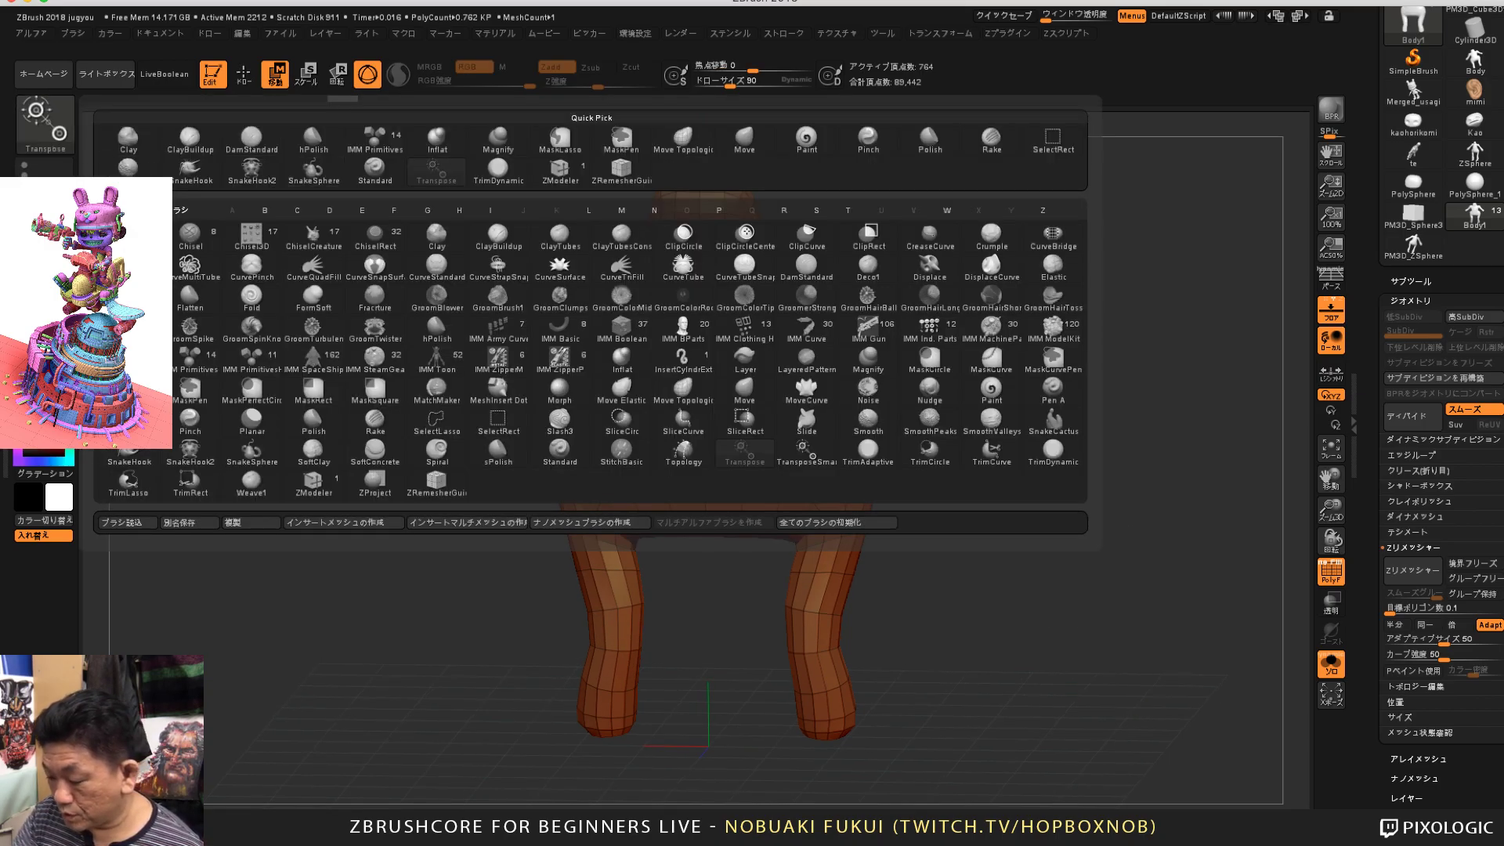
pyautogui.click(744, 141)
pyautogui.press('q')
pyautogui.keyDown('shift'); pyautogui.moveTo(1034, 561); pyautogui.dragTo(1025, 548); pyautogui.keyUp('shift')
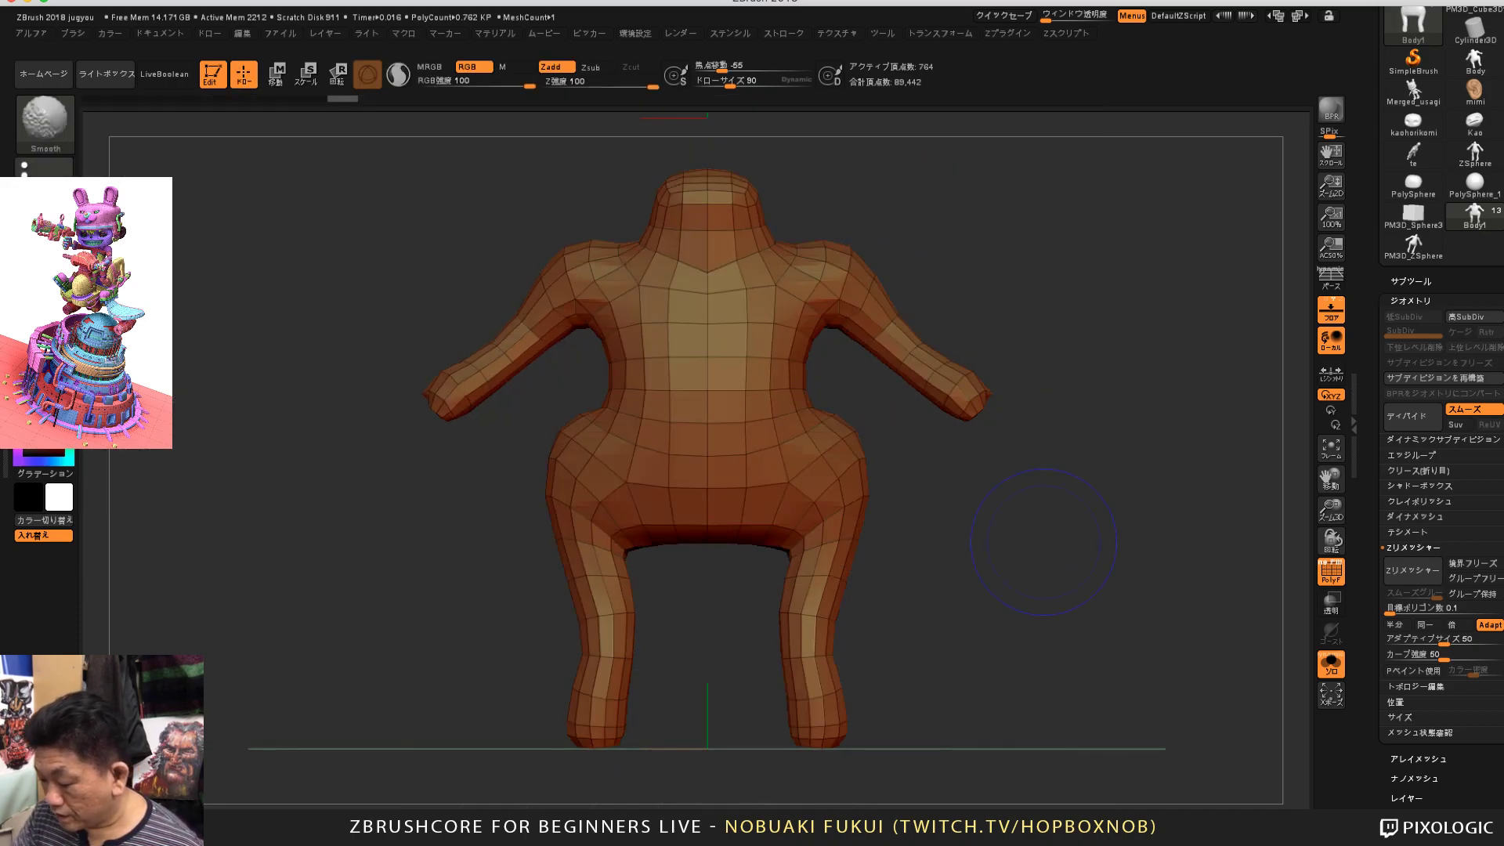
pyautogui.moveTo(908, 451); pyautogui.dragTo(932, 453)
pyautogui.moveTo(991, 514)
pyautogui.mouseDown()
pyautogui.moveTo(975, 532)
pyautogui.moveTo(995, 509)
pyautogui.mouseUp()
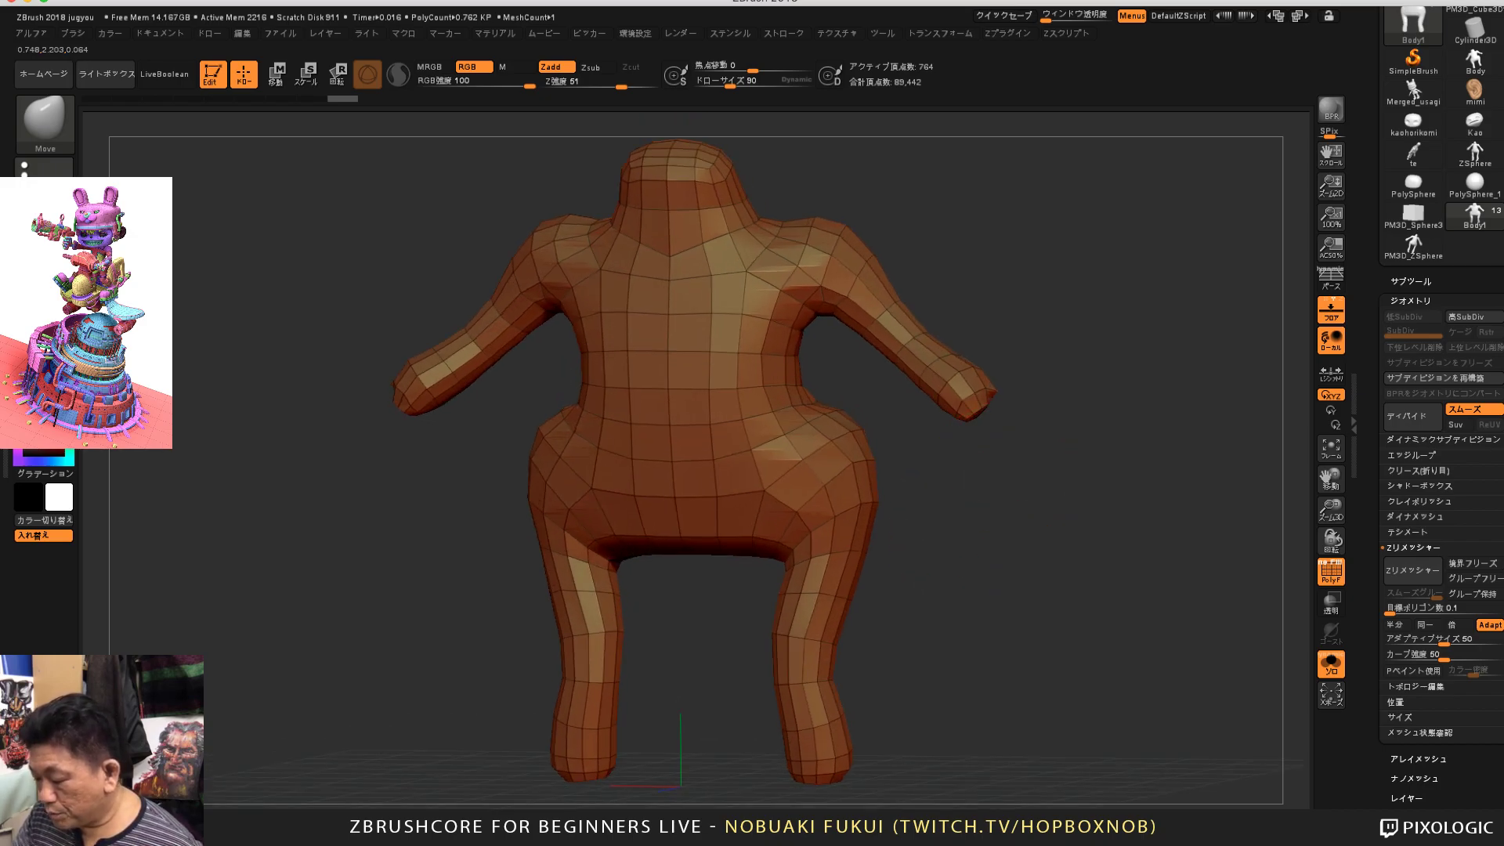
pyautogui.keyDown('shift'); pyautogui.moveTo(922, 498); pyautogui.dragTo(927, 492); pyautogui.keyUp('shift')
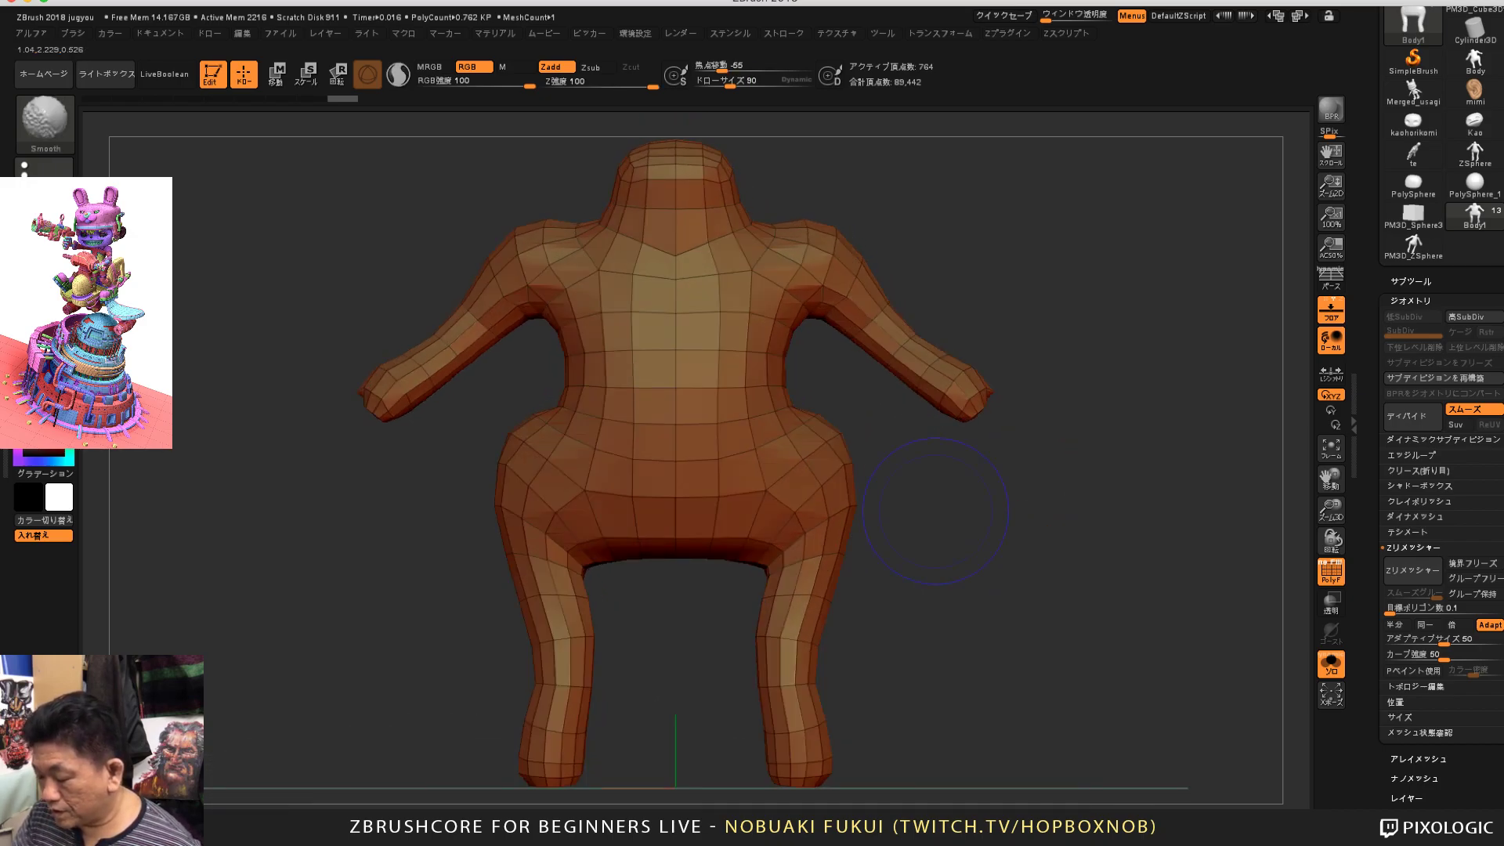
pyautogui.keyDown('ctrl'); pyautogui.moveTo(941, 476); pyautogui.dragTo(933, 510, button='right'); pyautogui.keyUp('ctrl')
pyautogui.moveTo(933, 511); pyautogui.dragTo(936, 533)
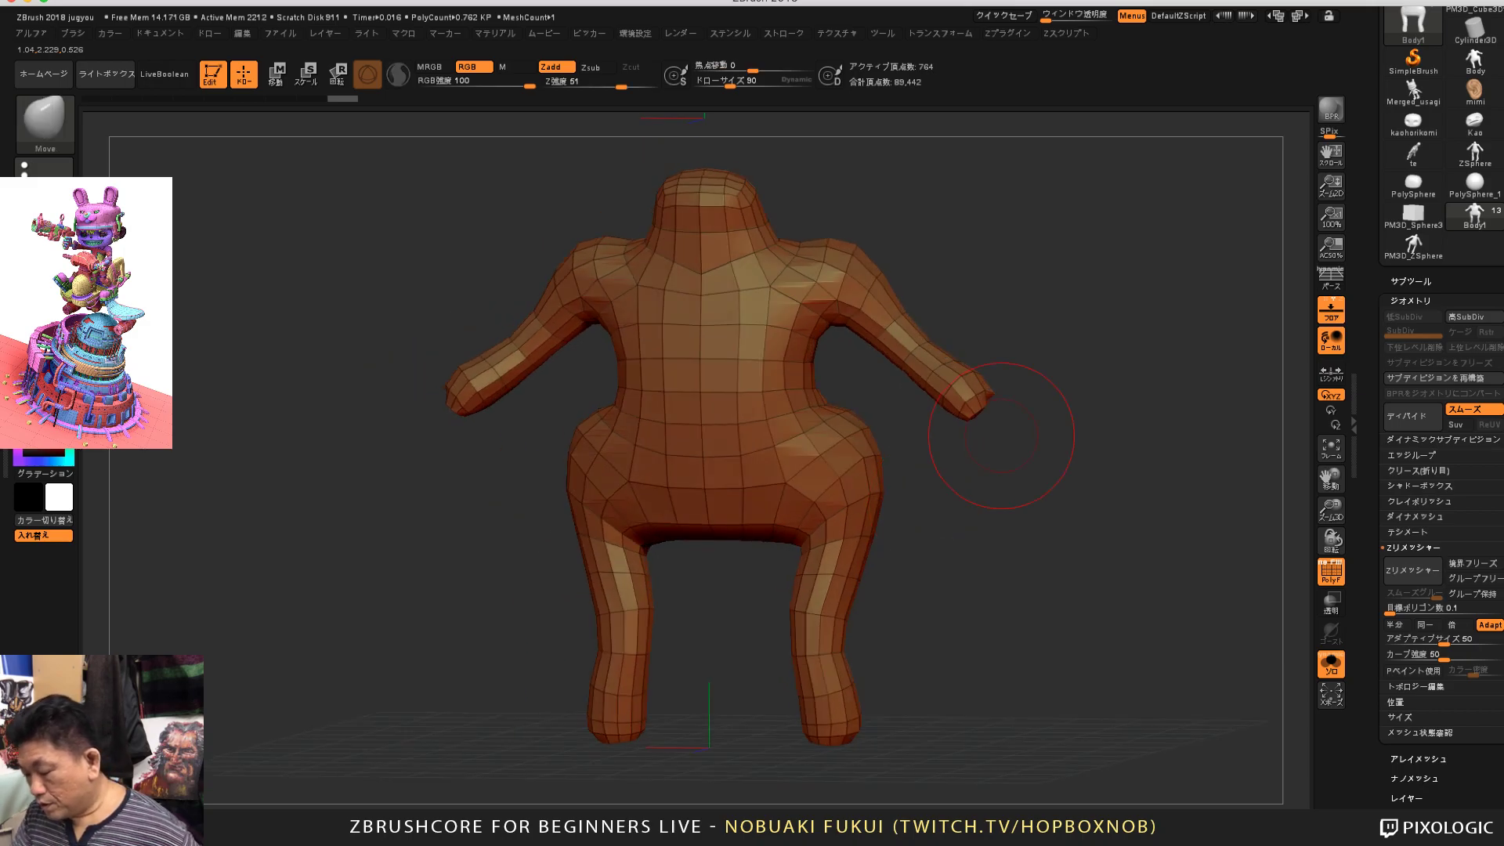
pyautogui.moveTo(1033, 566); pyautogui.dragTo(869, 564)
pyautogui.keyDown('alt'); pyautogui.moveTo(1001, 561); pyautogui.dragTo(855, 615, button='right'); pyautogui.keyUp('alt')
pyautogui.moveTo(729, 81); pyautogui.dragTo(736, 81)
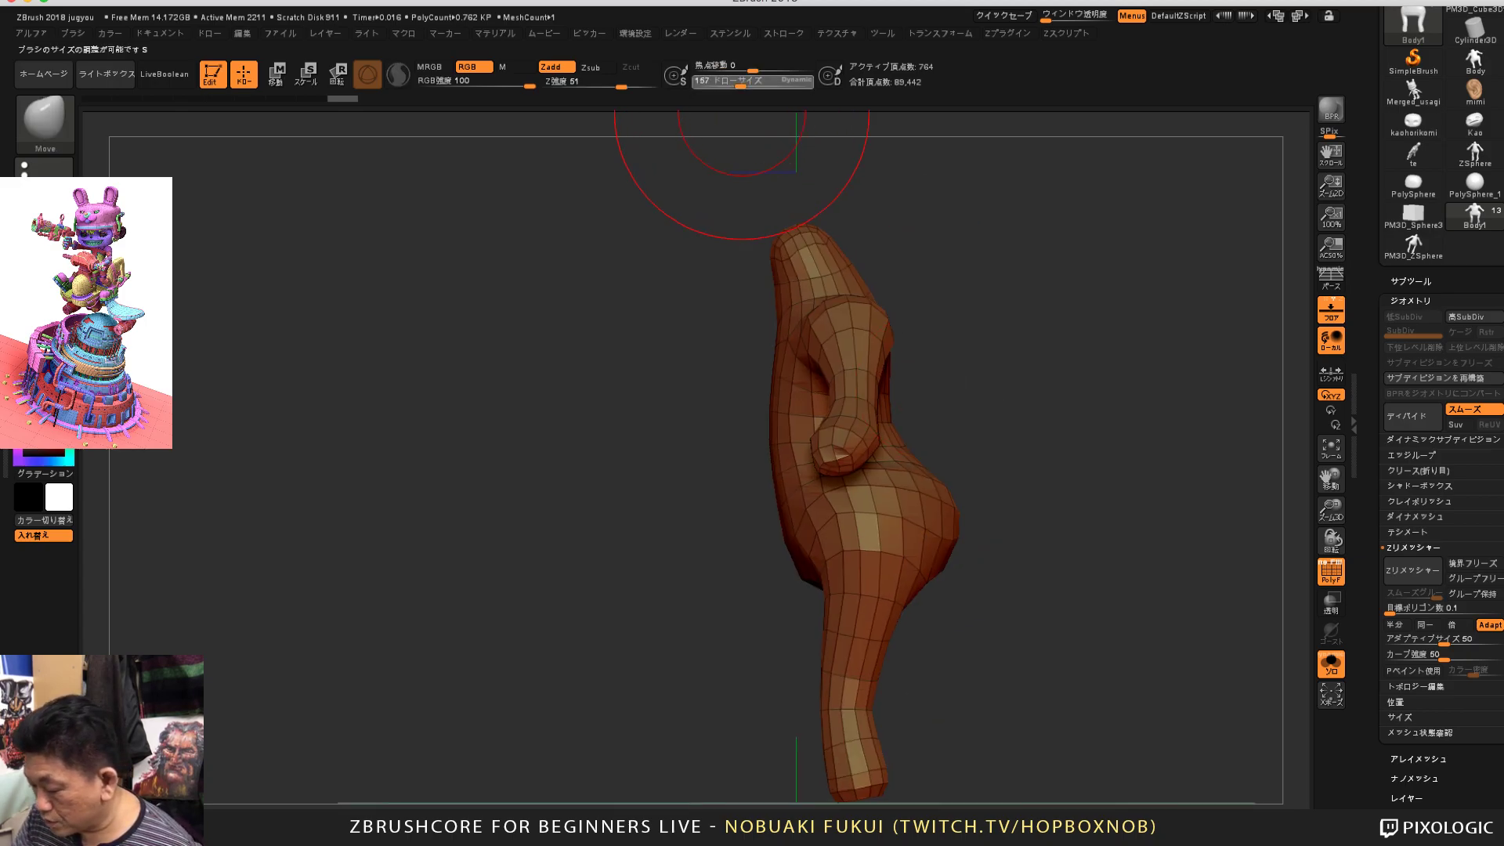
# Step: Adjust the shoulder contours of the remeshed body with small Move brush pulls
pyautogui.moveTo(953, 495)
pyautogui.mouseDown()
pyautogui.moveTo(946, 480)
pyautogui.moveTo(951, 524)
pyautogui.moveTo(788, 564)
pyautogui.moveTo(772, 588)
pyautogui.mouseUp()
pyautogui.moveTo(1033, 304); pyautogui.dragTo(1025, 298)
pyautogui.keyDown('alt'); pyautogui.moveTo(1112, 243); pyautogui.dragTo(1099, 301); pyautogui.keyUp('alt')
pyautogui.moveTo(1026, 300); pyautogui.dragTo(1023, 294)
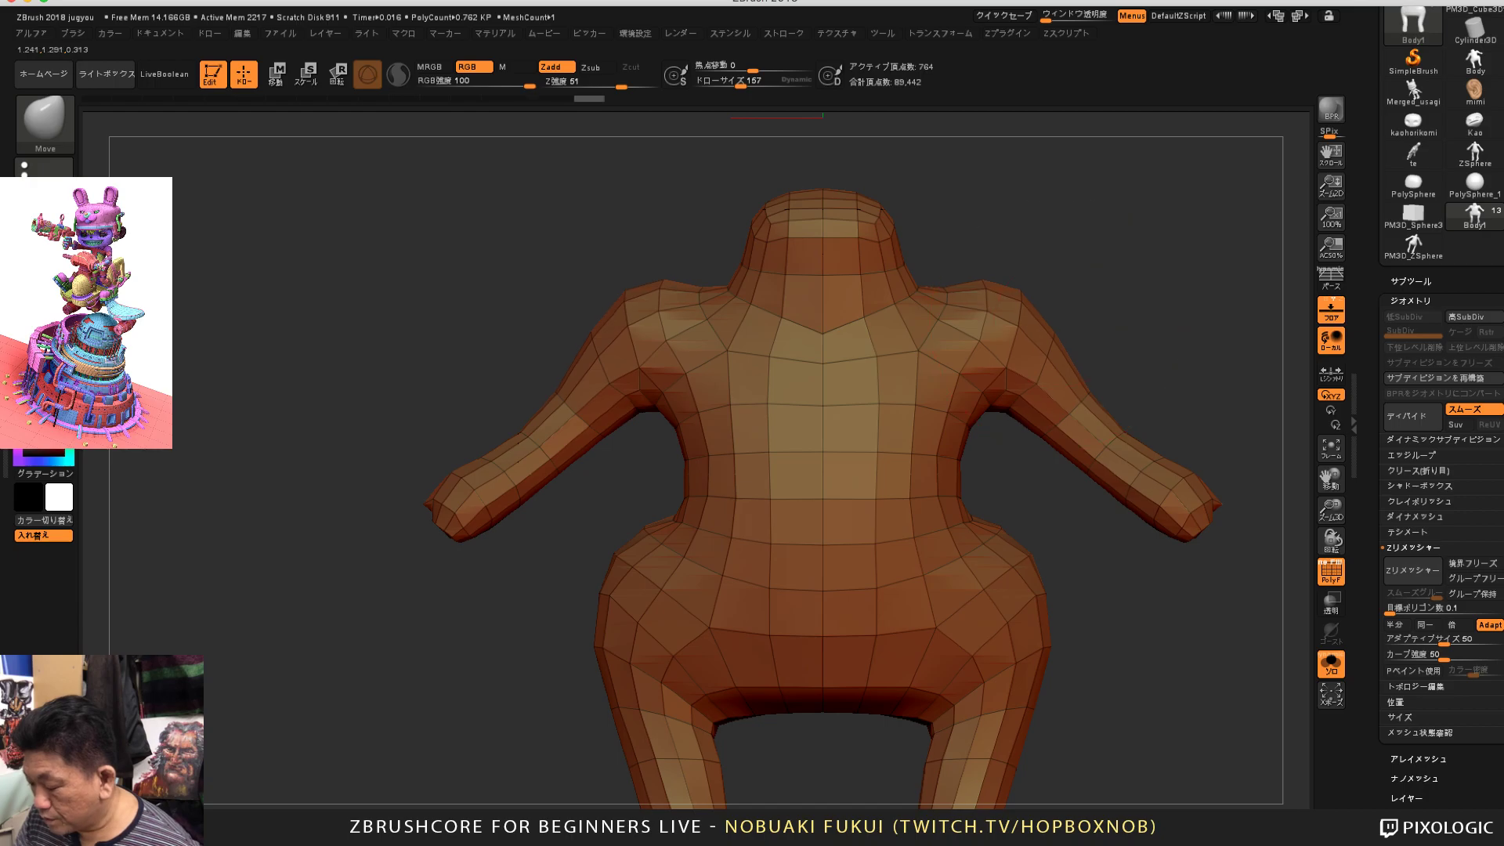
pyautogui.moveTo(1232, 398)
pyautogui.keyDown('alt'); pyautogui.mouseDown()
pyautogui.moveTo(1083, 376)
pyautogui.moveTo(1113, 298)
pyautogui.moveTo(1085, 364)
pyautogui.mouseUp(); pyautogui.keyUp('alt')
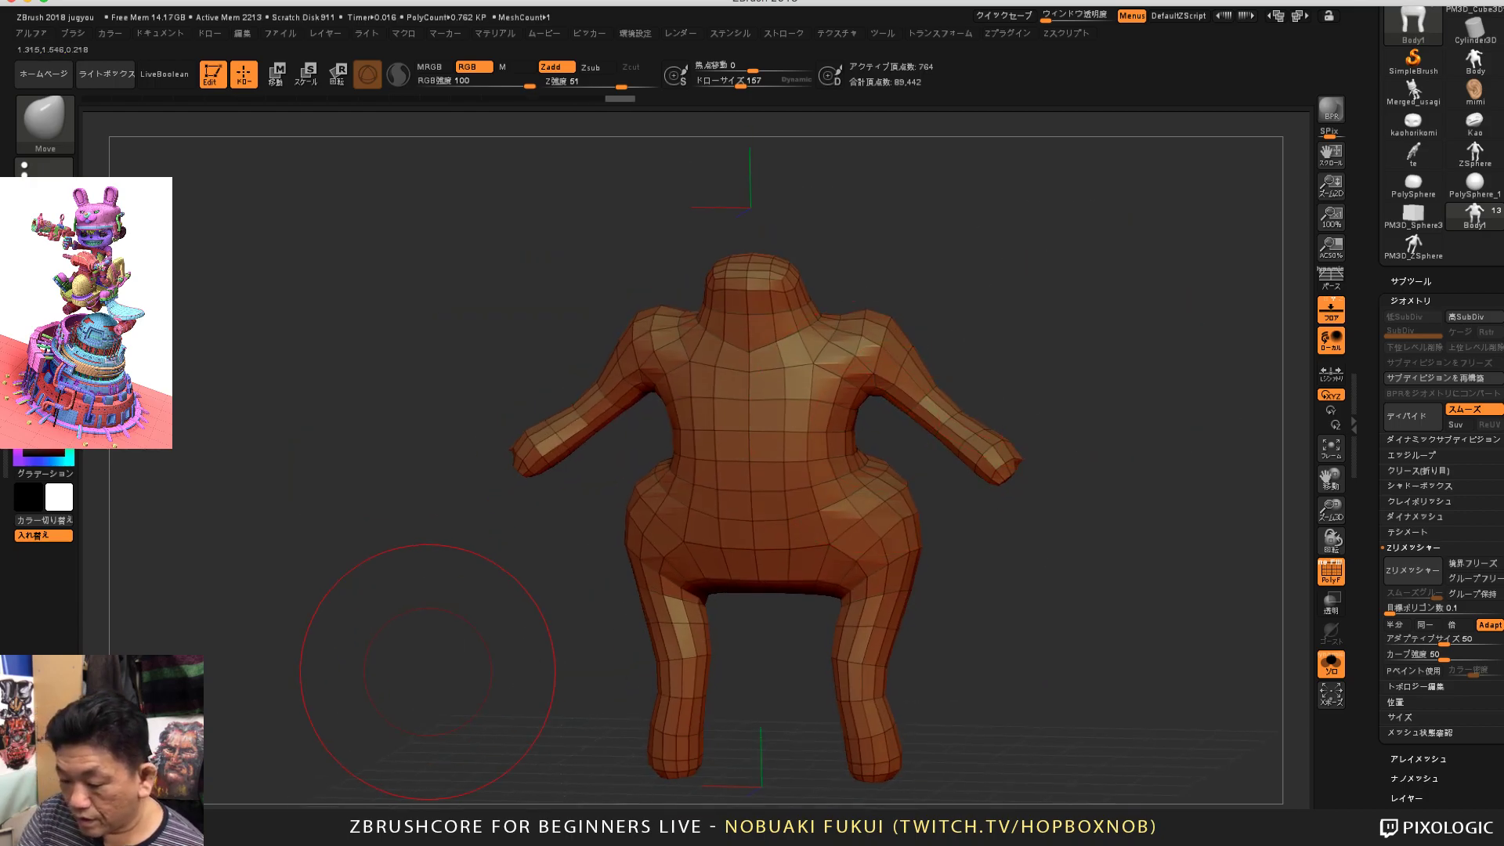
# Step: Choose the ZModeler brush for the remeshed body and set its draw size to 30
pyautogui.click(45, 121)
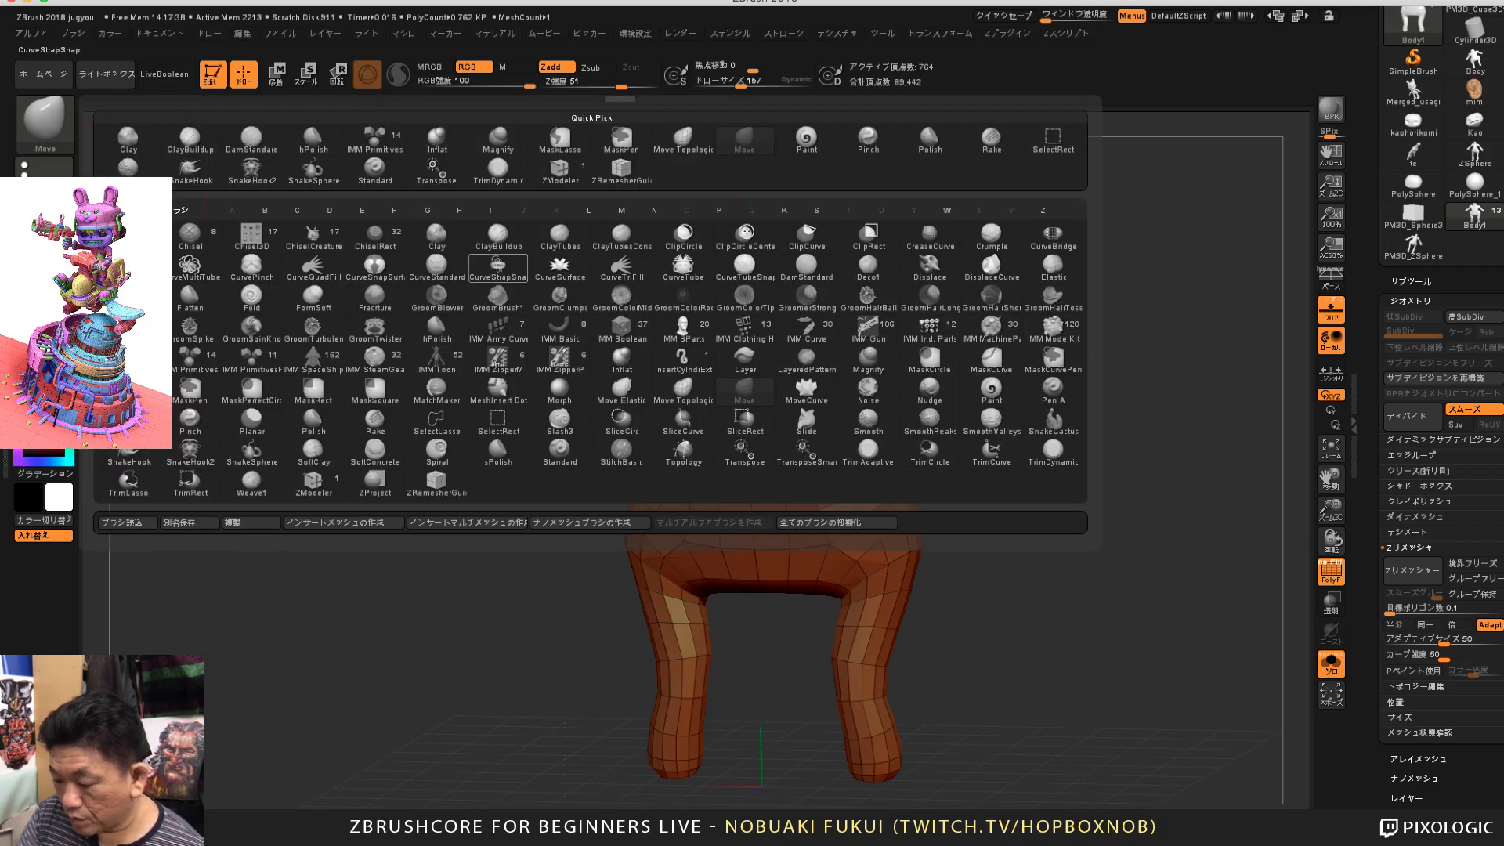
pyautogui.click(559, 167)
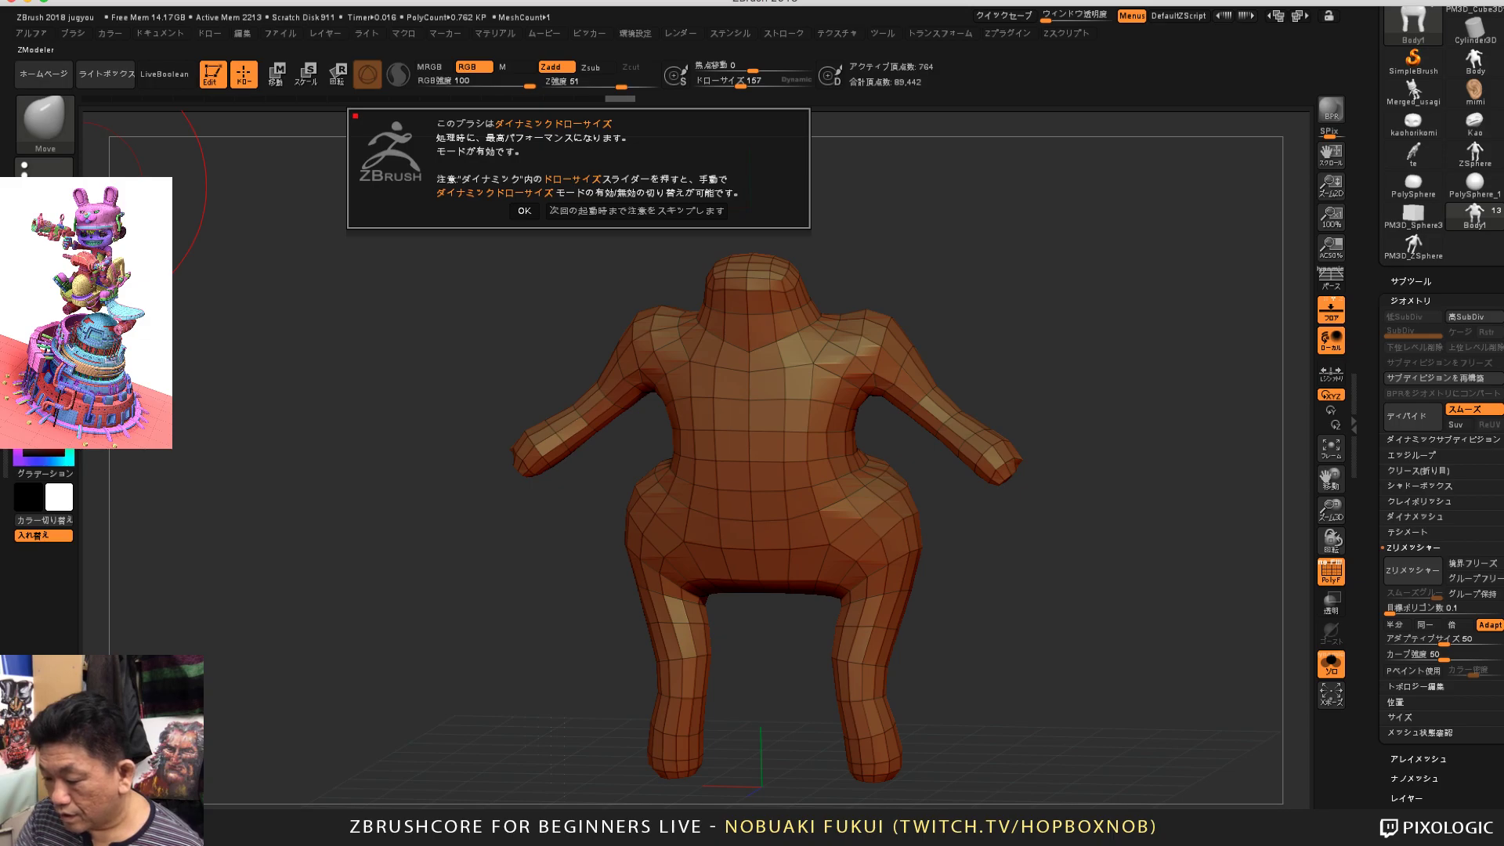
pyautogui.click(524, 211)
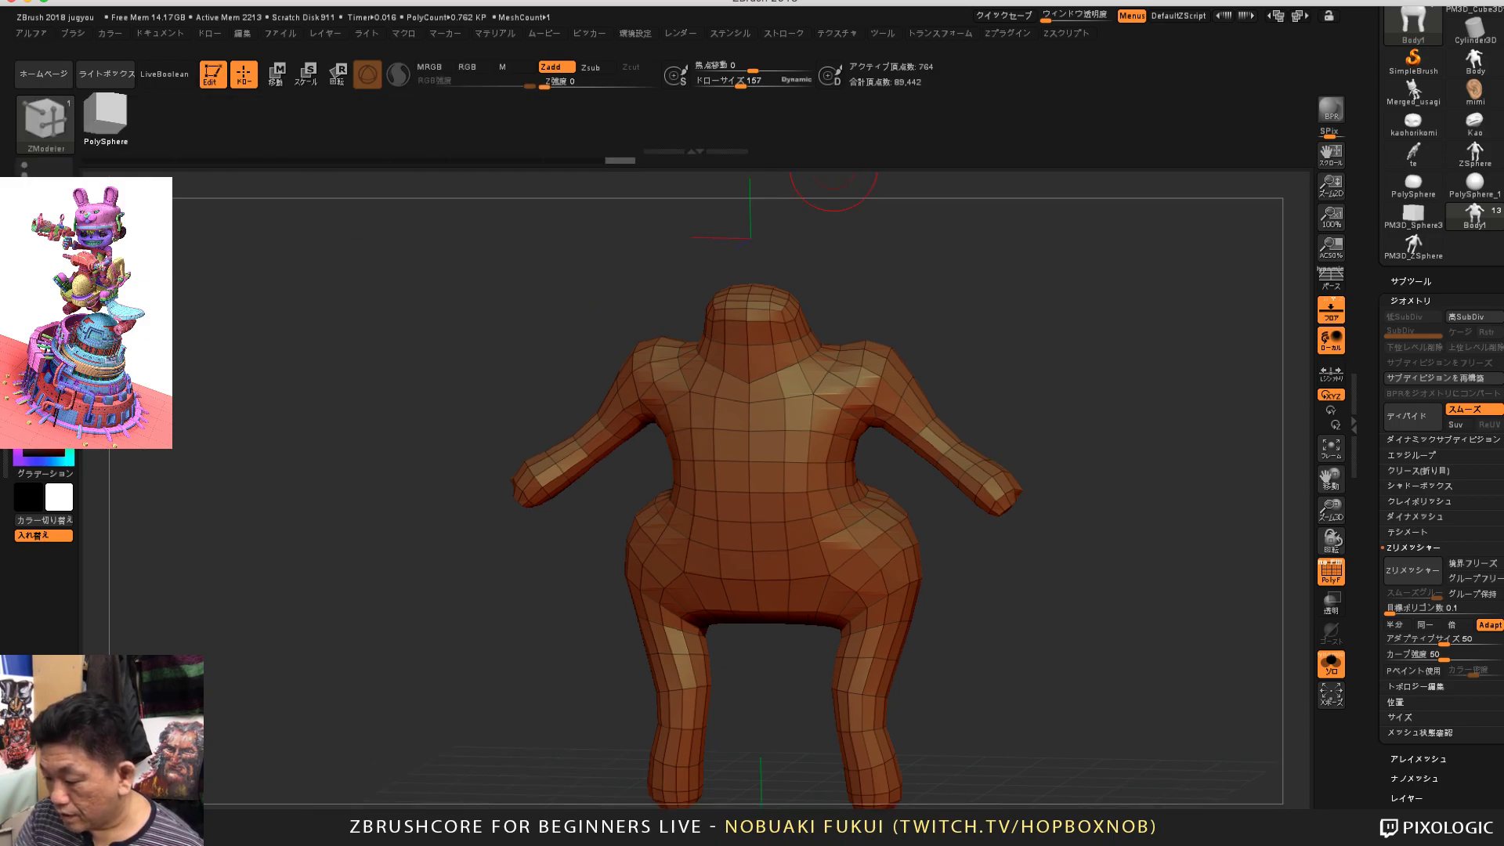
pyautogui.moveTo(741, 82); pyautogui.dragTo(716, 83)
pyautogui.moveTo(984, 337)
pyautogui.mouseDown()
pyautogui.moveTo(1007, 340)
pyautogui.moveTo(981, 448)
pyautogui.moveTo(1107, 460)
pyautogui.moveTo(1144, 355)
pyautogui.mouseUp()
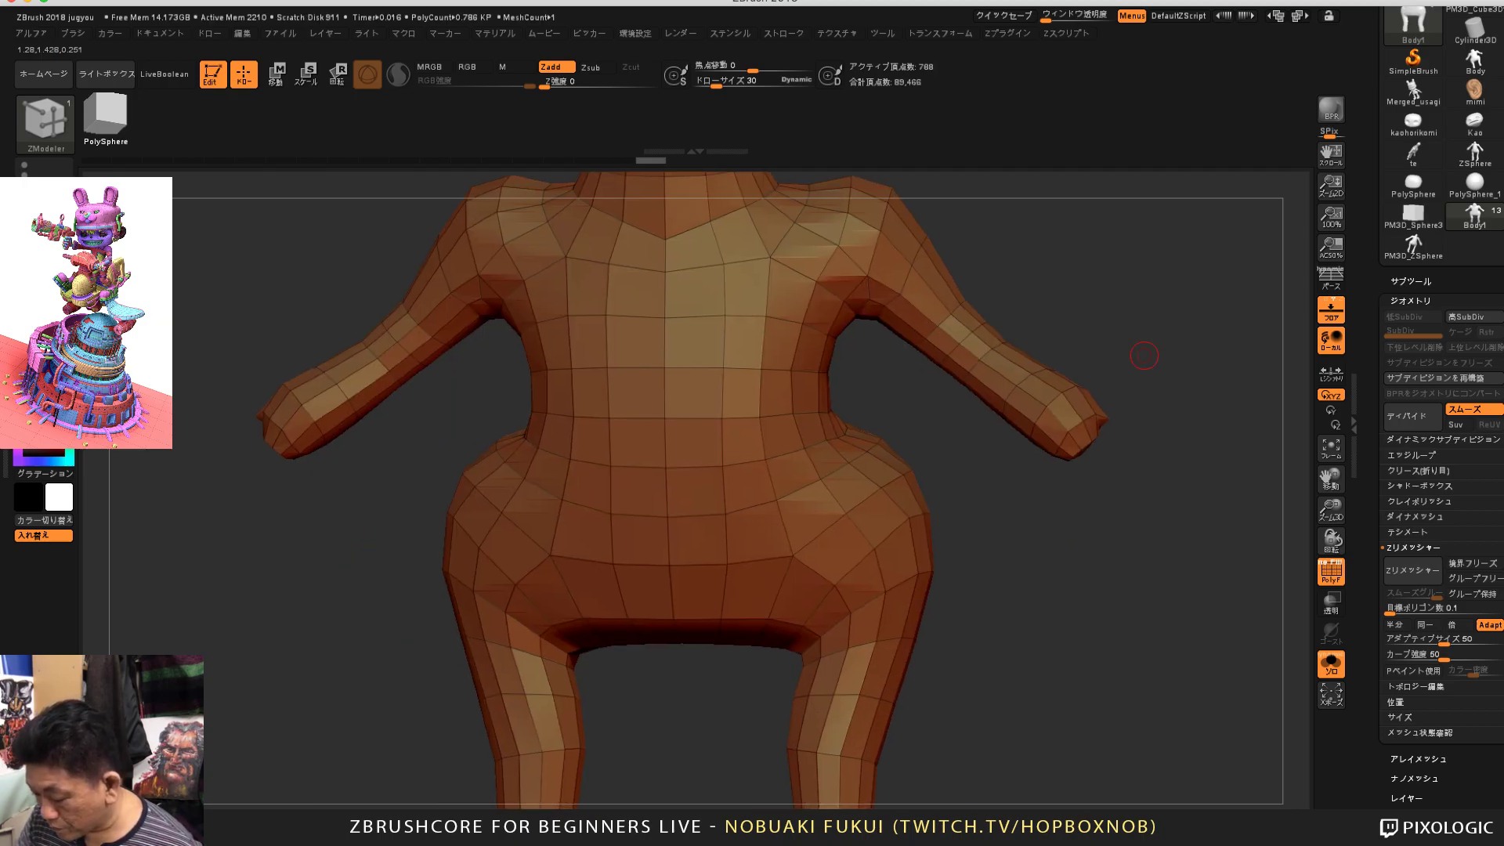
pyautogui.scroll(-4, 1144, 356)
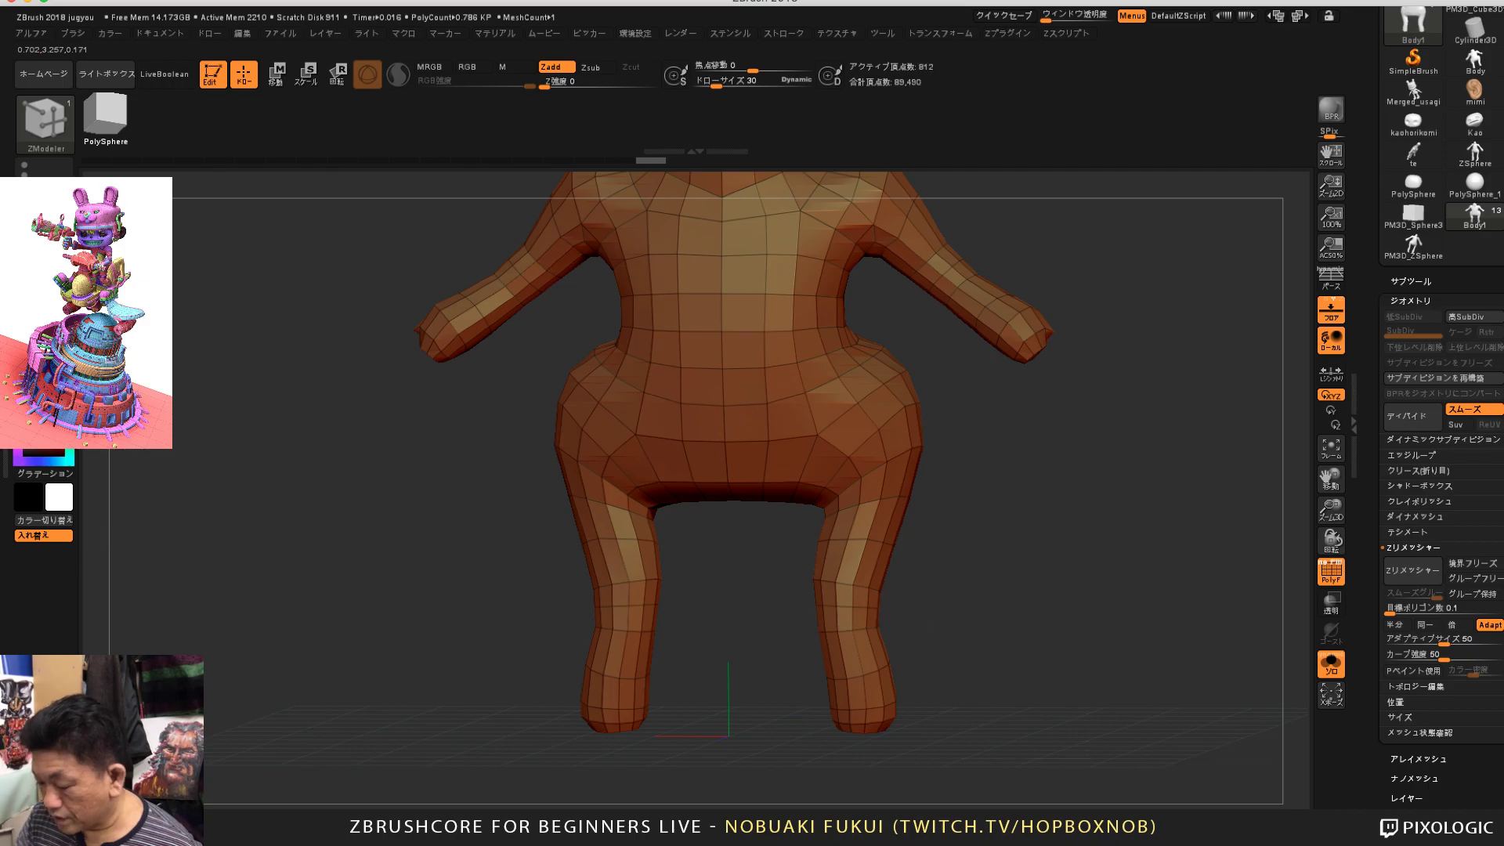
pyautogui.keyDown('alt'); pyautogui.moveTo(1144, 356); pyautogui.dragTo(1045, 445); pyautogui.keyUp('alt')
pyautogui.moveTo(1163, 462); pyautogui.dragTo(1113, 442)
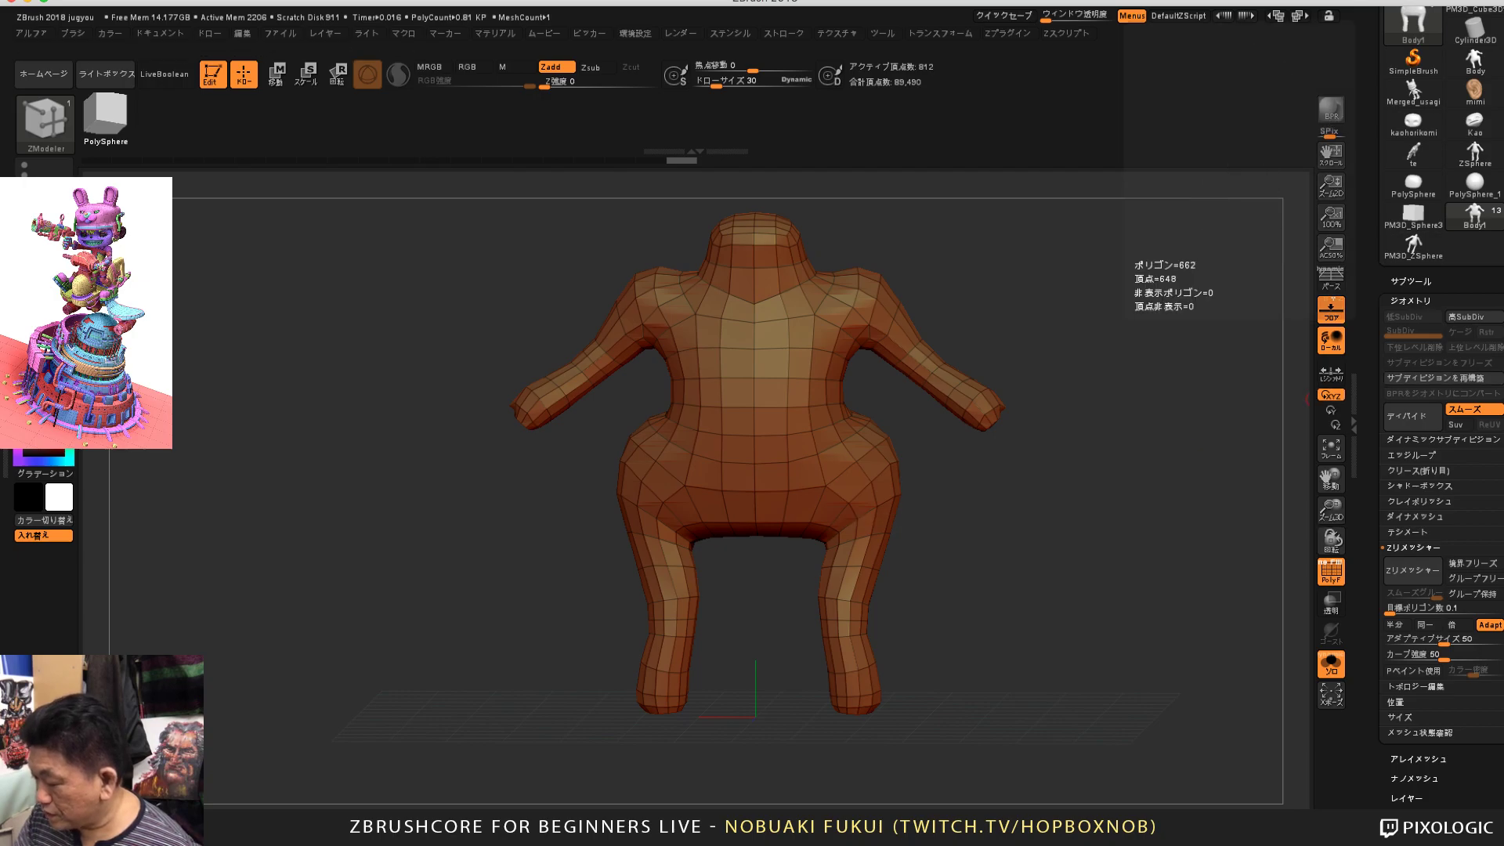
# Step: Clone the Body1 tool to keep a separate copy of the remeshed body
pyautogui.click(1410, 281)
pyautogui.moveTo(1385, 291); pyautogui.dragTo(1386, 397)
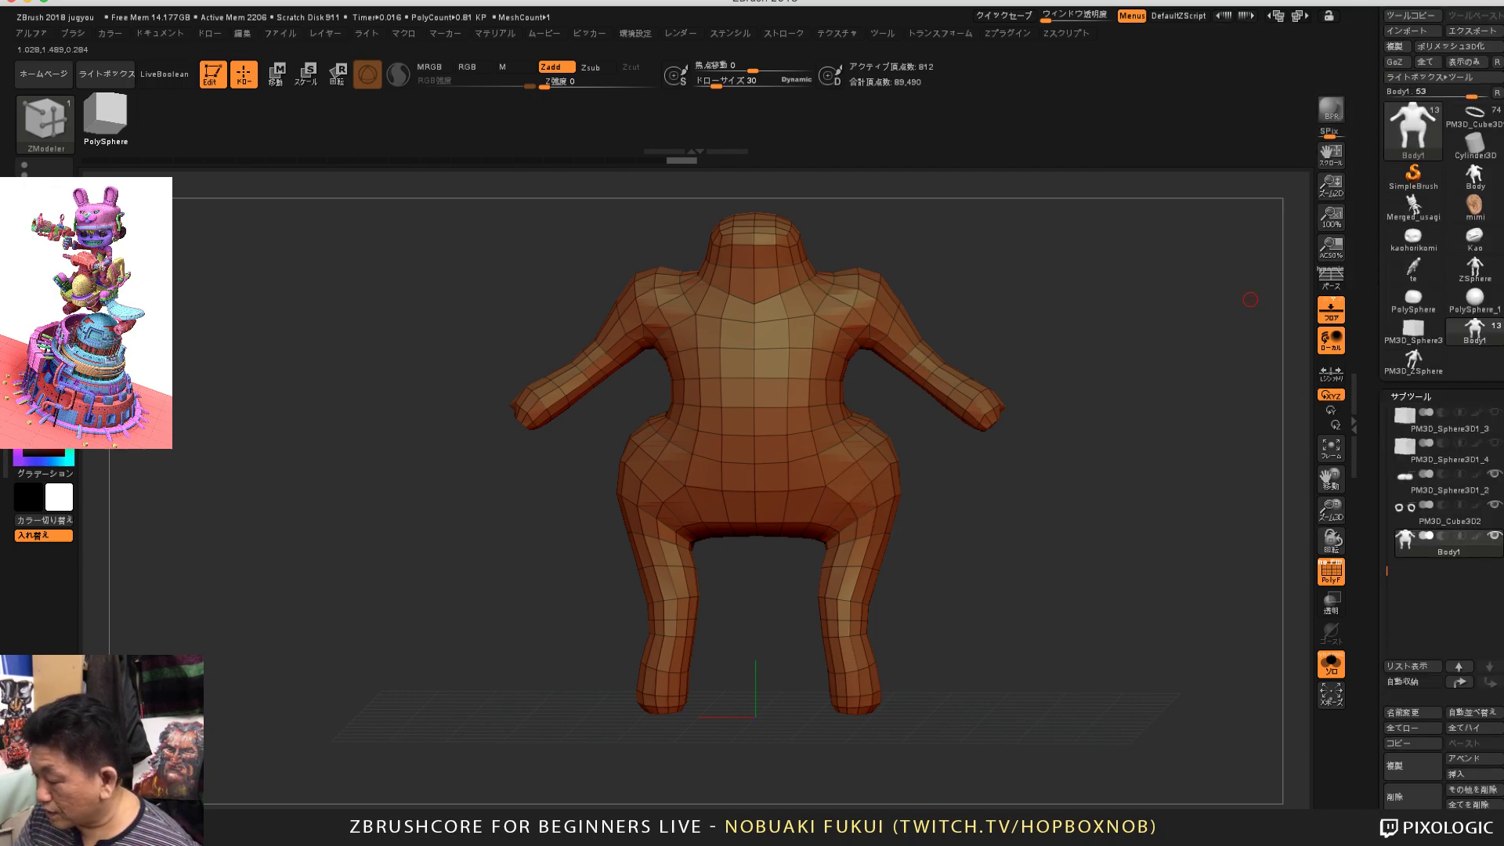
pyautogui.moveTo(1382, 292); pyautogui.dragTo(1382, 332)
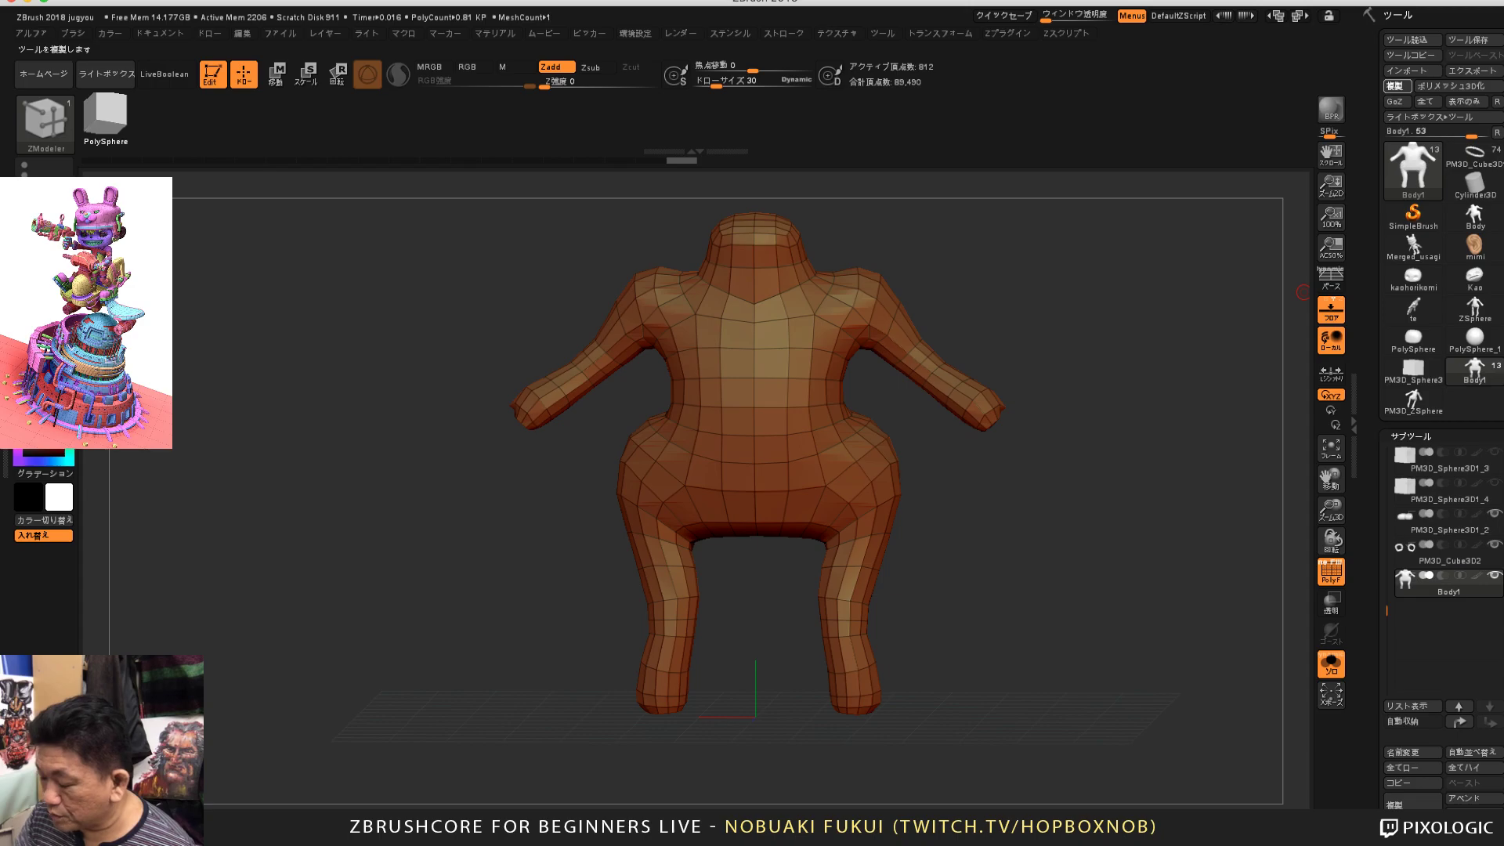
pyautogui.click(1395, 86)
pyautogui.moveTo(1107, 563); pyautogui.dragTo(1118, 614)
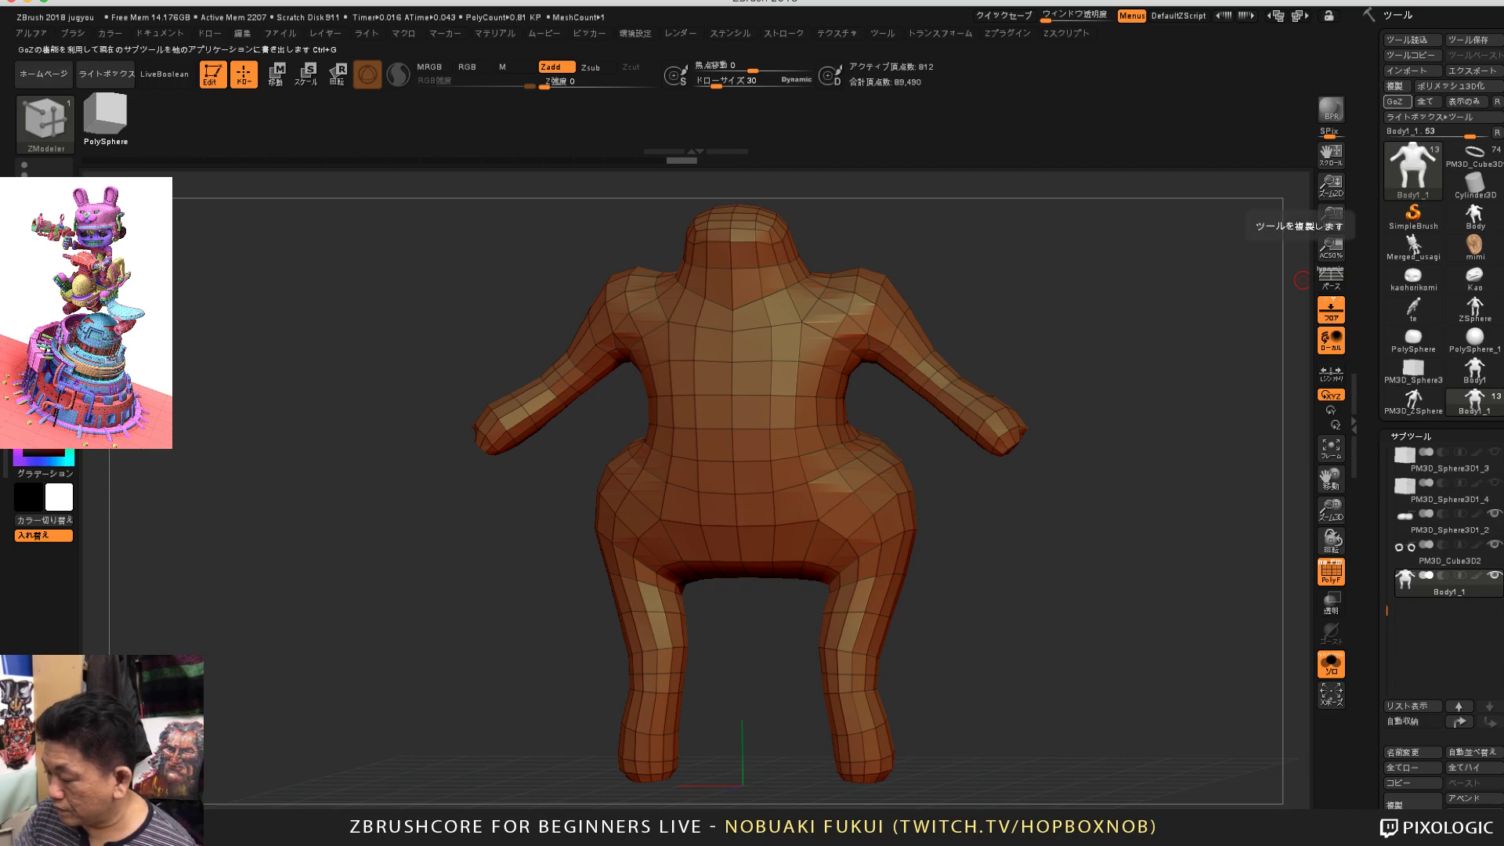
pyautogui.scroll(-8, 1441, 392)
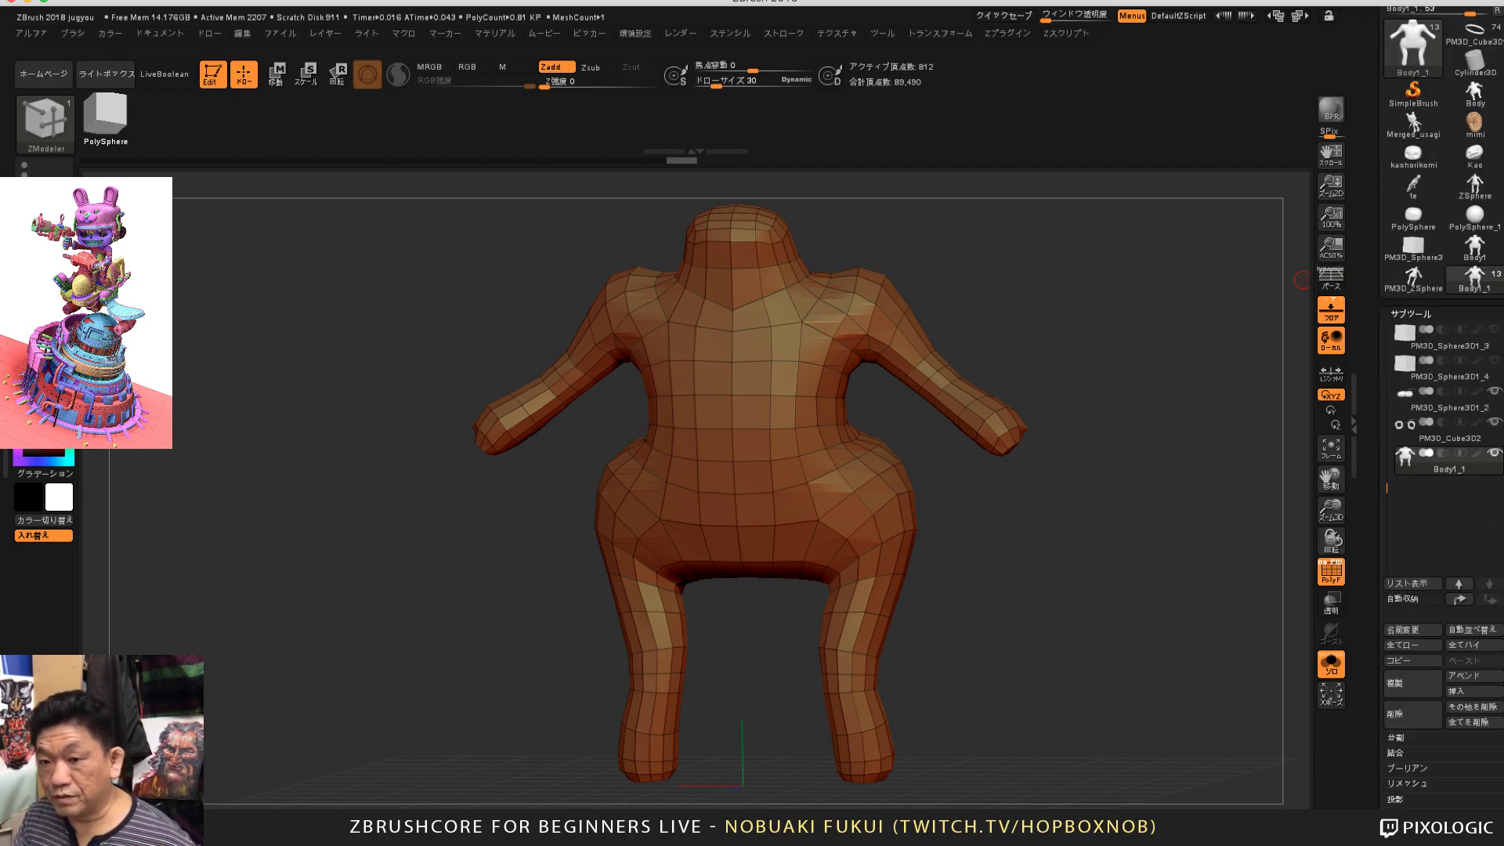
pyautogui.moveTo(1242, 286); pyautogui.dragTo(1231, 286)
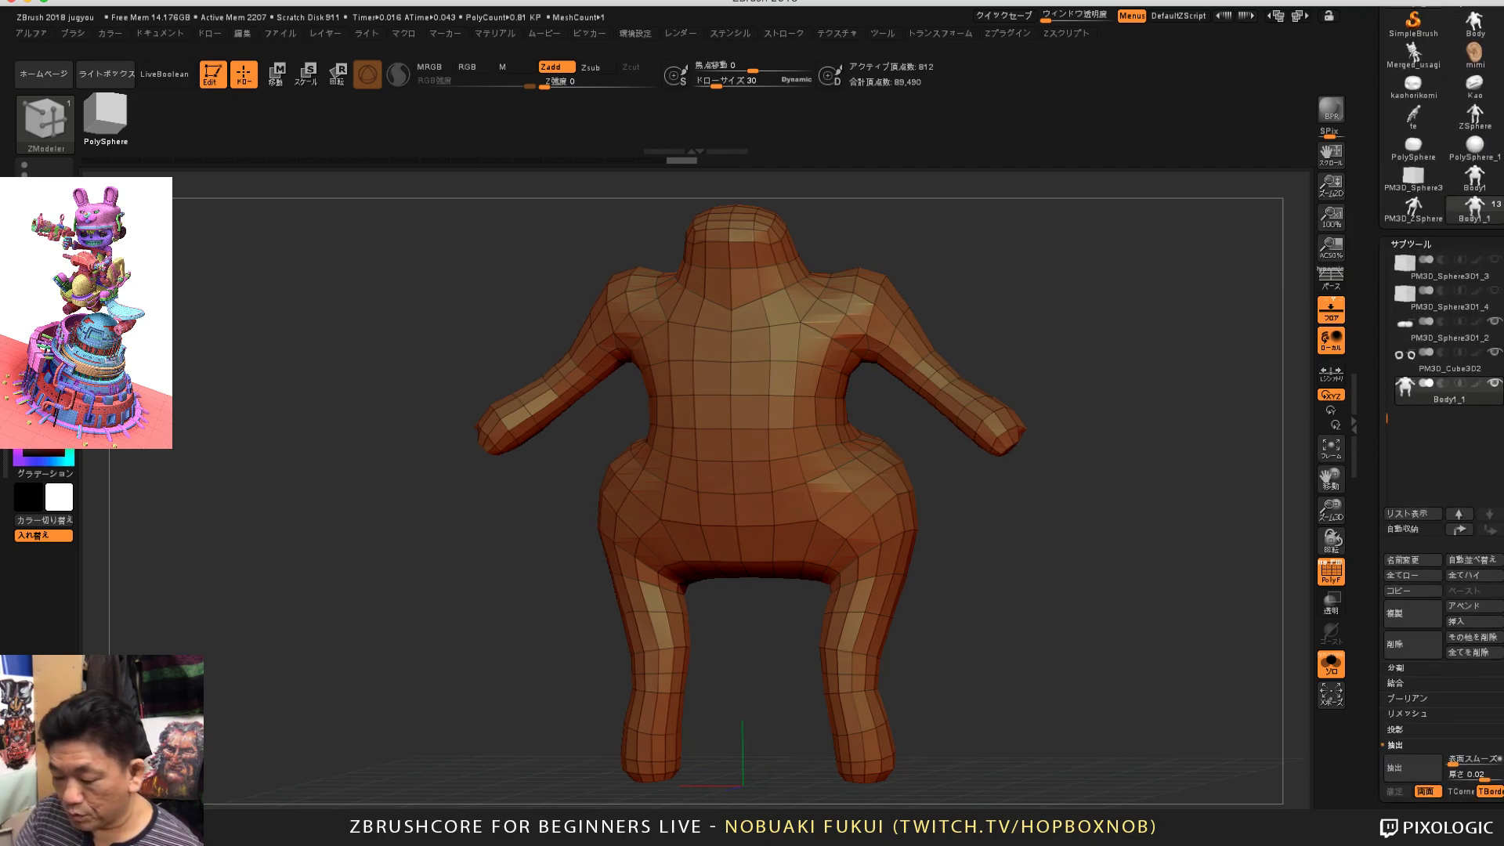
# Step: Apply a MatCap White material to the body
pyautogui.click(44, 378)
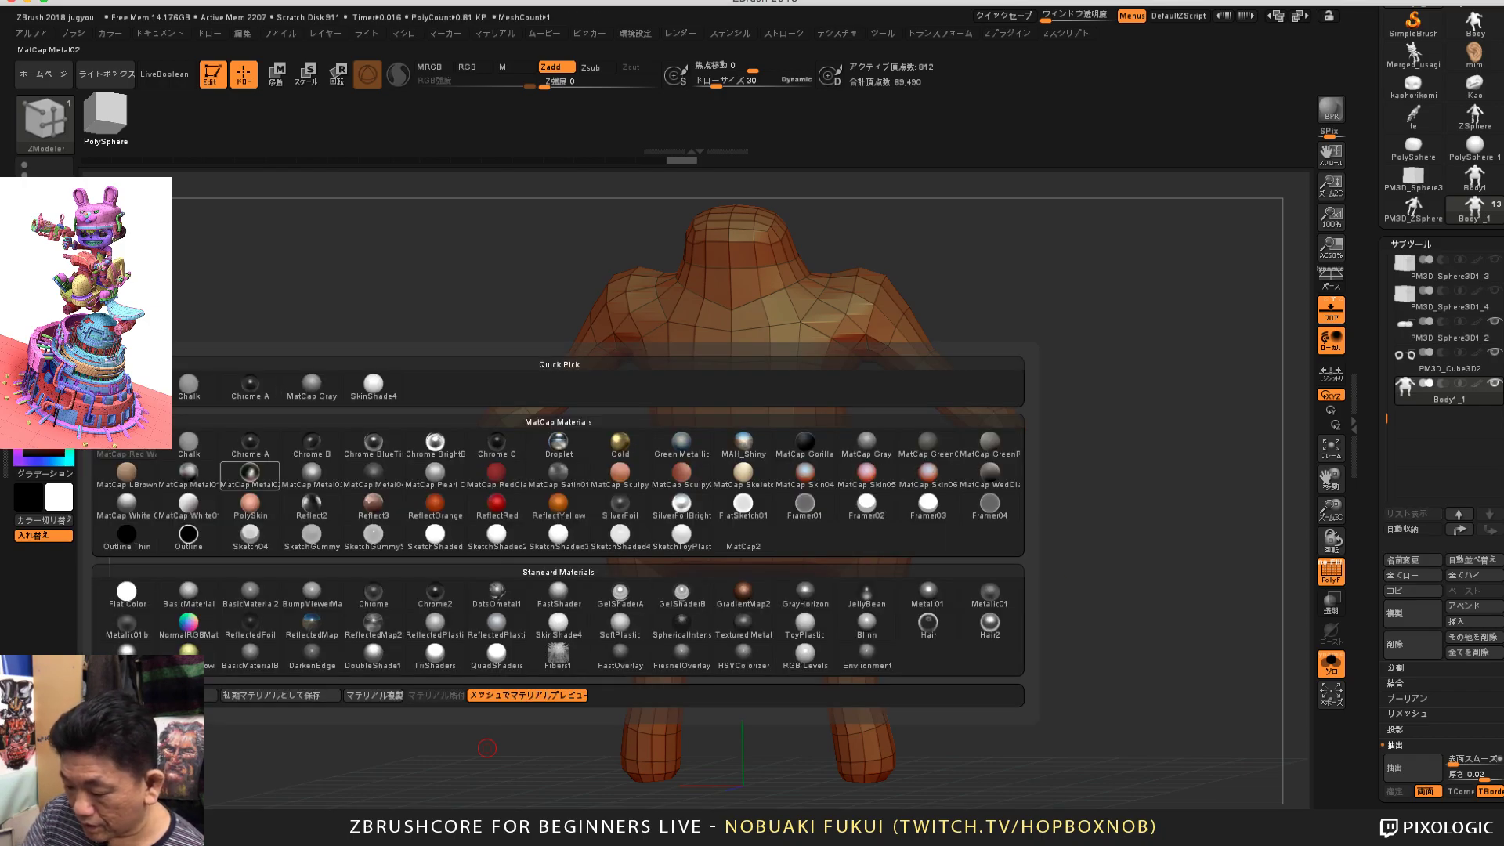
pyautogui.click(188, 506)
pyautogui.moveTo(379, 581); pyautogui.dragTo(329, 581)
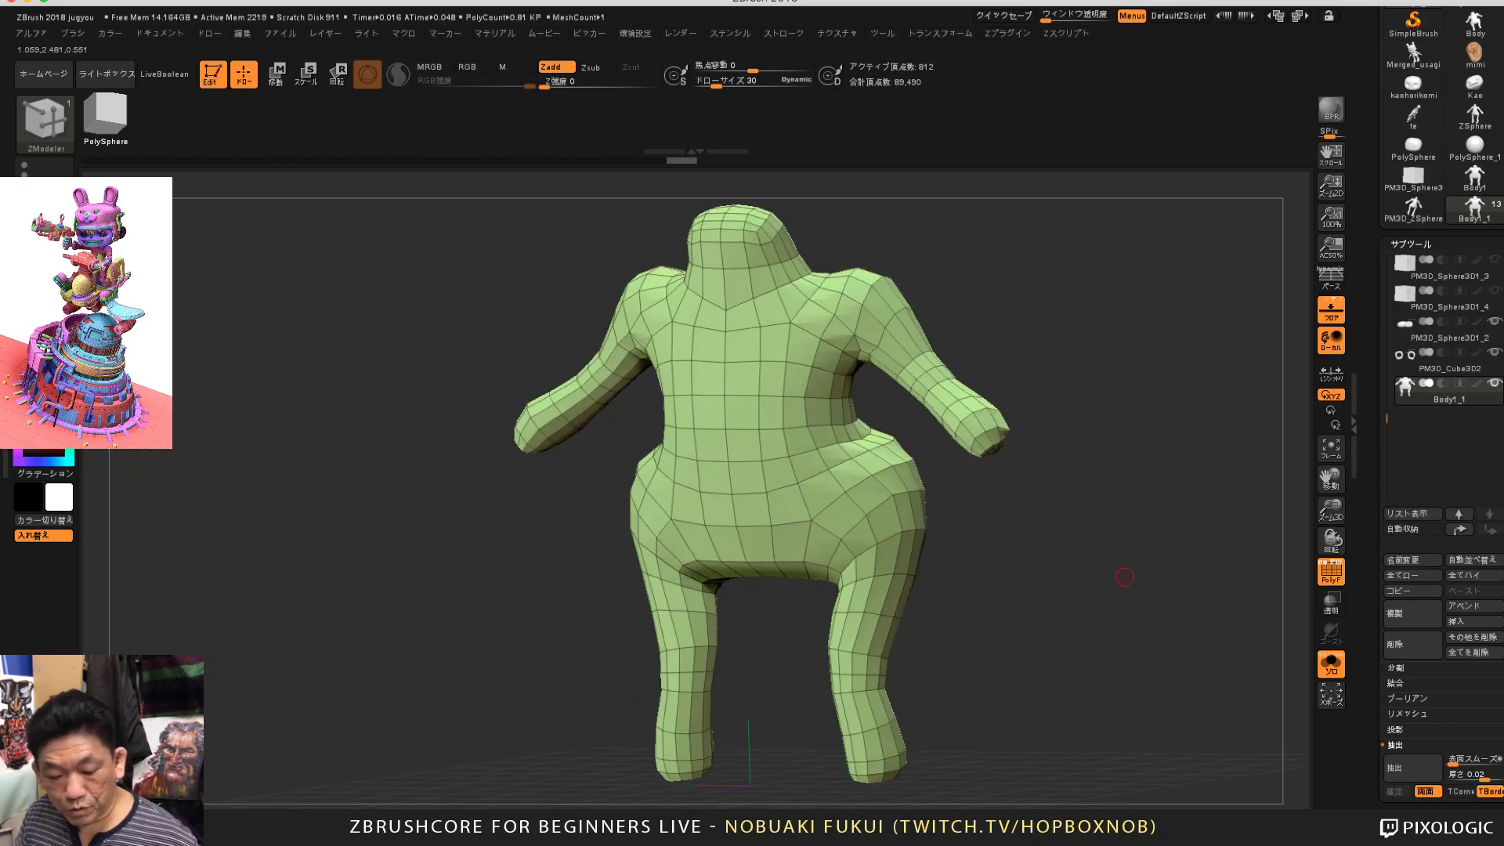
pyautogui.moveTo(1125, 577); pyautogui.dragTo(1113, 621)
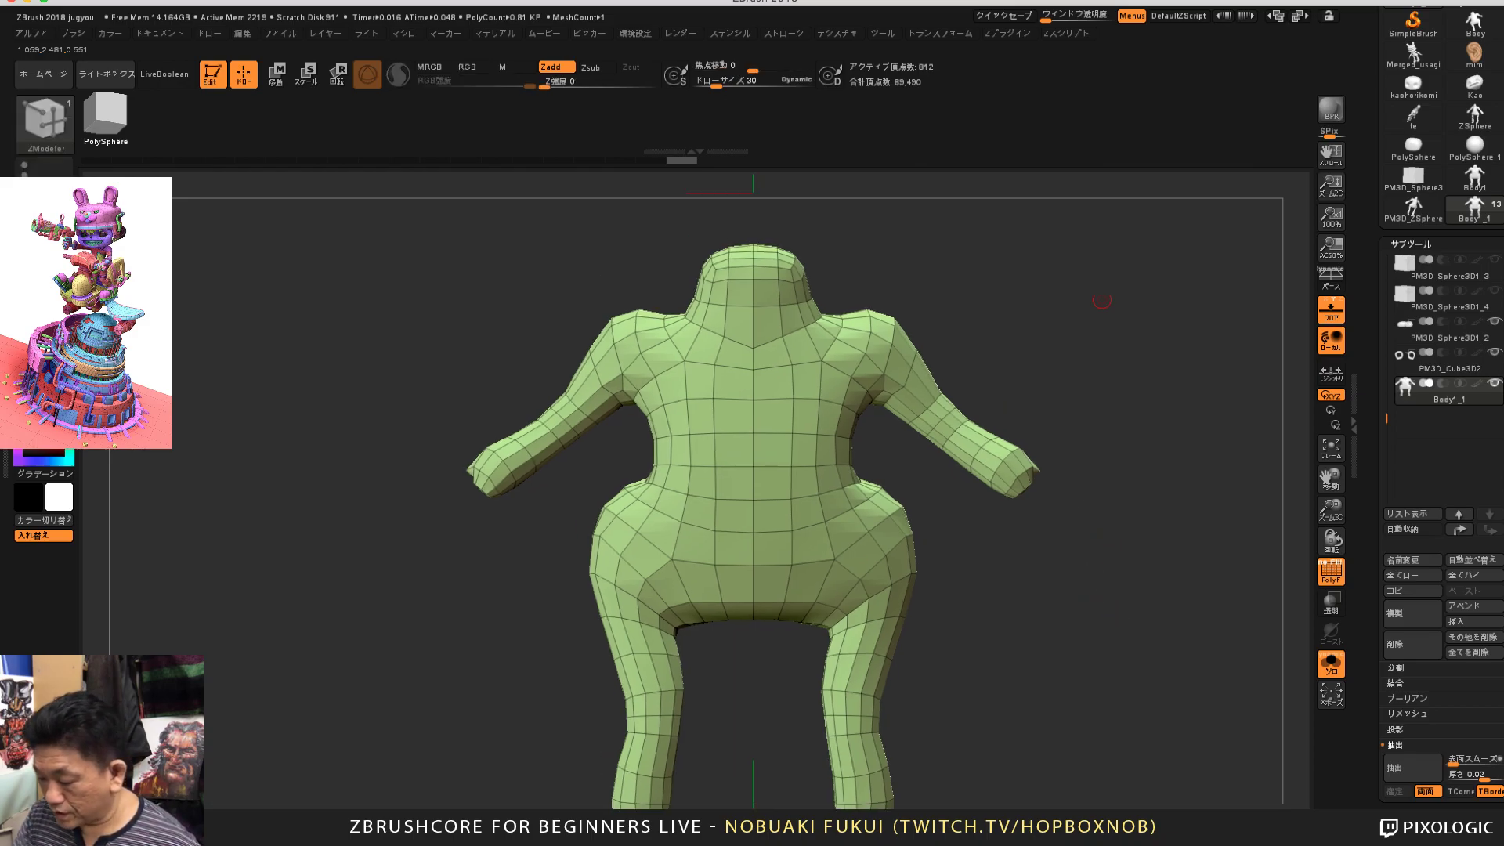
pyautogui.keyDown('alt'); pyautogui.moveTo(1102, 300); pyautogui.dragTo(1084, 358); pyautogui.keyUp('alt')
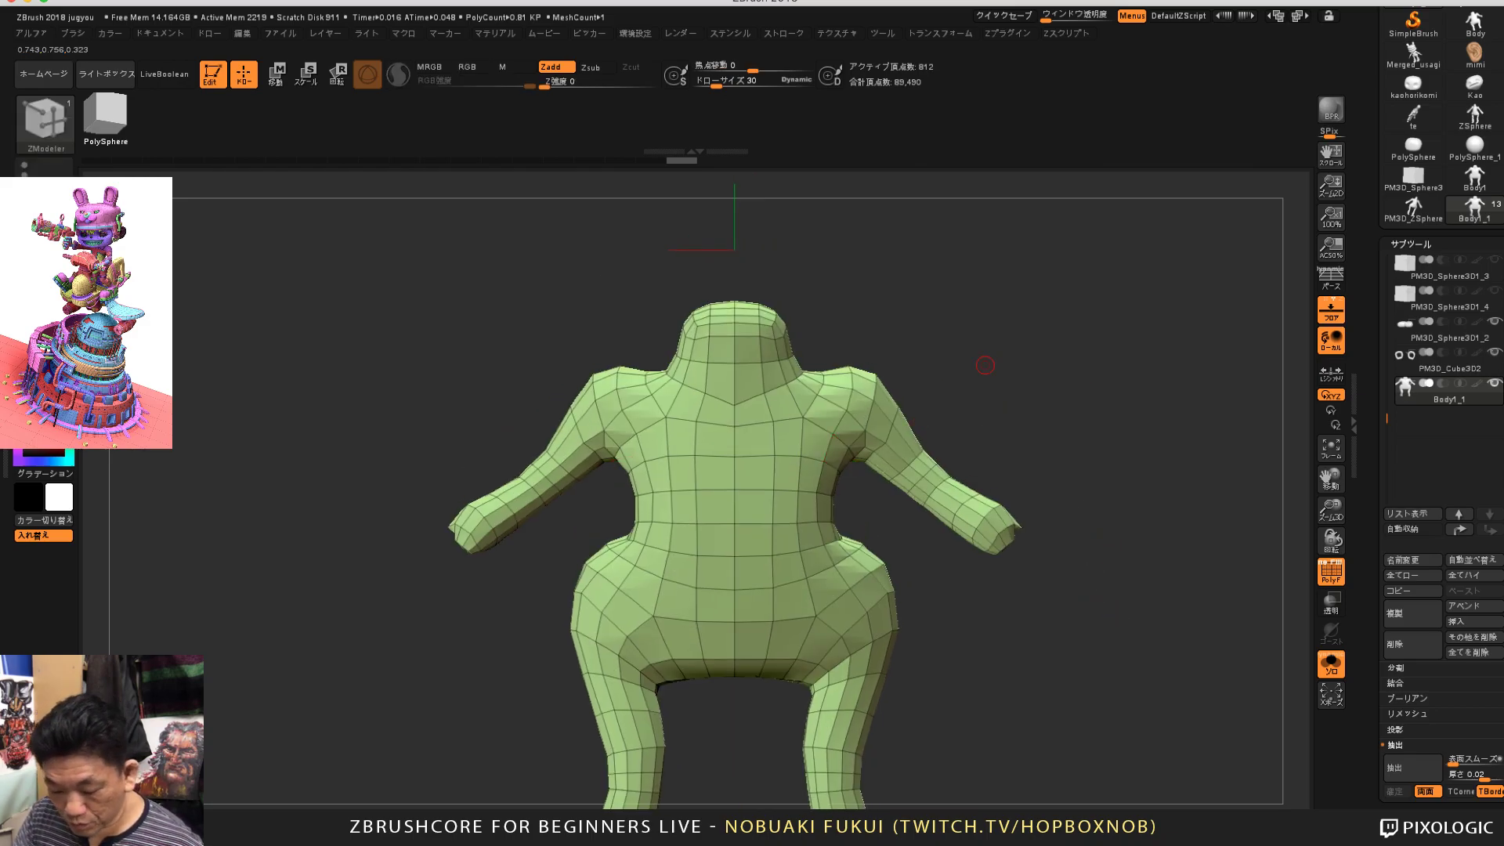
pyautogui.moveTo(1028, 408)
pyautogui.mouseDown()
pyautogui.moveTo(1012, 382)
pyautogui.moveTo(986, 383)
pyautogui.moveTo(998, 383)
pyautogui.mouseUp()
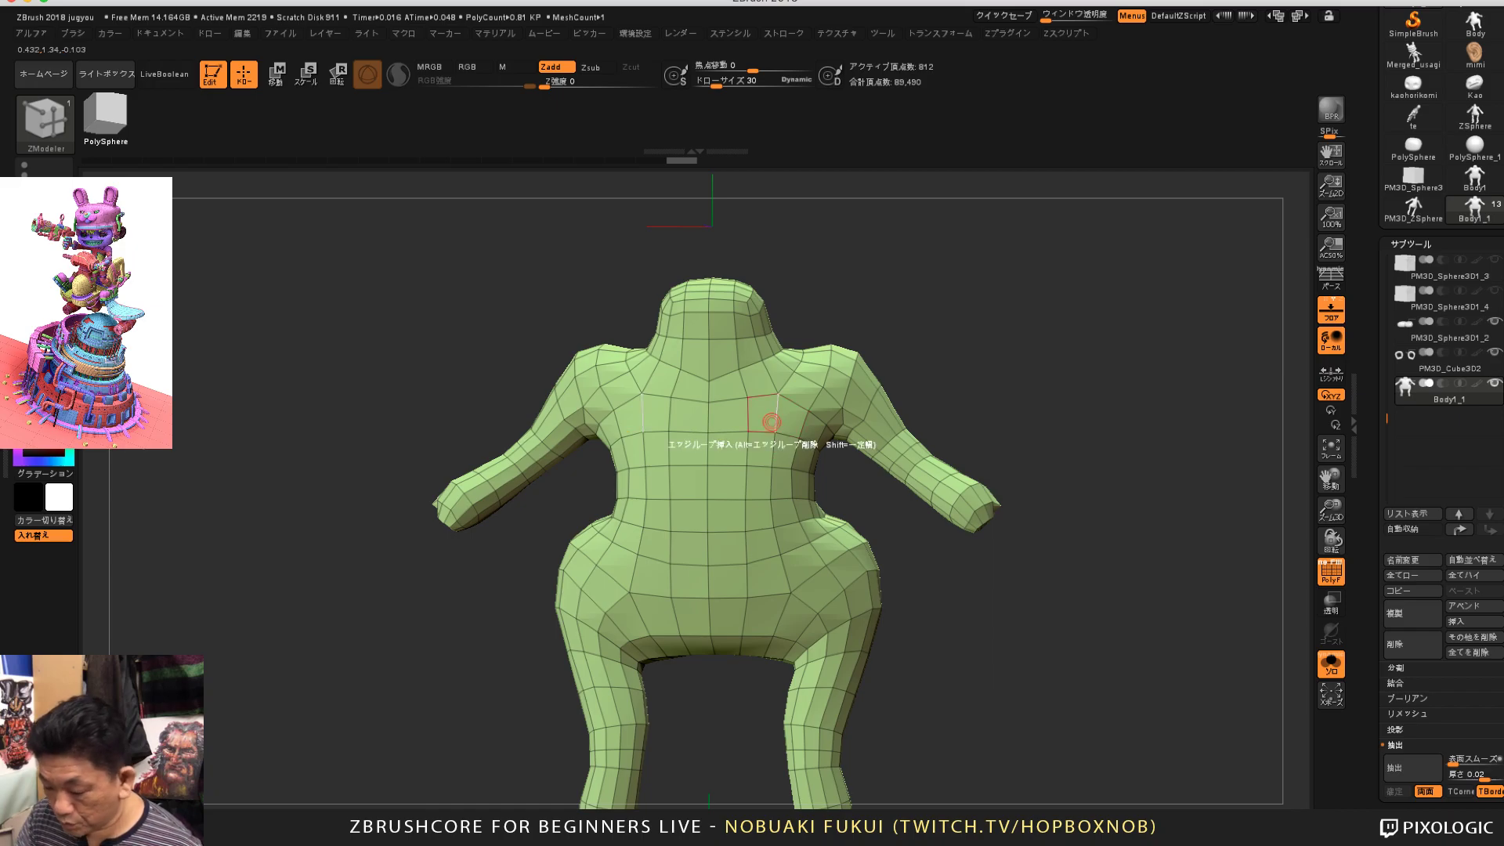
# Step: Mark the polygons across the chest, down the middle of the belly and over the front of the hips as a temporary ZModeler polygroup
pyautogui.moveTo(792, 422)
pyautogui.keyDown('alt'); pyautogui.mouseDown()
pyautogui.moveTo(729, 418)
pyautogui.moveTo(727, 515)
pyautogui.moveTo(709, 549)
pyautogui.moveTo(791, 544)
pyautogui.mouseUp(); pyautogui.keyUp('alt')
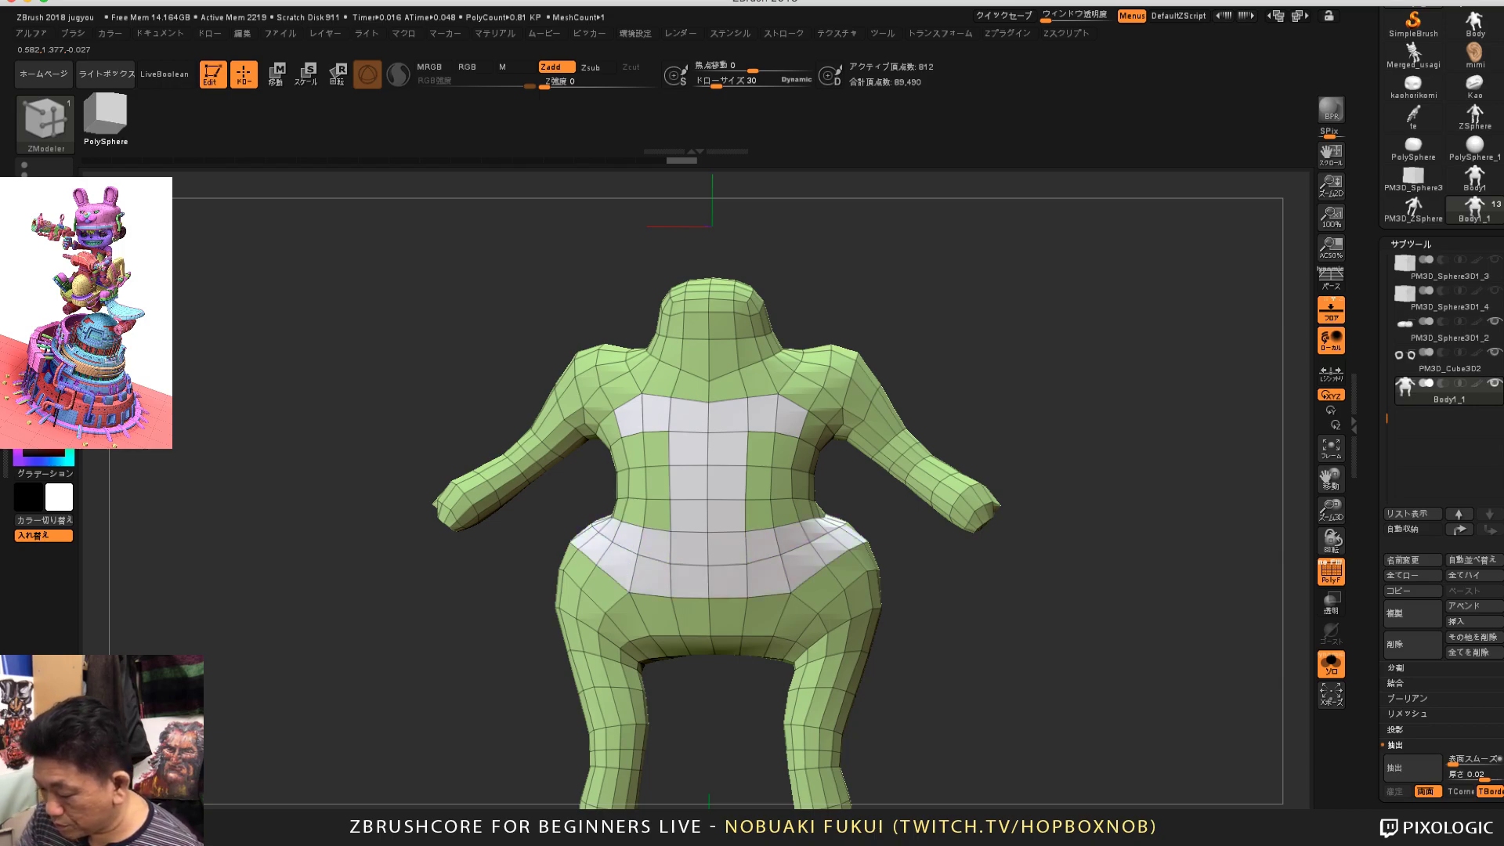
pyautogui.moveTo(845, 541)
pyautogui.keyDown('alt'); pyautogui.mouseDown()
pyautogui.moveTo(815, 591)
pyautogui.moveTo(724, 617)
pyautogui.mouseUp(); pyautogui.keyUp('alt')
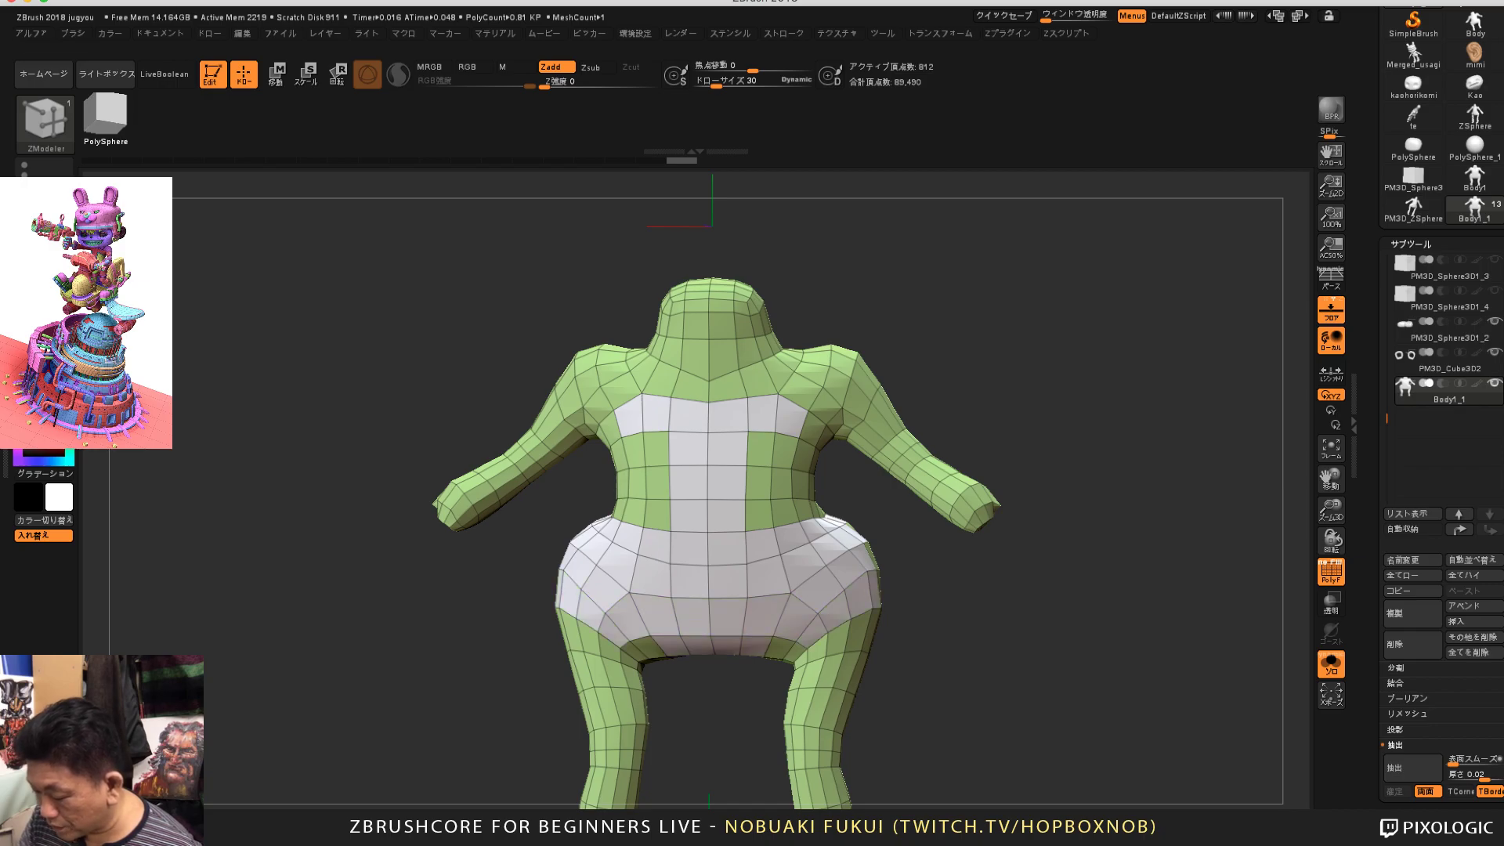
pyautogui.moveTo(999, 596)
pyautogui.mouseDown()
pyautogui.moveTo(970, 612)
pyautogui.moveTo(927, 602)
pyautogui.moveTo(951, 606)
pyautogui.mouseUp()
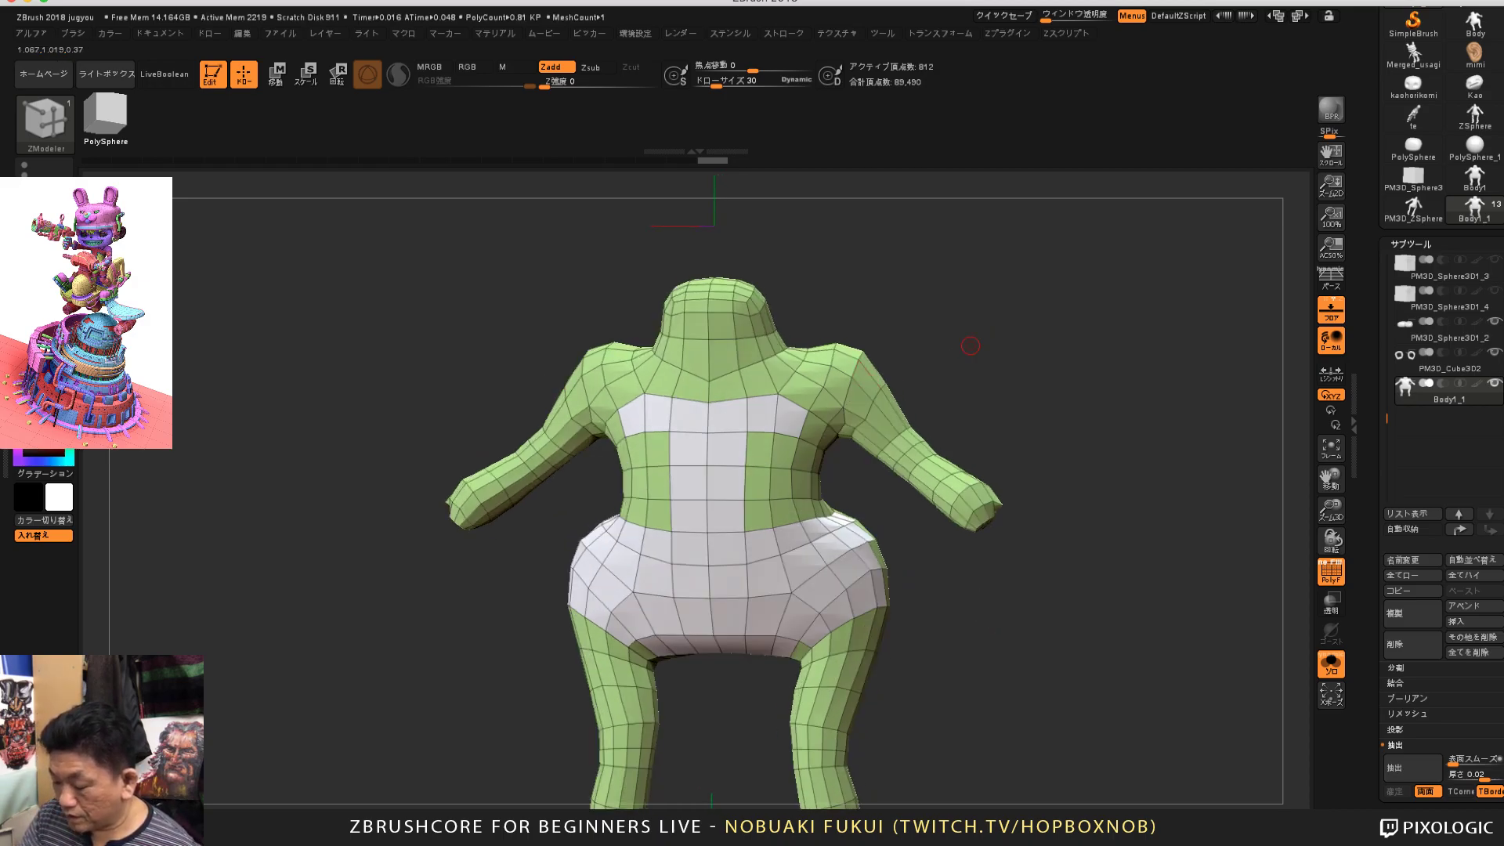
pyautogui.moveTo(971, 345)
pyautogui.mouseDown()
pyautogui.moveTo(1030, 346)
pyautogui.moveTo(1003, 338)
pyautogui.mouseUp()
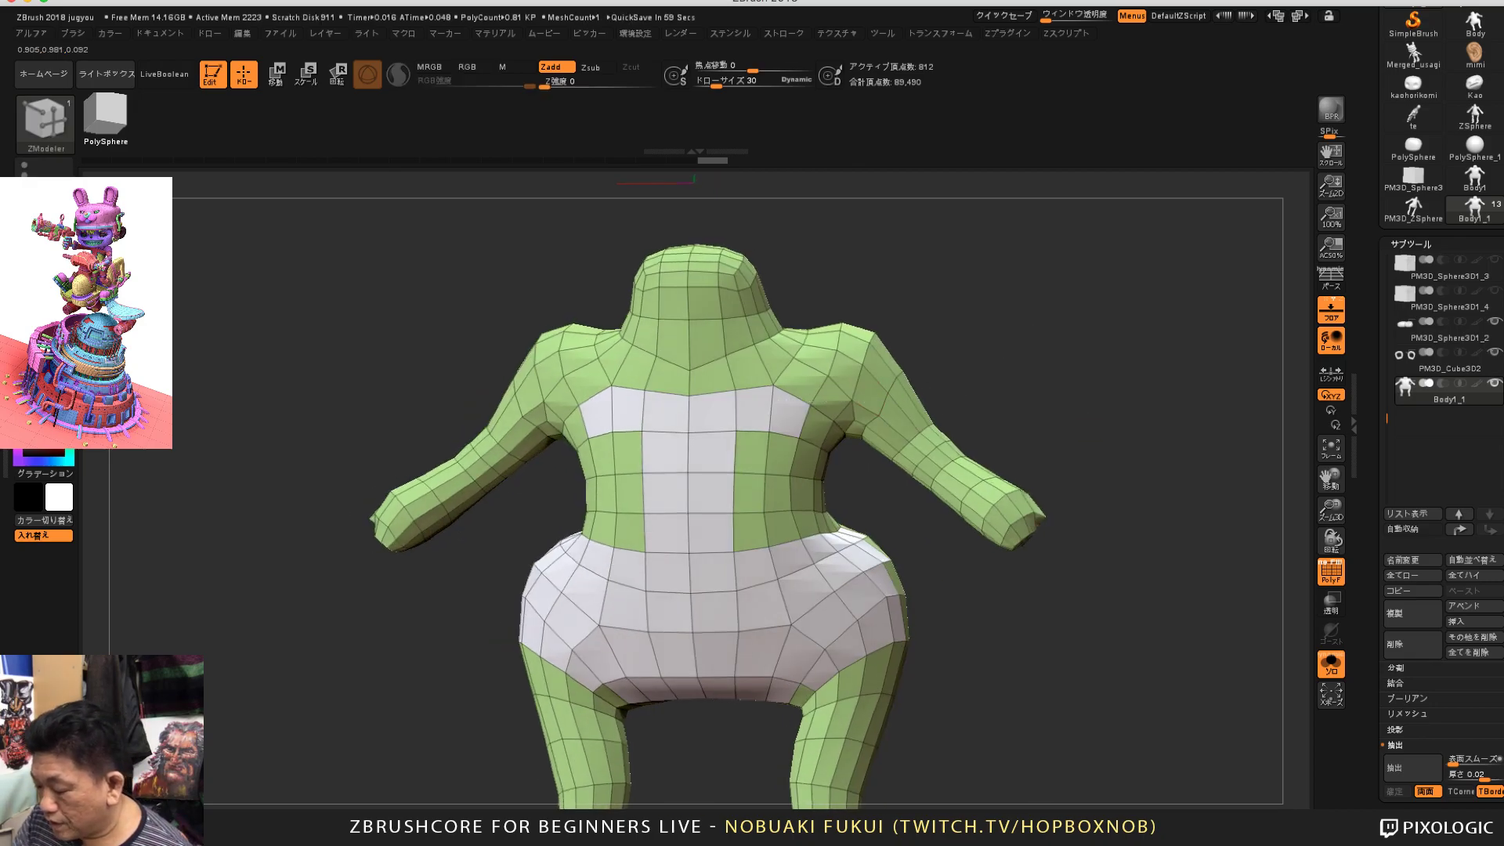
pyautogui.moveTo(1159, 420); pyautogui.dragTo(1006, 366)
pyautogui.moveTo(979, 286); pyautogui.dragTo(967, 288)
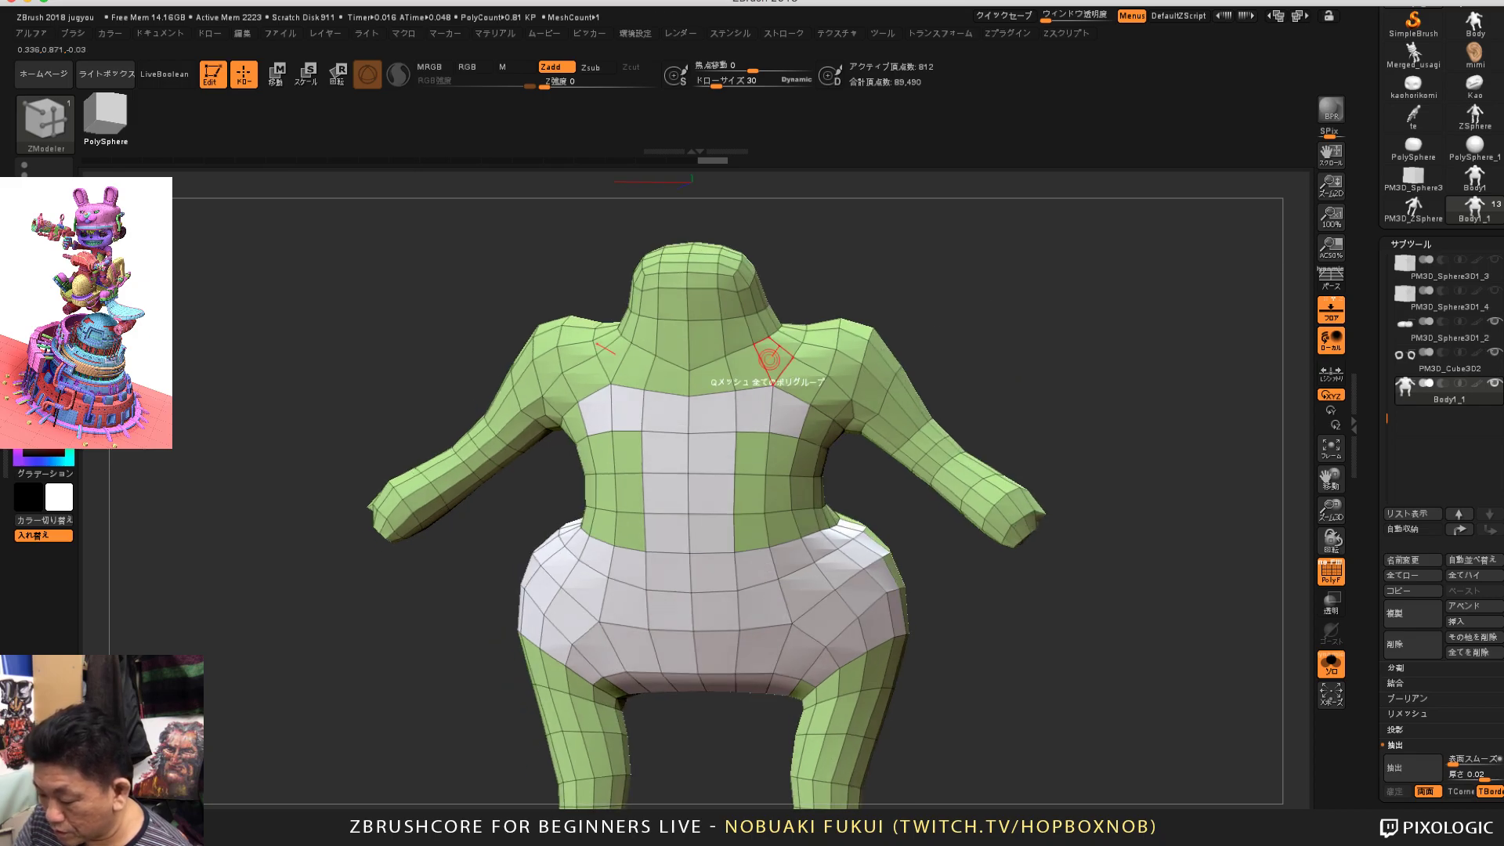
# Step: Extend the temporary polygroup over the neck, the upper chest and a strip down the centre of the back
pyautogui.moveTo(708, 345)
pyautogui.keyDown('alt'); pyautogui.mouseDown()
pyautogui.moveTo(758, 329)
pyautogui.moveTo(746, 304)
pyautogui.moveTo(767, 270)
pyautogui.mouseUp(); pyautogui.keyUp('alt')
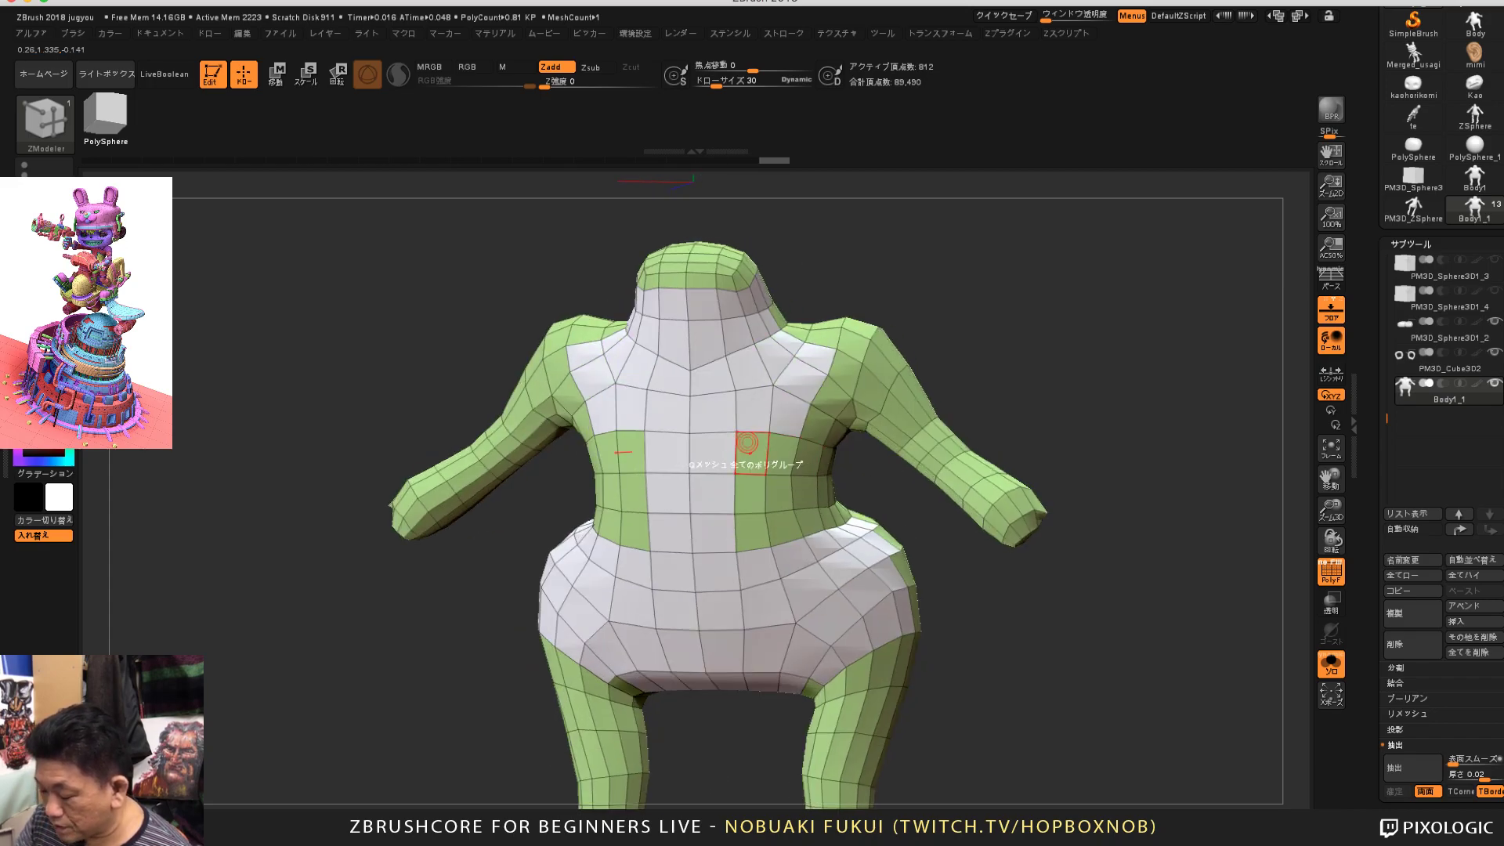
pyautogui.keyDown('shift'); pyautogui.moveTo(998, 335); pyautogui.dragTo(862, 447); pyautogui.keyUp('shift')
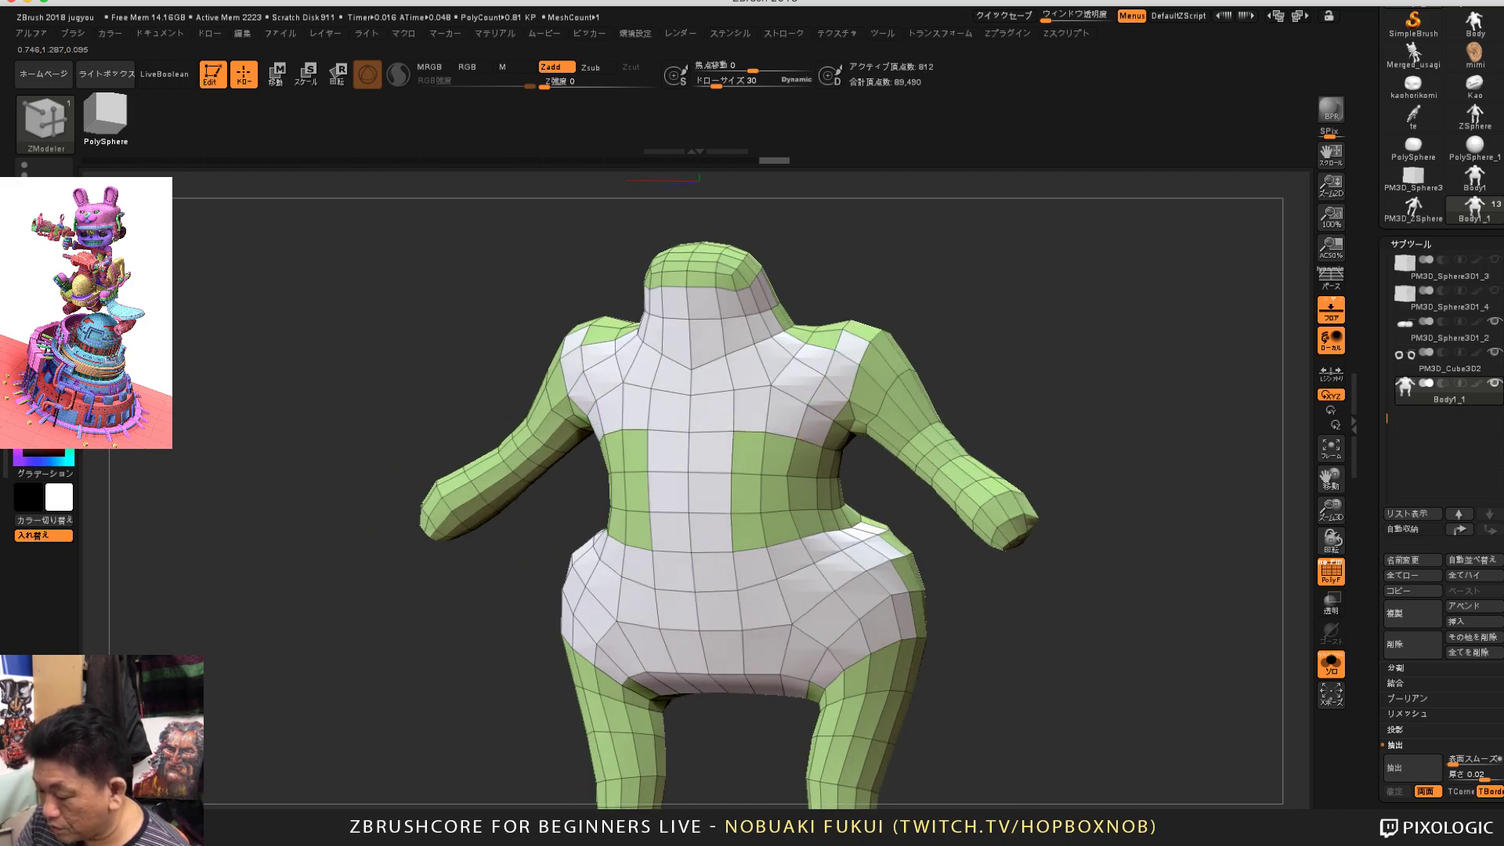
pyautogui.moveTo(1004, 243); pyautogui.dragTo(835, 305)
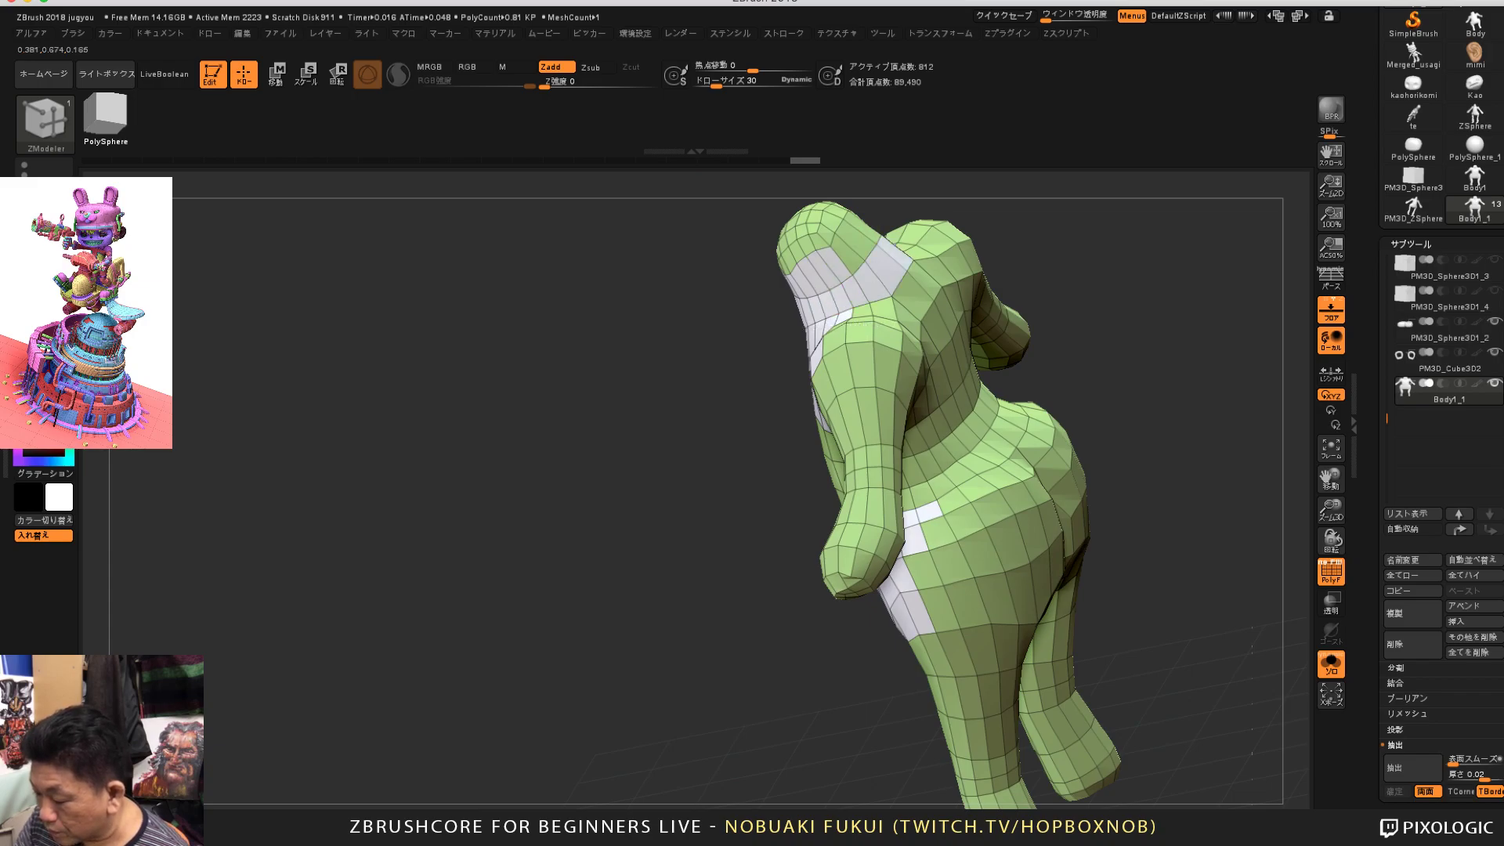
pyautogui.moveTo(1168, 238); pyautogui.dragTo(967, 322)
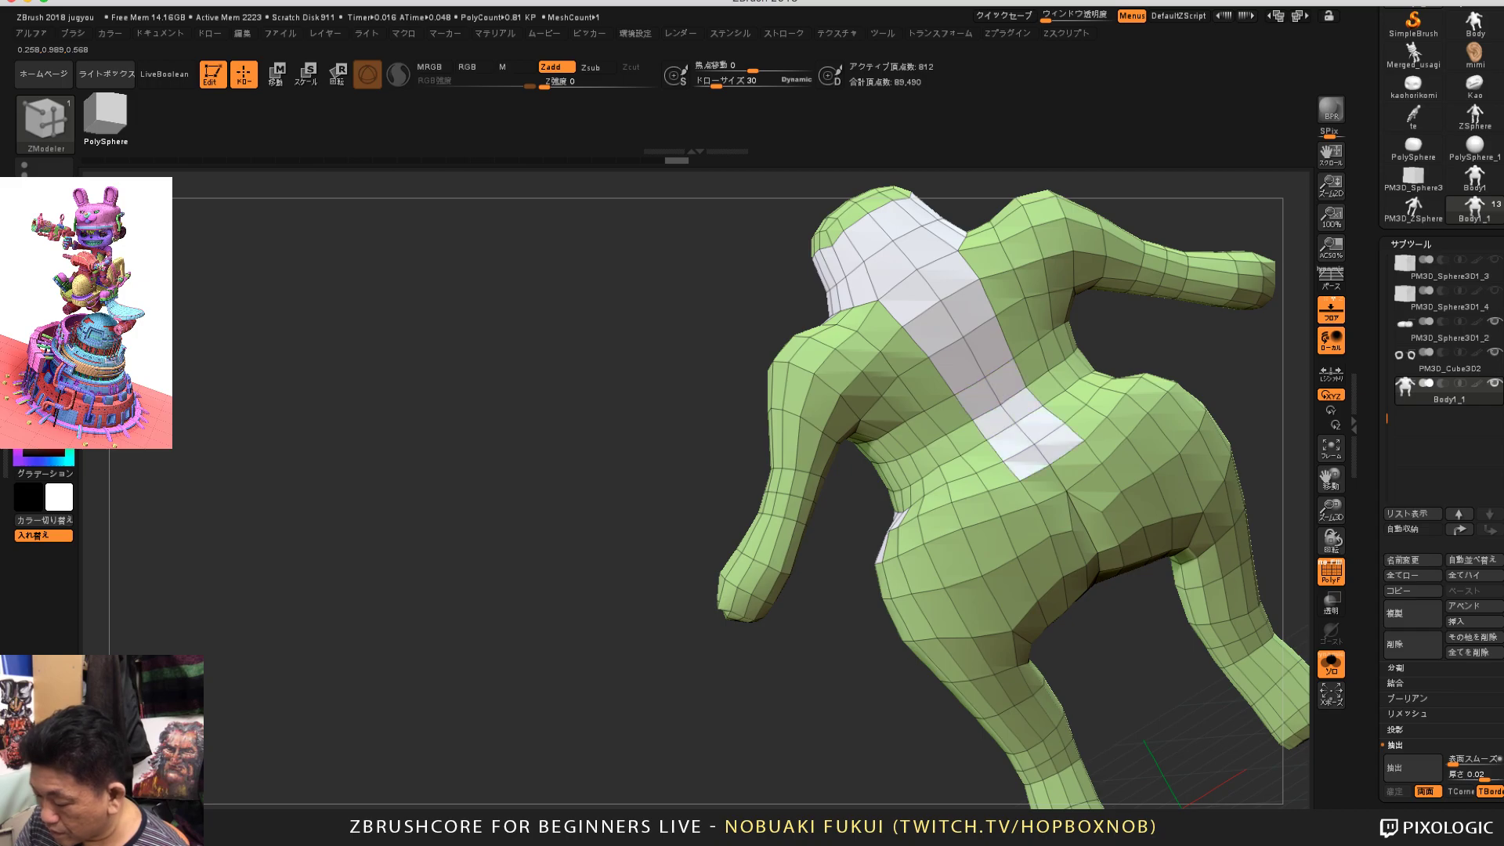
# Step: Add the polygons along the lower back and the front and inner sides of the thighs to the temporary polygroup
pyautogui.moveTo(722, 771)
pyautogui.keyDown('alt'); pyautogui.mouseDown()
pyautogui.moveTo(608, 726)
pyautogui.moveTo(930, 677)
pyautogui.moveTo(1011, 540)
pyautogui.mouseUp(); pyautogui.keyUp('alt')
pyautogui.moveTo(915, 497)
pyautogui.keyDown('alt'); pyautogui.mouseDown()
pyautogui.moveTo(822, 510)
pyautogui.moveTo(912, 521)
pyautogui.moveTo(949, 497)
pyautogui.moveTo(791, 520)
pyautogui.mouseUp(); pyautogui.keyUp('alt')
pyautogui.moveTo(1011, 518)
pyautogui.mouseDown()
pyautogui.moveTo(937, 635)
pyautogui.moveTo(1007, 611)
pyautogui.mouseUp()
pyautogui.moveTo(930, 536)
pyautogui.keyDown('alt'); pyautogui.mouseDown()
pyautogui.moveTo(898, 536)
pyautogui.moveTo(902, 573)
pyautogui.moveTo(956, 565)
pyautogui.mouseUp(); pyautogui.keyUp('alt')
pyautogui.moveTo(1058, 560); pyautogui.dragTo(870, 560)
pyautogui.click(949, 524)
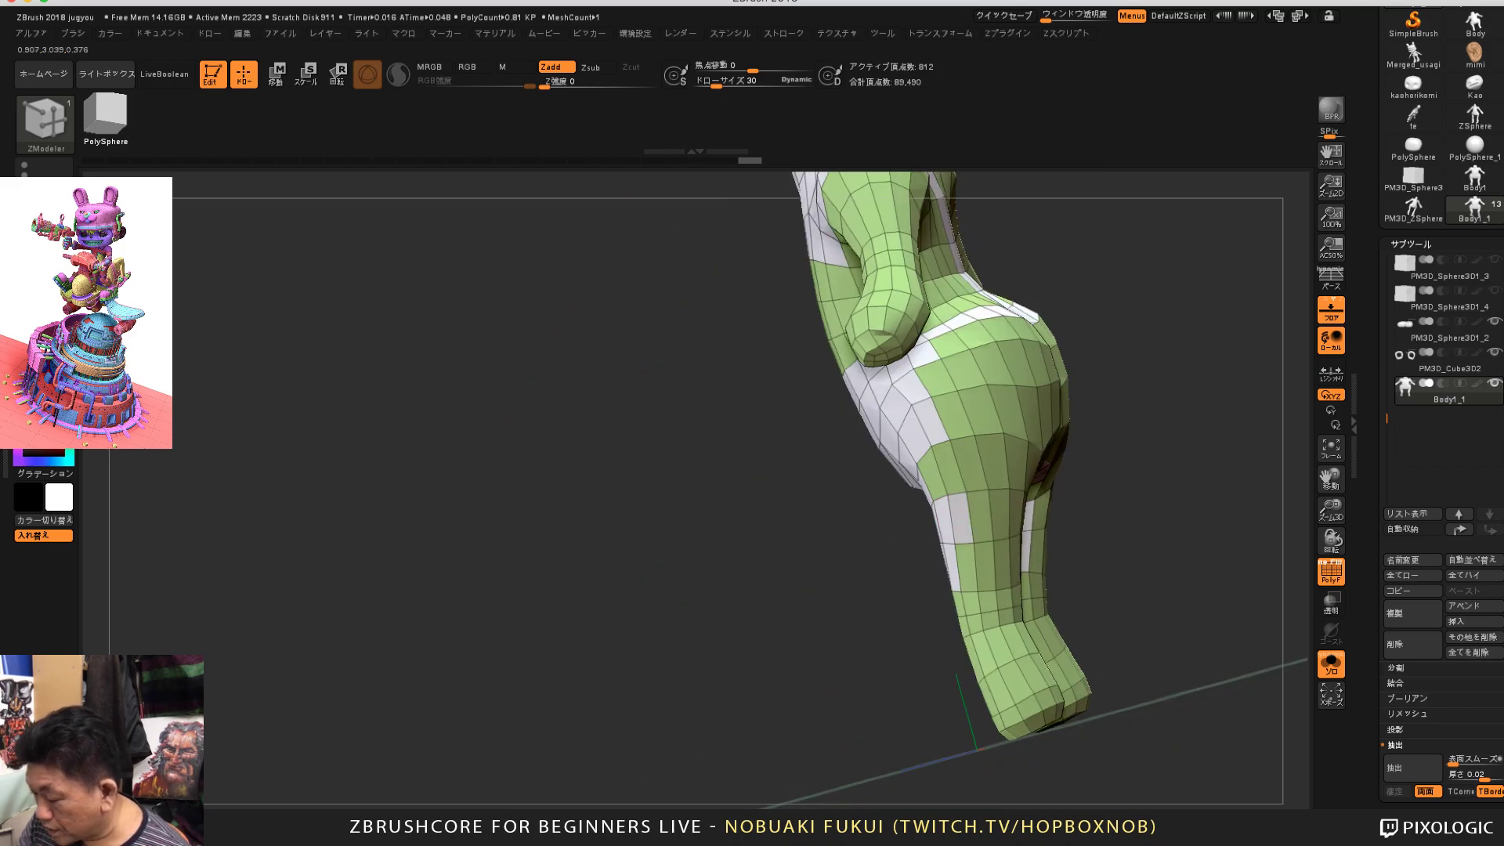
# Step: Fill in the temporary polygroup over the sides of the hips, the buttocks and the upper legs down to the knees
pyautogui.moveTo(945, 470)
pyautogui.keyDown('alt'); pyautogui.mouseDown()
pyautogui.moveTo(1018, 465)
pyautogui.moveTo(970, 413)
pyautogui.moveTo(1046, 407)
pyautogui.moveTo(1023, 329)
pyautogui.moveTo(1005, 333)
pyautogui.moveTo(1043, 332)
pyautogui.mouseUp(); pyautogui.keyUp('alt')
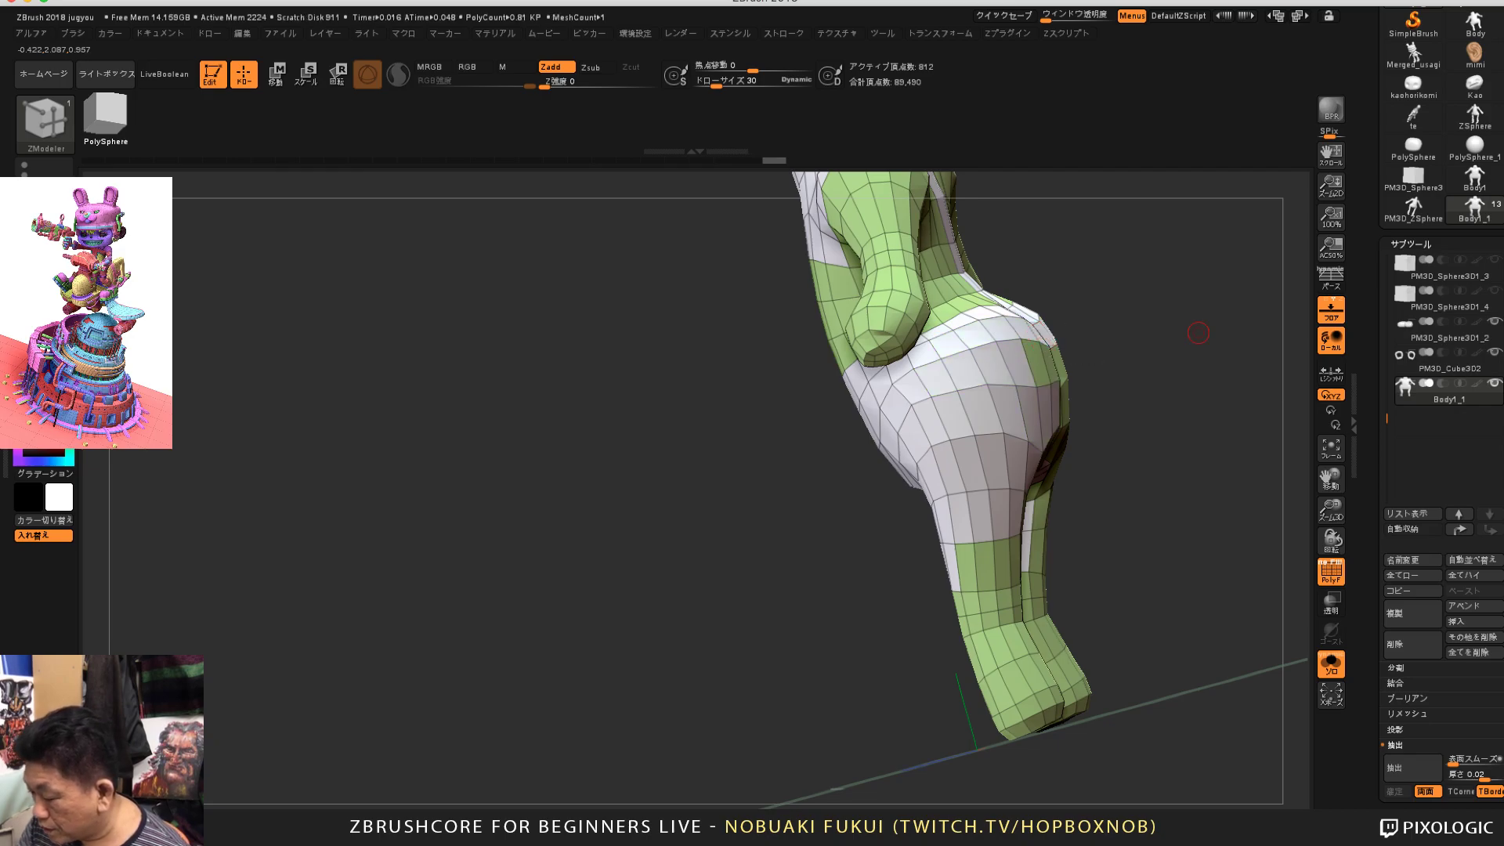
pyautogui.moveTo(1199, 333); pyautogui.dragTo(999, 337)
pyautogui.keyDown('alt'); pyautogui.click(1038, 365); pyautogui.keyUp('alt')
pyautogui.moveTo(1109, 358)
pyautogui.keyDown('alt'); pyautogui.mouseDown()
pyautogui.moveTo(1128, 393)
pyautogui.moveTo(1111, 399)
pyautogui.mouseUp(); pyautogui.keyUp('alt')
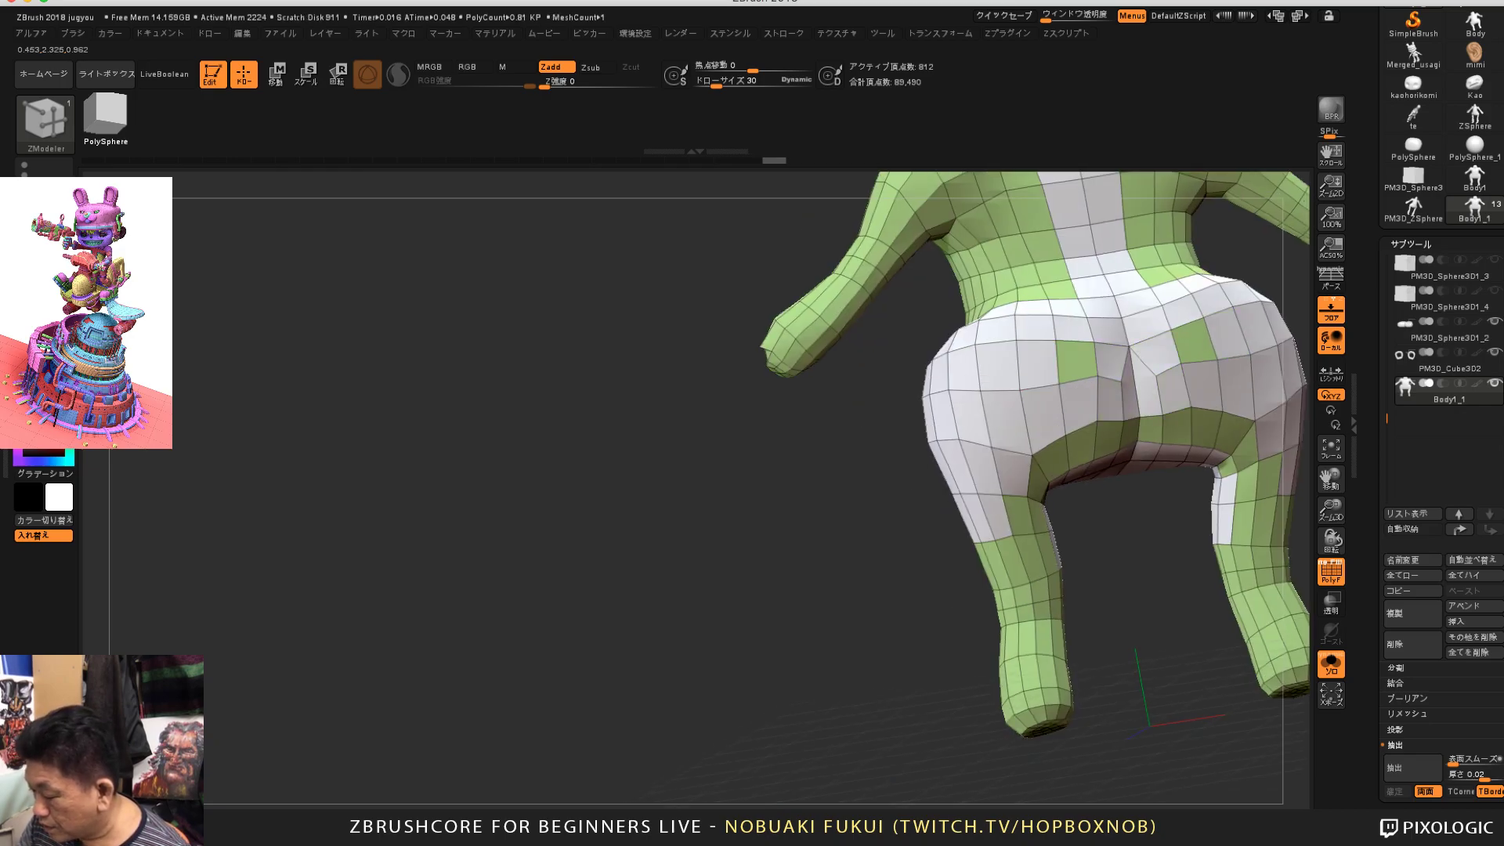
pyautogui.keyDown('alt'); pyautogui.moveTo(1043, 470); pyautogui.dragTo(1128, 433); pyautogui.keyUp('alt')
pyautogui.keyDown('alt'); pyautogui.click(1078, 361); pyautogui.keyUp('alt')
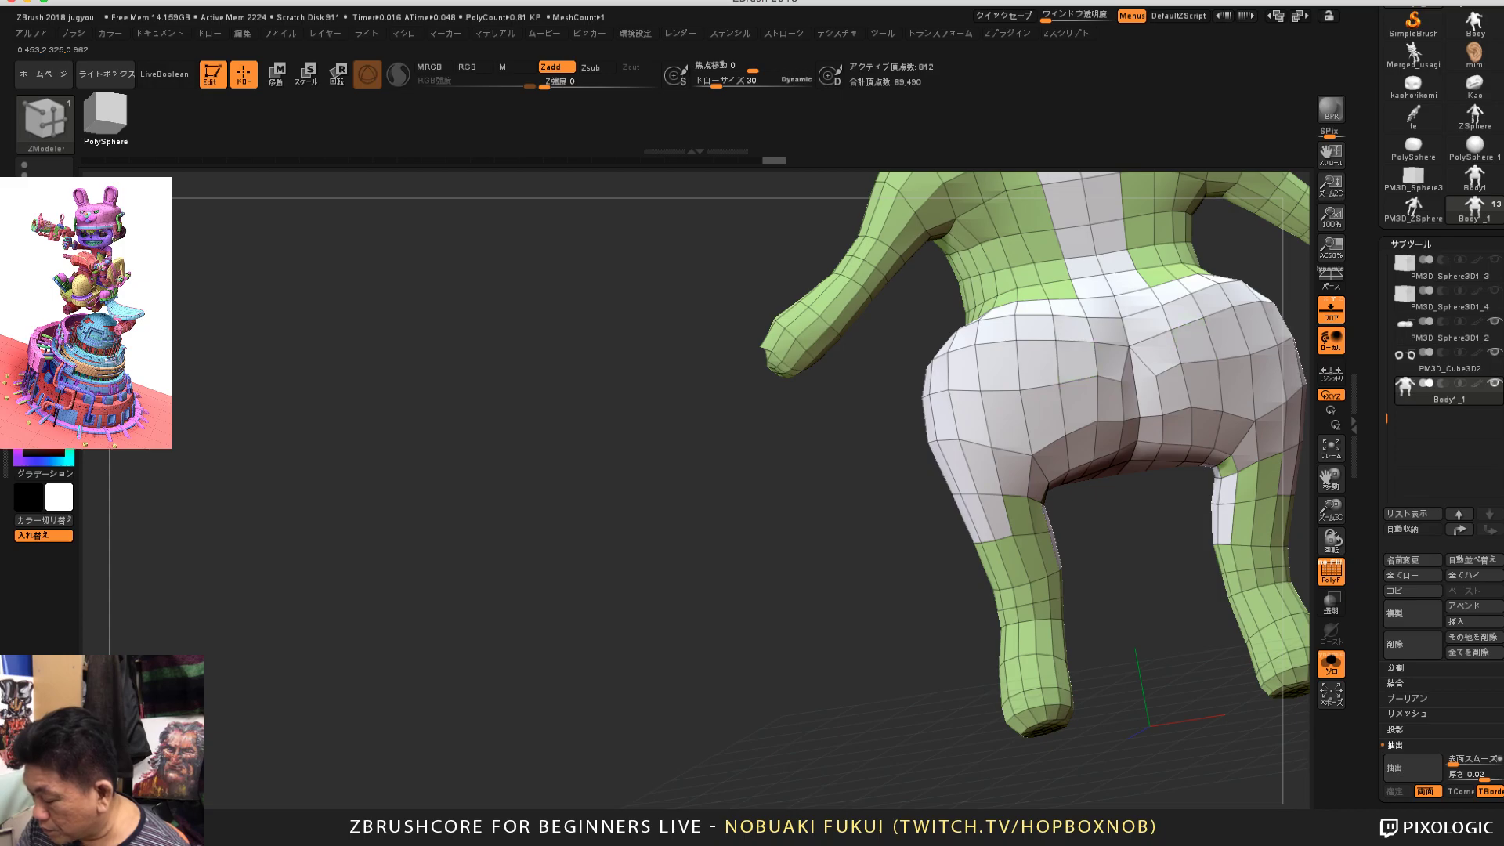
pyautogui.moveTo(1025, 514)
pyautogui.keyDown('alt'); pyautogui.mouseDown()
pyautogui.moveTo(1036, 555)
pyautogui.moveTo(1008, 570)
pyautogui.mouseUp(); pyautogui.keyUp('alt')
# Step: Extend the temporary polygroup from the shoulders along the front of both arms, leaving out the hand ends
pyautogui.moveTo(1152, 588); pyautogui.dragTo(968, 600)
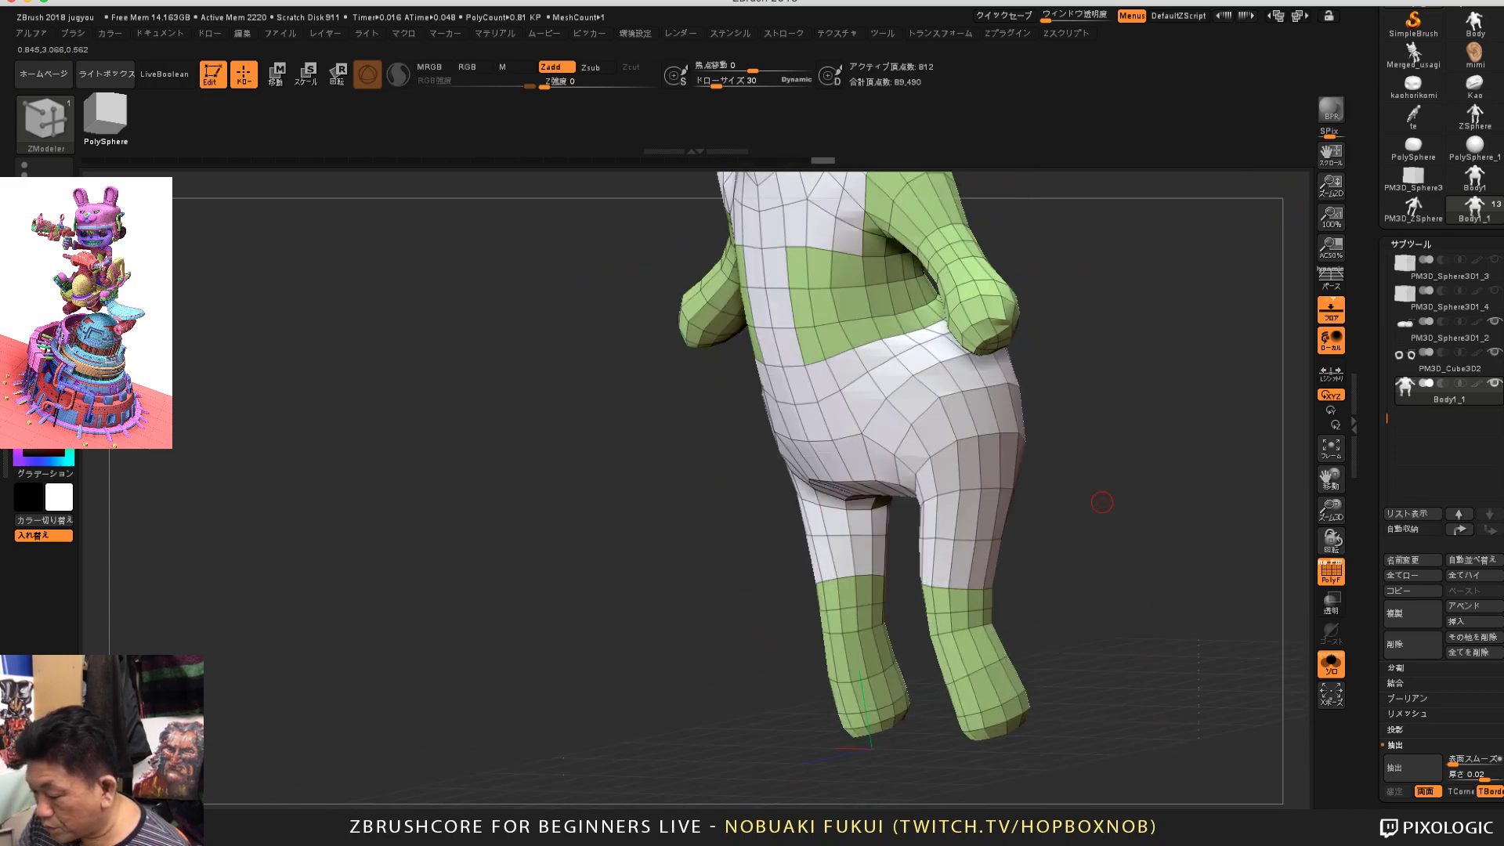
pyautogui.keyDown('shift'); pyautogui.moveTo(1102, 502); pyautogui.dragTo(1101, 562); pyautogui.keyUp('shift')
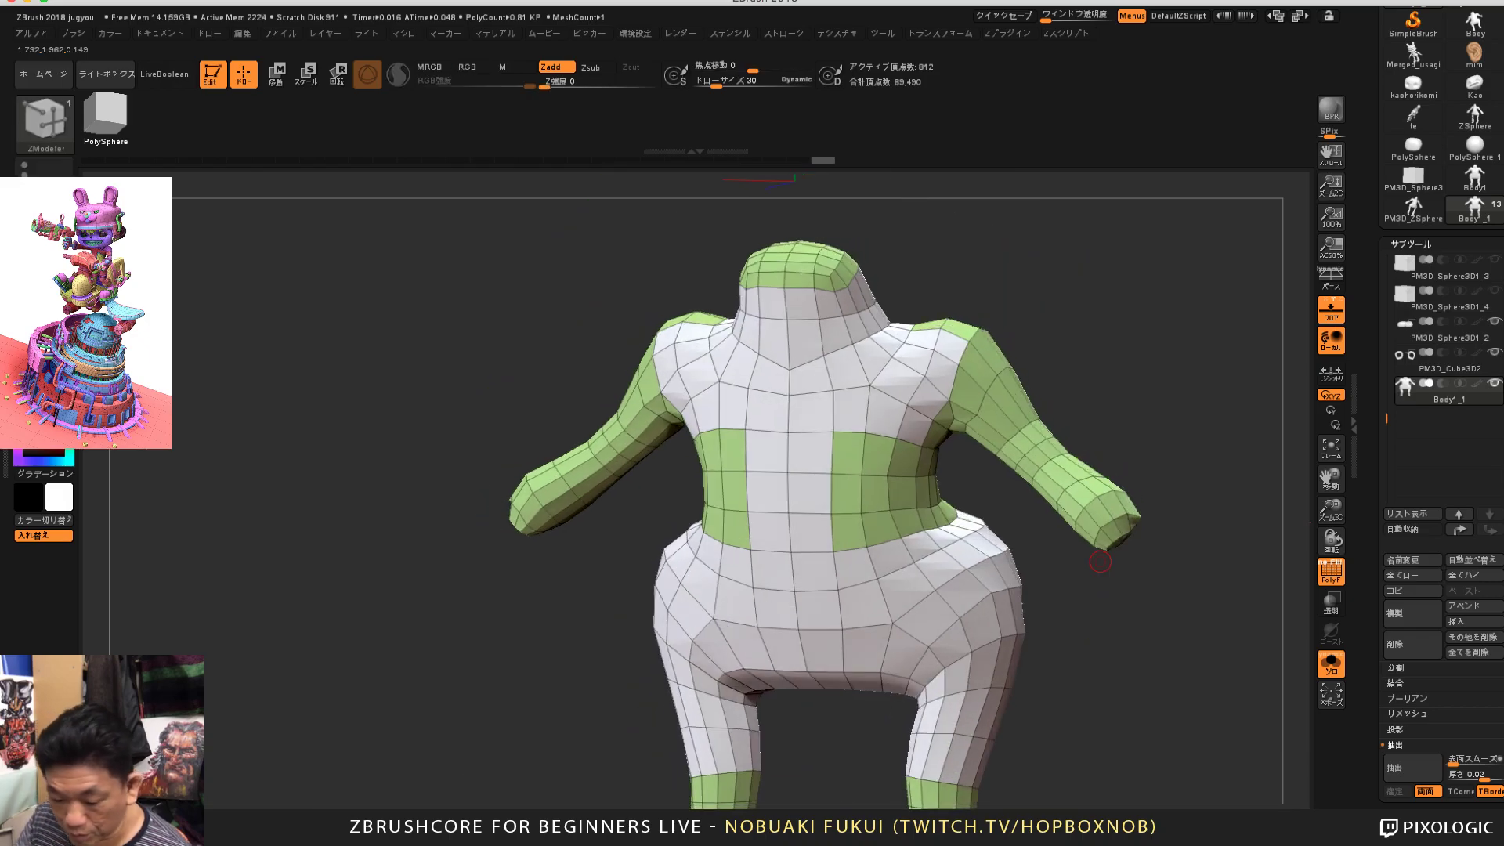
pyautogui.keyDown('alt'); pyautogui.moveTo(1121, 331); pyautogui.dragTo(1072, 461); pyautogui.keyUp('alt')
pyautogui.moveTo(1072, 461); pyautogui.dragTo(1069, 444)
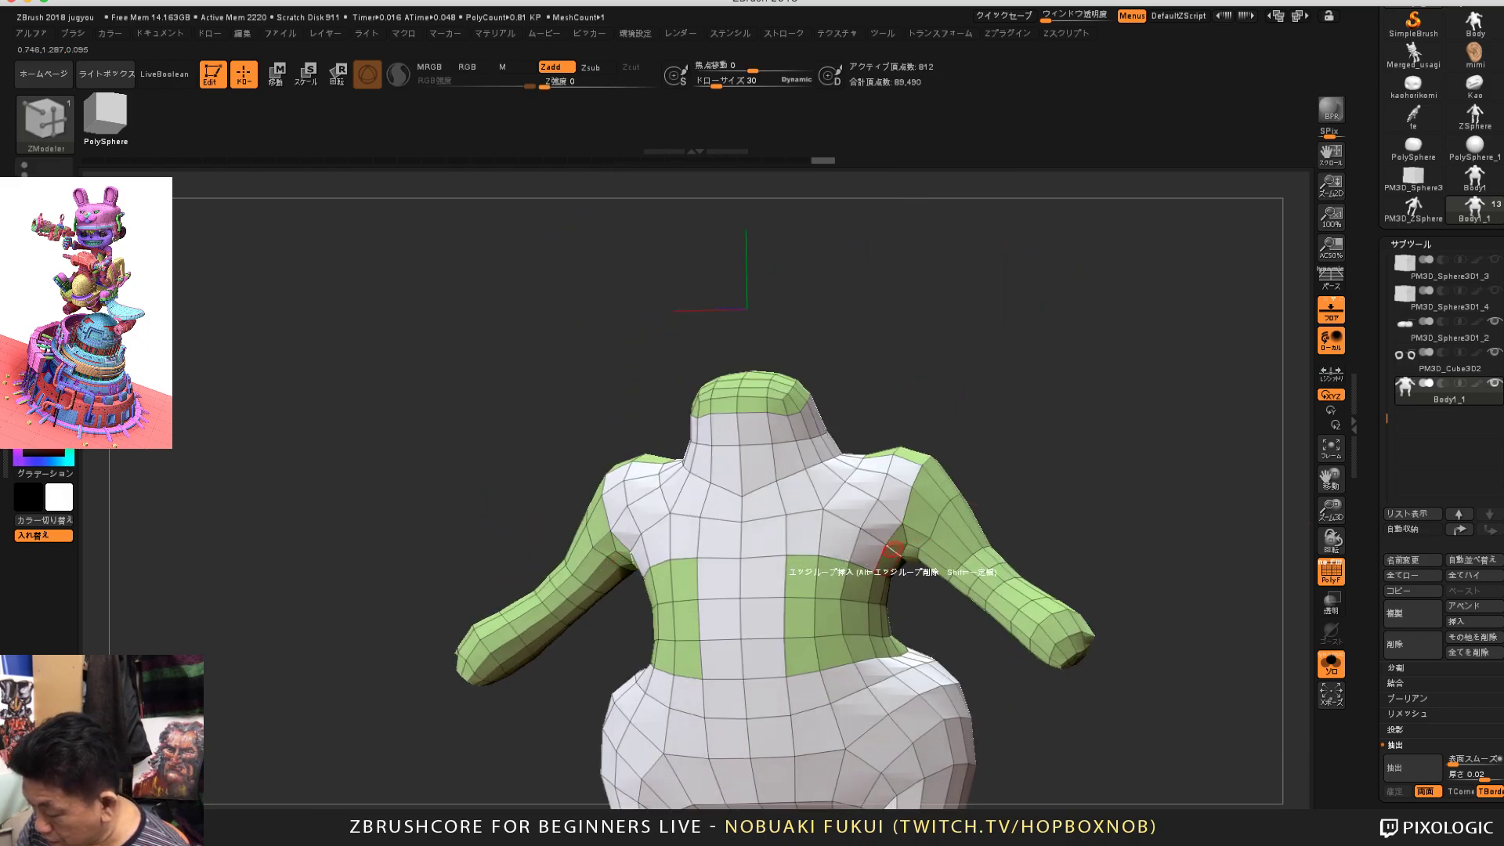
pyautogui.moveTo(890, 556)
pyautogui.mouseDown()
pyautogui.moveTo(929, 487)
pyautogui.moveTo(940, 554)
pyautogui.moveTo(1025, 592)
pyautogui.moveTo(1004, 606)
pyautogui.mouseUp()
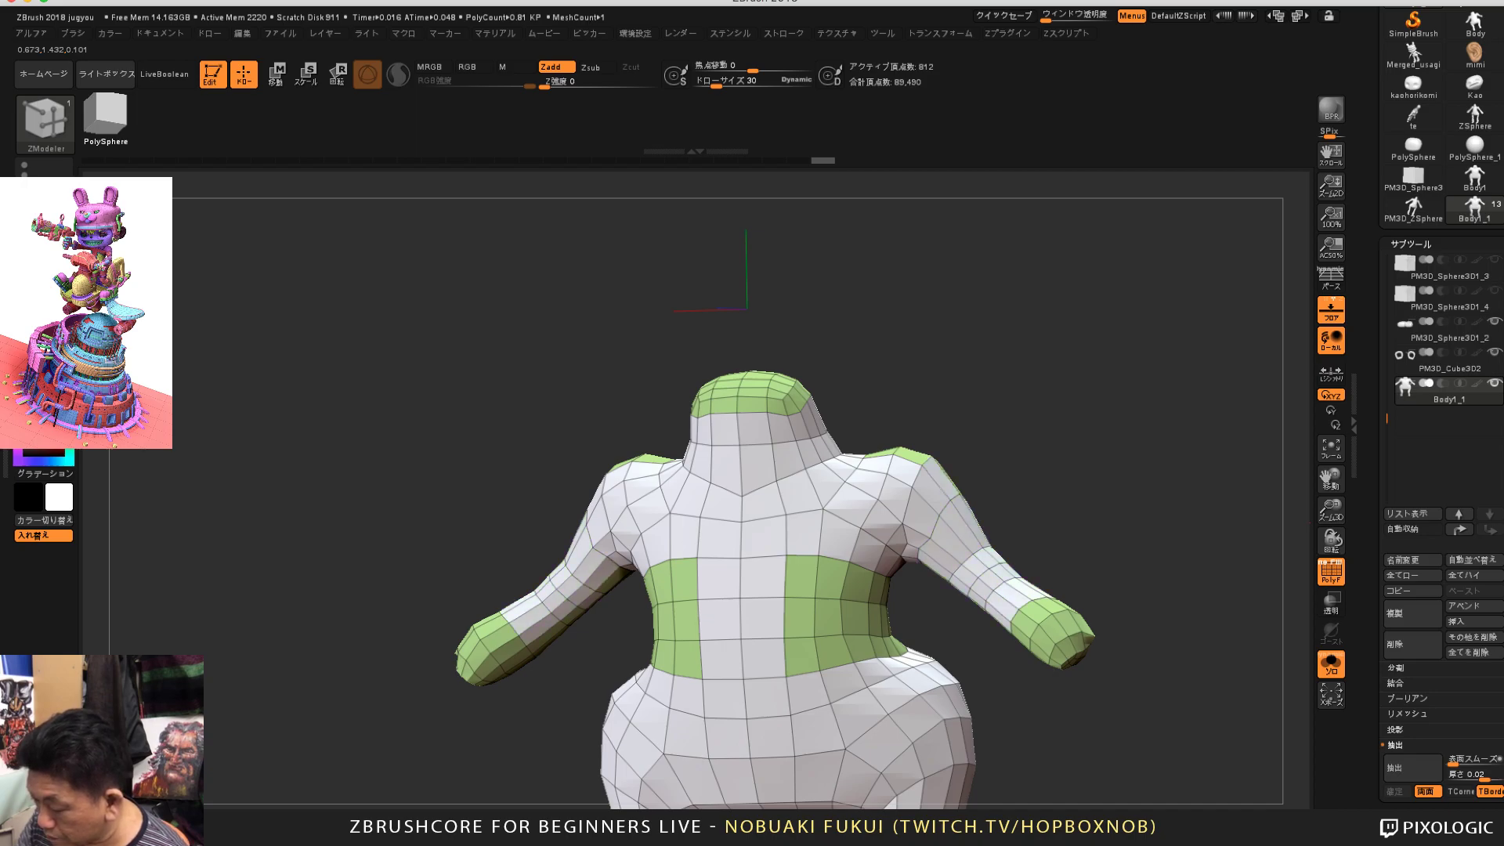
# Step: Extend the temporary polygroup over the tops of the shoulders and along the arms, undoing the stray stroke that regrouped them
pyautogui.moveTo(1171, 533); pyautogui.dragTo(1046, 650)
pyautogui.moveTo(891, 509)
pyautogui.mouseDown()
pyautogui.moveTo(863, 500)
pyautogui.moveTo(862, 459)
pyautogui.mouseUp()
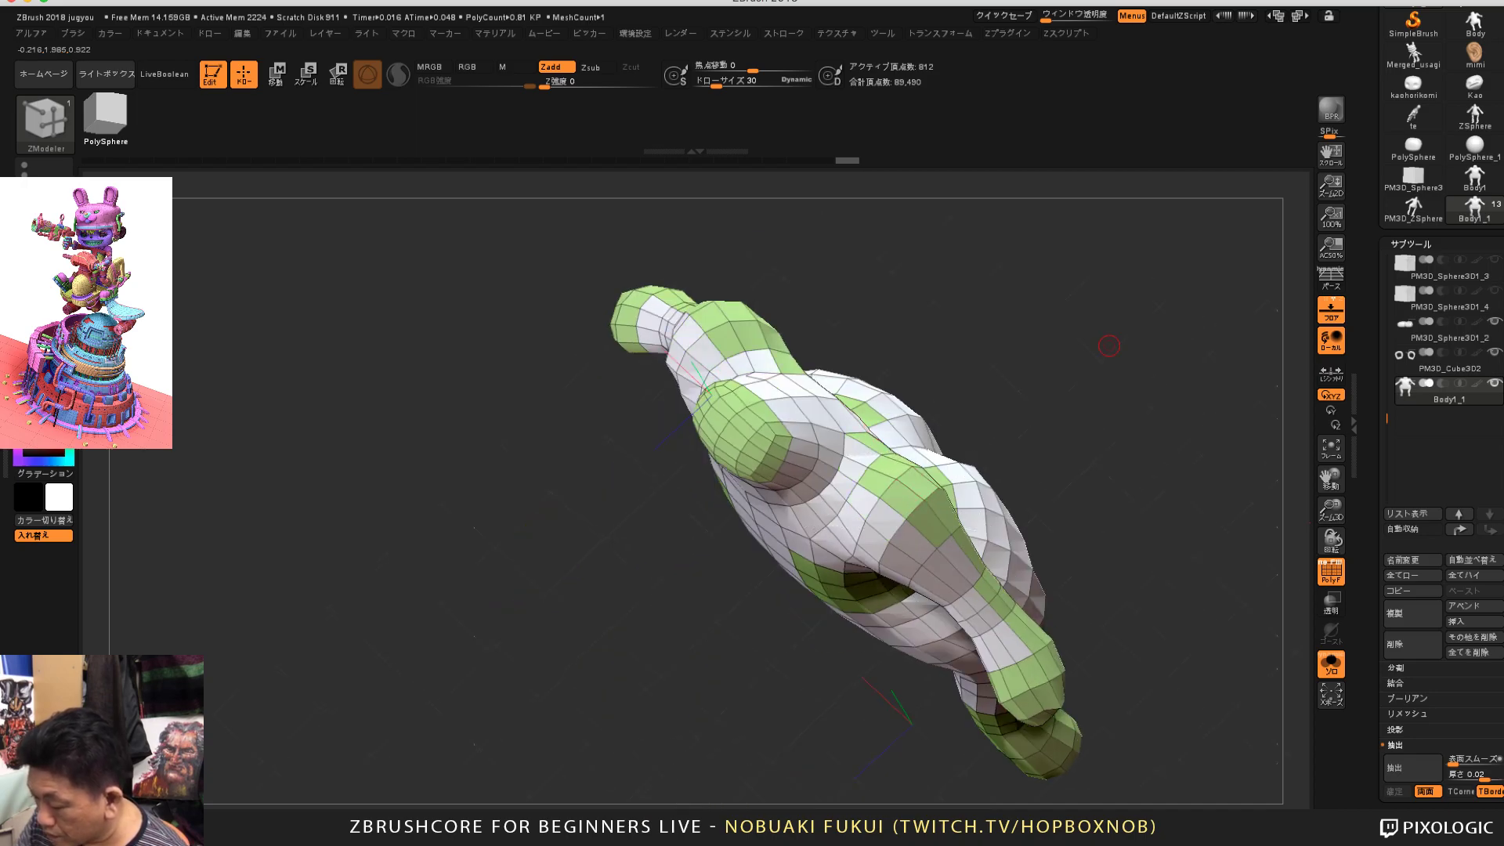
pyautogui.moveTo(1107, 345); pyautogui.dragTo(1018, 423)
pyautogui.moveTo(752, 533); pyautogui.dragTo(843, 566)
pyautogui.moveTo(878, 479)
pyautogui.mouseDown()
pyautogui.moveTo(901, 517)
pyautogui.moveTo(972, 562)
pyautogui.moveTo(1021, 633)
pyautogui.mouseUp()
pyautogui.click(924, 501)
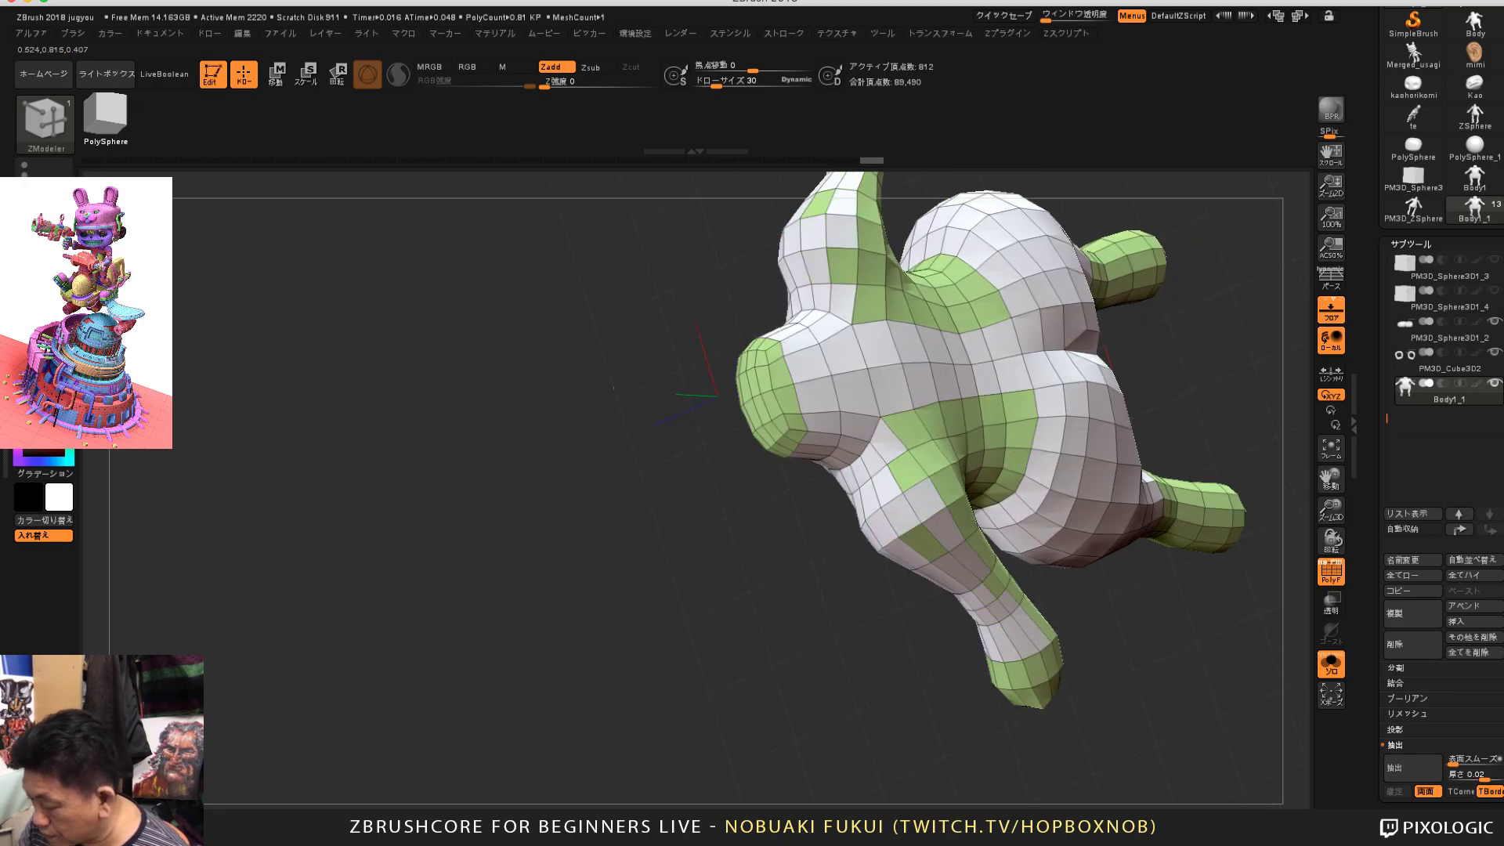
pyautogui.moveTo(1122, 610); pyautogui.dragTo(1044, 598)
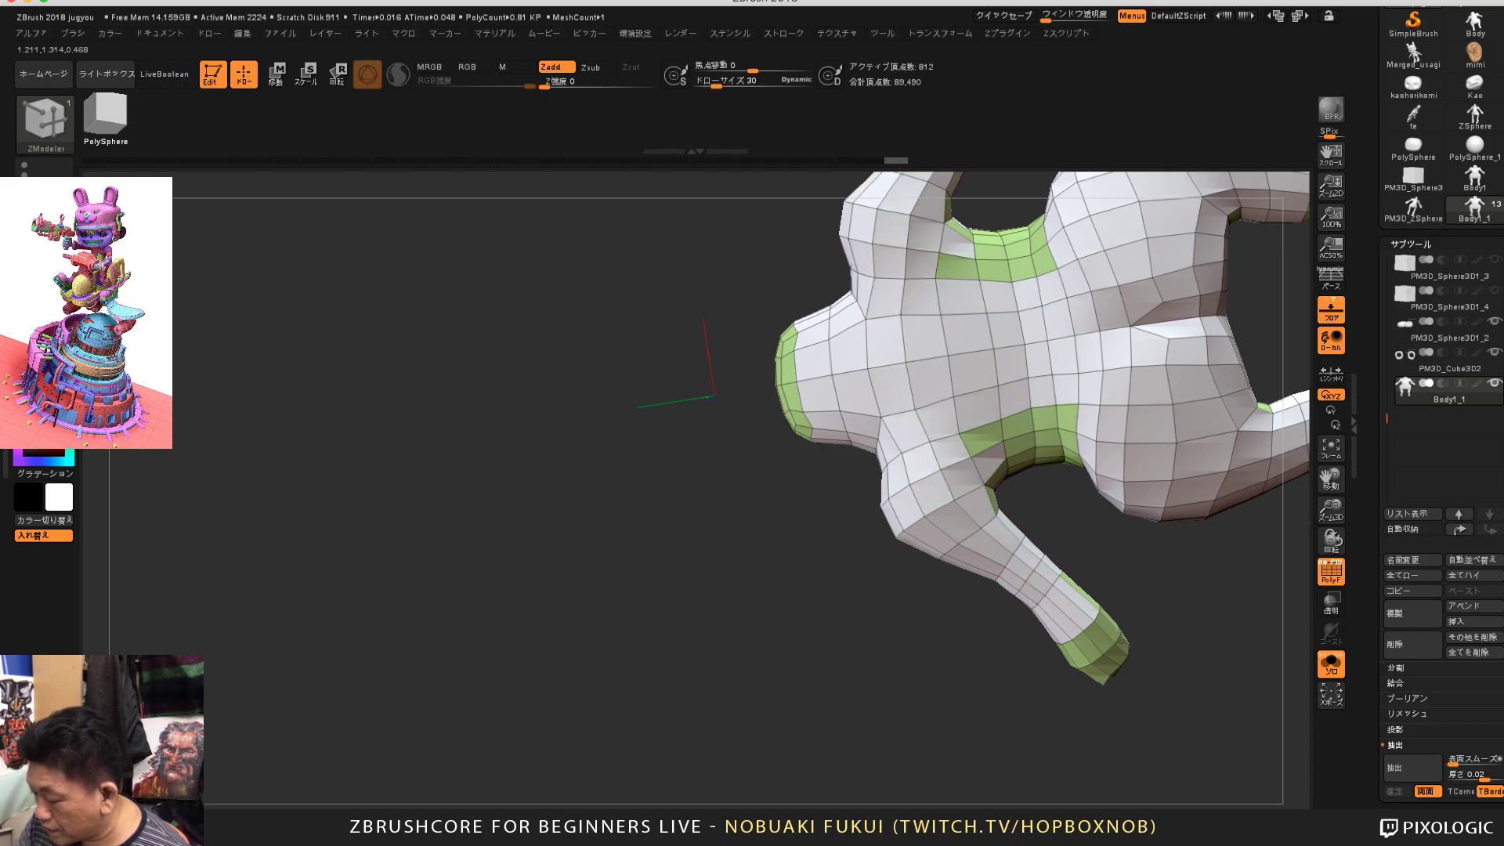
pyautogui.press('super+z')
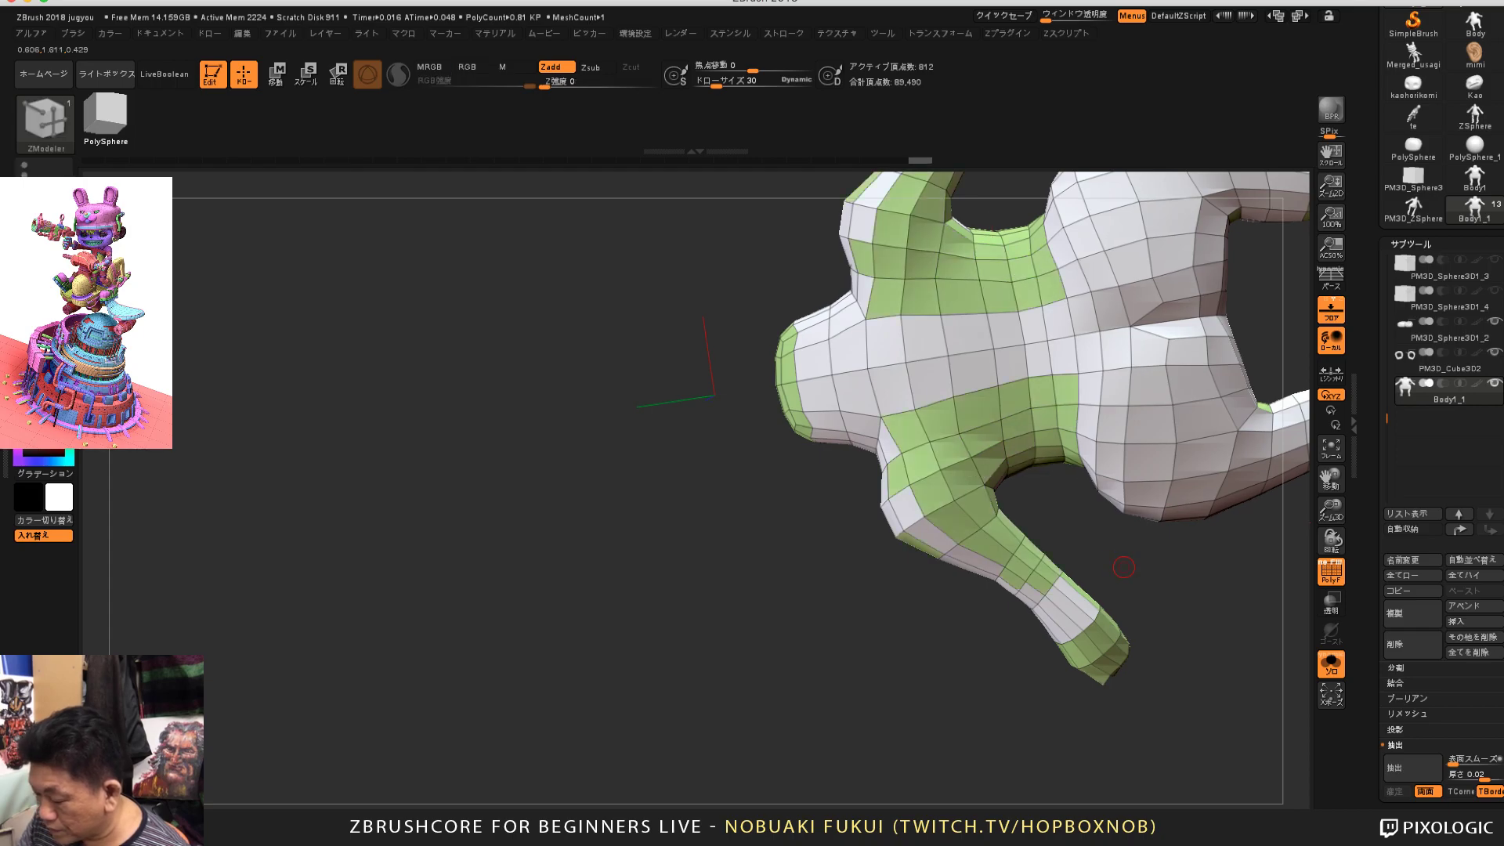
# Step: Fill the remaining patches on the backs of the shoulders and arms, leaving out the waist sides, hands and lower legs
pyautogui.moveTo(1123, 563)
pyautogui.mouseDown()
pyautogui.moveTo(1159, 576)
pyautogui.moveTo(1136, 439)
pyautogui.moveTo(1254, 446)
pyautogui.moveTo(1113, 463)
pyautogui.moveTo(1238, 462)
pyautogui.mouseUp()
pyautogui.moveTo(1212, 548)
pyautogui.keyDown('alt'); pyautogui.mouseDown()
pyautogui.moveTo(1035, 393)
pyautogui.moveTo(885, 415)
pyautogui.moveTo(989, 424)
pyautogui.moveTo(983, 383)
pyautogui.moveTo(912, 366)
pyautogui.moveTo(823, 439)
pyautogui.mouseUp(); pyautogui.keyUp('alt')
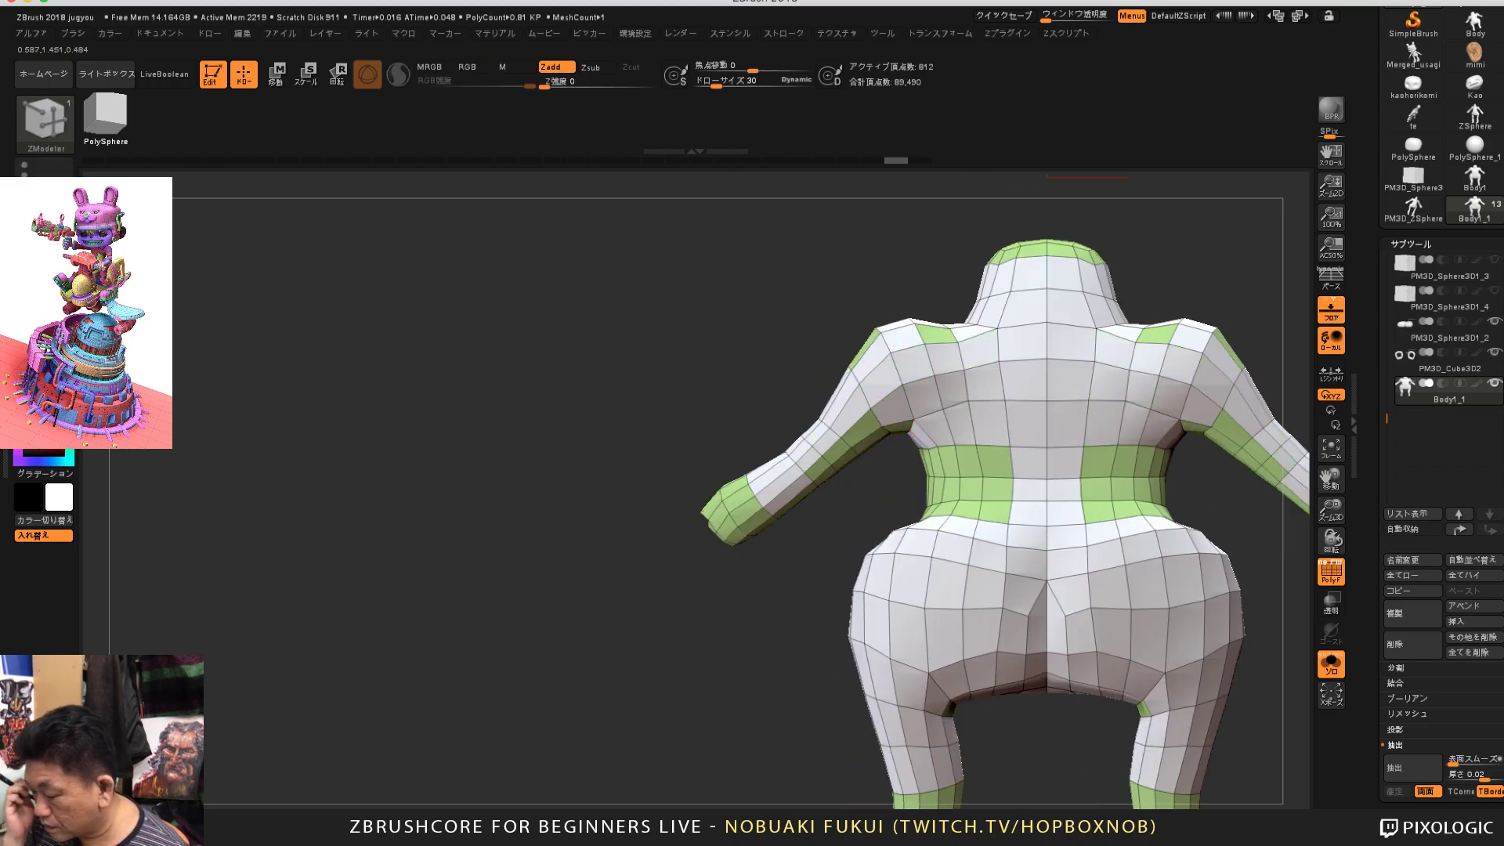
pyautogui.moveTo(738, 371); pyautogui.dragTo(791, 377)
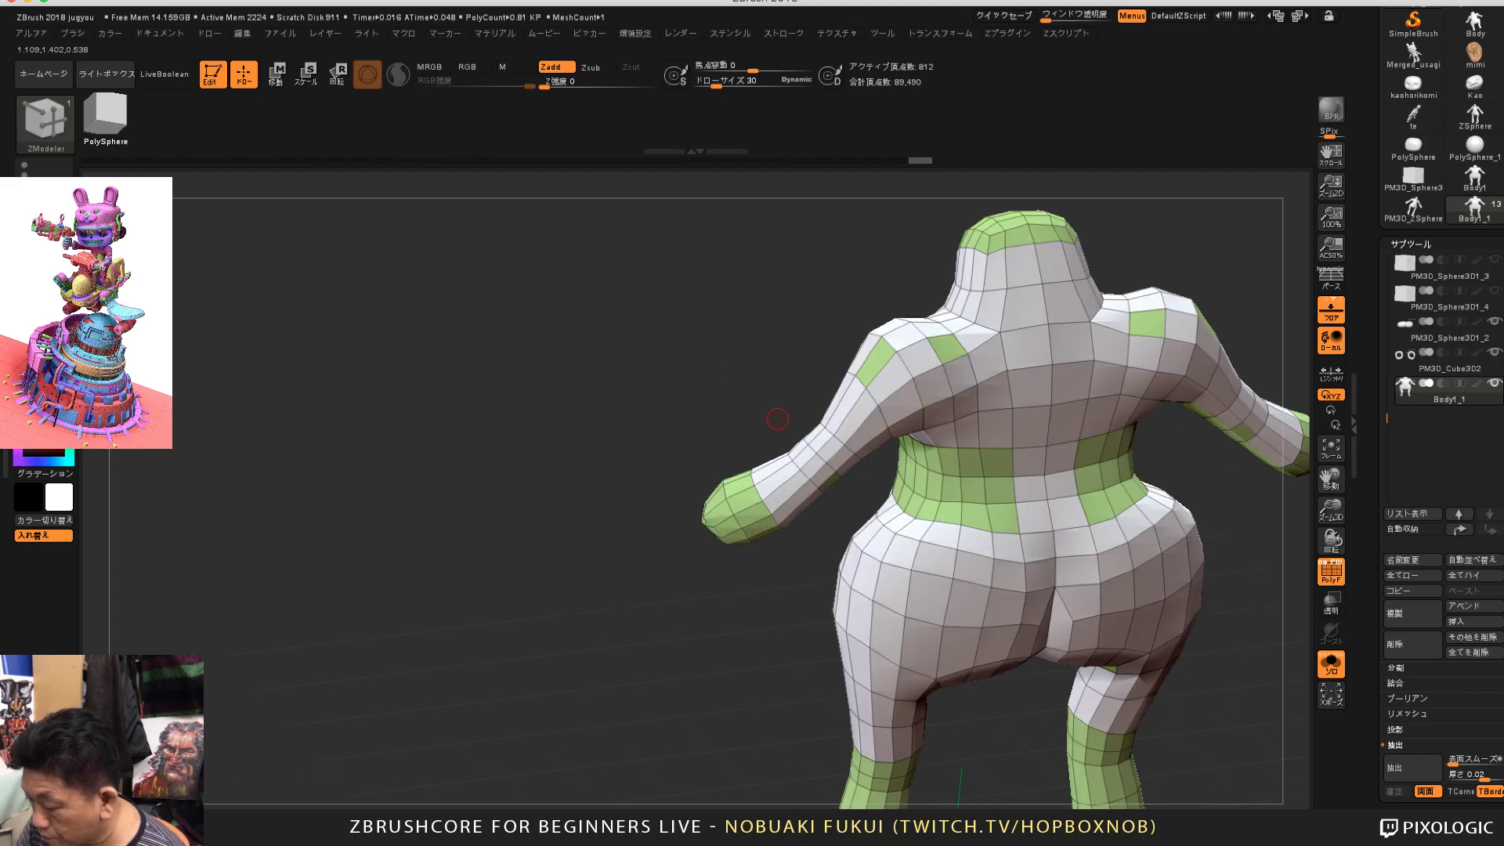
pyautogui.moveTo(781, 637); pyautogui.dragTo(1054, 271)
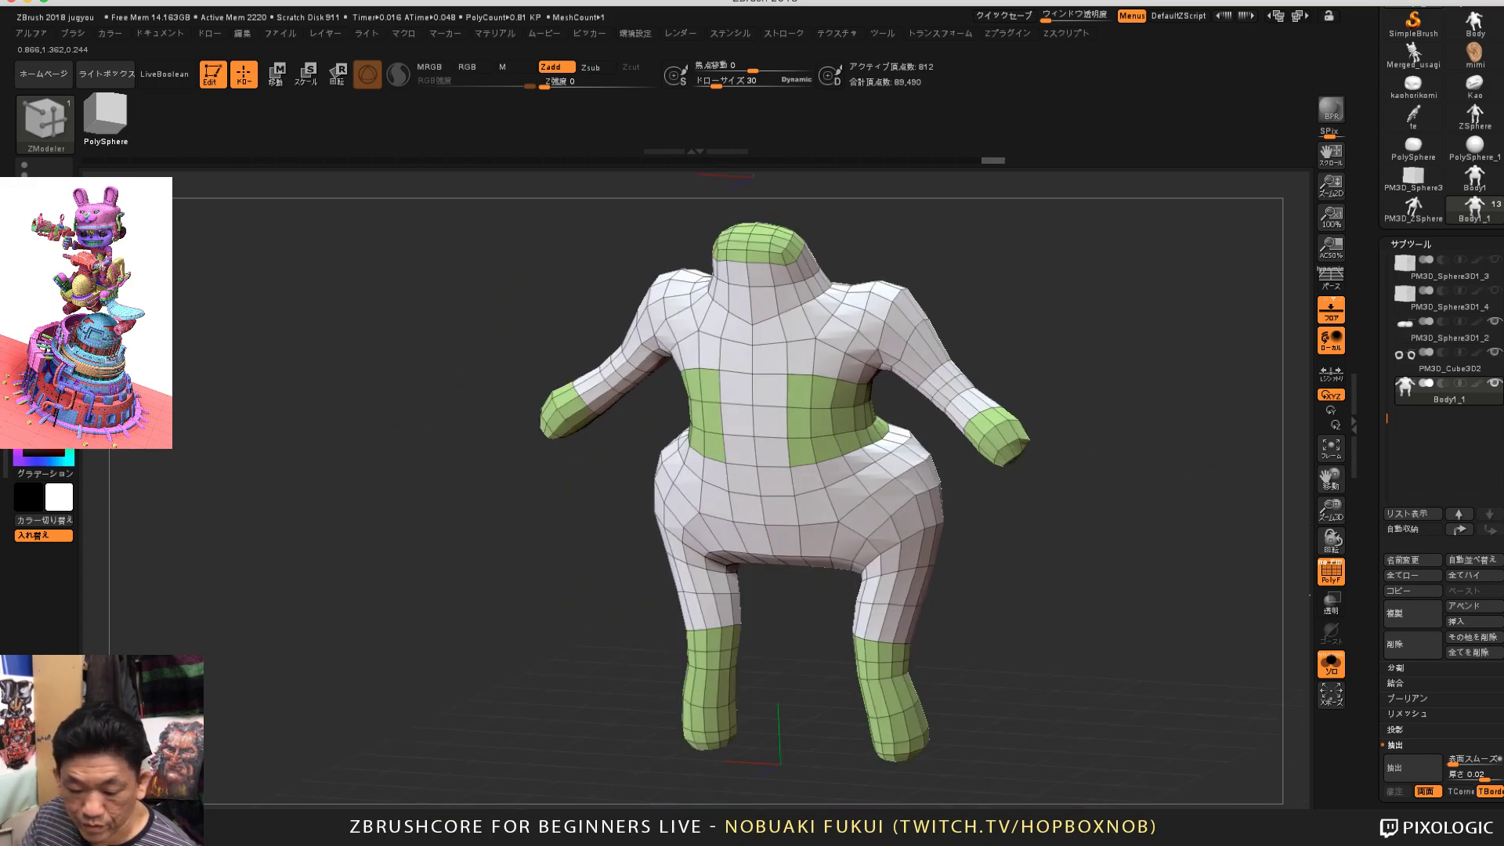
# Step: Duplicate the Body1_1 subtool and show only the clothing polygroup on the copy
pyautogui.moveTo(1082, 541); pyautogui.dragTo(1092, 632)
pyautogui.moveTo(1246, 501); pyautogui.dragTo(1255, 515)
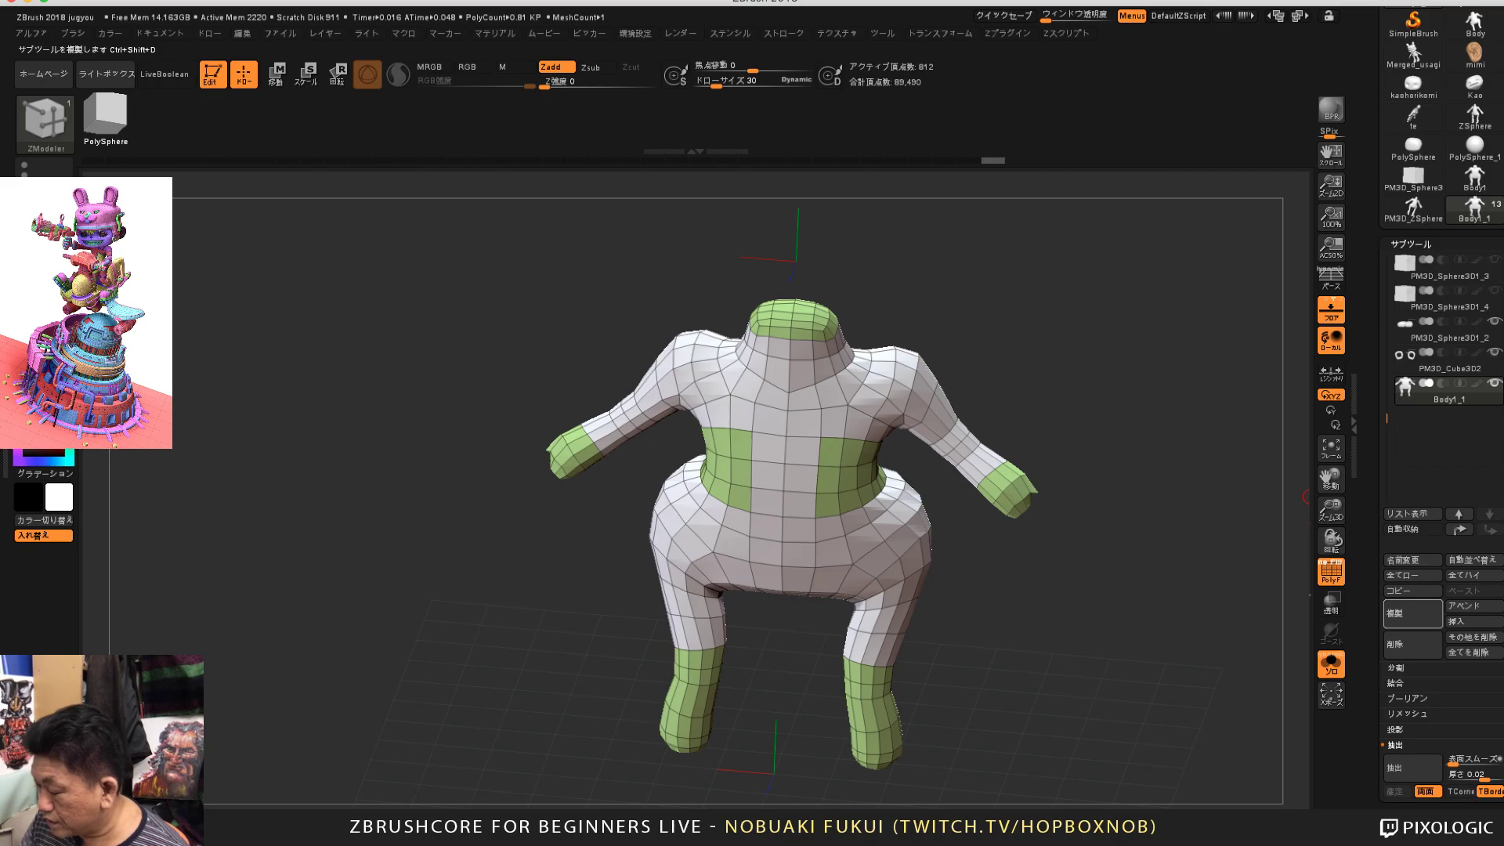
pyautogui.click(1412, 614)
pyautogui.moveTo(1152, 638)
pyautogui.mouseDown()
pyautogui.moveTo(1145, 598)
pyautogui.moveTo(1164, 666)
pyautogui.moveTo(1174, 624)
pyautogui.mouseUp()
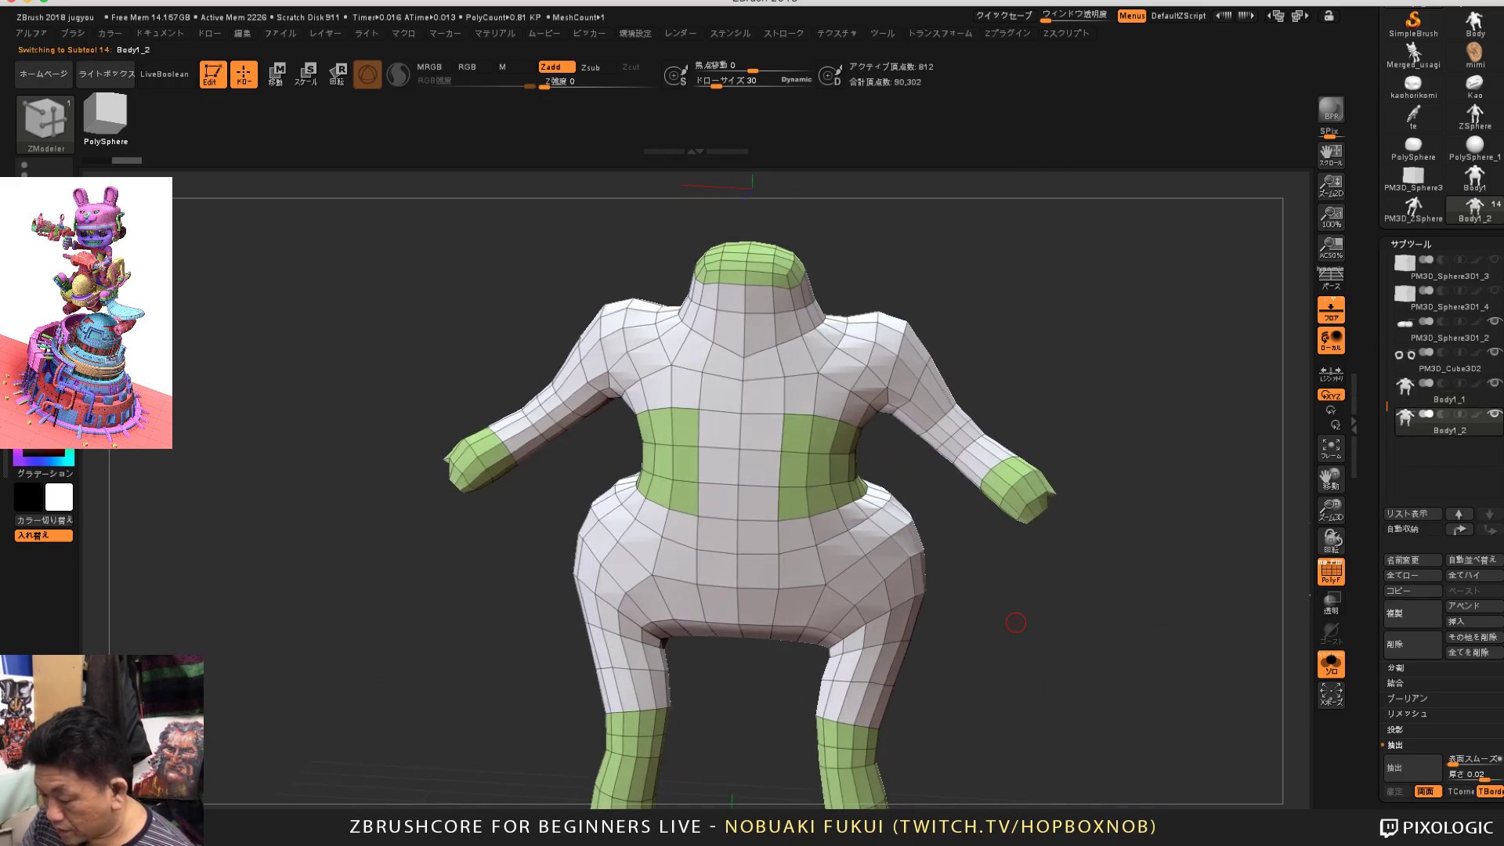
pyautogui.keyDown('ctrl'); pyautogui.keyDown('shift'); pyautogui.click(890, 570); pyautogui.keyUp('shift'); pyautogui.keyUp('ctrl')
pyautogui.moveTo(1010, 592); pyautogui.dragTo(992, 607)
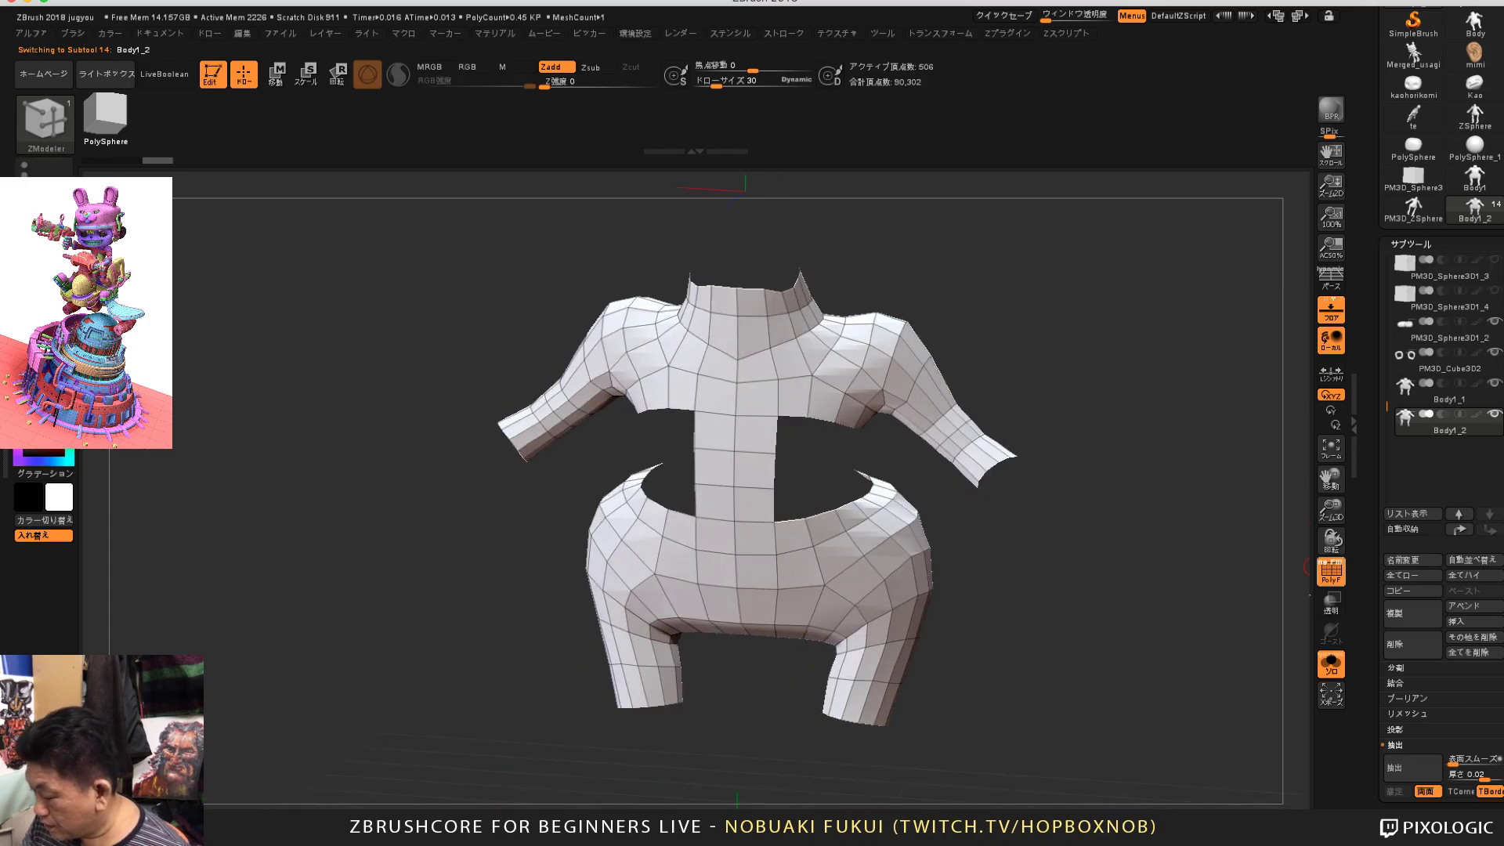
# Step: Delete the hidden polygons of the duplicated body so only the clothing shell remains
pyautogui.moveTo(1381, 566); pyautogui.dragTo(1381, 191)
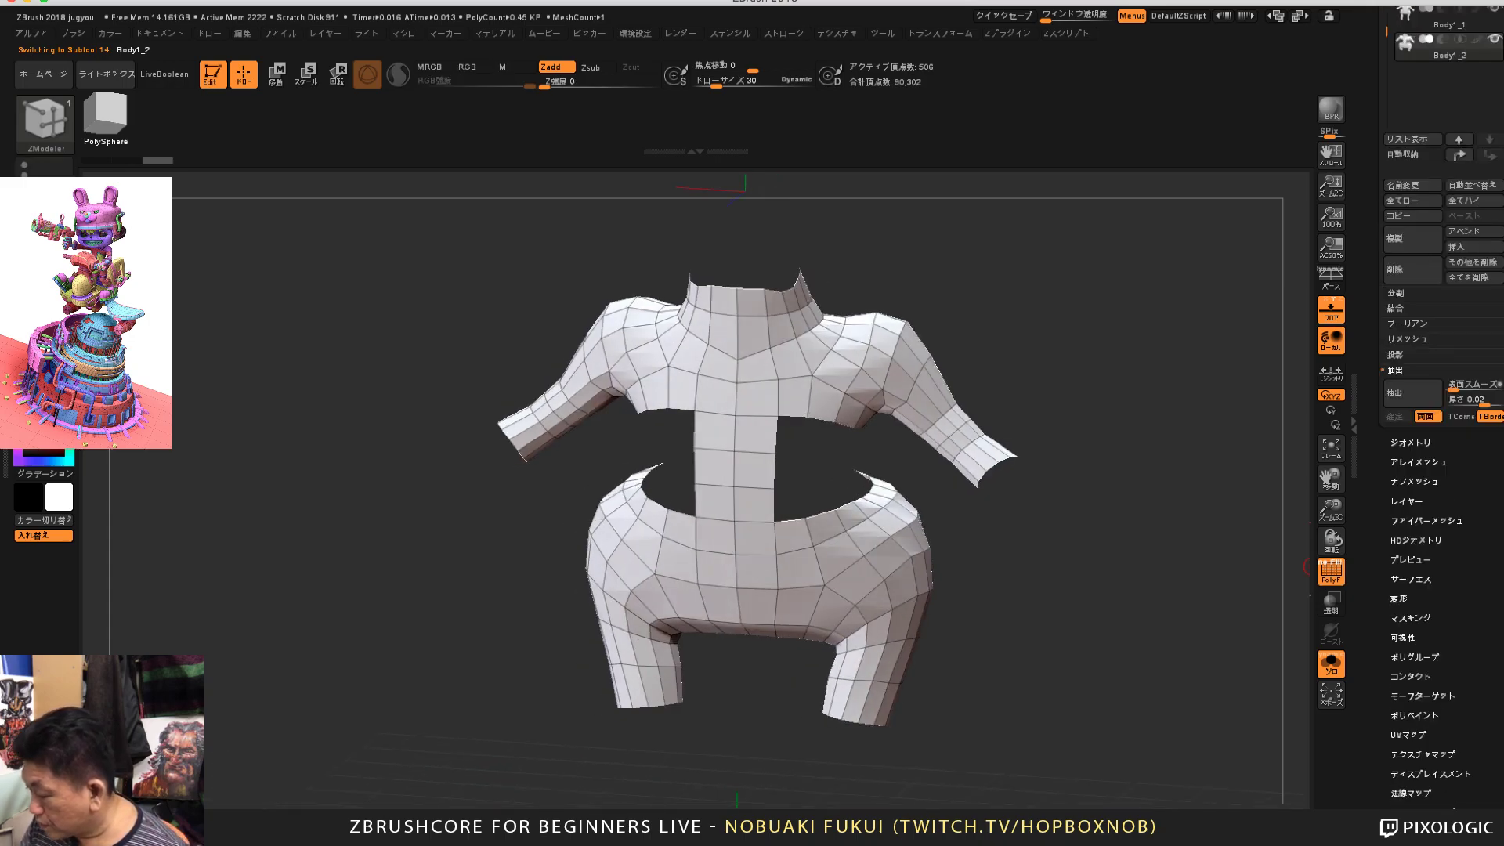
pyautogui.click(1410, 444)
pyautogui.moveTo(1381, 333); pyautogui.dragTo(1382, 709)
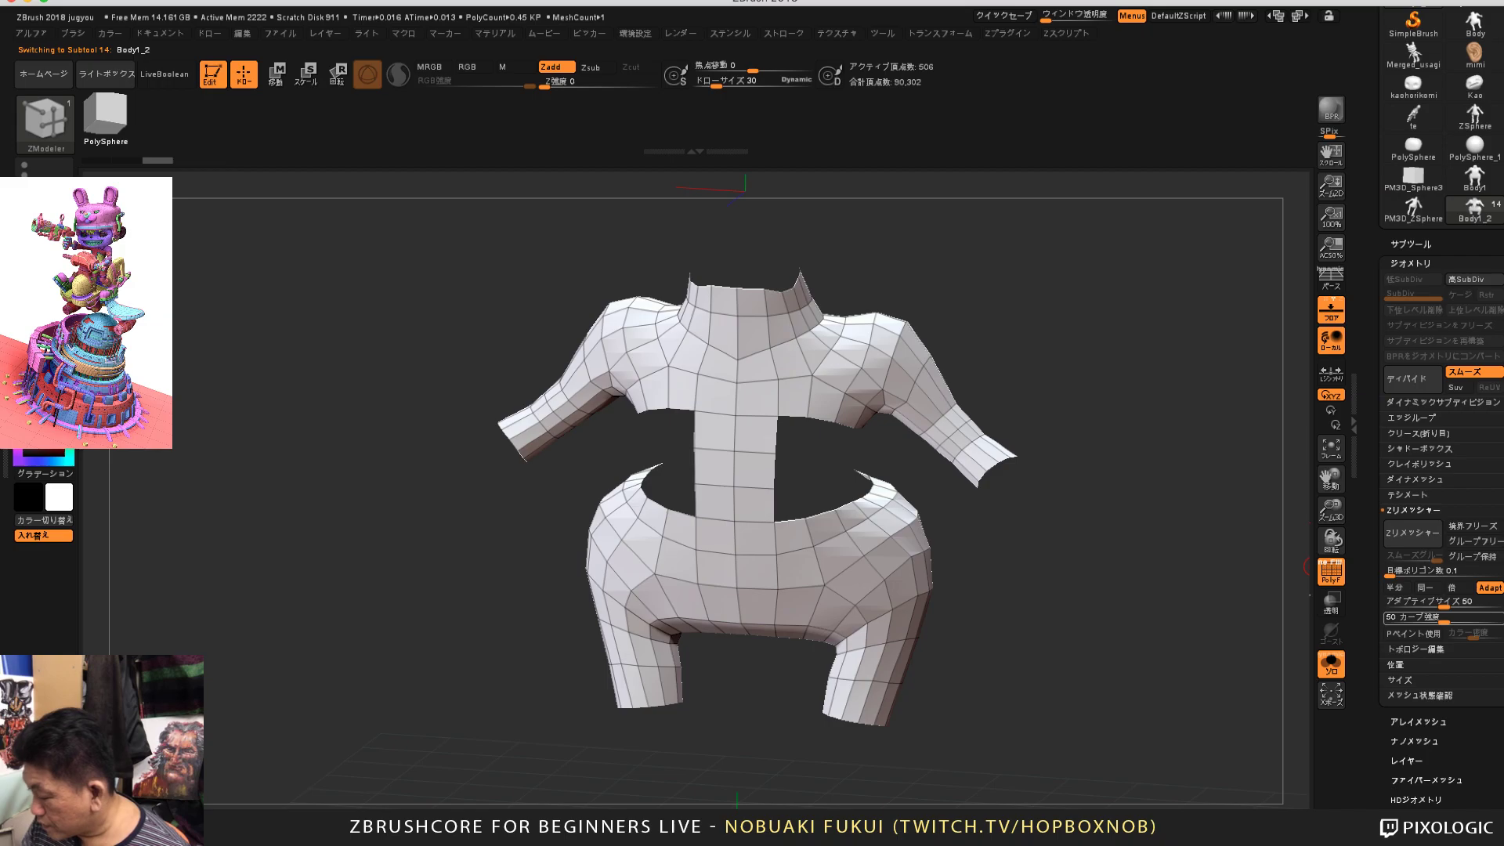
pyautogui.click(1410, 649)
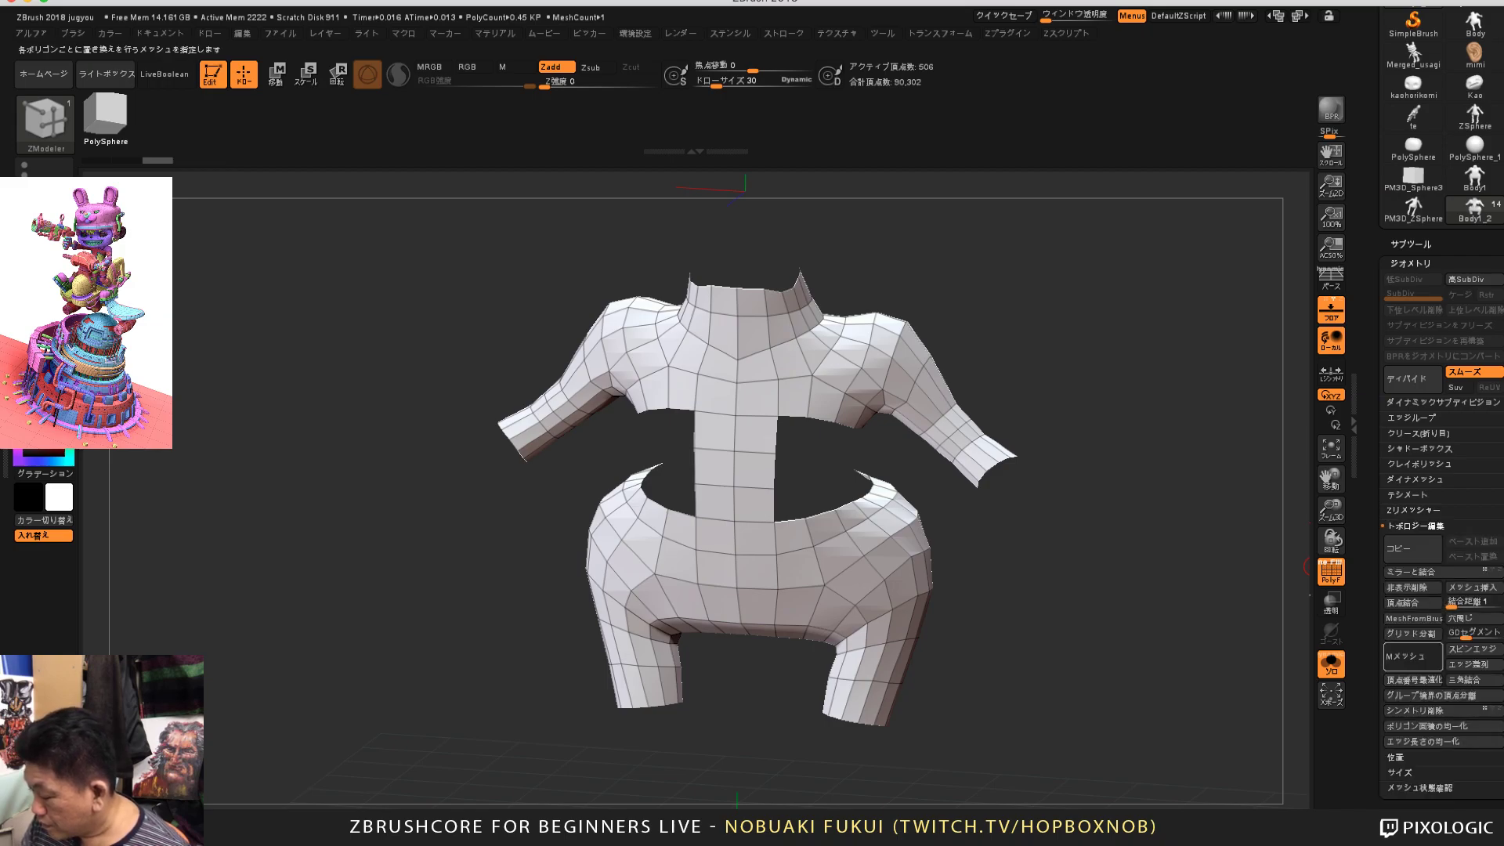
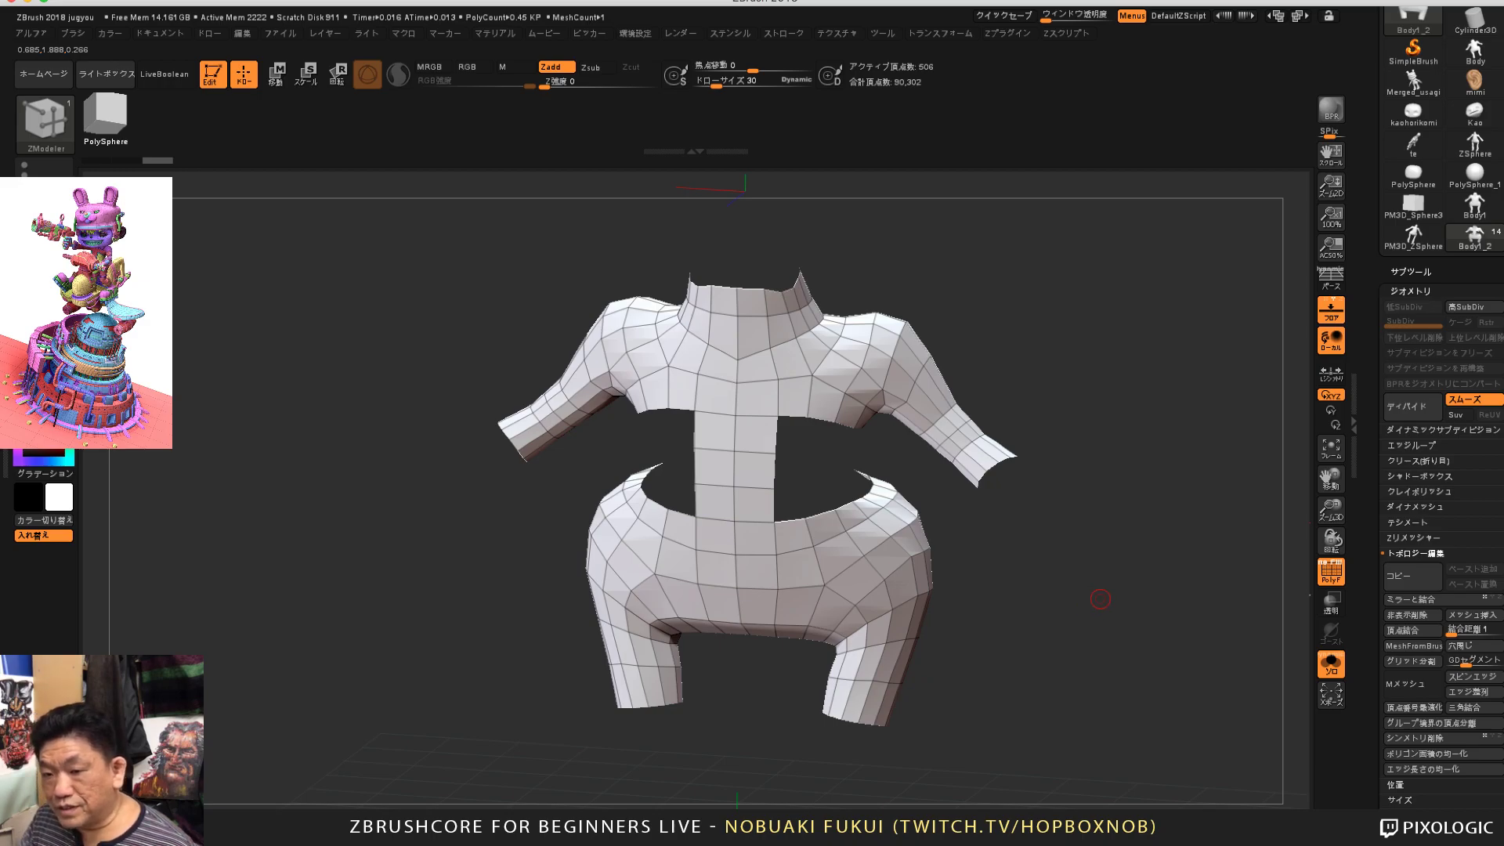
pyautogui.keyDown('shift'); pyautogui.moveTo(1131, 595); pyautogui.dragTo(1085, 571); pyautogui.keyUp('shift')
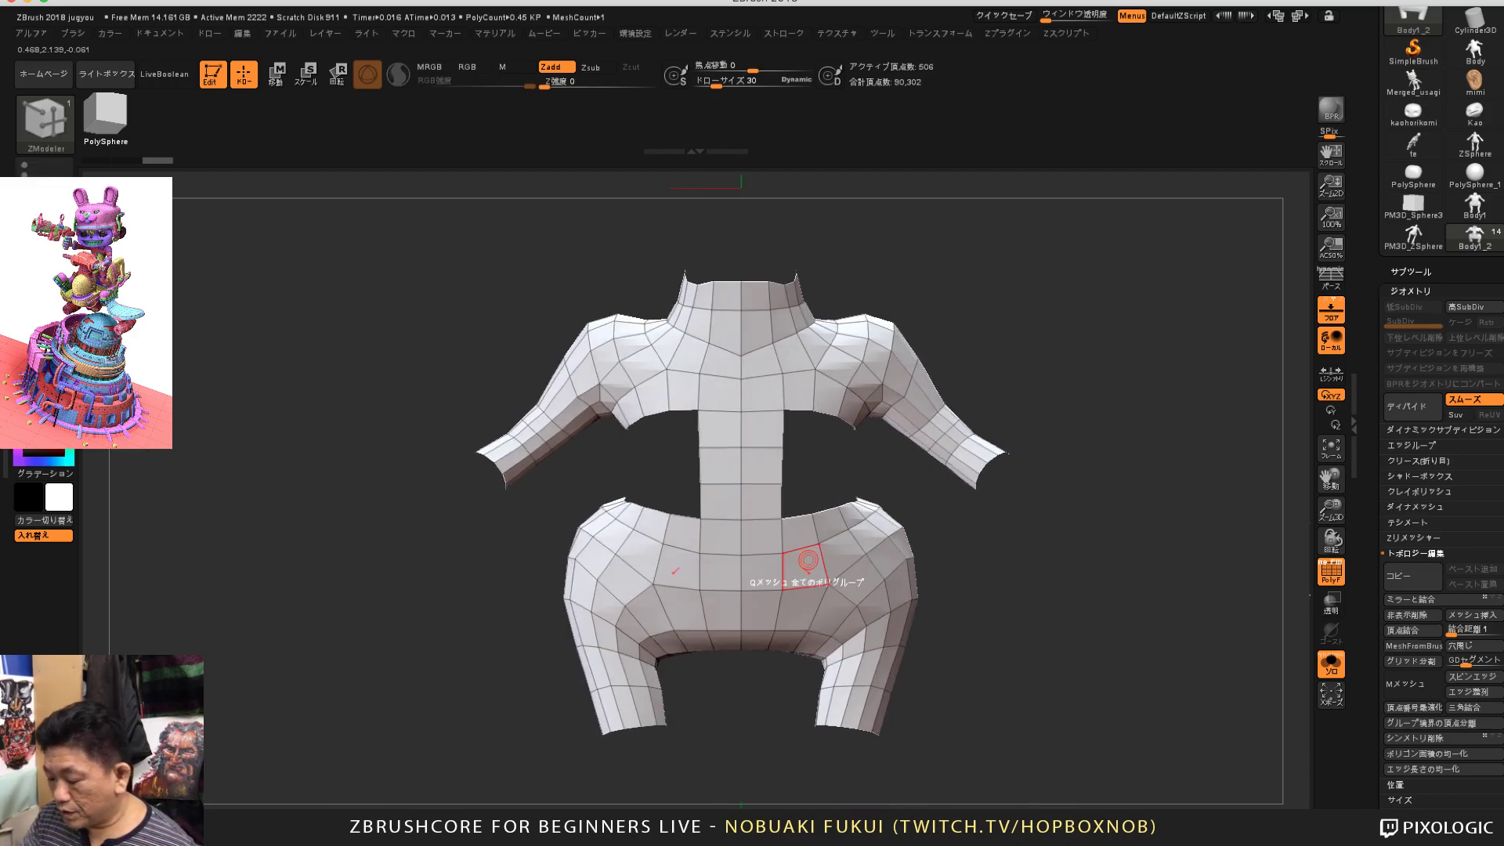
pyautogui.moveTo(1058, 594)
pyautogui.mouseDown()
pyautogui.moveTo(1040, 659)
pyautogui.moveTo(1086, 598)
pyautogui.mouseUp()
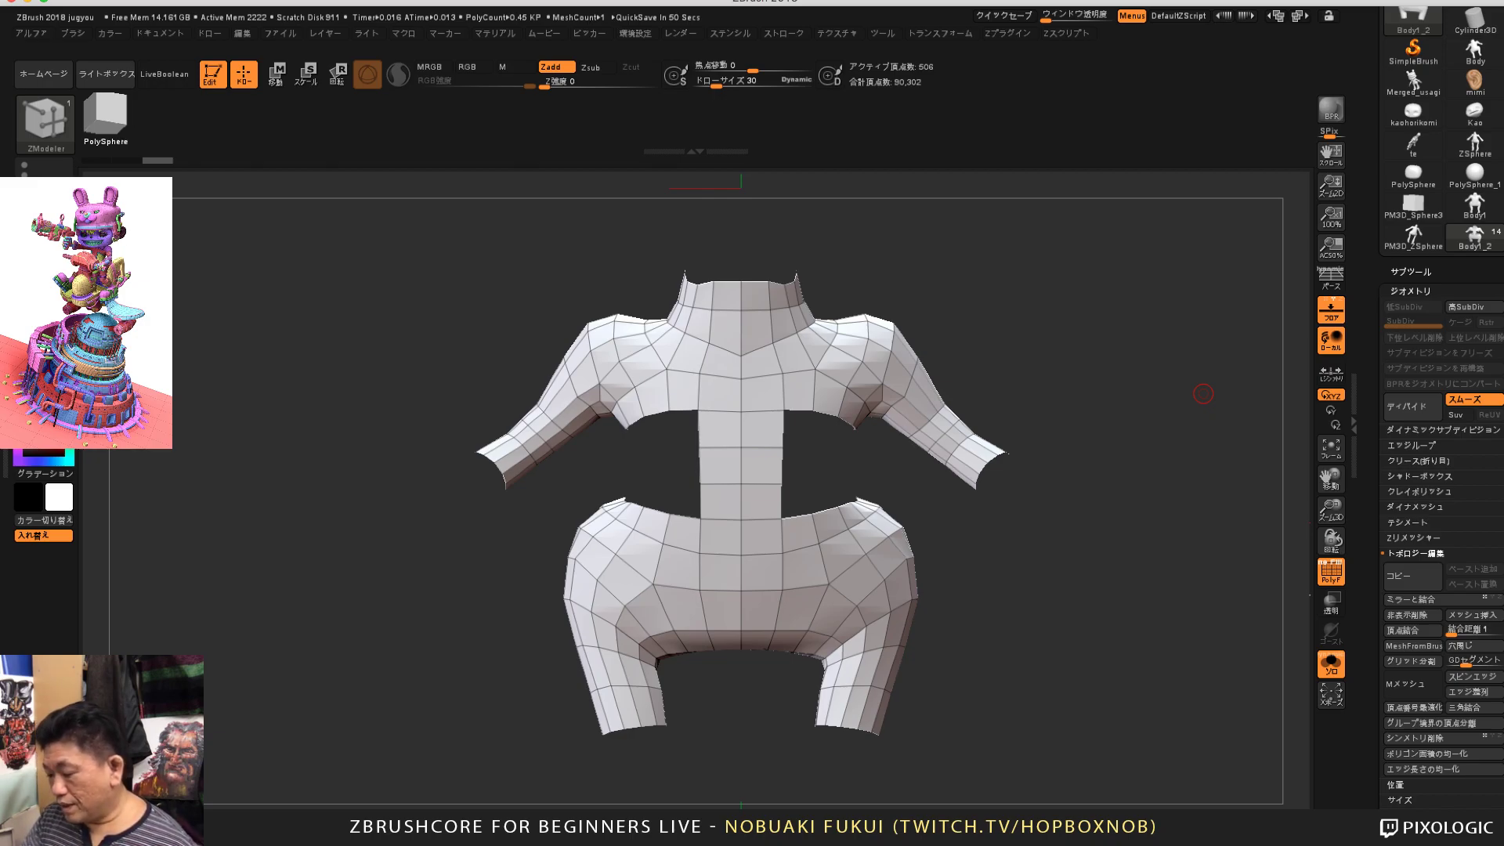
pyautogui.moveTo(1142, 574); pyautogui.dragTo(1112, 559)
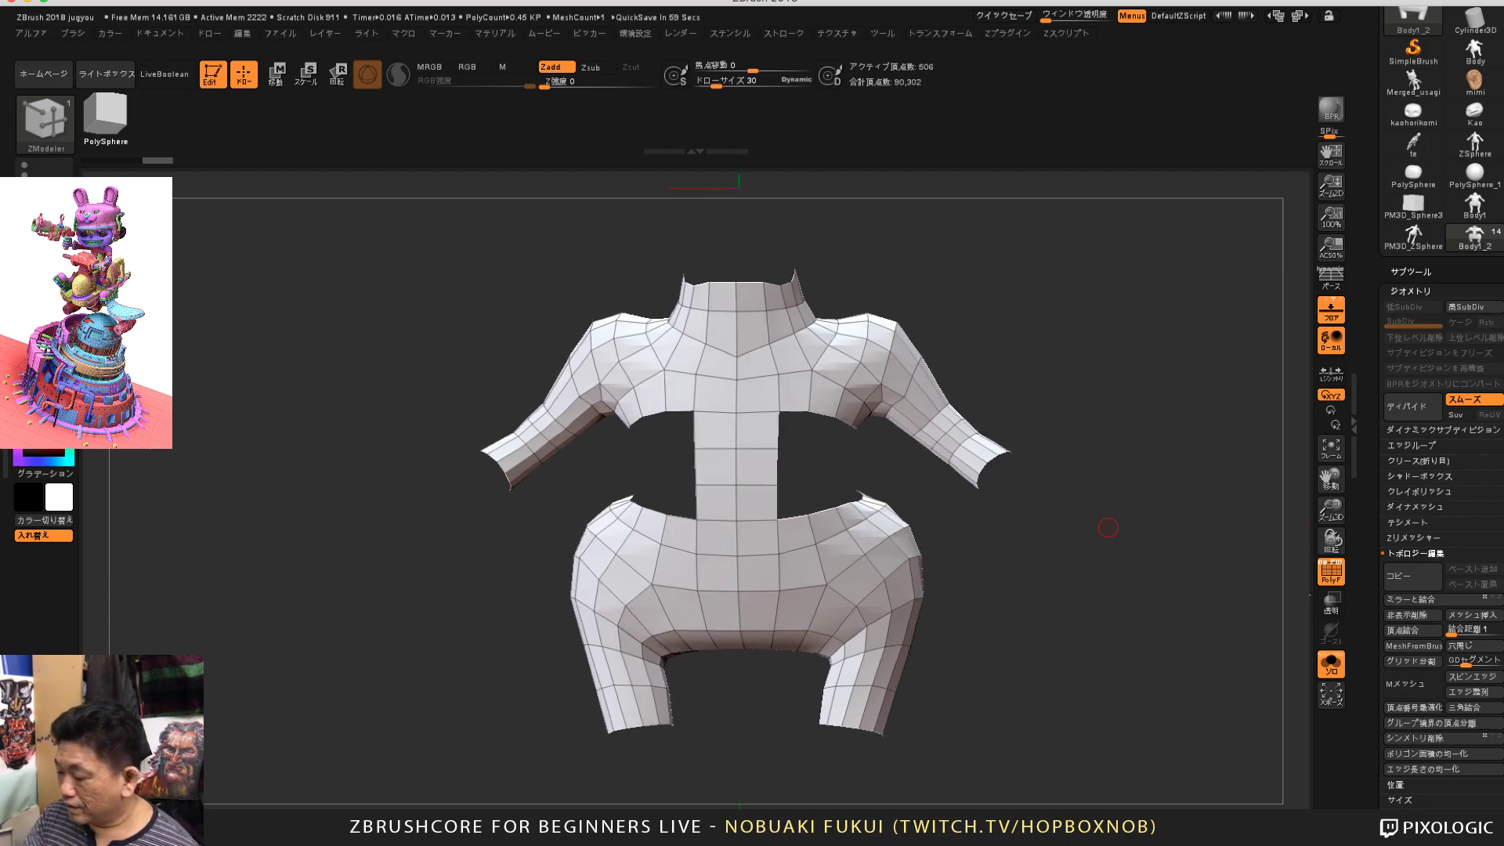
pyautogui.moveTo(1179, 549); pyautogui.dragTo(1167, 535)
pyautogui.scroll(-3, 1442, 549)
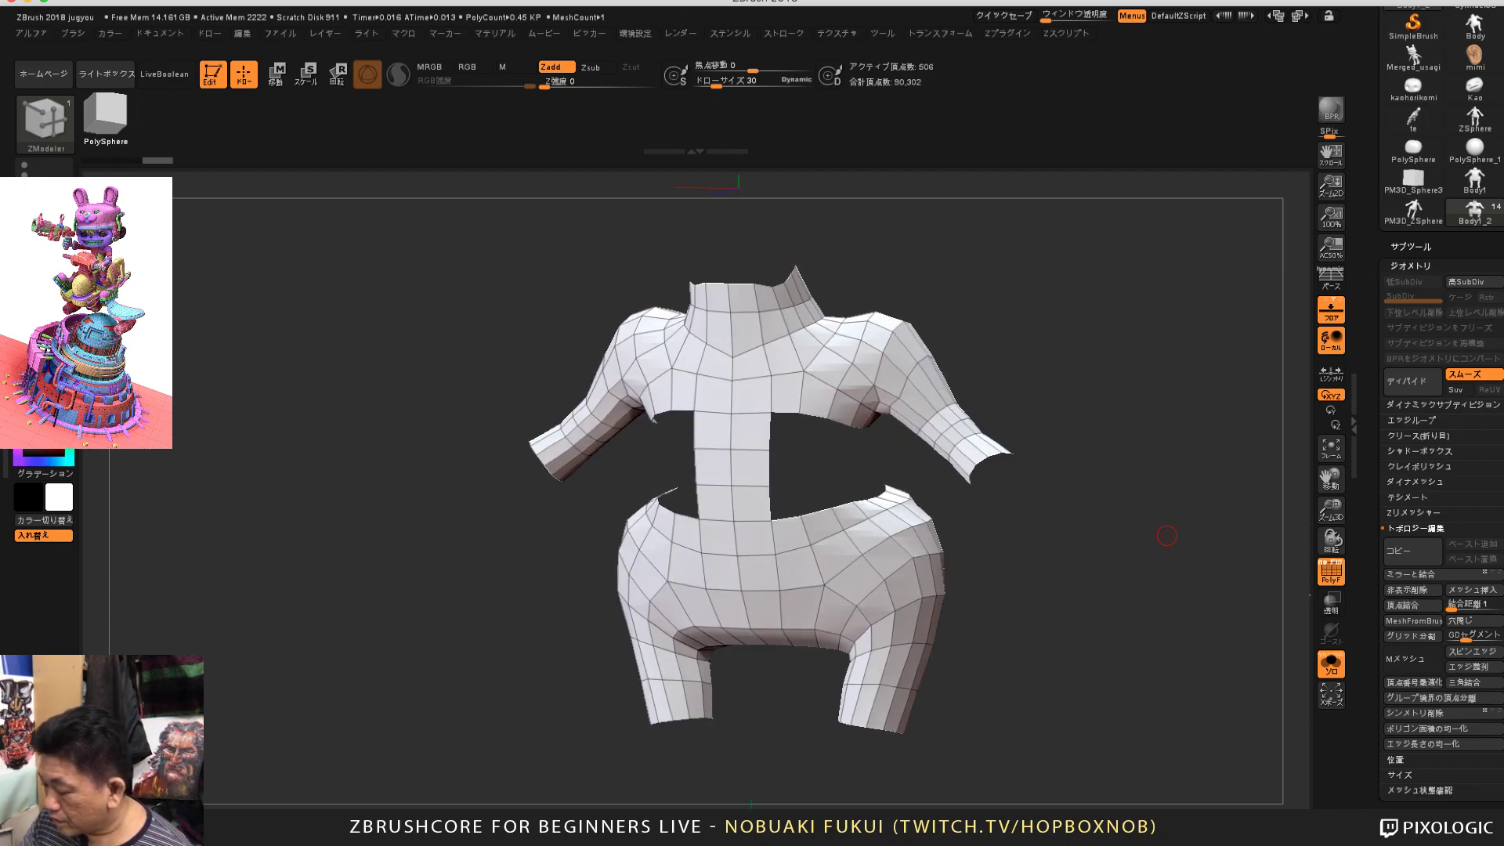
pyautogui.click(1415, 491)
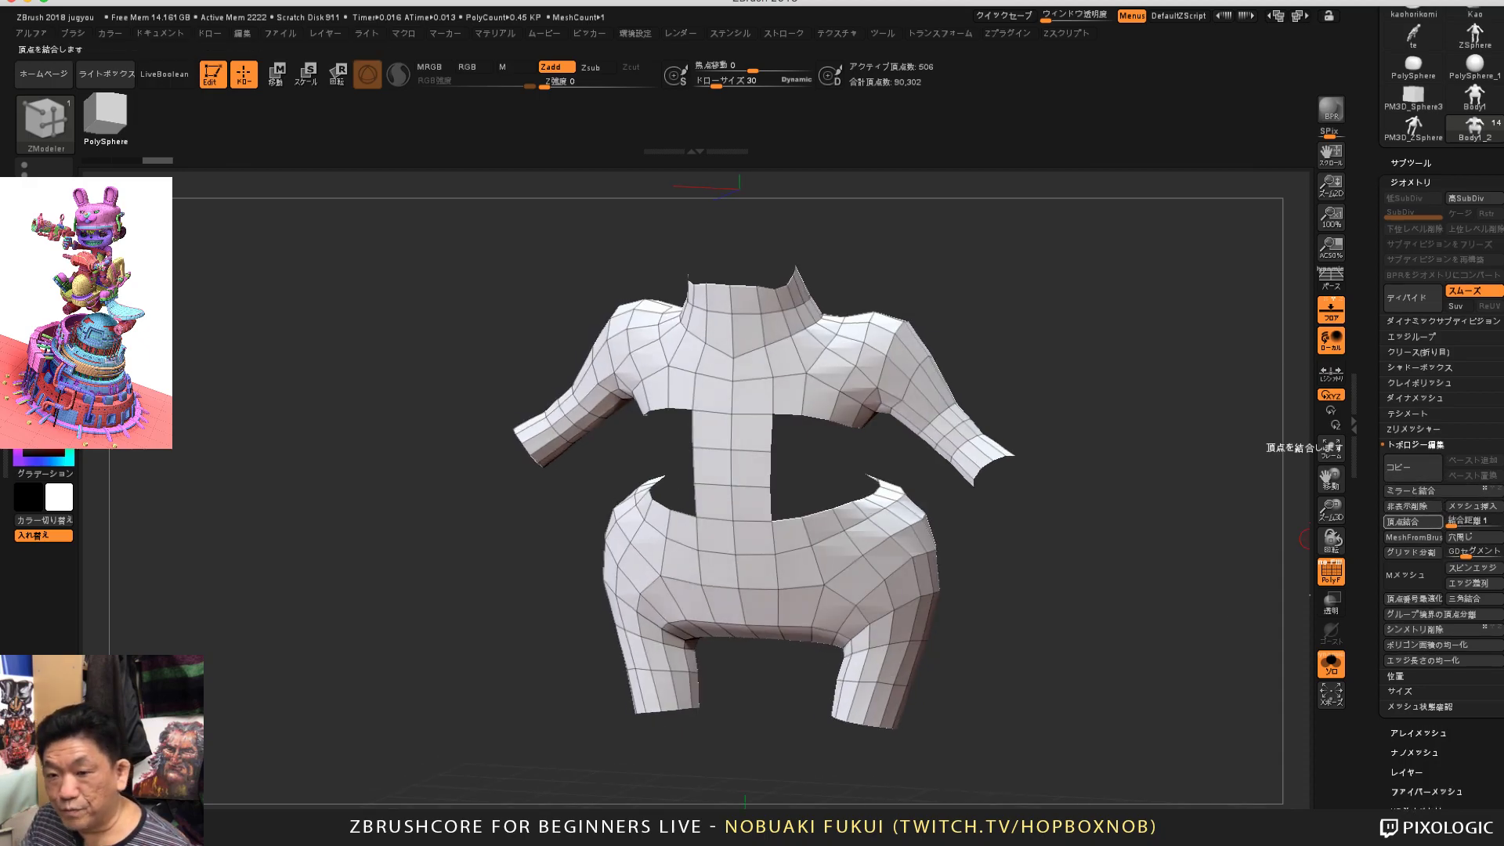
pyautogui.scroll(-10, 1415, 506)
pyautogui.scroll(10, 1414, 394)
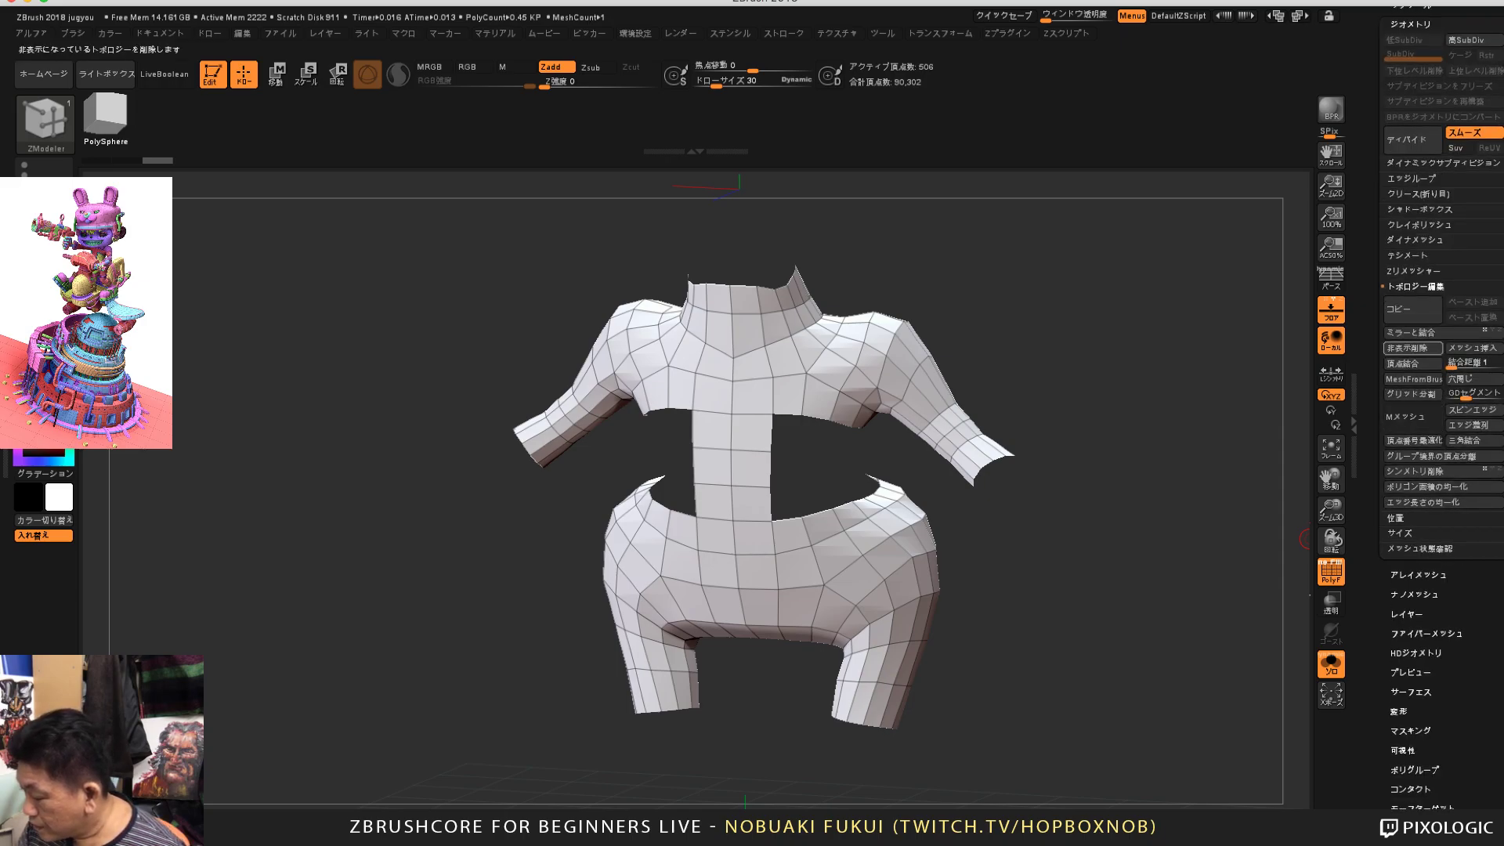
pyautogui.scroll(10, 1415, 439)
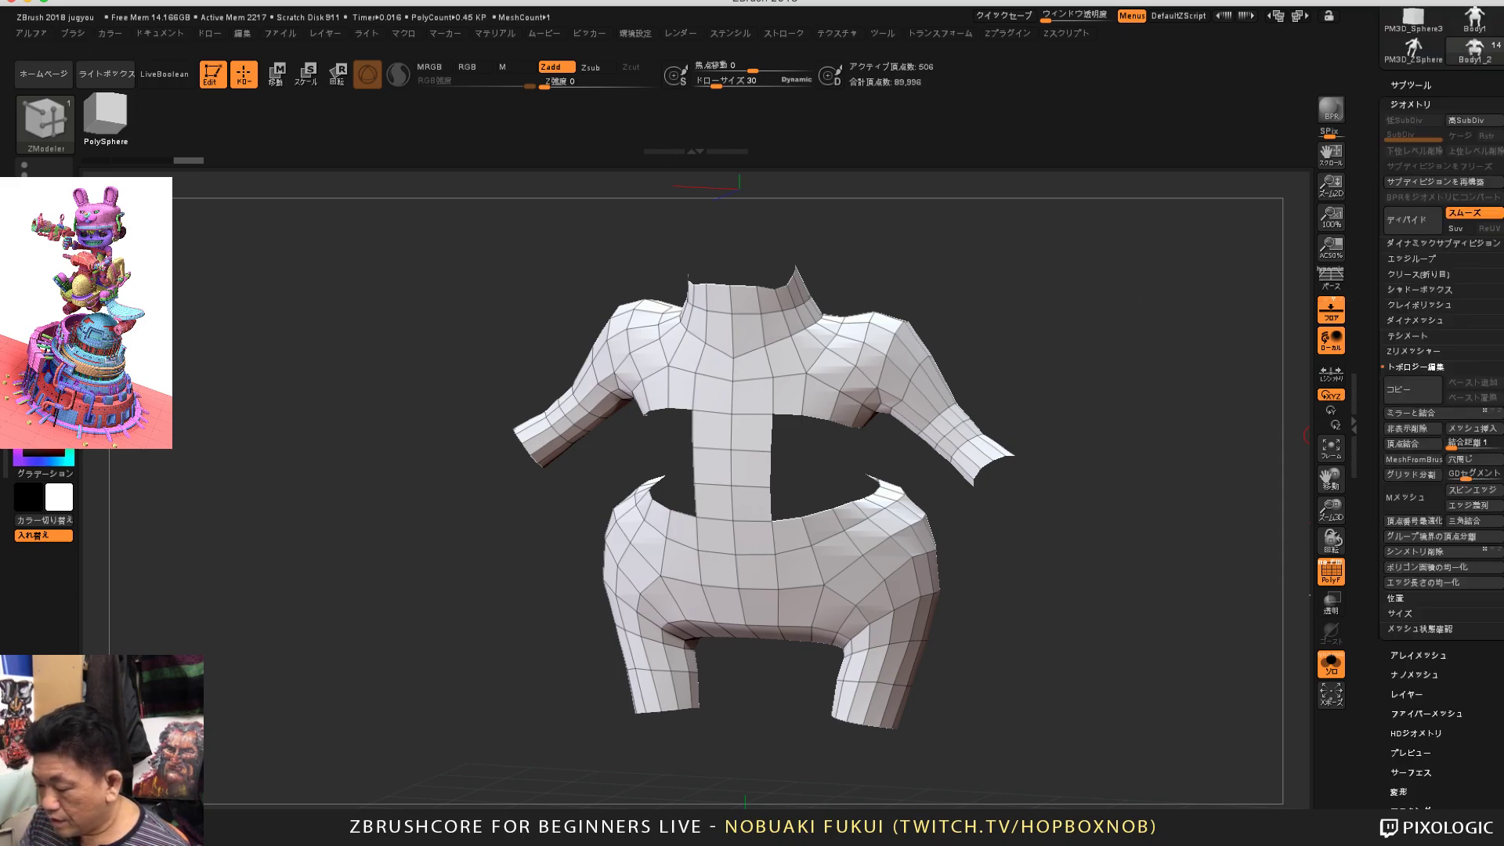
# Step: Give the clothing shell a thin wall using the ZModeler QMesh polygon action with the Polygroup All target
pyautogui.moveTo(1169, 564); pyautogui.dragTo(1149, 560)
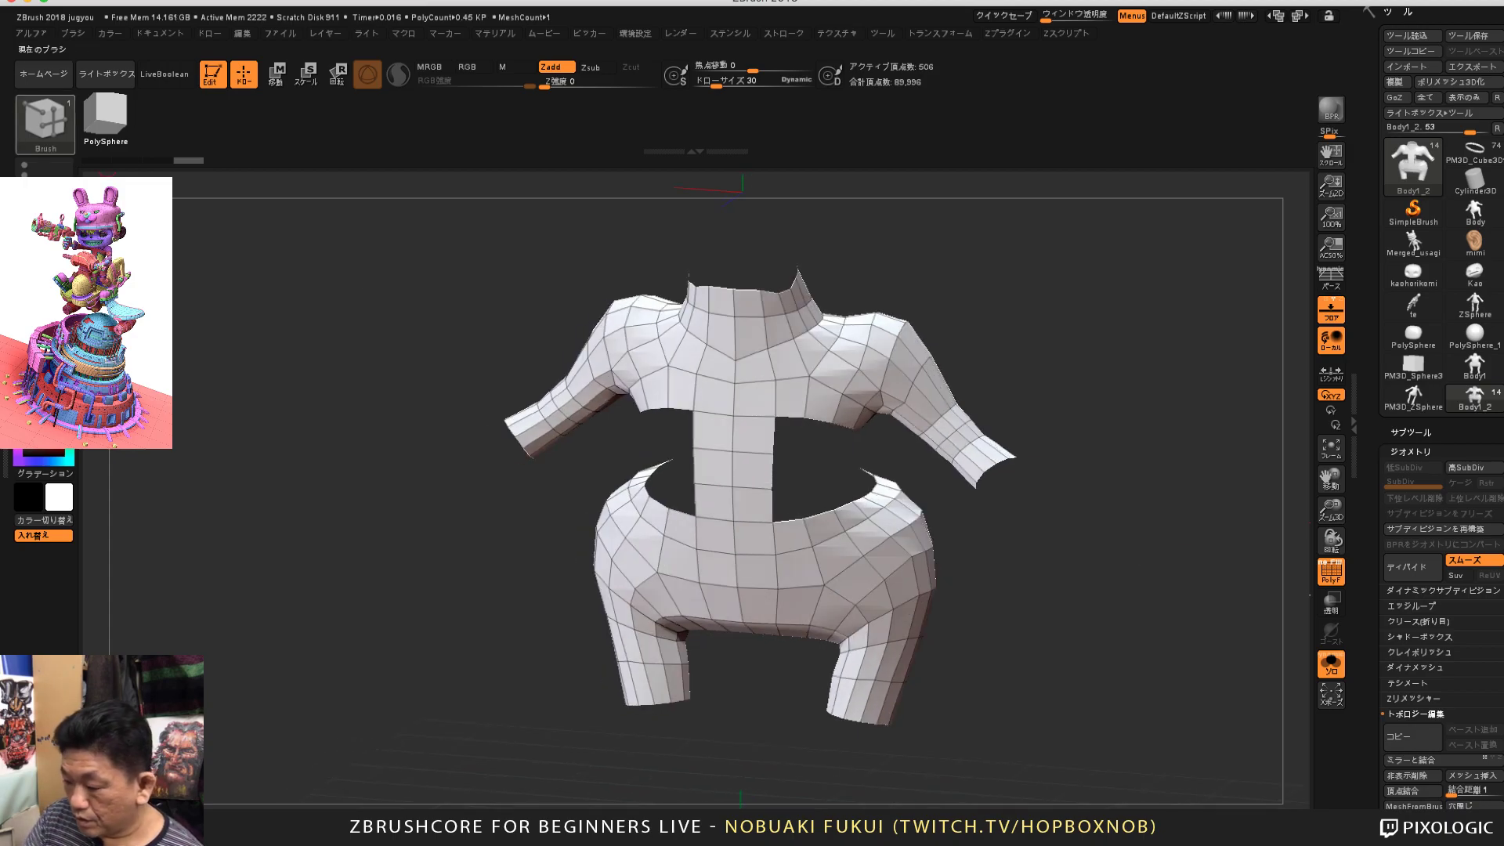
pyautogui.click(44, 122)
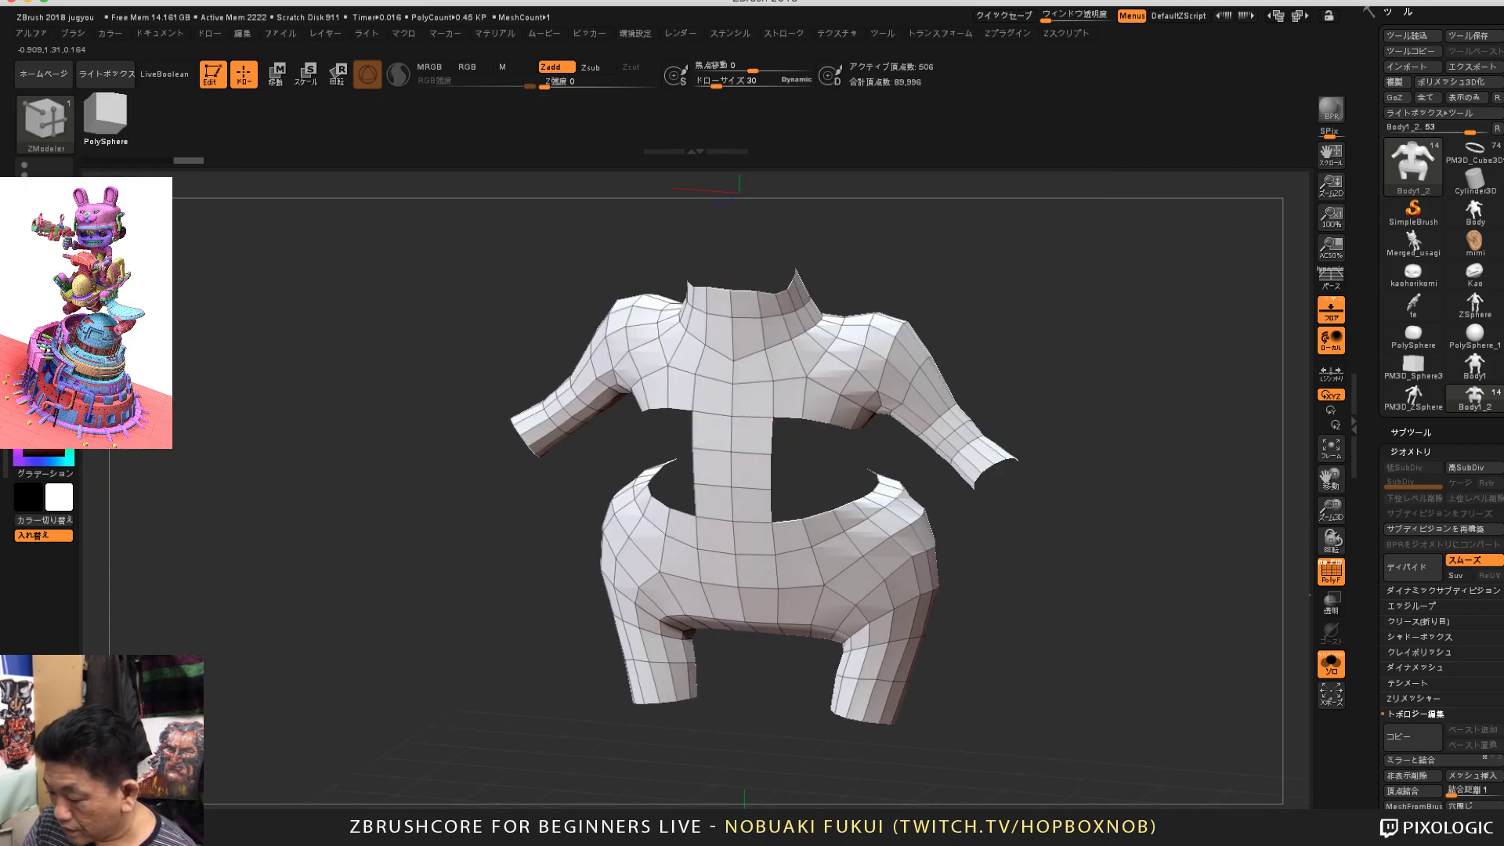
pyautogui.press('space')
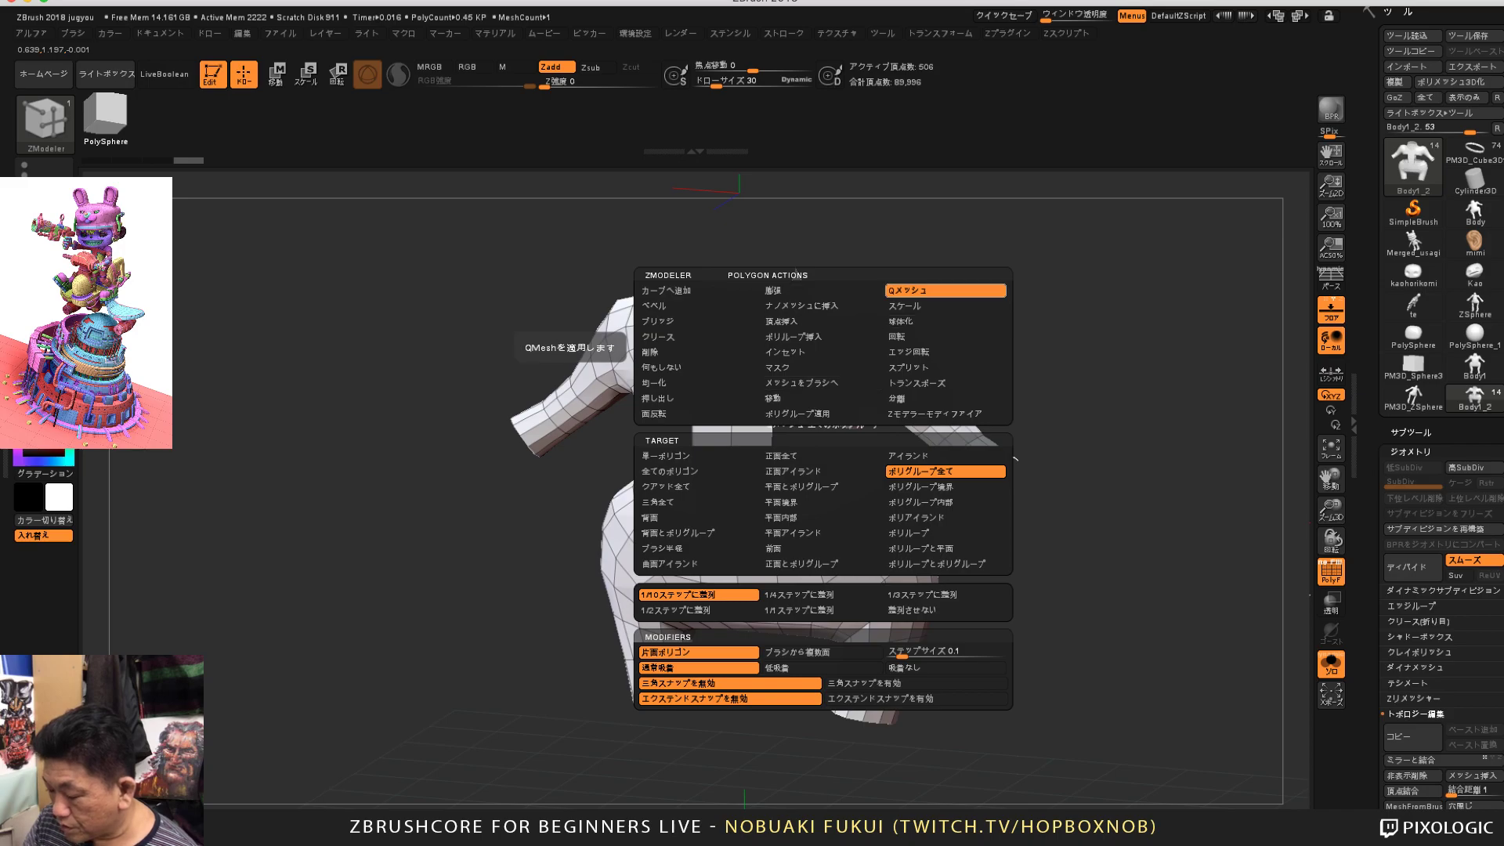
pyautogui.moveTo(1089, 454); pyautogui.dragTo(1117, 458)
pyautogui.moveTo(1033, 354); pyautogui.dragTo(1172, 340)
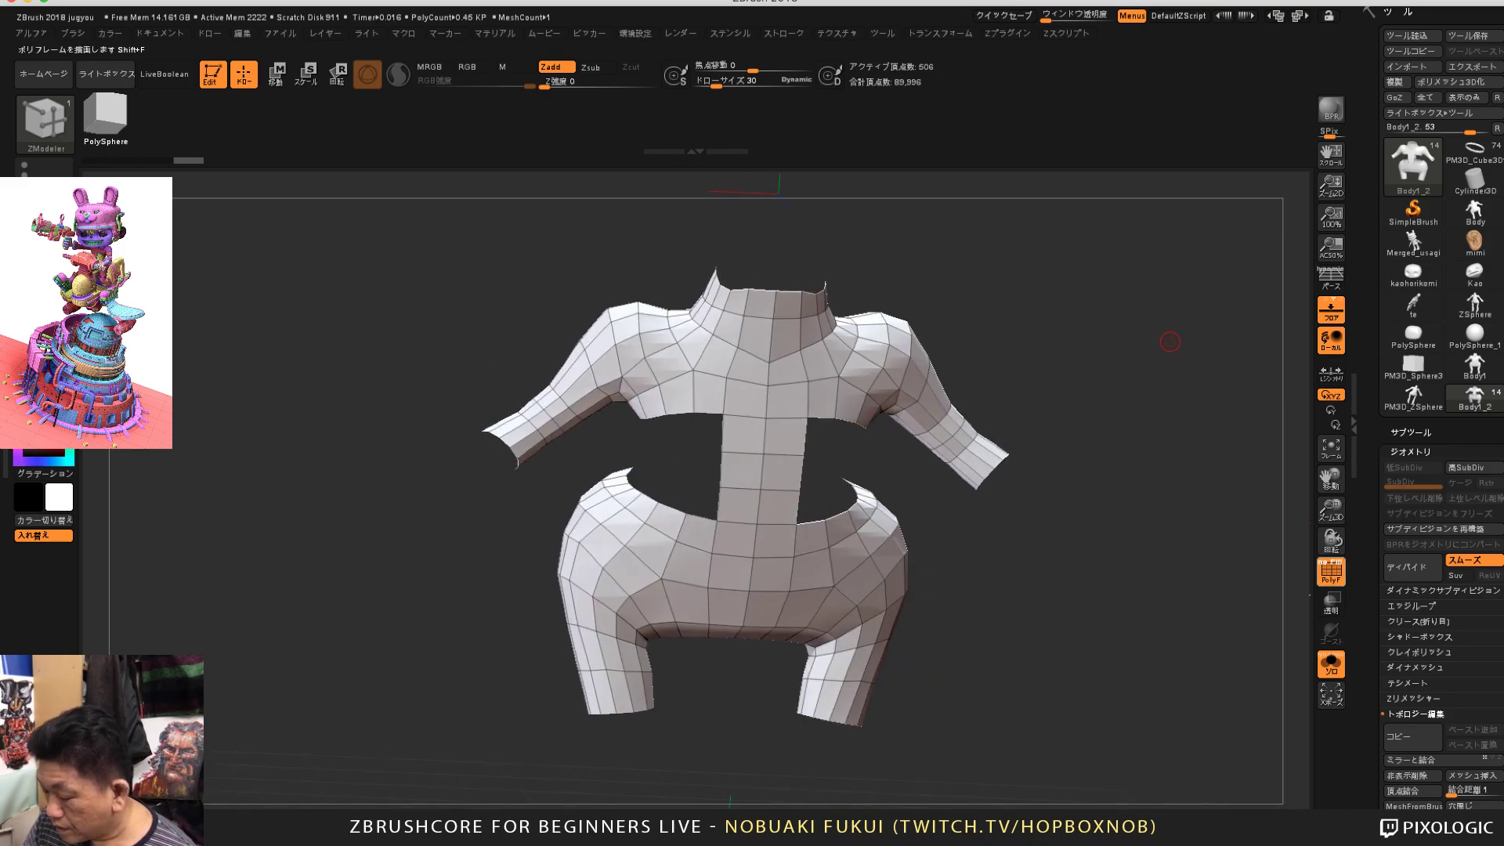
pyautogui.moveTo(1238, 509); pyautogui.dragTo(1258, 528)
pyautogui.moveTo(940, 384); pyautogui.dragTo(965, 390)
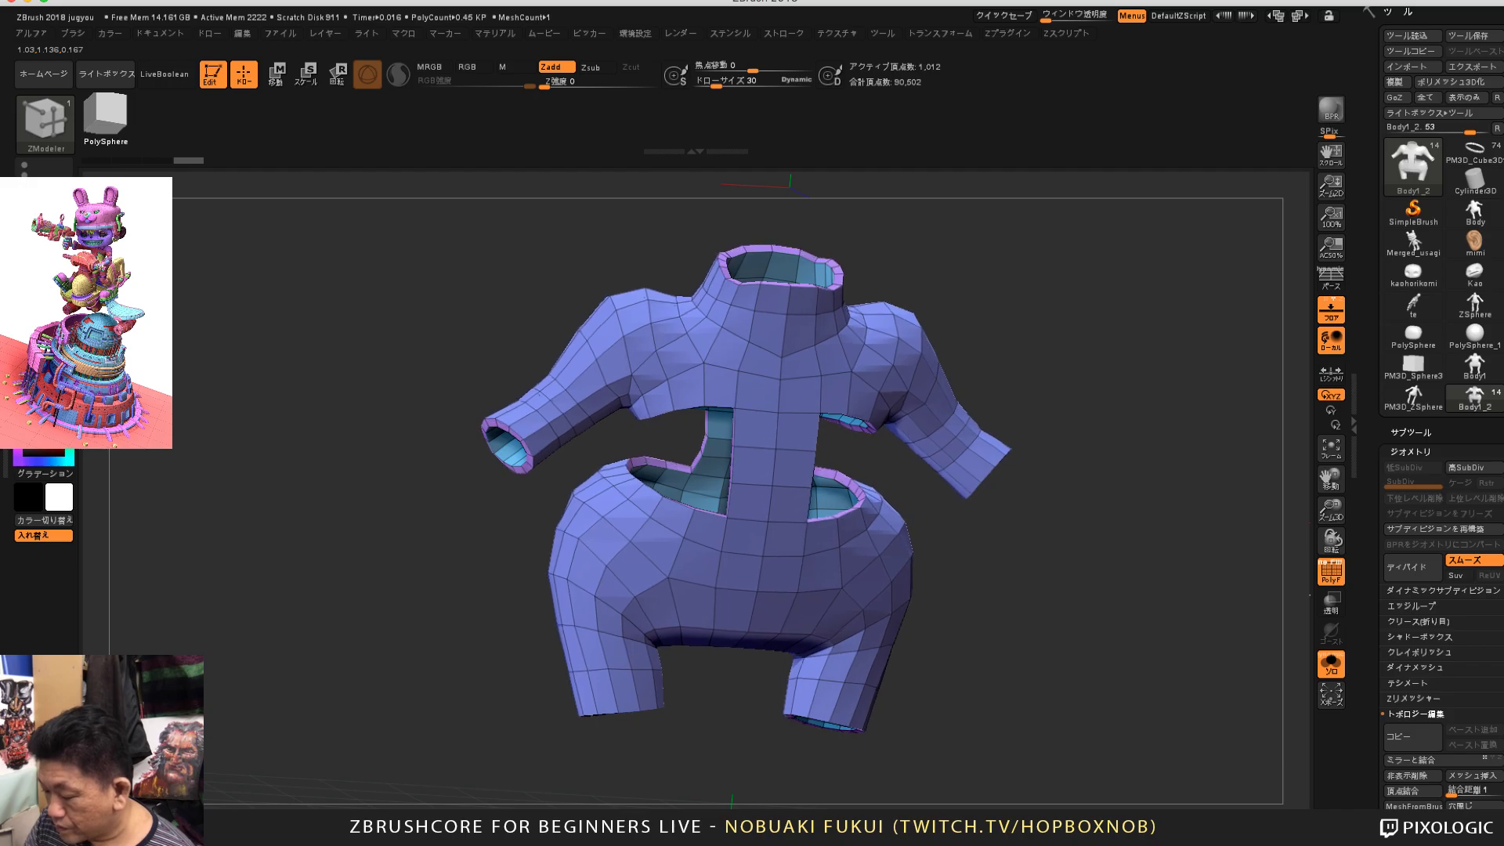
pyautogui.moveTo(1001, 336); pyautogui.dragTo(1269, 368)
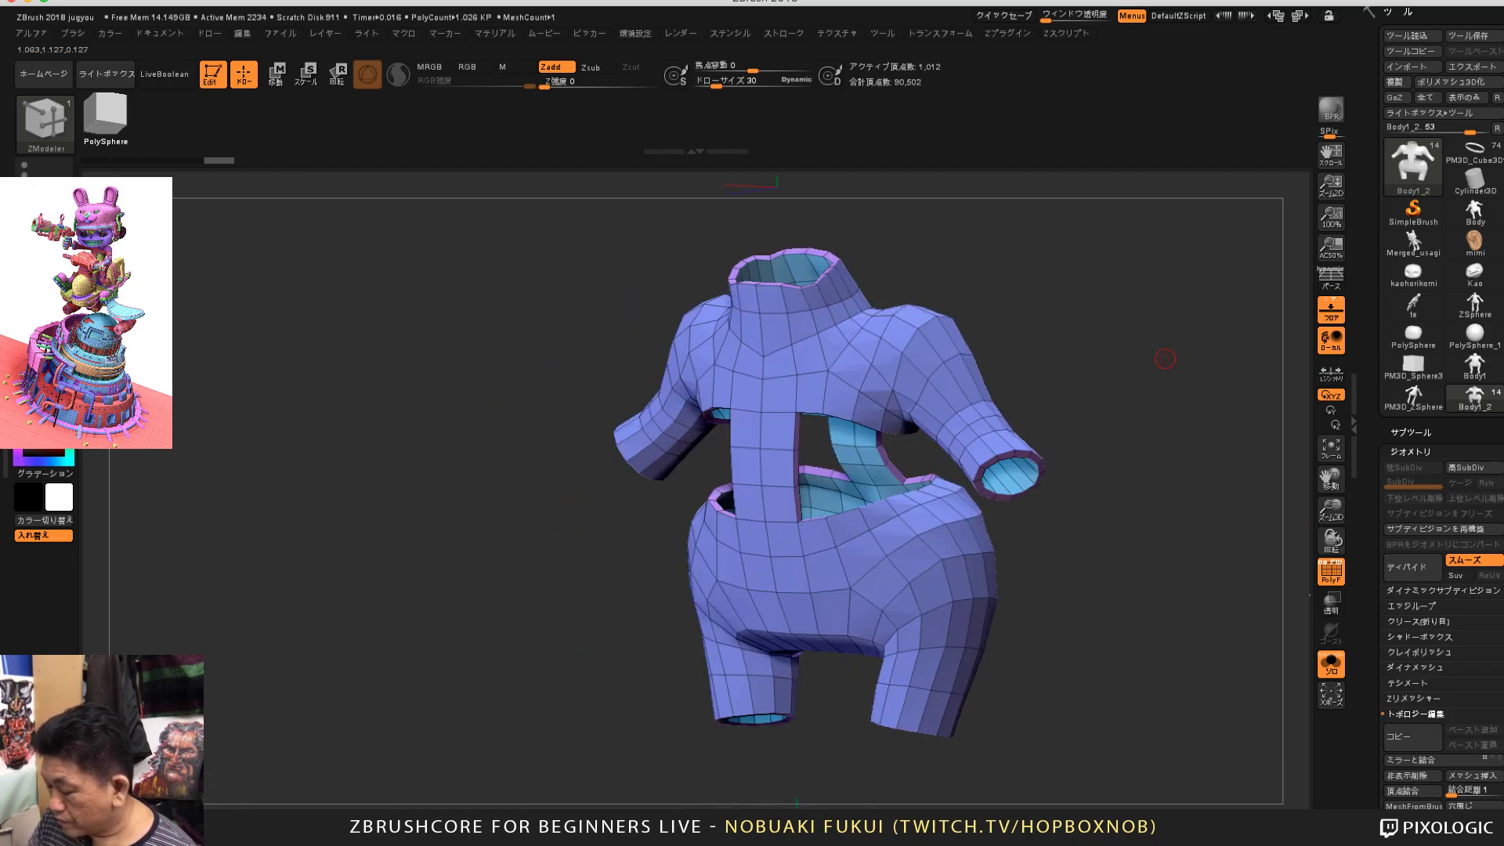
# Step: Hide the polygon wireframe and leave solo mode to check the clothing on the whole character
pyautogui.click(1331, 572)
pyautogui.keyDown('shift'); pyautogui.moveTo(1219, 615); pyautogui.dragTo(1023, 557); pyautogui.keyUp('shift')
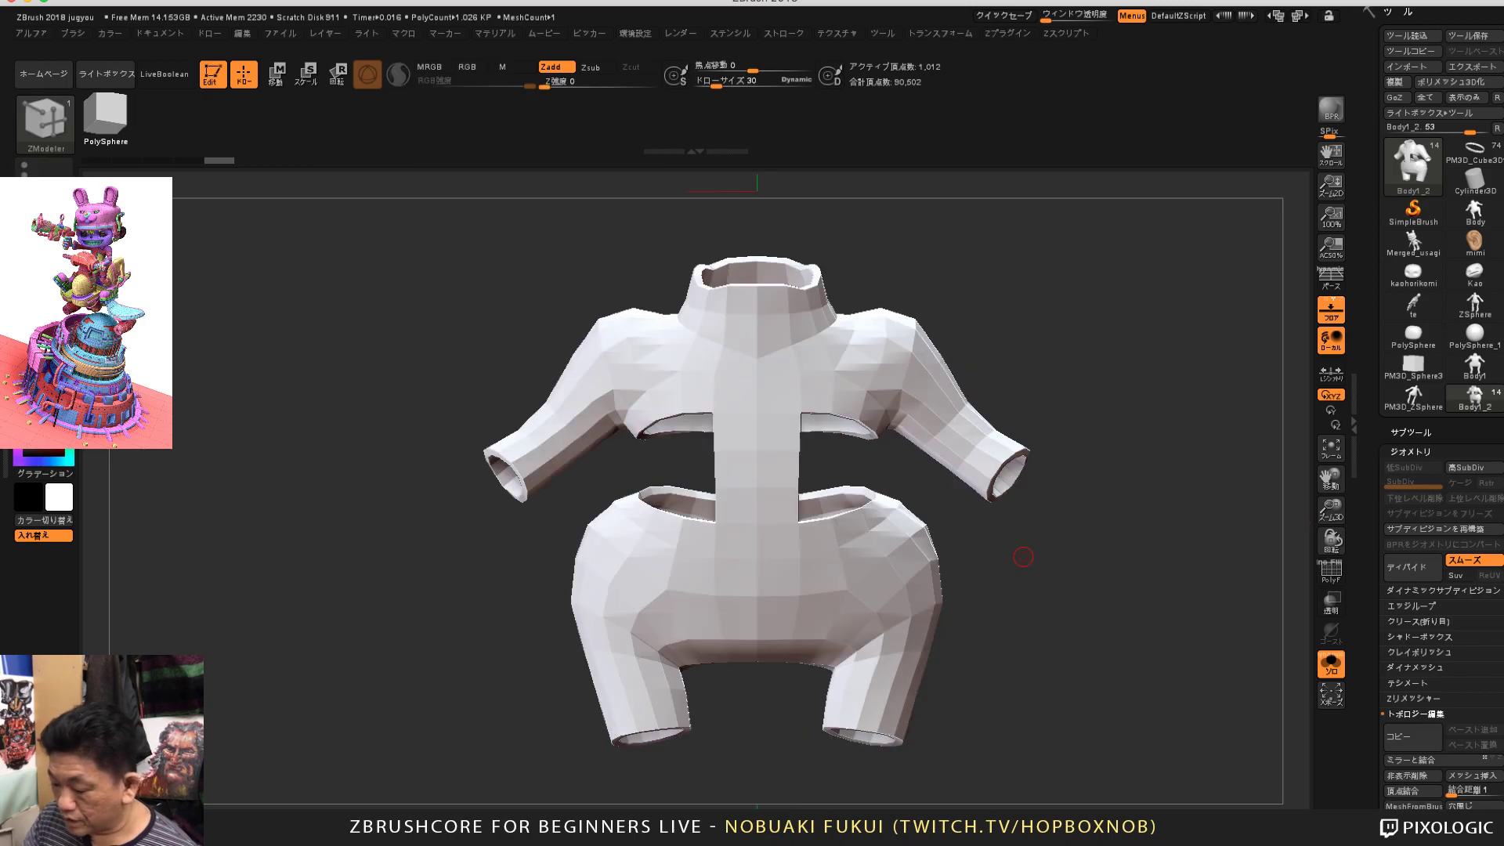
pyautogui.click(1331, 663)
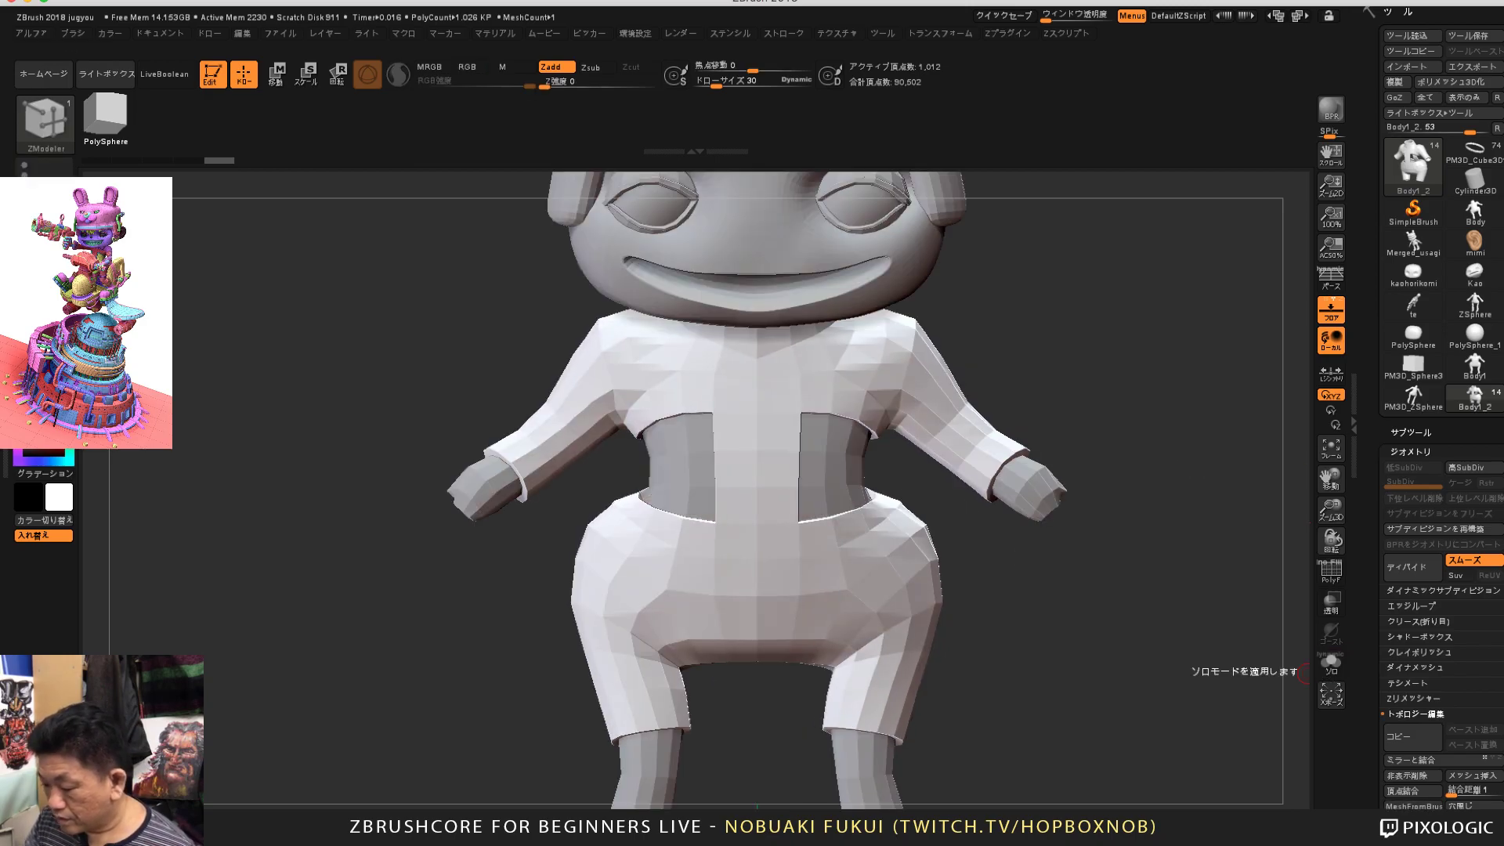
pyautogui.keyDown('alt'); pyautogui.moveTo(1218, 679); pyautogui.dragTo(1097, 631); pyautogui.keyUp('alt')
pyautogui.keyDown('alt'); pyautogui.moveTo(1163, 513); pyautogui.dragTo(1176, 600); pyautogui.keyUp('alt')
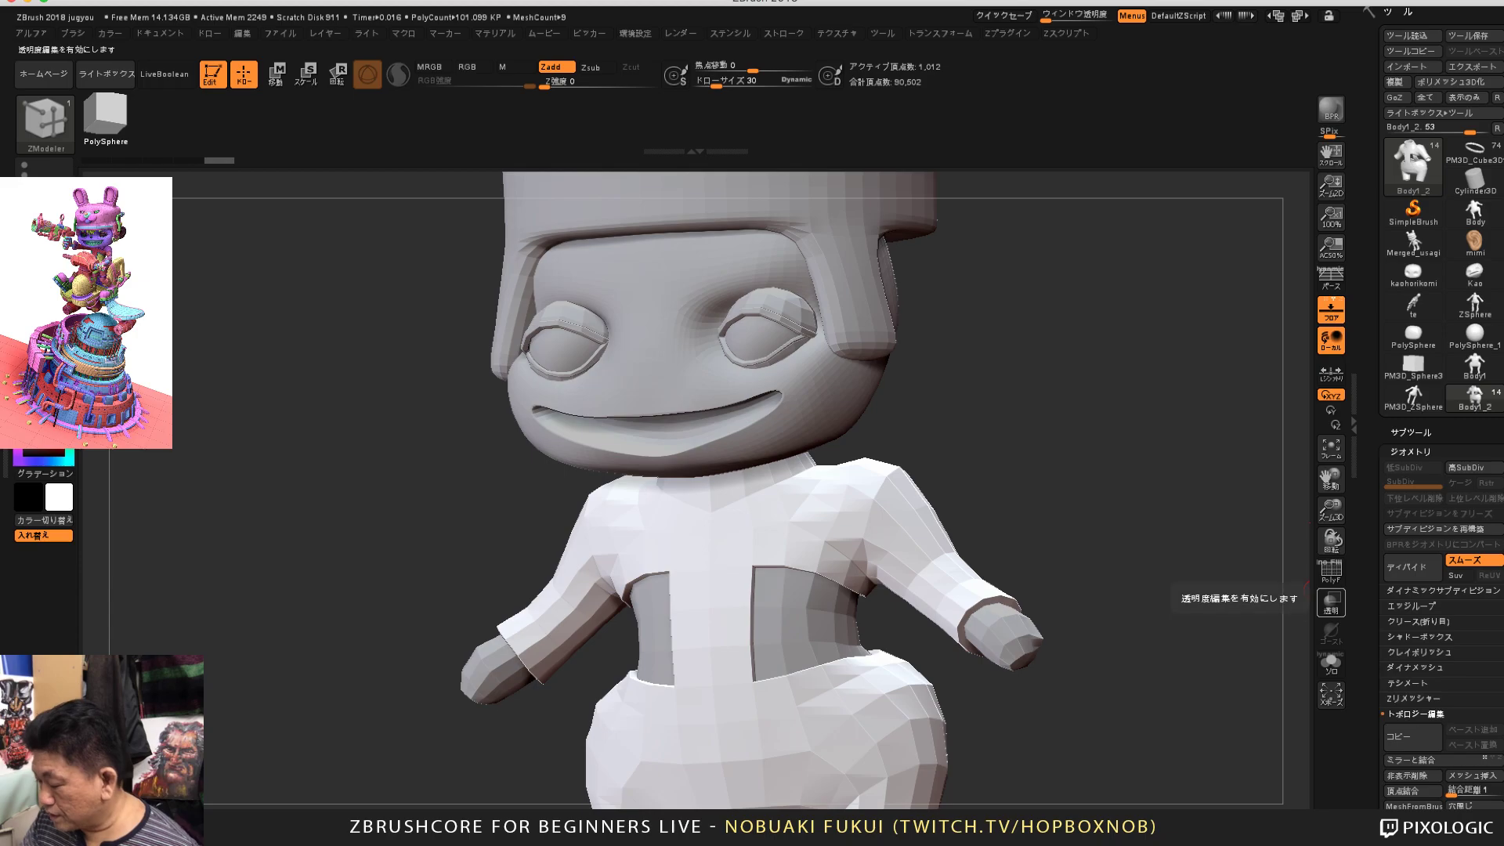
# Step: Show the polygon wireframe again, inspect the clothing's fit around the torso, and isolate the clothing subtool
pyautogui.click(1324, 580)
pyautogui.moveTo(1144, 589); pyautogui.dragTo(1195, 599)
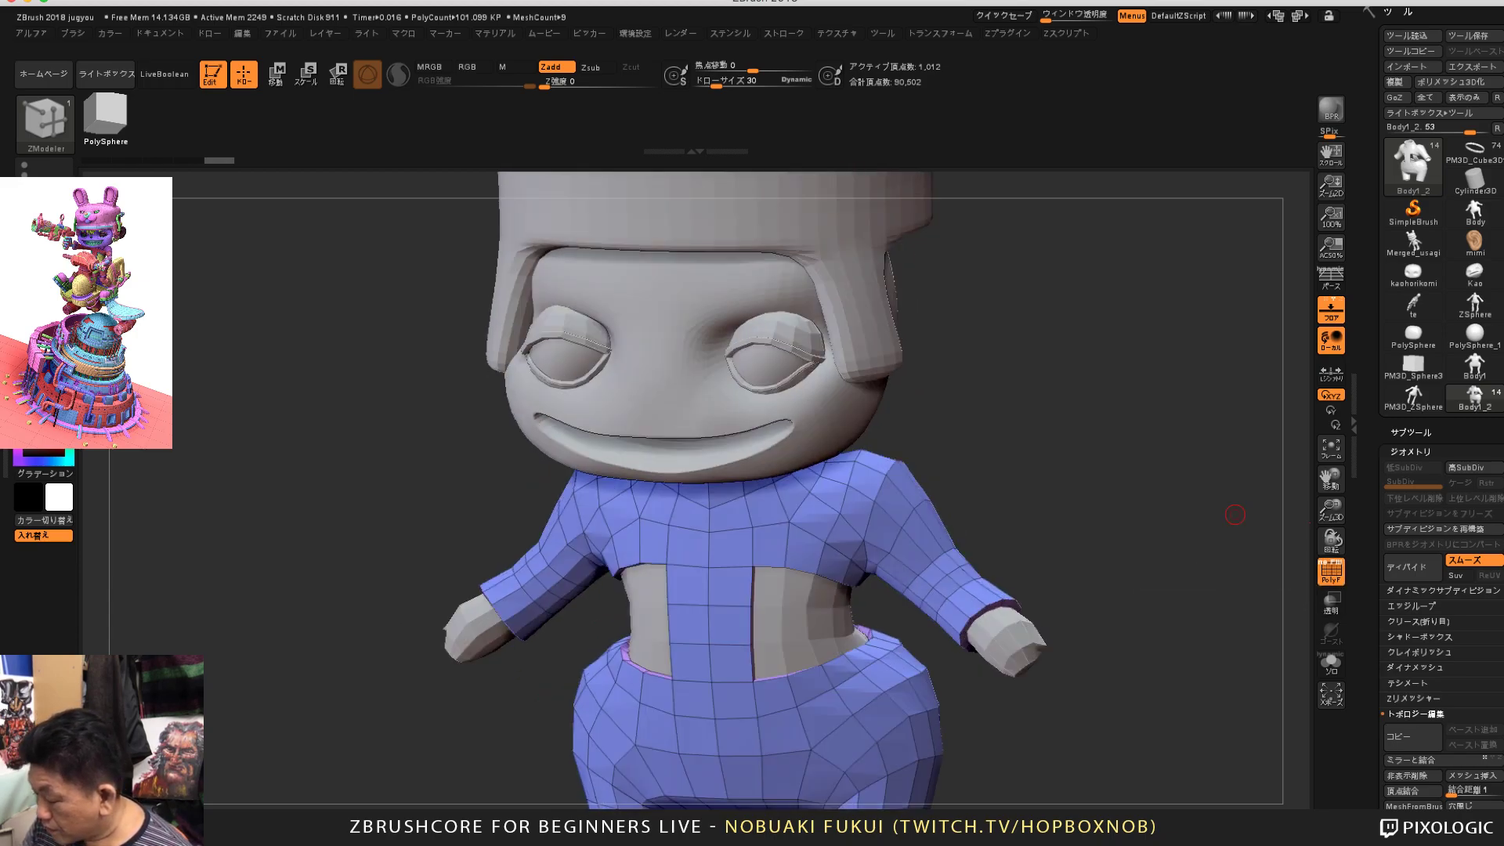
pyautogui.moveTo(1376, 501); pyautogui.dragTo(1376, 275)
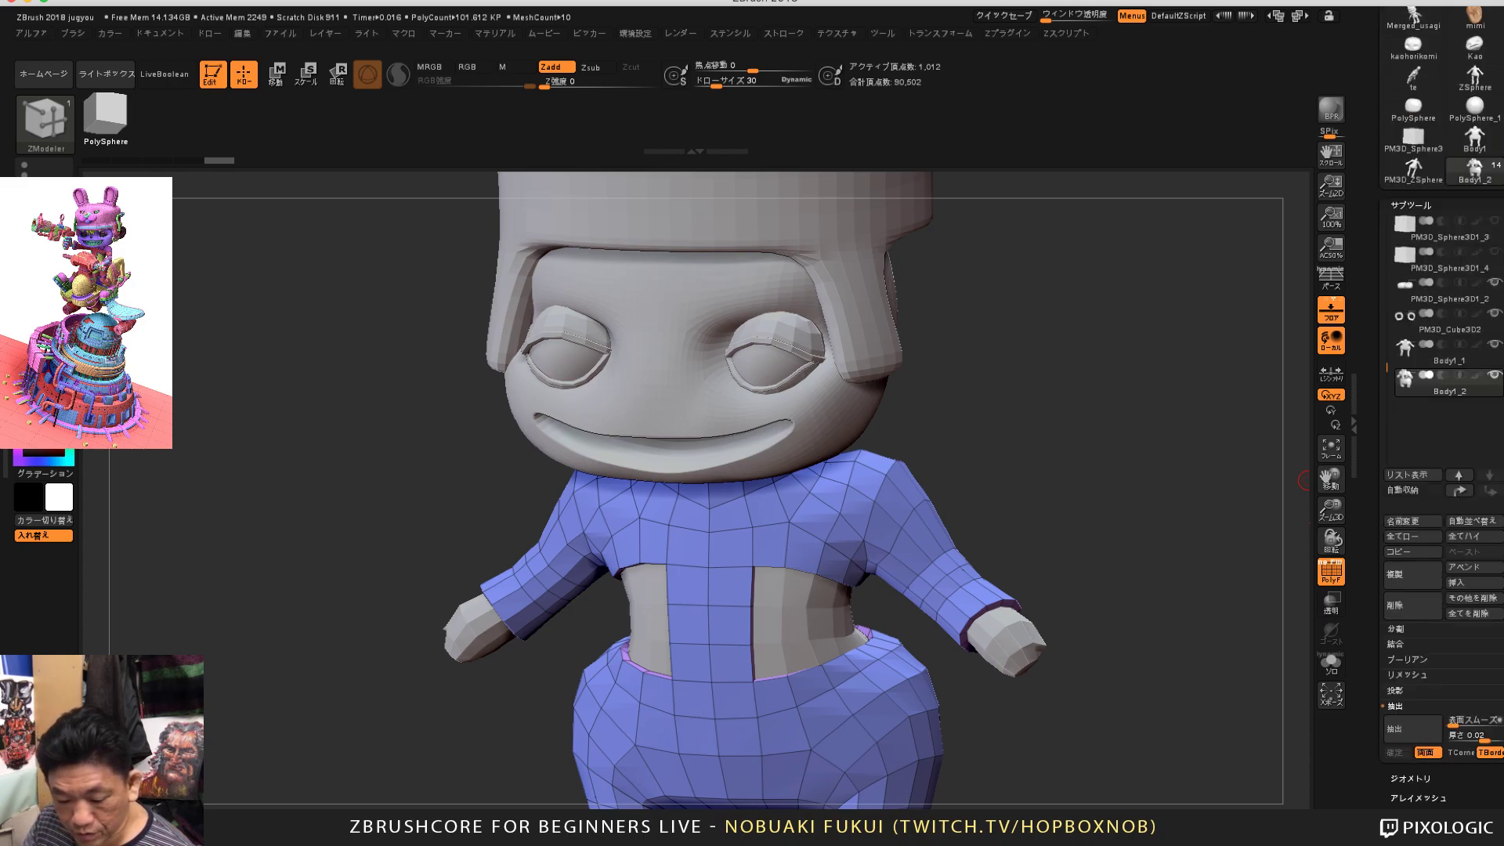
pyautogui.keyDown('alt'); pyautogui.moveTo(1213, 478); pyautogui.dragTo(1223, 398); pyautogui.keyUp('alt')
pyautogui.moveTo(1231, 514); pyautogui.dragTo(1306, 461)
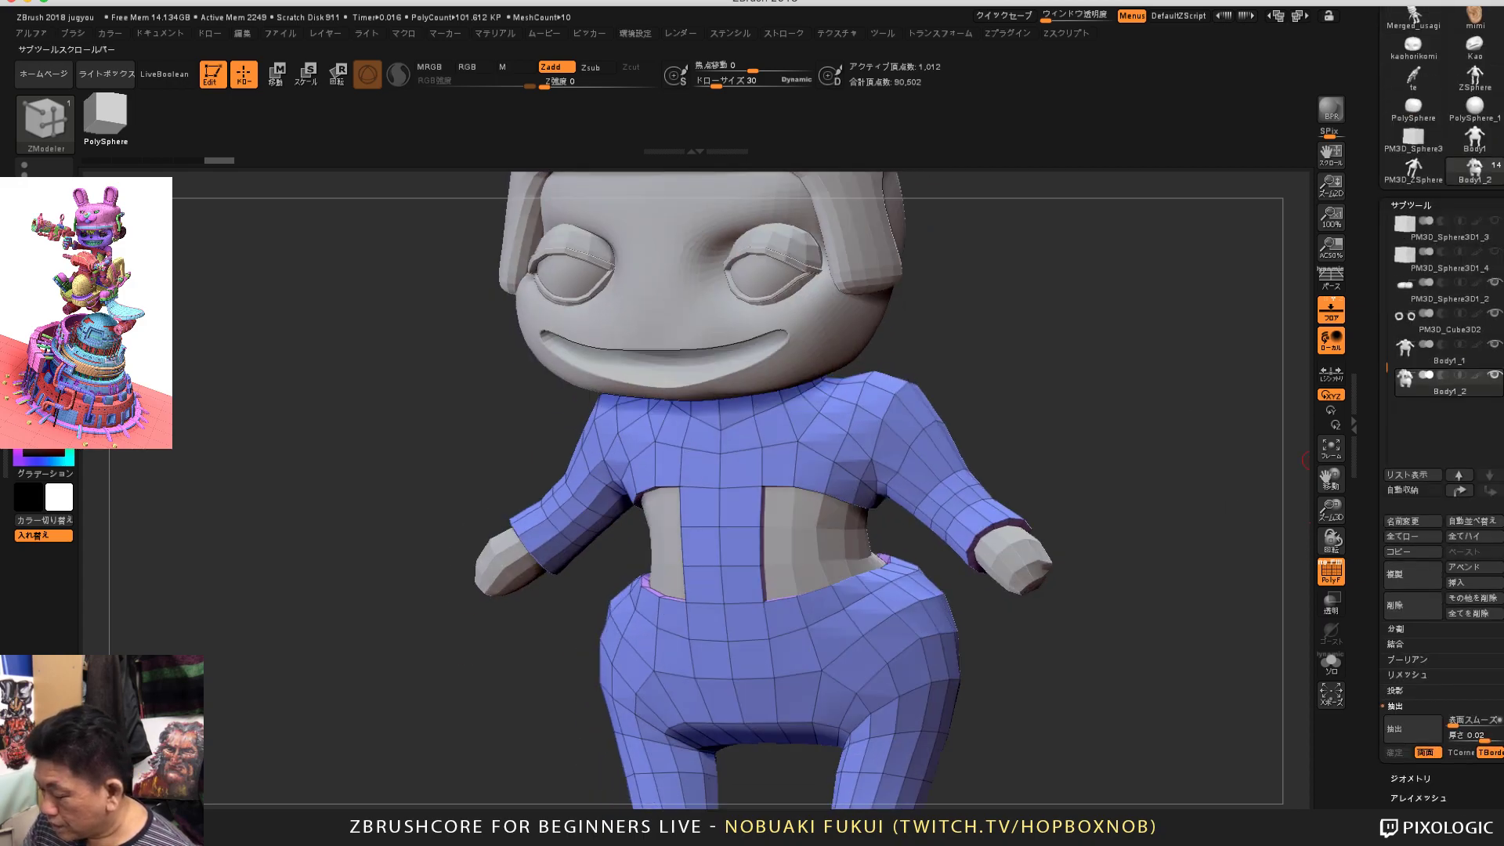
pyautogui.moveTo(1219, 604); pyautogui.dragTo(1303, 565)
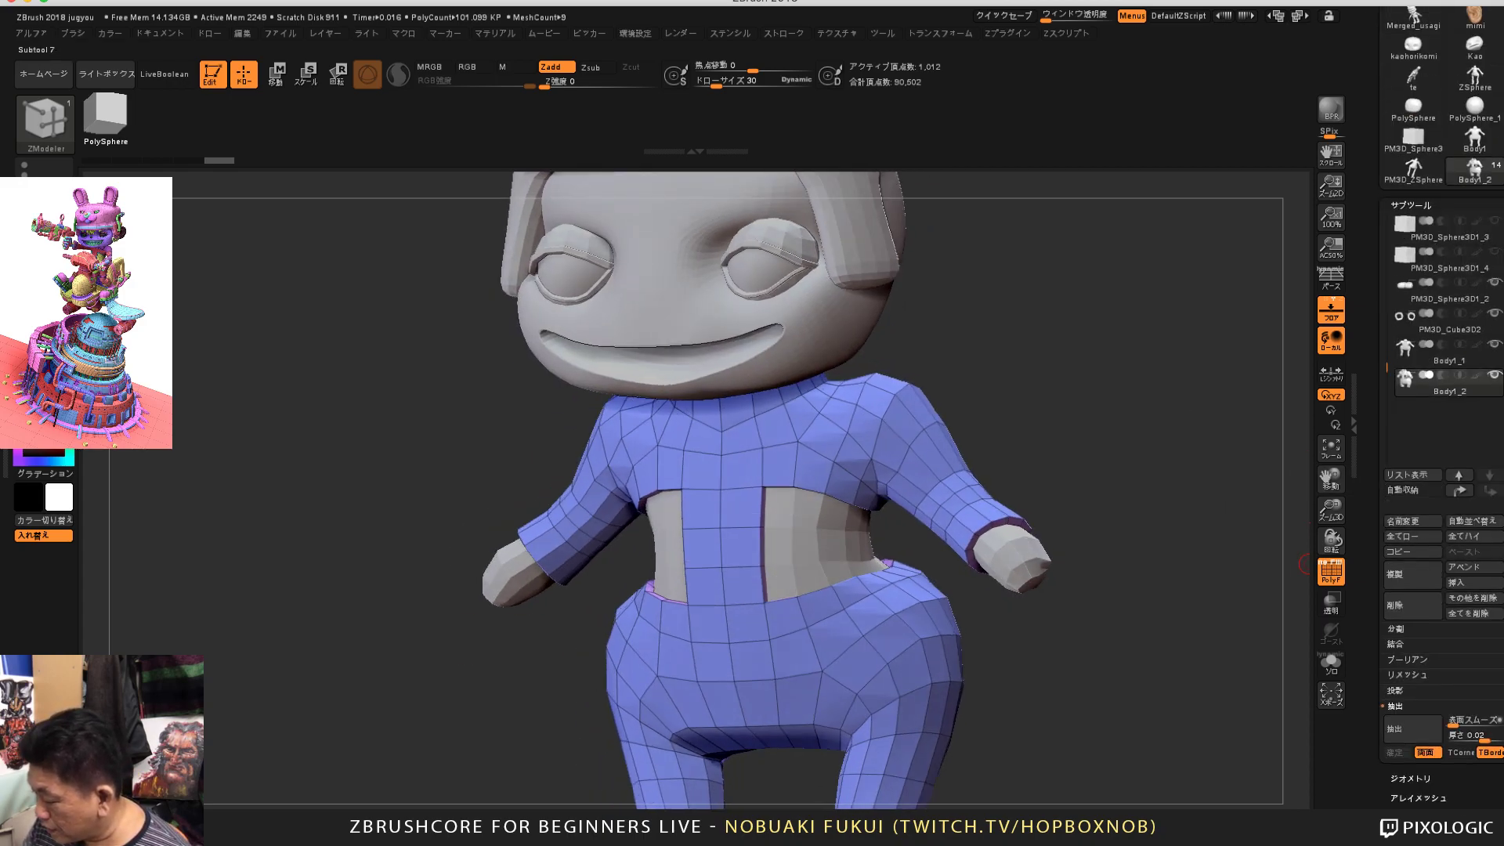
pyautogui.click(1331, 665)
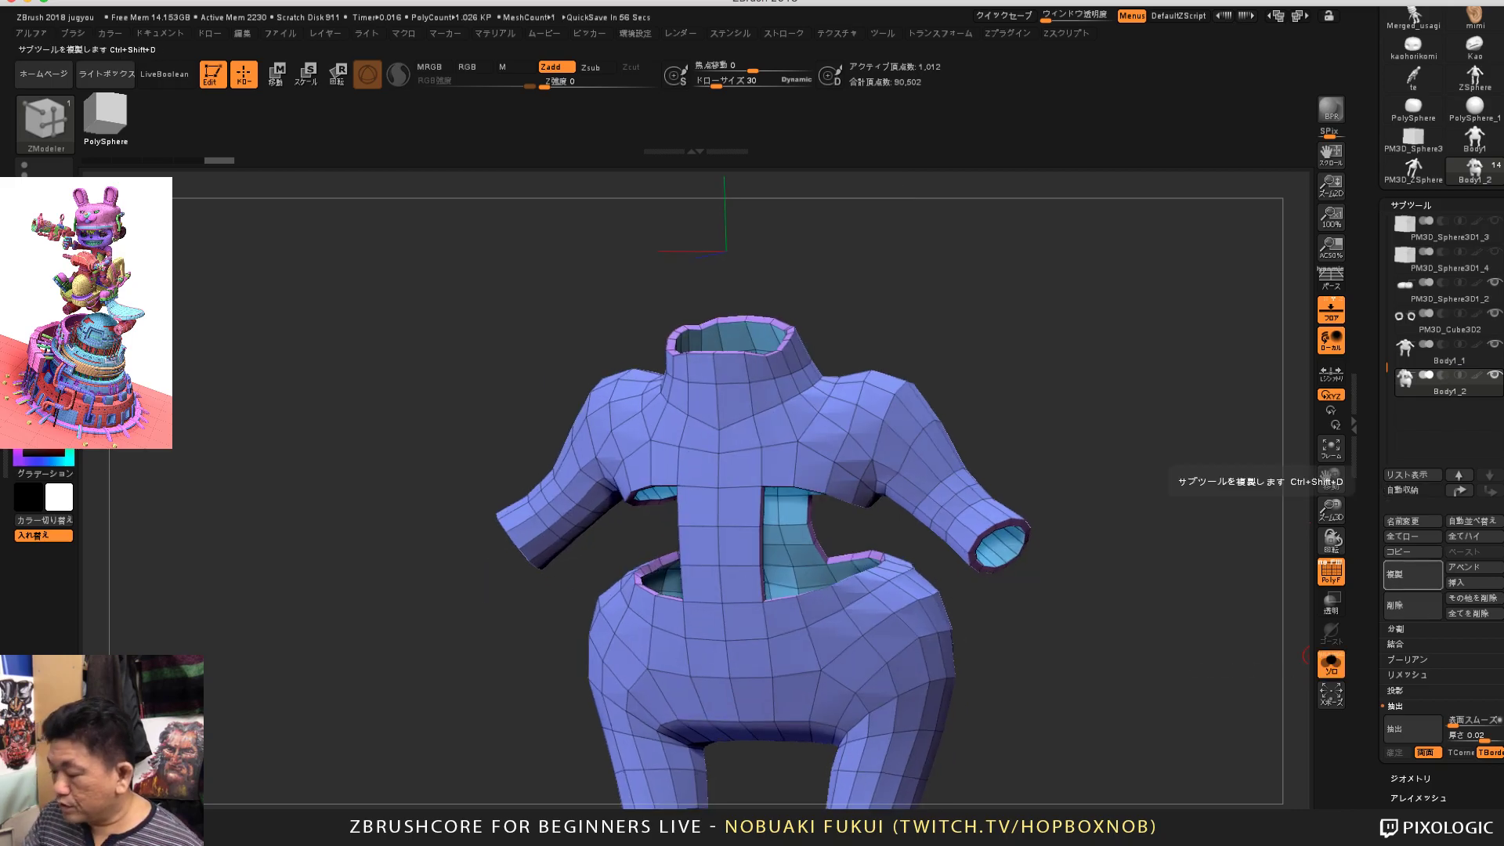
# Step: Duplicate the thickened clothing subtool and inspect the rims around its sleeve, neck and waist openings
pyautogui.click(1412, 574)
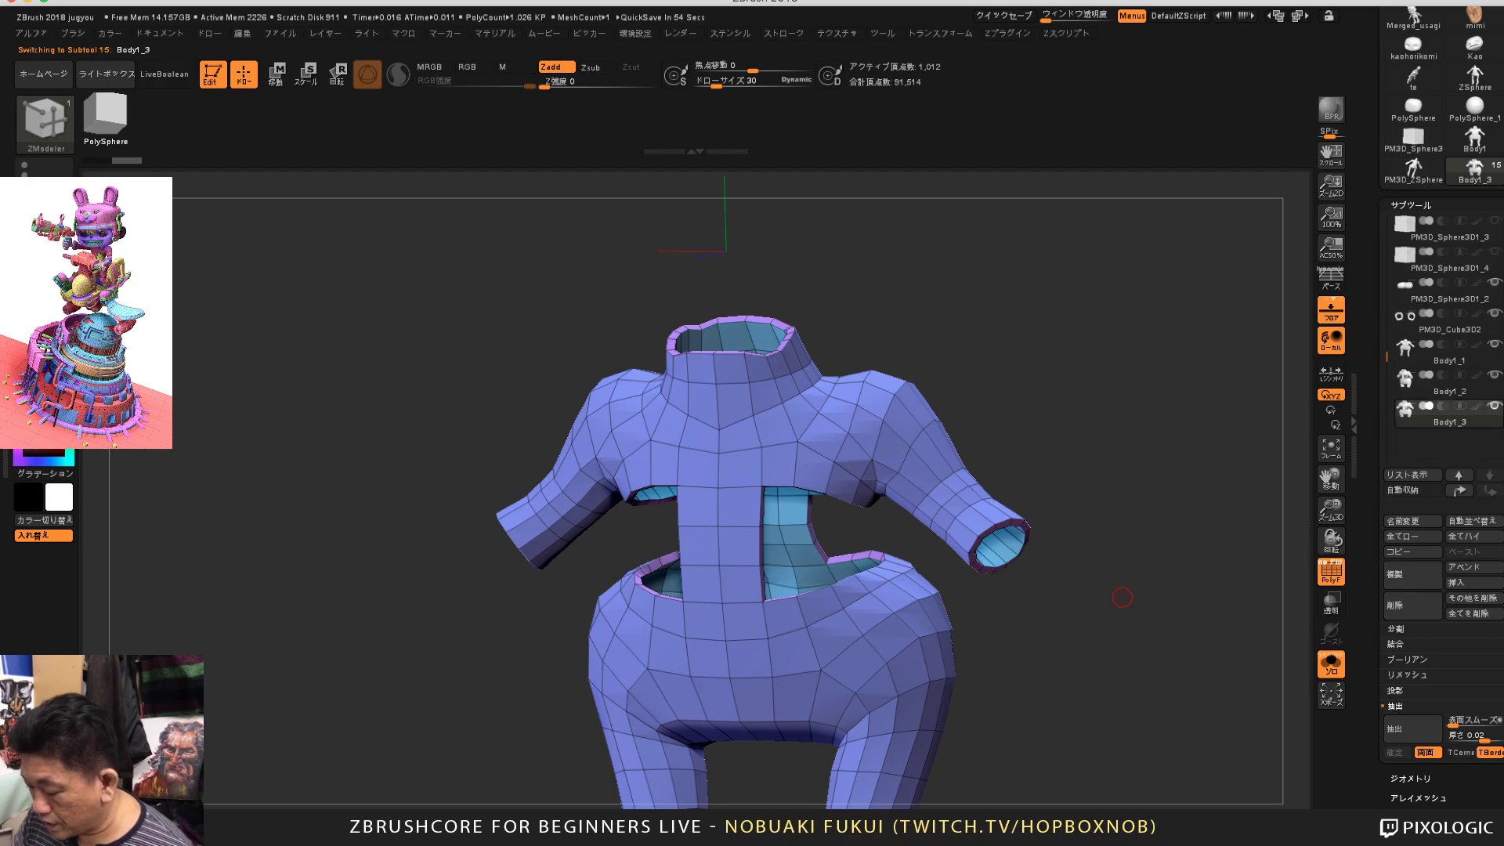
pyautogui.moveTo(1123, 597); pyautogui.dragTo(1104, 578)
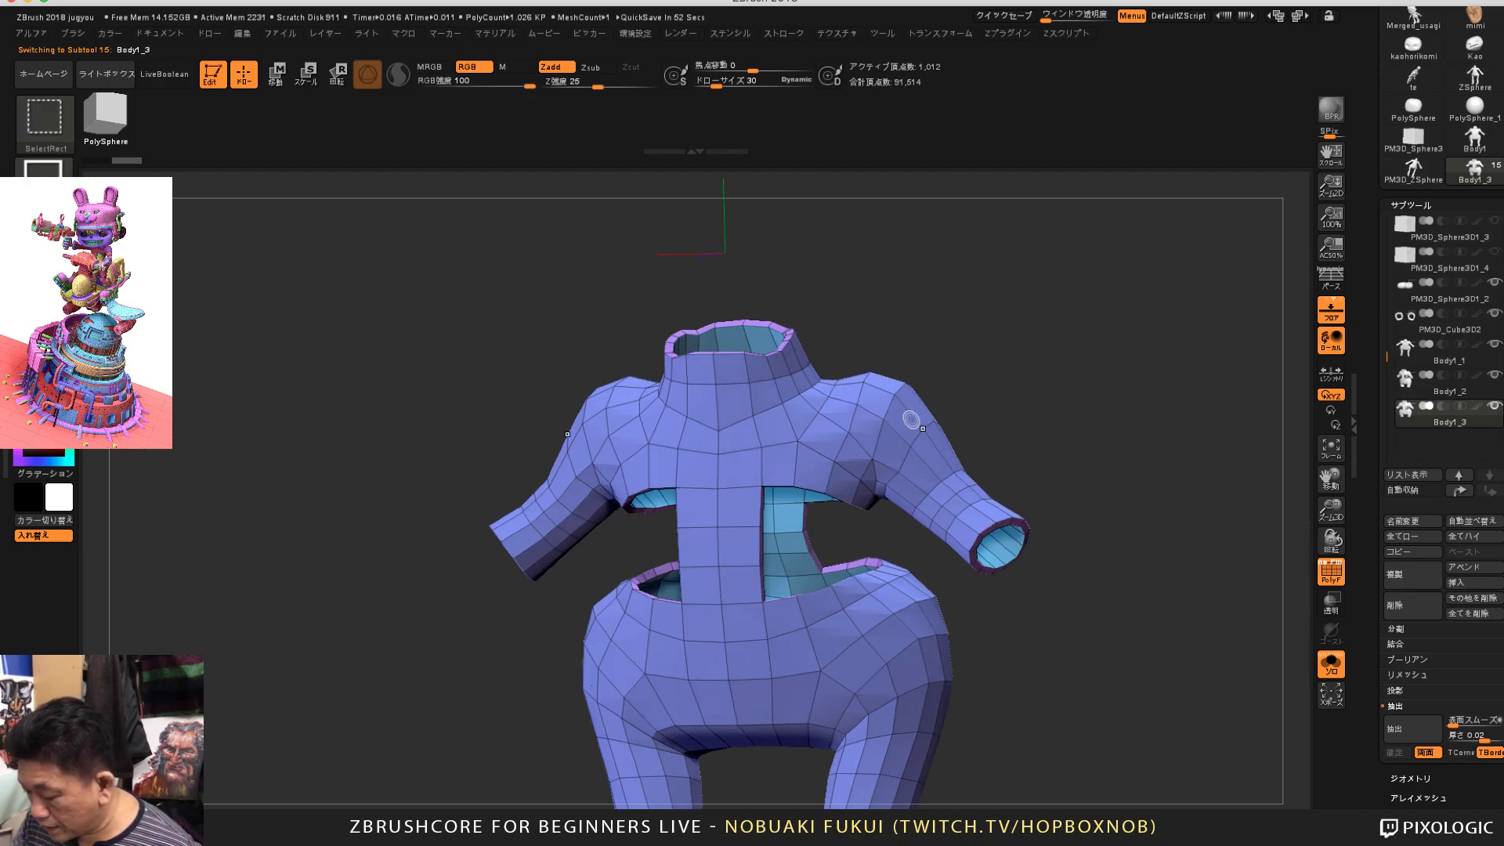
pyautogui.moveTo(1138, 438); pyautogui.dragTo(1073, 448)
pyautogui.moveTo(1121, 384)
pyautogui.keyDown('alt'); pyautogui.mouseDown()
pyautogui.moveTo(1162, 441)
pyautogui.moveTo(1106, 342)
pyautogui.mouseUp(); pyautogui.keyUp('alt')
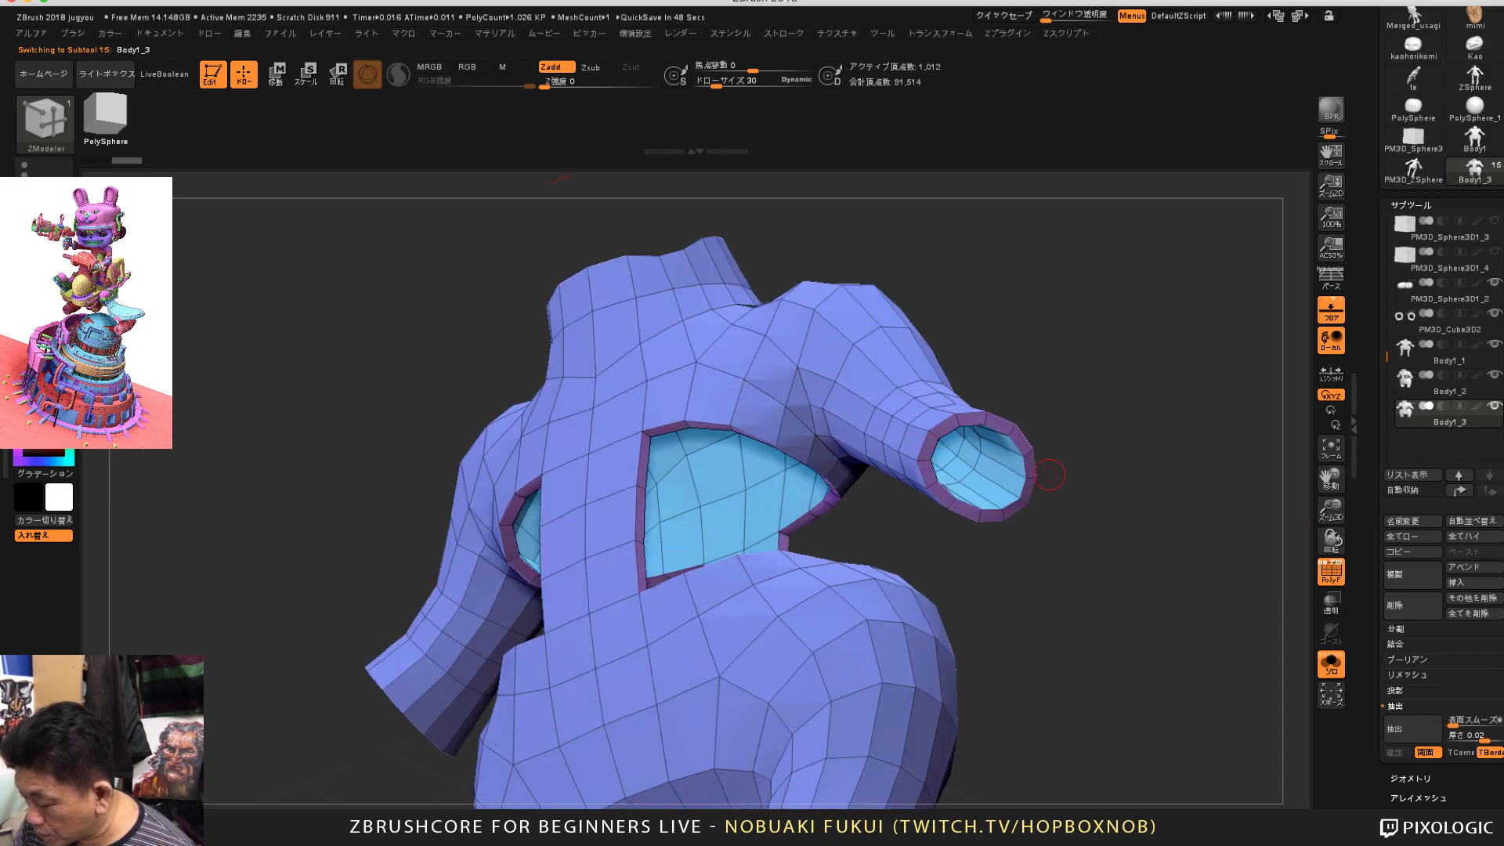
pyautogui.moveTo(1050, 475); pyautogui.dragTo(1030, 427)
pyautogui.moveTo(1112, 533); pyautogui.dragTo(1067, 528)
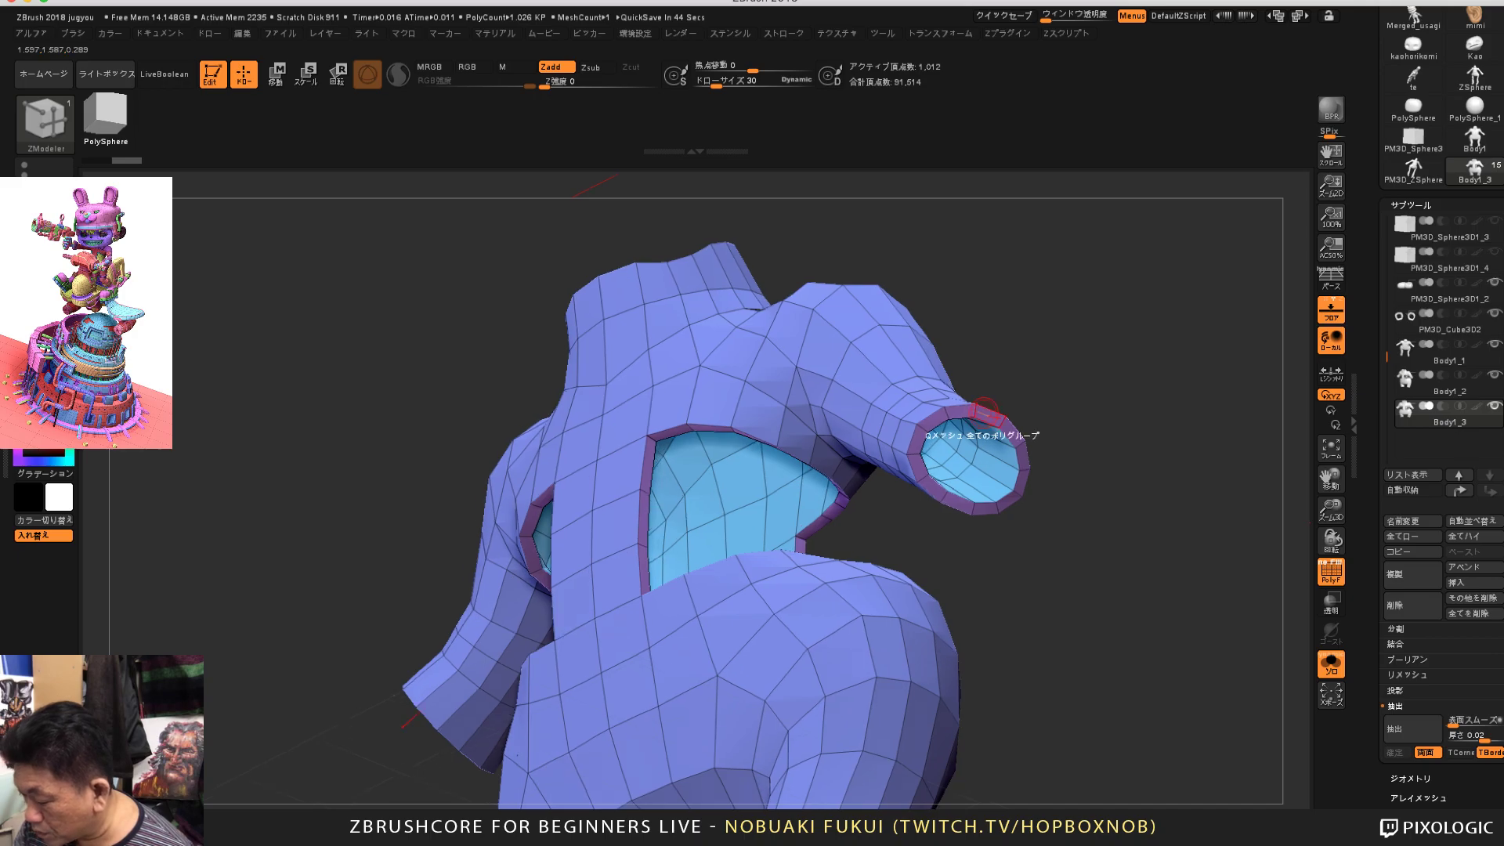
pyautogui.moveTo(1035, 385); pyautogui.dragTo(1009, 443)
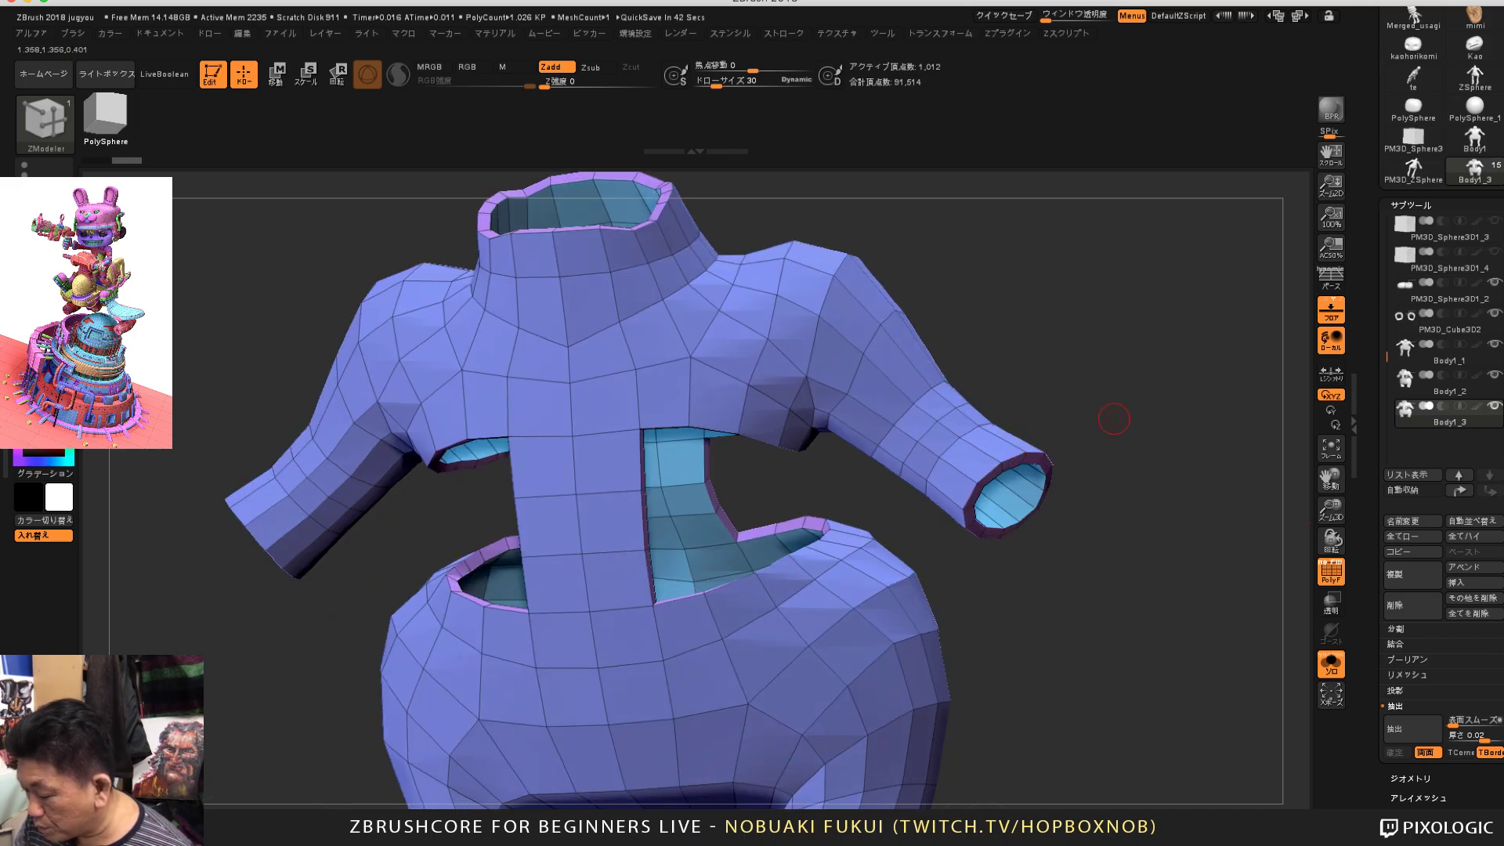
# Step: Hide the outer and inner surface polygroups of the duplicated clothing so only the purple rim strips stay visible
pyautogui.moveTo(1114, 419); pyautogui.dragTo(1072, 445)
pyautogui.keyDown('ctrl'); pyautogui.keyDown('shift'); pyautogui.click(994, 430); pyautogui.keyUp('shift'); pyautogui.keyUp('ctrl')
pyautogui.keyDown('ctrl'); pyautogui.keyDown('shift'); pyautogui.click(992, 426); pyautogui.keyUp('shift'); pyautogui.keyUp('ctrl')
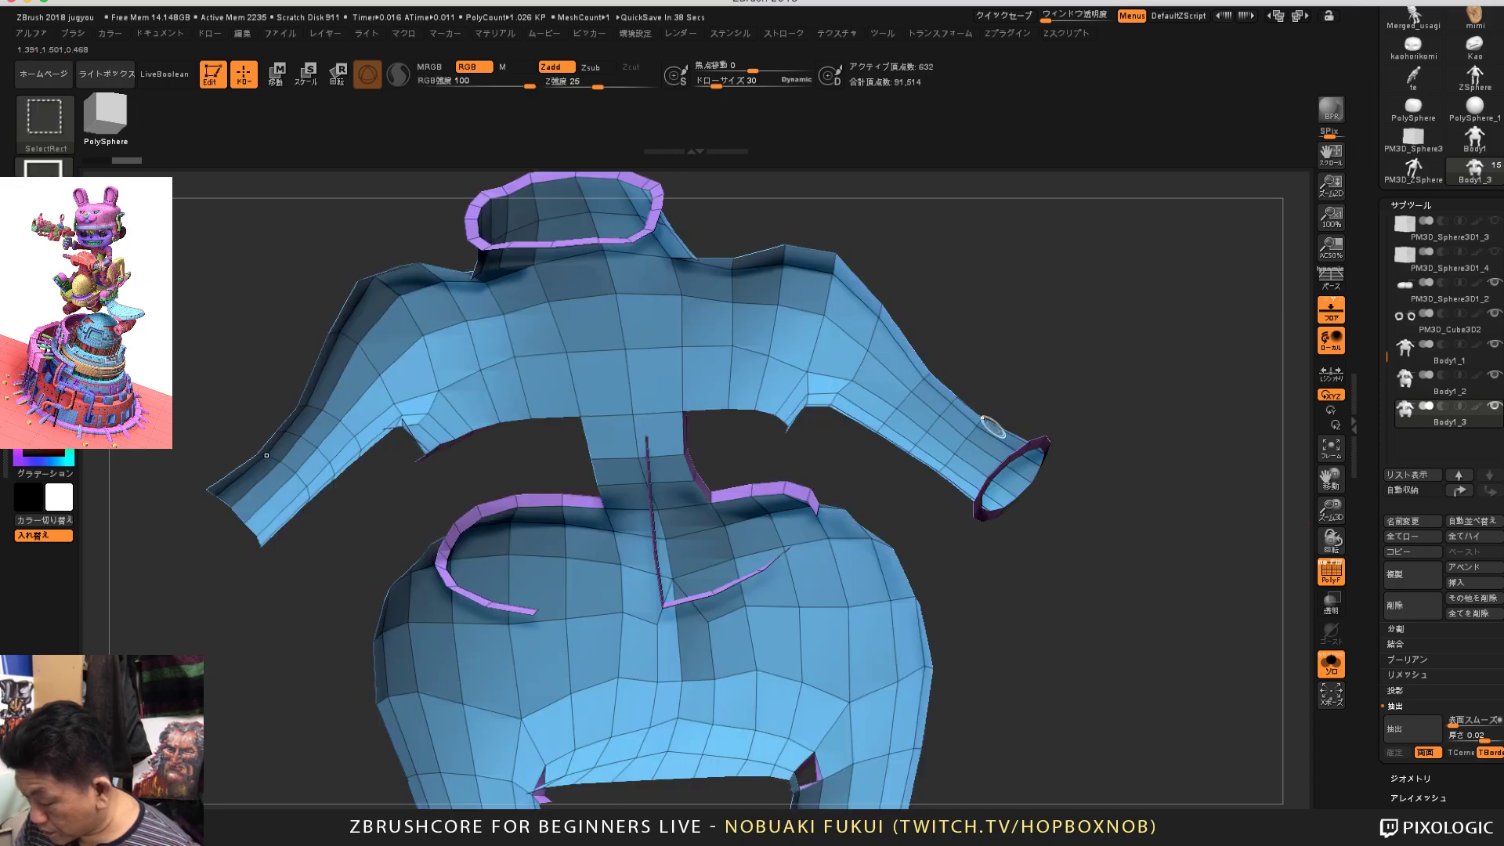
pyautogui.keyDown('ctrl'); pyautogui.keyDown('shift'); pyautogui.click(976, 452); pyautogui.keyUp('shift'); pyautogui.keyUp('ctrl')
pyautogui.keyDown('alt'); pyautogui.moveTo(1085, 423); pyautogui.dragTo(1003, 399); pyautogui.keyUp('alt')
pyautogui.moveTo(940, 517); pyautogui.dragTo(1158, 422)
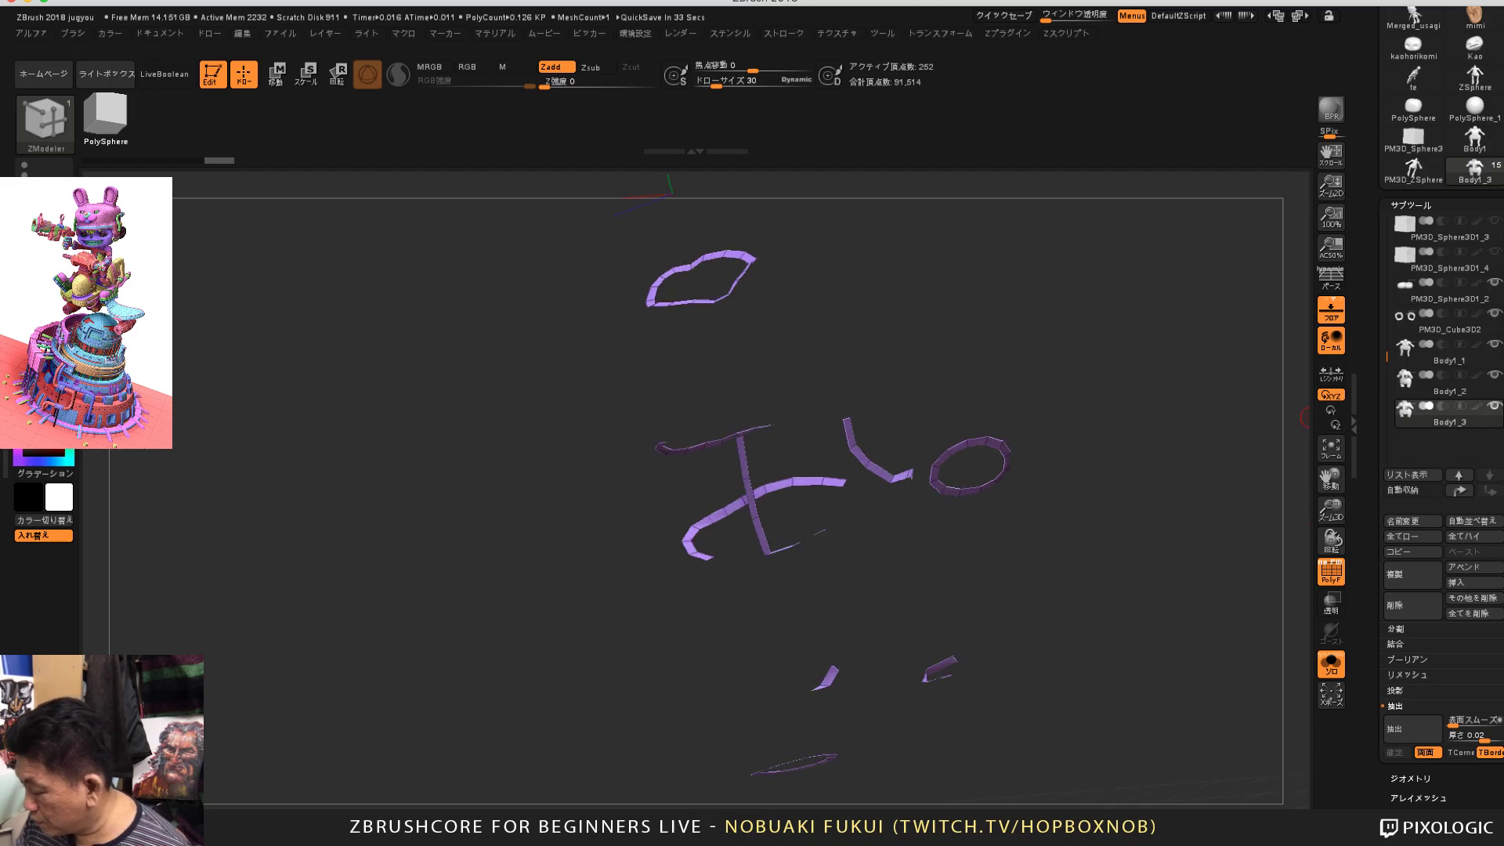
# Step: Delete the hidden polygons of the duplicated clothing to keep only the rim strips
pyautogui.scroll(-5, 1442, 423)
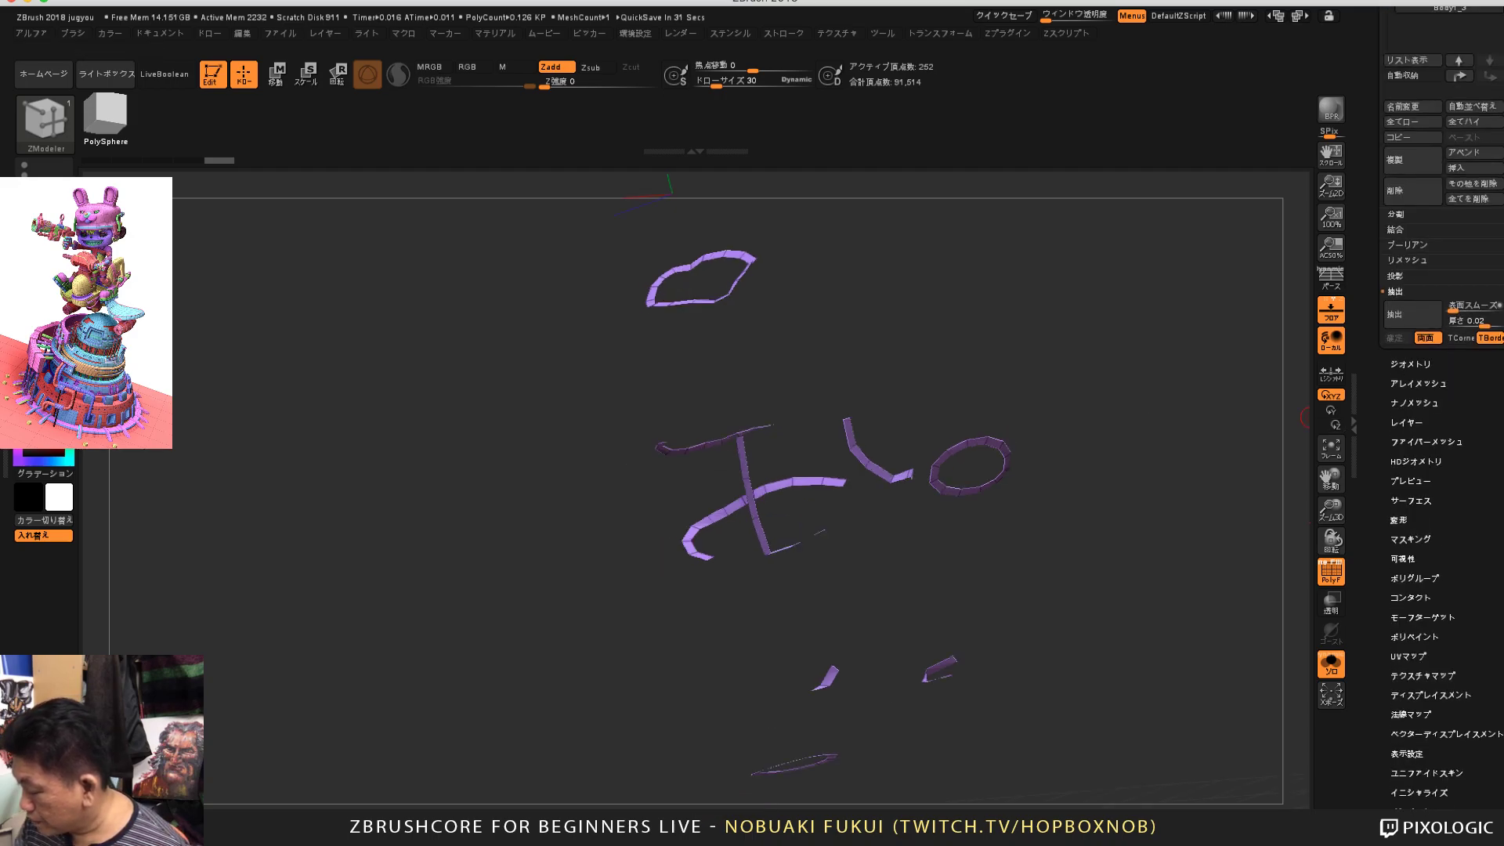
pyautogui.click(1411, 365)
pyautogui.moveTo(1458, 301); pyautogui.dragTo(1457, 556)
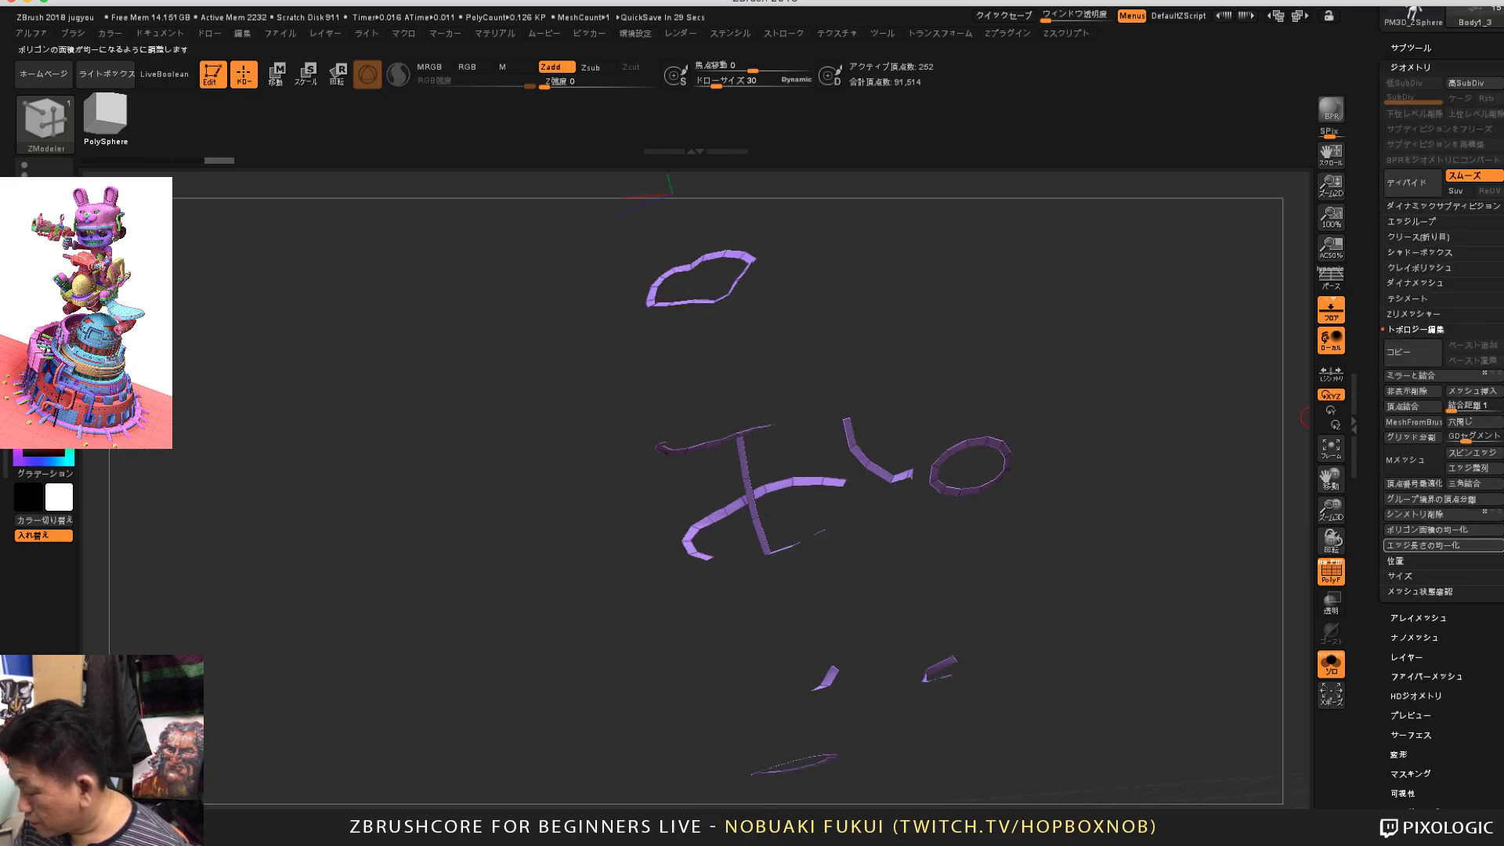
pyautogui.click(1411, 390)
pyautogui.scroll(5, 1410, 439)
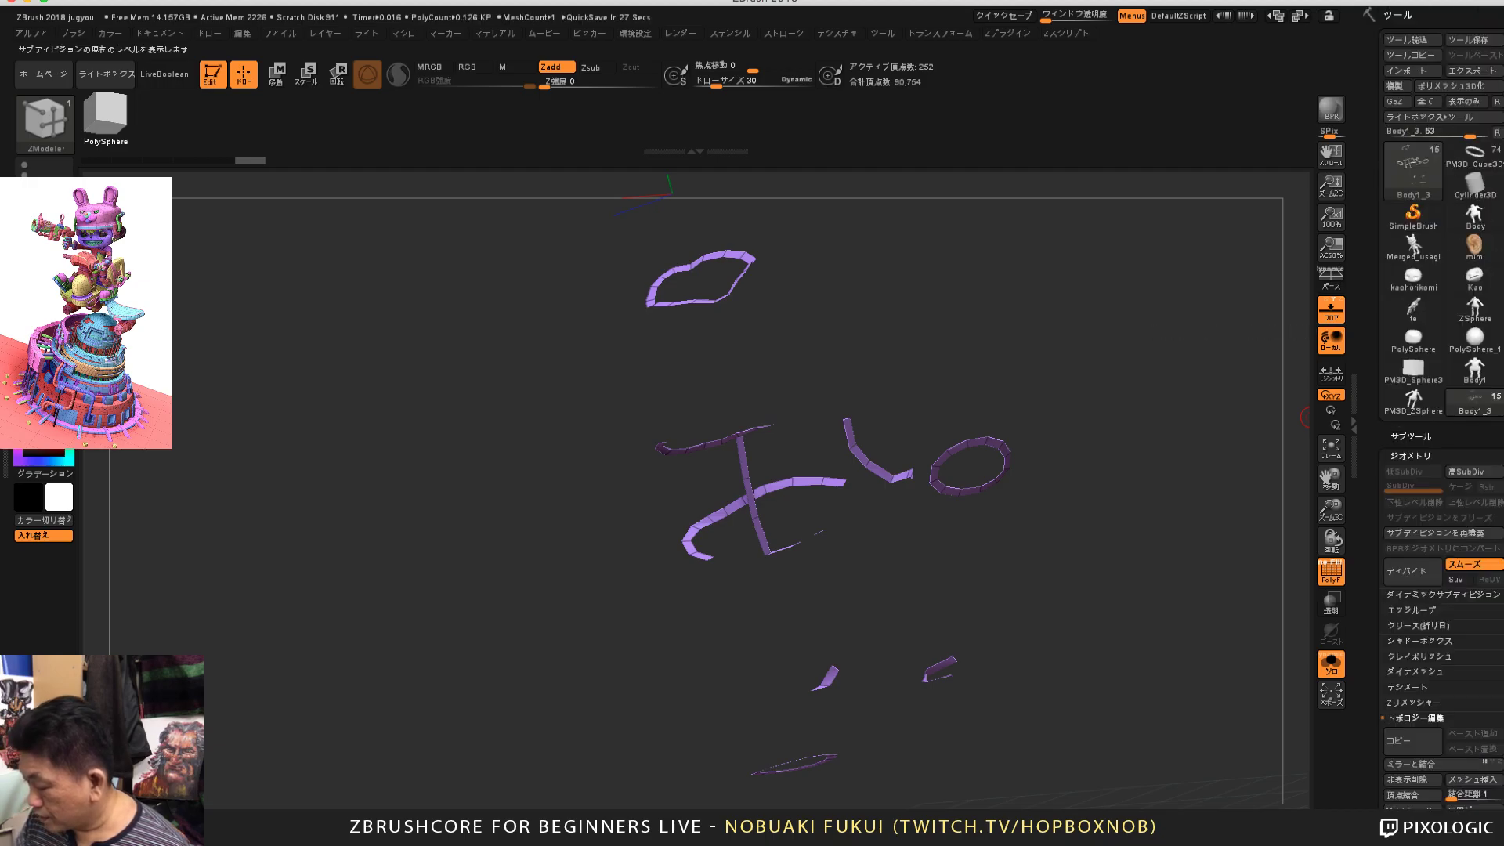
# Step: Extrude the rim strips into solid trim bands with the ZModeler QMesh action on all polygroups
pyautogui.moveTo(1273, 442); pyautogui.dragTo(1176, 568)
pyautogui.moveTo(1097, 533); pyautogui.dragTo(1107, 467)
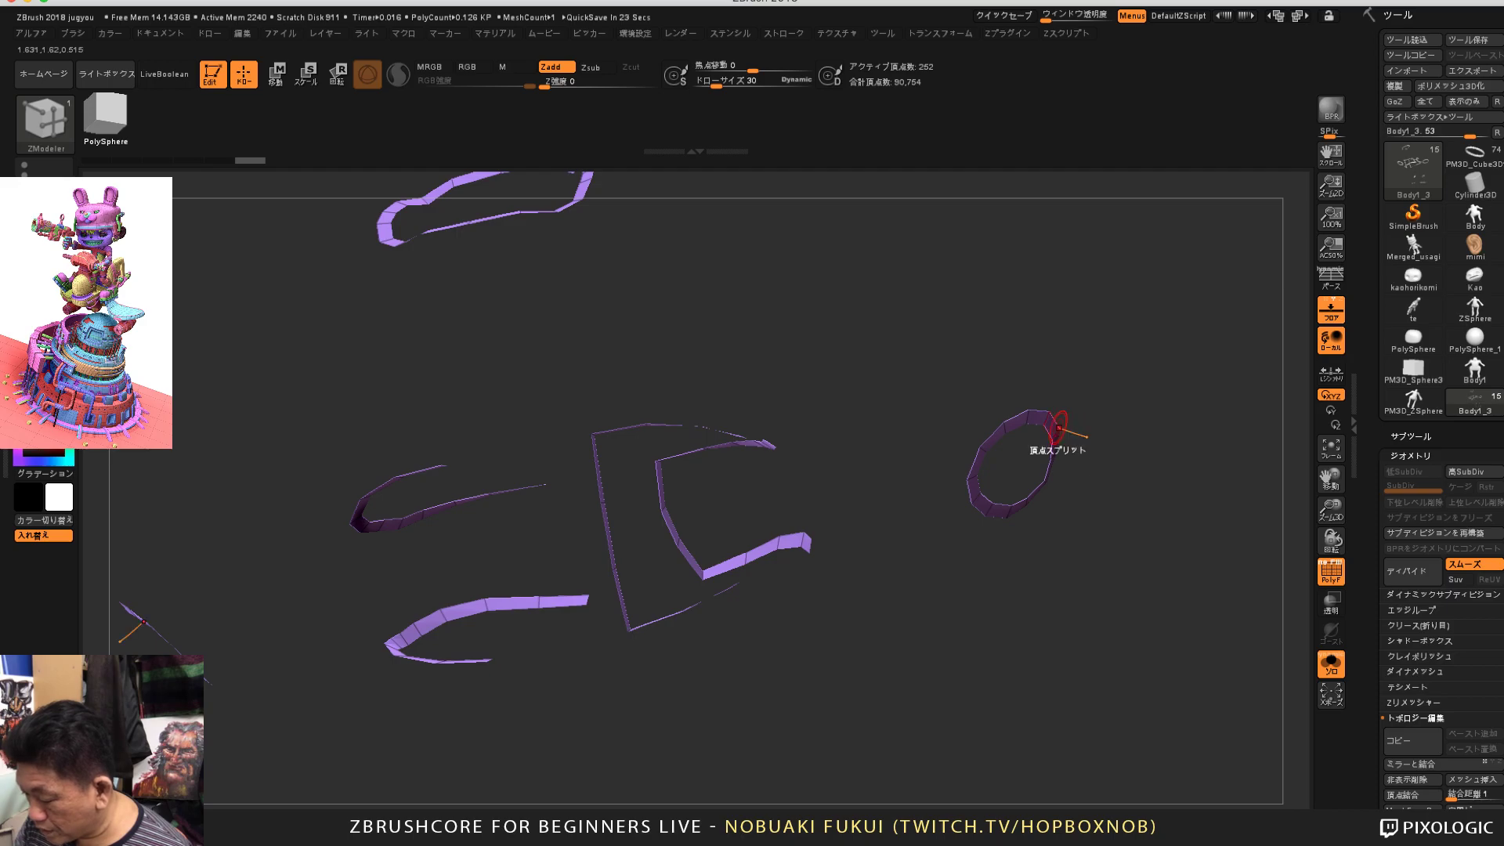
pyautogui.moveTo(748, 556); pyautogui.dragTo(734, 530)
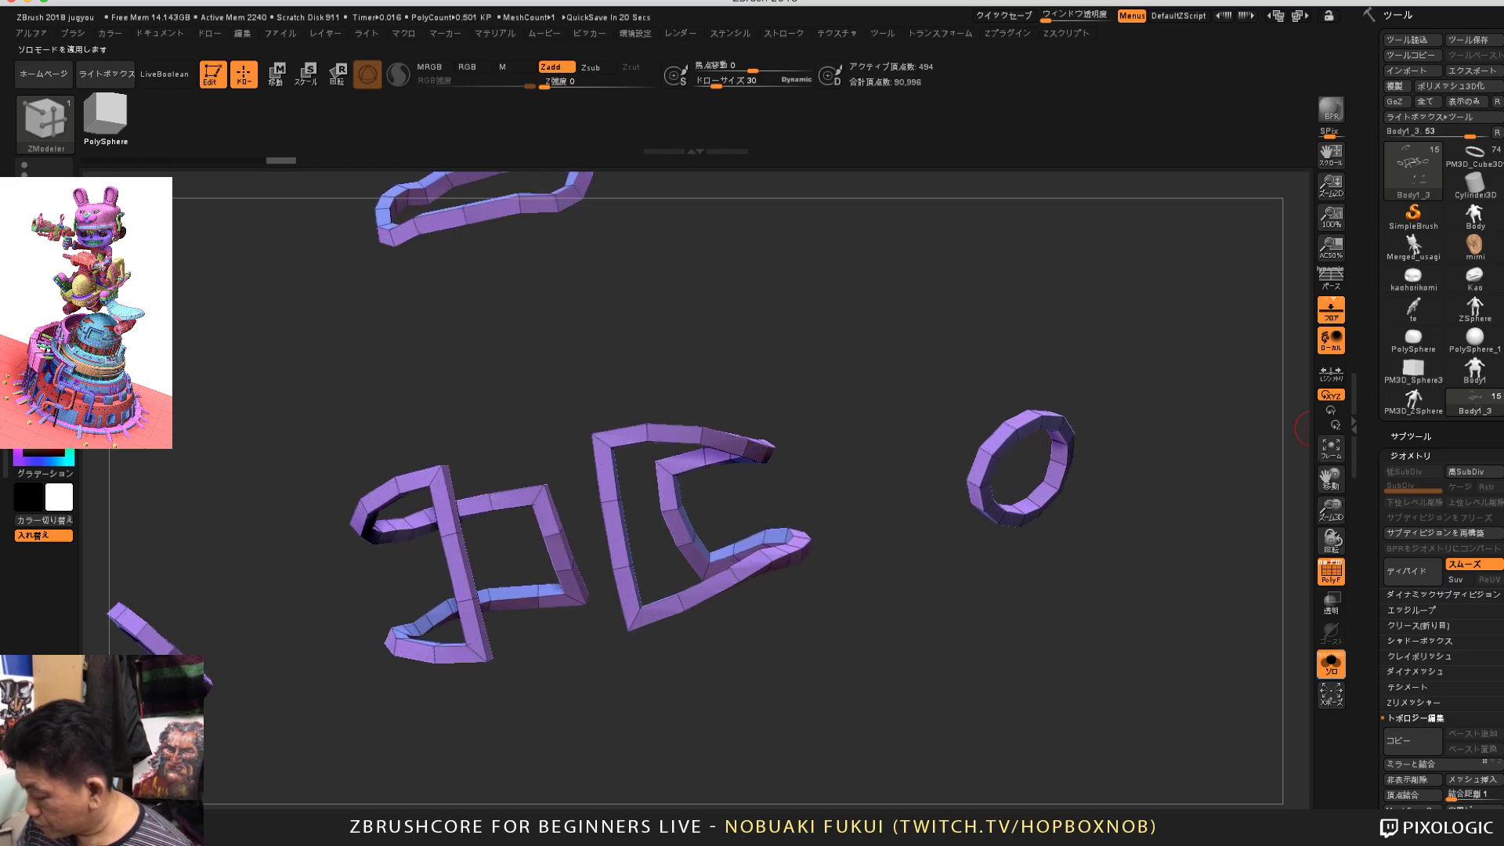
# Step: Leave solo mode, select the clothing subtool and check the clothing and its trim on the whole character
pyautogui.click(1331, 664)
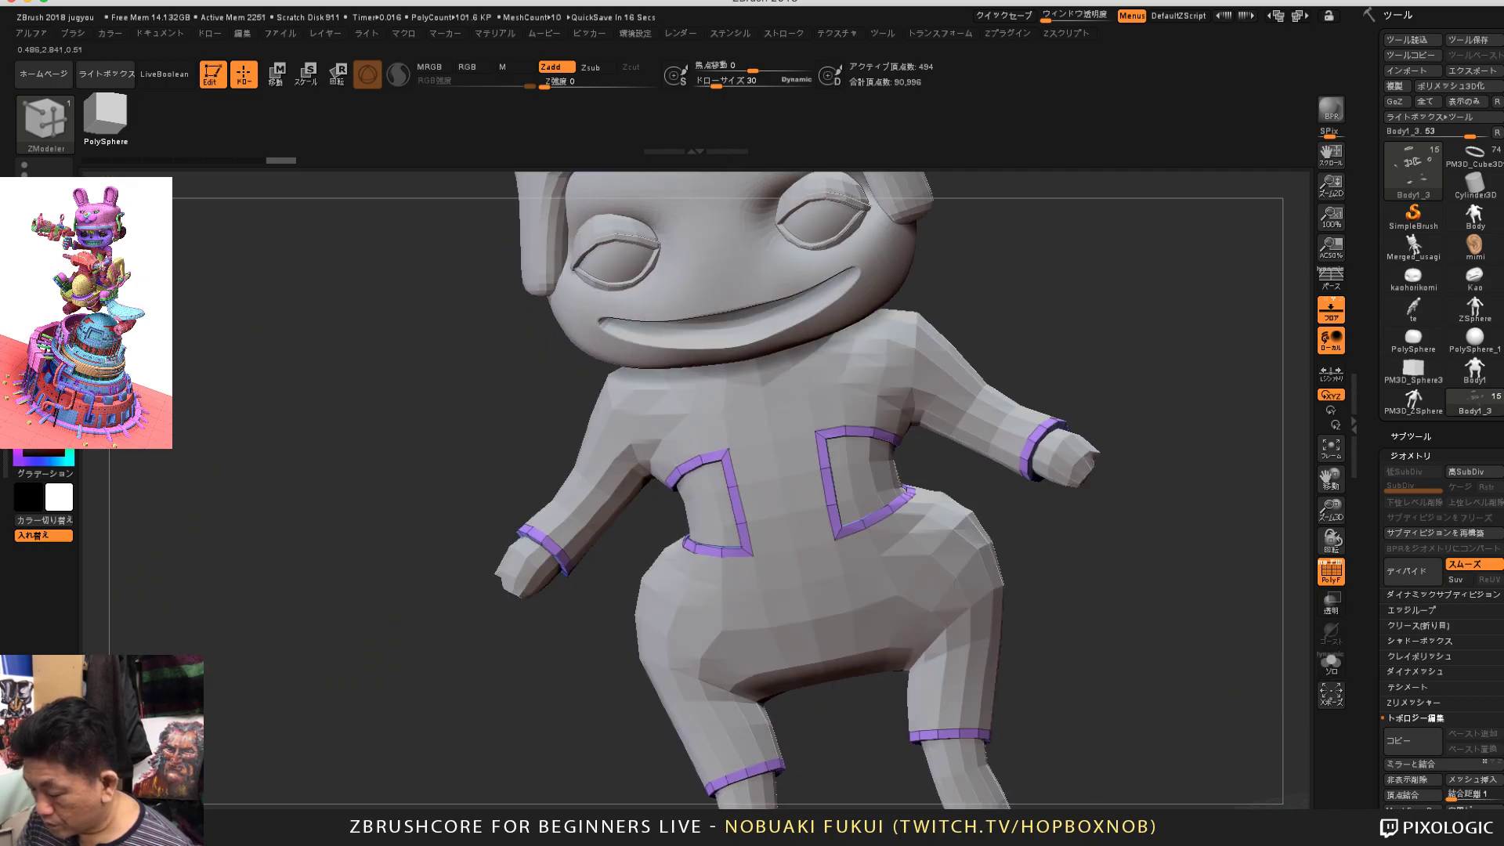
pyautogui.keyDown('alt'); pyautogui.click(975, 569); pyautogui.keyUp('alt')
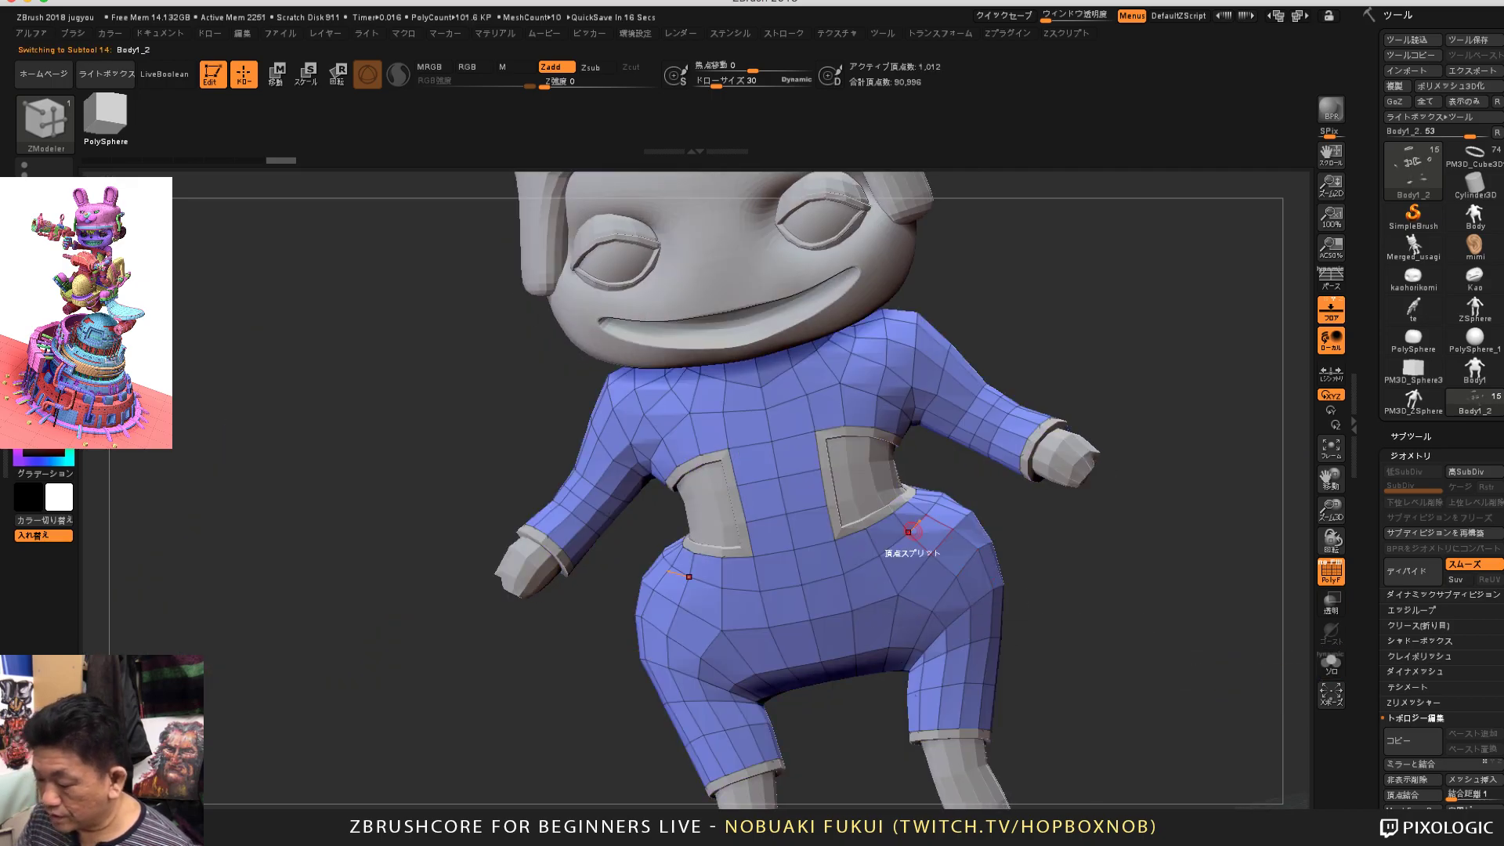
pyautogui.moveTo(1140, 615); pyautogui.dragTo(1104, 693)
pyautogui.keyDown('alt'); pyautogui.moveTo(1113, 540); pyautogui.dragTo(1303, 555); pyautogui.keyUp('alt')
pyautogui.moveTo(1055, 475); pyautogui.dragTo(1046, 473)
# Step: Select the face subtool and insert the mimi ear model as a new subtool directly below it
pyautogui.keyDown('alt'); pyautogui.click(845, 485); pyautogui.keyUp('alt')
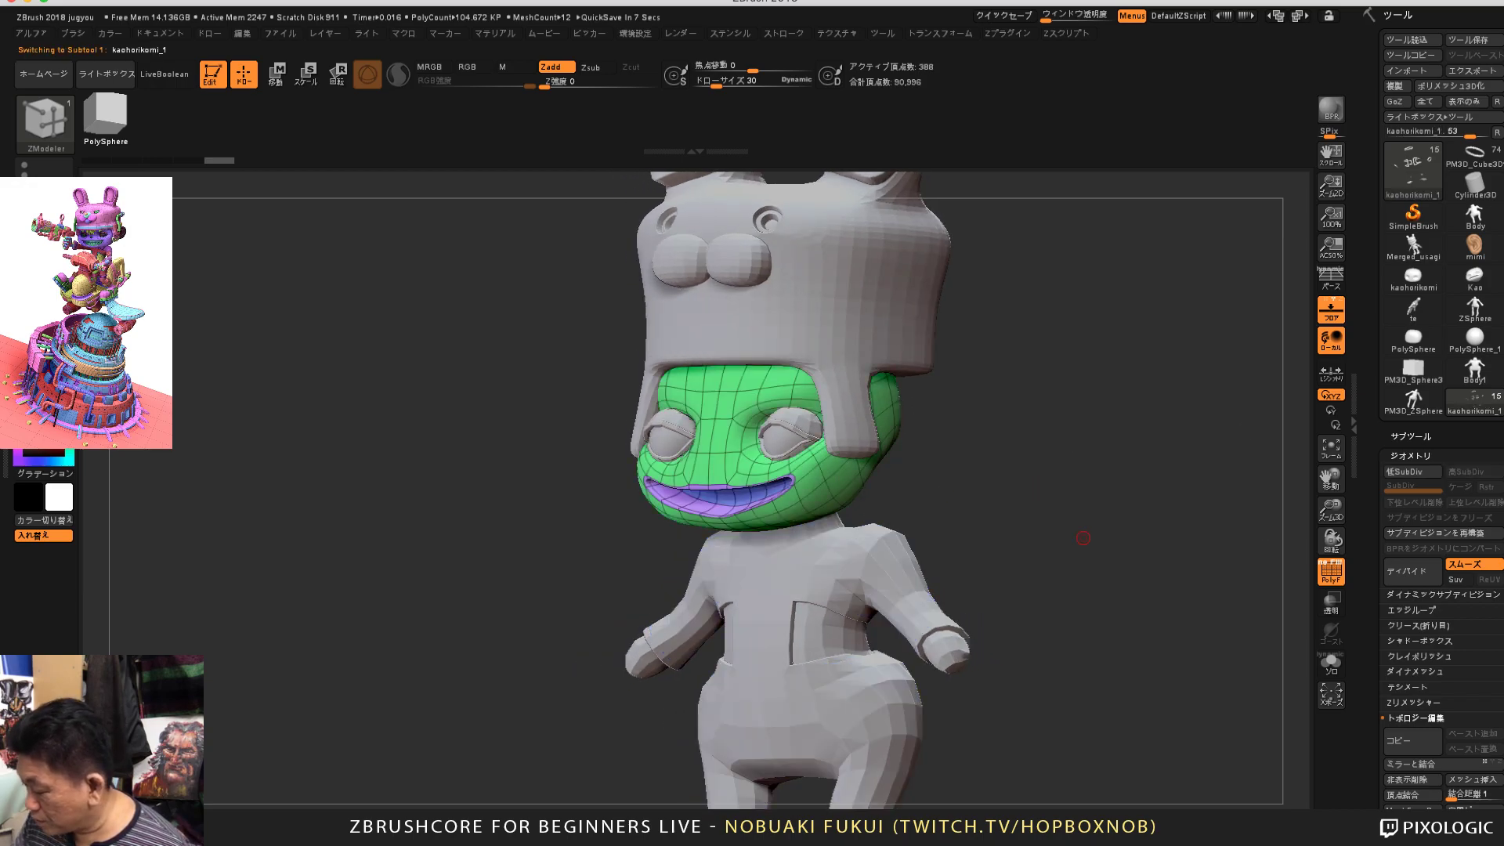
pyautogui.click(1411, 437)
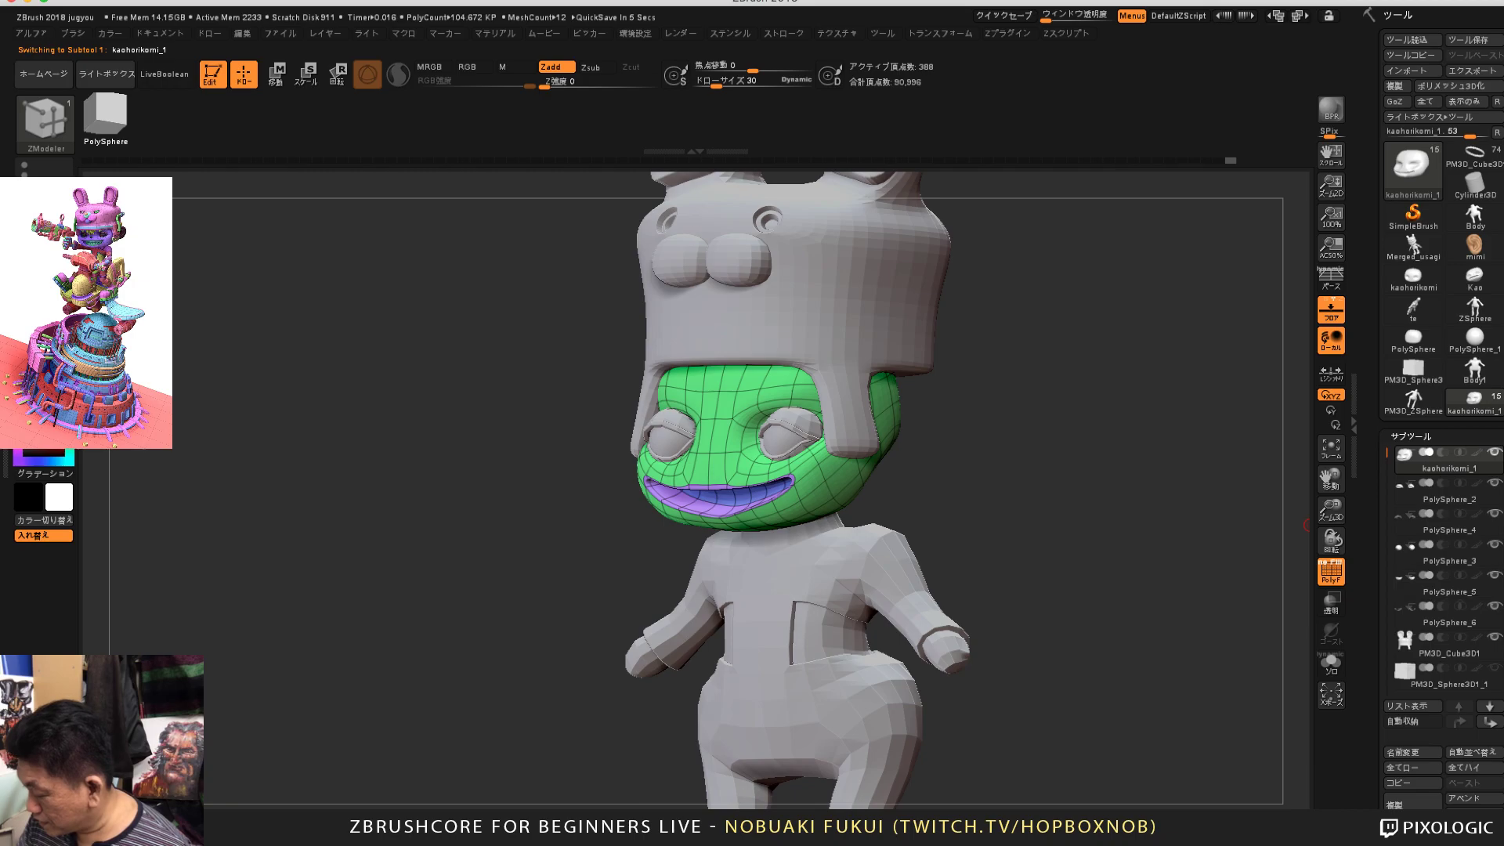
pyautogui.scroll(-3, 1414, 603)
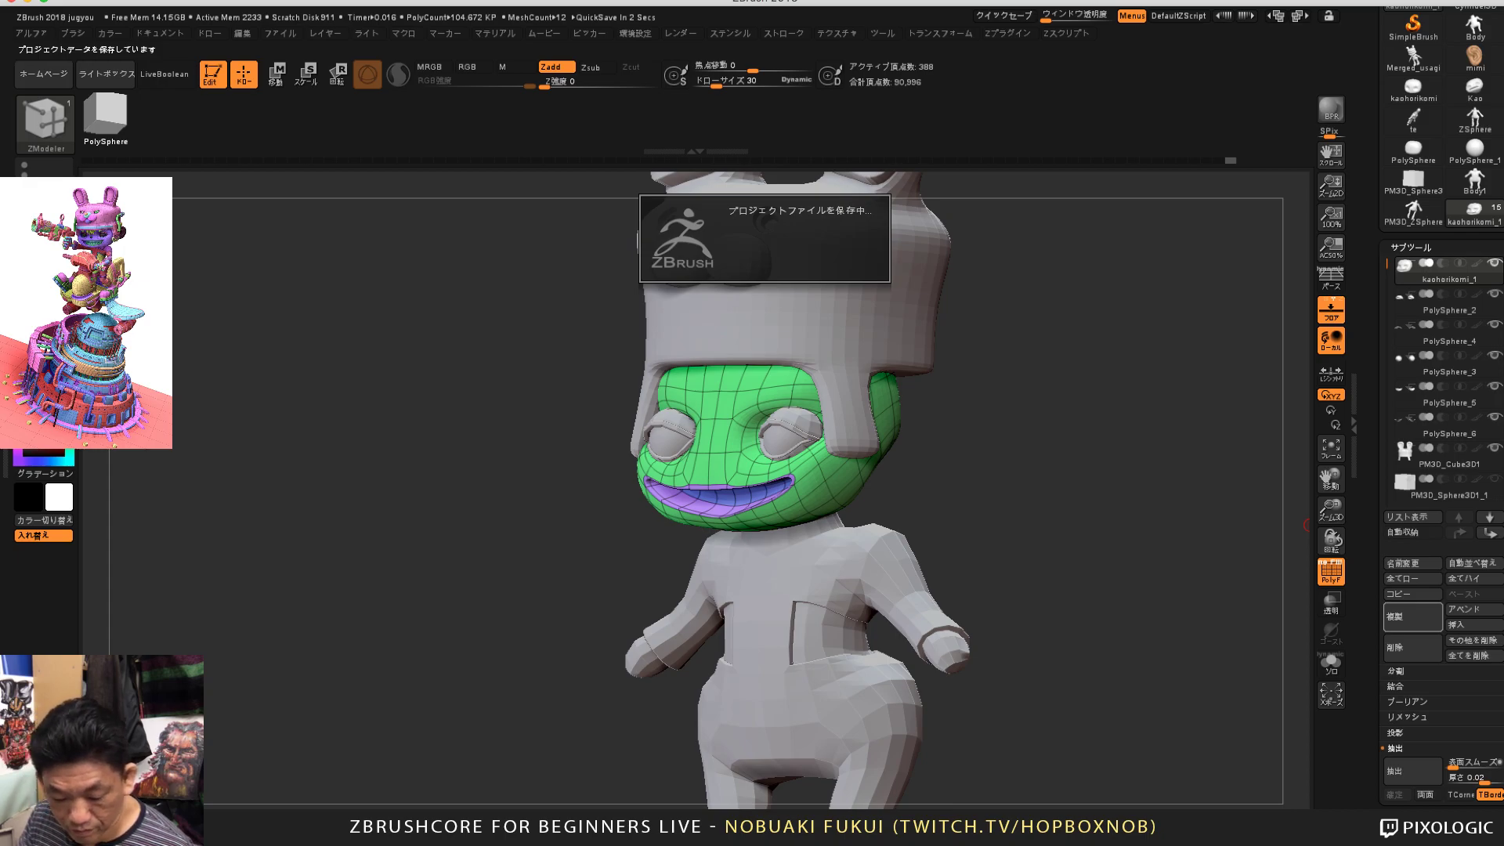
pyautogui.click(1473, 626)
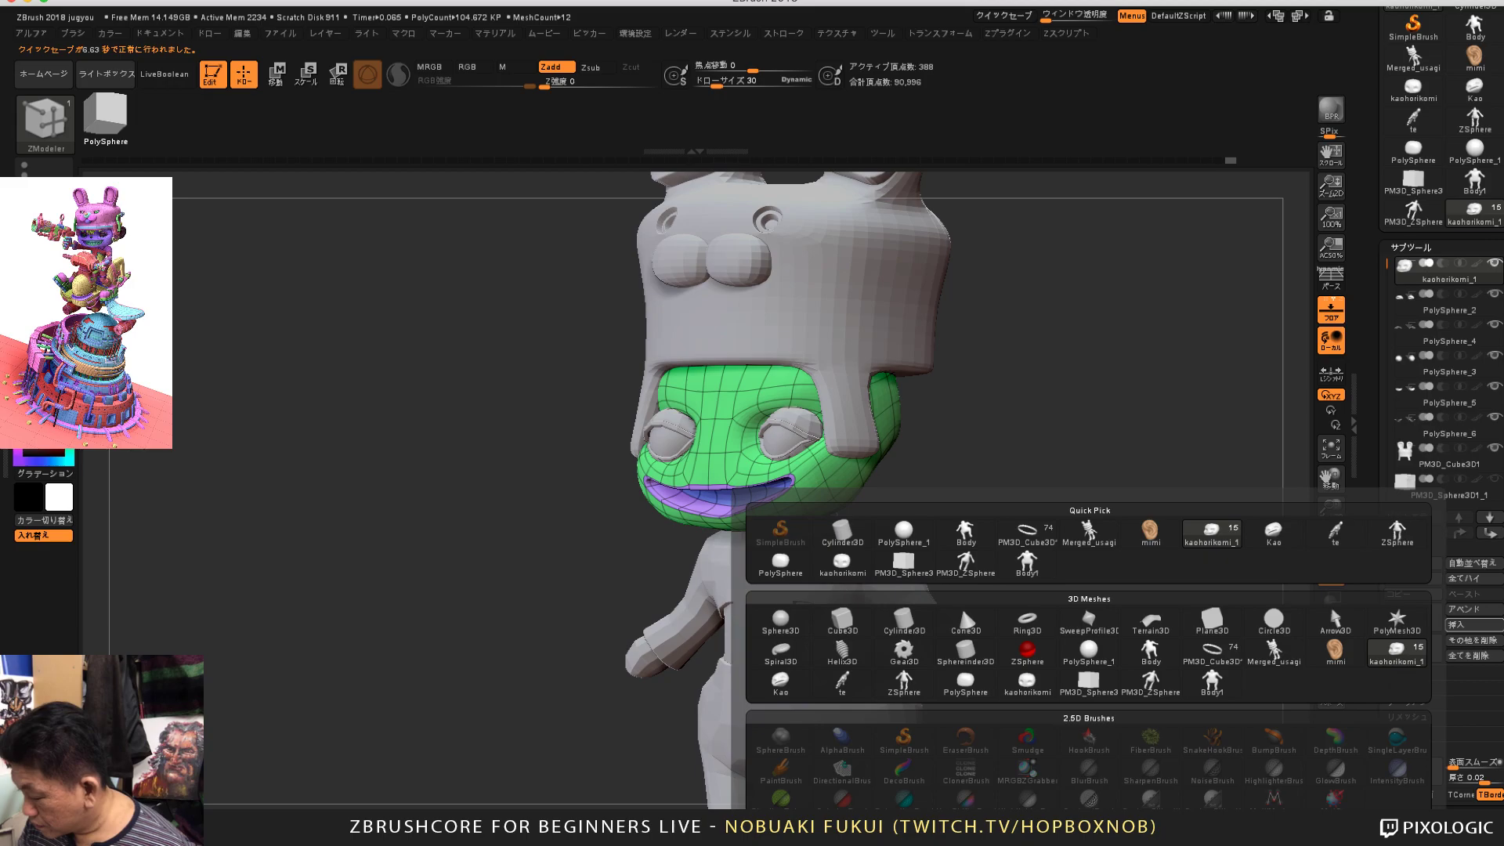
pyautogui.press('Escape')
pyautogui.click(1472, 625)
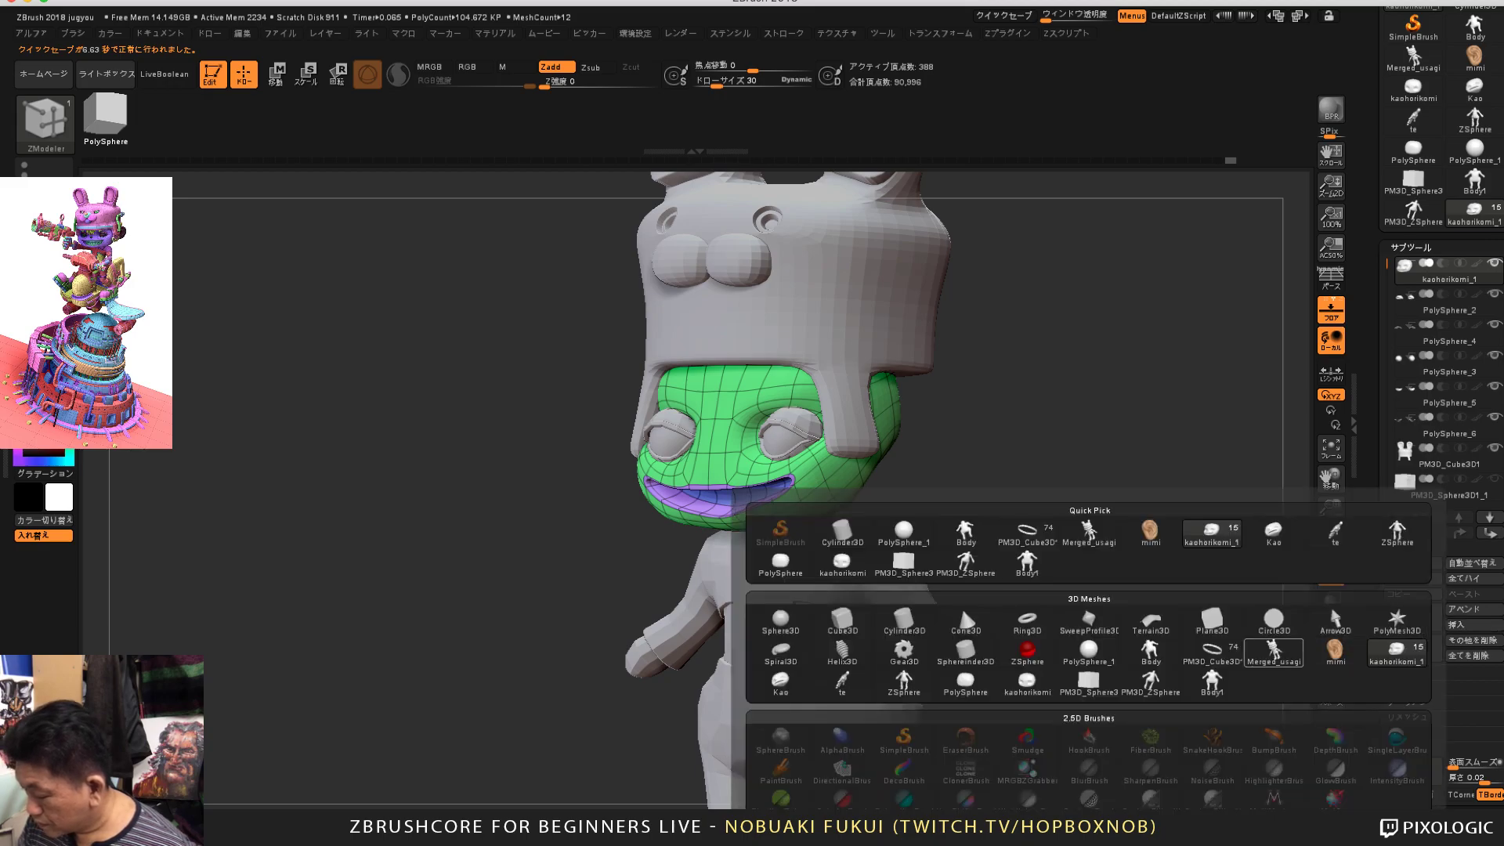
pyautogui.click(1335, 653)
# Step: Shrink the inserted ear with the transform gizmo and position it against the side of the head by the hood flap
pyautogui.keyDown('shift'); pyautogui.moveTo(1115, 638); pyautogui.dragTo(1127, 625); pyautogui.keyUp('shift')
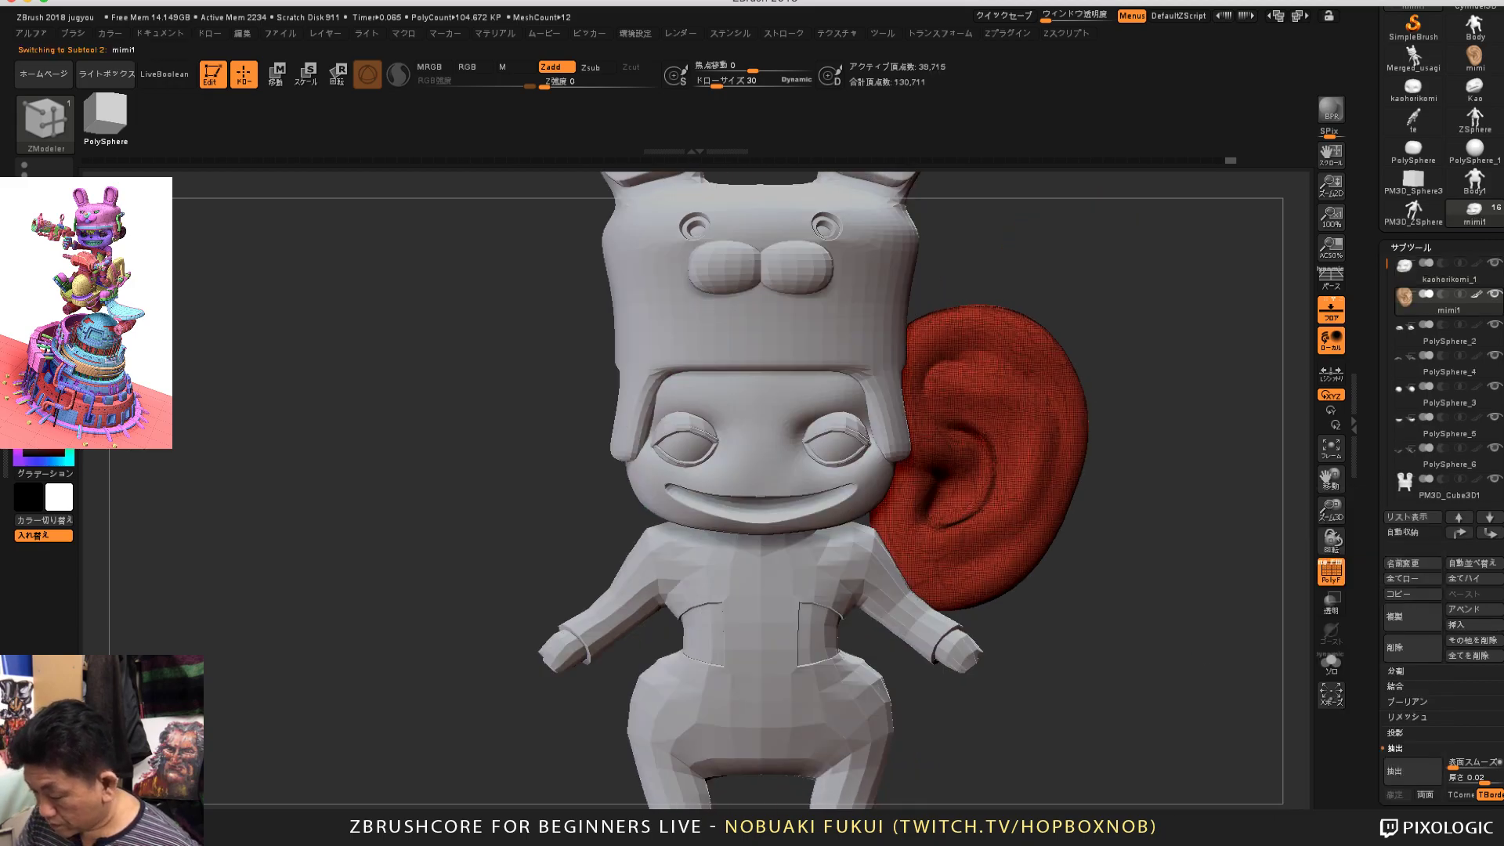
pyautogui.press('w')
pyautogui.moveTo(921, 483); pyautogui.dragTo(889, 541)
pyautogui.moveTo(1113, 619); pyautogui.dragTo(1010, 615)
pyautogui.moveTo(991, 551); pyautogui.dragTo(934, 516)
pyautogui.moveTo(893, 447); pyautogui.dragTo(936, 448)
pyautogui.moveTo(1058, 603); pyautogui.dragTo(1148, 605)
pyautogui.moveTo(927, 510); pyautogui.dragTo(902, 480)
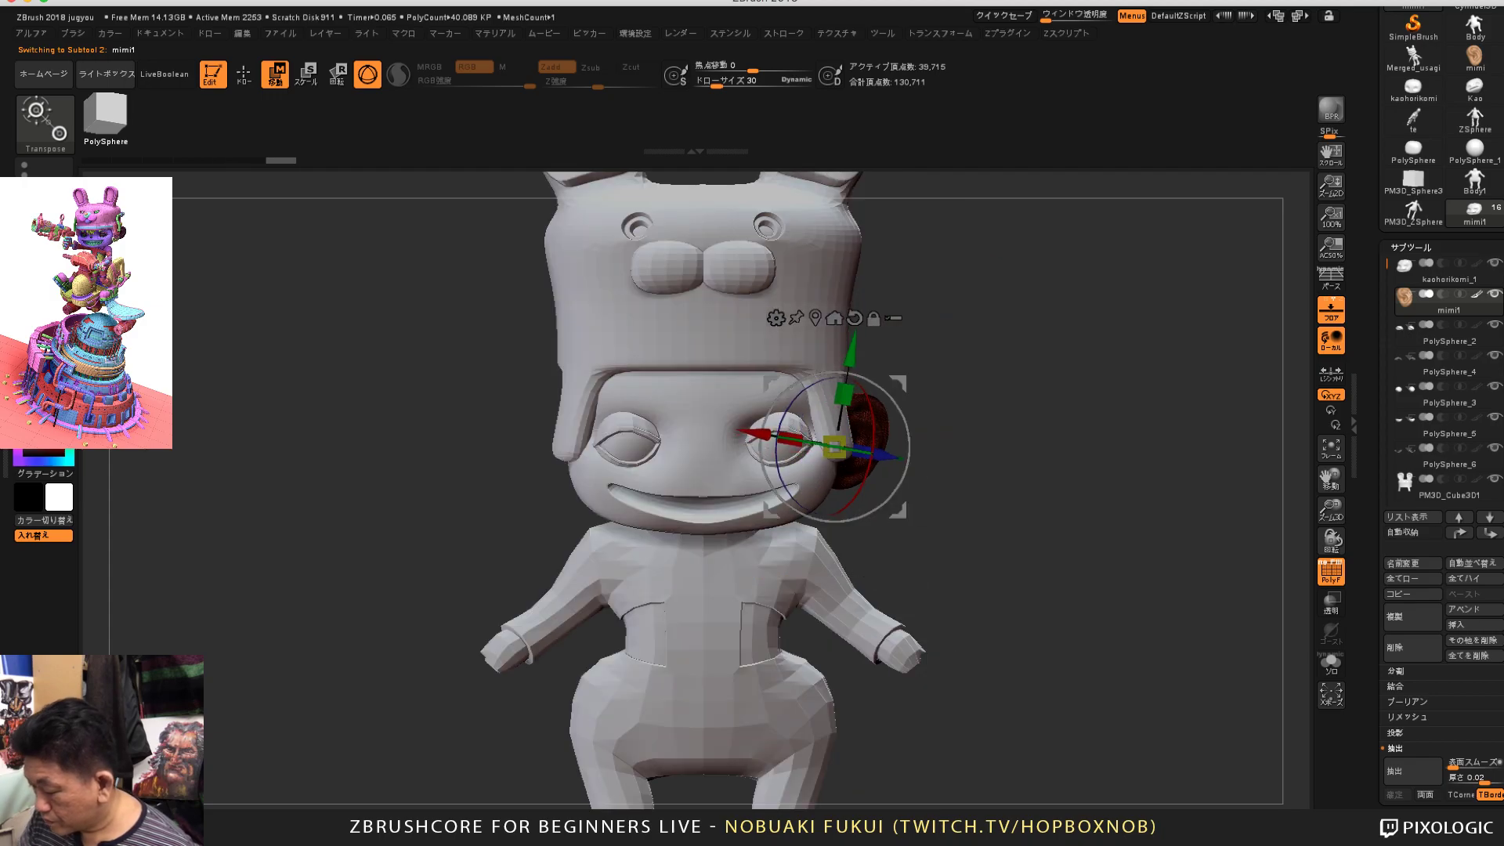
# Step: Mirror the ear subtool to the opposite side of the head with the Deformation Mirror
pyautogui.moveTo(1082, 588); pyautogui.dragTo(1034, 607)
pyautogui.scroll(-10, 1442, 470)
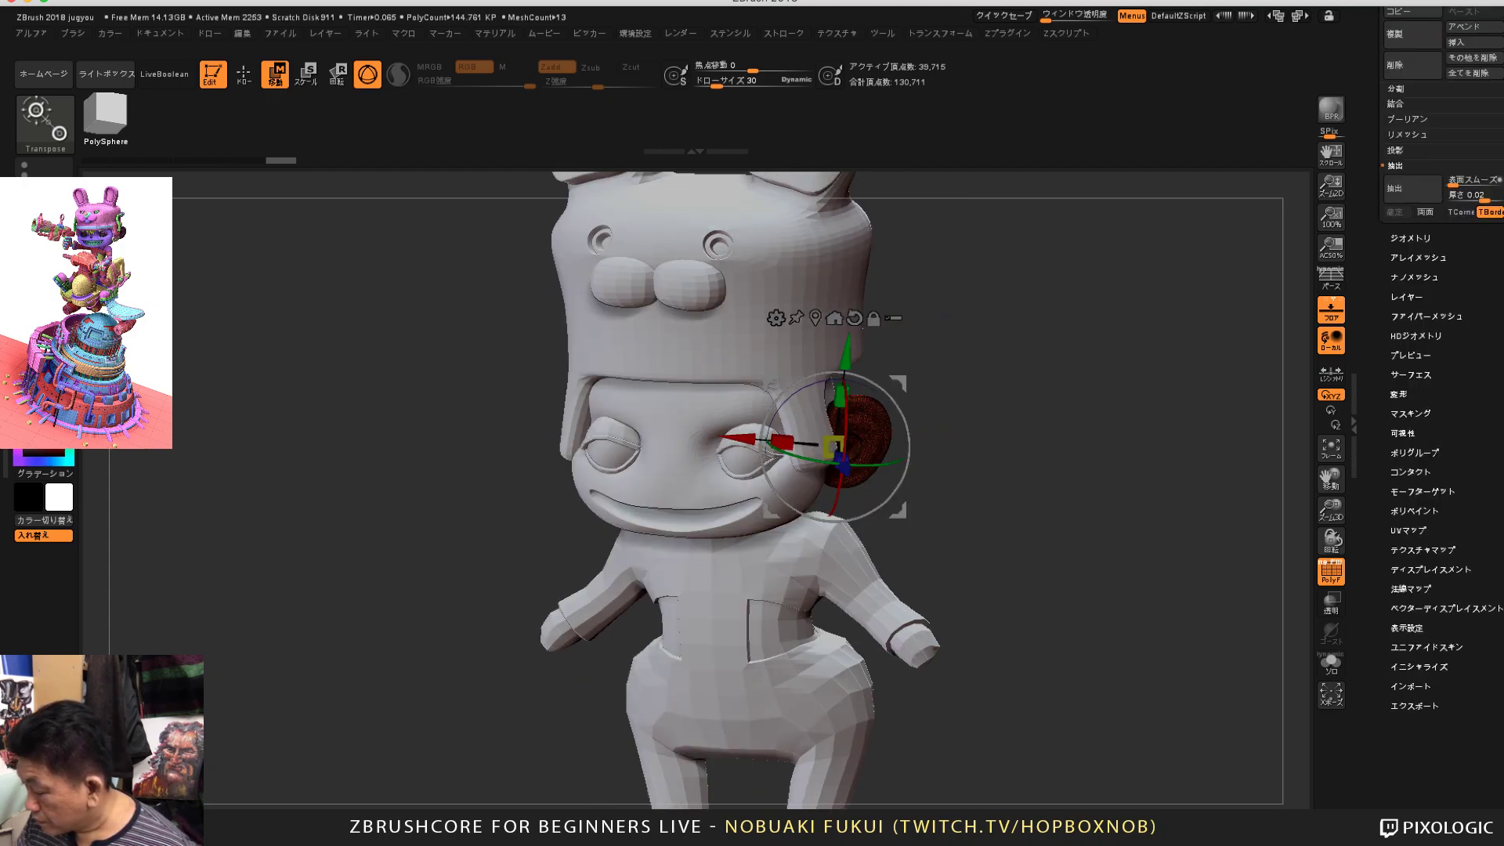
pyautogui.click(1399, 394)
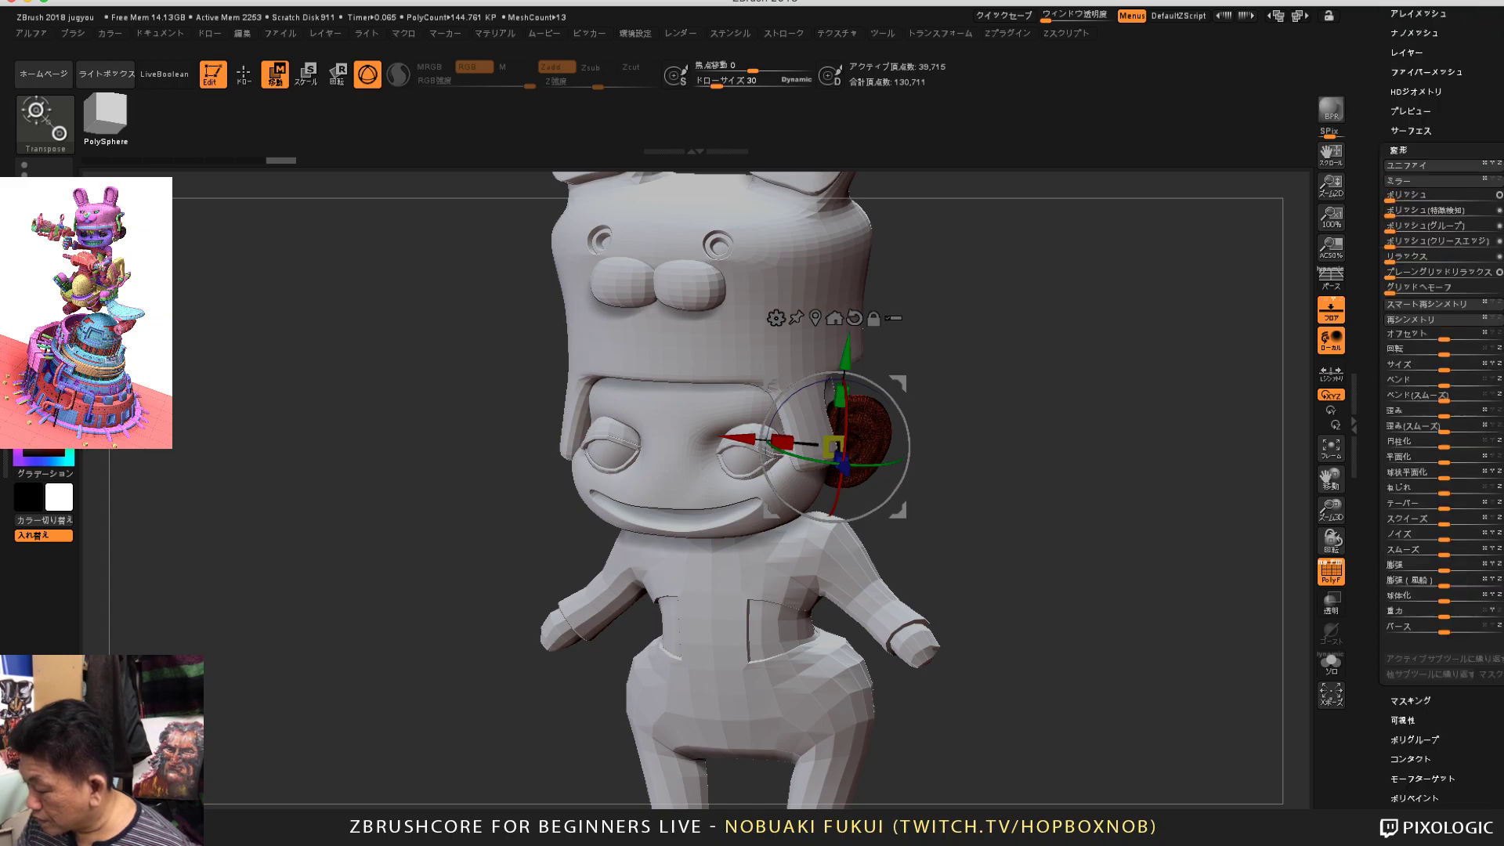
pyautogui.click(1401, 332)
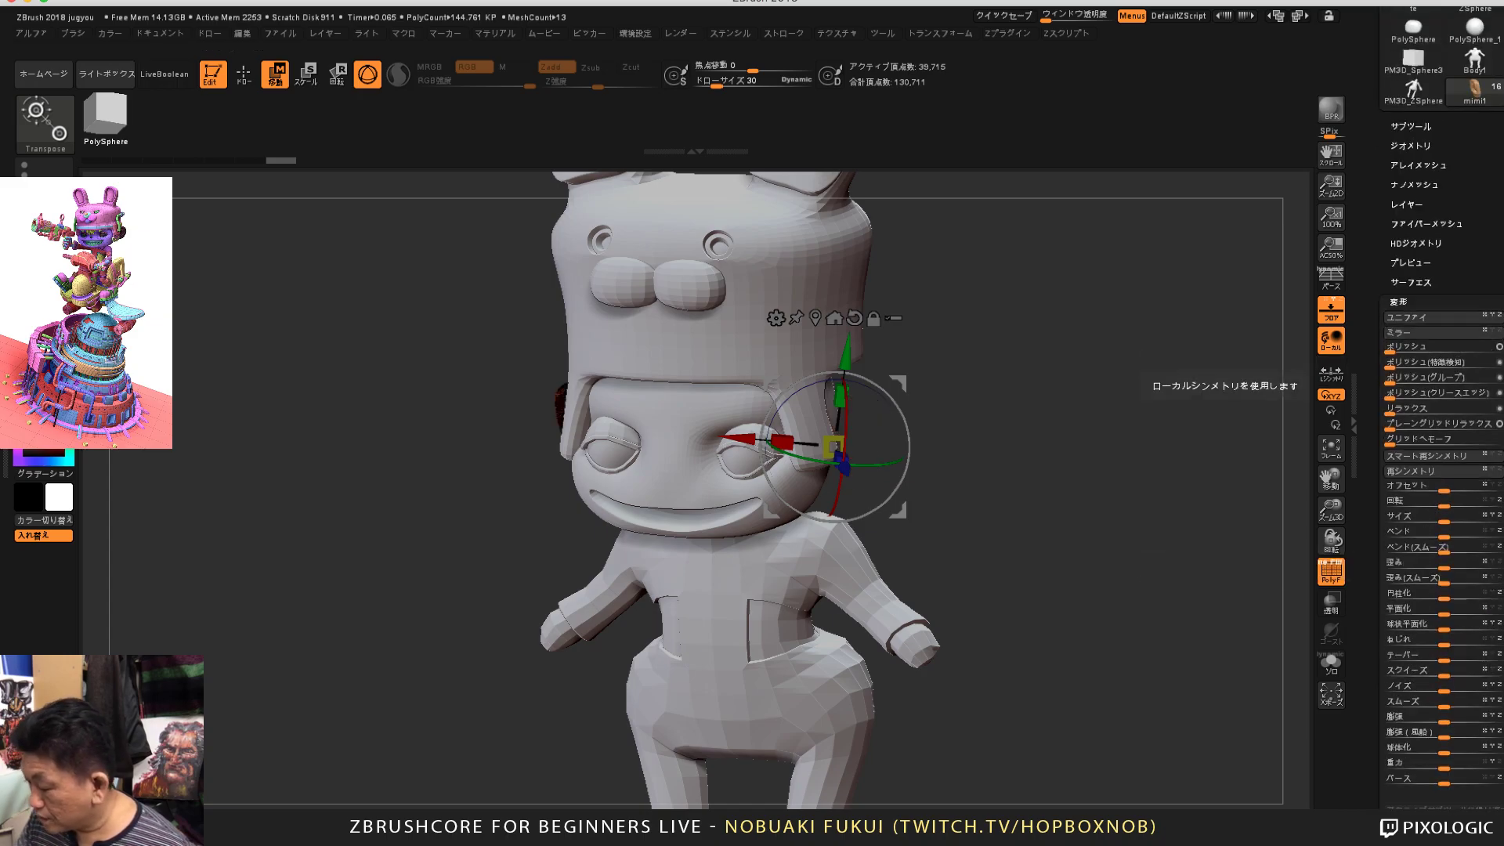
# Step: Apply Mirror and Weld to the ear so the head has an ear on both sides
pyautogui.keyDown('shift'); pyautogui.moveTo(1096, 470); pyautogui.dragTo(1168, 455); pyautogui.keyUp('shift')
pyautogui.scroll(-1, 1441, 235)
pyautogui.click(1411, 128)
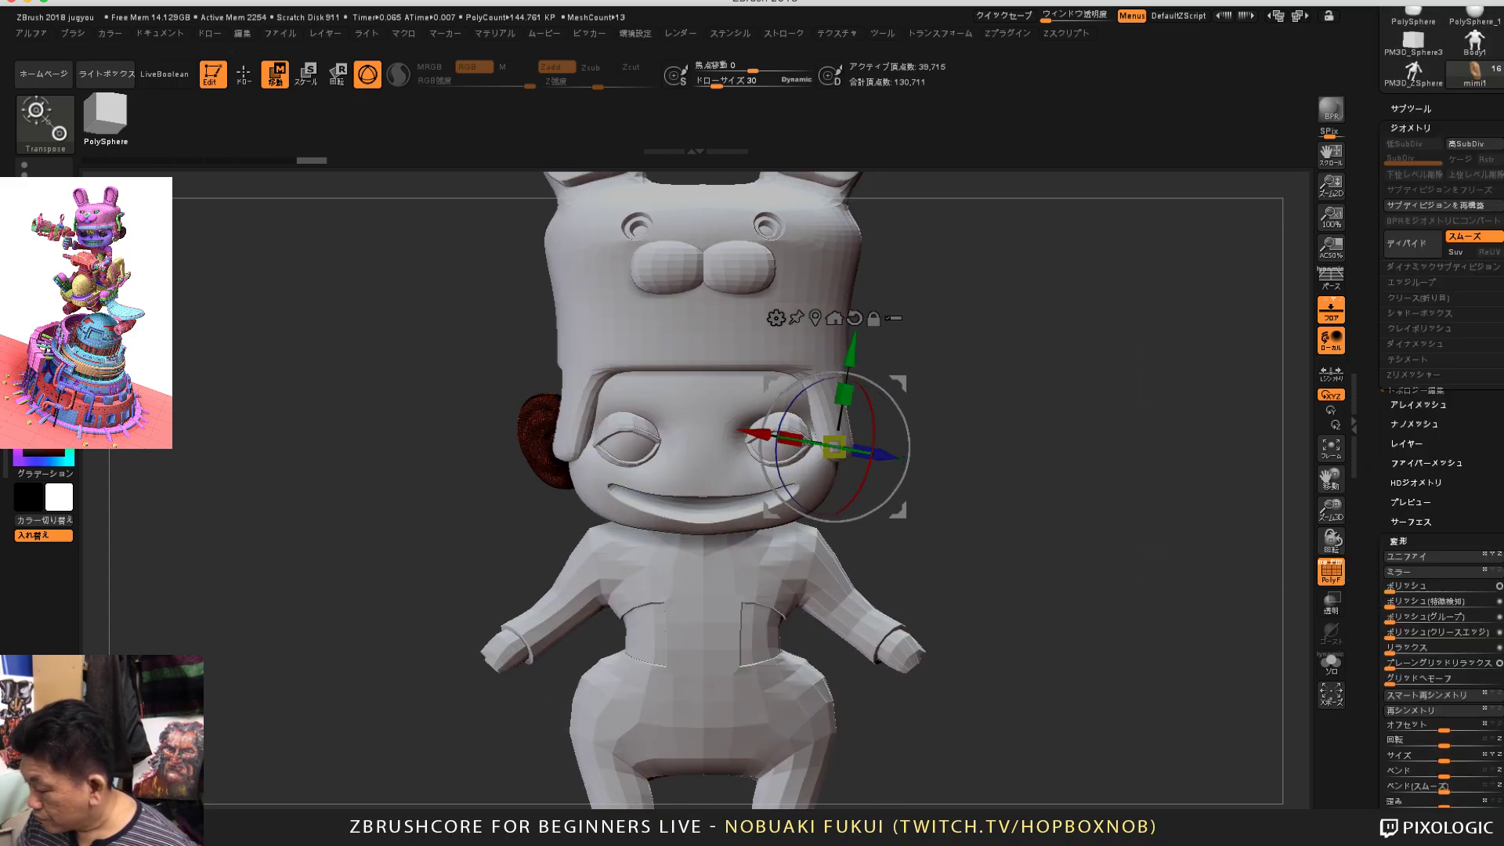
pyautogui.click(1411, 436)
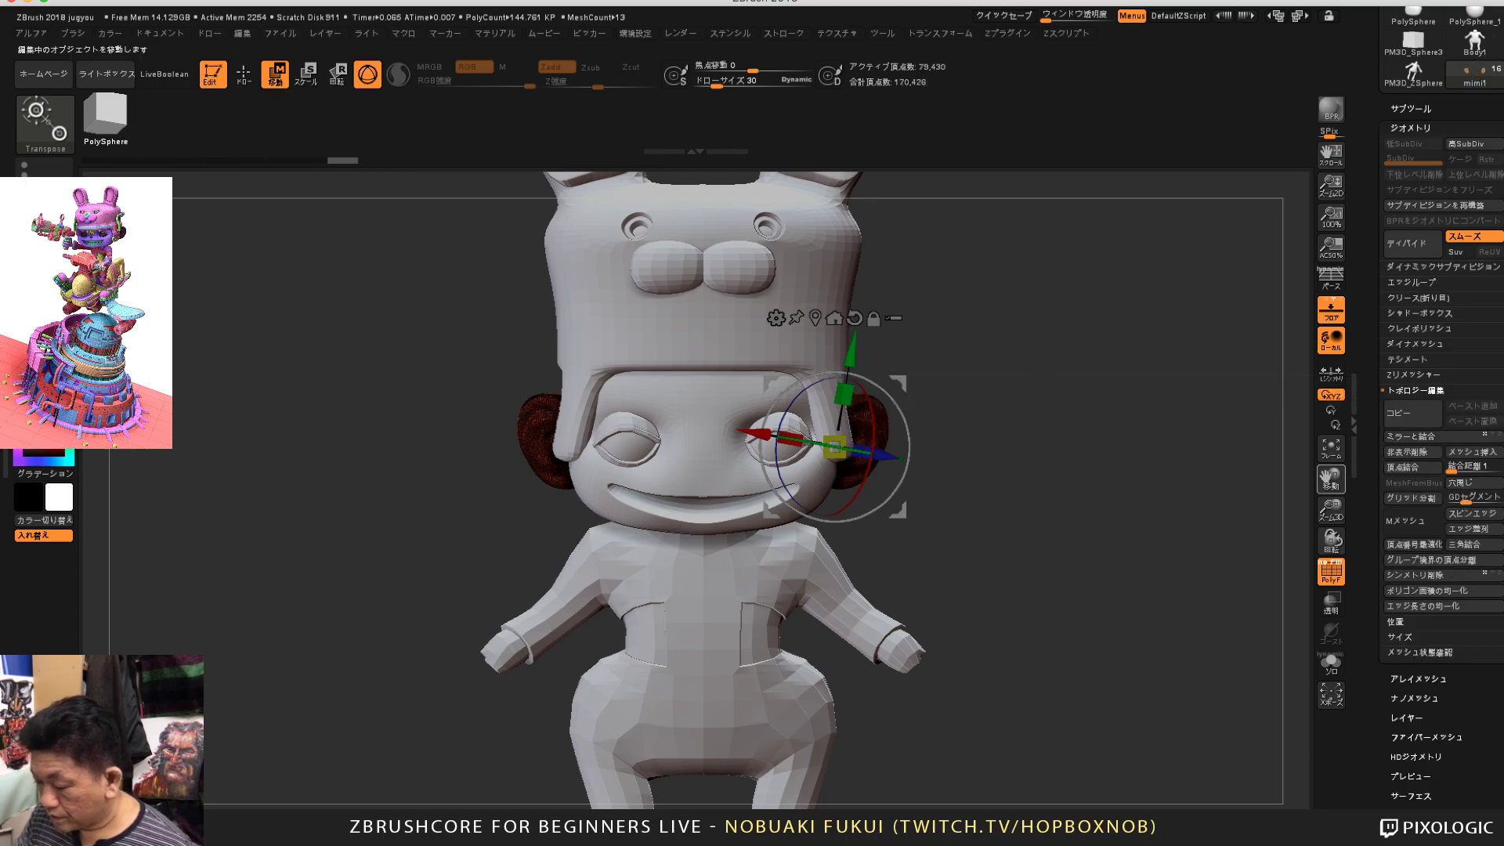
# Step: Make the Body1_2 clothing subtool active and isolate it in Solo mode
pyautogui.keyDown('alt'); pyautogui.moveTo(1097, 470); pyautogui.dragTo(1026, 466); pyautogui.keyUp('alt')
pyautogui.keyDown('alt'); pyautogui.moveTo(1081, 509); pyautogui.dragTo(1092, 399); pyautogui.keyUp('alt')
pyautogui.moveTo(1097, 470); pyautogui.dragTo(988, 725)
pyautogui.keyDown('alt'); pyautogui.click(815, 548); pyautogui.keyUp('alt')
pyautogui.keyDown('alt'); pyautogui.click(774, 462); pyautogui.keyUp('alt')
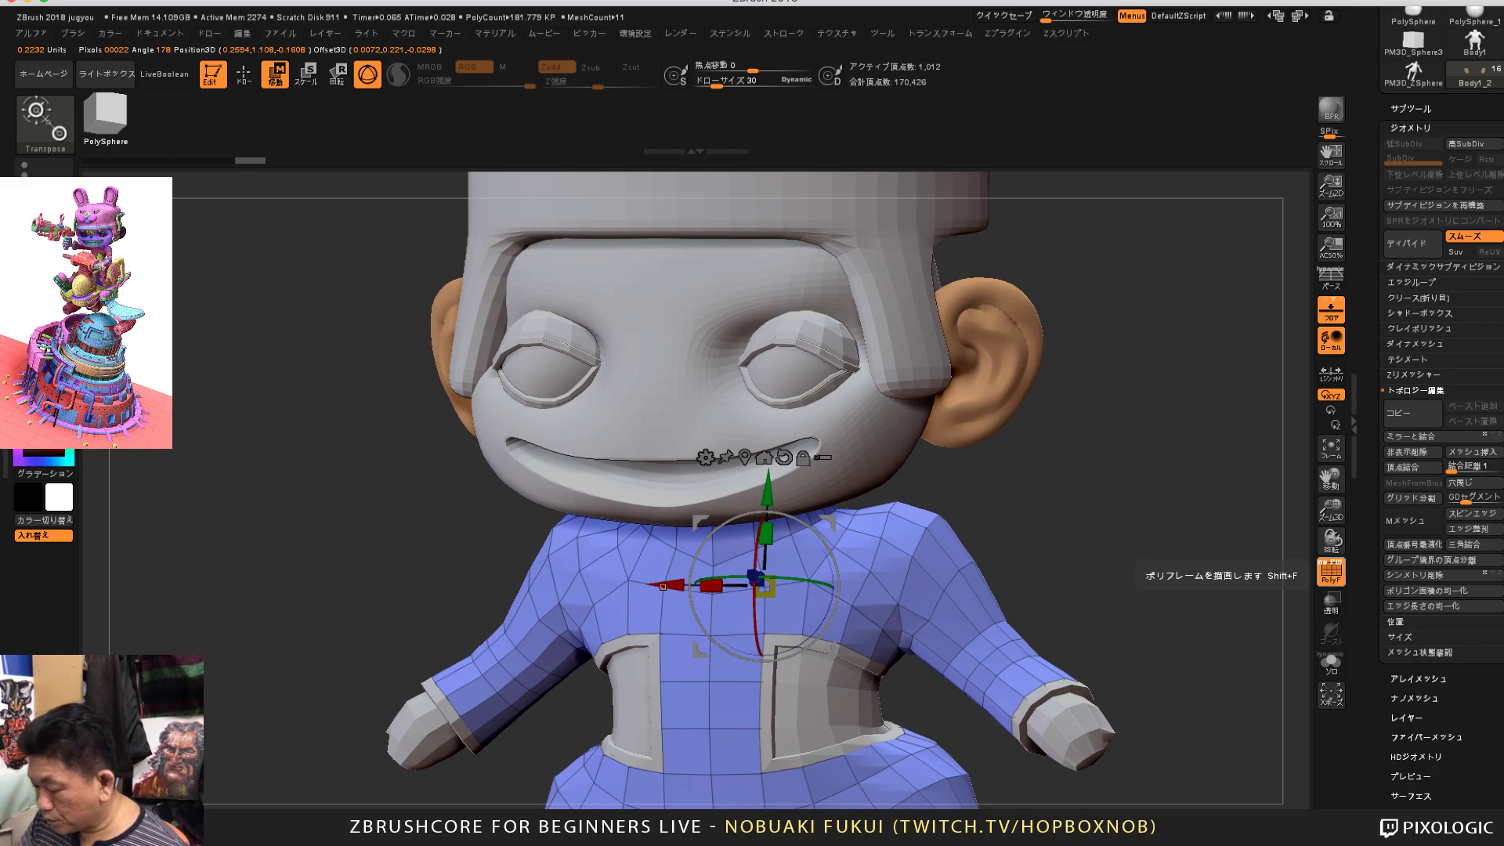
pyautogui.click(1331, 662)
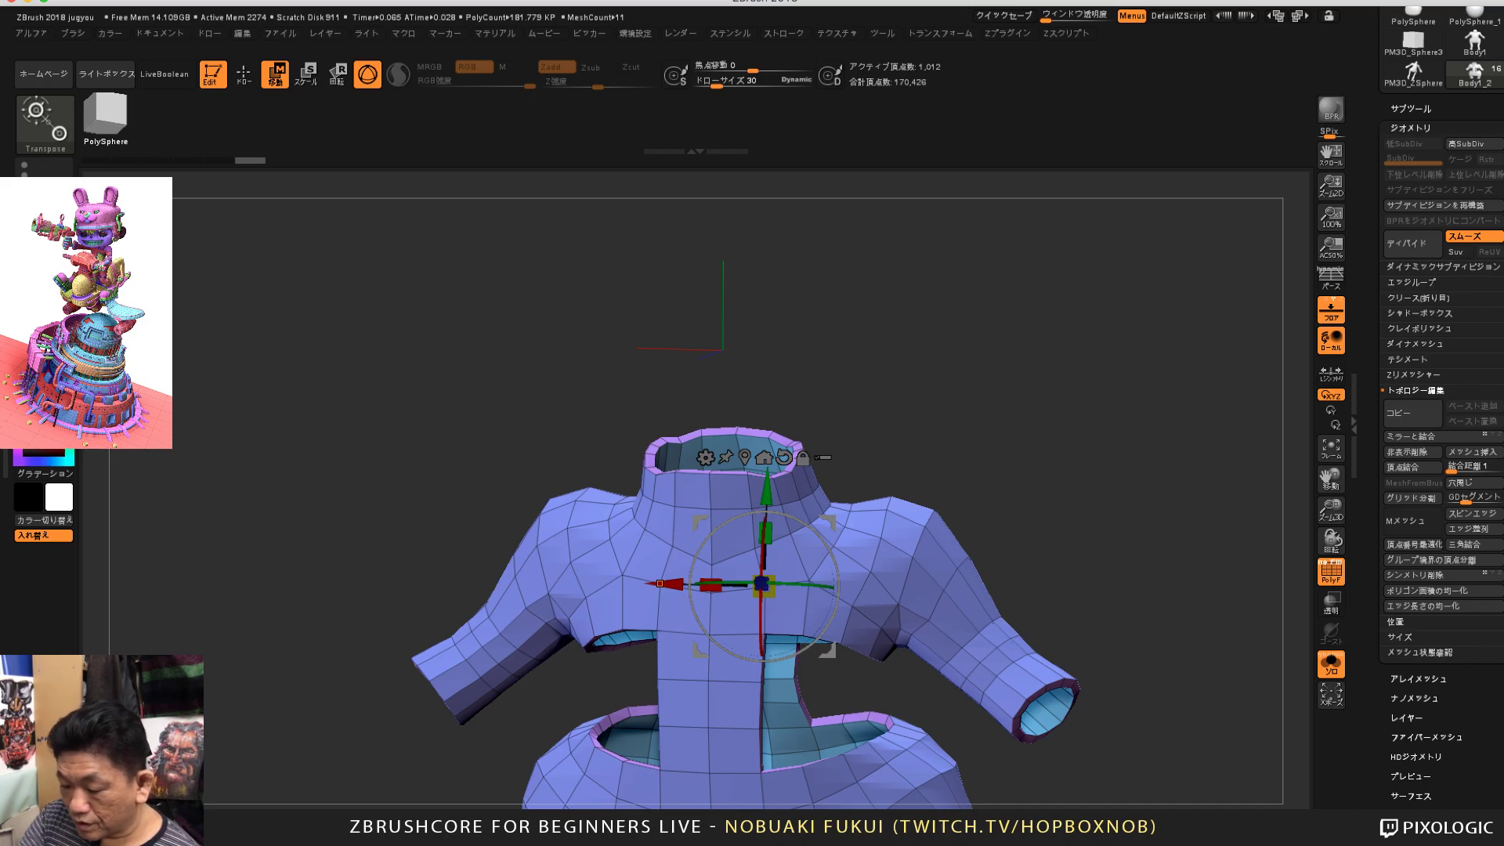
# Step: With the ZModeler brush, mark the polygons around the front of the neck and upper chest as a temporary polygroup
pyautogui.press('q')
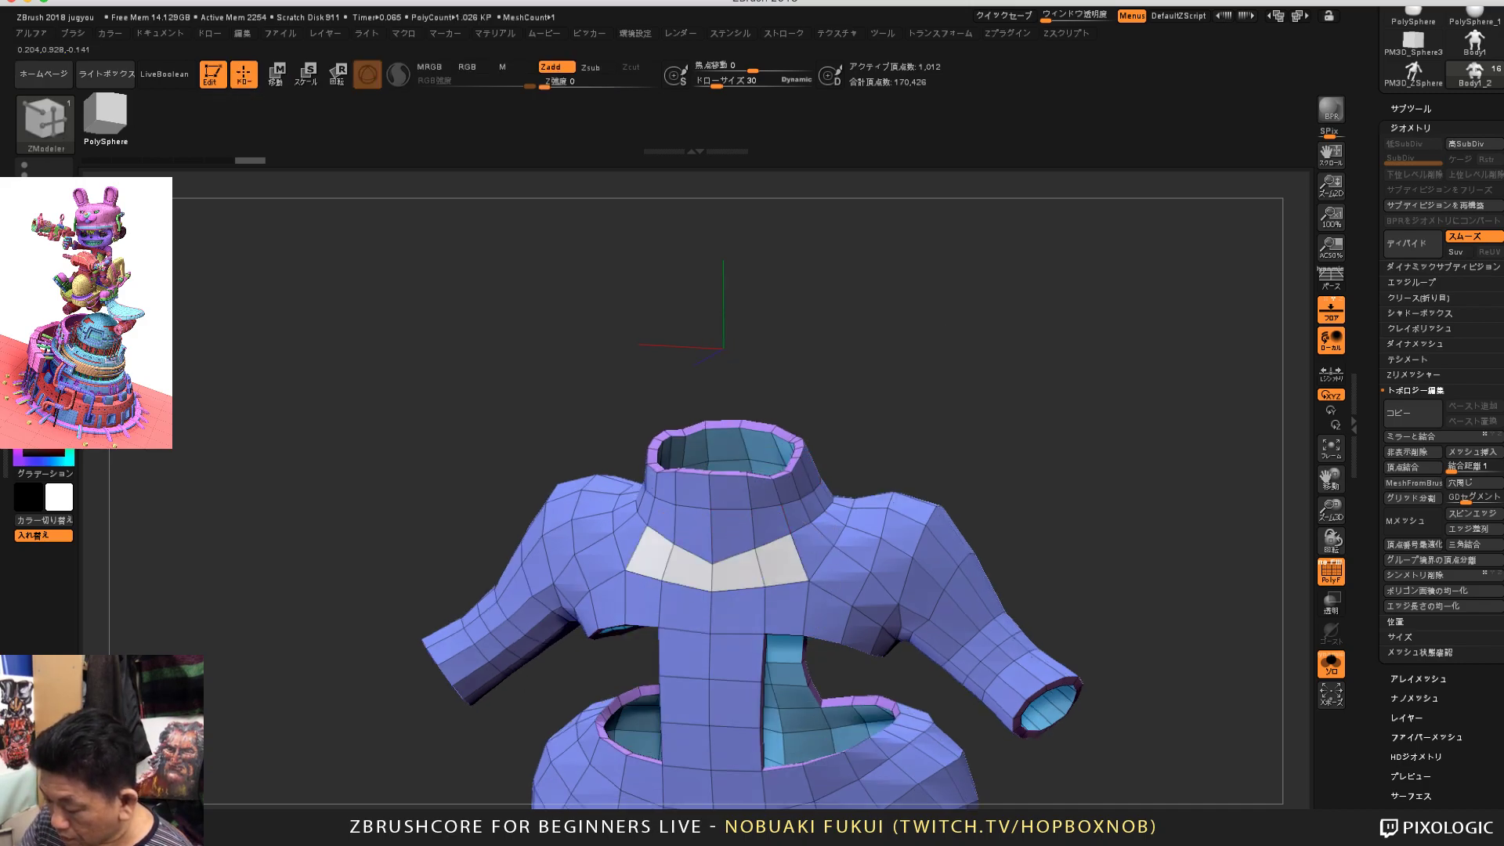
pyautogui.keyDown('alt'); pyautogui.moveTo(738, 492); pyautogui.dragTo(811, 550); pyautogui.keyUp('alt')
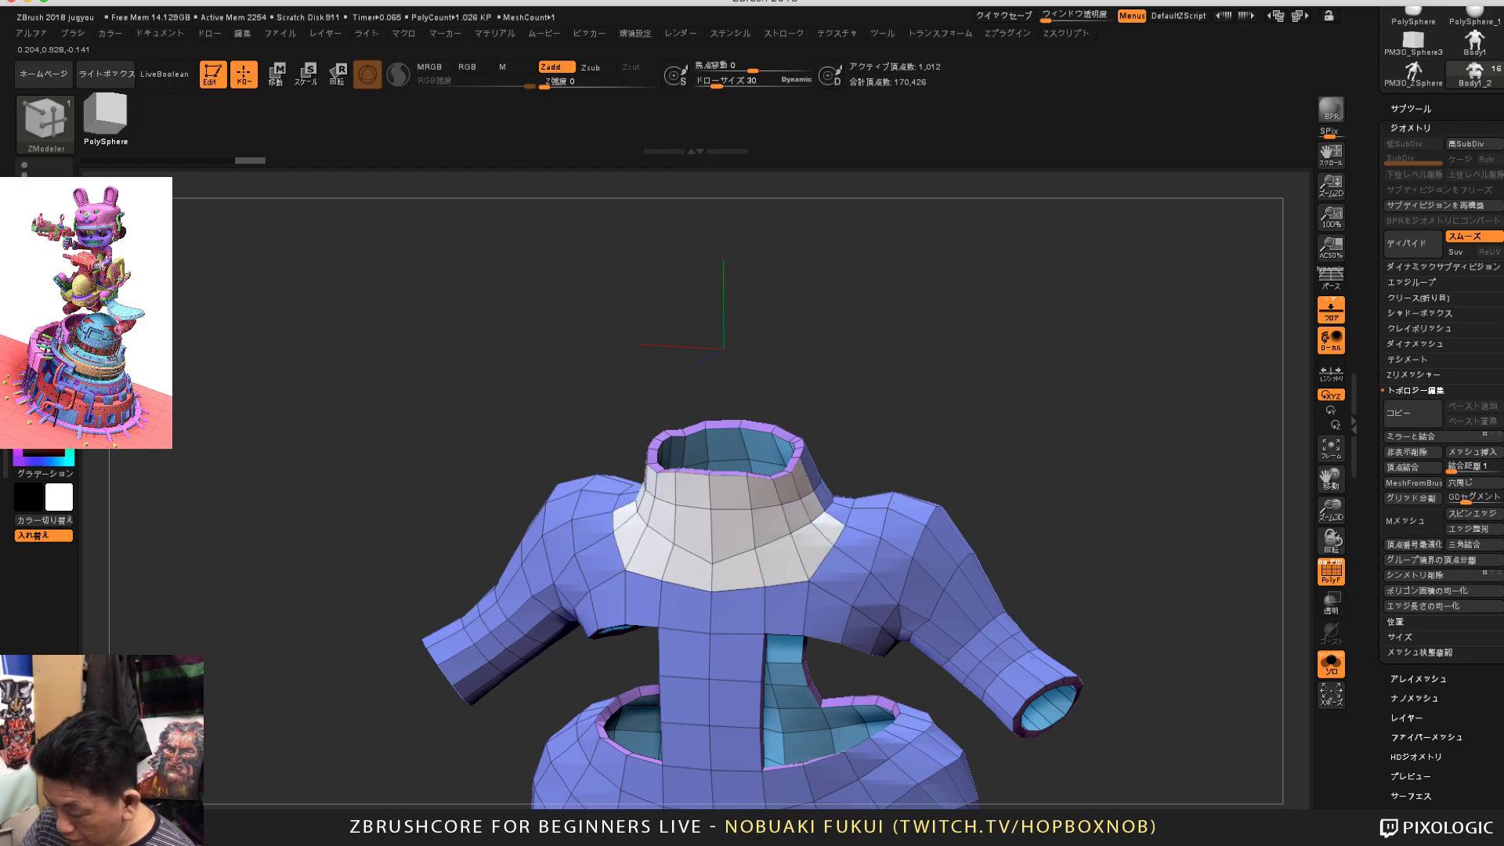
pyautogui.moveTo(832, 578)
pyautogui.keyDown('alt'); pyautogui.mouseDown()
pyautogui.moveTo(867, 524)
pyautogui.moveTo(821, 480)
pyautogui.mouseUp(); pyautogui.keyUp('alt')
pyautogui.moveTo(903, 407)
pyautogui.mouseDown()
pyautogui.moveTo(822, 462)
pyautogui.moveTo(772, 541)
pyautogui.moveTo(819, 561)
pyautogui.mouseUp()
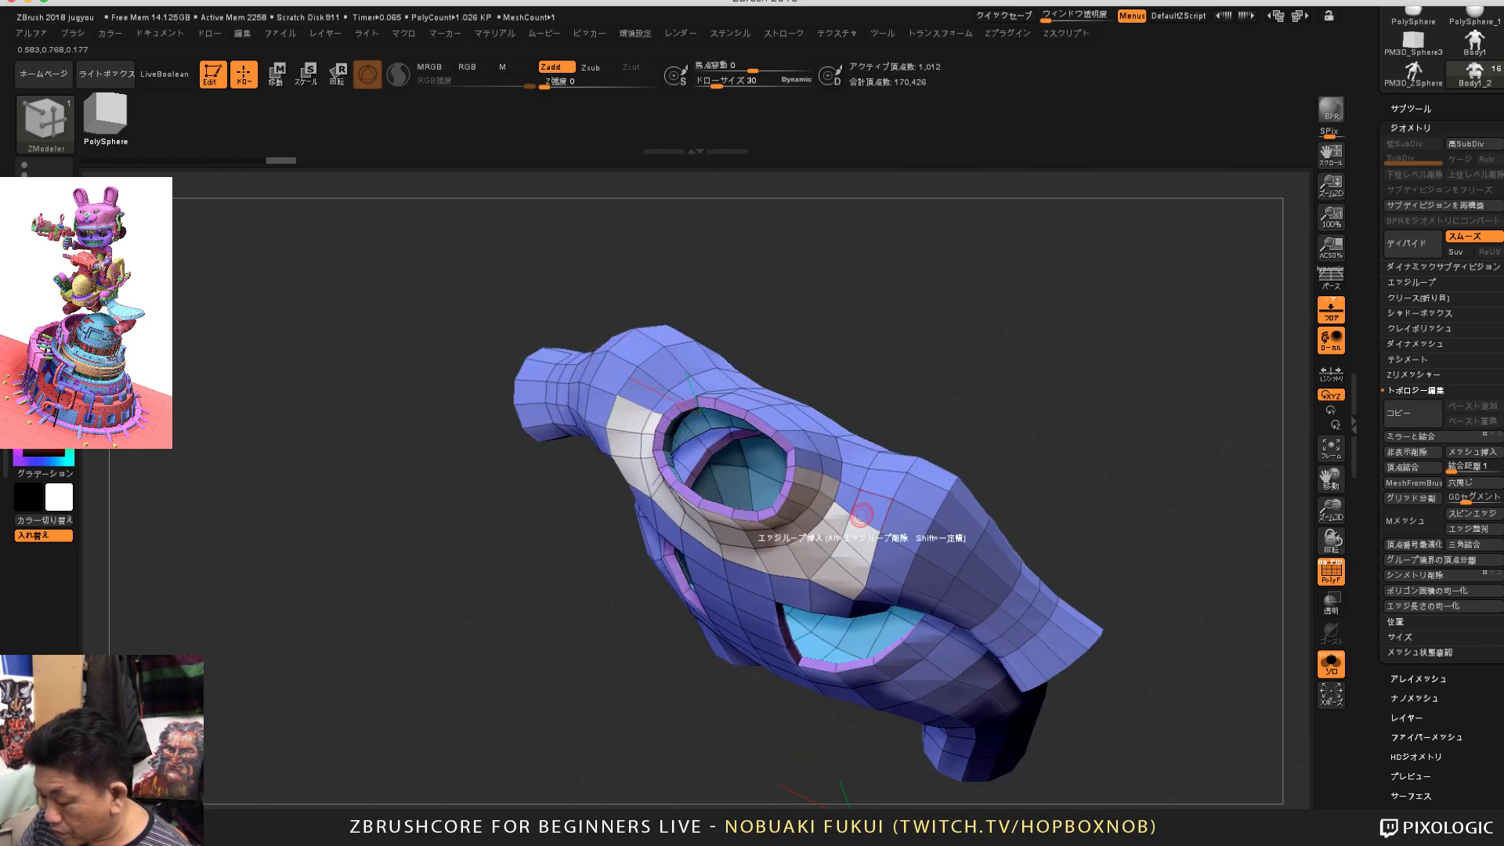
# Step: Extend the temporary polygroup over the sides and back of the neck and across the upper back
pyautogui.keyDown('alt'); pyautogui.moveTo(866, 517); pyautogui.dragTo(885, 481); pyautogui.keyUp('alt')
pyautogui.moveTo(924, 376); pyautogui.dragTo(870, 533)
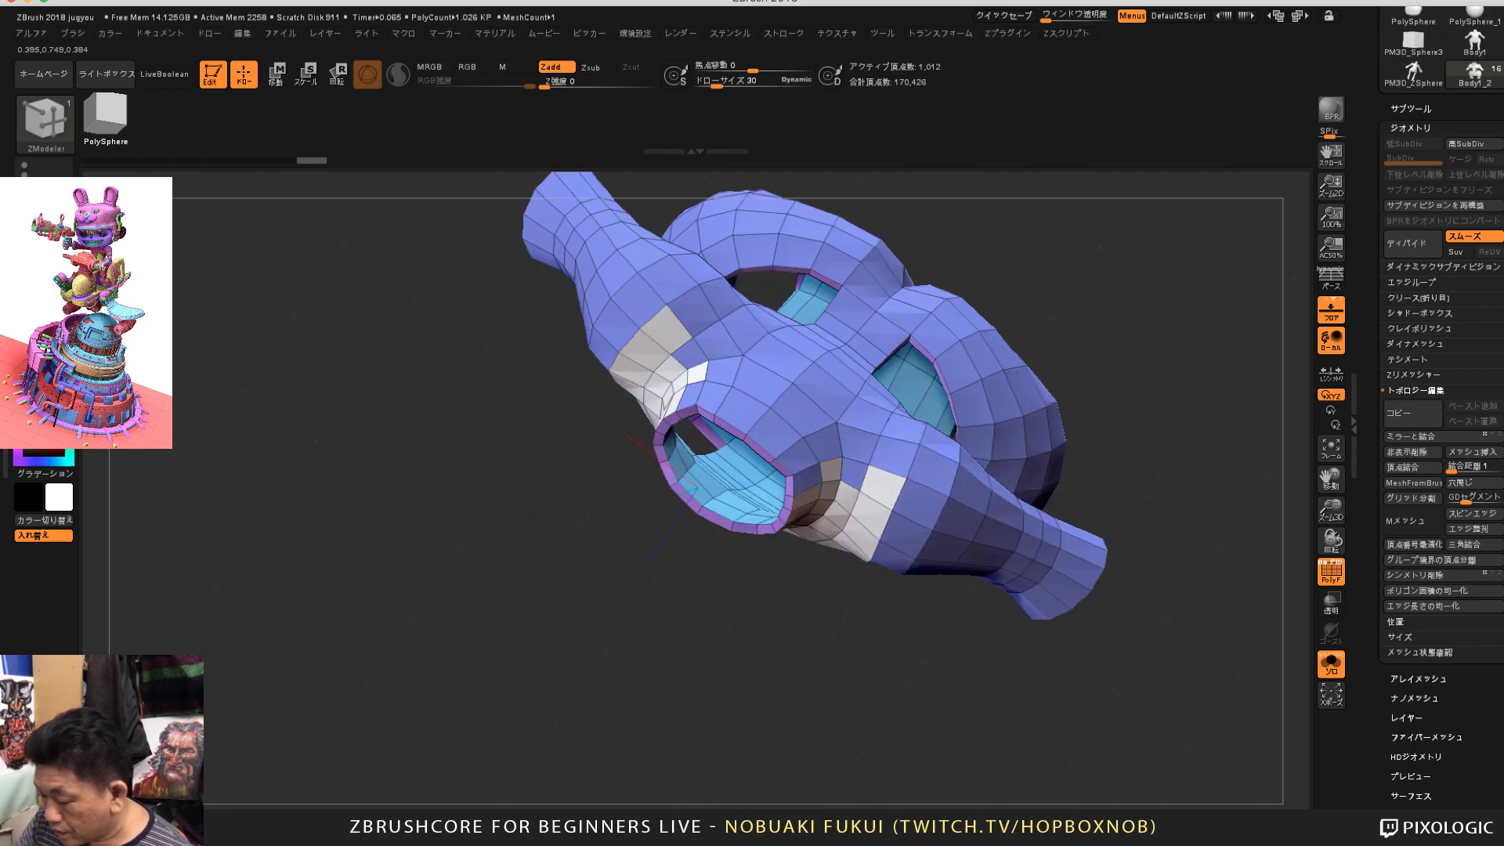
pyautogui.moveTo(856, 476)
pyautogui.keyDown('alt'); pyautogui.mouseDown()
pyautogui.moveTo(865, 415)
pyautogui.moveTo(819, 381)
pyautogui.mouseUp(); pyautogui.keyUp('alt')
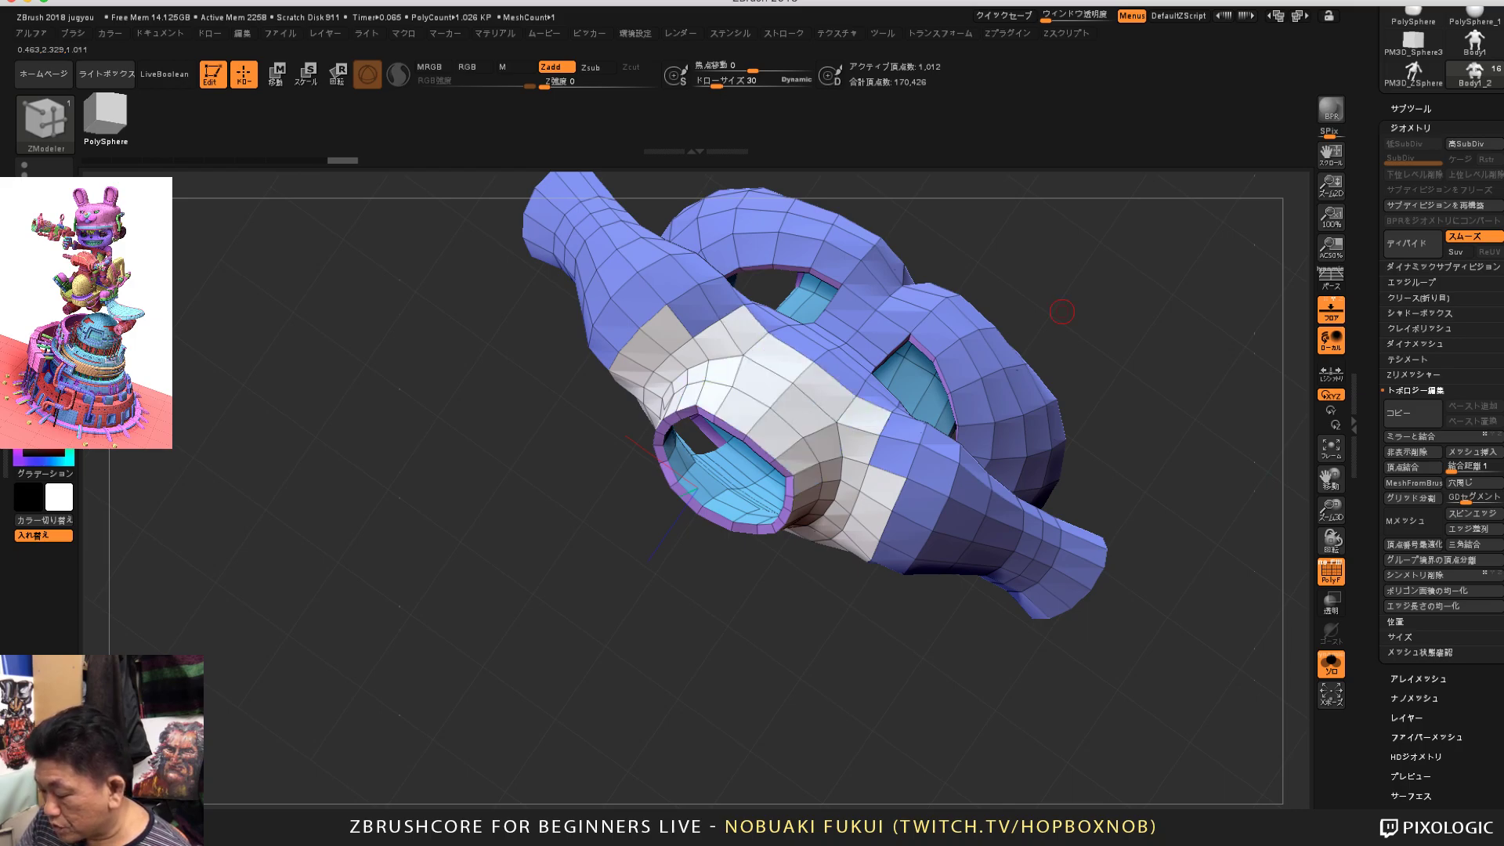
pyautogui.moveTo(1061, 307); pyautogui.dragTo(972, 376)
pyautogui.click(902, 437)
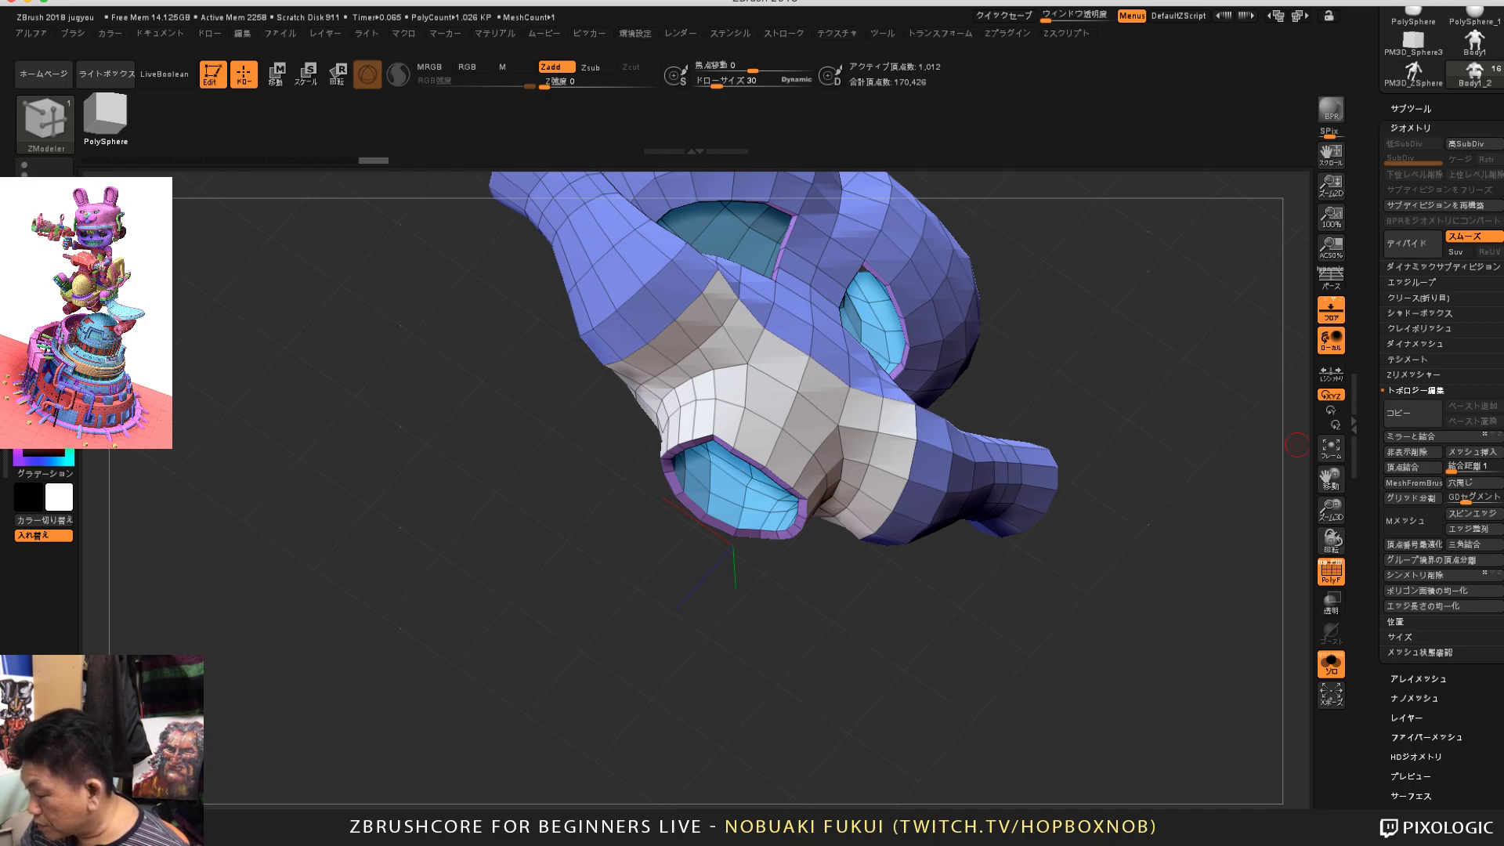
# Step: Add the polygons on the outer front and top of the shoulders to the temporary polygroup, forming pointed edges at the front
pyautogui.click(1408, 283)
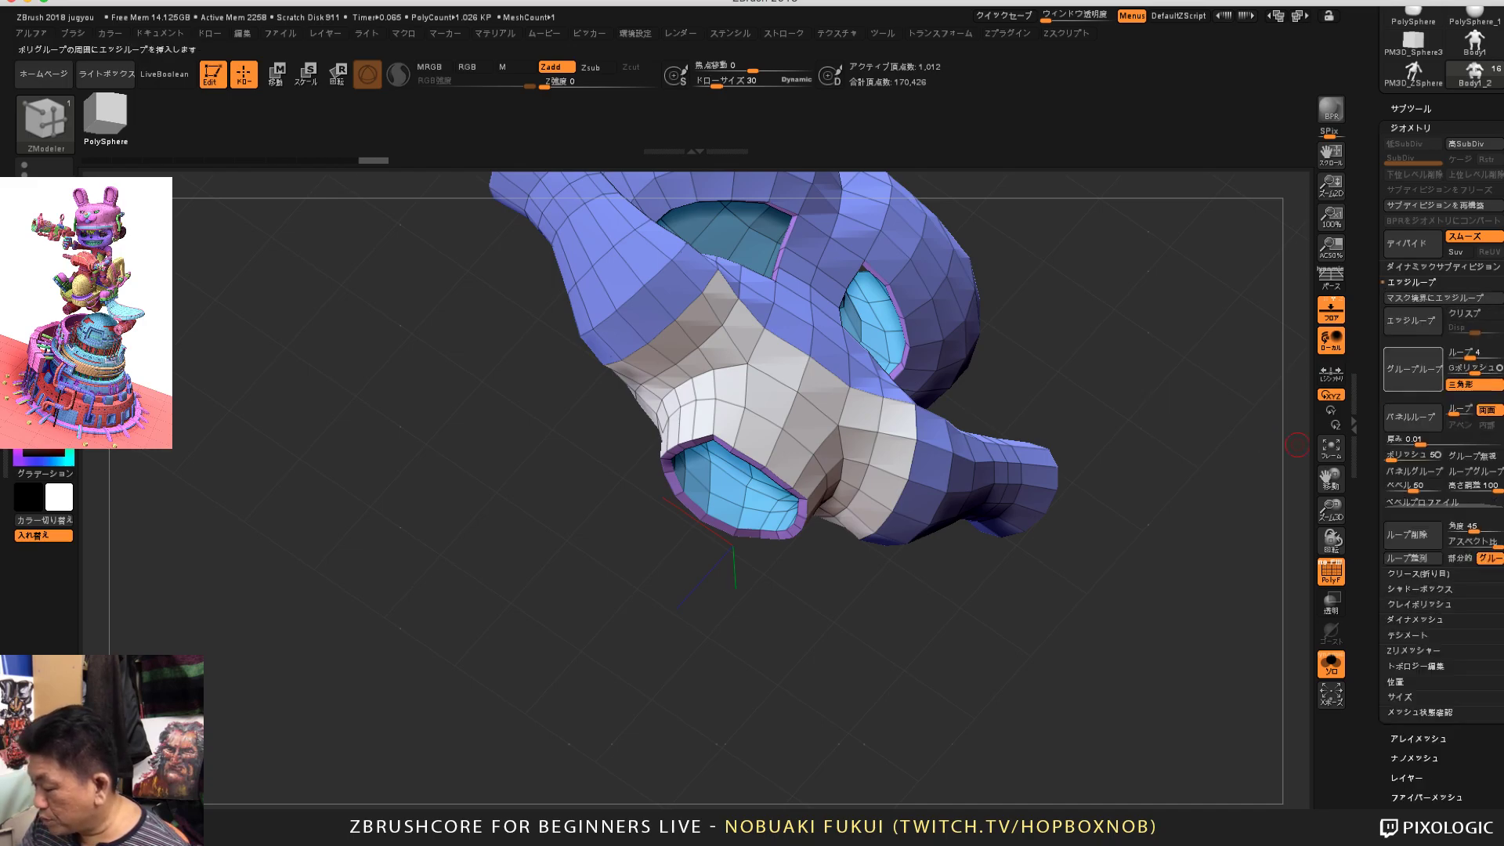
pyautogui.moveTo(1238, 501)
pyautogui.mouseDown()
pyautogui.moveTo(1165, 543)
pyautogui.moveTo(1153, 462)
pyautogui.moveTo(1161, 486)
pyautogui.mouseUp()
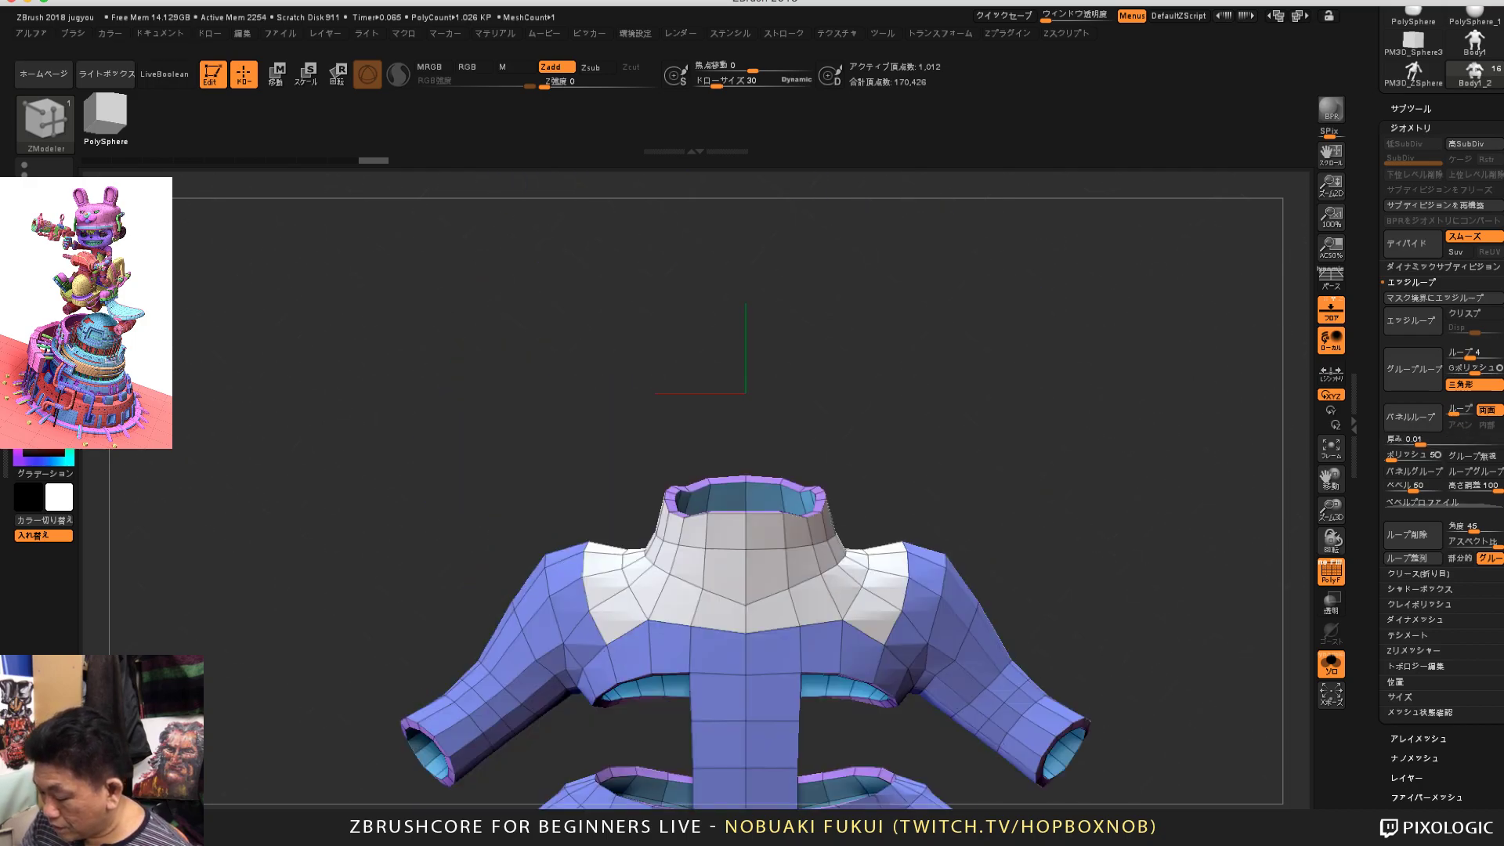
pyautogui.keyDown('alt'); pyautogui.moveTo(1232, 652); pyautogui.dragTo(1195, 509); pyautogui.keyUp('alt')
pyautogui.moveTo(1099, 330)
pyautogui.mouseDown()
pyautogui.moveTo(1177, 533)
pyautogui.moveTo(1153, 487)
pyautogui.moveTo(1136, 533)
pyautogui.moveTo(1010, 463)
pyautogui.moveTo(1102, 331)
pyautogui.mouseUp()
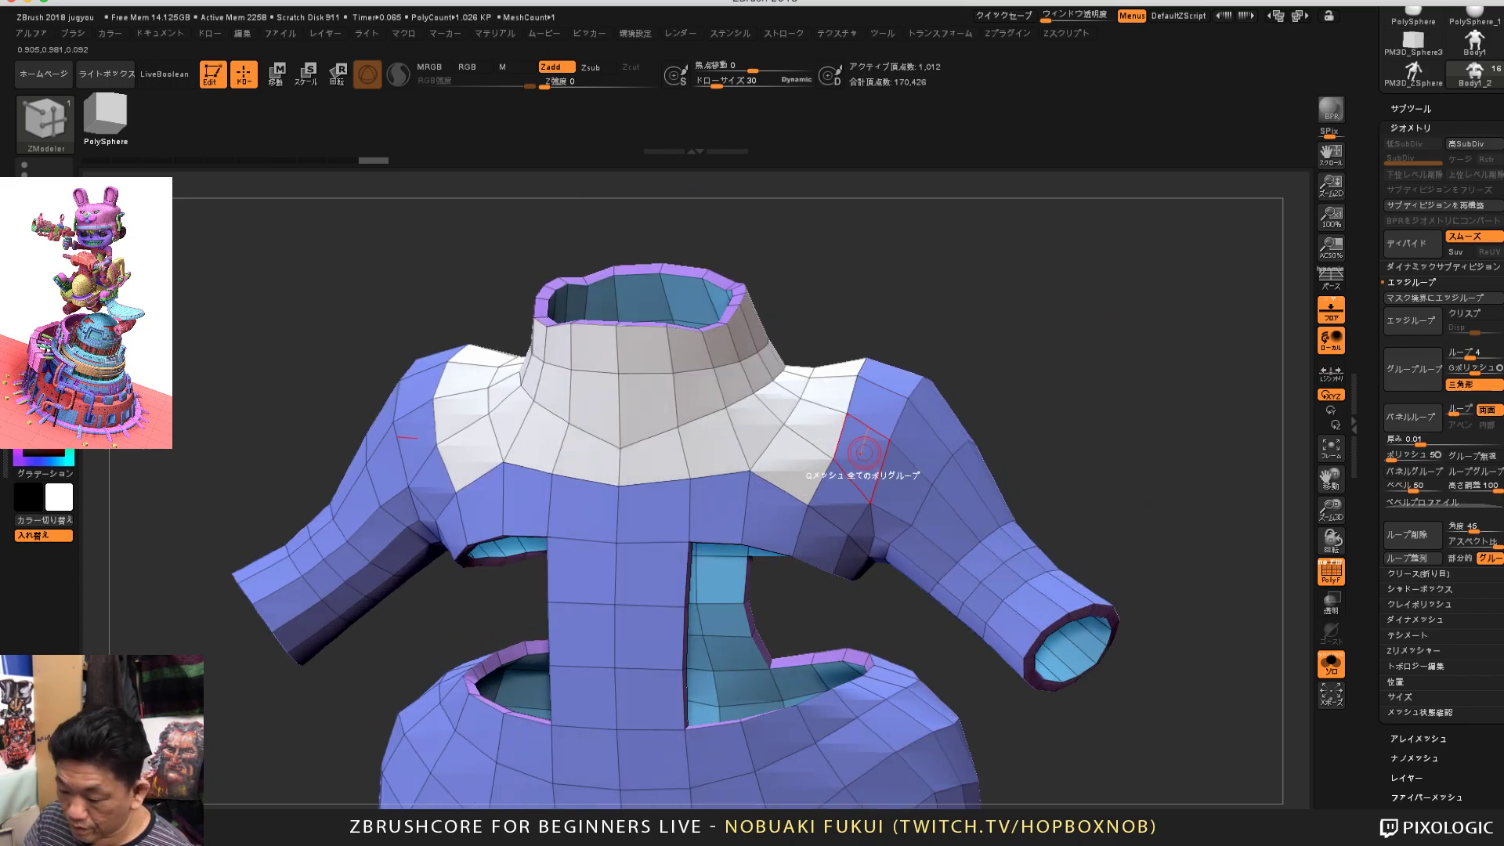
pyautogui.keyDown('alt'); pyautogui.moveTo(867, 452); pyautogui.dragTo(891, 380); pyautogui.keyUp('alt')
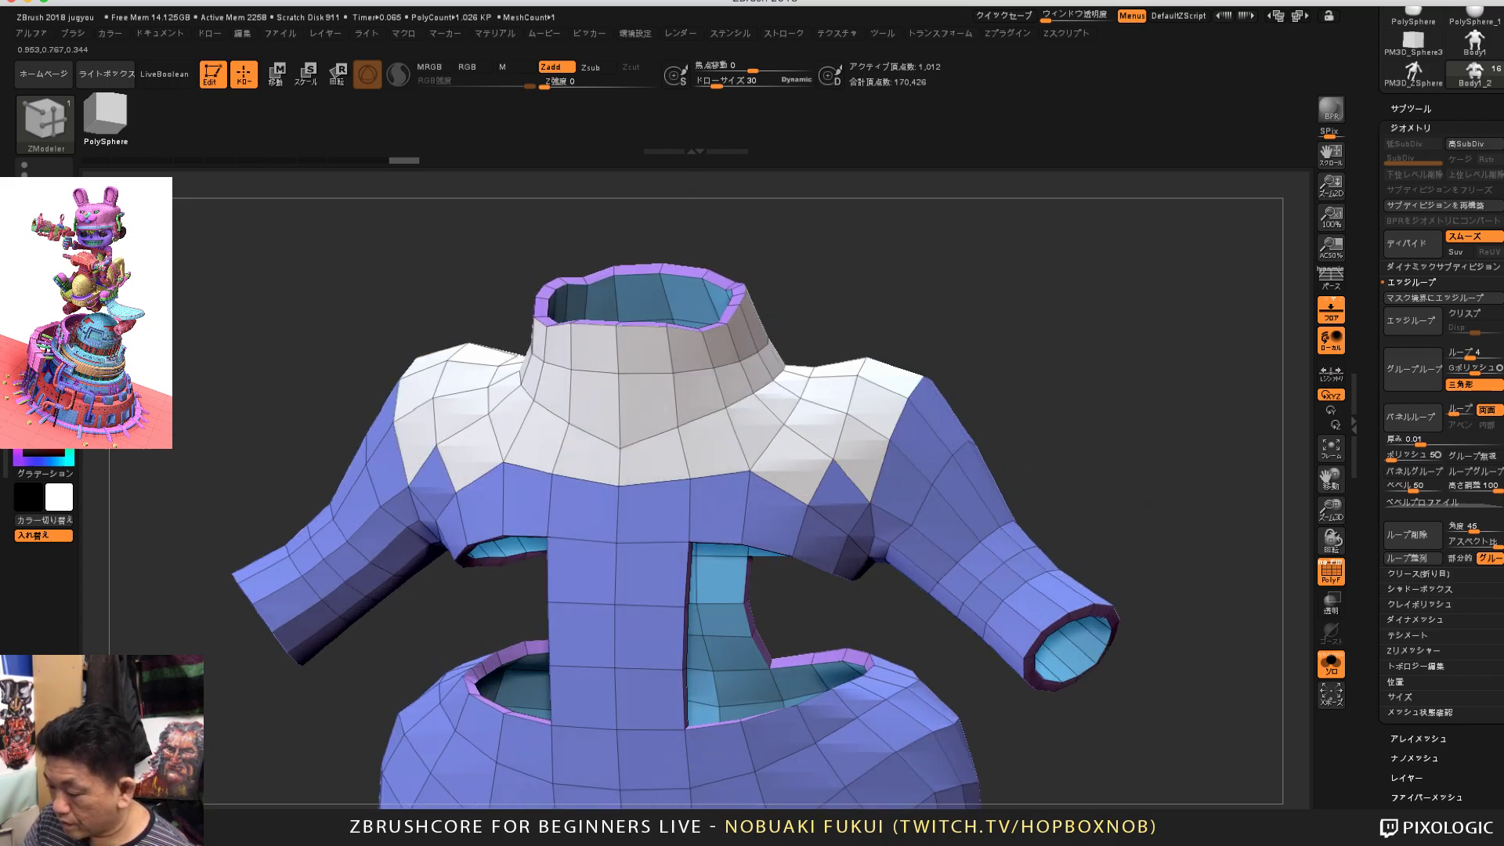
pyautogui.moveTo(1129, 439); pyautogui.dragTo(1097, 313)
pyautogui.keyDown('alt'); pyautogui.click(930, 356); pyautogui.keyUp('alt')
pyautogui.keyDown('alt'); pyautogui.moveTo(980, 345); pyautogui.dragTo(1025, 343); pyautogui.keyUp('alt')
pyautogui.moveTo(853, 450)
pyautogui.mouseDown()
pyautogui.moveTo(916, 407)
pyautogui.moveTo(1018, 478)
pyautogui.moveTo(1032, 408)
pyautogui.moveTo(1014, 413)
pyautogui.mouseUp()
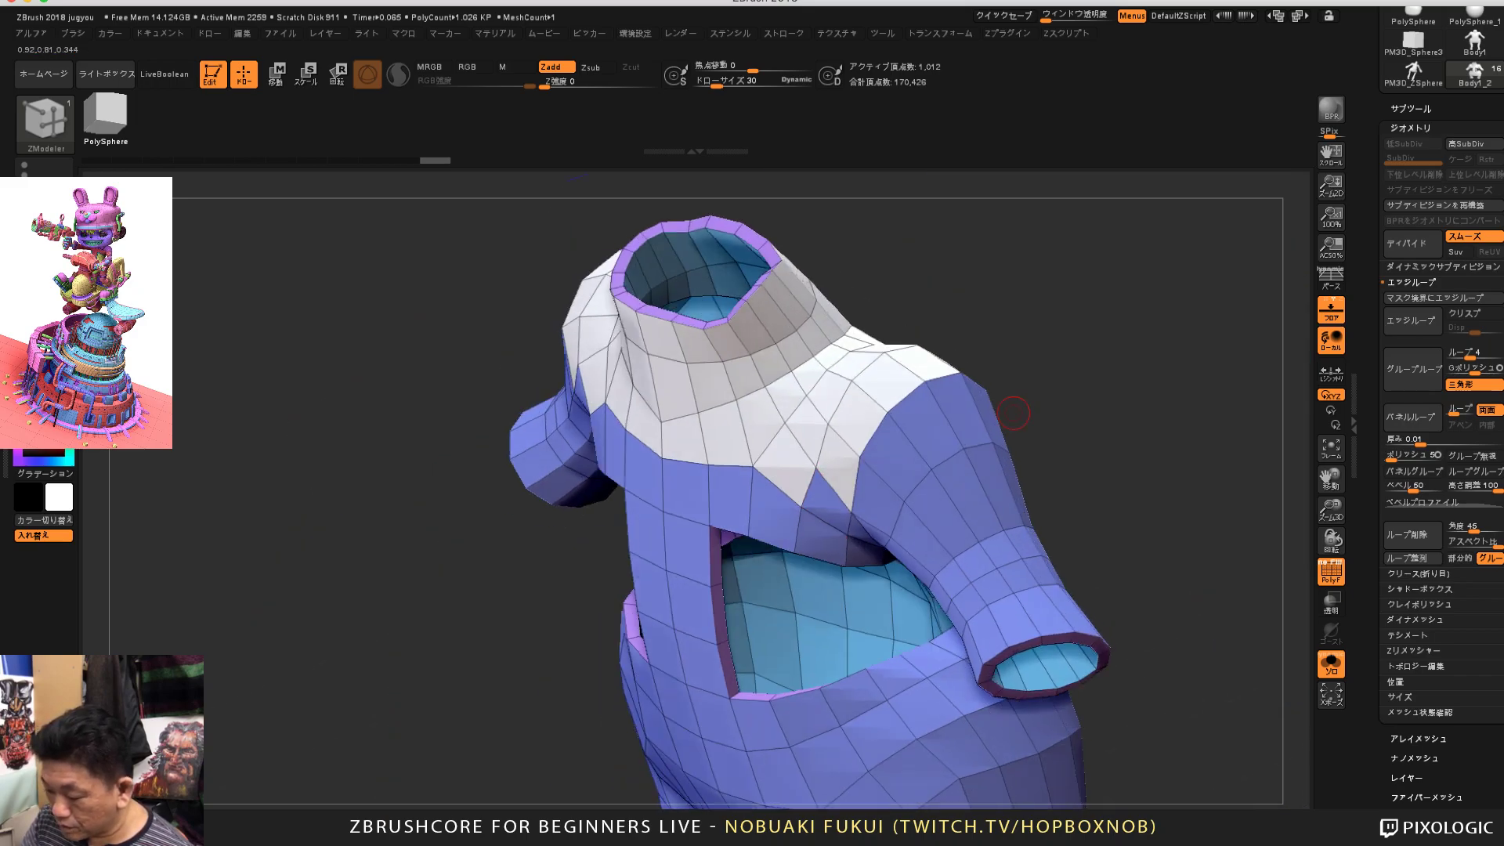
# Step: Mark a strip of polygons down the upper sleeve and insert an edge loop near the cuff
pyautogui.click(922, 415)
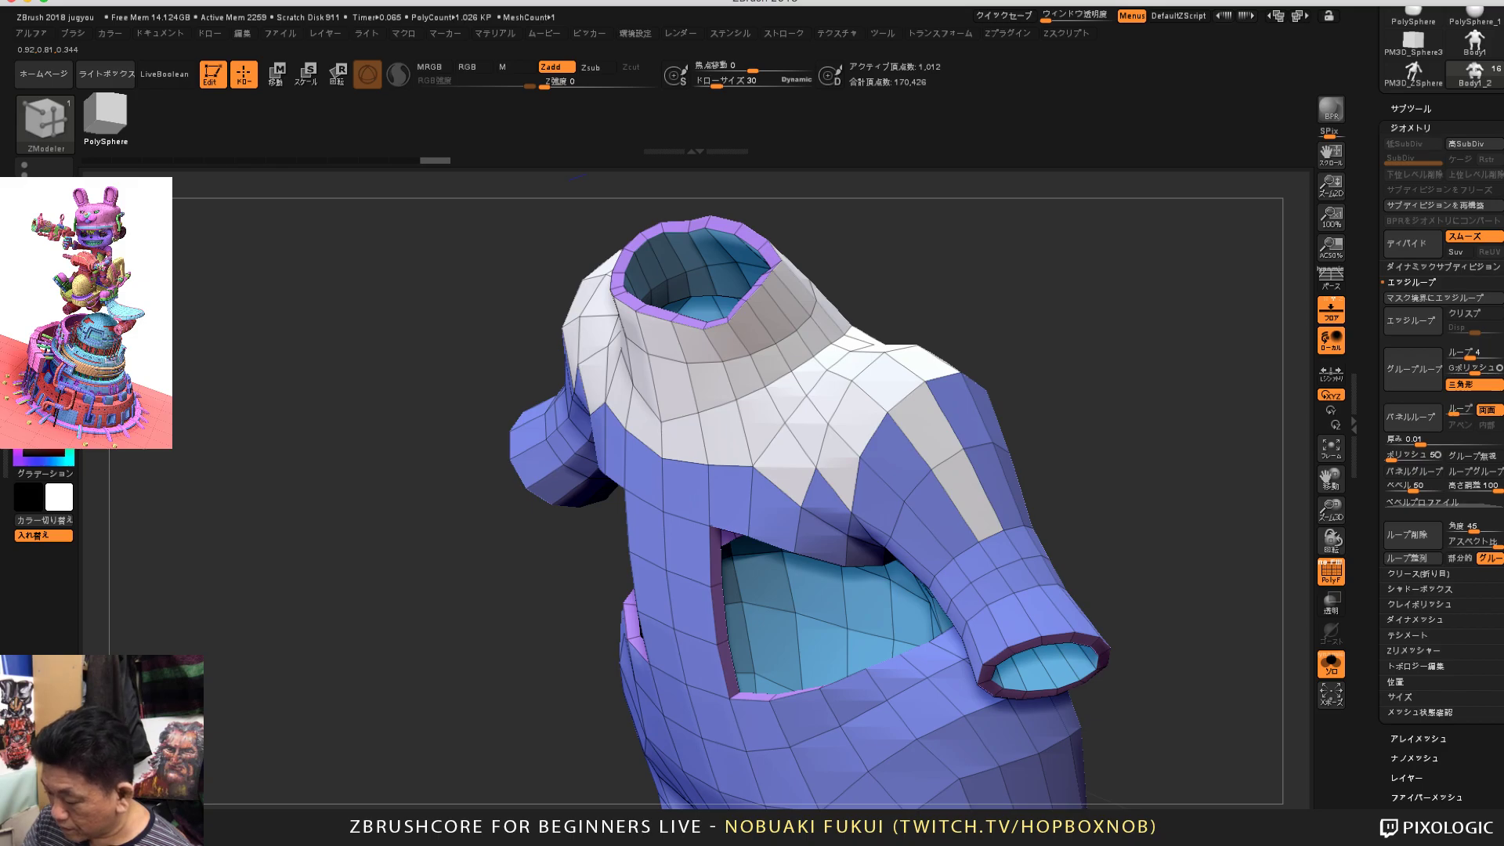
pyautogui.moveTo(1048, 534); pyautogui.dragTo(1150, 441)
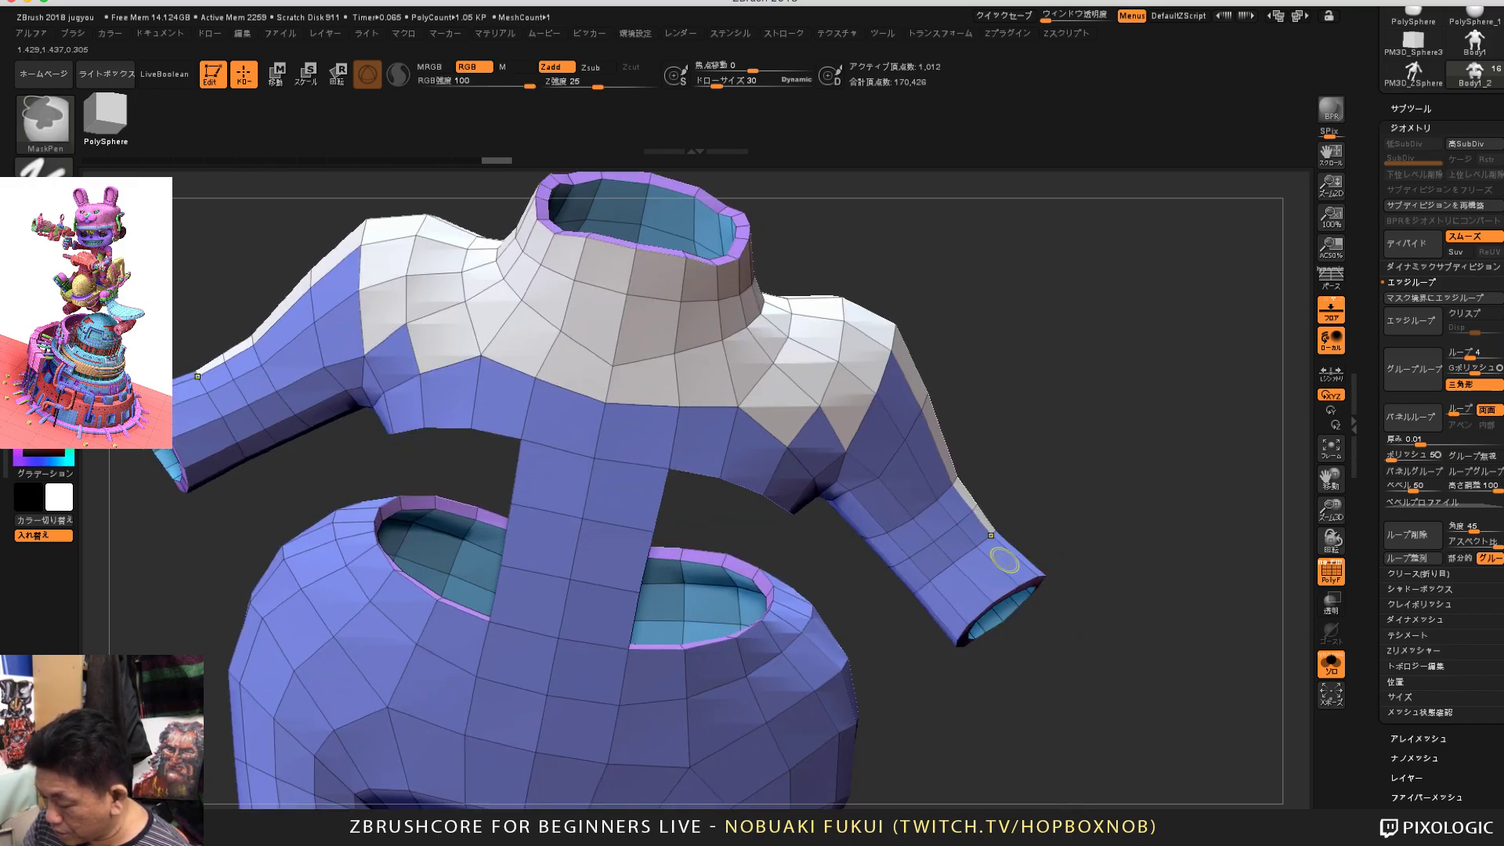
pyautogui.click(983, 558)
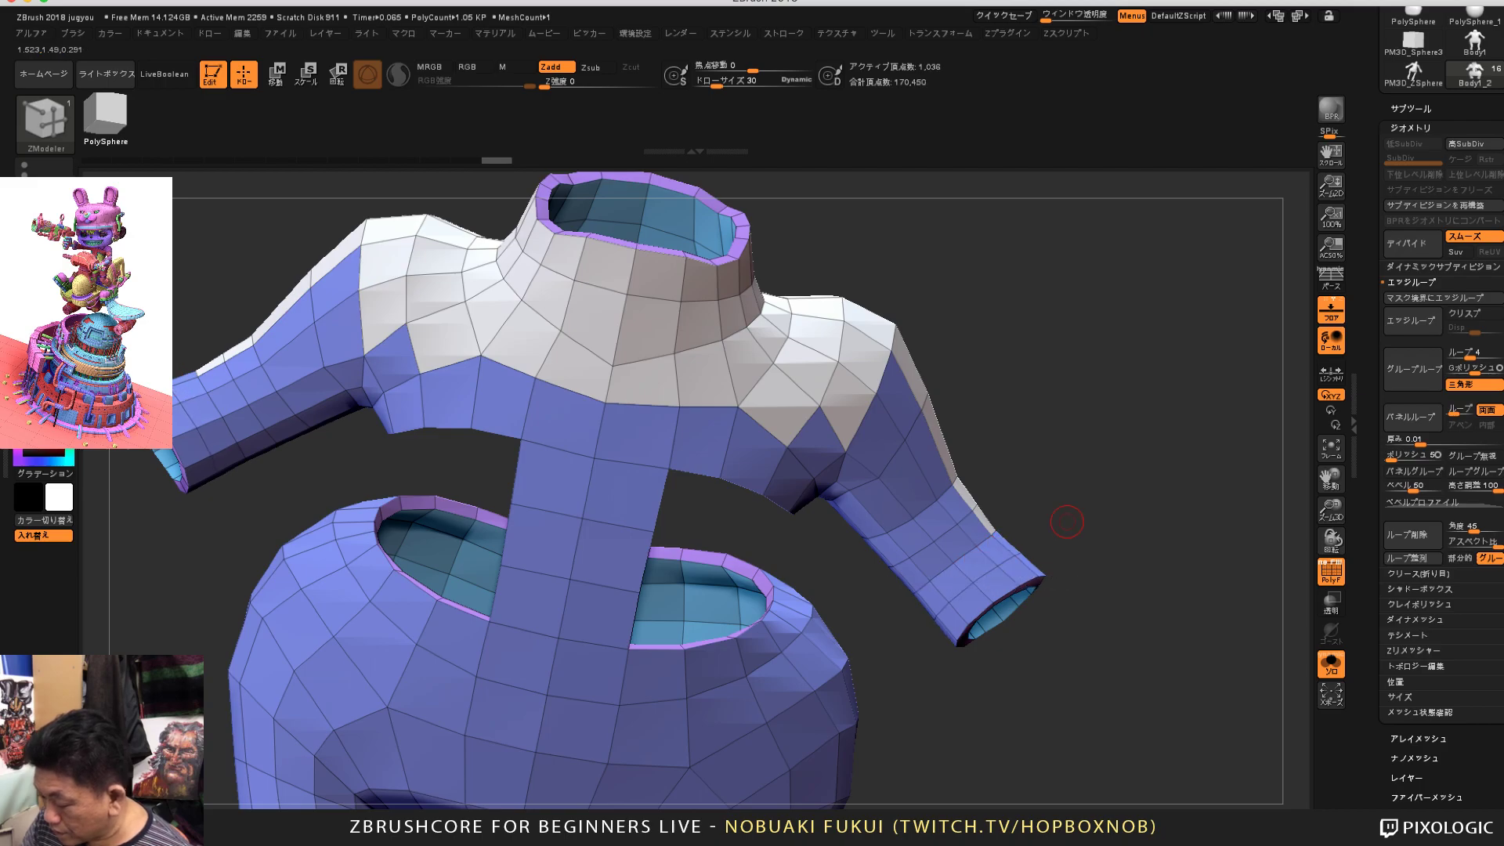
# Step: Mark a complete ring of polygons around the sleeve just above the cuff as temporary polygroup
pyautogui.moveTo(1068, 520); pyautogui.dragTo(1053, 545)
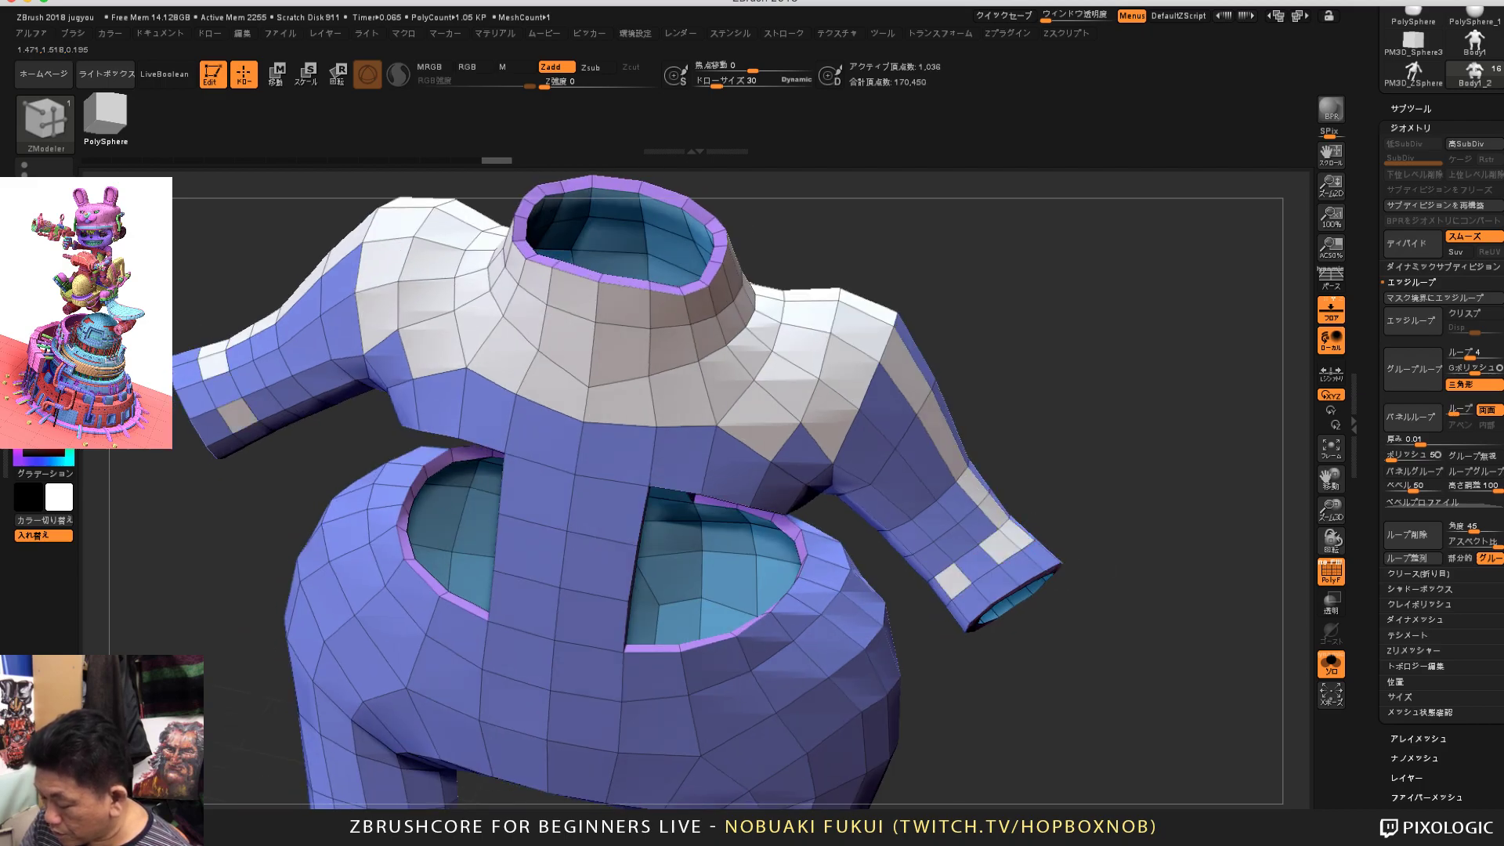
pyautogui.moveTo(1132, 476); pyautogui.dragTo(1028, 615)
pyautogui.keyDown('alt'); pyautogui.moveTo(1009, 542); pyautogui.dragTo(1085, 507); pyautogui.keyUp('alt')
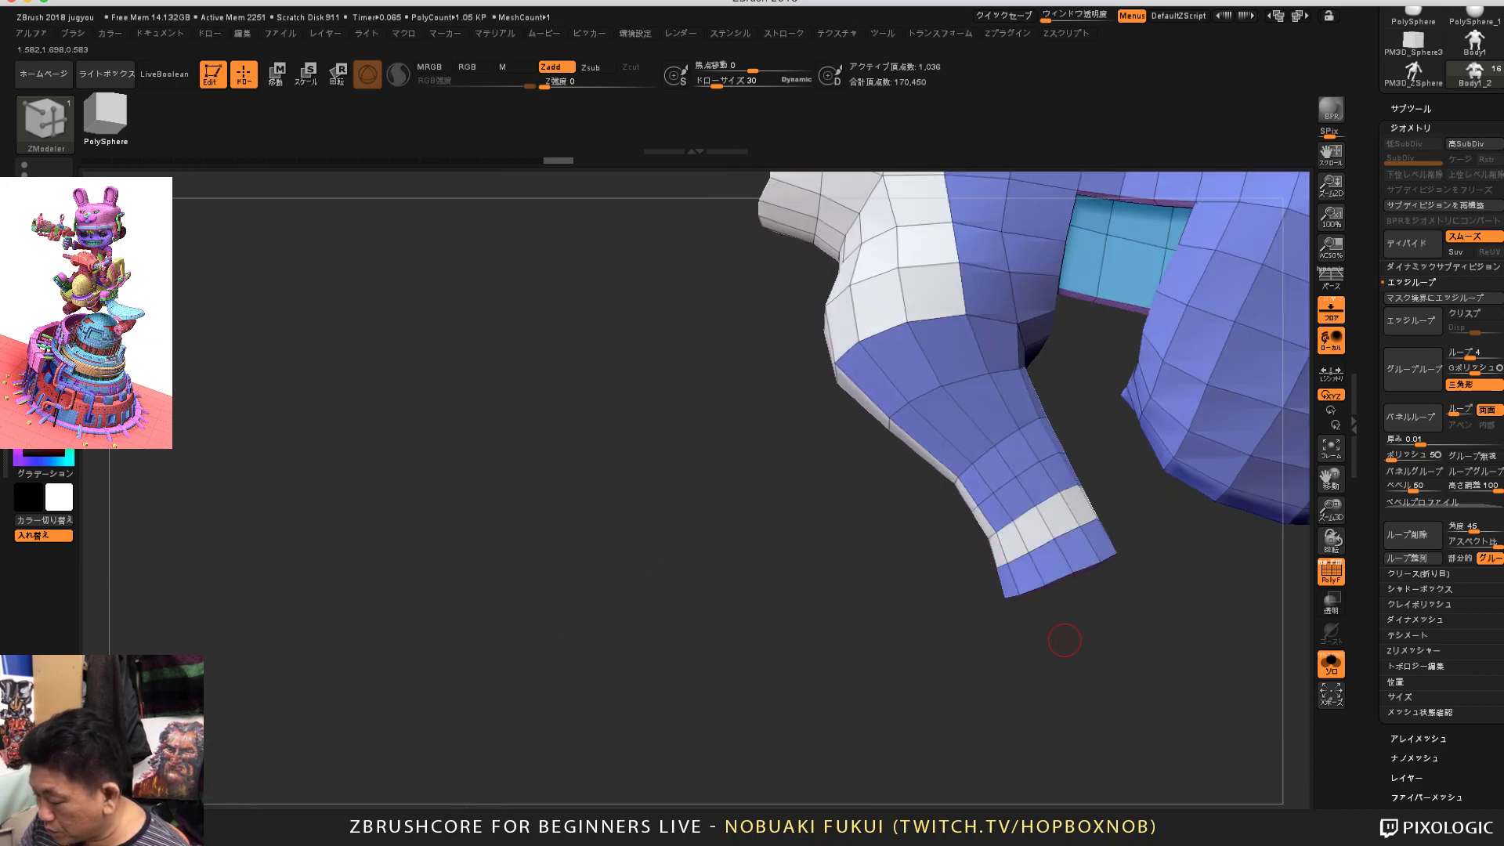
pyautogui.moveTo(1064, 638); pyautogui.dragTo(1045, 679)
pyautogui.keyDown('alt'); pyautogui.click(1059, 517); pyautogui.keyUp('alt')
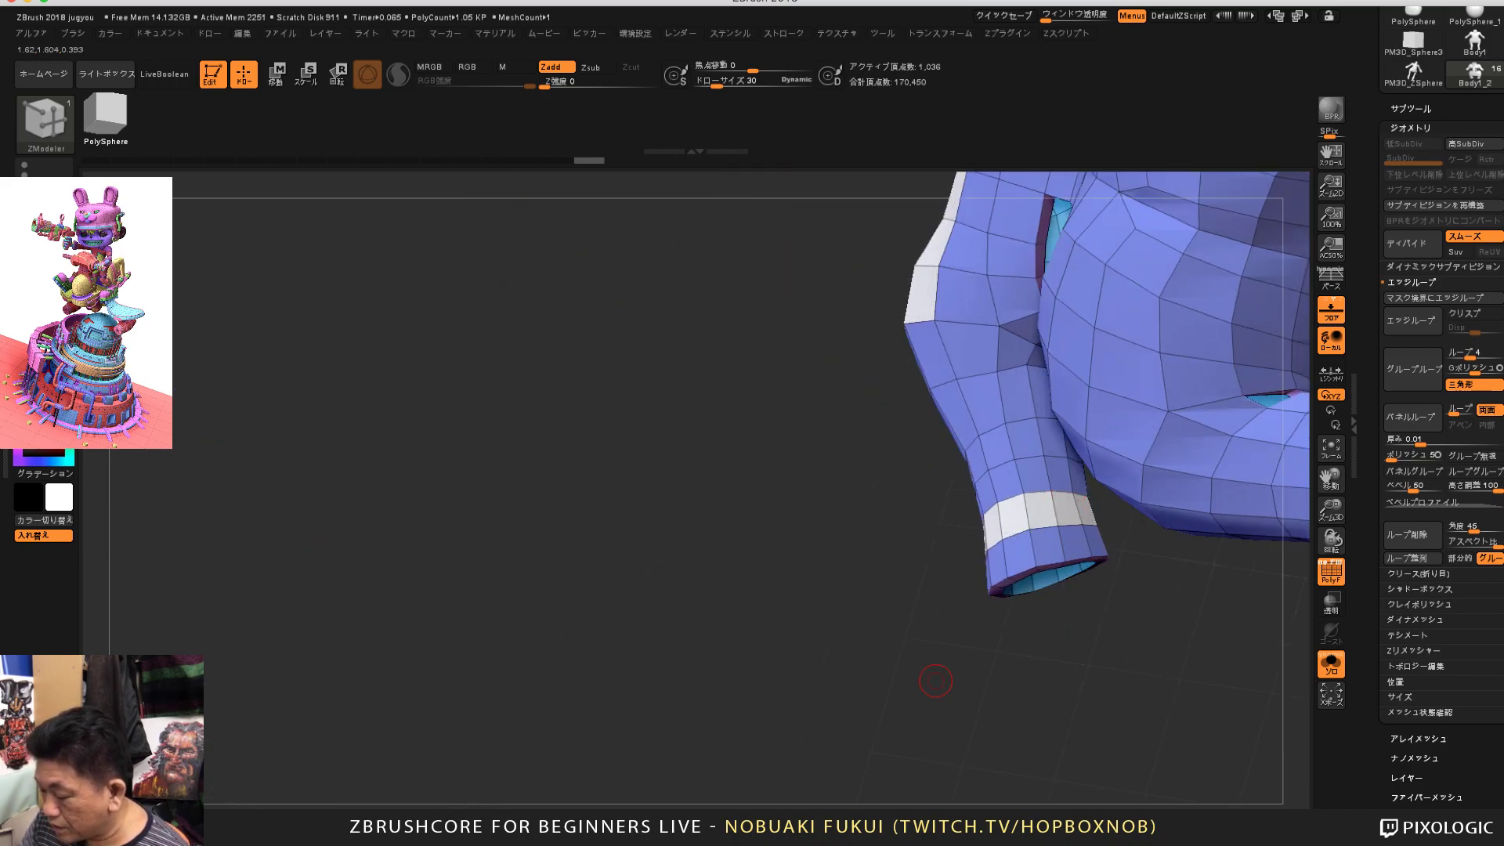
pyautogui.moveTo(933, 679)
pyautogui.mouseDown()
pyautogui.moveTo(1121, 658)
pyautogui.moveTo(1036, 471)
pyautogui.mouseUp()
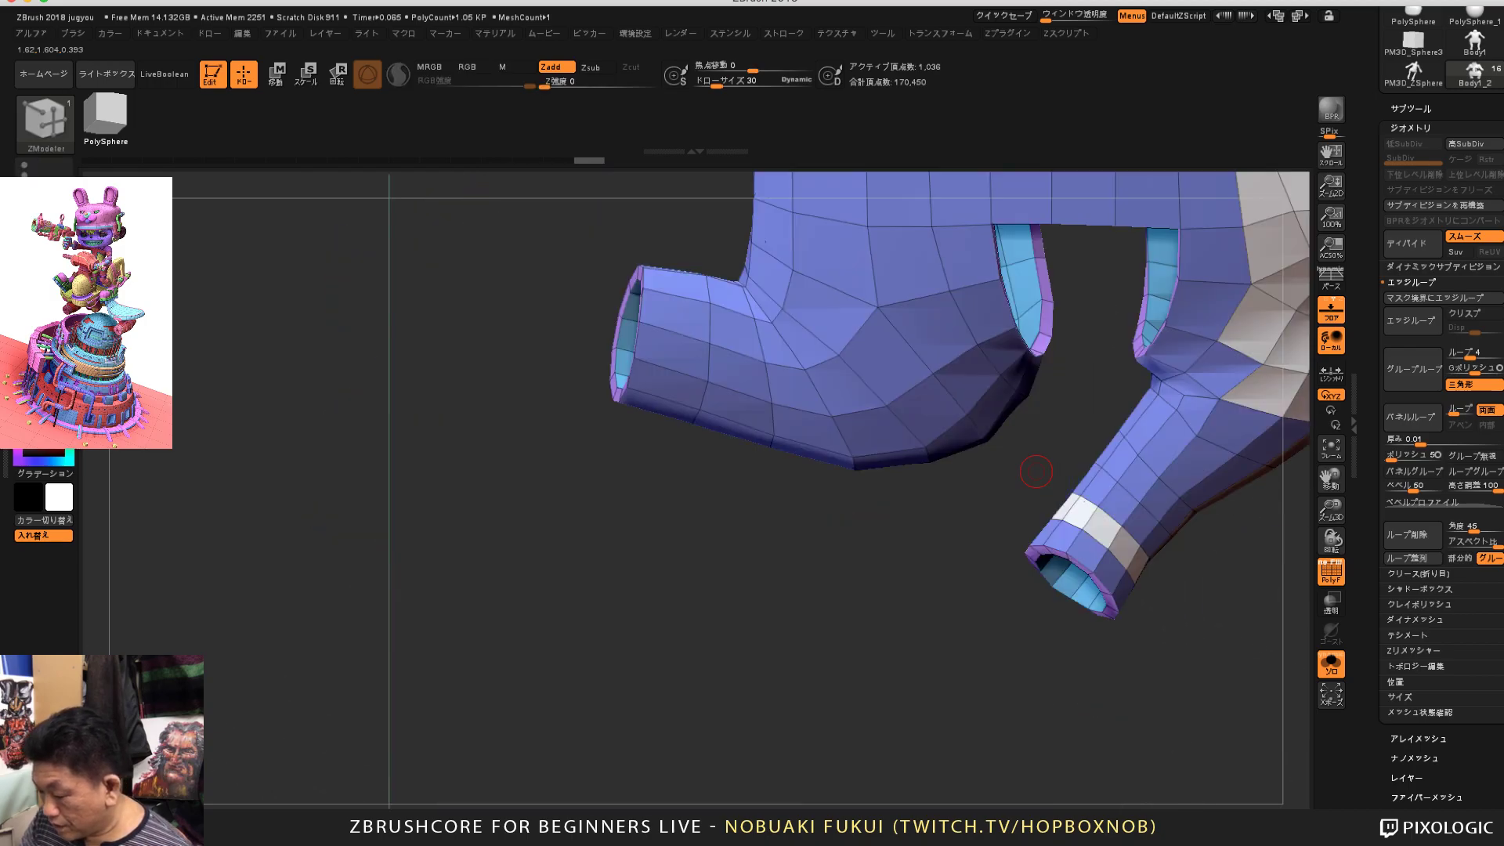
pyautogui.moveTo(901, 672); pyautogui.dragTo(959, 639)
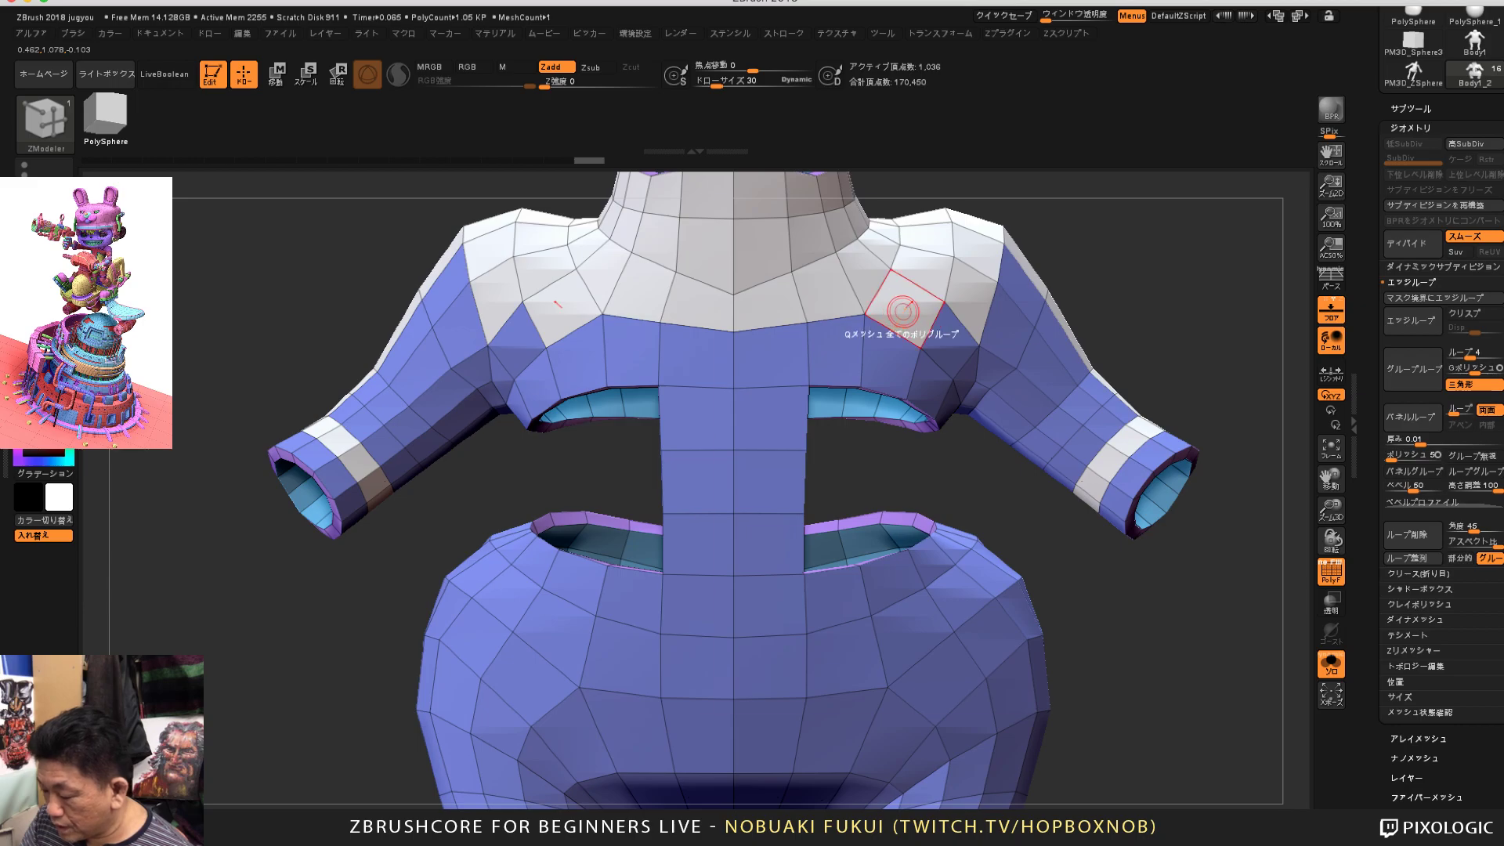
# Step: Set the ZModeler polygon action to apply polygroups, keeping the target on all of the polygroup
pyautogui.press('space')
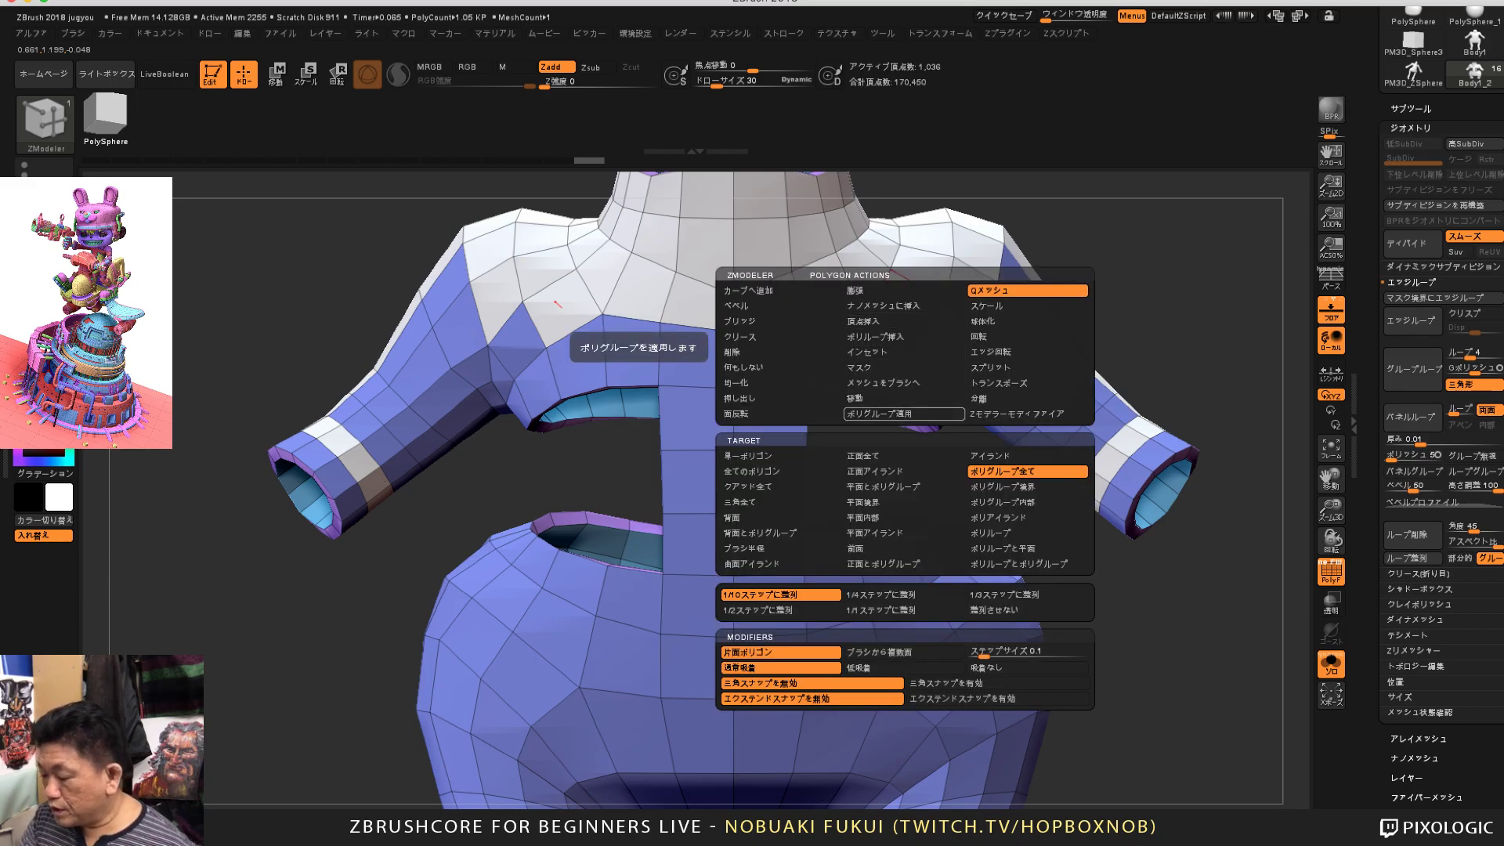
pyautogui.click(901, 413)
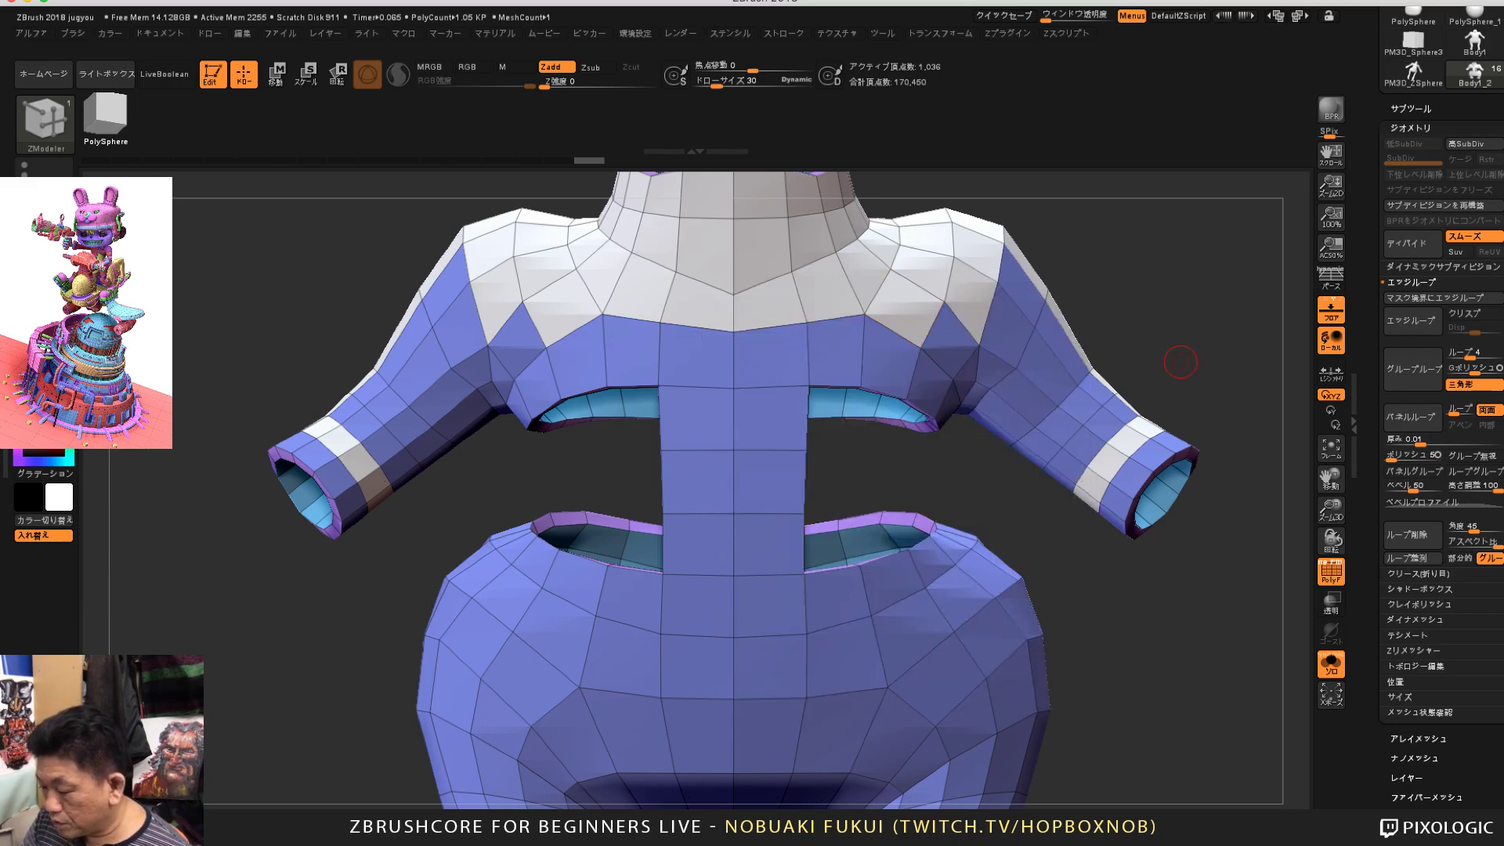
pyautogui.moveTo(1209, 379); pyautogui.dragTo(1118, 387)
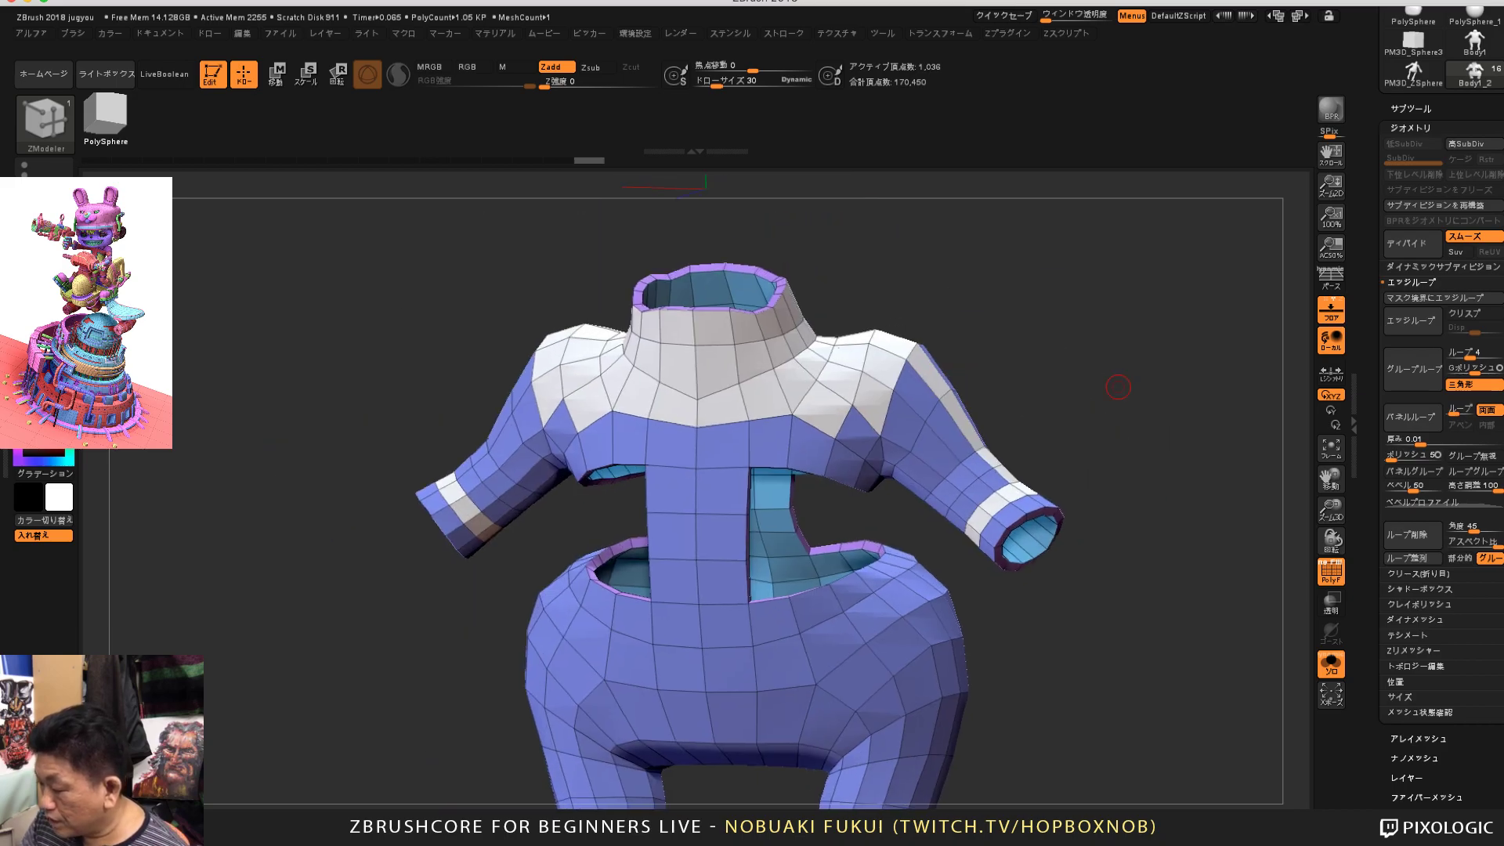
# Step: Duplicate the Body1_2 subtool
pyautogui.click(1405, 128)
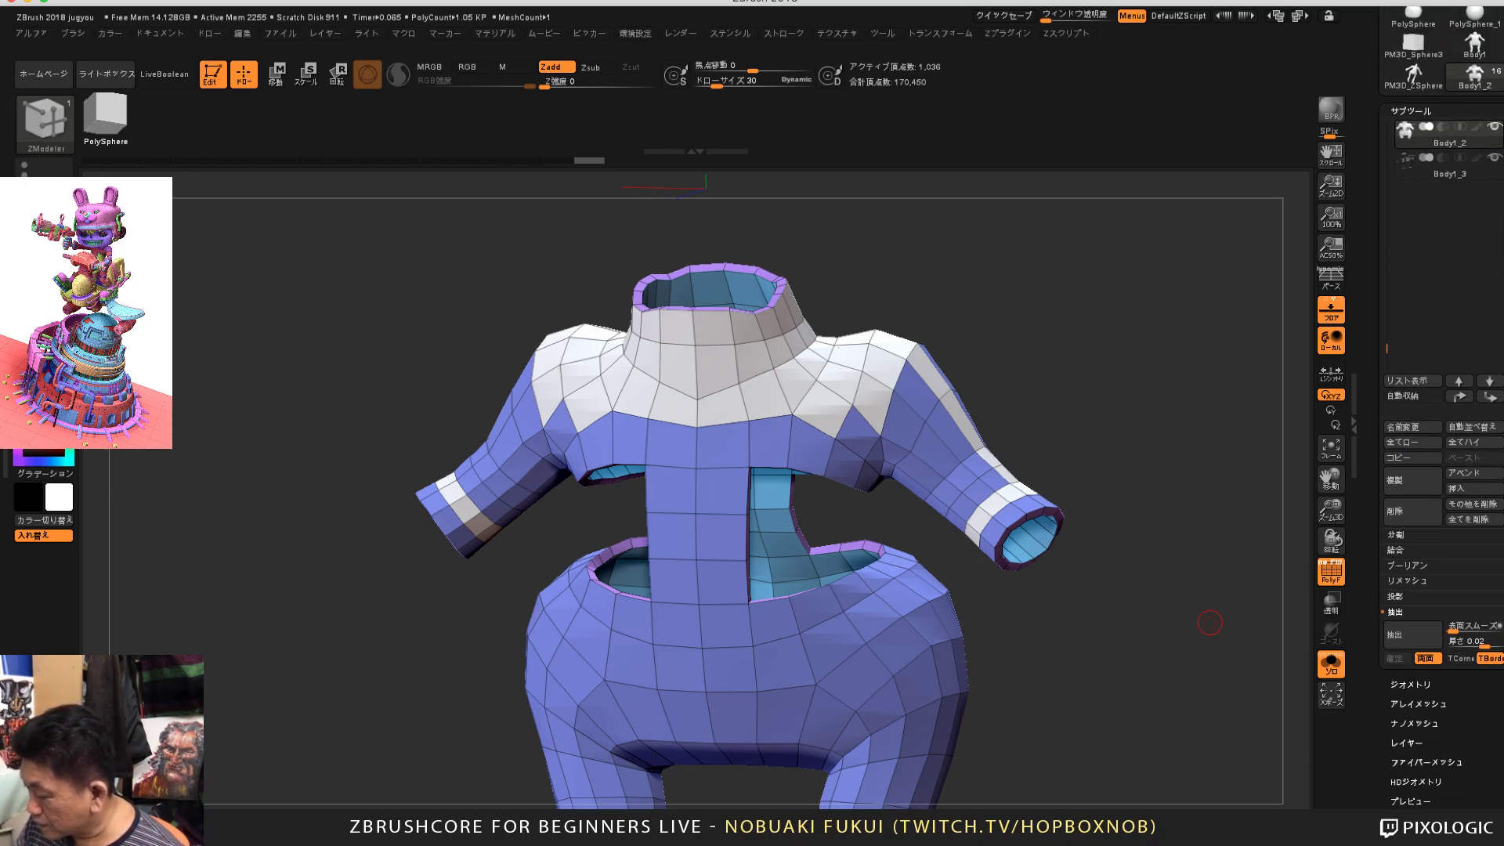
pyautogui.moveTo(1375, 490); pyautogui.dragTo(1375, 533)
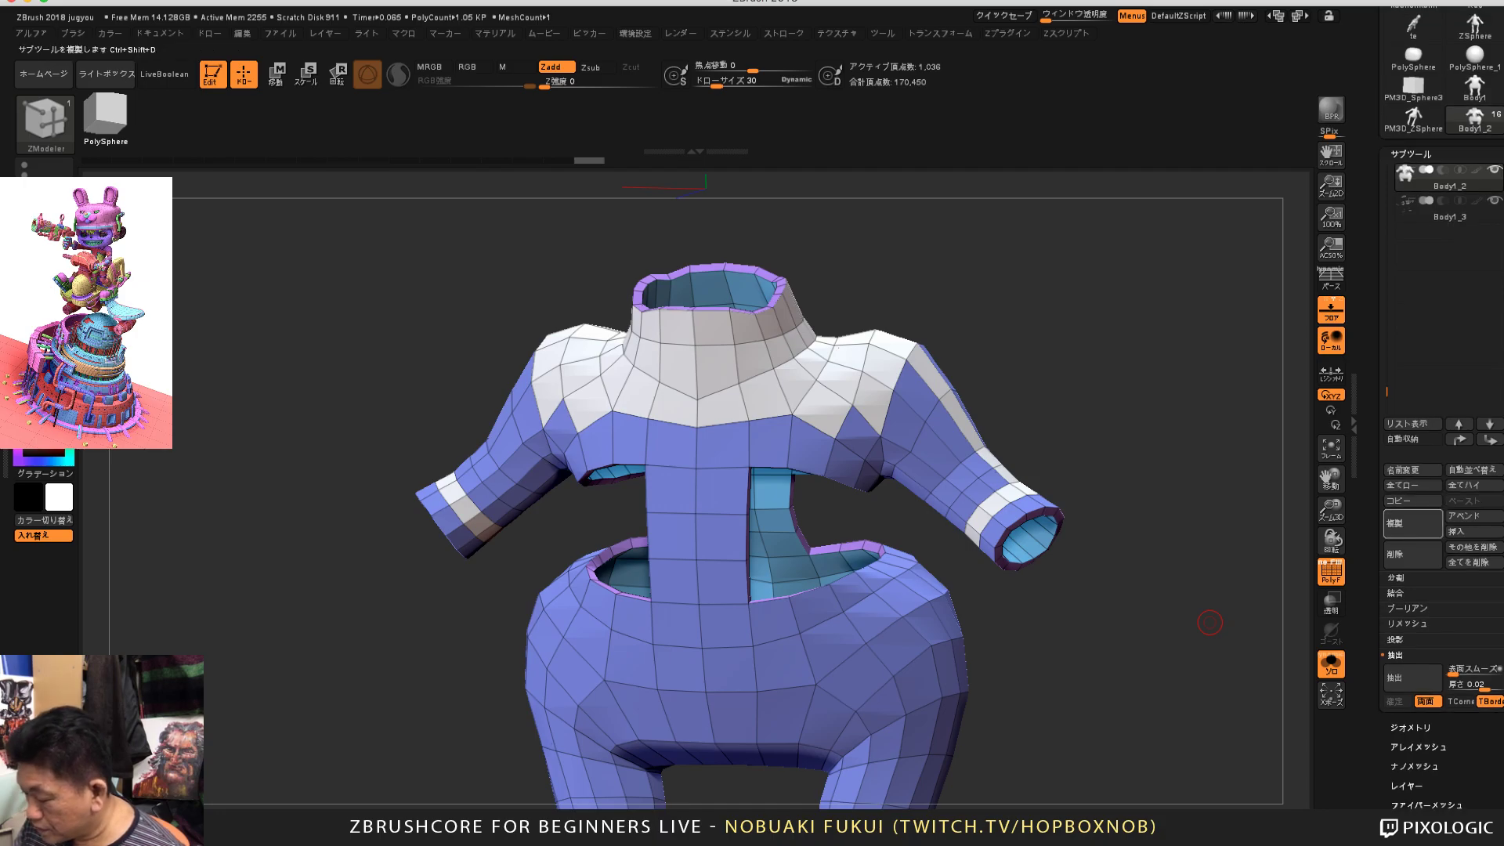
pyautogui.click(1413, 523)
# Step: Isolate the outer-surface polygroup on the duplicated body and hide the marked neck, shoulder, sleeve-strip and cuff polygons
pyautogui.hotkey('ctrl', 'shift')
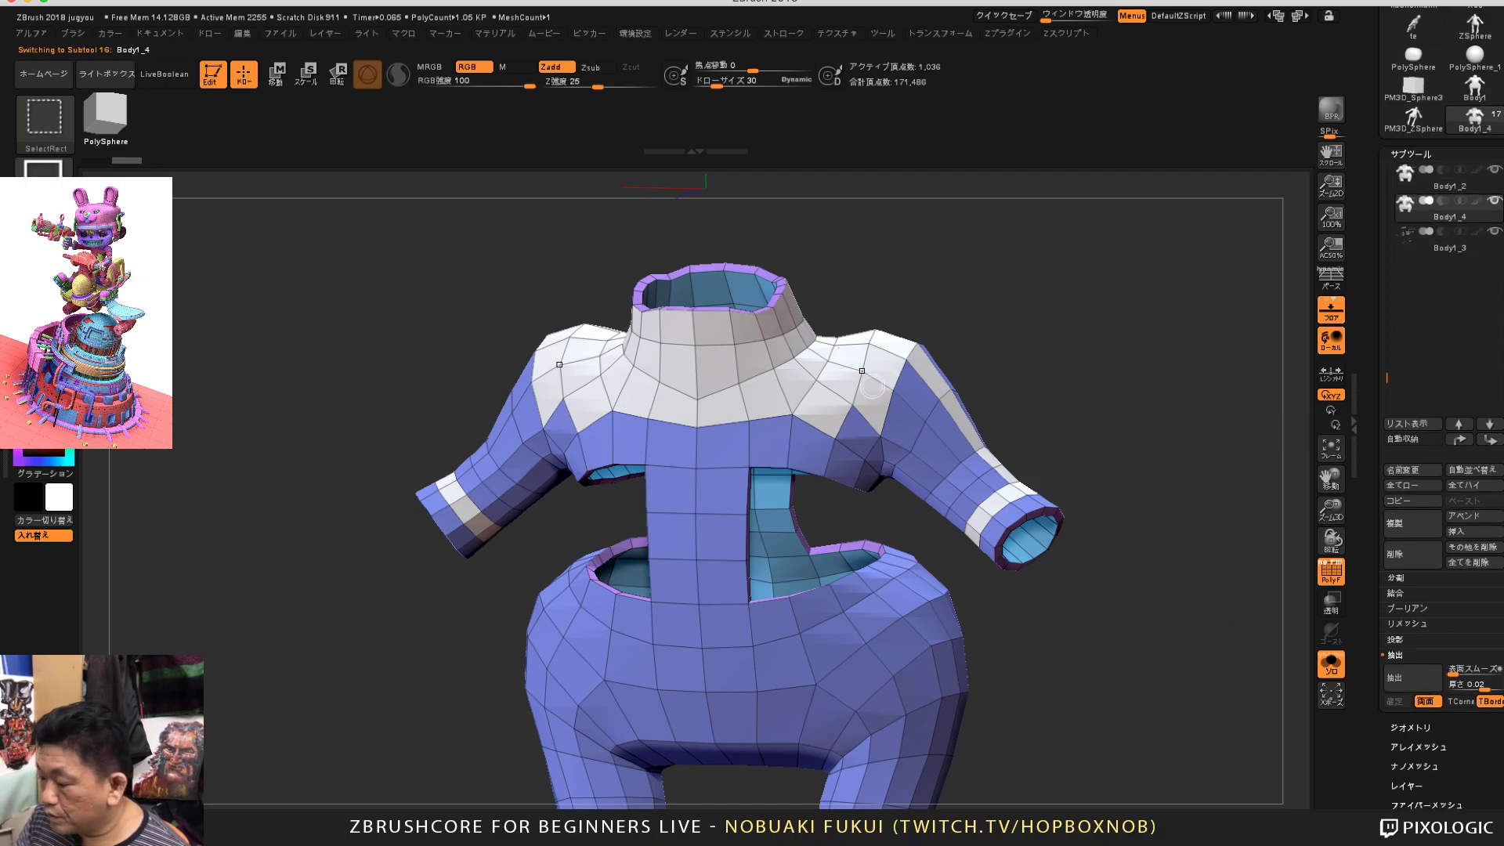
pyautogui.moveTo(1205, 382); pyautogui.dragTo(1207, 402)
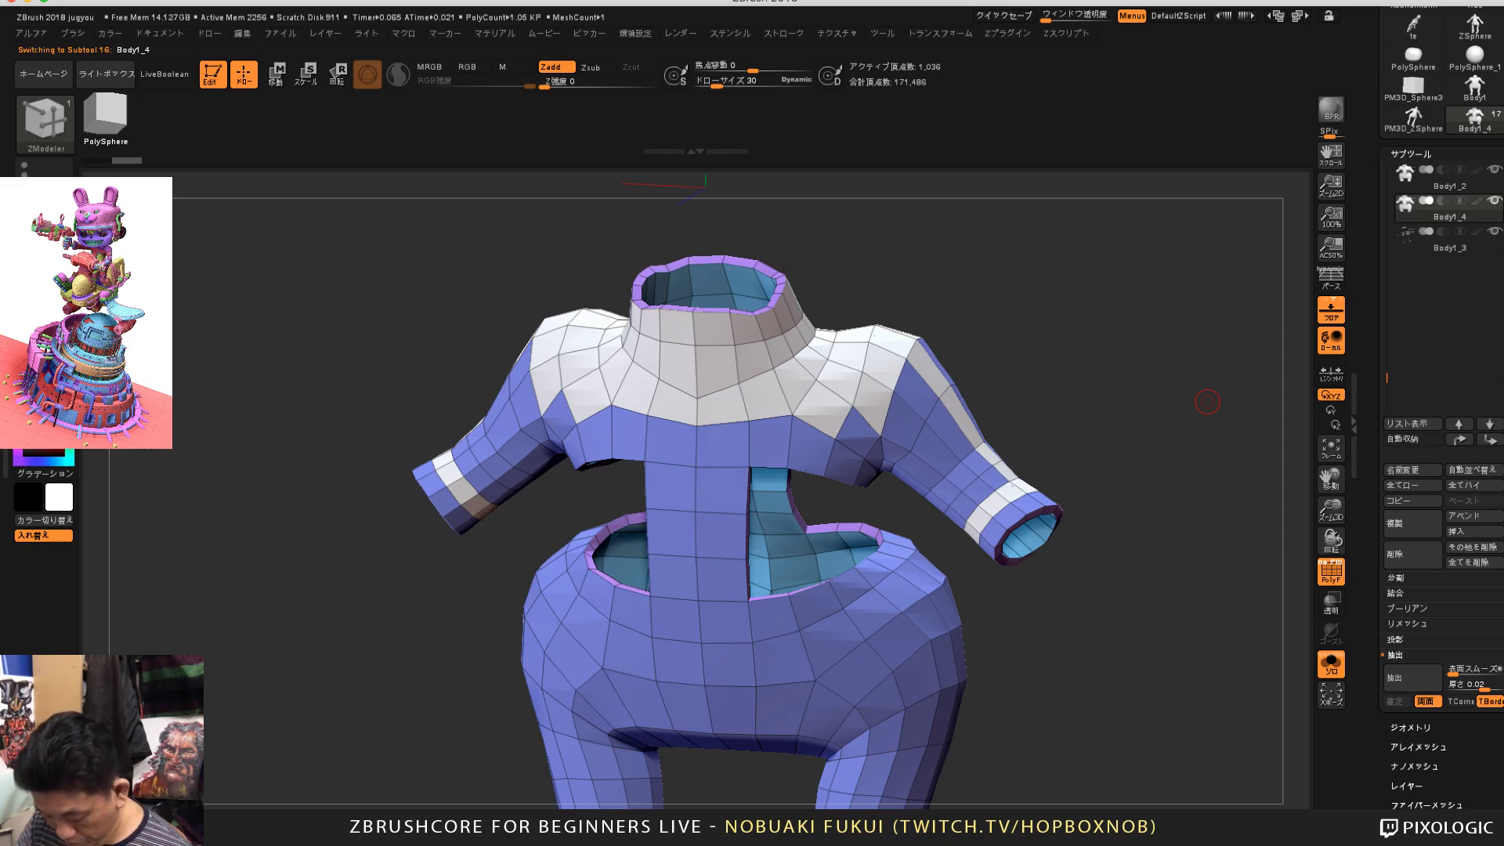
pyautogui.hotkey('ctrl', 'shift')
pyautogui.keyDown('ctrl'); pyautogui.keyDown('shift'); pyautogui.click(868, 418); pyautogui.keyUp('shift'); pyautogui.keyUp('ctrl')
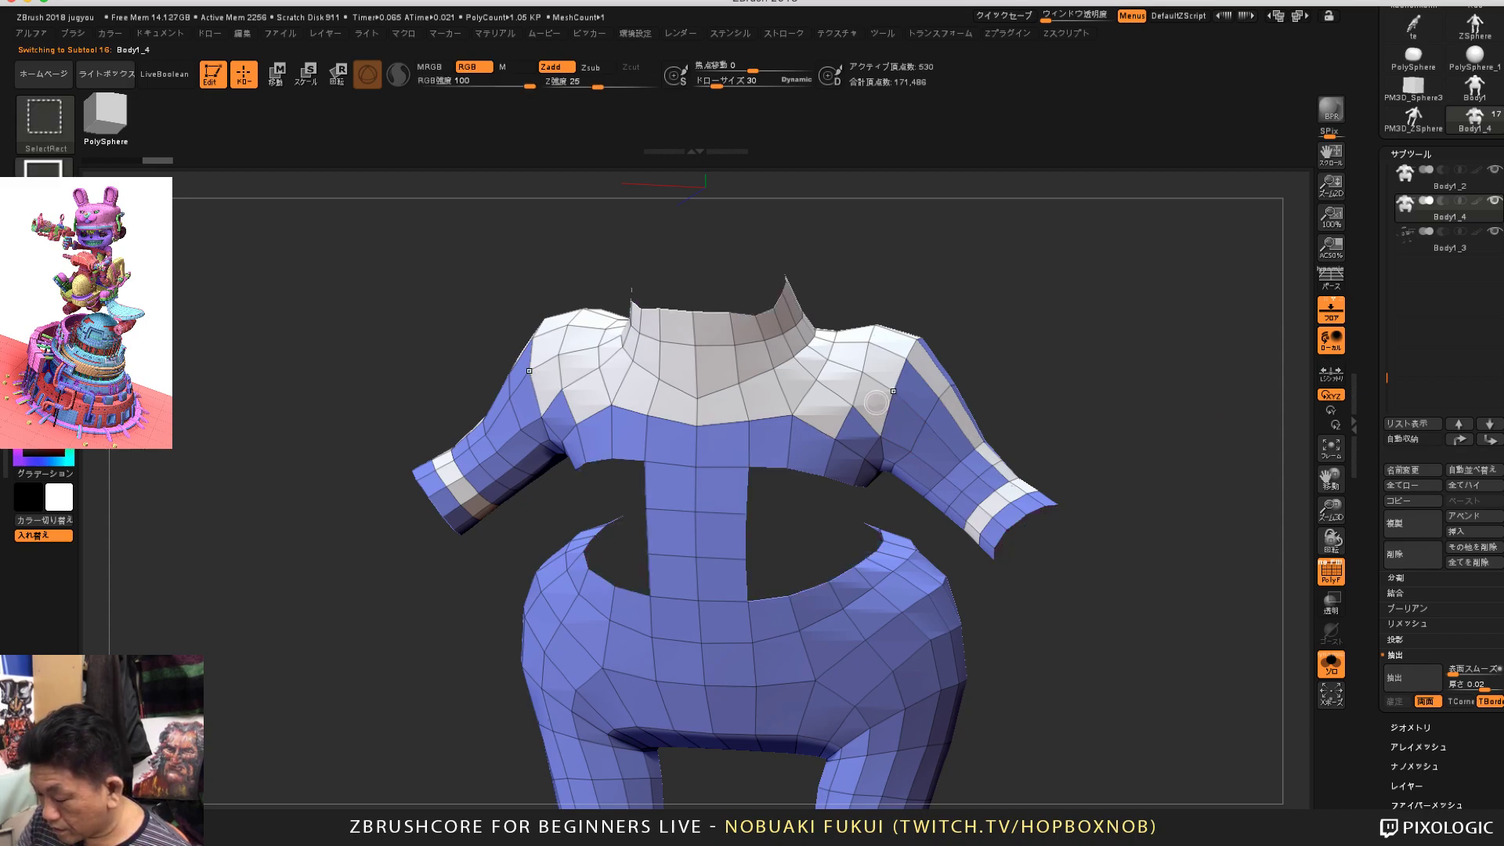
pyautogui.keyDown('ctrl'); pyautogui.keyDown('shift'); pyautogui.click(869, 418); pyautogui.keyUp('shift'); pyautogui.keyUp('ctrl')
pyautogui.keyDown('ctrl'); pyautogui.keyDown('shift'); pyautogui.click(1005, 354); pyautogui.keyUp('shift'); pyautogui.keyUp('ctrl')
pyautogui.keyDown('ctrl'); pyautogui.keyDown('shift'); pyautogui.click(906, 426); pyautogui.keyUp('shift'); pyautogui.keyUp('ctrl')
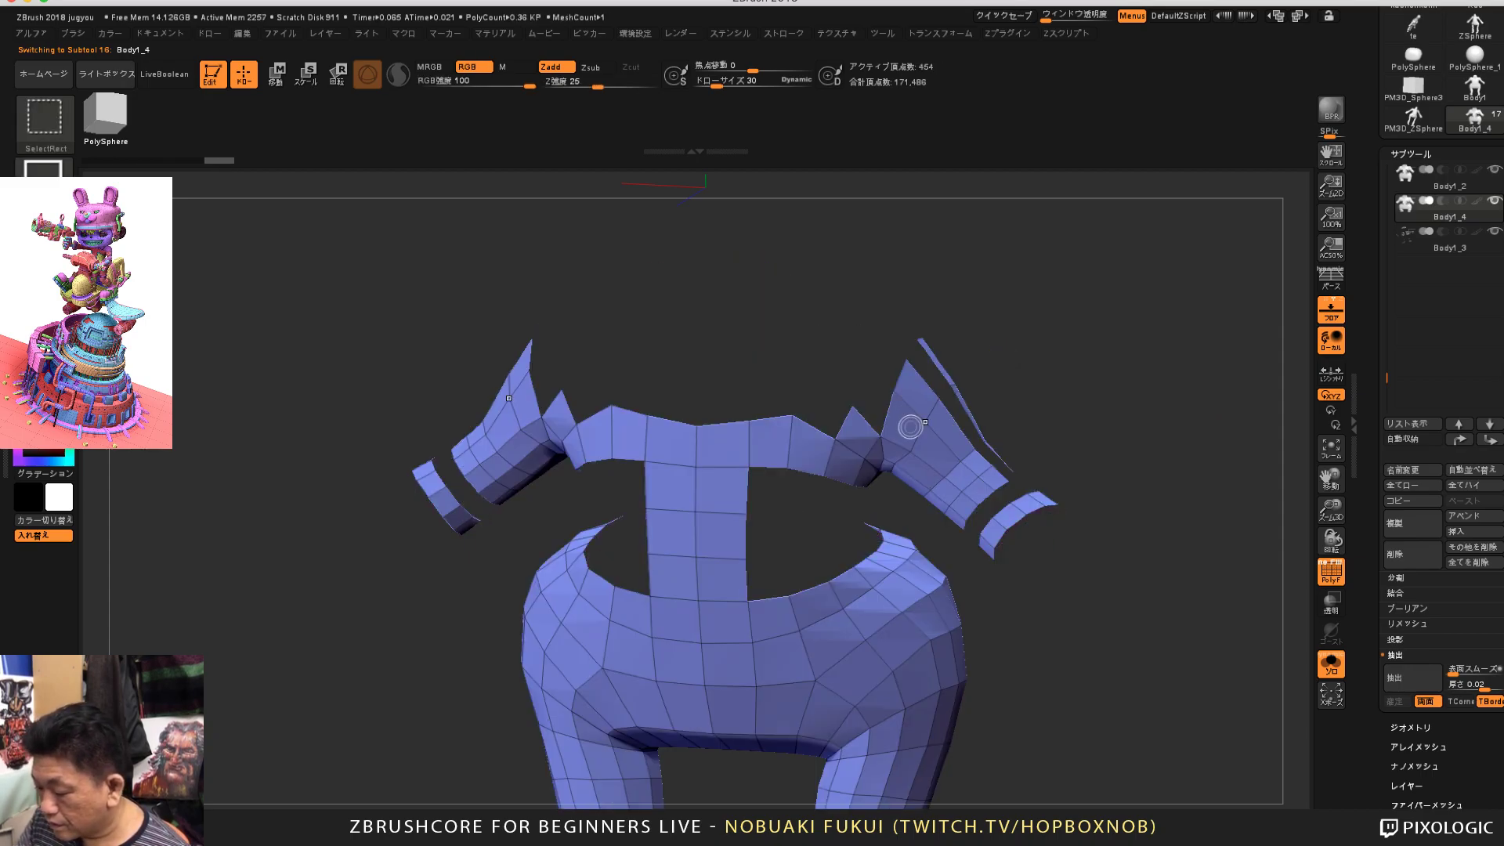
# Step: Invert visibility to keep only the marked neck, shoulder, sleeve-strip and cuff polygons, and delete the hidden geometry
pyautogui.keyDown('ctrl'); pyautogui.keyDown('shift'); pyautogui.click(1031, 360); pyautogui.keyUp('shift'); pyautogui.keyUp('ctrl')
pyautogui.keyDown('ctrl'); pyautogui.keyDown('shift'); pyautogui.click(878, 384); pyautogui.keyUp('shift'); pyautogui.keyUp('ctrl')
pyautogui.moveTo(1158, 448); pyautogui.dragTo(1144, 416)
pyautogui.scroll(-5, 1442, 470)
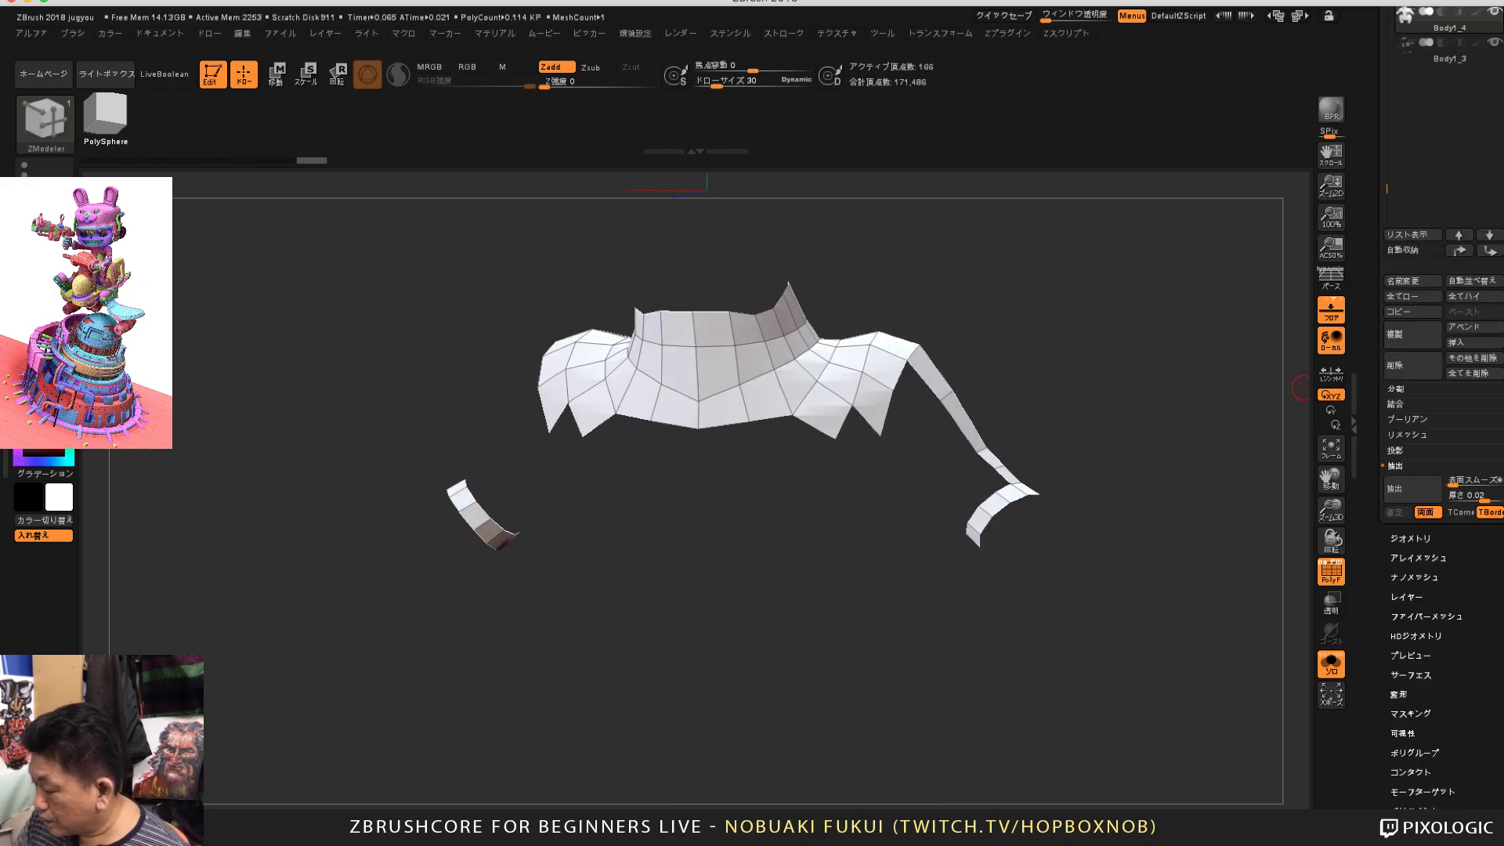
pyautogui.click(1410, 322)
pyautogui.moveTo(1449, 384); pyautogui.dragTo(1450, 495)
pyautogui.click(1415, 418)
pyautogui.scroll(3, 1441, 392)
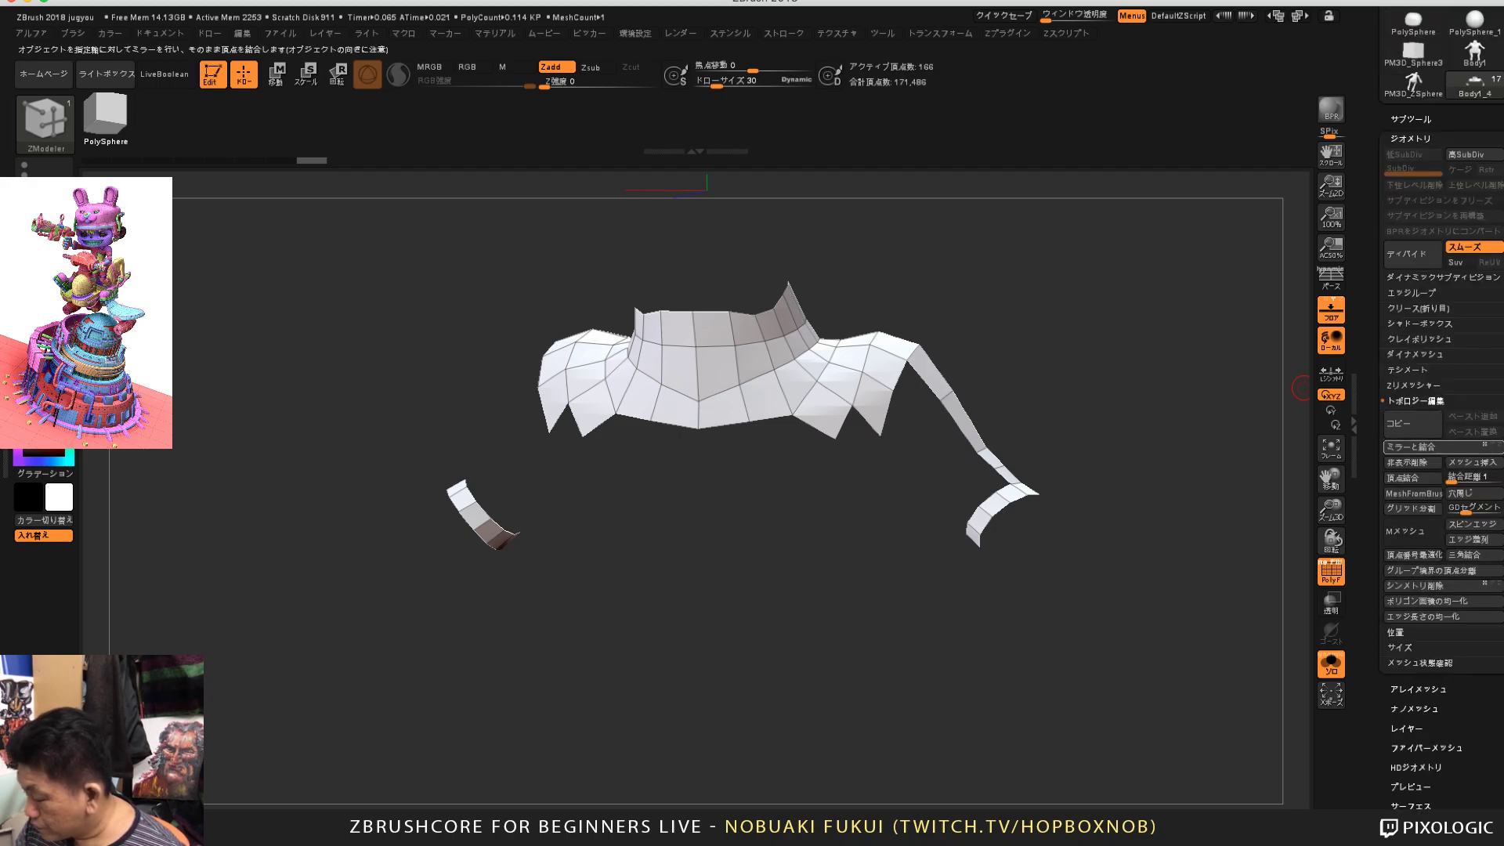
pyautogui.click(1412, 463)
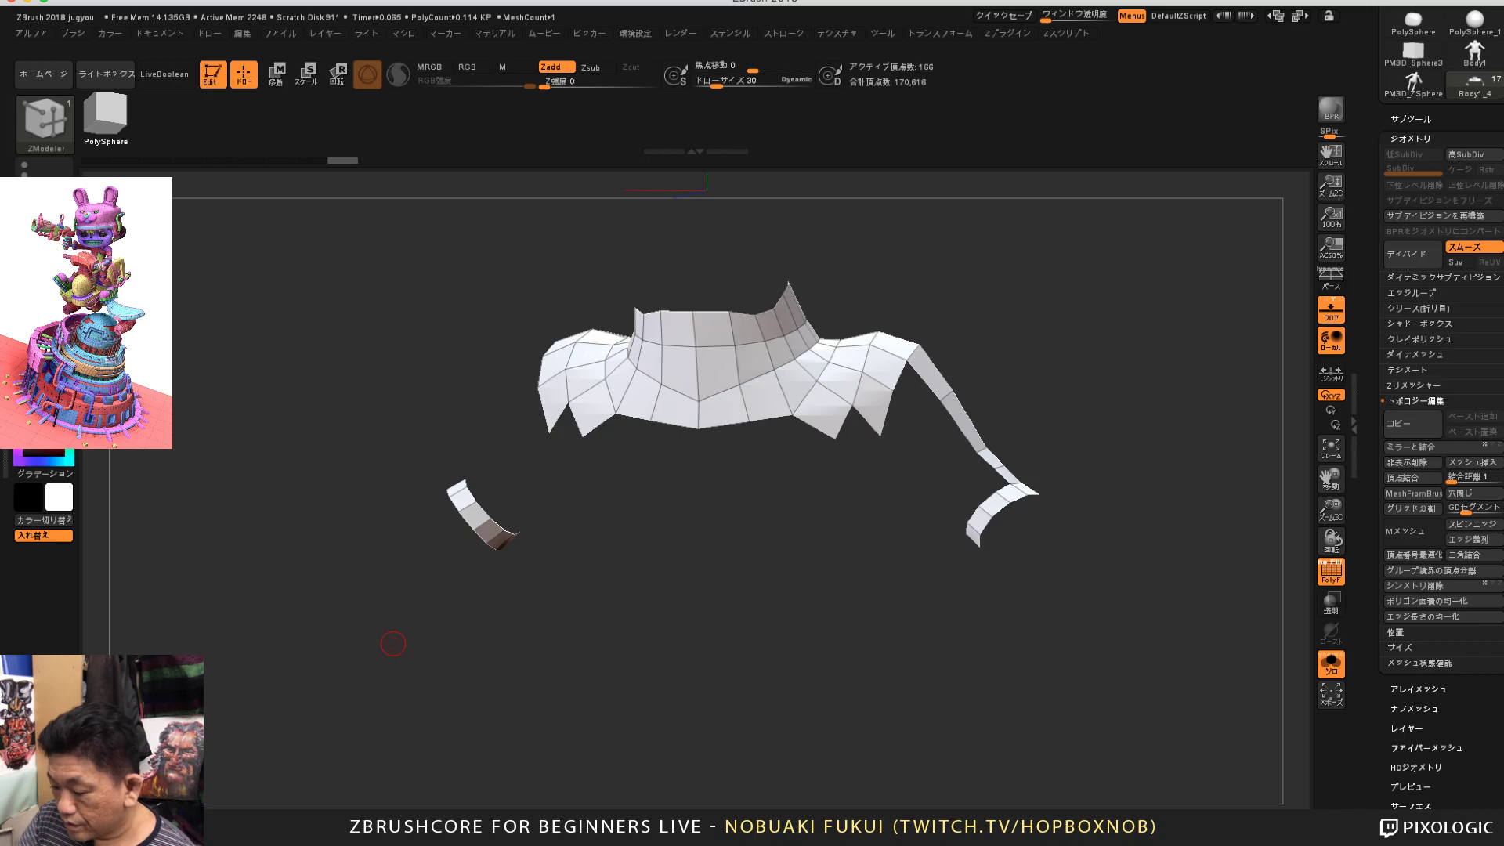
# Step: Try to extrude the shoulder polygons of the remaining surface with QMesh, and undo it
pyautogui.moveTo(486, 454)
pyautogui.mouseDown()
pyautogui.moveTo(476, 443)
pyautogui.moveTo(496, 445)
pyautogui.mouseUp()
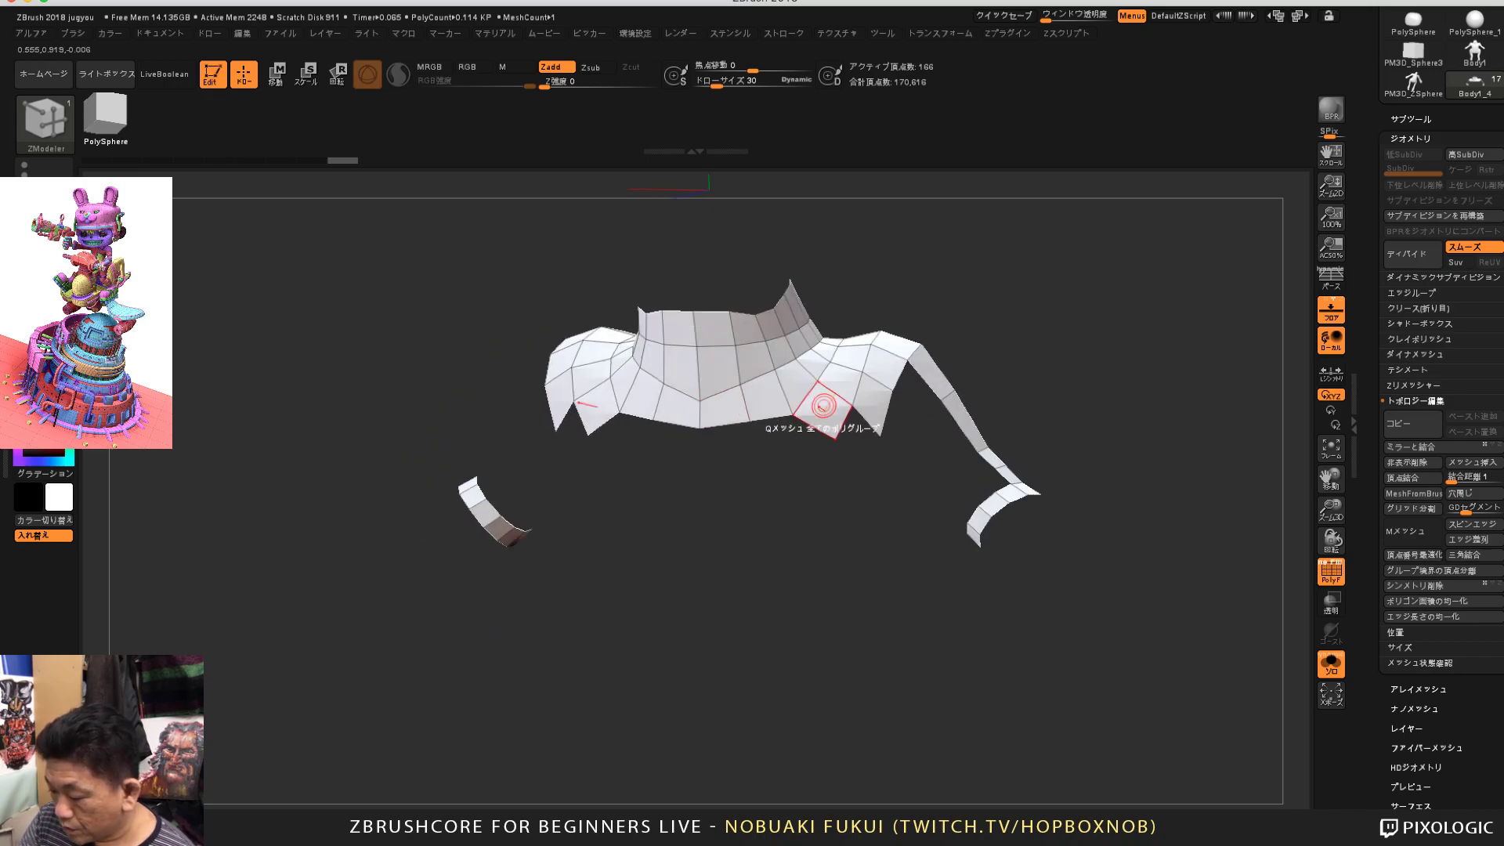
pyautogui.moveTo(823, 406); pyautogui.dragTo(830, 432)
pyautogui.hotkey('ctrl', 'z')
pyautogui.moveTo(1208, 525); pyautogui.dragTo(1235, 527)
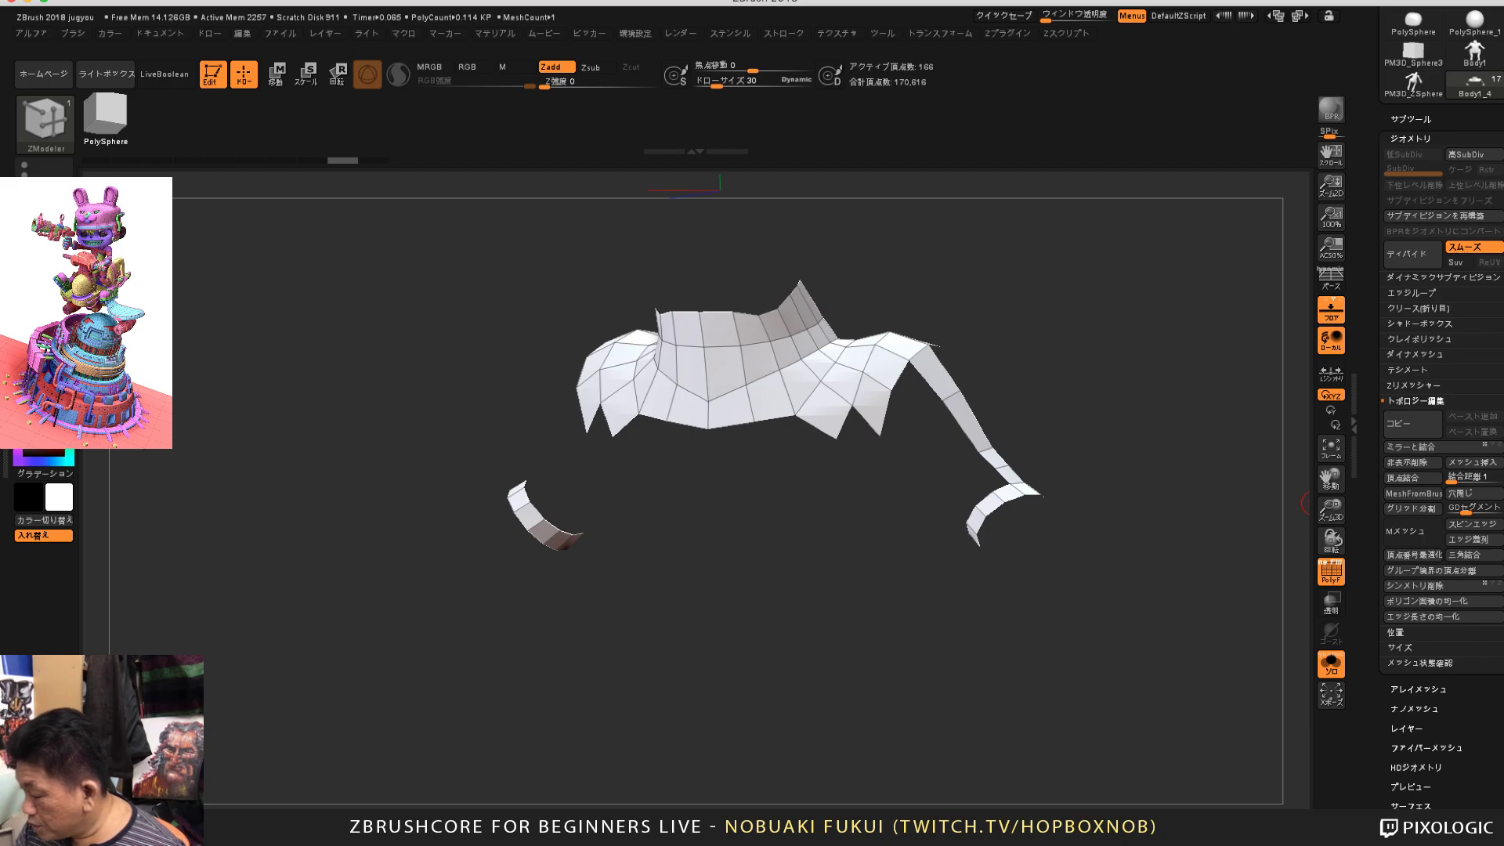
# Step: Try thickening the collar-and-sleeve surface with Panel Loops at thickness 0.01 and polish 50, and undo it
pyautogui.click(1412, 292)
pyautogui.click(1411, 427)
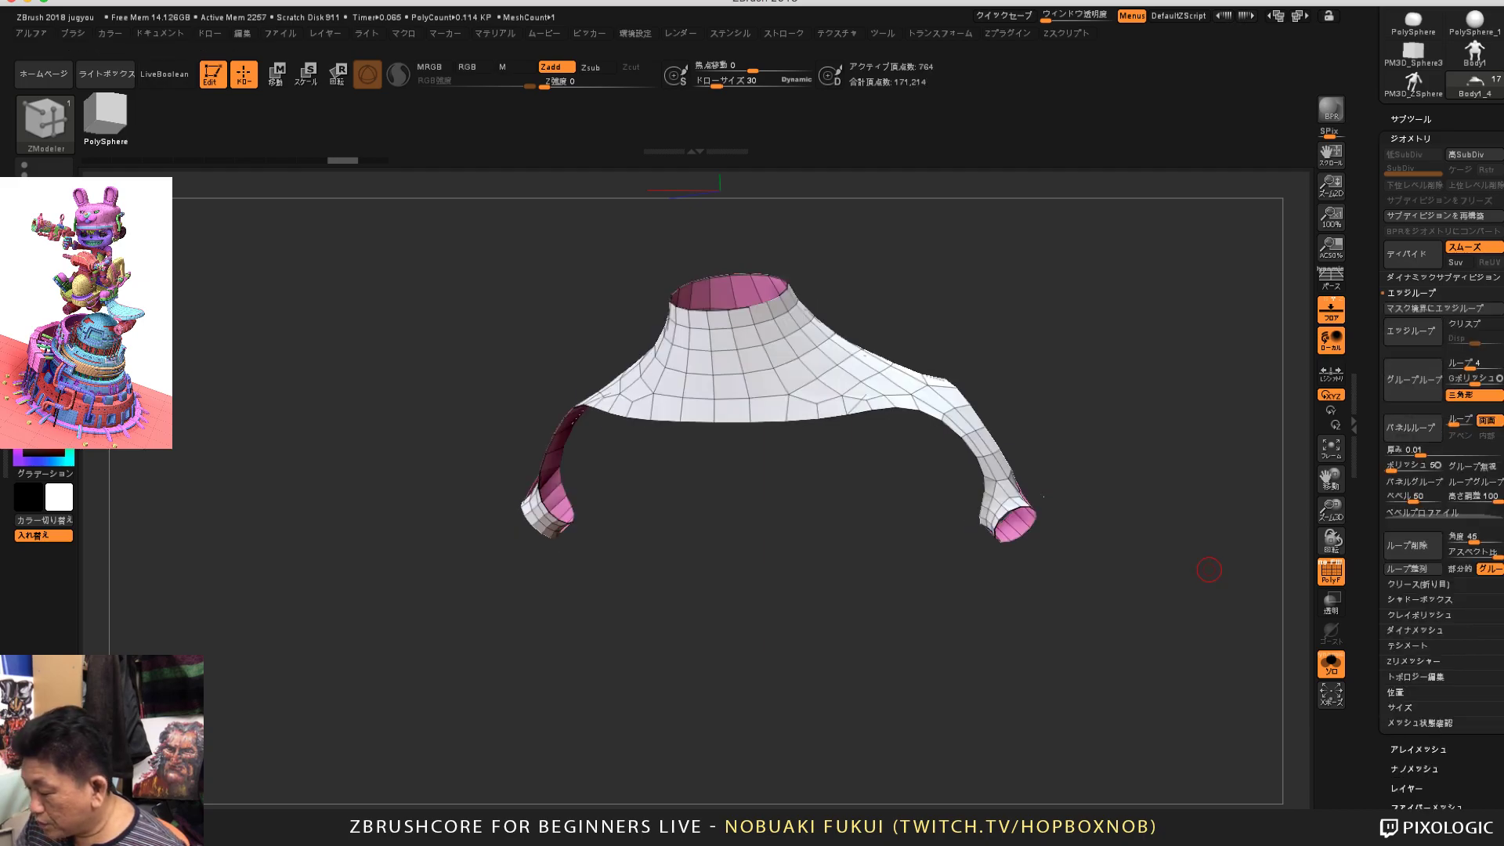
pyautogui.moveTo(1209, 570); pyautogui.dragTo(1246, 471)
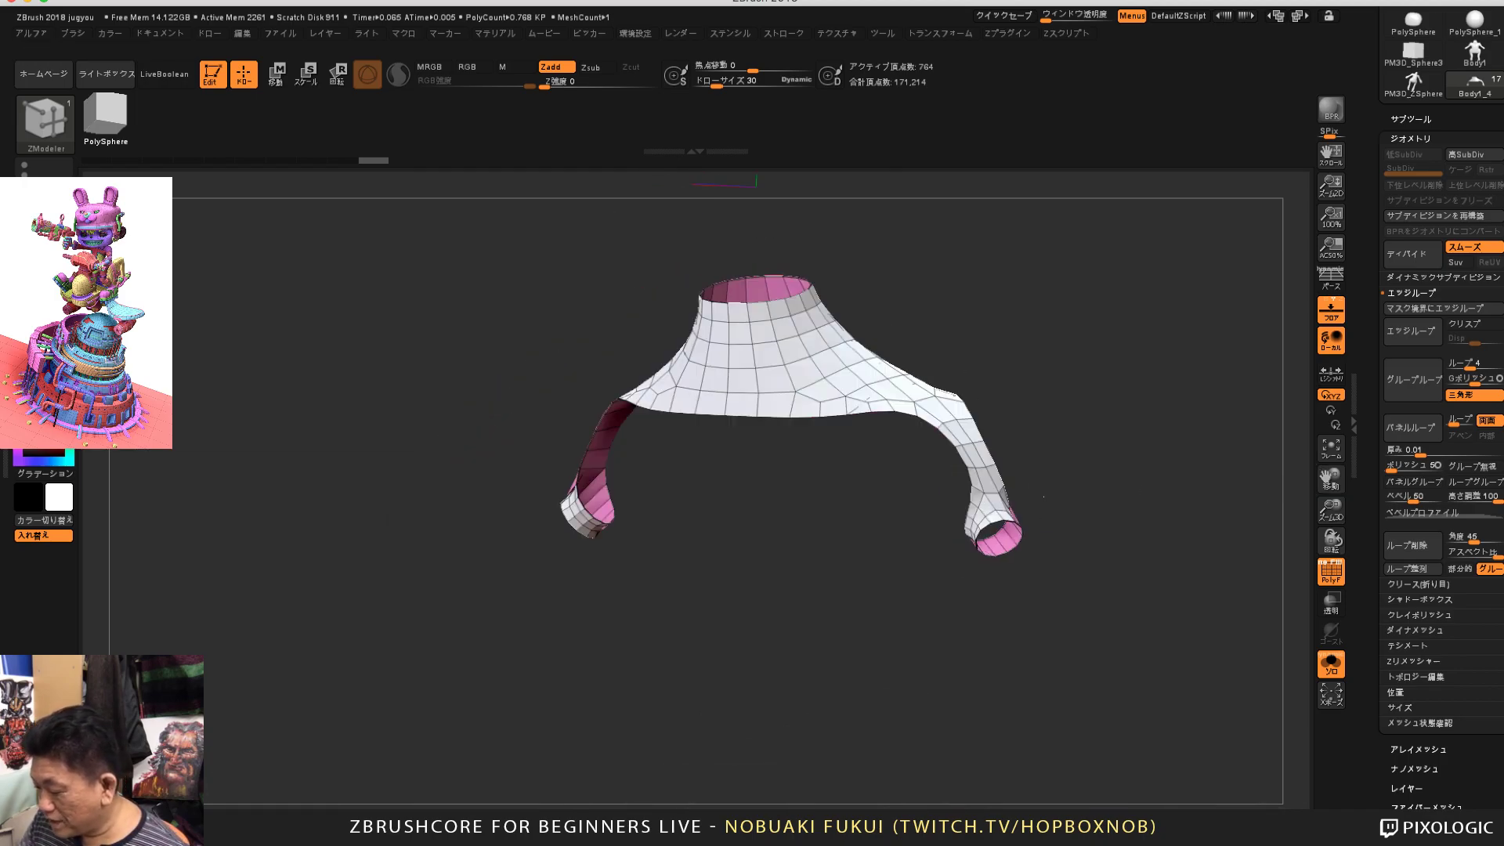
pyautogui.hotkey('ctrl', 'z')
pyautogui.press('f')
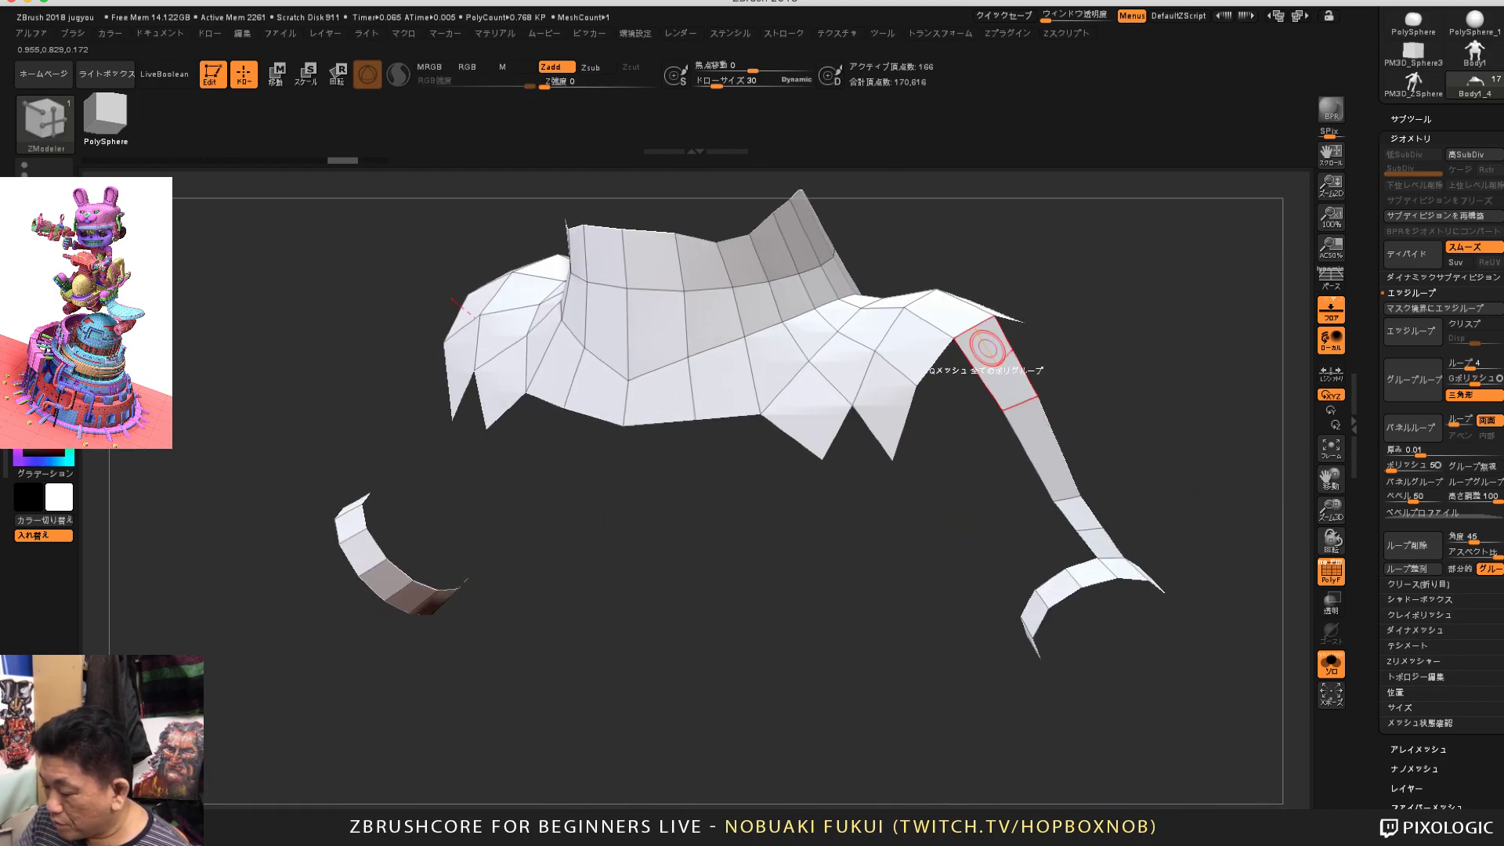
pyautogui.moveTo(987, 349)
pyautogui.mouseDown(button='right')
pyautogui.moveTo(974, 362)
pyautogui.moveTo(991, 365)
pyautogui.mouseUp(button='right')
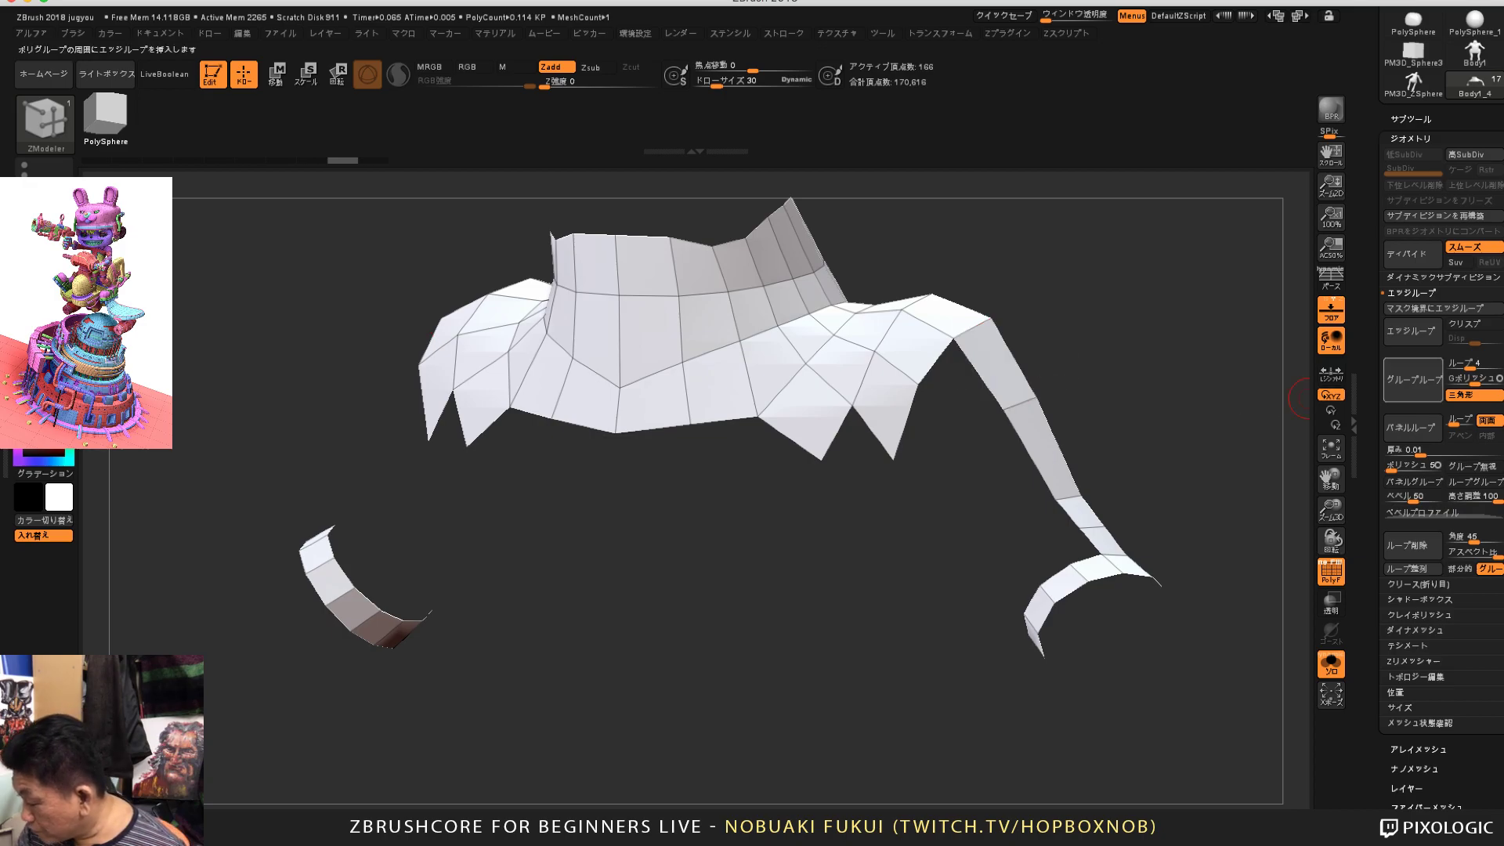
# Step: Try Panel Loops with one loop, thickness 0.03269 and polish 0, and undo the result
pyautogui.moveTo(1406, 466); pyautogui.dragTo(1388, 467)
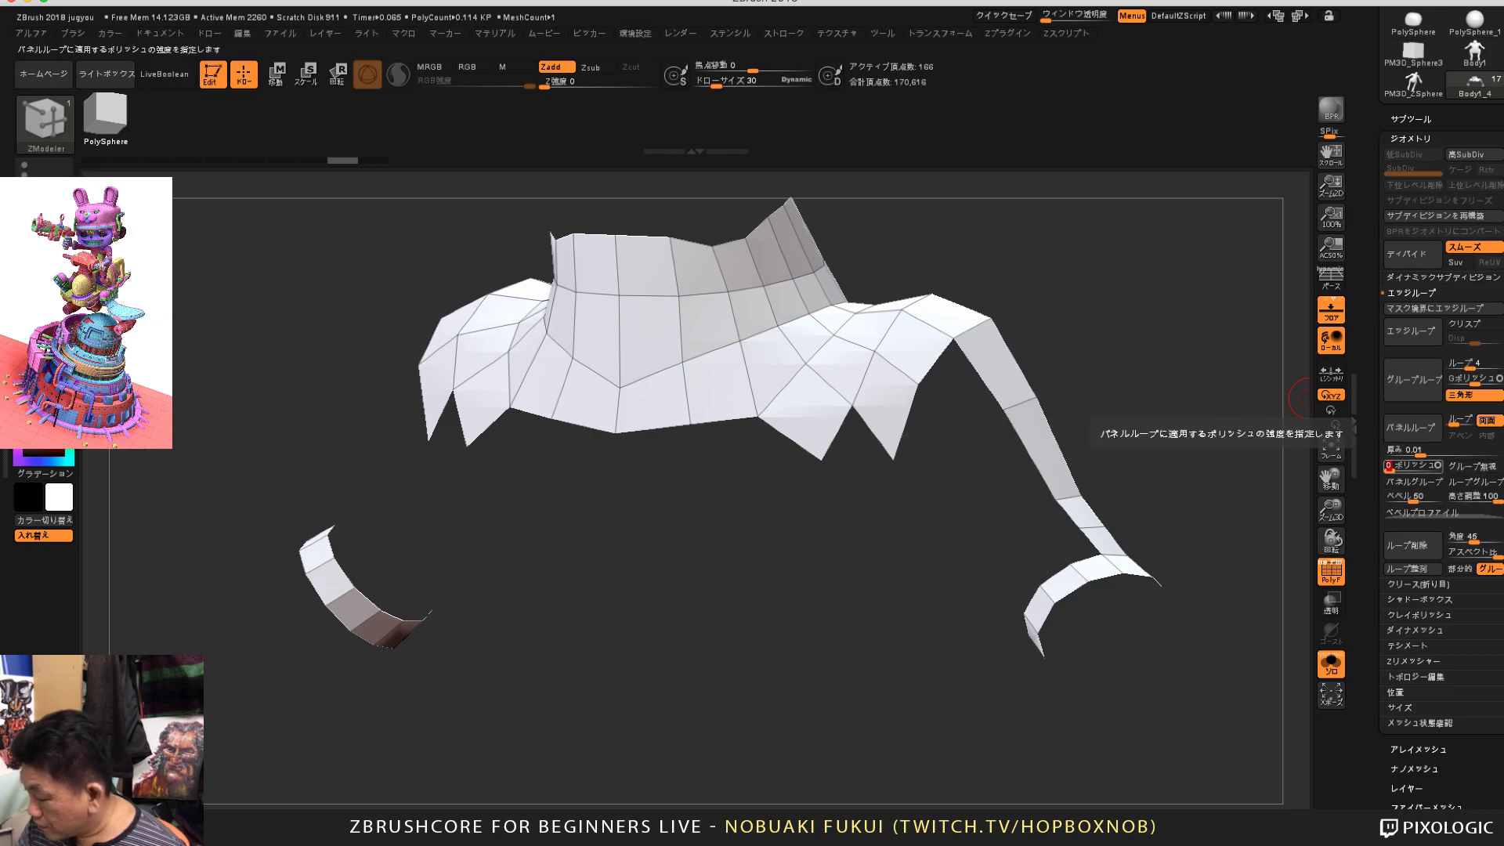
pyautogui.moveTo(1432, 452); pyautogui.dragTo(1430, 452)
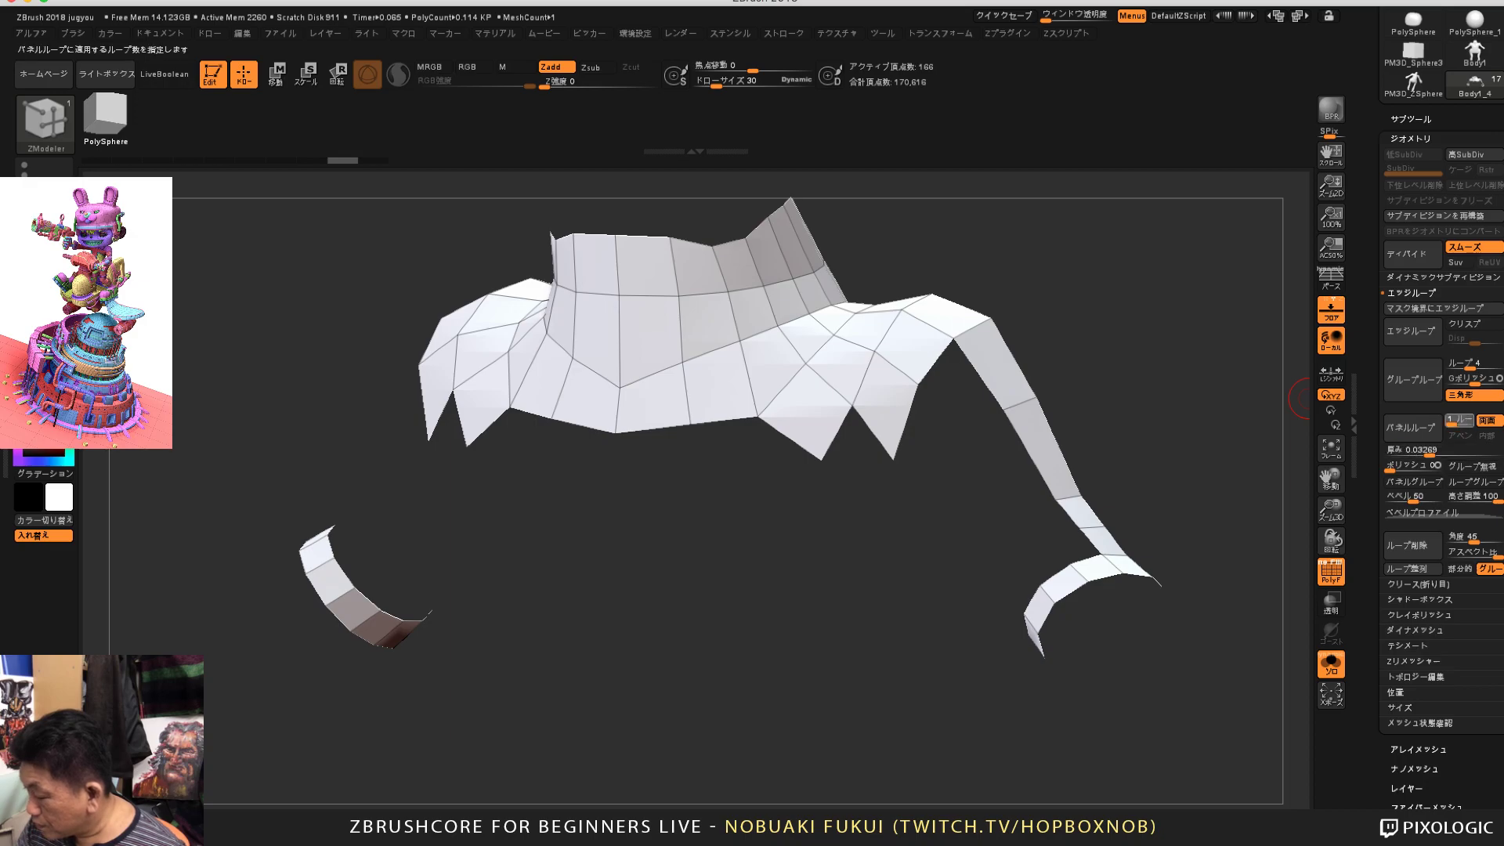
pyautogui.click(1412, 427)
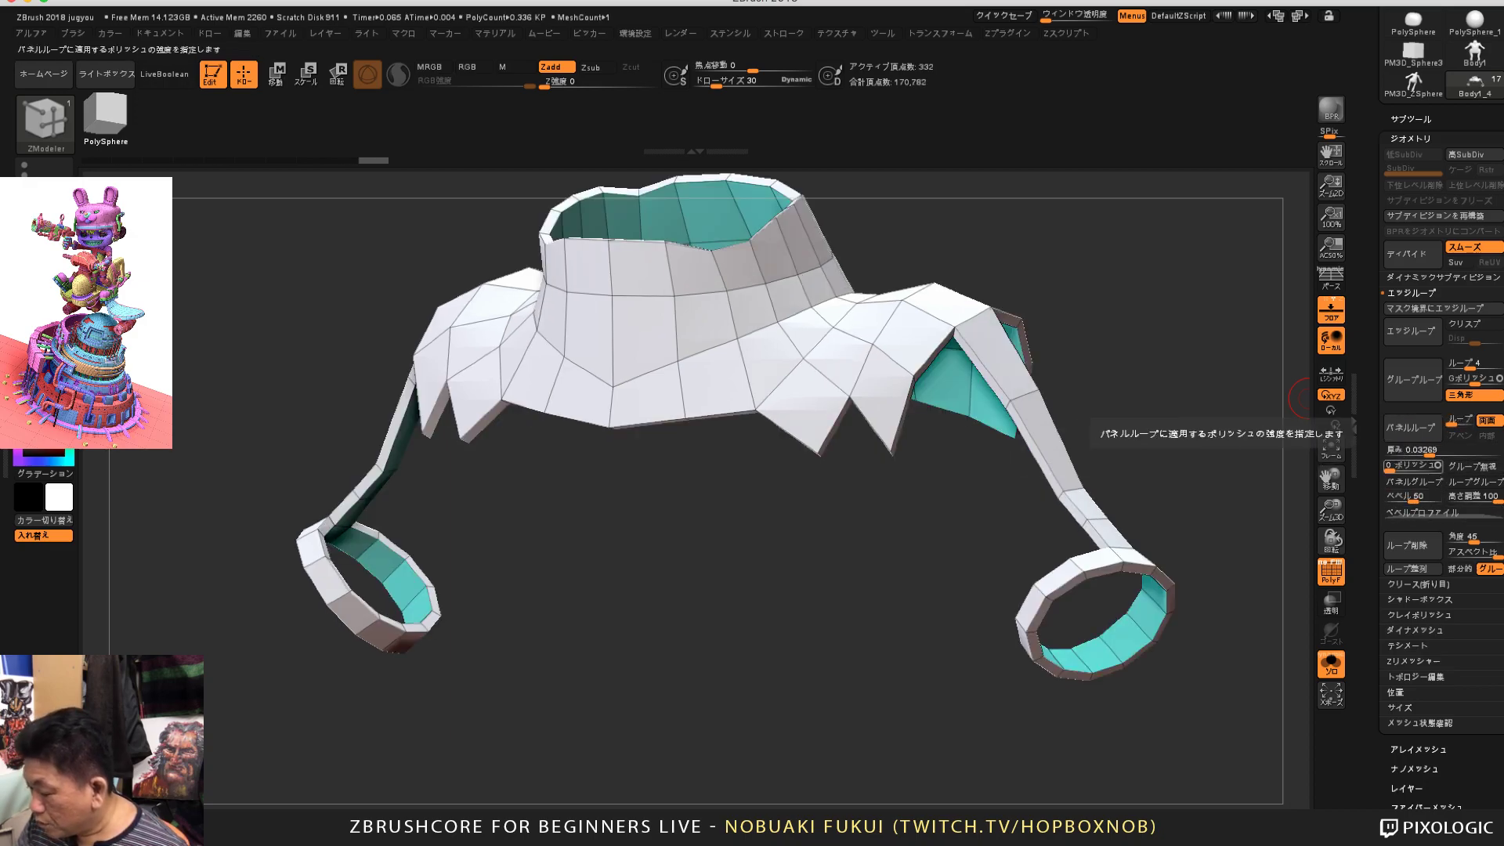
pyautogui.moveTo(1391, 468); pyautogui.dragTo(1403, 467)
pyautogui.press('shift')
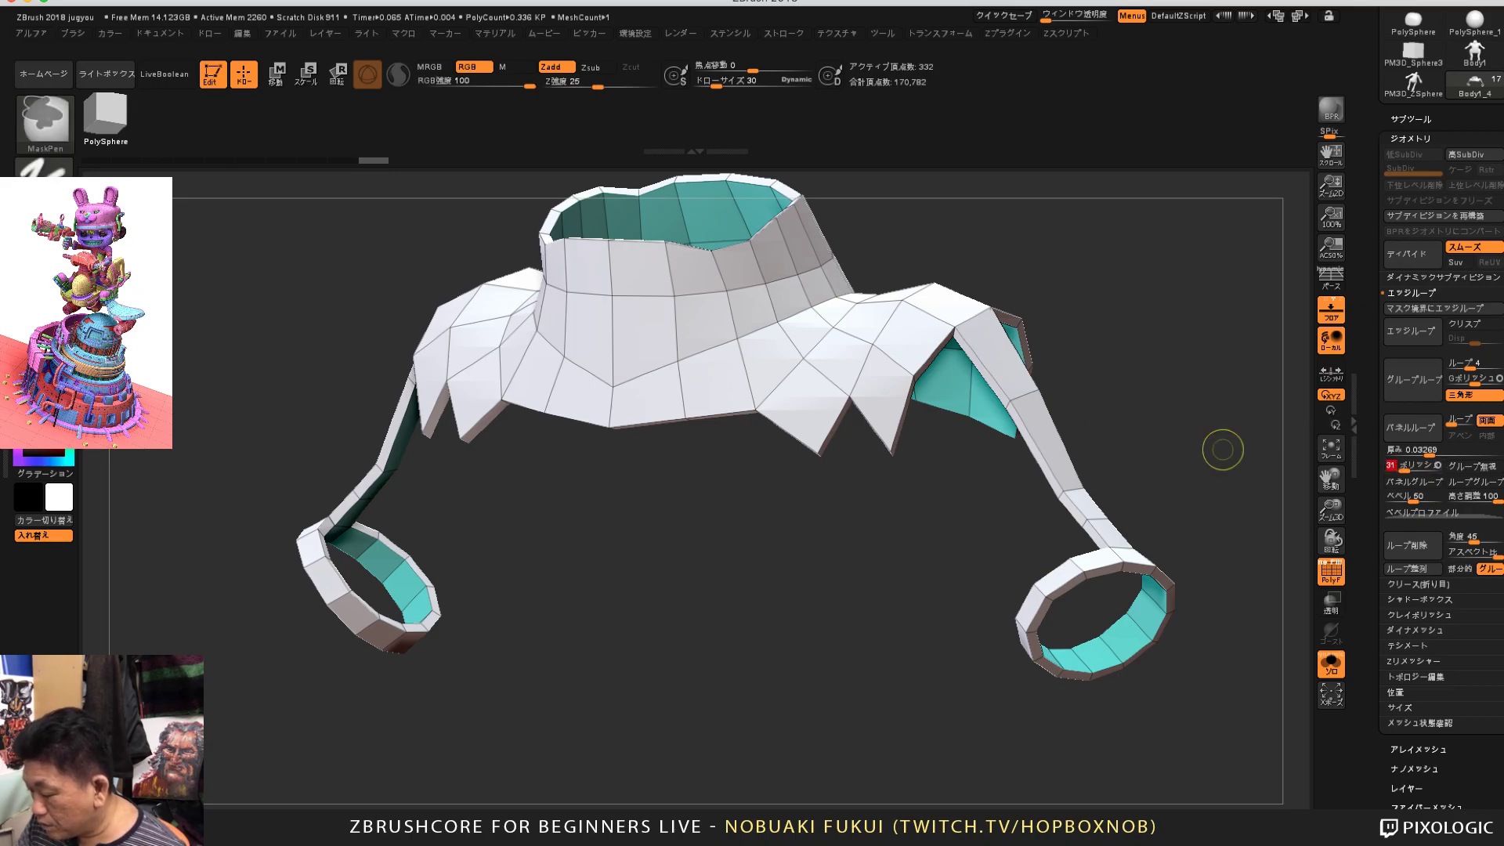
pyautogui.press('shift')
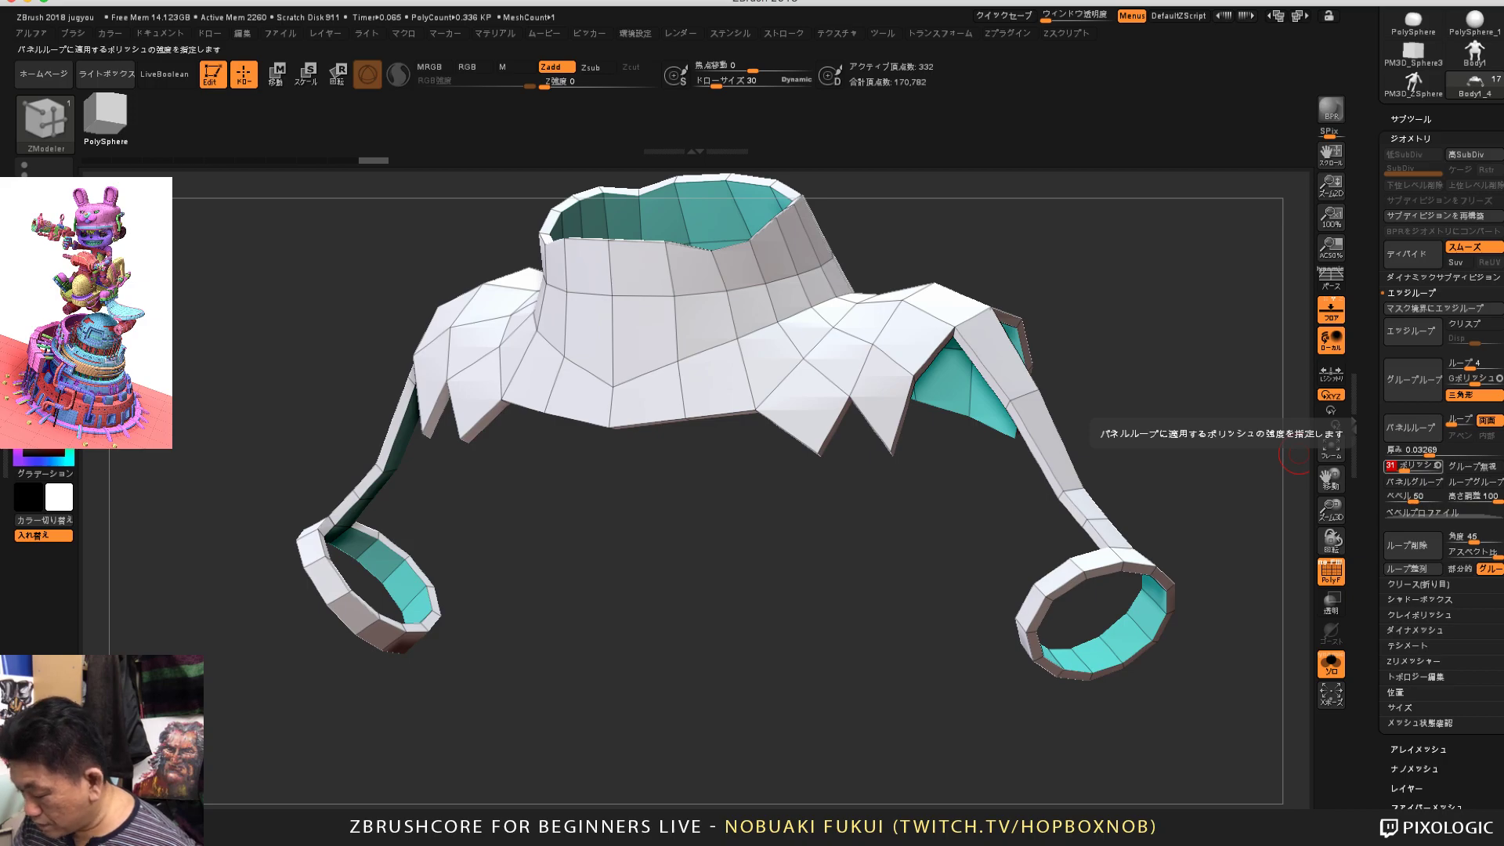
pyautogui.moveTo(1180, 462); pyautogui.dragTo(1200, 468)
pyautogui.hotkey('ctrl', 'z')
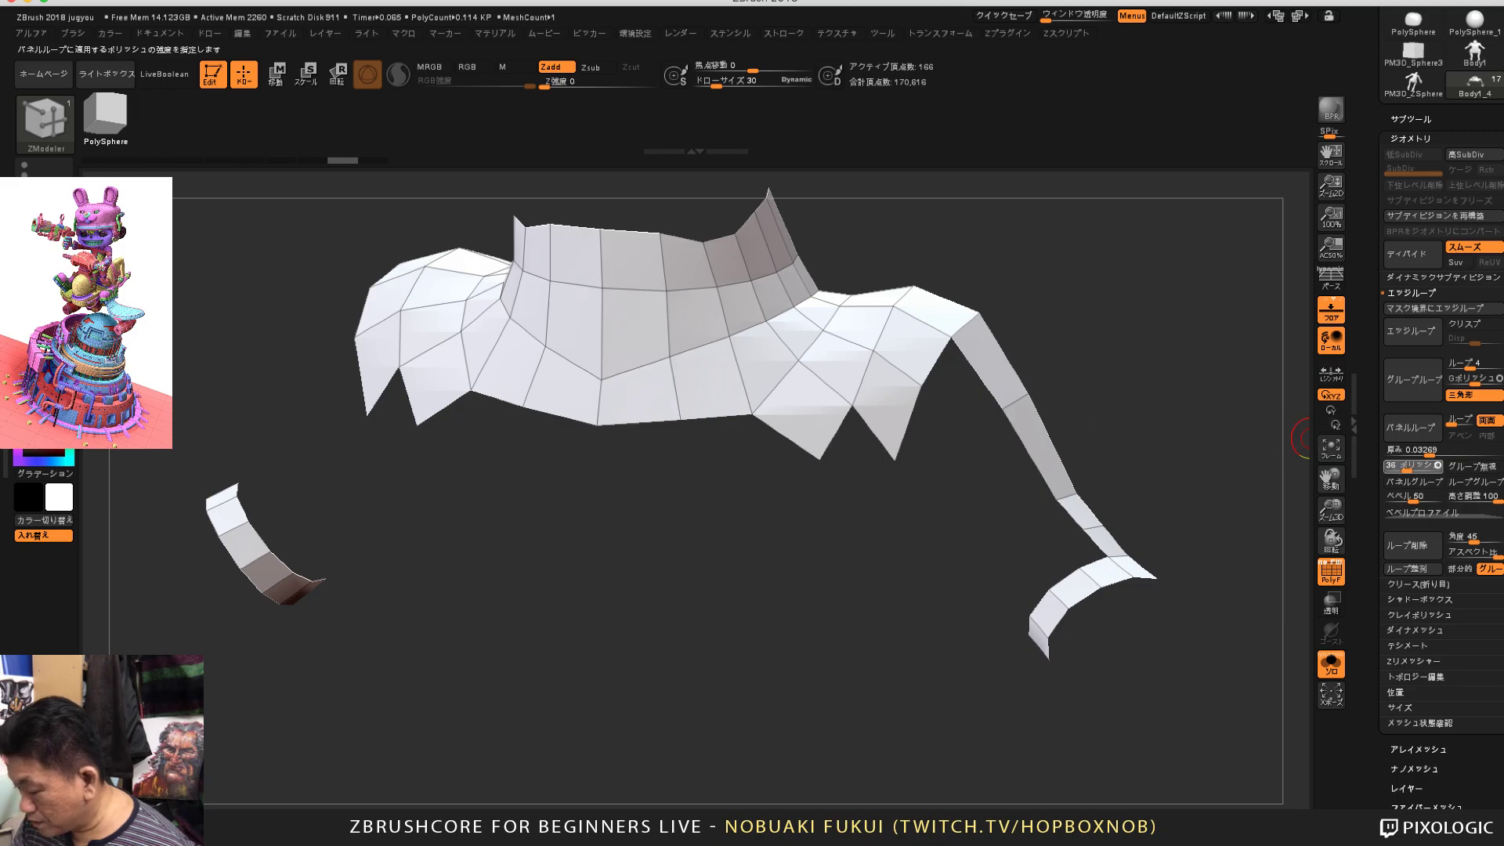
# Step: Try Panel Loops on the collar-and-sleeve surface with polish values of 36 and 34, undoing each attempt
pyautogui.click(1411, 428)
pyautogui.moveTo(1212, 510); pyautogui.dragTo(1255, 432)
pyautogui.hotkey('ctrl', 'z')
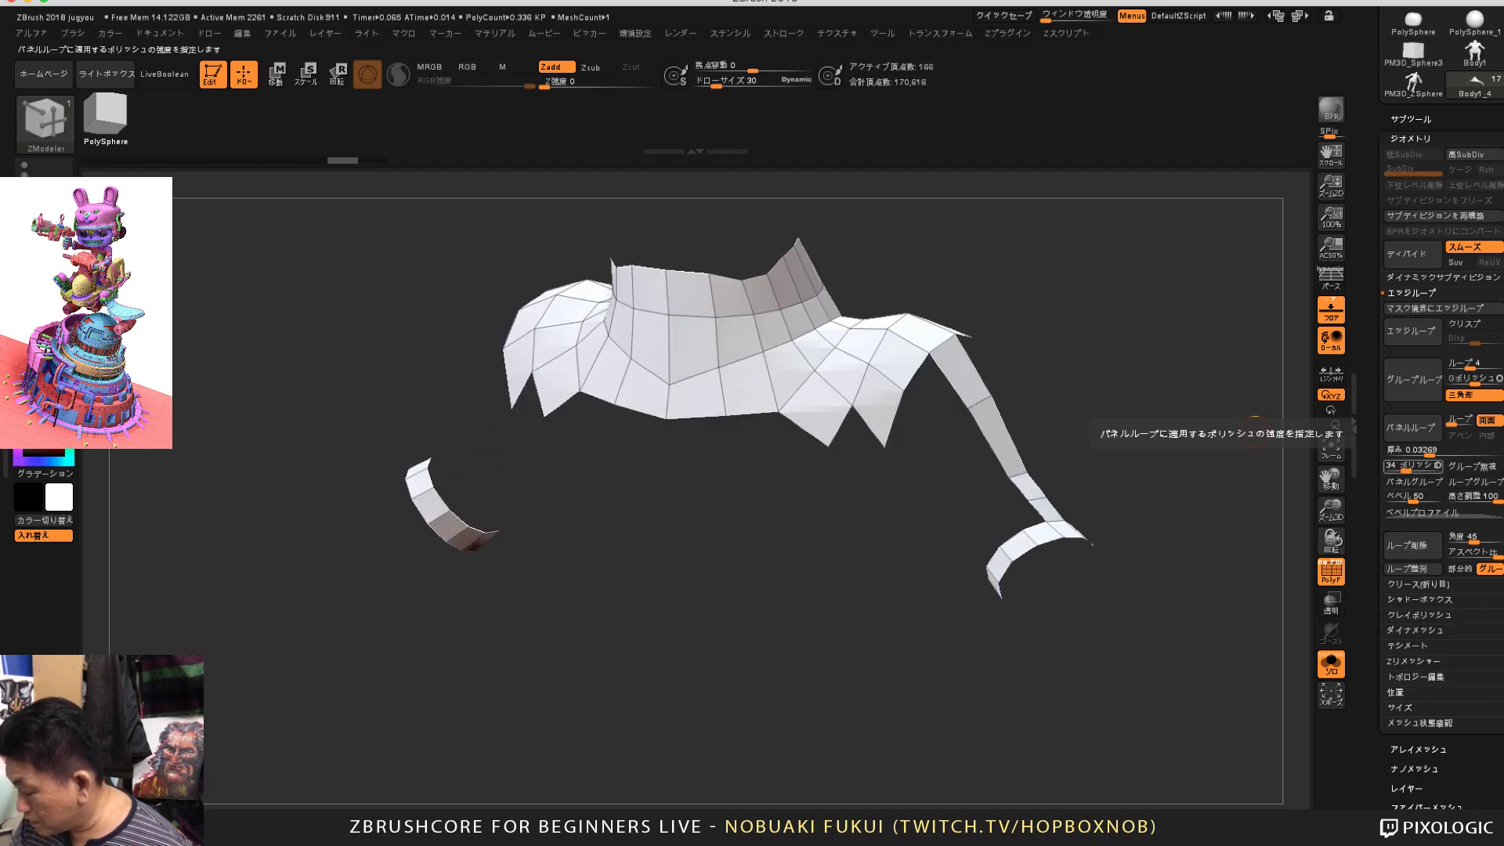
pyautogui.keyDown('alt'); pyautogui.moveTo(1237, 470); pyautogui.dragTo(1257, 519); pyautogui.keyUp('alt')
pyautogui.click(1412, 428)
pyautogui.moveTo(1271, 450); pyautogui.dragTo(1254, 514)
pyautogui.hotkey('ctrl', 'z')
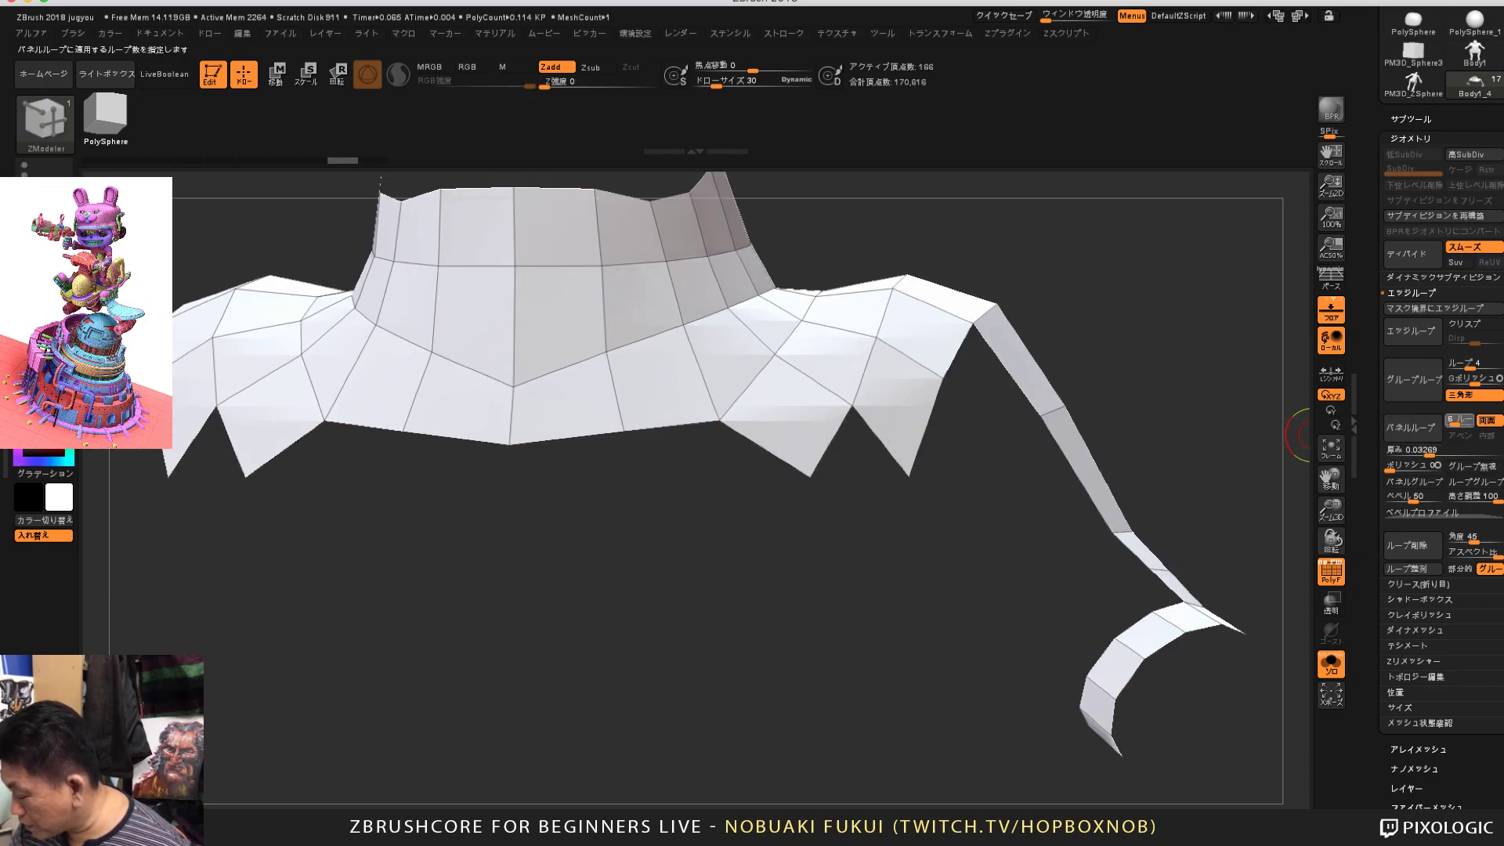
# Step: Thicken the collar-and-sleeve surface with Panel Loops using 3 loops, thickness 0.06373 and polish 0
pyautogui.click(1459, 421)
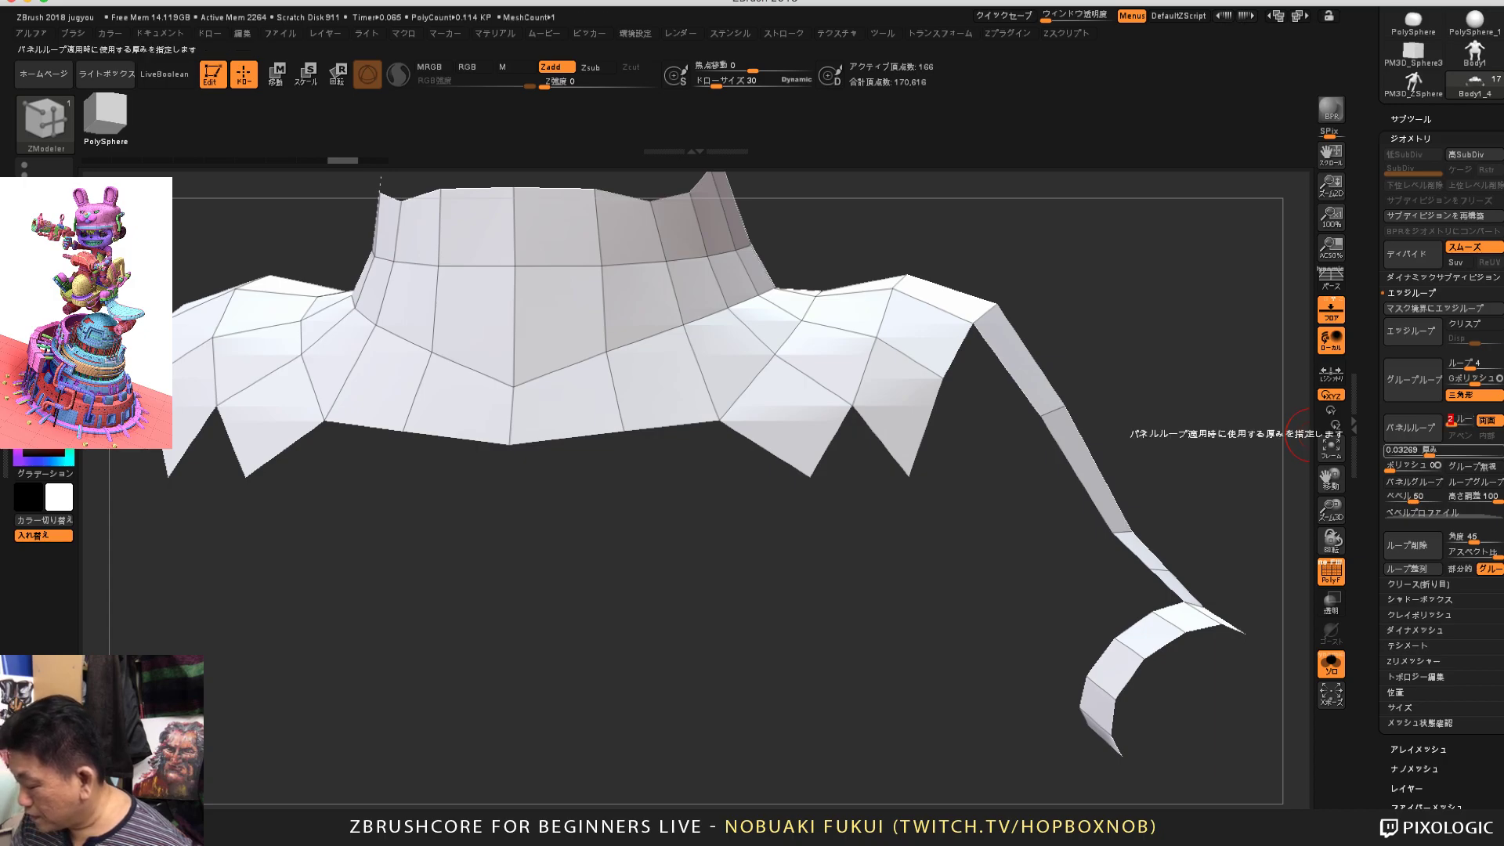
pyautogui.write('2')
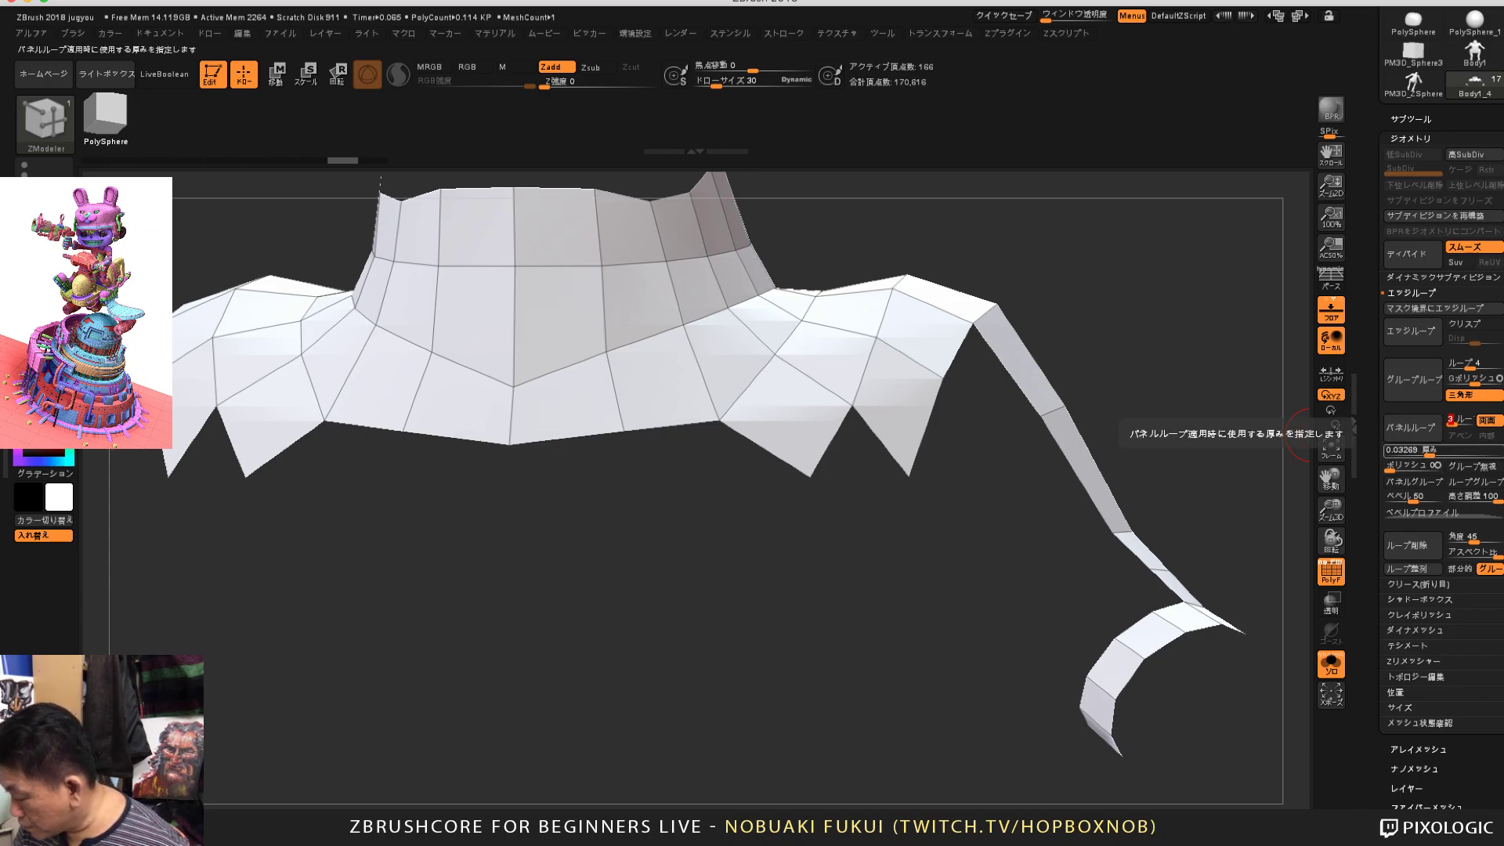
pyautogui.moveTo(1430, 452); pyautogui.dragTo(1434, 452)
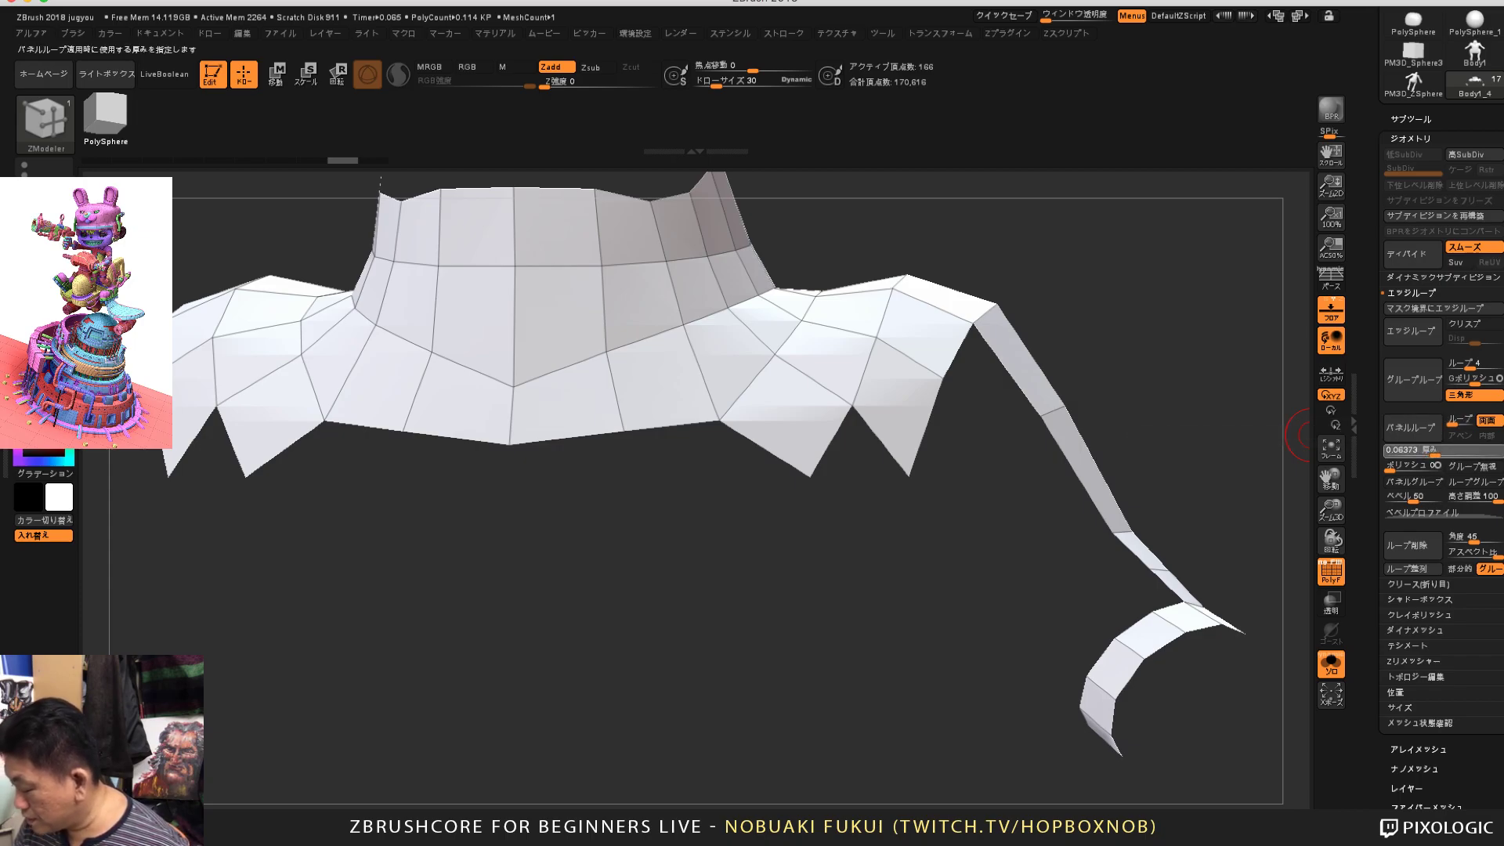
pyautogui.click(1406, 449)
pyautogui.click(1410, 428)
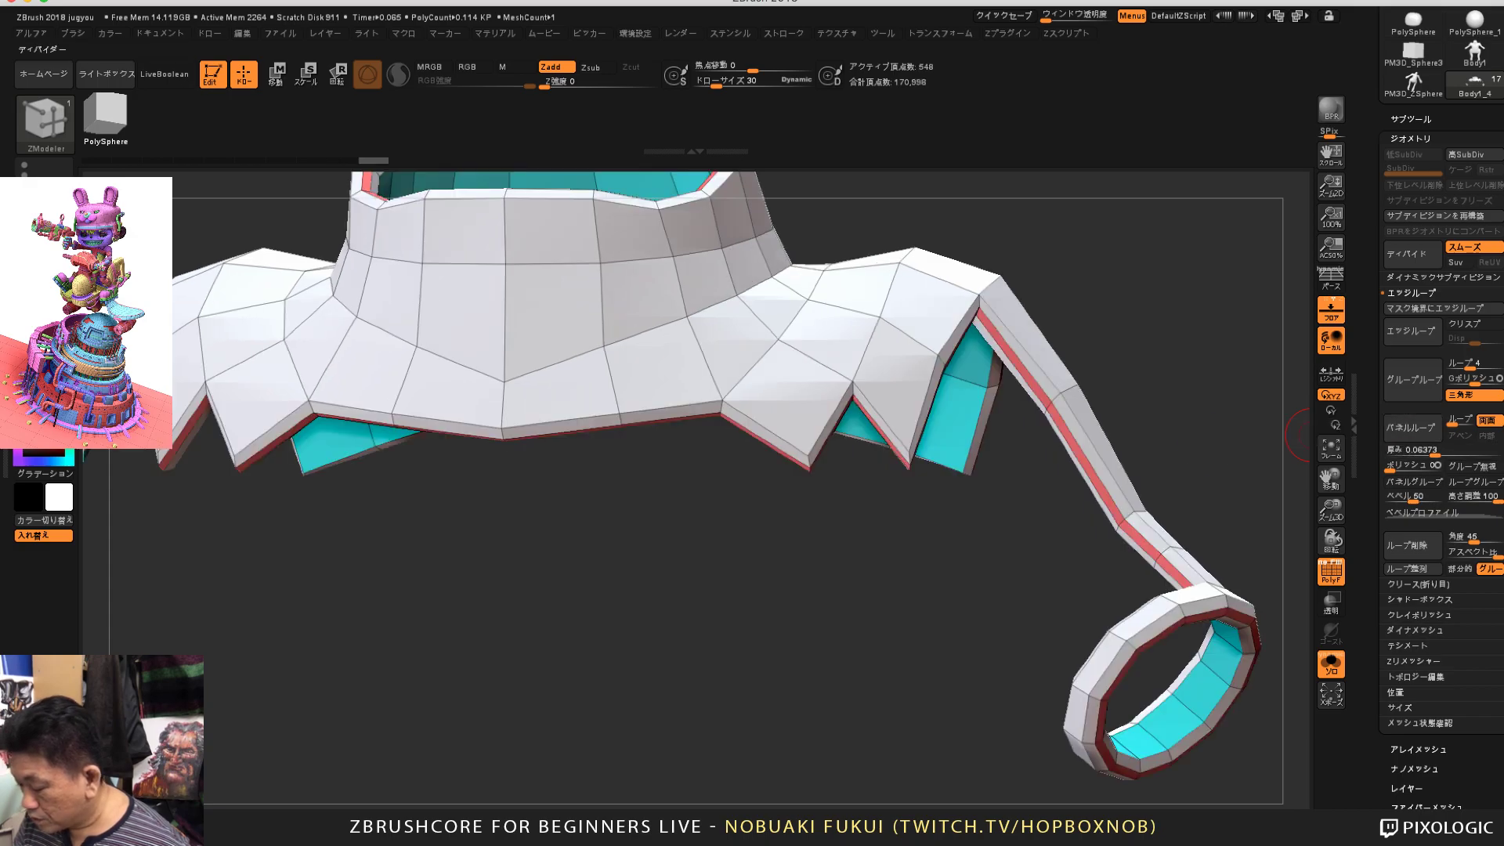
# Step: Try isolating the polygroups along the sleeve strip's edge, and restore full visibility of the thickened piece
pyautogui.moveTo(1310, 435)
pyautogui.mouseDown()
pyautogui.moveTo(1302, 410)
pyautogui.moveTo(1184, 339)
pyautogui.moveTo(1195, 442)
pyautogui.moveTo(1183, 490)
pyautogui.mouseUp()
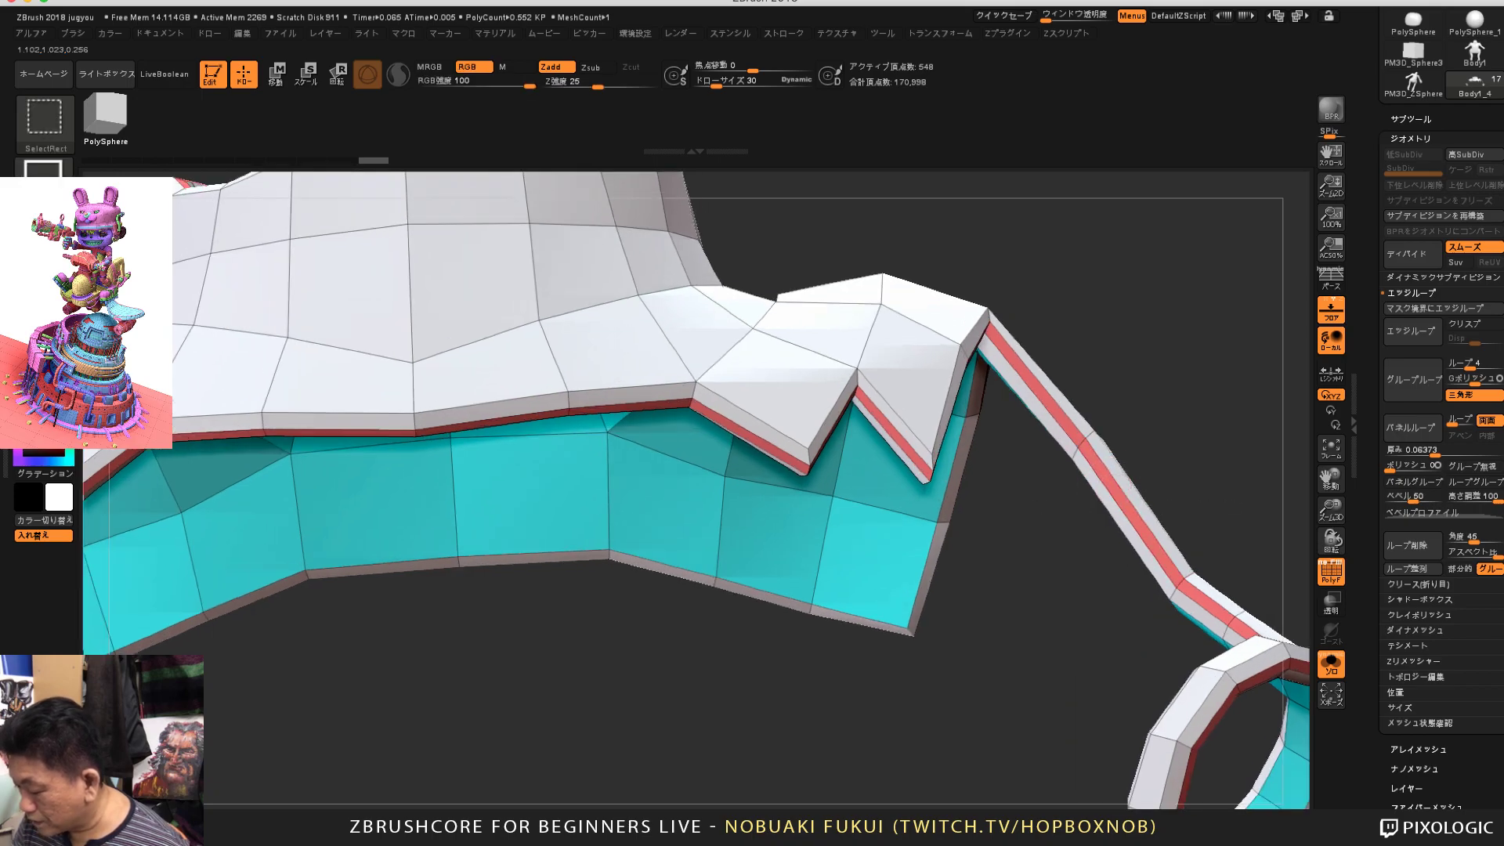
pyautogui.keyDown('ctrl'); pyautogui.keyDown('alt'); pyautogui.keyDown('shift'); pyautogui.click(1114, 491); pyautogui.keyUp('shift'); pyautogui.keyUp('alt'); pyautogui.keyUp('ctrl')
pyautogui.keyDown('ctrl'); pyautogui.keyDown('alt'); pyautogui.keyDown('shift'); pyautogui.click(1132, 496); pyautogui.keyUp('shift'); pyautogui.keyUp('alt'); pyautogui.keyUp('ctrl')
pyautogui.keyDown('ctrl'); pyautogui.keyDown('shift'); pyautogui.click(1188, 450); pyautogui.keyUp('shift'); pyautogui.keyUp('ctrl')
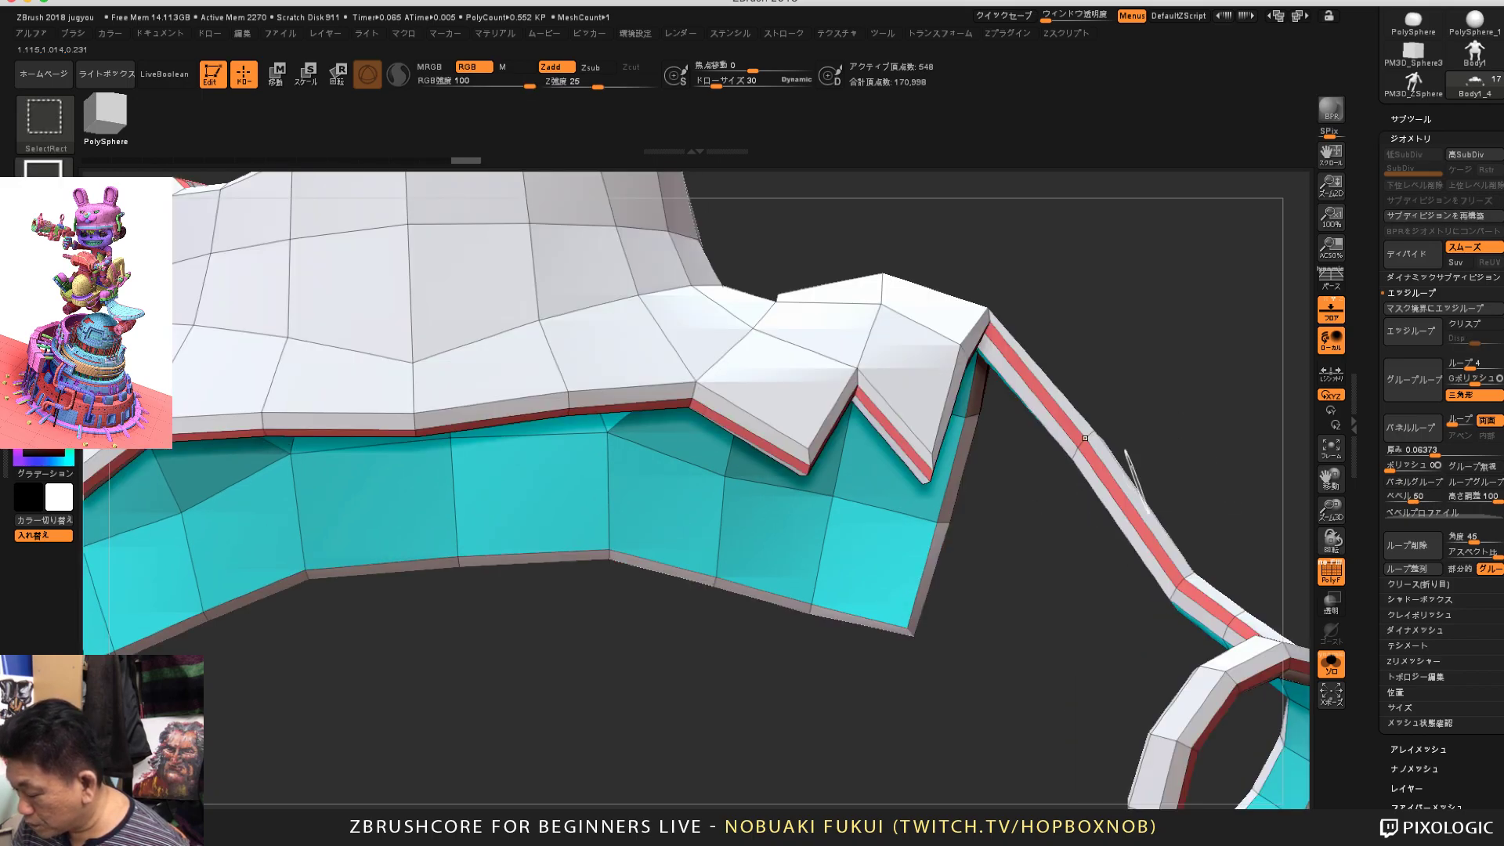
pyautogui.keyDown('ctrl'); pyautogui.keyDown('alt'); pyautogui.keyDown('shift'); pyautogui.click(1131, 490); pyautogui.keyUp('shift'); pyautogui.keyUp('alt'); pyautogui.keyUp('ctrl')
pyautogui.moveTo(1132, 492)
pyautogui.keyDown('ctrl'); pyautogui.keyDown('shift'); pyautogui.mouseDown()
pyautogui.moveTo(1142, 511)
pyautogui.moveTo(1182, 433)
pyautogui.moveTo(1136, 444)
pyautogui.mouseUp(); pyautogui.keyUp('shift'); pyautogui.keyUp('ctrl')
pyautogui.keyDown('ctrl'); pyautogui.keyDown('shift'); pyautogui.click(1186, 435); pyautogui.keyUp('shift'); pyautogui.keyUp('ctrl')
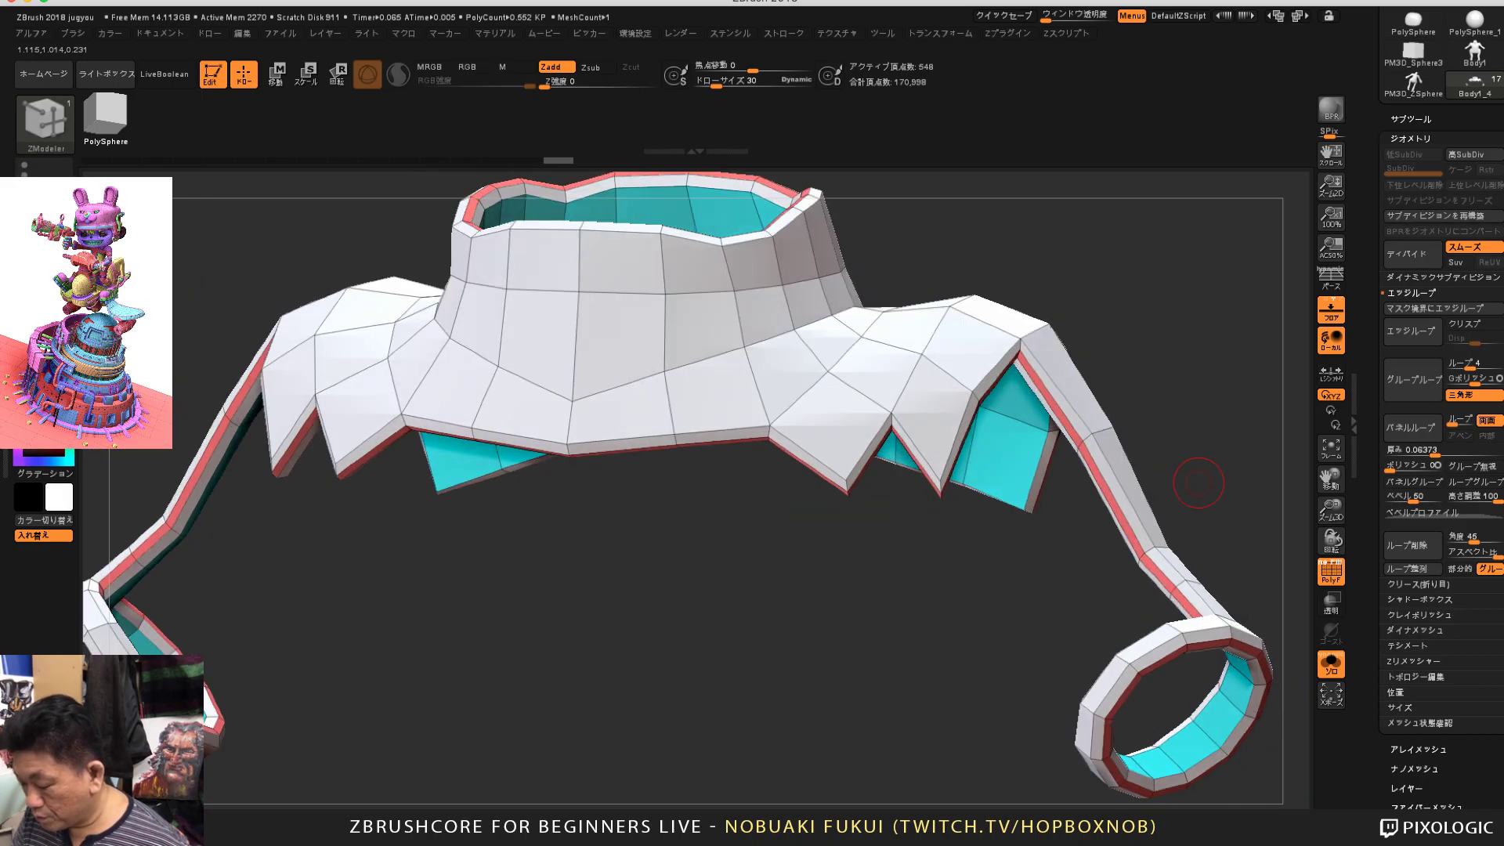
pyautogui.moveTo(1175, 501)
pyautogui.keyDown('alt'); pyautogui.mouseDown()
pyautogui.moveTo(1215, 460)
pyautogui.moveTo(1139, 476)
pyautogui.mouseUp(); pyautogui.keyUp('alt')
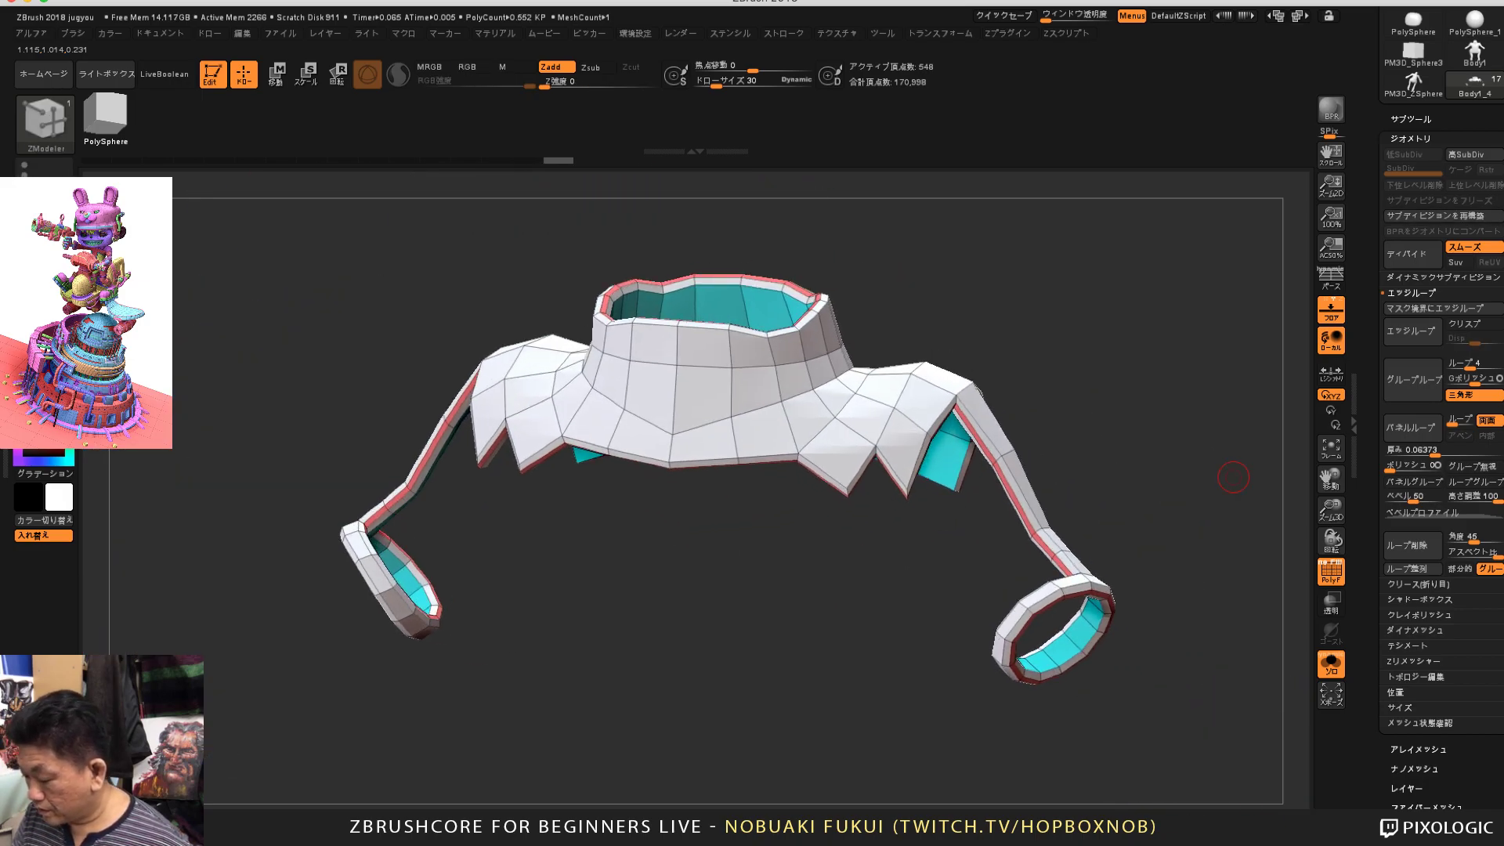
# Step: Duplicate the thickened Body1_4 collar-and-sleeve subtool
pyautogui.moveTo(1233, 477); pyautogui.dragTo(1211, 418)
pyautogui.click(1411, 120)
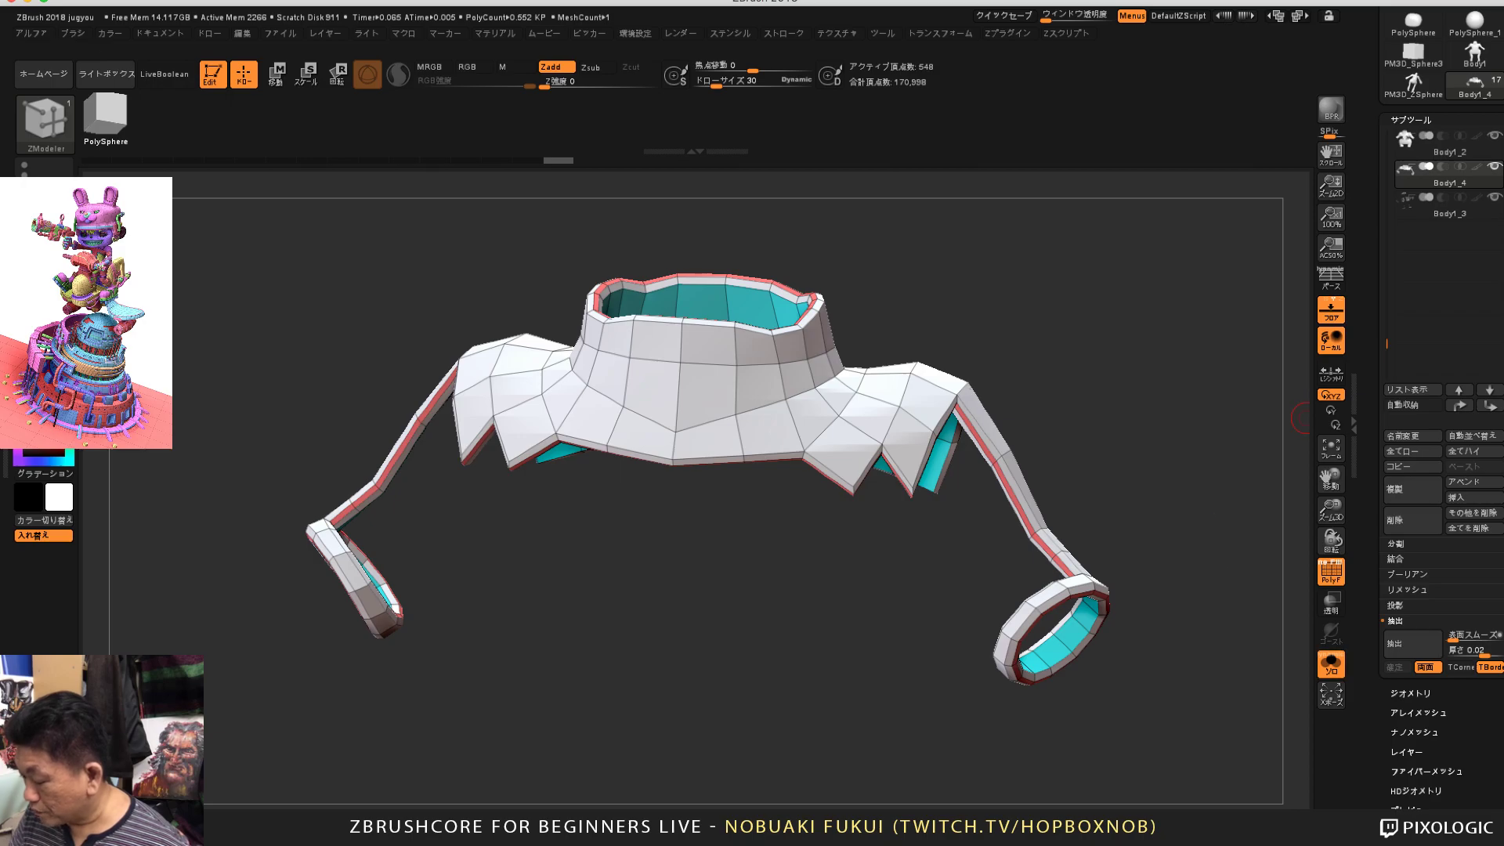
pyautogui.moveTo(1220, 519)
pyautogui.mouseDown()
pyautogui.moveTo(1233, 484)
pyautogui.moveTo(1195, 513)
pyautogui.moveTo(1213, 534)
pyautogui.moveTo(1217, 508)
pyautogui.moveTo(1234, 564)
pyautogui.moveTo(1269, 501)
pyautogui.mouseUp()
pyautogui.click(1403, 489)
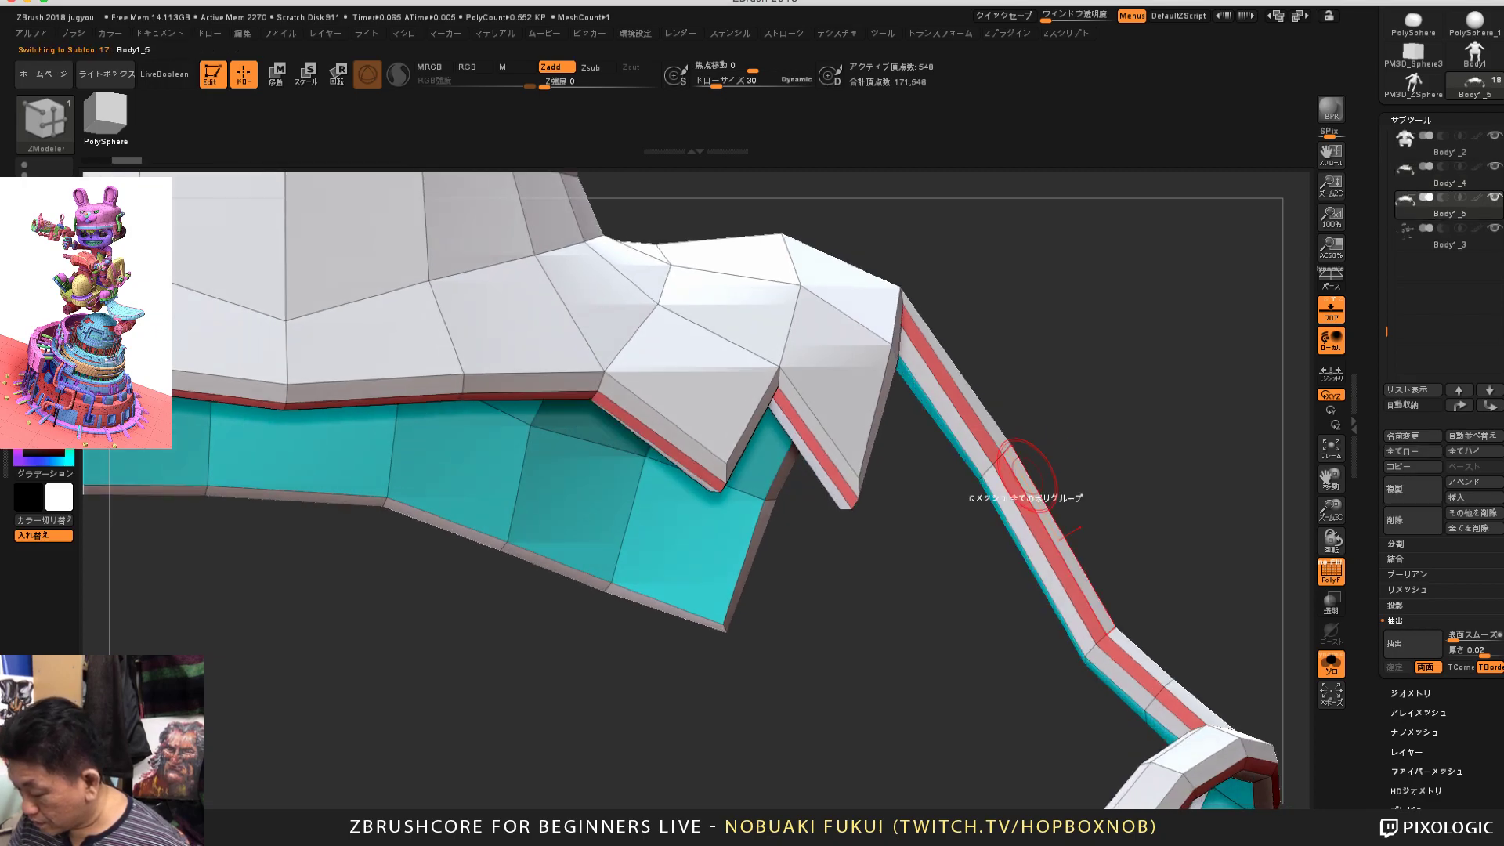
# Step: Try applying a polygroup to a poly loop along the duplicated piece's sleeve strip with ZModeler, and undo it
pyautogui.press('space')
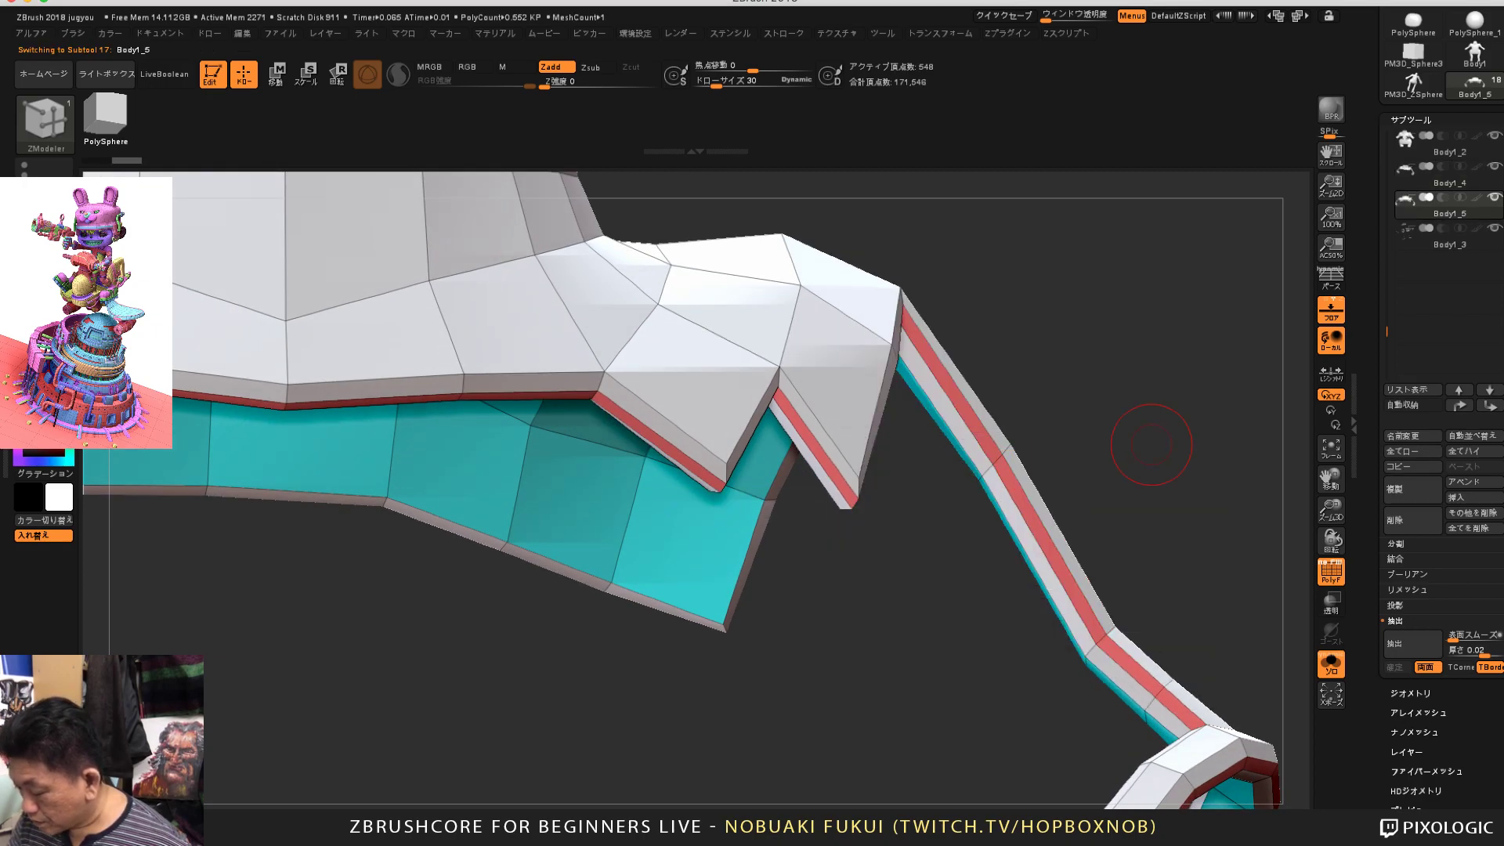
pyautogui.moveTo(1152, 444); pyautogui.dragTo(1095, 489)
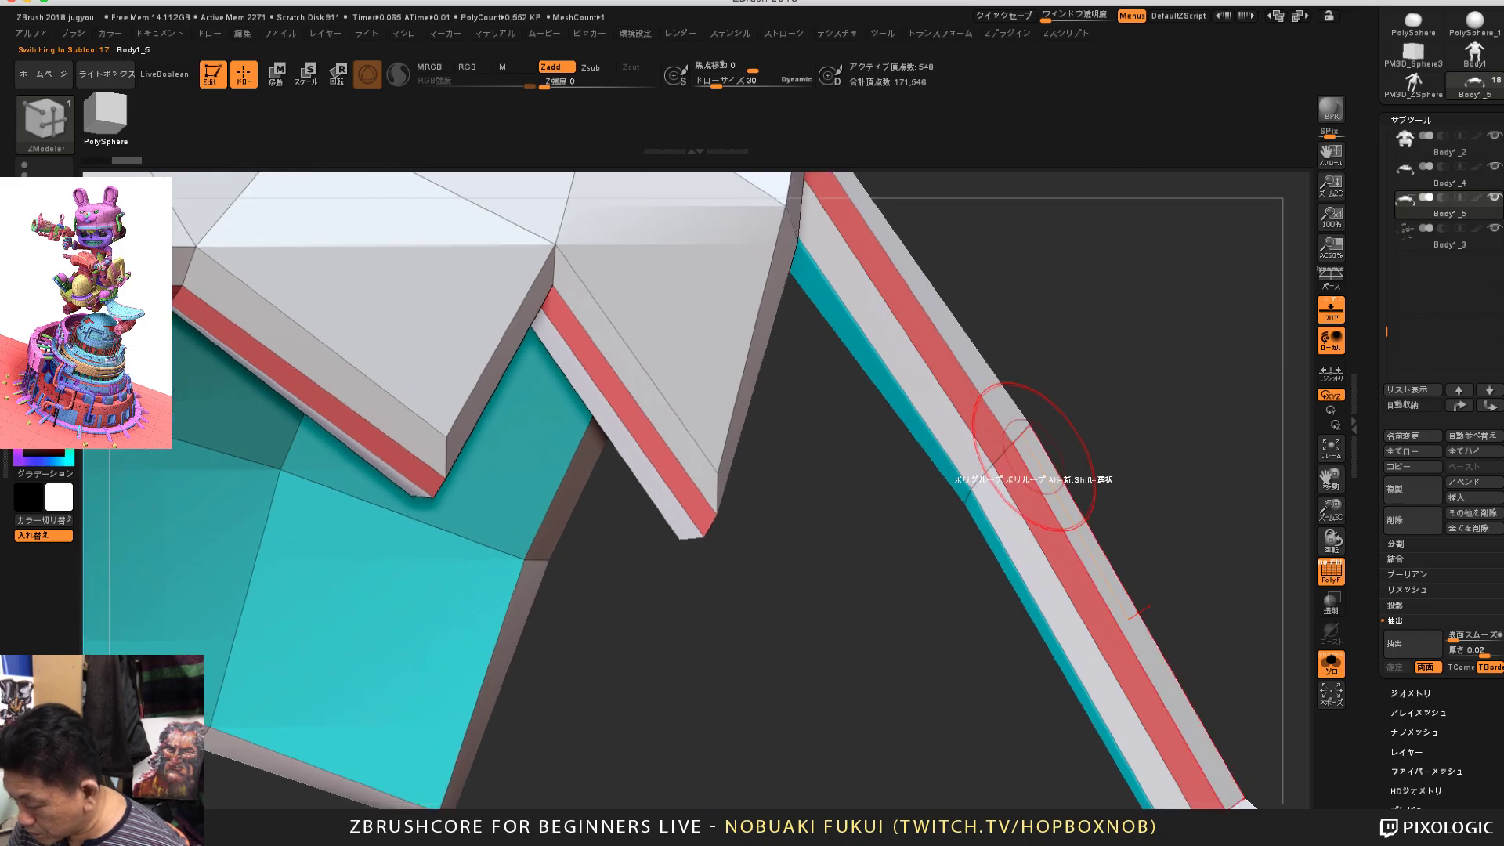
pyautogui.click(1037, 457)
pyautogui.moveTo(1131, 425)
pyautogui.mouseDown()
pyautogui.moveTo(1214, 444)
pyautogui.moveTo(1135, 427)
pyautogui.mouseUp()
pyautogui.hotkey('ctrl', 'z')
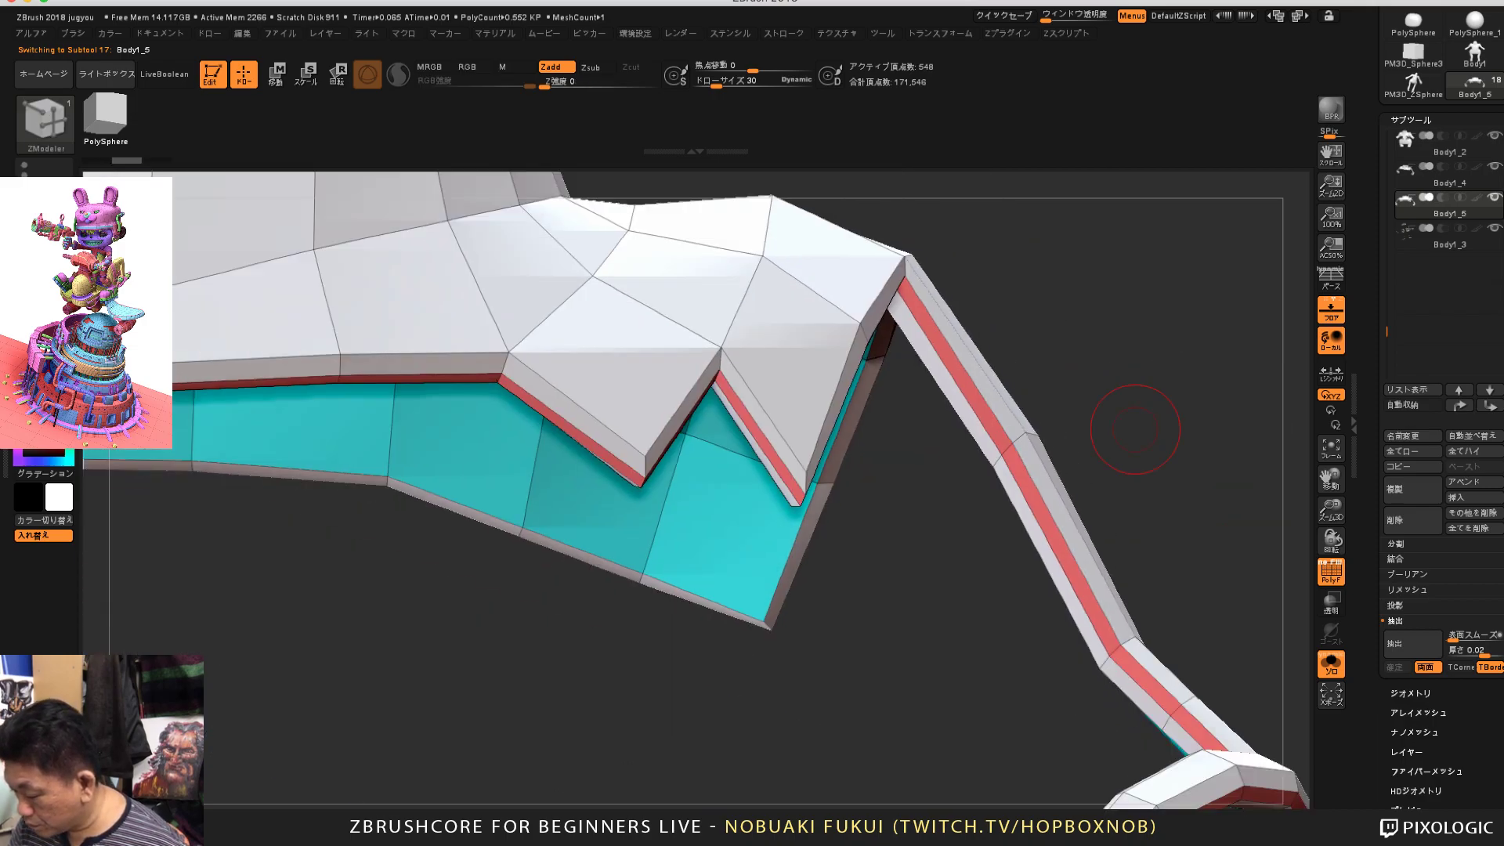
# Step: Isolate the red middle strip polygroup running around the rims of the duplicated piece and frame it
pyautogui.keyDown('ctrl'); pyautogui.keyDown('shift'); pyautogui.click(772, 549); pyautogui.keyUp('shift'); pyautogui.keyUp('ctrl')
pyautogui.keyDown('ctrl'); pyautogui.keyDown('shift'); pyautogui.click(1068, 514); pyautogui.keyUp('shift'); pyautogui.keyUp('ctrl')
pyautogui.keyDown('ctrl'); pyautogui.keyDown('shift'); pyautogui.click(1202, 488); pyautogui.keyUp('shift'); pyautogui.keyUp('ctrl')
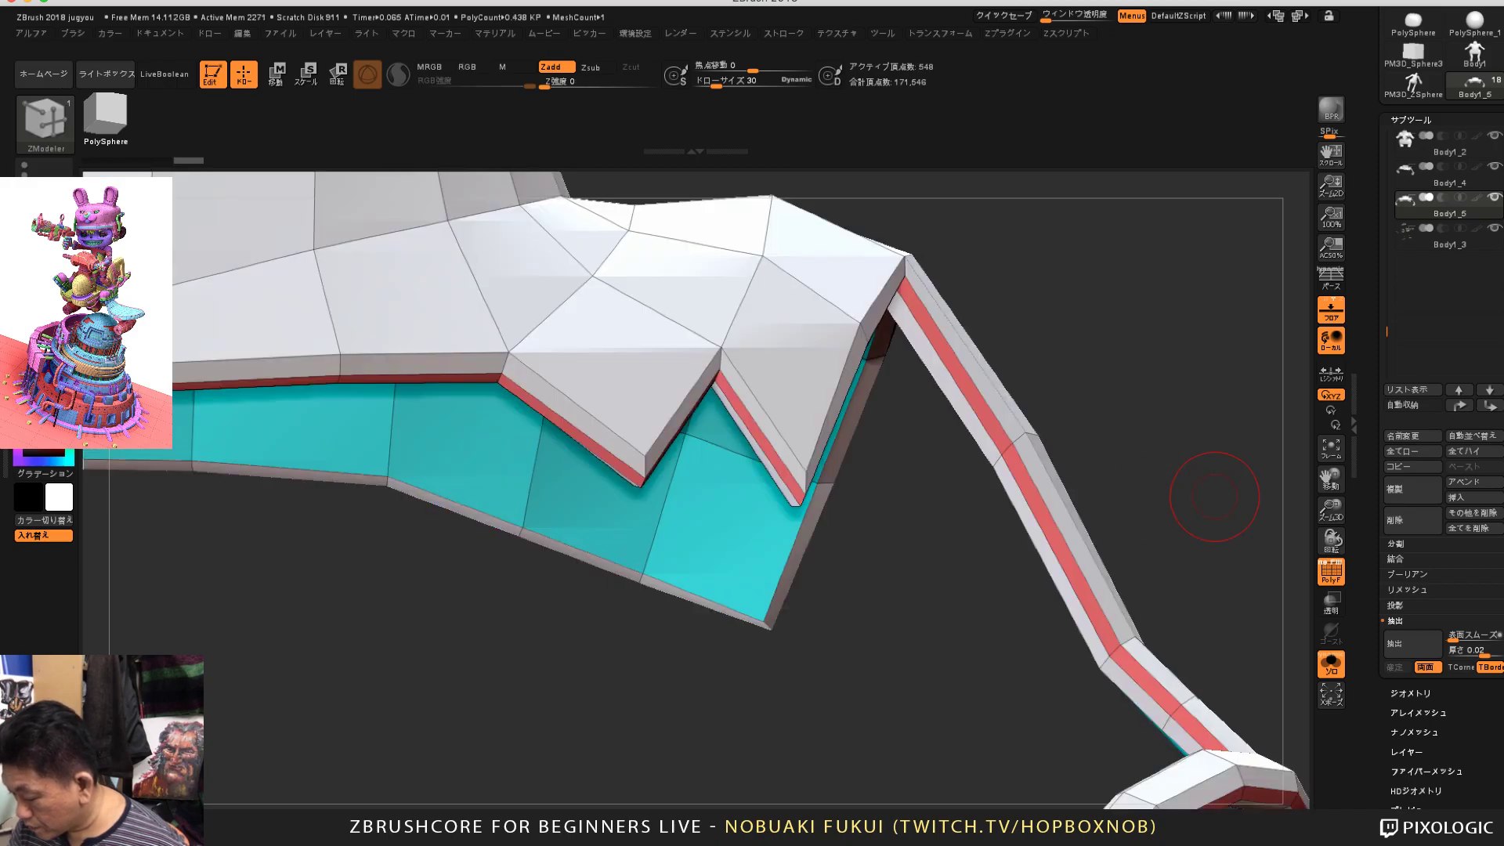
pyautogui.keyDown('ctrl'); pyautogui.keyDown('shift'); pyautogui.click(1079, 572); pyautogui.keyUp('shift'); pyautogui.keyUp('ctrl')
pyautogui.keyDown('ctrl'); pyautogui.keyDown('shift'); pyautogui.click(1069, 578); pyautogui.keyUp('shift'); pyautogui.keyUp('ctrl')
pyautogui.keyDown('ctrl'); pyautogui.keyDown('shift'); pyautogui.click(1068, 577); pyautogui.keyUp('shift'); pyautogui.keyUp('ctrl')
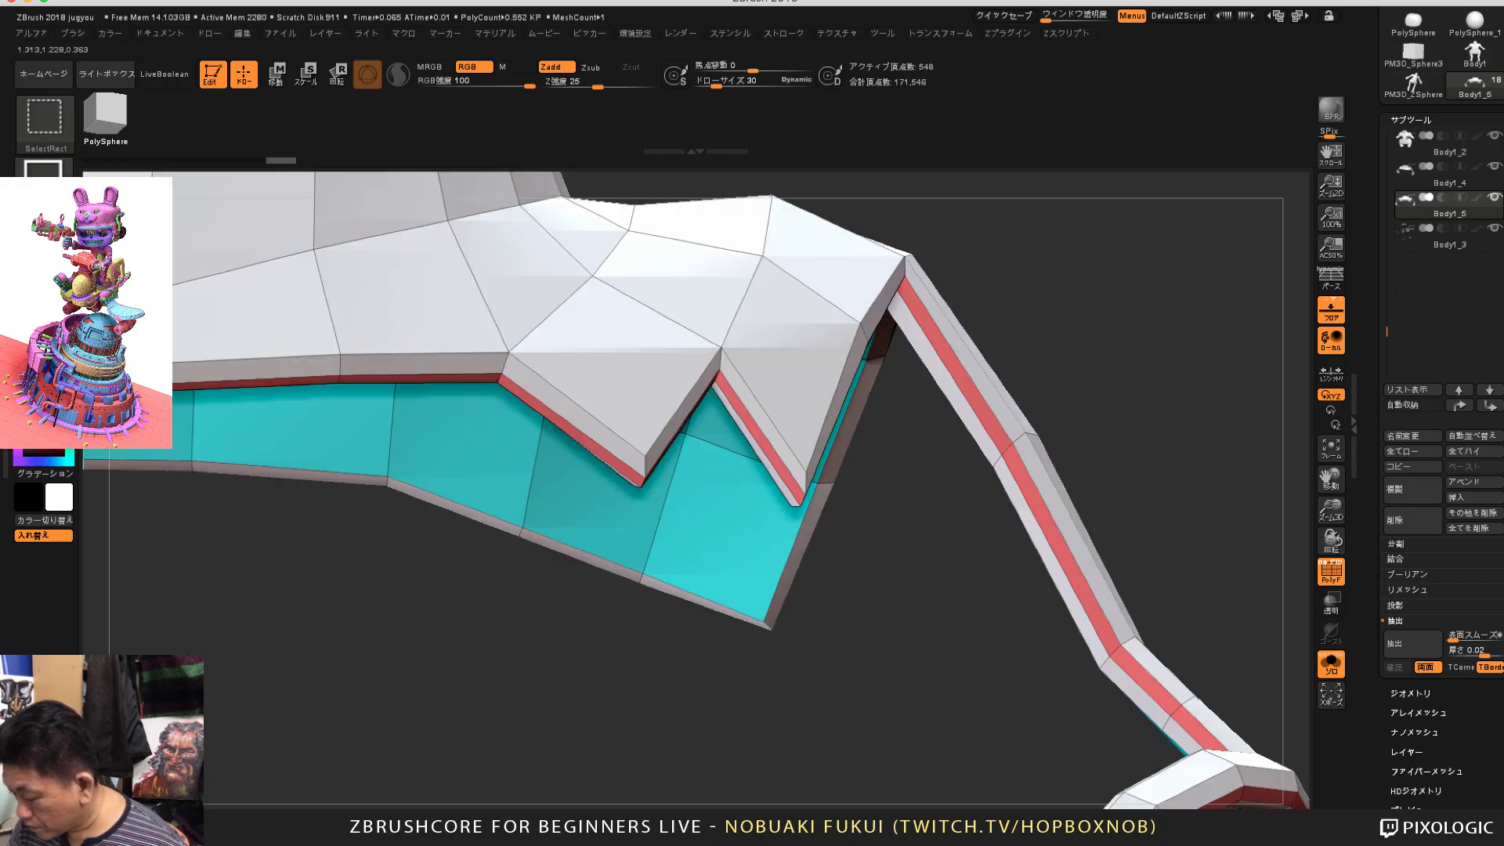
pyautogui.keyDown('ctrl'); pyautogui.keyDown('shift'); pyautogui.click(1068, 577); pyautogui.keyUp('shift'); pyautogui.keyUp('ctrl')
pyautogui.keyDown('ctrl'); pyautogui.keyDown('shift'); pyautogui.click(693, 579); pyautogui.keyUp('shift'); pyautogui.keyUp('ctrl')
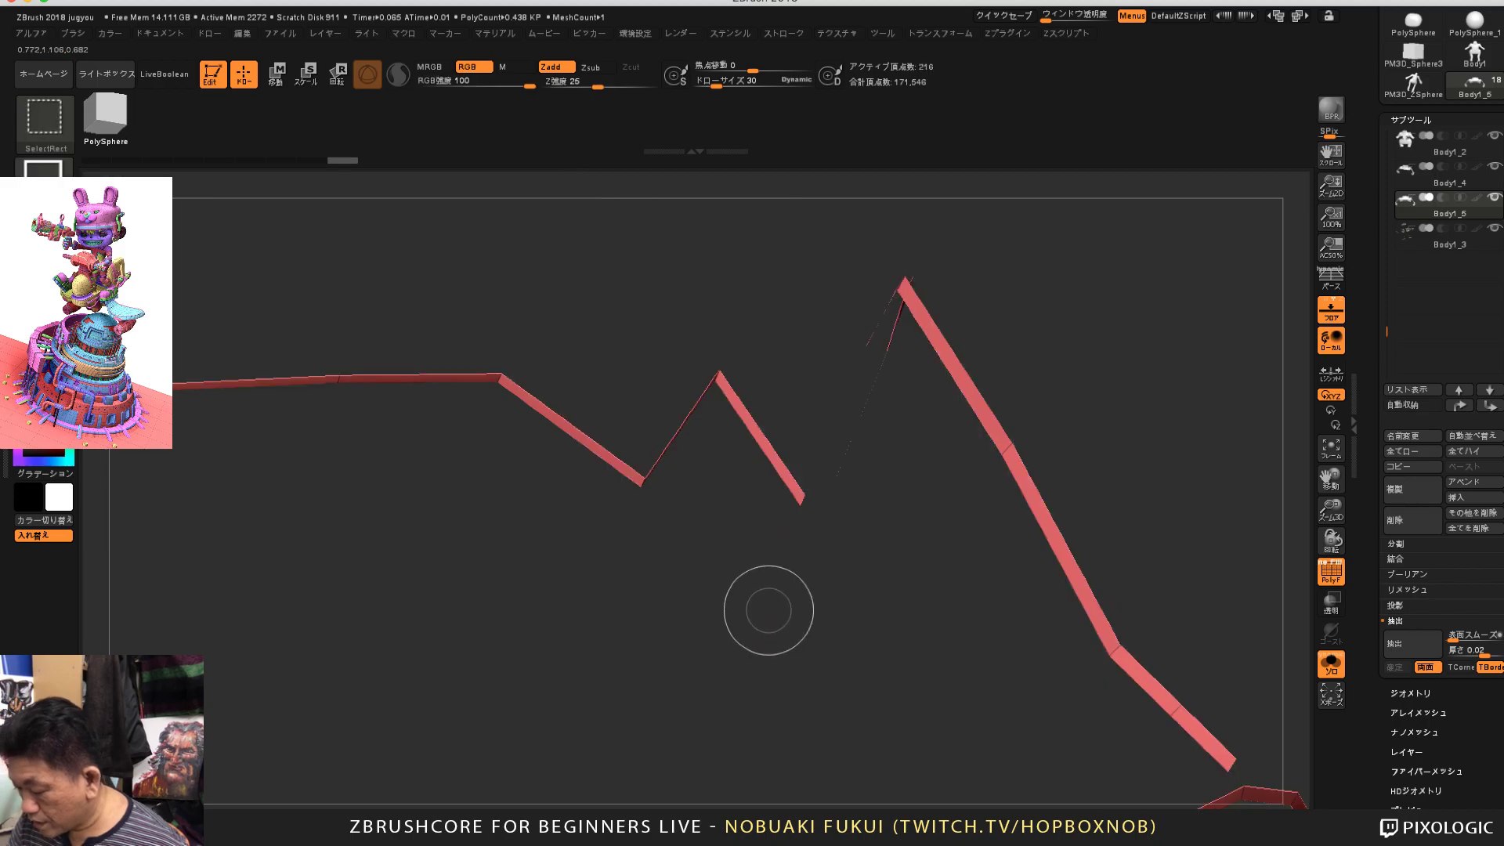
pyautogui.press('f')
pyautogui.scroll(-5, 1442, 423)
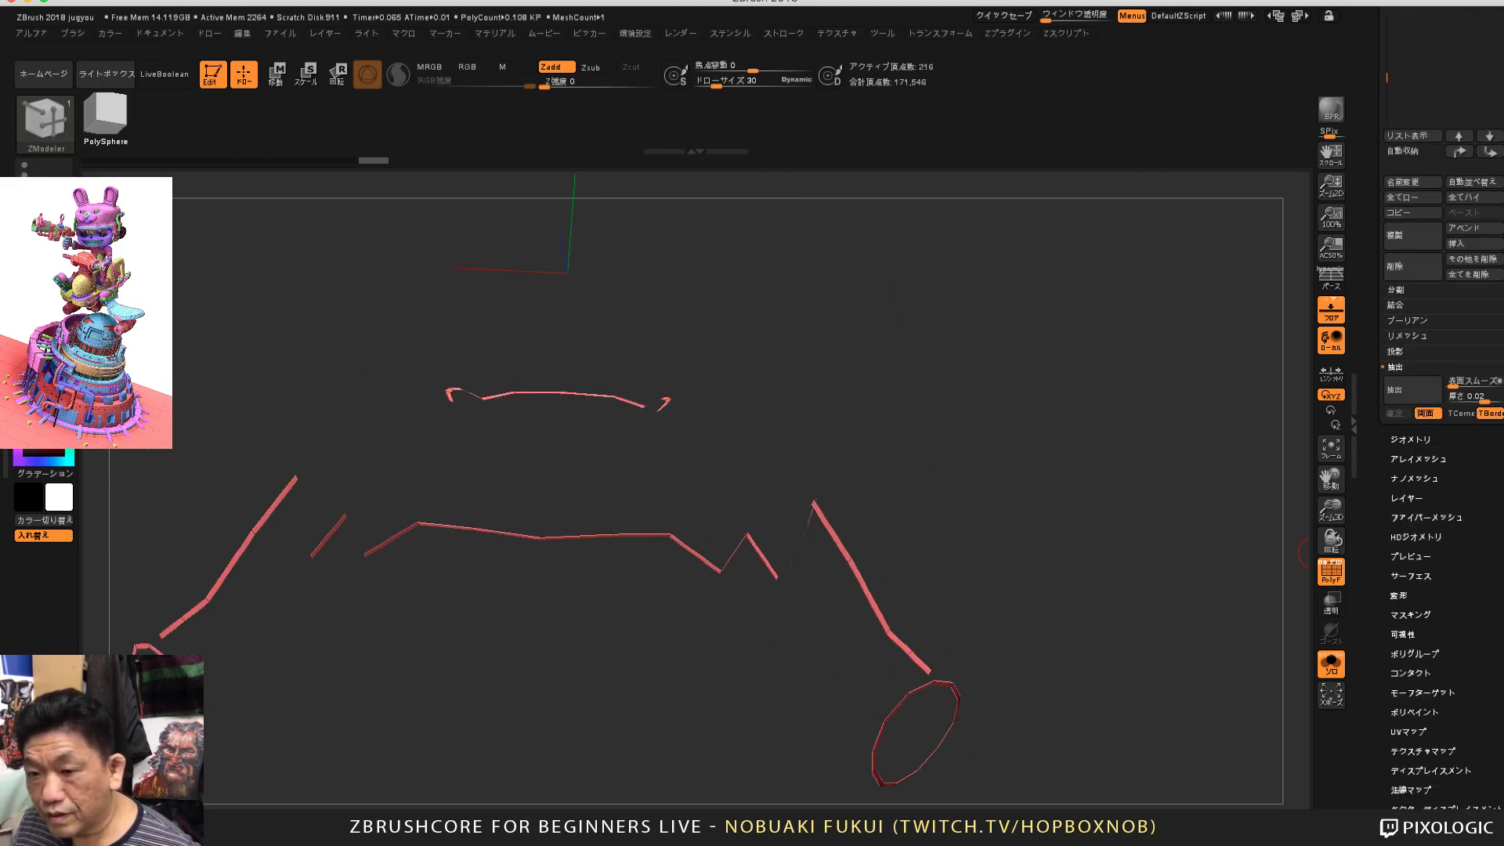
pyautogui.moveTo(1377, 314); pyautogui.dragTo(1376, 296)
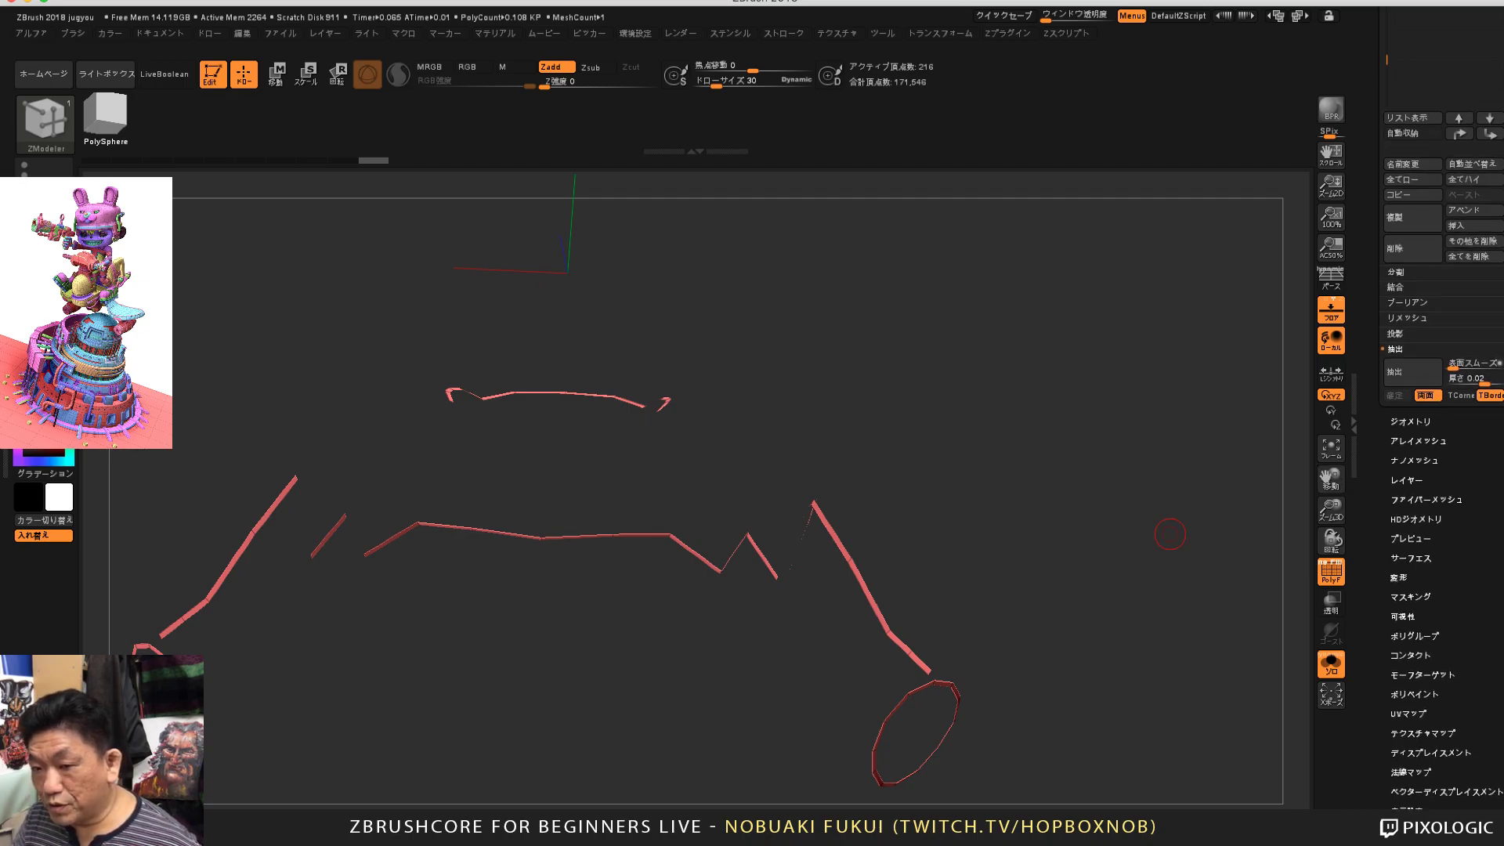
# Step: Try generating panel loops on the isolated rim strip, retry with a reduced loop count, and undo both results
pyautogui.moveTo(1171, 535)
pyautogui.keyDown('alt'); pyautogui.mouseDown()
pyautogui.moveTo(1217, 457)
pyautogui.moveTo(1179, 537)
pyautogui.mouseUp(); pyautogui.keyUp('alt')
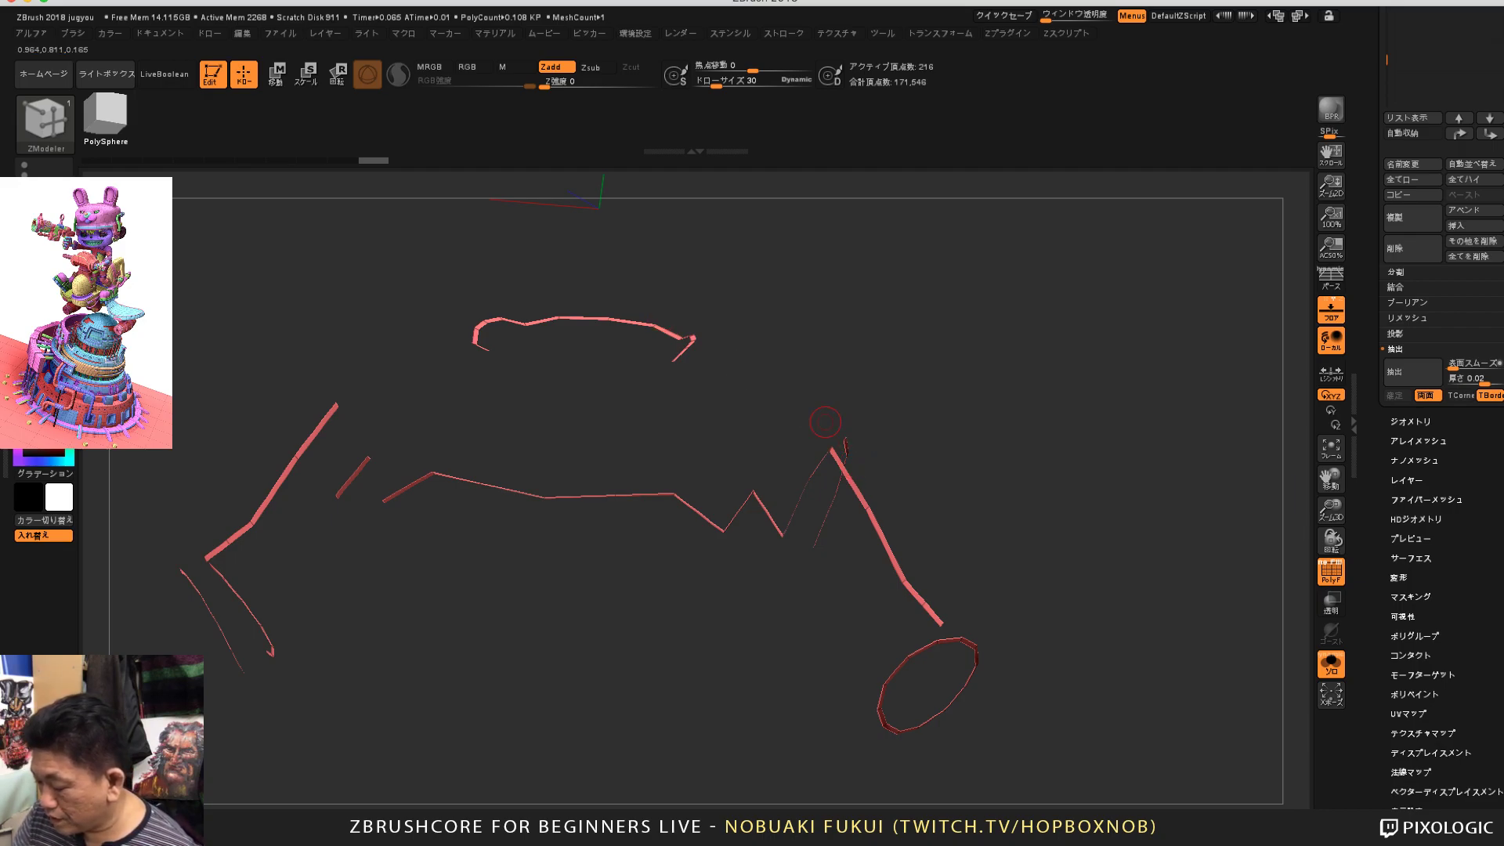
pyautogui.moveTo(1089, 398); pyautogui.dragTo(1230, 478)
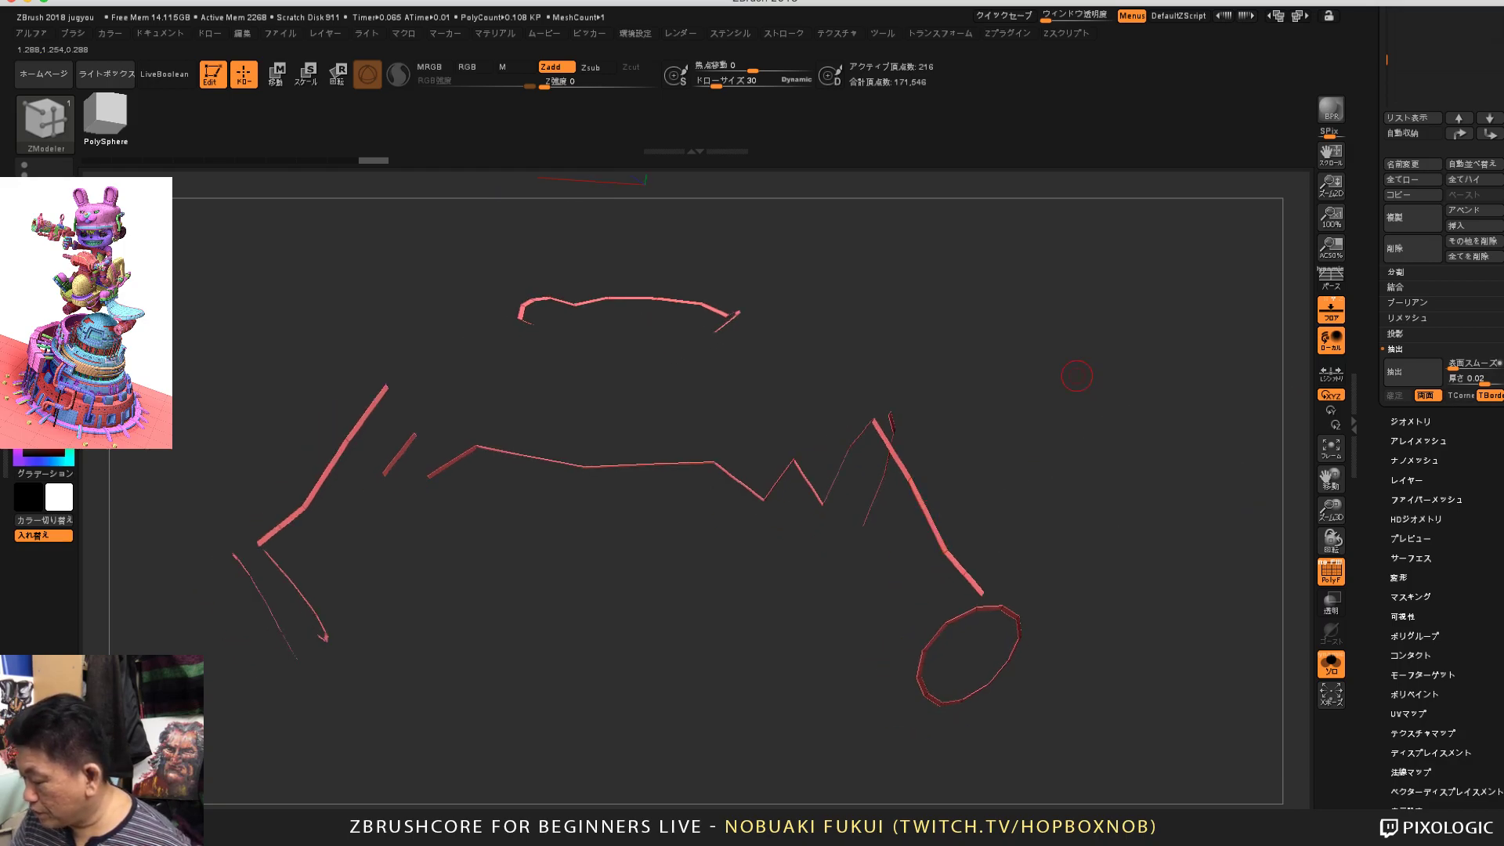
pyautogui.click(1410, 421)
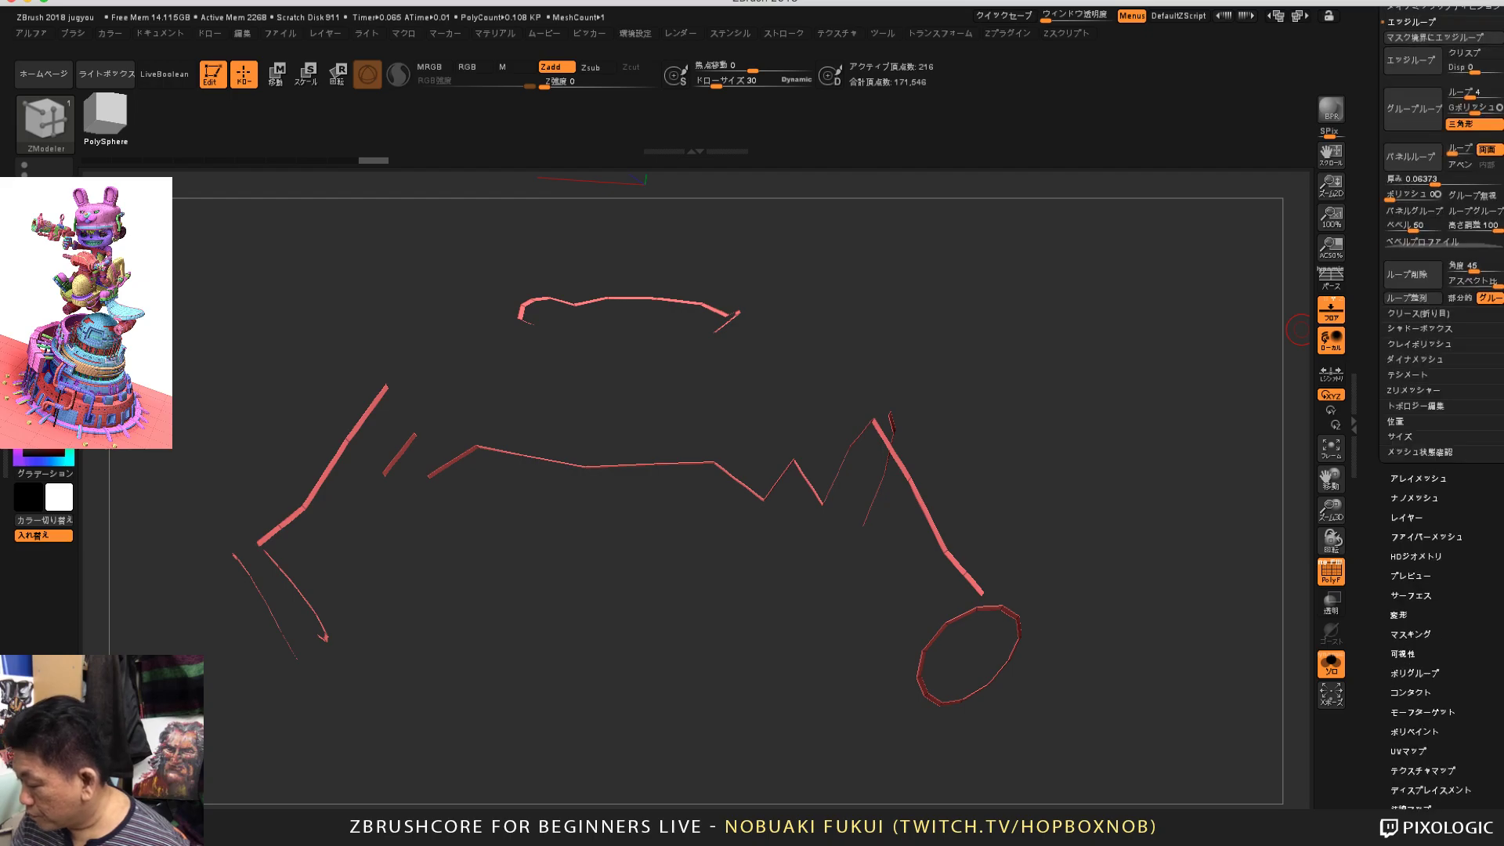
pyautogui.moveTo(1382, 392); pyautogui.dragTo(1382, 769)
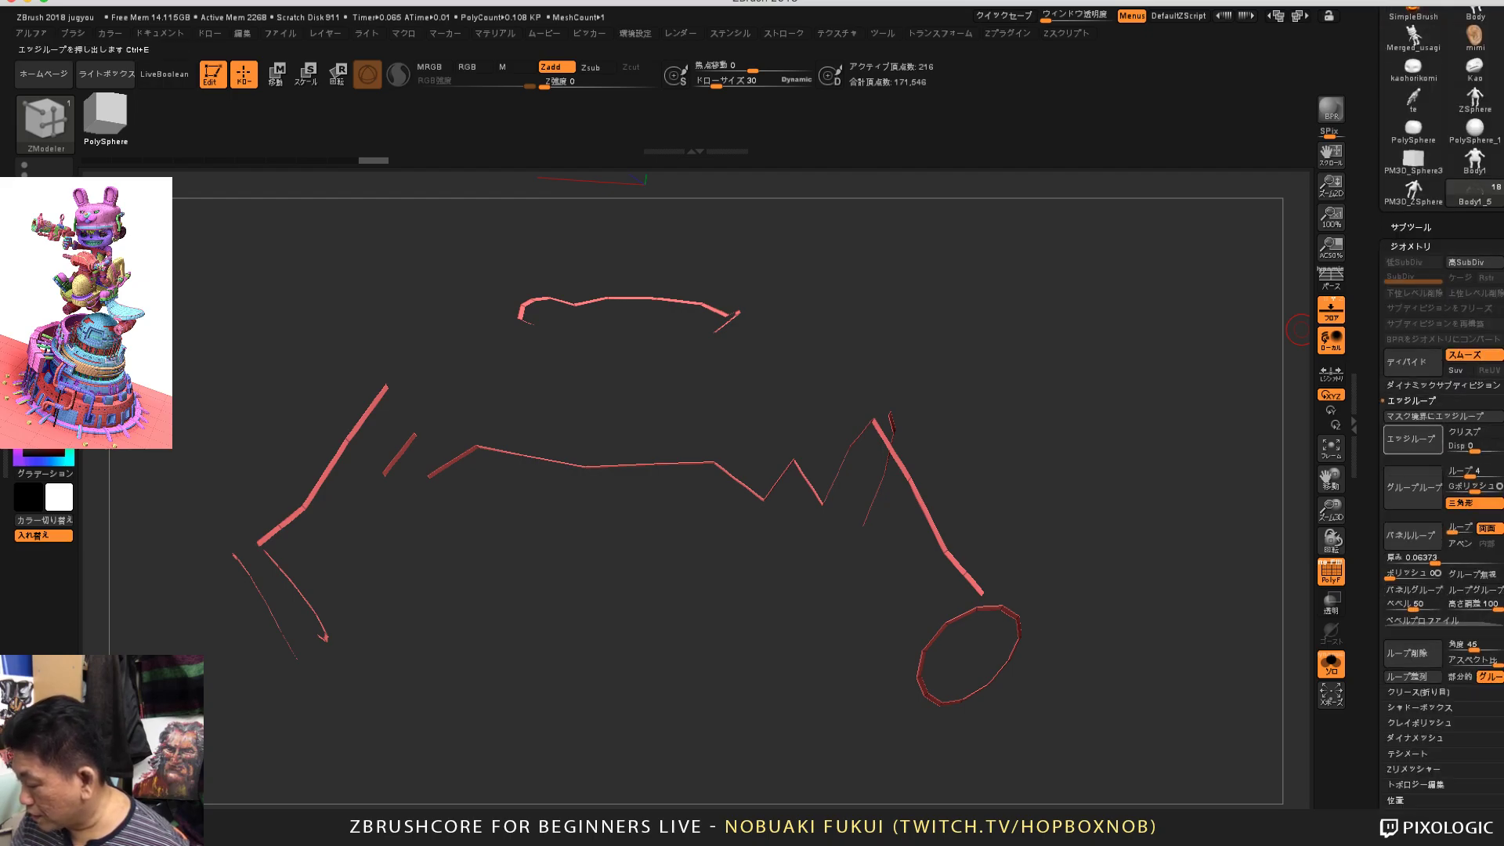
pyautogui.moveTo(1382, 440)
pyautogui.mouseDown()
pyautogui.moveTo(1382, 455)
pyautogui.moveTo(1382, 422)
pyautogui.mouseUp()
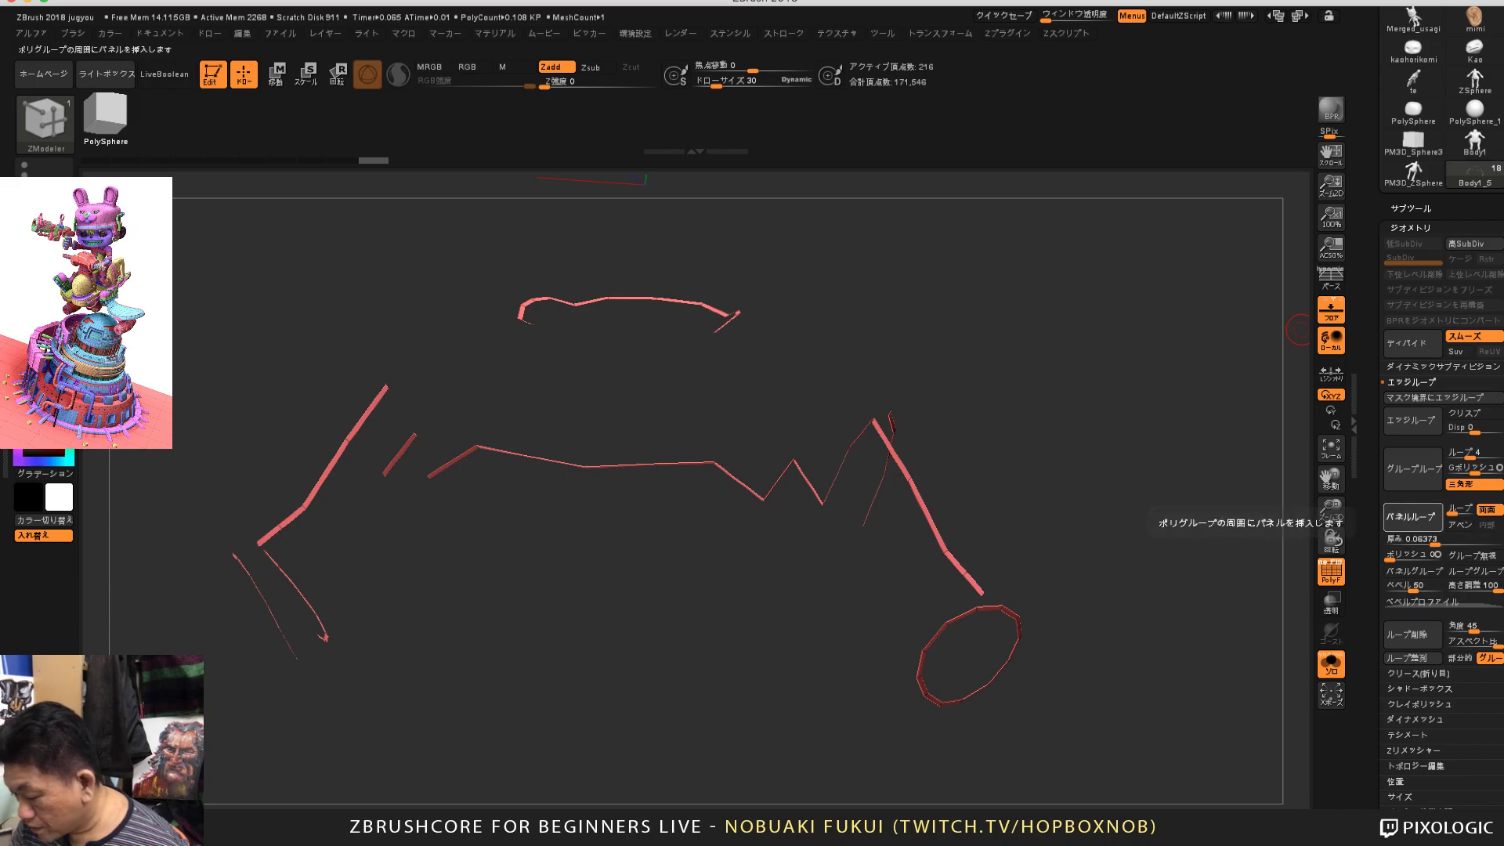
pyautogui.click(1411, 516)
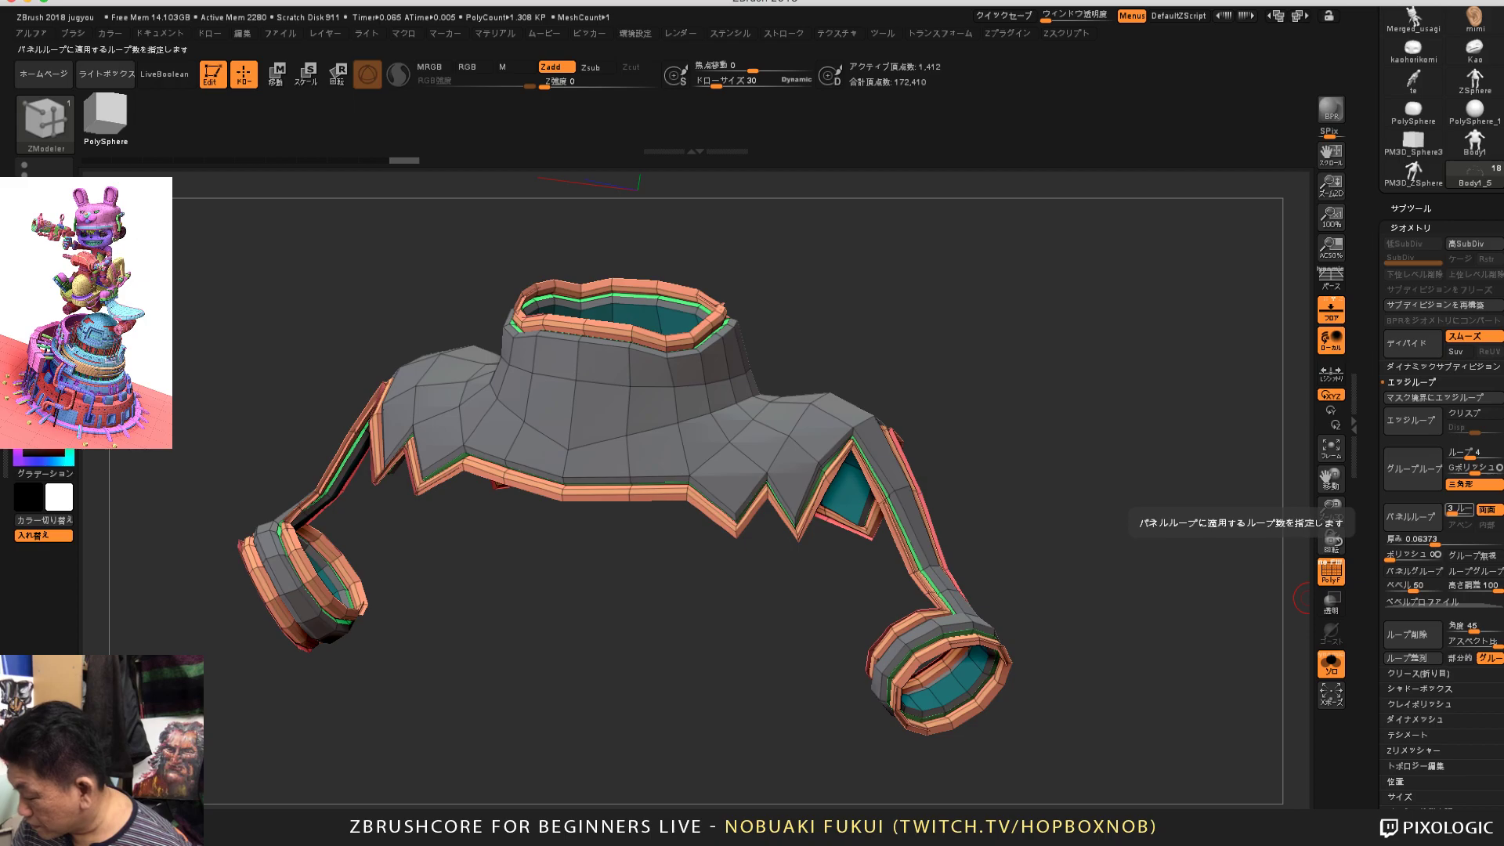
pyautogui.hotkey('ctrl', 'z')
pyautogui.moveTo(1459, 510); pyautogui.dragTo(1449, 510)
pyautogui.click(1411, 516)
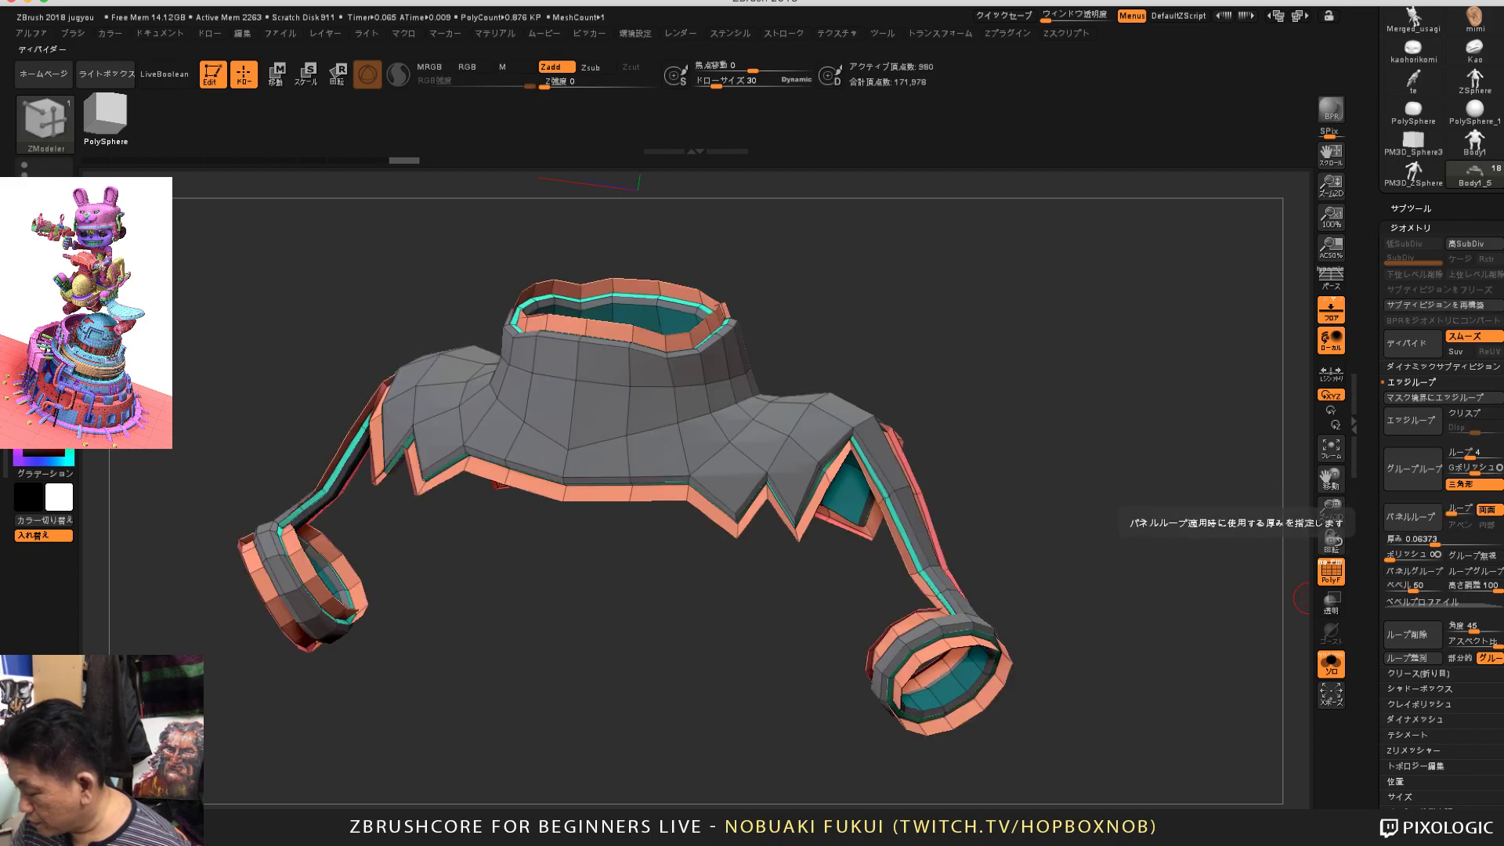
pyautogui.hotkey('ctrl', 'z')
# Step: Thicken the isolated rim strip into a raised trim band with the ZModeler QMesh polygon action
pyautogui.moveTo(1269, 580)
pyautogui.mouseDown()
pyautogui.moveTo(1230, 584)
pyautogui.moveTo(1180, 663)
pyautogui.mouseUp()
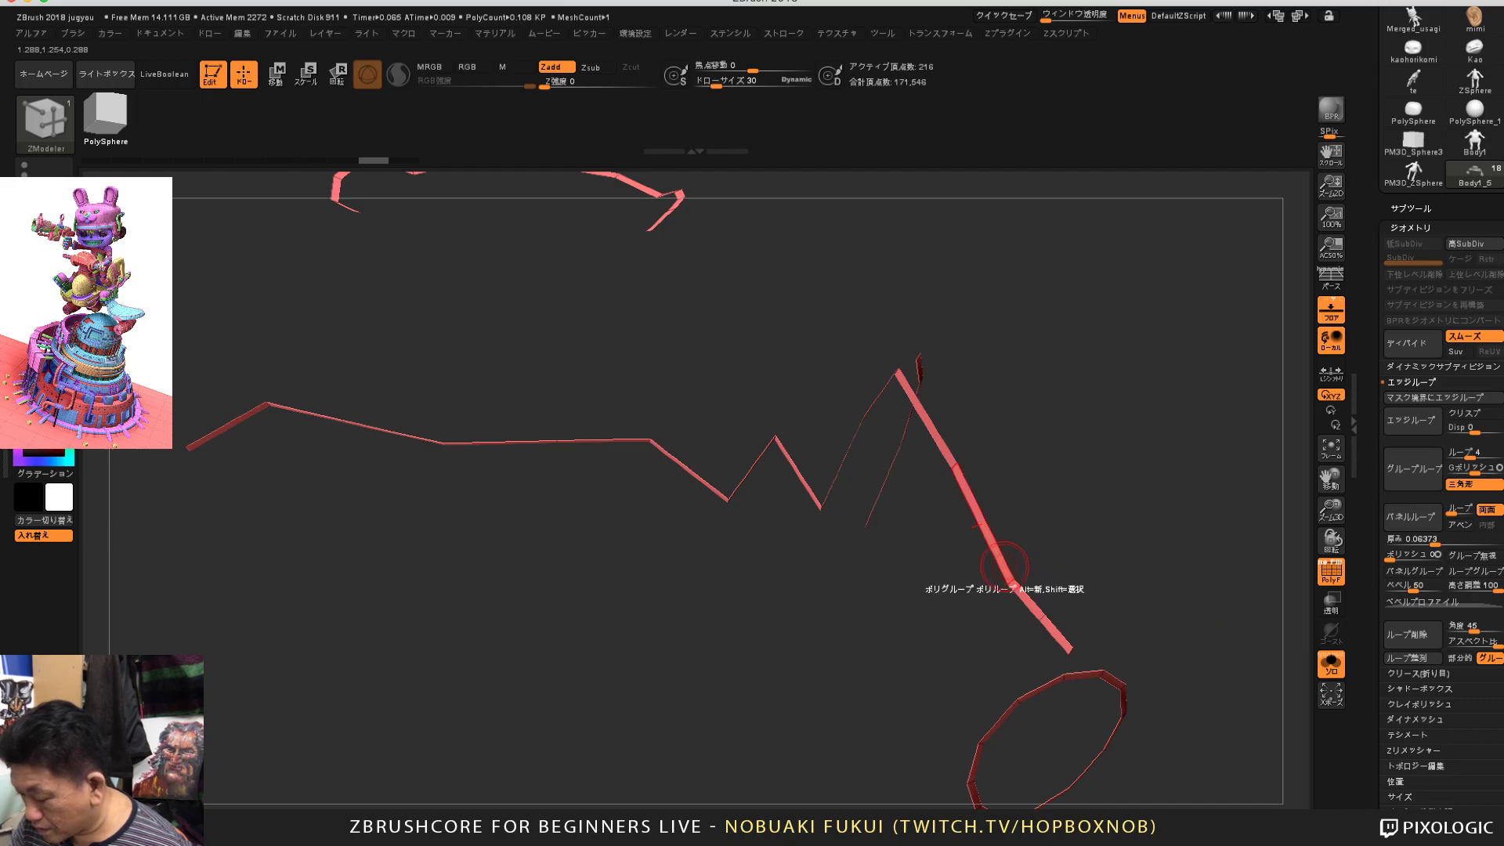
pyautogui.hotkey('ctrl', 'z')
pyautogui.moveTo(1071, 521); pyautogui.dragTo(1161, 549)
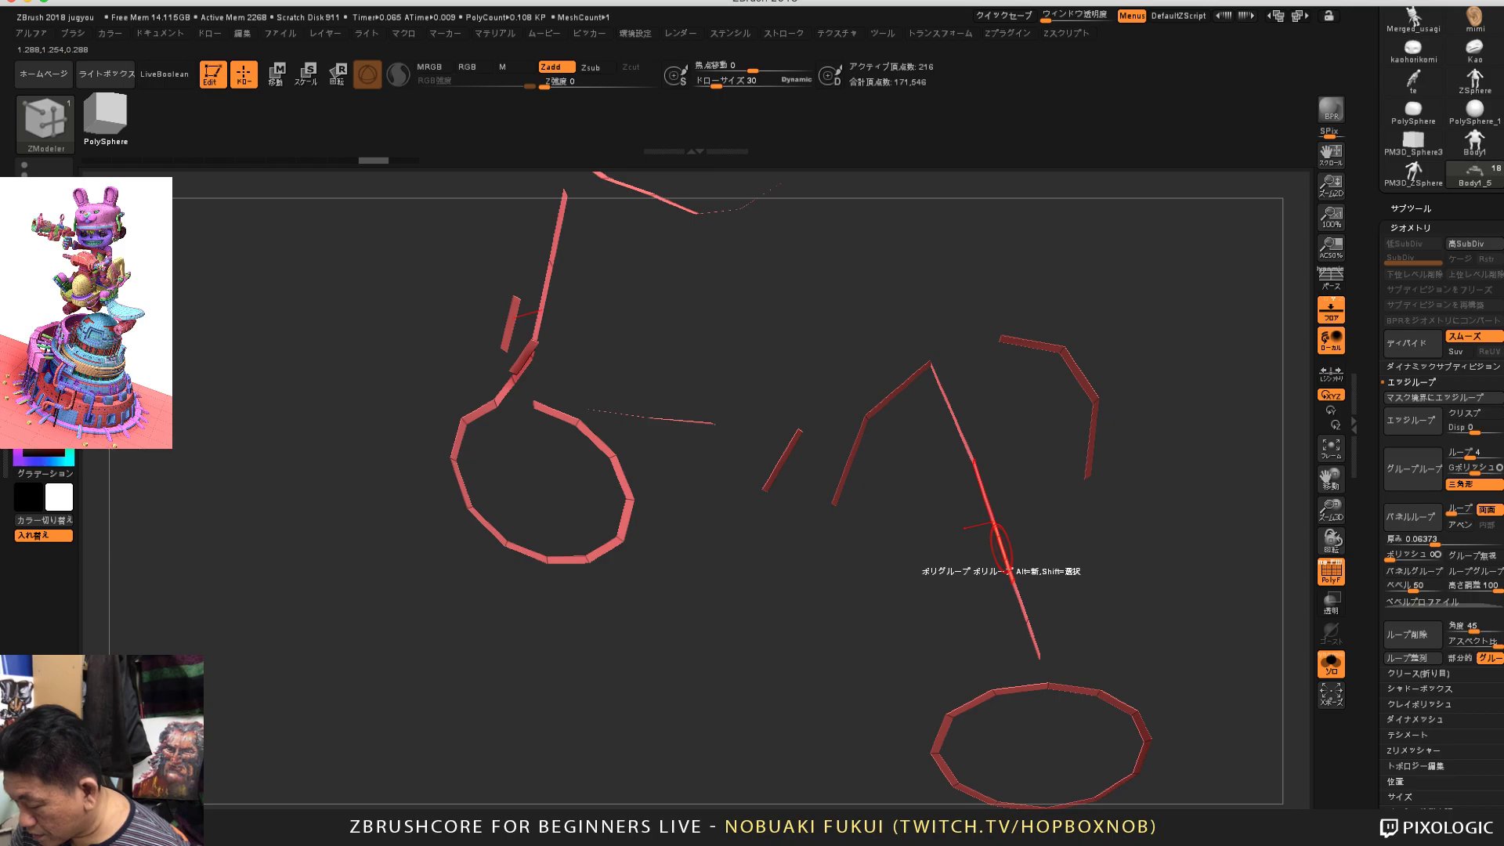
pyautogui.moveTo(1108, 615); pyautogui.dragTo(1060, 642)
pyautogui.press('space')
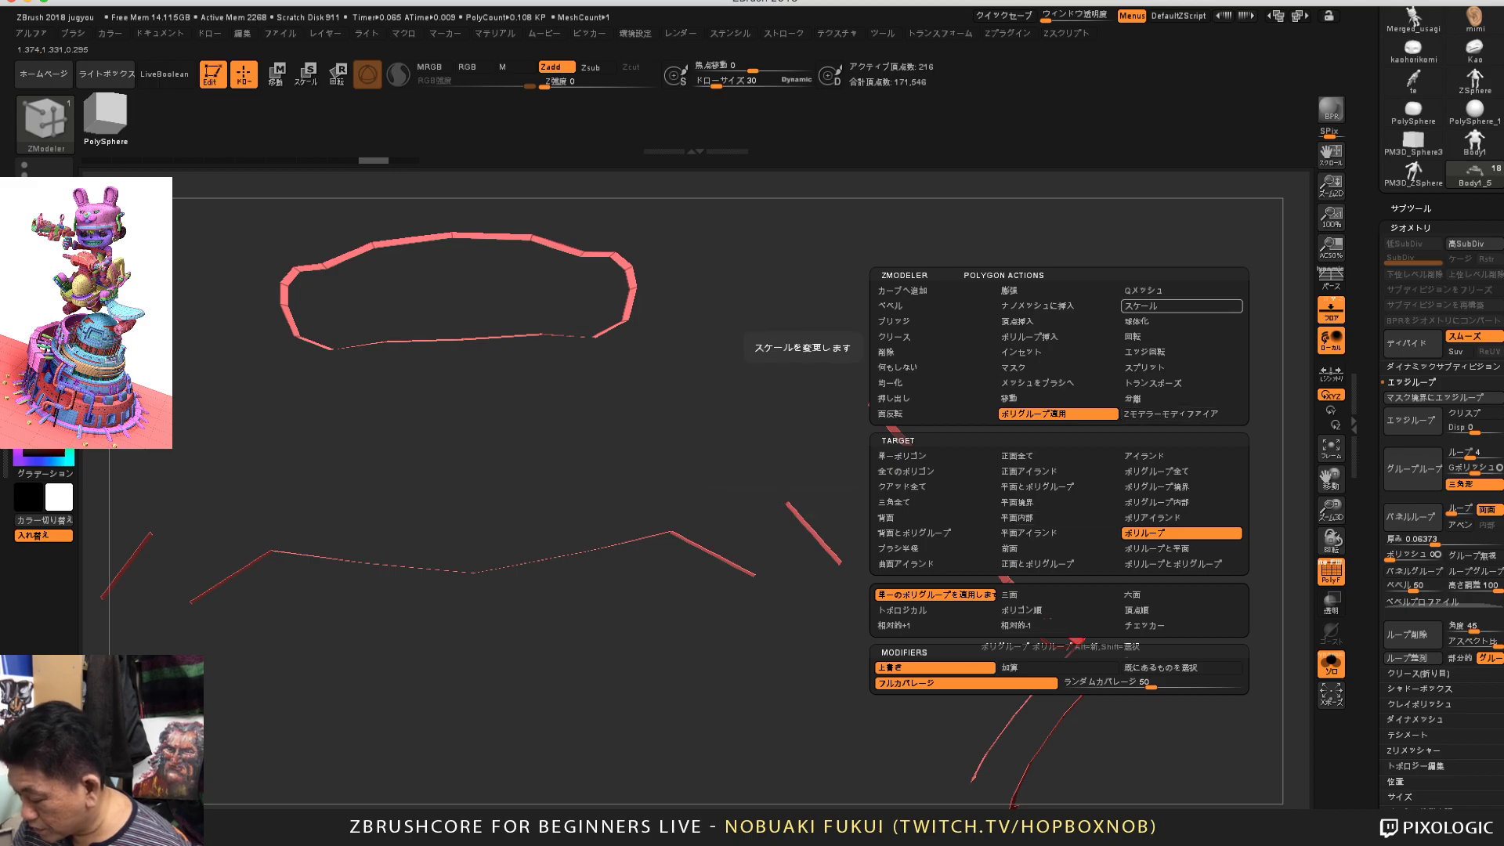
pyautogui.click(1179, 292)
pyautogui.moveTo(972, 470); pyautogui.dragTo(1049, 455)
pyautogui.moveTo(1049, 598); pyautogui.dragTo(1078, 619)
pyautogui.hotkey('ctrl', 'z')
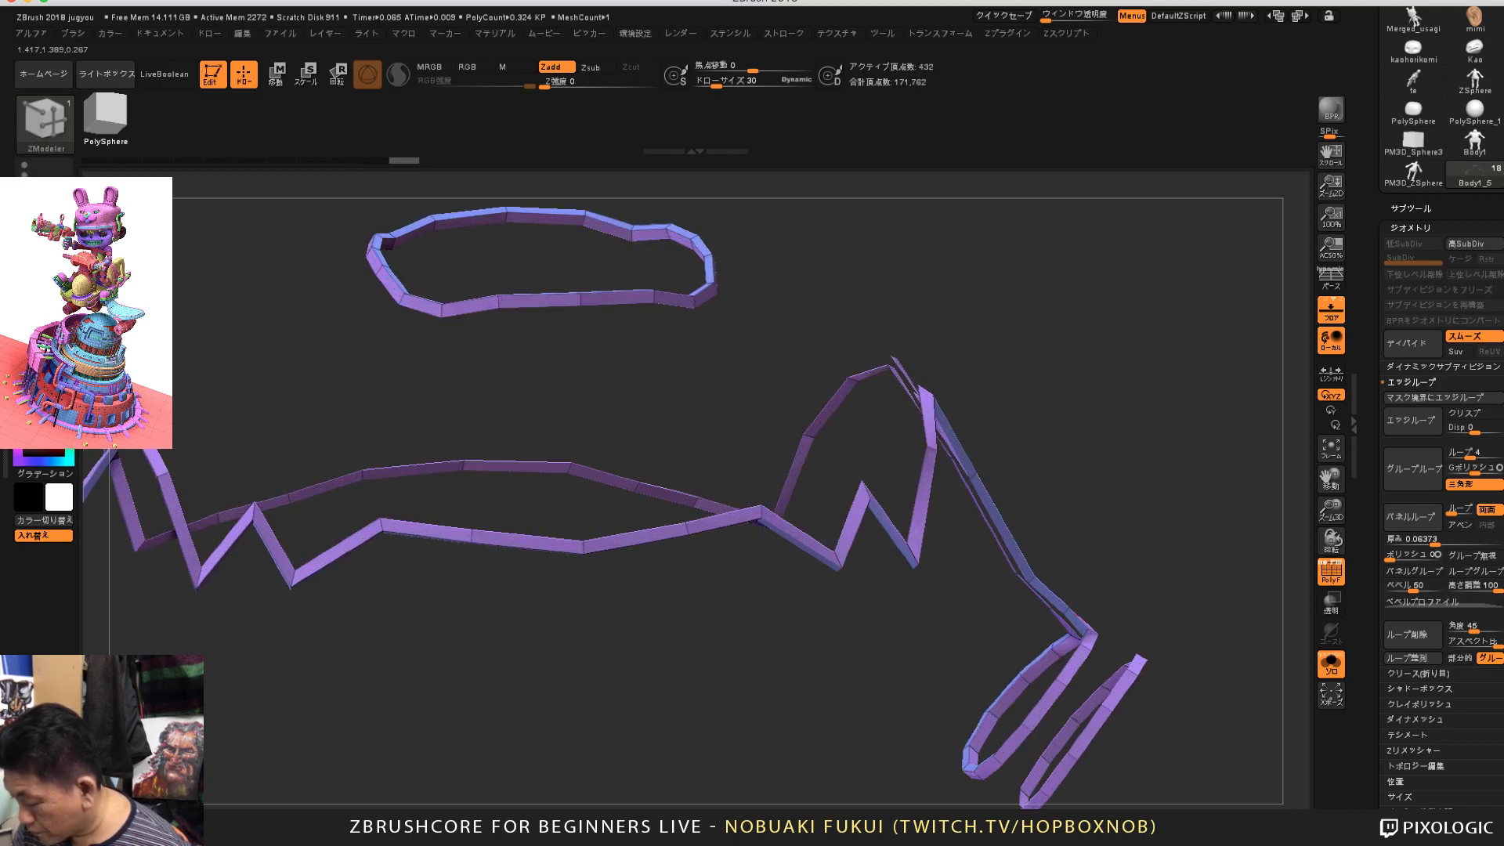
pyautogui.moveTo(886, 674); pyautogui.dragTo(980, 678)
pyautogui.hotkey('ctrl', 'z')
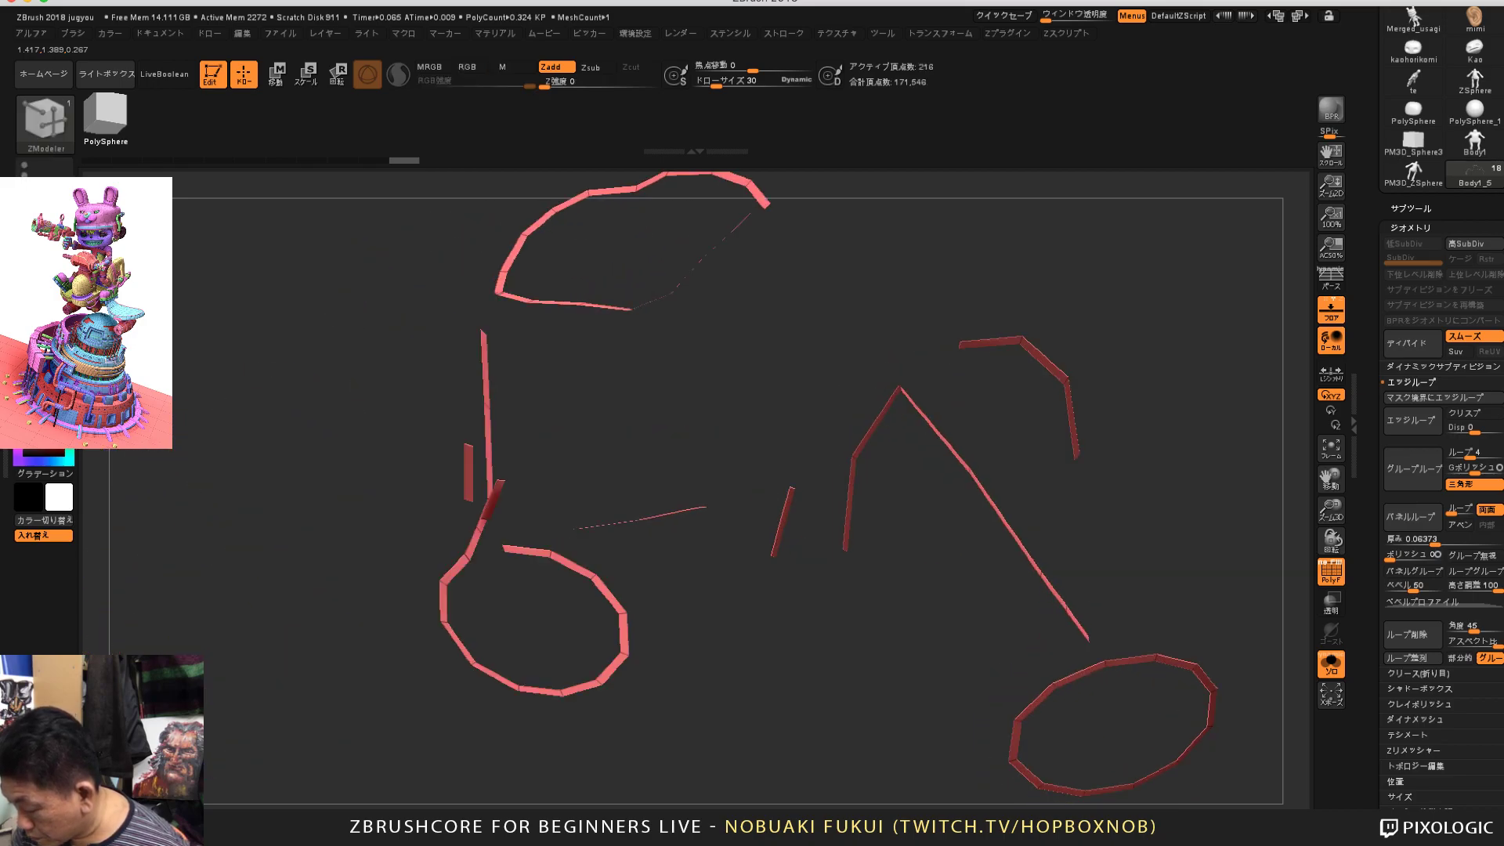
pyautogui.moveTo(972, 568)
pyautogui.mouseDown()
pyautogui.moveTo(1070, 540)
pyautogui.moveTo(975, 577)
pyautogui.moveTo(992, 559)
pyautogui.mouseUp()
pyautogui.keyDown('alt'); pyautogui.moveTo(1175, 549); pyautogui.dragTo(1175, 498); pyautogui.keyUp('alt')
# Step: Bring the whole character back into view and turn on dynamic subdivision for the collar-and-sleeve piece Body1_4
pyautogui.click(1331, 664)
pyautogui.moveTo(1243, 622); pyautogui.dragTo(1143, 440)
pyautogui.keyDown('alt'); pyautogui.click(948, 470); pyautogui.keyUp('alt')
pyautogui.keyDown('alt'); pyautogui.moveTo(1073, 525); pyautogui.dragTo(1068, 450); pyautogui.keyUp('alt')
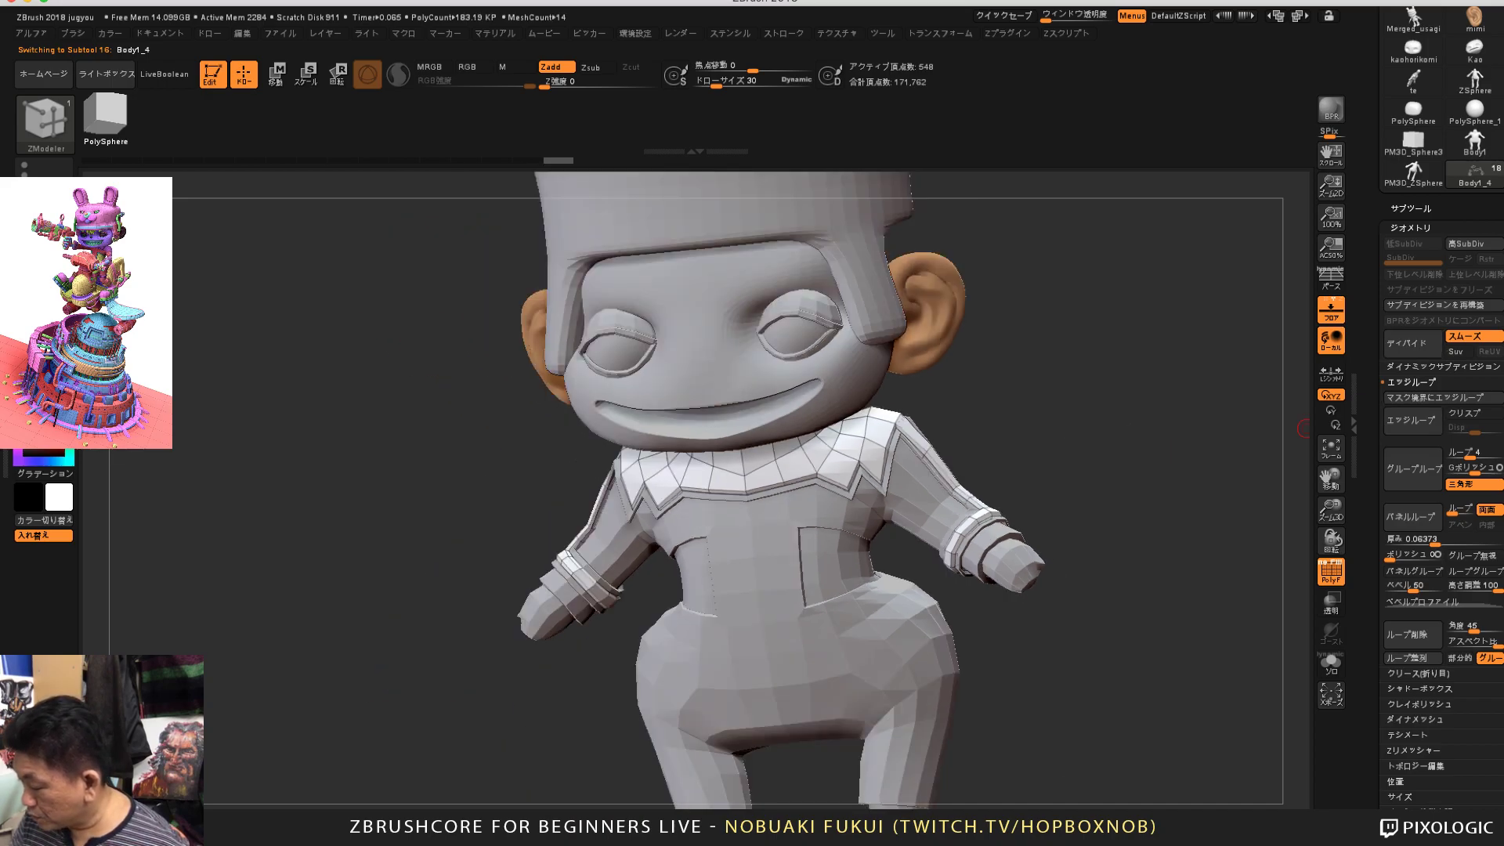
pyautogui.click(1440, 366)
pyautogui.click(1411, 382)
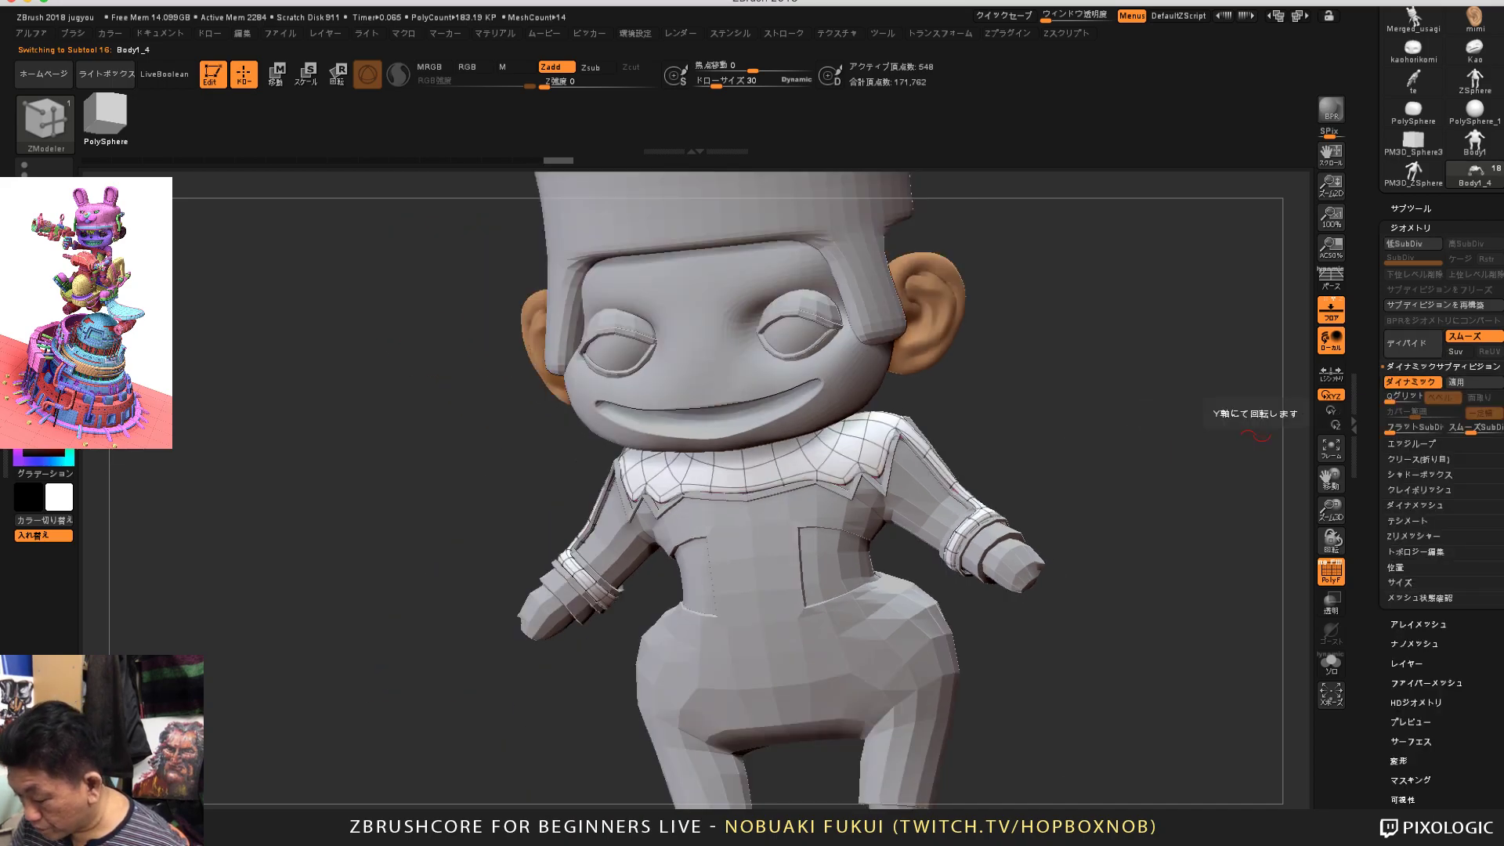
# Step: Try dynamic subdivision and Divide on the purple trim Body1_5, and revert both
pyautogui.keyDown('alt'); pyautogui.click(956, 490); pyautogui.keyUp('alt')
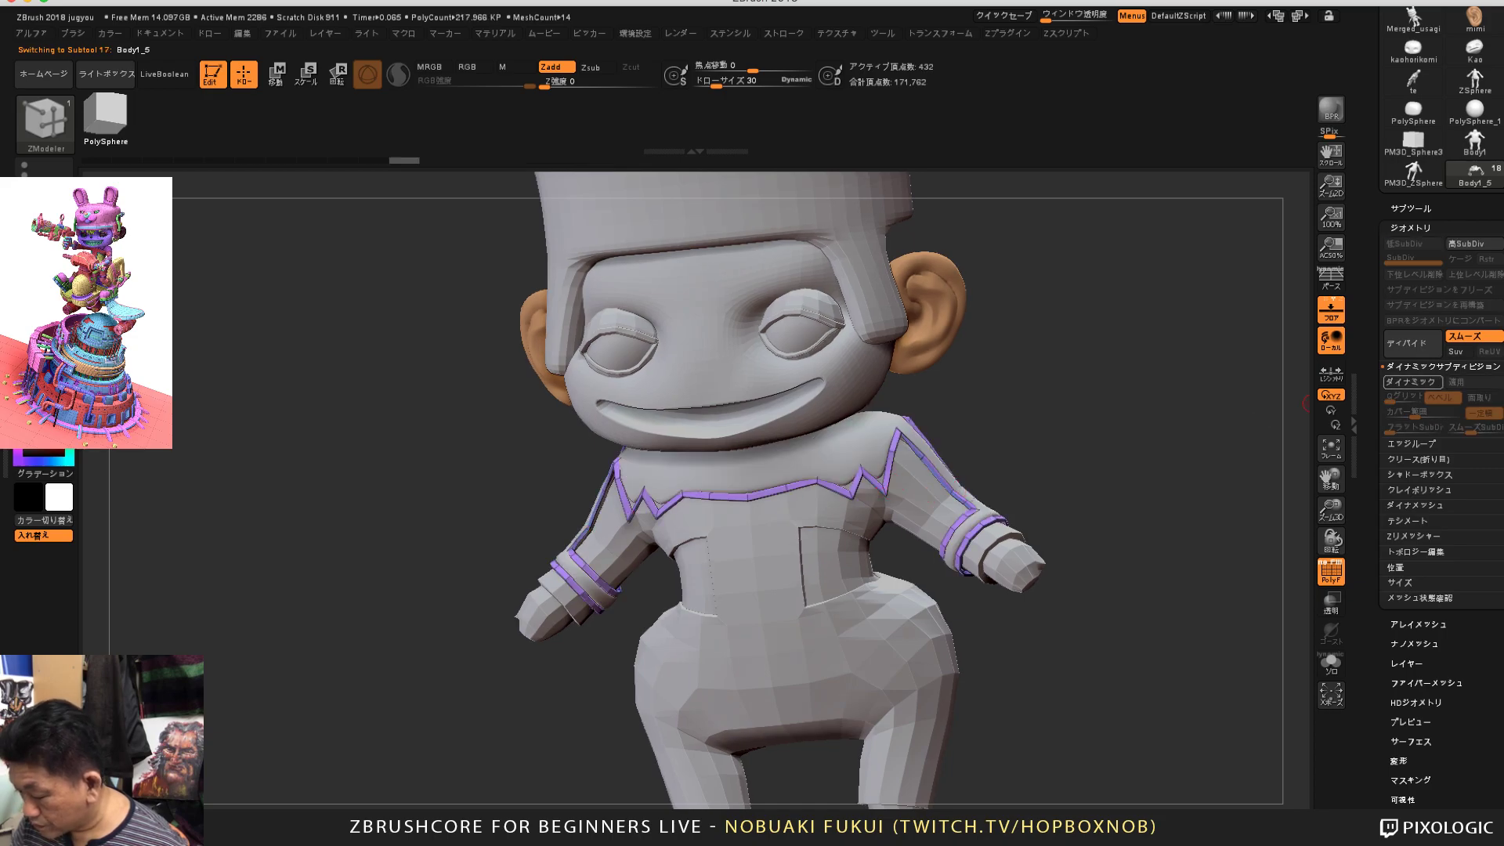
pyautogui.click(1411, 382)
pyautogui.click(1411, 382)
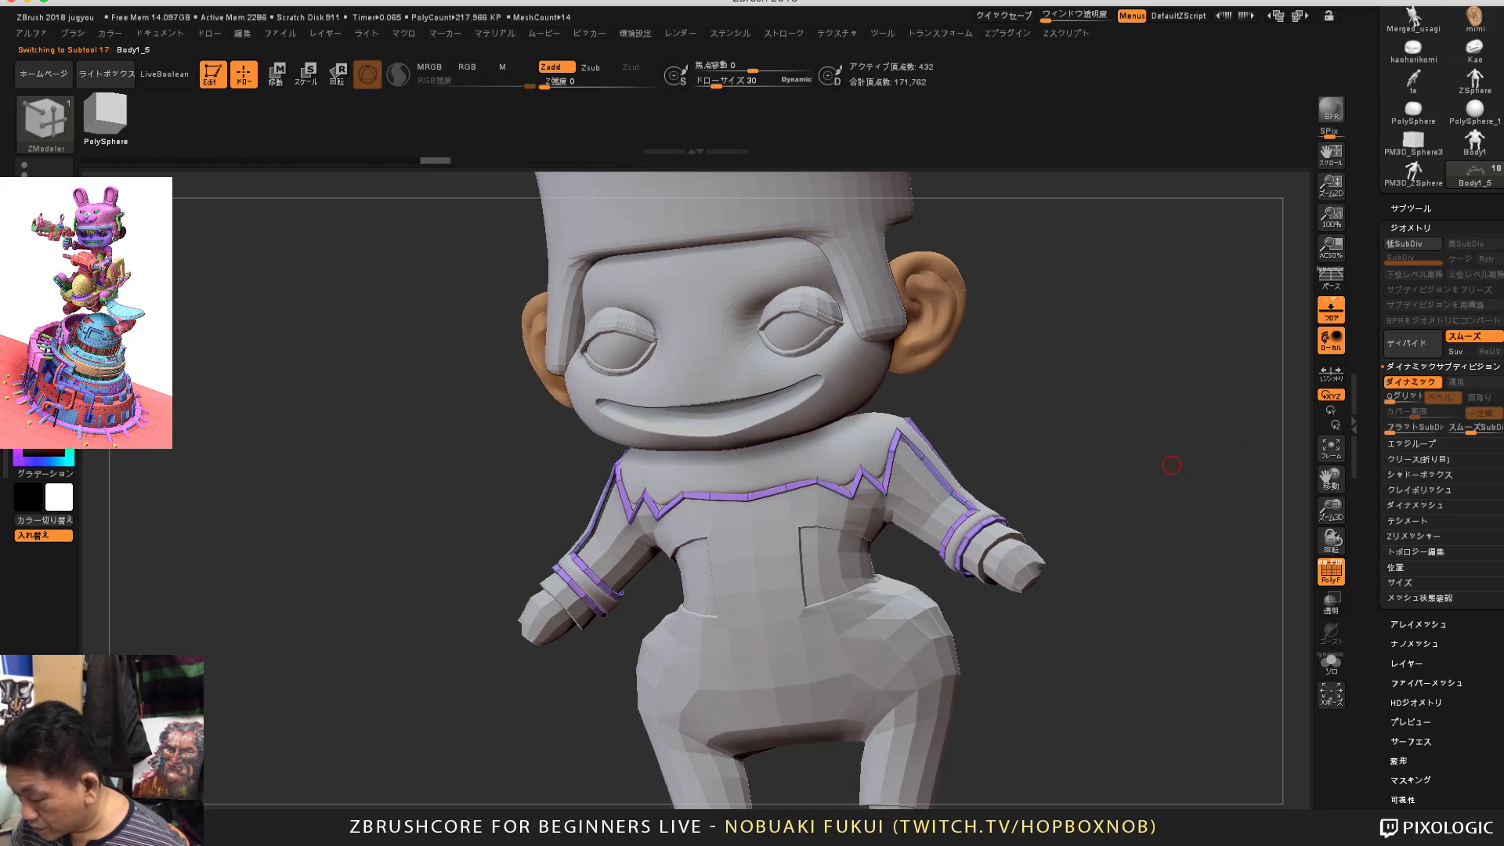
pyautogui.keyDown('alt'); pyautogui.moveTo(1068, 490); pyautogui.dragTo(1054, 553); pyautogui.keyUp('alt')
pyautogui.keyDown('alt'); pyautogui.click(896, 472); pyautogui.keyUp('alt')
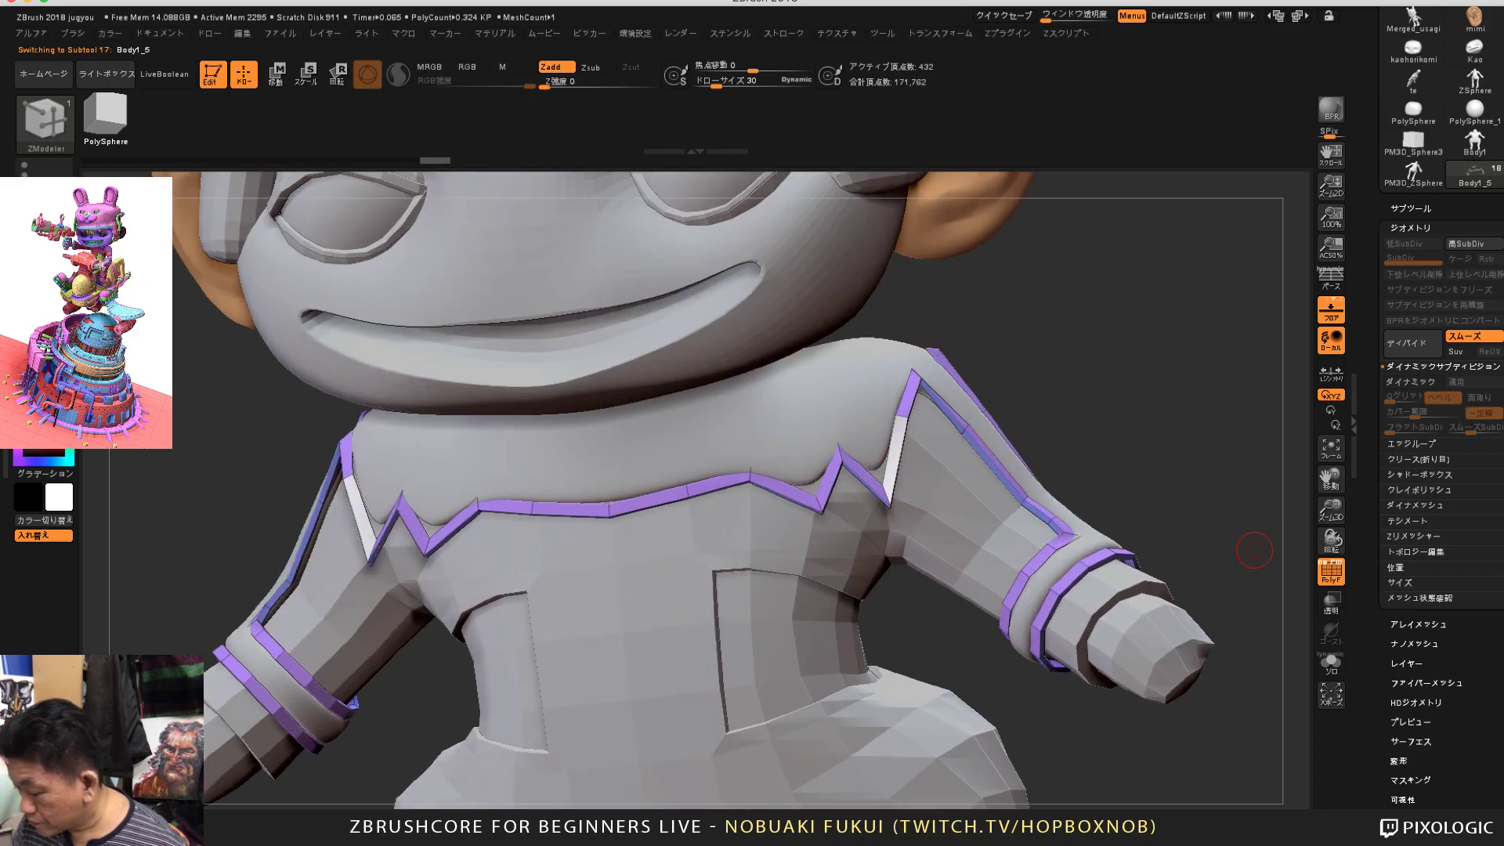
pyautogui.moveTo(1242, 542); pyautogui.dragTo(1279, 566)
pyautogui.click(1413, 344)
pyautogui.hotkey('ctrl', 'z')
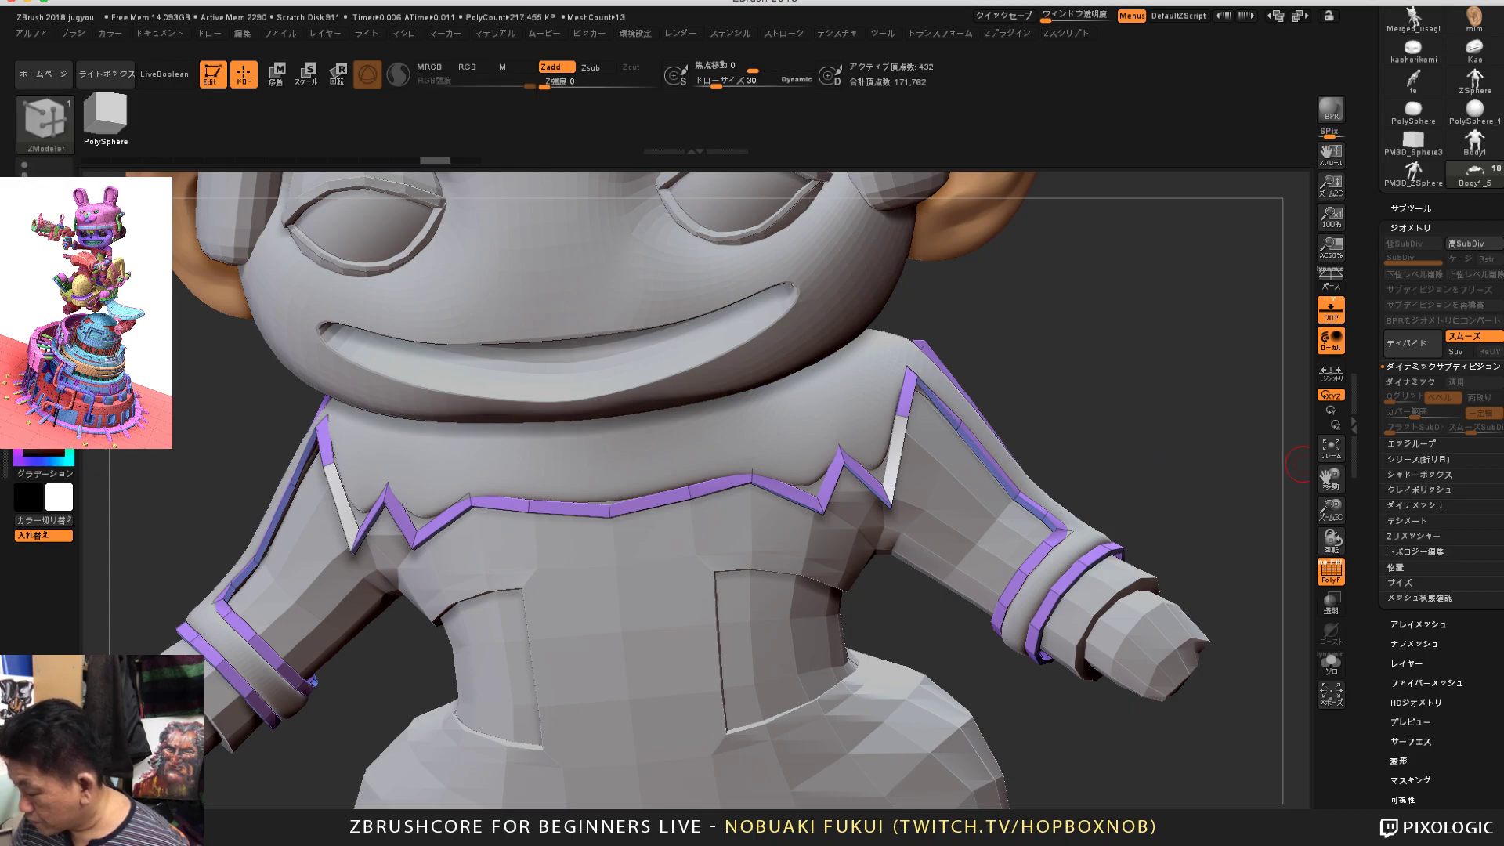
# Step: Delete the hidden geometry of the purple trim Body1_5 and turn on its dynamic subdivision
pyautogui.click(1414, 551)
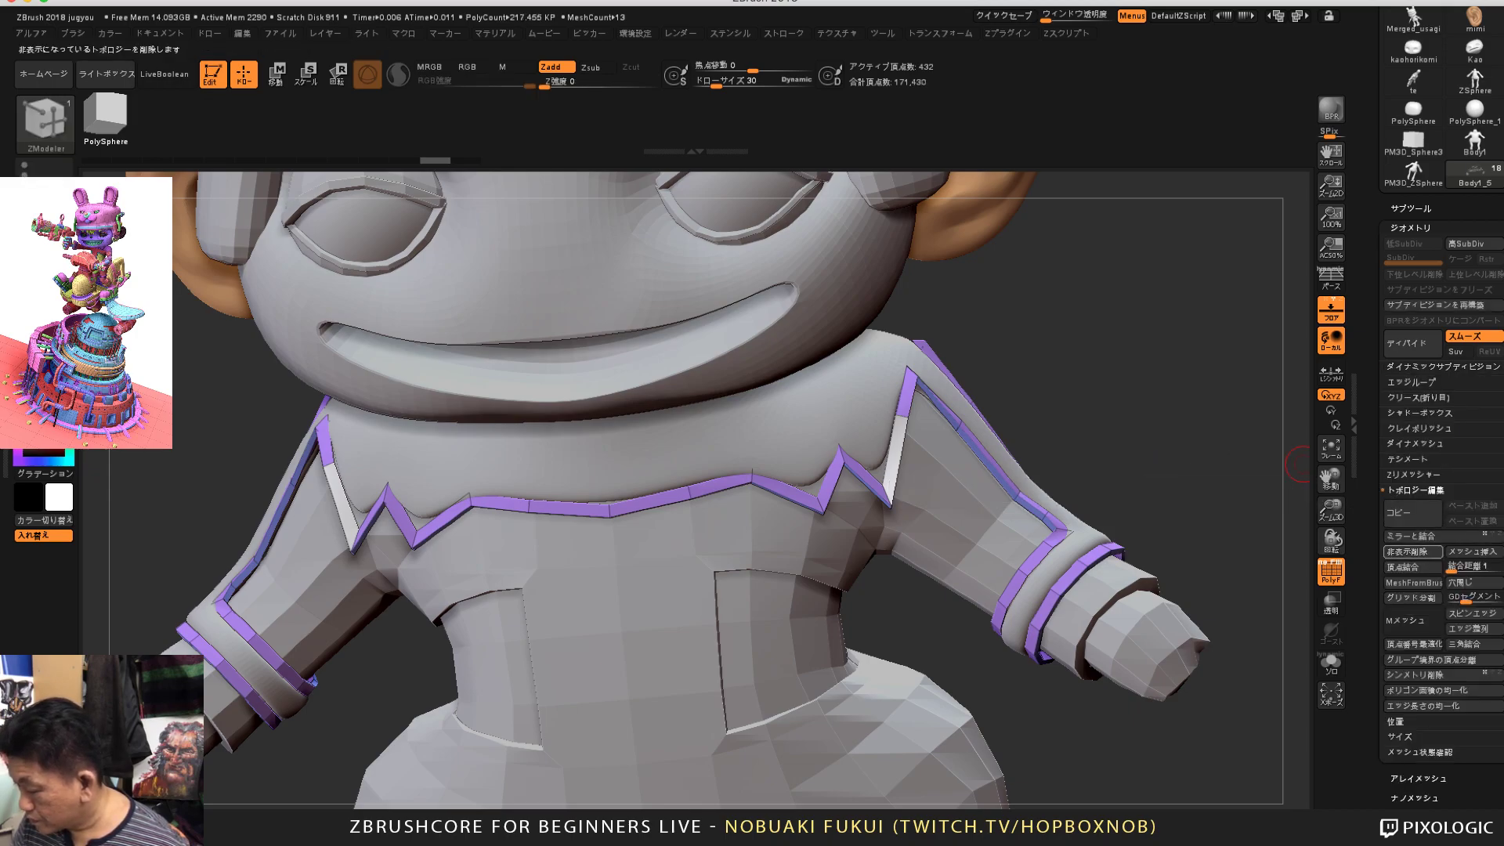
pyautogui.hotkey('ctrl', 'd')
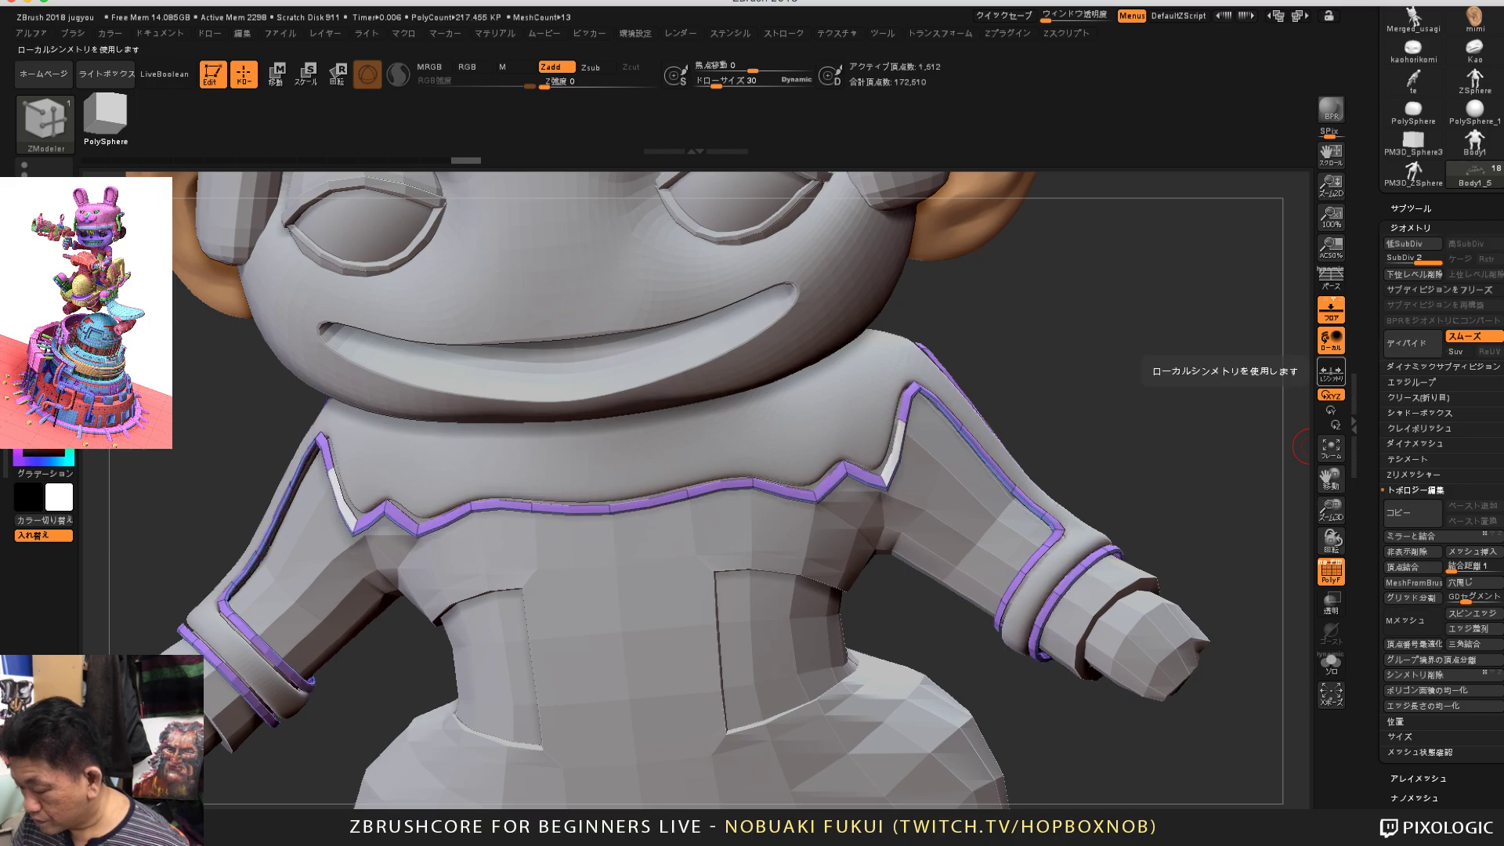
pyautogui.hotkey('shift', 'd')
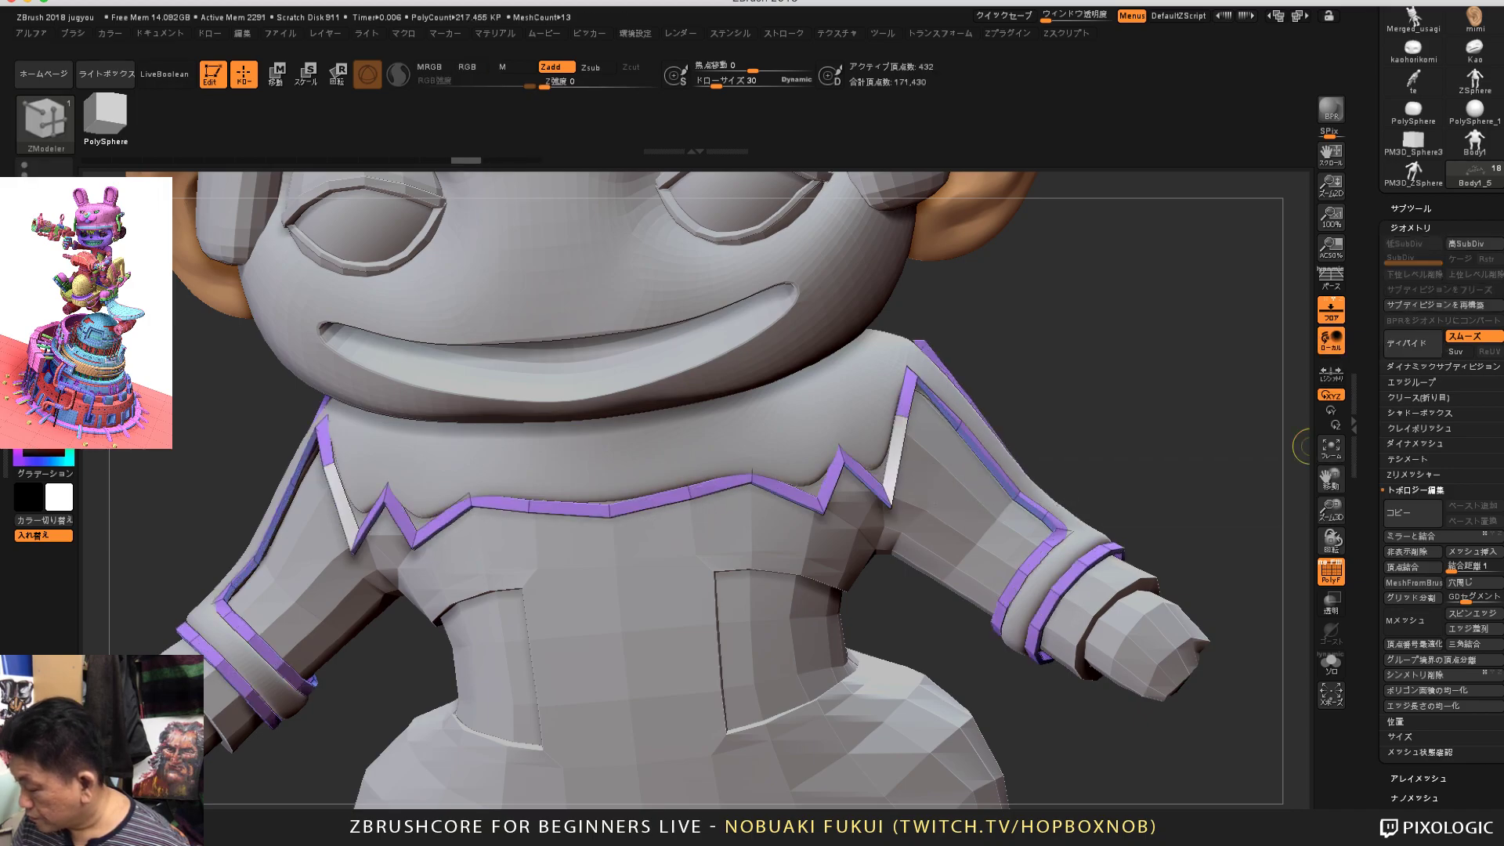
pyautogui.press('d')
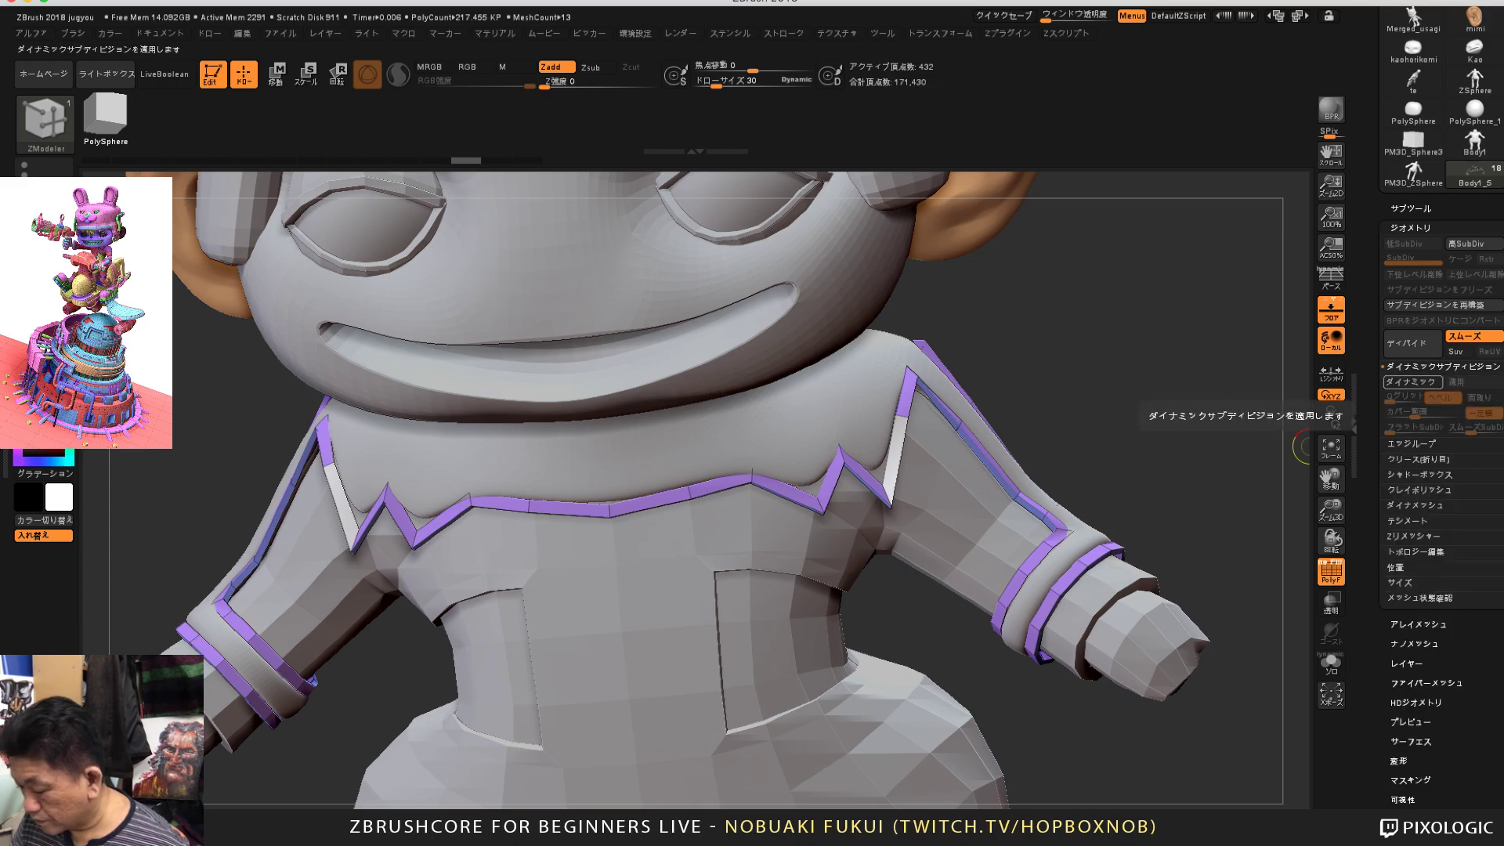
pyautogui.keyDown('alt'); pyautogui.moveTo(1204, 458); pyautogui.dragTo(1183, 352); pyautogui.keyUp('alt')
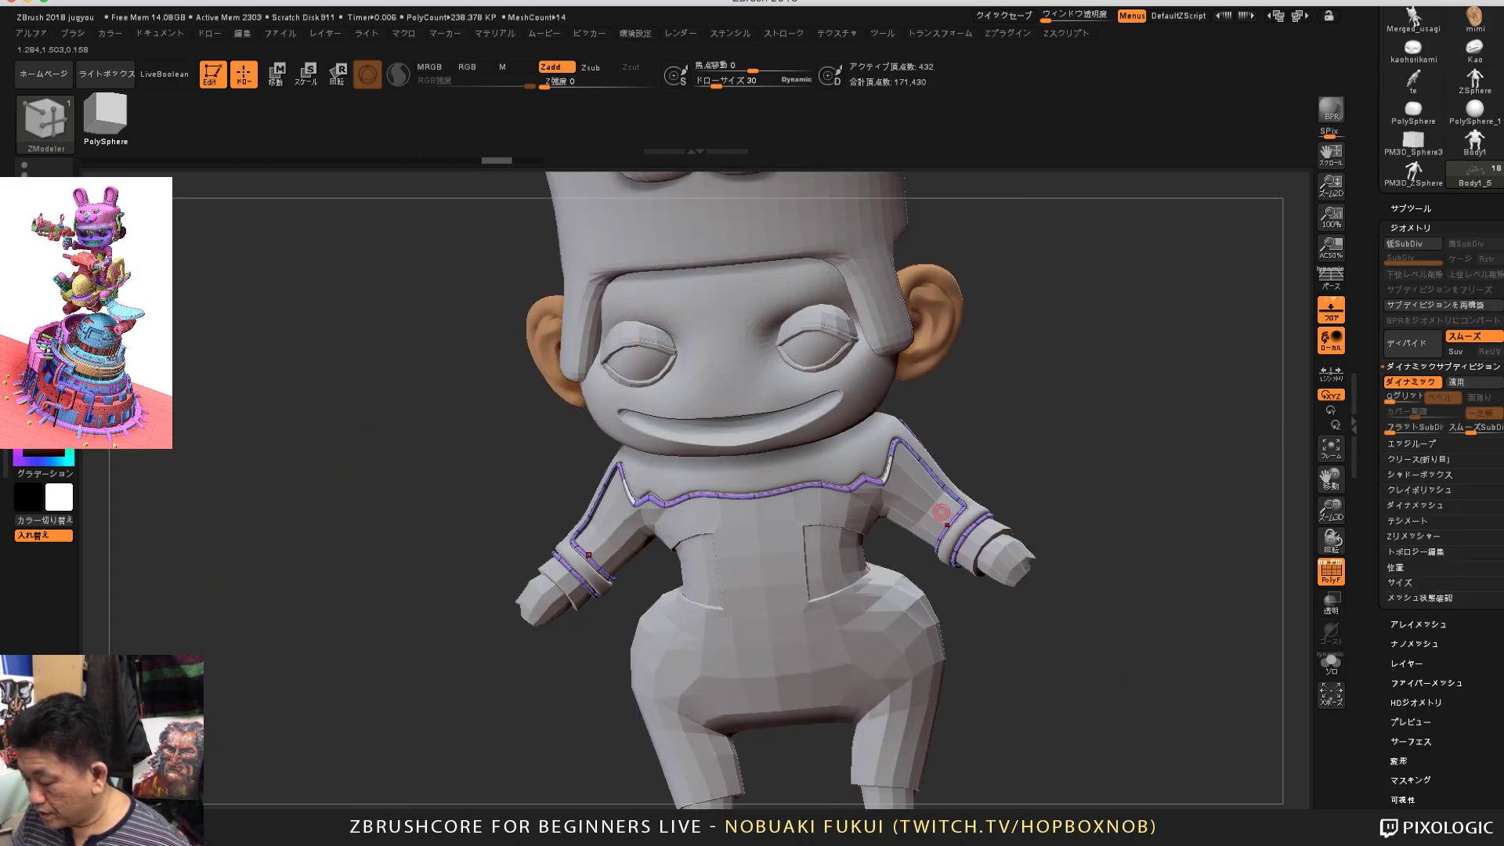
# Step: Turn on dynamic subdivision for the blue suit subtool Body1_2
pyautogui.keyDown('alt'); pyautogui.click(931, 515); pyautogui.keyUp('alt')
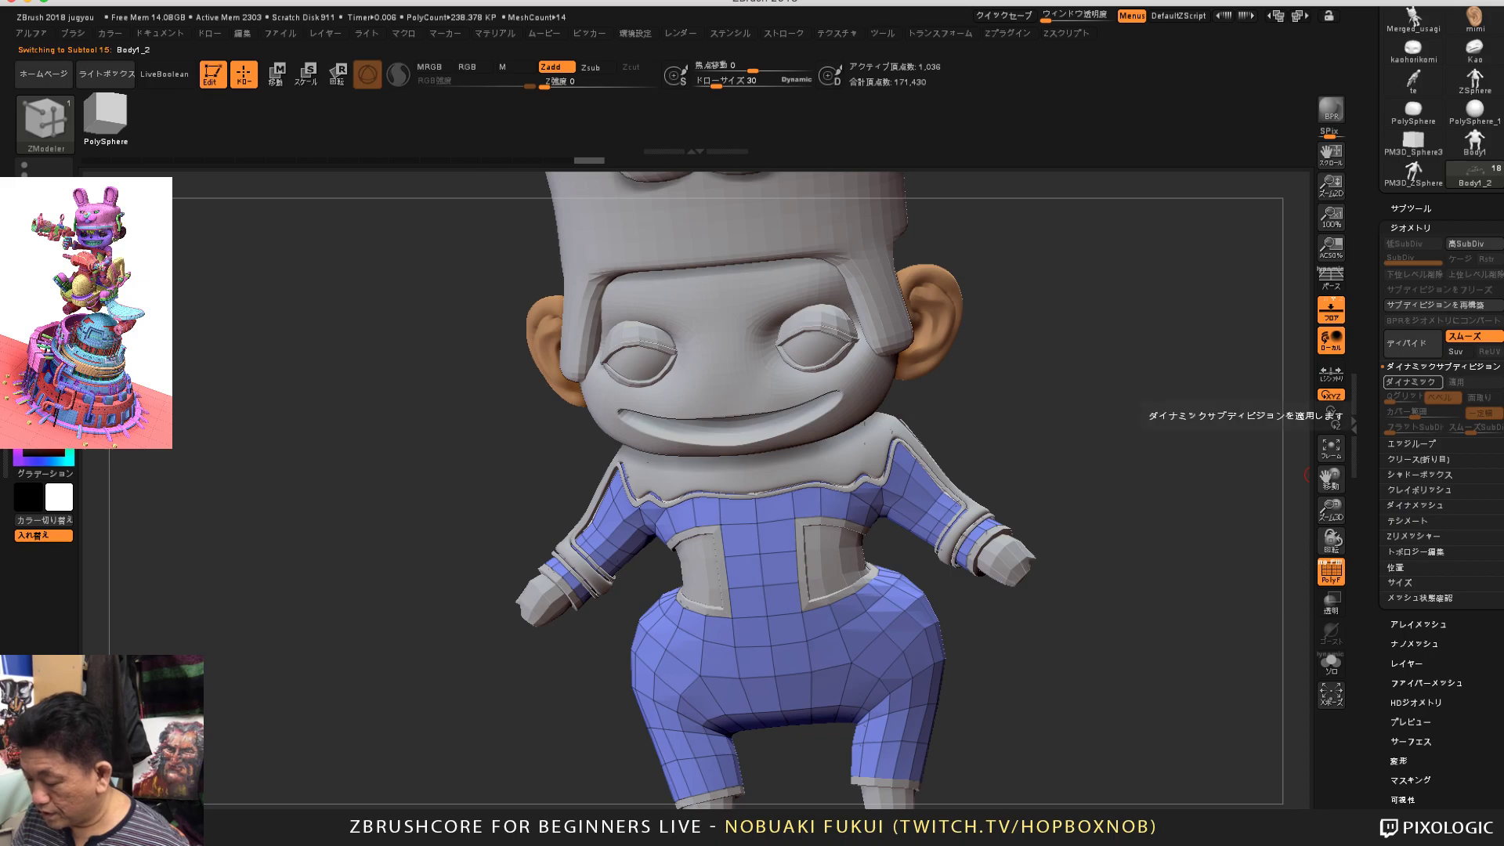
pyautogui.click(1411, 382)
pyautogui.keyDown('alt'); pyautogui.moveTo(1165, 540); pyautogui.dragTo(1168, 478); pyautogui.keyUp('alt')
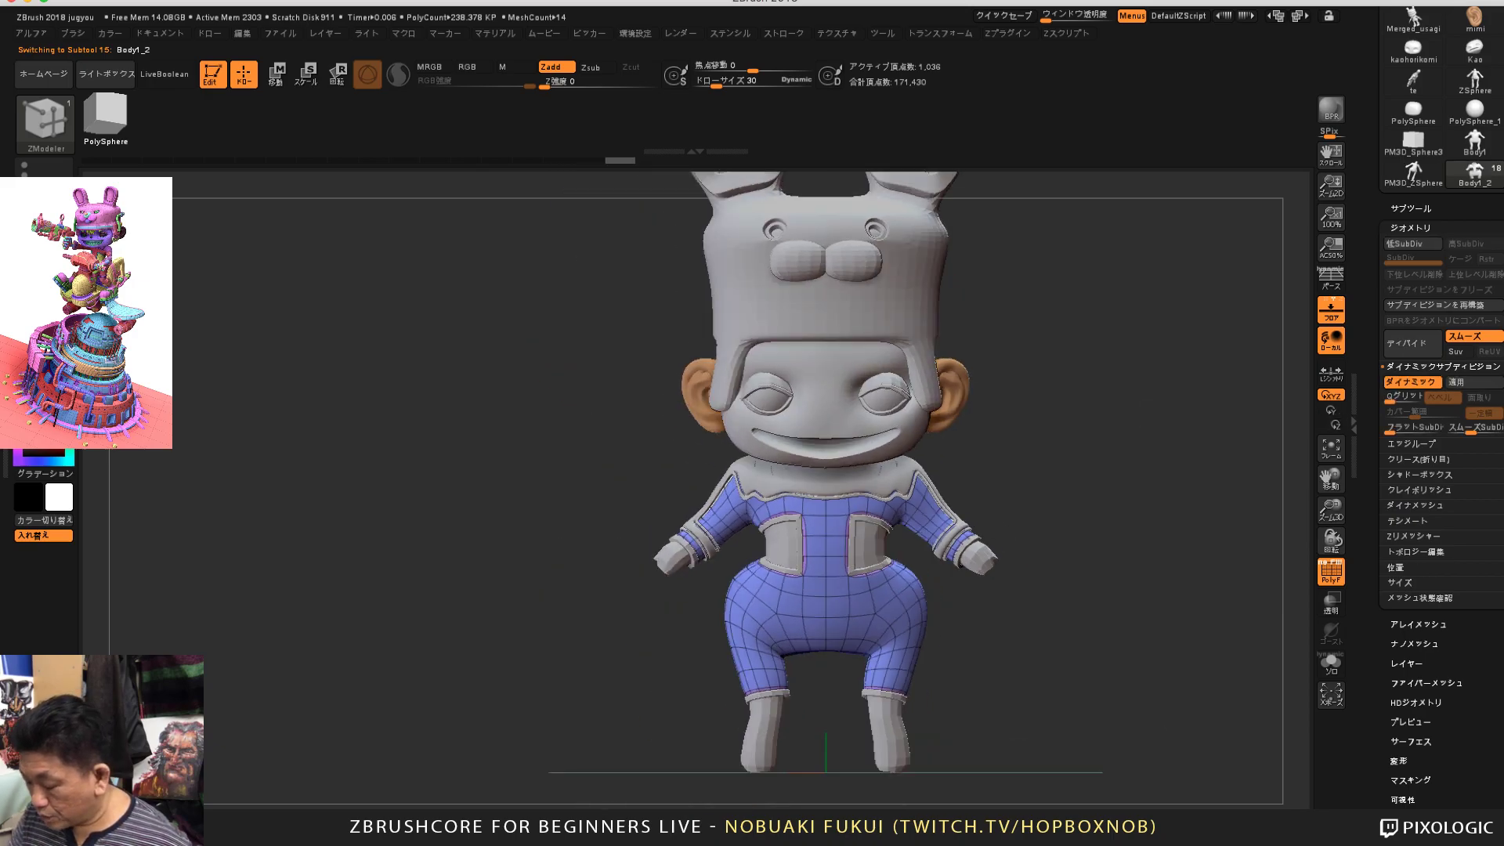
pyautogui.moveTo(1123, 532); pyautogui.dragTo(1007, 587)
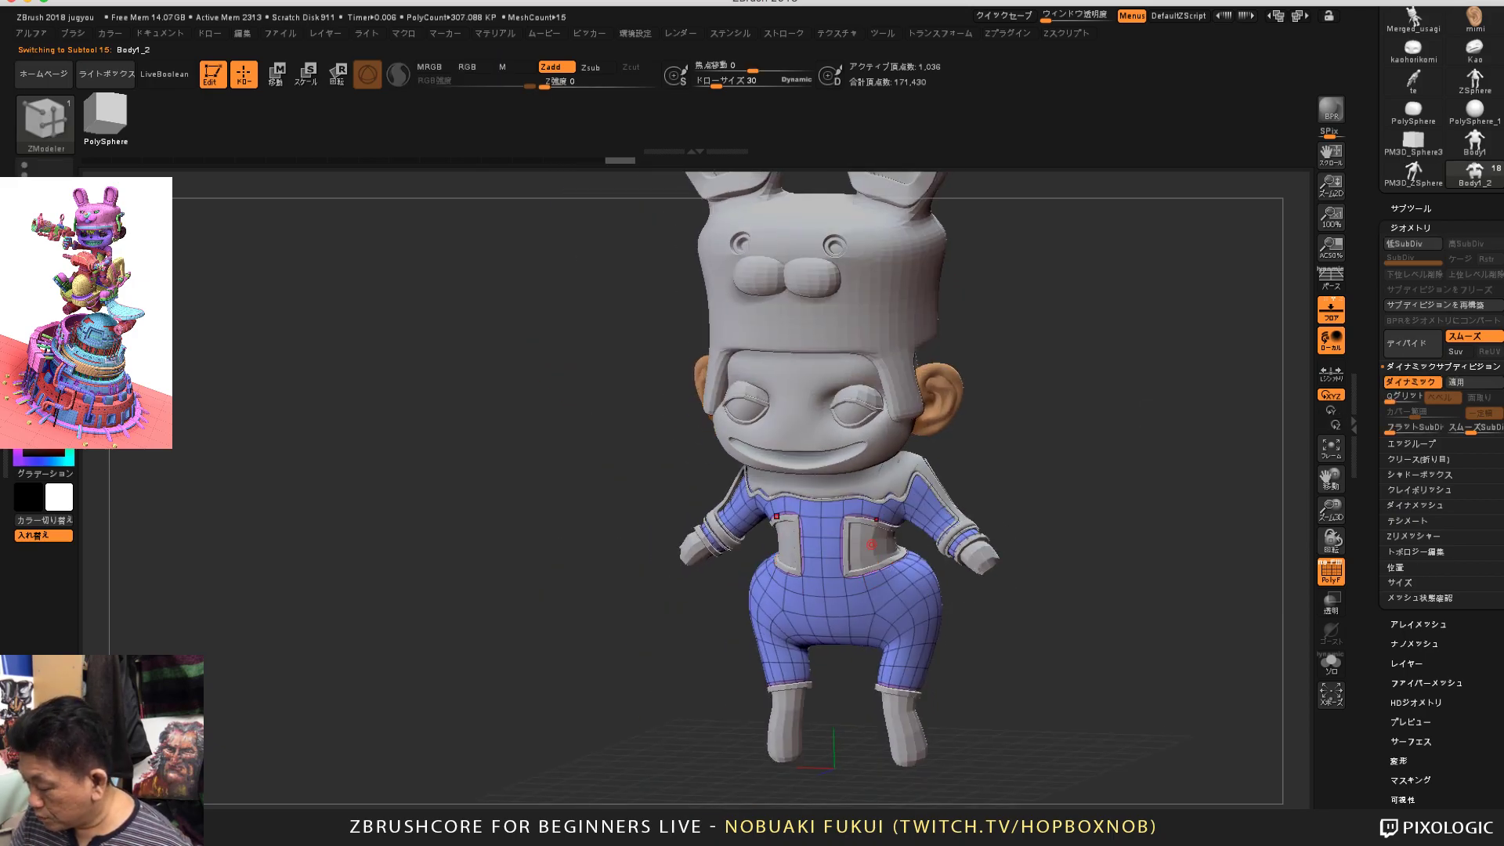
# Step: Show the base body Body1_1 alone with its polygroups displayed, and duplicate the subtool
pyautogui.keyDown('alt'); pyautogui.click(872, 544); pyautogui.keyUp('alt')
pyautogui.hotkey('shift', 'f')
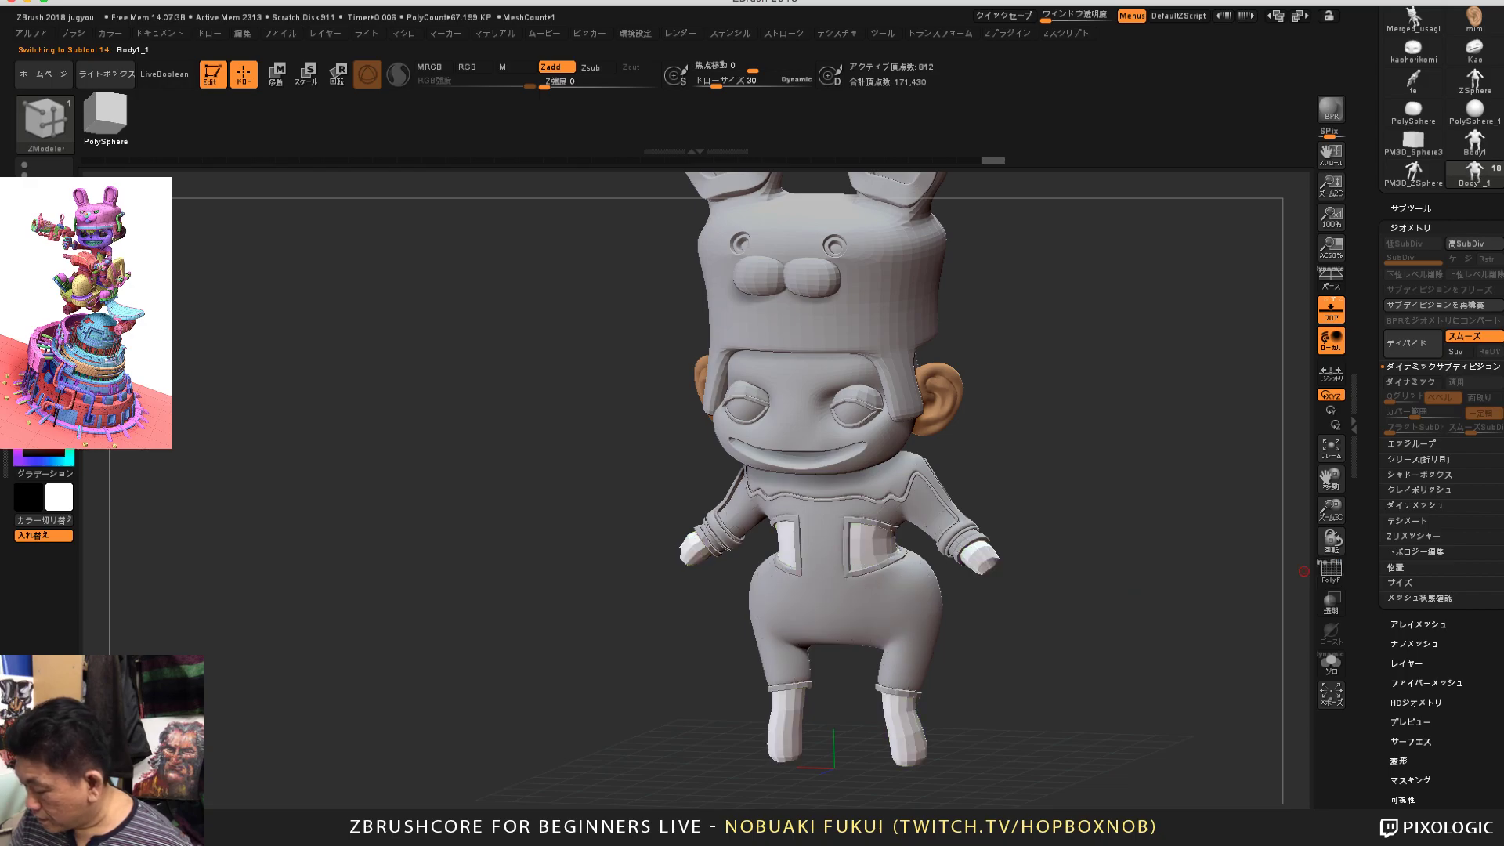
pyautogui.click(1331, 571)
pyautogui.click(1331, 664)
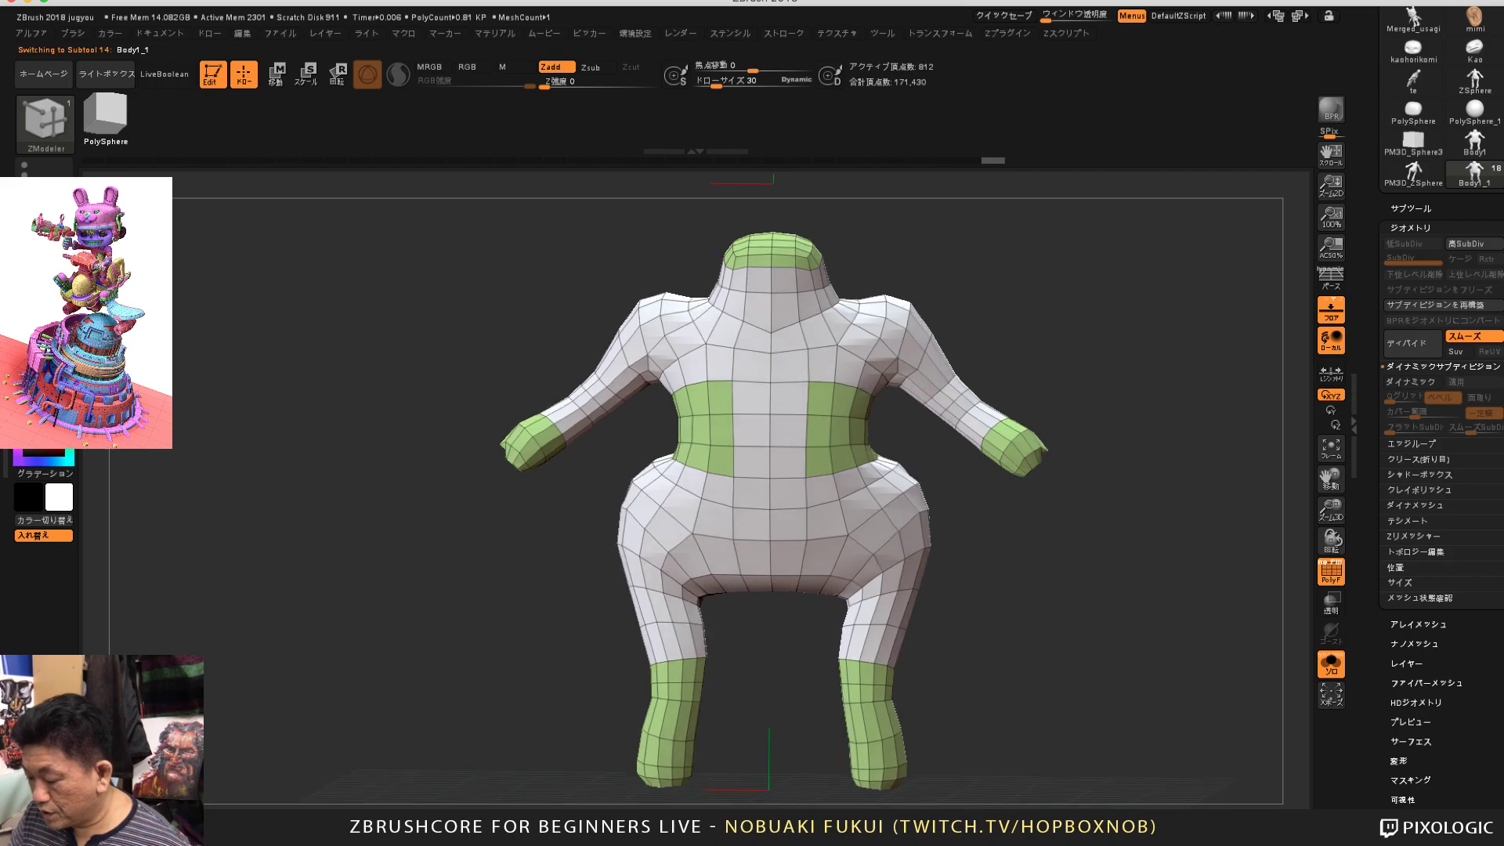
pyautogui.moveTo(1177, 601); pyautogui.dragTo(1163, 635)
pyautogui.click(1411, 209)
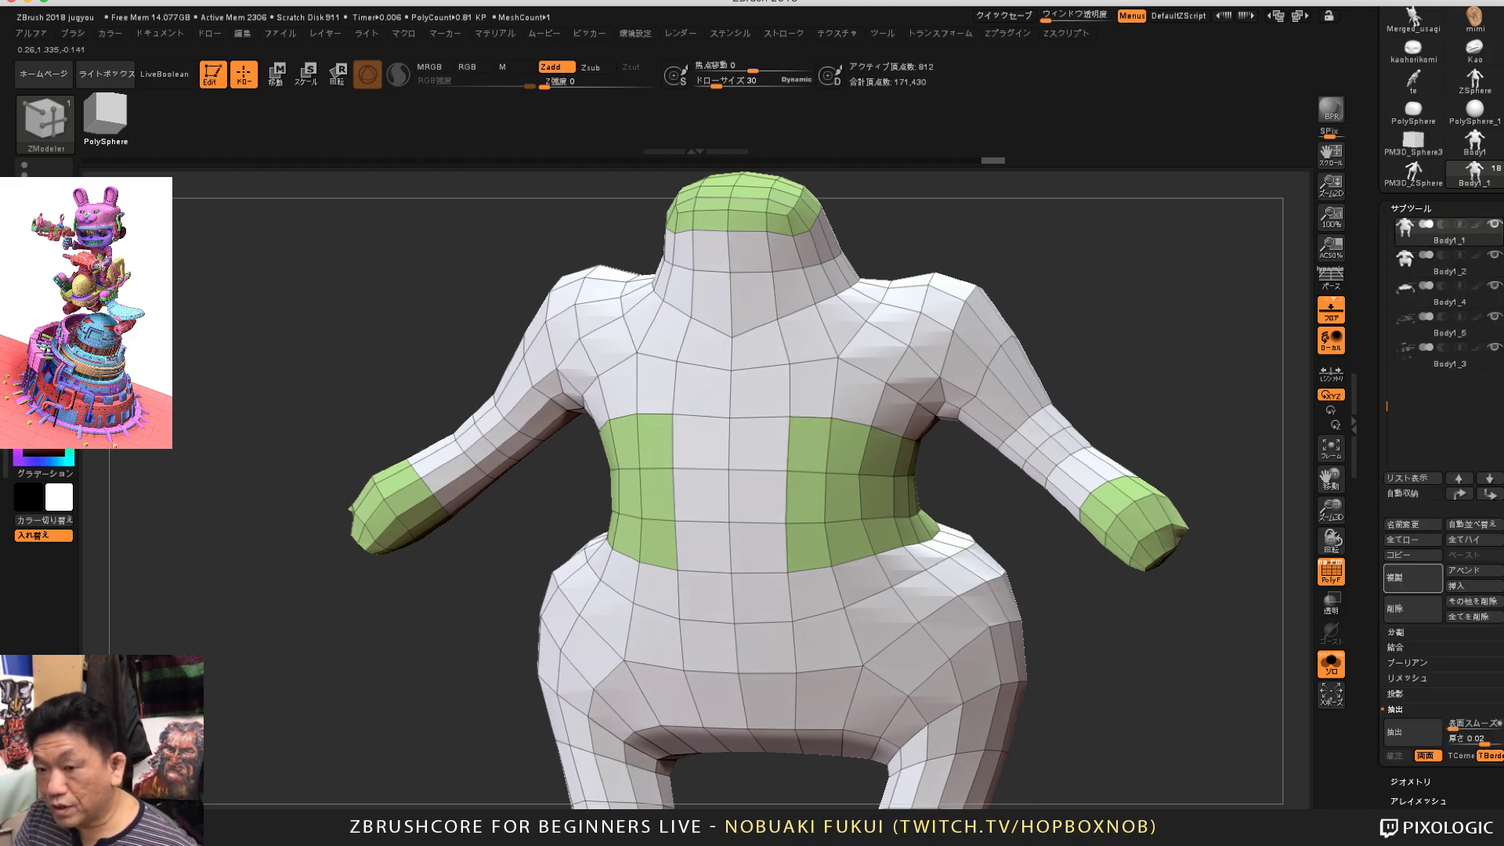
pyautogui.moveTo(1105, 329); pyautogui.dragTo(1168, 296)
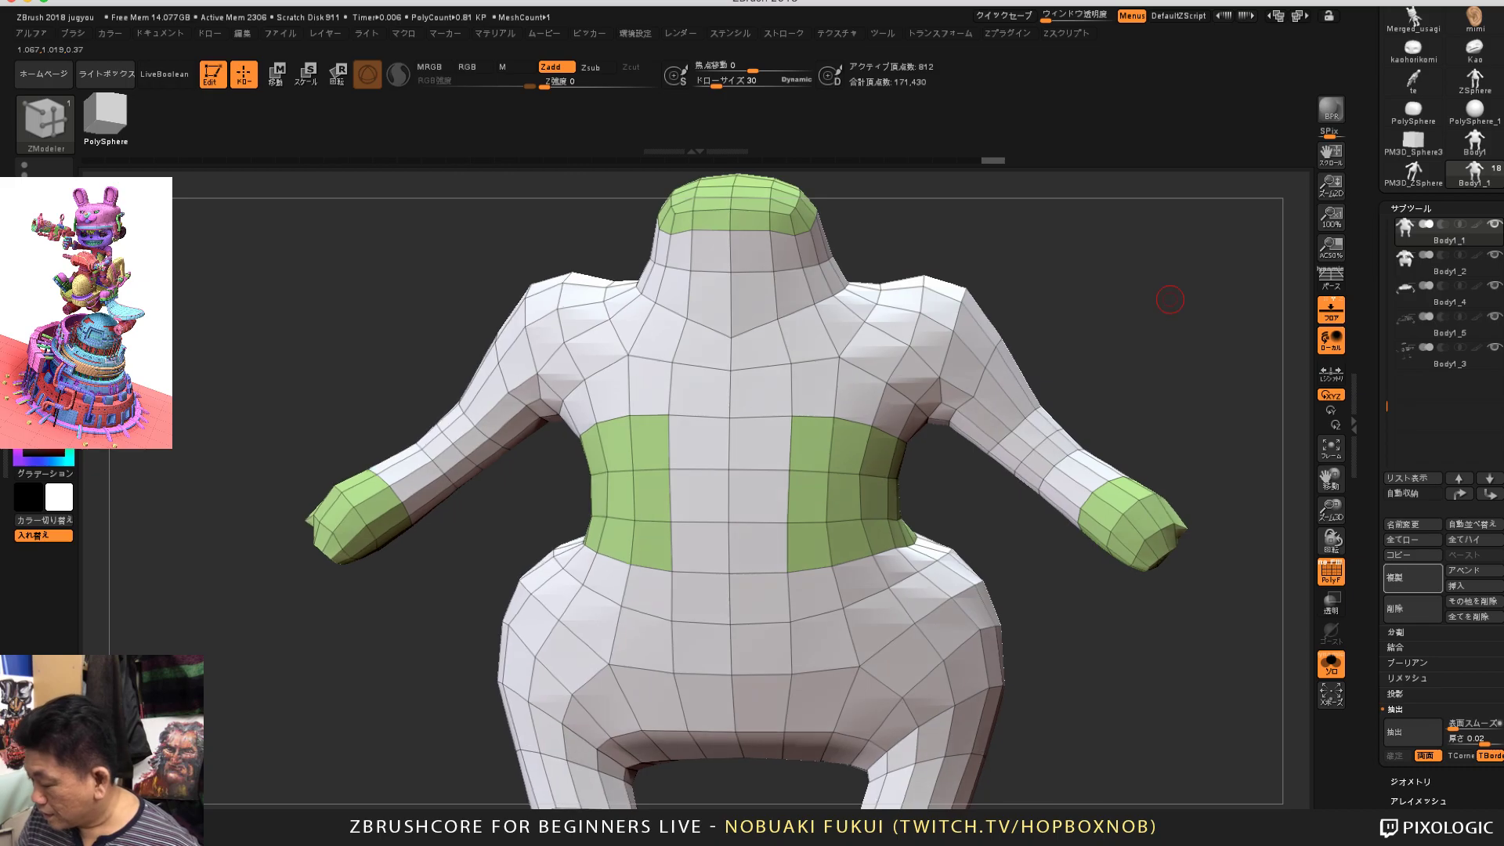
pyautogui.keyDown('alt'); pyautogui.moveTo(1290, 622); pyautogui.dragTo(1249, 655); pyautogui.keyUp('alt')
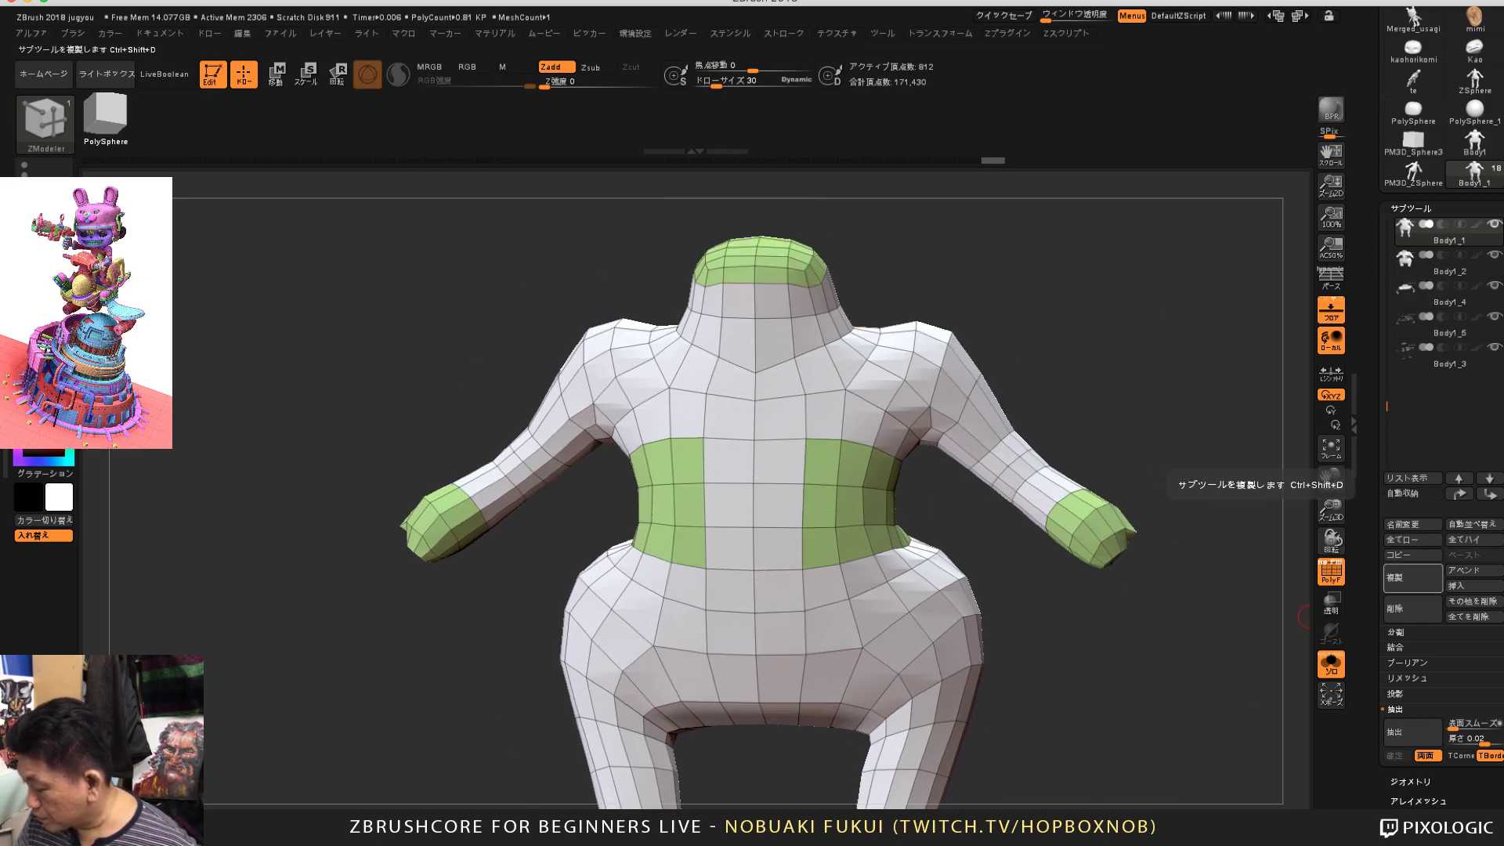
pyautogui.click(1412, 577)
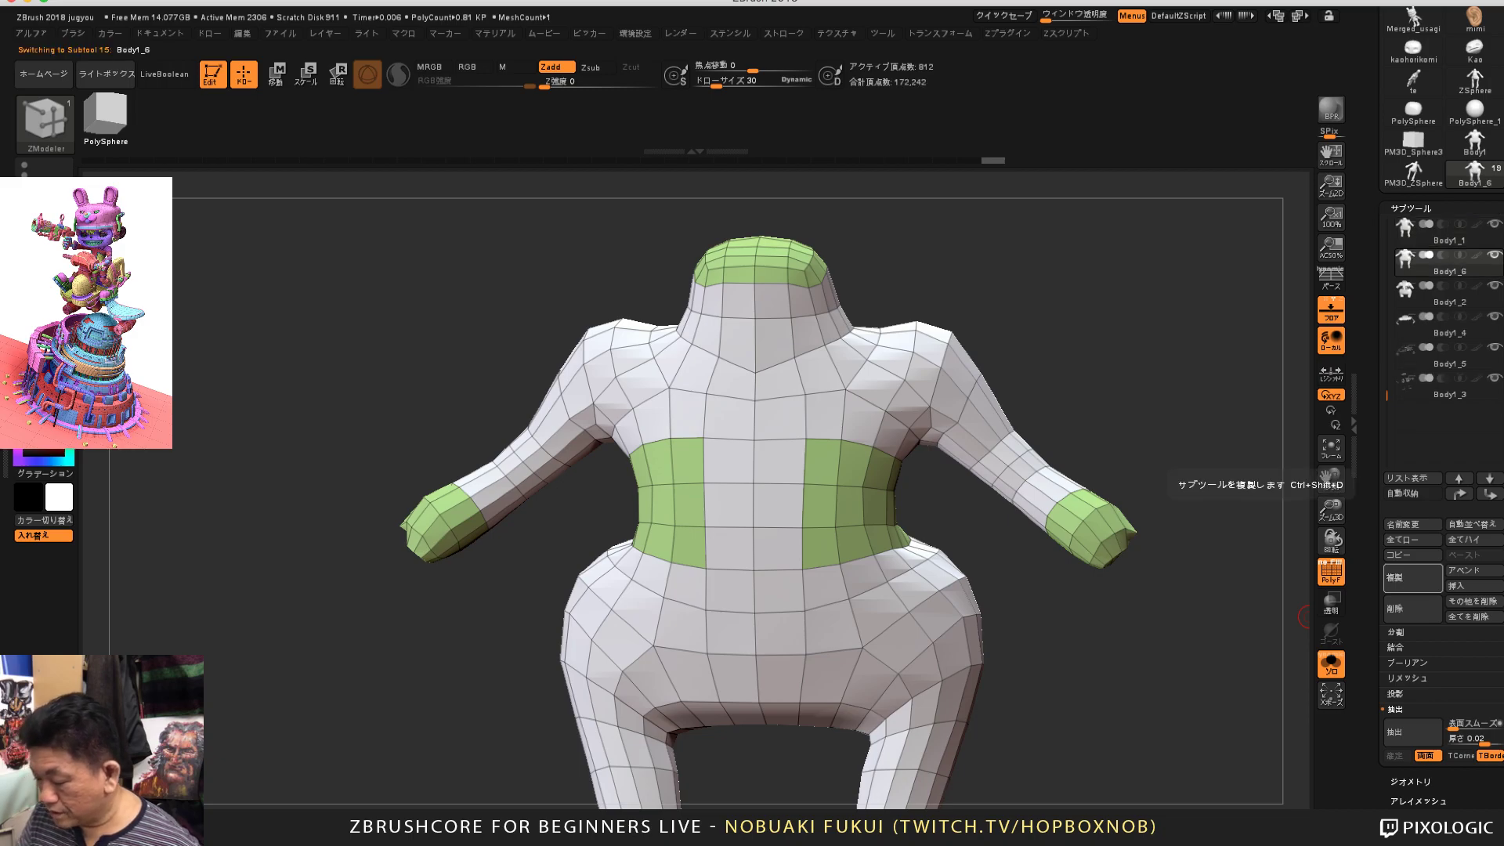
# Step: Isolate the white suit polygroup on the duplicated body Body1_6 and delete its hidden geometry
pyautogui.moveTo(1189, 645); pyautogui.dragTo(947, 619)
pyautogui.hotkey('ctrl', 'shift')
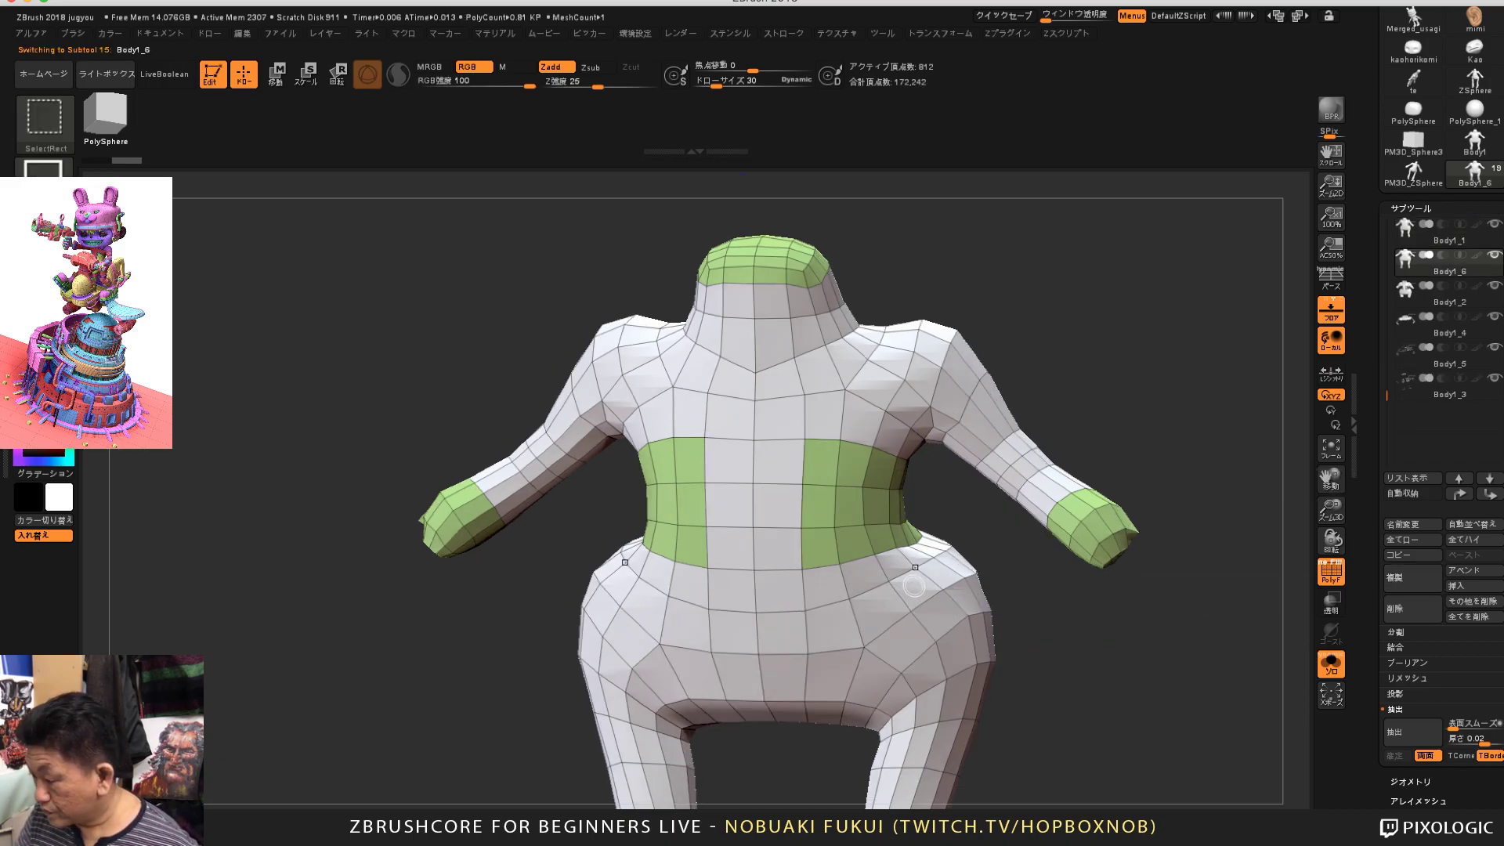
pyautogui.keyDown('ctrl'); pyautogui.keyDown('shift'); pyautogui.click(915, 586); pyautogui.keyUp('shift'); pyautogui.keyUp('ctrl')
pyautogui.keyDown('alt'); pyautogui.moveTo(1129, 674); pyautogui.dragTo(1117, 594); pyautogui.keyUp('alt')
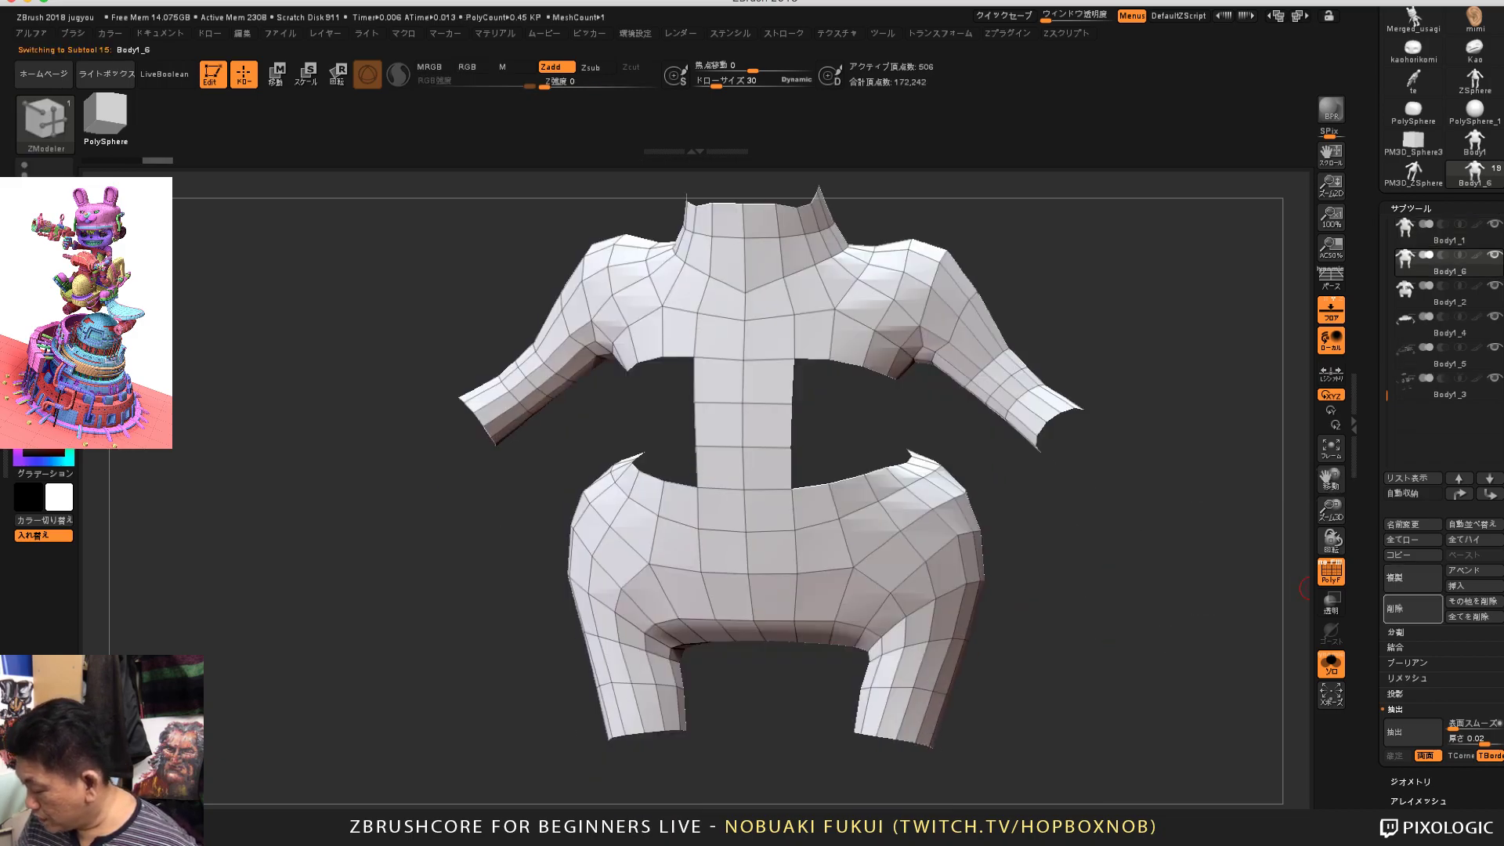
pyautogui.moveTo(1458, 674)
pyautogui.mouseDown()
pyautogui.moveTo(1459, 507)
pyautogui.moveTo(1459, 712)
pyautogui.mouseUp()
pyautogui.click(1411, 616)
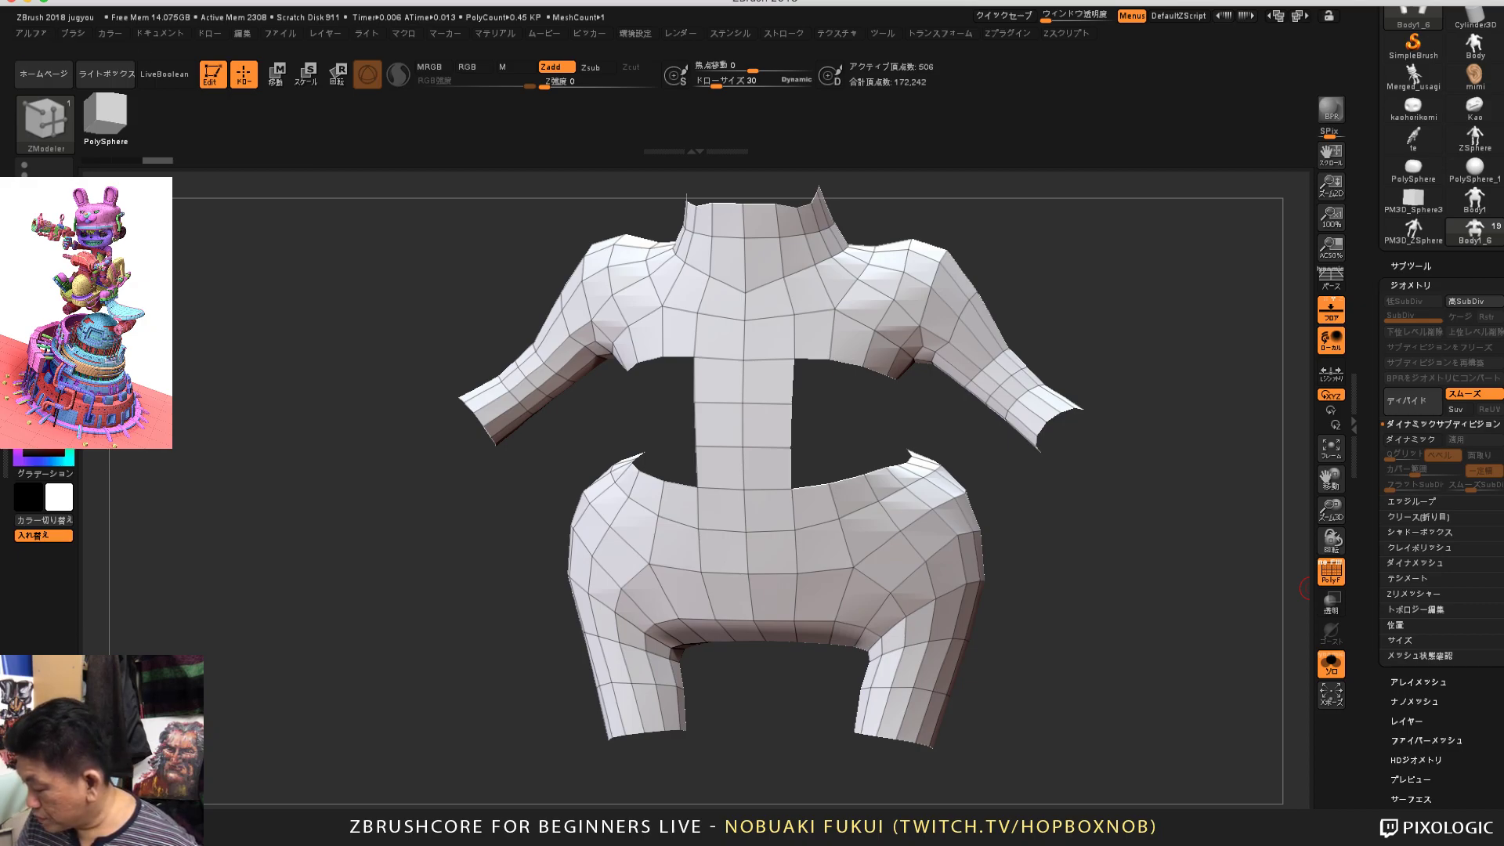
pyautogui.click(1418, 610)
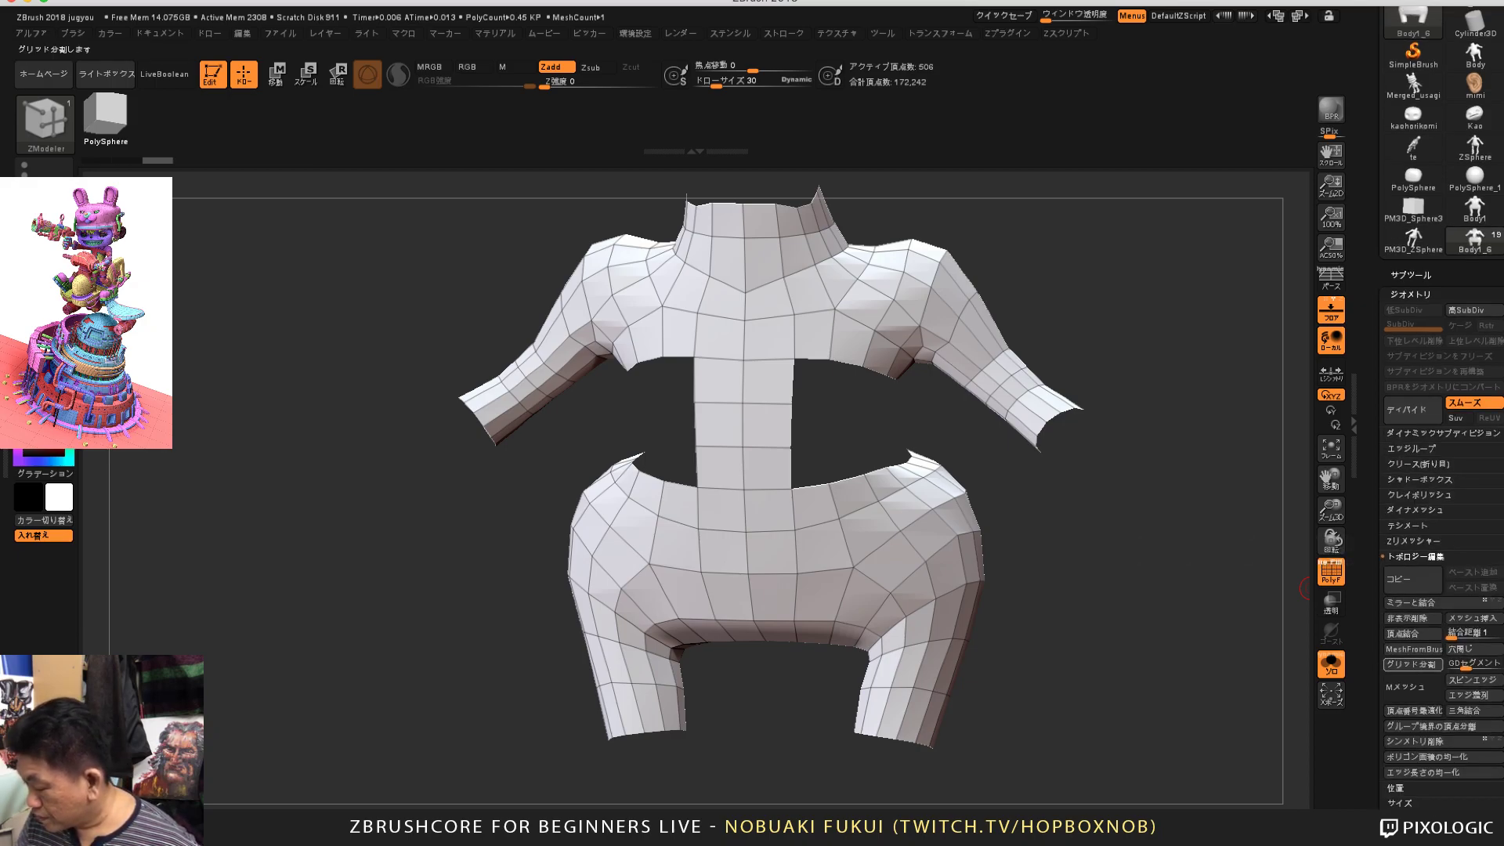
pyautogui.click(1410, 618)
pyautogui.keyDown('alt'); pyautogui.moveTo(1222, 619); pyautogui.dragTo(1259, 747); pyautogui.keyUp('alt')
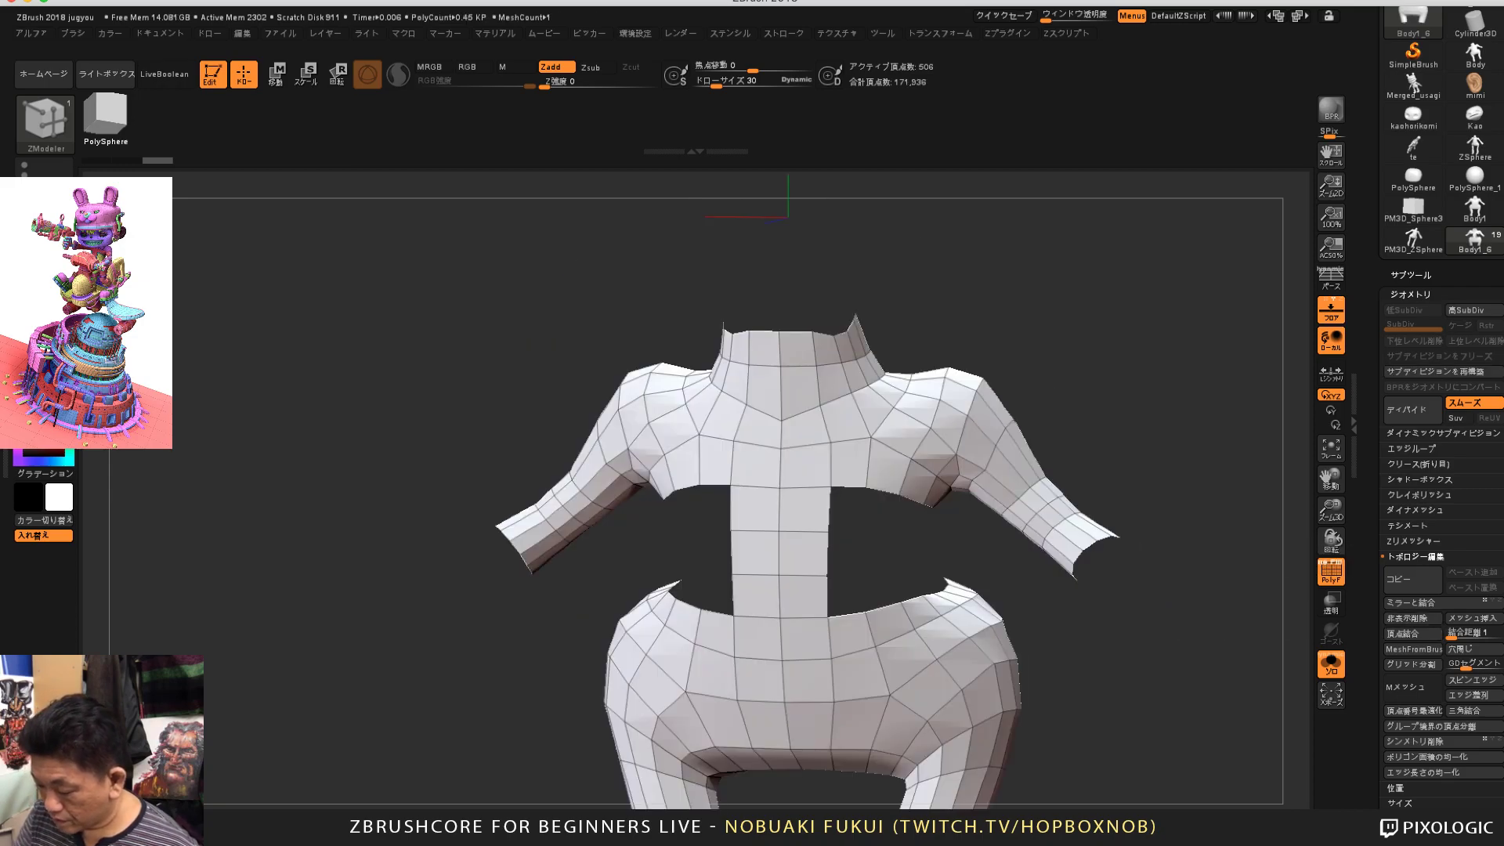
# Step: Try the ZModeler Bridge edge action at the upper inner corner of the waist cutout, and undo it
pyautogui.press('space')
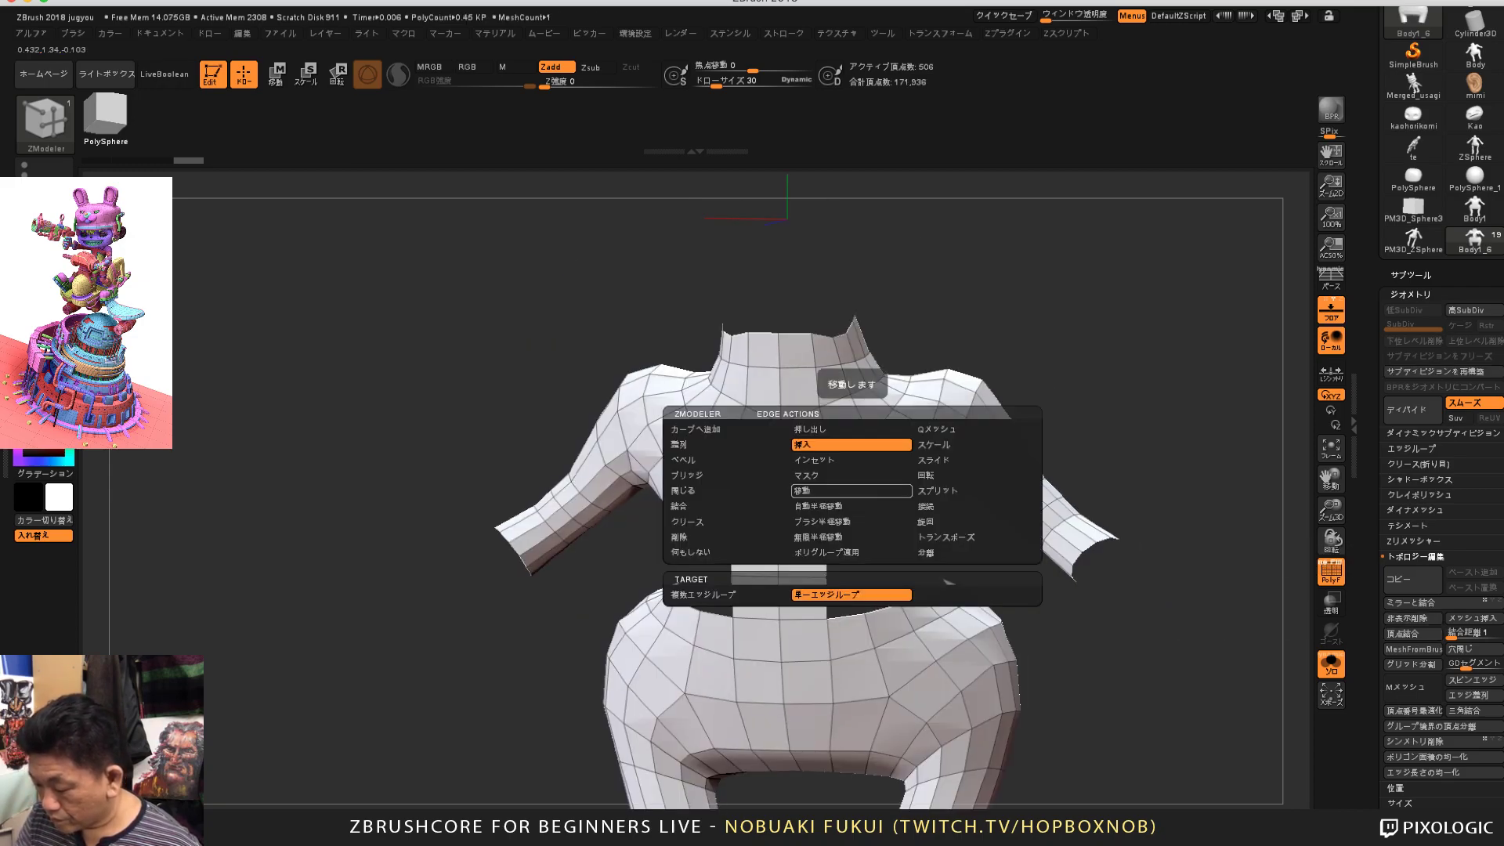
pyautogui.click(725, 476)
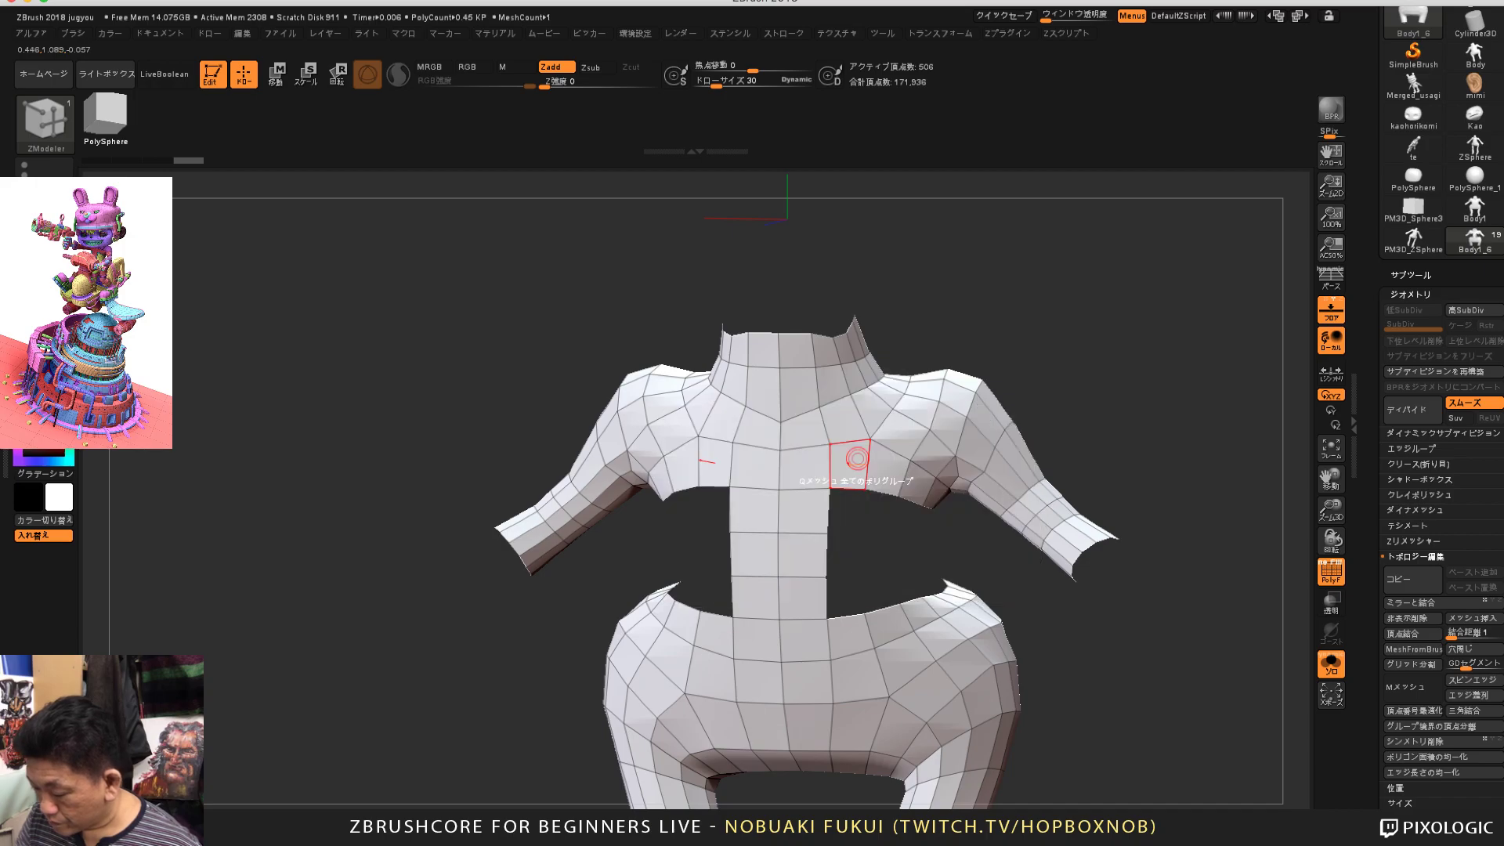
pyautogui.click(851, 488)
pyautogui.click(828, 511)
pyautogui.moveTo(881, 557); pyautogui.dragTo(912, 623)
pyautogui.hotkey('ctrl', 'z')
pyautogui.moveTo(893, 548)
pyautogui.mouseDown()
pyautogui.moveTo(893, 534)
pyautogui.moveTo(902, 544)
pyautogui.mouseUp()
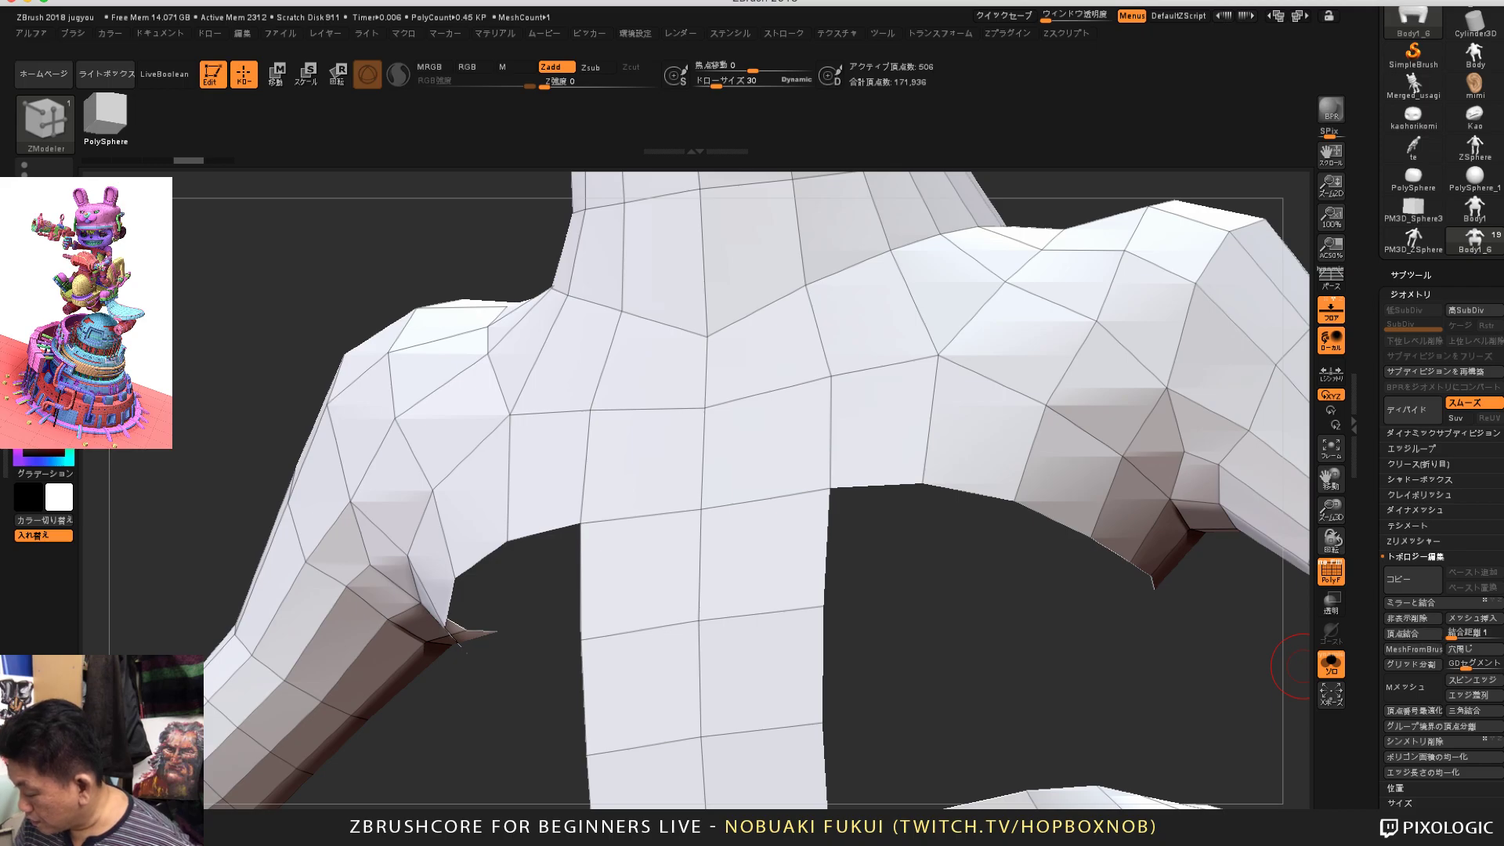
# Step: Assign the suit mesh a new polygroup with Auto Groups
pyautogui.scroll(-5, 1441, 407)
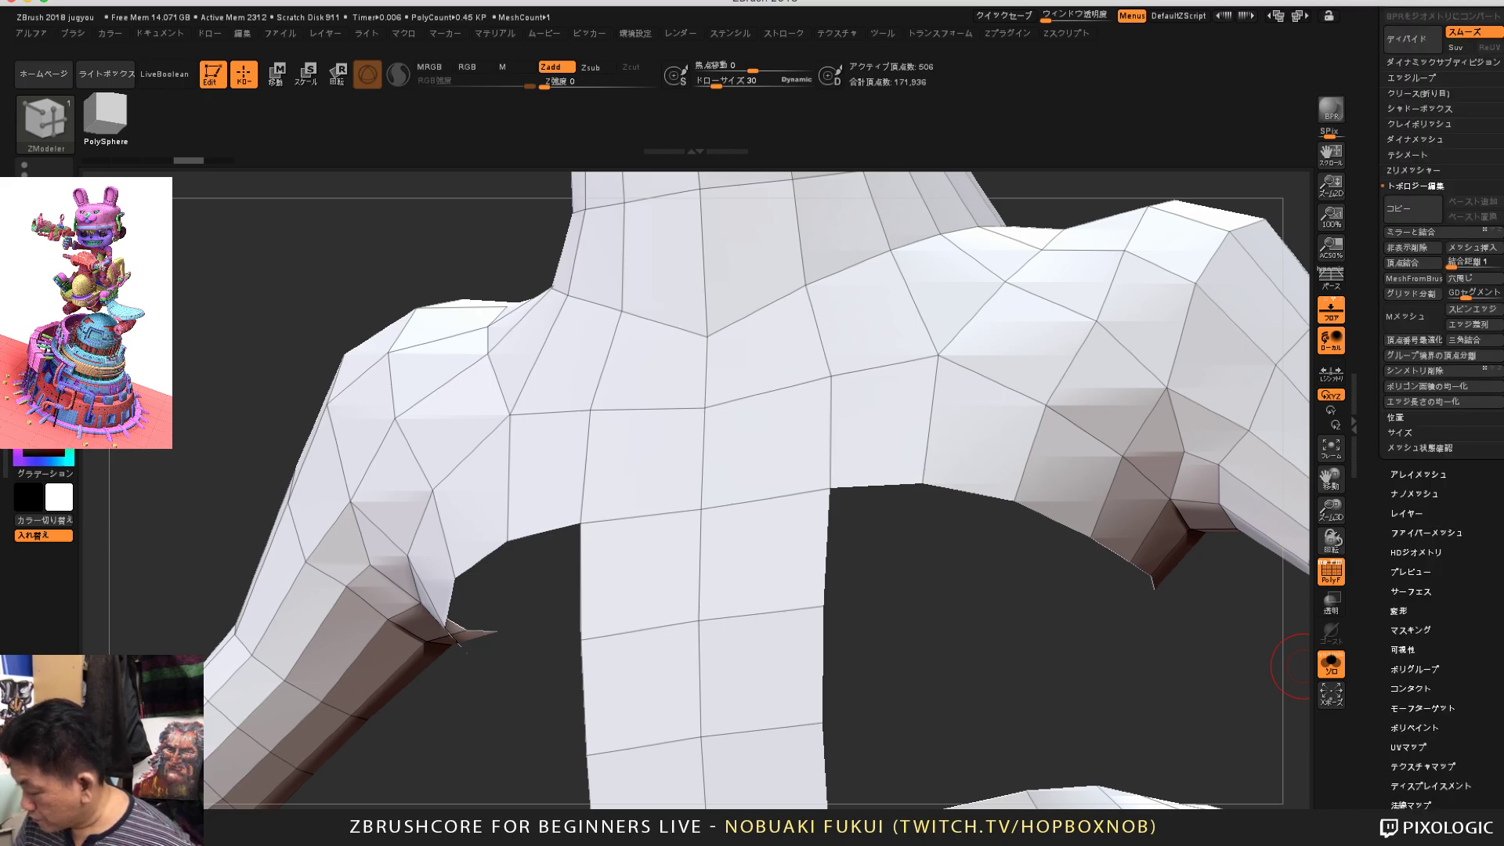
pyautogui.click(1415, 616)
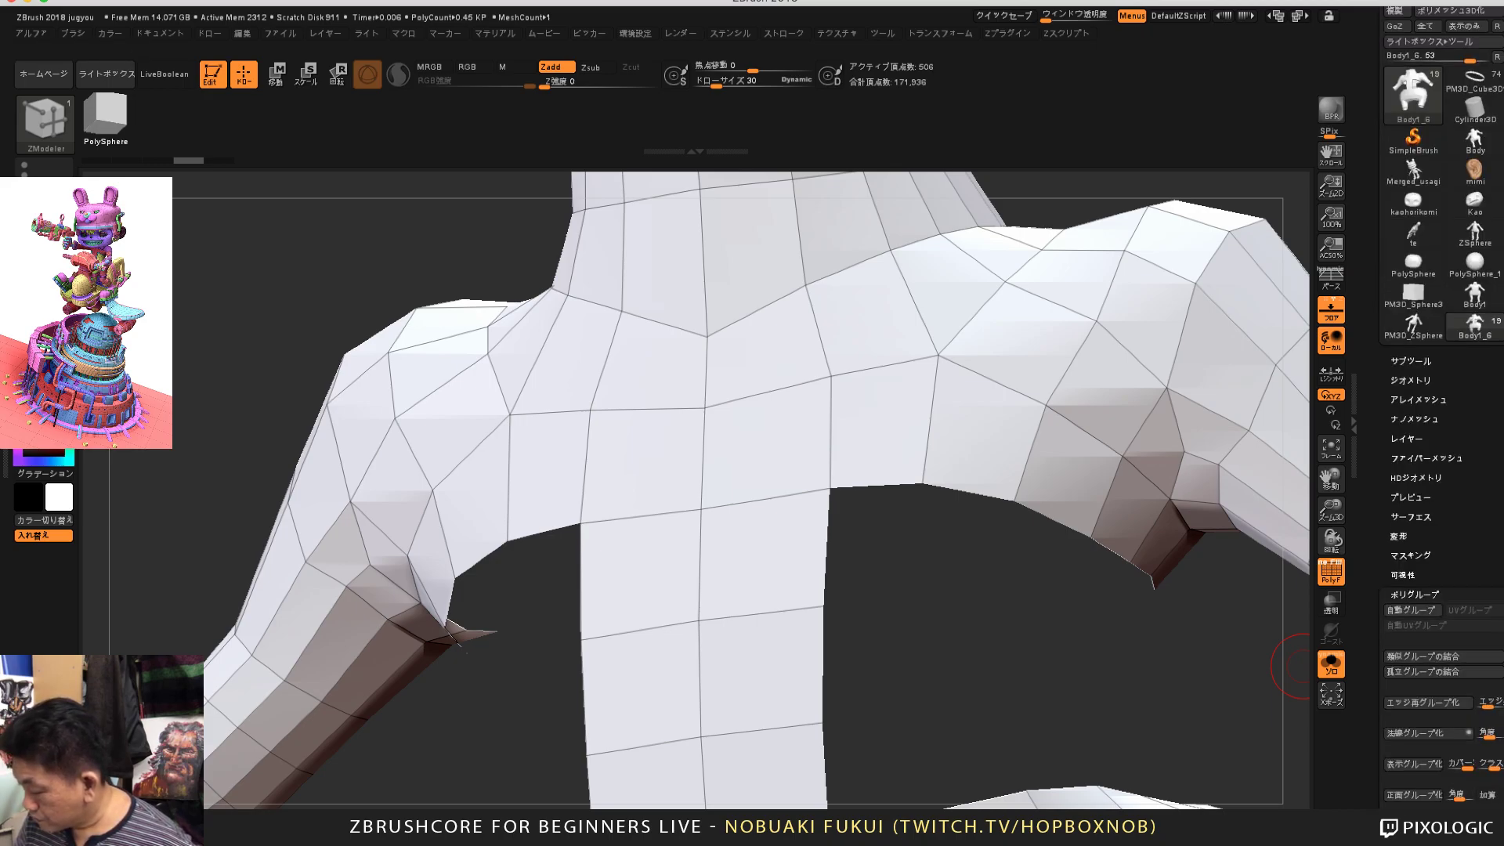
pyautogui.click(1411, 609)
pyautogui.moveTo(952, 651)
pyautogui.keyDown('alt'); pyautogui.mouseDown()
pyautogui.moveTo(940, 564)
pyautogui.moveTo(940, 631)
pyautogui.moveTo(972, 641)
pyautogui.mouseUp(); pyautogui.keyUp('alt')
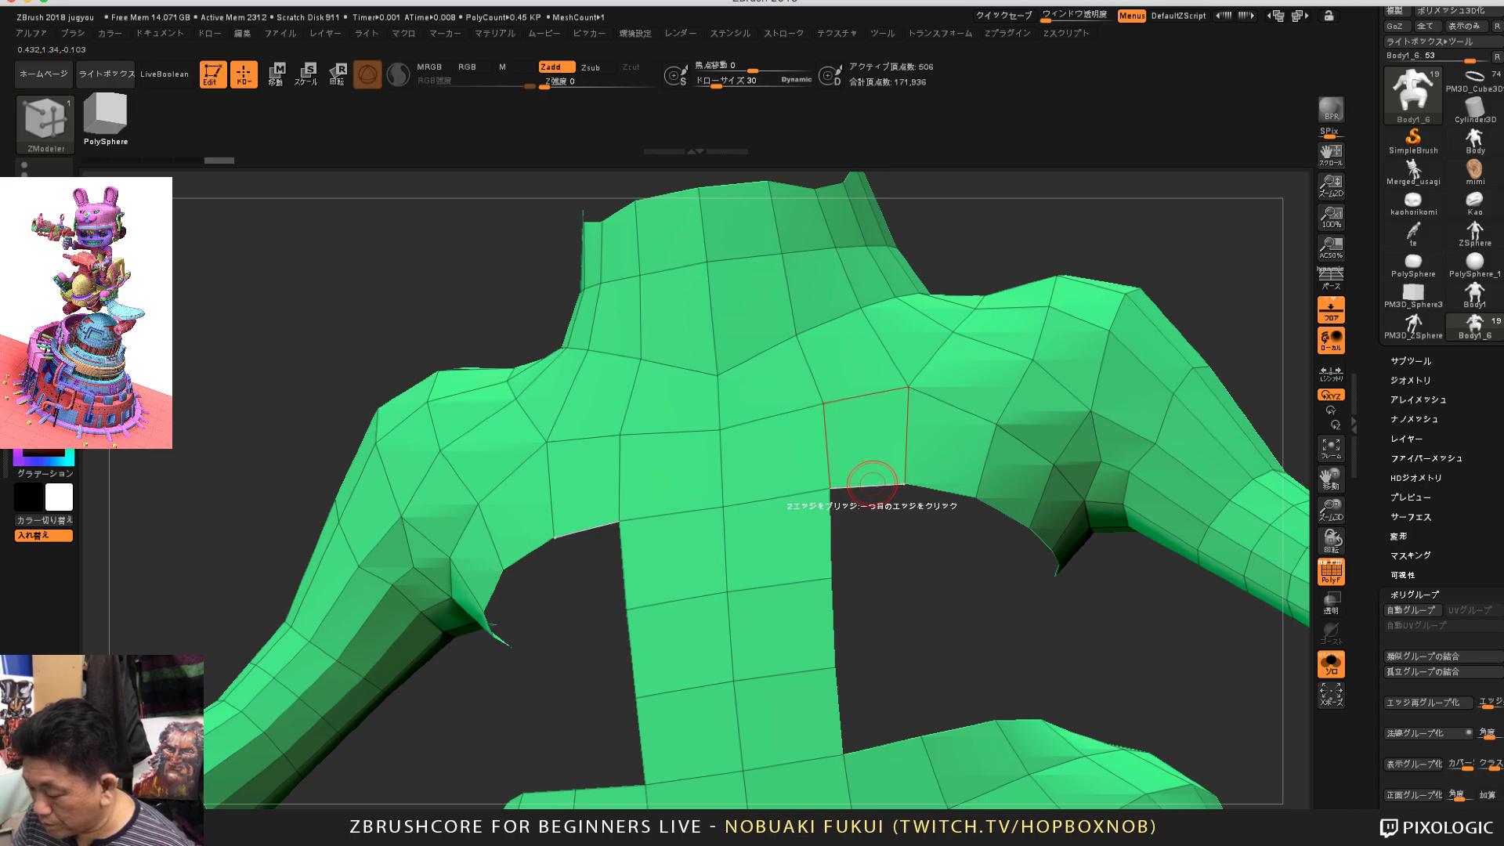
# Step: Bridge the two edges meeting at the upper inner corner of the waist cutout with ZModeler, symmetrically on both sides
pyautogui.press('space')
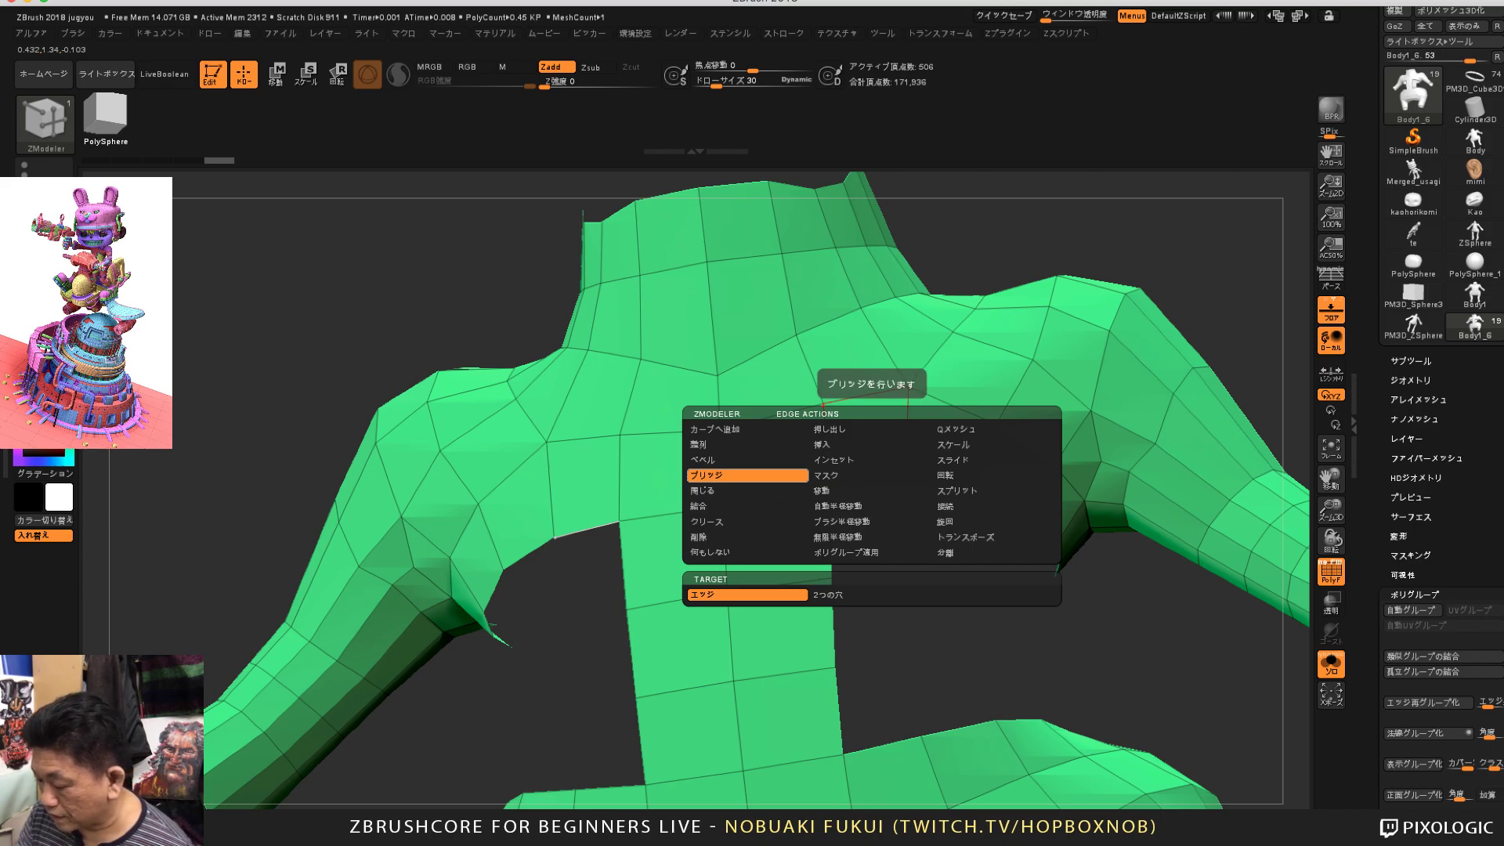
pyautogui.click(776, 475)
pyautogui.moveTo(932, 603)
pyautogui.mouseDown()
pyautogui.moveTo(976, 607)
pyautogui.moveTo(952, 605)
pyautogui.mouseUp()
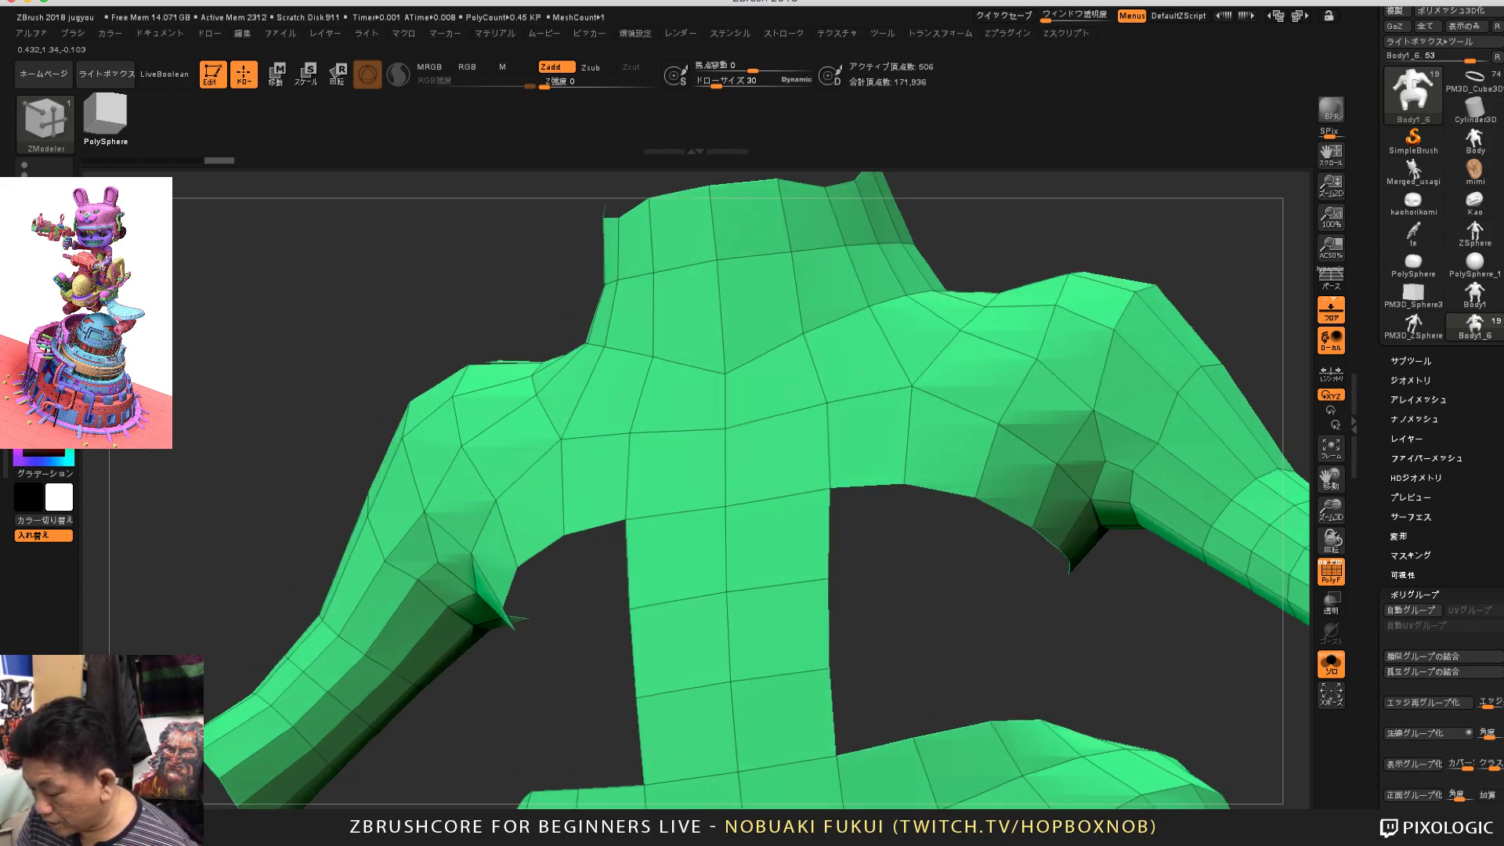
pyautogui.moveTo(854, 466); pyautogui.dragTo(850, 539)
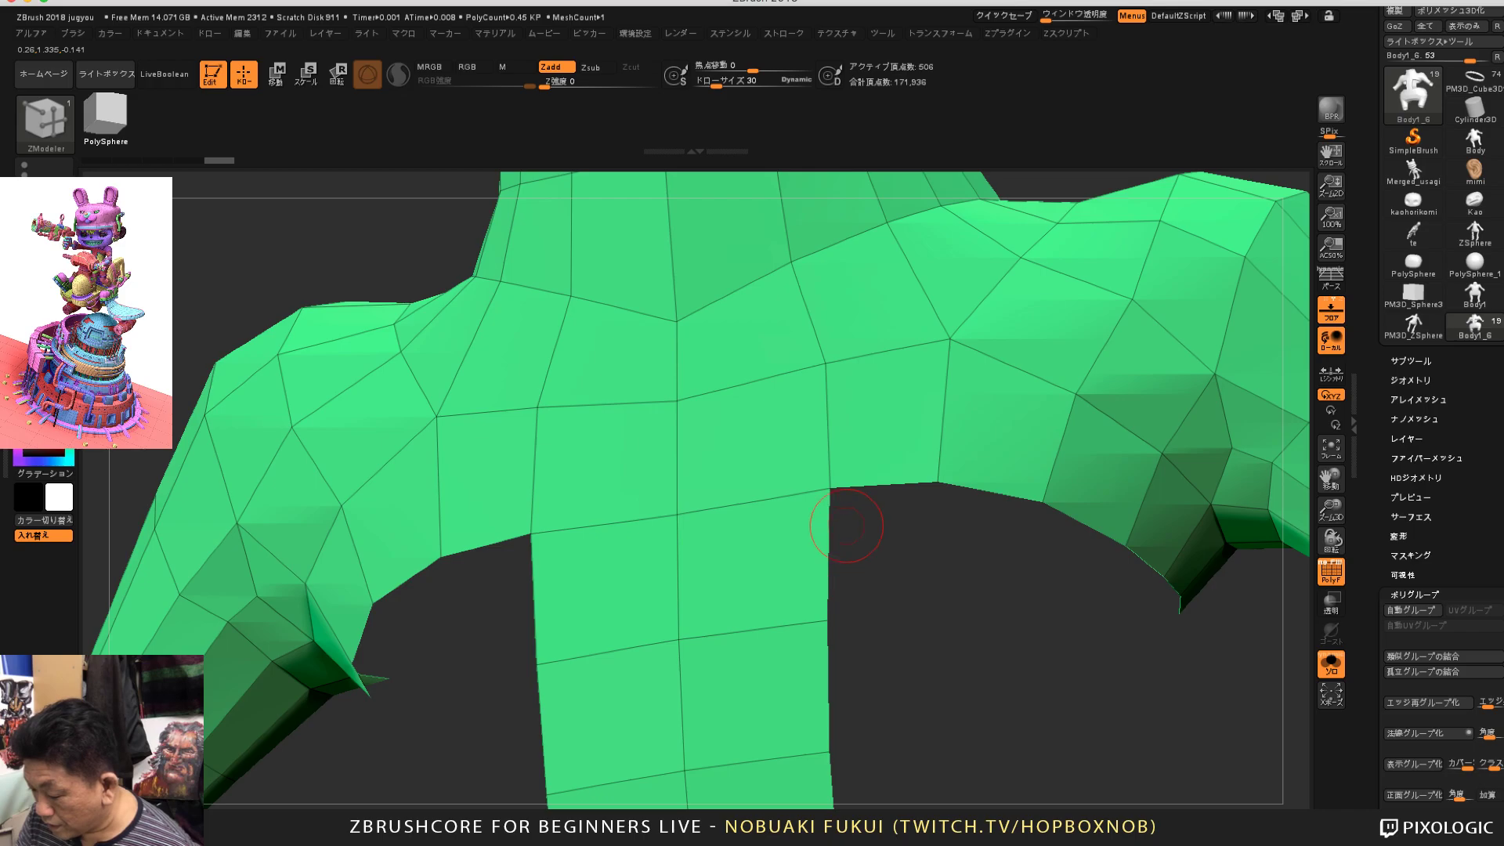
pyautogui.click(881, 486)
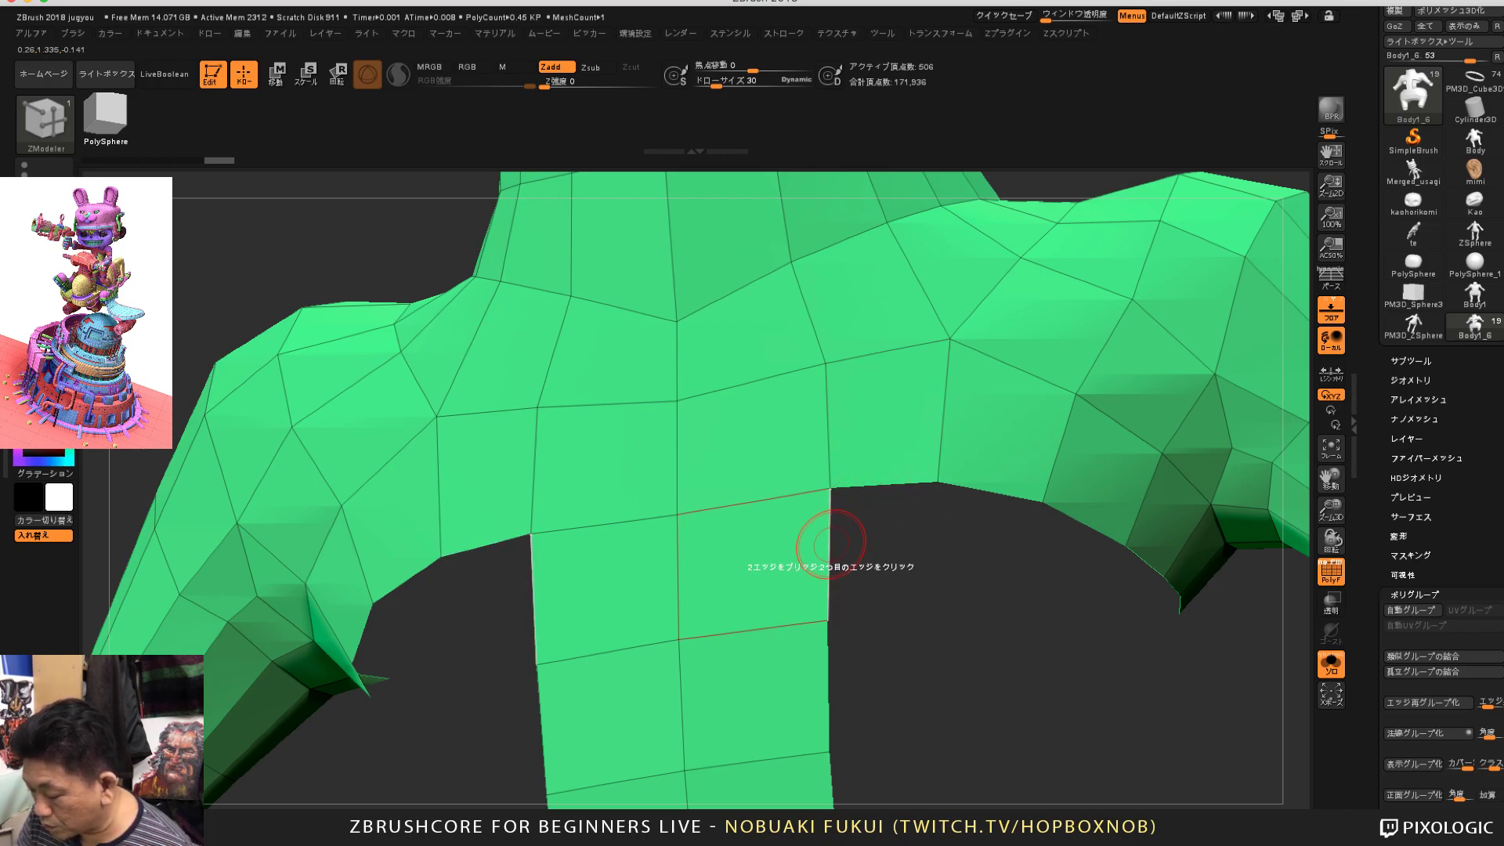
pyautogui.click(831, 548)
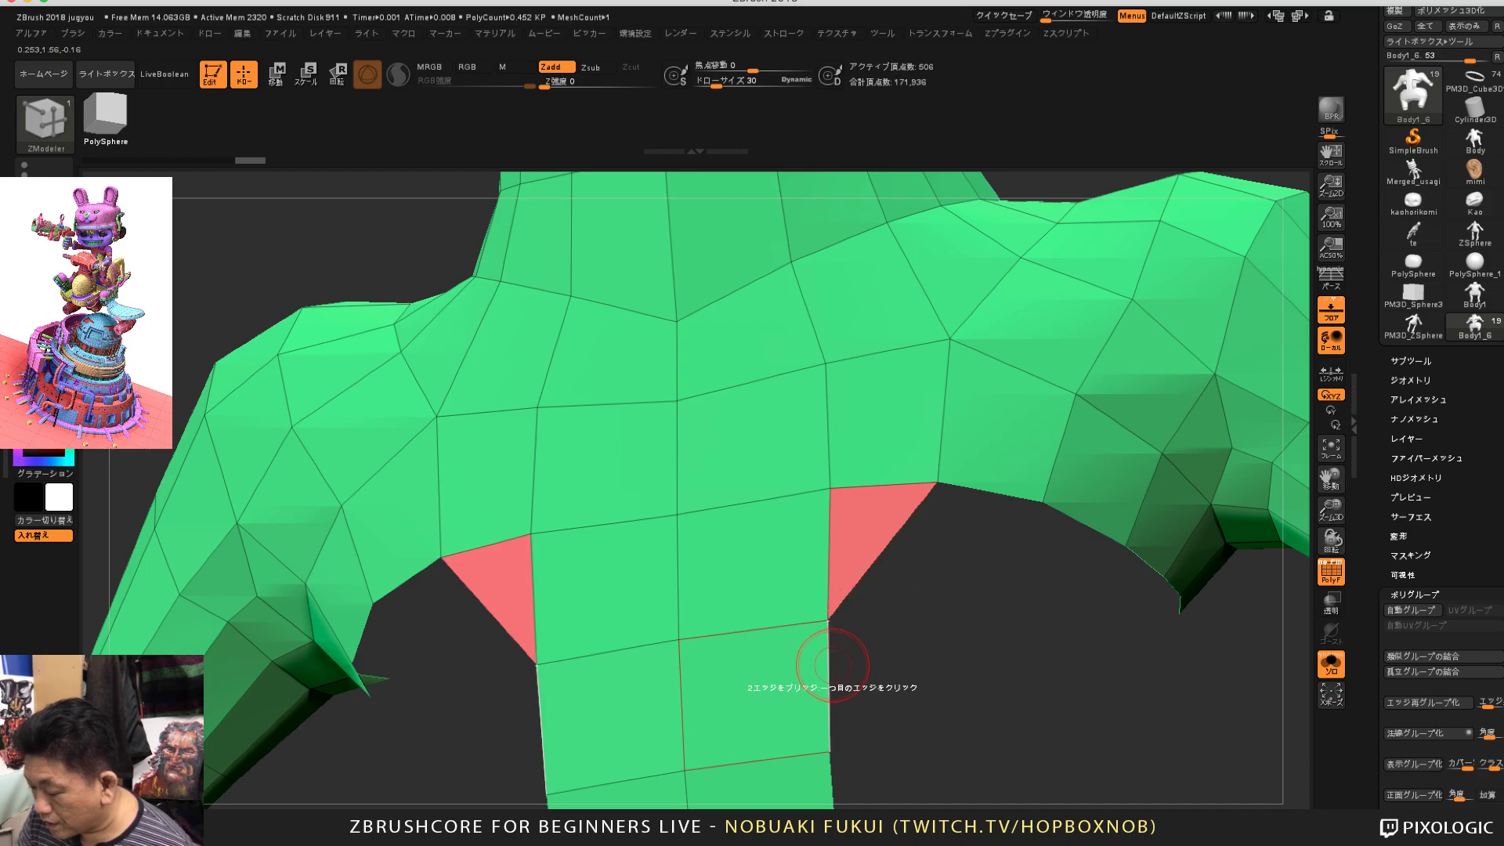
# Step: Bridge the next chest edge to the next centre strip edge, extending the triangular fill down both waist cutouts
pyautogui.click(991, 493)
pyautogui.keyDown('alt'); pyautogui.moveTo(988, 658); pyautogui.dragTo(925, 545); pyautogui.keyUp('alt')
pyautogui.moveTo(827, 636); pyautogui.dragTo(958, 587)
pyautogui.moveTo(1223, 550)
pyautogui.keyDown('alt'); pyautogui.mouseDown()
pyautogui.moveTo(1203, 545)
pyautogui.moveTo(1176, 399)
pyautogui.moveTo(1254, 403)
pyautogui.mouseUp(); pyautogui.keyUp('alt')
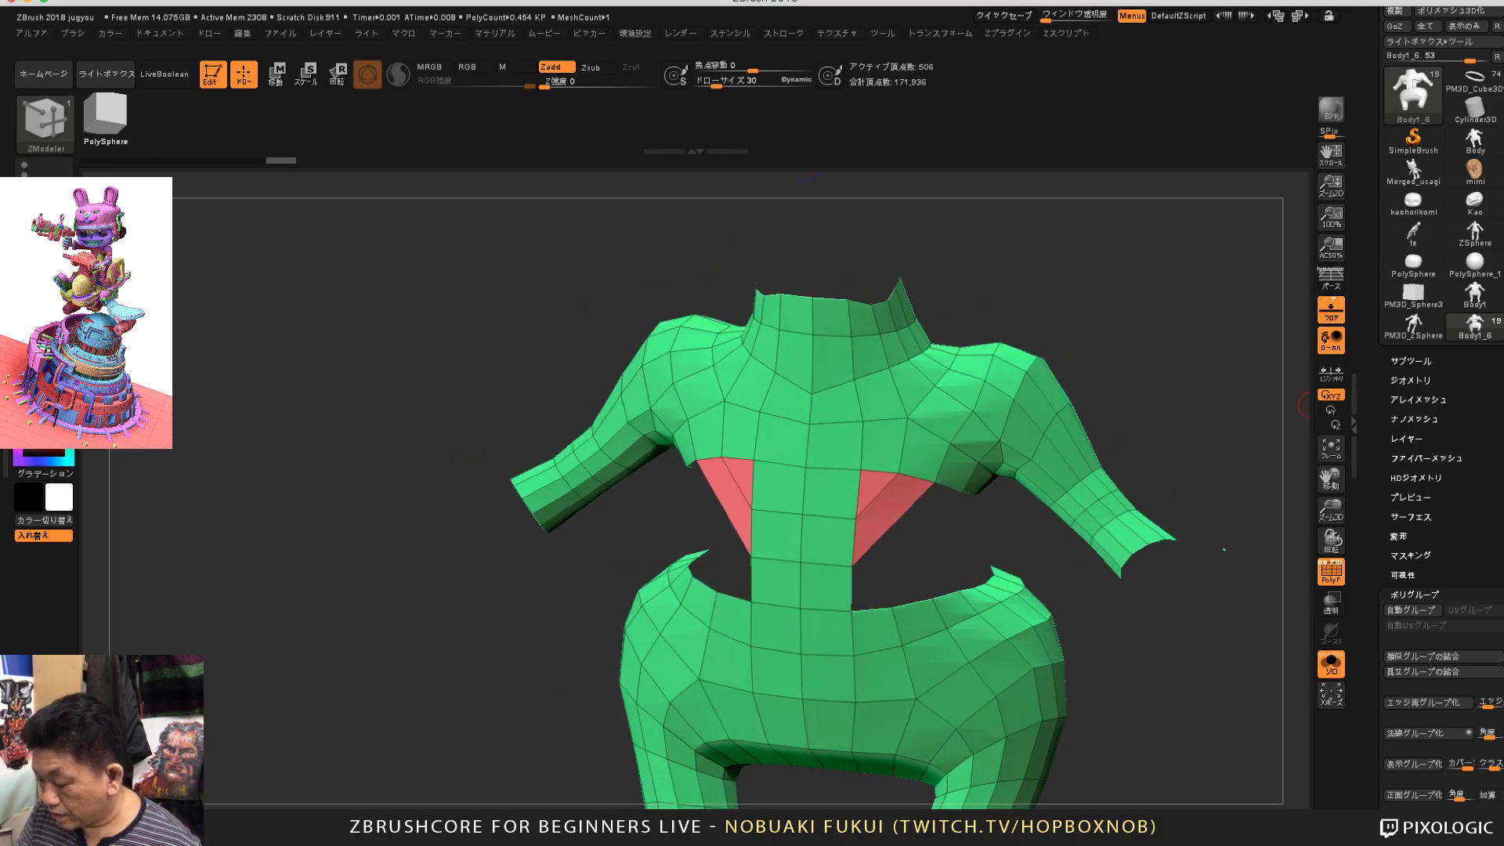
pyautogui.moveTo(1128, 388); pyautogui.dragTo(1042, 416)
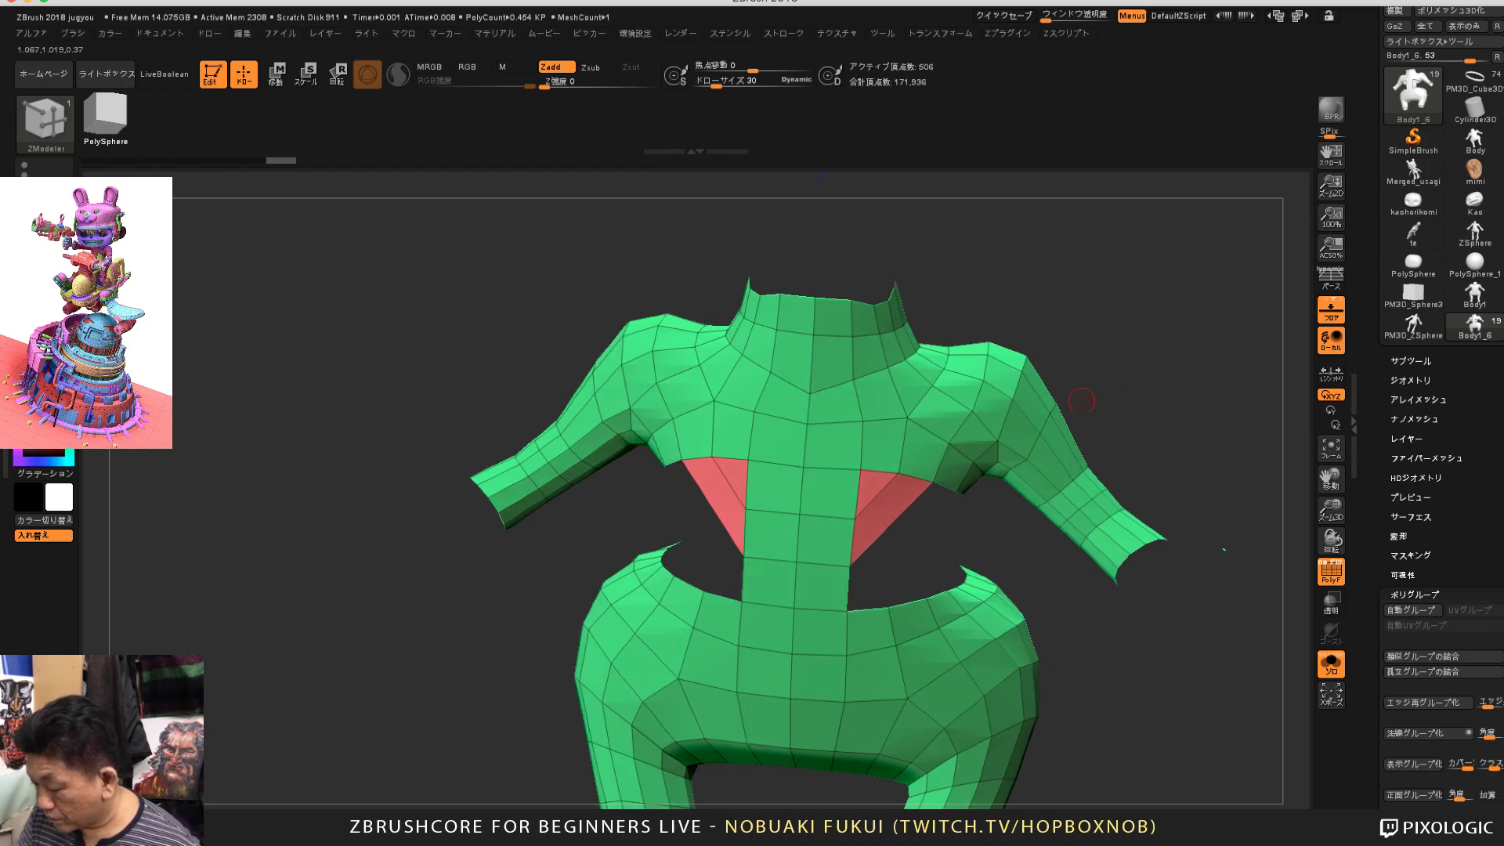
# Step: Set the ZModeler QMesh polygon action to target all polygons and thicken the whole suit mesh outward
pyautogui.press('space')
pyautogui.click(1023, 444)
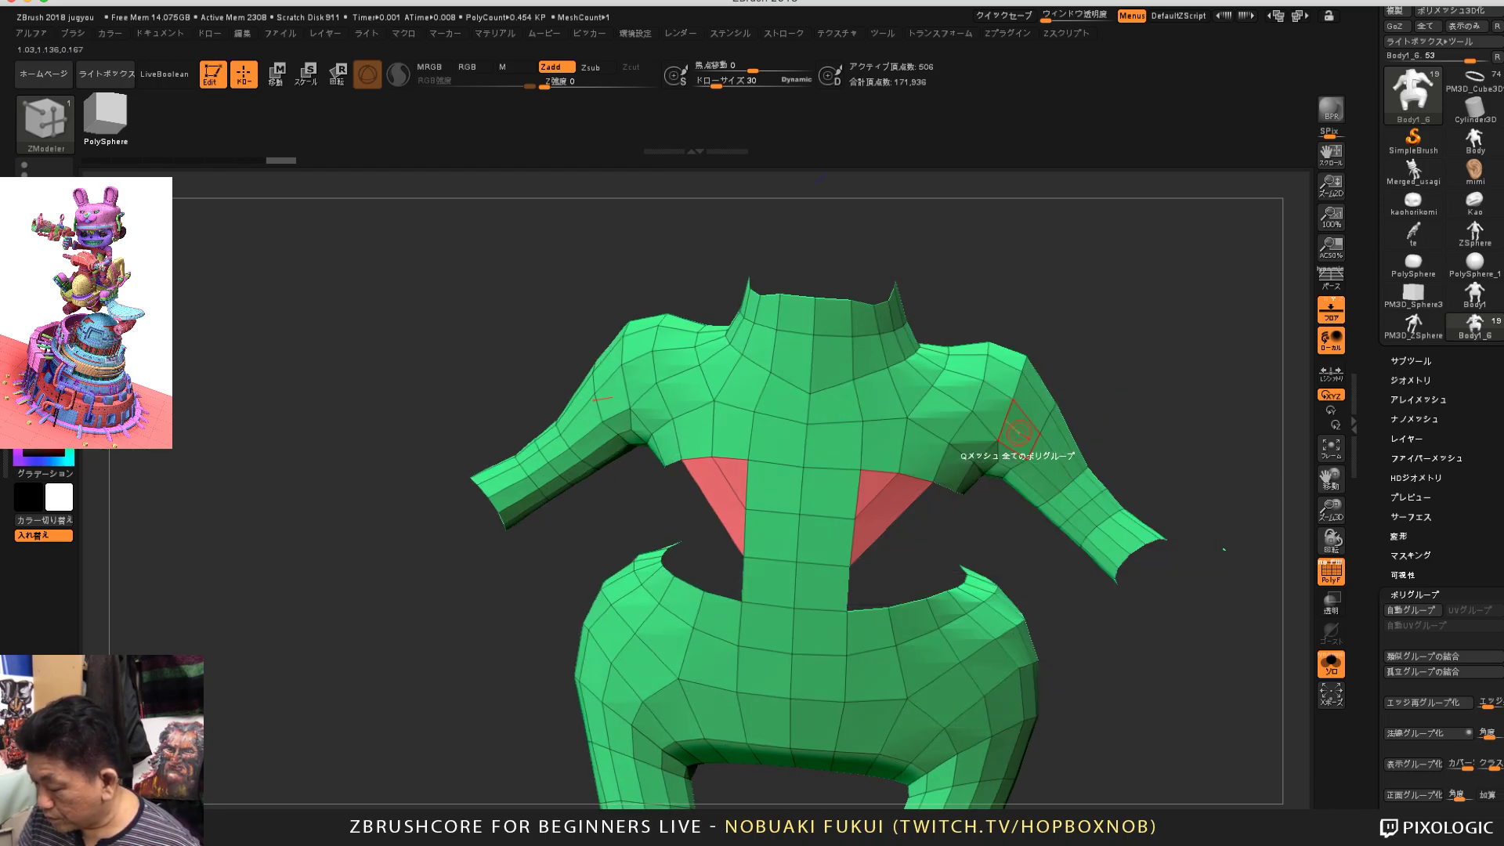
pyautogui.press('space')
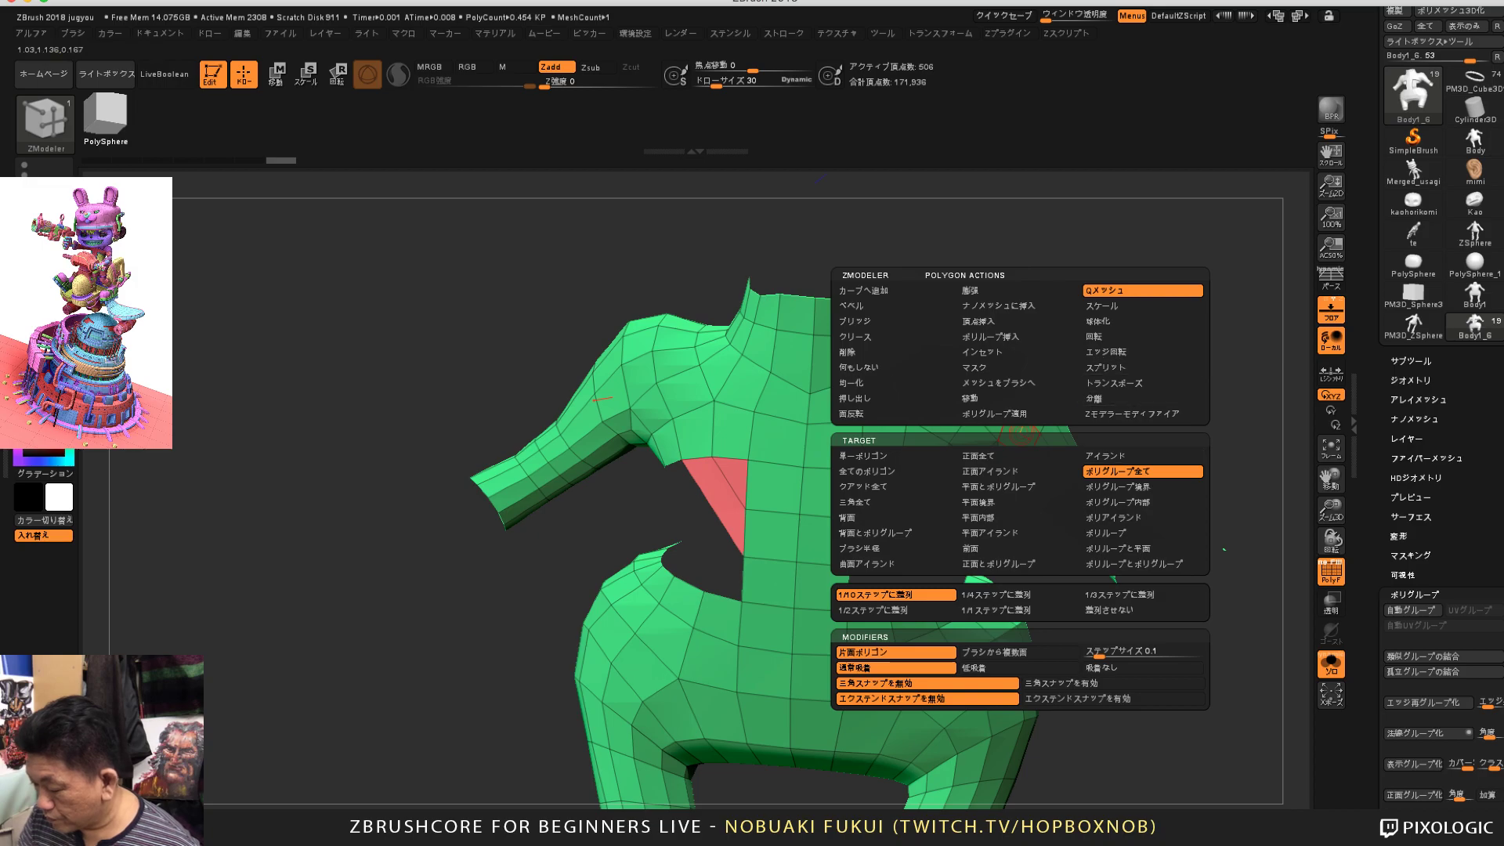
pyautogui.click(867, 471)
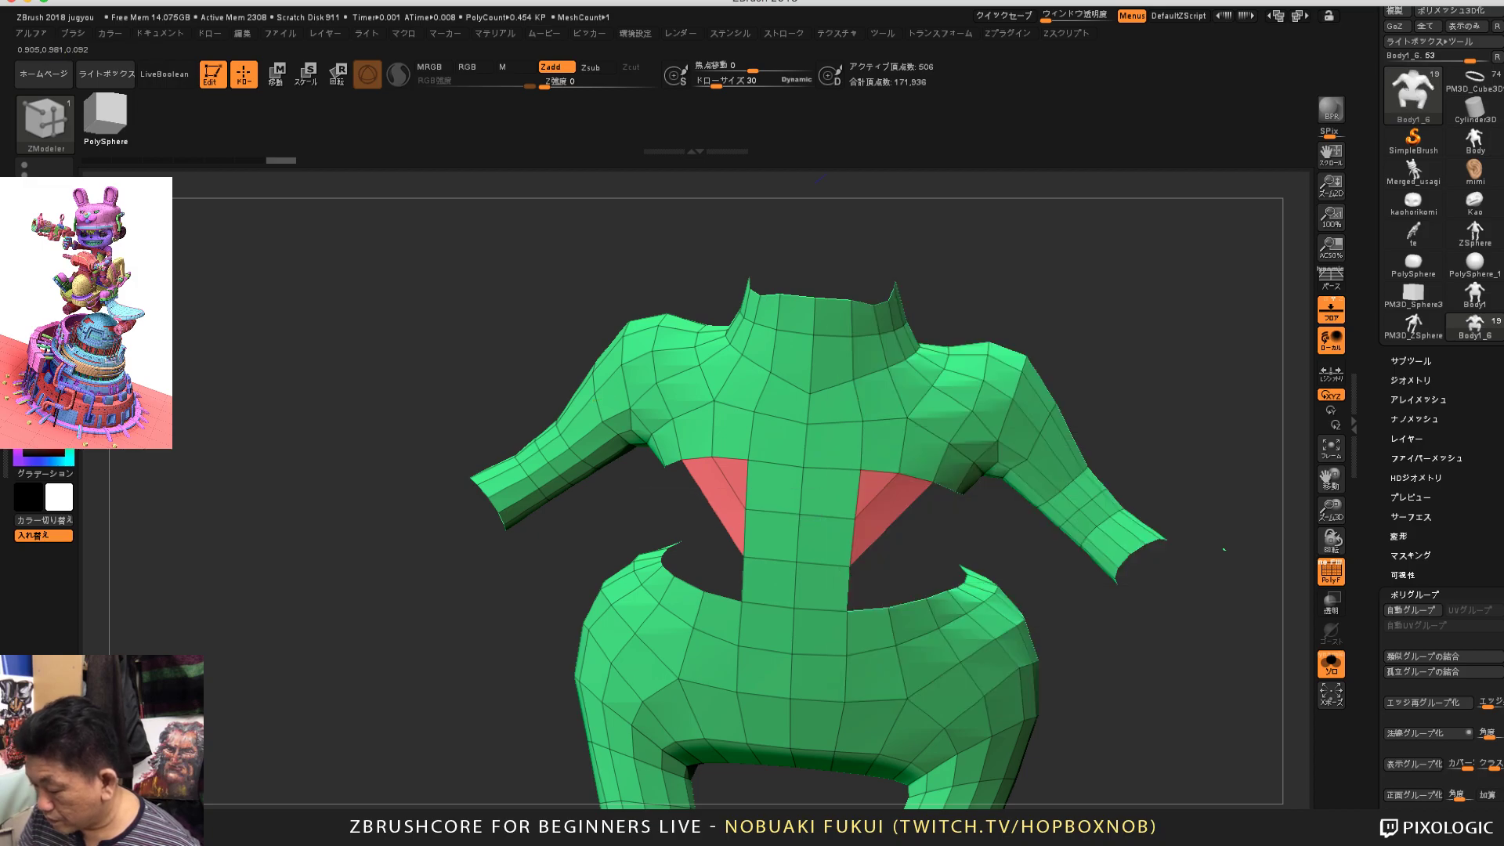
pyautogui.moveTo(1035, 462); pyautogui.dragTo(1062, 454)
pyautogui.moveTo(1183, 439); pyautogui.dragTo(1160, 390)
# Step: Examine the thickened suit against the full character, and again isolated in Solo mode
pyautogui.click(1411, 361)
pyautogui.keyDown('alt'); pyautogui.moveTo(1267, 524); pyautogui.dragTo(1249, 493); pyautogui.keyUp('alt')
pyautogui.moveTo(1387, 549); pyautogui.dragTo(1387, 379)
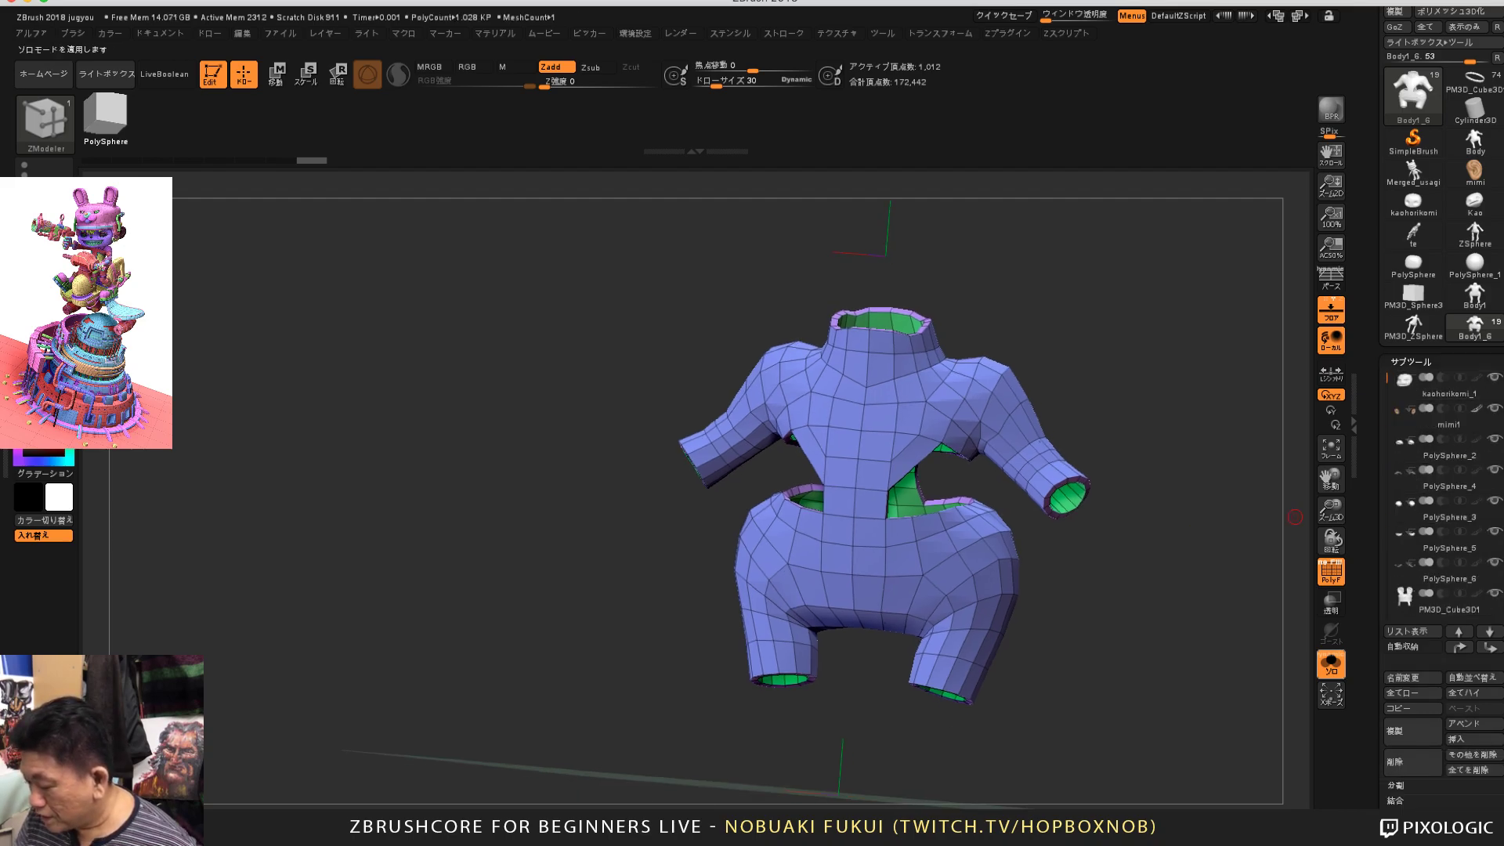
pyautogui.click(1332, 665)
pyautogui.keyDown('alt'); pyautogui.moveTo(1149, 640); pyautogui.dragTo(1092, 540); pyautogui.keyUp('alt')
pyautogui.moveTo(1158, 592); pyautogui.dragTo(1068, 573)
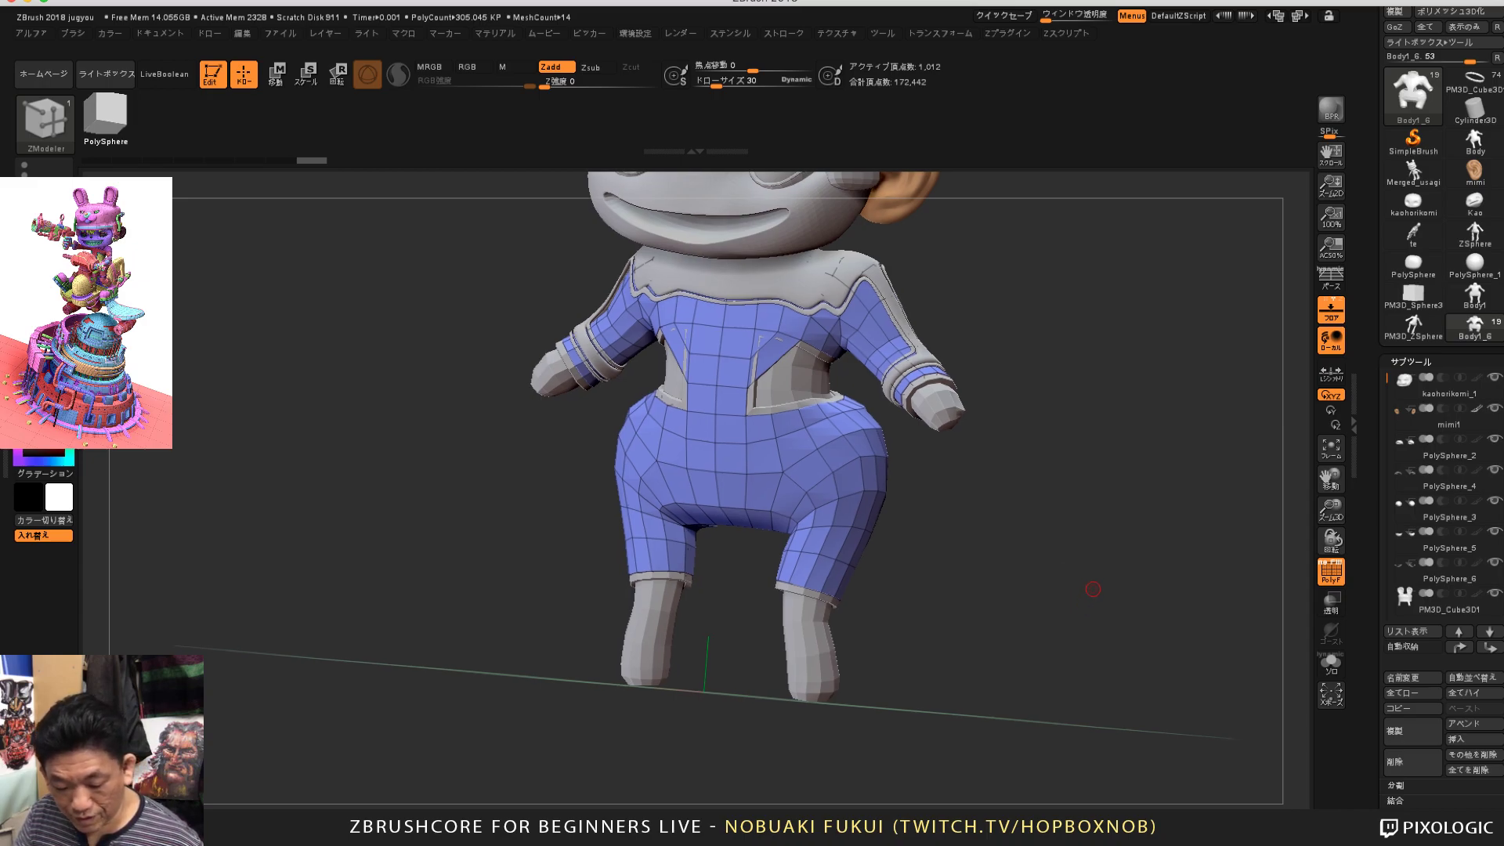
pyautogui.moveTo(1093, 589); pyautogui.dragTo(1103, 566)
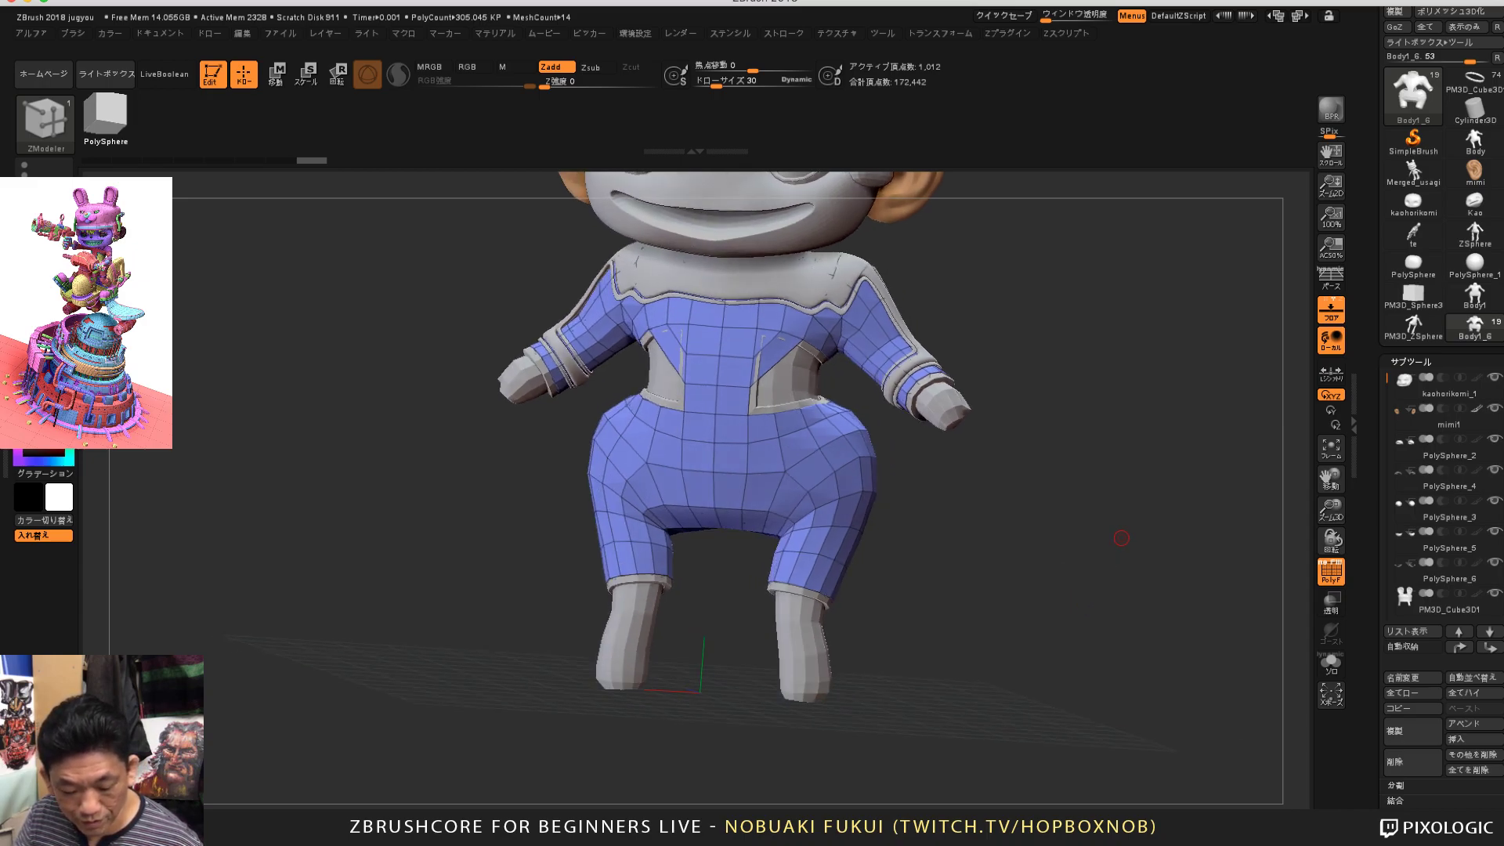
pyautogui.keyDown('alt'); pyautogui.moveTo(1103, 566); pyautogui.dragTo(1171, 558); pyautogui.keyUp('alt')
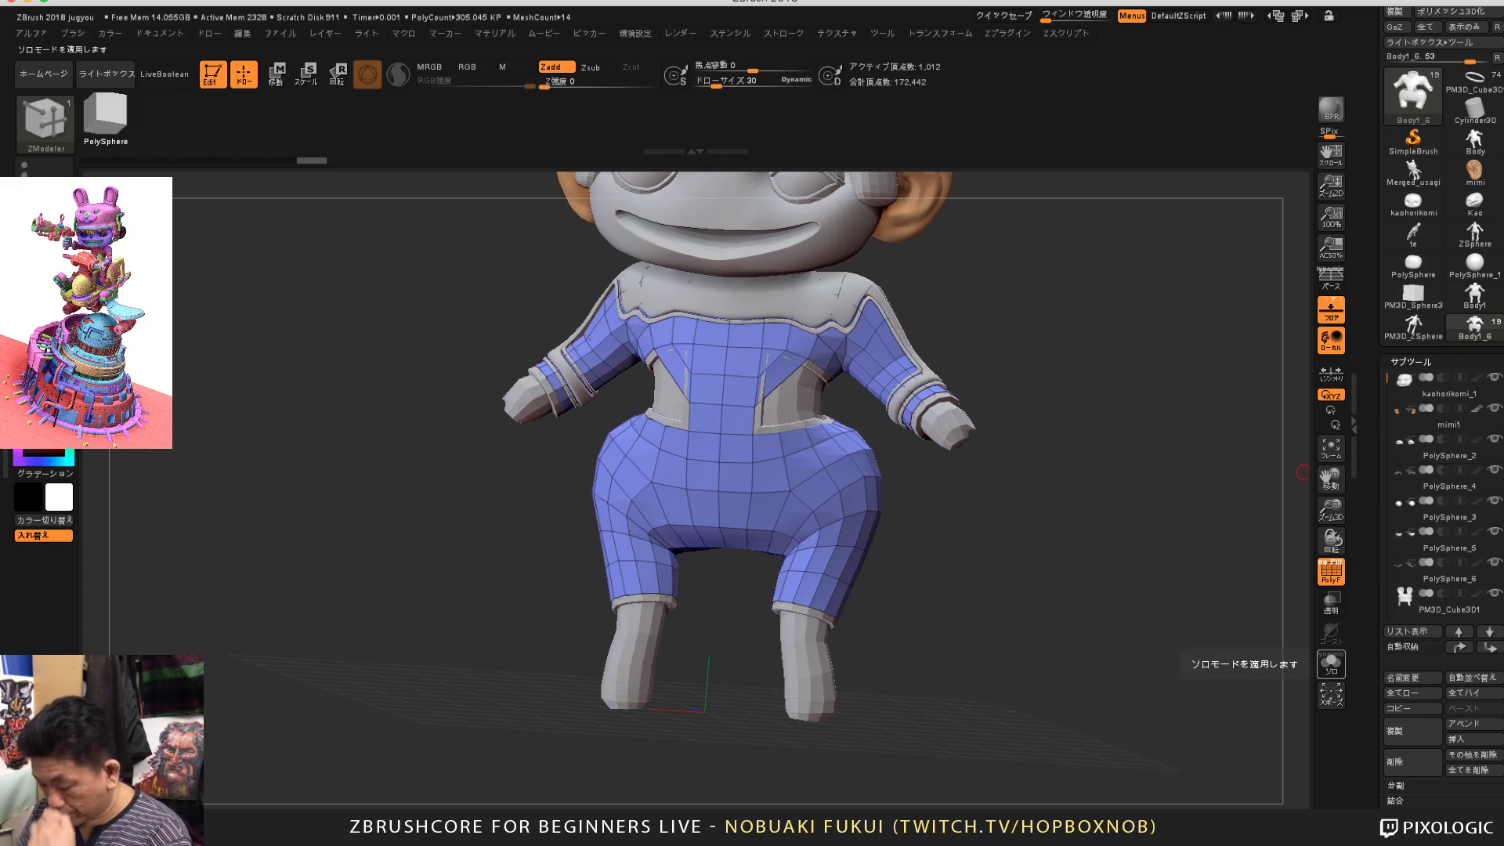
pyautogui.click(1332, 665)
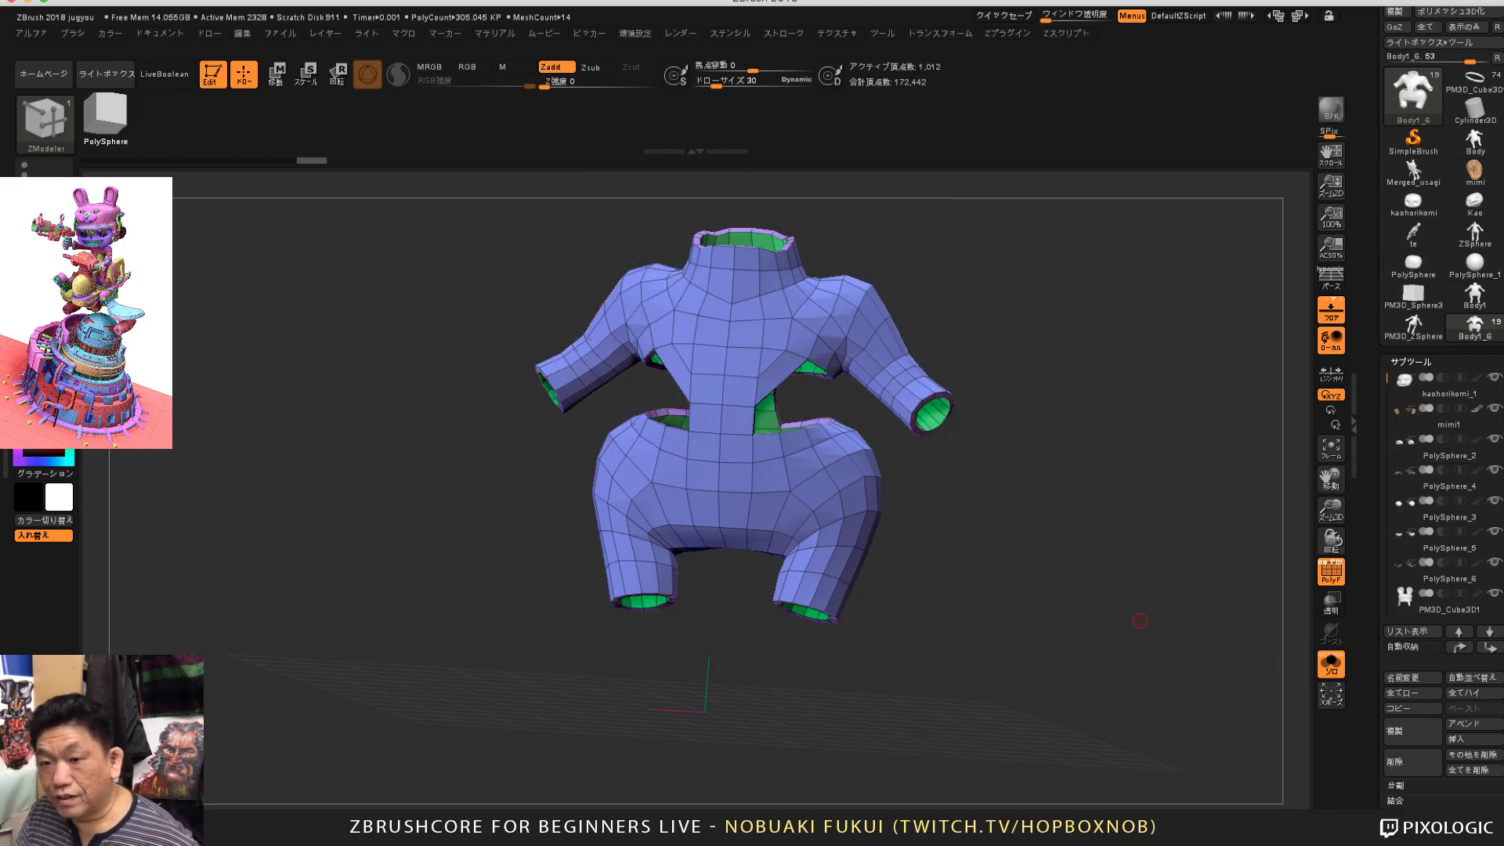
pyautogui.moveTo(1137, 581); pyautogui.dragTo(1157, 677)
pyautogui.moveTo(1141, 615); pyautogui.dragTo(1128, 629)
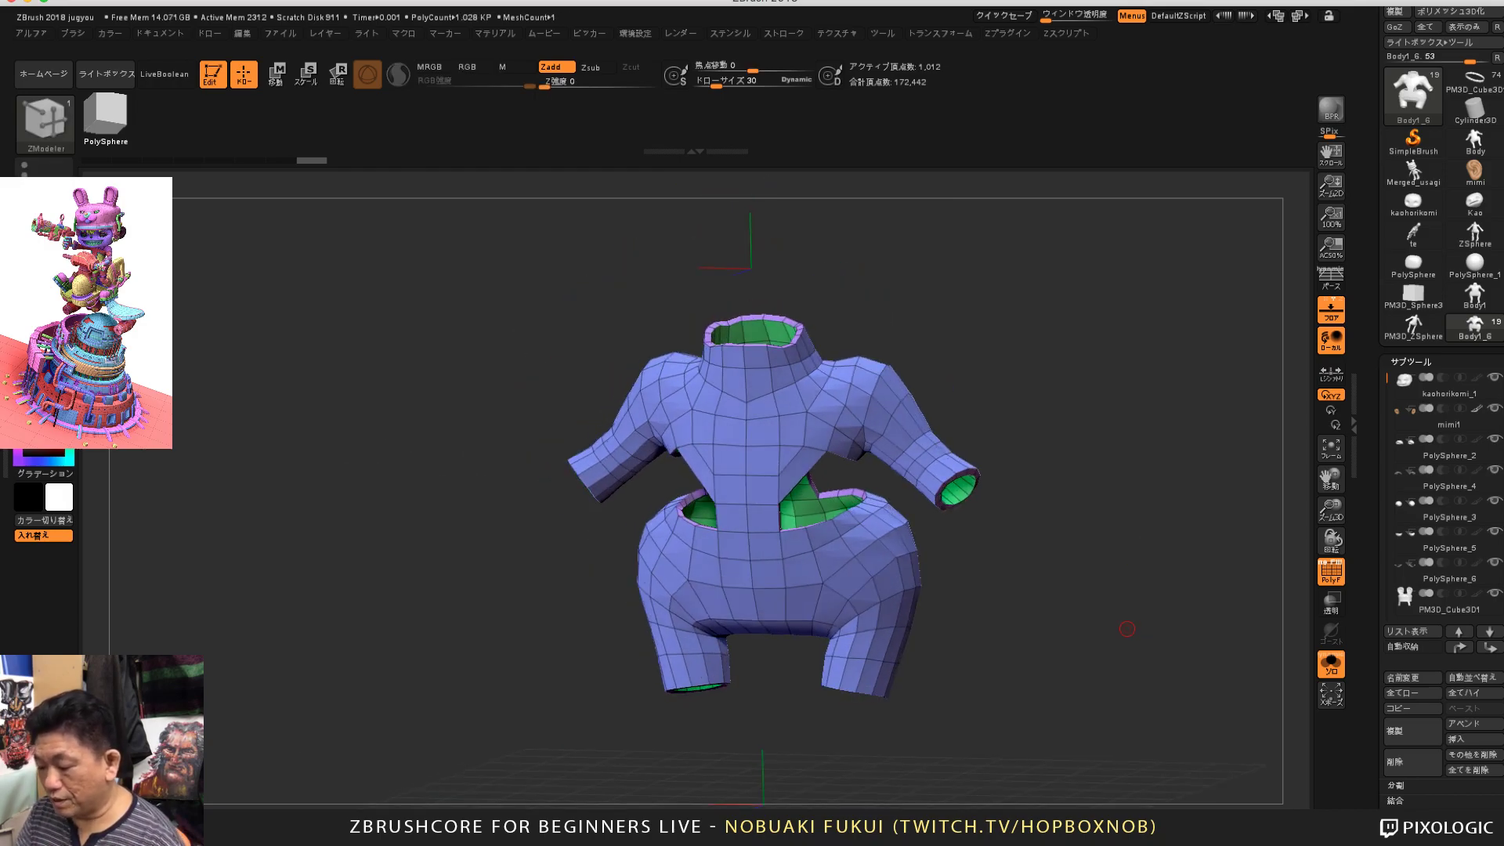
pyautogui.moveTo(983, 685); pyautogui.dragTo(994, 630)
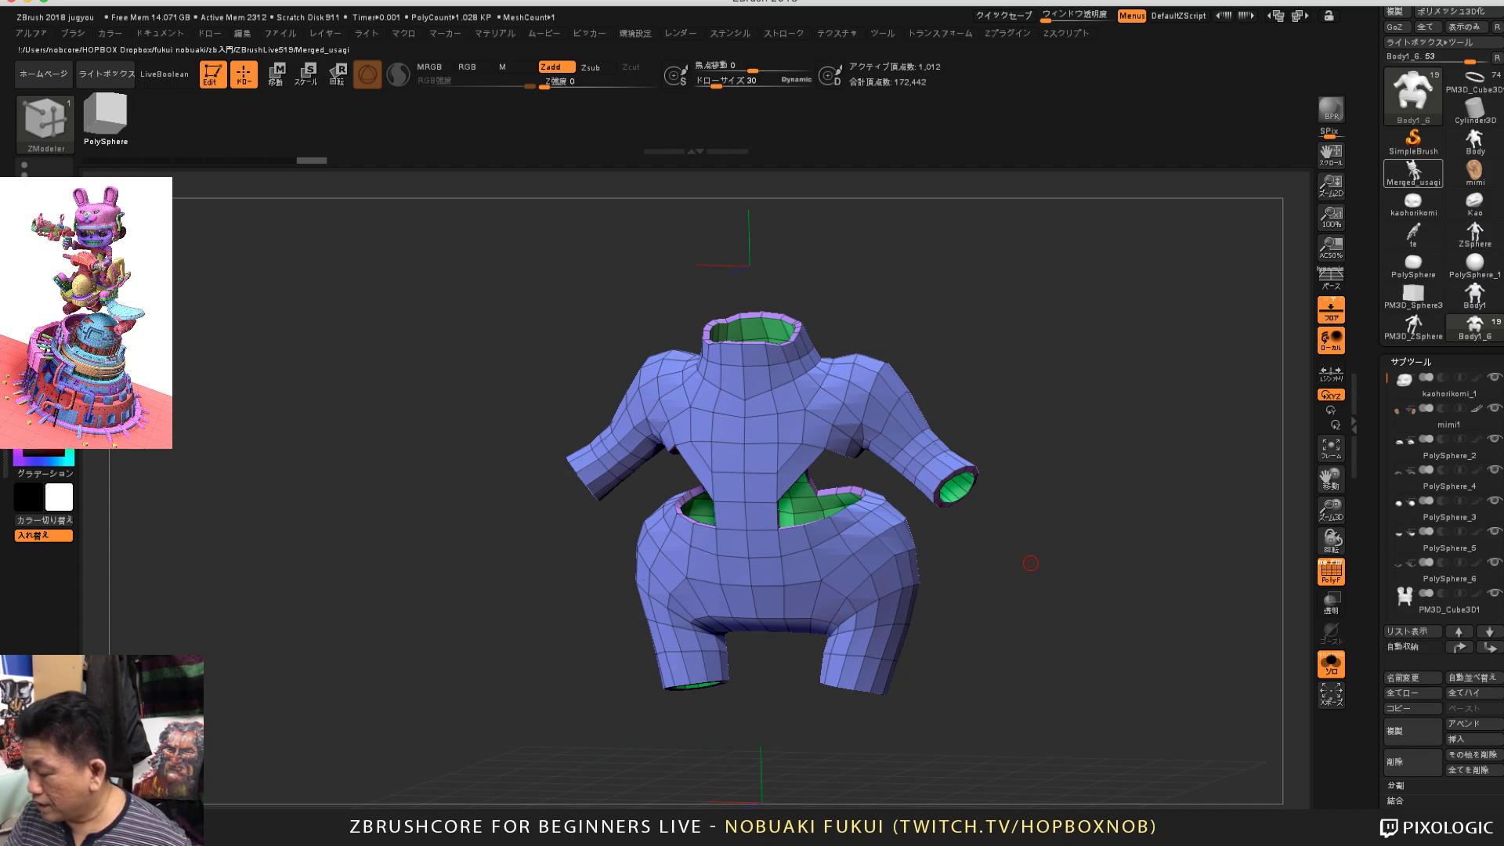
# Step: Switch to the Merged_usagi reference character, and open the tamaoni.ZPR project from LightBox
pyautogui.moveTo(1412, 171)
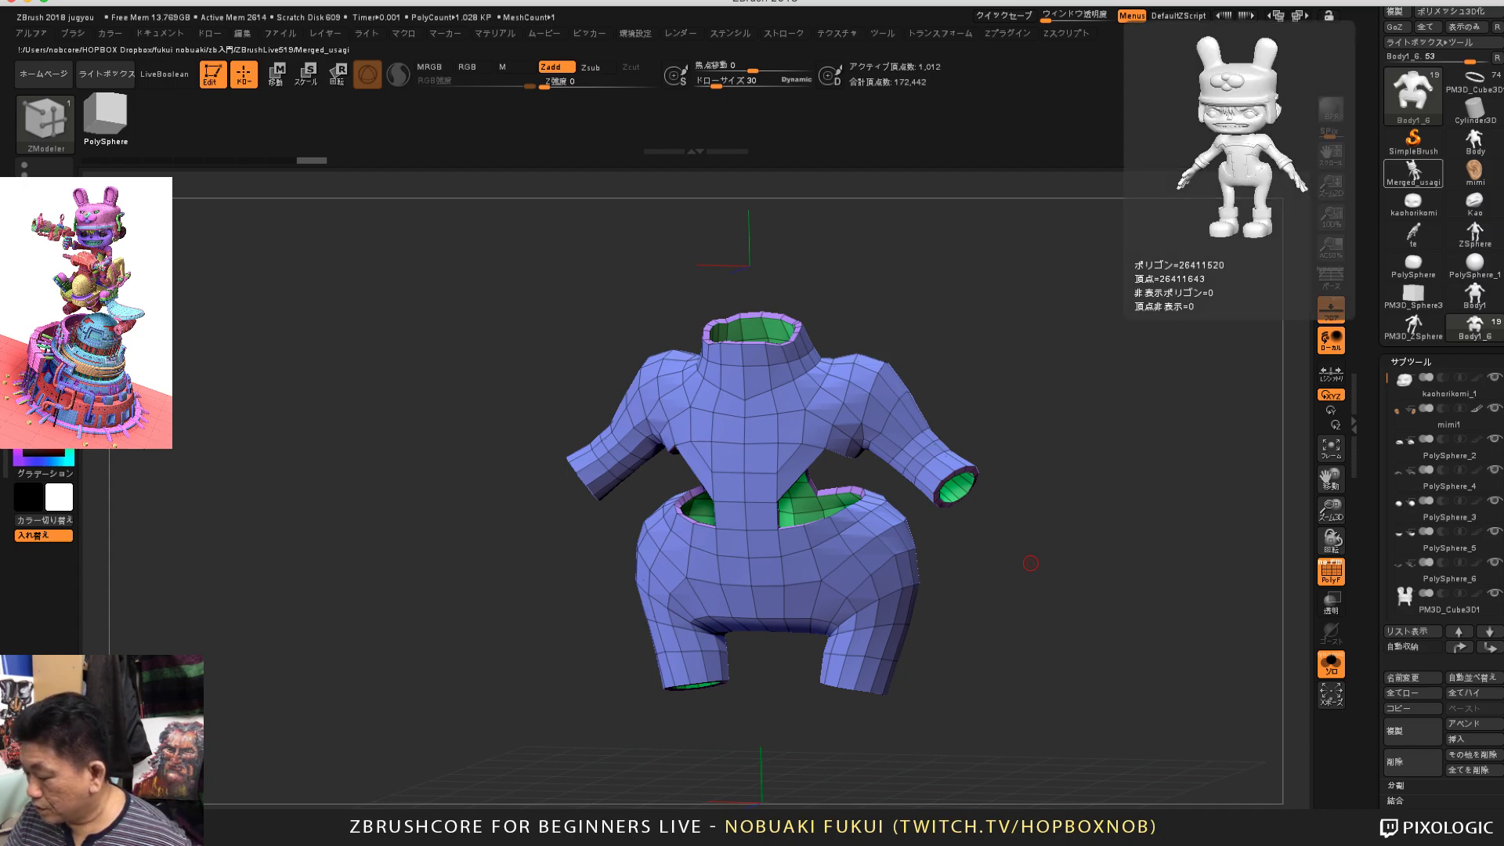
pyautogui.click(1413, 171)
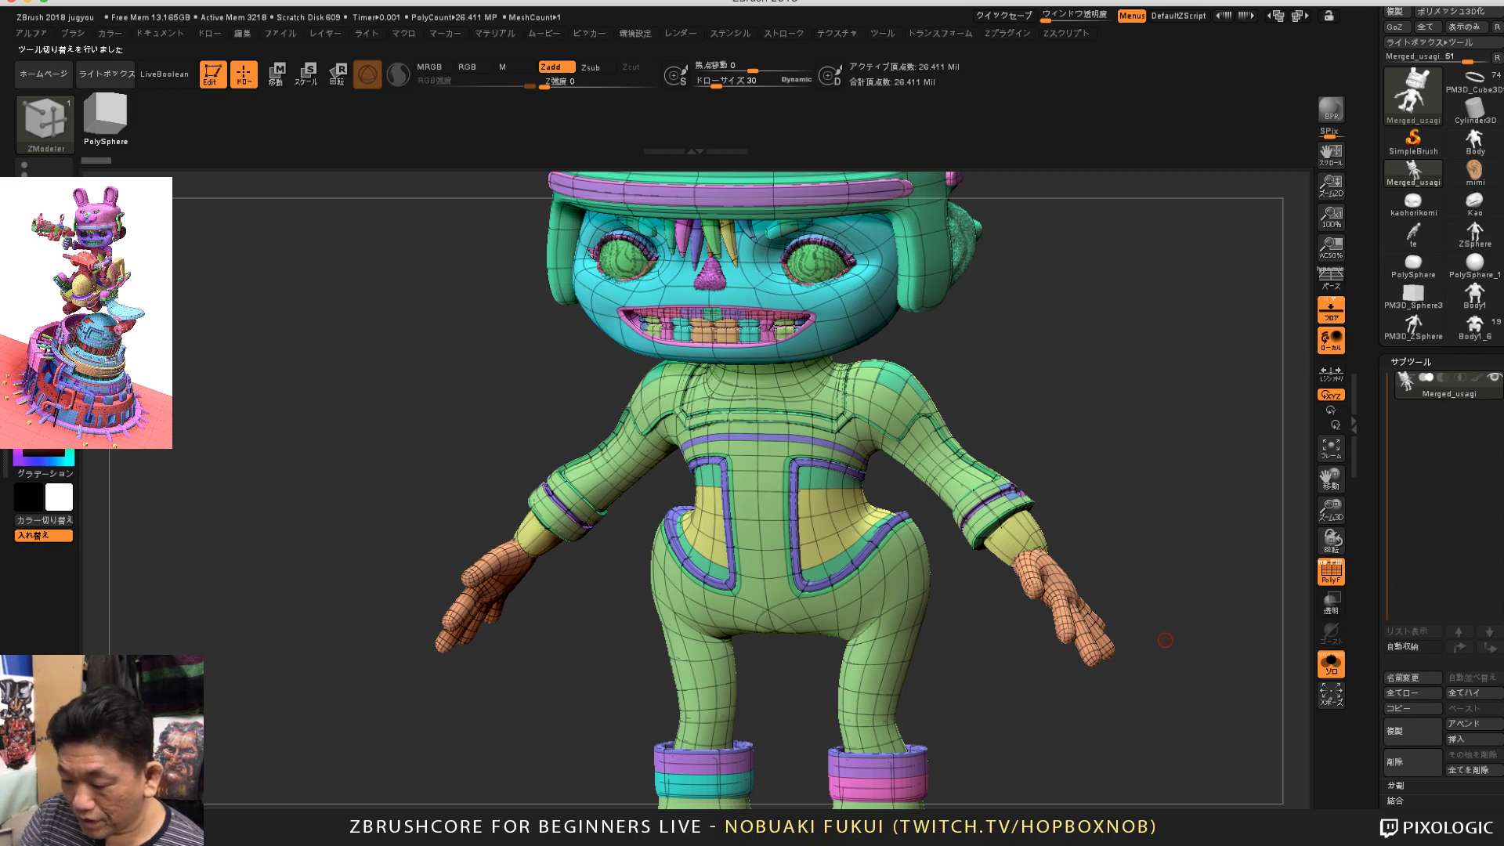
pyautogui.click(107, 74)
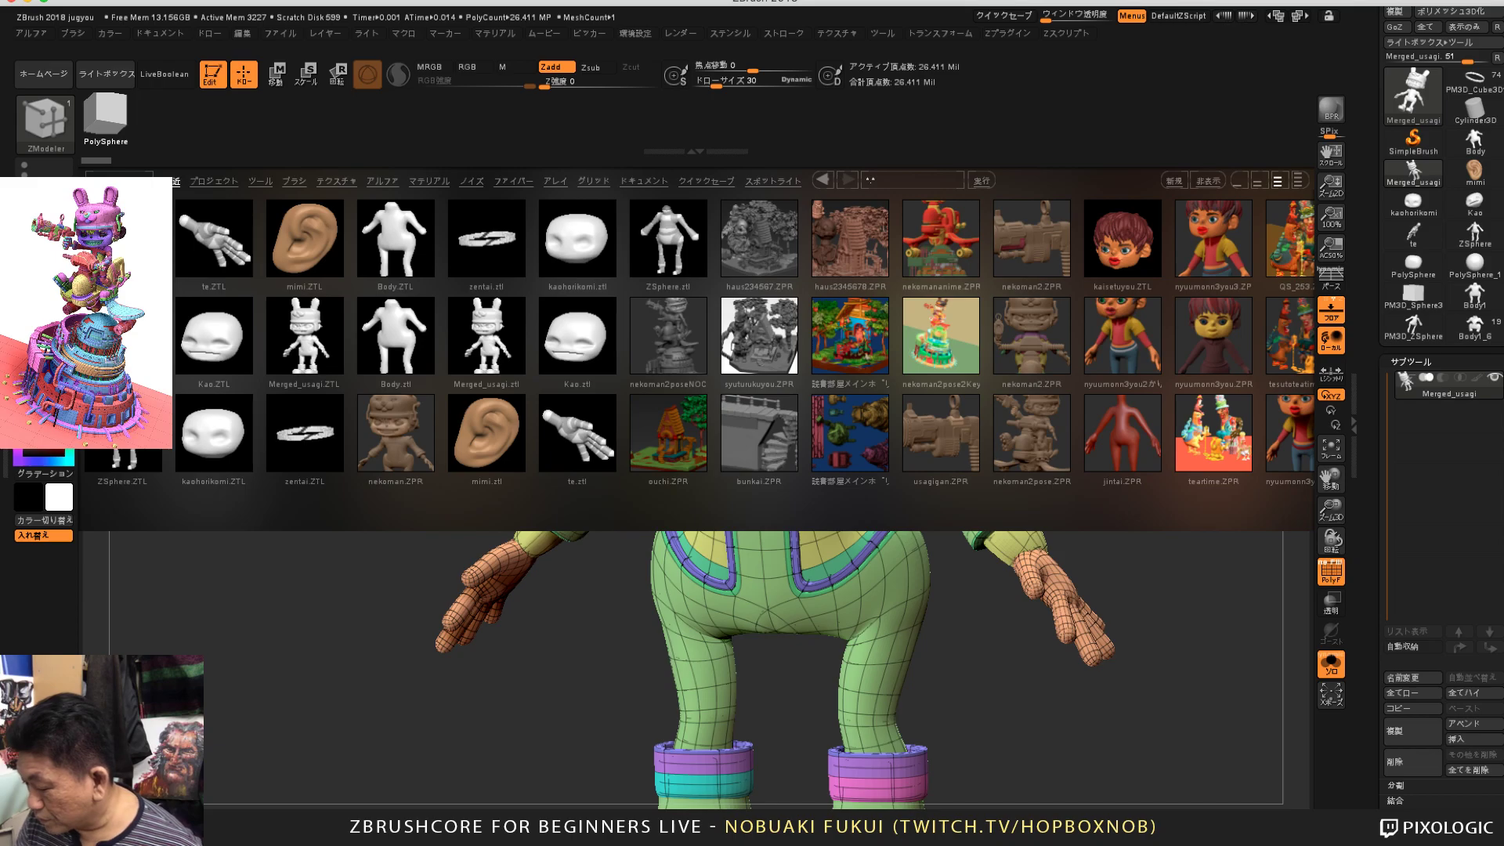
pyautogui.moveTo(1097, 439); pyautogui.dragTo(310, 439)
pyautogui.hscroll(3, 698, 341)
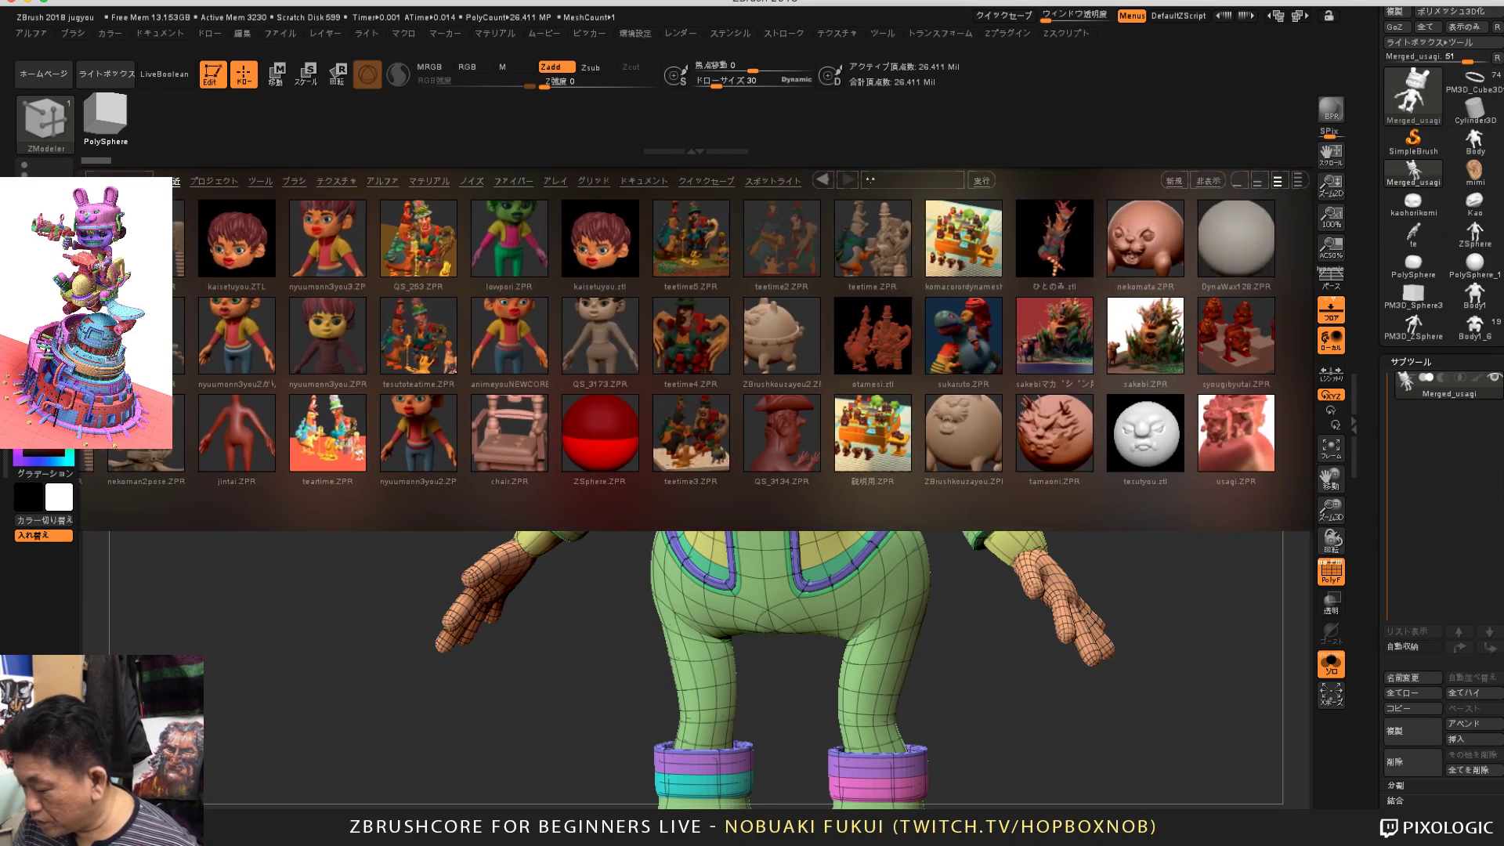
pyautogui.hscroll(1, 698, 341)
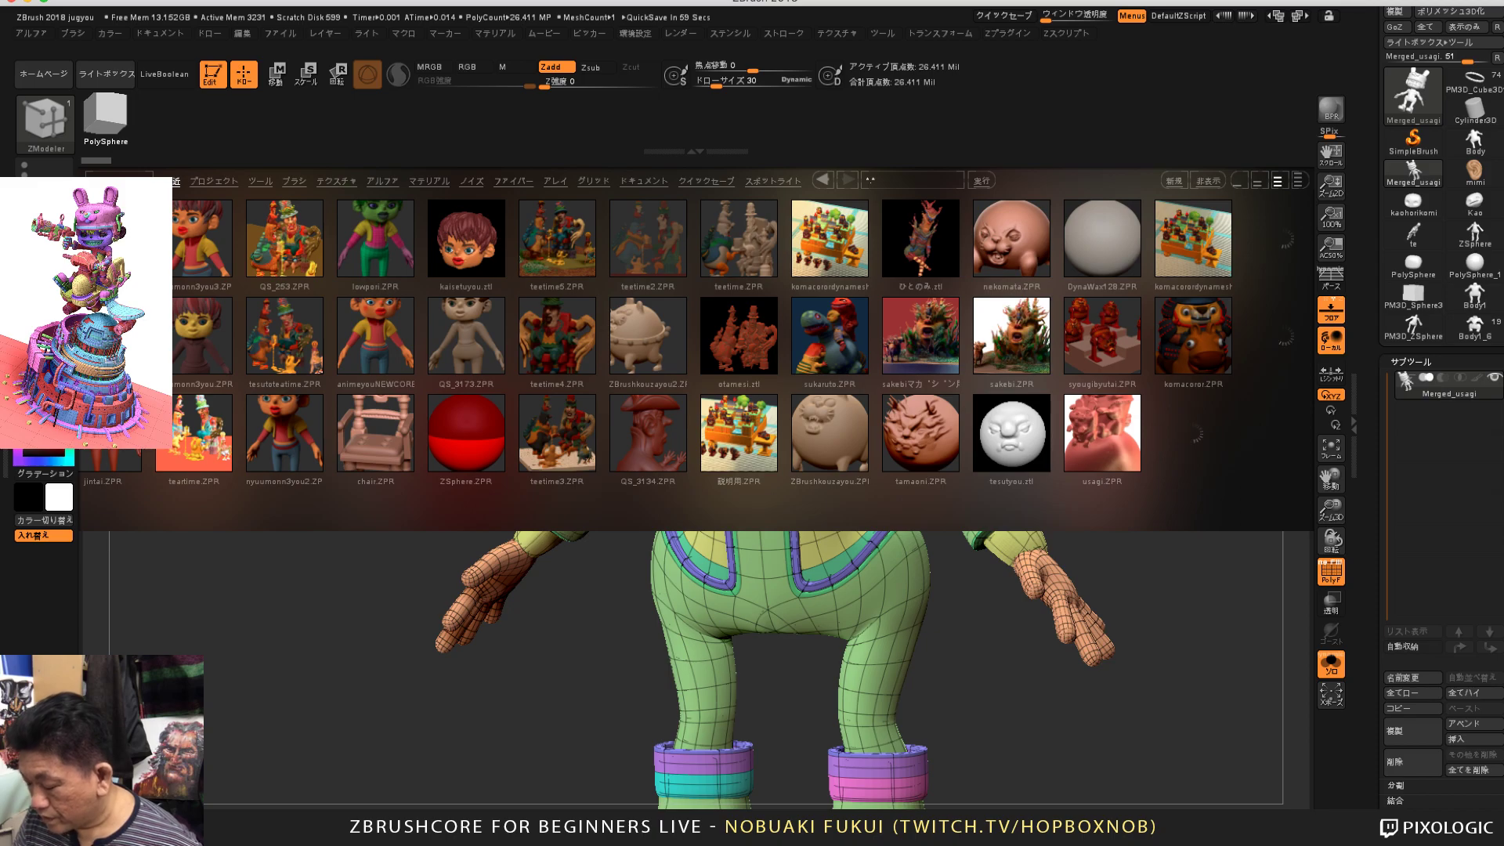
pyautogui.moveTo(900, 439); pyautogui.dragTo(1302, 439)
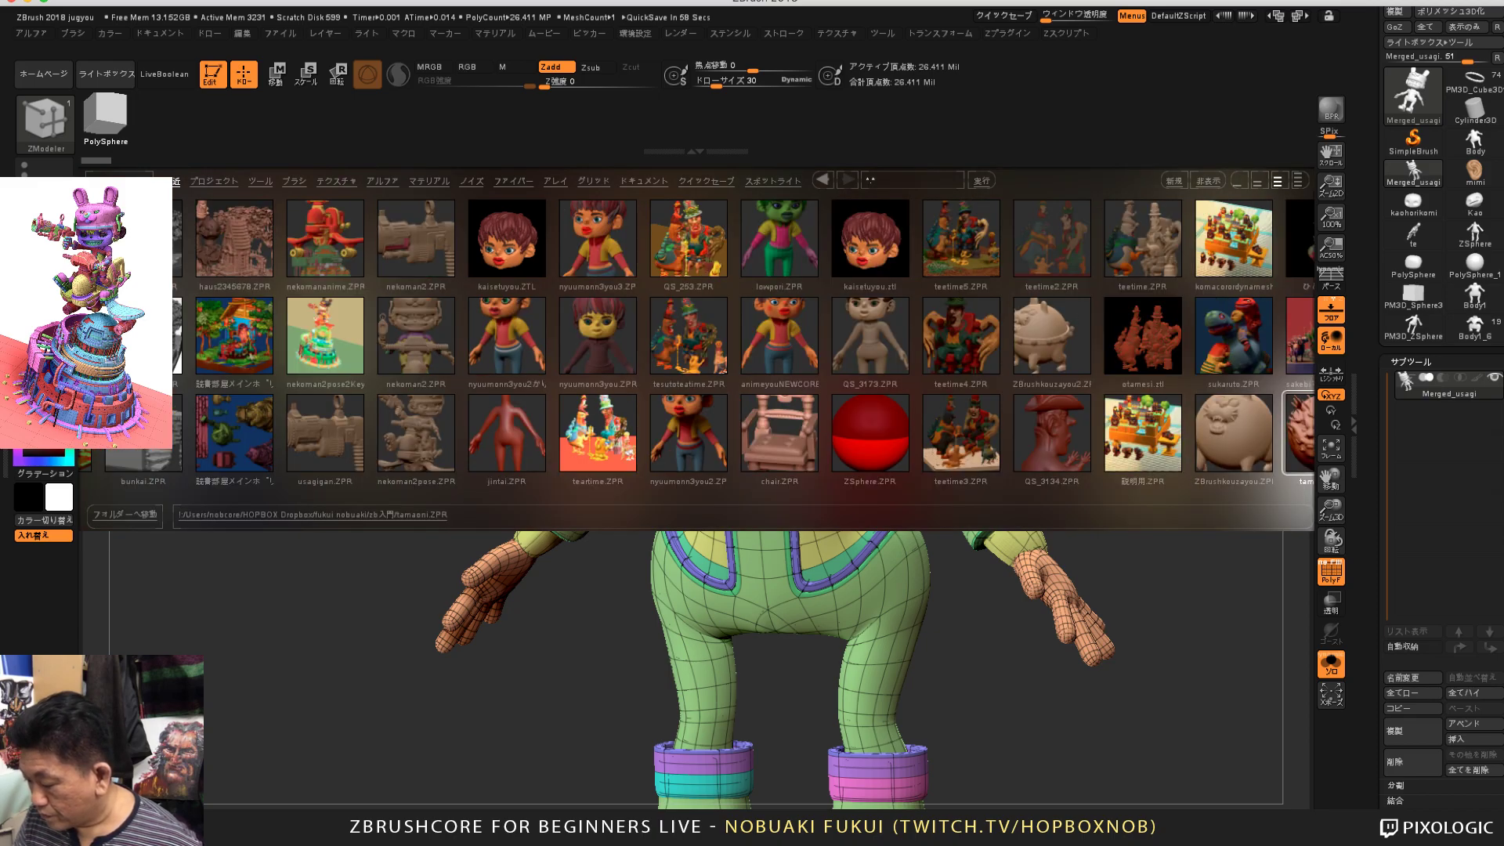
pyautogui.moveTo(962, 436); pyautogui.dragTo(530, 435)
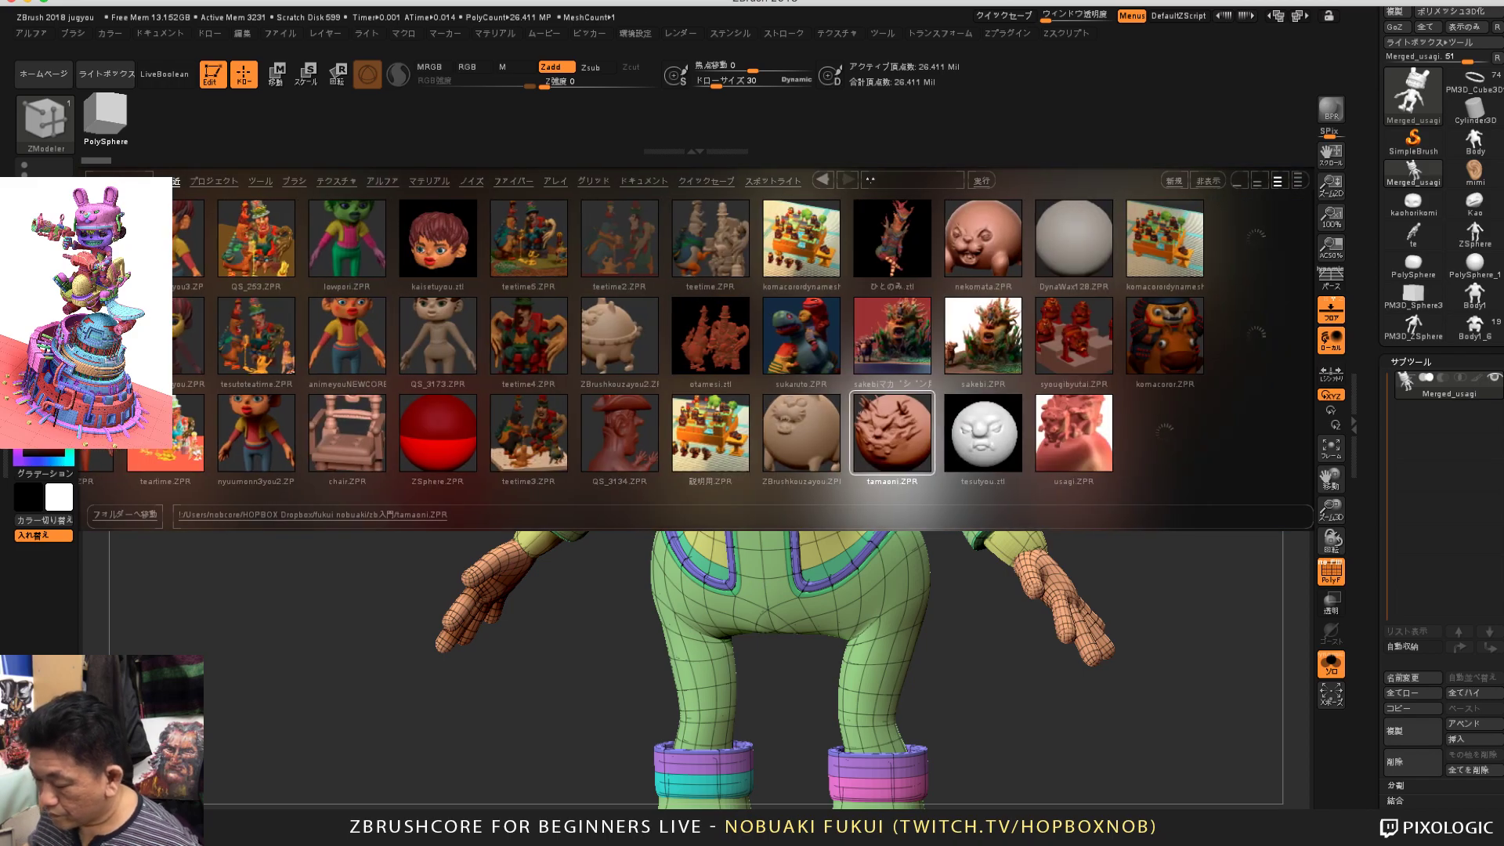
pyautogui.doubleClick(892, 434)
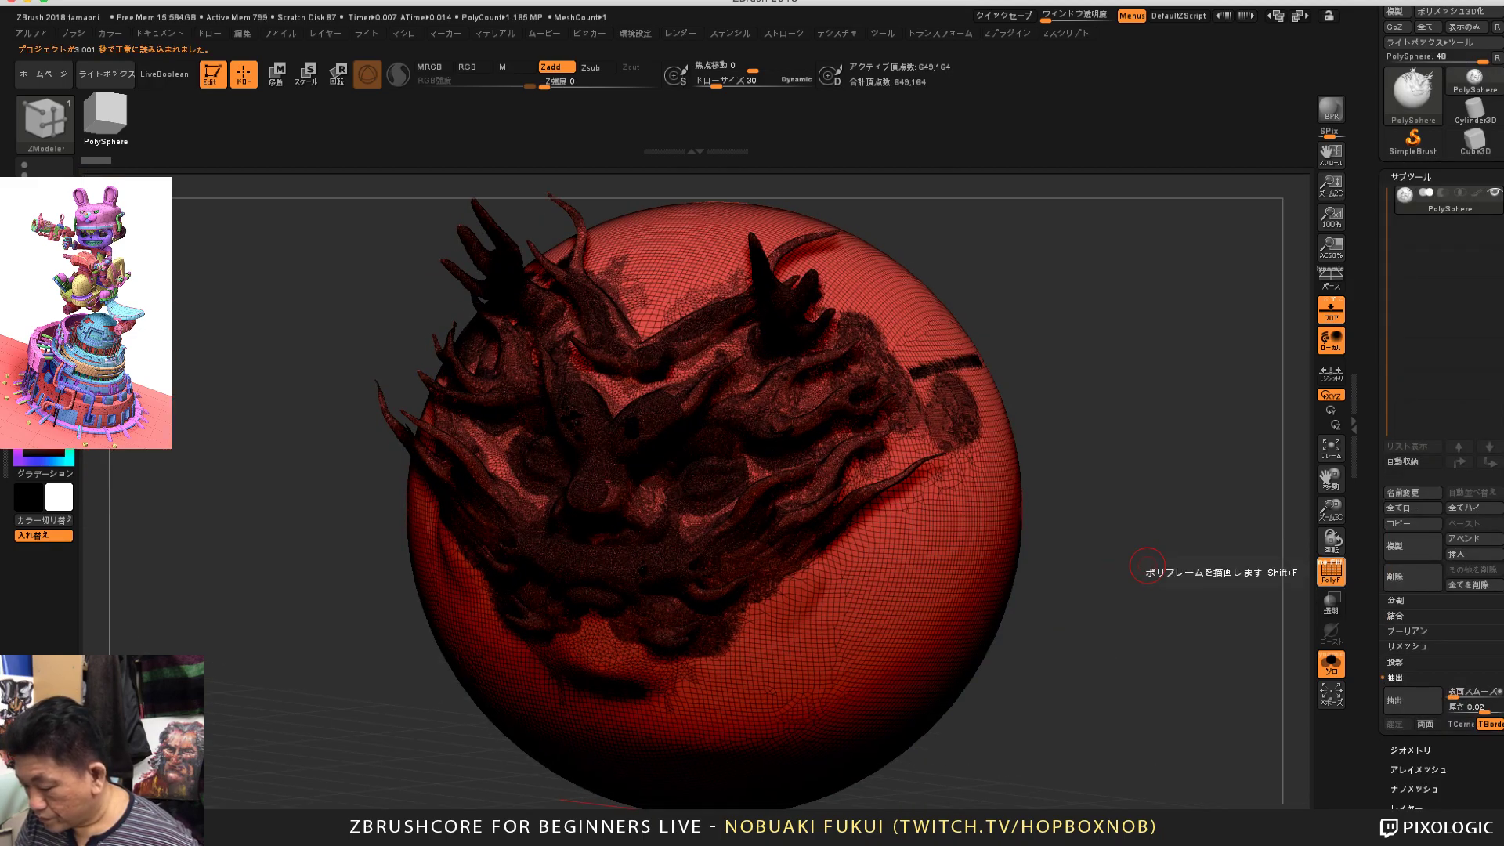
# Step: Turn off the polyframe display on the horned face sculpt and duplicate its PolySphere subtool
pyautogui.click(1331, 572)
pyautogui.moveTo(1222, 625)
pyautogui.mouseDown()
pyautogui.moveTo(1128, 619)
pyautogui.moveTo(1227, 591)
pyautogui.mouseUp()
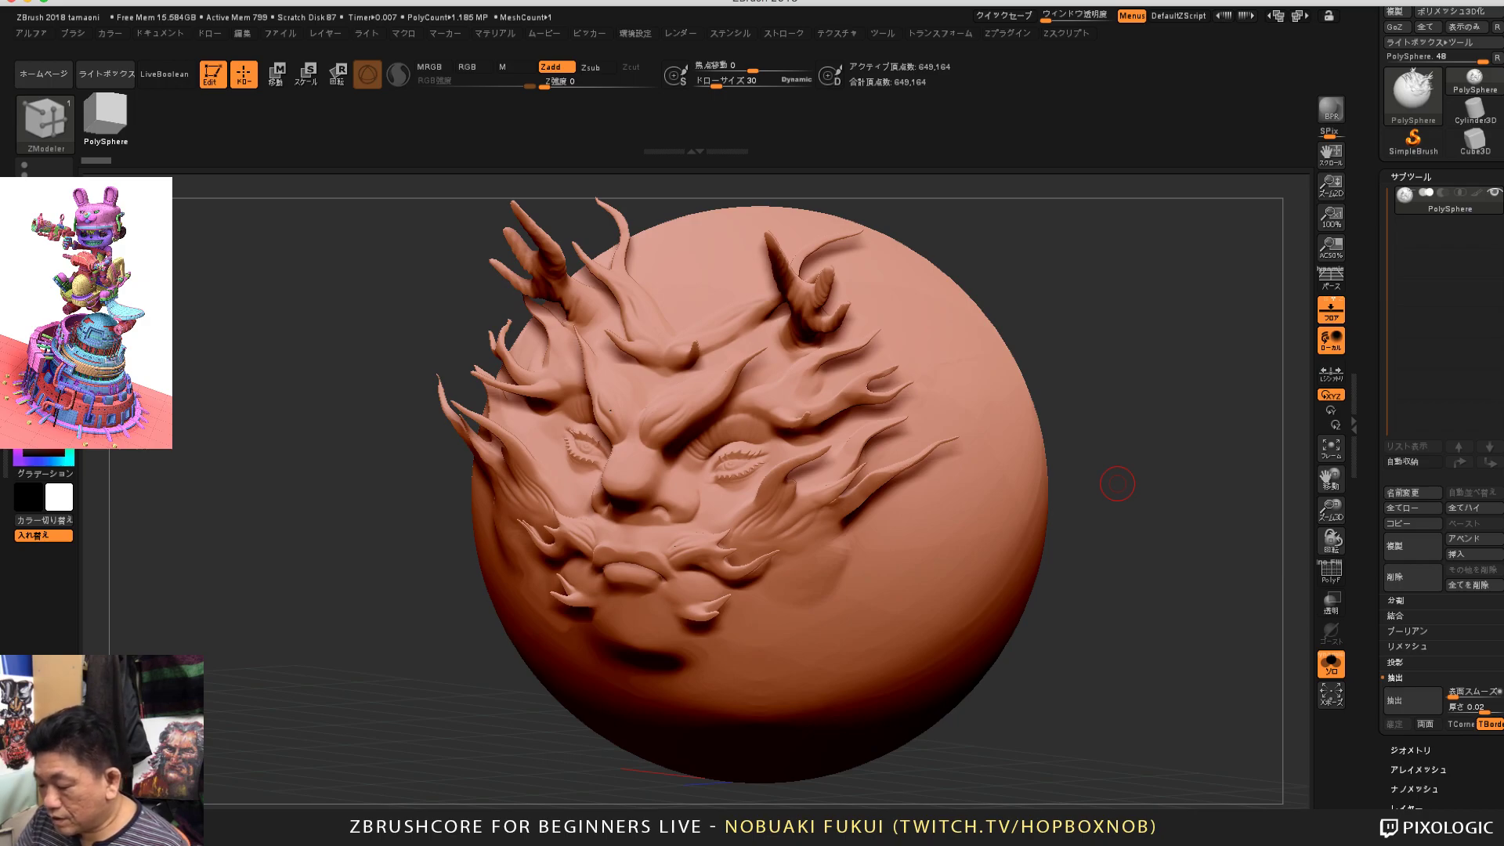
pyautogui.moveTo(1110, 632); pyautogui.dragTo(1121, 611)
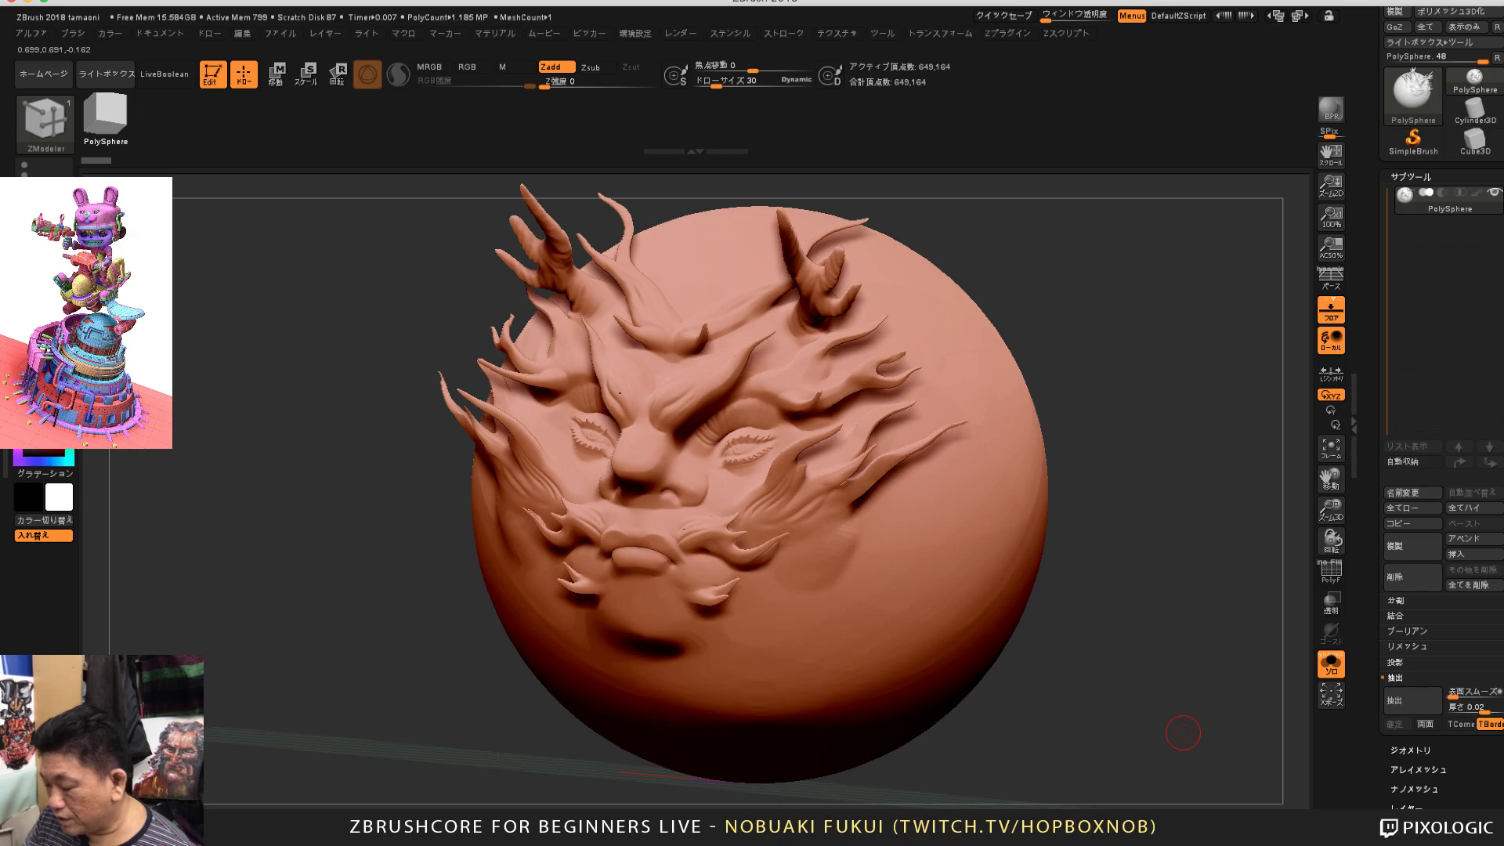
pyautogui.moveTo(1169, 624)
pyautogui.mouseDown()
pyautogui.moveTo(1238, 604)
pyautogui.moveTo(1262, 644)
pyautogui.moveTo(1304, 647)
pyautogui.moveTo(1383, 725)
pyautogui.mouseUp()
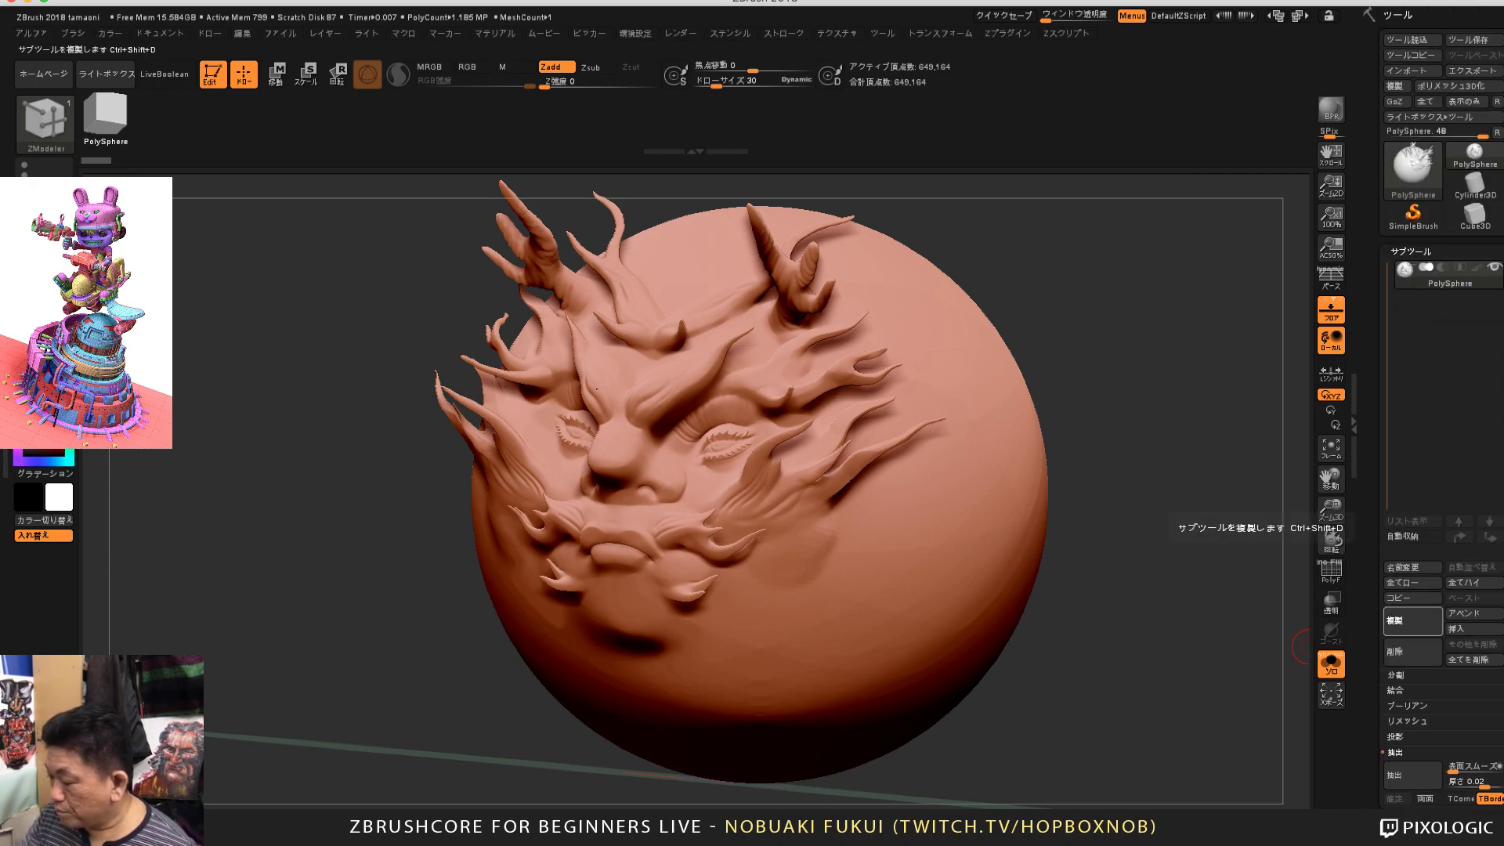
pyautogui.click(1413, 620)
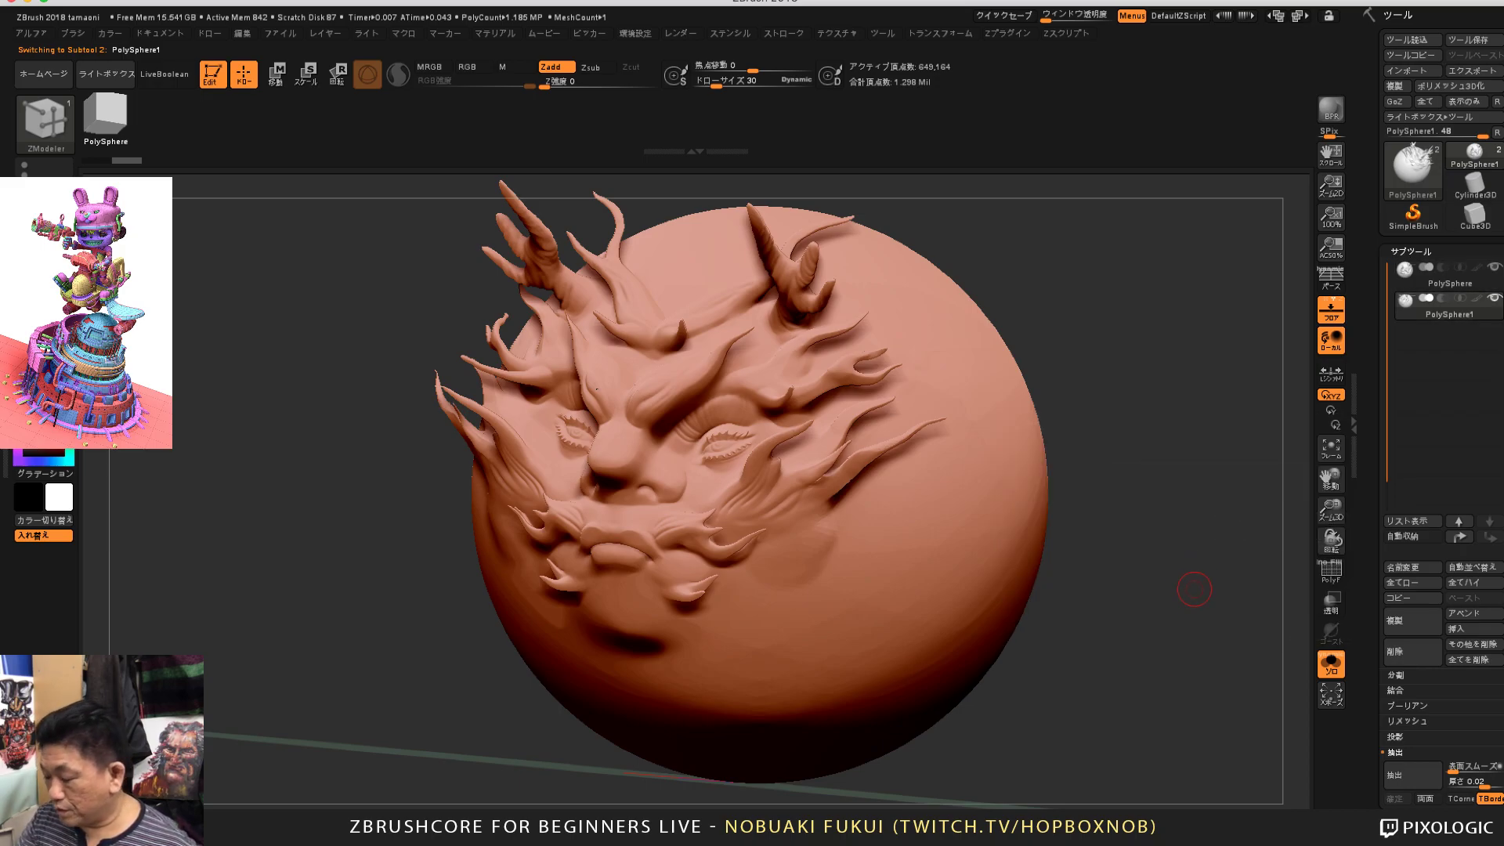
pyautogui.moveTo(1195, 590)
pyautogui.mouseDown()
pyautogui.moveTo(1203, 572)
pyautogui.moveTo(1245, 586)
pyautogui.moveTo(1175, 627)
pyautogui.moveTo(1189, 646)
pyautogui.mouseUp()
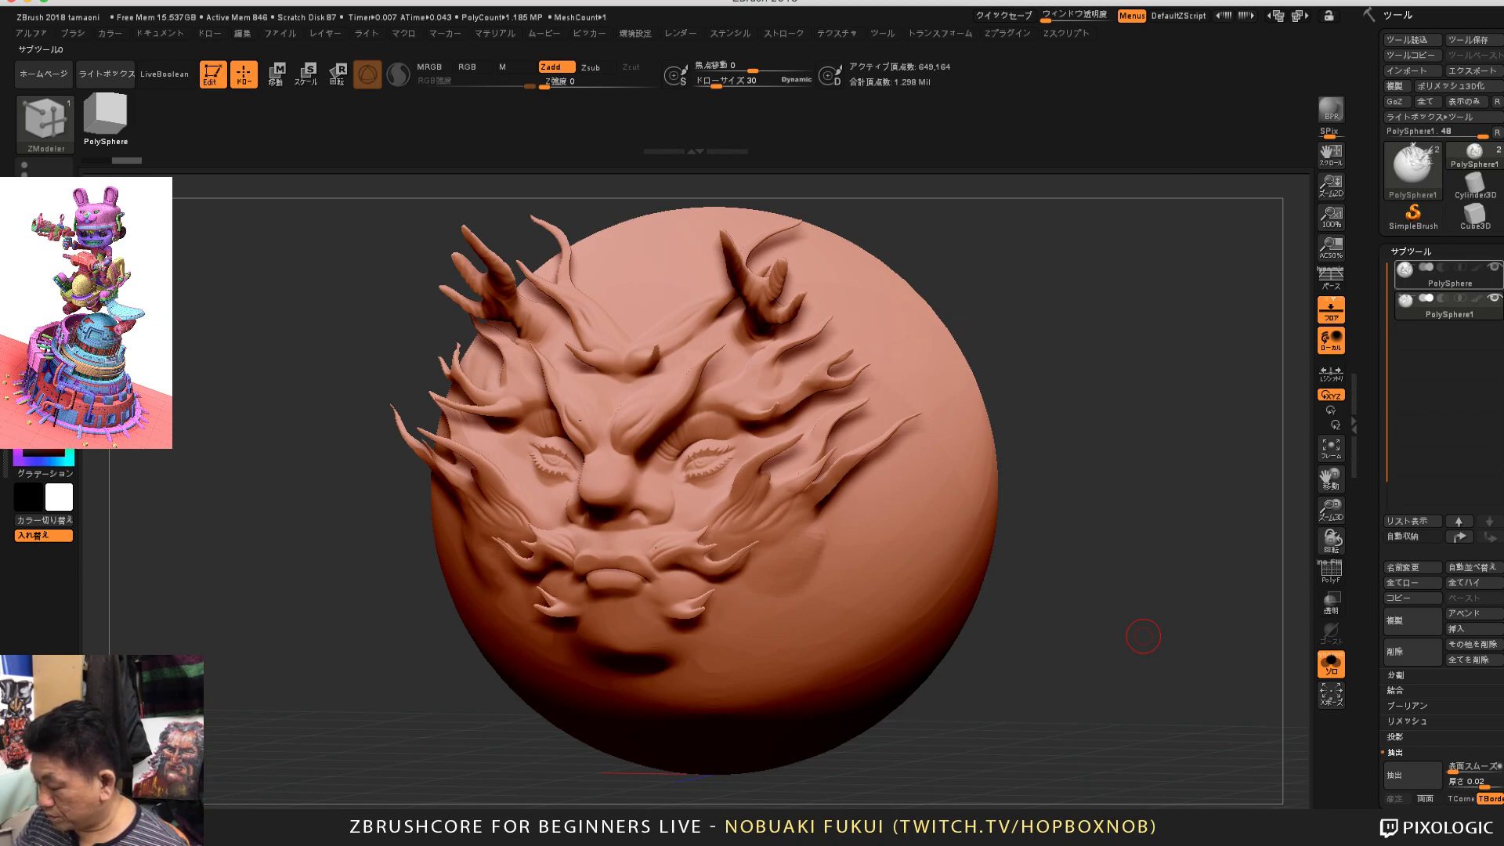
# Step: Try to ZRemesh the duplicated sphere with a target polygon count of 1
pyautogui.moveTo(1373, 627); pyautogui.dragTo(1373, 344)
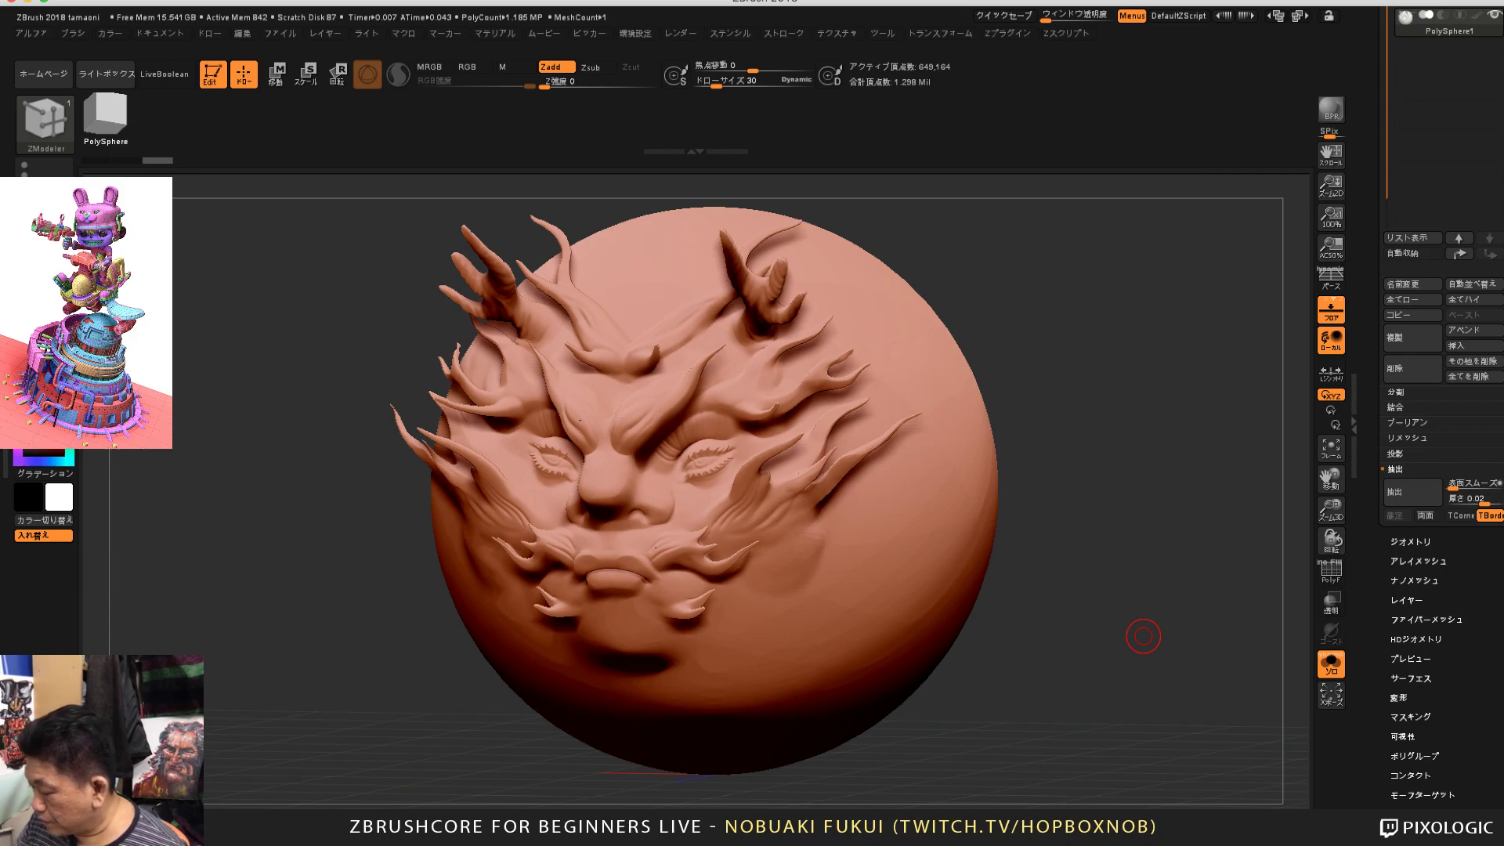
pyautogui.click(1411, 542)
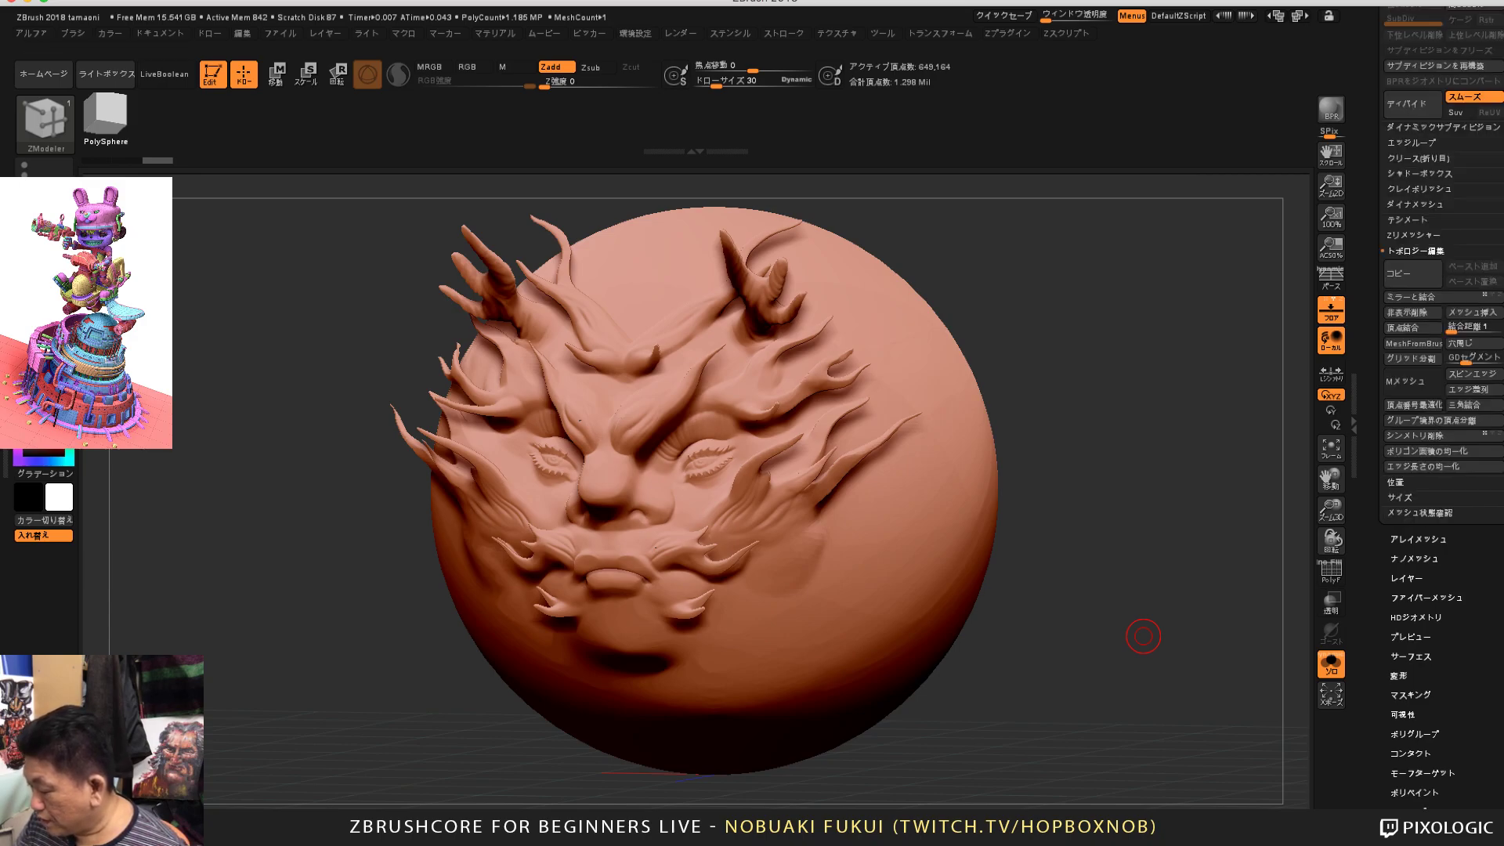
pyautogui.scroll(2, 1414, 521)
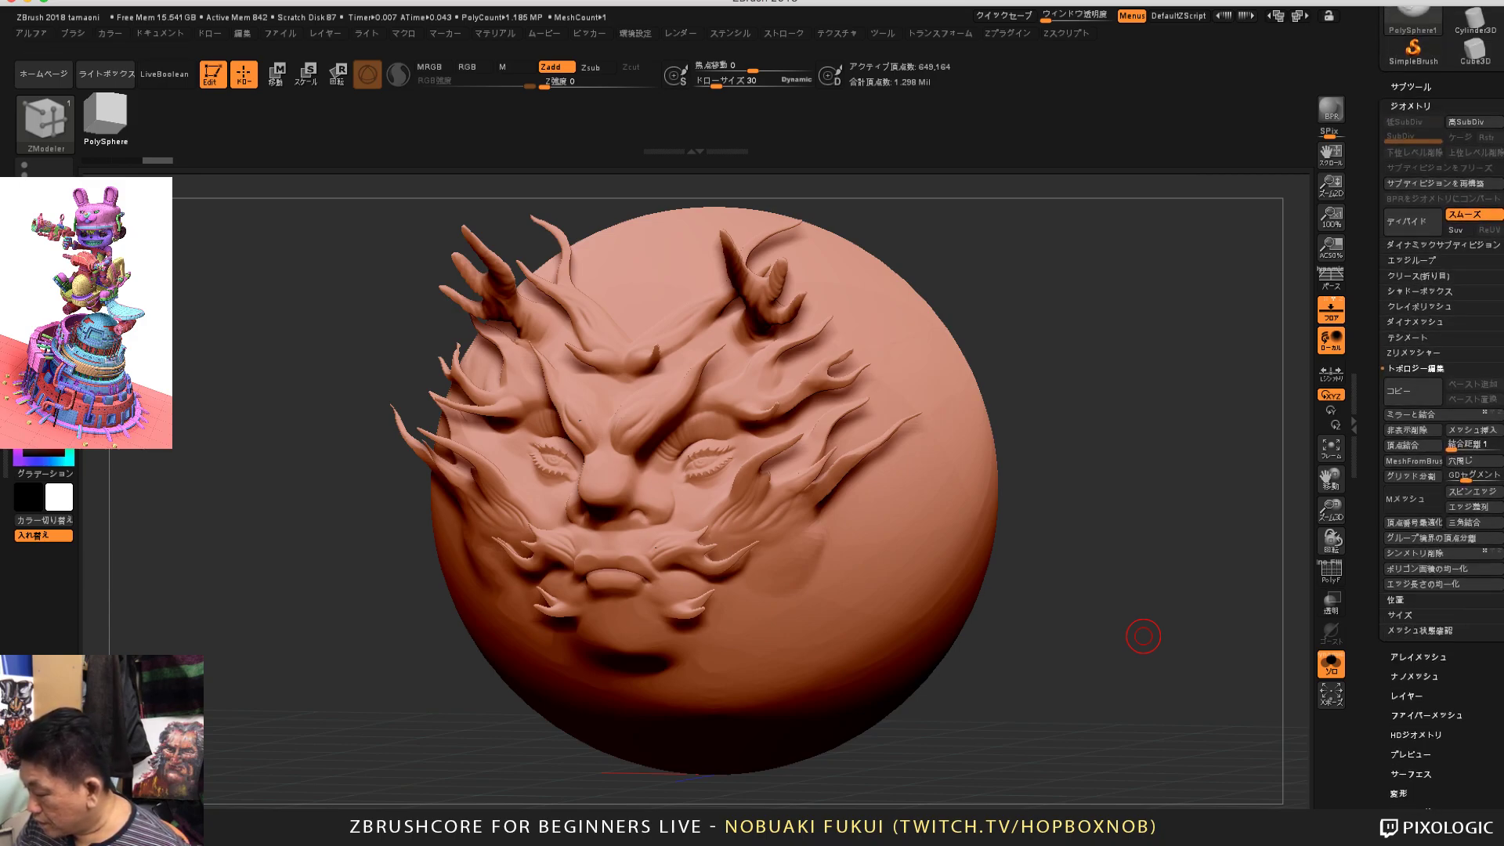
pyautogui.click(1410, 369)
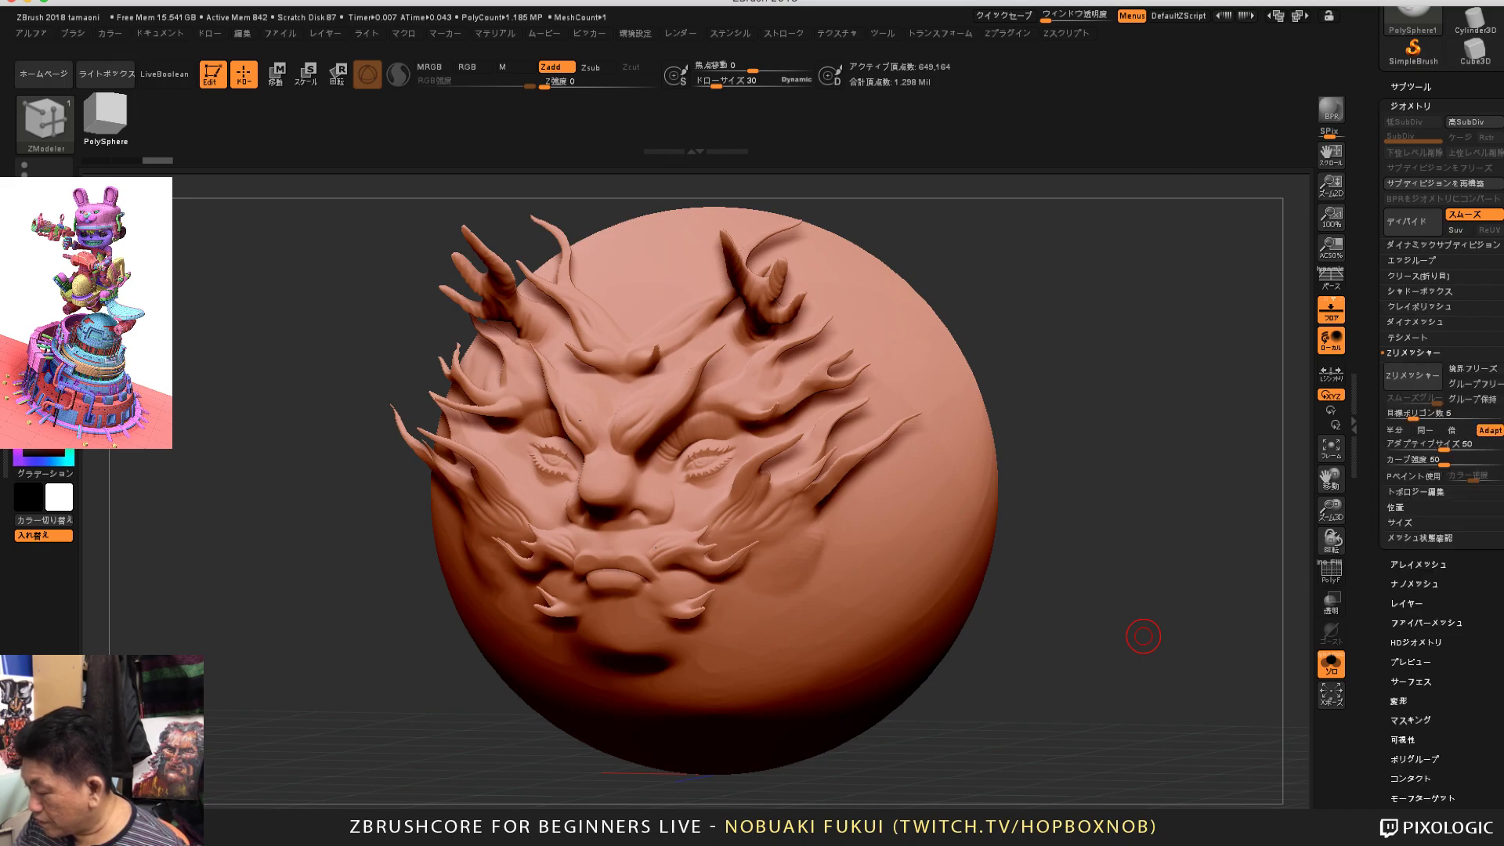
pyautogui.click(1404, 353)
pyautogui.scroll(1, 1411, 464)
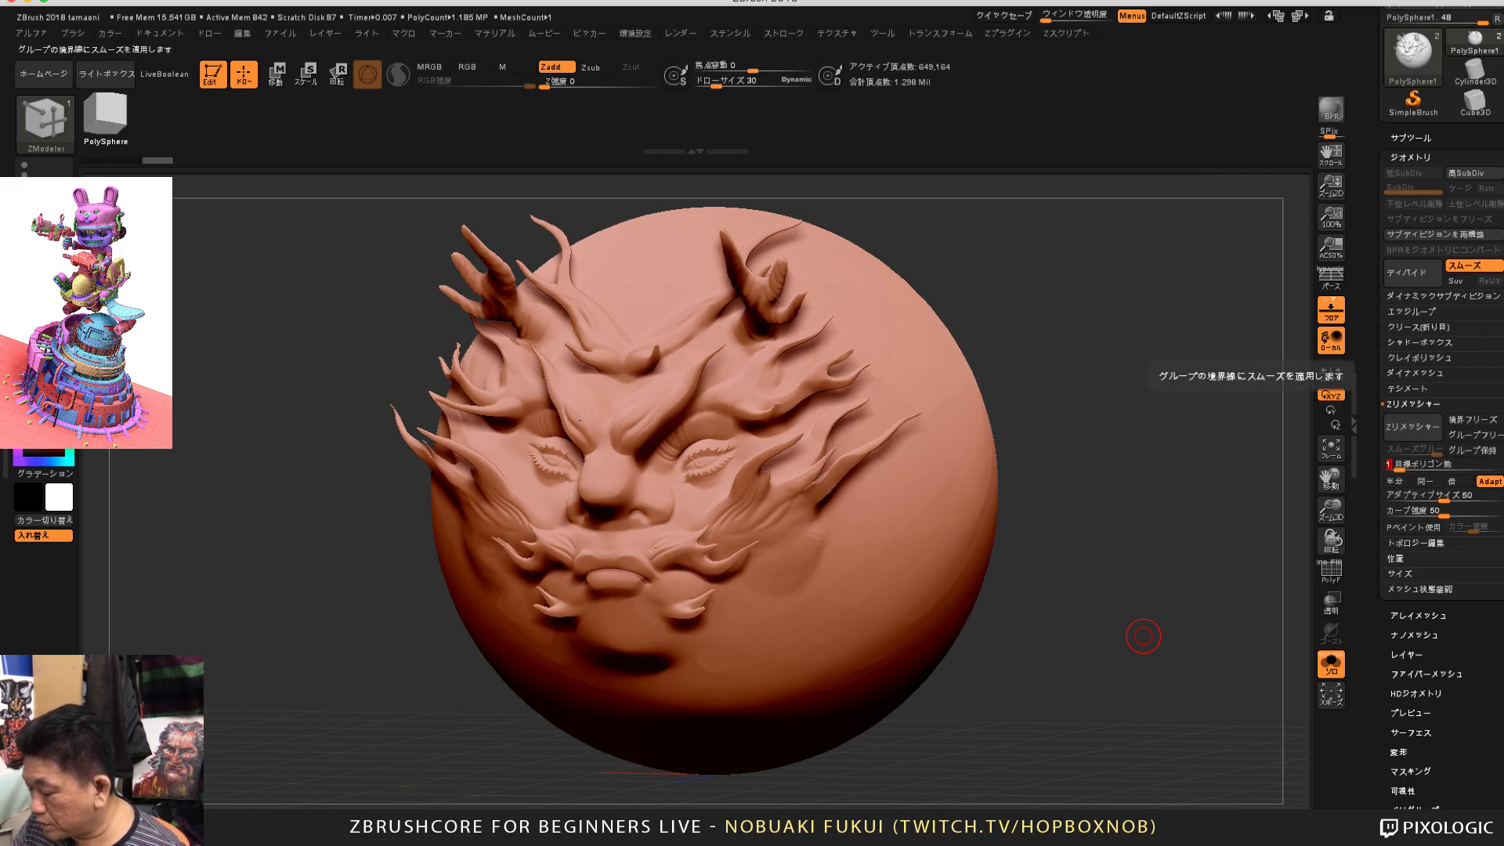
pyautogui.rightClick(1129, 514)
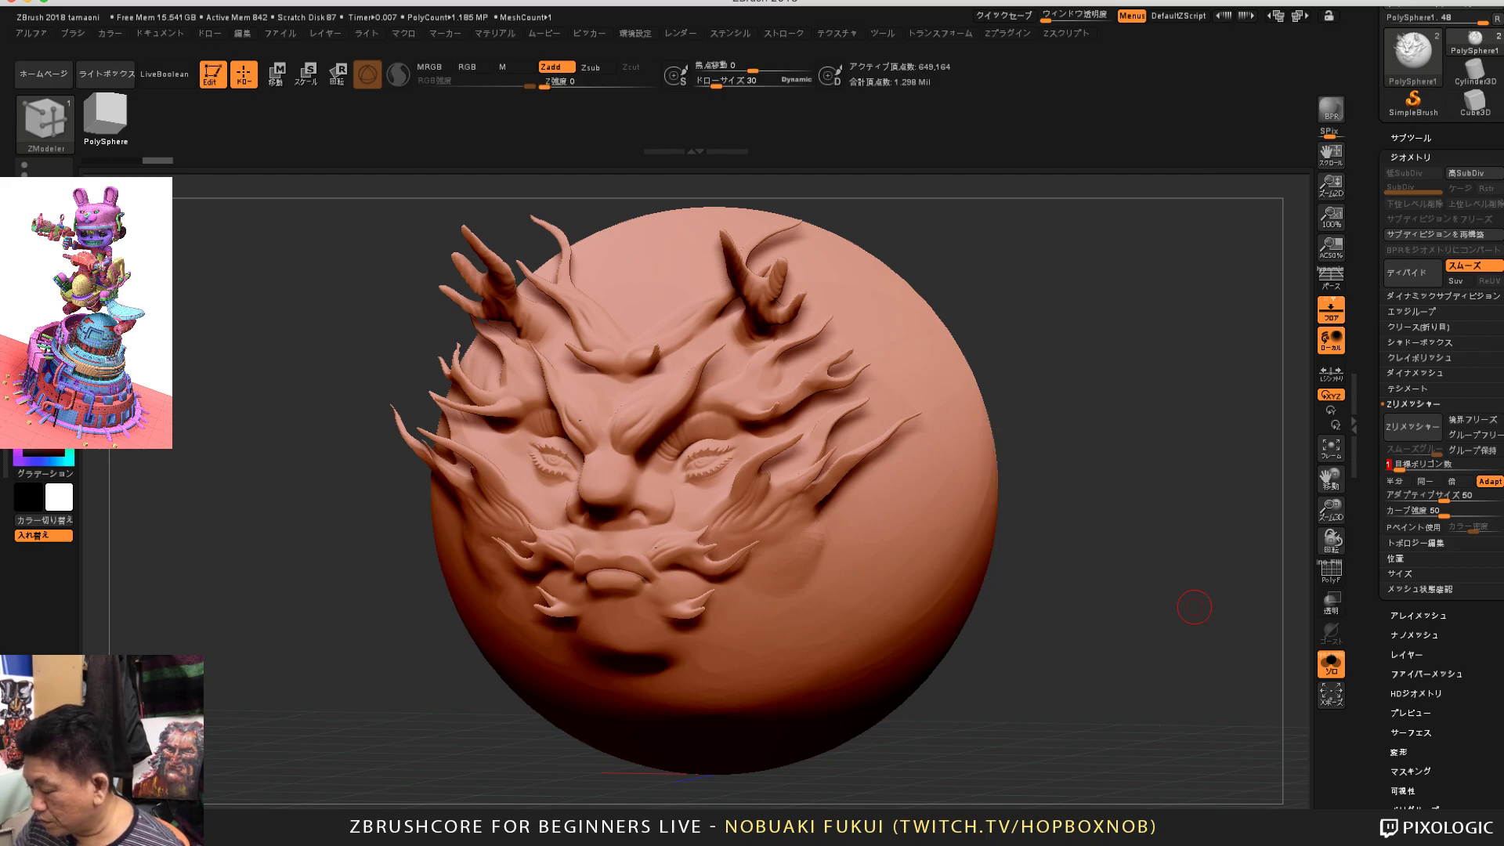
pyautogui.moveTo(1194, 607); pyautogui.dragTo(1229, 604)
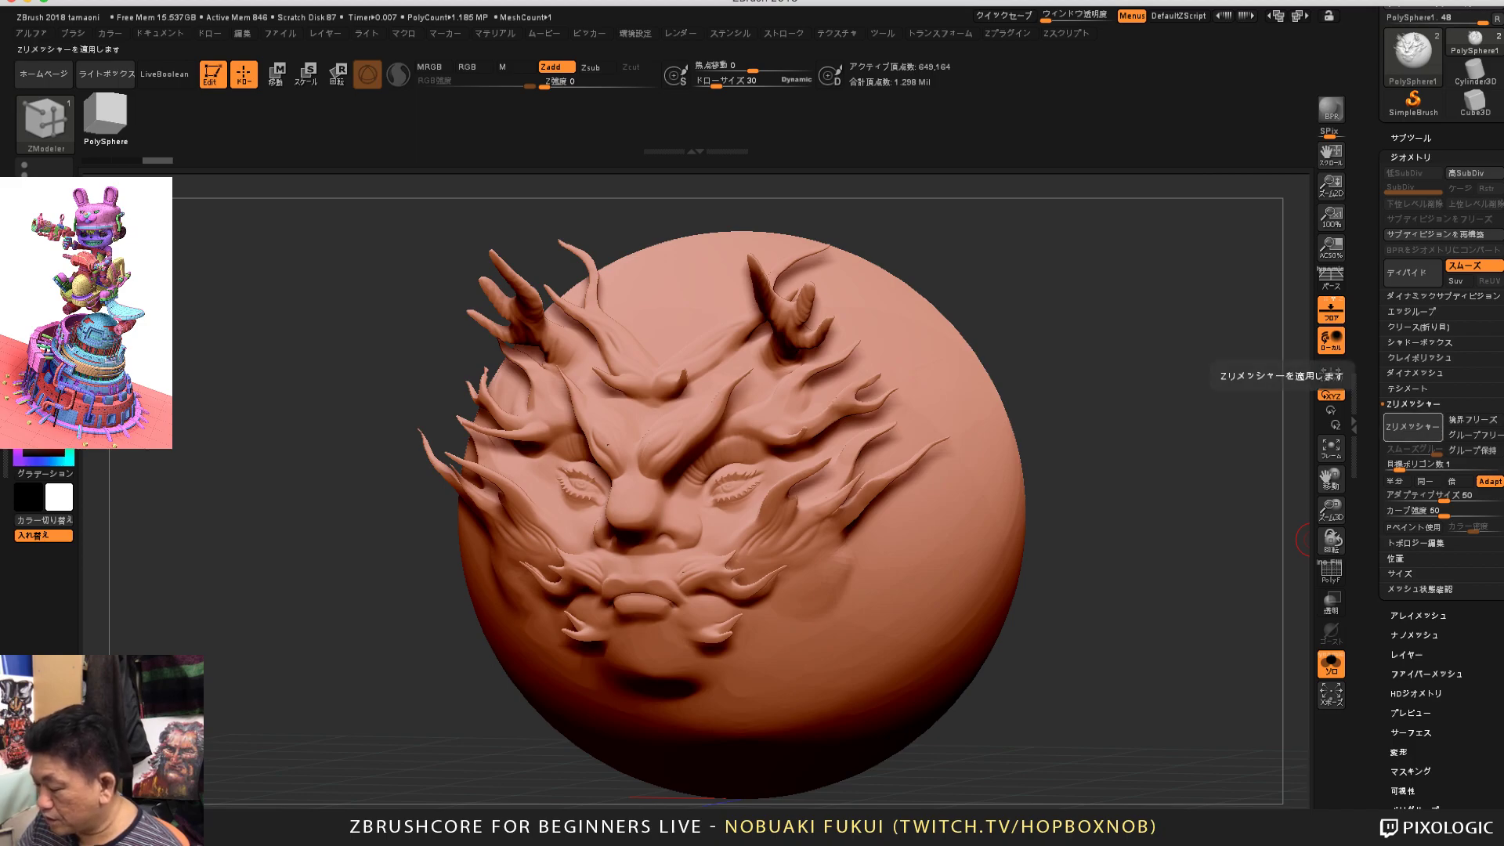
pyautogui.click(1414, 427)
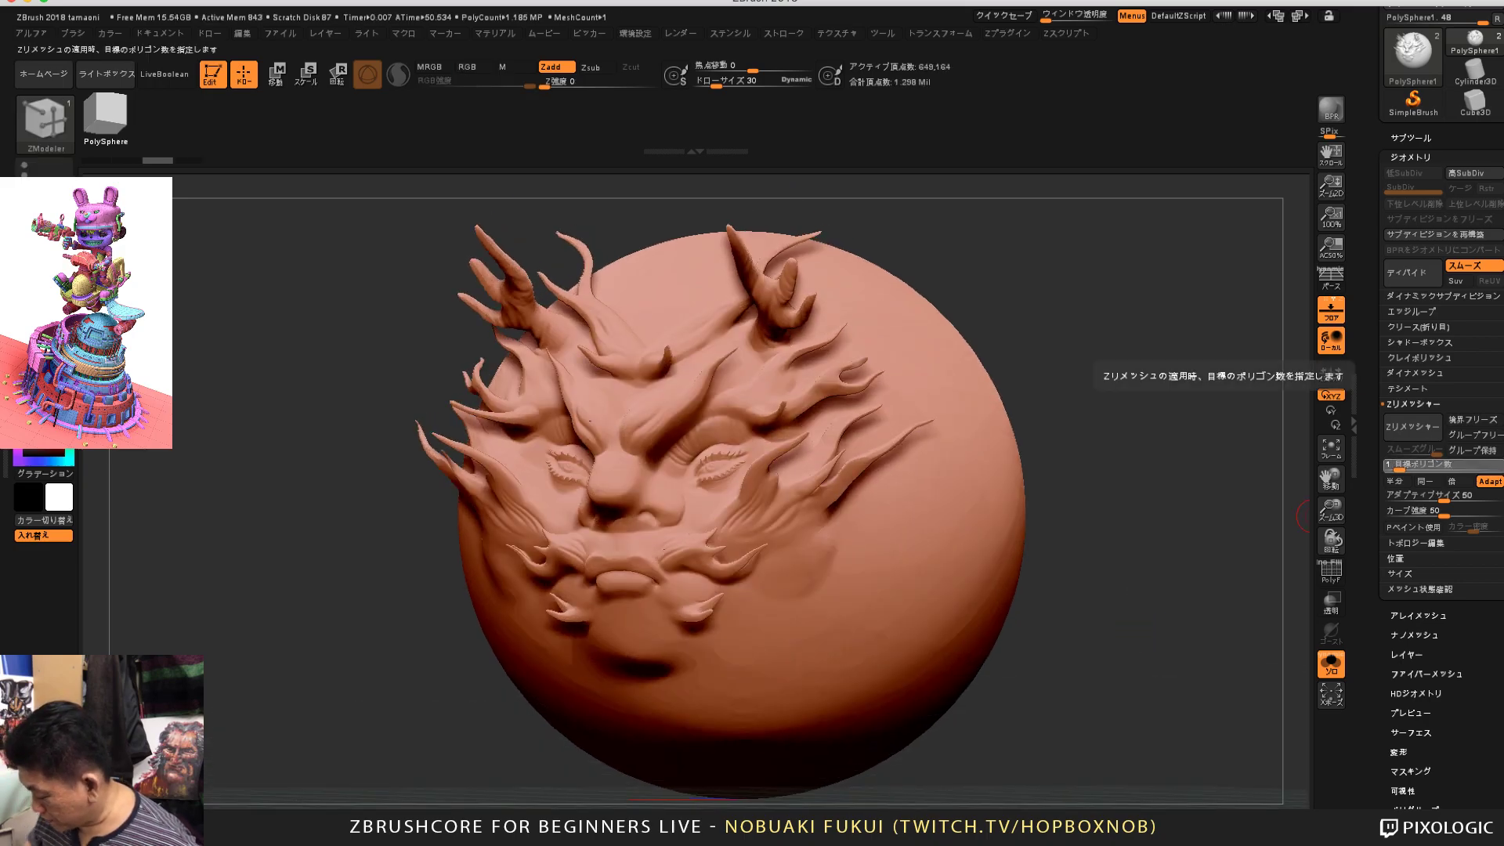
# Step: Lower the ZRemesher target polygon count to 0.3 and remesh the duplicated sphere
pyautogui.click(1409, 465)
pyautogui.write('0.')
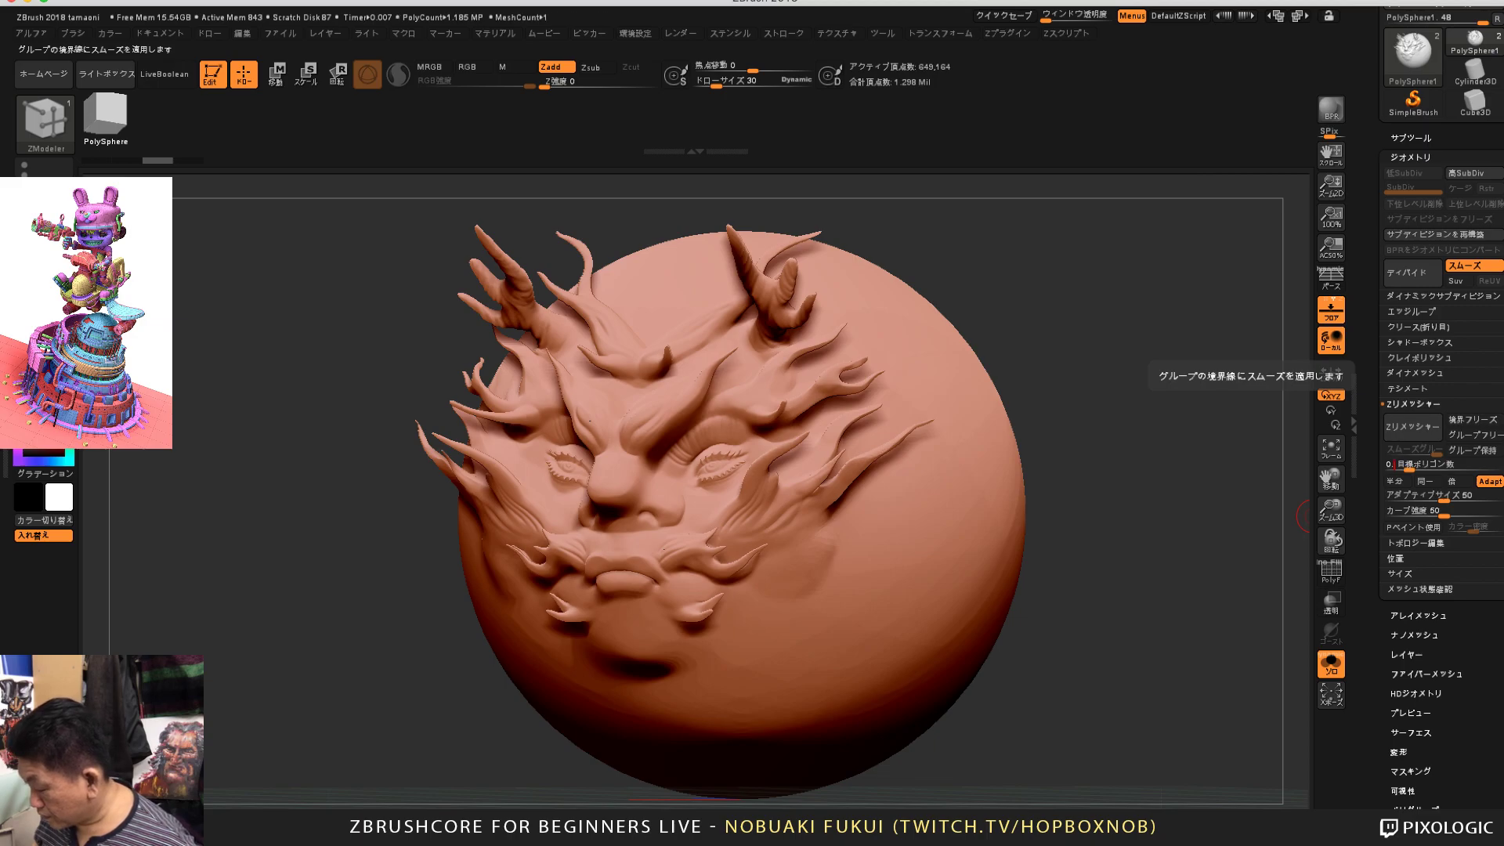
pyautogui.write('3')
pyautogui.press('Return')
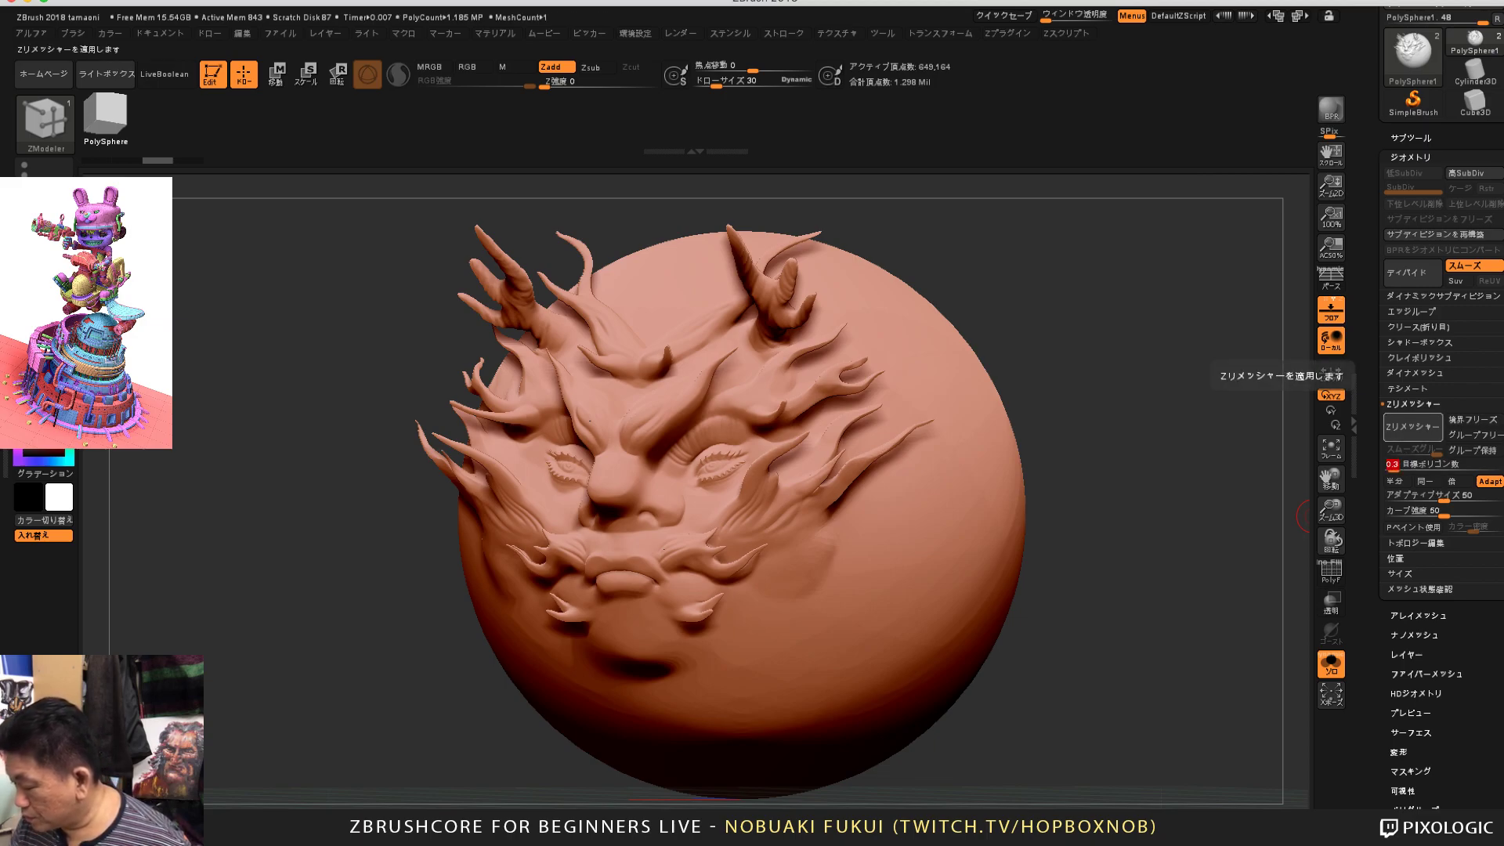
pyautogui.click(1402, 427)
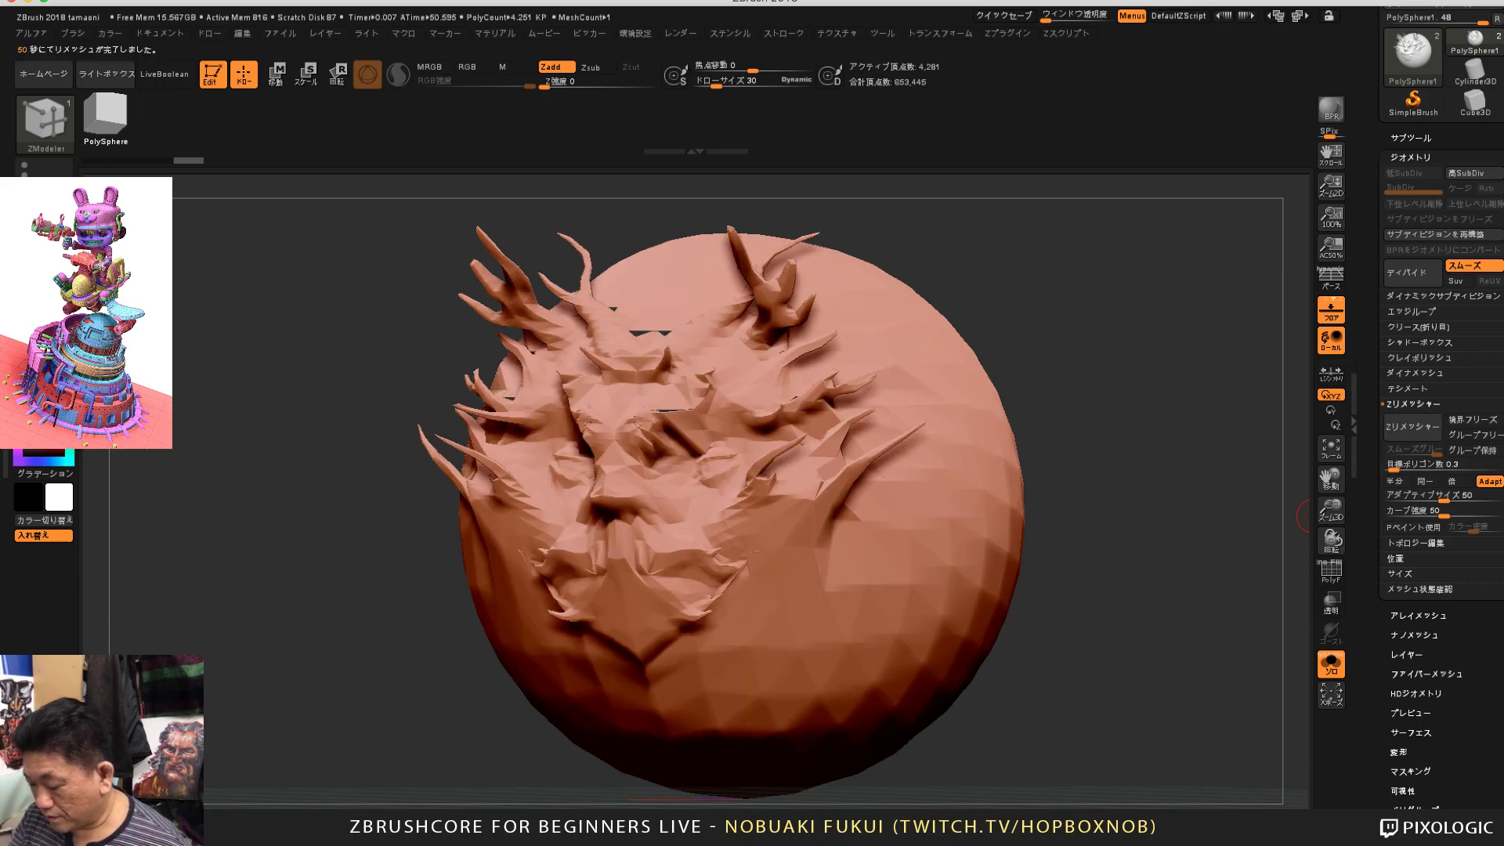
# Step: Examine the remeshed face from several angles, with and without its polyframe
pyautogui.moveTo(1160, 509); pyautogui.dragTo(1166, 558)
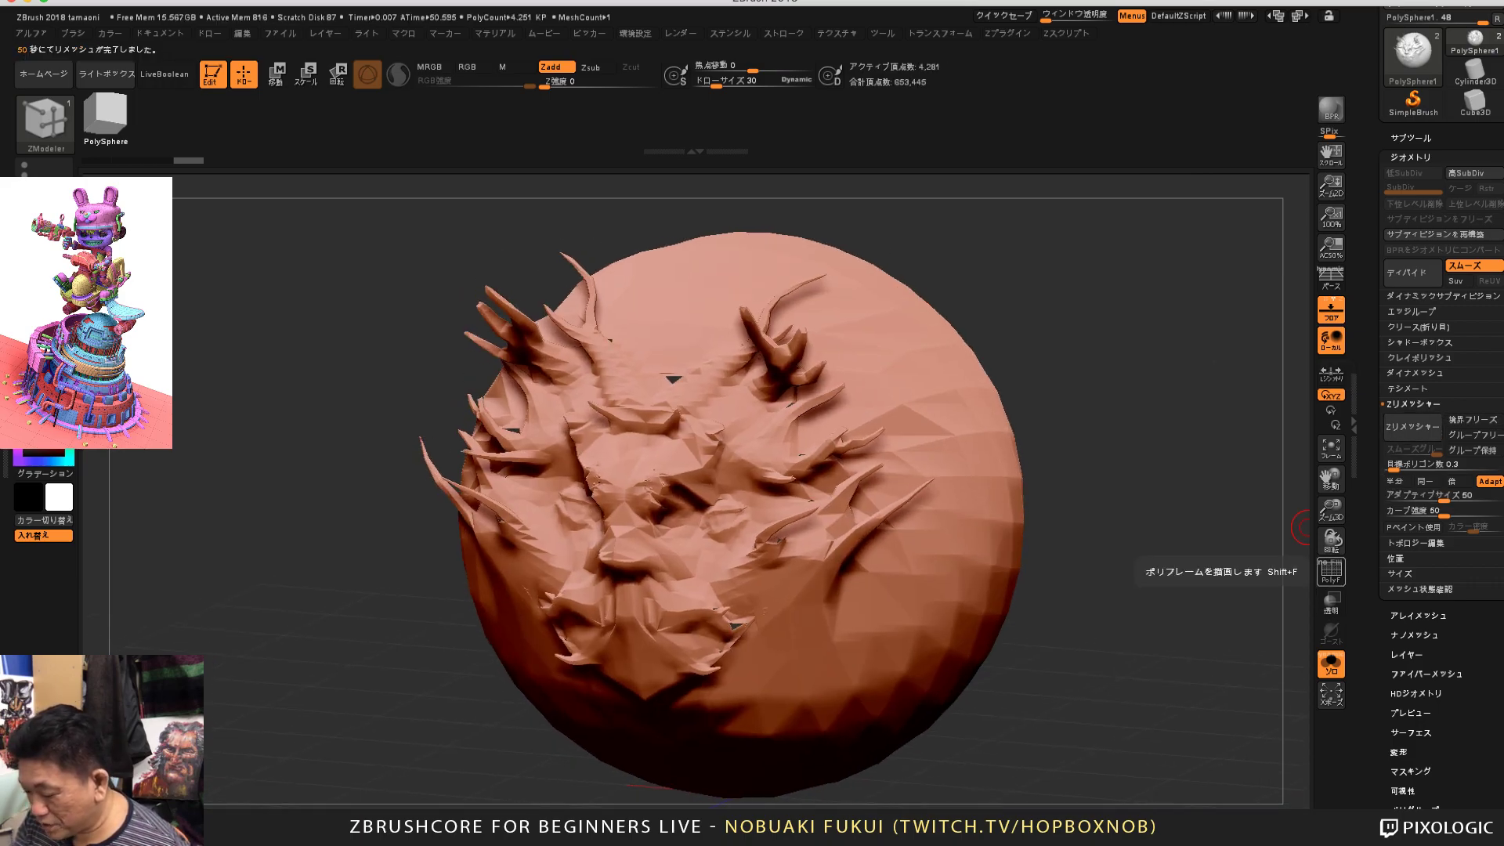
pyautogui.click(1331, 572)
pyautogui.moveTo(1231, 541)
pyautogui.mouseDown()
pyautogui.moveTo(1169, 533)
pyautogui.moveTo(1230, 527)
pyautogui.moveTo(1211, 542)
pyautogui.mouseUp()
pyautogui.click(1331, 572)
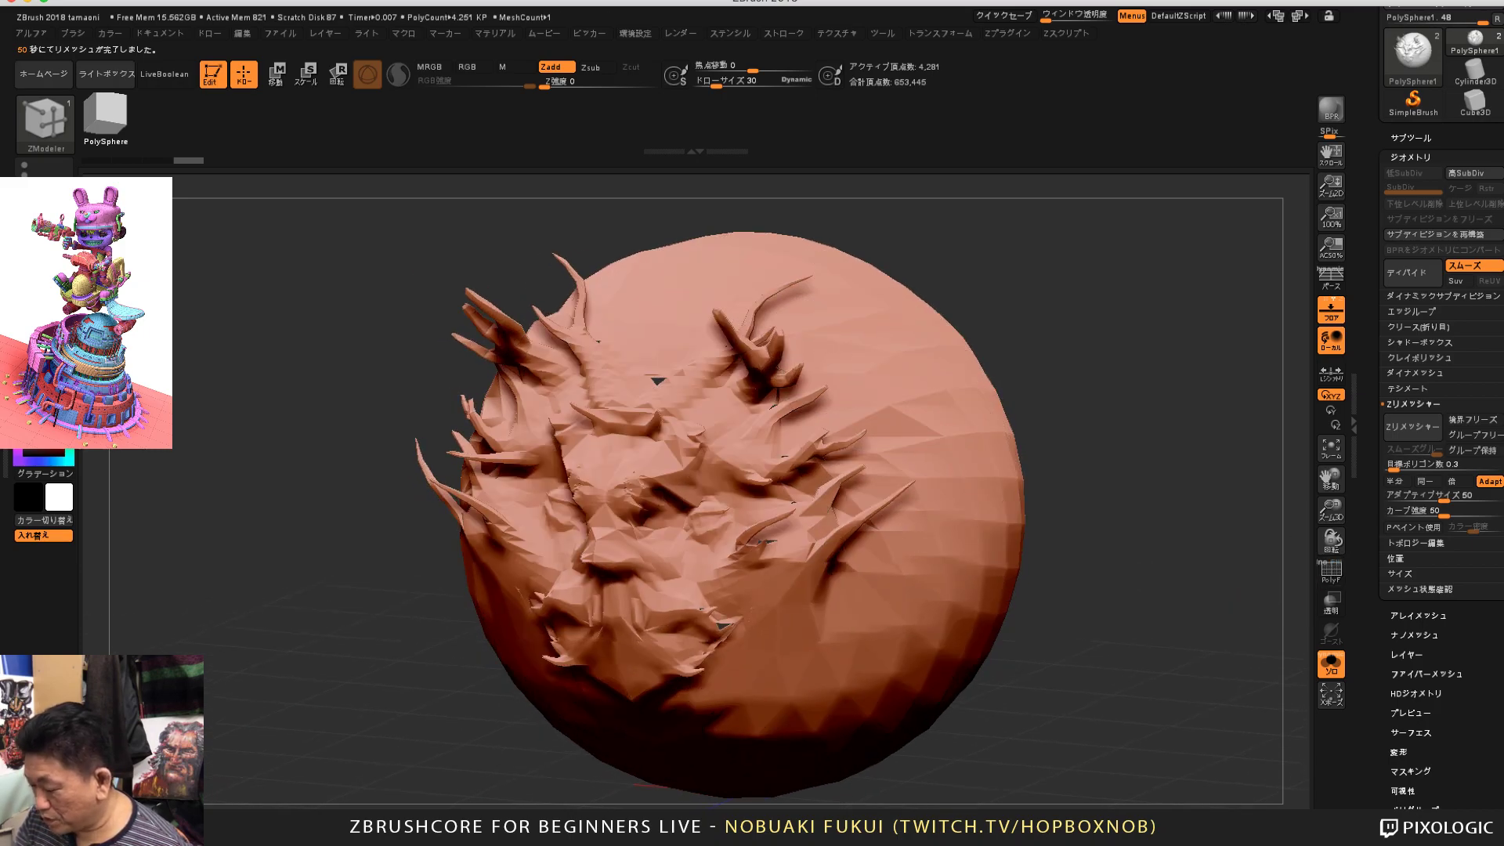
pyautogui.moveTo(1180, 625); pyautogui.dragTo(1239, 614)
pyautogui.scroll(3, 1413, 527)
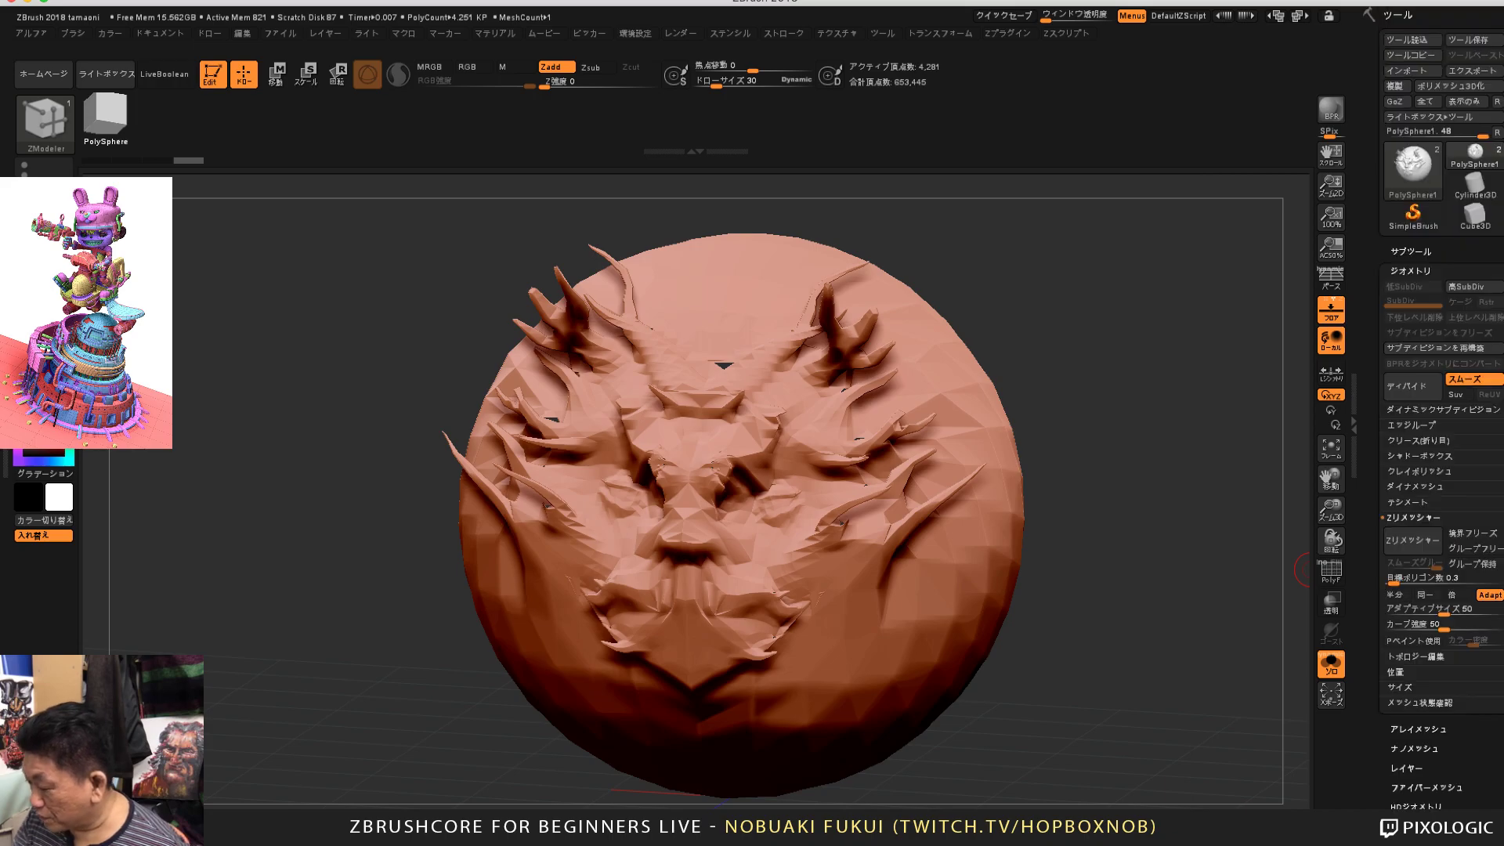
# Step: Expand the subtool list and make the original PolySphere subtool visible together with the remeshed copy
pyautogui.click(1410, 250)
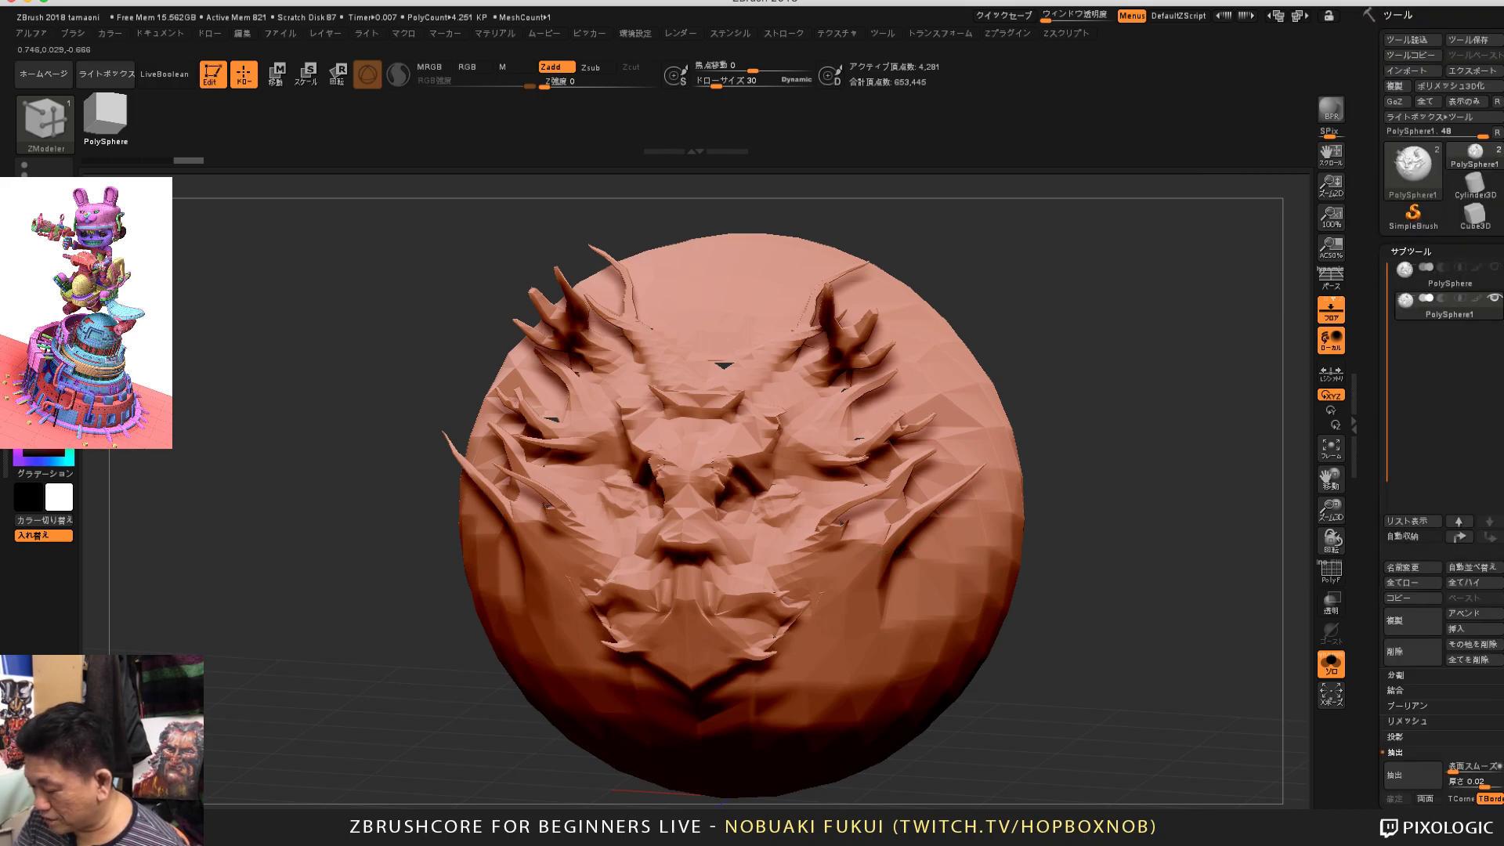
pyautogui.click(1332, 572)
pyautogui.click(1331, 571)
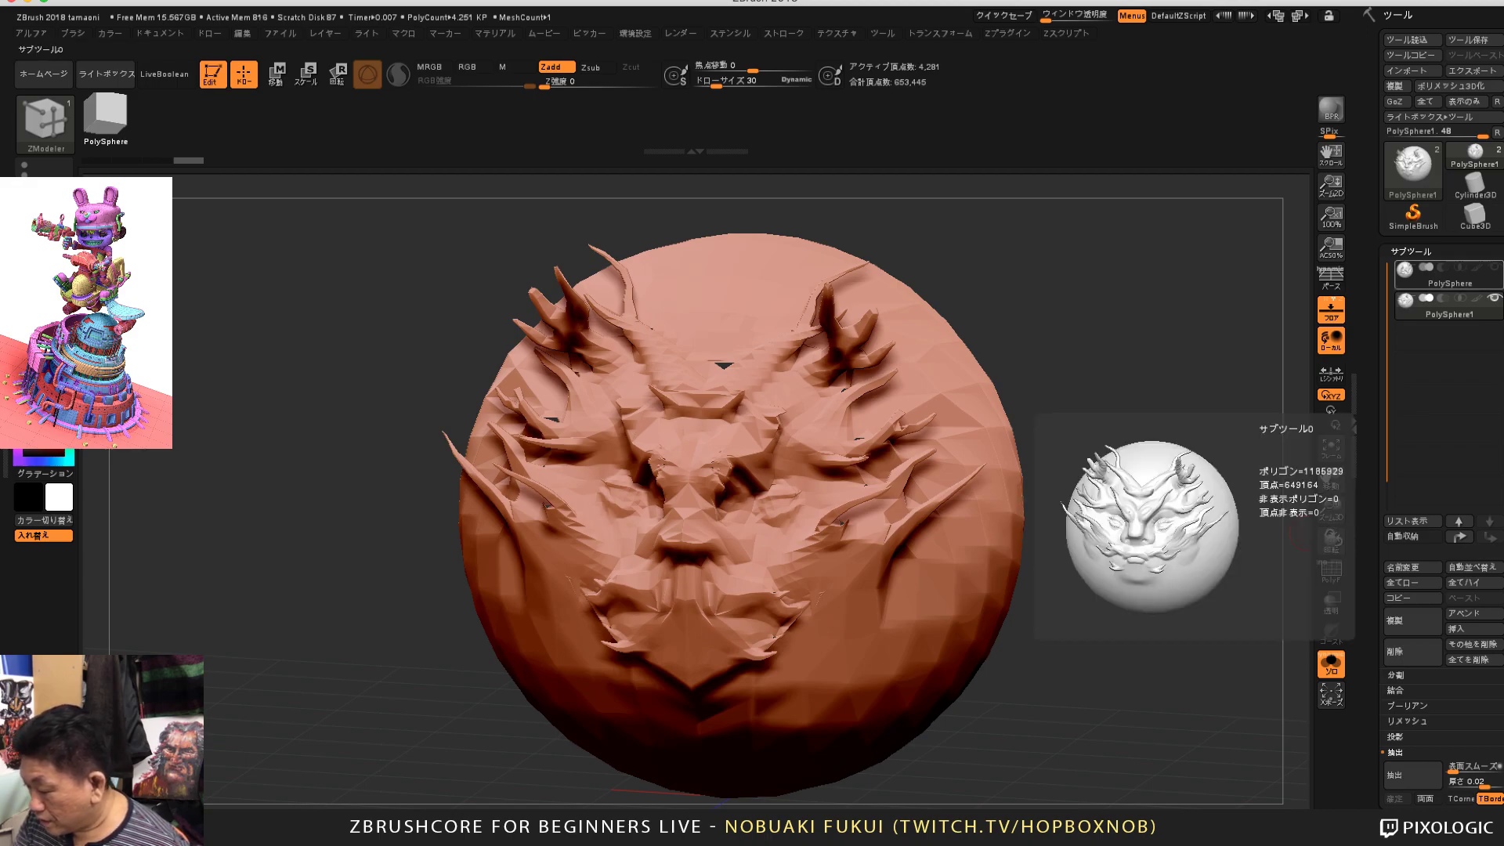
pyautogui.click(1495, 267)
pyautogui.moveTo(1244, 476); pyautogui.dragTo(1230, 485)
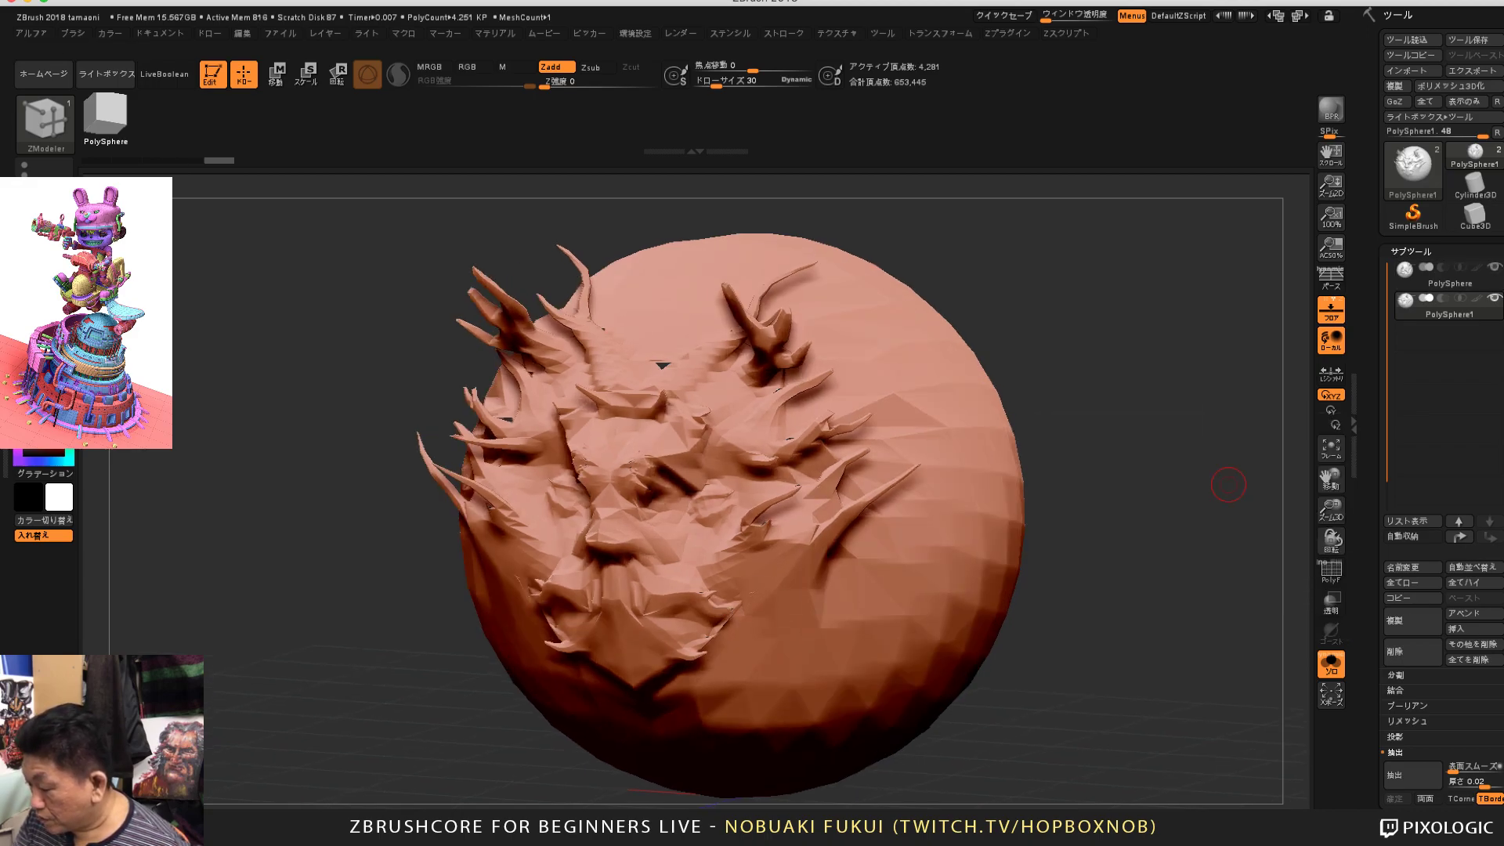
# Step: Compare the original sculpt with its remeshed copy by alternating the active subtool, ending on the original
pyautogui.click(1450, 278)
pyautogui.click(1449, 276)
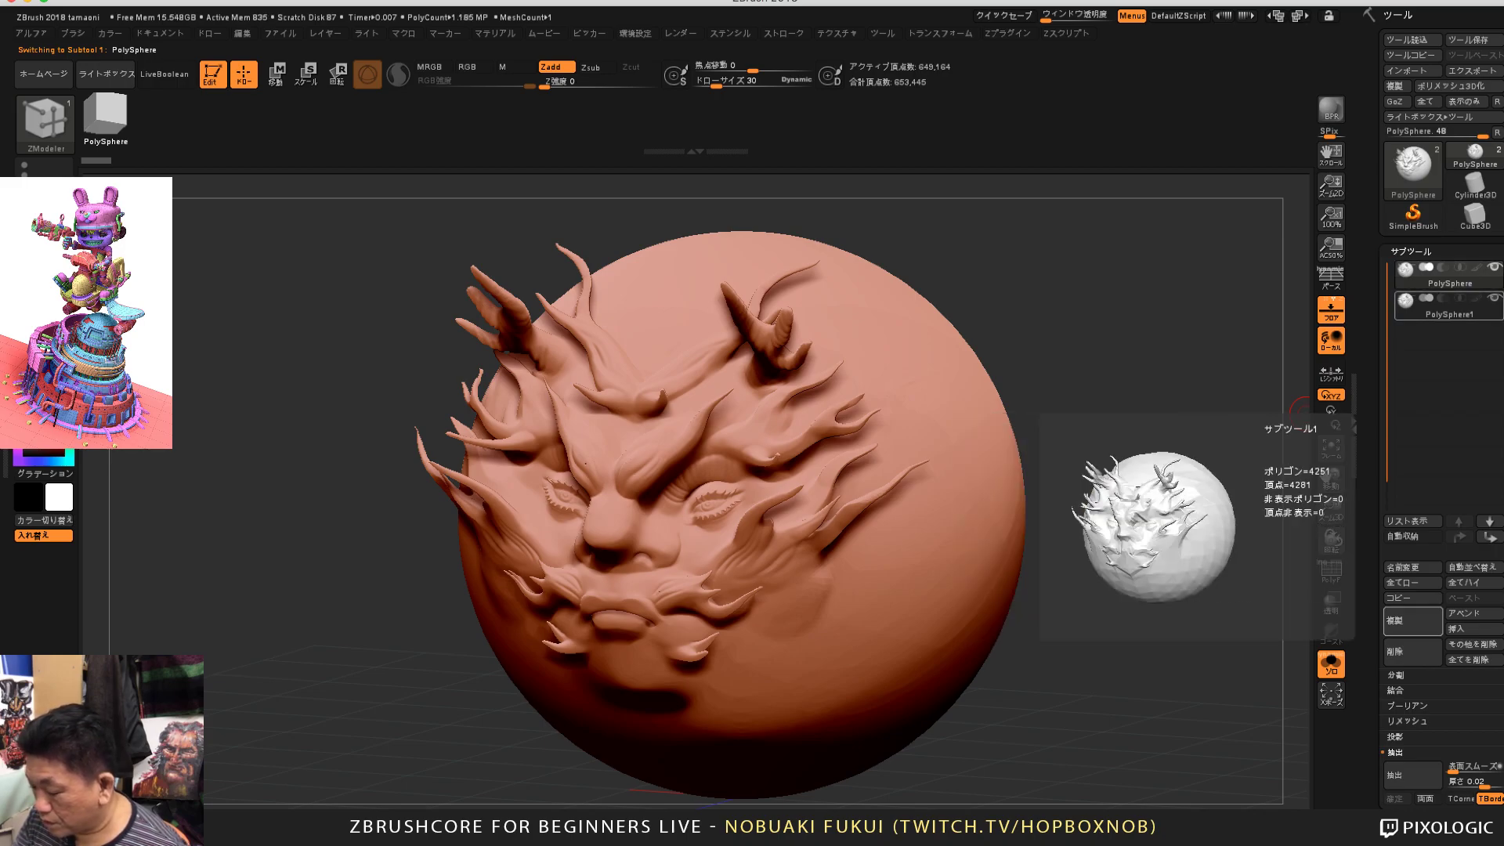
pyautogui.click(1450, 306)
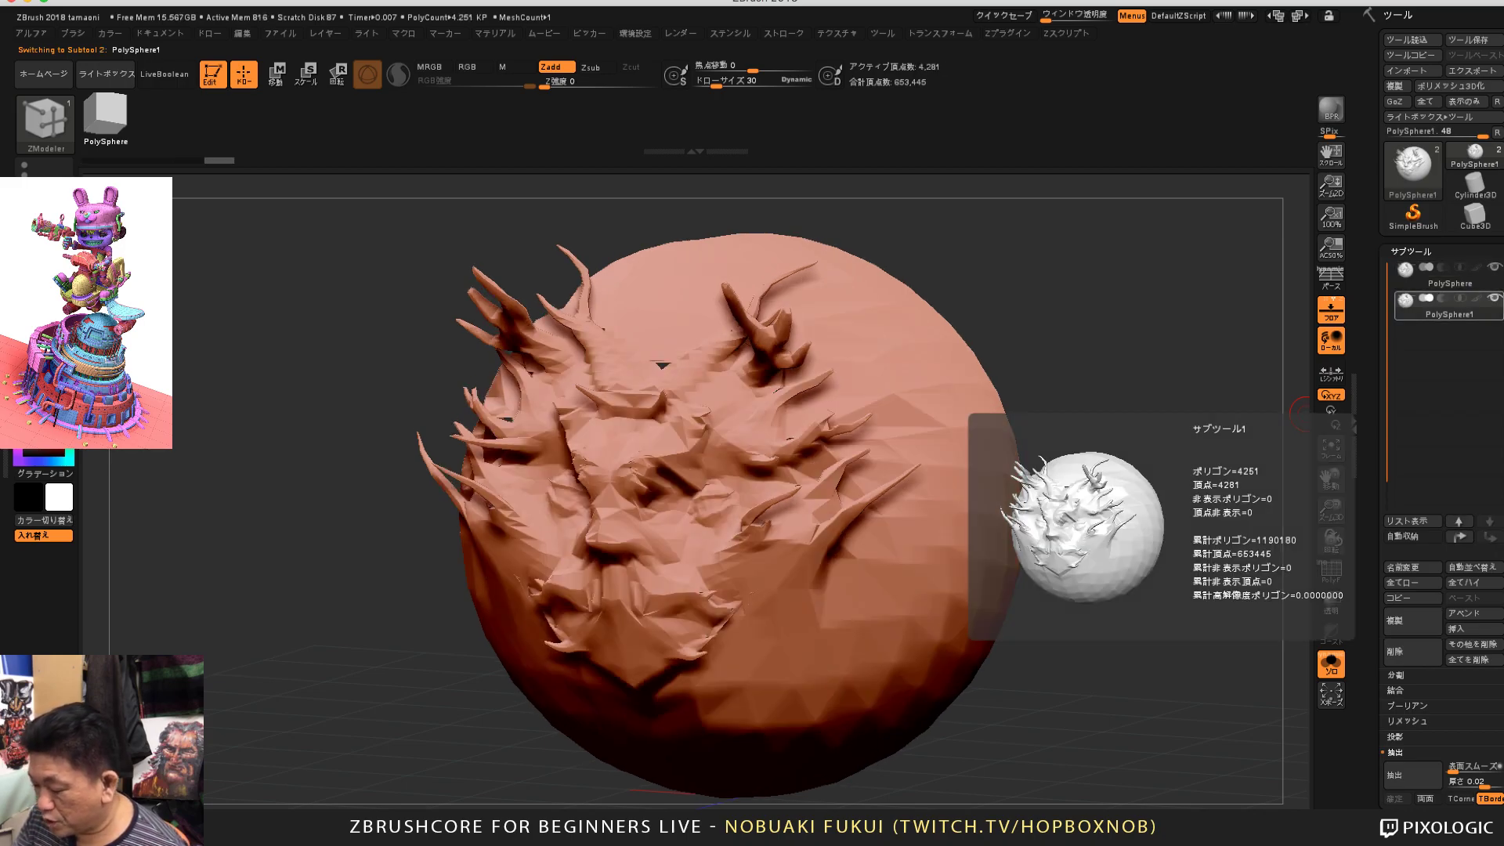
pyautogui.keyDown('alt'); pyautogui.moveTo(1219, 544); pyautogui.dragTo(1255, 487); pyautogui.keyUp('alt')
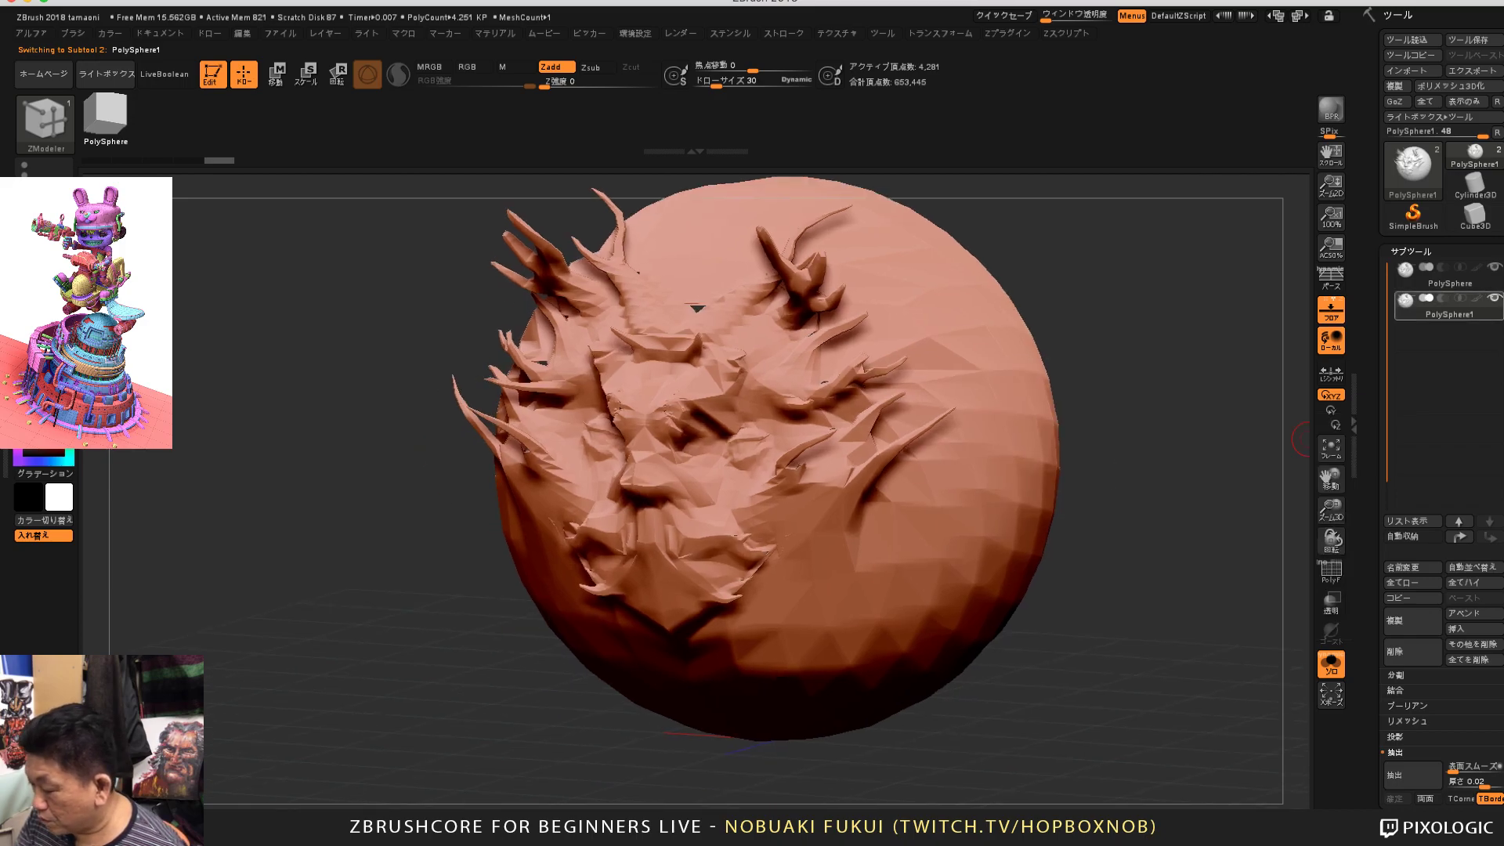
pyautogui.click(1450, 274)
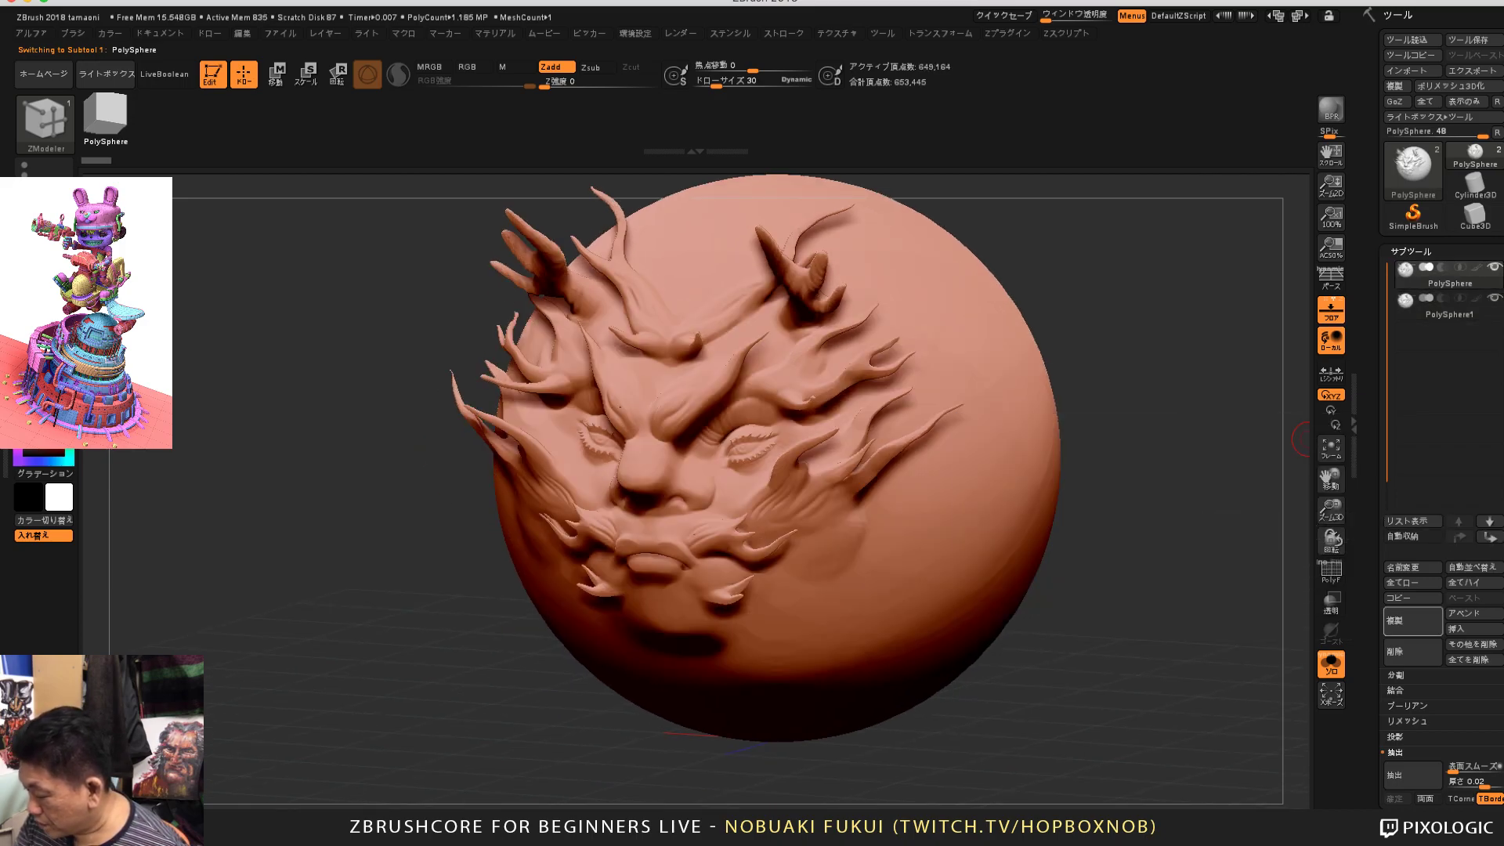
pyautogui.scroll(-2, 1413, 533)
pyautogui.scroll(-3, 1442, 470)
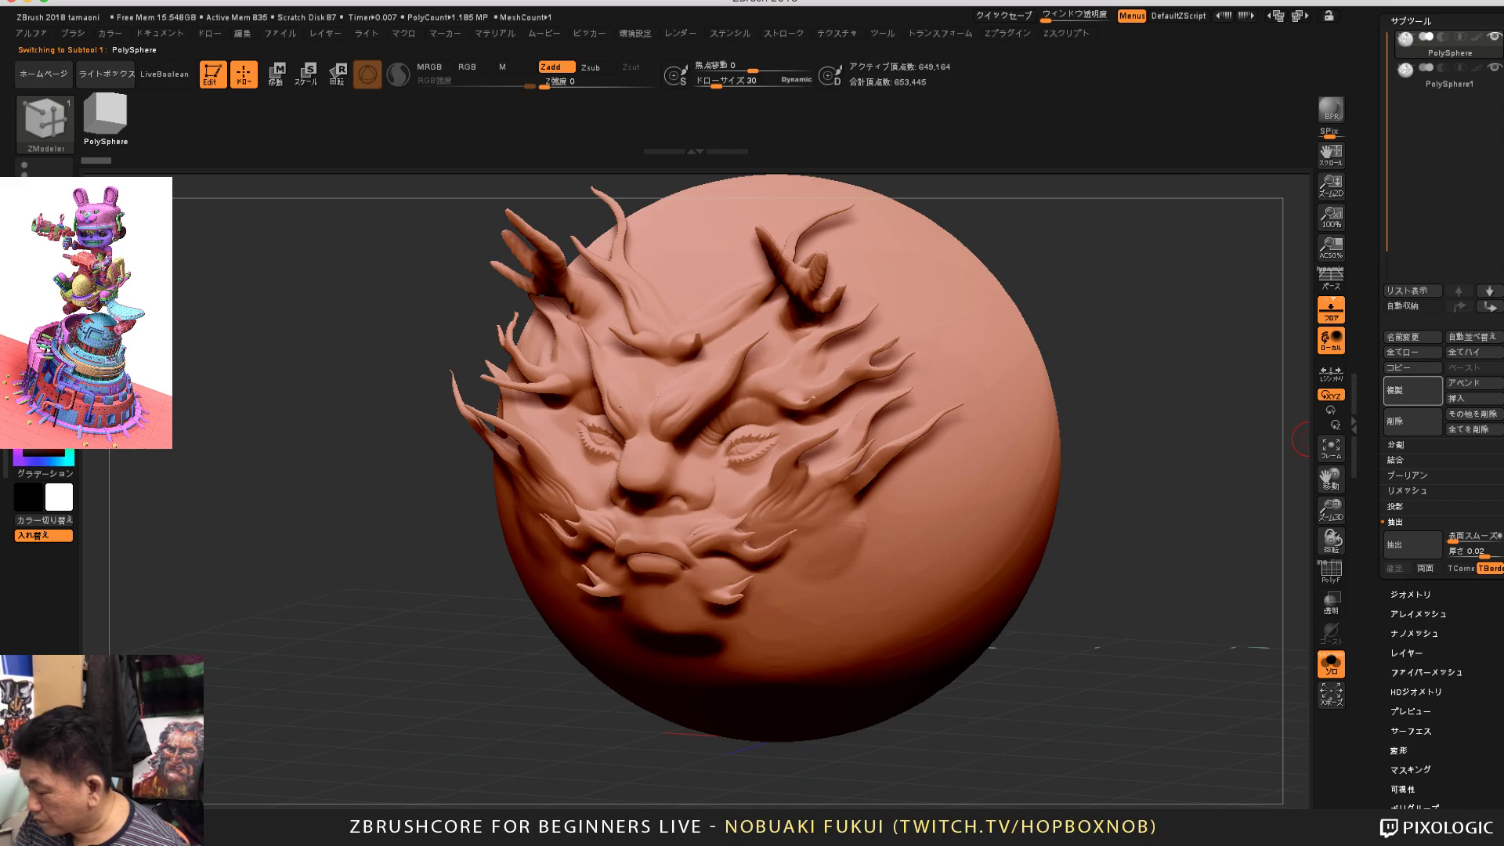
# Step: Compare the original PolySphere with the remeshed PolySphere1 by alternating the active subtool, ending on the remeshed copy
pyautogui.scroll(5, 1442, 470)
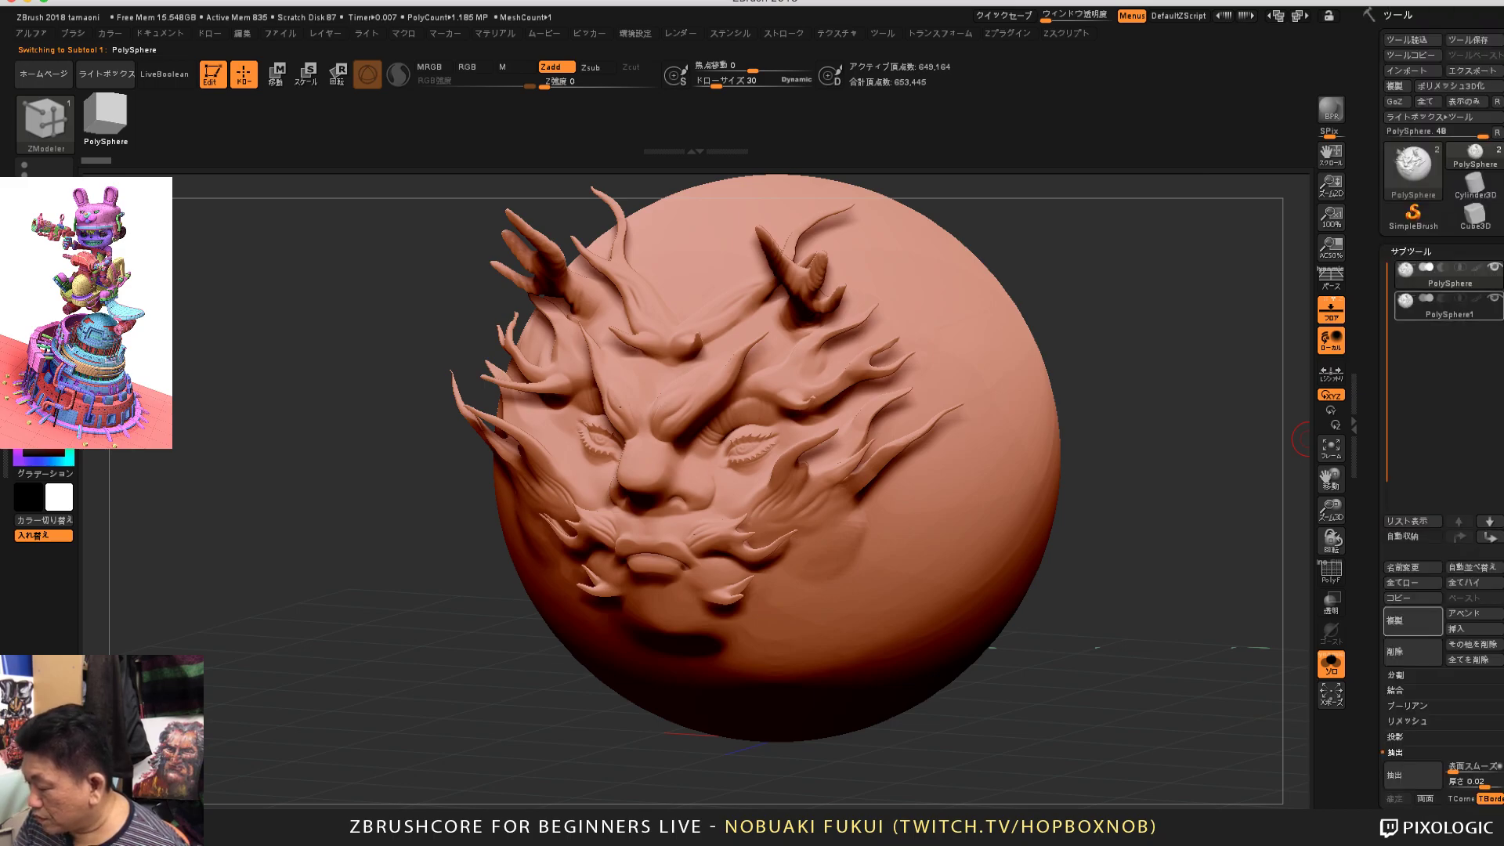
pyautogui.click(1449, 307)
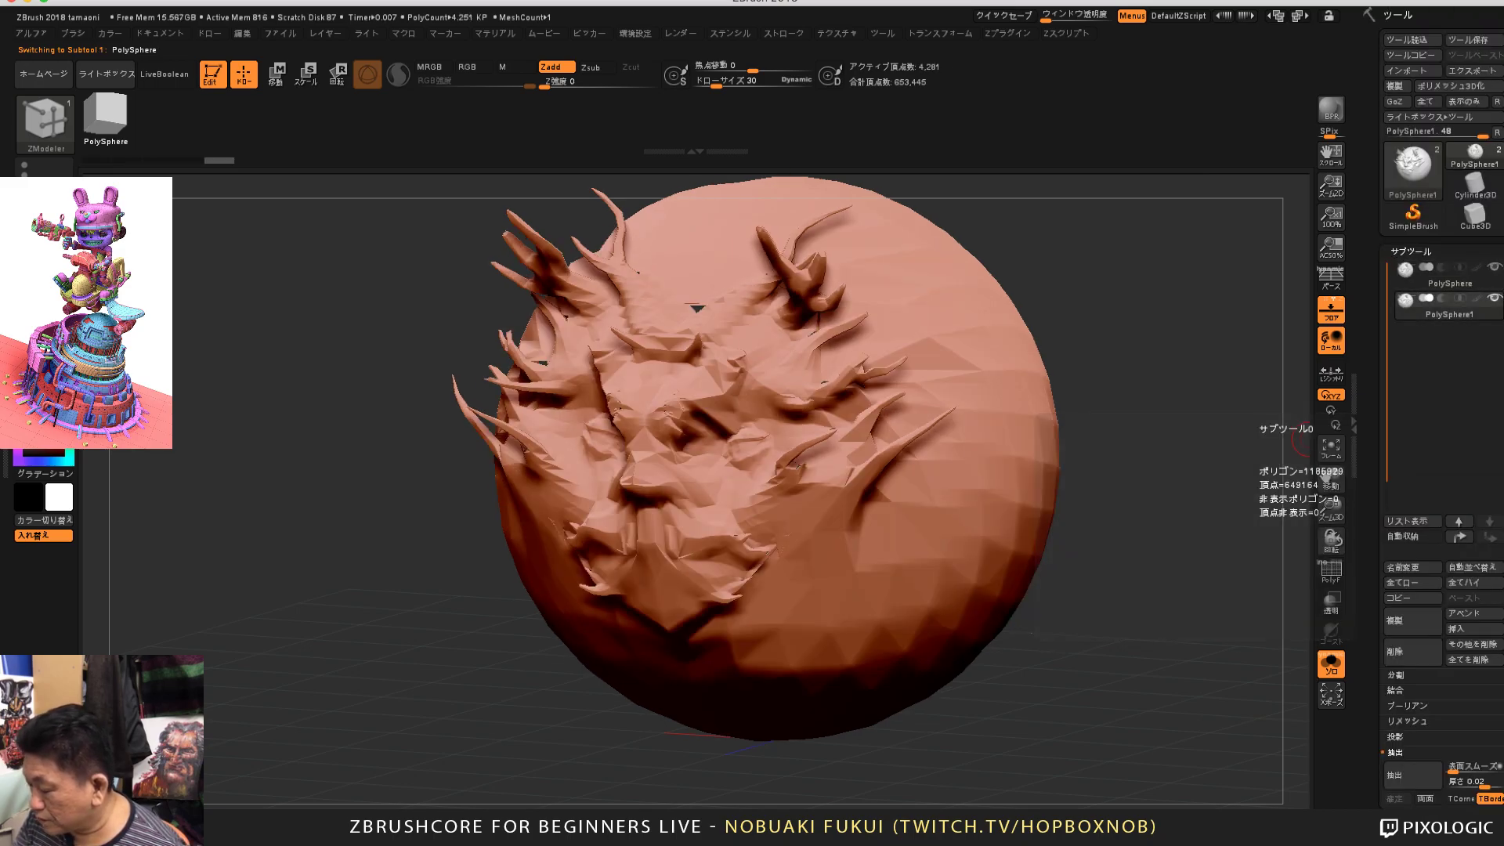
pyautogui.click(1449, 276)
pyautogui.click(1449, 308)
pyautogui.click(1450, 276)
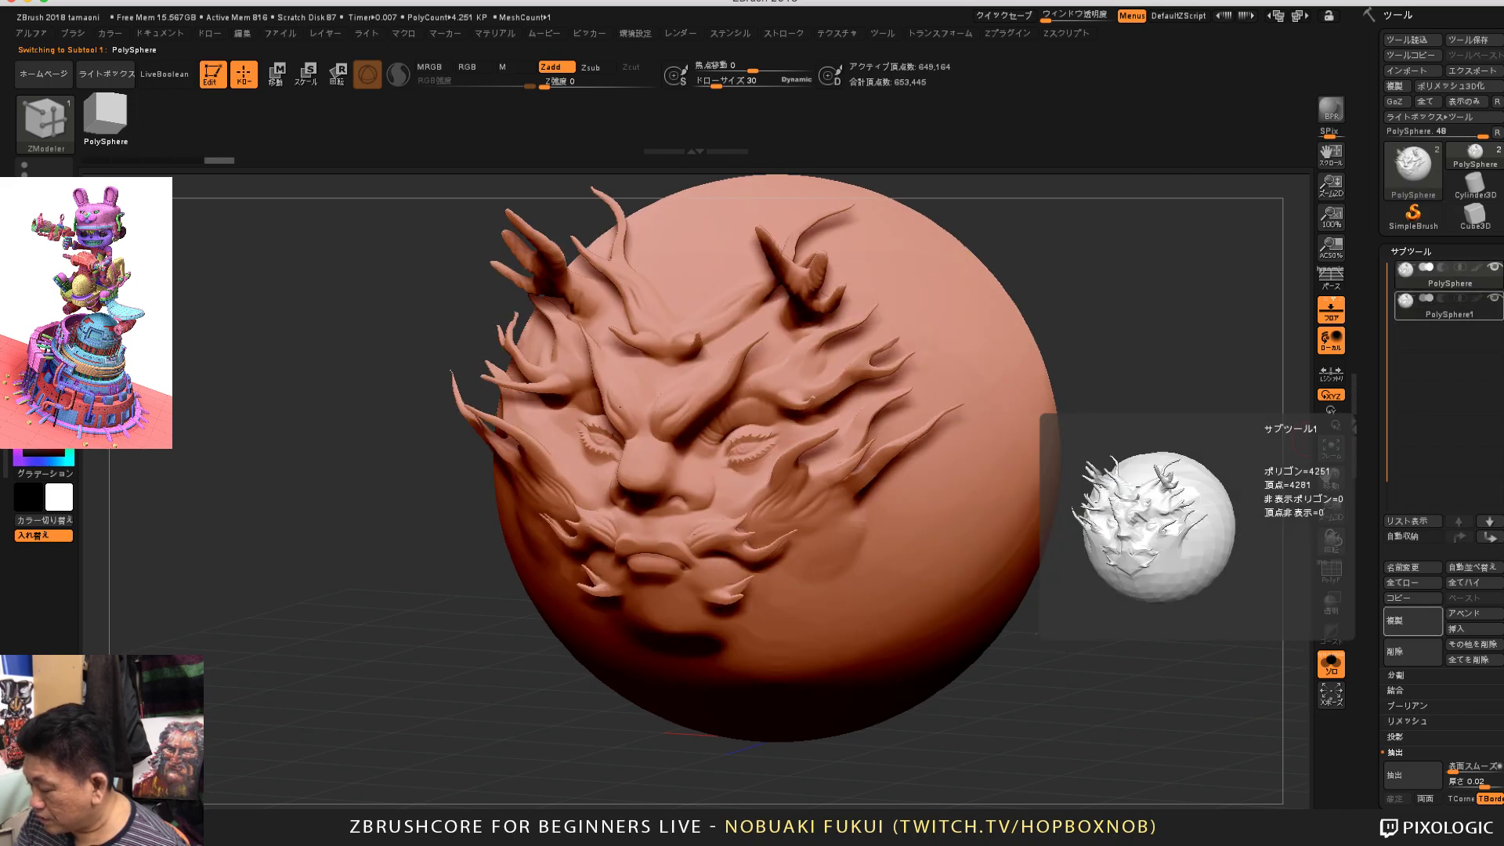
pyautogui.click(1449, 307)
# Step: Turn off Solo mode, hide the original PolySphere subtool, and isolate the remeshed copy in Solo mode again
pyautogui.click(1331, 662)
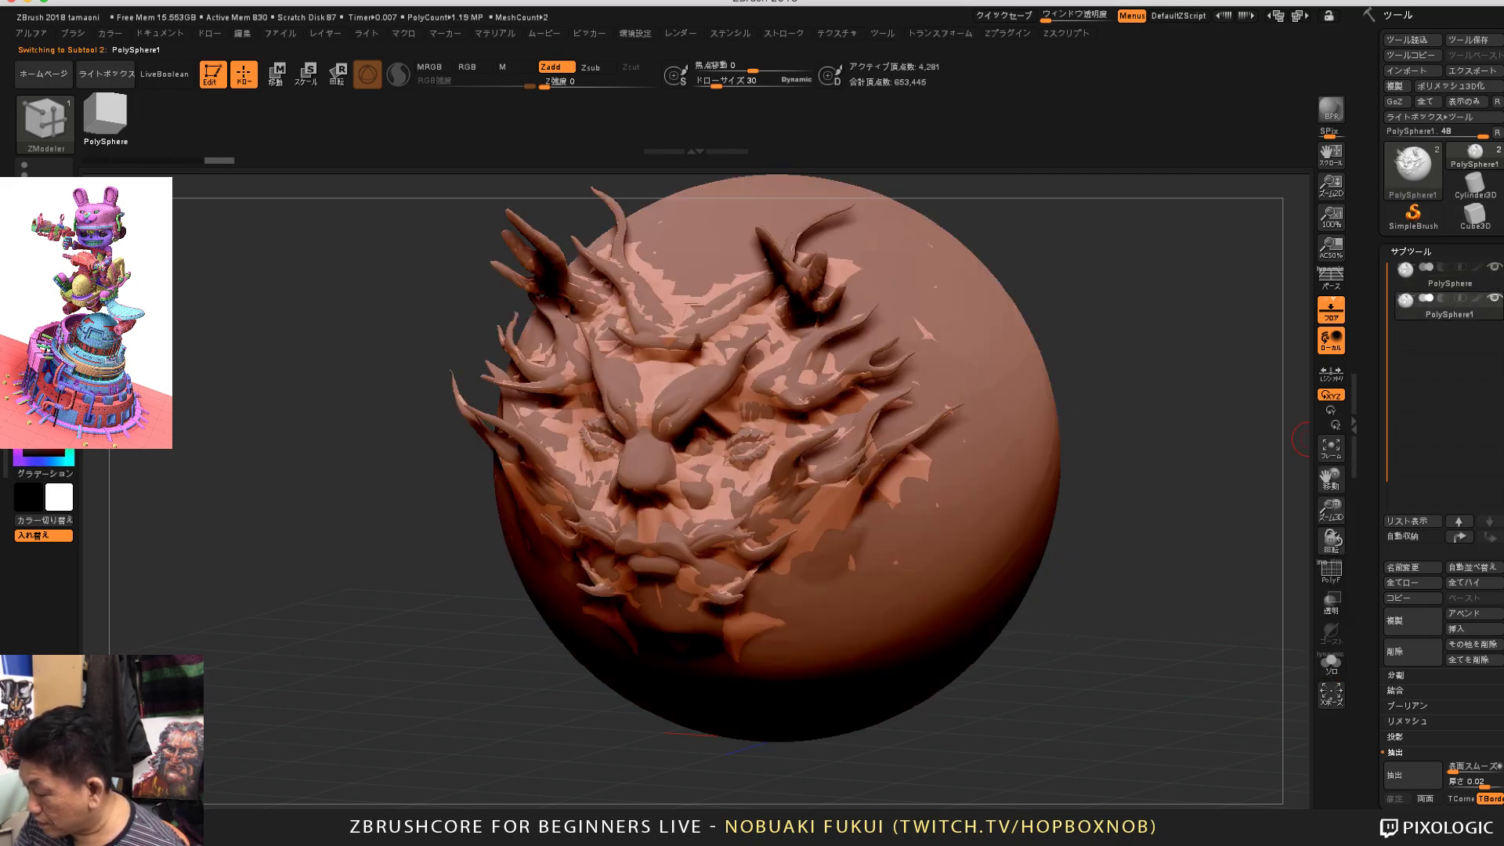
pyautogui.click(1495, 267)
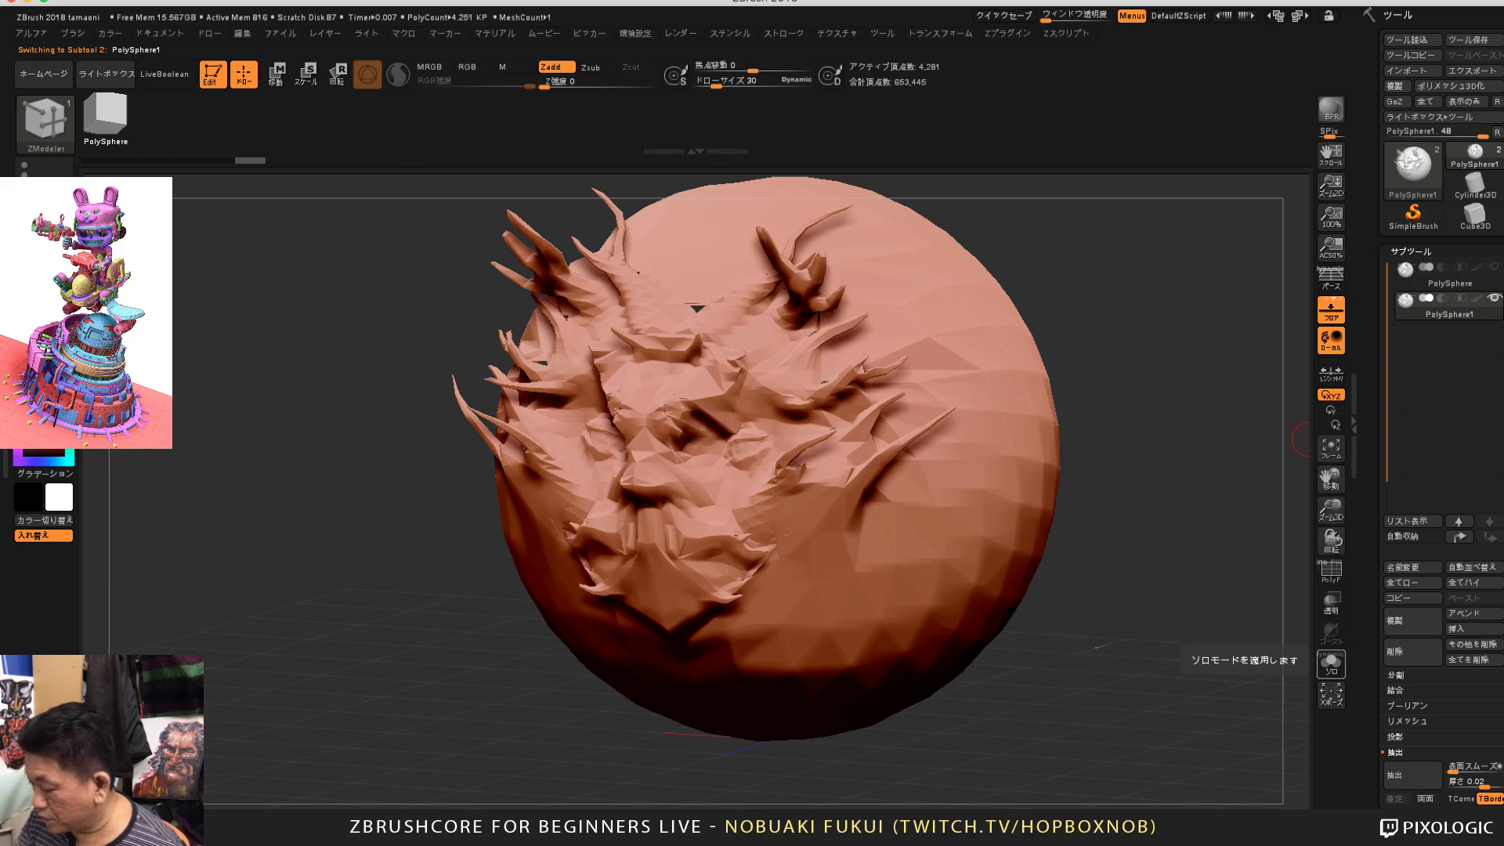
pyautogui.click(1332, 664)
# Step: Try subdividing the remeshed copy once, and return it to its undivided mesh
pyautogui.scroll(-10, 1442, 408)
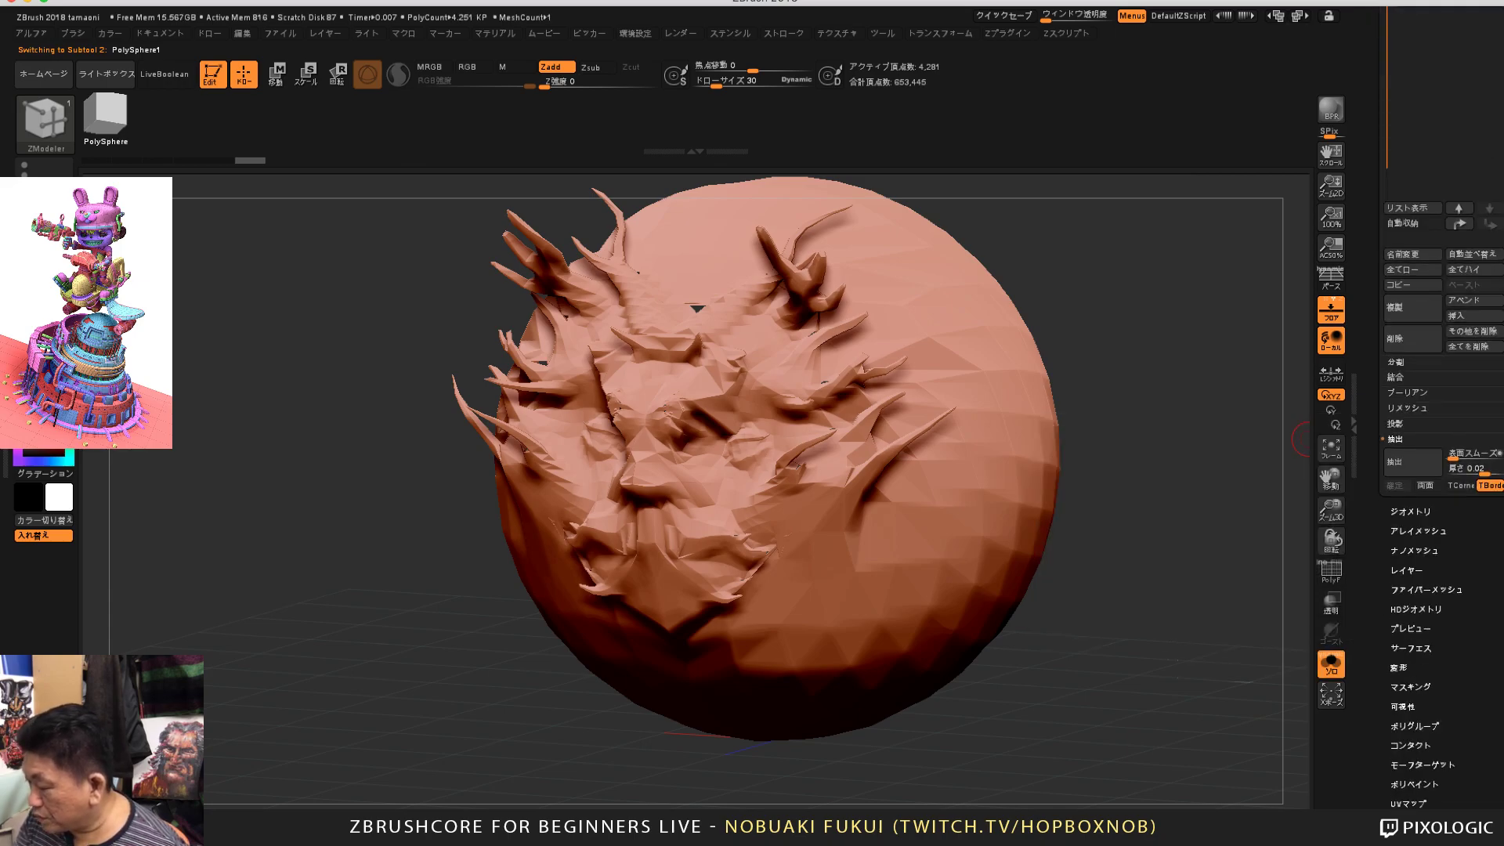
pyautogui.scroll(5, 1442, 407)
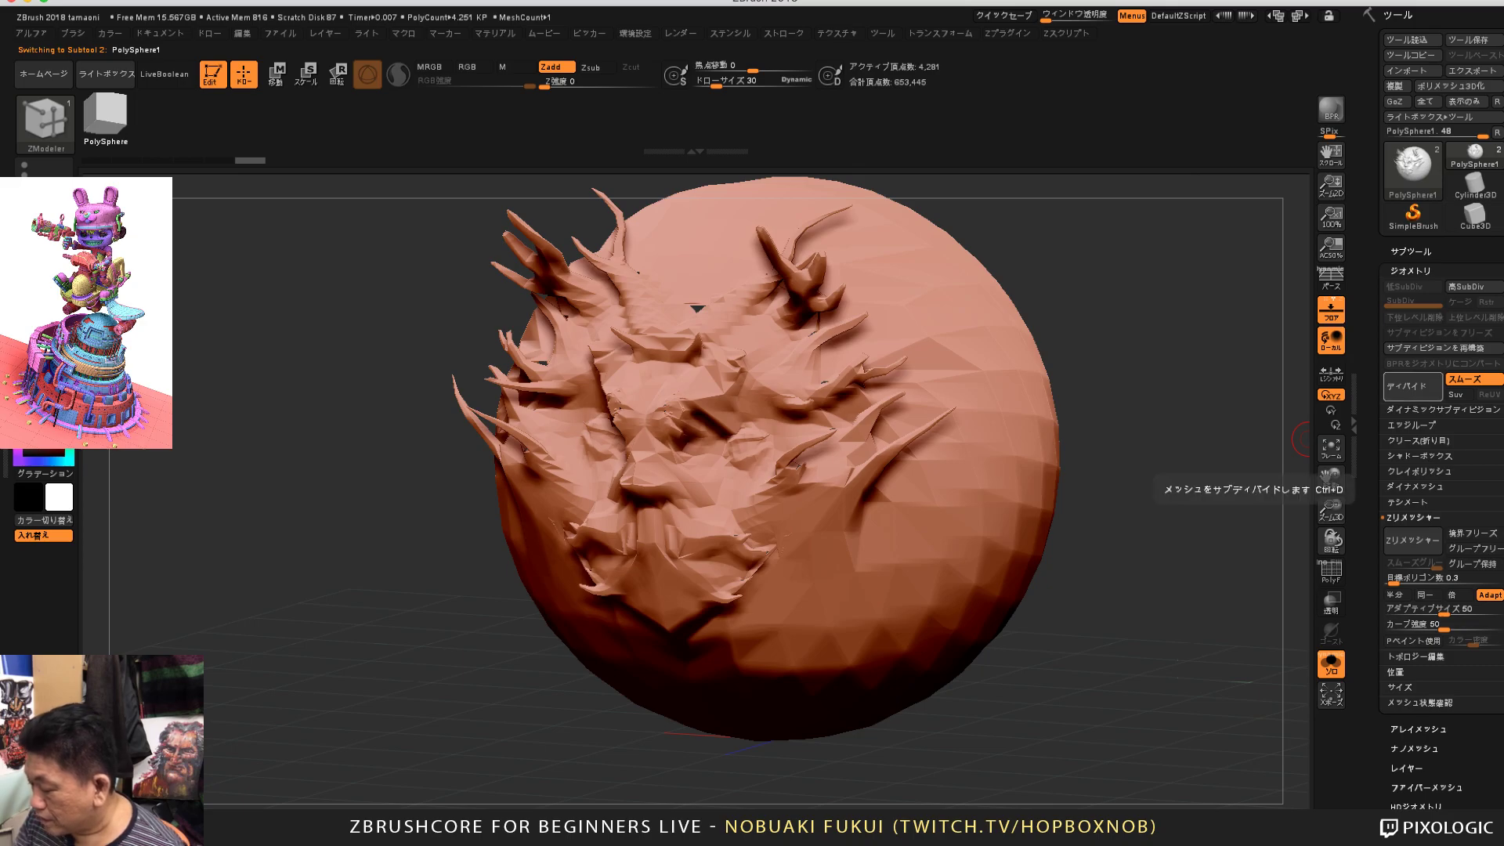
pyautogui.click(1410, 387)
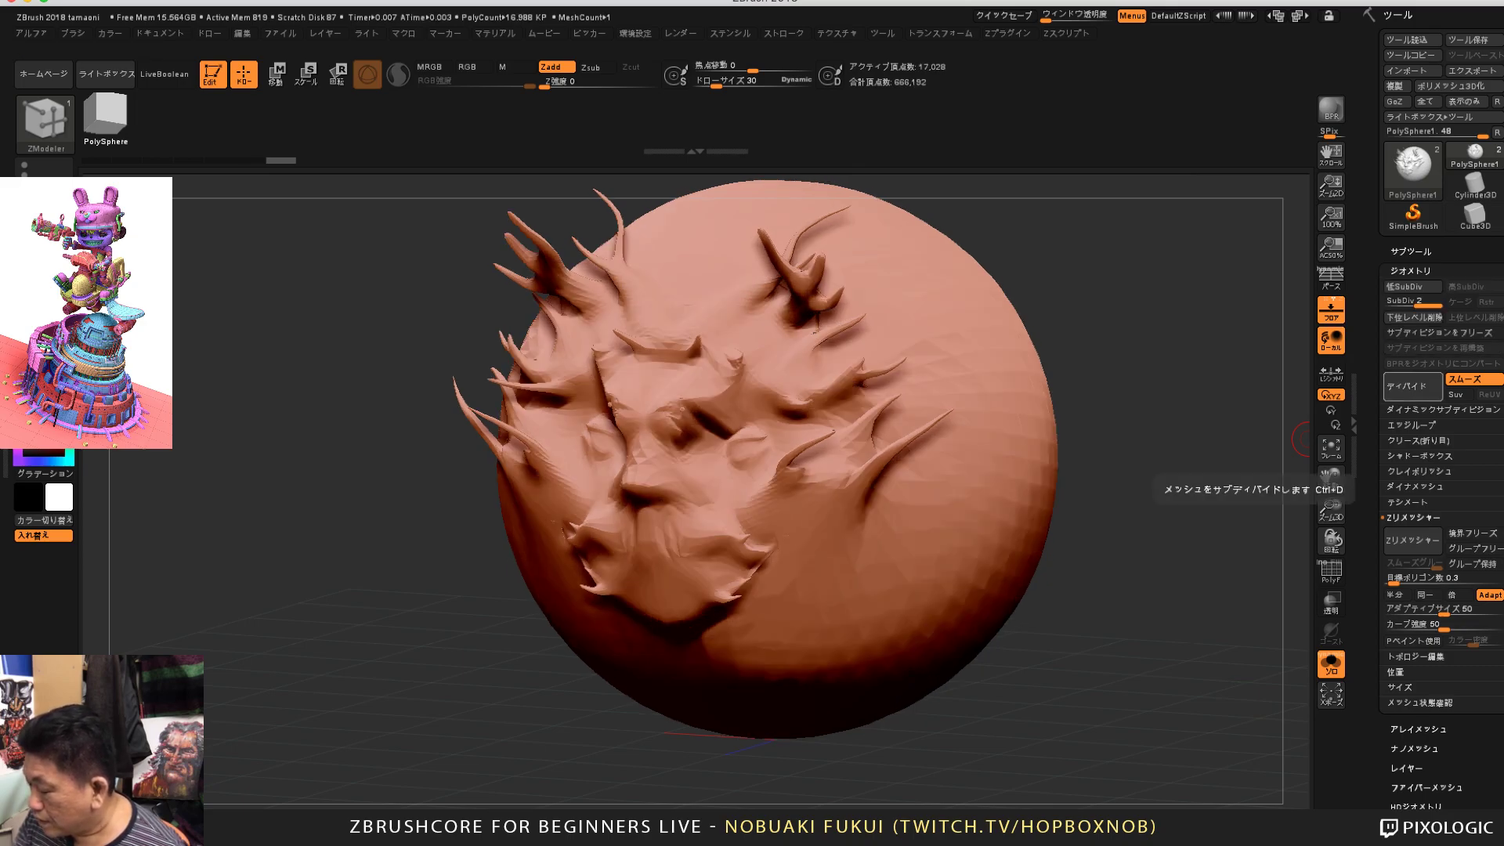
pyautogui.click(1411, 252)
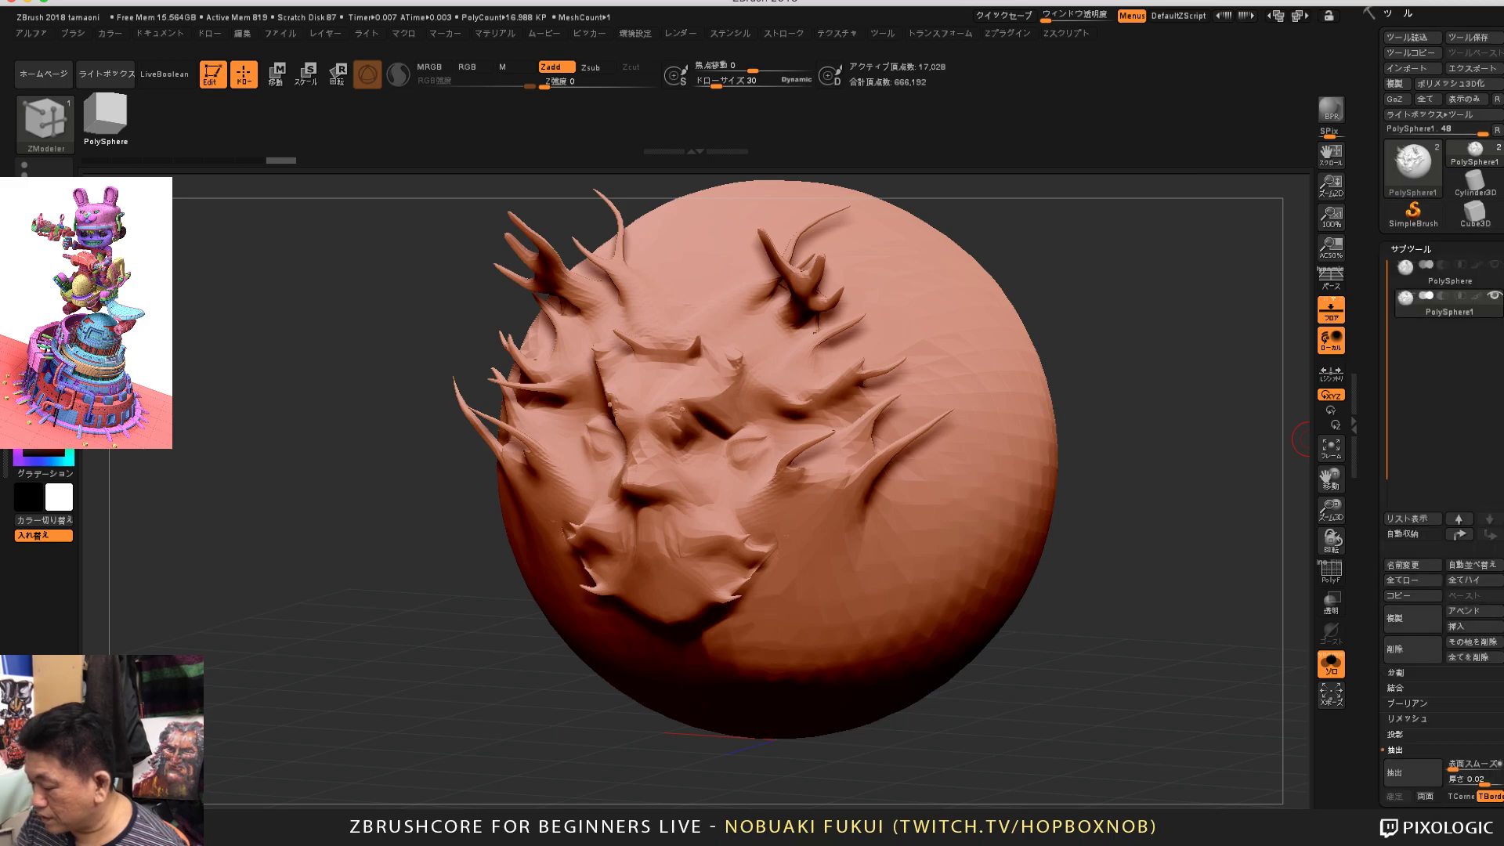
pyautogui.hotkey('shift', 'd')
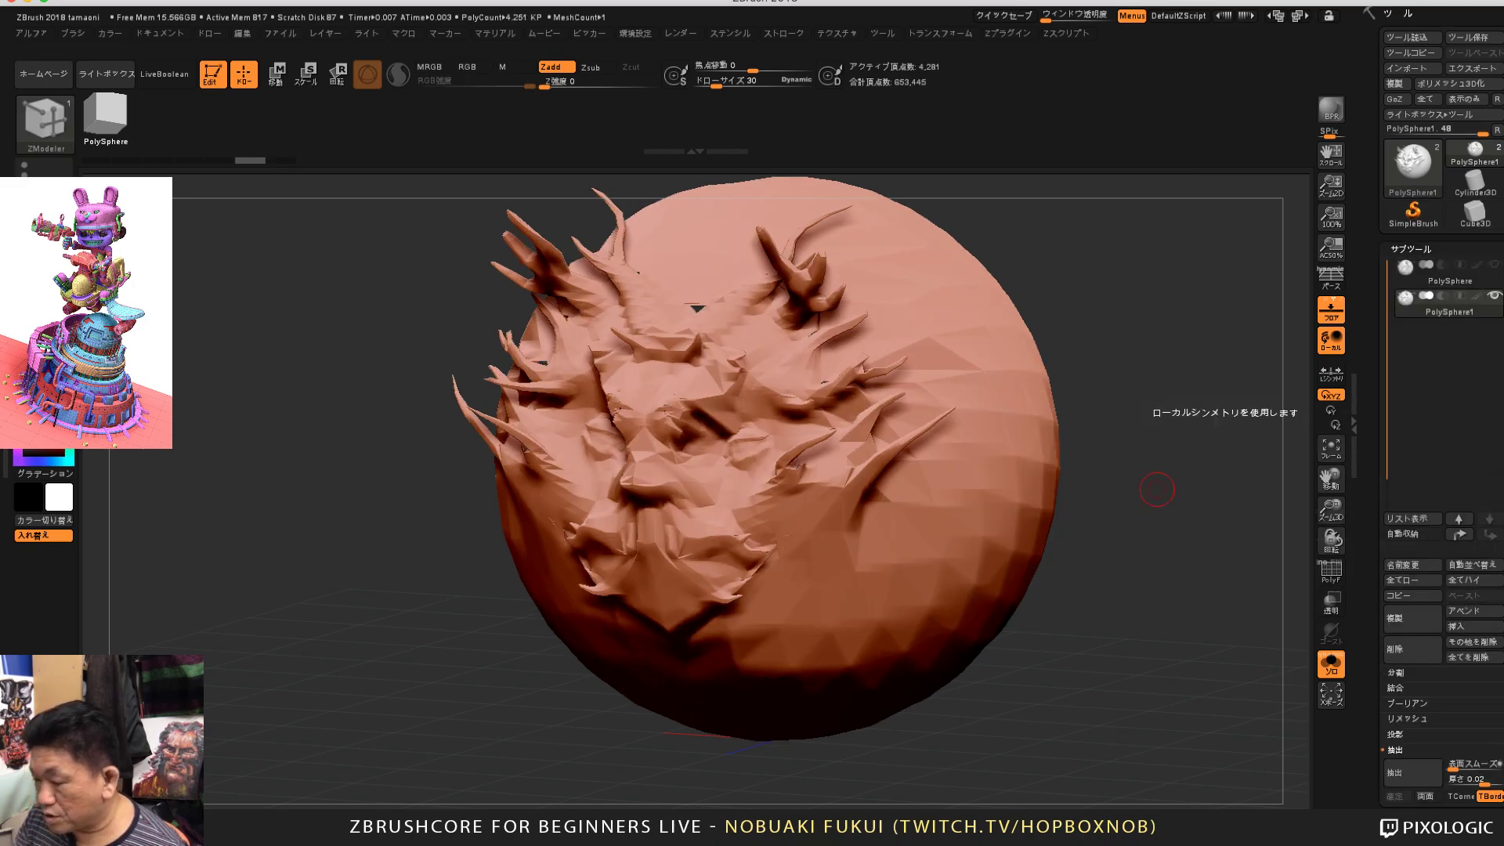
pyautogui.moveTo(1183, 524); pyautogui.dragTo(1175, 586)
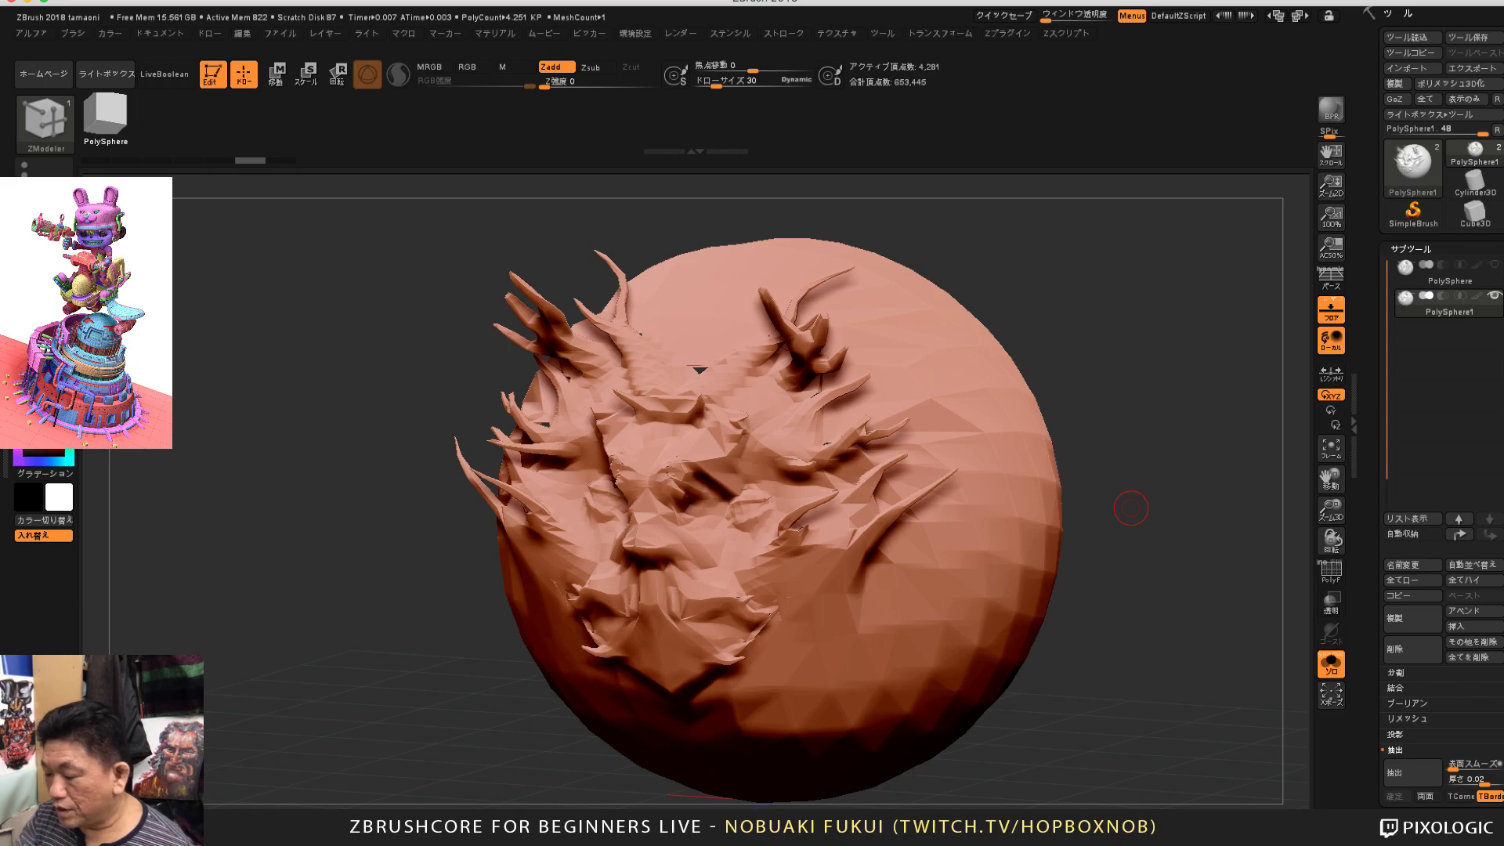
pyautogui.moveTo(1130, 508); pyautogui.dragTo(1137, 417)
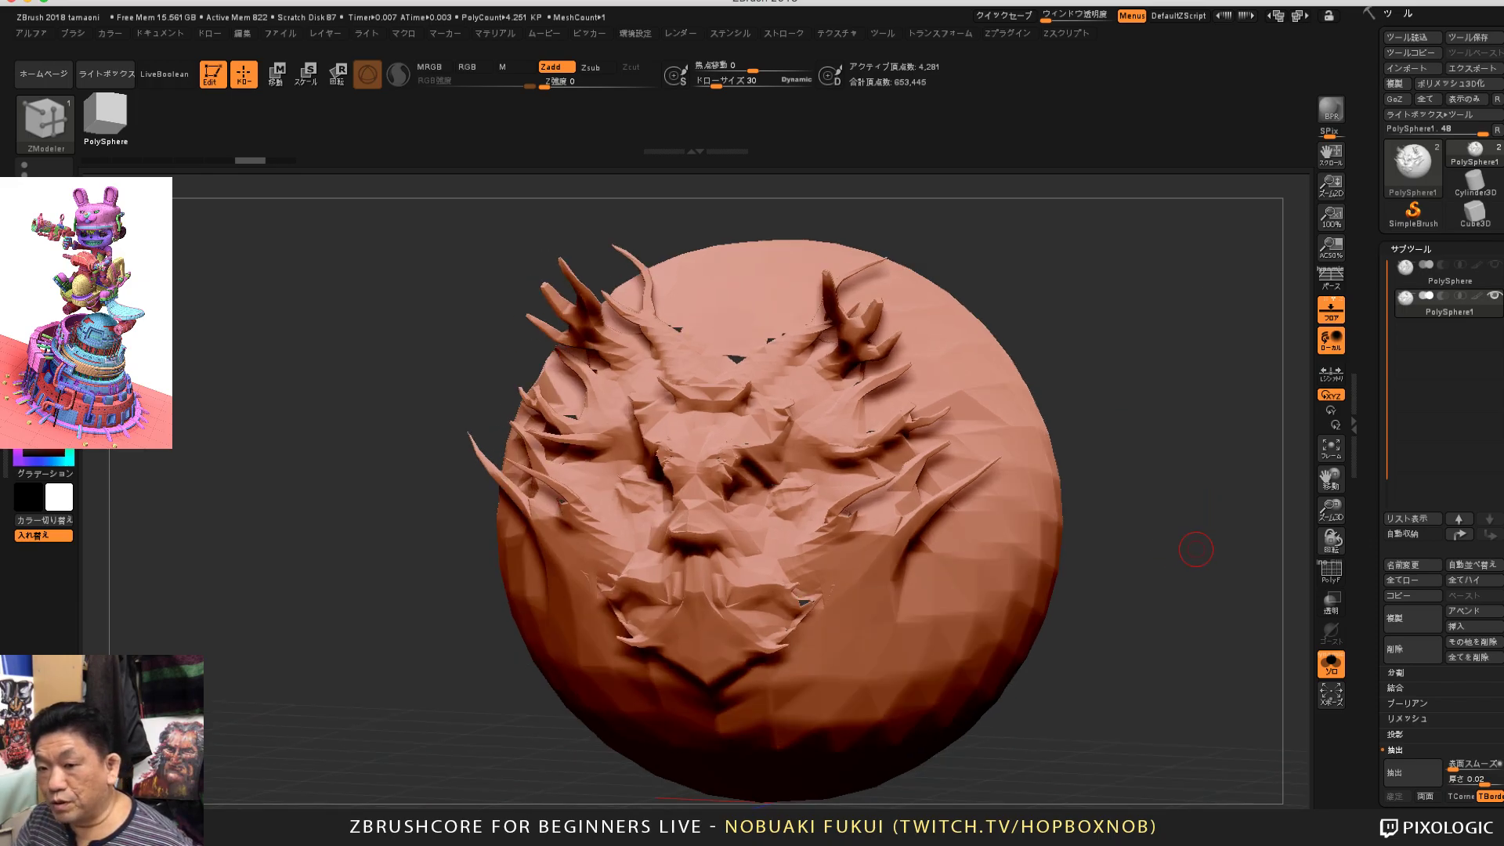
pyautogui.moveTo(1196, 549); pyautogui.dragTo(1150, 562)
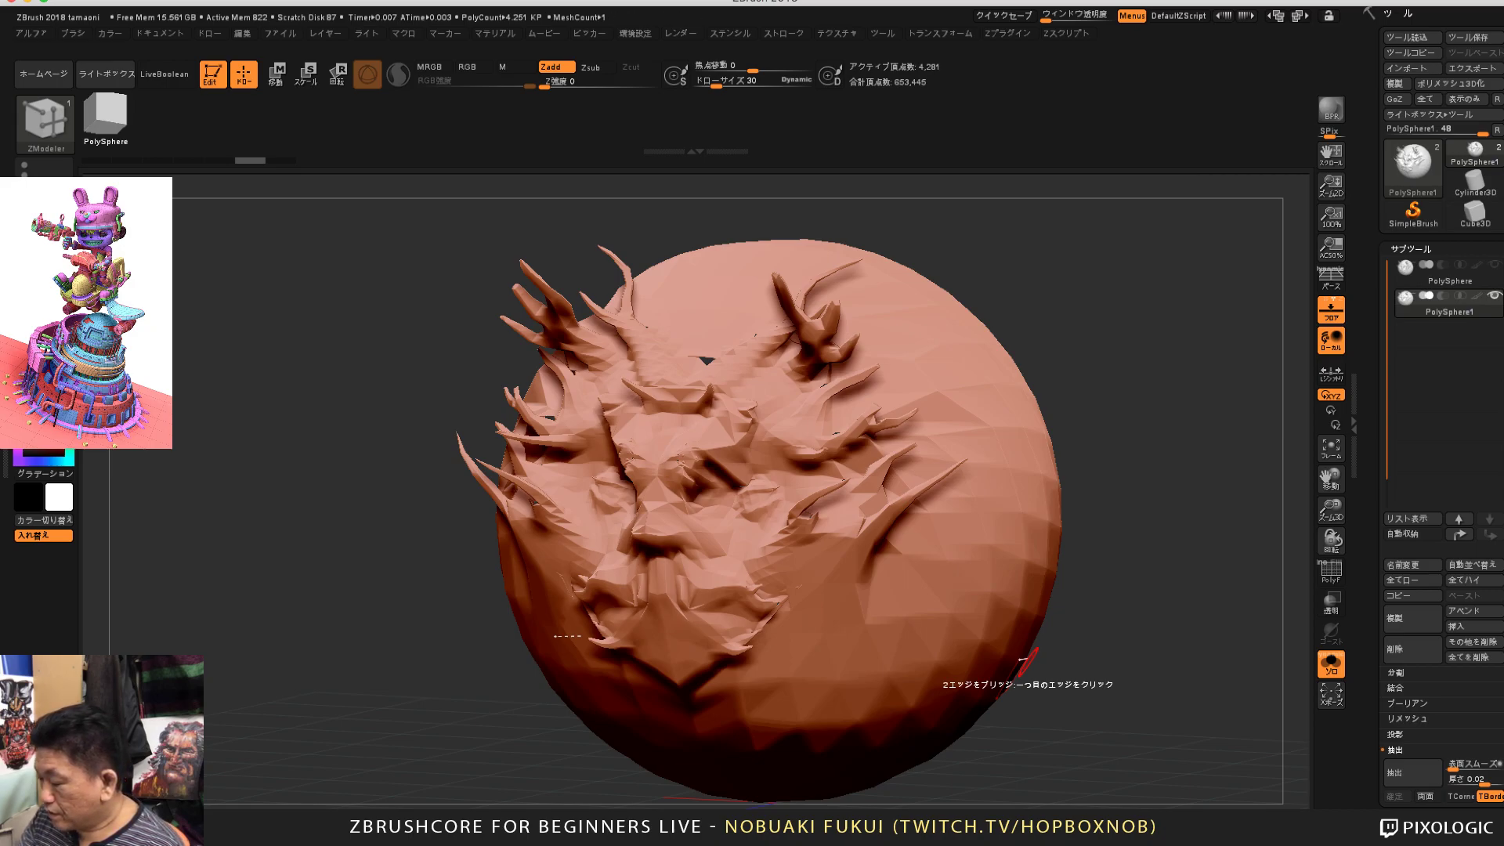
pyautogui.moveTo(1372, 501); pyautogui.dragTo(1371, 487)
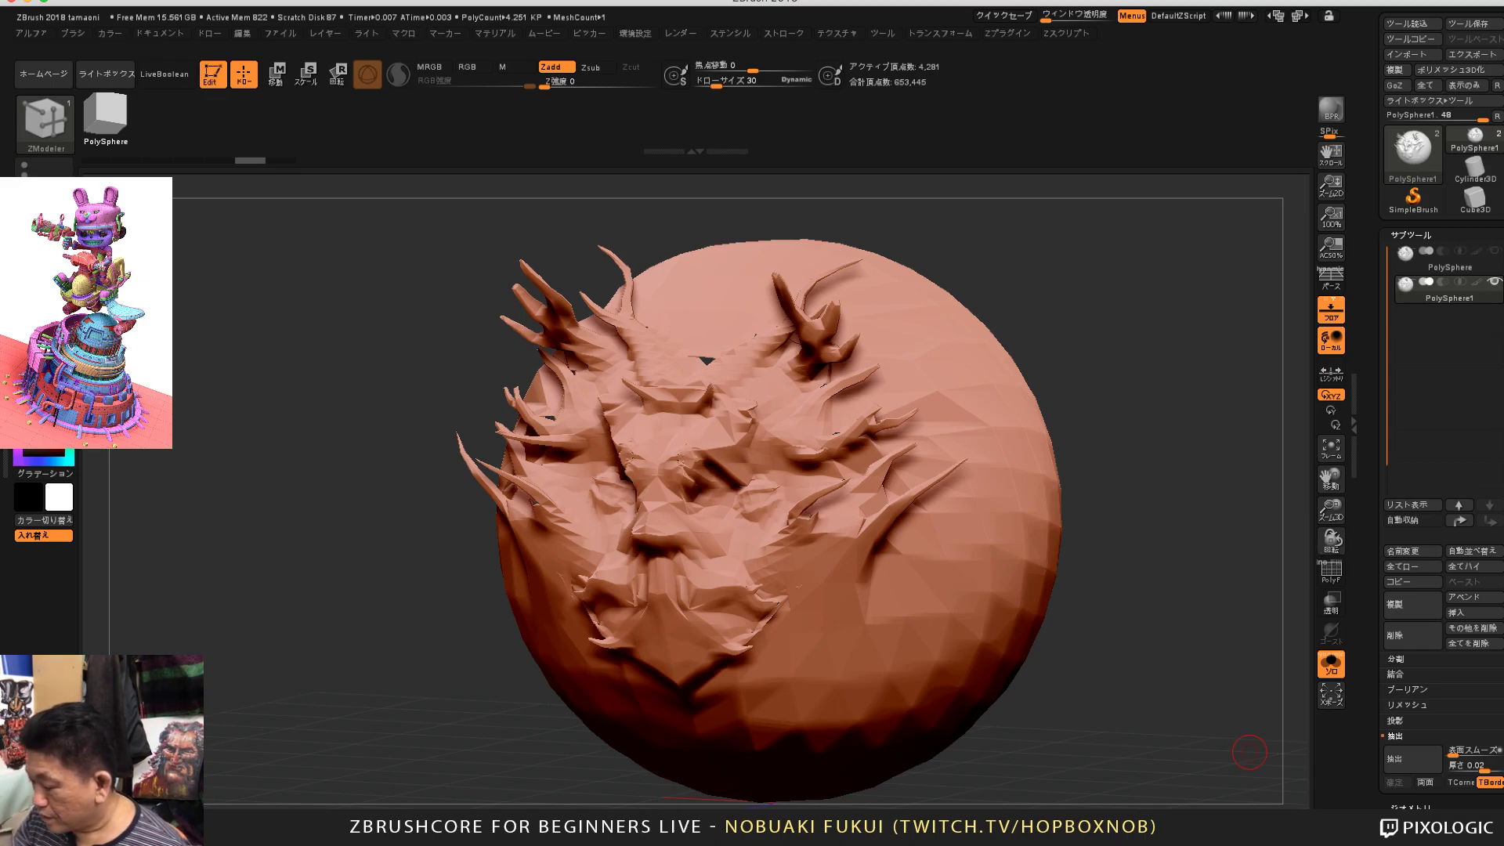
pyautogui.rightClick(1042, 533)
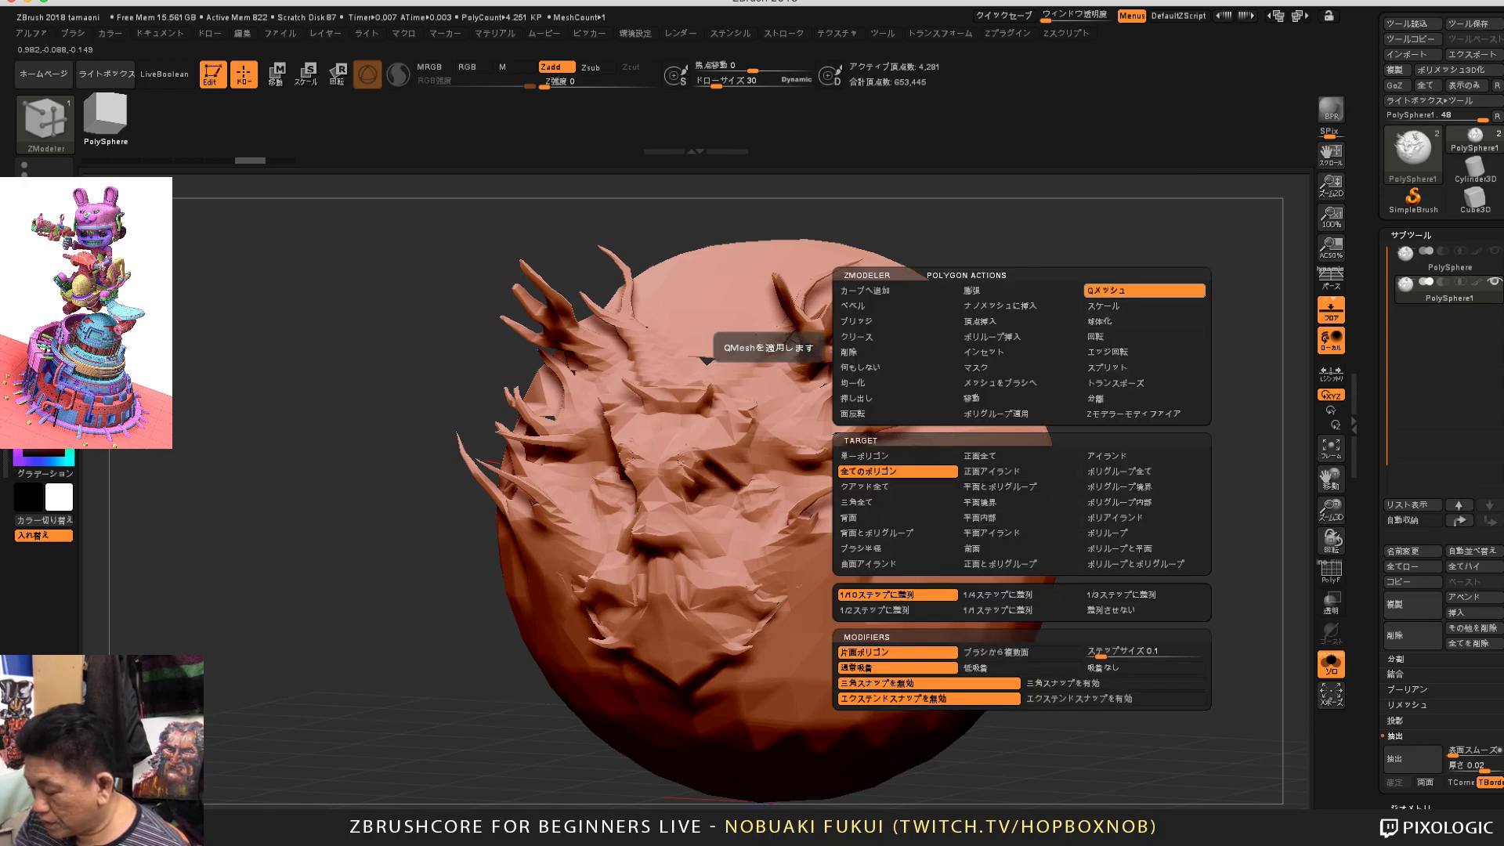
pyautogui.click(1129, 368)
pyautogui.press('space')
pyautogui.press('space')
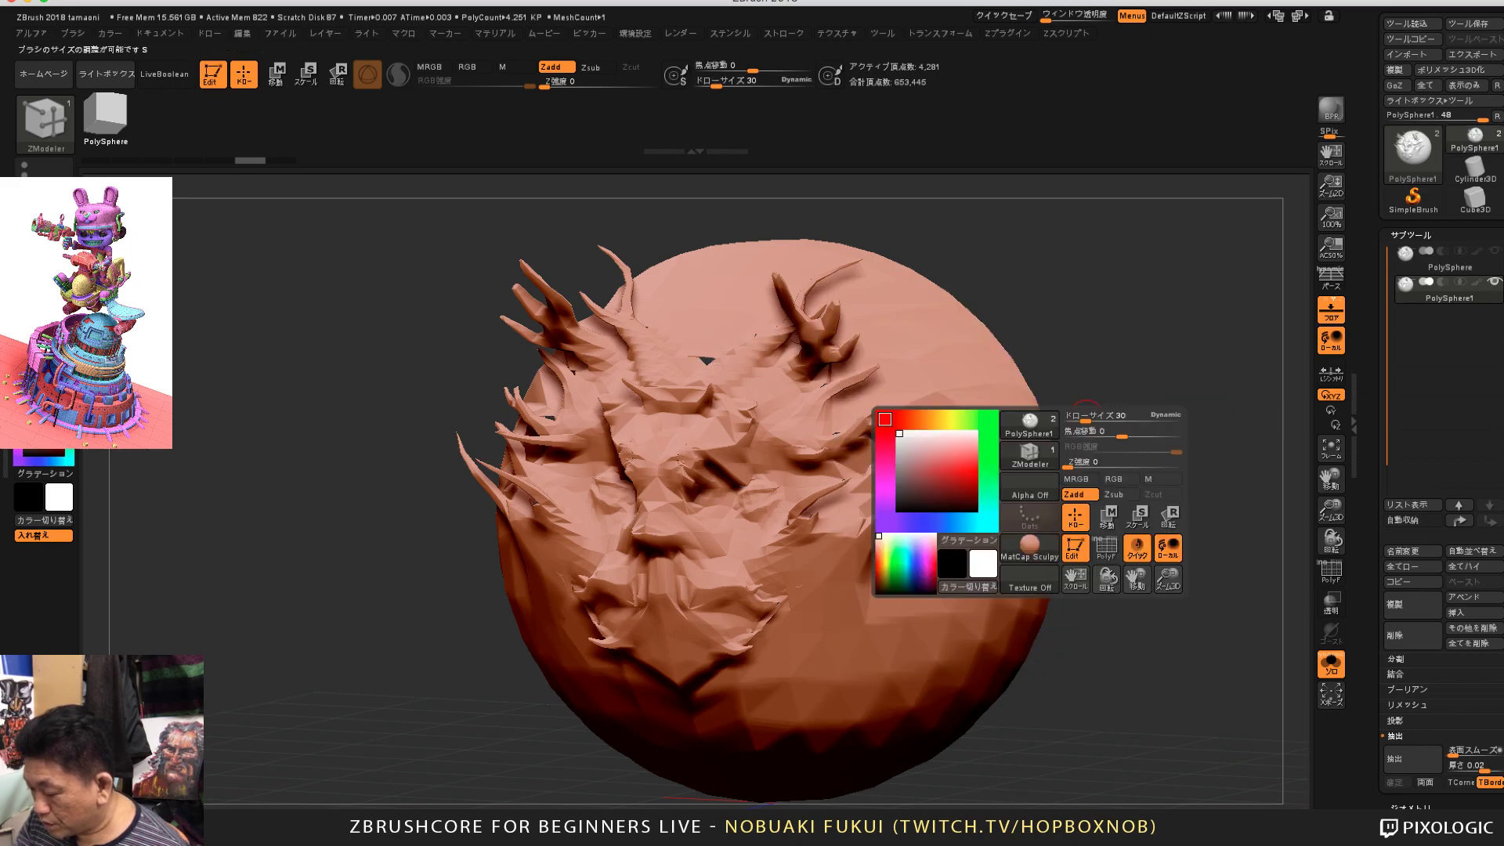
pyautogui.press('space')
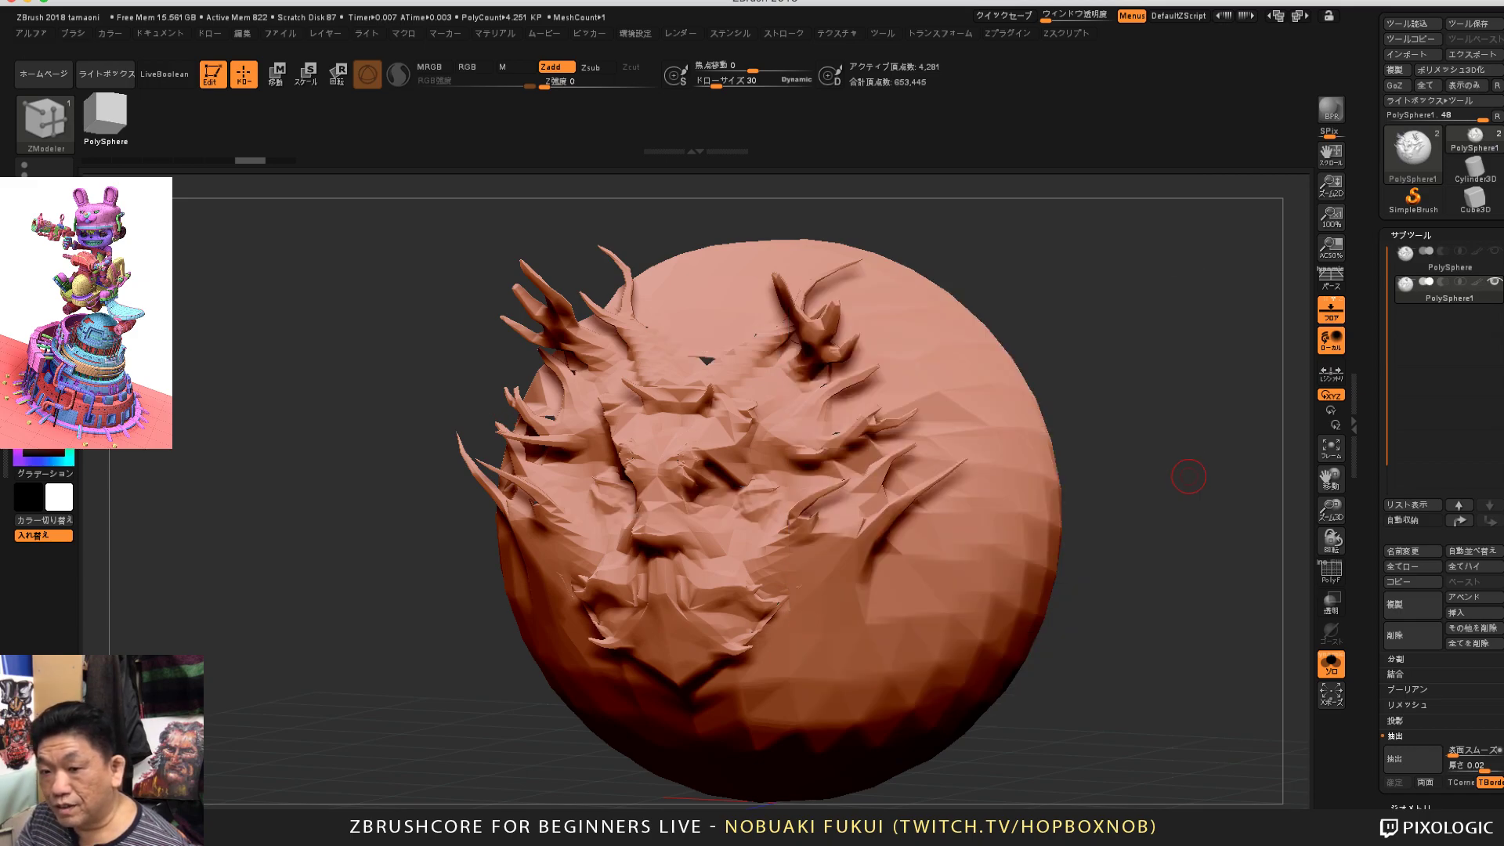
pyautogui.moveTo(1189, 476); pyautogui.dragTo(1183, 576)
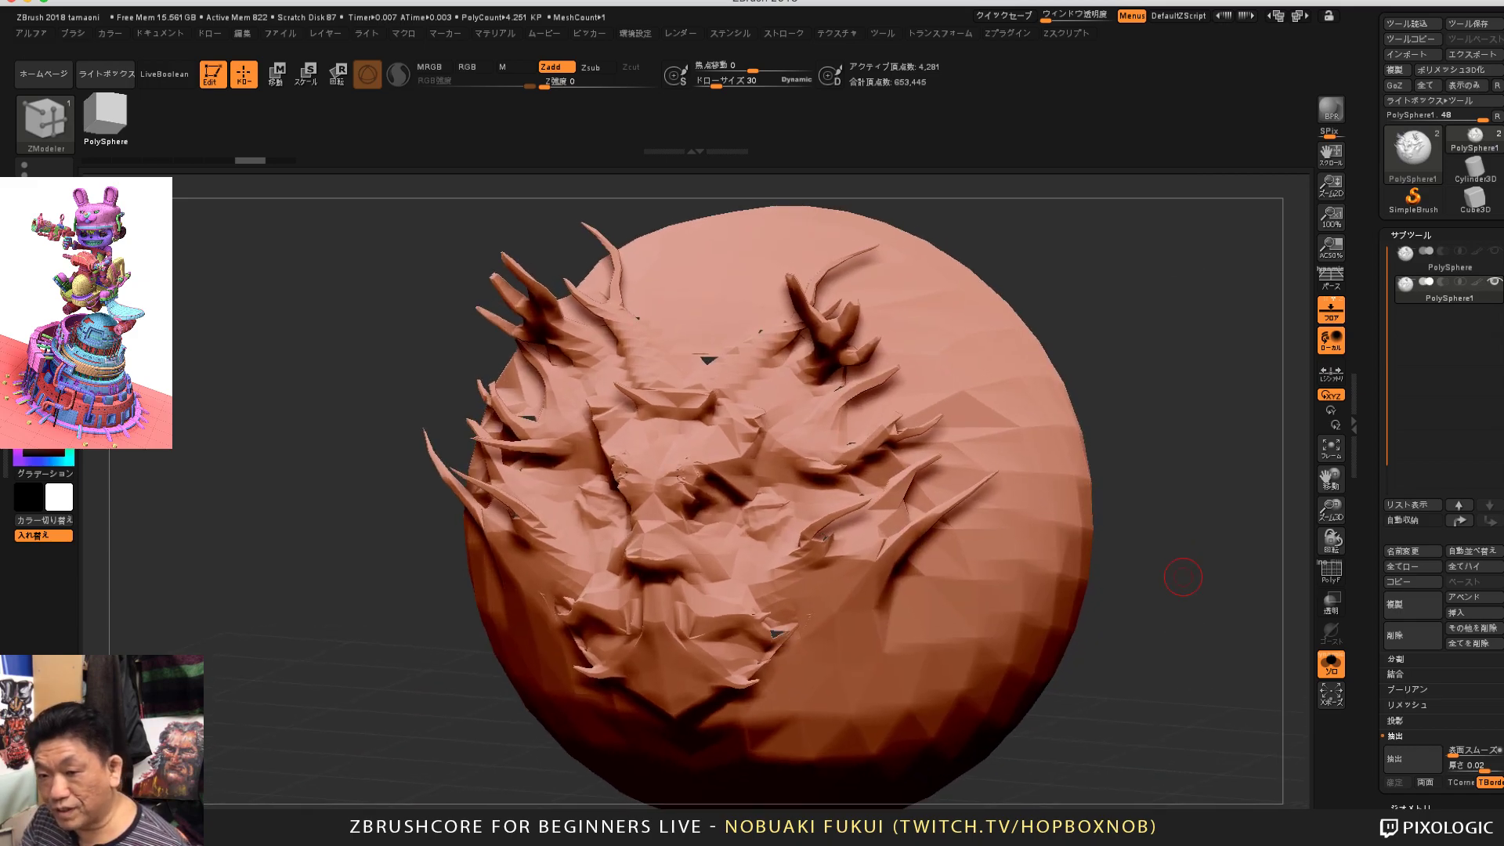
pyautogui.moveTo(1181, 675); pyautogui.dragTo(1187, 630)
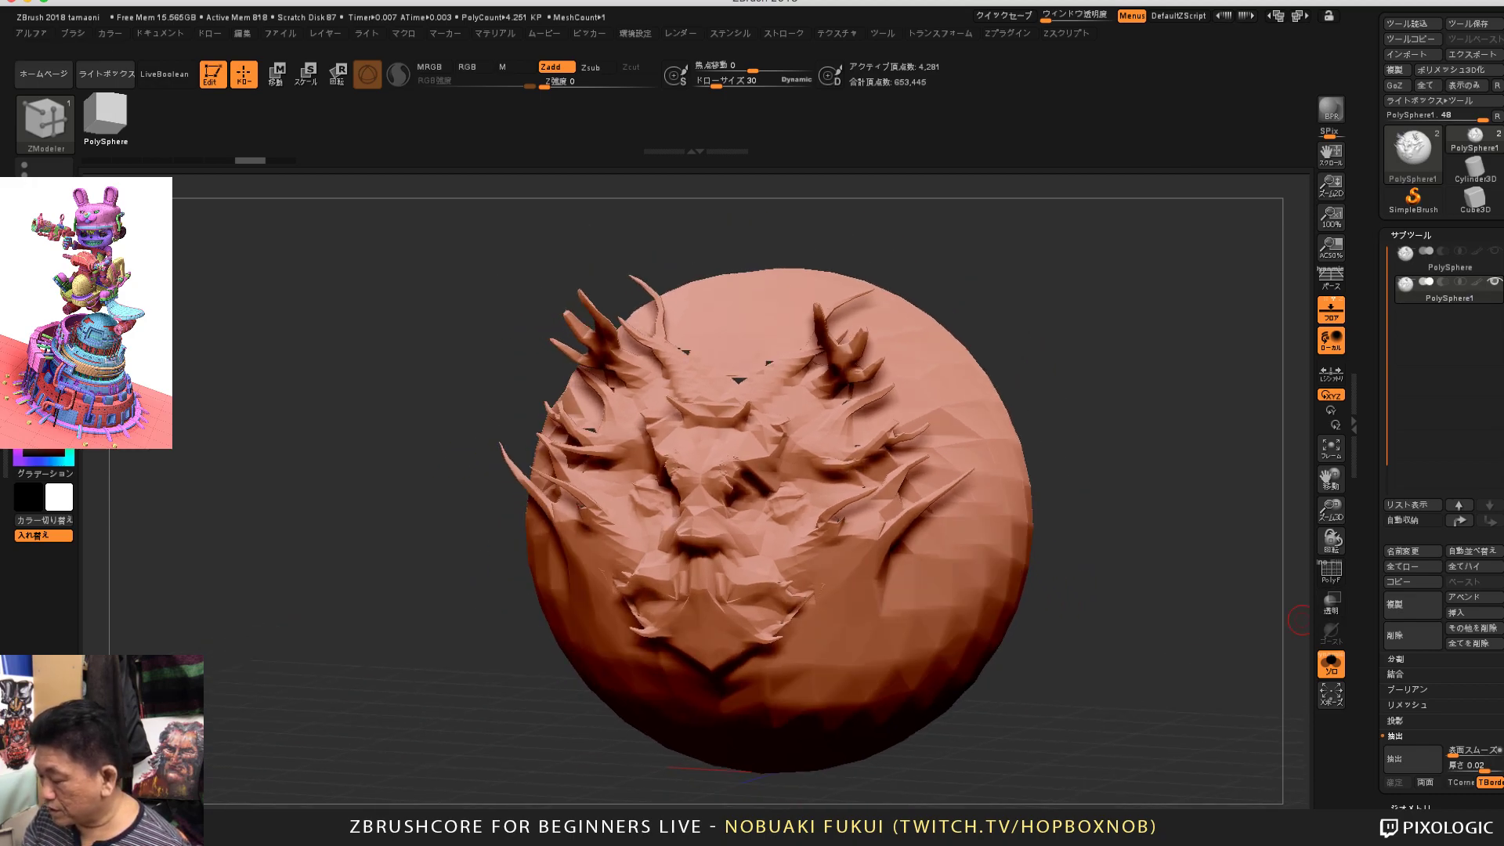
pyautogui.moveTo(1402, 536)
pyautogui.mouseDown()
pyautogui.moveTo(1402, 515)
pyautogui.moveTo(1403, 538)
pyautogui.mouseUp()
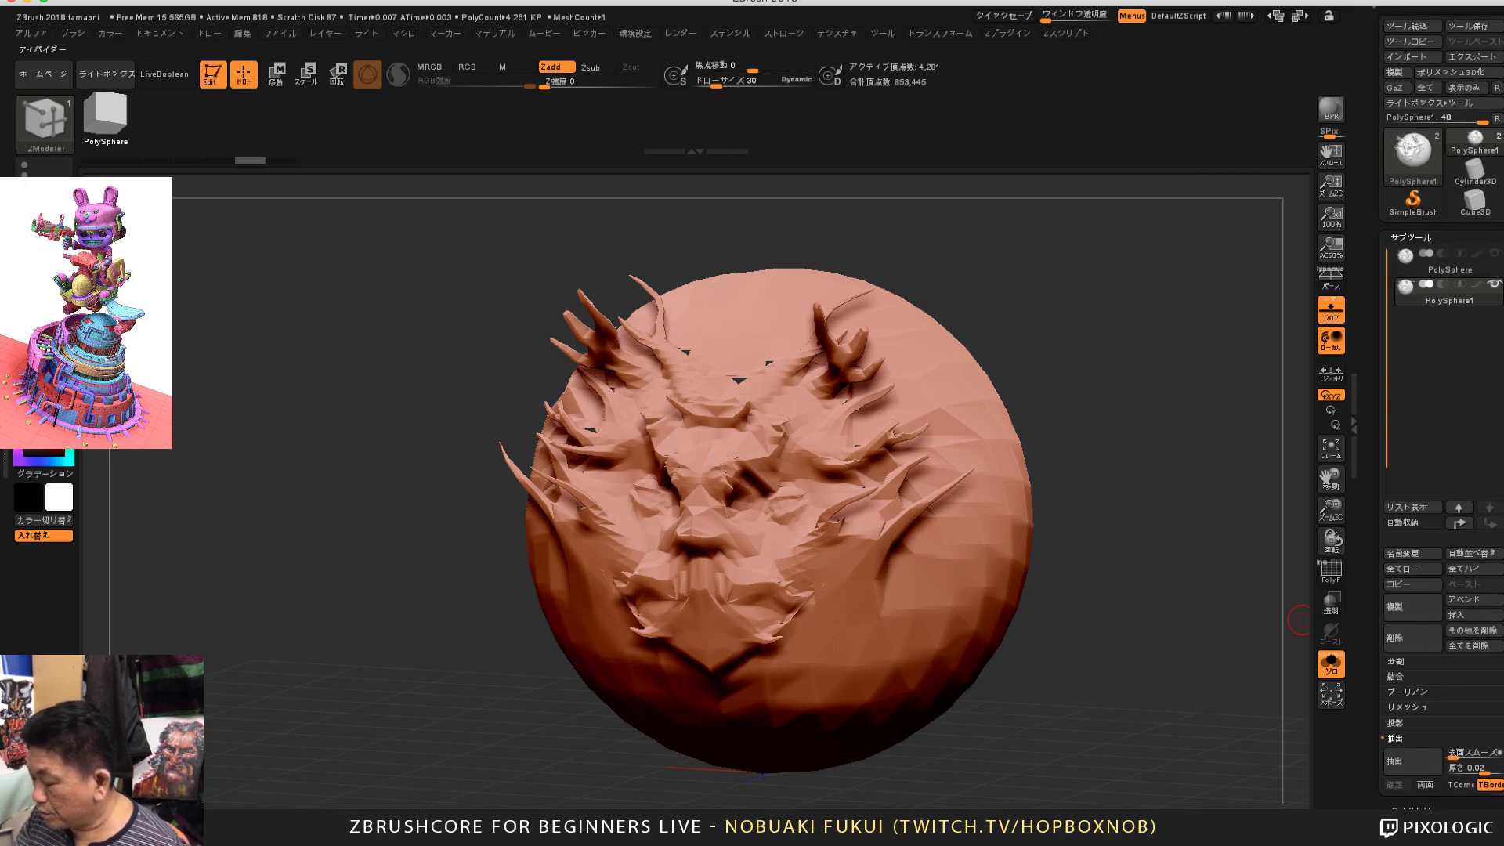
# Step: Compare the shapes and polygon counts of the original PolySphere and the remeshed PolySphere1, leaving the remeshed copy active
pyautogui.click(1450, 263)
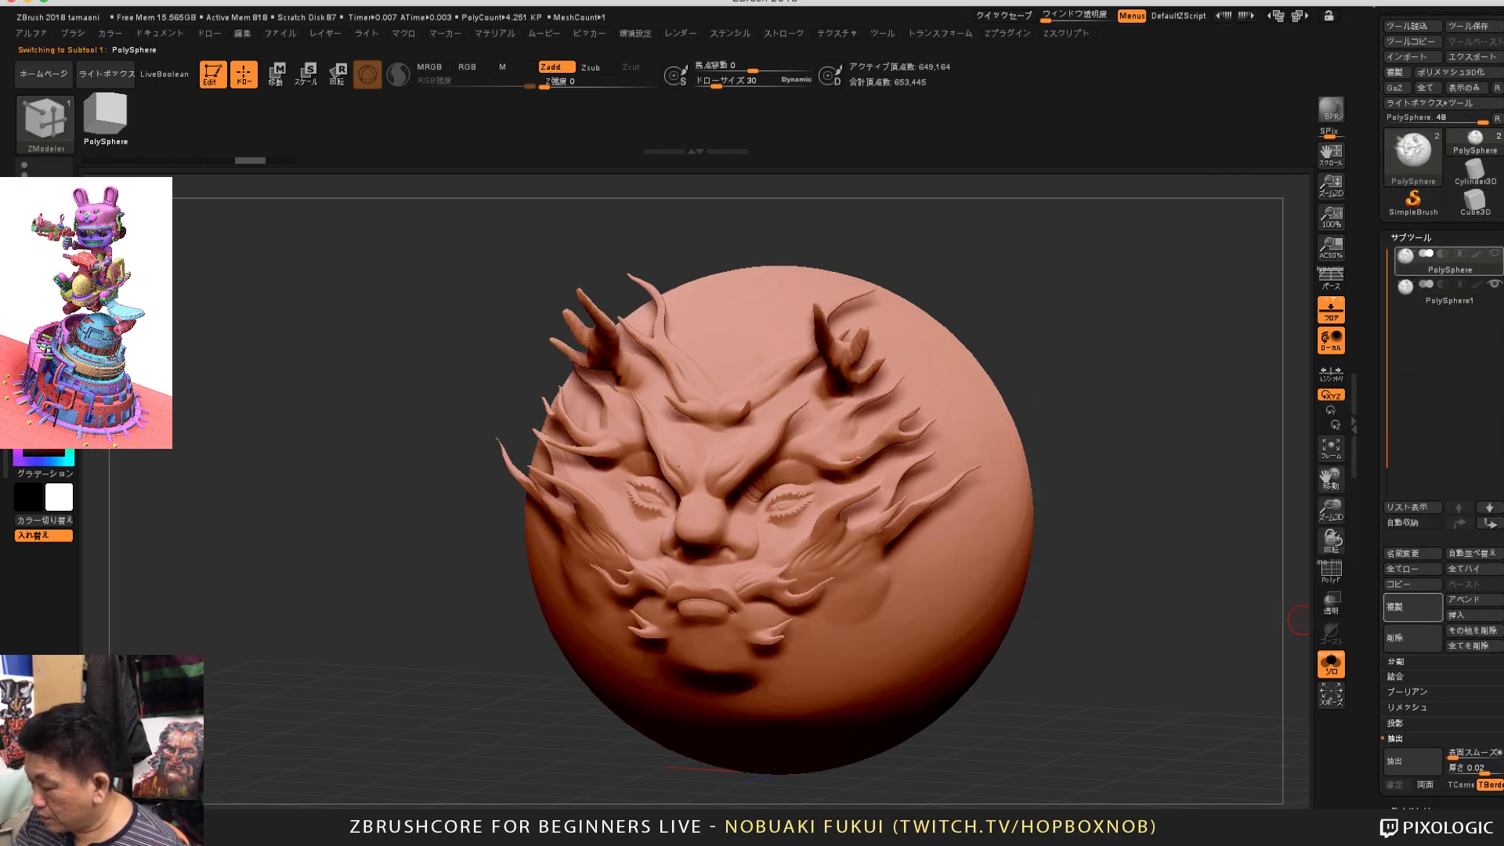
pyautogui.moveTo(1449, 292)
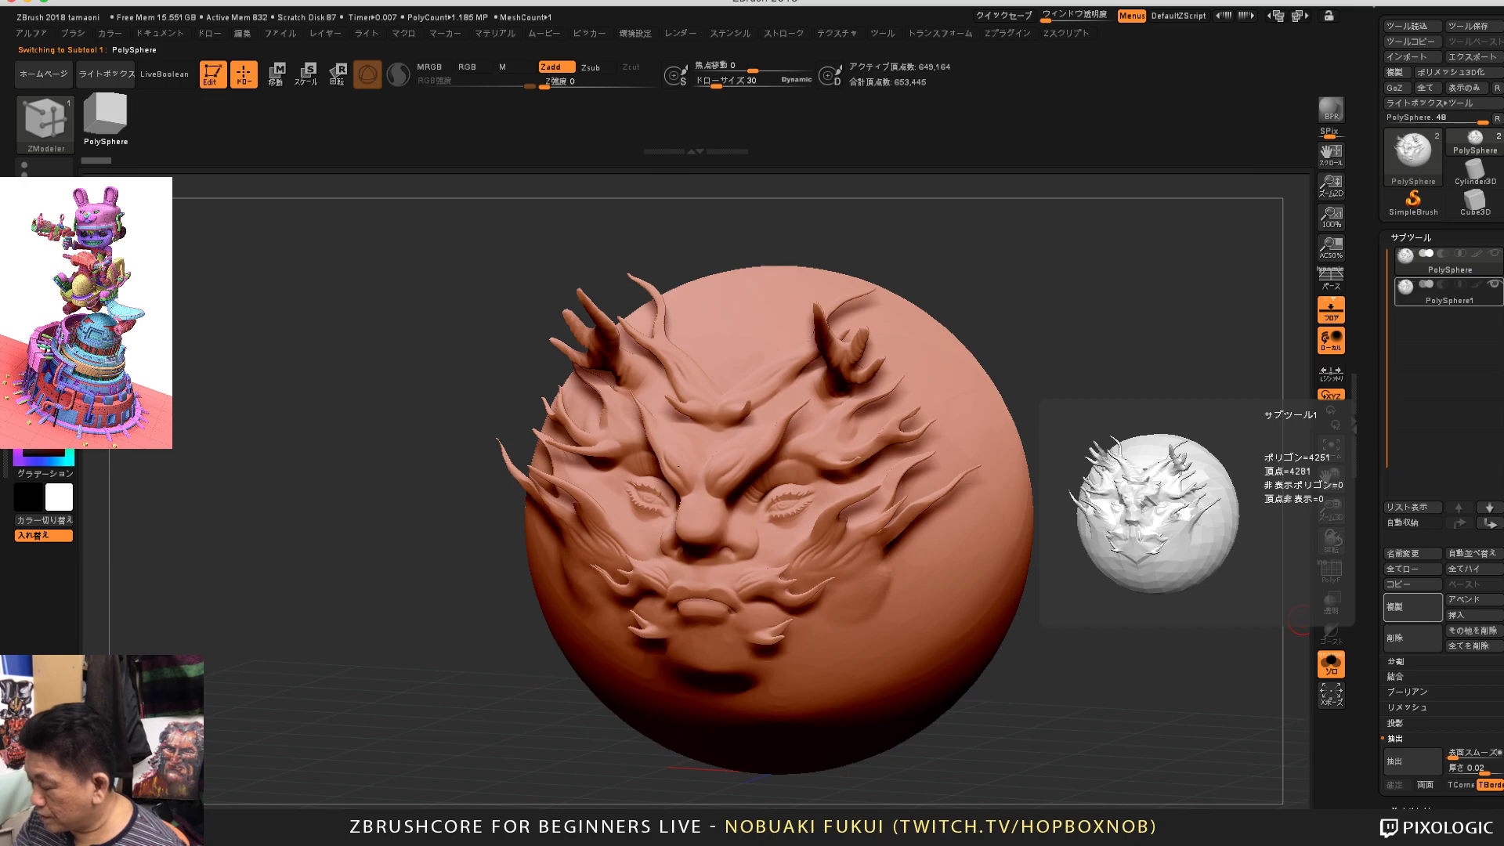
pyautogui.moveTo(1450, 262)
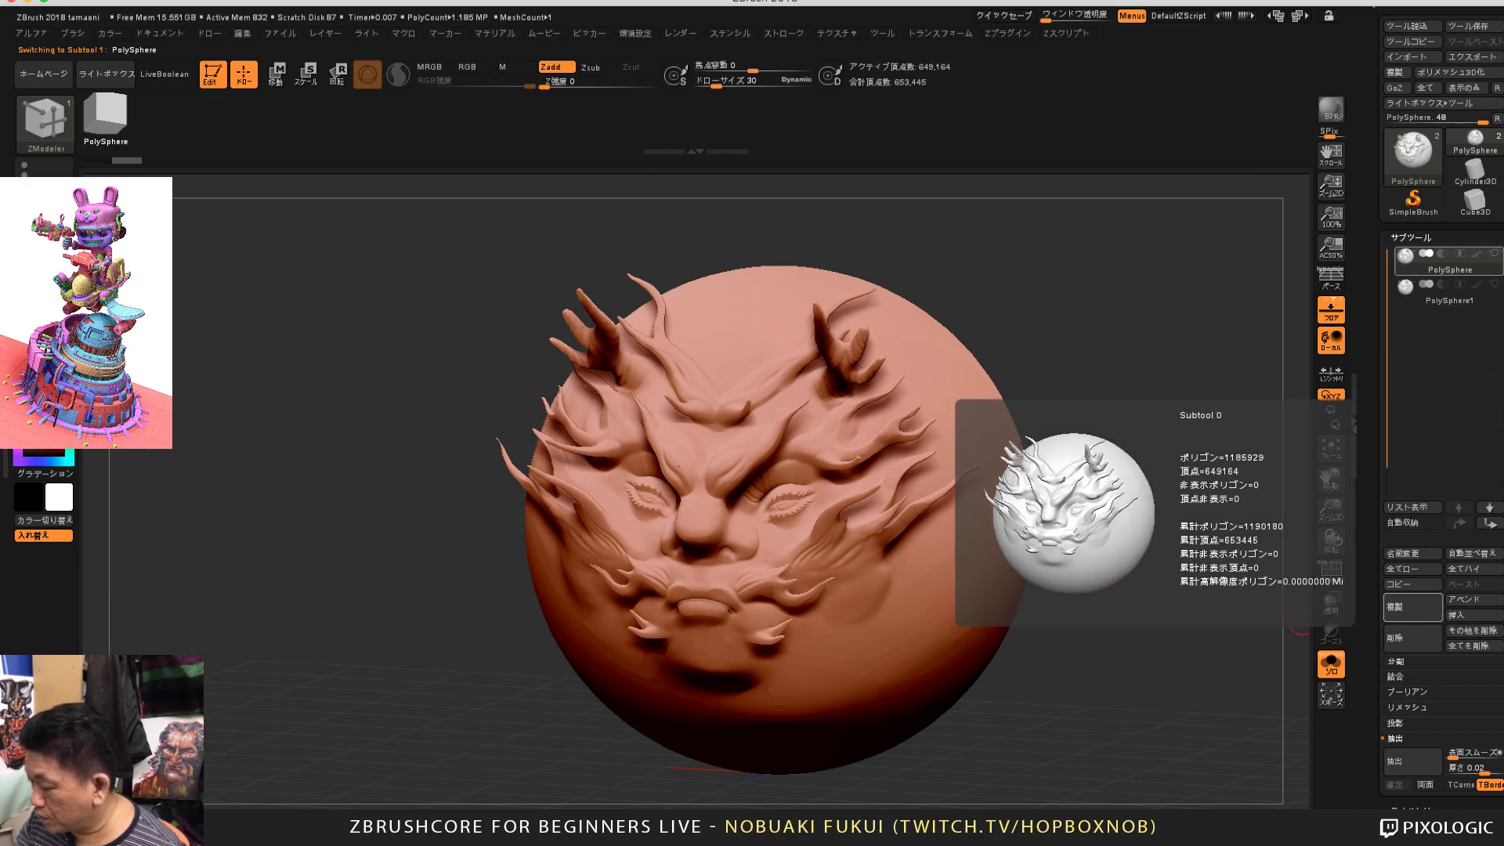
pyautogui.click(1450, 293)
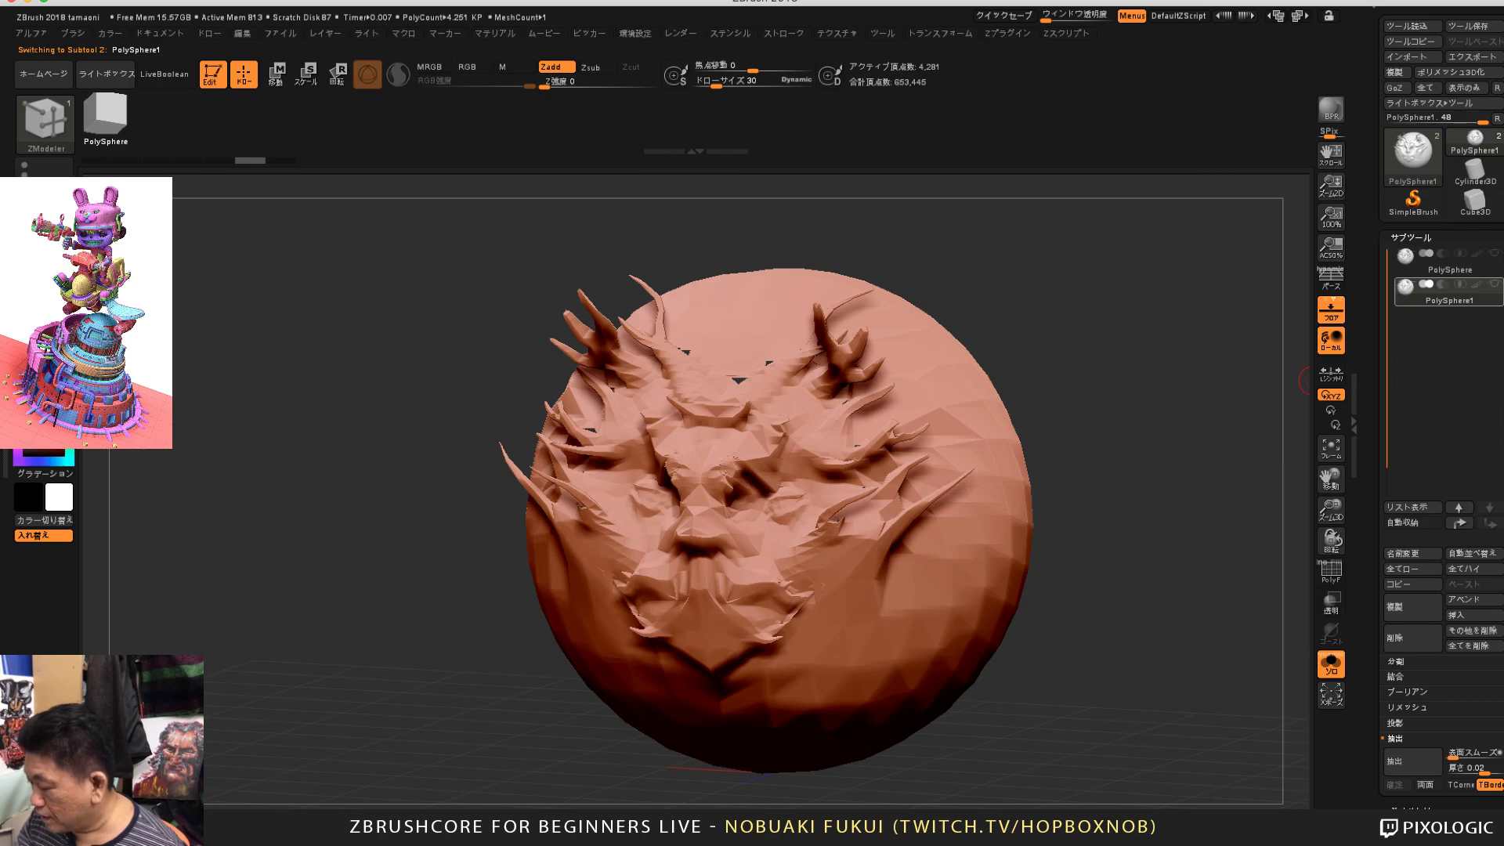
pyautogui.click(1494, 285)
pyautogui.moveTo(1383, 514); pyautogui.dragTo(1383, 518)
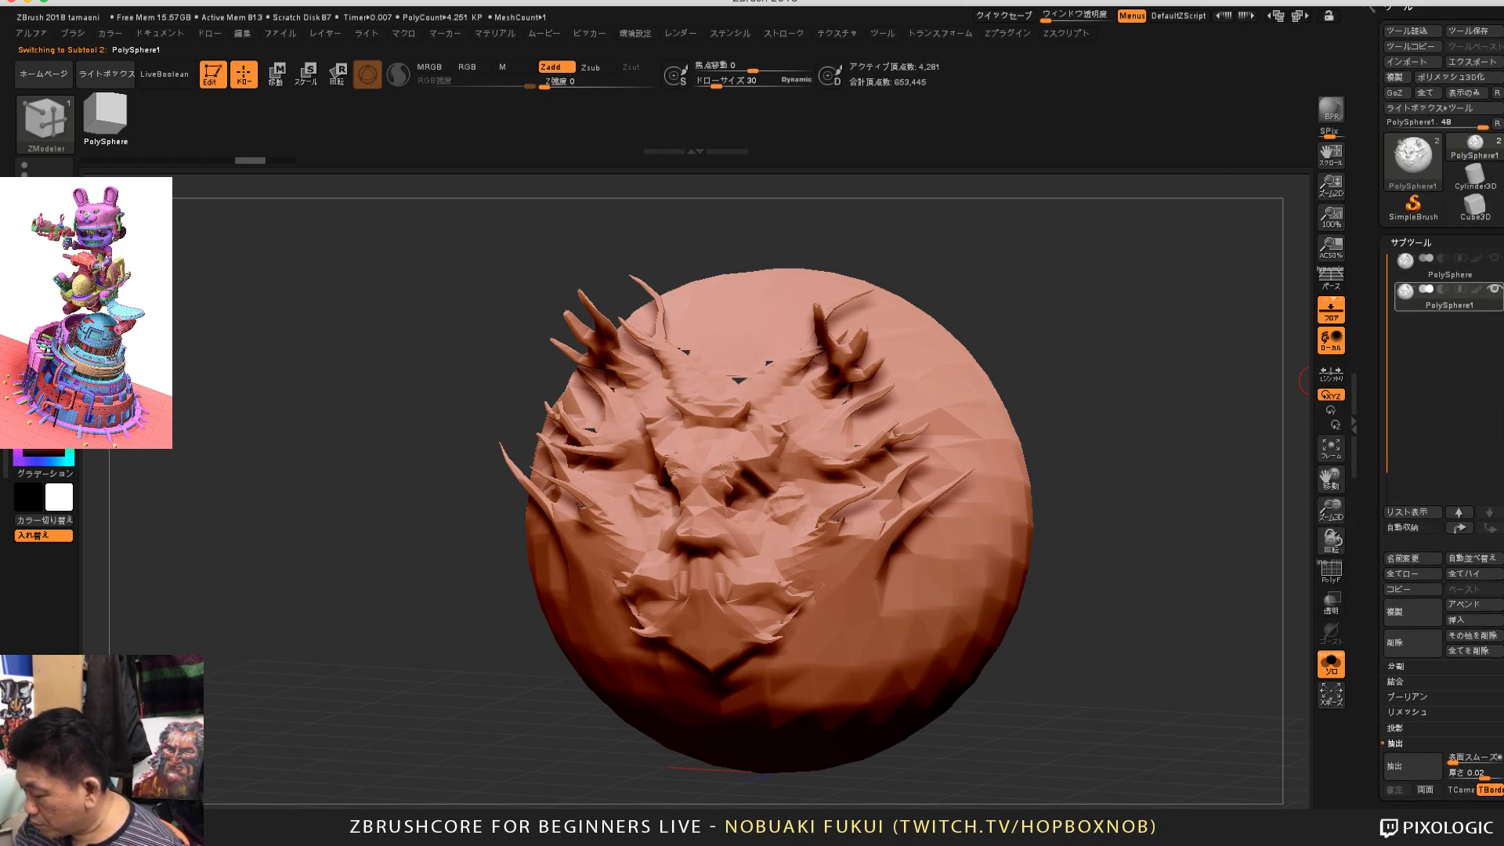
pyautogui.moveTo(1450, 298)
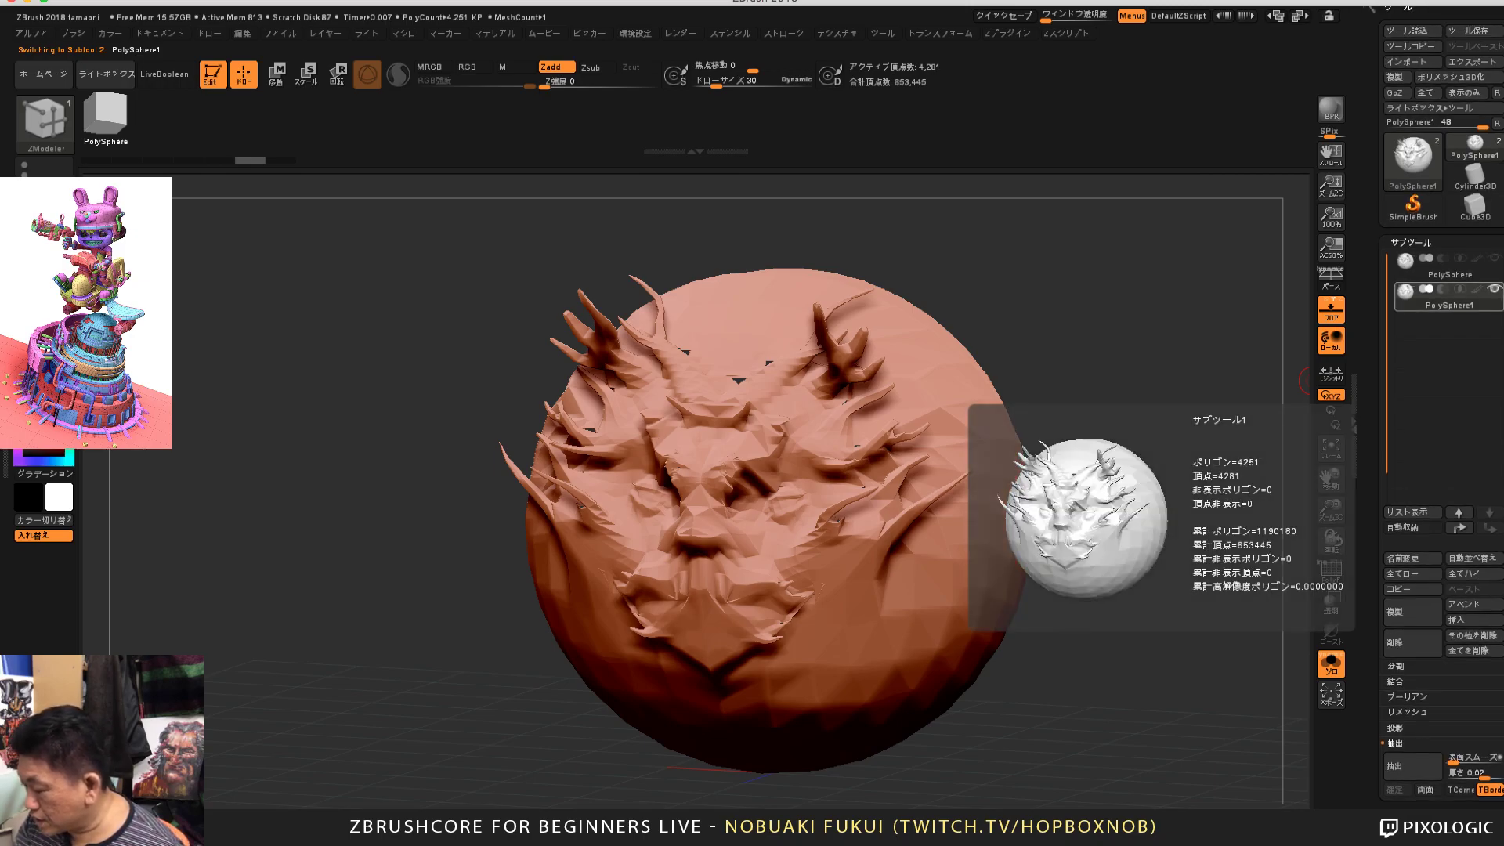
pyautogui.moveTo(1449, 266)
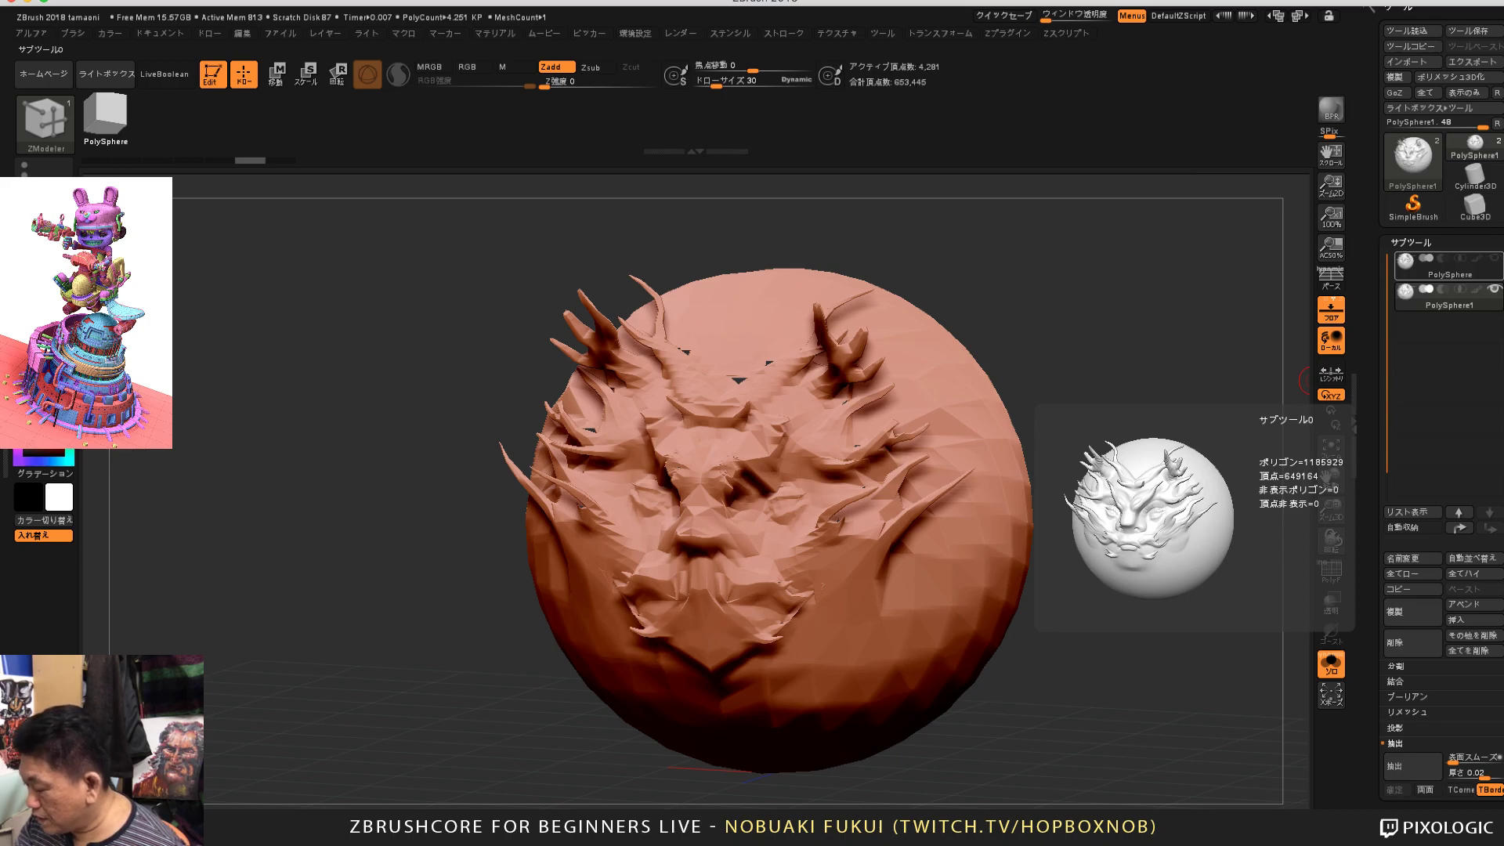
# Step: Subdivide the remeshed copy's geometry four times, up to subdivision level 5
pyautogui.scroll(-5, 1434, 470)
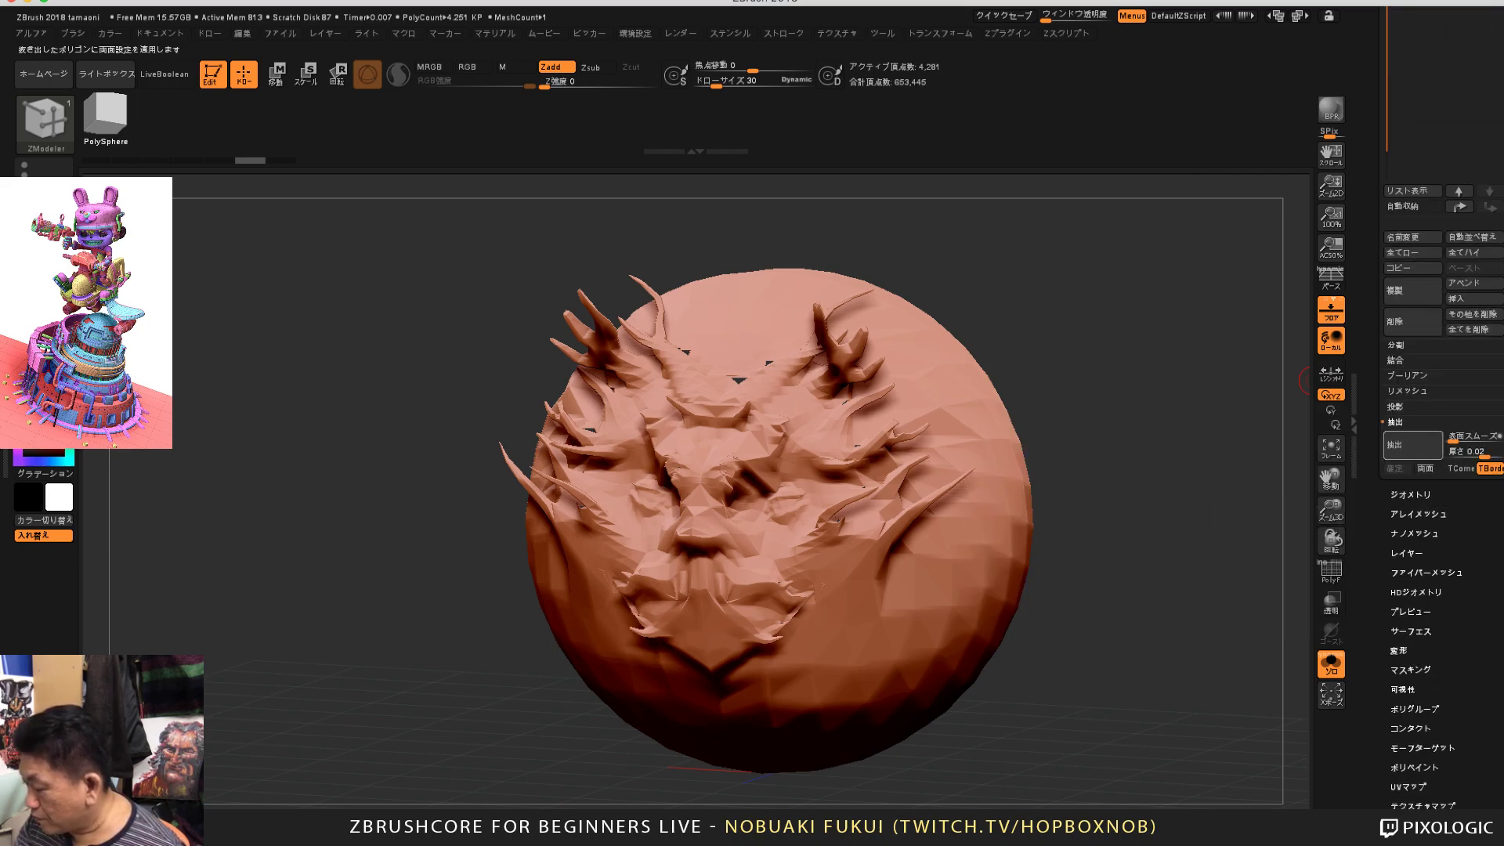
pyautogui.click(1410, 495)
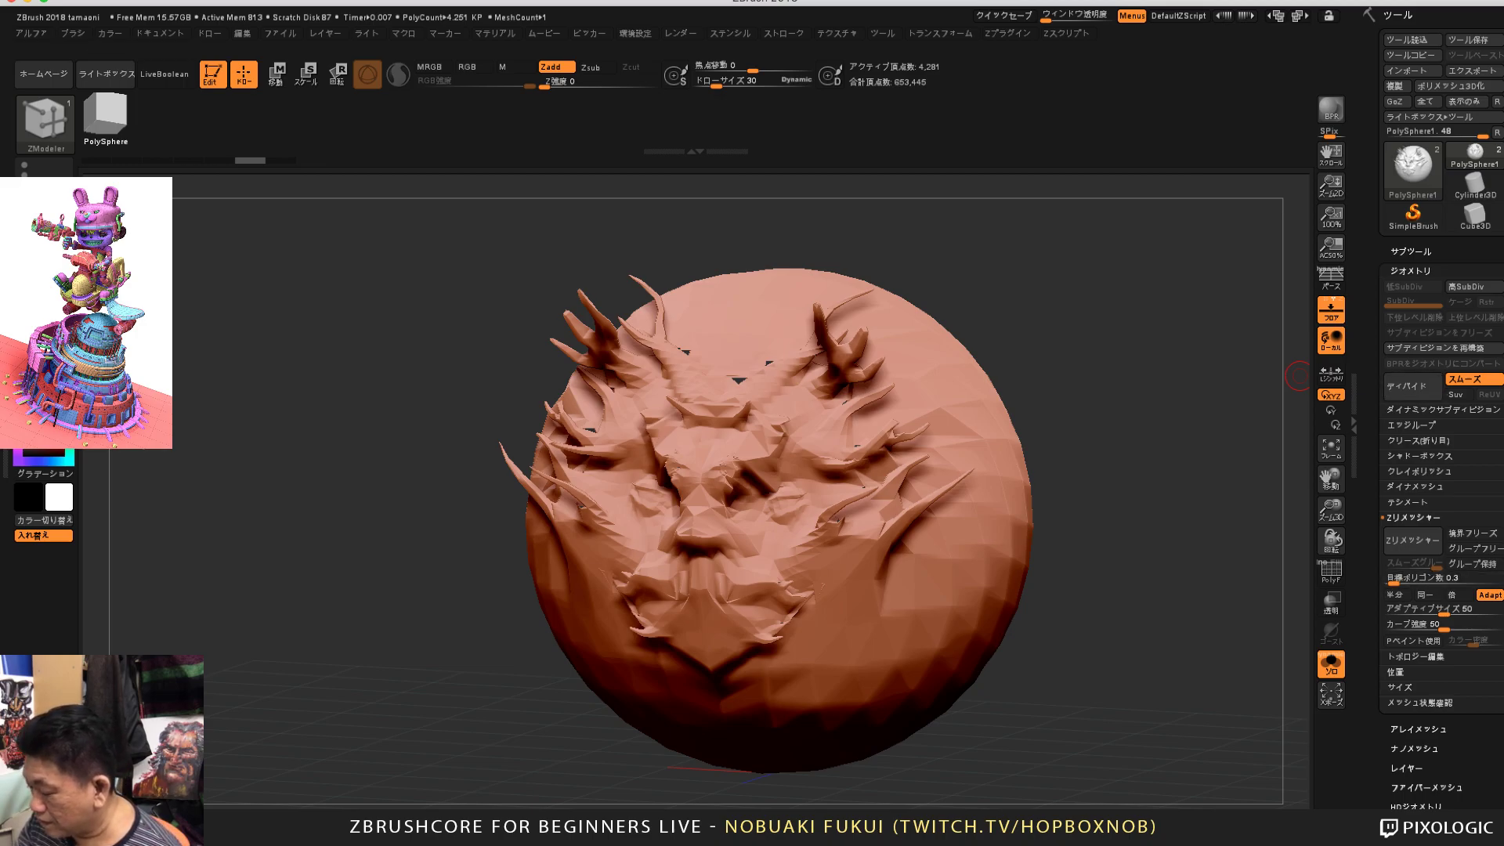
pyautogui.click(1403, 386)
pyautogui.click(1402, 387)
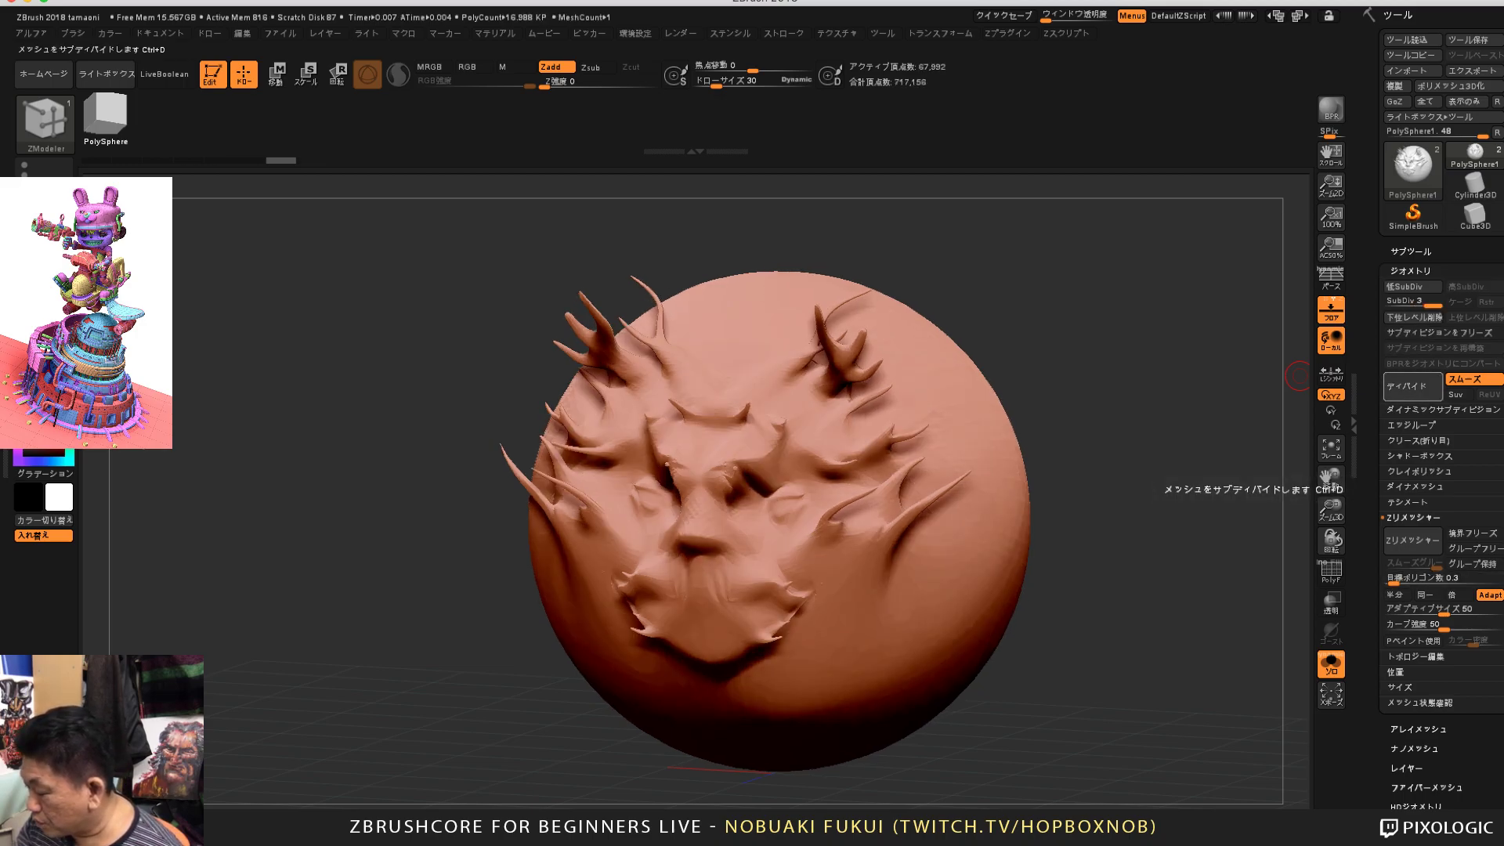
pyautogui.click(1403, 387)
pyautogui.click(1402, 387)
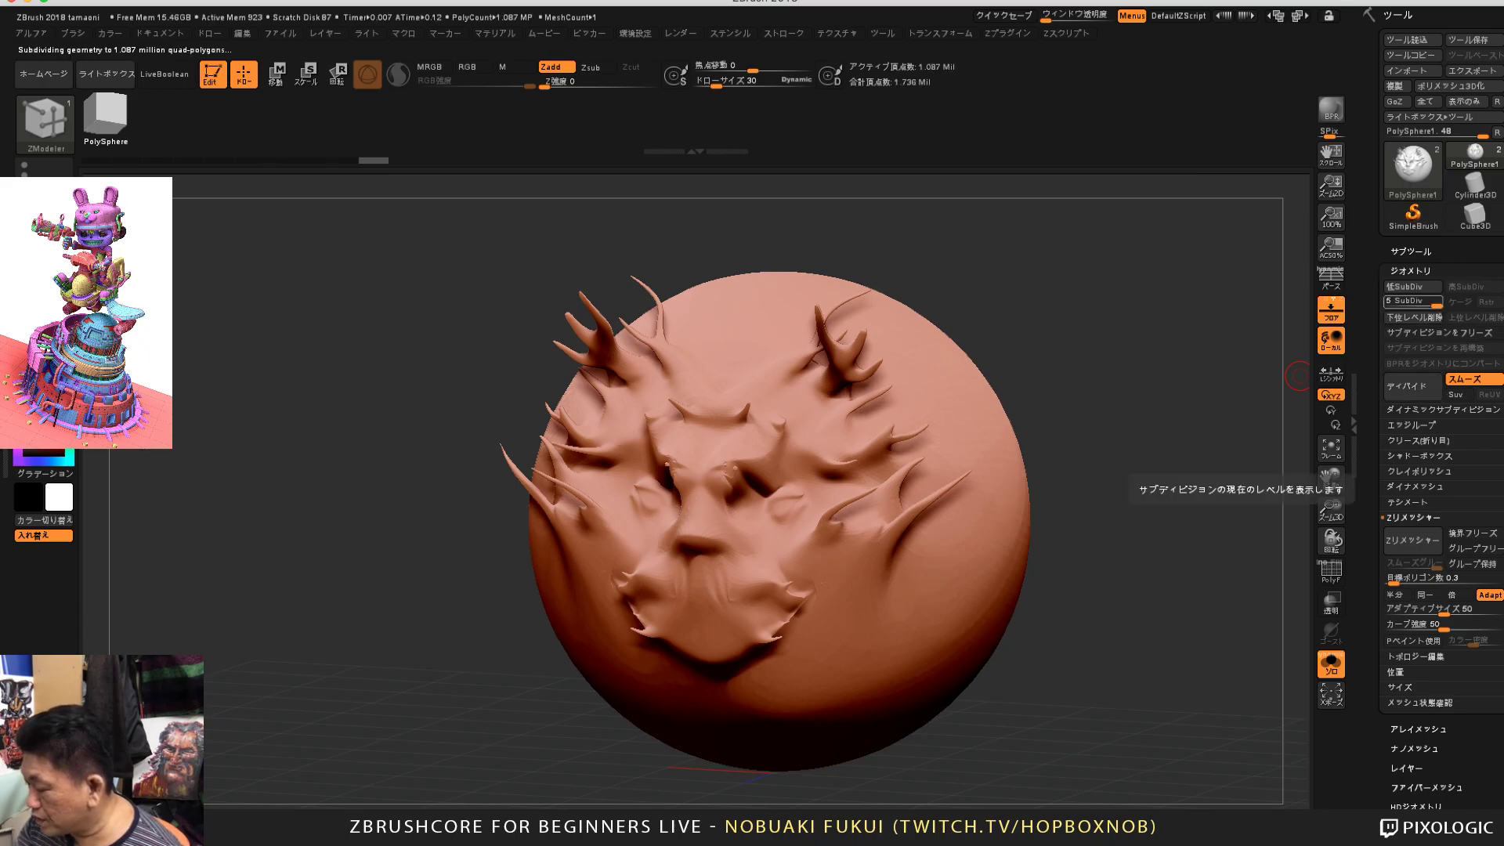
# Step: Check the original subtool's polygon count and subdivide the remeshed copy once more to level 6
pyautogui.click(1411, 251)
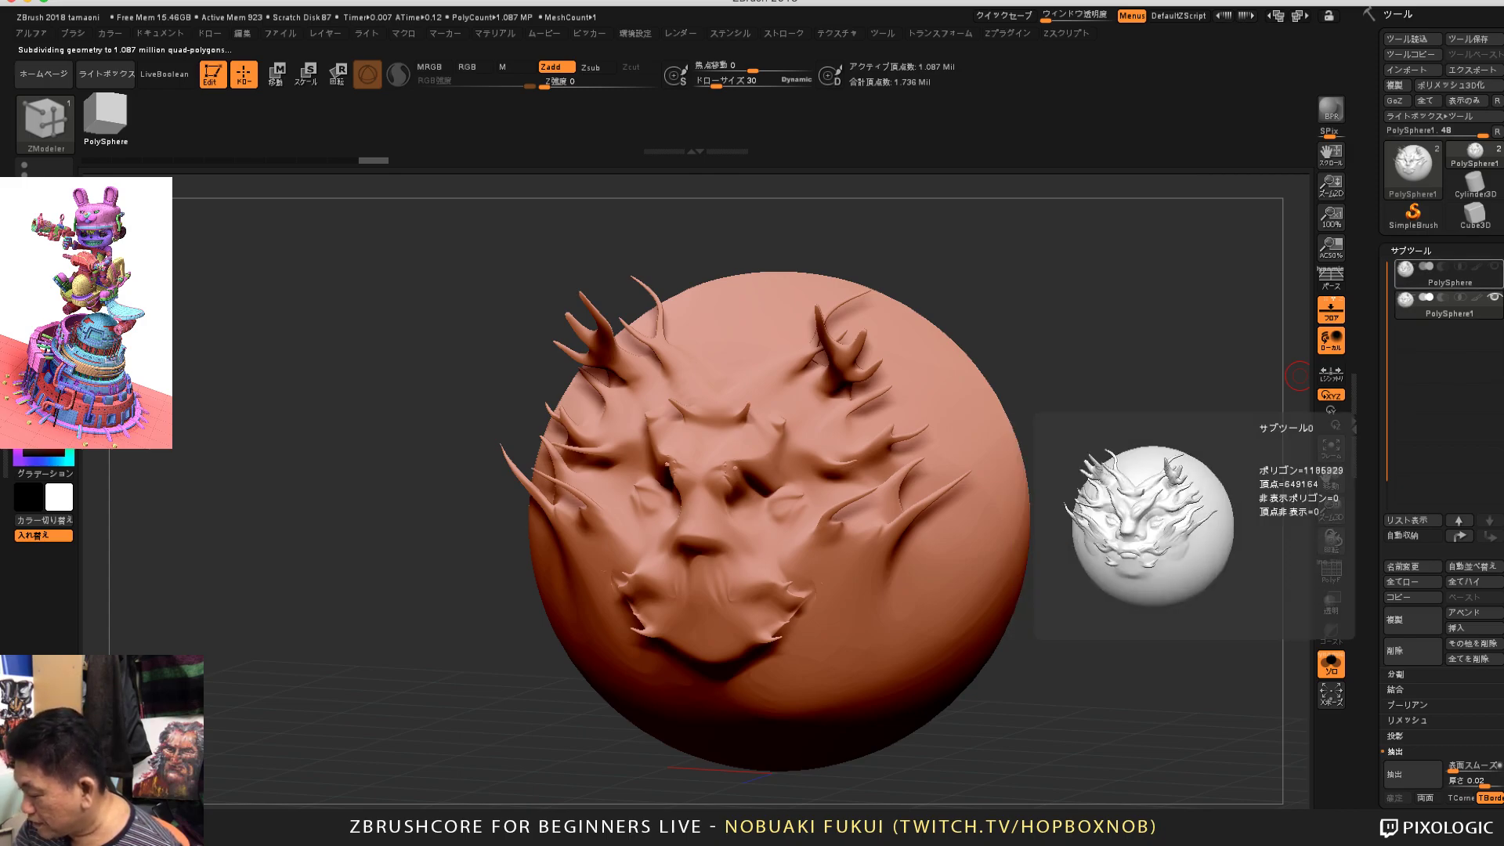
pyautogui.moveTo(1445, 551); pyautogui.dragTo(1446, 168)
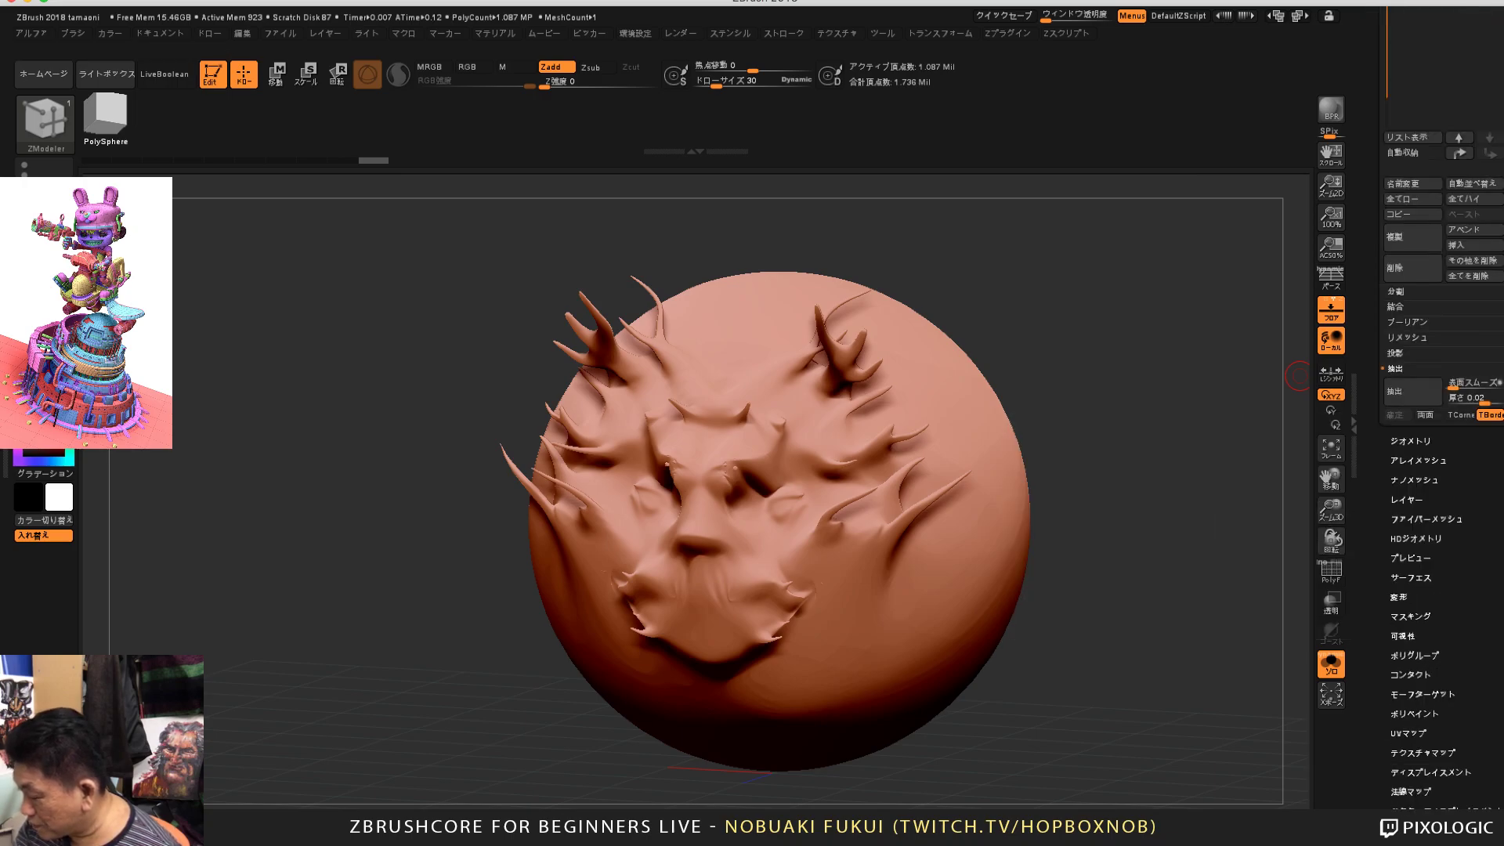
pyautogui.click(1411, 441)
pyautogui.moveTo(1444, 234); pyautogui.dragTo(1444, 617)
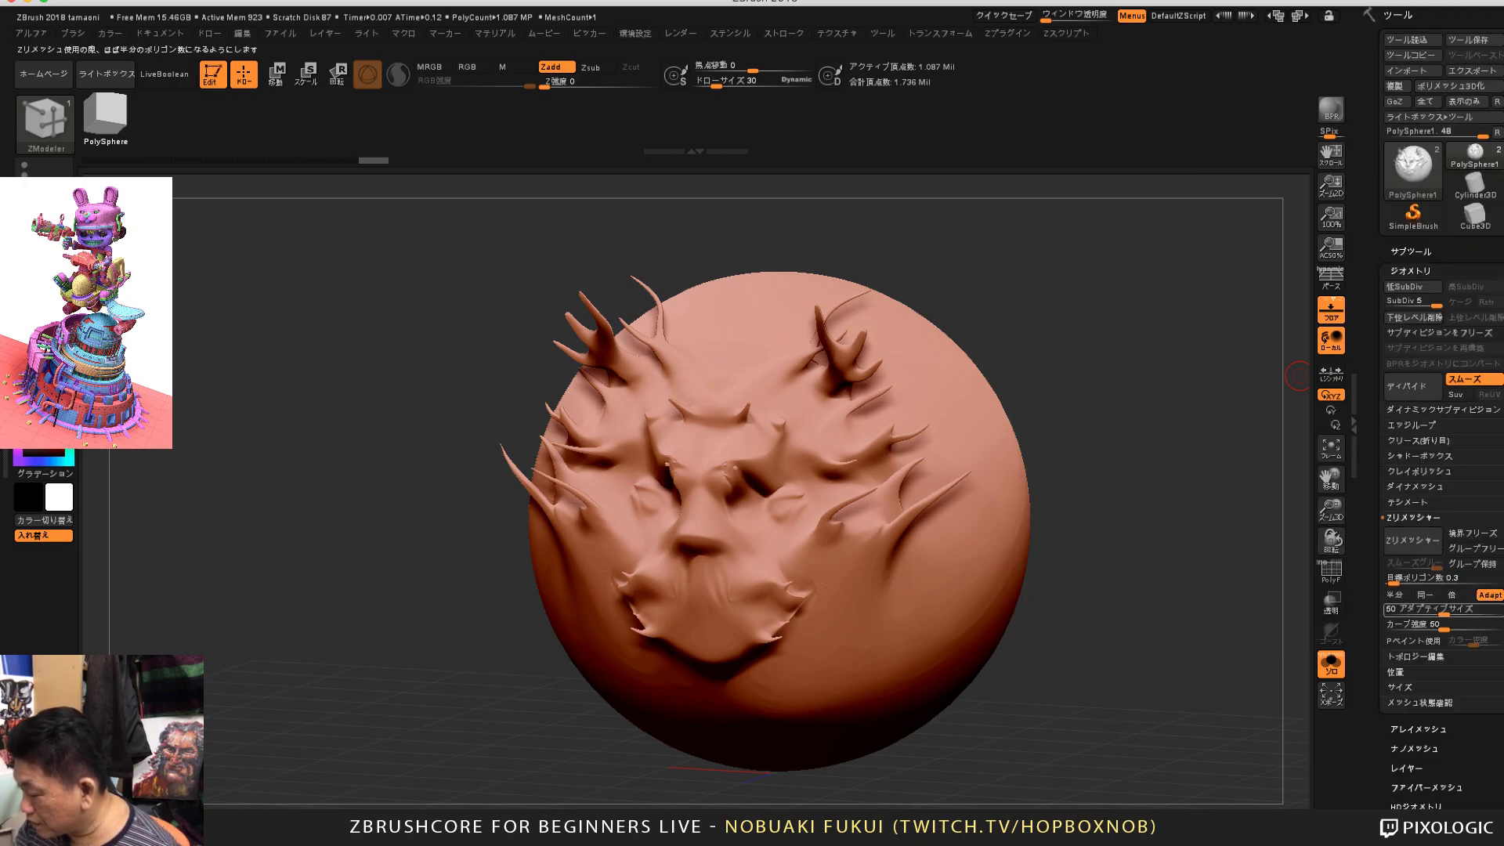
pyautogui.click(1410, 386)
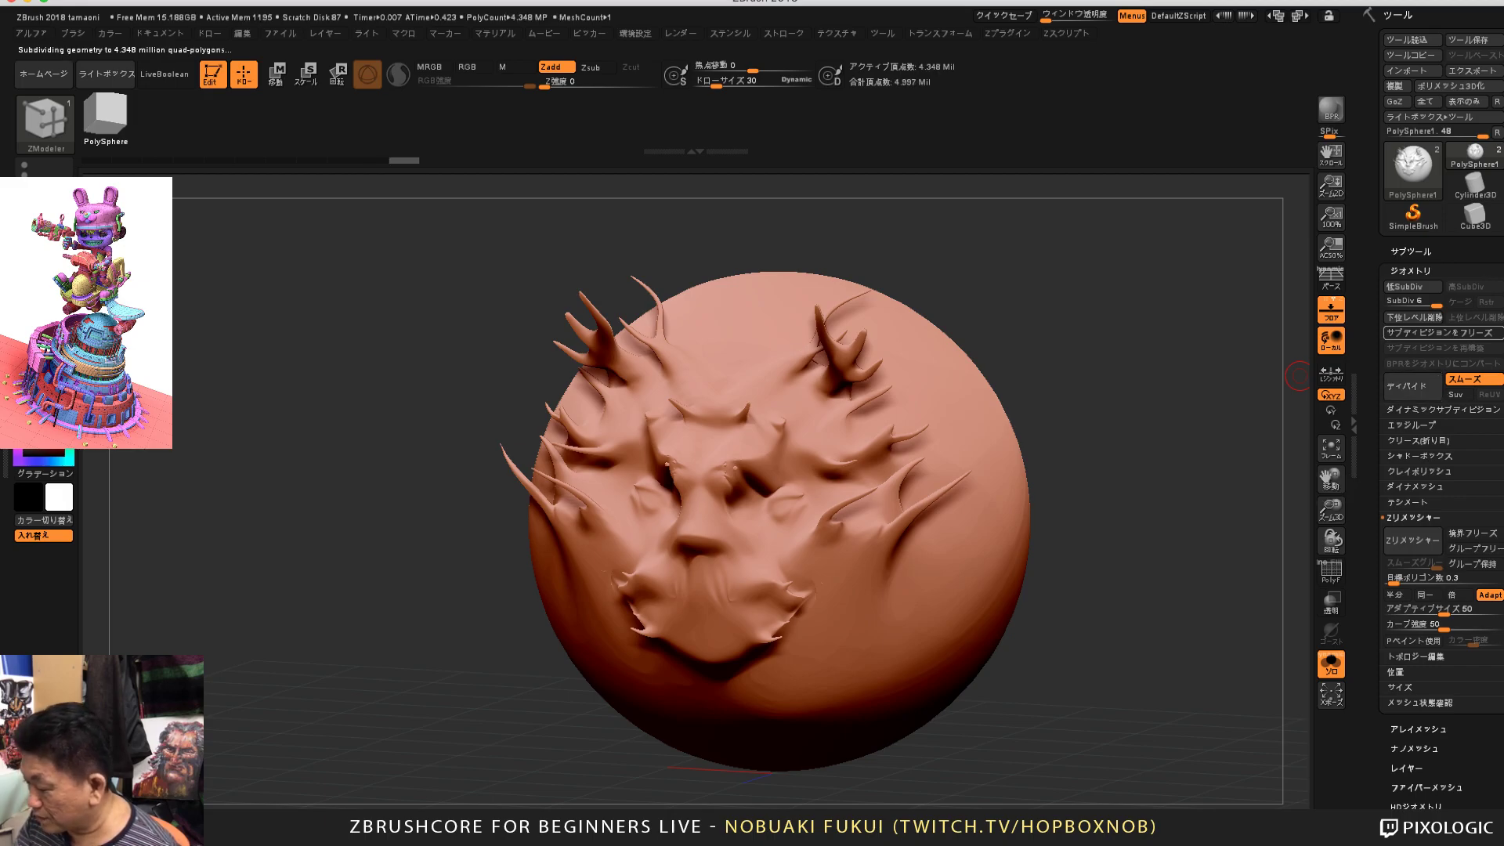
# Step: Check the remeshed copy's polygon count and undo its last subdivision, returning it to level 5
pyautogui.click(1411, 252)
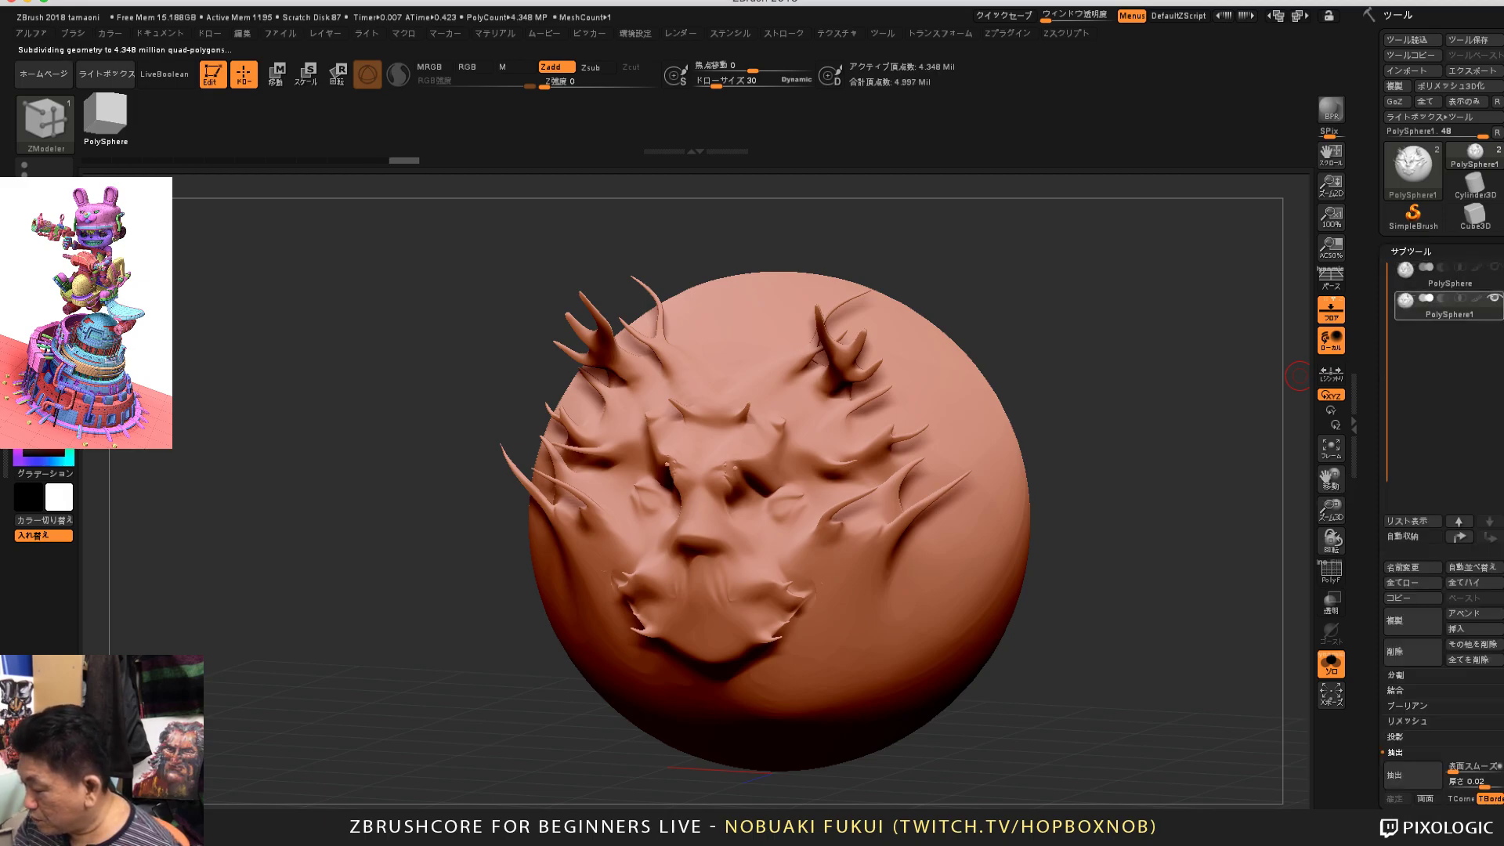
pyautogui.moveTo(1450, 305)
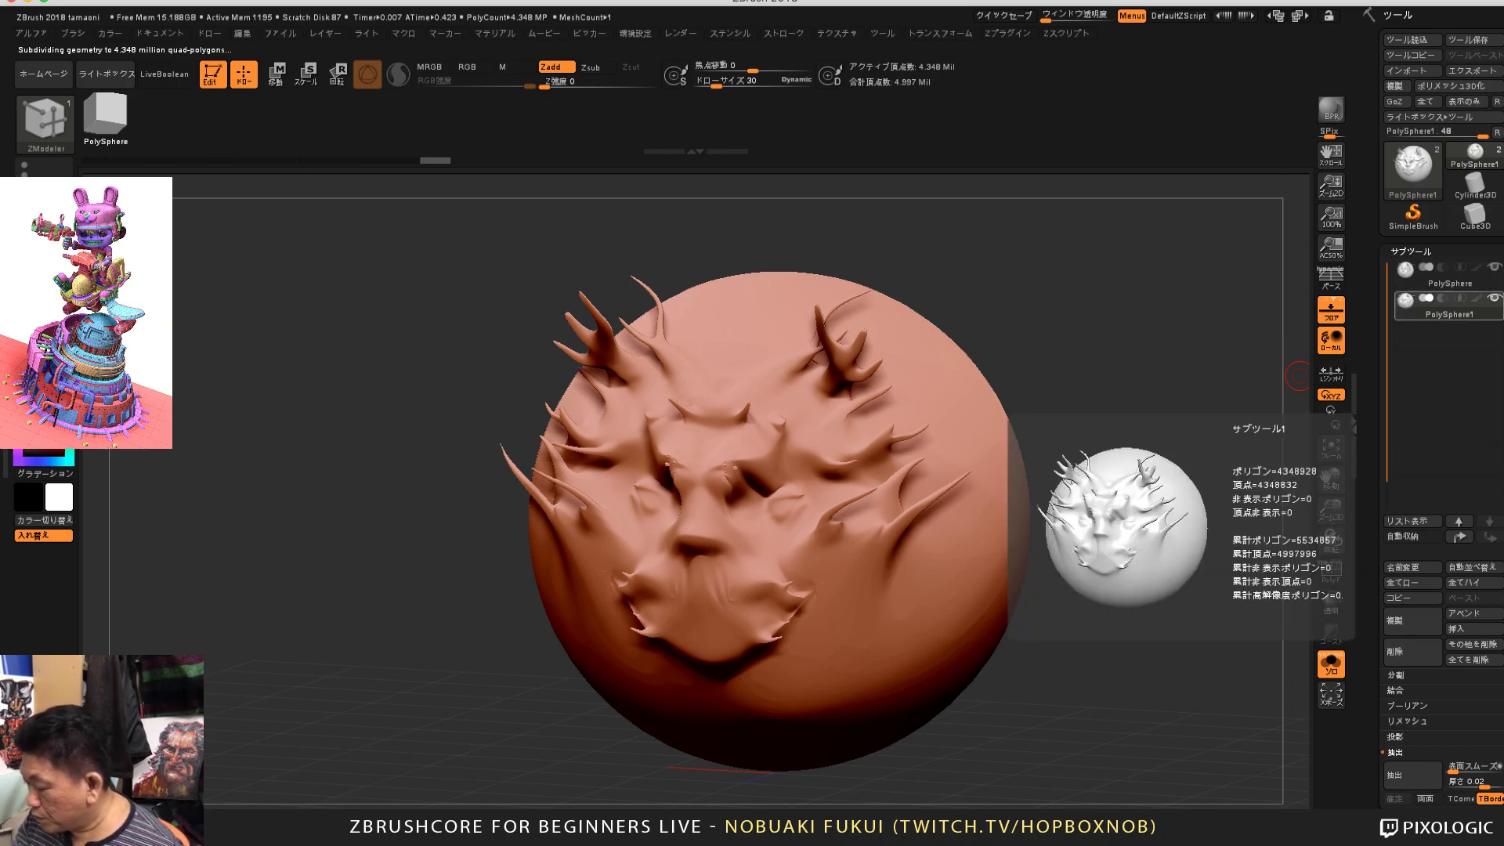
pyautogui.scroll(-5, 1442, 423)
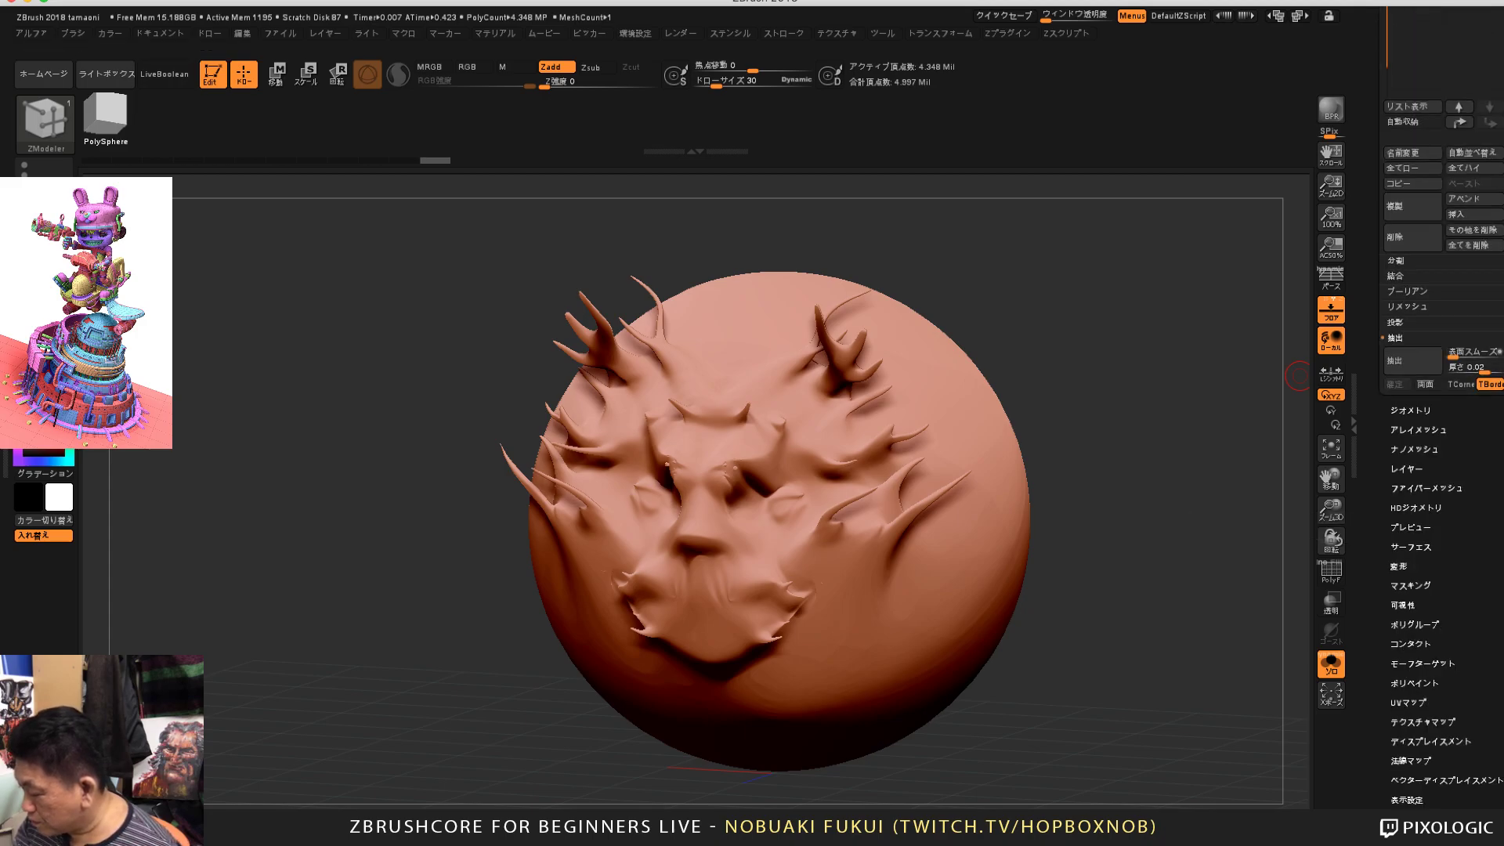
pyautogui.scroll(5, 1442, 423)
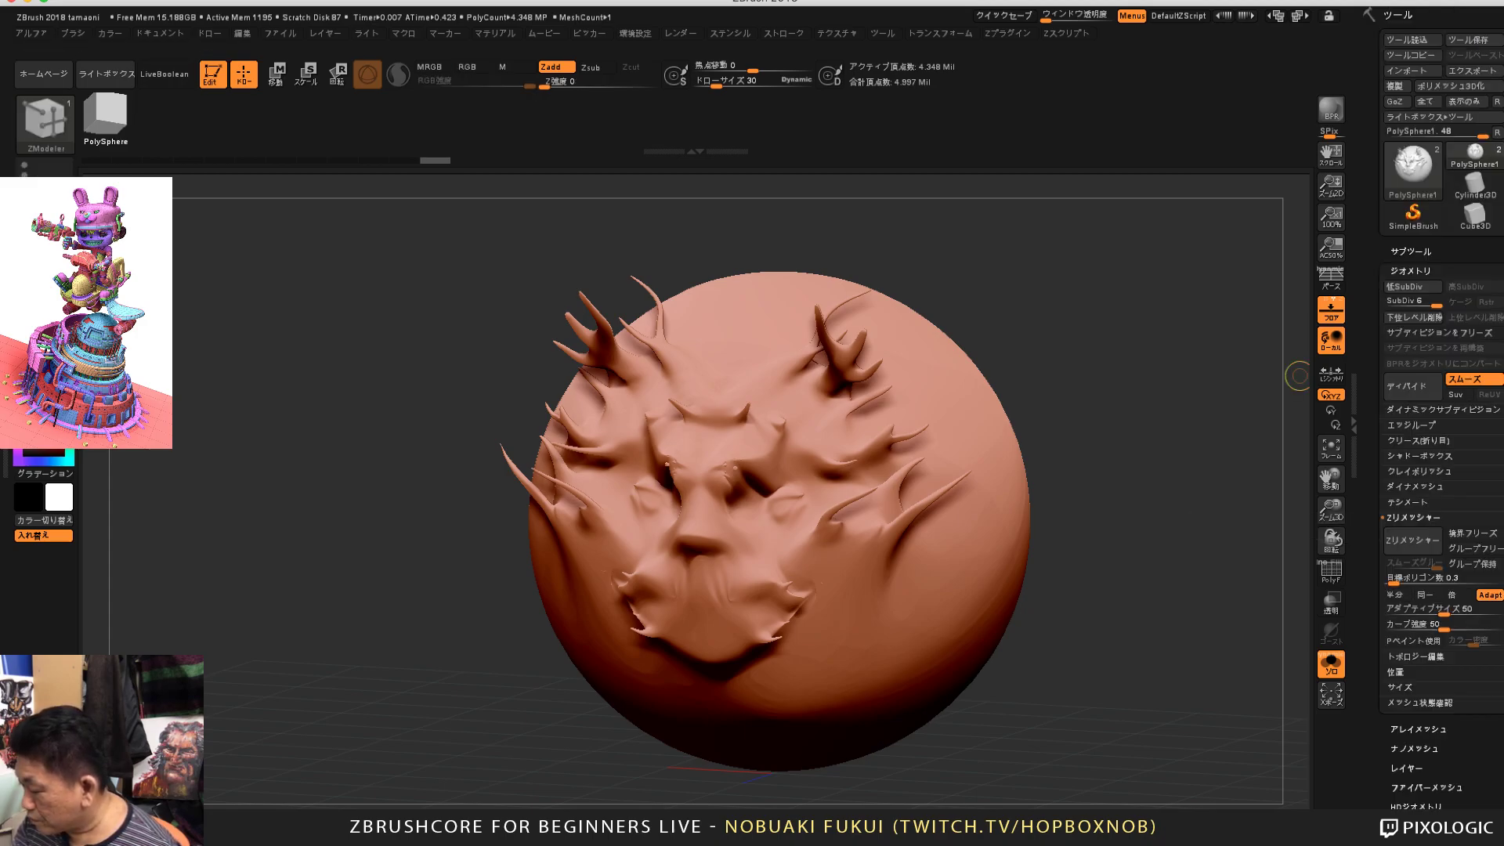
pyautogui.hotkey('ctrl', 'z')
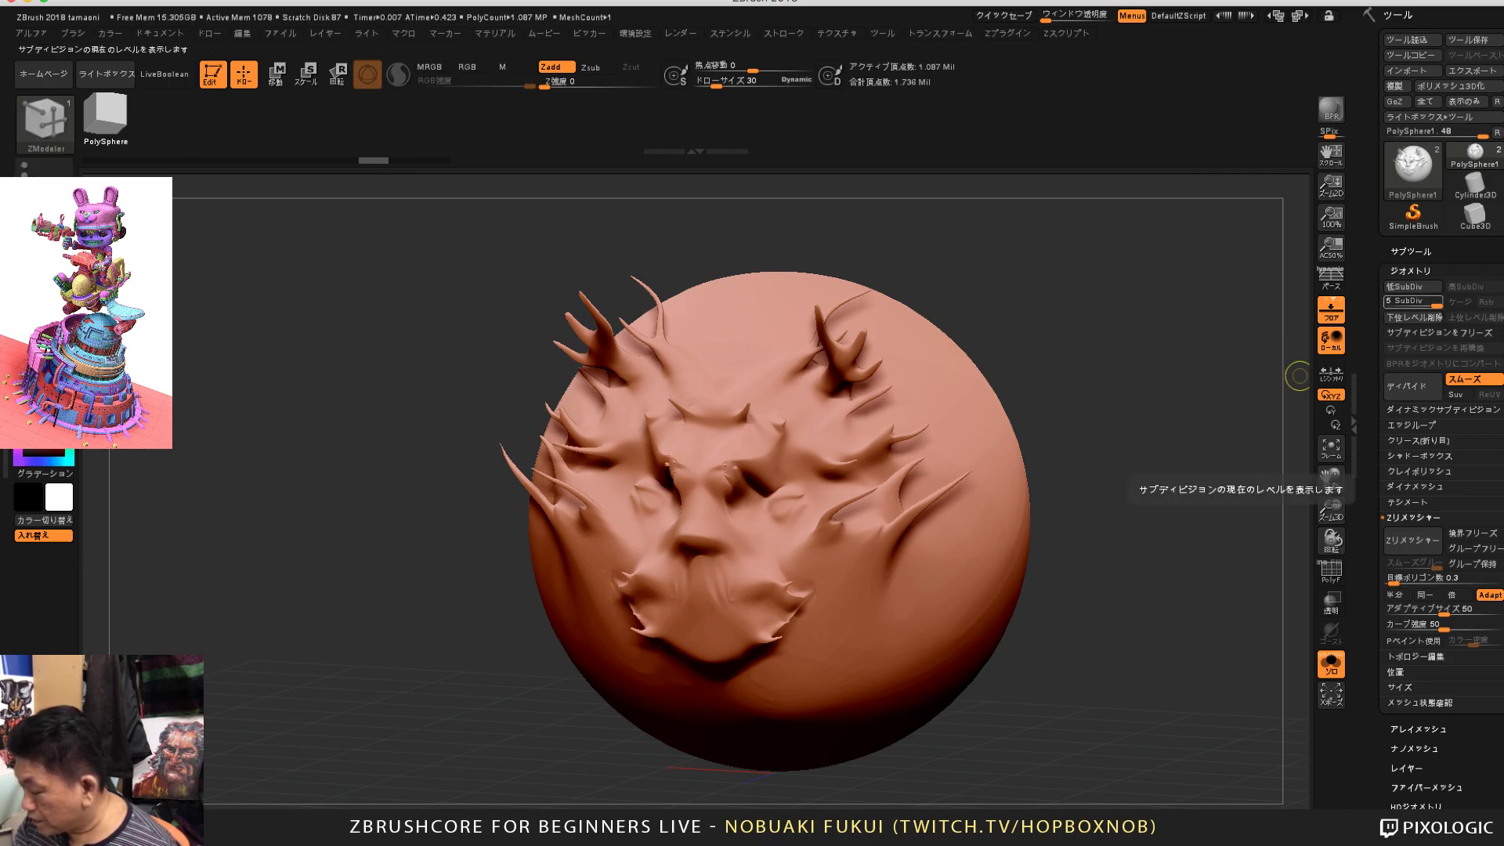
# Step: Switch to the original PolySphere subtool and examine its geometry and subdivision settings
pyautogui.click(1410, 250)
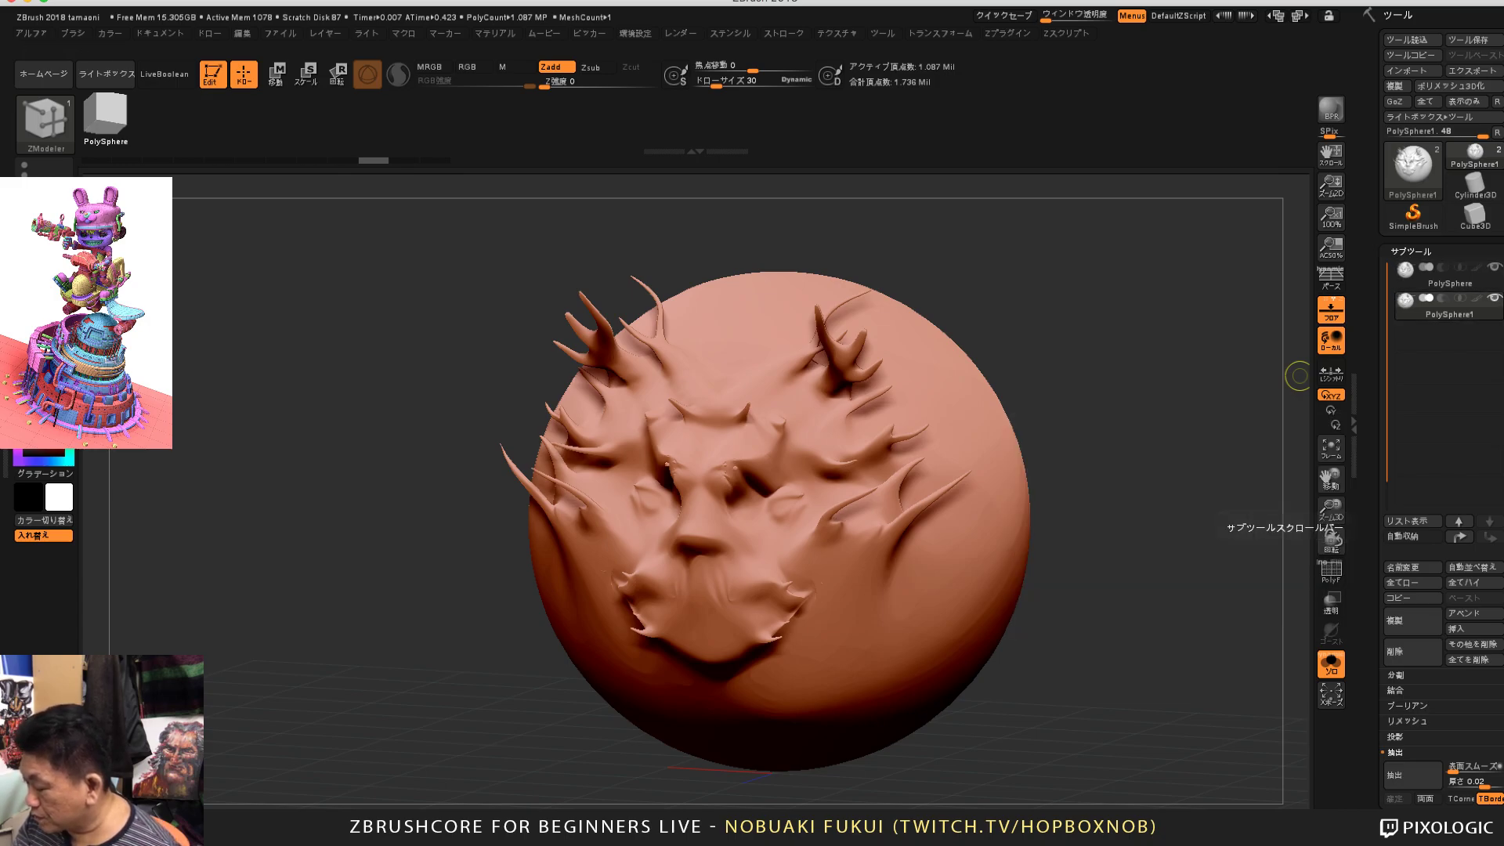
pyautogui.moveTo(1418, 551); pyautogui.dragTo(1418, 536)
pyautogui.press('Up')
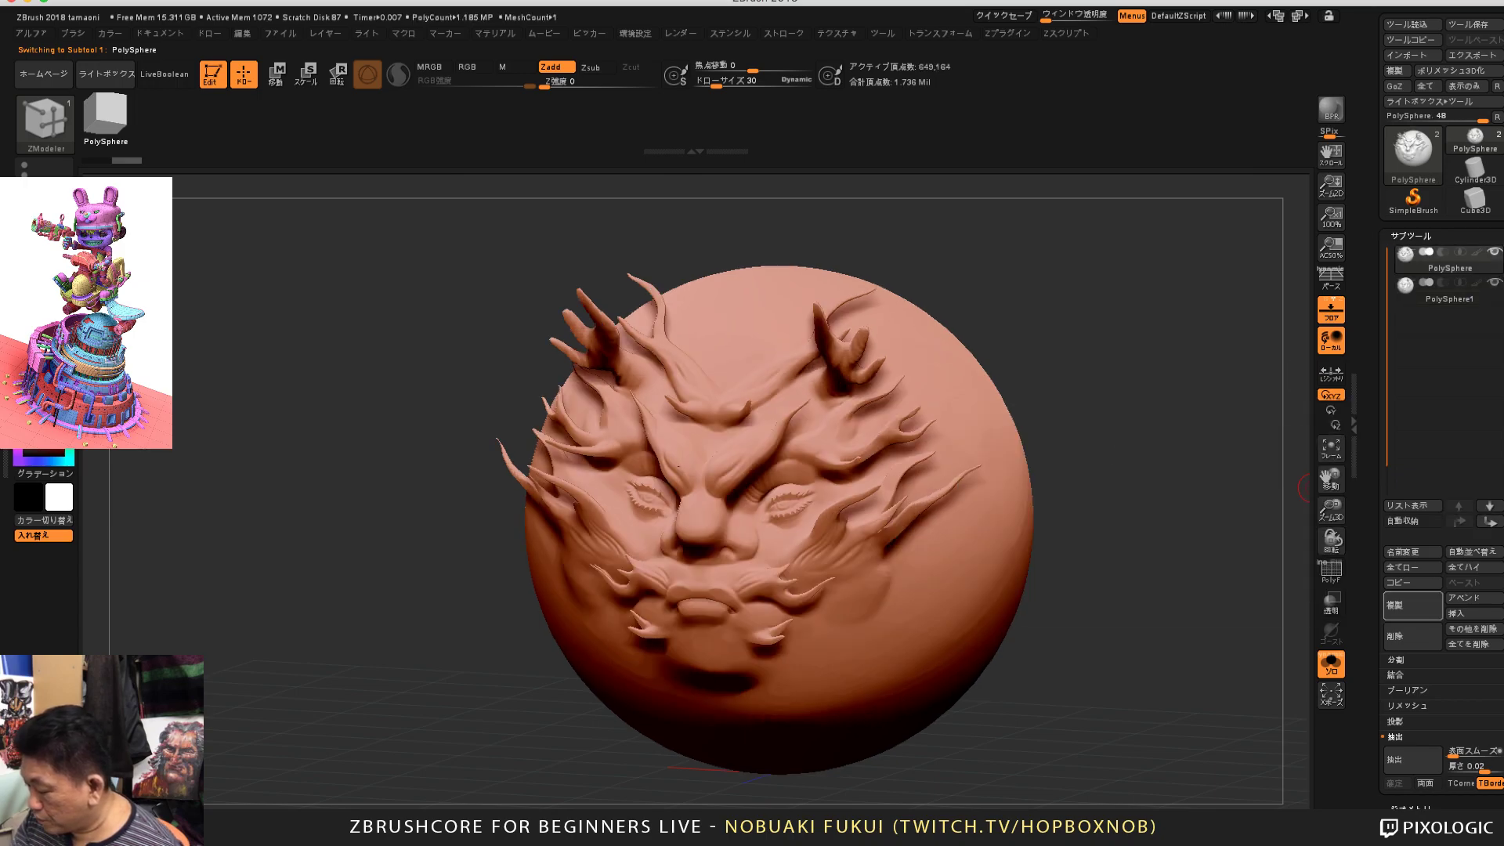
pyautogui.moveTo(1419, 538); pyautogui.dragTo(1418, 105)
pyautogui.click(1411, 377)
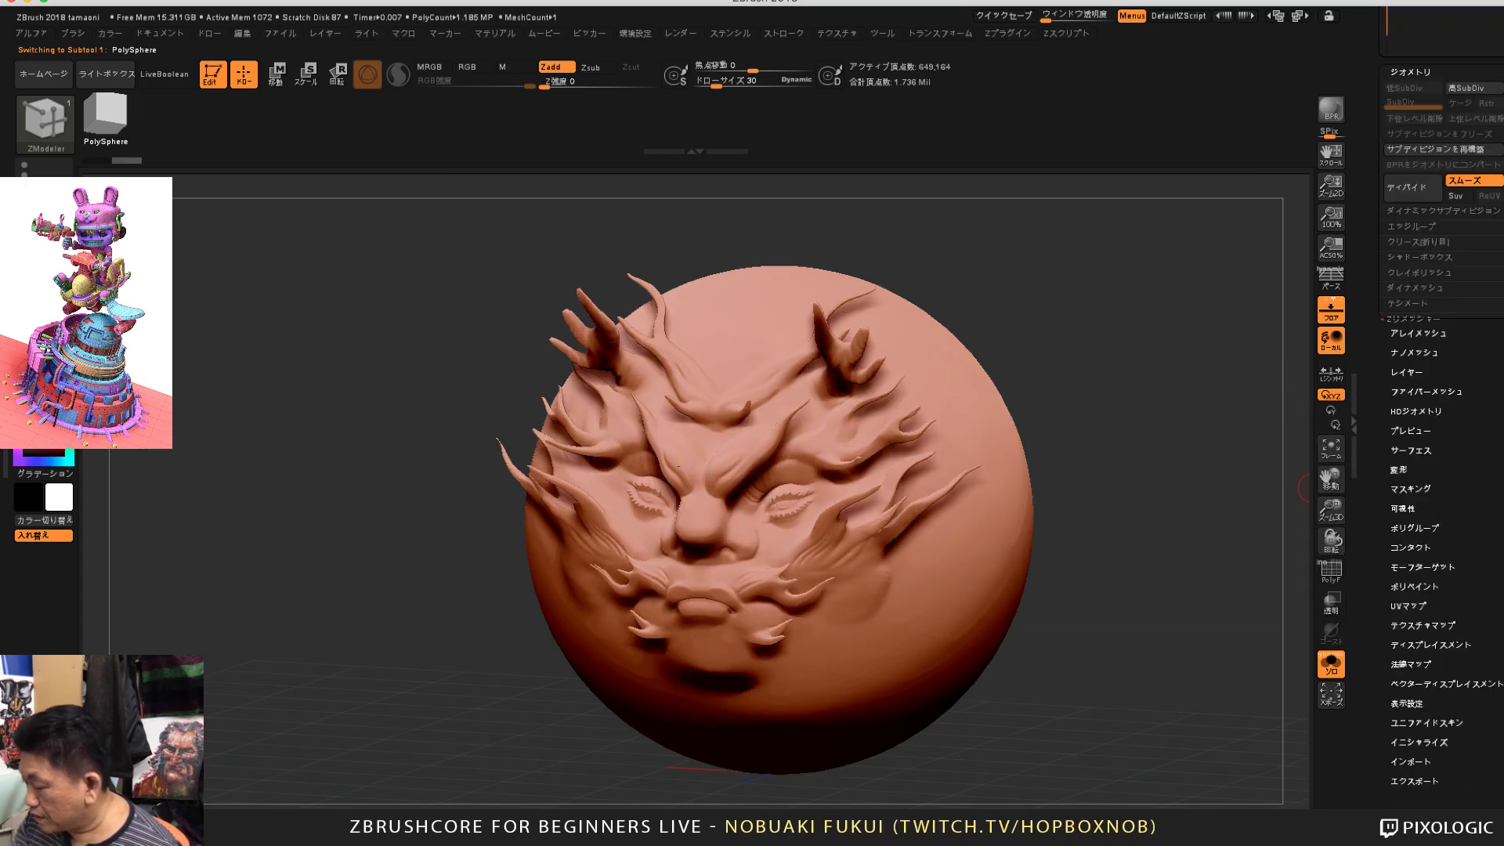
pyautogui.click(1414, 265)
pyautogui.moveTo(1415, 265); pyautogui.dragTo(1415, 641)
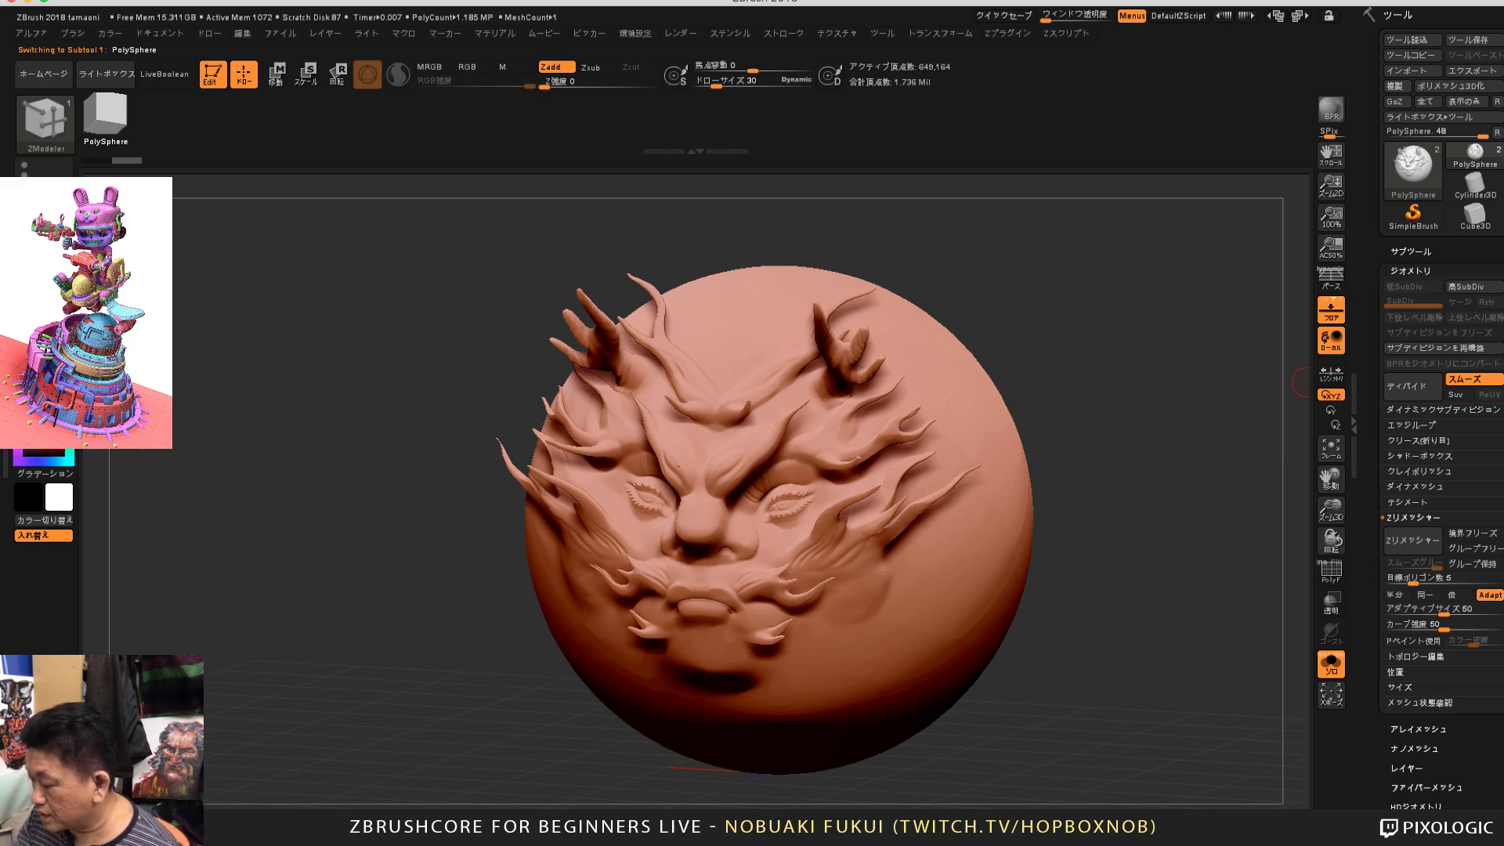
# Step: Activate the remeshed PolySphere1 and compare its subdivision level 1 with level 5, ending at level 5
pyautogui.click(1411, 251)
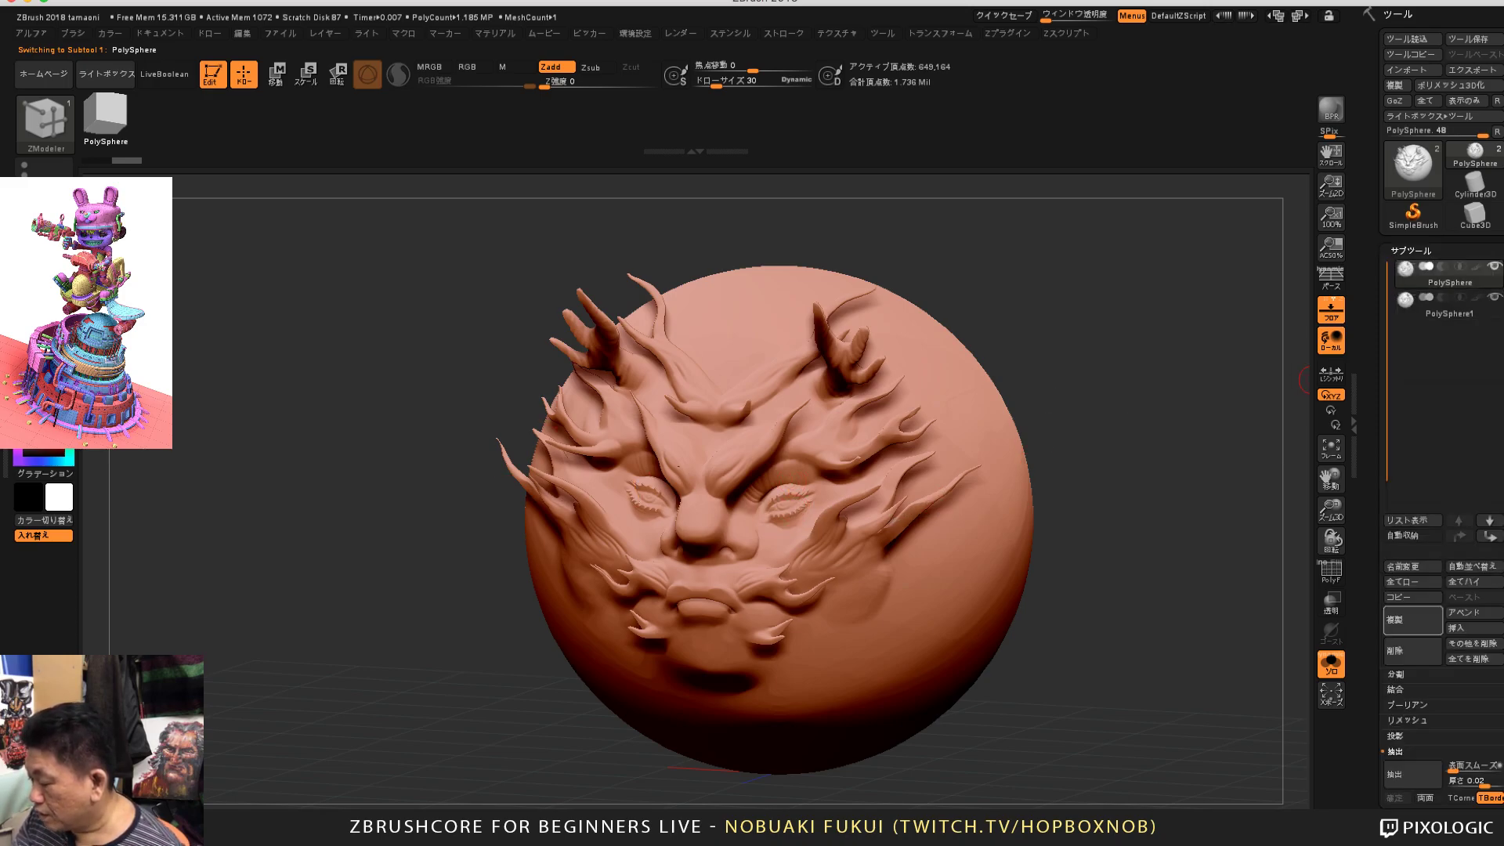
pyautogui.click(1450, 307)
pyautogui.moveTo(1383, 502)
pyautogui.mouseDown()
pyautogui.moveTo(1383, 189)
pyautogui.moveTo(1384, 488)
pyautogui.mouseUp()
pyautogui.click(1411, 511)
pyautogui.moveTo(1437, 303); pyautogui.dragTo(1390, 304)
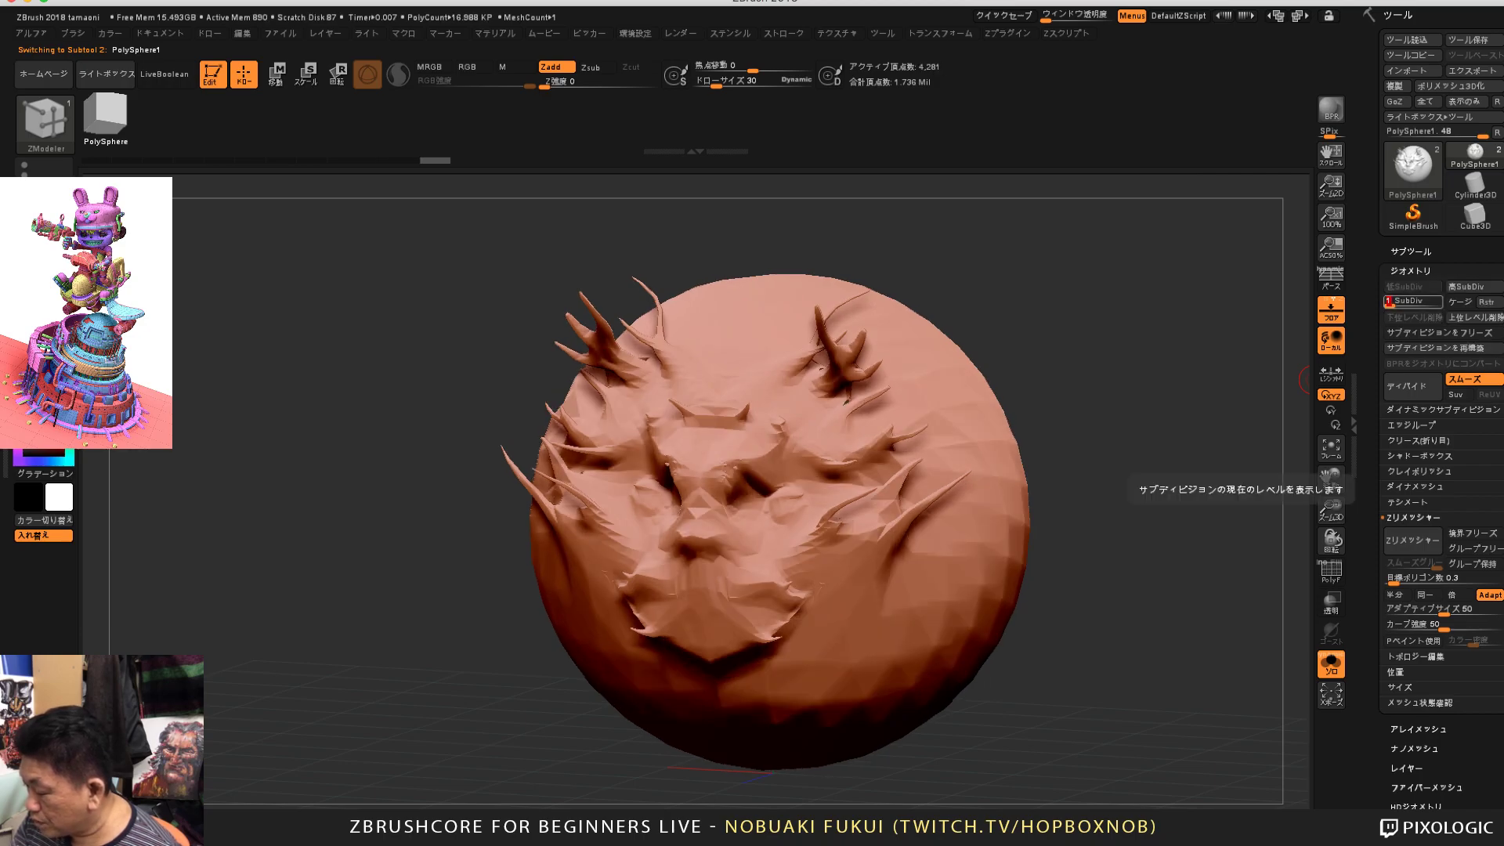
pyautogui.click(1436, 304)
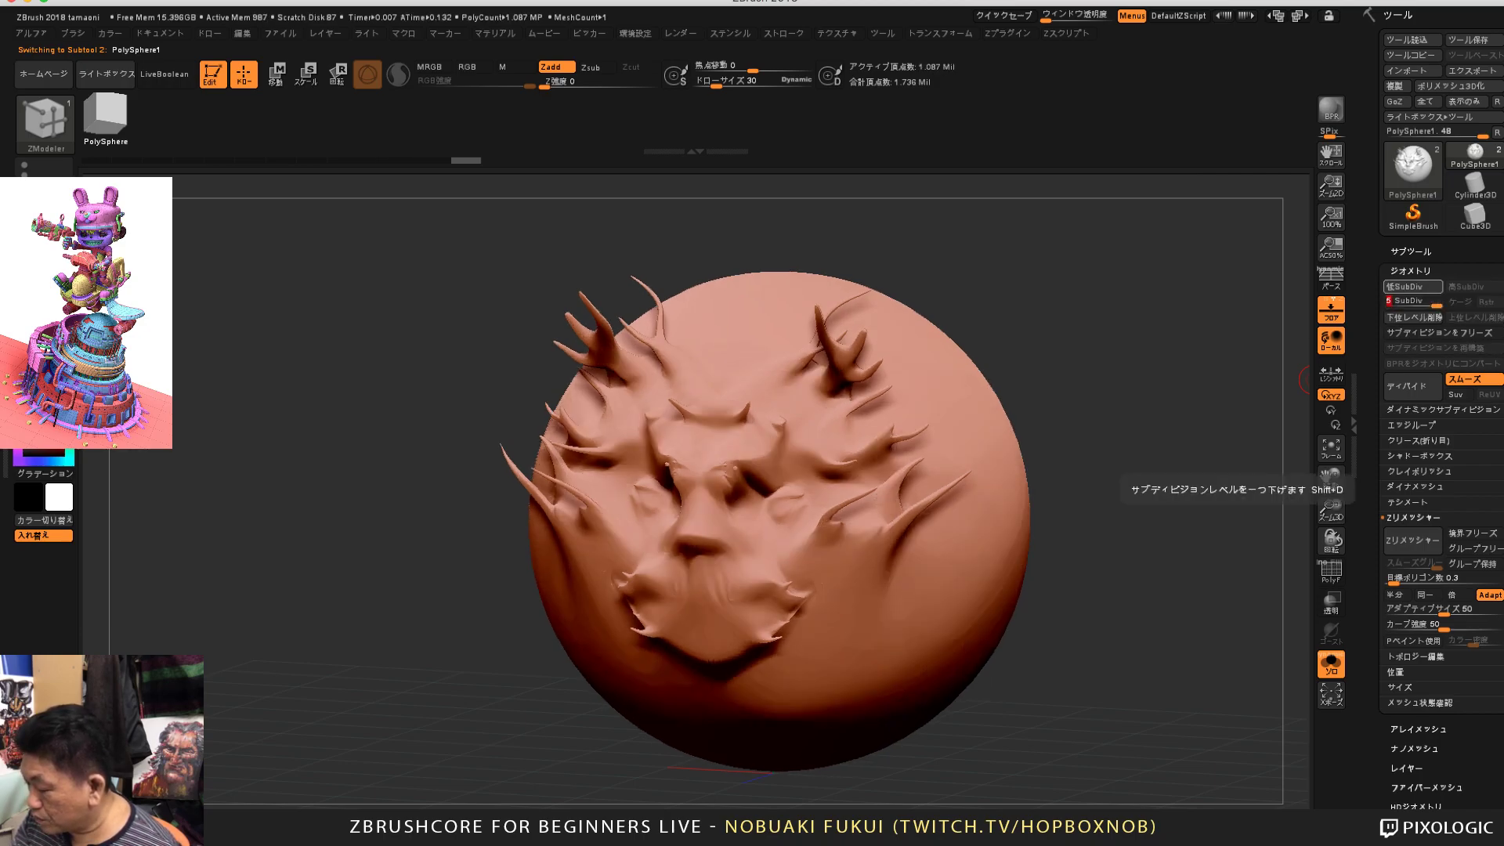
# Step: Try to project all detail with the original PolySphere as the active subtool
pyautogui.click(1411, 252)
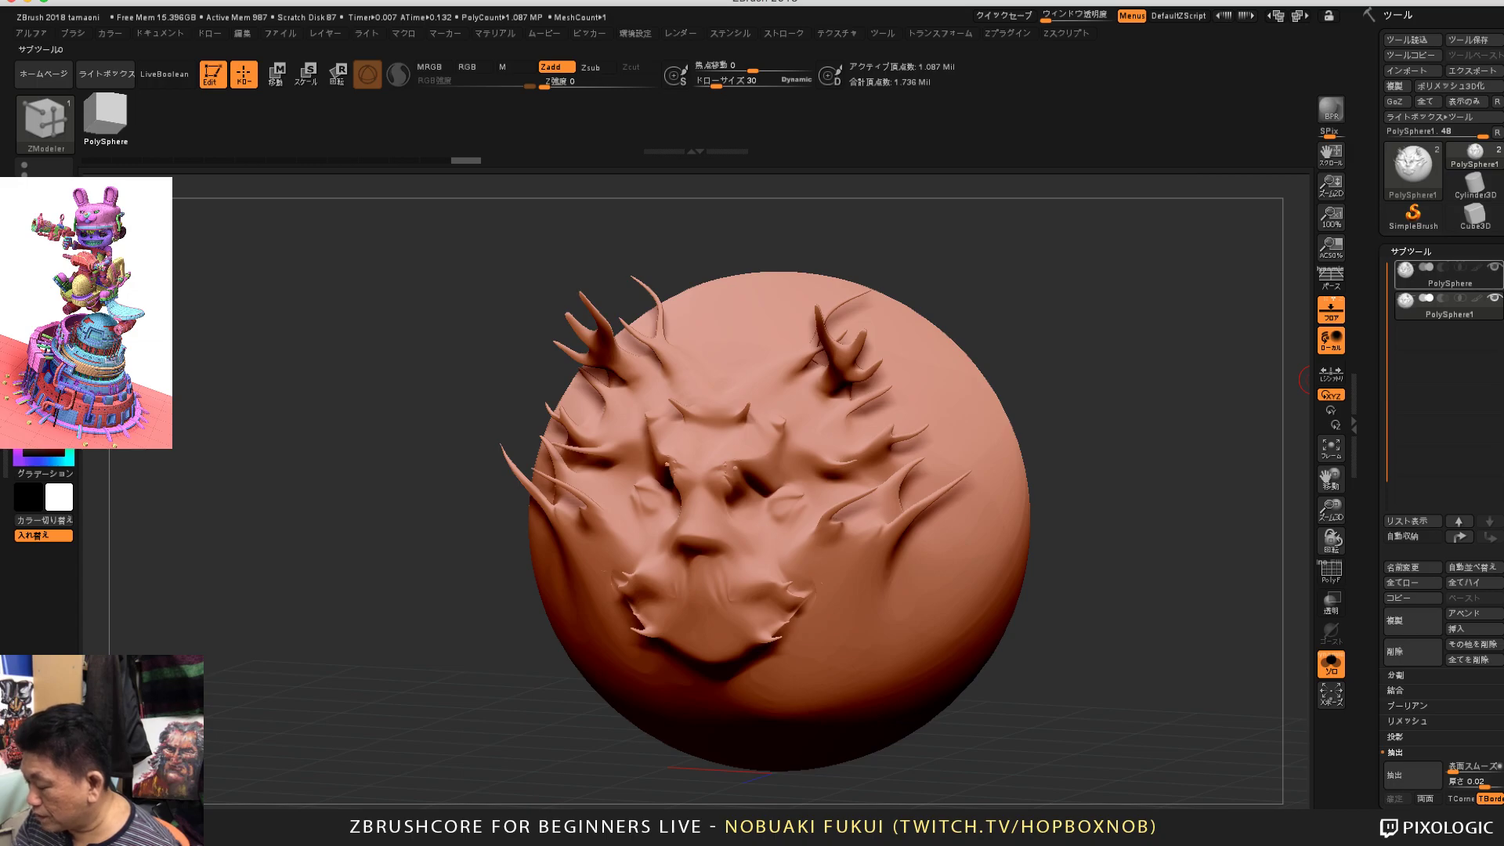
pyautogui.click(1448, 275)
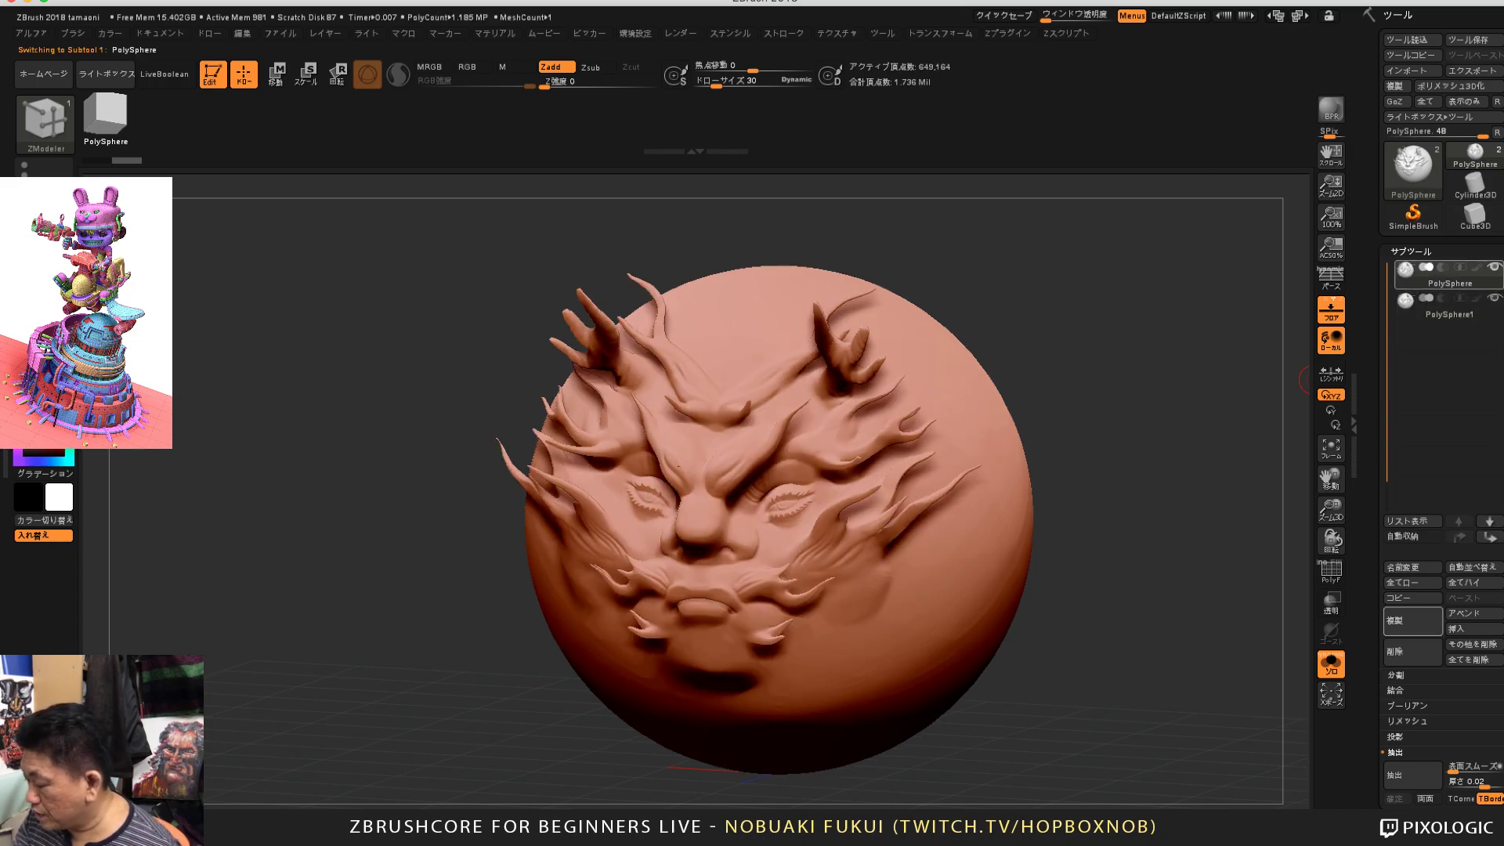
pyautogui.scroll(-5, 1442, 423)
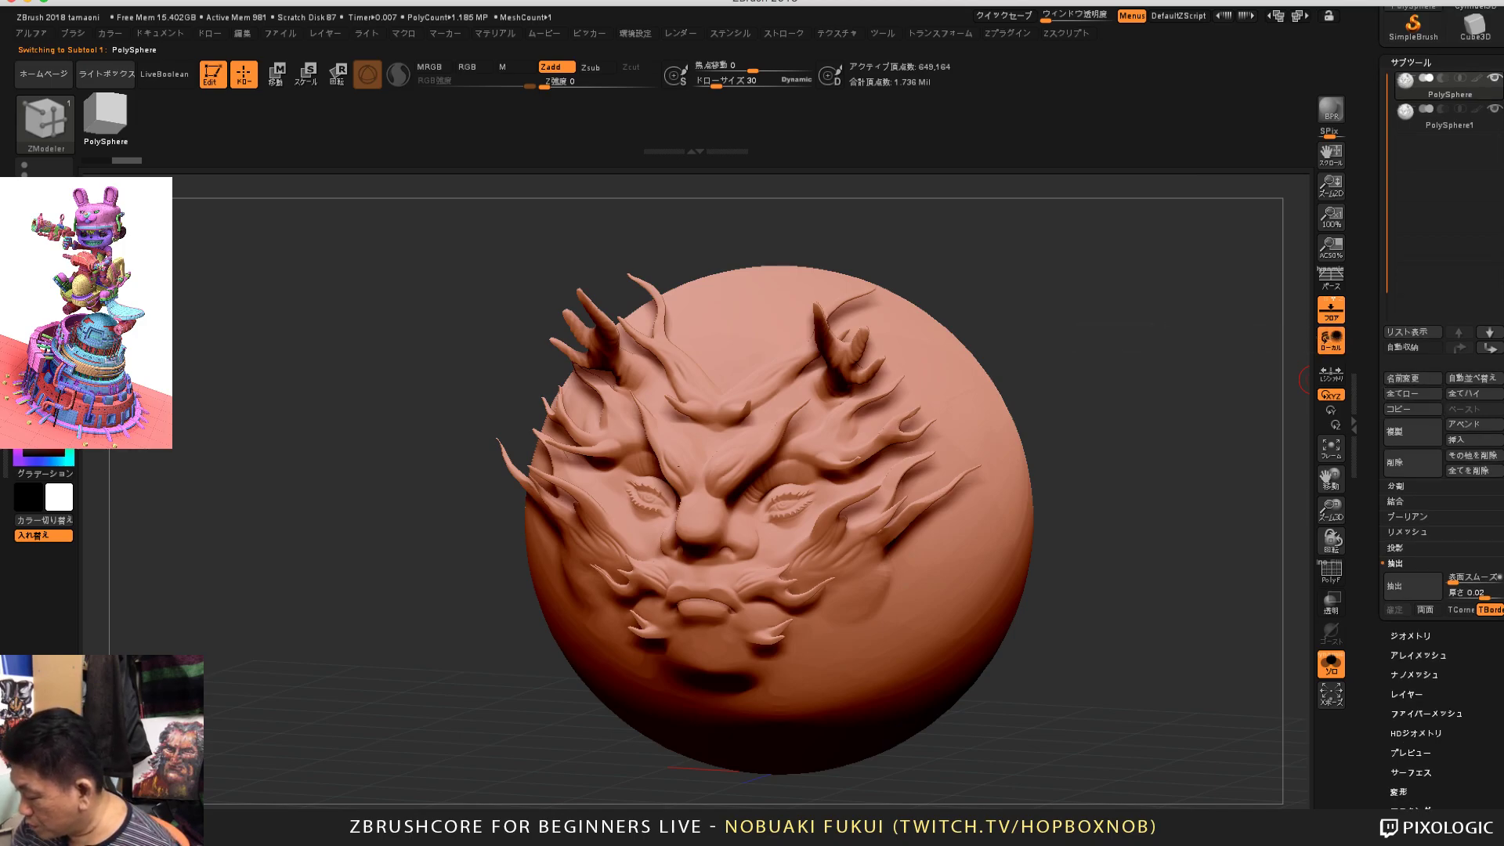
pyautogui.click(1396, 548)
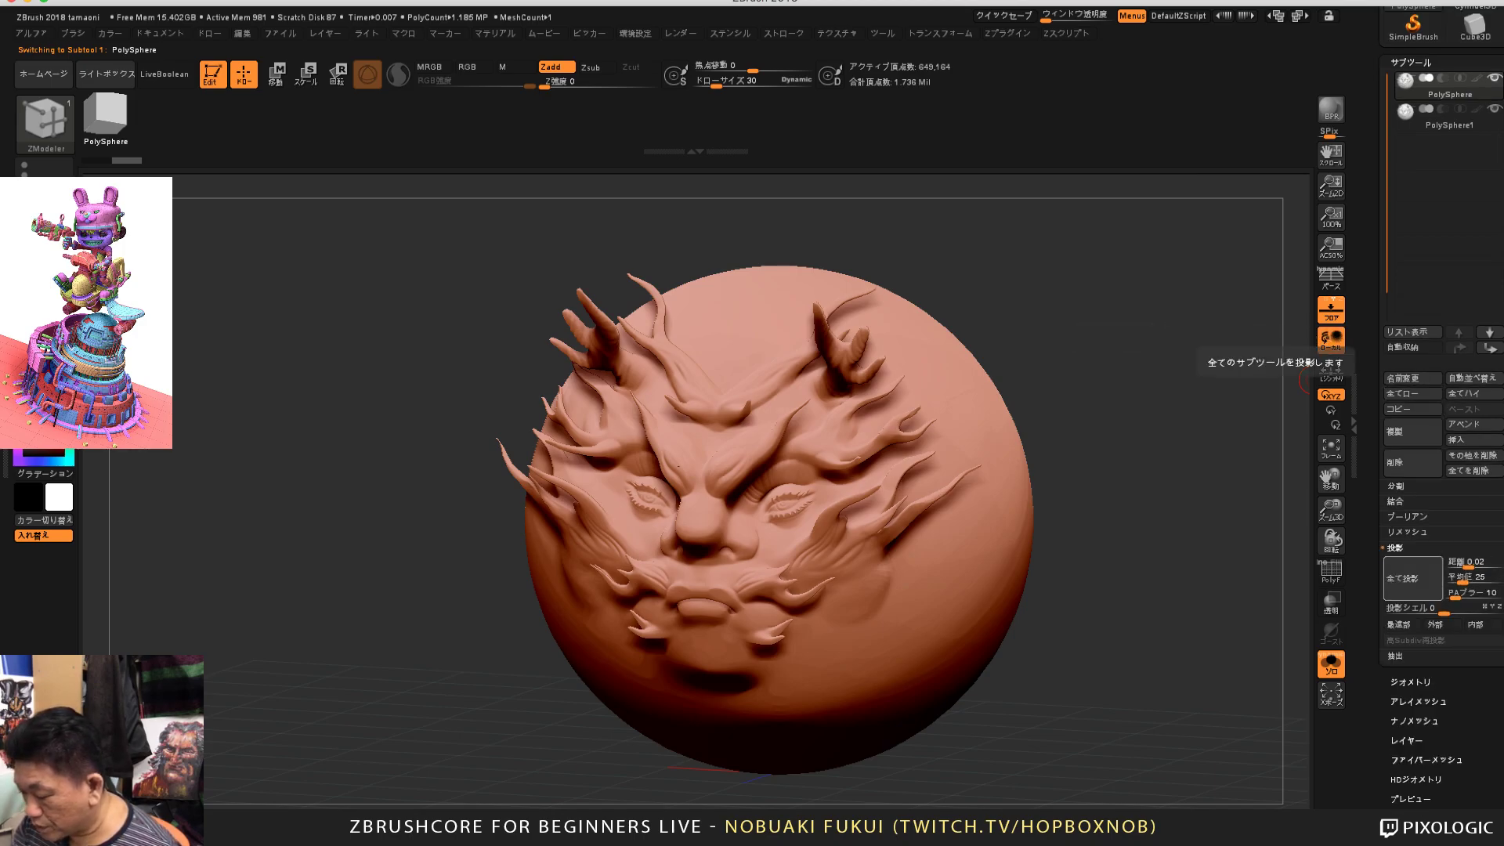
pyautogui.click(1402, 578)
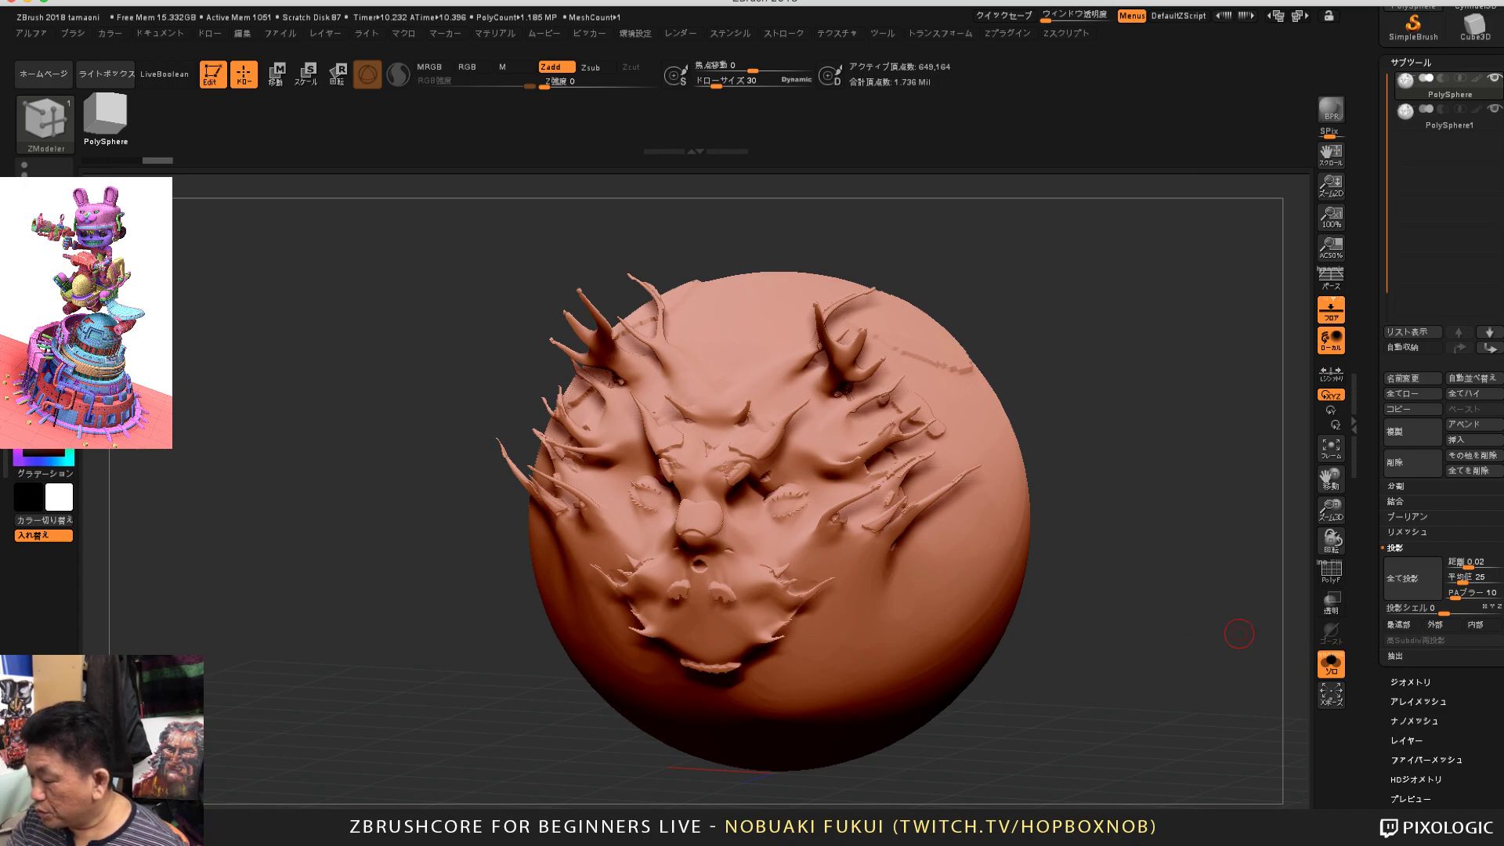
# Step: Compare the projected PolySphere with the remeshed PolySphere1 at low and high subdivision levels
pyautogui.click(1449, 119)
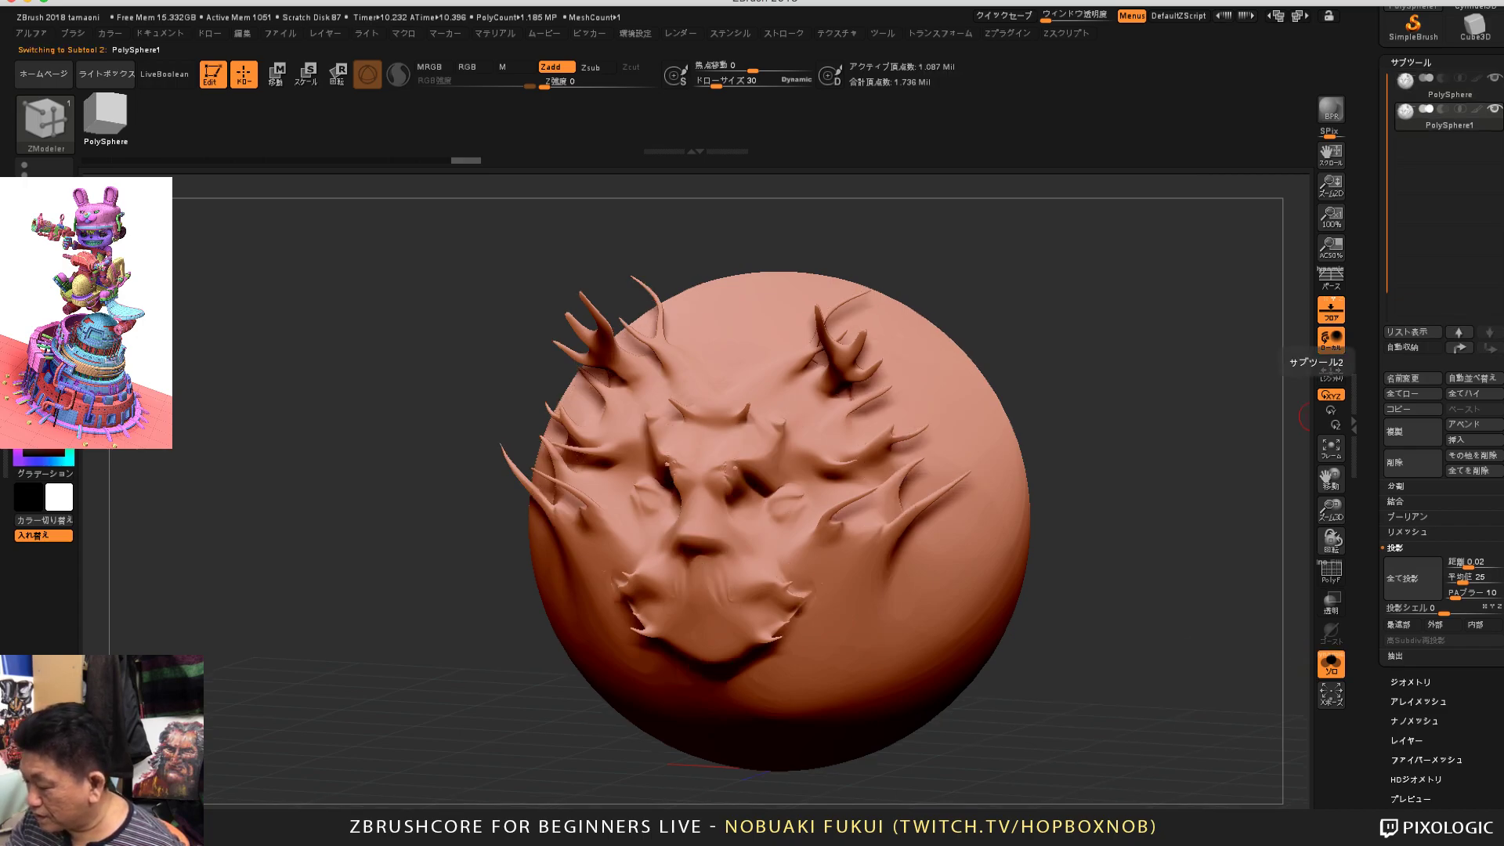
pyautogui.moveTo(979, 534); pyautogui.dragTo(945, 568, button='right')
pyautogui.hotkey('shift', 'd')
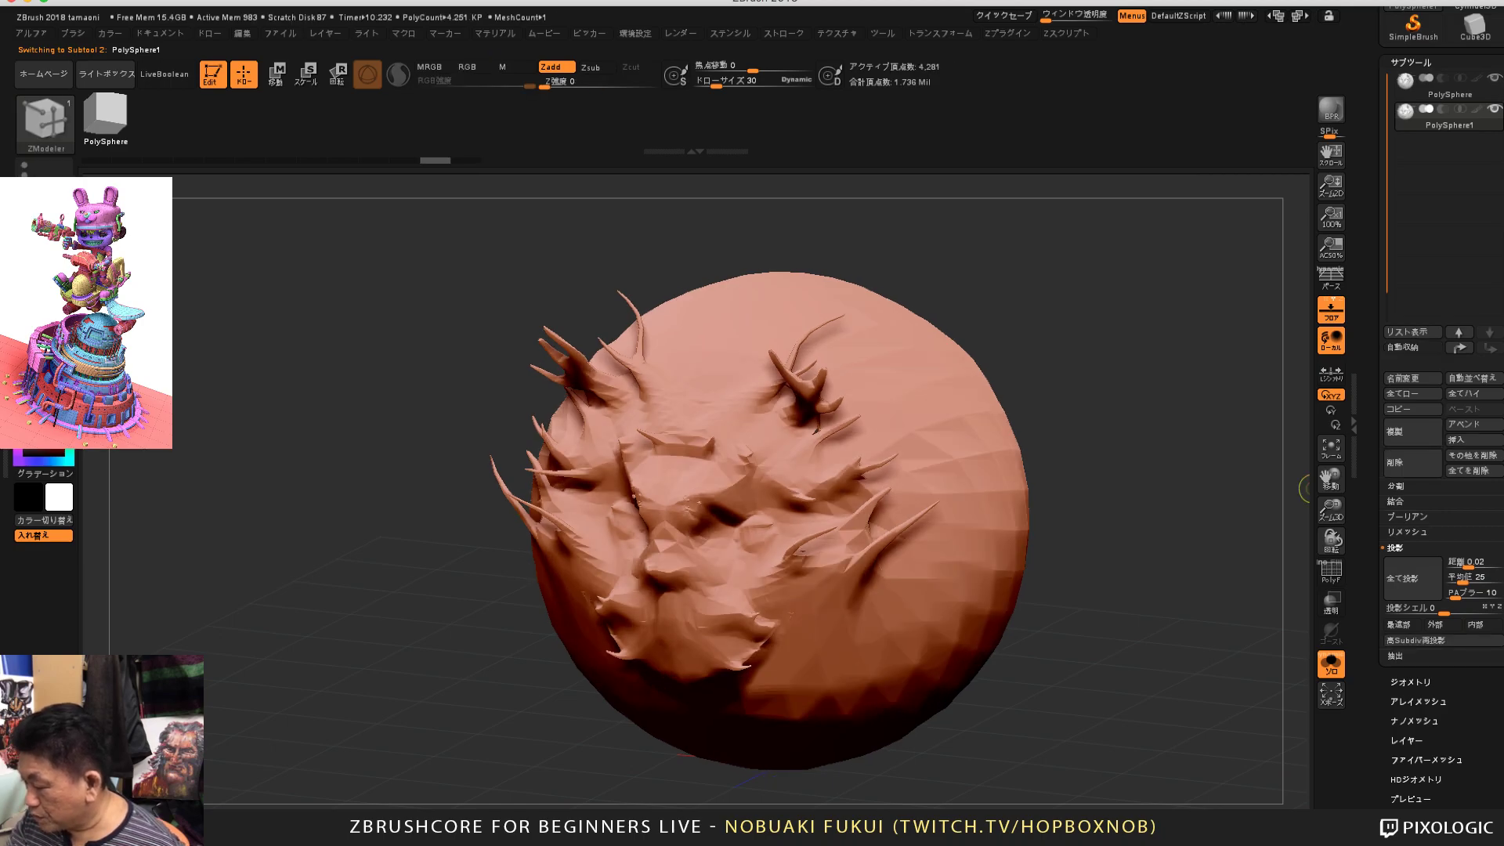
pyautogui.click(1450, 84)
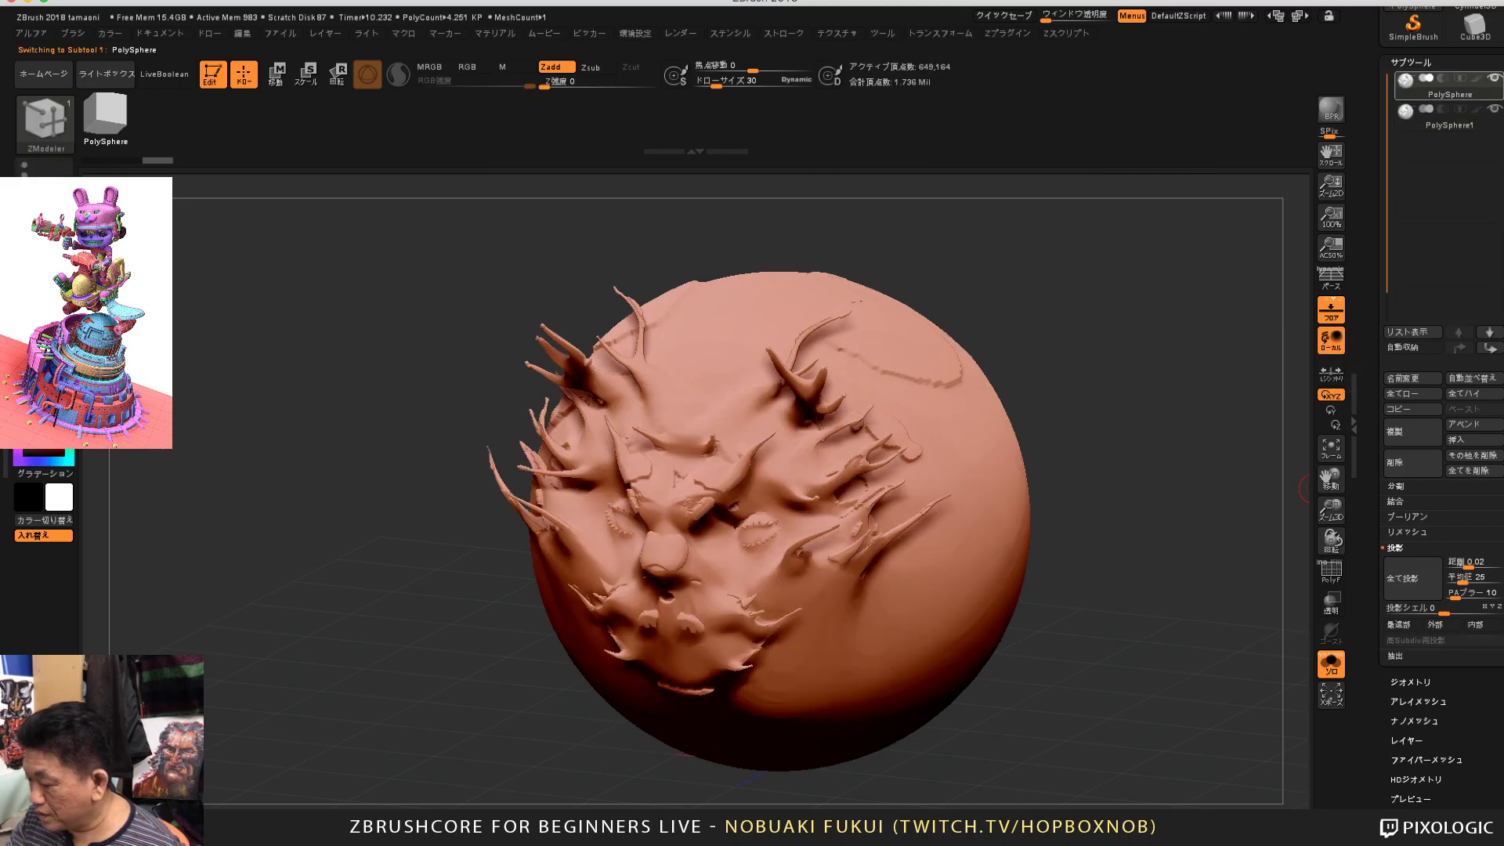
pyautogui.click(1449, 118)
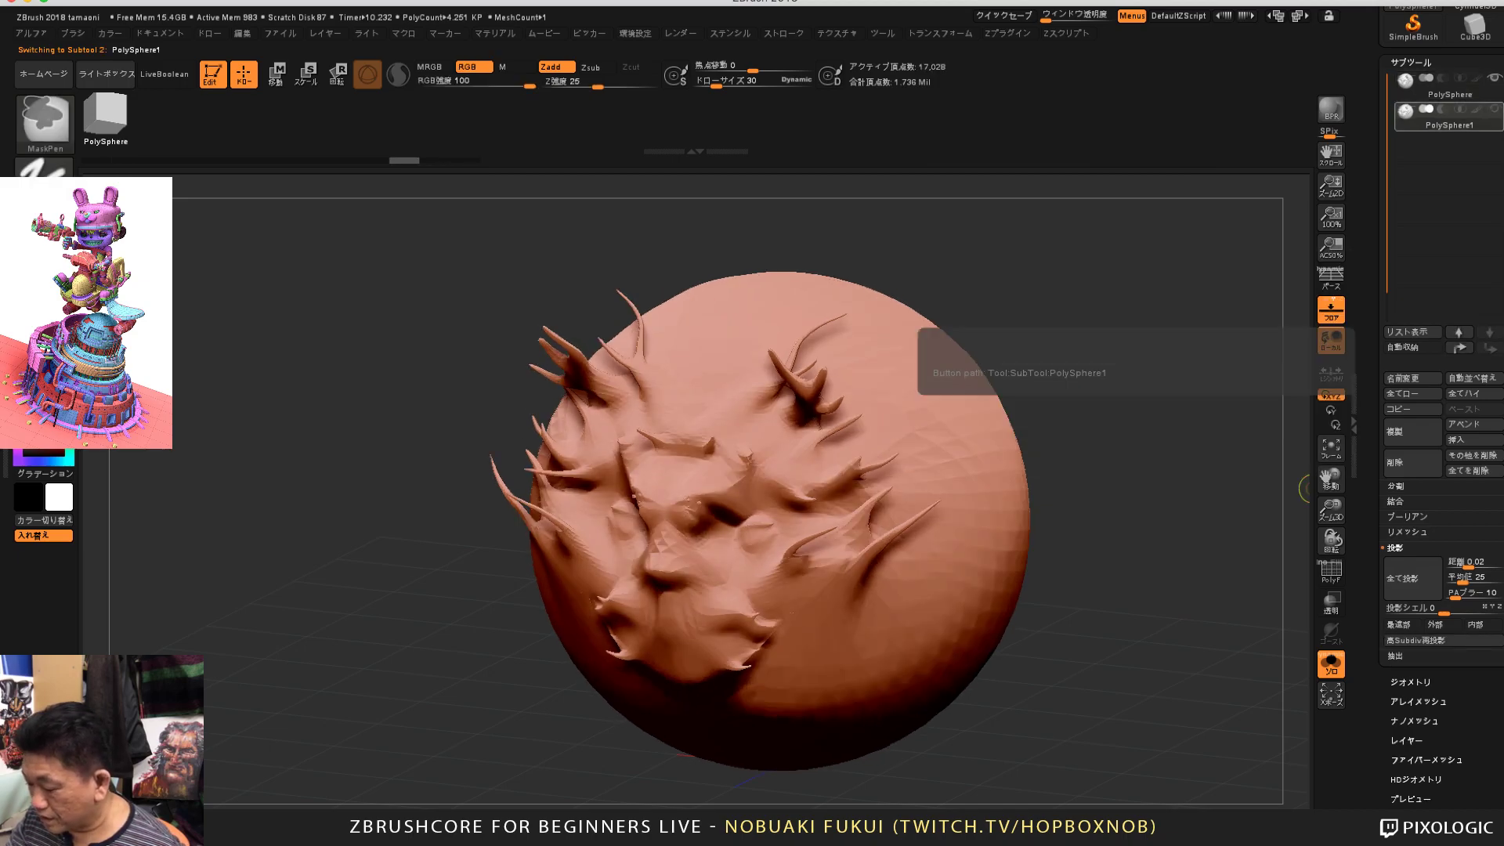
pyautogui.press('d')
pyautogui.press('d')
pyautogui.press('d')
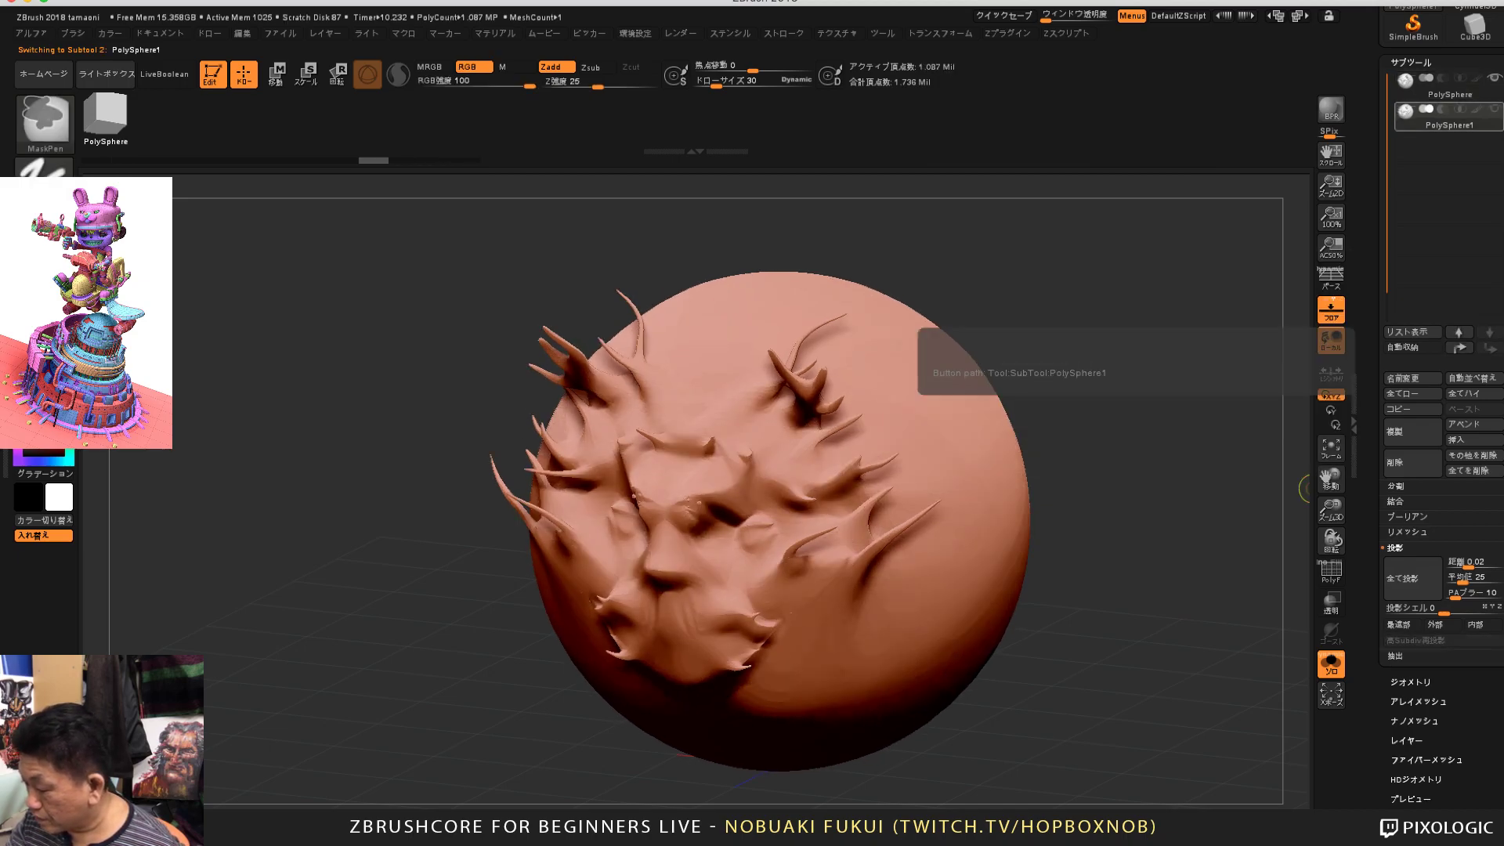
# Step: Reactivate the original PolySphere and undo the projection applied to it
pyautogui.click(1450, 87)
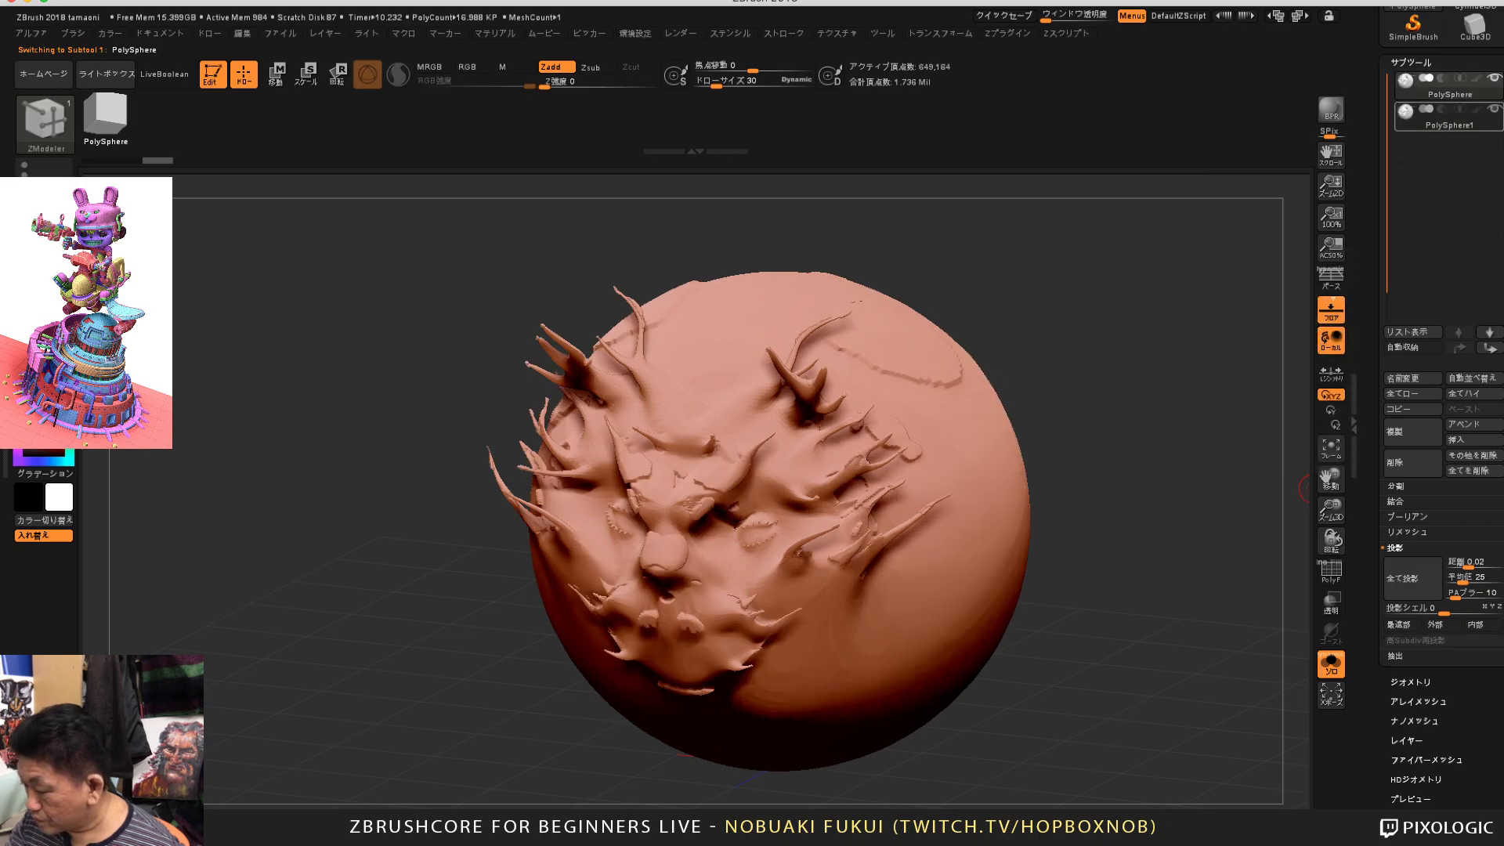
pyautogui.moveTo(1450, 118)
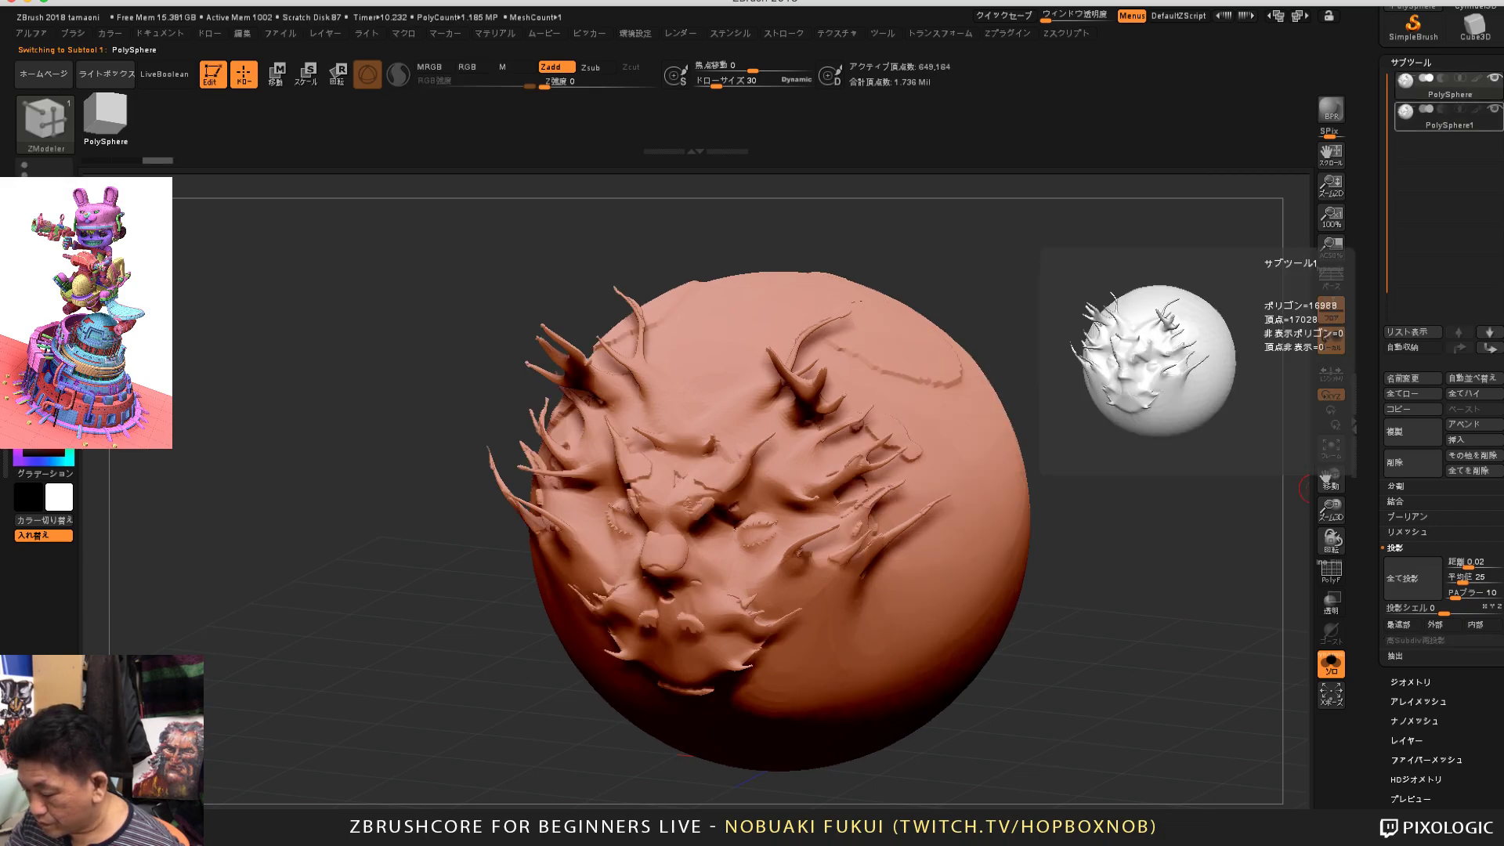
pyautogui.click(1495, 109)
pyautogui.press('super+z')
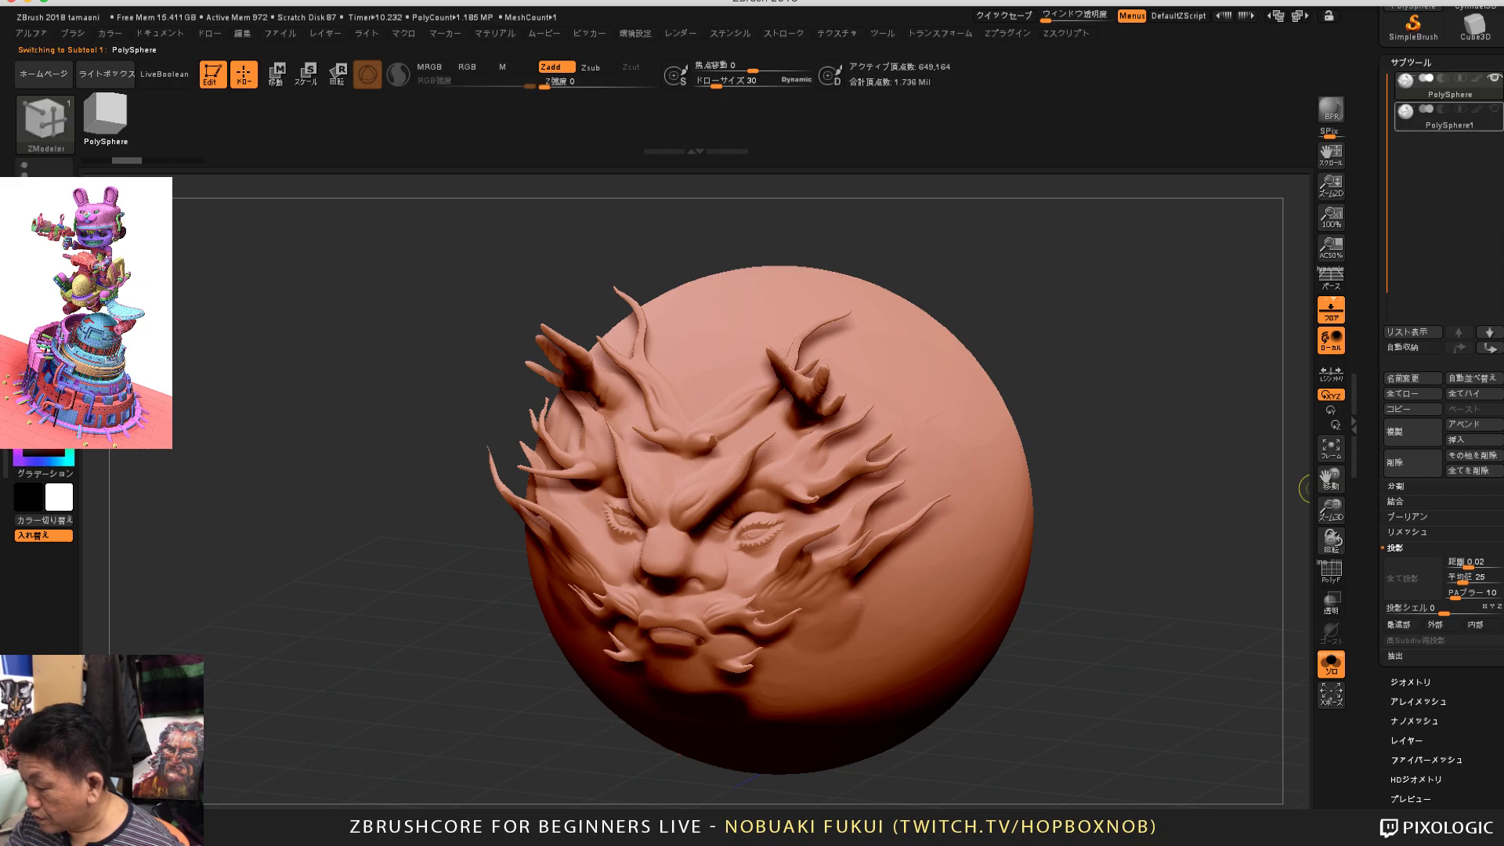
# Step: Project all detail from the original onto the remeshed PolySphere1 at subdivision level 2 and inspect the face
pyautogui.click(1449, 117)
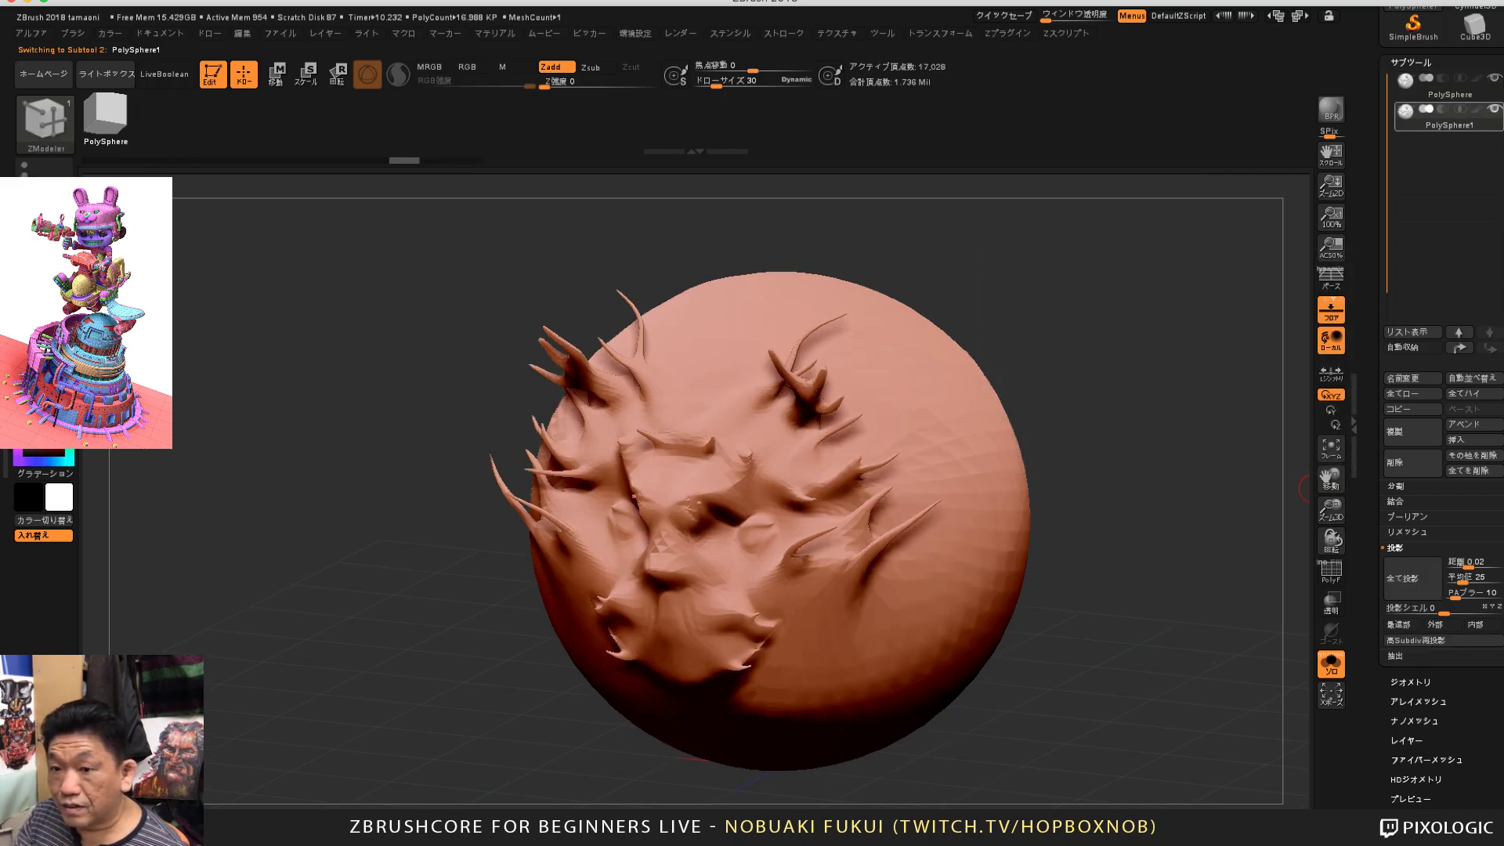
pyautogui.moveTo(1192, 547)
pyautogui.mouseDown()
pyautogui.moveTo(1232, 517)
pyautogui.moveTo(1194, 561)
pyautogui.moveTo(1193, 541)
pyautogui.moveTo(1193, 595)
pyautogui.moveTo(1206, 565)
pyautogui.mouseUp()
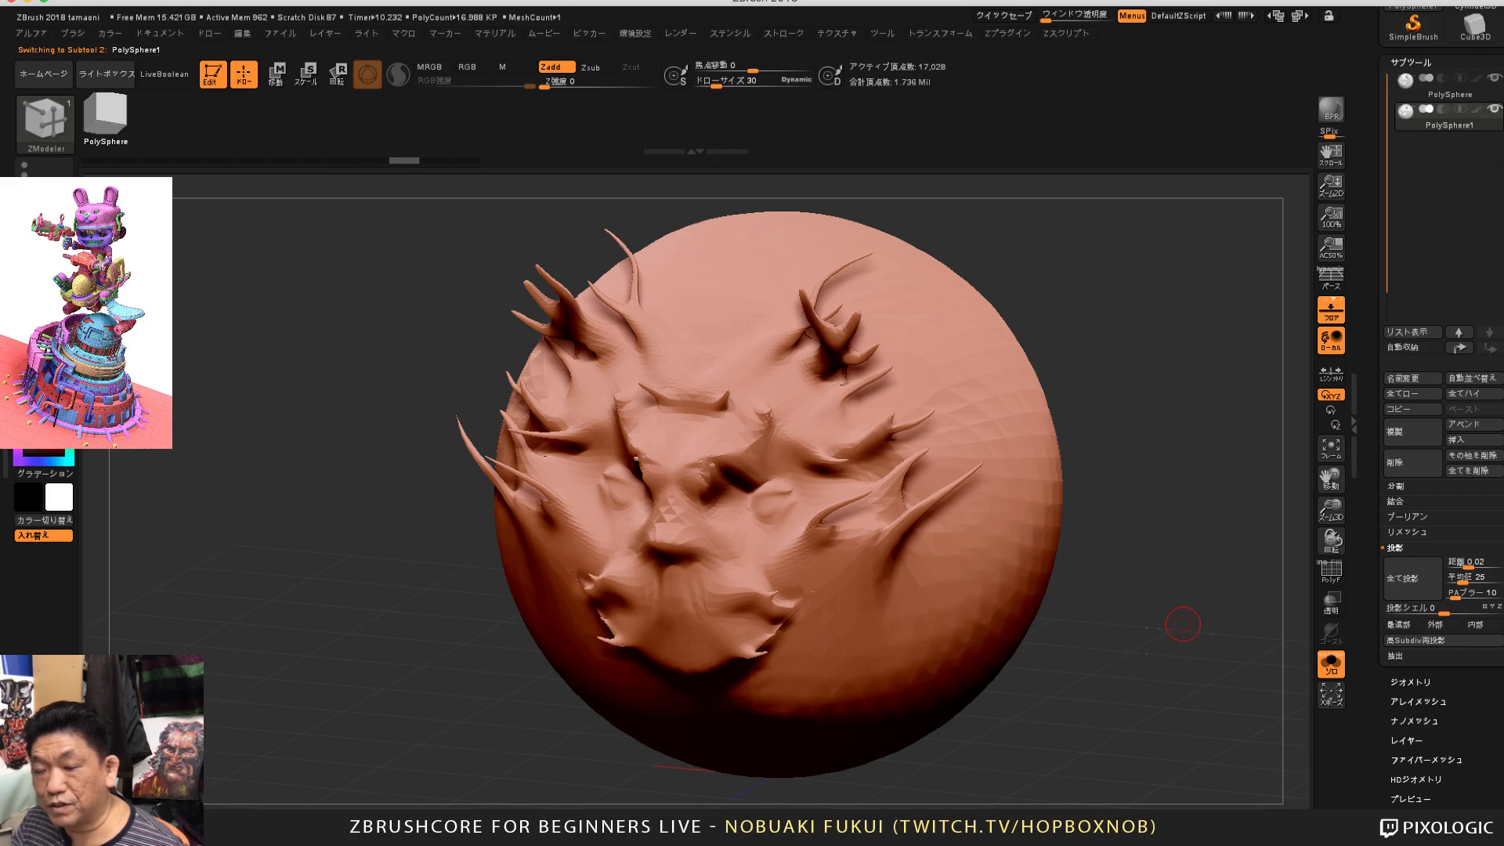
pyautogui.moveTo(1182, 614)
pyautogui.mouseDown()
pyautogui.moveTo(1183, 573)
pyautogui.moveTo(1216, 617)
pyautogui.mouseUp()
pyautogui.click(1407, 580)
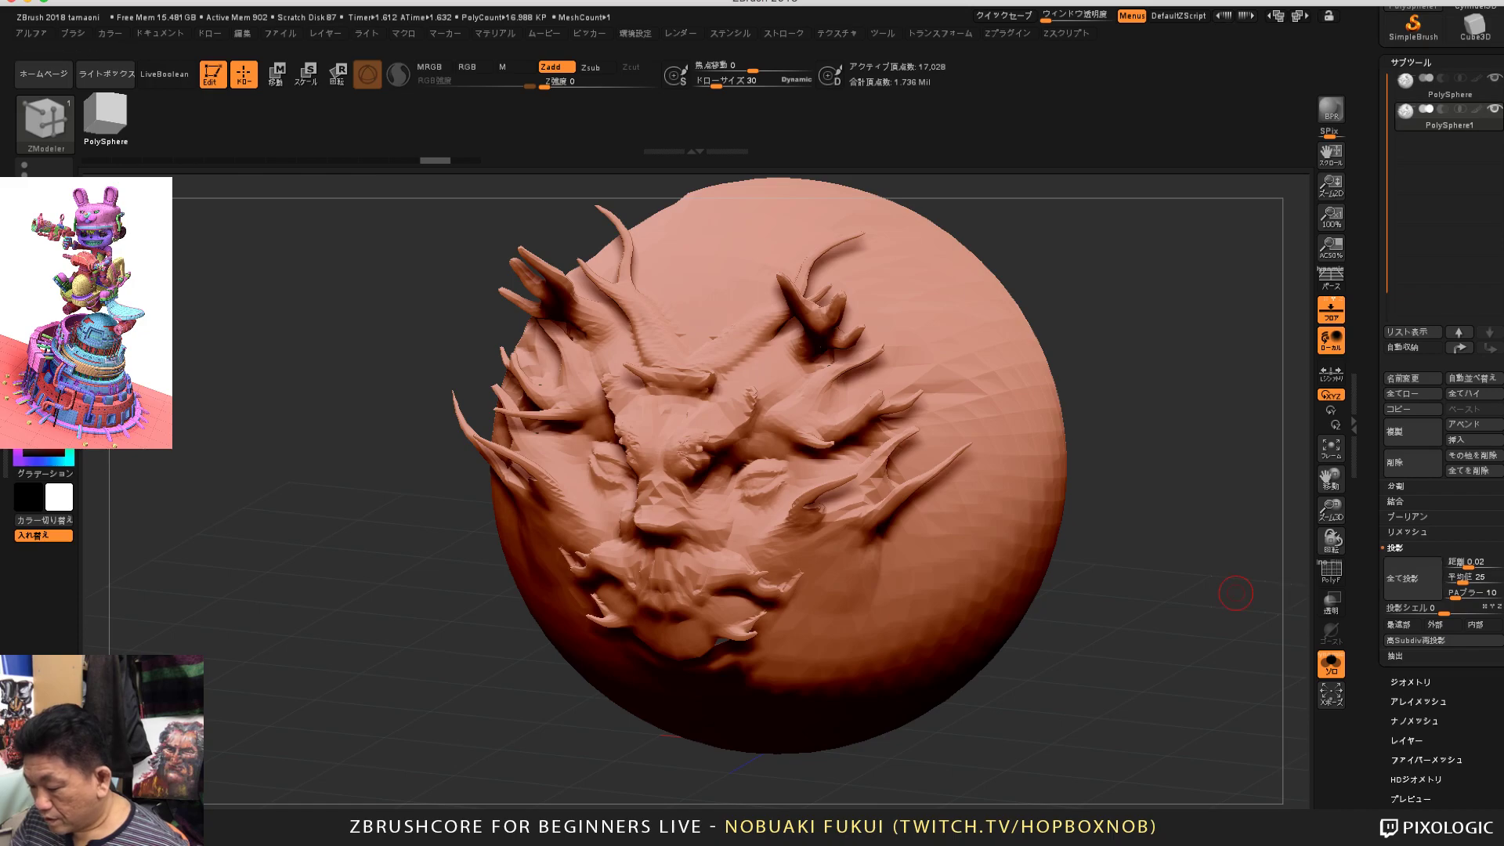
pyautogui.moveTo(1235, 587); pyautogui.dragTo(1242, 593)
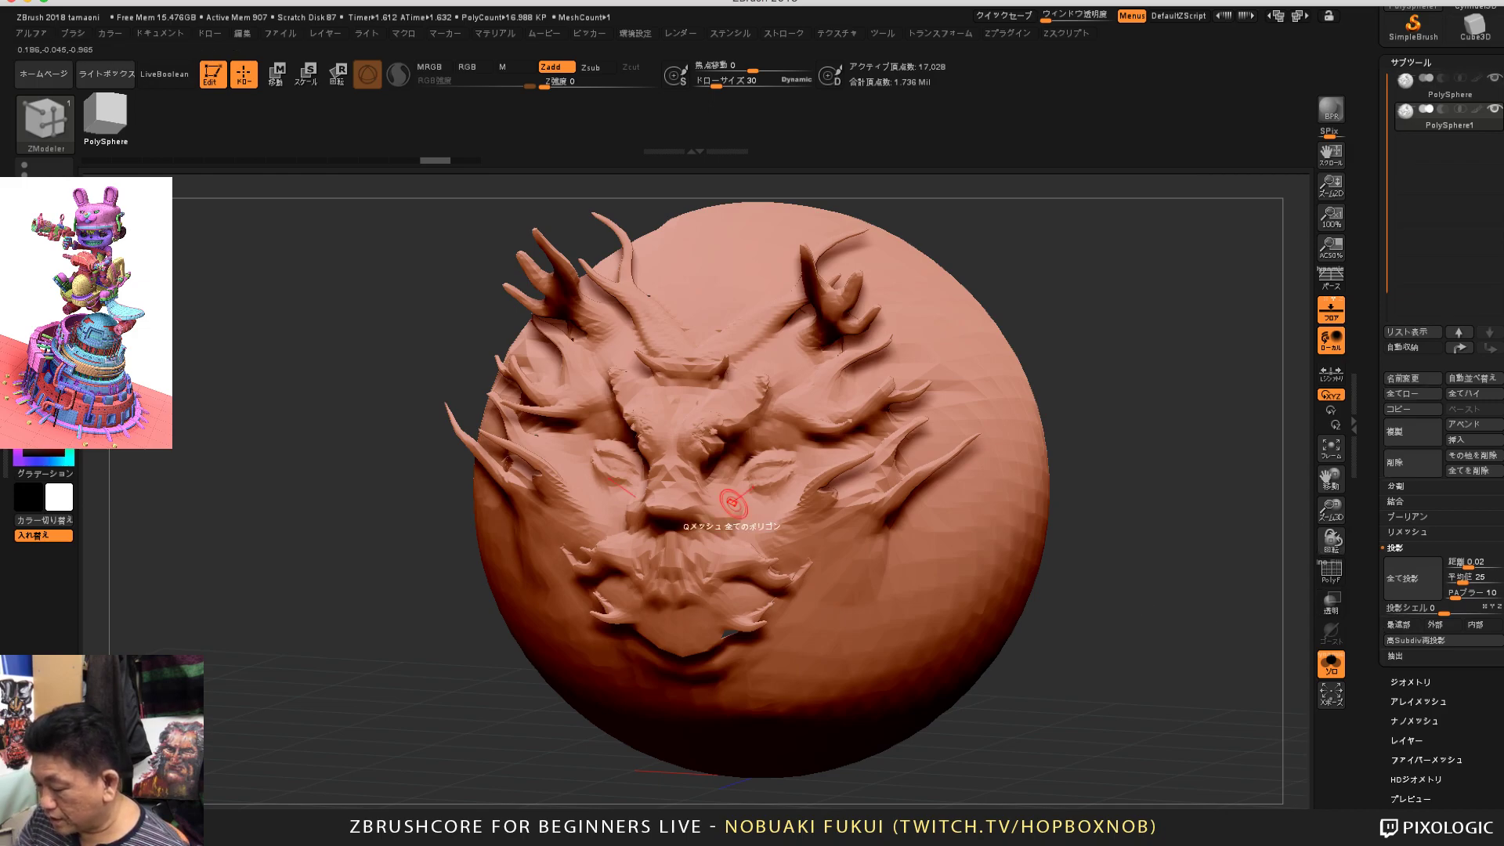
# Step: Undo the projection on the remeshed copy and raise it to subdivision level 5
pyautogui.press('d')
pyautogui.press('d')
pyautogui.press('d')
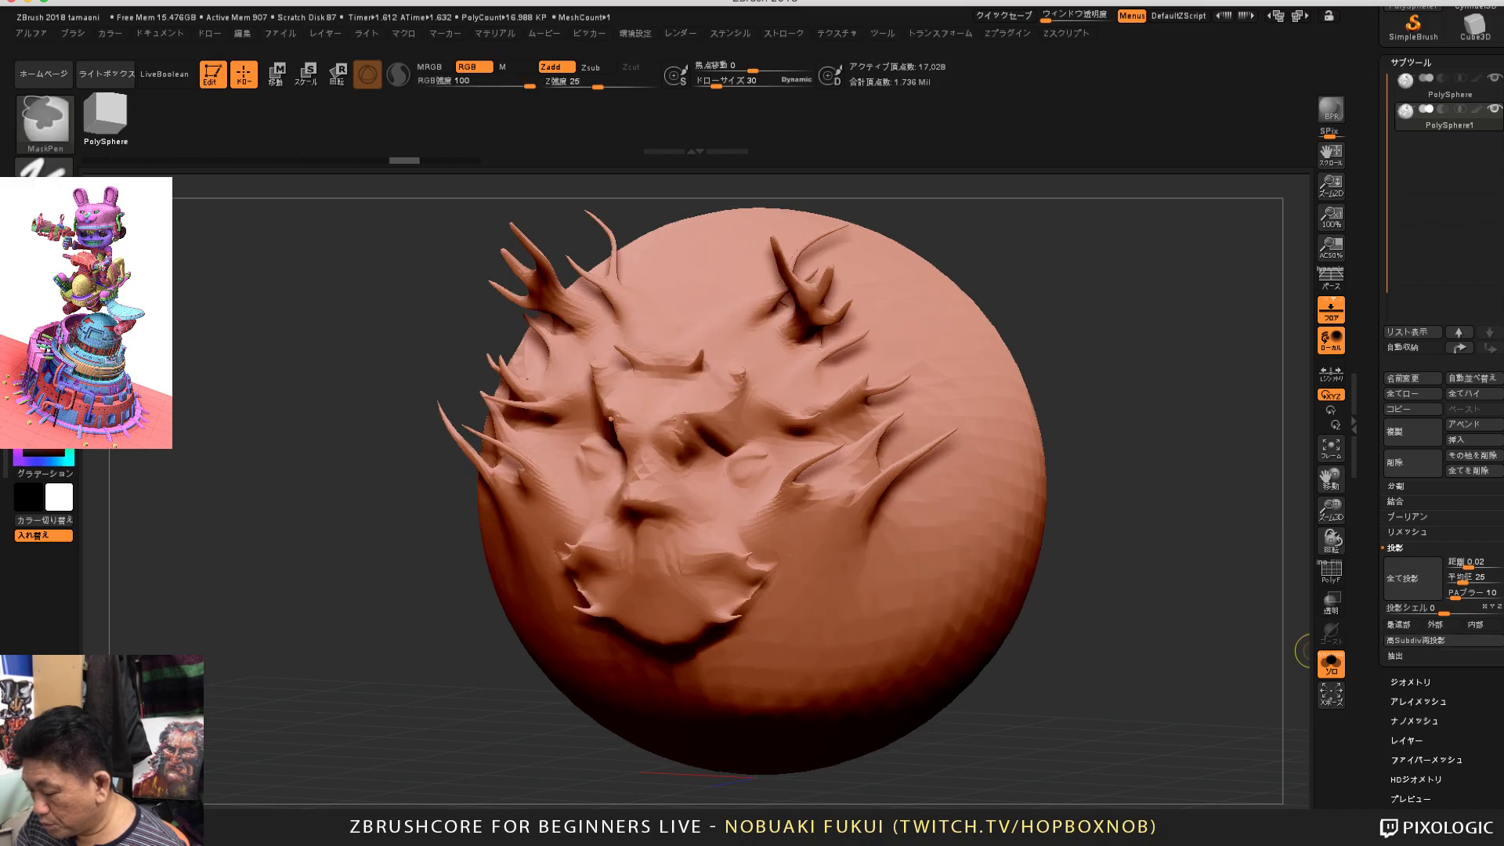
pyautogui.press('b')
pyautogui.press('z')
pyautogui.press('m')
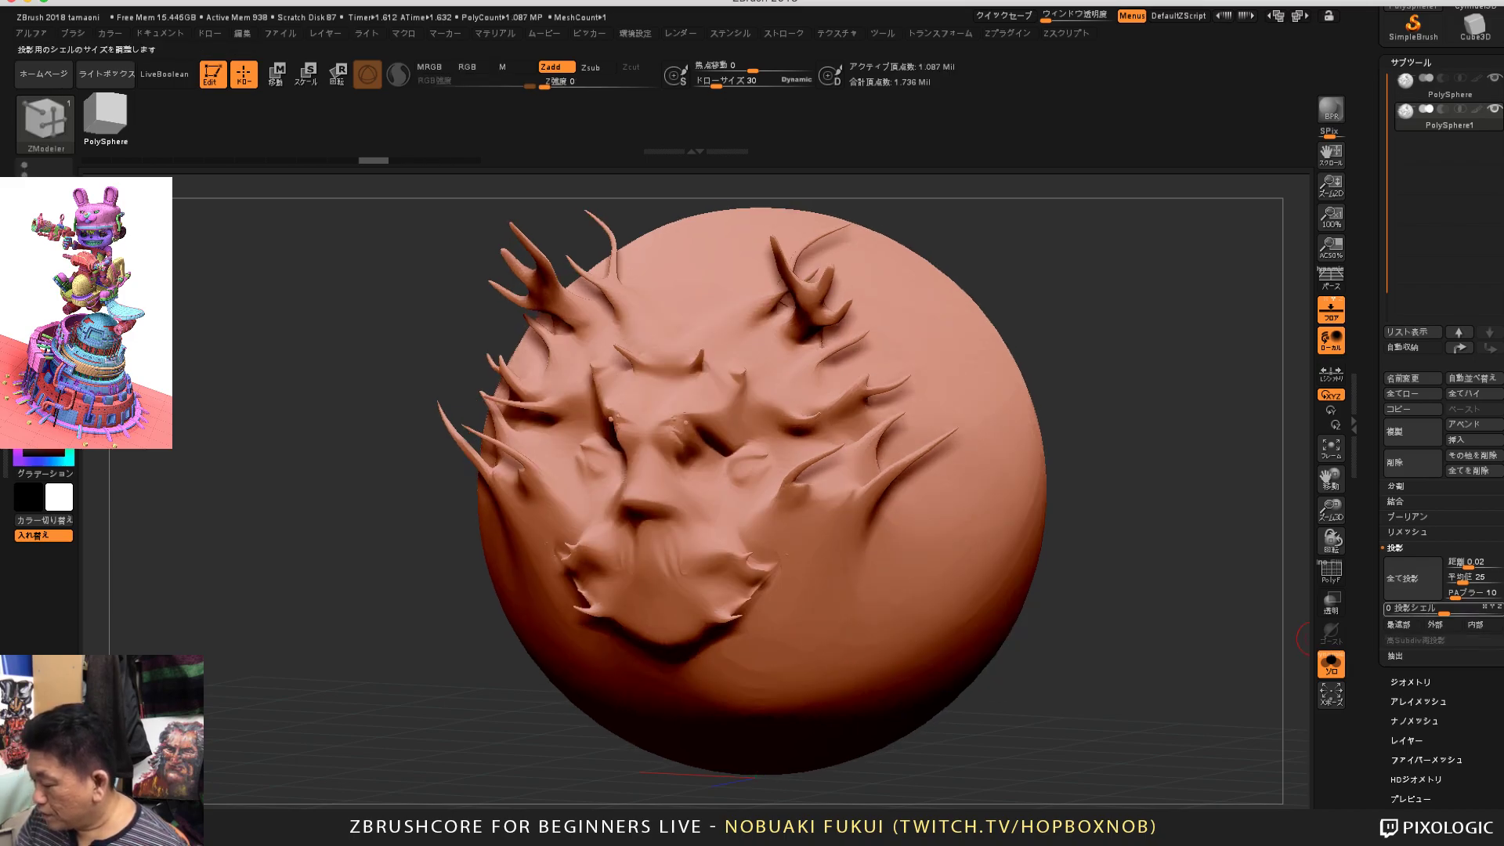
# Step: Check the remeshed copy's subdivision level, bring back the subtool list with the projection settings, and inspect the face
pyautogui.scroll(1, 1466, 584)
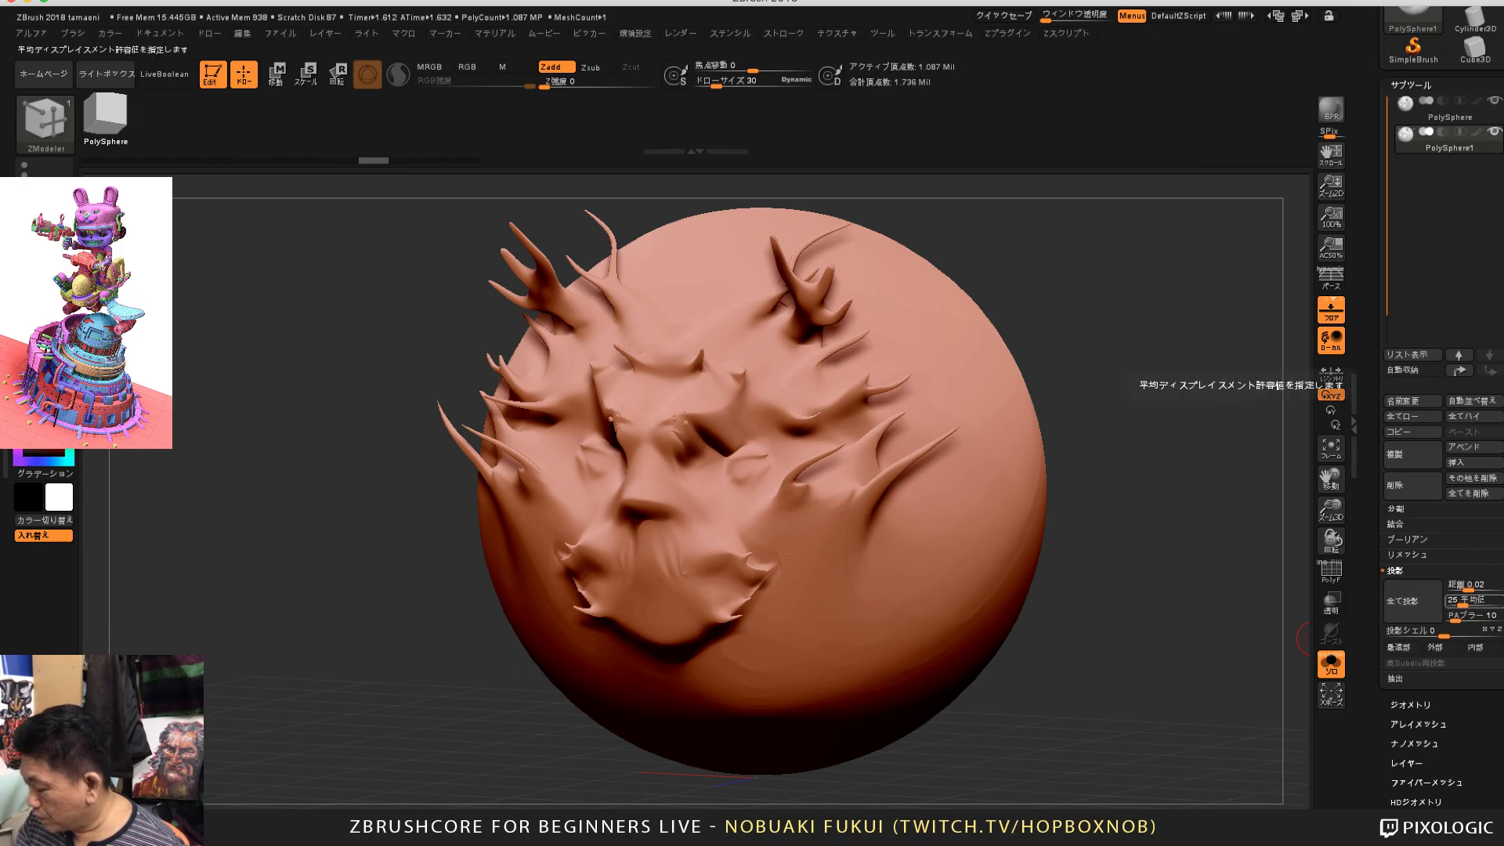
pyautogui.click(1411, 705)
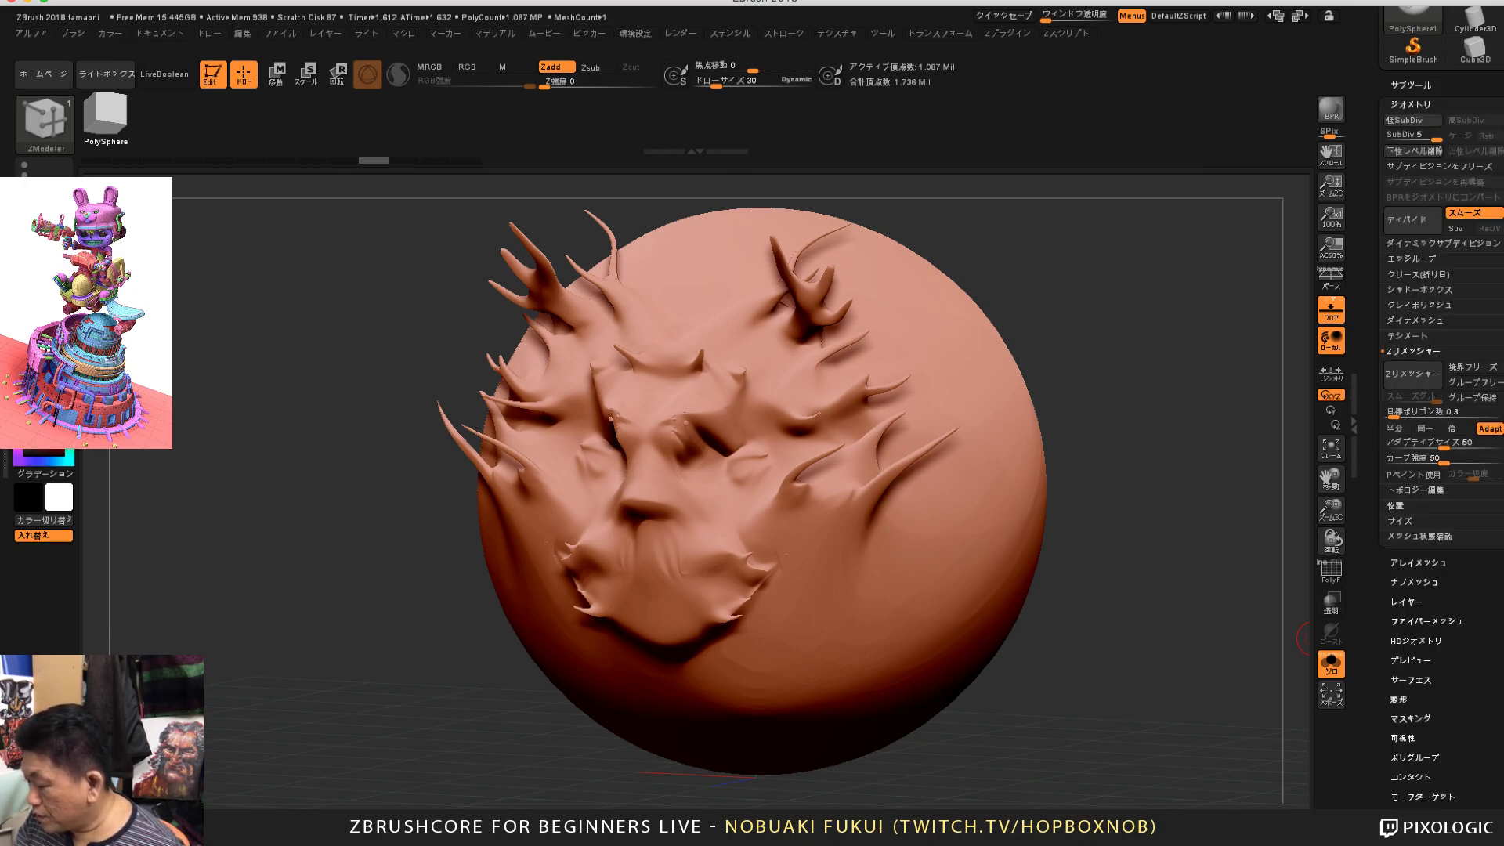
pyautogui.moveTo(1370, 580); pyautogui.dragTo(1369, 747)
pyautogui.click(1410, 251)
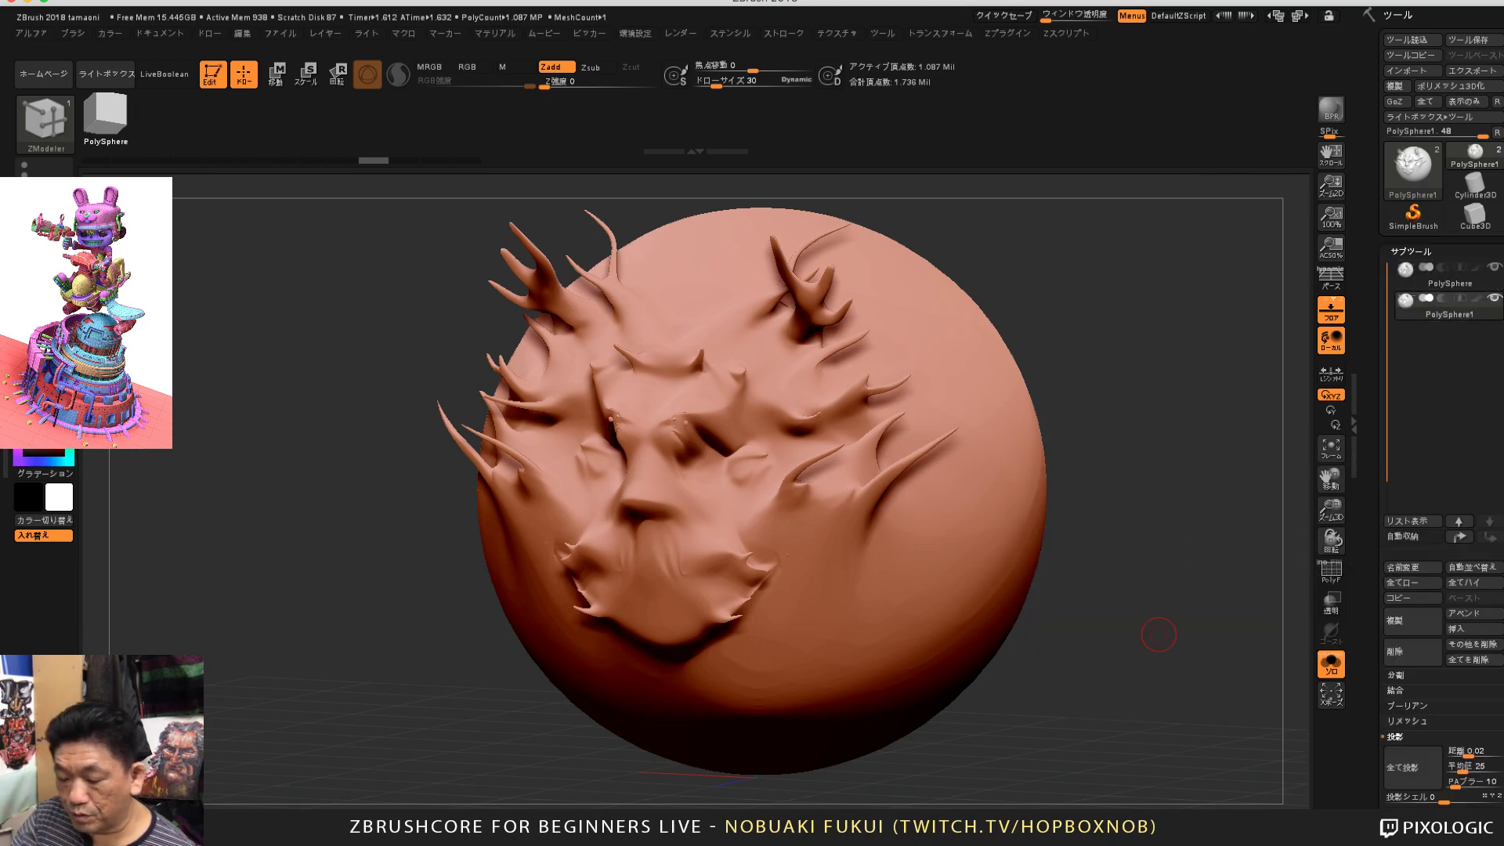
pyautogui.moveTo(1158, 635); pyautogui.dragTo(772, 445)
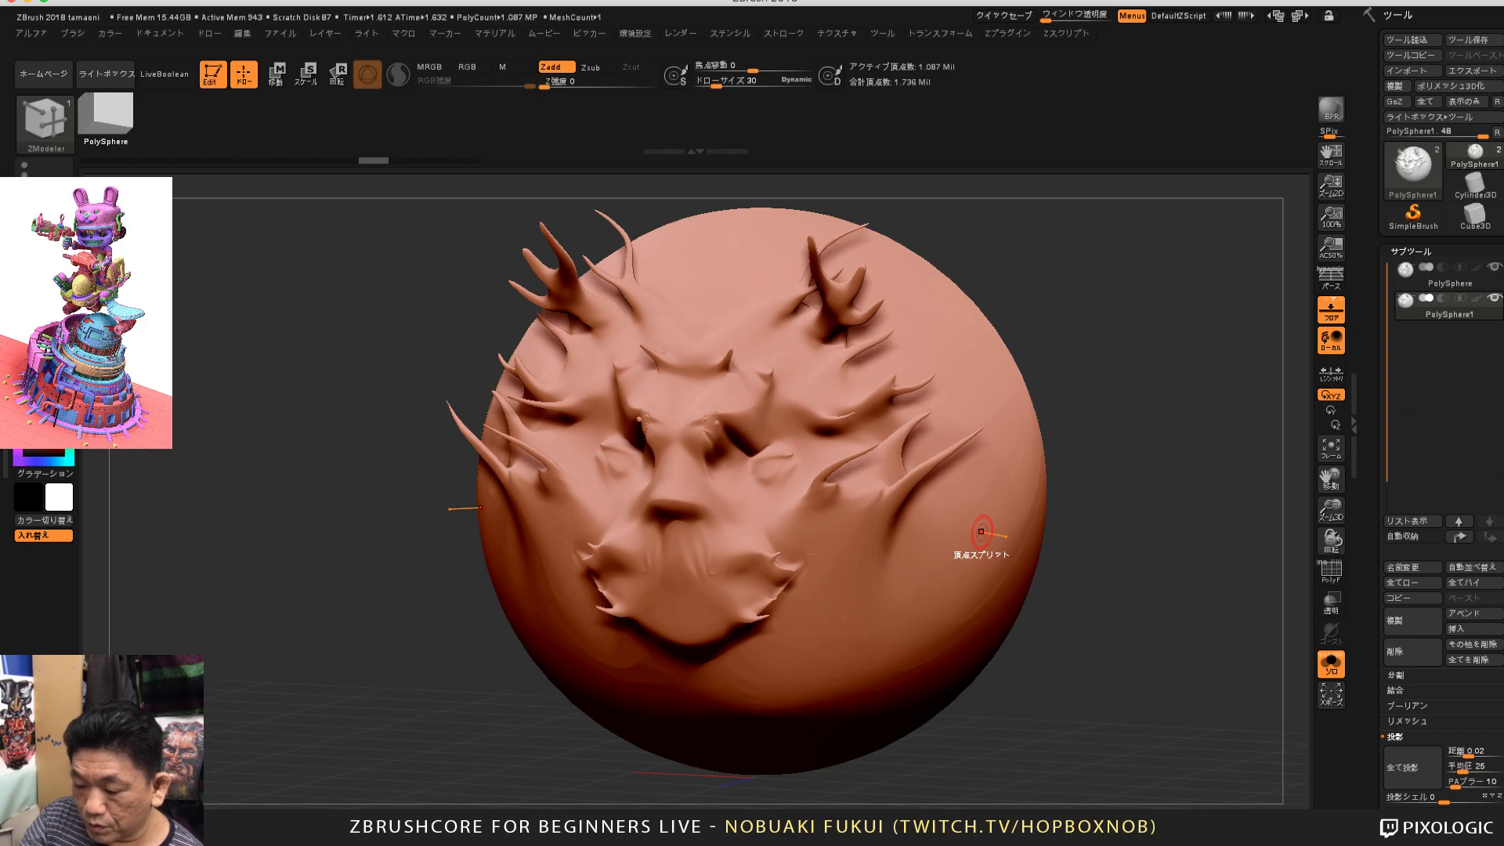
# Step: Open the nyuumonn3you character project from LightBox and turn off Solo to display the whole character
pyautogui.click(106, 74)
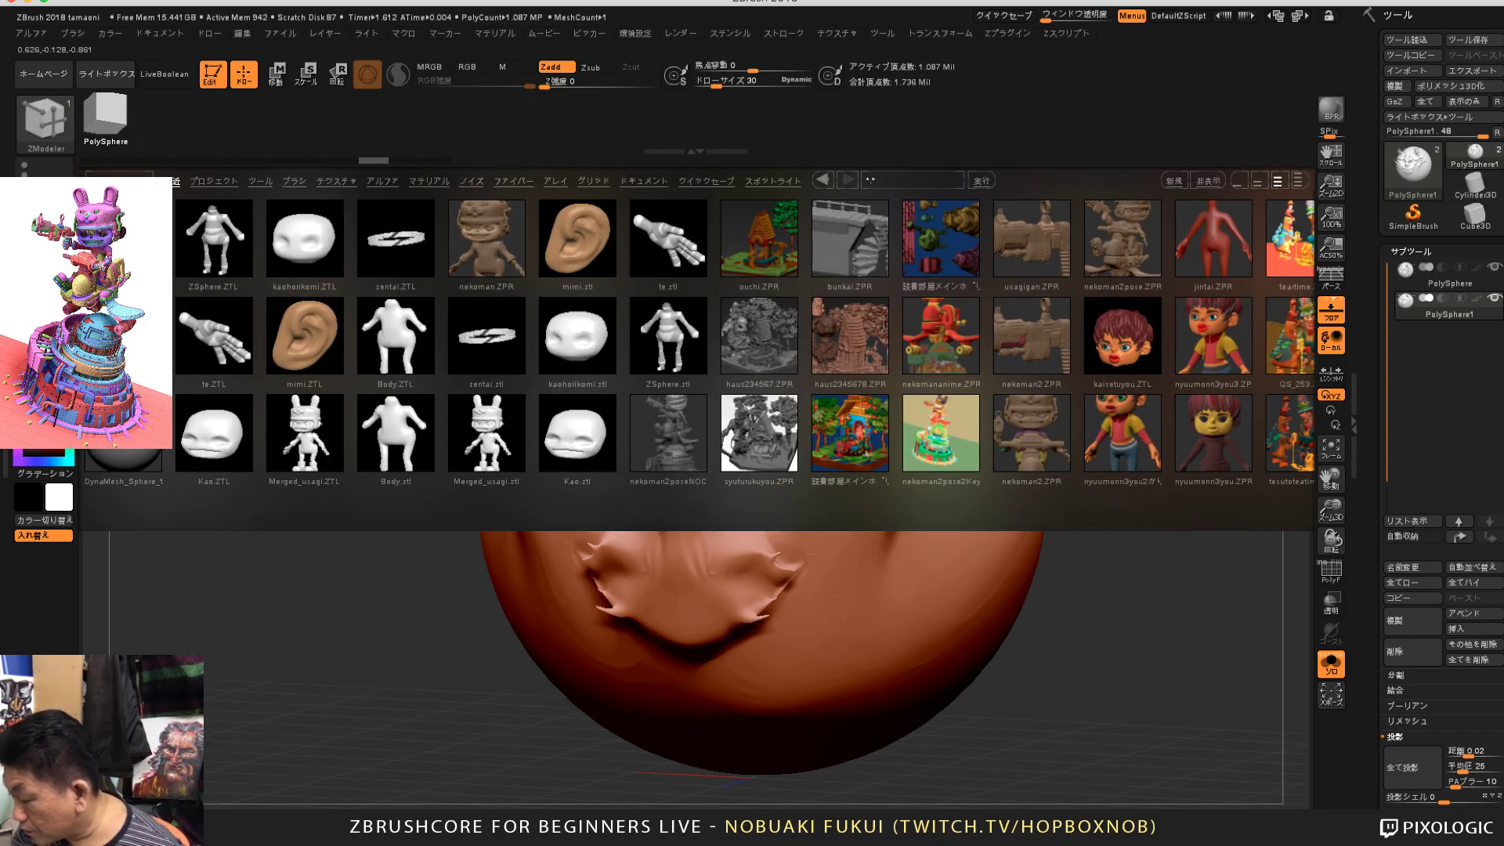
pyautogui.doubleClick(1214, 434)
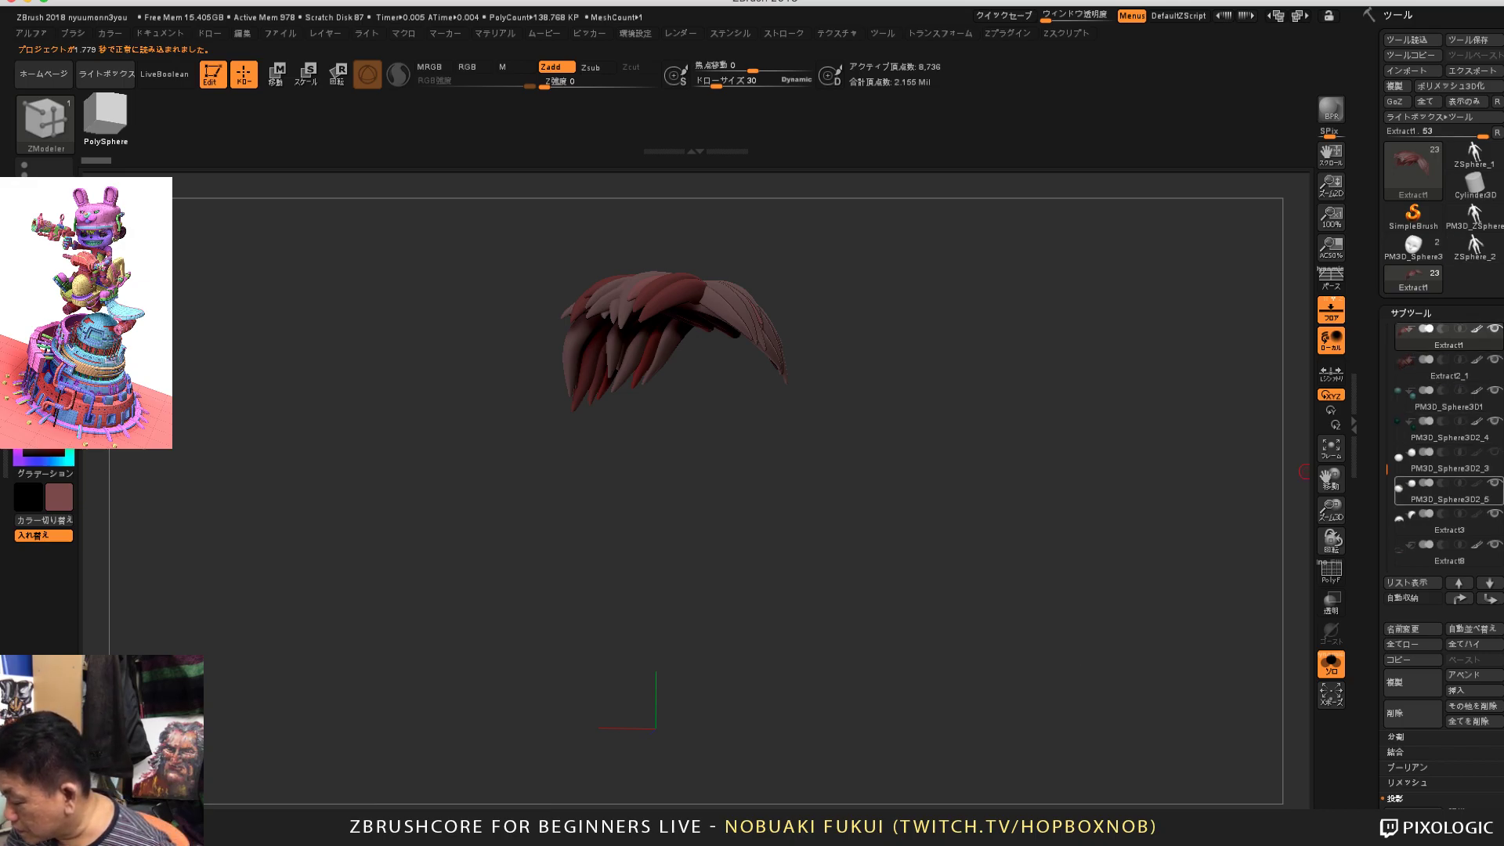
pyautogui.click(1331, 662)
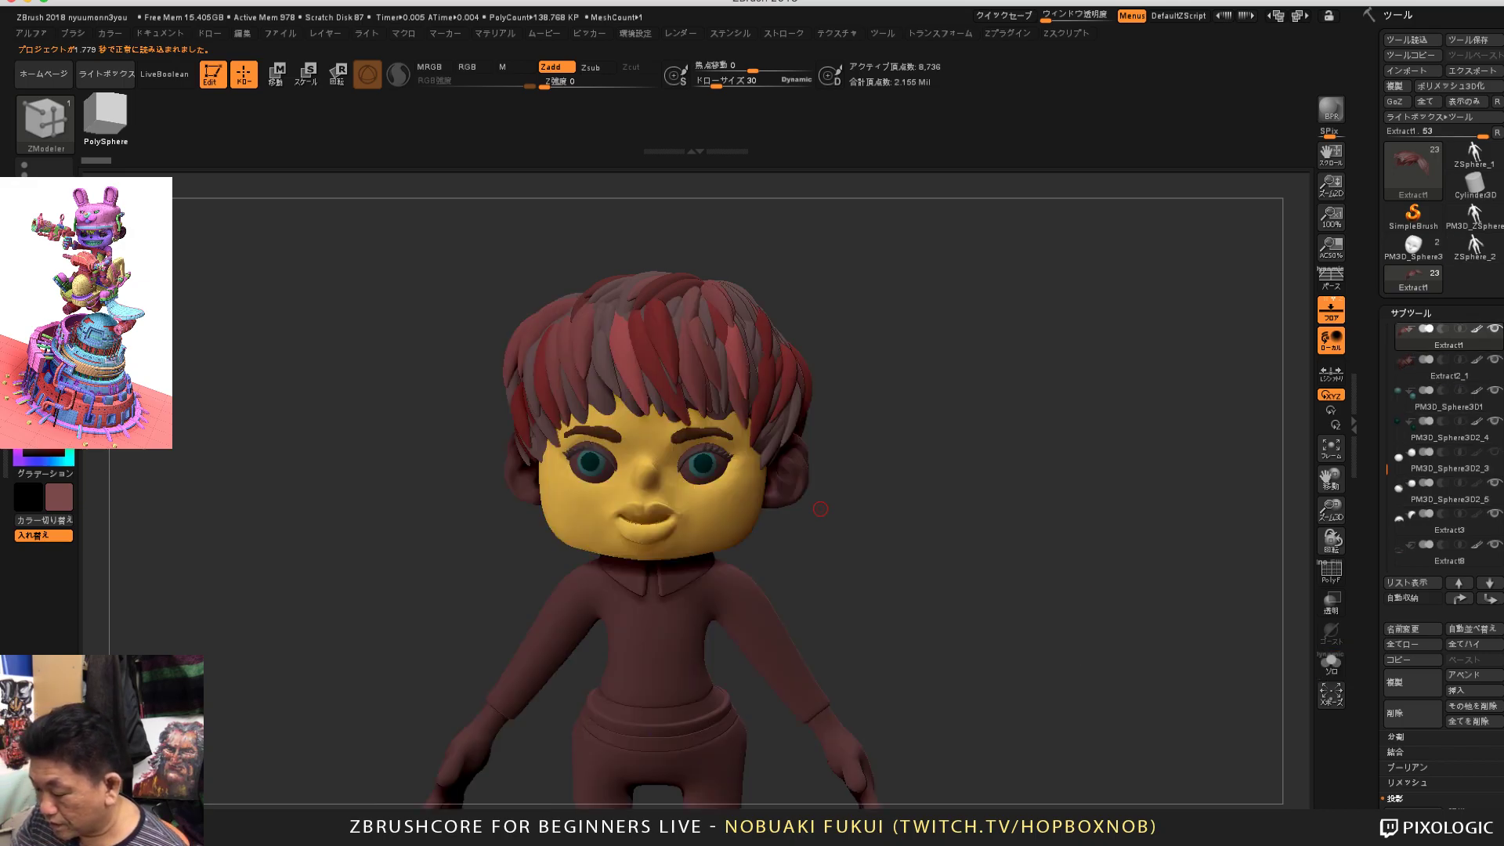
# Step: Select the character's yellow face subtool and isolate it with Solo
pyautogui.keyDown('alt'); pyautogui.click(721, 502); pyautogui.keyUp('alt')
pyautogui.moveTo(1277, 514); pyautogui.dragTo(1251, 514)
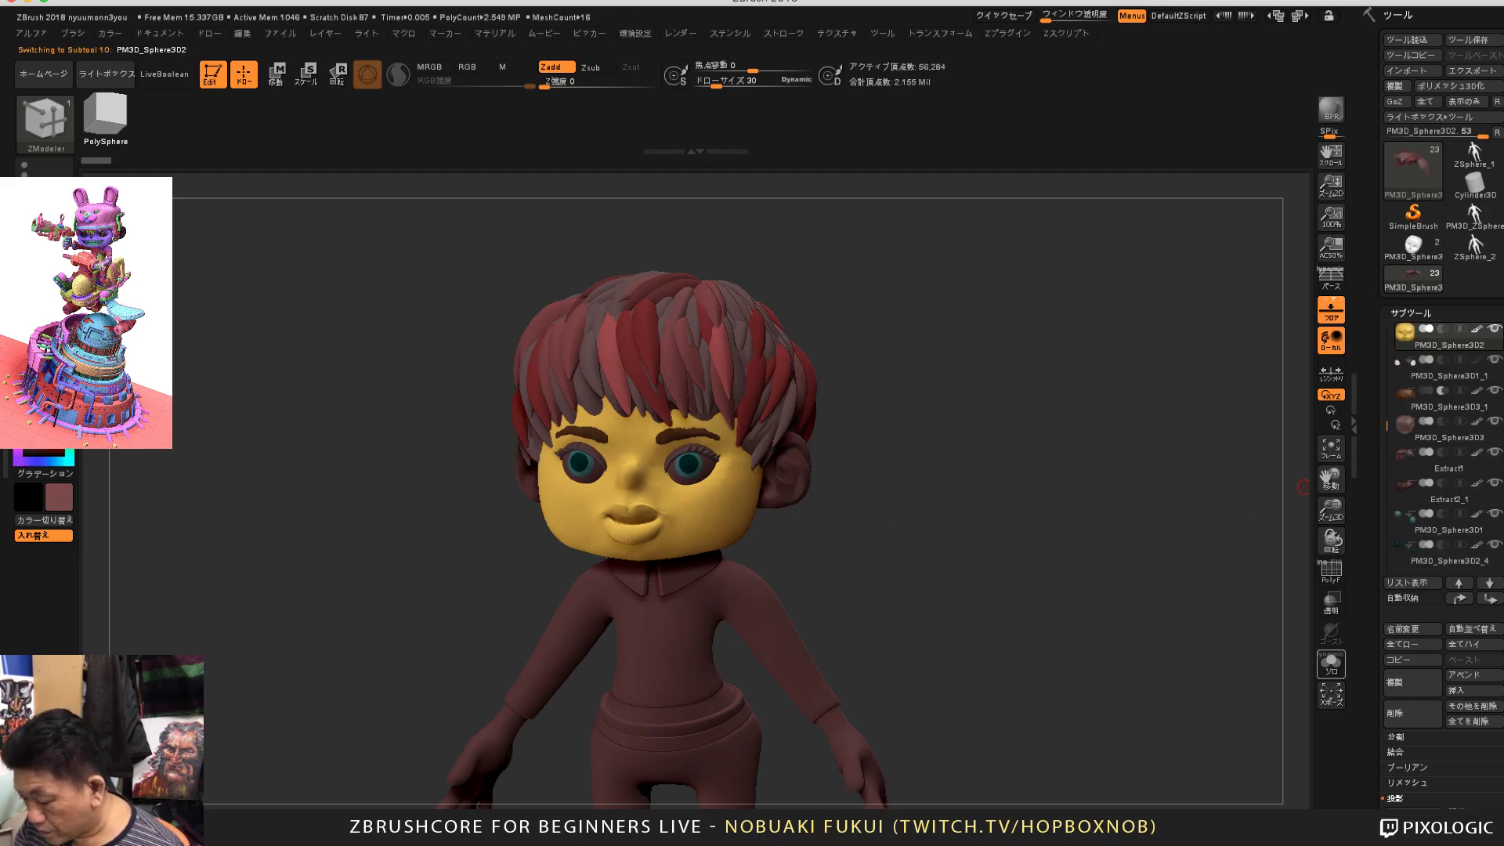
pyautogui.click(1332, 662)
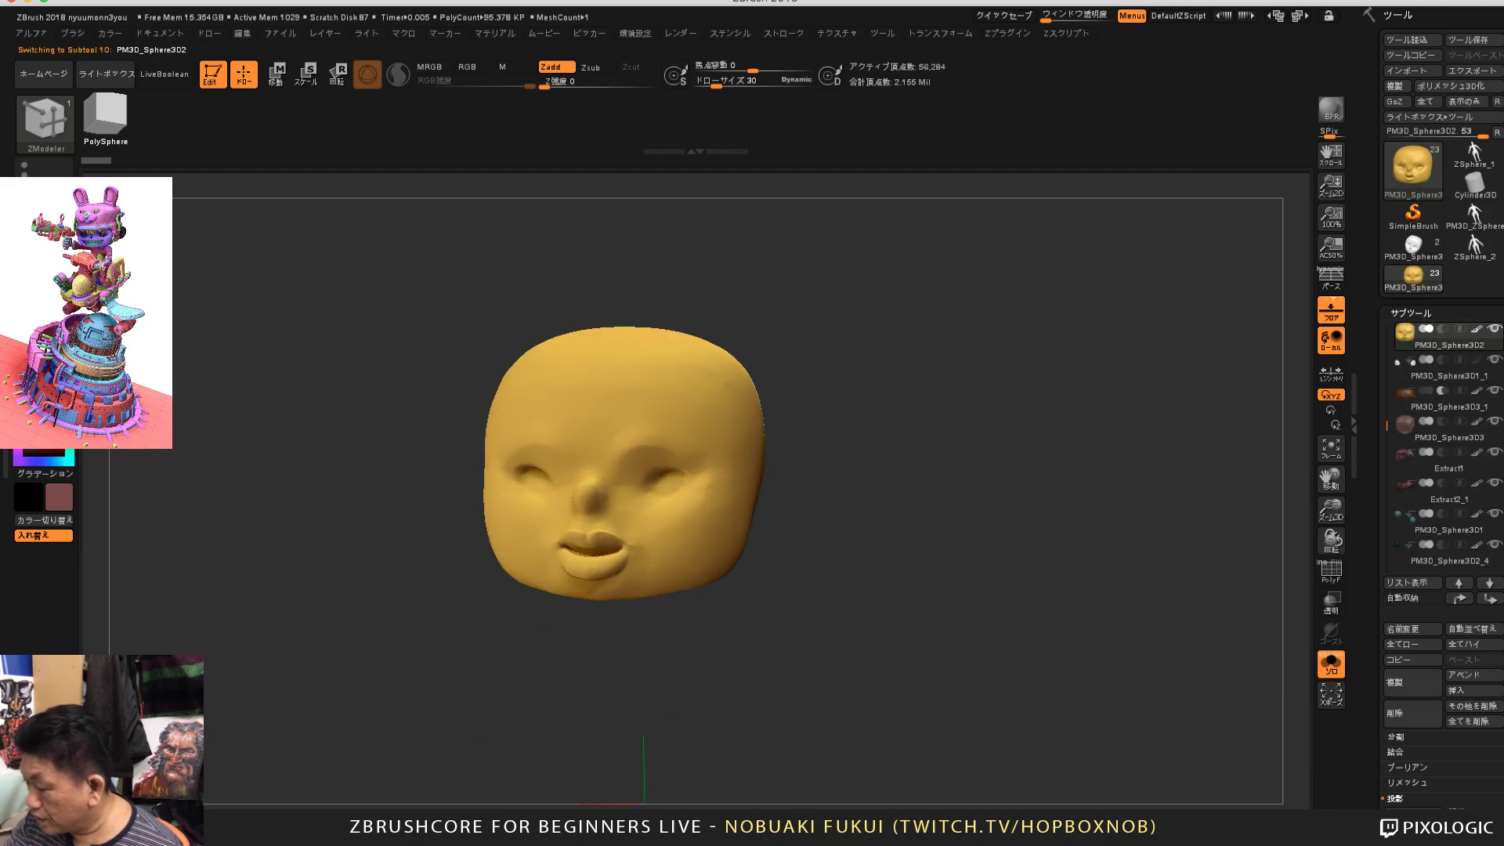
# Step: Clone the face as a separate tool and switch to the clone
pyautogui.click(1396, 86)
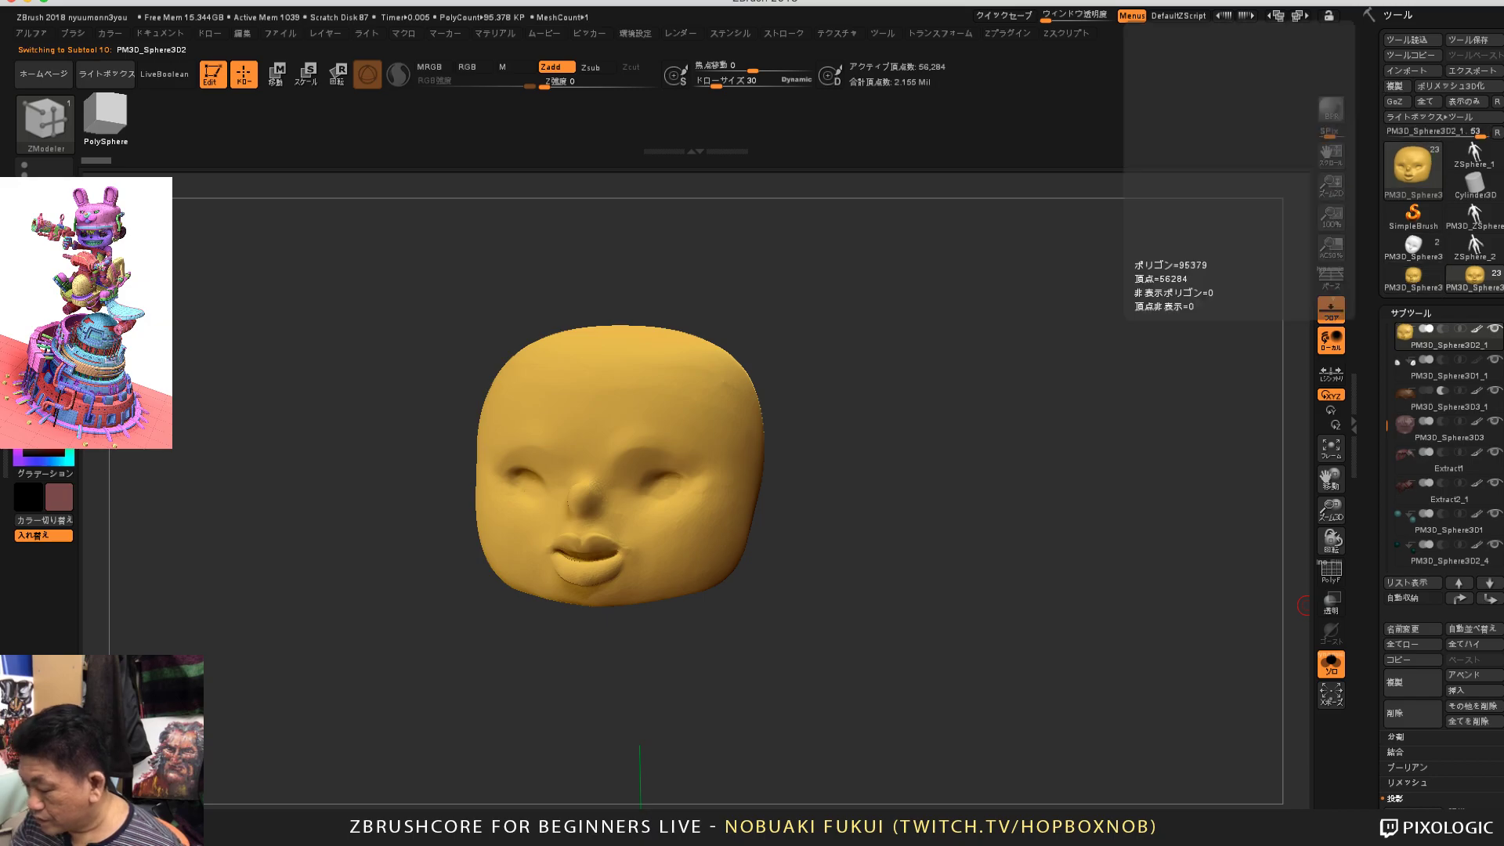
pyautogui.click(1414, 278)
pyautogui.keyDown('alt'); pyautogui.moveTo(1250, 517); pyautogui.dragTo(1298, 459); pyautogui.keyUp('alt')
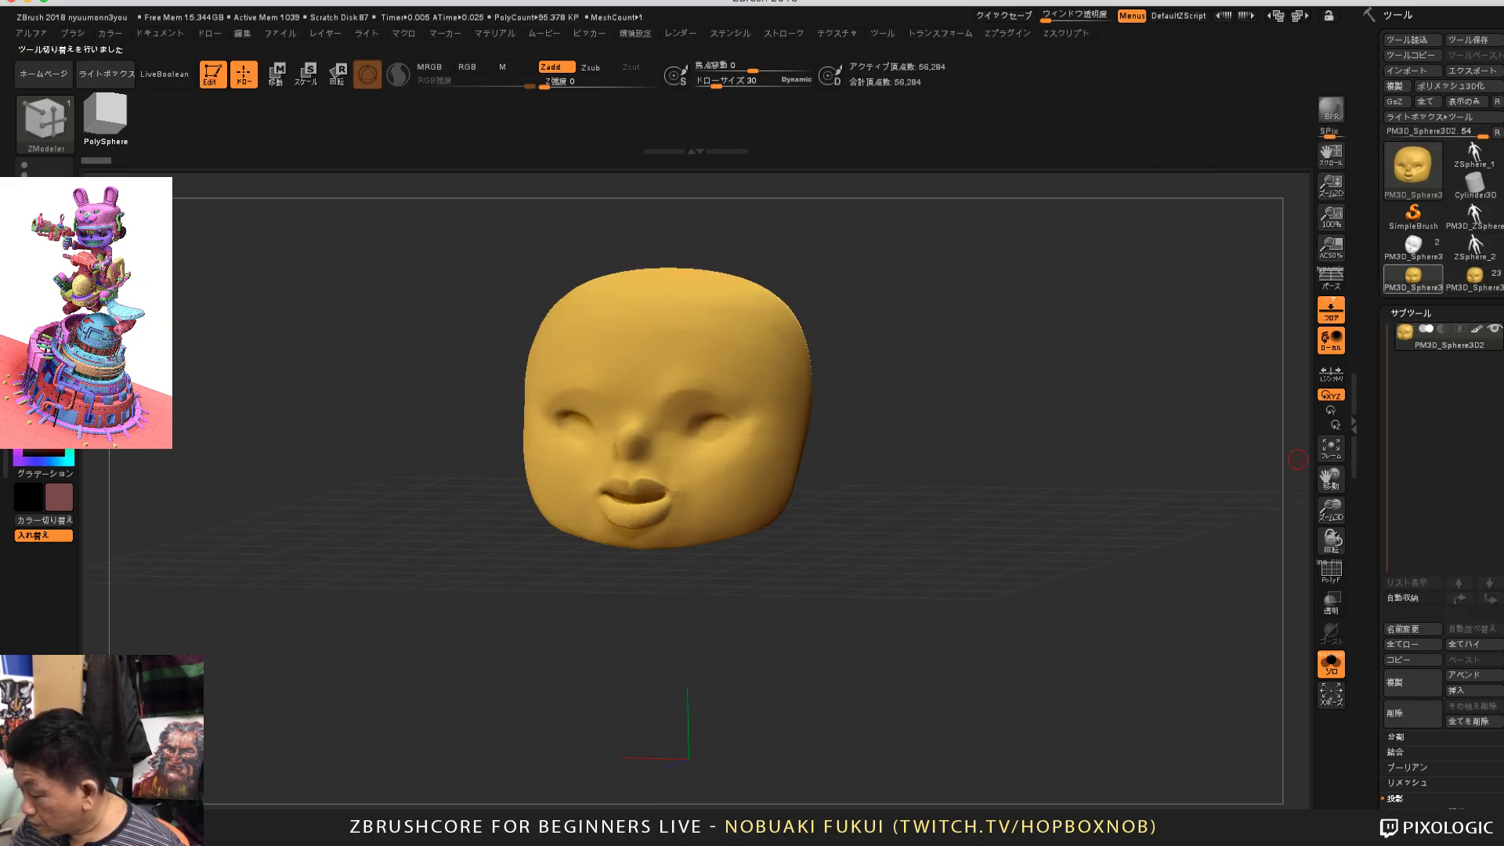
pyautogui.moveTo(1413, 170)
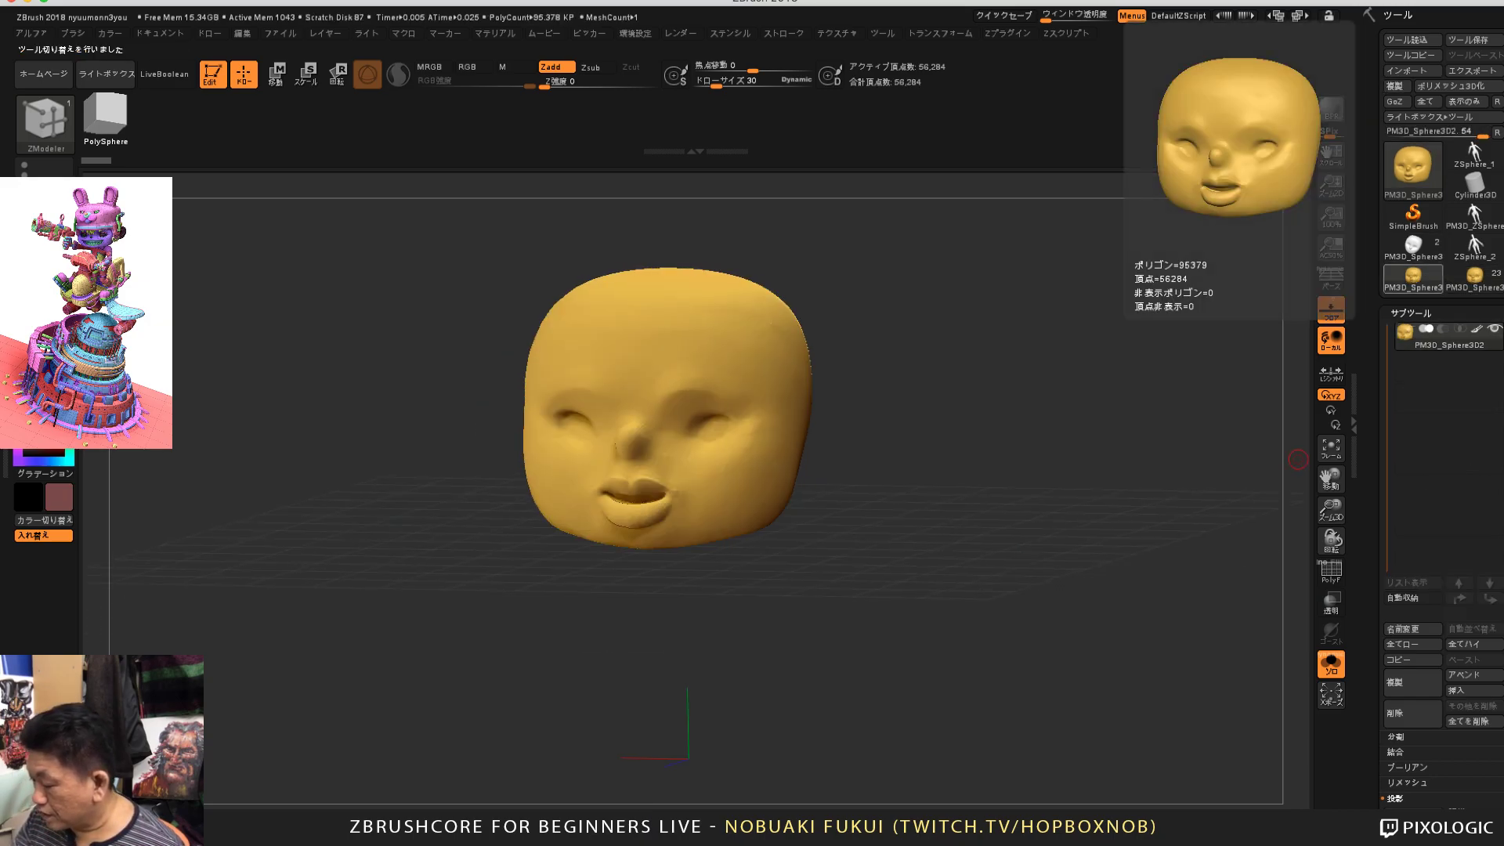
# Step: Duplicate the face subtool within the cloned tool
pyautogui.click(1396, 798)
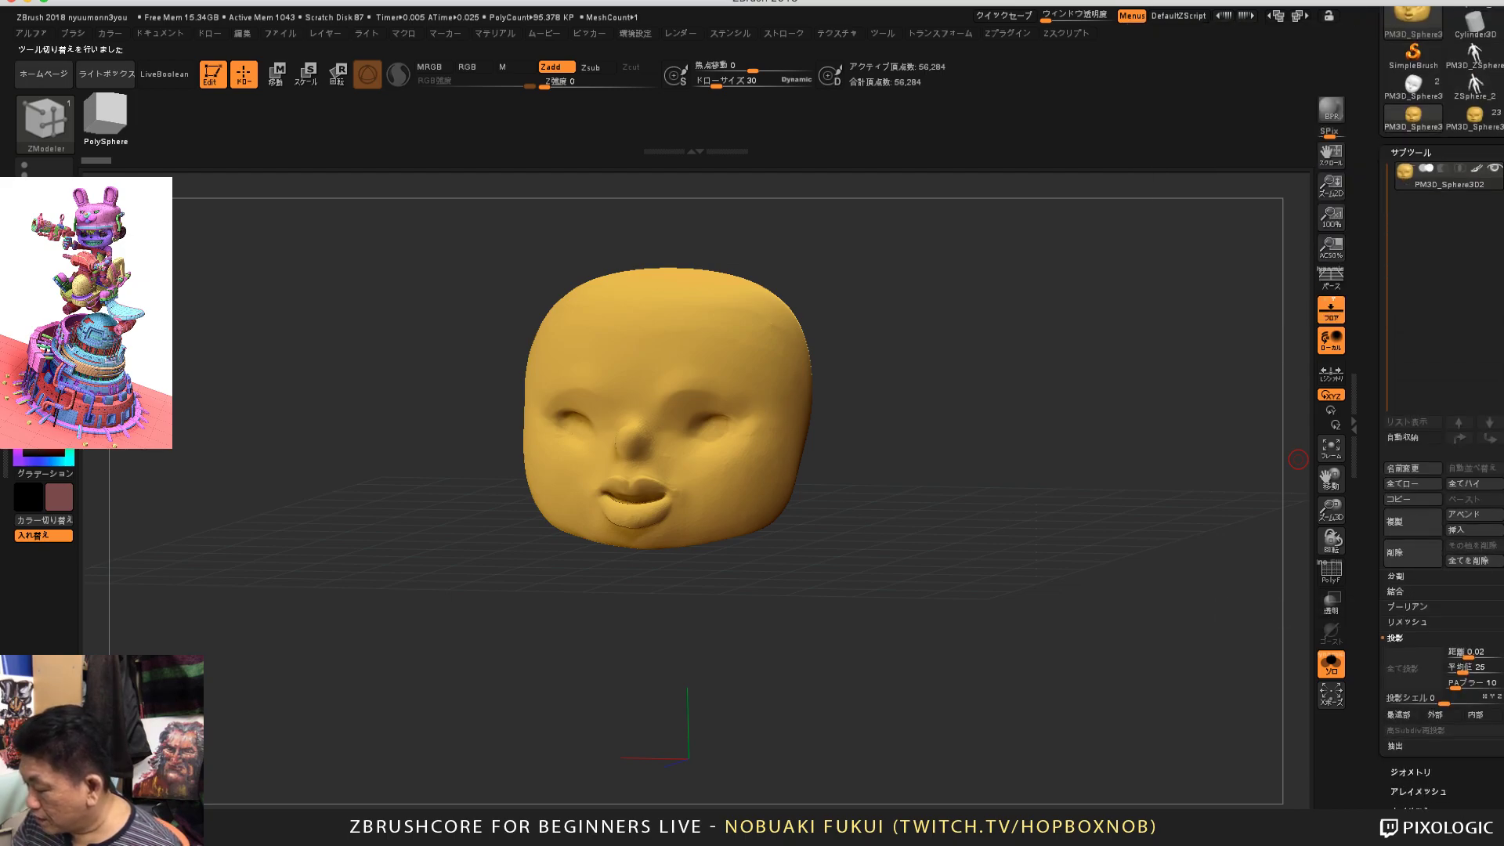
pyautogui.click(1413, 521)
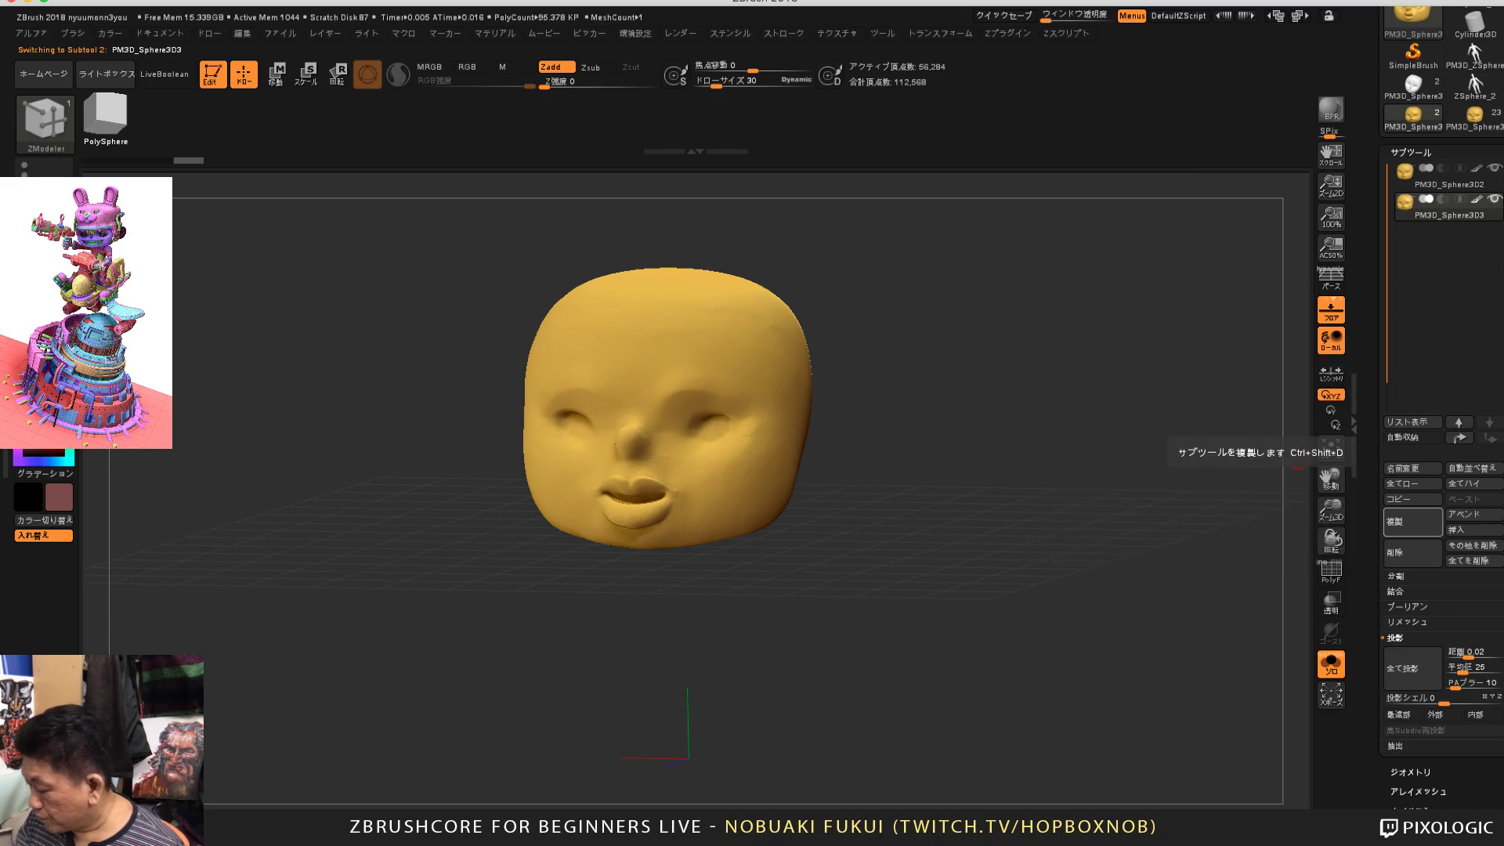
pyautogui.moveTo(1377, 552)
pyautogui.mouseDown()
pyautogui.moveTo(1377, 480)
pyautogui.moveTo(1377, 561)
pyautogui.mouseUp()
# Step: ZRemesh the duplicated face with a target polygon count of 1
pyautogui.click(1411, 700)
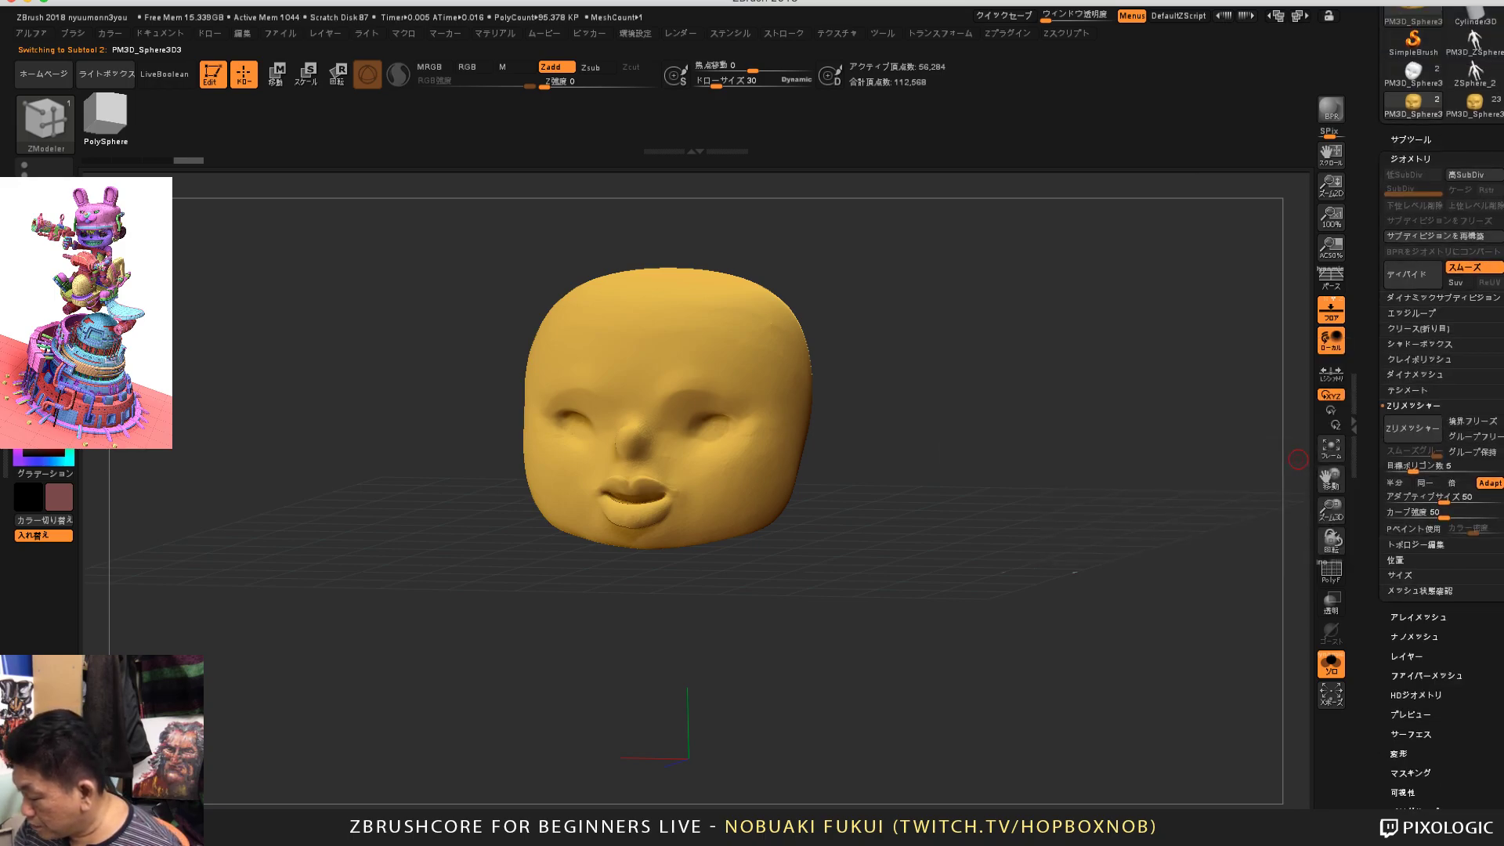
pyautogui.moveTo(1414, 468); pyautogui.dragTo(1399, 468)
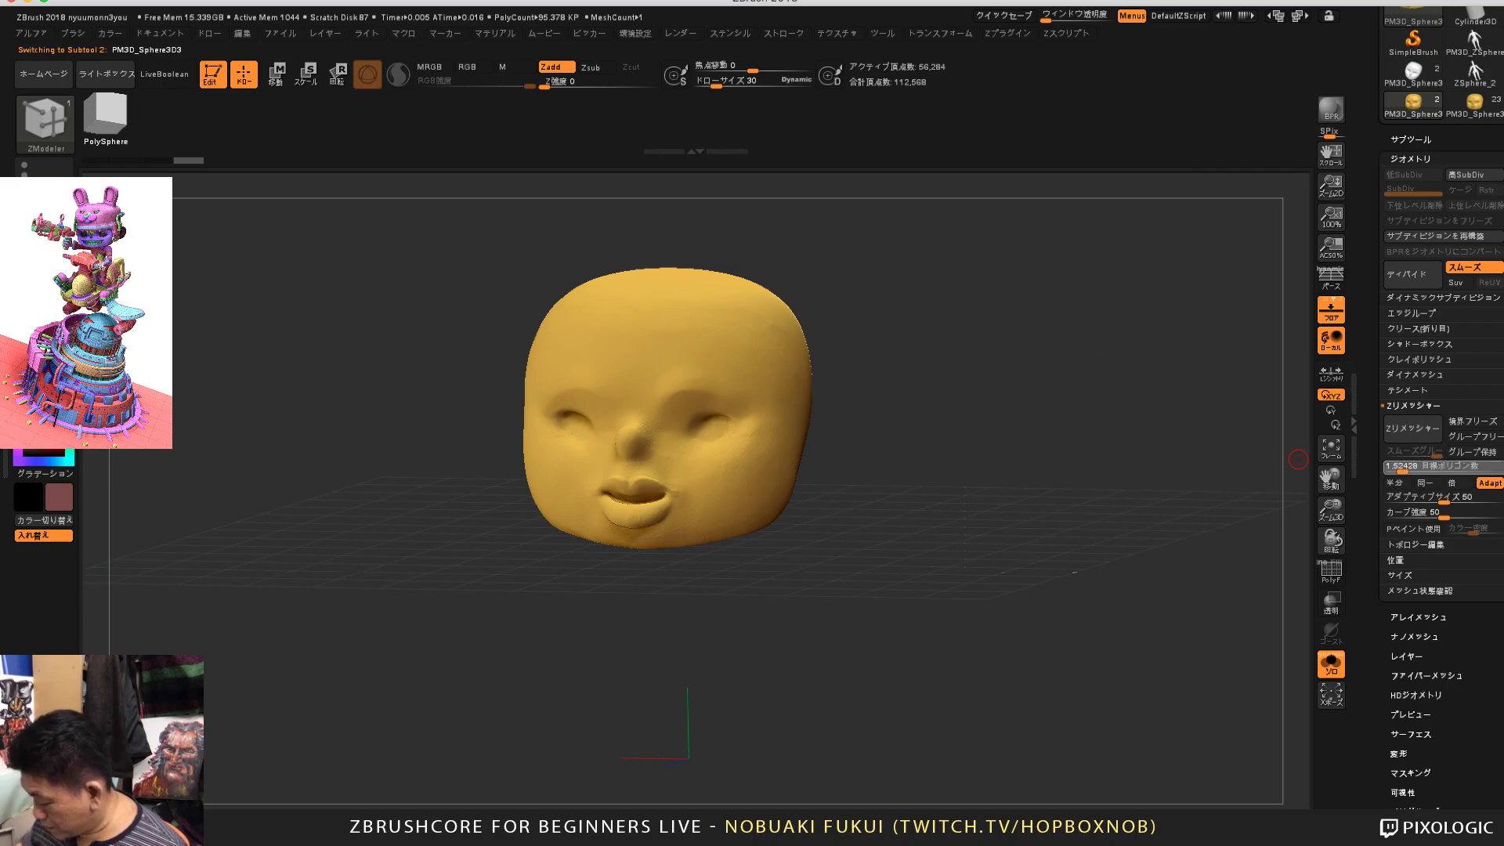
pyautogui.click(1403, 468)
pyautogui.write('1')
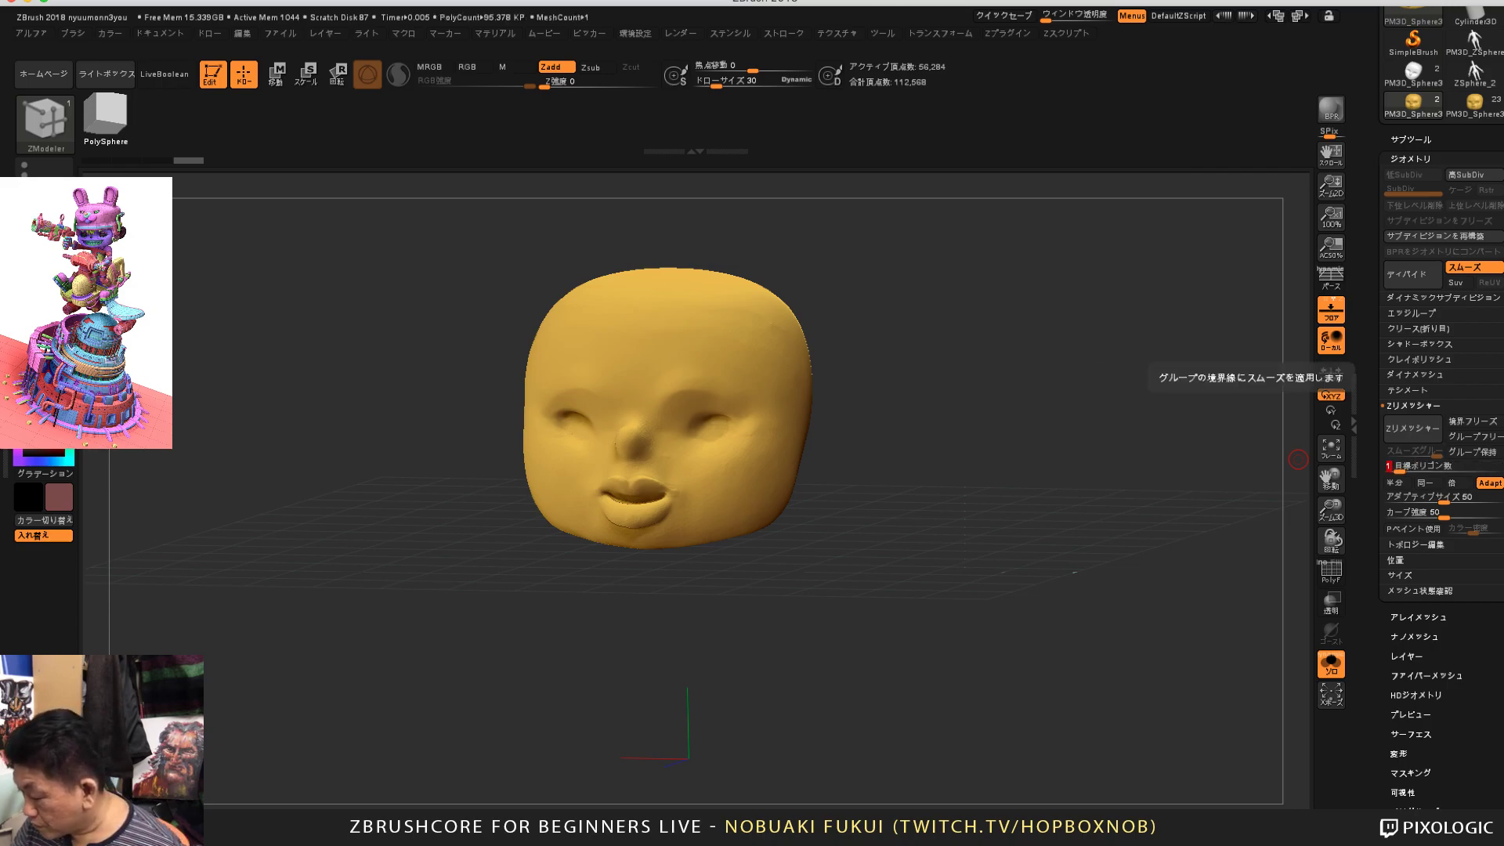
pyautogui.press('Return')
pyautogui.click(1421, 429)
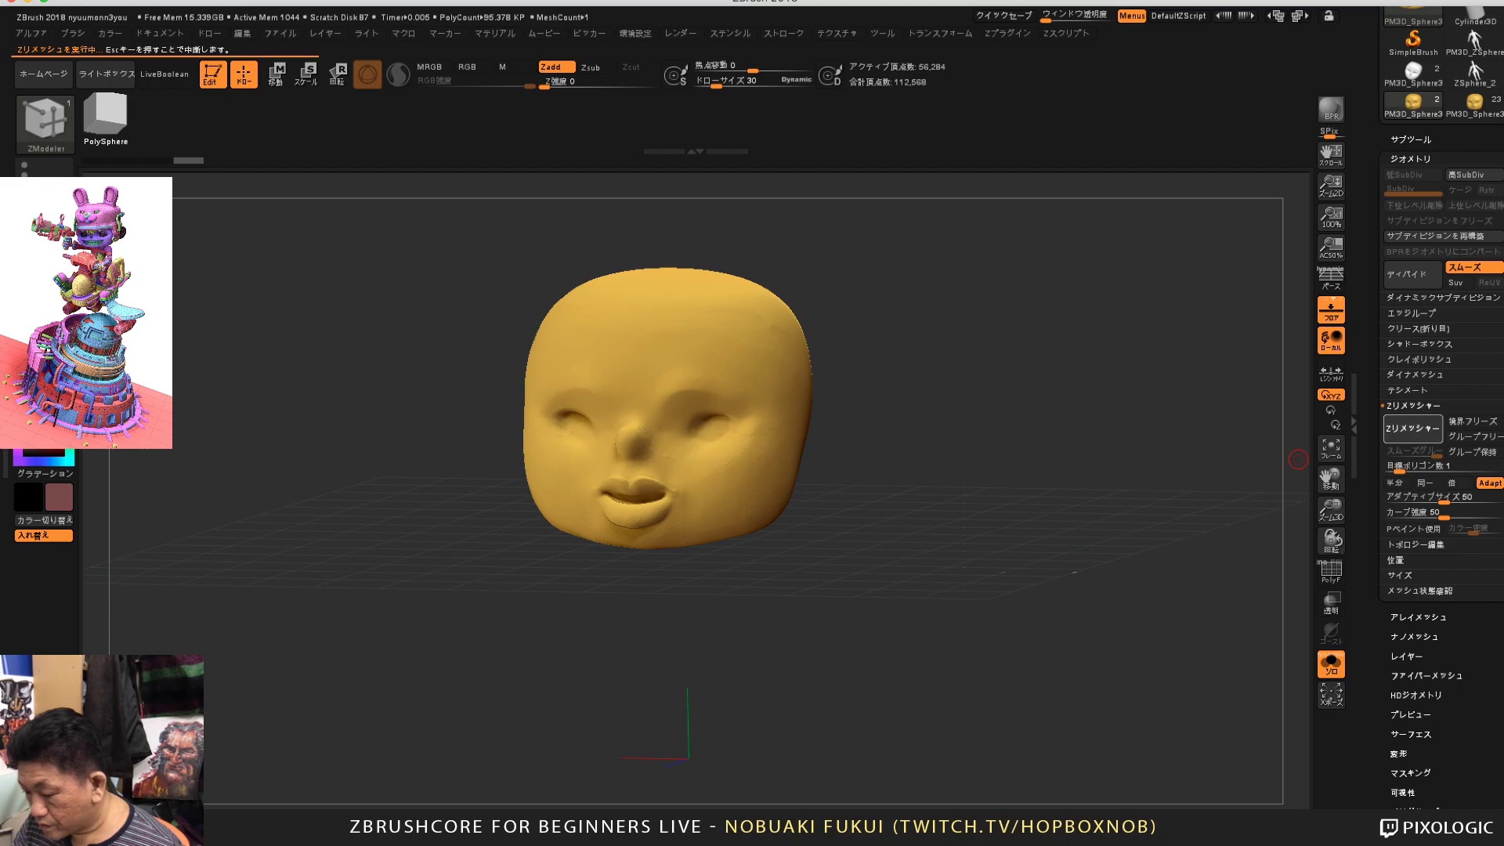
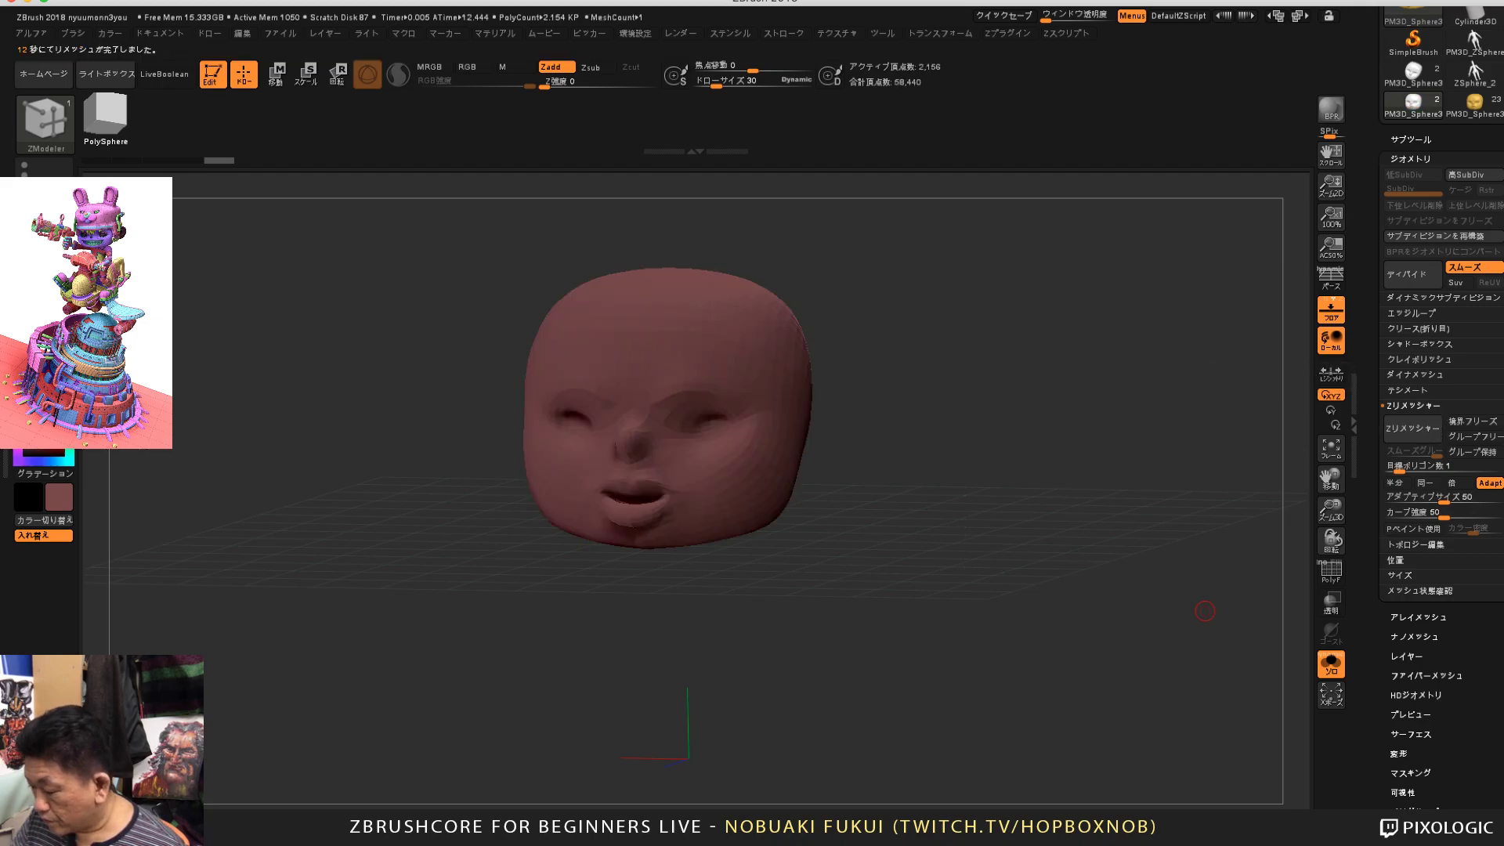
# Step: Inspect the remeshed face's wireframe, and undo the ZRemesh
pyautogui.moveTo(1198, 619); pyautogui.dragTo(1155, 620)
pyautogui.click(1331, 574)
pyautogui.moveTo(1252, 611)
pyautogui.mouseDown()
pyautogui.moveTo(1300, 594)
pyautogui.moveTo(1248, 633)
pyautogui.mouseUp()
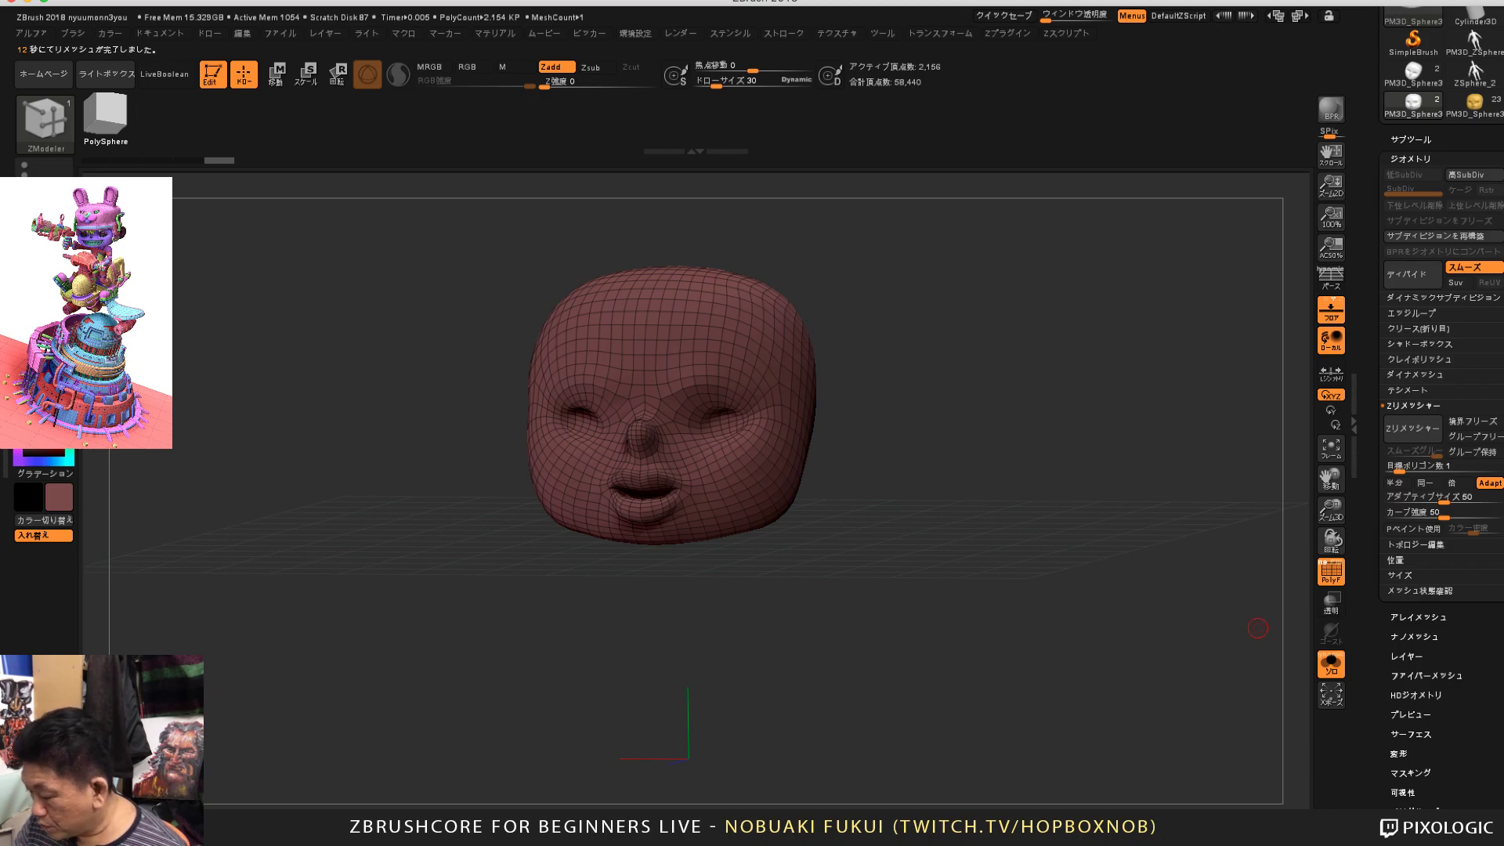
pyautogui.hotkey('ctrl', 'z')
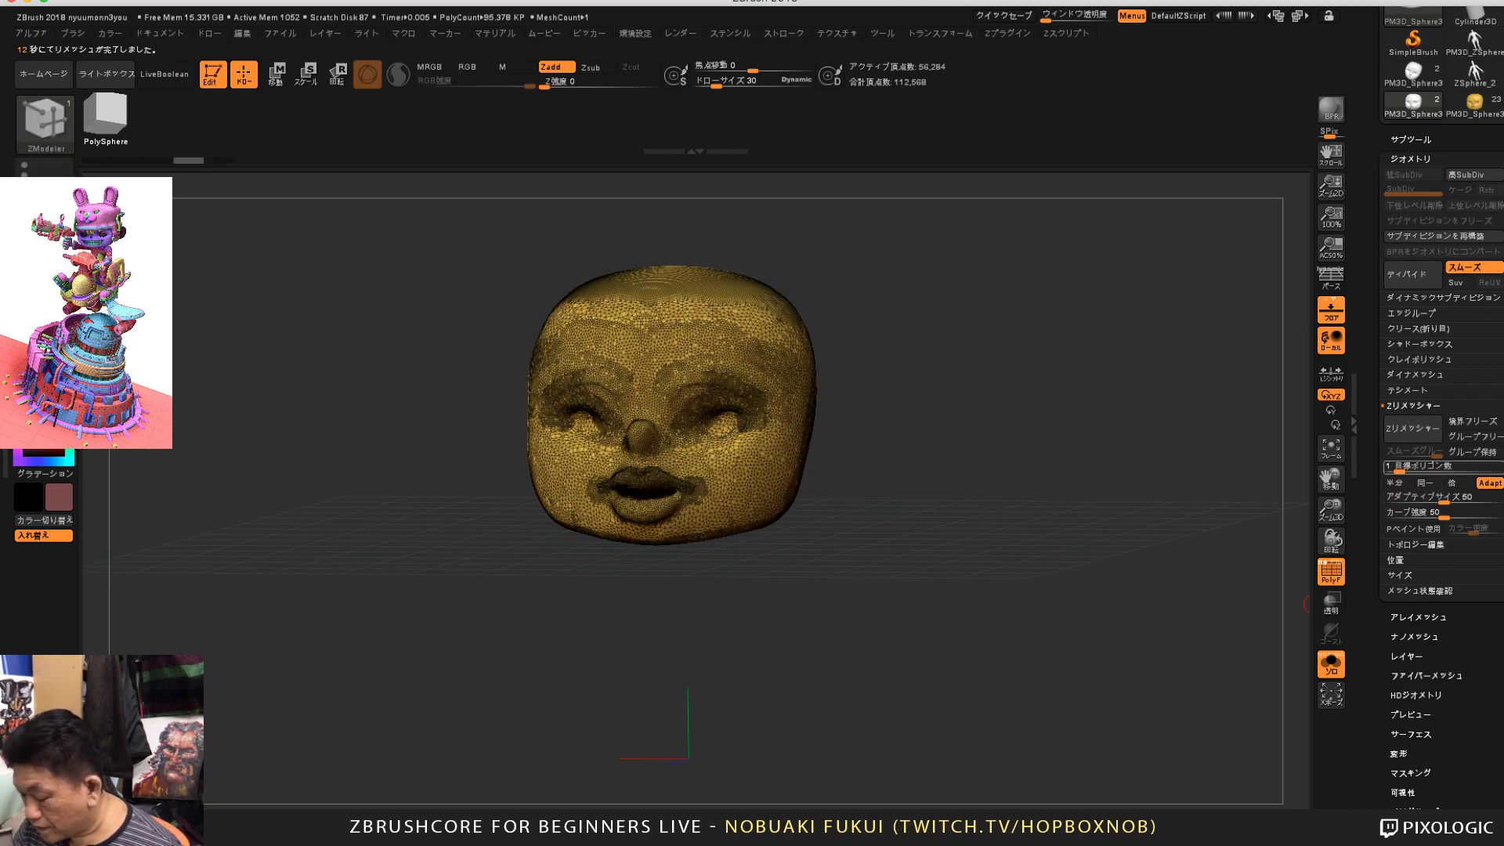
# Step: ZRemesh the duplicated face with a target polygon count of 0.4 and check its topology
pyautogui.keyDown('alt'); pyautogui.moveTo(774, 536); pyautogui.dragTo(780, 546); pyautogui.keyUp('alt')
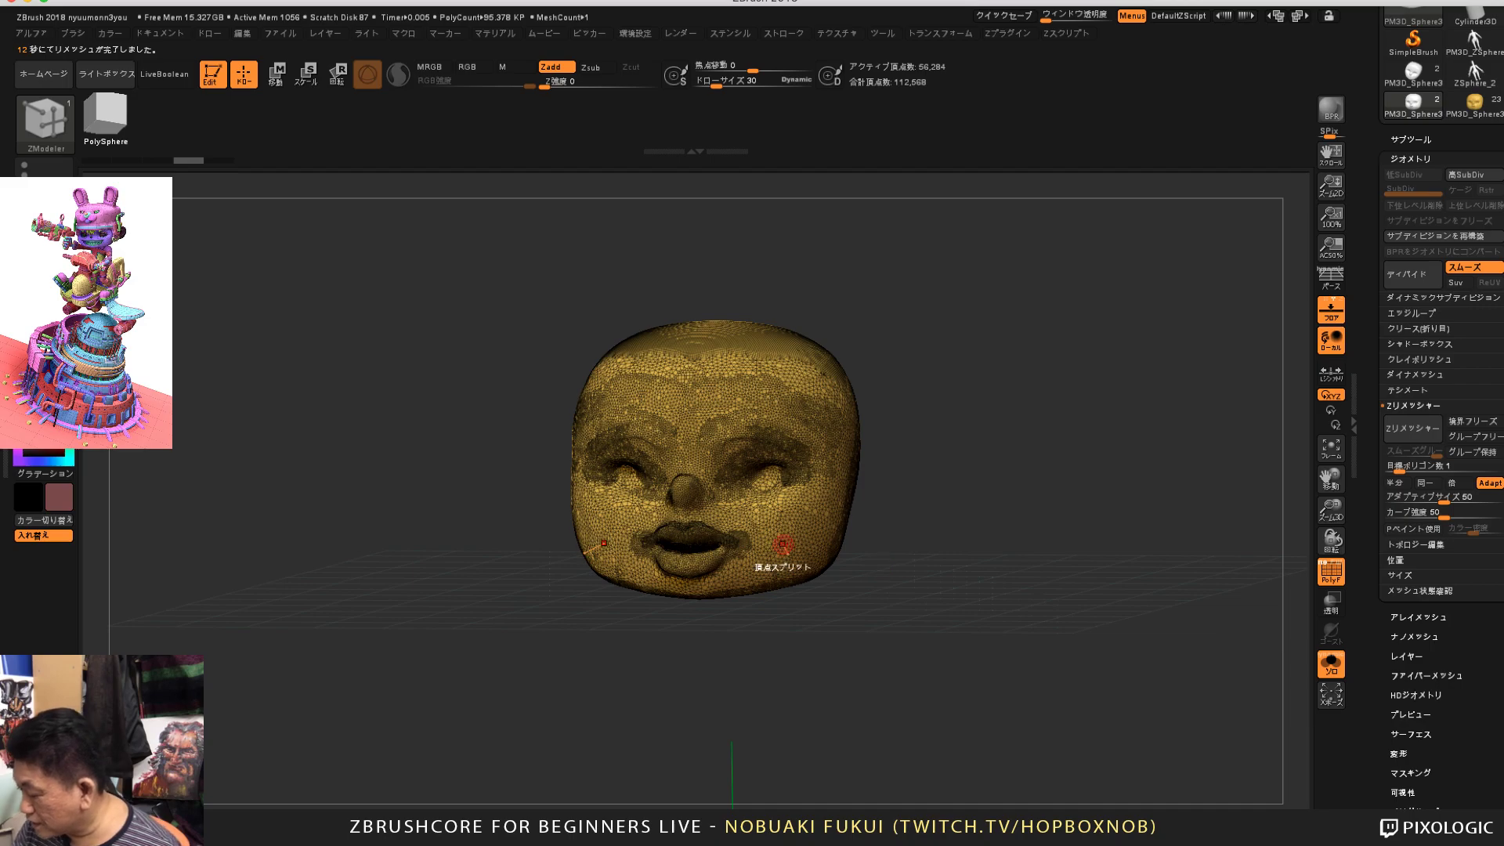
pyautogui.click(1442, 468)
pyautogui.click(1422, 468)
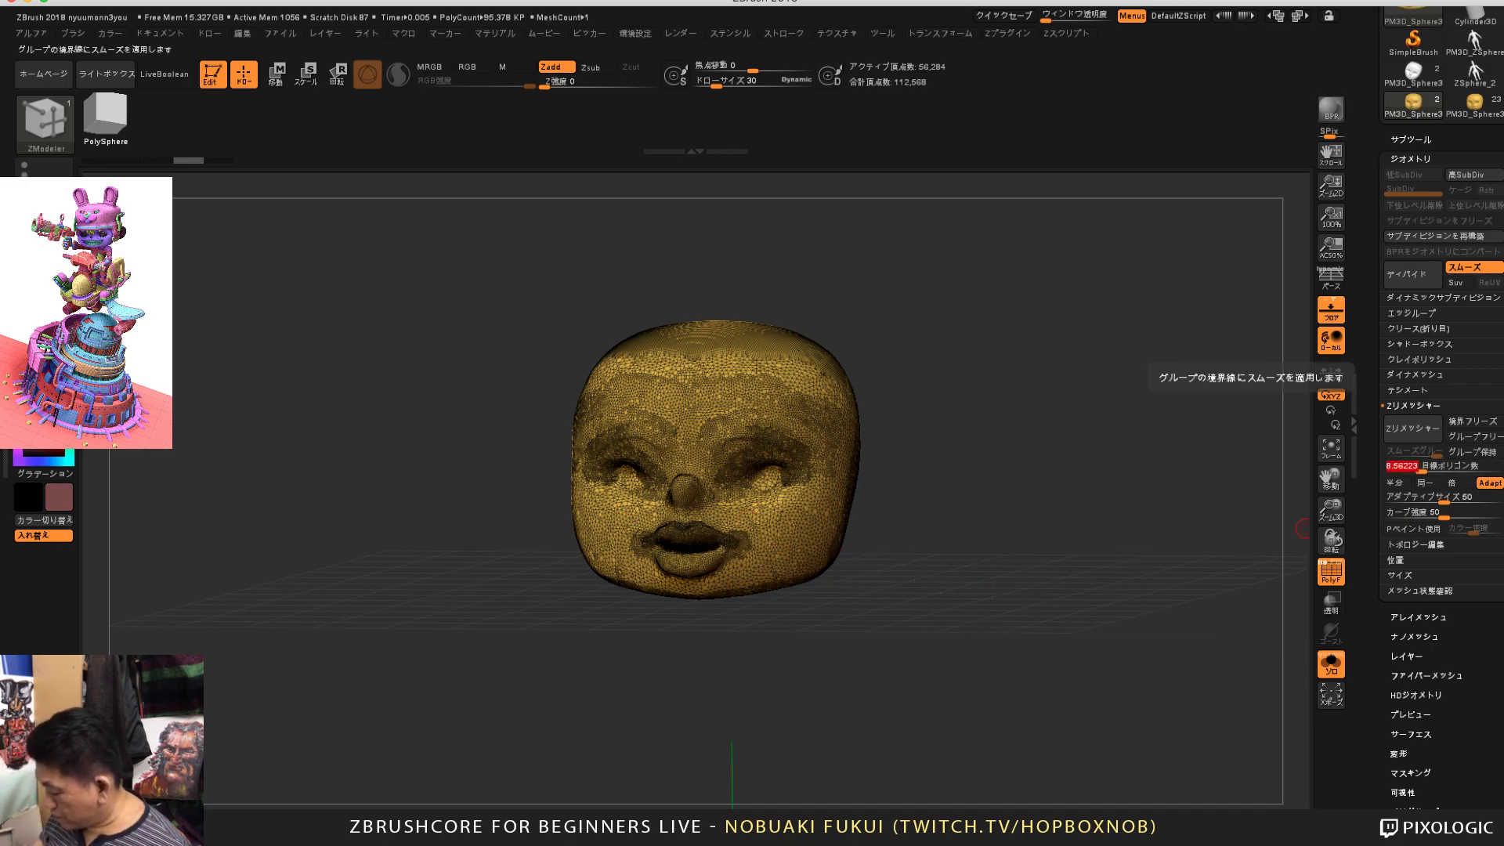
pyautogui.write('0.4')
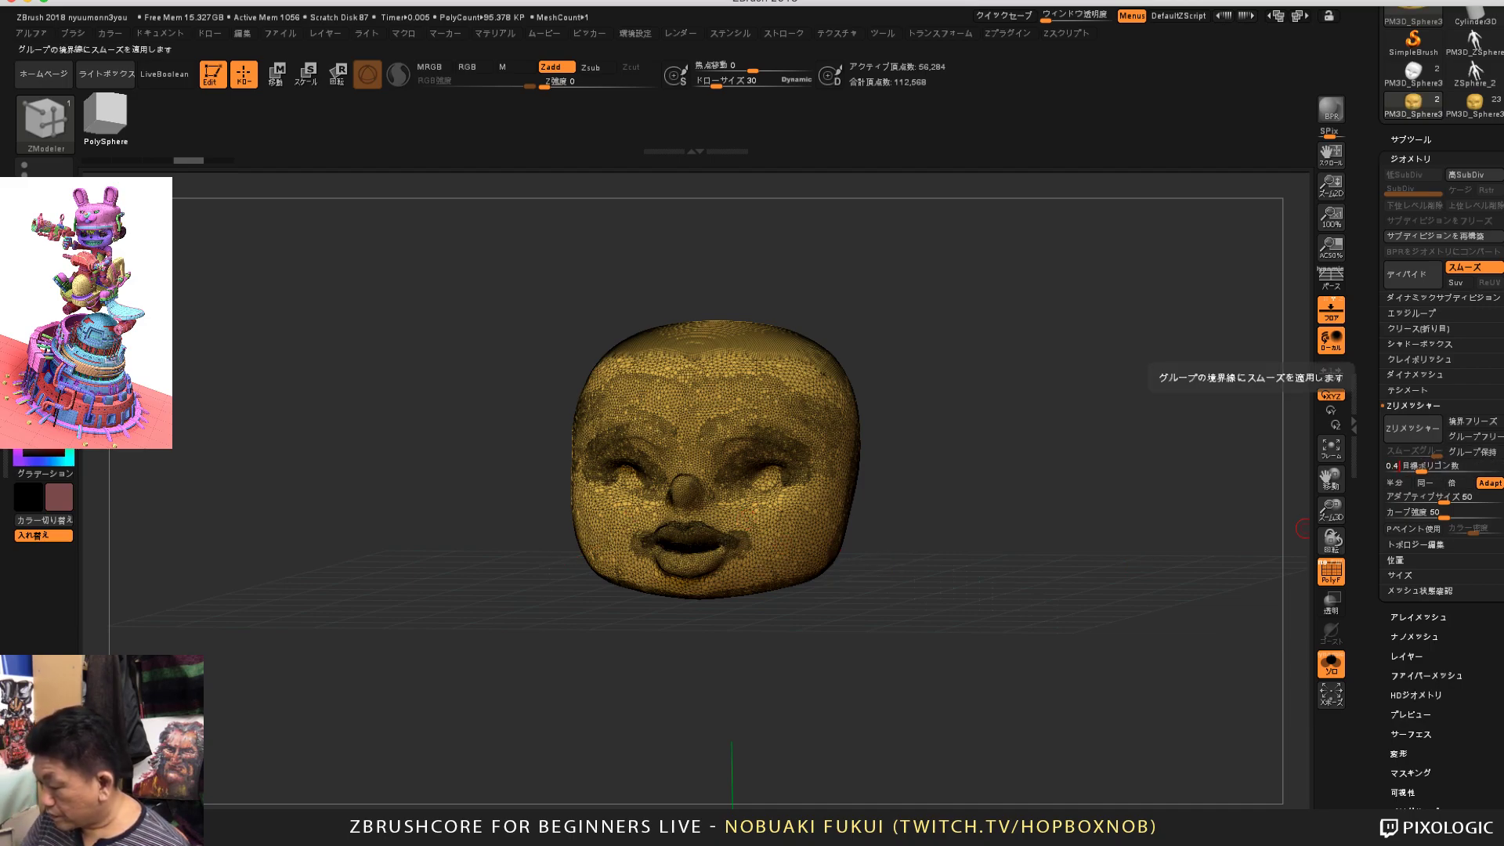
pyautogui.click(1412, 428)
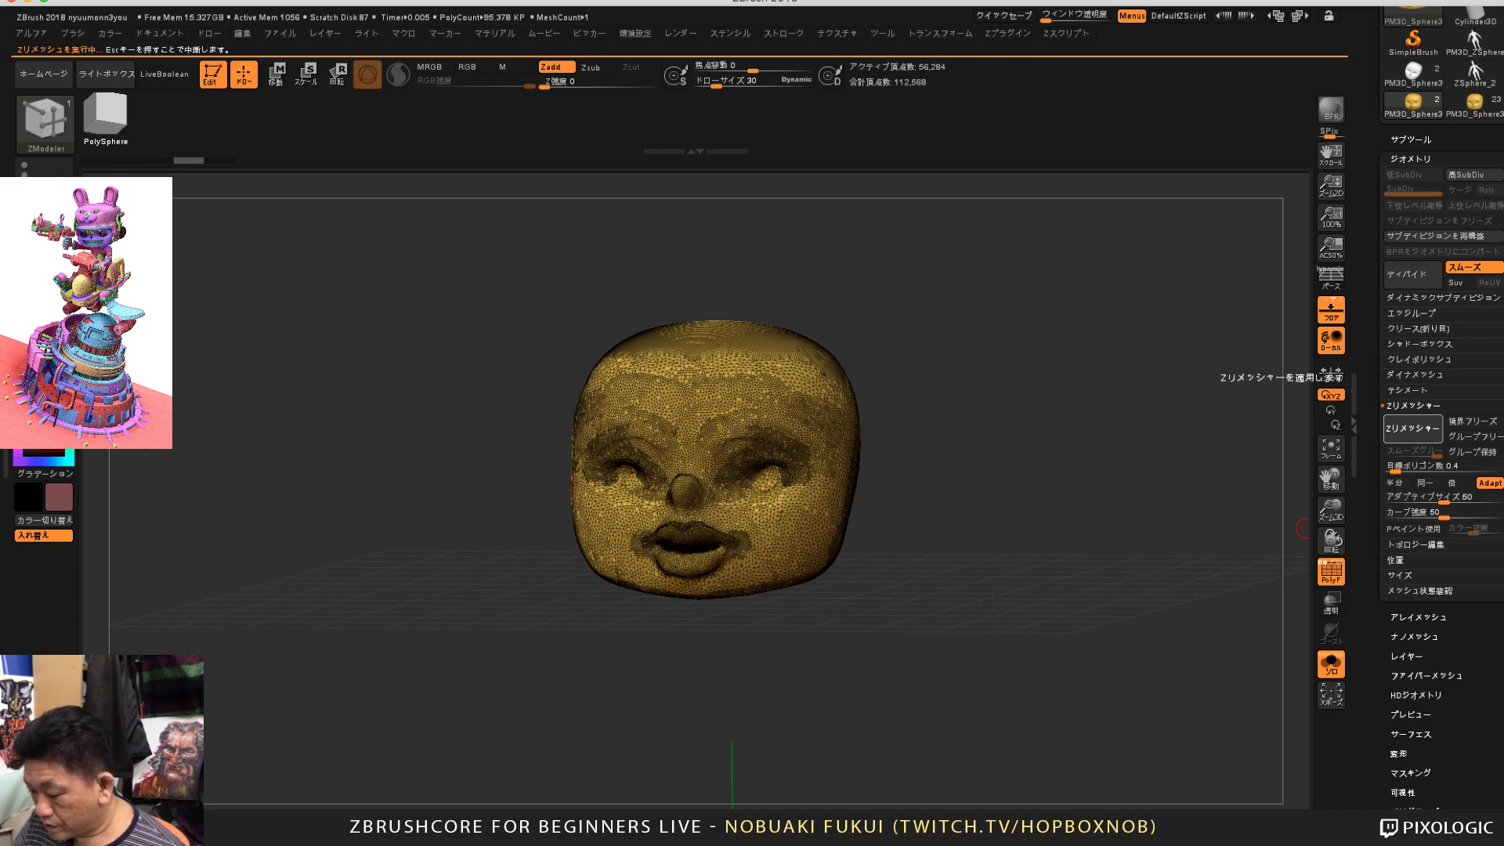
pyautogui.moveTo(1186, 601); pyautogui.dragTo(1205, 588)
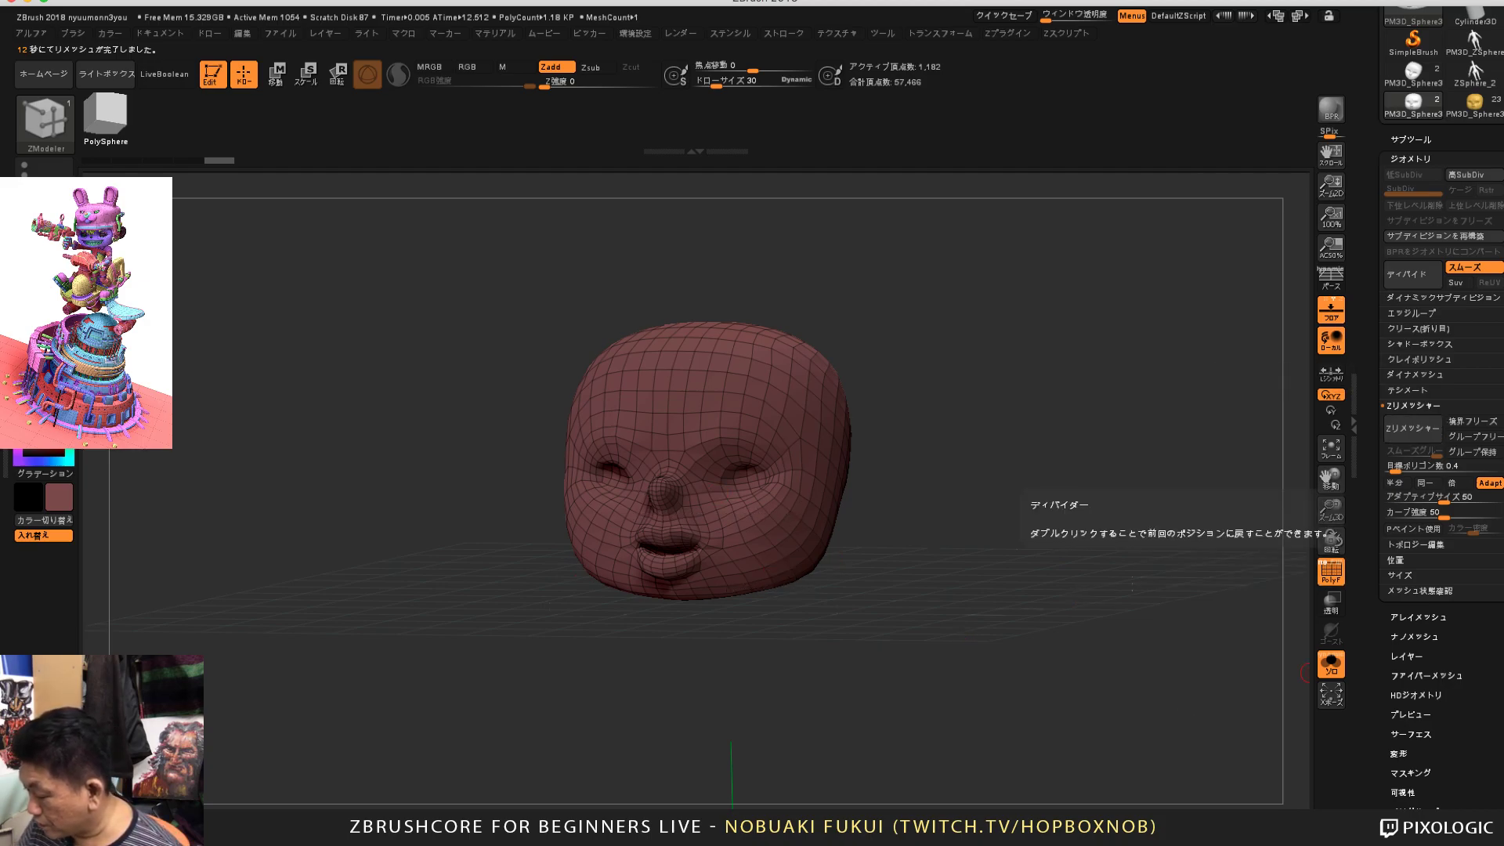
# Step: Hide the wireframe and set the active colour to white so the remeshed face displays white
pyautogui.click(1331, 572)
pyautogui.click(1331, 572)
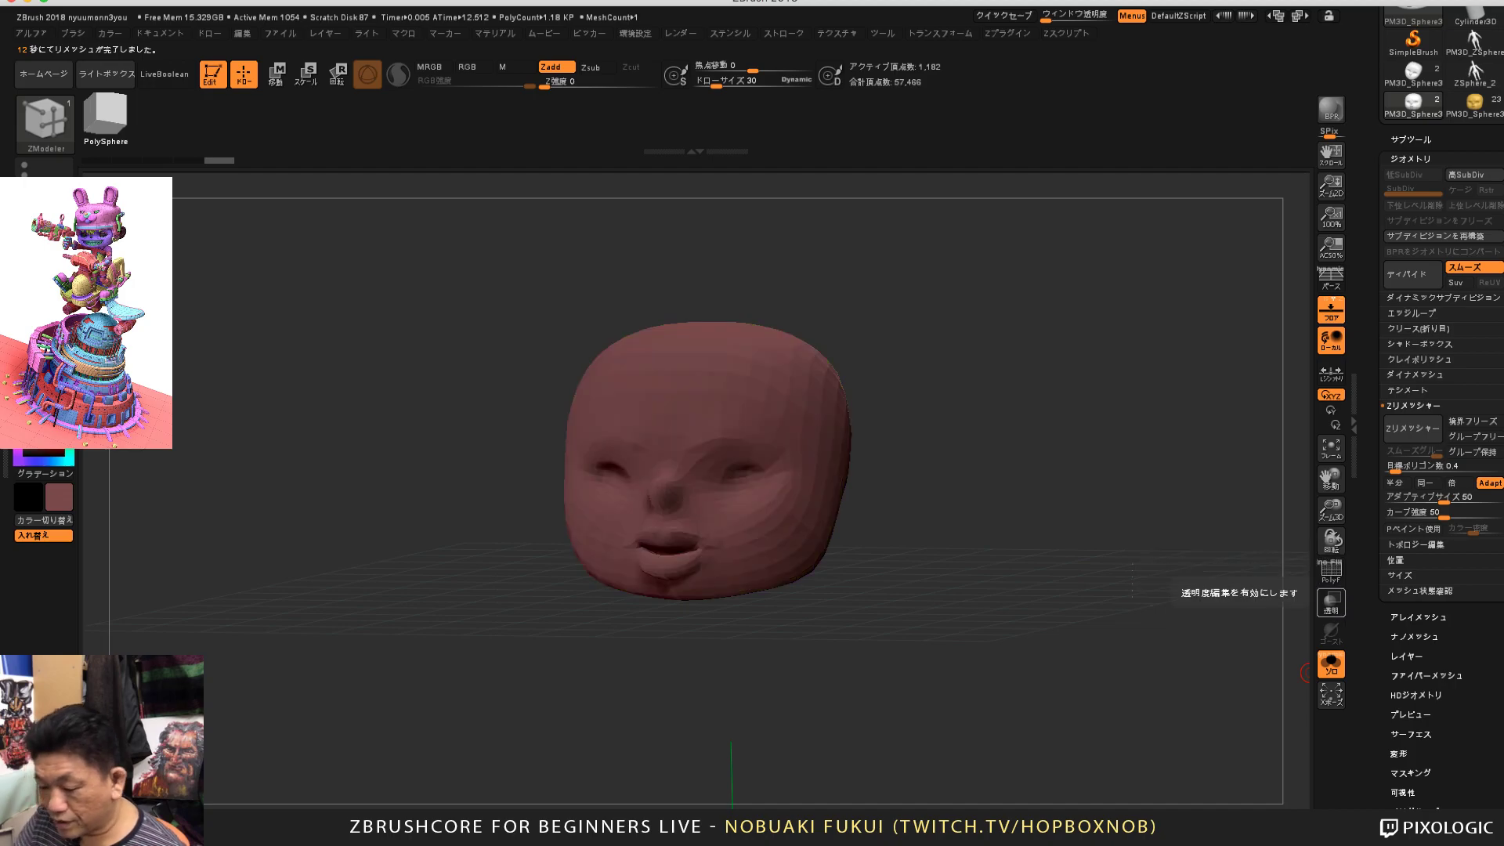
pyautogui.click(26, 418)
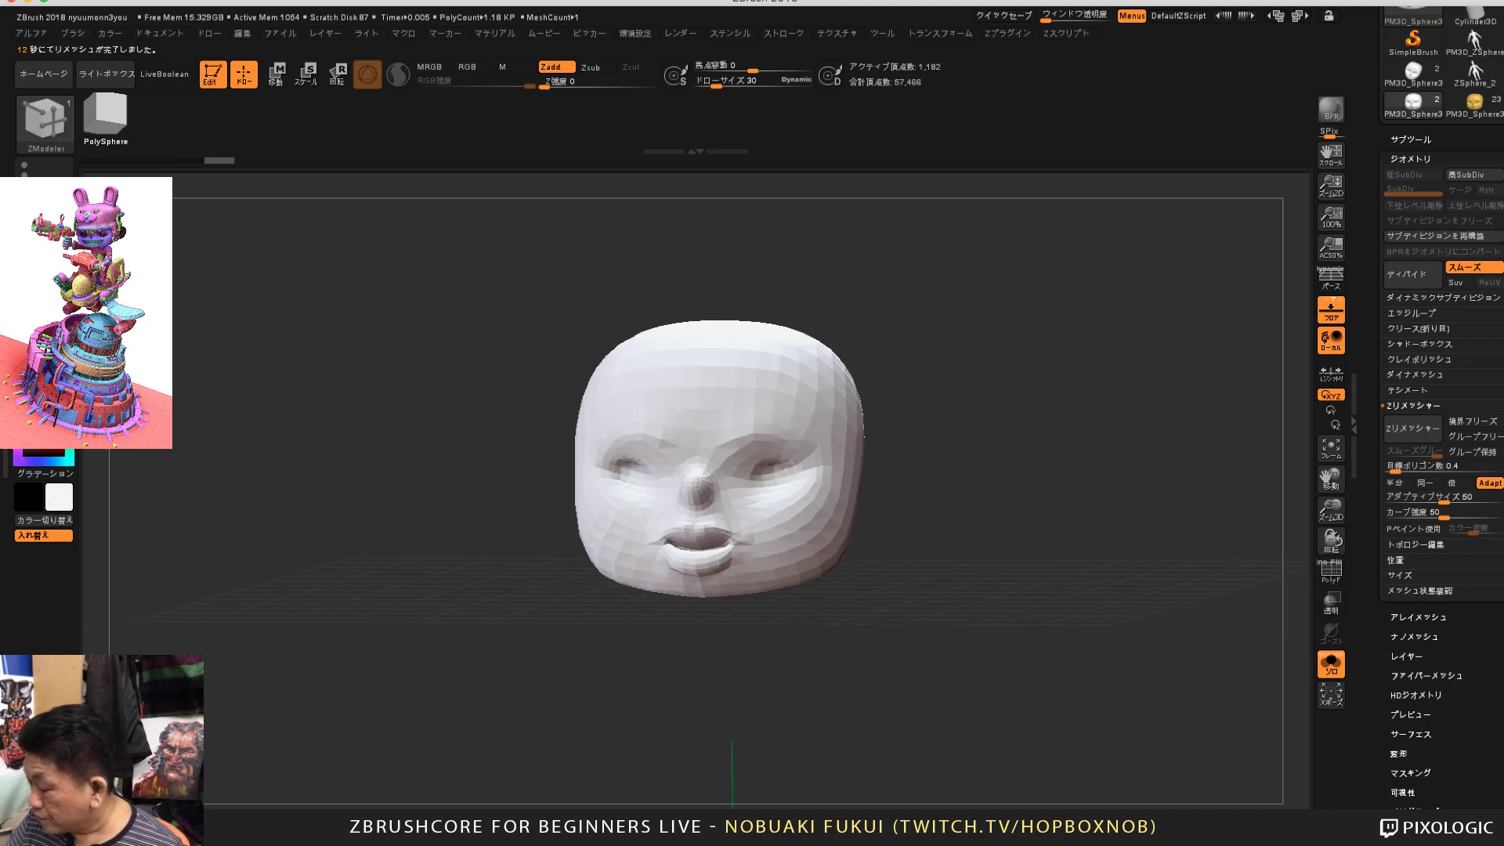
# Step: Bring back the subtool list and turn off Solo to show the original and remeshed faces together
pyautogui.click(1412, 140)
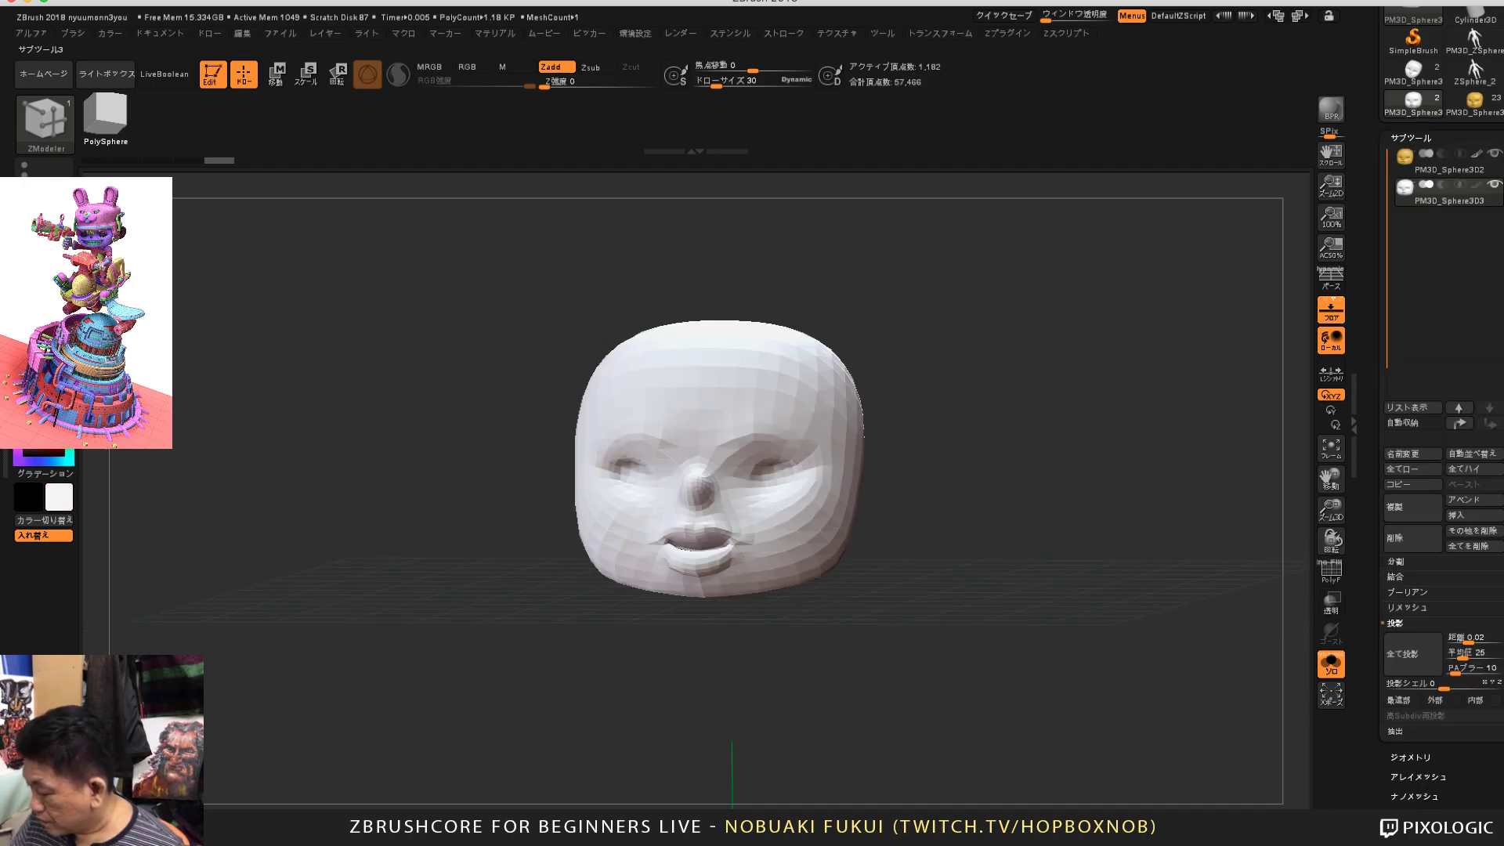
pyautogui.moveTo(1207, 636); pyautogui.dragTo(1238, 631)
pyautogui.click(1331, 665)
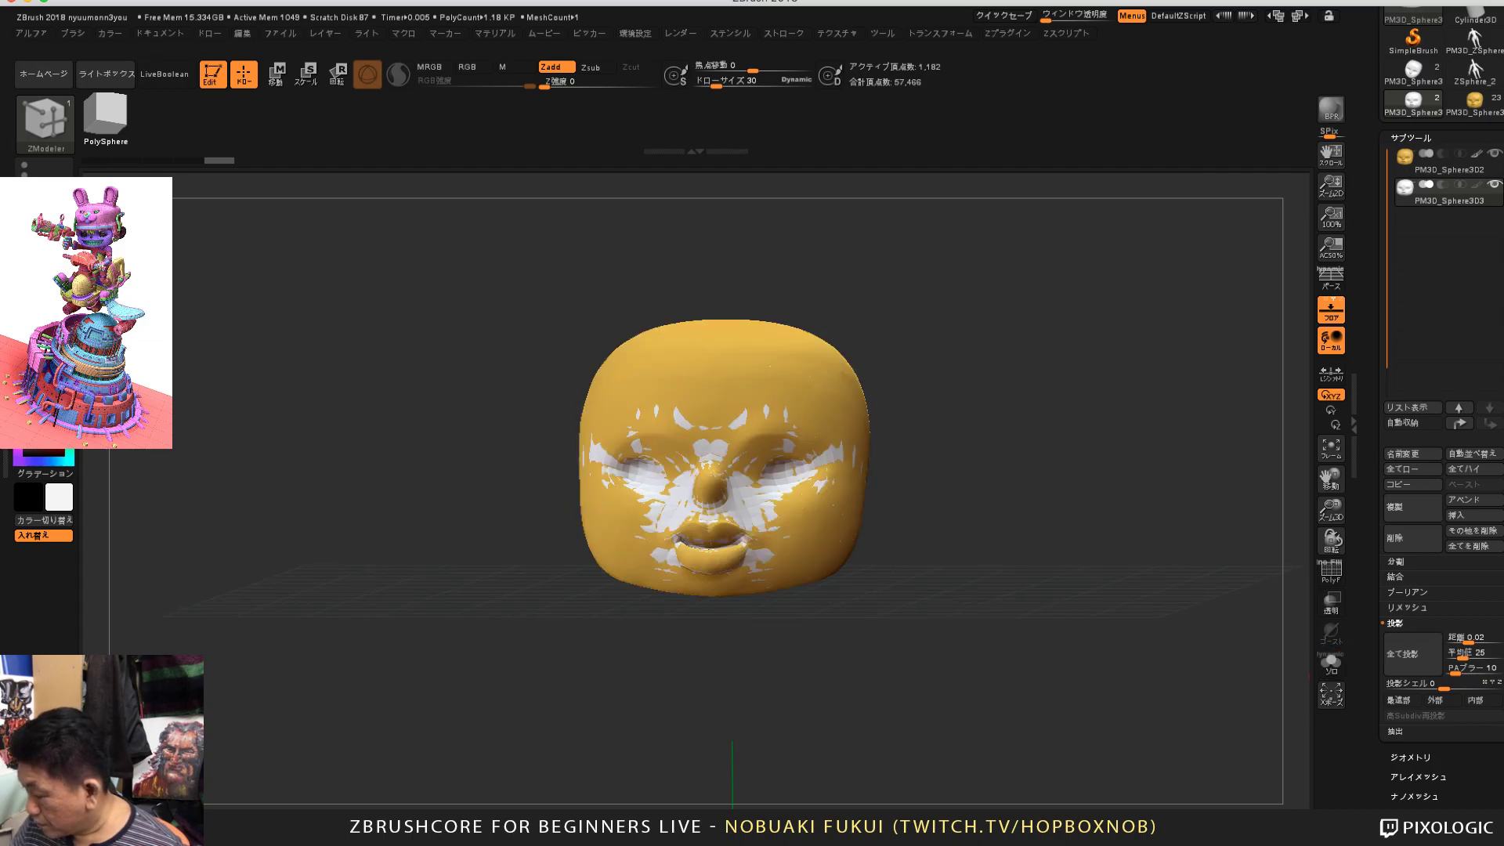
# Step: Subdivide the remeshed face to subdivision level 5
pyautogui.click(1411, 758)
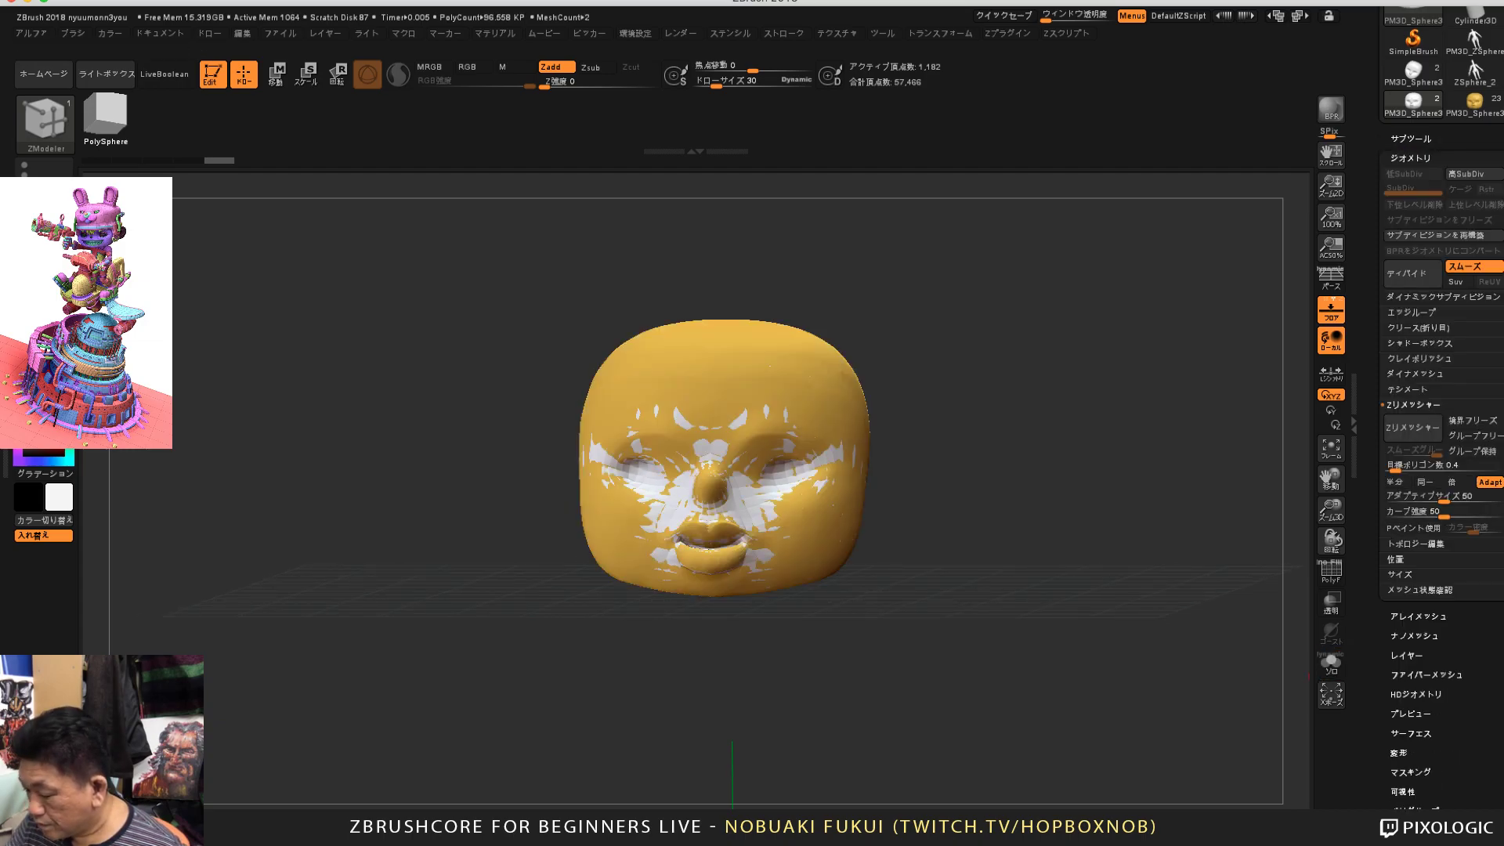
pyautogui.click(1413, 273)
pyautogui.click(1412, 273)
pyautogui.click(1412, 273)
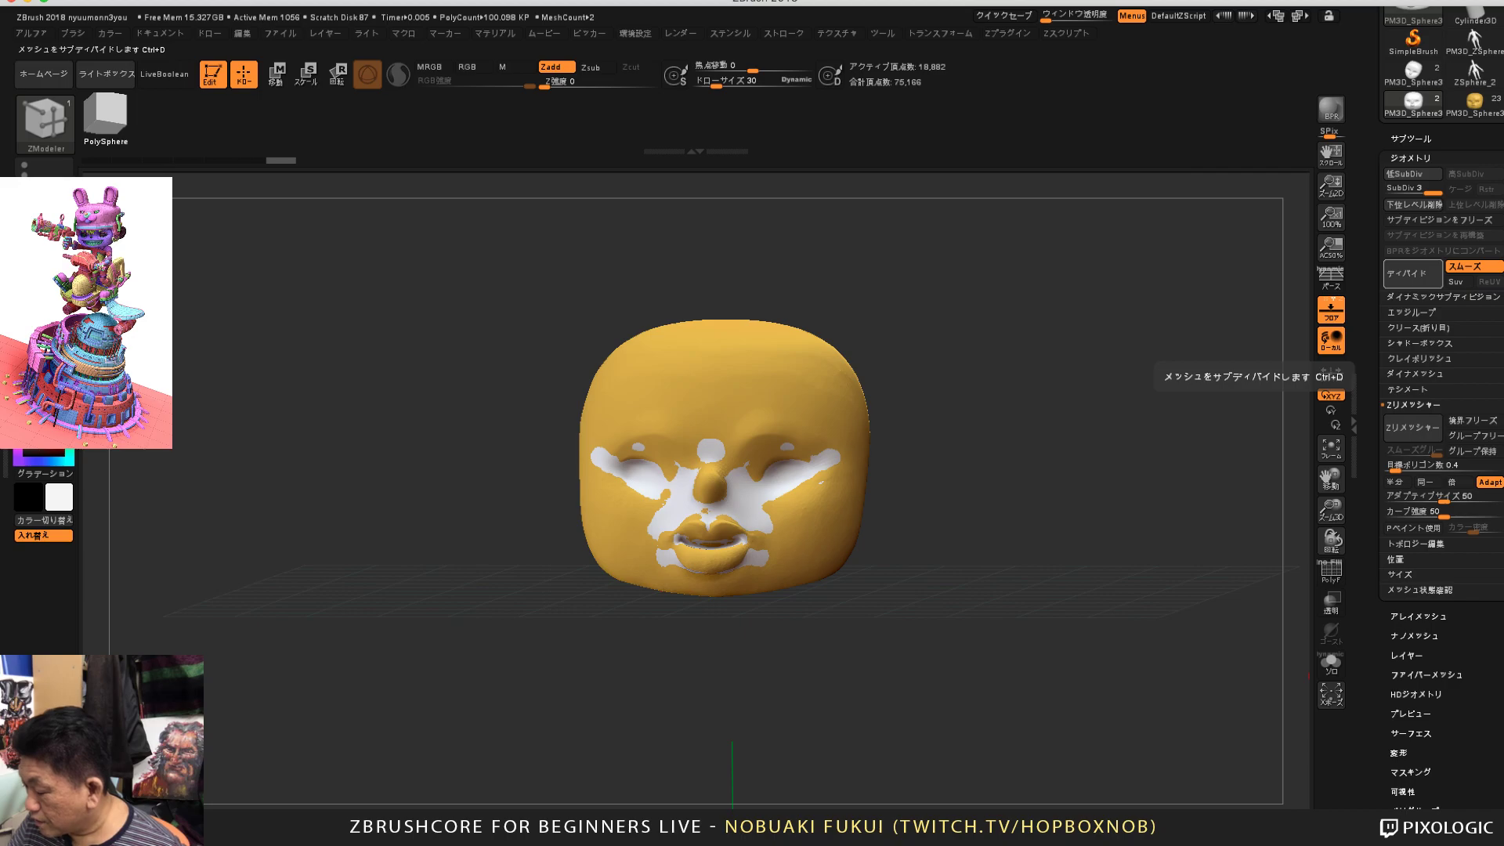
pyautogui.click(1413, 274)
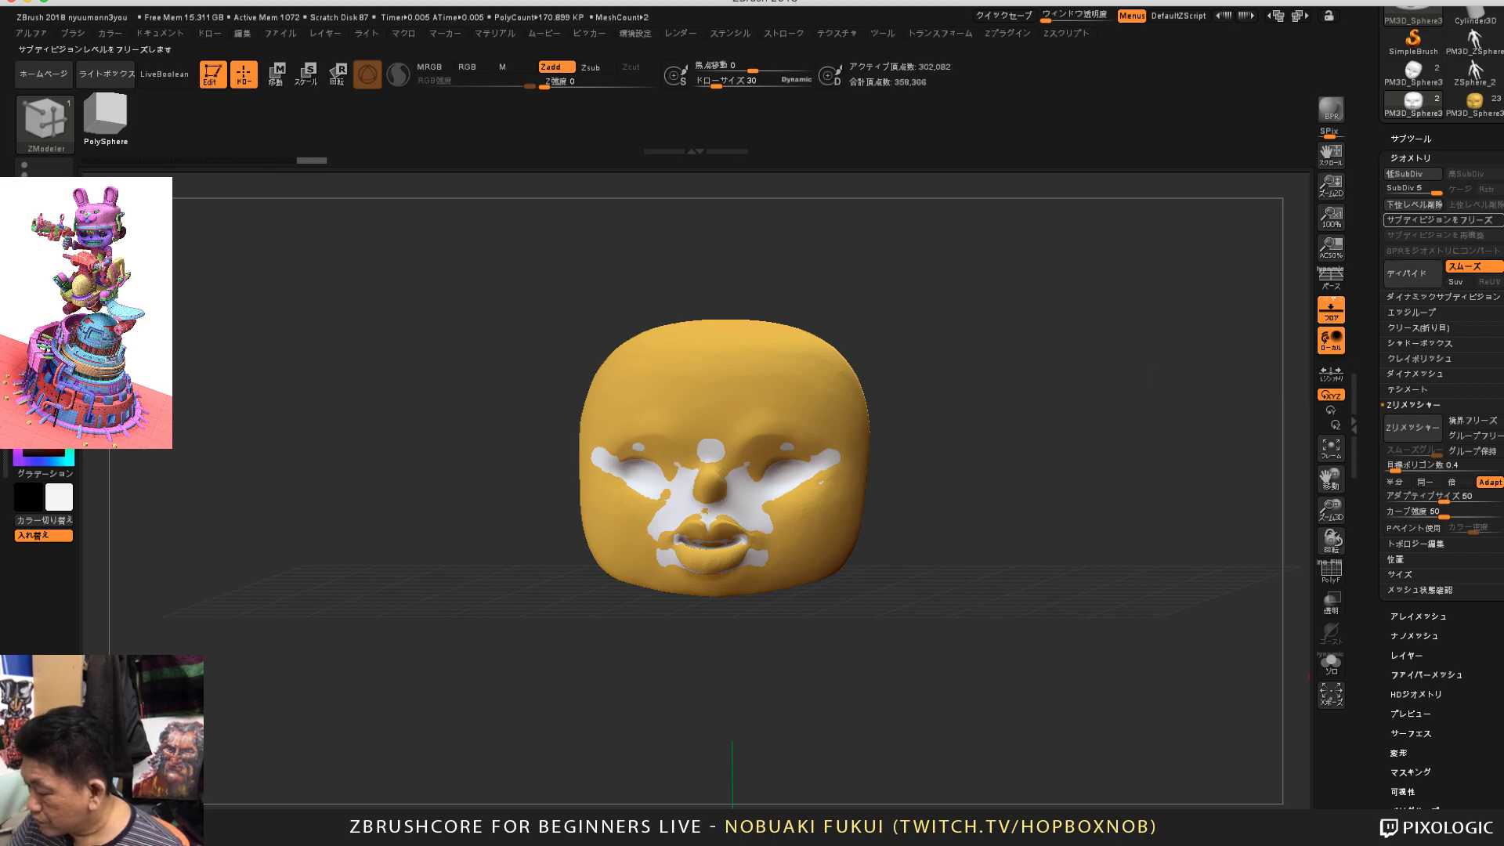
# Step: Project all detail from the original face onto the remeshed copy, including its polypaint
pyautogui.click(1411, 138)
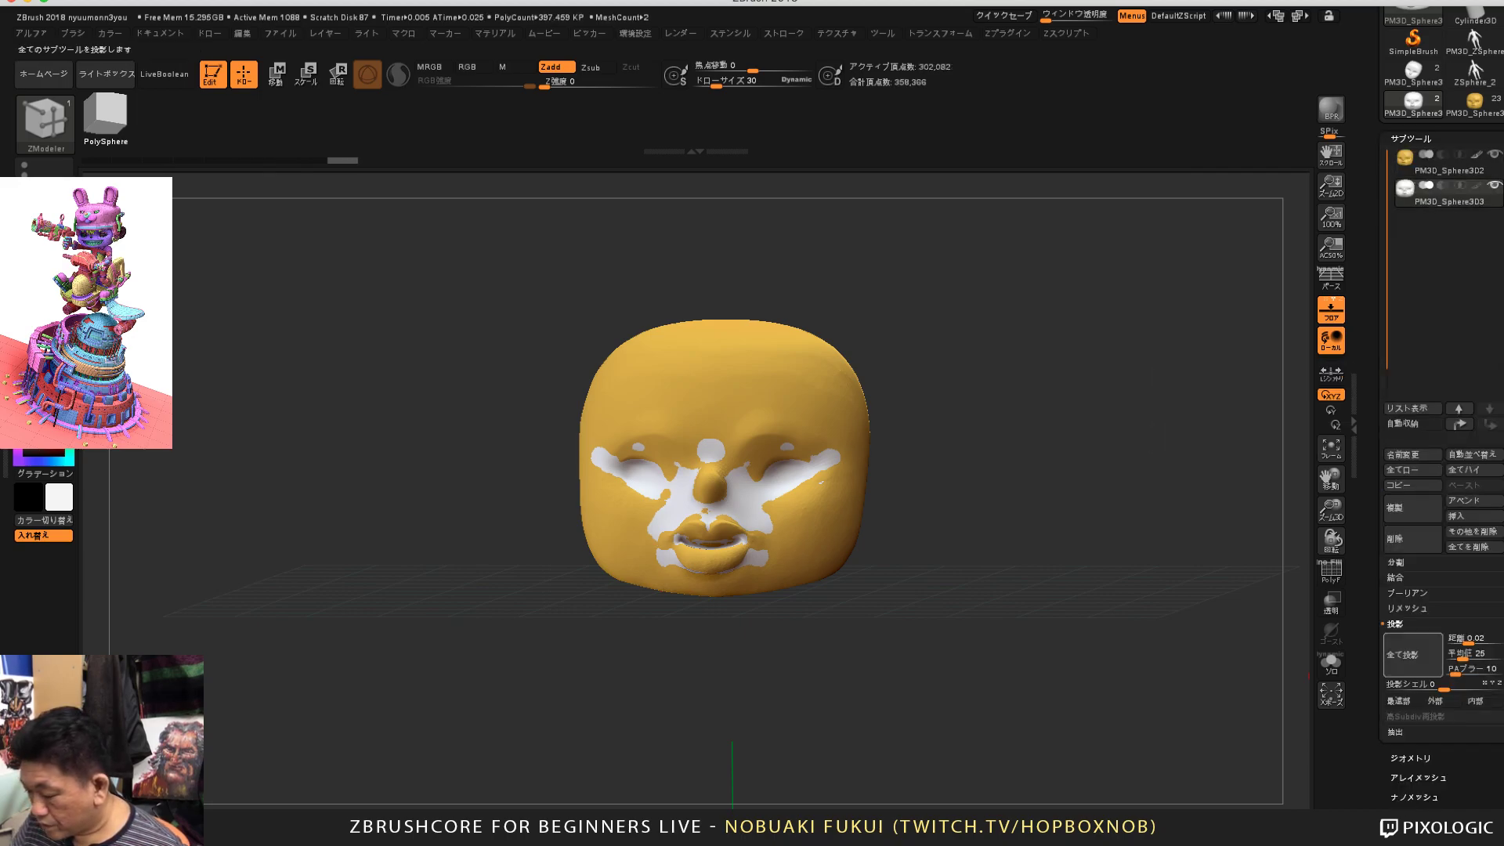
pyautogui.click(1412, 654)
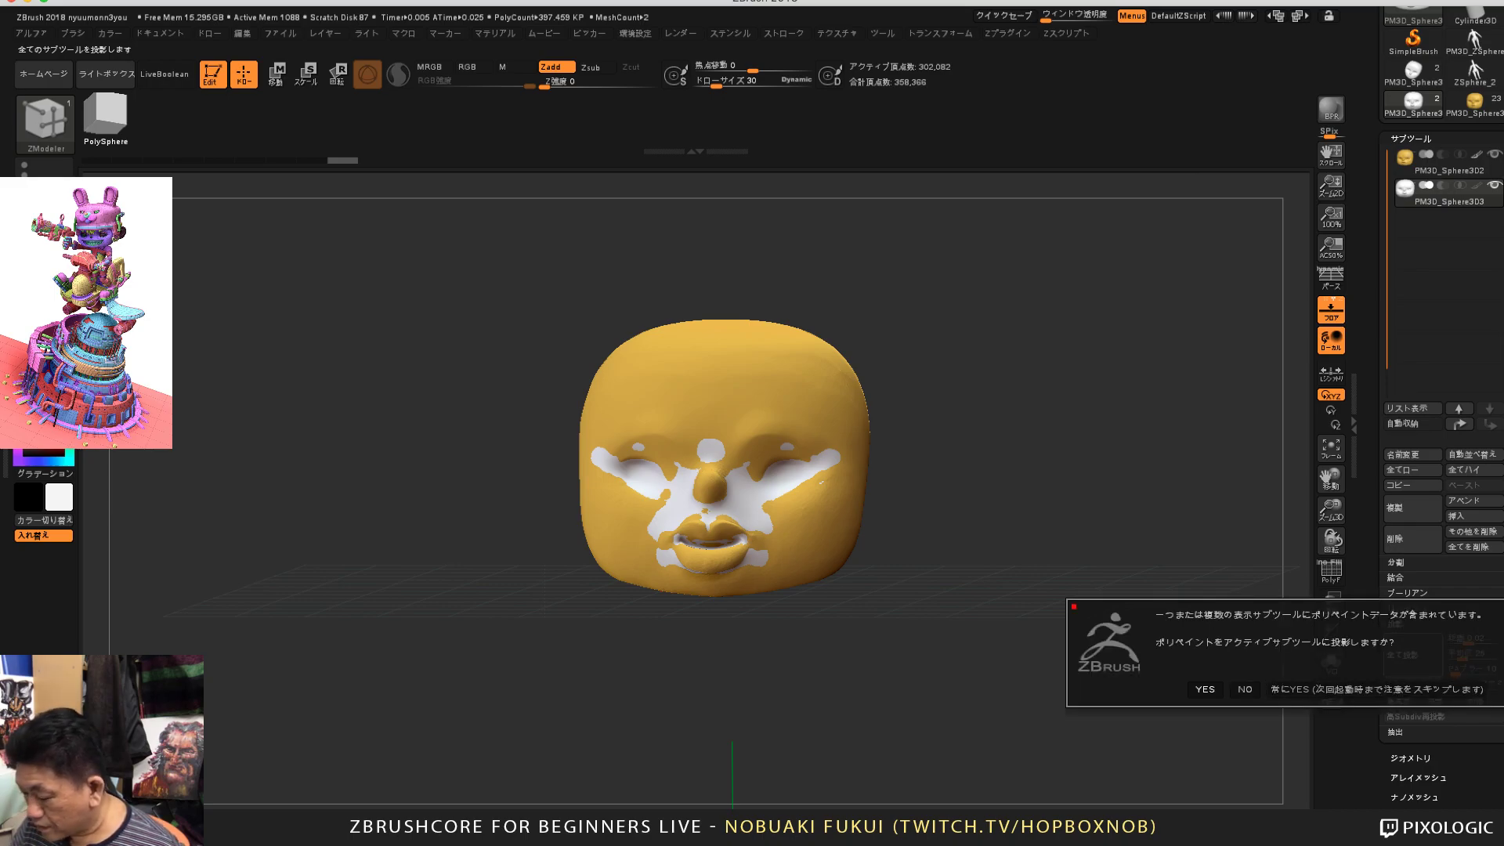
pyautogui.click(1205, 690)
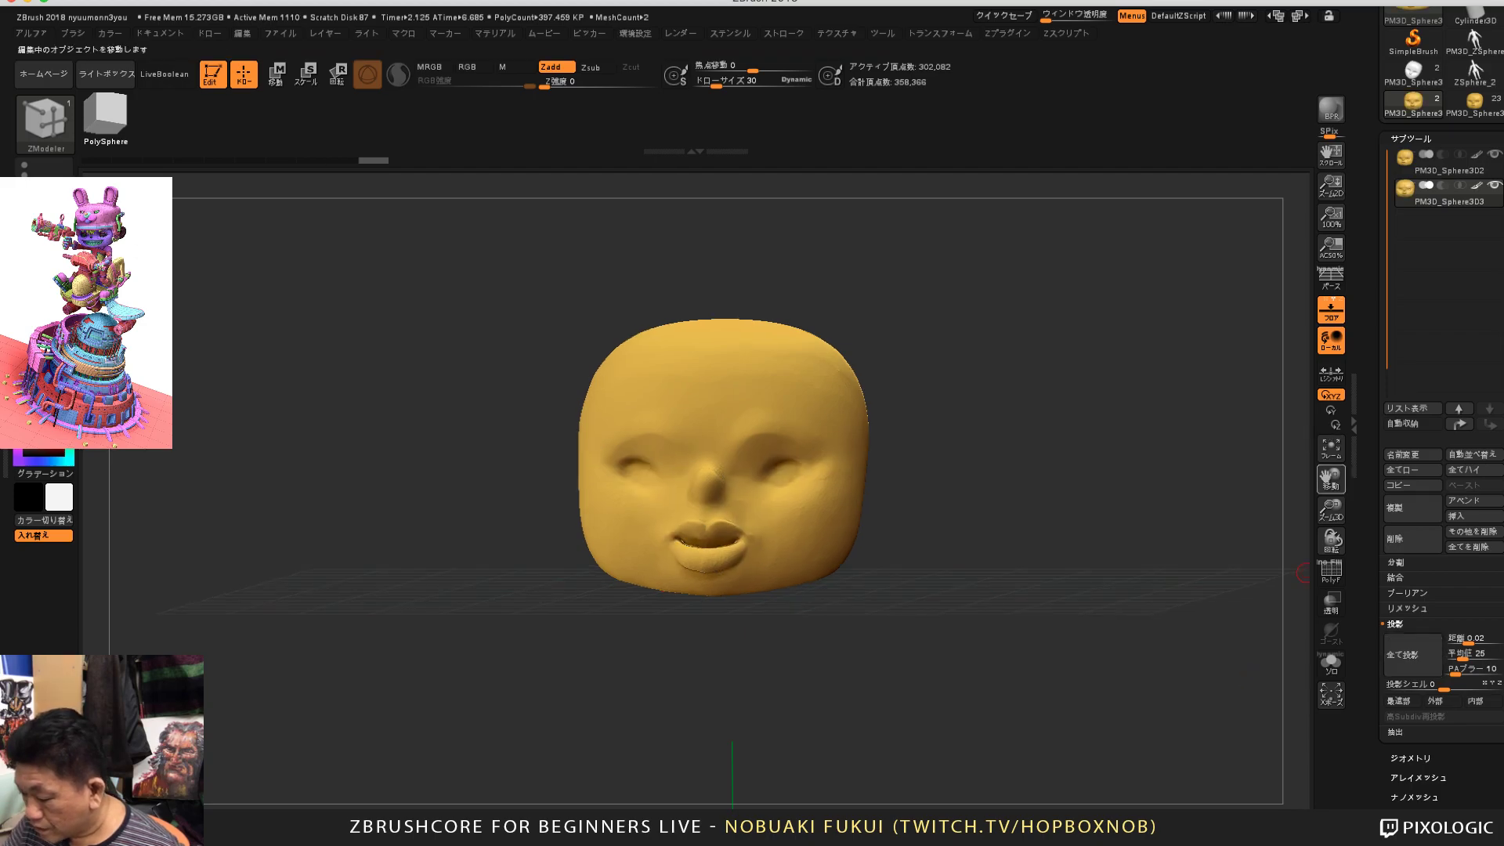
# Step: Hide the original face to inspect the projected copy on its own, and show the original again
pyautogui.click(1495, 154)
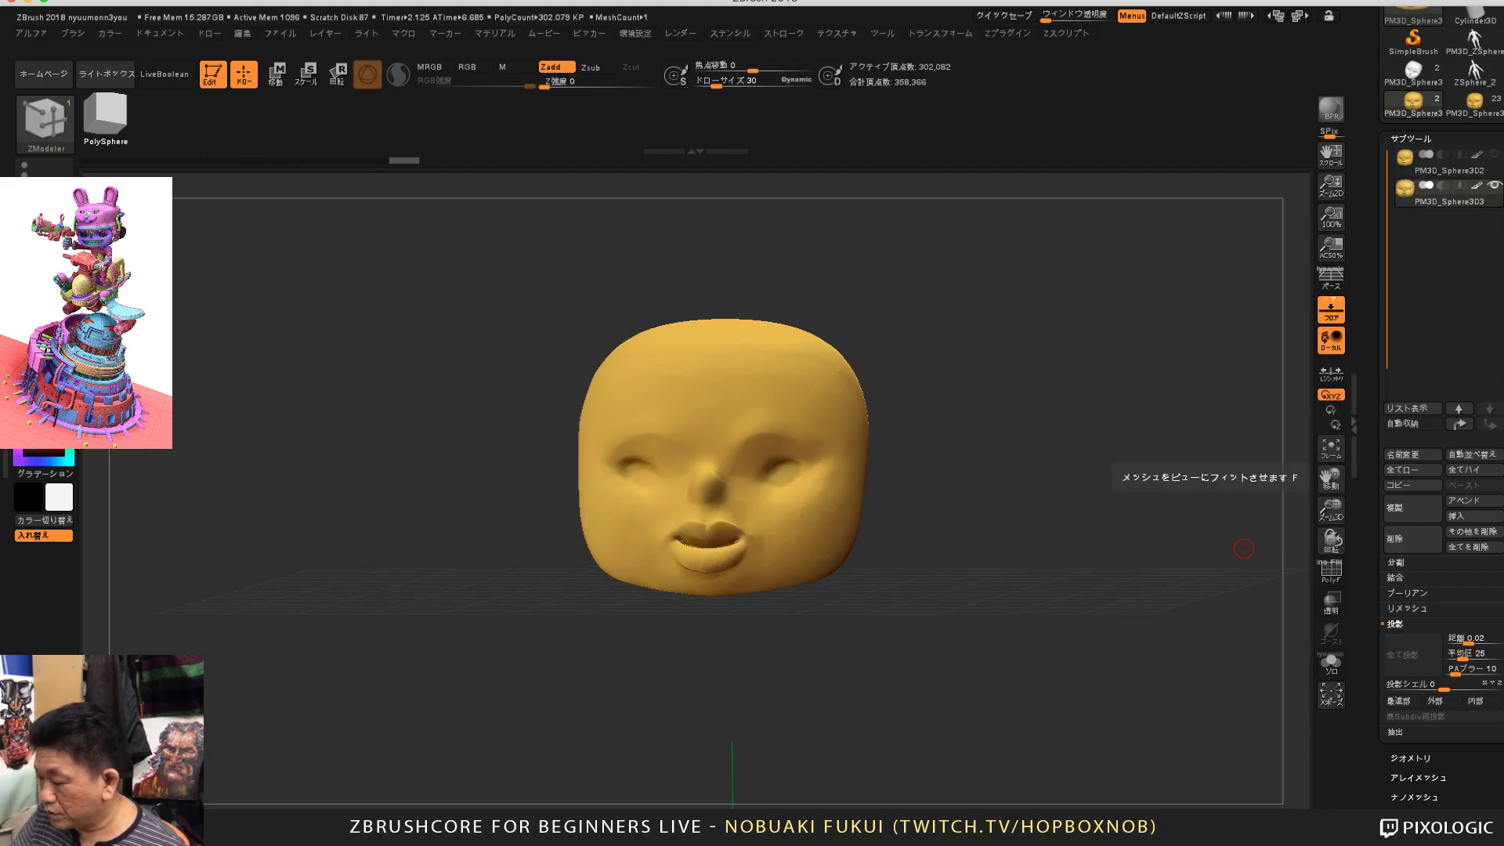
pyautogui.moveTo(1243, 584); pyautogui.dragTo(1209, 612)
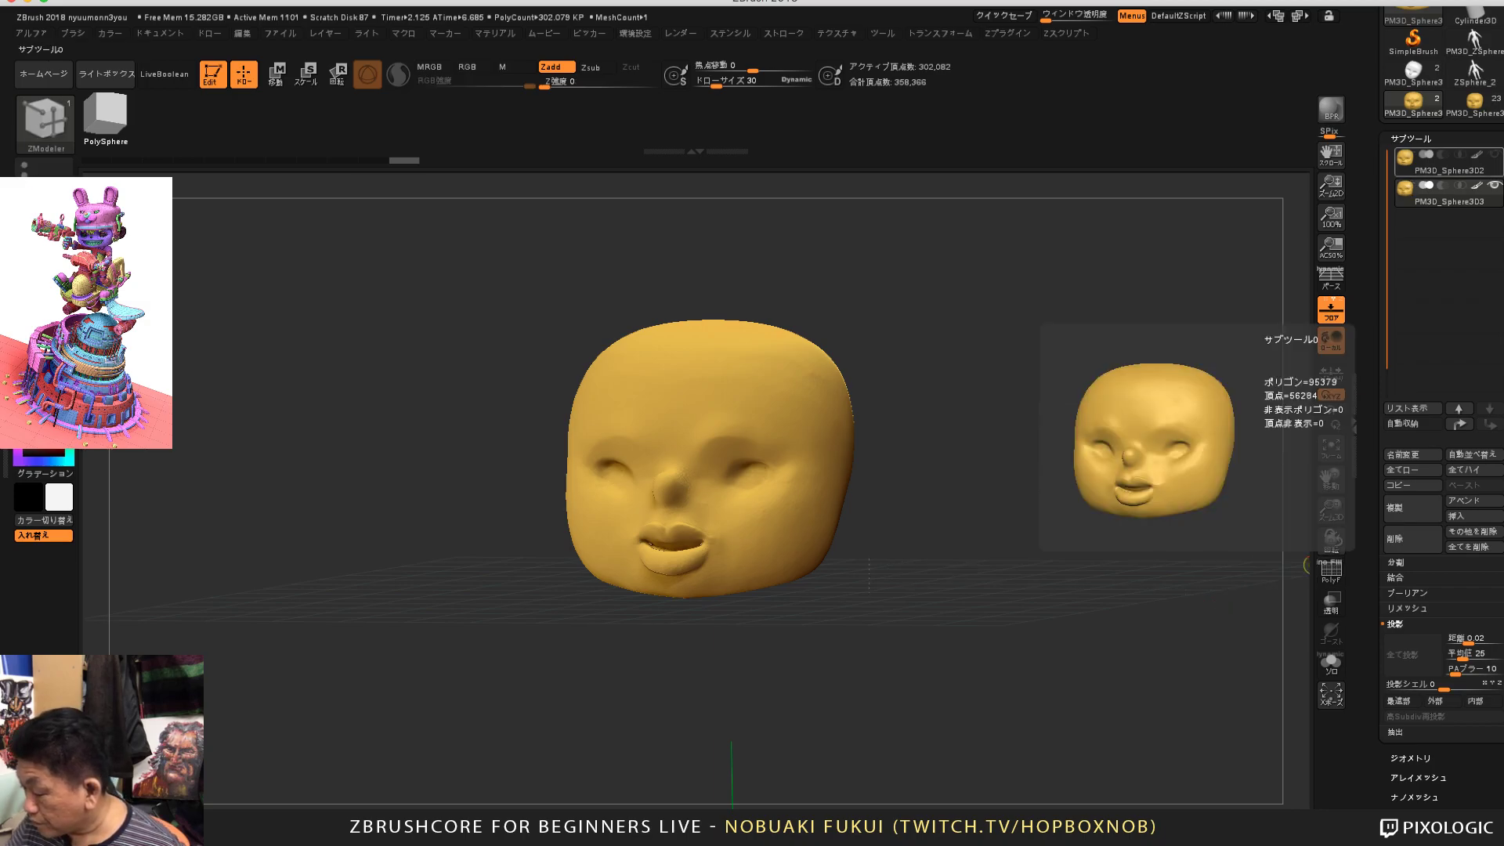
pyautogui.click(1495, 154)
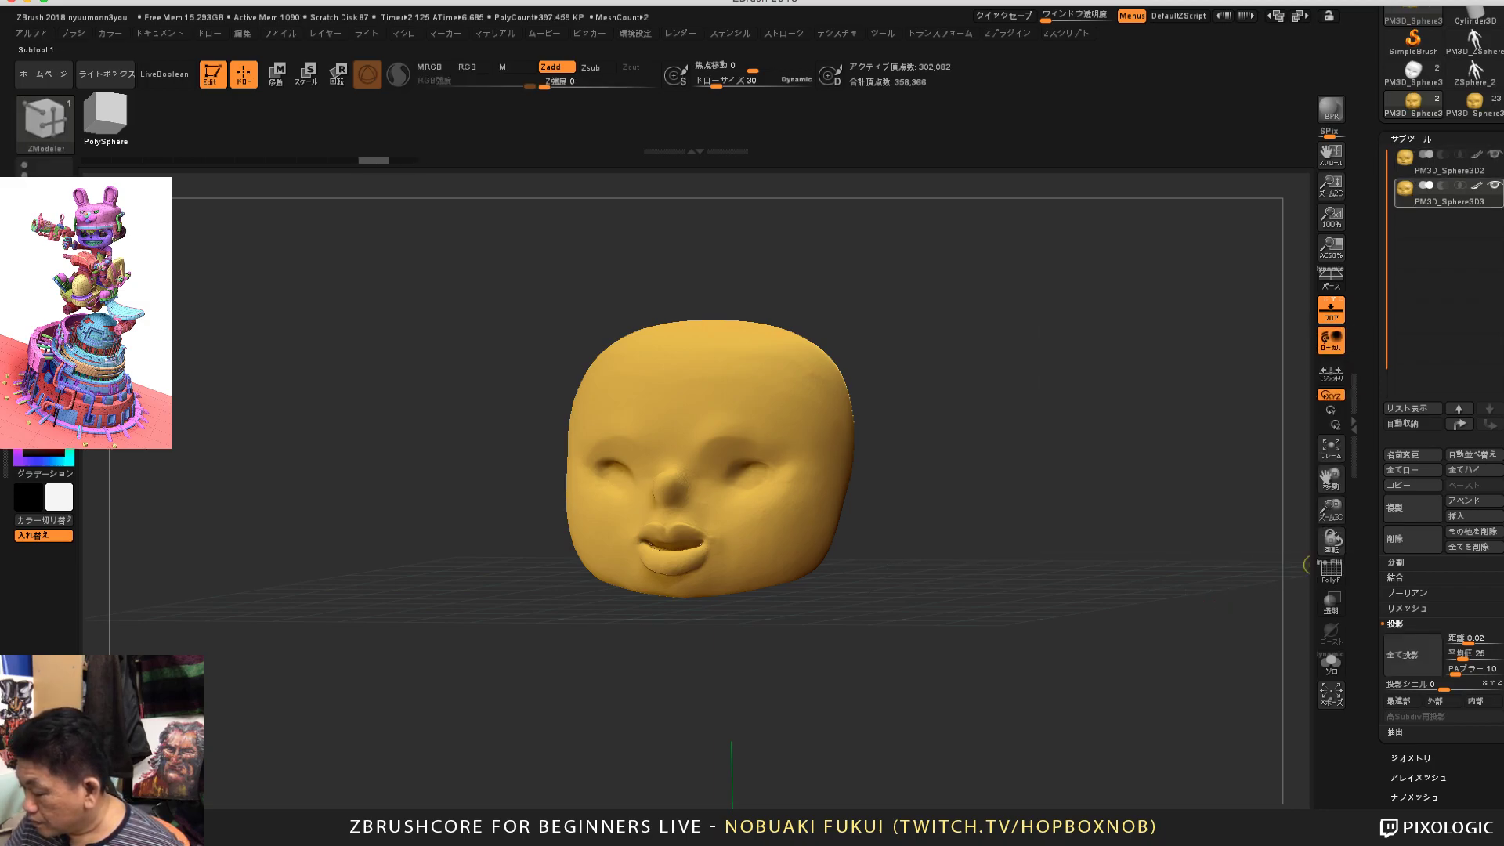
# Step: Turn off polypaint on the projected copy, hide the original face, and show the copy's wireframe
pyautogui.click(1477, 186)
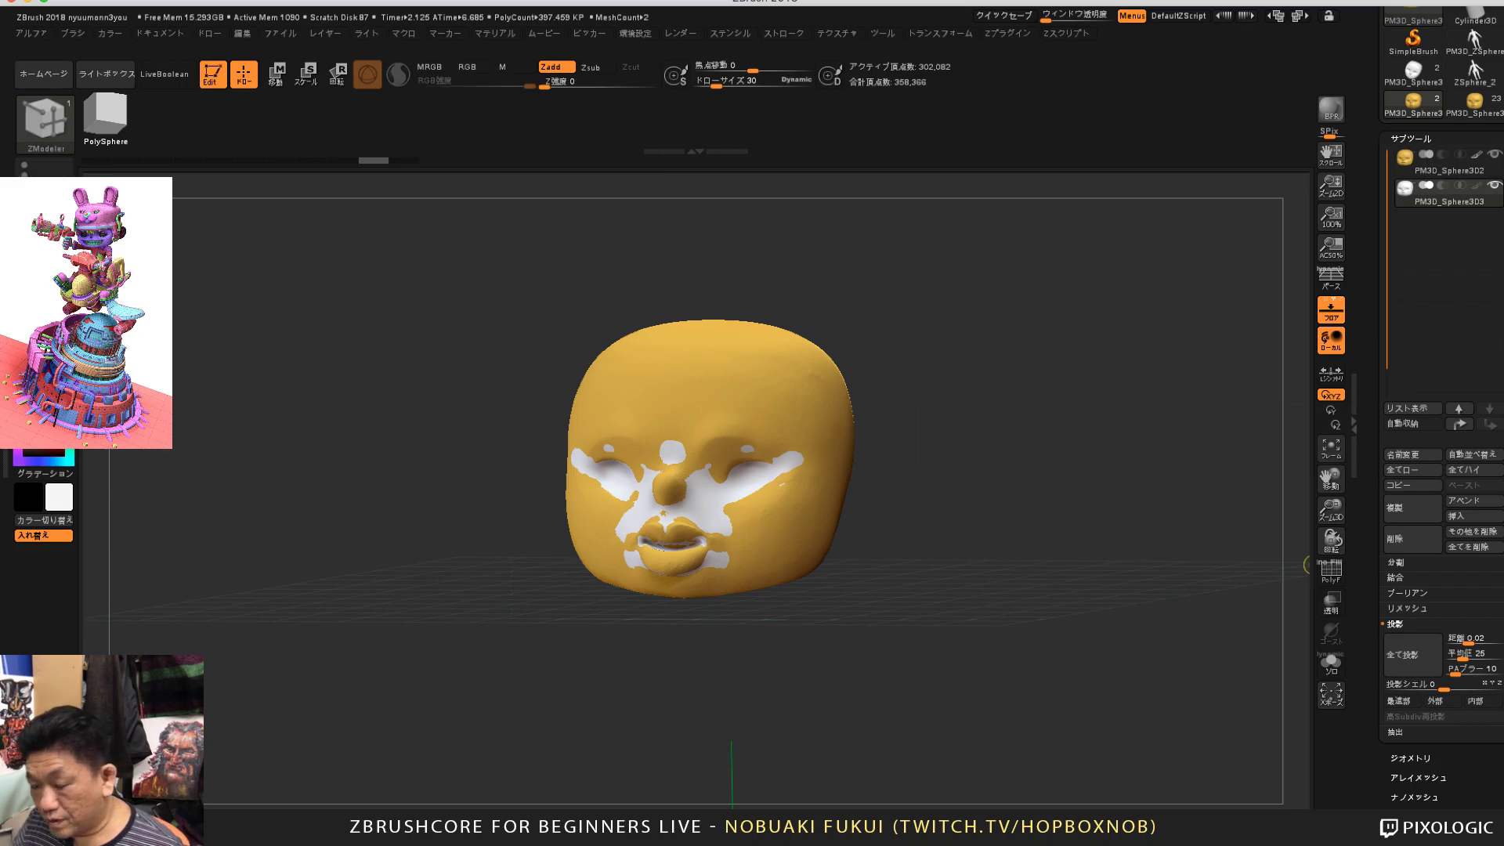
pyautogui.moveTo(1413, 438); pyautogui.dragTo(1414, 435)
pyautogui.click(1494, 150)
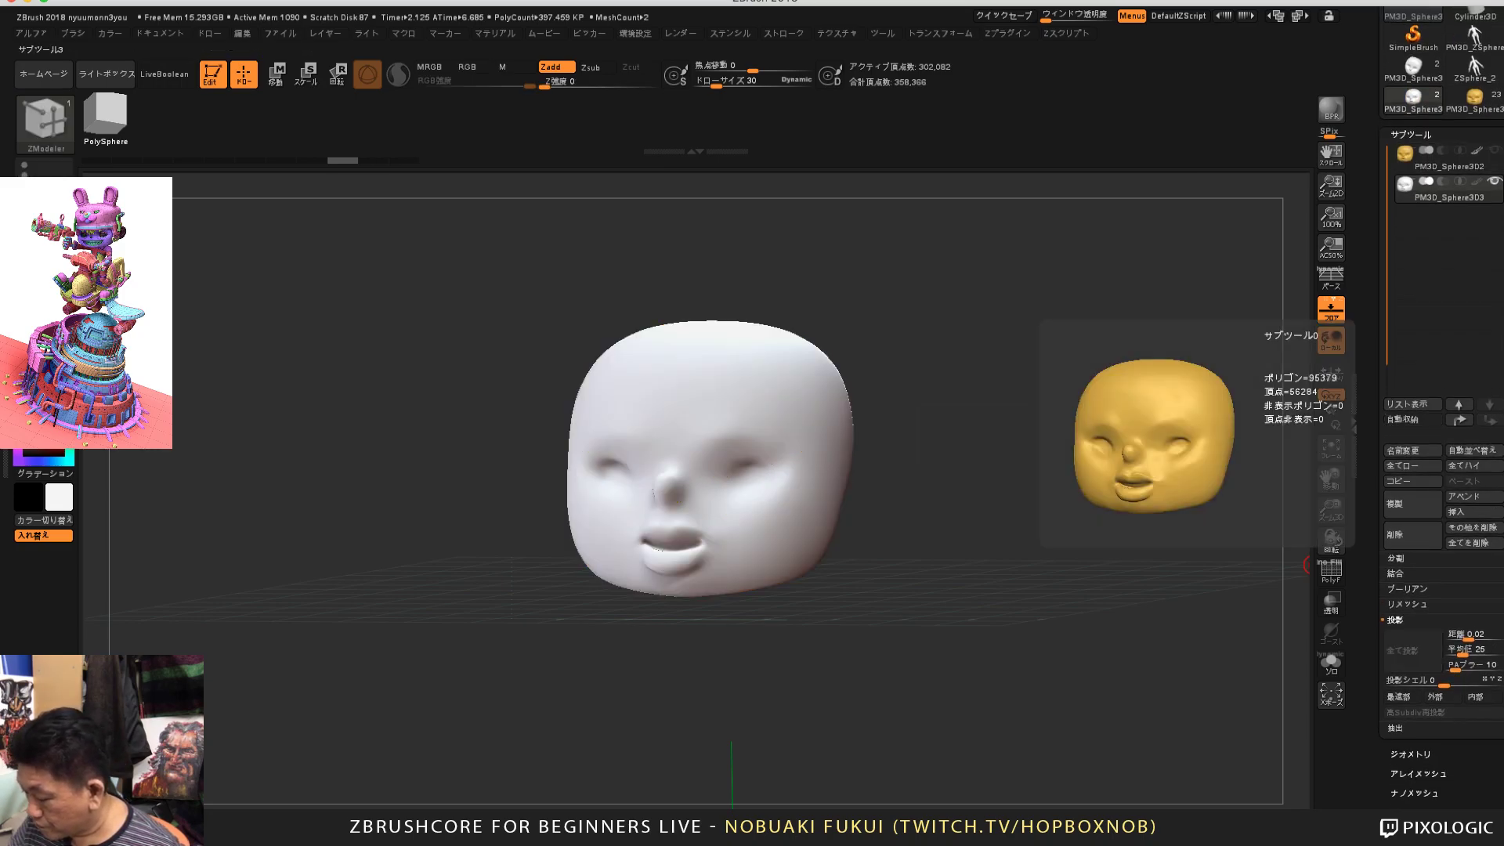
pyautogui.click(1324, 569)
pyautogui.moveTo(1226, 619); pyautogui.dragTo(1241, 620)
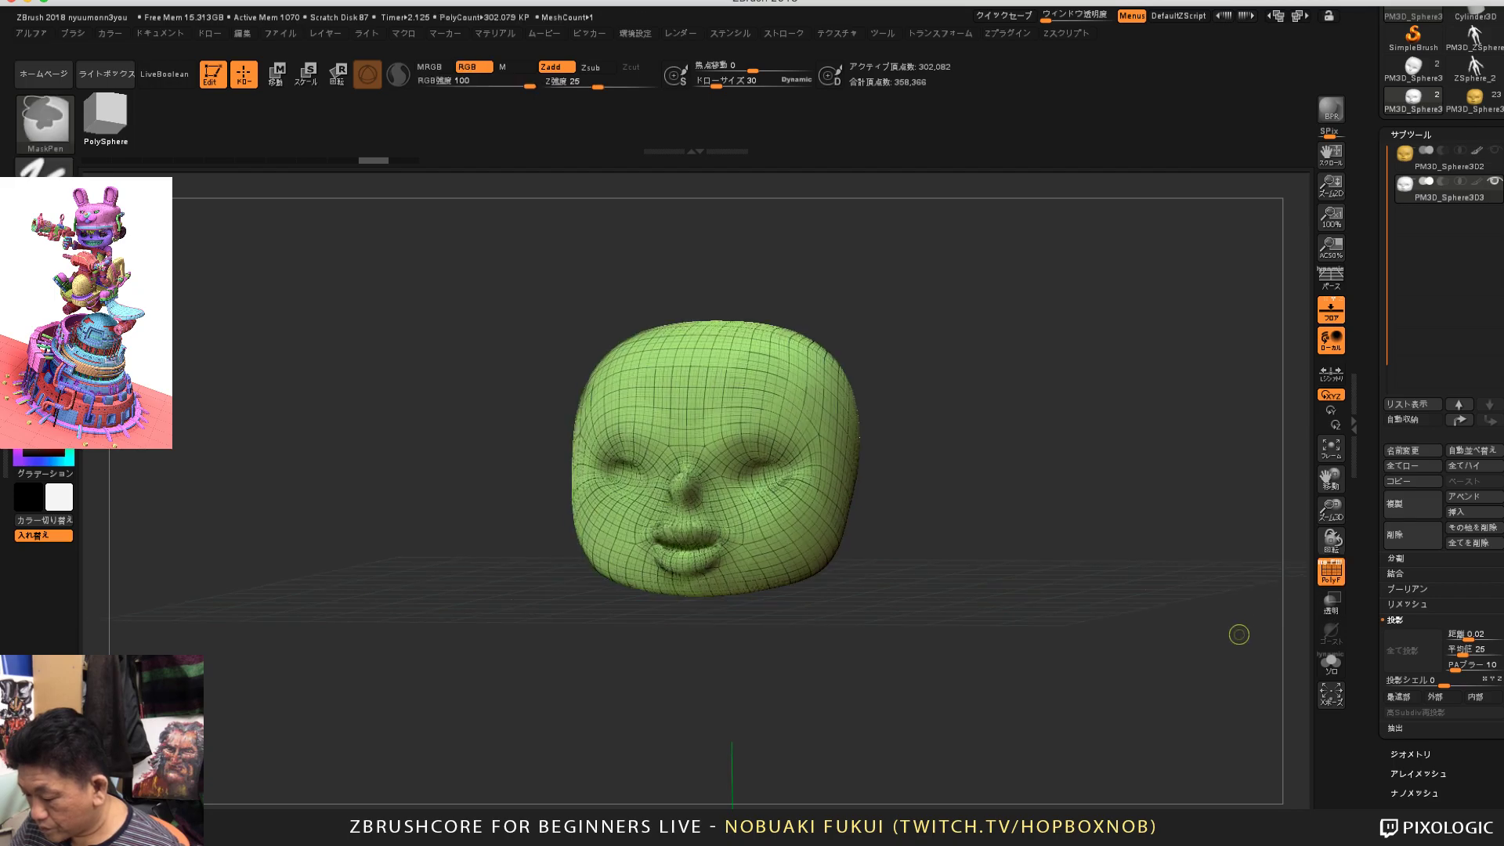
# Step: Undo the copy's projection, subdivisions and ZRemesh, and inspect its dense triangulated mesh
pyautogui.hotkey('ctrl', 'z')
pyautogui.hotkey('ctrl', 'z')
pyautogui.hotkey('ctrl', 'z')
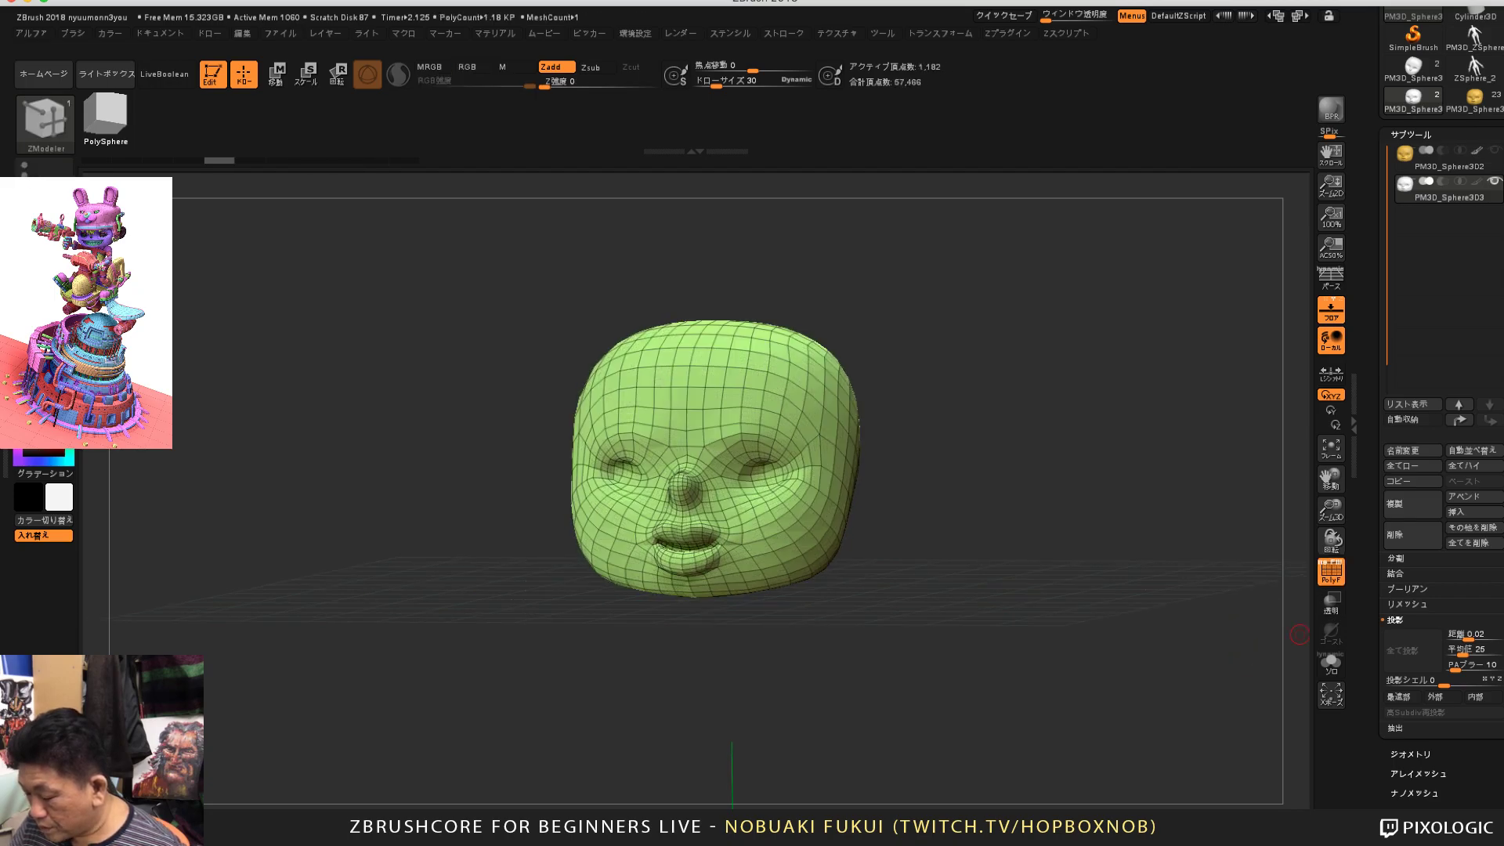
pyautogui.hotkey('ctrl', 'z')
pyautogui.moveTo(1159, 580); pyautogui.dragTo(1218, 639)
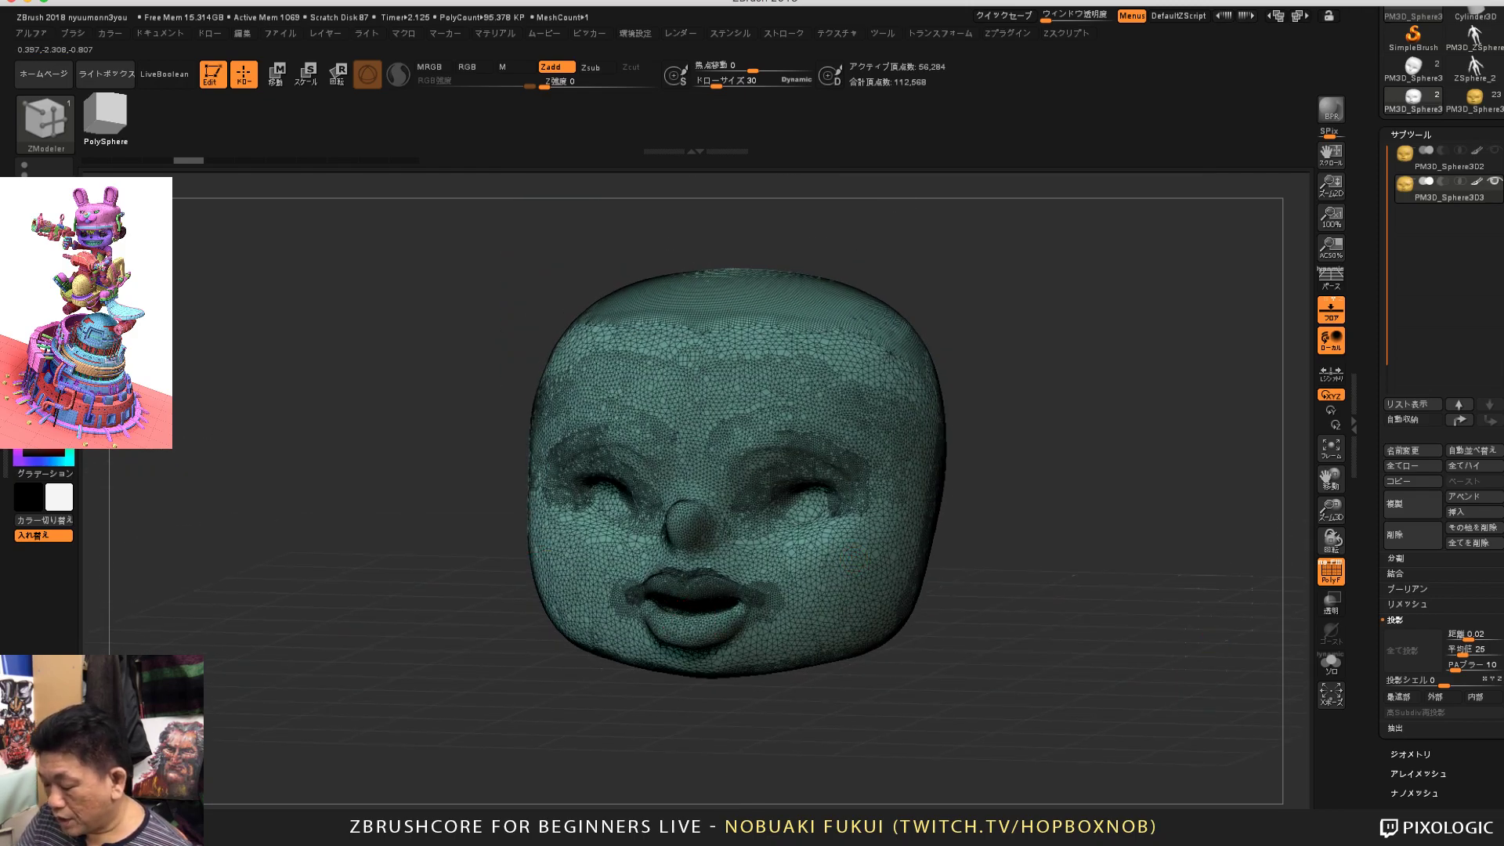
pyautogui.moveTo(1176, 583); pyautogui.dragTo(1066, 578)
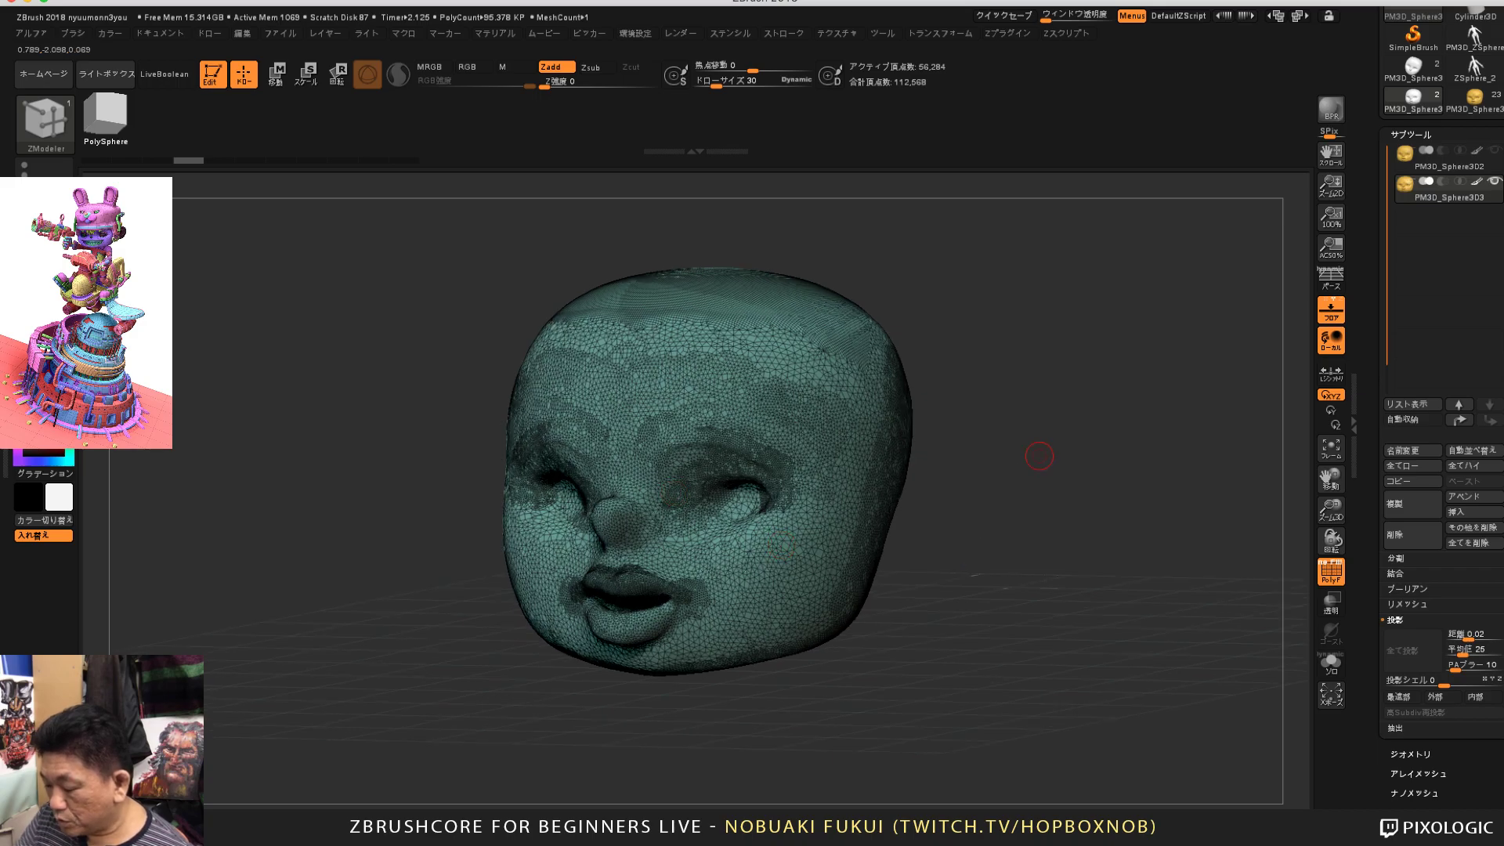
pyautogui.moveTo(1040, 456); pyautogui.dragTo(1305, 529)
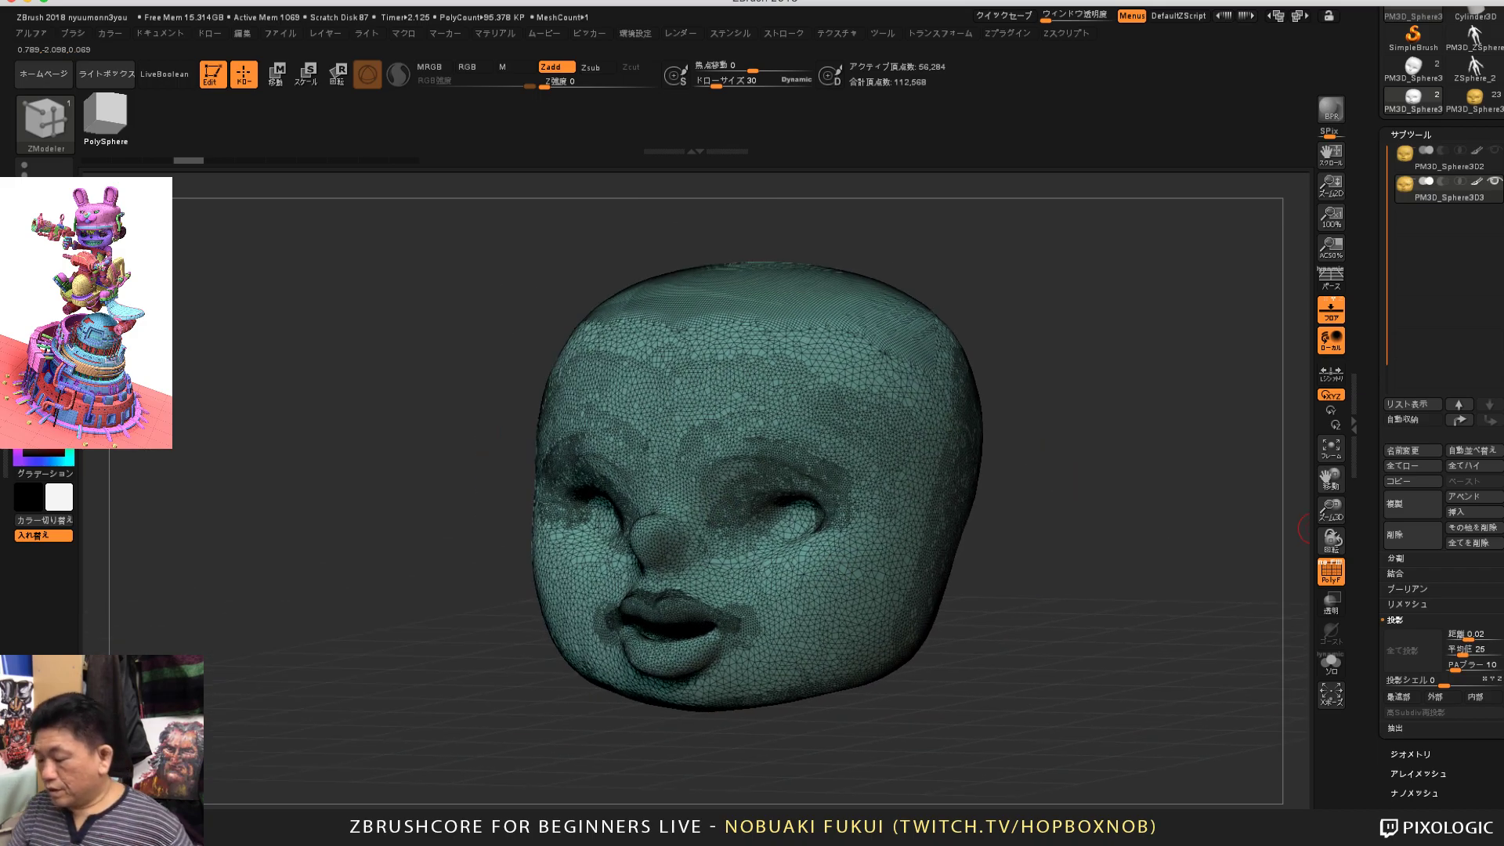
pyautogui.moveTo(1187, 602); pyautogui.dragTo(1163, 655)
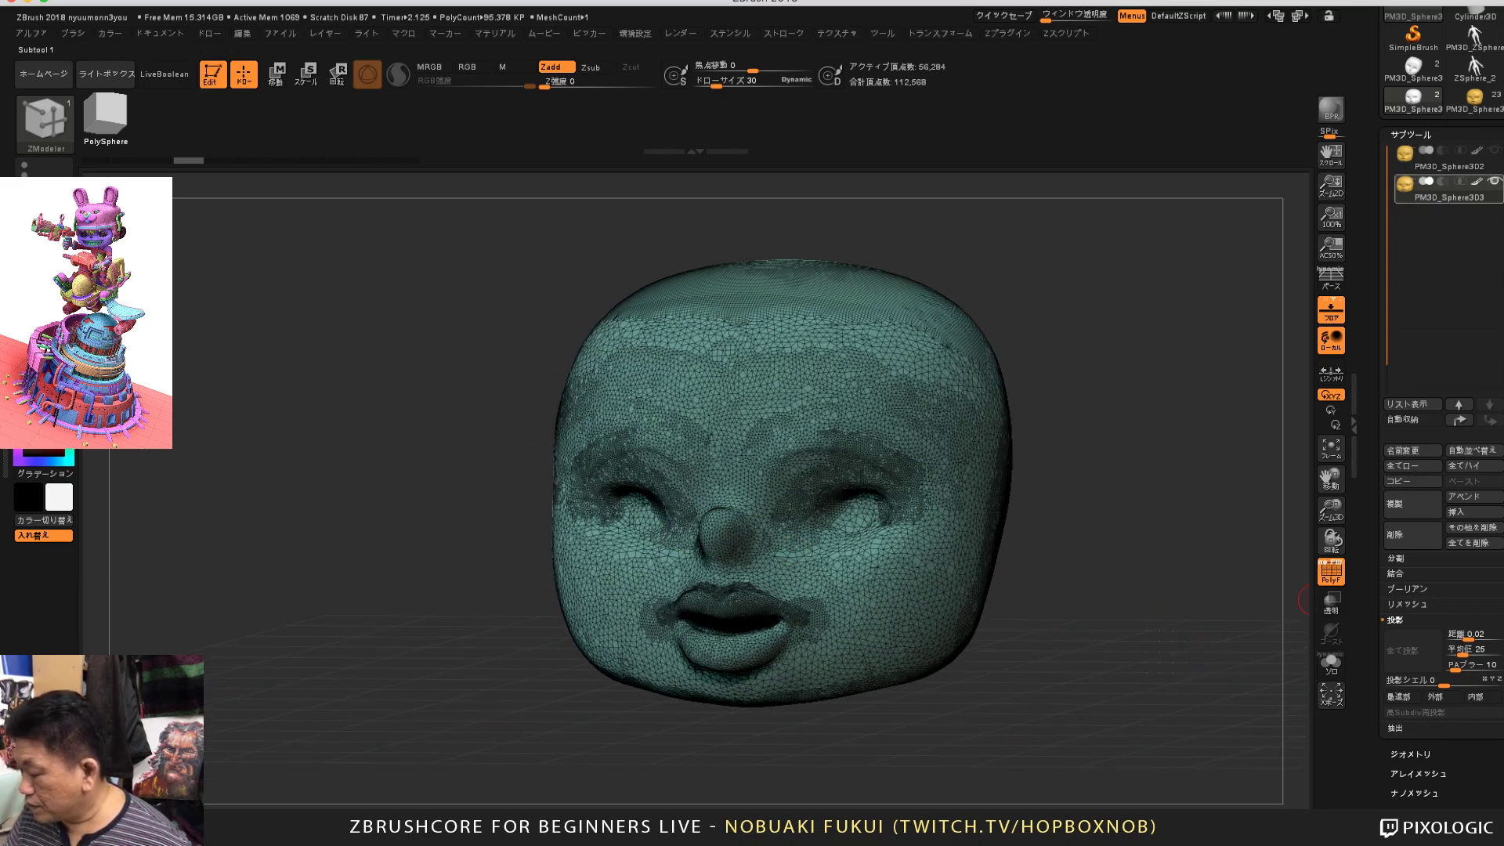
# Step: ZRemesh the duplicate face again with the target polygon count at 0.4, keeping the original face hidden
pyautogui.click(1450, 159)
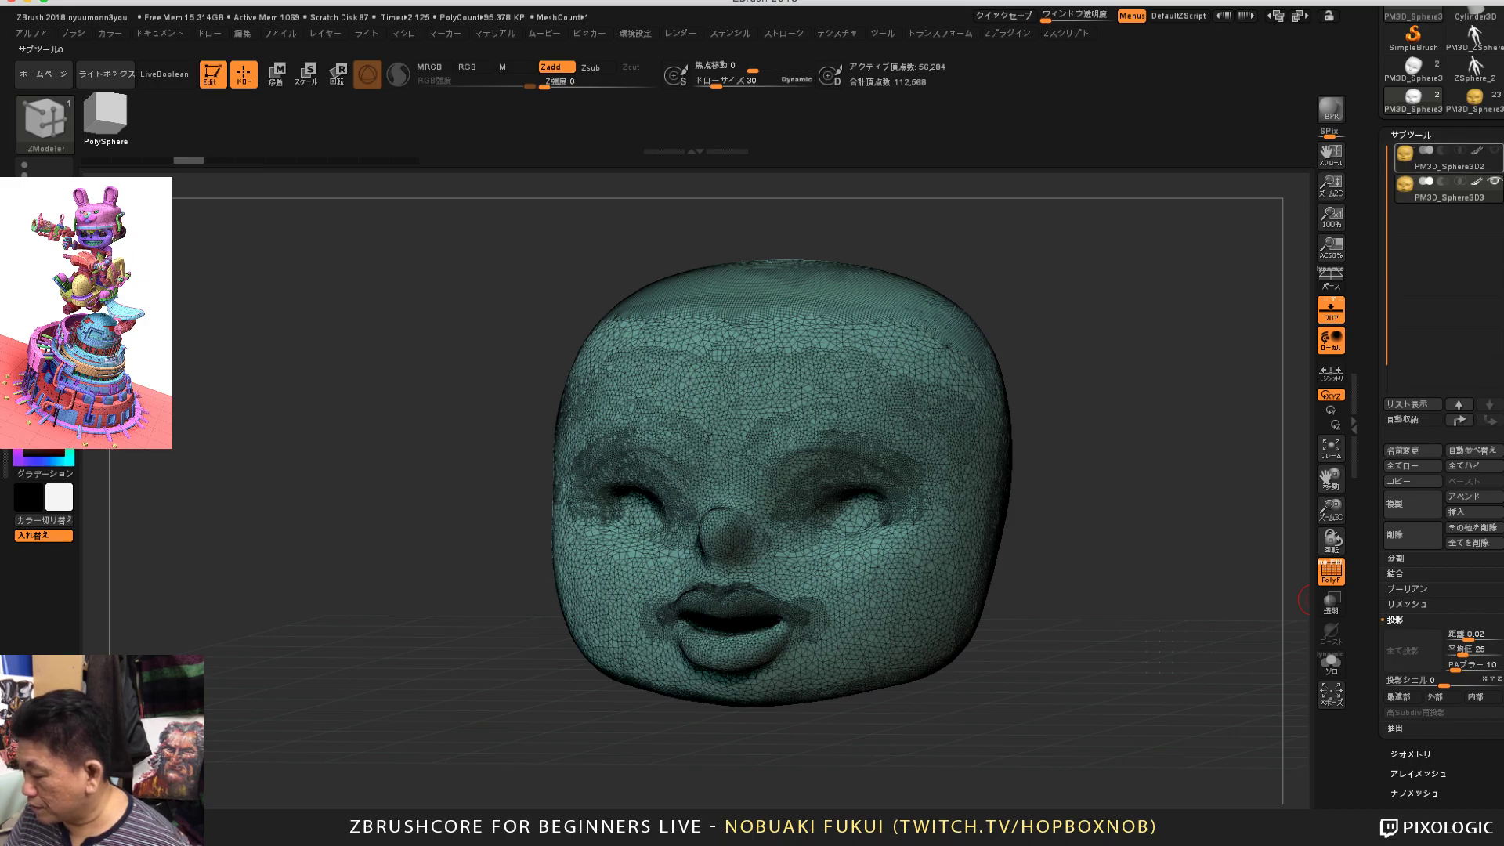
pyautogui.click(1450, 190)
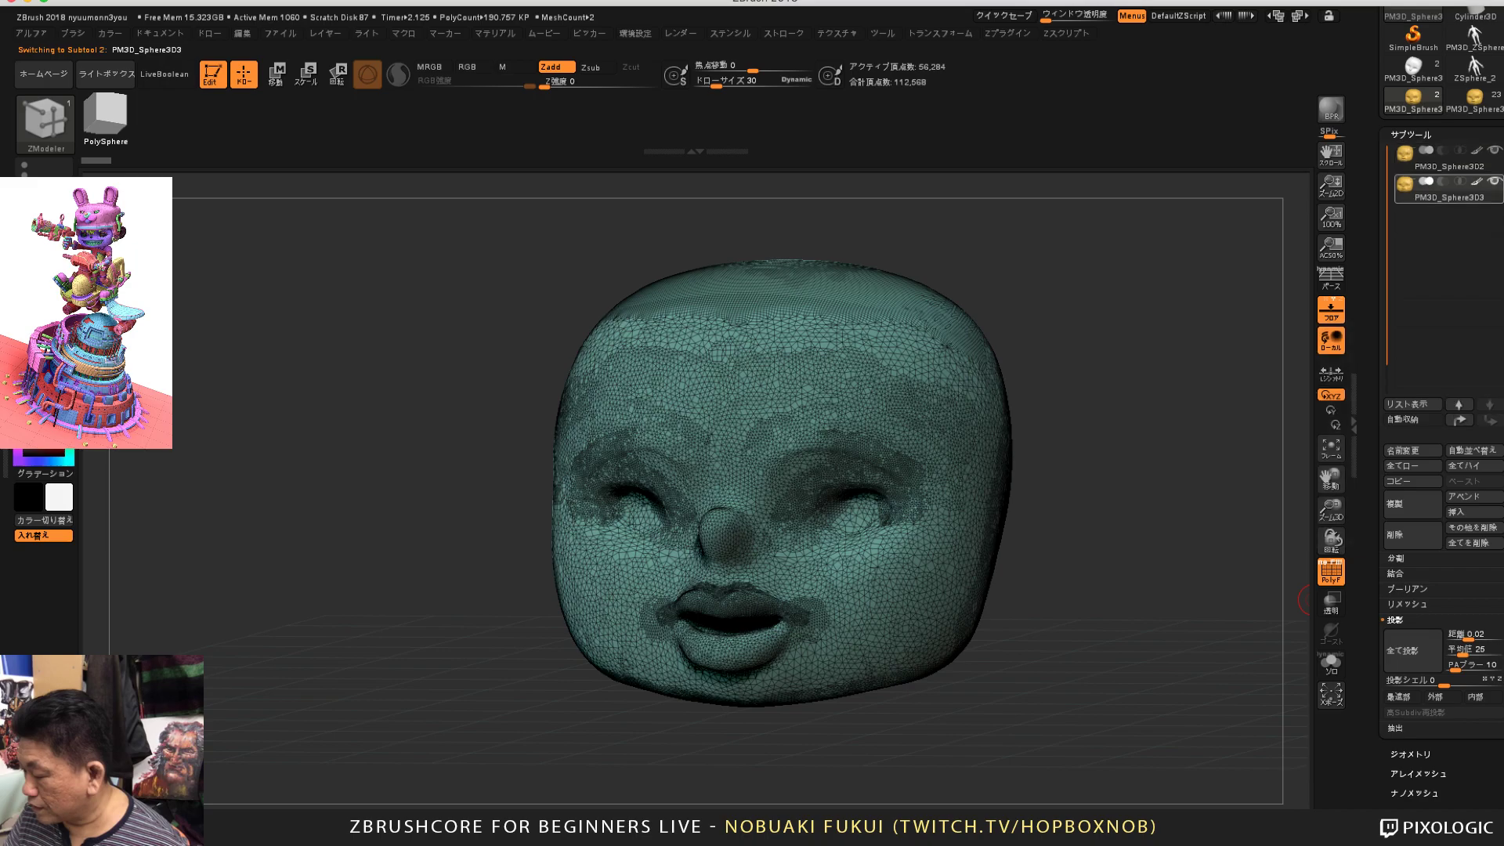
pyautogui.moveTo(1449, 188)
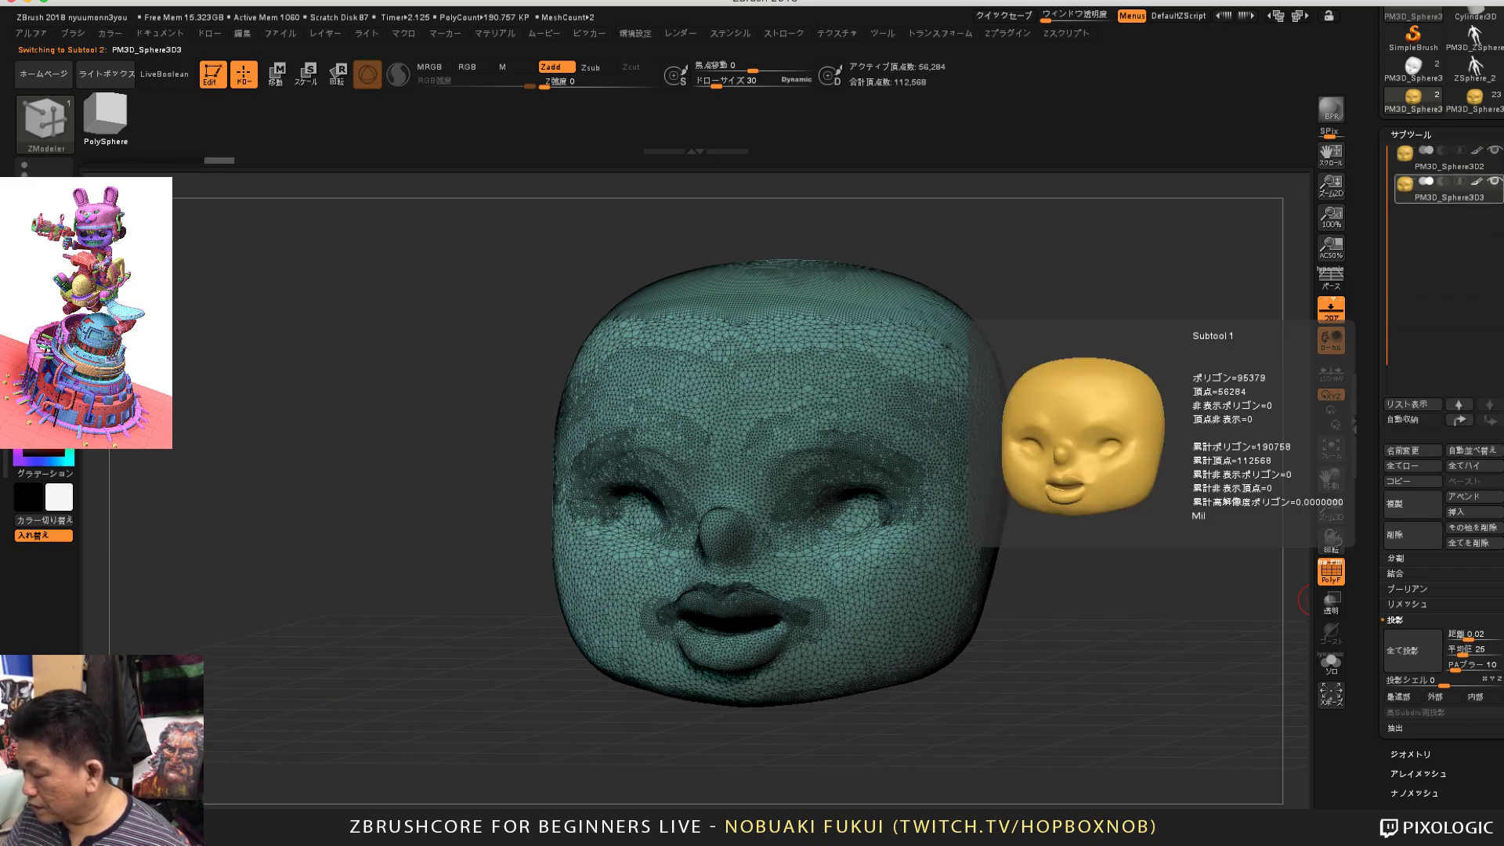
pyautogui.moveTo(1450, 160)
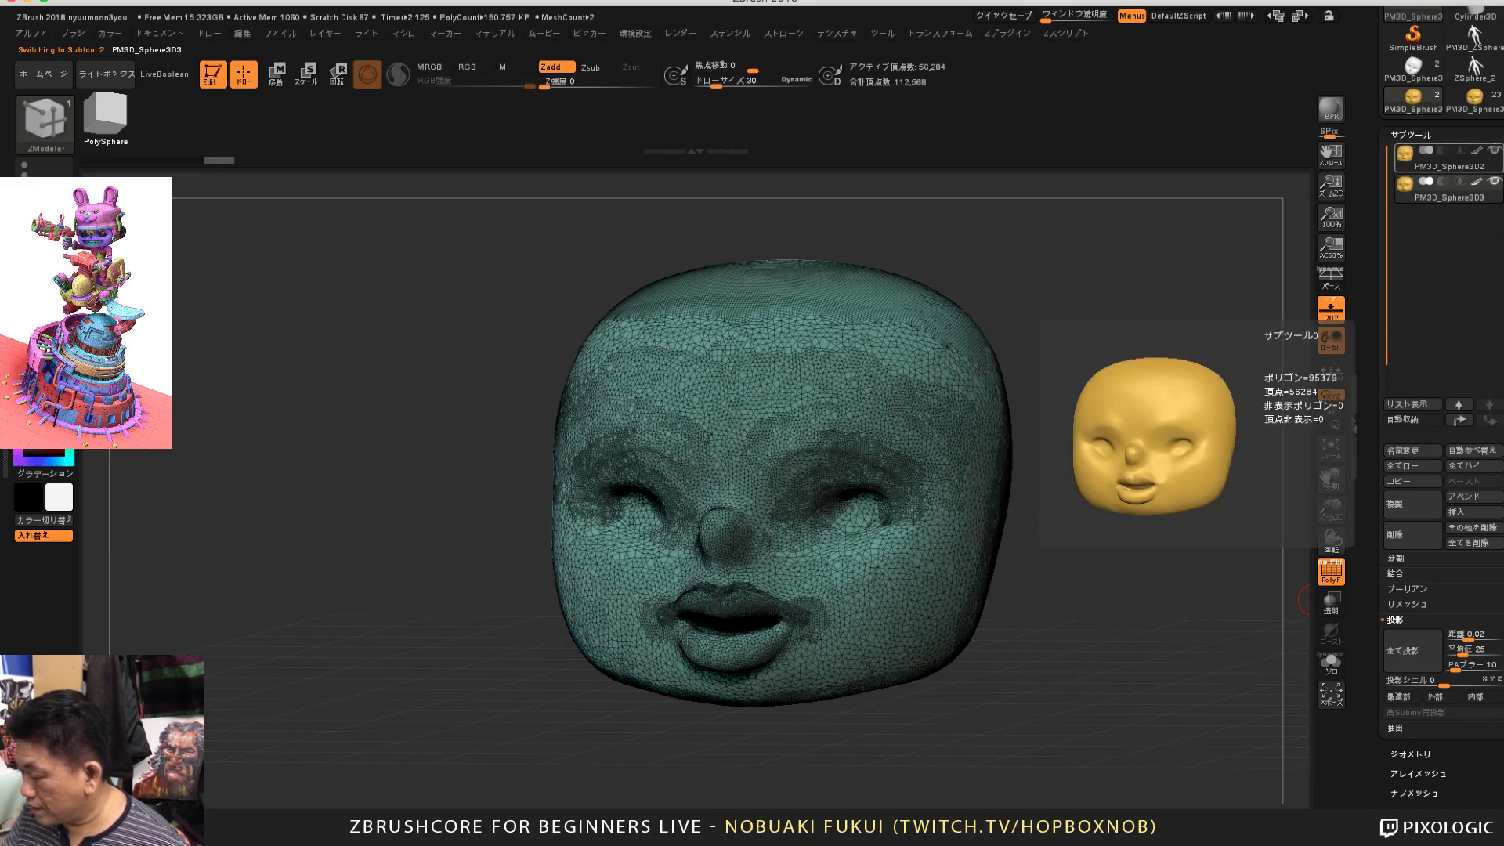
pyautogui.scroll(-5, 1414, 467)
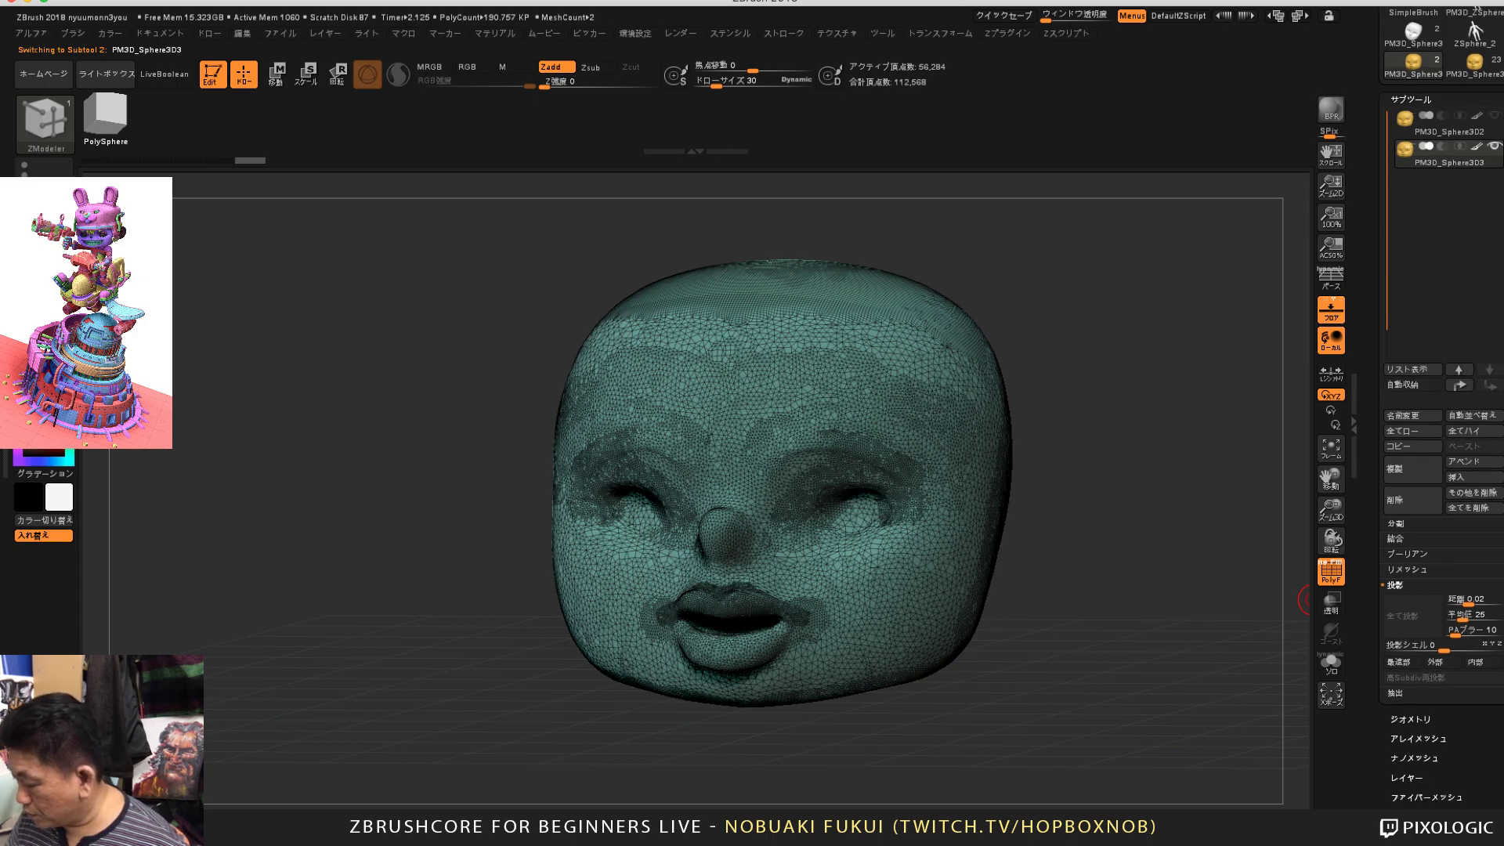
pyautogui.click(1410, 500)
pyautogui.moveTo(1384, 423); pyautogui.dragTo(1384, 660)
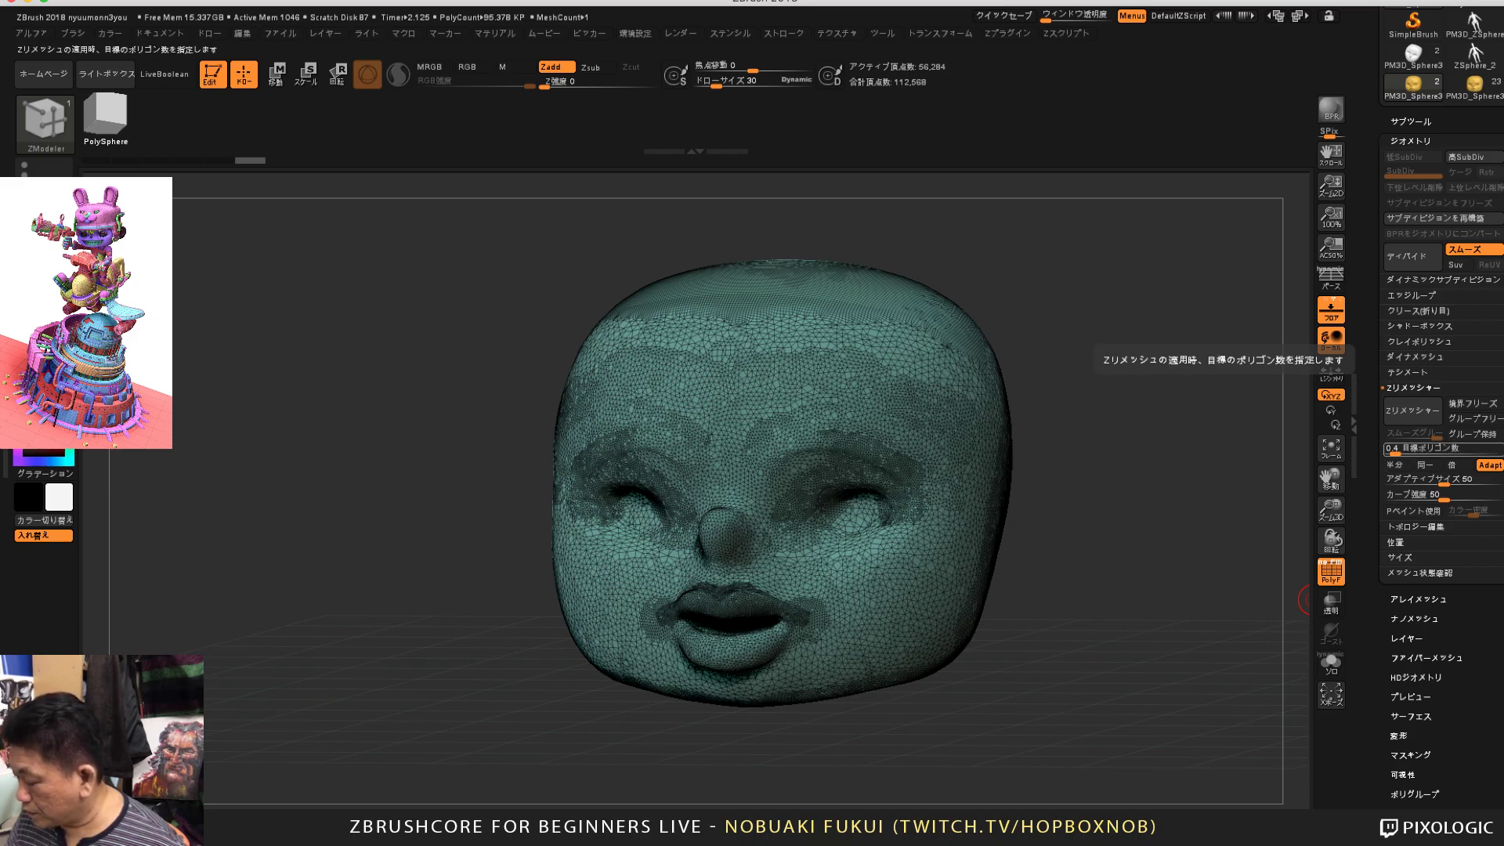
pyautogui.click(1412, 410)
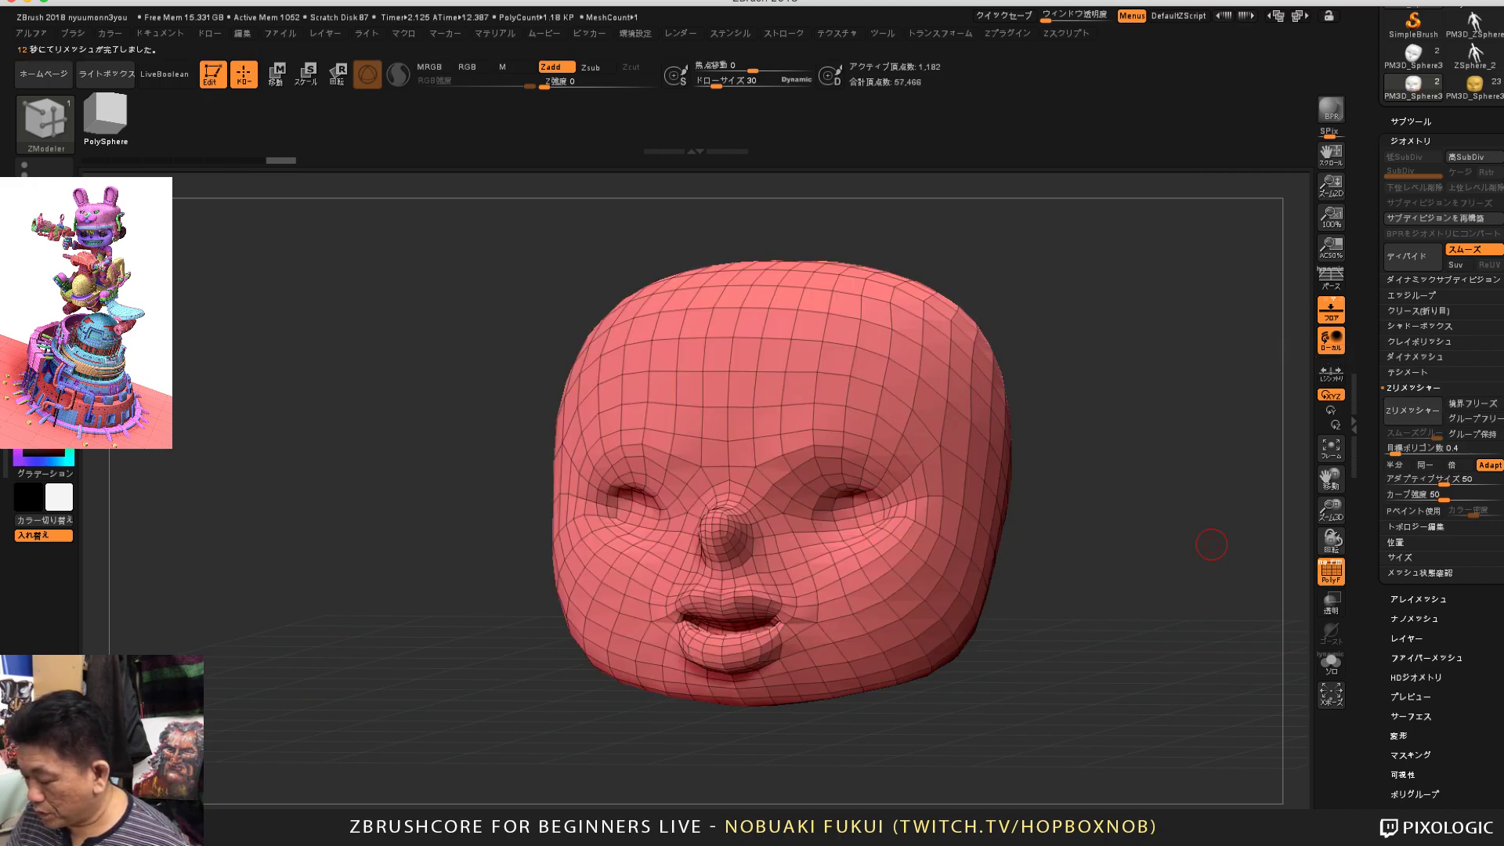
pyautogui.moveTo(1023, 625)
pyautogui.mouseDown()
pyautogui.moveTo(1144, 627)
pyautogui.moveTo(952, 623)
pyautogui.moveTo(1217, 578)
pyautogui.mouseUp()
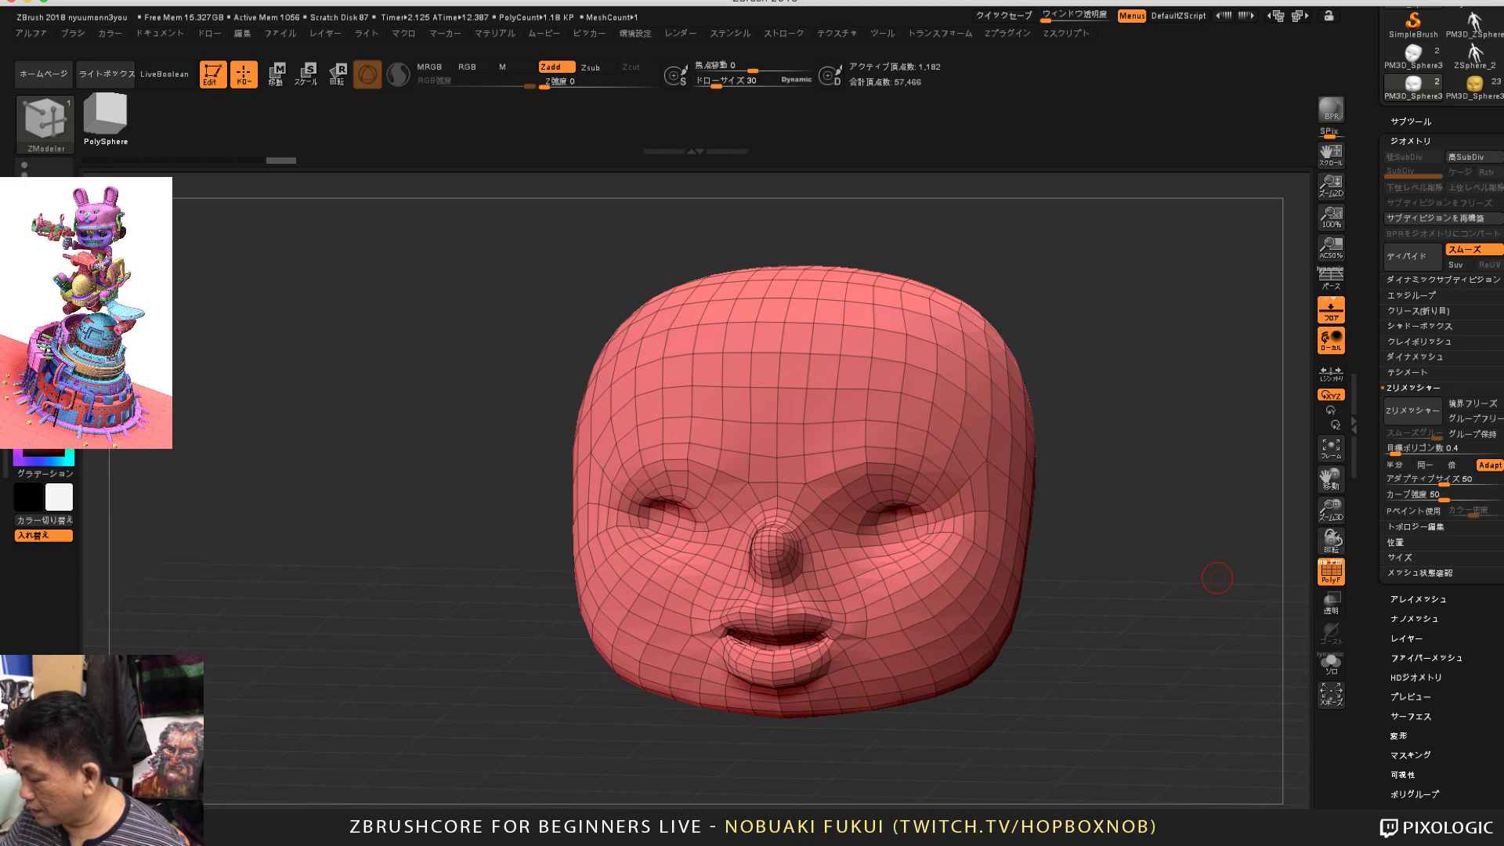
# Step: Check the original and remeshed faces in the subtool list, and subdivide the remeshed face to level 3
pyautogui.click(1411, 121)
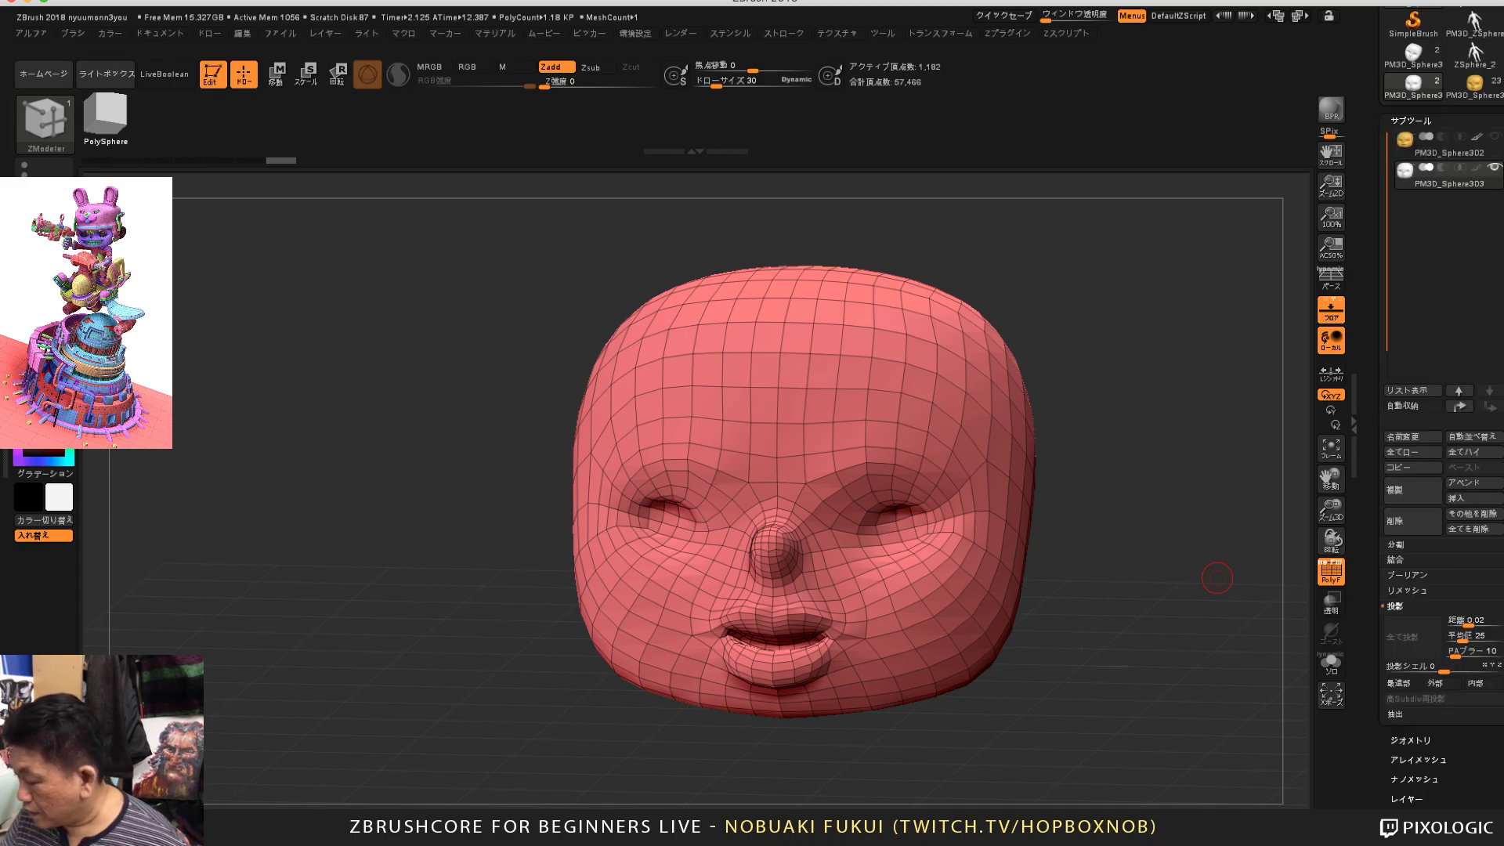
pyautogui.moveTo(1450, 143)
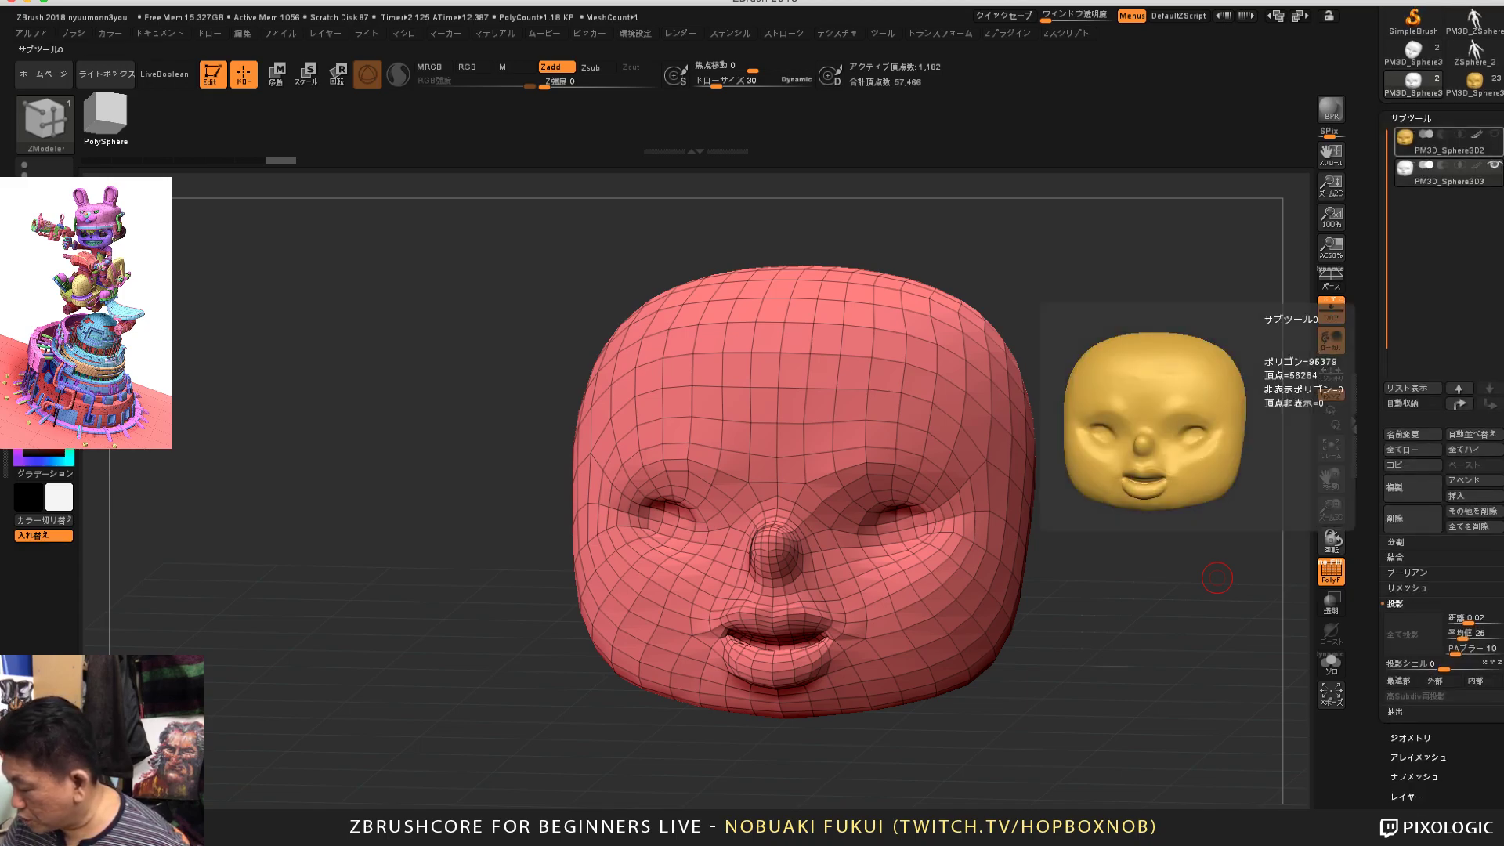
pyautogui.moveTo(1449, 174)
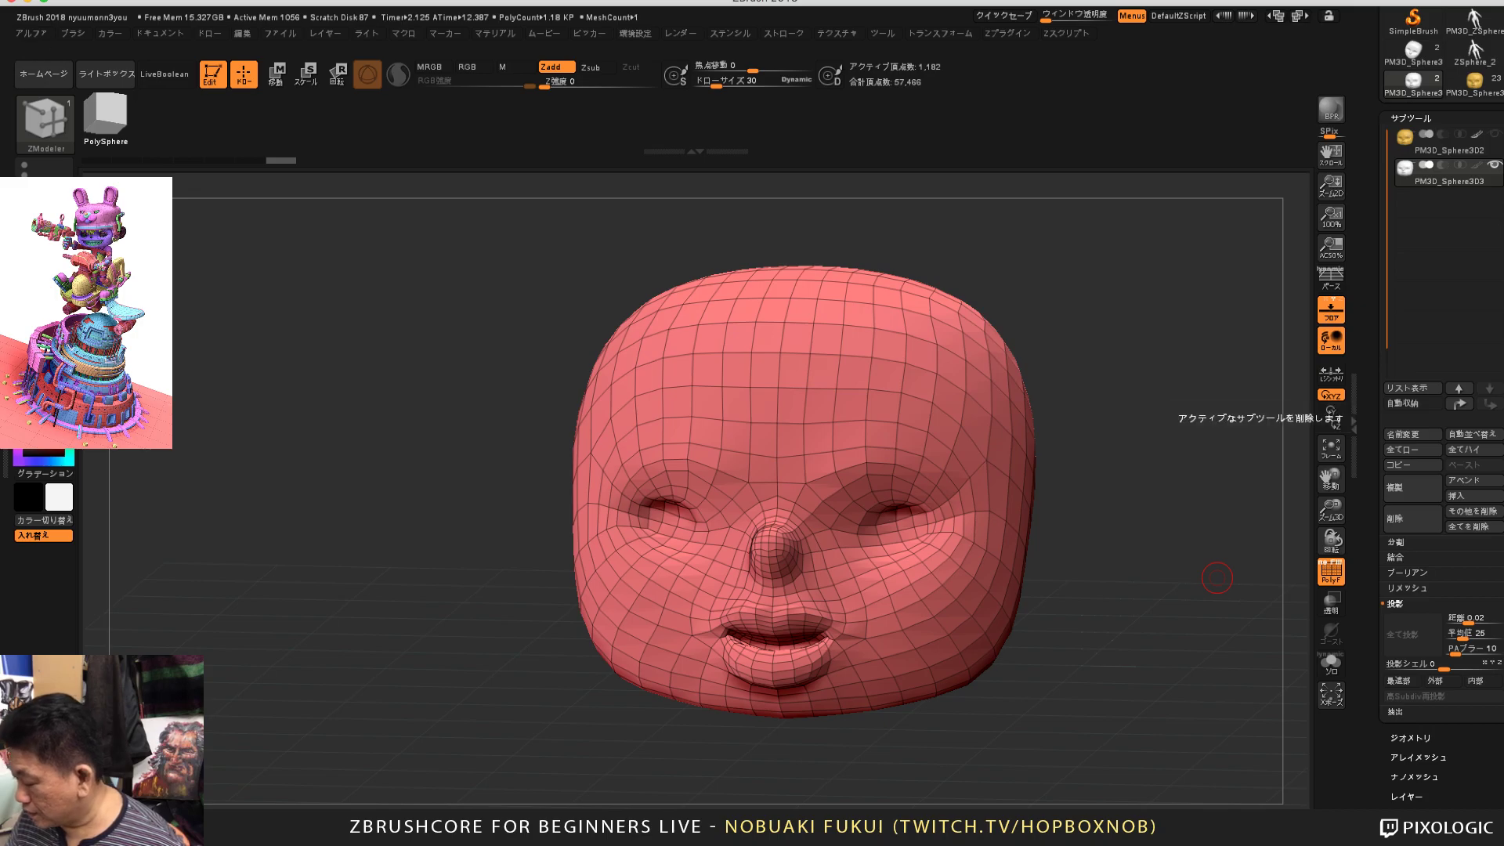
pyautogui.moveTo(1457, 573); pyautogui.dragTo(1458, 545)
pyautogui.scroll(-5, 1442, 407)
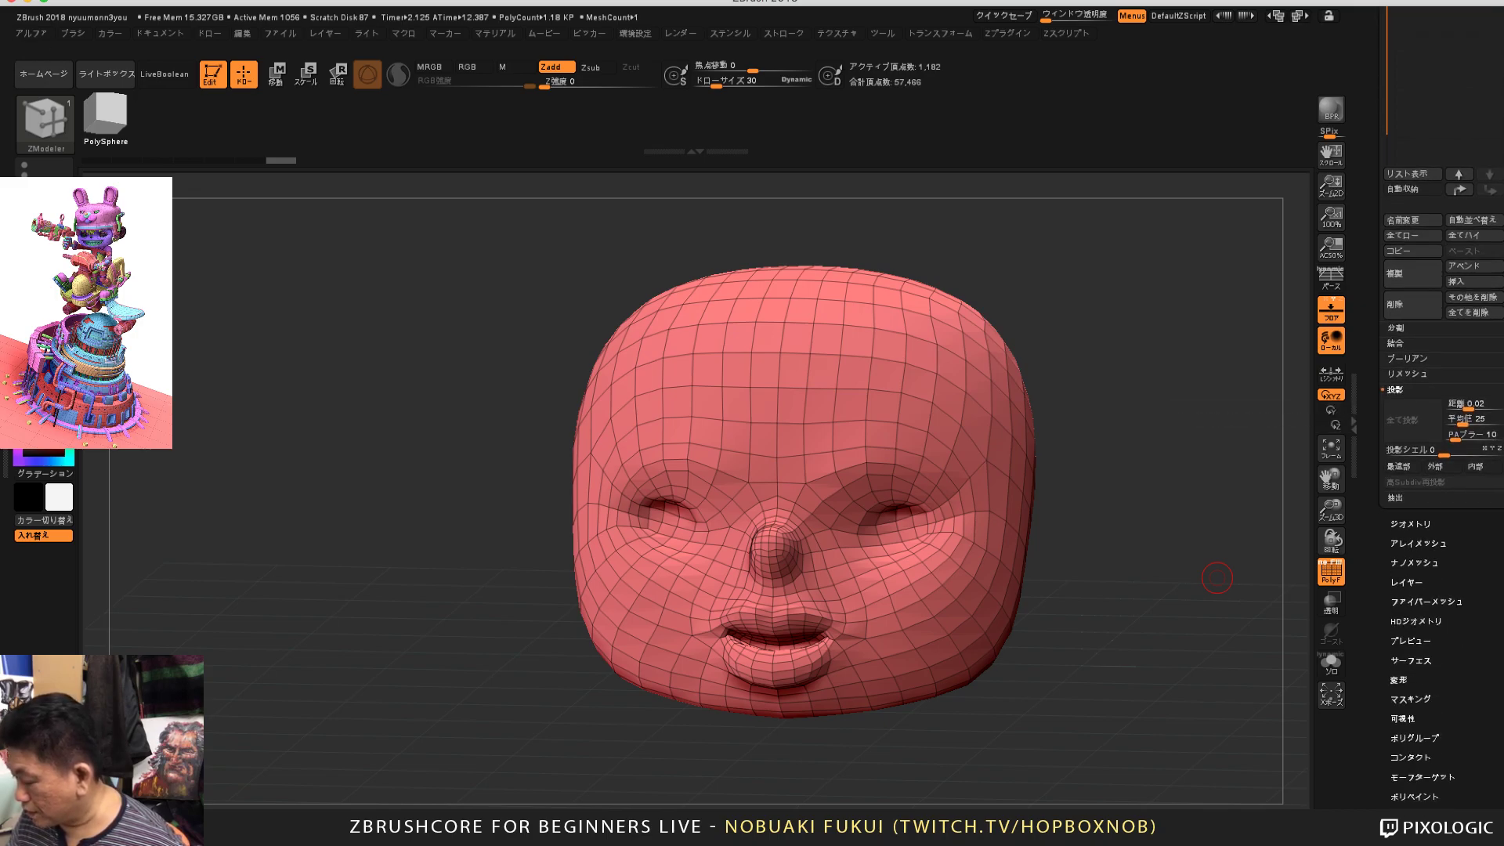
pyautogui.click(1410, 524)
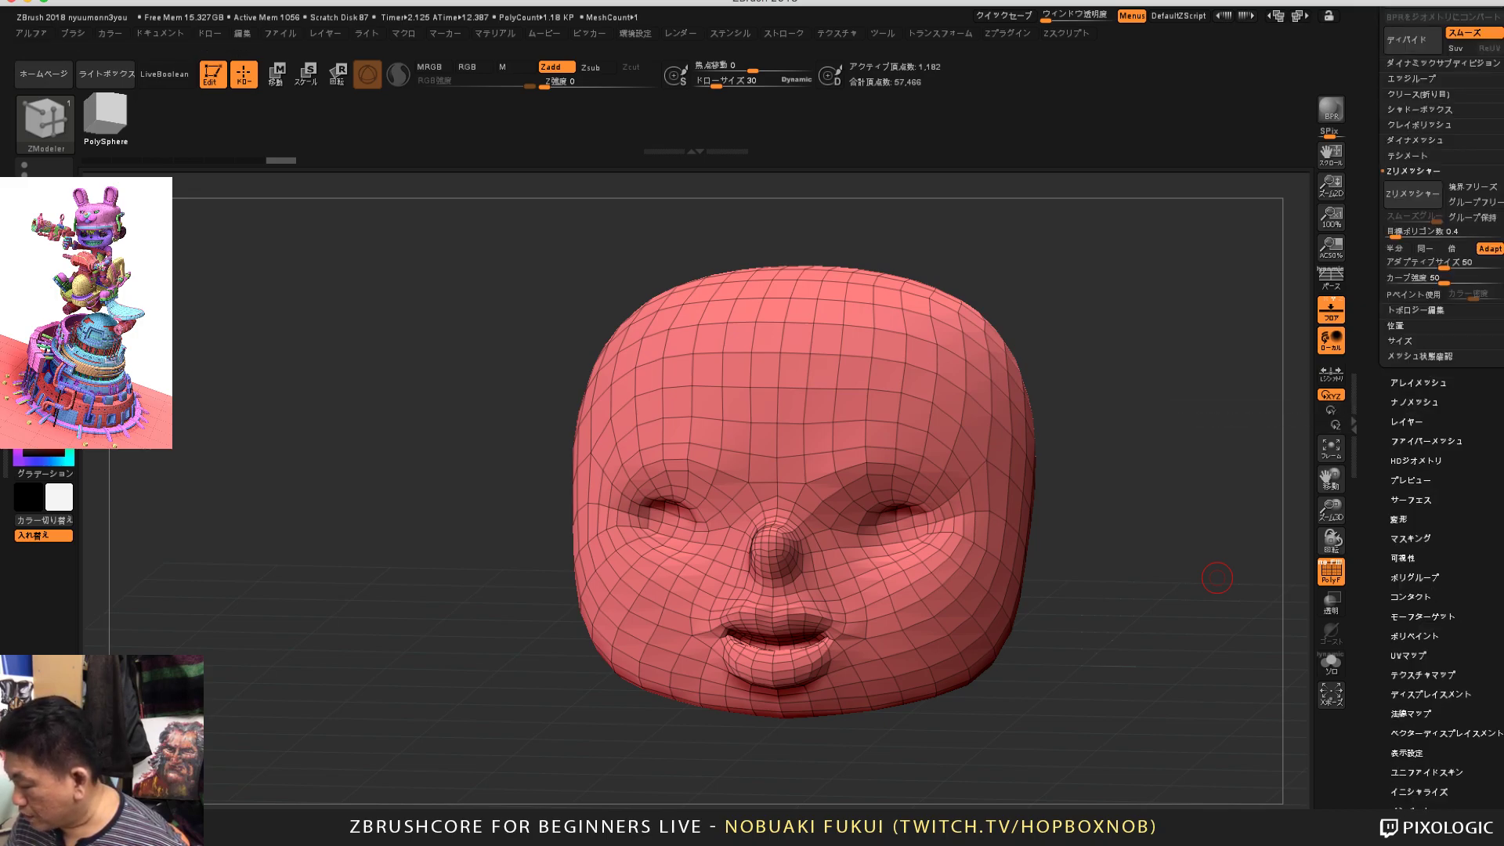
pyautogui.moveTo(1458, 345); pyautogui.dragTo(1457, 753)
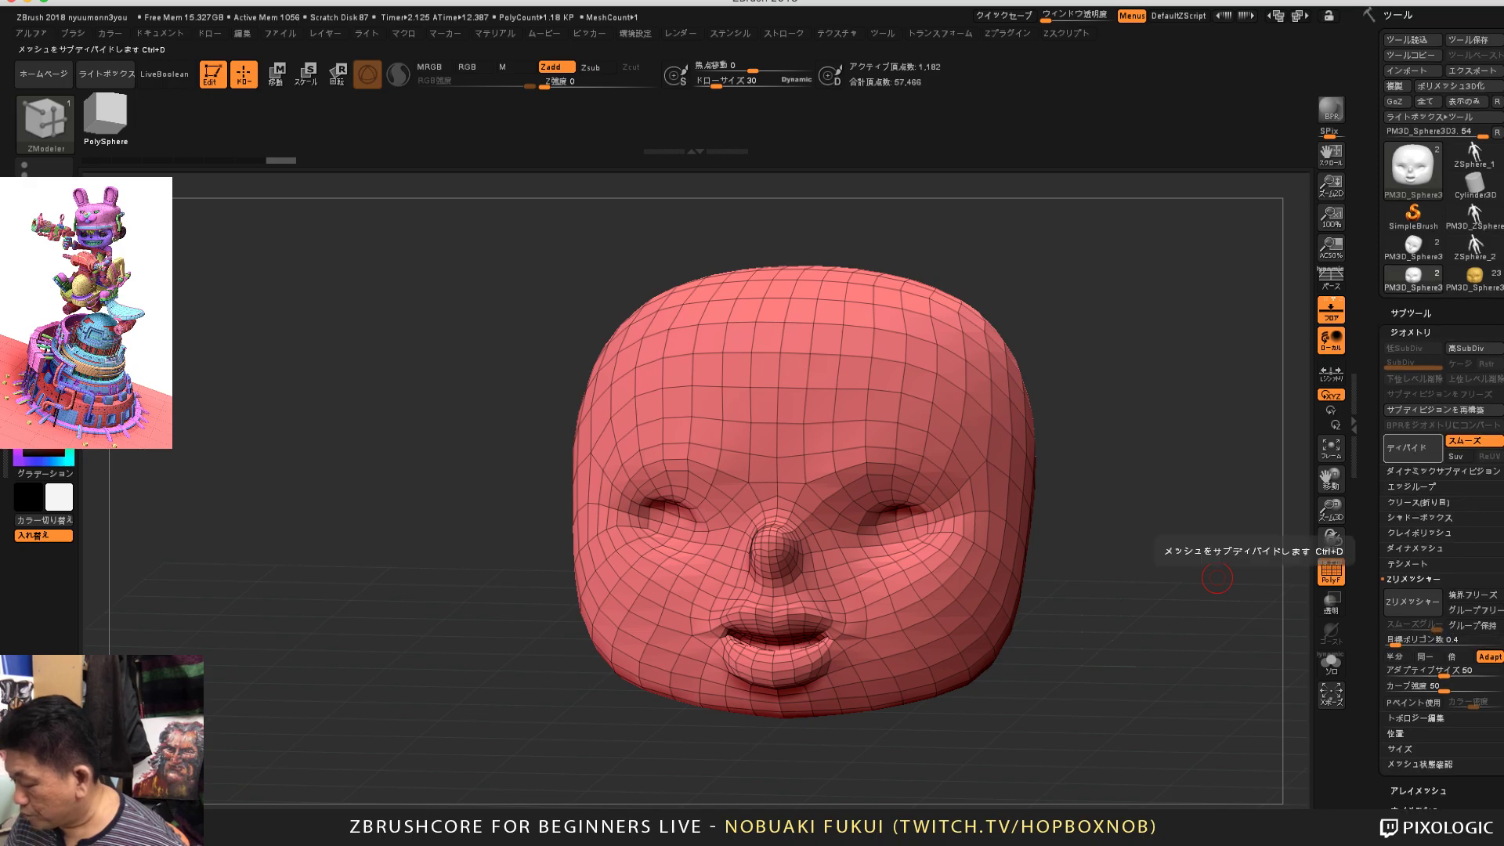
pyautogui.hotkey('ctrl', 'd')
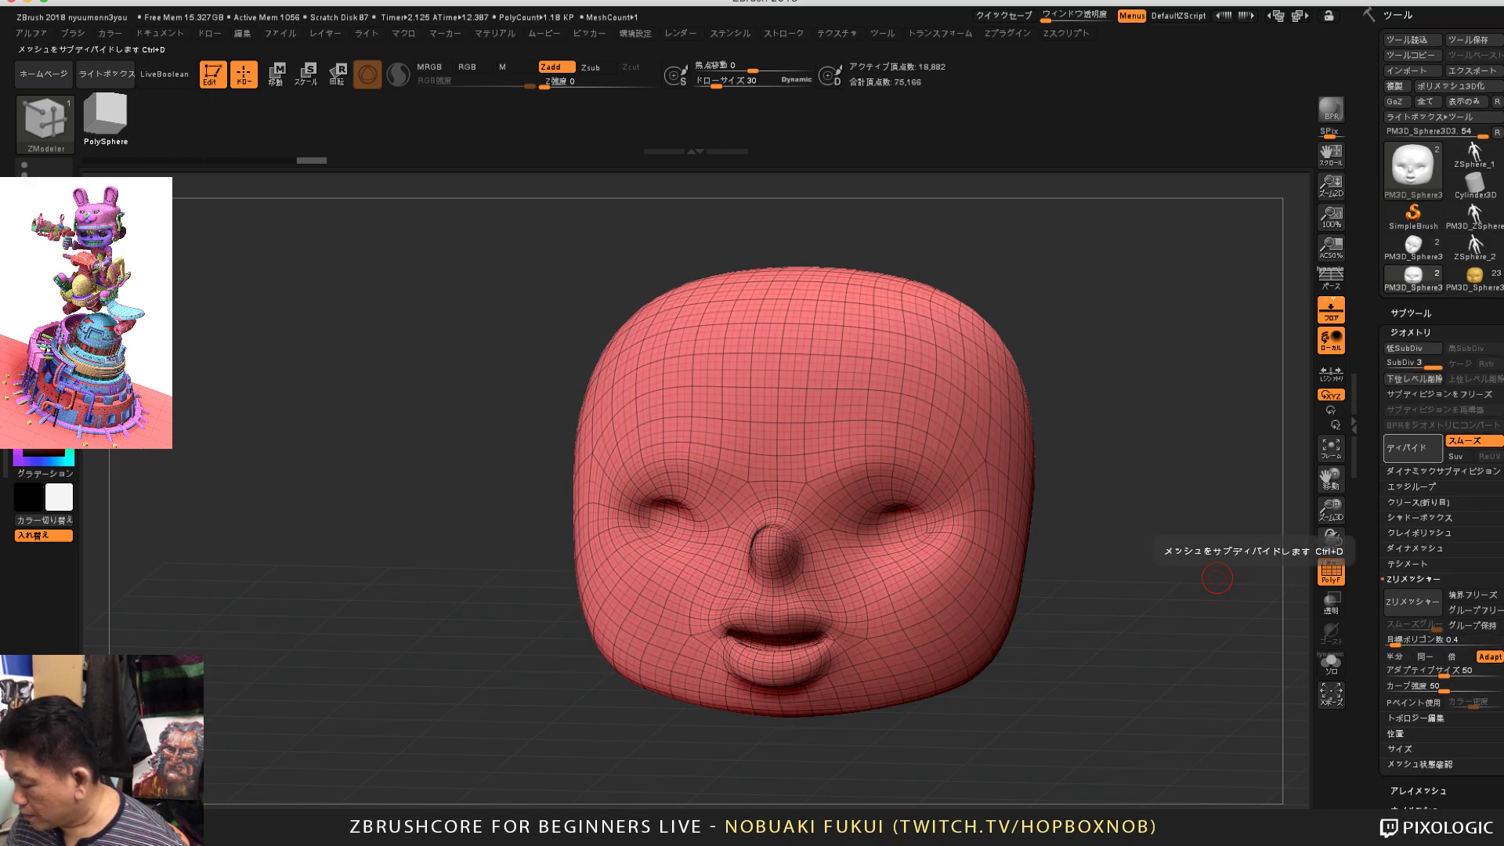
pyautogui.hotkey('ctrl', 'd')
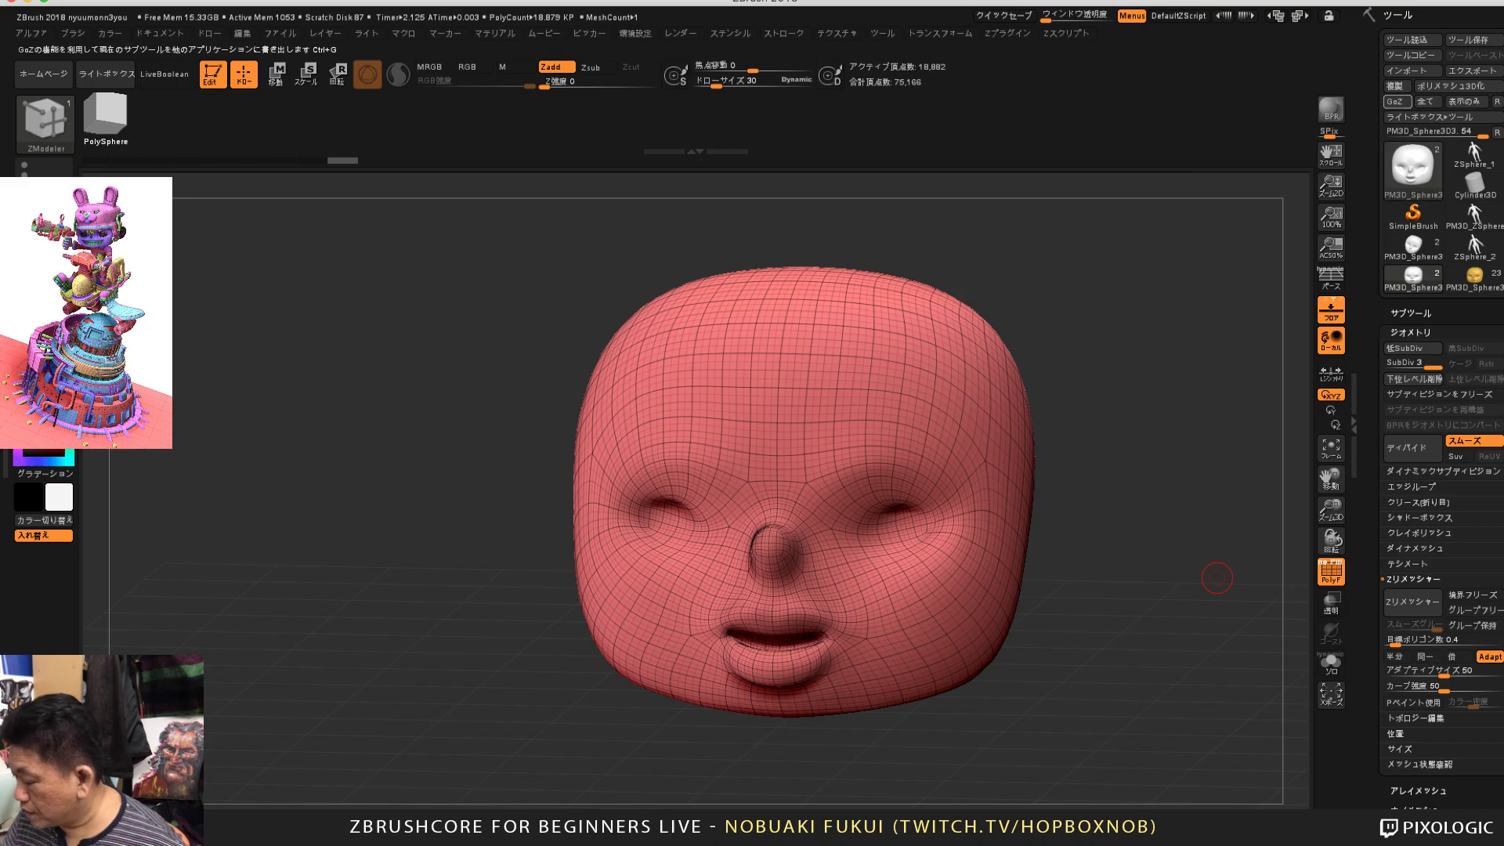
# Step: Compare the remeshed face's polygon count with the original's, and subdivide the remeshed face further to level 5
pyautogui.click(1411, 313)
pyautogui.moveTo(1446, 366)
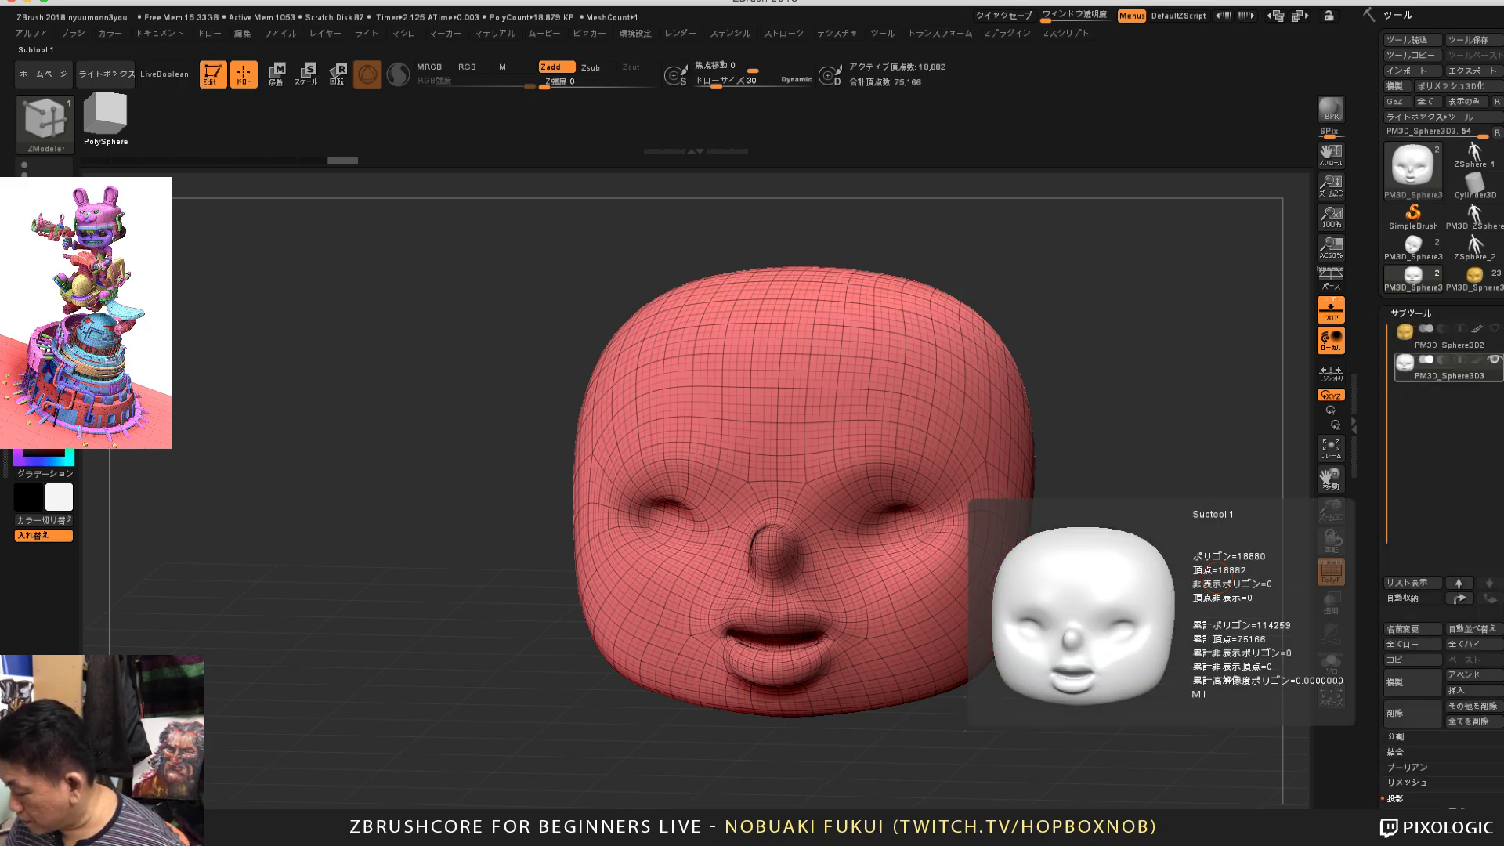
pyautogui.moveTo(1445, 337)
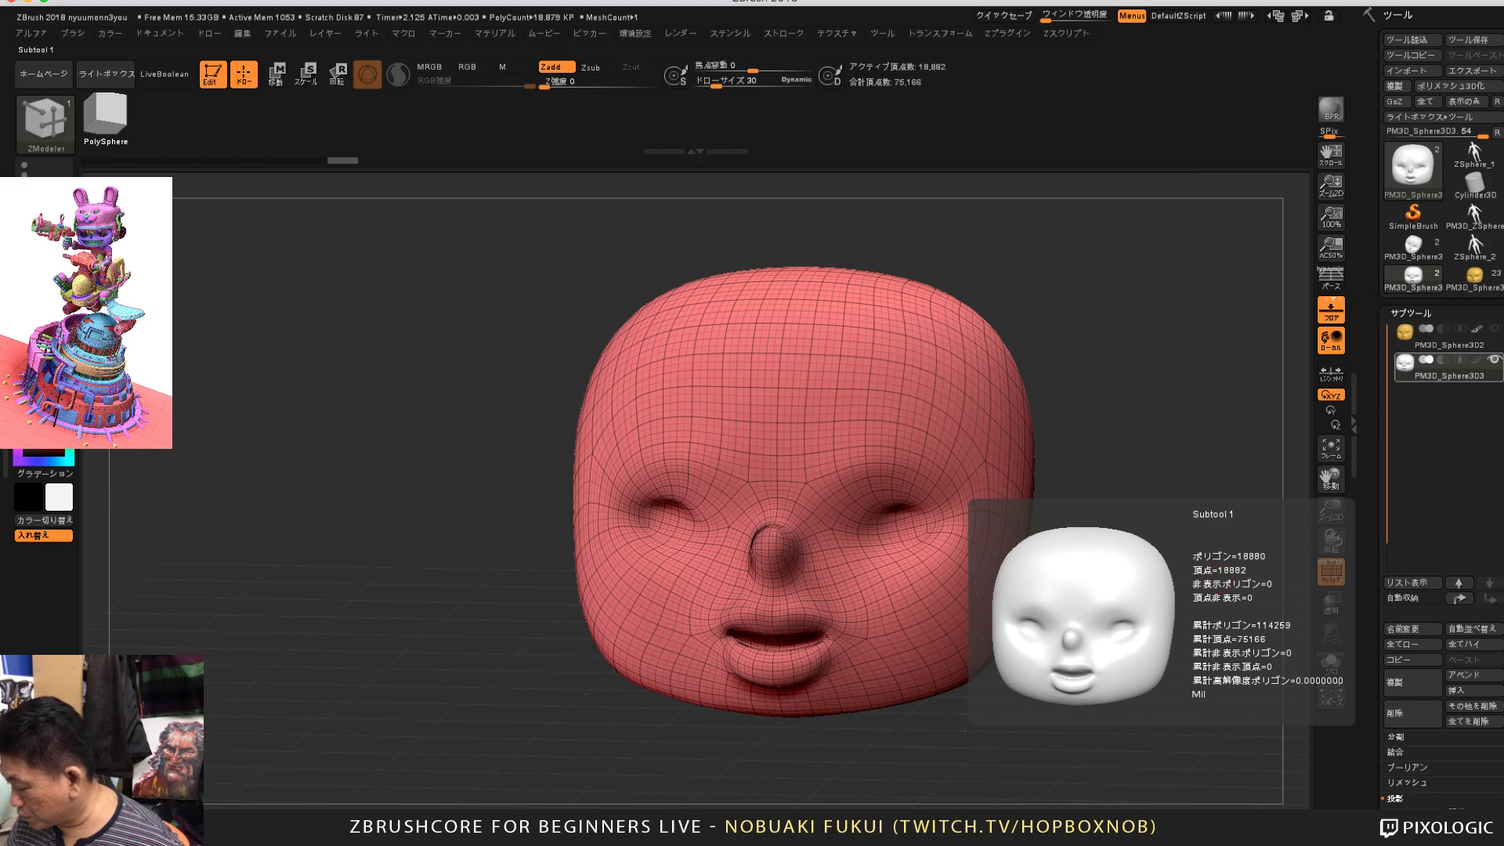
pyautogui.click(1394, 799)
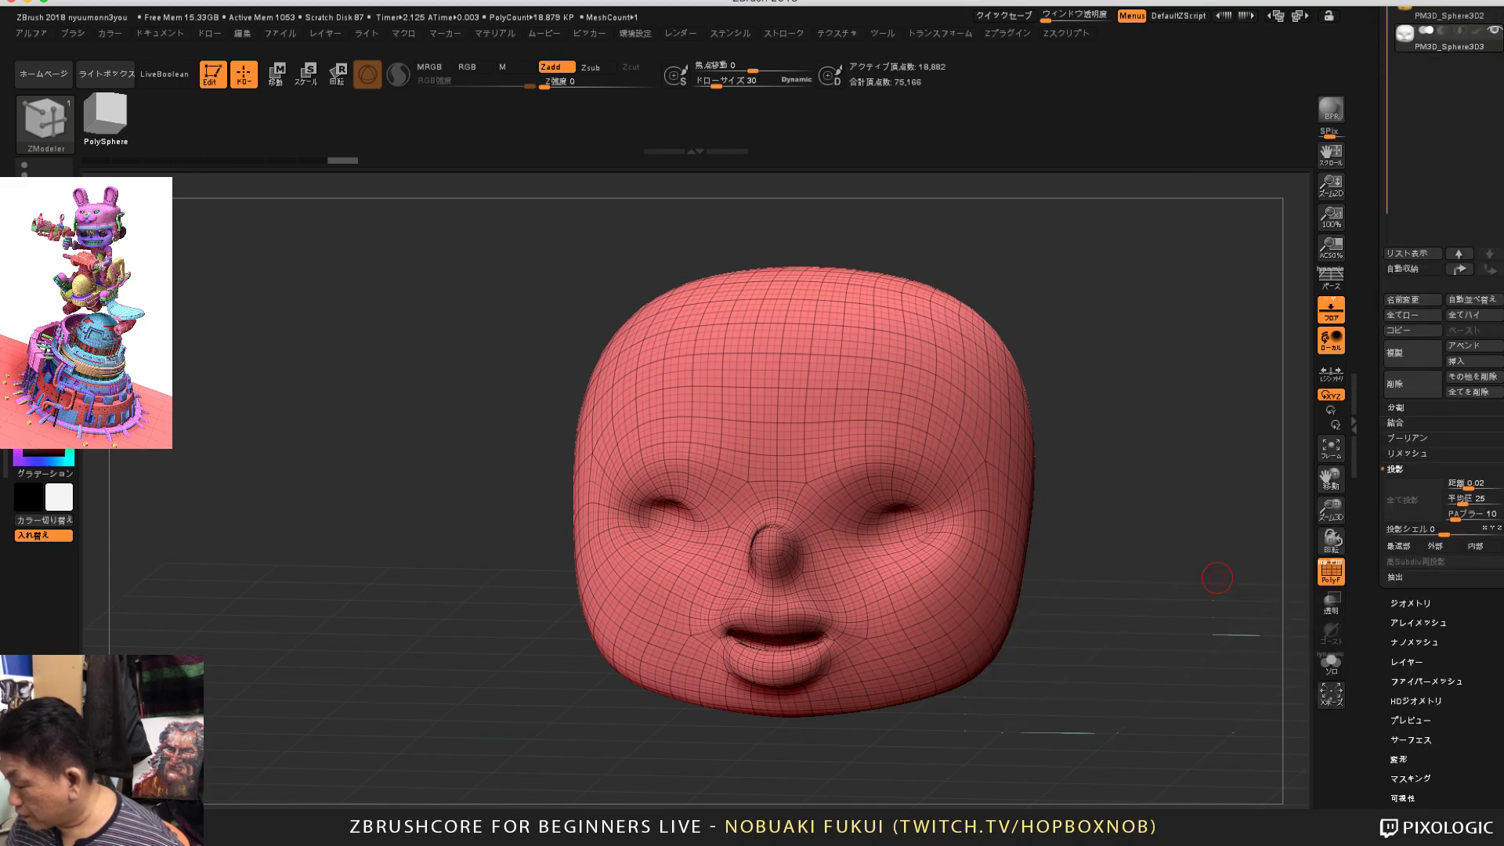
pyautogui.click(1410, 604)
pyautogui.moveTo(1388, 71); pyautogui.dragTo(1389, 398)
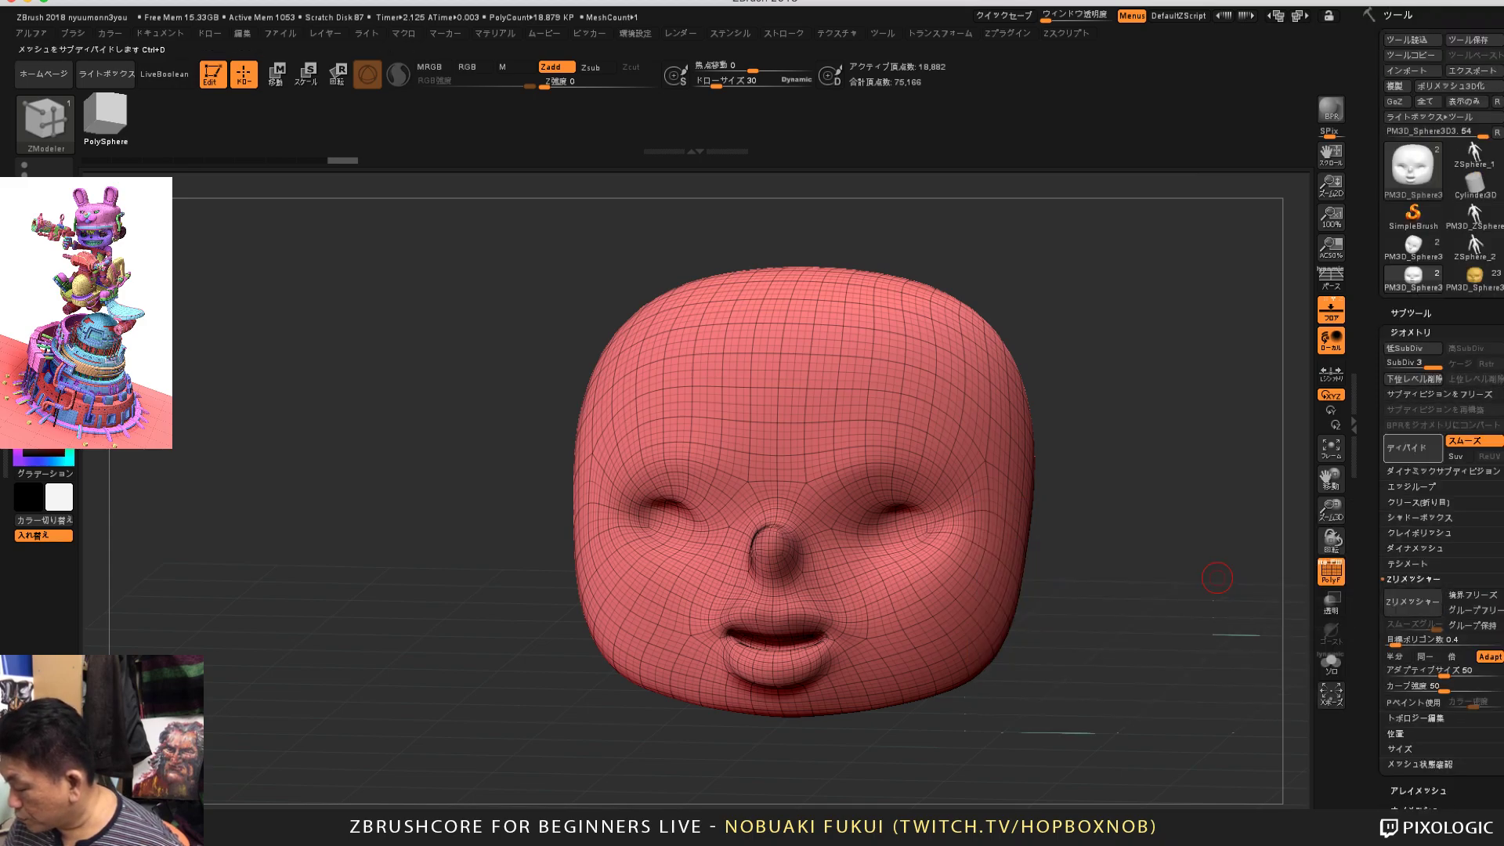
pyautogui.click(1410, 447)
pyautogui.click(1410, 447)
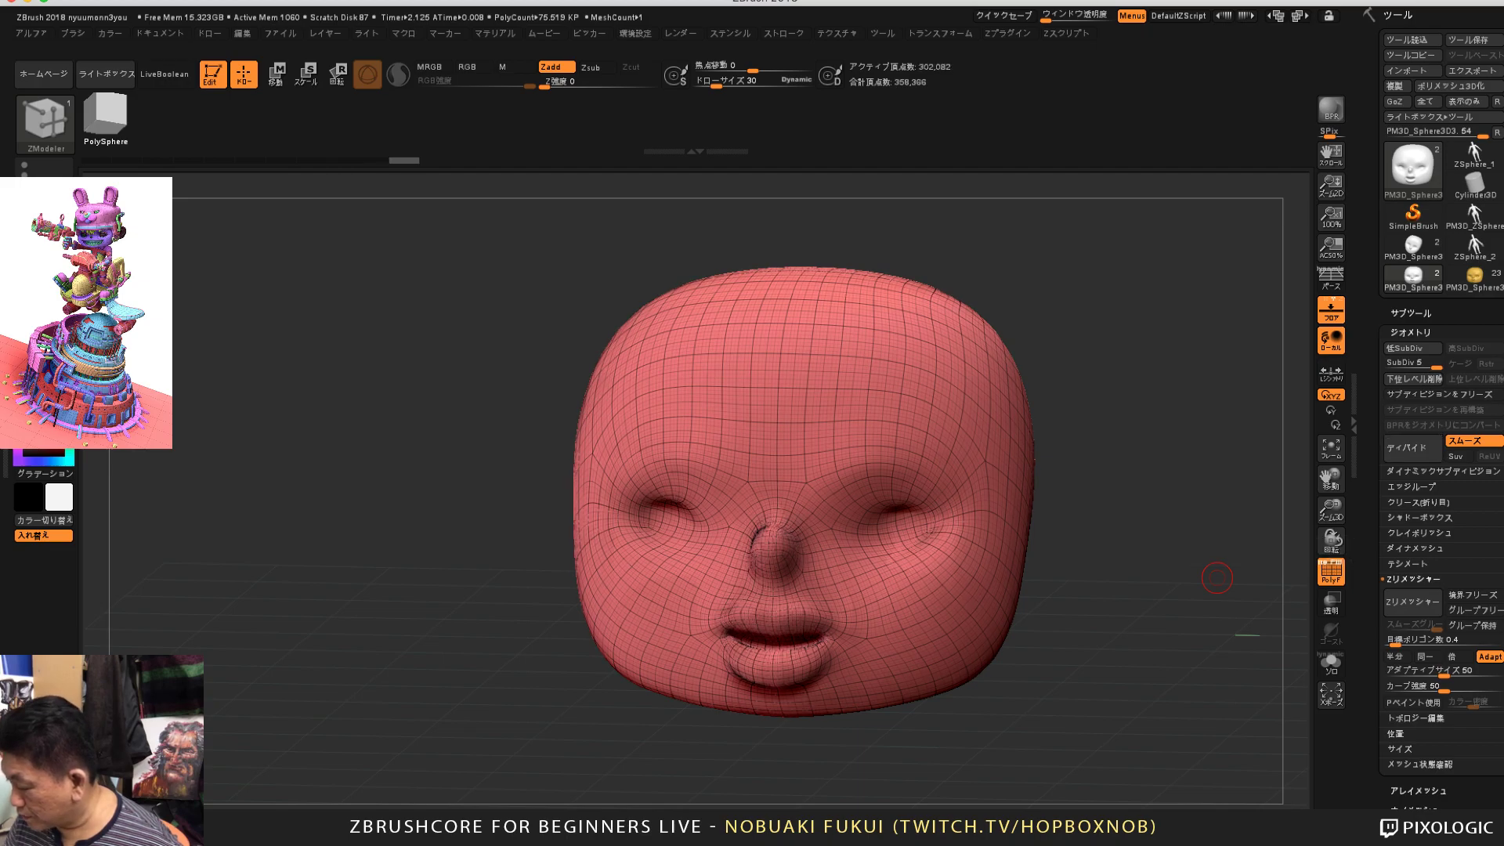
# Step: Check the subdivided copy's polygon count and look over the subtool projection settings
pyautogui.click(1411, 313)
pyautogui.moveTo(1448, 367)
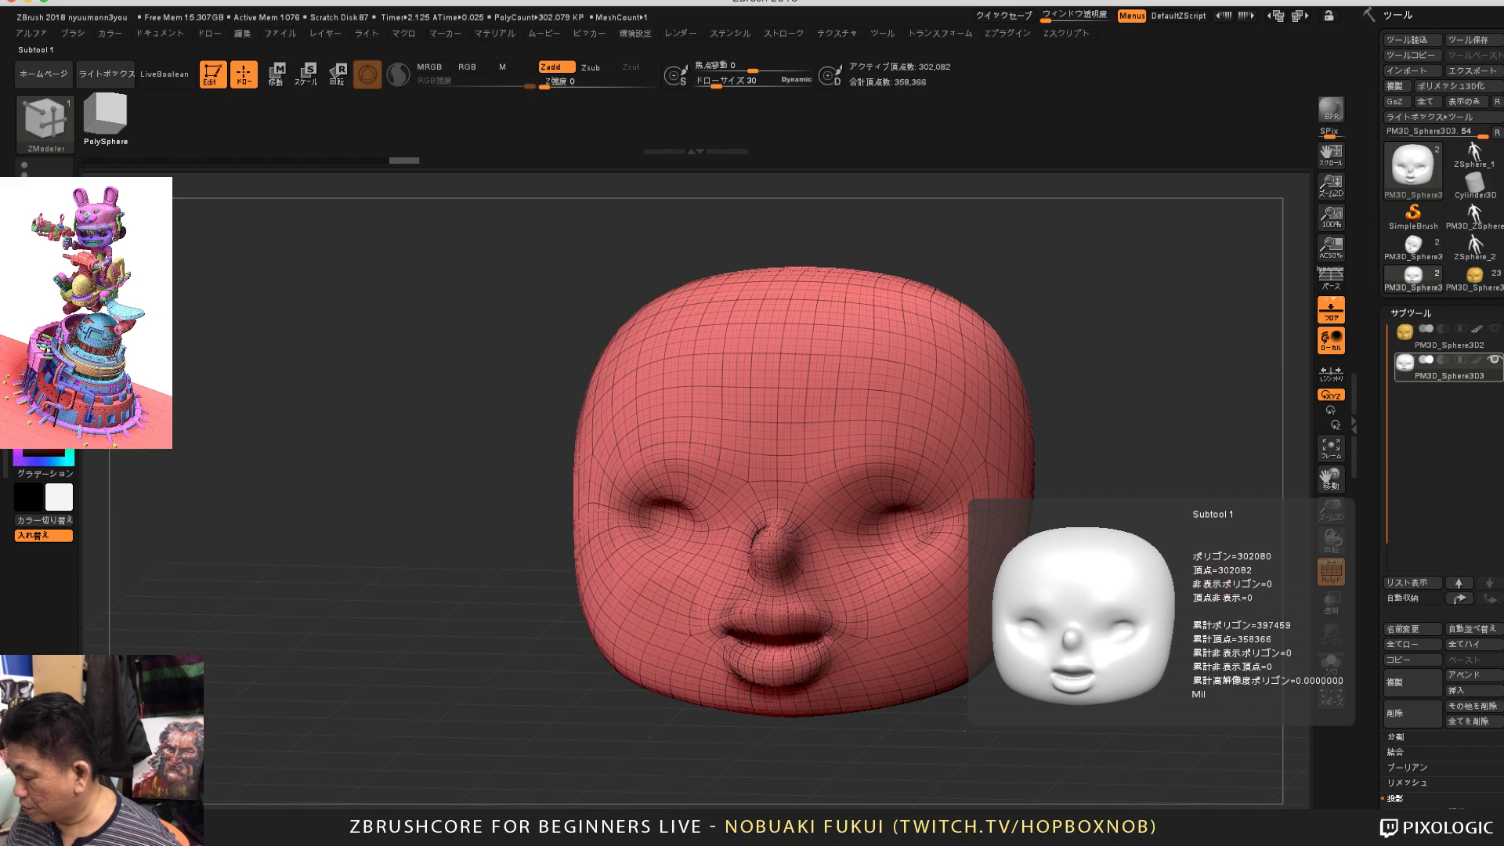
pyautogui.moveTo(1407, 550); pyautogui.dragTo(1406, 415)
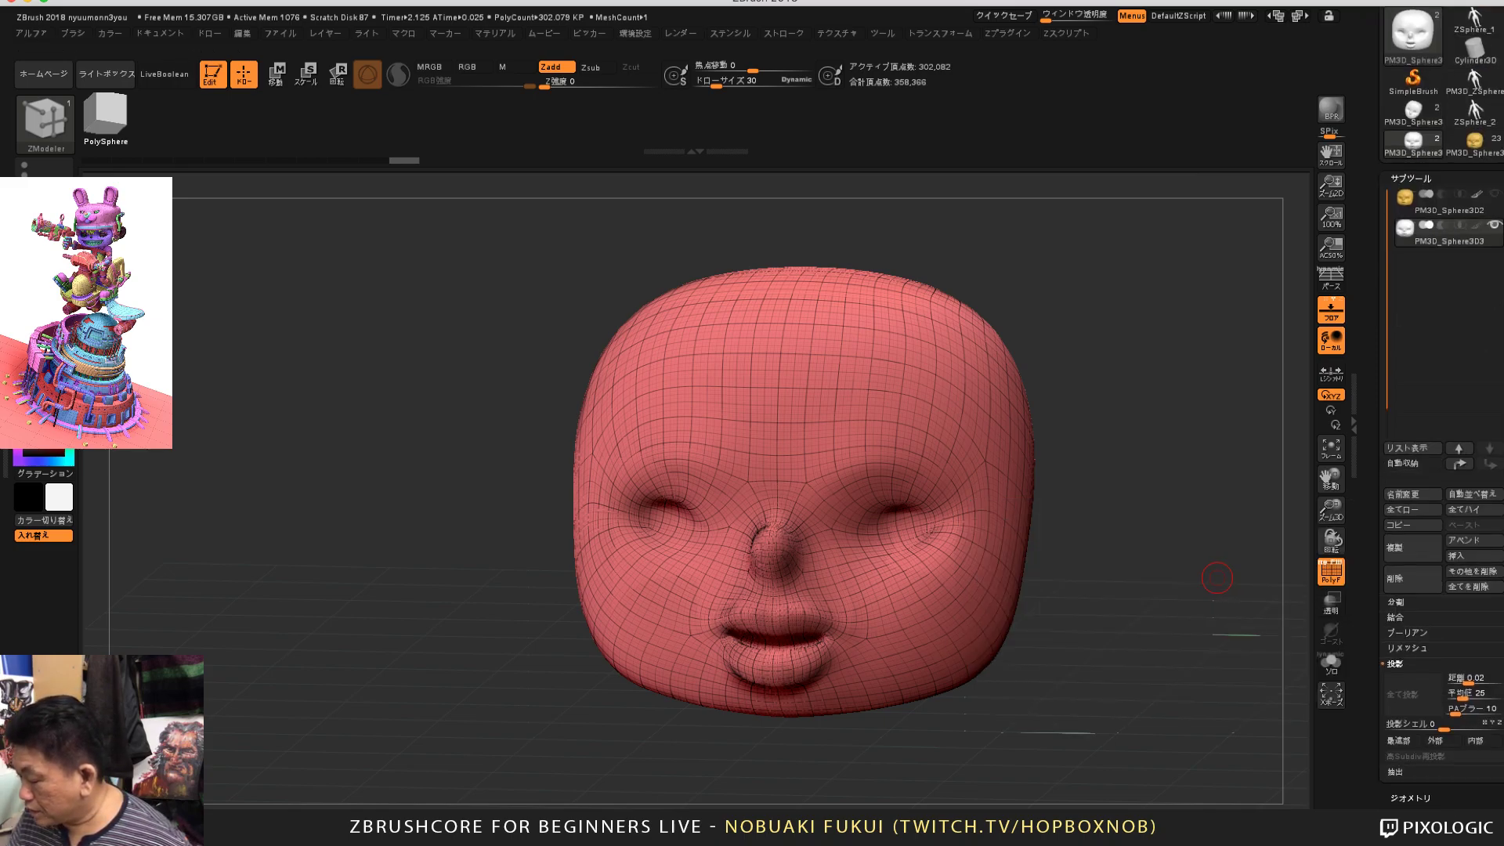
pyautogui.moveTo(1406, 301); pyautogui.dragTo(1406, 271)
pyautogui.moveTo(1406, 757); pyautogui.dragTo(1406, 549)
# Step: Check the remeshed face's subdivision levels, leave it at level 5, and bring back the subtool list
pyautogui.click(1411, 561)
pyautogui.moveTo(1407, 252); pyautogui.dragTo(1406, 623)
pyautogui.moveTo(1437, 362); pyautogui.dragTo(1401, 362)
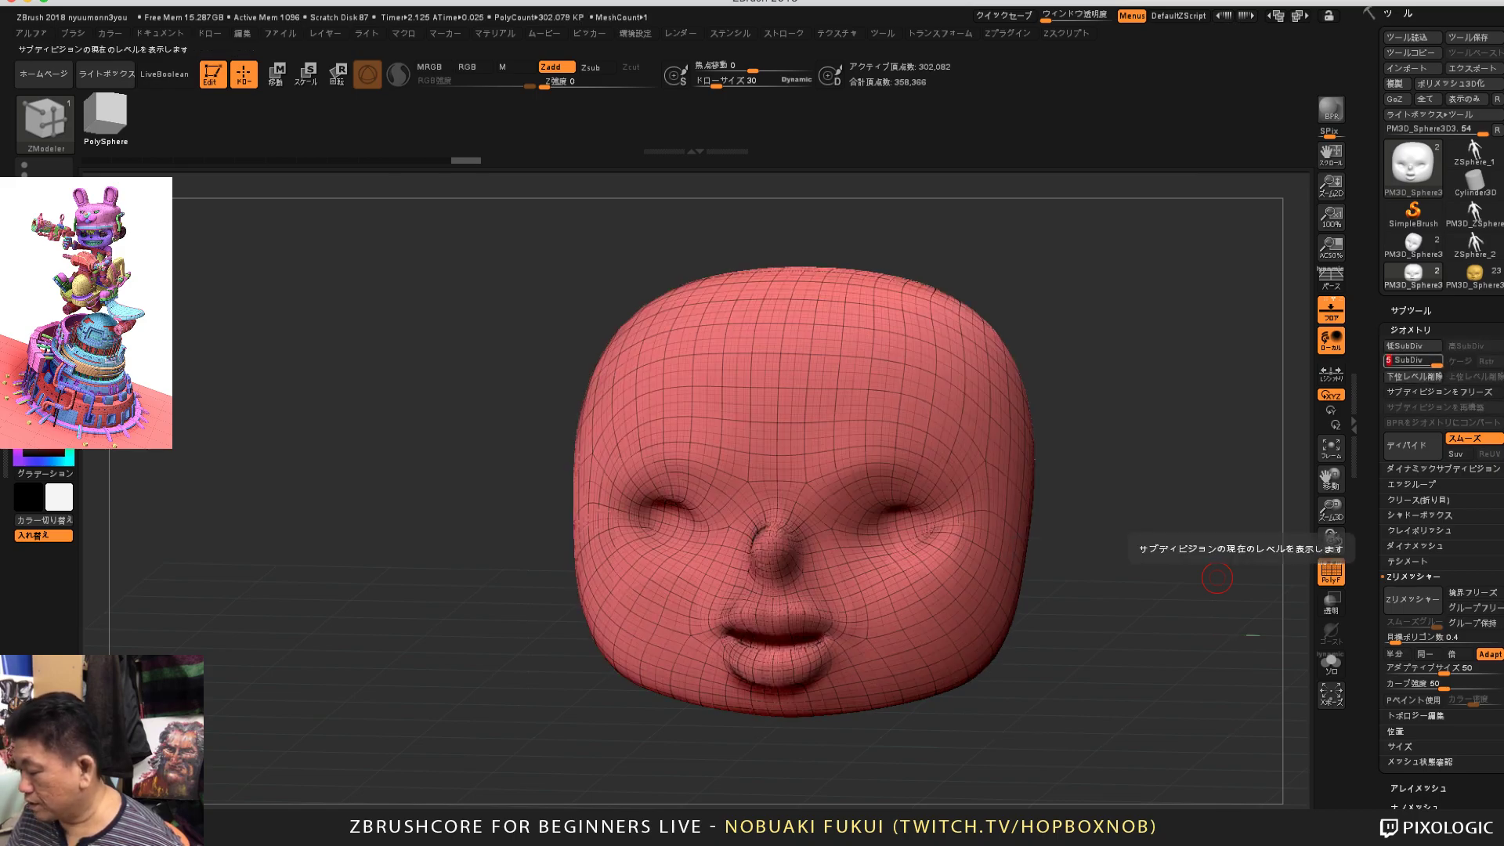
pyautogui.moveTo(1436, 362)
pyautogui.mouseDown()
pyautogui.moveTo(1390, 362)
pyautogui.moveTo(1436, 362)
pyautogui.mouseUp()
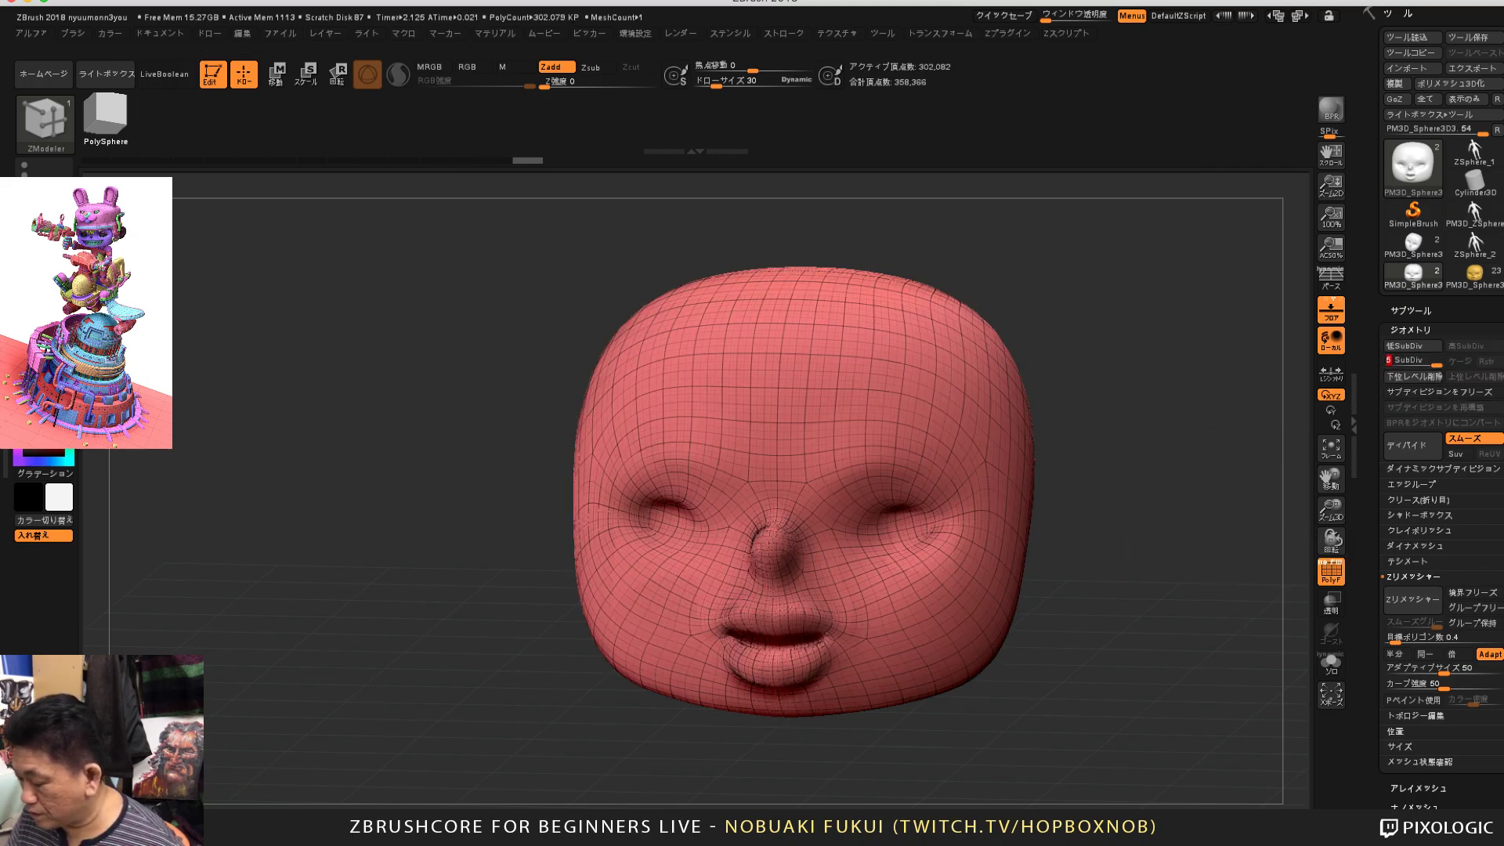
pyautogui.moveTo(1234, 501); pyautogui.dragTo(1177, 517)
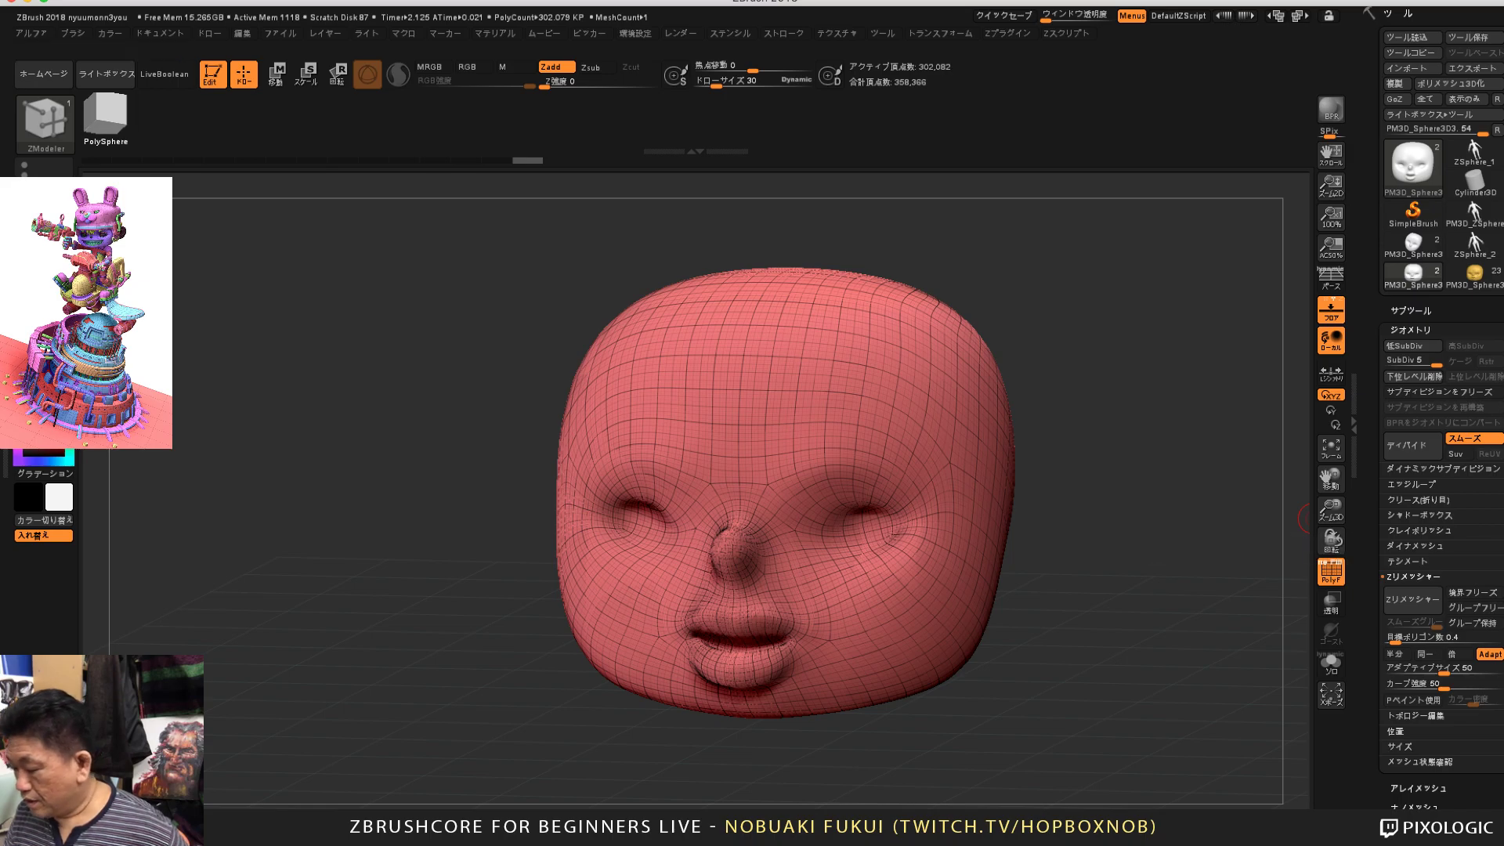
pyautogui.click(1411, 311)
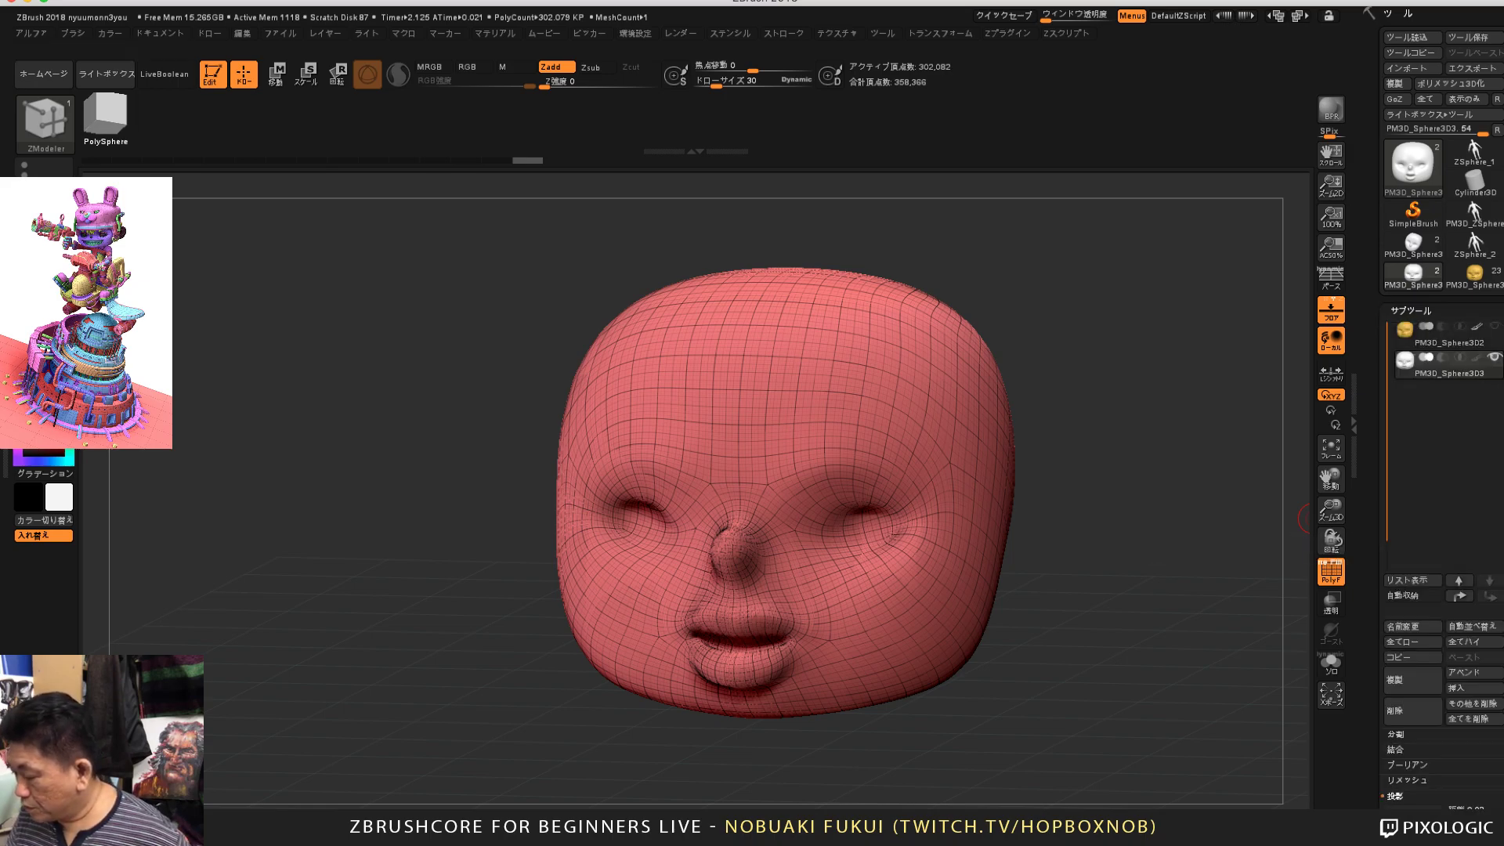
# Step: Show the original face subtool and project all of its detail and color onto the remeshed face
pyautogui.click(1495, 327)
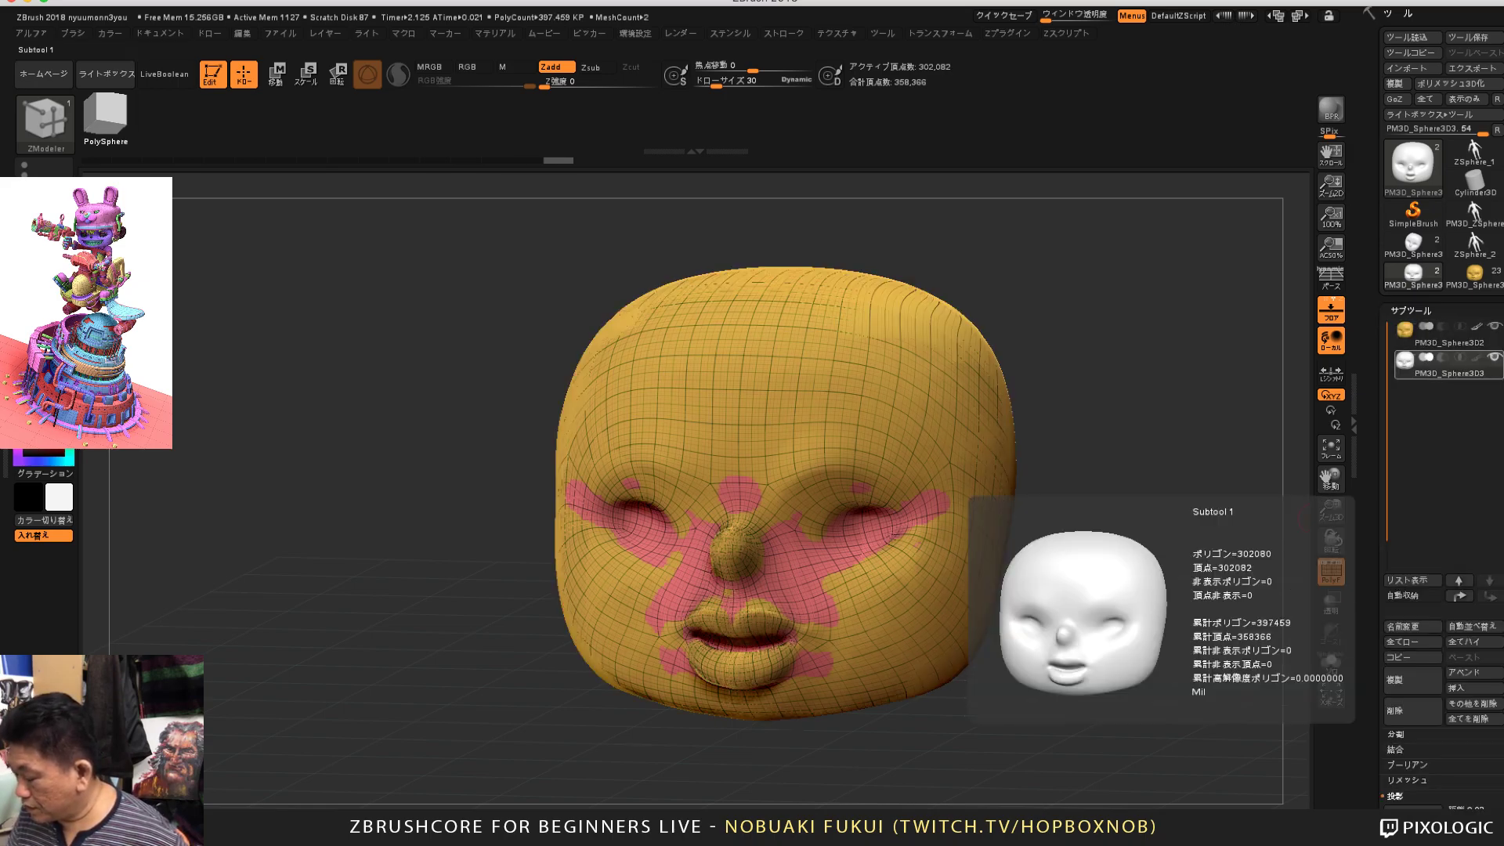
pyautogui.moveTo(1441, 611); pyautogui.dragTo(1441, 360)
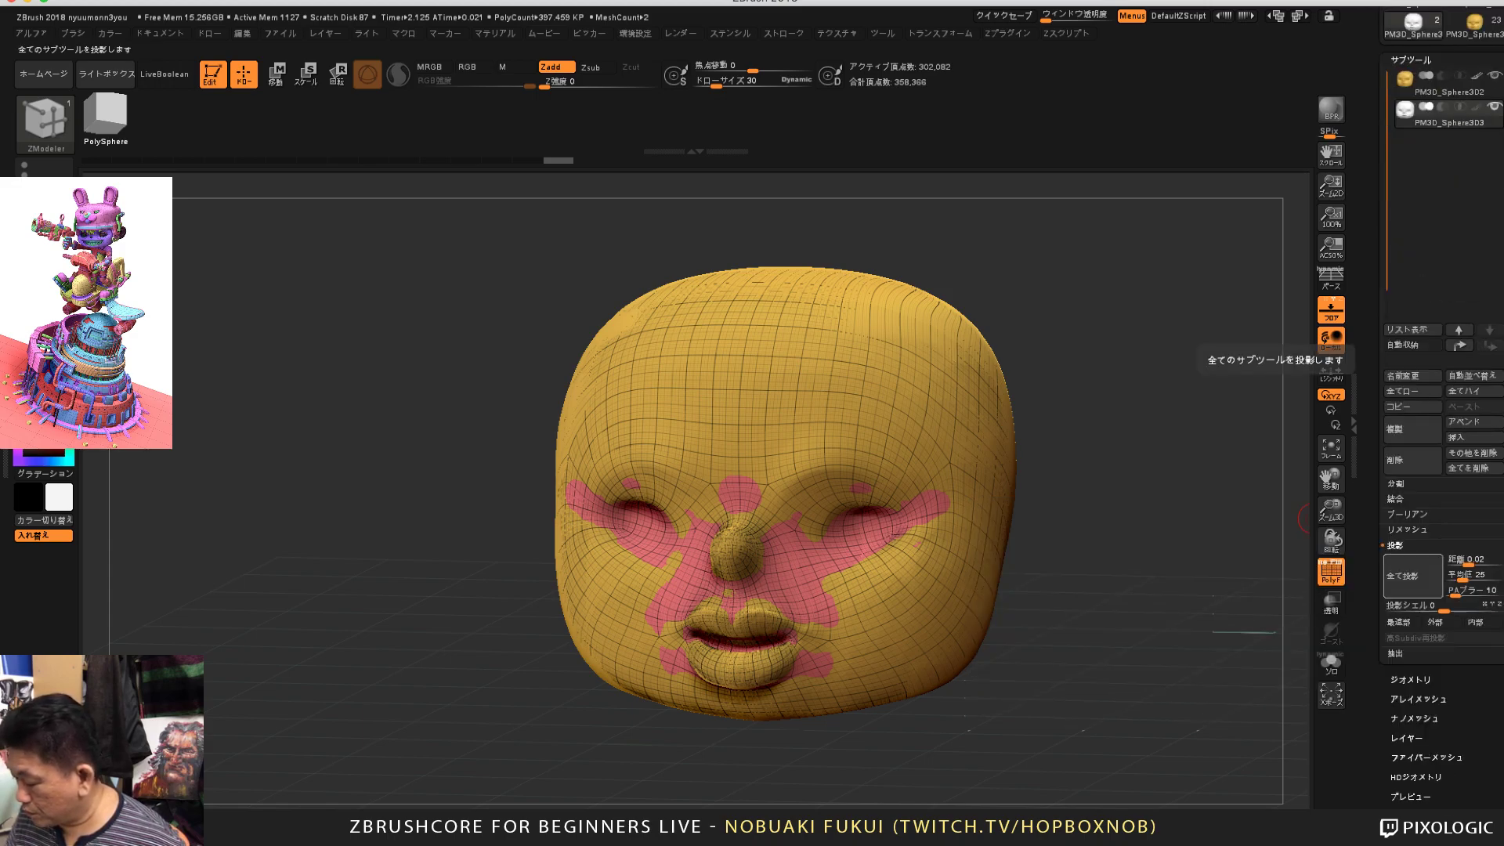
pyautogui.click(1413, 576)
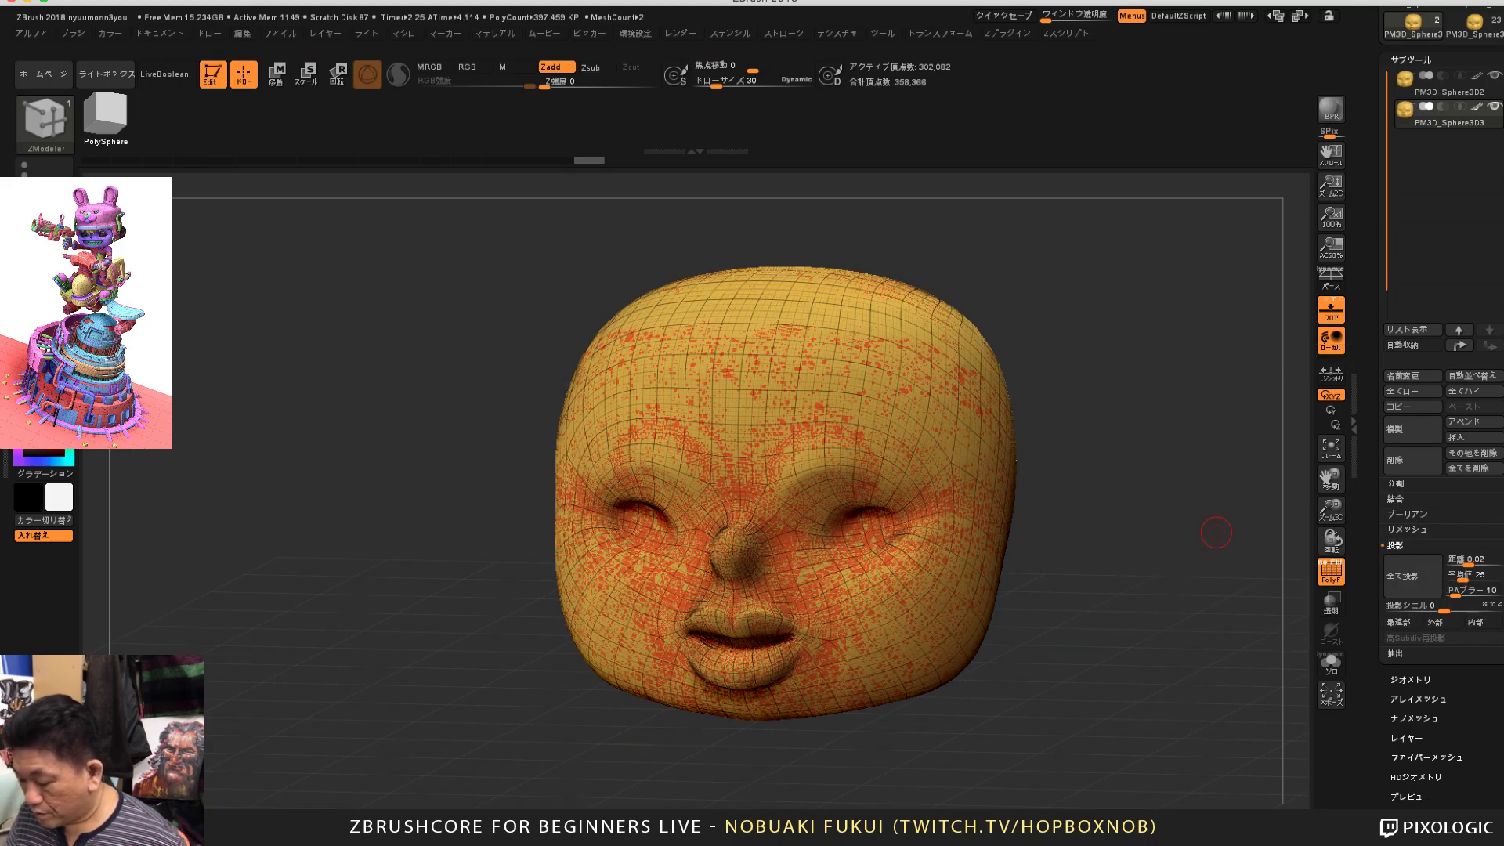
# Step: Compare the projected remesh with the original face by switching between the two subtools and toggling their visibility
pyautogui.moveTo(1217, 534); pyautogui.dragTo(1139, 511)
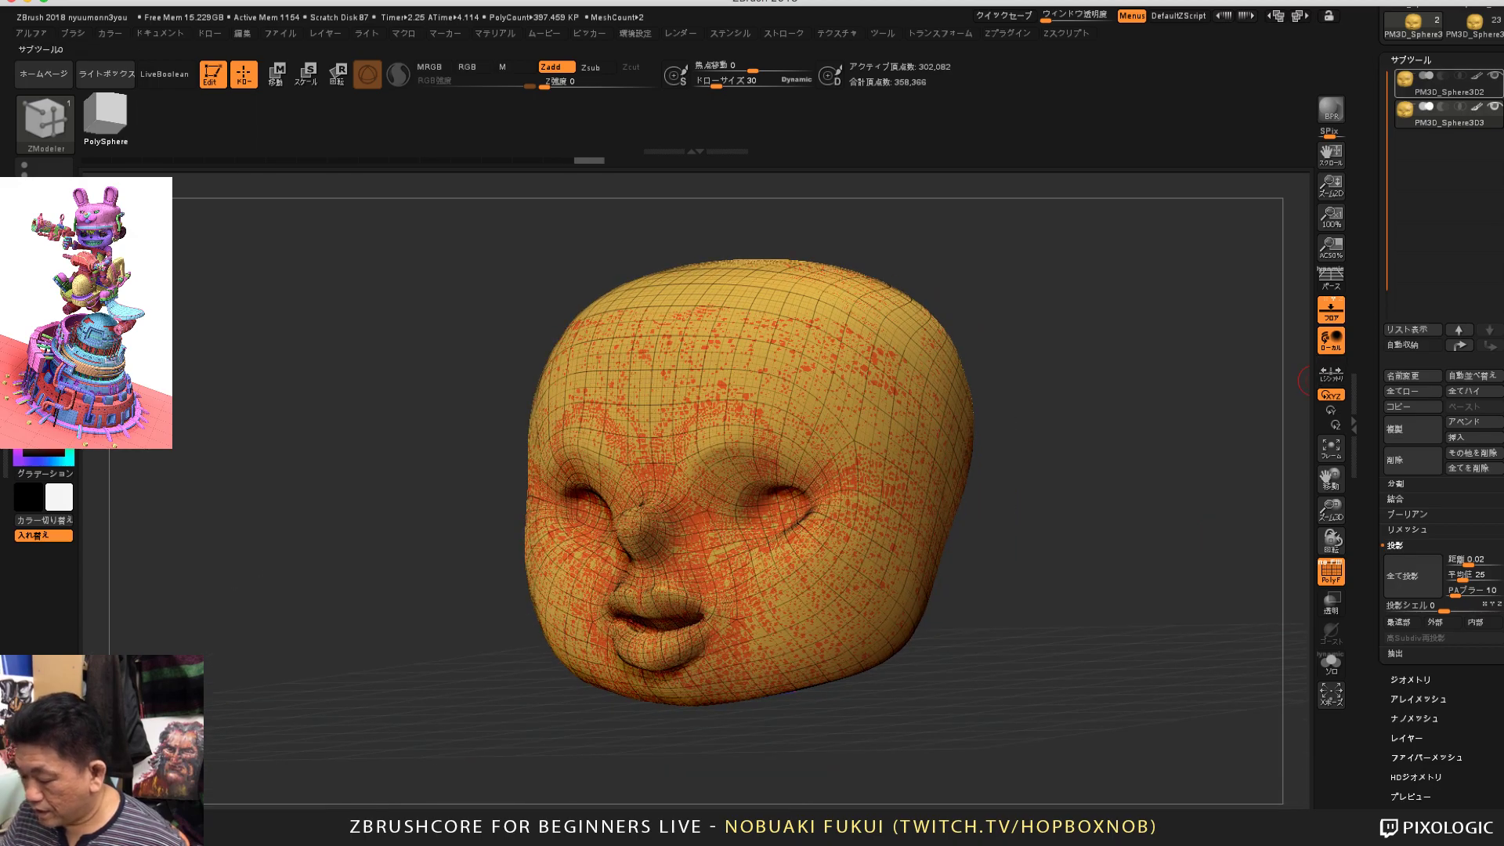
pyautogui.click(1494, 76)
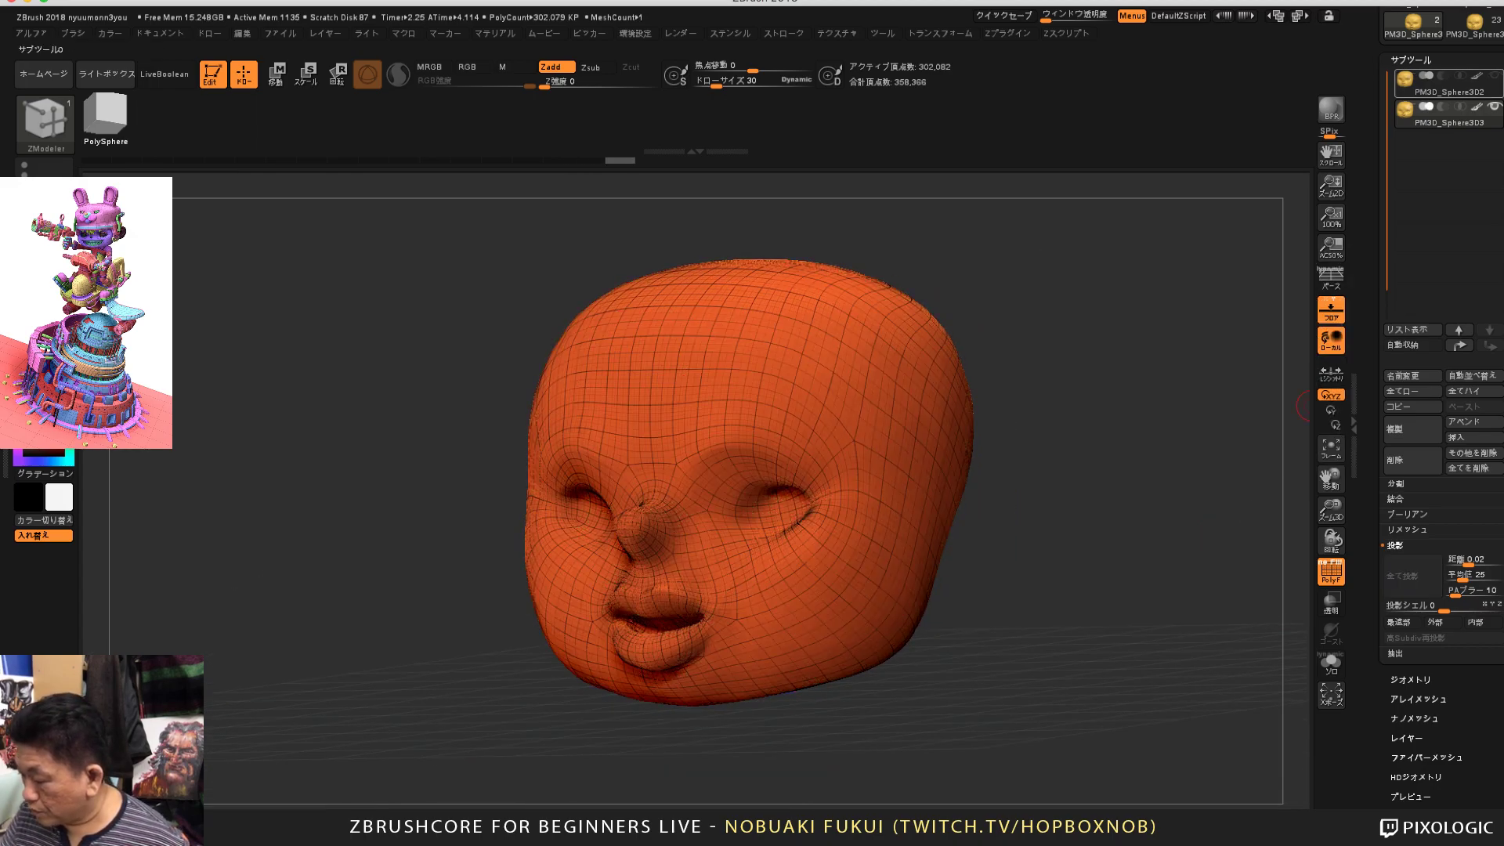
pyautogui.click(1495, 75)
pyautogui.click(1446, 84)
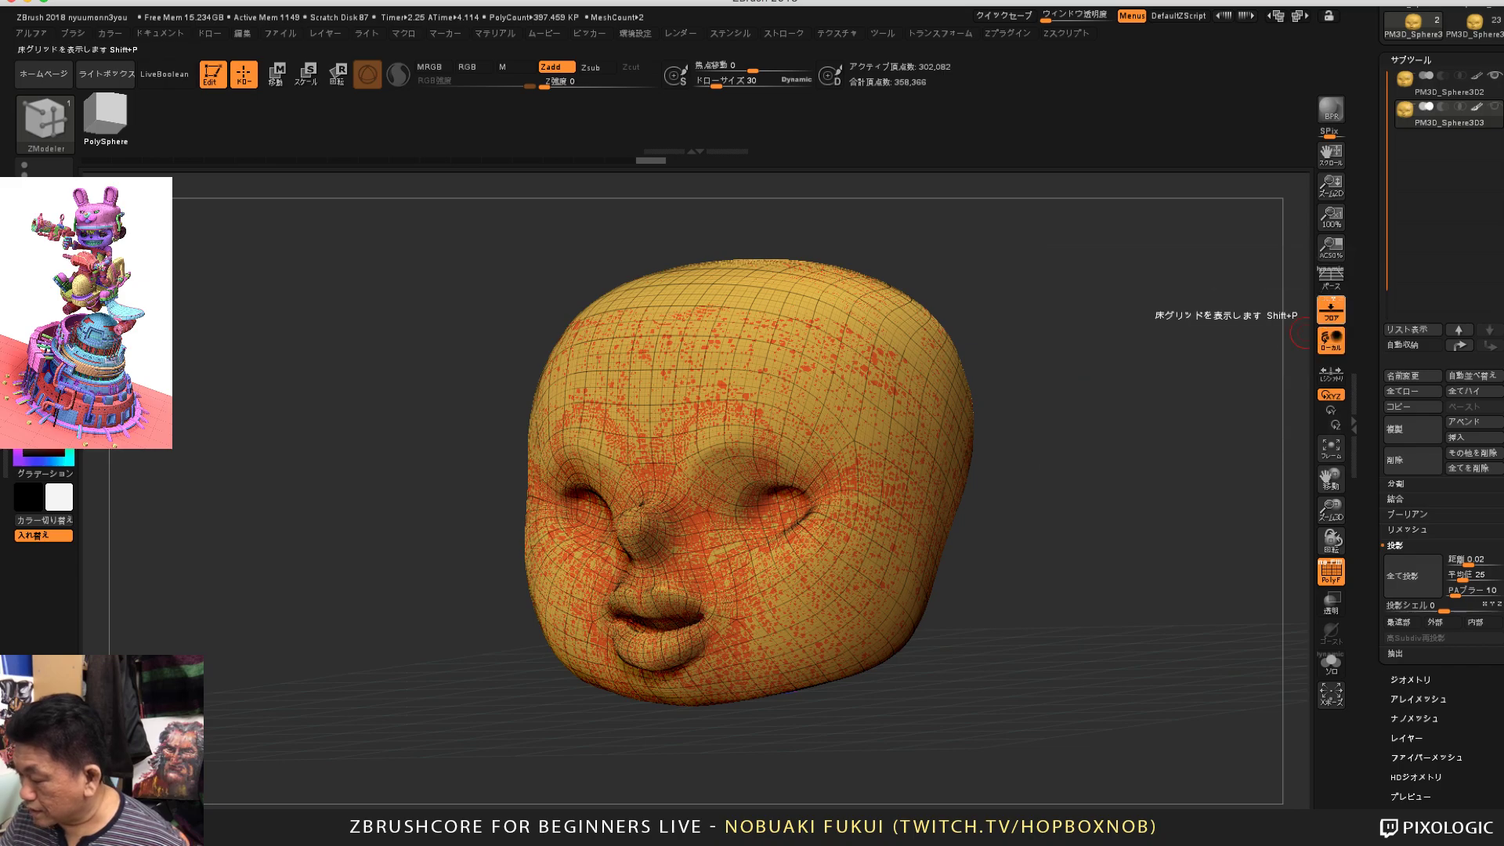
pyautogui.click(1446, 84)
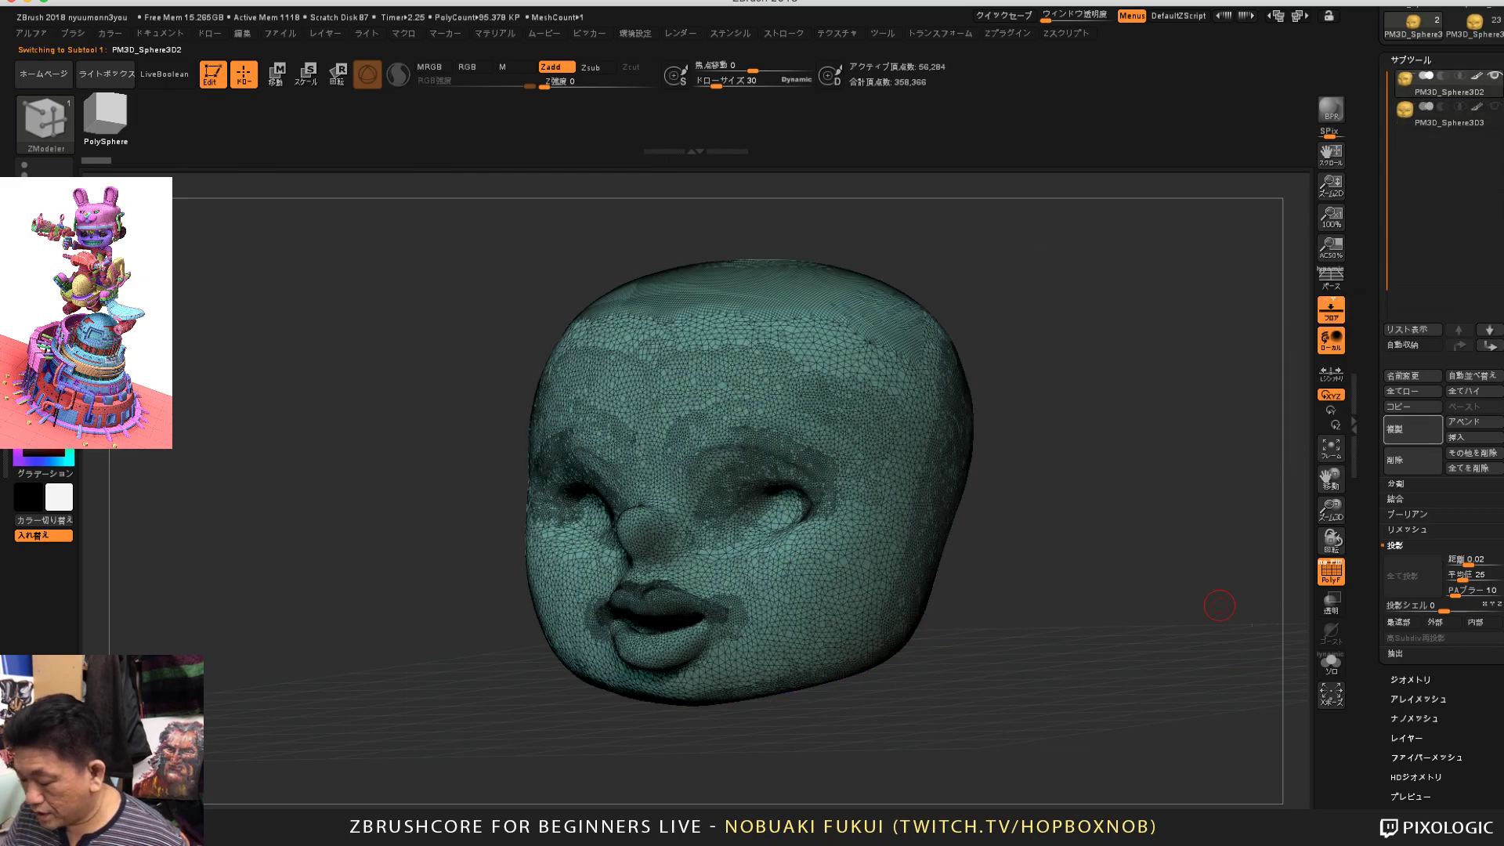
pyautogui.moveTo(1220, 605); pyautogui.dragTo(1267, 599)
pyautogui.click(1495, 107)
pyautogui.click(1494, 76)
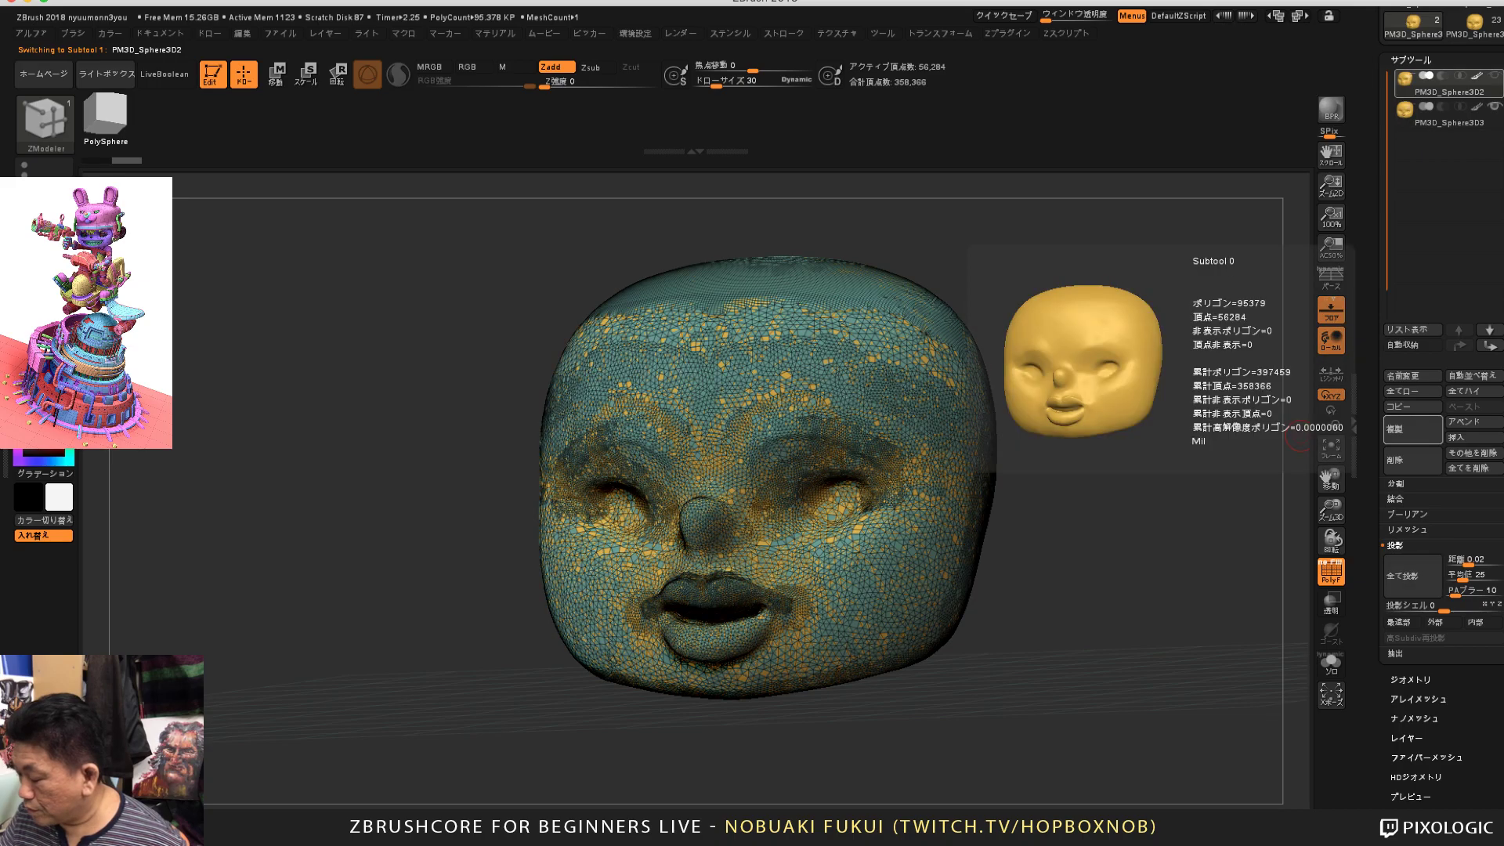
pyautogui.click(1448, 118)
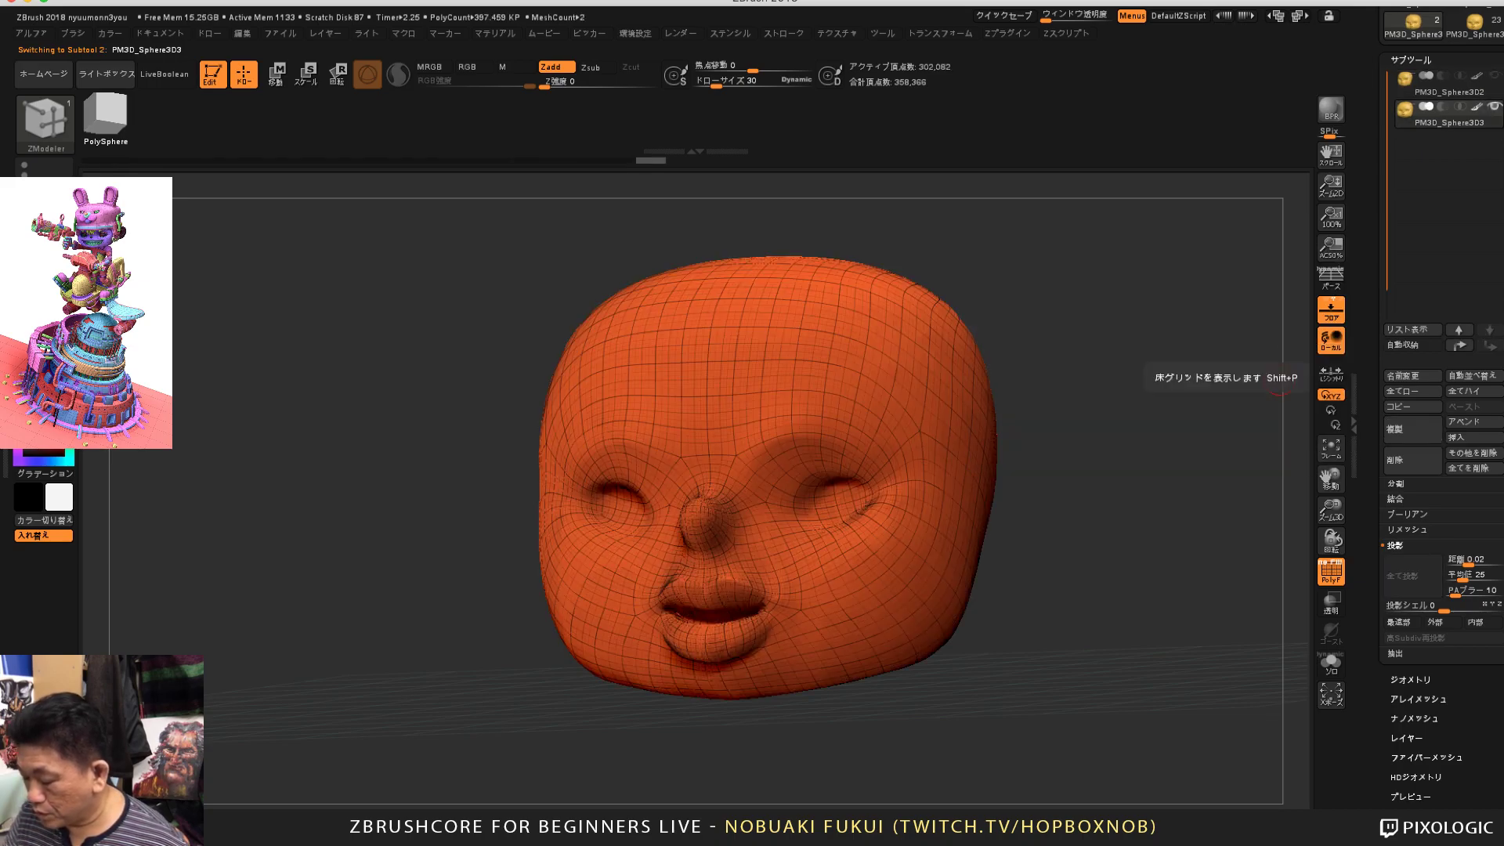
pyautogui.moveTo(1183, 611); pyautogui.dragTo(1092, 549)
pyautogui.moveTo(1206, 634); pyautogui.dragTo(1181, 687)
# Step: Open the remeshed face's geometry settings and step it down to subdivision level 1 to examine its base topology
pyautogui.moveTo(1373, 619); pyautogui.dragTo(1372, 362)
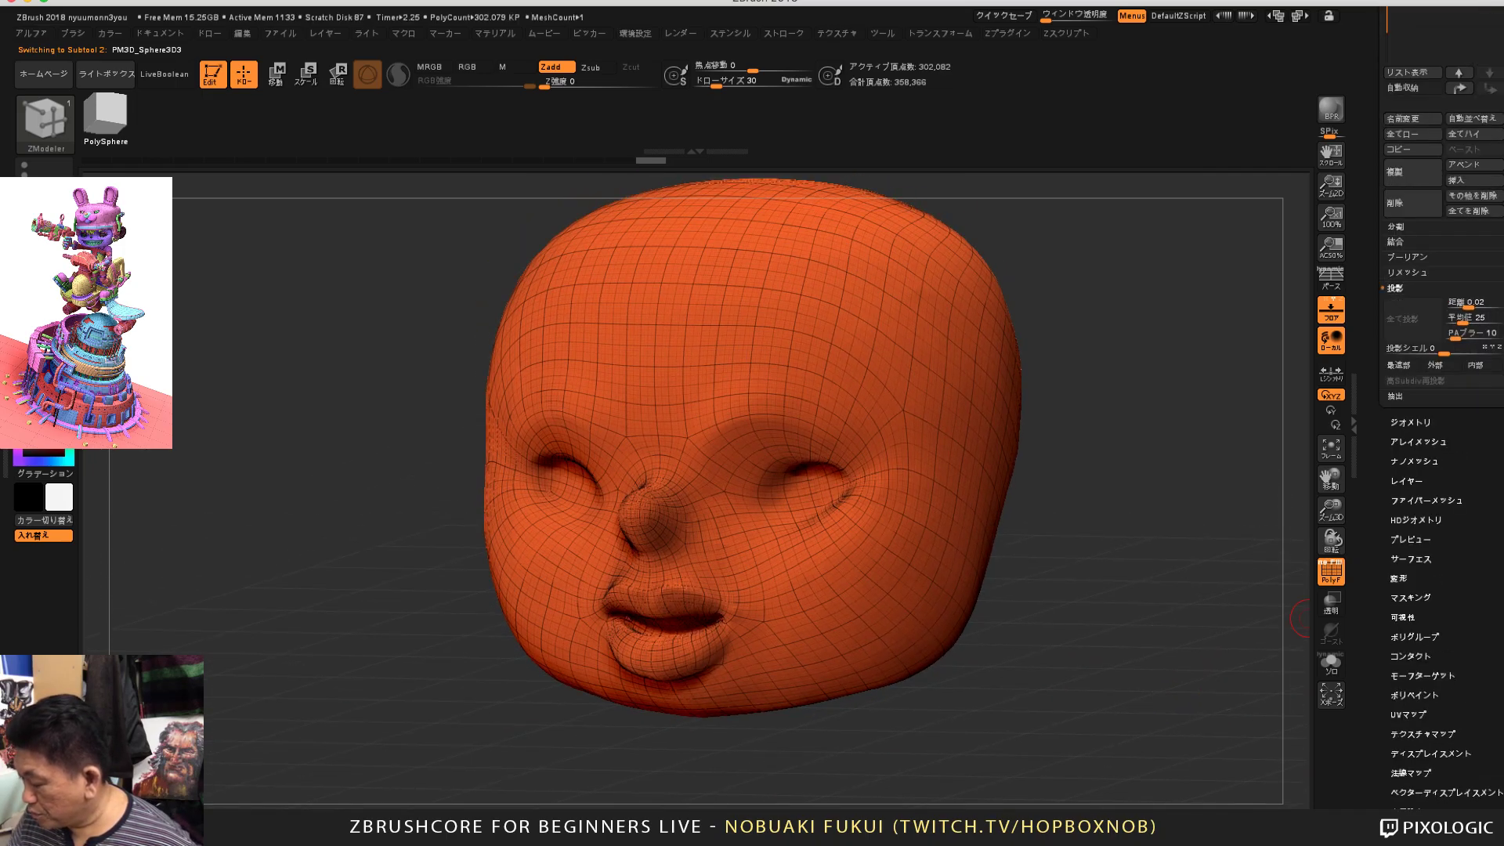
pyautogui.click(1411, 422)
pyautogui.click(1413, 188)
pyautogui.moveTo(1374, 189); pyautogui.dragTo(1374, 513)
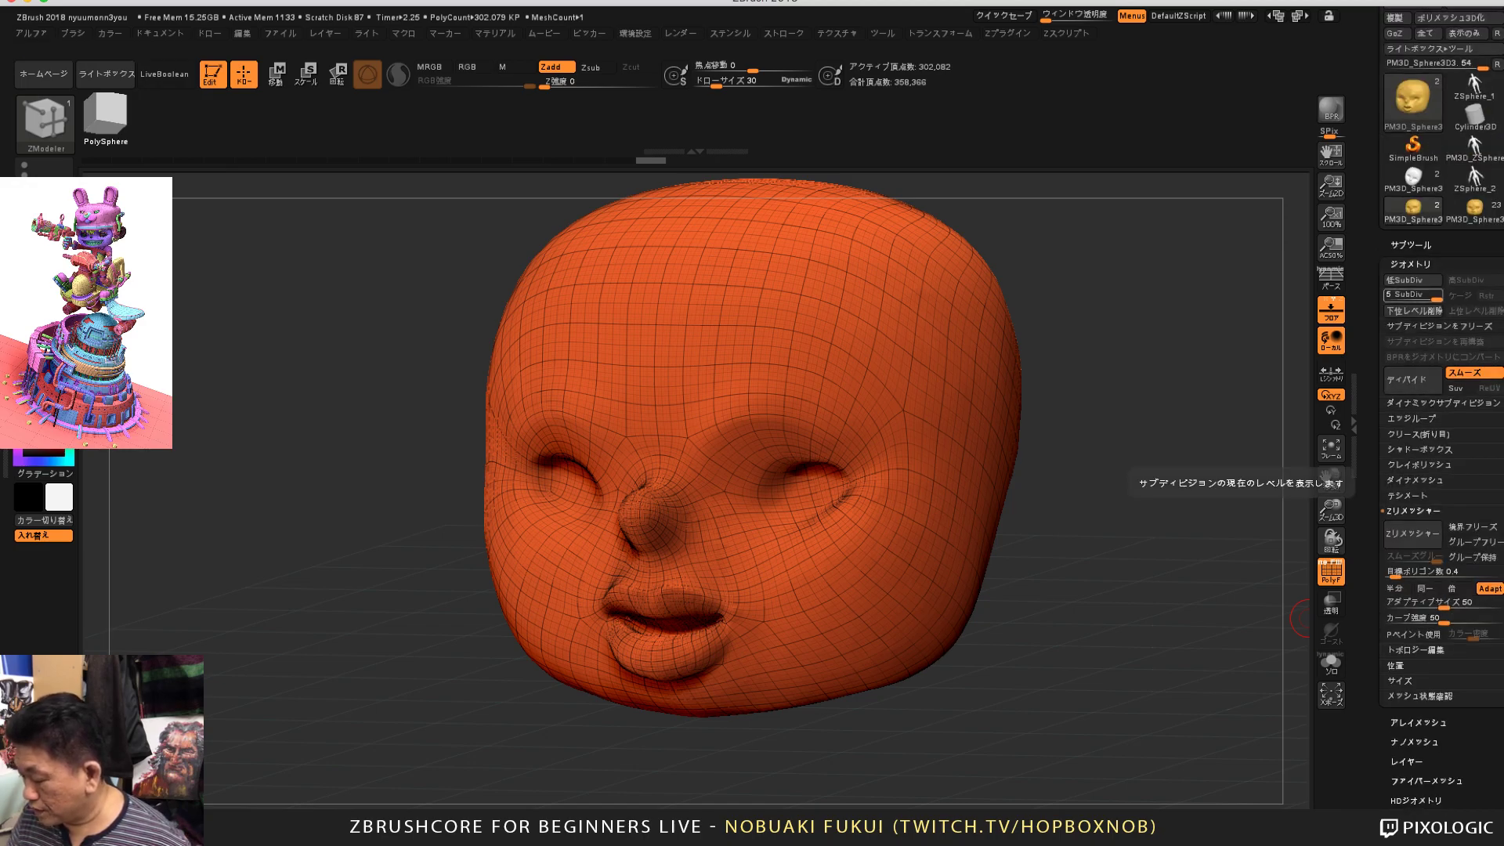
pyautogui.hotkey('shift', 'd')
pyautogui.hotkey('shift', 'd')
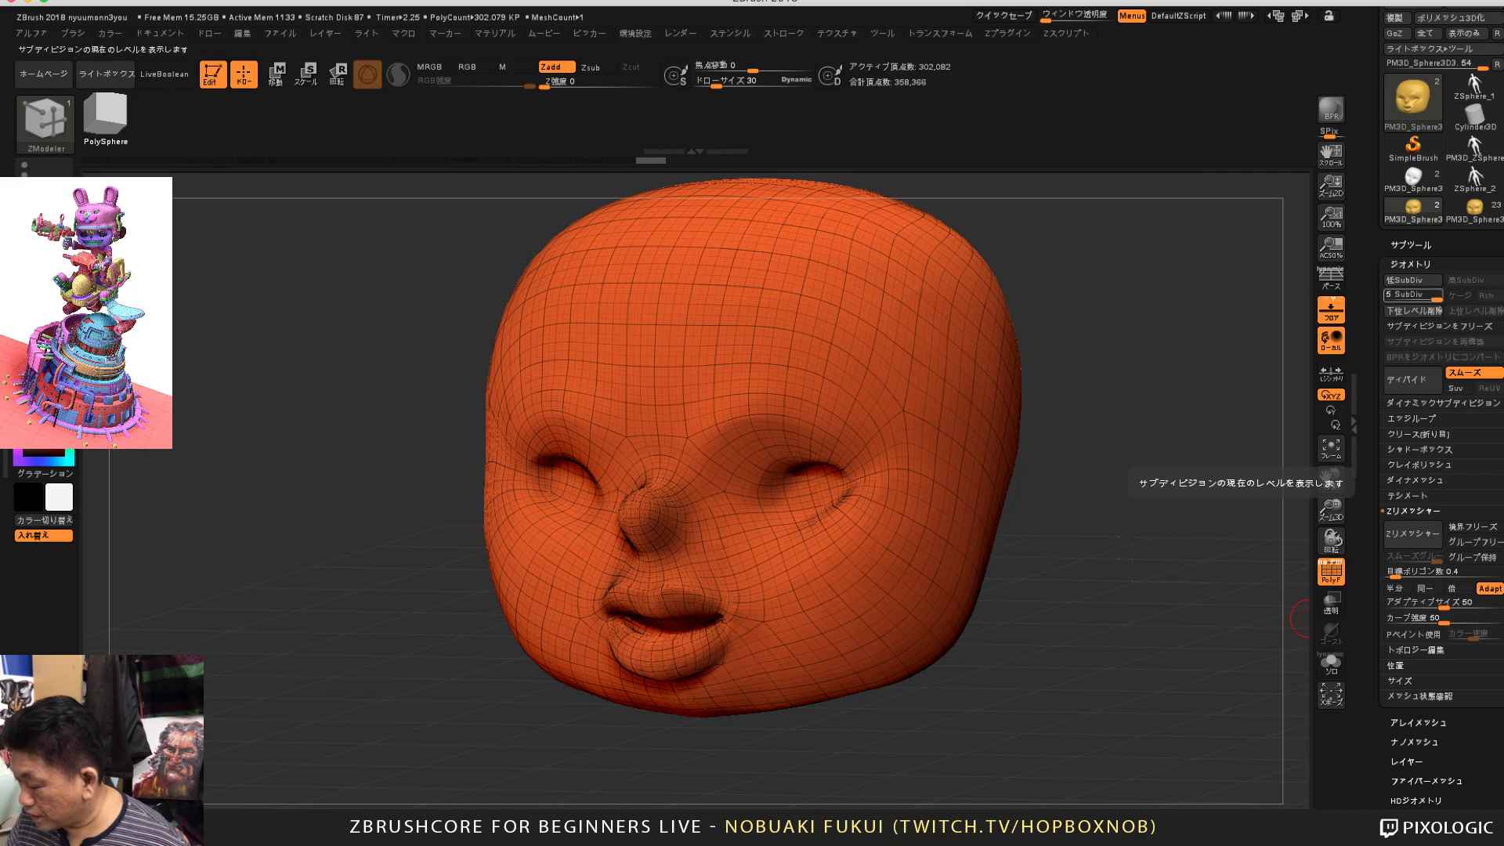
pyautogui.hotkey('shift', 'd')
pyautogui.hotkey('shift', 'd')
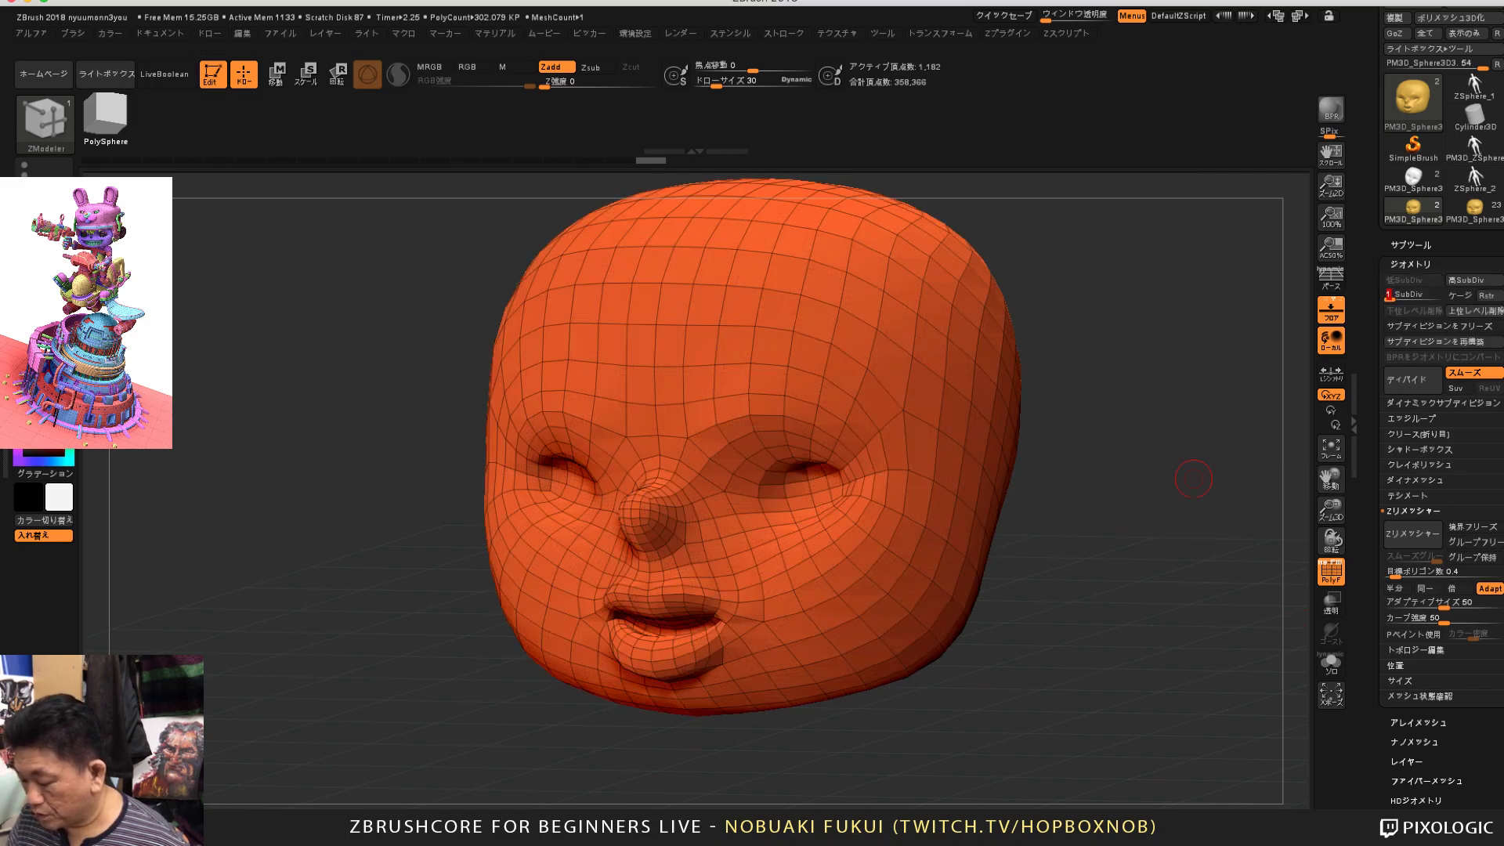
pyautogui.moveTo(1152, 438)
pyautogui.mouseDown()
pyautogui.moveTo(1191, 445)
pyautogui.moveTo(1148, 453)
pyautogui.mouseUp()
# Step: Return the remeshed face to subdivision level 5 and turn off the polyframe display
pyautogui.click(1413, 298)
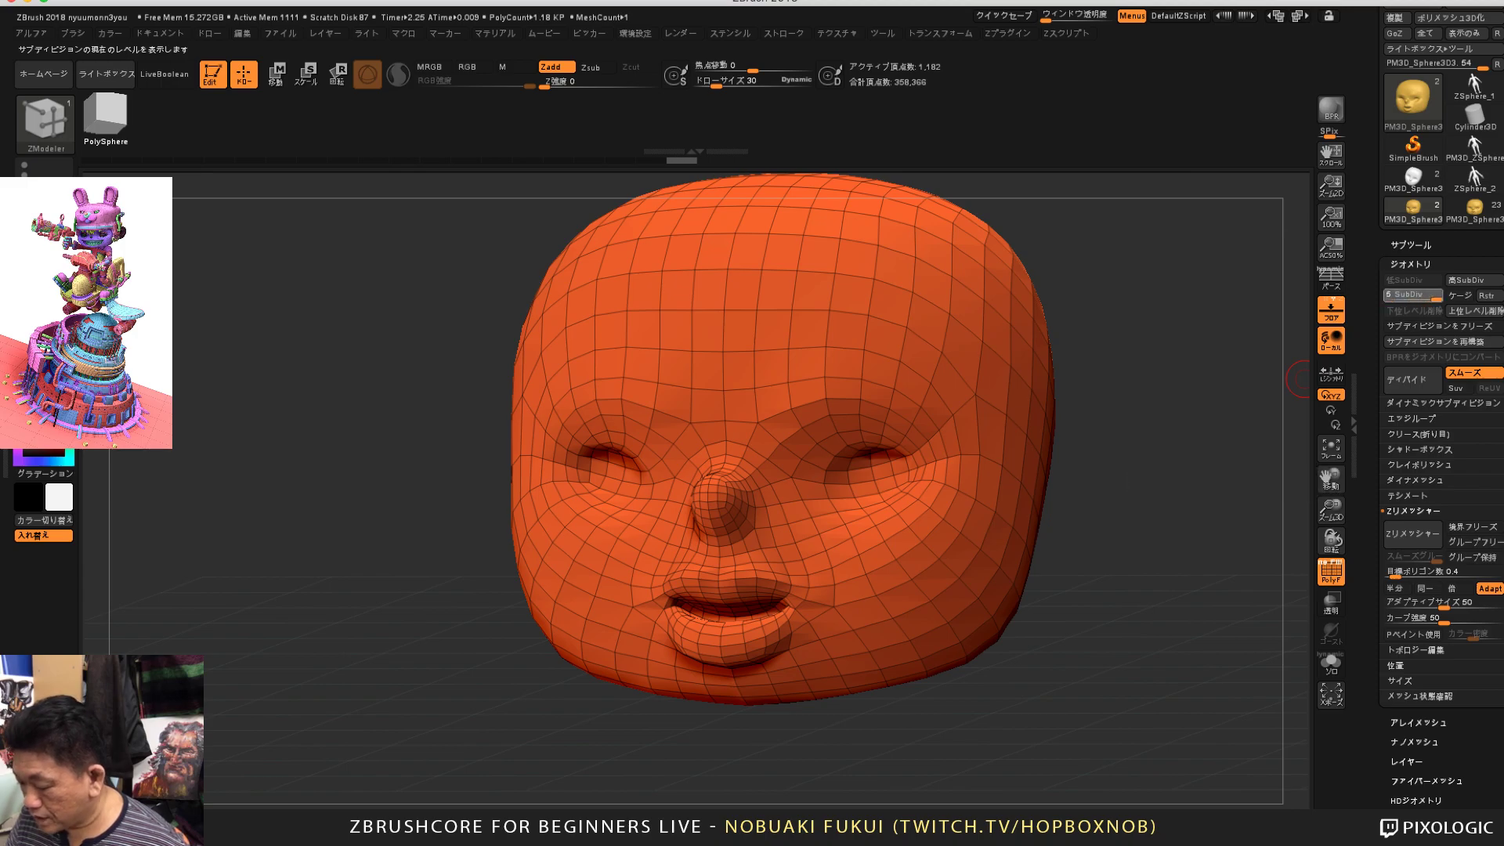
pyautogui.press('d')
pyautogui.press('d')
pyautogui.press('d')
pyautogui.press('d')
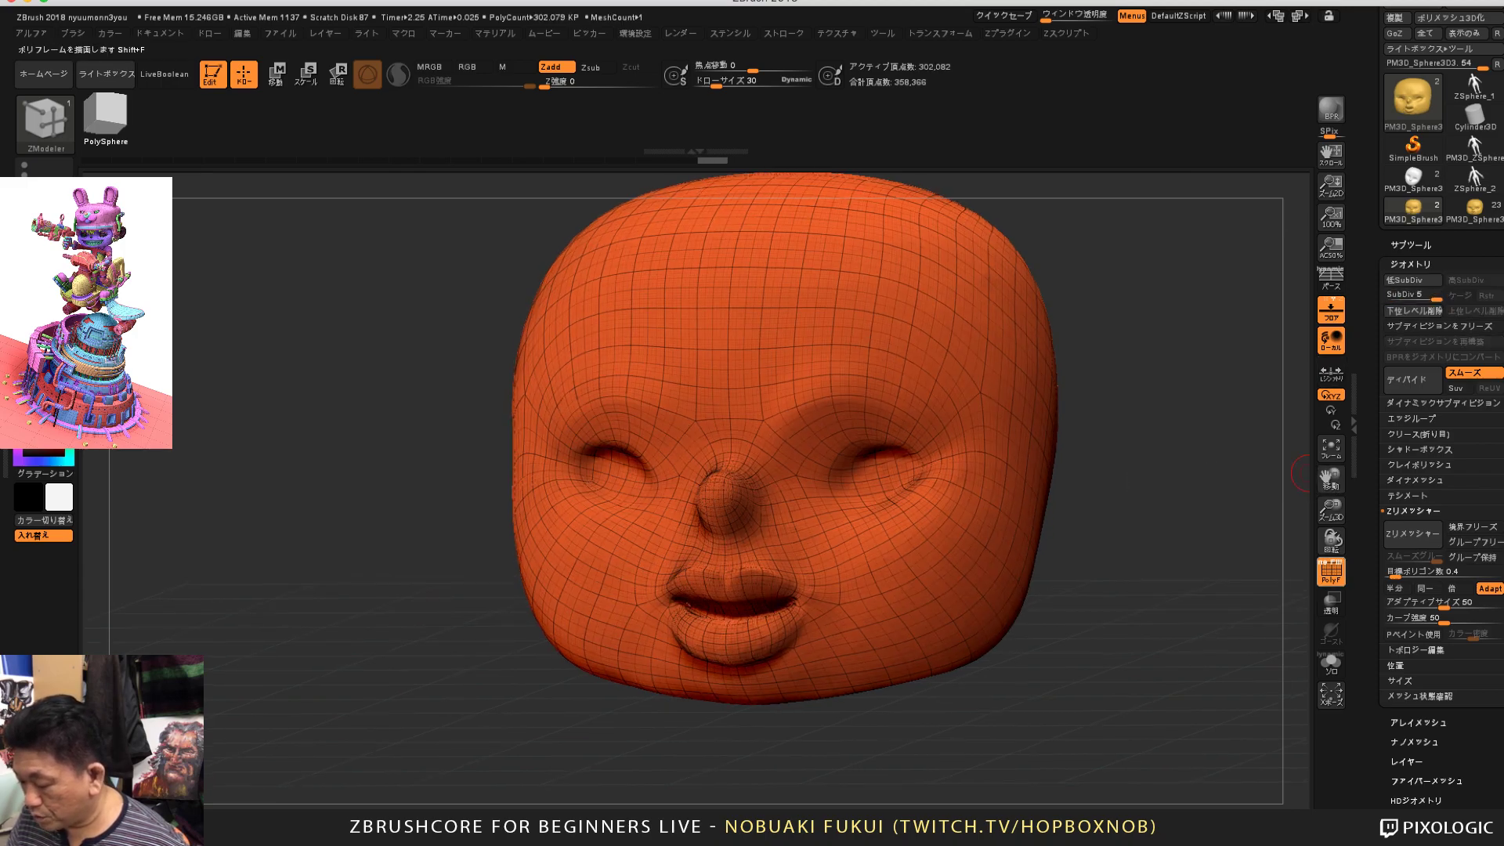
pyautogui.click(1331, 572)
pyautogui.moveTo(1249, 608); pyautogui.dragTo(1260, 535)
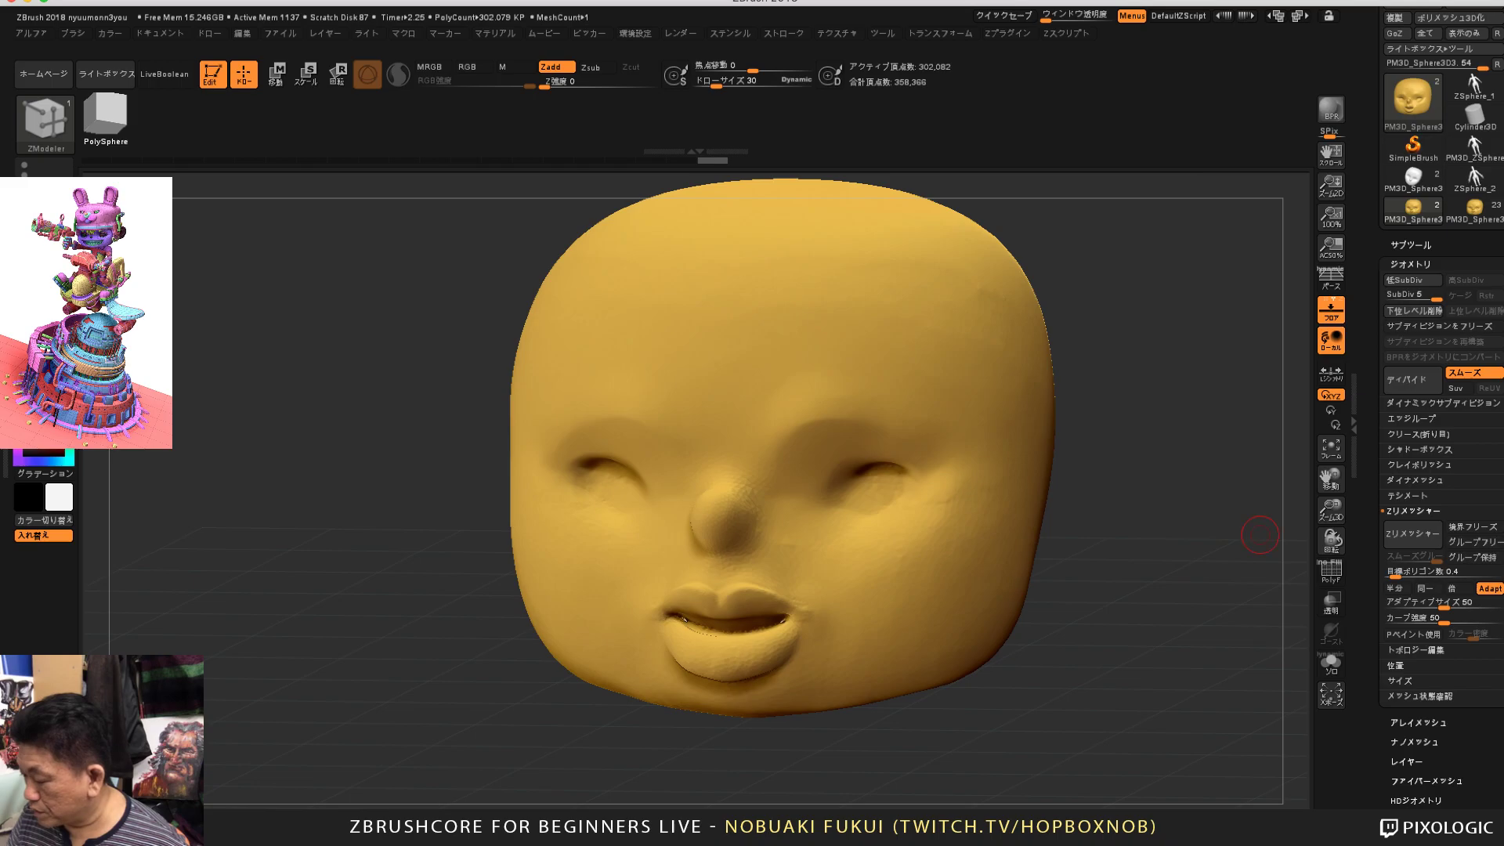
# Step: Lower the remeshed face to subdivision level 1 for broad reshaping
pyautogui.moveTo(1426, 298); pyautogui.dragTo(1413, 298)
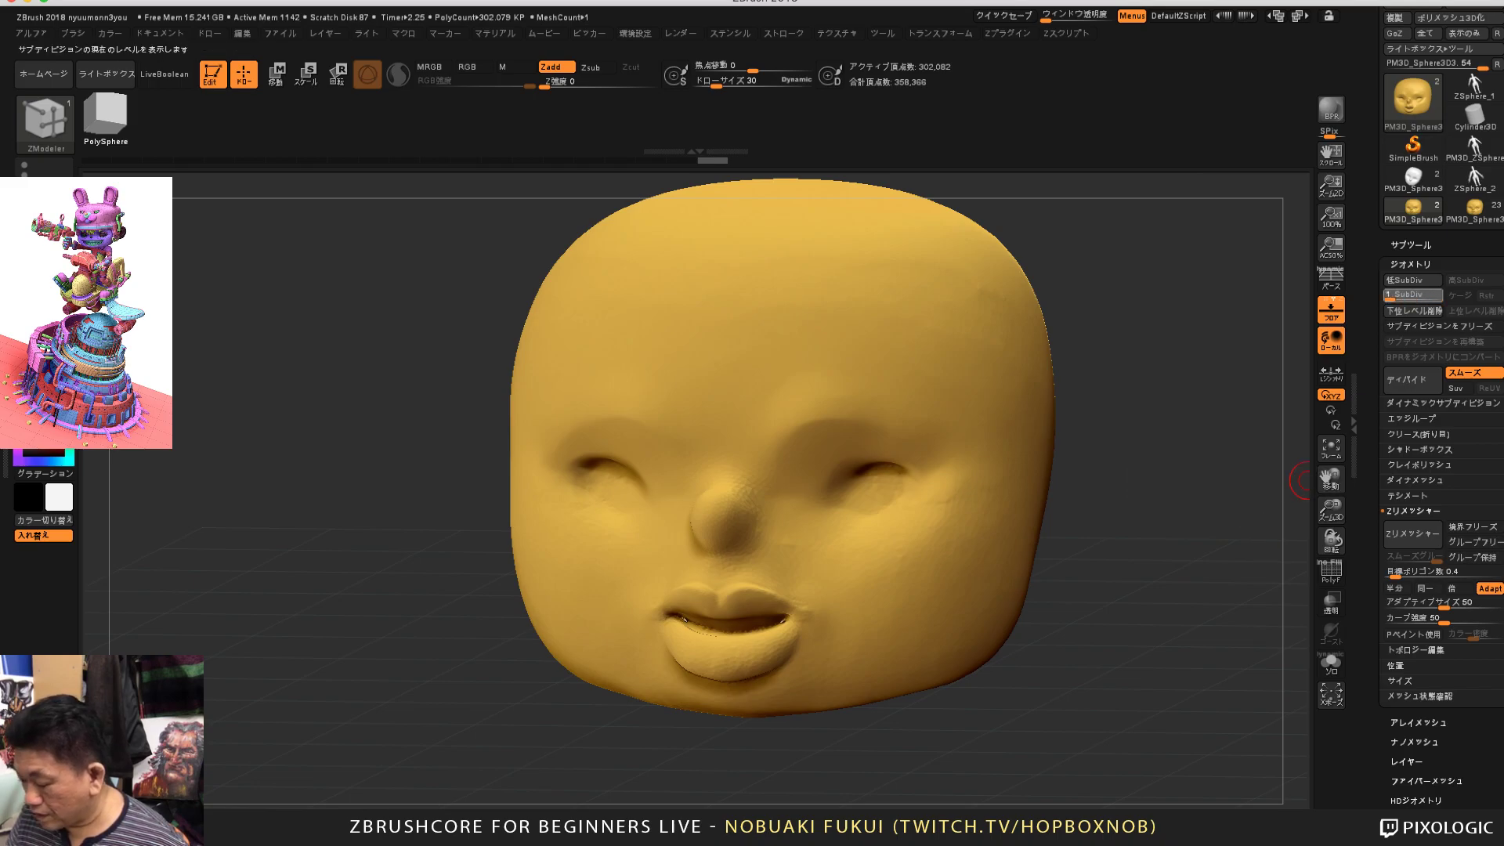
pyautogui.hotkey('shift', 'd')
pyautogui.hotkey('shift', 'd')
pyautogui.hotkey('shift', 'd')
pyautogui.hotkey('shift', 'd')
pyautogui.moveTo(1147, 457); pyautogui.dragTo(1152, 517)
# Step: Pull the mouth corners into a smile and narrow the eyes using the Move brush at draw size 95
pyautogui.click(45, 121)
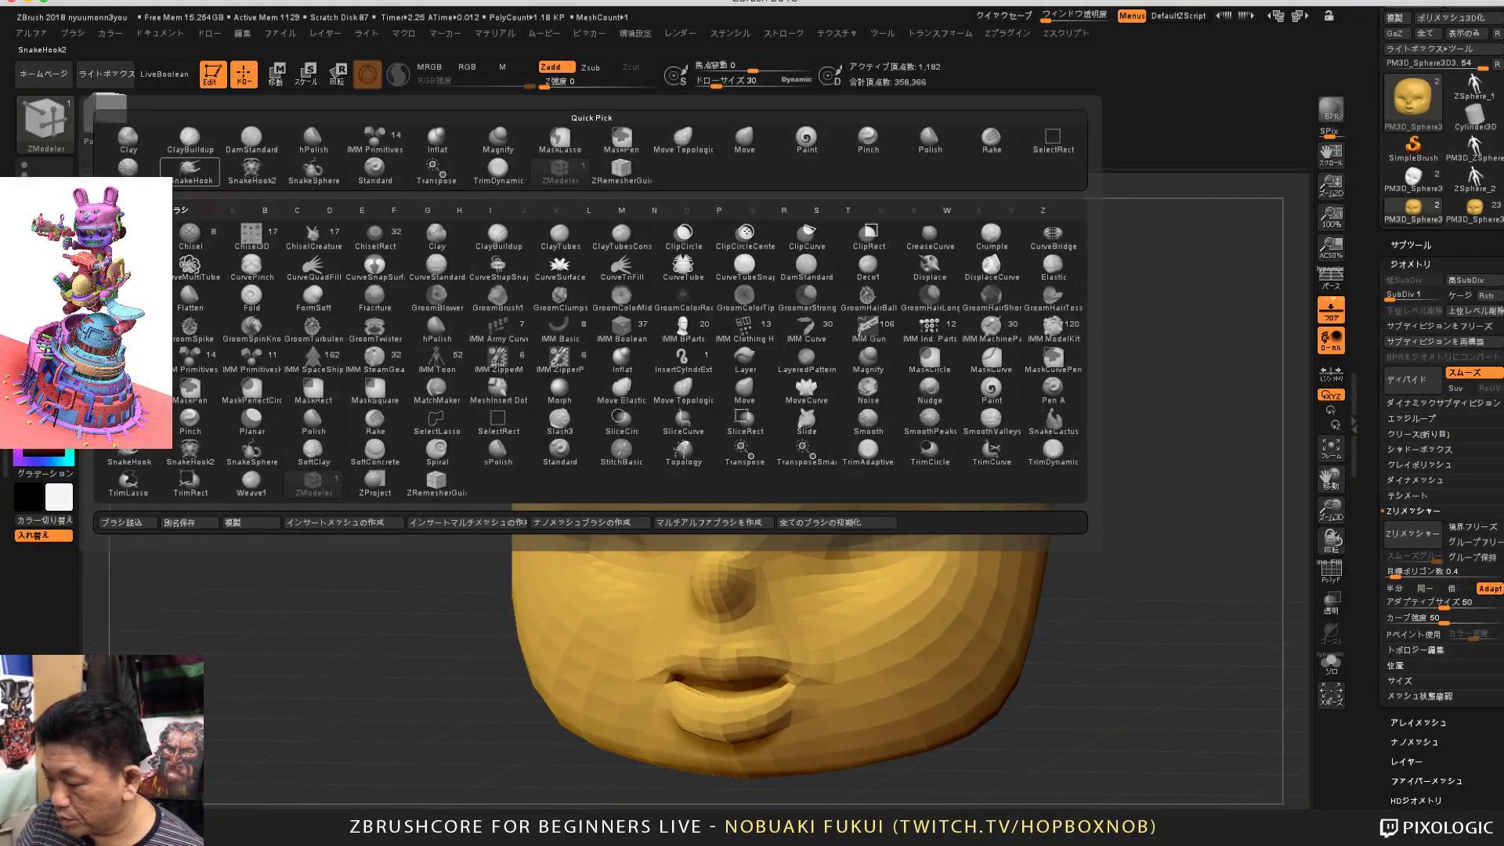
pyautogui.click(745, 139)
pyautogui.moveTo(717, 83); pyautogui.dragTo(732, 83)
pyautogui.moveTo(790, 651); pyautogui.dragTo(816, 617)
pyautogui.moveTo(794, 672); pyautogui.dragTo(799, 675)
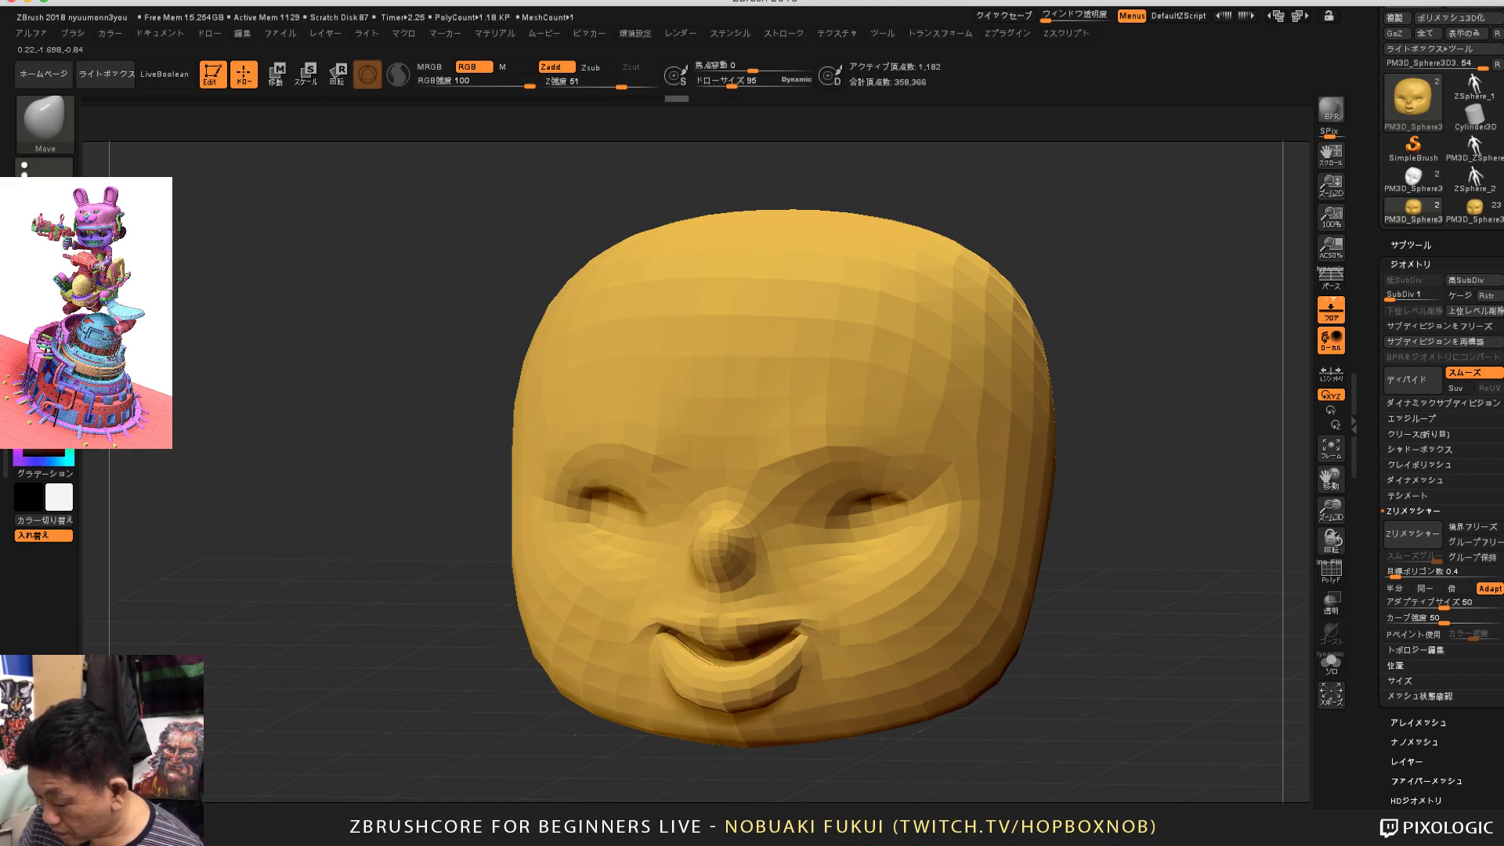
pyautogui.moveTo(879, 495); pyautogui.dragTo(877, 511)
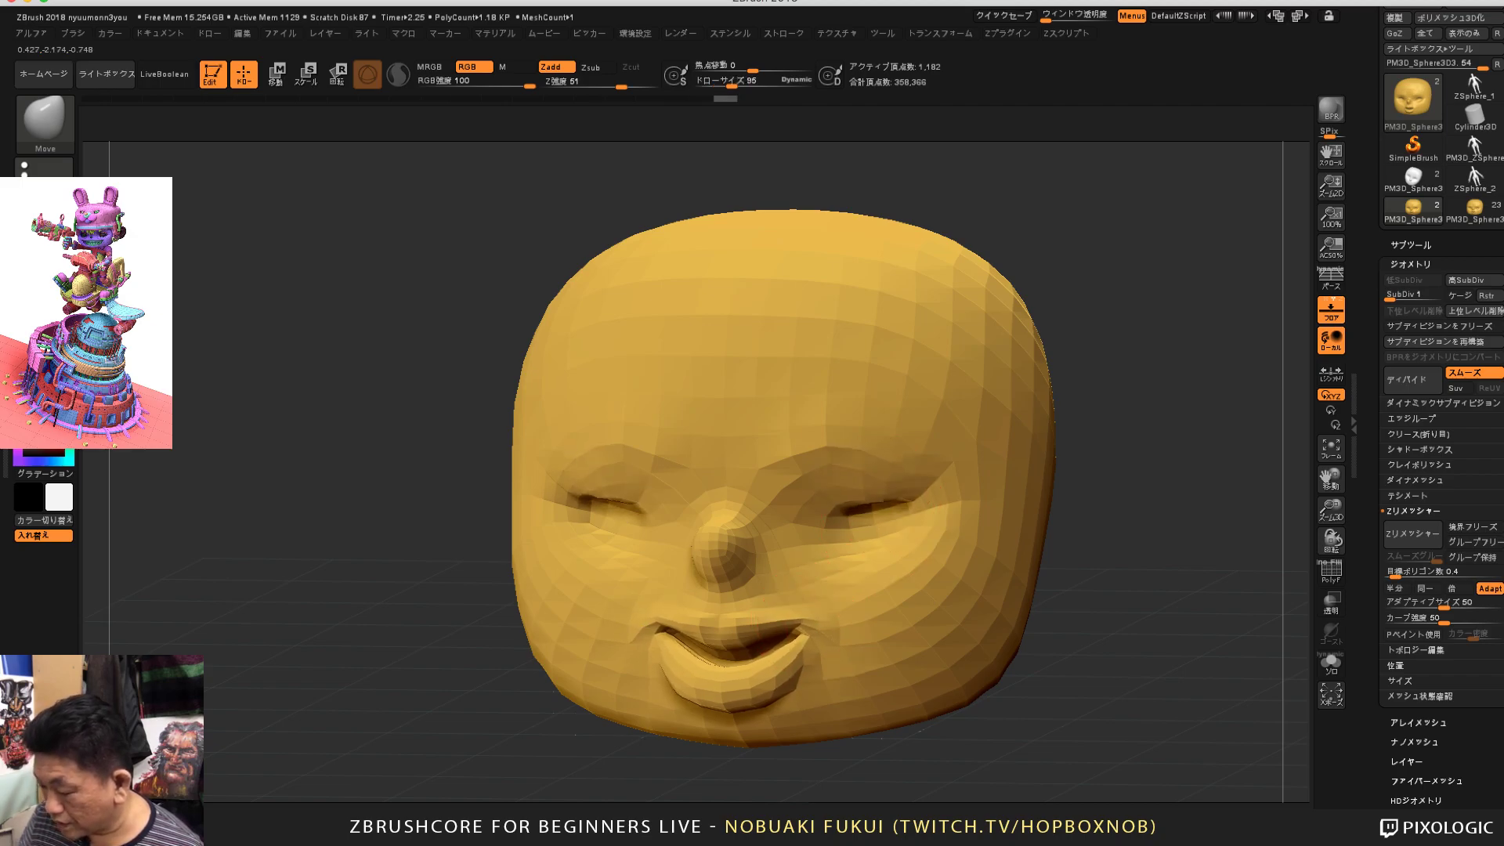
pyautogui.moveTo(1064, 428); pyautogui.dragTo(1085, 429)
pyautogui.moveTo(869, 527); pyautogui.dragTo(867, 513)
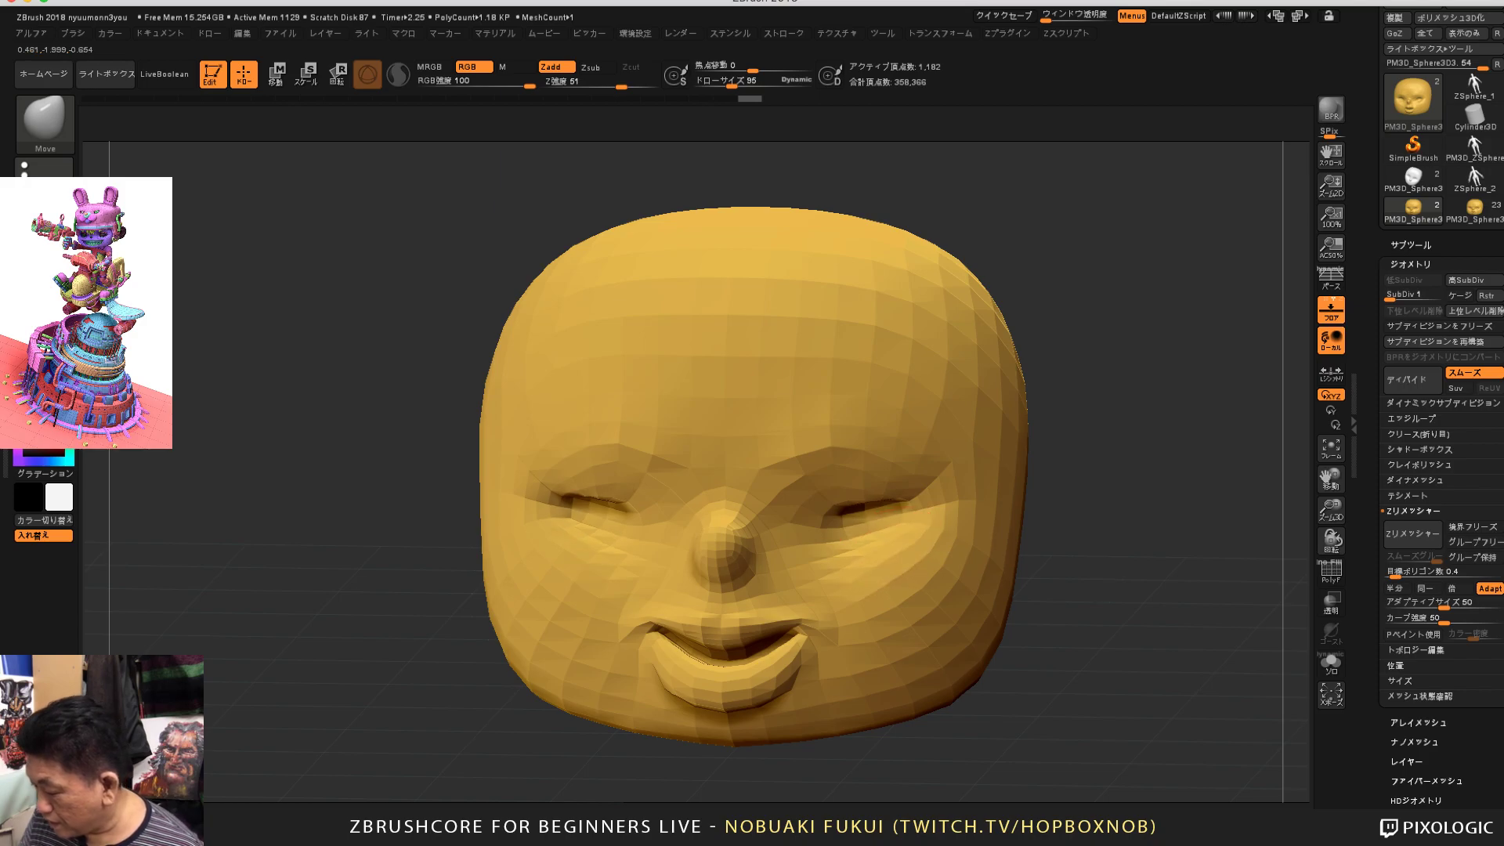
# Step: Raise the reshaped face back to subdivision level 5 and inspect it with its fine detail
pyautogui.press('d')
pyautogui.press('d')
pyautogui.press('d')
pyautogui.press('d')
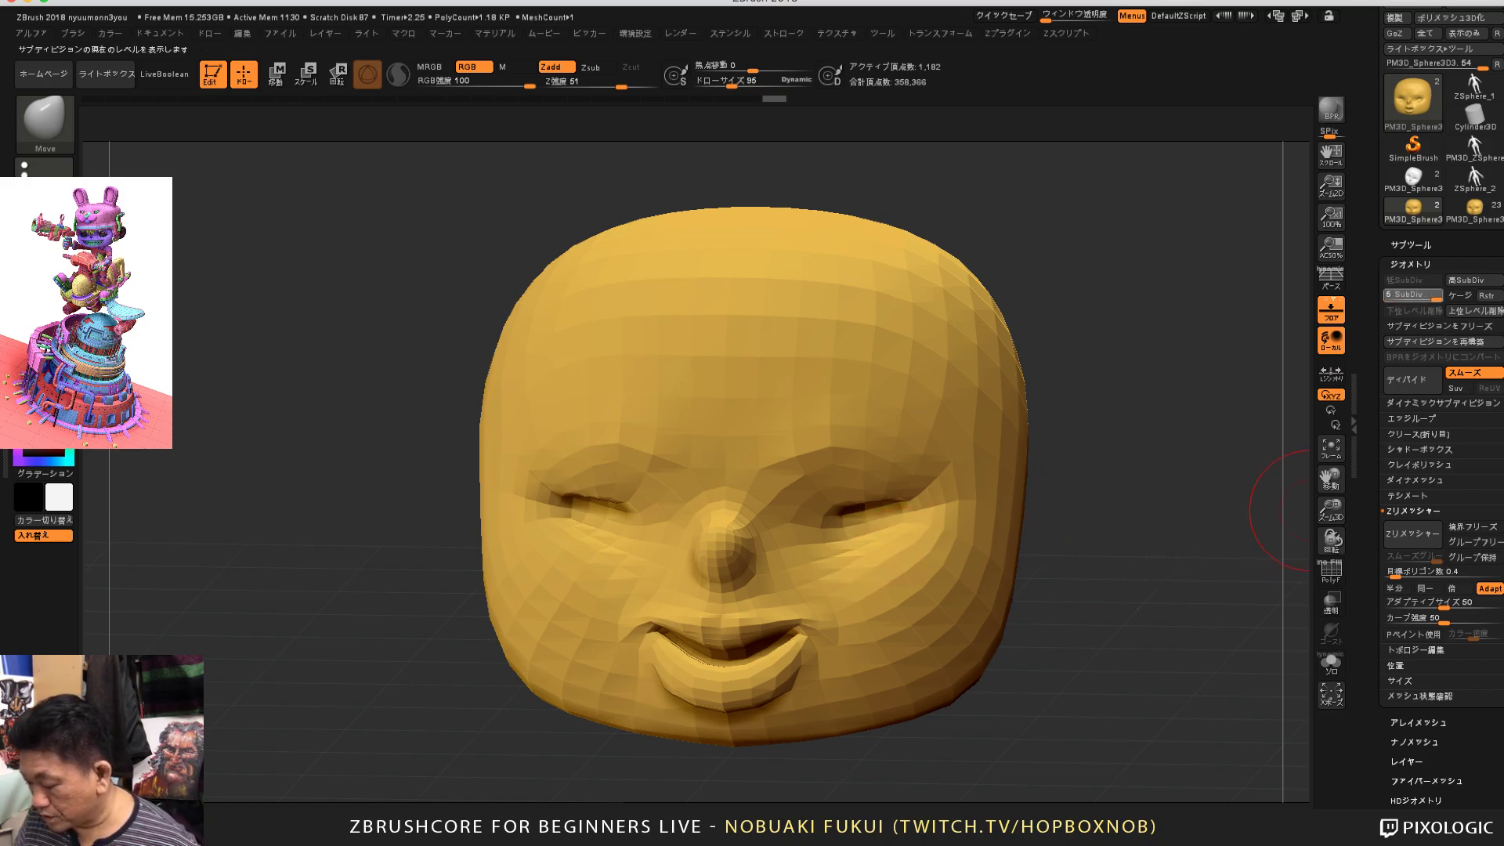
pyautogui.moveTo(1244, 495); pyautogui.dragTo(1256, 474)
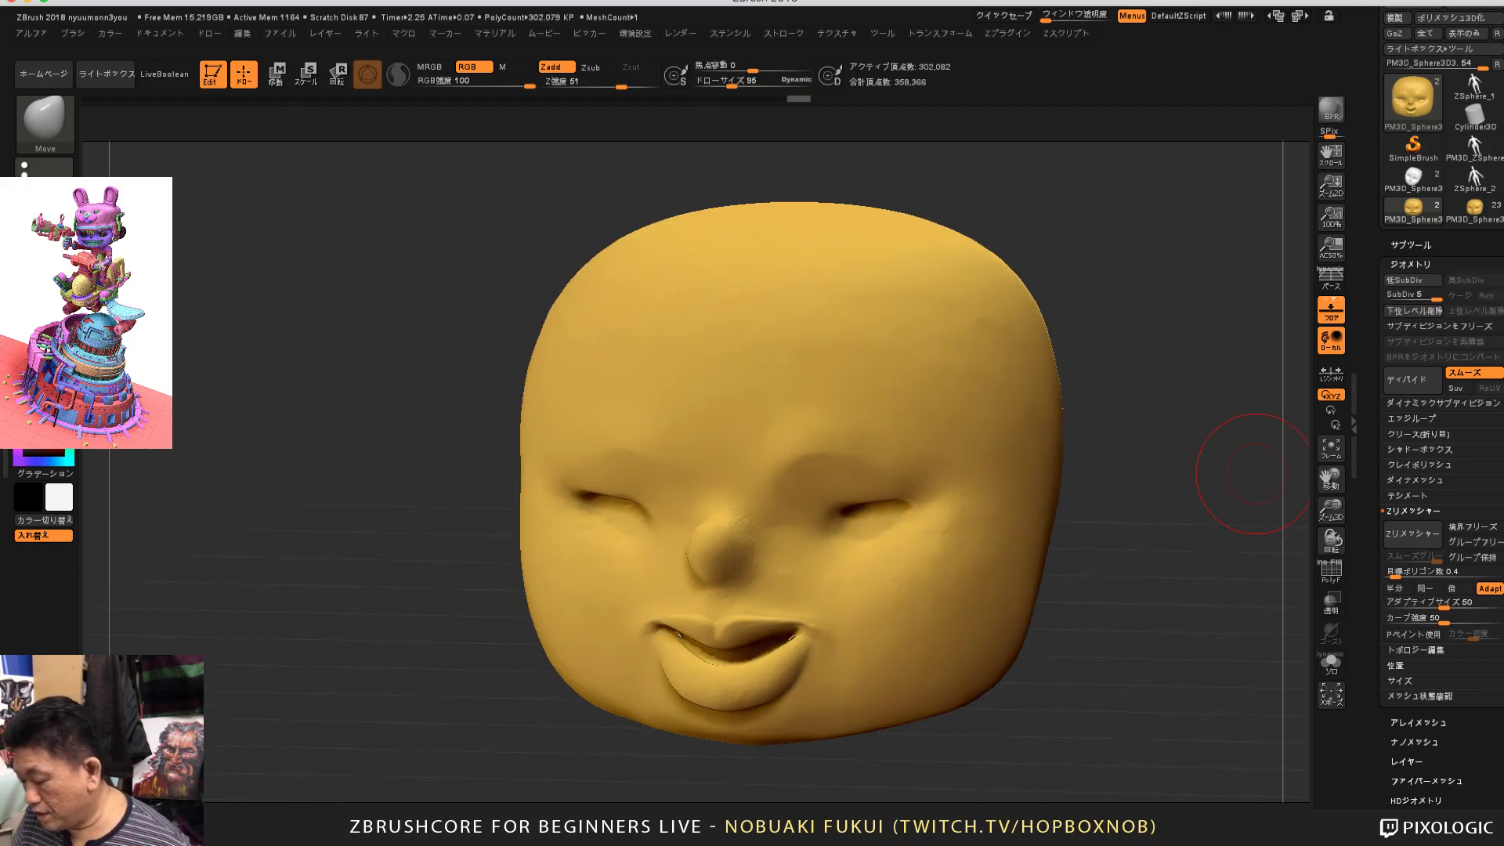
pyautogui.moveTo(1180, 599); pyautogui.dragTo(1184, 540)
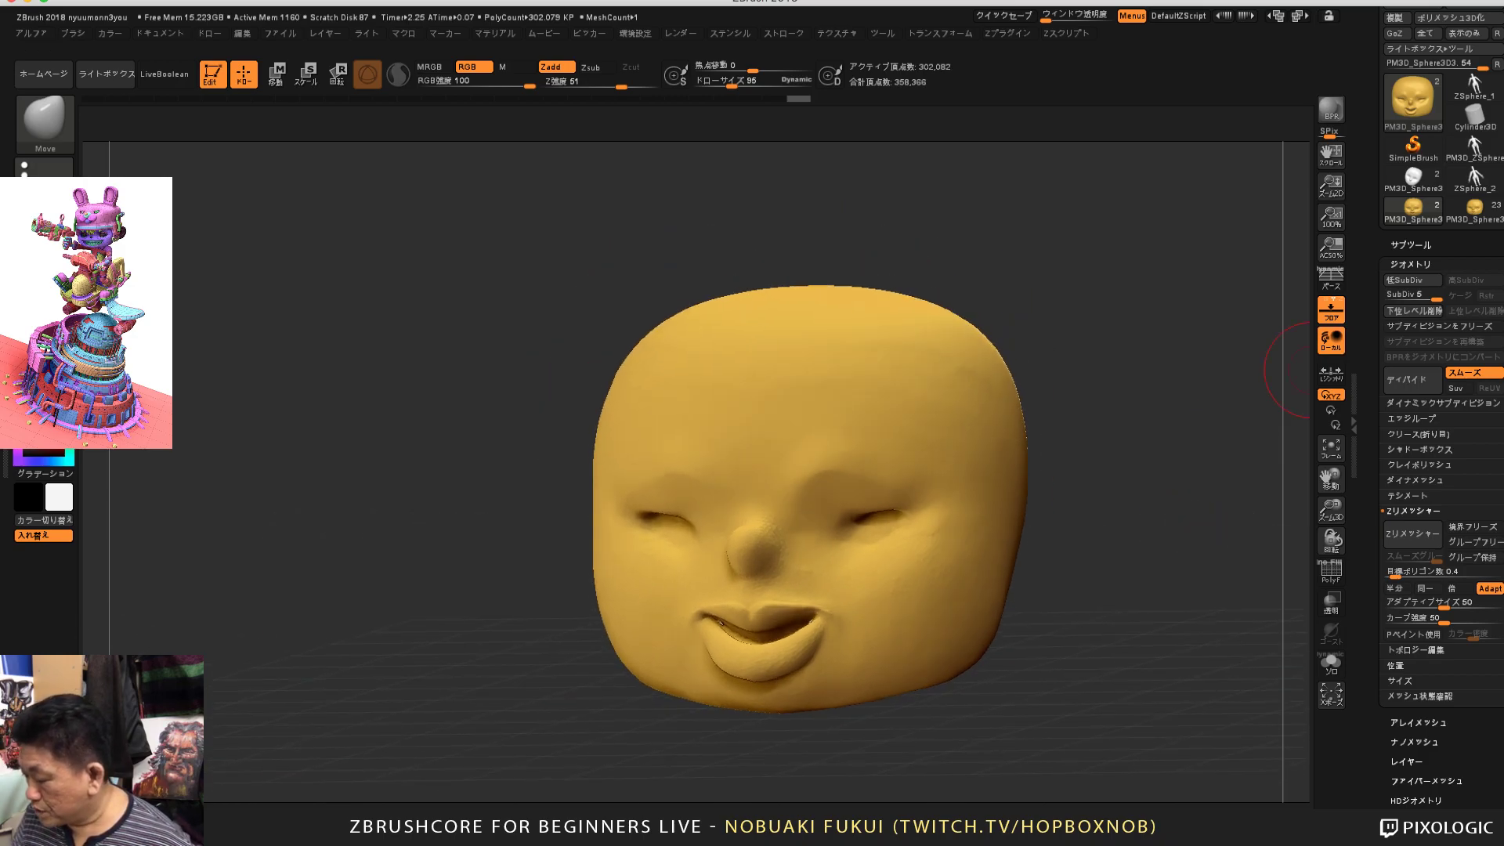
# Step: Switch to the original face in the subtool list and examine it against the reshaped copy
pyautogui.click(1410, 245)
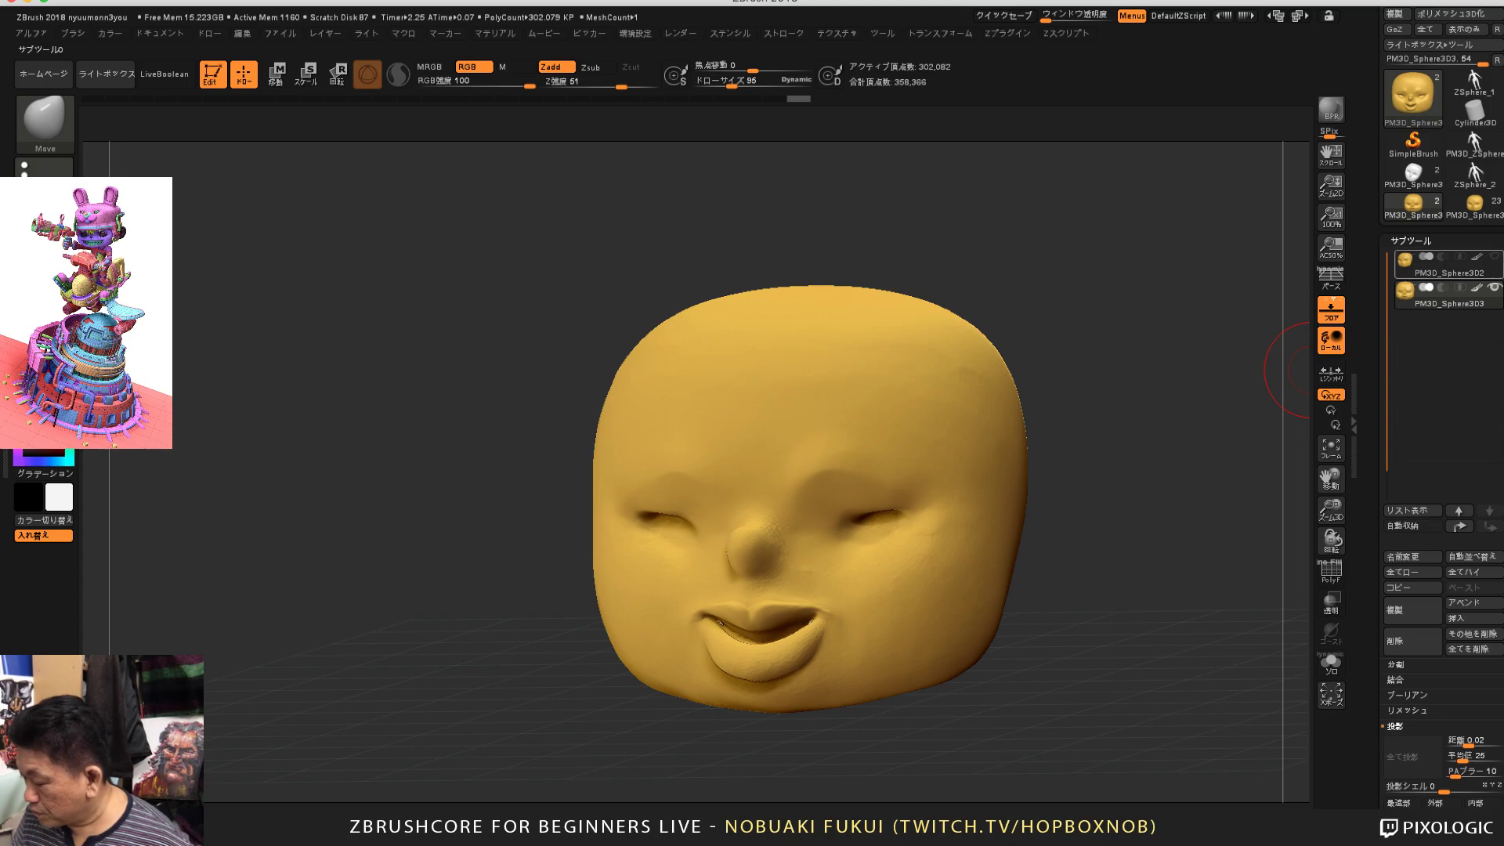
pyautogui.click(1450, 271)
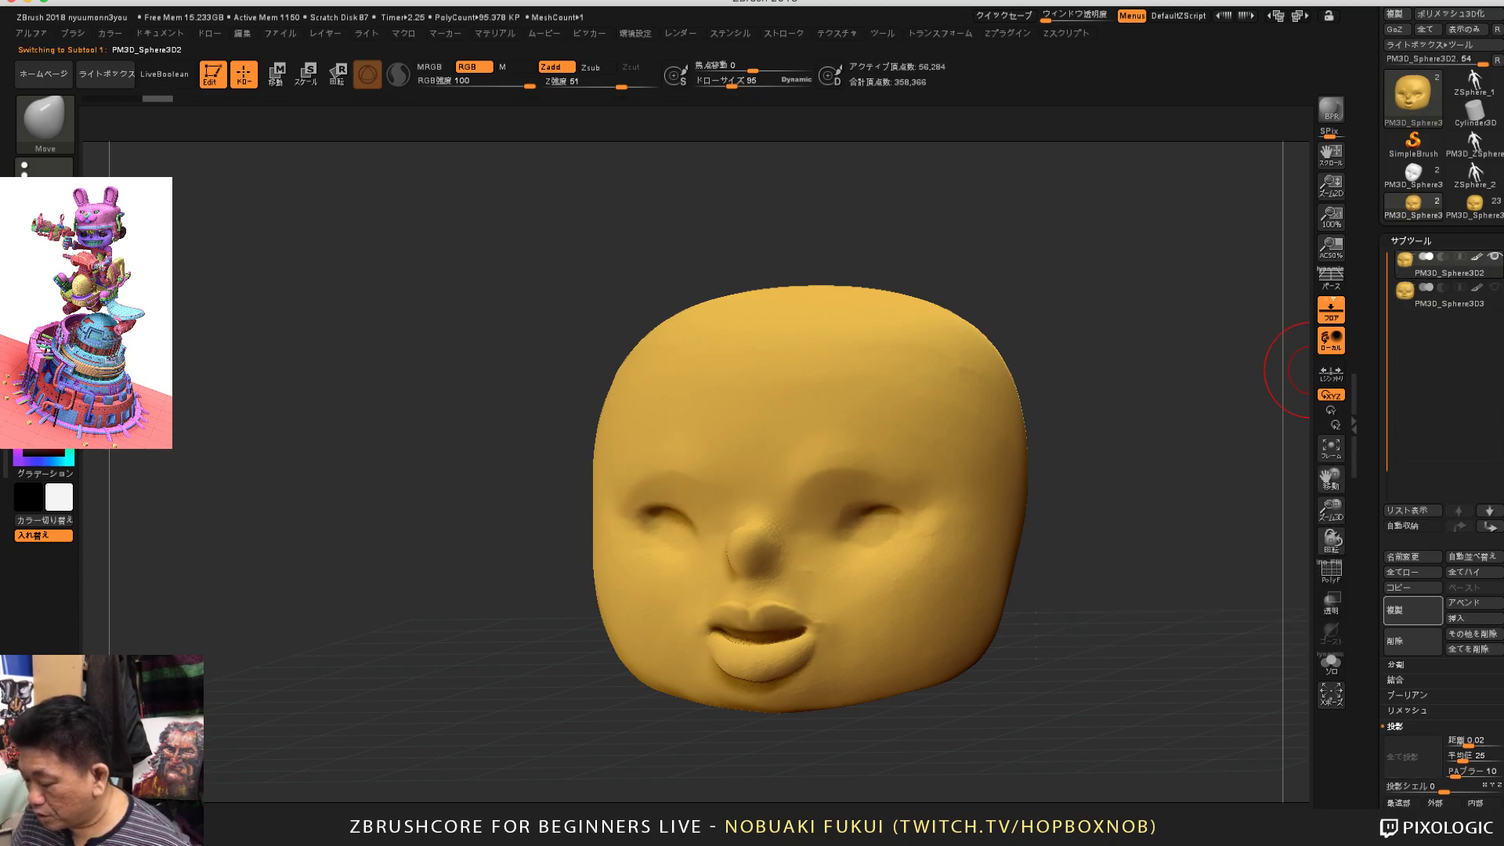
pyautogui.moveTo(1151, 510); pyautogui.dragTo(1153, 540)
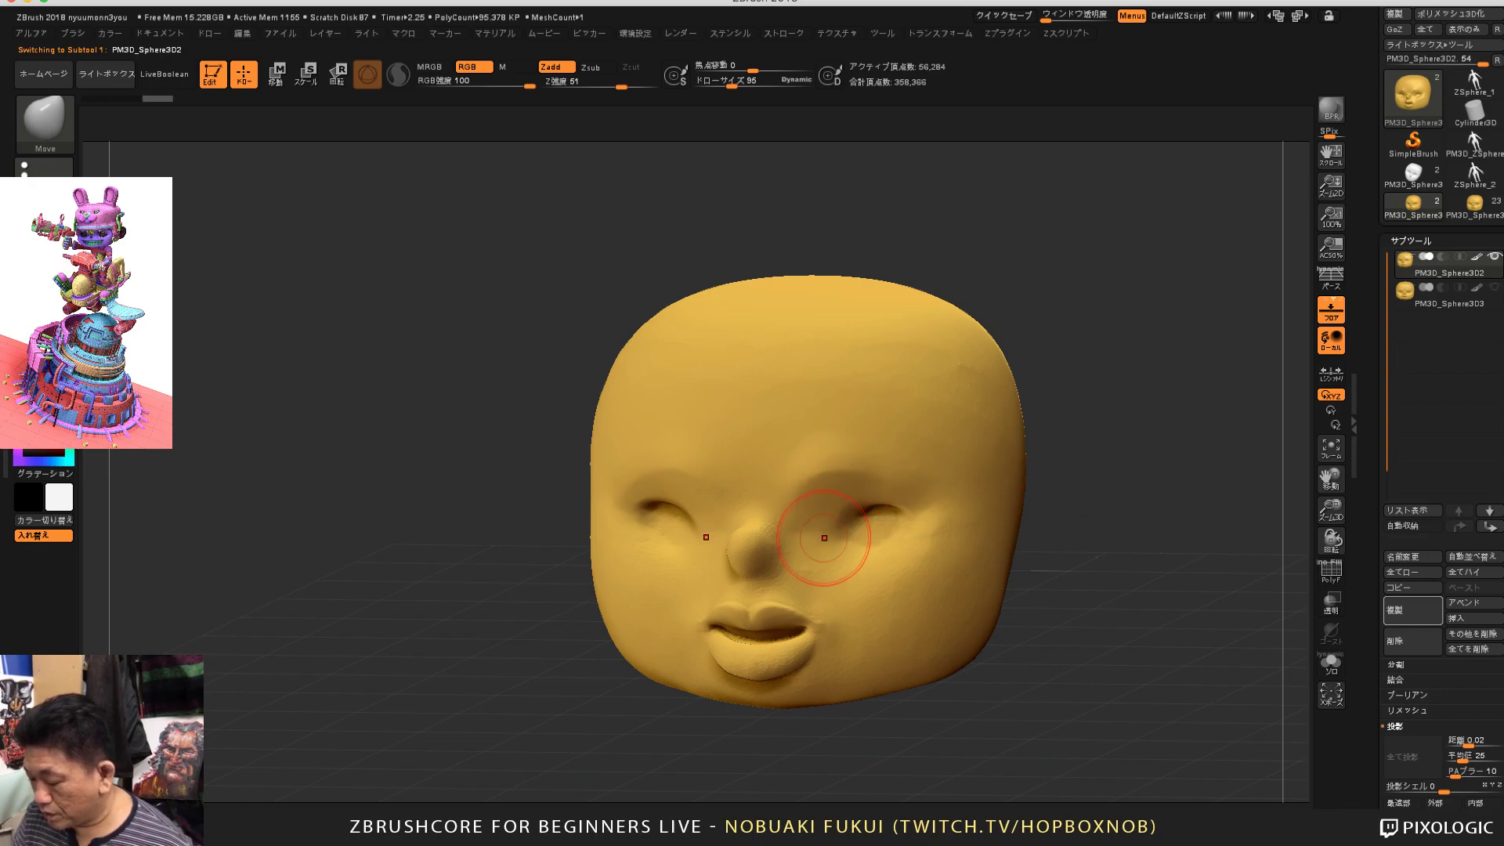
pyautogui.moveTo(1155, 509); pyautogui.dragTo(1139, 511)
pyautogui.moveTo(1207, 517); pyautogui.dragTo(1068, 480, button='right')
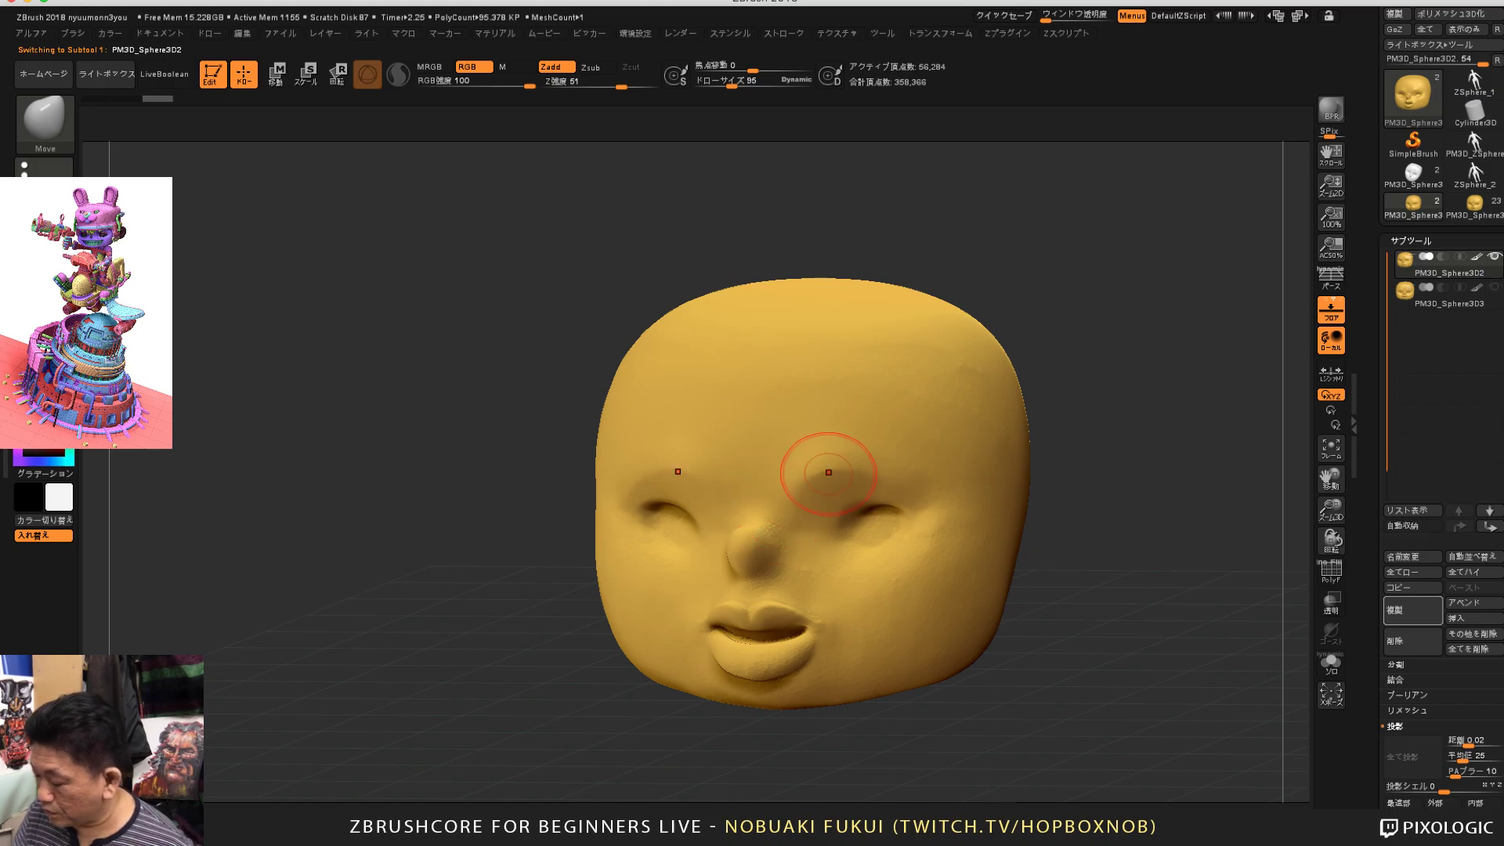
pyautogui.scroll(-2, 1442, 392)
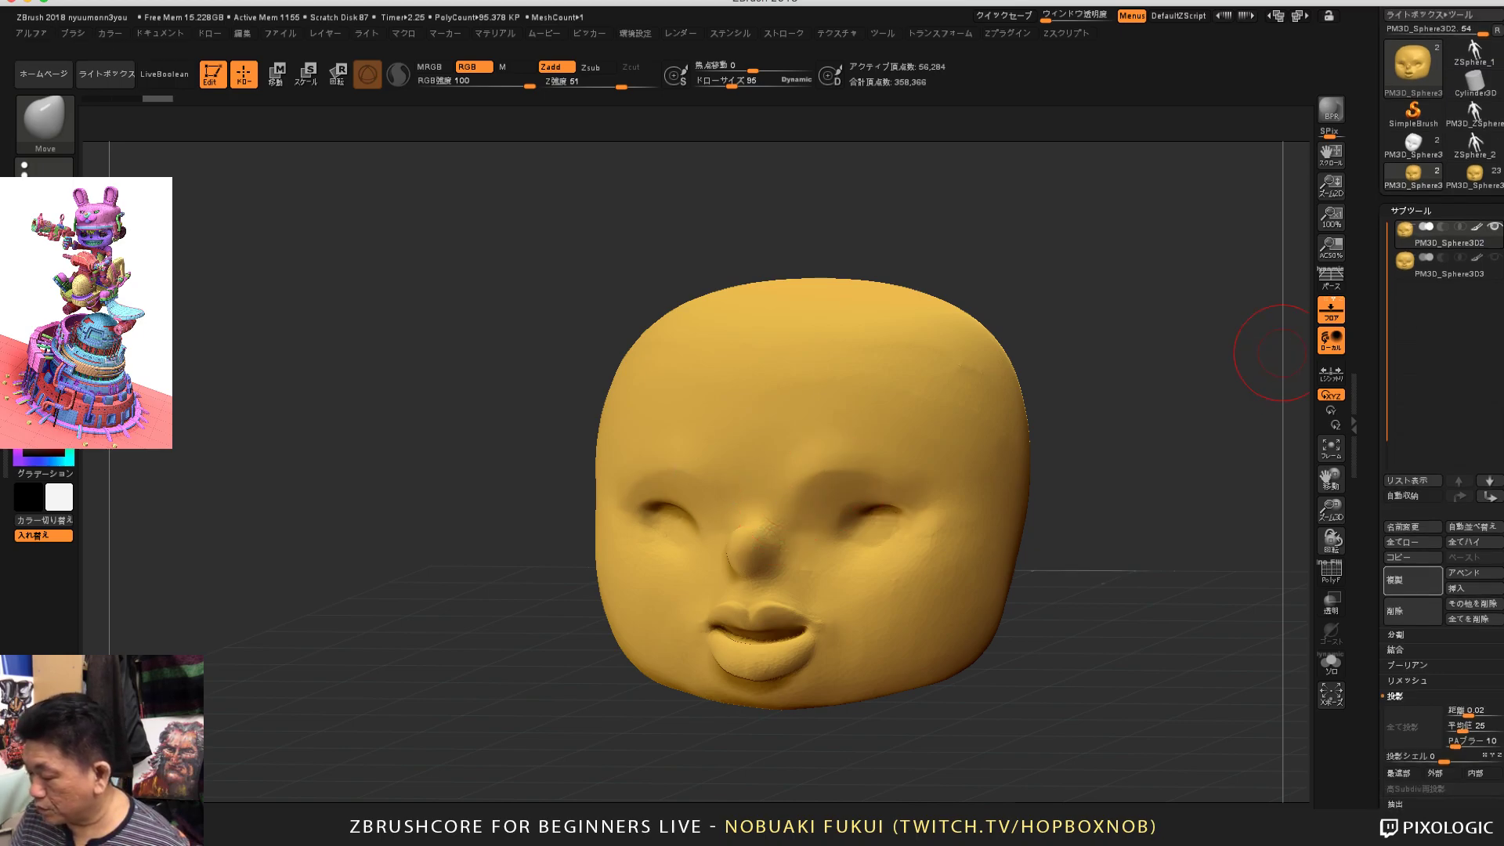
pyautogui.moveTo(1151, 581); pyautogui.dragTo(1155, 554, button='right')
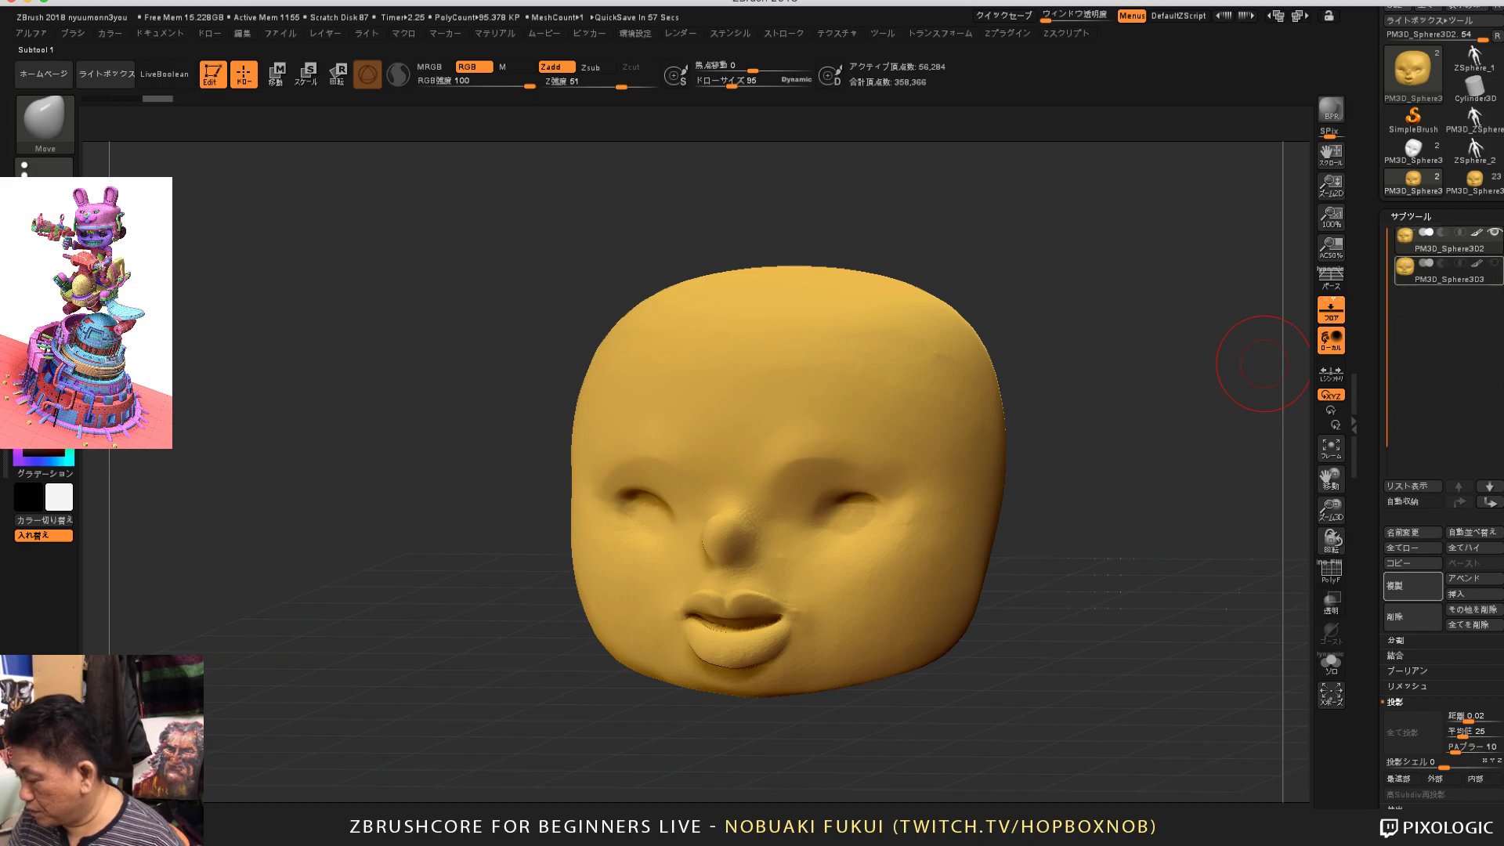
# Step: Delete the reshaped remeshed face subtool, keeping only the original face
pyautogui.click(1450, 270)
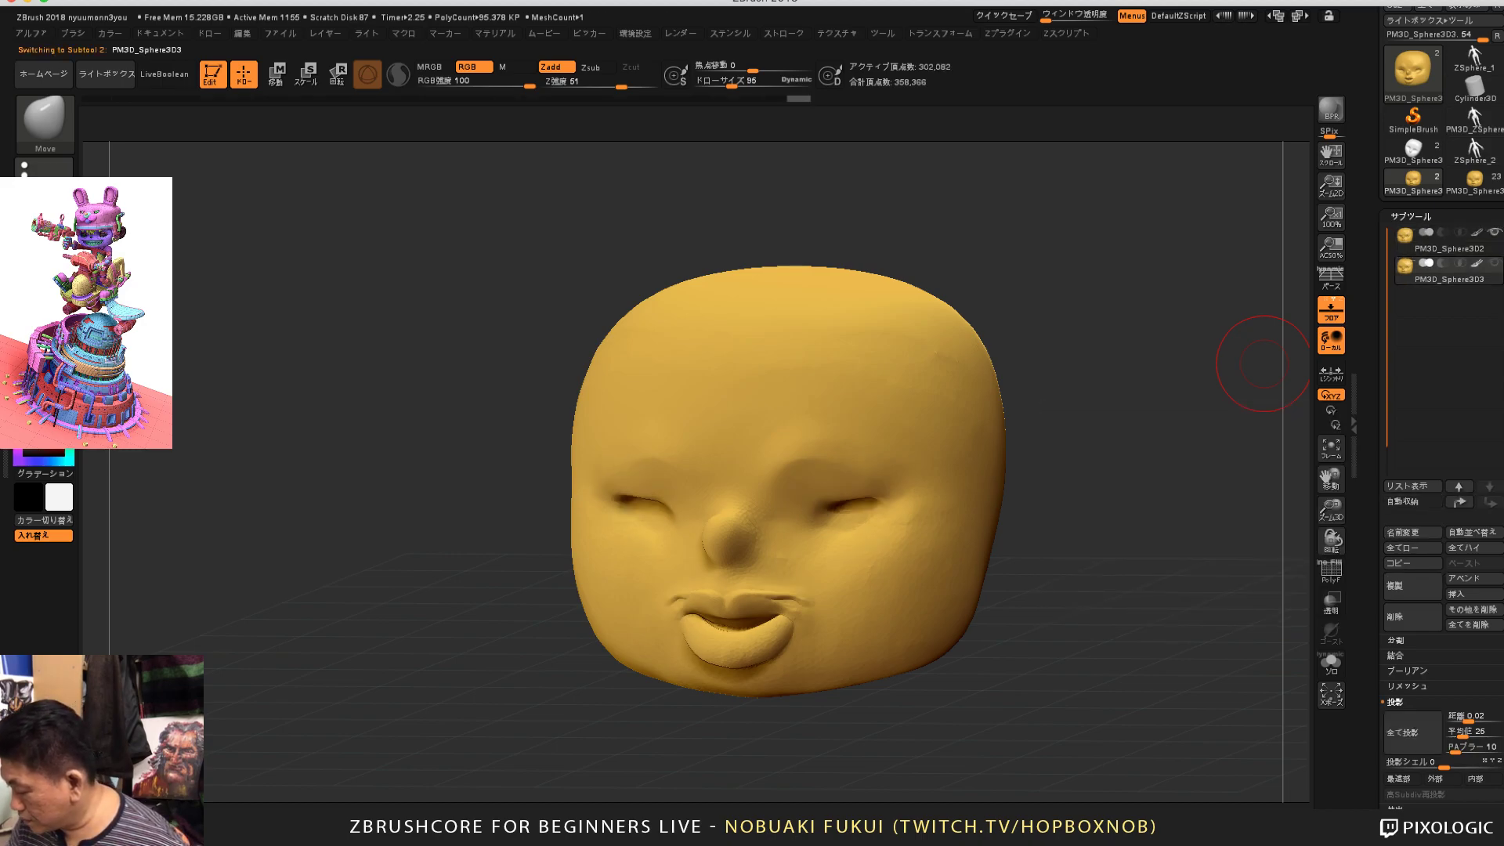
pyautogui.click(1402, 616)
pyautogui.click(1253, 654)
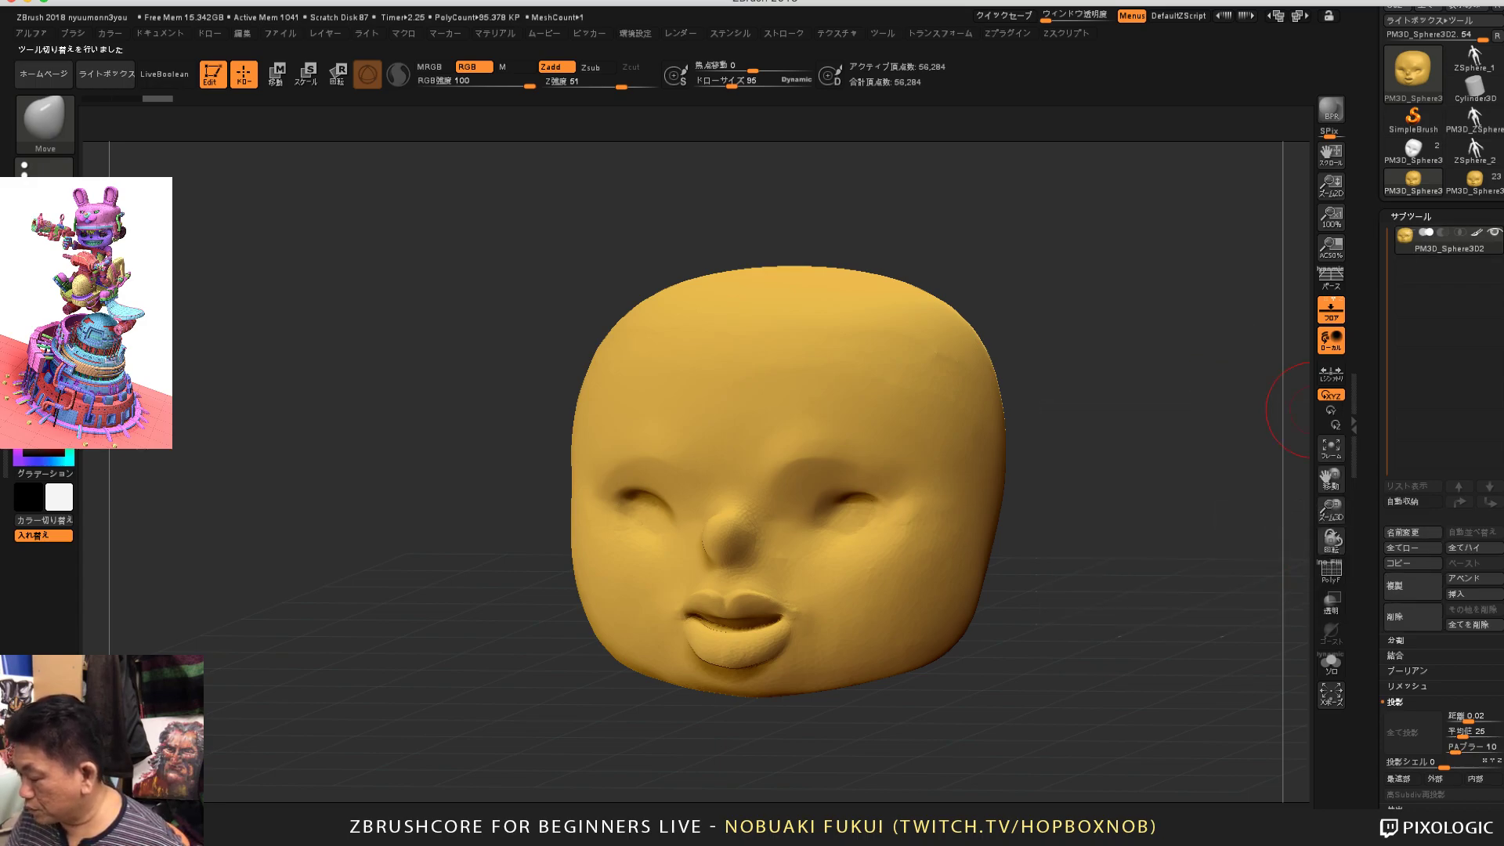
# Step: Duplicate the original face subtool and hide the original so only the copy is shown
pyautogui.scroll(-4, 1442, 423)
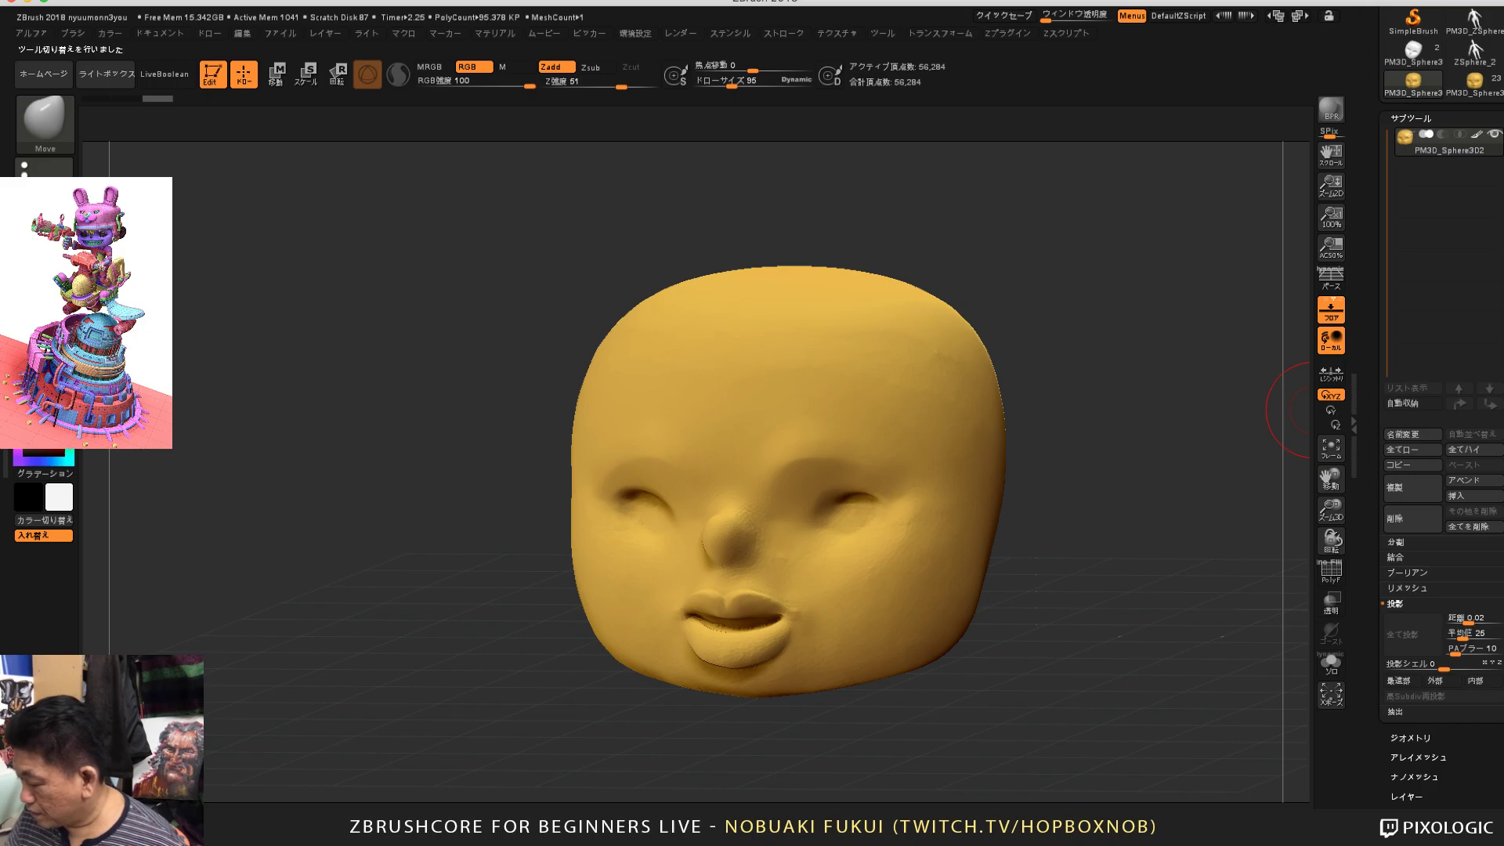
pyautogui.click(1413, 488)
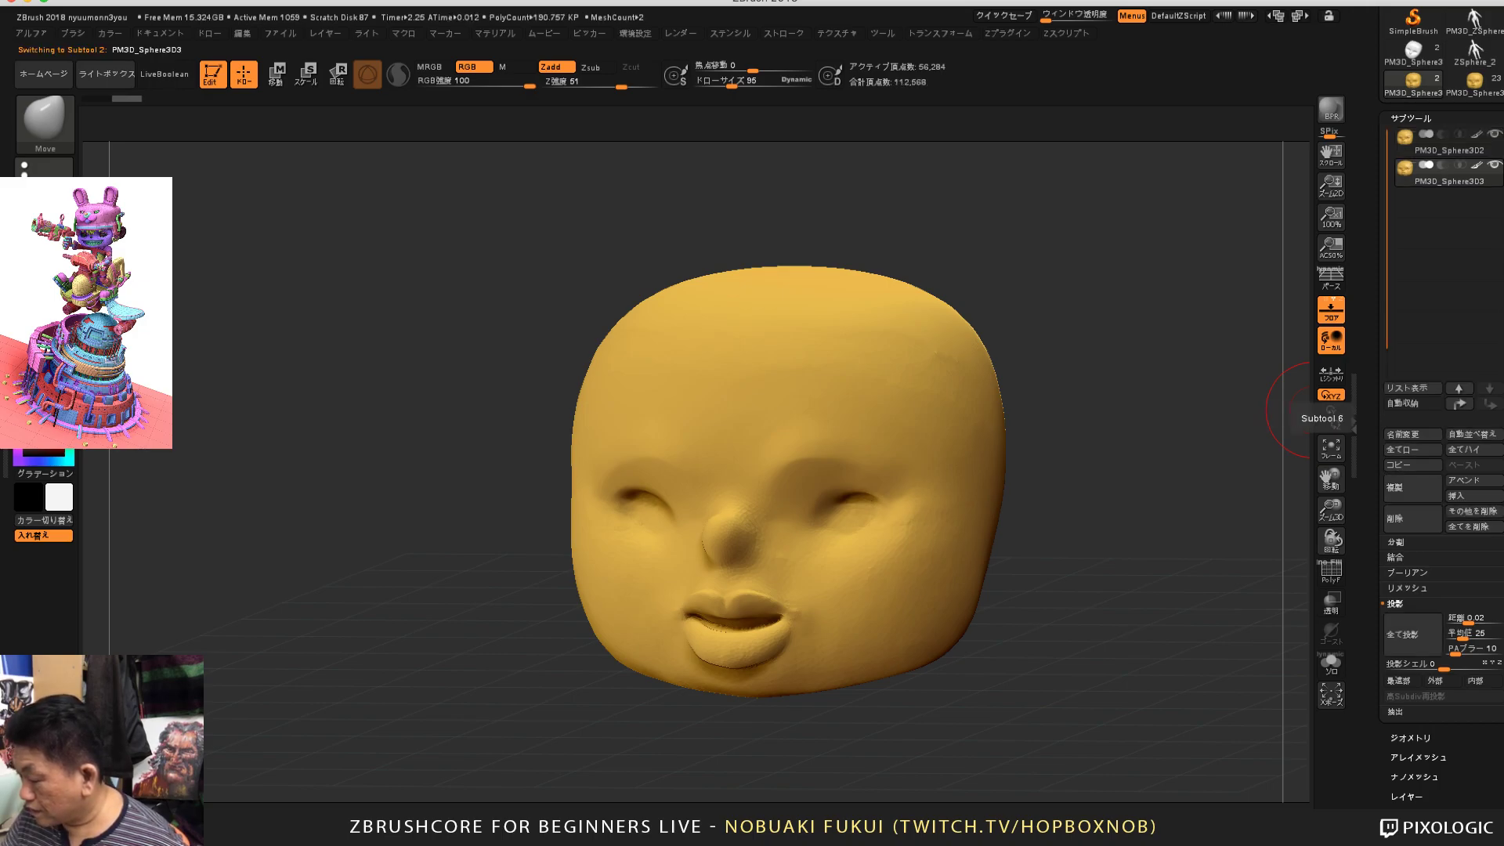
pyautogui.scroll(-5, 1441, 470)
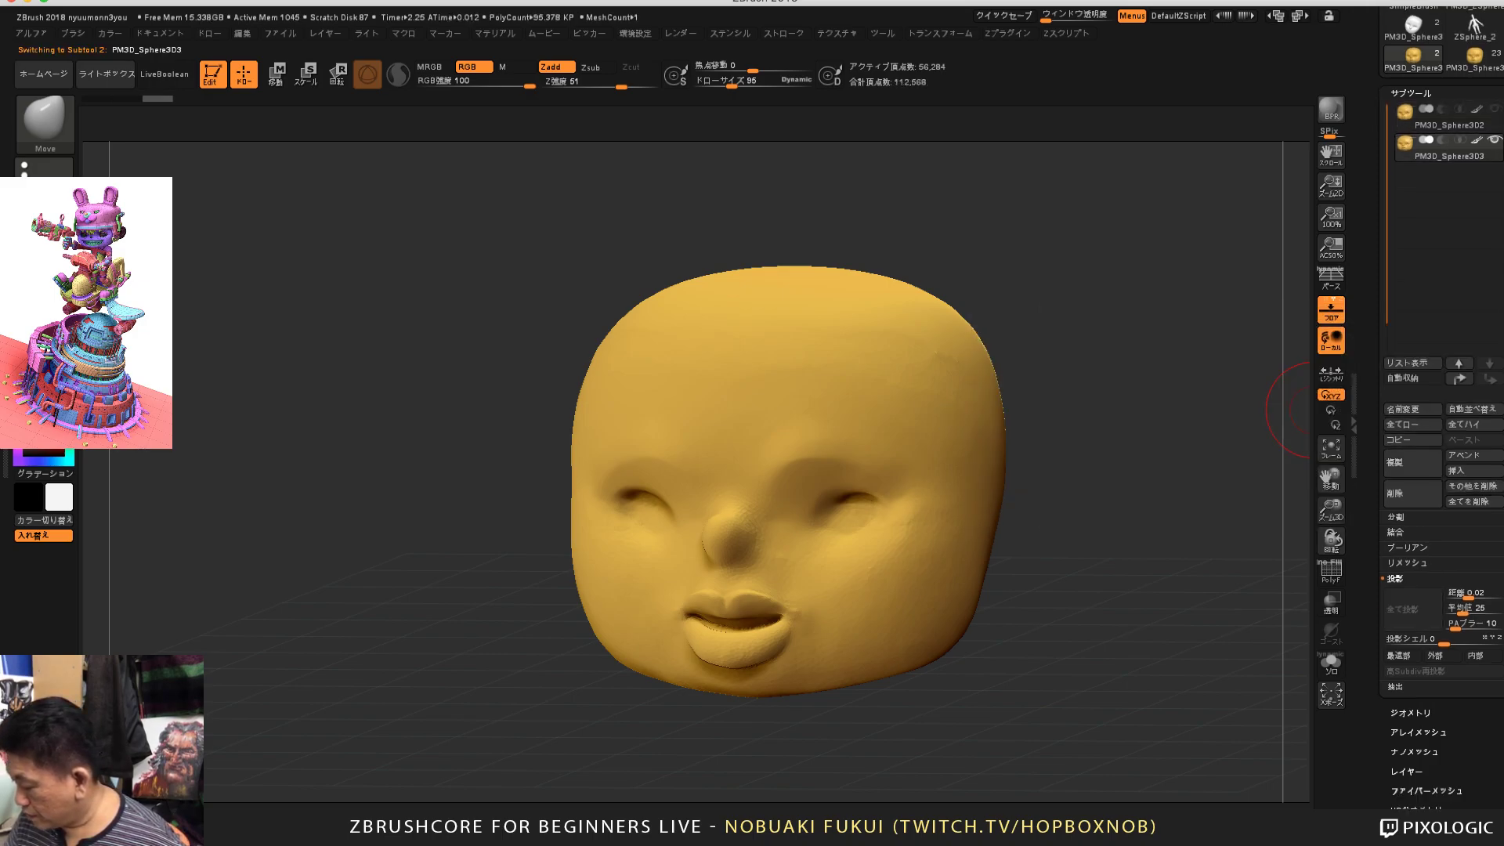
# Step: Remesh the duplicated face with ZRemesher at a target polygon count of 0.2
pyautogui.click(1410, 610)
pyautogui.moveTo(1448, 317); pyautogui.dragTo(1448, 575)
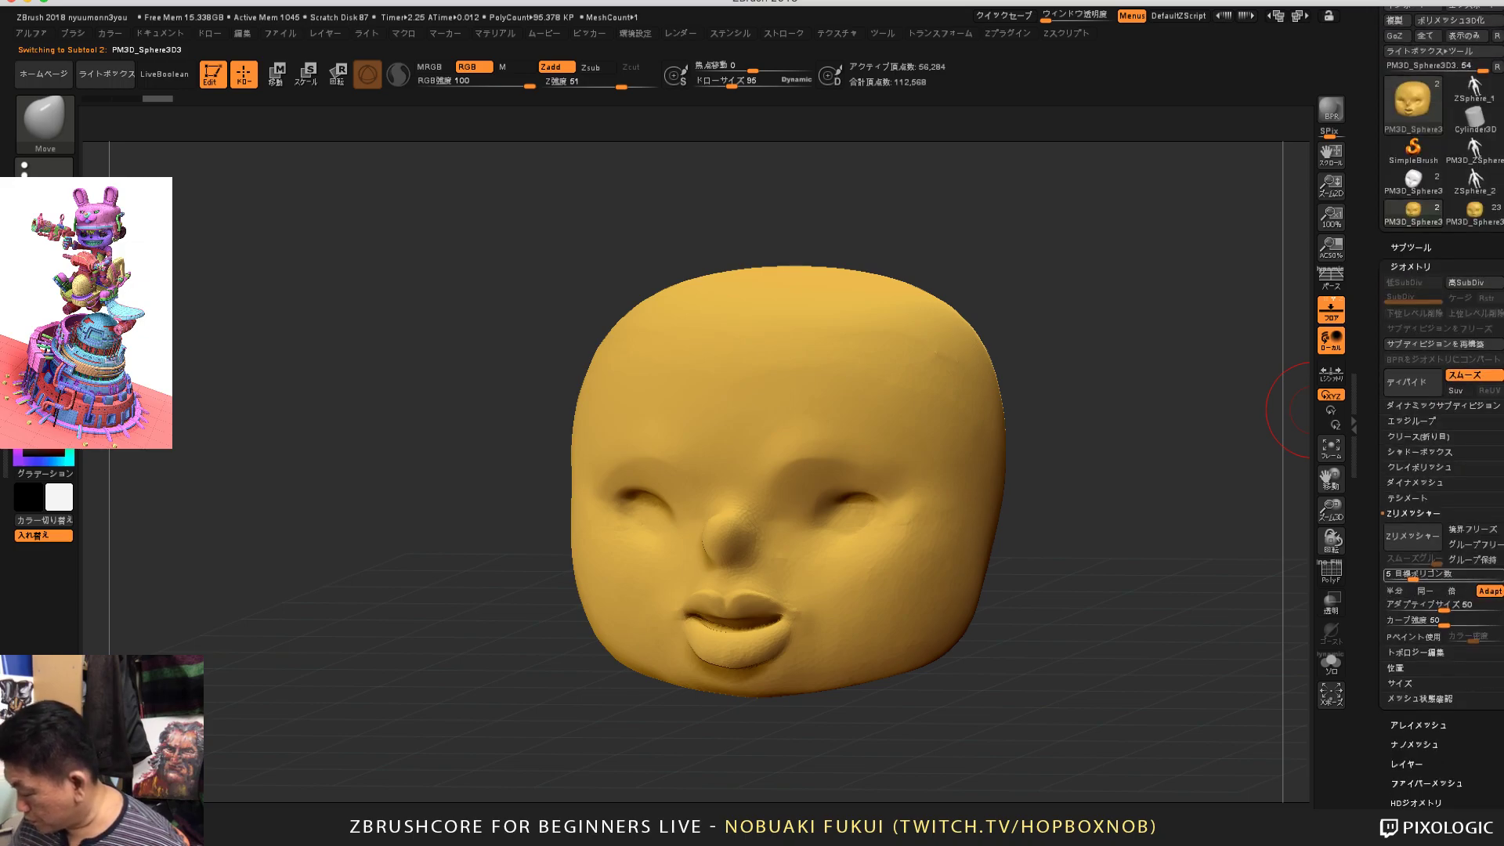
pyautogui.click(1408, 576)
pyautogui.write('0.1')
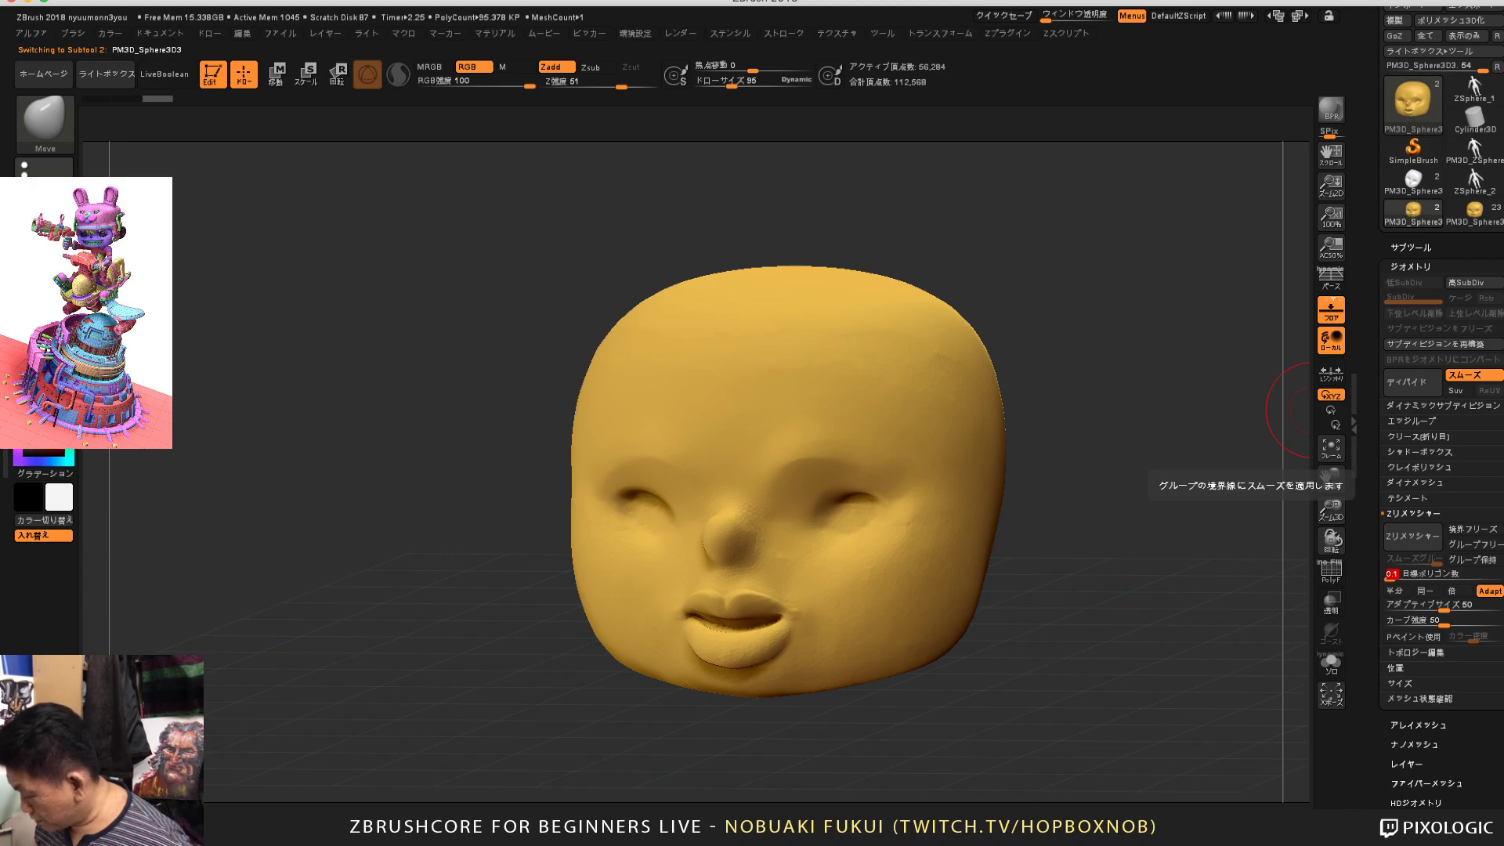
pyautogui.write('3')
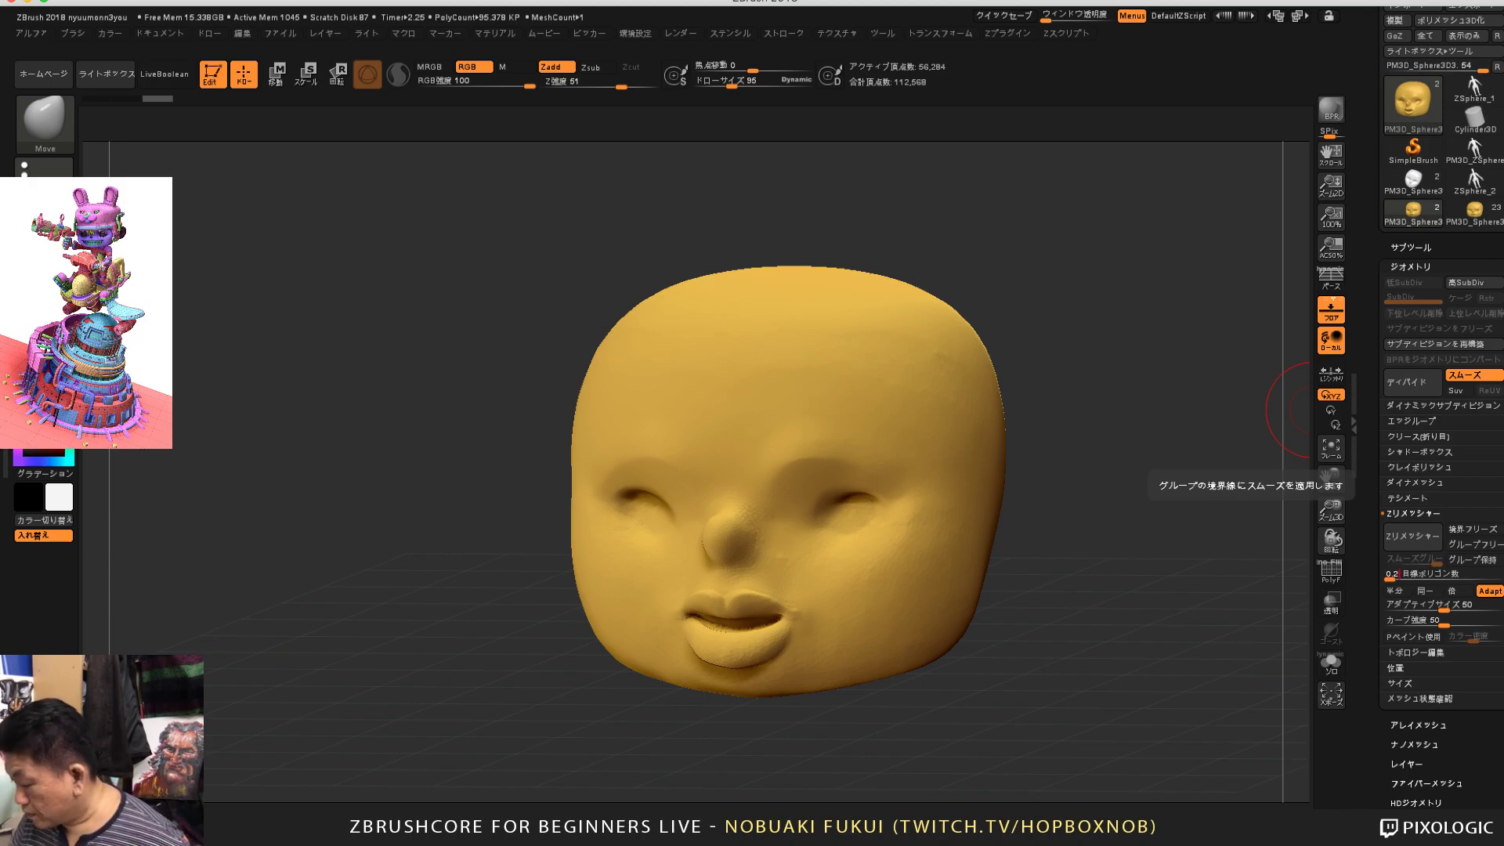
pyautogui.click(1418, 536)
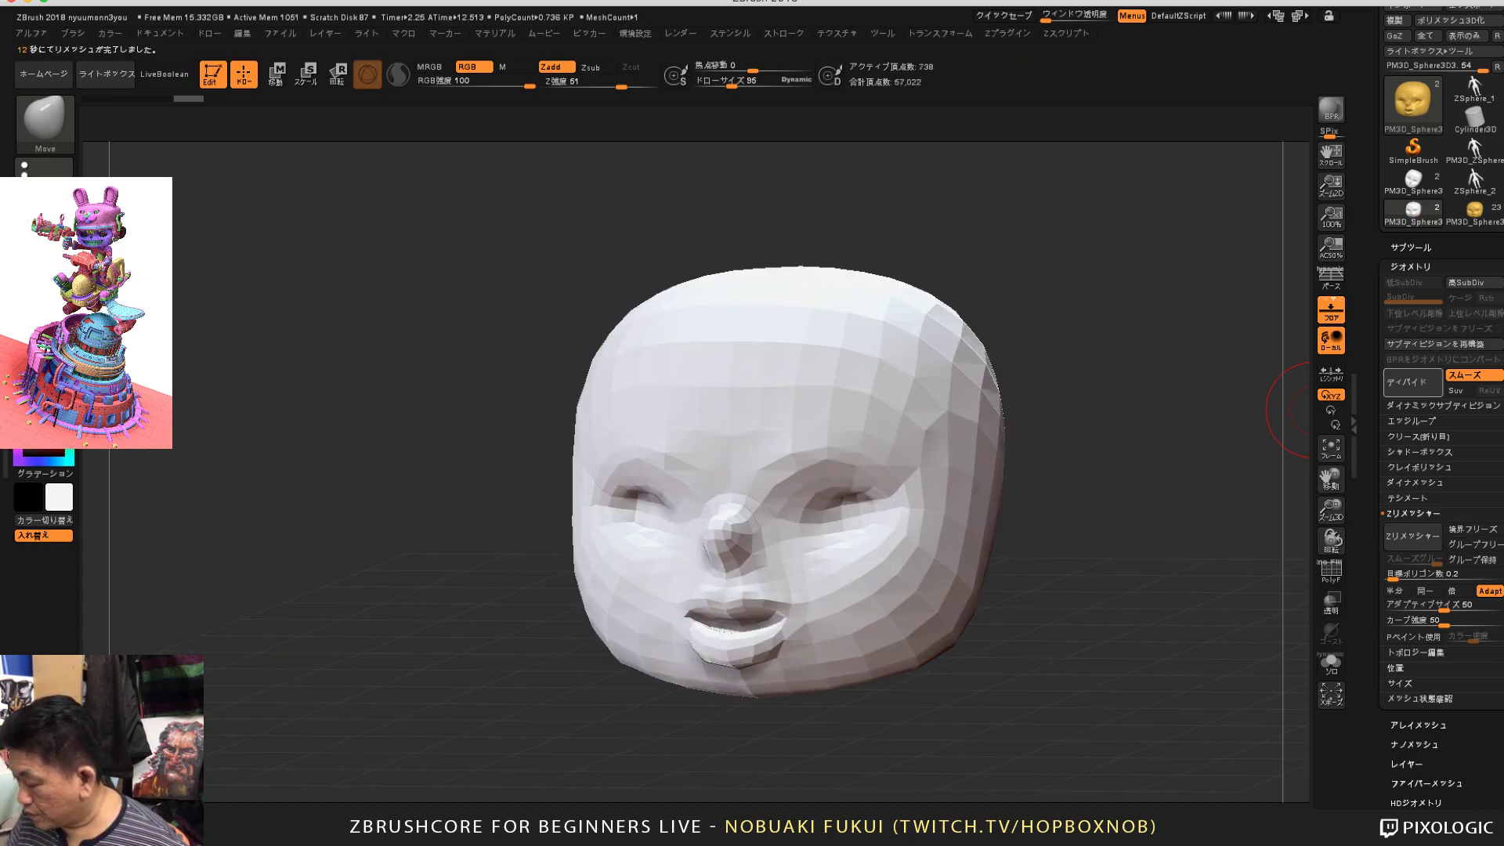
# Step: Divide the remeshed face with smoothing up to subdivision level 5
pyautogui.click(1413, 383)
pyautogui.click(1413, 383)
pyautogui.click(1412, 382)
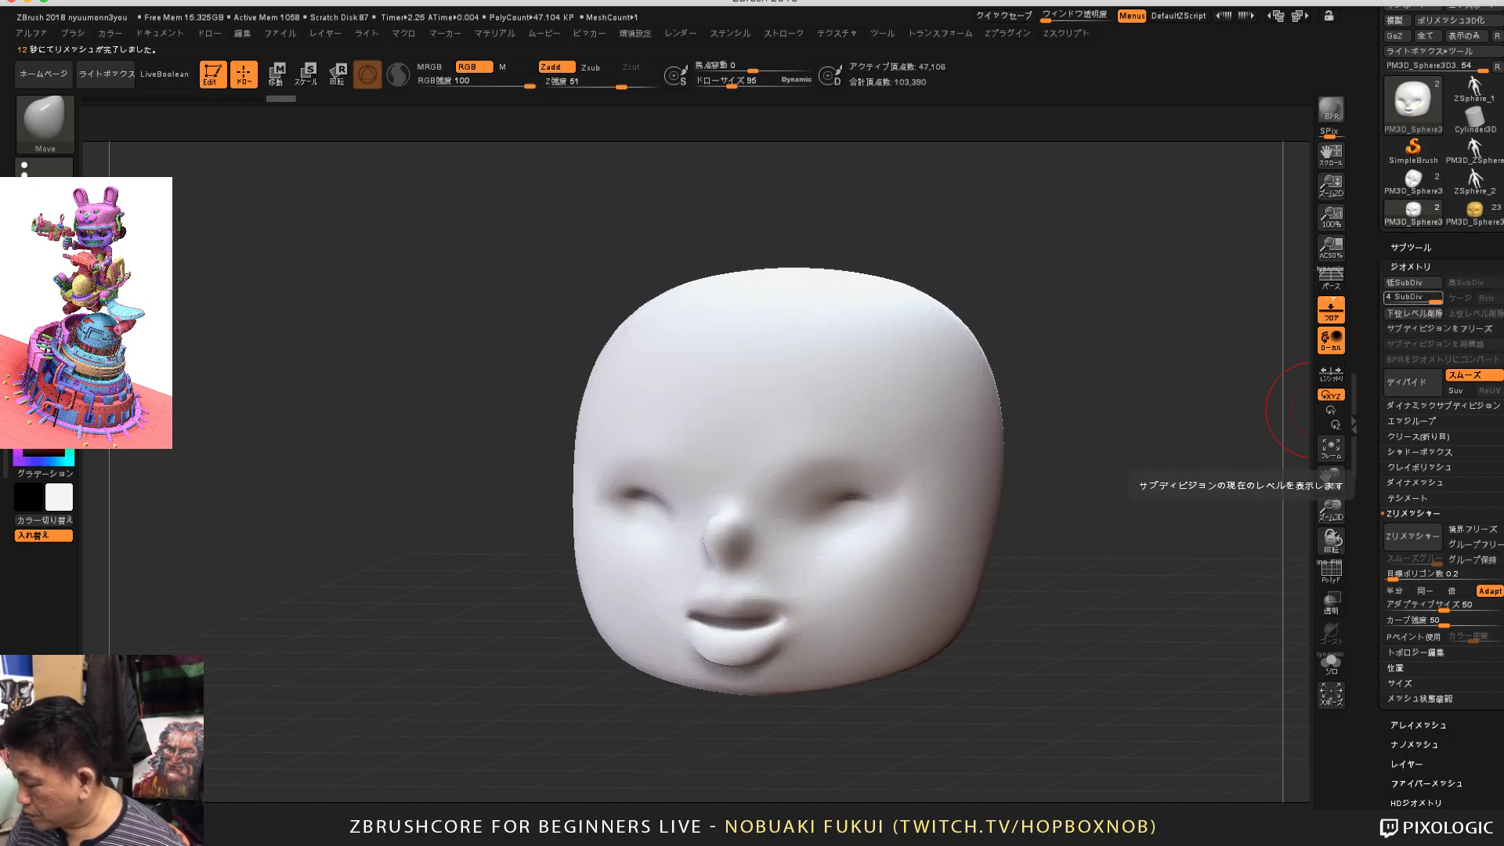
pyautogui.hotkey('ctrl', 'd')
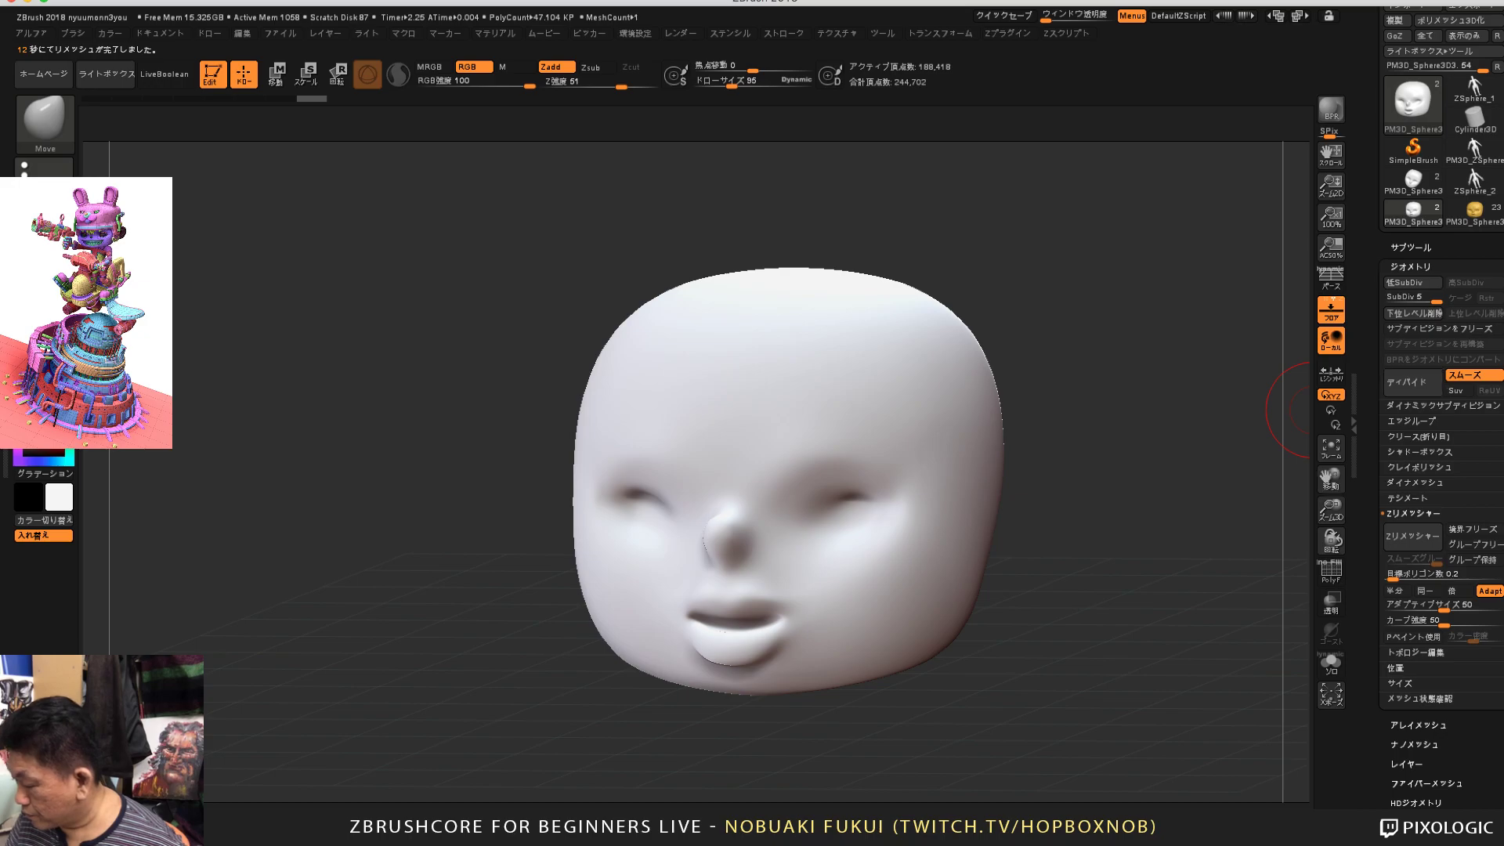
# Step: Show the original face together with the subdivided remesh, keeping the remesh as the active subtool for projection
pyautogui.click(1411, 247)
pyautogui.moveTo(1449, 301)
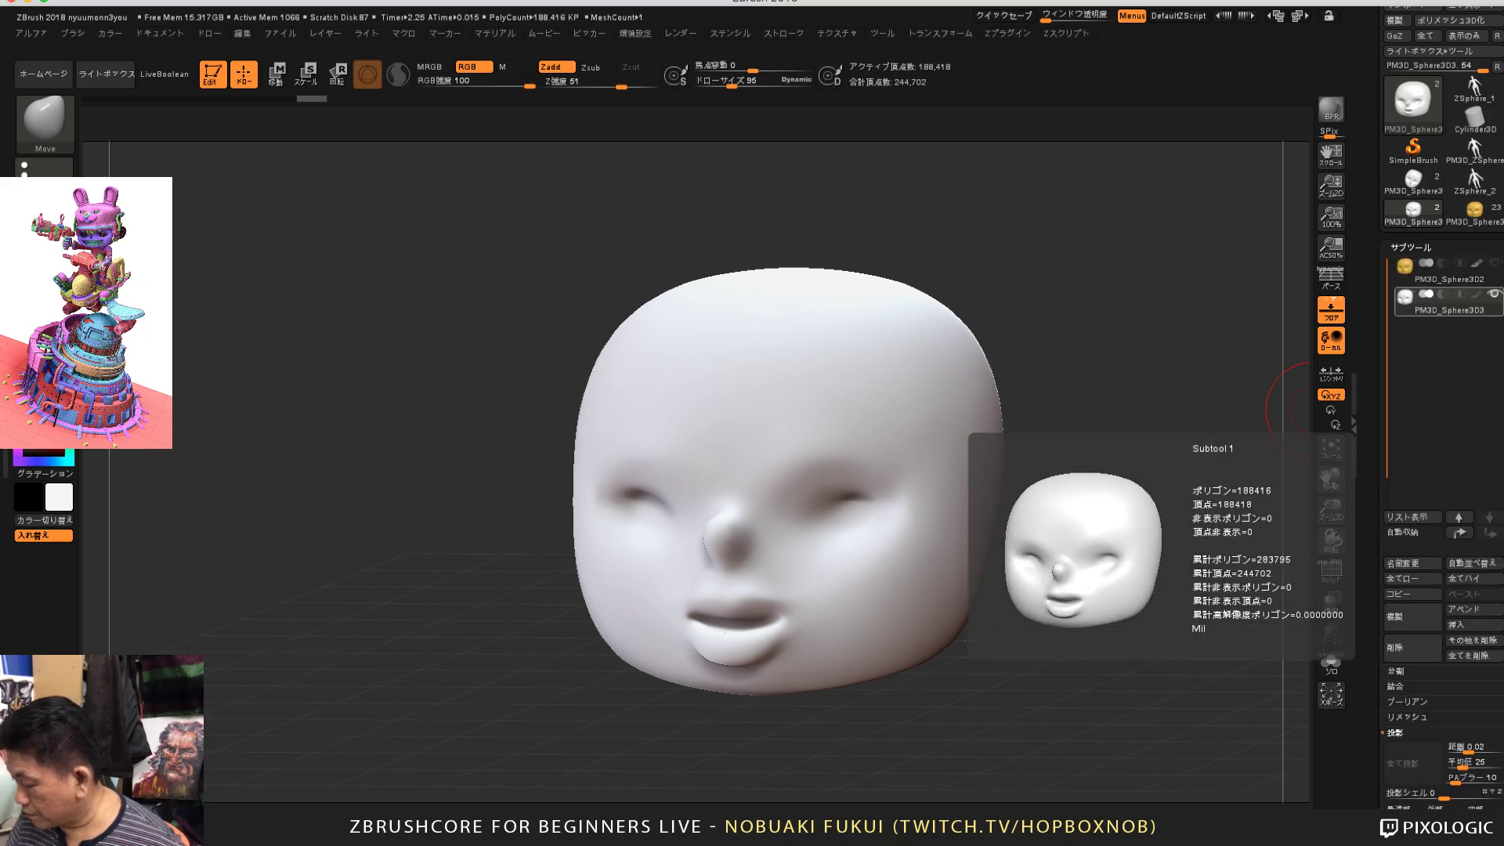
pyautogui.moveTo(1434, 270)
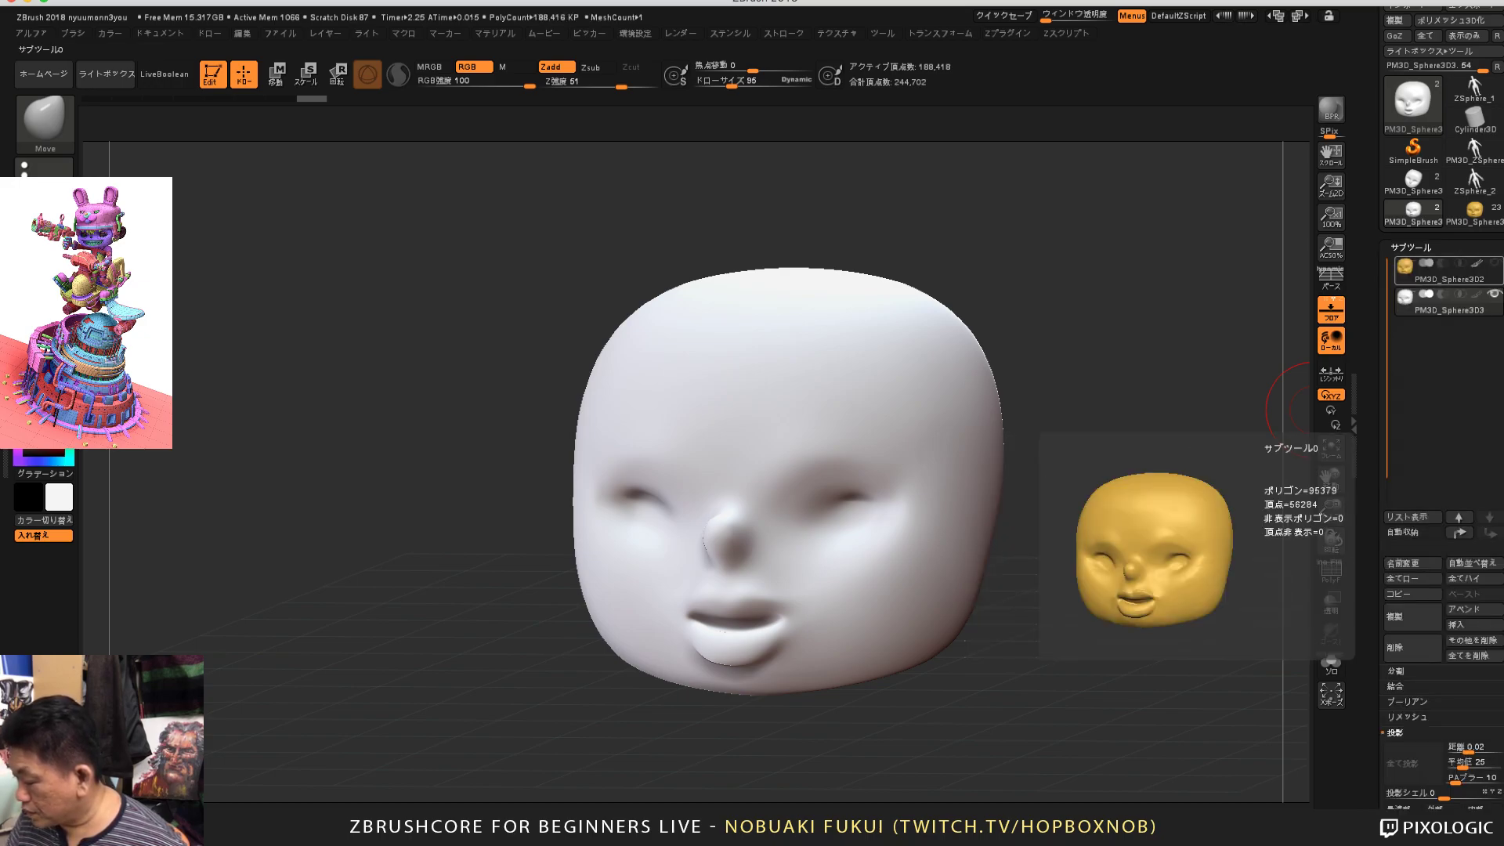
pyautogui.click(1494, 263)
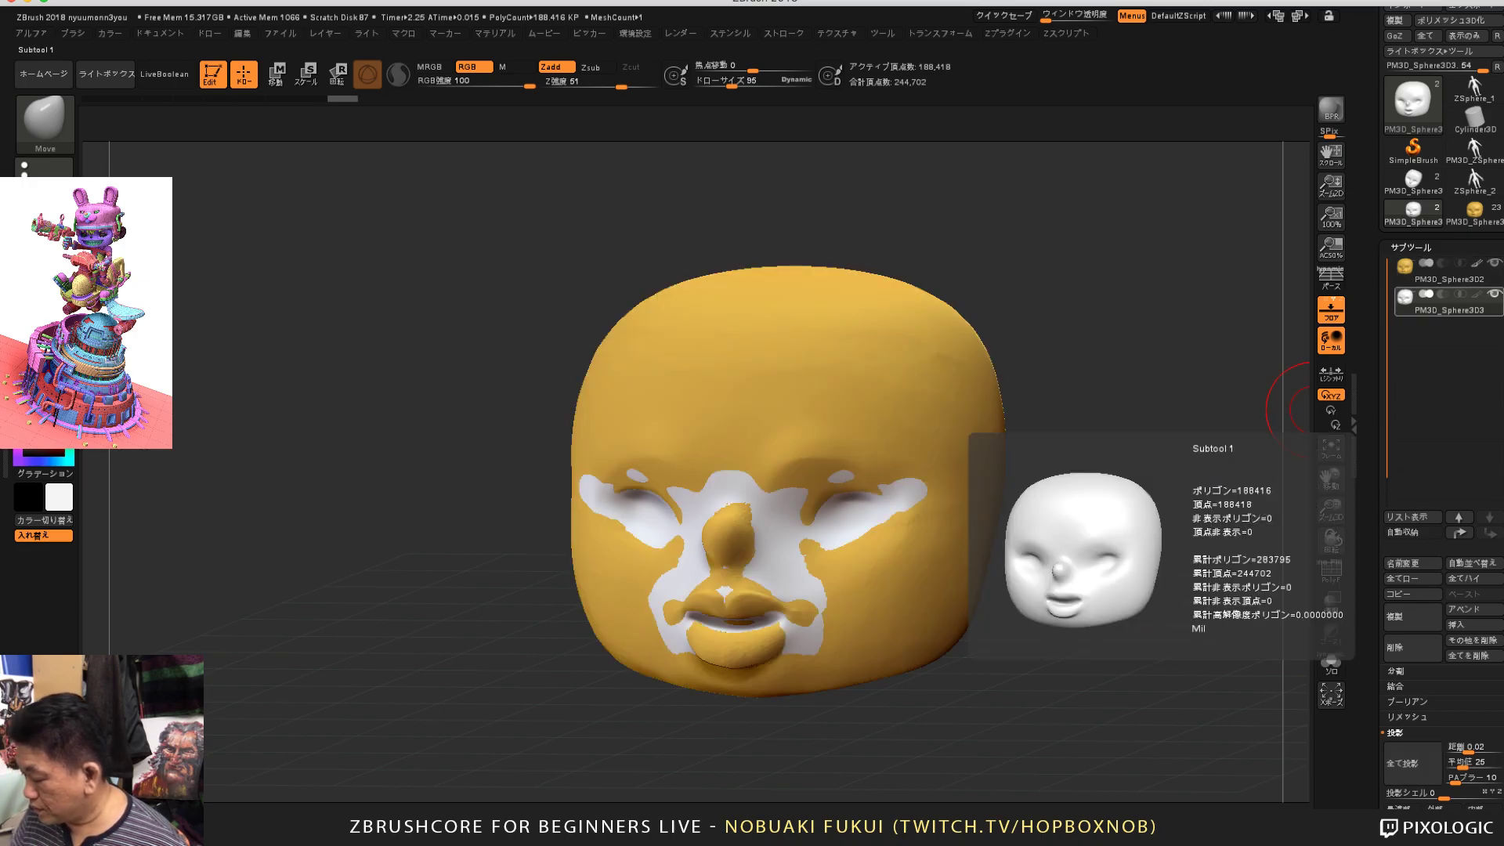
pyautogui.scroll(-2, 1410, 682)
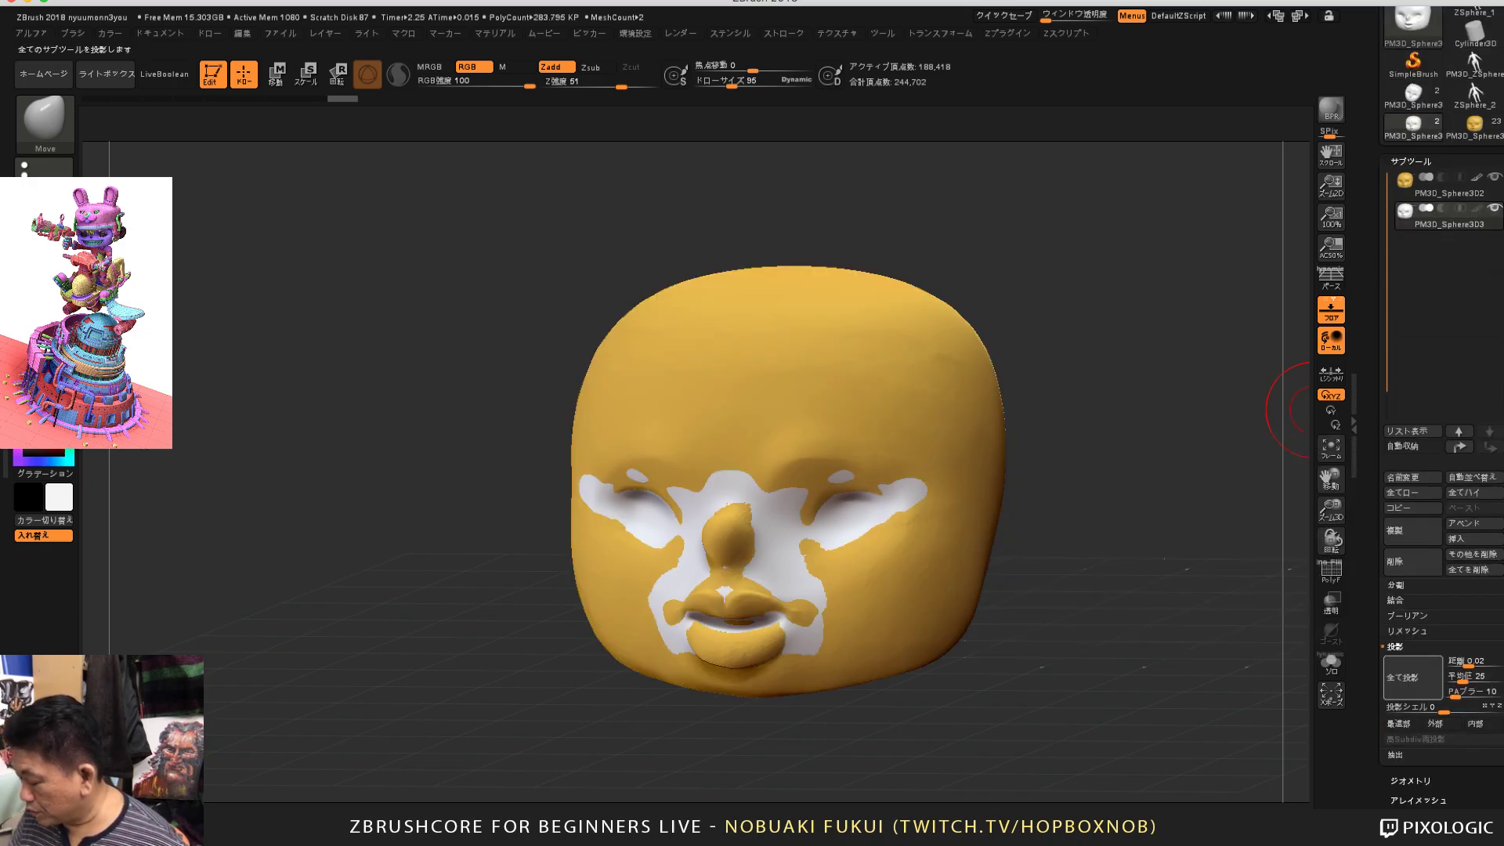
pyautogui.scroll(-4, 1411, 674)
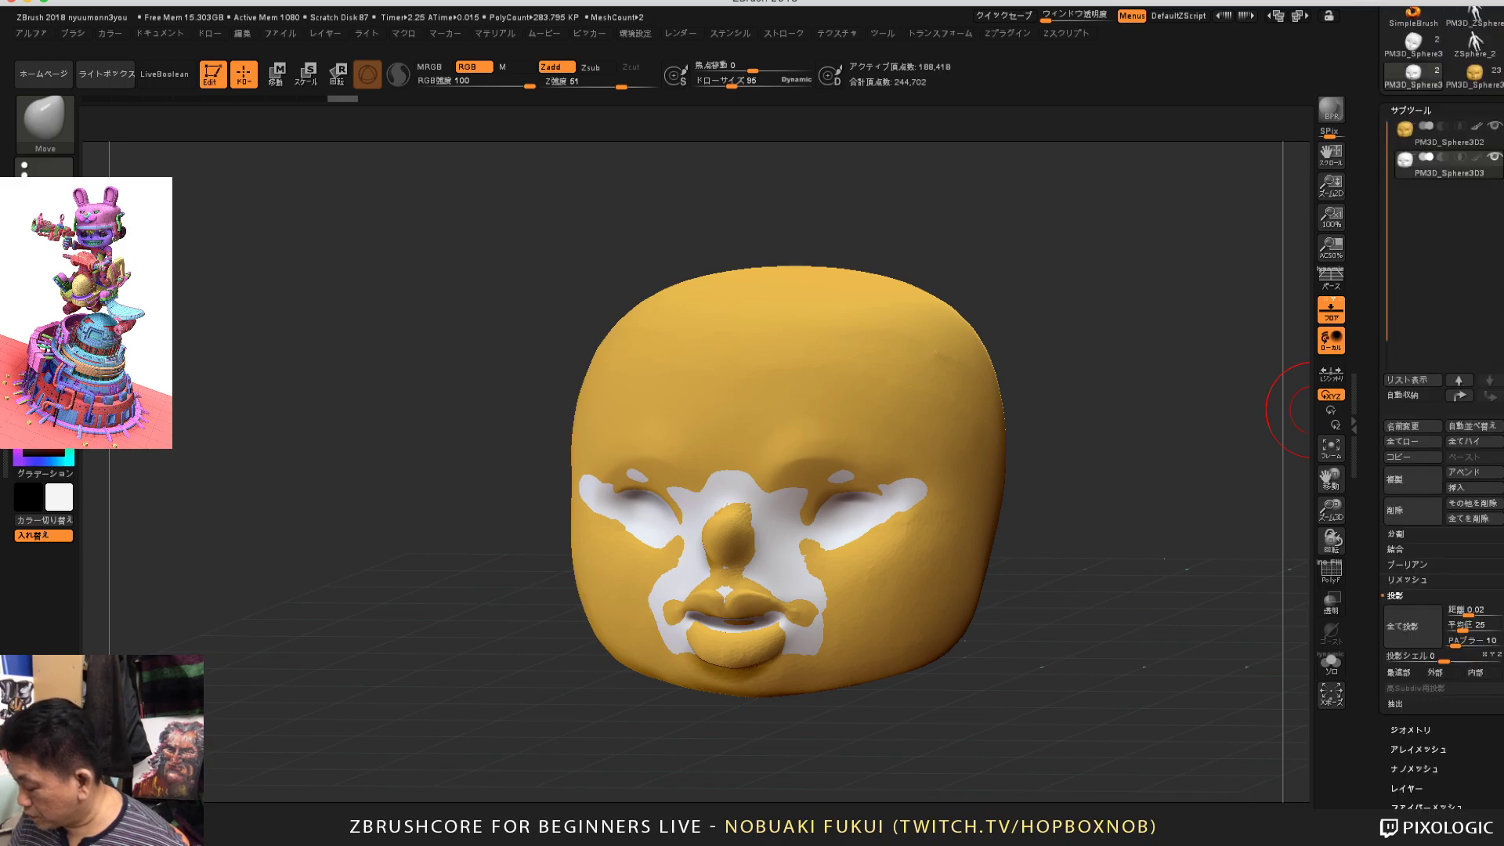
# Step: Try projecting the original face's shape and polypaint onto the remesh at subdivision level 1
pyautogui.click(1411, 631)
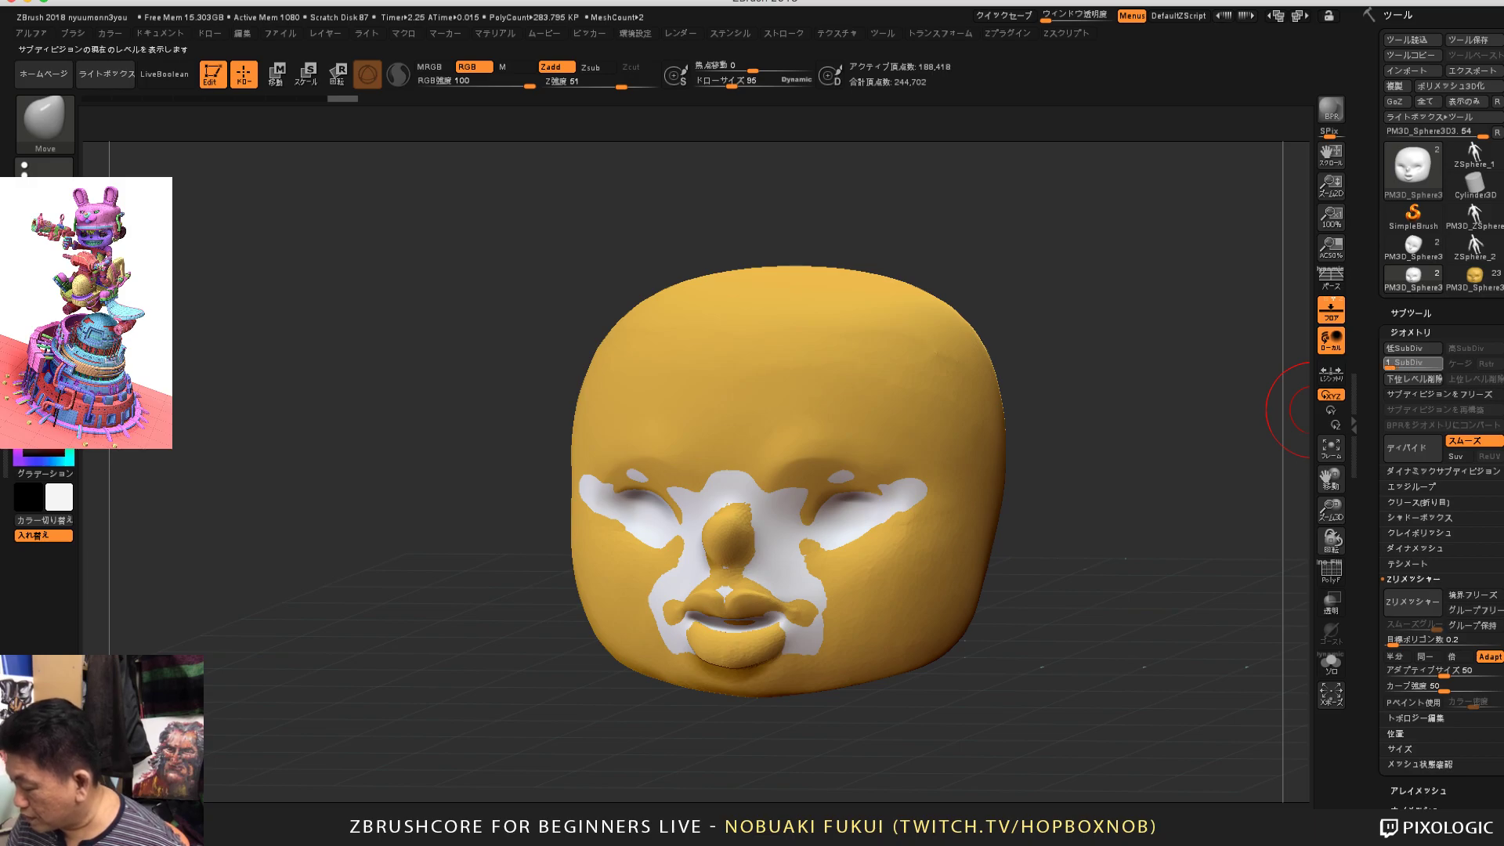
pyautogui.click(1412, 348)
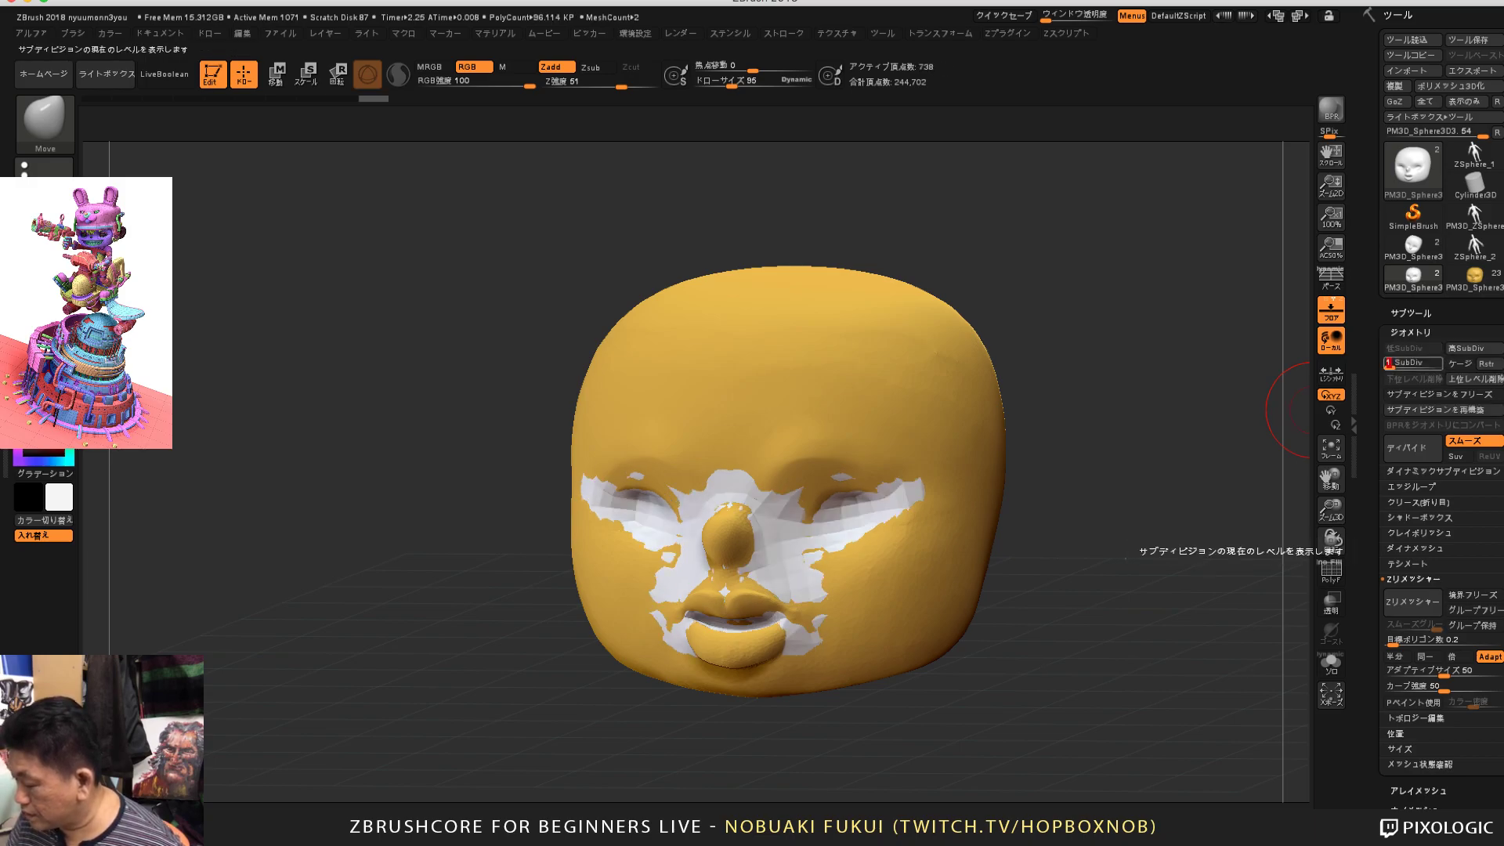
pyautogui.click(1411, 313)
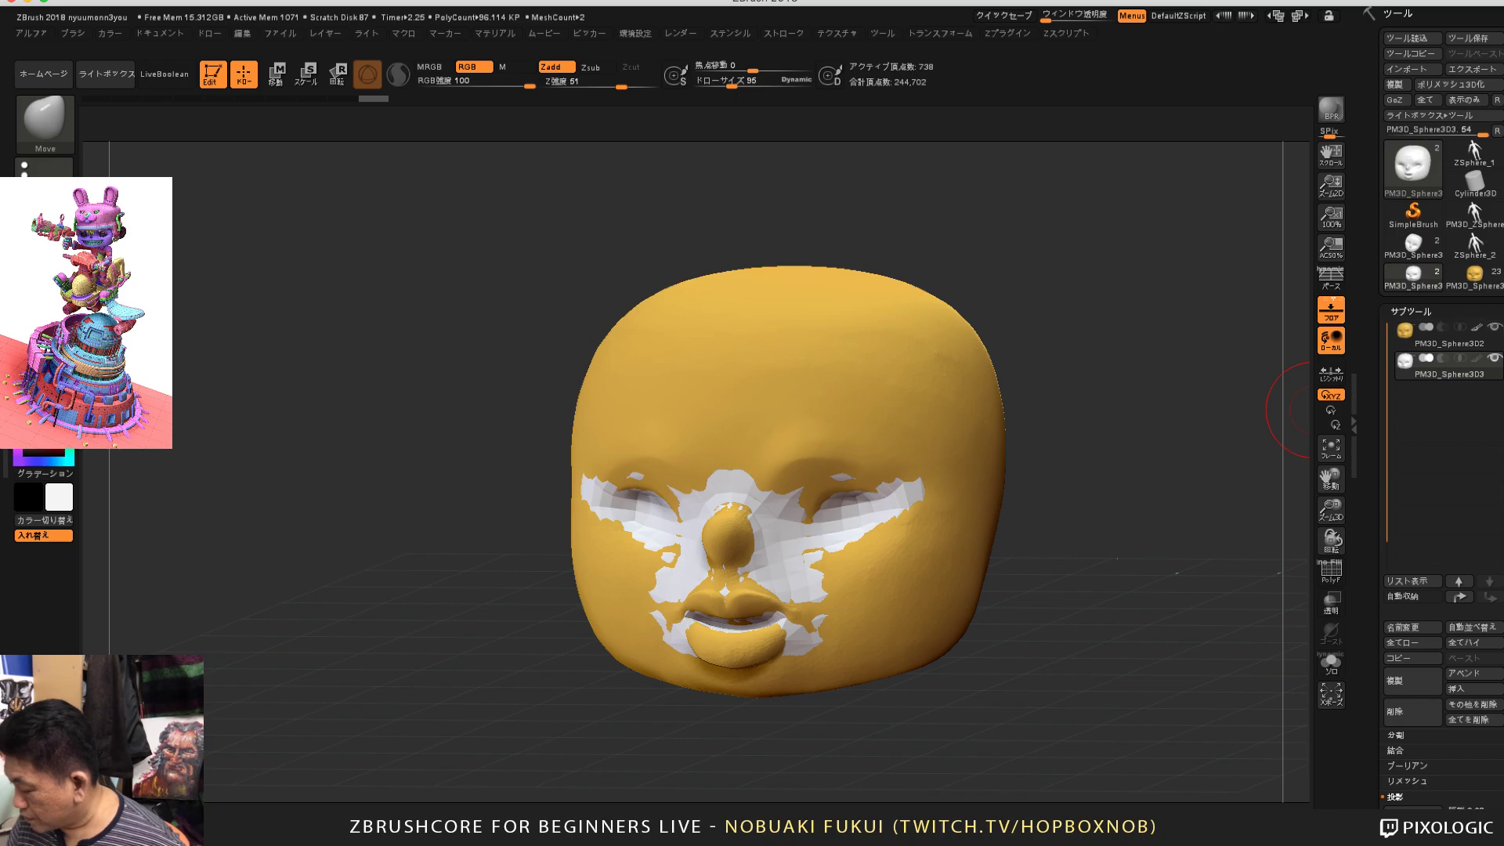
pyautogui.moveTo(1446, 502); pyautogui.dragTo(1445, 239)
pyautogui.click(1404, 567)
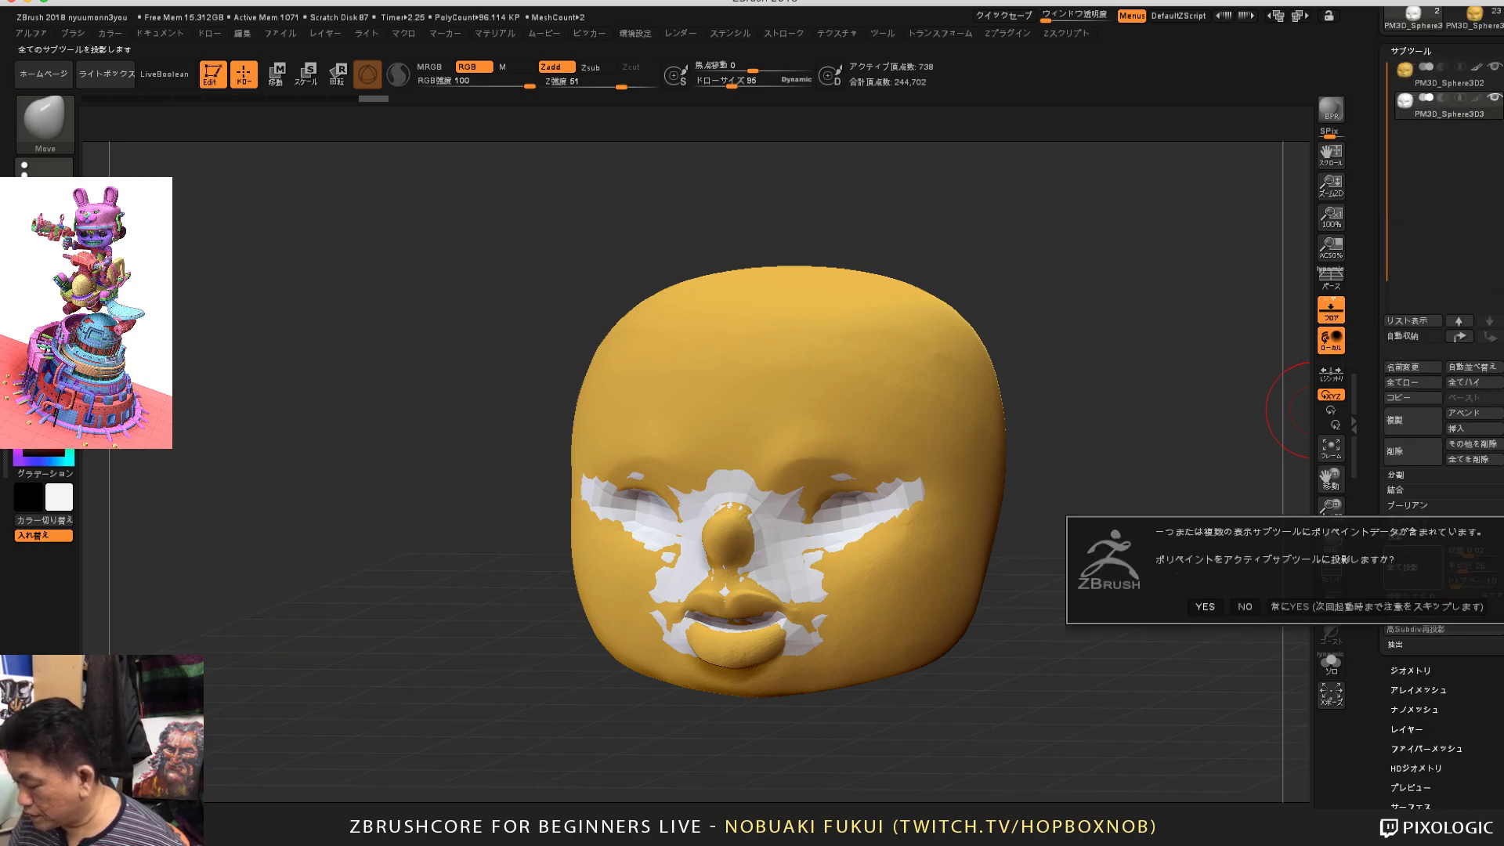
pyautogui.click(1205, 606)
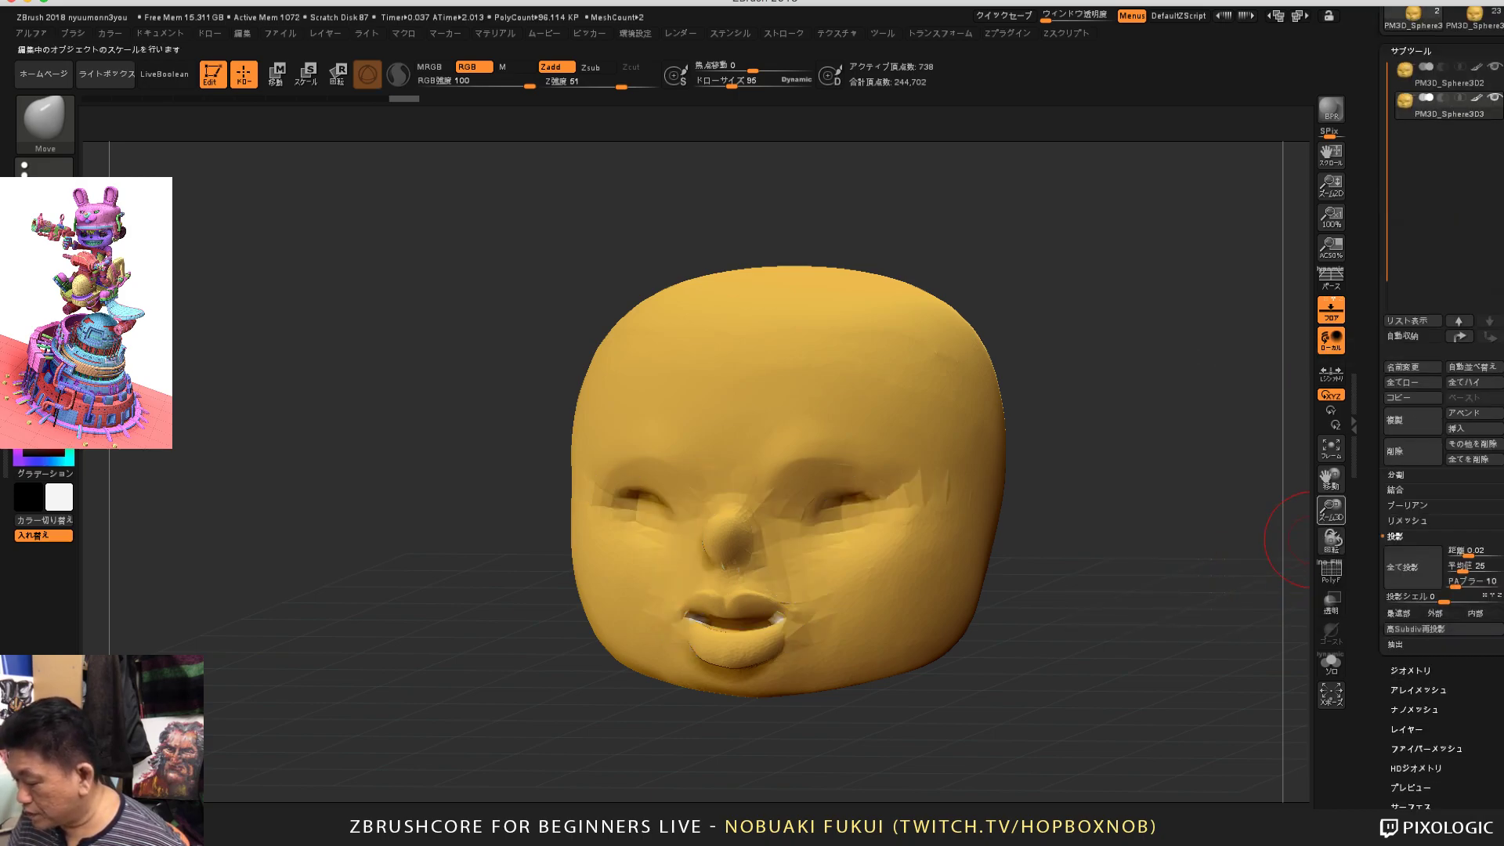
# Step: Undo the level 1 projection and return the remesh to subdivision level 5
pyautogui.hotkey('ctrl', 'z')
pyautogui.hotkey('ctrl', 'z')
pyautogui.hotkey('ctrl', 'z')
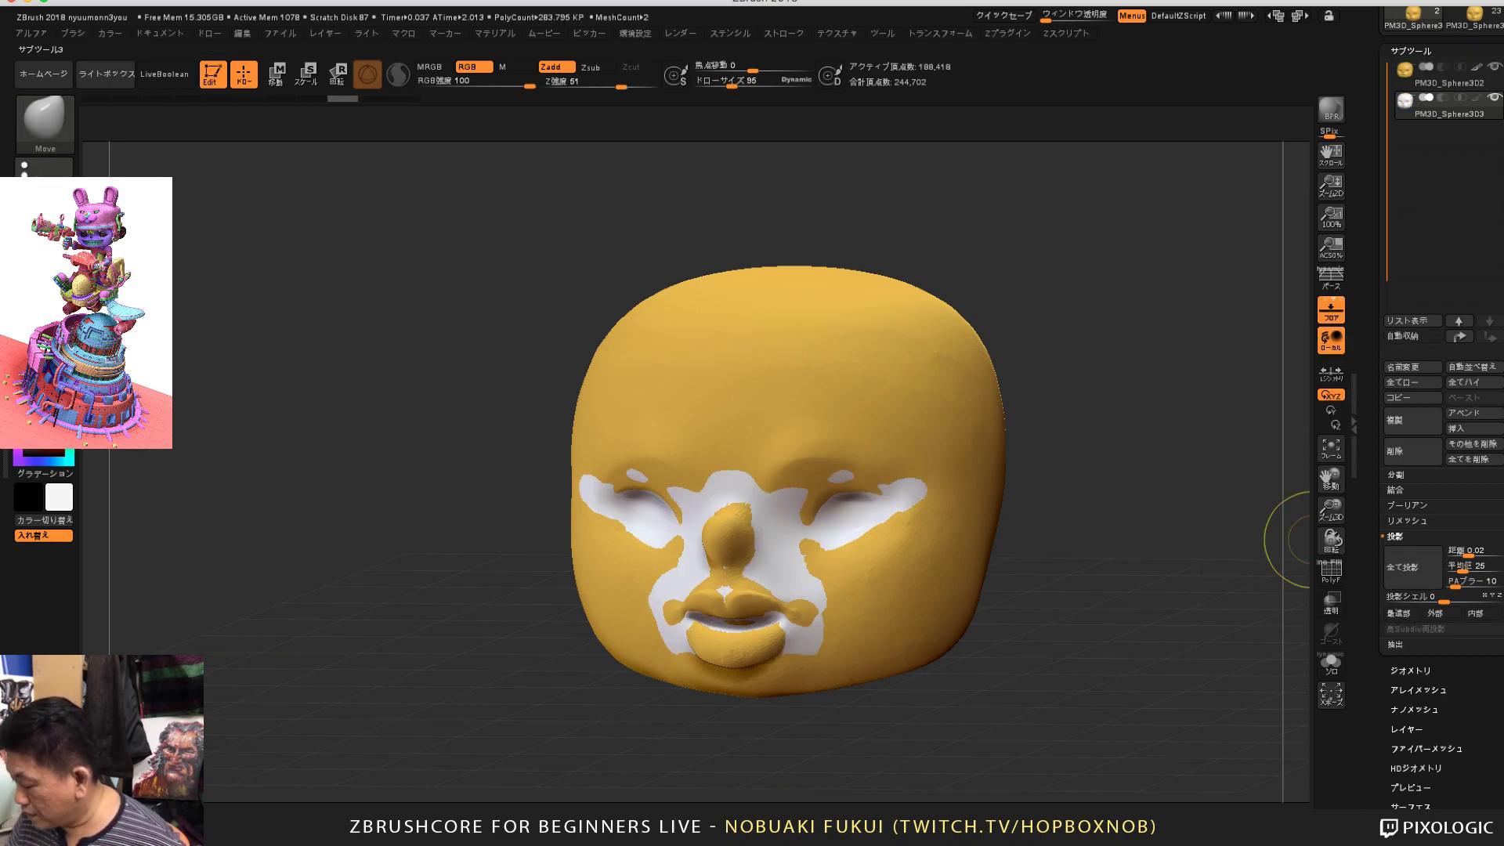
# Step: Project the original face's detail and polypaint onto the remesh at subdivision level 5
pyautogui.click(1411, 671)
pyautogui.moveTo(1375, 470); pyautogui.dragTo(1376, 681)
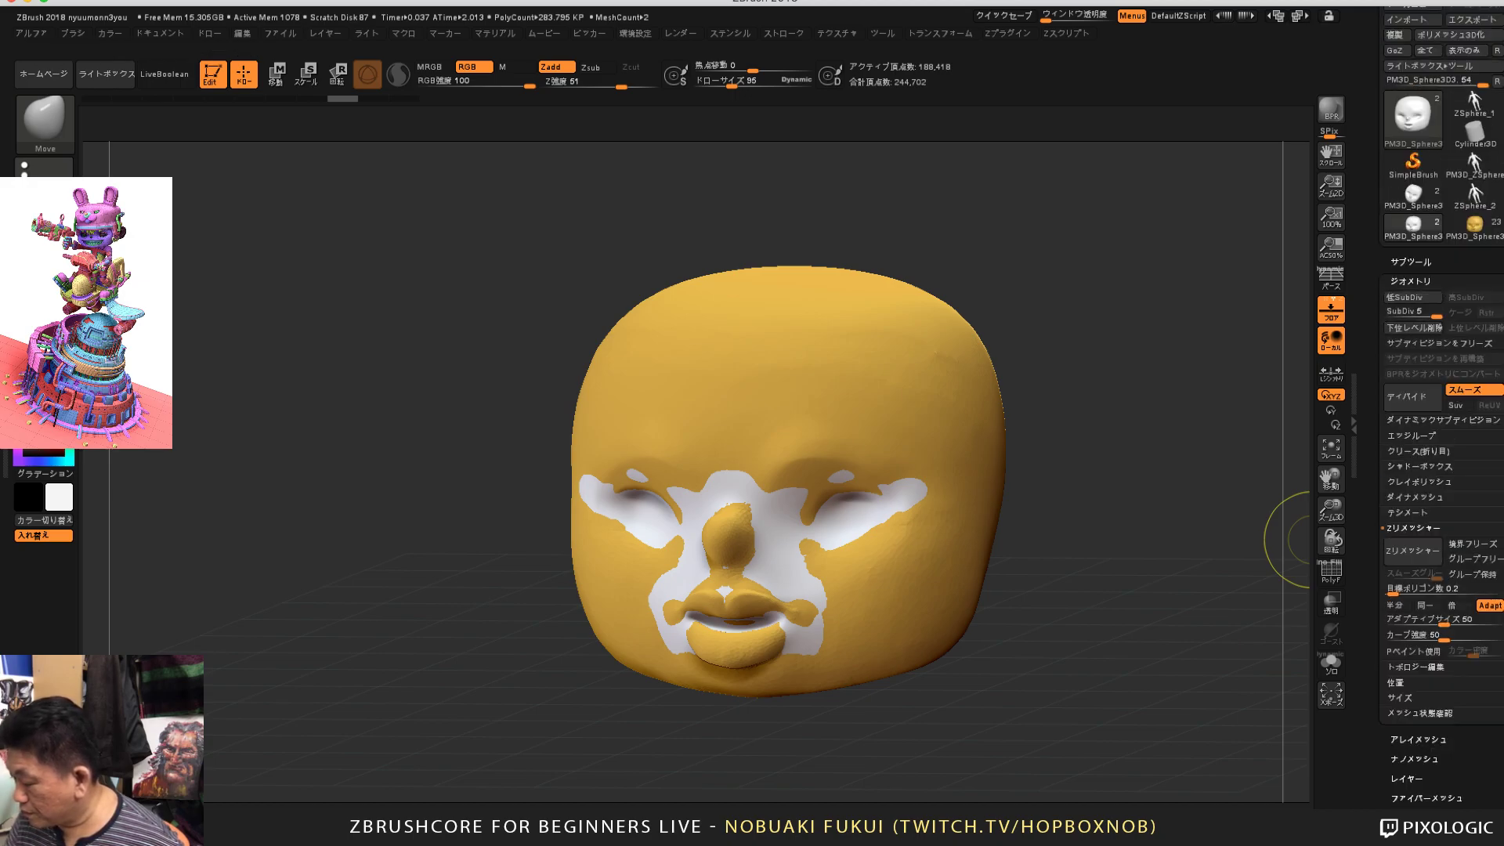
pyautogui.click(1411, 263)
pyautogui.moveTo(1377, 632); pyautogui.dragTo(1377, 483)
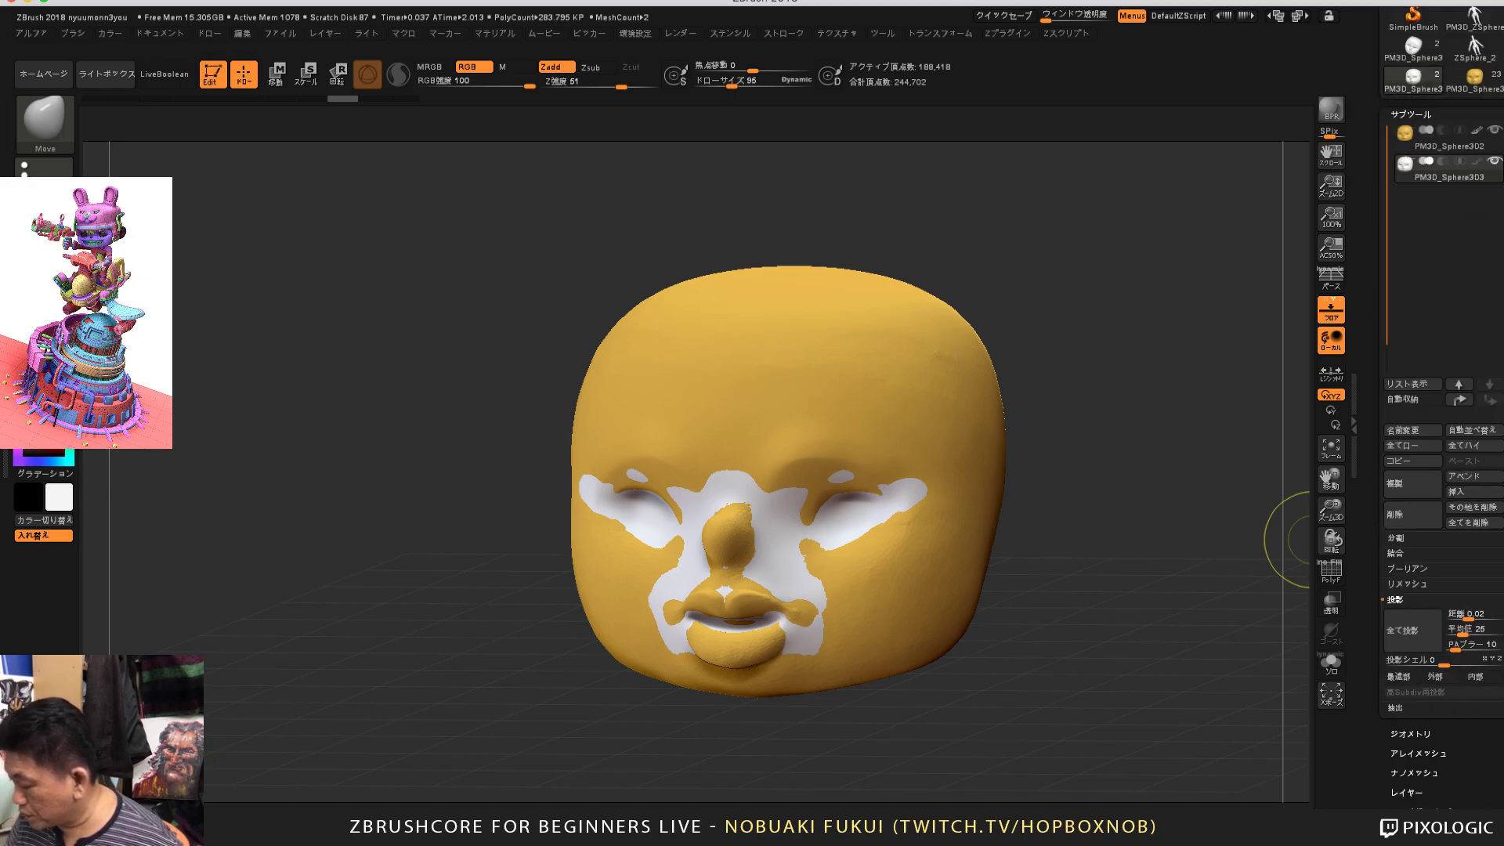
pyautogui.scroll(-5, 1442, 470)
pyautogui.click(1402, 476)
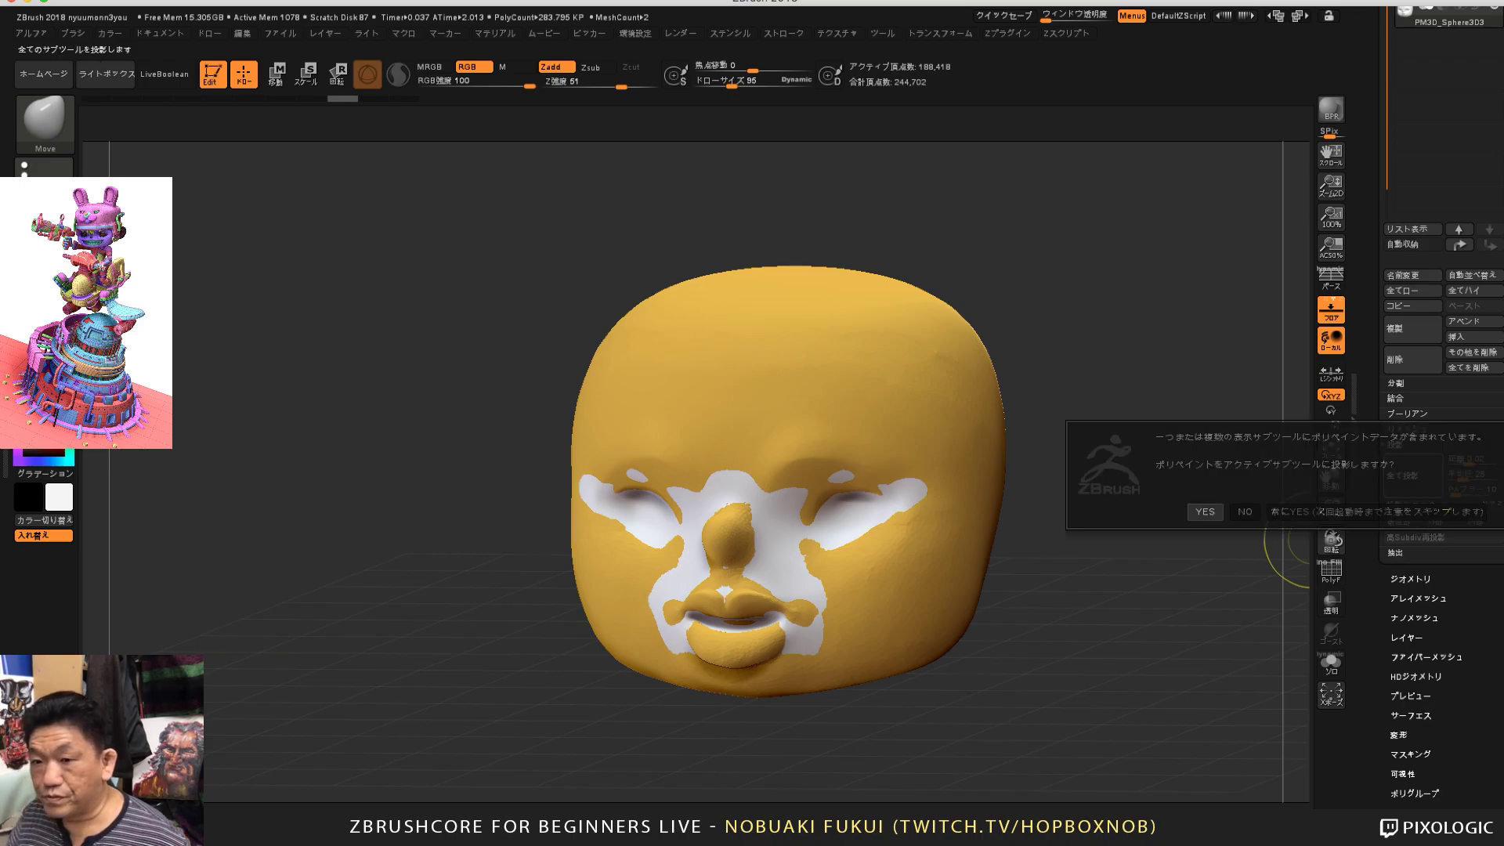
pyautogui.click(1205, 511)
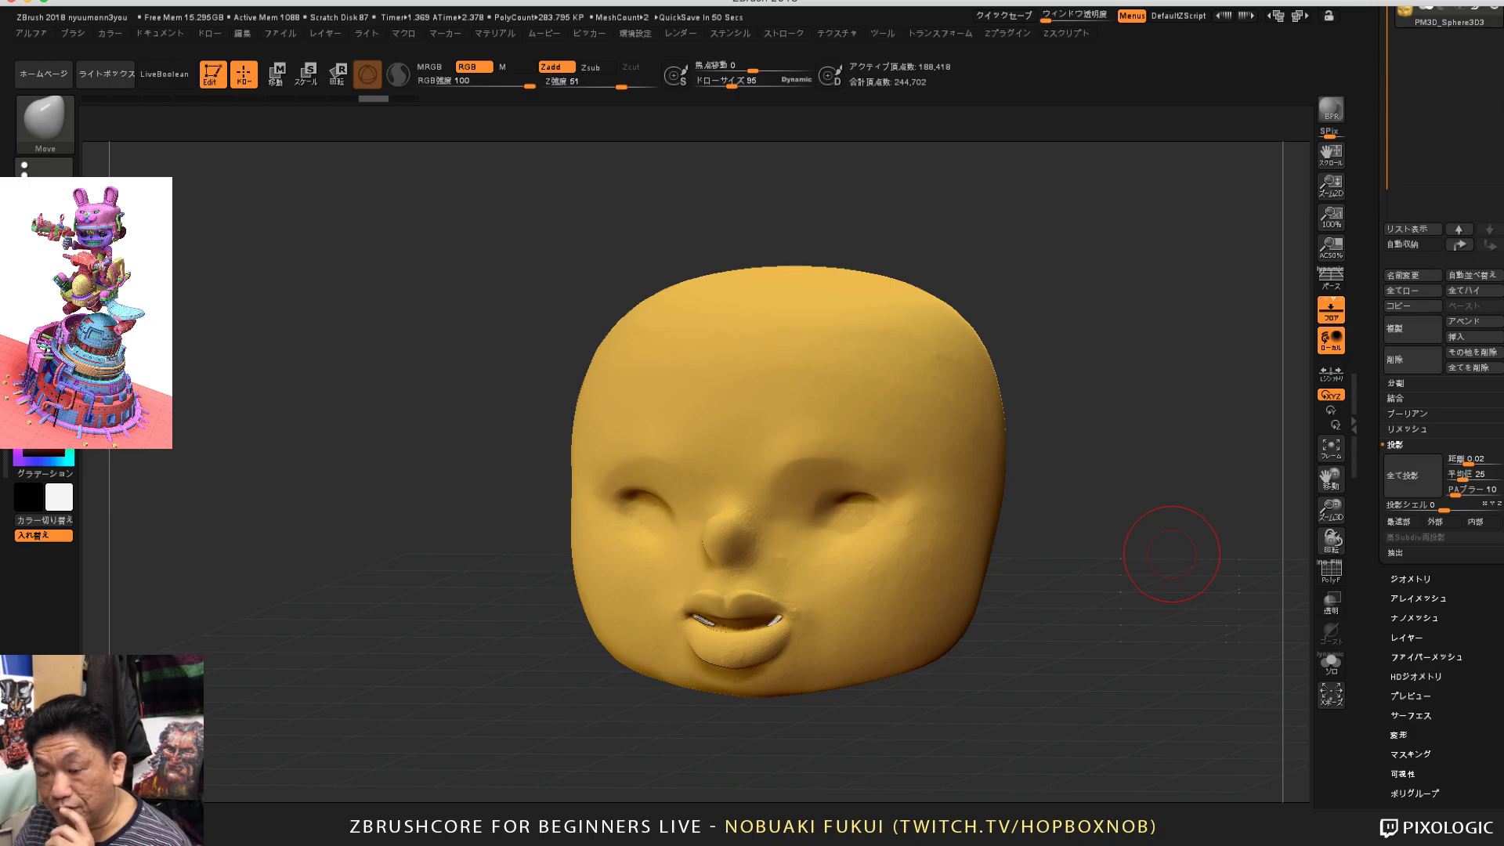
# Step: Examine the projected face and its mouth from several angles
pyautogui.moveTo(1138, 650); pyautogui.dragTo(1162, 623)
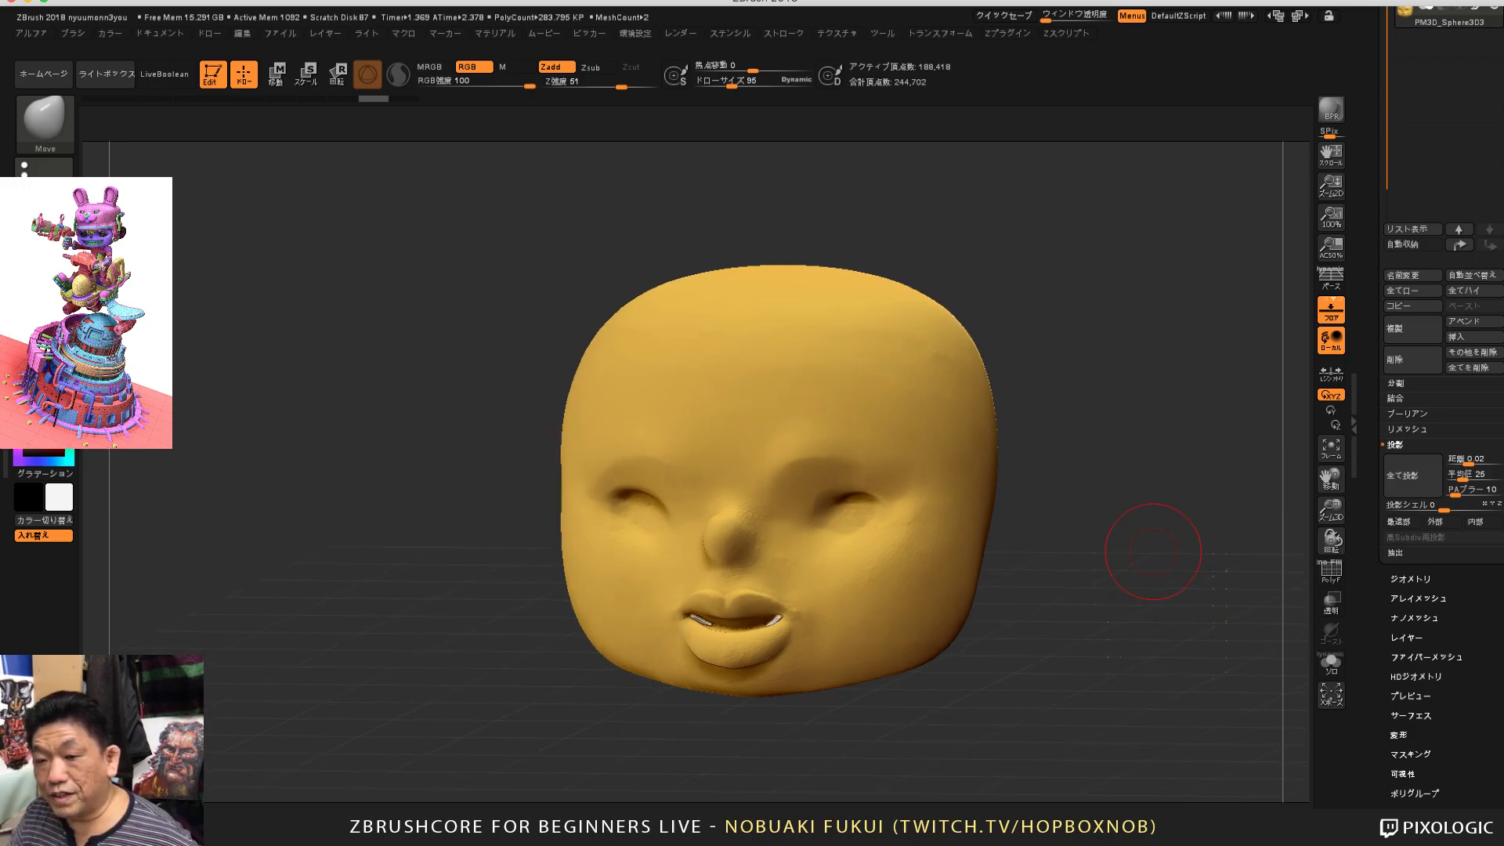
pyautogui.moveTo(1154, 553); pyautogui.dragTo(1124, 546)
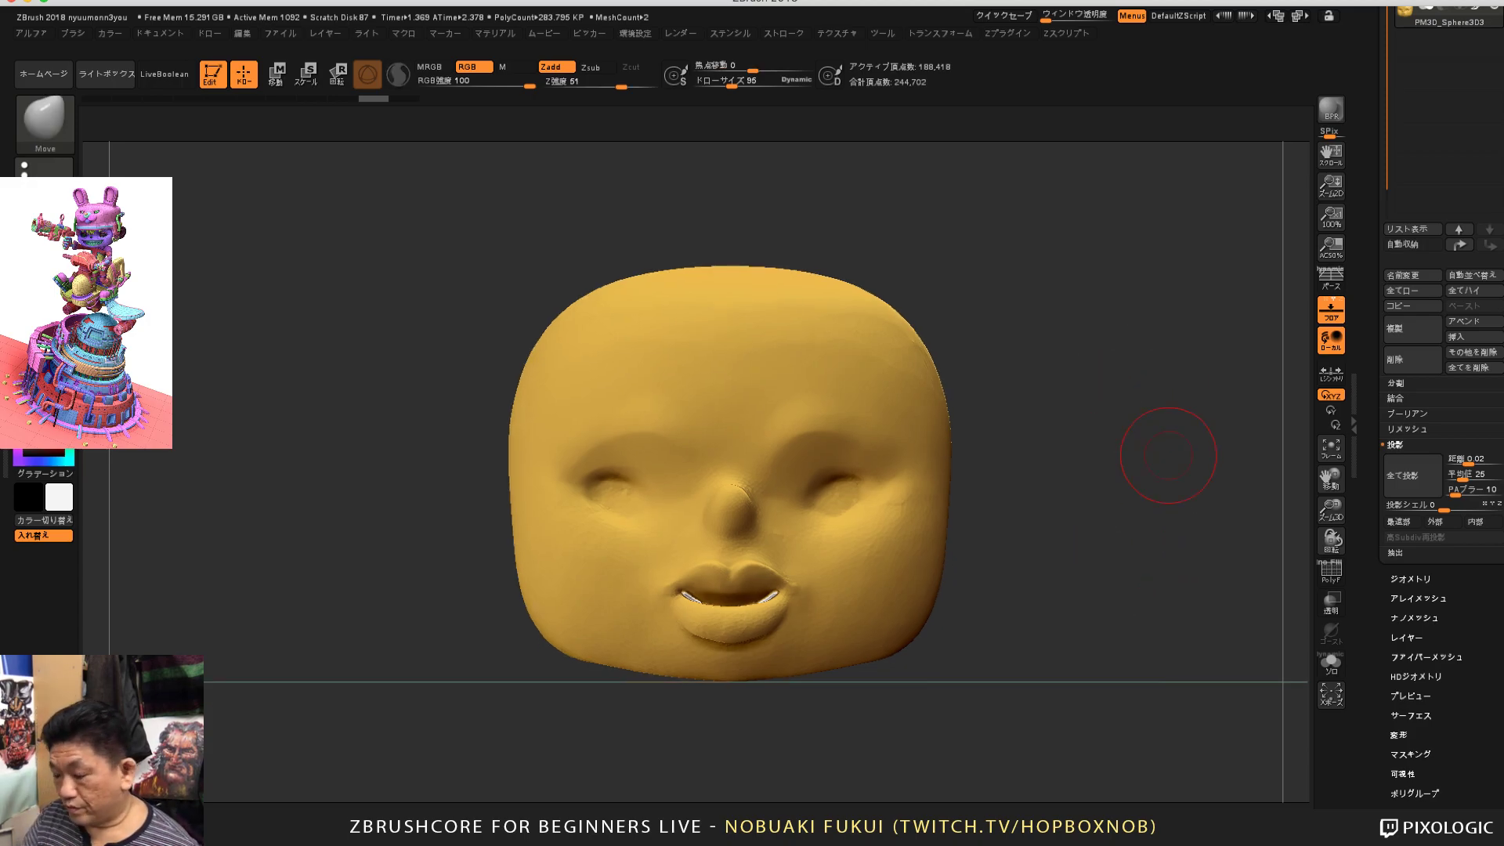
pyautogui.moveTo(1213, 597); pyautogui.dragTo(1177, 614)
pyautogui.click(1411, 579)
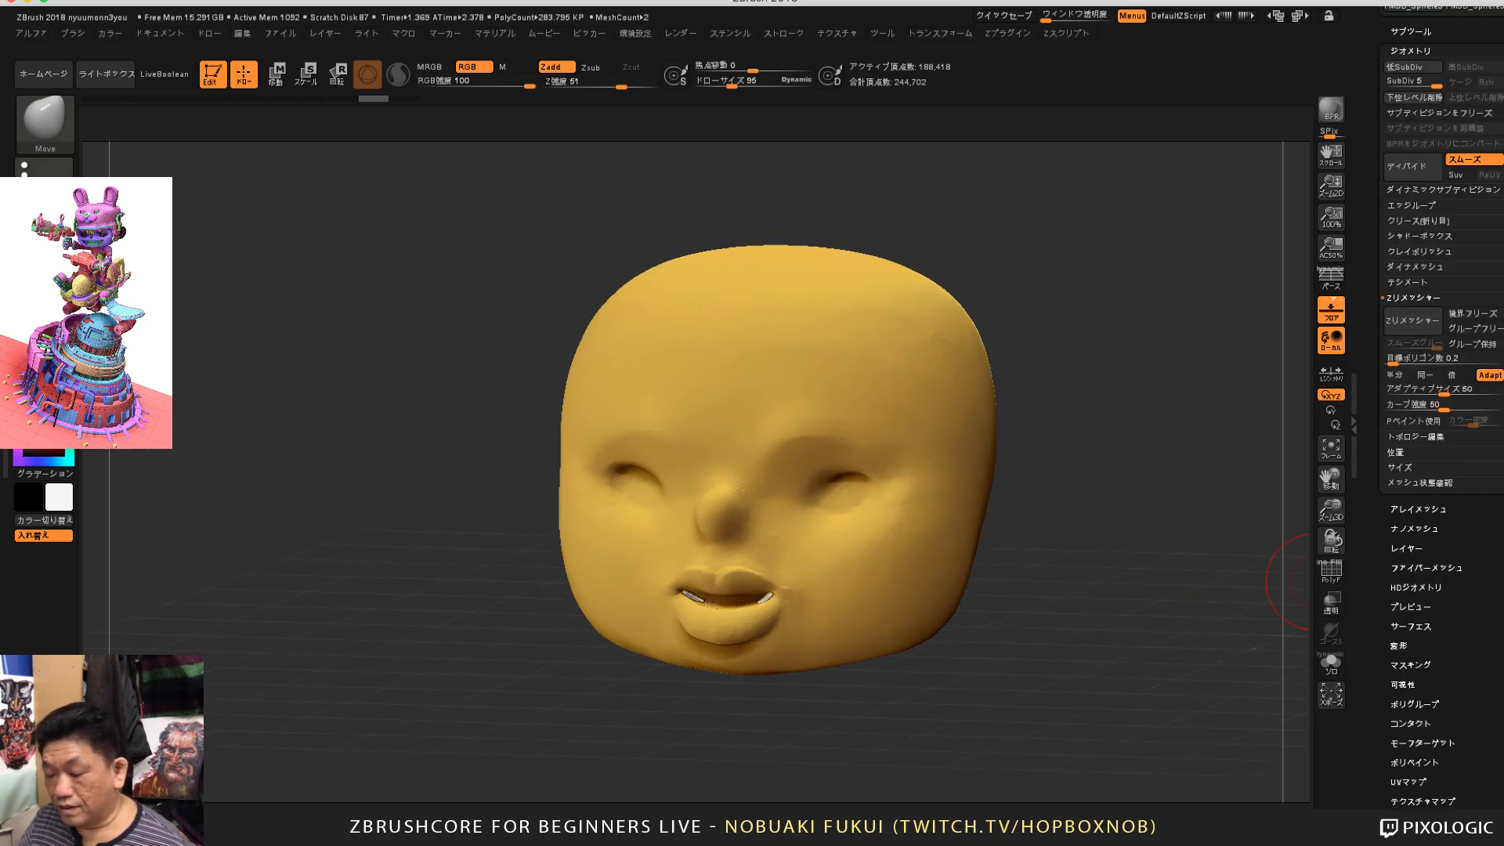
pyautogui.moveTo(1228, 672); pyautogui.dragTo(1254, 611)
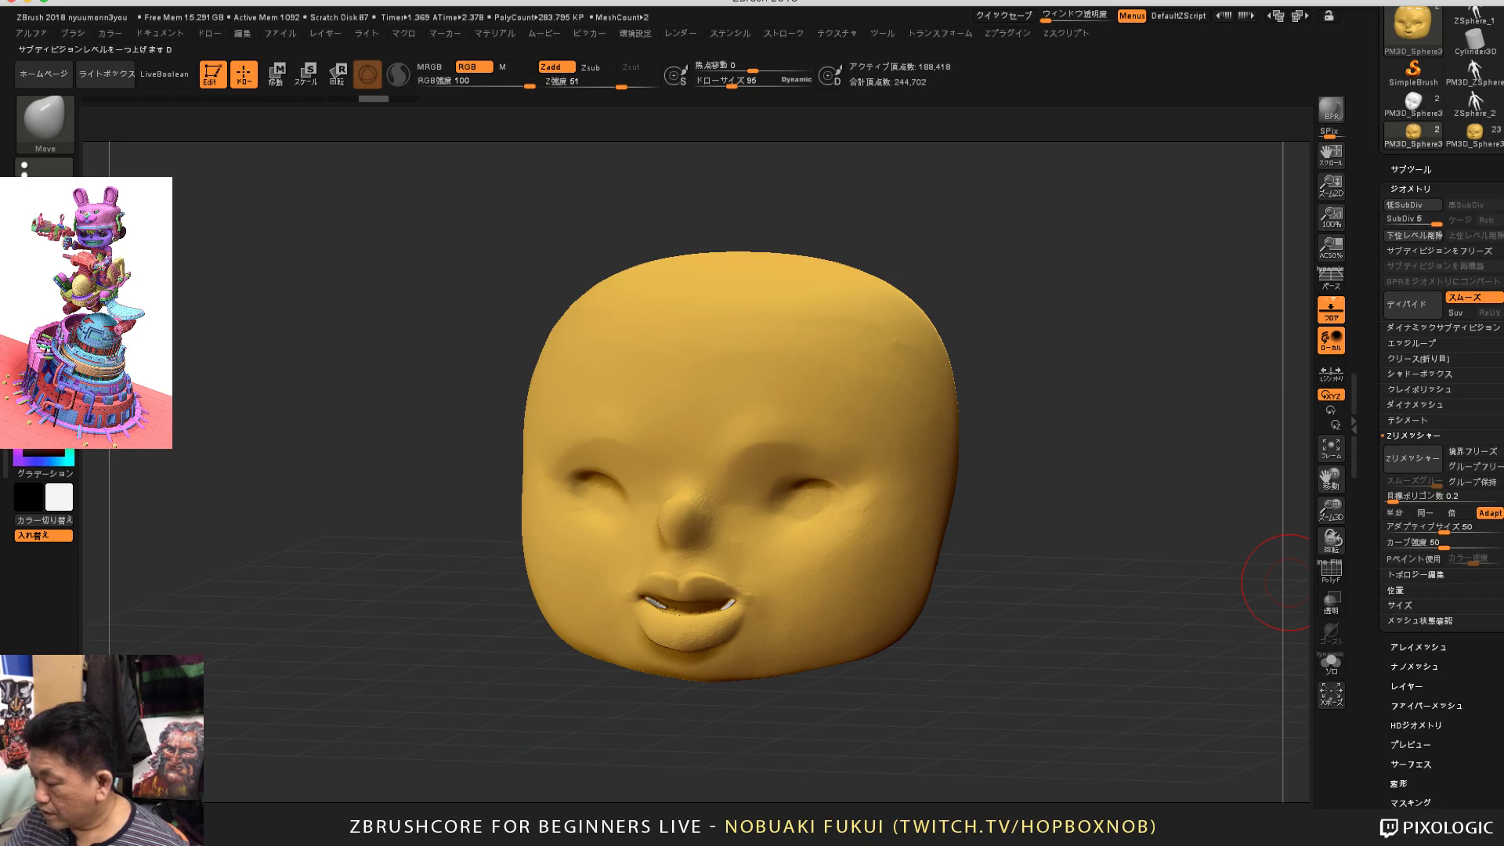
pyautogui.click(1410, 170)
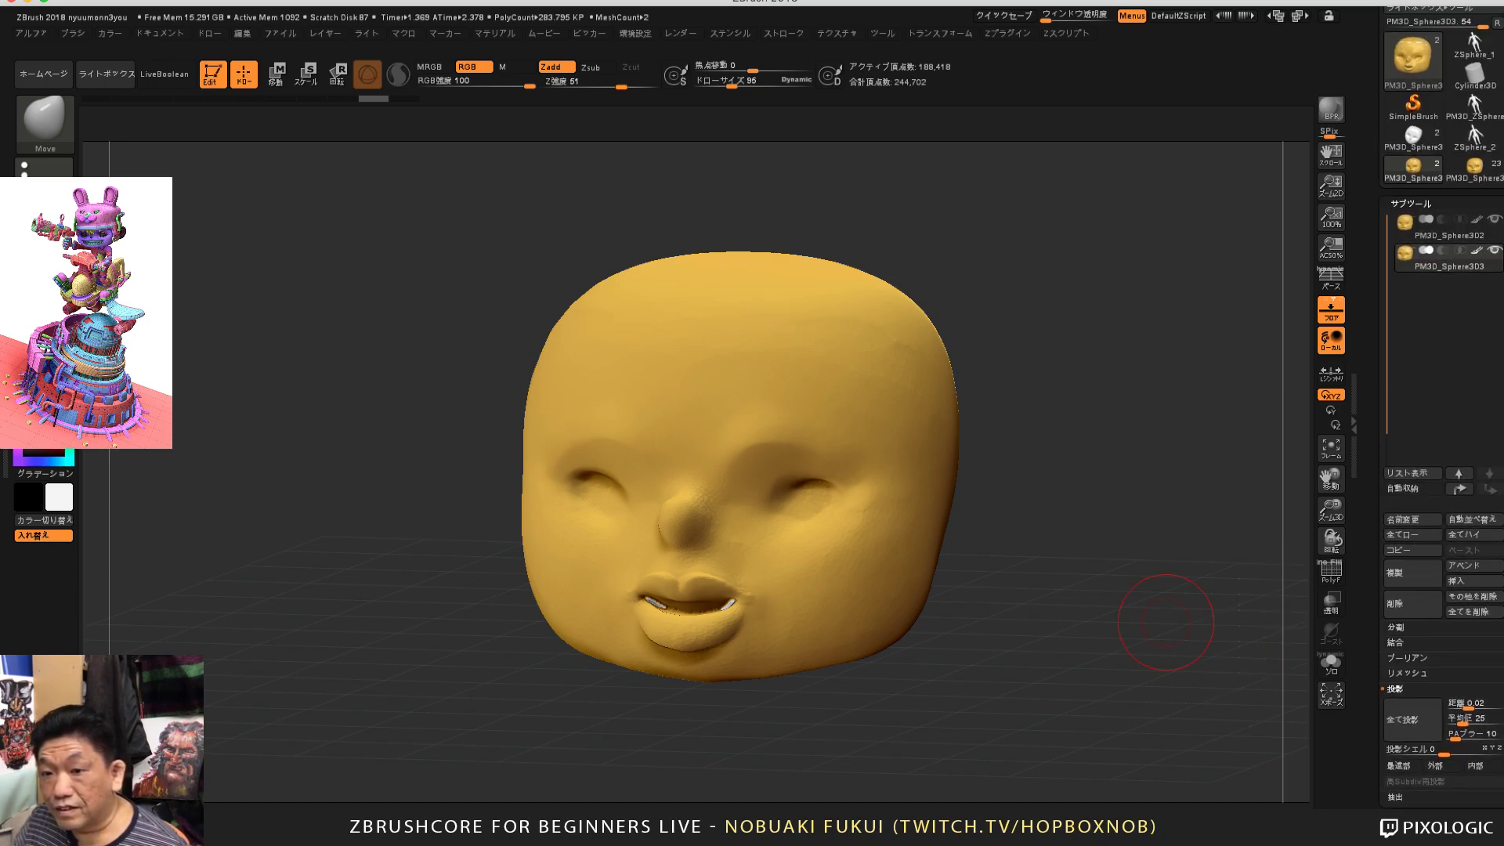
pyautogui.moveTo(1175, 623); pyautogui.dragTo(1300, 560)
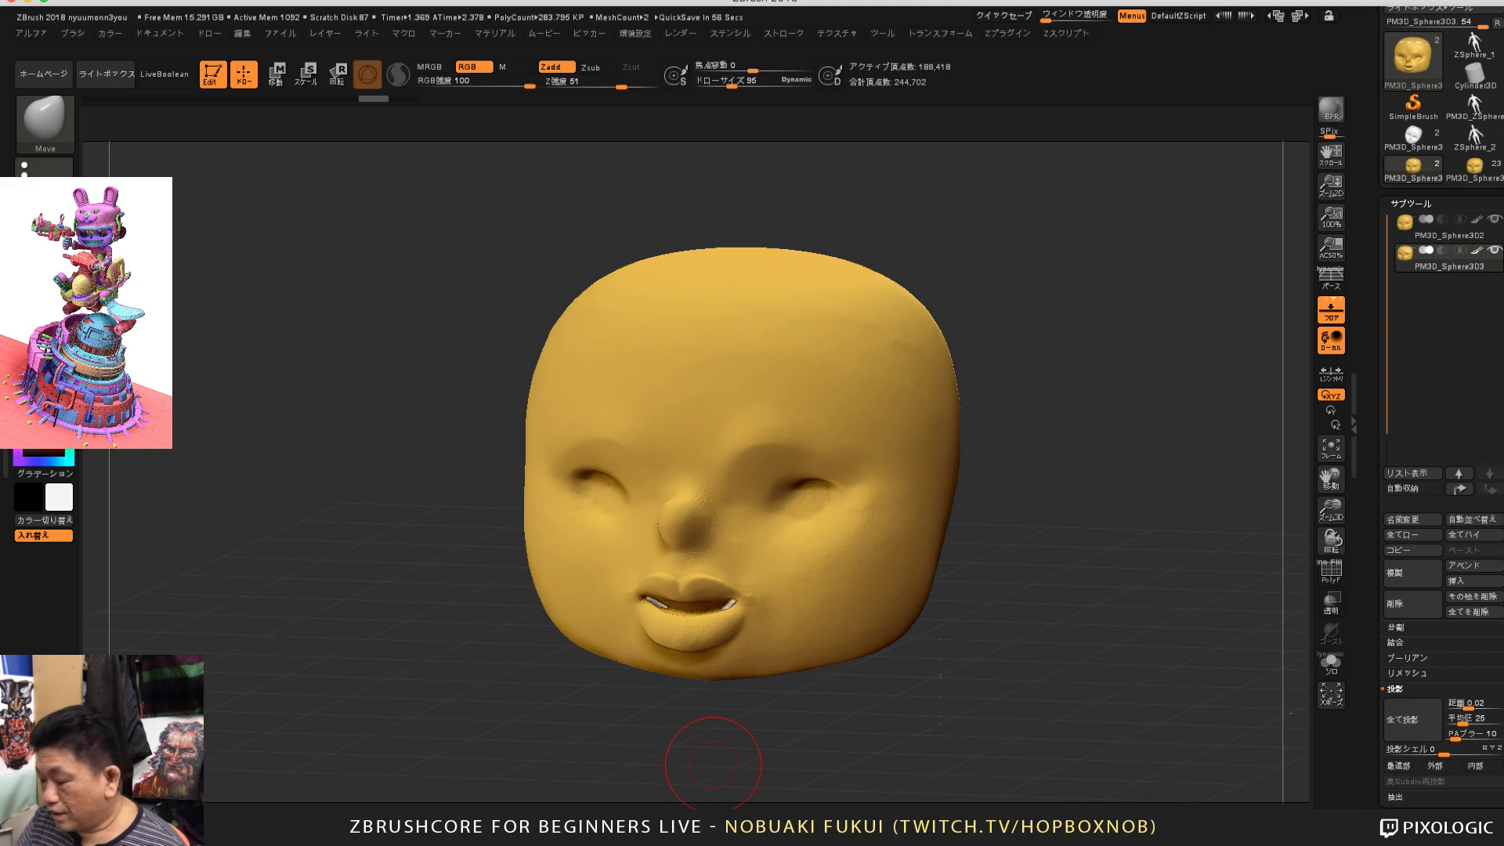
# Step: Open the edge loop options in the projected face's geometry settings and look them over
pyautogui.moveTo(1382, 619); pyautogui.dragTo(1382, 248)
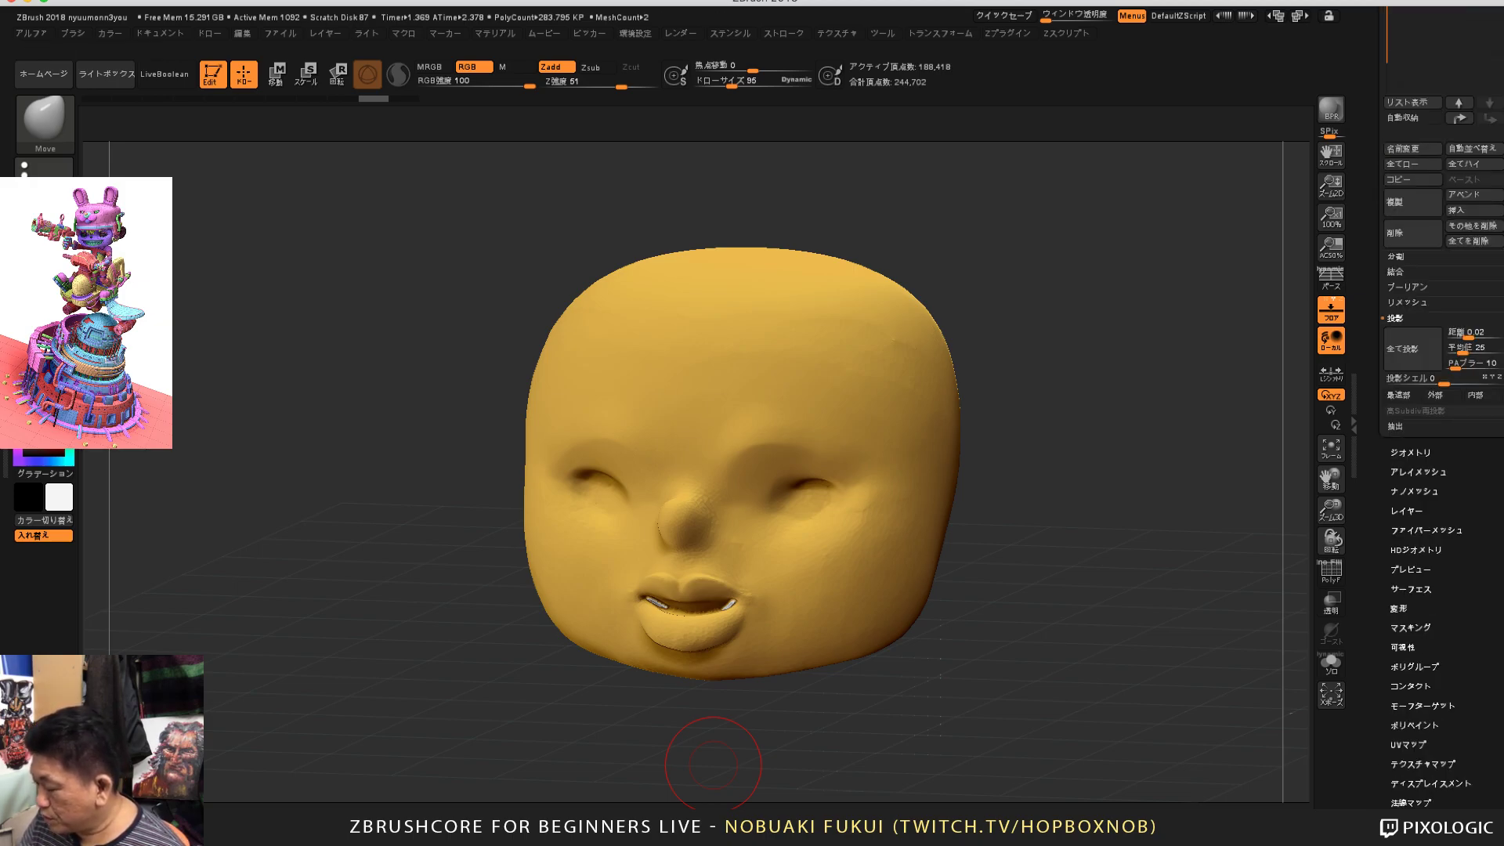
pyautogui.click(1410, 453)
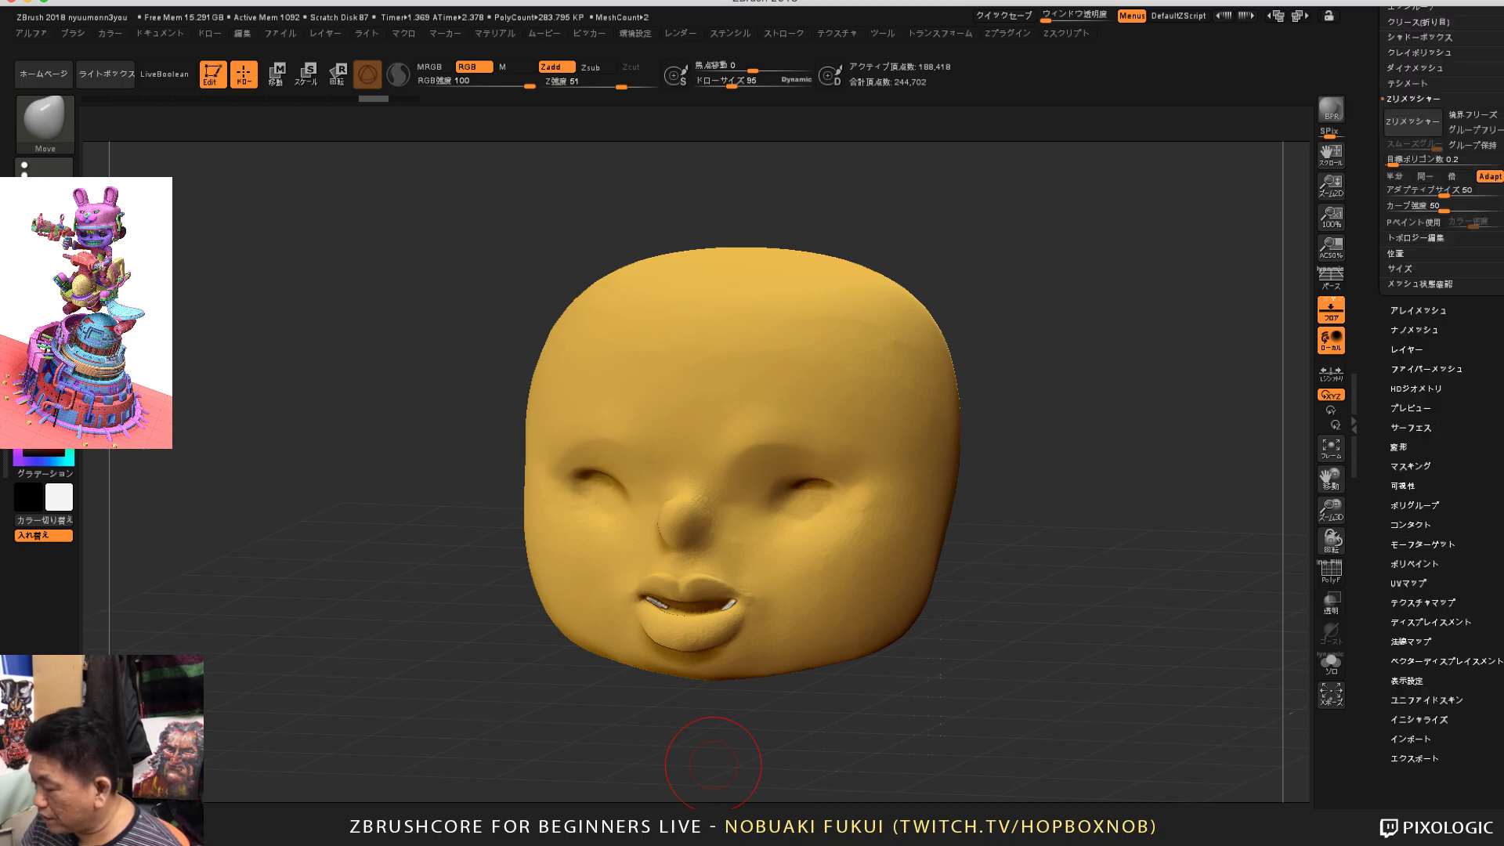
pyautogui.moveTo(1382, 133); pyautogui.dragTo(1382, 611)
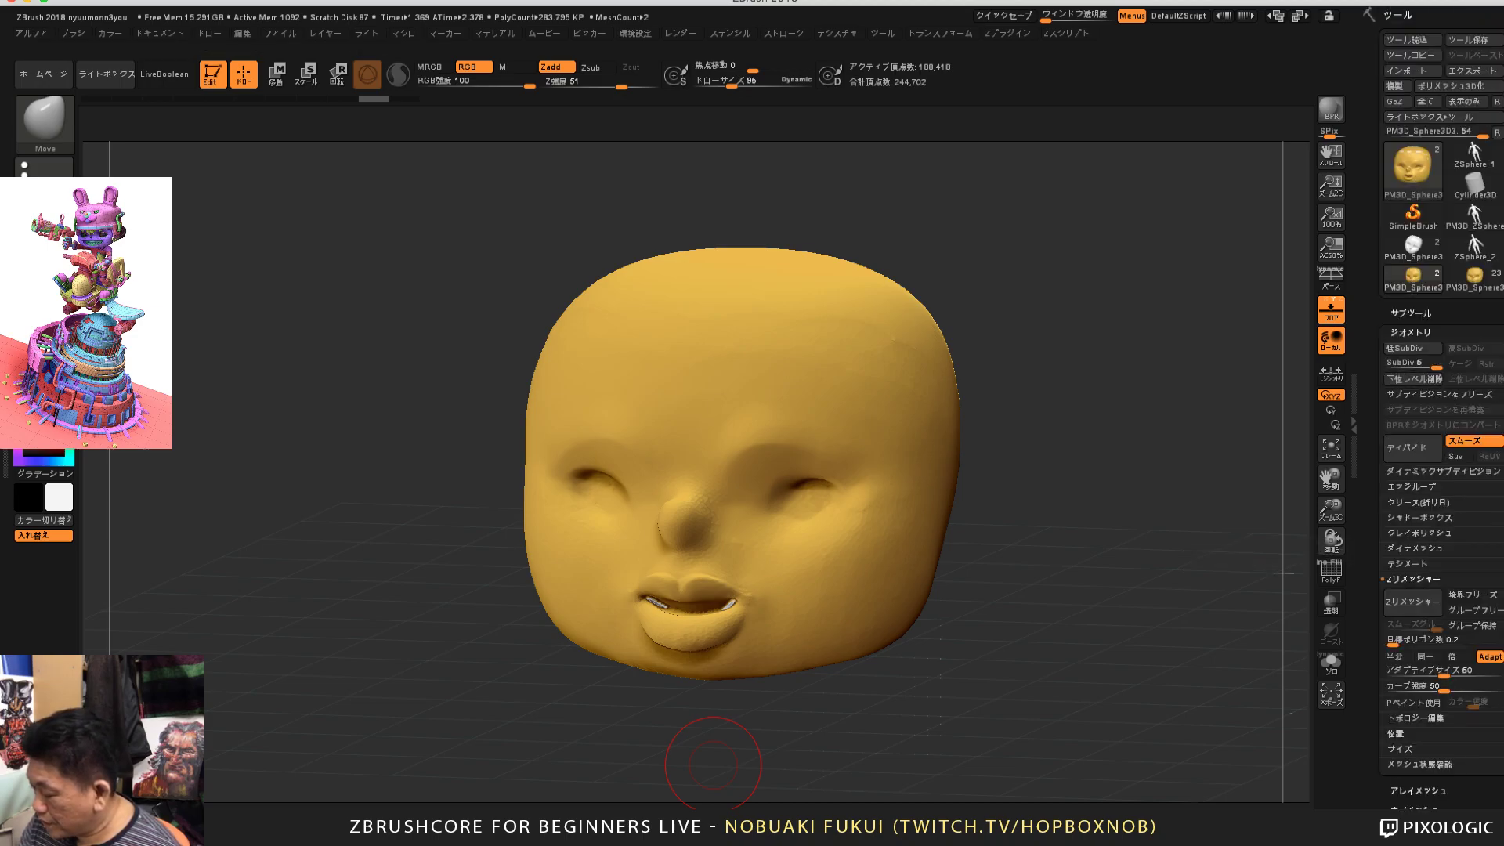
pyautogui.click(1412, 486)
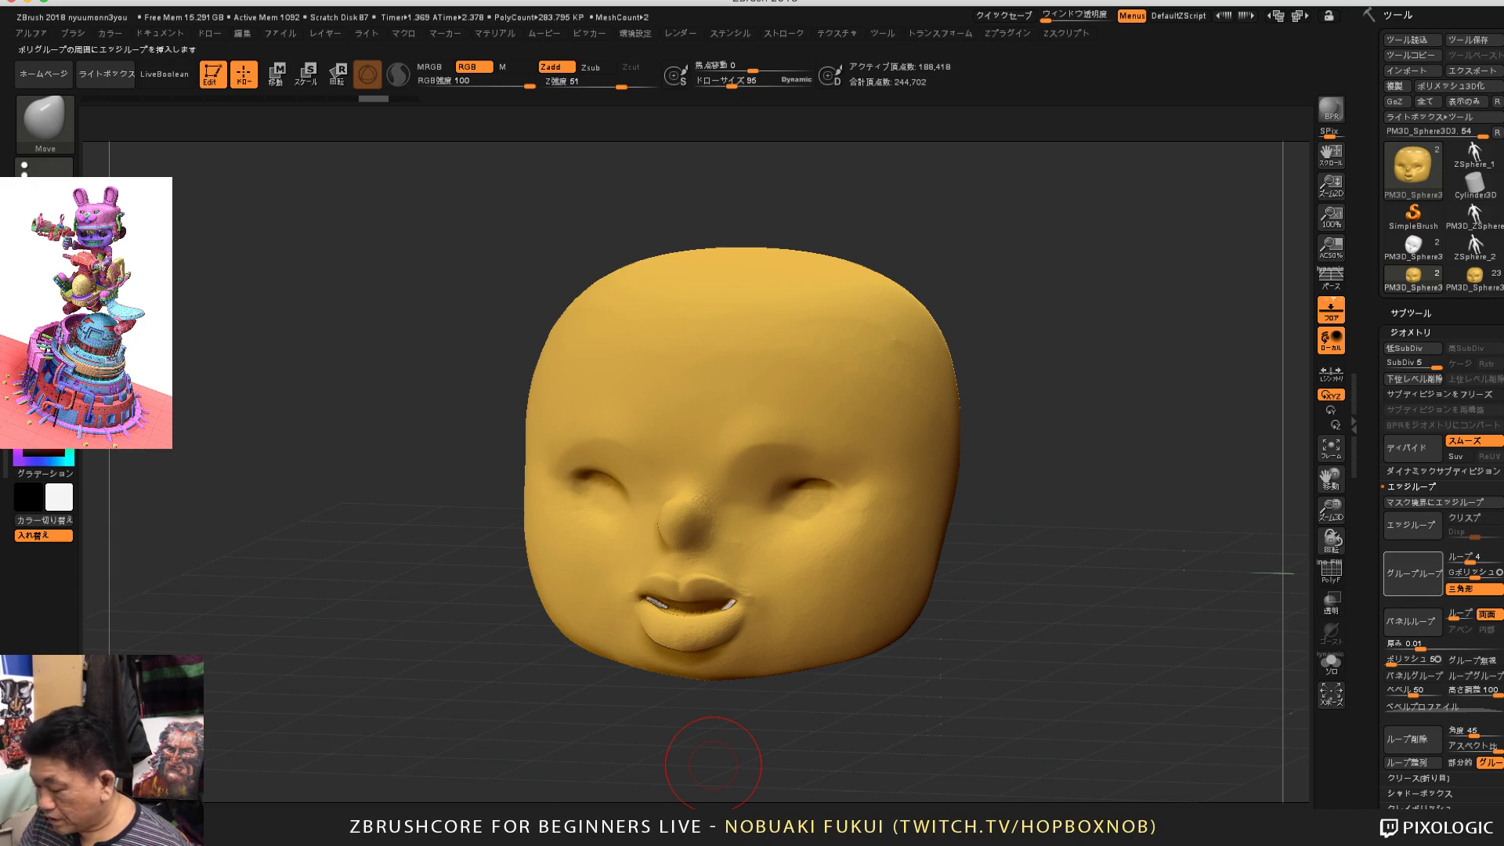
pyautogui.moveTo(1125, 530); pyautogui.dragTo(1082, 501)
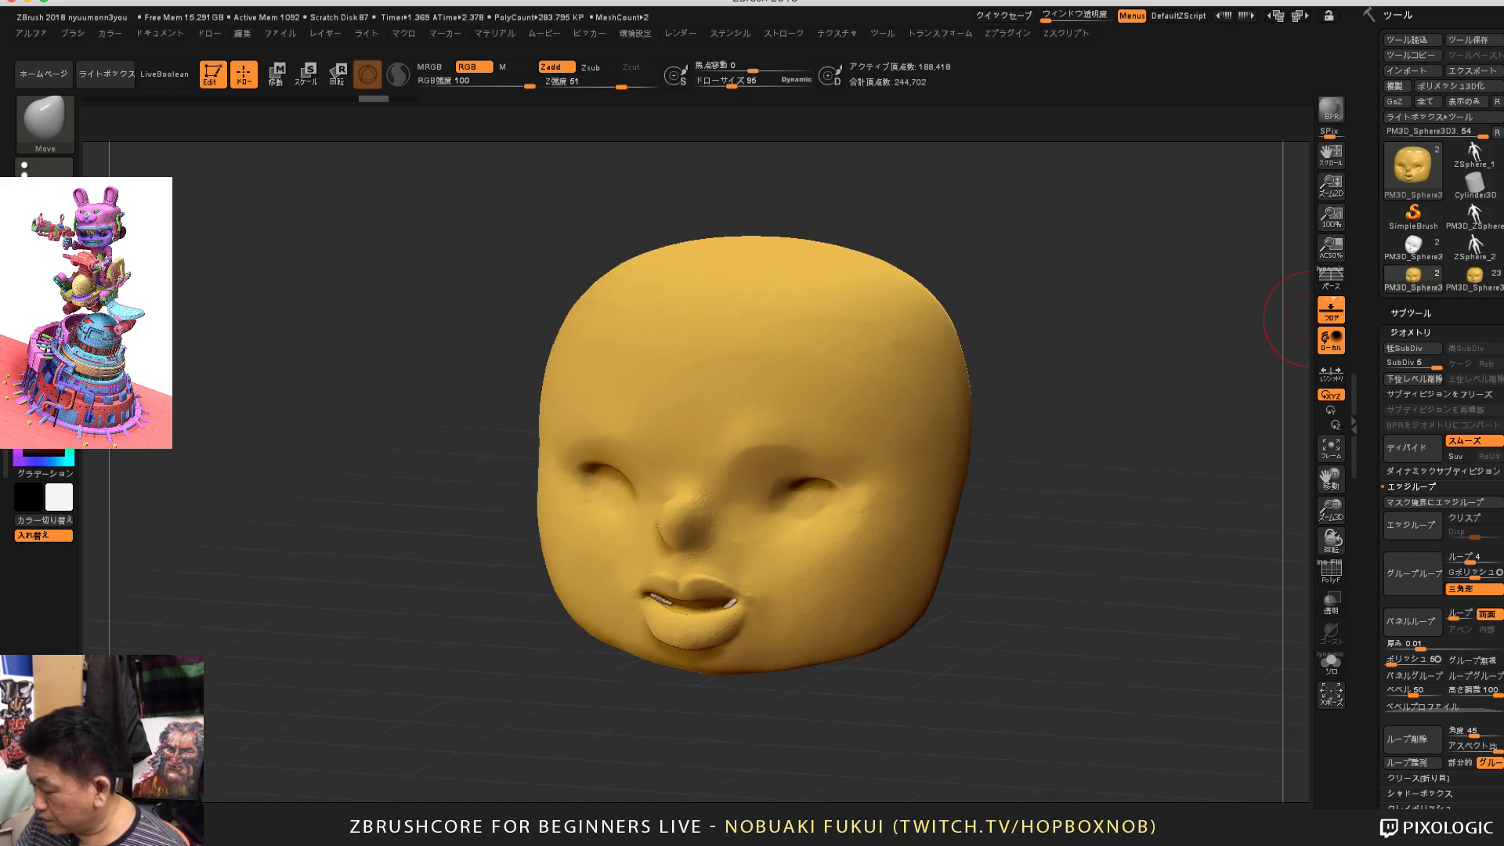
# Step: Switch to the original face, hide the projected remesh, and open the original's geometry settings
pyautogui.click(1411, 312)
pyautogui.click(1450, 337)
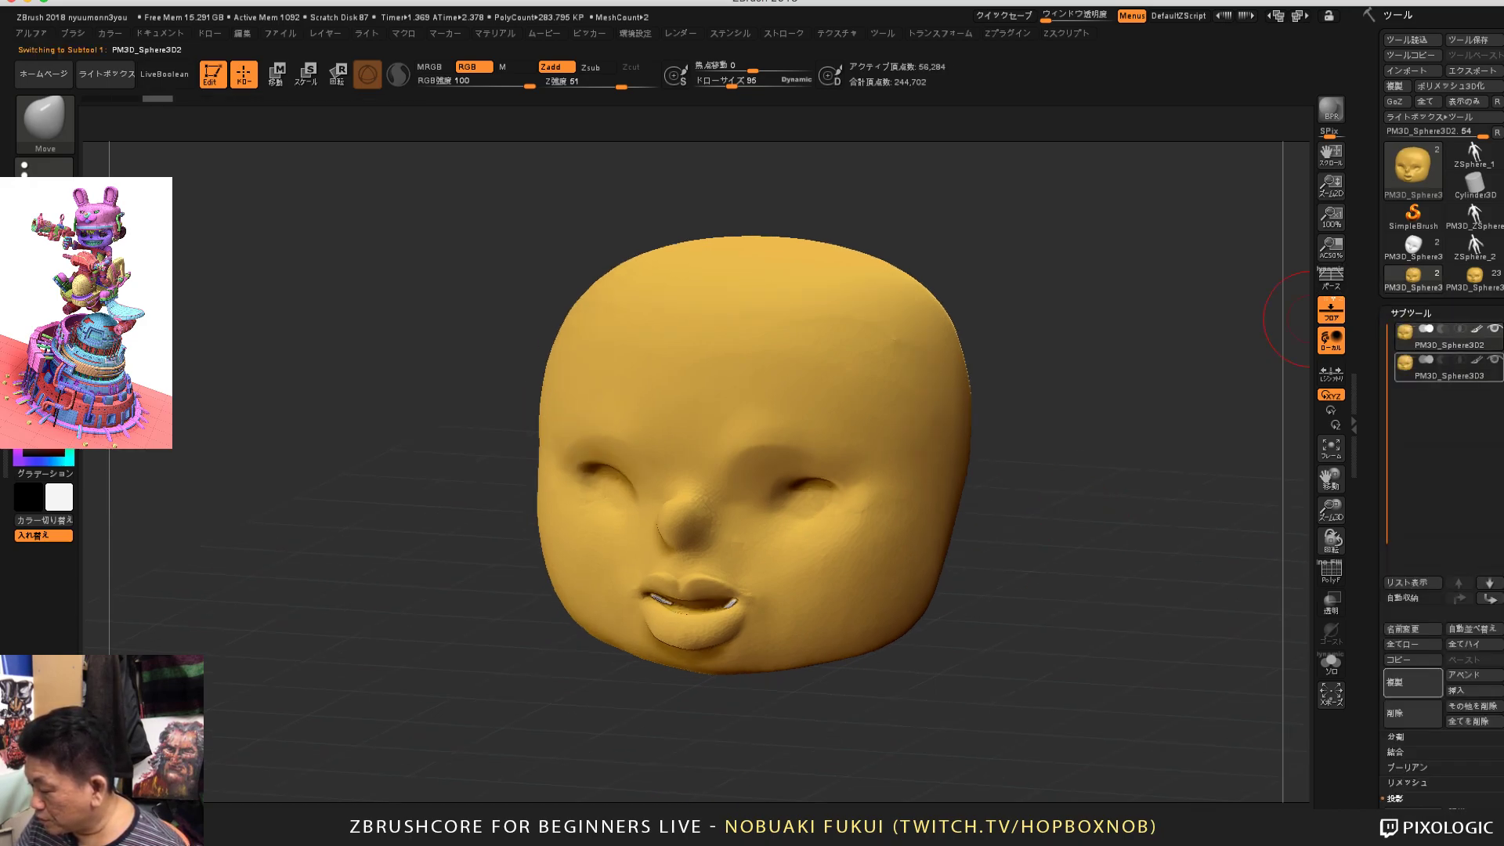
pyautogui.click(1495, 359)
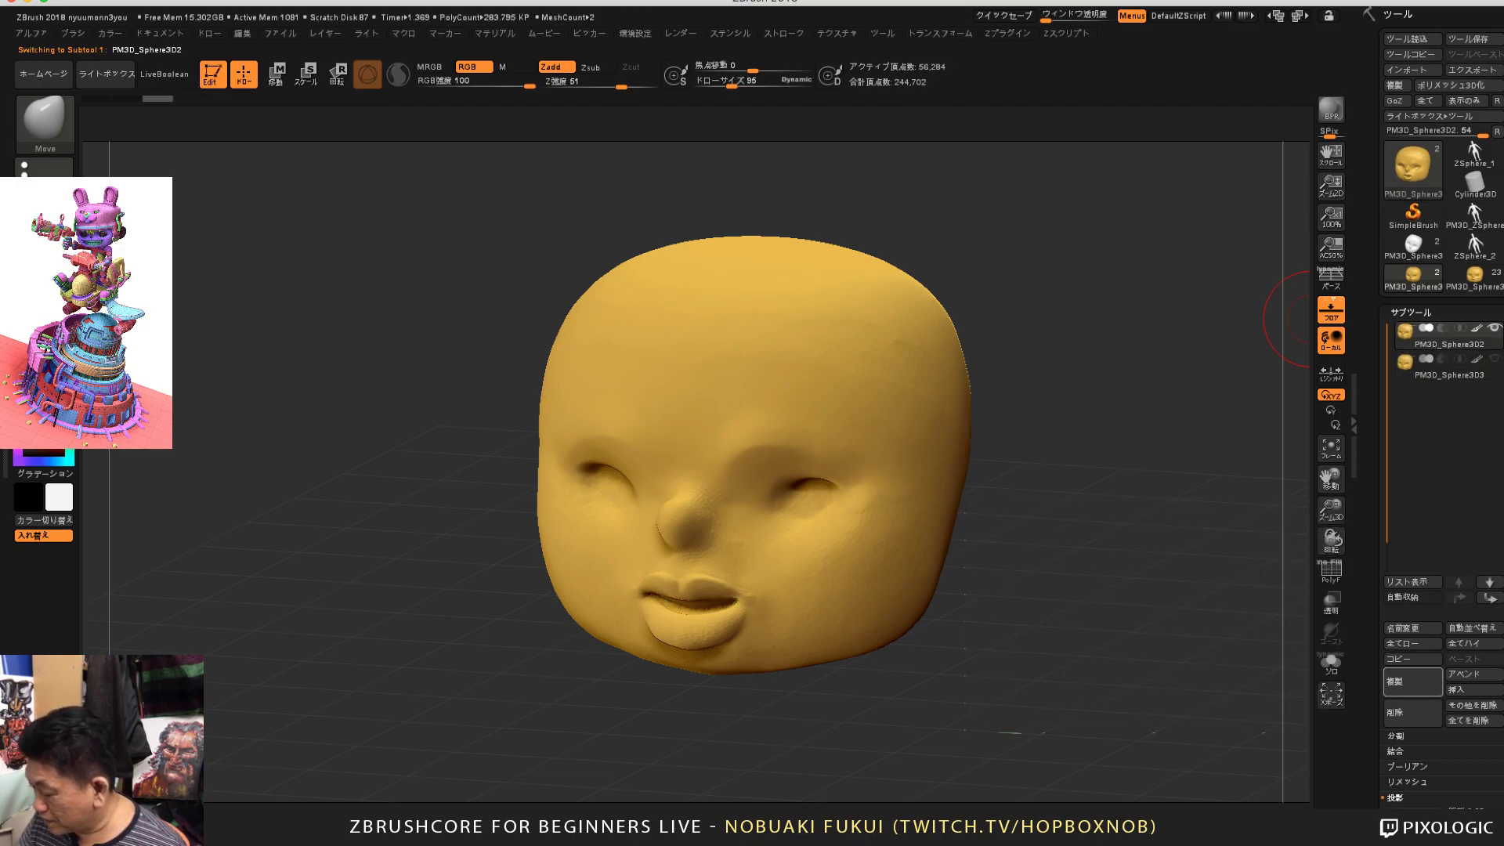
pyautogui.moveTo(1444, 709); pyautogui.dragTo(1444, 343)
pyautogui.click(1411, 567)
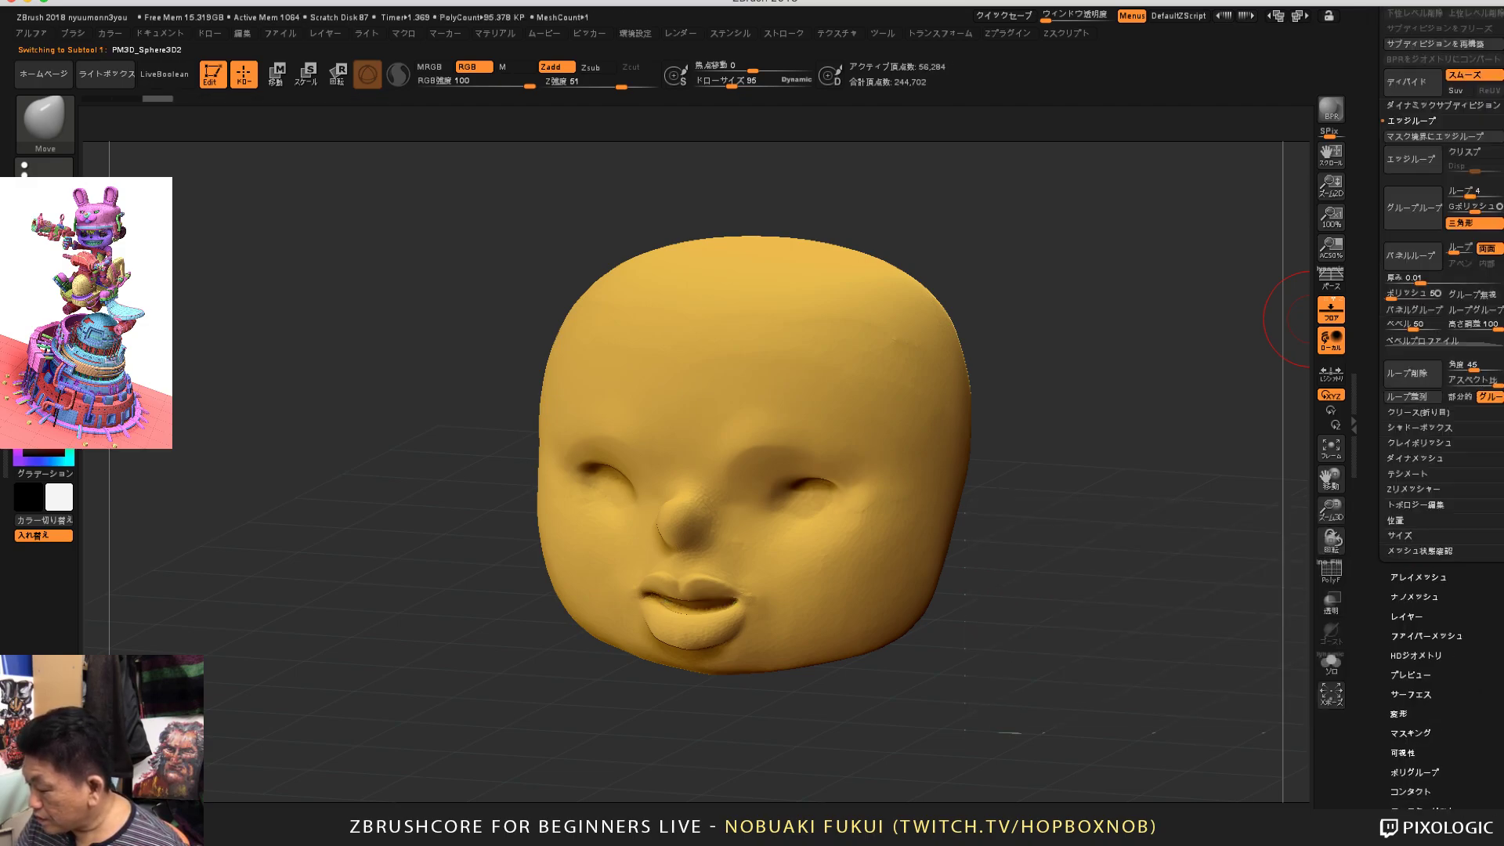
# Step: Mask a mirrored horizontal band on the forehead, insert an edge loop along the mask border, and clear the mask
pyautogui.moveTo(1309, 338); pyautogui.dragTo(1450, 252)
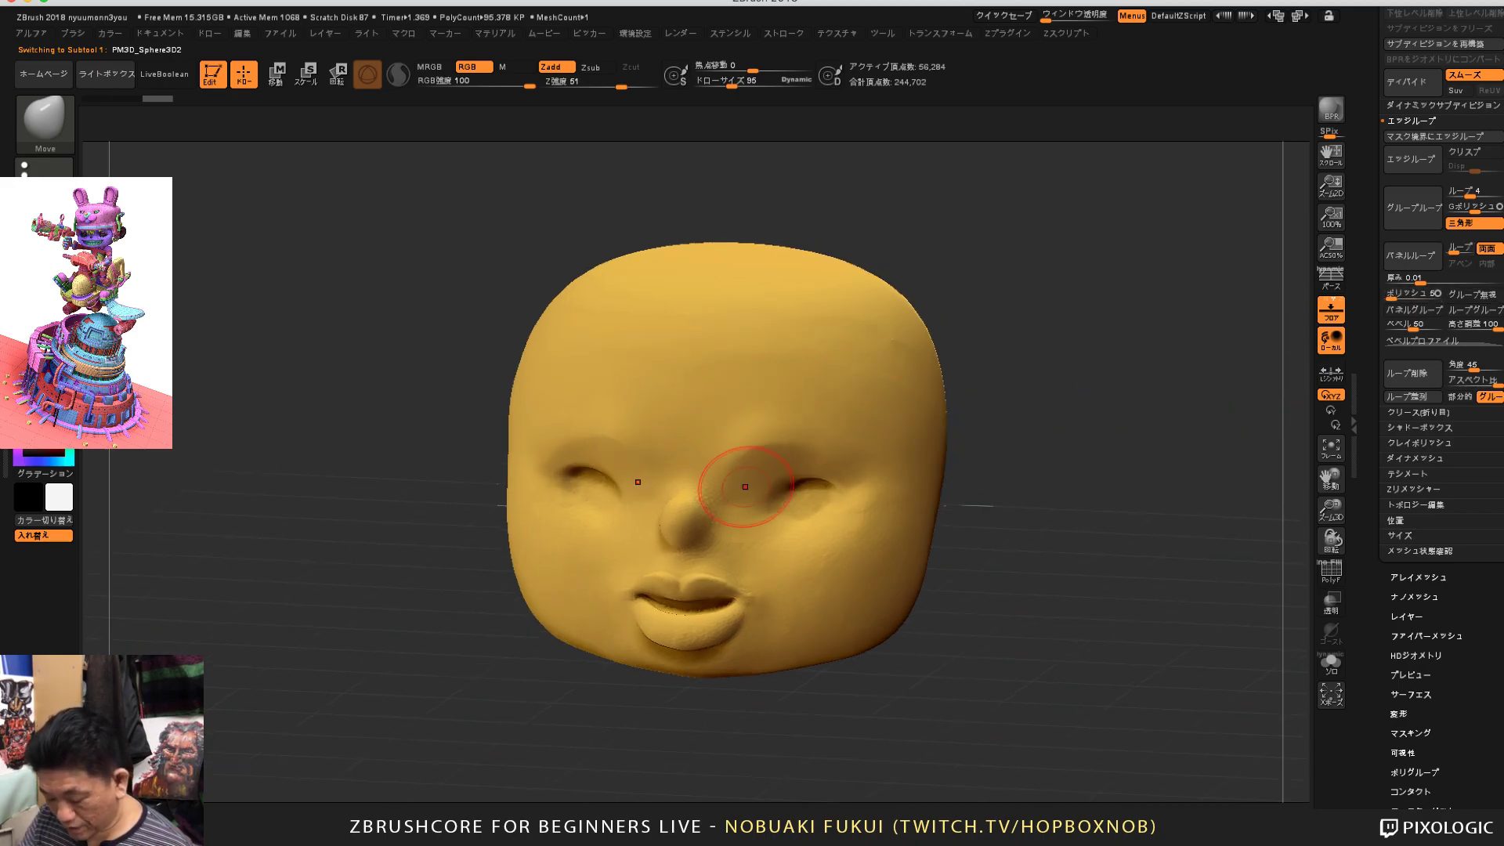
pyautogui.moveTo(1310, 420); pyautogui.dragTo(1263, 417)
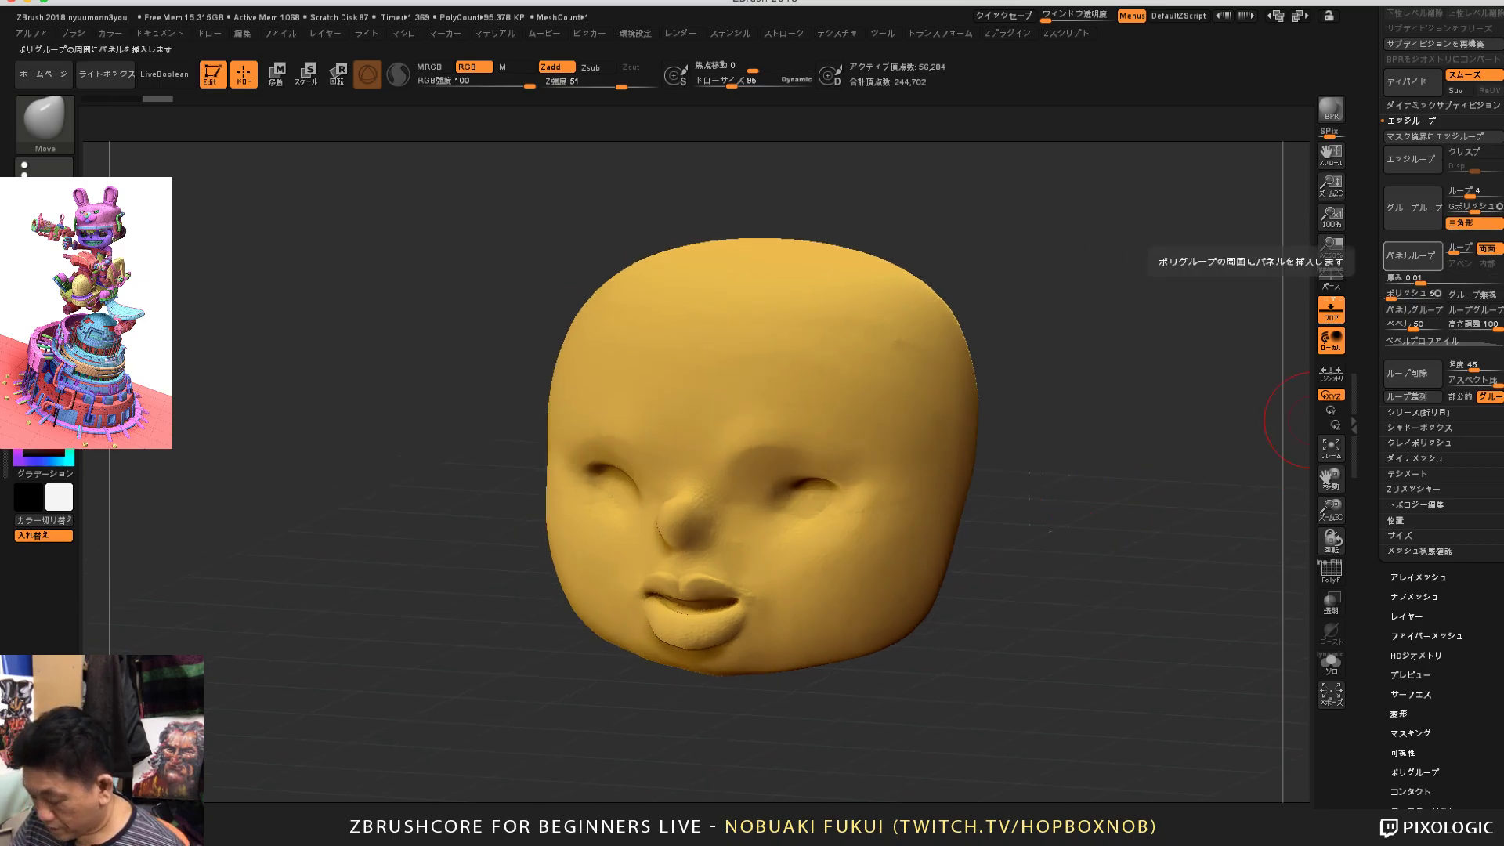
pyautogui.click(828, 367)
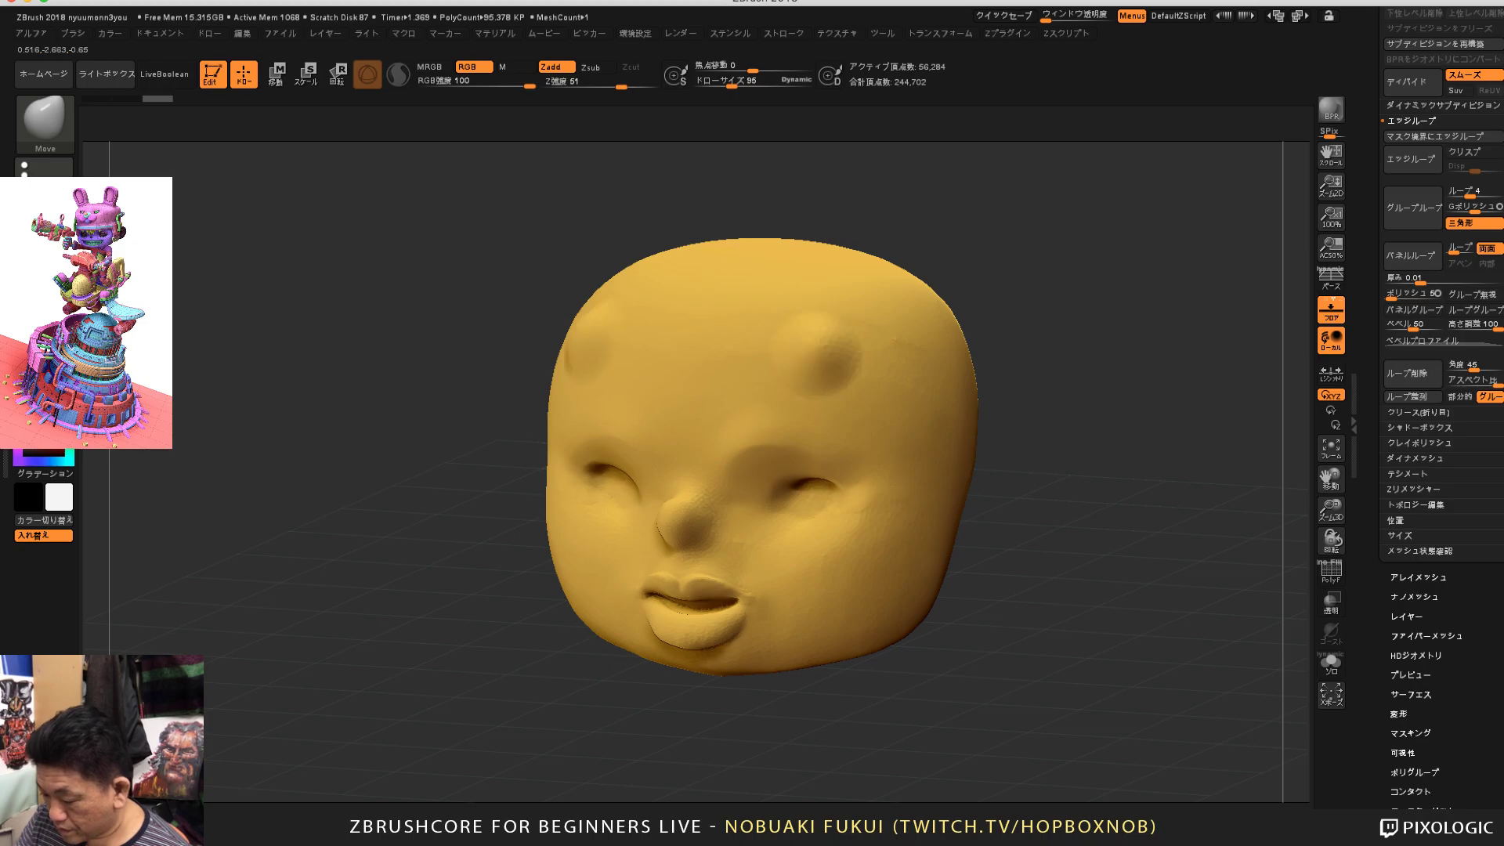
pyautogui.hotkey('ctrl', 'z')
pyautogui.moveTo(893, 362)
pyautogui.keyDown('ctrl'); pyautogui.mouseDown()
pyautogui.moveTo(730, 351)
pyautogui.moveTo(784, 356)
pyautogui.mouseUp(); pyautogui.keyUp('ctrl')
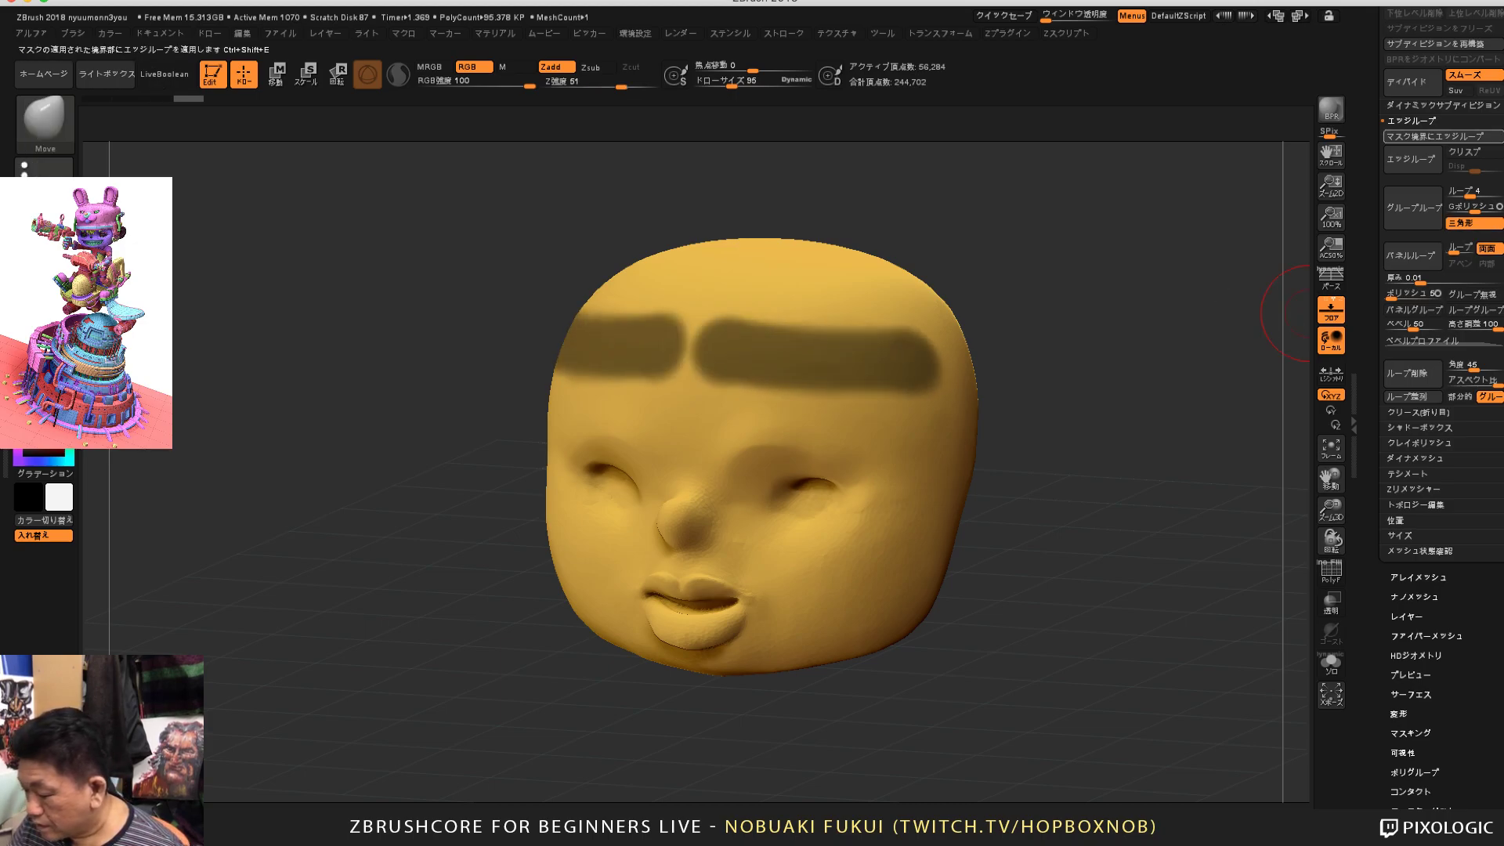
pyautogui.click(1442, 136)
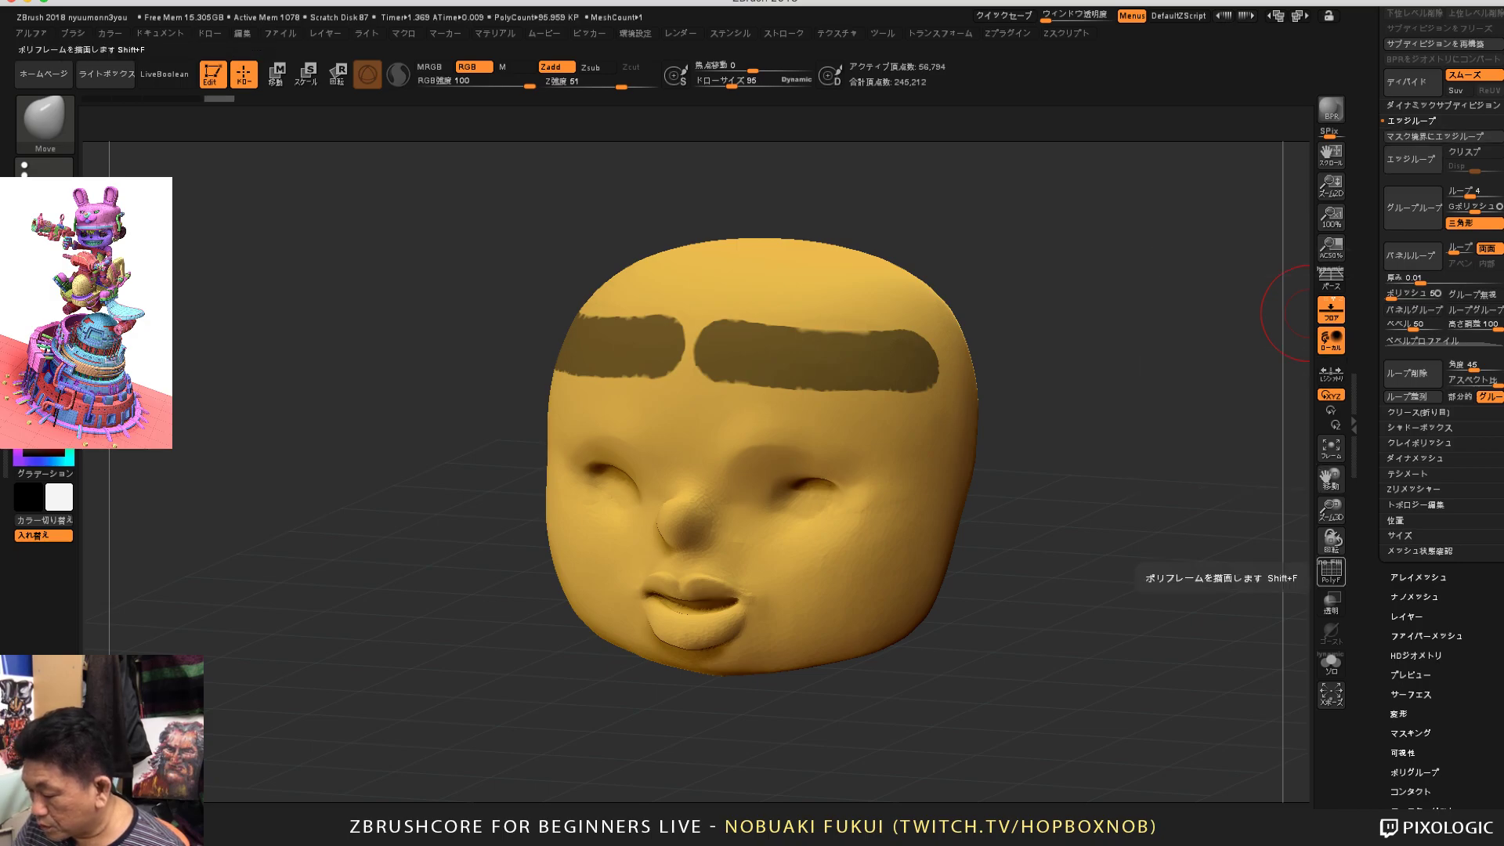
pyautogui.click(1331, 572)
pyautogui.click(1331, 572)
pyautogui.keyDown('ctrl'); pyautogui.moveTo(1183, 514); pyautogui.dragTo(1151, 538); pyautogui.keyUp('ctrl')
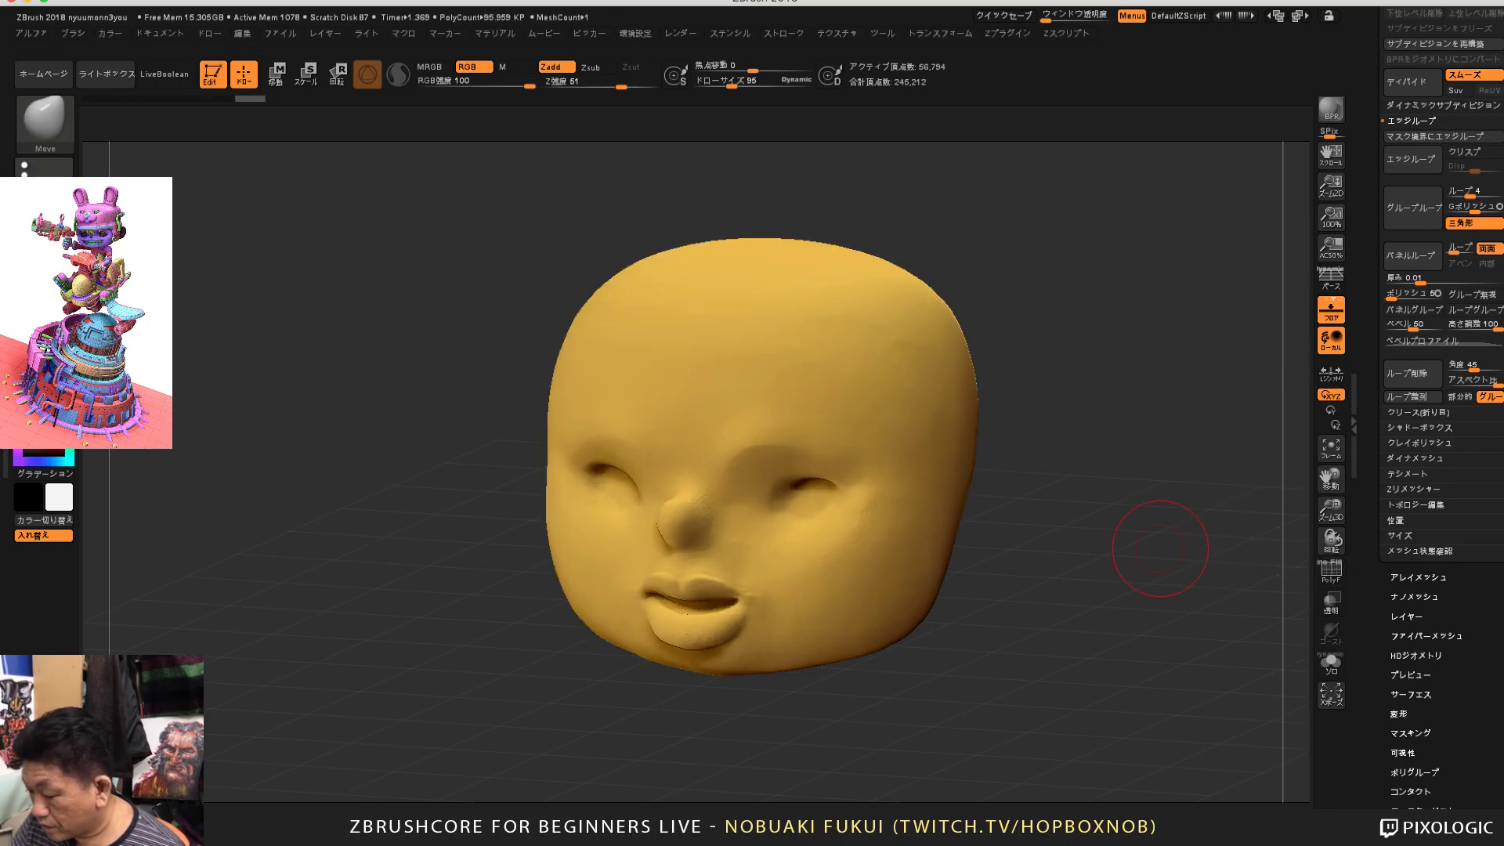
# Step: Isolate the forehead bands and try a panel loop on them with a thickness of 0.01
pyautogui.keyDown('ctrl'); pyautogui.keyDown('shift'); pyautogui.click(854, 357); pyautogui.keyUp('shift'); pyautogui.keyUp('ctrl')
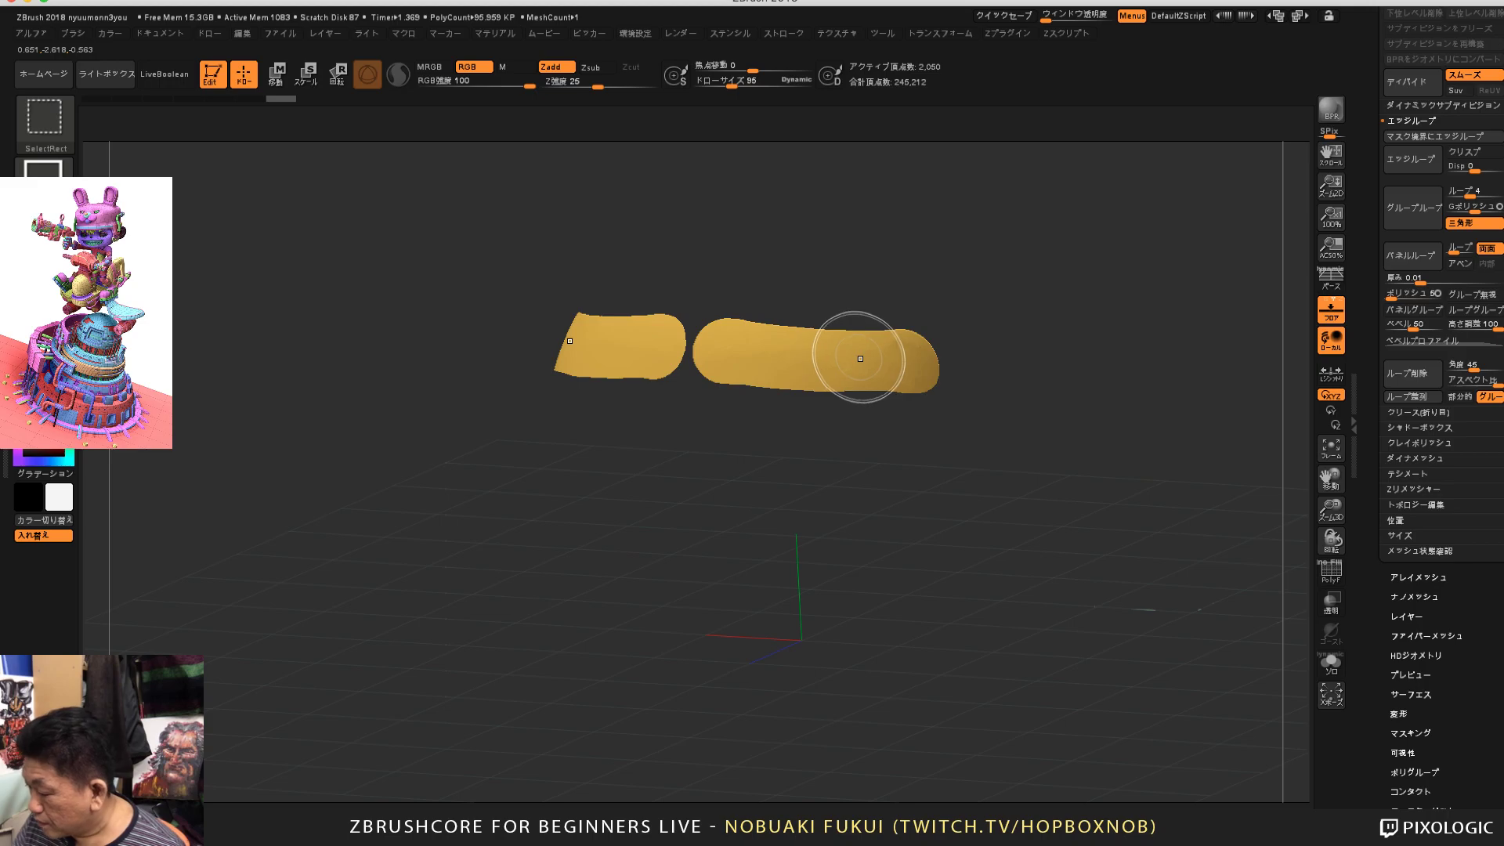
pyautogui.click(1411, 255)
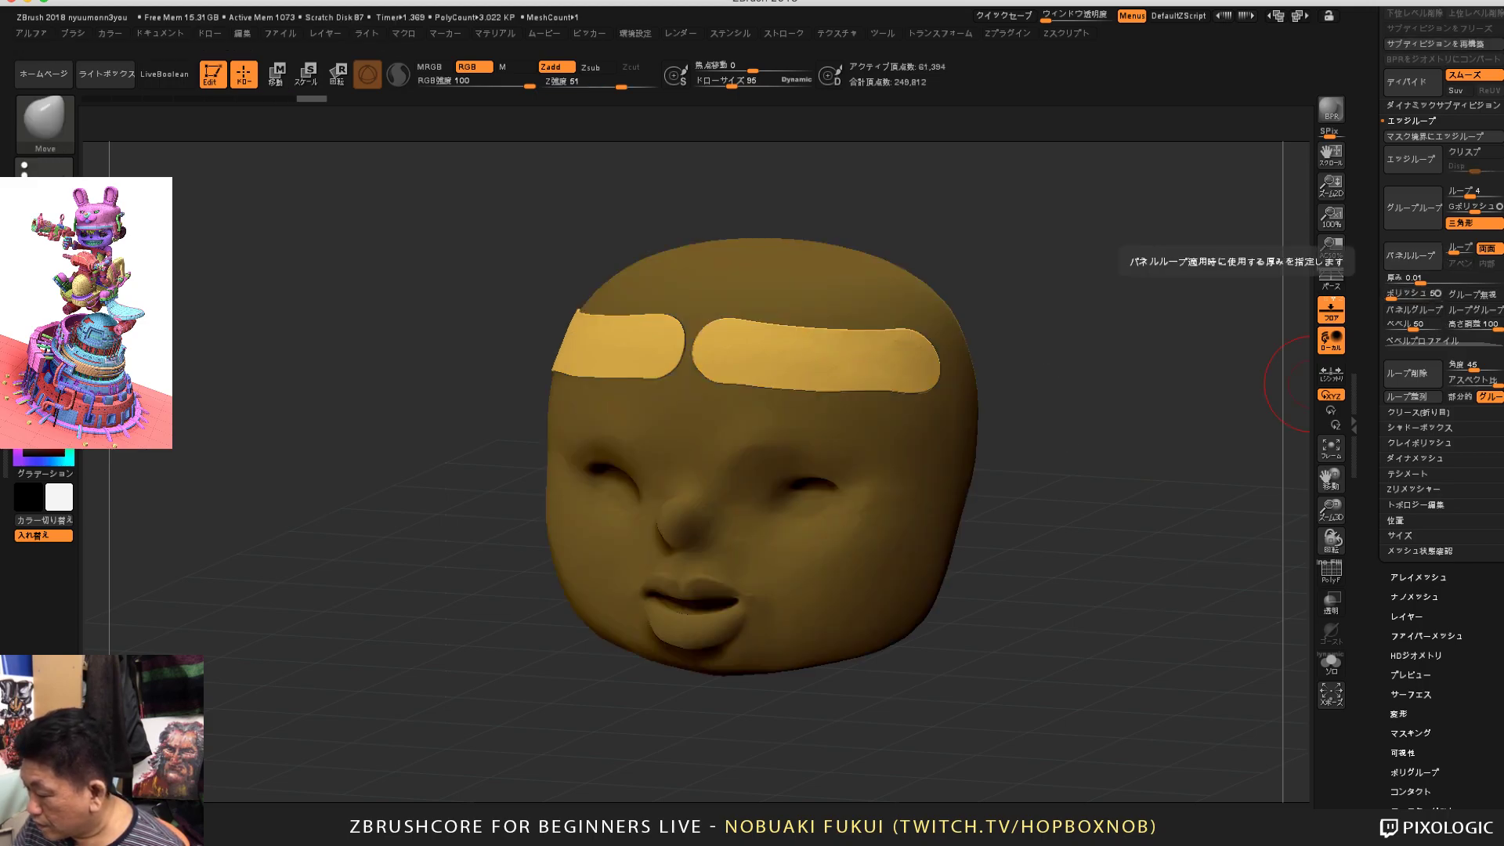
pyautogui.hotkey('ctrl', 'z')
# Step: Apply a panel loop with a thickness of 0.04839 to the forehead bands and clear the mask
pyautogui.moveTo(1421, 280); pyautogui.dragTo(1433, 280)
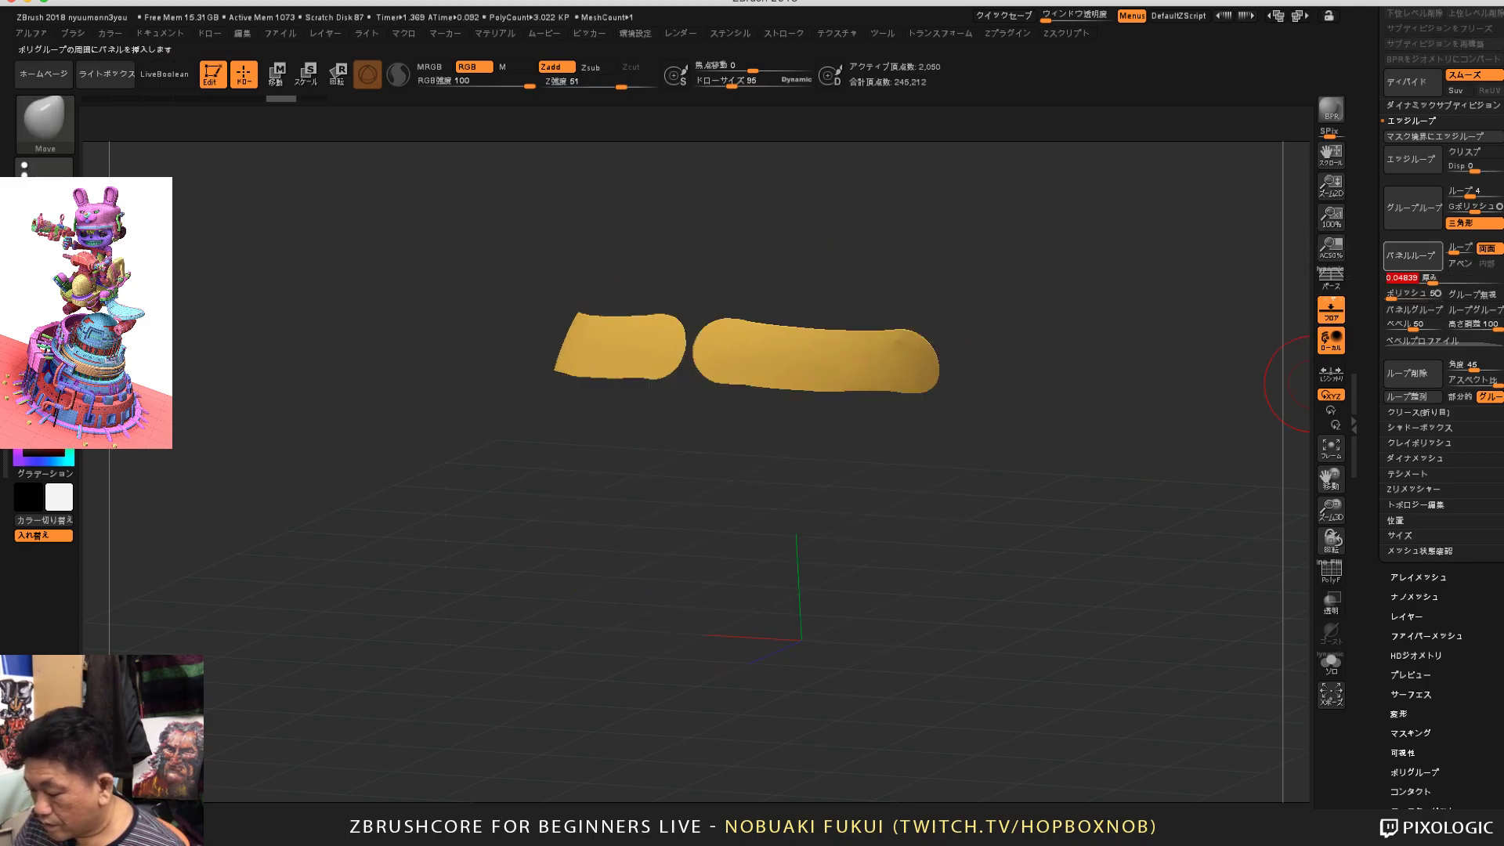
pyautogui.click(1413, 256)
pyautogui.moveTo(1136, 439)
pyautogui.mouseDown()
pyautogui.moveTo(1145, 478)
pyautogui.moveTo(1175, 486)
pyautogui.moveTo(1230, 462)
pyautogui.moveTo(1152, 439)
pyautogui.mouseUp()
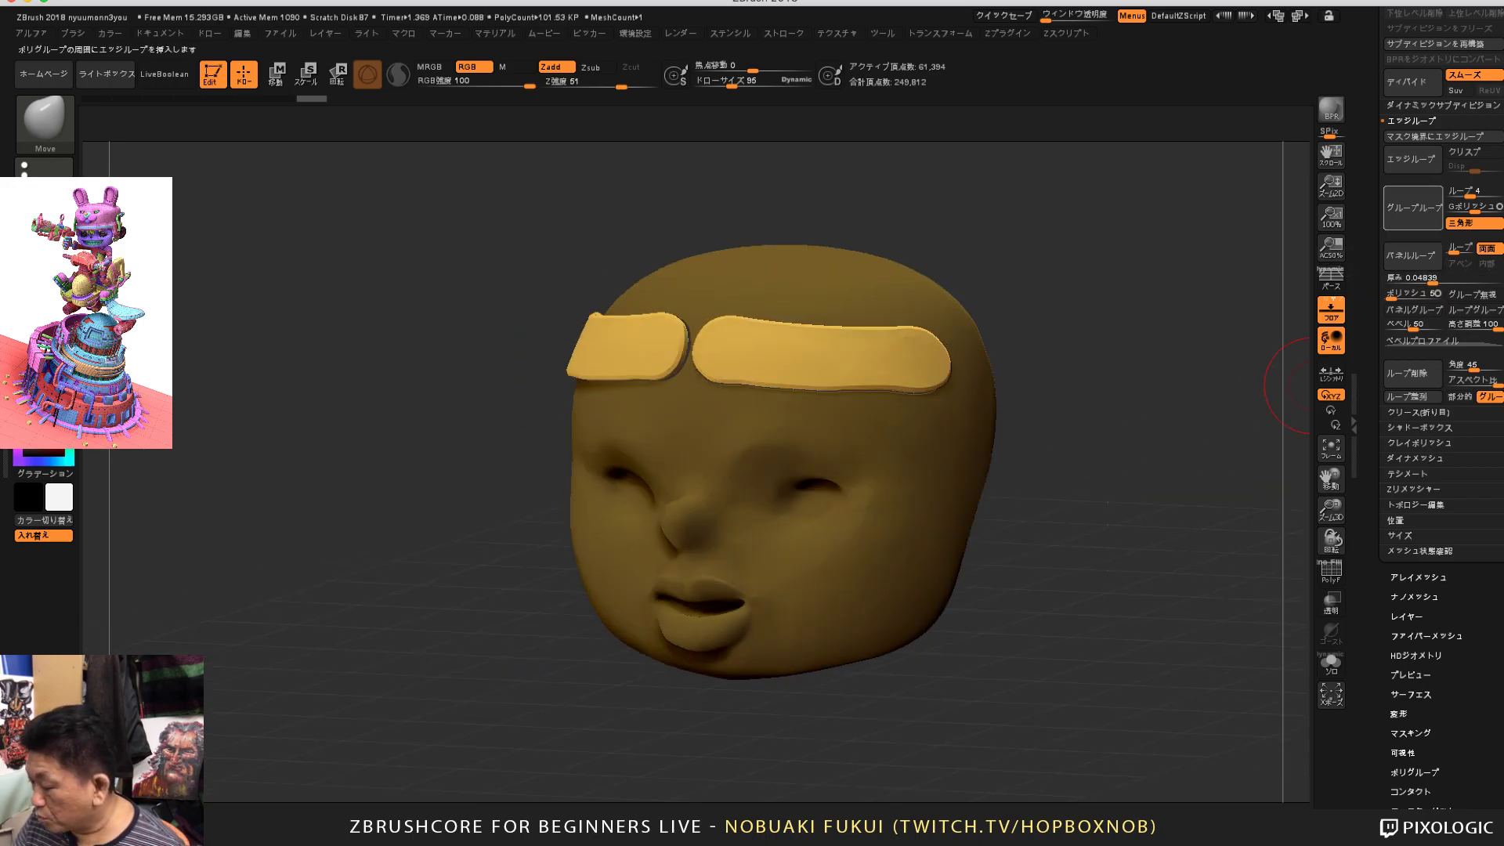
pyautogui.keyDown('ctrl'); pyautogui.moveTo(1128, 476); pyautogui.dragTo(1207, 546); pyautogui.keyUp('ctrl')
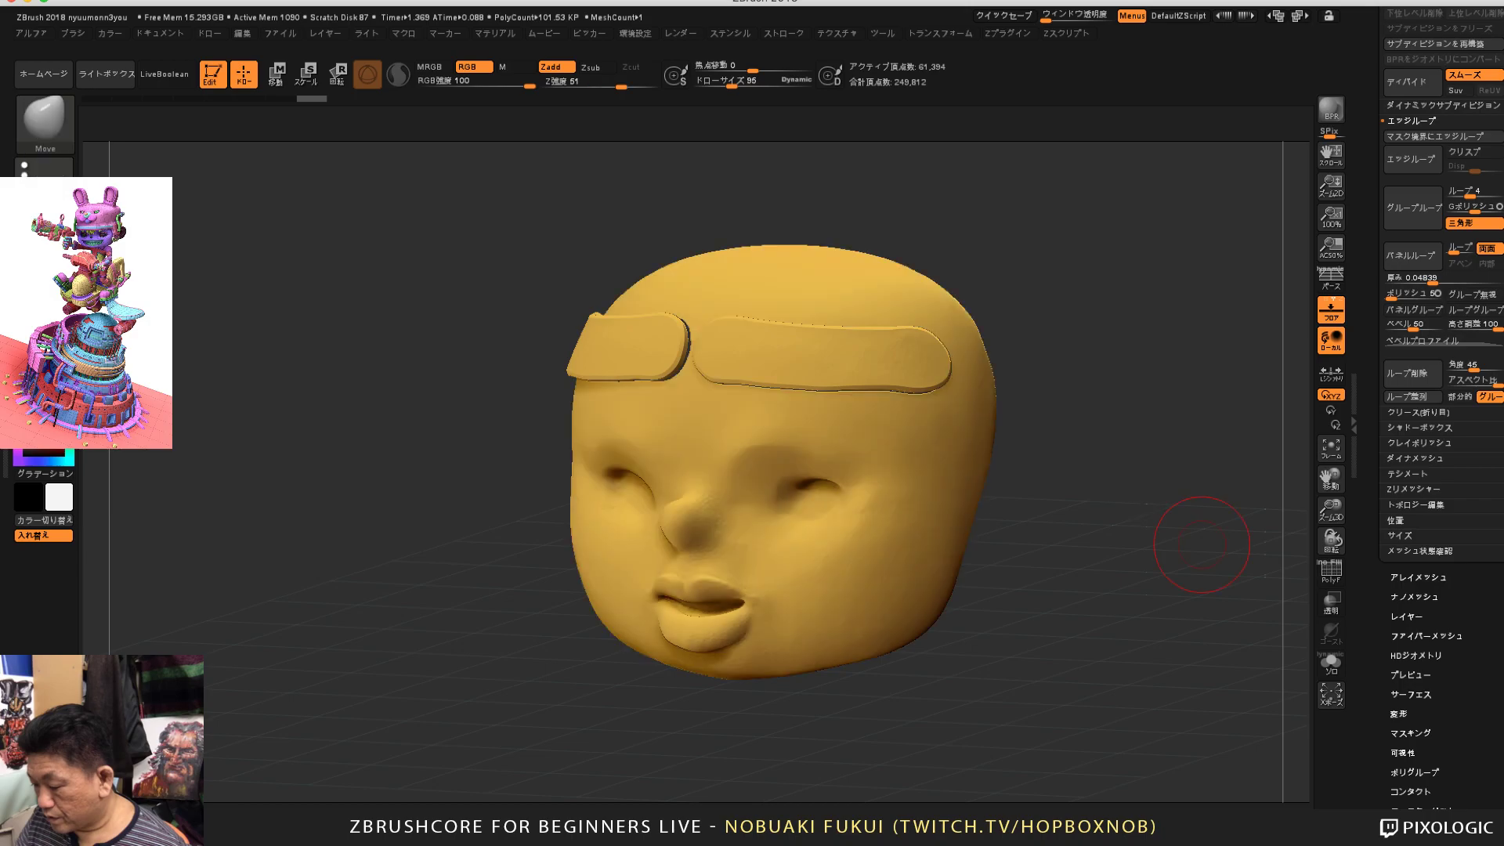
# Step: Undo the thicker panel loop and show the whole face again
pyautogui.hotkey('ctrl', 'z')
pyautogui.hotkey('ctrl', 'z')
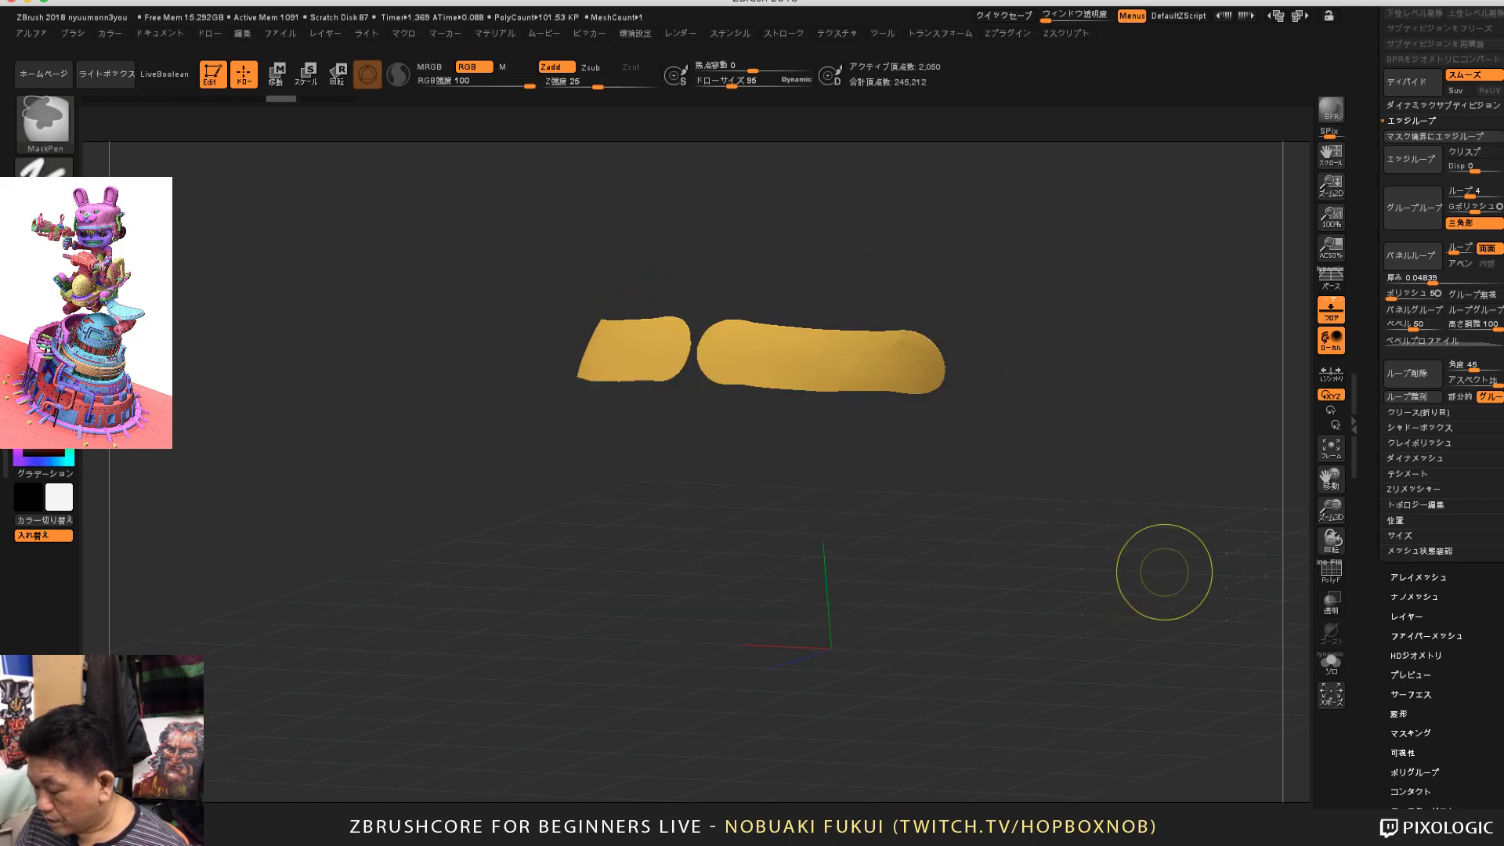
pyautogui.keyDown('ctrl'); pyautogui.keyDown('shift'); pyautogui.click(1159, 571); pyautogui.keyUp('shift'); pyautogui.keyUp('ctrl')
# Step: Bring up the transform gizmo on the face and start the Project Primitive (プリミティブ投影) deformer
pyautogui.moveTo(1163, 576); pyautogui.dragTo(1136, 571)
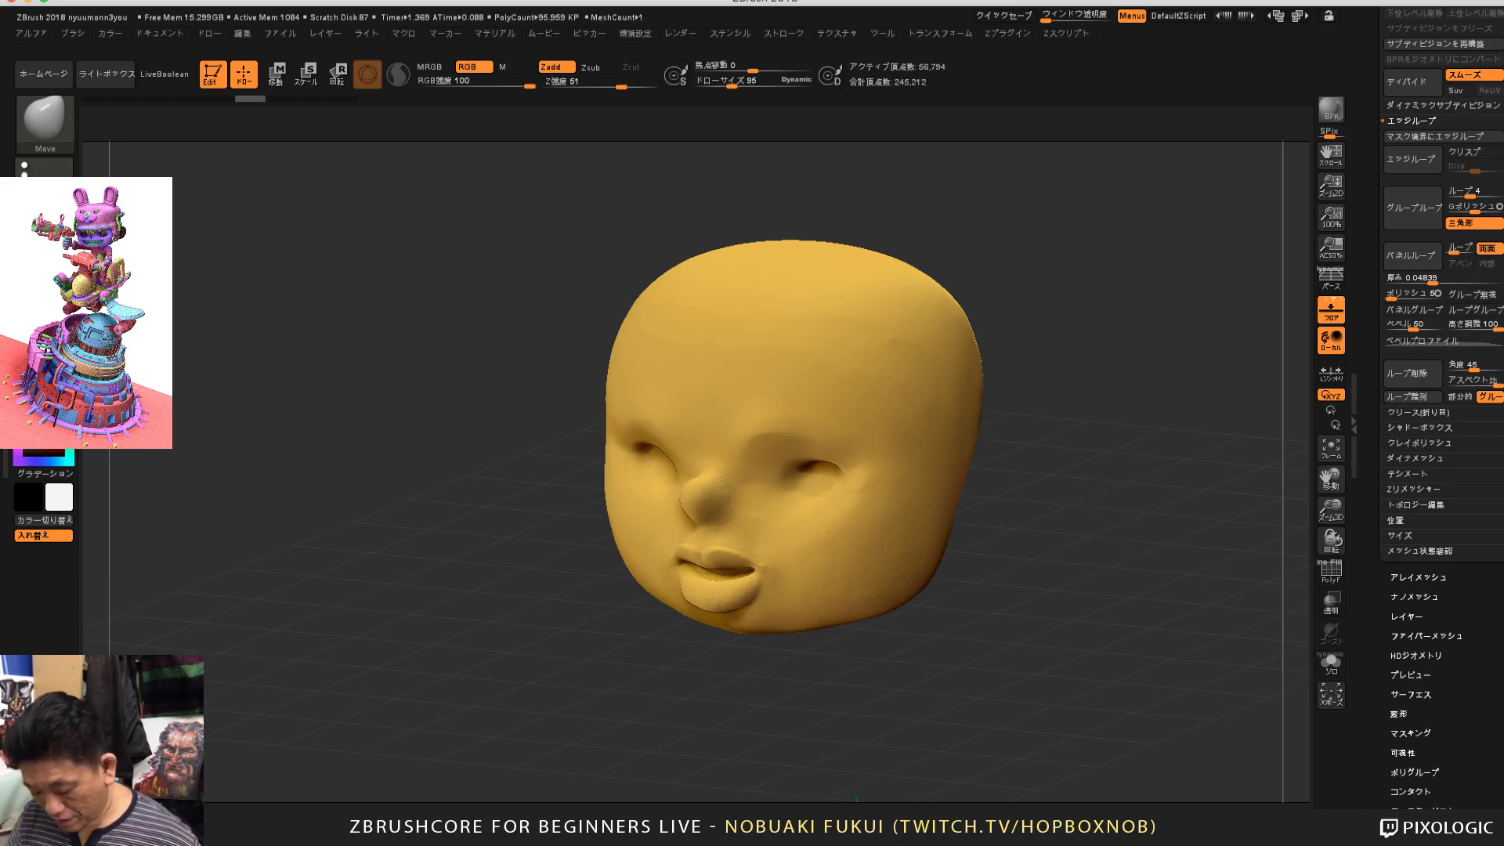
pyautogui.moveTo(1125, 500)
pyautogui.mouseDown()
pyautogui.moveTo(1104, 594)
pyautogui.moveTo(1151, 589)
pyautogui.moveTo(1125, 589)
pyautogui.mouseUp()
pyautogui.press('w')
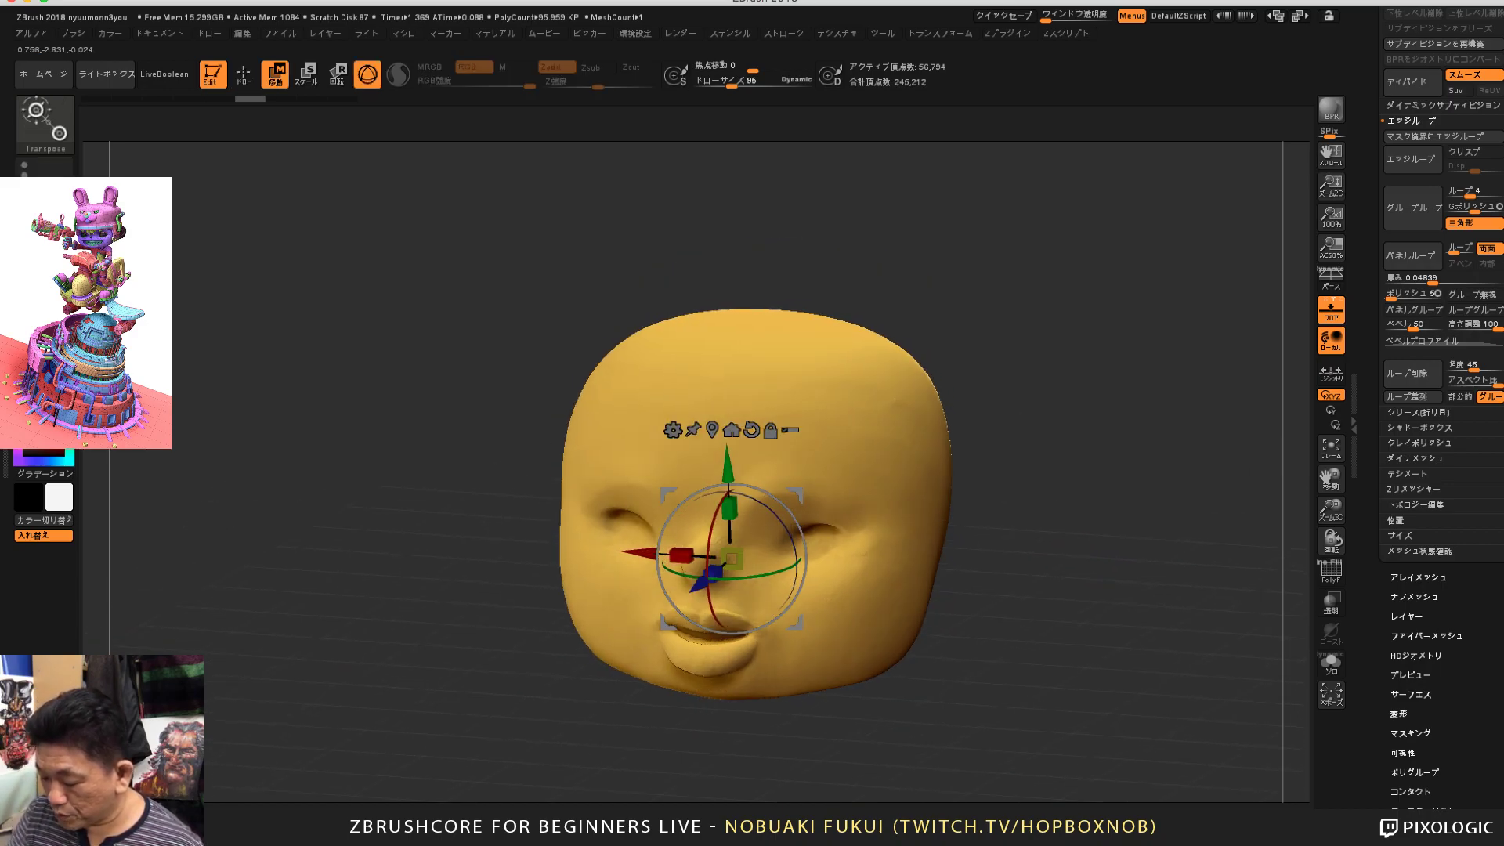
pyautogui.keyDown('alt'); pyautogui.moveTo(540, 425); pyautogui.dragTo(524, 448); pyautogui.keyUp('alt')
pyautogui.click(656, 453)
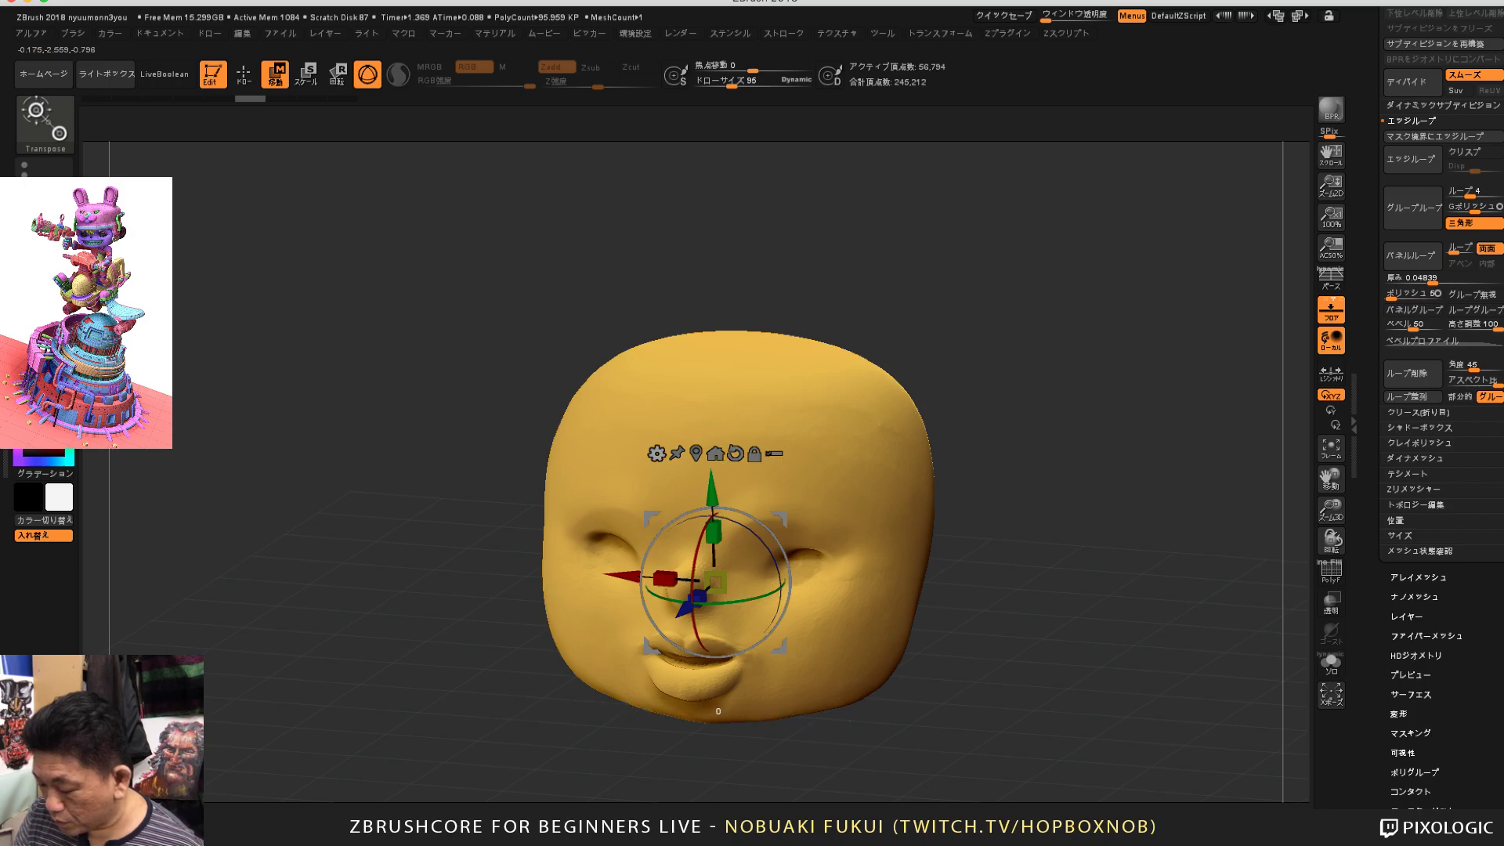
pyautogui.click(657, 453)
pyautogui.click(657, 453)
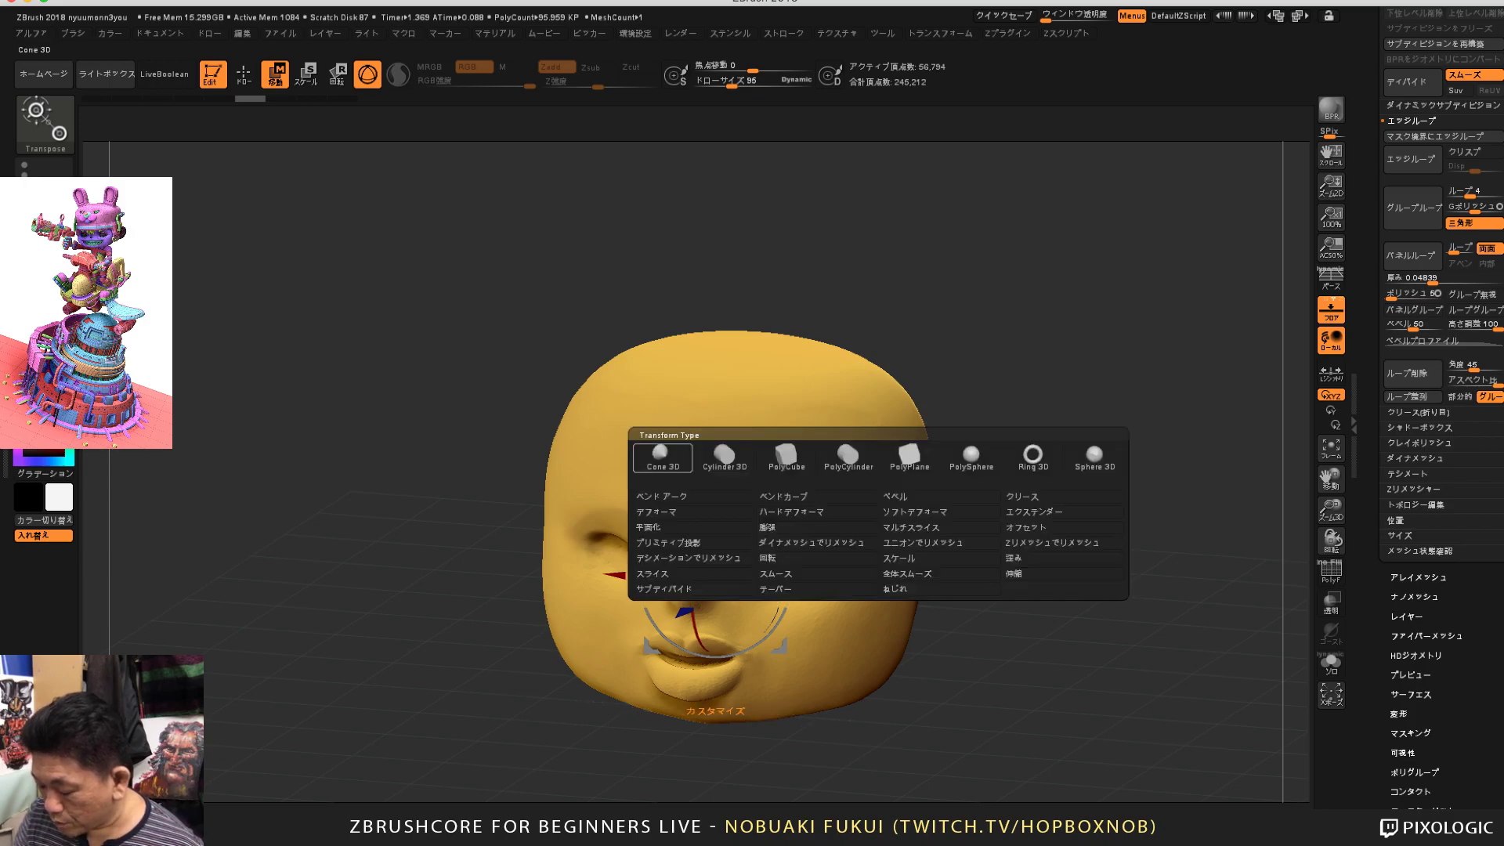
pyautogui.click(694, 542)
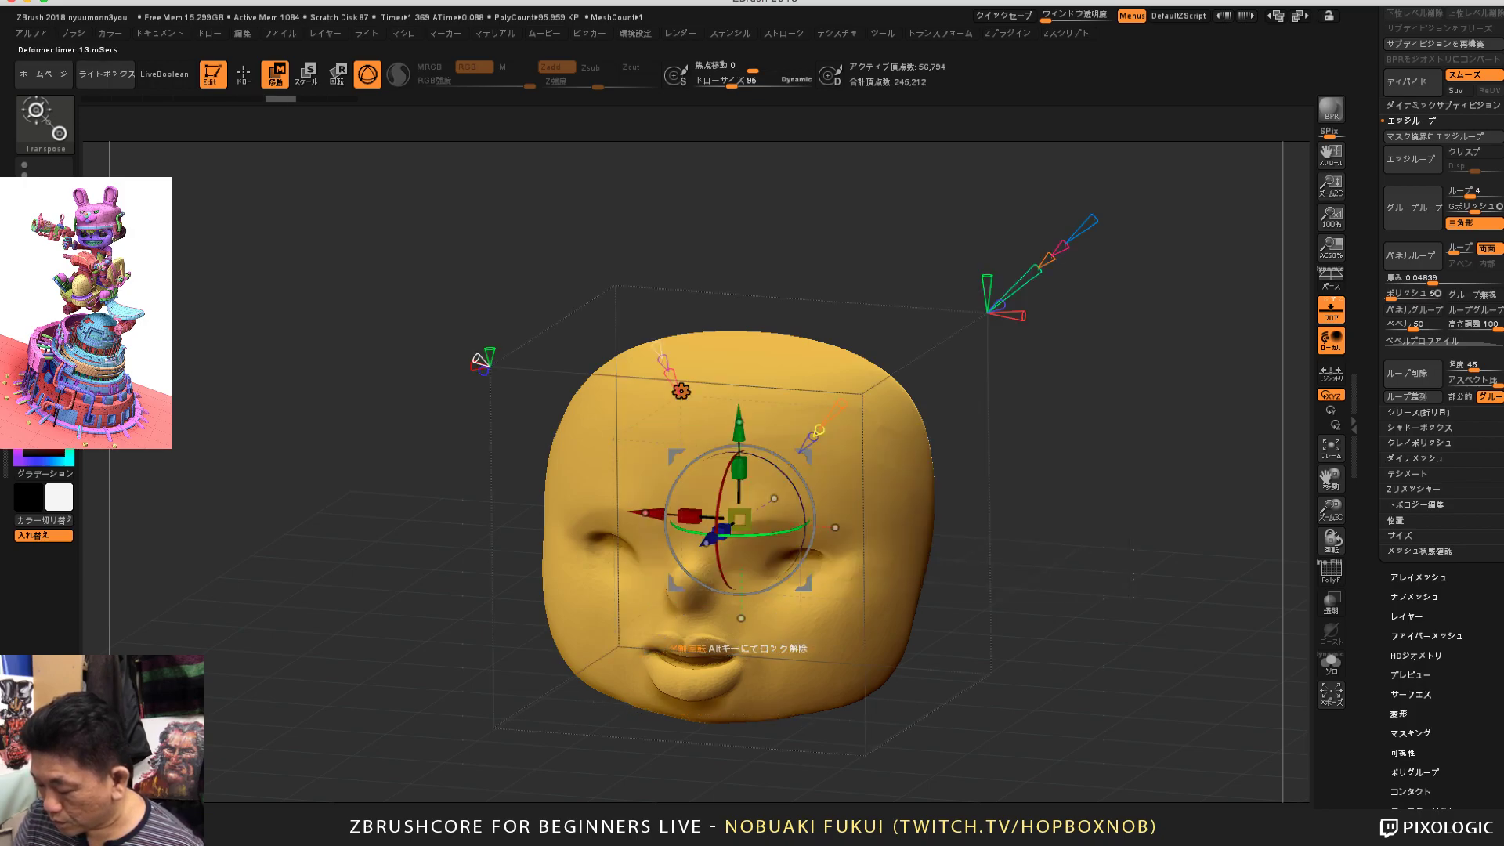
# Step: Move the projected primitive up and out to the head's upper corner to form a mirrored pair of rounded ears
pyautogui.moveTo(738, 398); pyautogui.dragTo(738, 272)
pyautogui.moveTo(1128, 502); pyautogui.dragTo(1160, 501)
pyautogui.moveTo(739, 370); pyautogui.dragTo(620, 376)
pyautogui.moveTo(455, 438); pyautogui.dragTo(415, 514)
pyautogui.moveTo(483, 400); pyautogui.dragTo(463, 400)
pyautogui.moveTo(424, 447); pyautogui.dragTo(429, 420)
pyautogui.moveTo(619, 376); pyautogui.dragTo(629, 373)
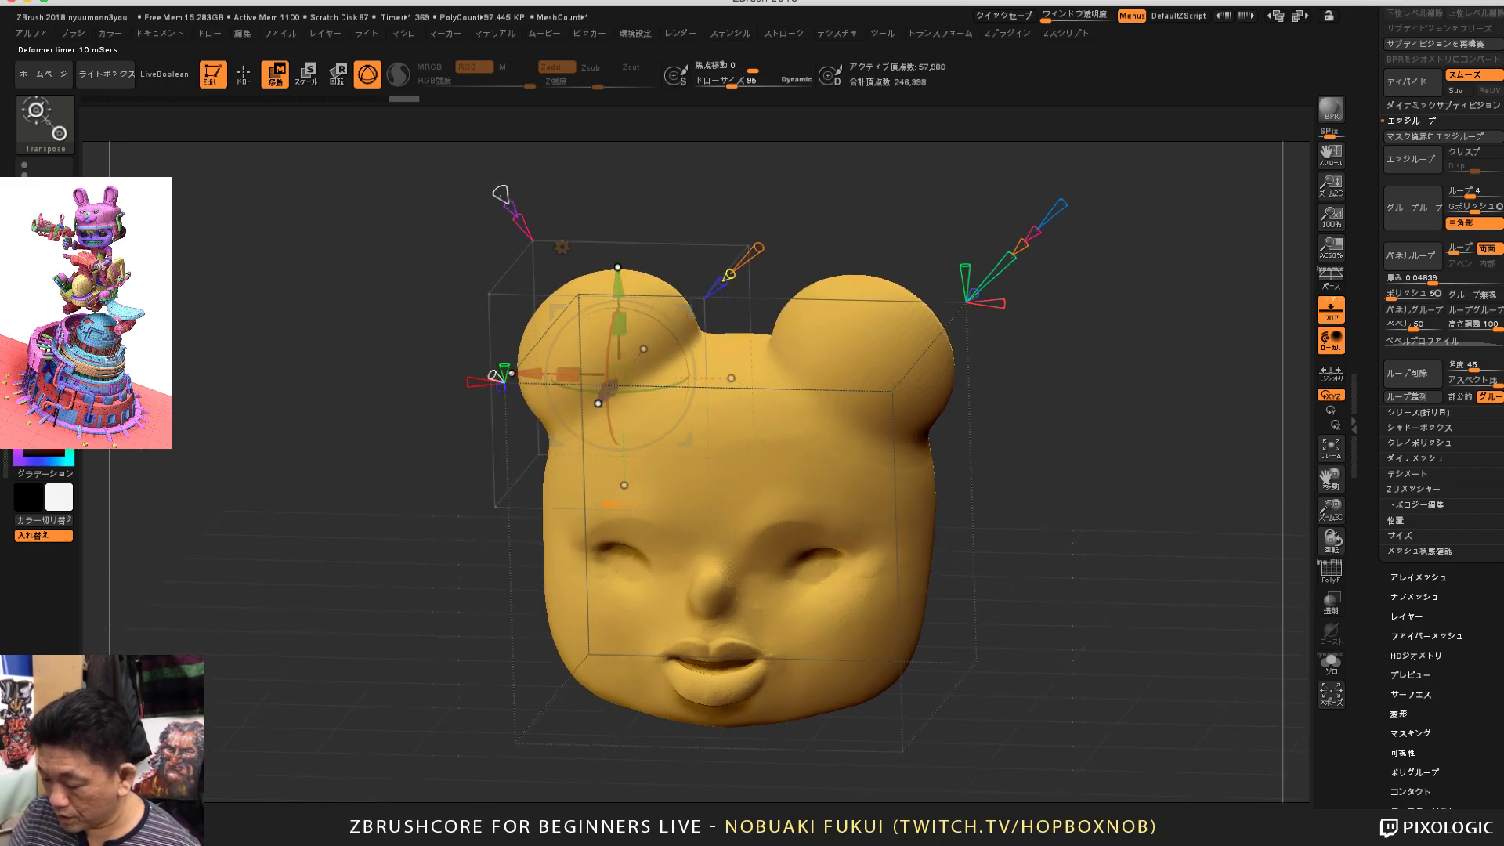
# Step: Reshape the projected ears on top of the head into taller, flat-topped forms
pyautogui.click(502, 195)
pyautogui.moveTo(618, 267); pyautogui.dragTo(615, 169)
pyautogui.keyDown('alt'); pyautogui.moveTo(423, 270); pyautogui.dragTo(398, 419); pyautogui.keyUp('alt')
pyautogui.hotkey('ctrl', 'z')
pyautogui.moveTo(590, 350)
pyautogui.mouseDown()
pyautogui.moveTo(589, 270)
pyautogui.moveTo(591, 372)
pyautogui.moveTo(591, 357)
pyautogui.mouseUp()
pyautogui.moveTo(423, 282); pyautogui.dragTo(368, 133)
pyautogui.keyDown('alt'); pyautogui.moveTo(369, 236); pyautogui.dragTo(394, 293); pyautogui.keyUp('alt')
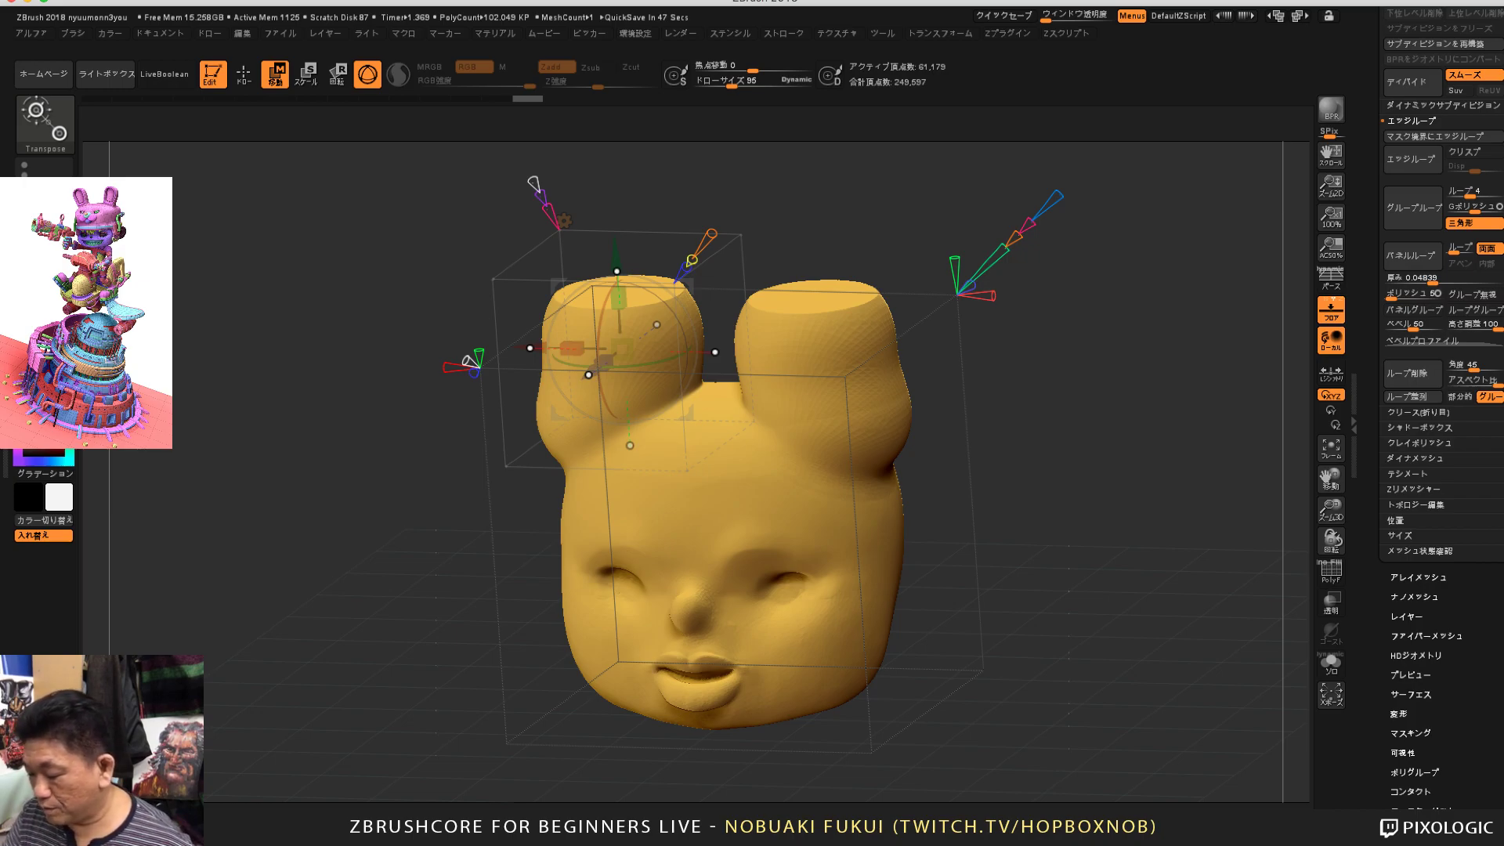
pyautogui.moveTo(1097, 501); pyautogui.dragTo(1083, 499)
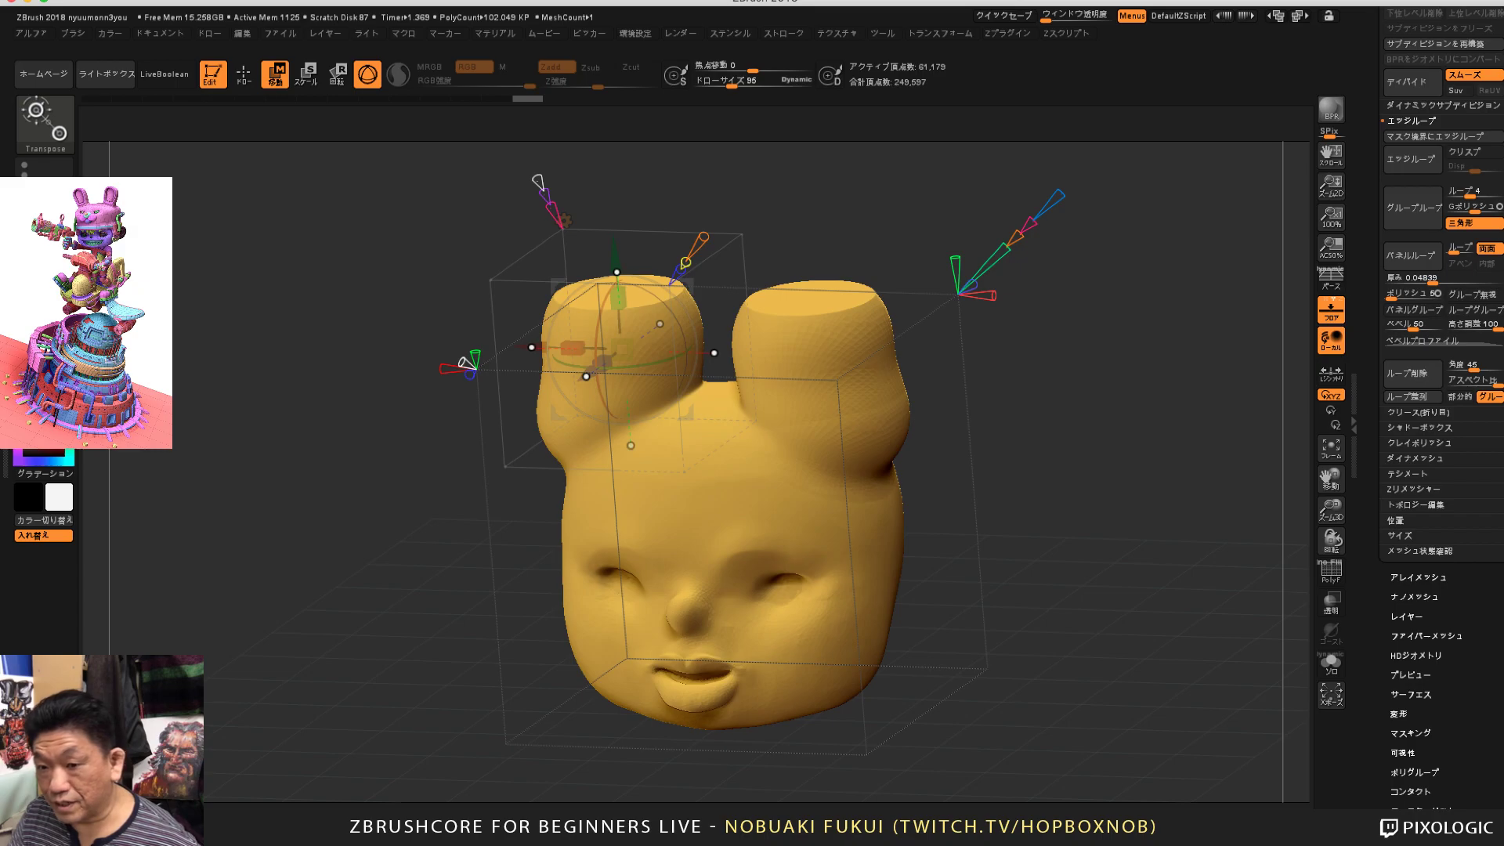